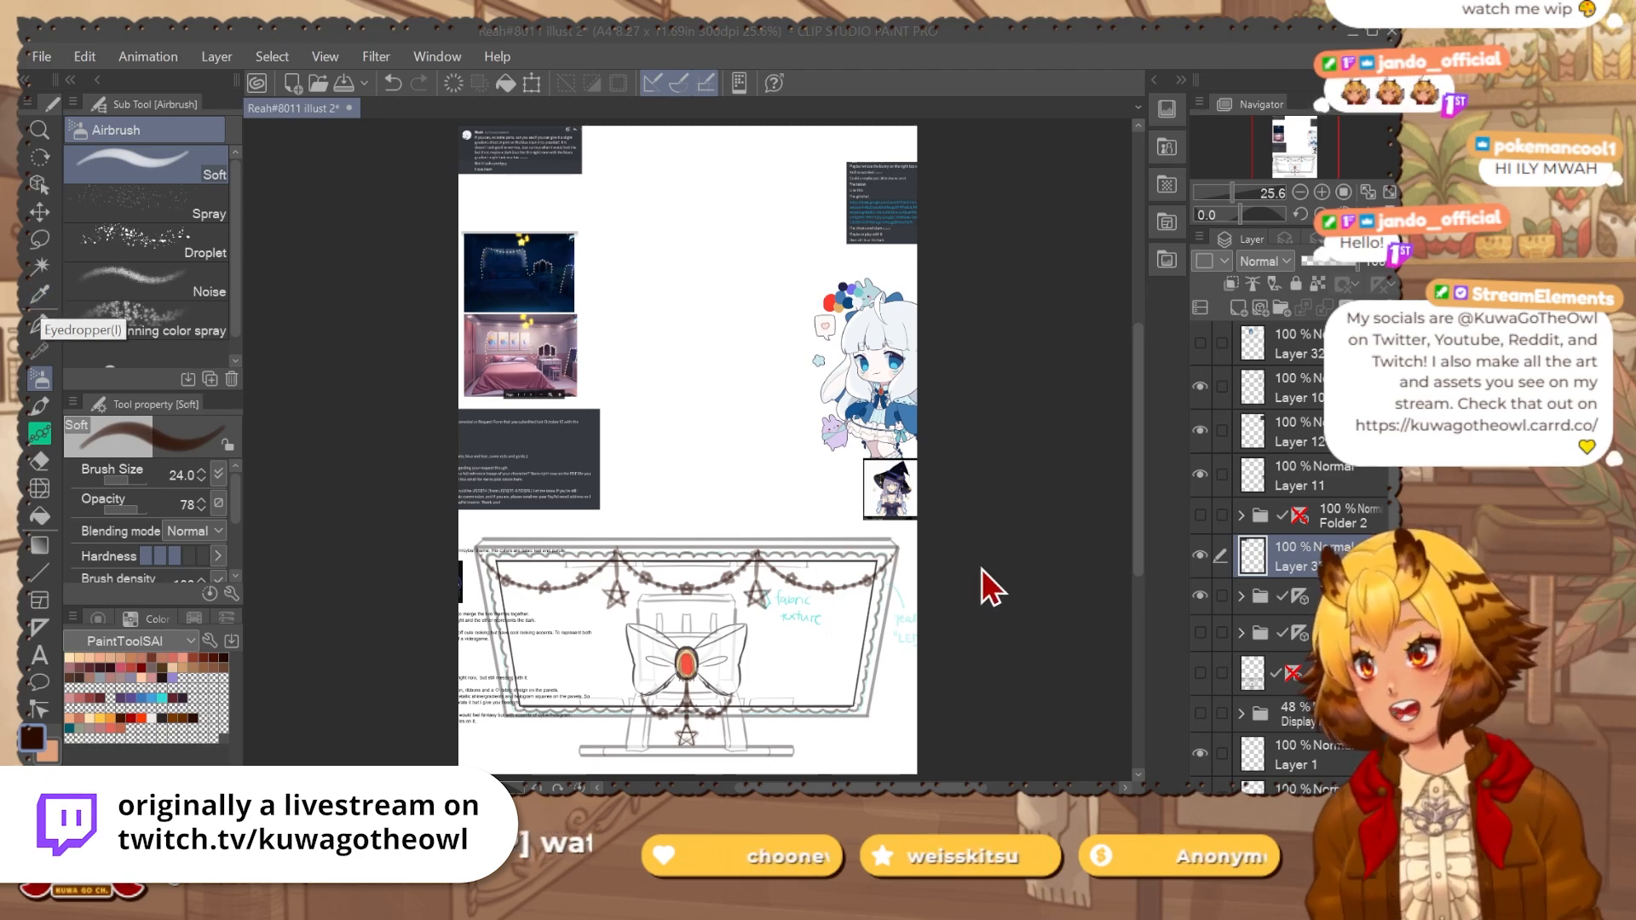
left_click_drag(1054, 597, 926, 595)
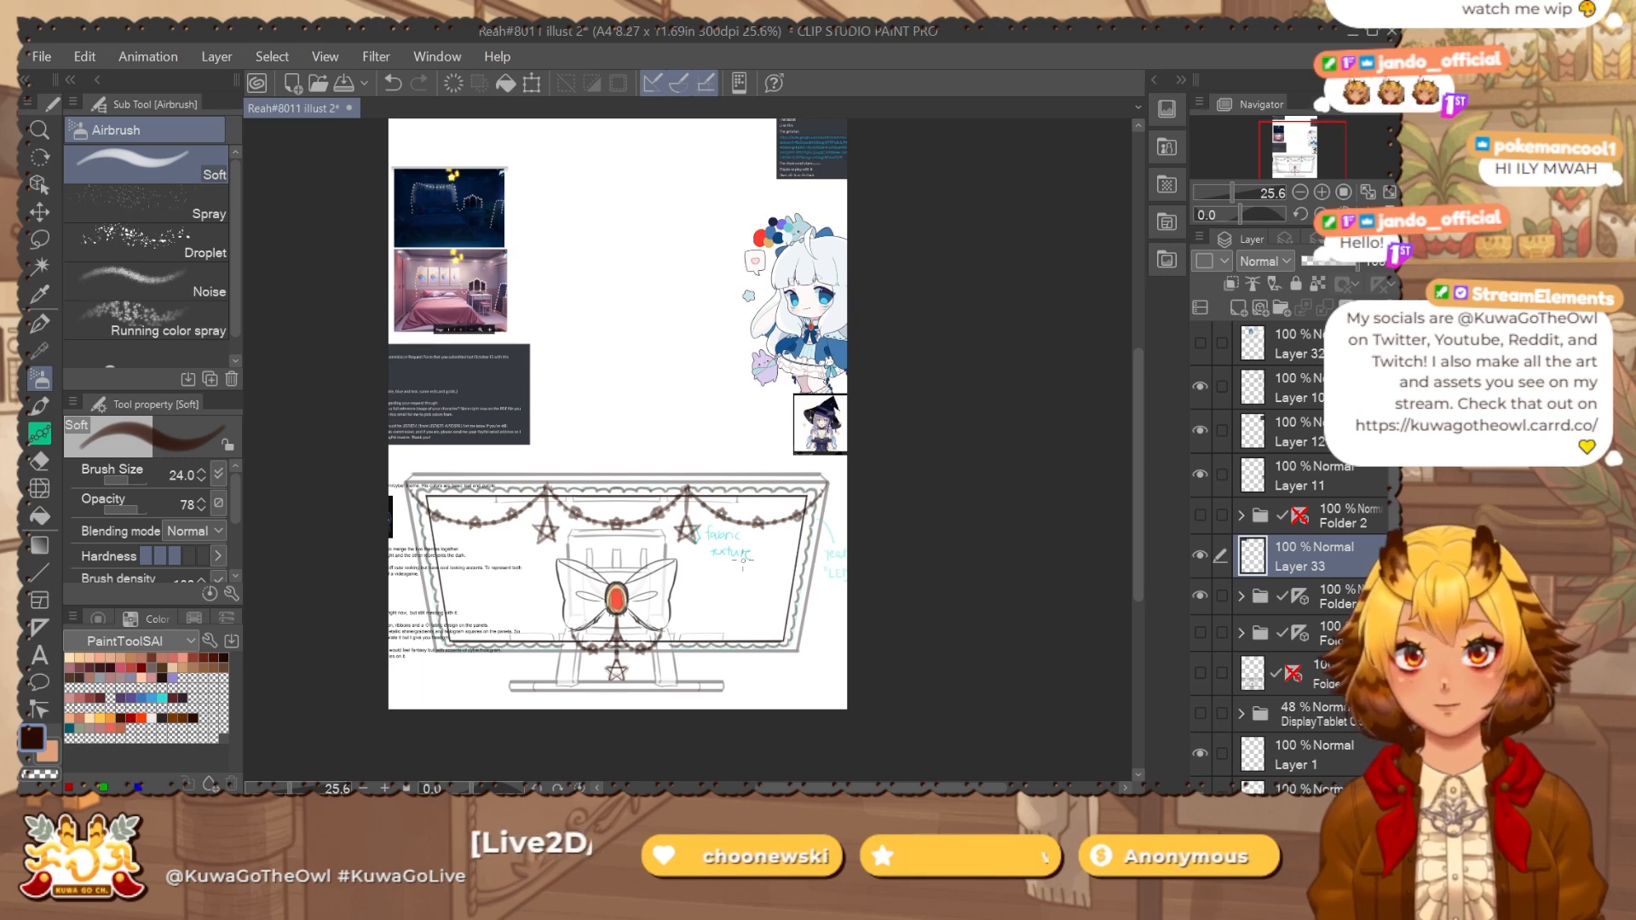
key("r")
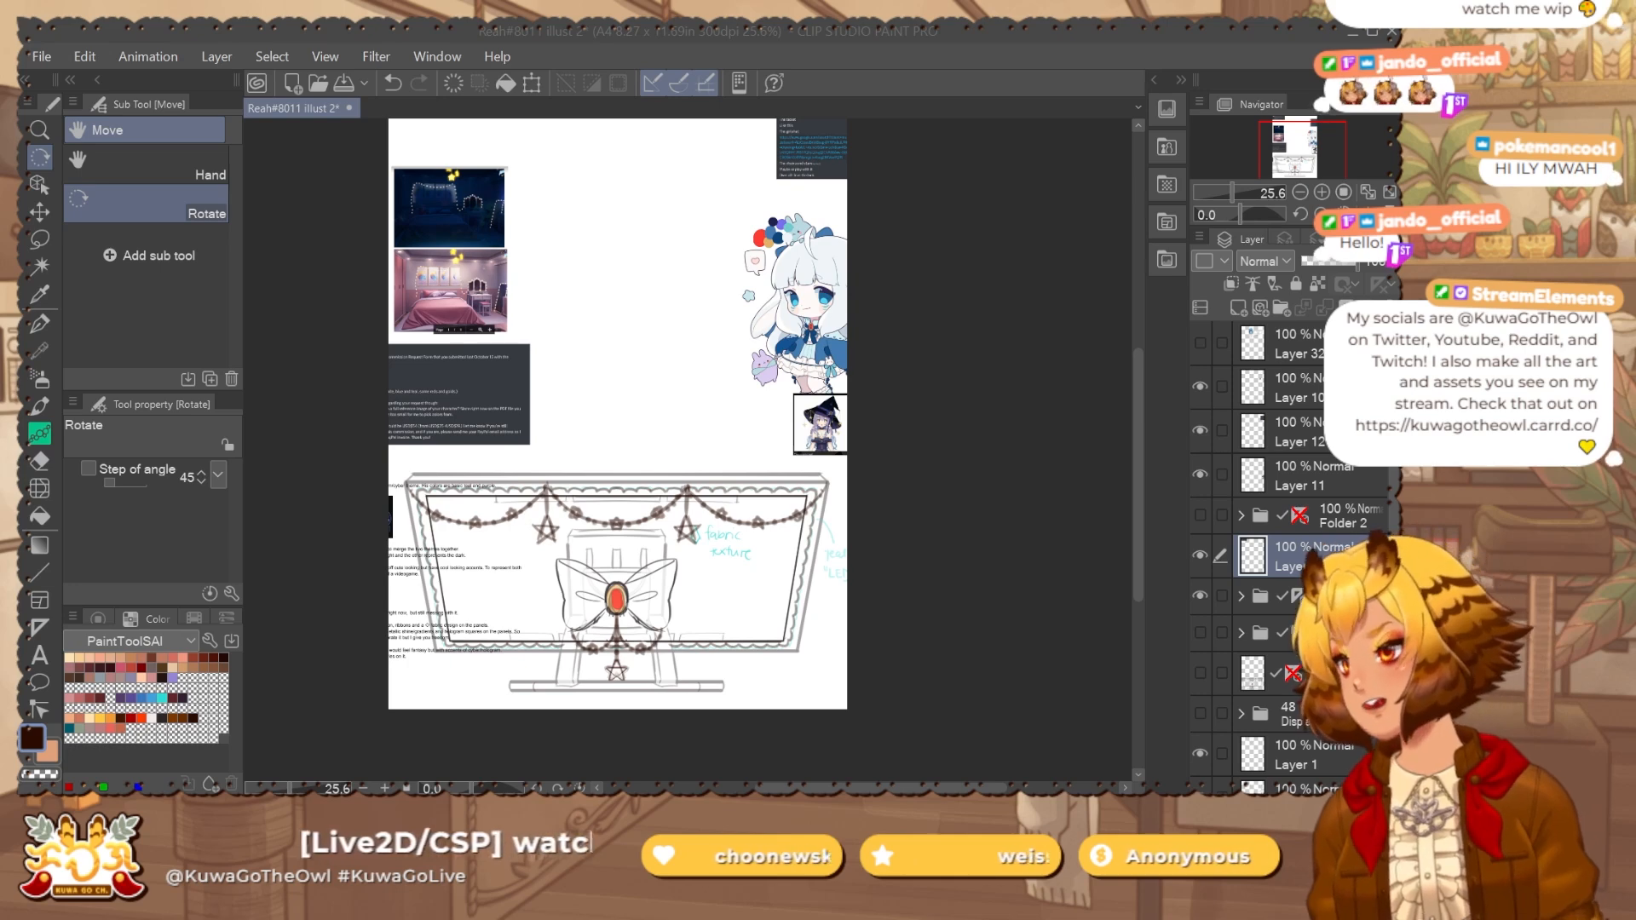
left_click_drag(1002, 475, 1224, 416)
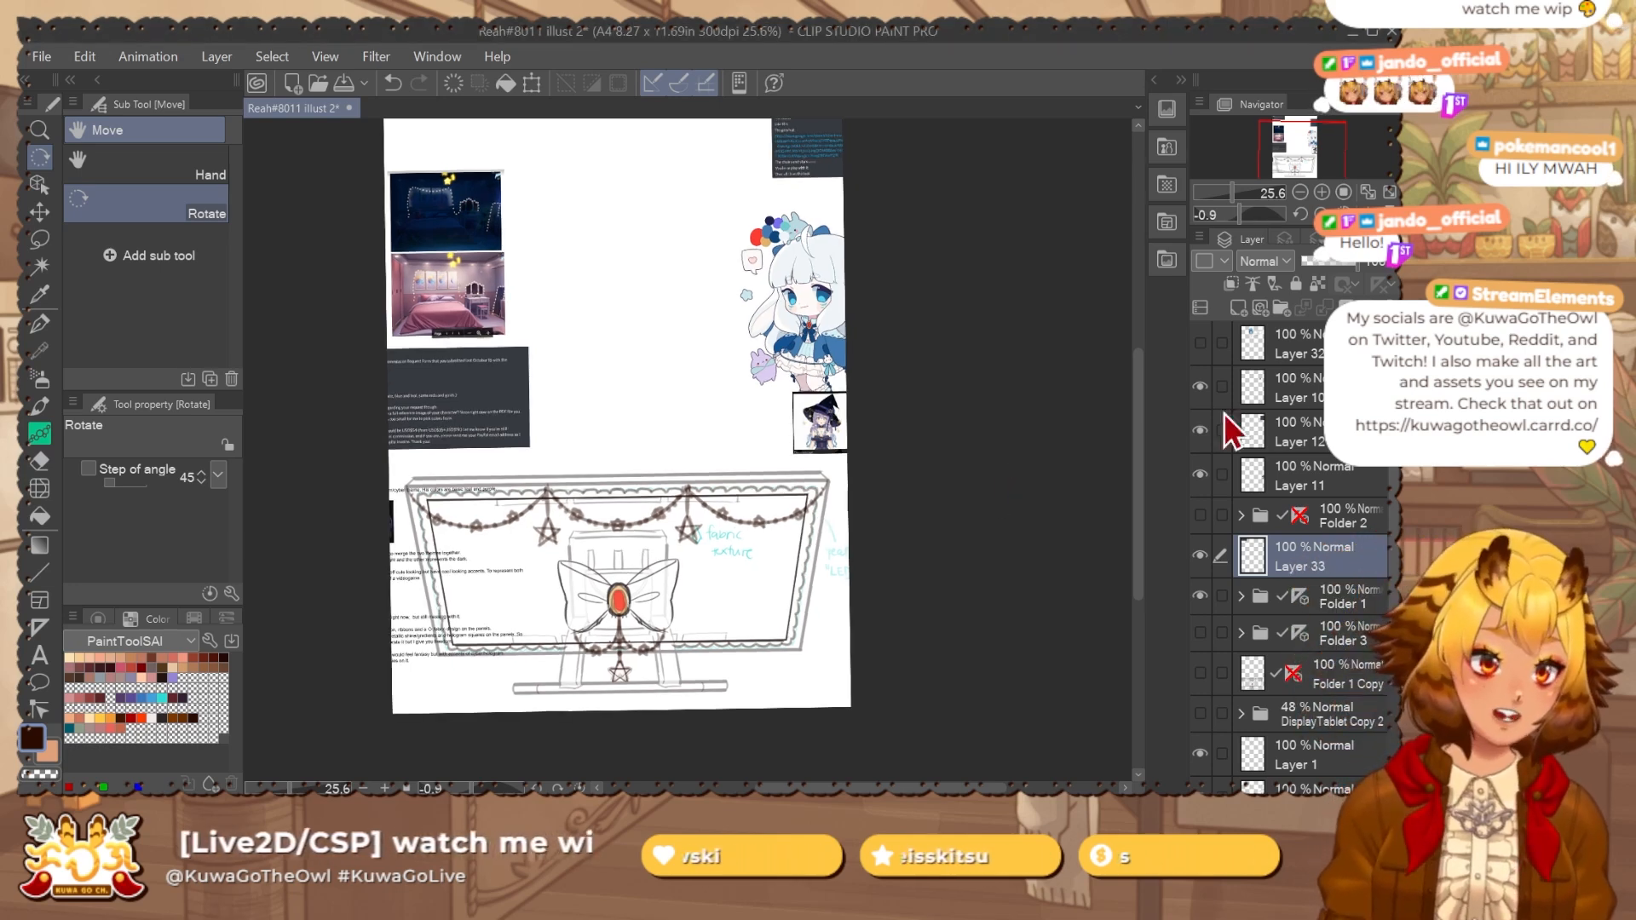
left_click_drag(970, 534, 932, 533)
key("p")
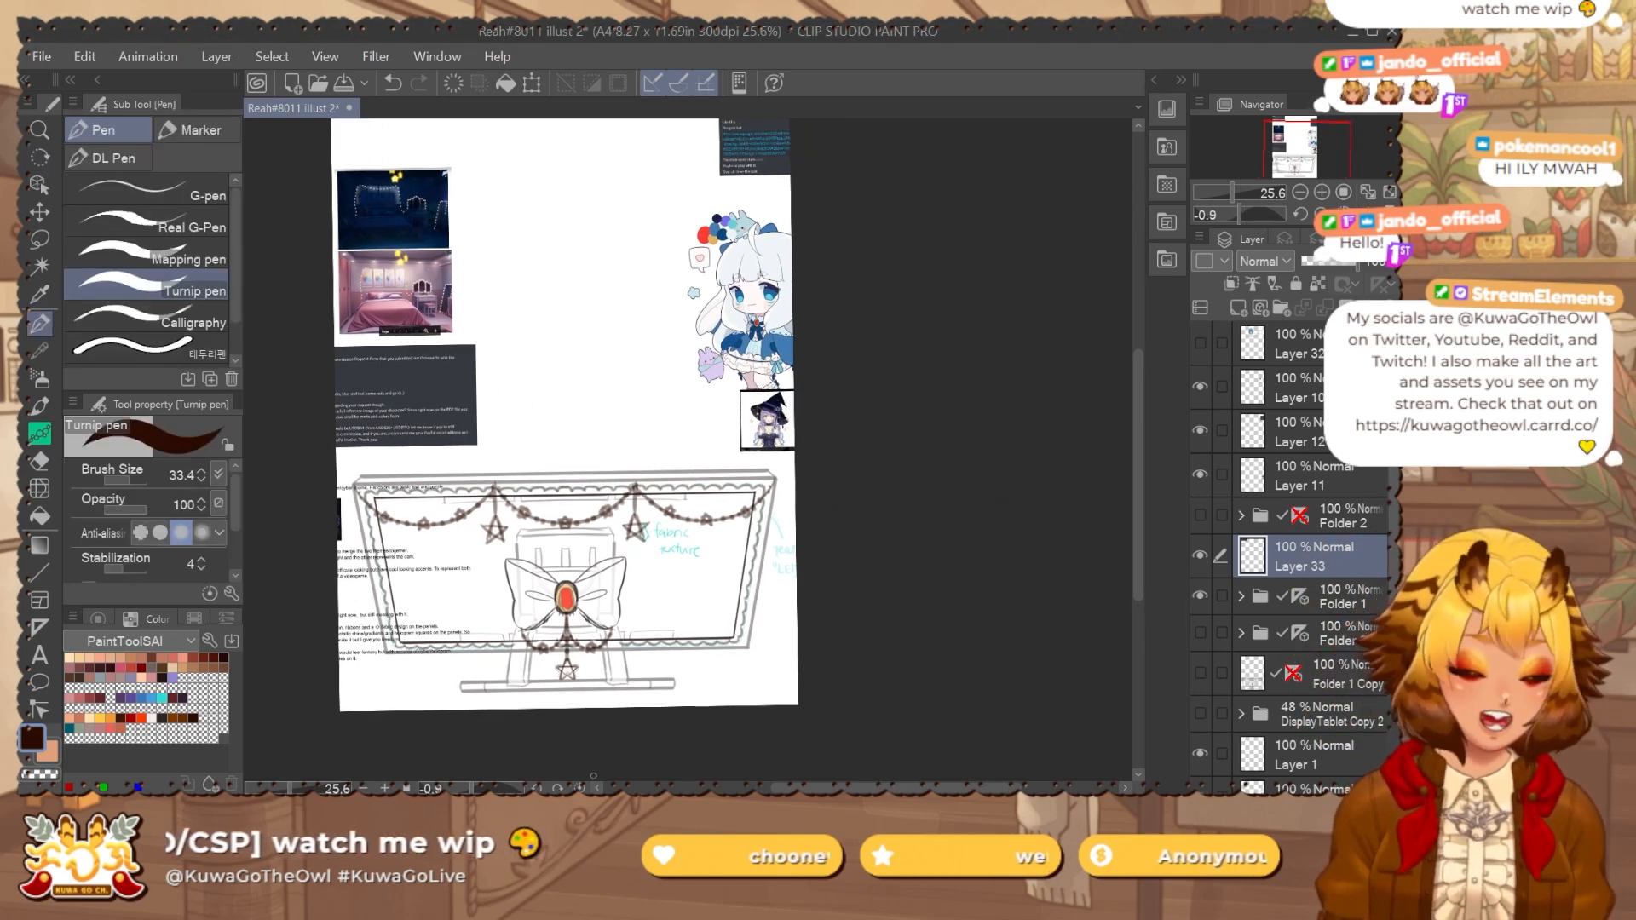
left_click(579, 788)
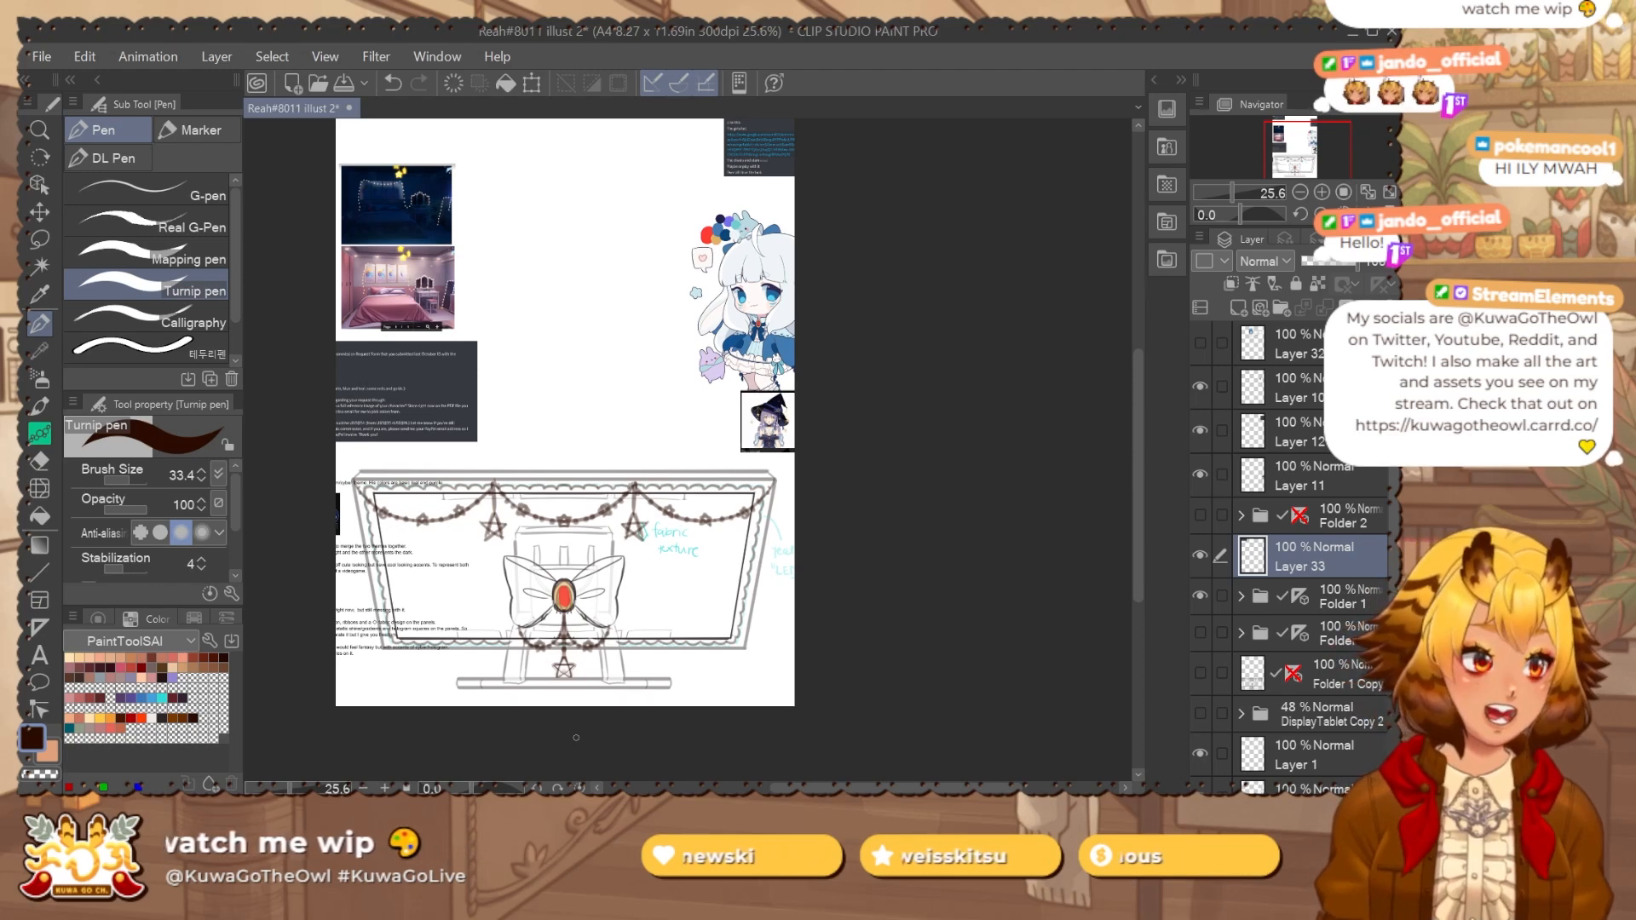
Hide Folder 1 with the display tablet sketch and show Folder 3 with the coloured gaming chair beside the client's gradient note.
left_click(1200, 596)
left_click(1199, 632)
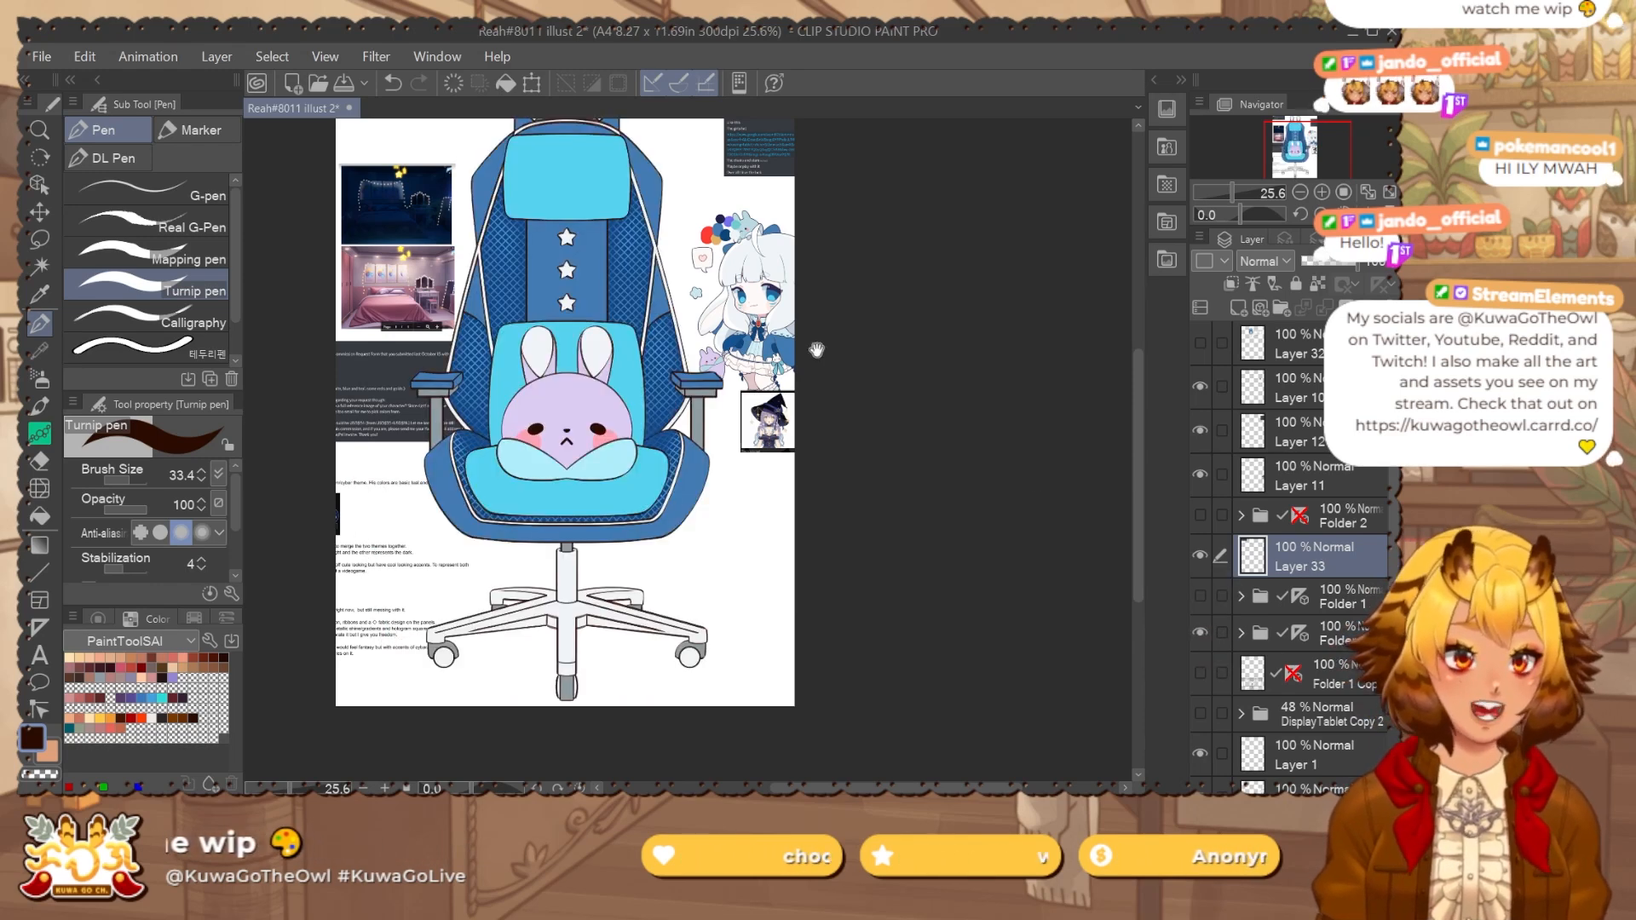
left_click_drag(815, 348, 884, 480)
left_click_drag(472, 218, 531, 334)
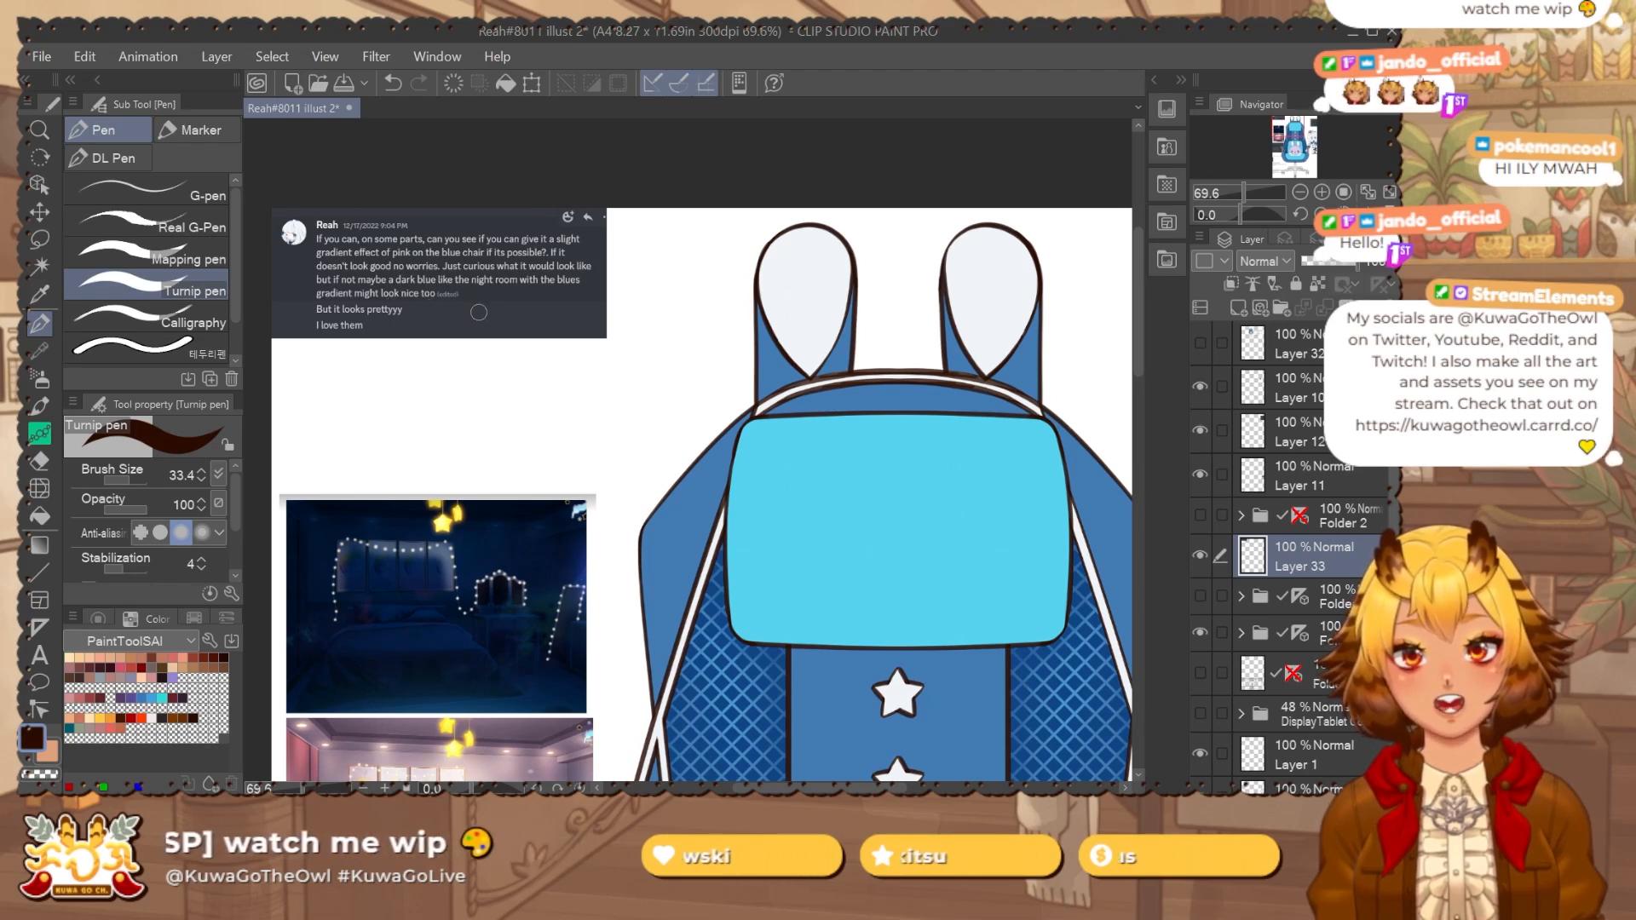
left_click_drag(496, 515, 482, 434)
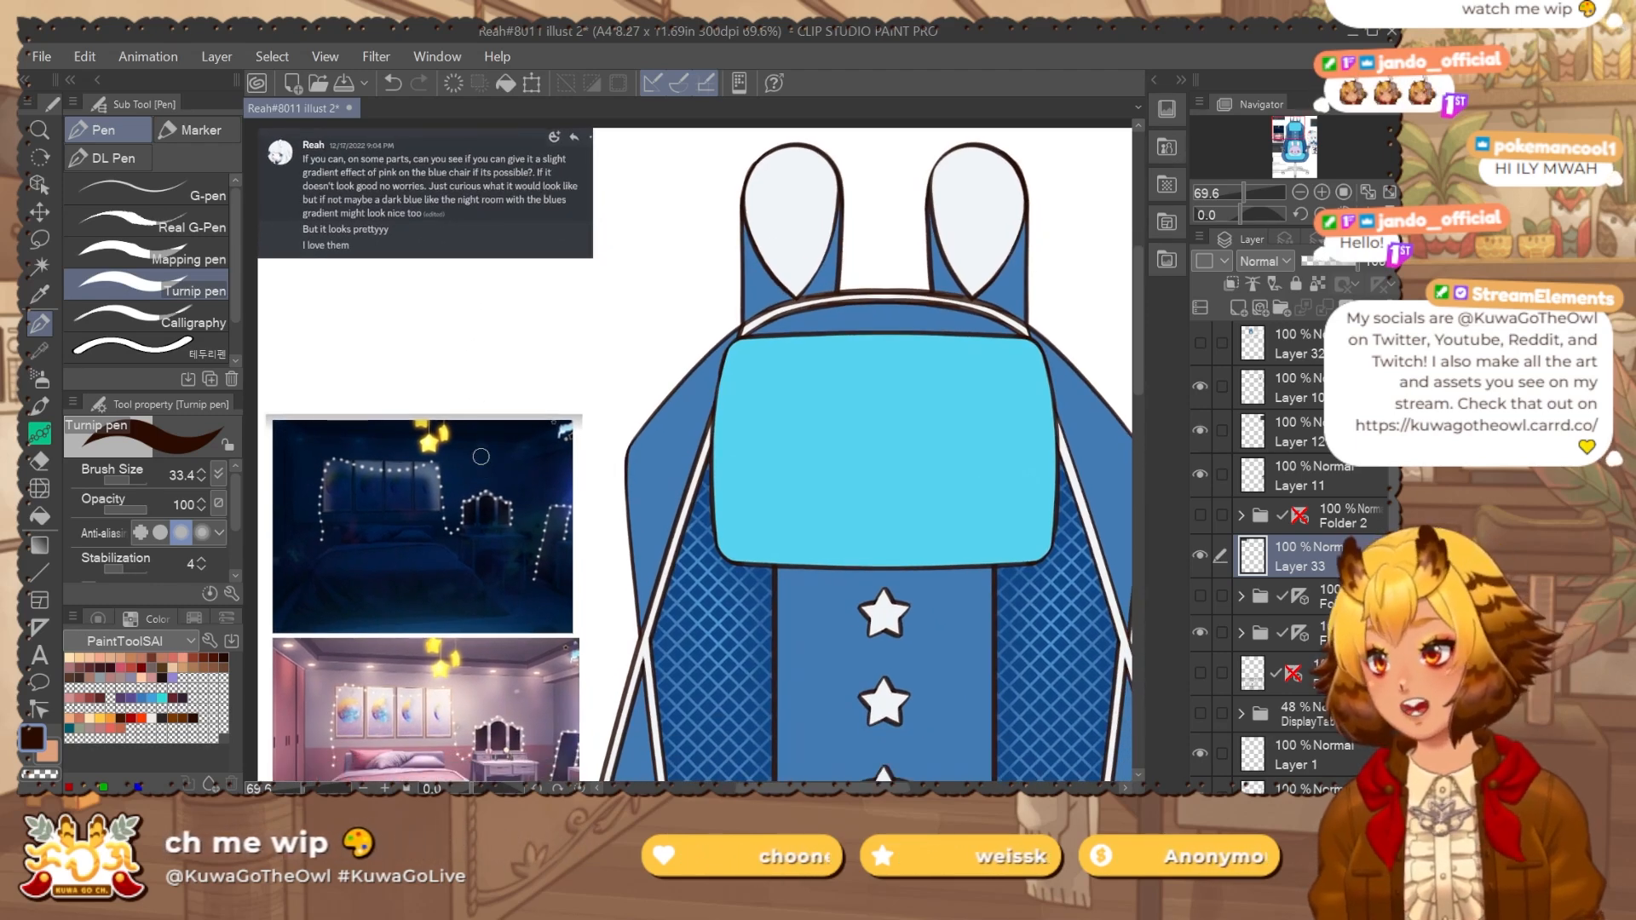
Switch to the Main Dotter pixel brush and sample dark blue from the night bedroom reference picture.
key("p")
left_click_drag(359, 500, 390, 482)
left_click_drag(576, 409, 597, 386)
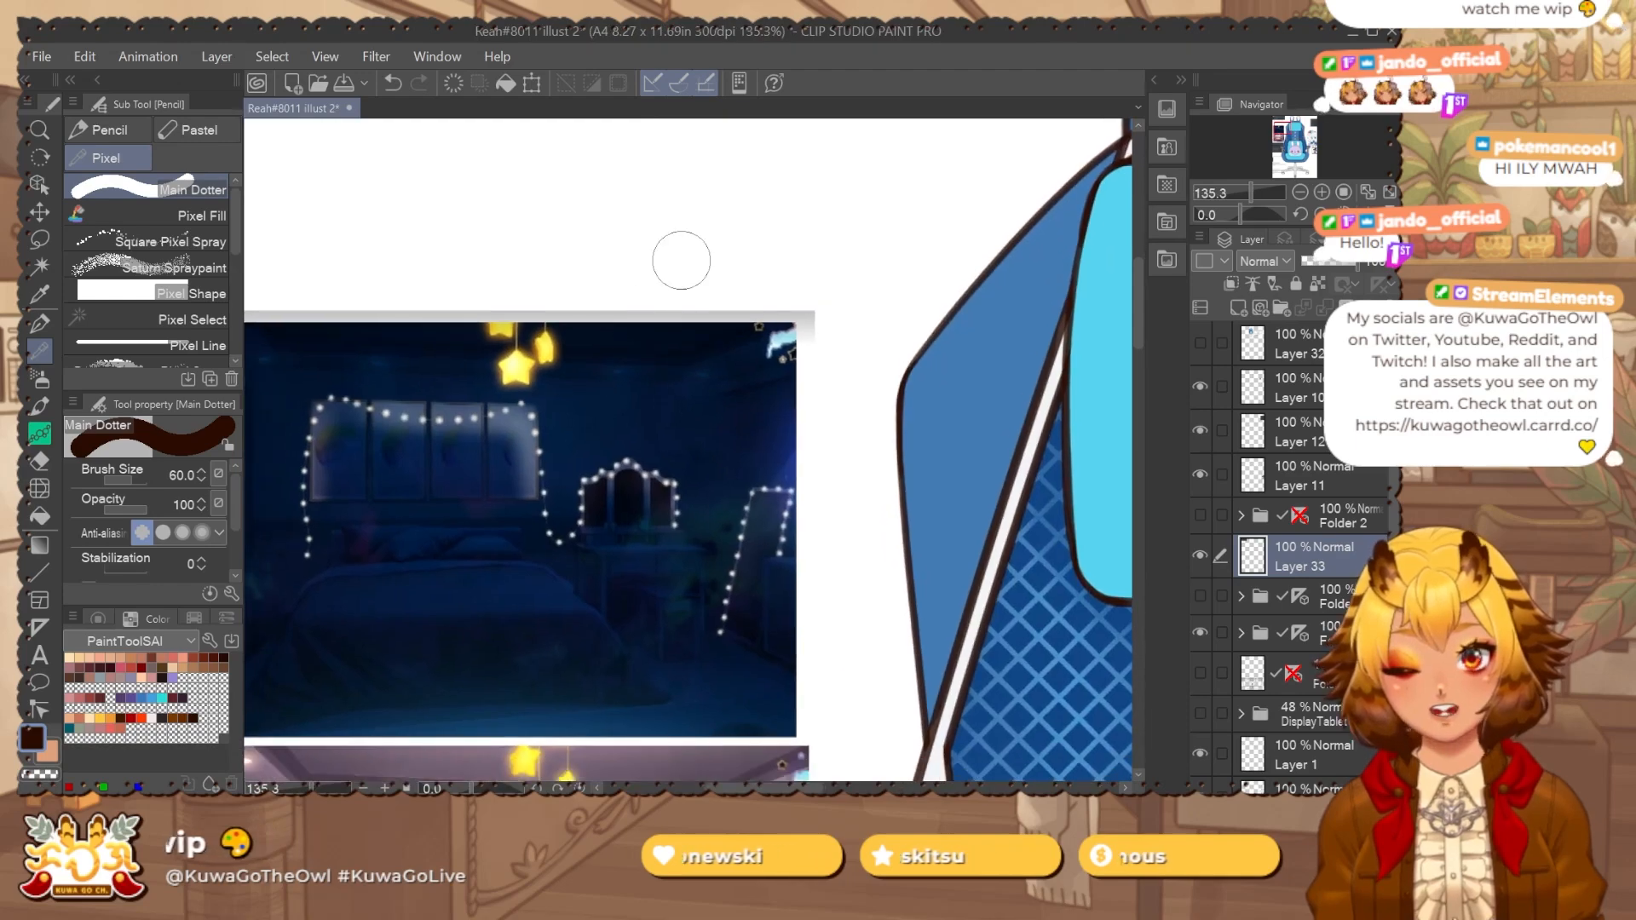
left_click_drag(665, 436, 615, 439)
Sample pink from the pink bedroom reference picture as the second drawing colour, alongside the dark blue.
left_click_drag(1108, 595, 877, 369)
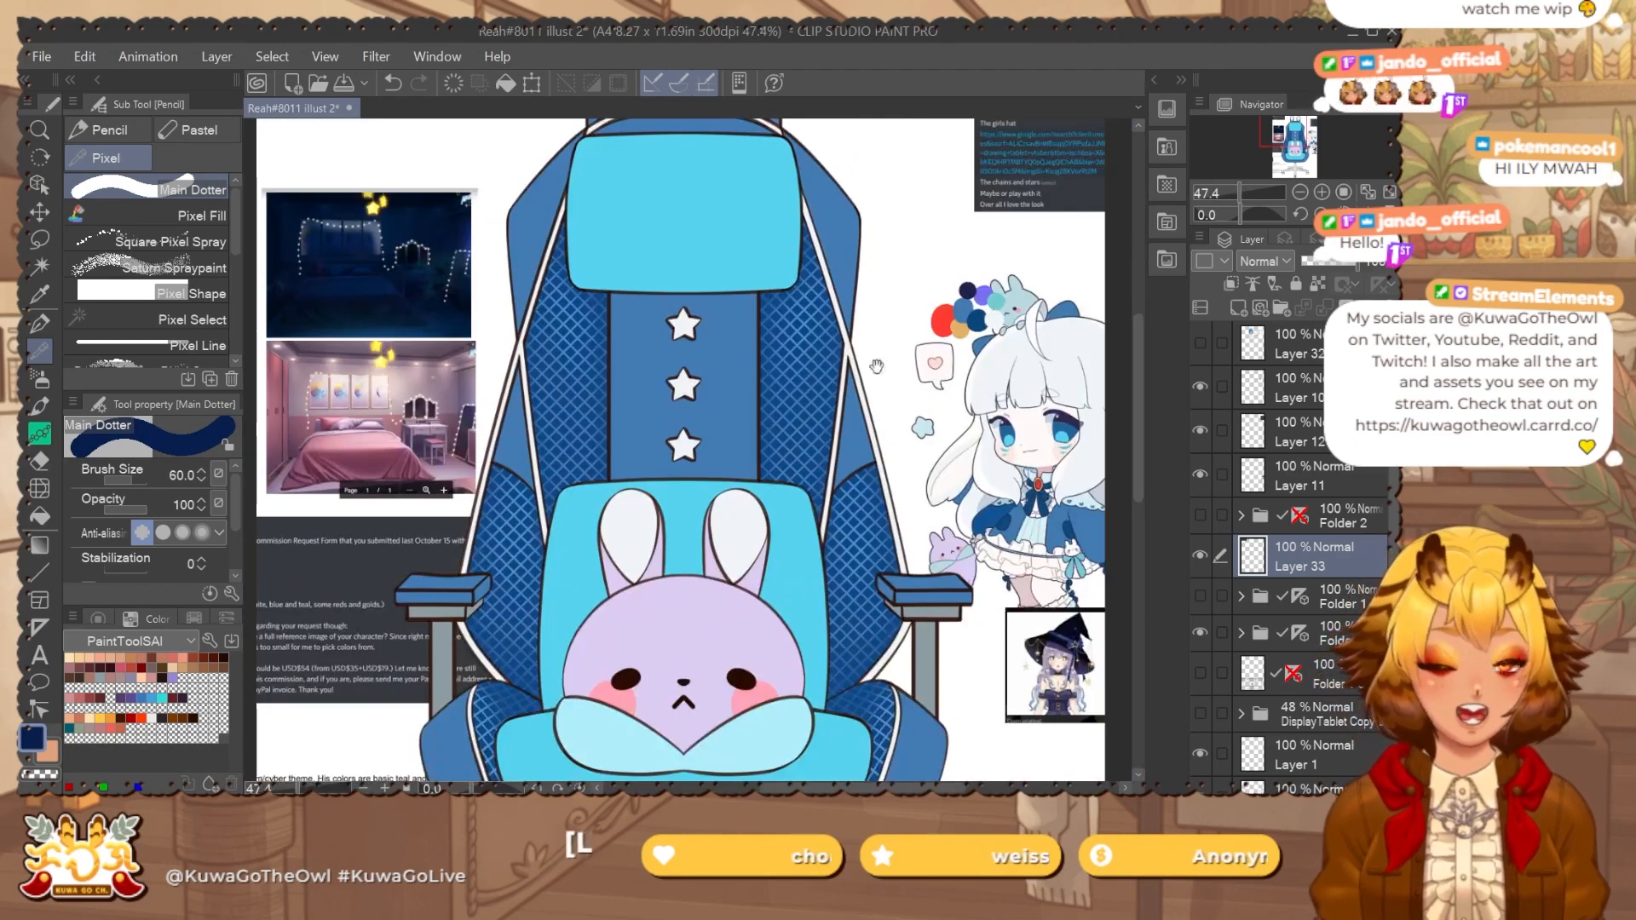
left_click_drag(874, 448, 848, 452)
left_click_drag(882, 383, 818, 352)
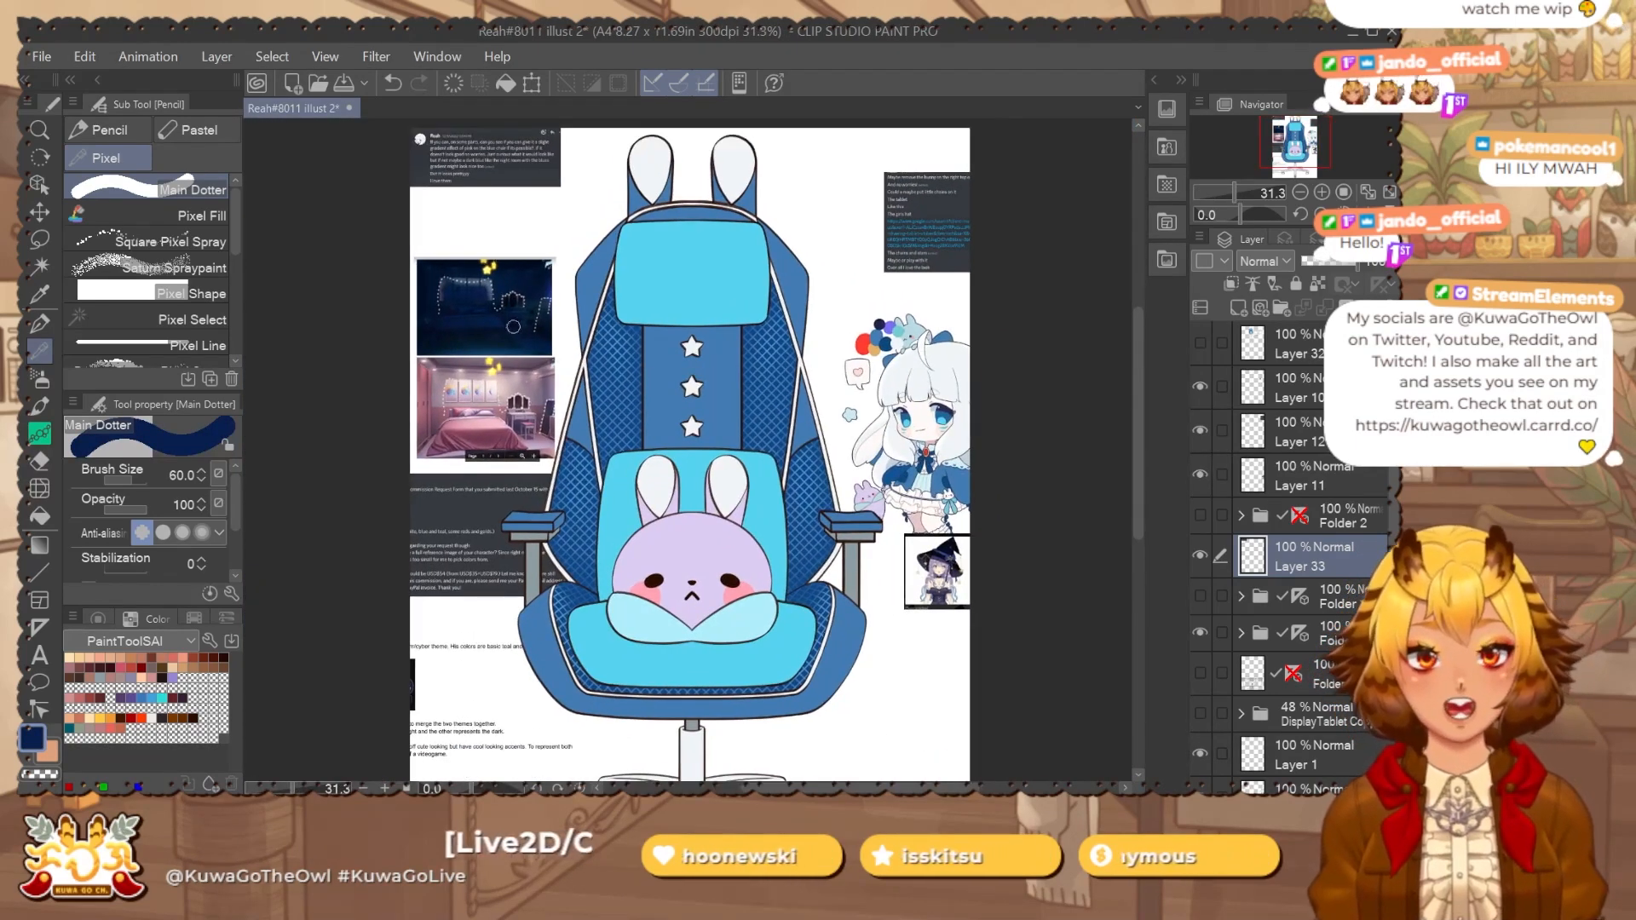
scroll(473, 423, "up", 5)
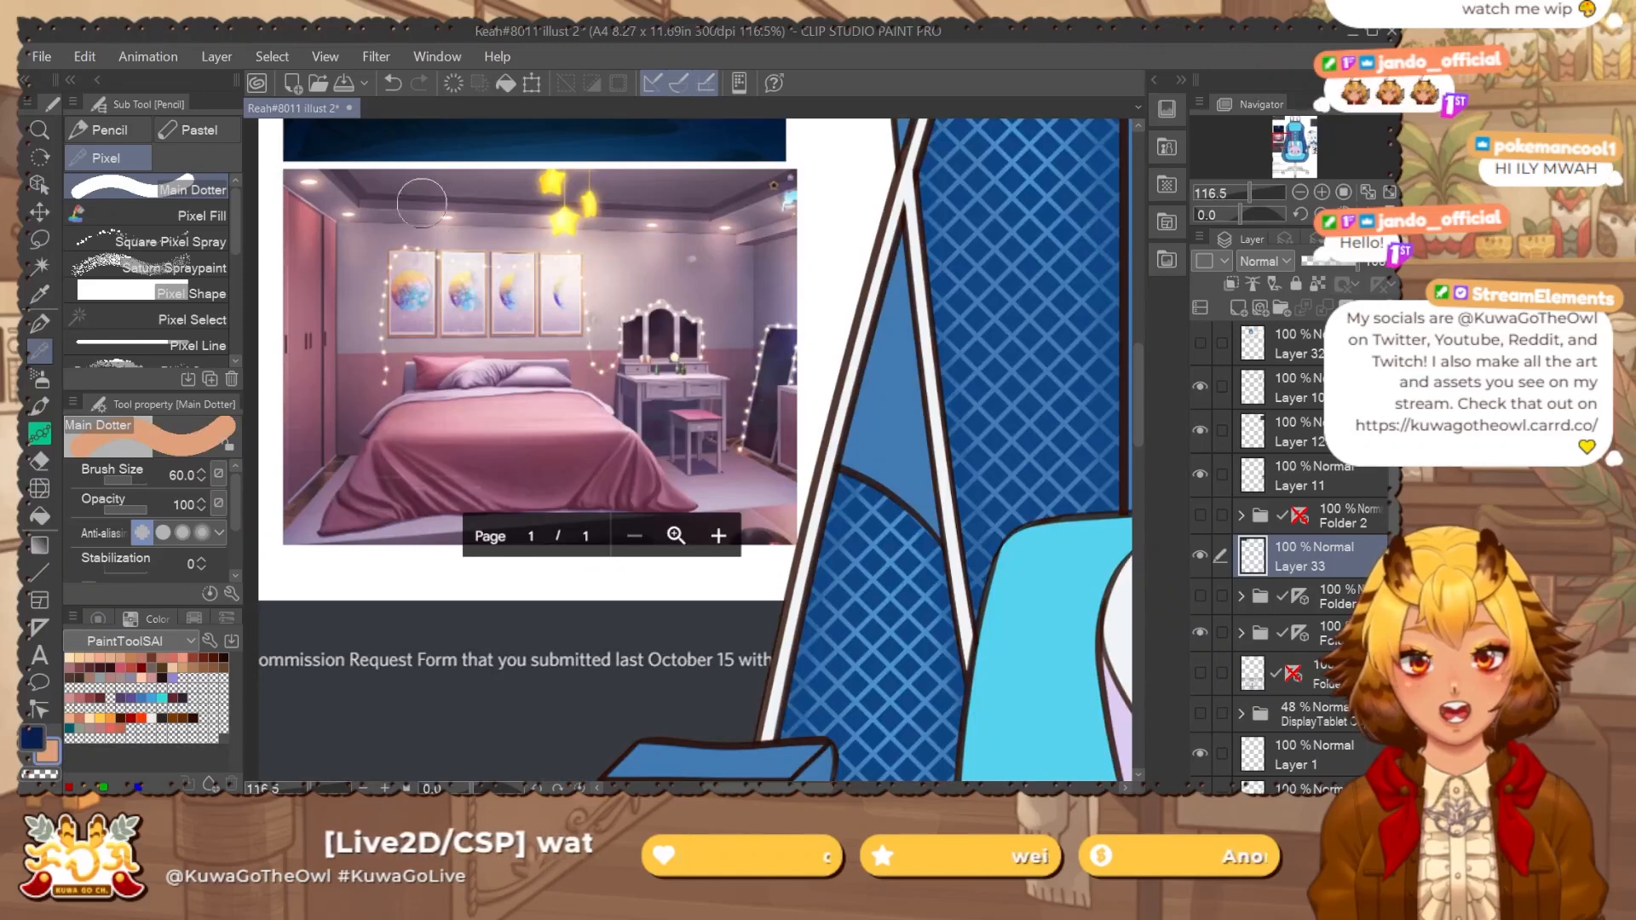
left_click(490, 407, "alt")
scroll(616, 354, "down", 4)
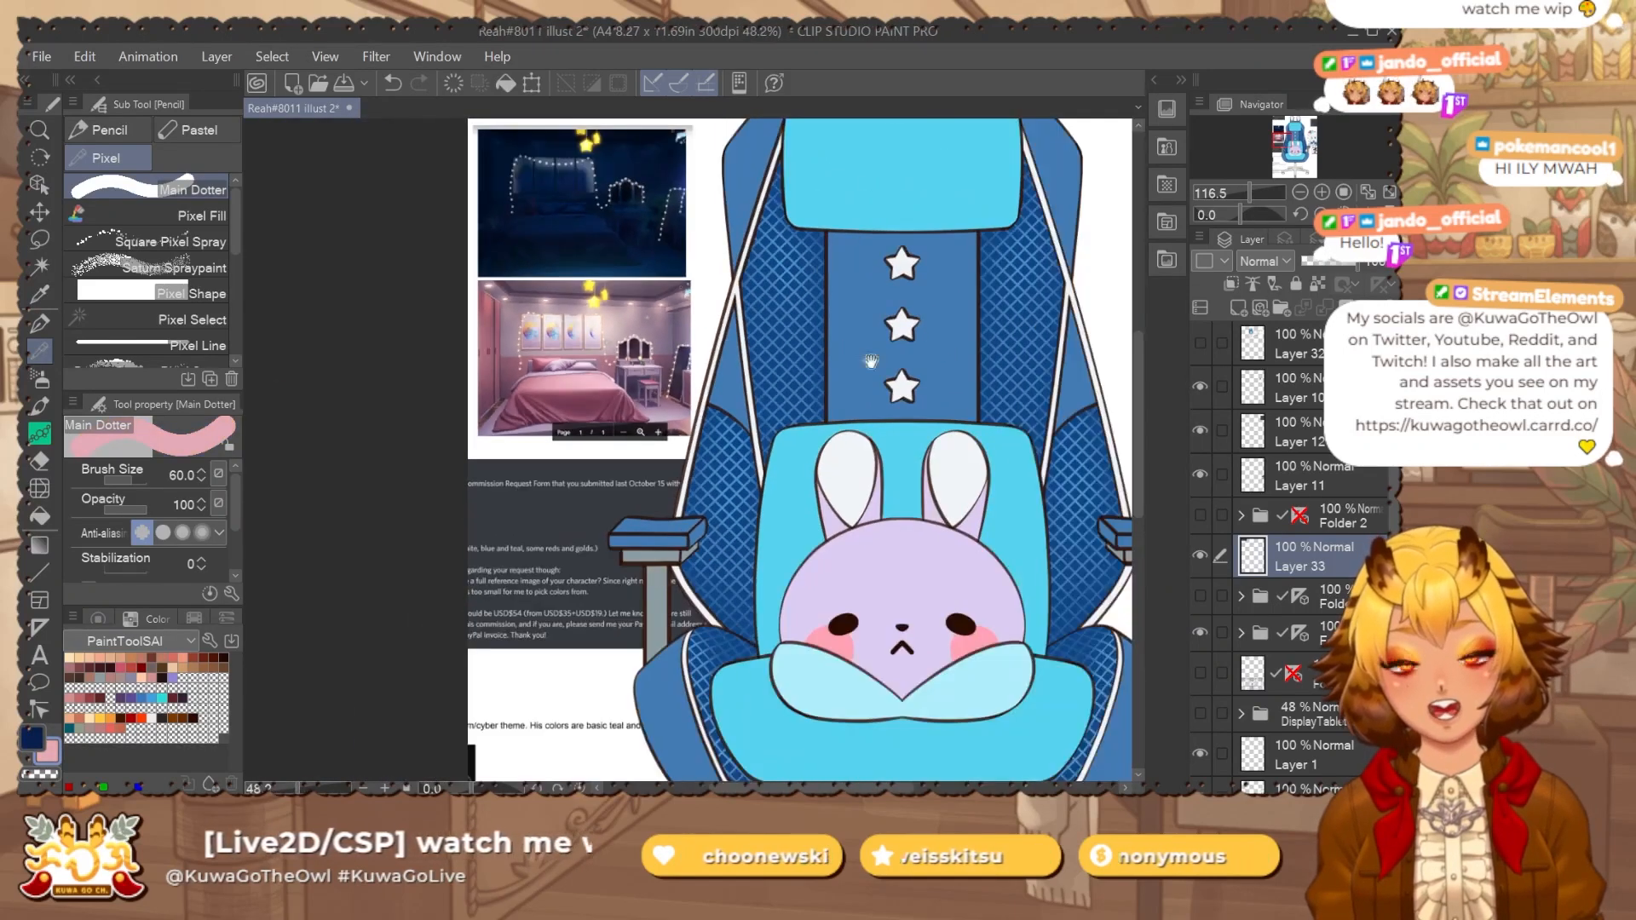
left_click_drag(925, 379, 690, 460)
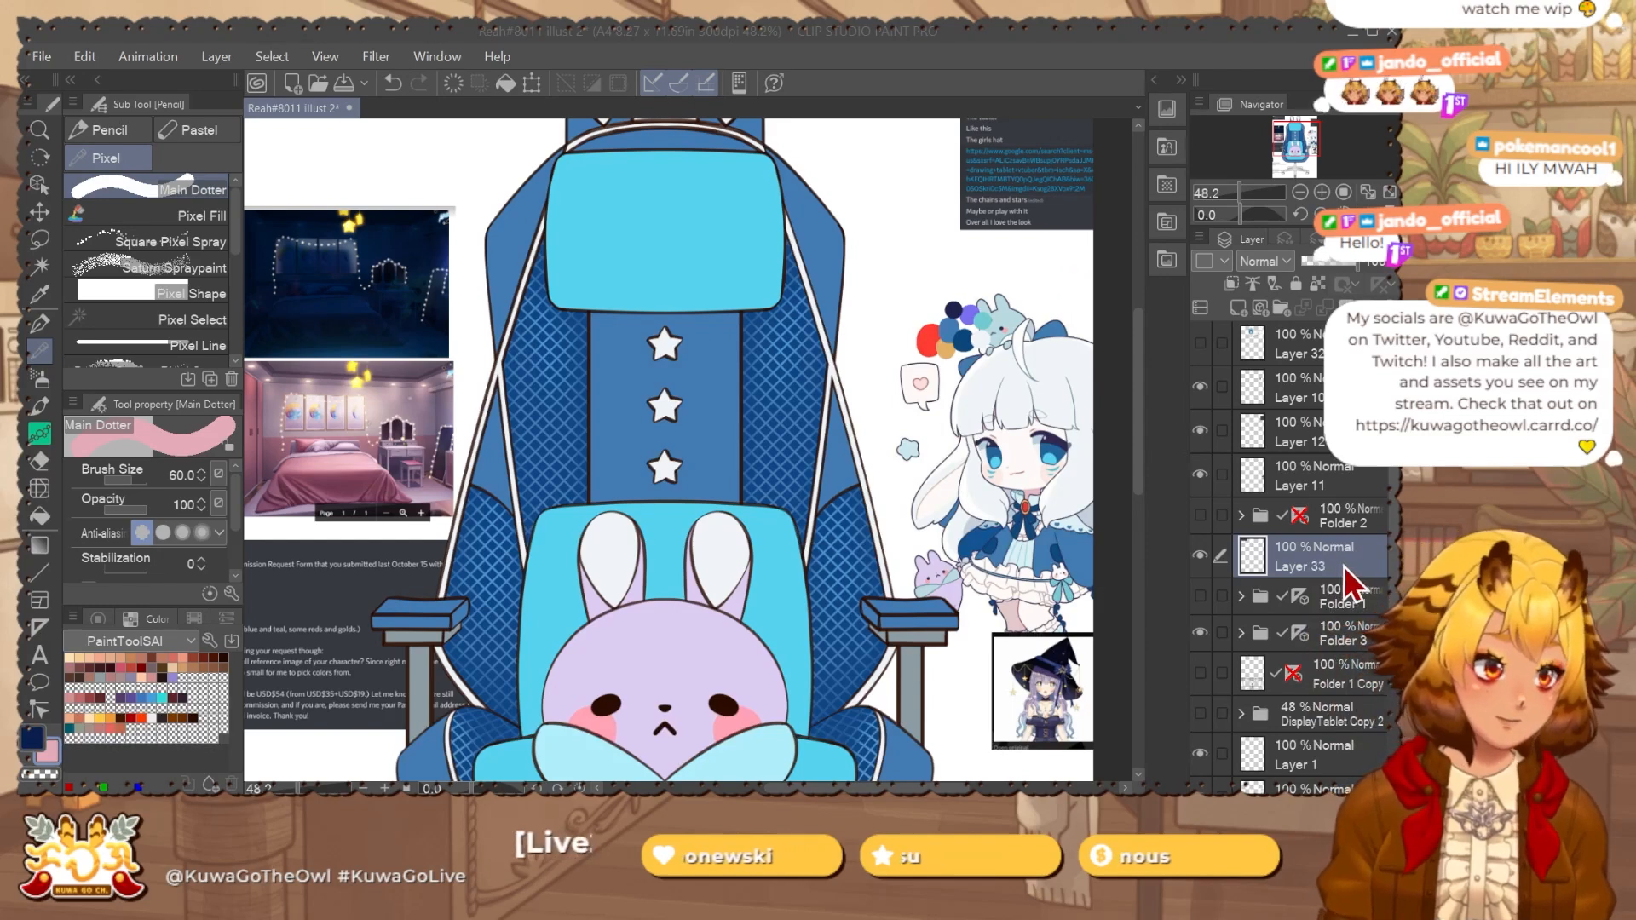
Expand the chair's Folder 3 and make the sampled dark blue the active drawing colour.
left_click(1241, 634)
left_click_drag(1388, 529, 1385, 575)
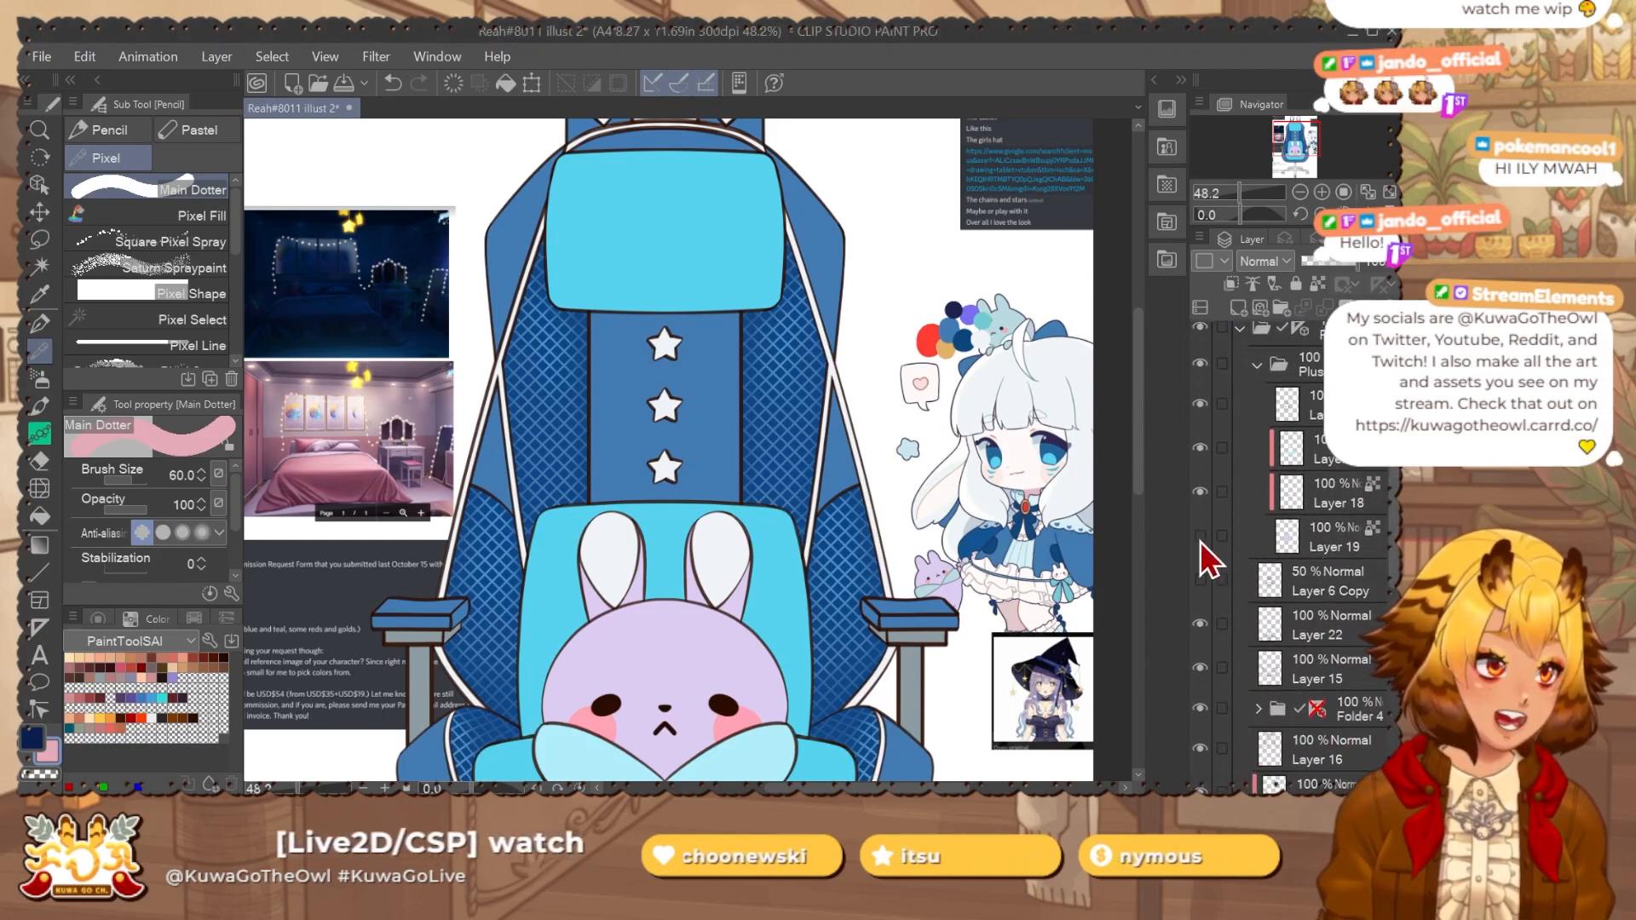
scroll(1034, 601, "down", 2)
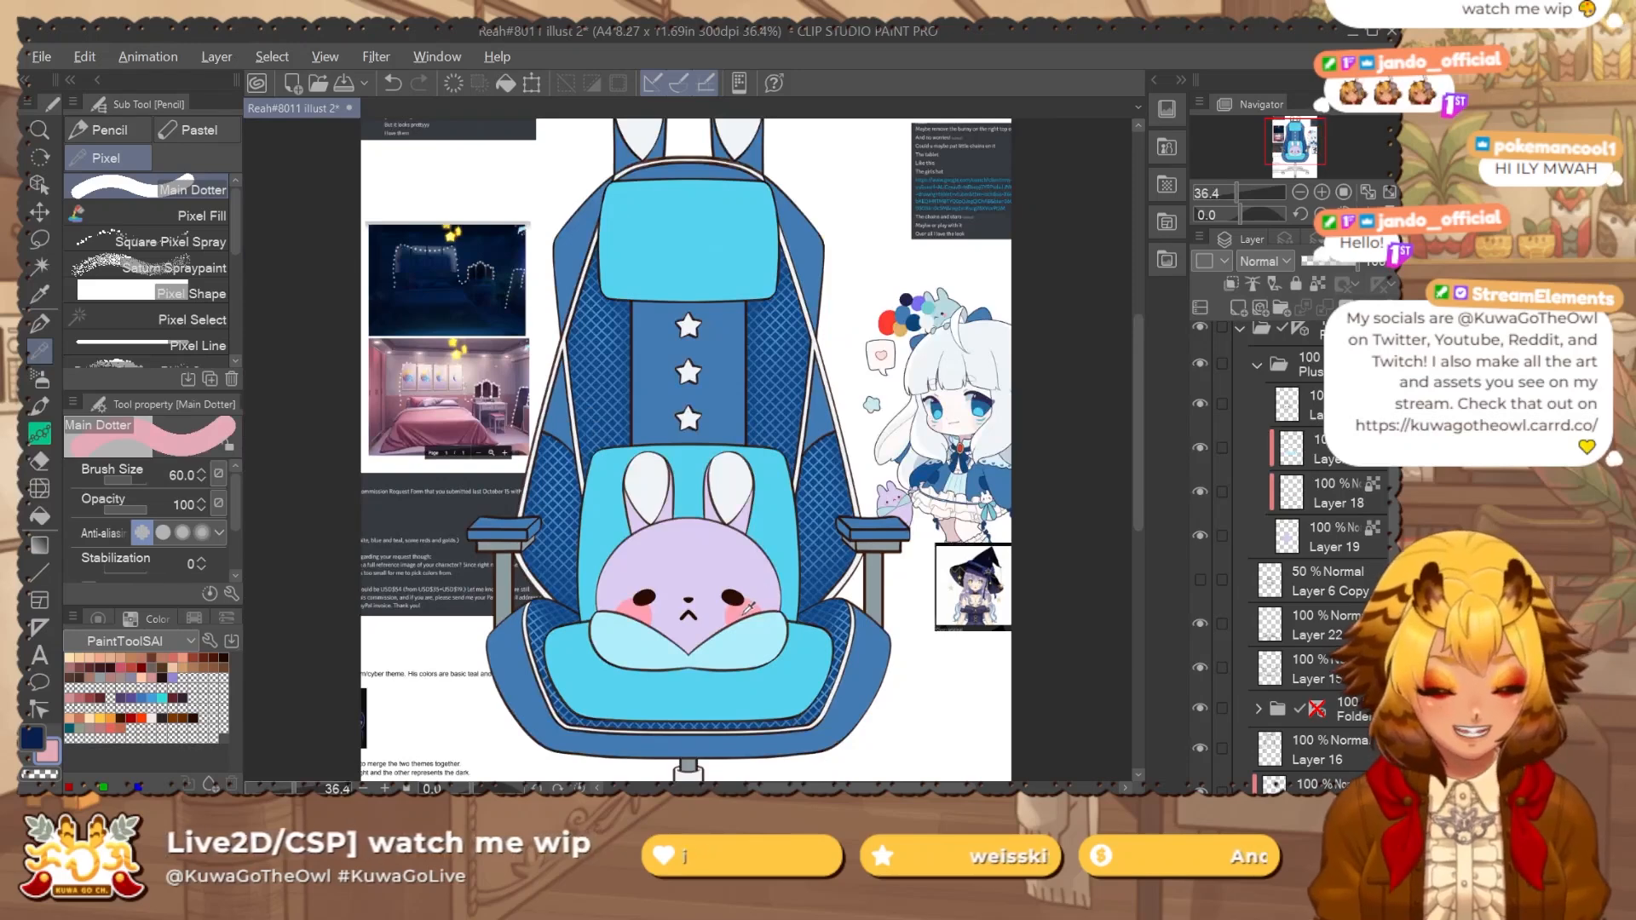
left_click_drag(748, 618, 744, 603)
key("x")
left_click_drag(848, 501, 829, 534)
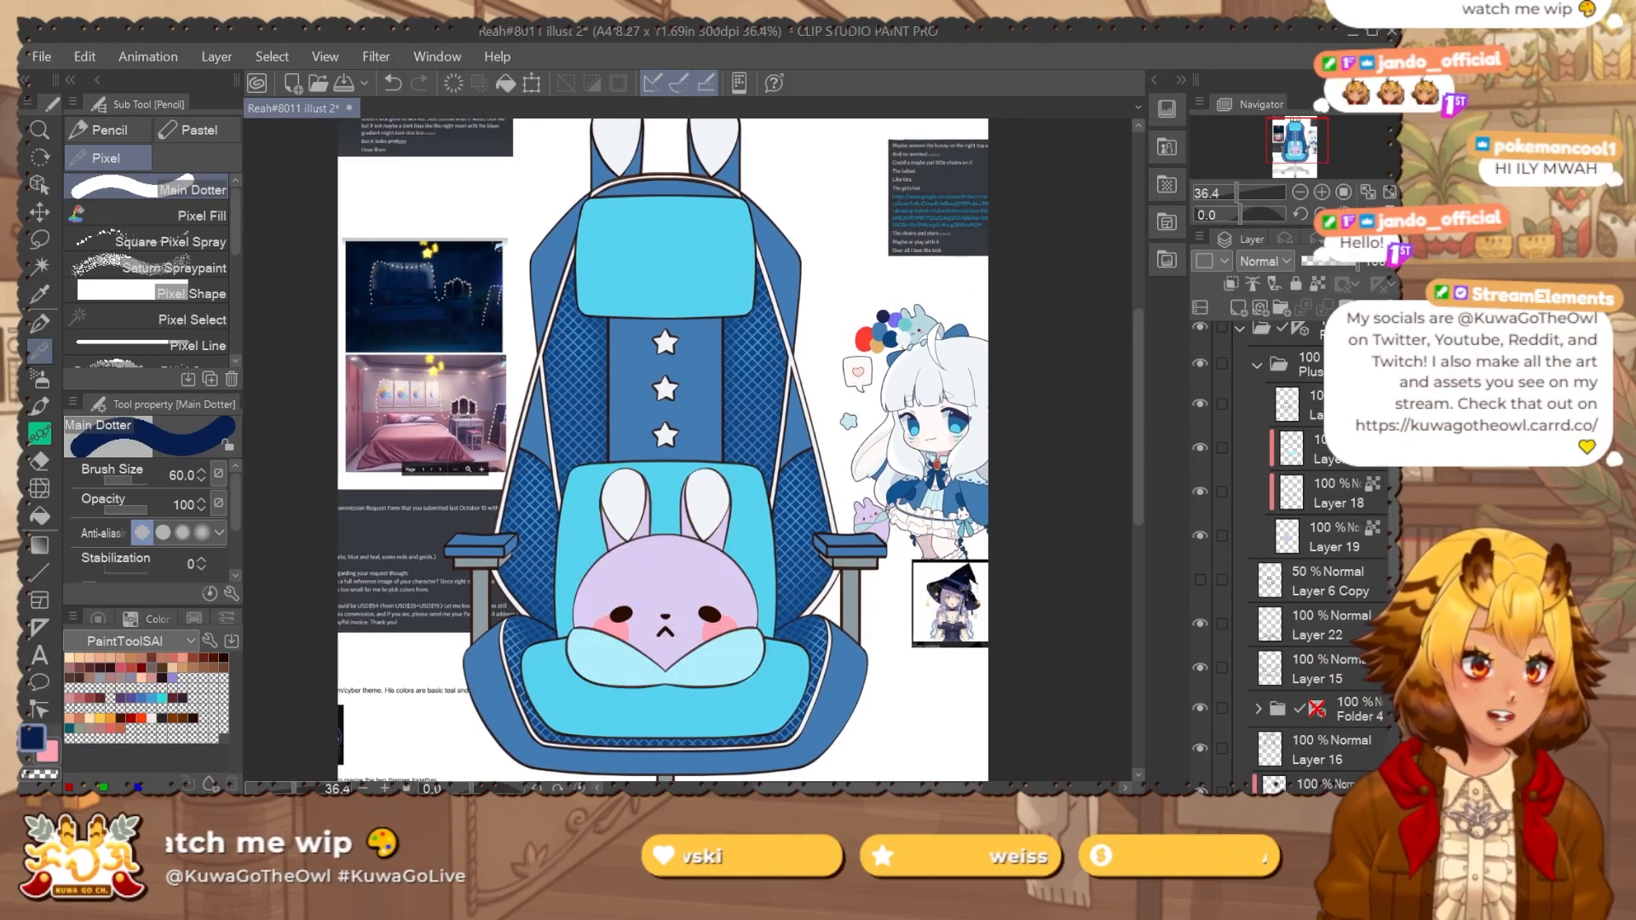
Collapse the plush folder and check which chair parts the layers from Layer 6 Copy down to Layer 26 contain.
left_click(1260, 362)
left_click(1258, 365)
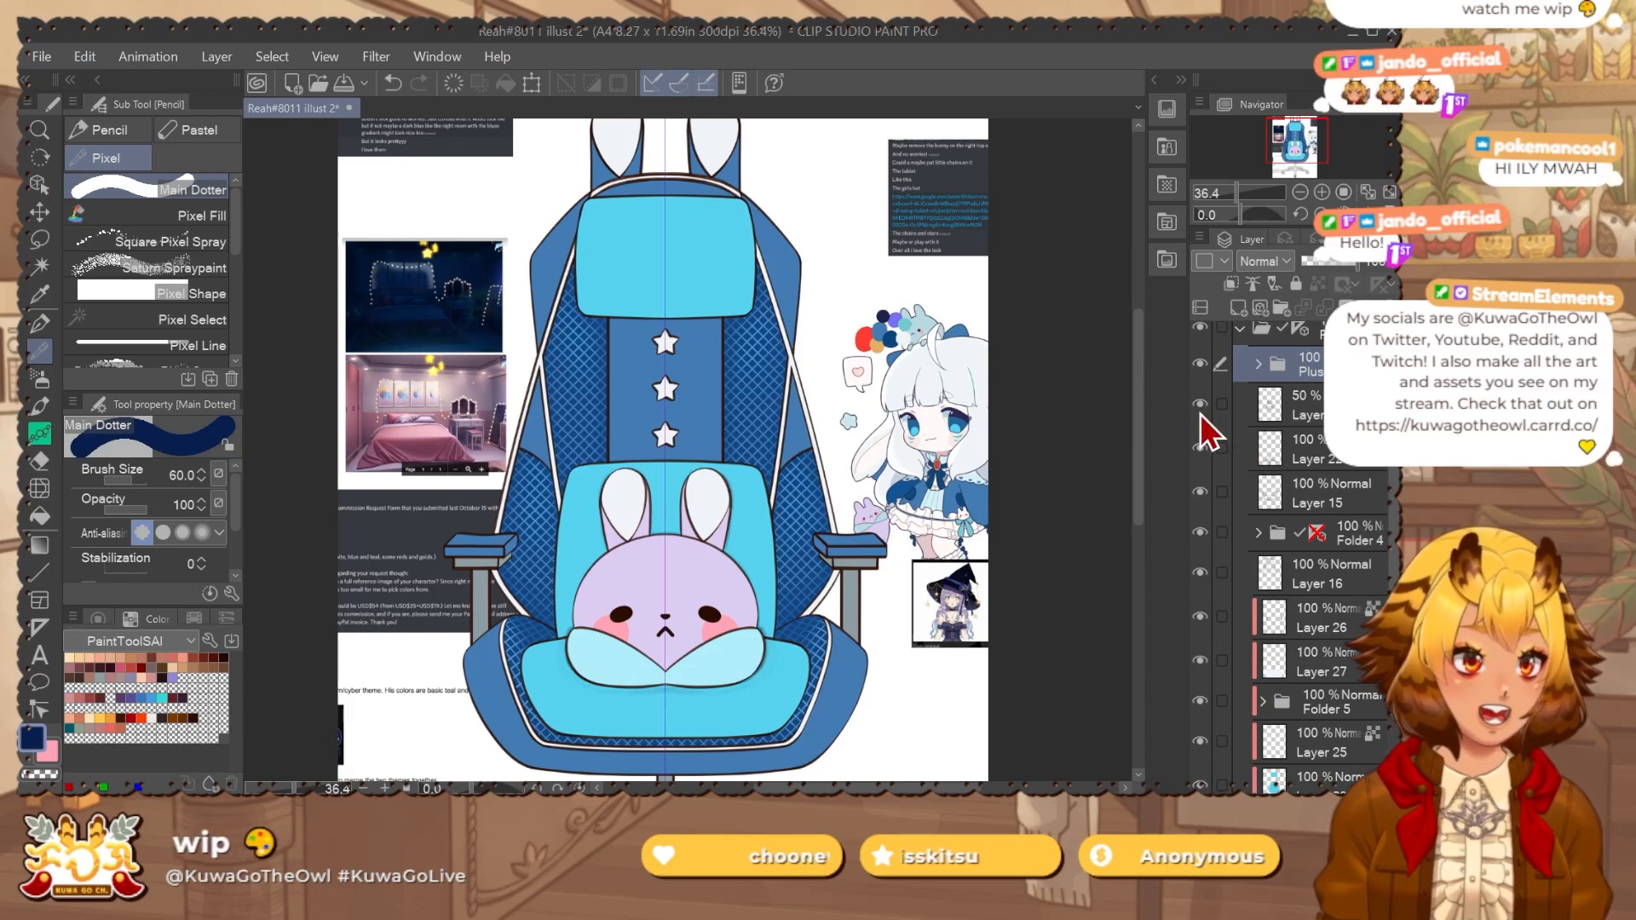
left_click_drag(852, 645, 824, 625)
left_click(1278, 404)
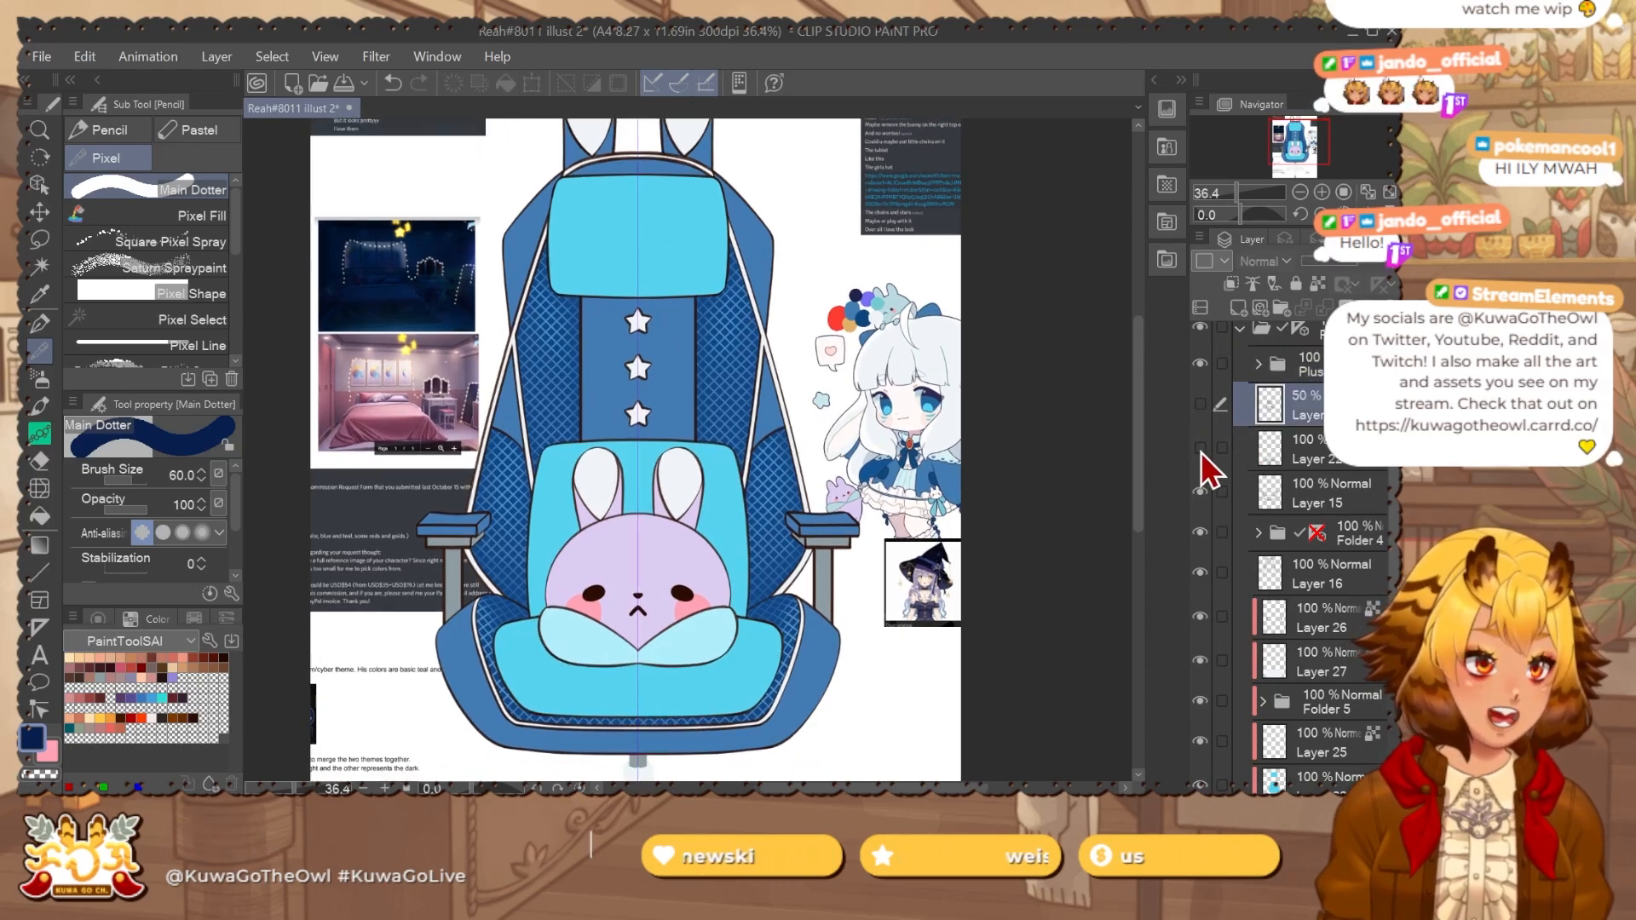
left_click(1329, 462)
left_click_drag(808, 712, 777, 559)
scroll(778, 559, "down", 2)
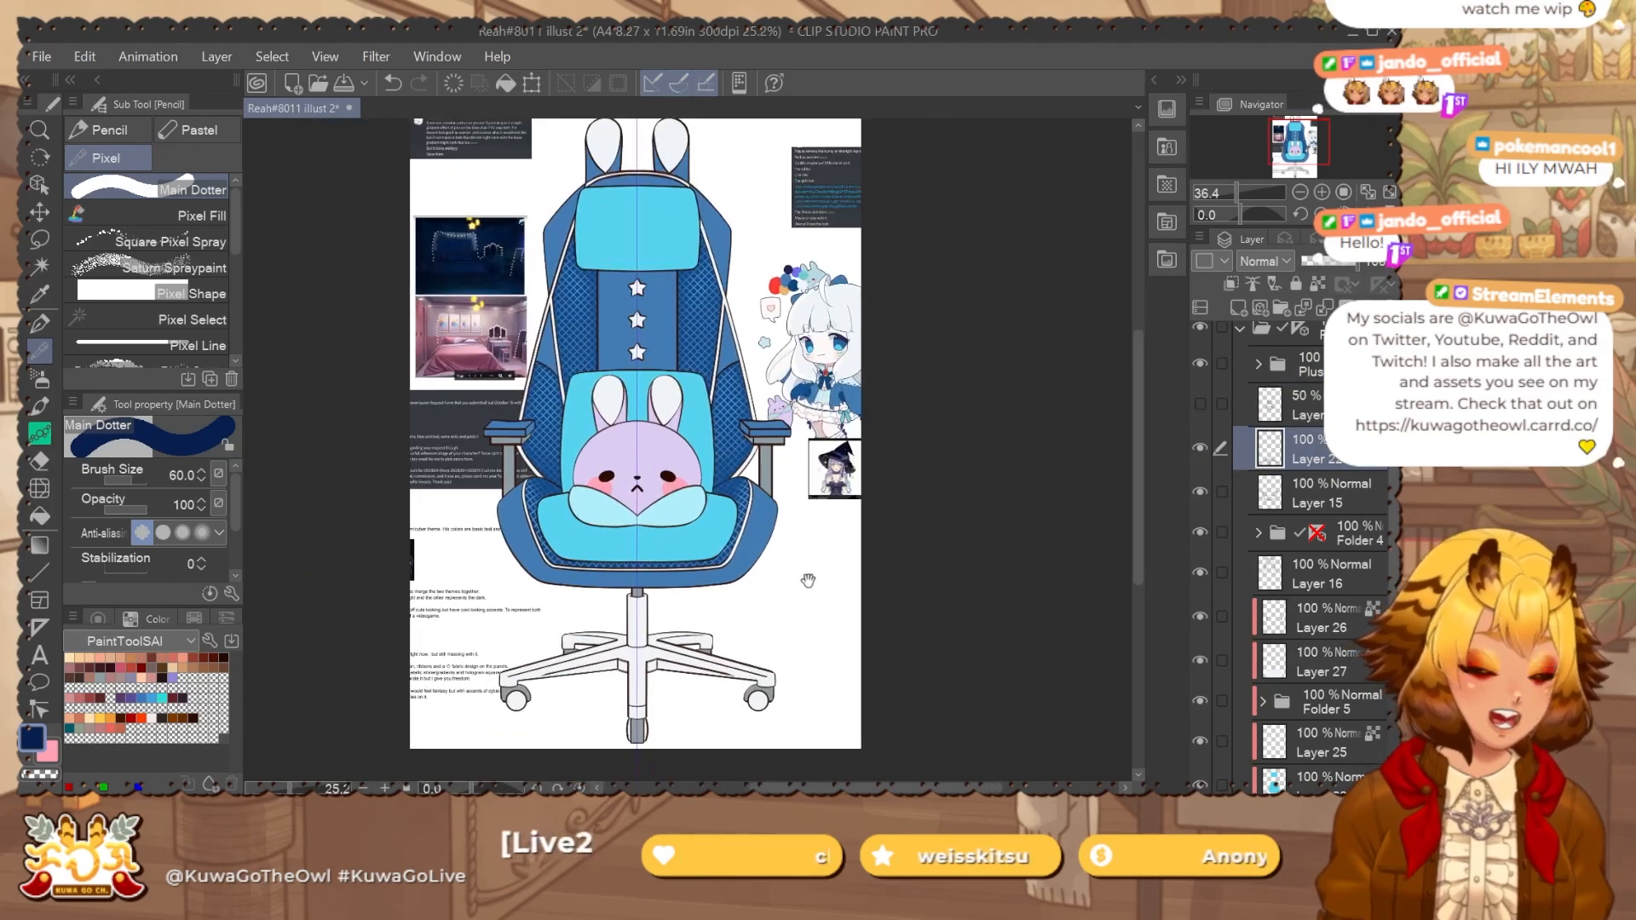
left_click(1200, 495)
left_click(1235, 493)
scroll(1210, 490, "down", 1)
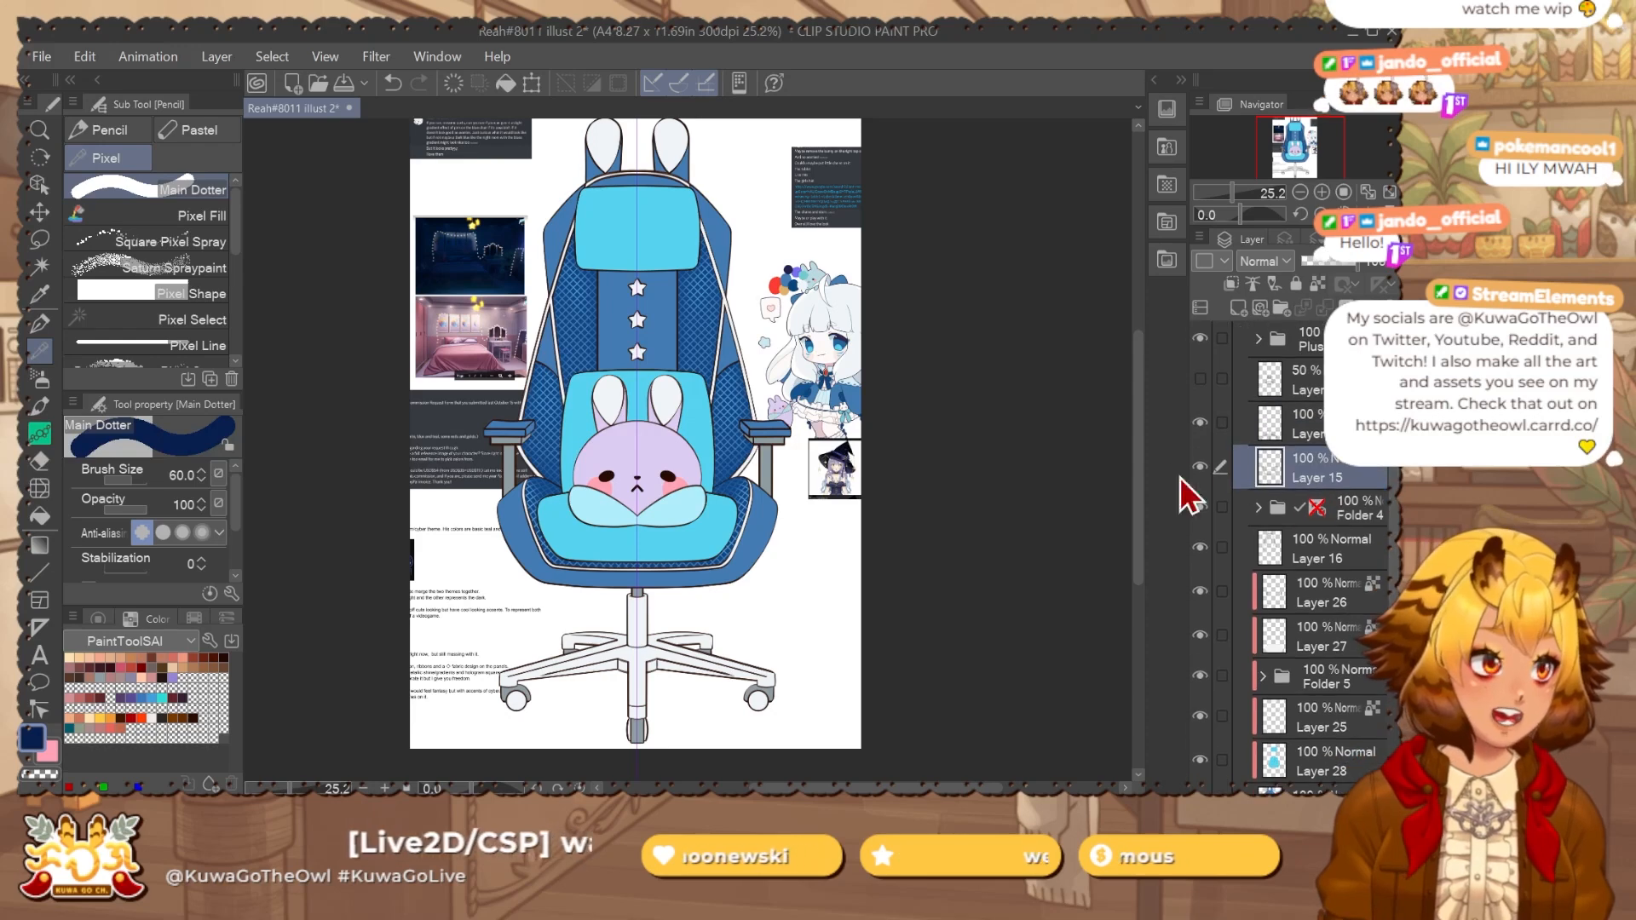
left_click(1200, 467)
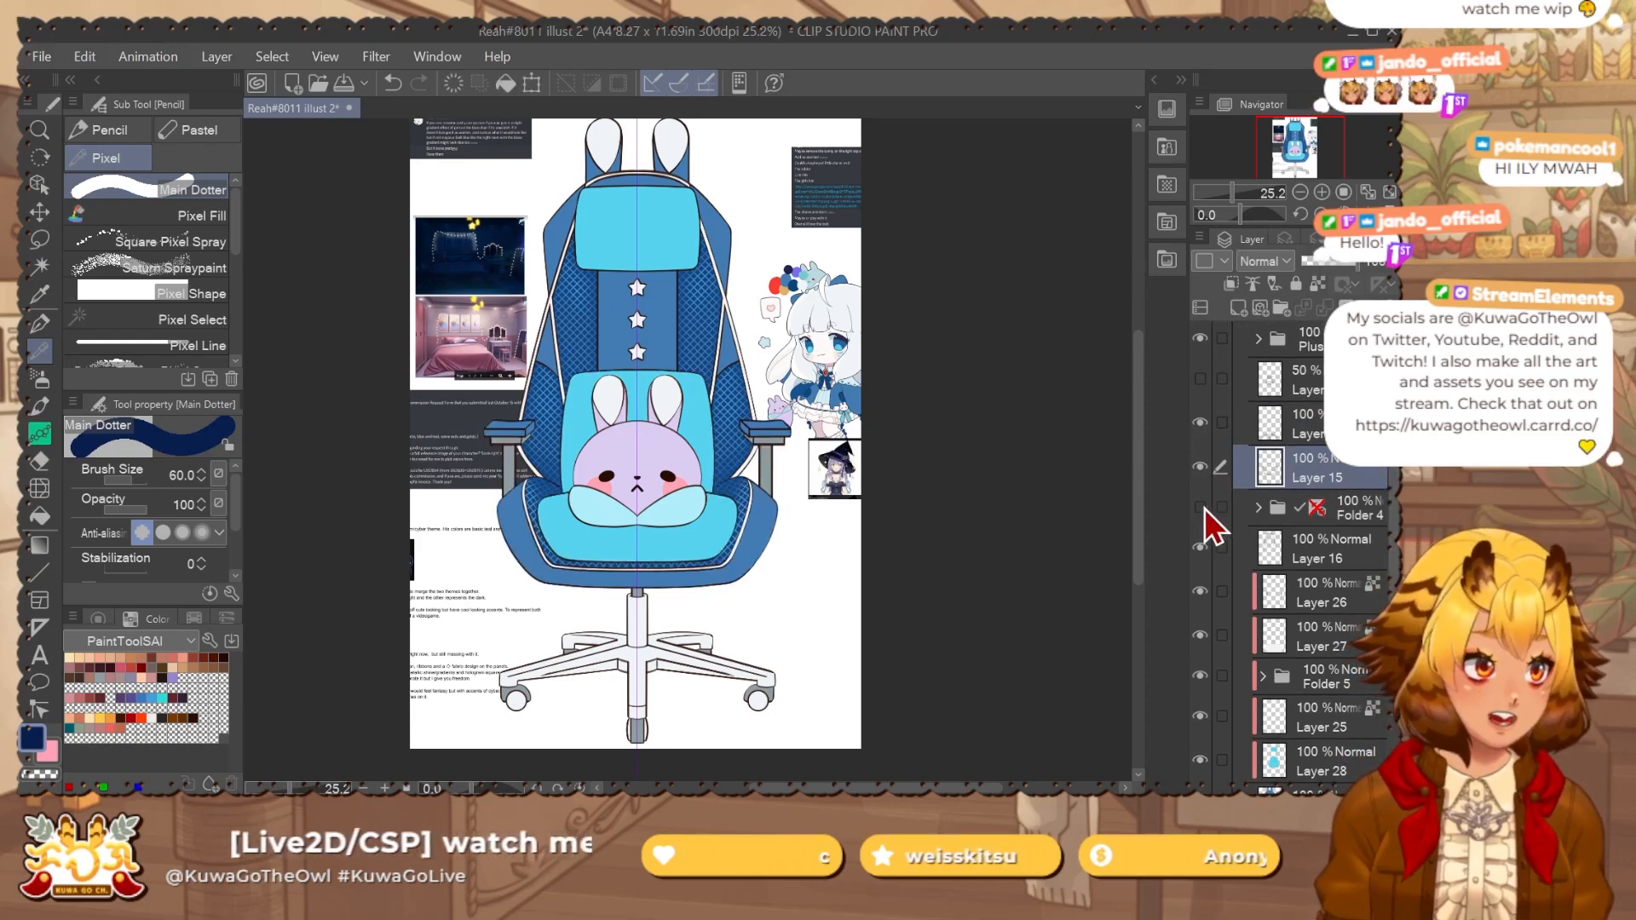
left_click(1287, 547)
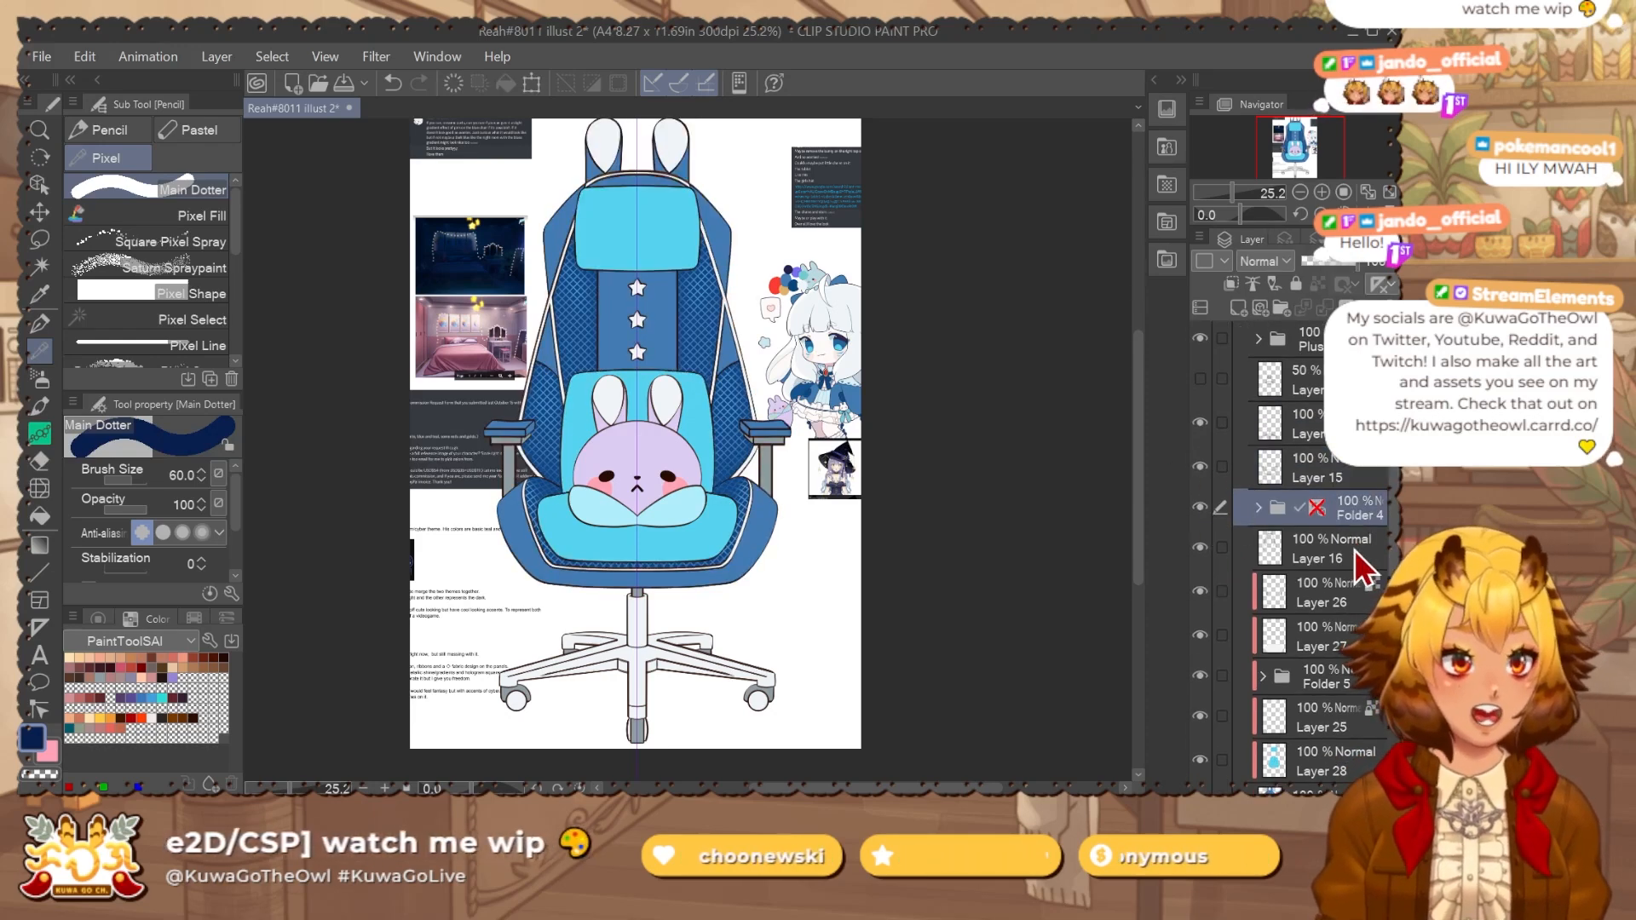
scroll(1205, 493, "down", 4)
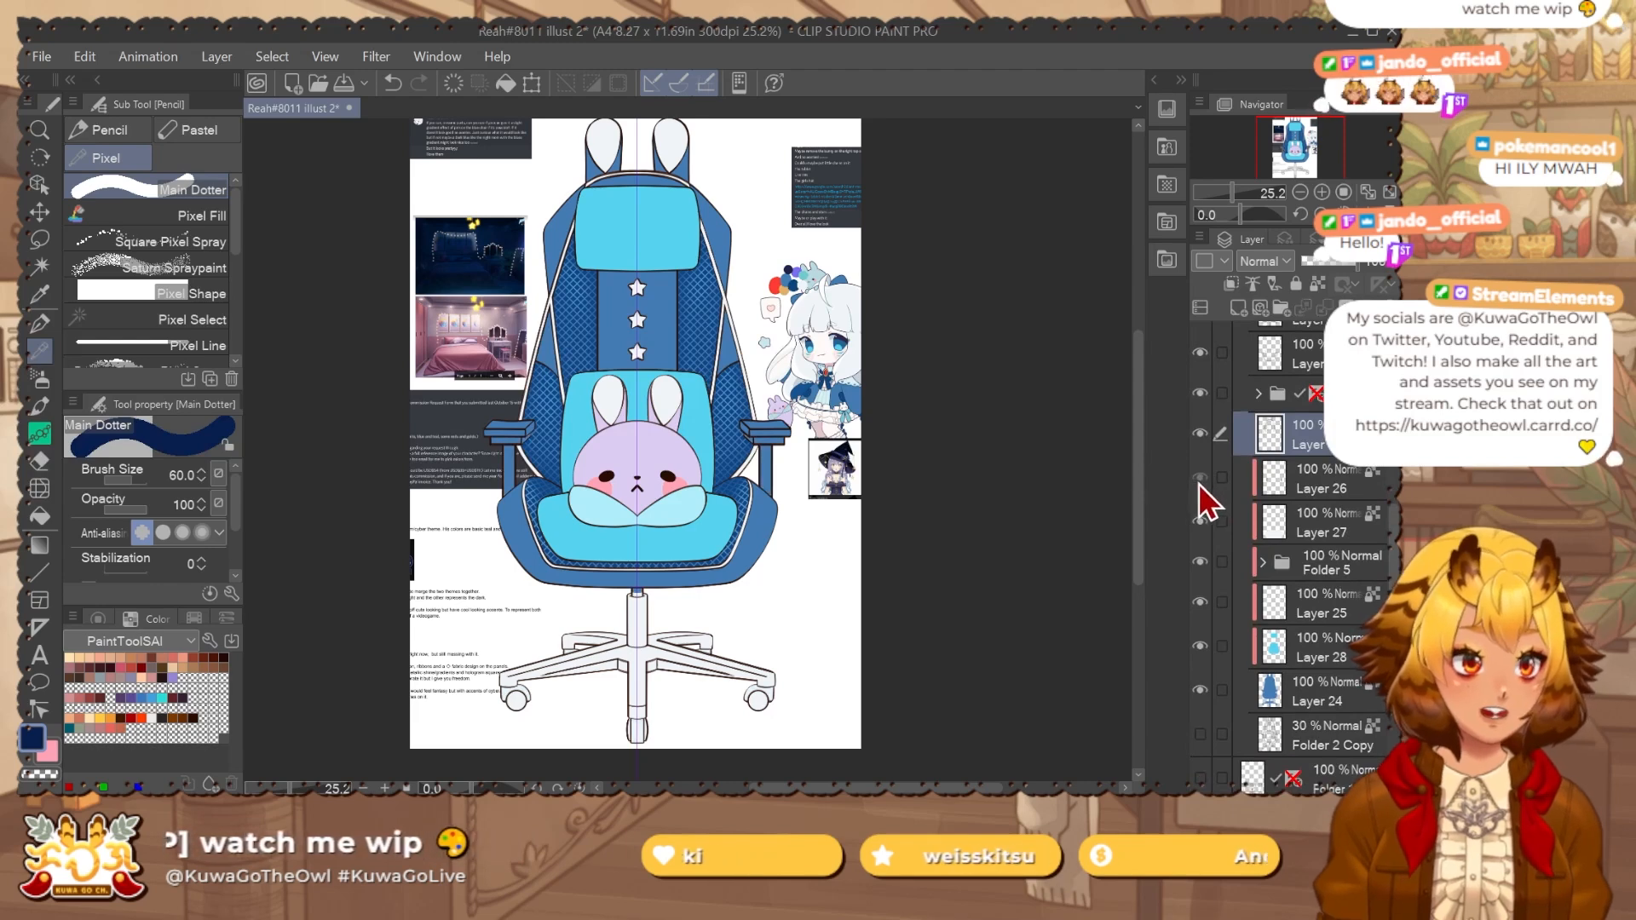
left_click(1362, 495)
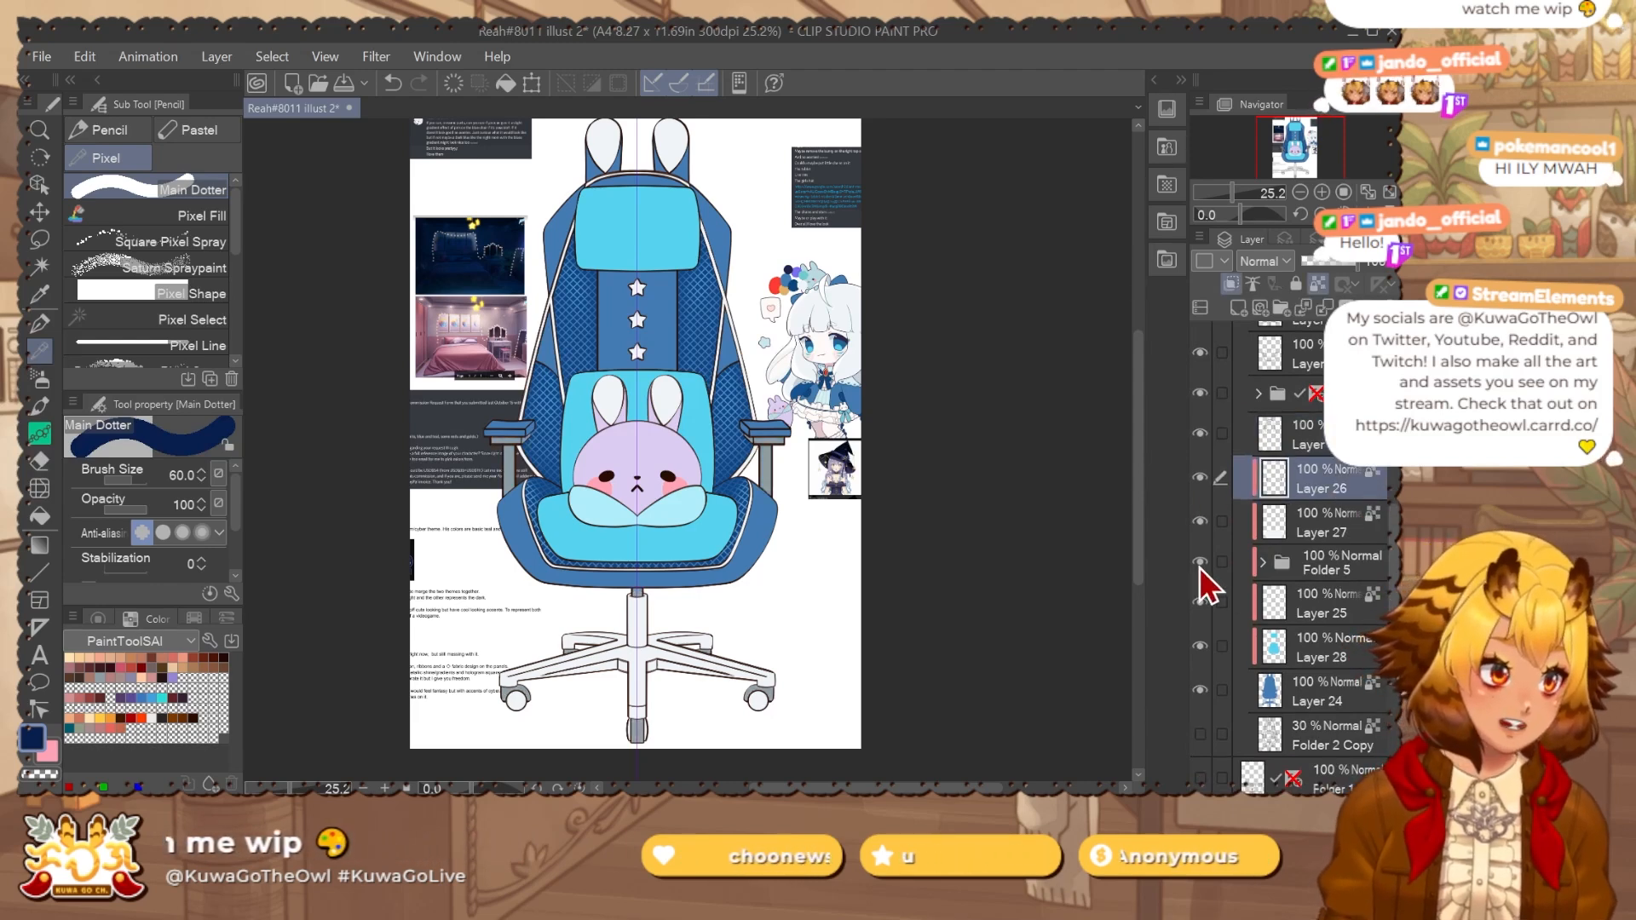
Expand Folder 5 and examine the layers in Folder 6 and Folder 6 Copy, including Layer 17 Copy and Layer 23 Copy.
left_click(1259, 564)
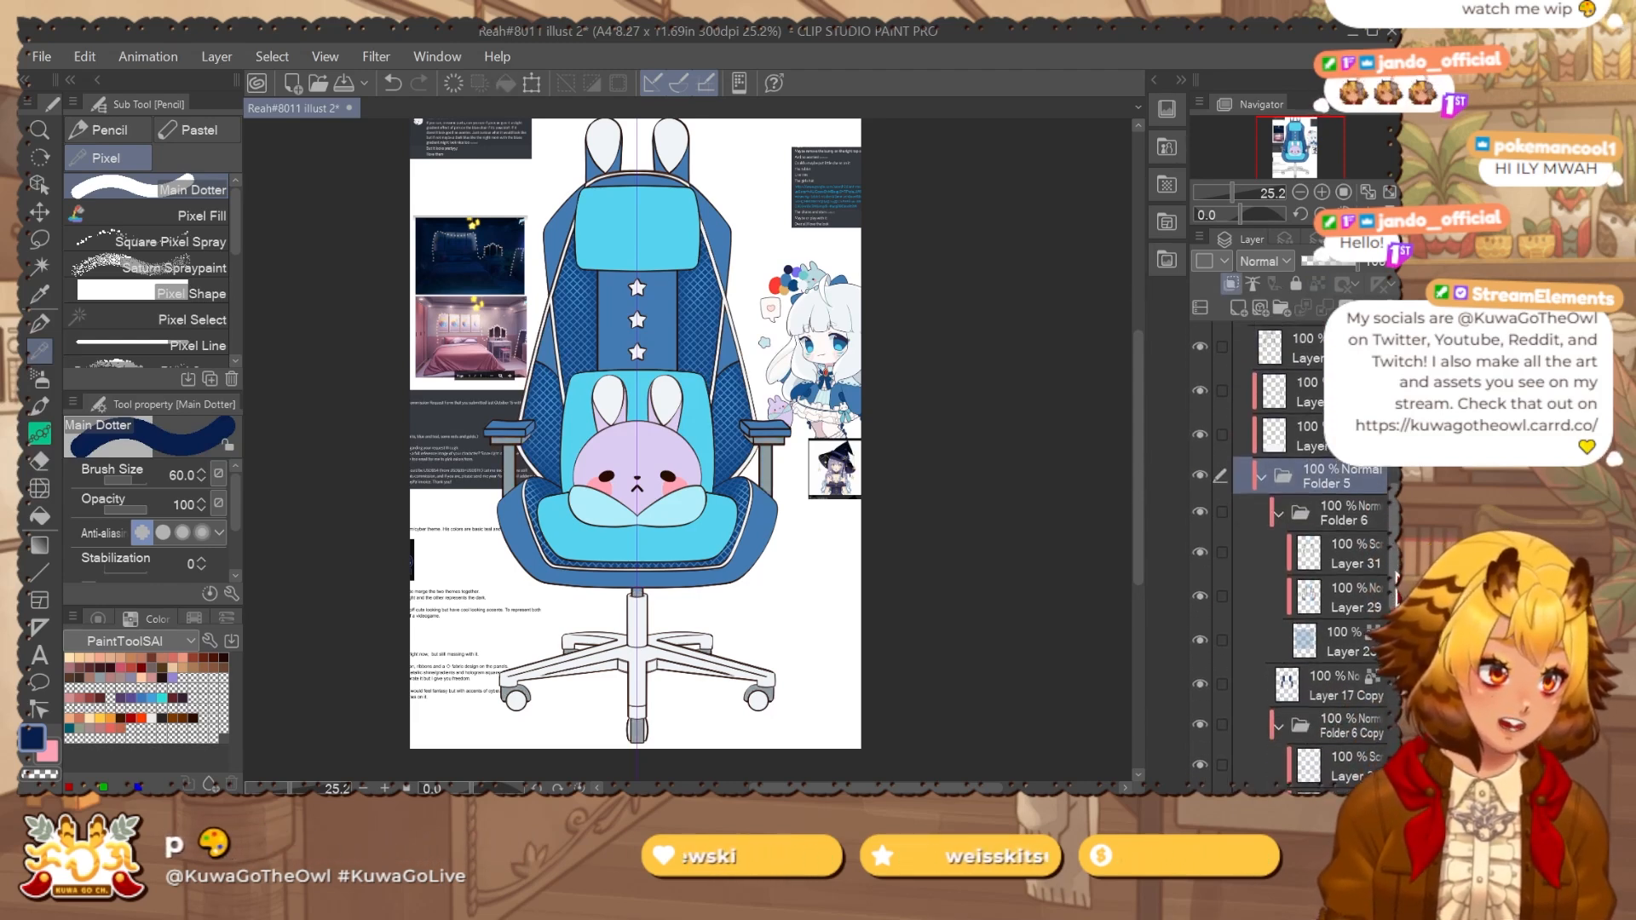
left_click(1343, 641)
left_click(1373, 596)
left_click(1377, 554, "ctrl")
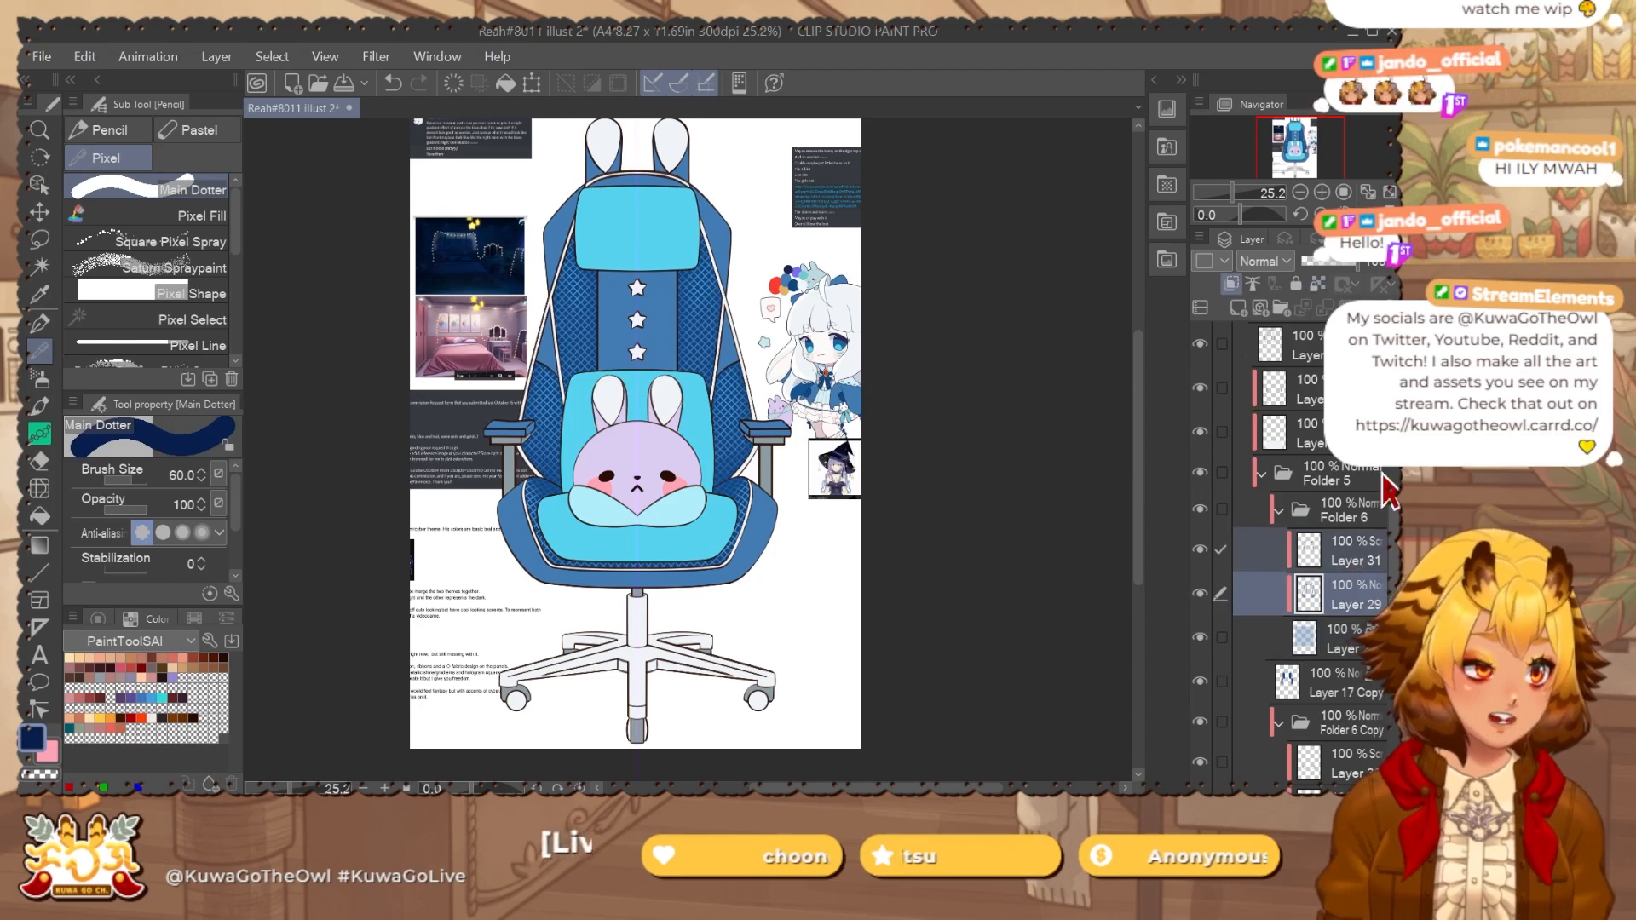
scroll(1217, 521, "down", 3)
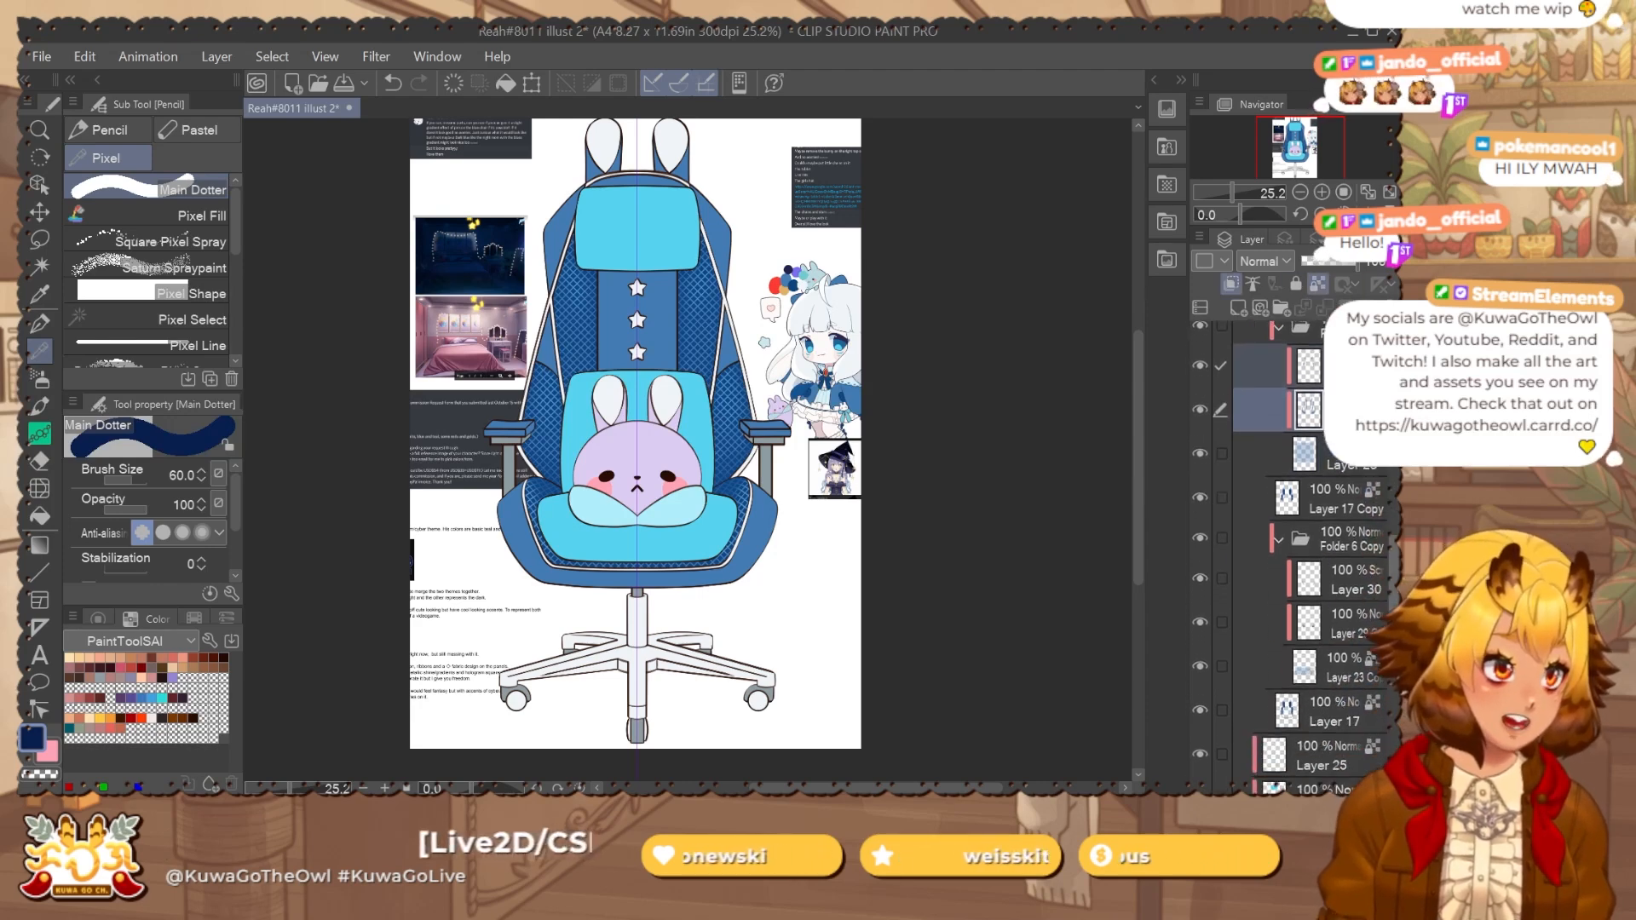
left_click(1235, 511)
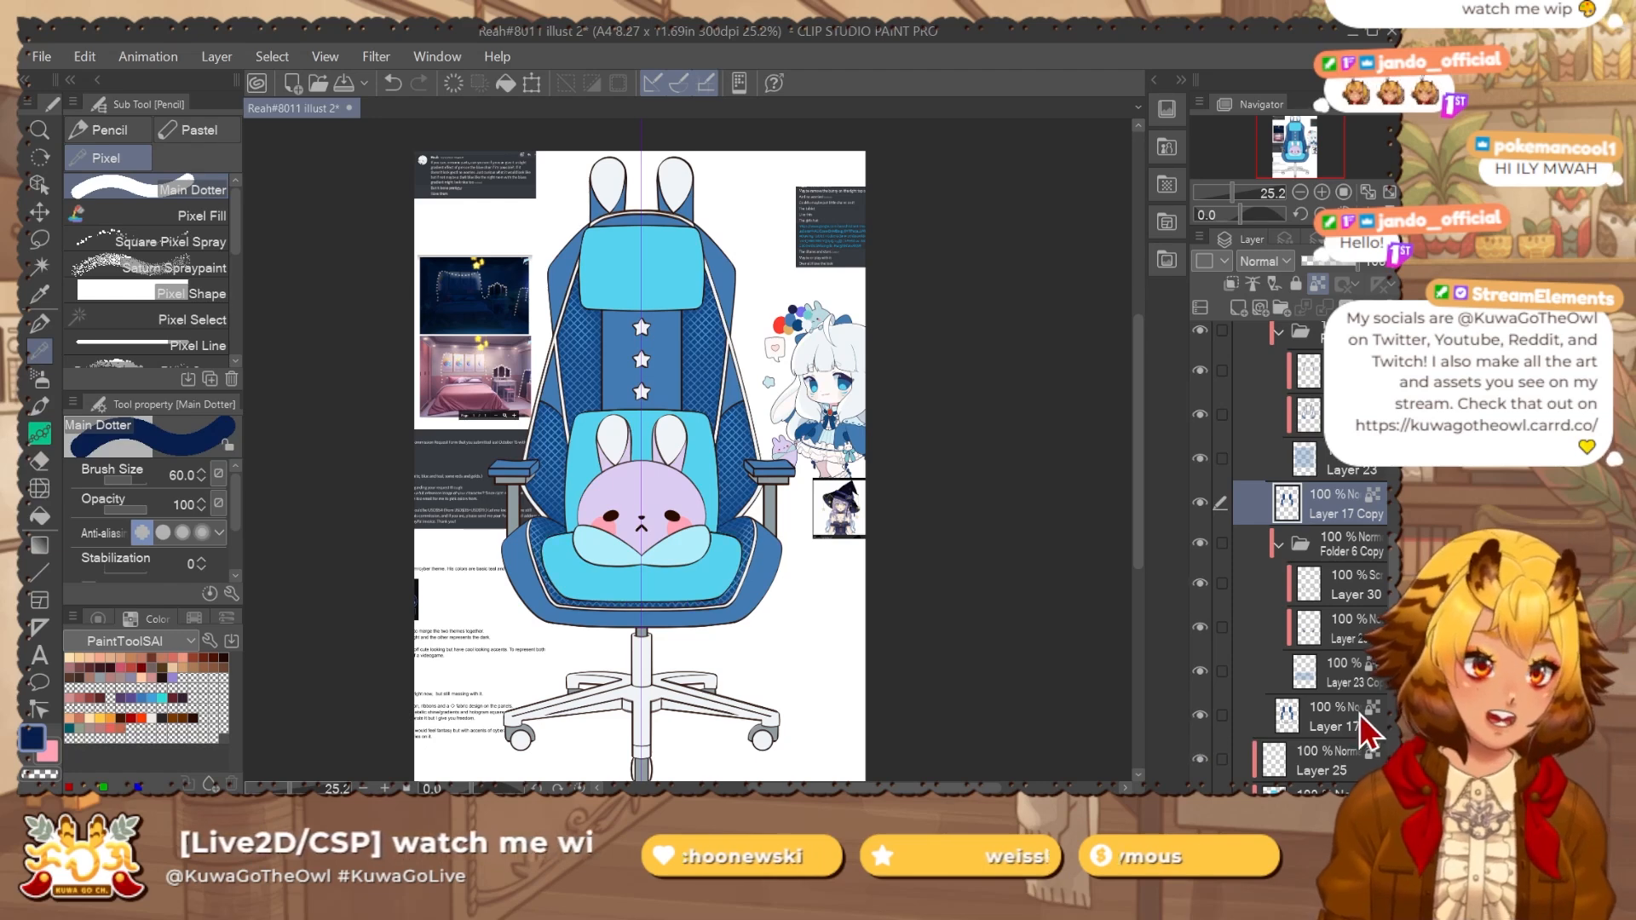
left_click(1235, 720)
scroll(1289, 554, "down", 3)
left_click(1363, 537)
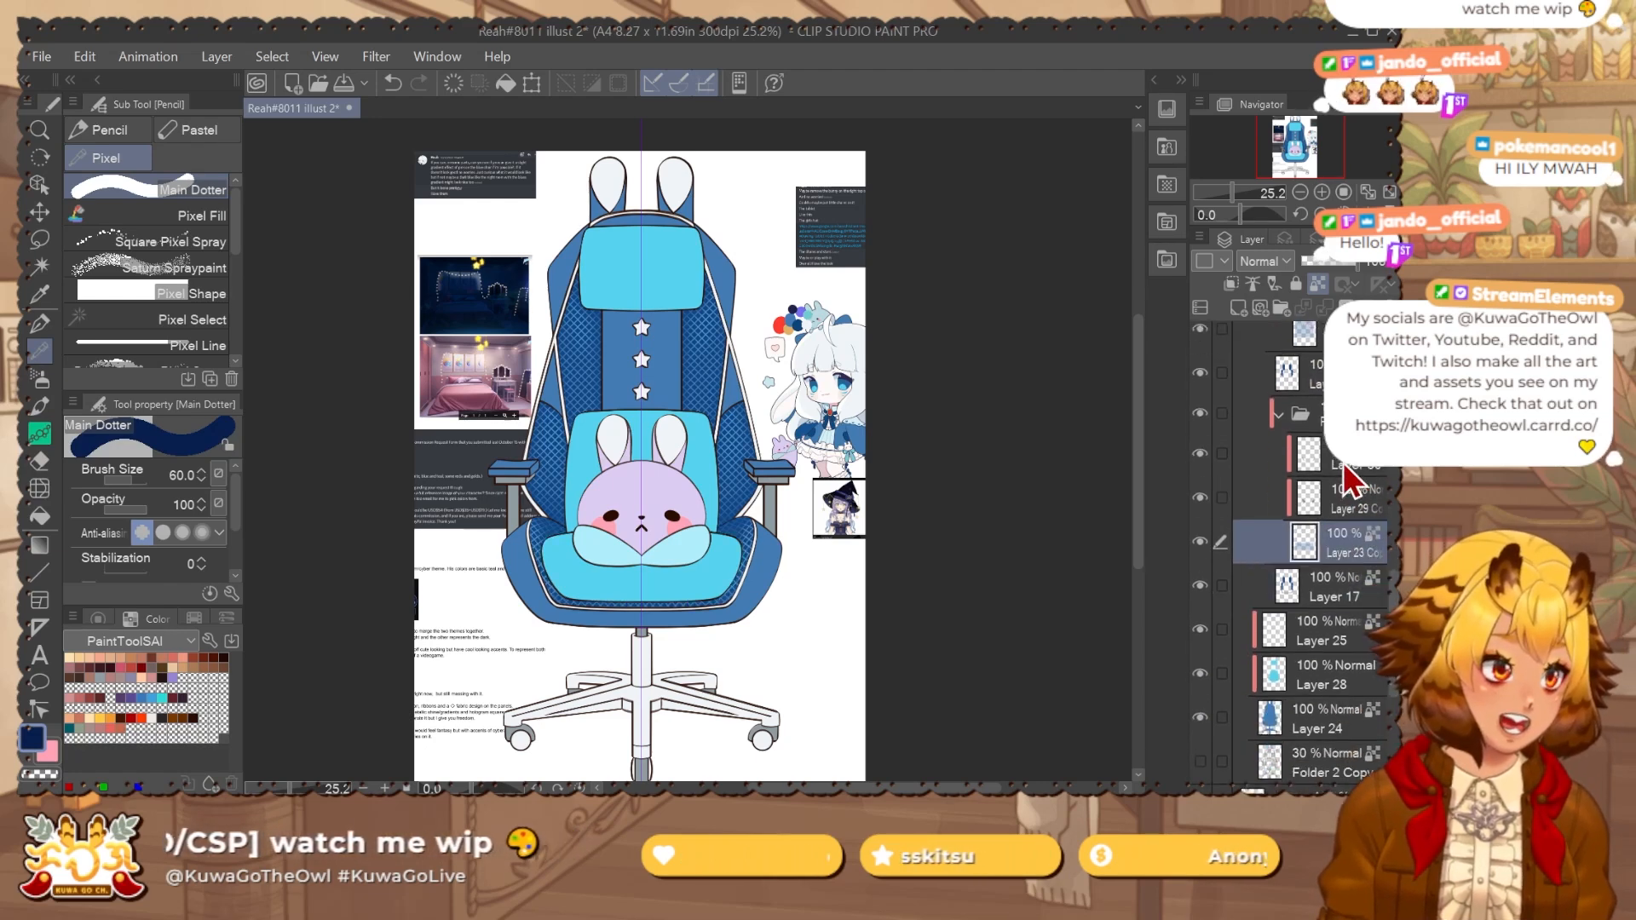
left_click(1343, 463, "shift")
scroll(1363, 528, "down", 1)
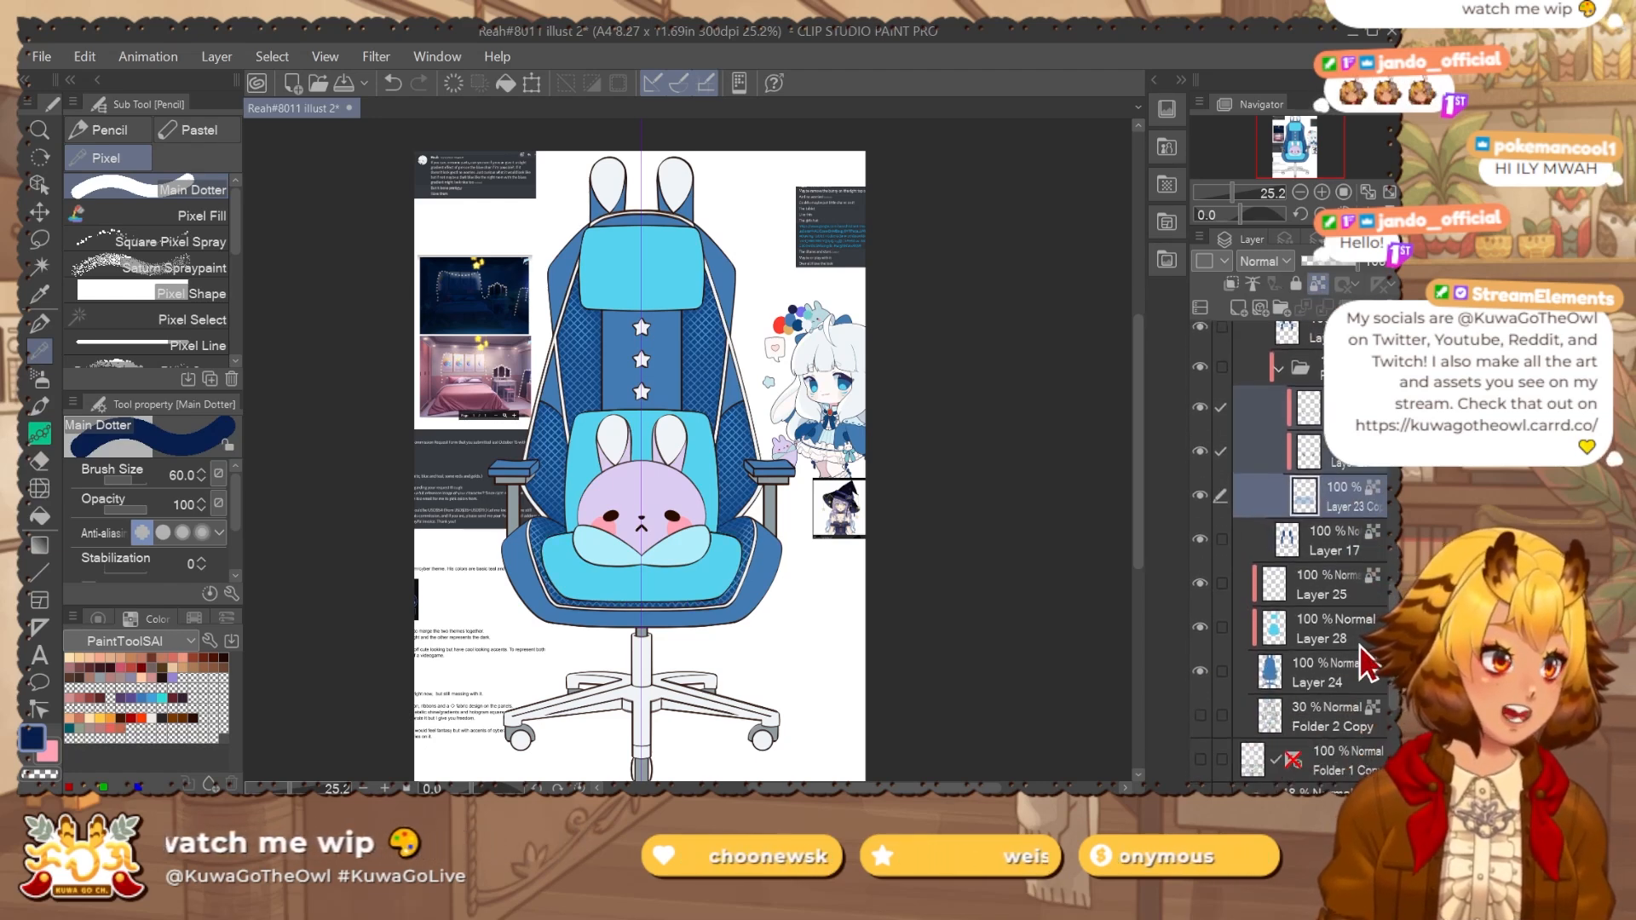
Fill the chair's light blue headrest, back cushion and seat areas on Layer 28 with the sampled pink.
left_click(1350, 637)
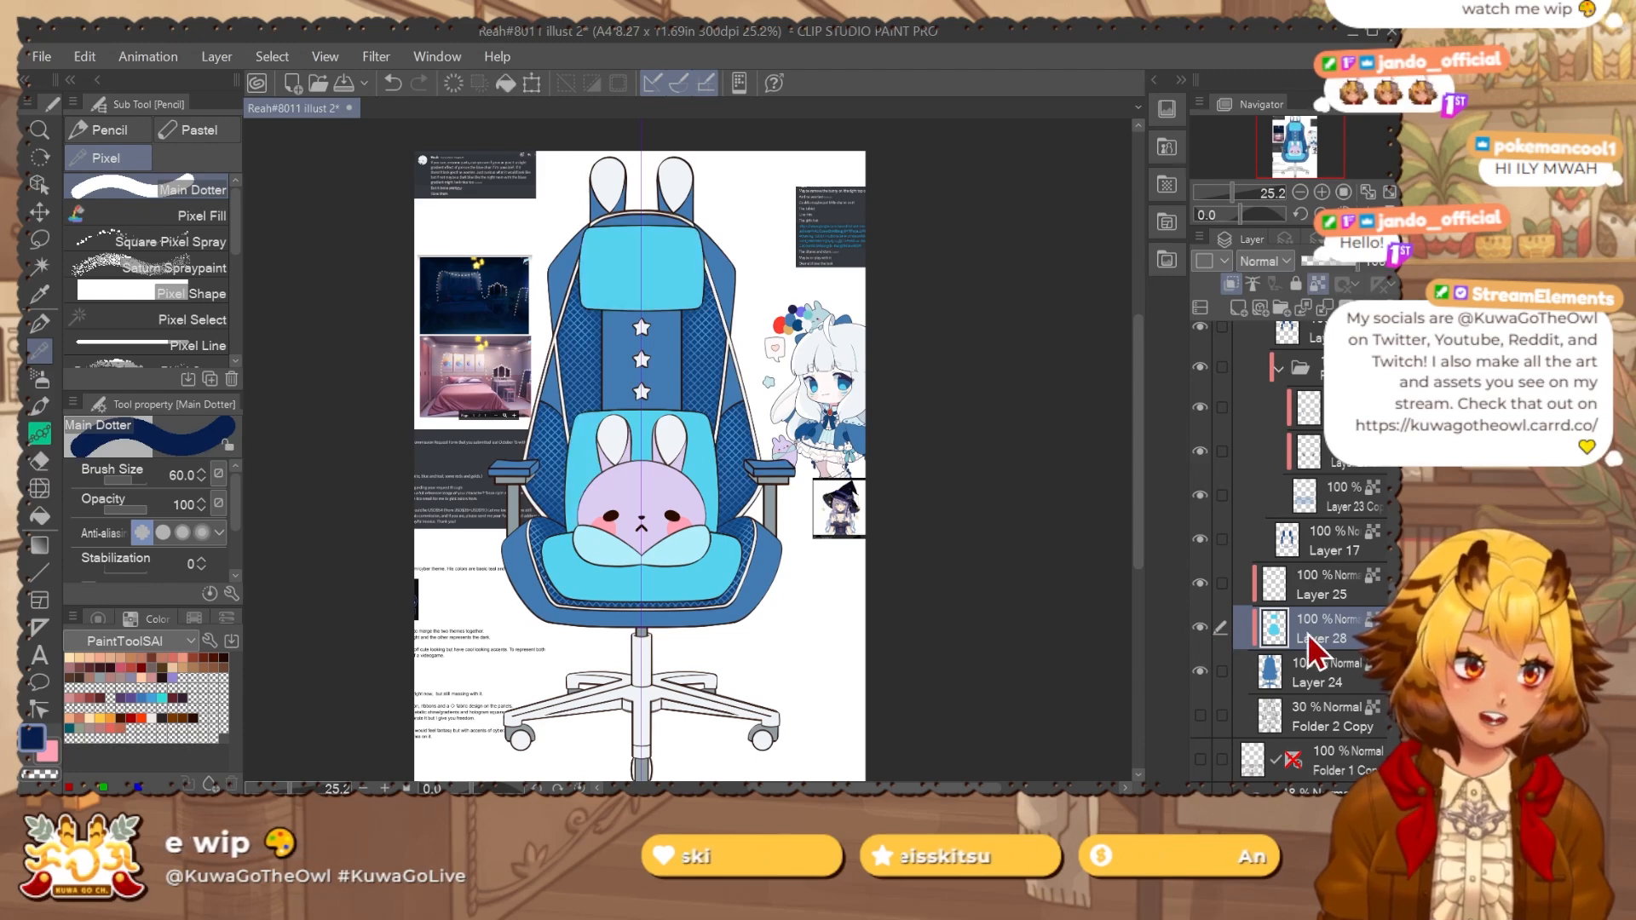
key("x")
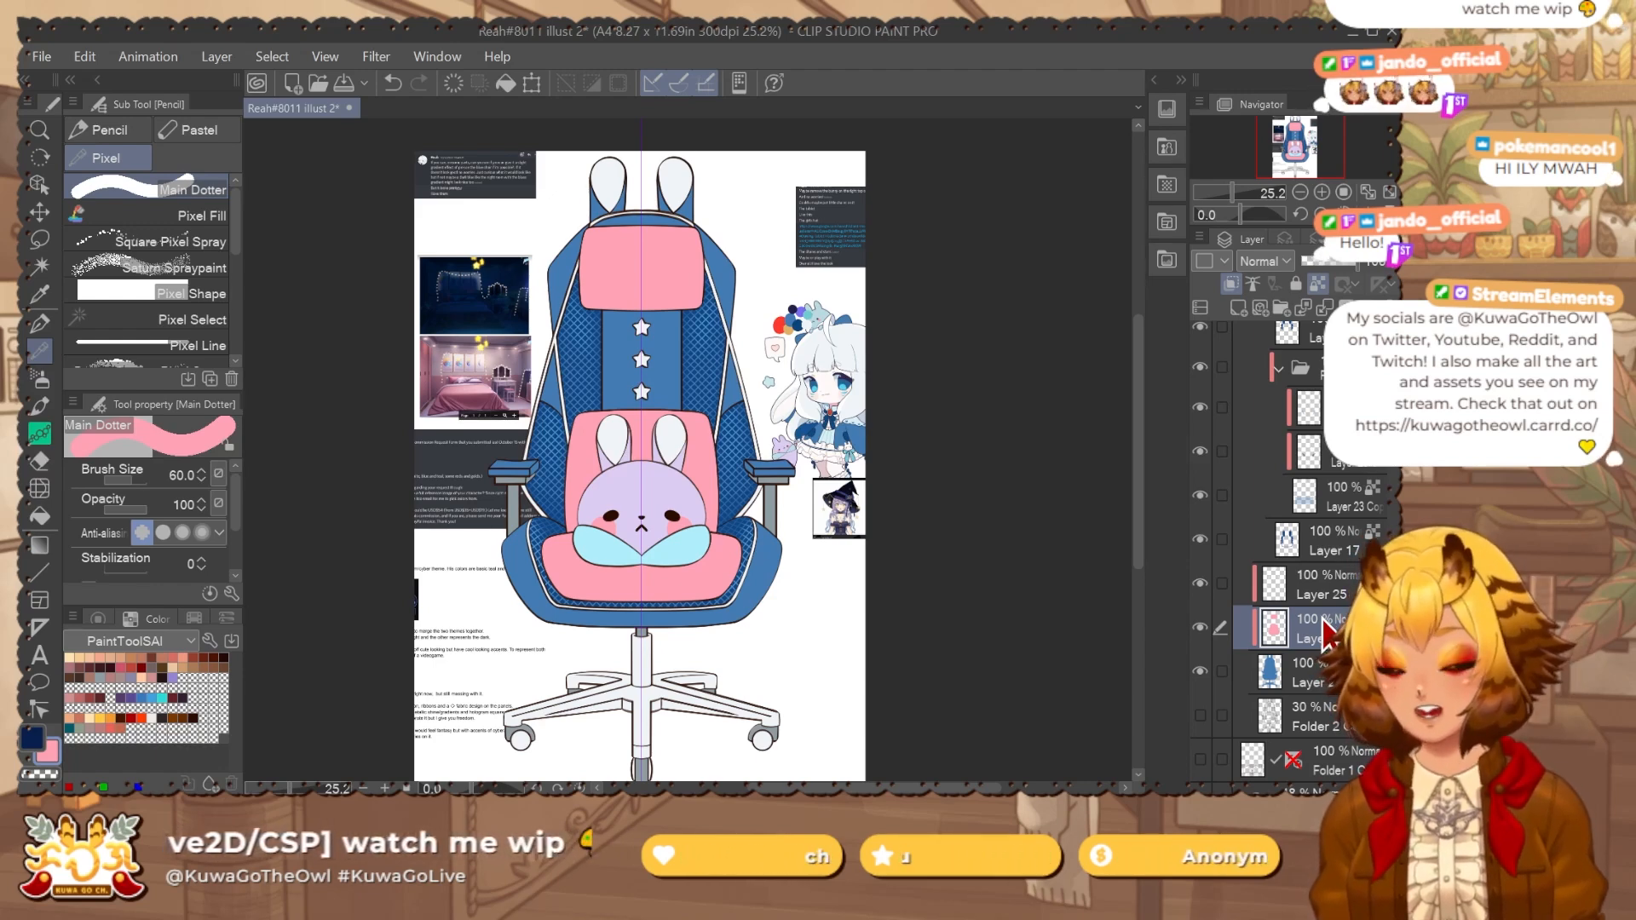
left_click_drag(916, 471, 880, 492)
scroll(906, 454, "down", 1)
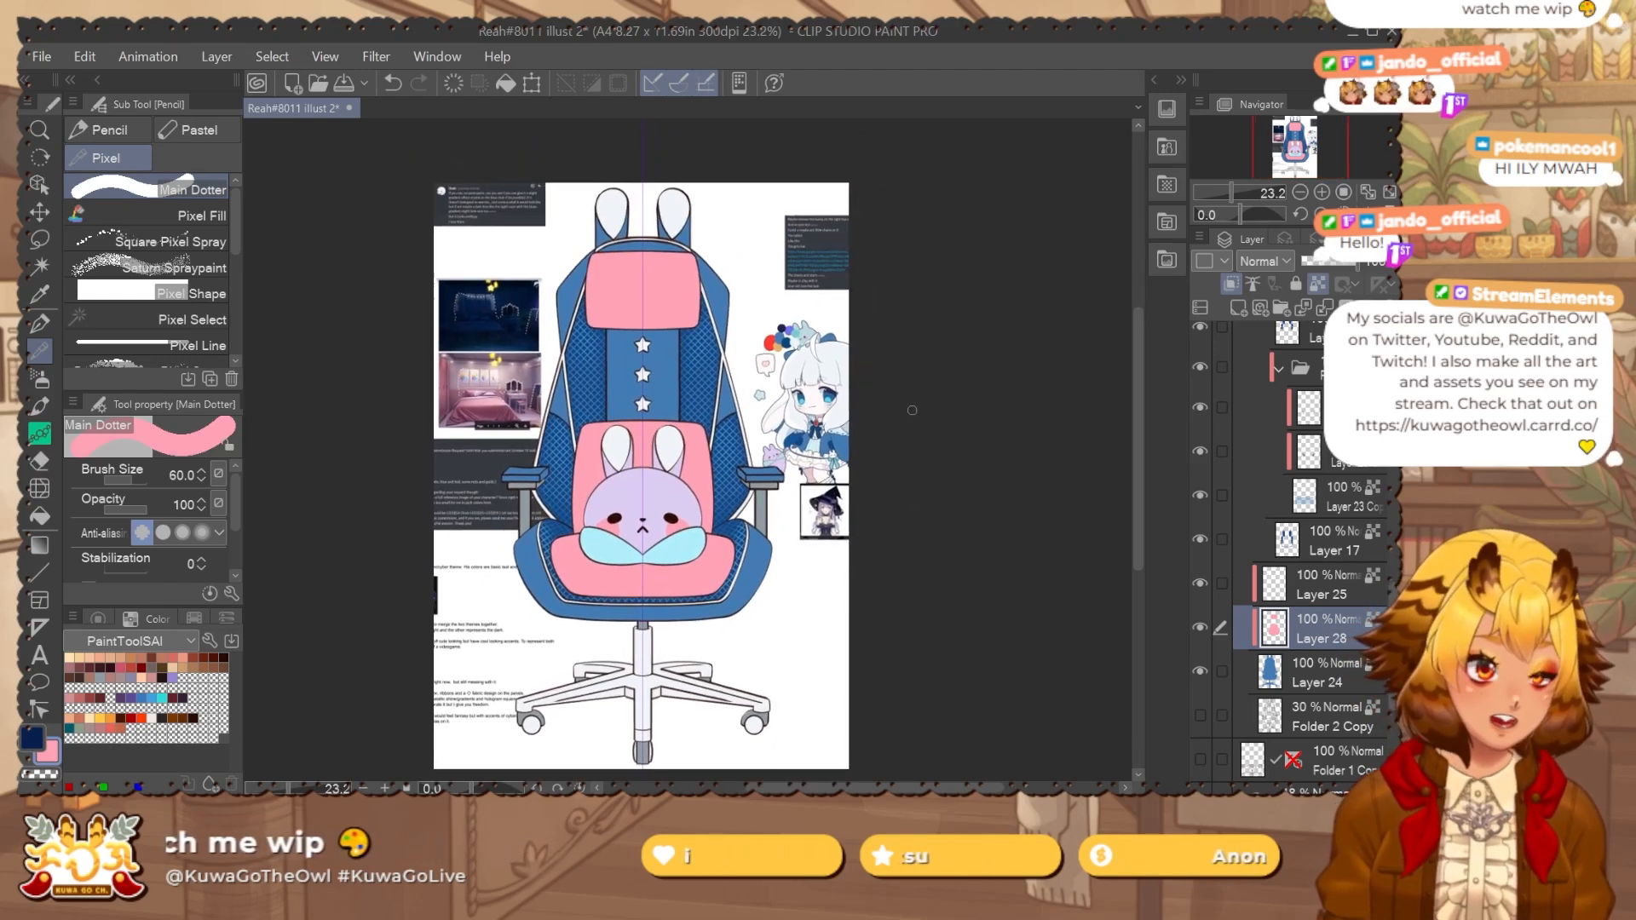
Lasso the two bunny ears atop the chair on Layer 25 and fill their inner areas with the sampled pink.
scroll(1363, 641, "down", 1)
left_click(1198, 533)
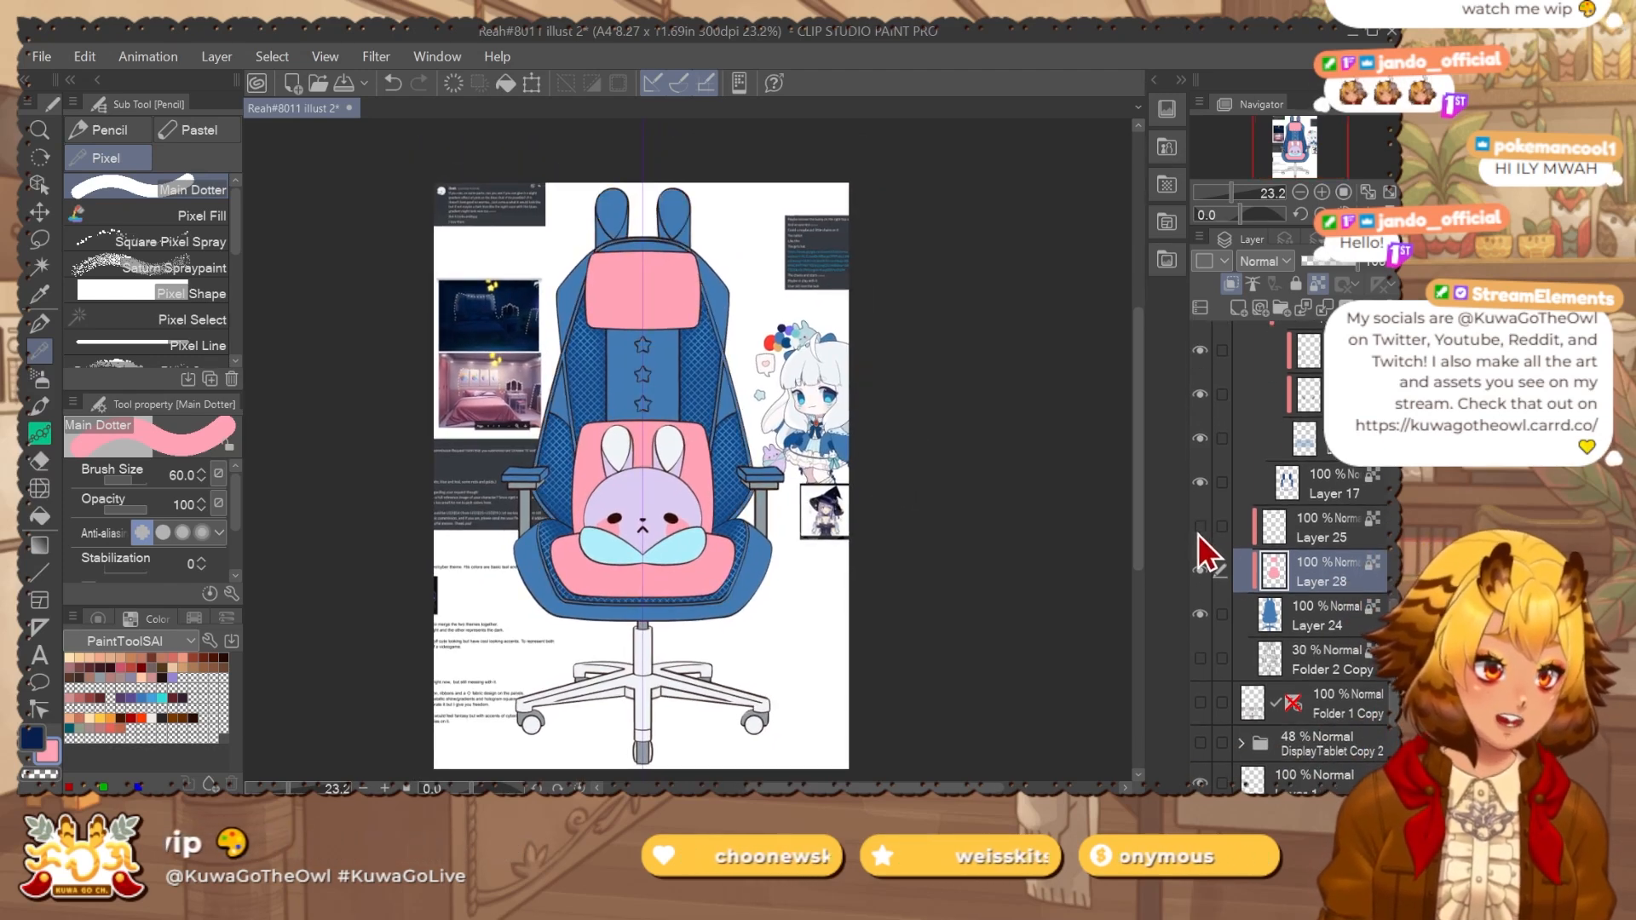
left_click(1198, 532)
left_click(1334, 533)
left_click_drag(832, 531, 848, 652)
key("m")
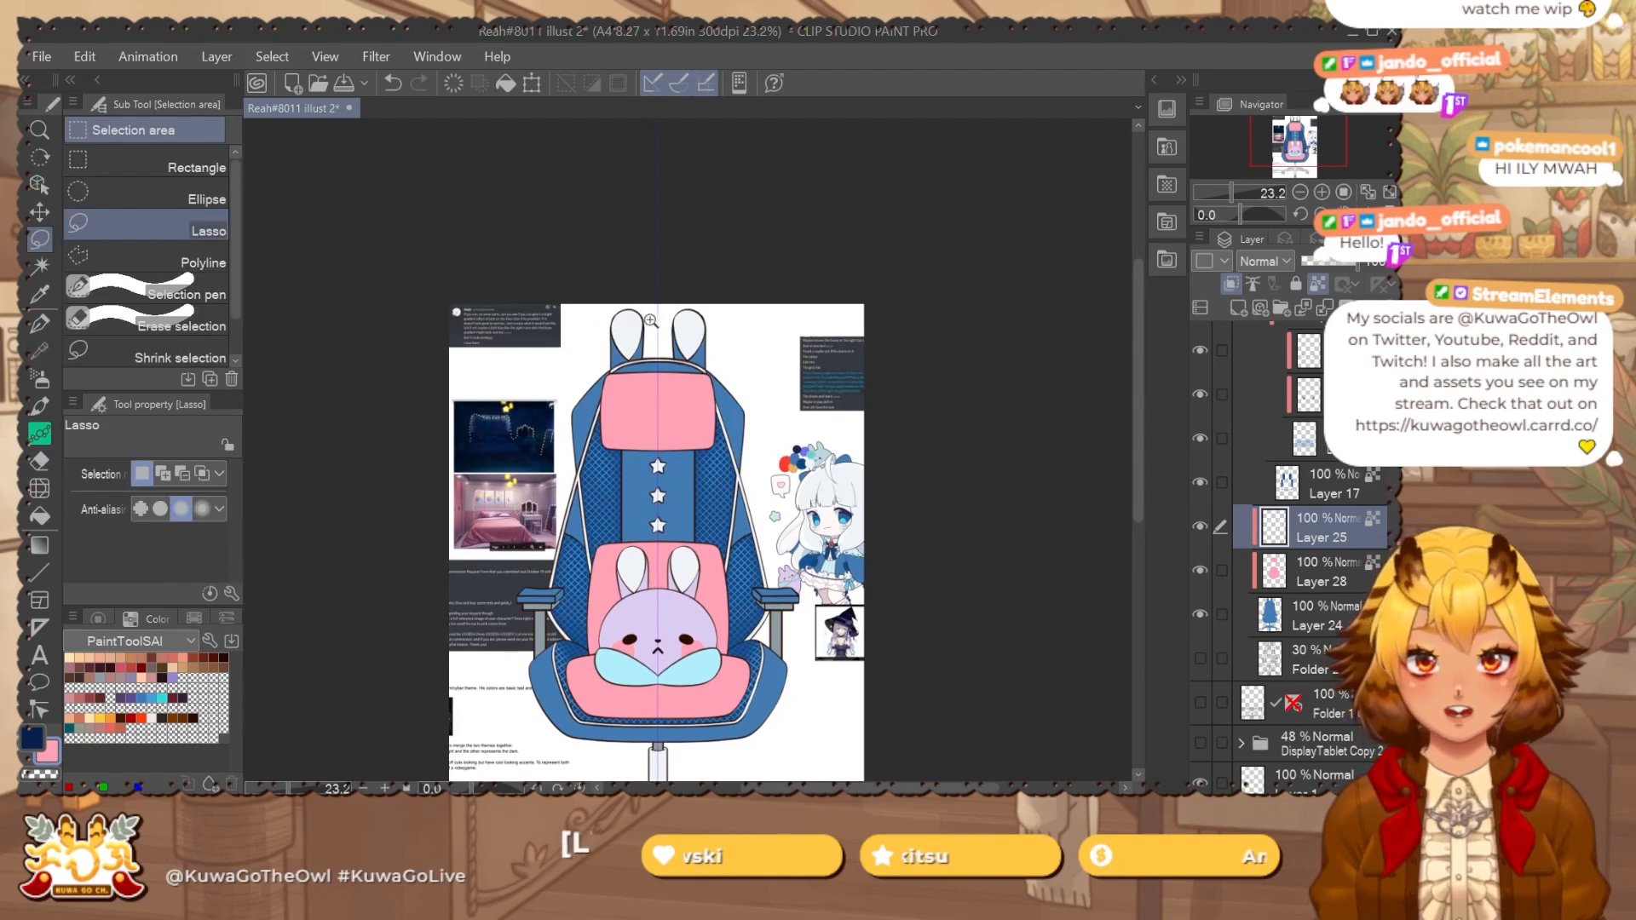
scroll(648, 322, "up", 2)
left_click_drag(628, 367, 628, 373)
scroll(645, 349, "up", 8)
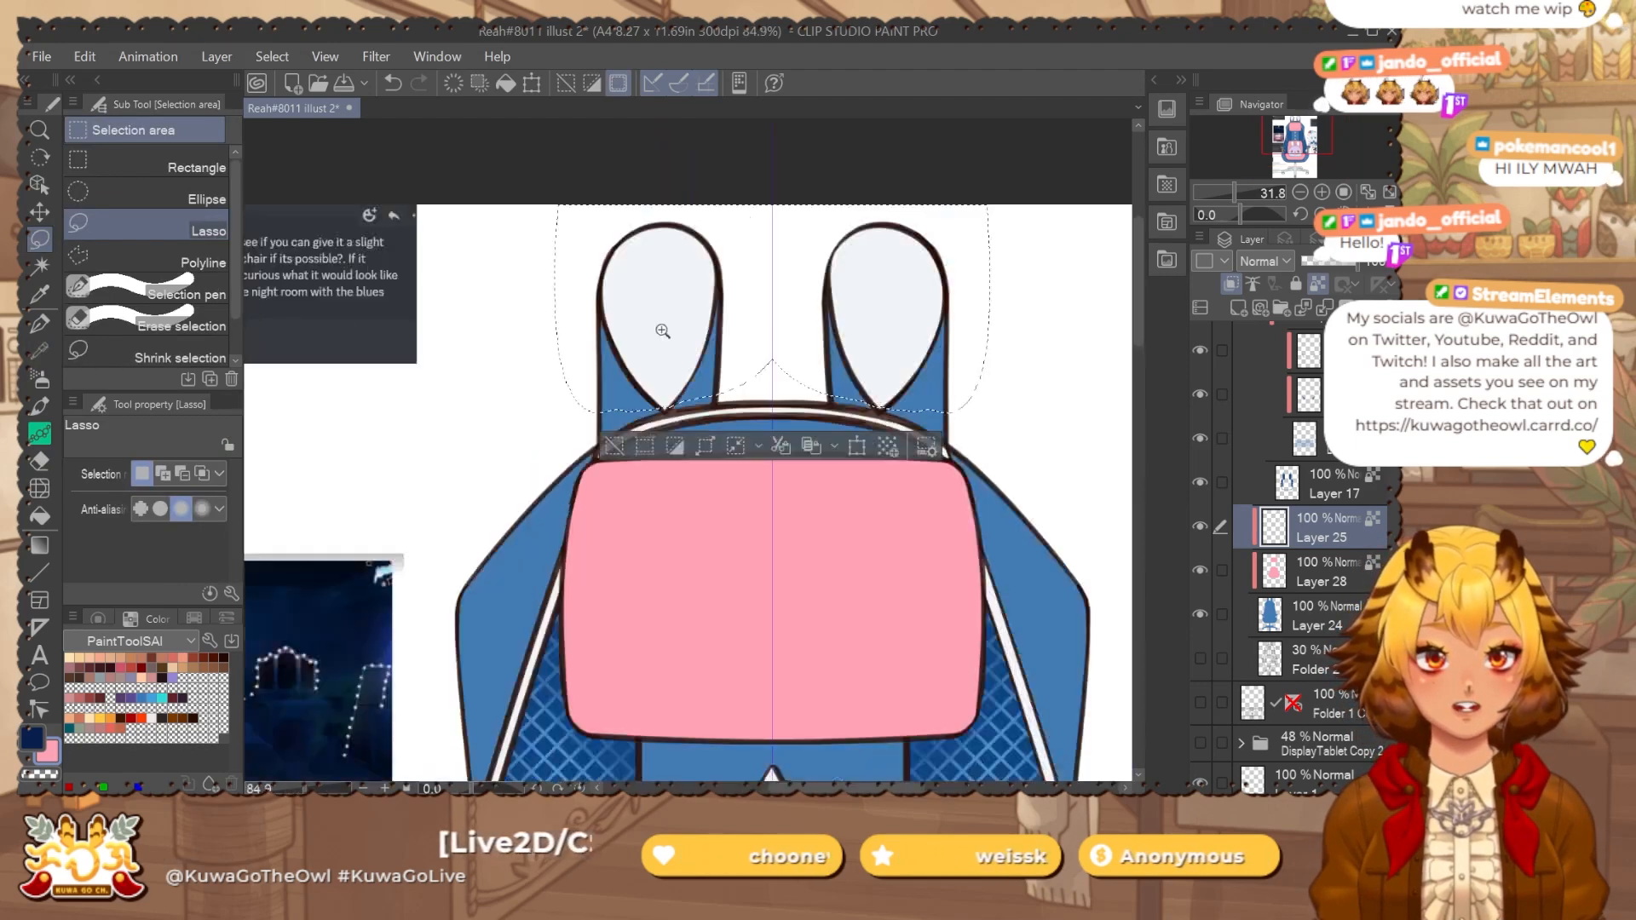
scroll(757, 334, "down", 5)
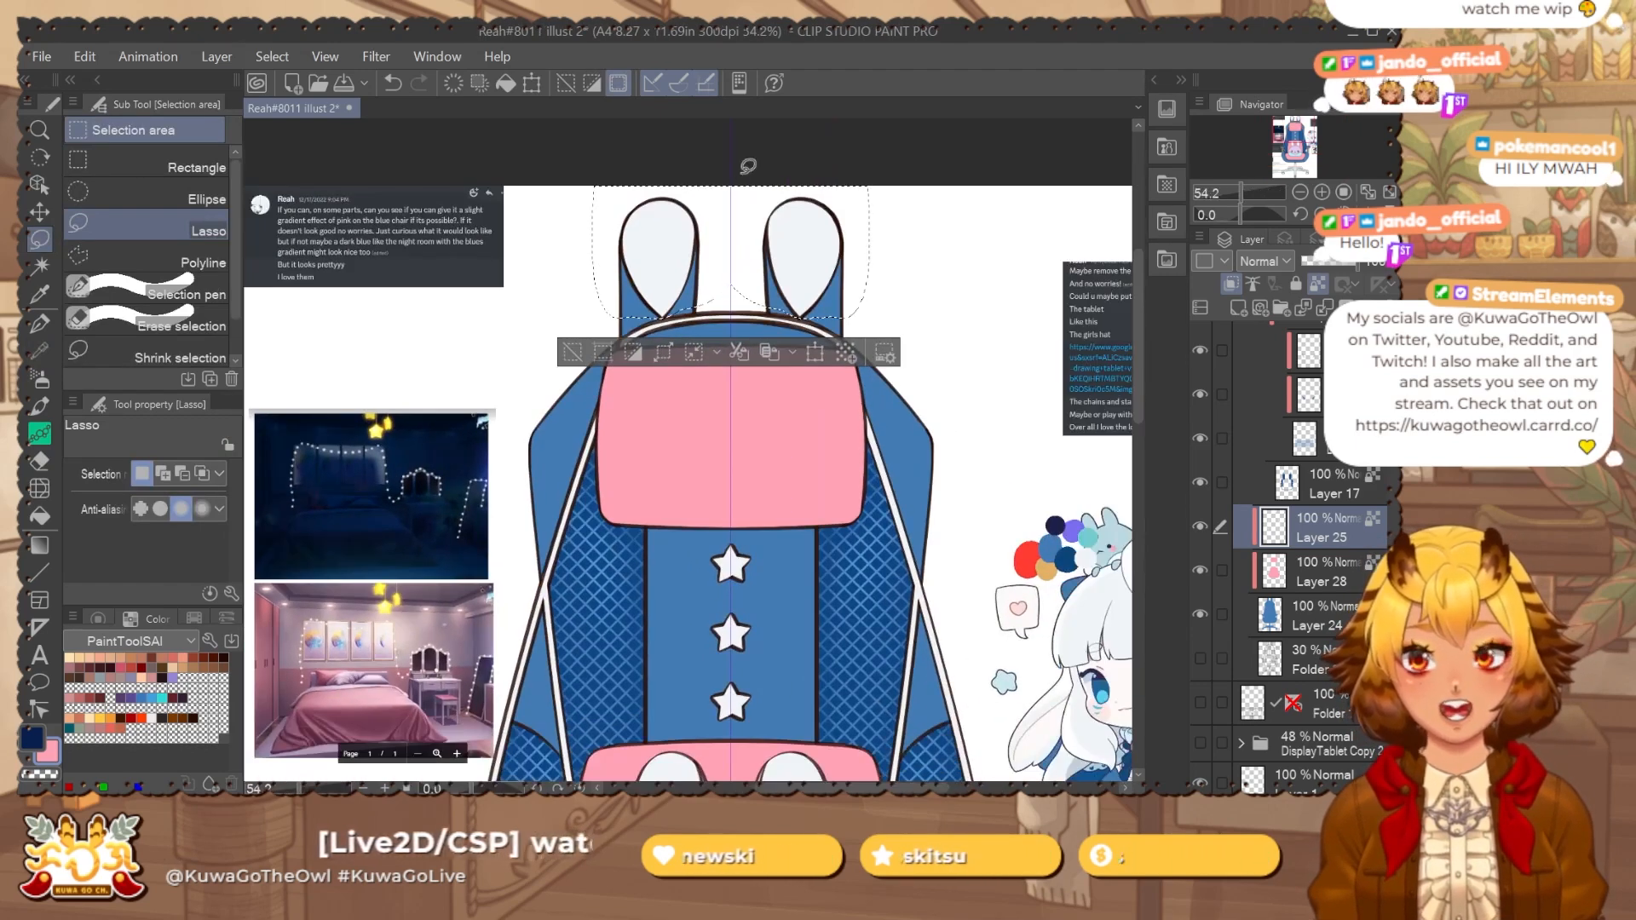
key("alt+Delete")
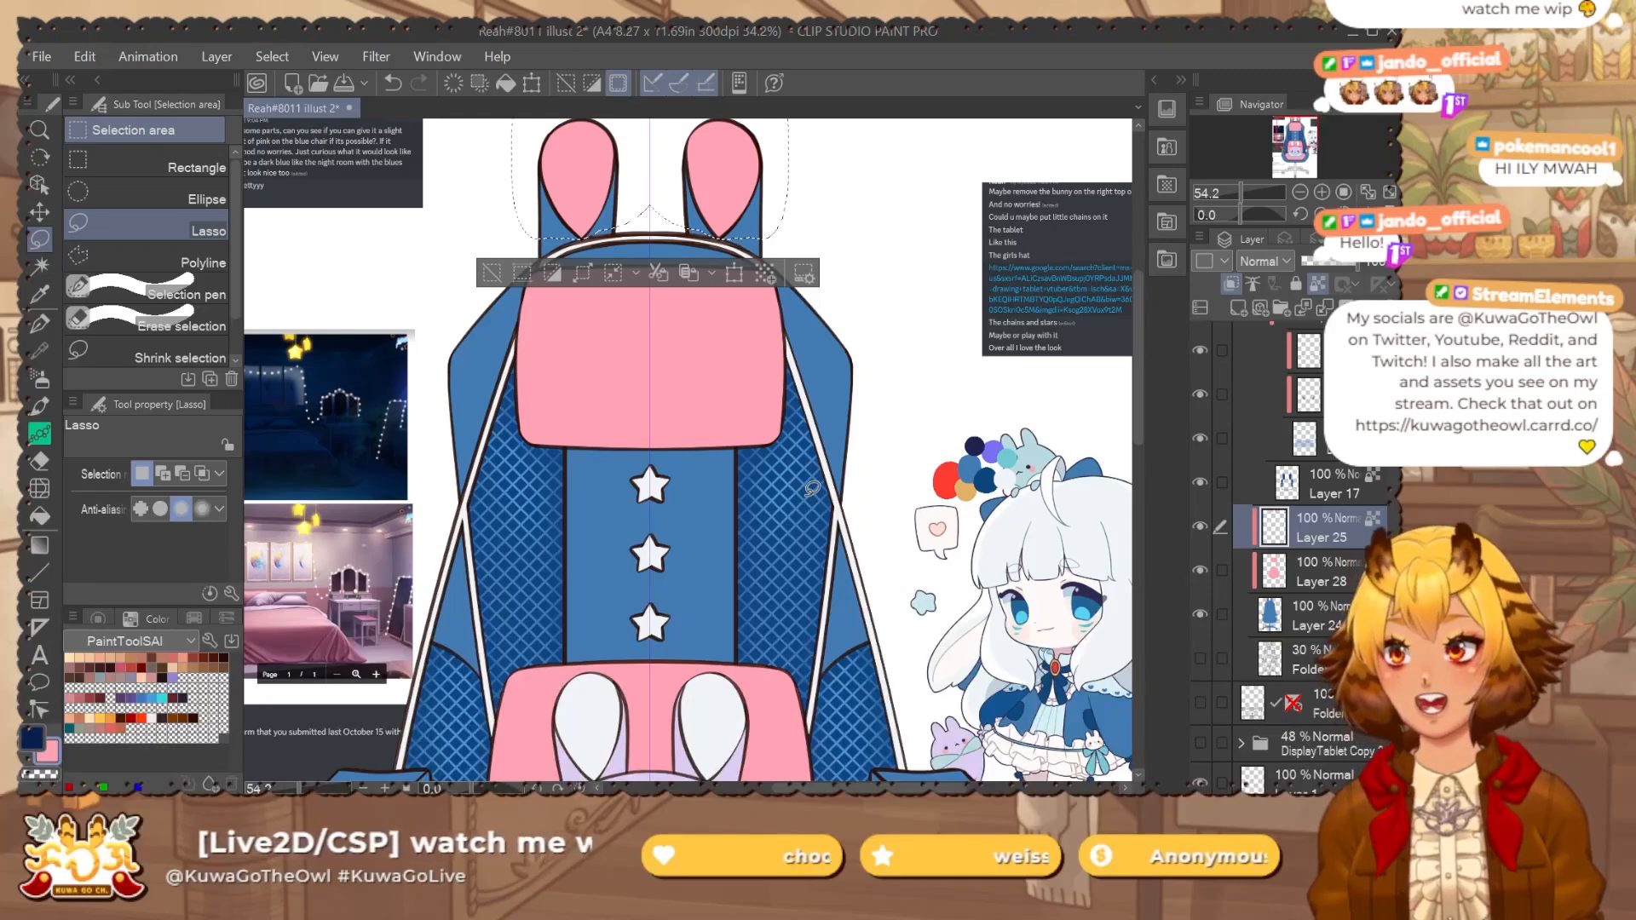
scroll(811, 488, "down", 3)
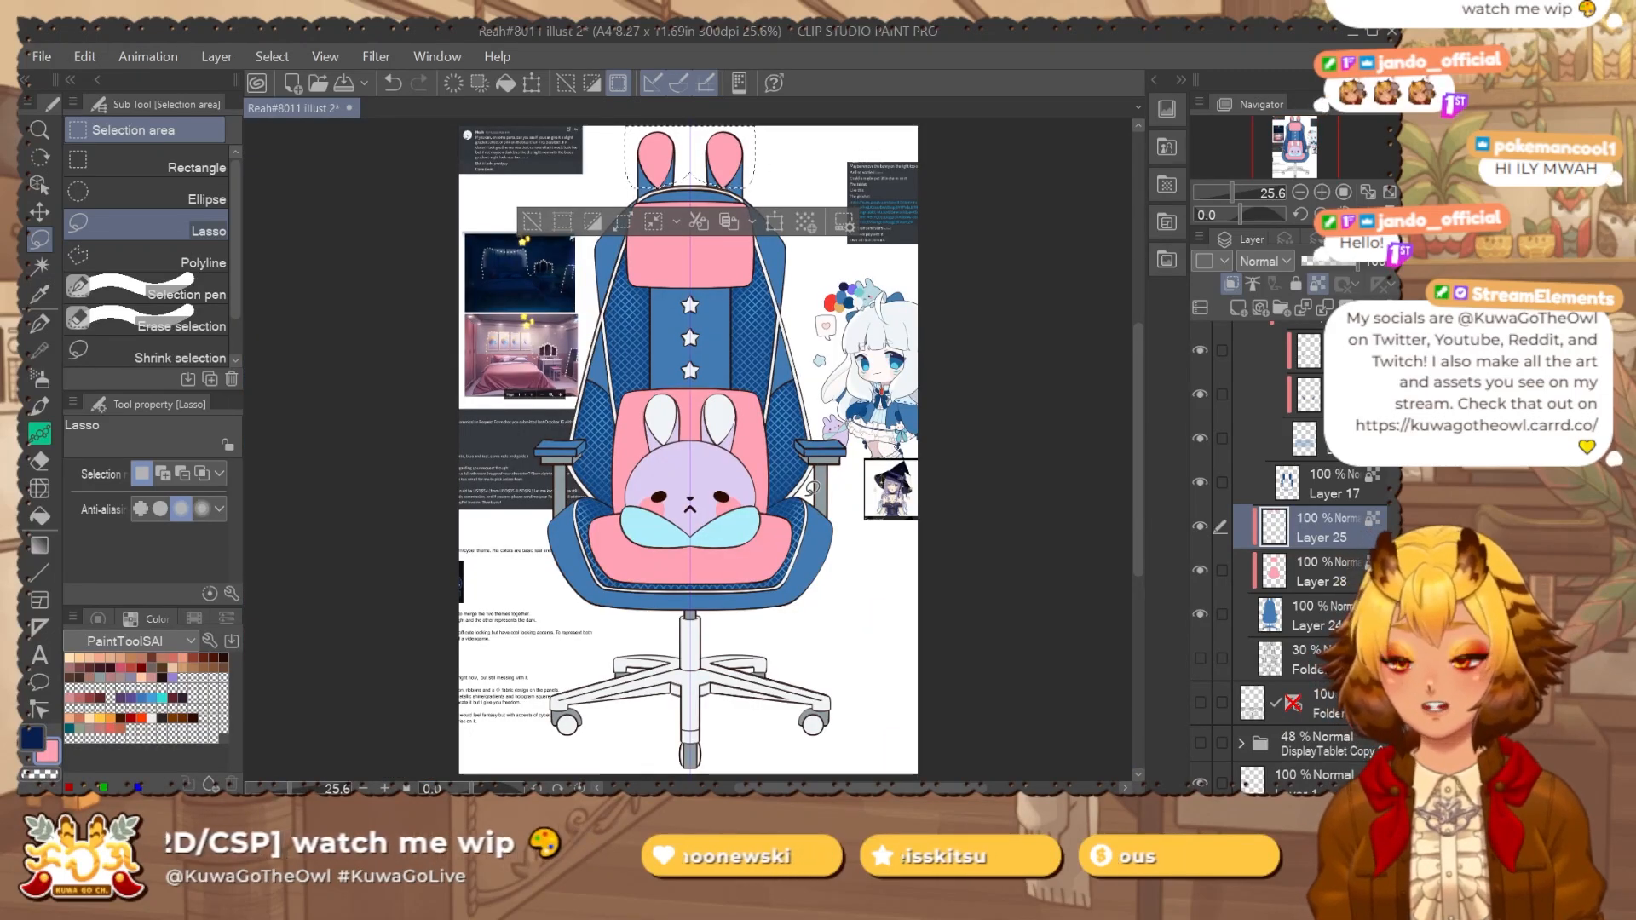
left_click_drag(955, 466, 942, 474)
Pick a golden yellow and lasso the three stars down the middle of the chair's backrest.
key("b")
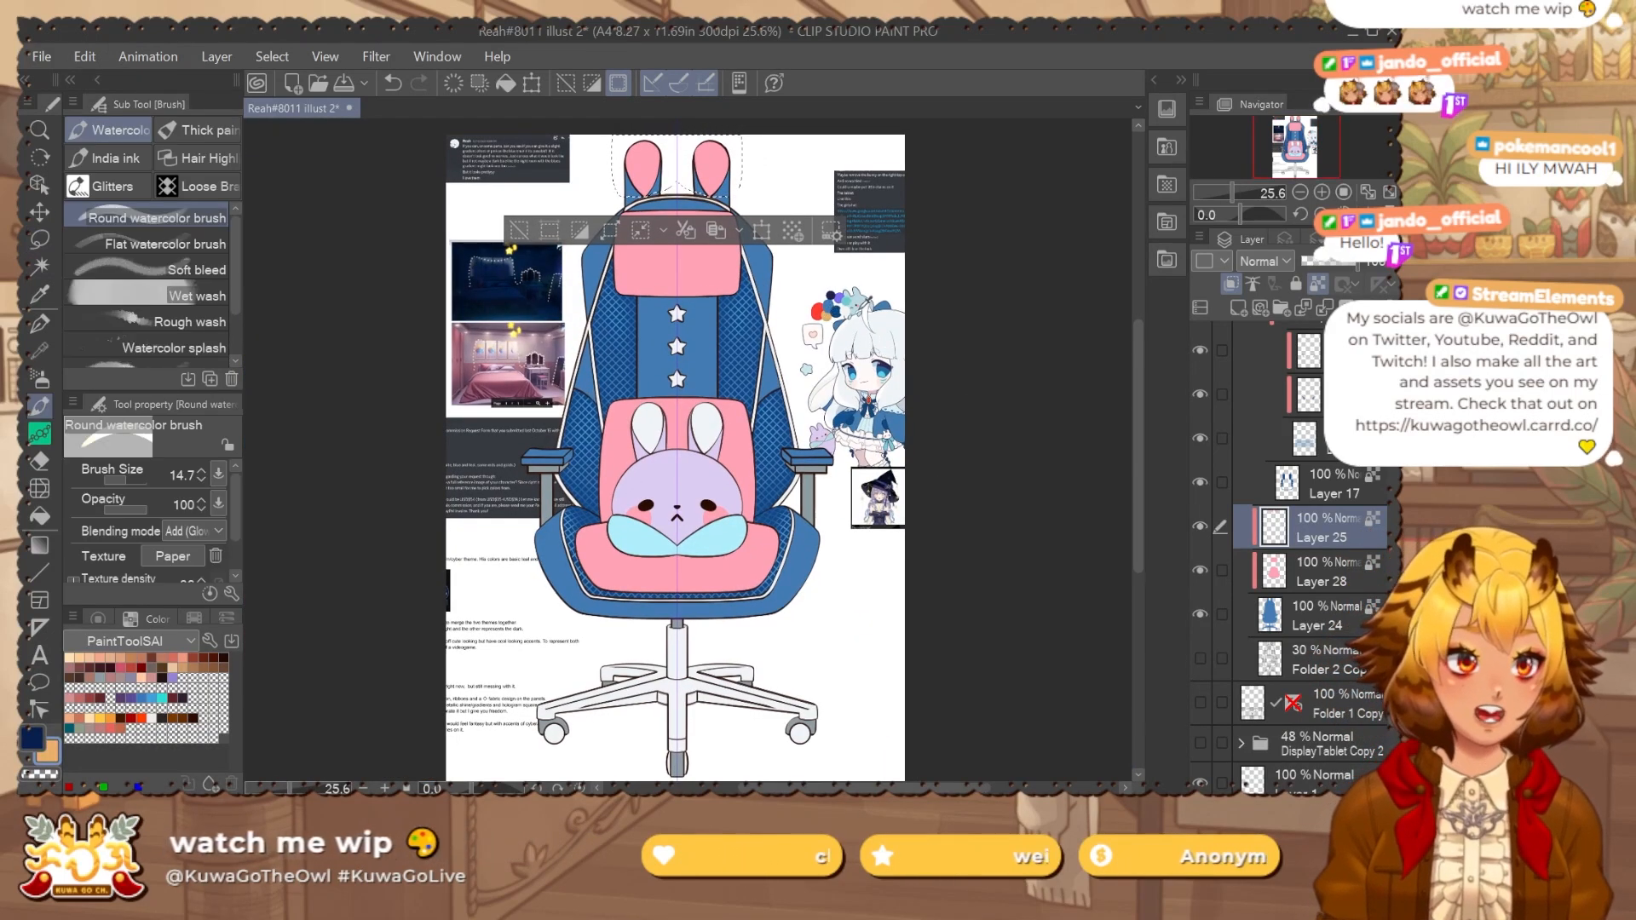
scroll(1291, 554, "up", 1)
scroll(1318, 503, "up", 5)
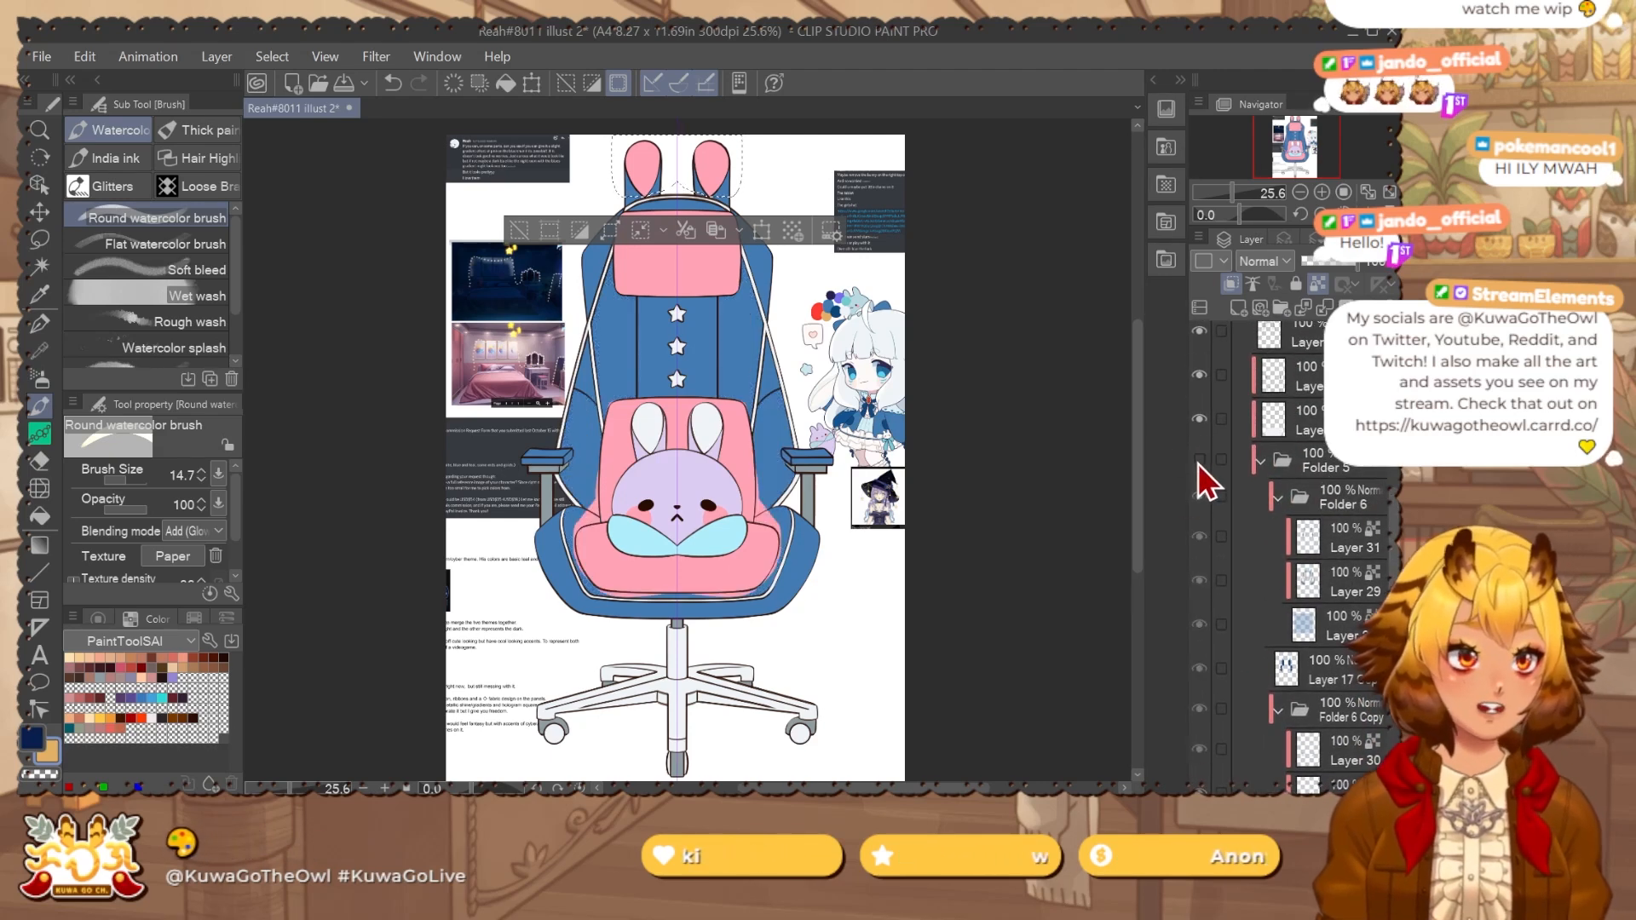
left_click(1218, 464)
scroll(1201, 588, "down", 3)
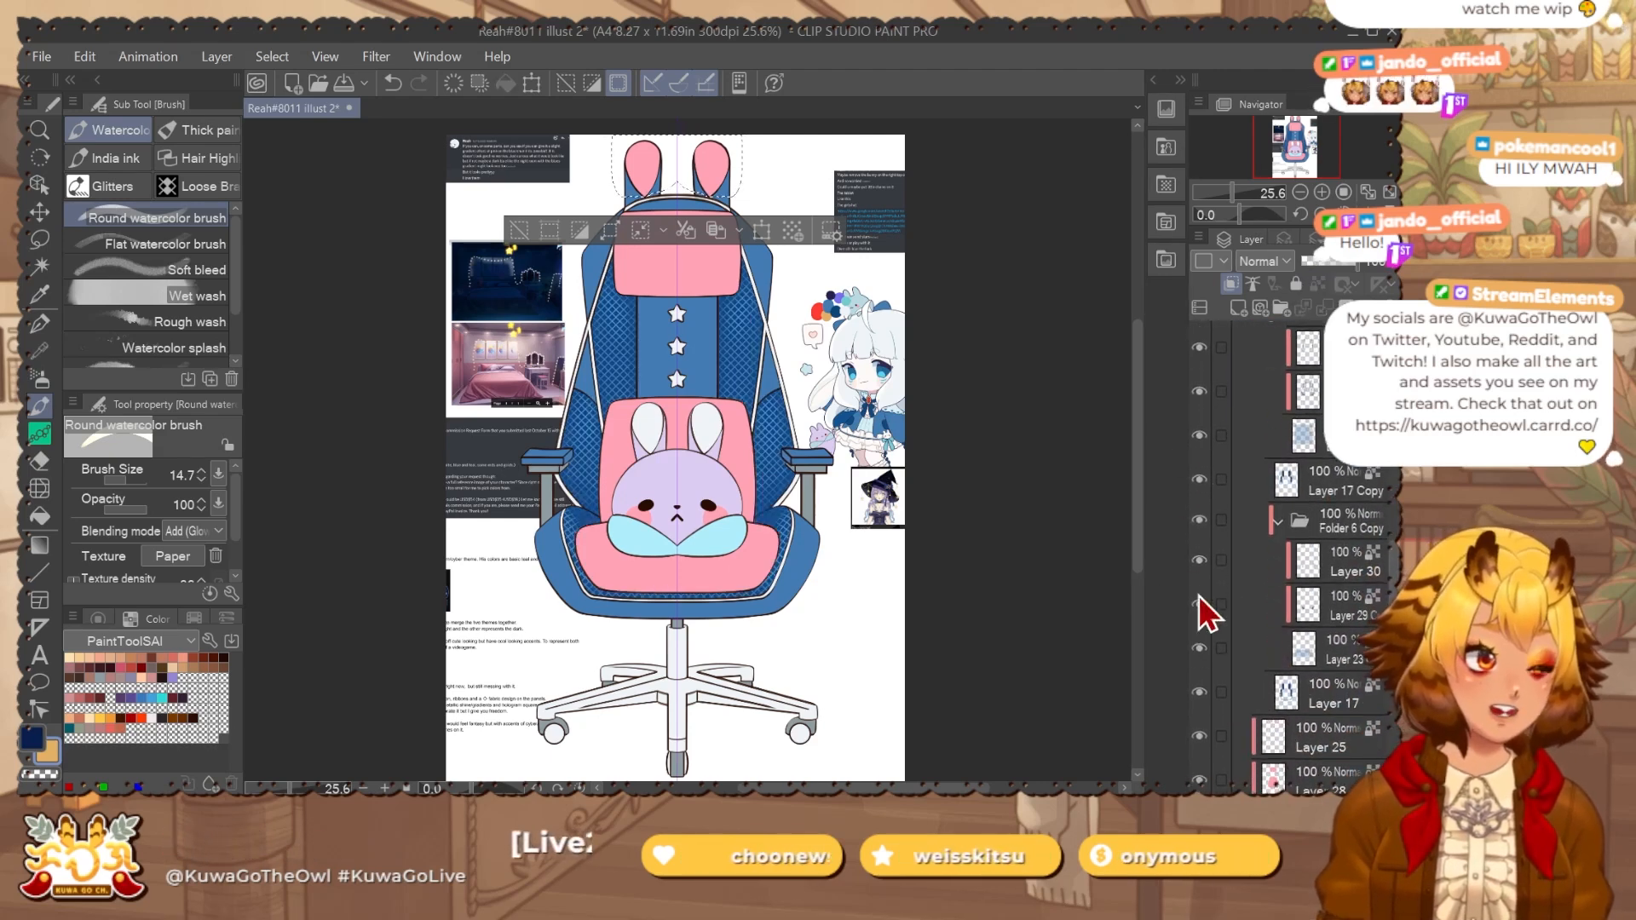
left_click(1326, 567)
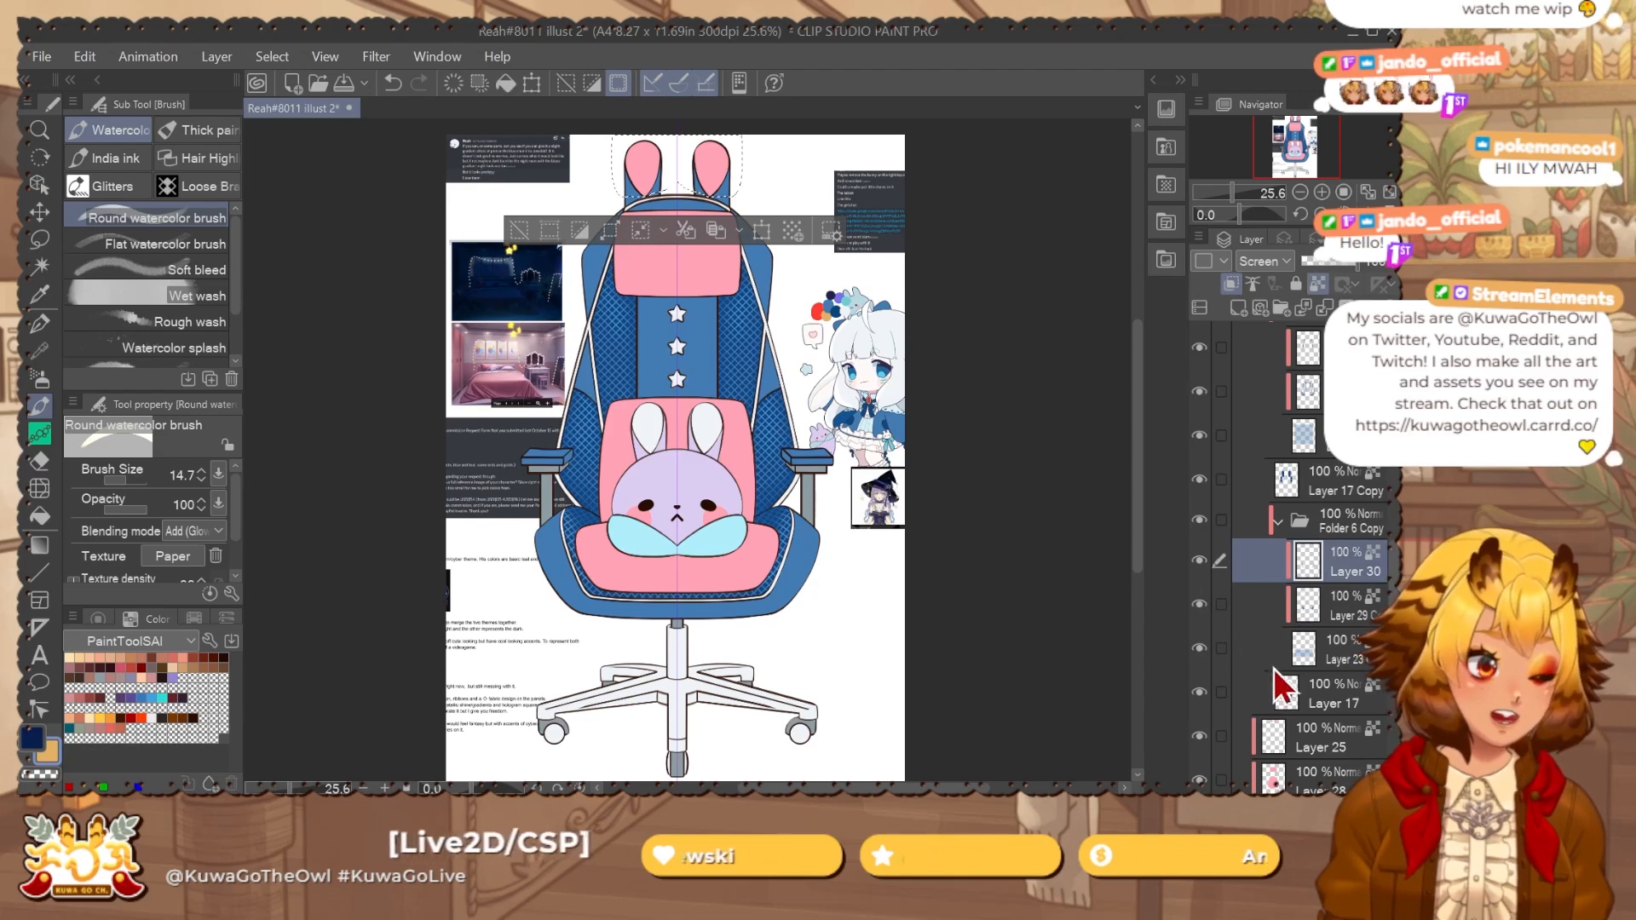
key("m")
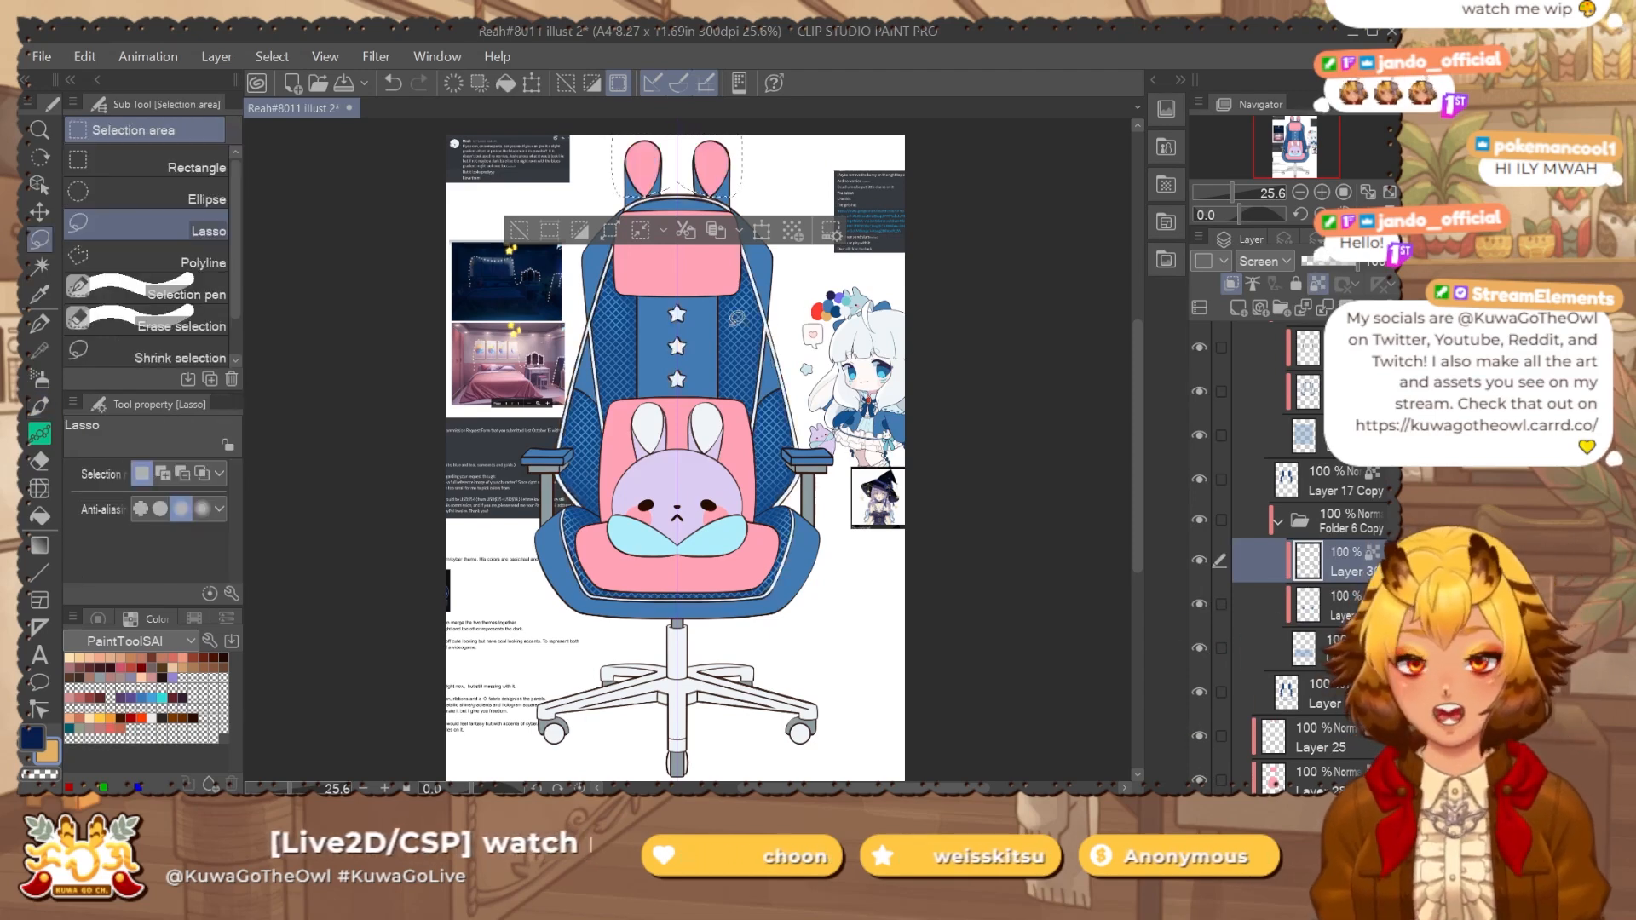
left_click_drag(677, 278, 677, 274)
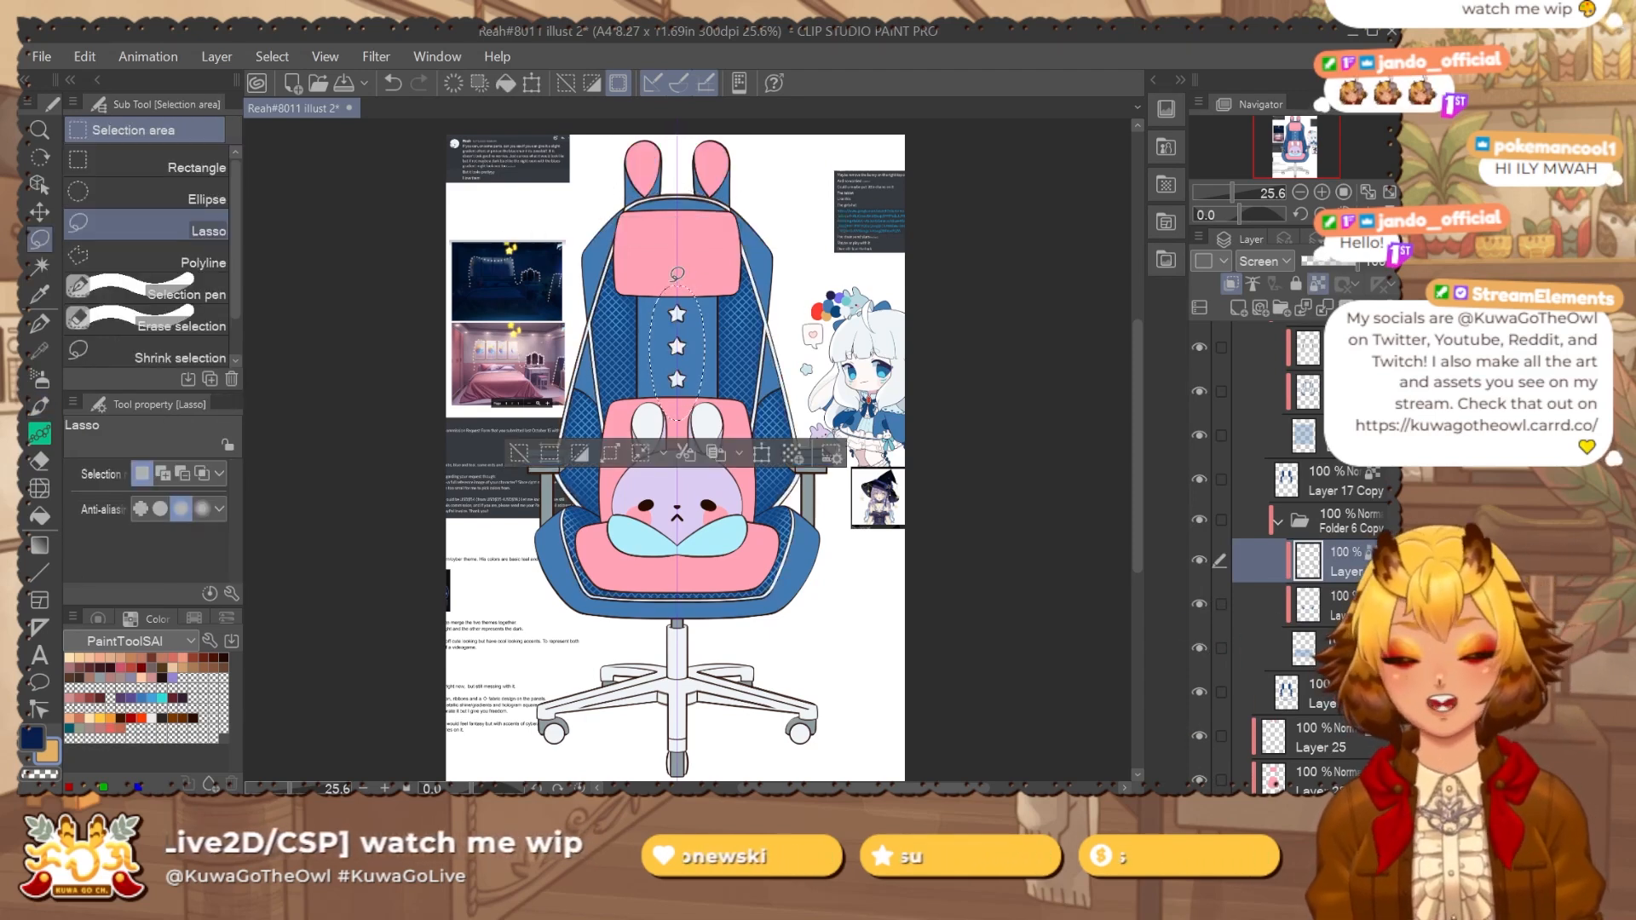
Fill the three backrest stars on Layer 25 with golden yellow and clear the selection.
key("ctrl+d")
left_click_drag(771, 640, 726, 582)
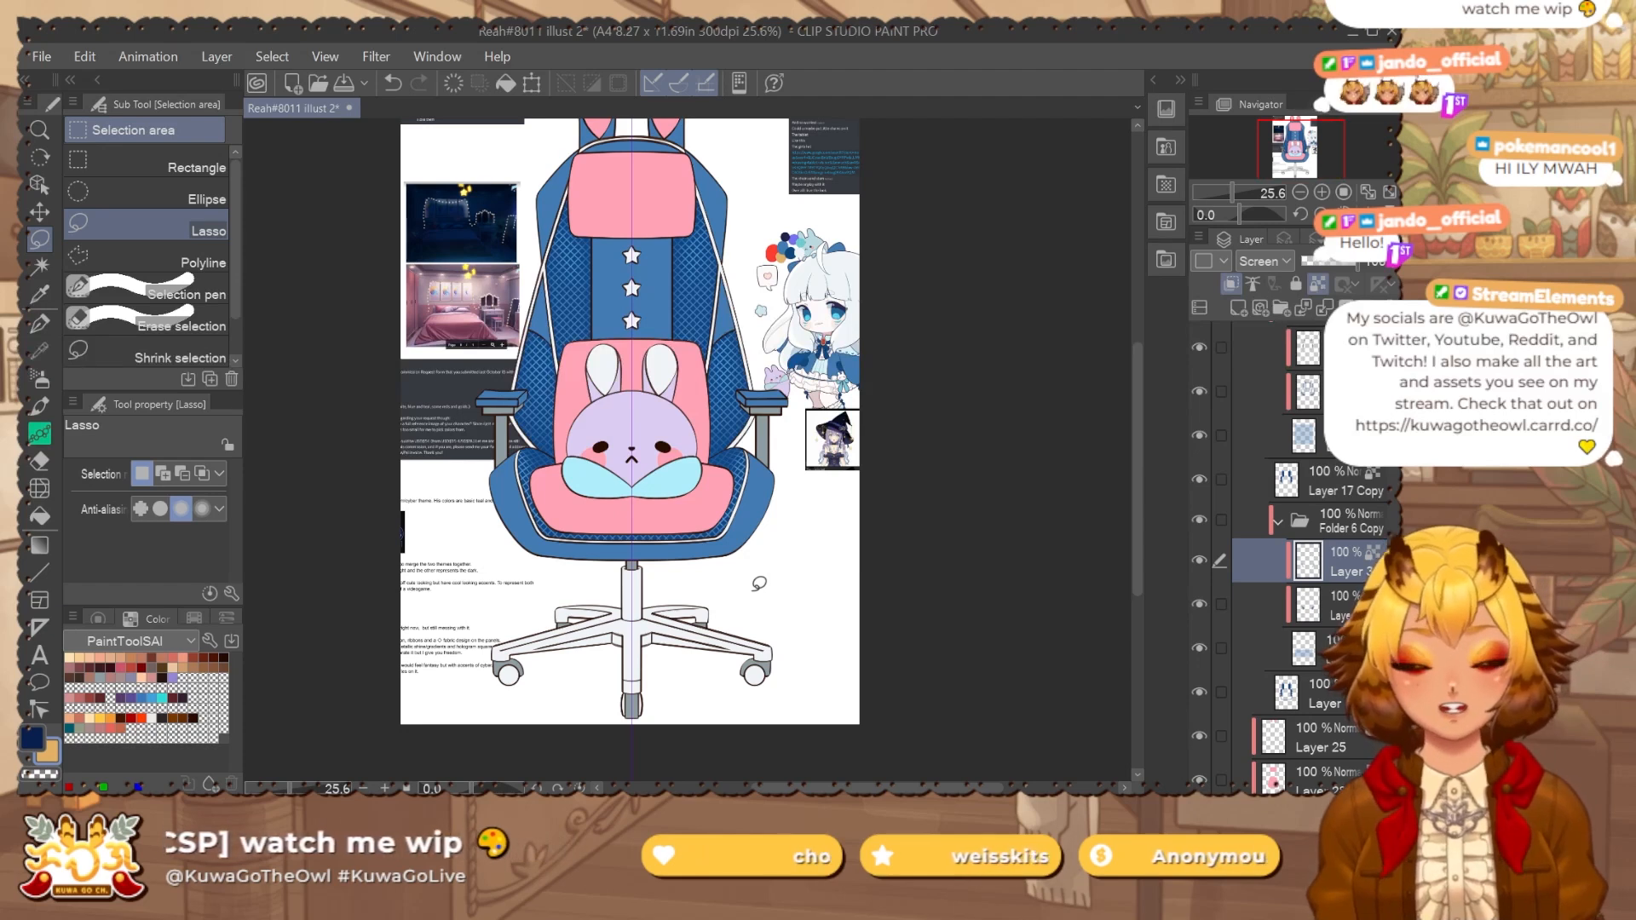
key("ctrl+z")
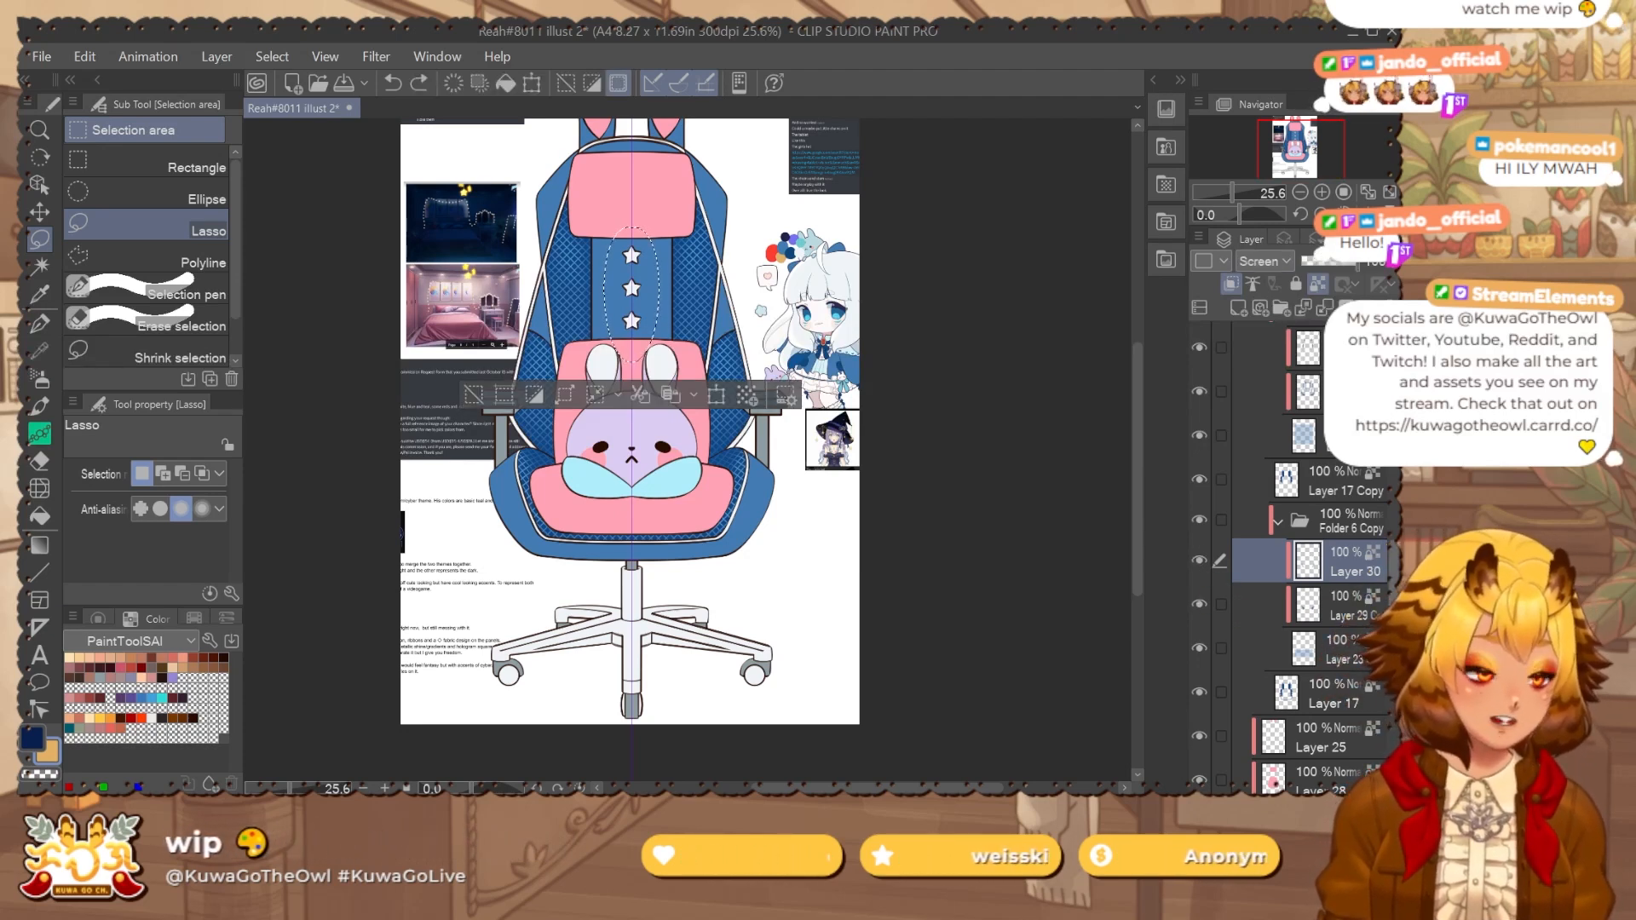
scroll(1319, 647, "down", 3)
left_click(1319, 647)
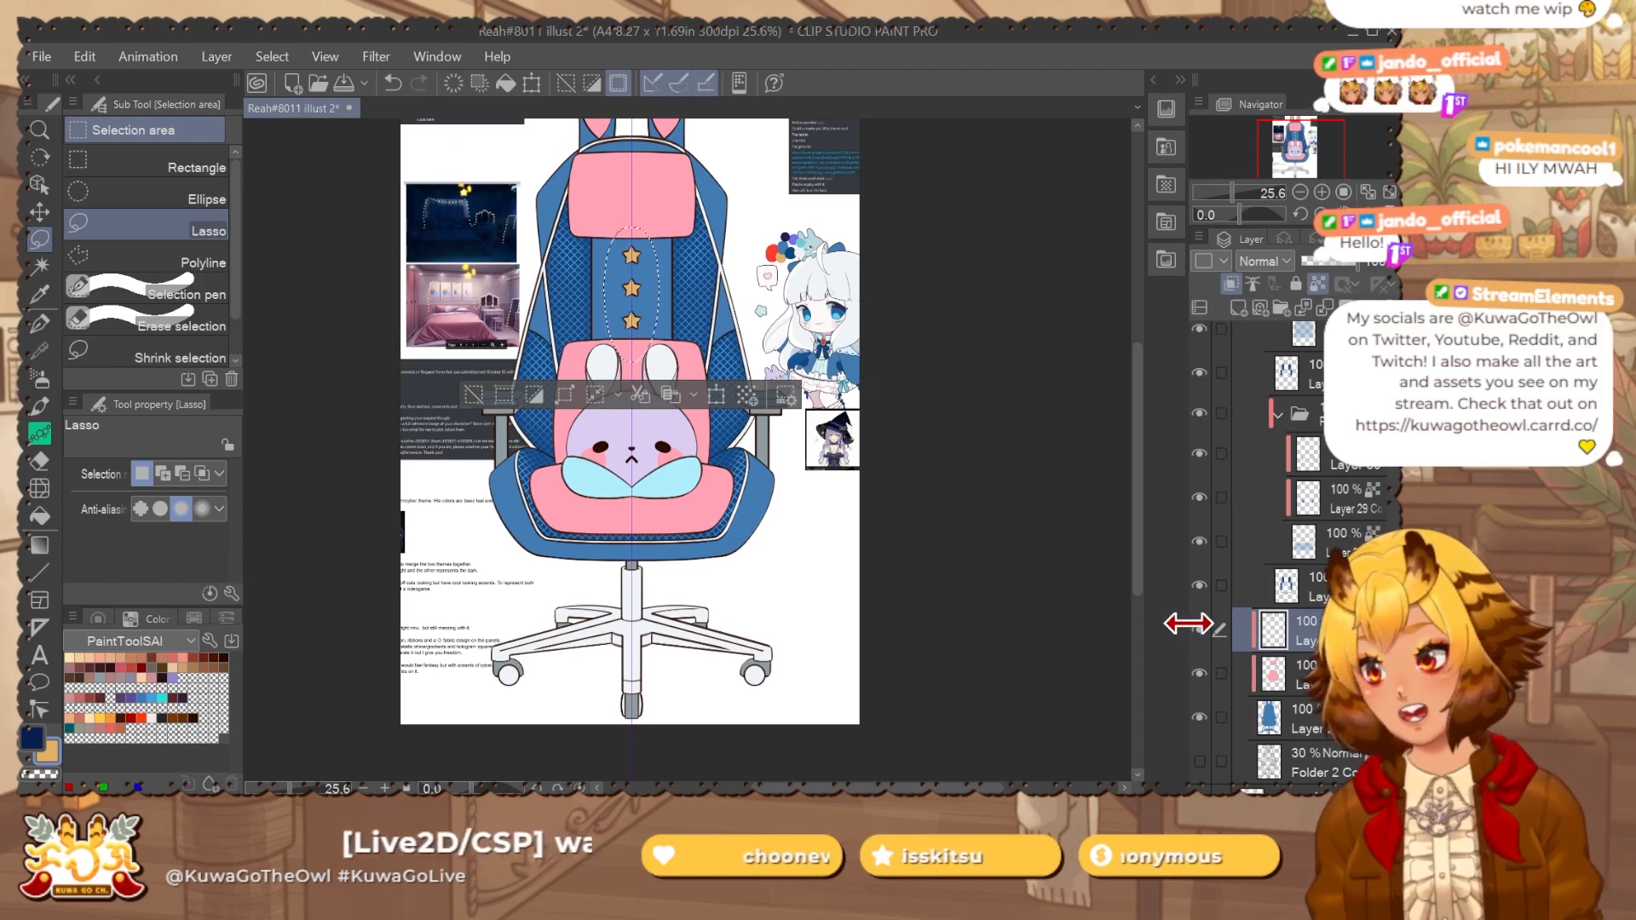
key("ctrl+d")
left_click_drag(868, 420, 870, 469)
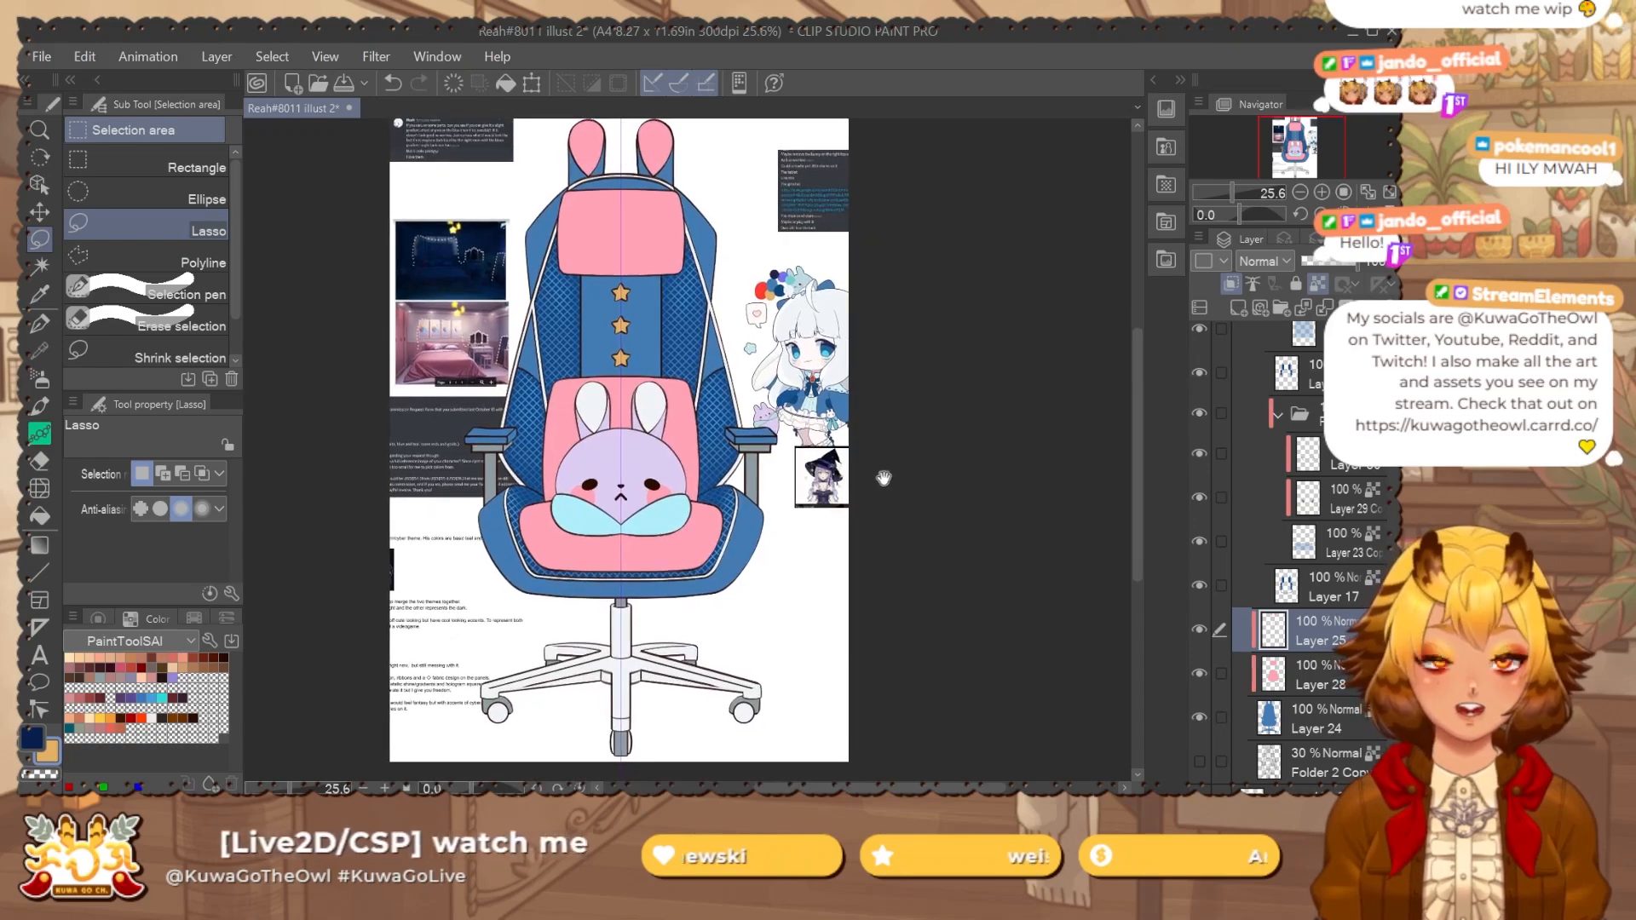
Capture a screen snippet of the pink chair version and paste it as a new layer at the top of the stack.
key("super+shift+s")
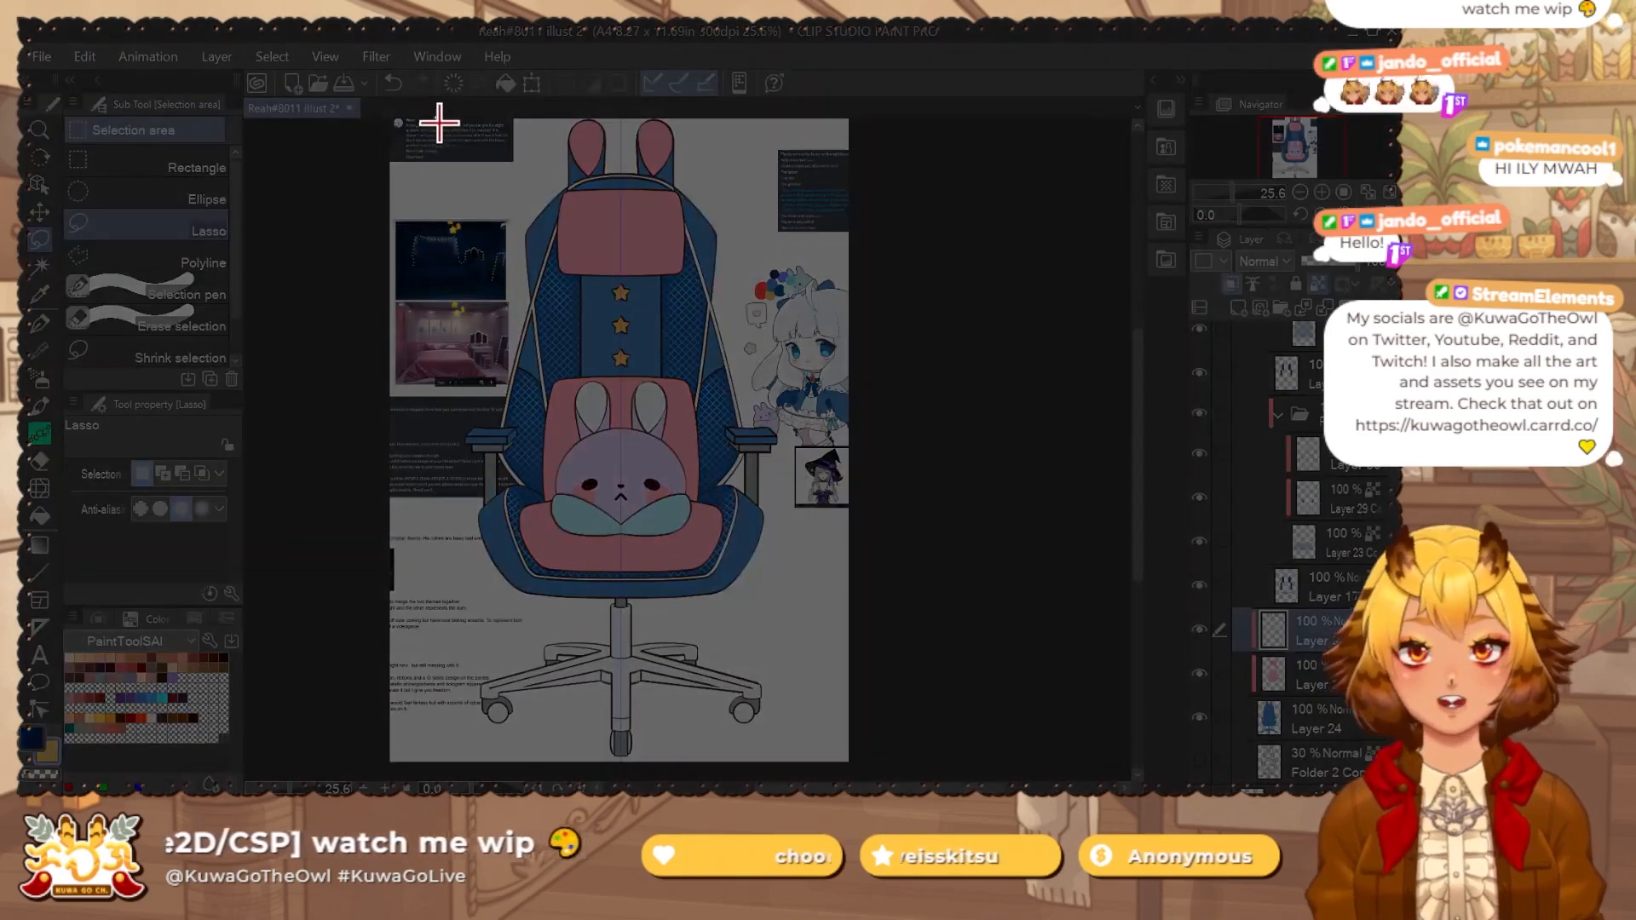
left_click_drag(435, 117, 786, 761)
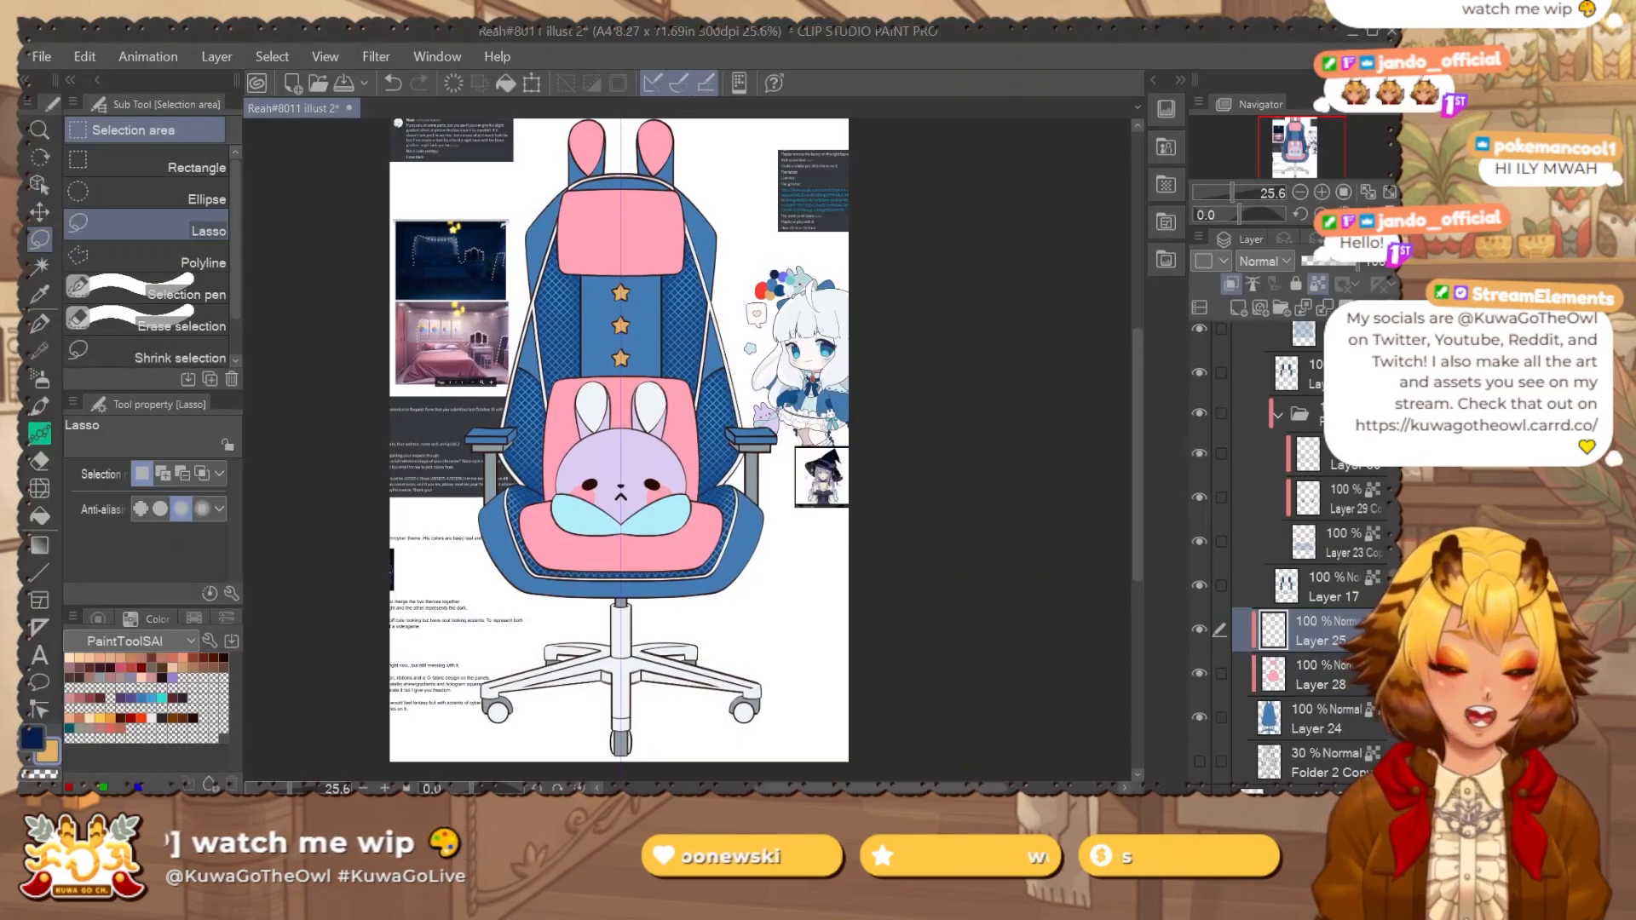
scroll(1329, 469, "up", 5)
key("ctrl+v")
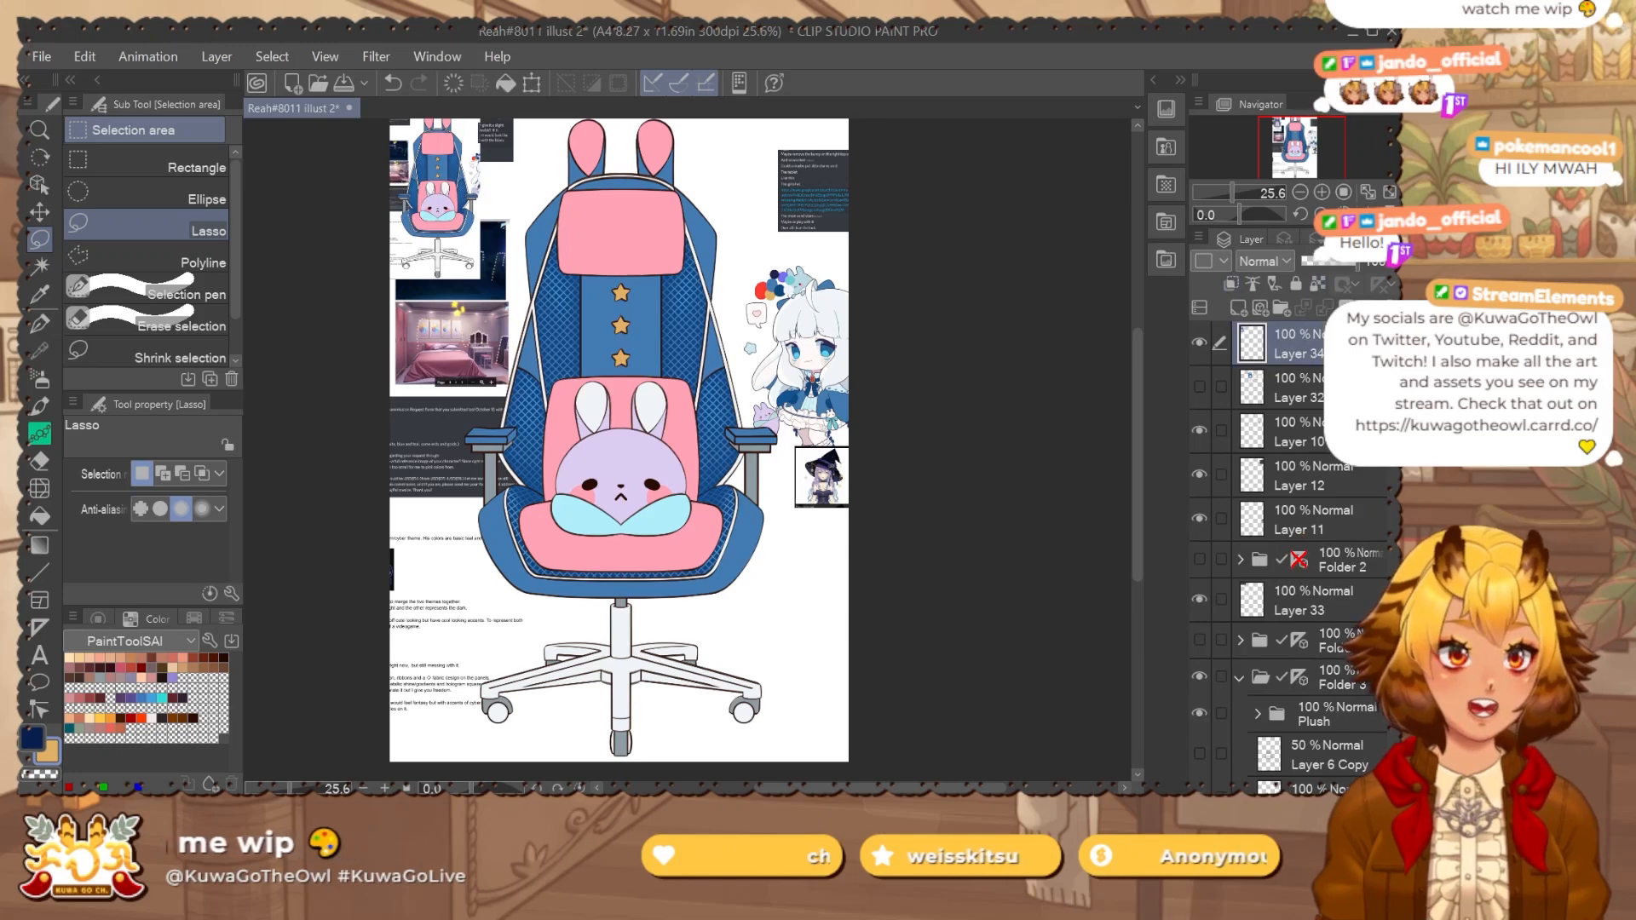
Undo the pasted capture and the yellow and pink fills back to the original blue chair.
key("ctrl+z")
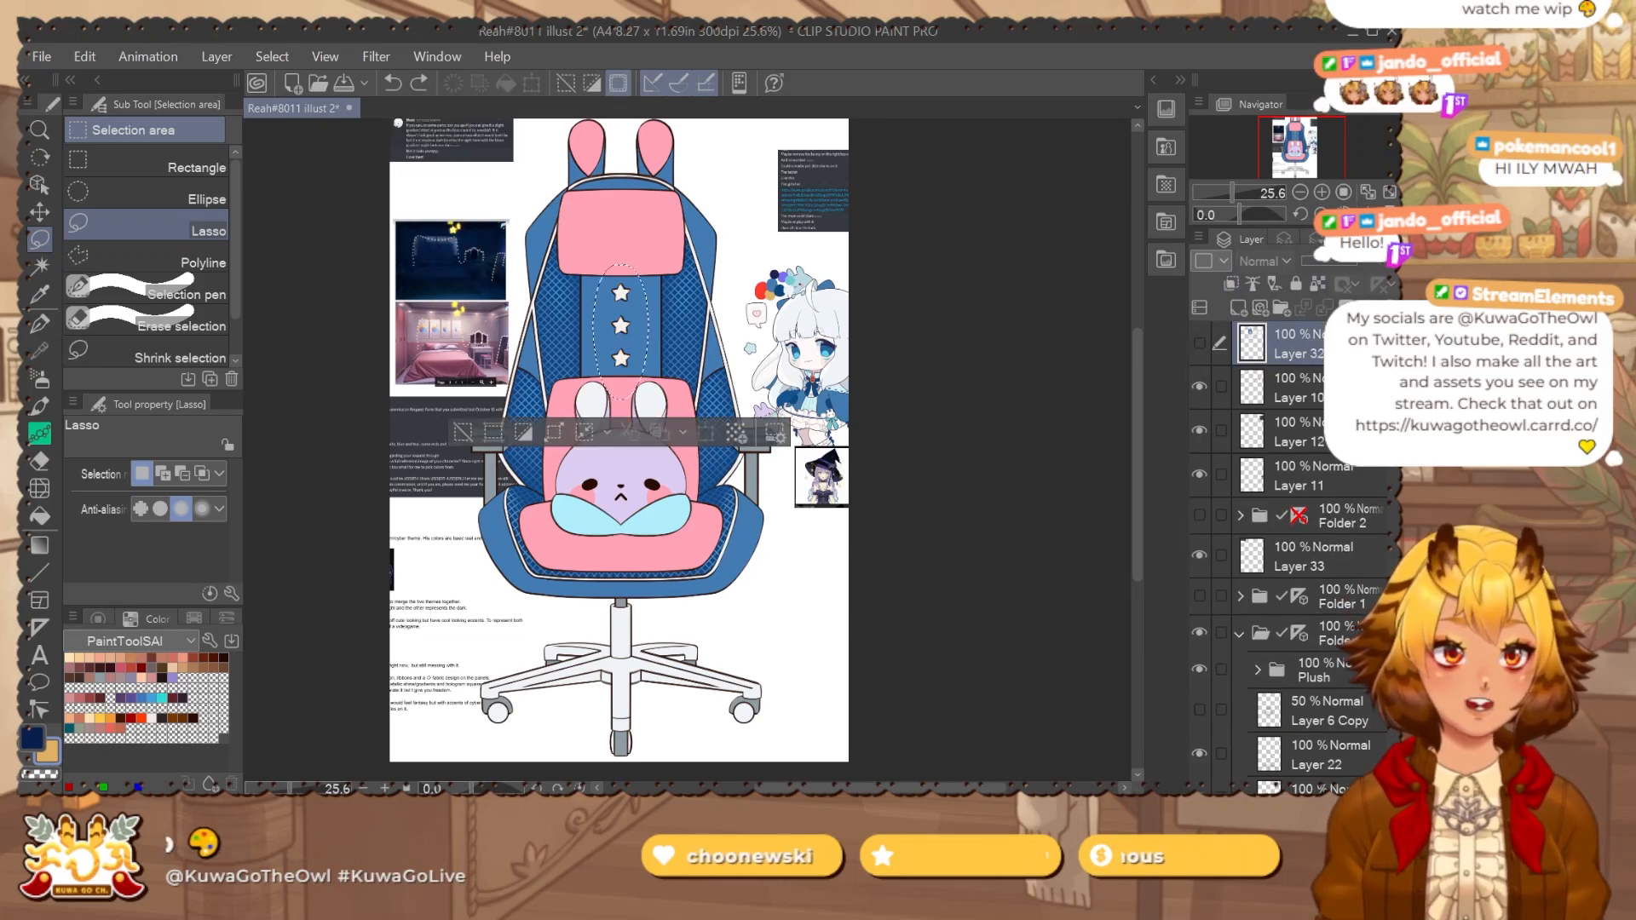
key("ctrl+z")
key("ctrl+z")
key("ctrl+z")
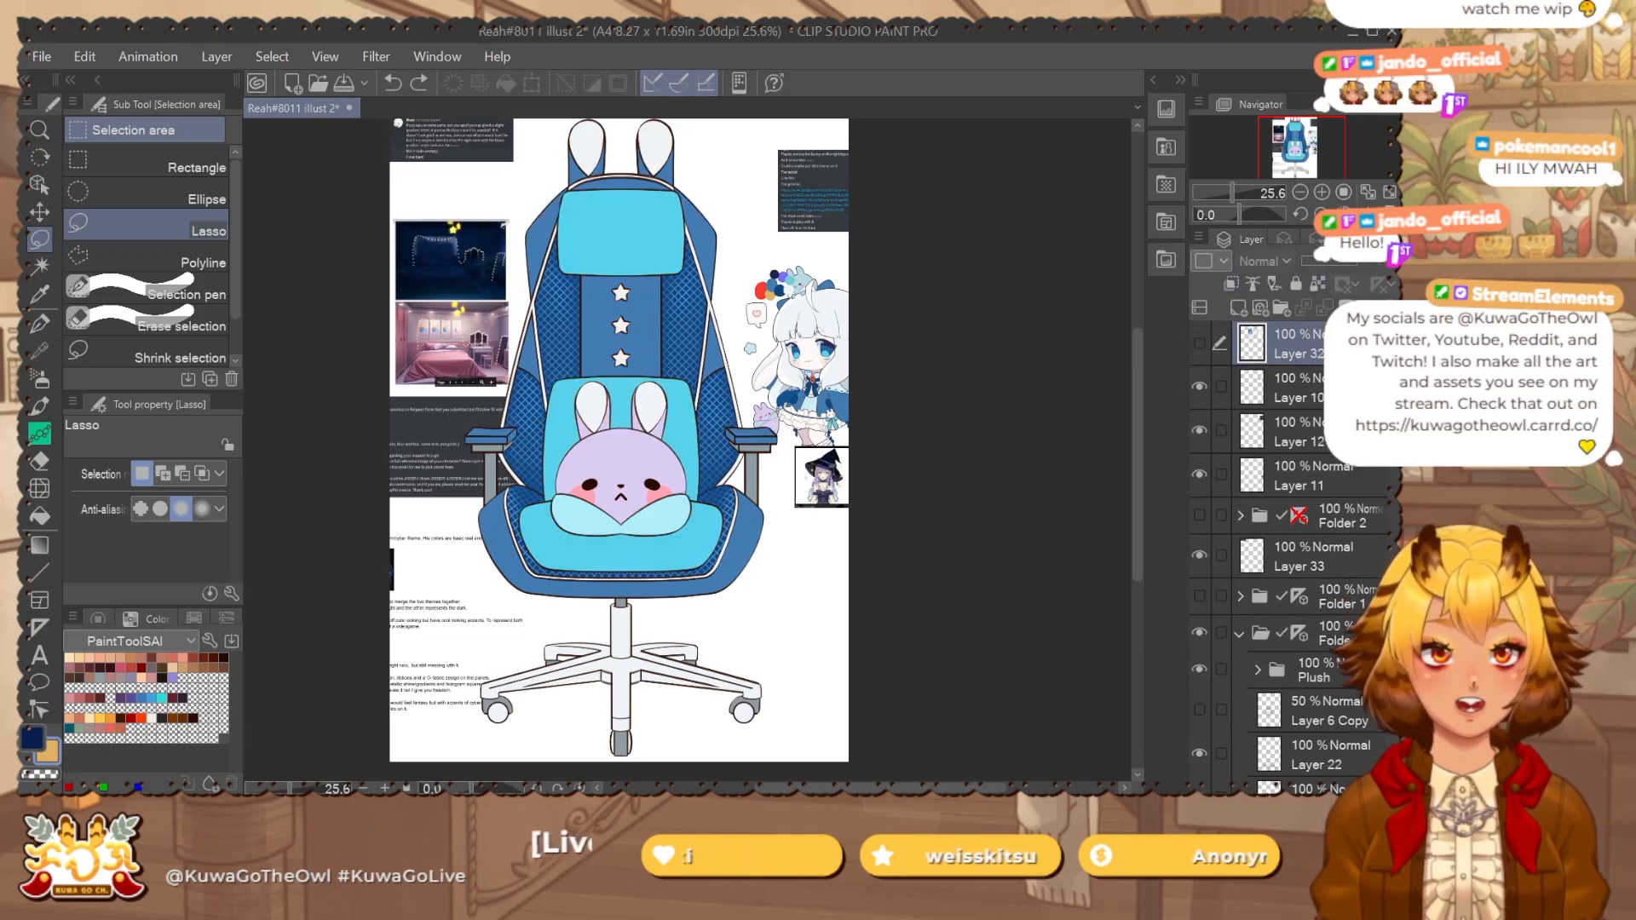
Paste the captured pink chair version as a new layer, hide that layer and save the illustration.
key("ctrl+v")
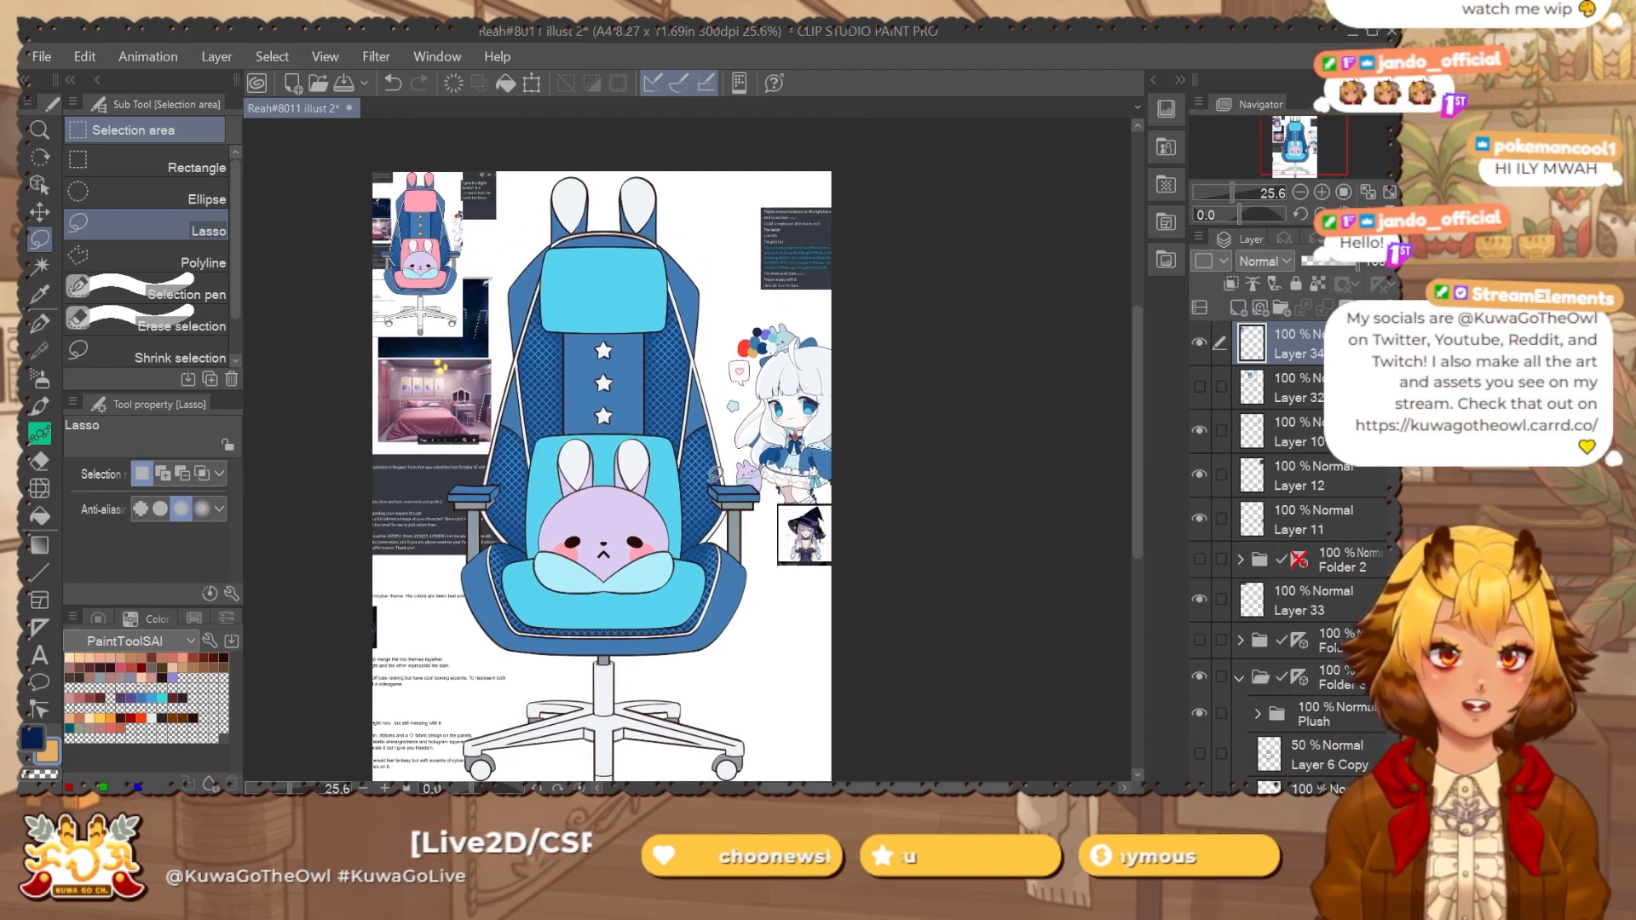
left_click(1199, 344)
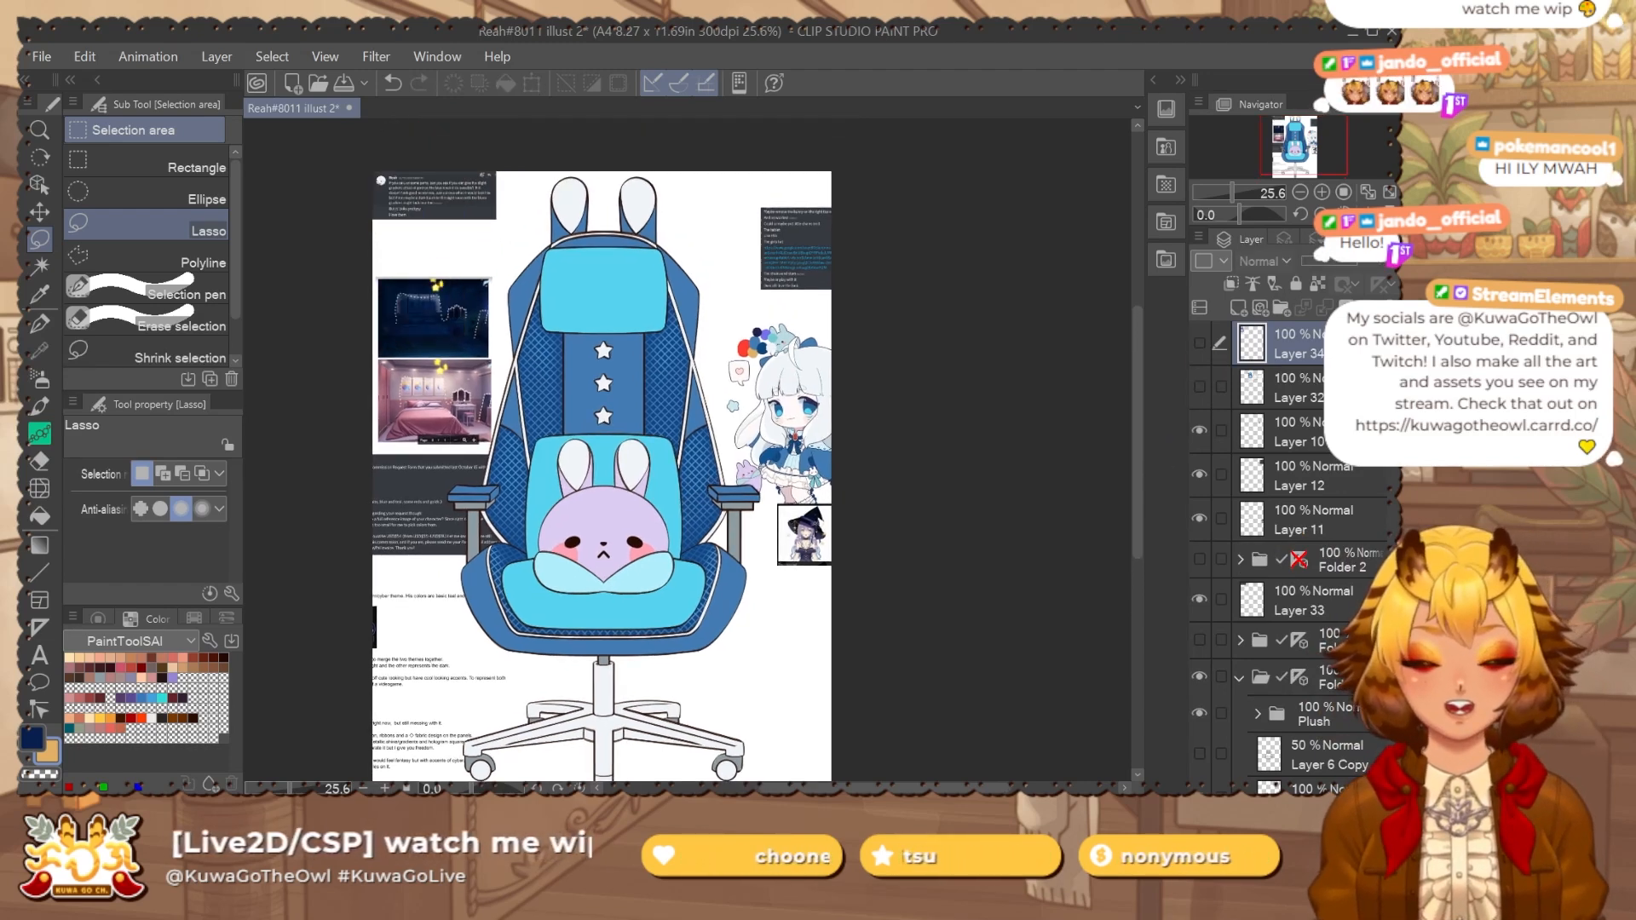
key("ctrl+s")
Sample the pink again and toggle Layer 24's visibility to check that it holds the chair's base colour.
key("b")
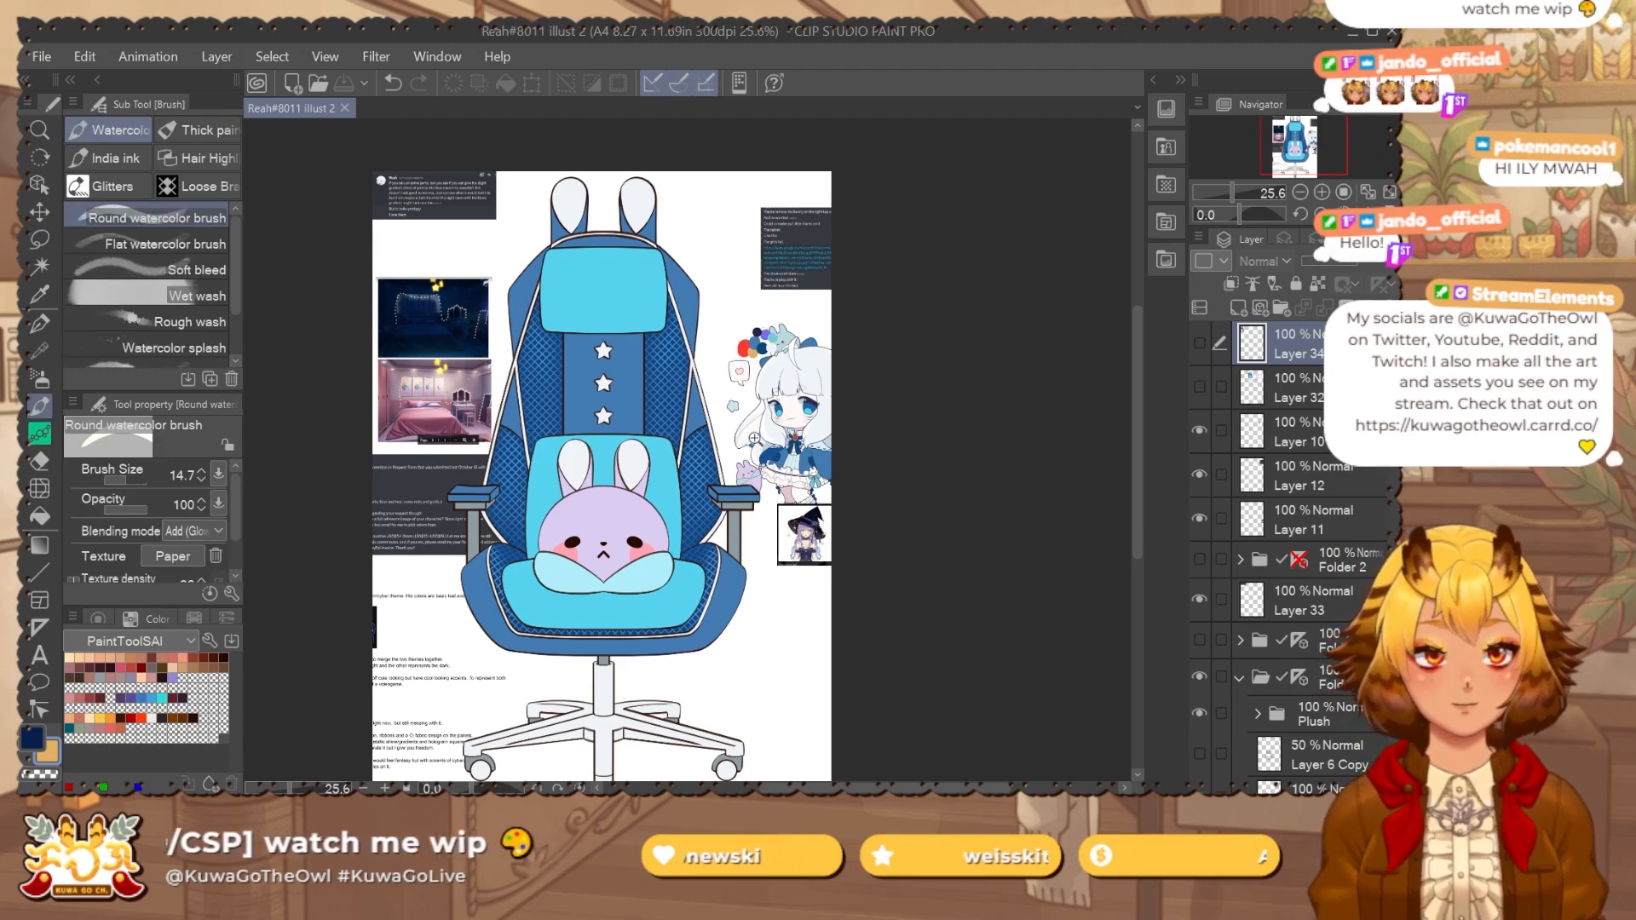
left_click_drag(639, 541, 678, 459)
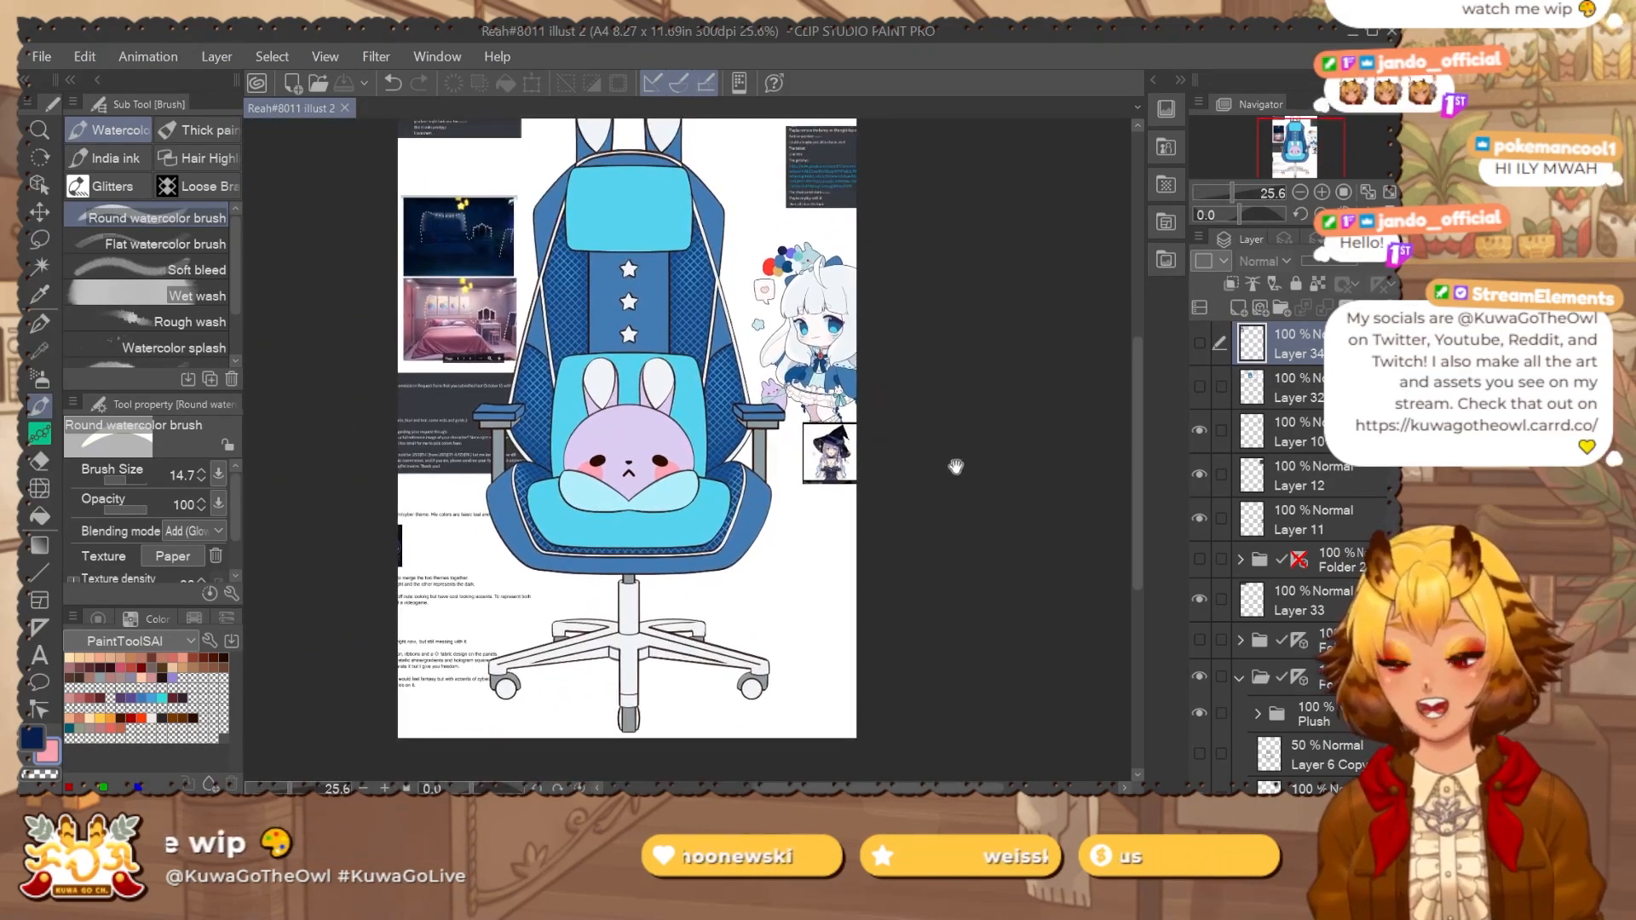
left_click_drag(953, 464, 956, 503)
scroll(1372, 535, "down", 5)
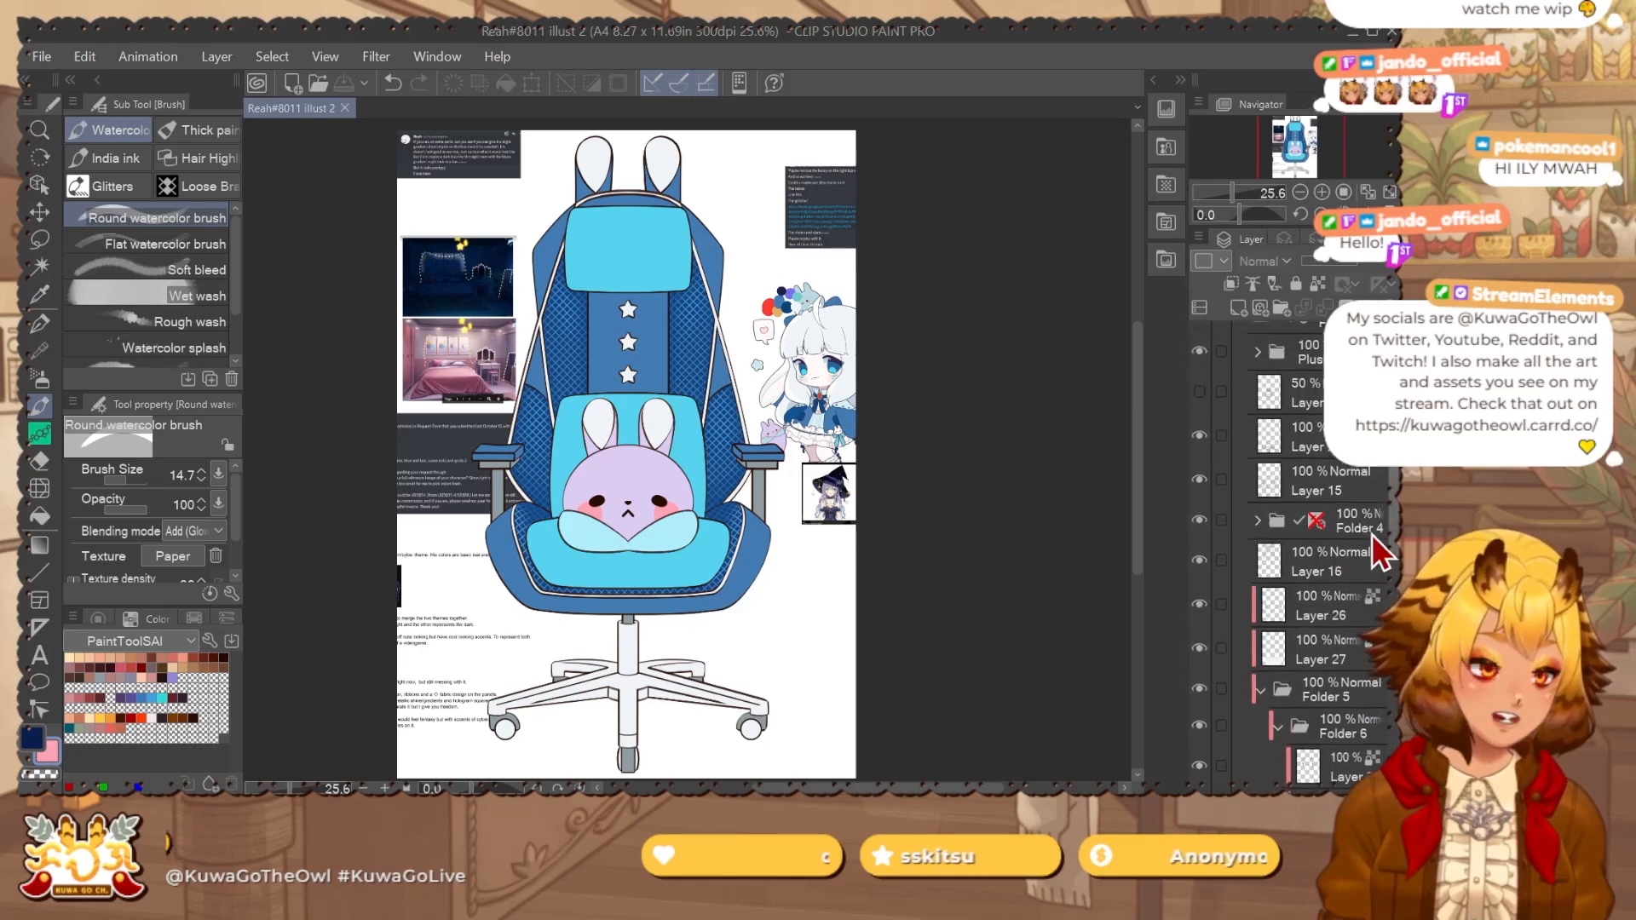
scroll(1371, 579, "down", 6)
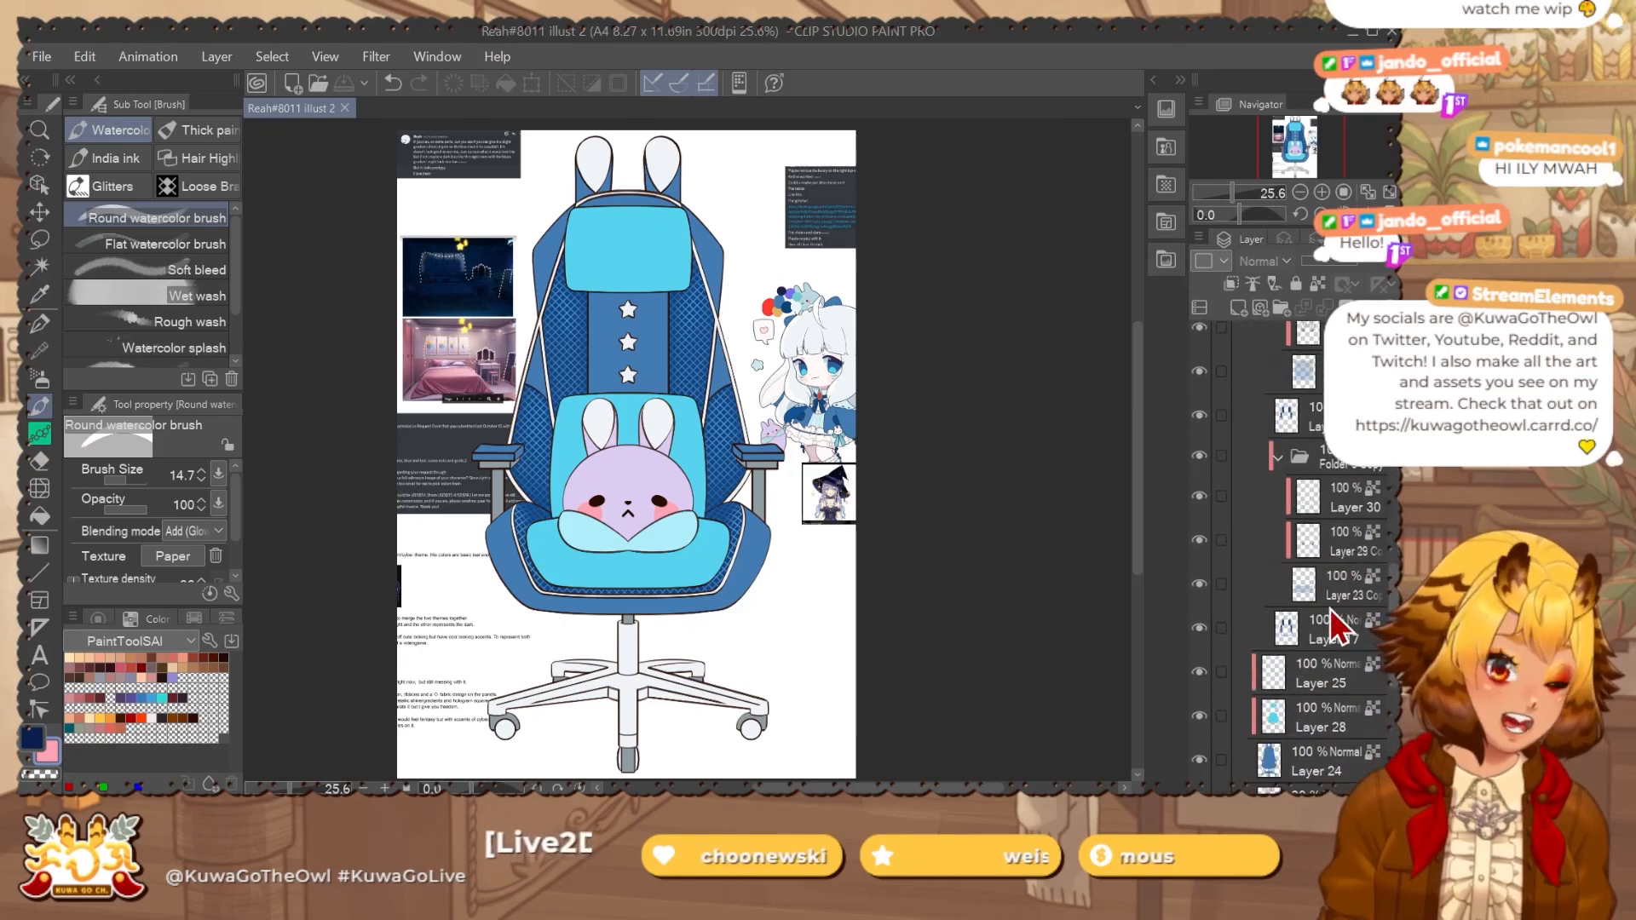
scroll(1346, 682, "down", 1)
left_click(1199, 709)
left_click(1199, 709)
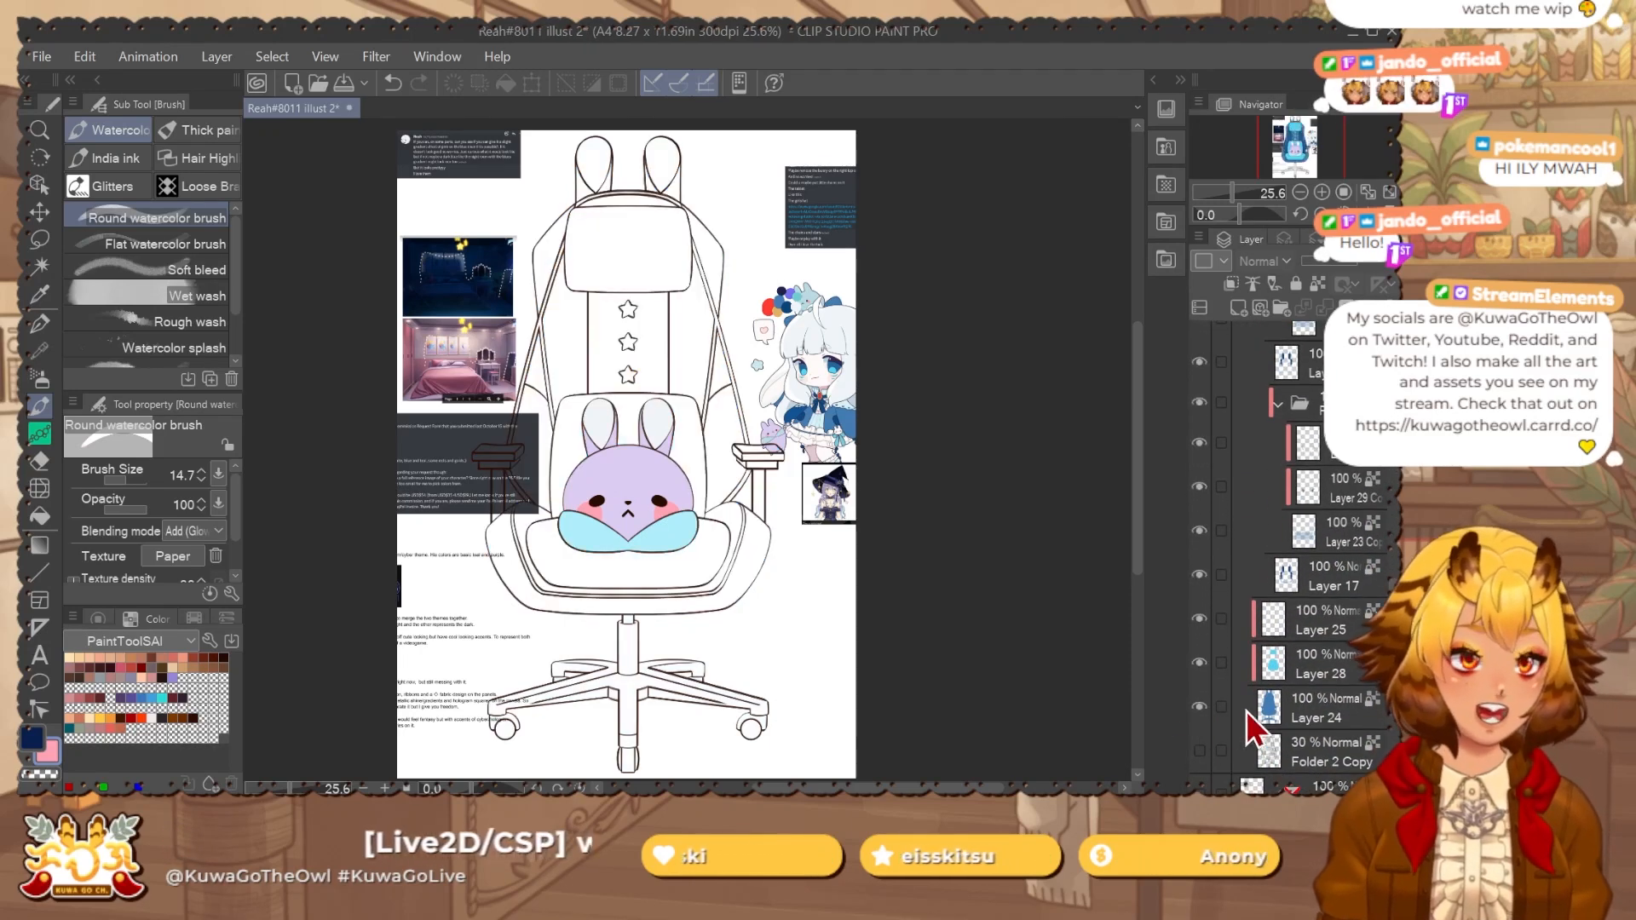
Add a new raster layer directly above Layer 24, among the layers clipped to the chair's base.
left_click(1335, 711)
key("ctrl+shift+n")
left_click_drag(706, 677, 686, 705)
Try filling the seat's side mesh on Layer 17 with the sampled pink.
key("m")
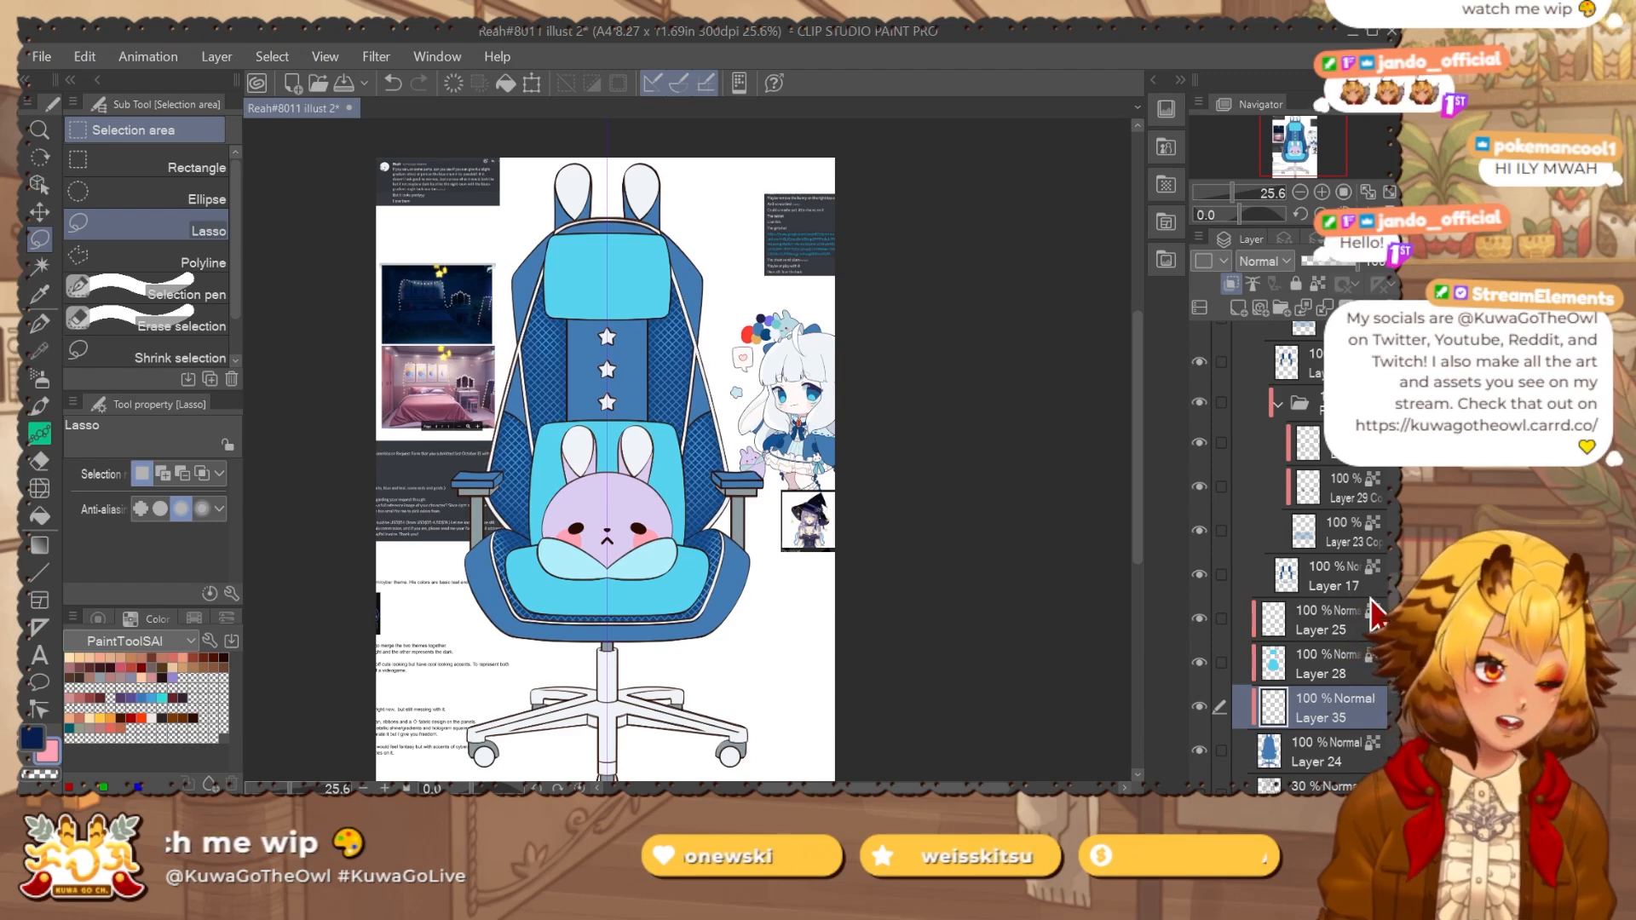
left_click(1332, 573)
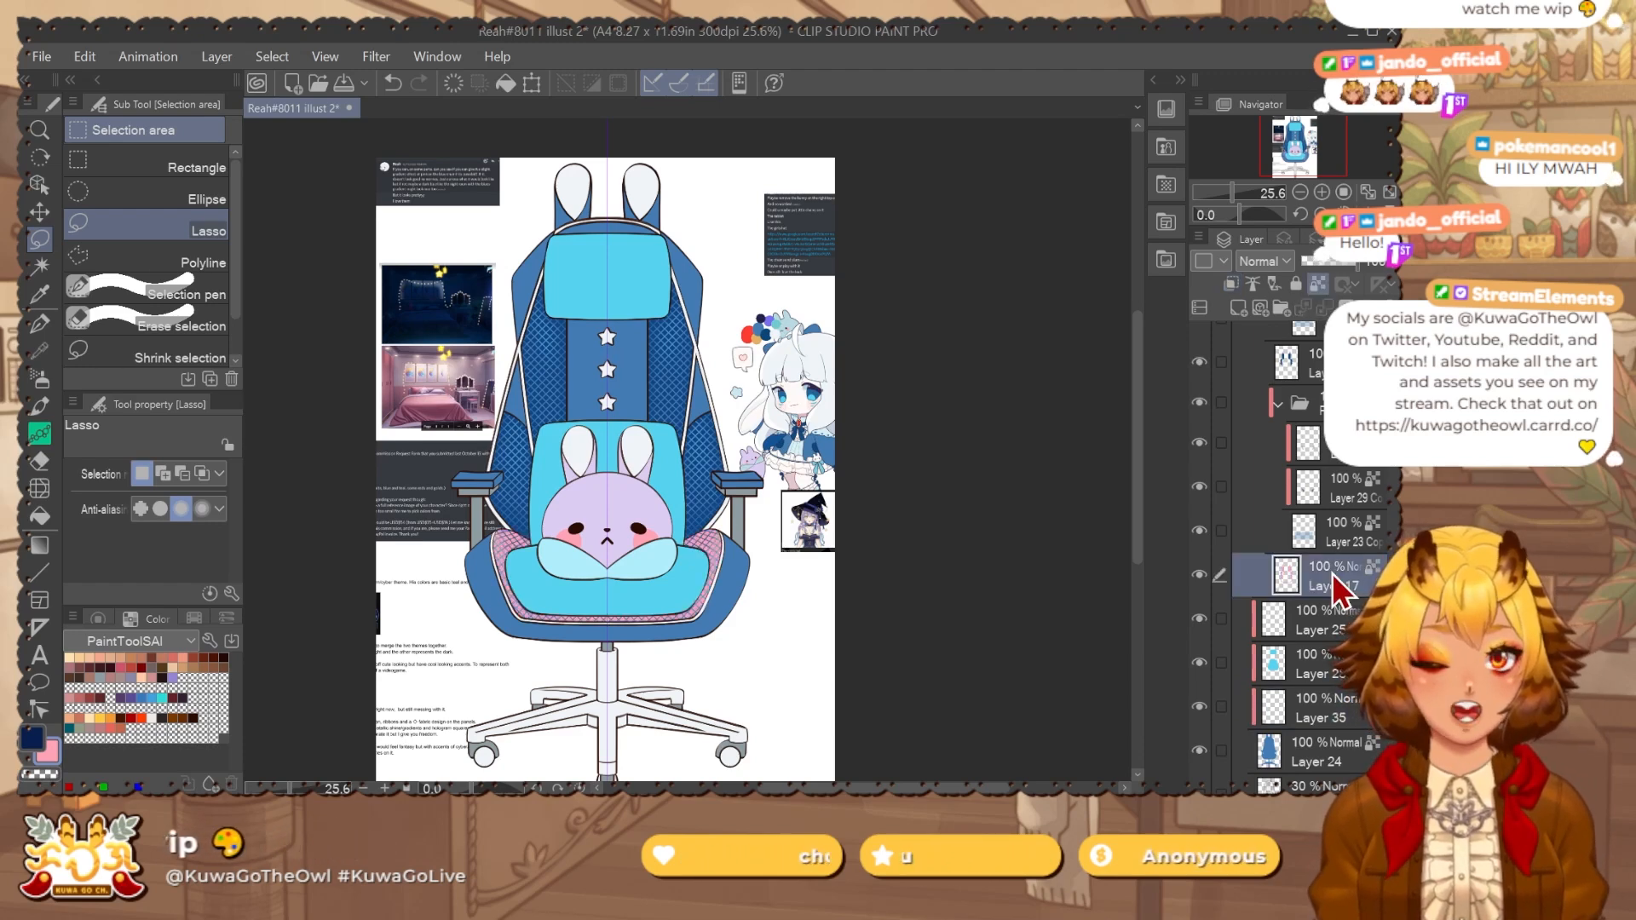
key("ctrl+z")
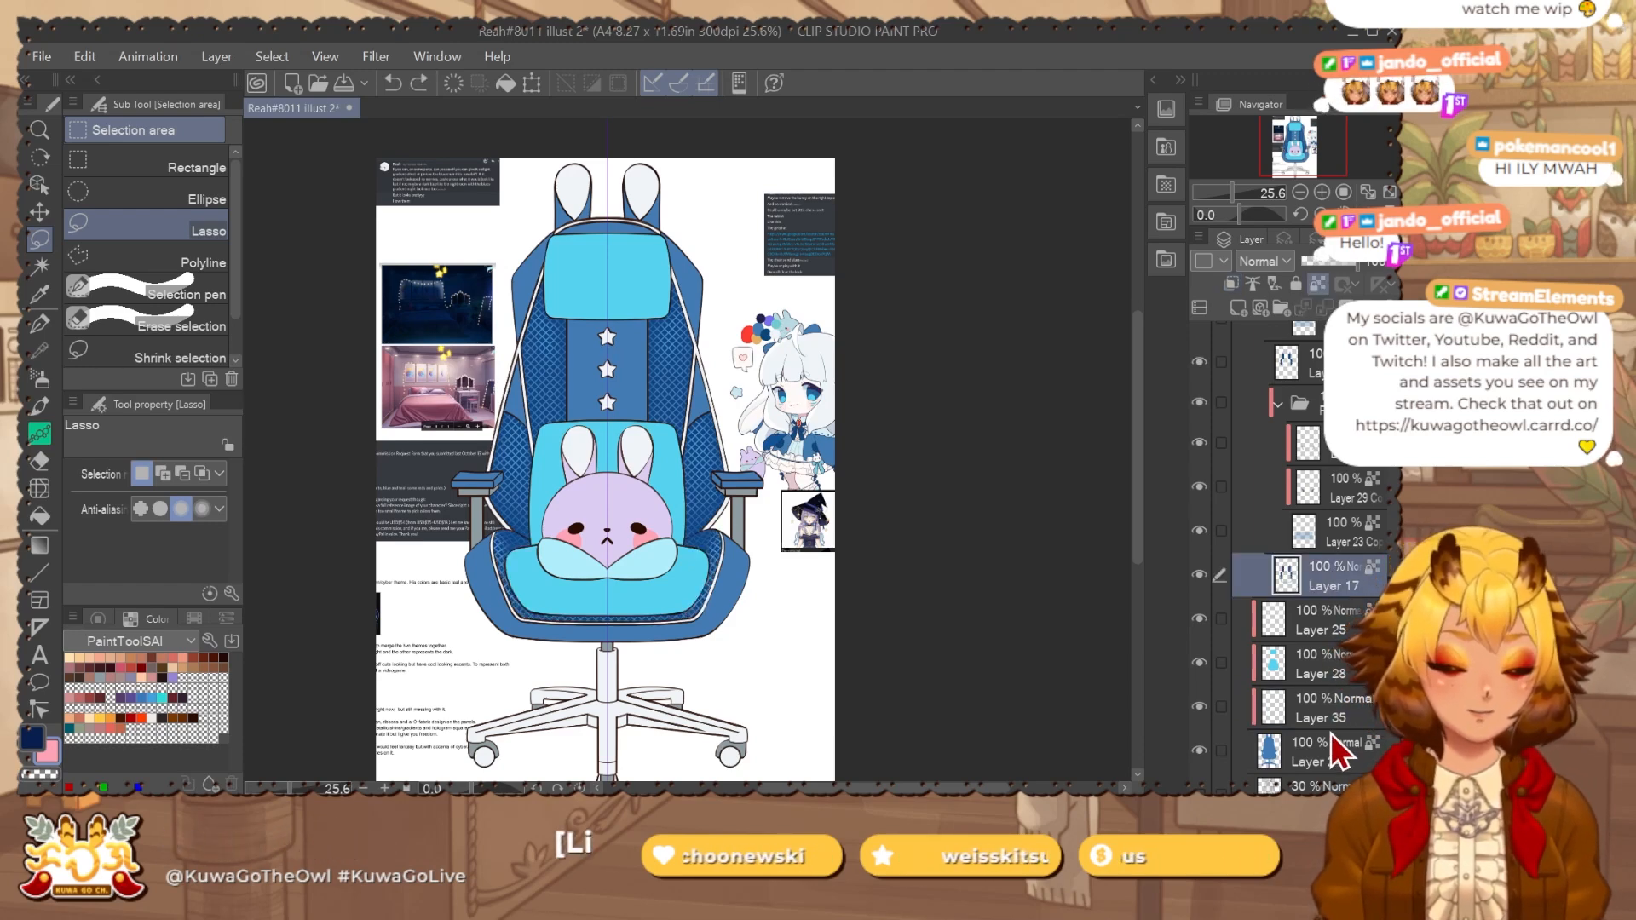
Select a rectangular area around the chair on Layer 24 and make the sampled pink the active drawing colour.
left_click(1338, 748)
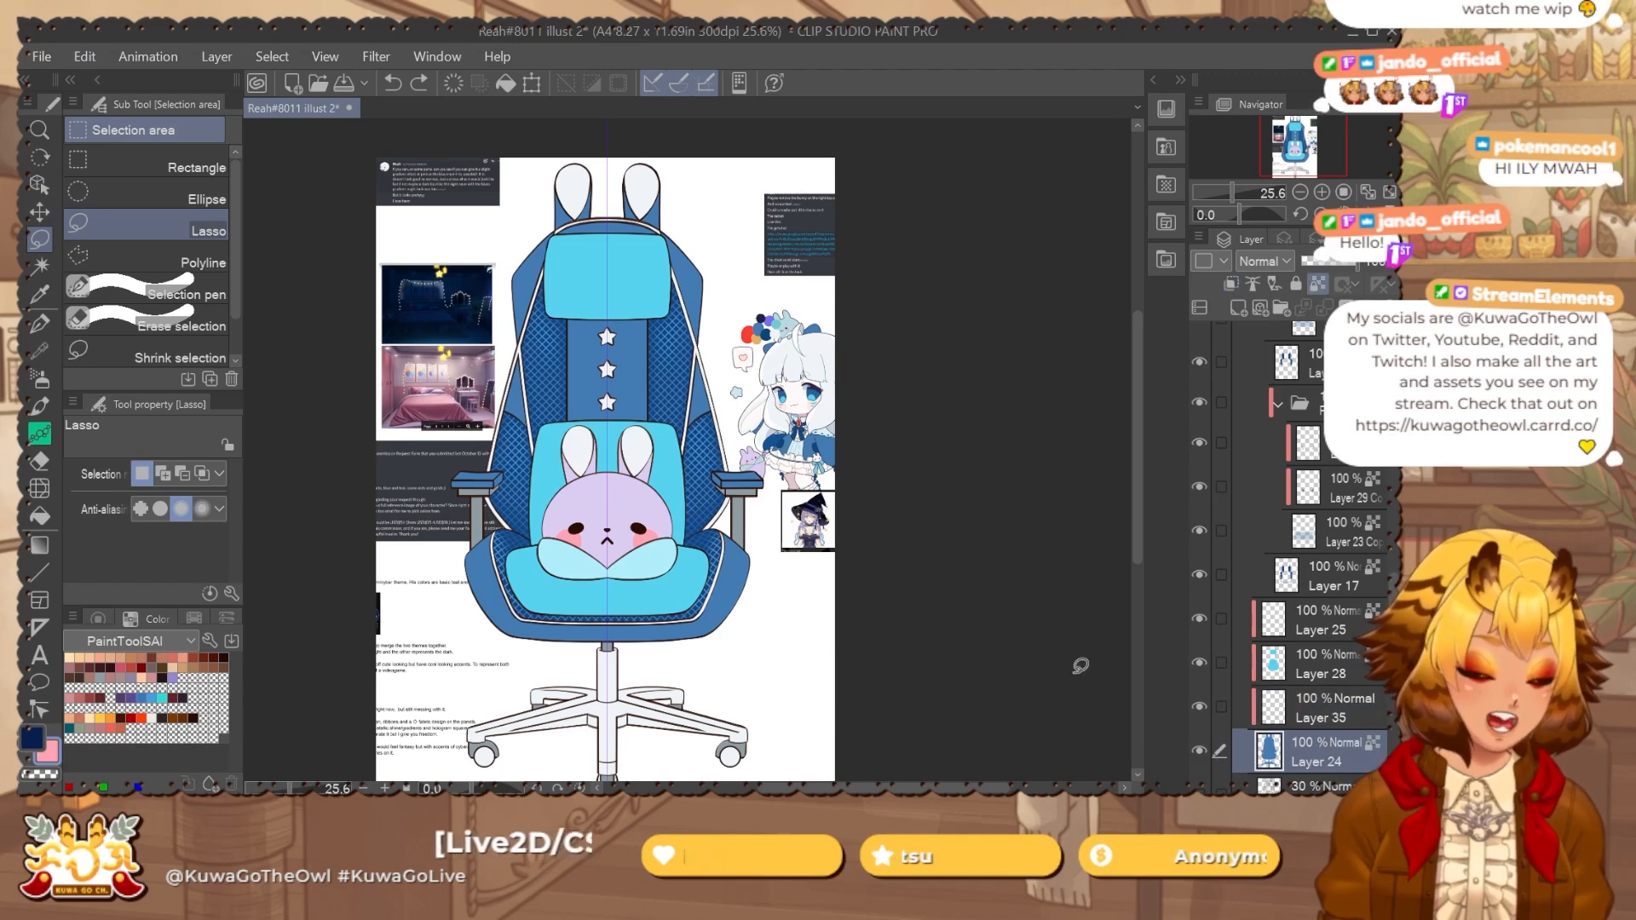
left_click(136, 152)
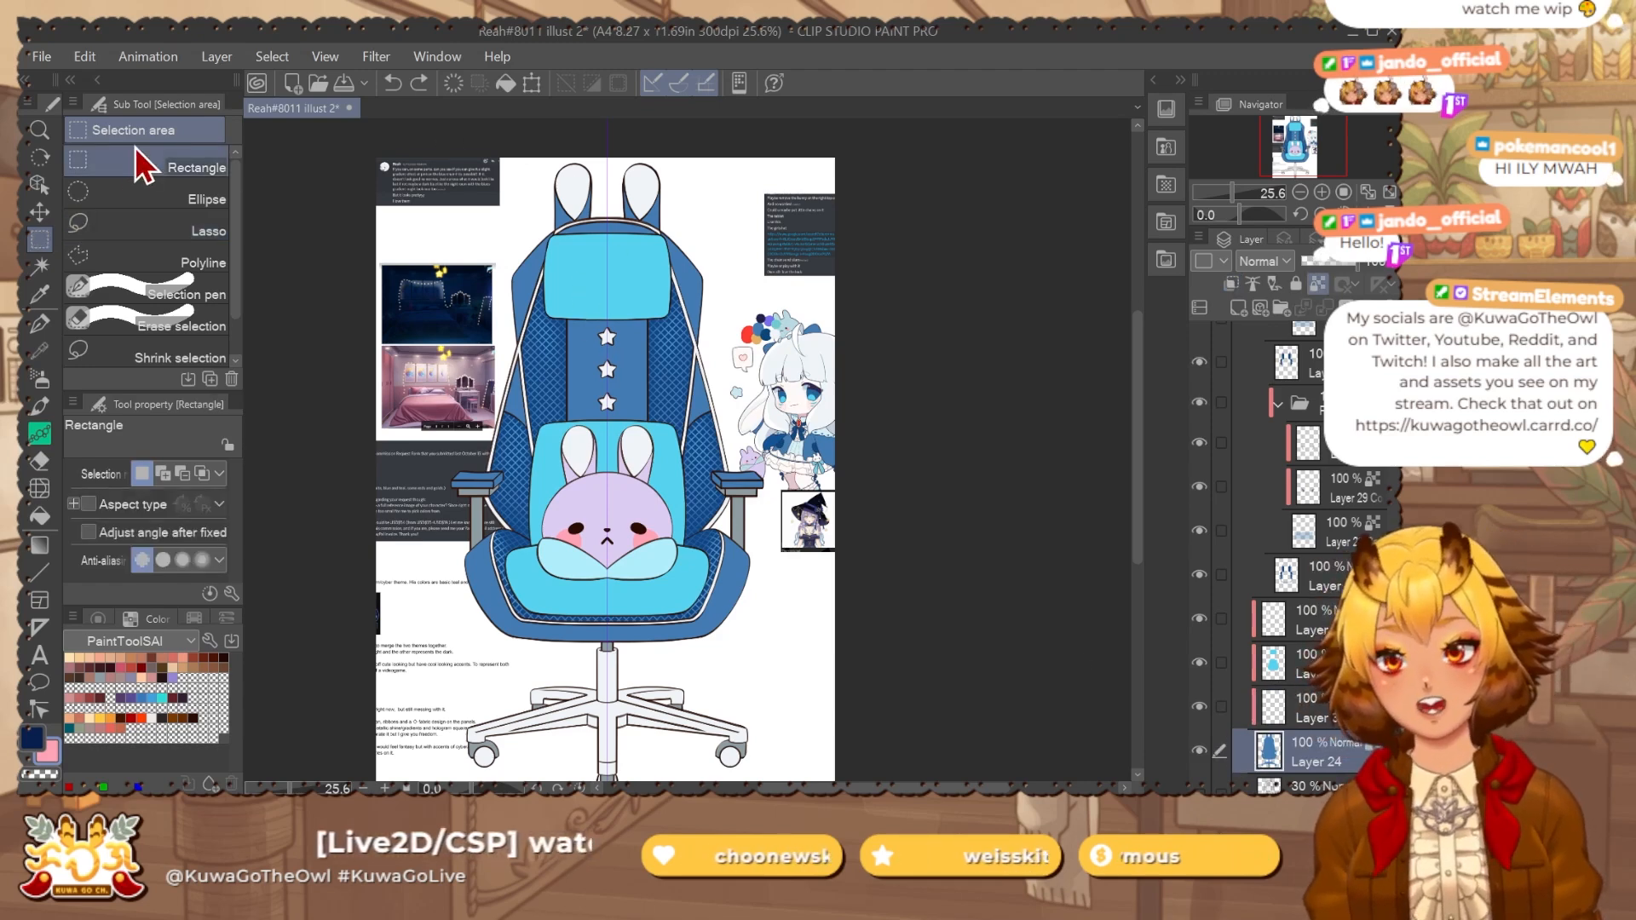
left_click_drag(427, 159, 786, 666)
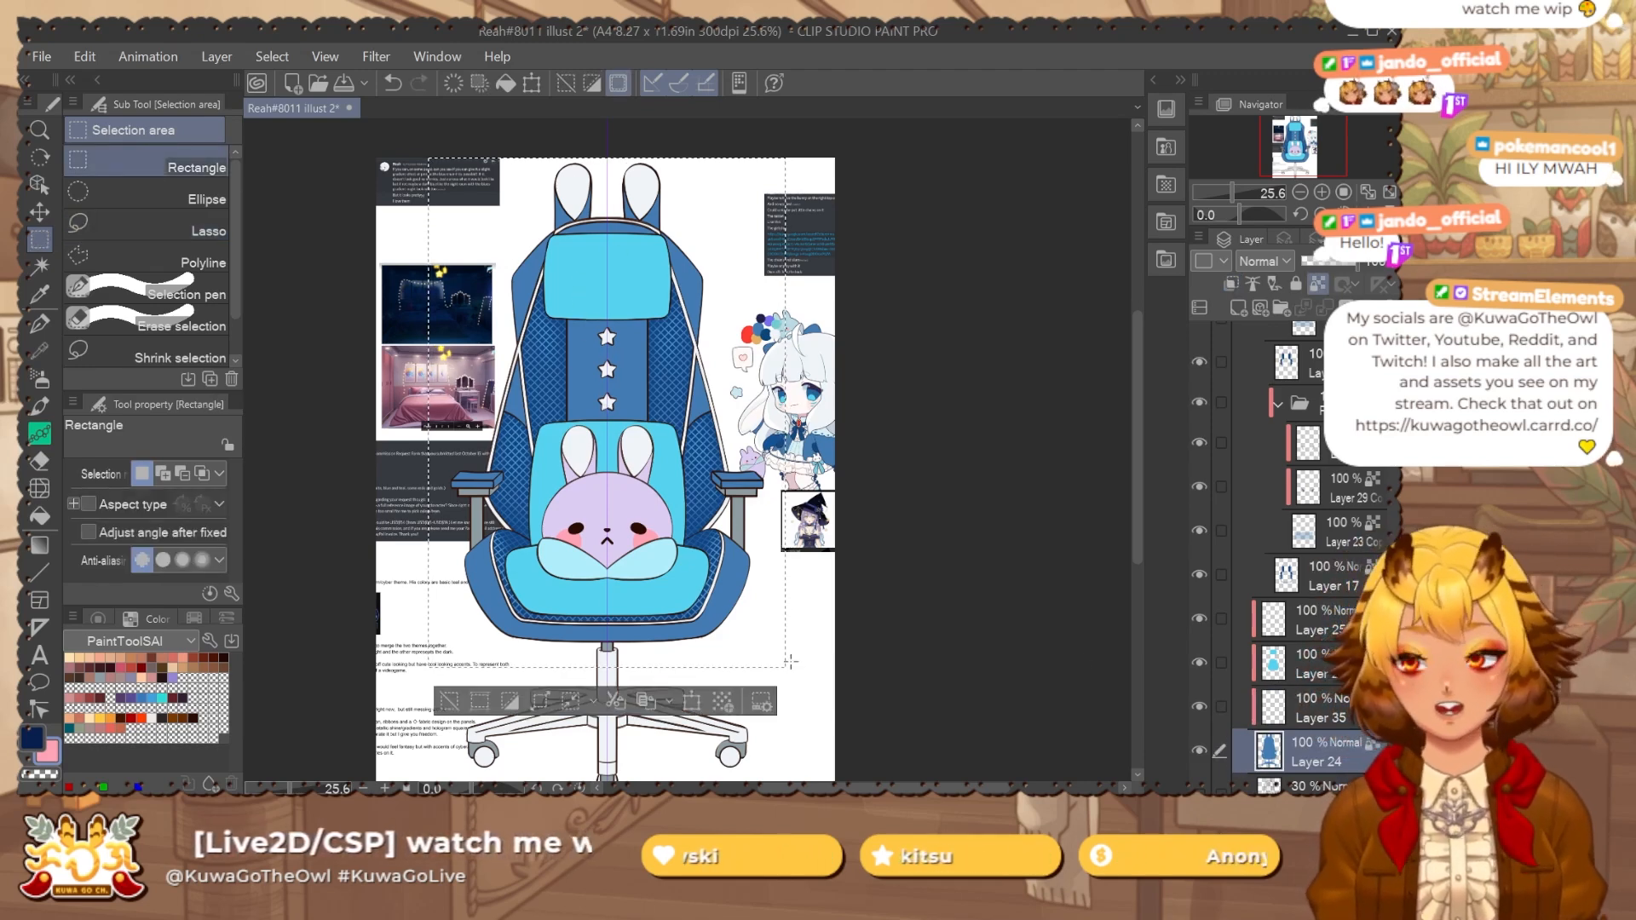
key("b")
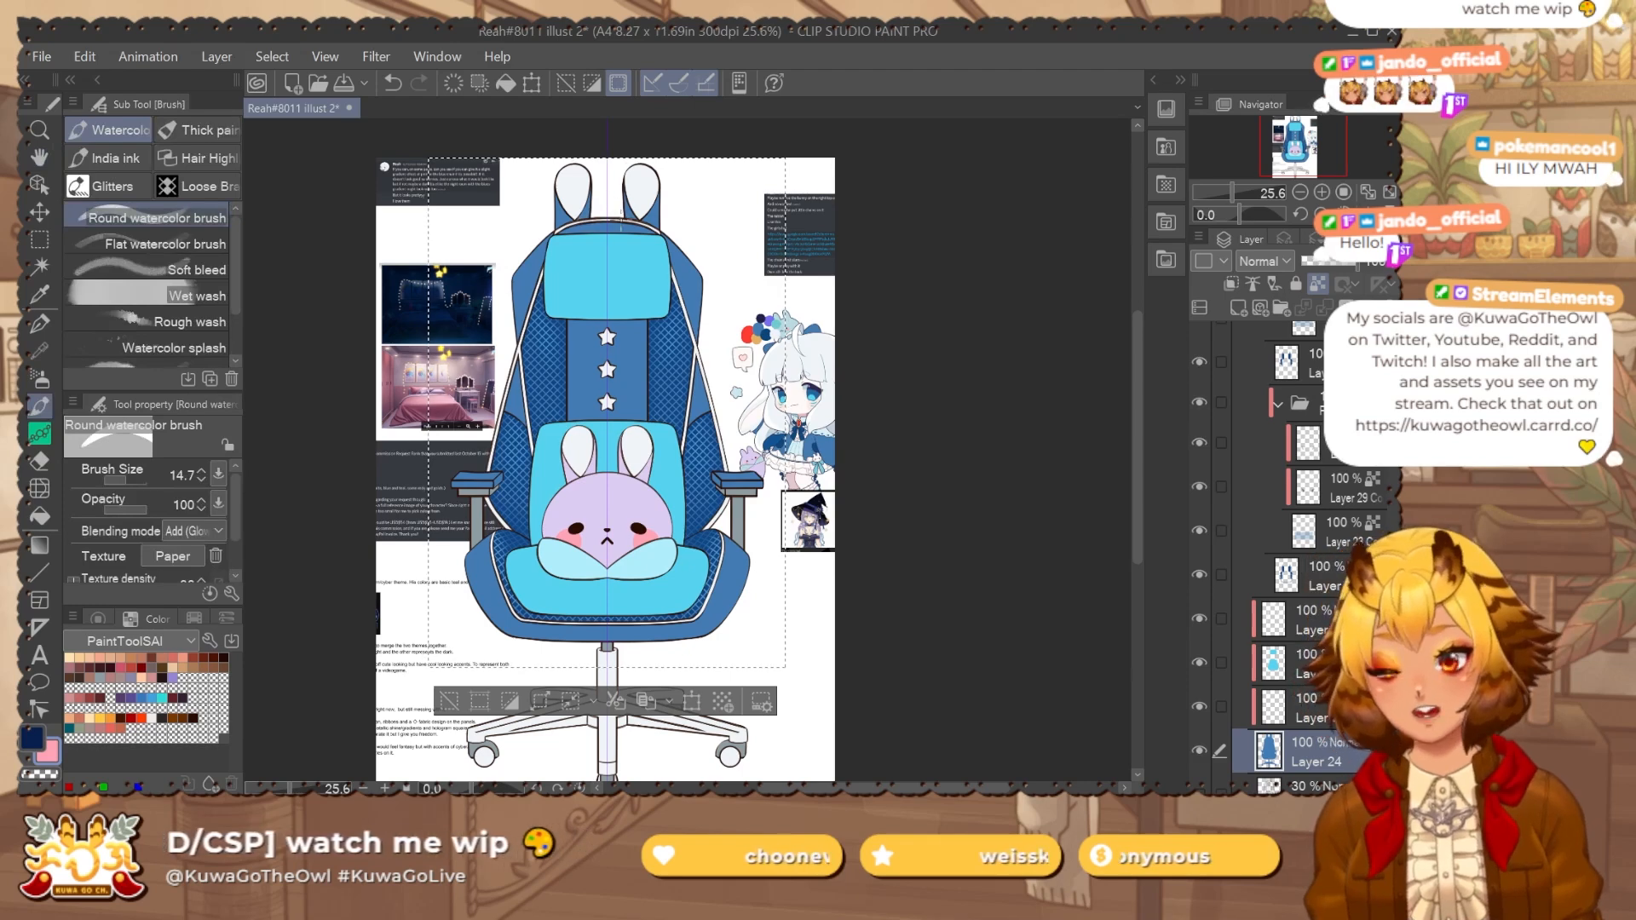
key("b")
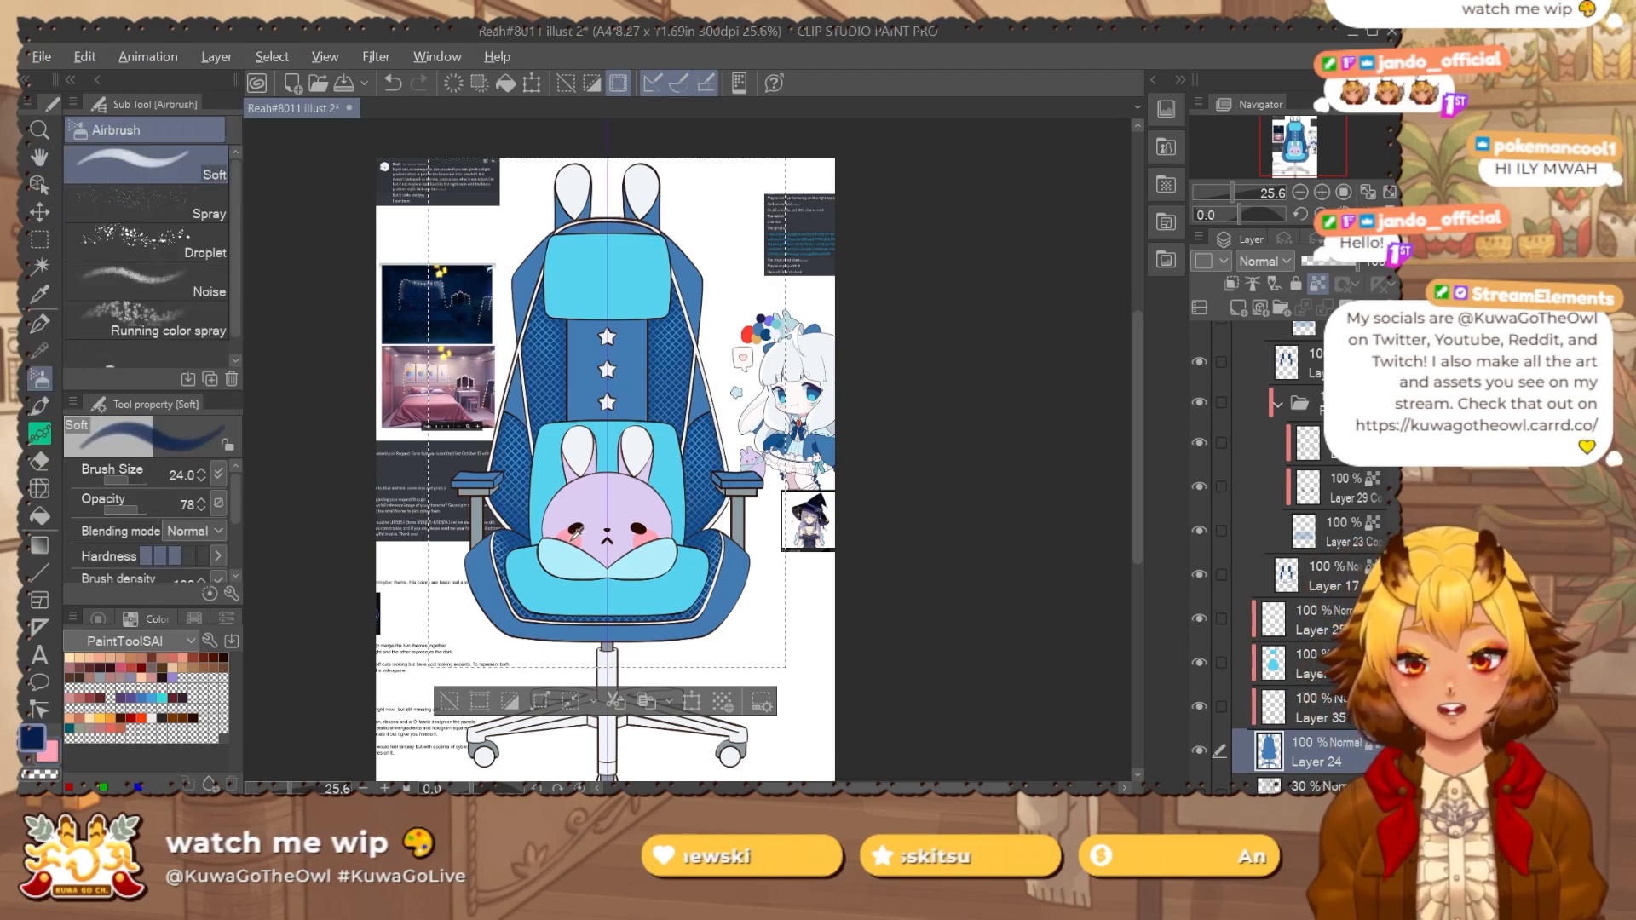
left_click(195, 618)
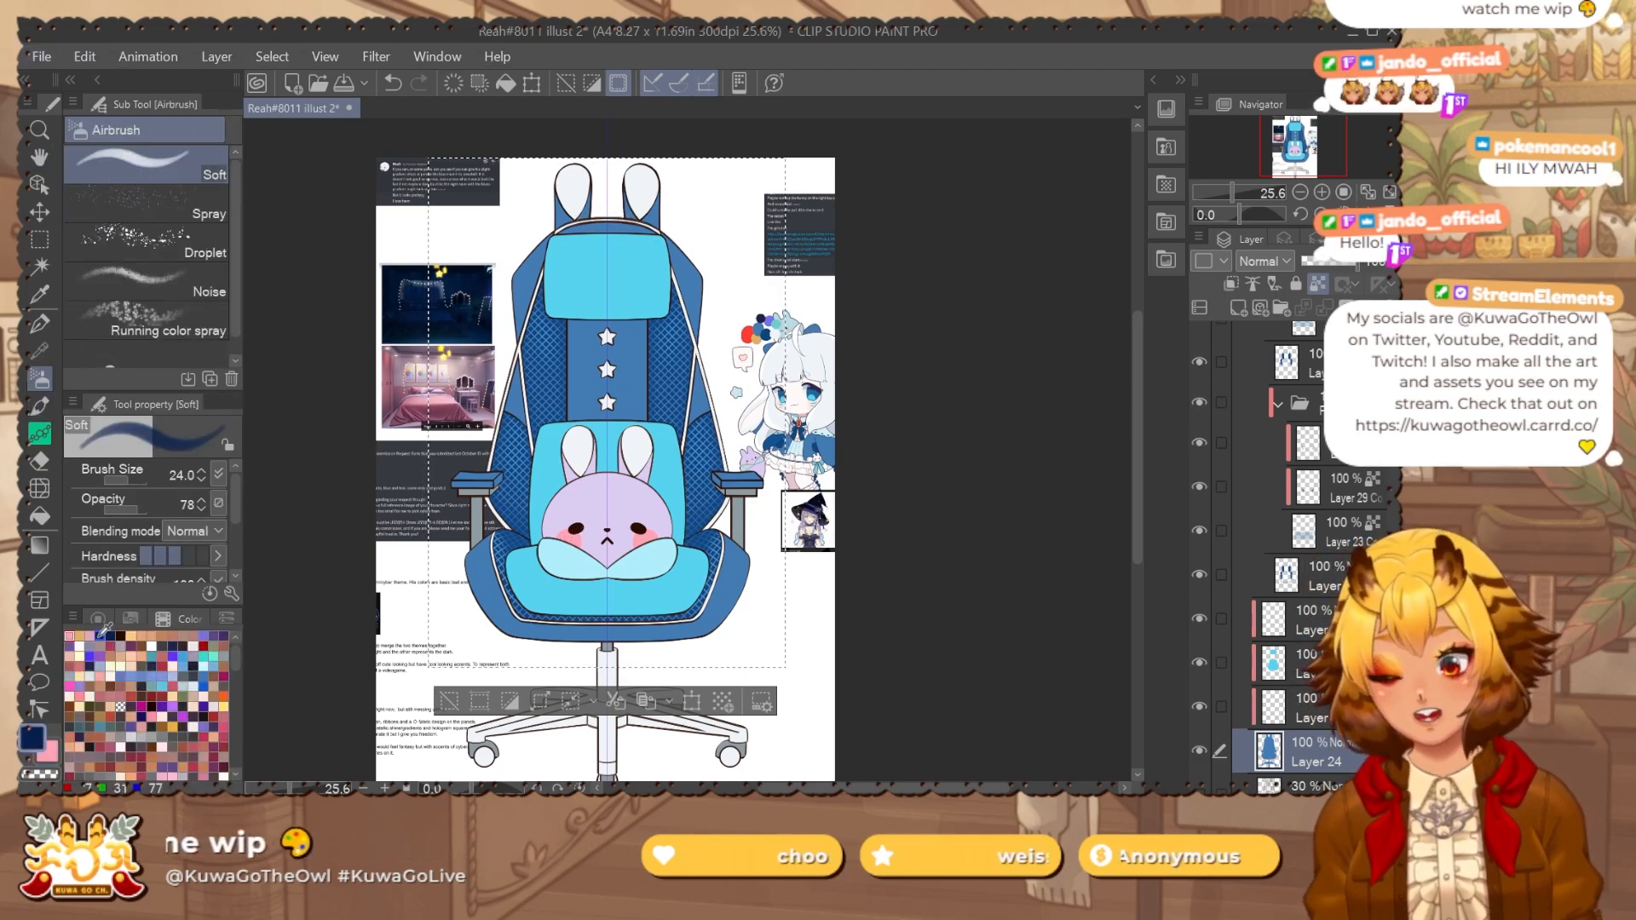
left_click(126, 660)
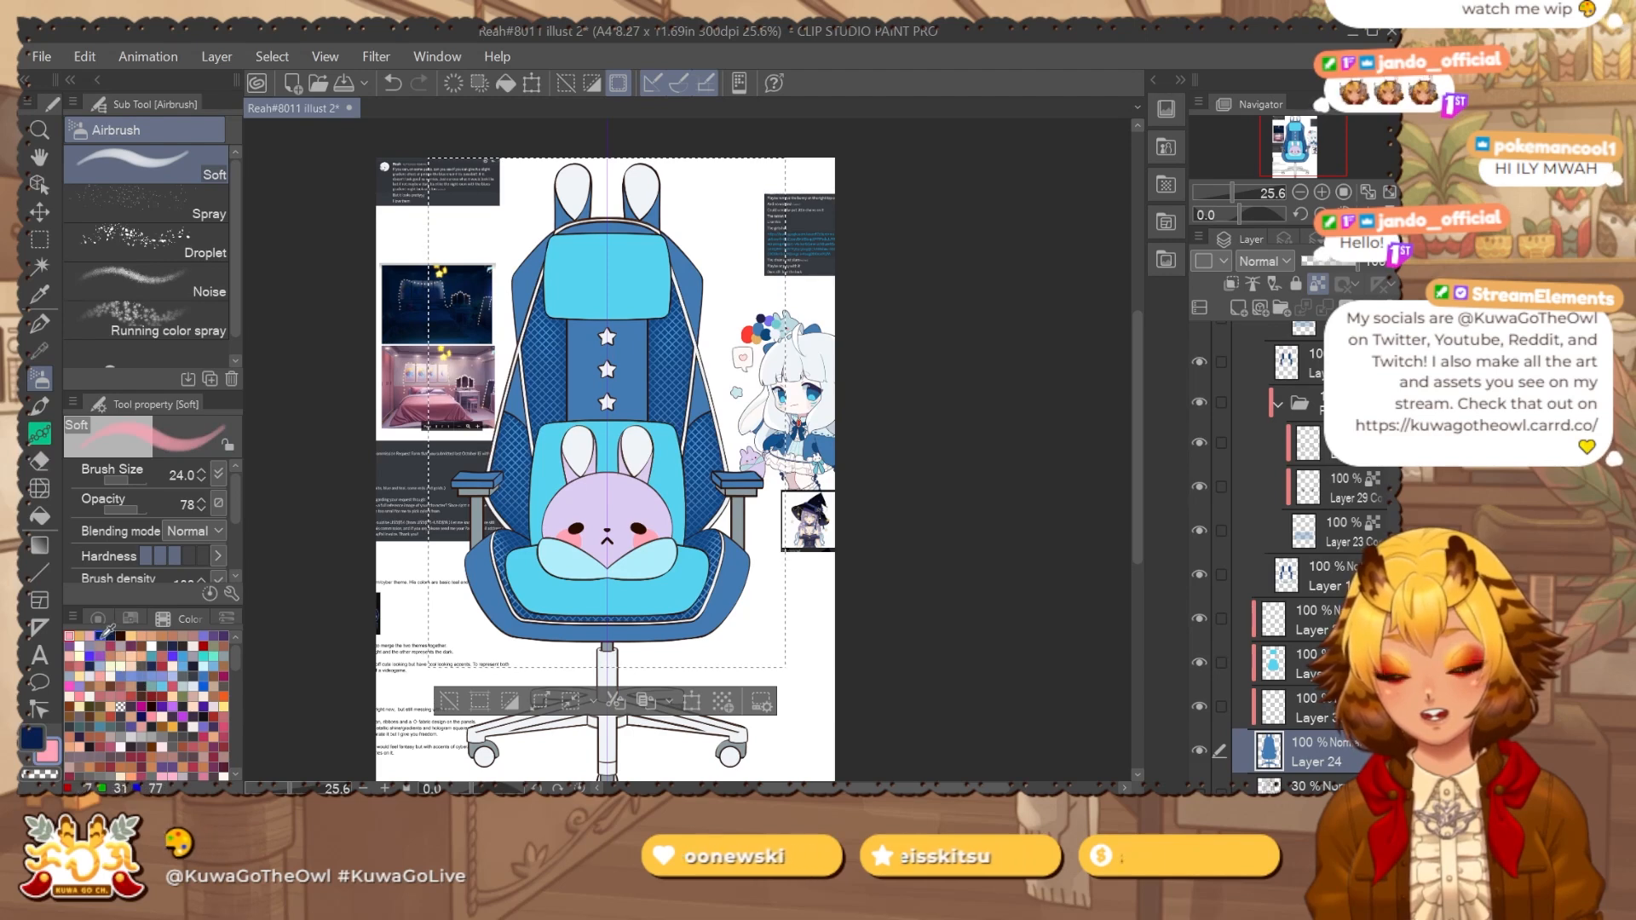
key("x")
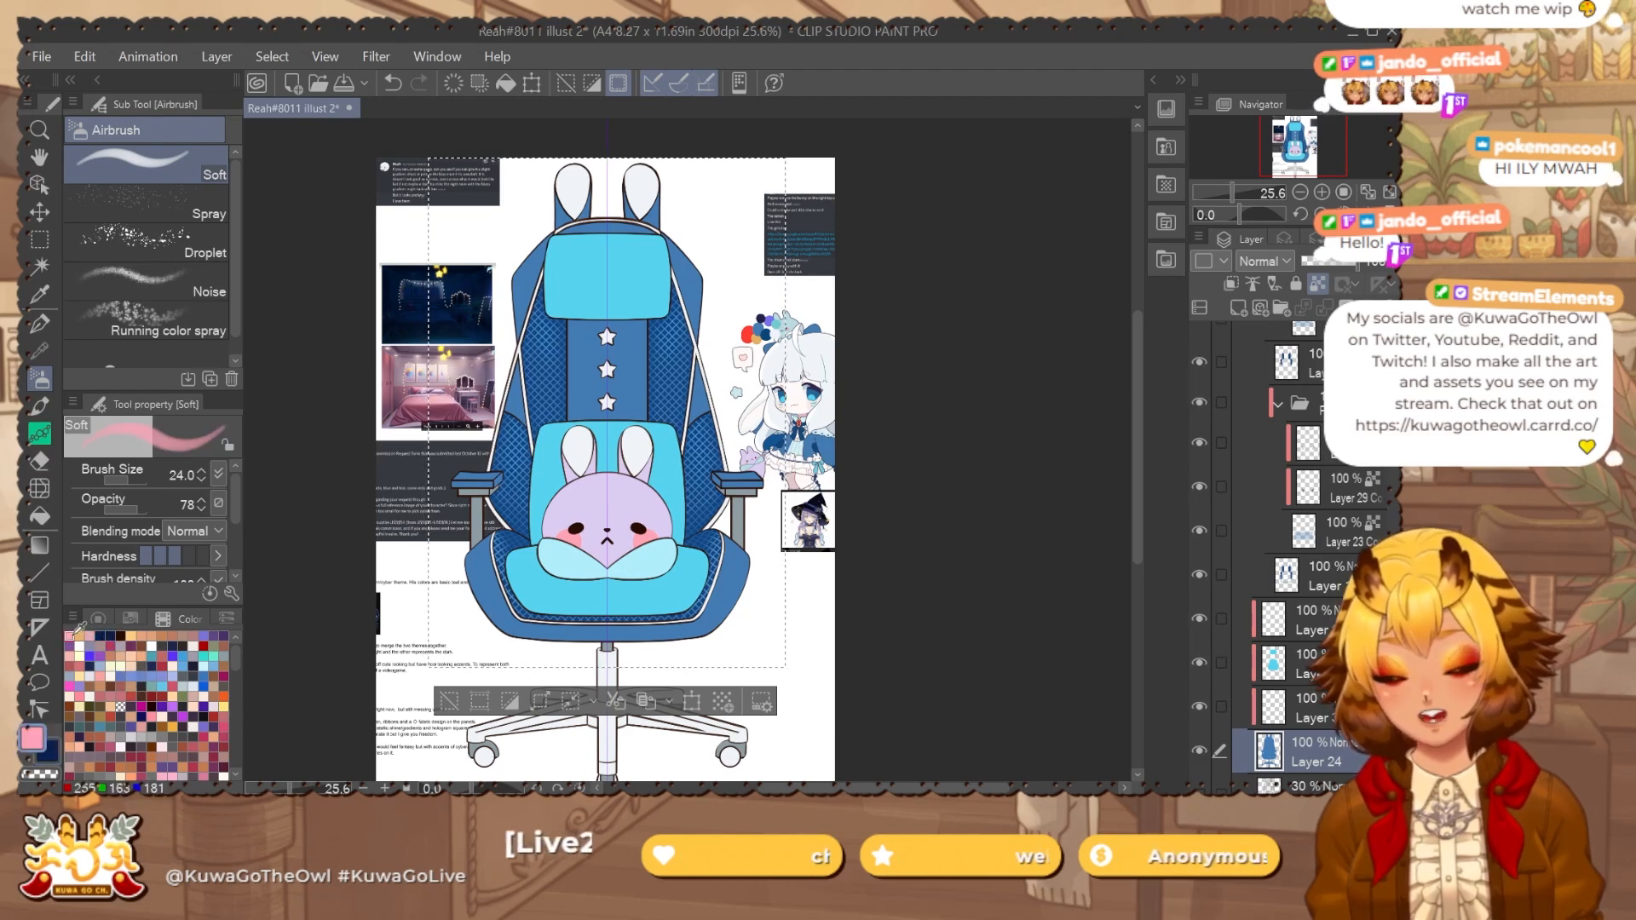
Apply a foreground-to-transparent gradient on Layer 24, fading the chair's base from pink at the top into blue lower down, and deselect.
key("g")
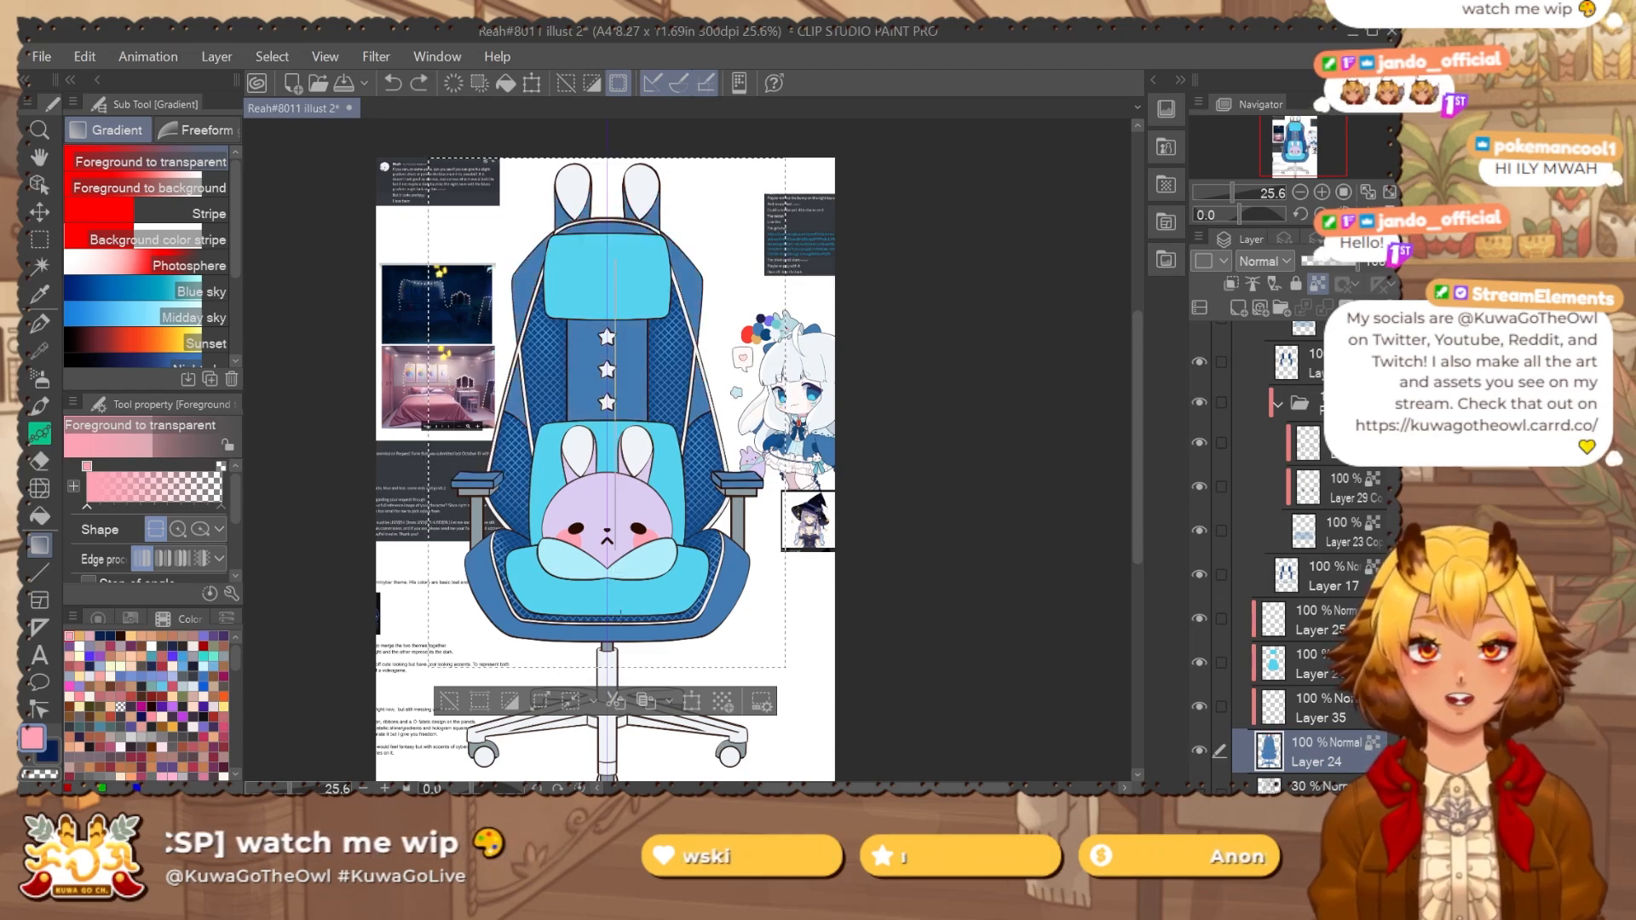
left_click_drag(620, 611, 622, 622)
key("ctrl+d")
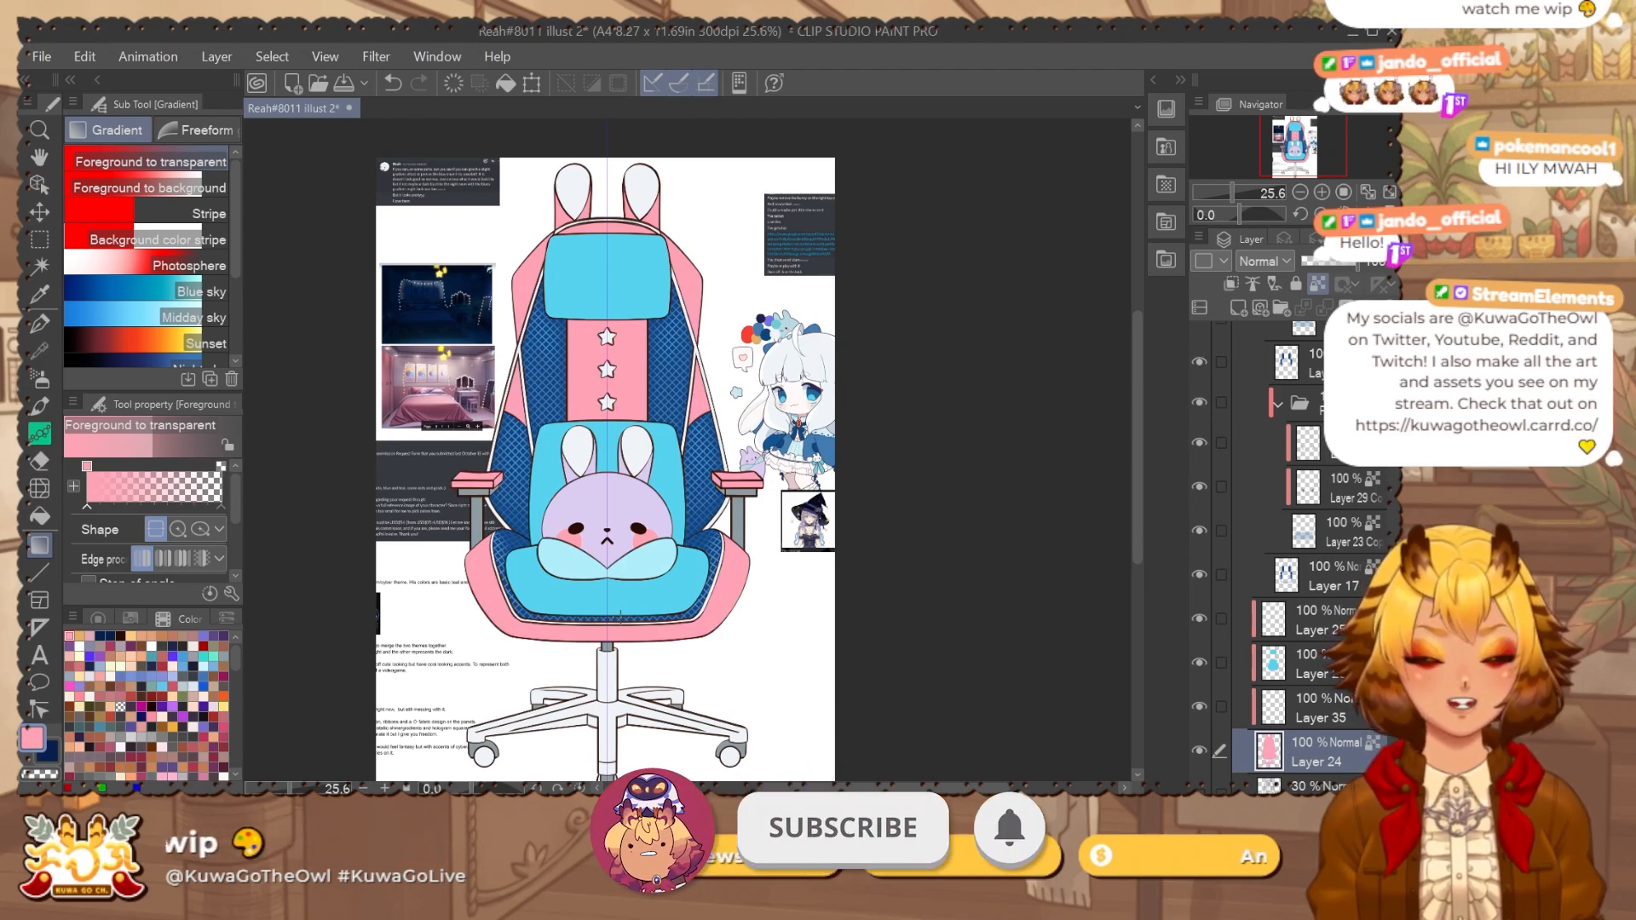
key("ctrl+z")
key("ctrl+z")
key("ctrl+d")
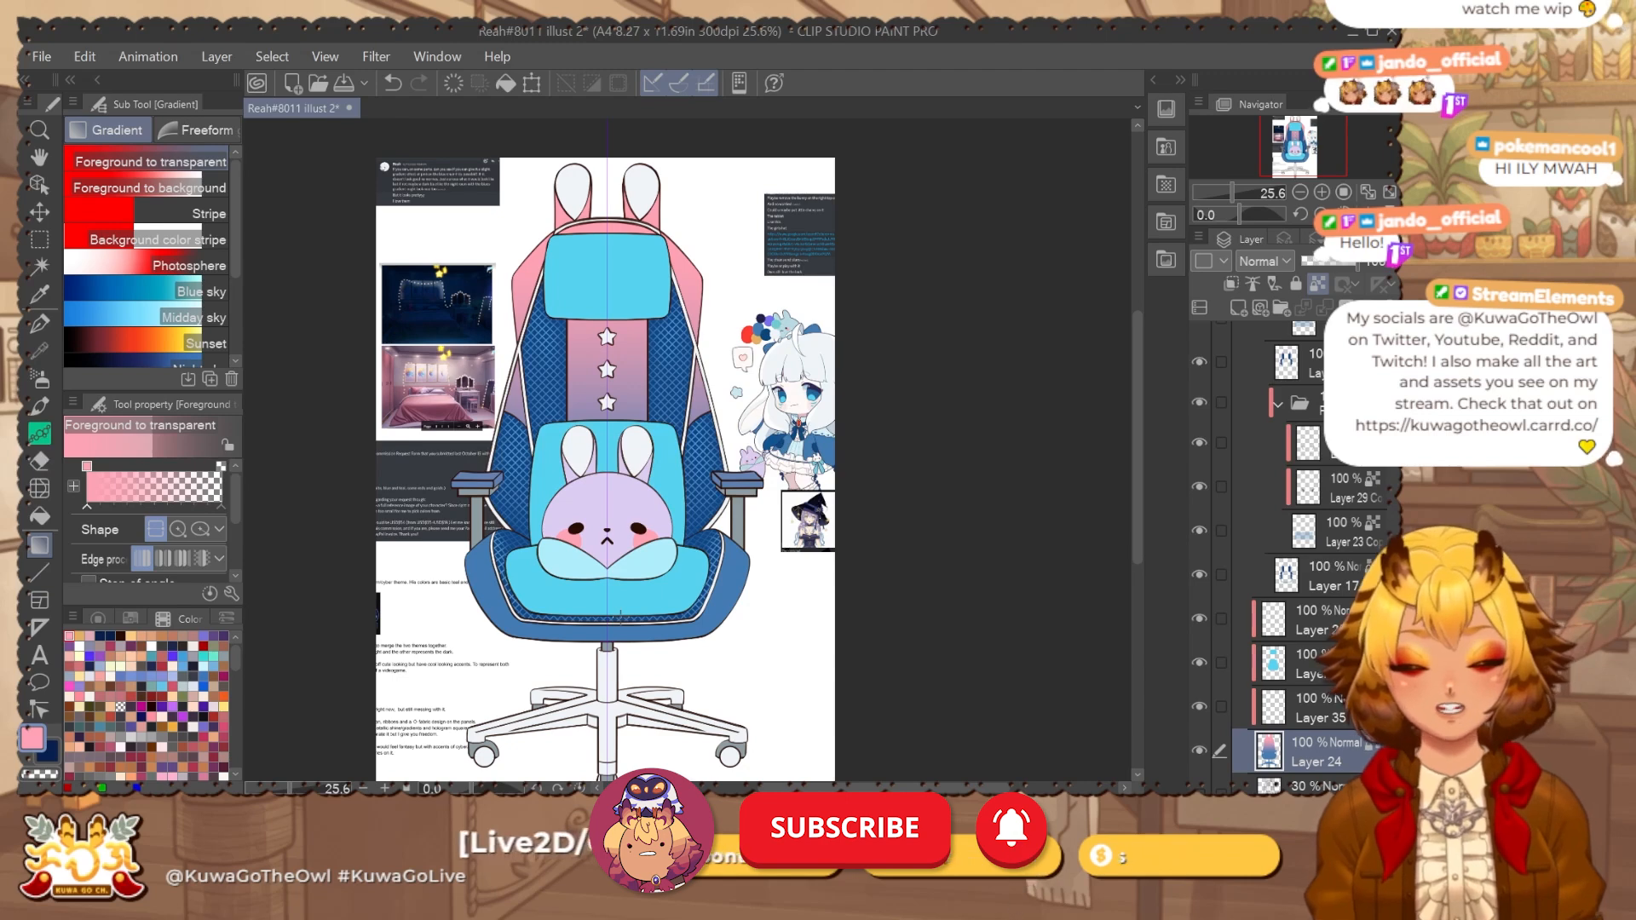
Toggle Layer 24's visibility and examine the chair's layers and folders to locate those holding the ears and cushions.
left_click(1200, 752)
left_click(1200, 752)
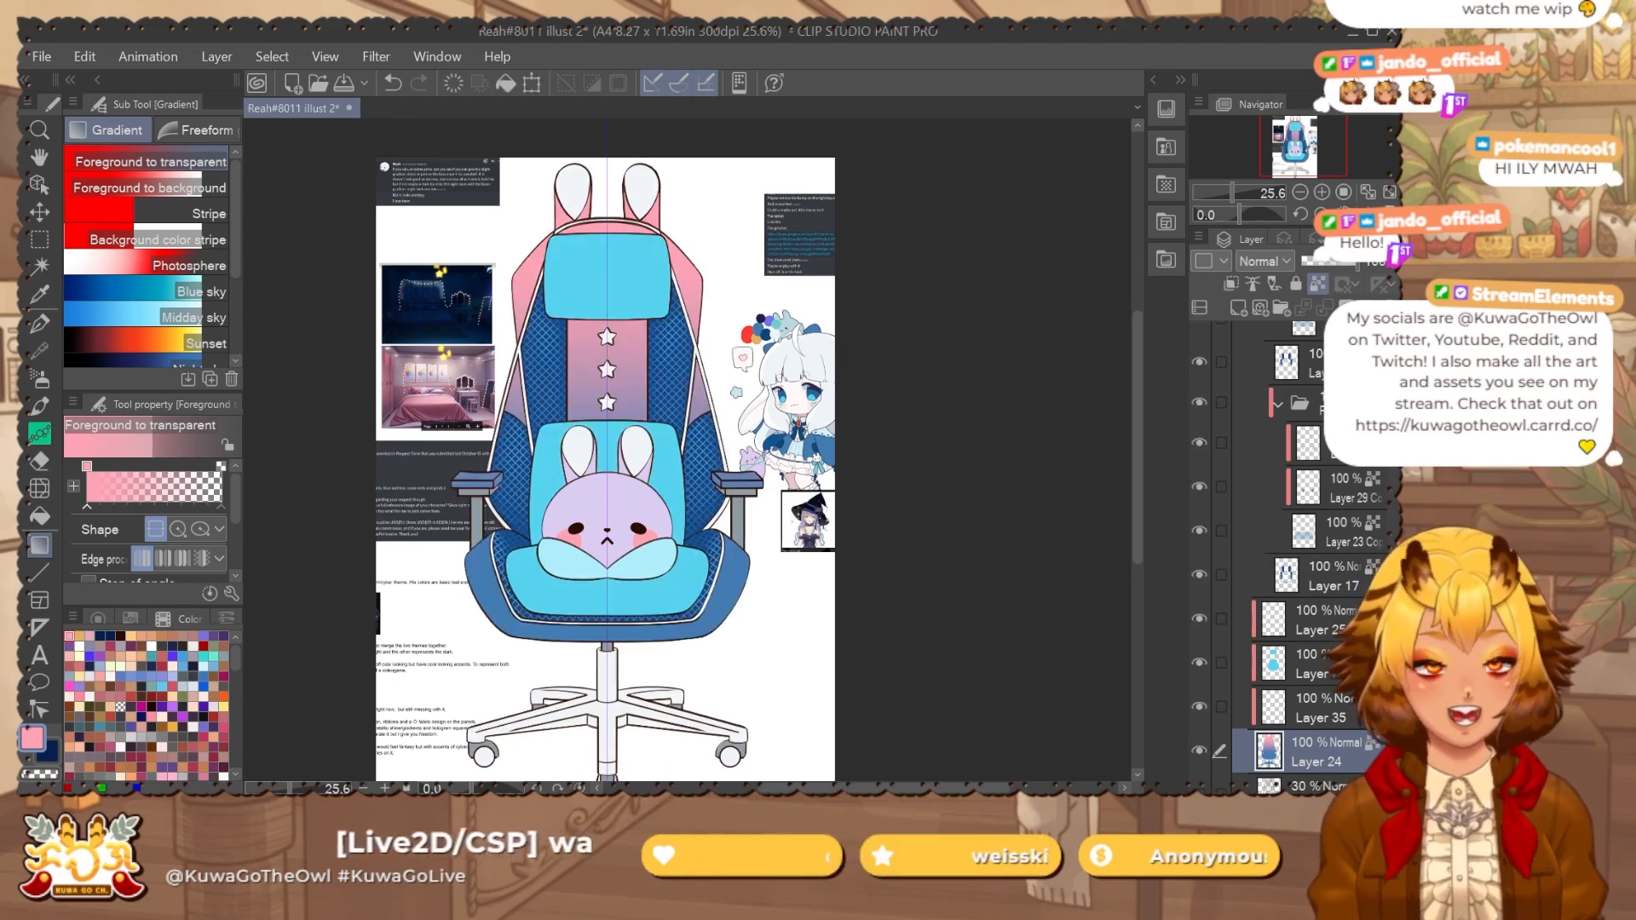
scroll(1346, 524, "up", 5)
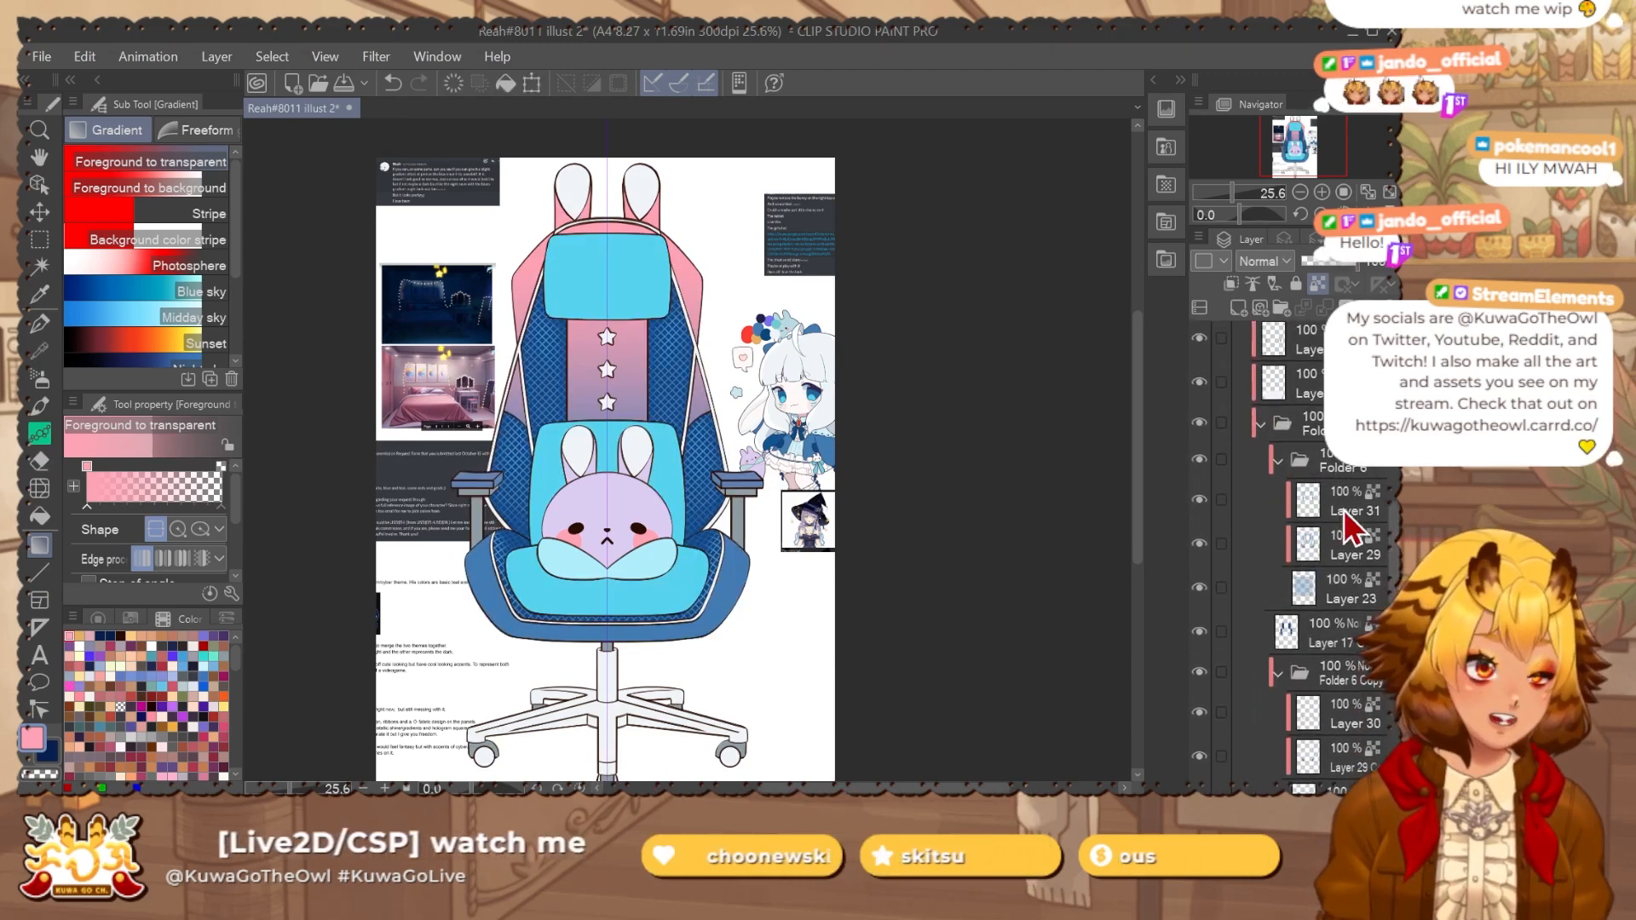
scroll(1238, 445, "up", 4)
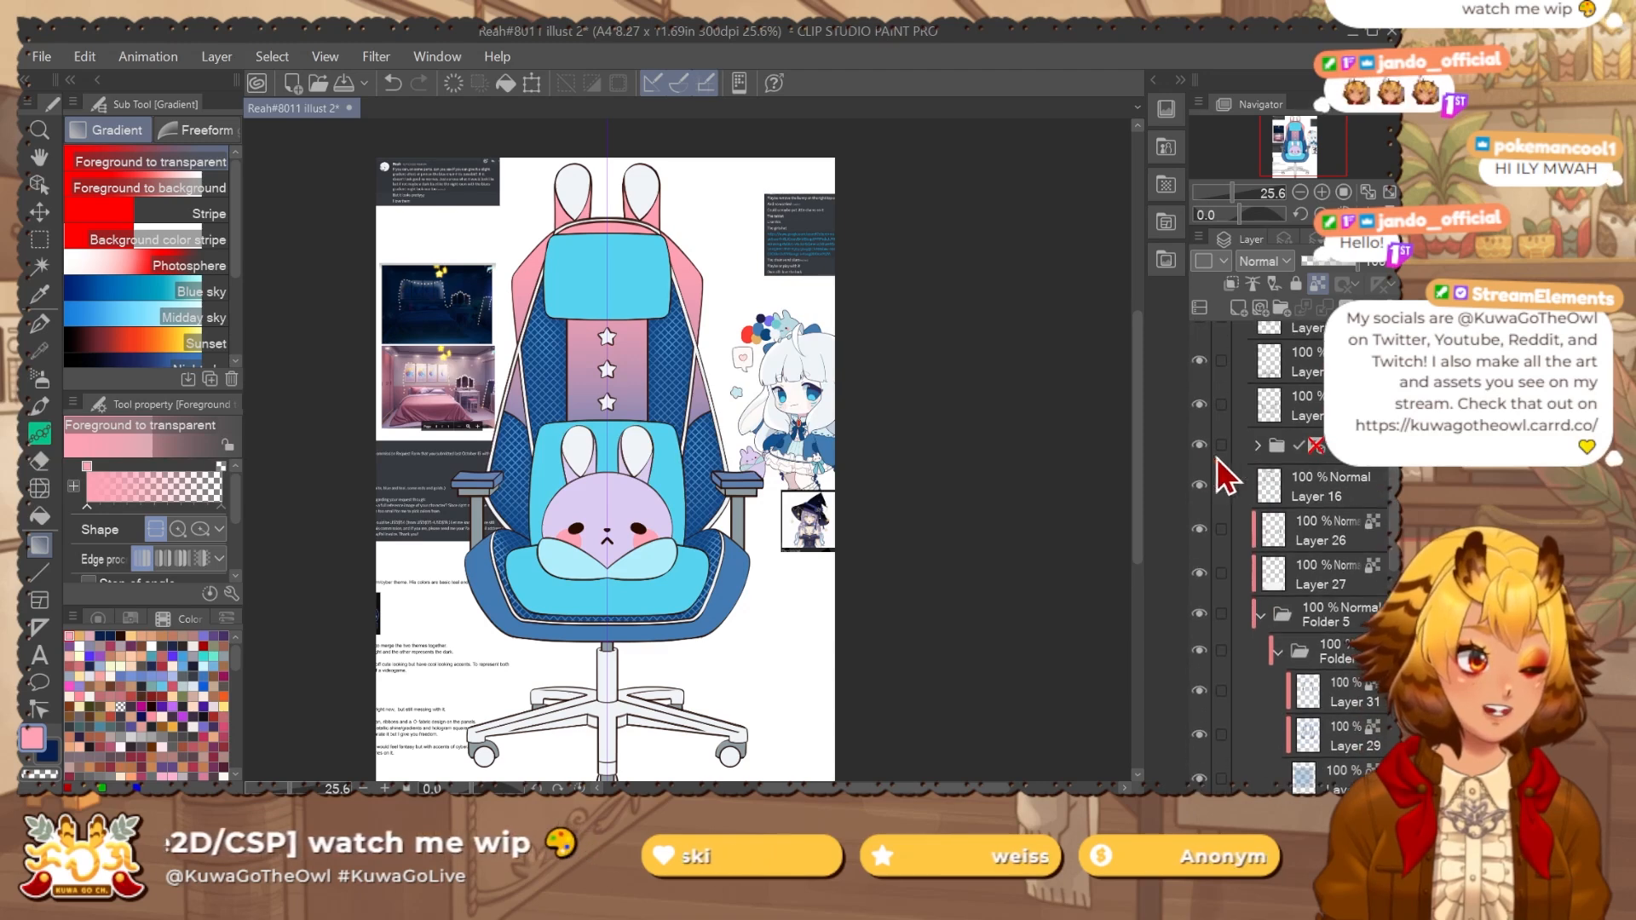
left_click(1344, 459)
scroll(1278, 477, "up", 4)
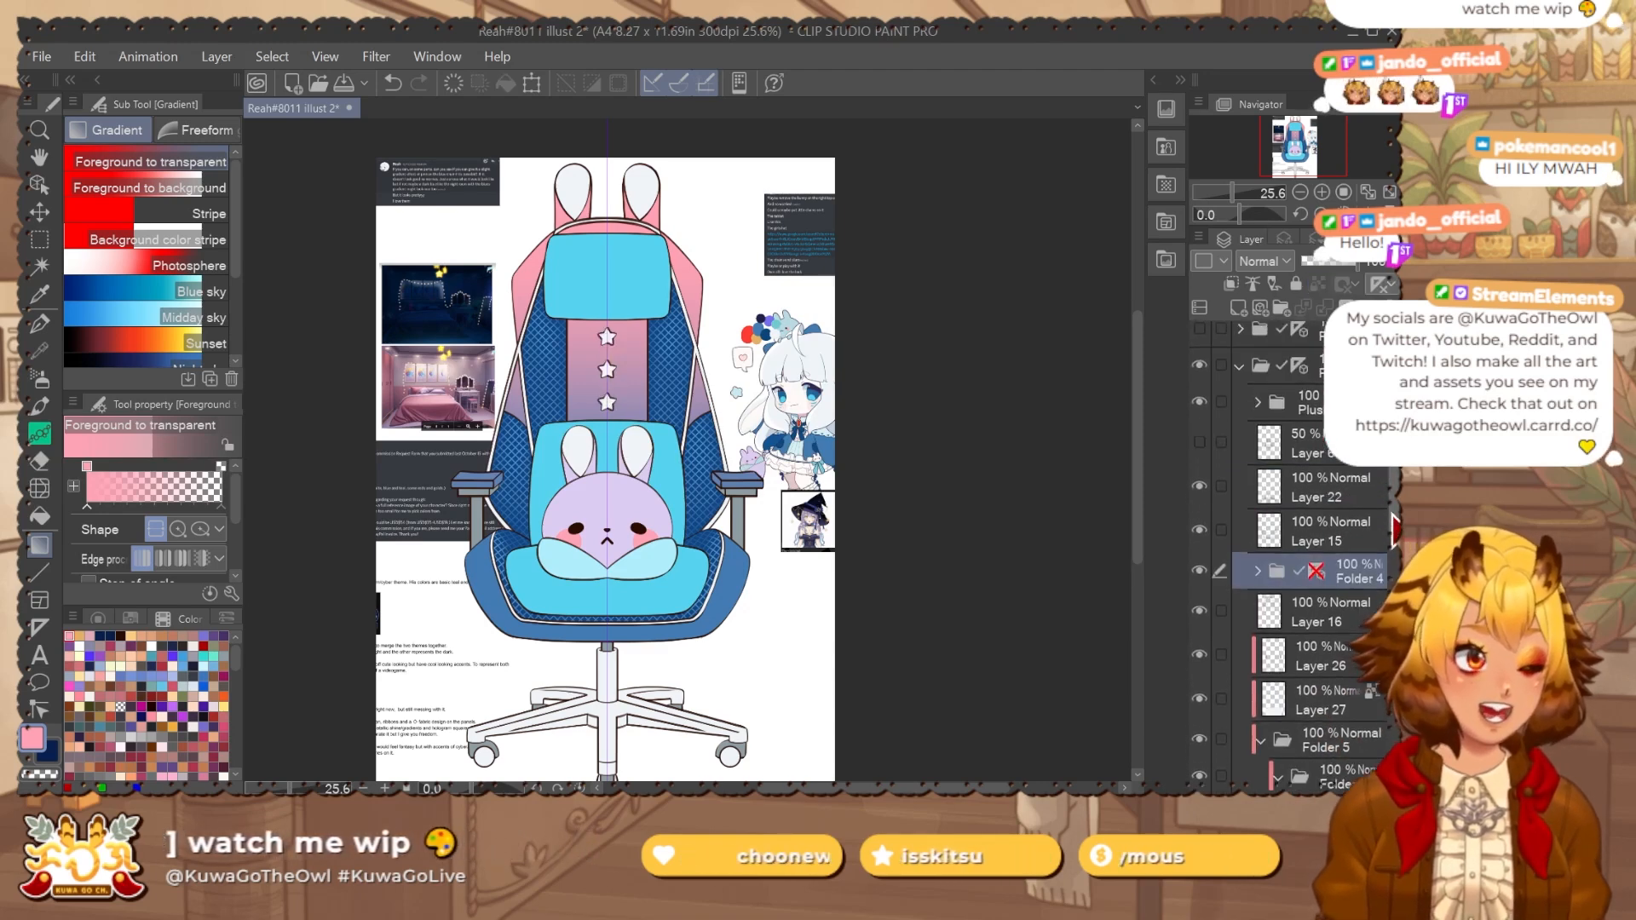
scroll(1210, 452, "down", 10)
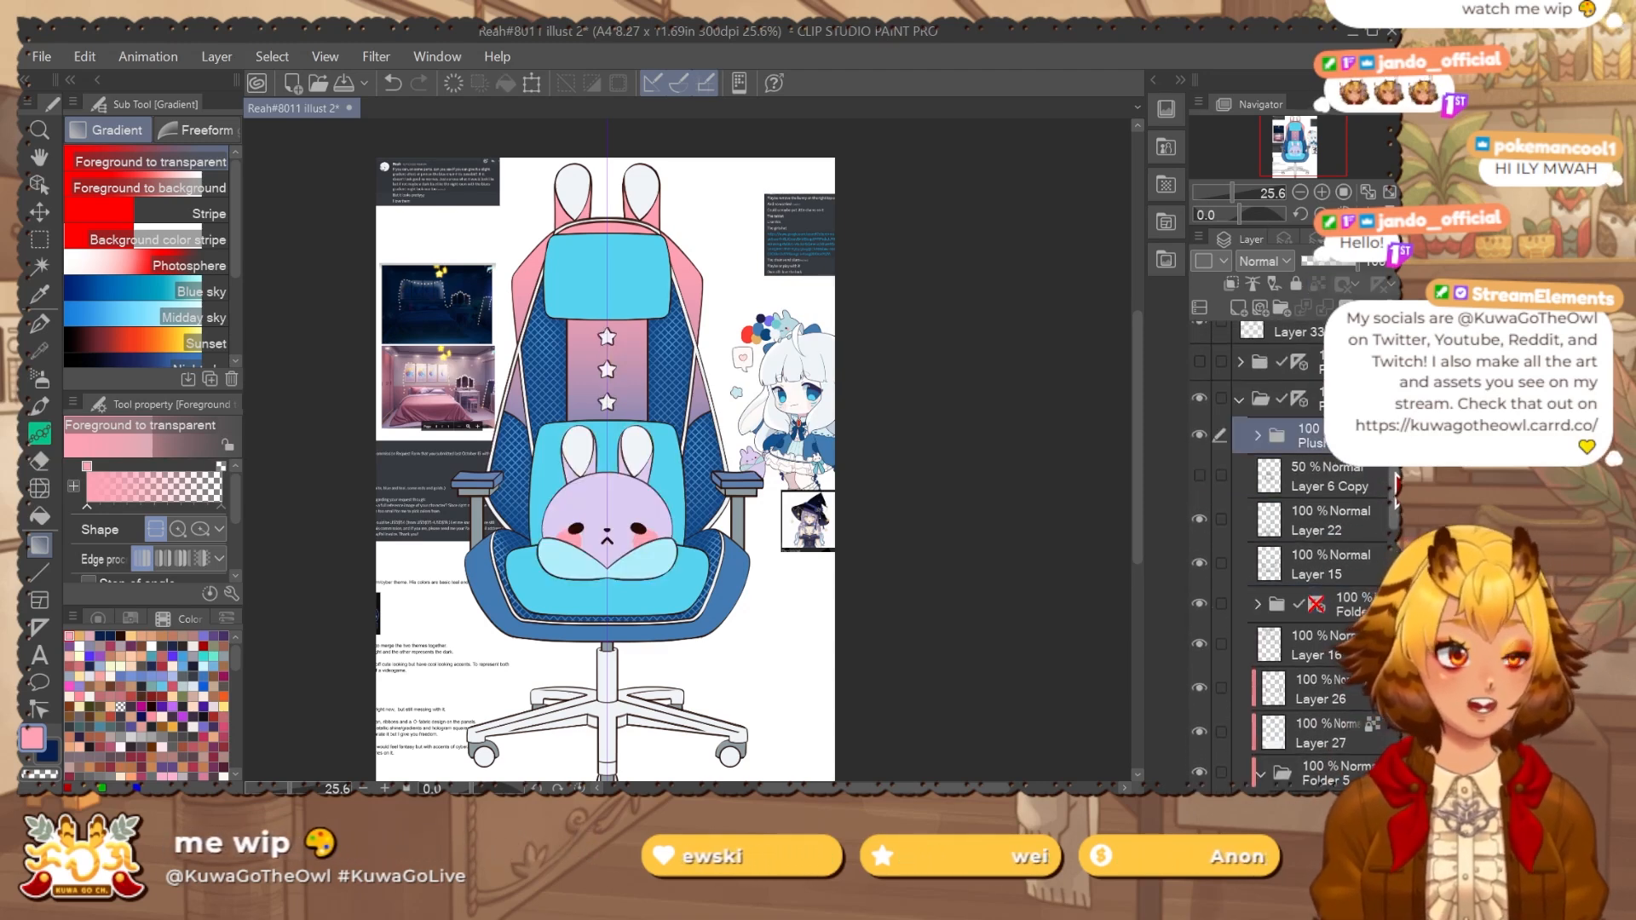
scroll(1383, 699, "down", 3)
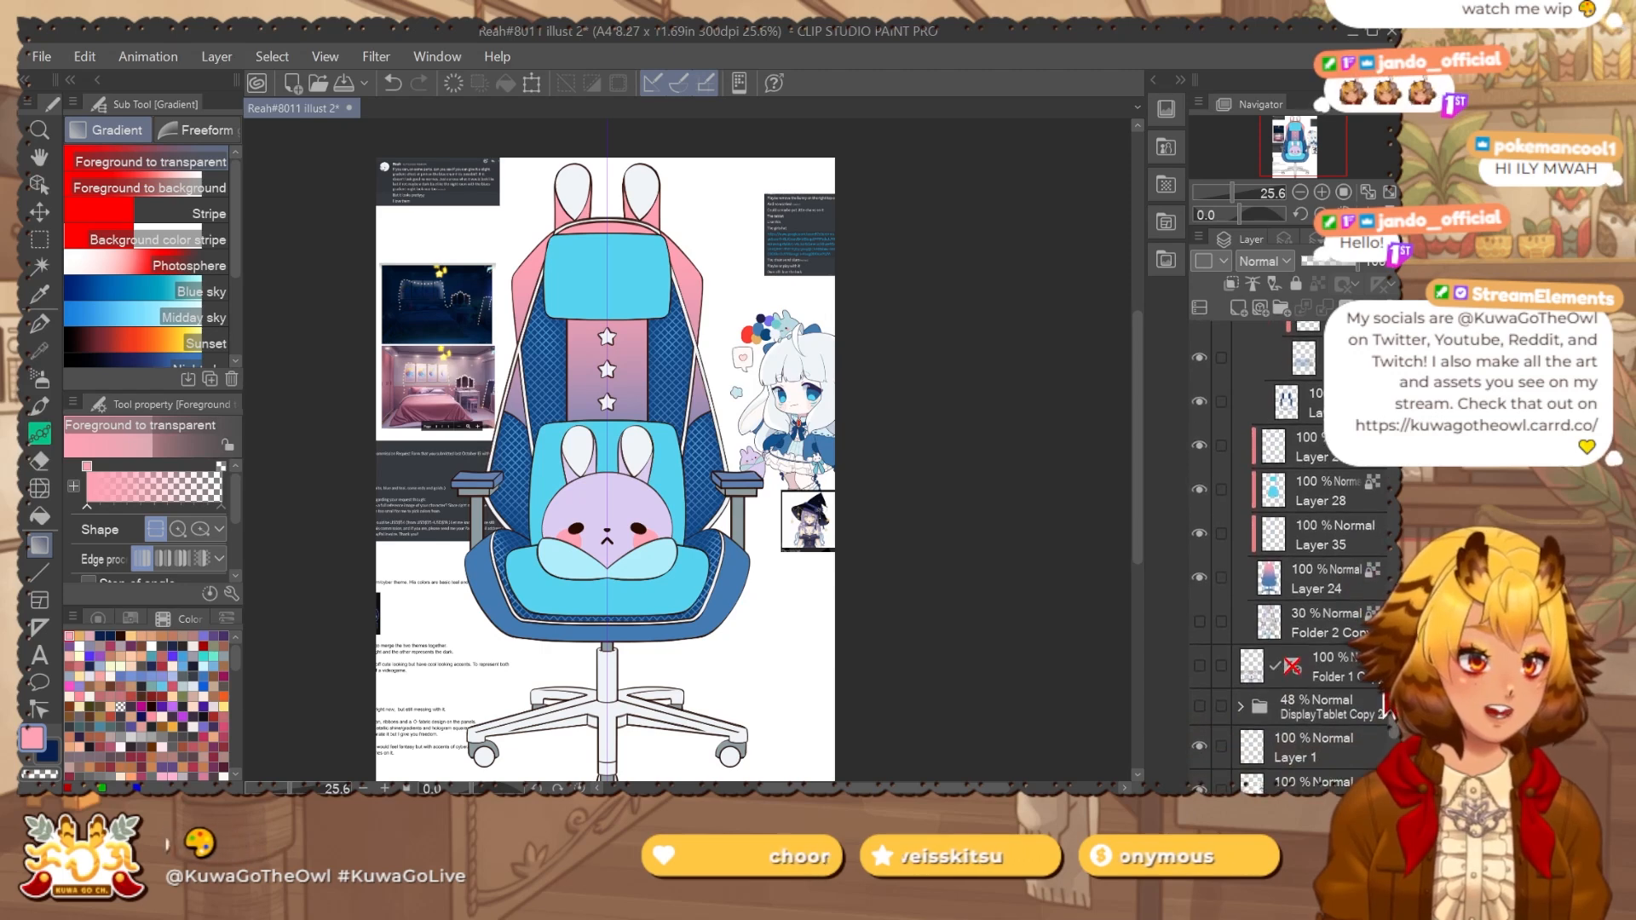
scroll(1367, 596, "up", 1)
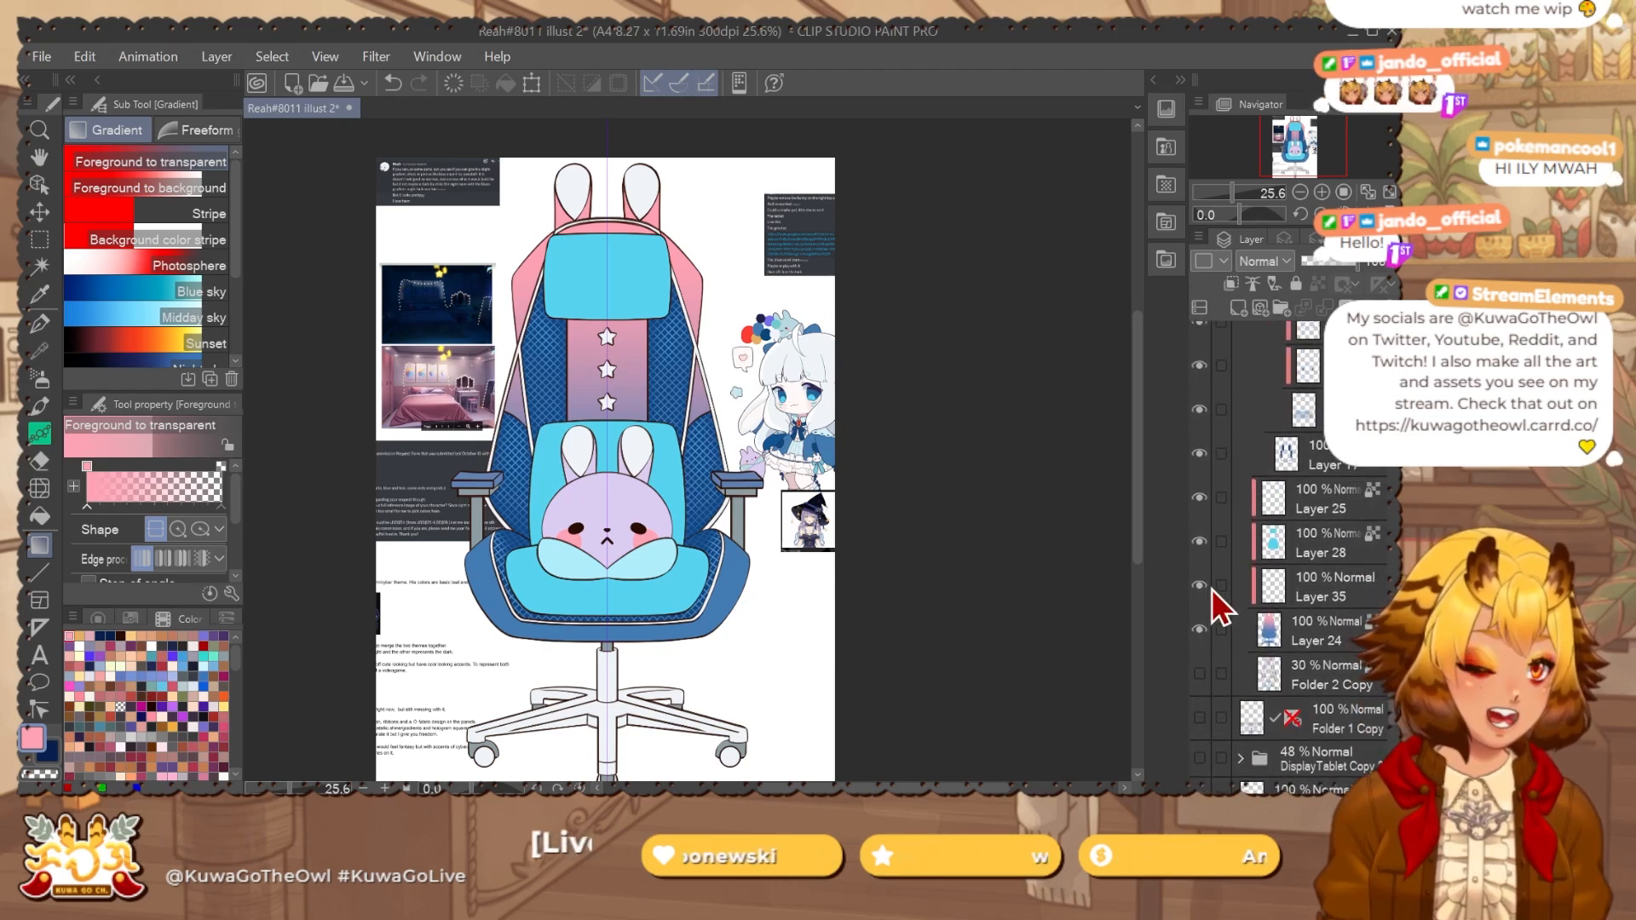
left_click(1295, 587)
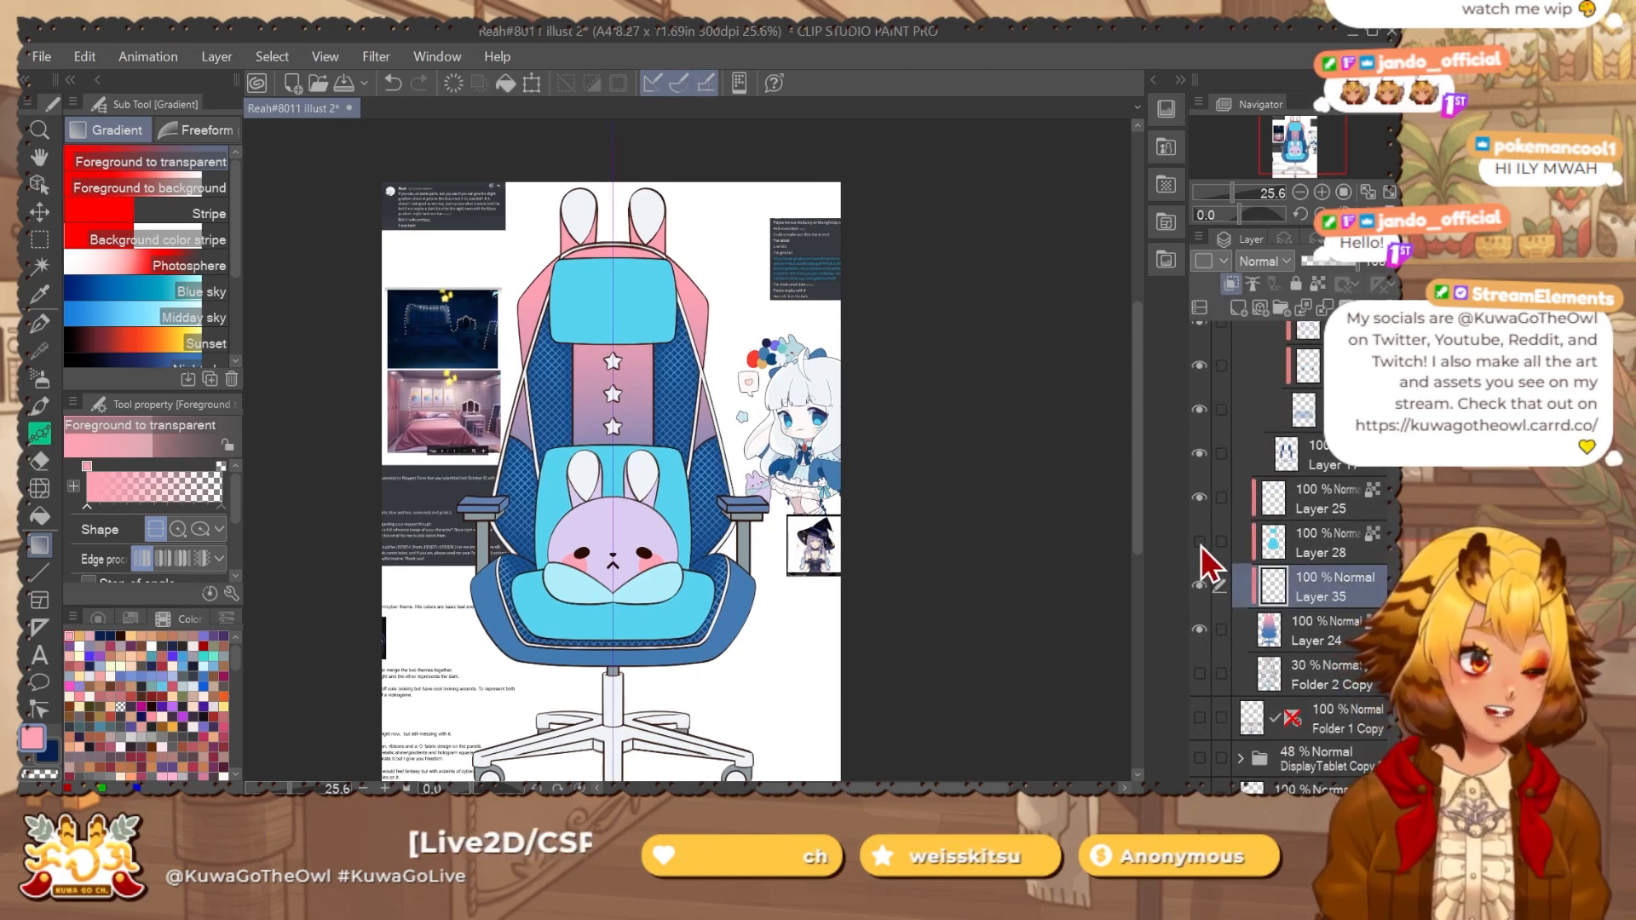
Try filling the inner ears at the top of the chair on Layer 25 with the headrest's light blue.
left_click(1321, 503)
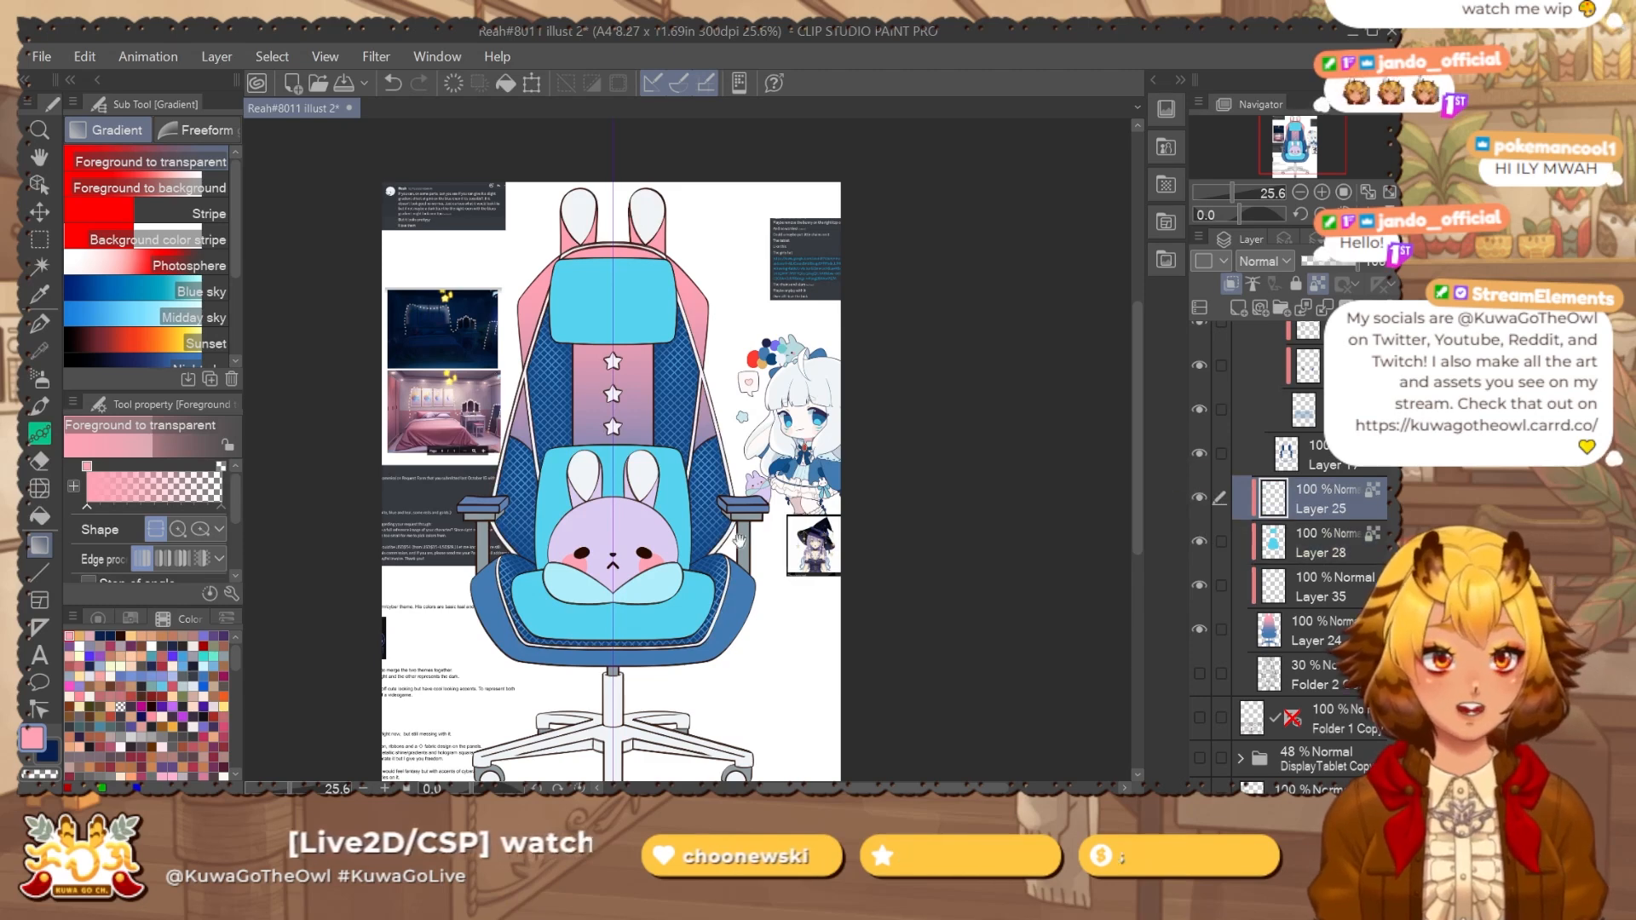
key("m")
left_click_drag(553, 213, 564, 307)
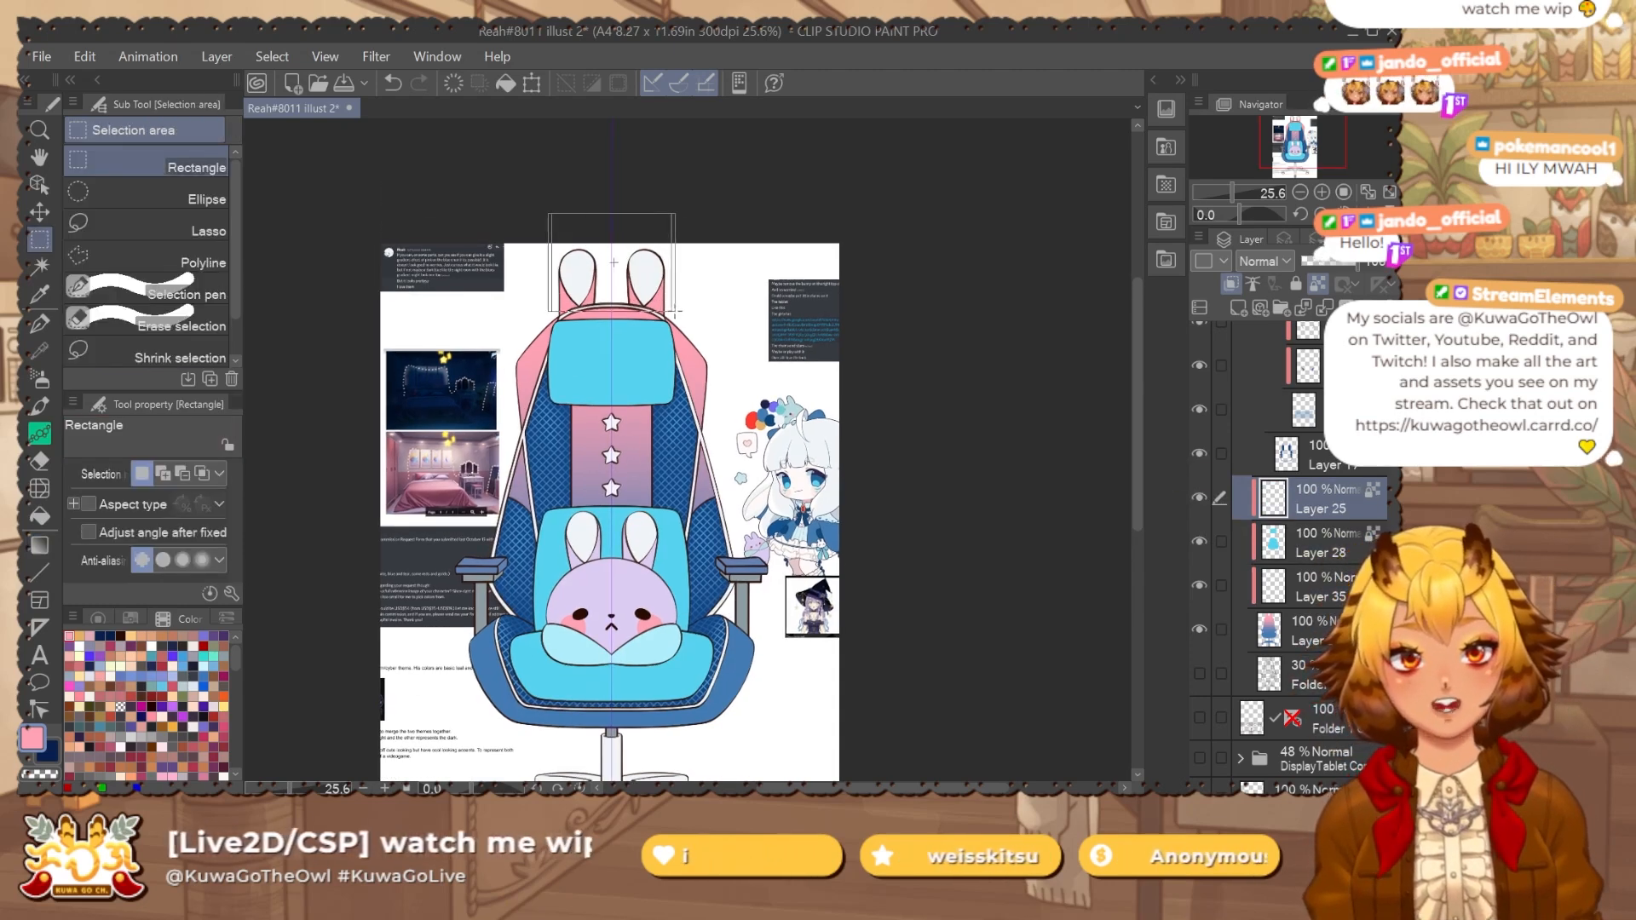
left_click_drag(677, 311, 677, 312)
key("b")
left_click(622, 371, "alt")
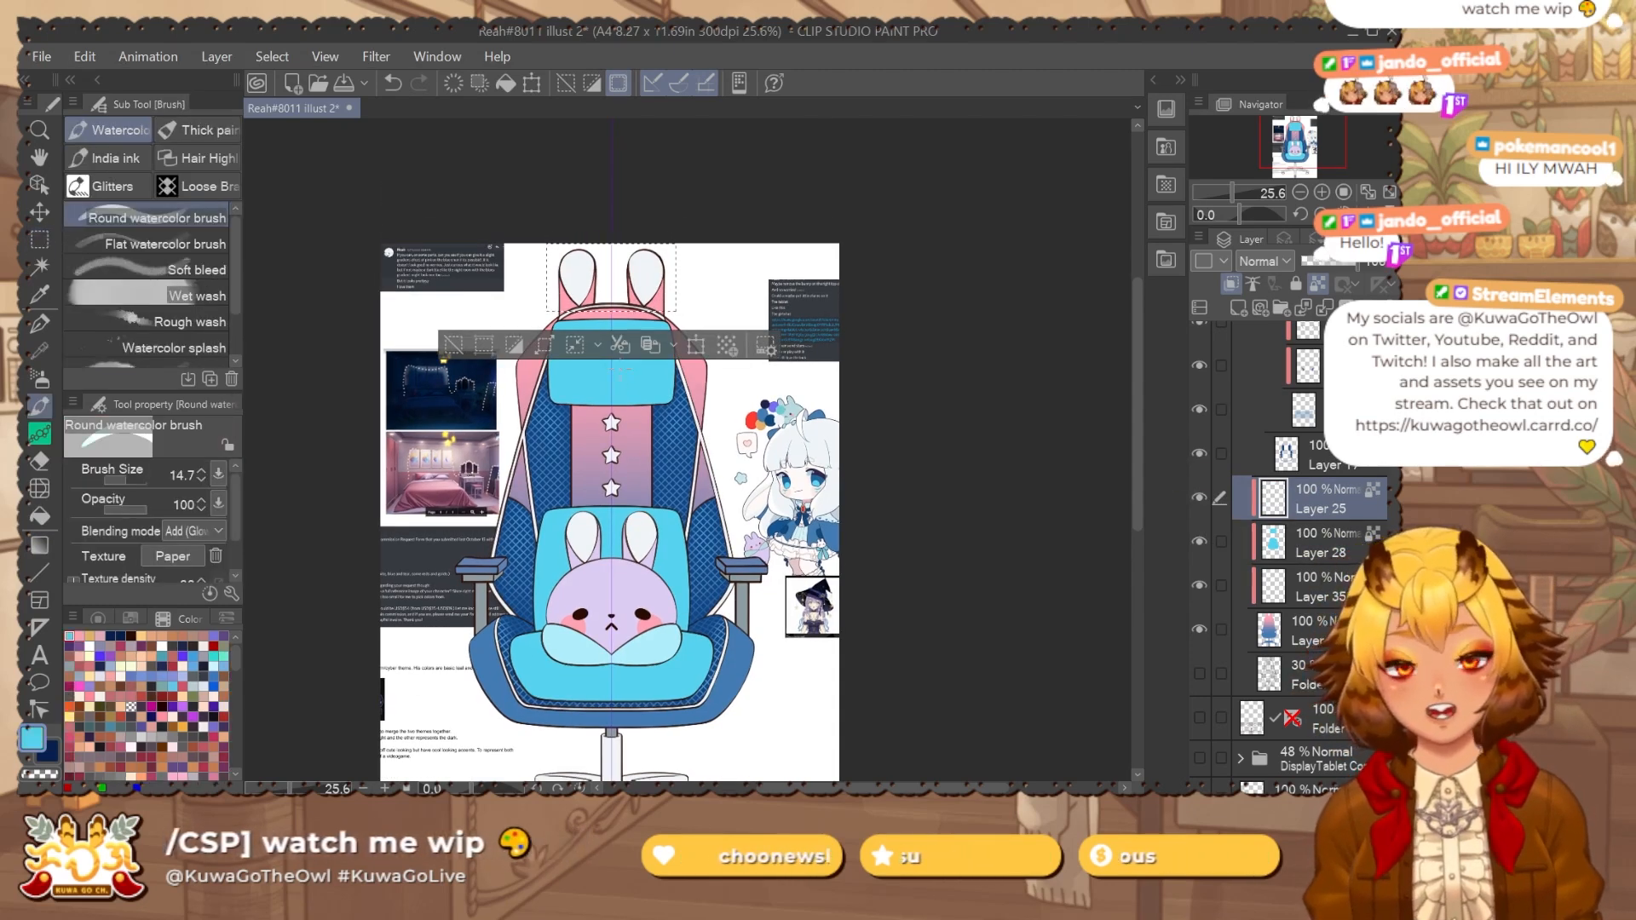
key("alt+Delete")
left_click_drag(839, 679, 829, 642)
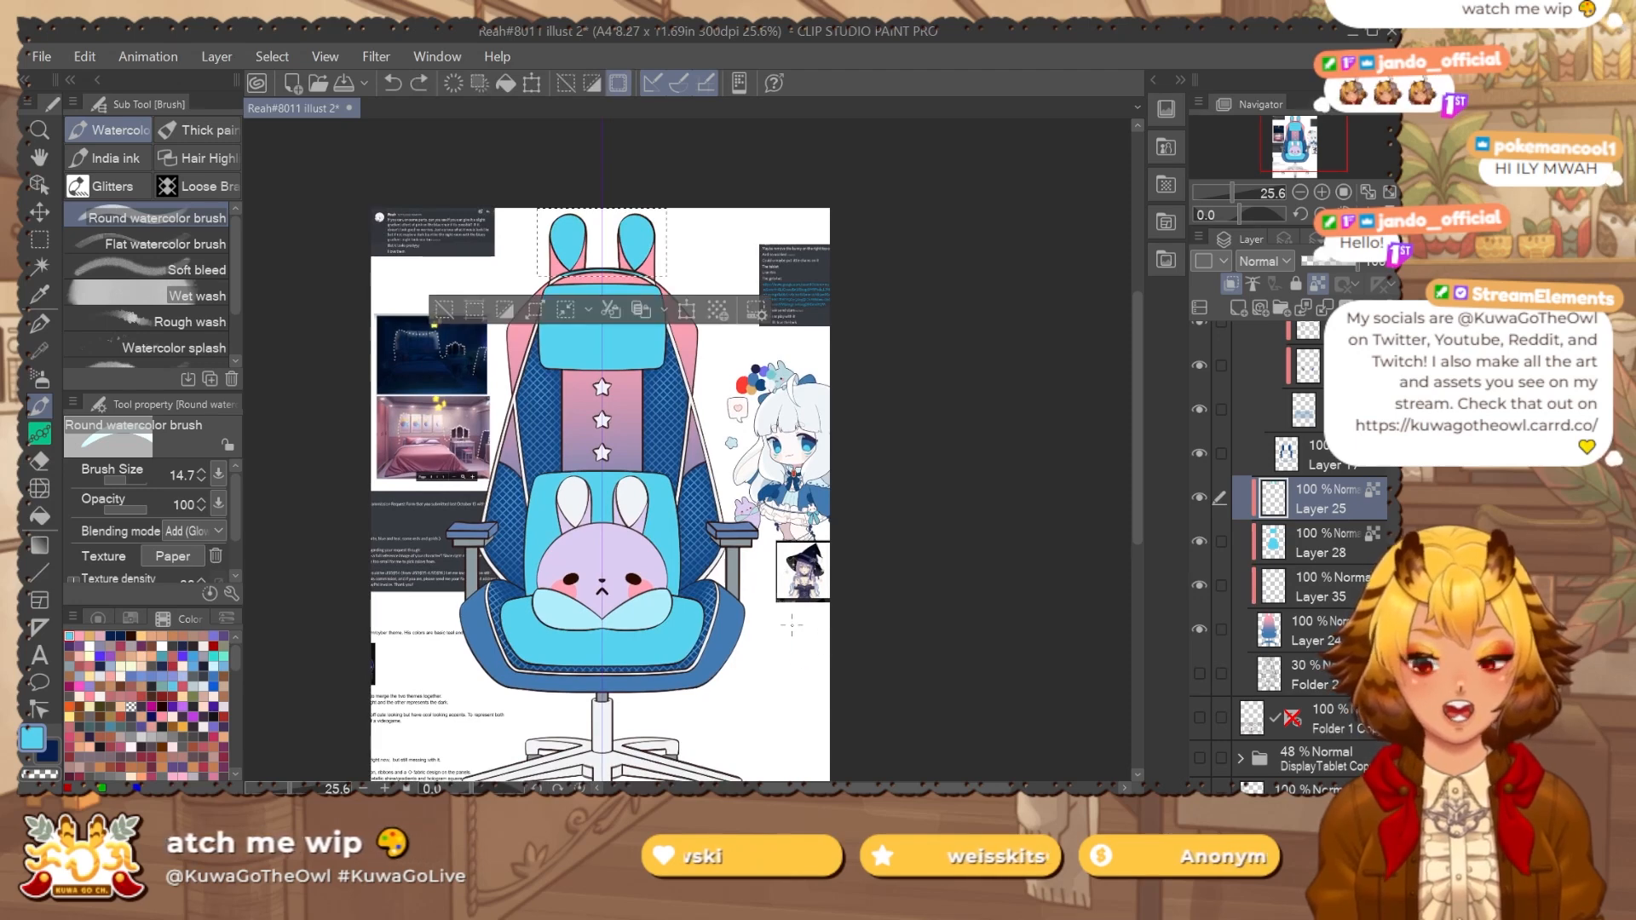
key("ctrl+d")
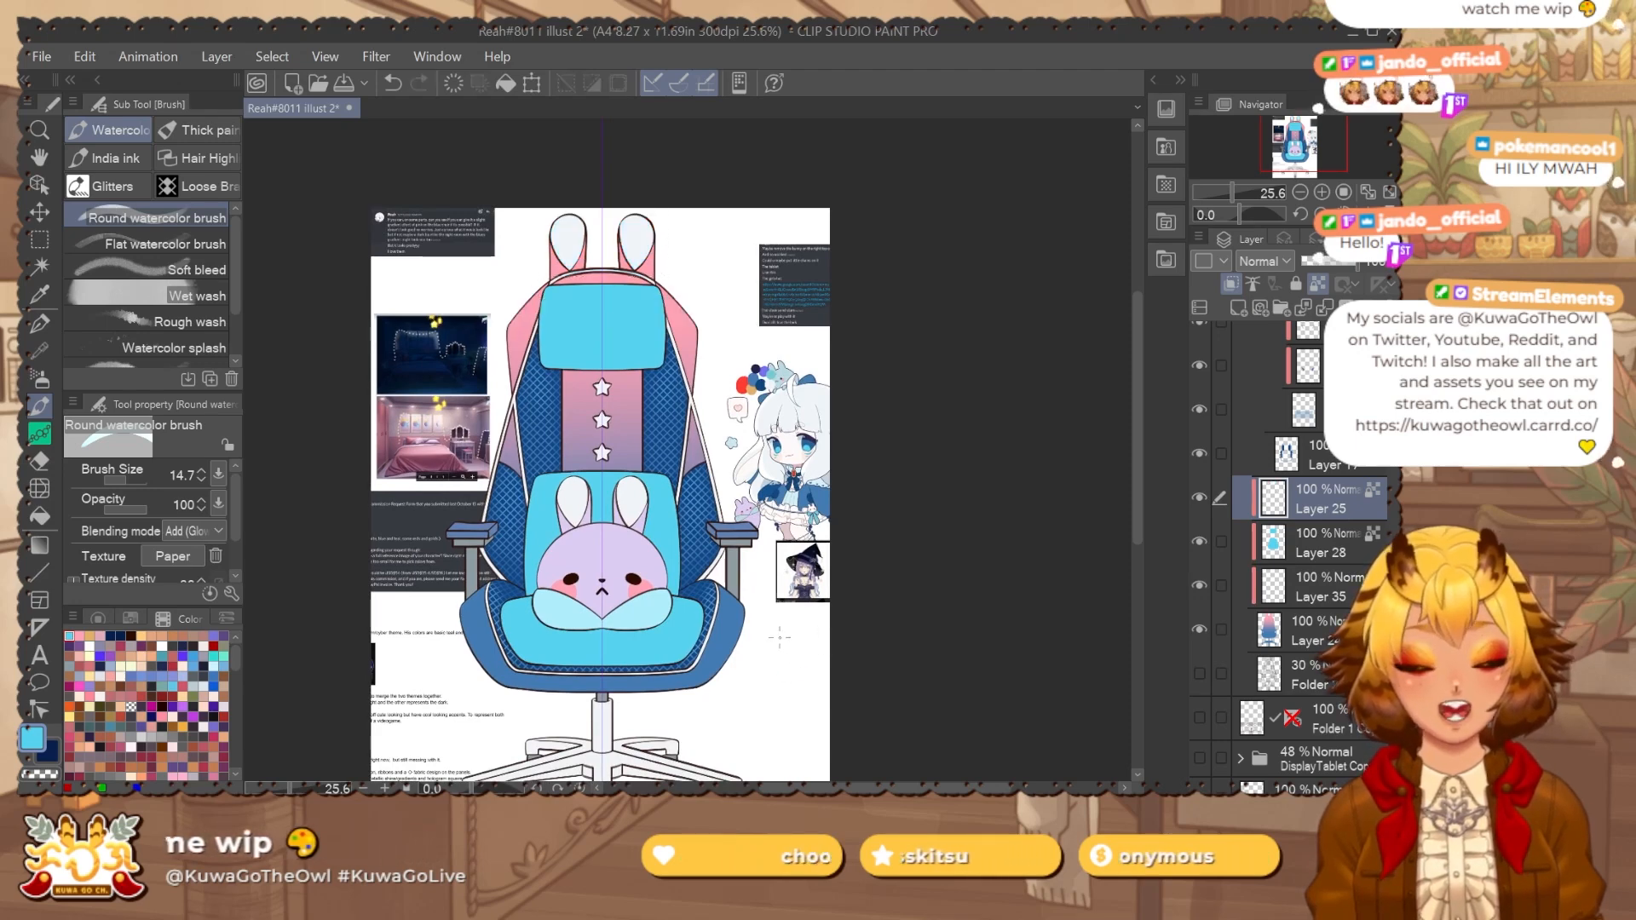
Recolour the headrest, back cushion and seat on Layer 28 with the white sampled from the inner ear.
left_click(1333, 555)
key("b")
left_click(645, 233, "alt")
key("alt+Delete")
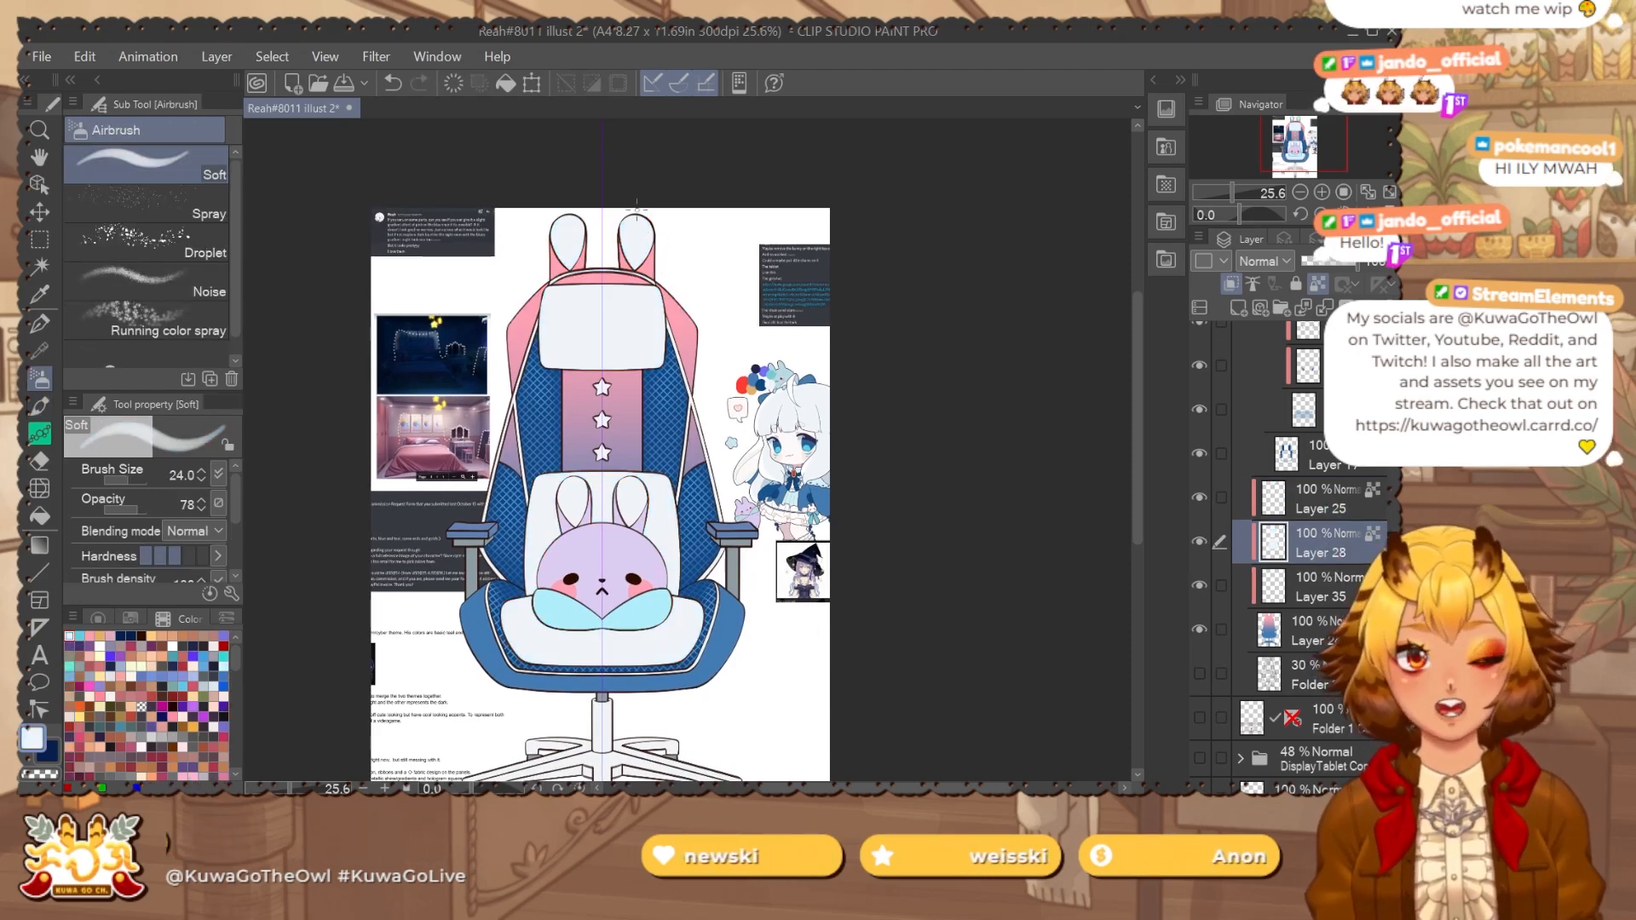
Fit the whole chair in view and take a screen capture of its pink-to-blue version with white cushions.
mouse_move(887, 591)
left_mouse_down()
mouse_move(884, 577)
mouse_move(909, 627)
mouse_move(907, 606)
left_mouse_up()
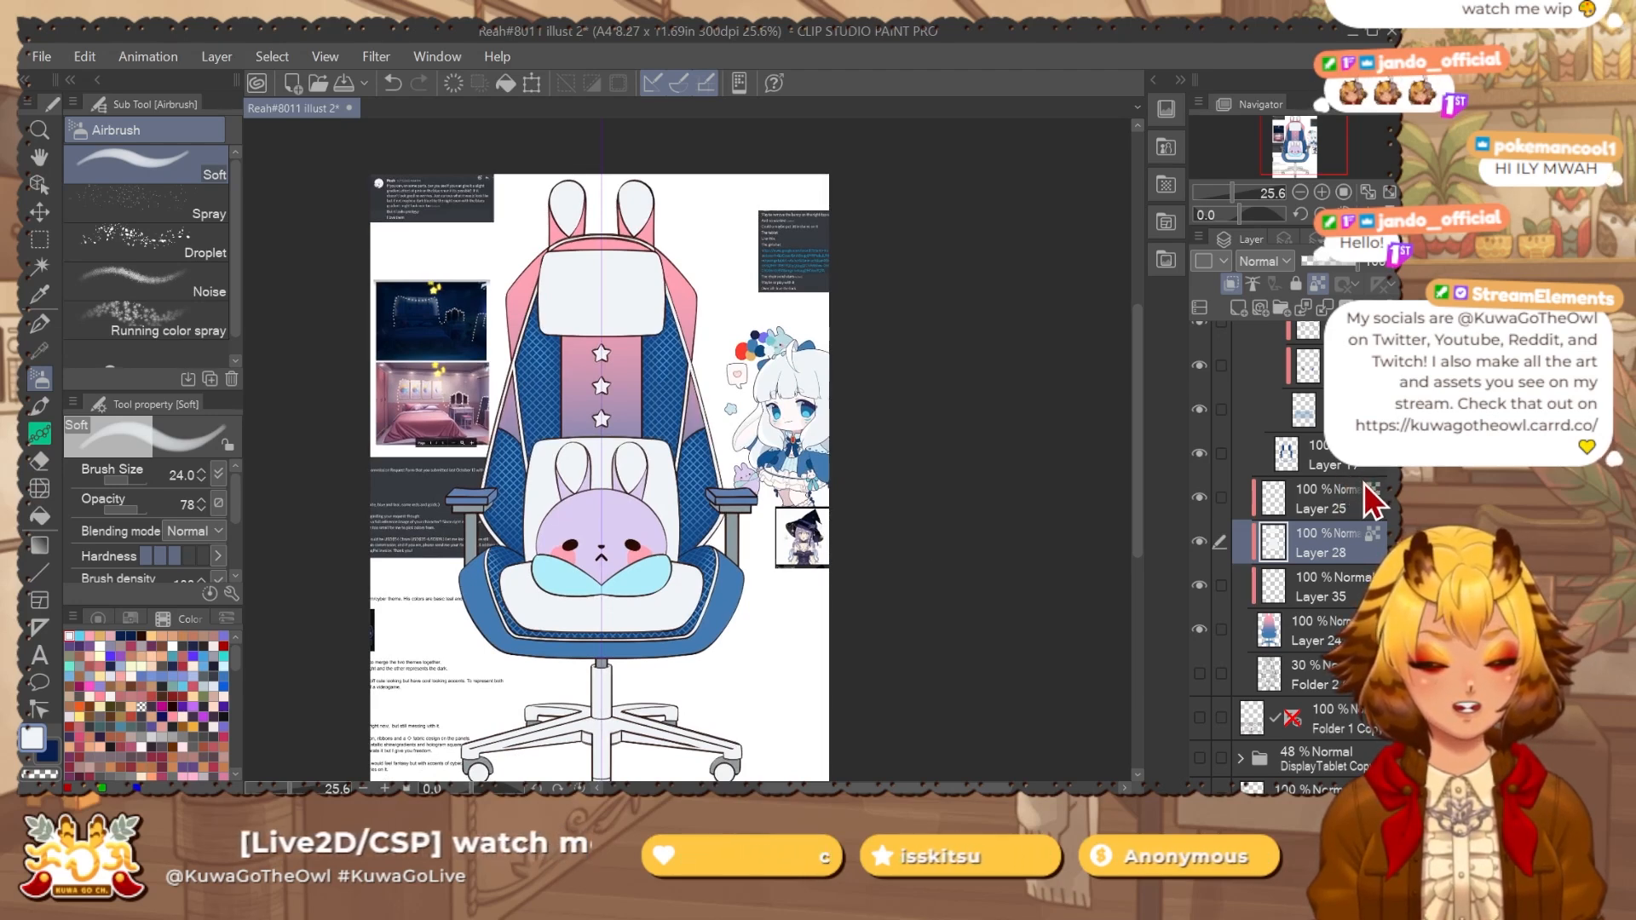
left_click_drag(935, 542, 976, 524)
scroll(946, 518, "down", 1)
key("super+shift+s")
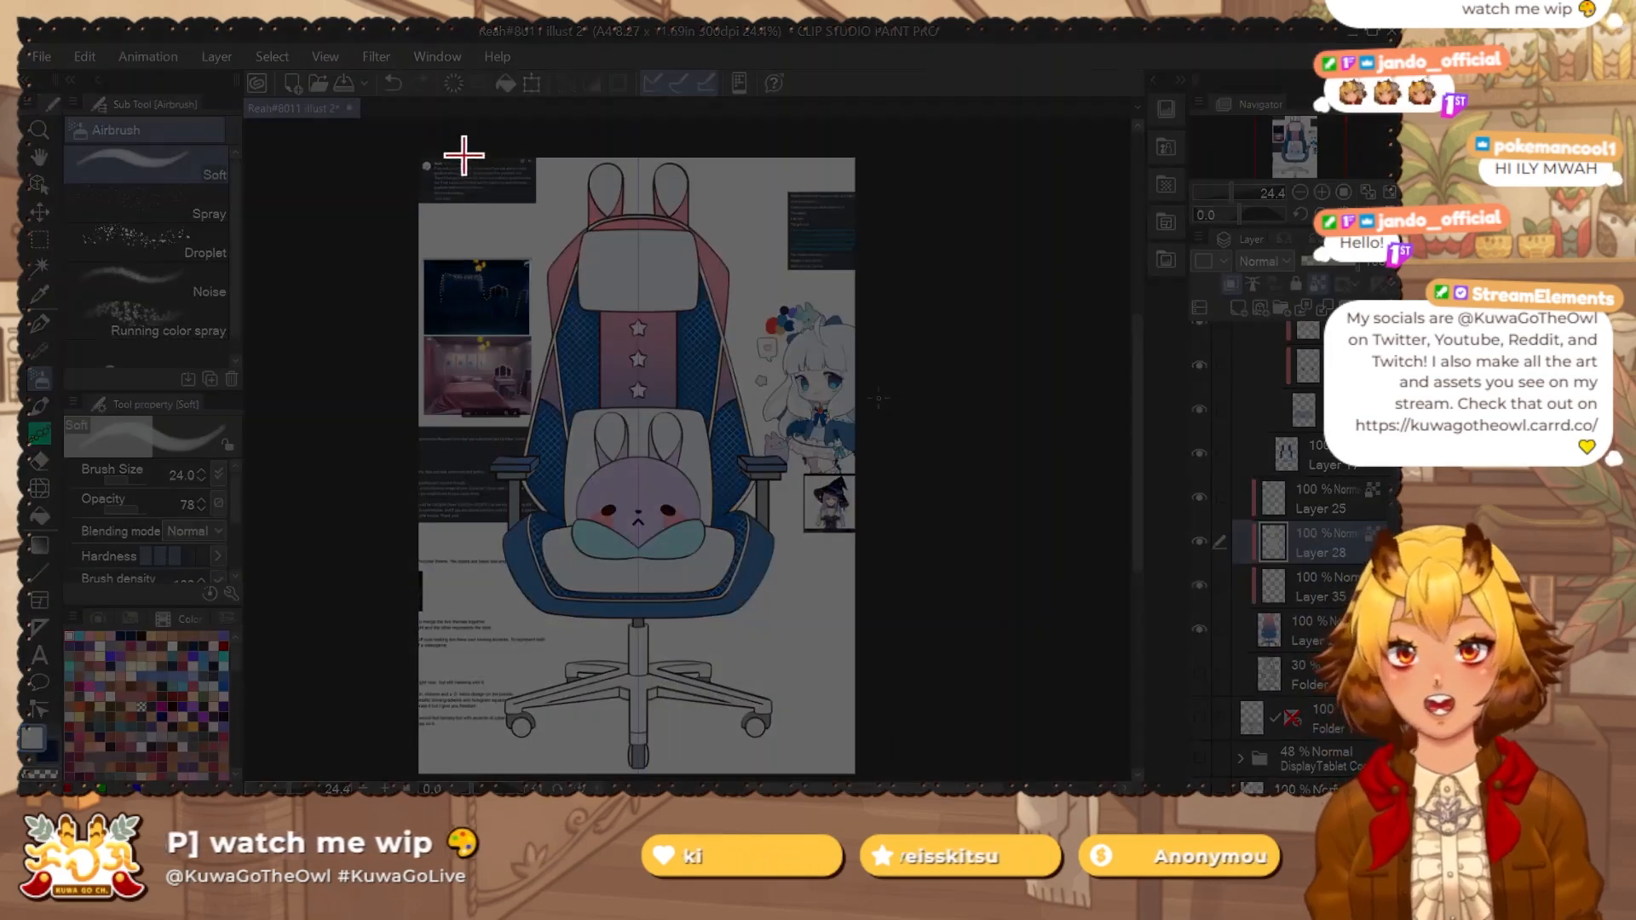
left_click_drag(463, 154, 810, 776)
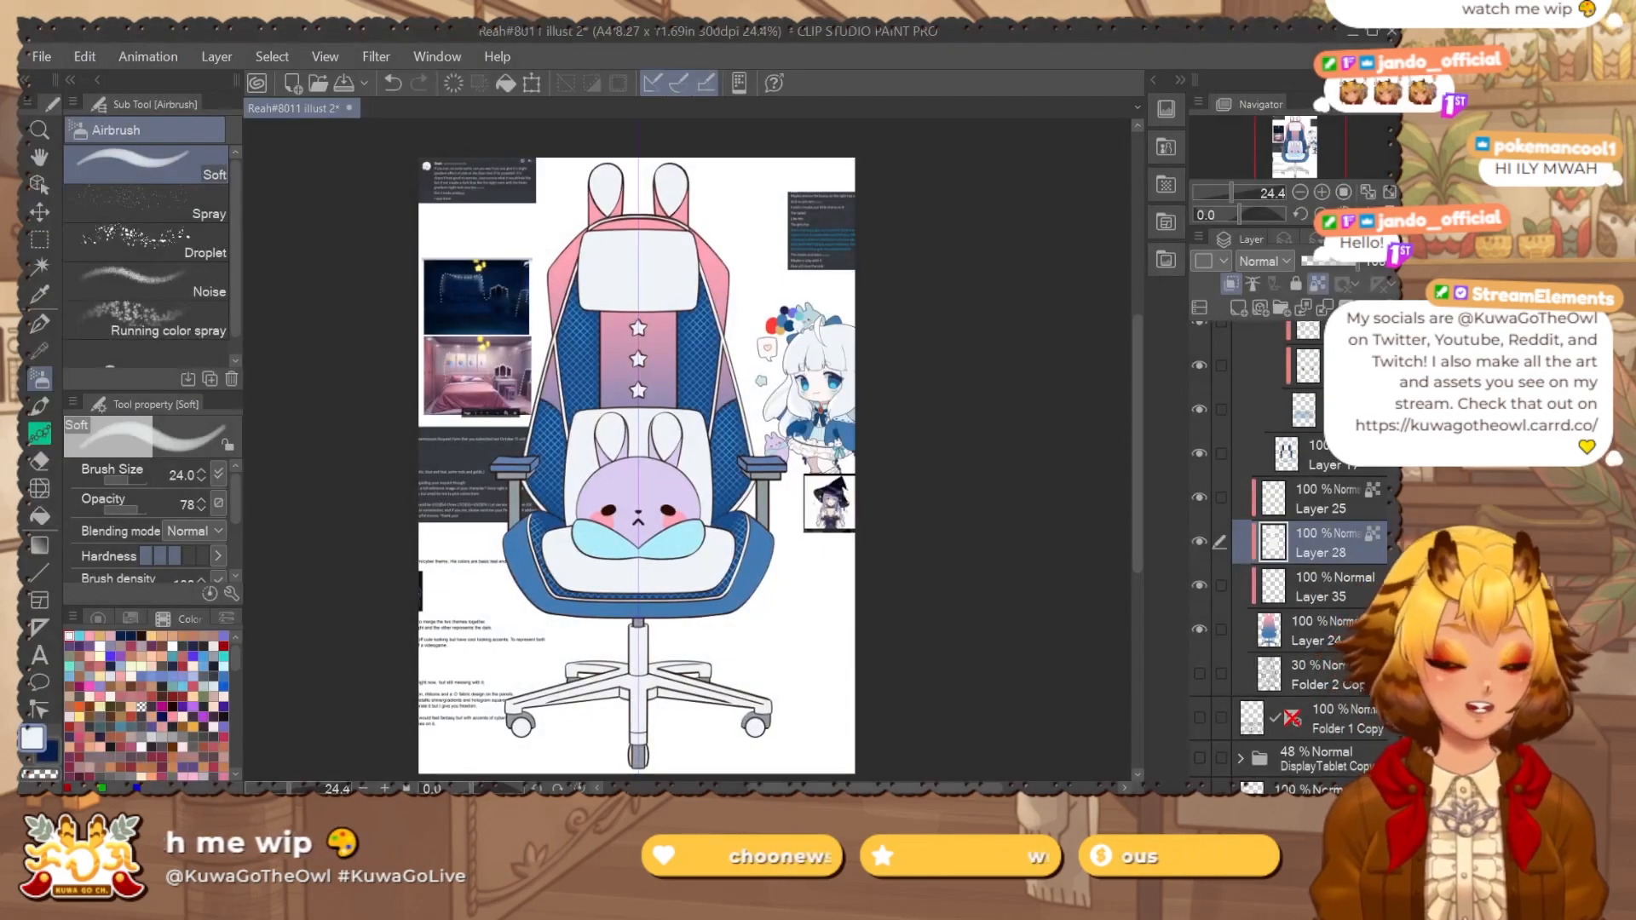
Undo the white cushion fill and the pink gradient to restore the blue chair, and clear the selection.
key("ctrl+z")
key("ctrl+z")
key("ctrl+z")
key("ctrl+z")
key("ctrl+z")
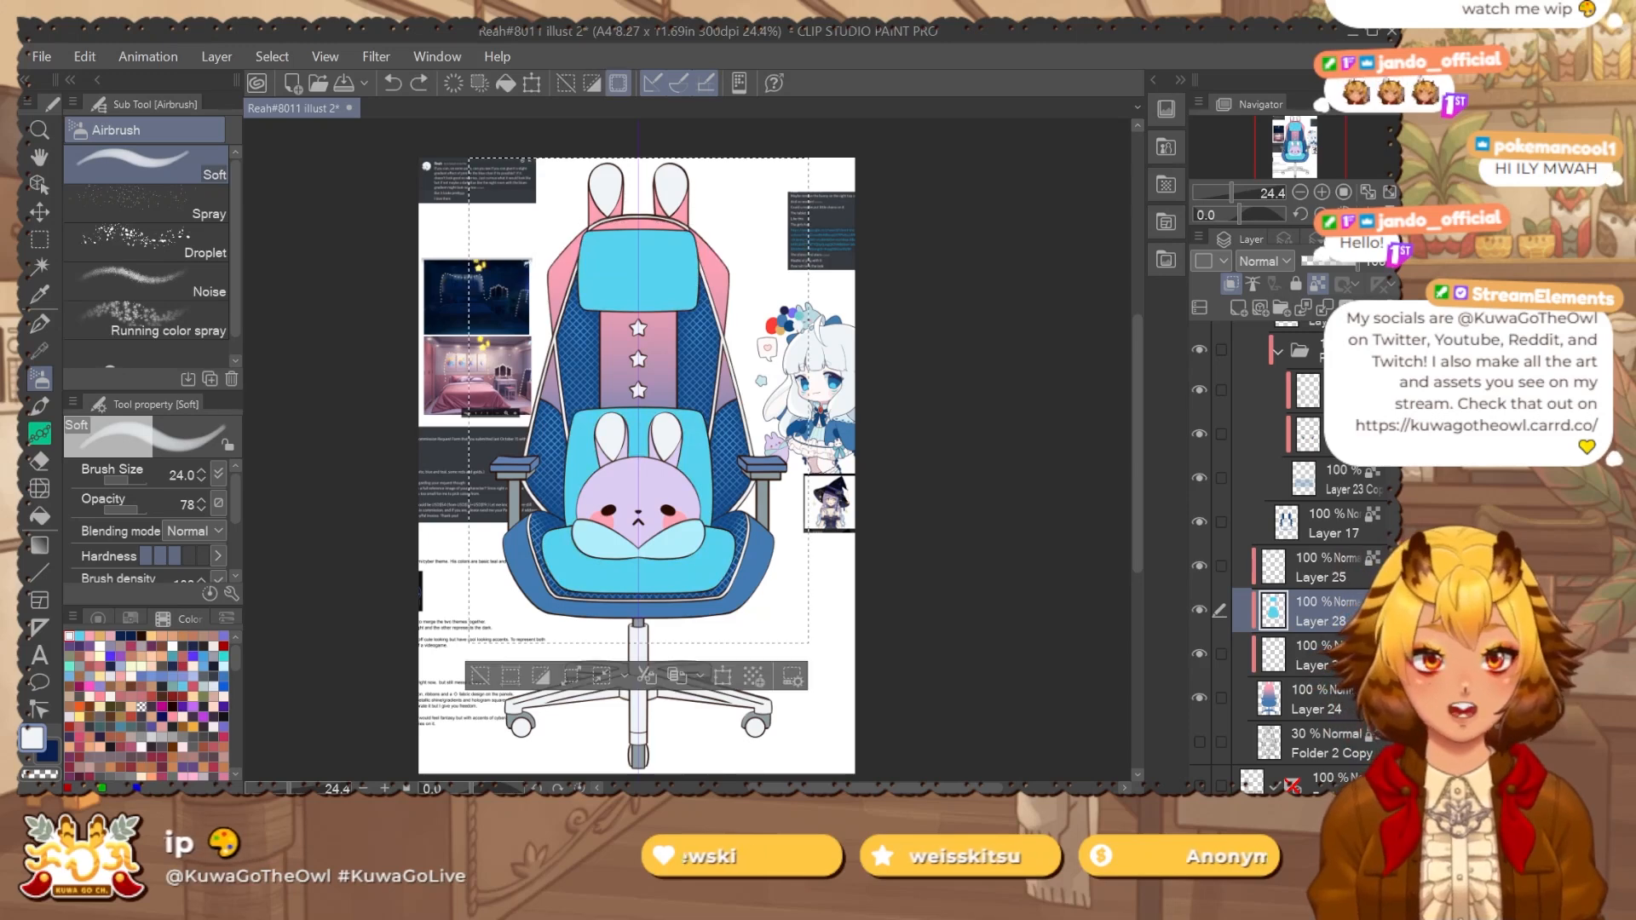
key("ctrl+d")
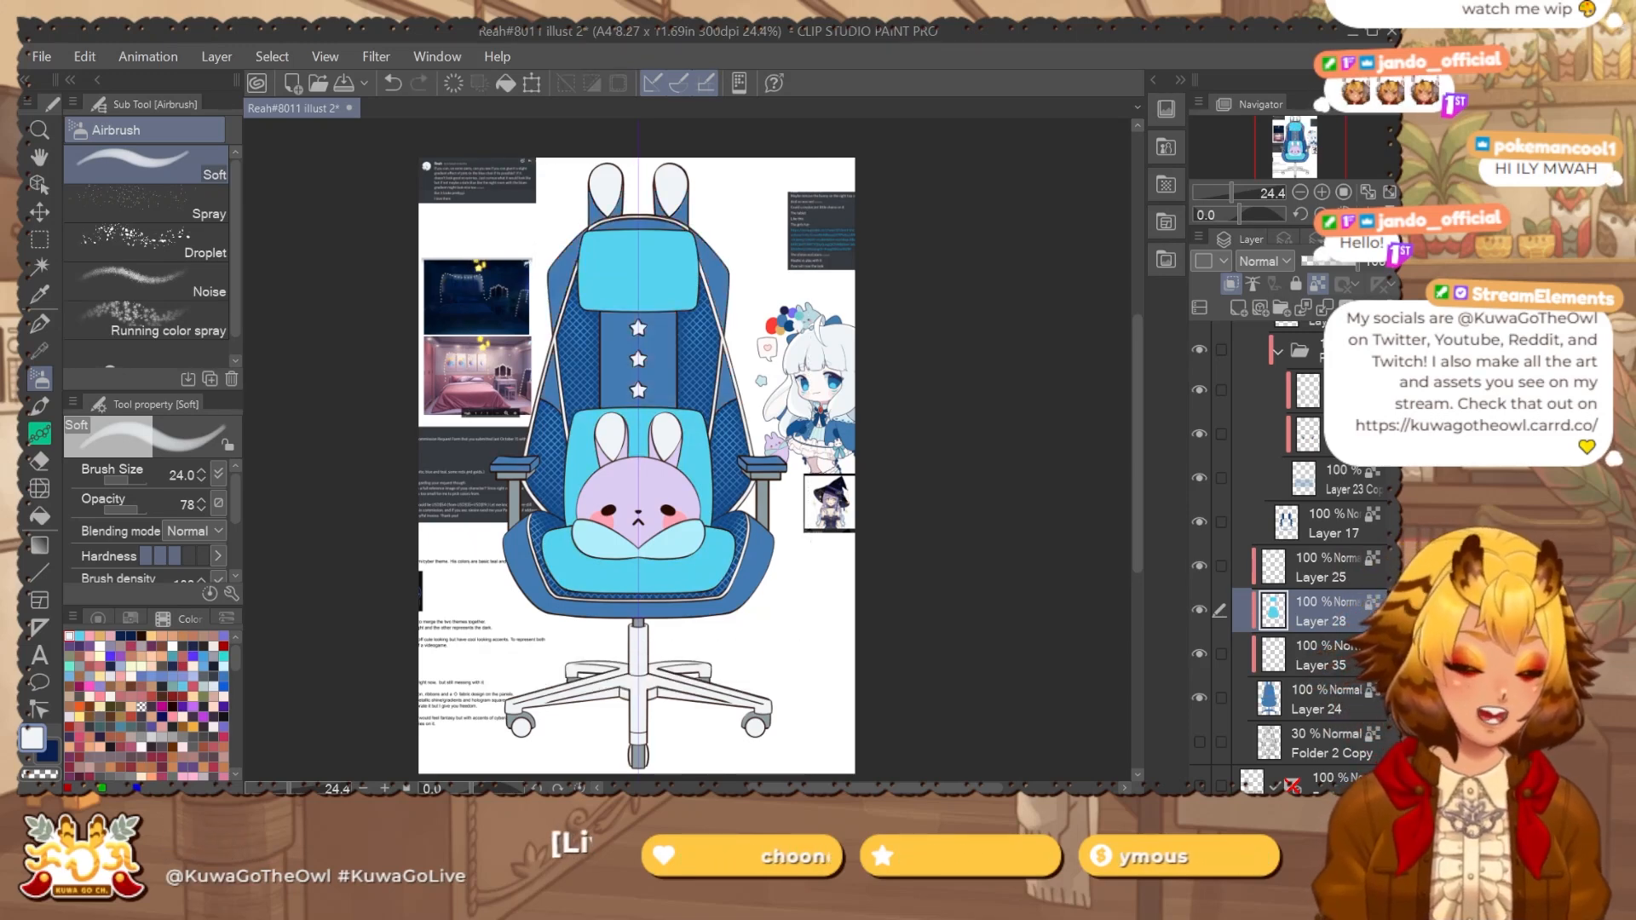
Paste the captured gradient chair version as a new layer above Layer 34 and hide both captured versions.
scroll(1367, 524, "up", 4)
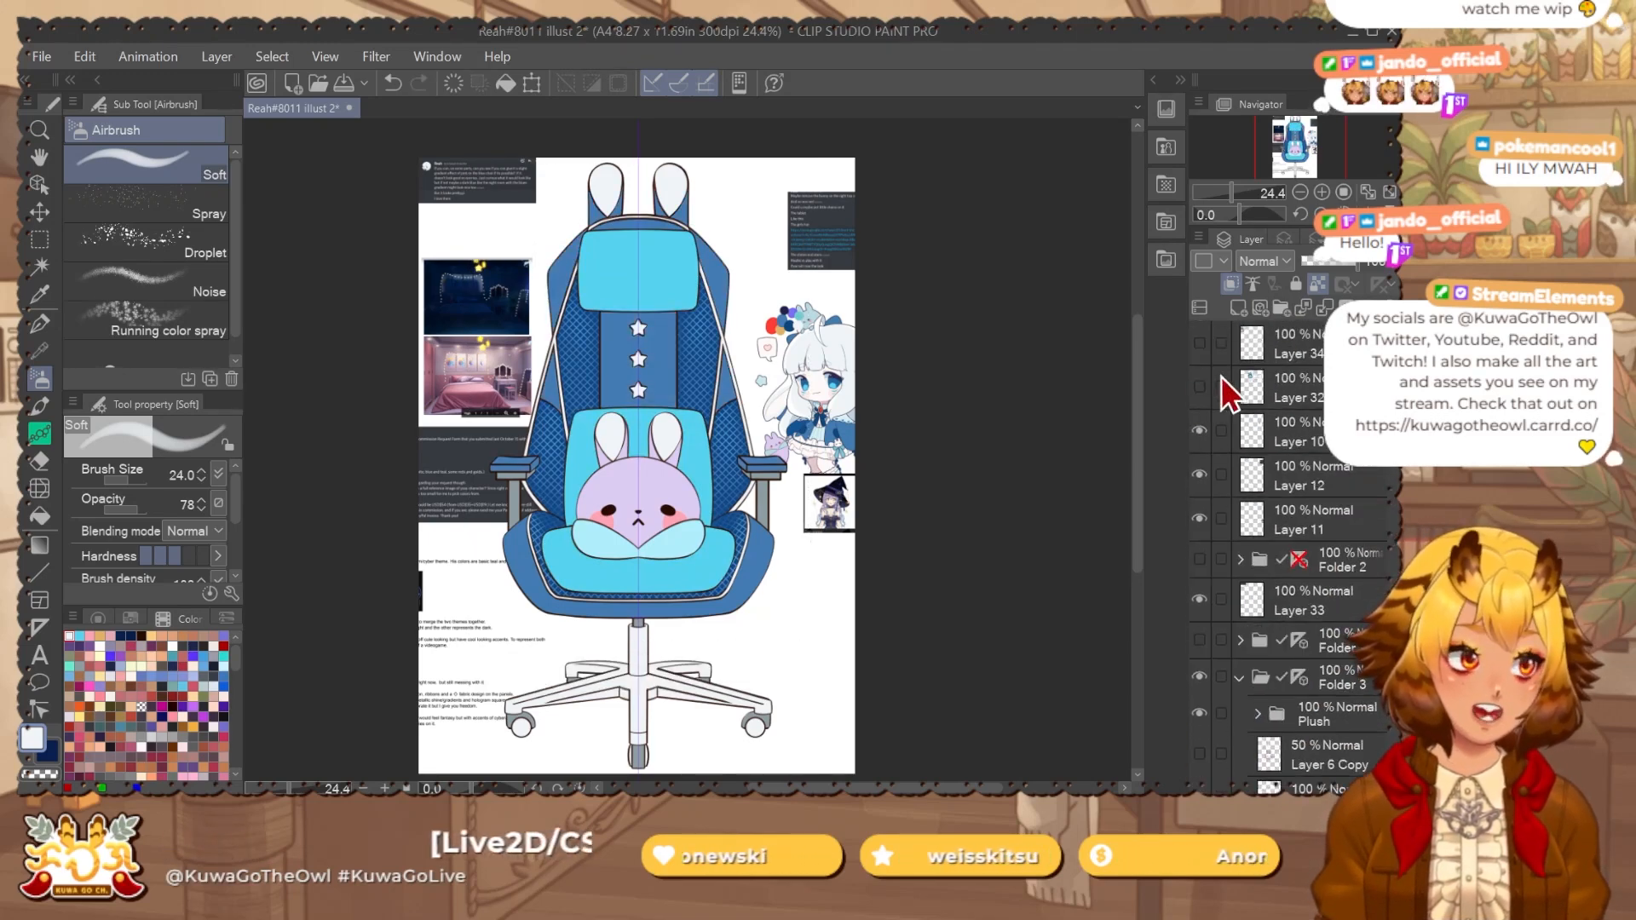
key("ctrl+v")
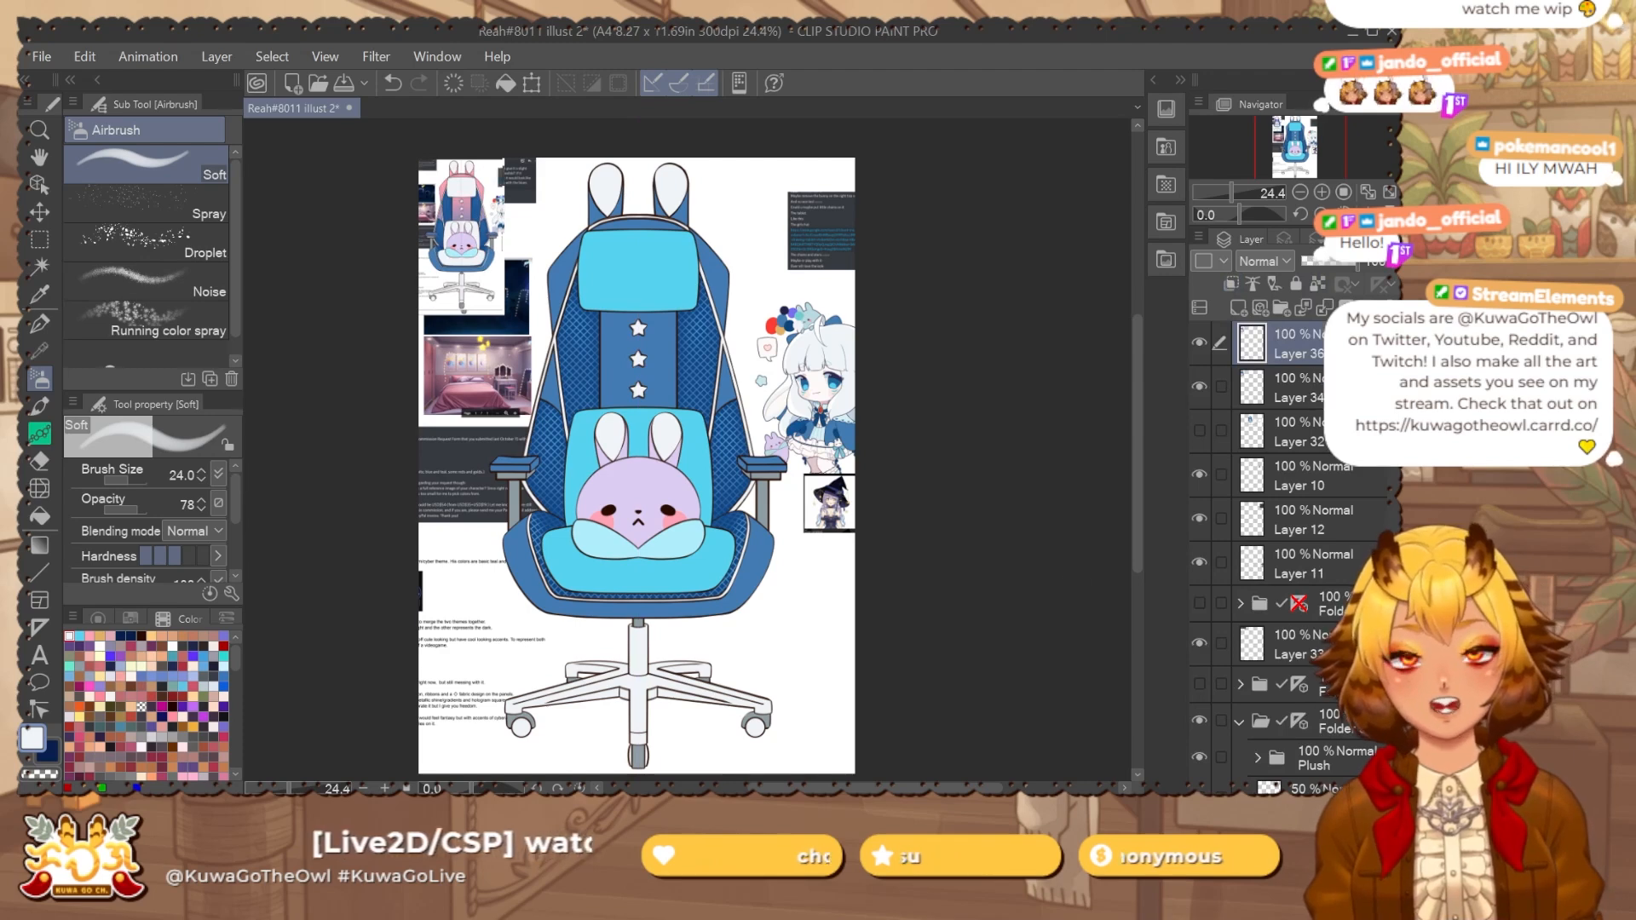
left_click_drag(885, 641, 866, 624)
key("ctrl+0")
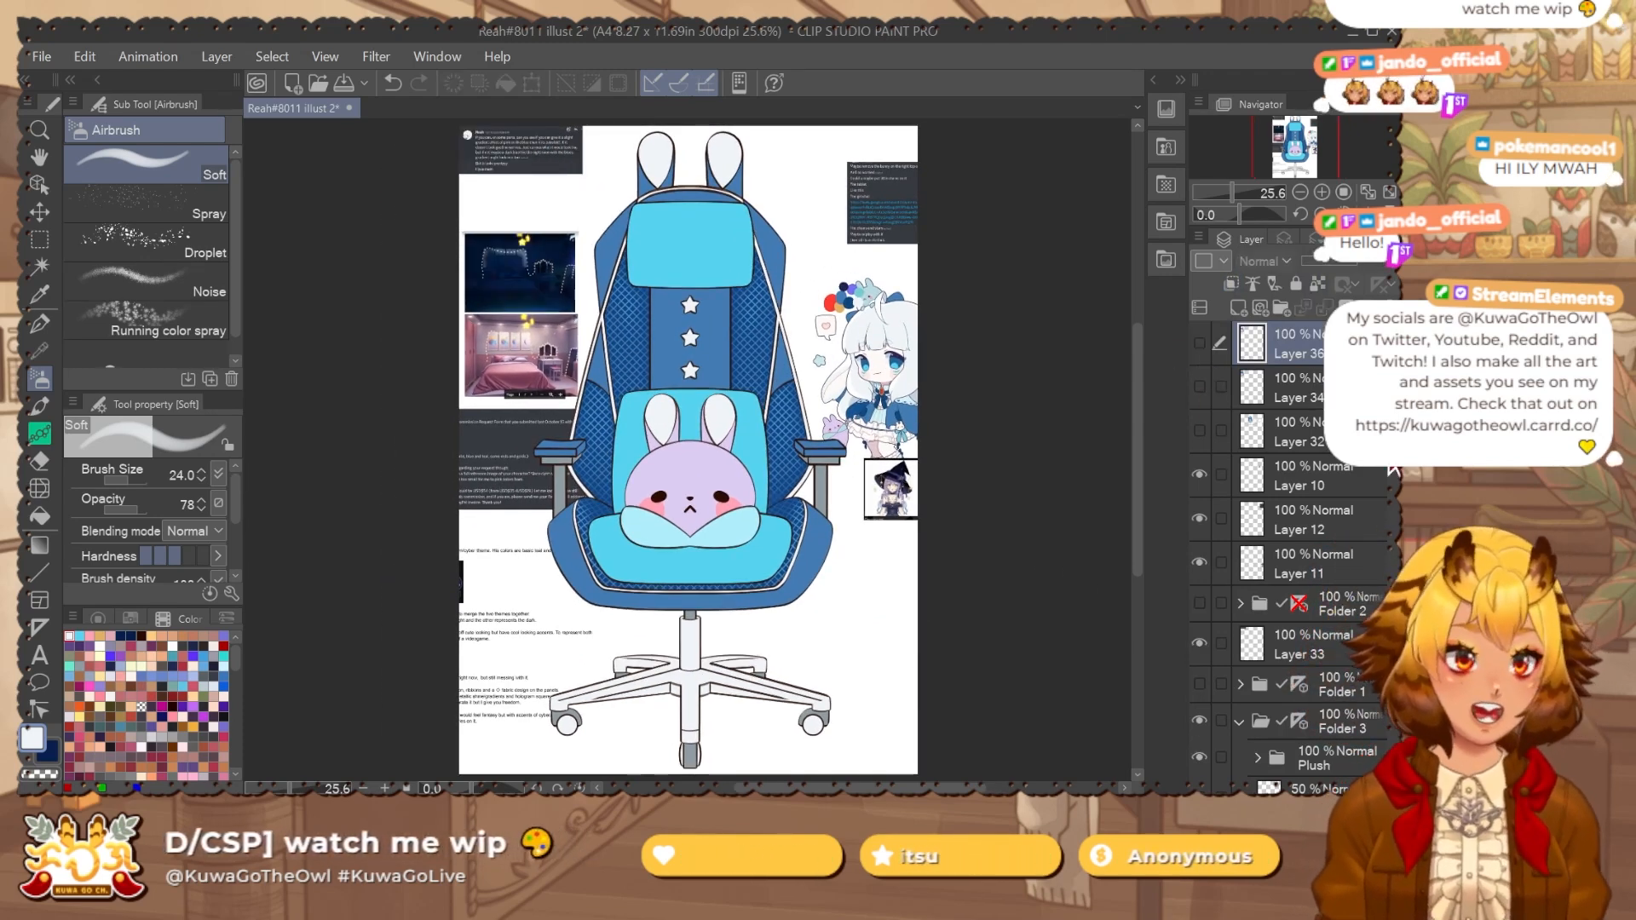
left_click_drag(1390, 467, 1391, 550)
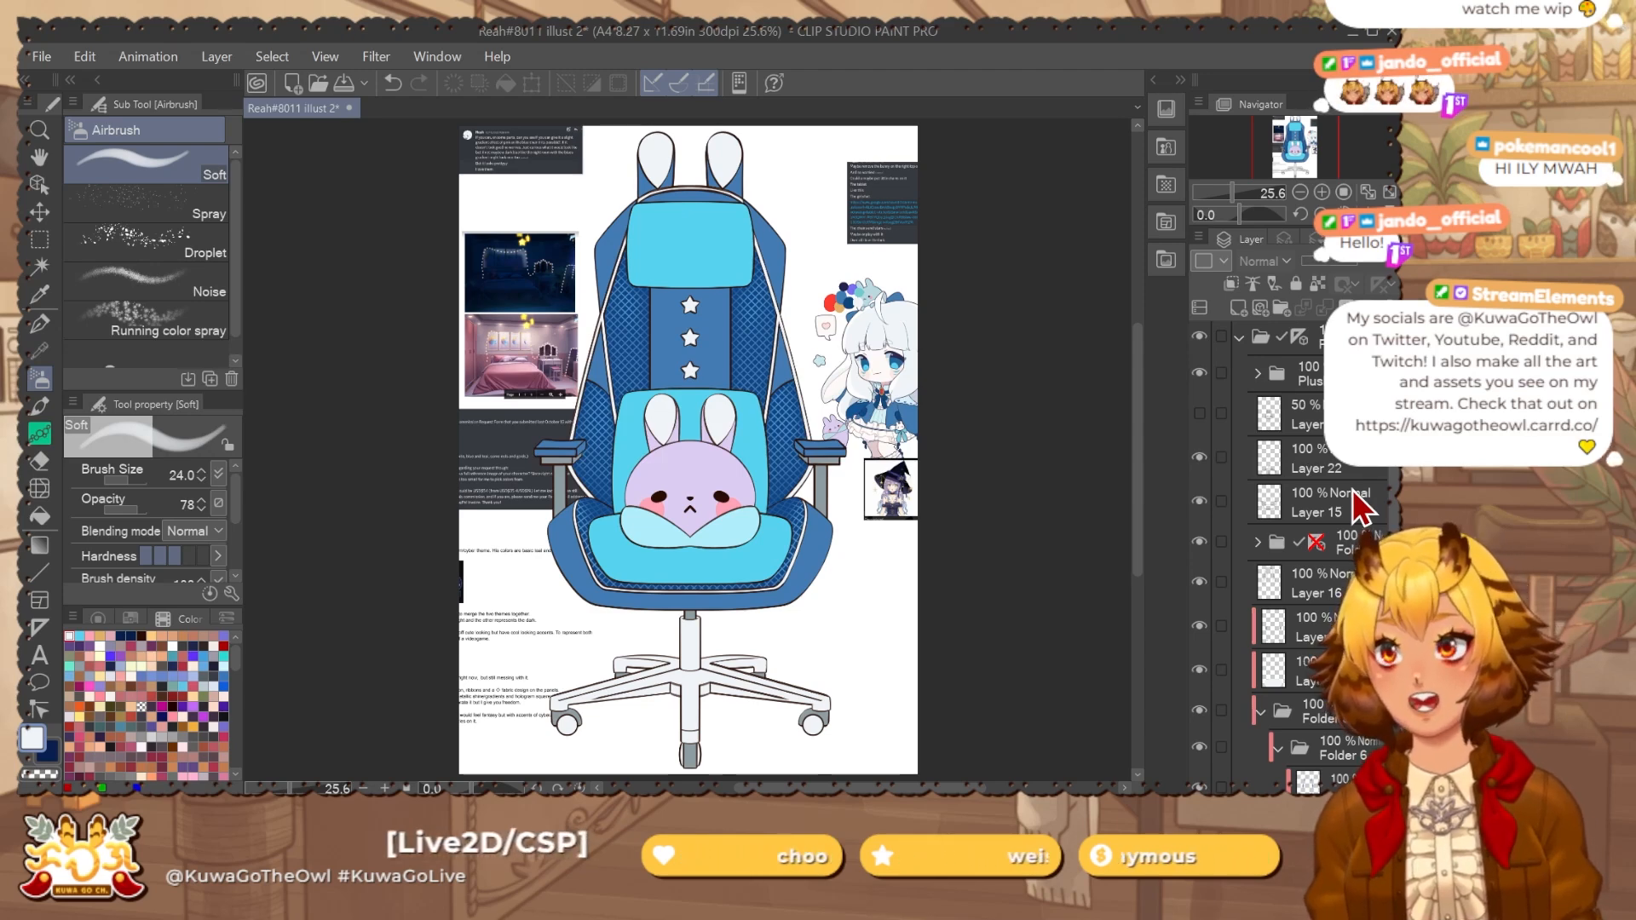
scroll(1232, 546, "down", 3)
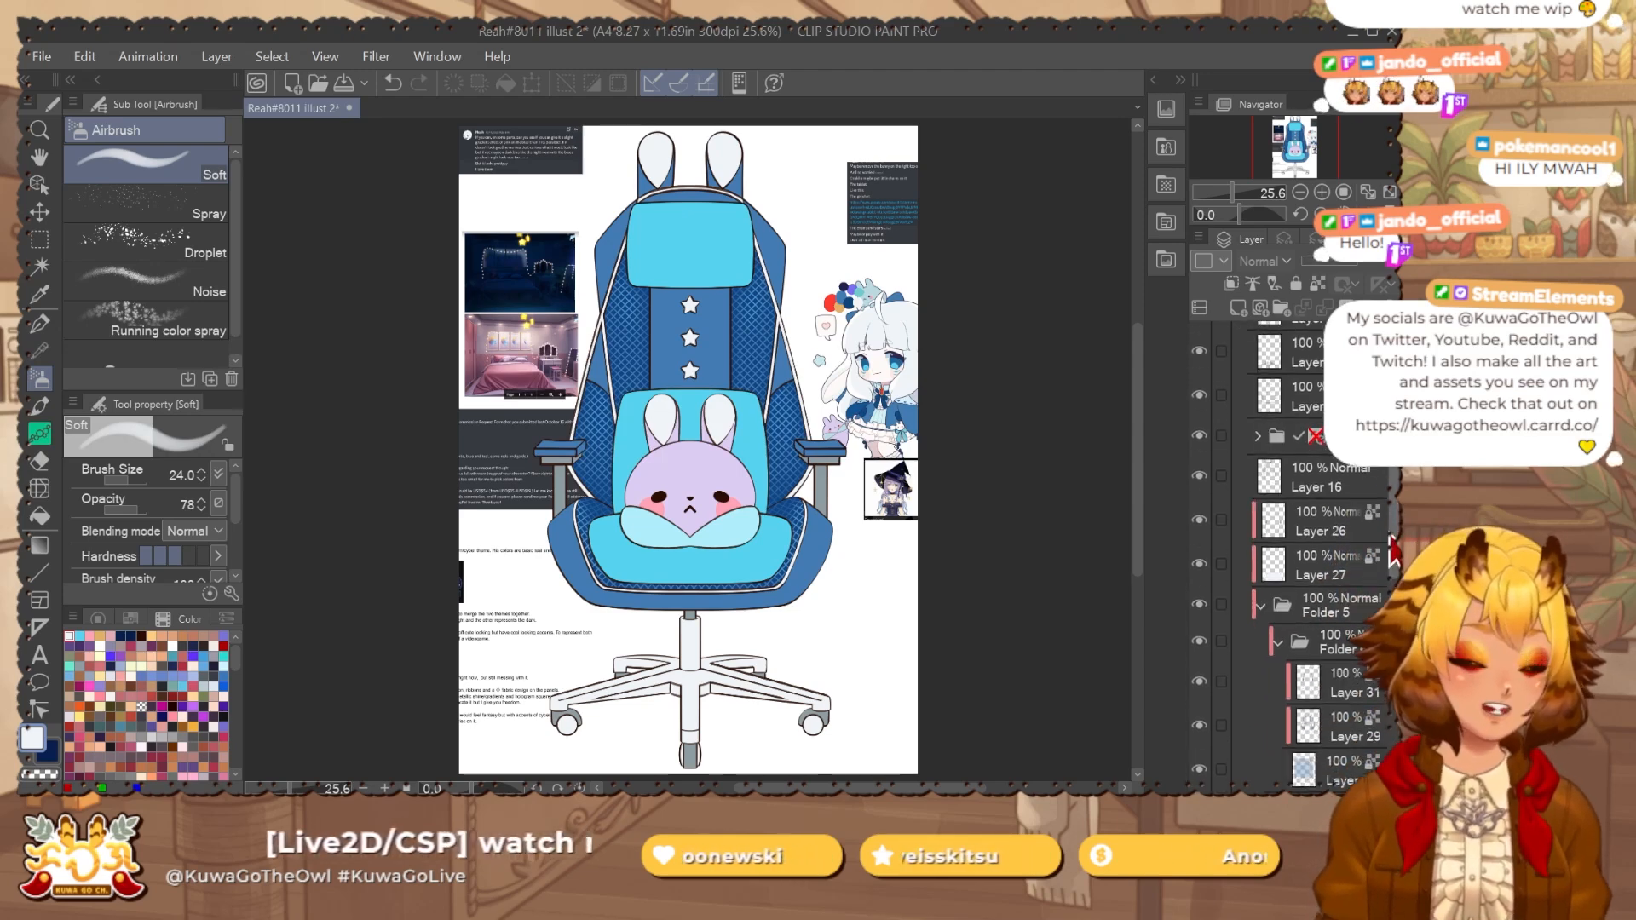
Hide and show Folder 5 to check what it holds, and expand Folder 6 inside it to list its layers.
left_click(1282, 607)
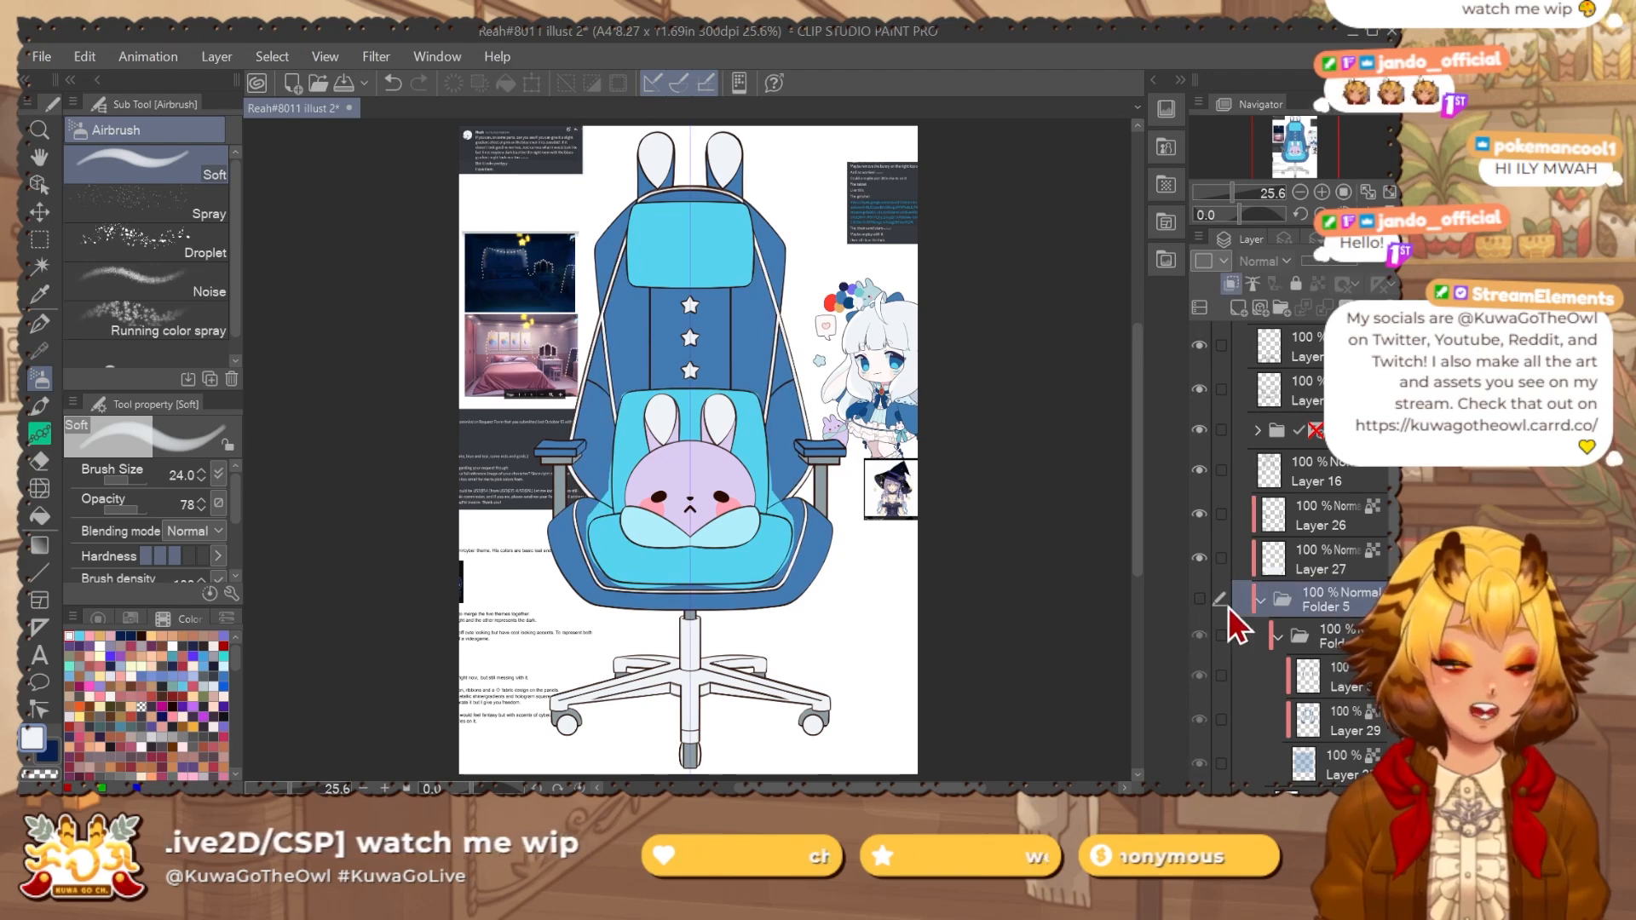
scroll(1244, 605, "down", 3)
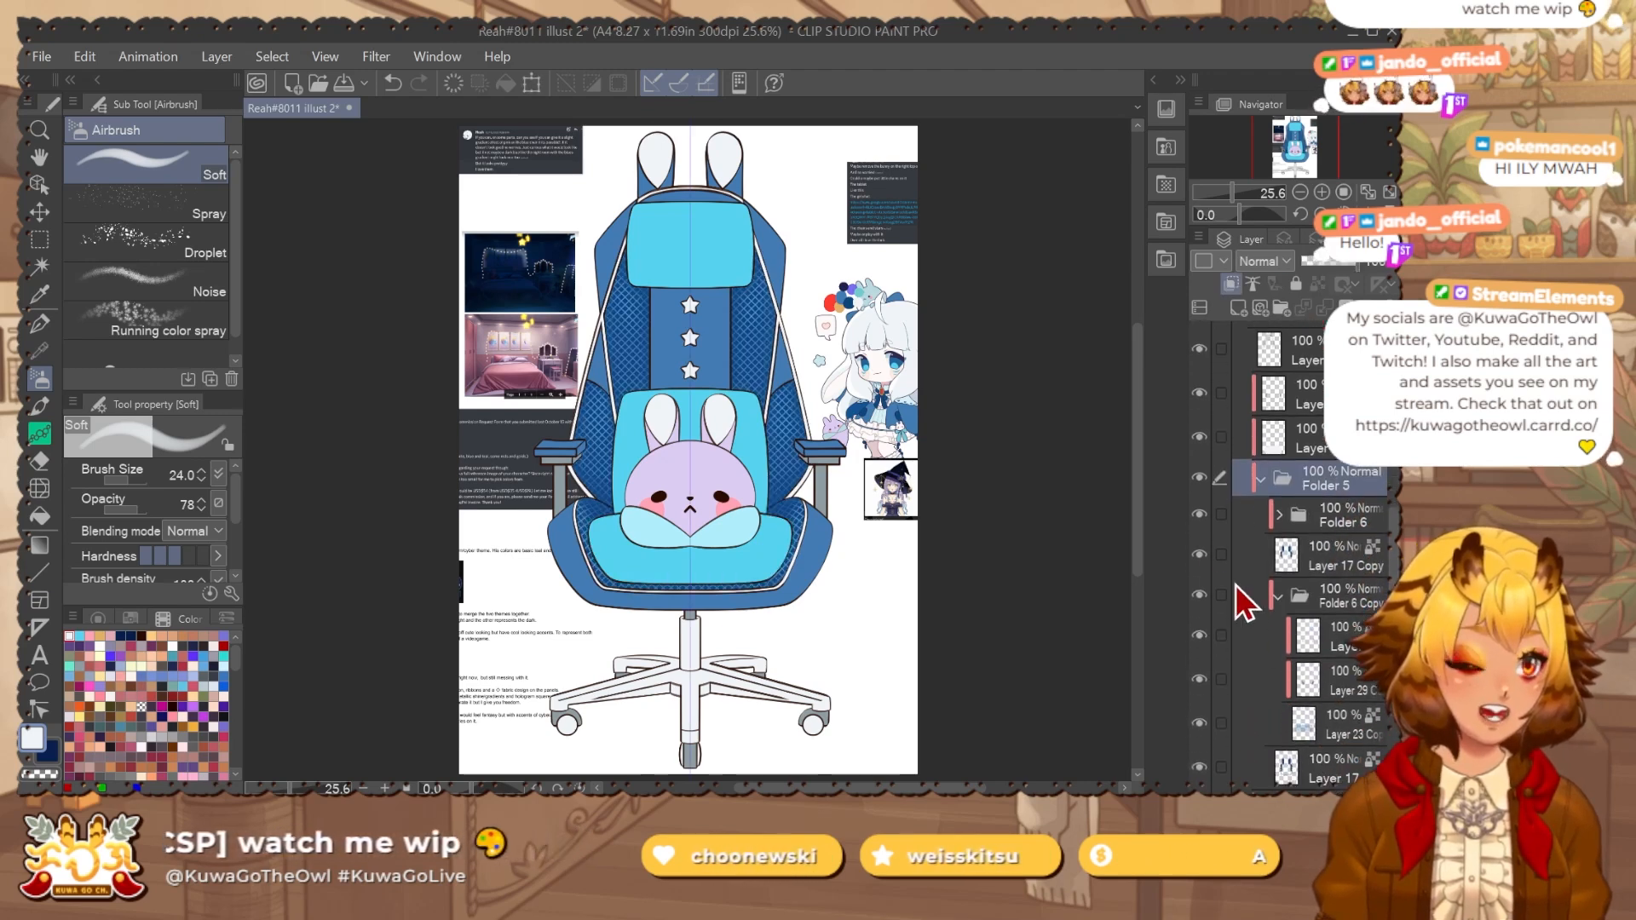
left_click(1280, 516)
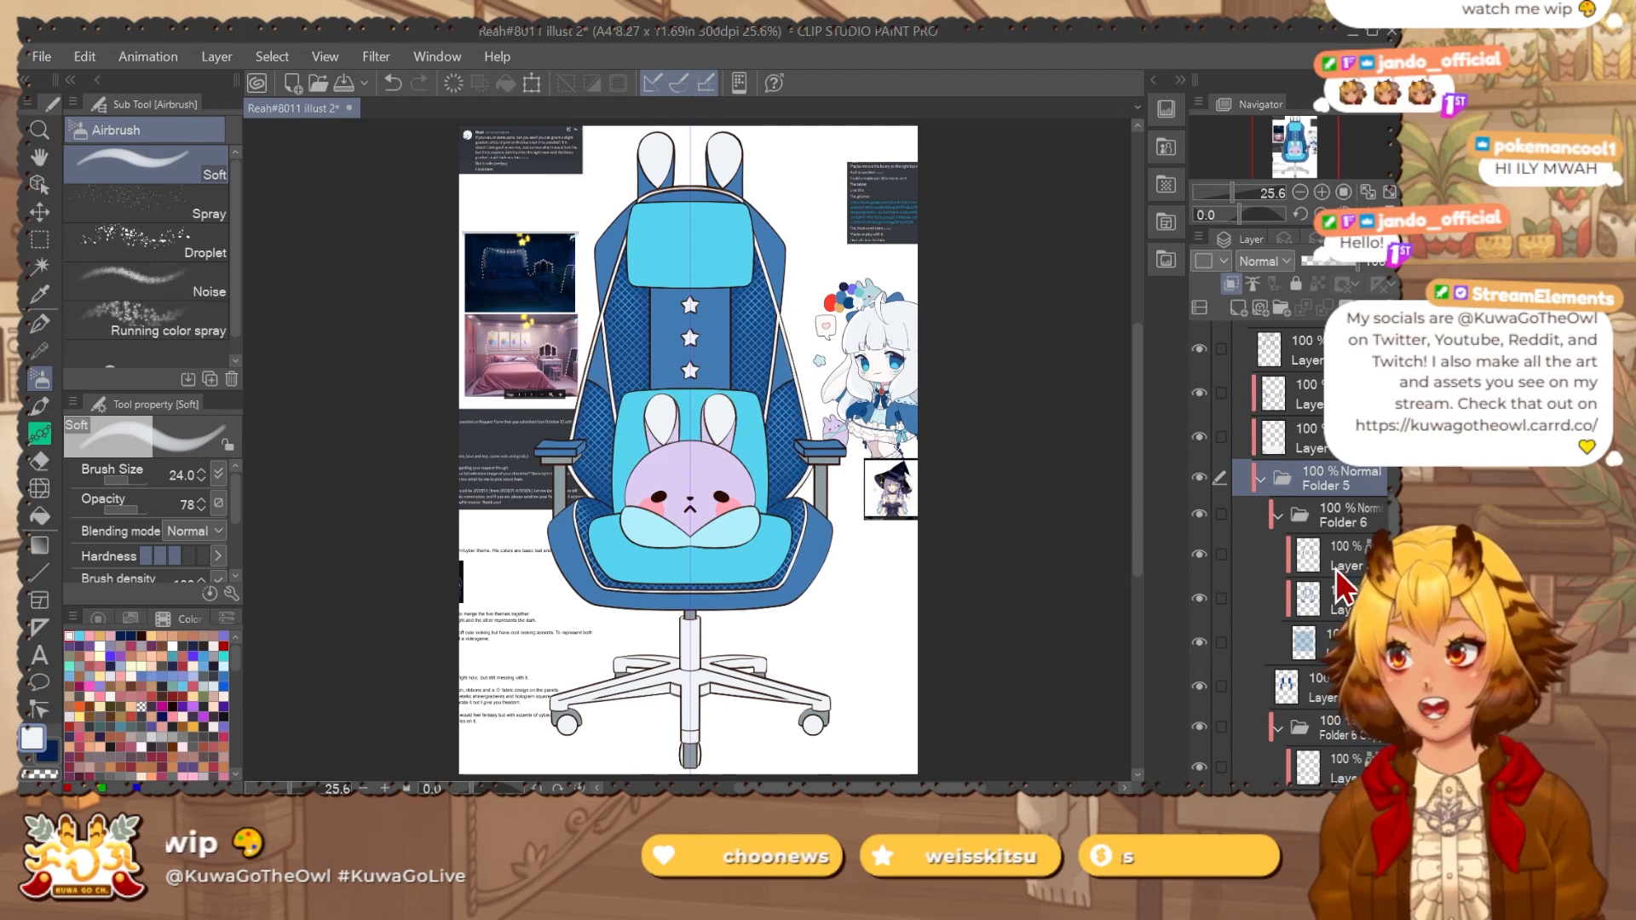
scroll(1339, 579, "down", 2)
scroll(1388, 562, "down", 1)
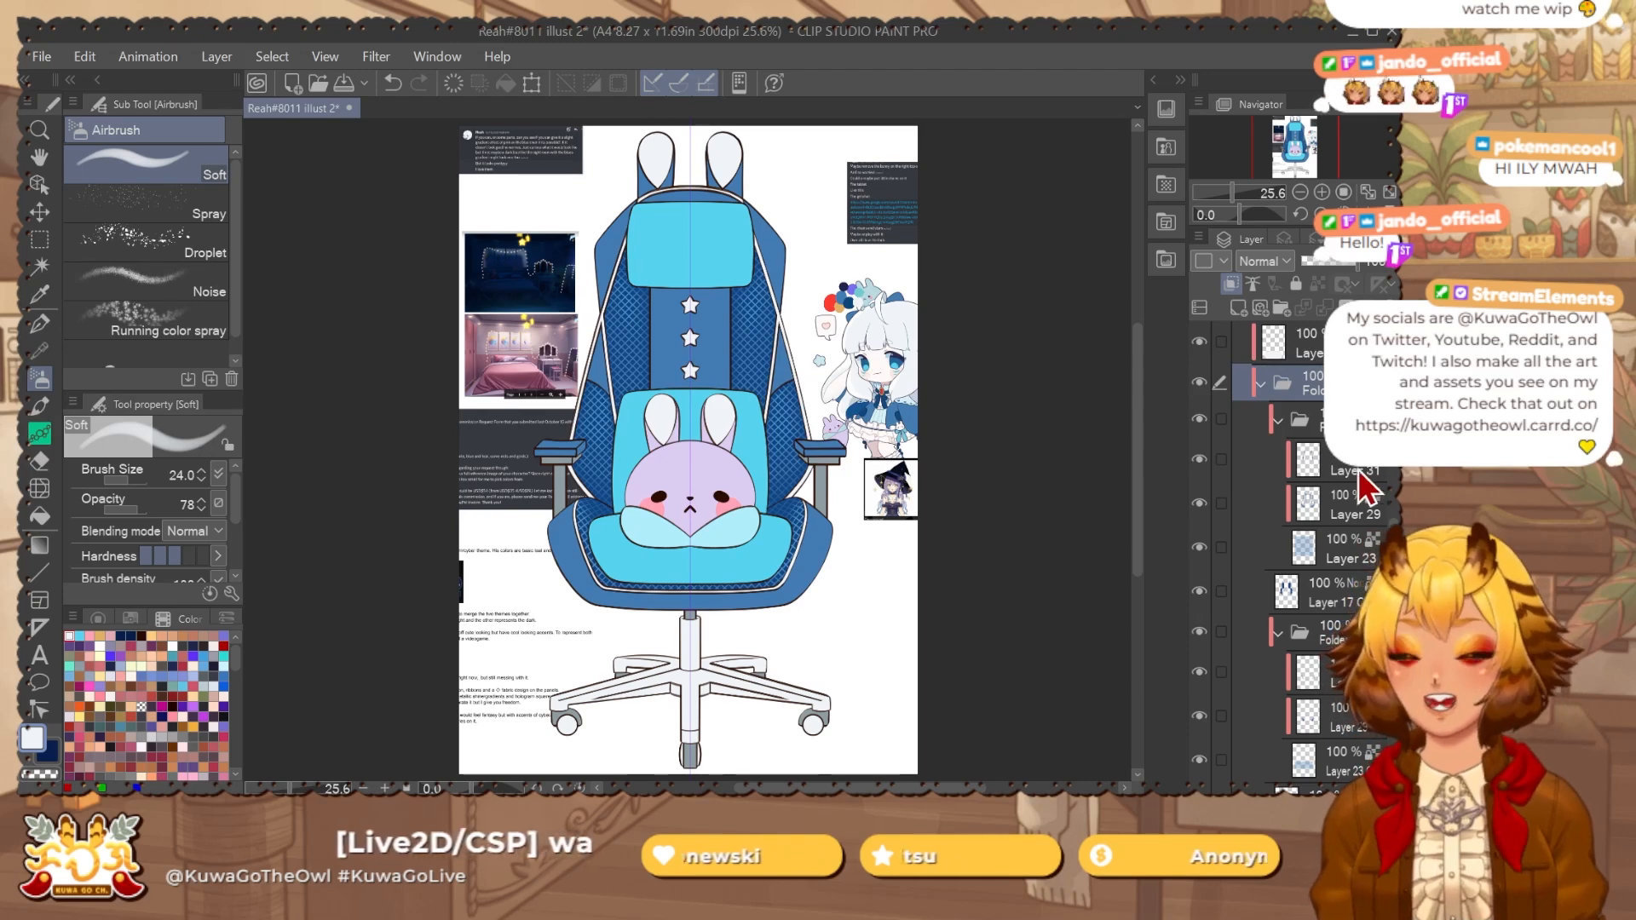
Merge the empty Layer 35 down into the blue chair colour on Layer 24.
scroll(1370, 532, "down", 5)
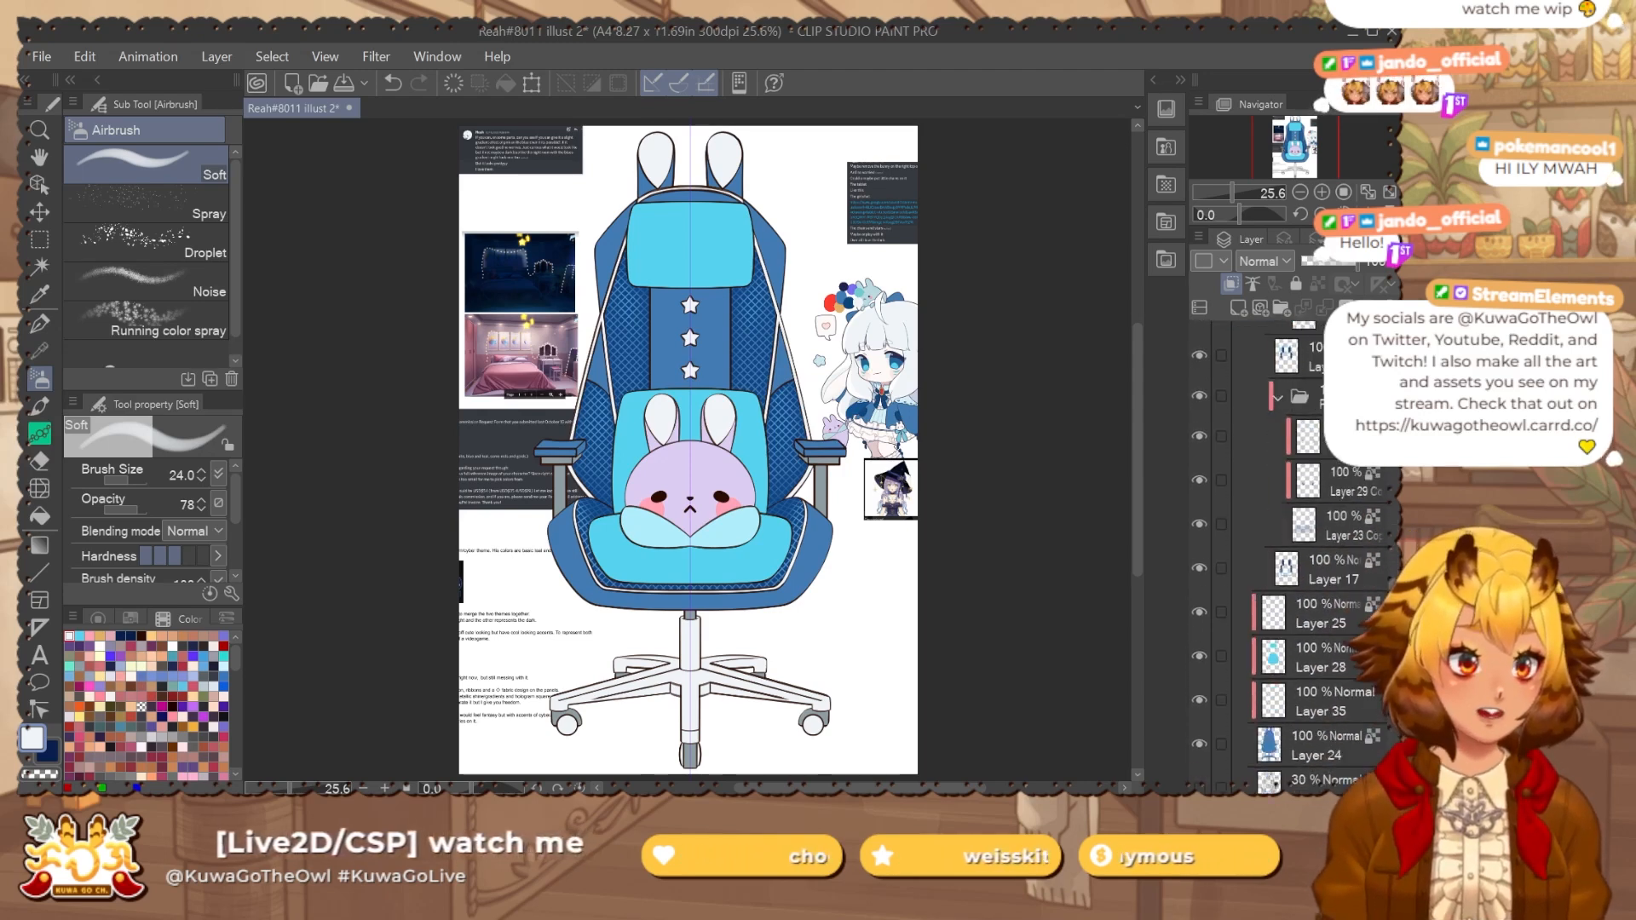
left_click(1329, 531)
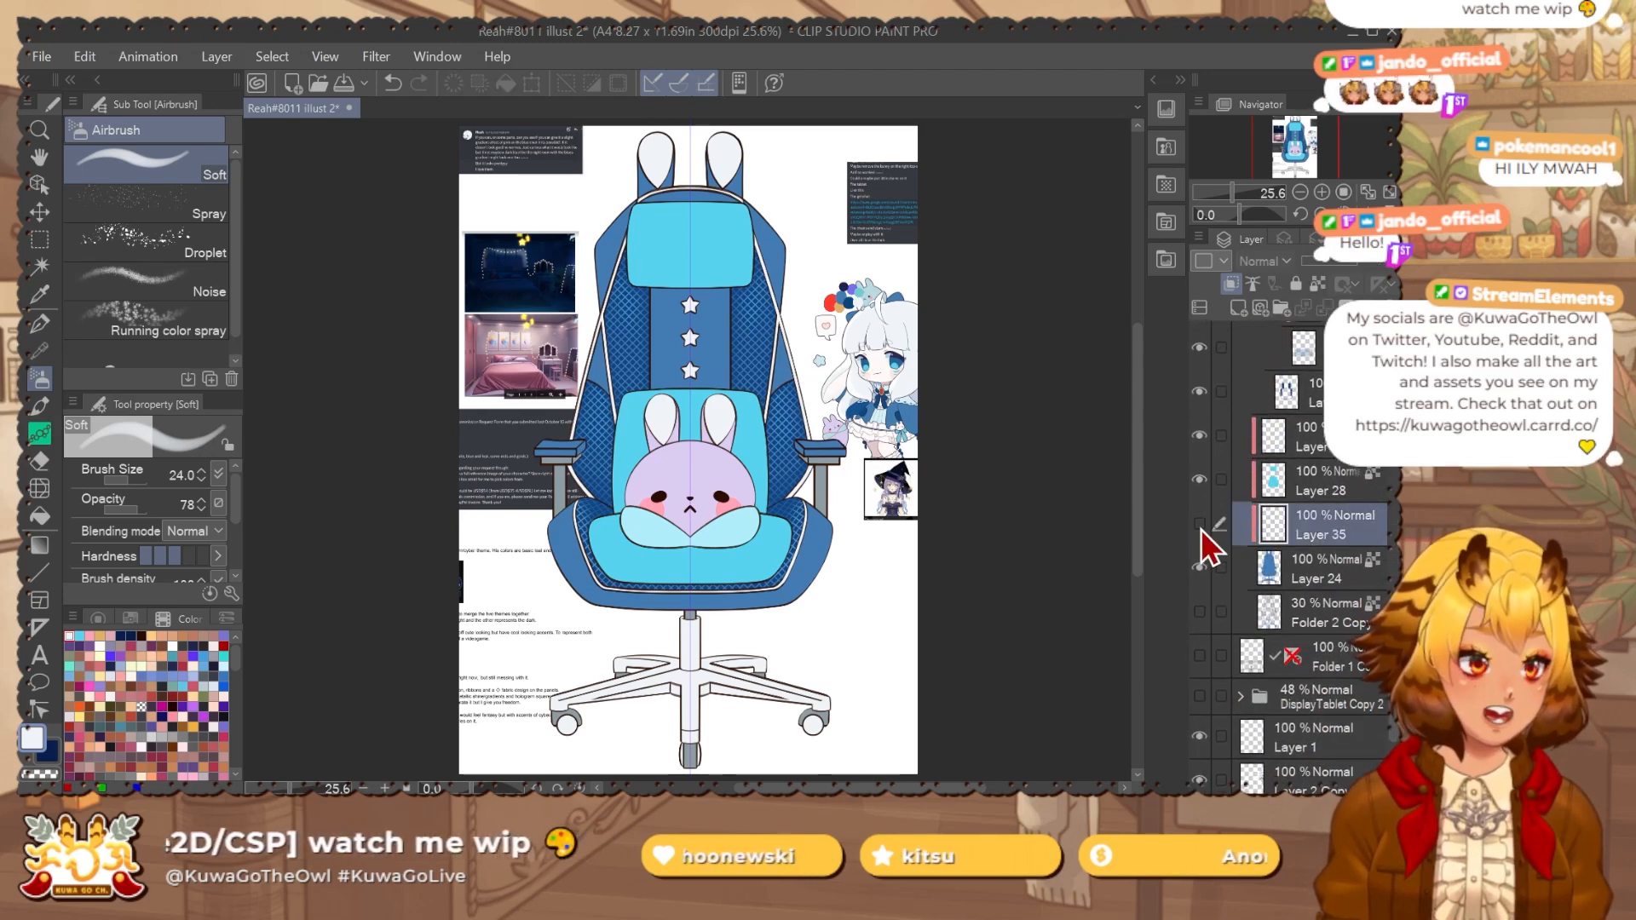
key("ctrl+t")
key("Return")
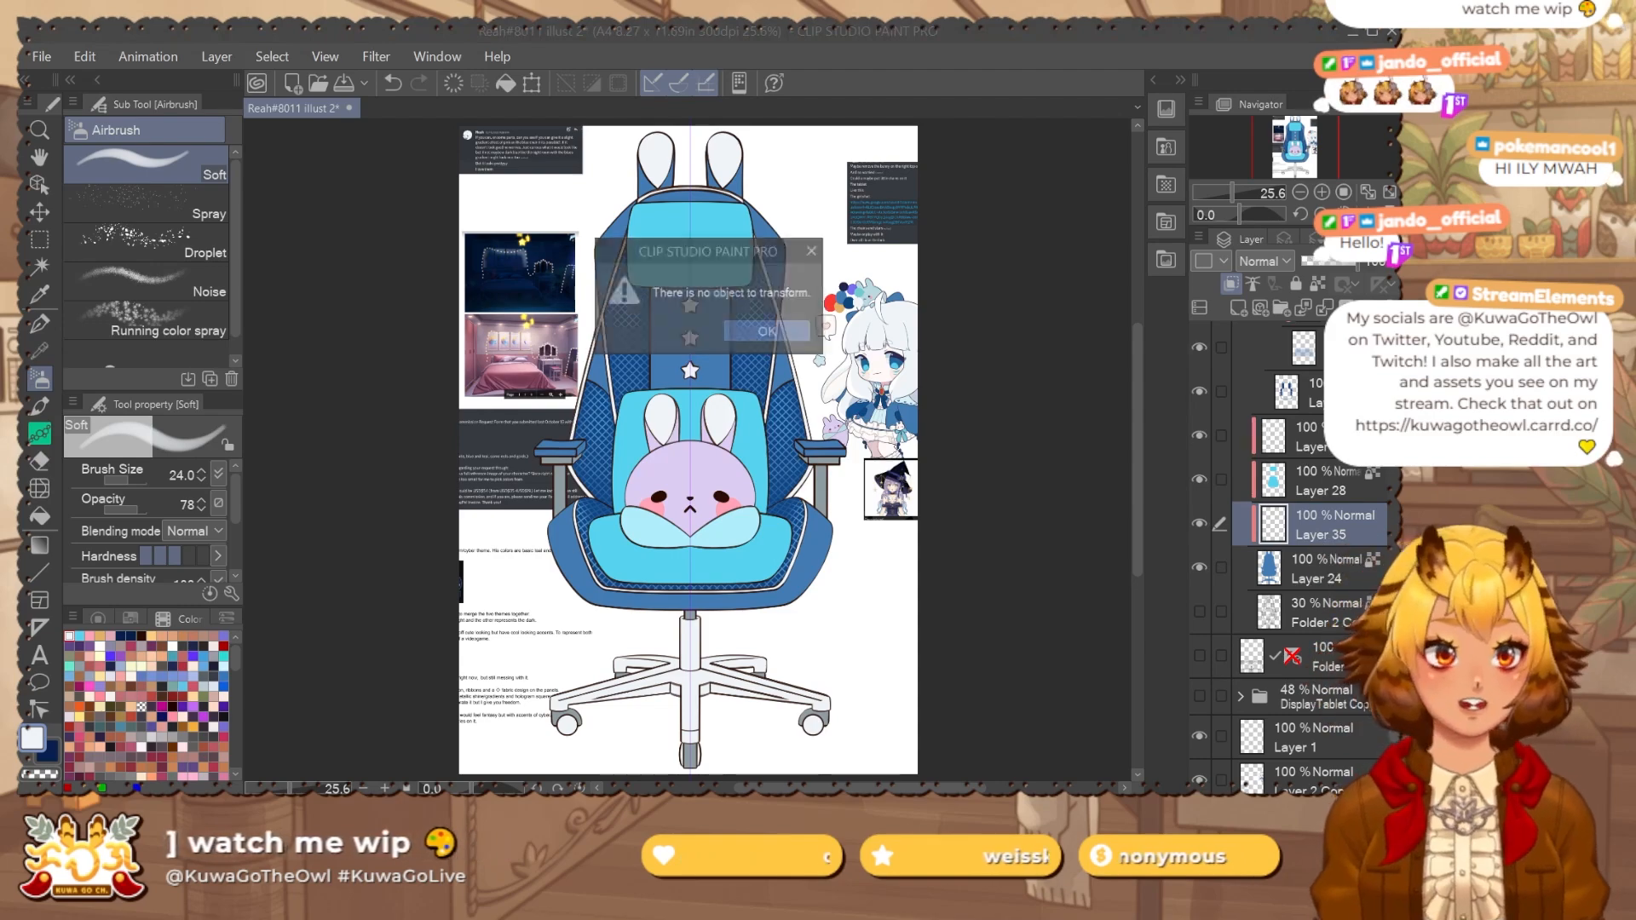
key("ctrl+e")
left_click_drag(829, 578, 858, 623)
Sample the dark blue of the backrest's diamond mesh and make dark navy the drawing colour.
key("b")
key("b")
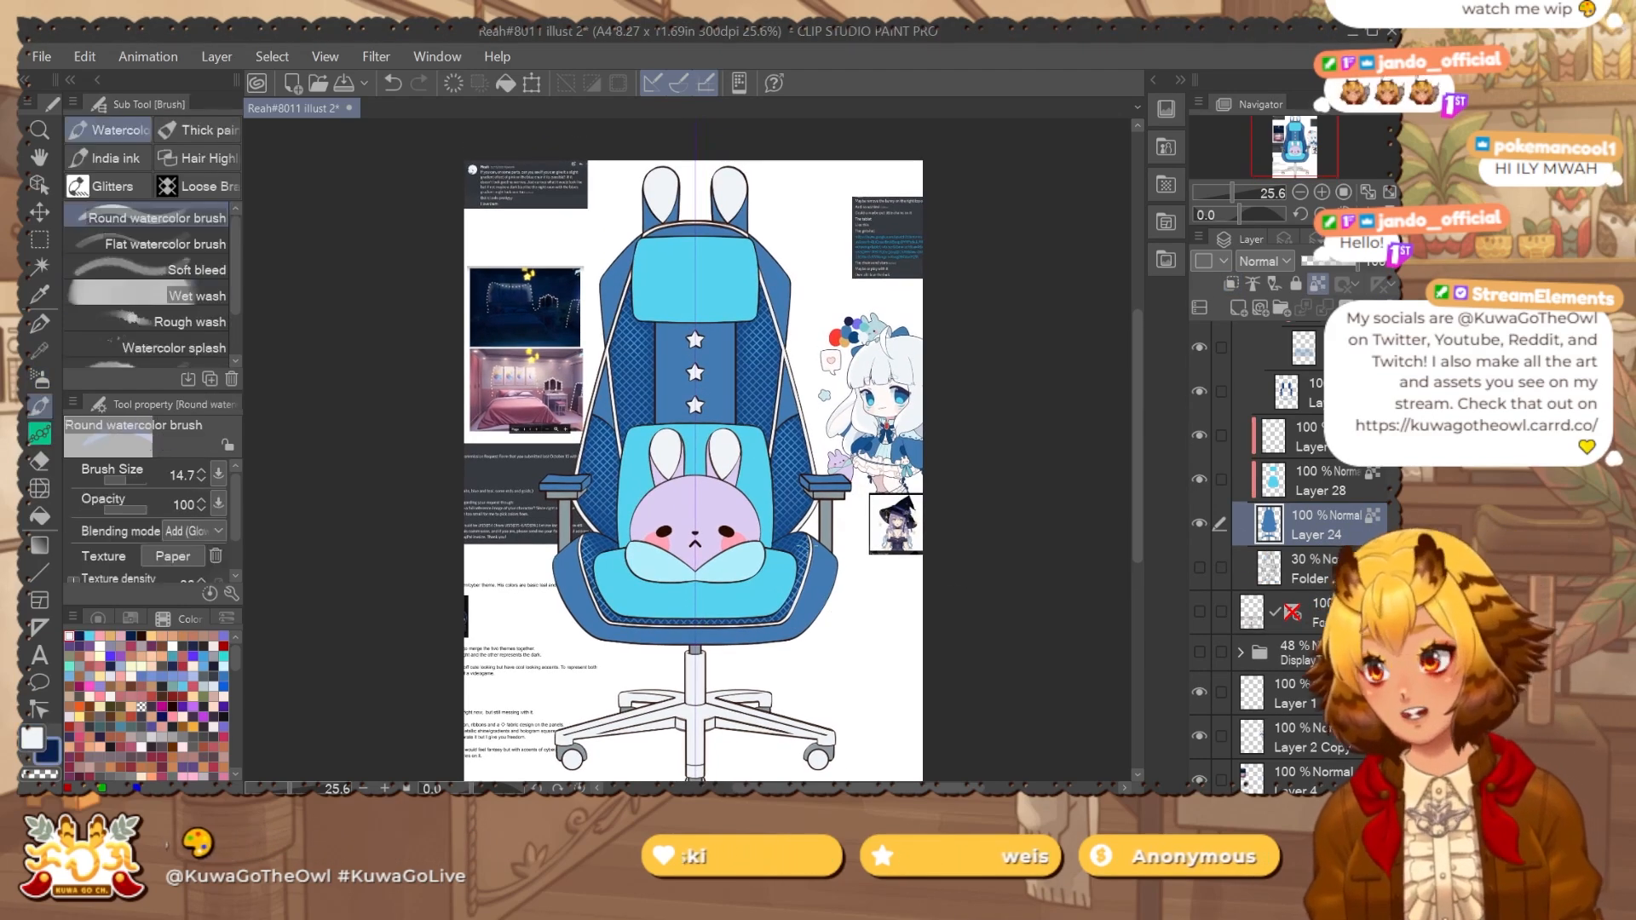
left_click_drag(768, 388, 859, 381)
left_click(831, 486, "alt")
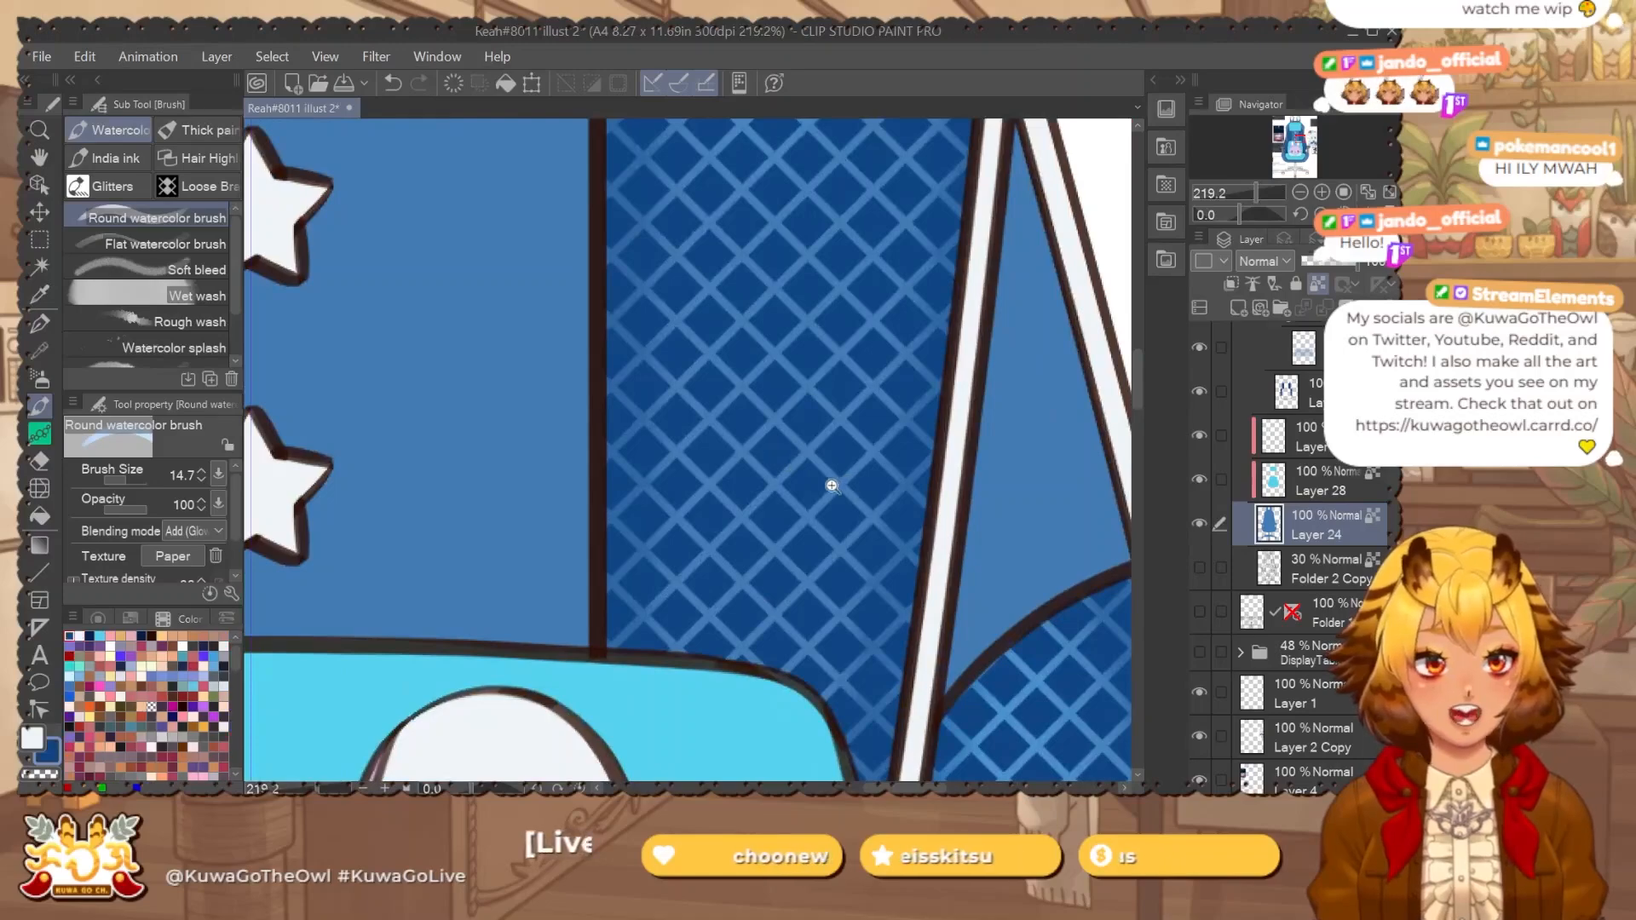
left_click_drag(831, 486, 737, 553)
key("x")
left_click(89, 636)
Check the client's gradient note and shade Layer 24 with a dark navy Foreground to transparent gradient rising from the seat up the backrest.
left_click_drag(554, 271, 613, 268)
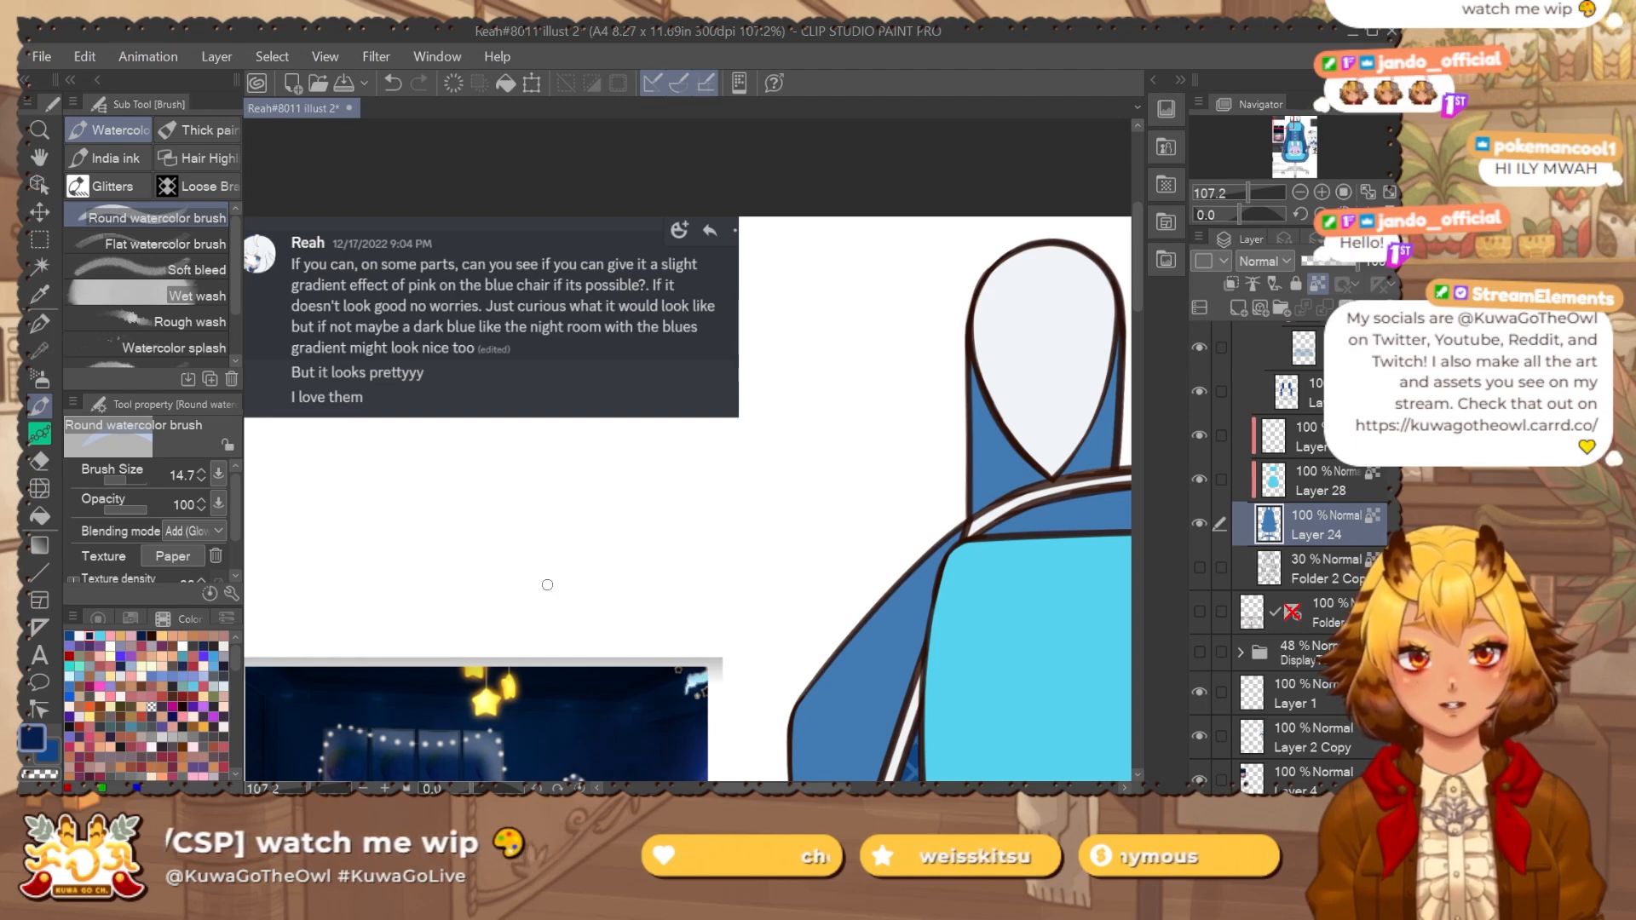
left_click_drag(537, 585, 495, 585)
left_click_drag(827, 718, 748, 232)
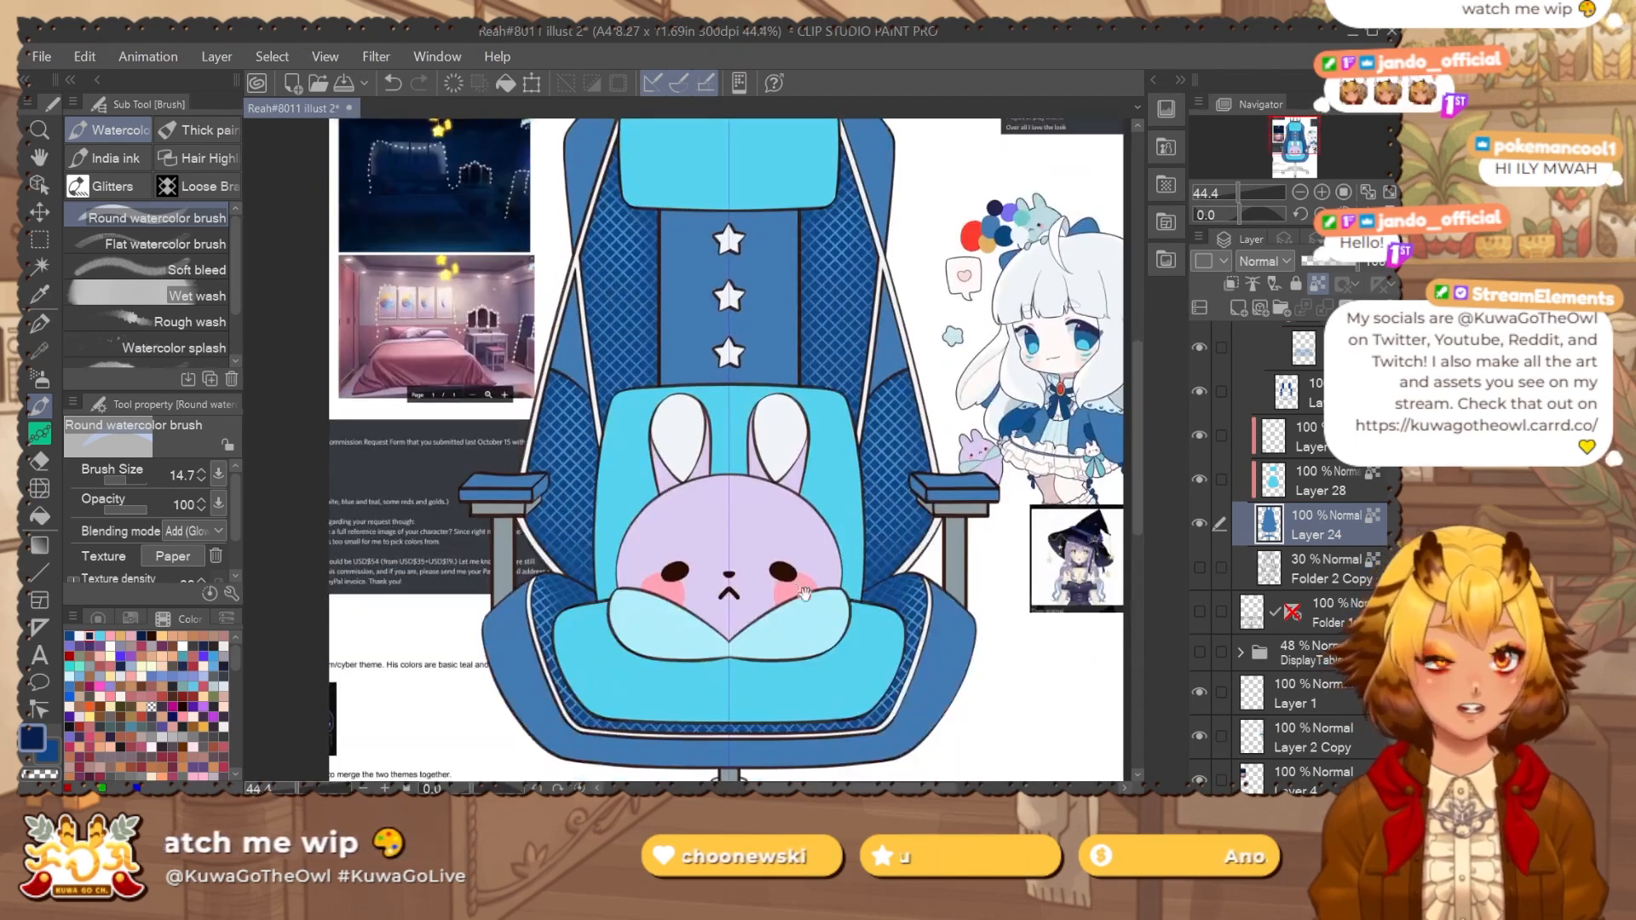
left_click_drag(818, 556, 767, 575)
key("g")
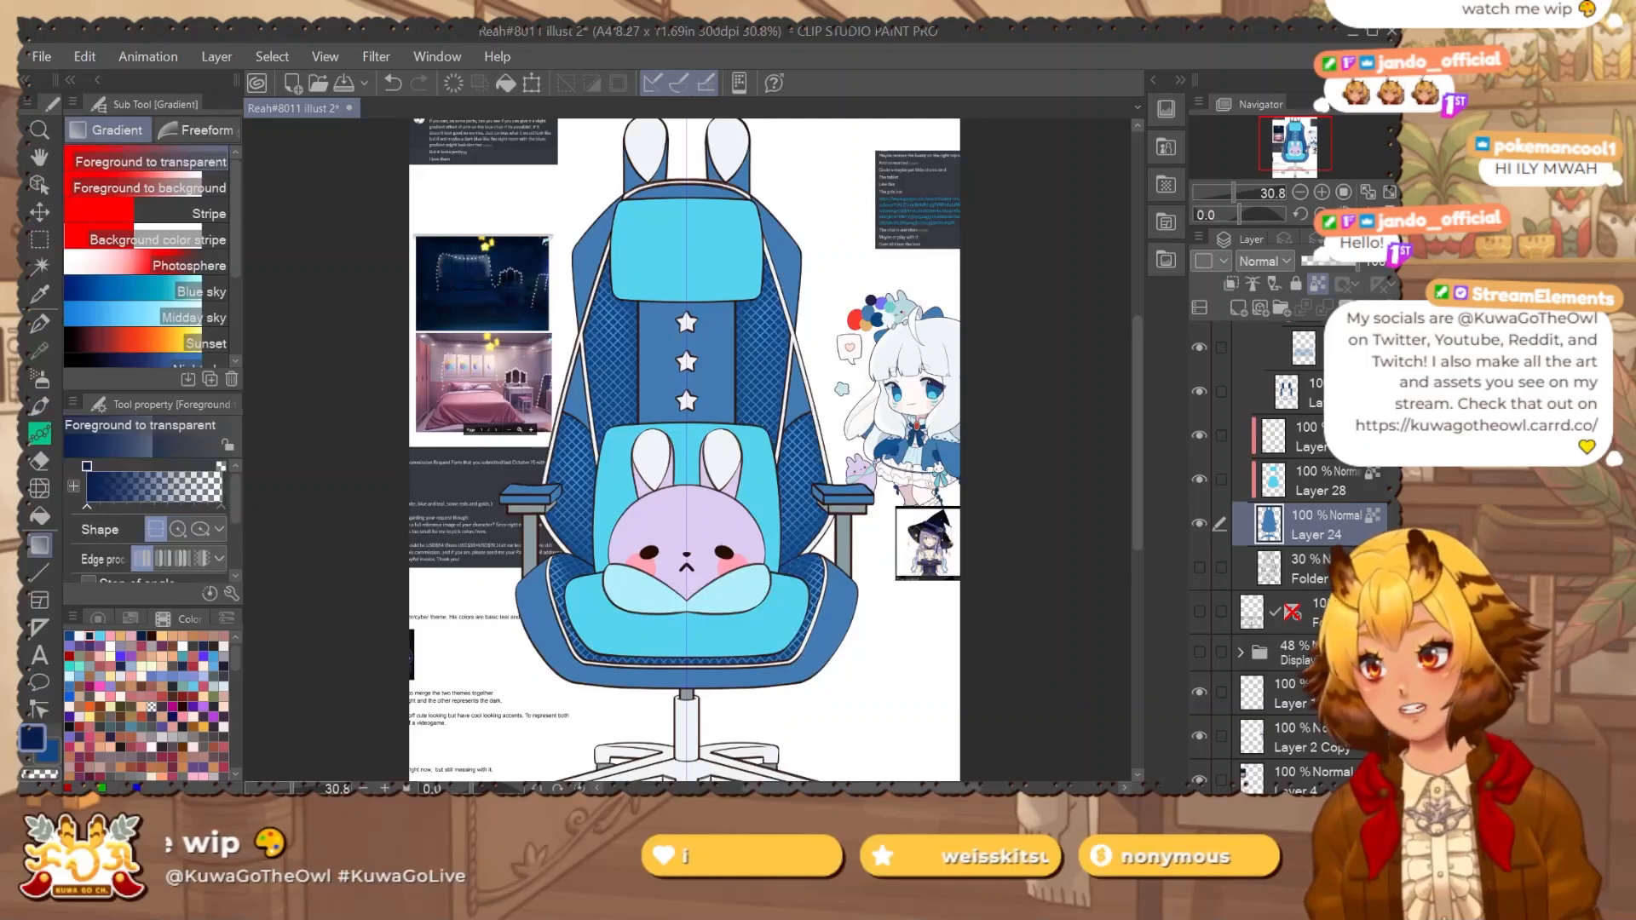
left_click_drag(744, 268, 757, 260)
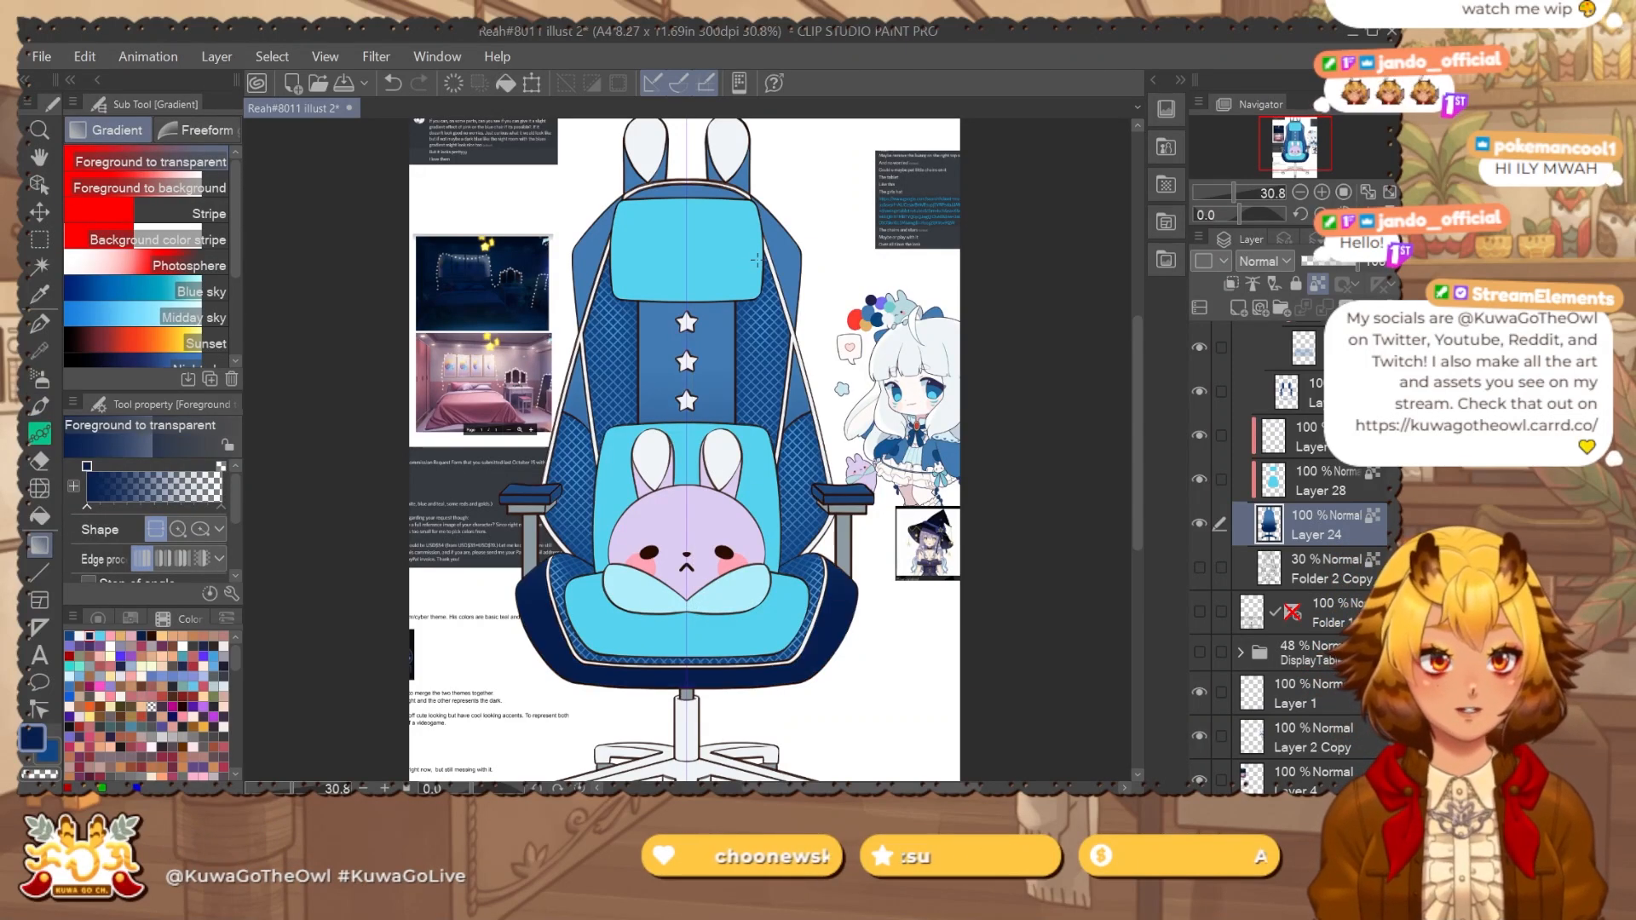
key("ctrl+z")
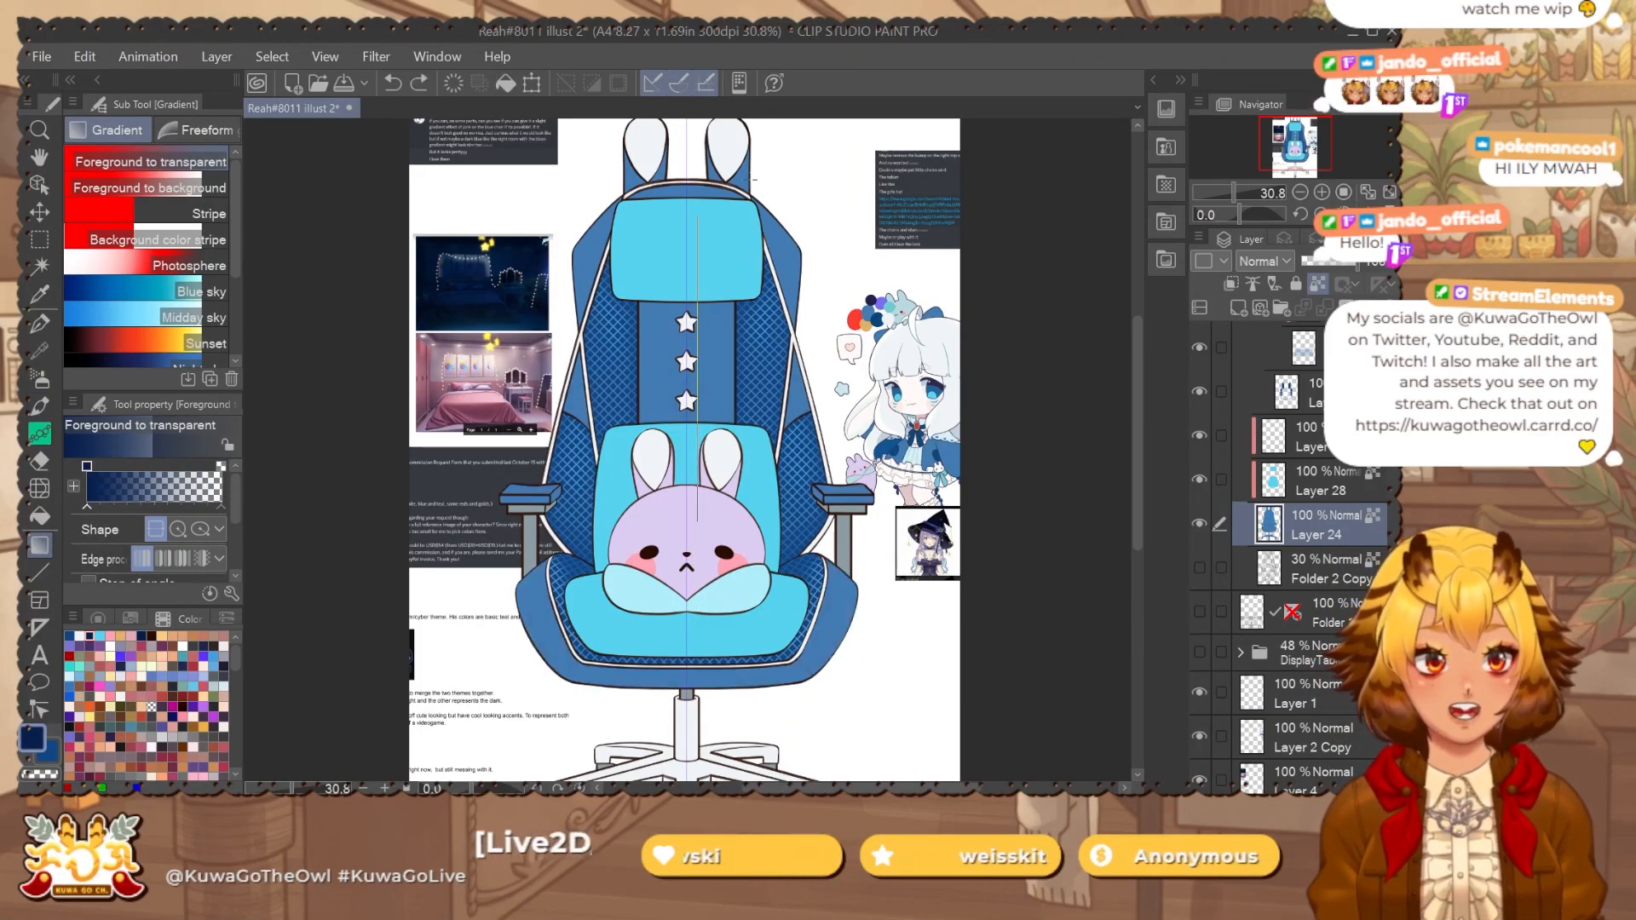
left_click_drag(754, 179, 765, 150)
left_click_drag(874, 473, 837, 560)
key("ctrl+z")
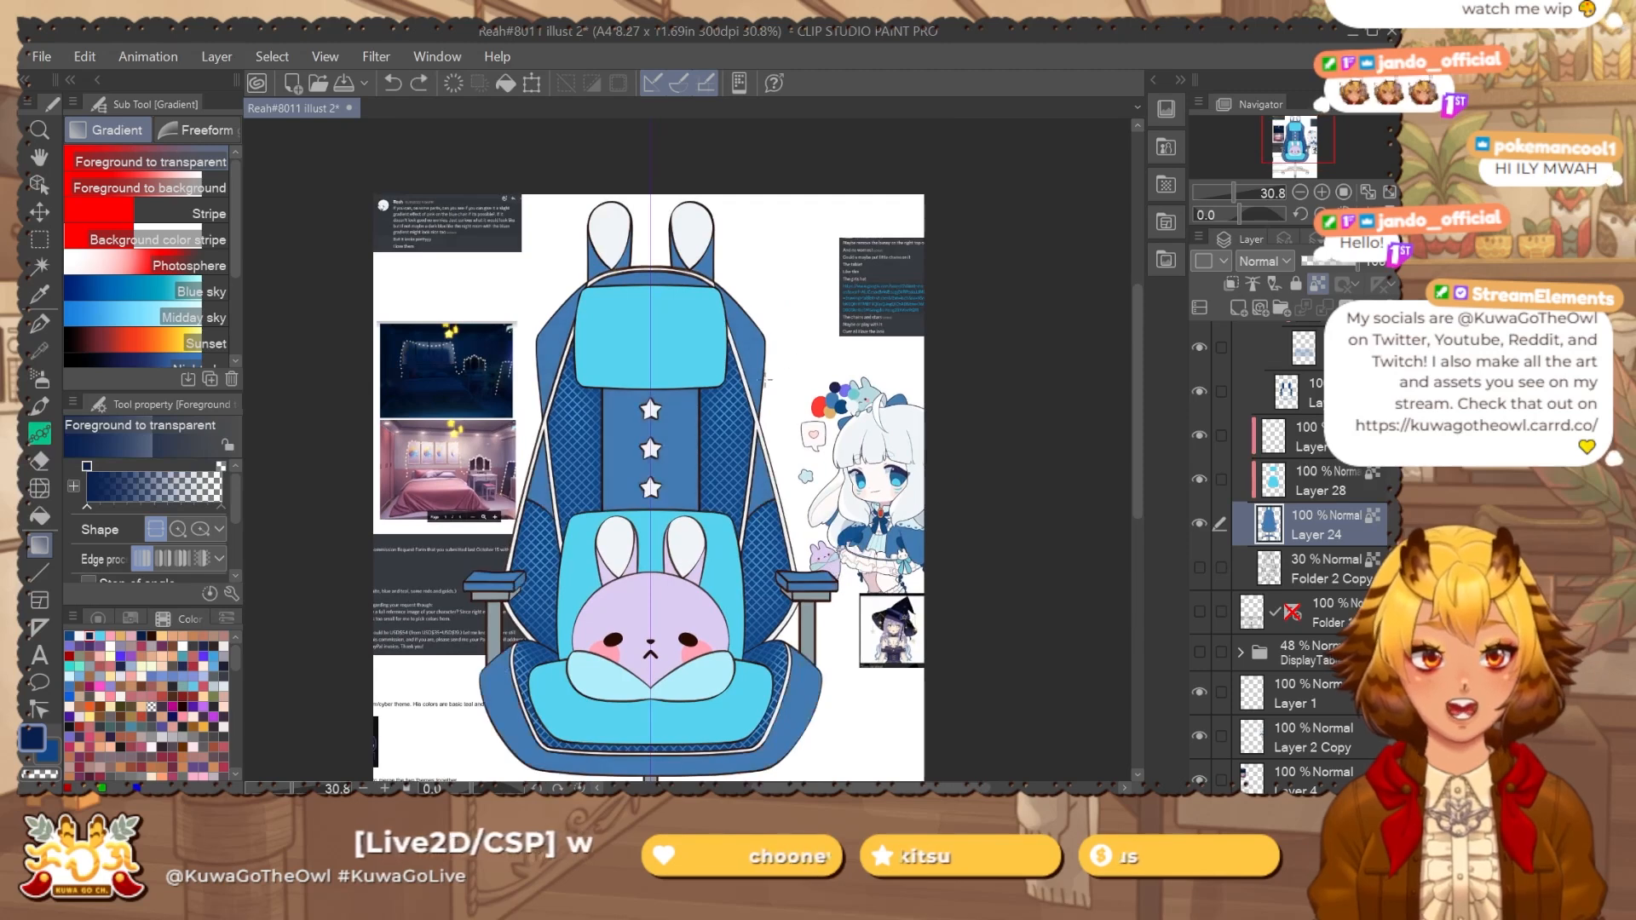
left_click_drag(661, 370, 642, 389)
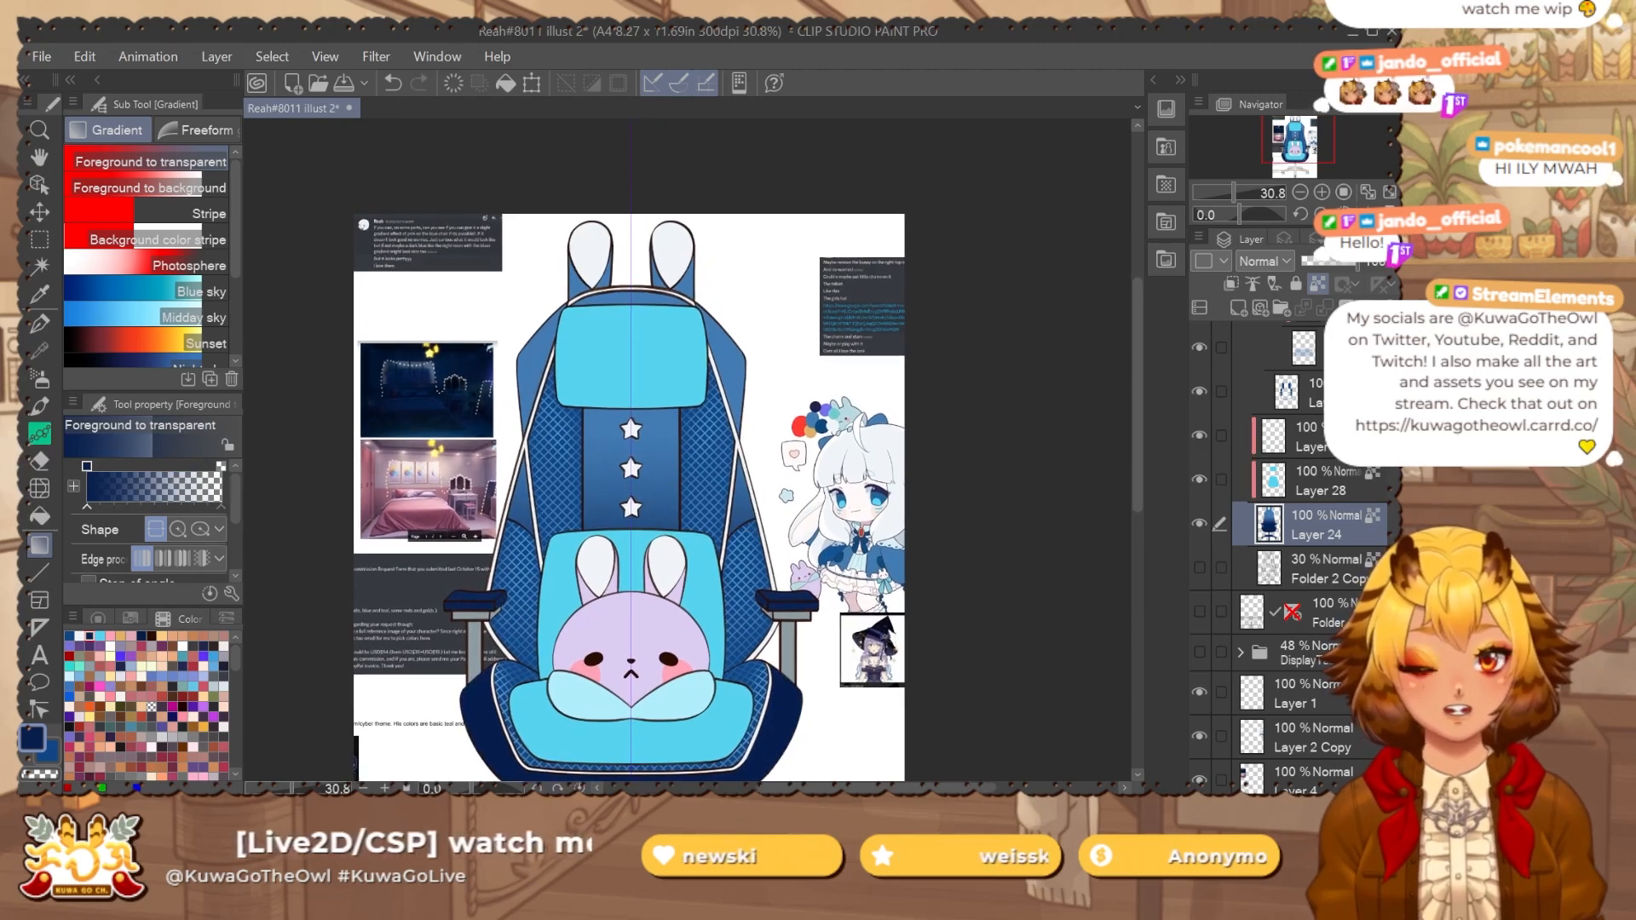
Sample the medium blue at the base of the chair's ear as the brush colour.
key("b")
key("alt")
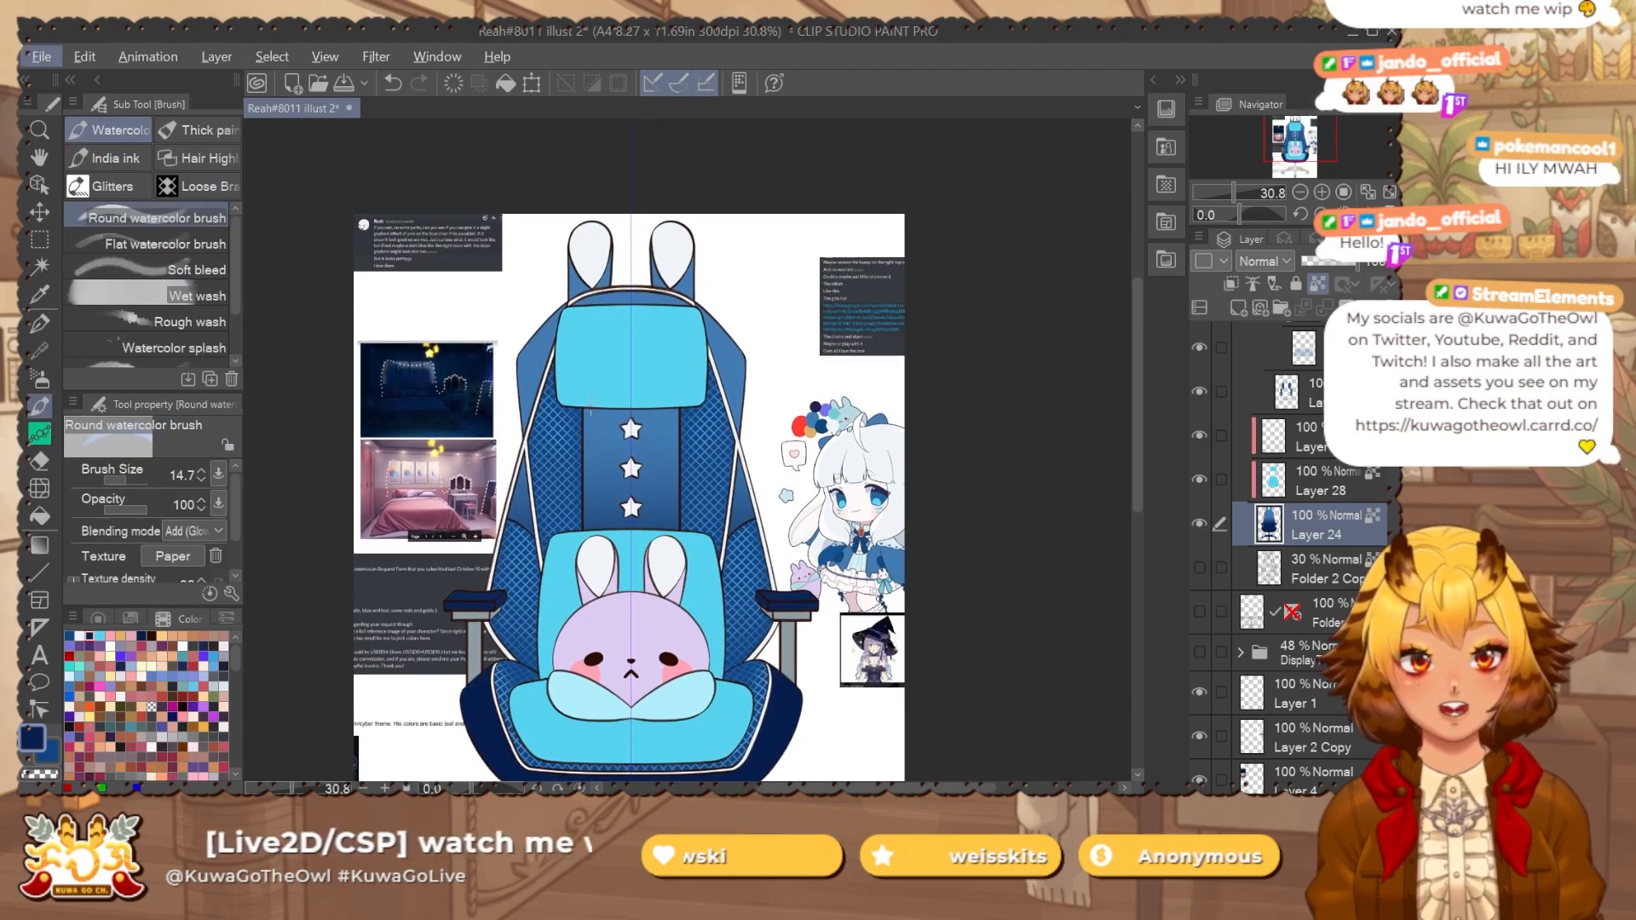
left_click(613, 271, "alt")
left_click_drag(764, 467, 776, 429)
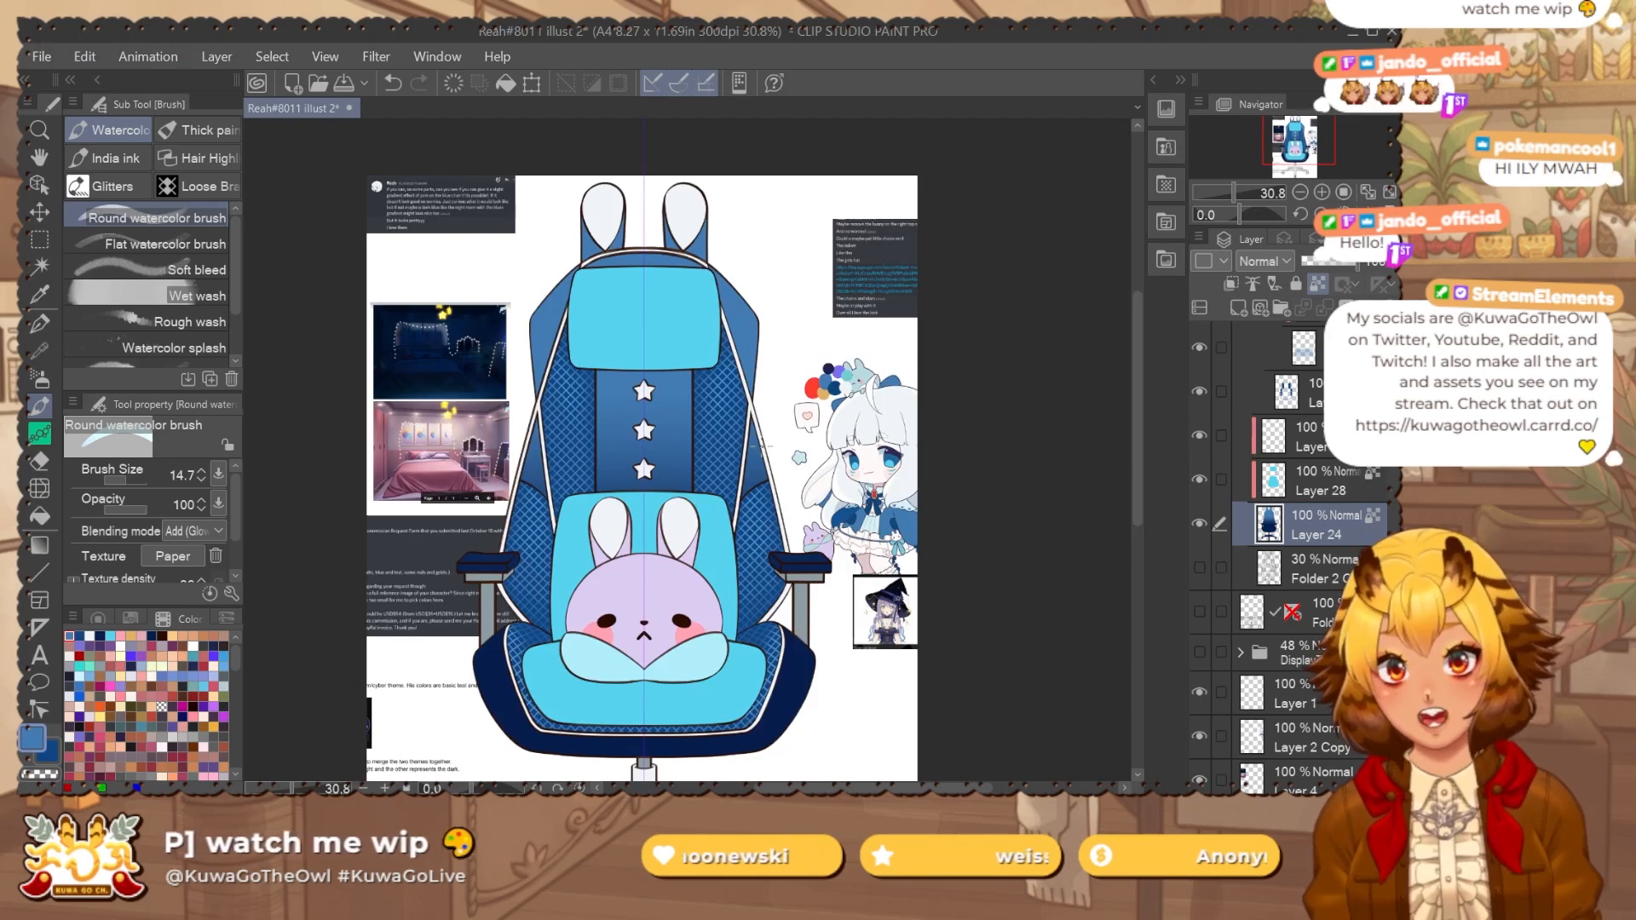
Set the blending mode of Folder 6 Copy to Multiply, undoing and redoing the change to compare the mesh.
left_click(1286, 391)
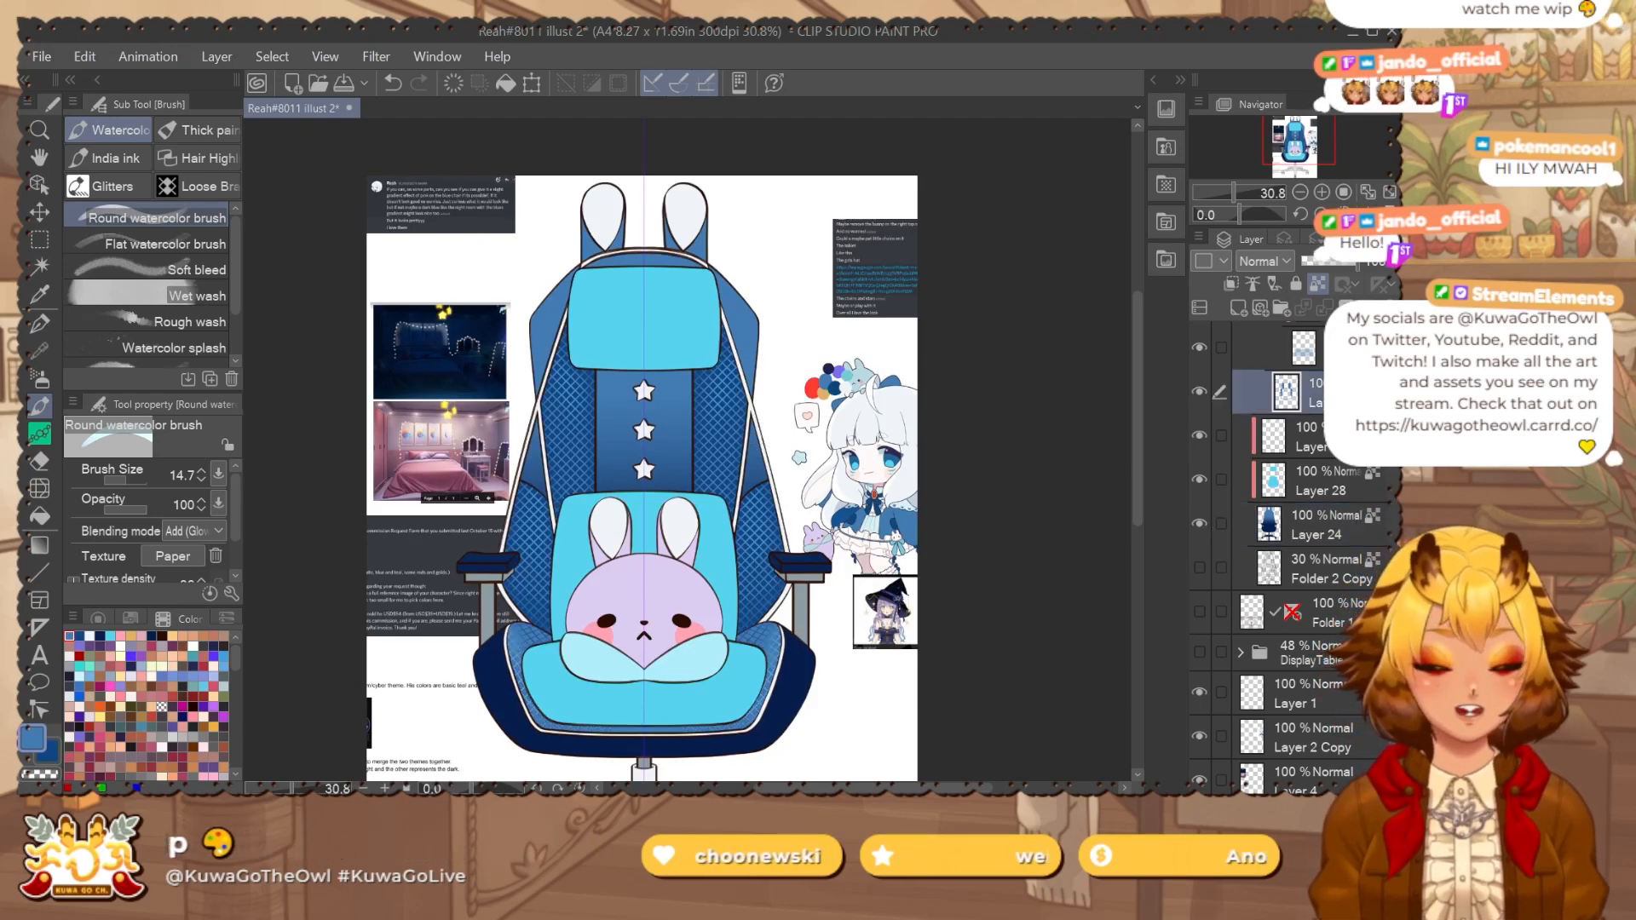
scroll(1321, 553, "up", 4)
left_click(1359, 532)
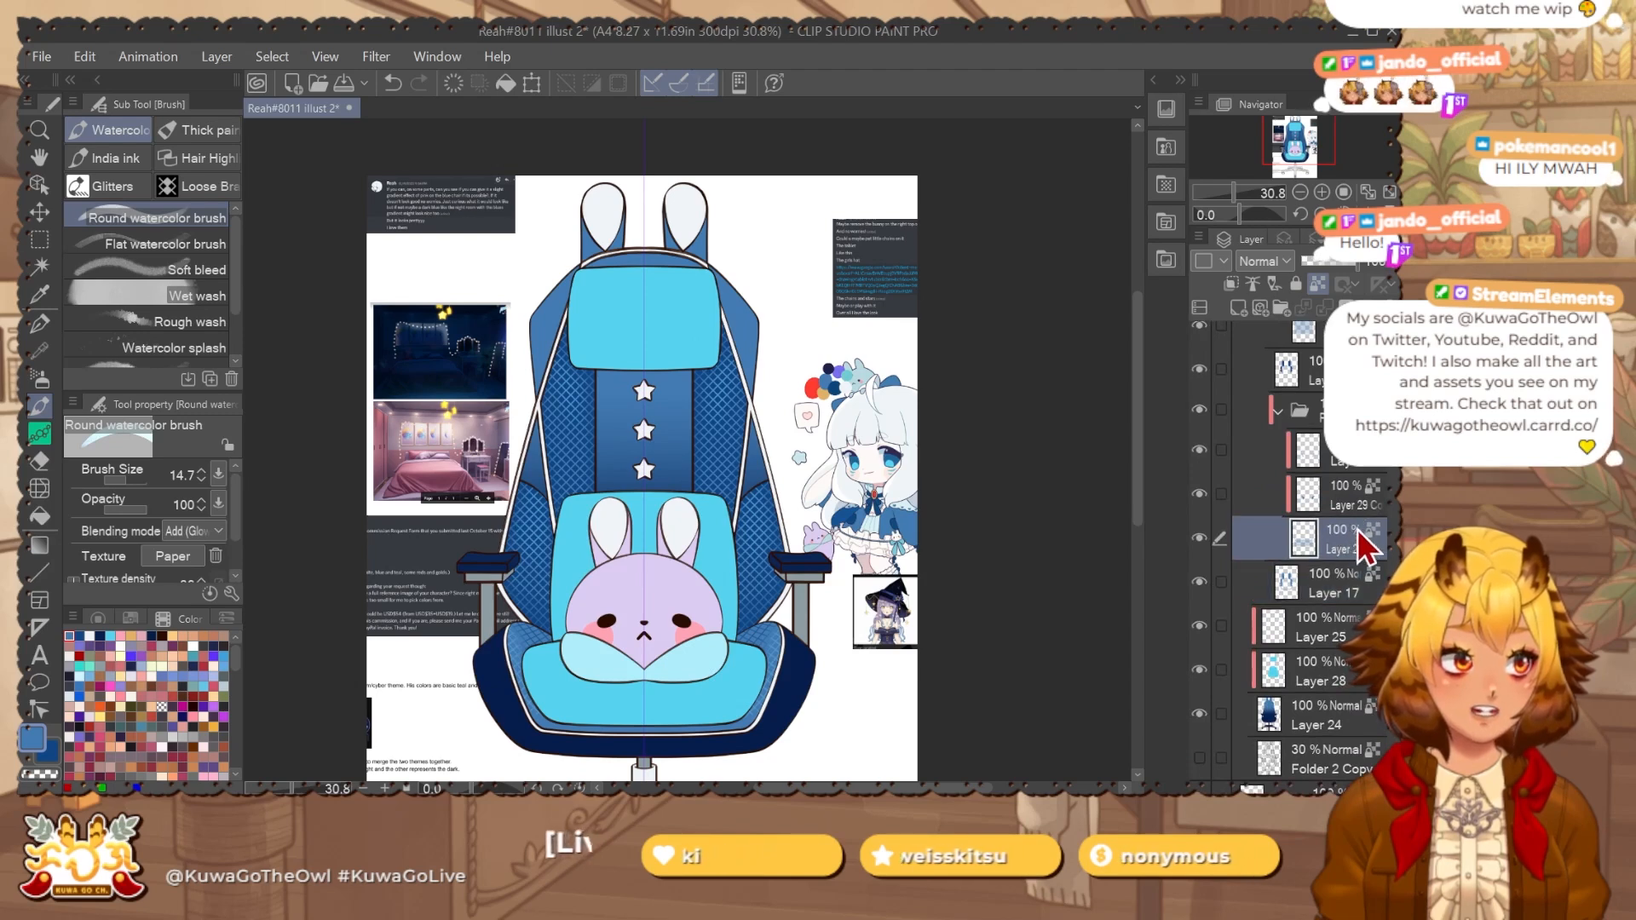
left_click(1321, 409)
left_click(1264, 260)
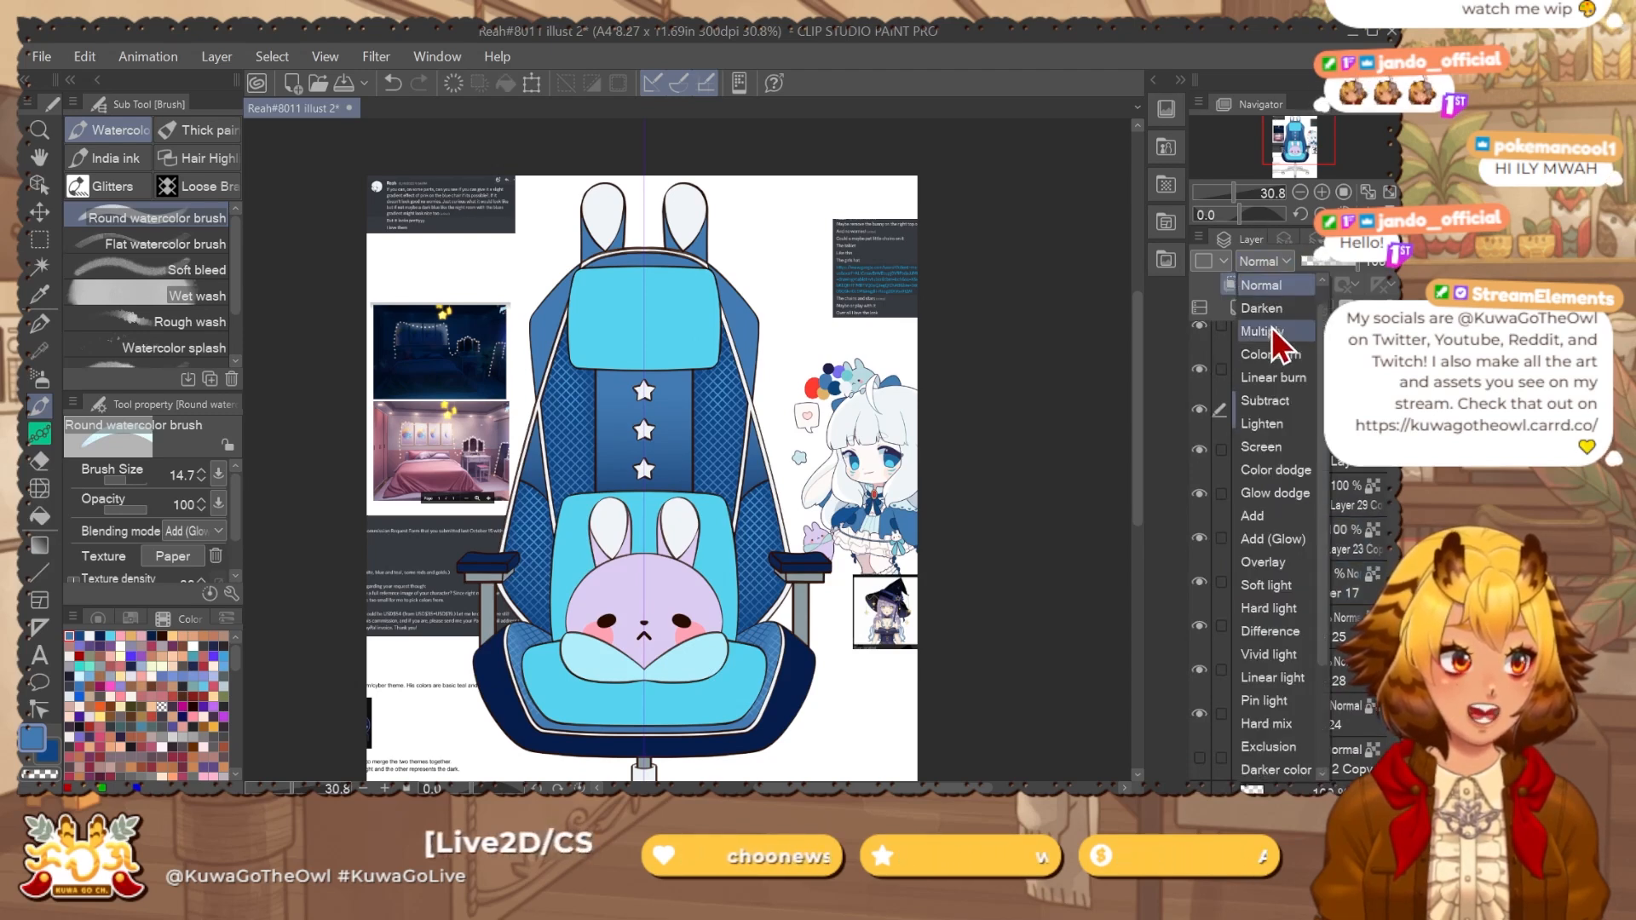
left_click(1261, 334)
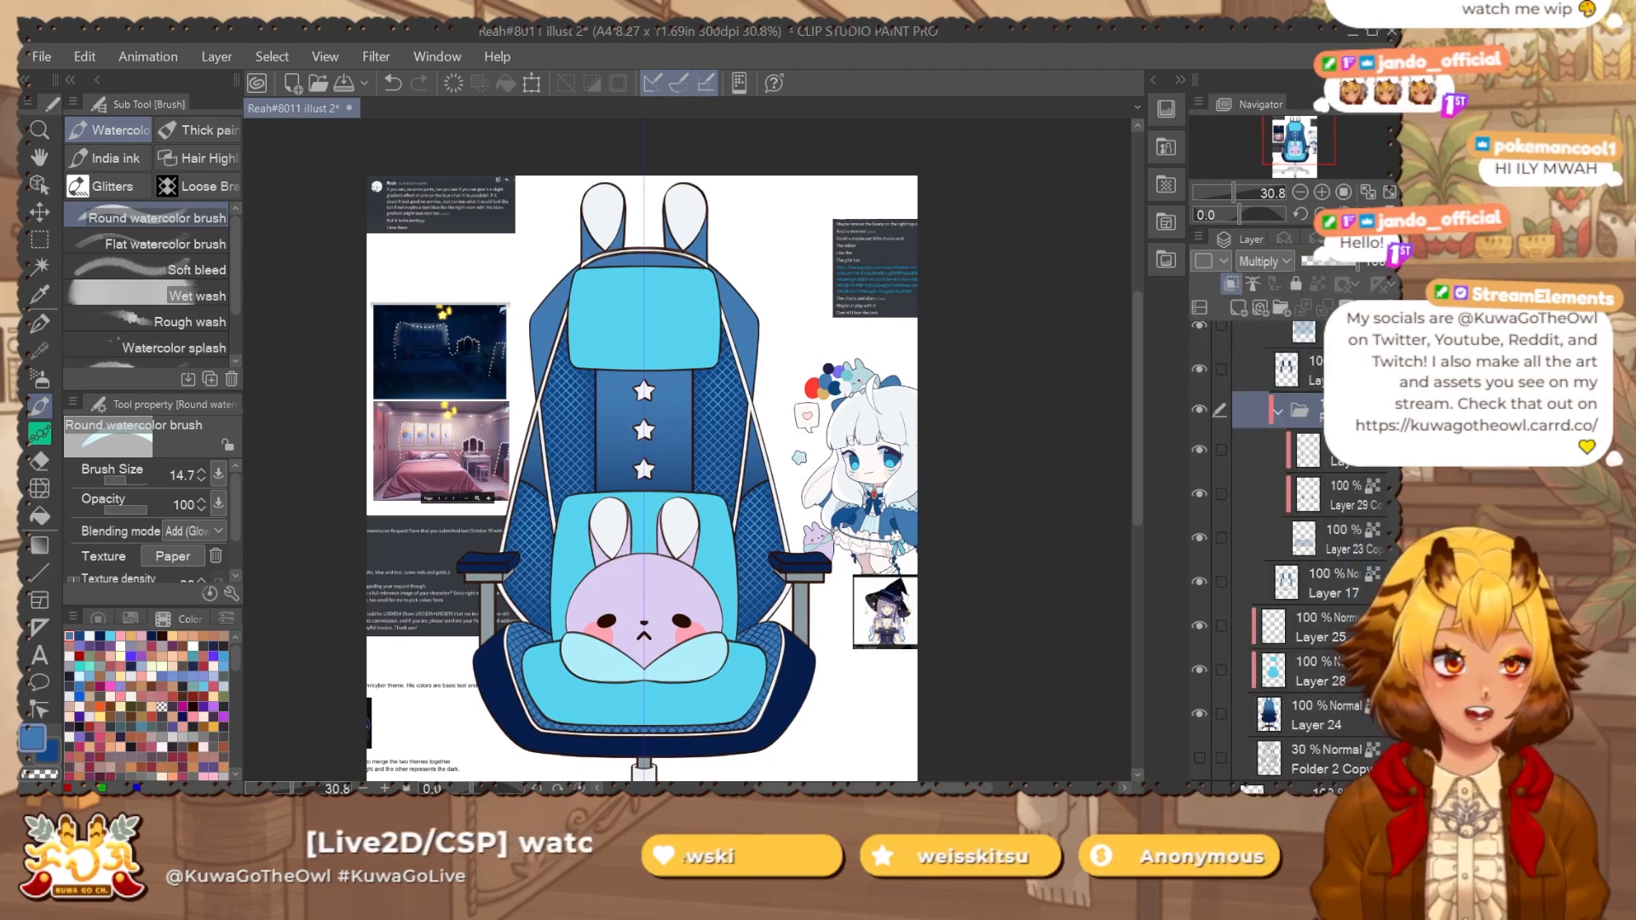
scroll(1312, 512, "up", 3)
left_click(1338, 494)
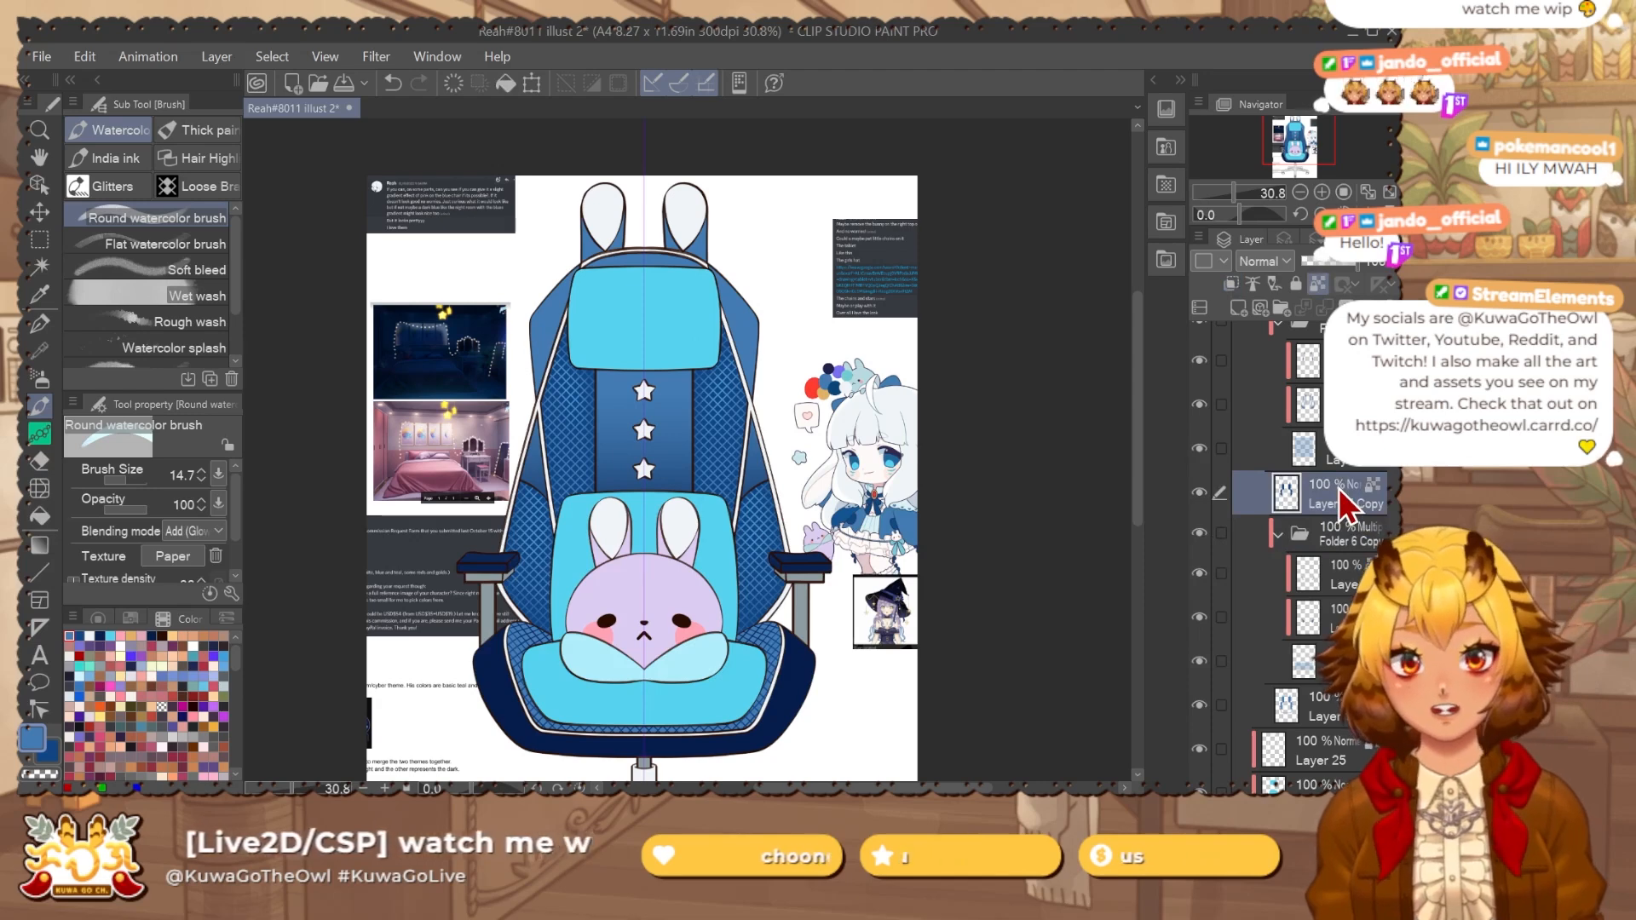
key("ctrl+z")
key("ctrl+y")
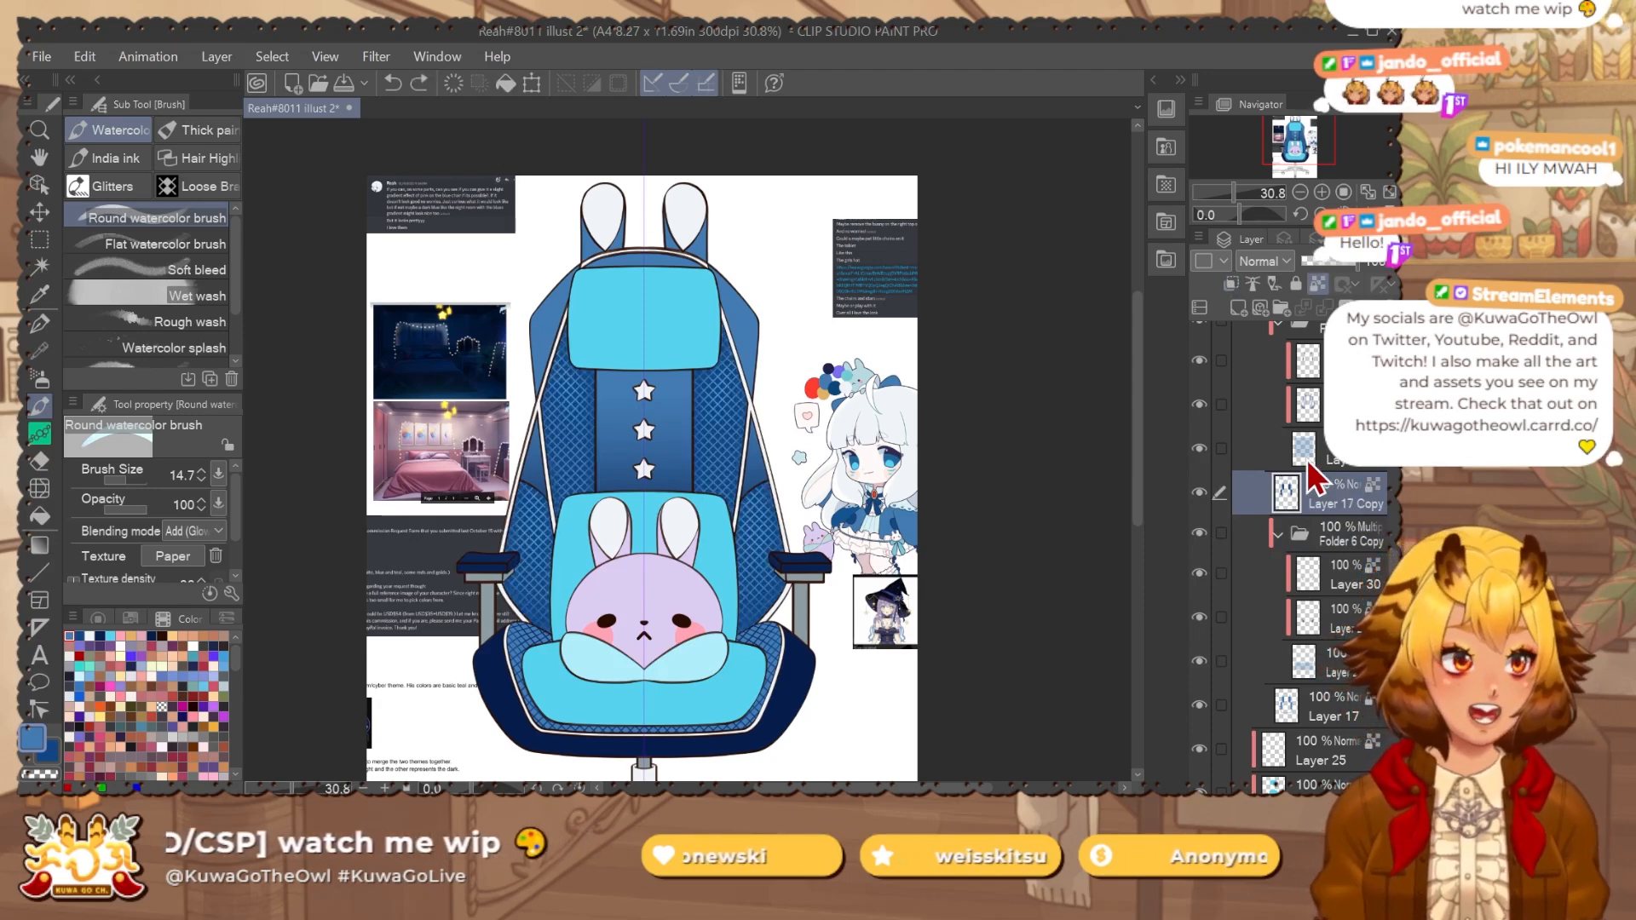
key("ctrl+y")
Set the blending mode of Folder 6 to Multiply and lower Folder 6 and Folder 6 Copy to 85% opacity.
scroll(1338, 495, "up", 3)
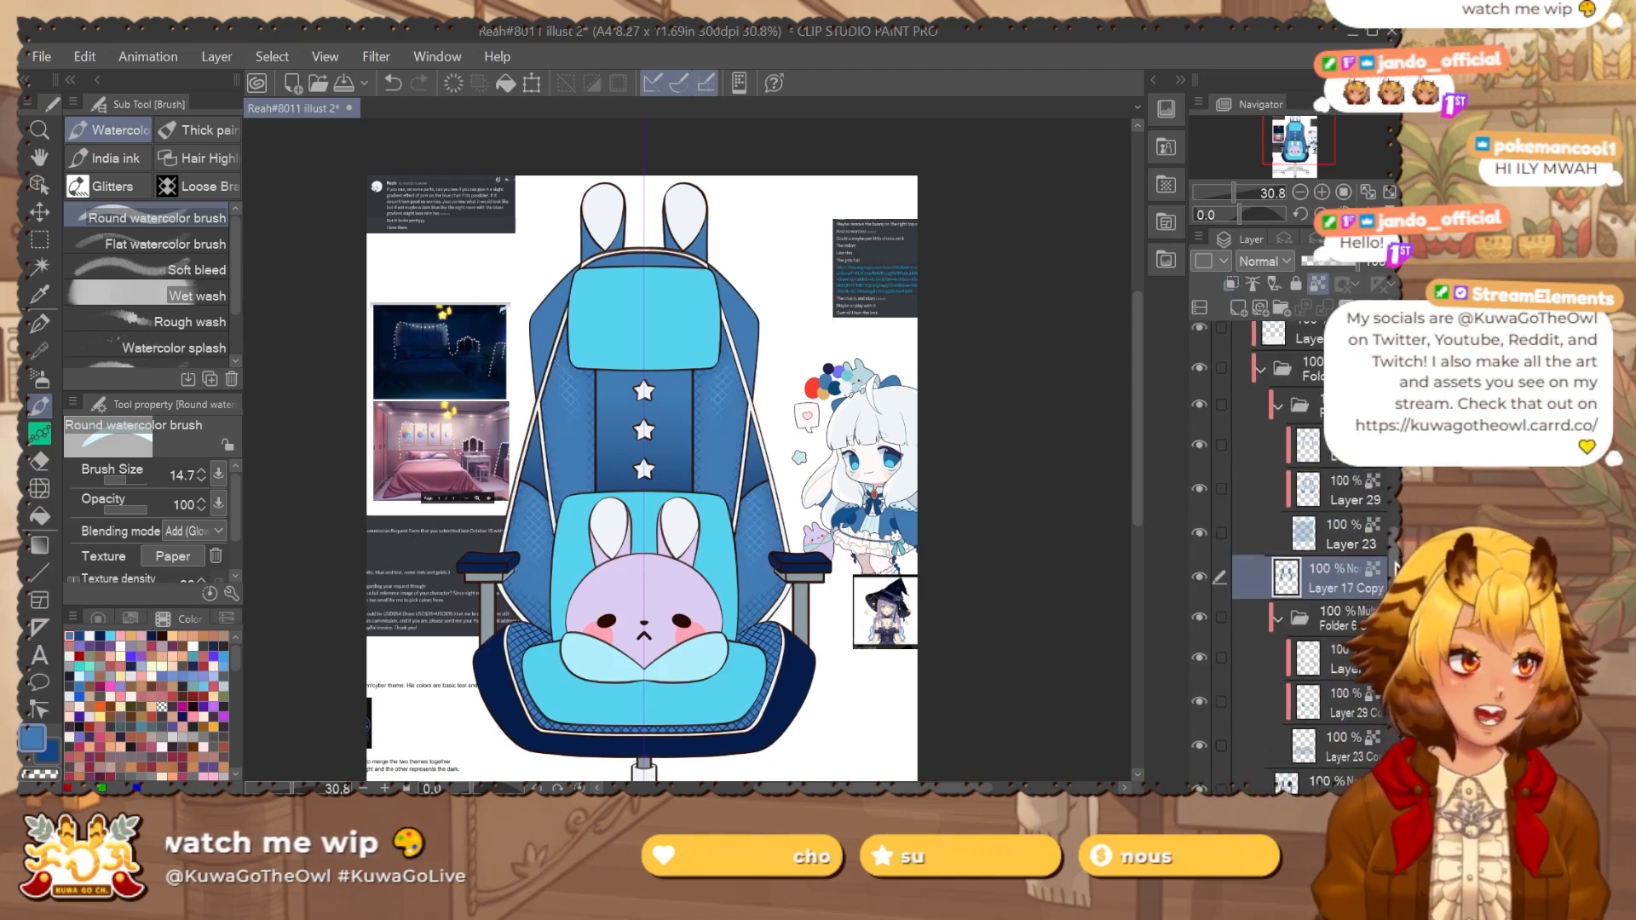
left_click(1335, 464)
left_click(1270, 268)
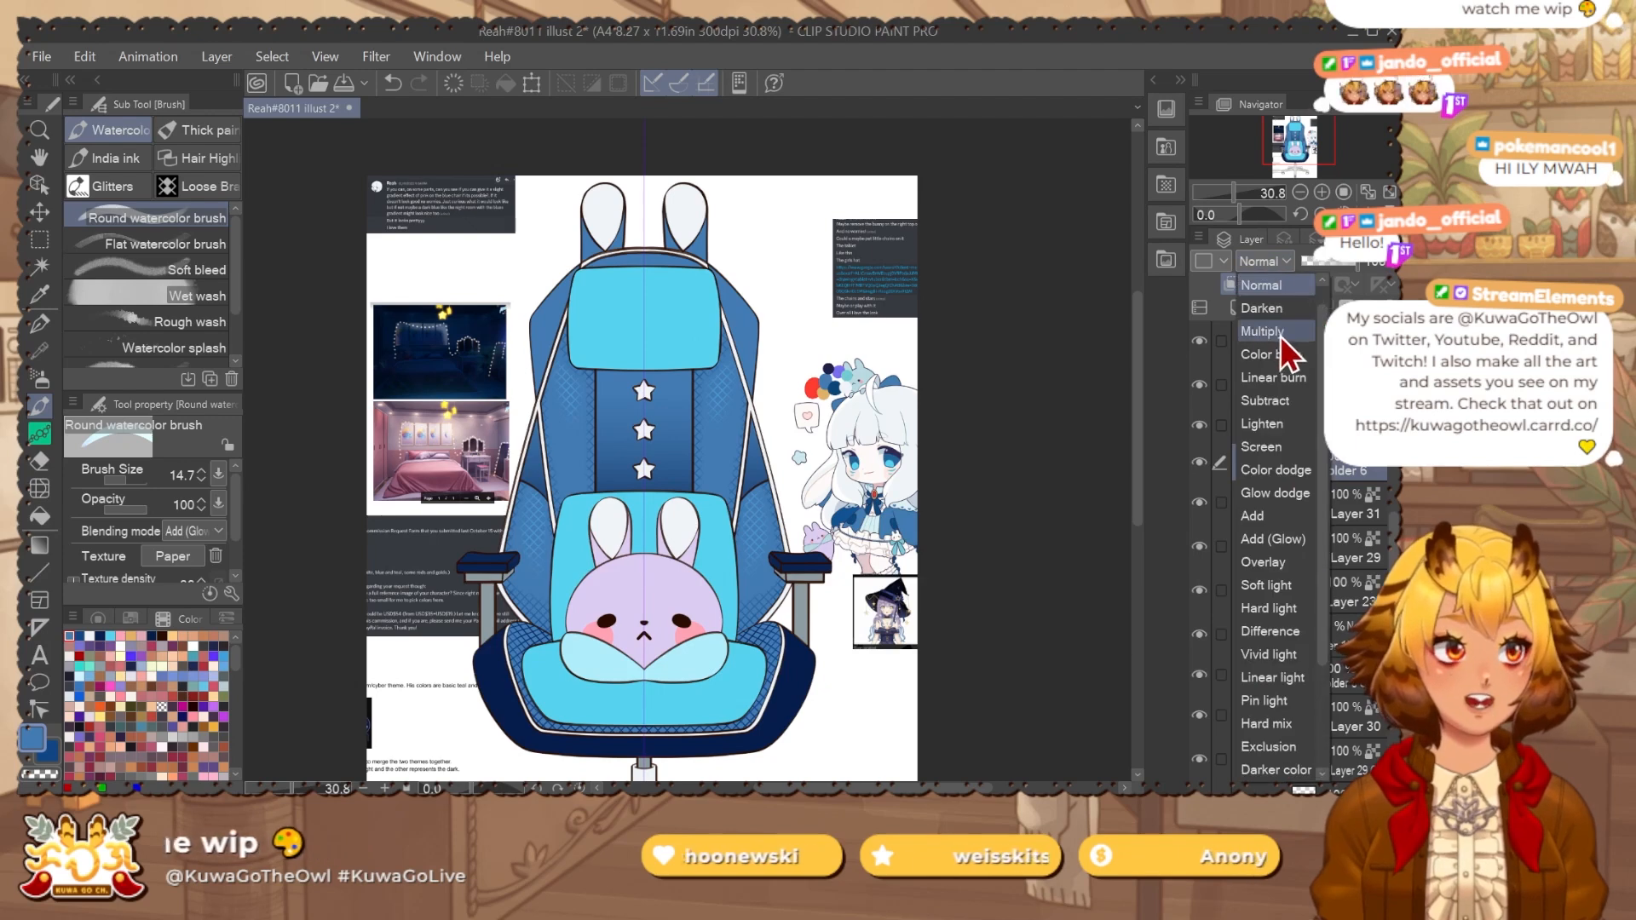
left_click(1273, 343)
left_click_drag(889, 652, 912, 605)
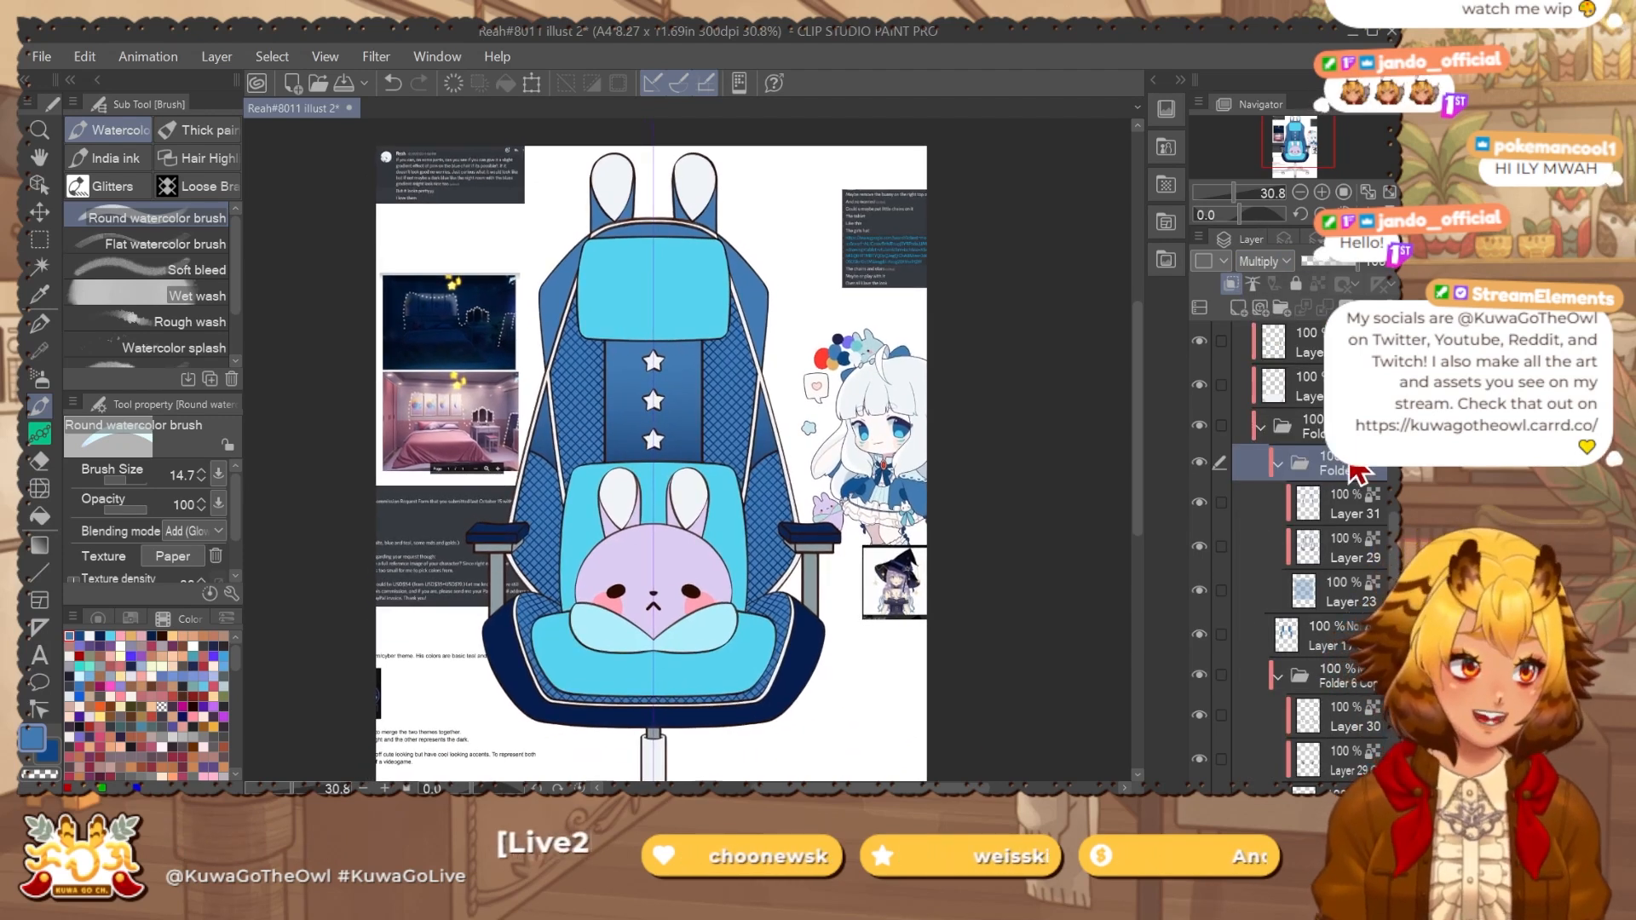
left_click_drag(1340, 269, 1325, 263)
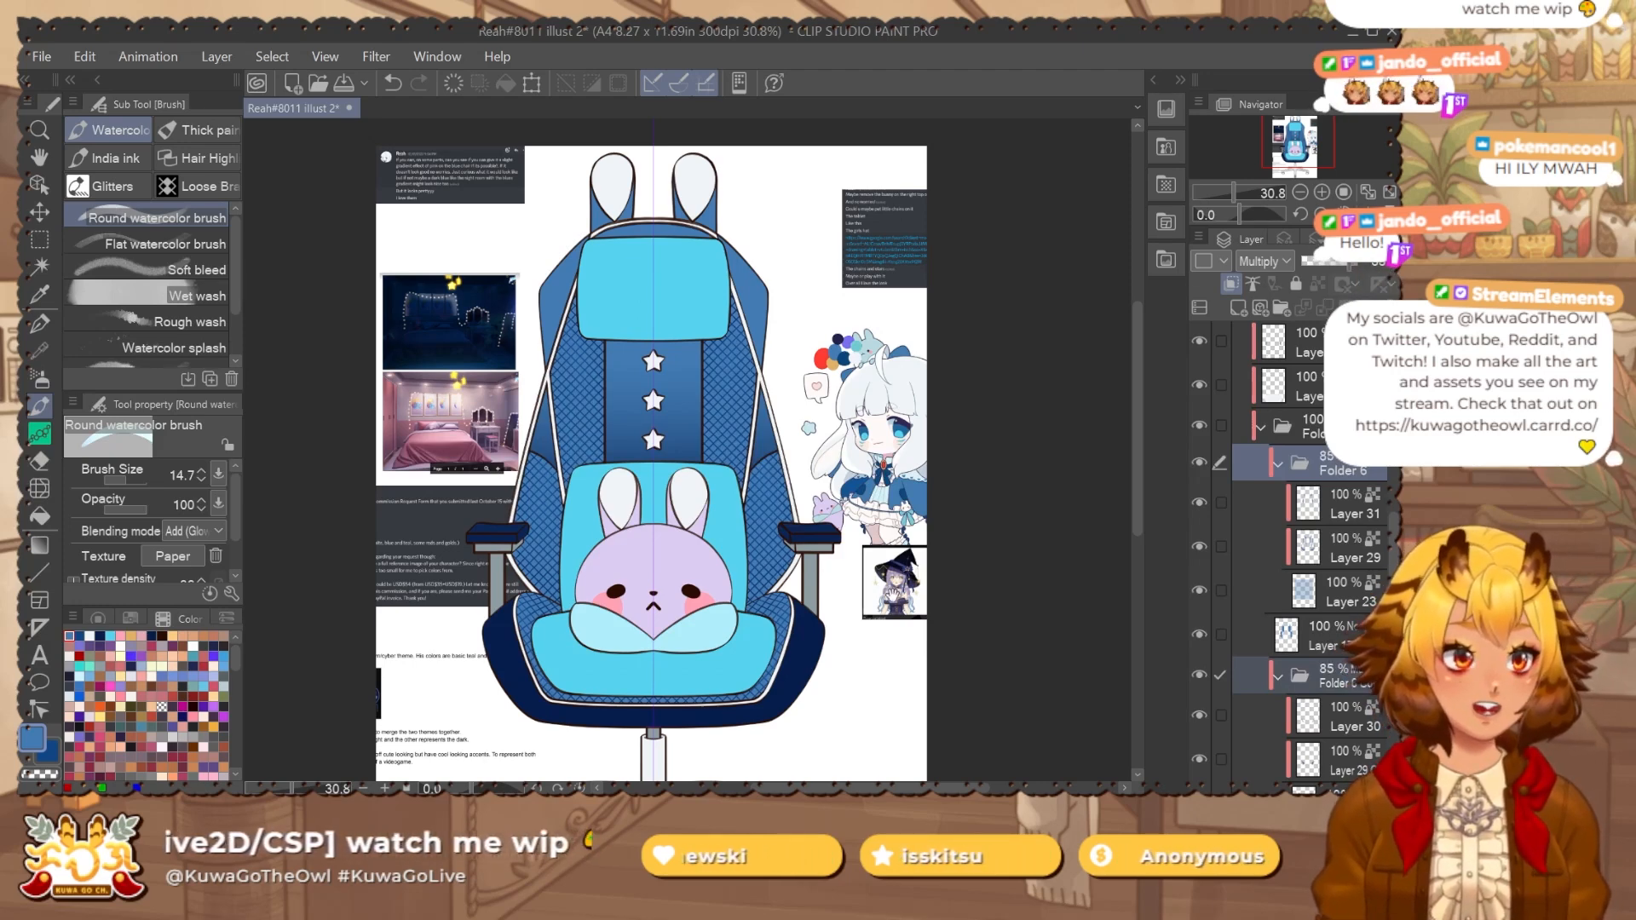
left_click_drag(893, 593, 908, 591)
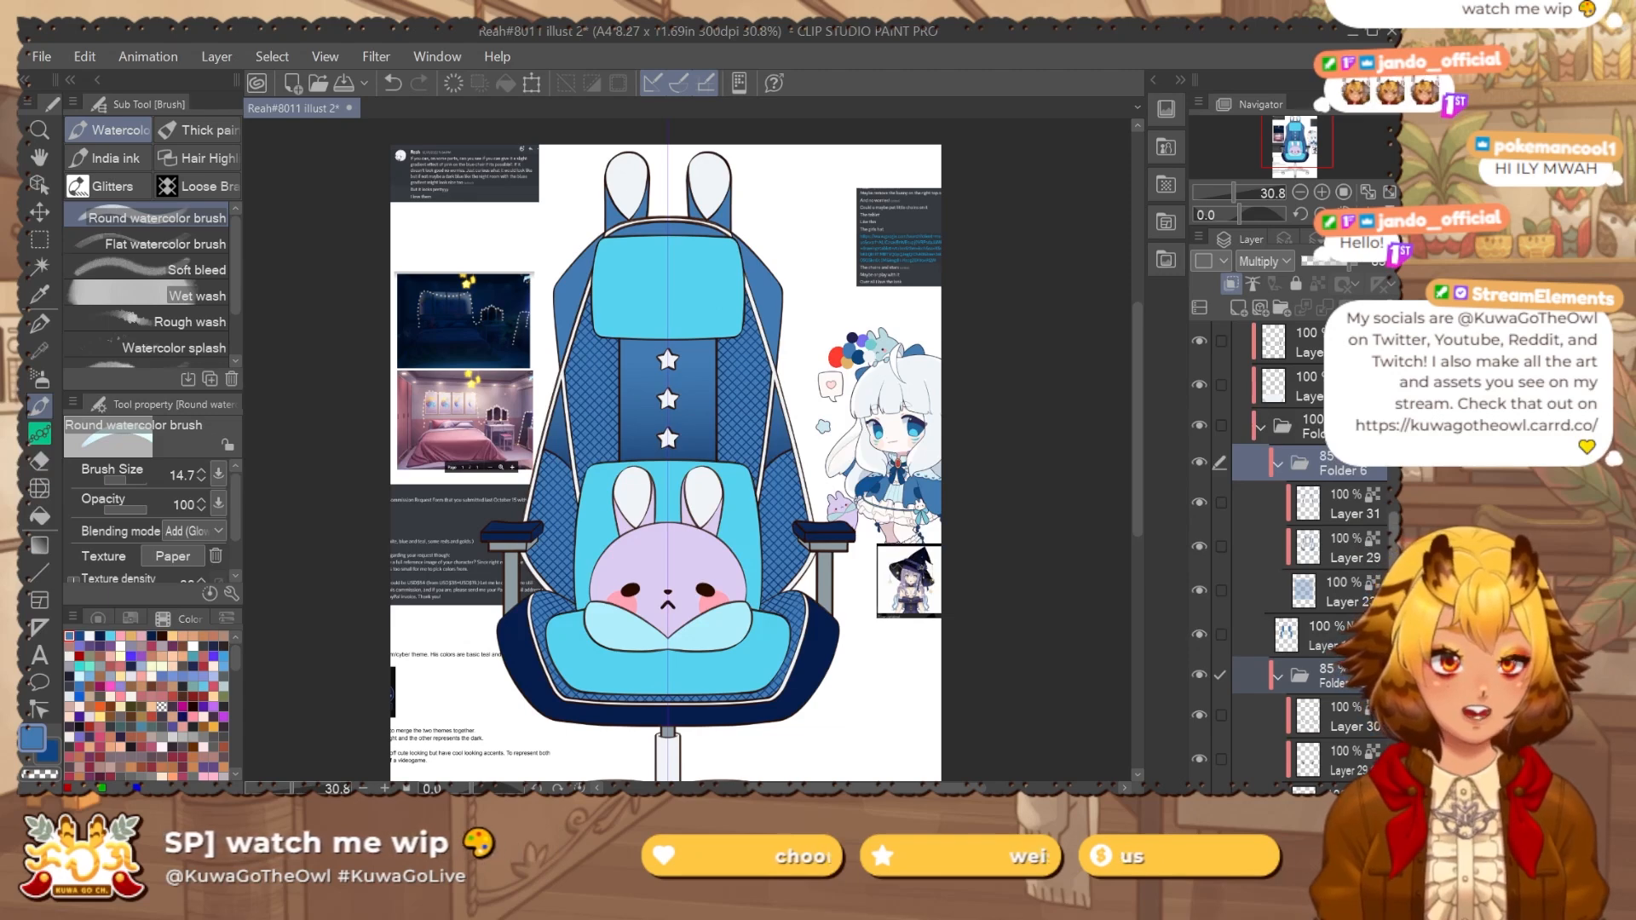
Select Layer 24, view the whole chair, and hide and show Layer 28 to compare it without the light blue cushions.
scroll(1374, 687, "down", 8)
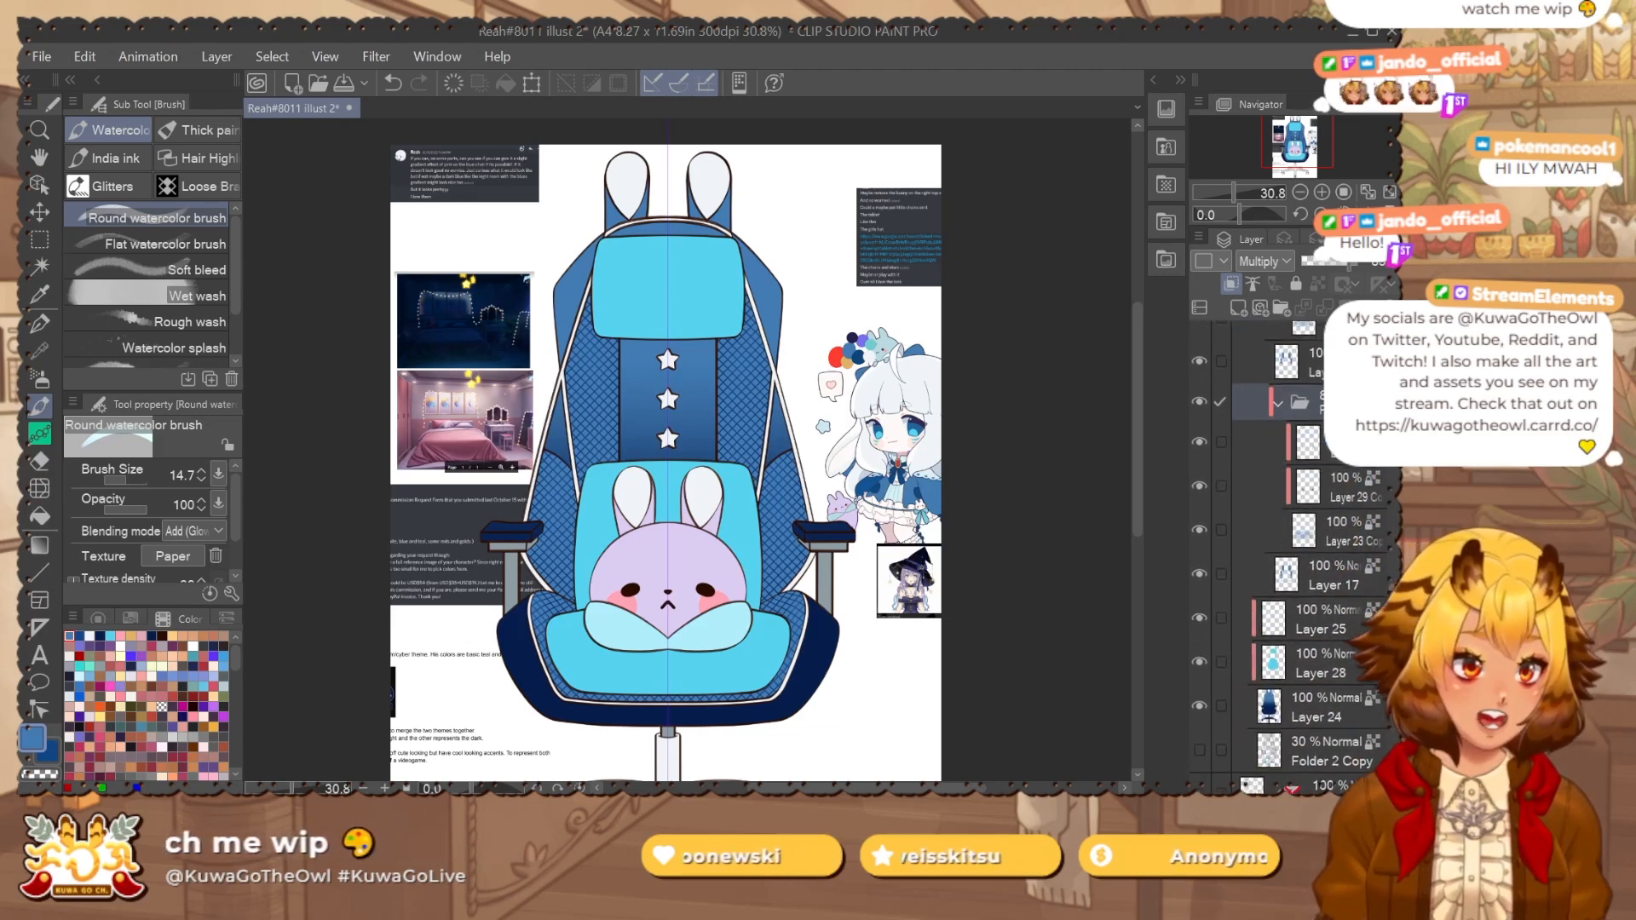
left_click(1372, 673)
scroll(926, 620, "down", 2)
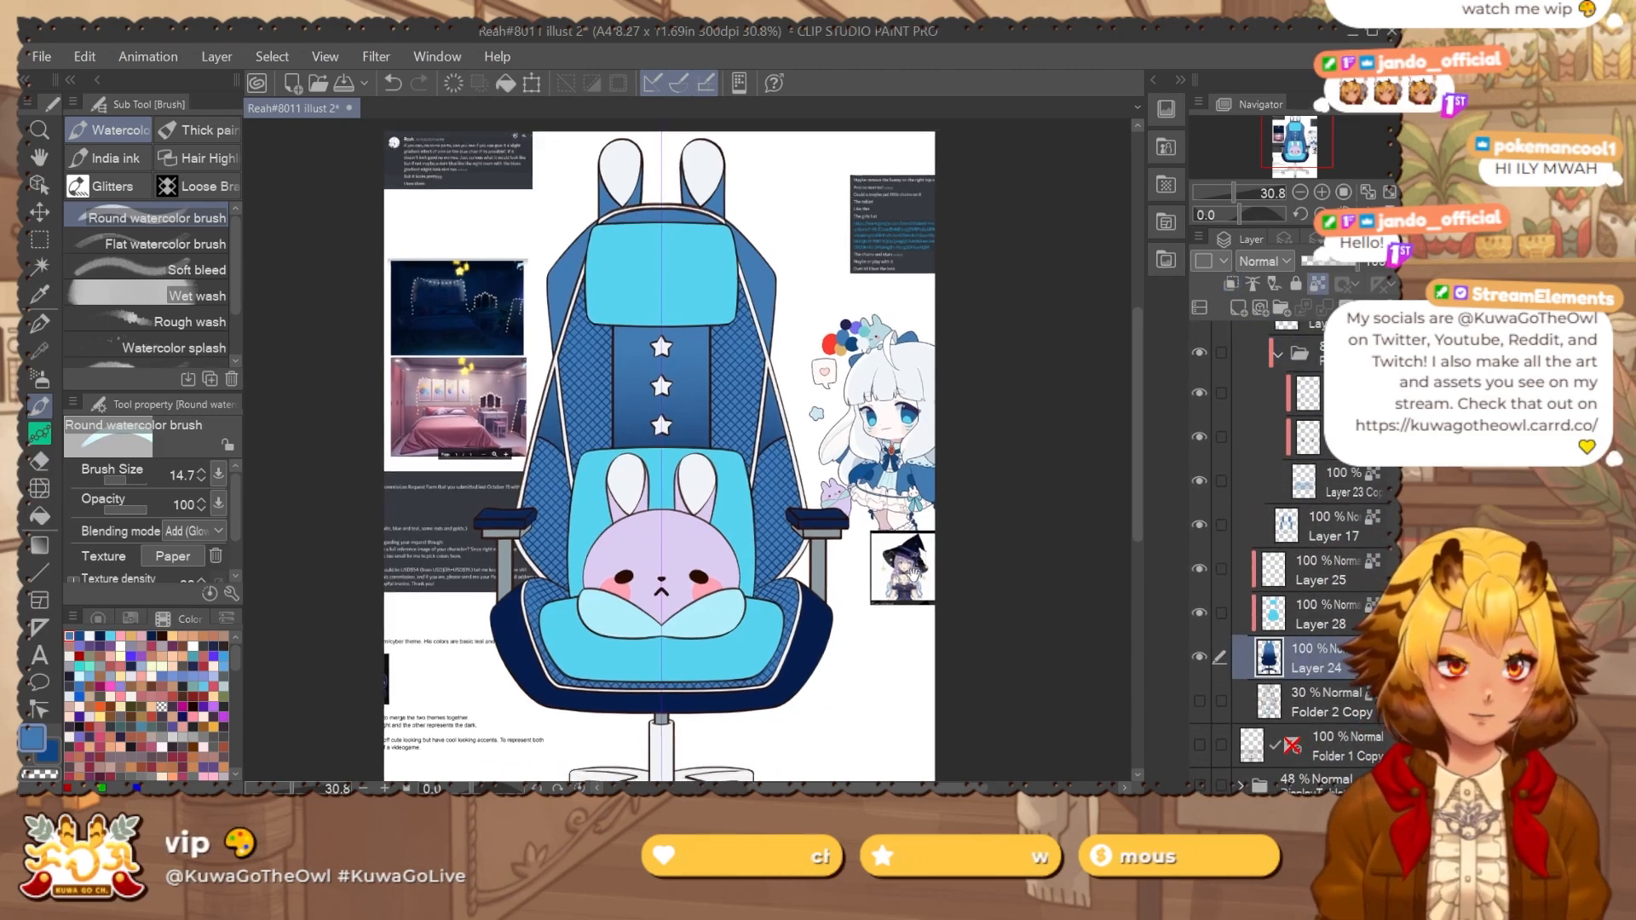
scroll(903, 610, "down", 1)
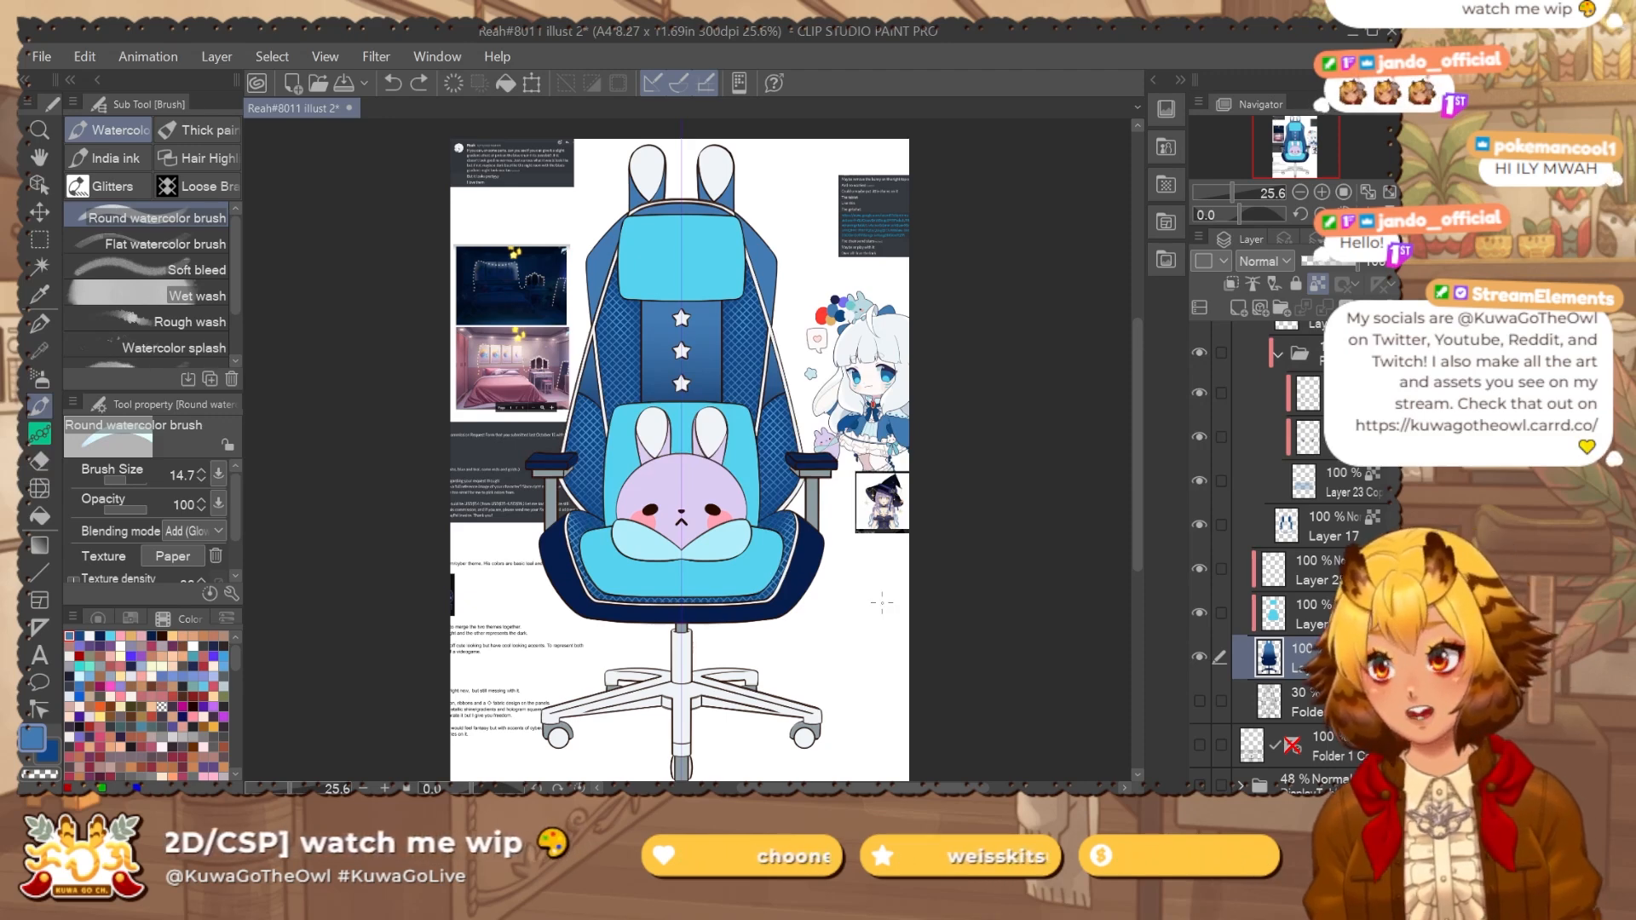
key("b")
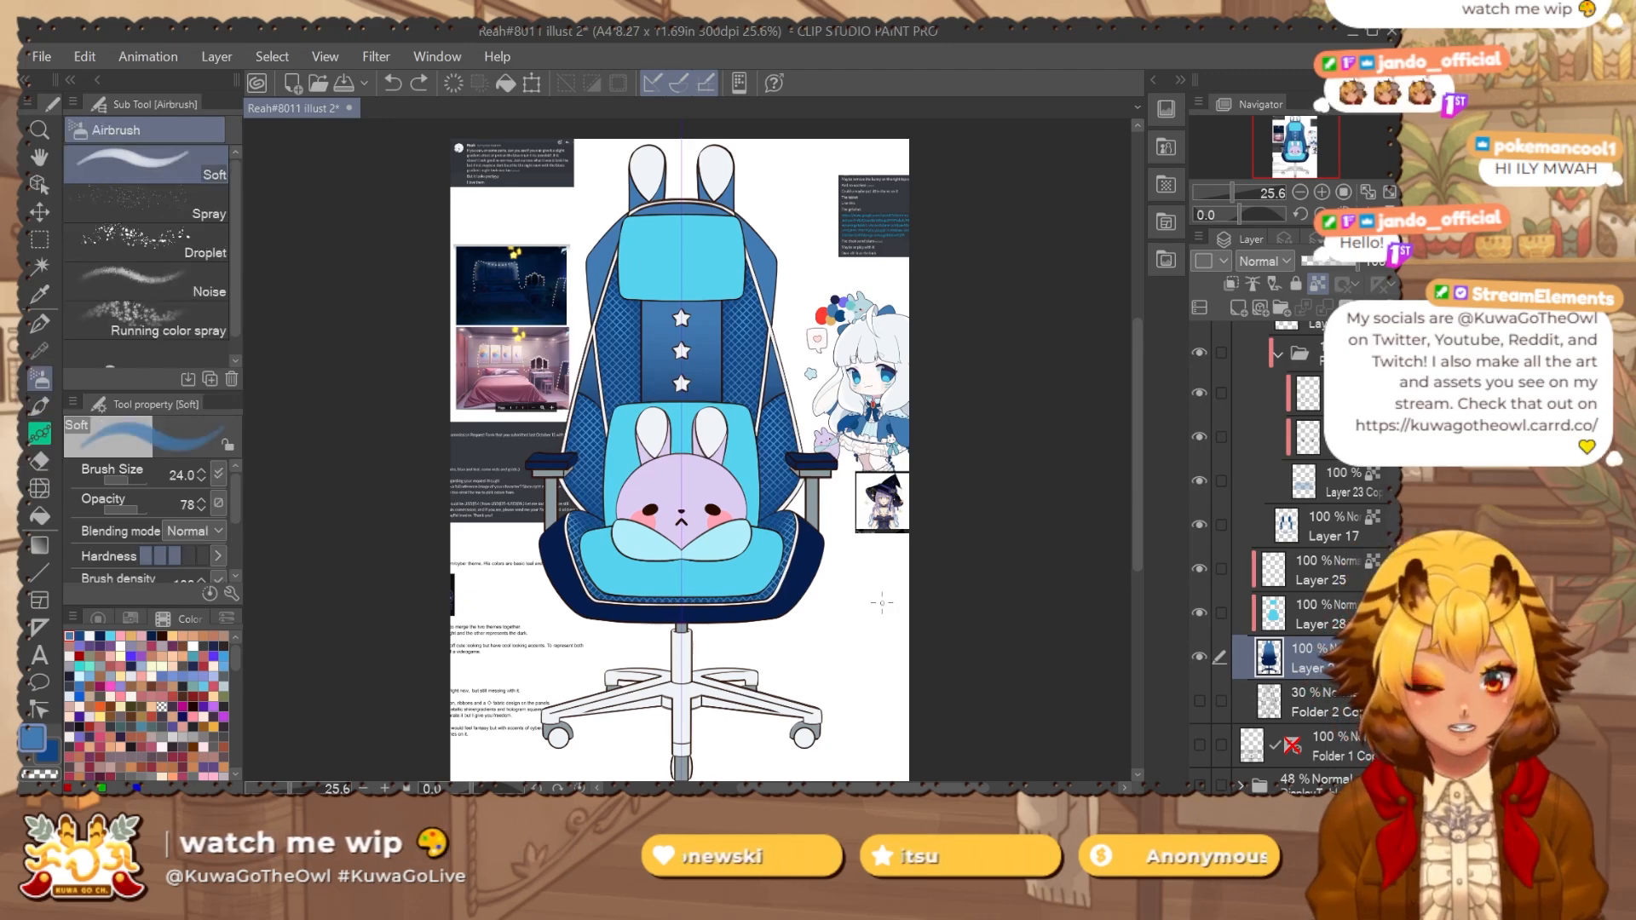
left_click(1198, 613)
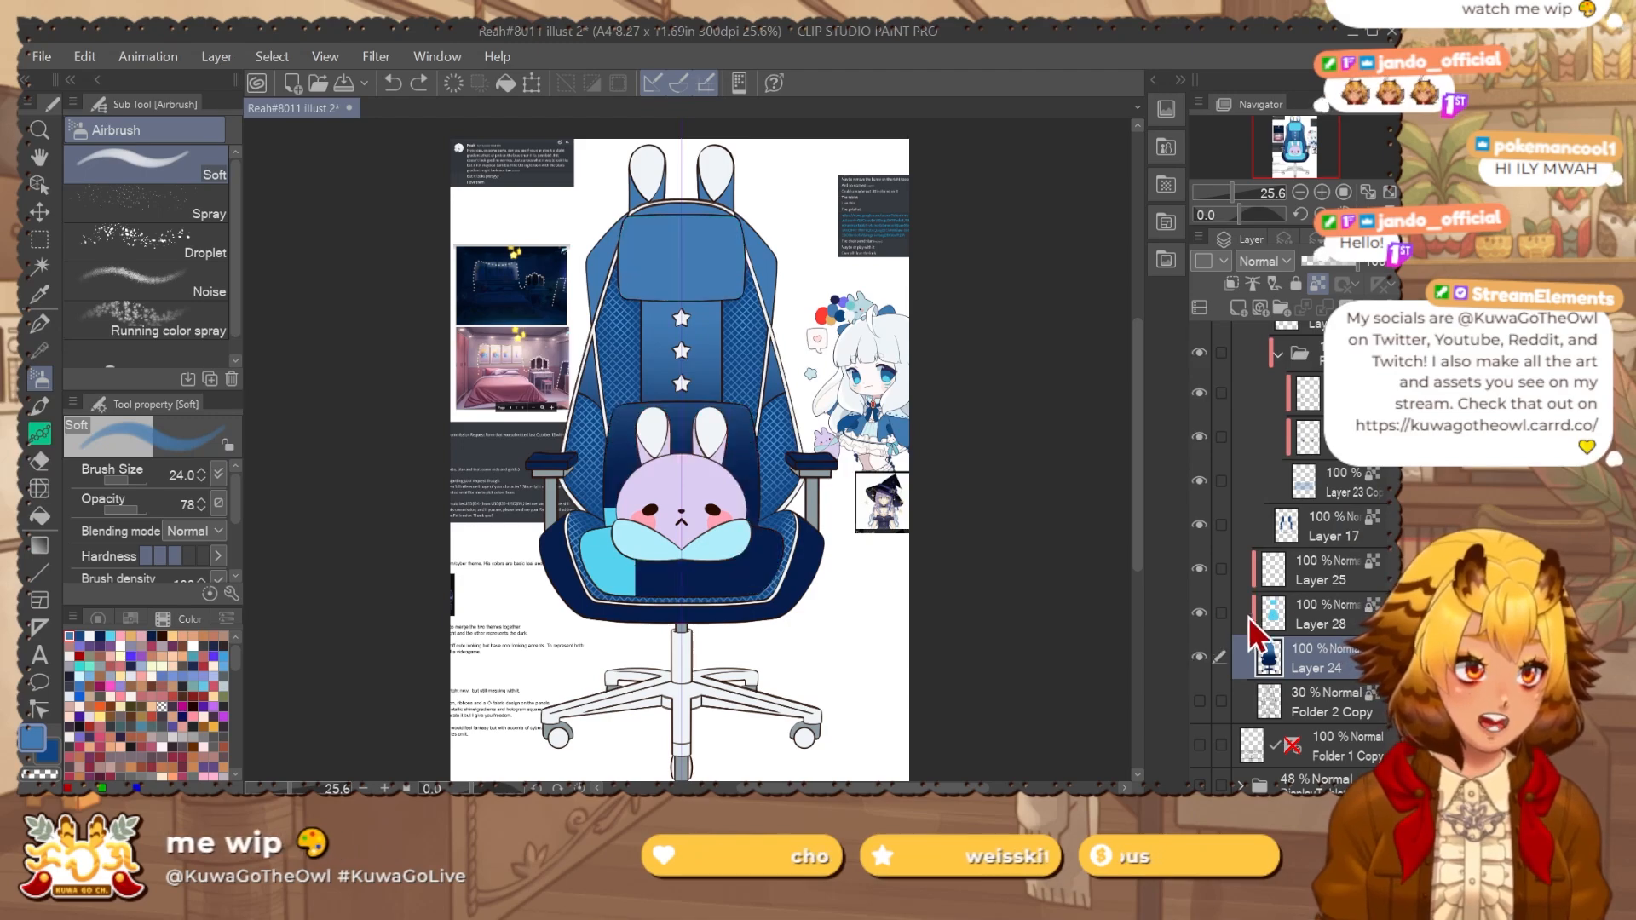
left_click(1199, 612)
Select Layer 28, sample the off-white from the chair ear's inner area, and recolour the cushions with it.
left_click(1254, 619)
key("b")
left_click_drag(757, 273, 789, 540)
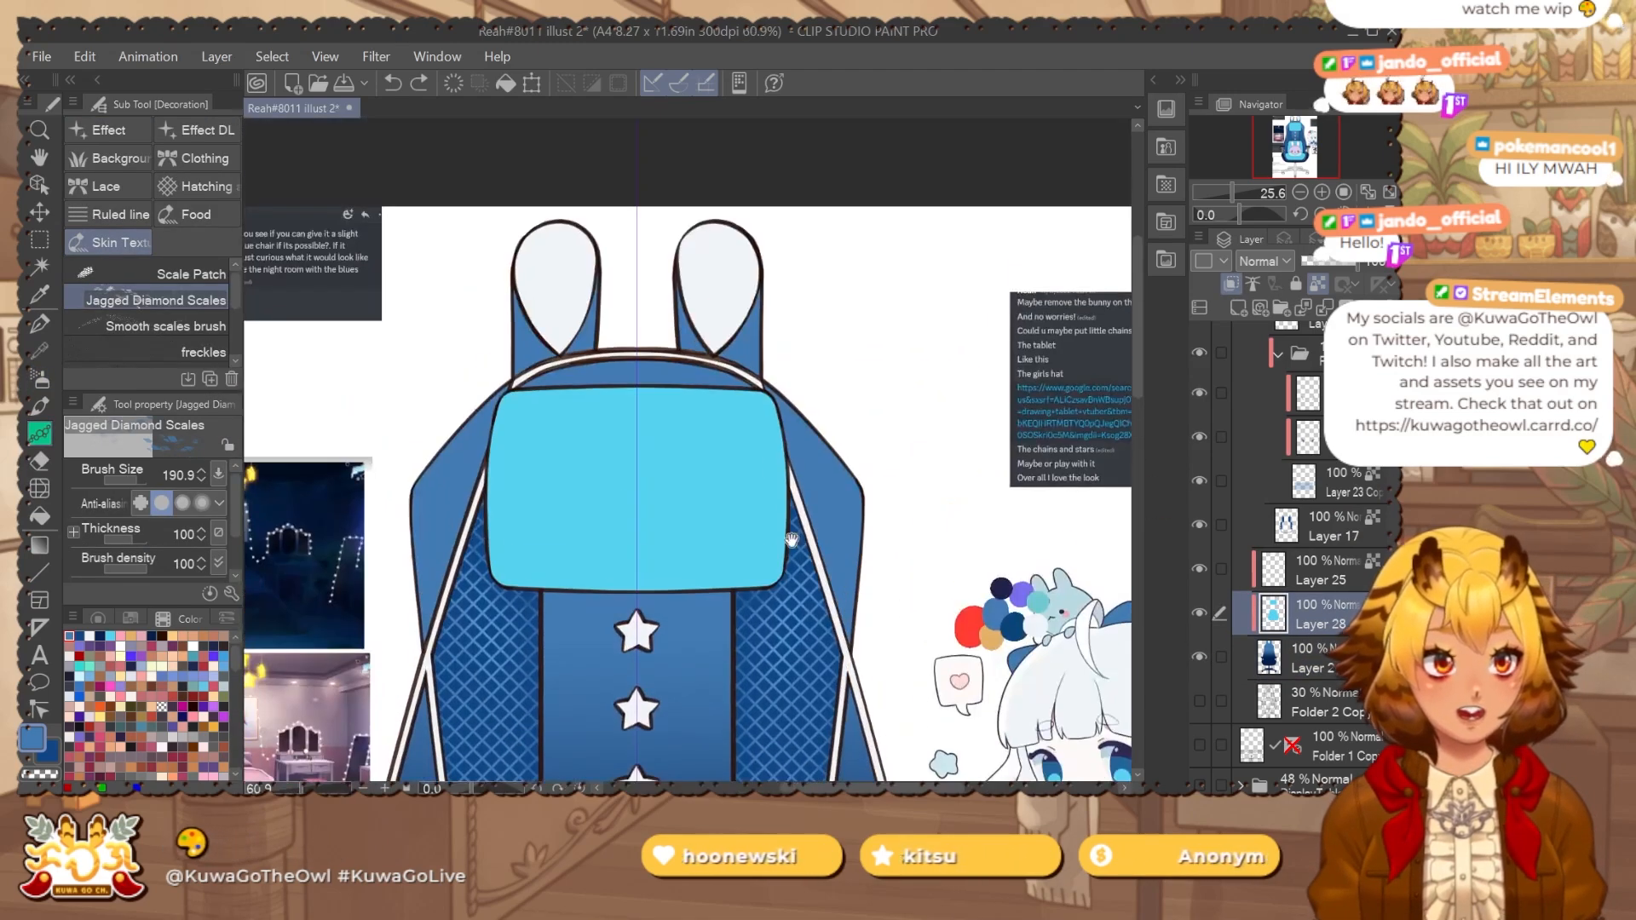
left_click(558, 269, "alt")
left_click_drag(803, 460, 756, 482)
left_click_drag(807, 520, 787, 284)
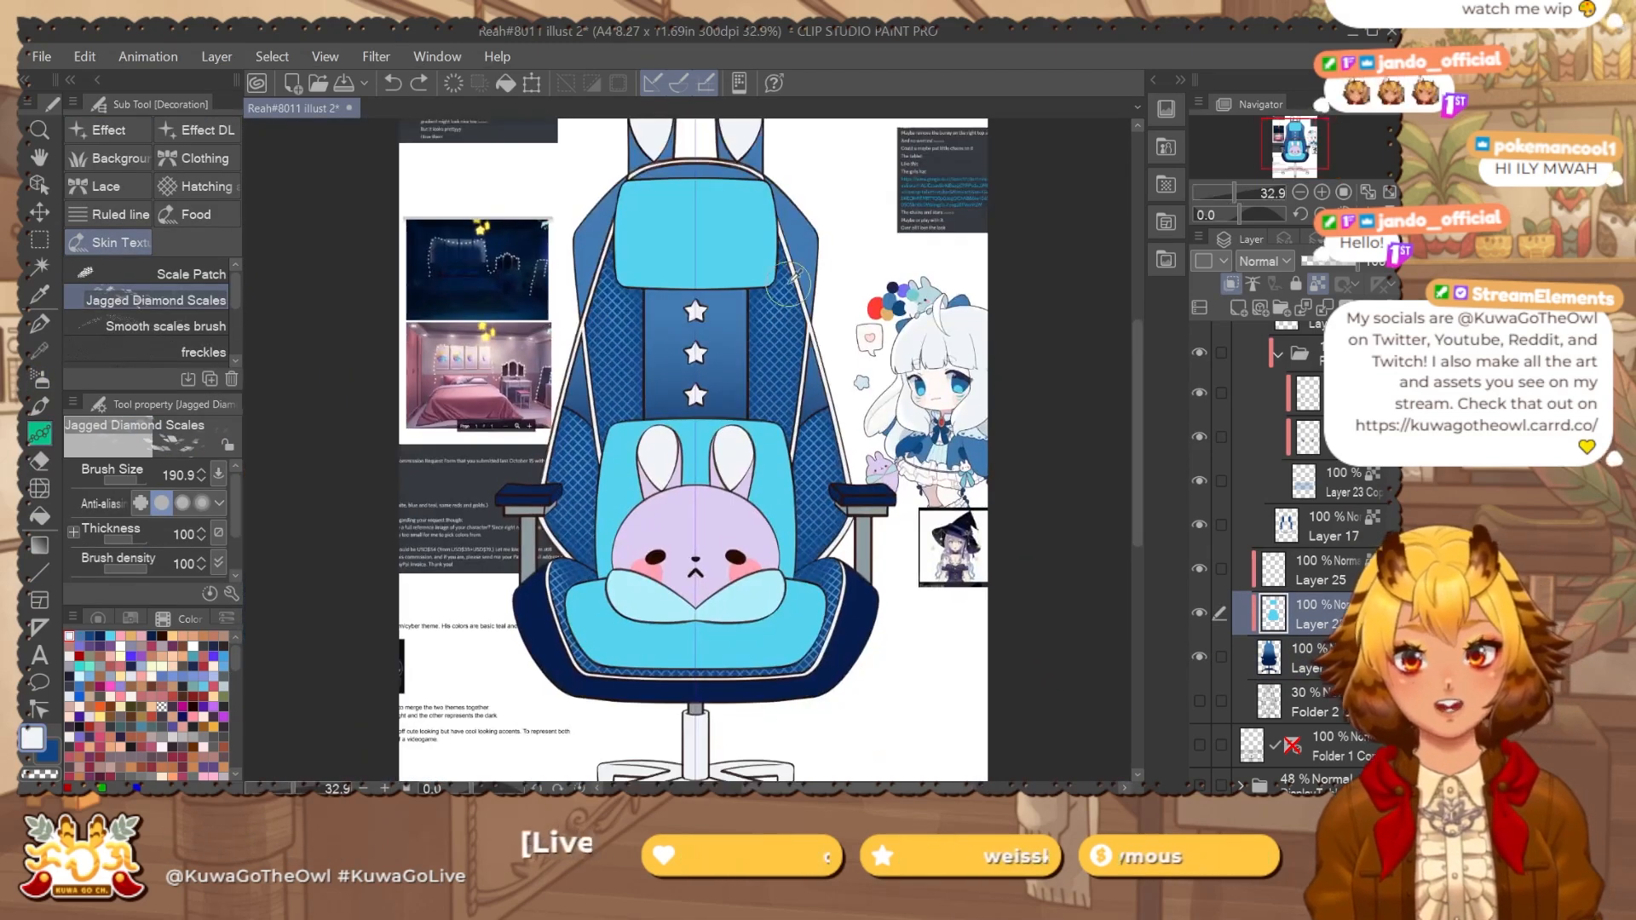
key("alt+Delete")
left_click_drag(935, 468, 886, 467)
scroll(897, 486, "down", 2)
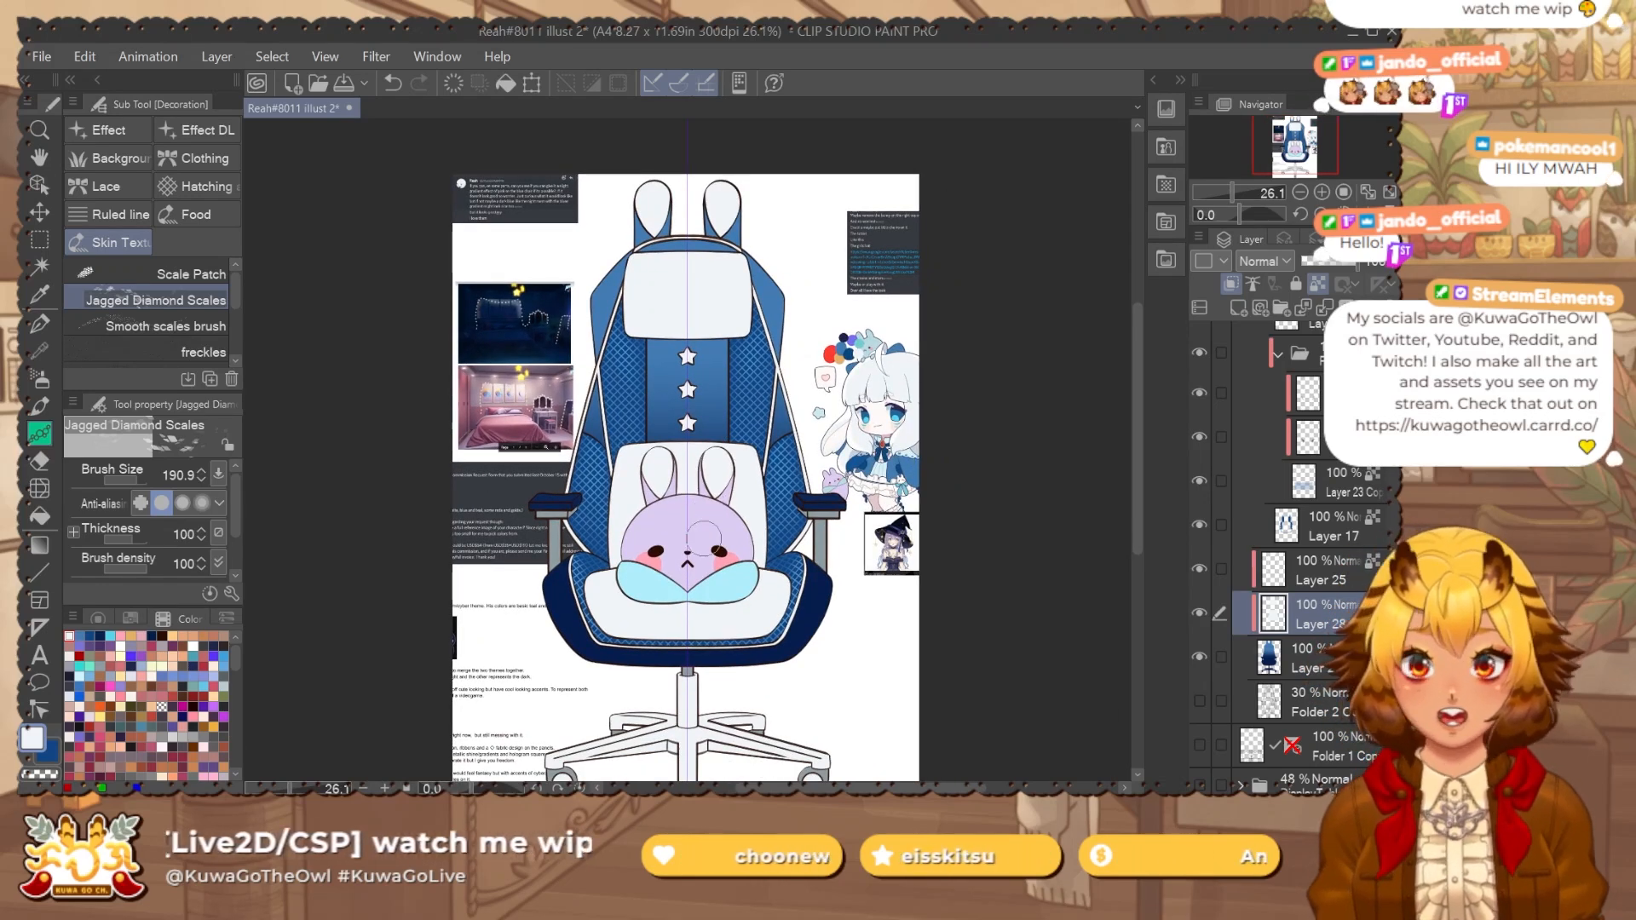
left_click_drag(791, 500, 769, 518)
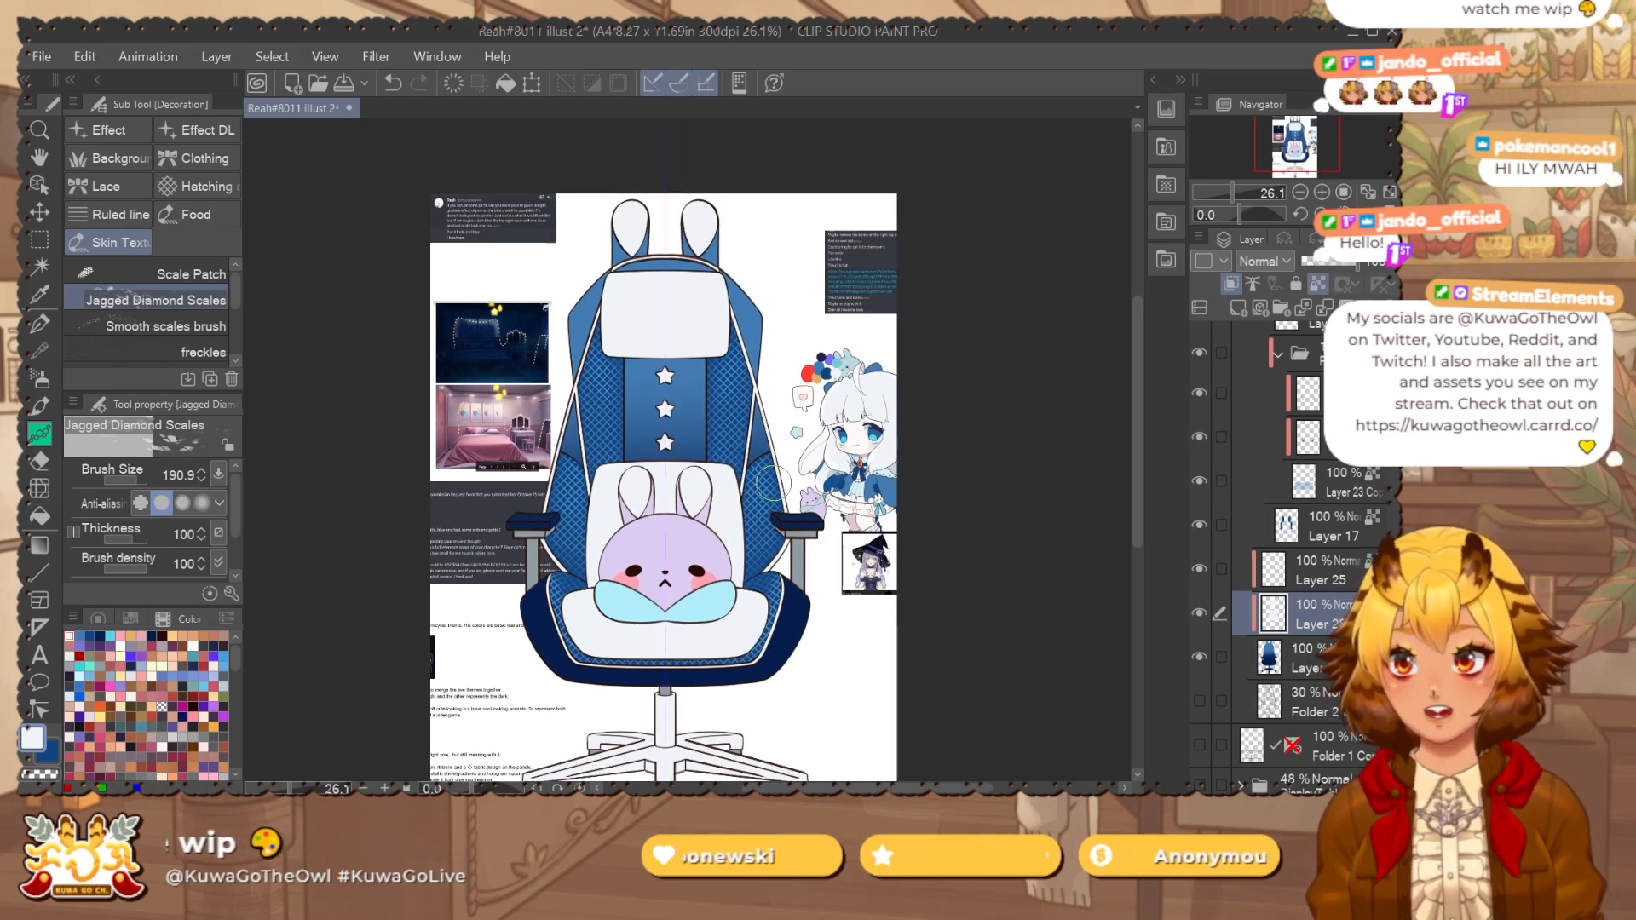
Select Layer 24, sample the frame's medium blue, and take a screen capture of the whole chair with its off-white cushions.
left_click(1327, 671)
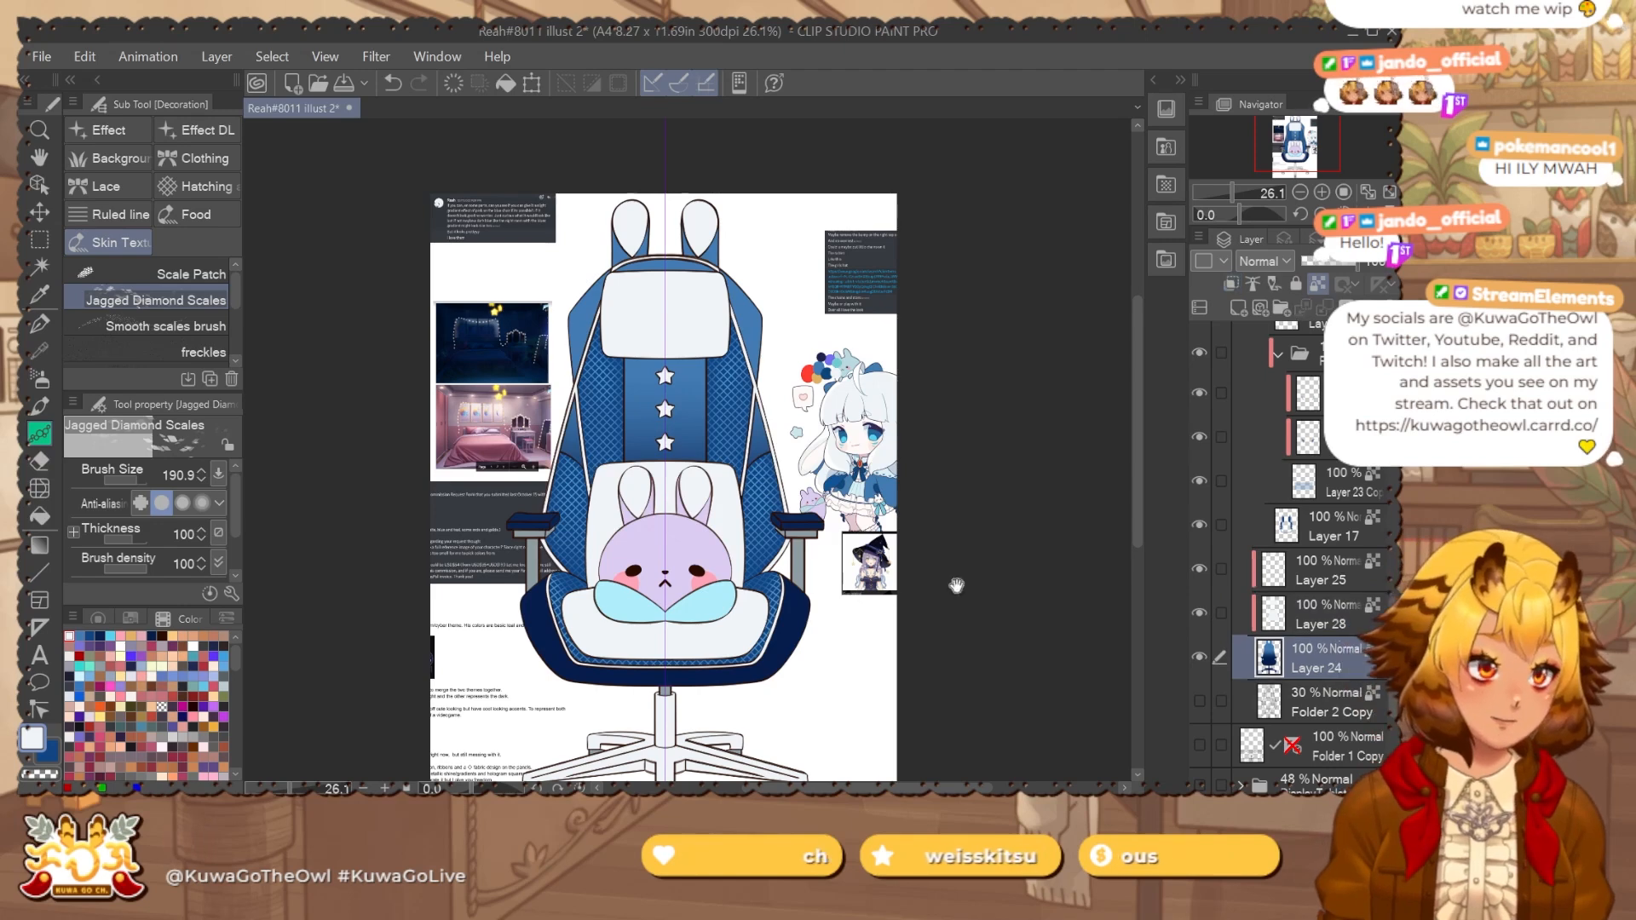
left_click_drag(957, 586, 940, 527)
key("b")
left_click_drag(757, 292, 767, 353)
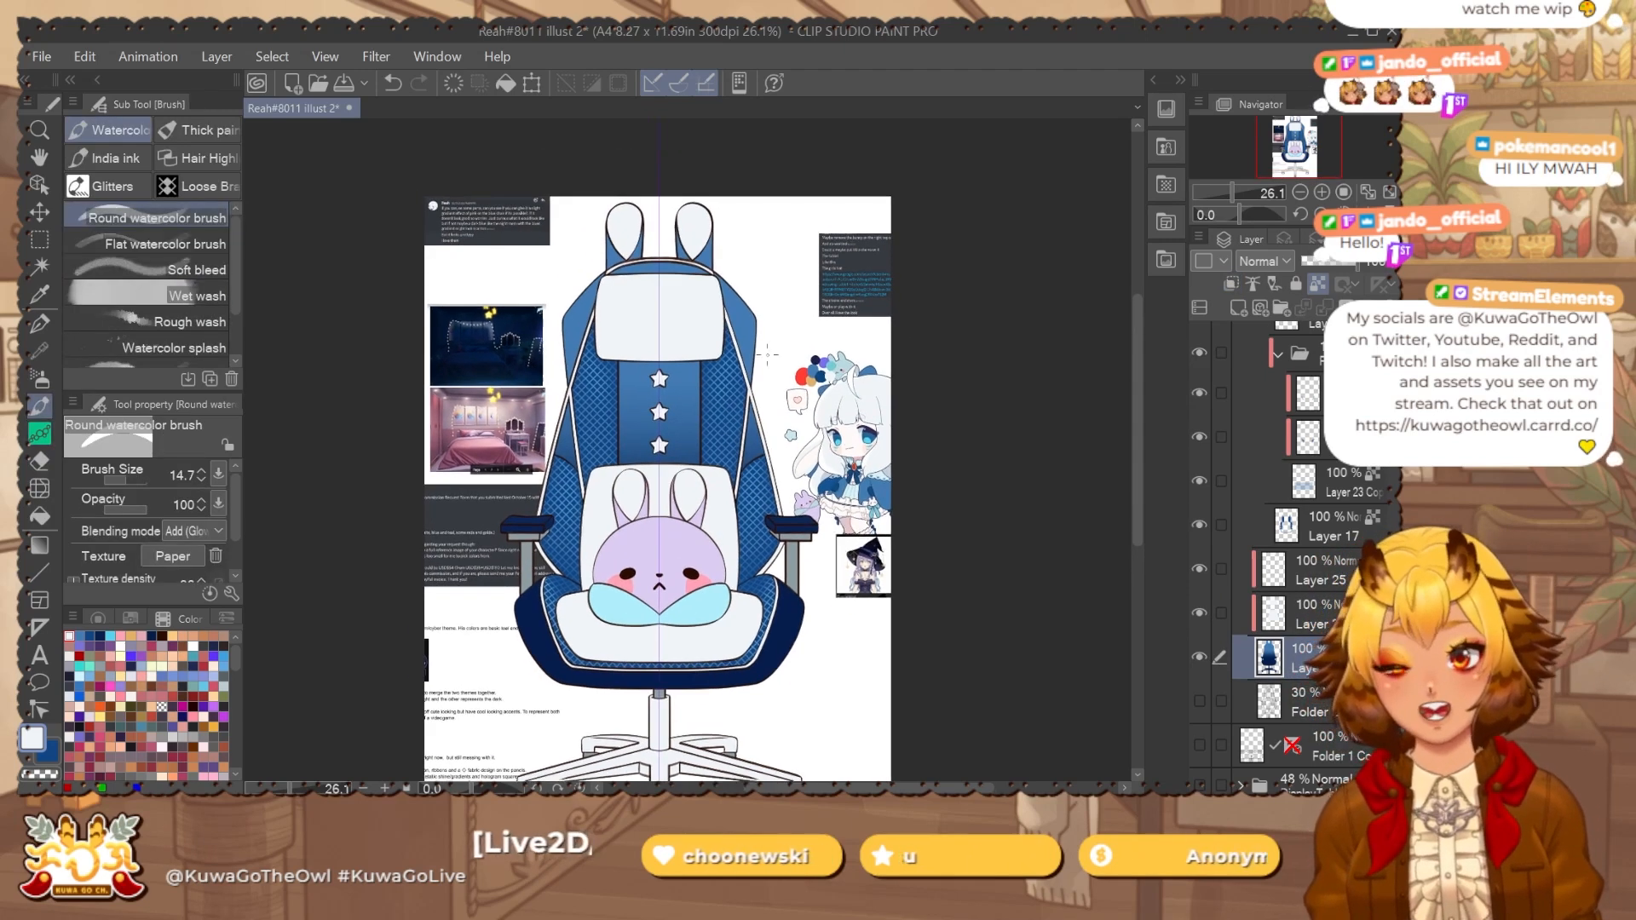
left_click_drag(911, 467, 919, 386)
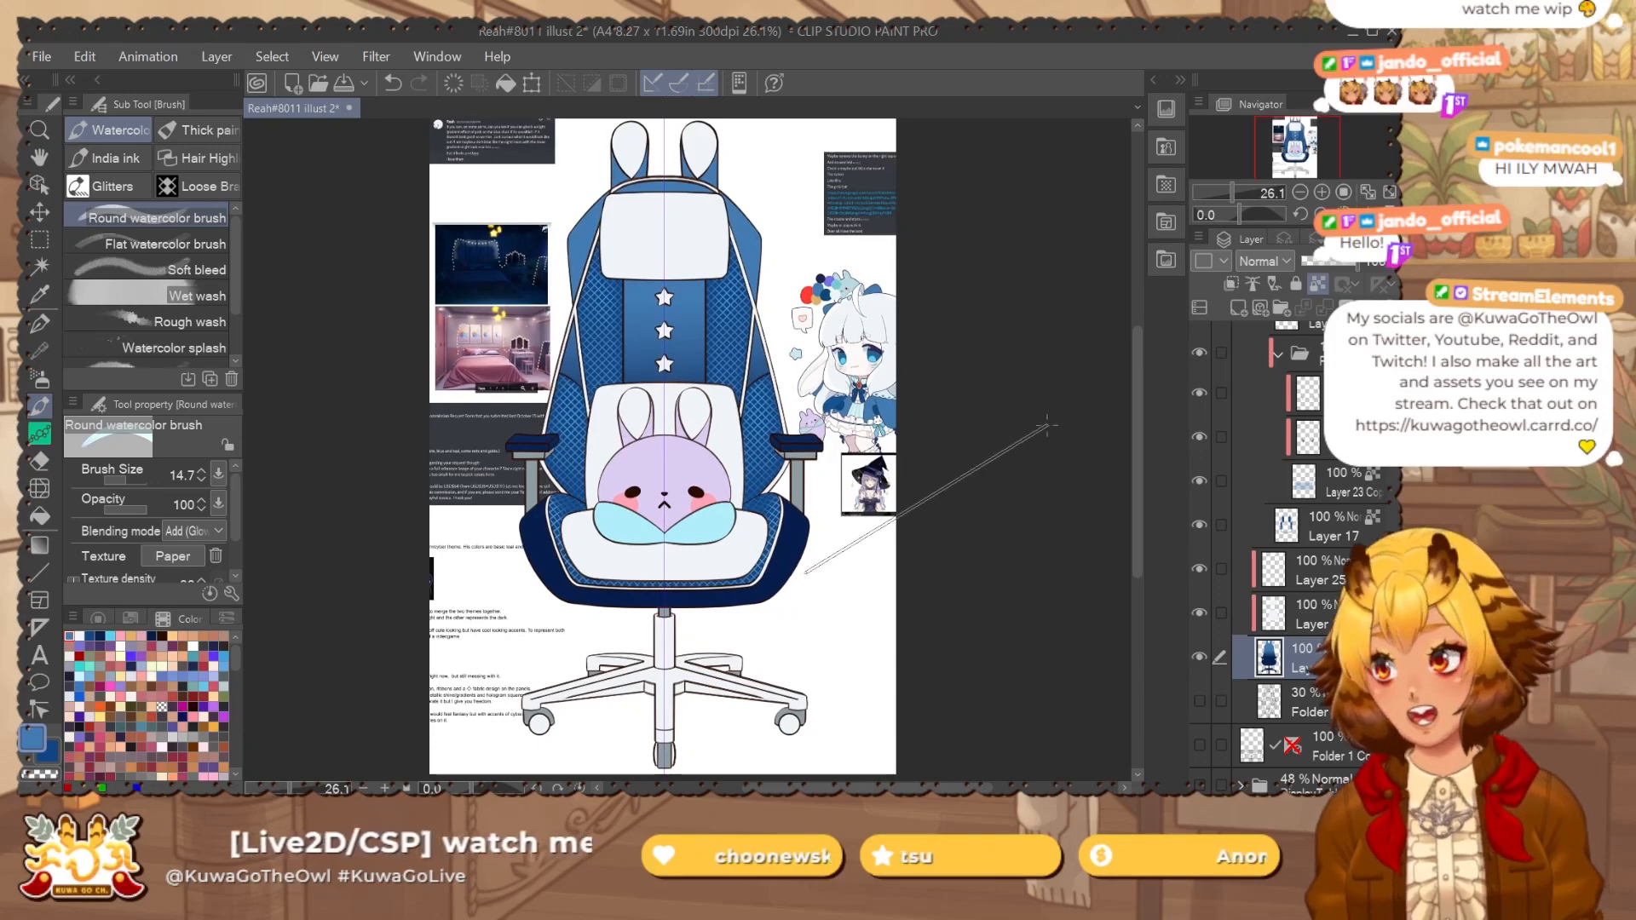
key("super+shift+s")
left_click_drag(466, 120, 855, 777)
Fill the chair frame on Layer 24 with flat medium blue, set dark navy as the drawing colour, and add a clipped layer above it.
left_click(1291, 343)
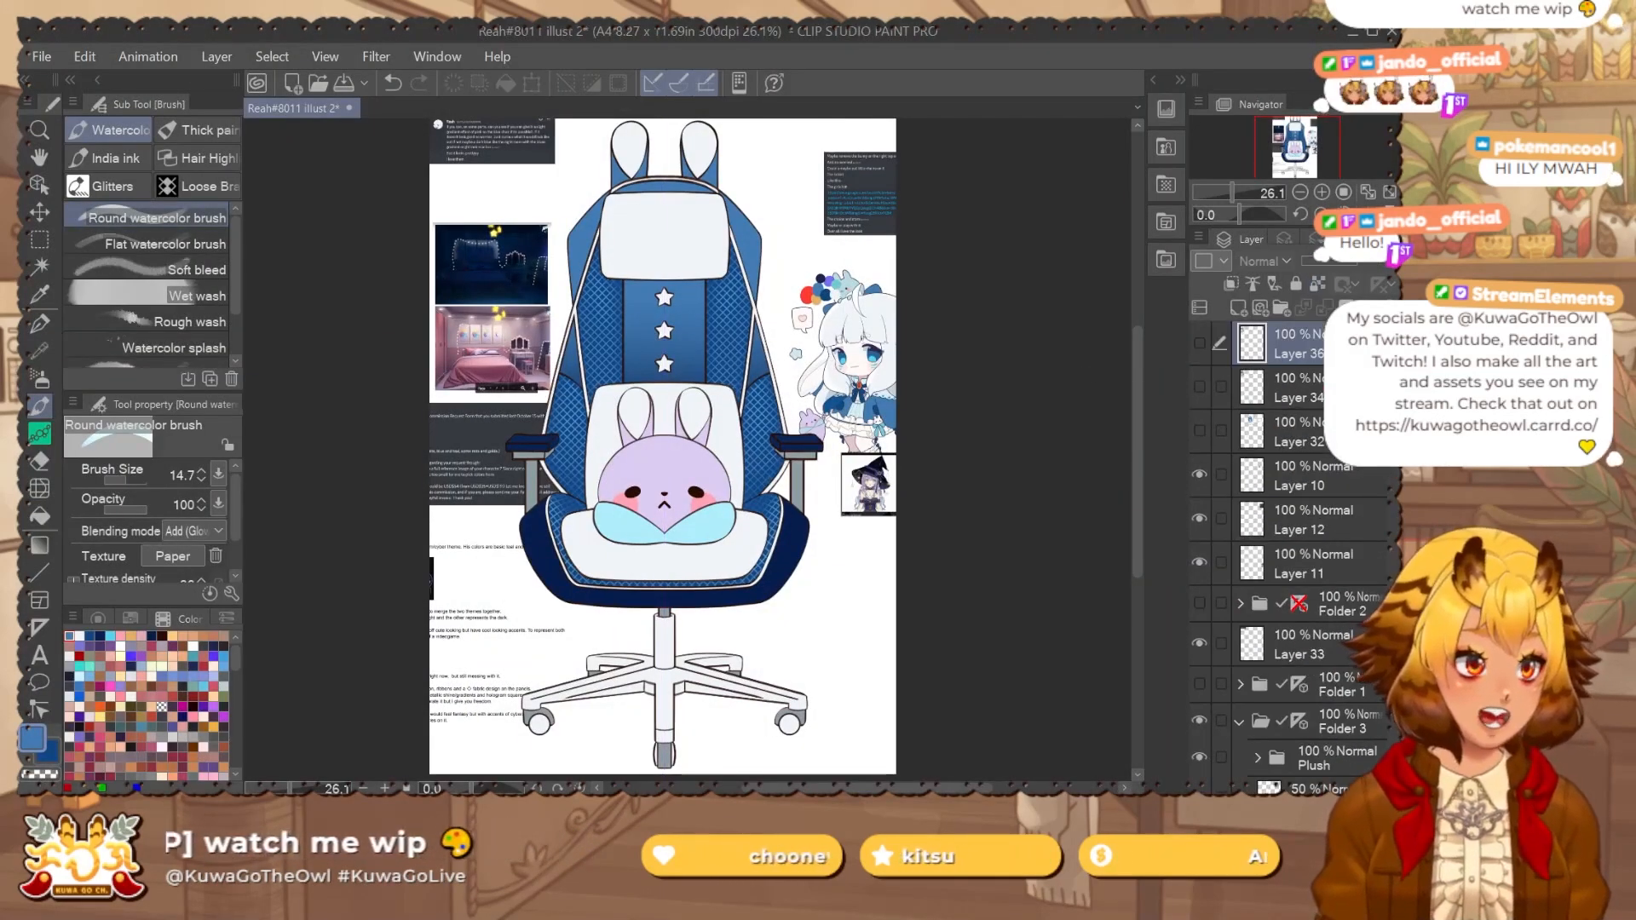
scroll(1204, 354, "down", 8)
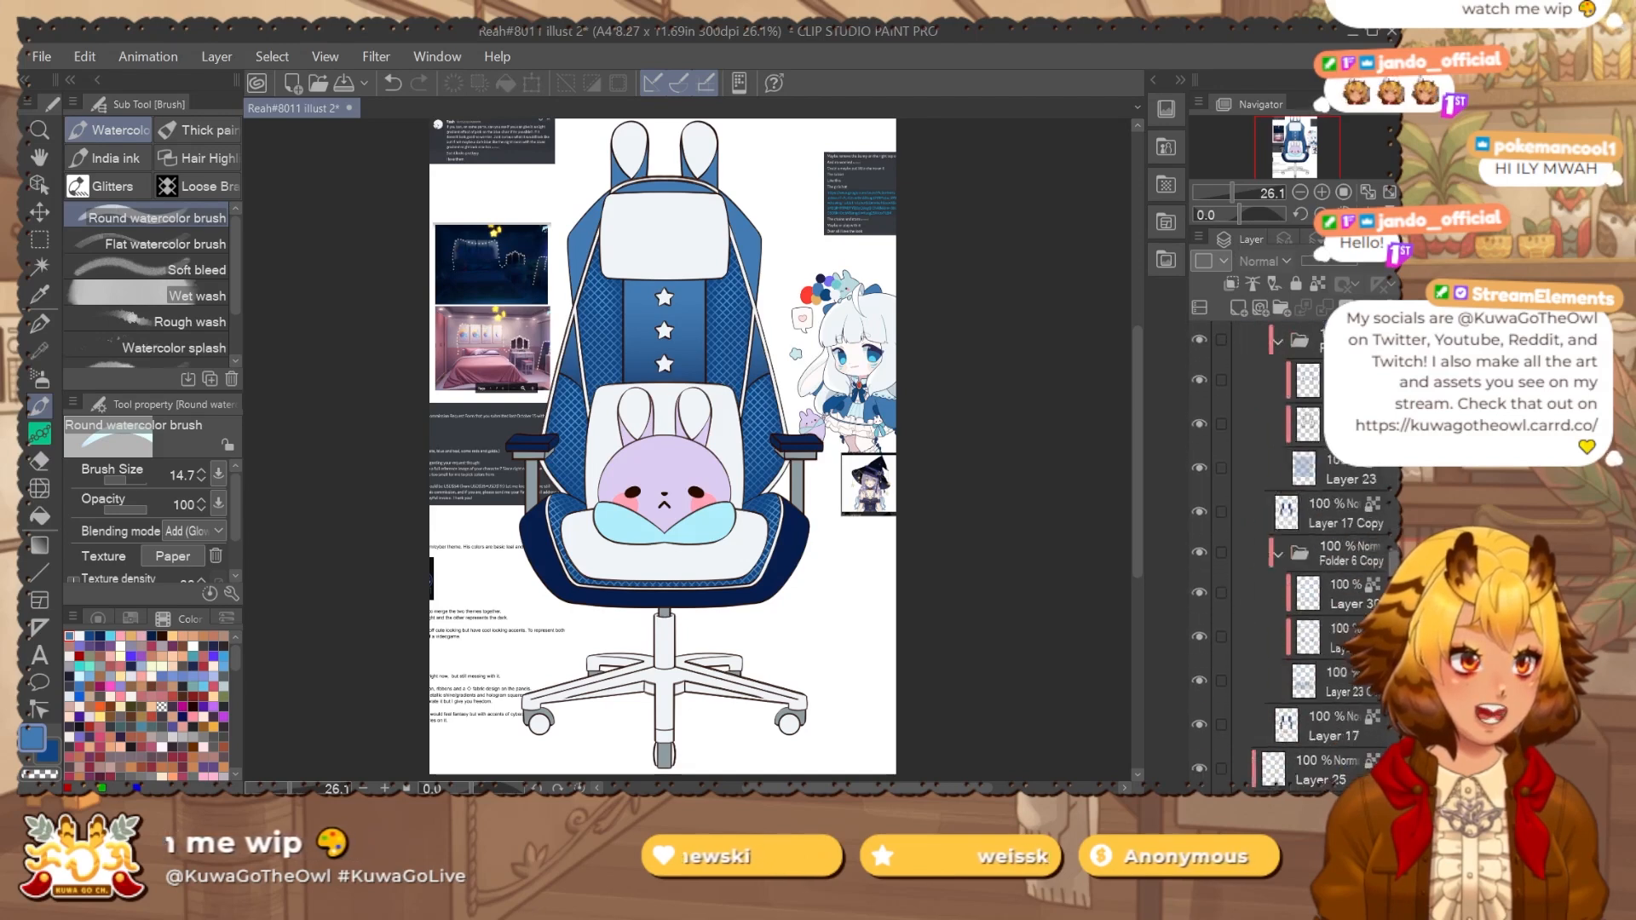
left_click(1312, 635)
key("b")
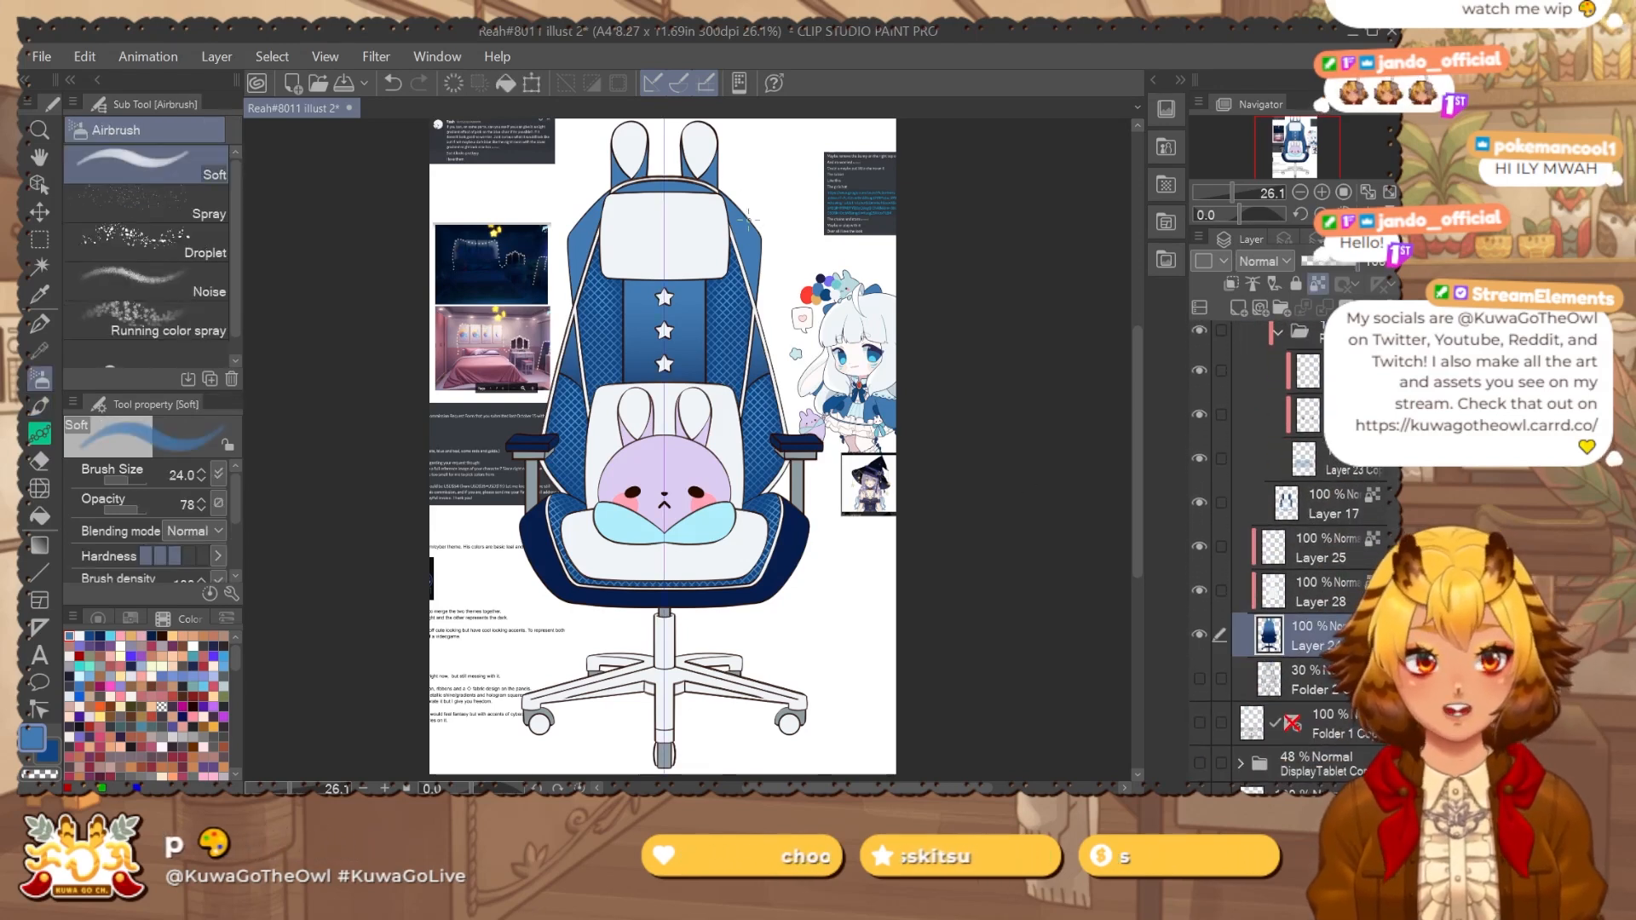
left_click(118, 641)
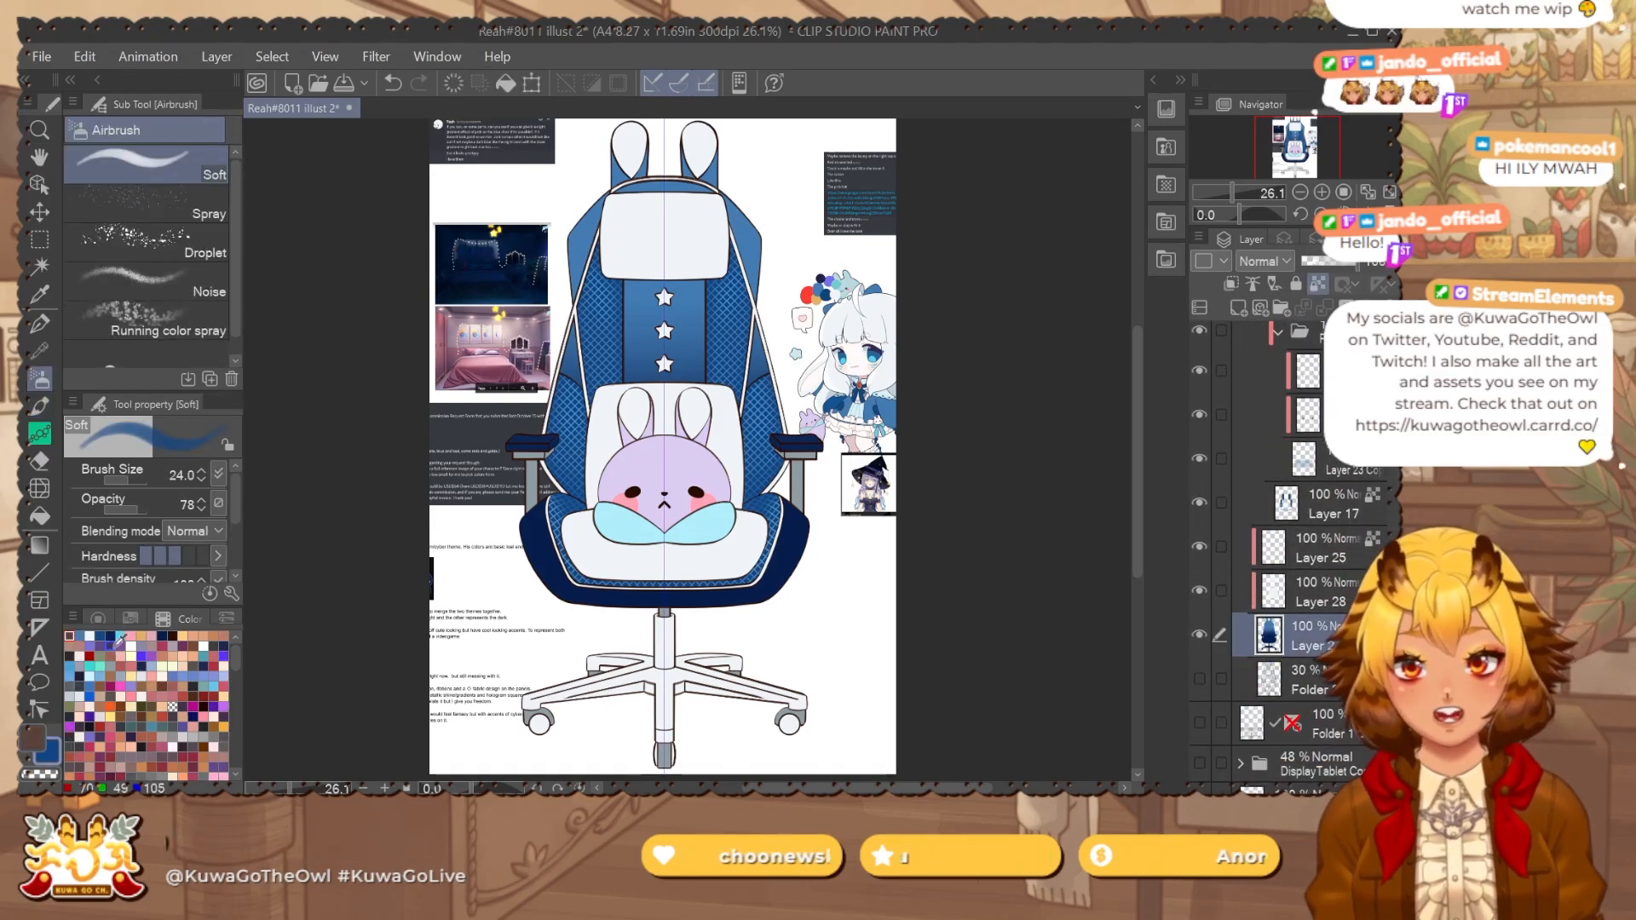
left_click(743, 224, "alt")
key("x")
left_click(111, 636)
key("x")
left_click_drag(829, 510, 810, 540)
key("ctrl+z")
key("ctrl+shift+n")
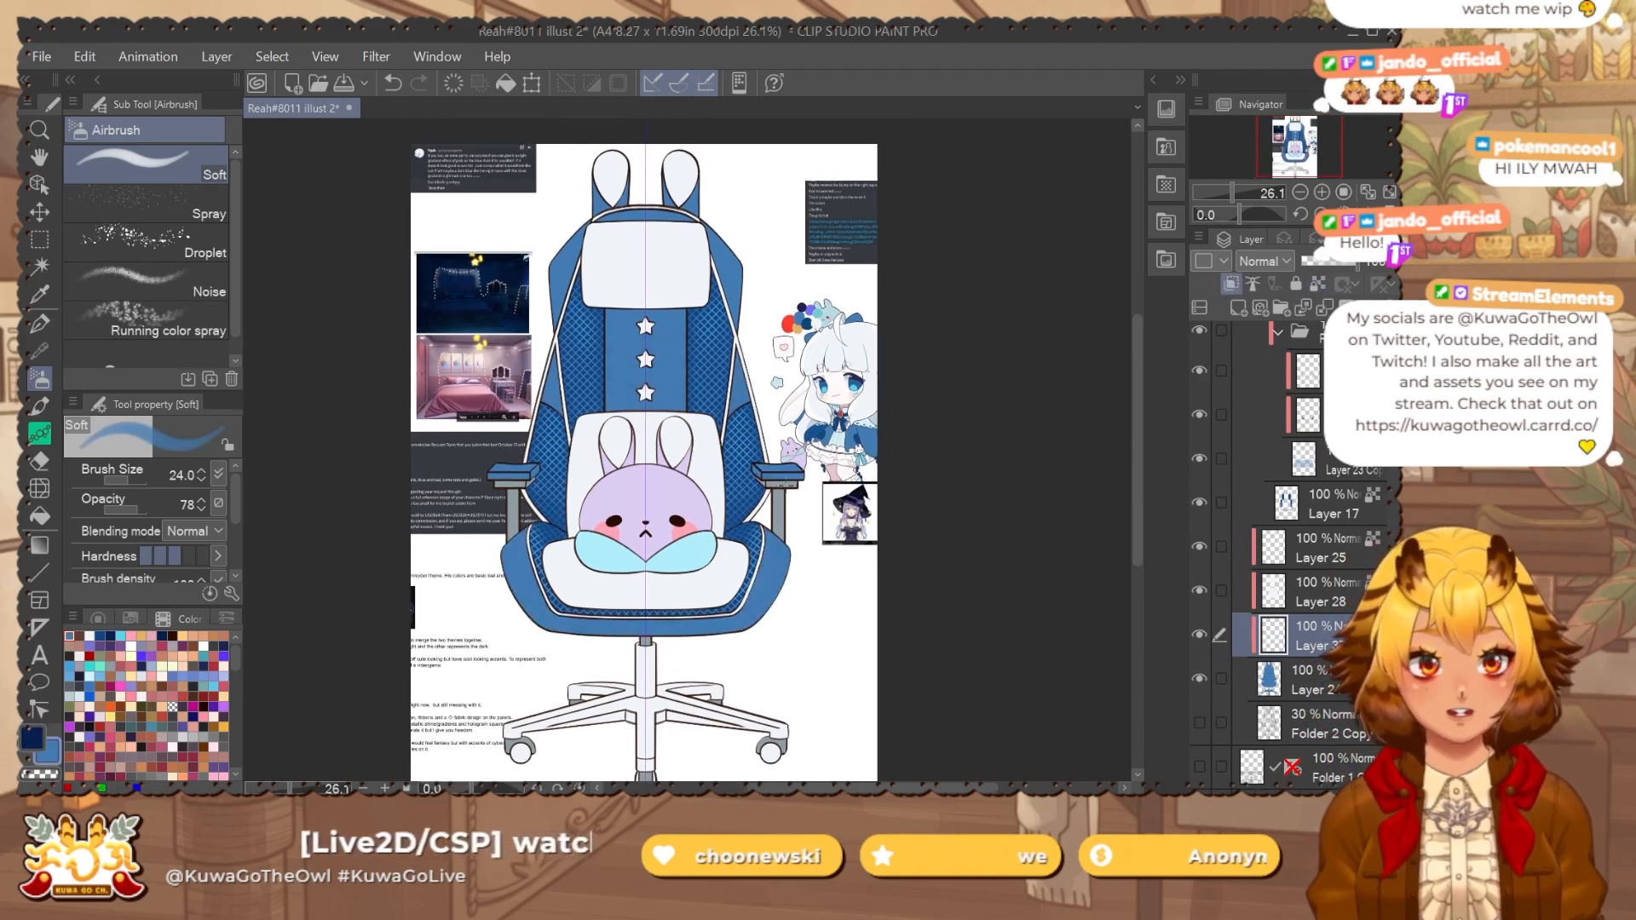
Lasso-select the seat base and its side bolsters symmetrically on the new clipped layer.
left_click_drag(820, 597, 843, 557)
key("x")
key("m")
left_click_drag(679, 543, 700, 543)
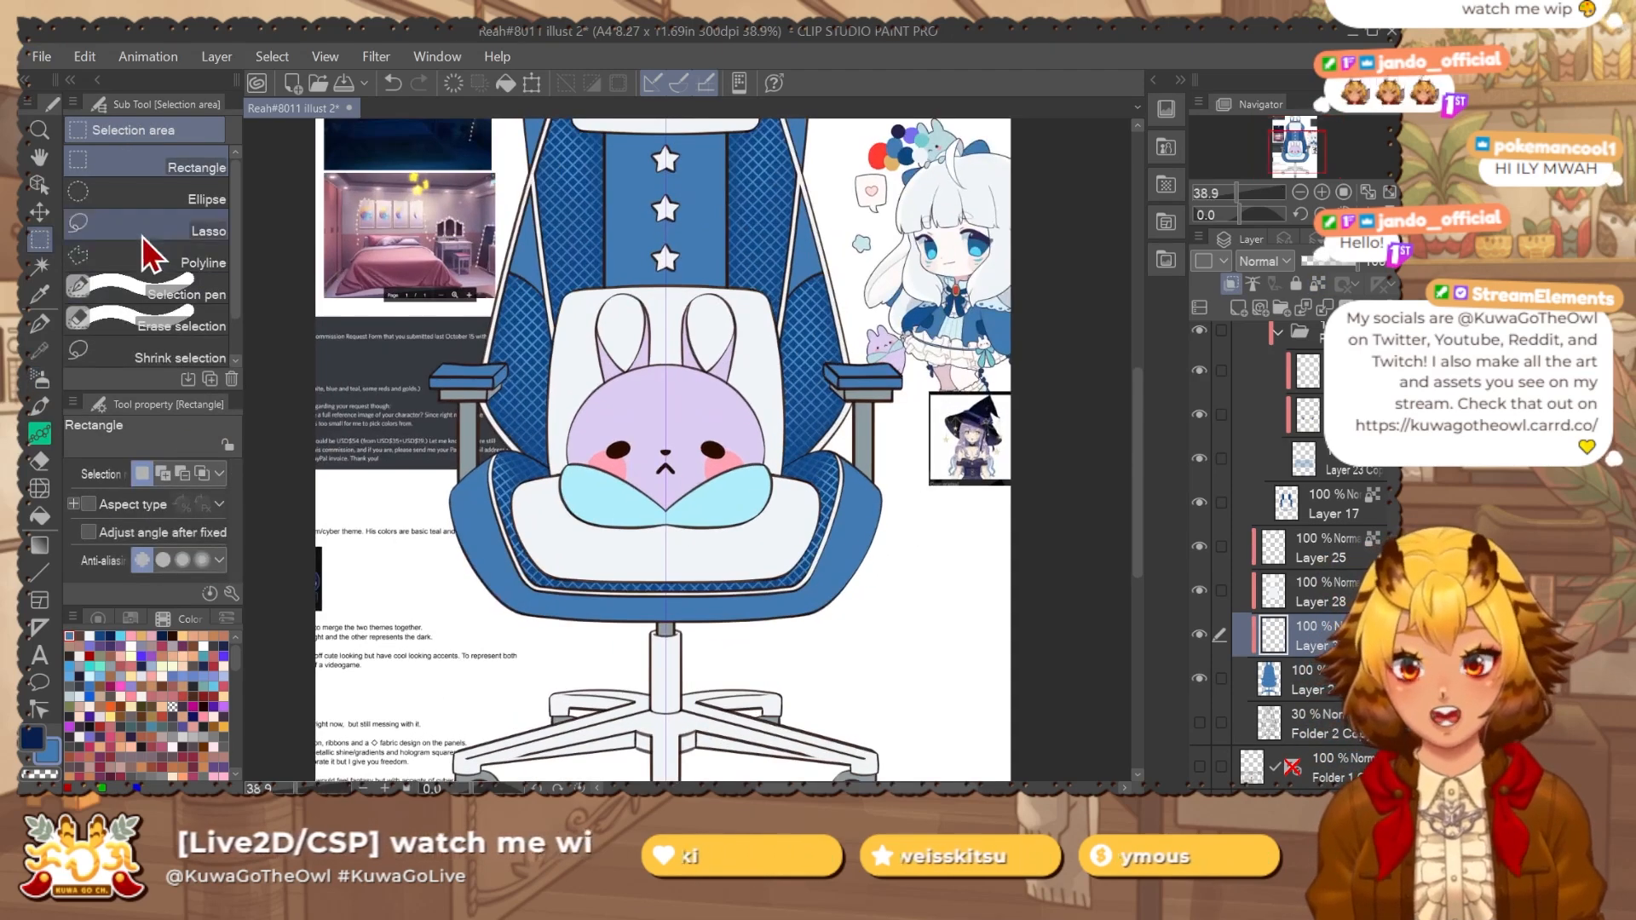
left_click(144, 232)
mouse_move(476, 463)
left_mouse_down()
mouse_move(1008, 532)
mouse_move(495, 707)
mouse_move(402, 521)
left_mouse_up()
left_click_drag(687, 454, 703, 453)
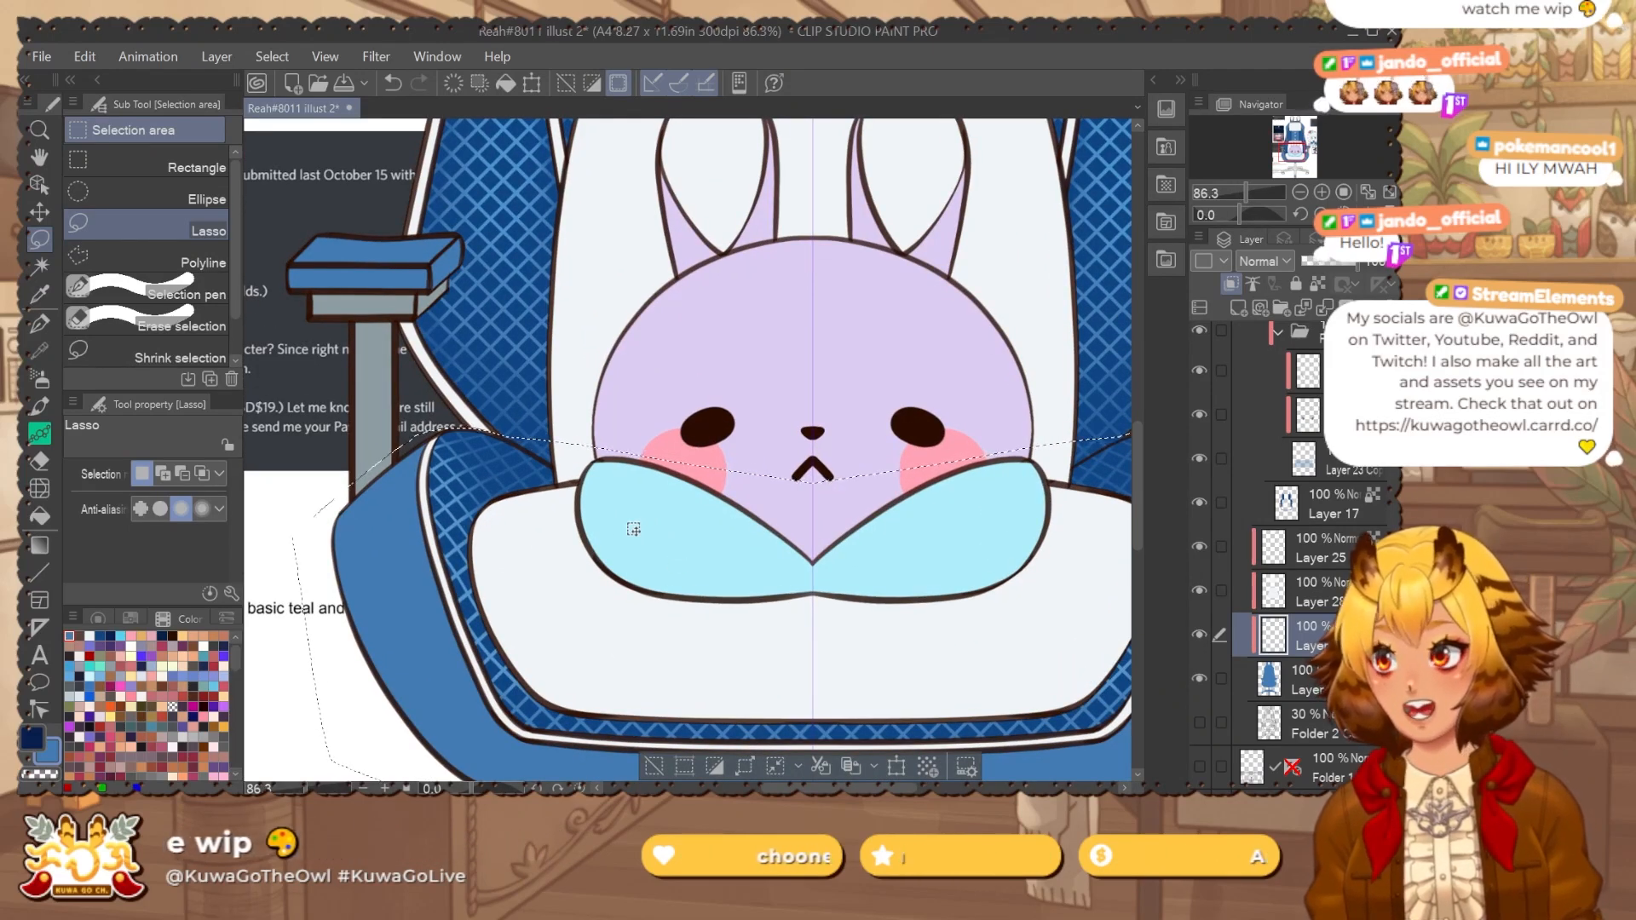
mouse_move(494, 430)
left_mouse_down()
mouse_move(558, 451)
mouse_move(630, 341)
mouse_move(596, 349)
left_mouse_up()
Apply a navy-to-transparent gradient rising from the bottom of the seat, compare it by undoing and redoing, and deselect.
left_click_drag(816, 469, 759, 441)
key("g")
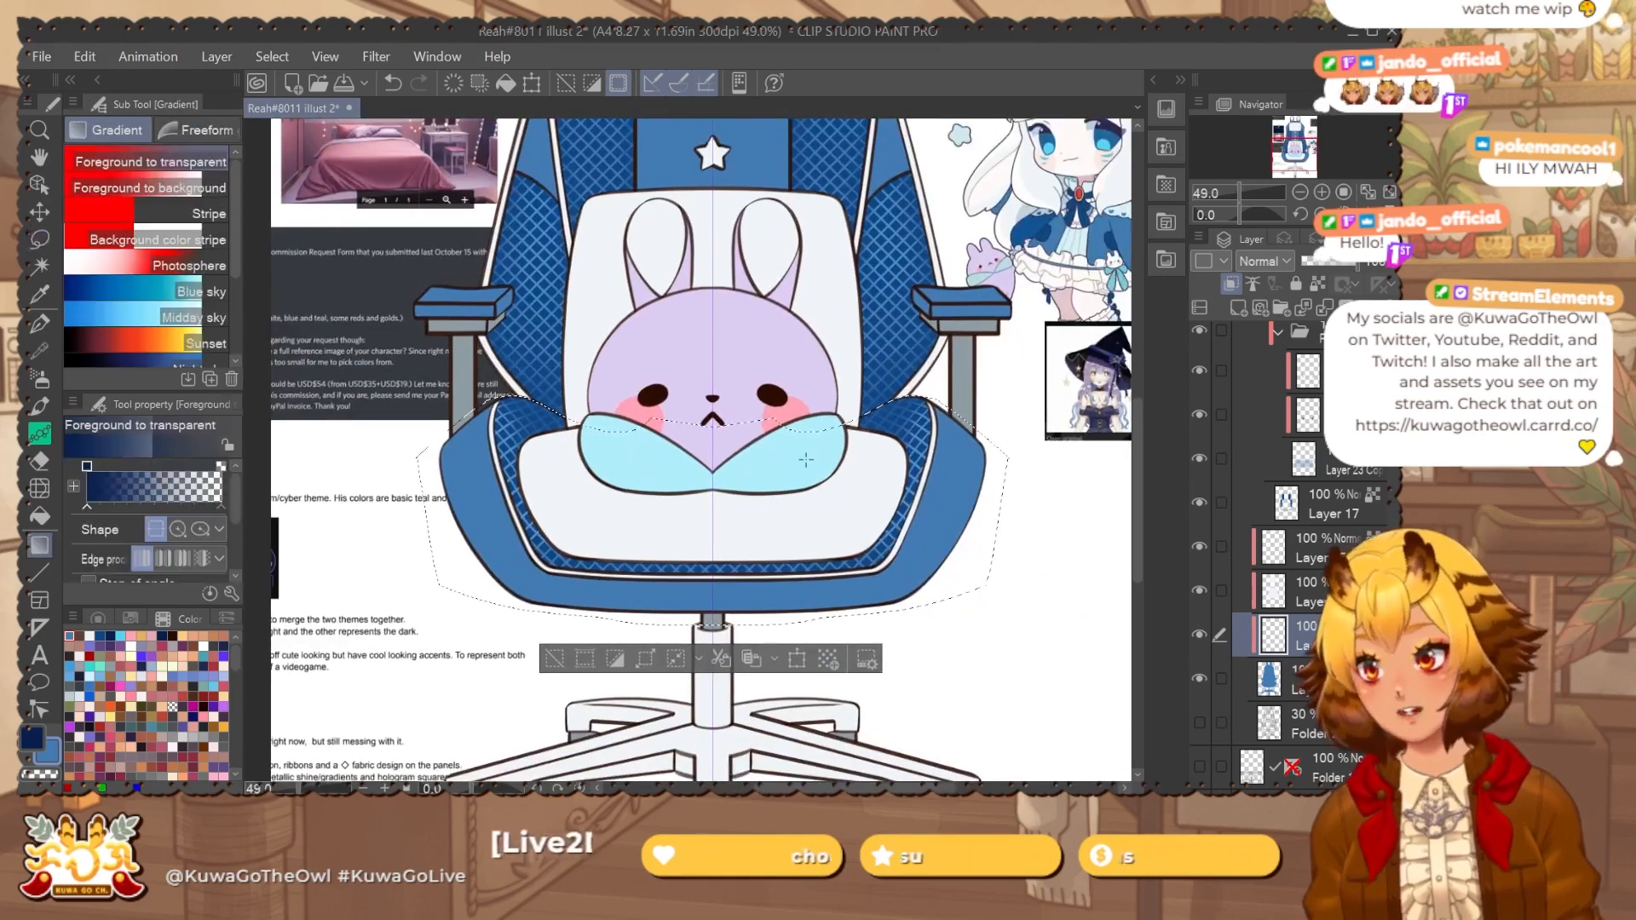
left_click_drag(788, 609, 792, 396)
left_click_drag(959, 373, 938, 434)
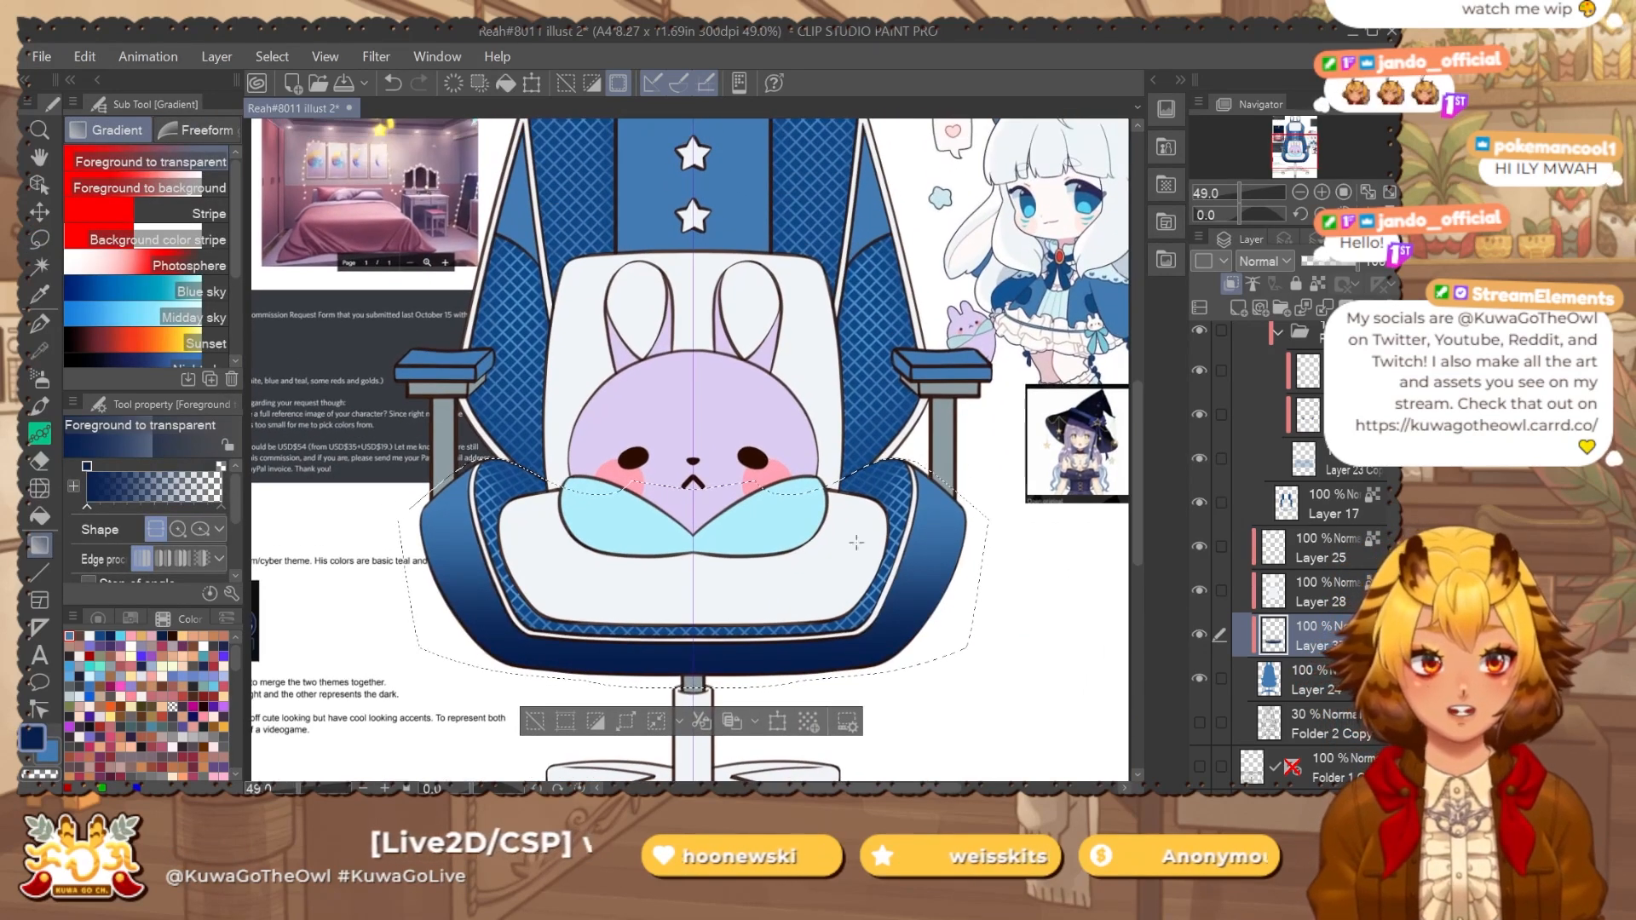
key("ctrl+z")
key("ctrl+y")
key("ctrl+d")
Lasso-select the chair's backrest symmetrically, tracing its lower sides around the tops of the armrests.
left_click_drag(771, 502, 738, 607)
key("m")
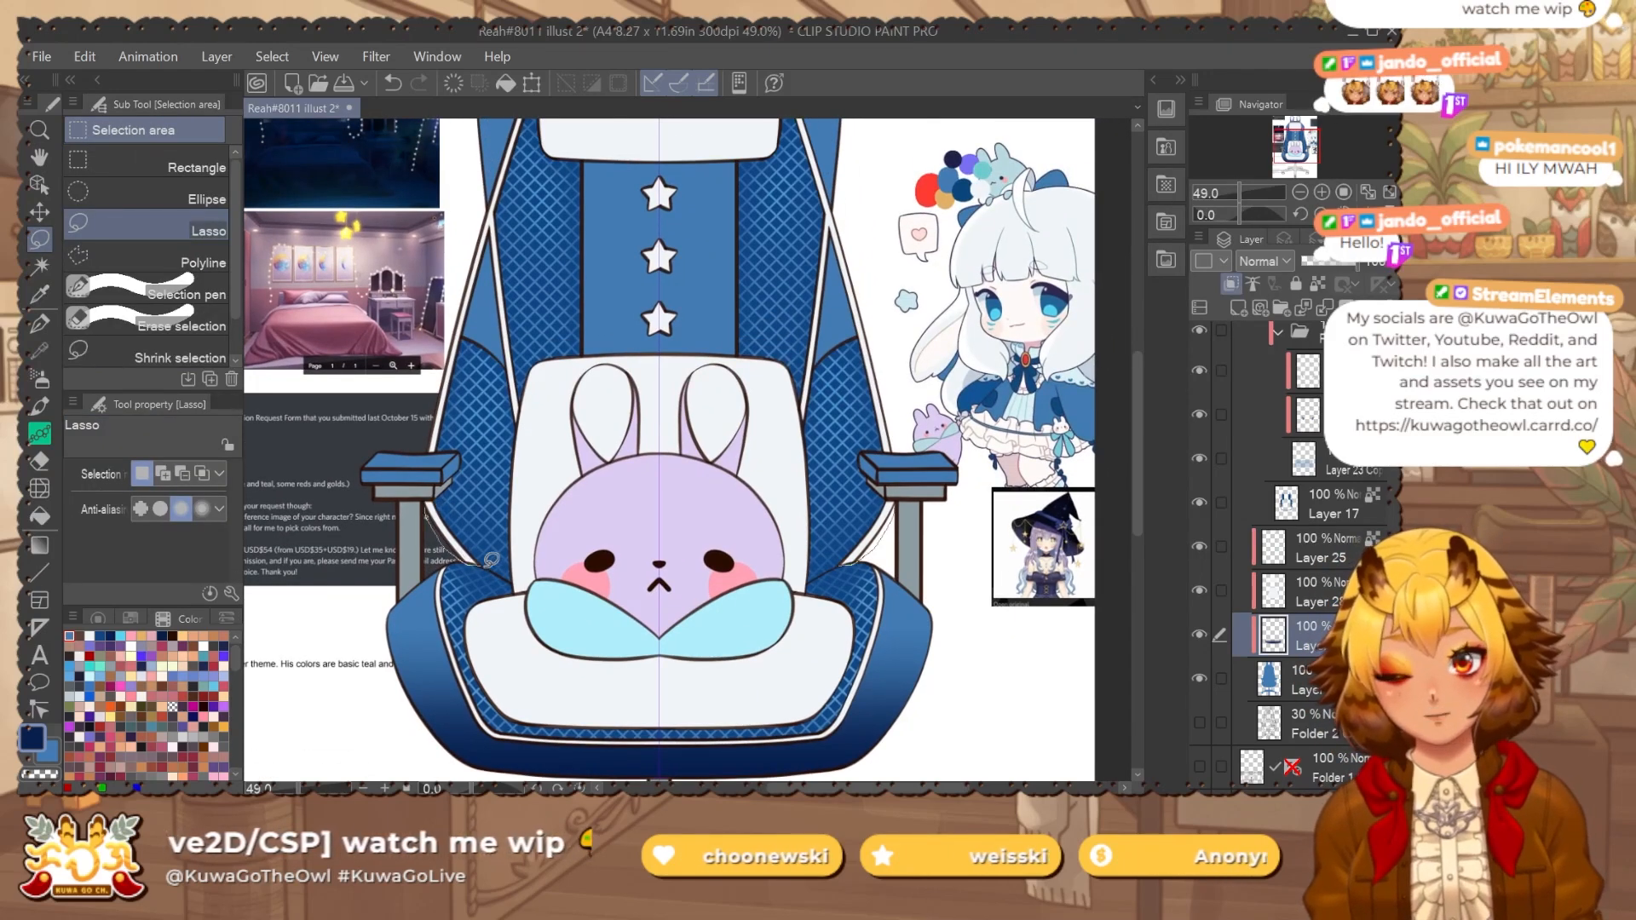
mouse_move(485, 565)
left_mouse_down()
mouse_move(684, 311)
mouse_move(713, 177)
left_mouse_up()
scroll(442, 456, "up", 3)
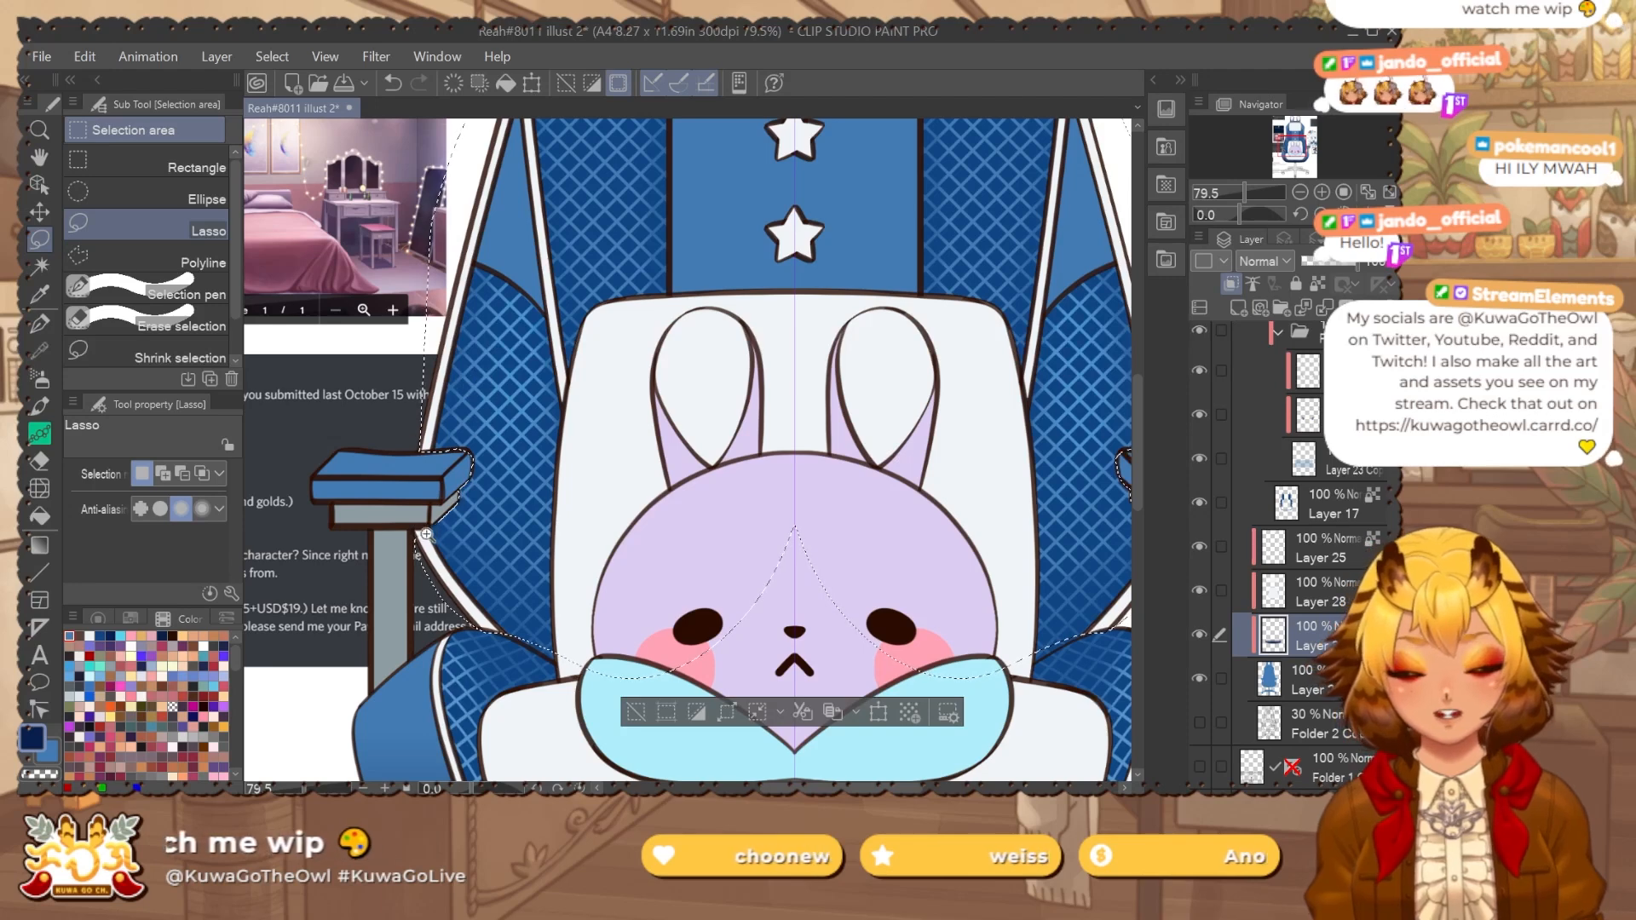
scroll(426, 535, "up", 3)
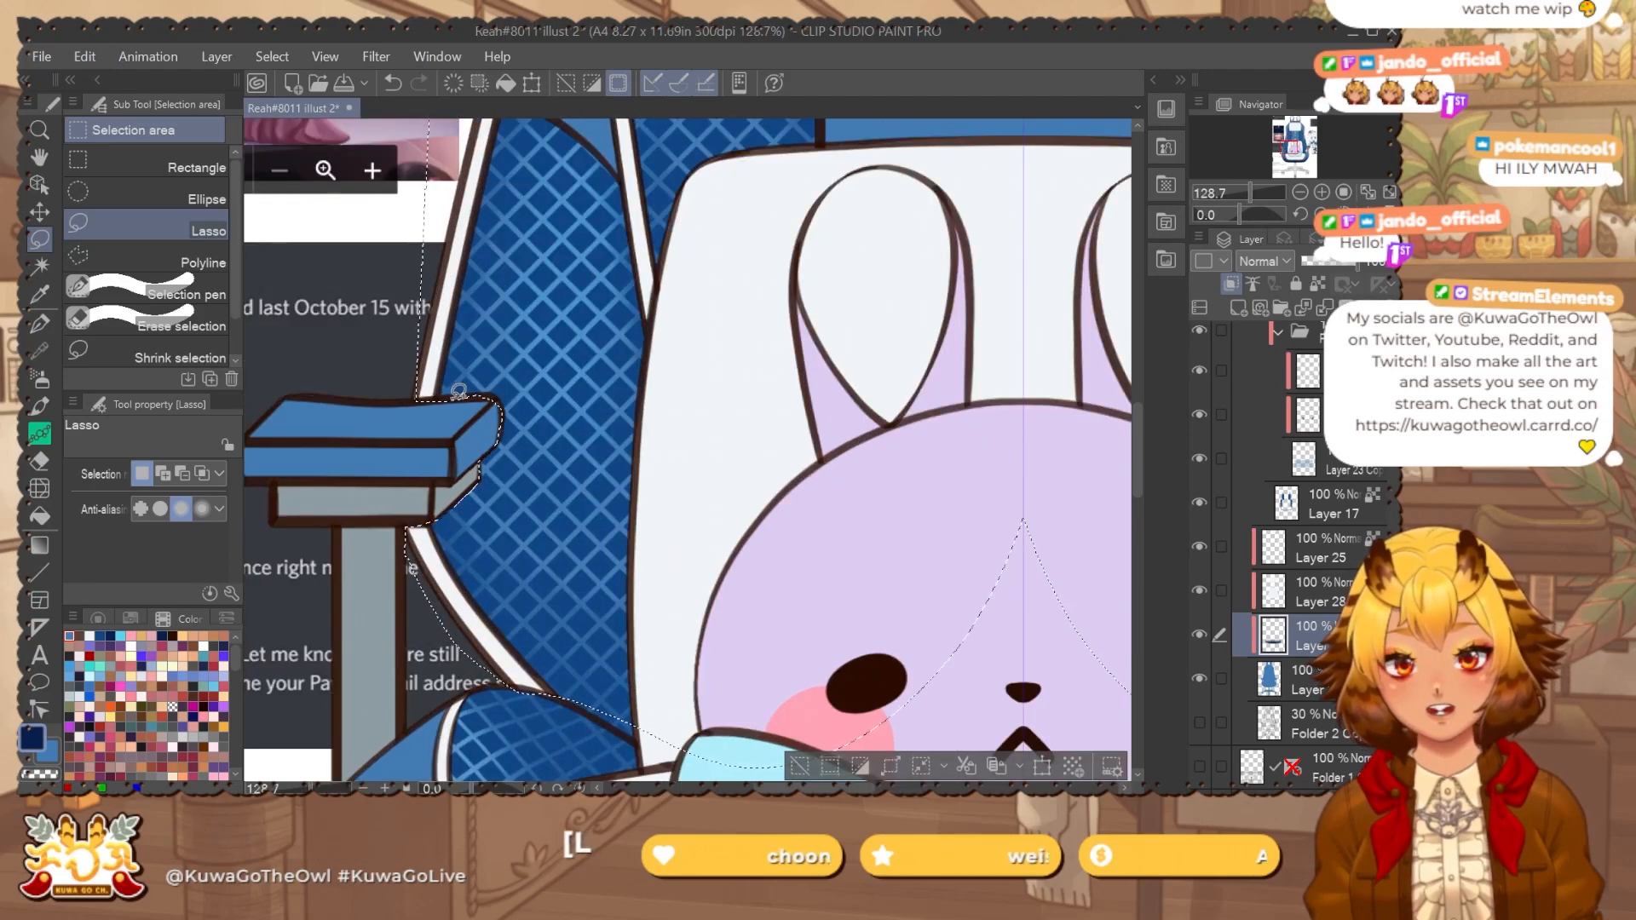
key("ctrl+z")
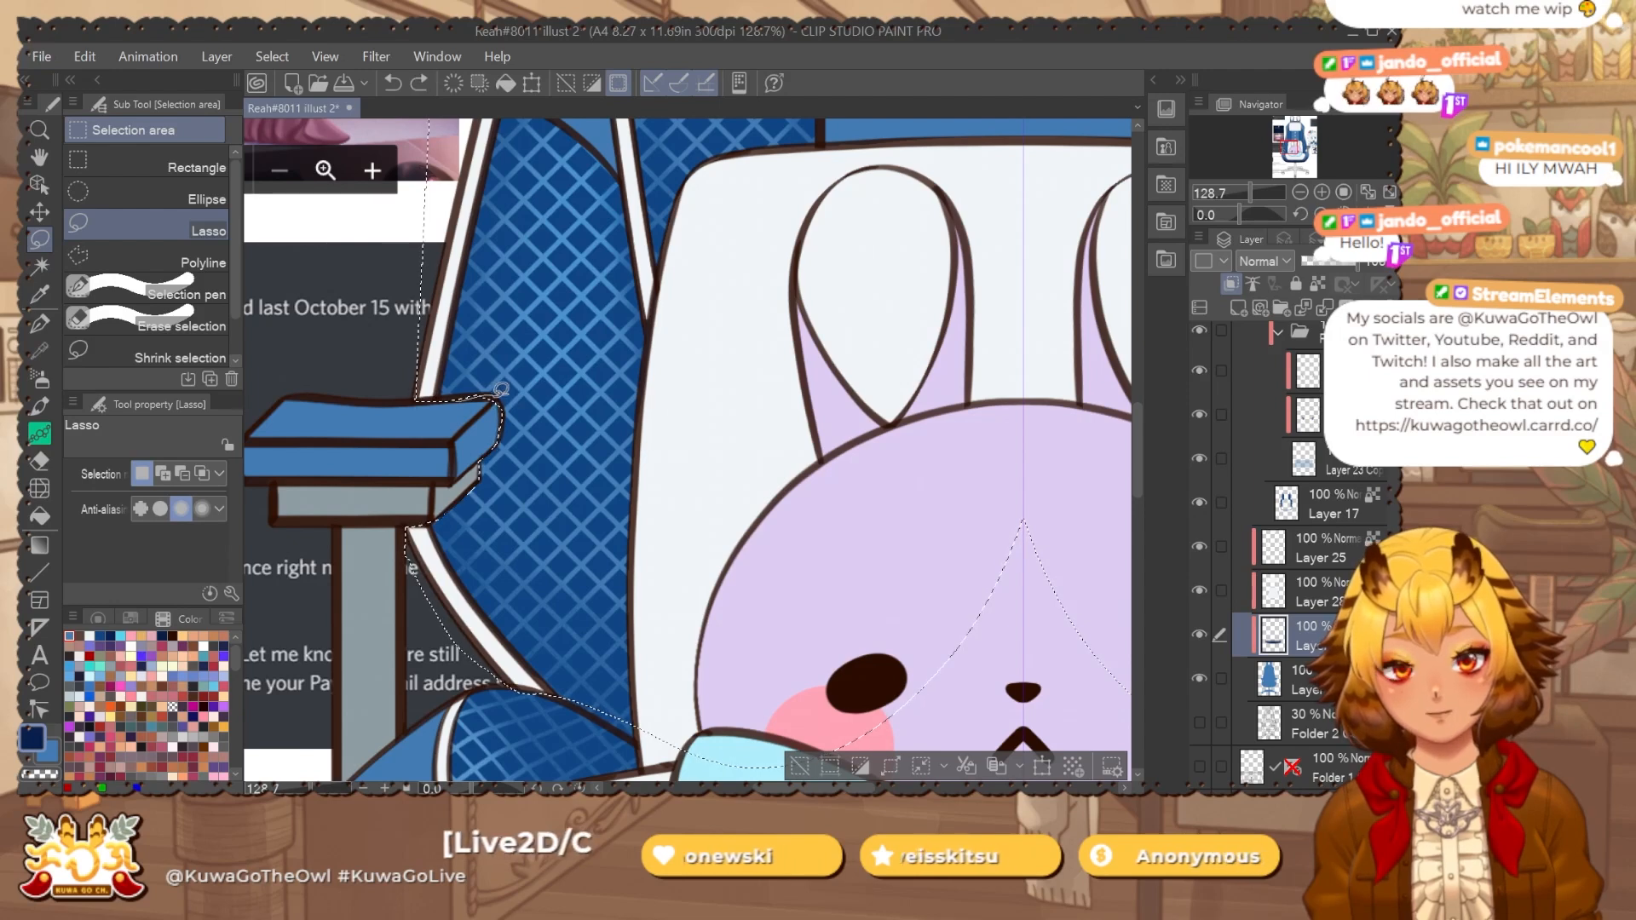
left_click_drag(521, 401, 509, 438)
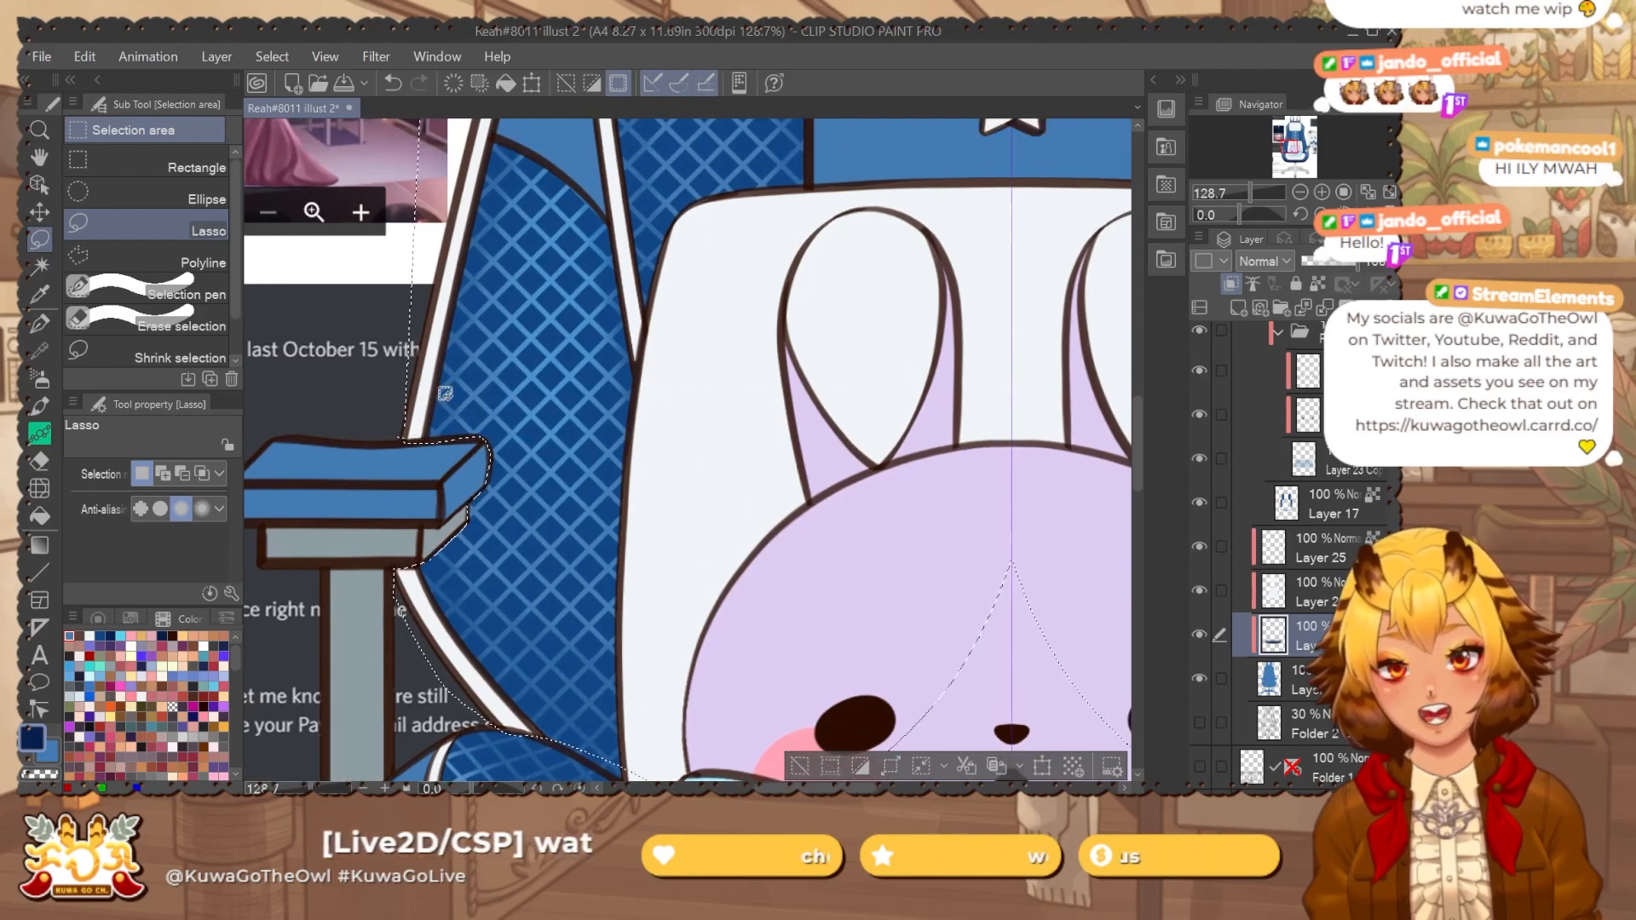
left_click_drag(398, 437, 515, 247)
scroll(462, 560, "down", 1)
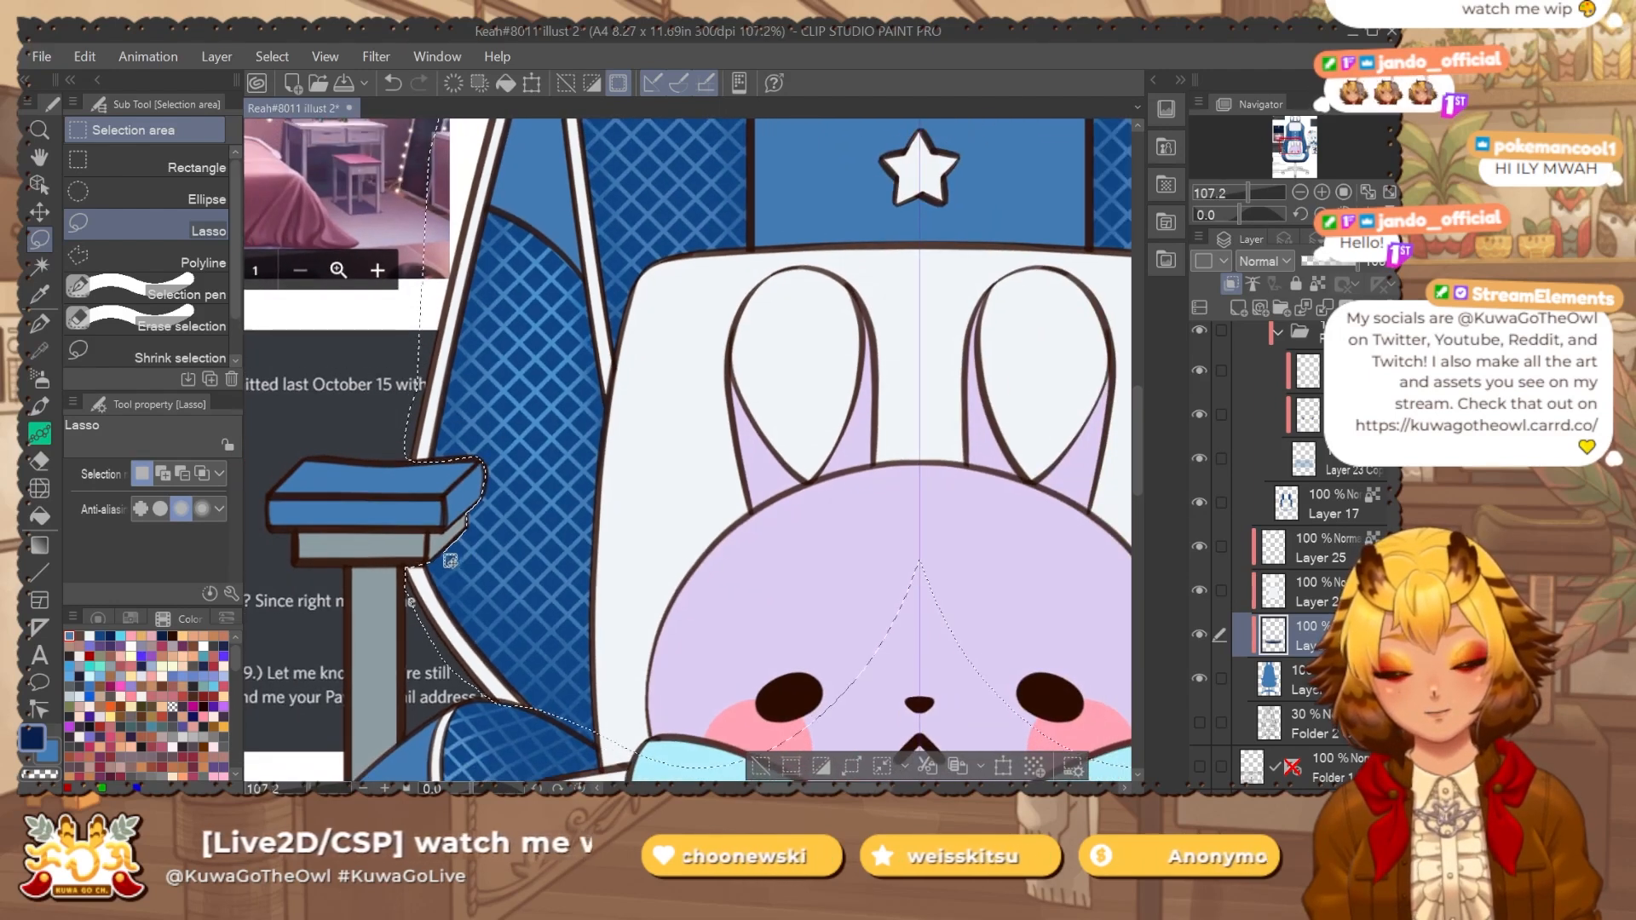
Refine the backrest selection beneath the armrests and along the seat's upper edge.
left_click_drag(428, 564, 502, 535)
scroll(590, 518, "down", 3)
key("ctrl+z")
left_click_drag(604, 626, 582, 621)
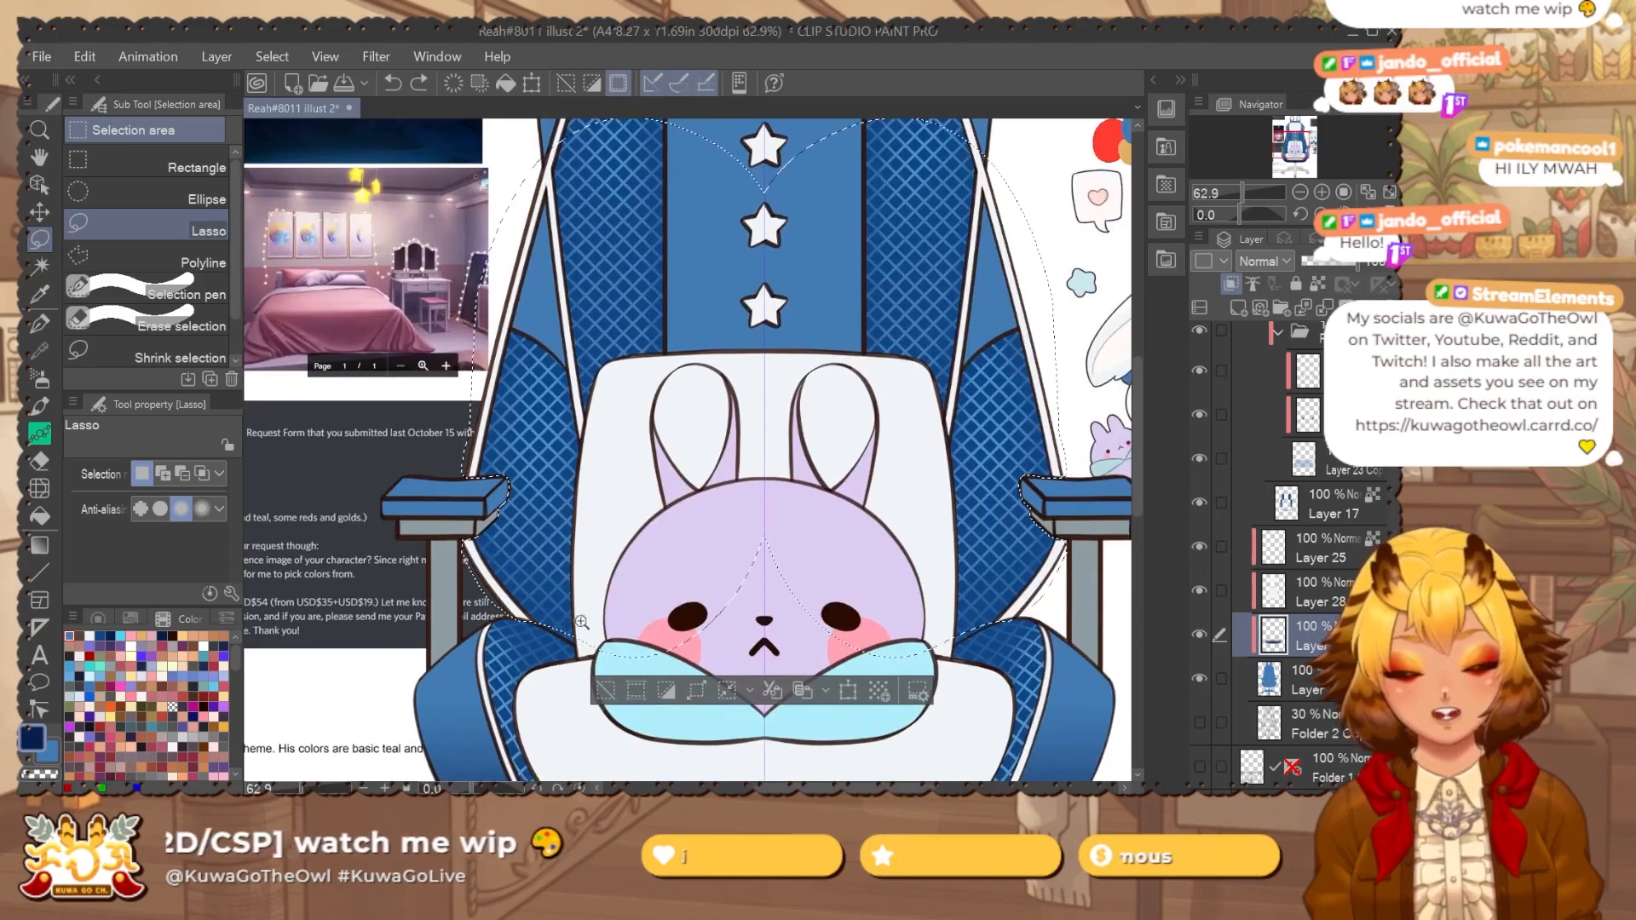
scroll(577, 644, "up", 5)
mouse_move(439, 599)
left_mouse_down()
mouse_move(603, 676)
mouse_move(698, 406)
left_mouse_up()
scroll(627, 552, "down", 3)
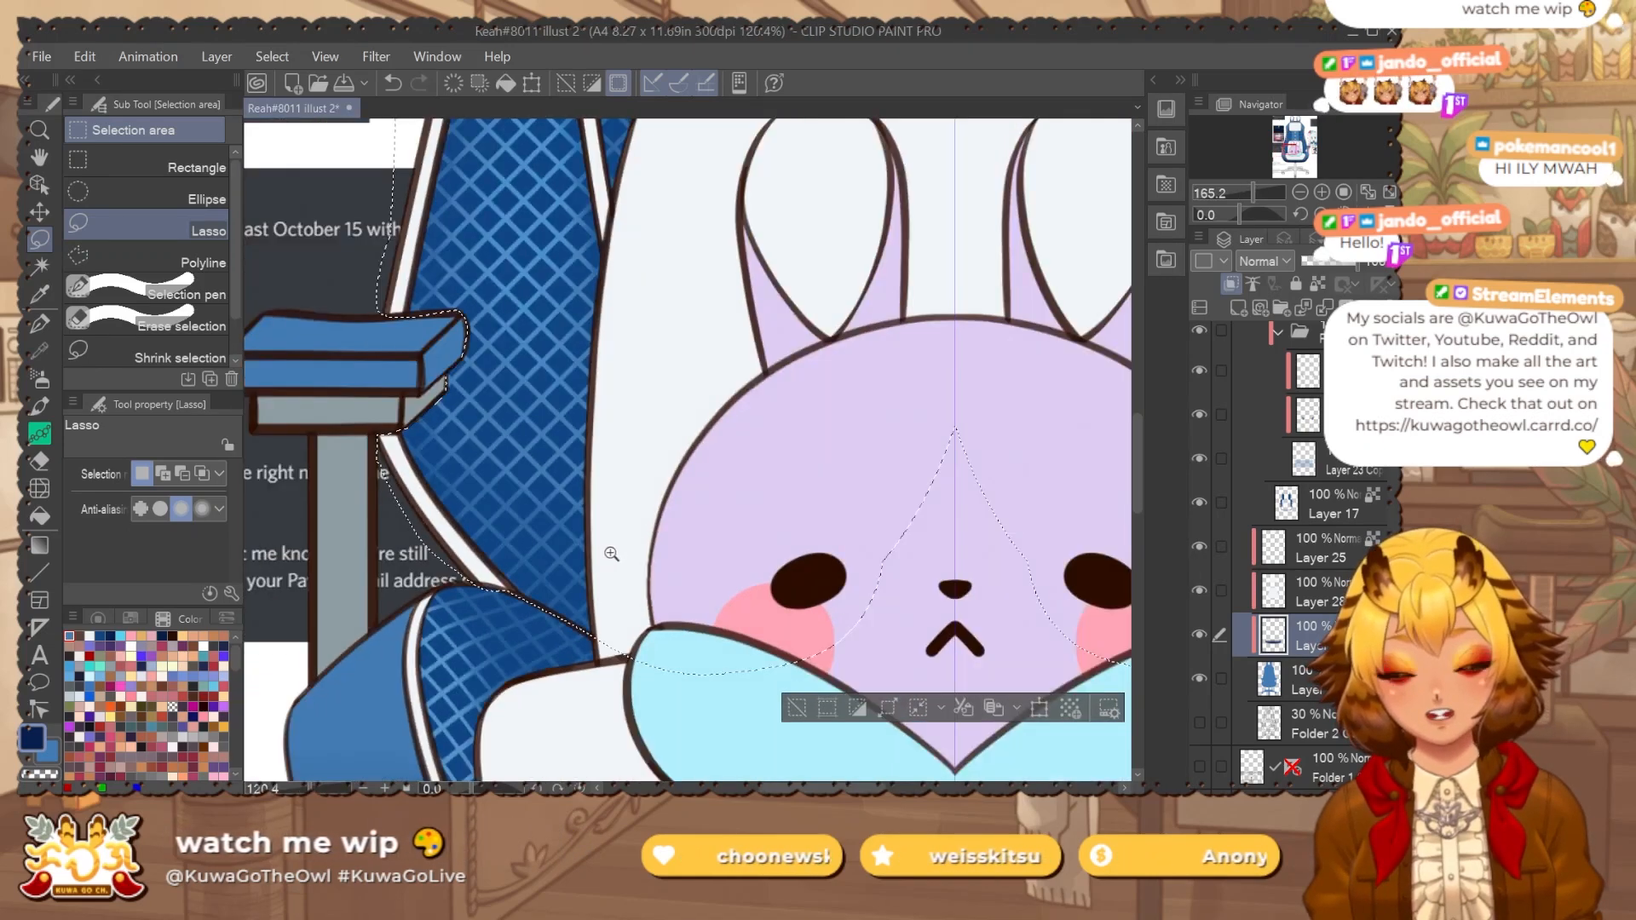
mouse_move(621, 605)
left_mouse_down()
mouse_move(831, 362)
mouse_move(848, 430)
mouse_move(811, 550)
left_mouse_up()
scroll(907, 448, "down", 6)
mouse_move(647, 502)
left_mouse_down()
mouse_move(949, 329)
mouse_move(887, 497)
mouse_move(837, 489)
left_mouse_up()
Apply a navy-to-transparent gradient fading up the selected backrest, undoing and redrawing it twice from a higher start, and deselect.
key("g")
left_click_drag(719, 650, 725, 392)
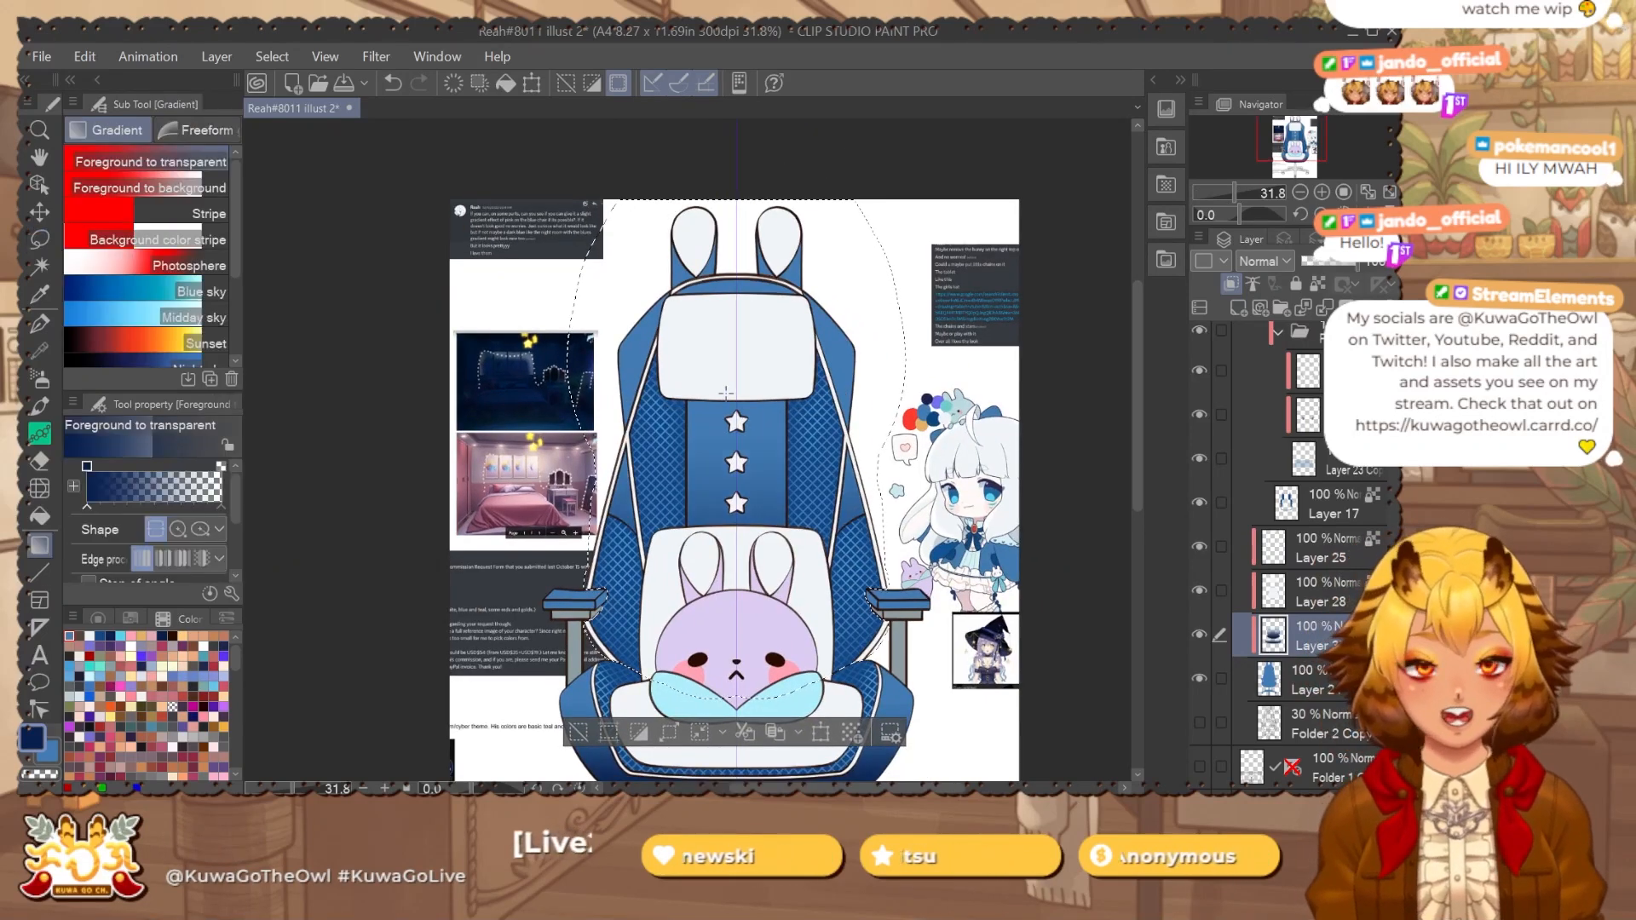
key("ctrl+z")
left_click_drag(756, 603, 763, 349)
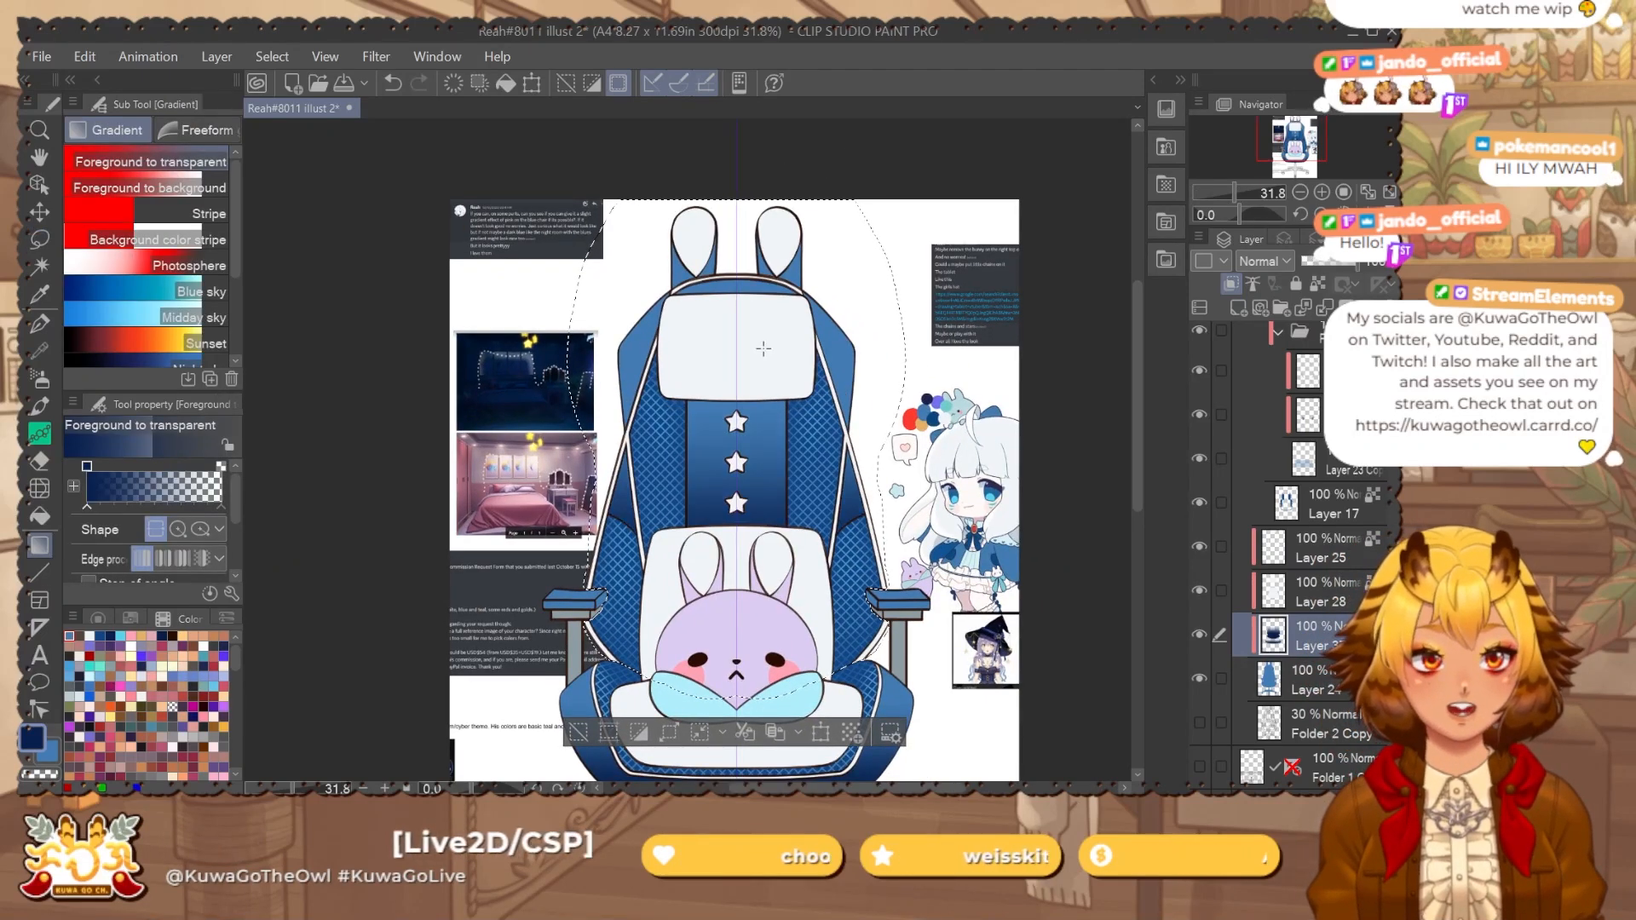
key("ctrl+z")
left_click_drag(754, 549, 771, 354)
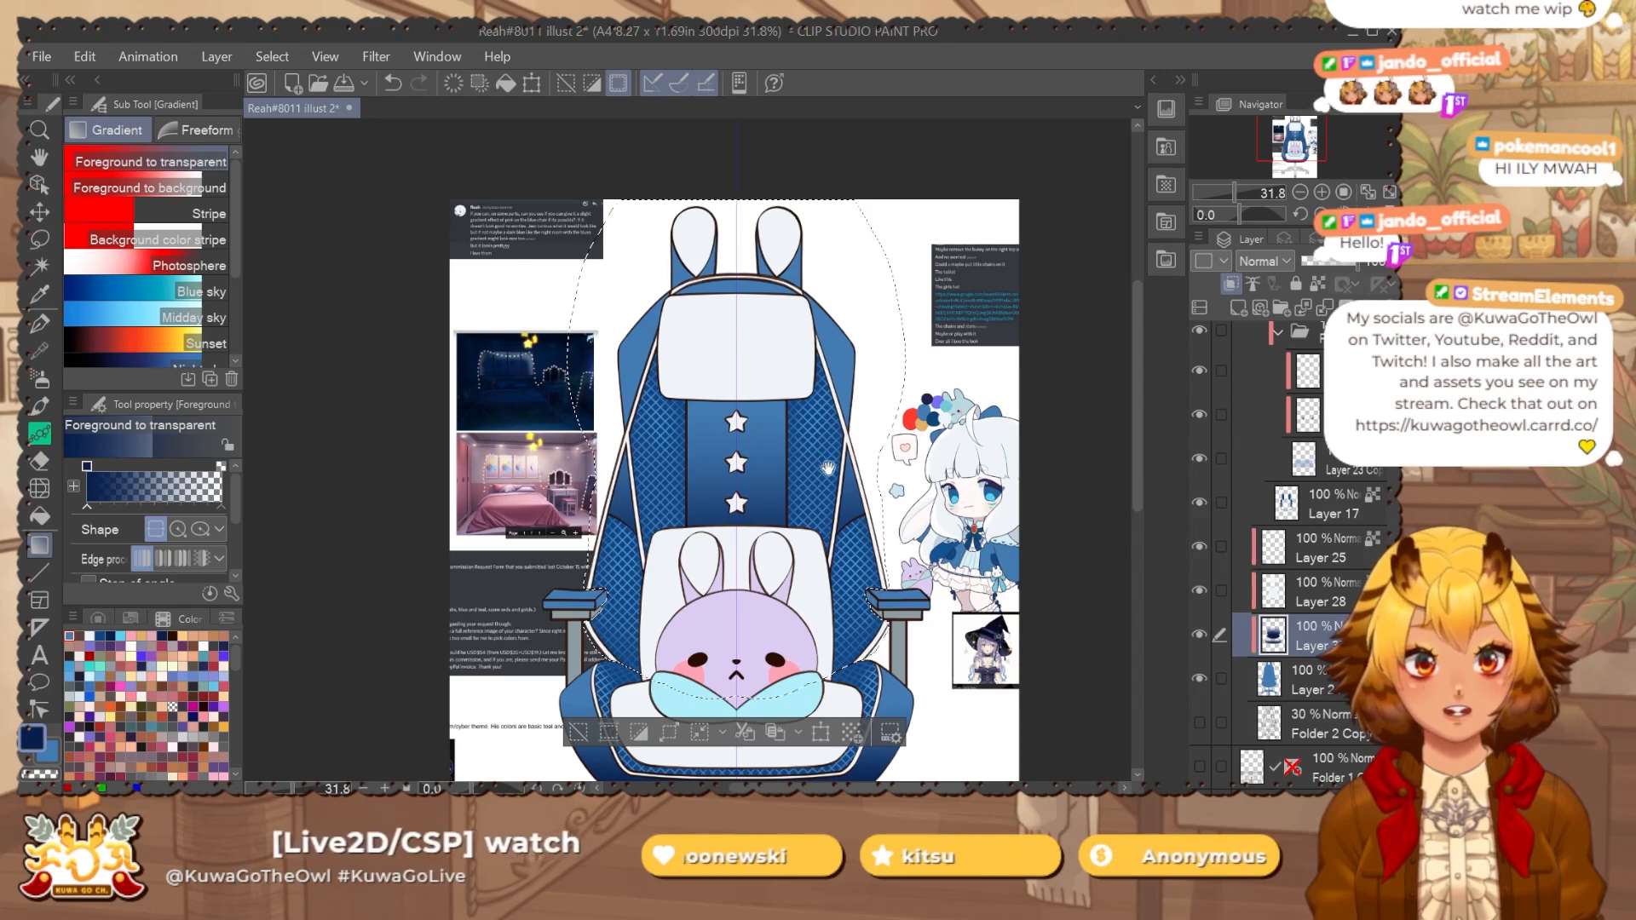
left_click_drag(827, 468, 785, 502)
key("m")
left_click_drag(645, 324, 663, 446)
key("ctrl+d")
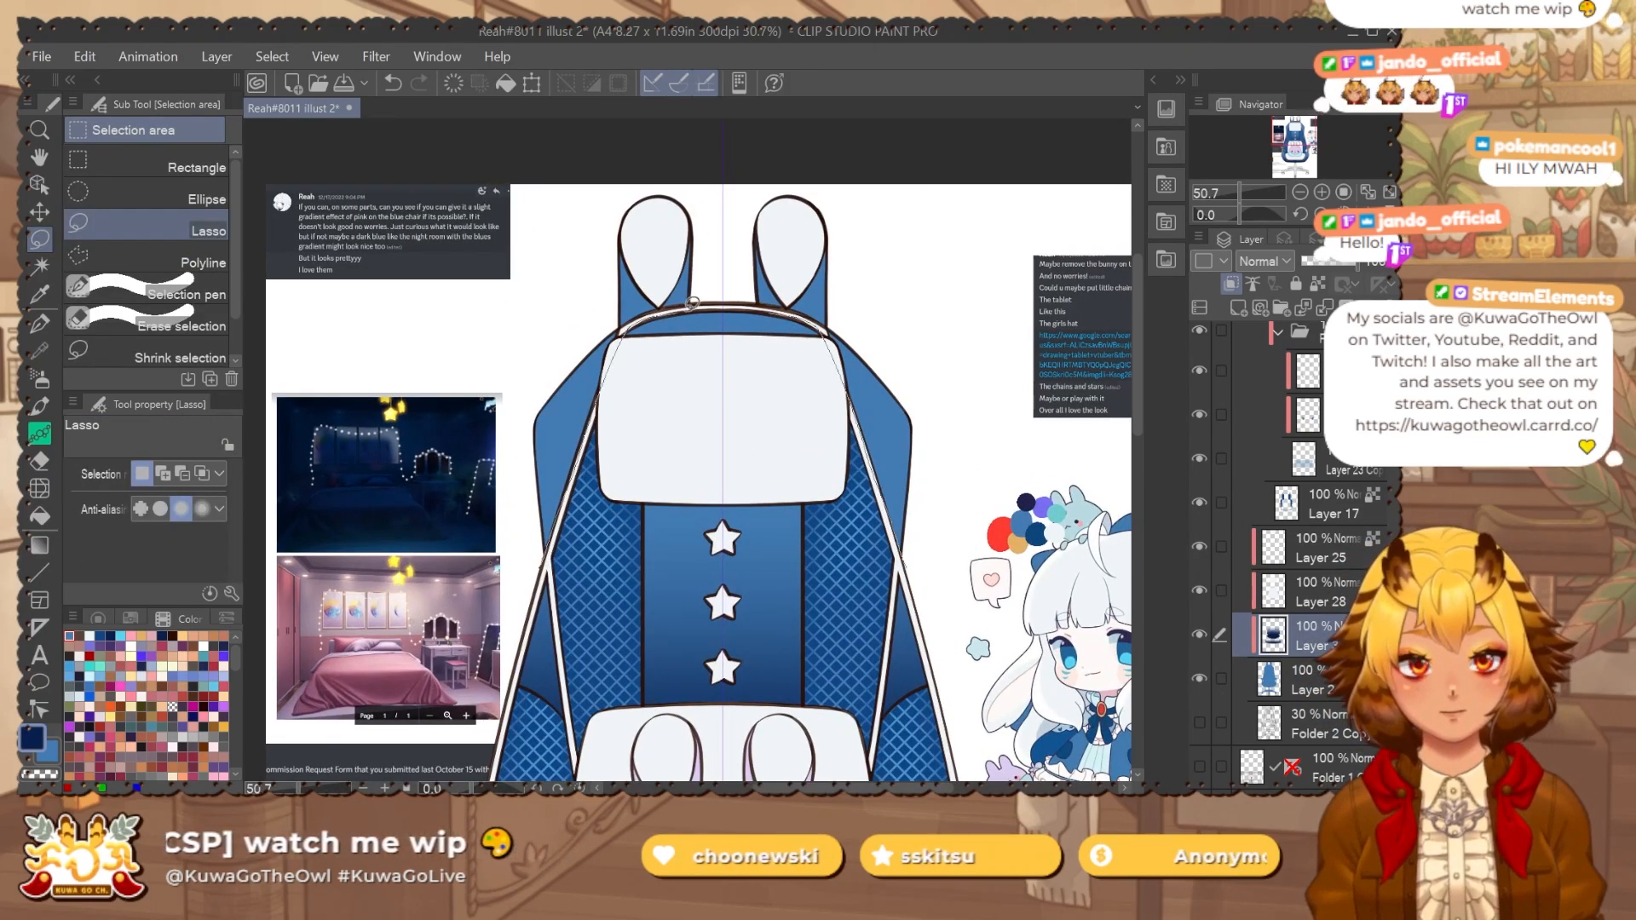
Lasso-select the upper outer wing panels of the backrest symmetrically, following the white piping and the top curve.
mouse_move(692, 303)
left_mouse_down()
mouse_move(471, 467)
mouse_move(542, 568)
left_mouse_up()
left_click_drag(562, 522, 596, 522)
mouse_move(533, 586)
left_mouse_down()
mouse_move(631, 204)
mouse_move(624, 345)
left_mouse_up()
mouse_move(568, 511)
left_mouse_down()
mouse_move(628, 463)
mouse_move(596, 503)
left_mouse_up()
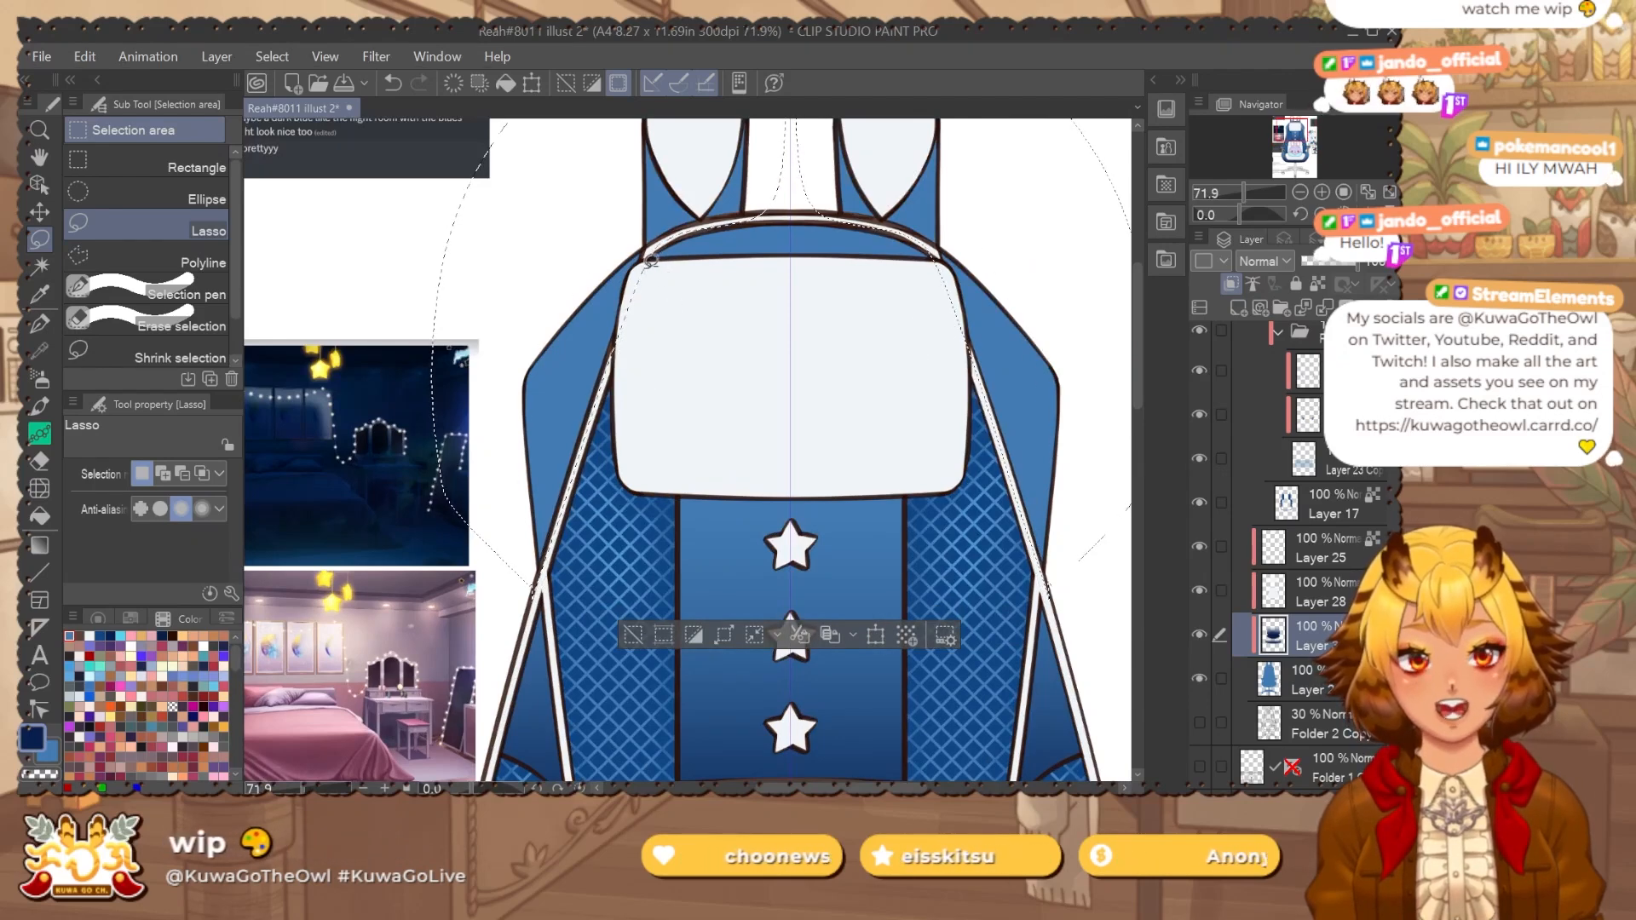
left_click_drag(832, 198, 709, 464)
mouse_move(654, 272)
left_mouse_down()
mouse_move(695, 455)
mouse_move(716, 269)
left_mouse_up()
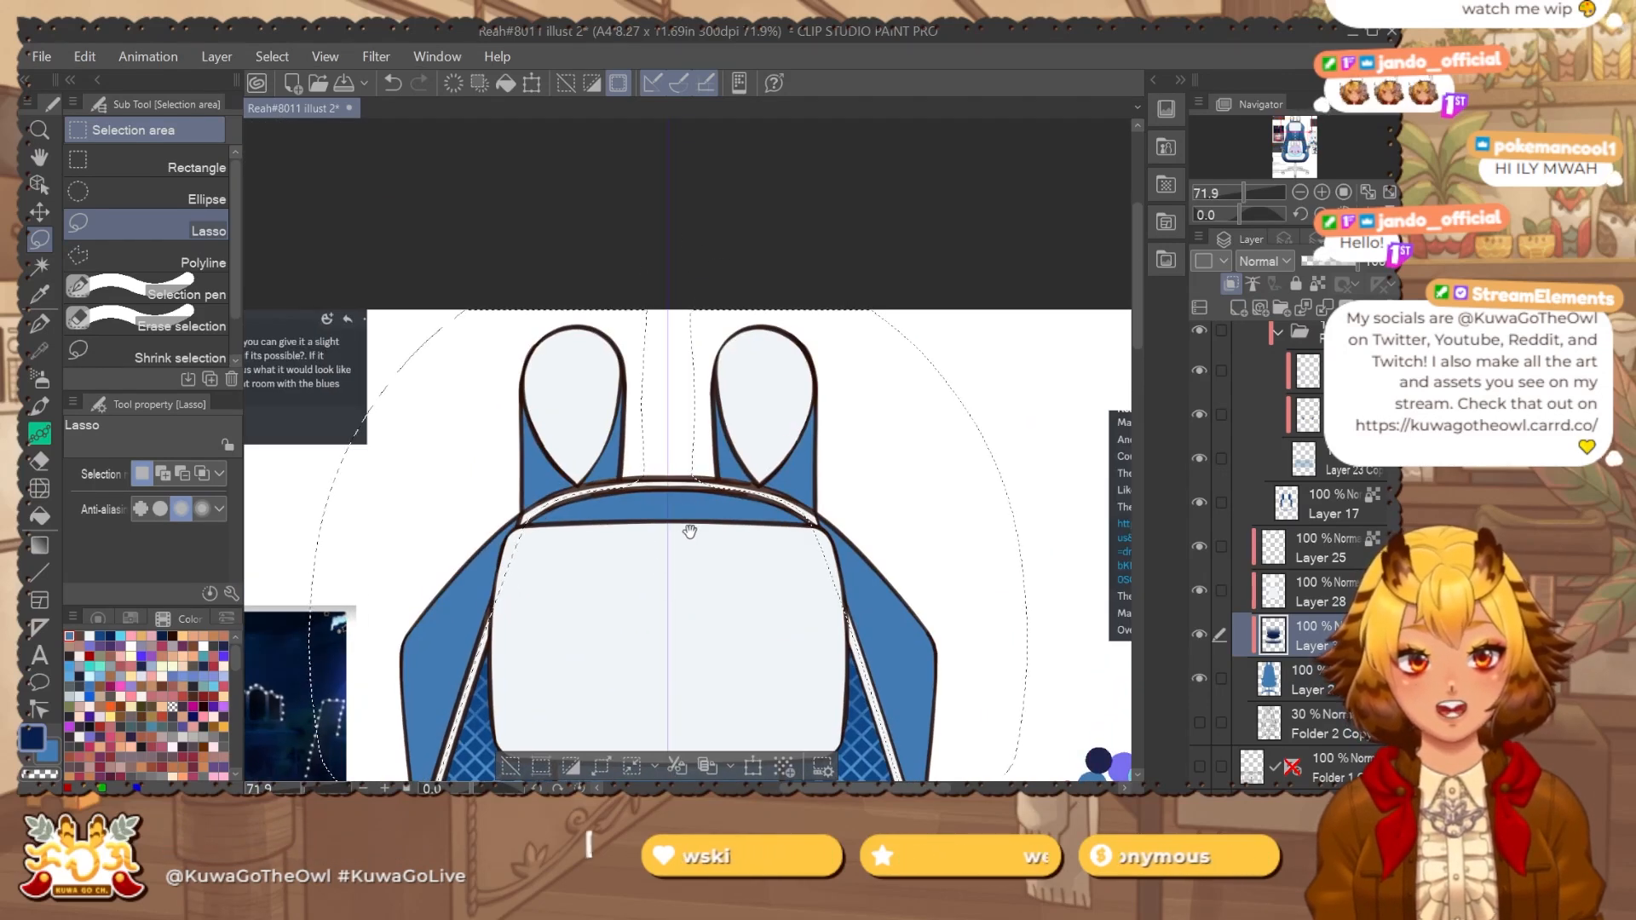
left_click_drag(690, 530, 686, 430)
Try a navy-to-transparent gradient on the backrest's upper wing panels, undo it, and clear the selection.
key("g")
scroll(660, 426, "down", 3)
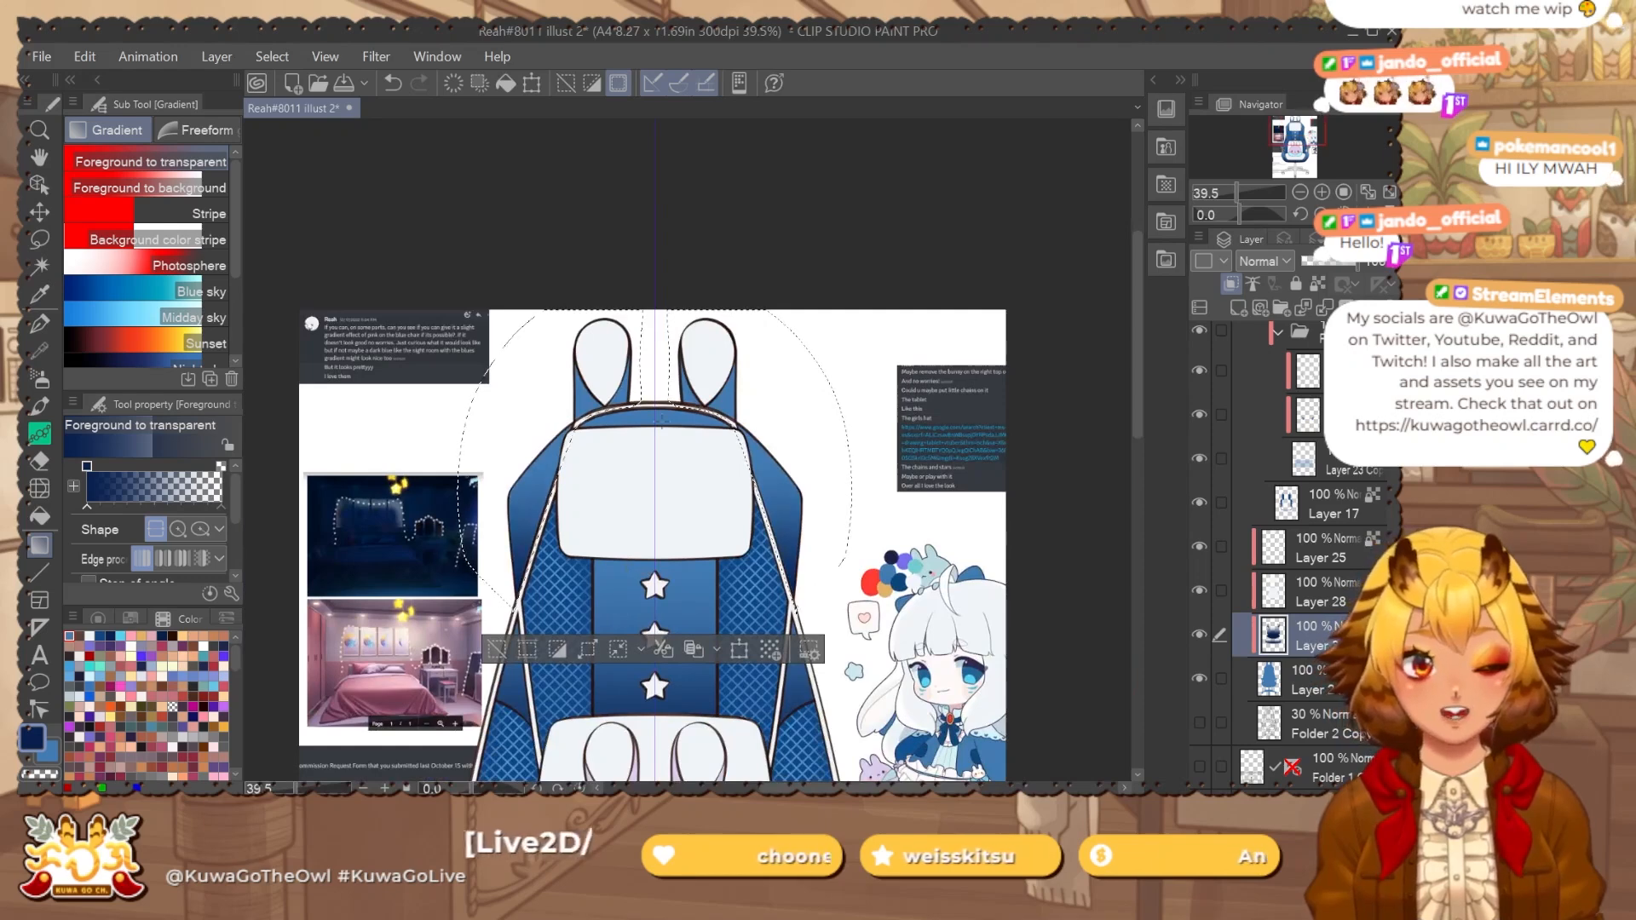
key("ctrl+d")
key("ctrl+z")
key("ctrl+z")
left_click_drag(631, 507, 594, 556)
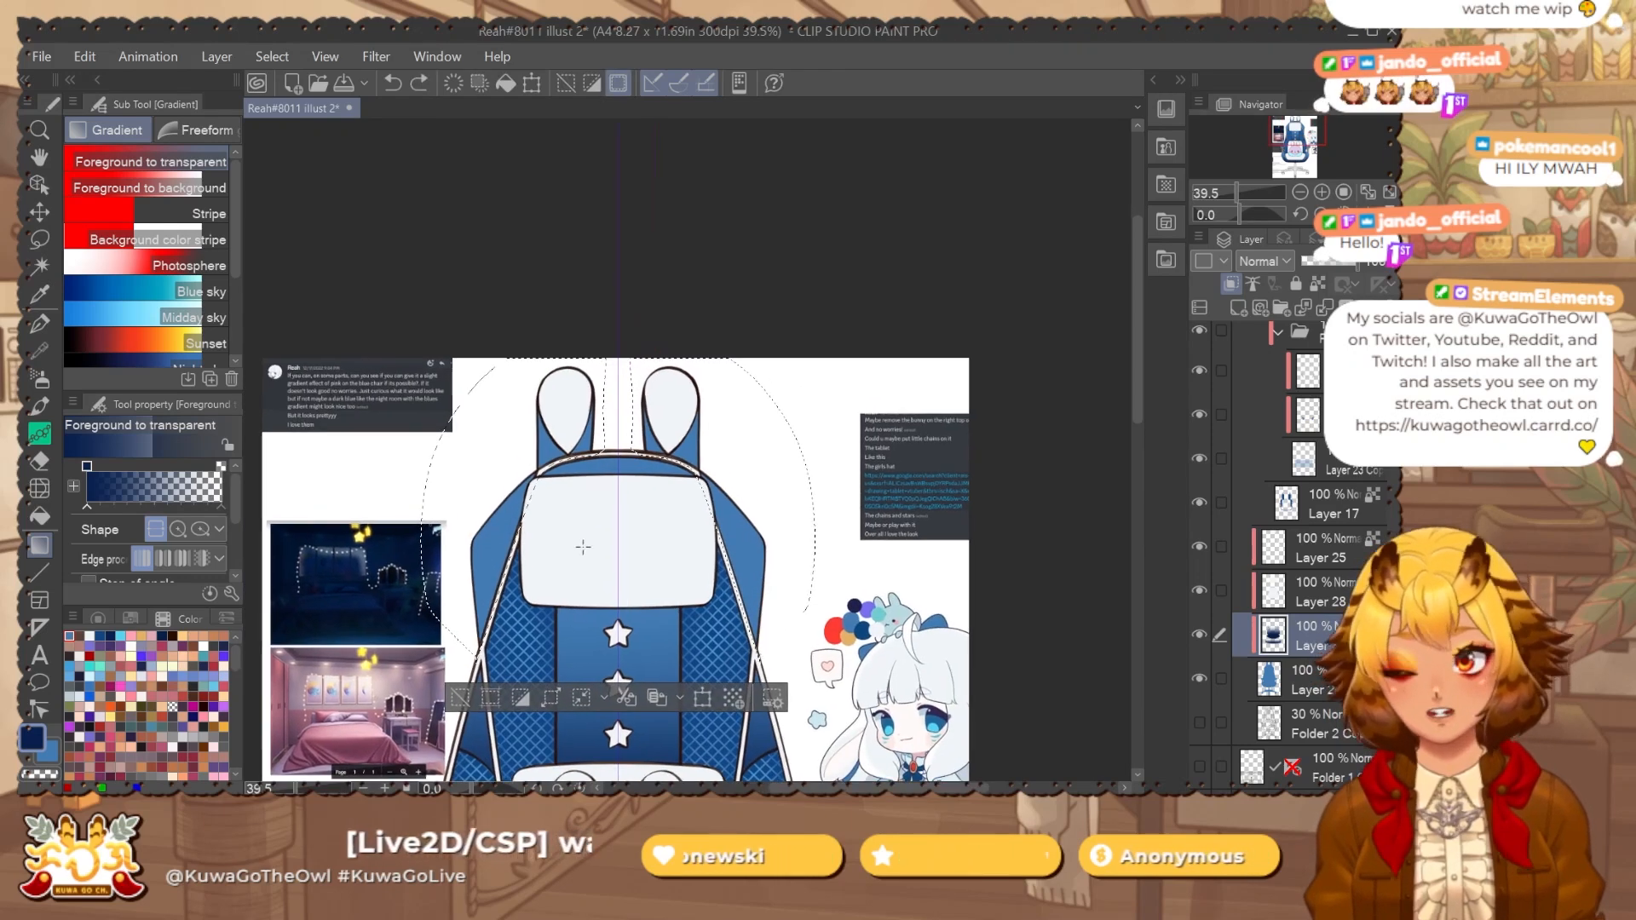
key("m")
key("ctrl+d")
Lasso-select both chair ears down to the headrest's top curve and apply a navy-to-transparent gradient fading upward from their bases.
scroll(530, 502, "up", 2)
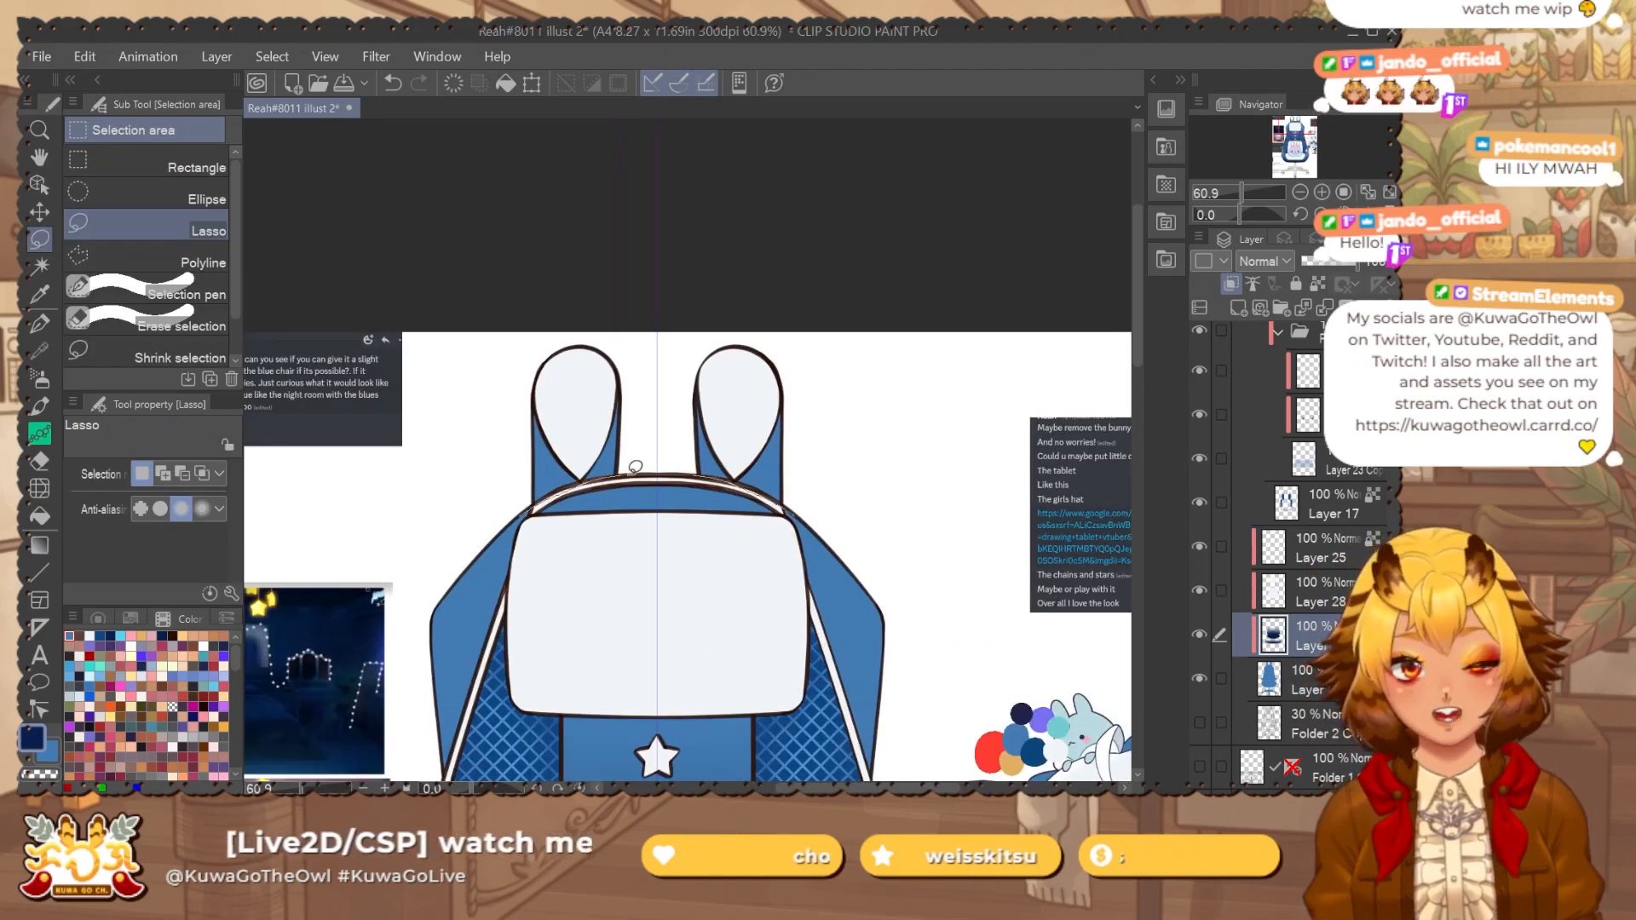
key("ctrl+z")
scroll(550, 494, "up", 2)
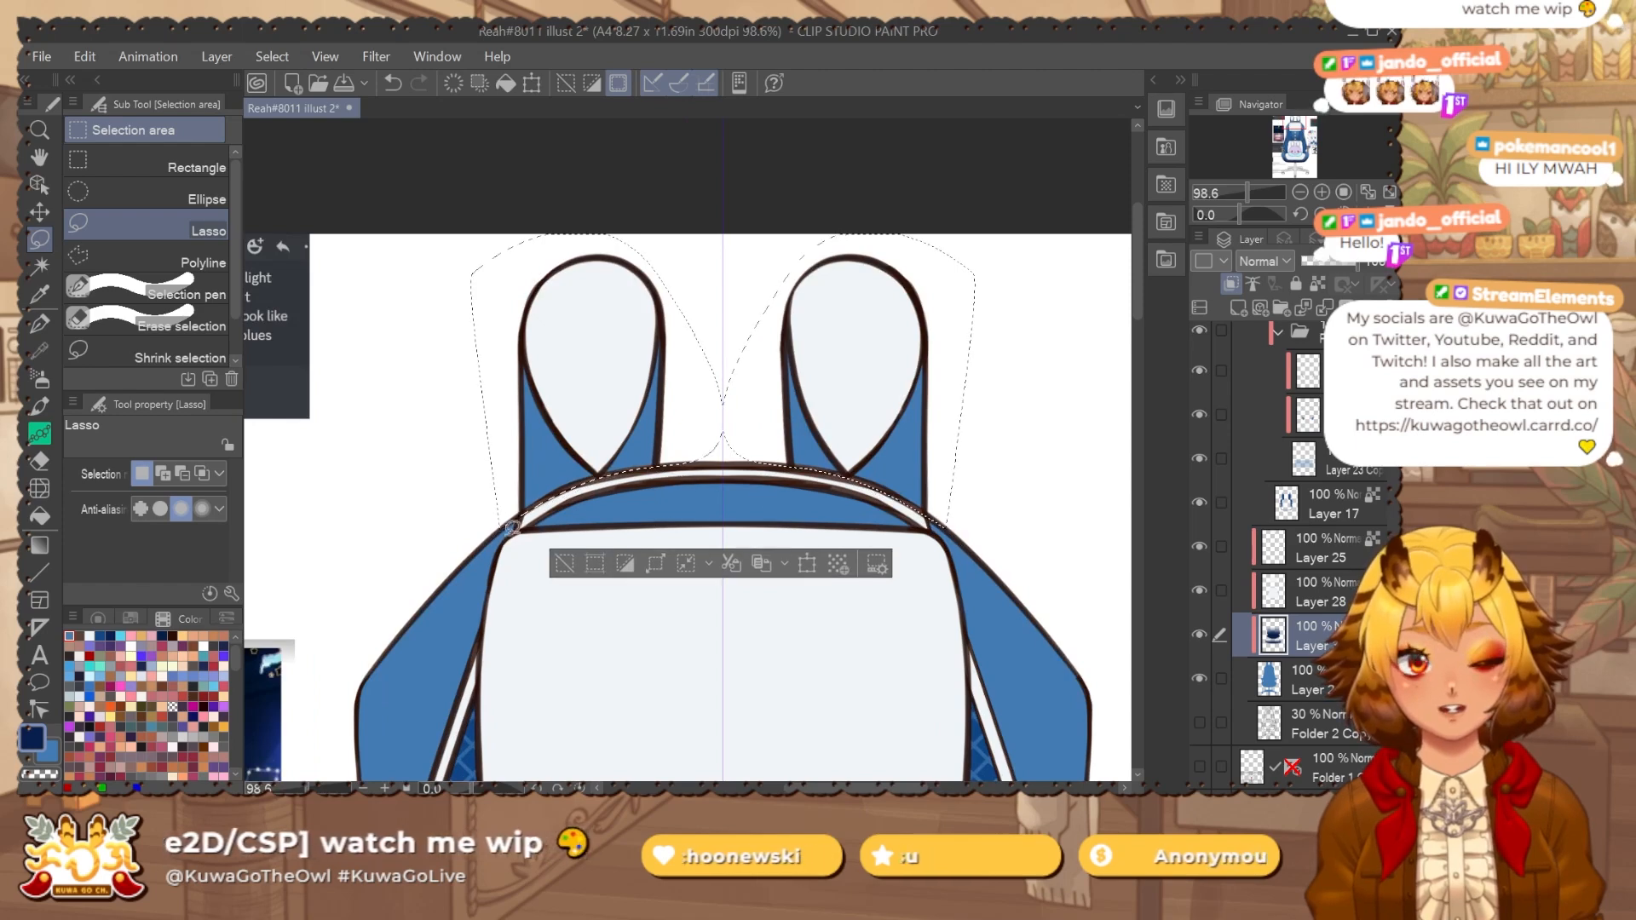
key("g")
left_click_drag(686, 474, 692, 366)
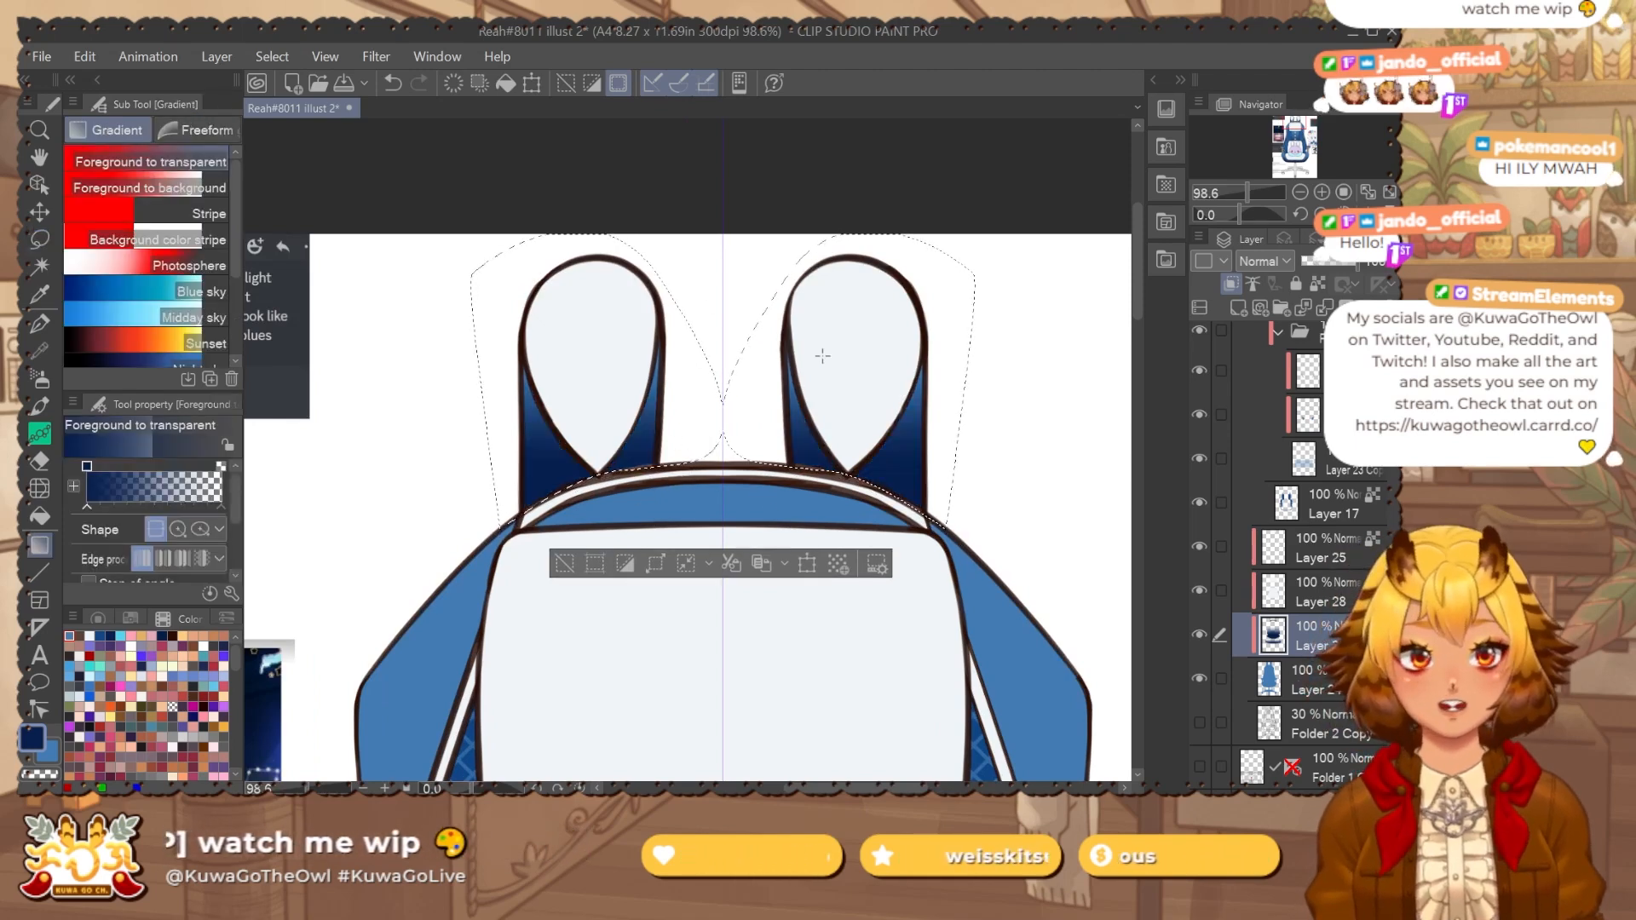
Undo the ear gradient, redraw a navy-to-transparent gradient fading upward from the ears' bases, and deselect.
key("ctrl+z")
left_click_drag(687, 515, 692, 412)
key("ctrl+d")
scroll(805, 434, "down", 5)
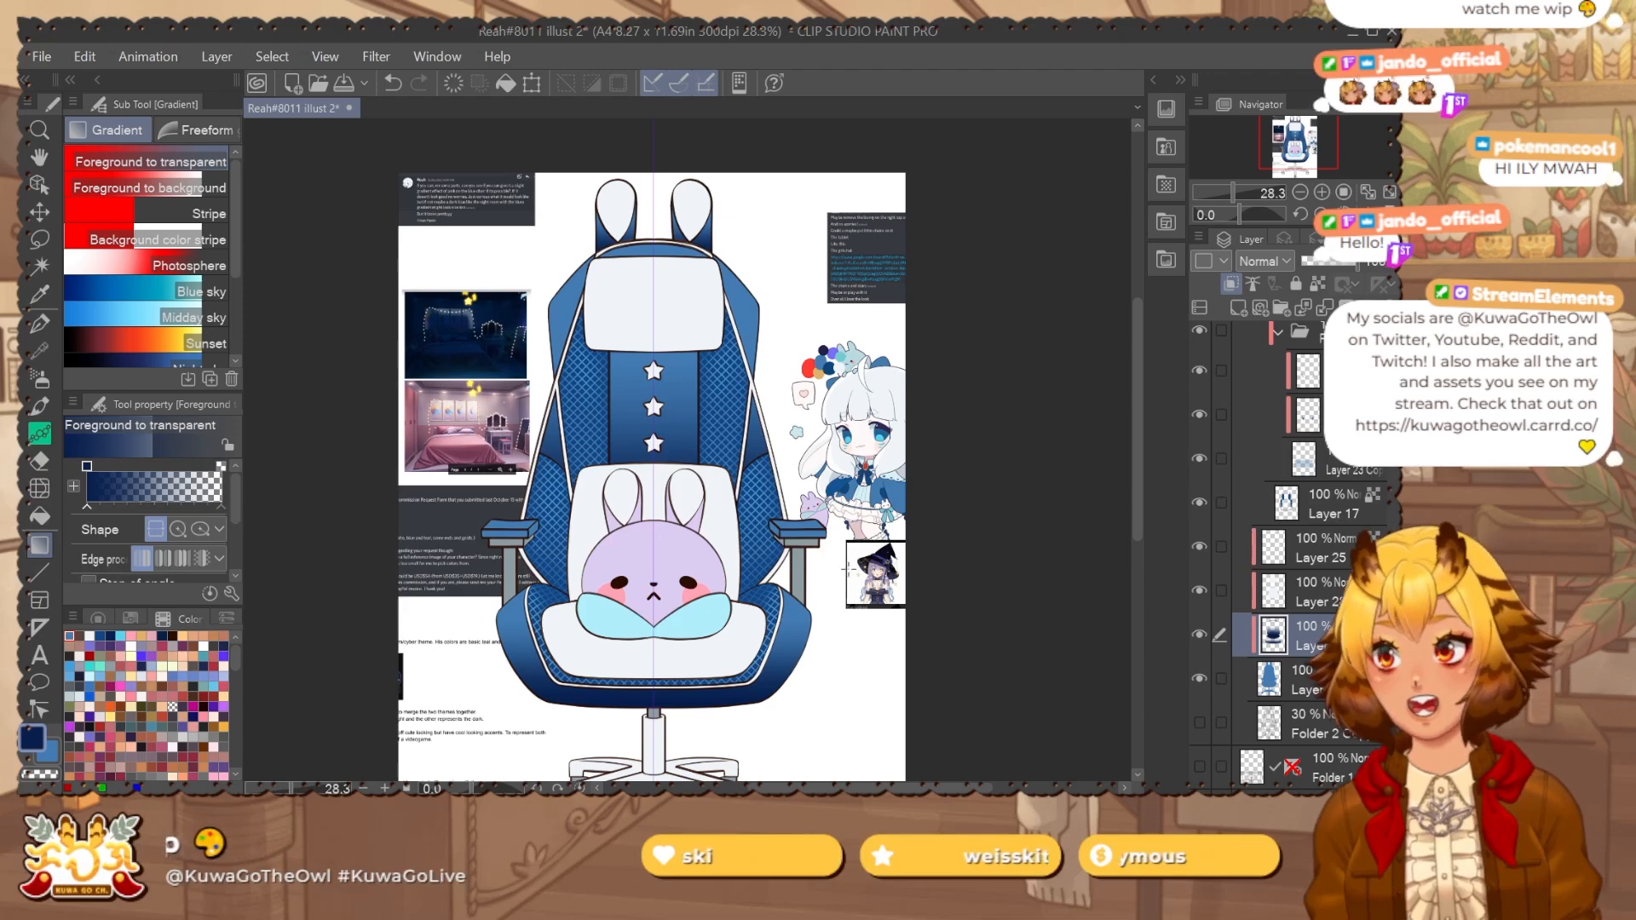
Try a solid navy fill on the chair's five-star wheelbase, checking its separate layers, and undo the fill.
scroll(1323, 614, "up", 2)
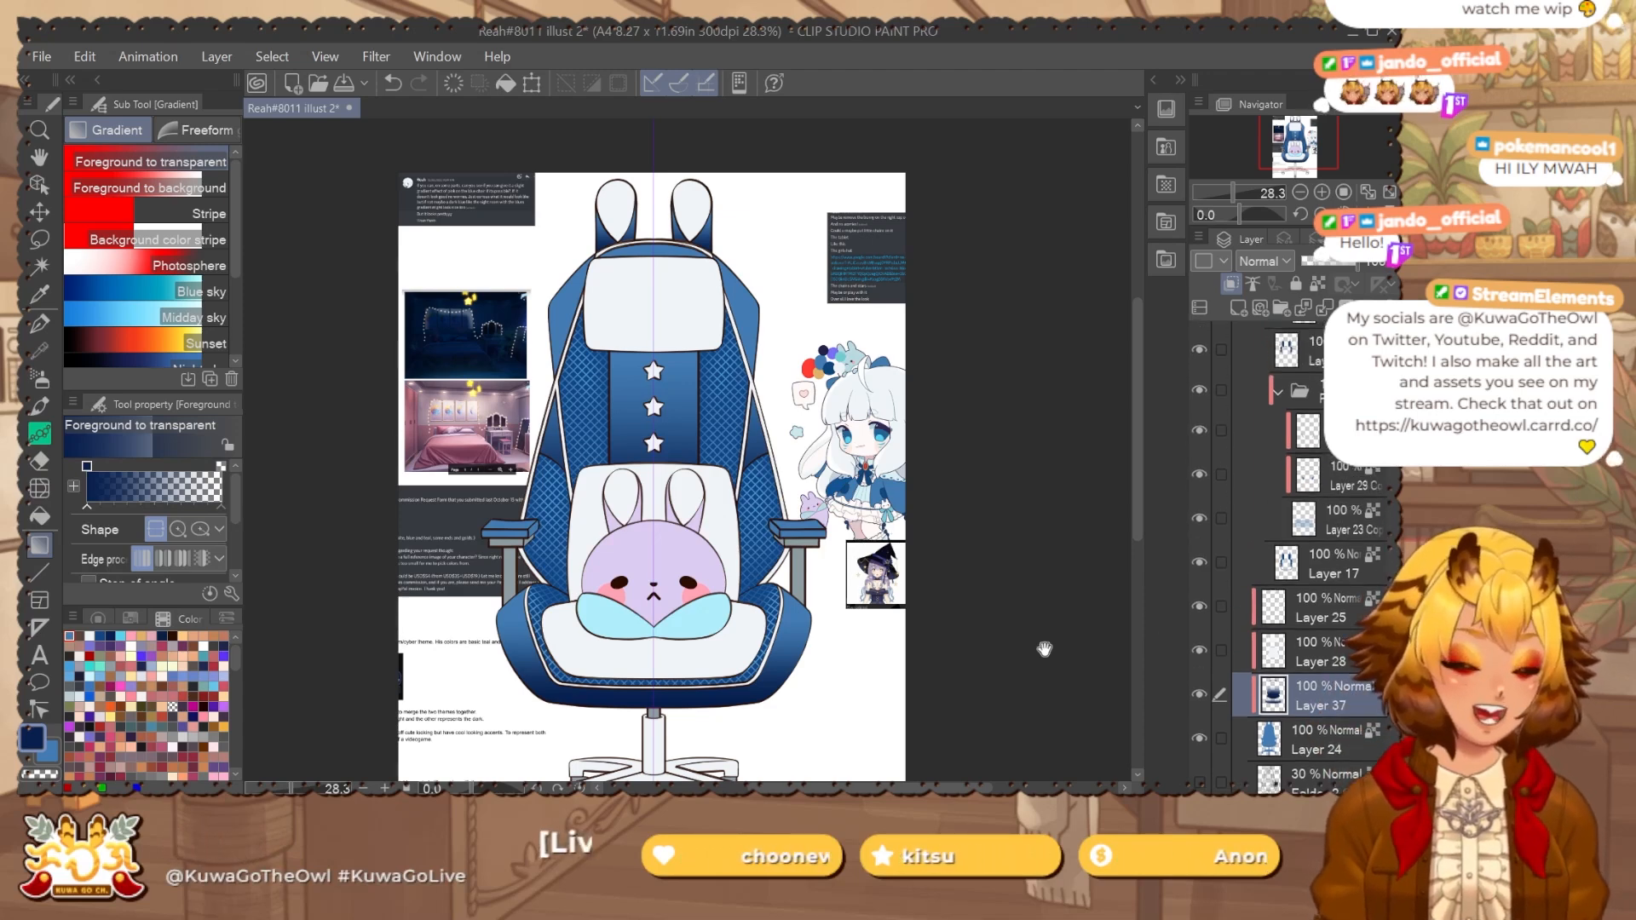
scroll(835, 613, "down", 2)
scroll(837, 615, "up", 1)
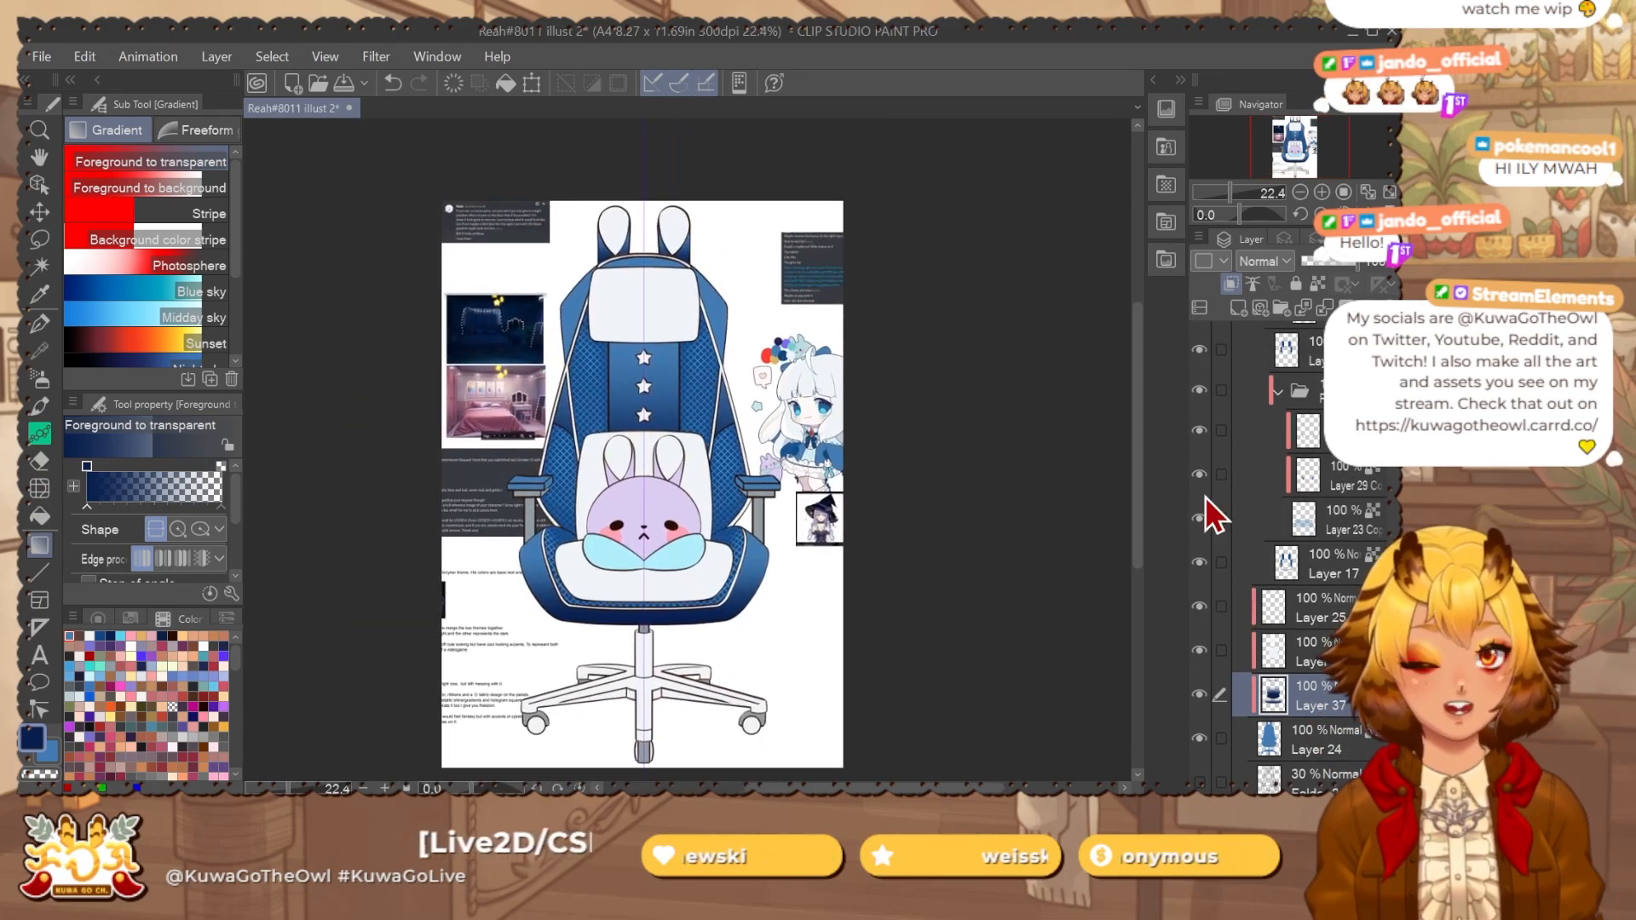
scroll(1238, 596, "up", 3)
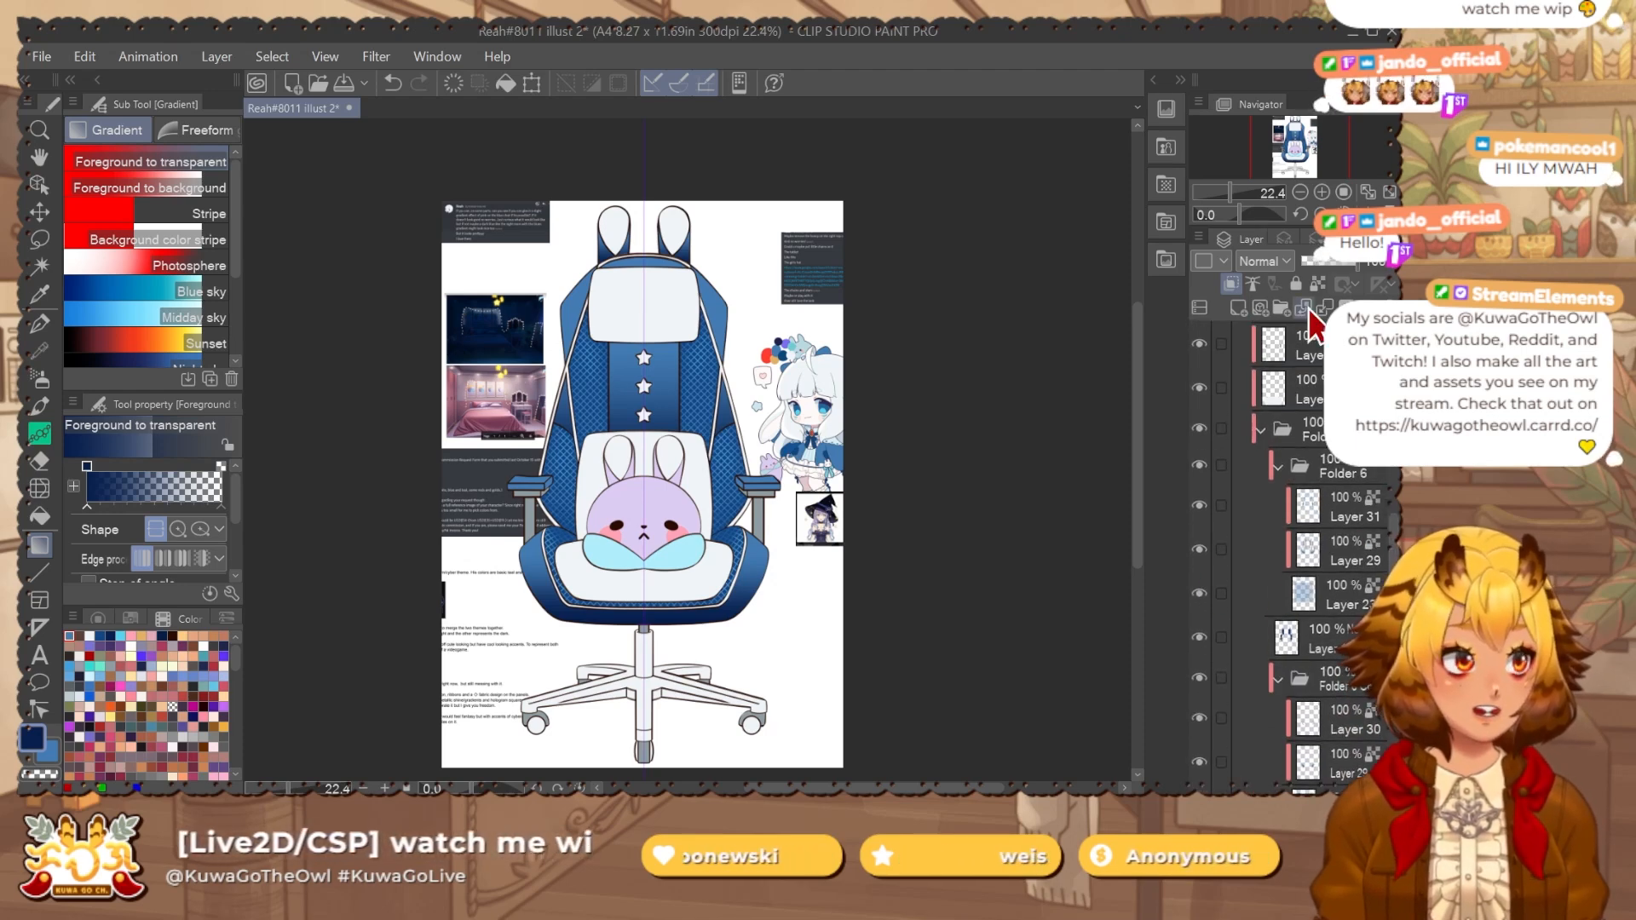
left_click(1227, 387)
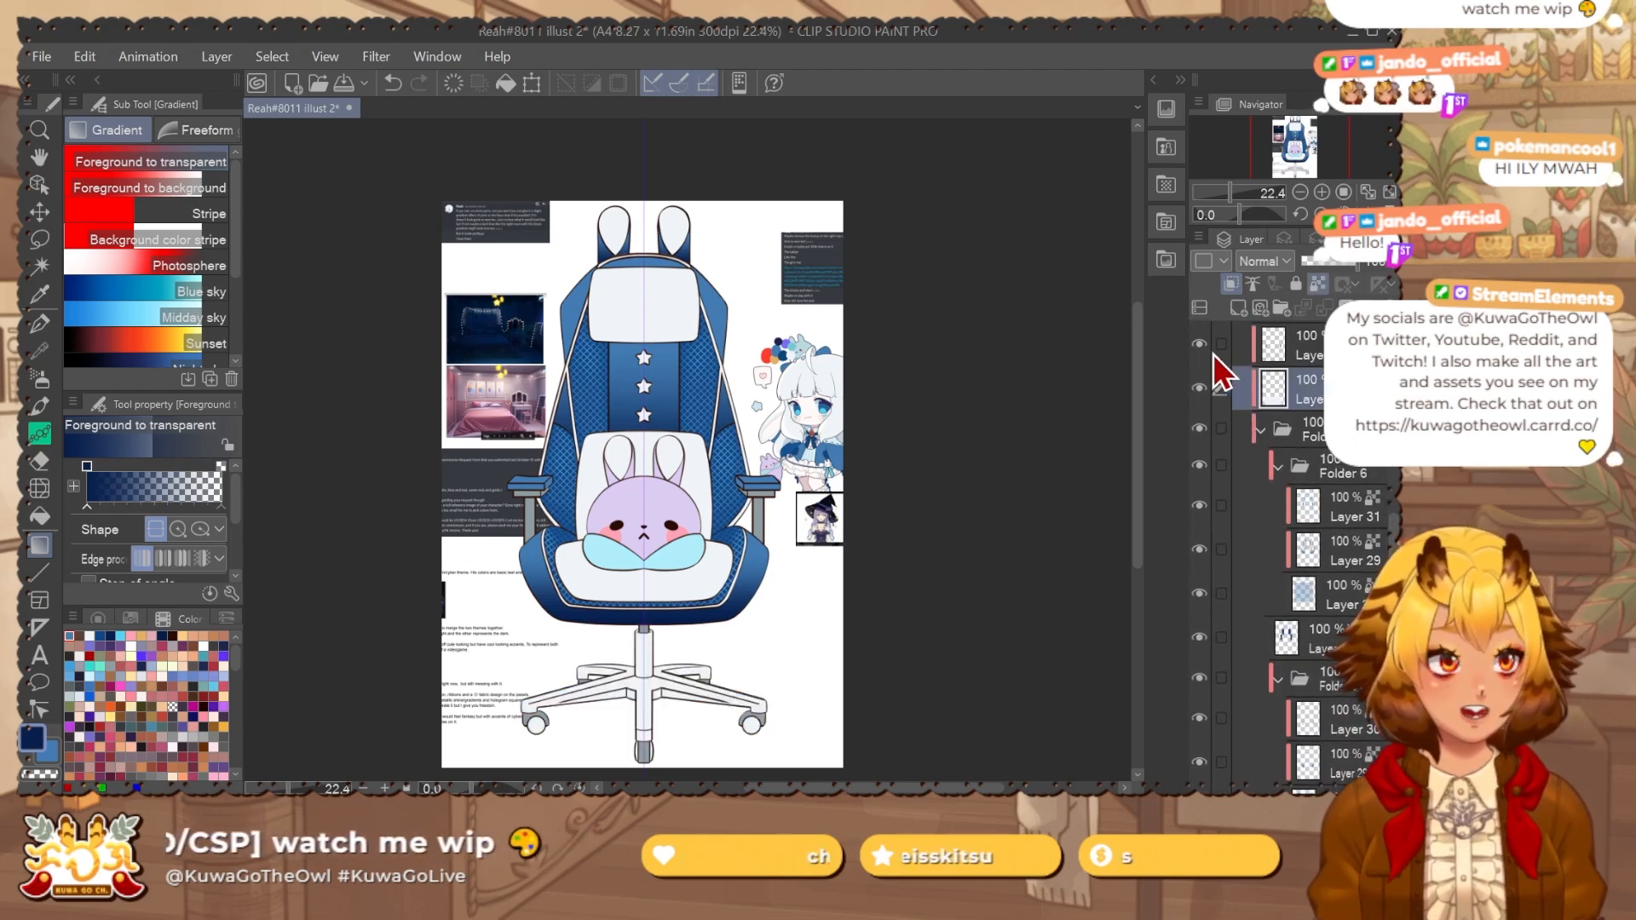
left_click(1295, 344)
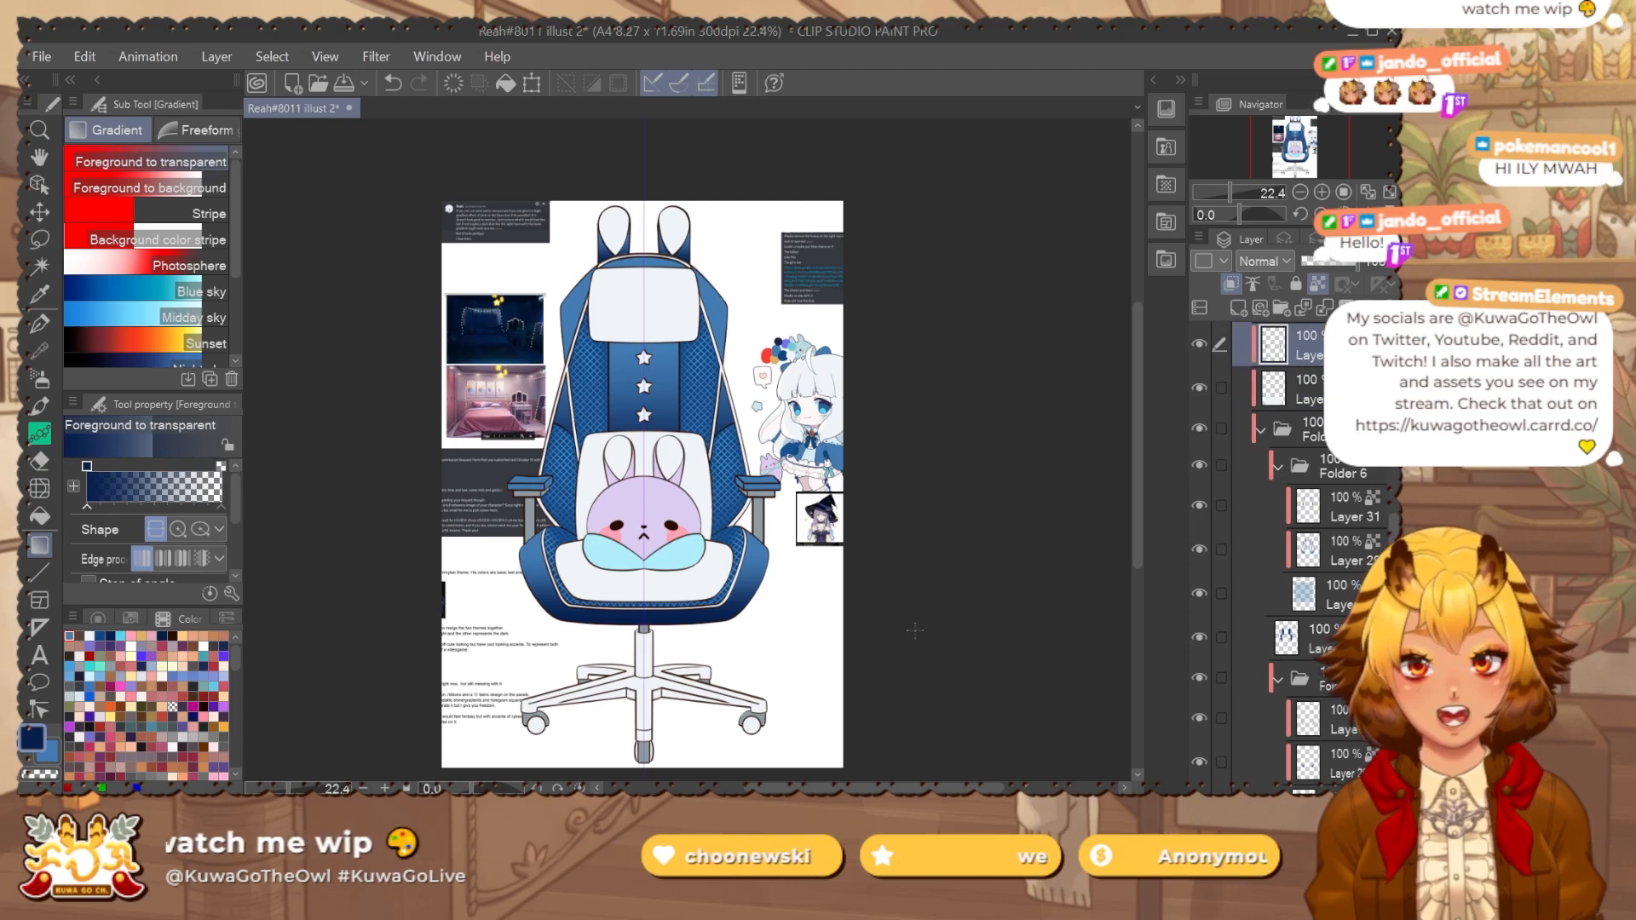
key("alt+Delete")
left_click_drag(790, 670, 819, 645)
key("ctrl+z")
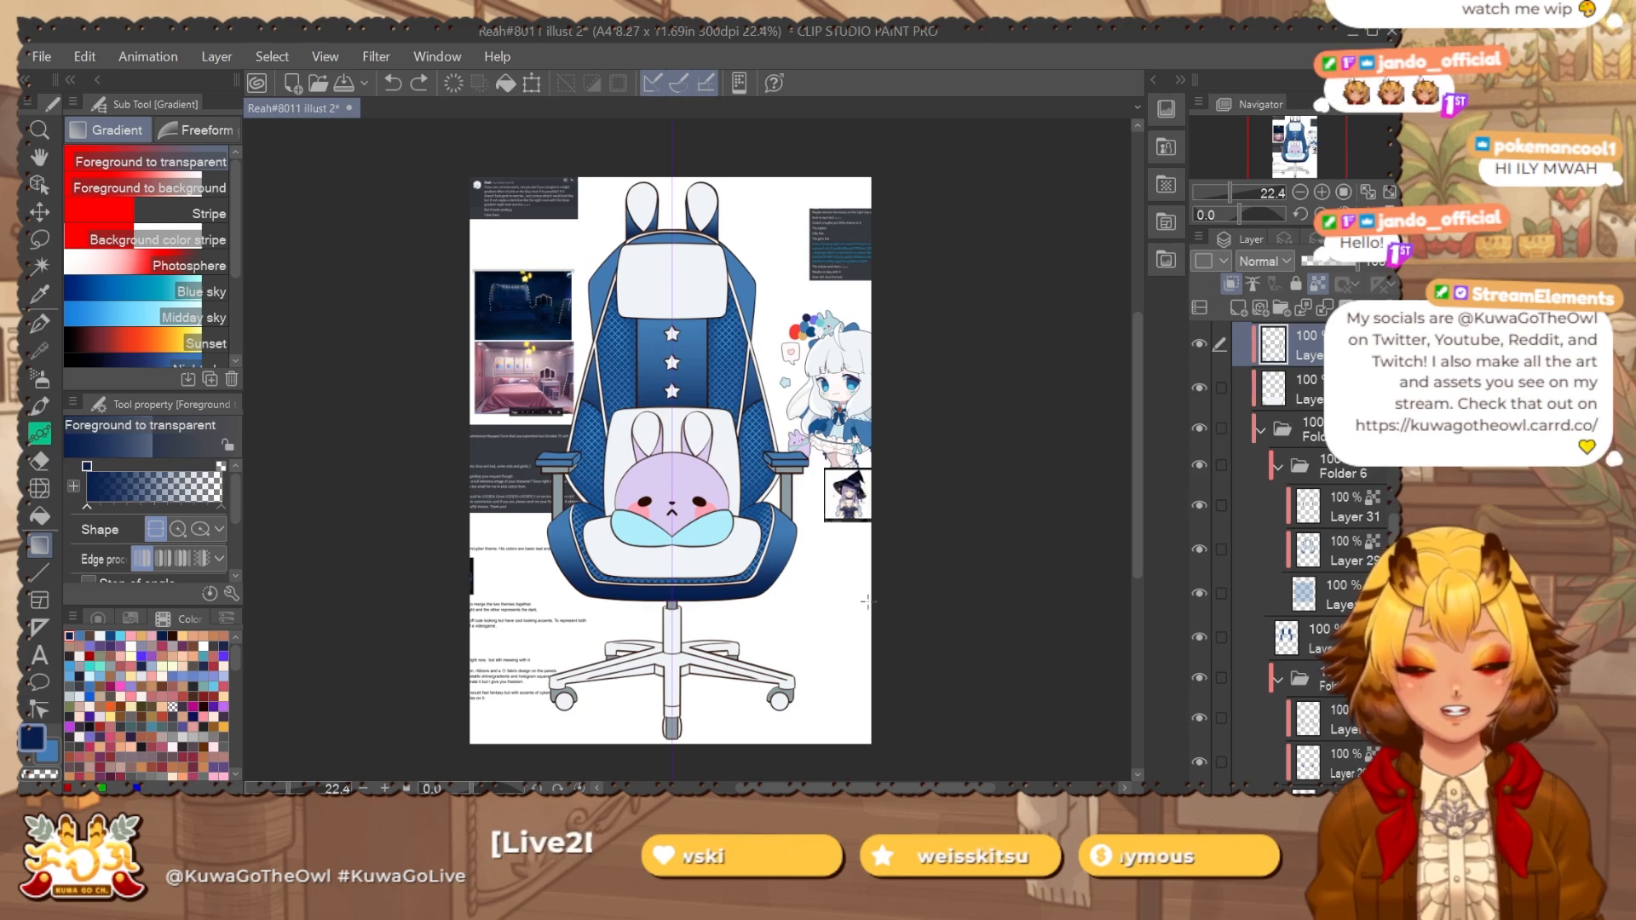
left_click(1261, 390)
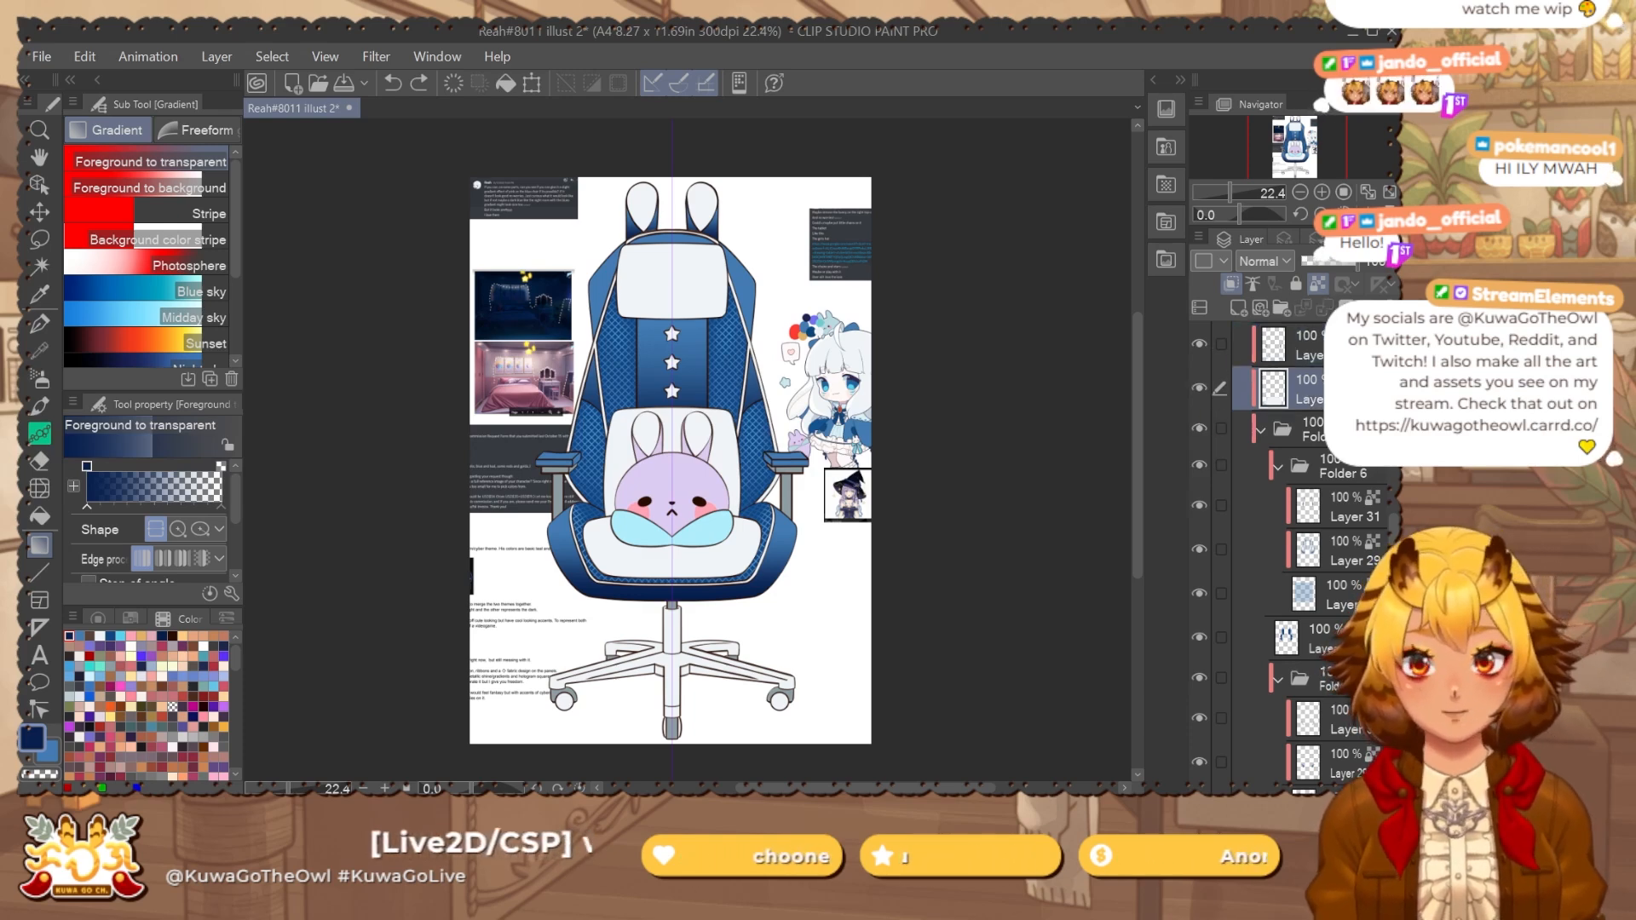
key("ctrl+y")
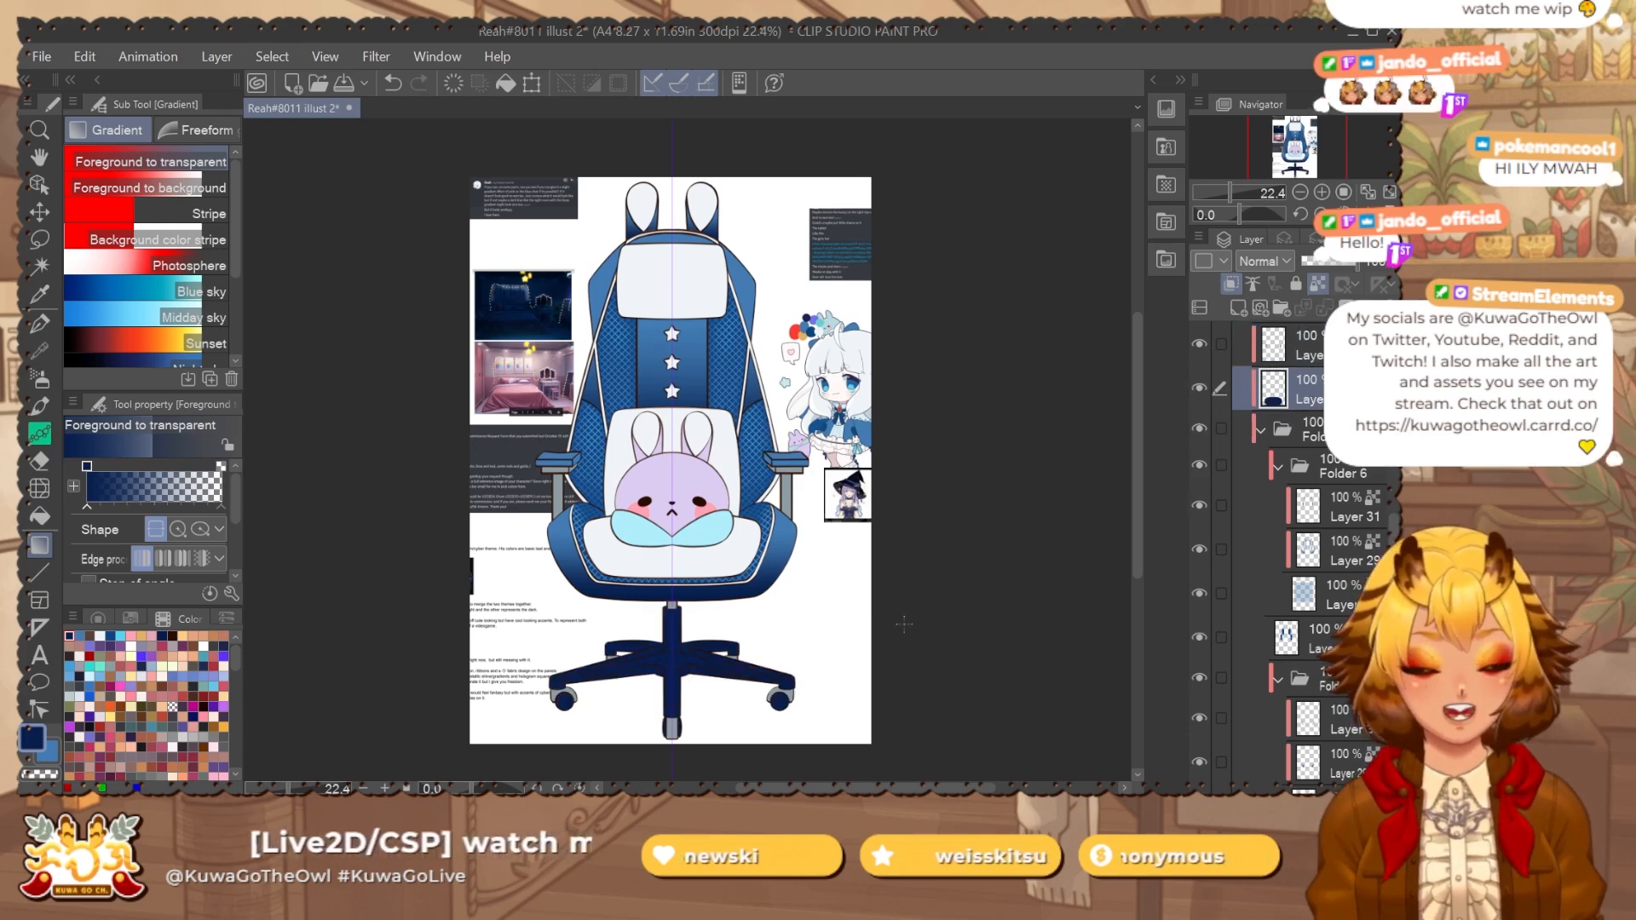
key("ctrl+z")
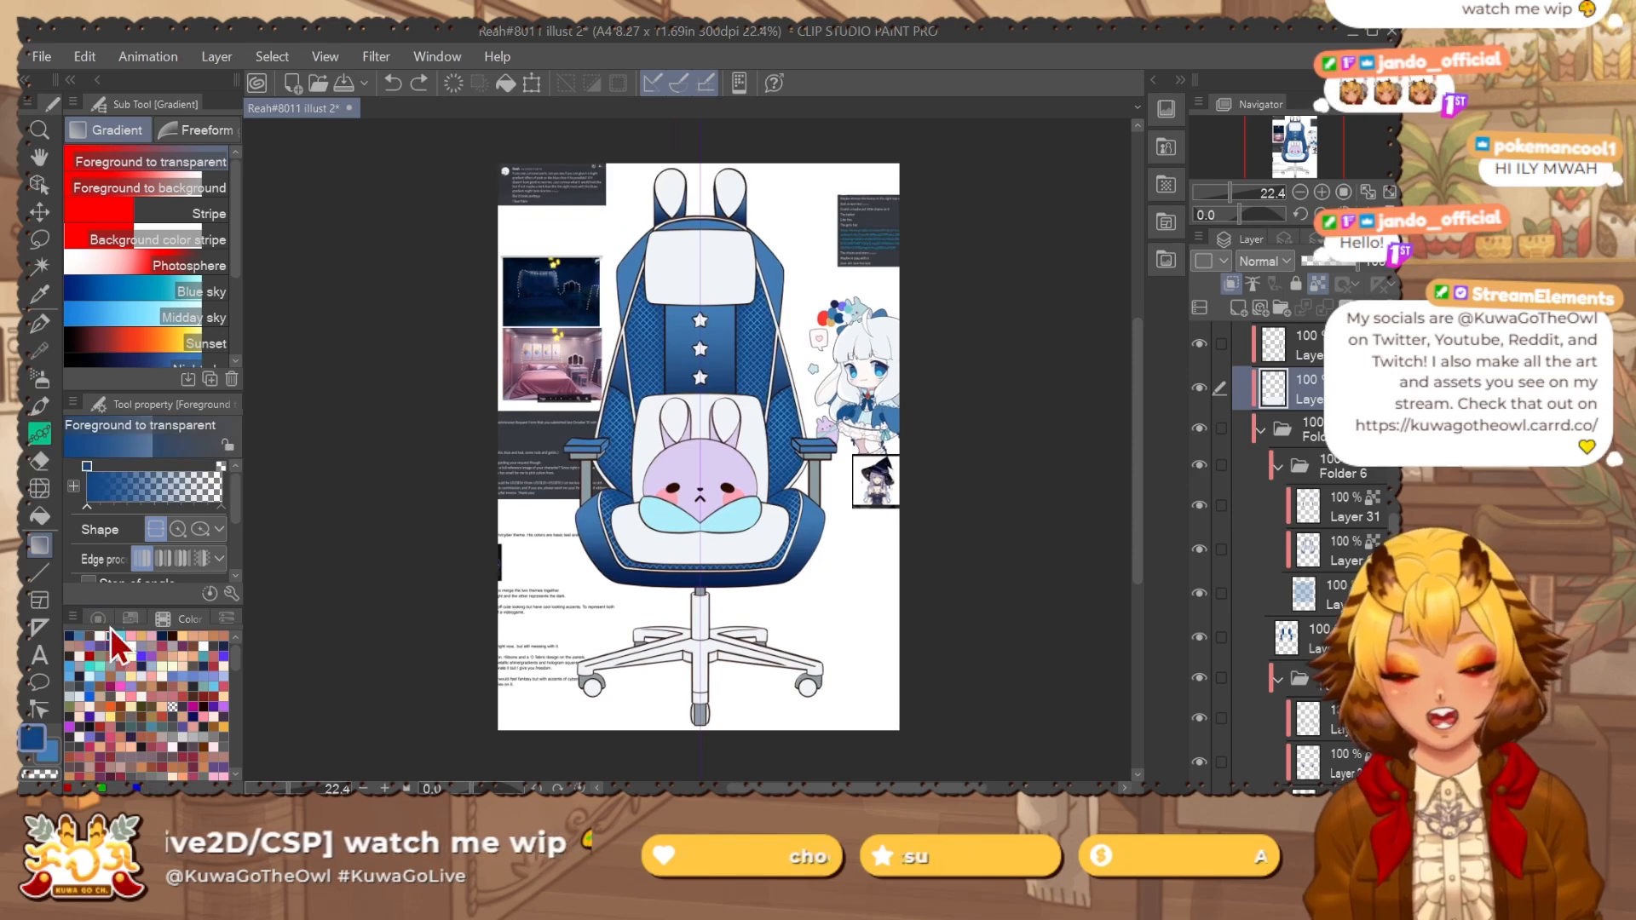
Try a mid-blue fill on the wheelbase, undo it, and capture a screenshot of the whole chair.
key("ctrl+y")
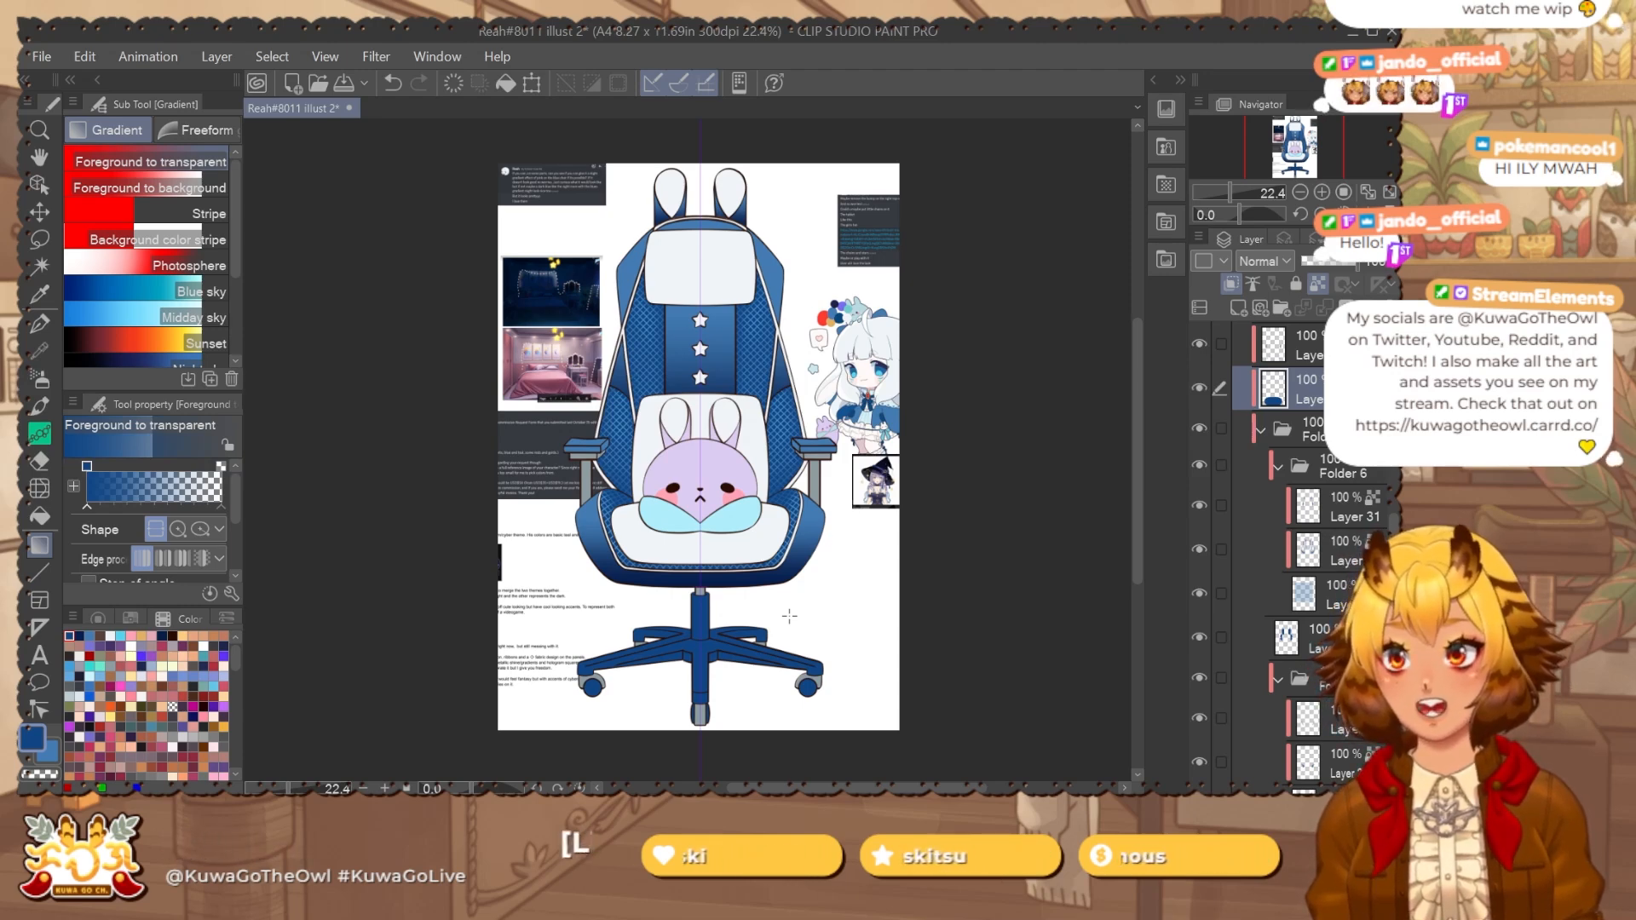
mouse_move(889, 649)
left_mouse_down()
mouse_move(866, 660)
mouse_move(892, 619)
left_mouse_up()
key("ctrl+z")
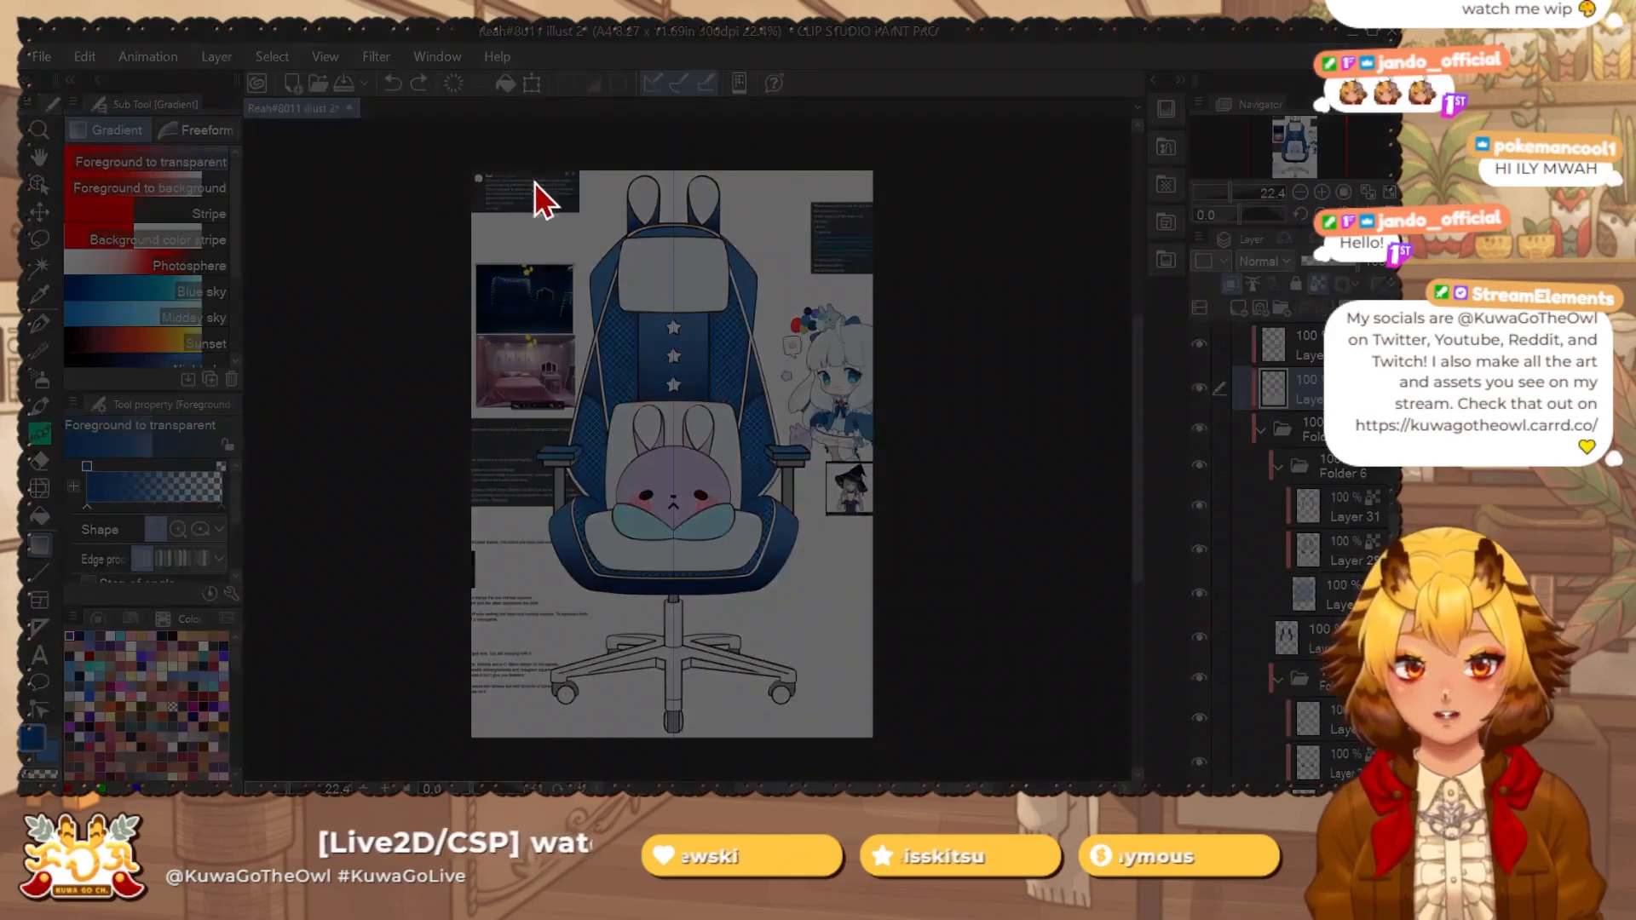
mouse_move(516, 167)
left_mouse_down()
mouse_move(836, 739)
mouse_move(823, 733)
left_mouse_up()
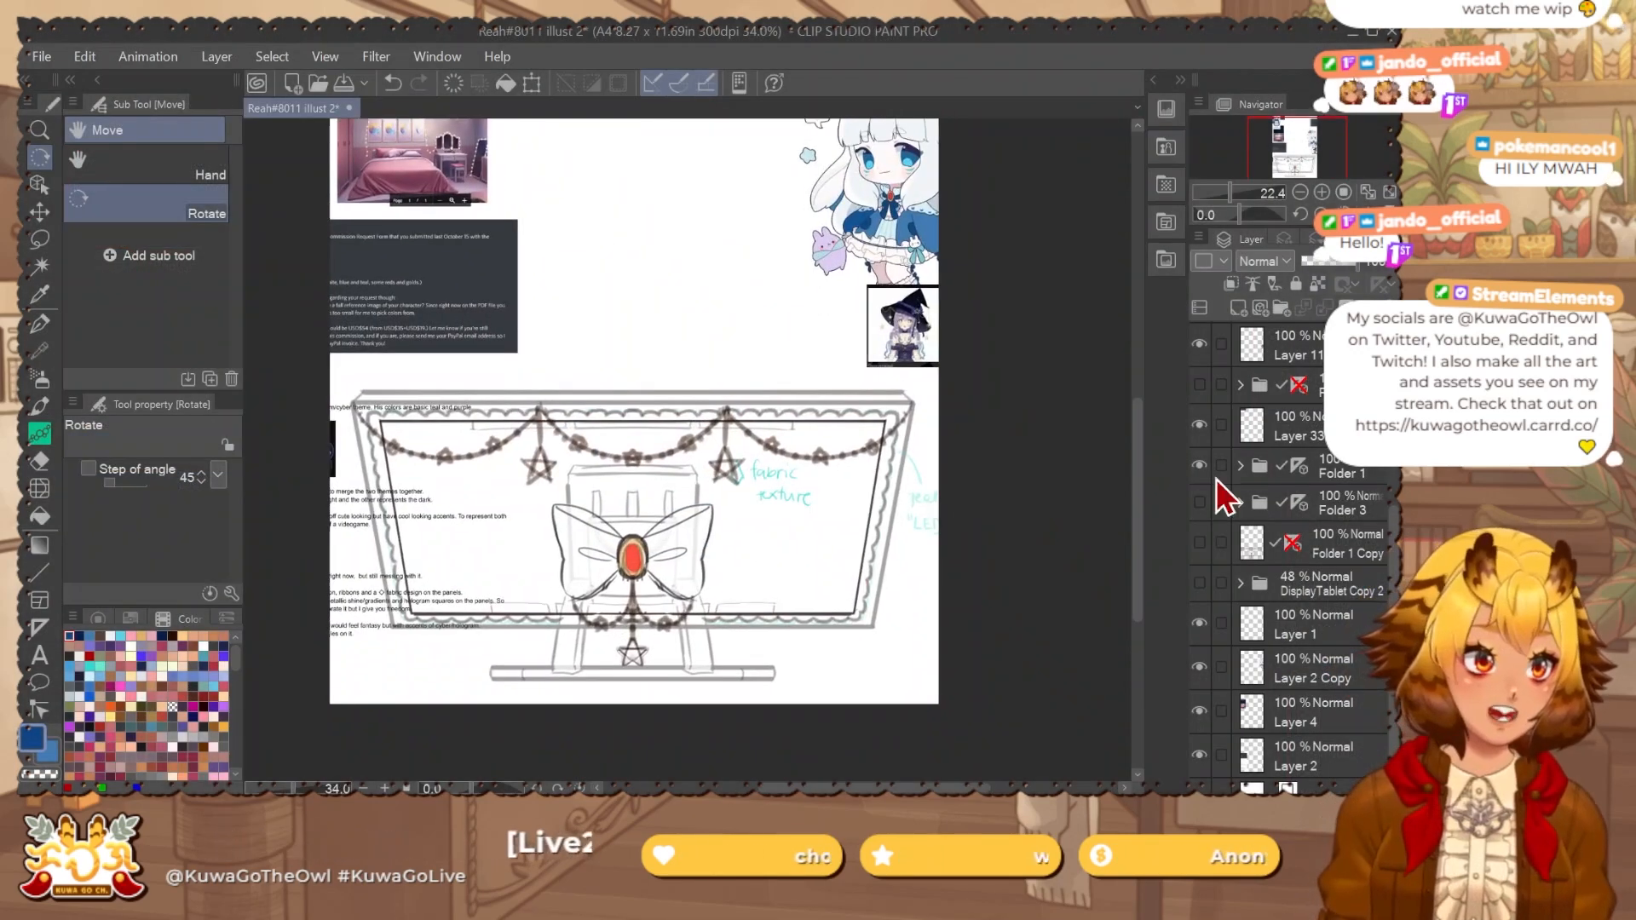
Expand Folder 1 and toggle its visible sketch layers off and on to check what each one holds.
left_click(1234, 469)
left_click(1241, 466)
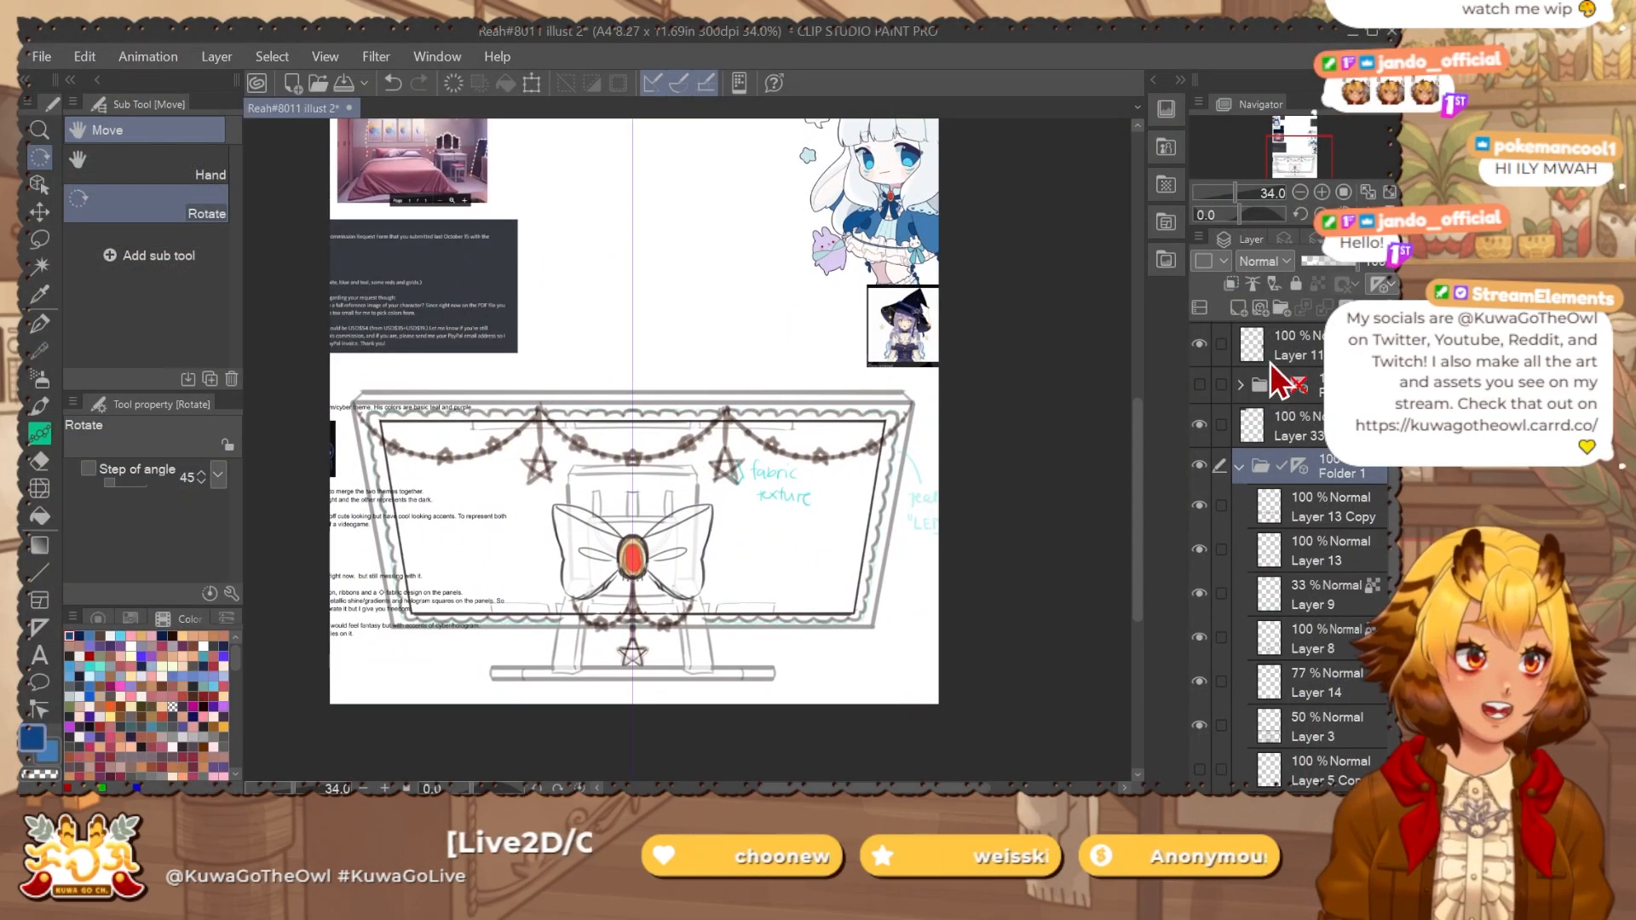
left_click(1201, 509)
left_click(1201, 509)
left_click(1205, 550)
left_click(1204, 551)
left_click(1361, 520)
left_click_drag(1394, 564, 1393, 617)
left_click(1200, 625)
left_click(1200, 626)
left_click(1361, 622)
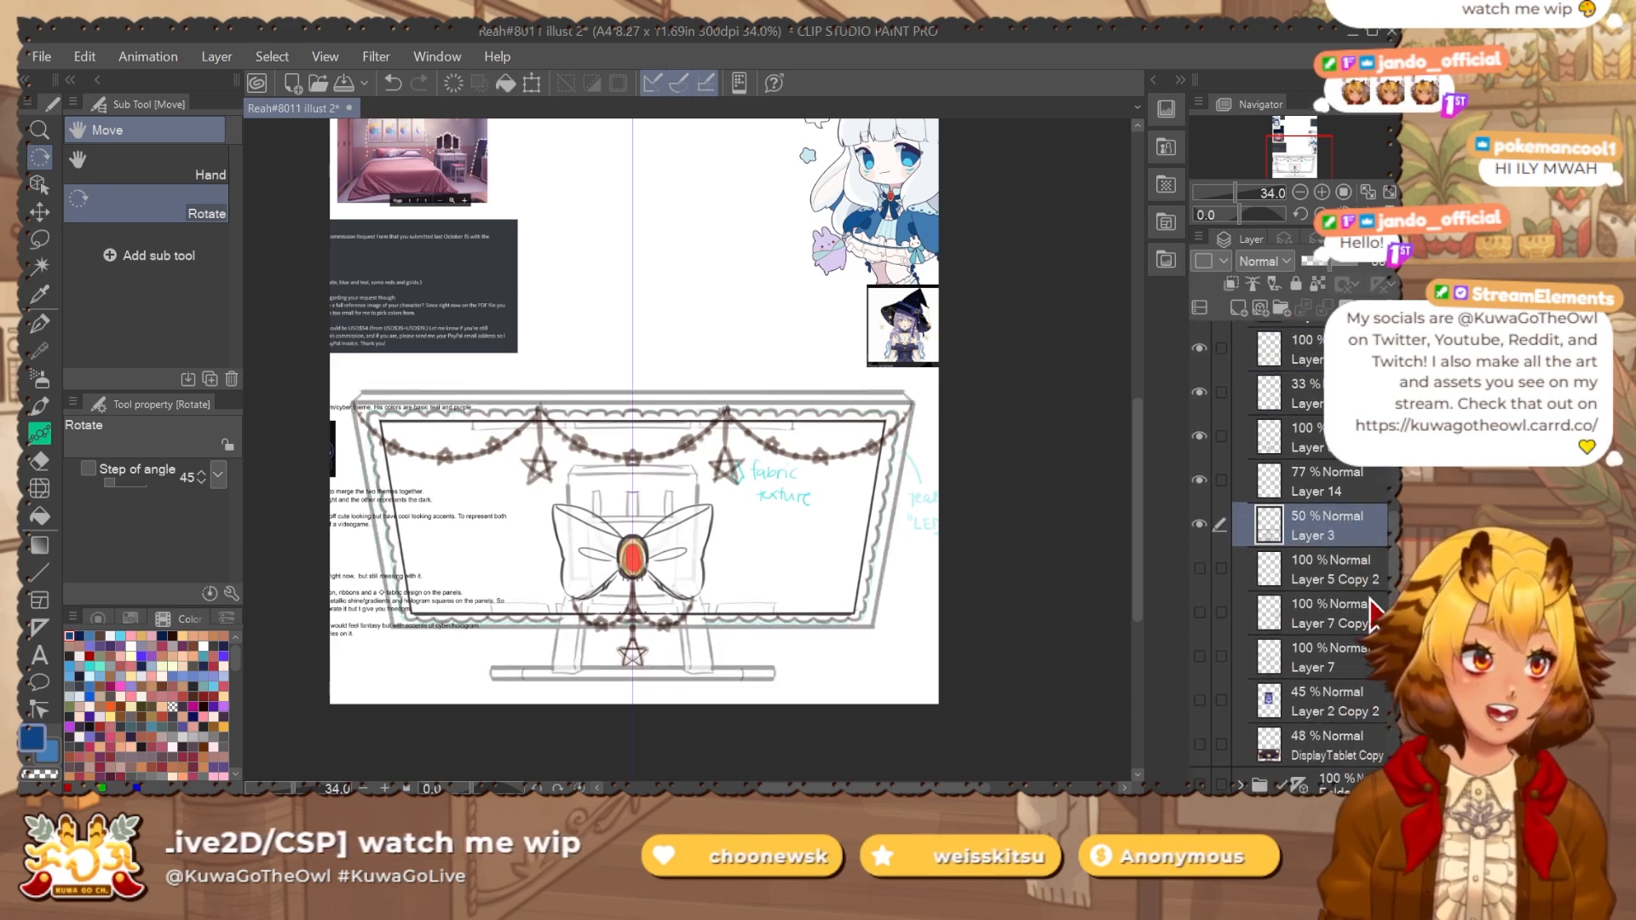
Toggle the hidden layers from Layer 5 Copy 2 down to DisplayTablet Copy on and off to check their contents.
left_click(1202, 571)
left_click(1201, 570)
left_click(1199, 611)
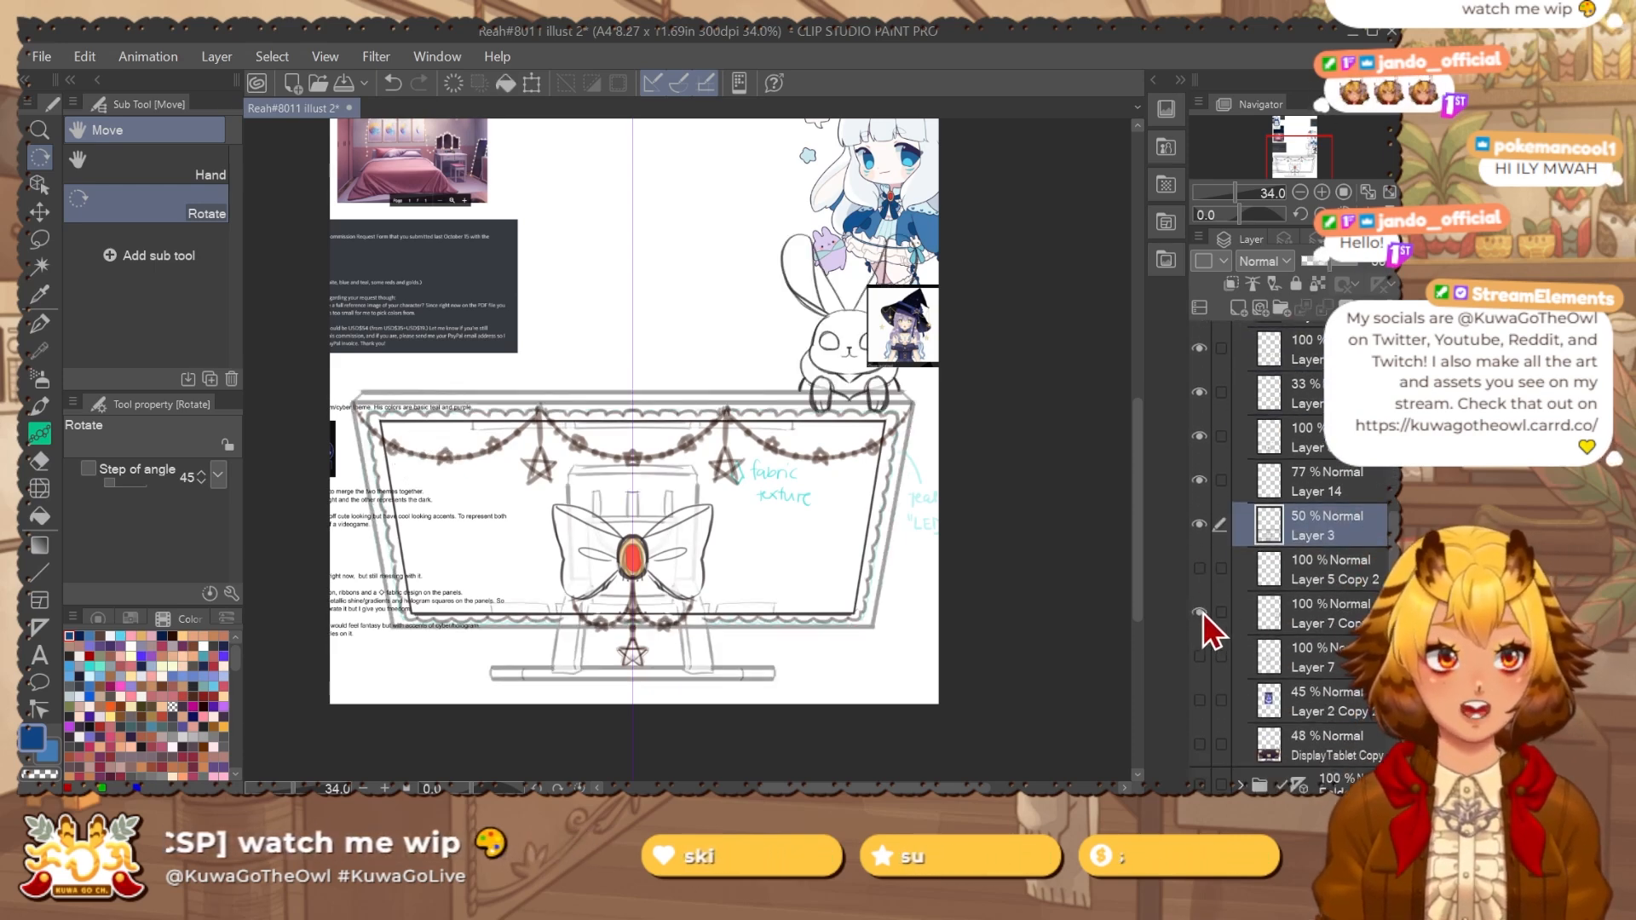
left_click(1200, 612)
left_click(1202, 656)
left_click(1201, 656)
left_click(1200, 700)
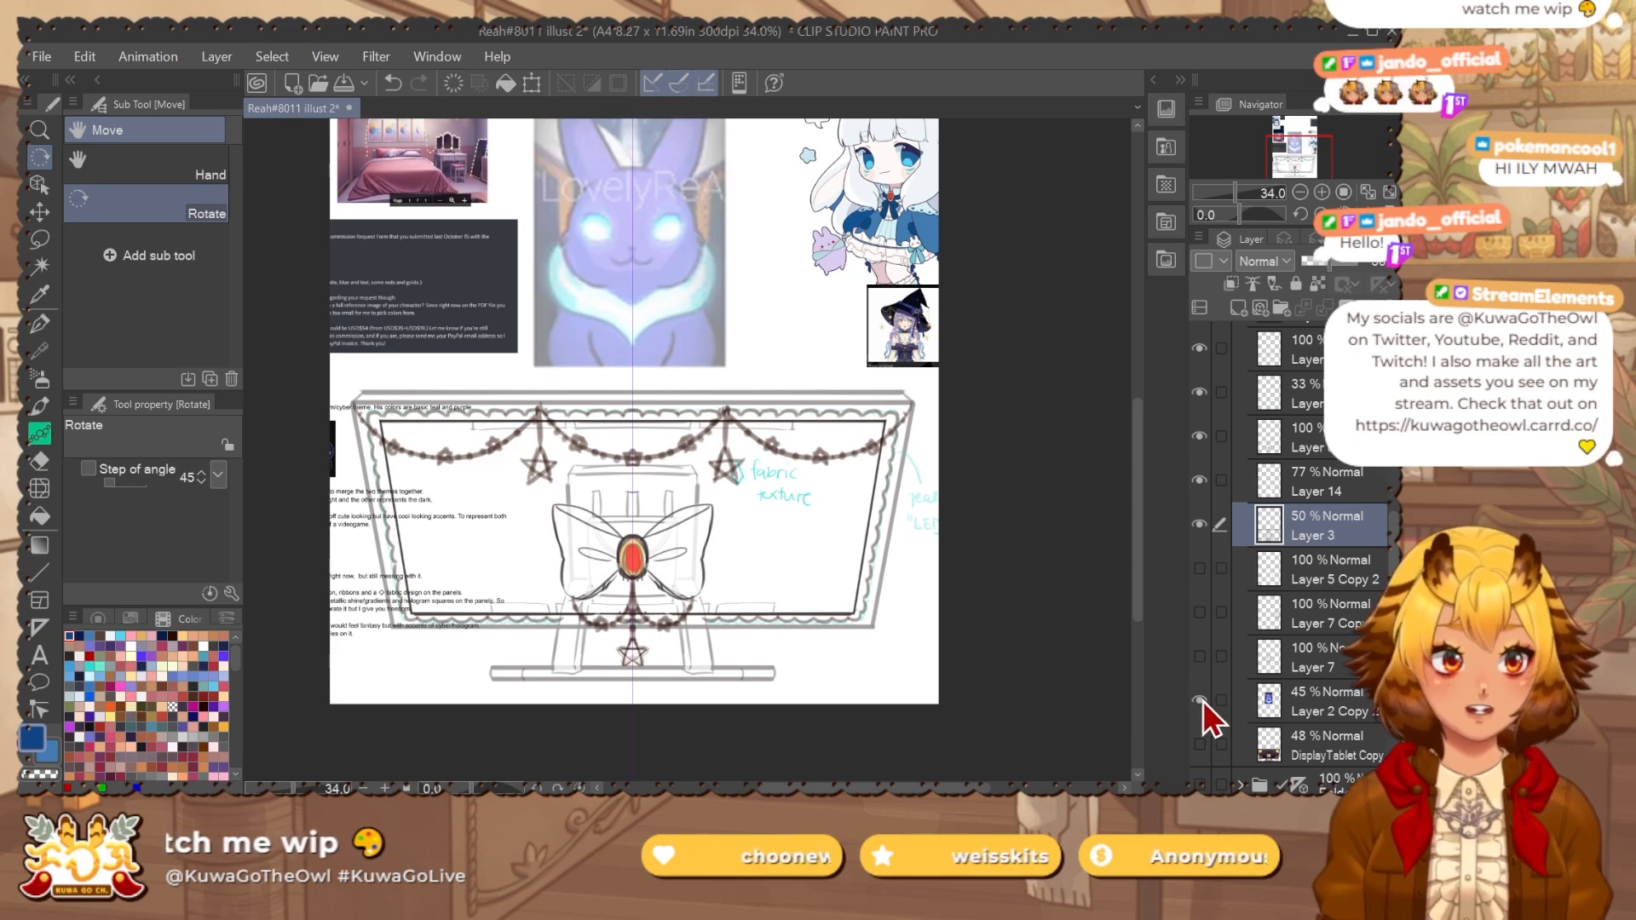
left_click(1200, 700)
left_click(1202, 746)
left_click(1201, 746)
left_click(1341, 749)
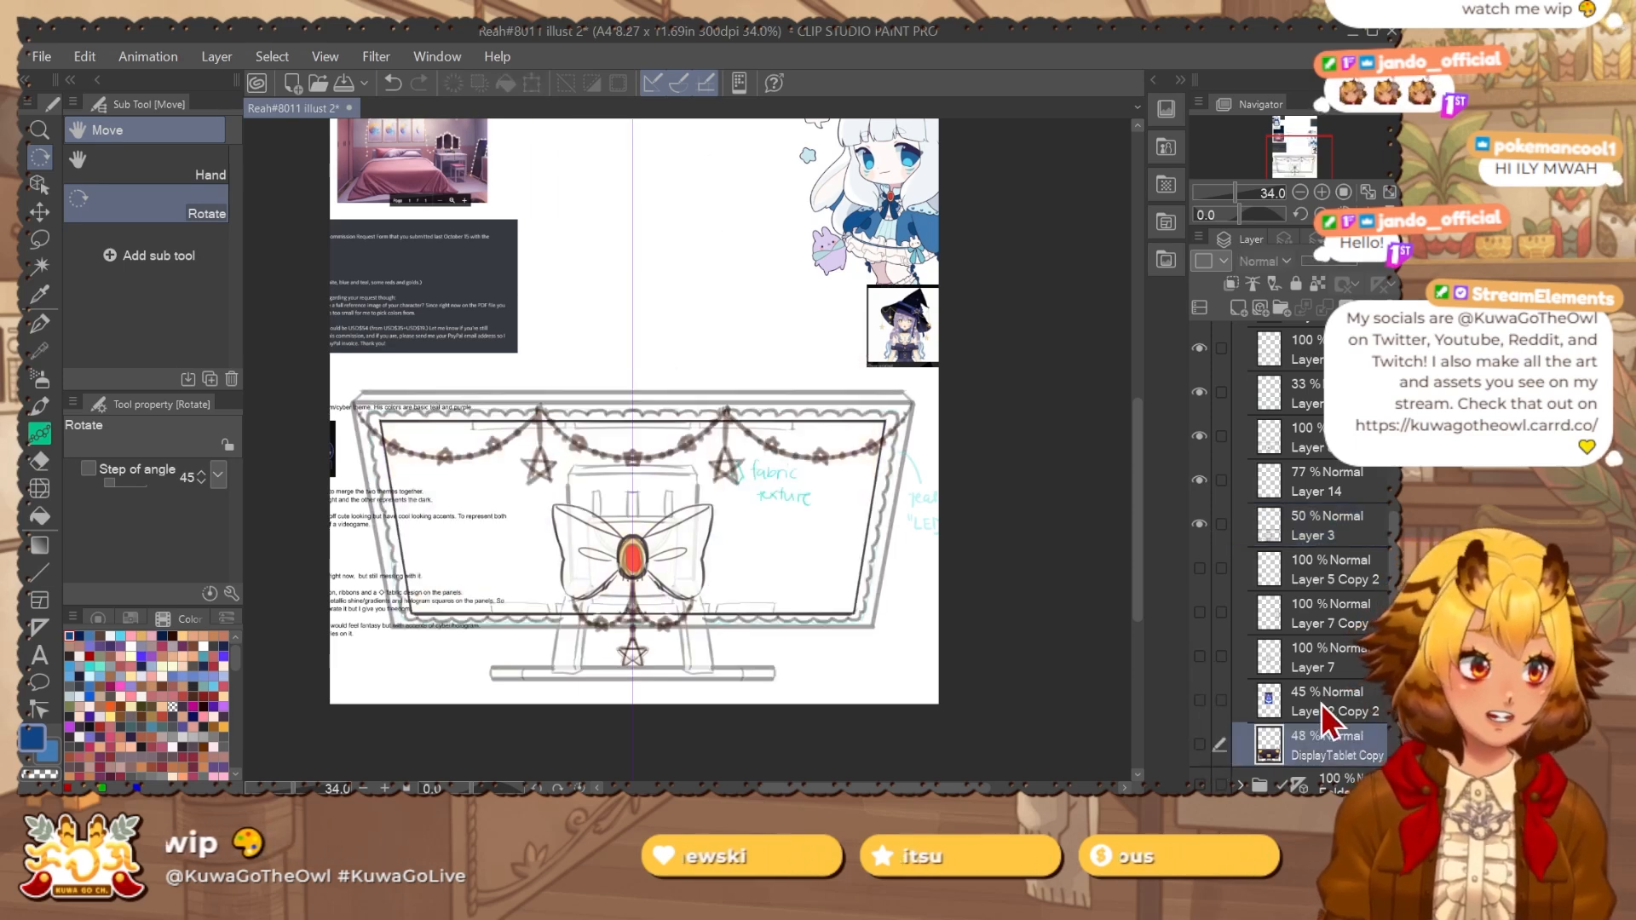
Raise the display sketch layers from Layer 3 up to Layer 13 Copy to 100% opacity and merge them into one layer.
left_click(1321, 703)
scroll(1363, 597, "up", 1)
left_click(1323, 583)
scroll(1361, 467, "up", 1)
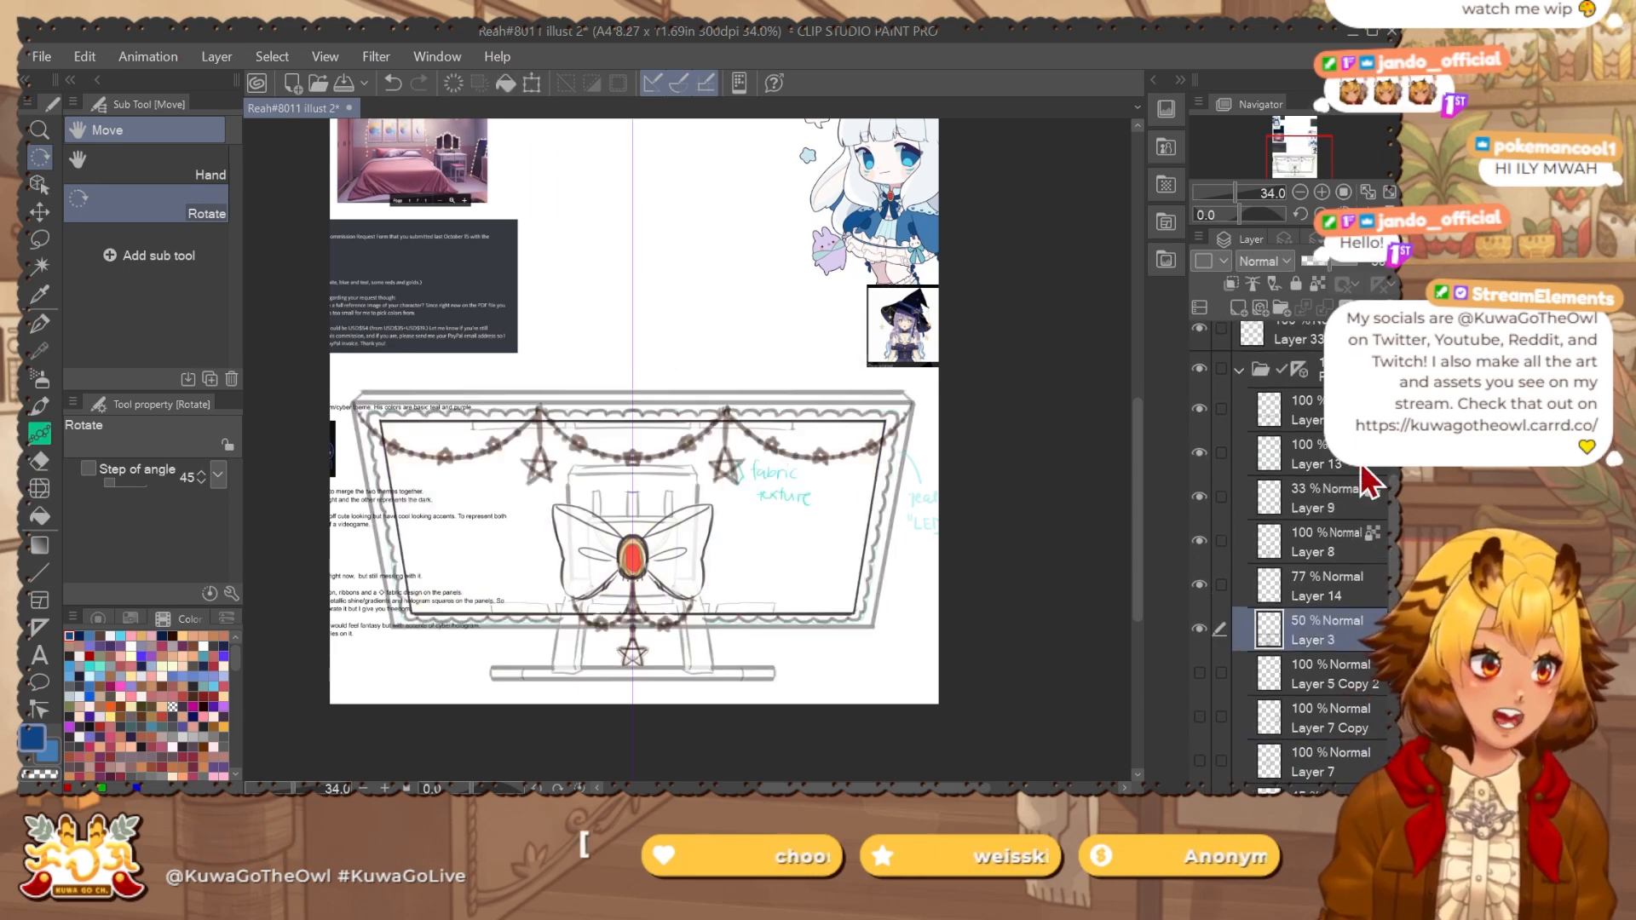
left_click(1339, 409, "shift")
left_click_drag(1331, 261, 1389, 261)
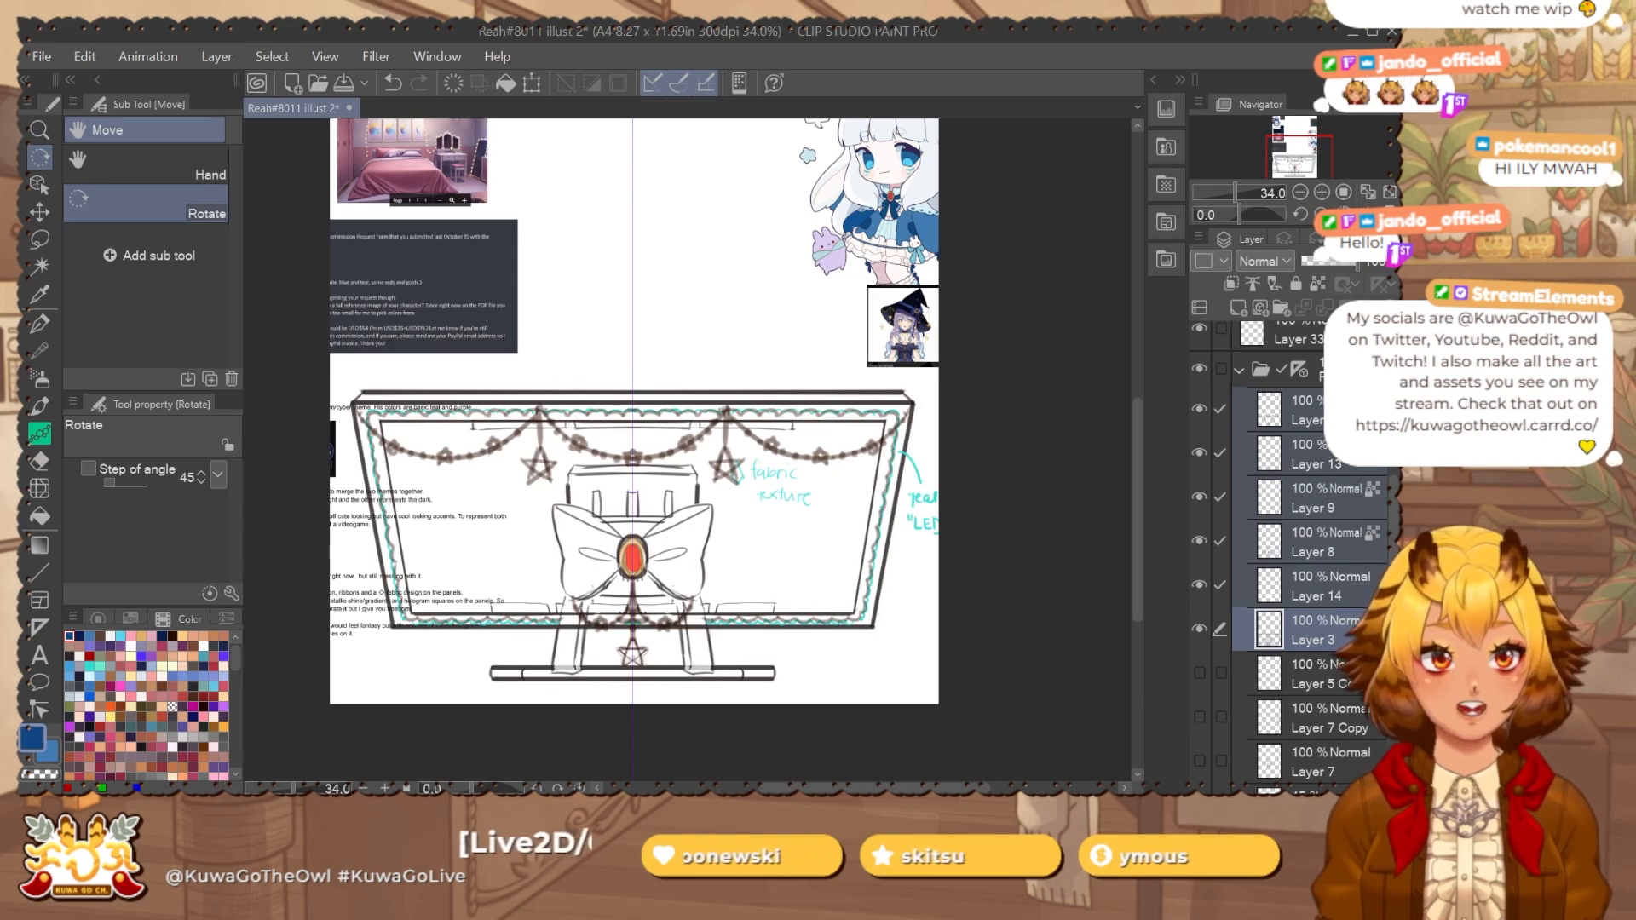
key("shift+alt+e")
Lower the merged display sketch's opacity to 29% and add a new layer above it for line art.
left_click(1326, 261)
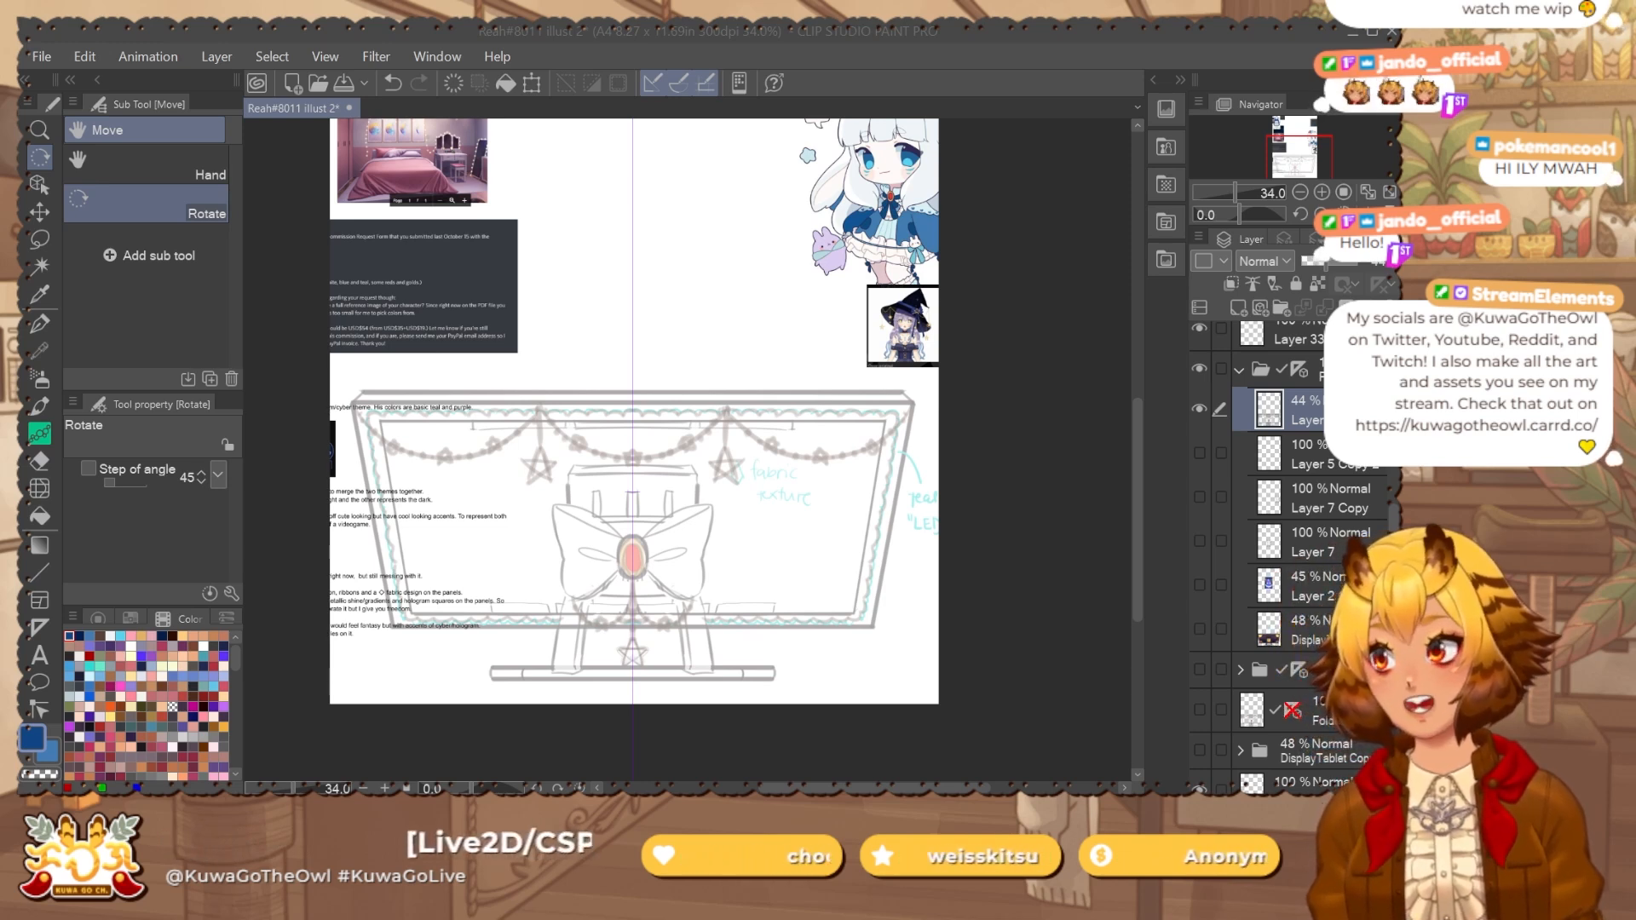
left_click(1020, 559)
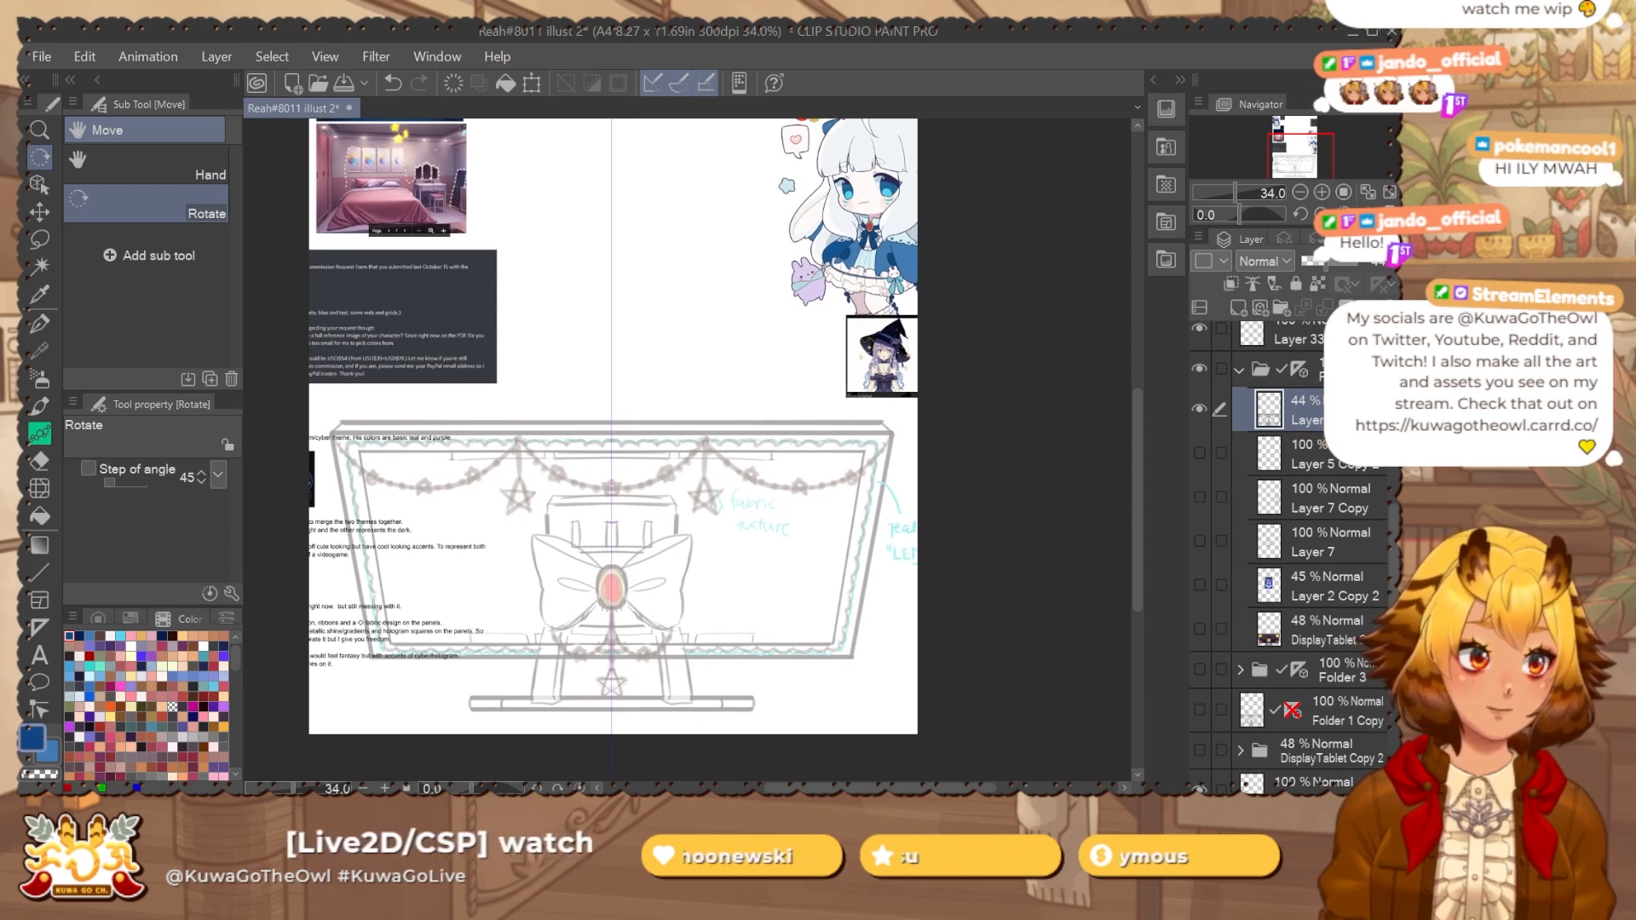
left_click(1340, 465)
left_click(1318, 262)
left_click(1312, 411)
left_click_drag(791, 569, 880, 540)
Choose the Flat marker, undo a test stroke above the display sketch, and pick dark brown from the PaintToolSAI color set.
key("p")
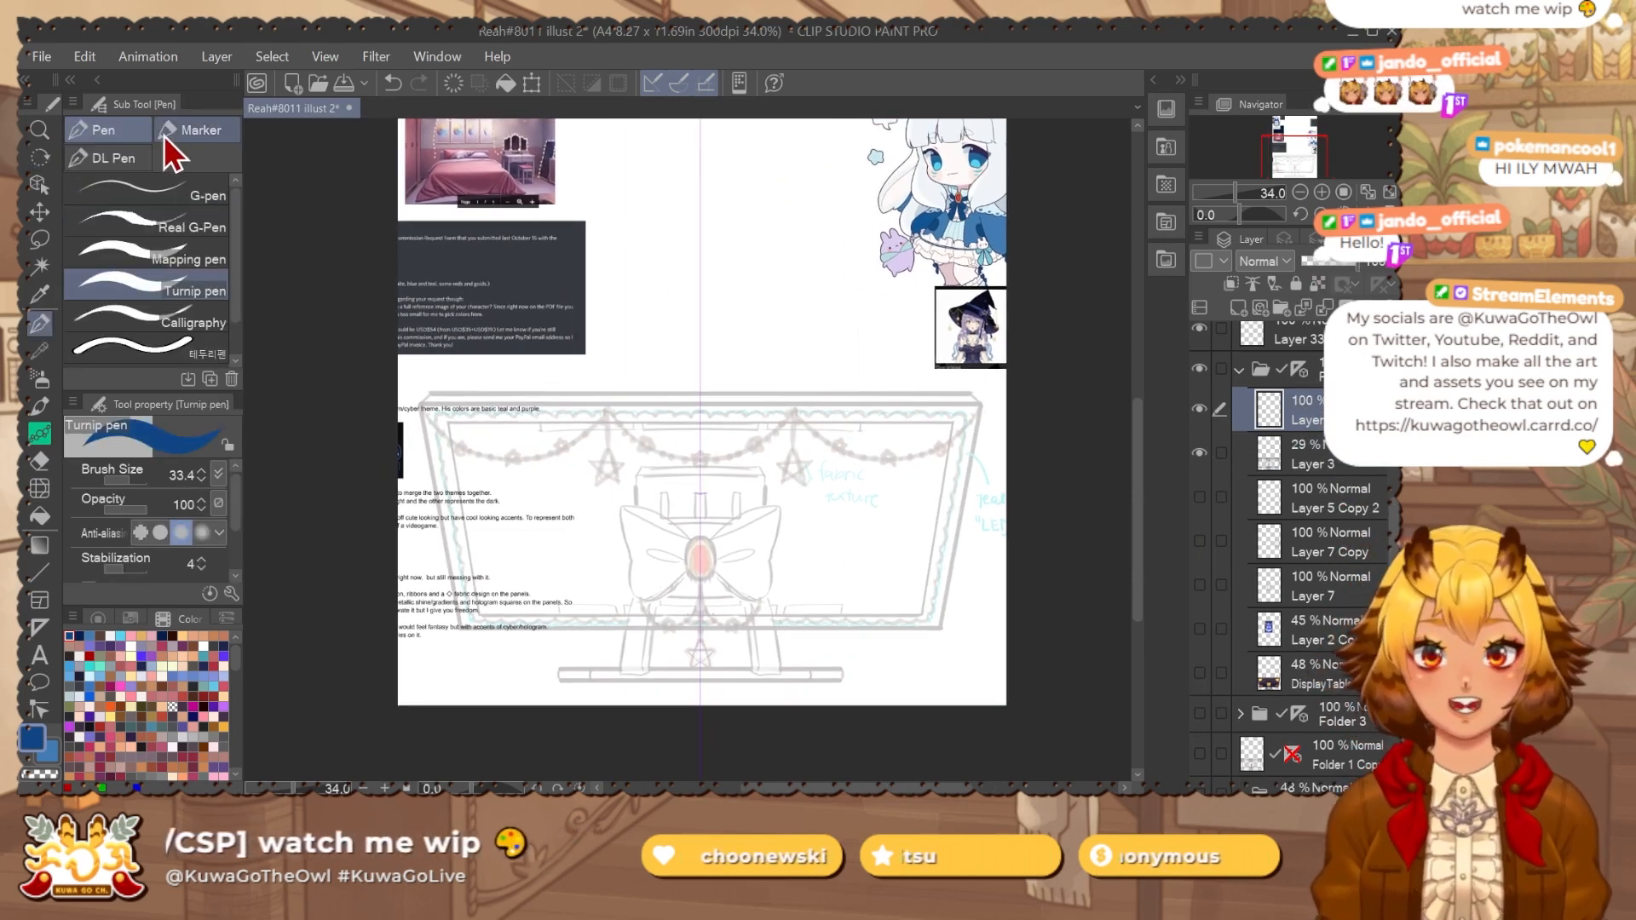
left_click(192, 273)
left_click_drag(783, 383, 745, 445)
left_click_drag(745, 446, 738, 458)
left_click_drag(627, 347, 808, 341)
key("ctrl+z")
left_click_drag(720, 380, 736, 380, "ctrl")
left_click_drag(716, 455, 783, 433)
left_click(98, 619)
left_click(161, 618)
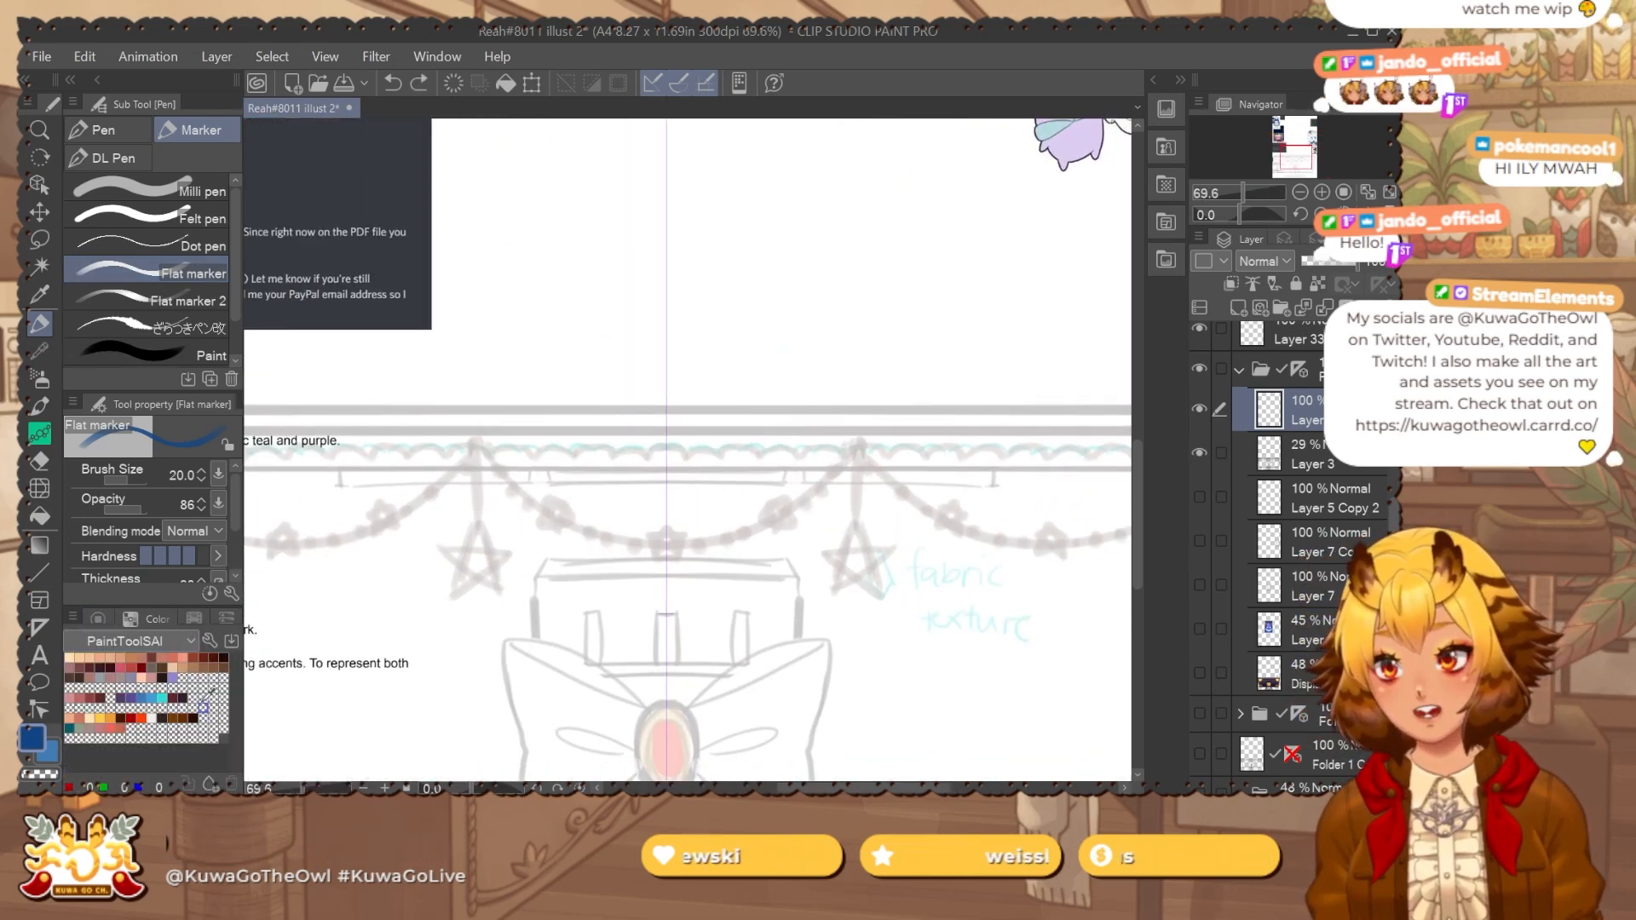
left_click_drag(927, 426, 526, 633)
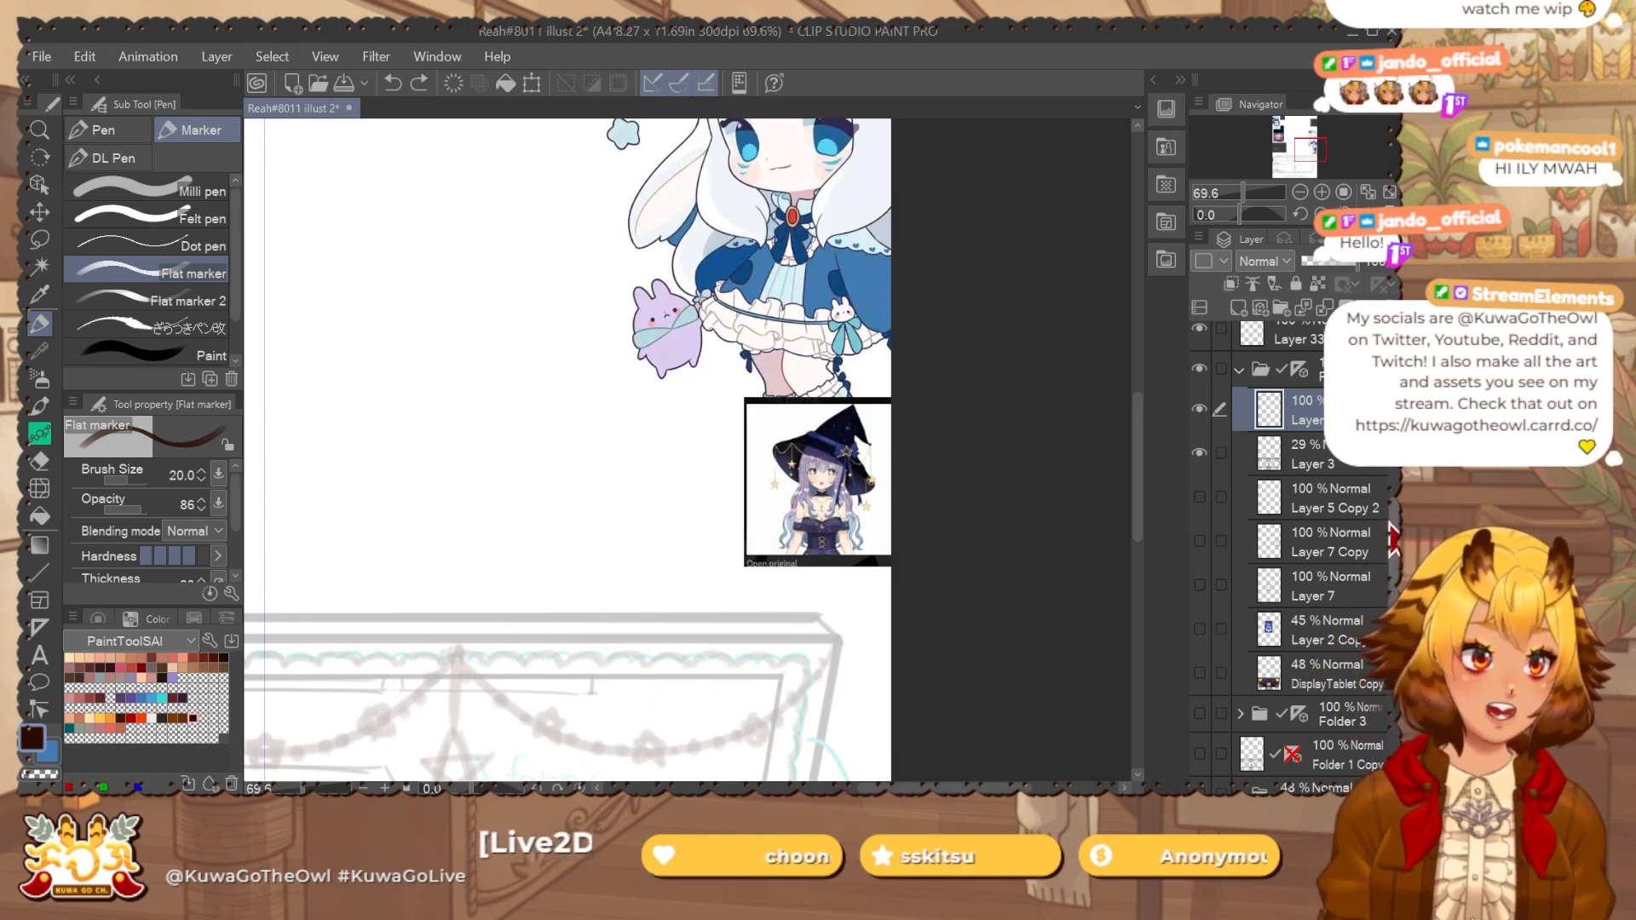
Show the chair sketch in Folder 2 briefly for reference, hide it again, and check Layer 33 and Folder 1.
left_click_drag(1393, 541, 1394, 479)
left_click_drag(747, 678, 877, 611)
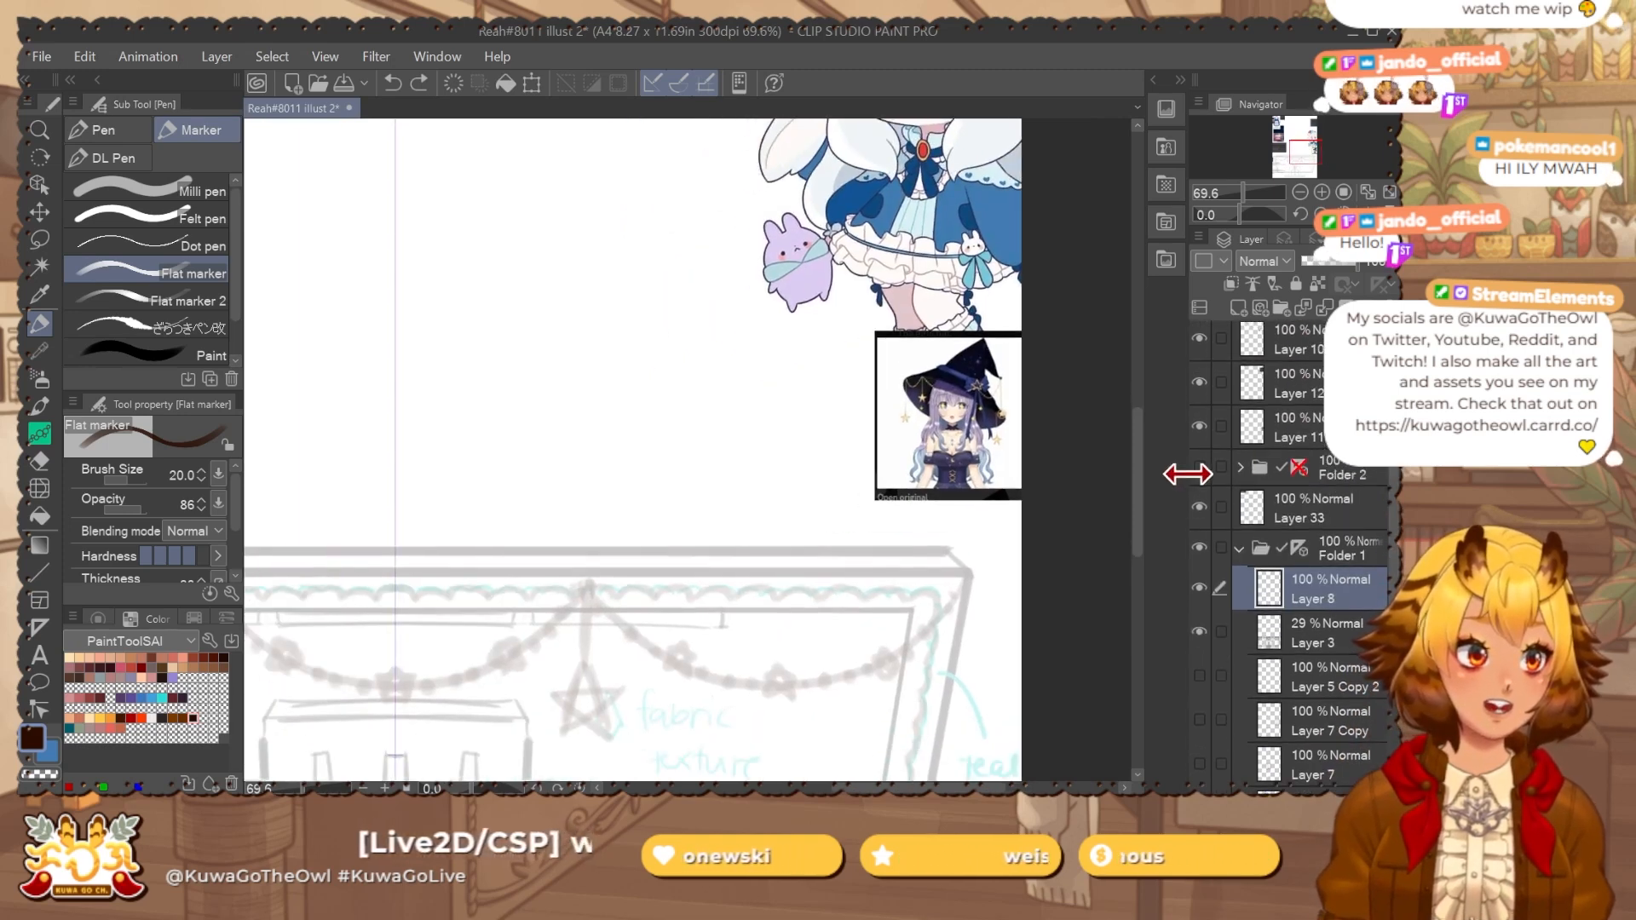
left_click(1199, 468)
left_click_drag(774, 377, 881, 508)
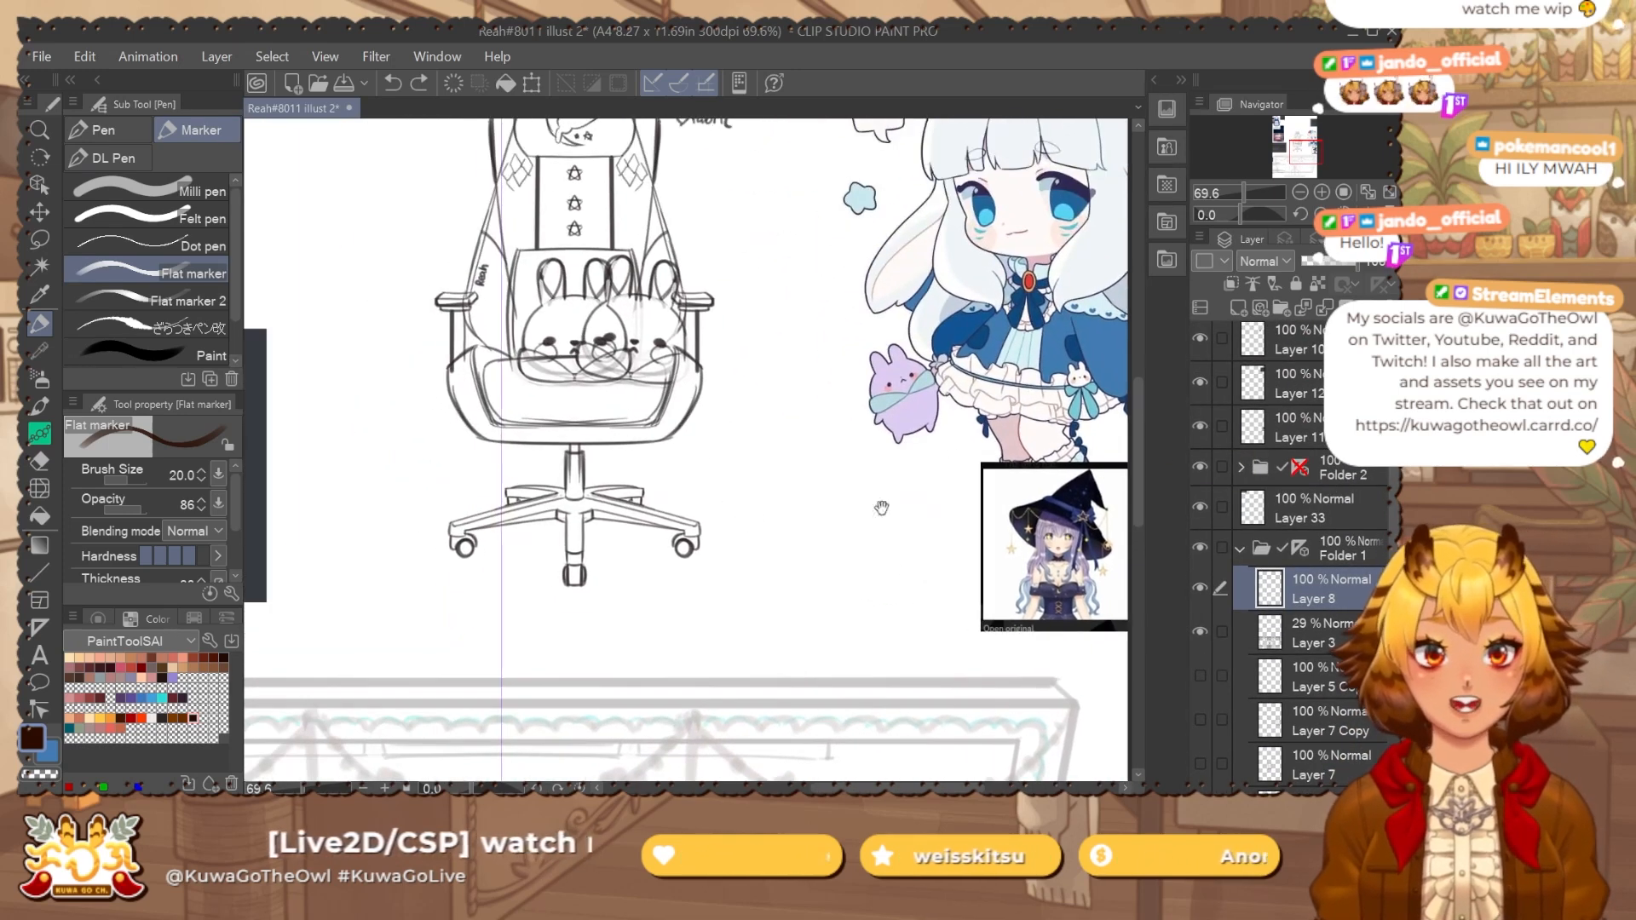
left_click(1198, 471)
left_click(1240, 550)
left_click(1278, 511)
left_click(1242, 552)
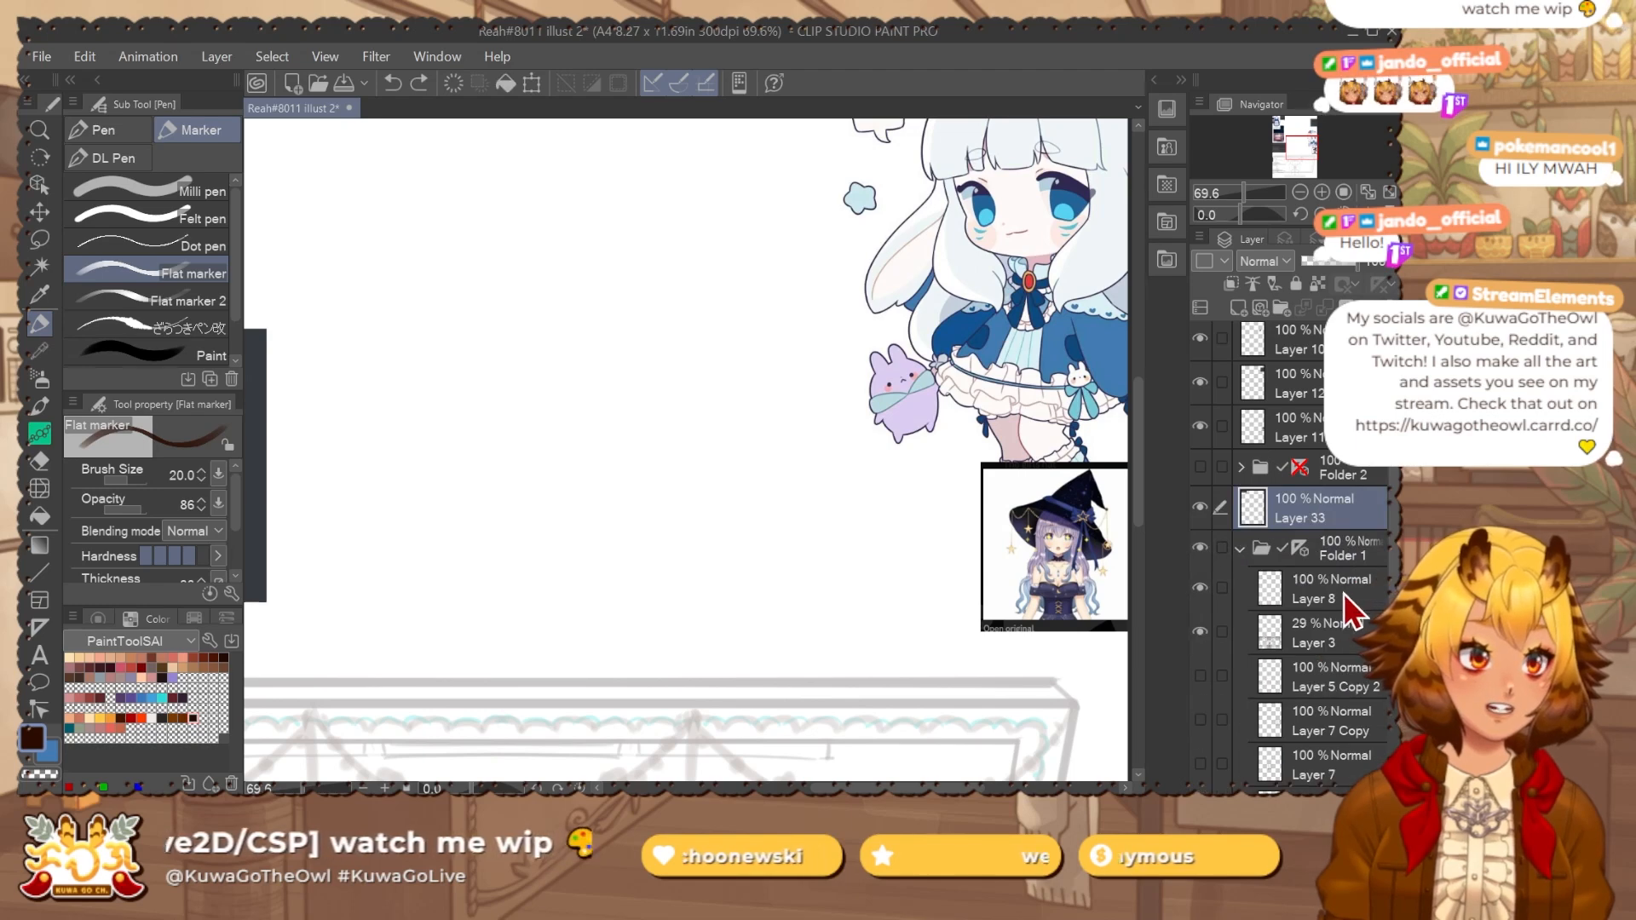
On Layer 8, show the finished chair in Folder 3, undo a test stroke beside its outline, and set the marker size to 10.
left_click(1343, 595)
left_click_drag(1395, 507, 1395, 559)
left_click(1199, 586)
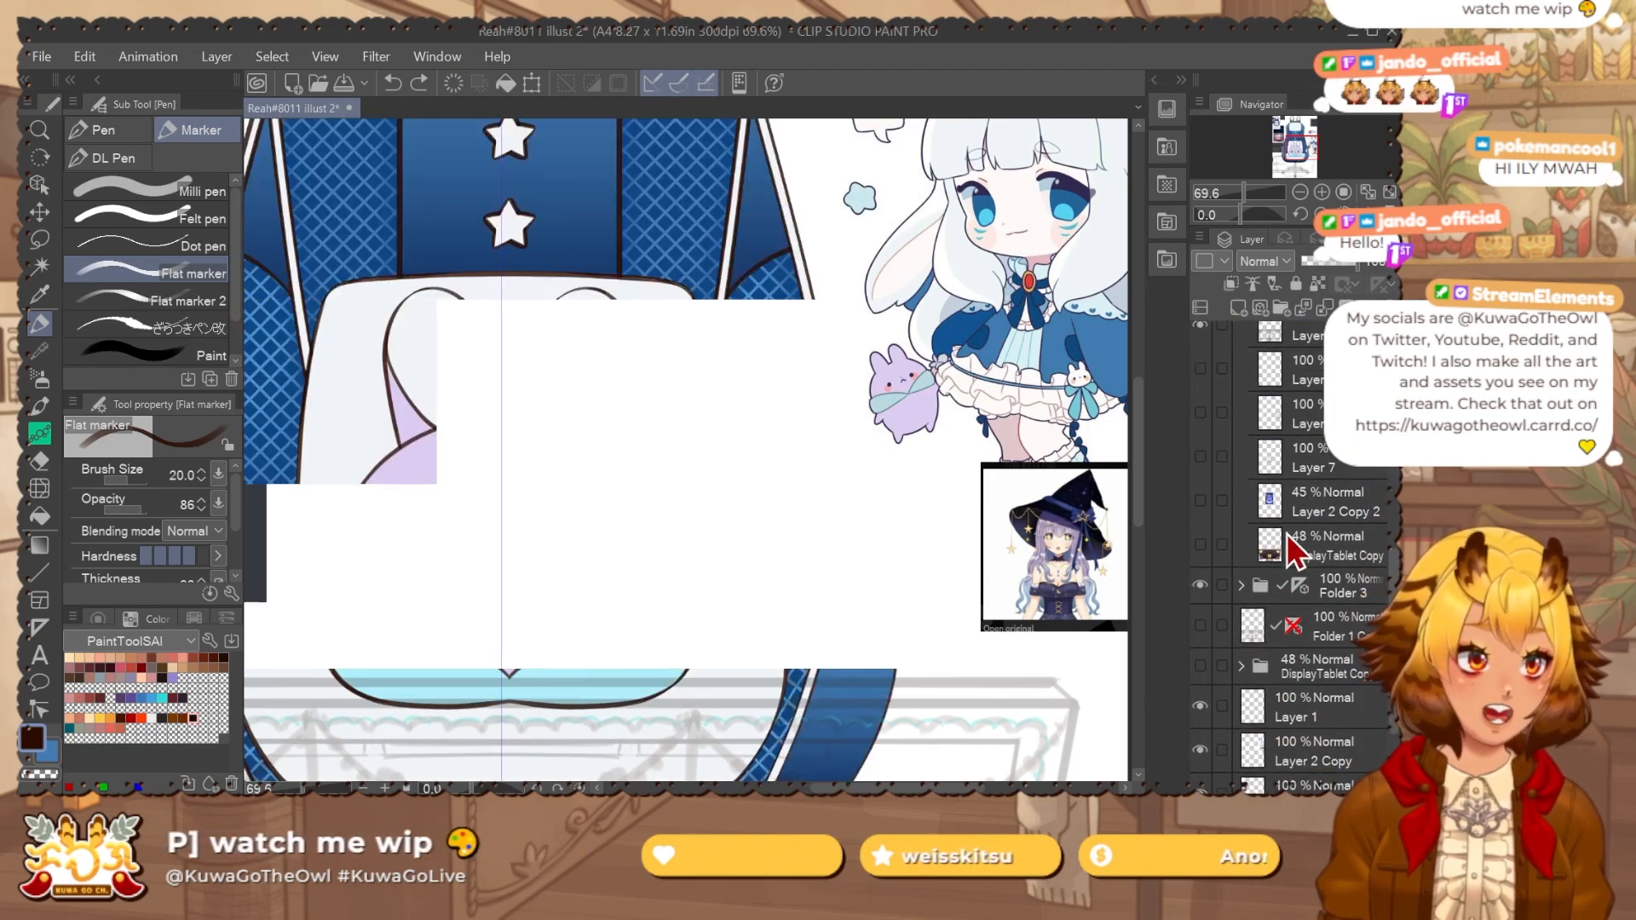
left_click_drag(839, 426, 779, 526)
left_click_drag(764, 341, 810, 333)
left_click_drag(707, 350, 743, 482)
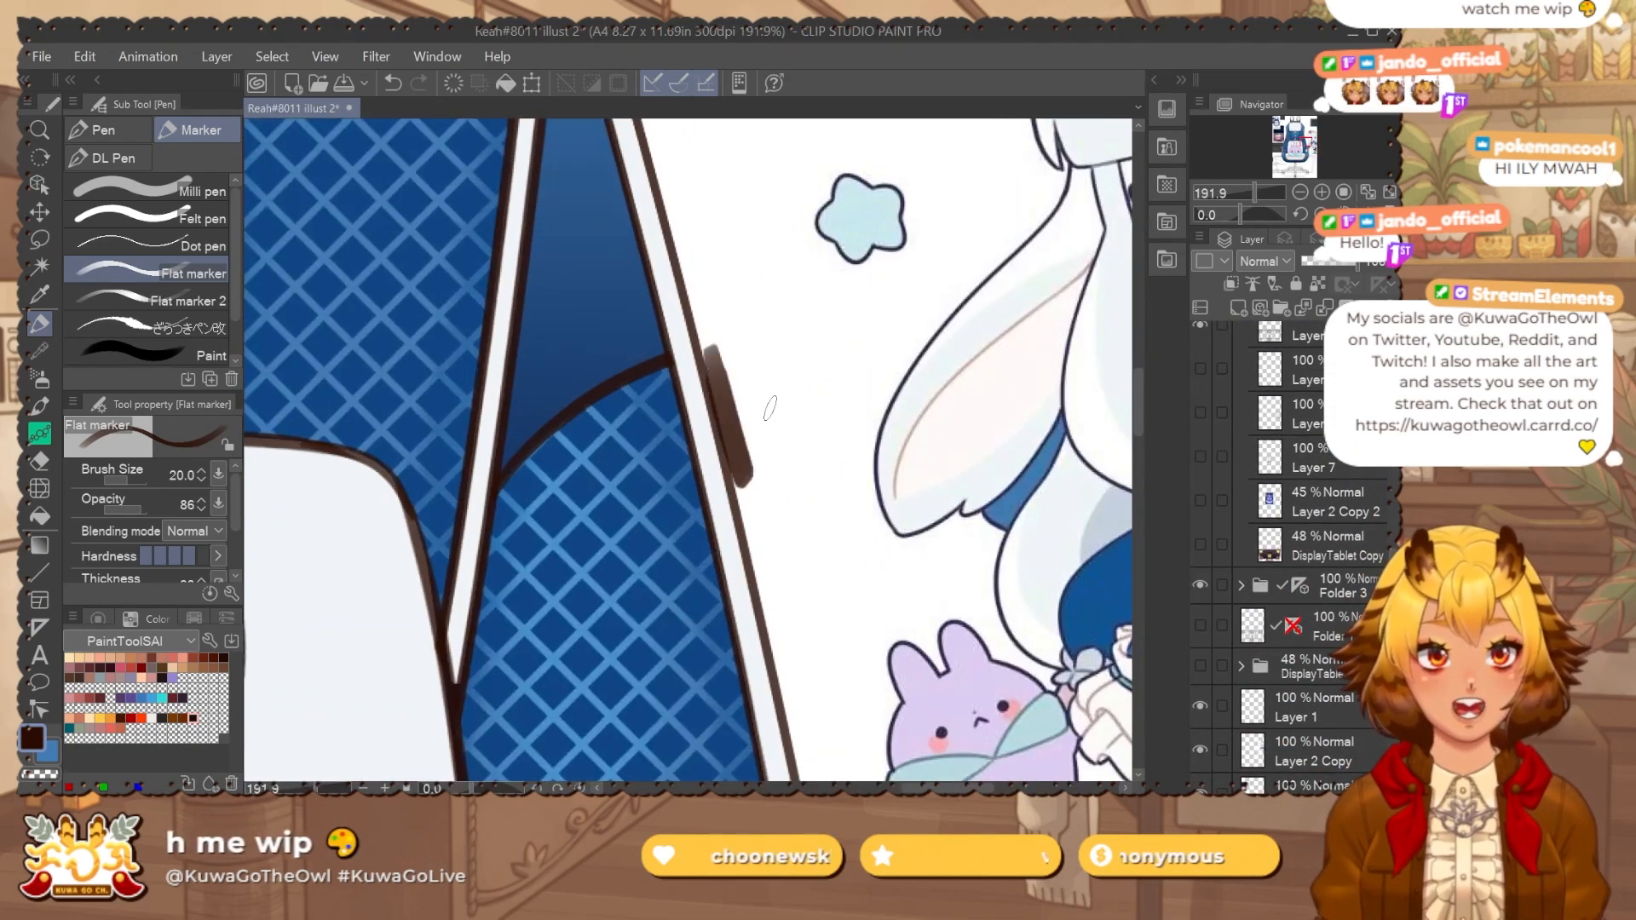
key("ctrl+z")
key("[")
key("[")
key("[")
key("[")
Try size 10 marker strokes along the backrest's outer outline to compare line thickness, undoing them between attempts.
left_click_drag(711, 339, 766, 534)
key("ctrl+z")
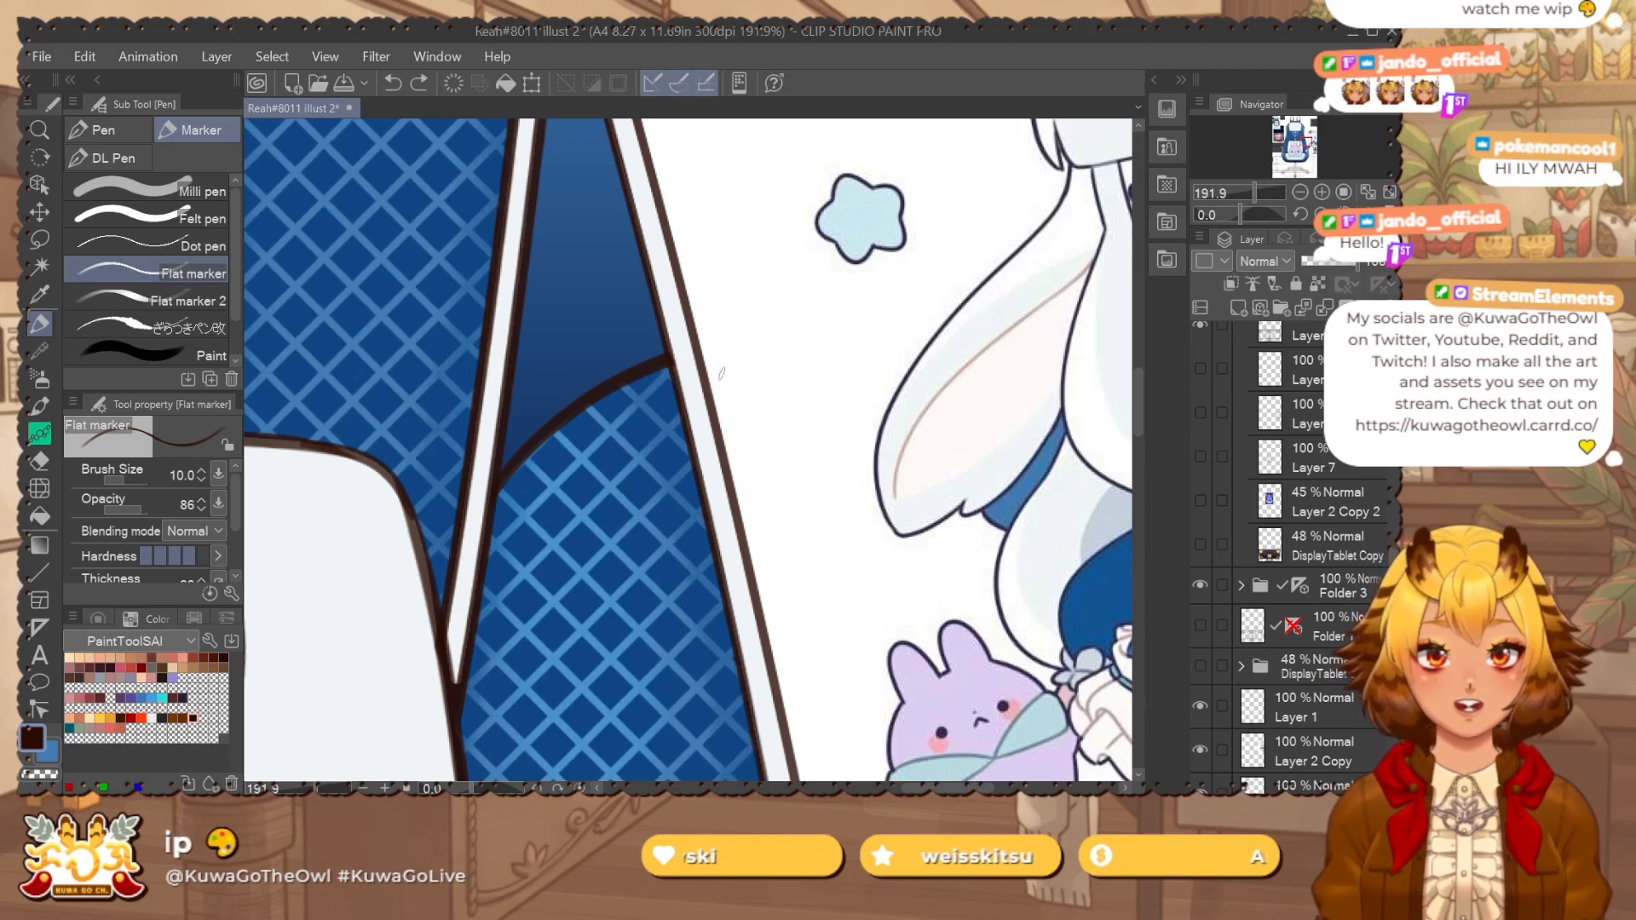
left_click_drag(704, 368, 739, 506)
key("ctrl+z")
scroll(716, 405, "up", 4)
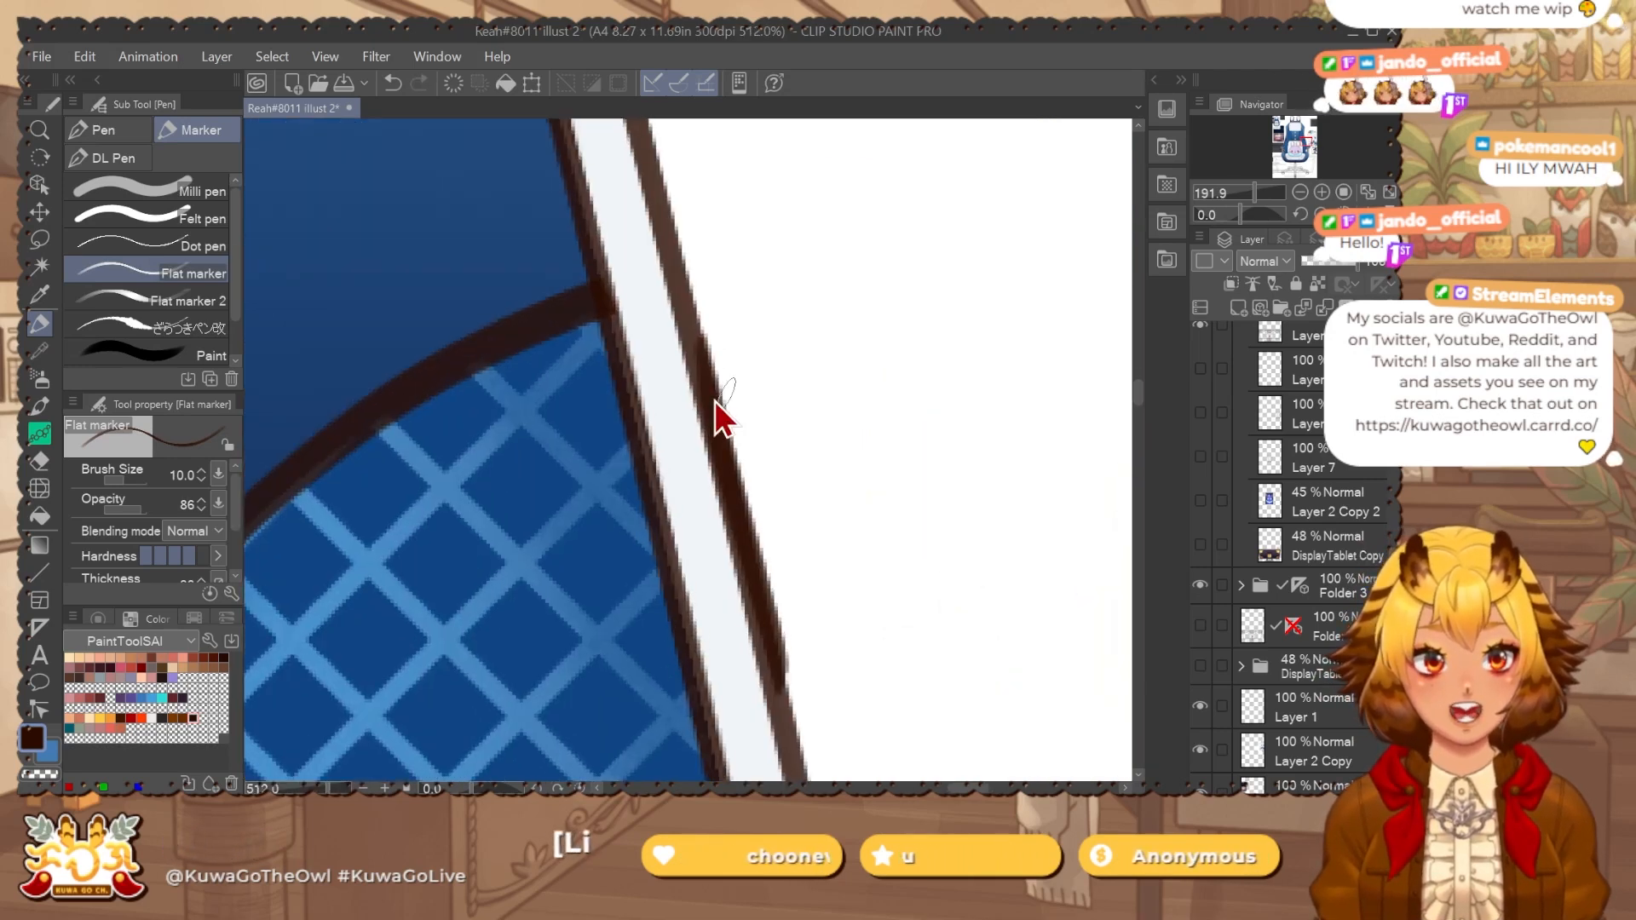
key("ctrl+z")
left_click_drag(702, 375, 740, 545)
Hide the finished chair in Folder 3 and return to the faded display sketch with Layer 8 active.
scroll(874, 556, "down", 5)
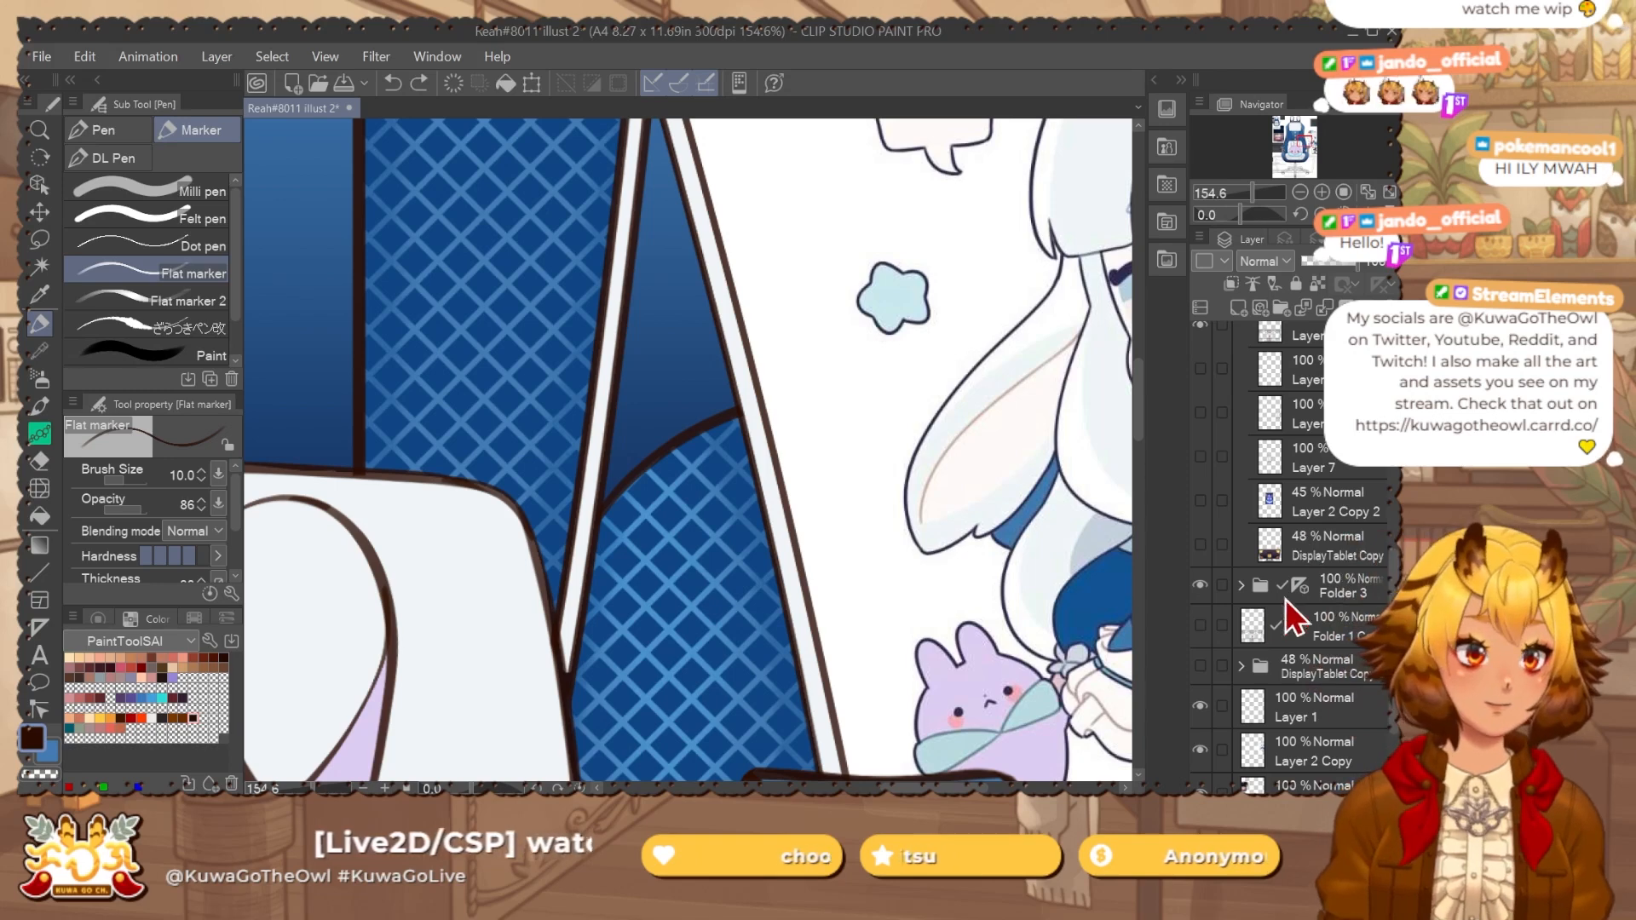
scroll(1359, 596, "up", 4)
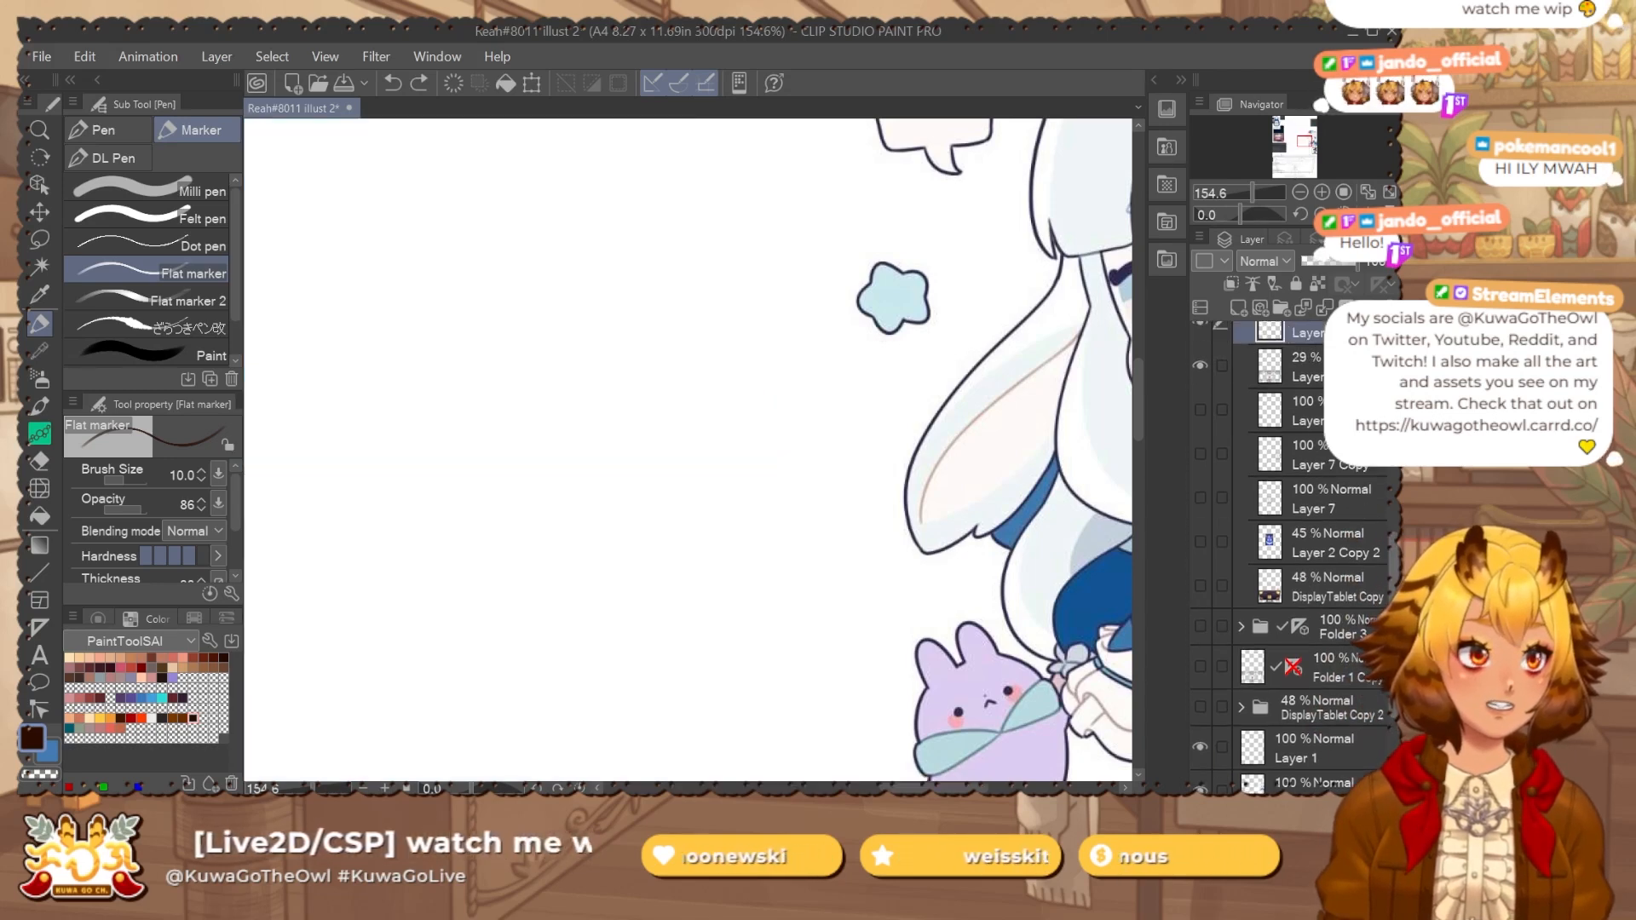
scroll(928, 579, "down", 7)
left_click_drag(856, 634, 900, 474)
scroll(894, 569, "up", 2)
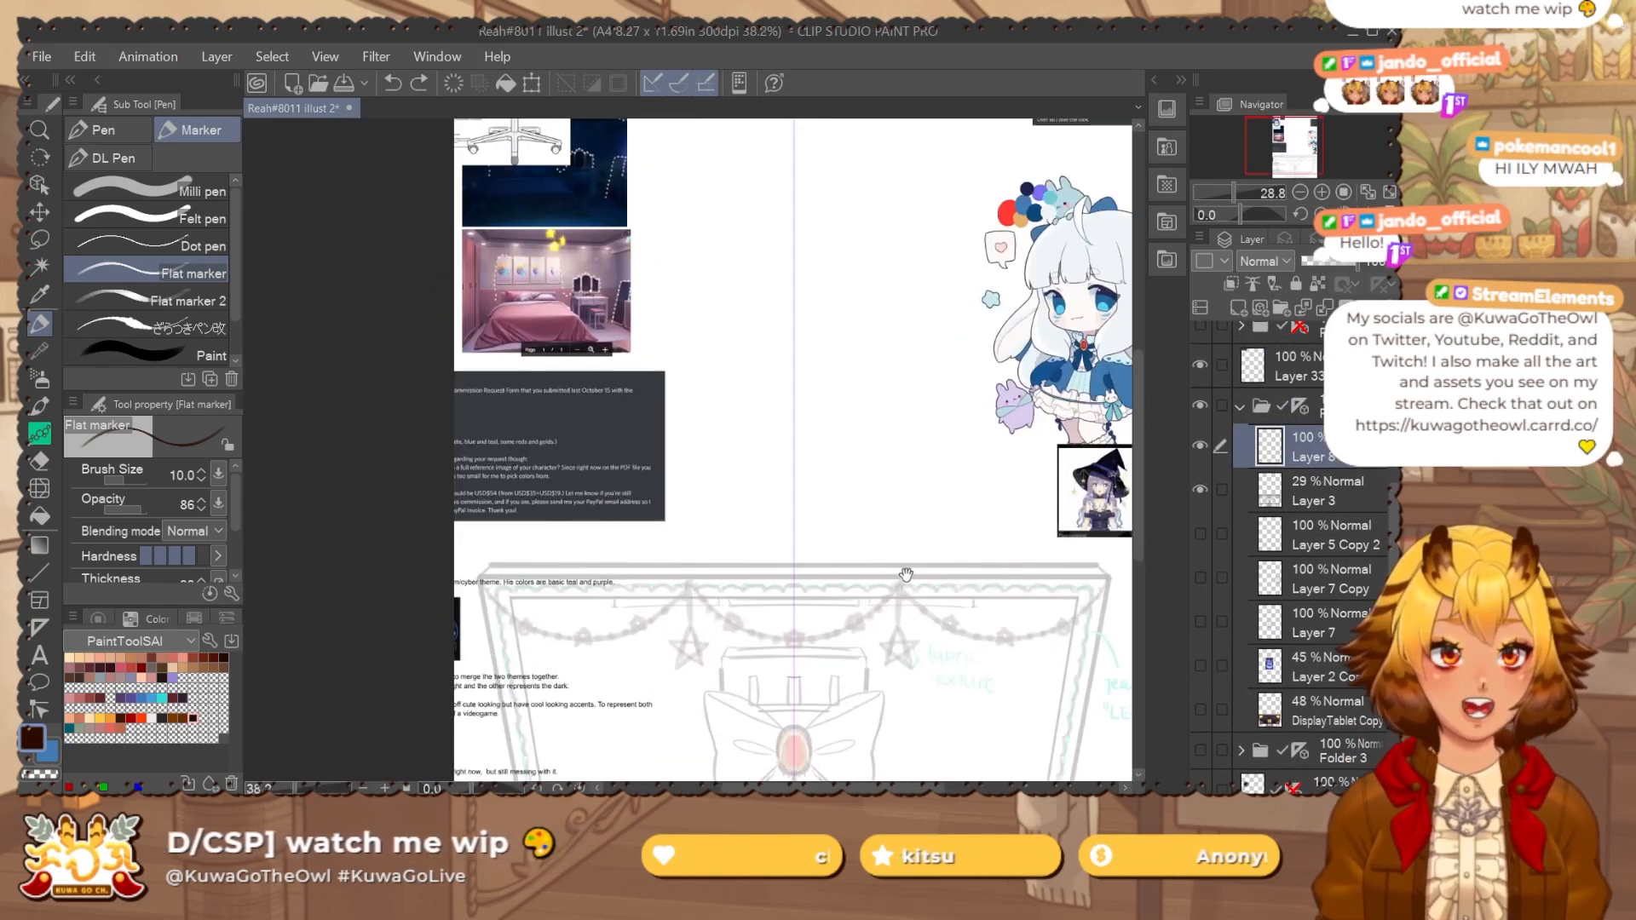
Try a marker stroke on Layer 8 along the short slanted edge at the display frame's upper-left corner.
left_click_drag(906, 570, 759, 350)
scroll(759, 350, "up", 2)
left_click_drag(715, 442, 661, 515)
left_click_drag(426, 680, 464, 128)
scroll(449, 374, "up", 2)
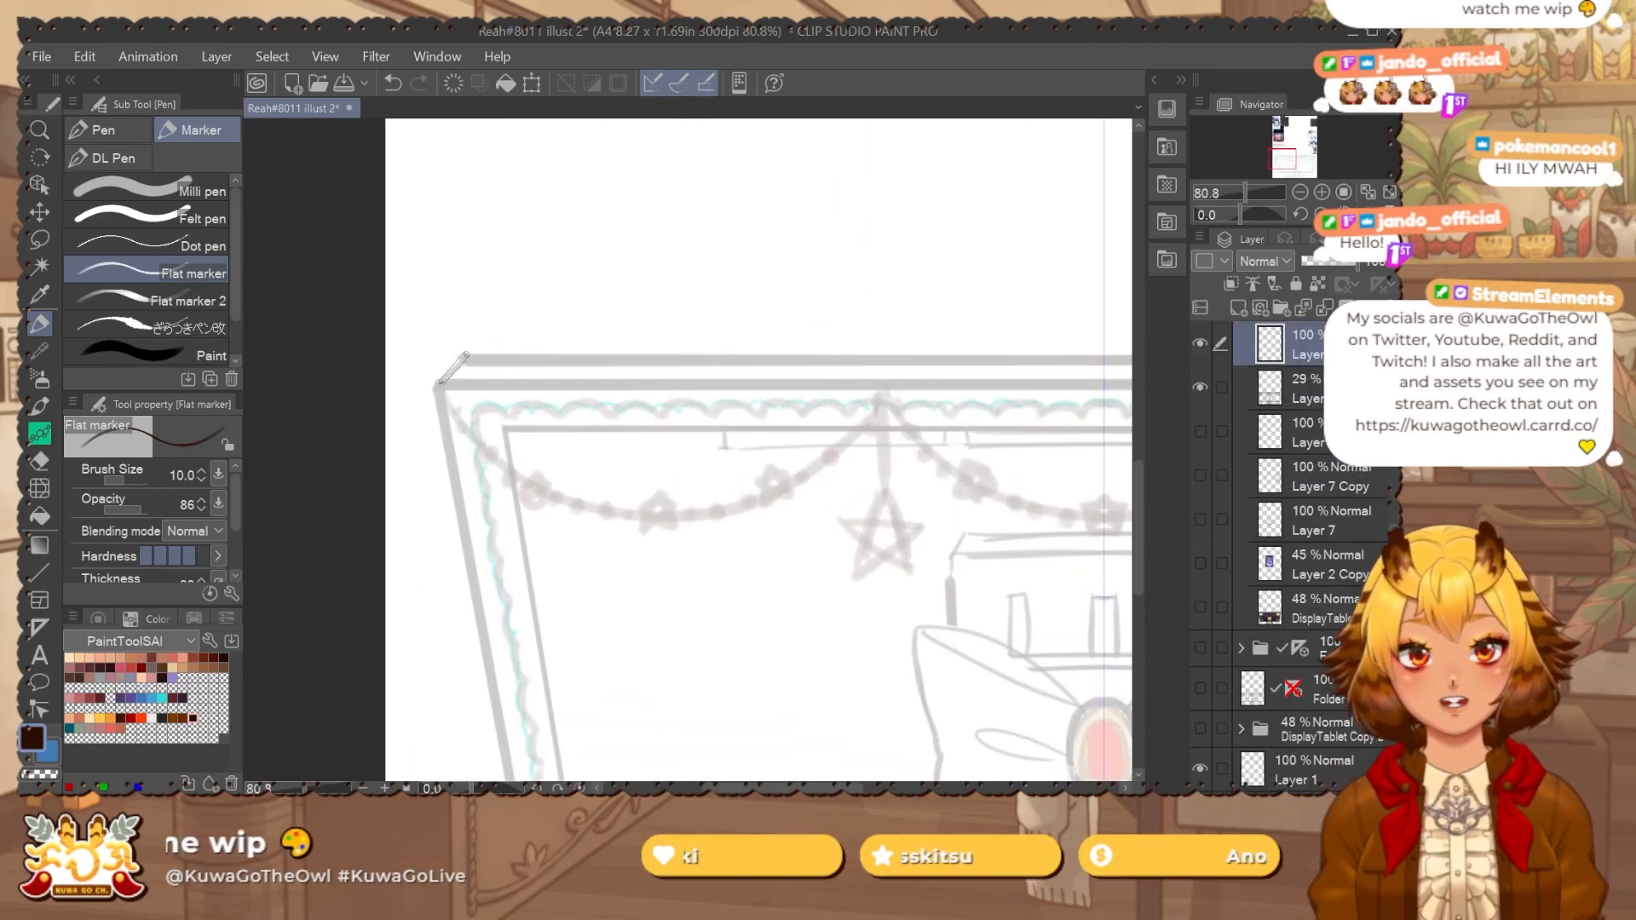
left_click_drag(561, 353, 528, 356)
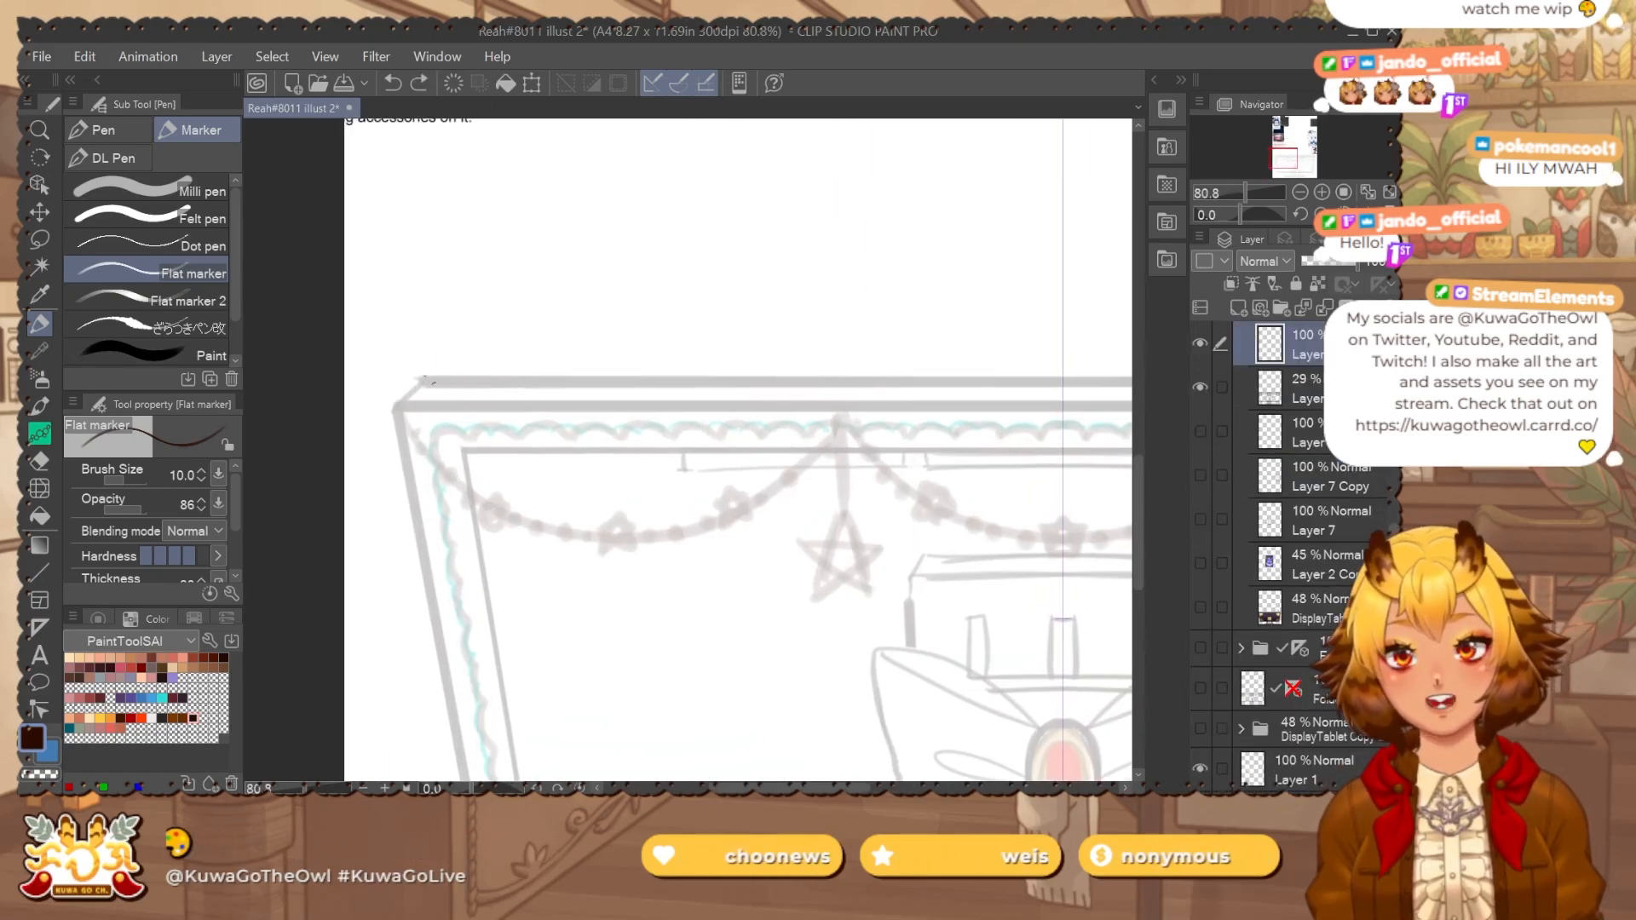
scroll(452, 382, "up", 2)
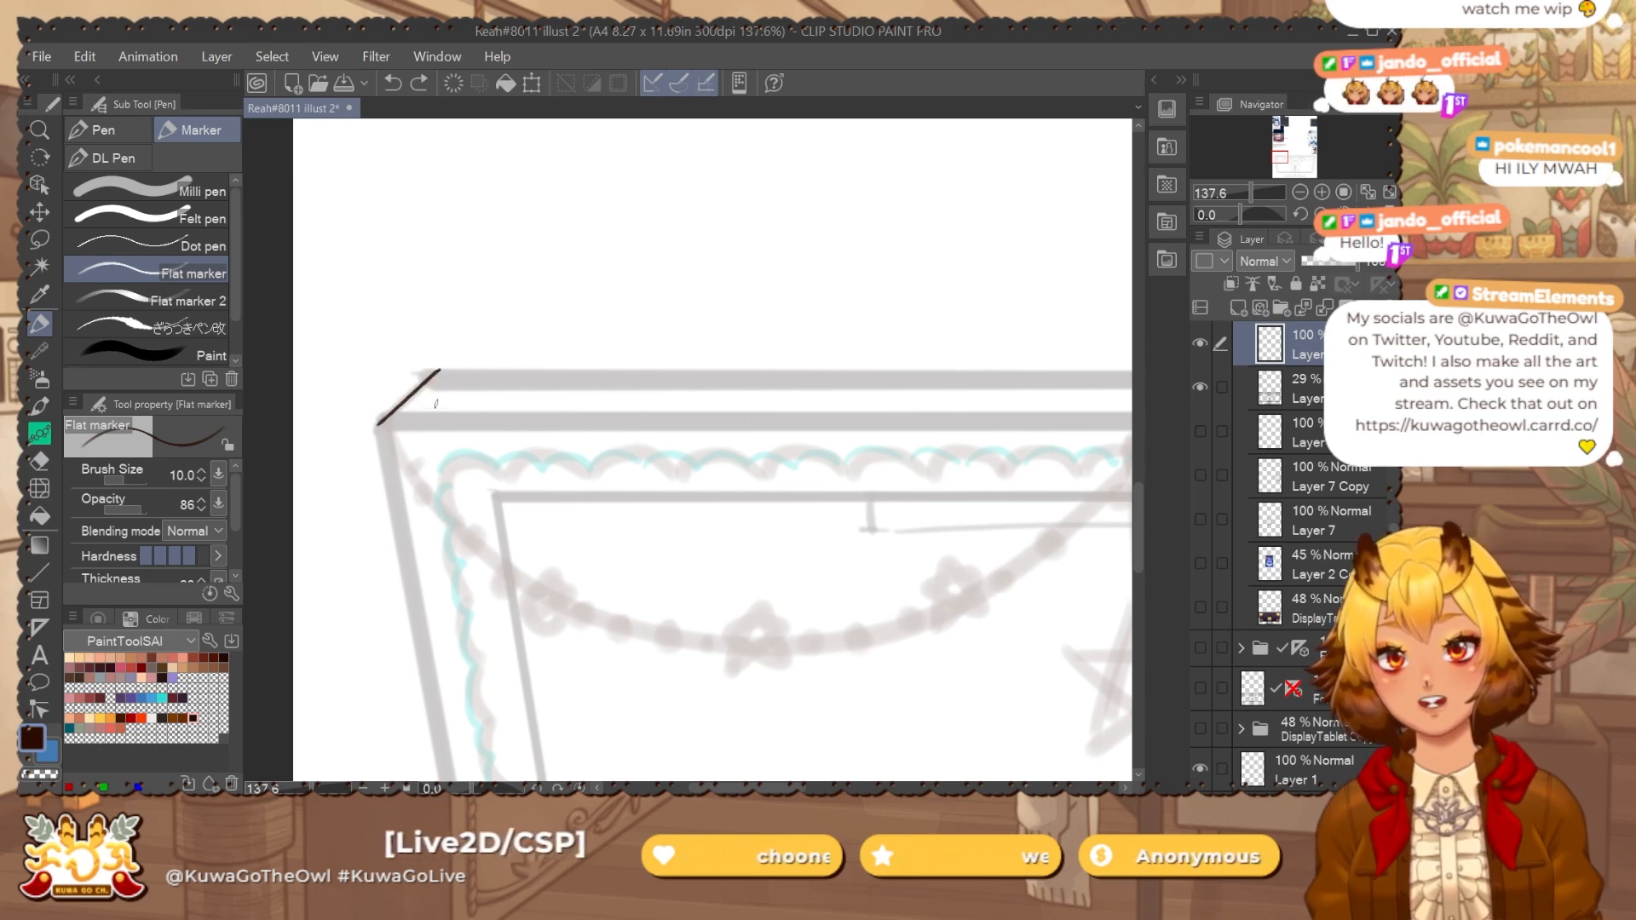
Show the colored DisplayTablet Copy layer beneath the sketch and lower its opacity to 17%.
left_click(1202, 606)
left_click(1290, 613)
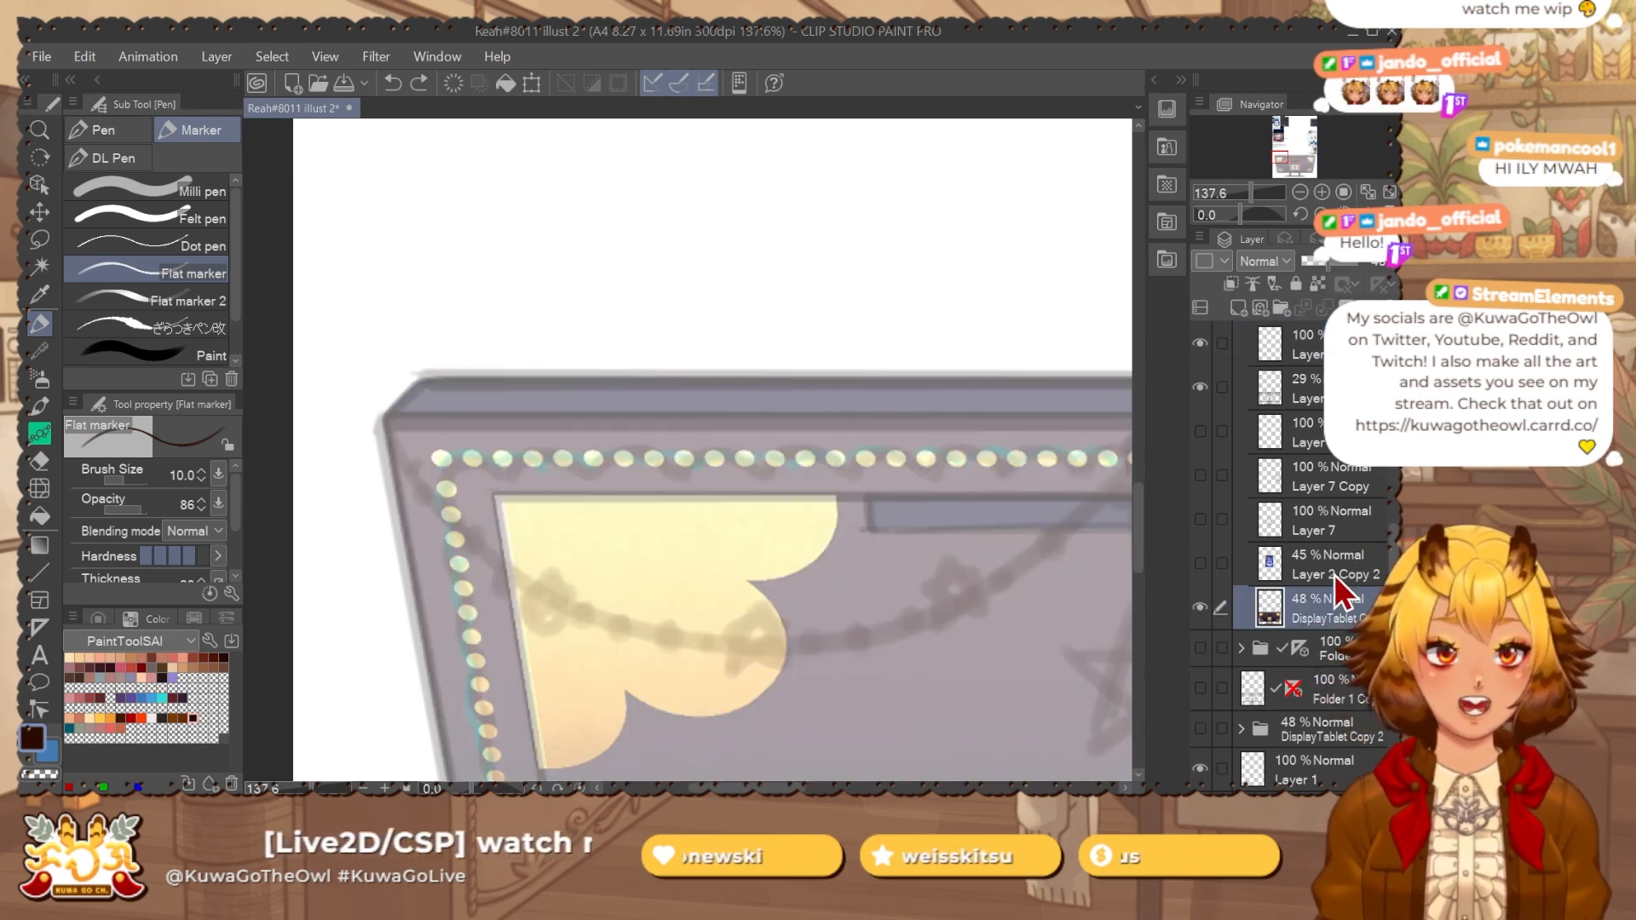
left_click(1317, 263)
scroll(926, 537, "down", 3)
left_click_drag(926, 537, 782, 437)
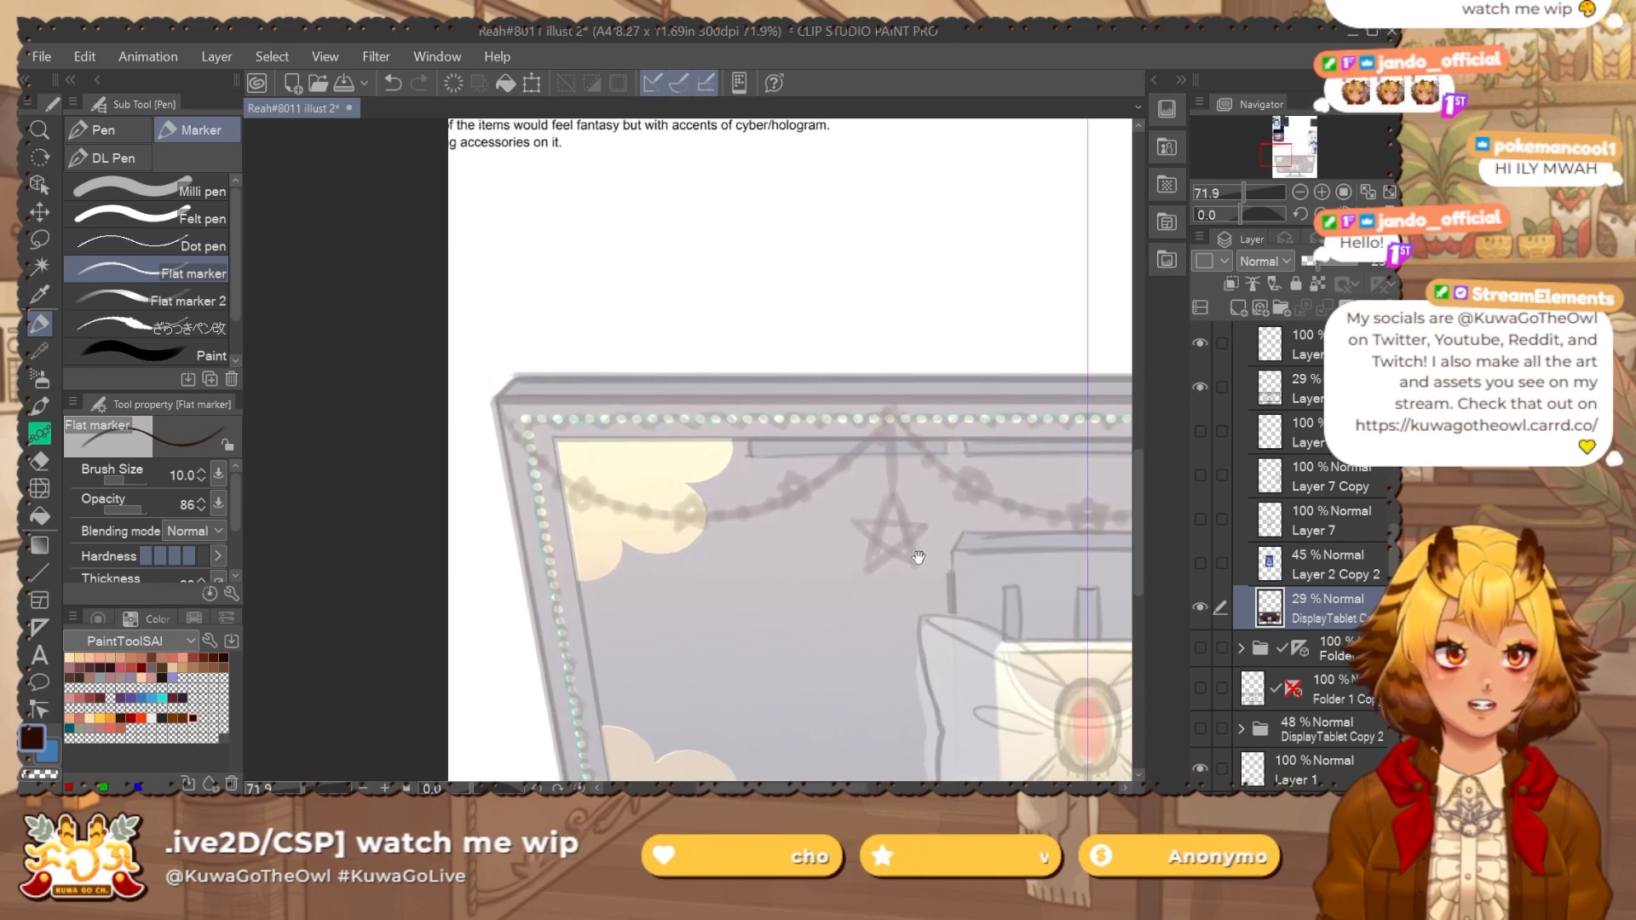
left_click(1311, 262)
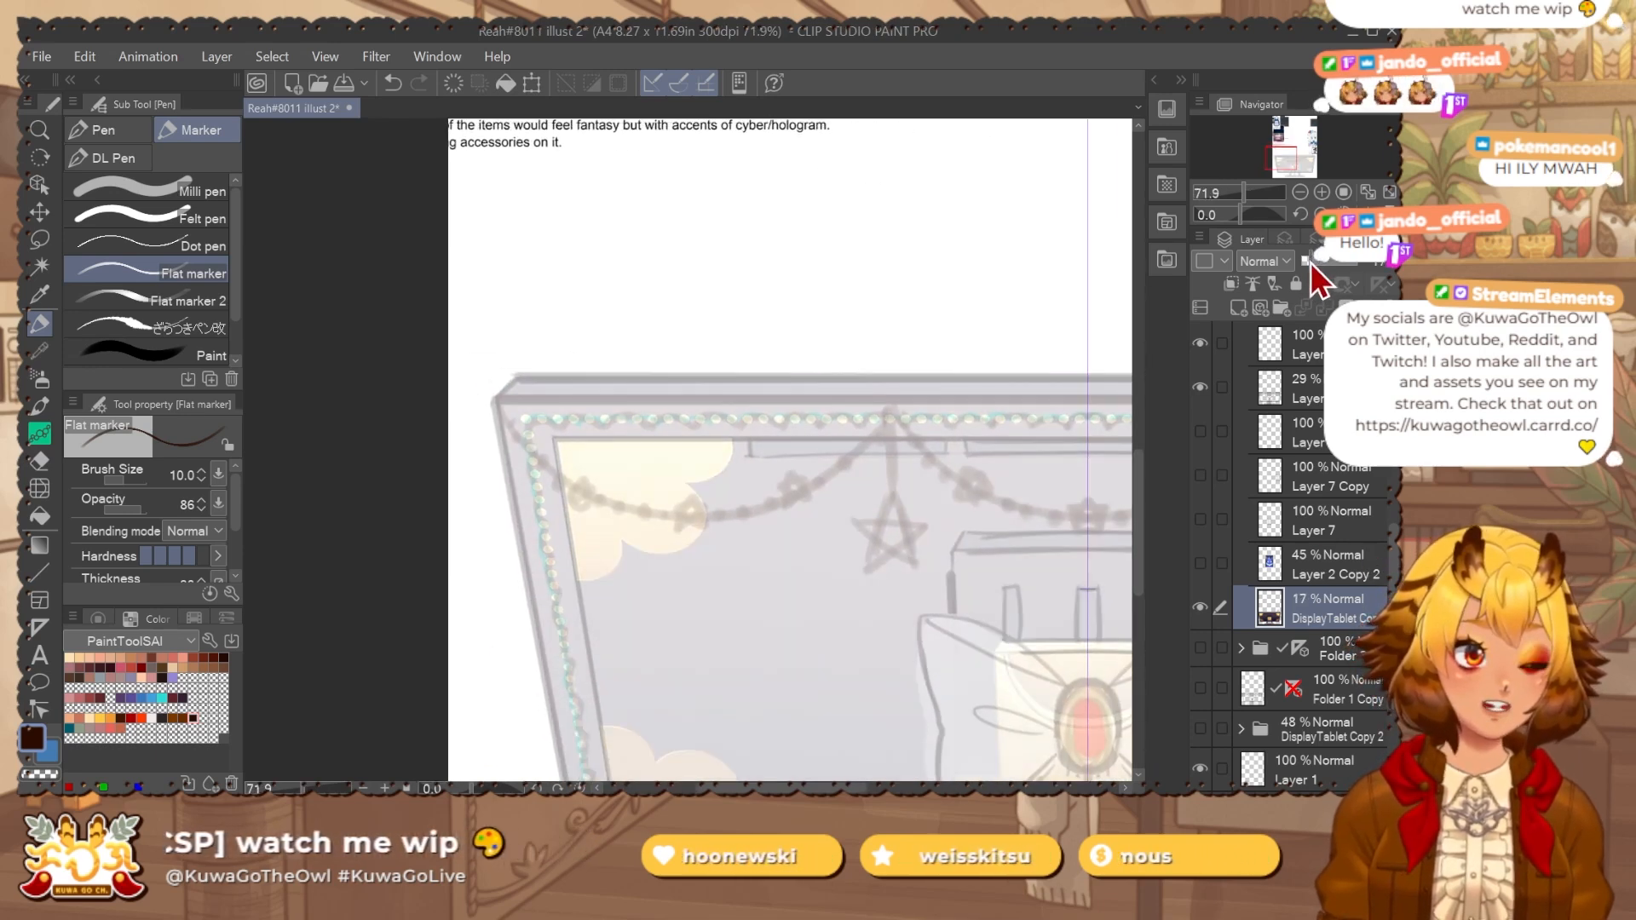
Lock transparent pixels on sketch Layer 3 and set it to Multiply, undoing its blue recolor before reselecting Layer 8.
scroll(1202, 566, "up", 3)
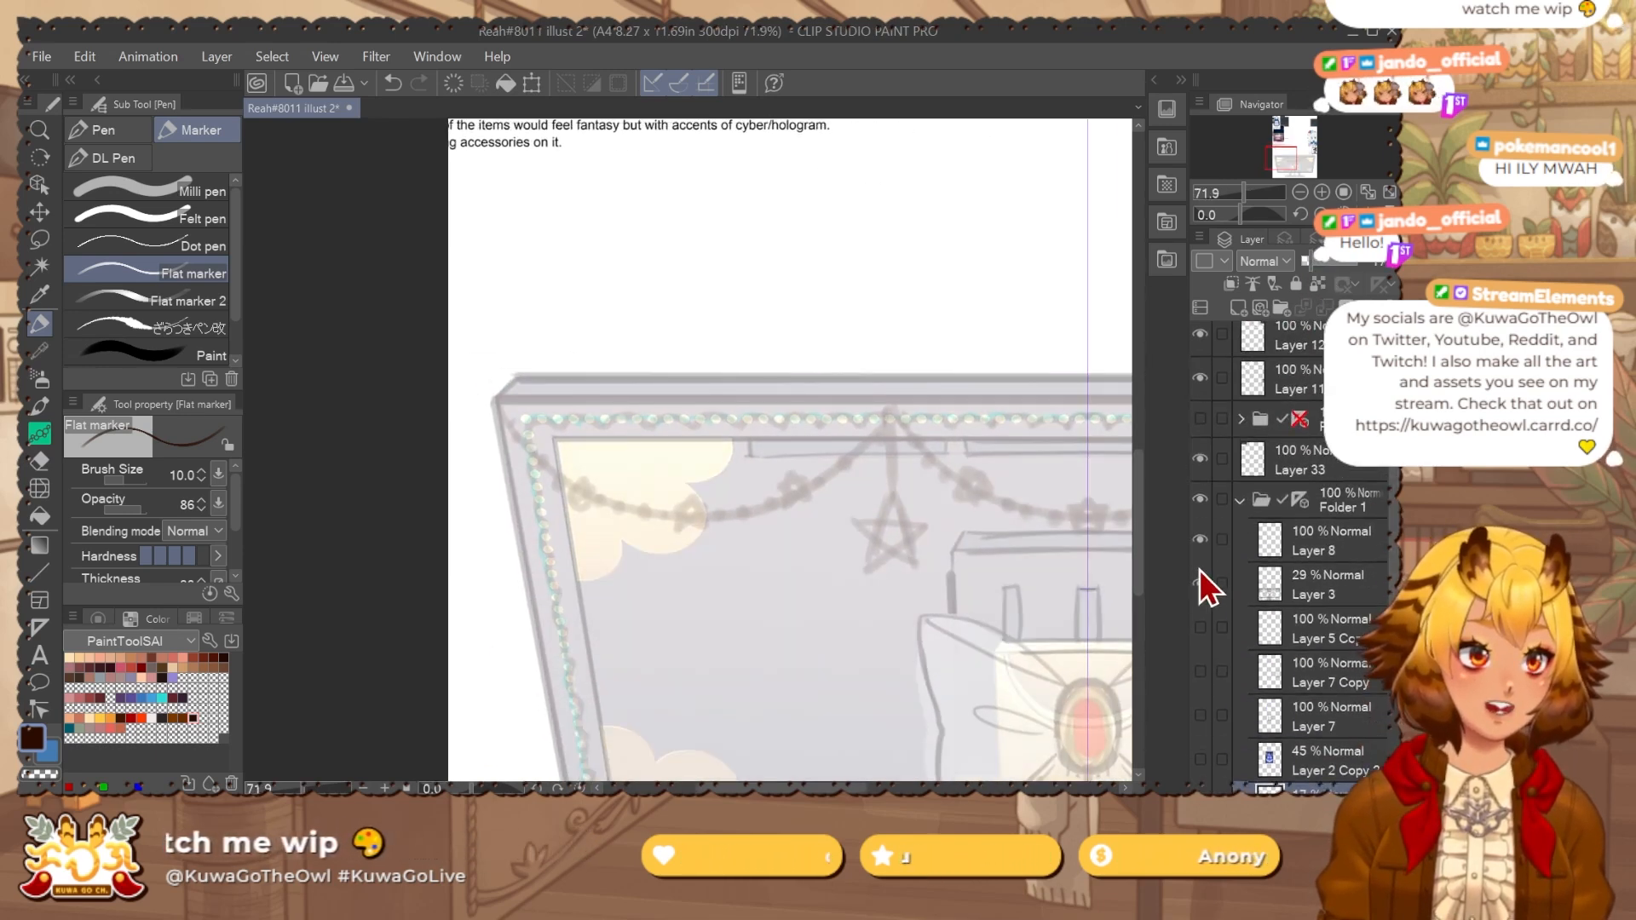
left_click(1200, 585)
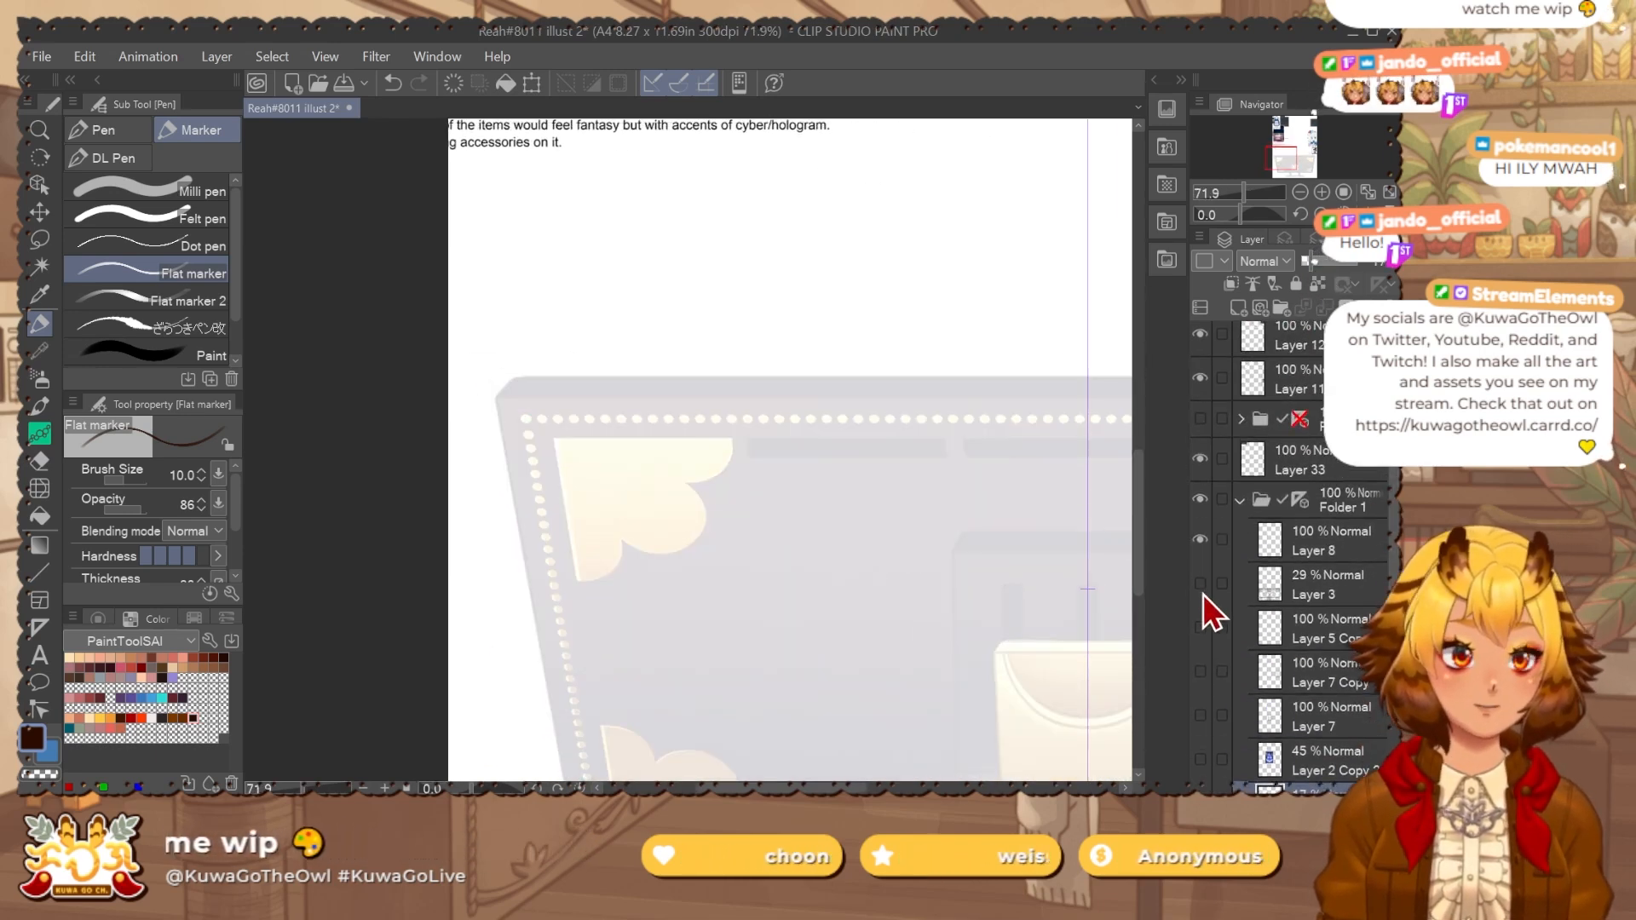
left_click(1306, 581)
left_click(1315, 284)
left_click(1265, 260)
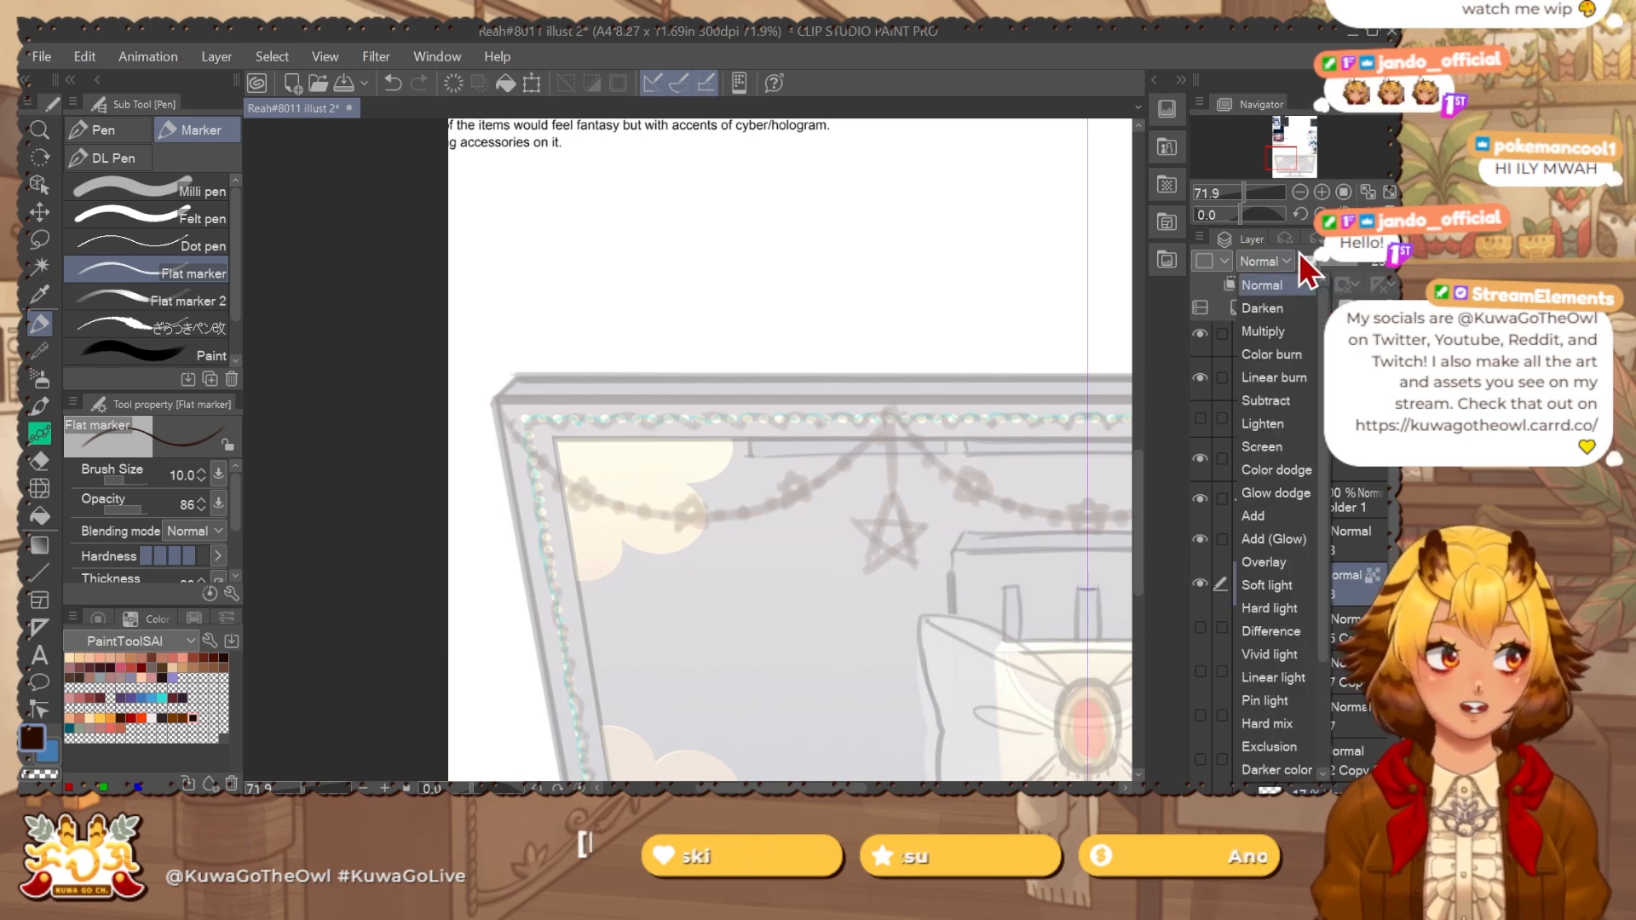
left_click(1259, 324)
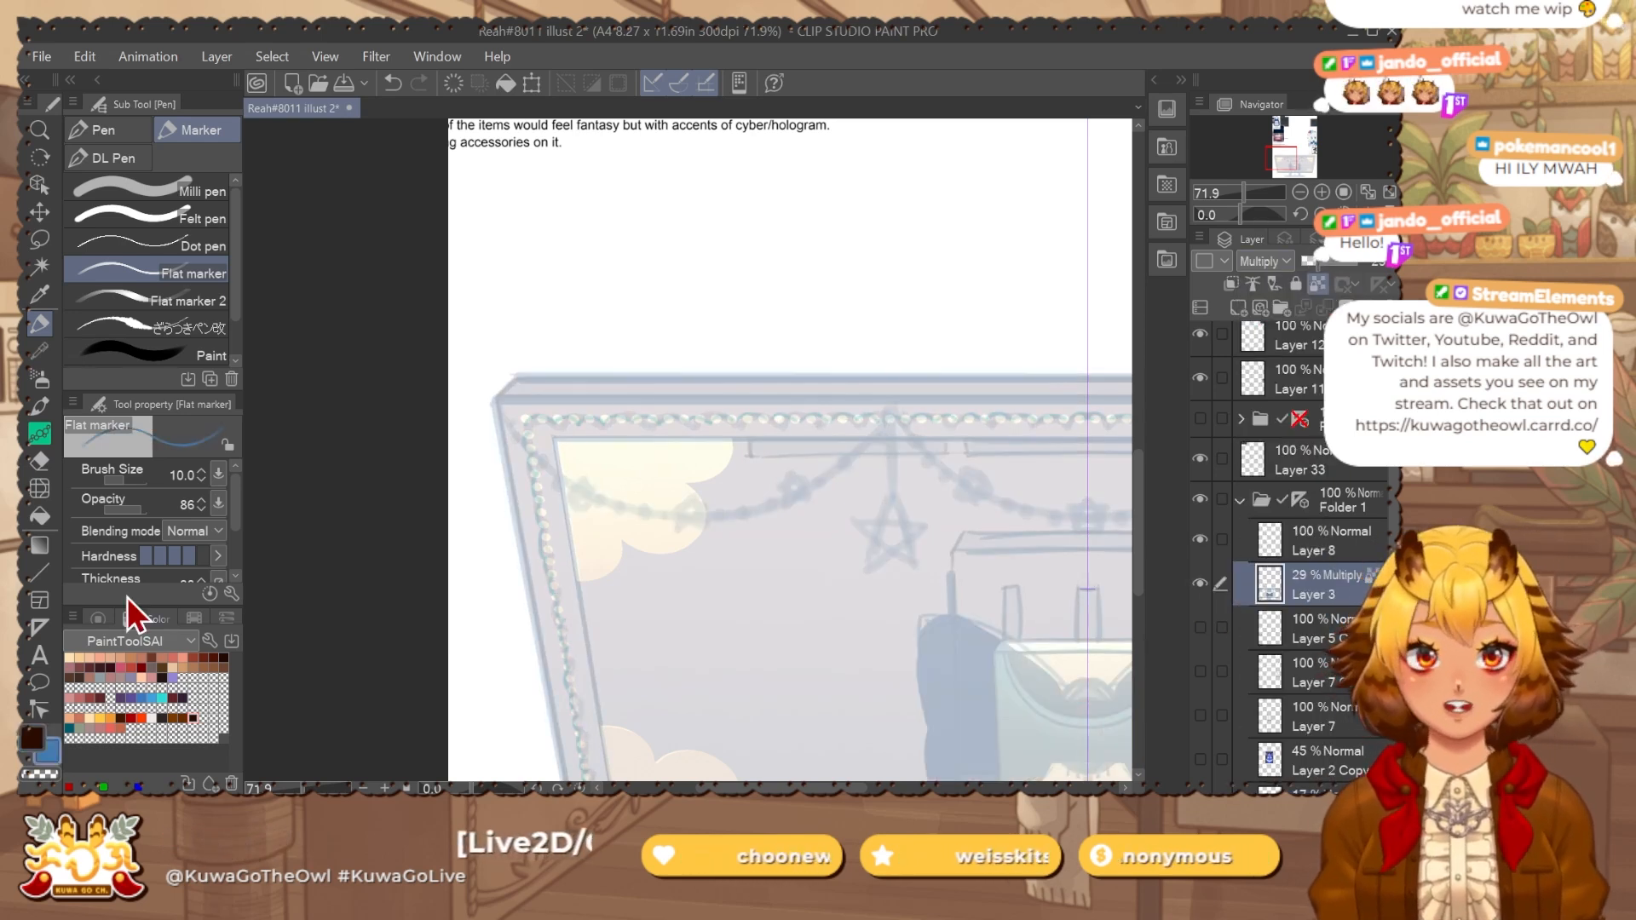
key("ctrl+z")
left_click(1329, 541)
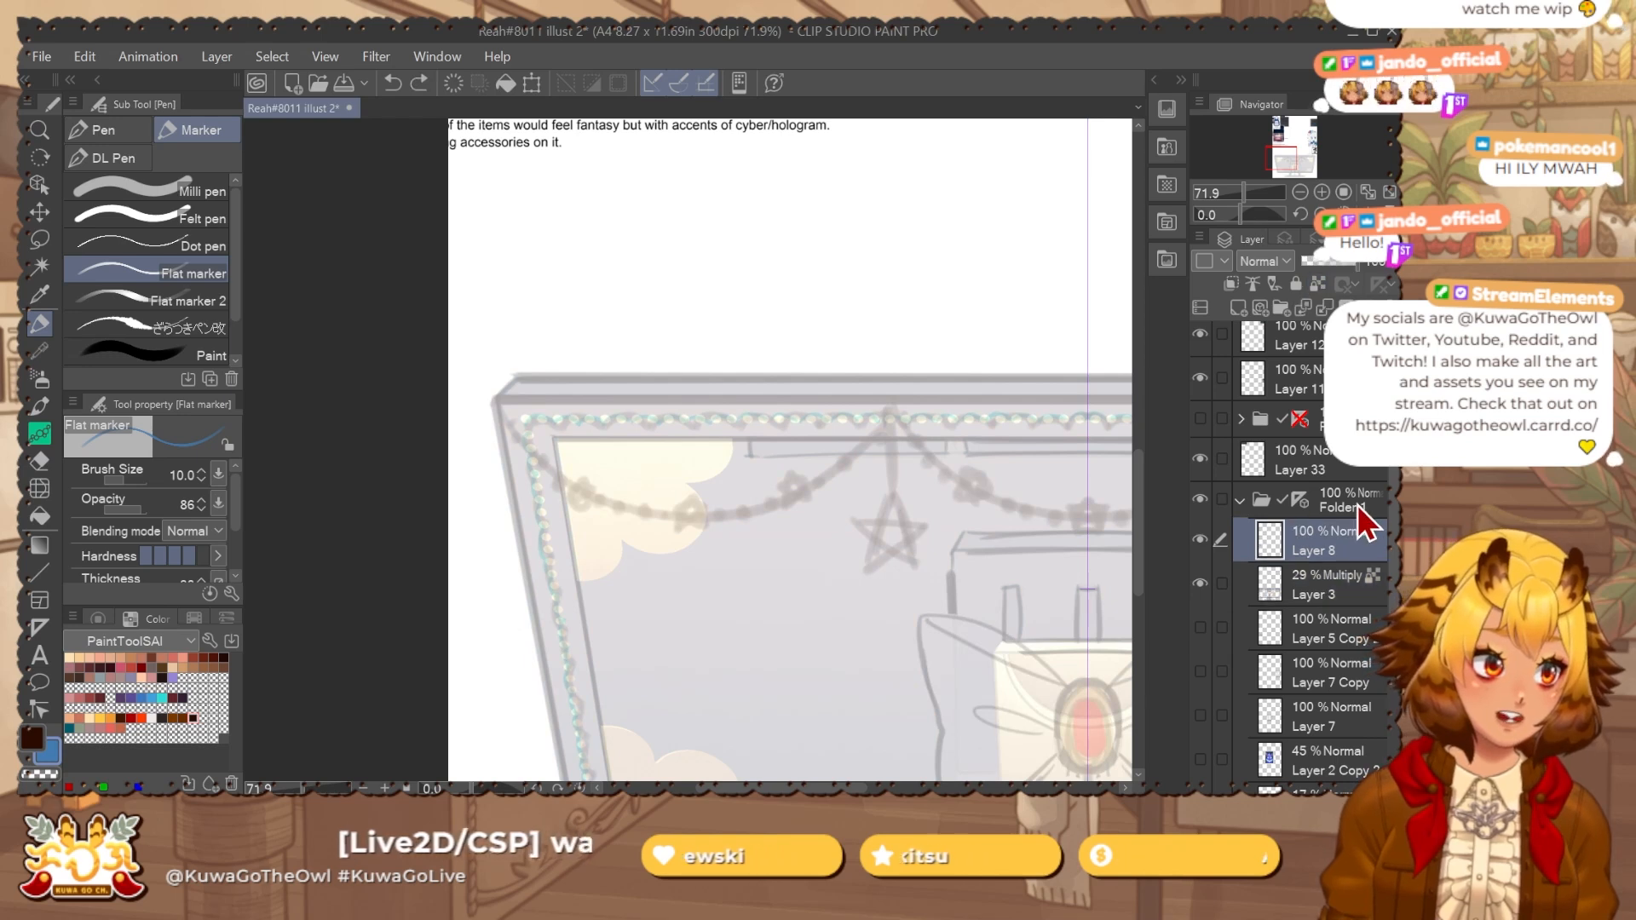
Ink the short slanted edge at the display frame's upper-left corner on Layer 8, undoing and redrawing unsatisfactory strokes.
scroll(688, 267, "up", 6)
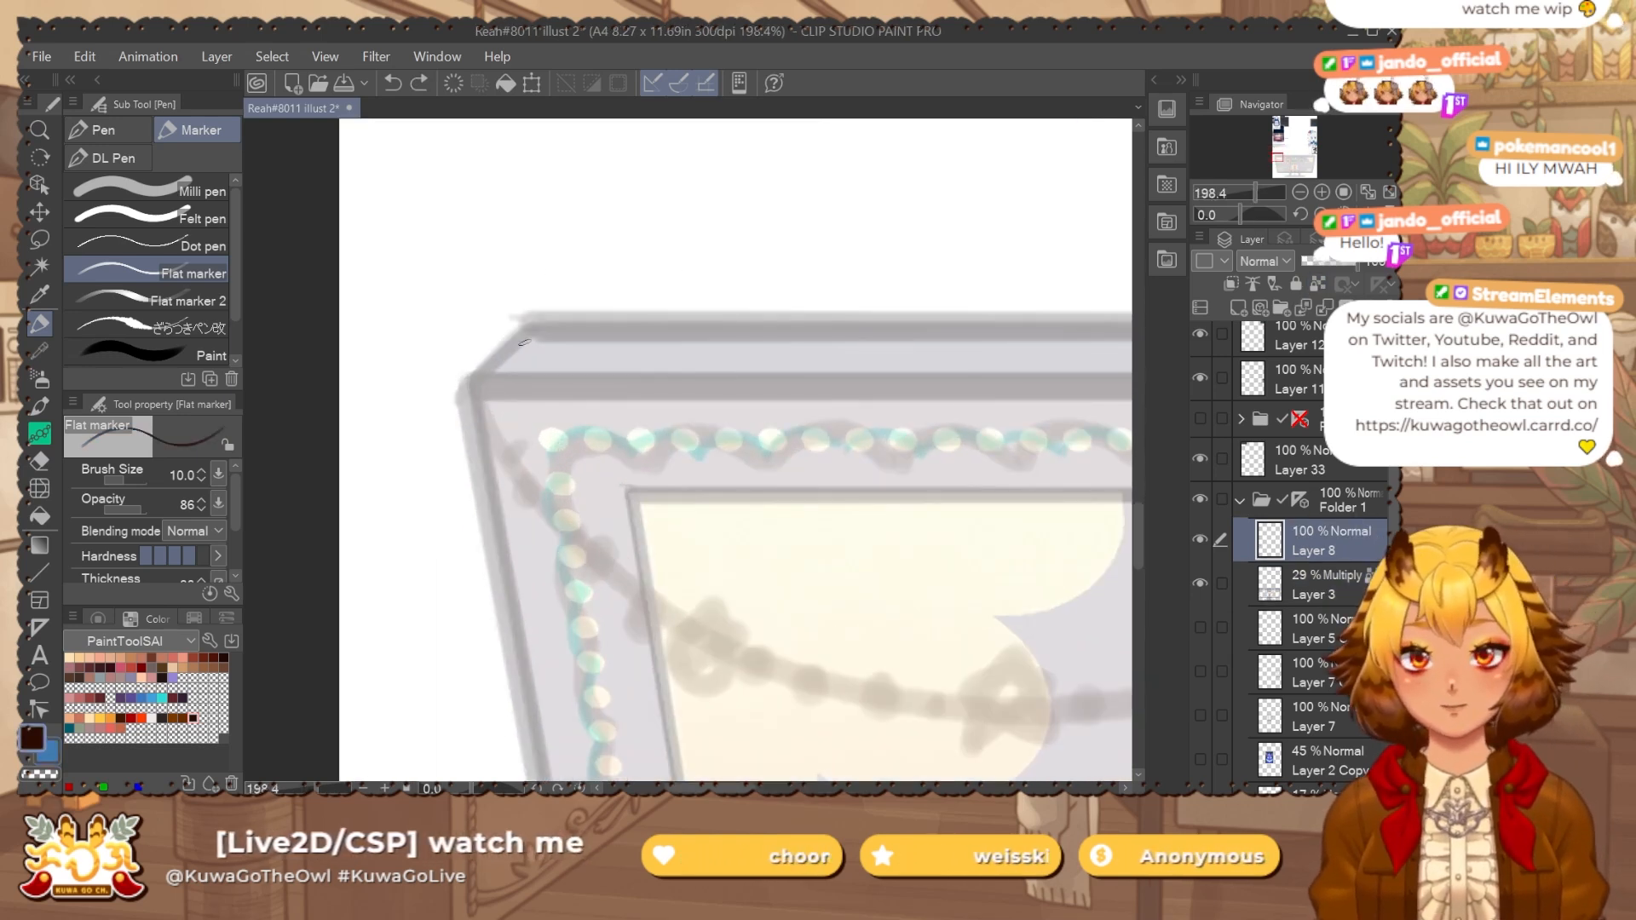
left_click_drag(472, 385, 528, 329)
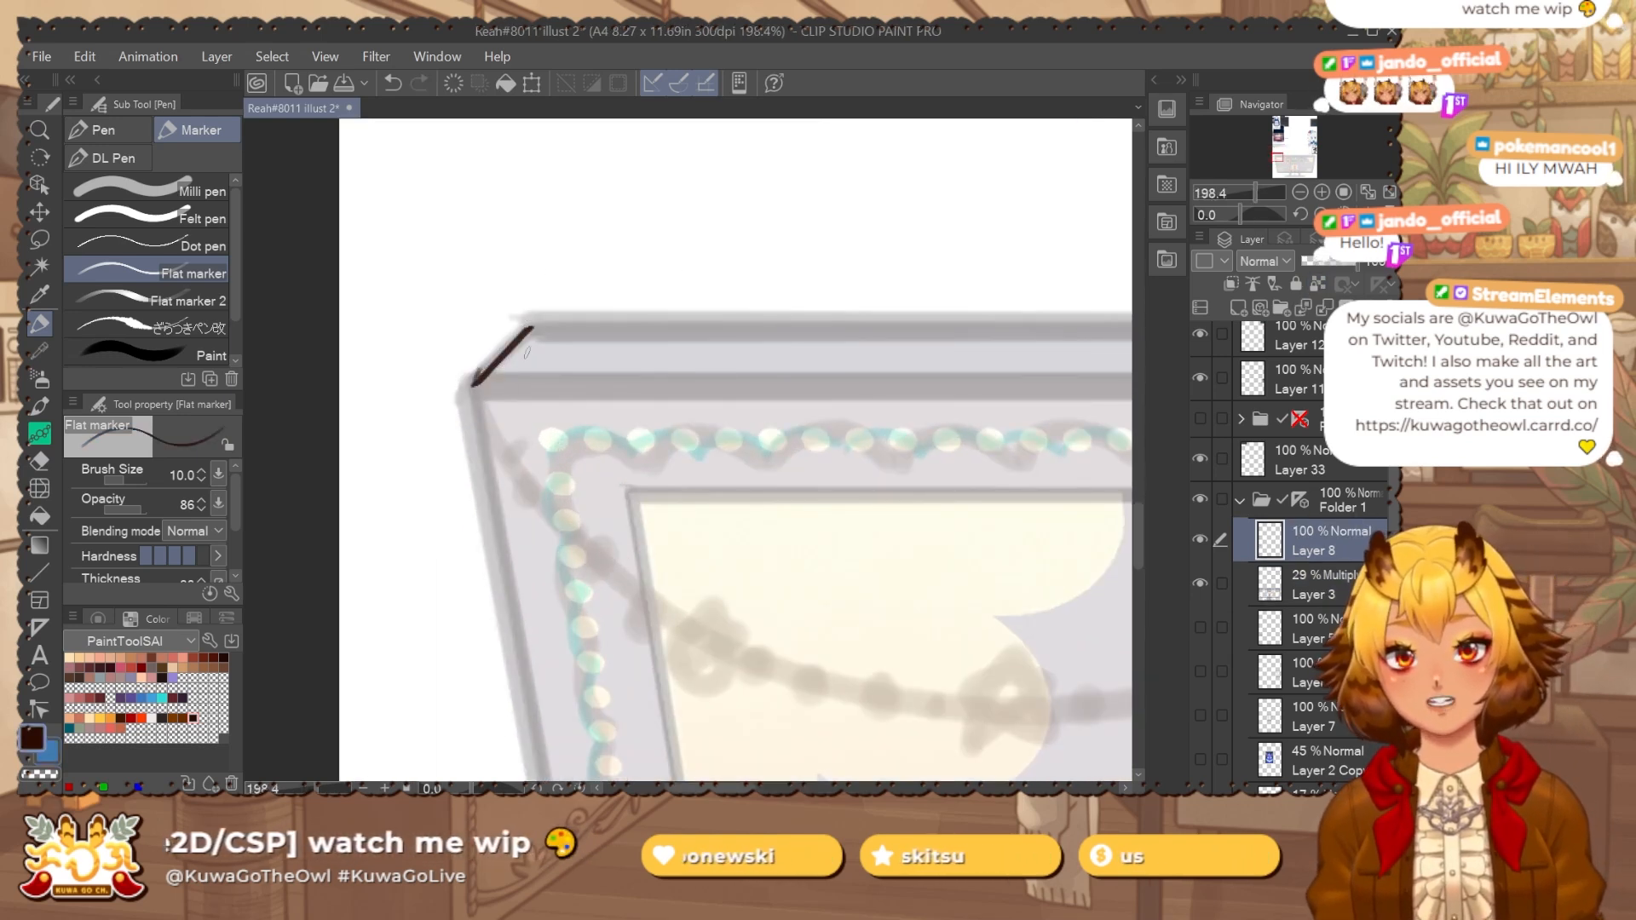
key("ctrl+z")
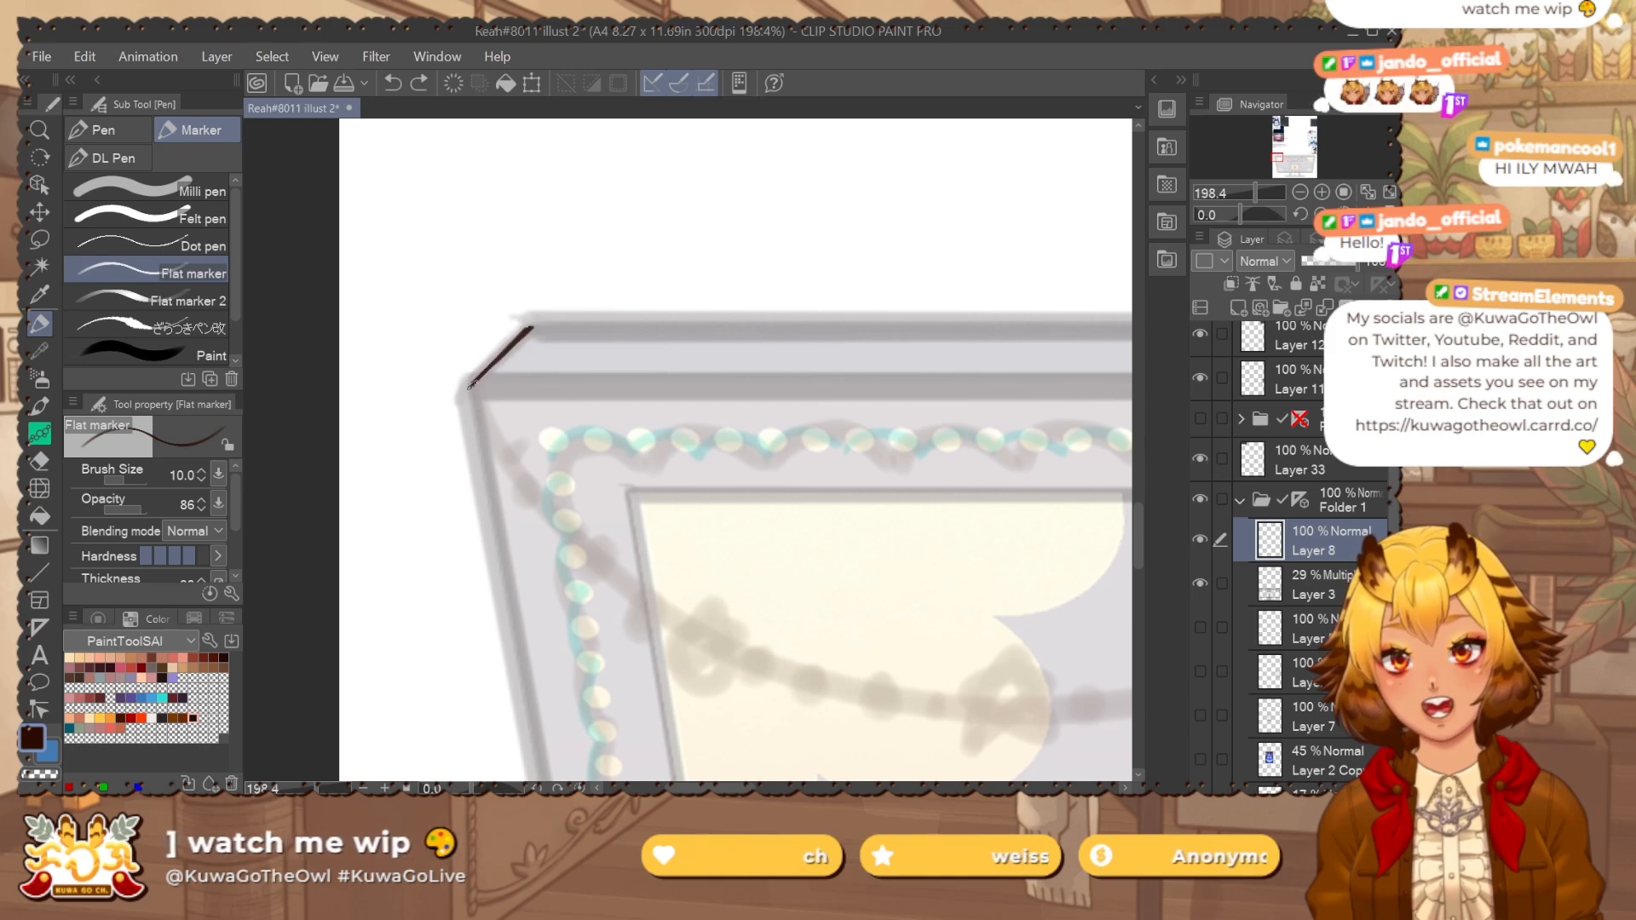
key("ctrl+z")
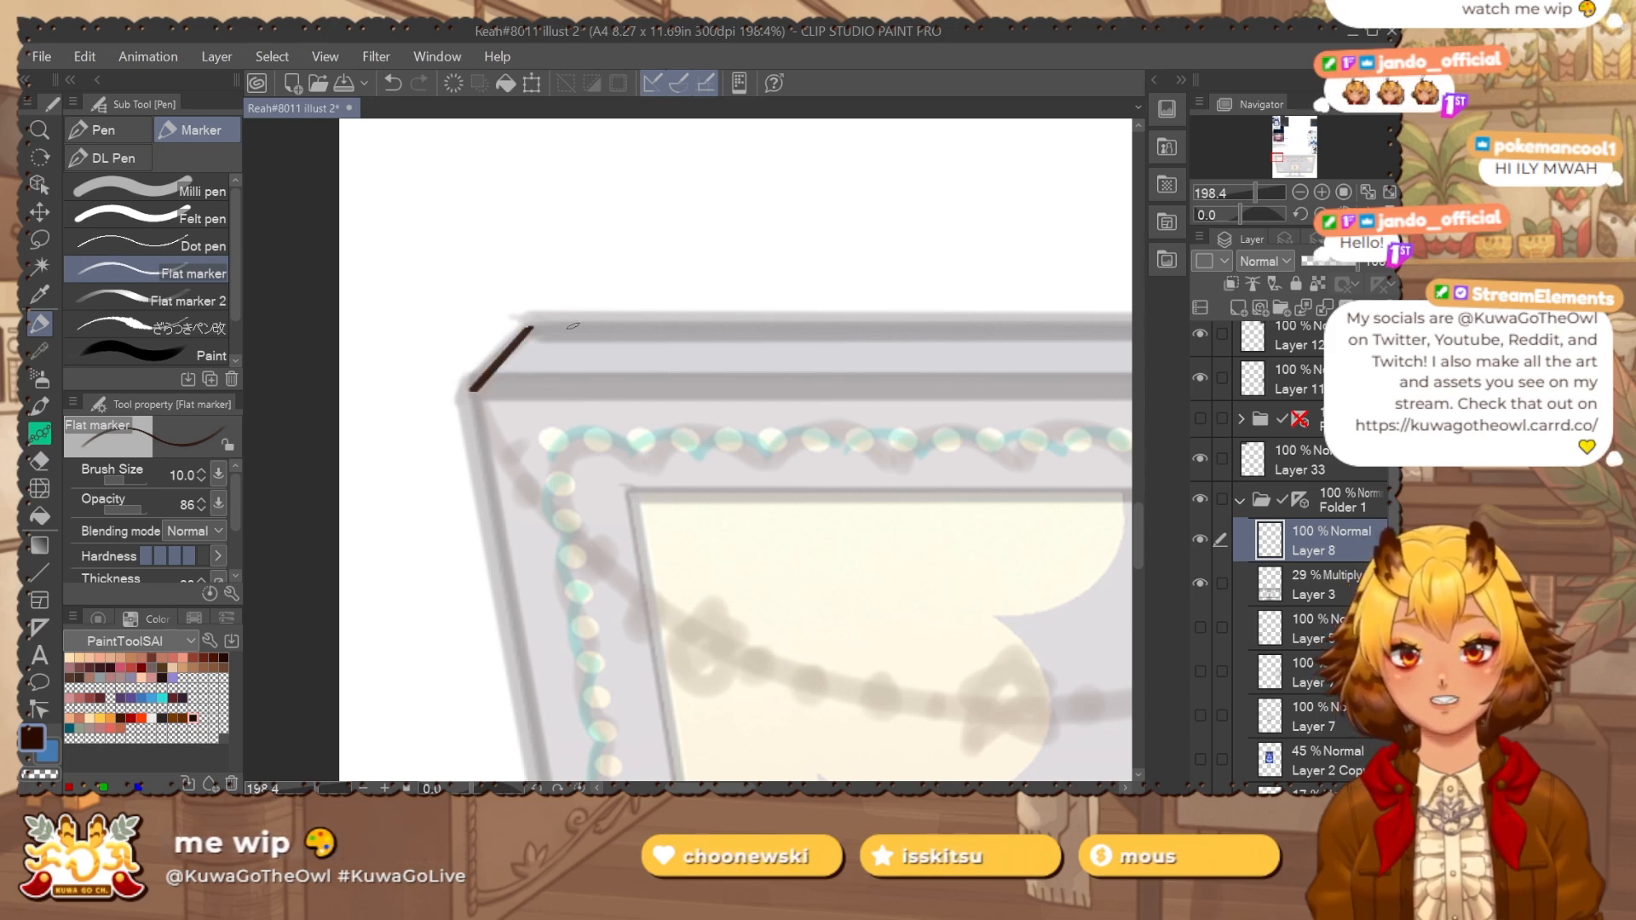
Ink the display frame's top outer edge and the parallel edge below it as straight lines joining the slanted corners.
left_click_drag(749, 342, 596, 471)
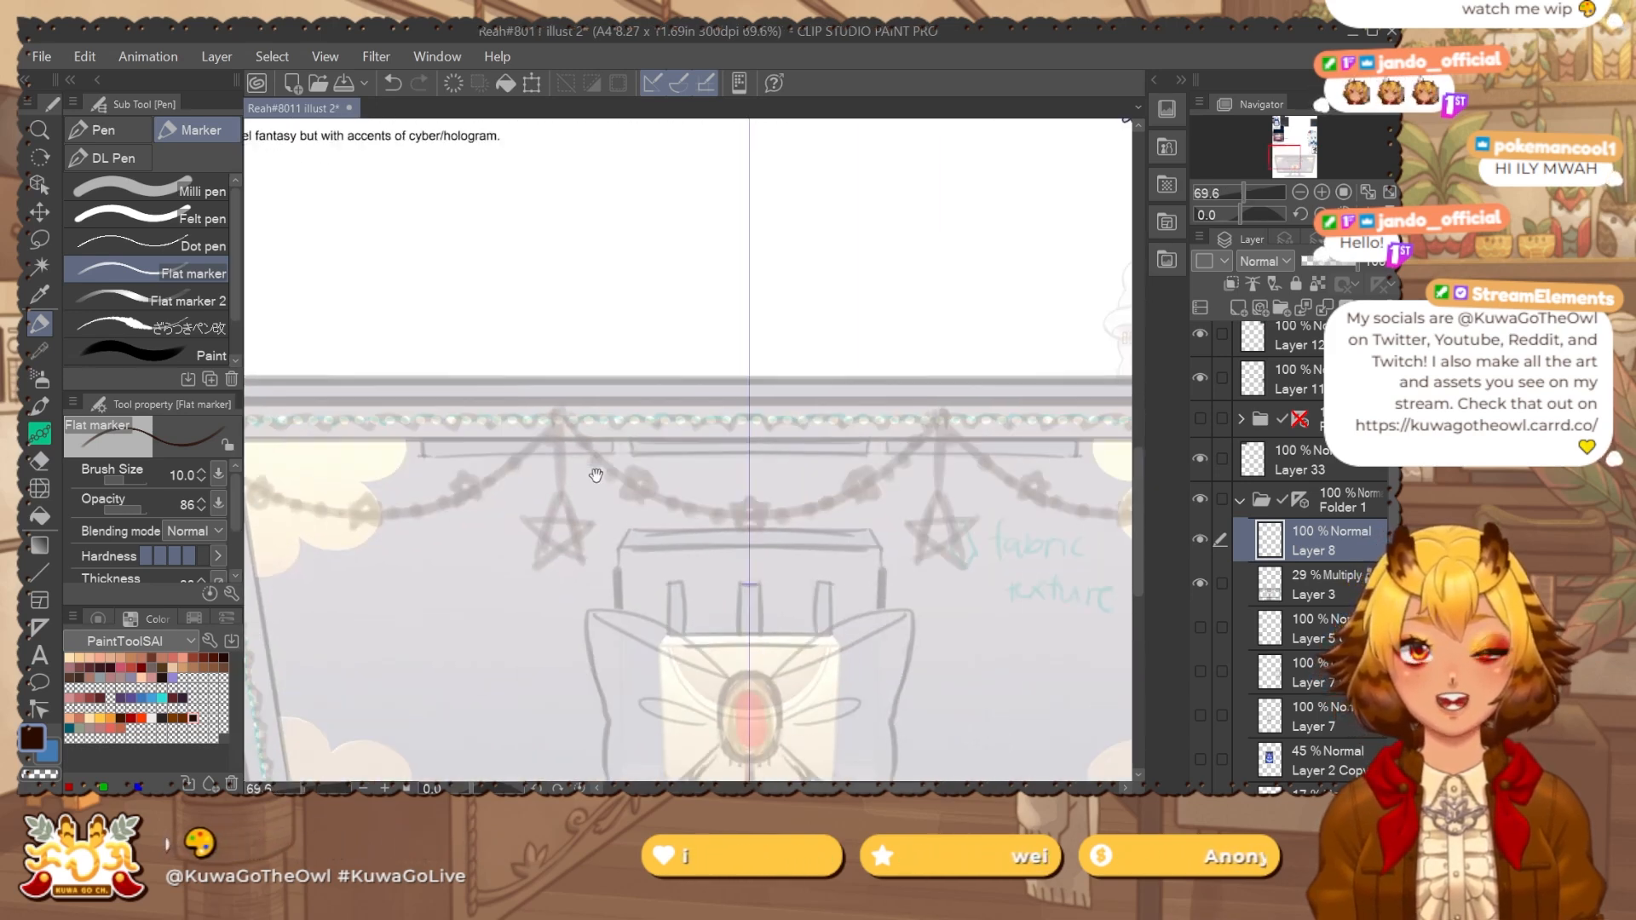
left_click_drag(988, 384, 596, 427)
left_click_drag(938, 422, 1030, 367)
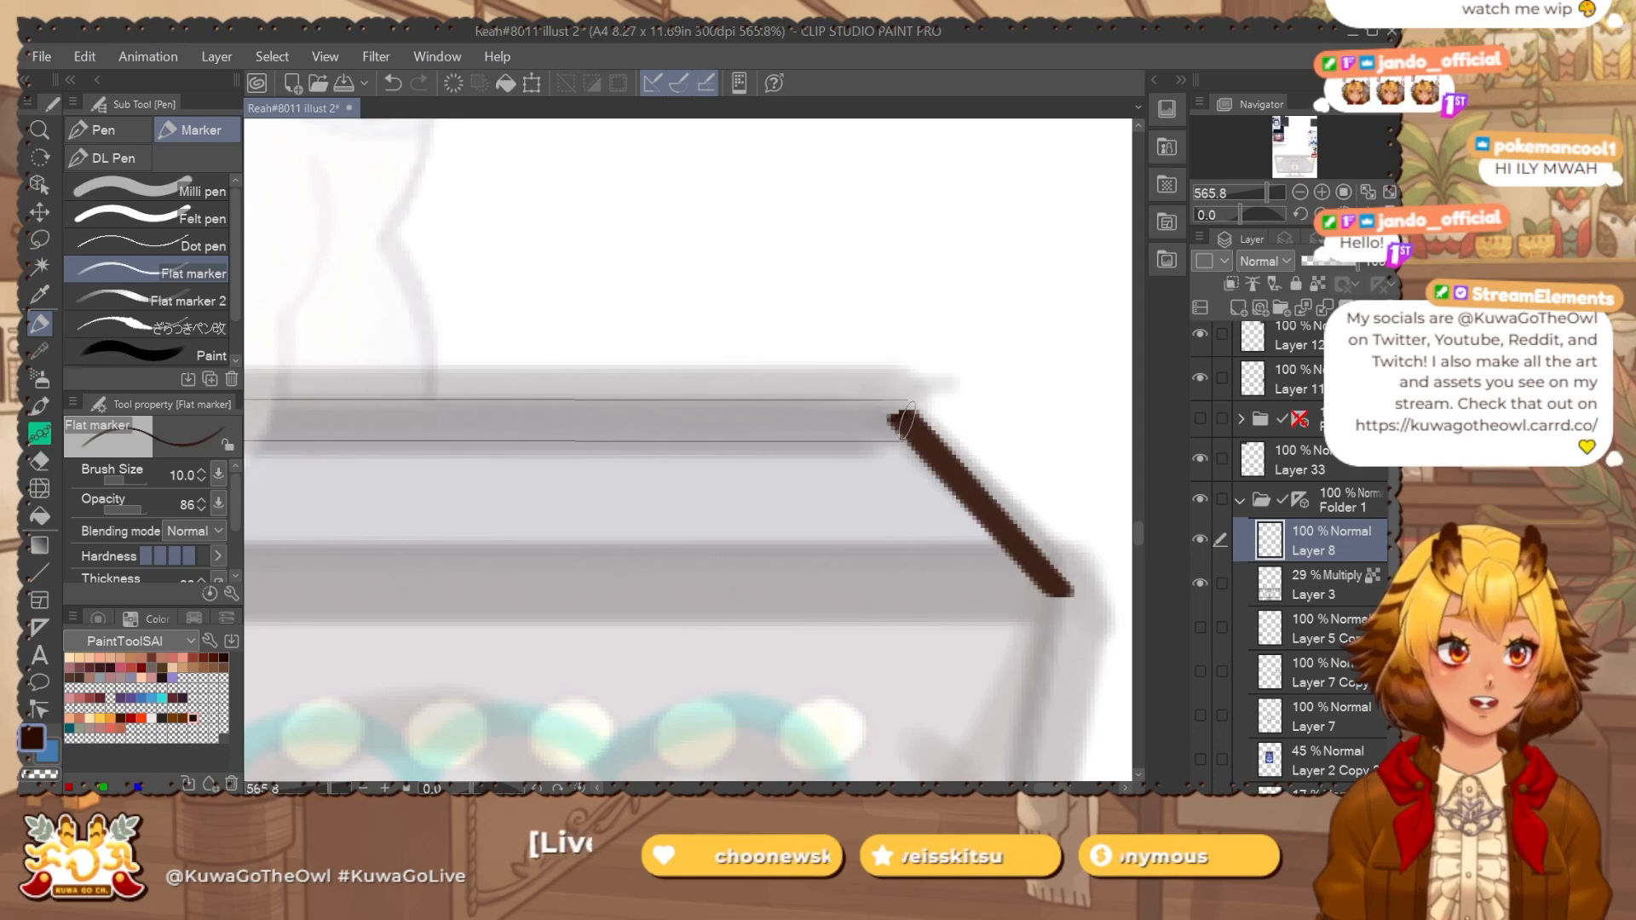
left_click(904, 420, "shift")
left_click_drag(1029, 490, 906, 562)
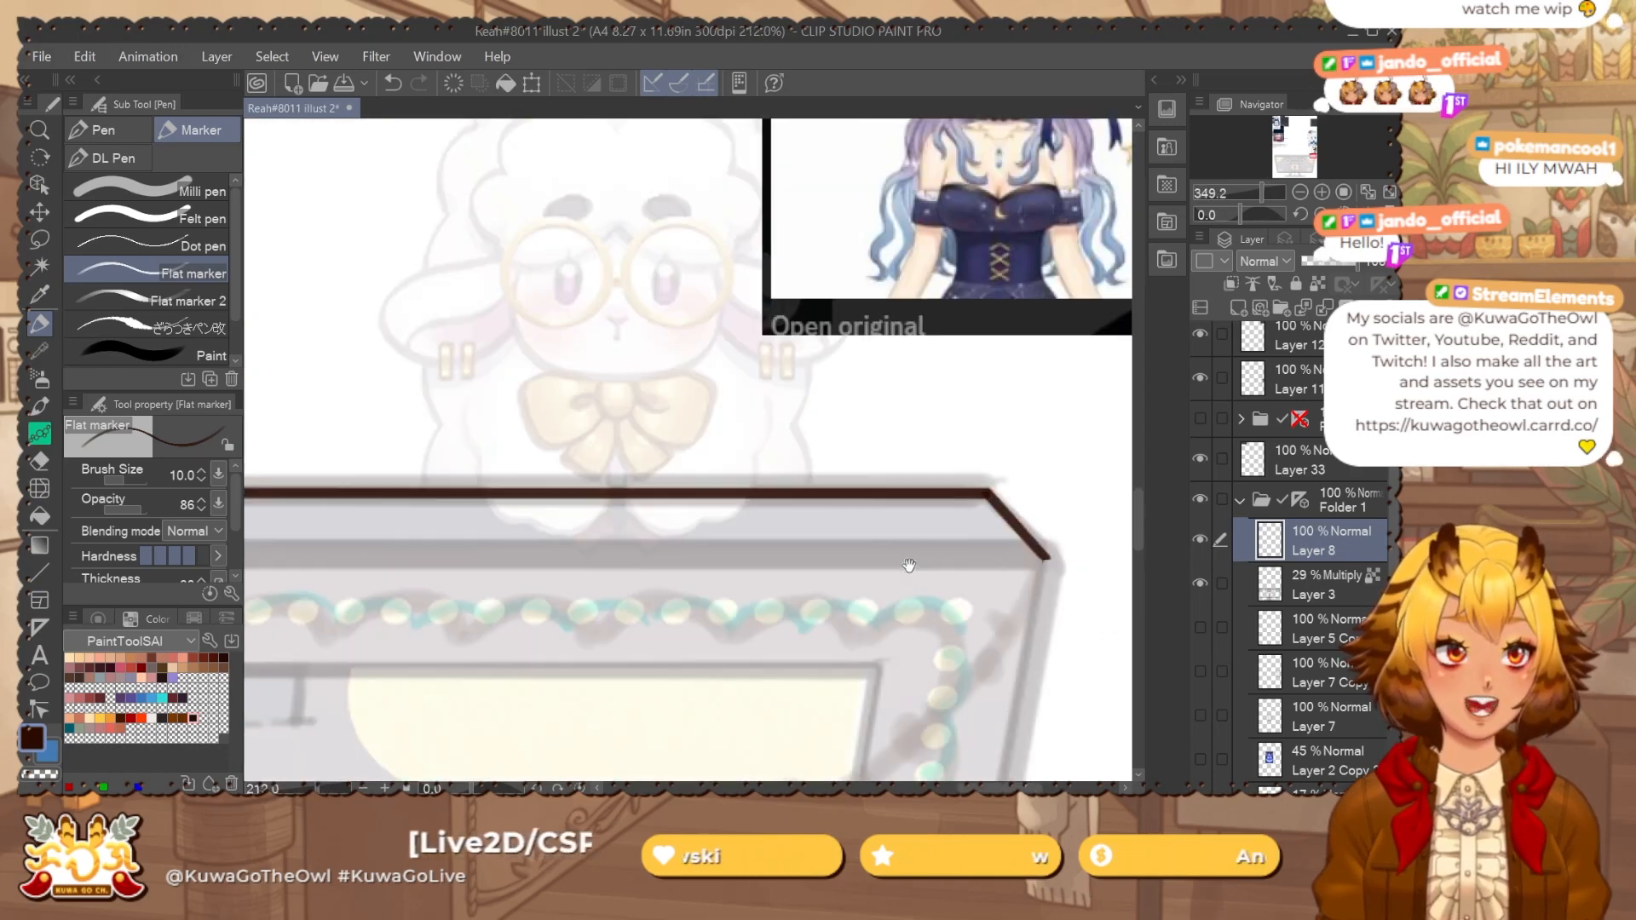
left_click_drag(323, 588, 738, 540)
left_click_drag(511, 579, 1086, 362)
left_click(674, 383, "shift")
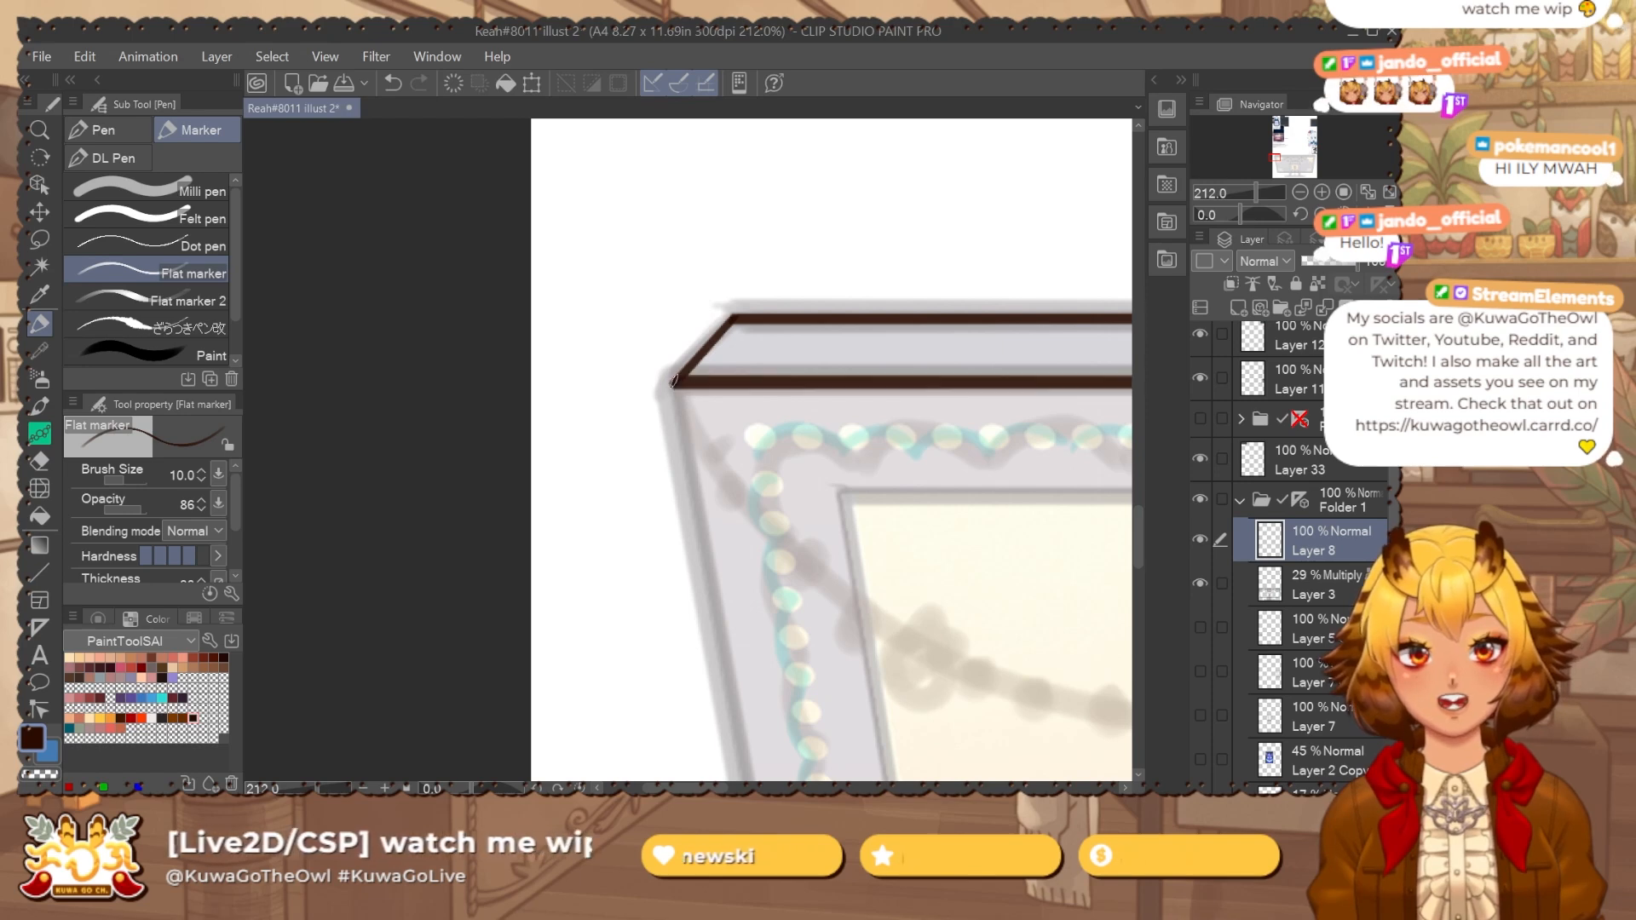
Ink the frame's slanted outer side edge as a straight line from the upper corner to the bottom corner.
scroll(957, 519, "down", 4)
left_click_drag(958, 520, 612, 334)
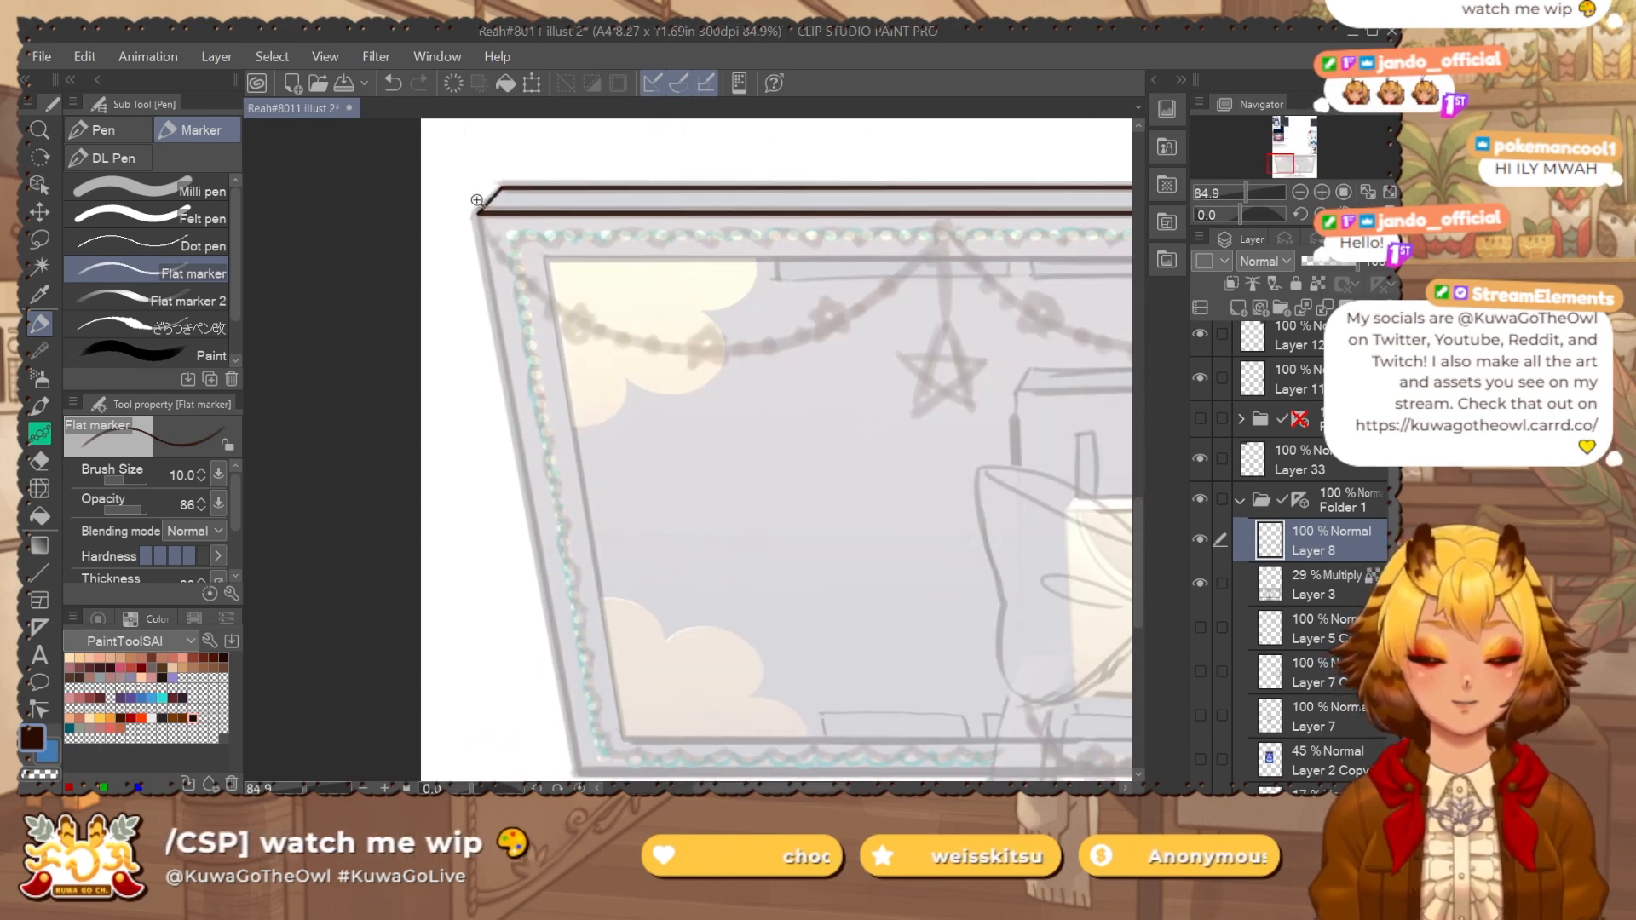
scroll(477, 200, "up", 2)
left_click_drag(603, 746, 514, 192)
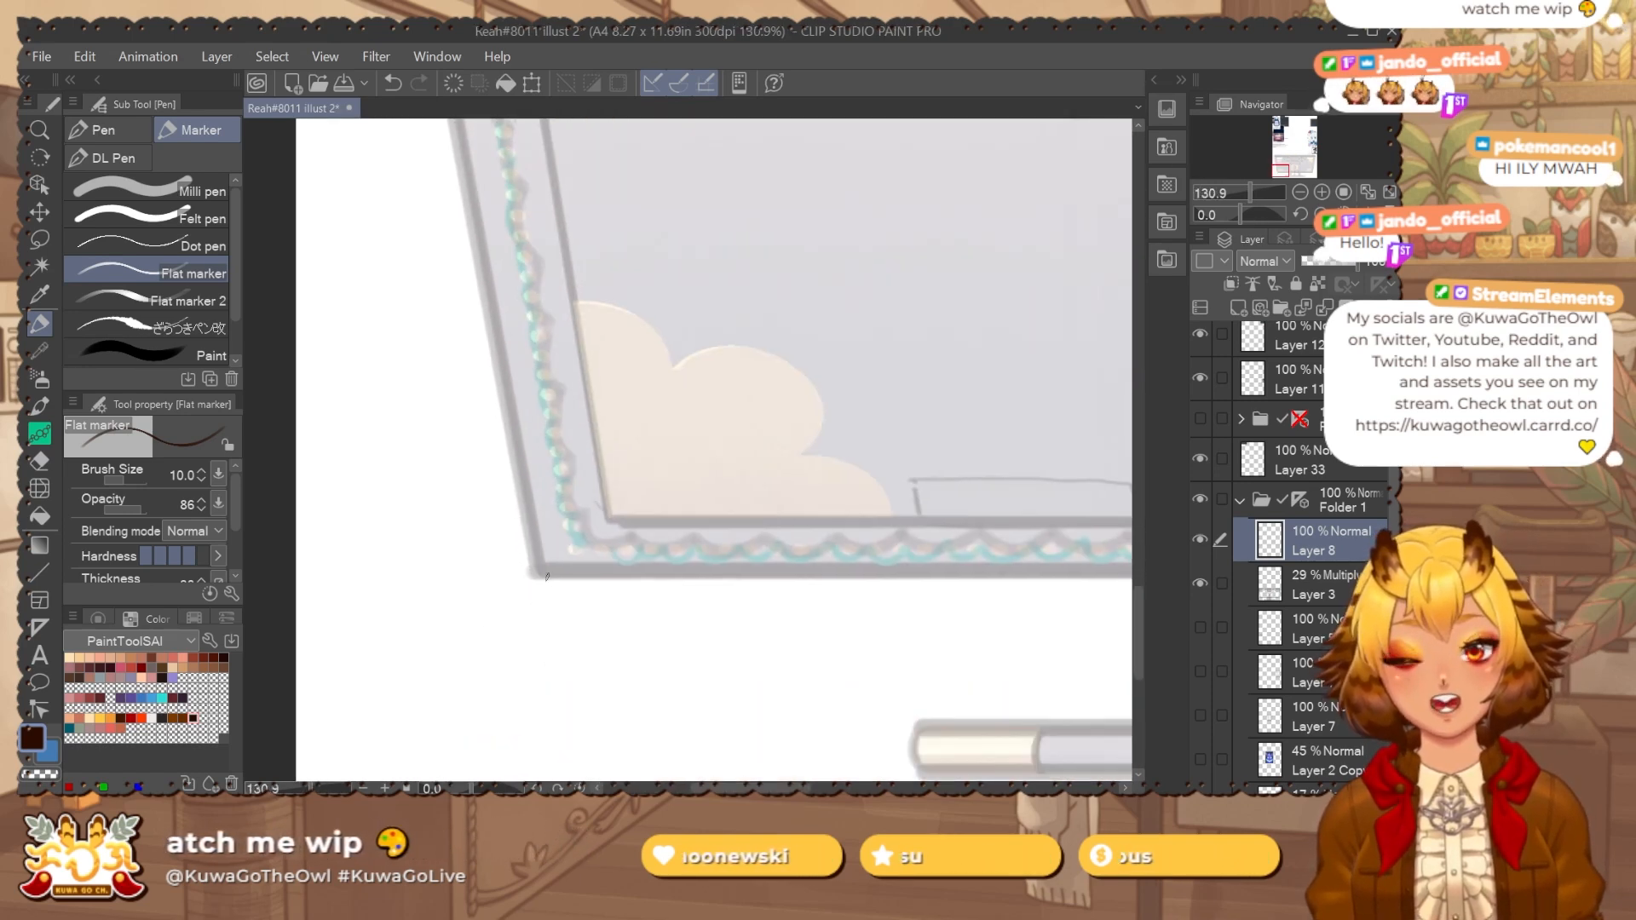
scroll(544, 573, "up", 2)
left_click(543, 566, "shift")
Ink the display frame's bottom outer edge as a straight line connecting the two lower corners.
scroll(637, 566, "down", 3)
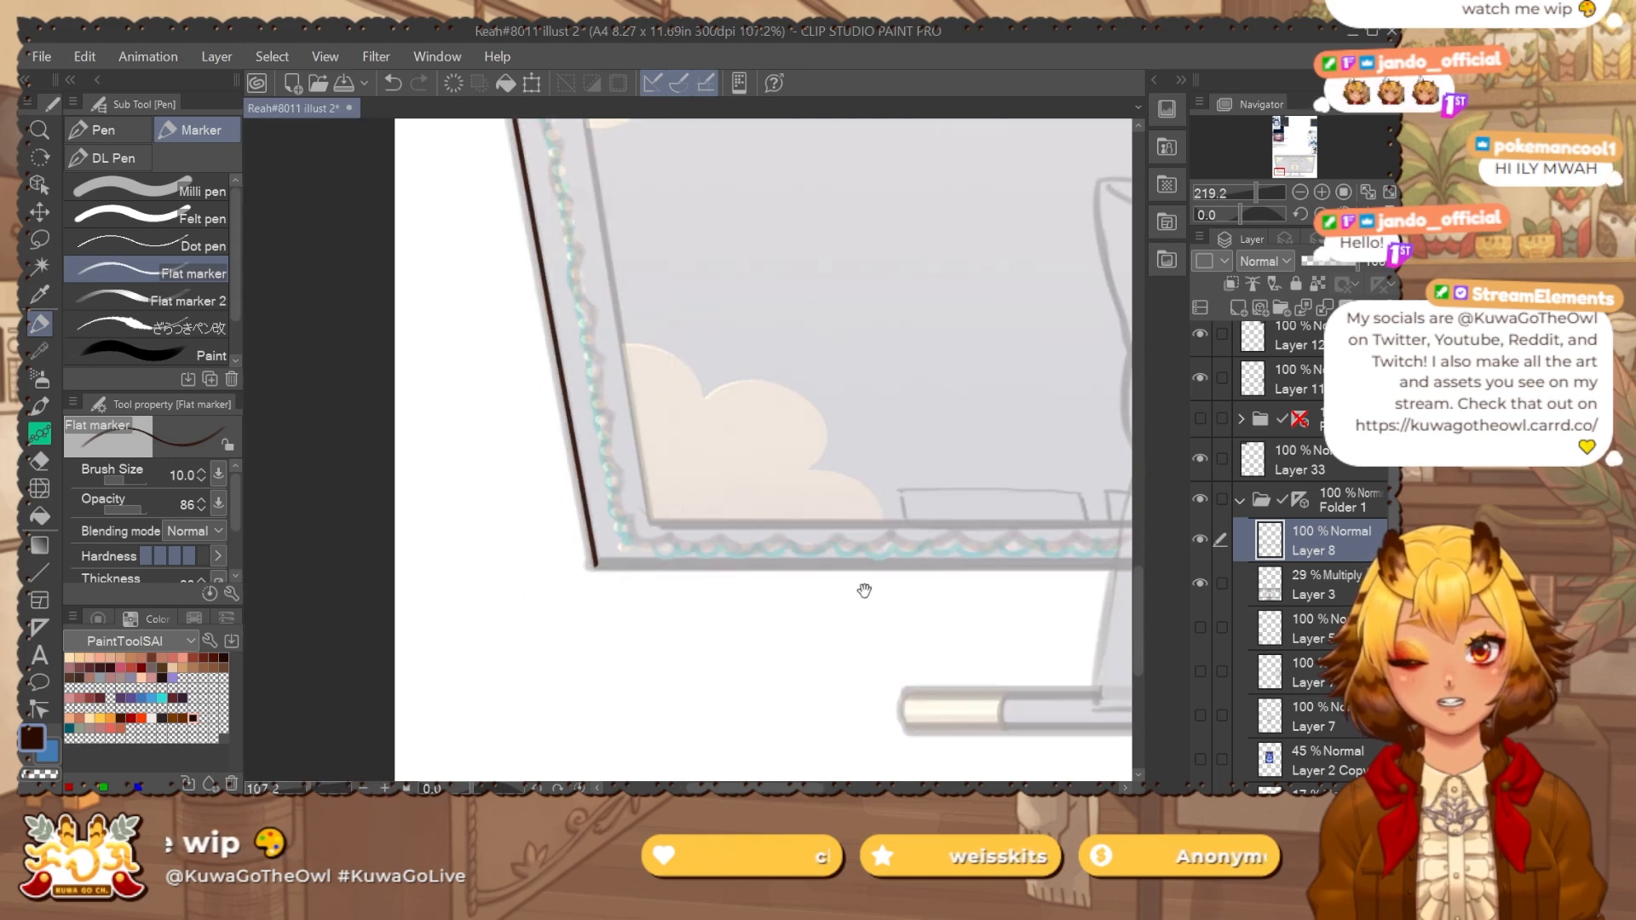
left_click_drag(861, 587, 299, 519)
left_click_drag(980, 592, 361, 611)
scroll(913, 511, "up", 3)
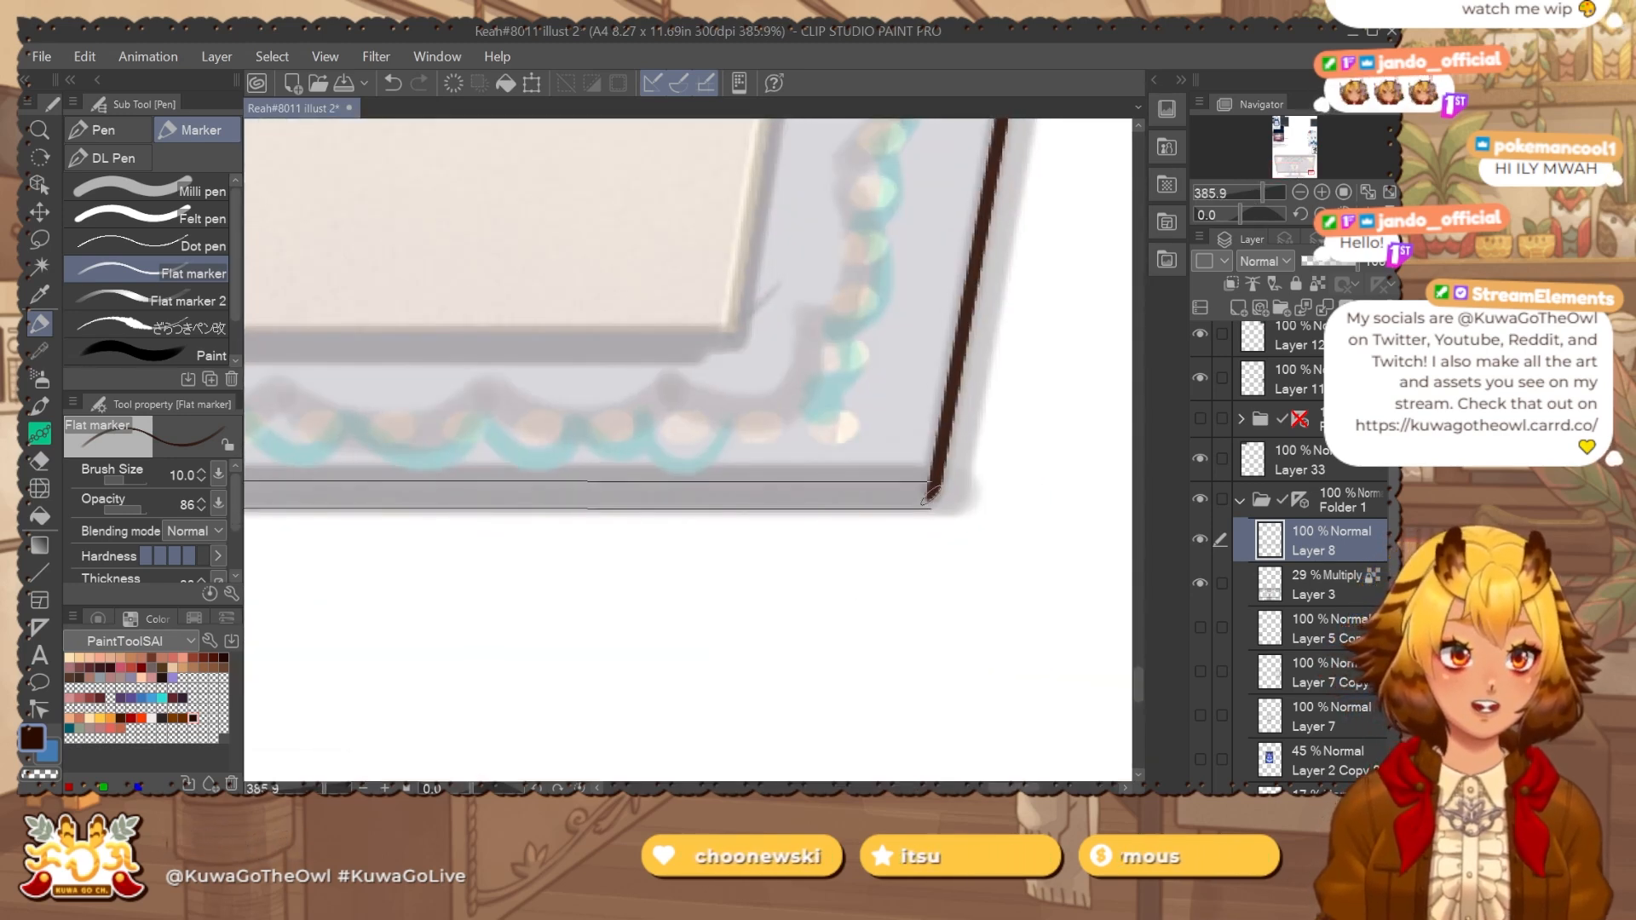
left_click(931, 494, "shift")
Hide the colored DisplayTablet Copy layer so only the sketch and line art remain over the stand.
scroll(959, 490, "down", 3)
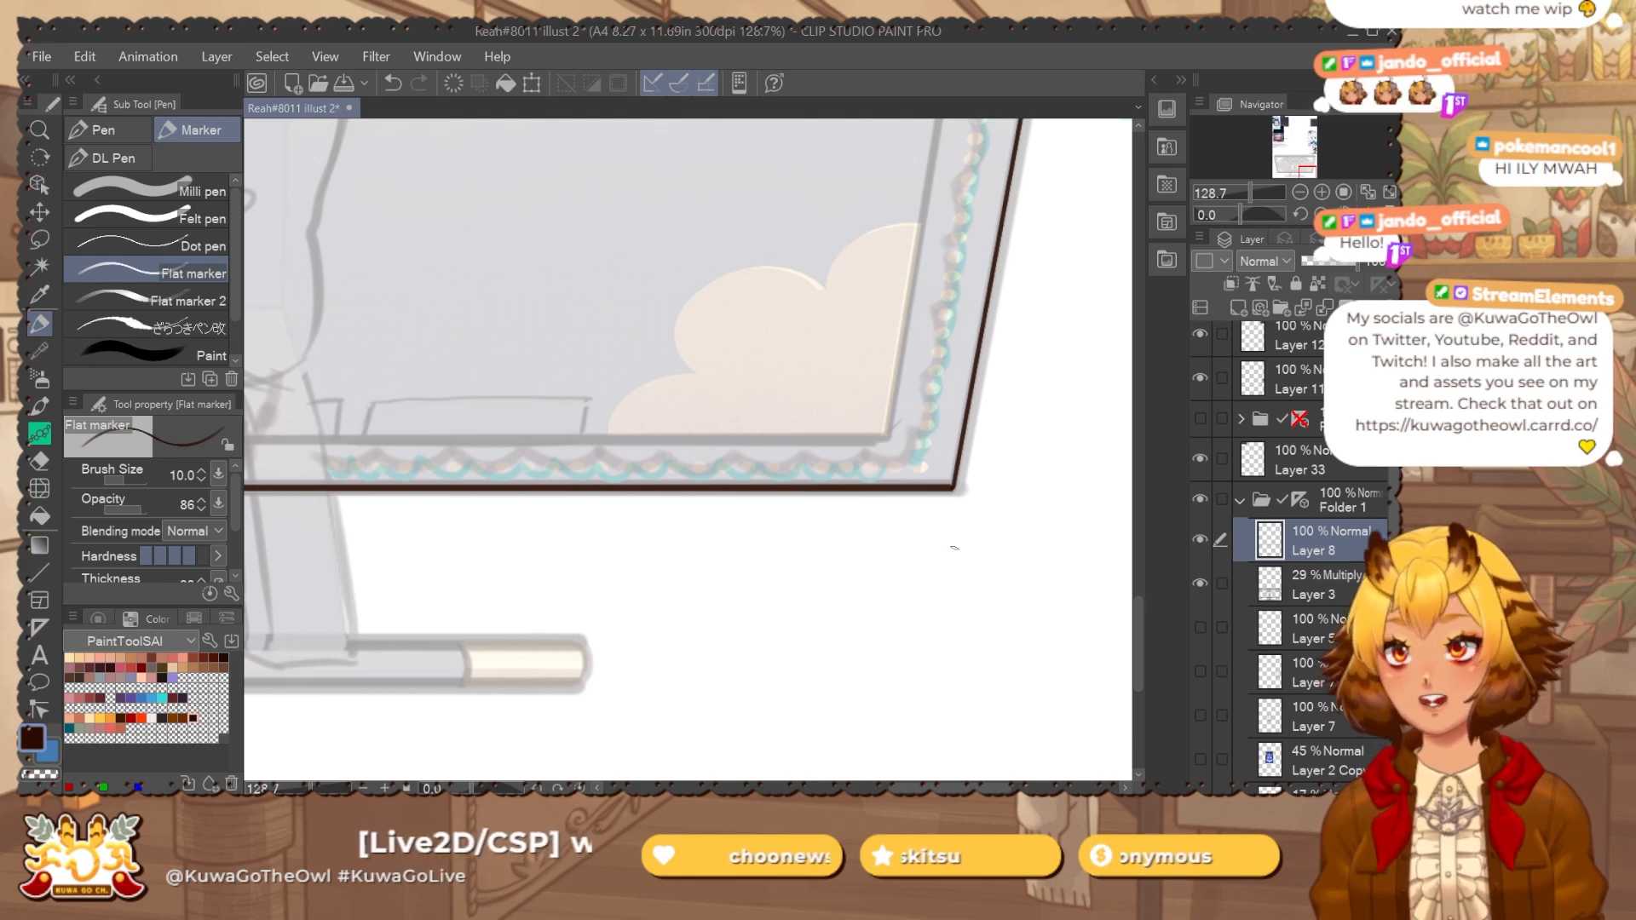
left_click_drag(671, 510, 898, 574)
scroll(898, 574, "down", 2)
left_click_drag(847, 639, 1048, 581)
left_click_drag(893, 596, 964, 557)
scroll(1329, 596, "down", 5)
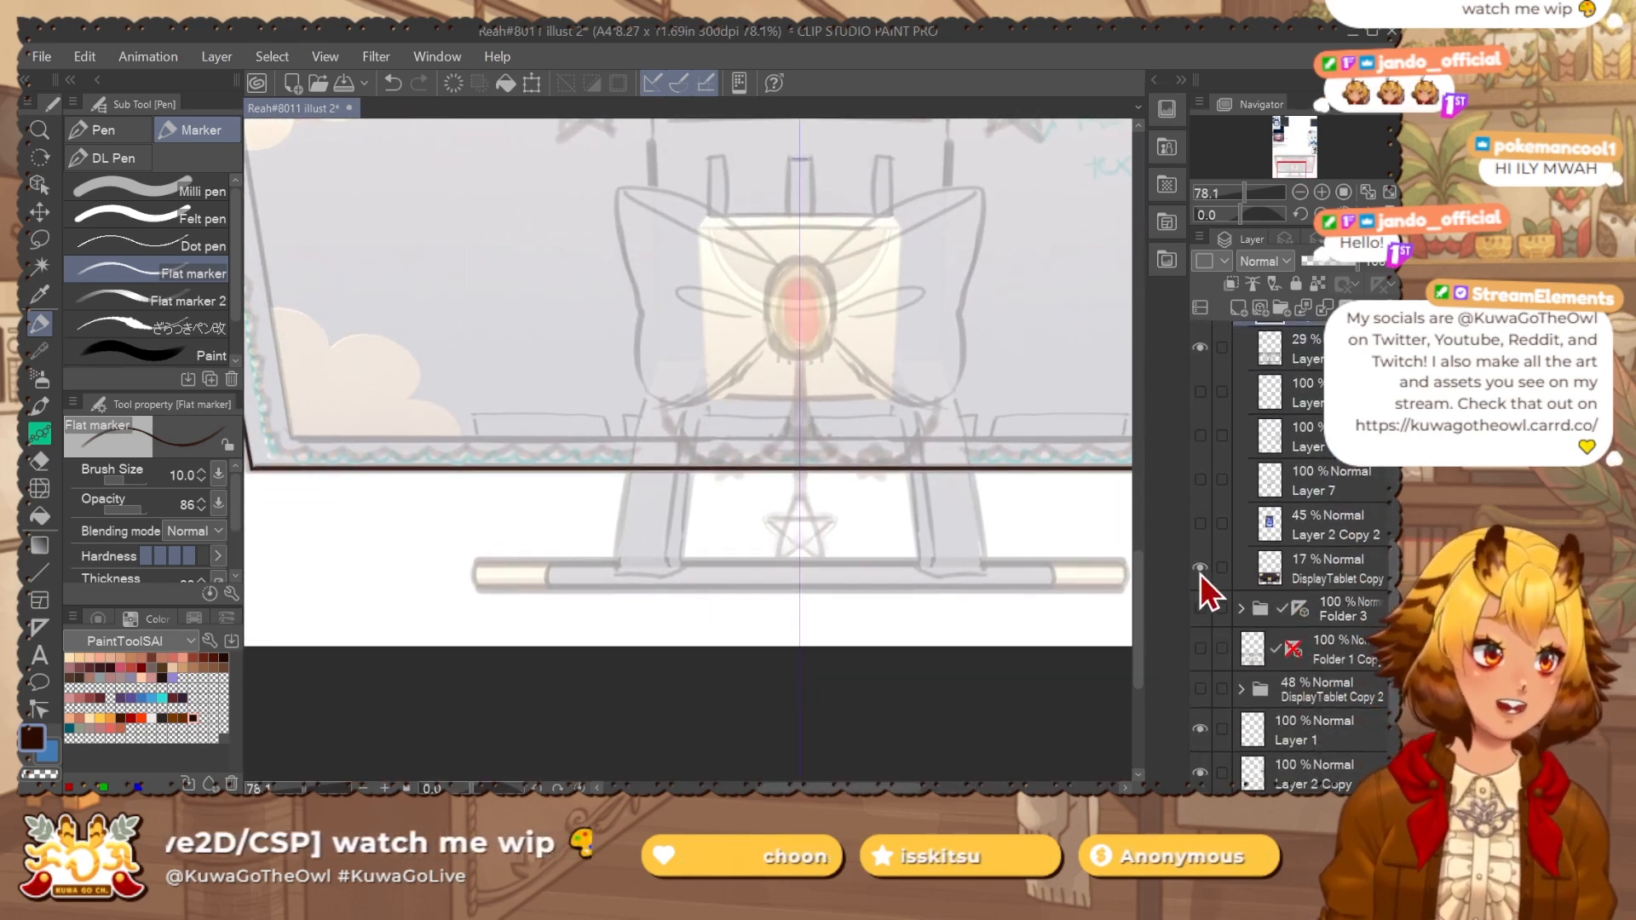
Ink the upper and lower edges of the stand's base bar as parallel straight lines spanning its full length.
scroll(571, 605, "up", 2)
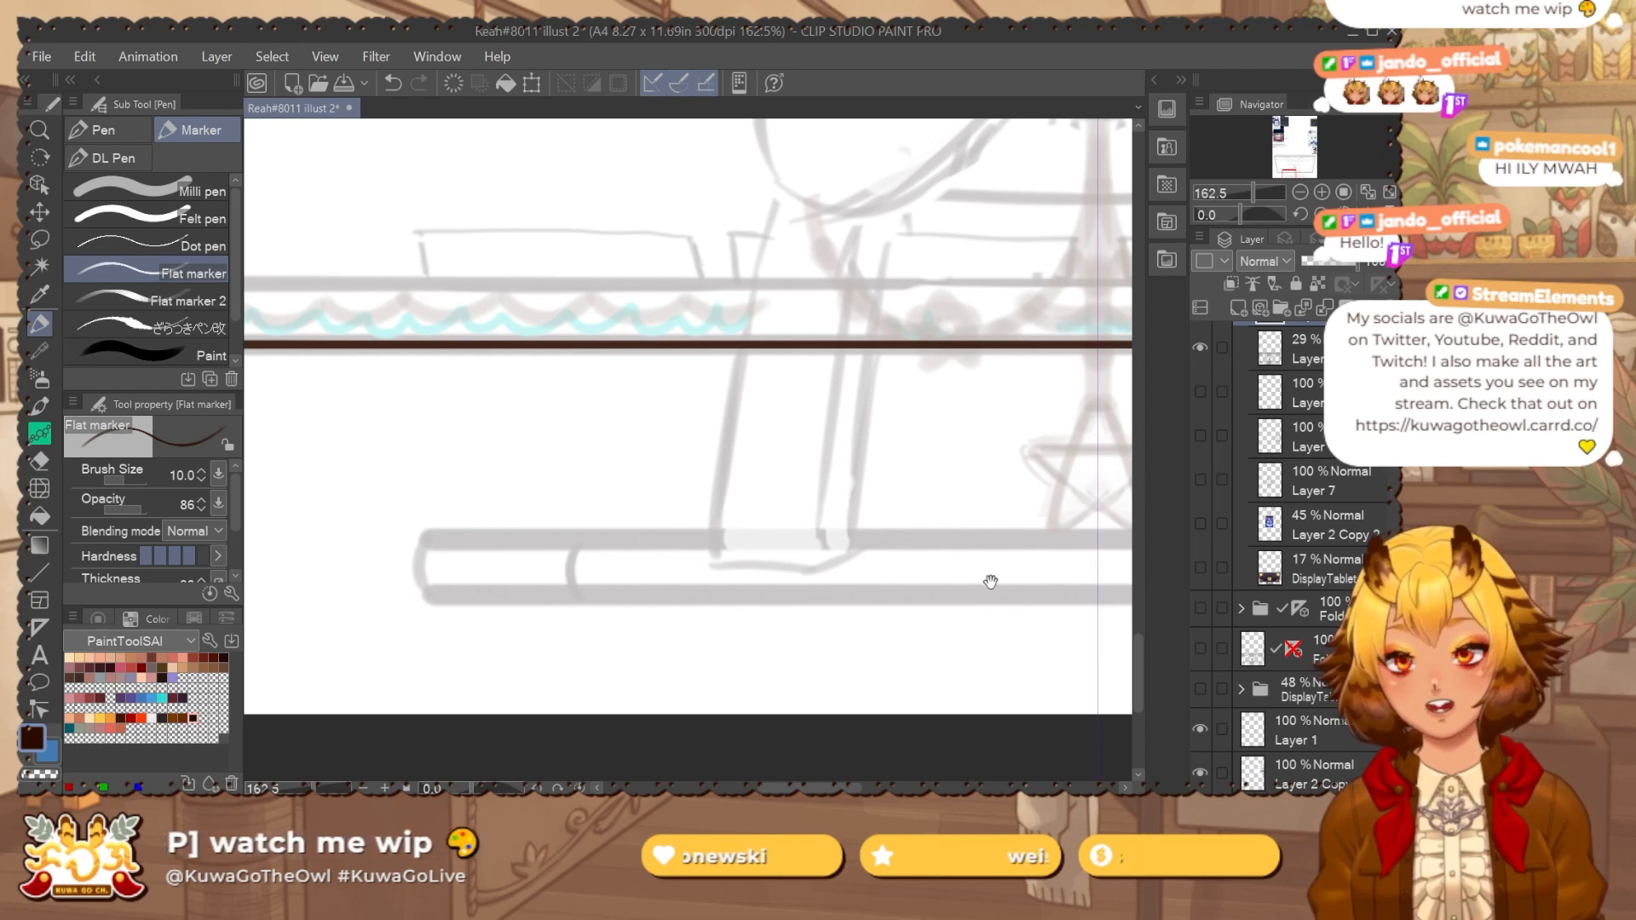
mouse_move(990, 582)
left_mouse_down()
mouse_move(886, 551)
mouse_move(911, 487)
left_mouse_up()
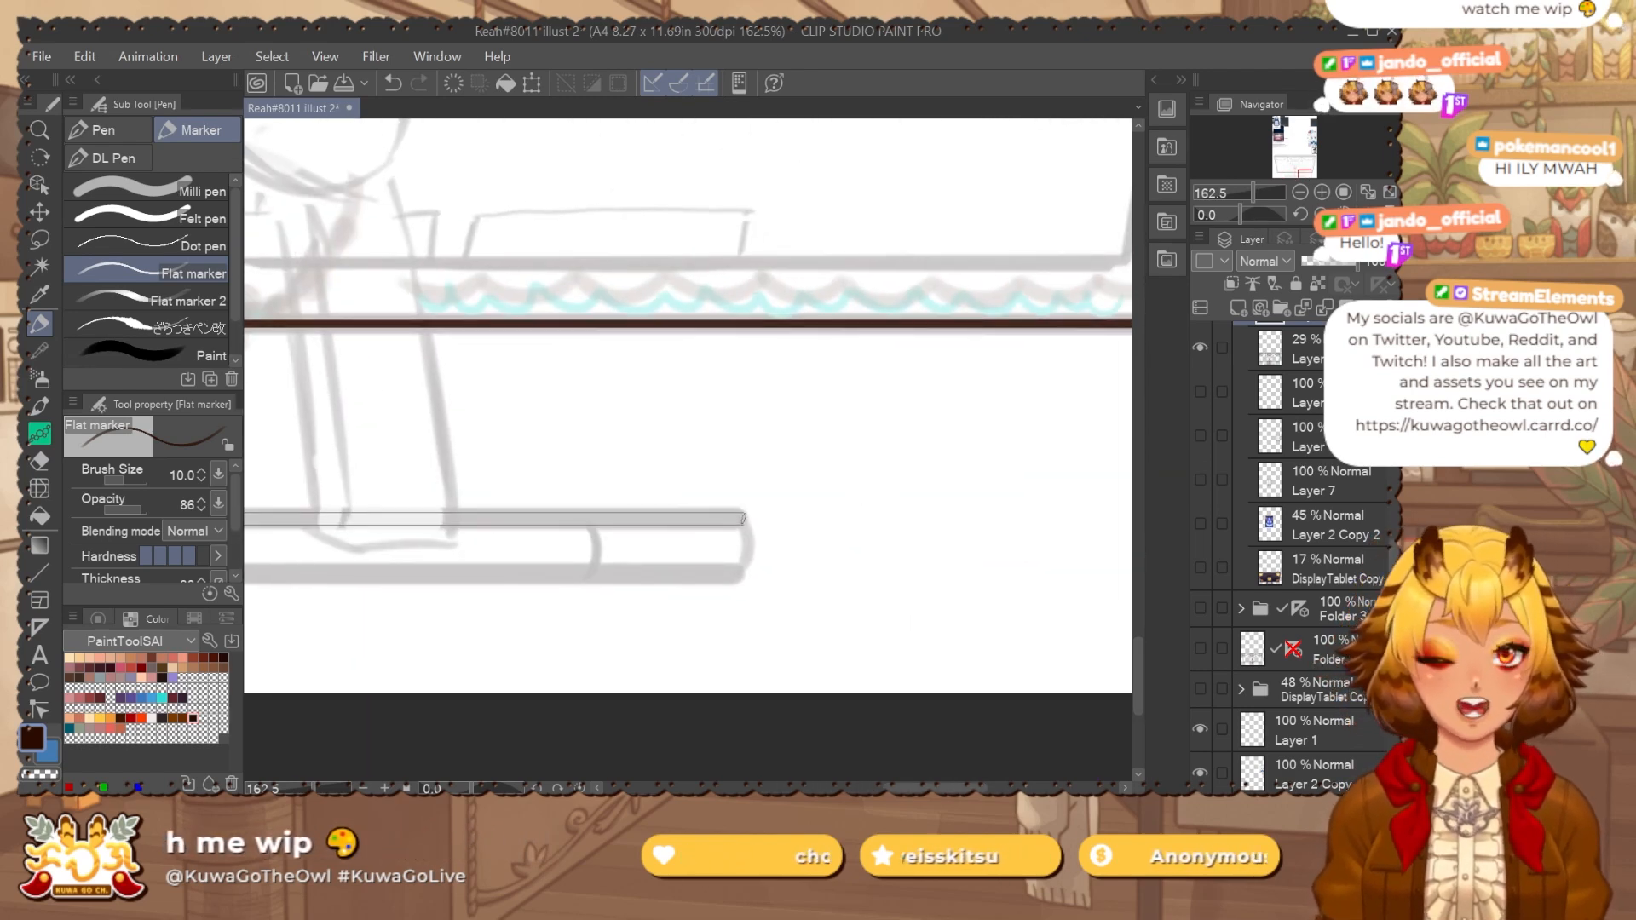
left_click(743, 518, "shift")
left_click_drag(610, 552, 1096, 471)
mouse_move(697, 550)
left_mouse_down()
mouse_move(1074, 526)
mouse_move(826, 516)
left_mouse_up()
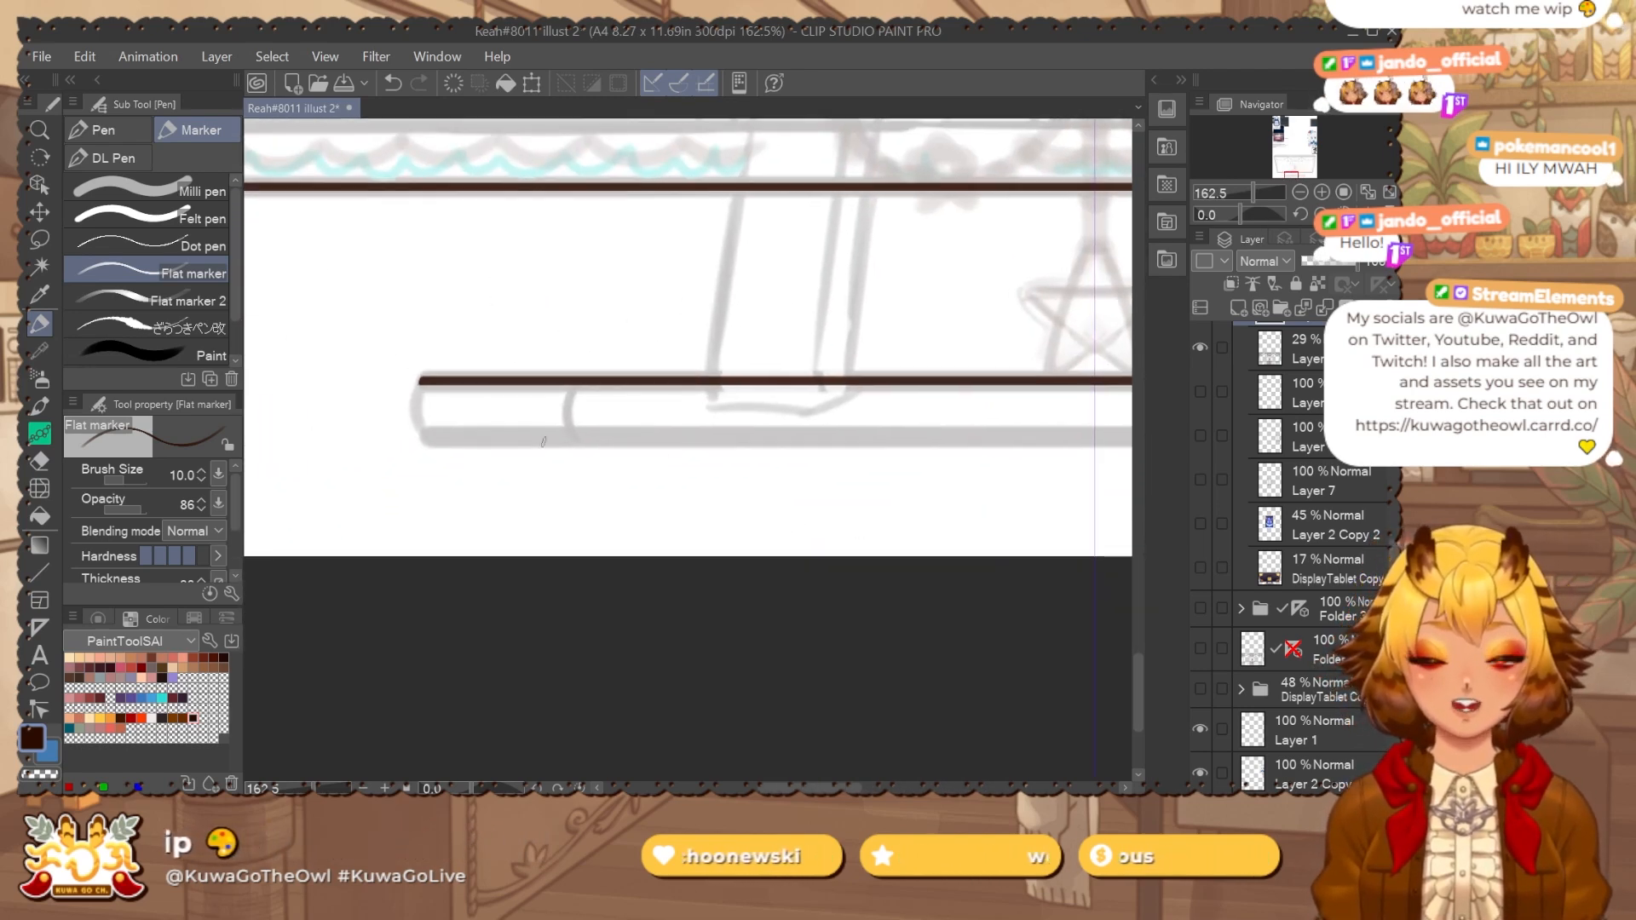
left_click_drag(966, 541, 682, 559)
left_click_drag(869, 543, 668, 554)
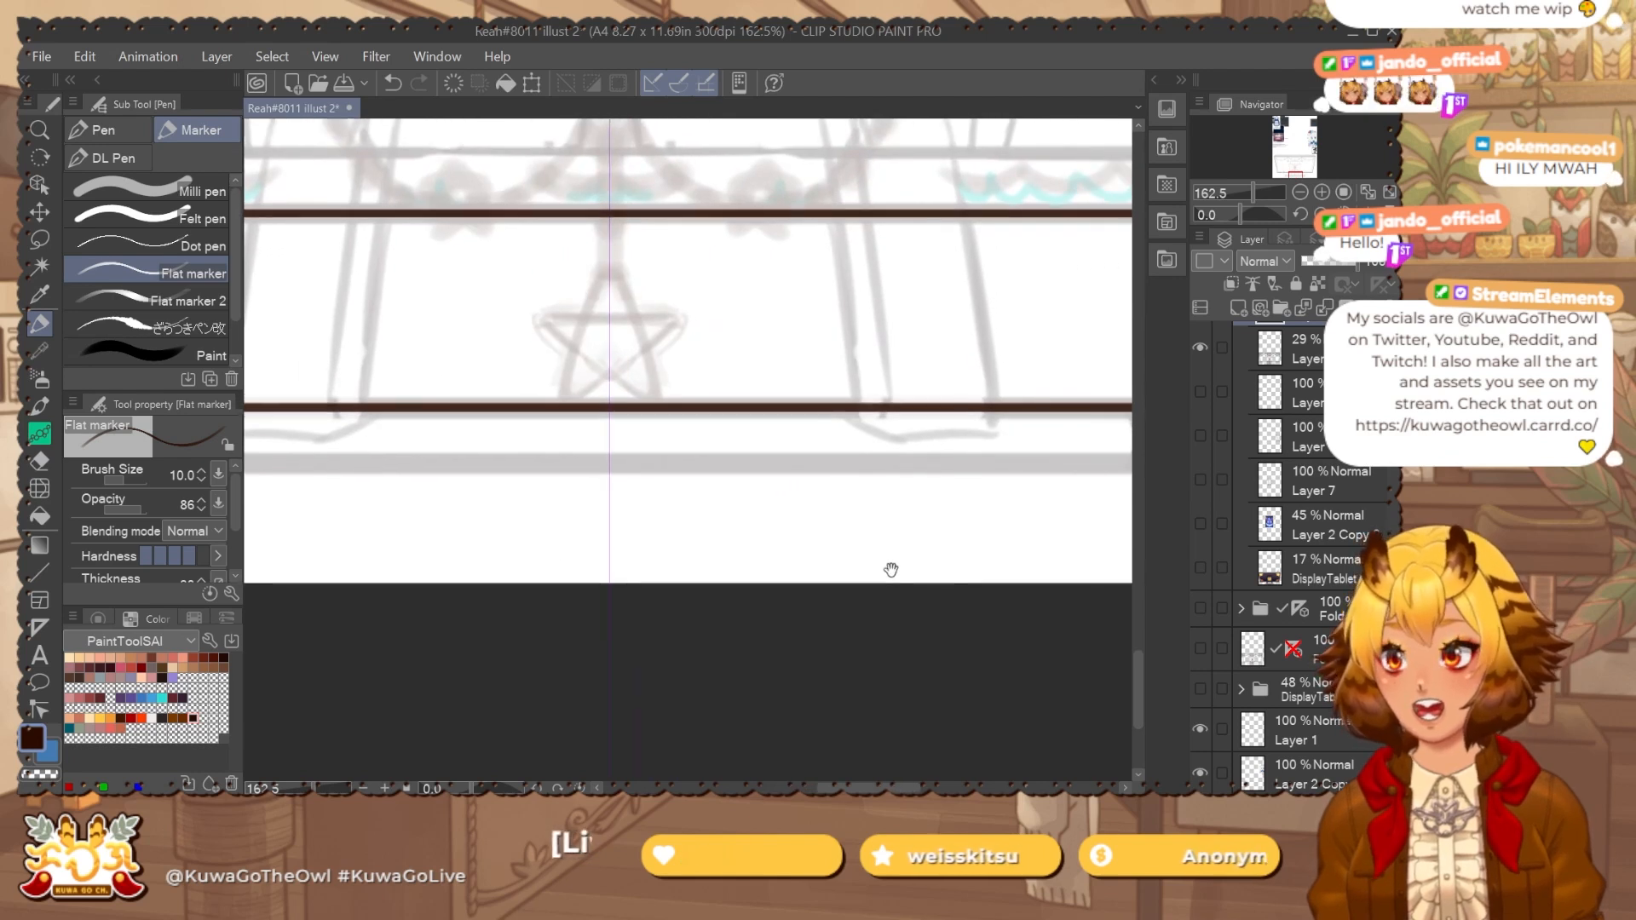
left_click_drag(959, 557, 737, 573)
left_click(1059, 482, "shift")
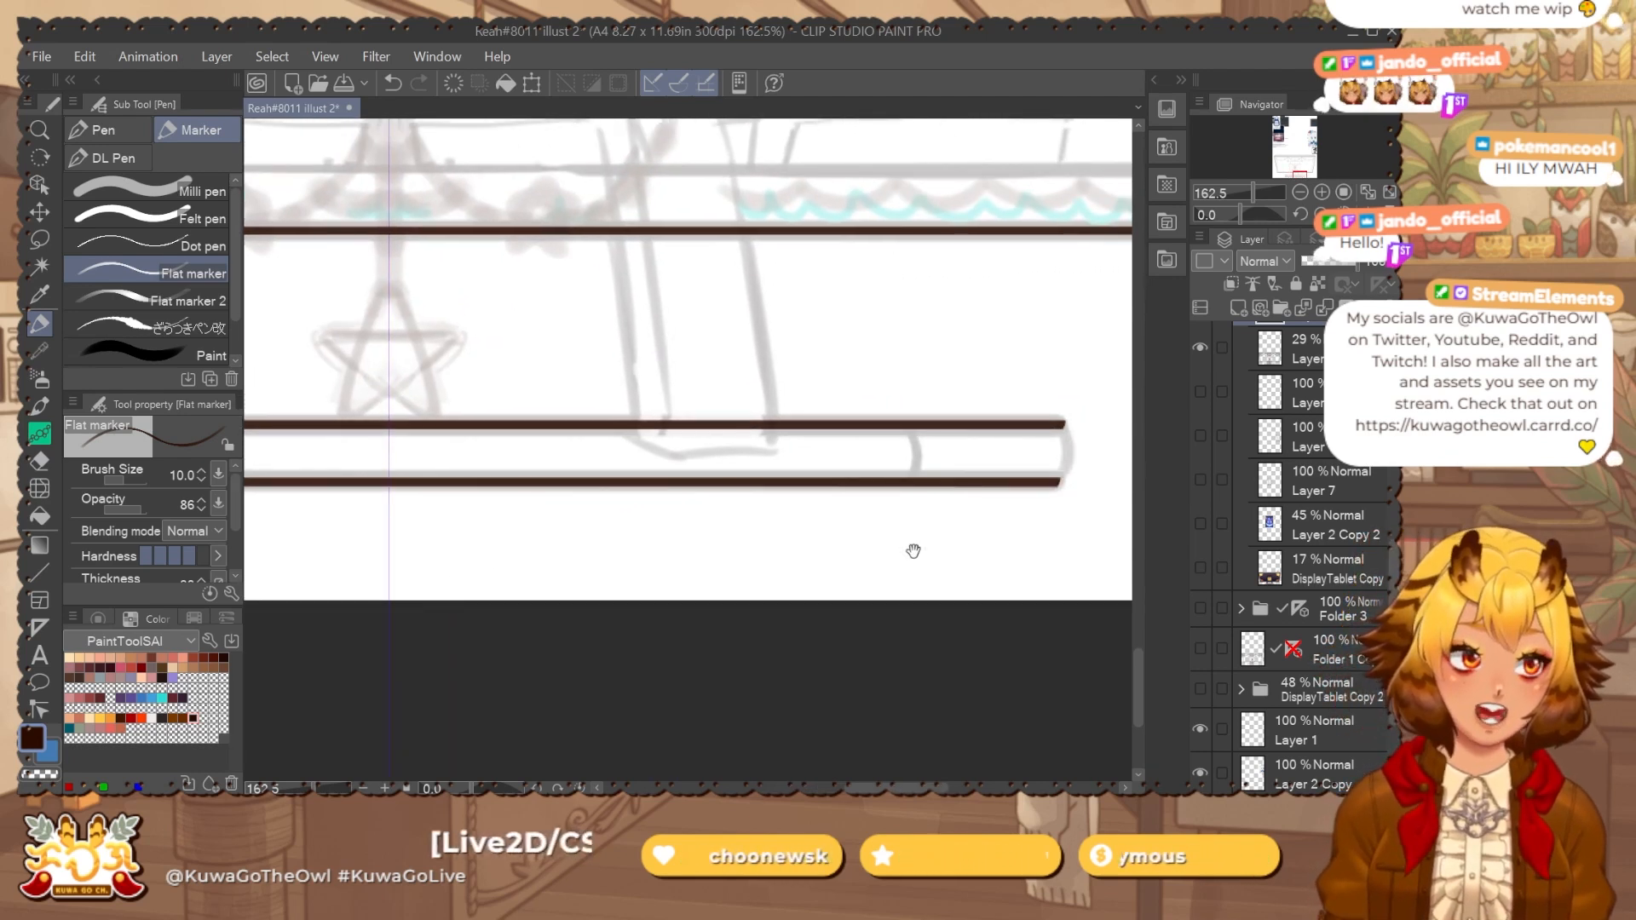
On a new layer, ink the base bar's rounded end cap and the curved divider beside it, redrawing the cap once.
left_click_drag(913, 548, 1116, 512)
left_click_drag(536, 505, 907, 506)
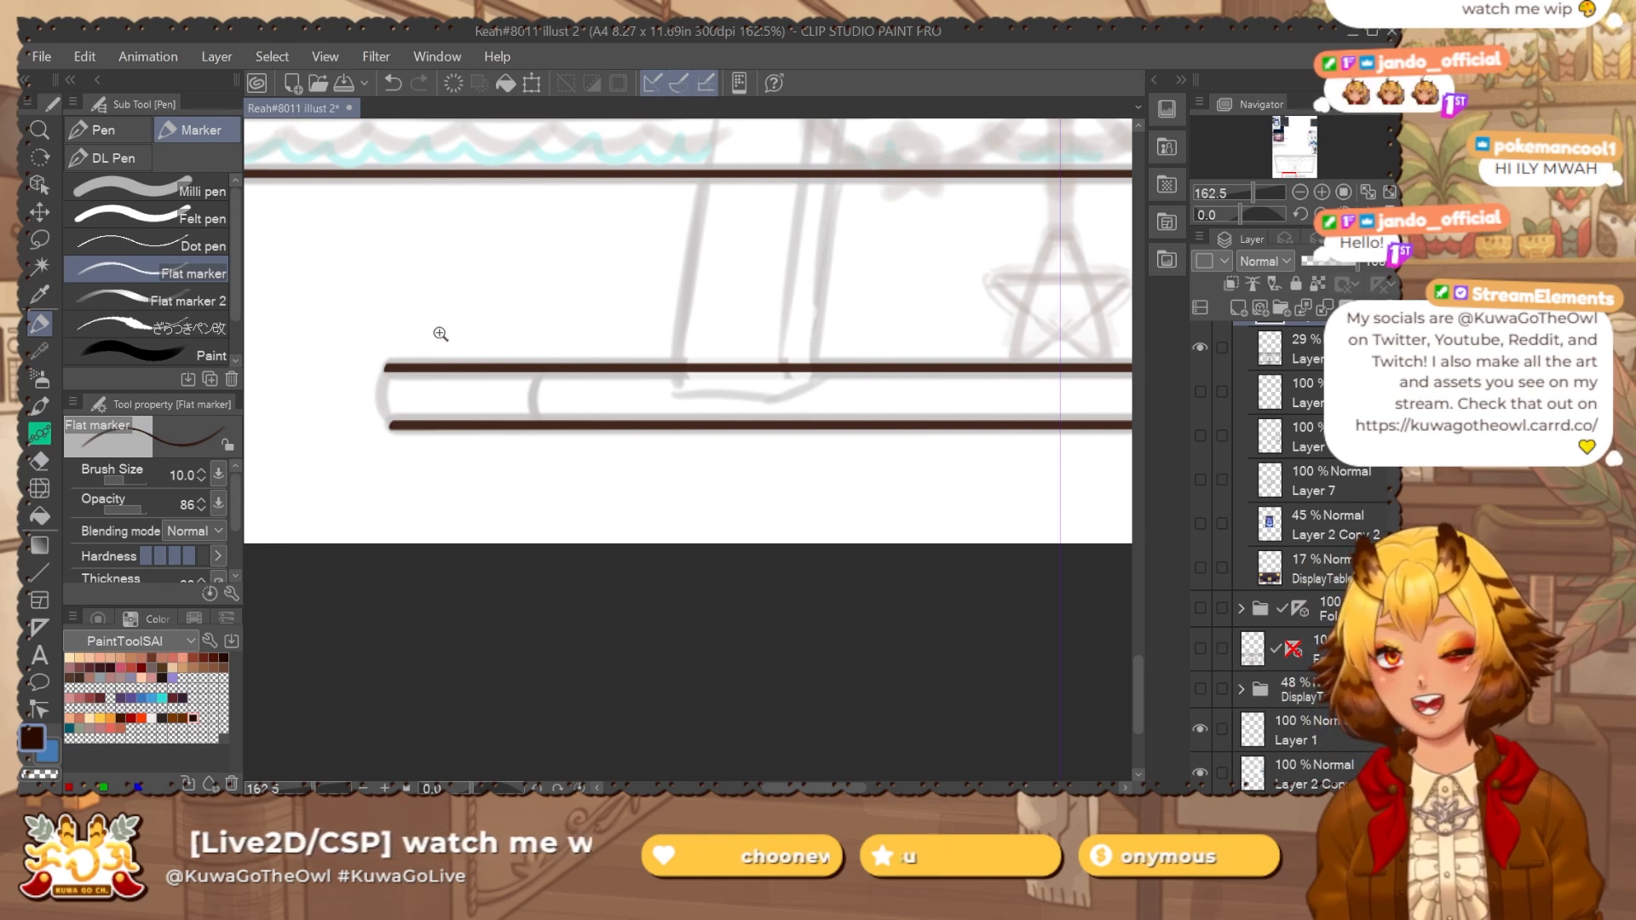
left_click_drag(386, 369, 467, 353)
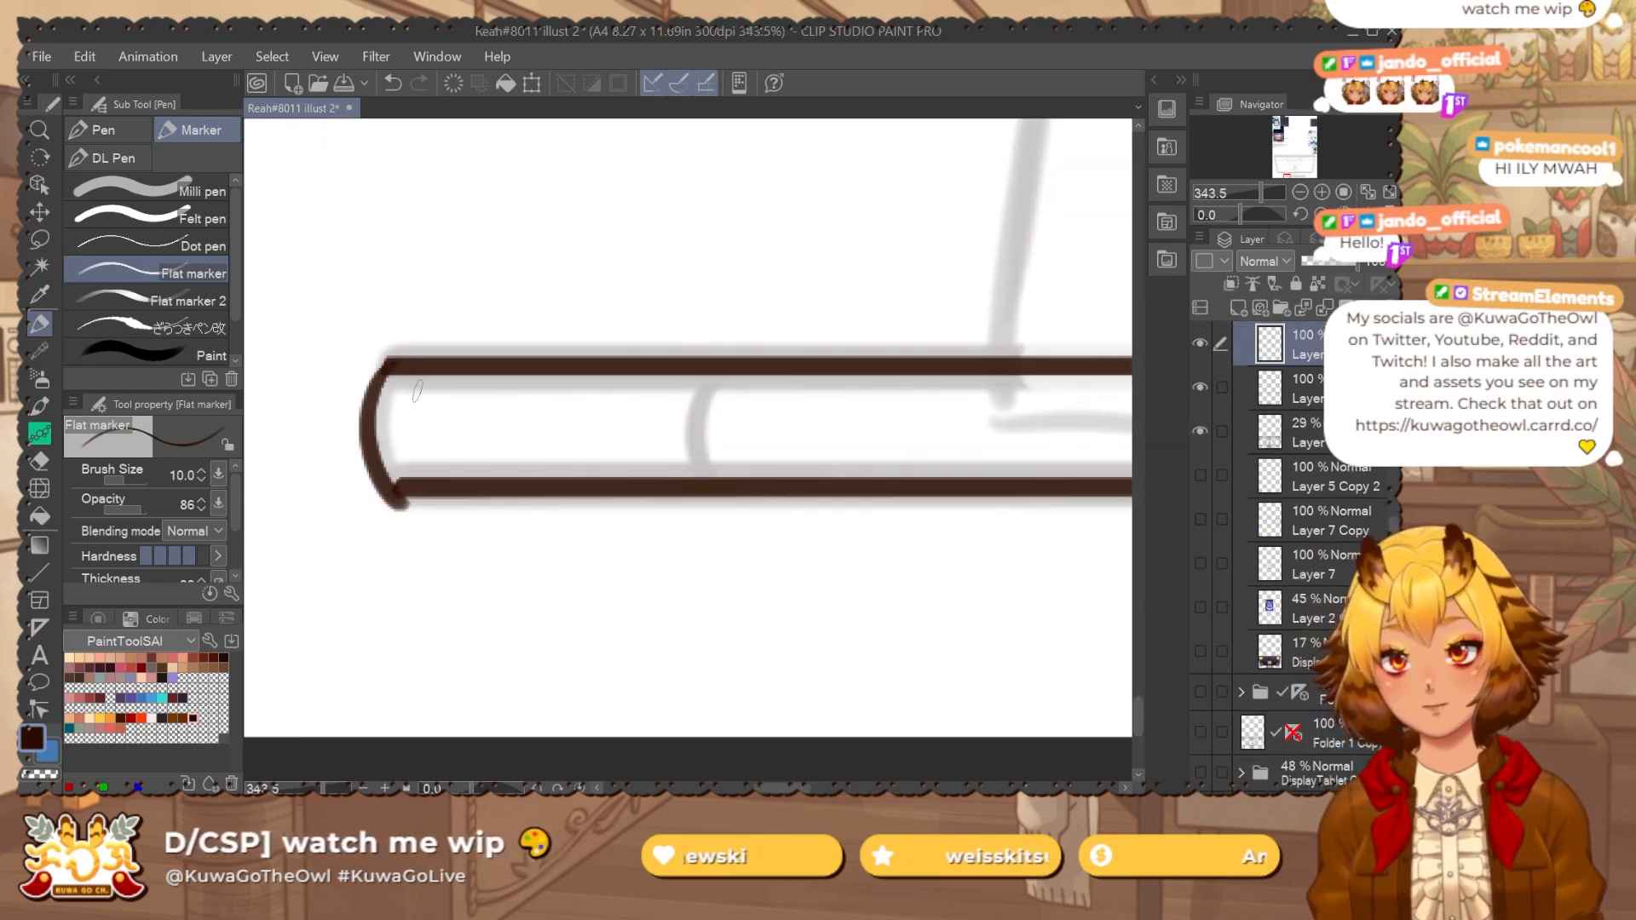
key("ctrl+z")
left_click_drag(388, 363, 417, 486)
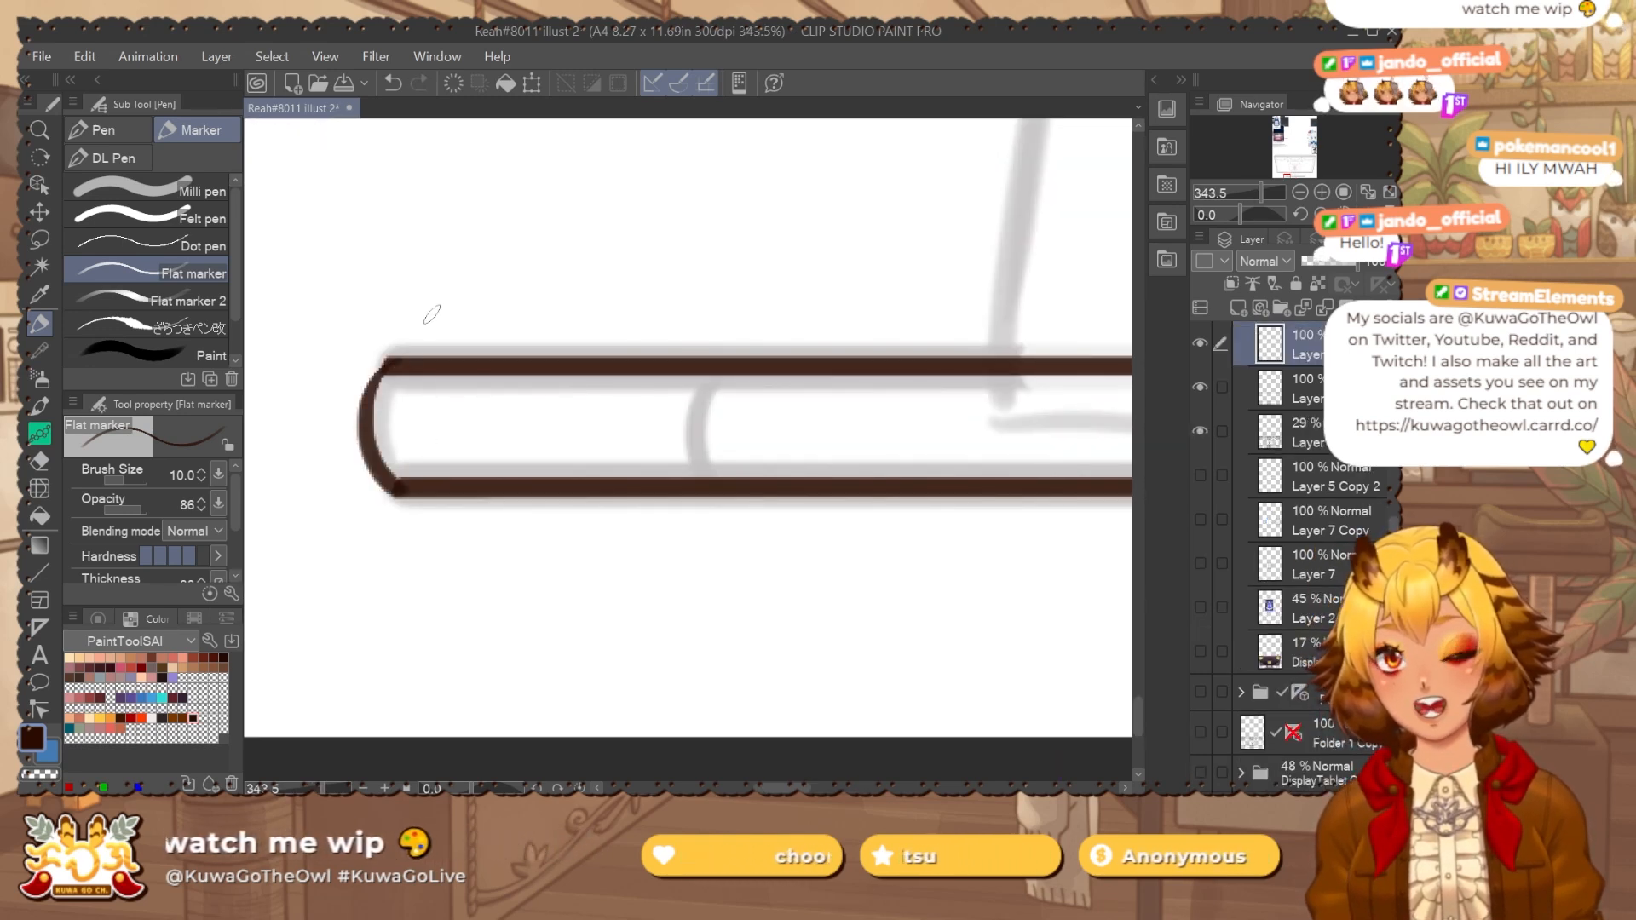
mouse_move(724, 378)
left_mouse_down()
mouse_move(622, 375)
mouse_move(604, 485)
left_mouse_up()
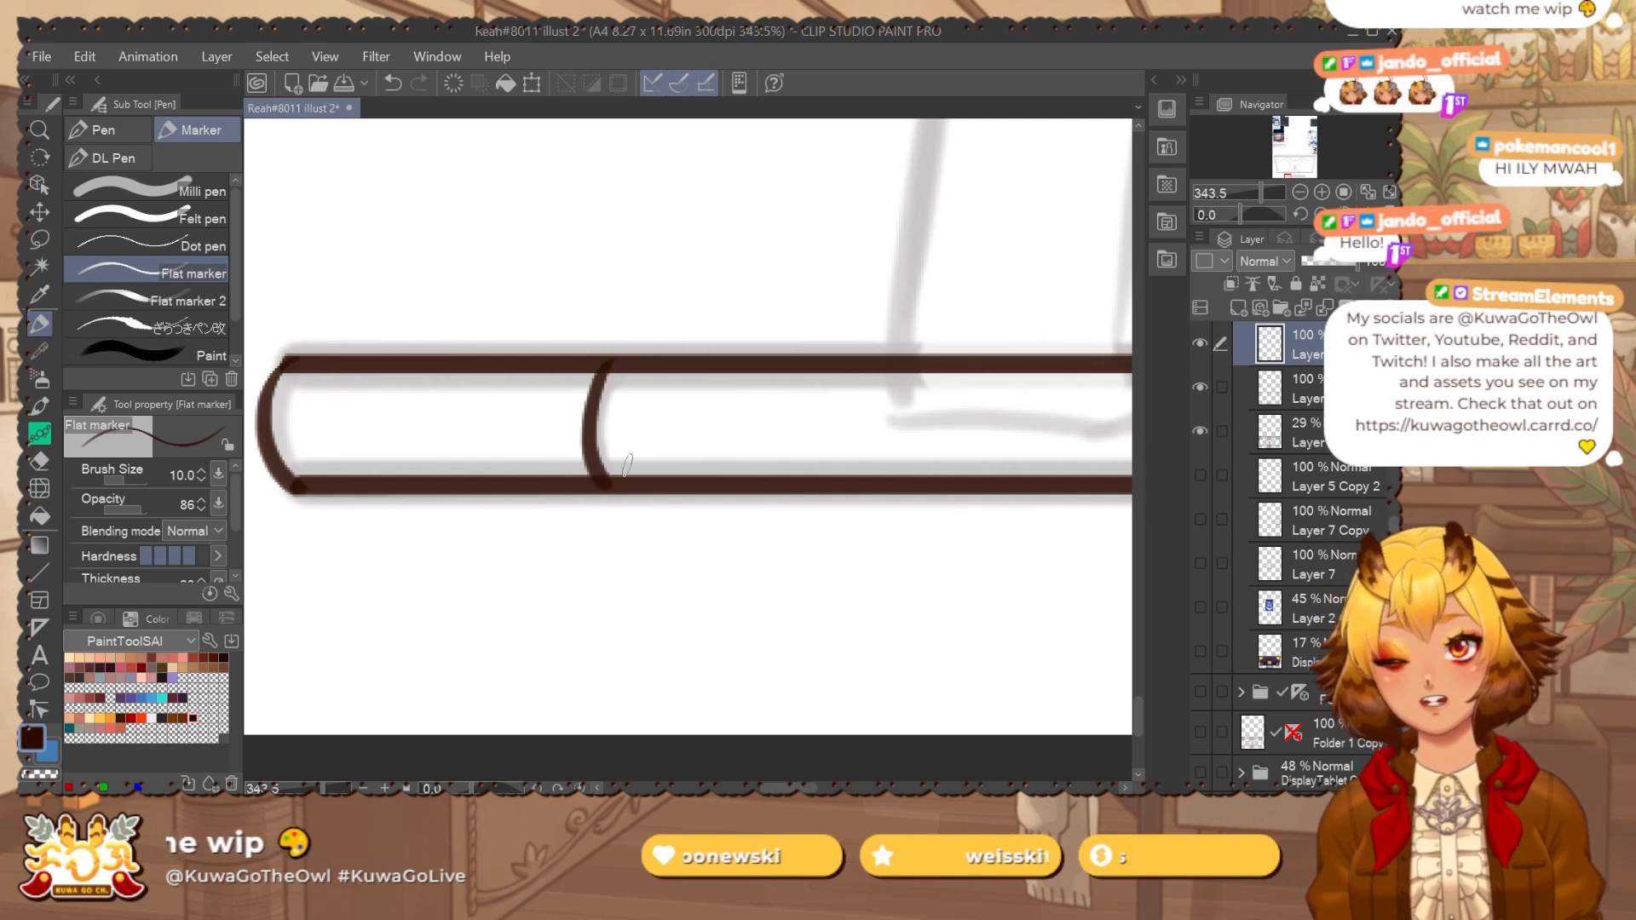
scroll(682, 391, "down", 4)
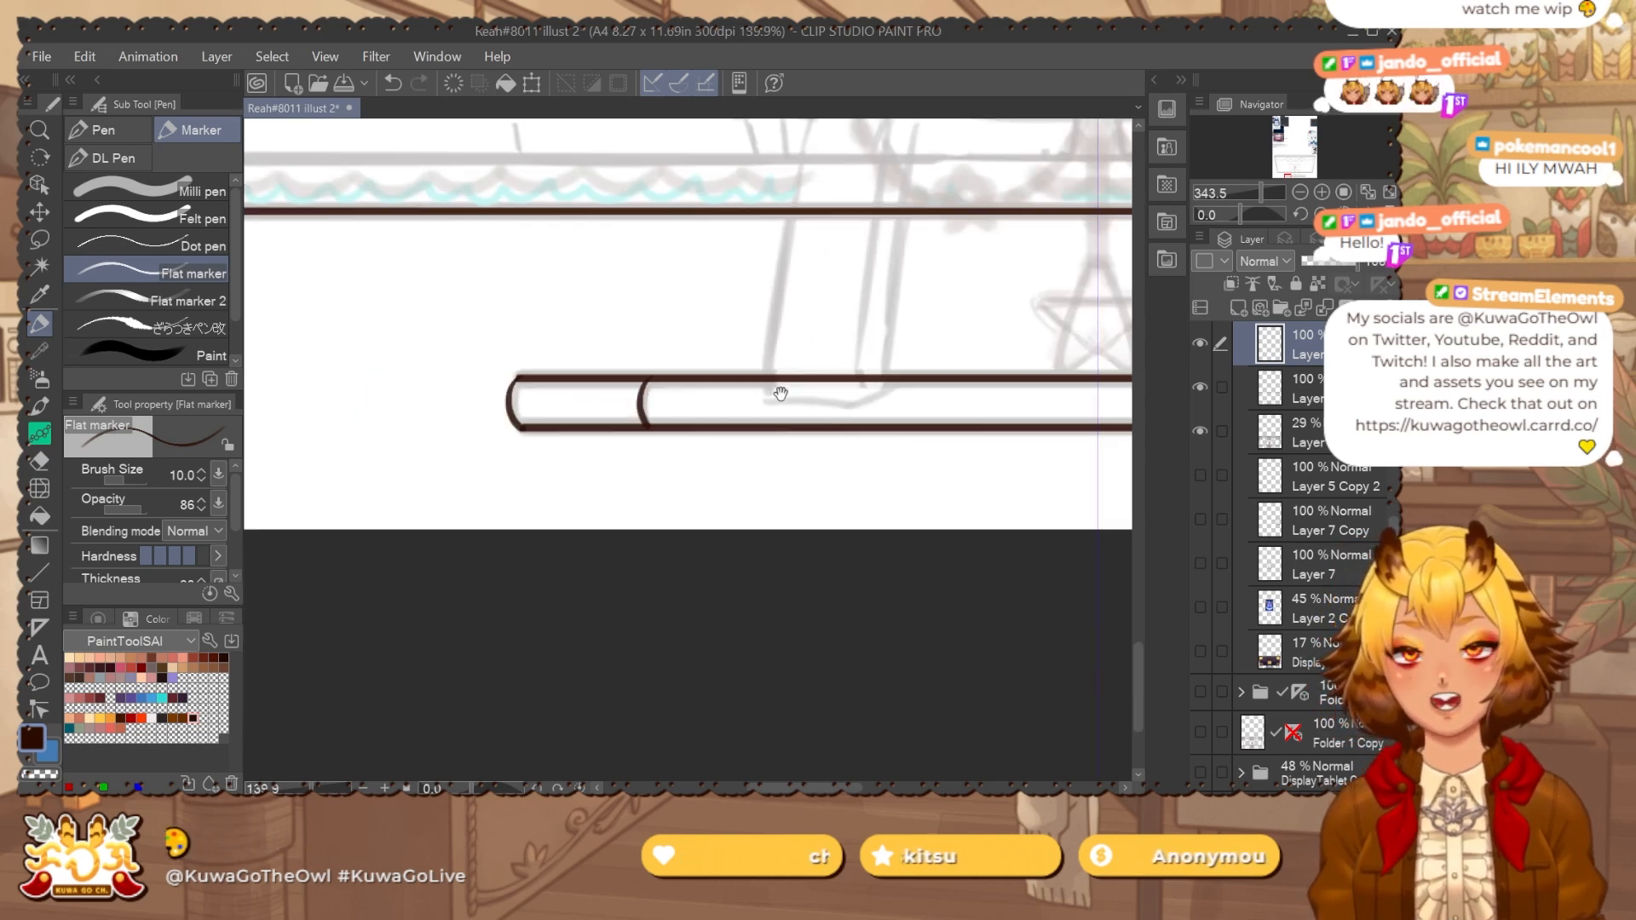
Show the colored DisplayTablet Copy layer again and ink the short slanted upper edges of the stand's legs.
left_click_drag(774, 387, 619, 438)
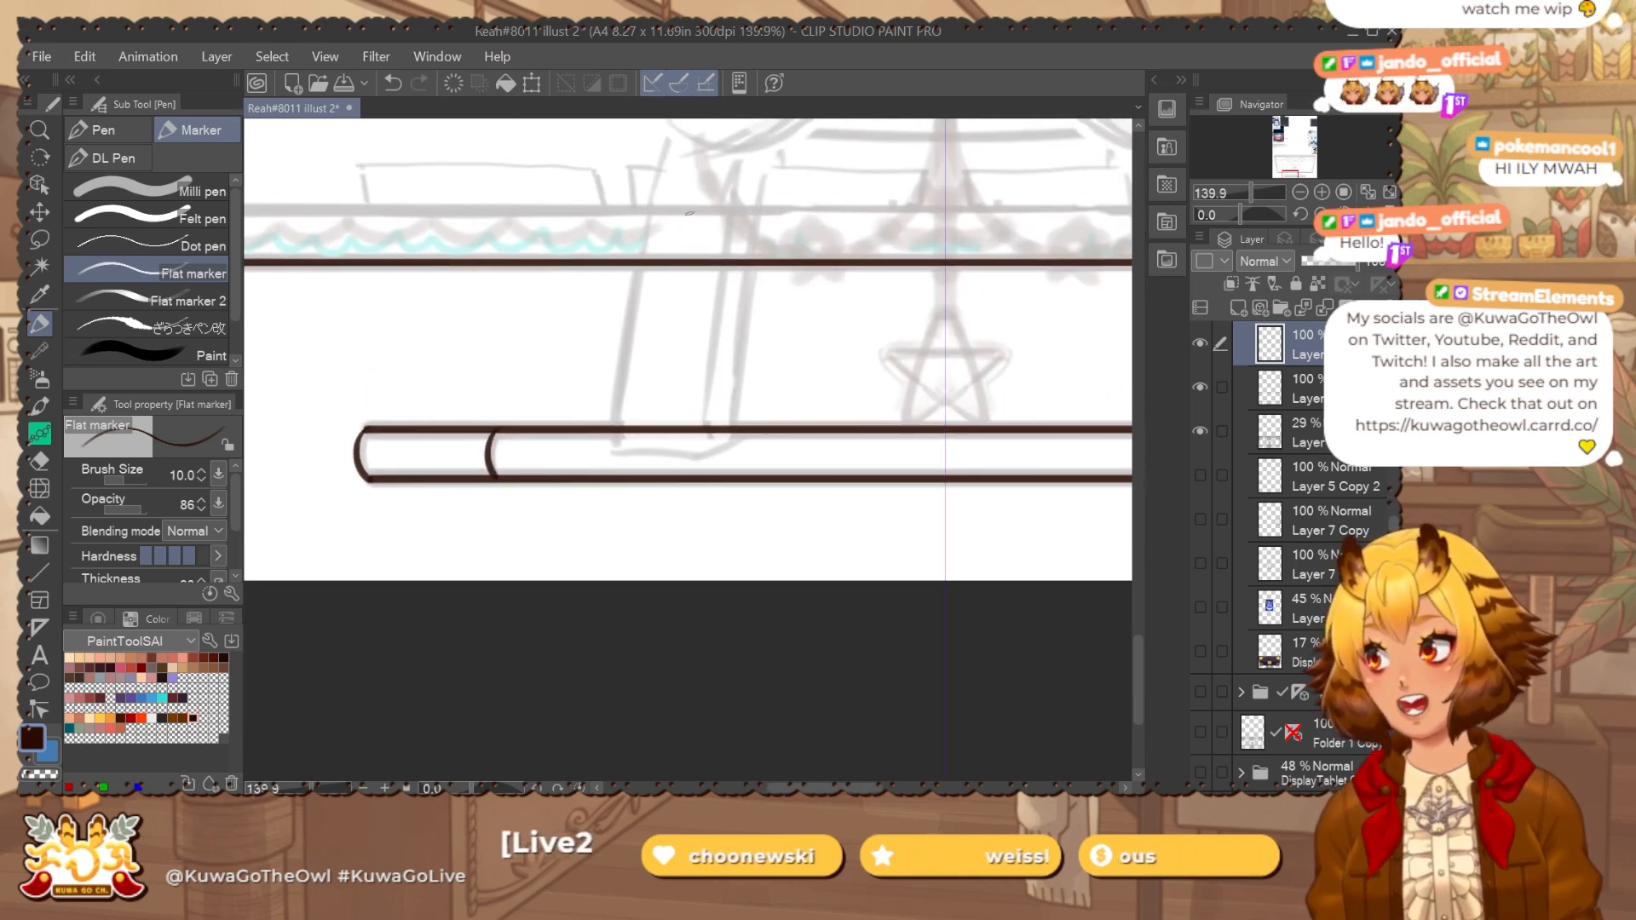
scroll(673, 273, "down", 3)
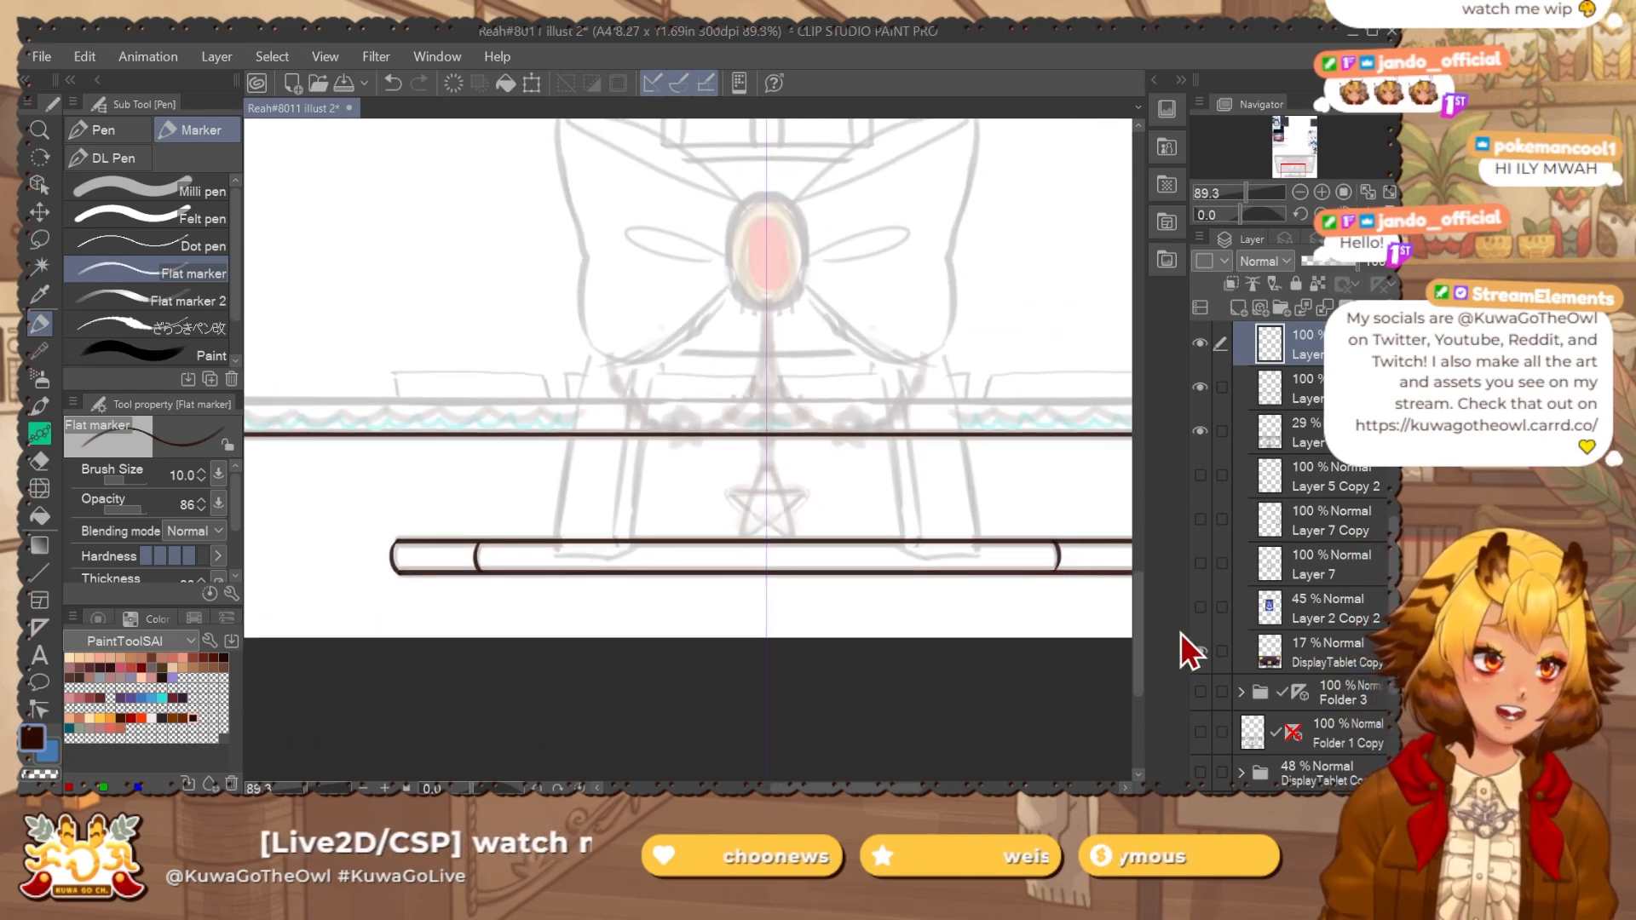
left_click(1199, 651)
scroll(841, 391, "up", 2)
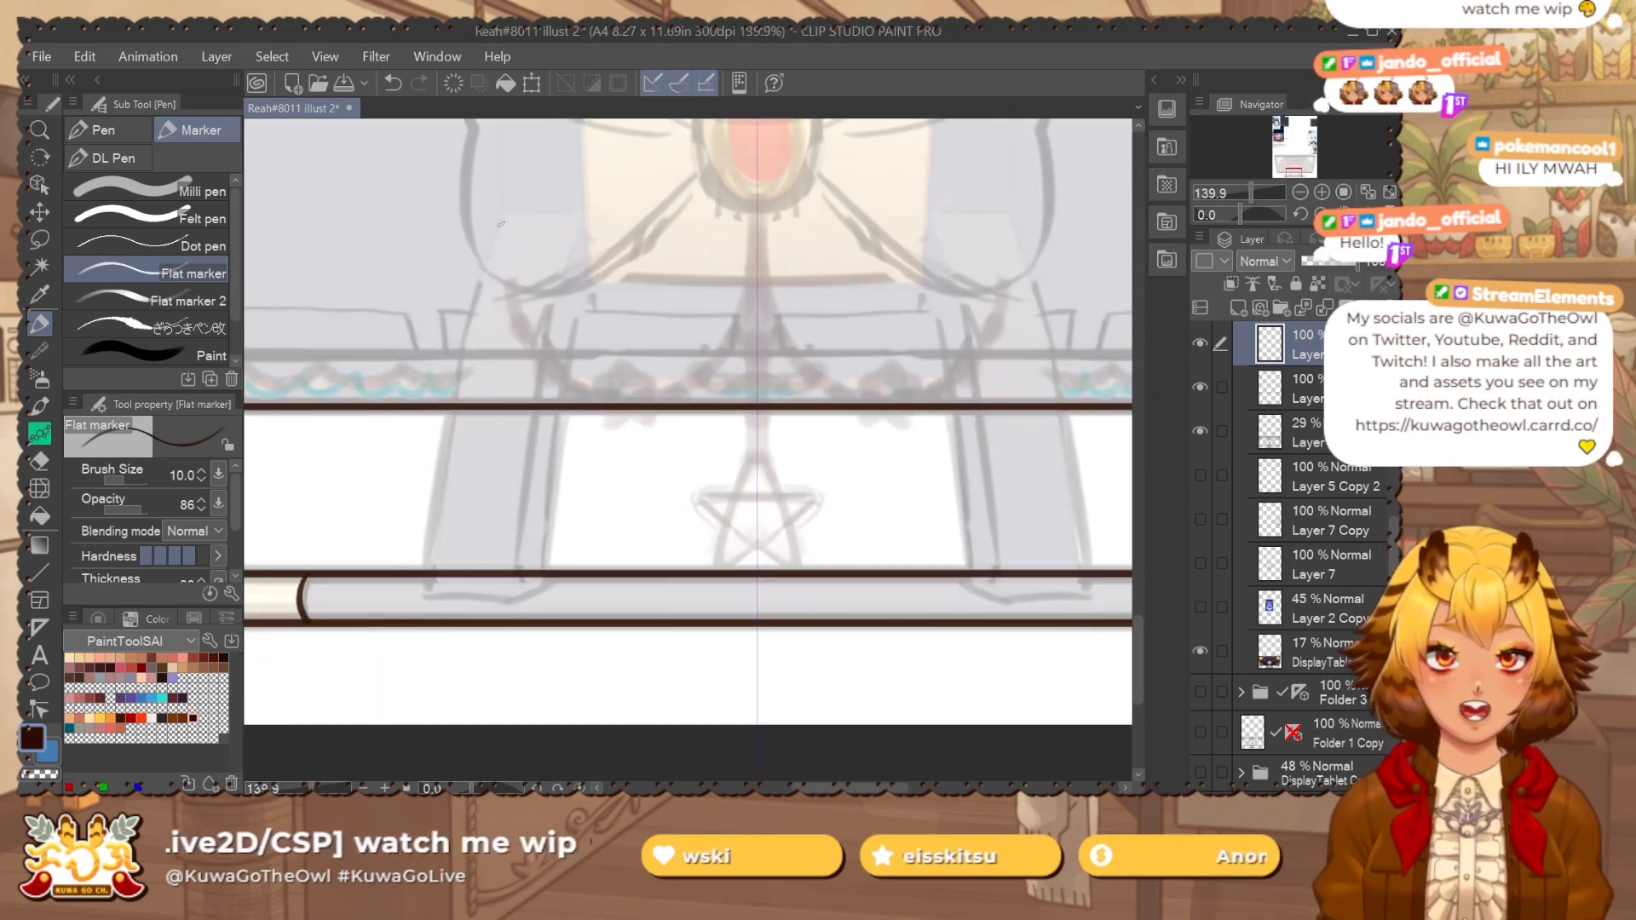
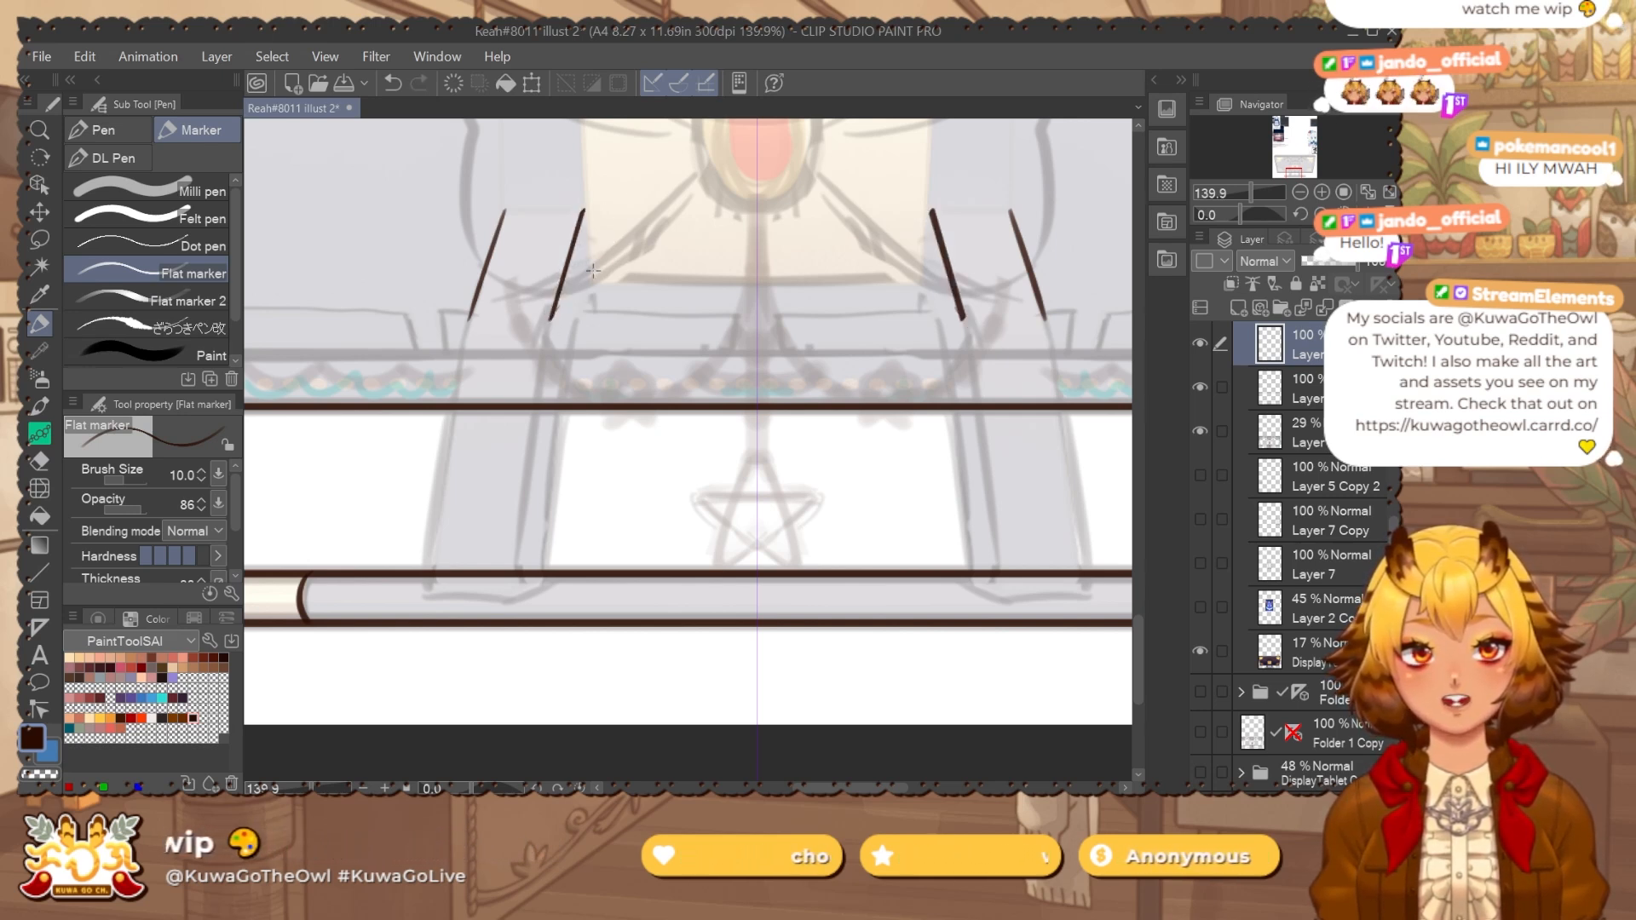
On a new layer, ink the legs' long outer edges down to the base bar and clean the segment joints with a 12.8 eraser.
key("ctrl+shift+n")
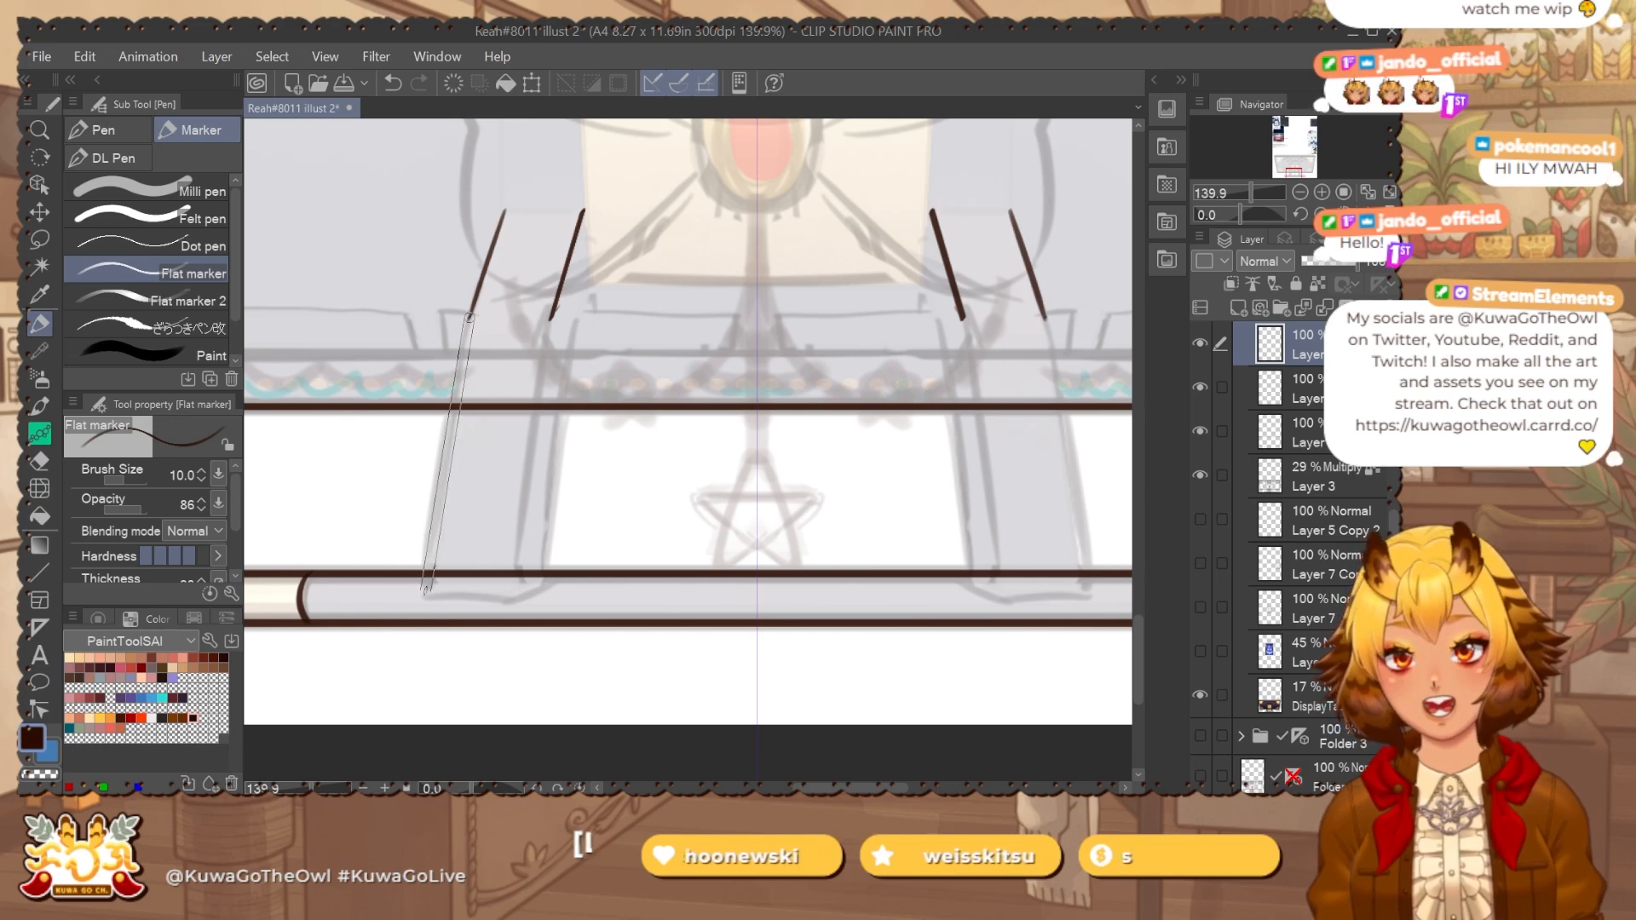
left_click(425, 590, "shift")
key("e")
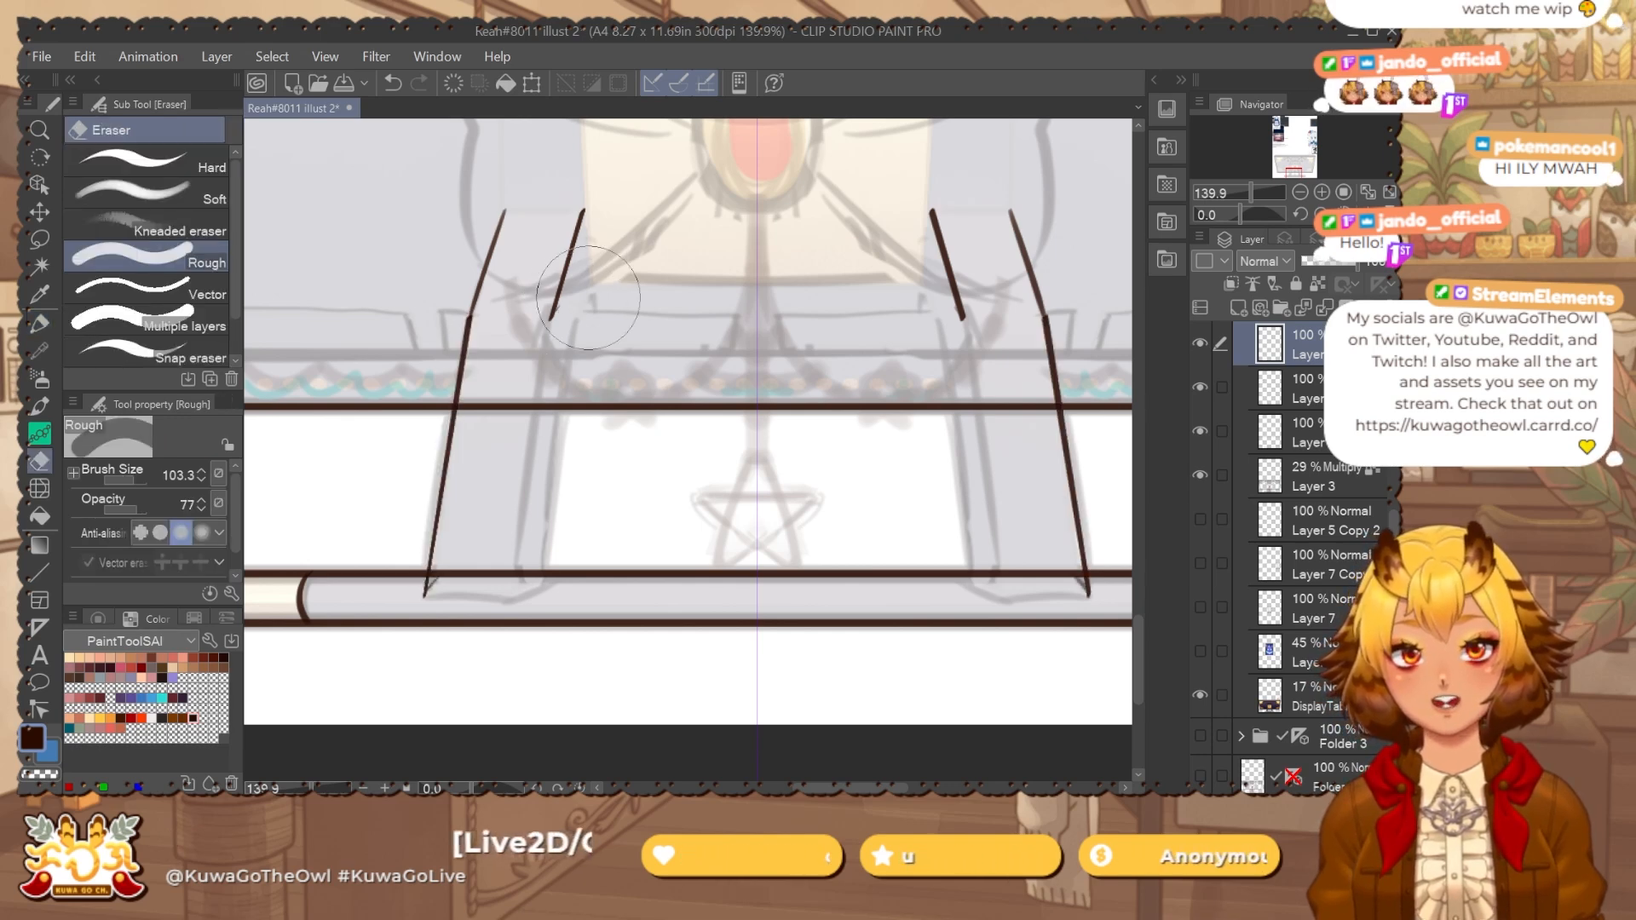
left_click_drag(114, 477, 269, 439)
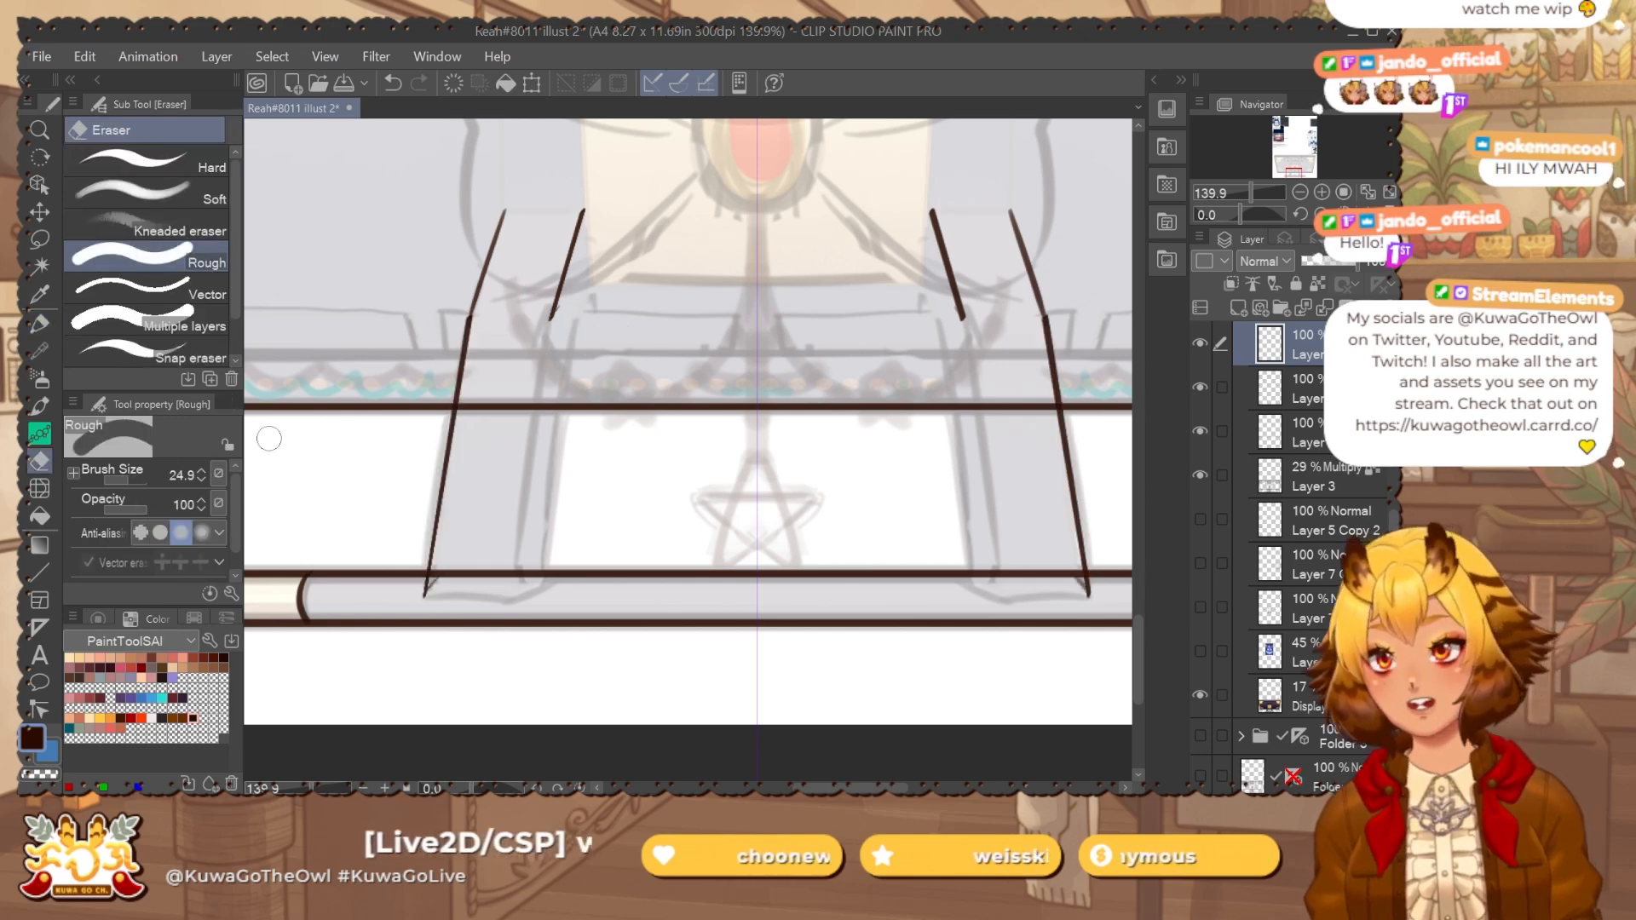
left_click(569, 295, "ctrl")
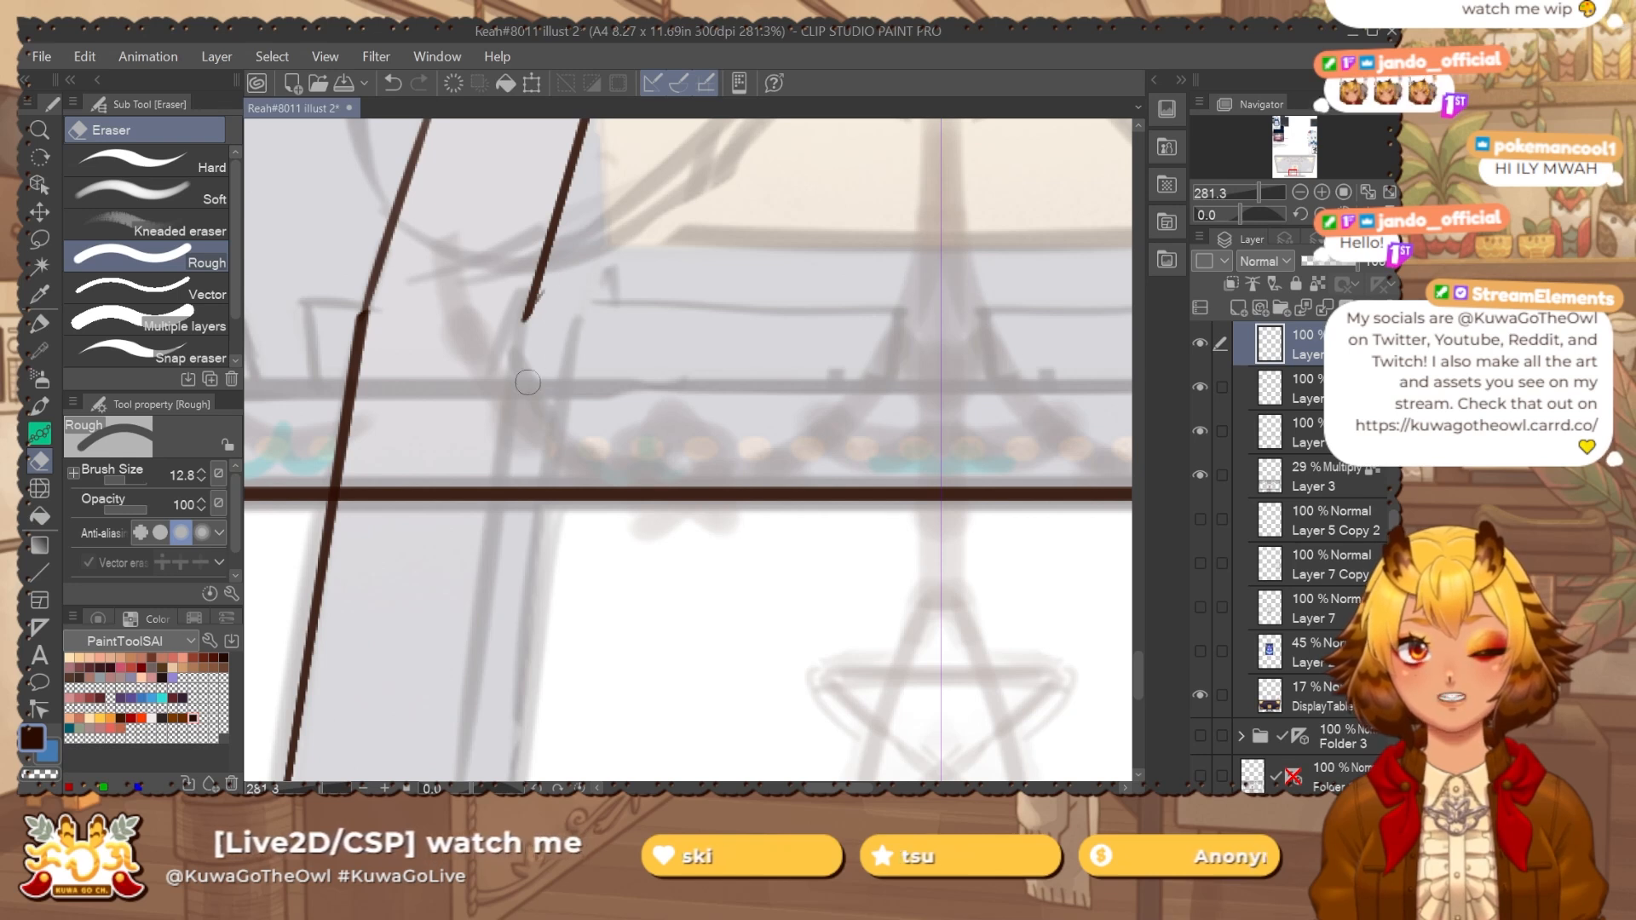
left_click(1223, 388)
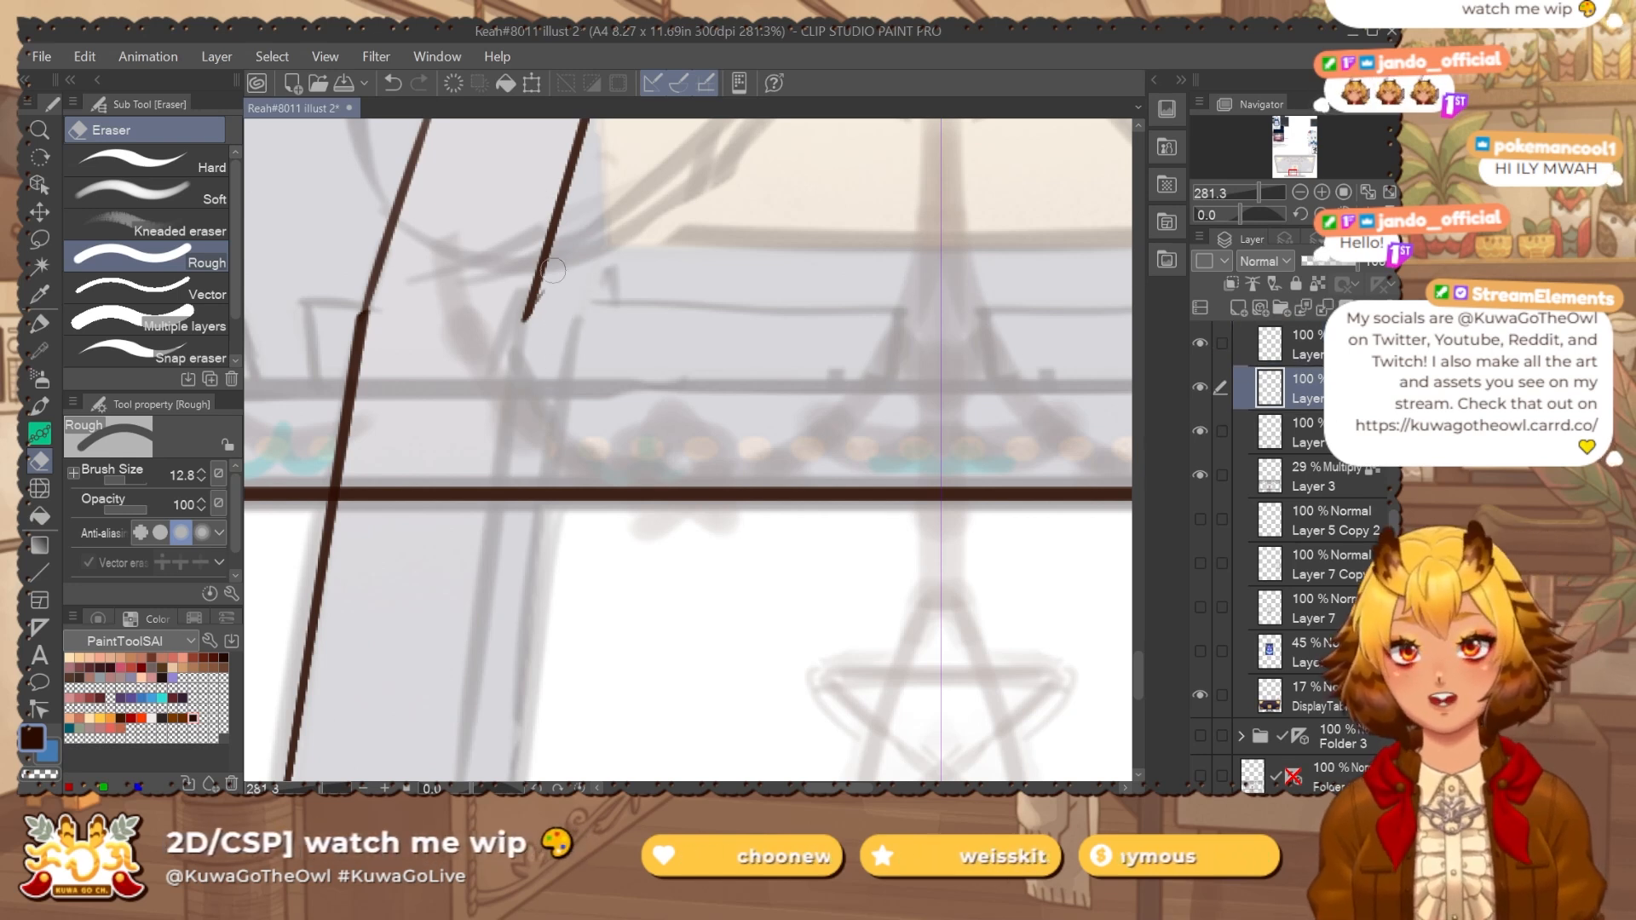
left_click(1286, 343)
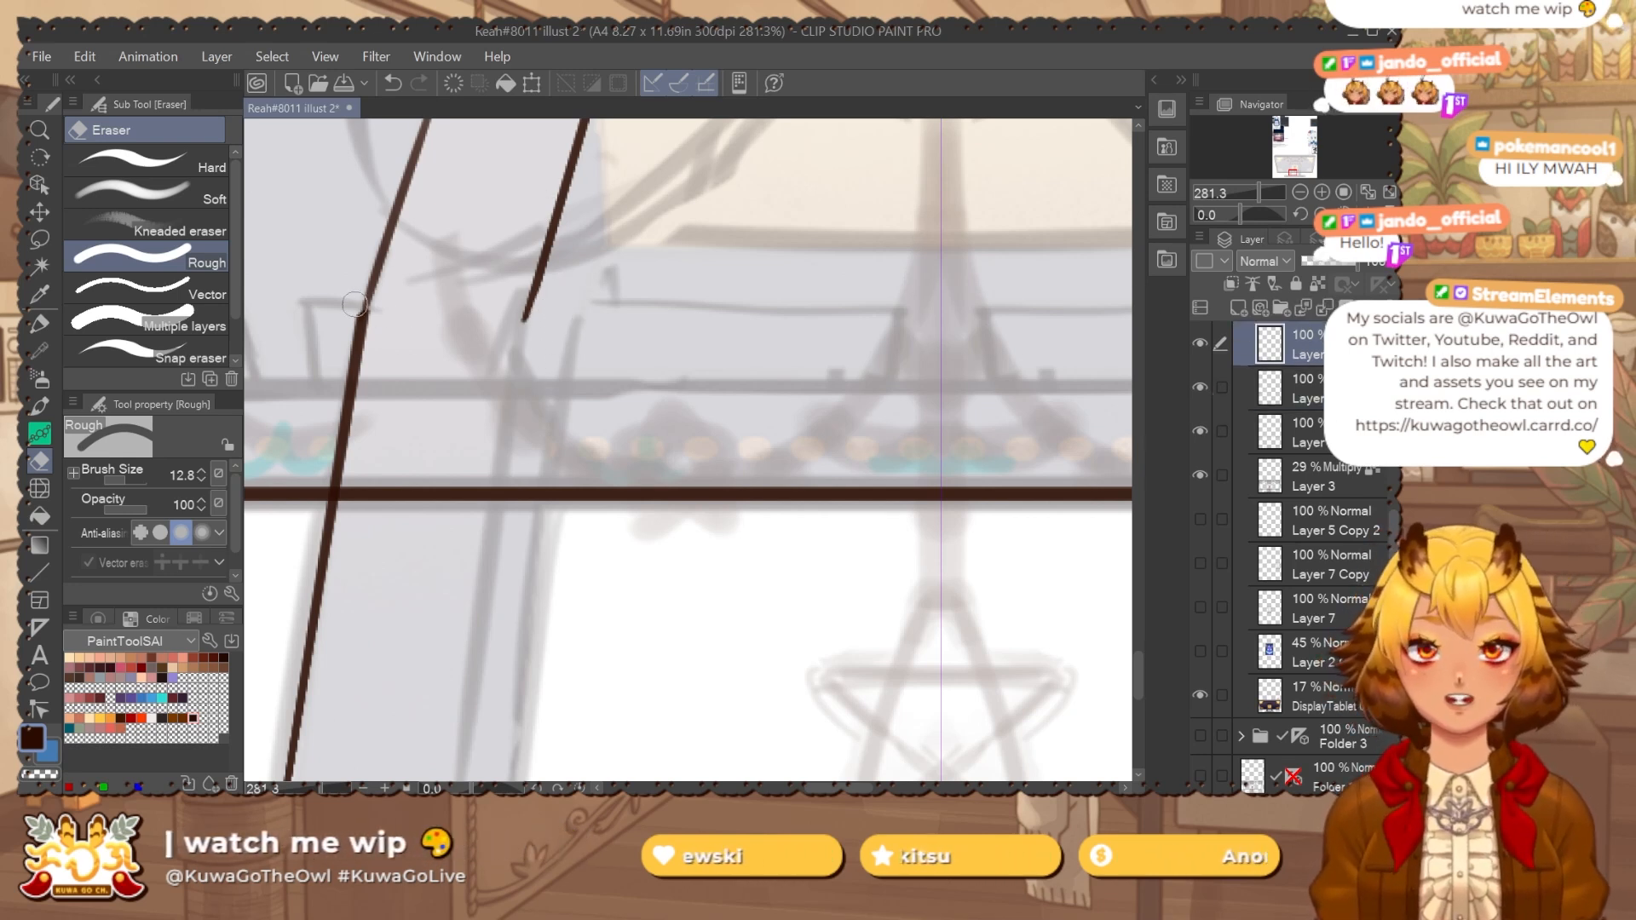
Ink the inner edge of the leg's front face as a straight line running down onto the base bar.
key("p")
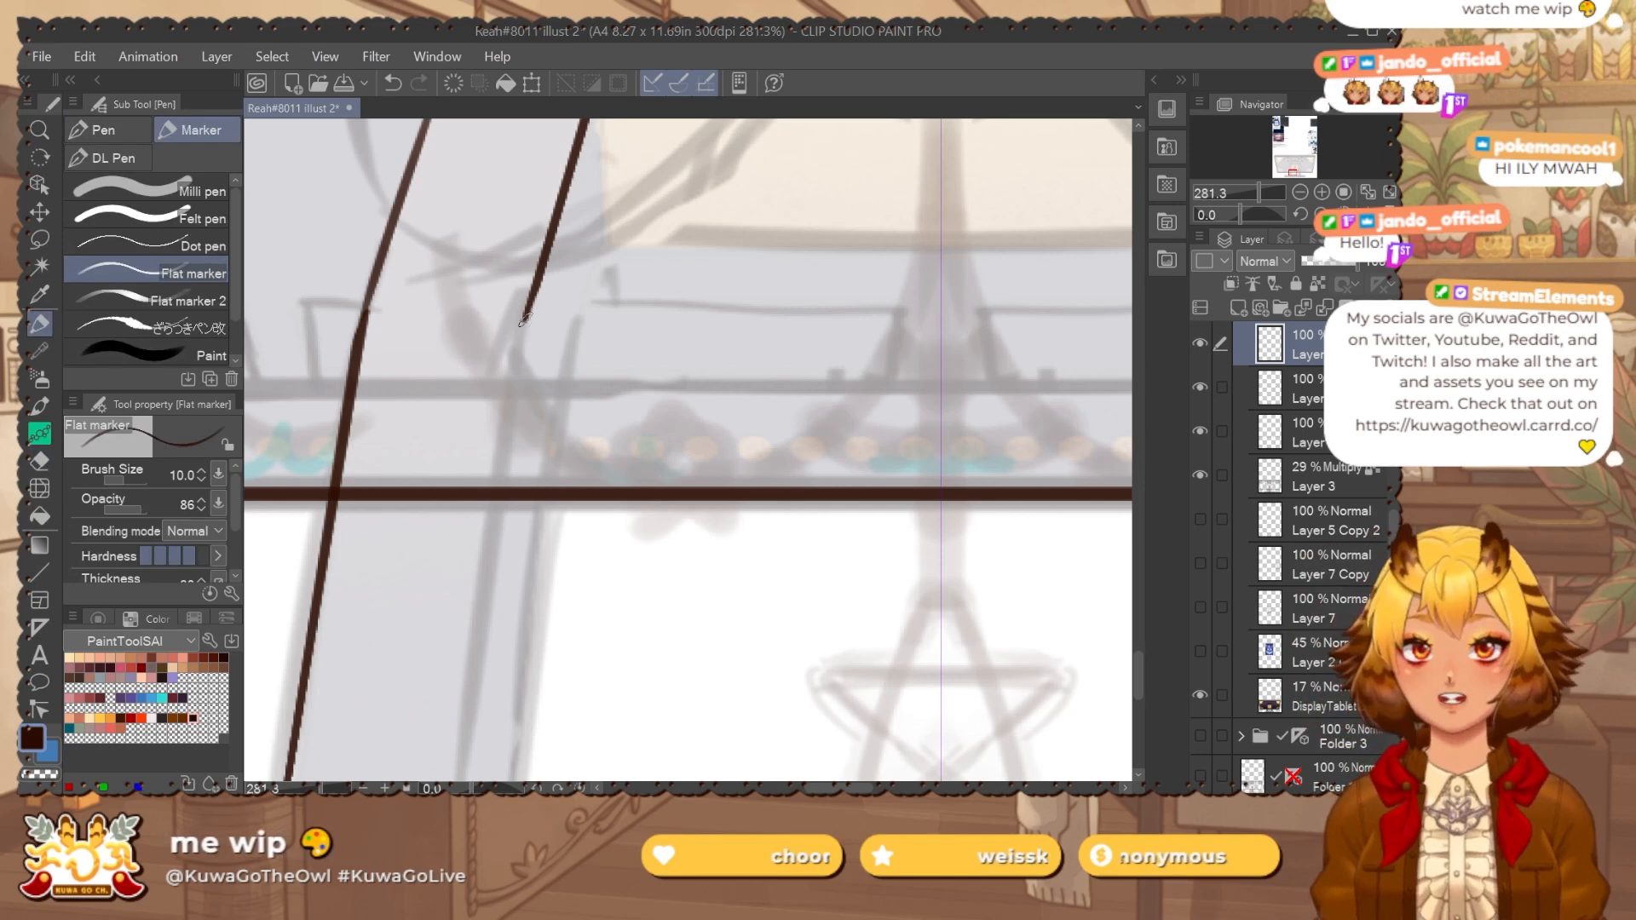
mouse_move(484, 678)
left_mouse_down()
mouse_move(521, 526)
mouse_move(615, 296)
left_mouse_up()
left_click(582, 492, "shift")
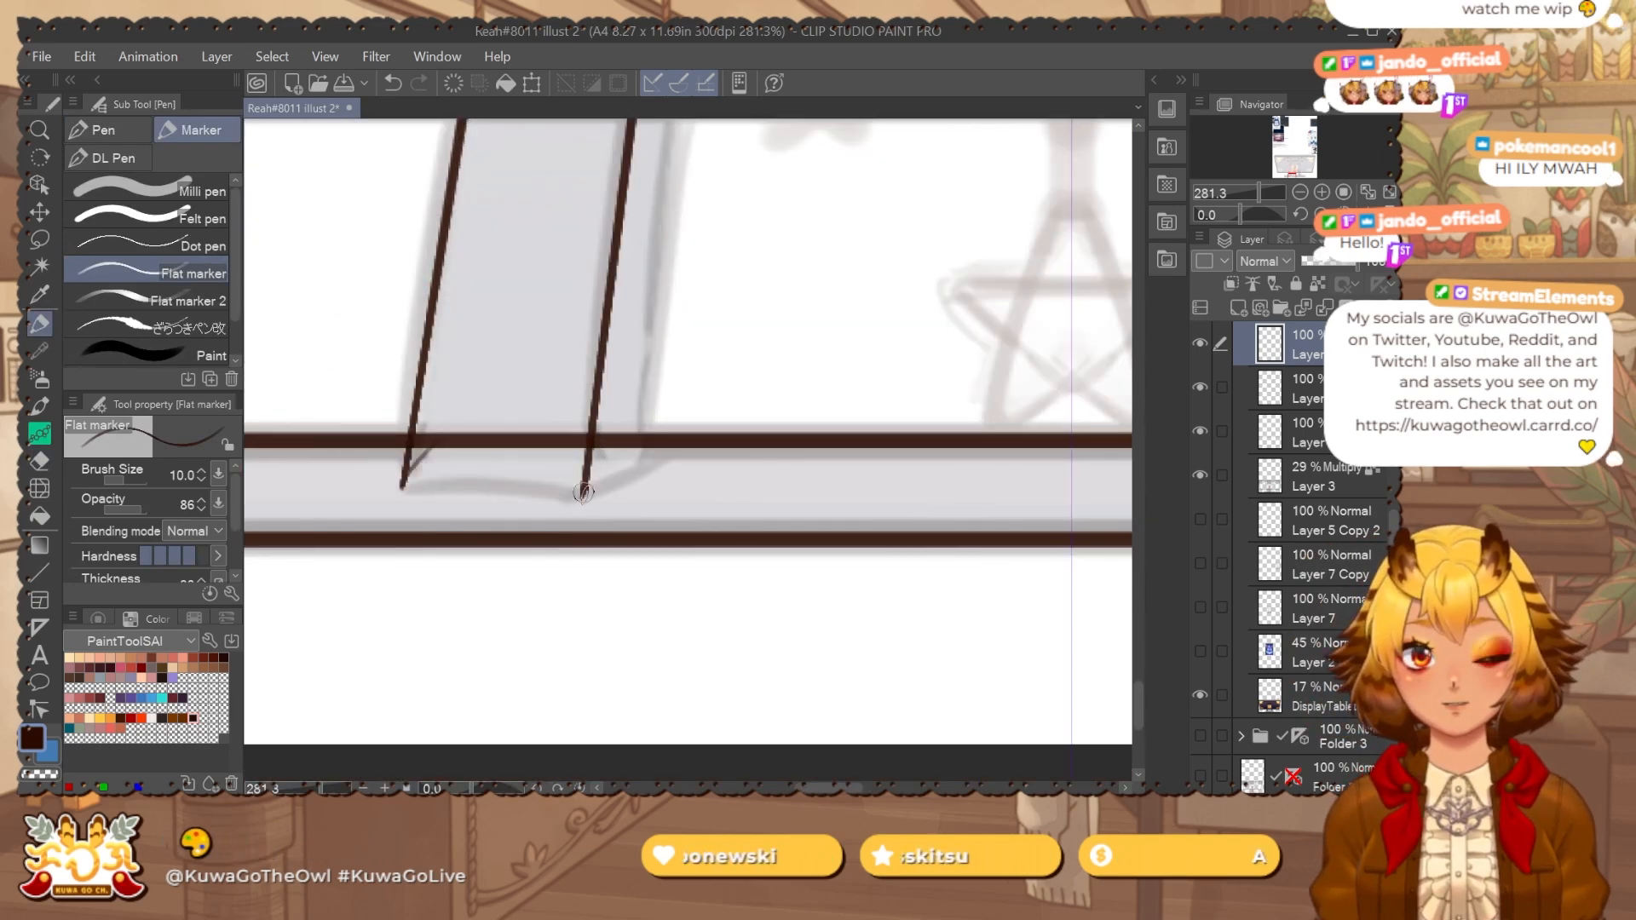
key("e")
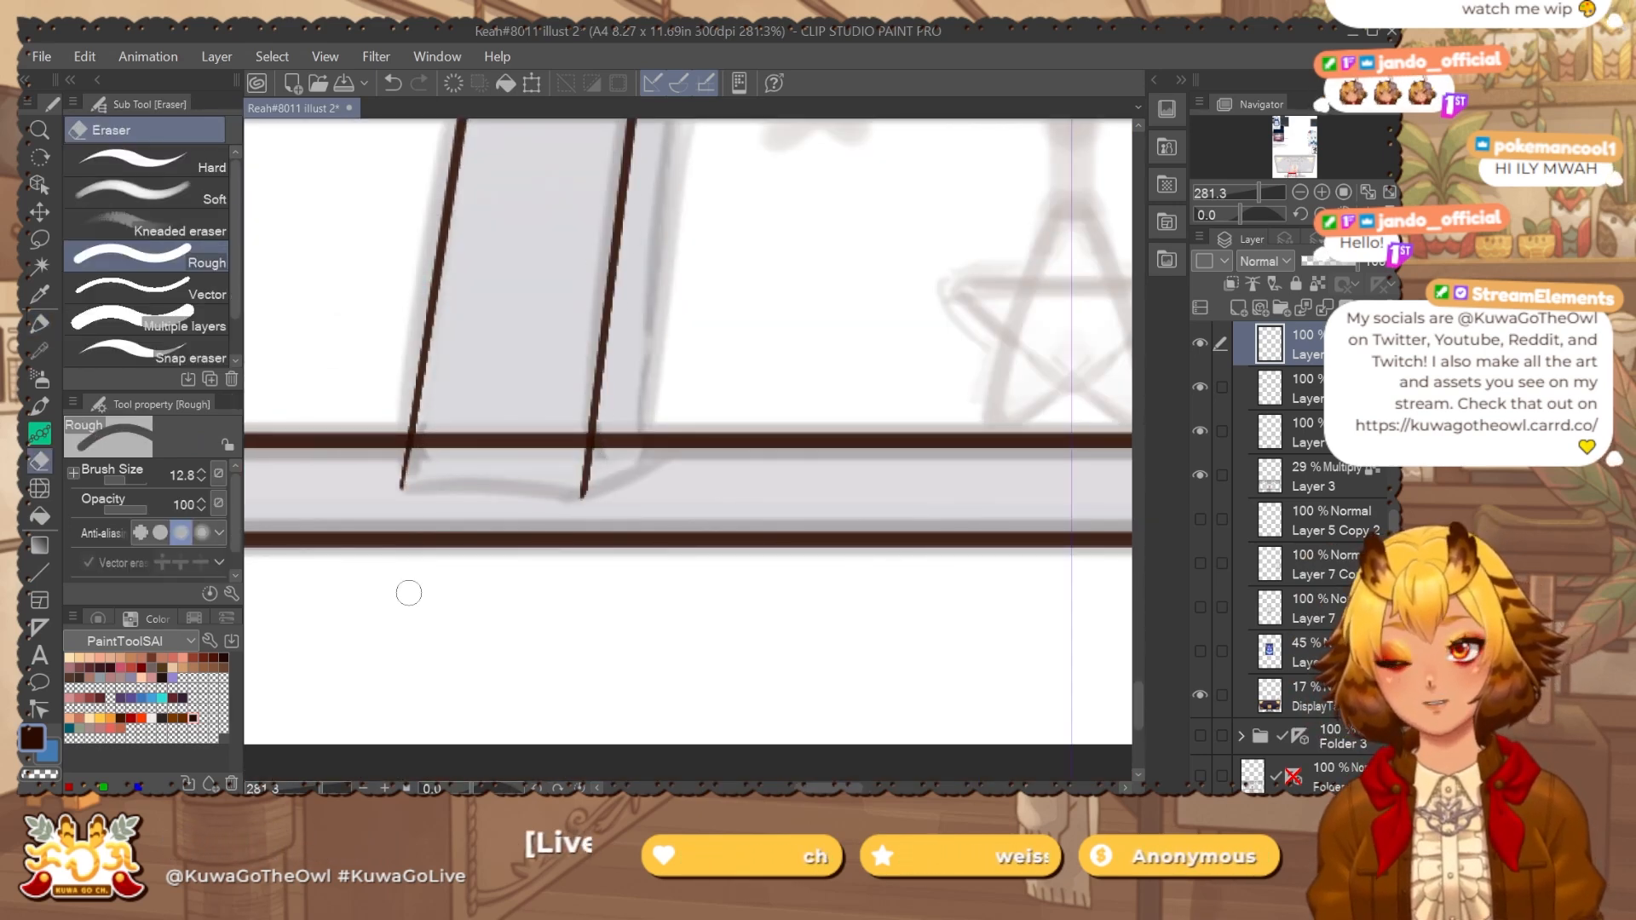
left_click_drag(477, 537, 515, 534)
Close the leg's foot with a straight bottom edge and erase the overshoot at its inner corner.
key("p")
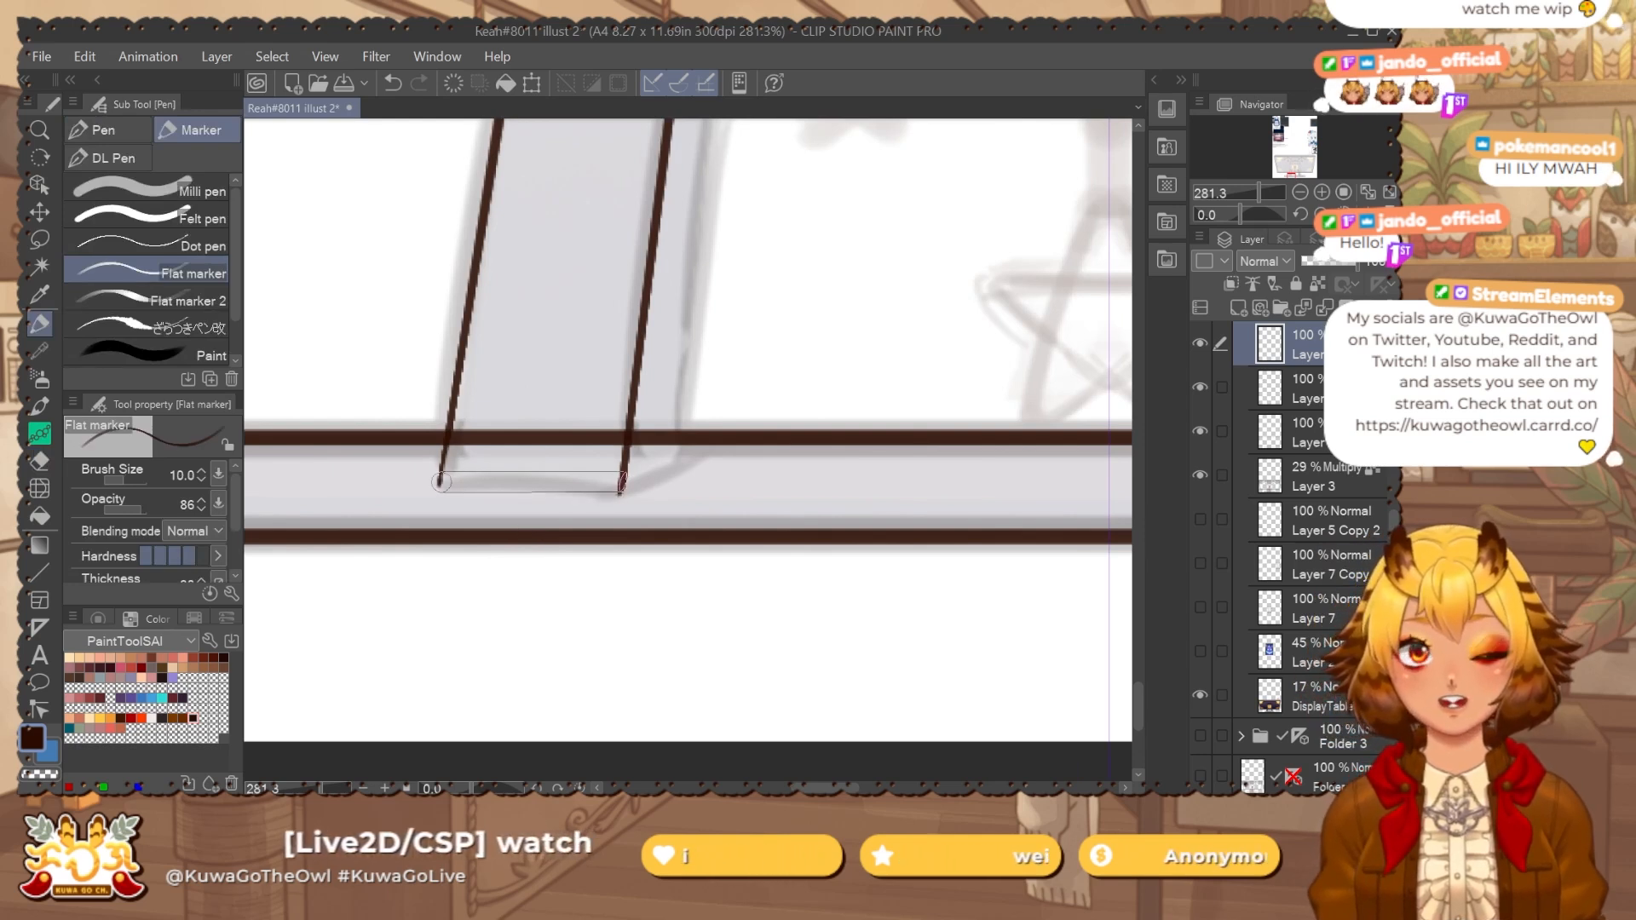
left_click(440, 482, "shift")
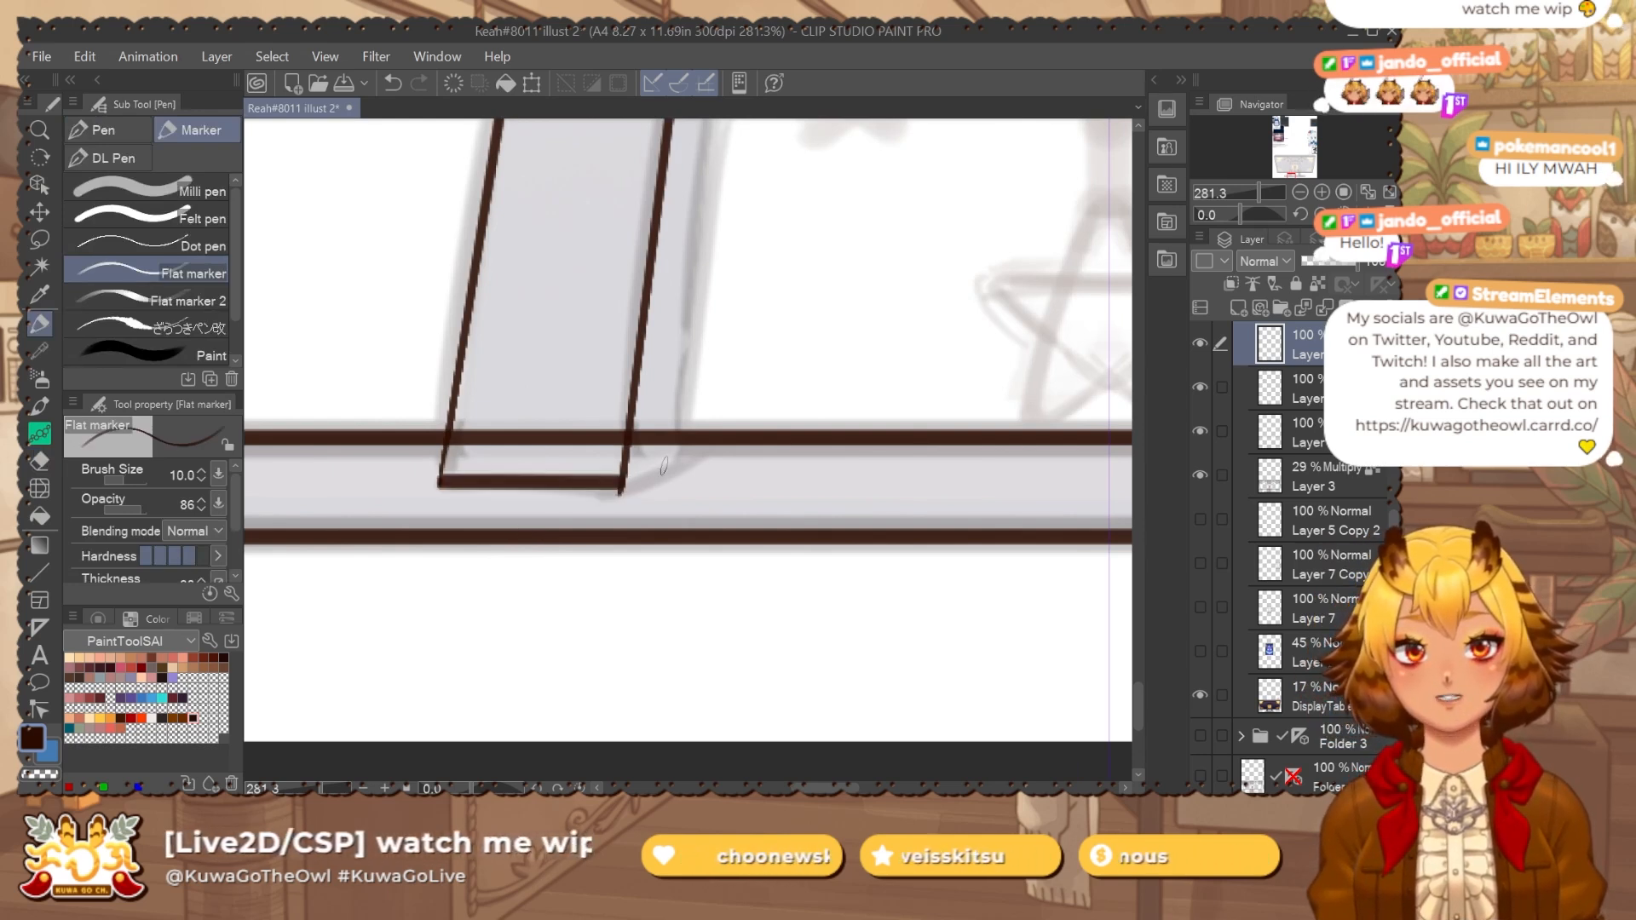
key("e")
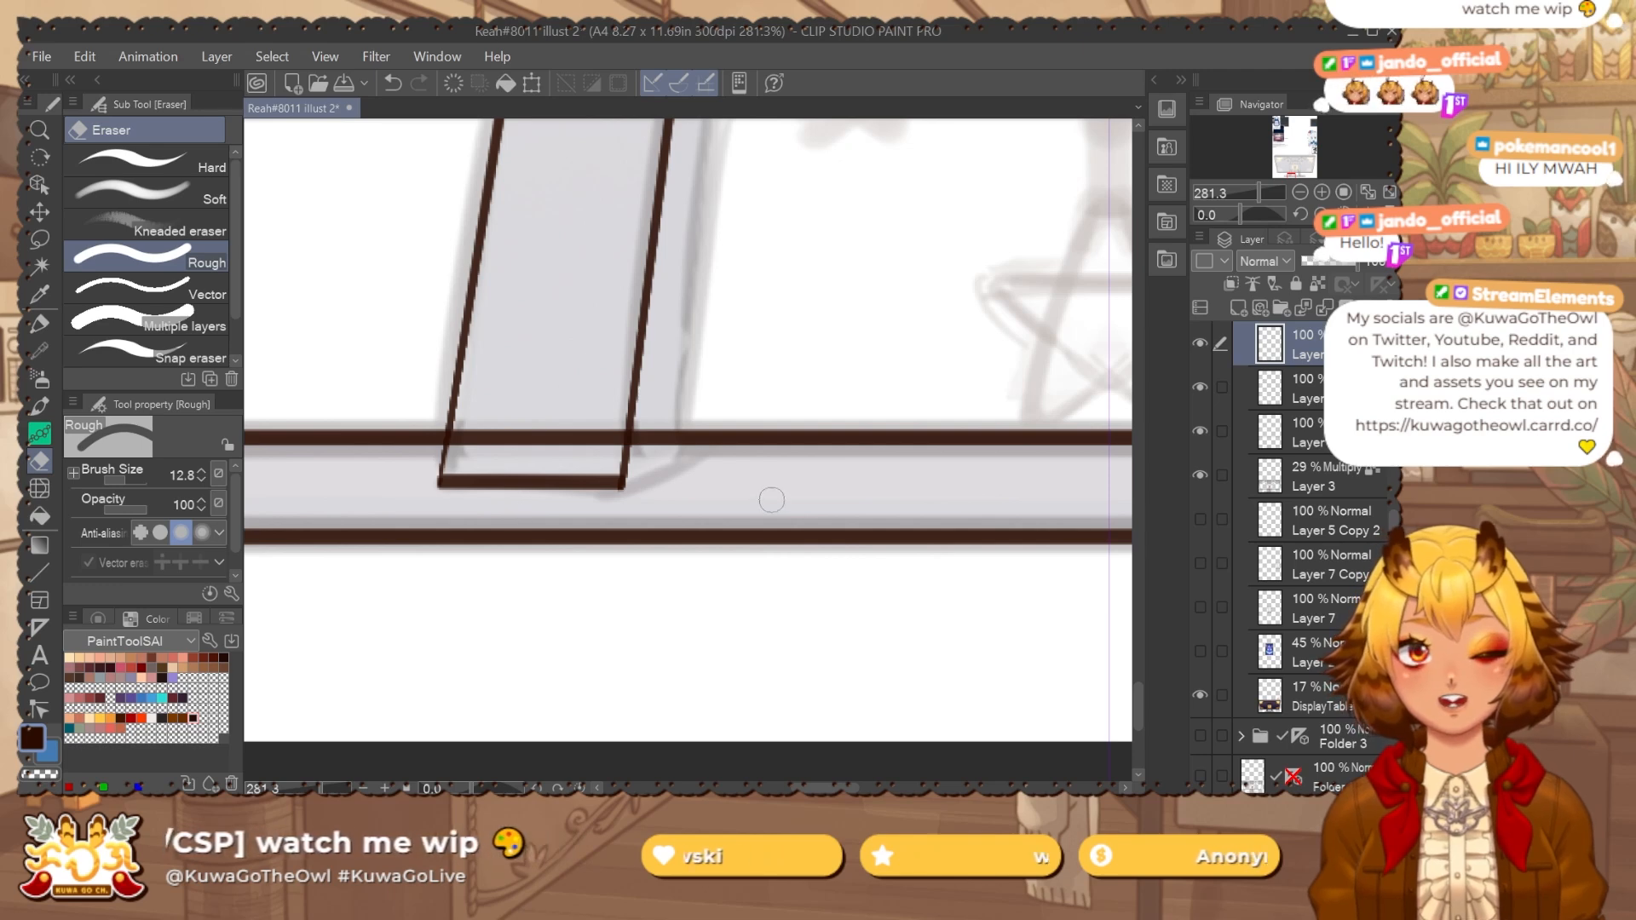
mouse_move(669, 494)
left_mouse_down()
mouse_move(620, 509)
mouse_move(632, 454)
left_mouse_up()
Ink the leg's side thickness with a short diagonal at the foot's inner corner and a straight edge rising past the frame's bottom line.
key("p")
key("ctrl+z")
mouse_move(745, 142)
left_mouse_down()
mouse_move(605, 313)
mouse_move(602, 387)
left_mouse_up()
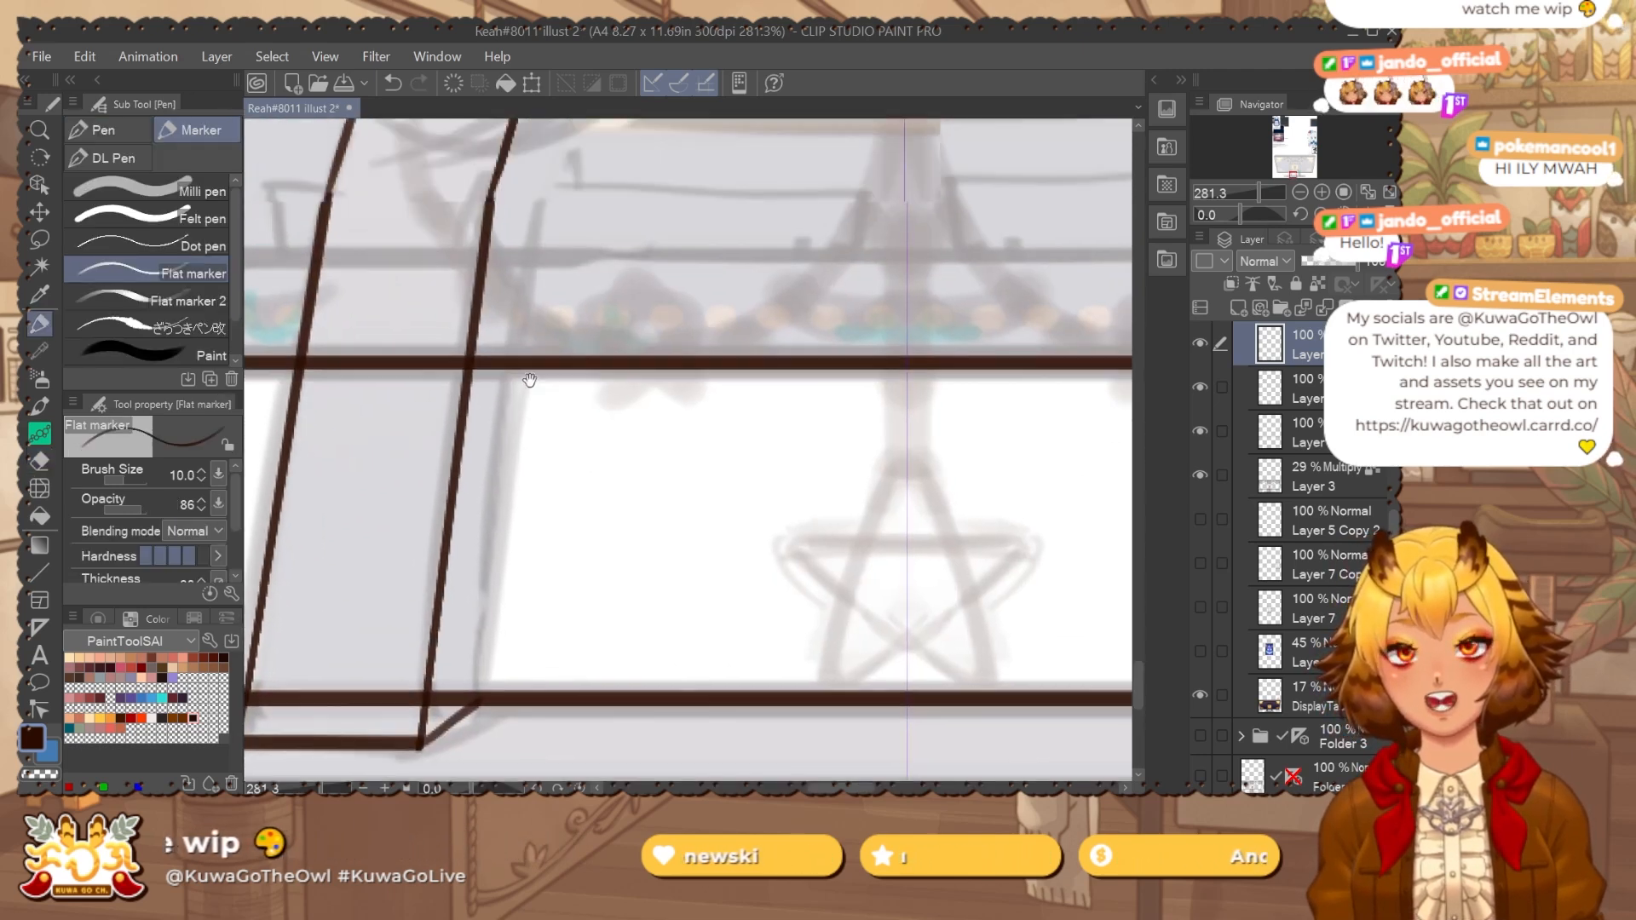
left_click_drag(486, 532, 426, 532)
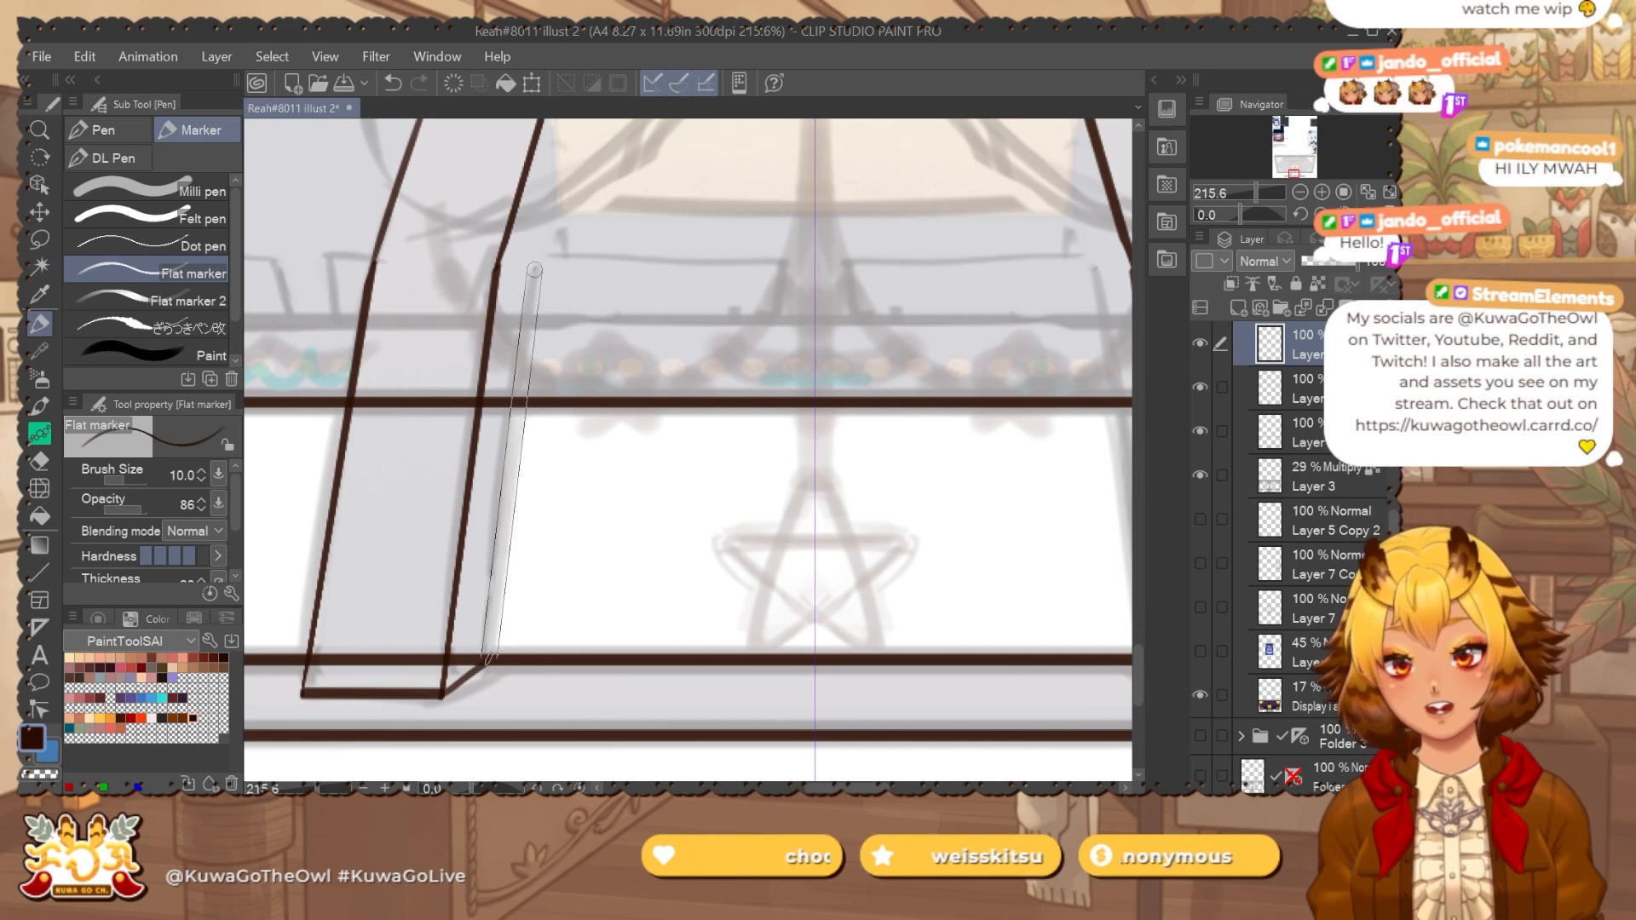
left_click(502, 639, "shift")
left_click_drag(559, 360, 578, 333)
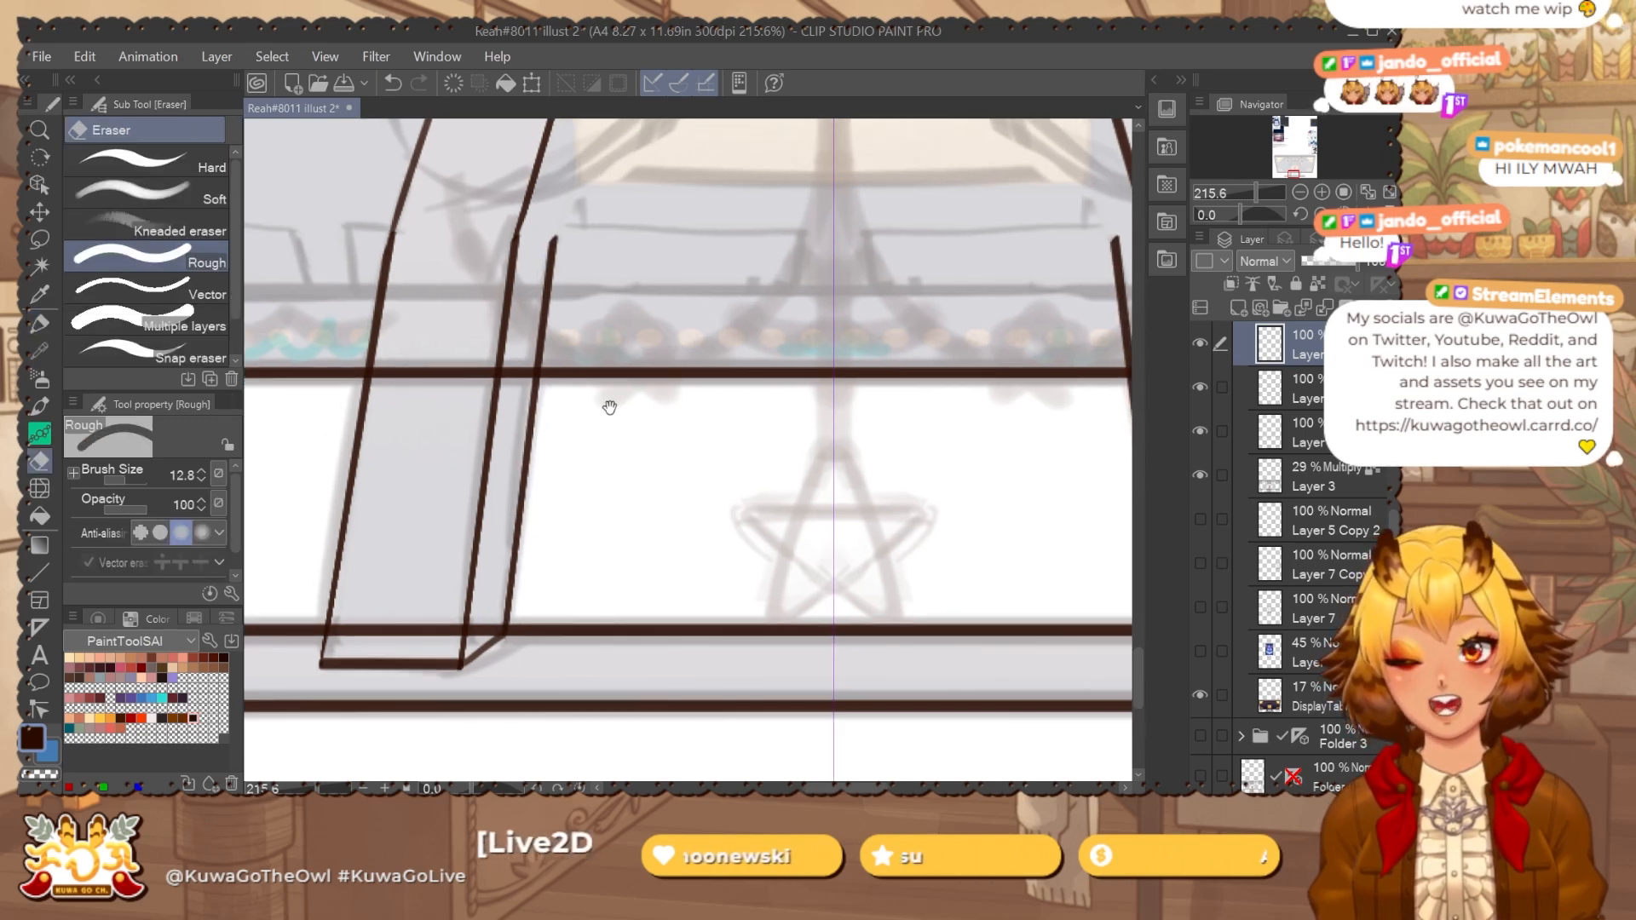
left_click_drag(566, 202, 596, 480)
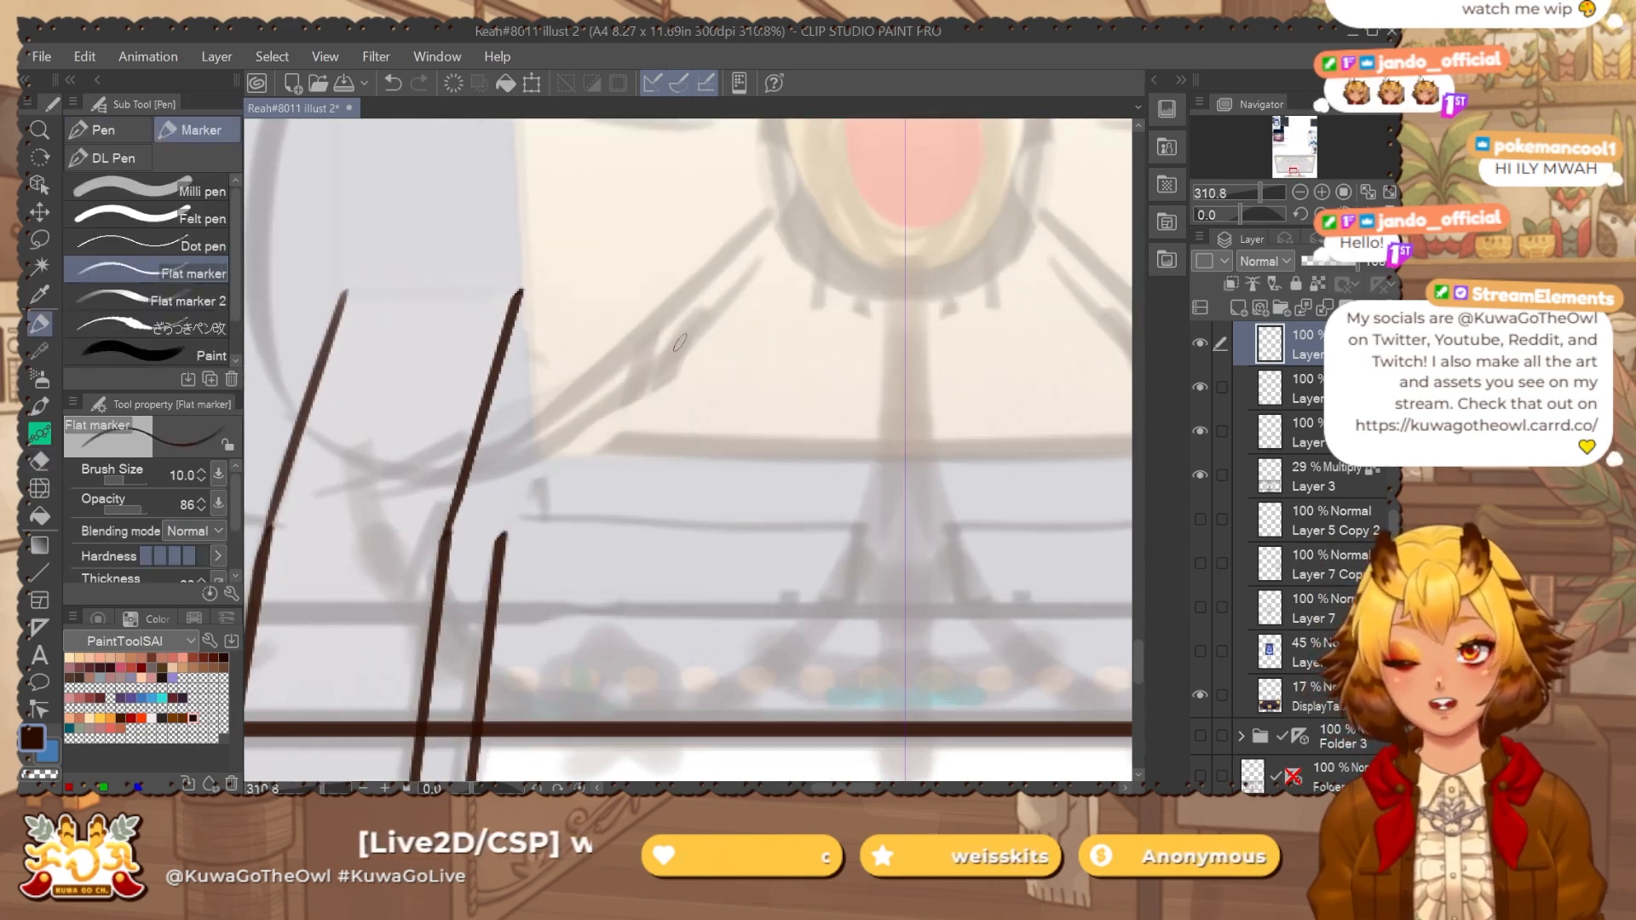
Hide the Layer 3 sketch and set the DisplayTablet Copy layer's opacity to 36%.
left_click(1199, 474)
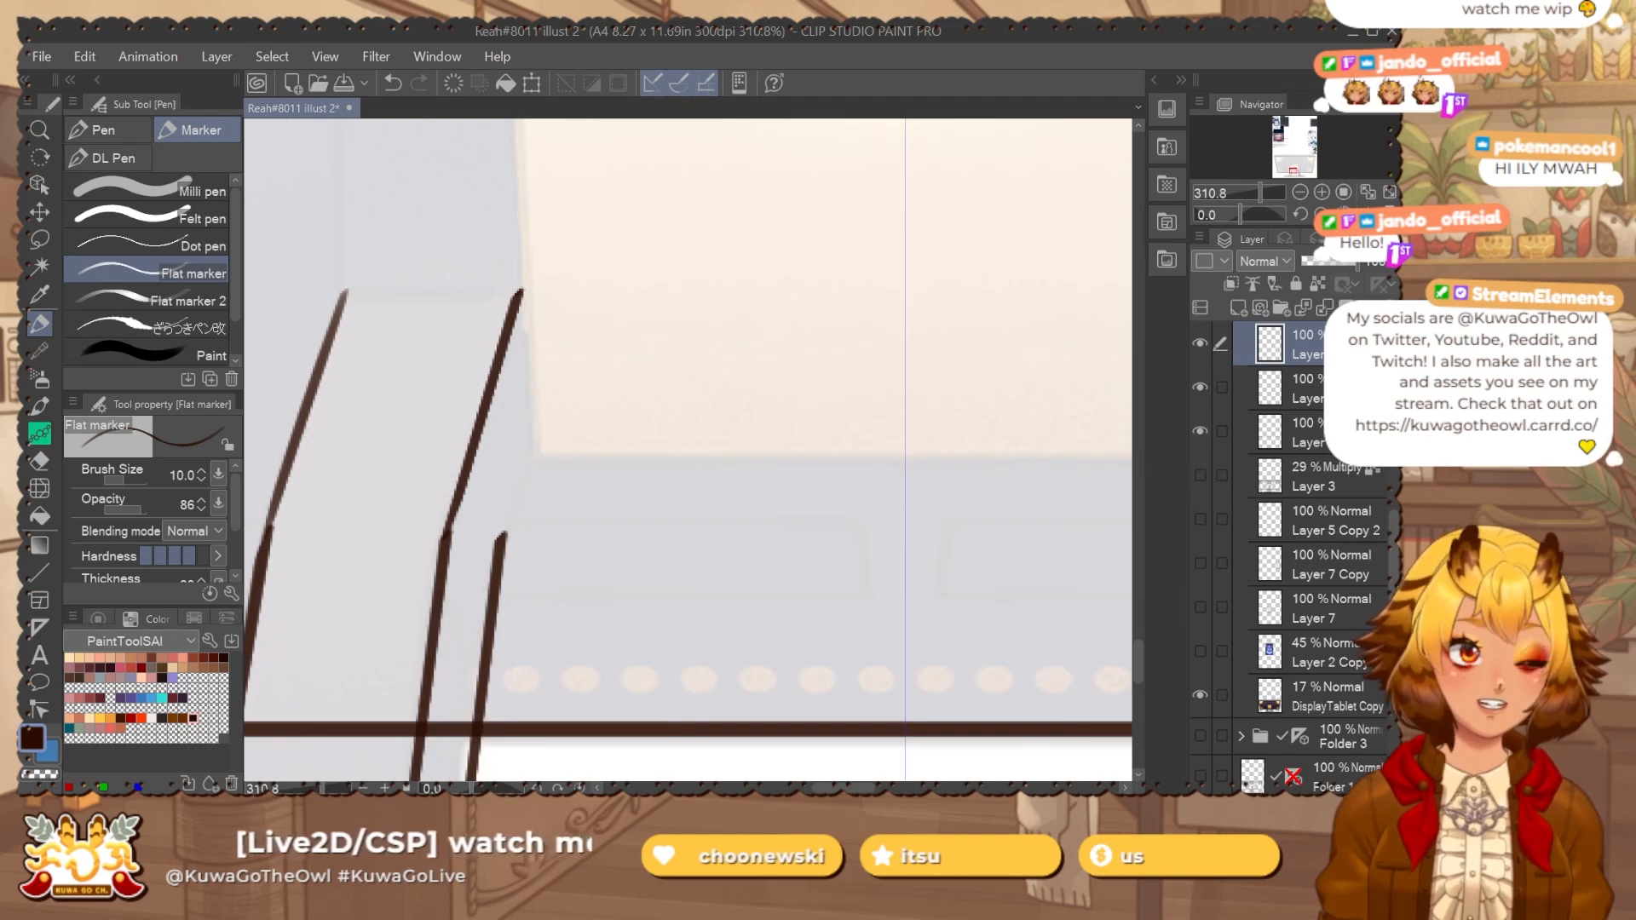
left_click_drag(840, 484, 734, 492)
left_click(1333, 697)
left_click_drag(1318, 261, 1323, 262)
scroll(1376, 522, "up", 3)
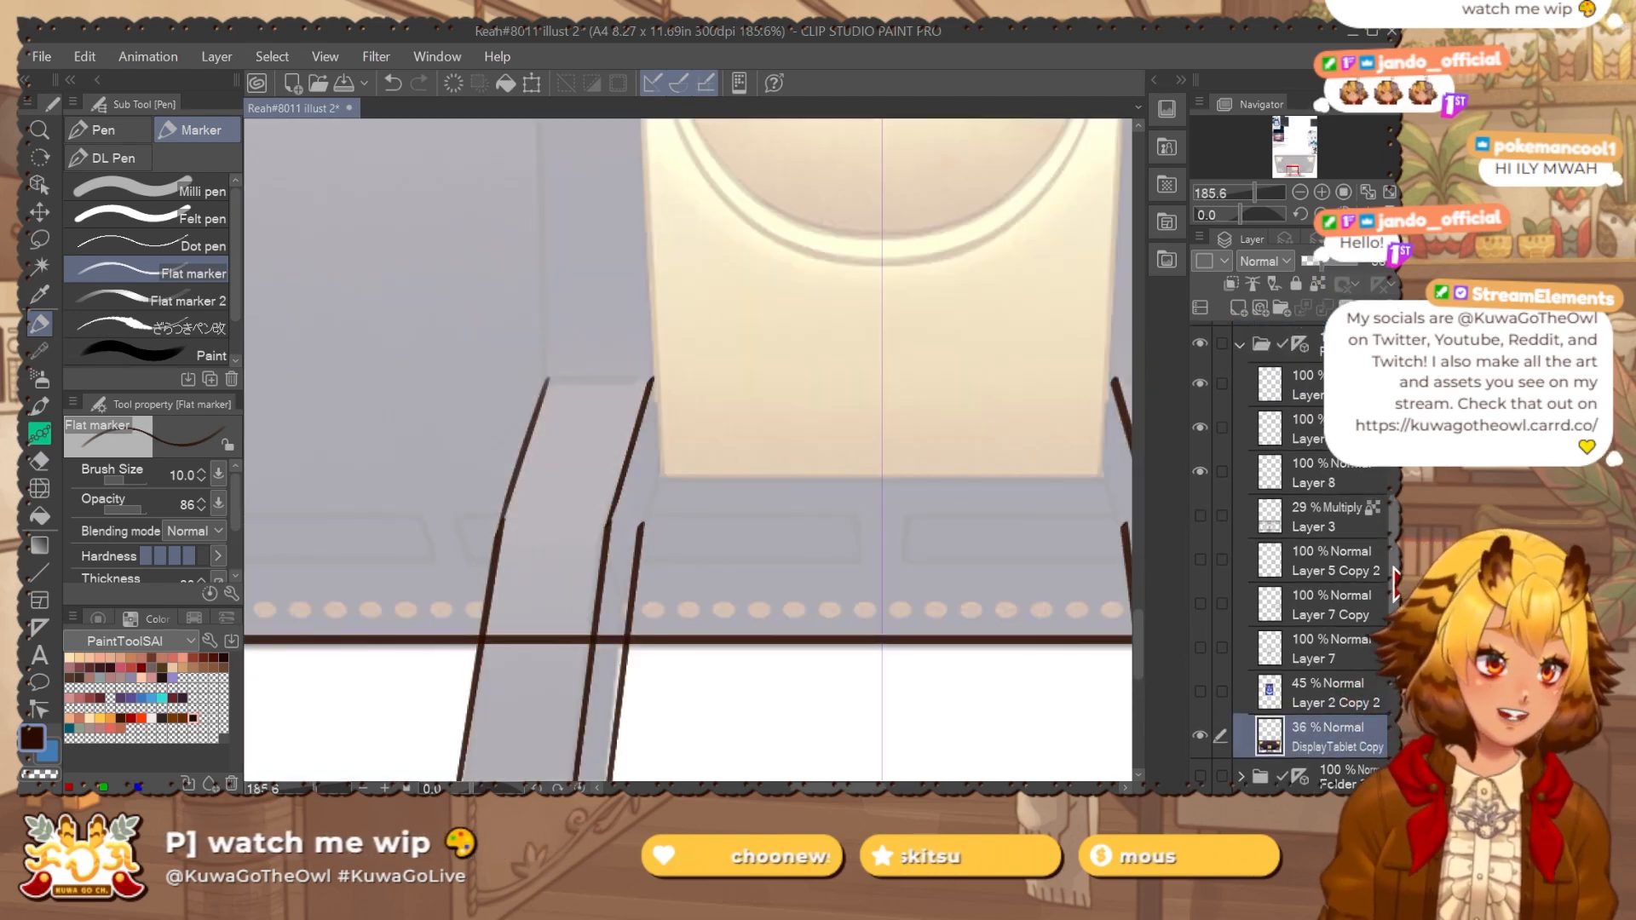
On Layer 13, ink the leg's slanted side edge up to the cream panel's lower corner and the leg's horizontal top edge.
left_click(1200, 484)
left_click(1200, 484)
left_click(1270, 483)
left_click_drag(646, 485, 715, 484)
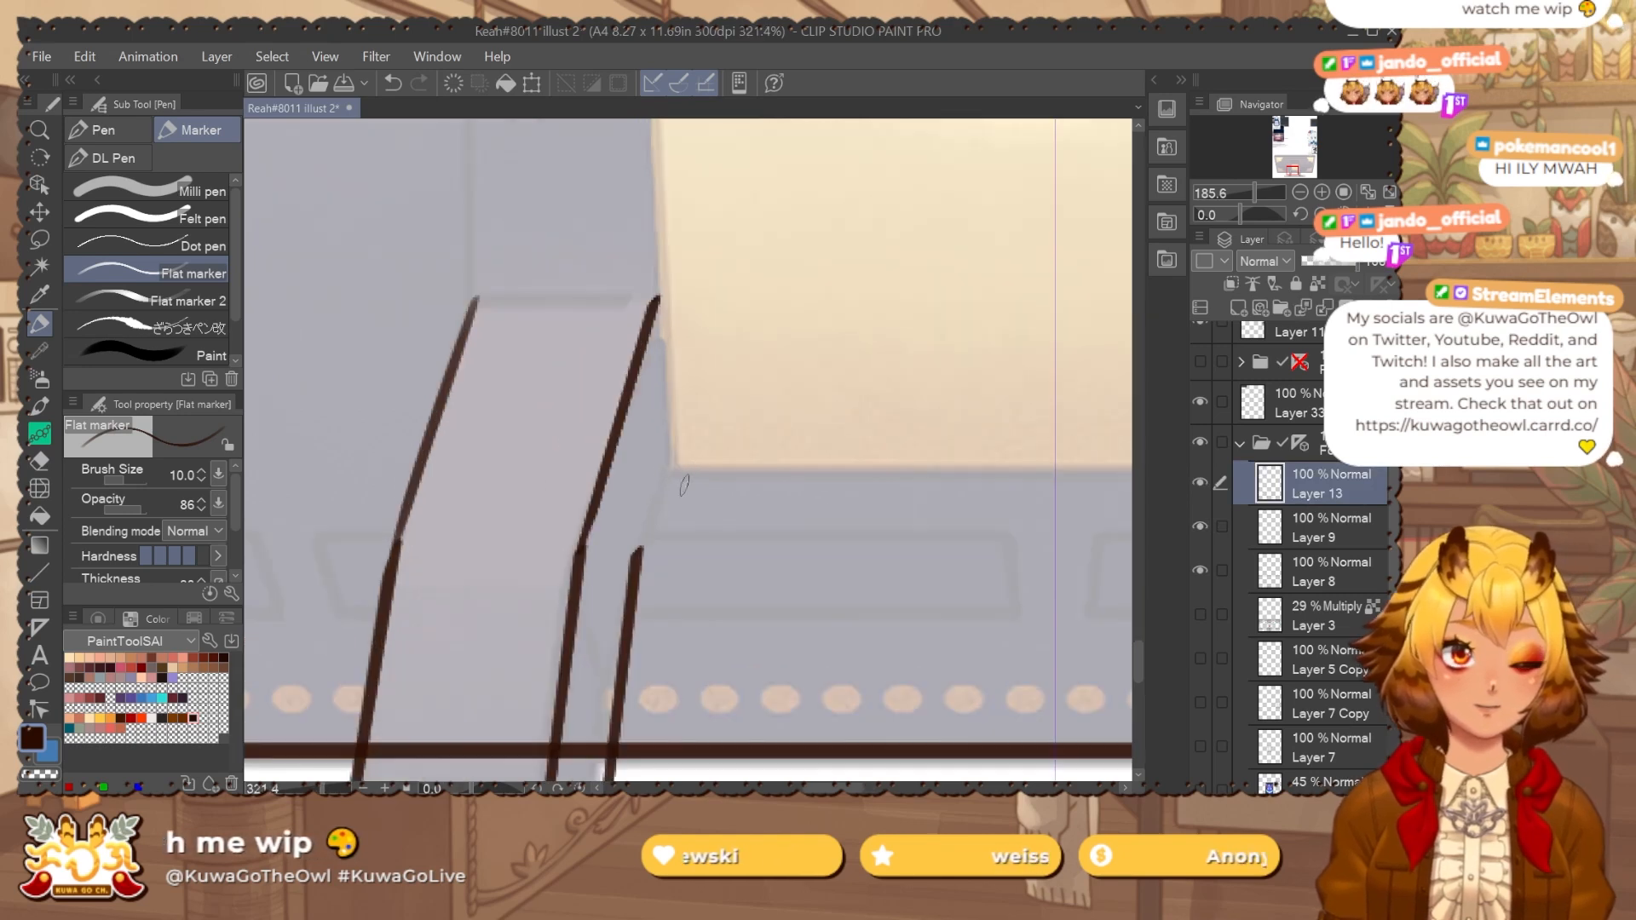
left_click(672, 459)
left_click_drag(677, 278, 675, 300)
key("ctrl+z")
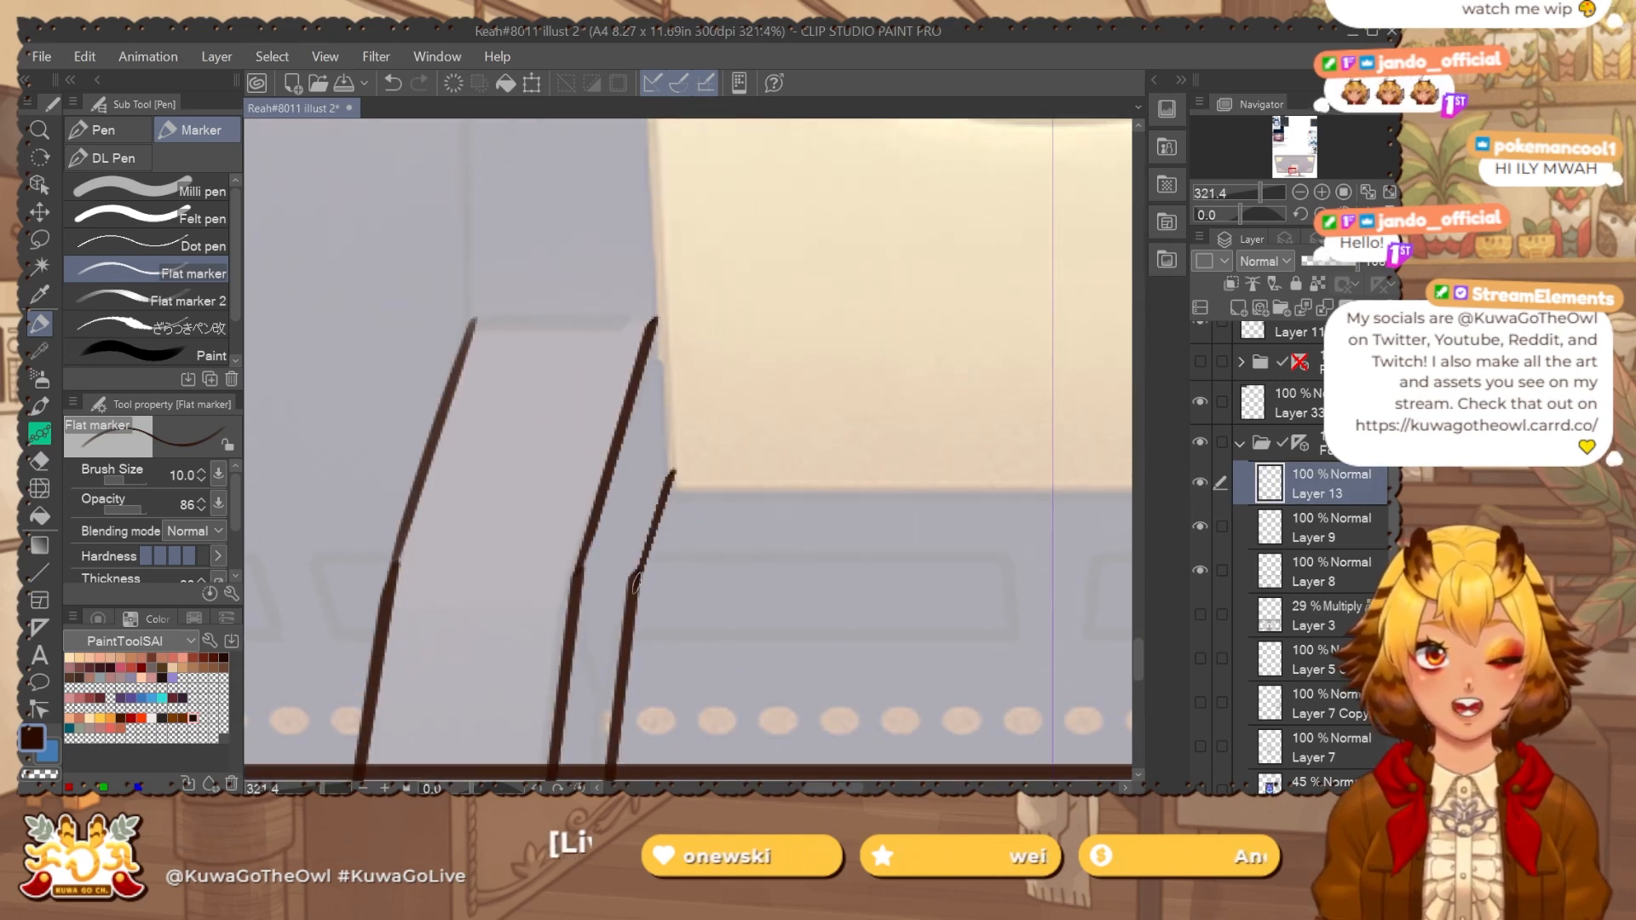
left_click_drag(696, 370, 682, 554)
left_click_drag(707, 424, 554, 477)
Ink the two vertical side edges of the back panel behind the cream holder and join them with a straight top edge.
left_click_drag(524, 231, 535, 652)
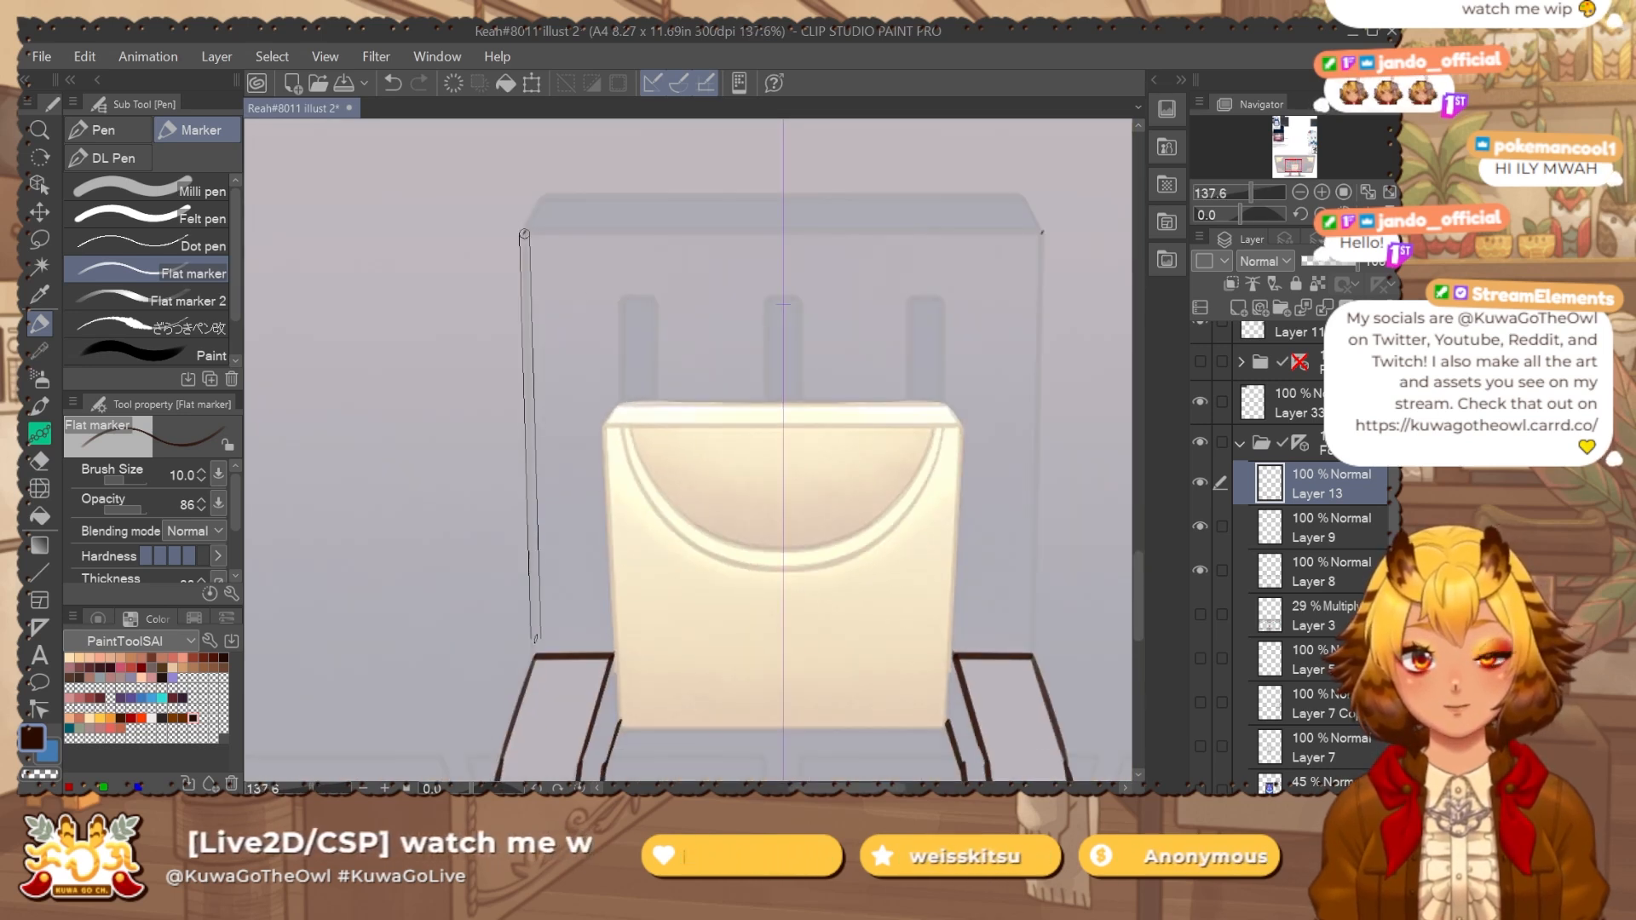
left_click_drag(1041, 232, 1032, 656)
left_click_drag(668, 334, 639, 450)
left_click_drag(503, 332, 522, 329)
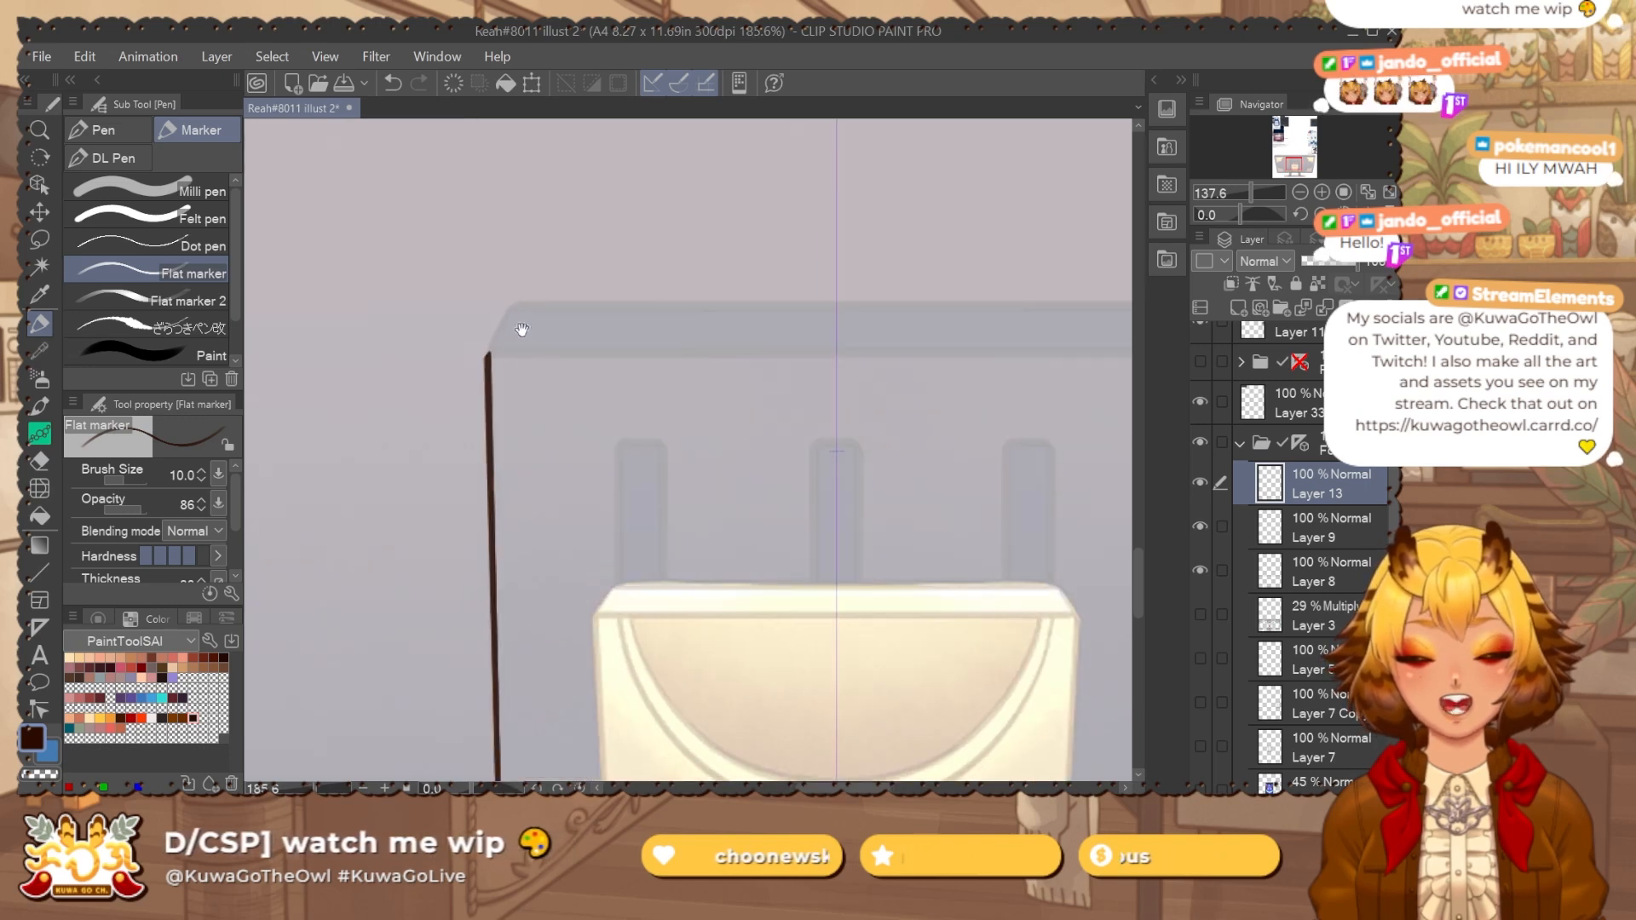
mouse_move(912, 376)
left_mouse_down()
mouse_move(455, 421)
mouse_move(1044, 382)
left_mouse_up()
left_click(730, 400, "shift")
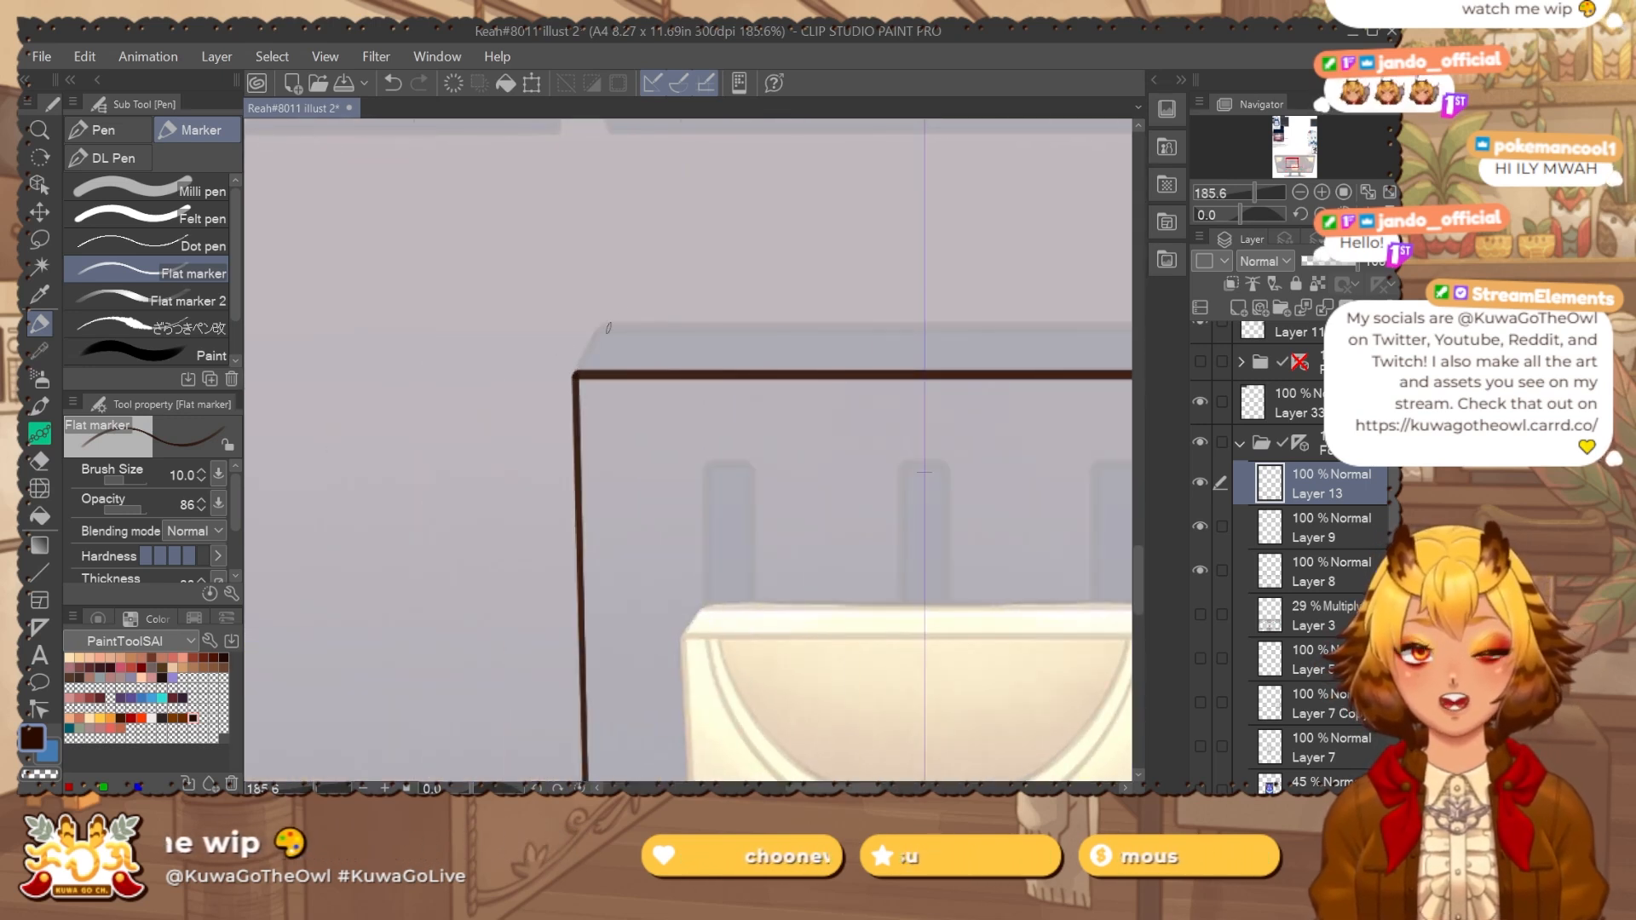
Ink the back panel's beveled top with slanted corner lines and a straight upper edge, trimming the stroke ends.
left_click_drag(637, 331, 576, 317)
key("e")
left_click_drag(613, 307, 569, 320)
key("p")
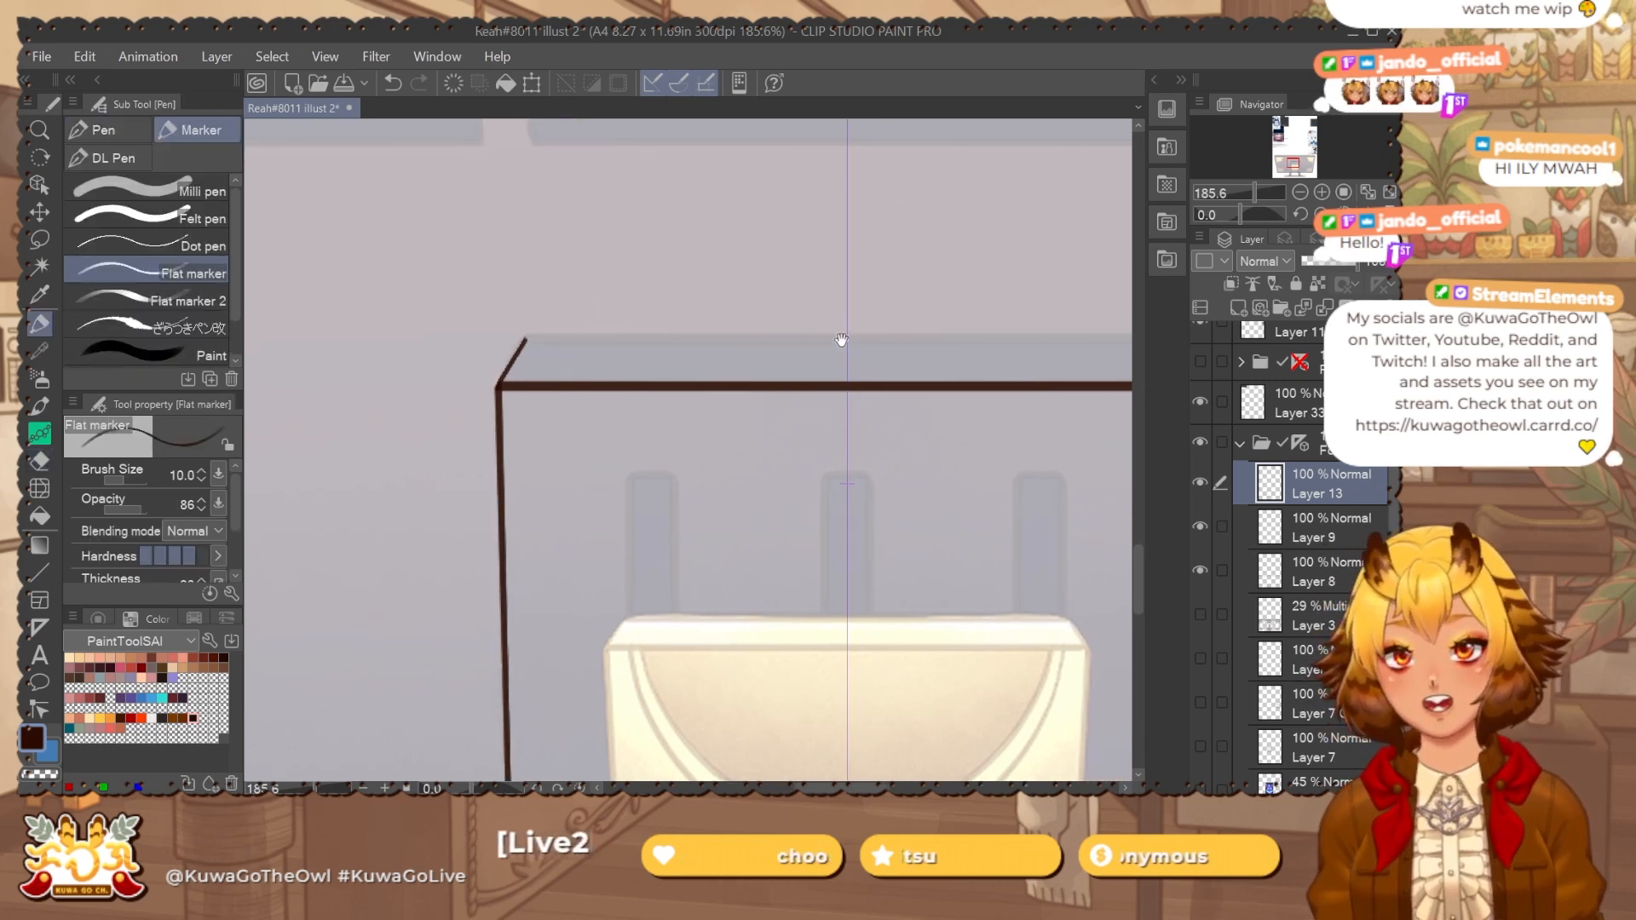
left_click_drag(841, 340, 519, 391)
left_click_drag(847, 396, 848, 394)
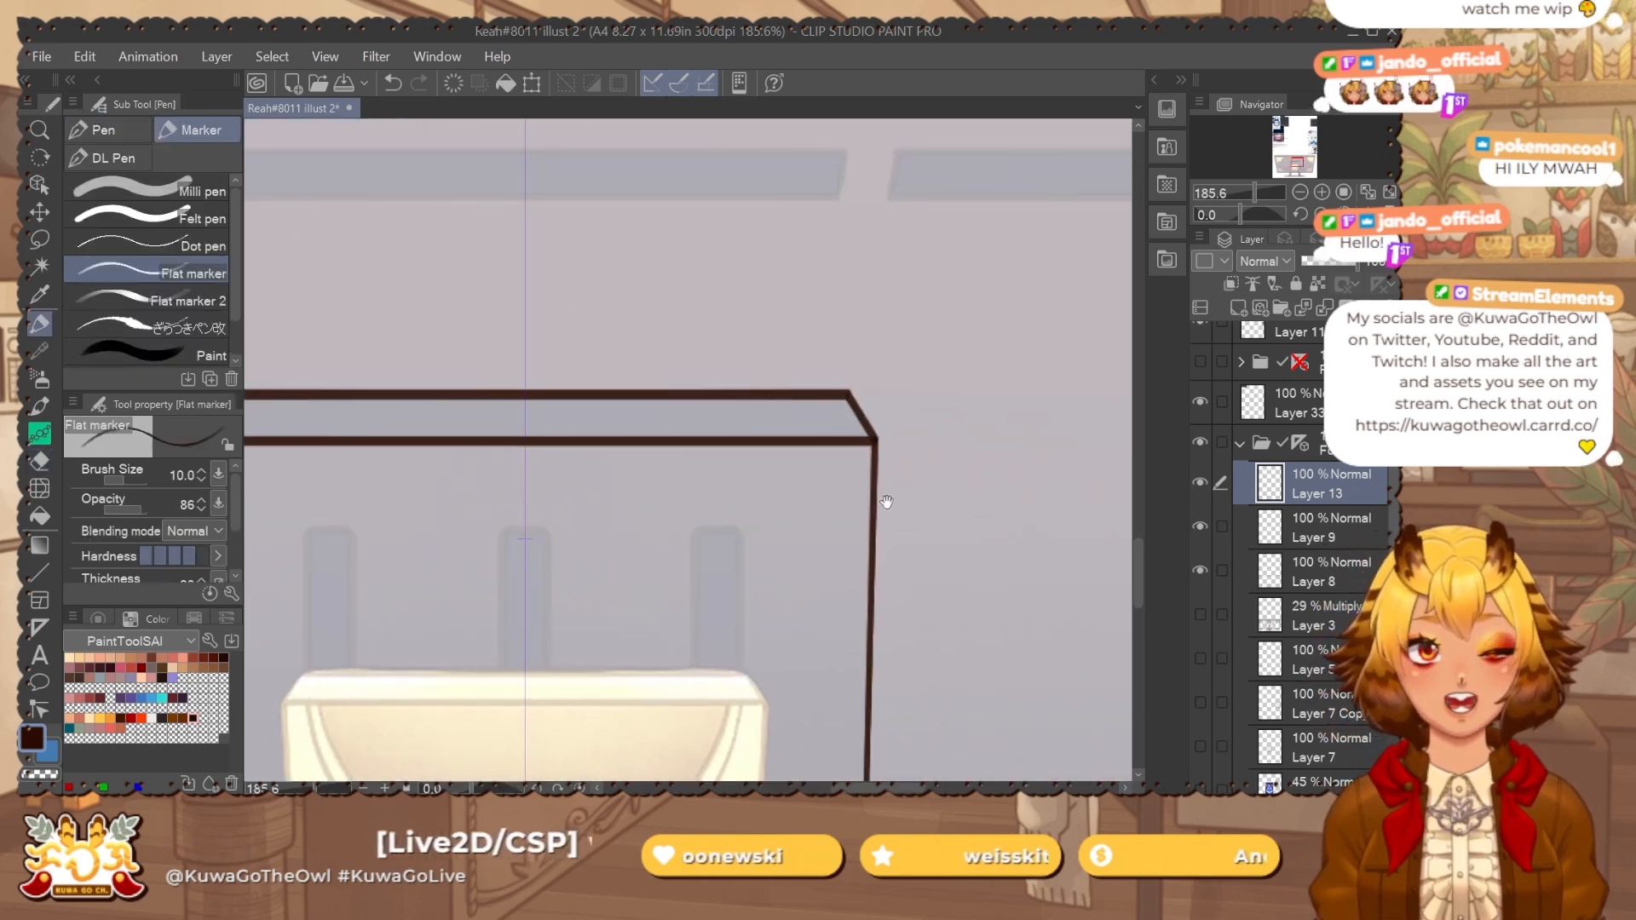
key("e")
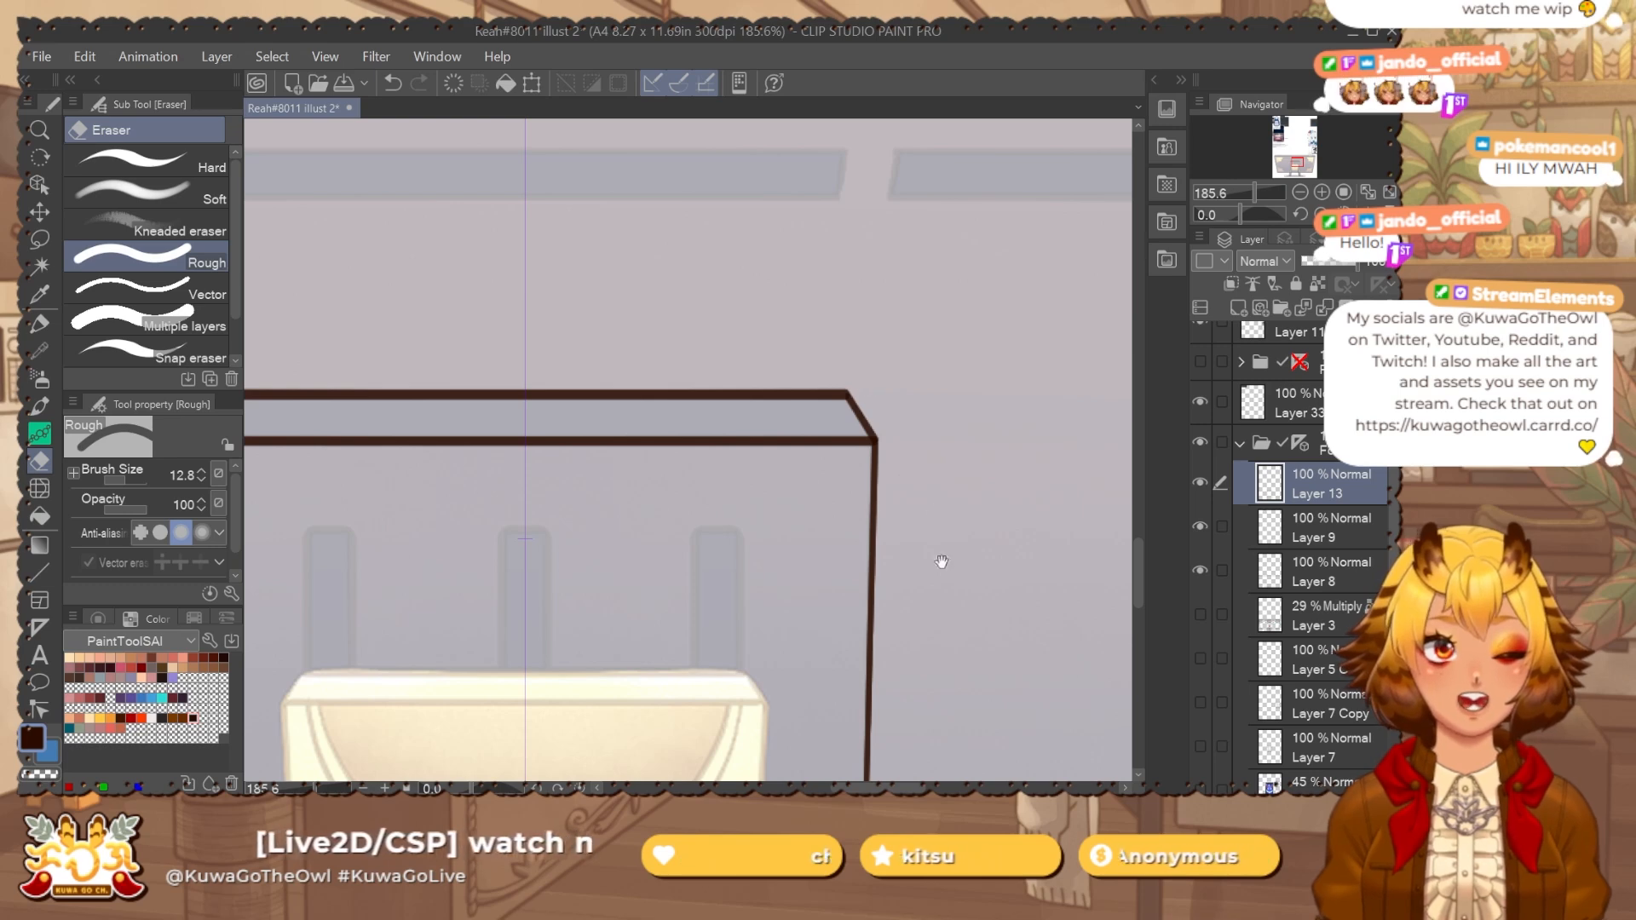
scroll(942, 562, "down", 3)
left_click(645, 467, "ctrl")
left_click_drag(661, 467, 646, 449)
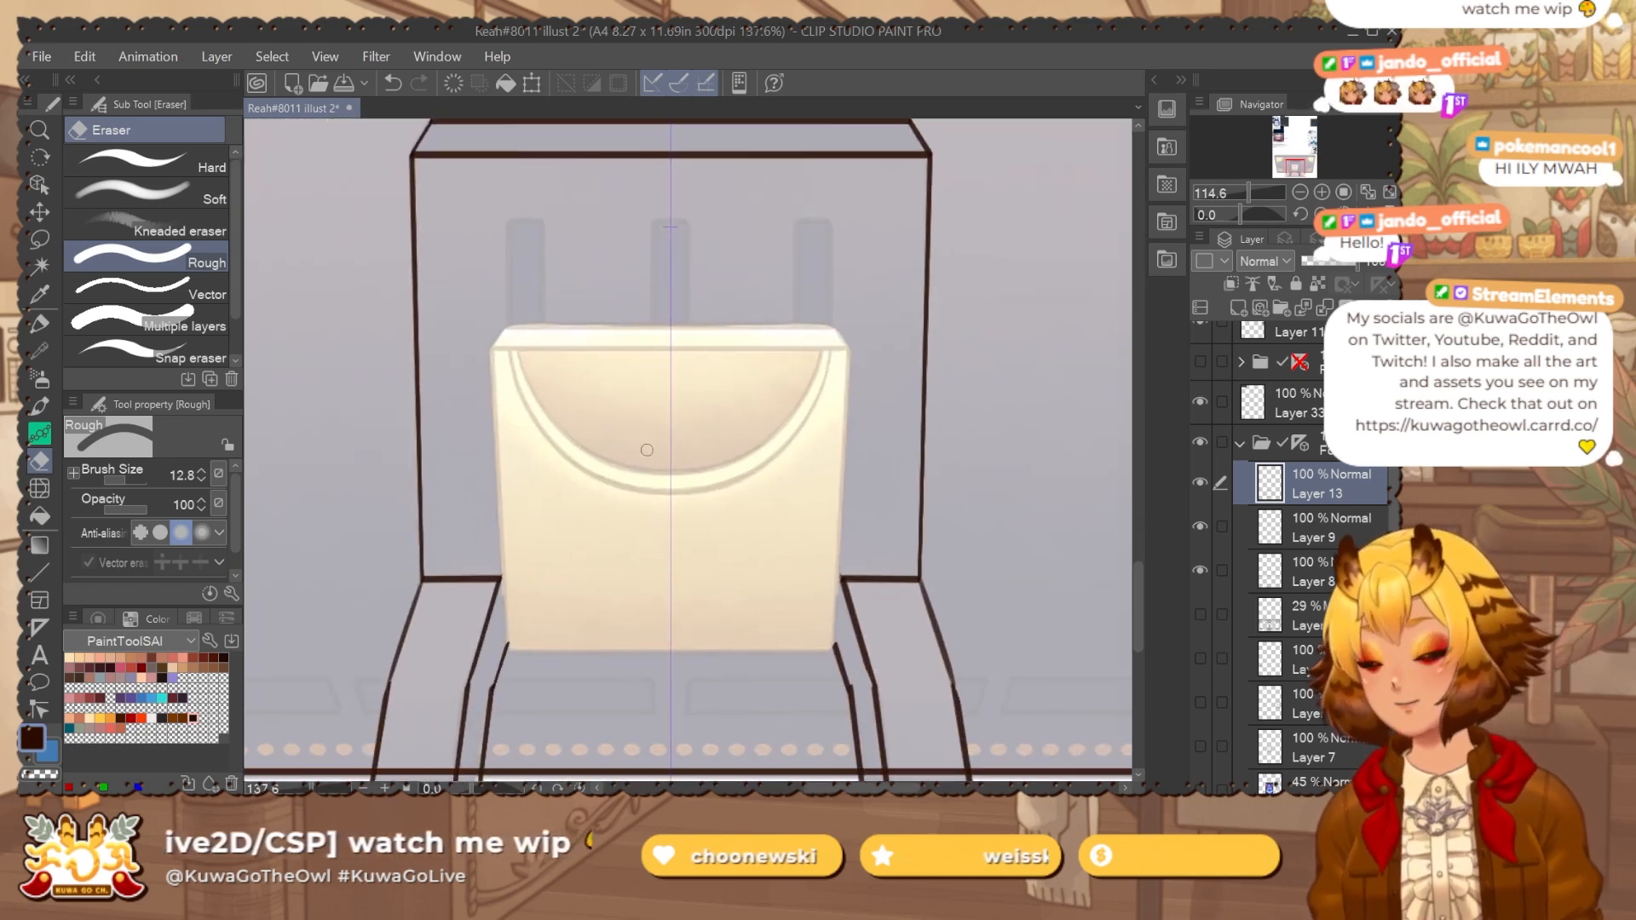
On a new layer, ink the cream holder's slanted upper corners, long side edges and straight bottom edge.
key("ctrl+shift+n")
key("p")
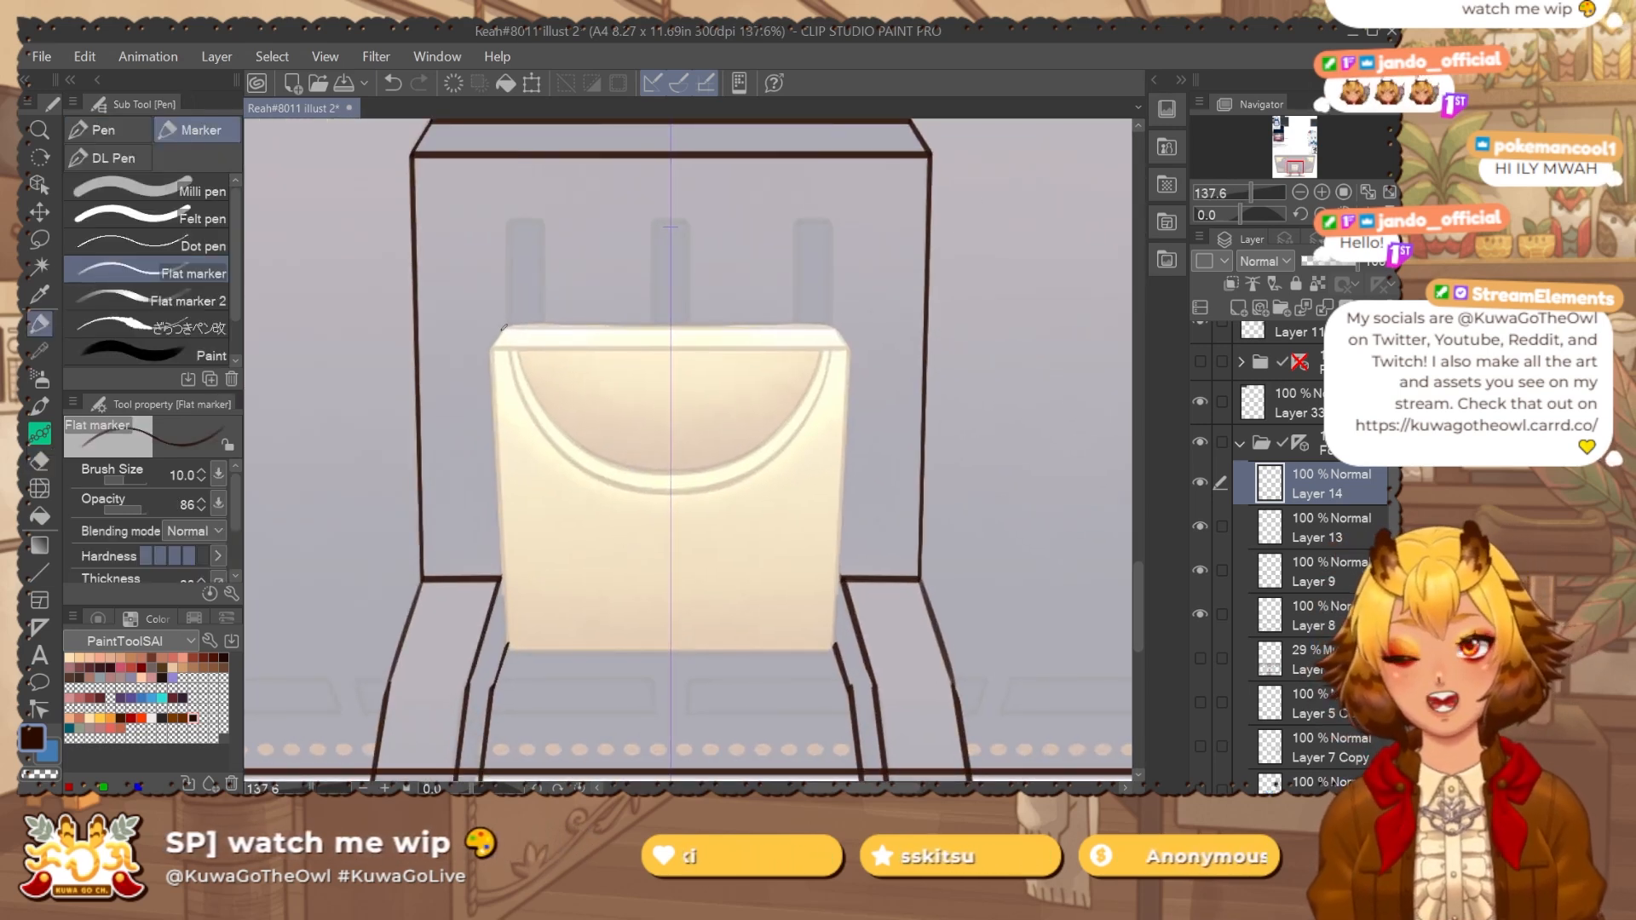
scroll(506, 345, "up", 3)
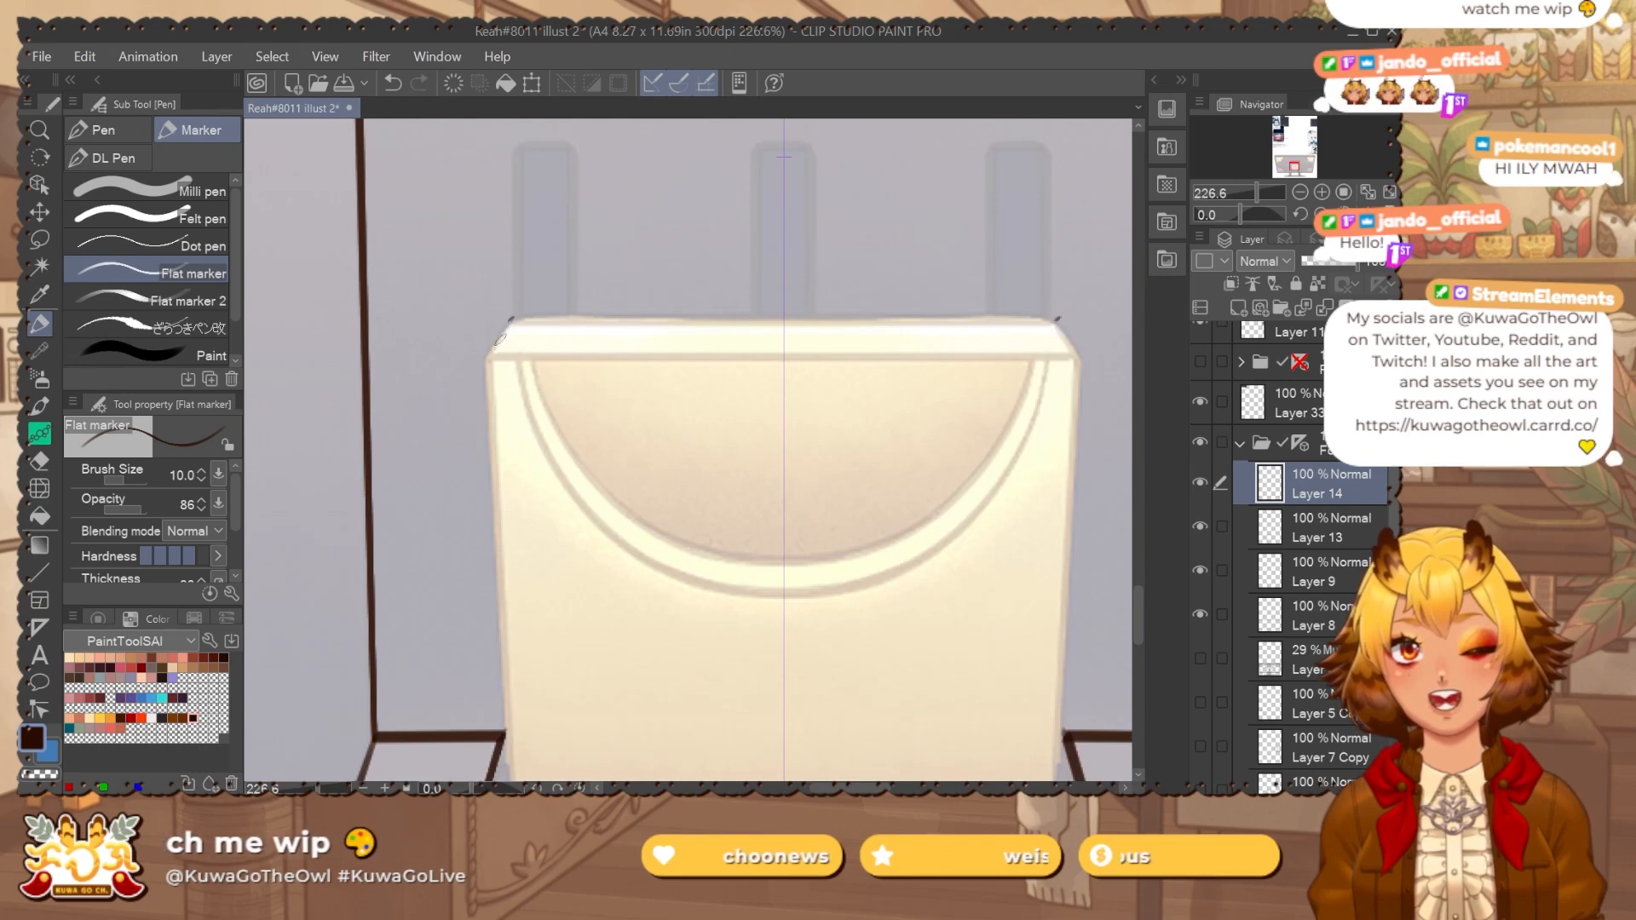
left_click_drag(500, 340, 486, 363)
left_click_drag(506, 566, 525, 369)
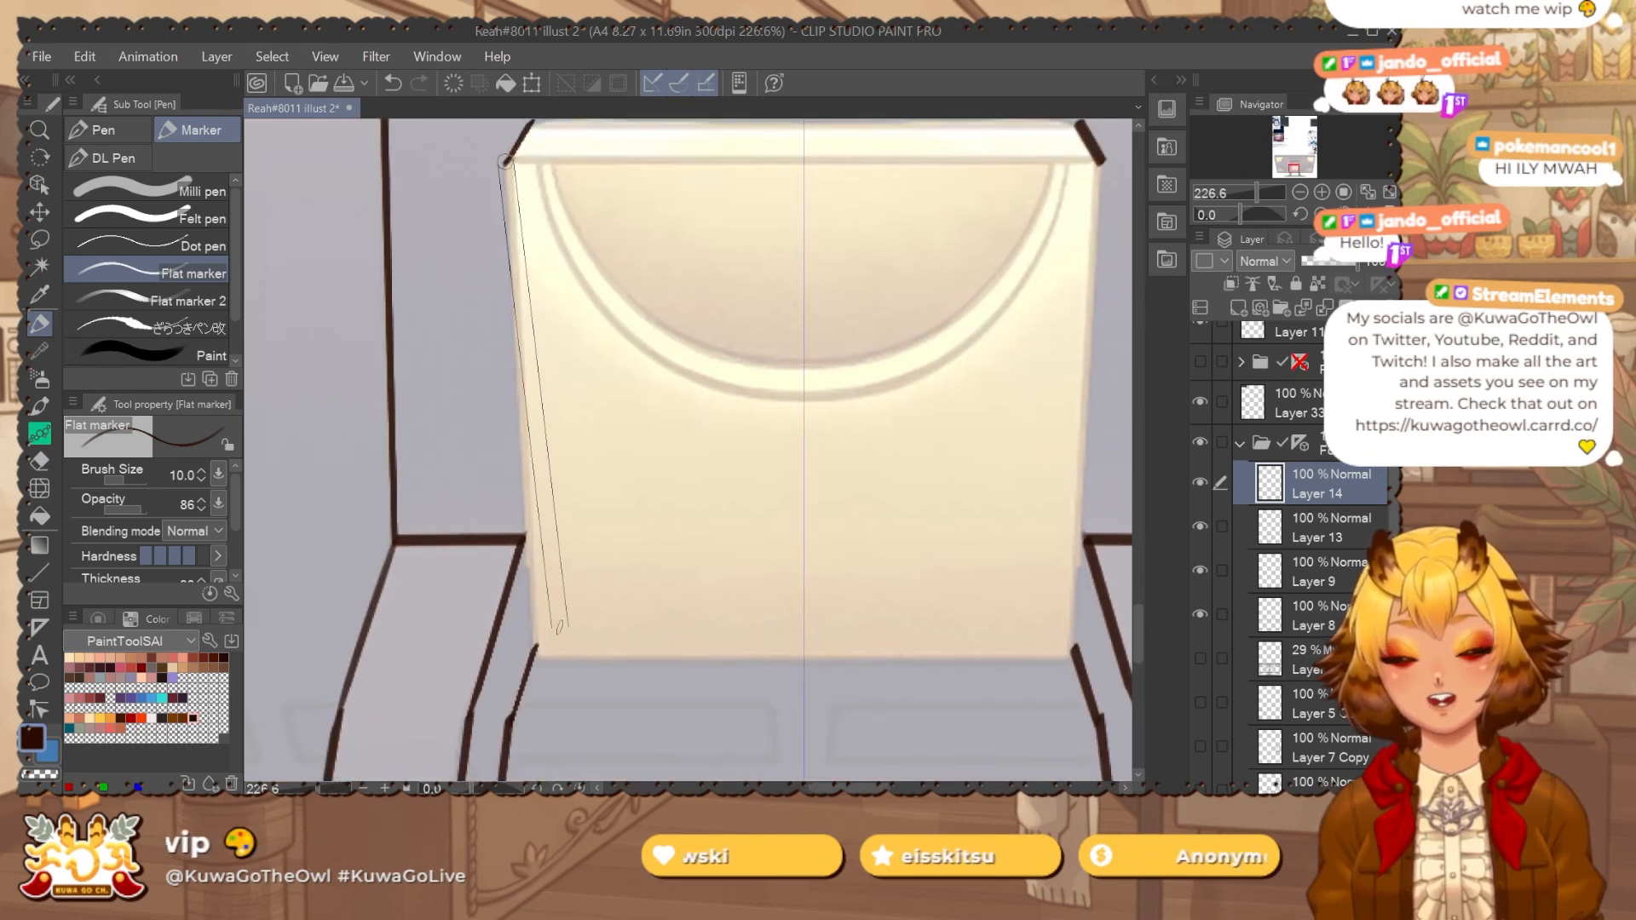
left_click(540, 656, "shift")
left_click_drag(958, 640, 795, 559)
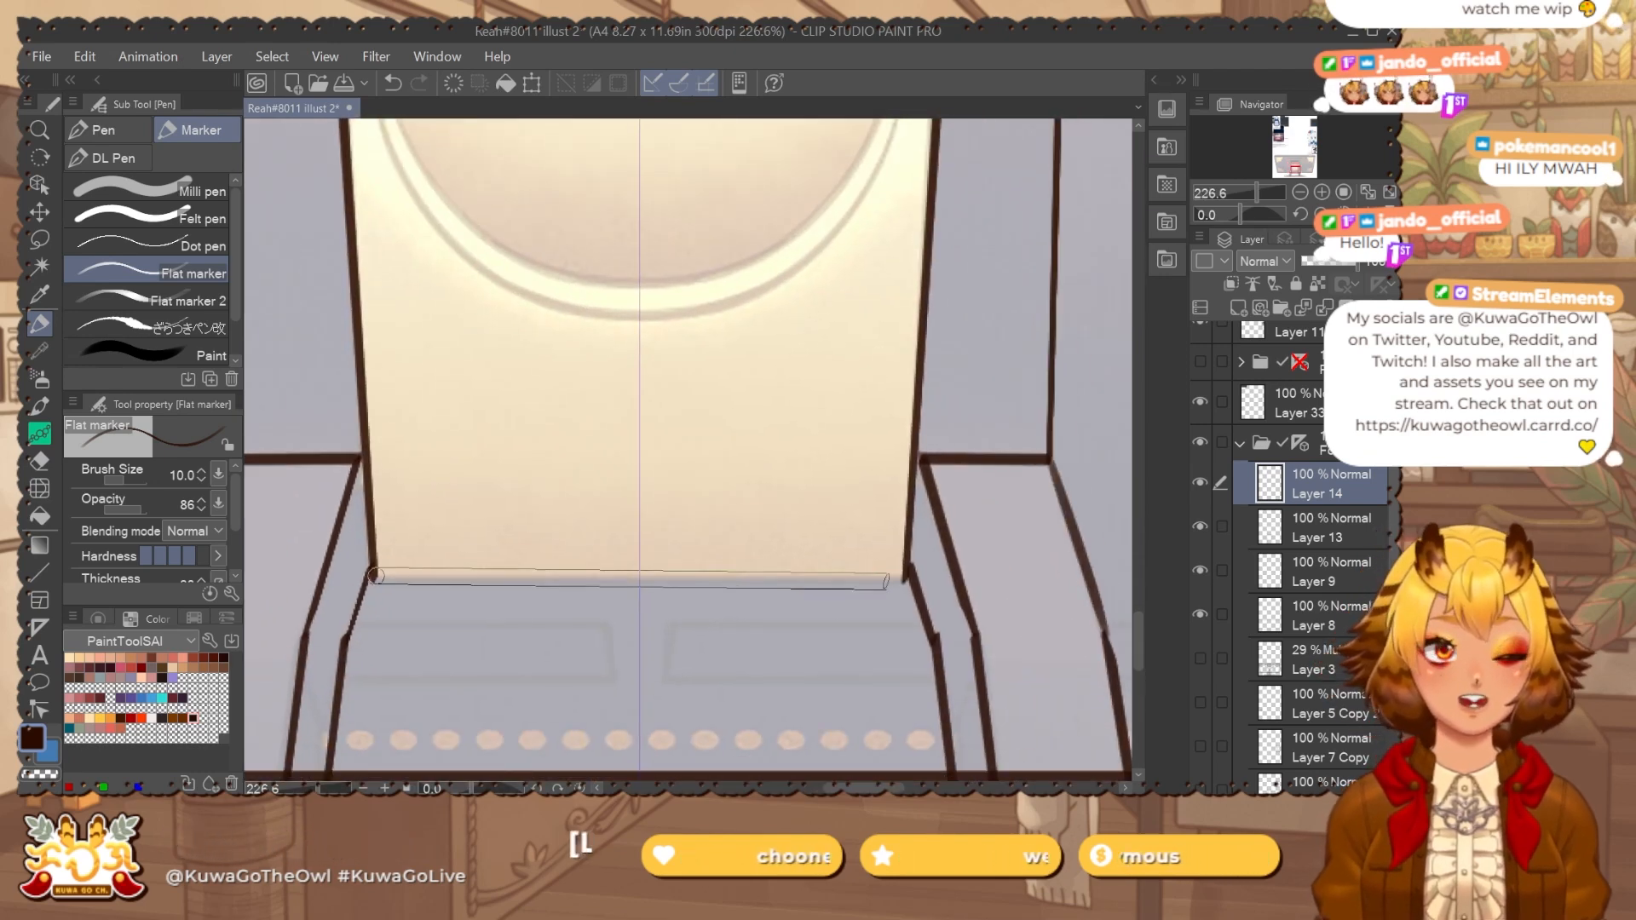
left_click(905, 580, "shift")
Ink the cream holder's straight top edge between the slanted corners and erase the overshooting stroke ends.
left_click_drag(917, 206, 935, 596)
scroll(941, 423, "down", 1)
scroll(941, 422, "up", 2)
key("ctrl+z")
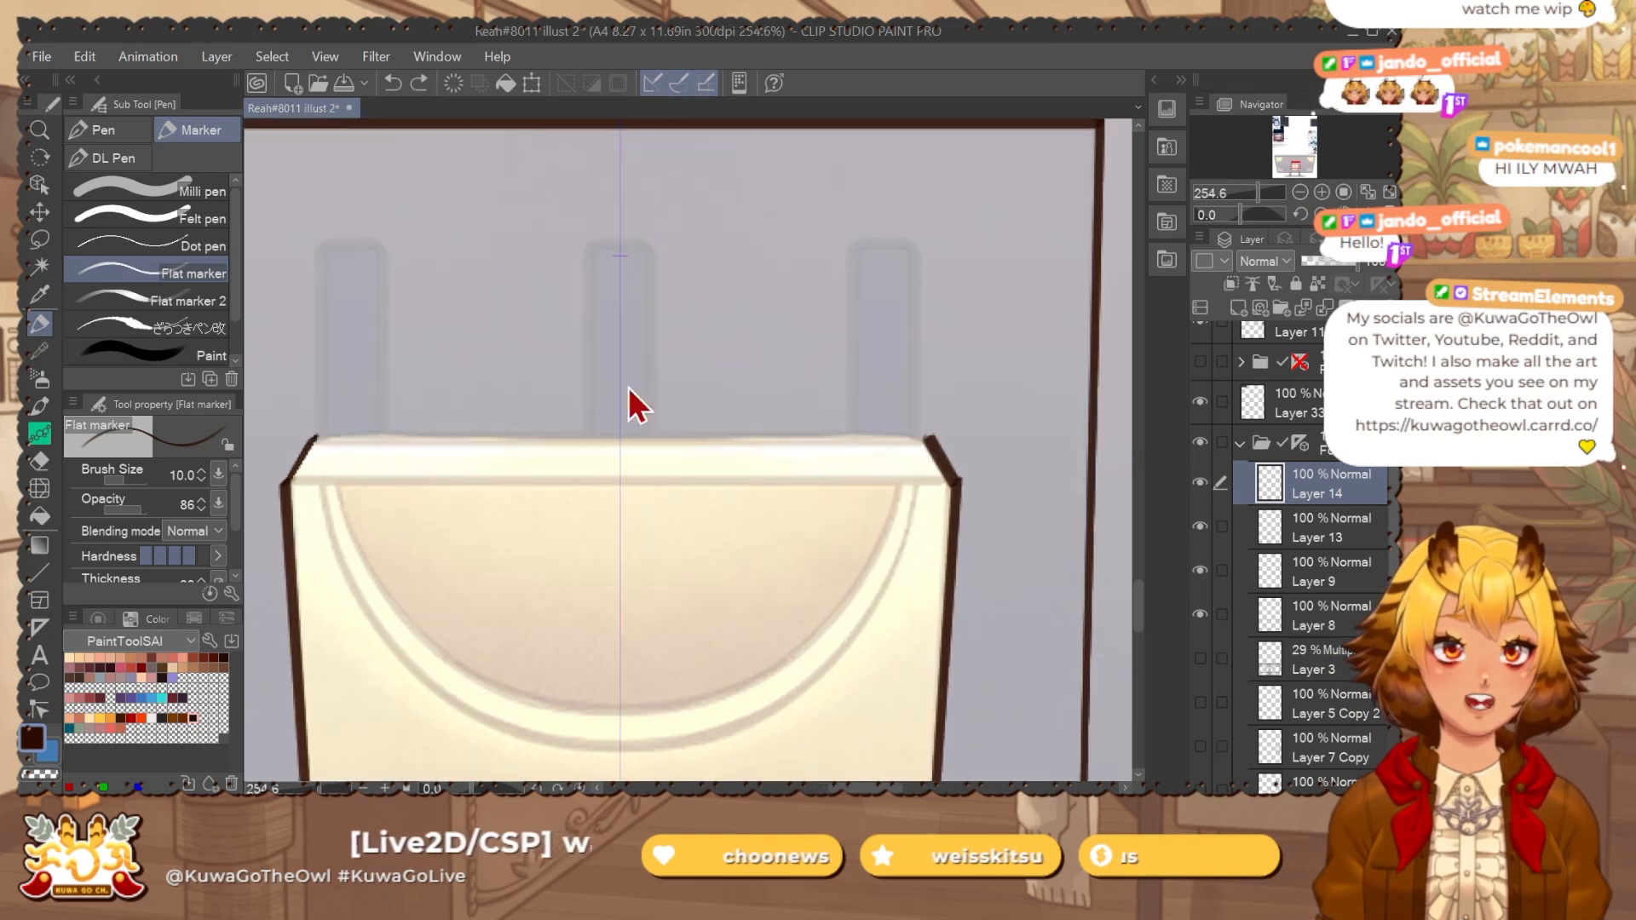
left_click(935, 435, "shift")
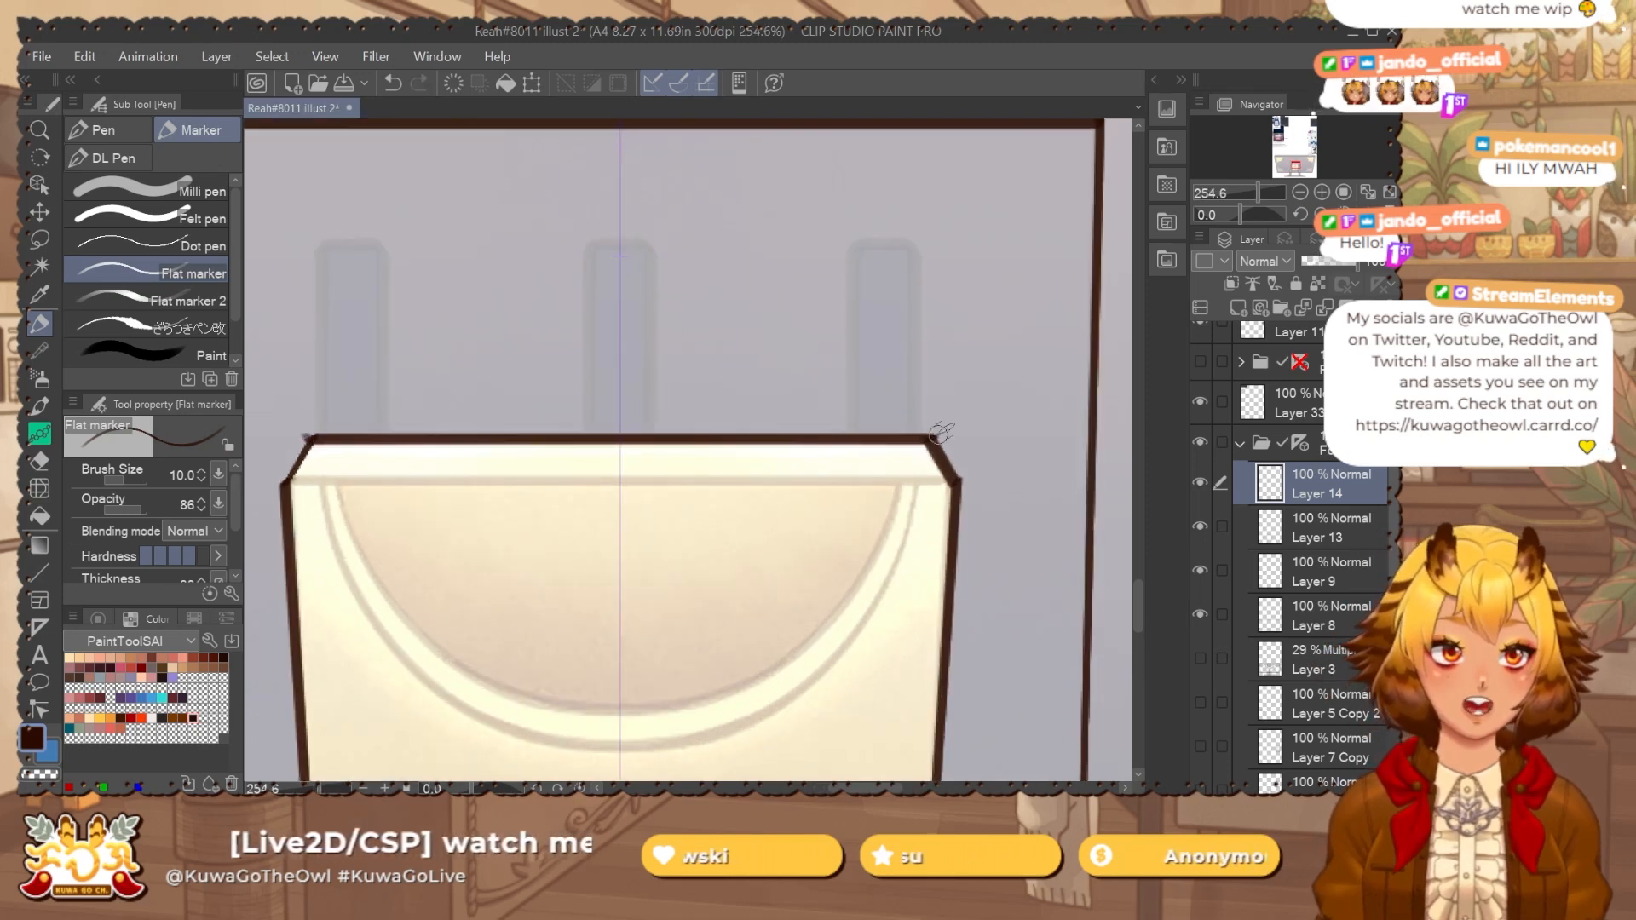
key("e")
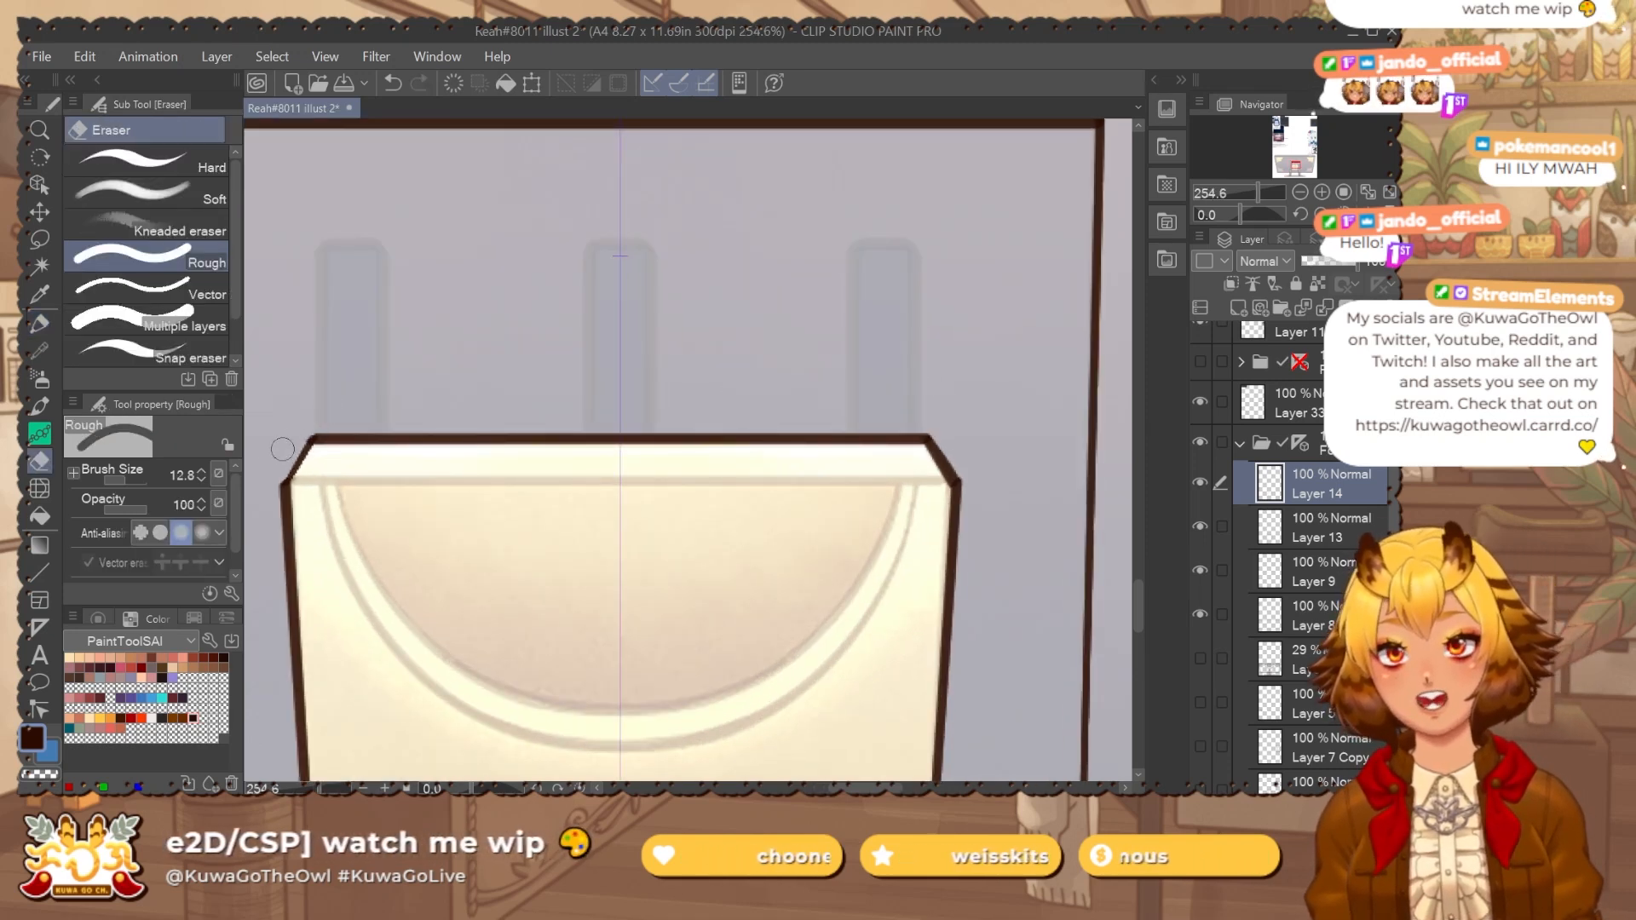
left_click_drag(424, 364, 466, 349)
Ink the straight lower edge of the holder's rim from corner to corner and clean up the line ends.
key("p")
left_click(330, 468)
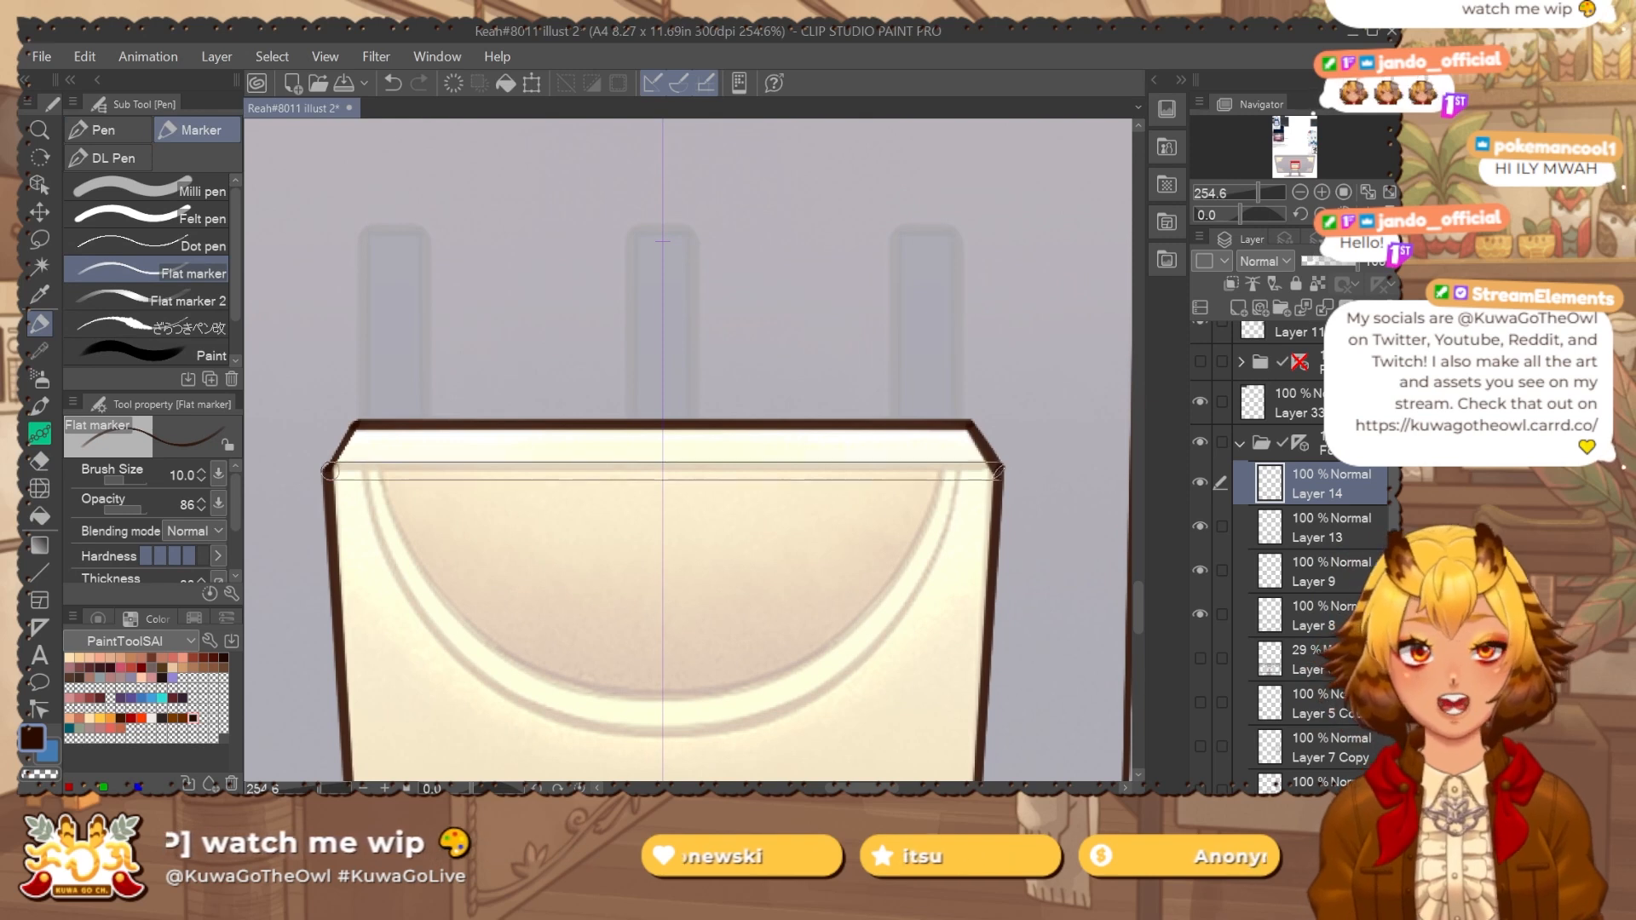
left_click(997, 468, "shift")
left_click_drag(817, 521, 823, 448)
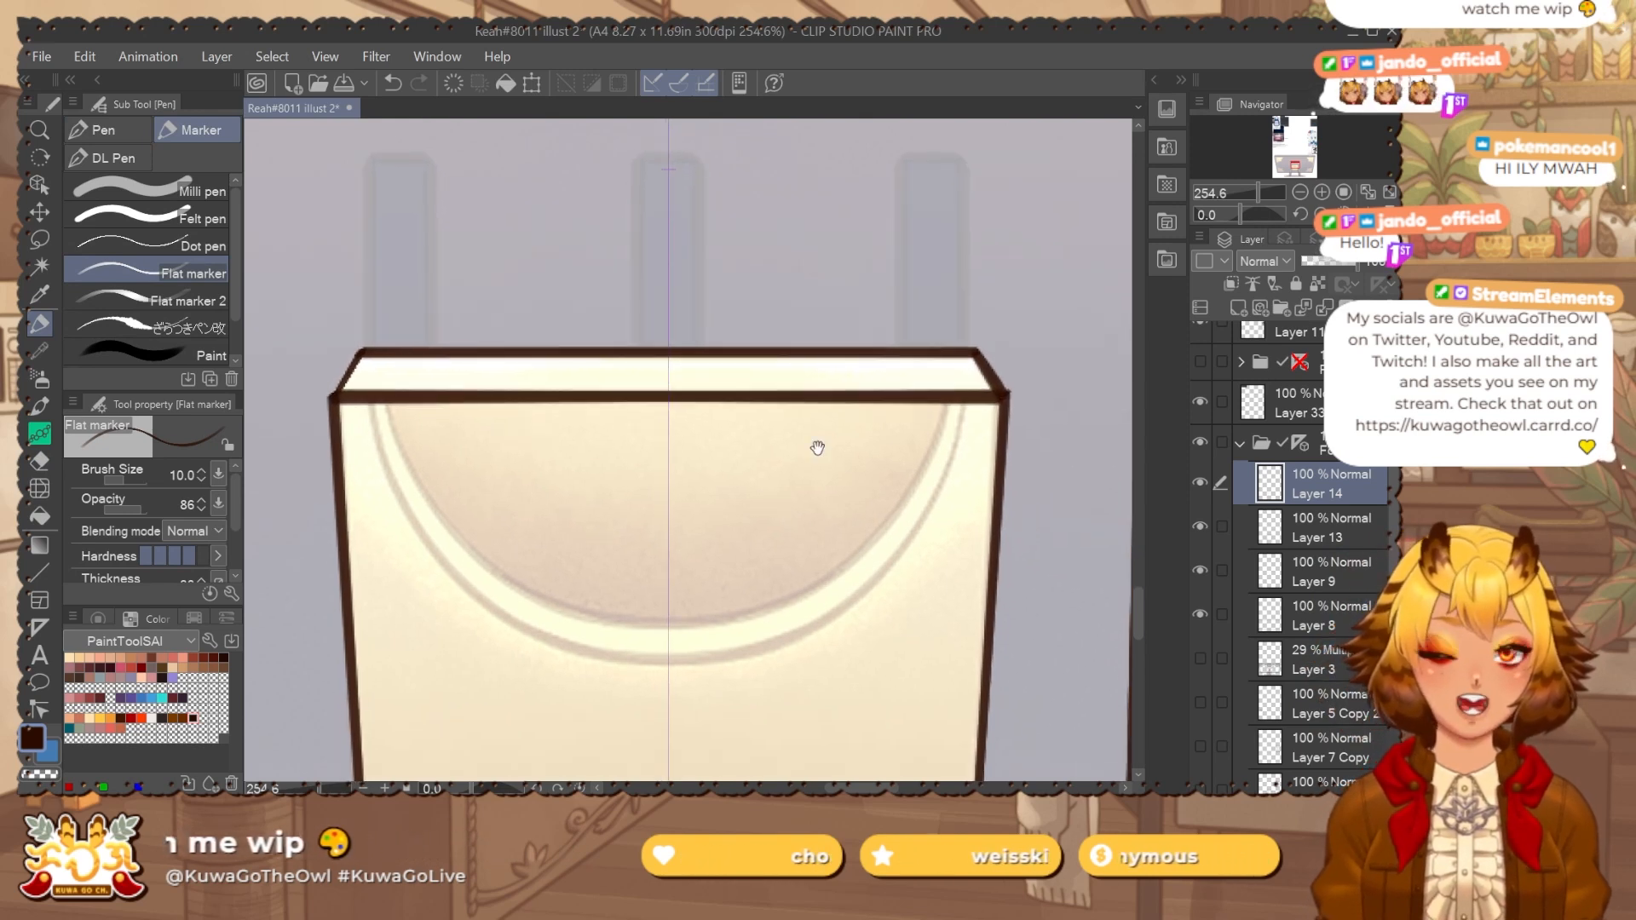
key("e")
key("ctrl+z")
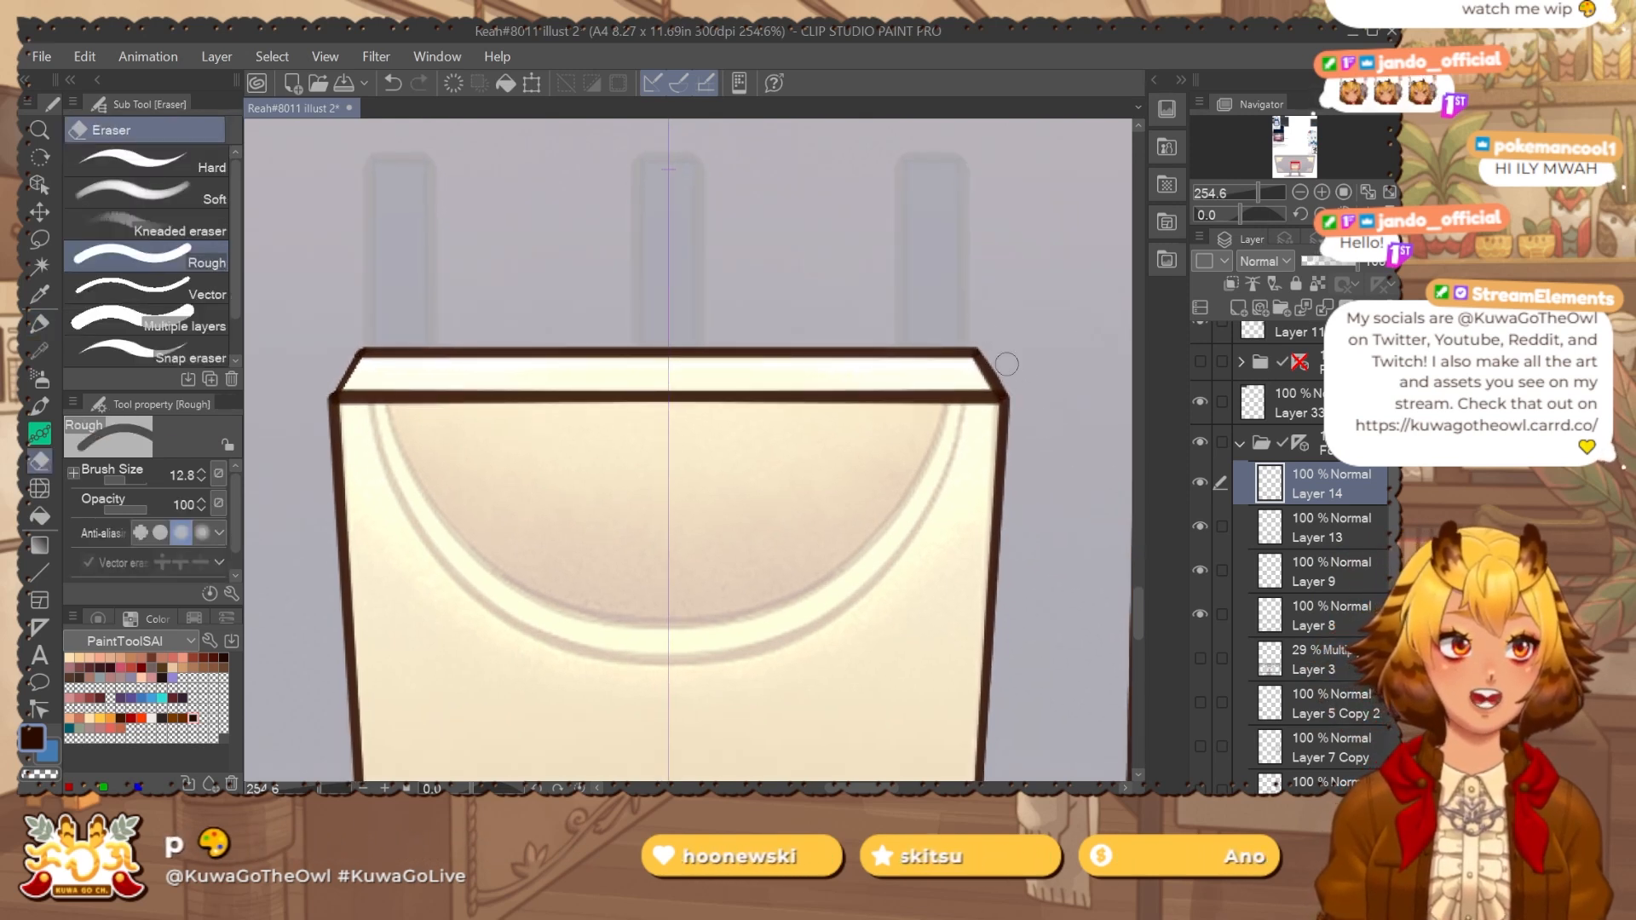
key("p")
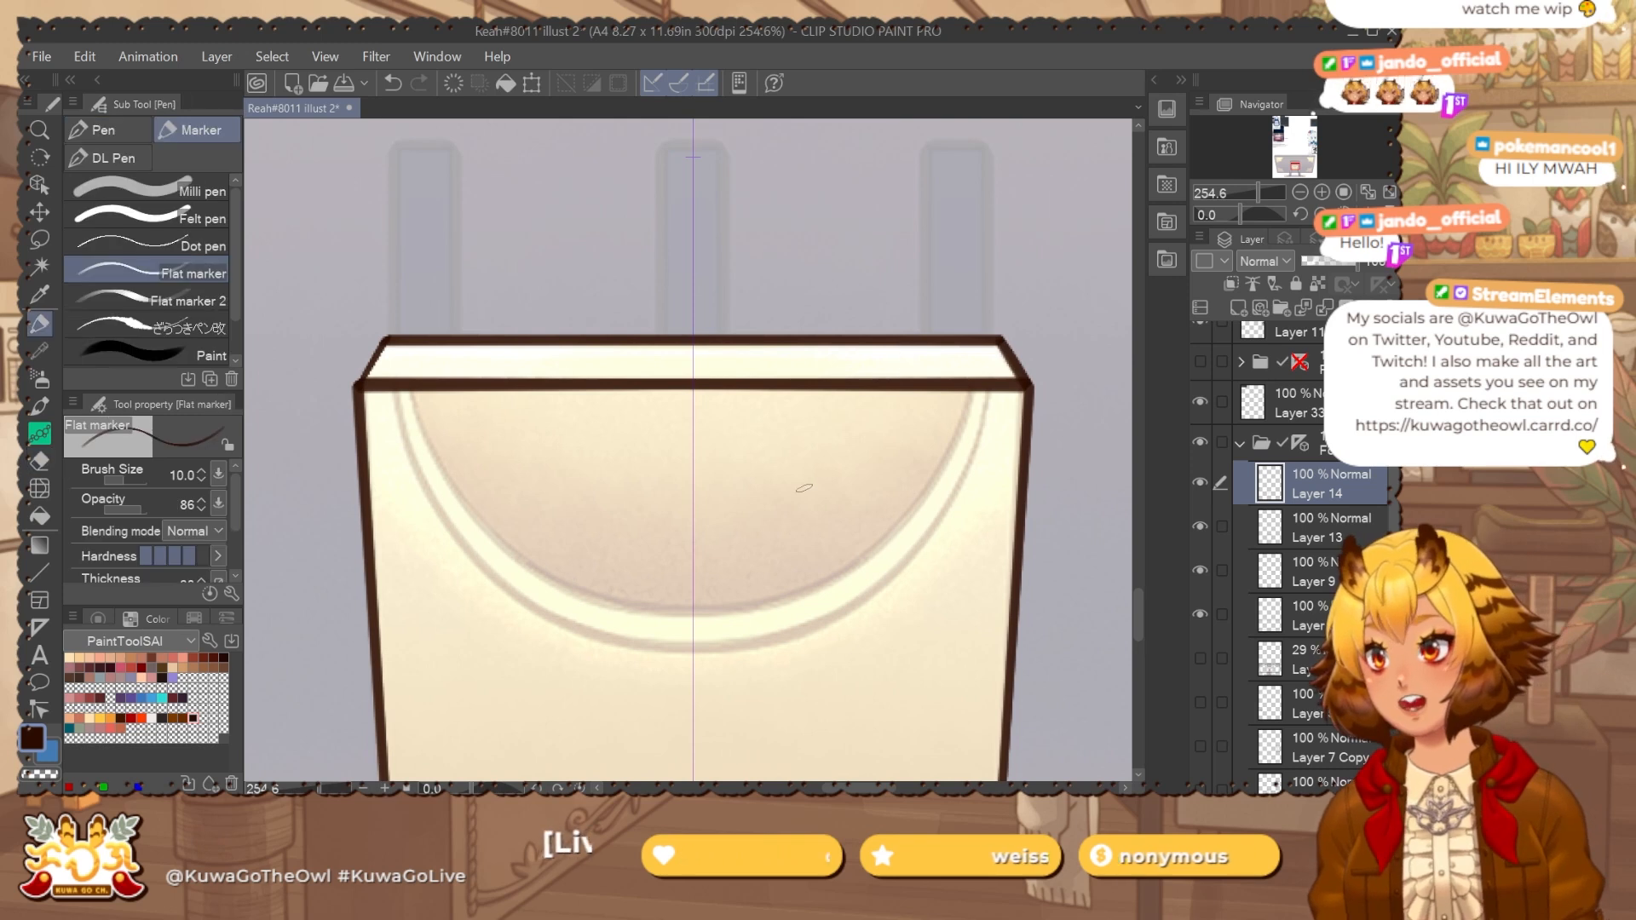
left_click_drag(609, 464, 600, 411)
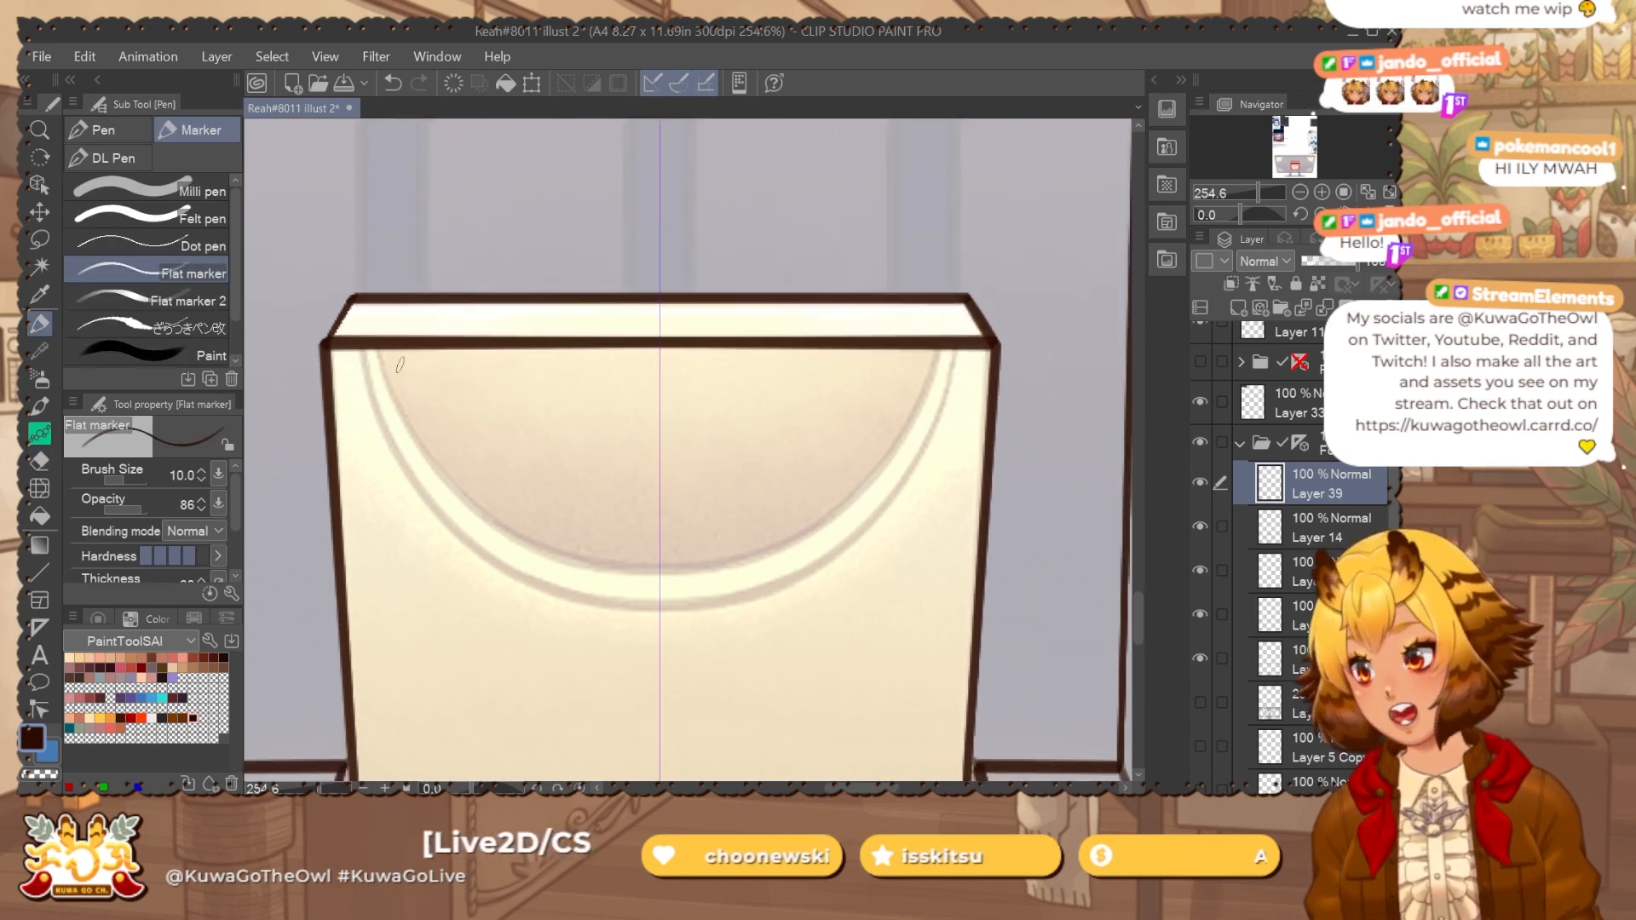
mouse_move(363, 345)
left_mouse_down()
mouse_move(372, 395)
mouse_move(955, 356)
left_mouse_up()
left_click_drag(487, 514, 831, 515)
key("ctrl+z")
key("ctrl+z")
On Layer 39, ink the outer and inner curves of the holder's half-round opening.
mouse_move(360, 341)
left_mouse_down()
mouse_move(430, 508)
mouse_move(661, 616)
left_mouse_up()
left_click_drag(380, 346, 941, 341)
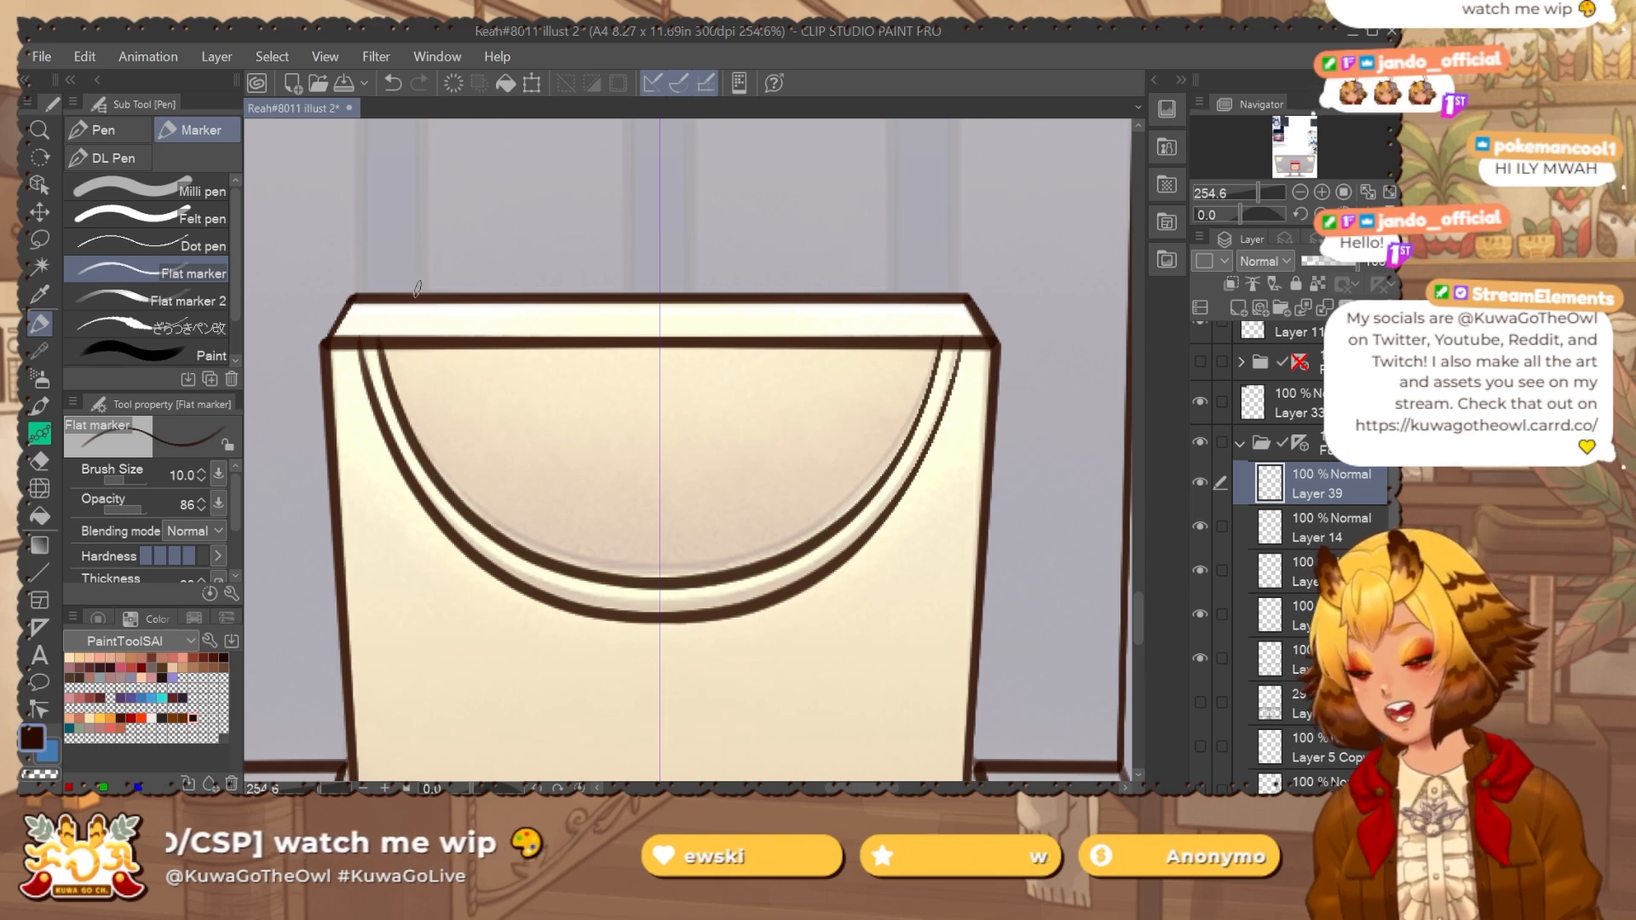
Select the inner curve of the opening and cut and paste it onto its own layer.
key("m")
mouse_move(380, 327)
left_mouse_down()
mouse_move(409, 442)
mouse_move(611, 594)
mouse_move(763, 307)
mouse_move(726, 281)
left_mouse_up()
key("j")
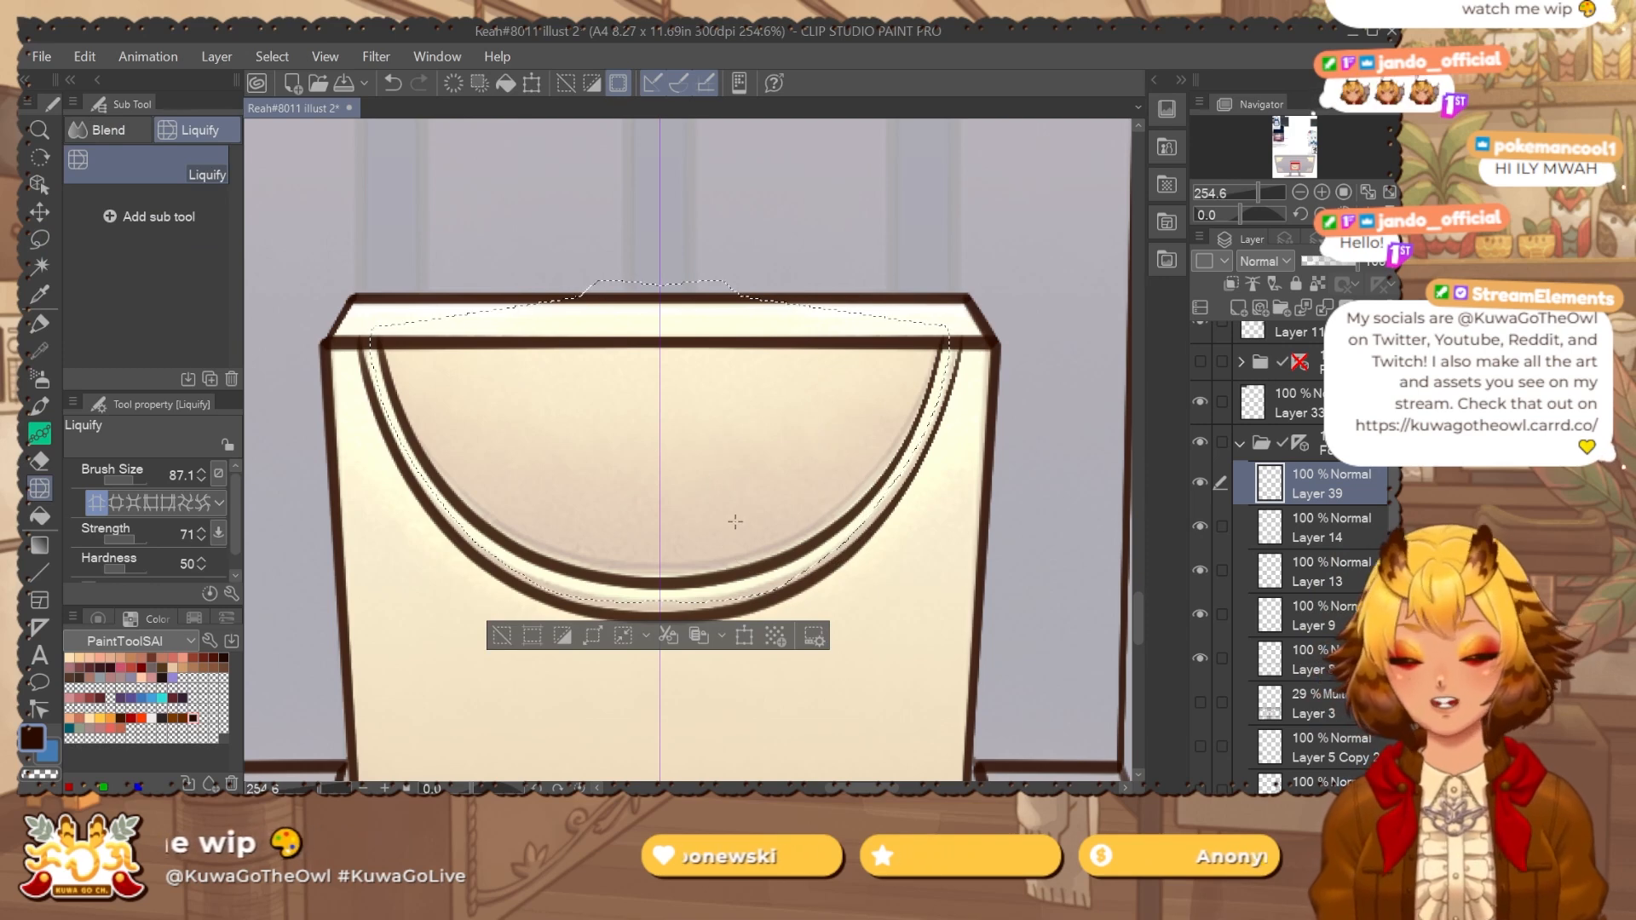
key("ctrl+x")
key("ctrl+v")
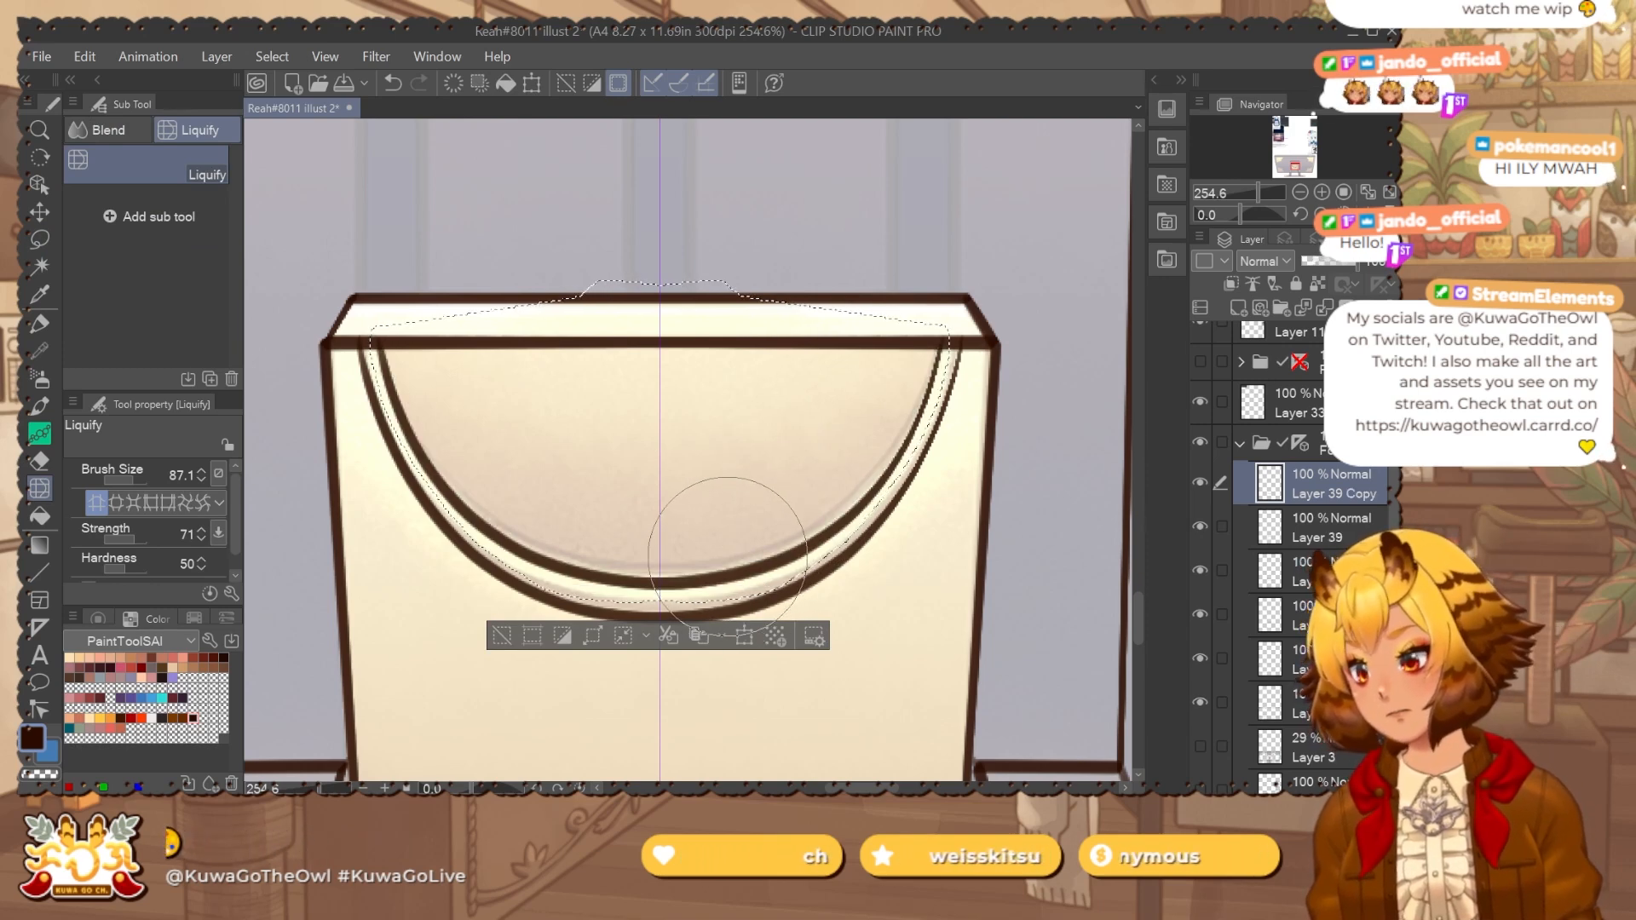
key("ctrl+d")
Reshape the opening's curves with the Liquify tool at brush size 299.7, adjusting the outer curve on Layer 39.
left_click_drag(729, 601, 820, 750, "ctrl+alt")
scroll(750, 586, "down", 2)
mouse_move(744, 625)
left_mouse_down()
mouse_move(730, 566)
mouse_move(718, 618)
mouse_move(737, 628)
mouse_move(664, 588)
left_mouse_up()
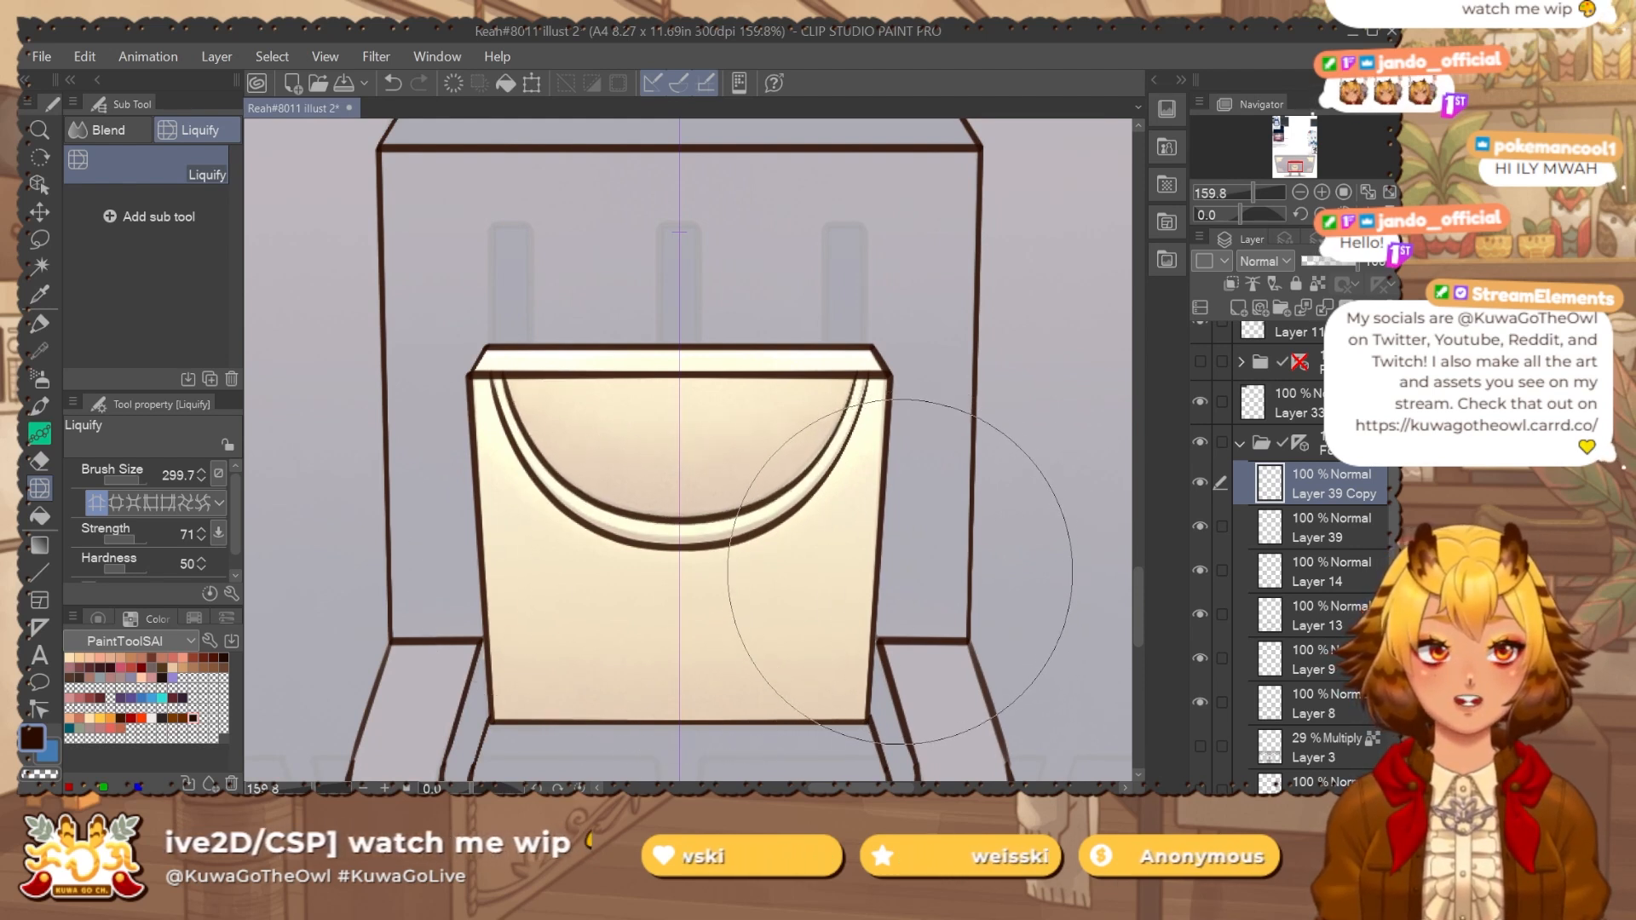
left_click(1333, 532)
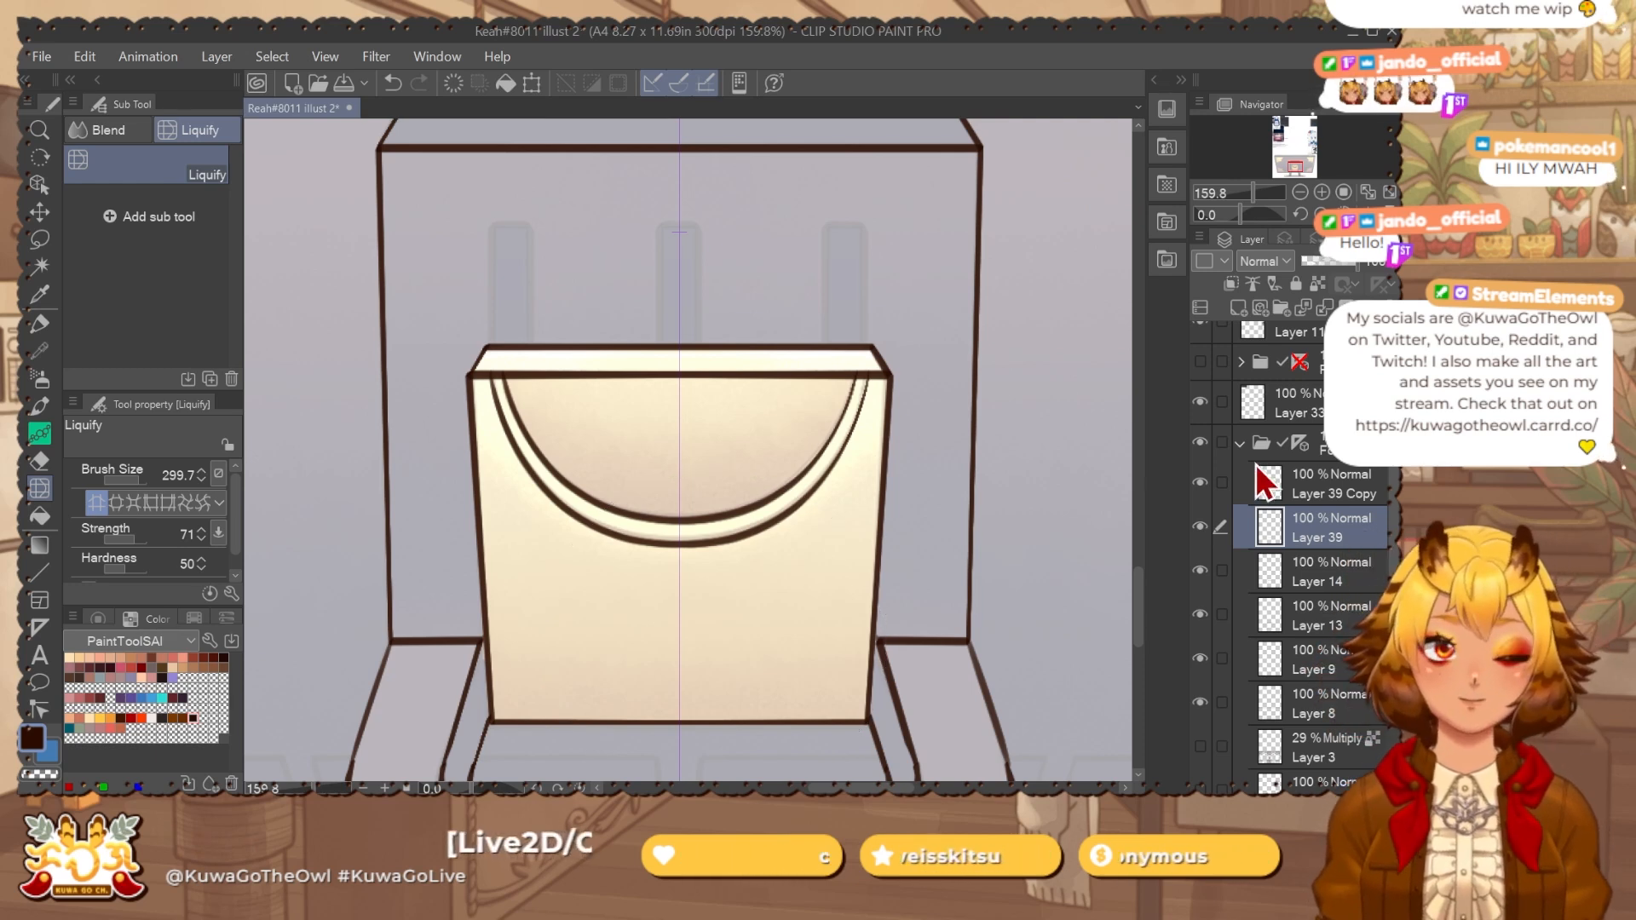
left_click_drag(885, 588, 845, 596)
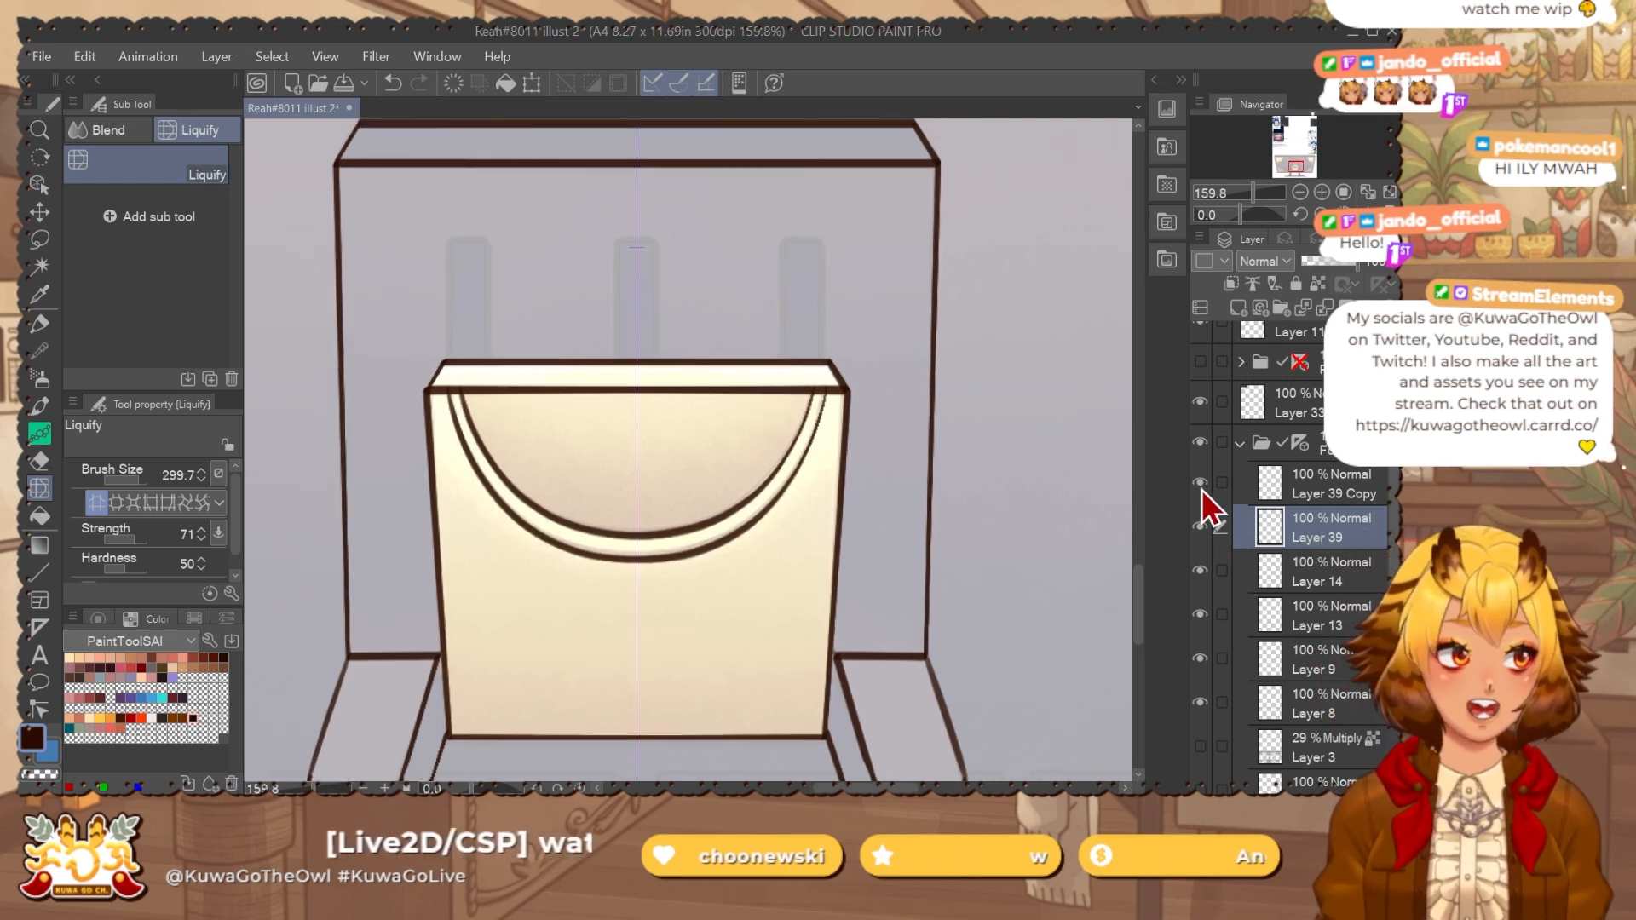
Merge the Layer 39 Copy layer with the inner curve down into Layer 39.
left_click(1199, 483)
left_click(1339, 484)
key("ctrl+e")
left_click_drag(730, 504, 730, 475)
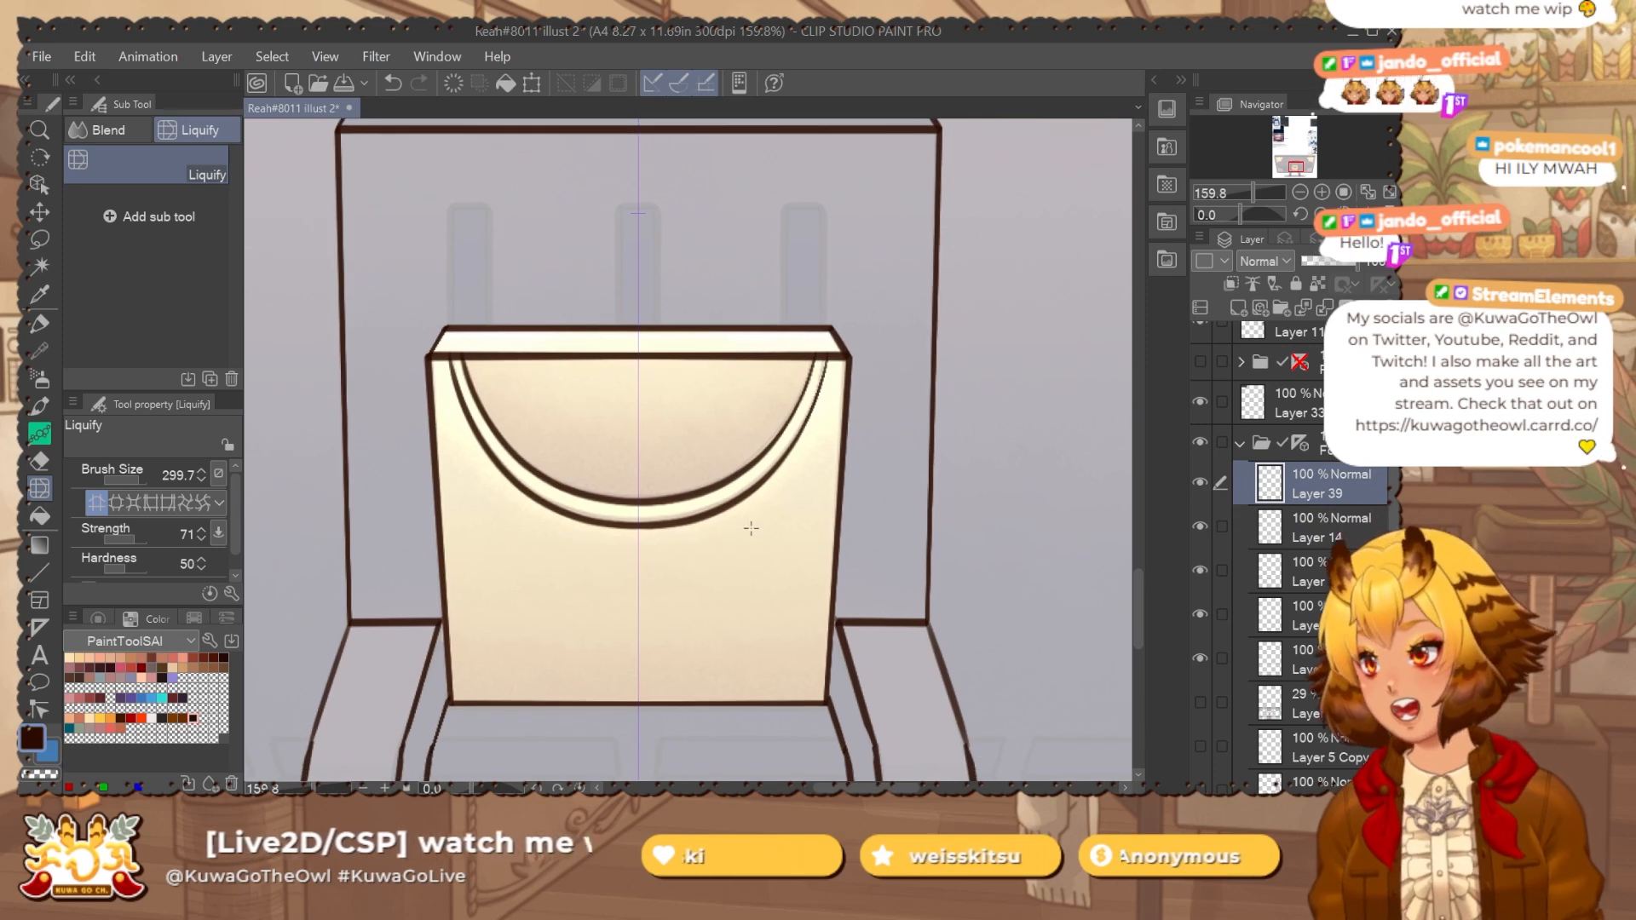
On a new layer, ink the sides and flat tops of the two outer slots above the holder, trimming the ends.
key("ctrl+shift+n")
key("p")
left_click_drag(451, 206, 455, 345)
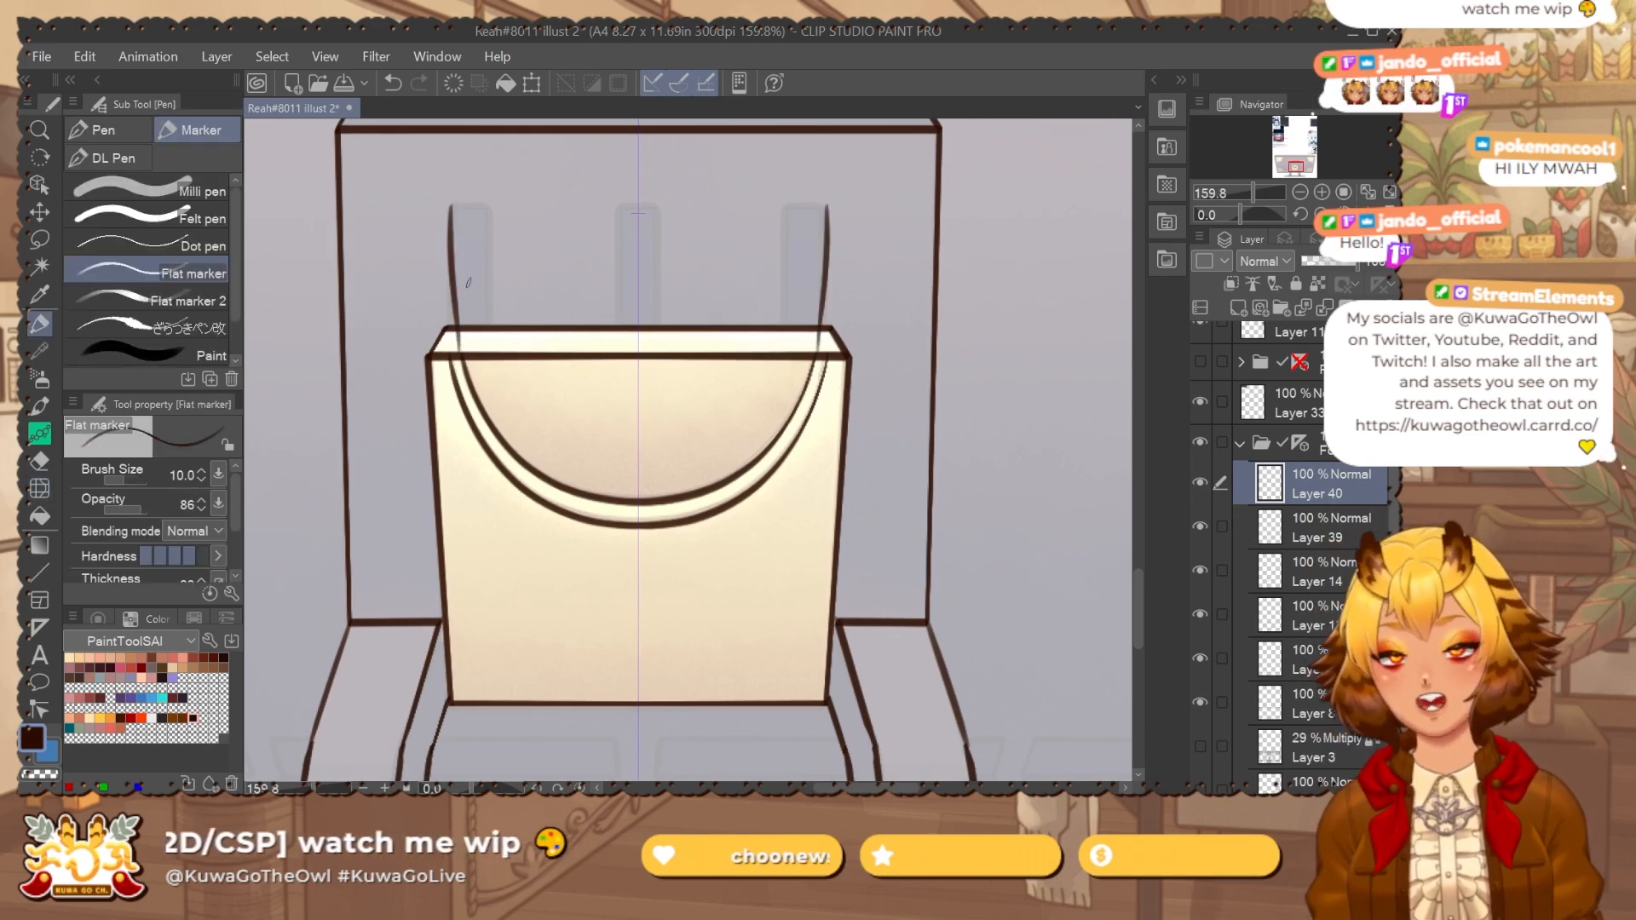
key("ctrl+z")
left_click_drag(451, 204, 453, 338)
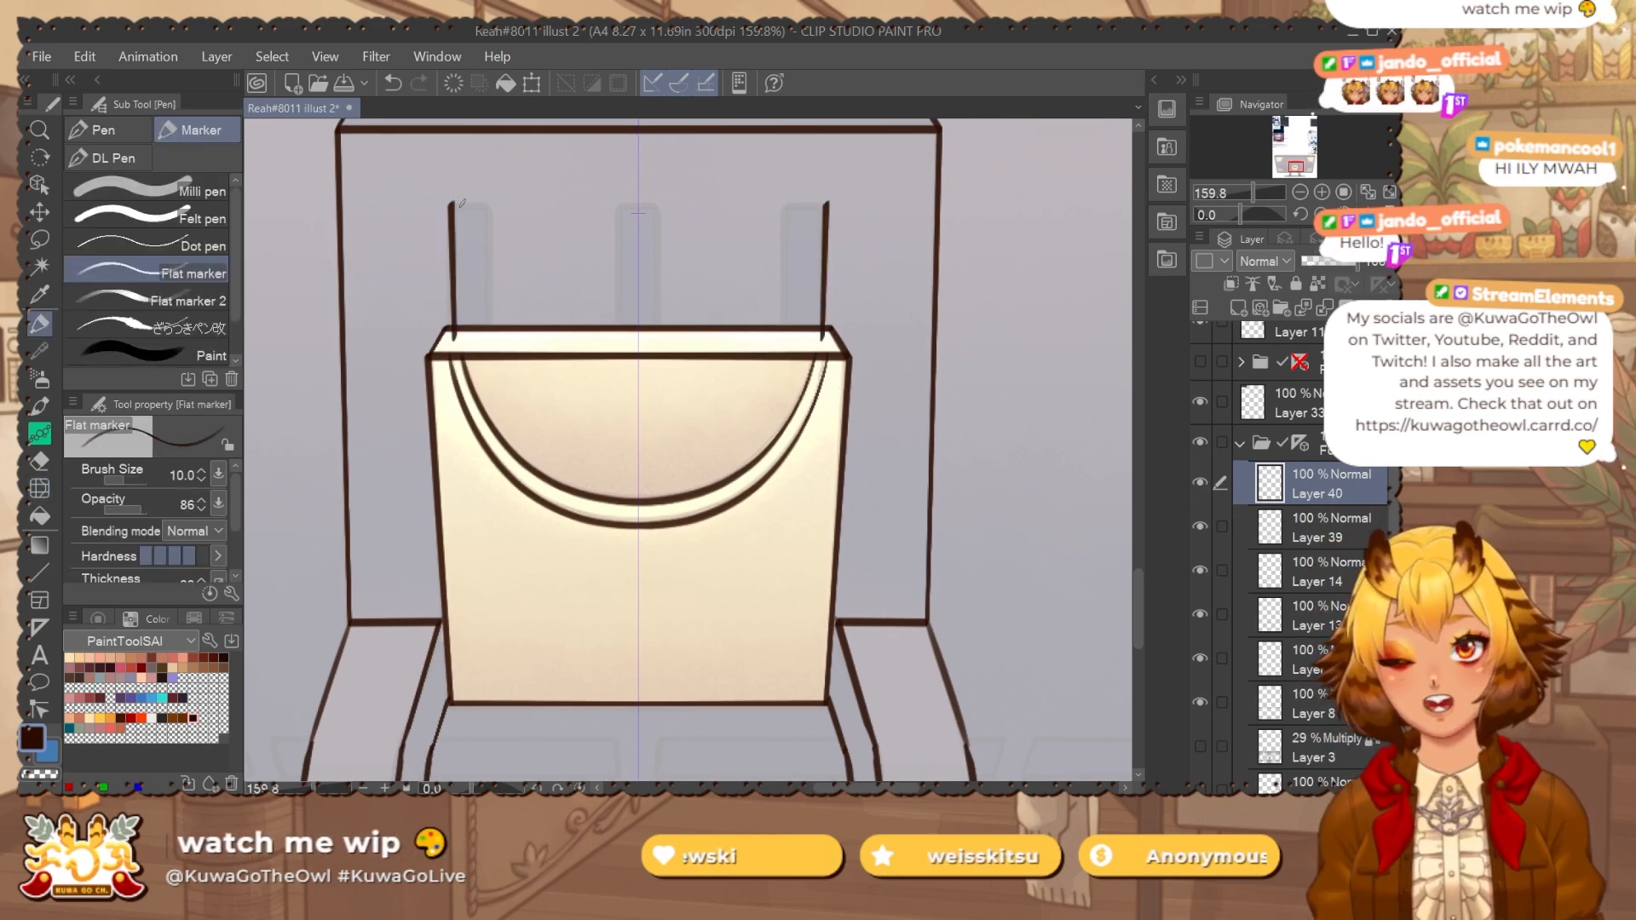
left_click_drag(488, 202, 490, 336)
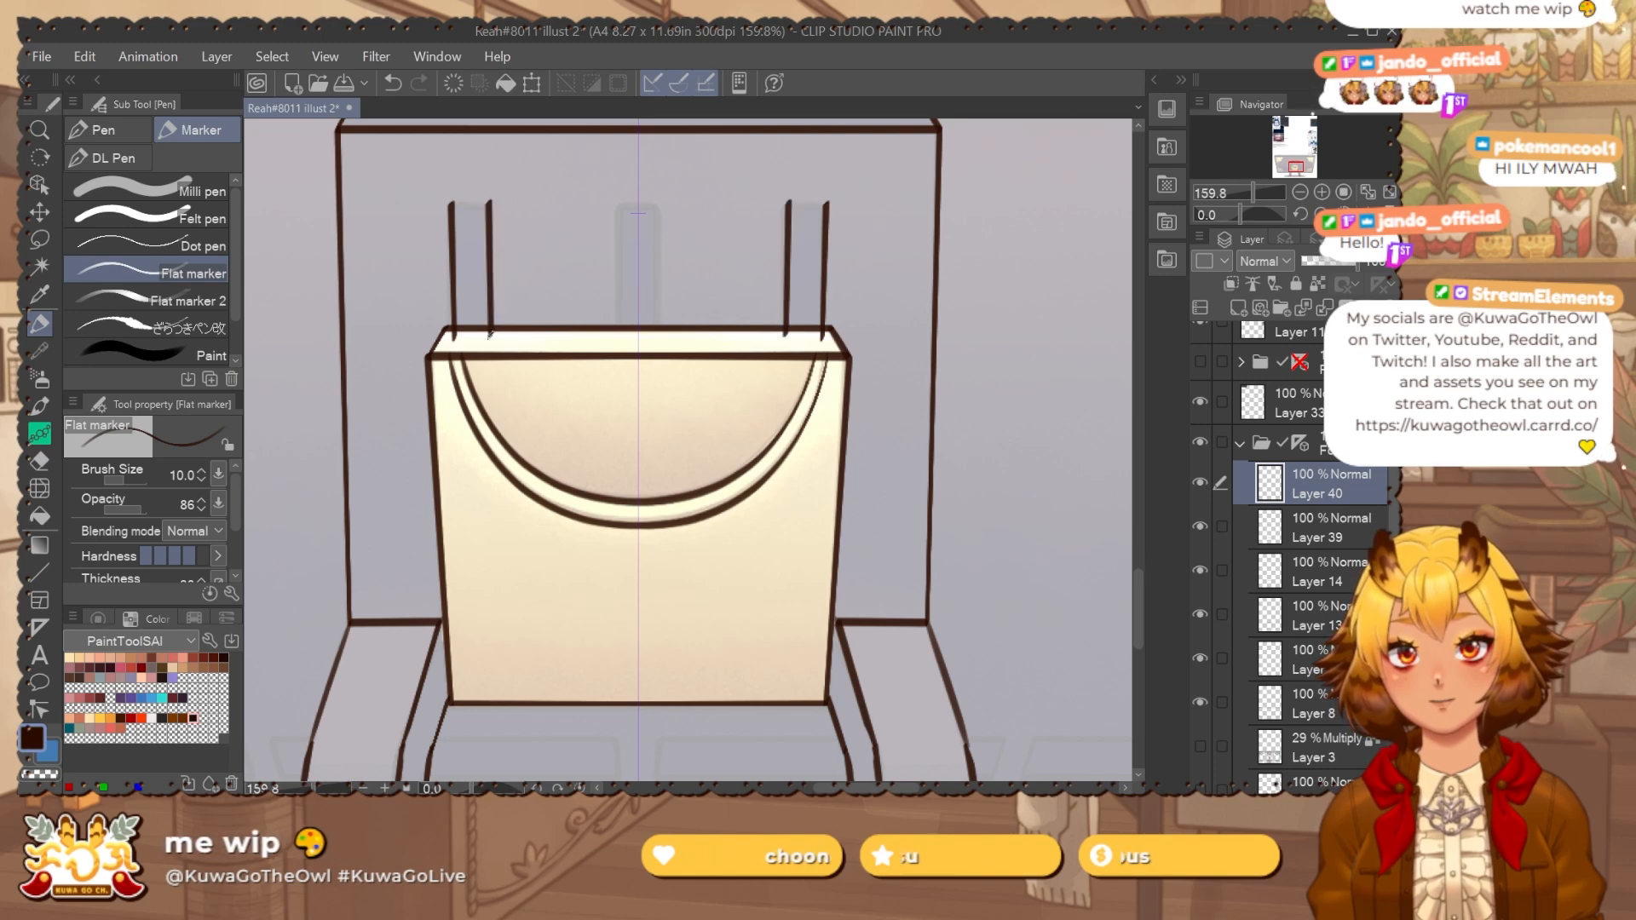
left_click_drag(449, 204, 494, 203)
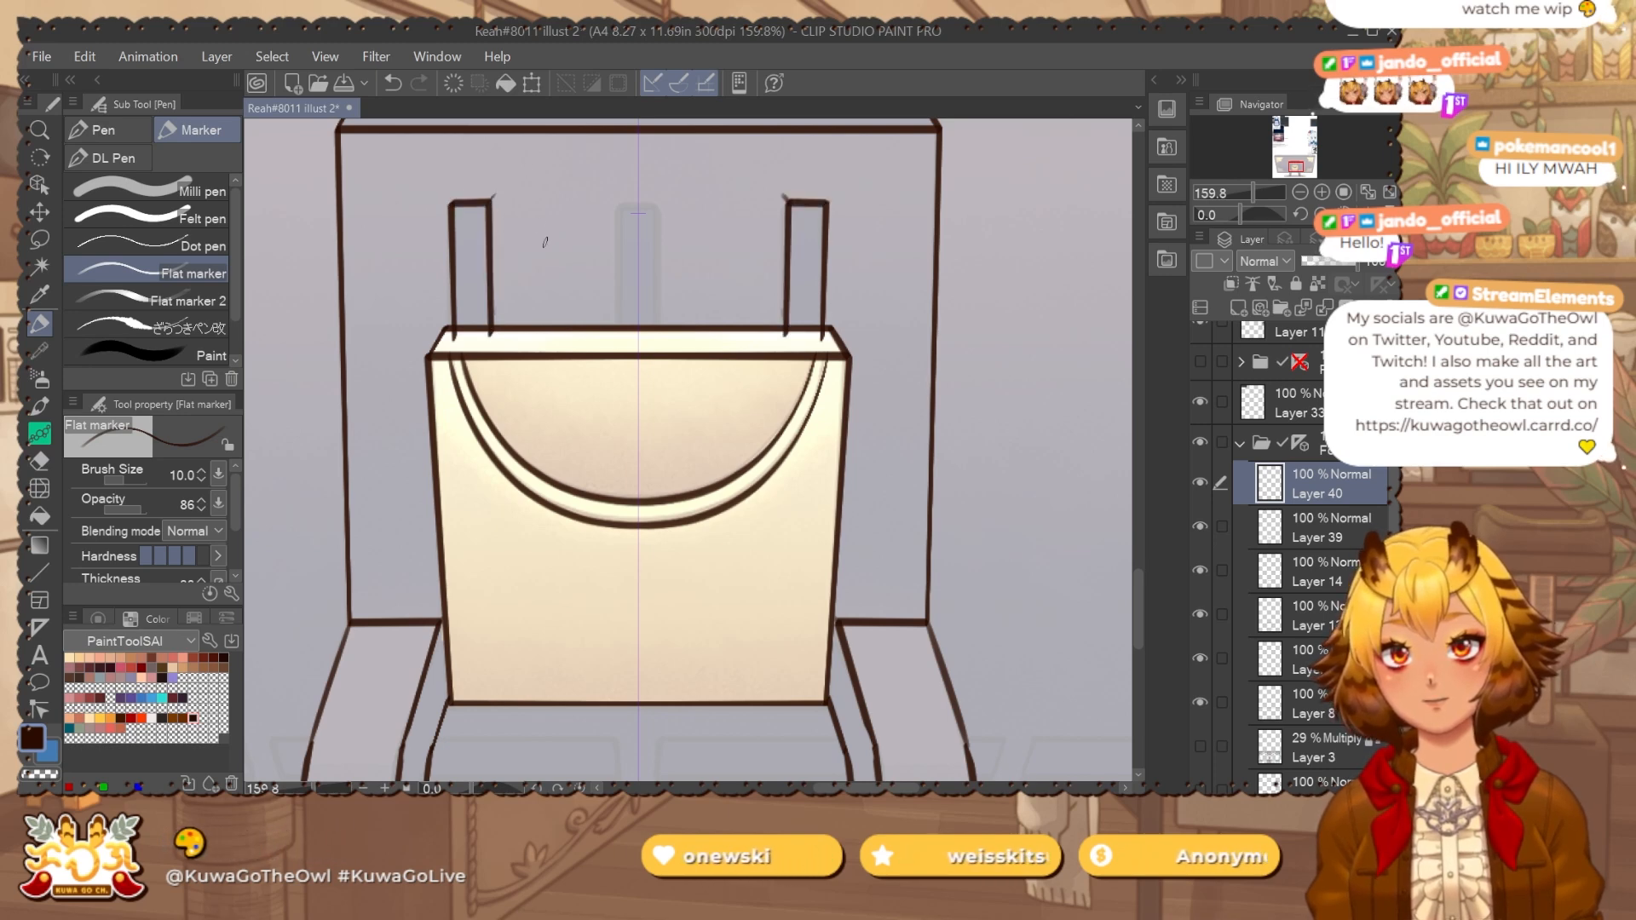
key("e")
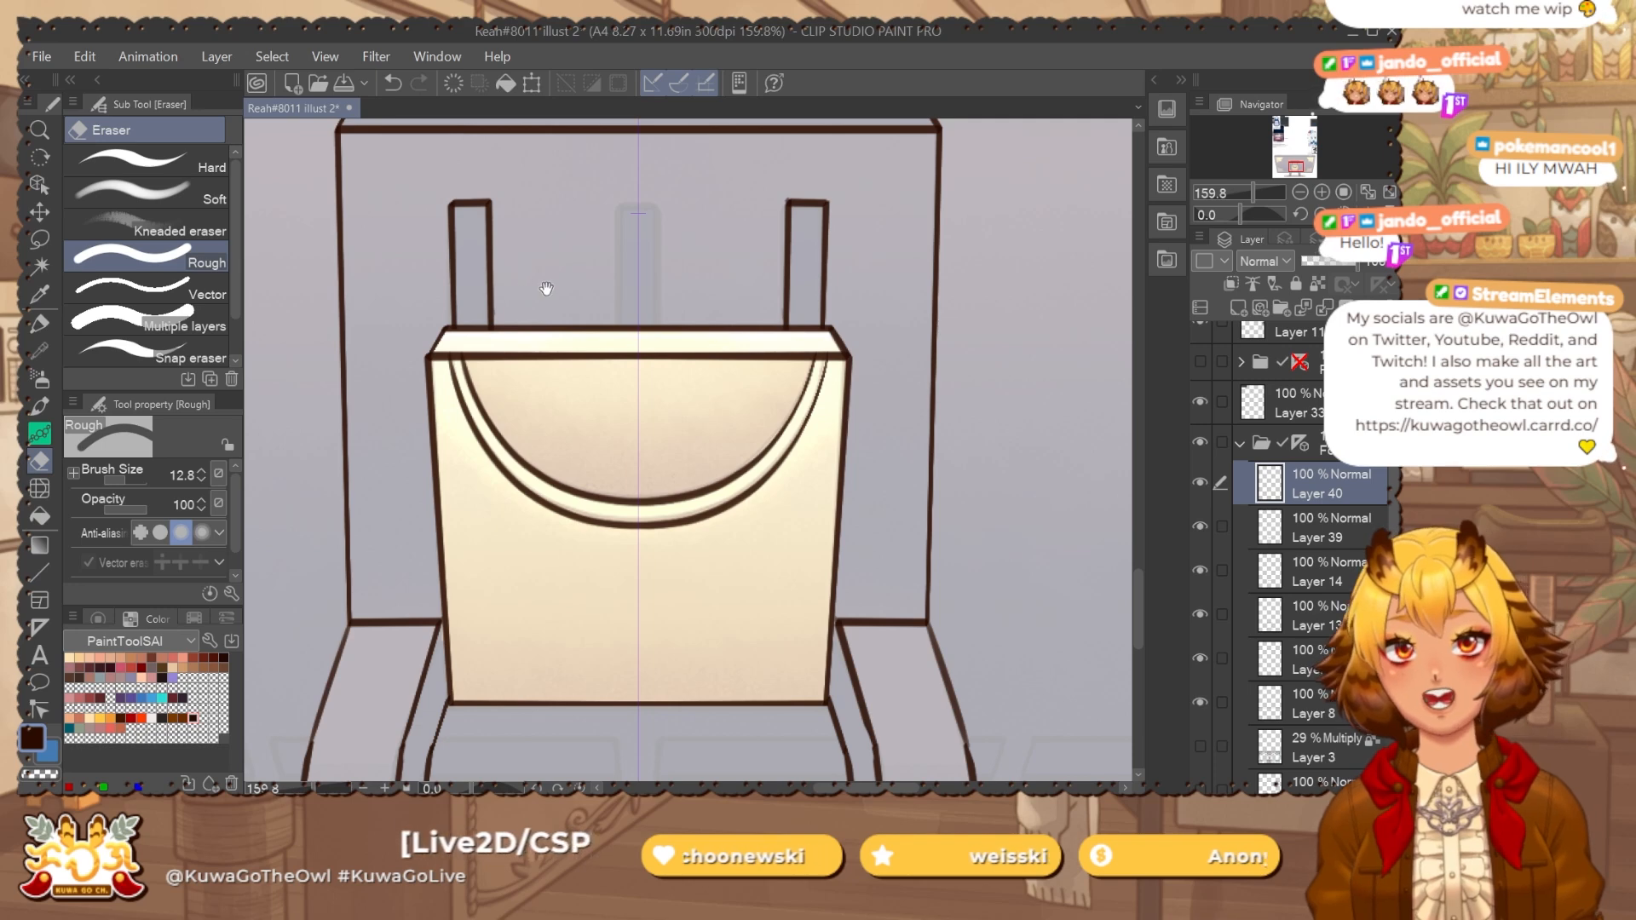
left_click_drag(544, 289, 474, 334)
Ink the two vertical side lines of the center slot above the holder.
key("p")
left_click_drag(548, 247, 547, 377)
key("ctrl+z")
left_click_drag(668, 303, 716, 363)
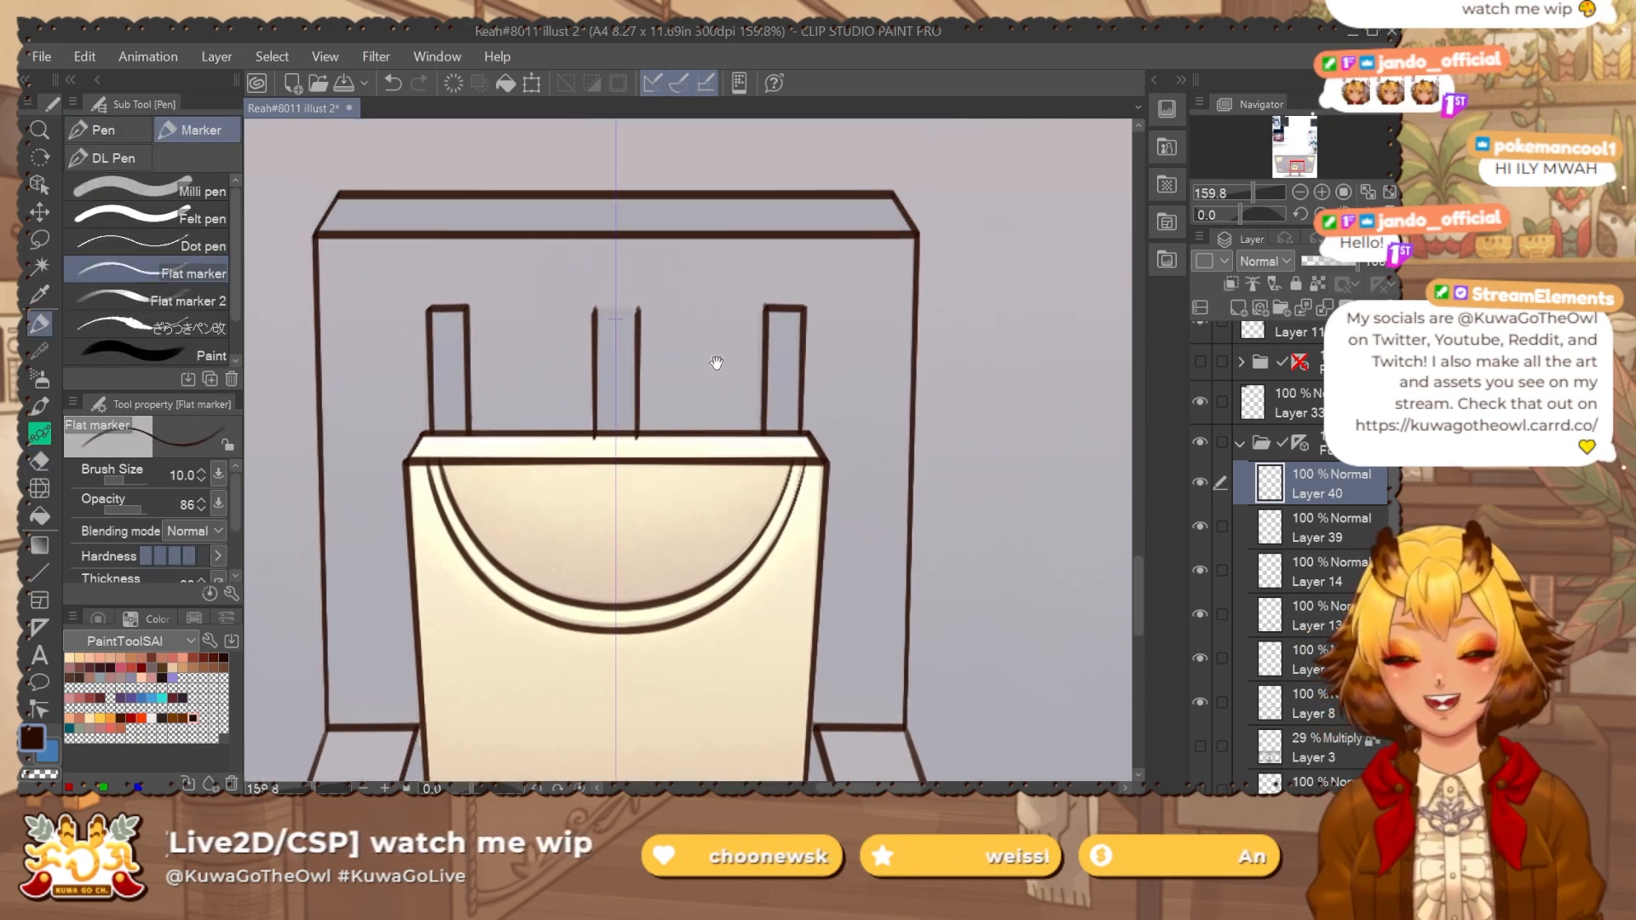
Ink one straight line across the tops of all three slots and trim its outer ends and upper edge.
left_click(412, 310)
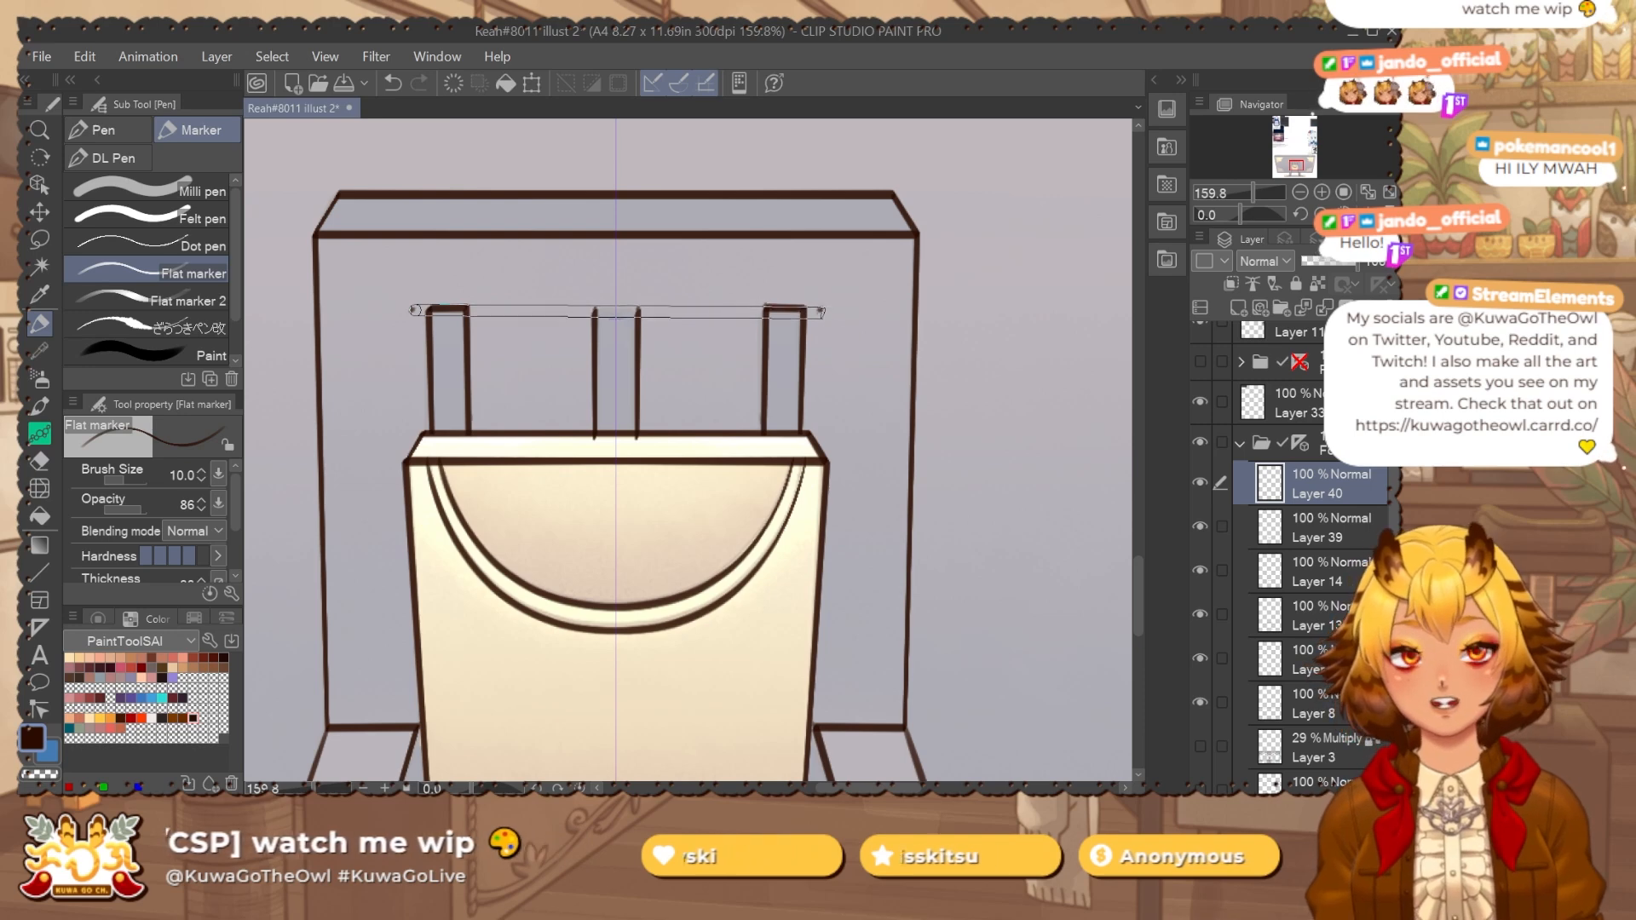
left_click(819, 308, "shift")
left_click_drag(864, 262, 876, 259)
key("e")
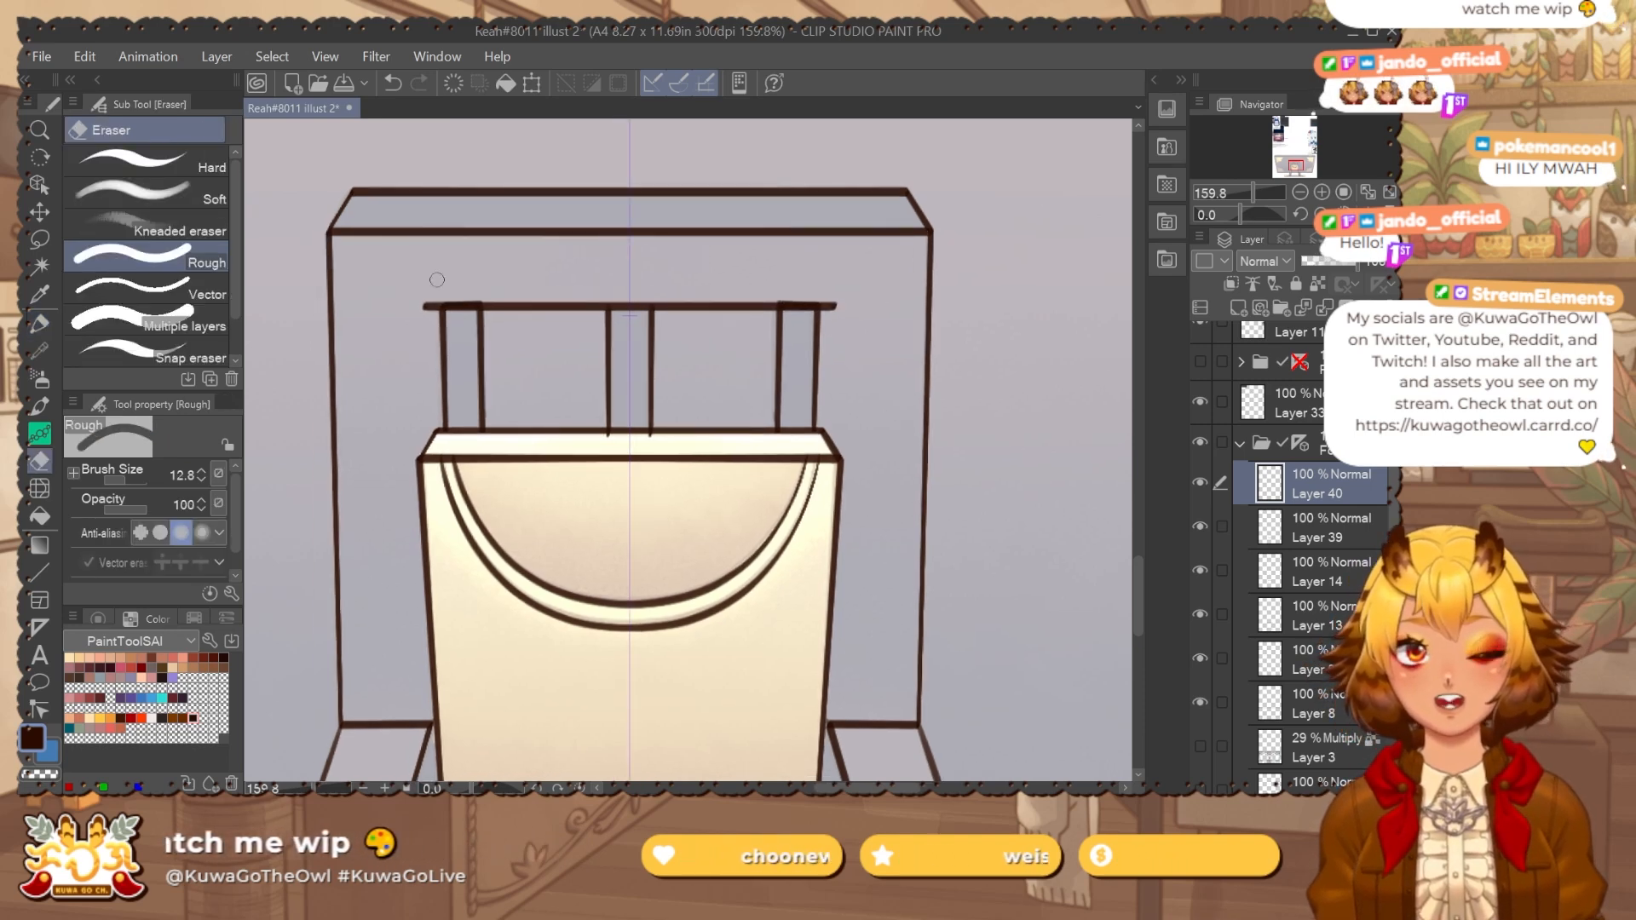
left_click(436, 294)
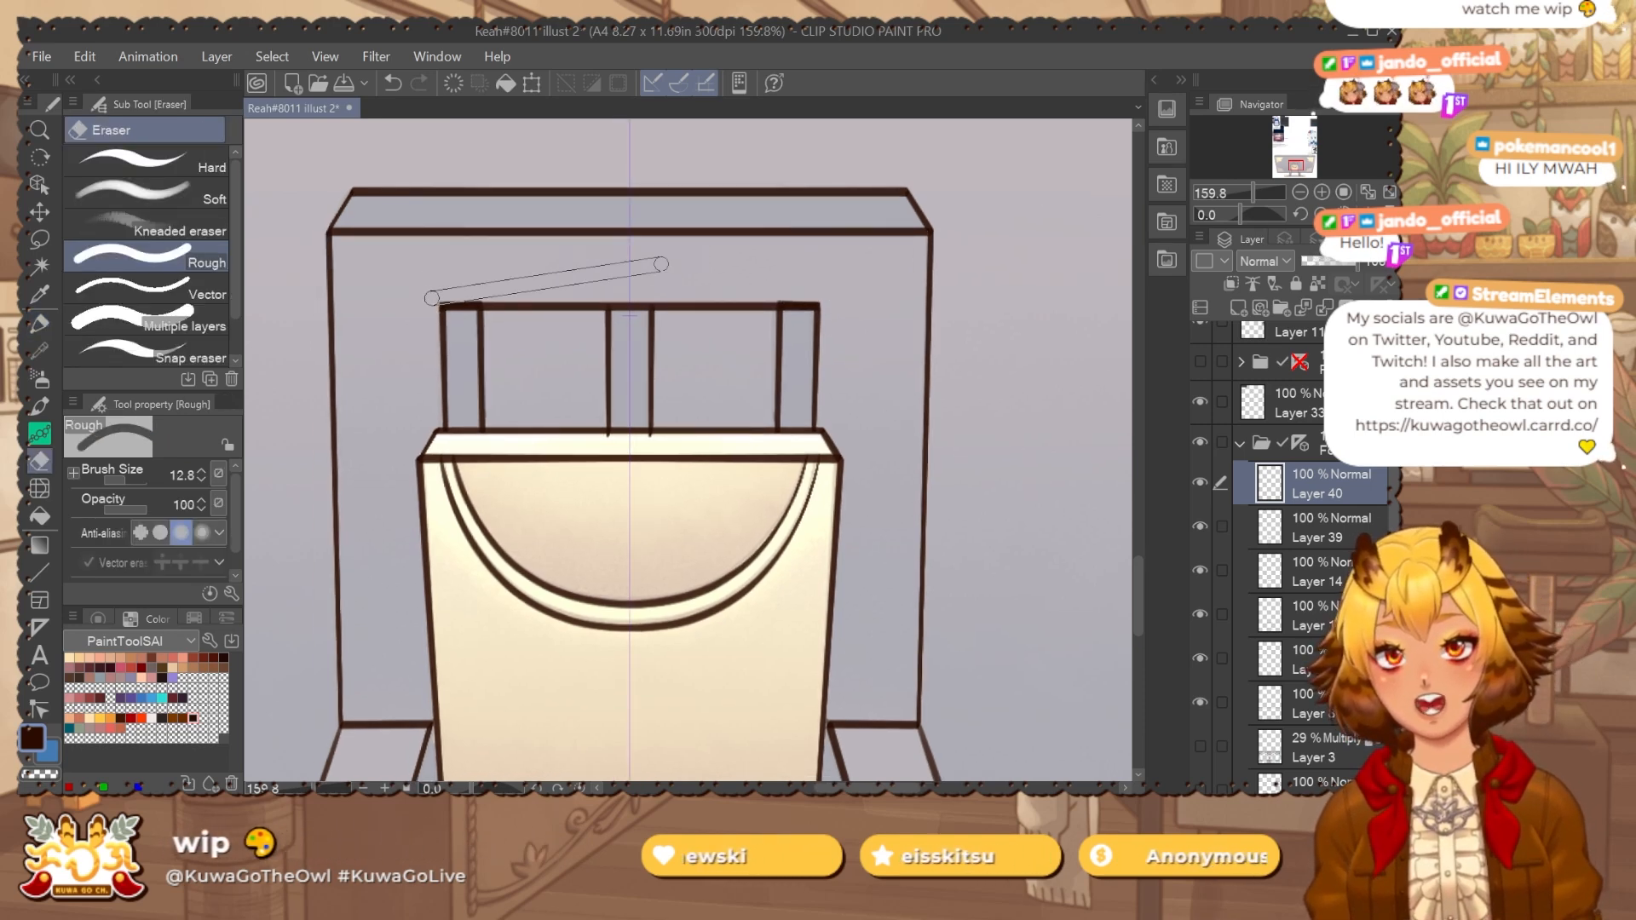
left_click(859, 295, "shift")
Erase the top line between the slots and round off the center slot's upper corners.
scroll(501, 309, "up", 2)
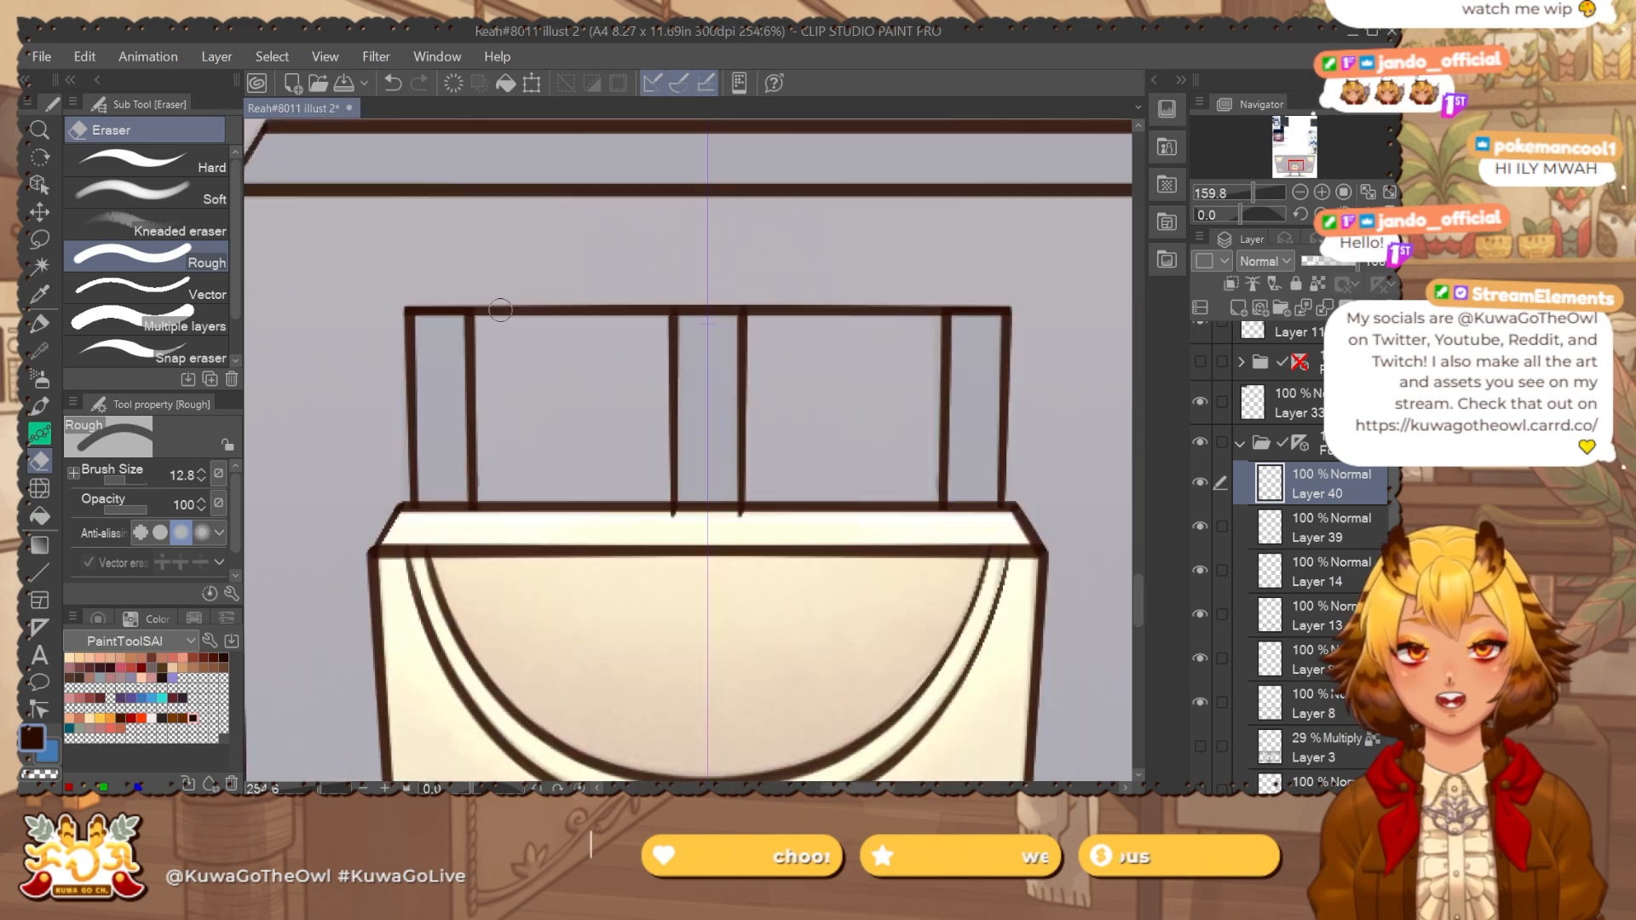
left_click(503, 304)
left_click_drag(529, 303, 568, 303)
mouse_move(538, 308)
left_mouse_down()
mouse_move(573, 324)
mouse_move(604, 295)
mouse_move(625, 335)
left_mouse_up()
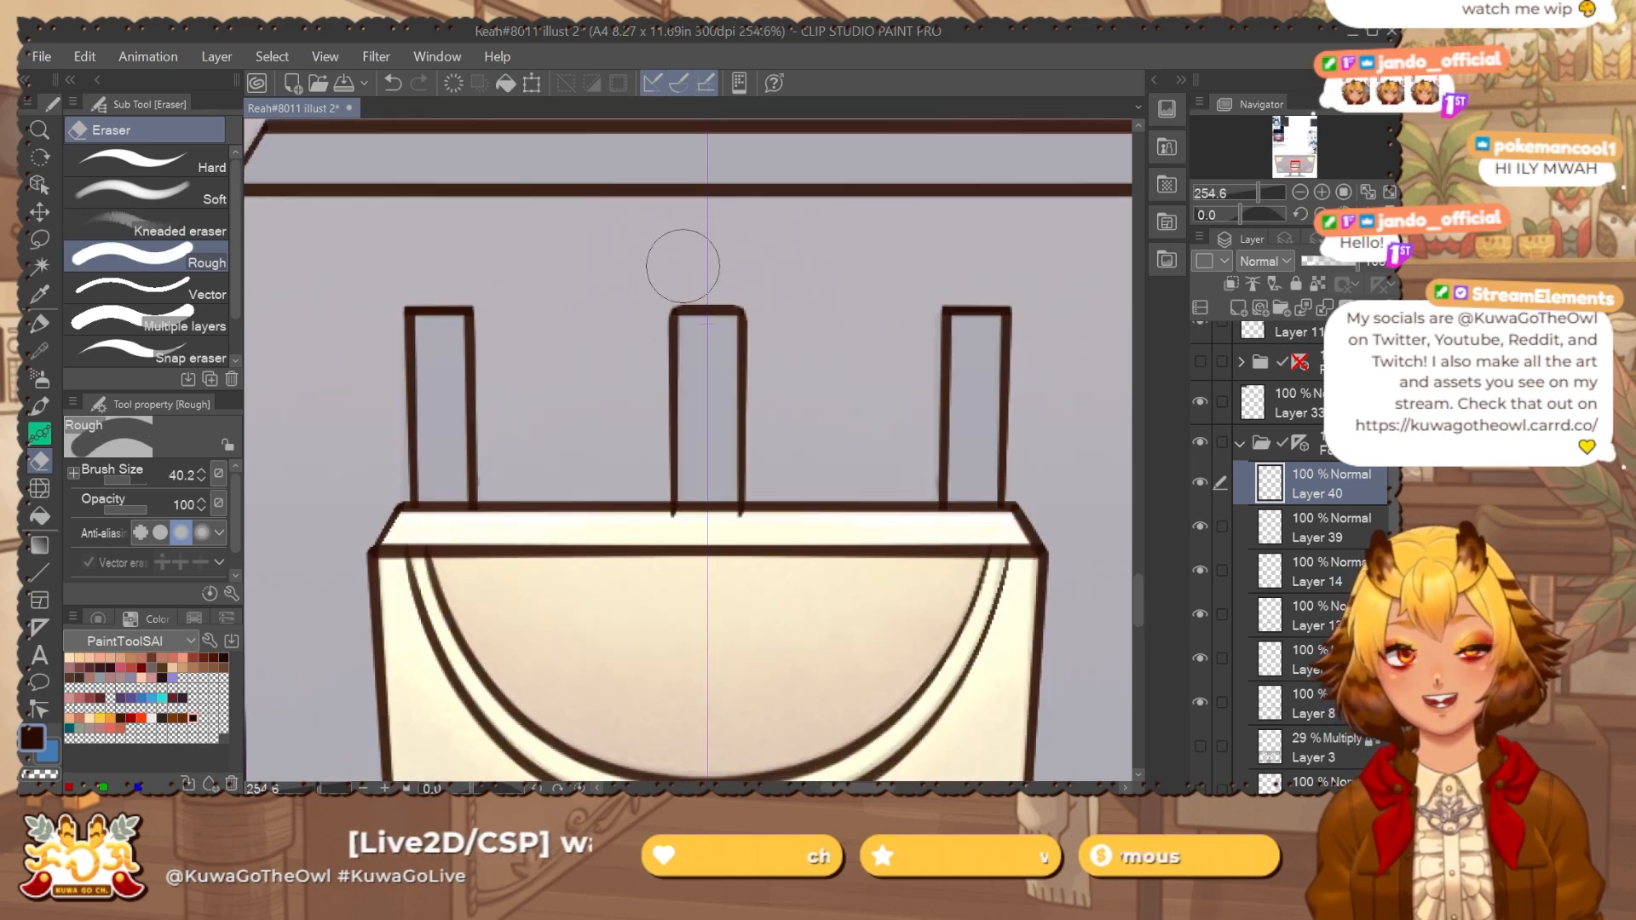
scroll(963, 272, "down", 2)
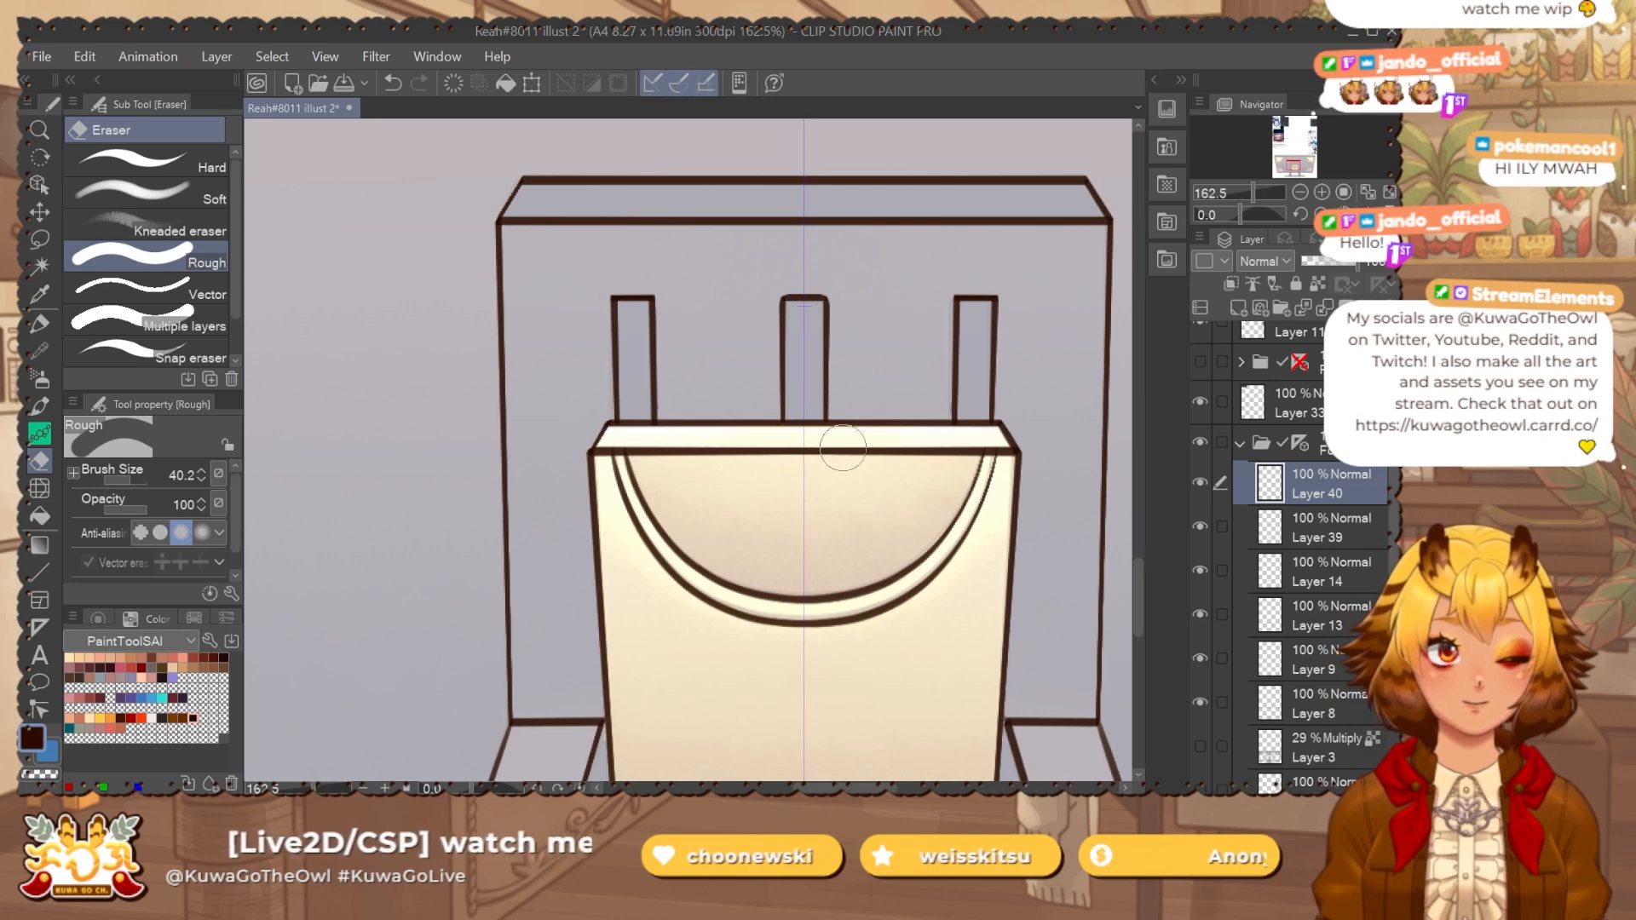
On a new layer, ink straight upper and lower edges along the row of dark slots below the display's dotted border.
scroll(843, 448, "down", 5)
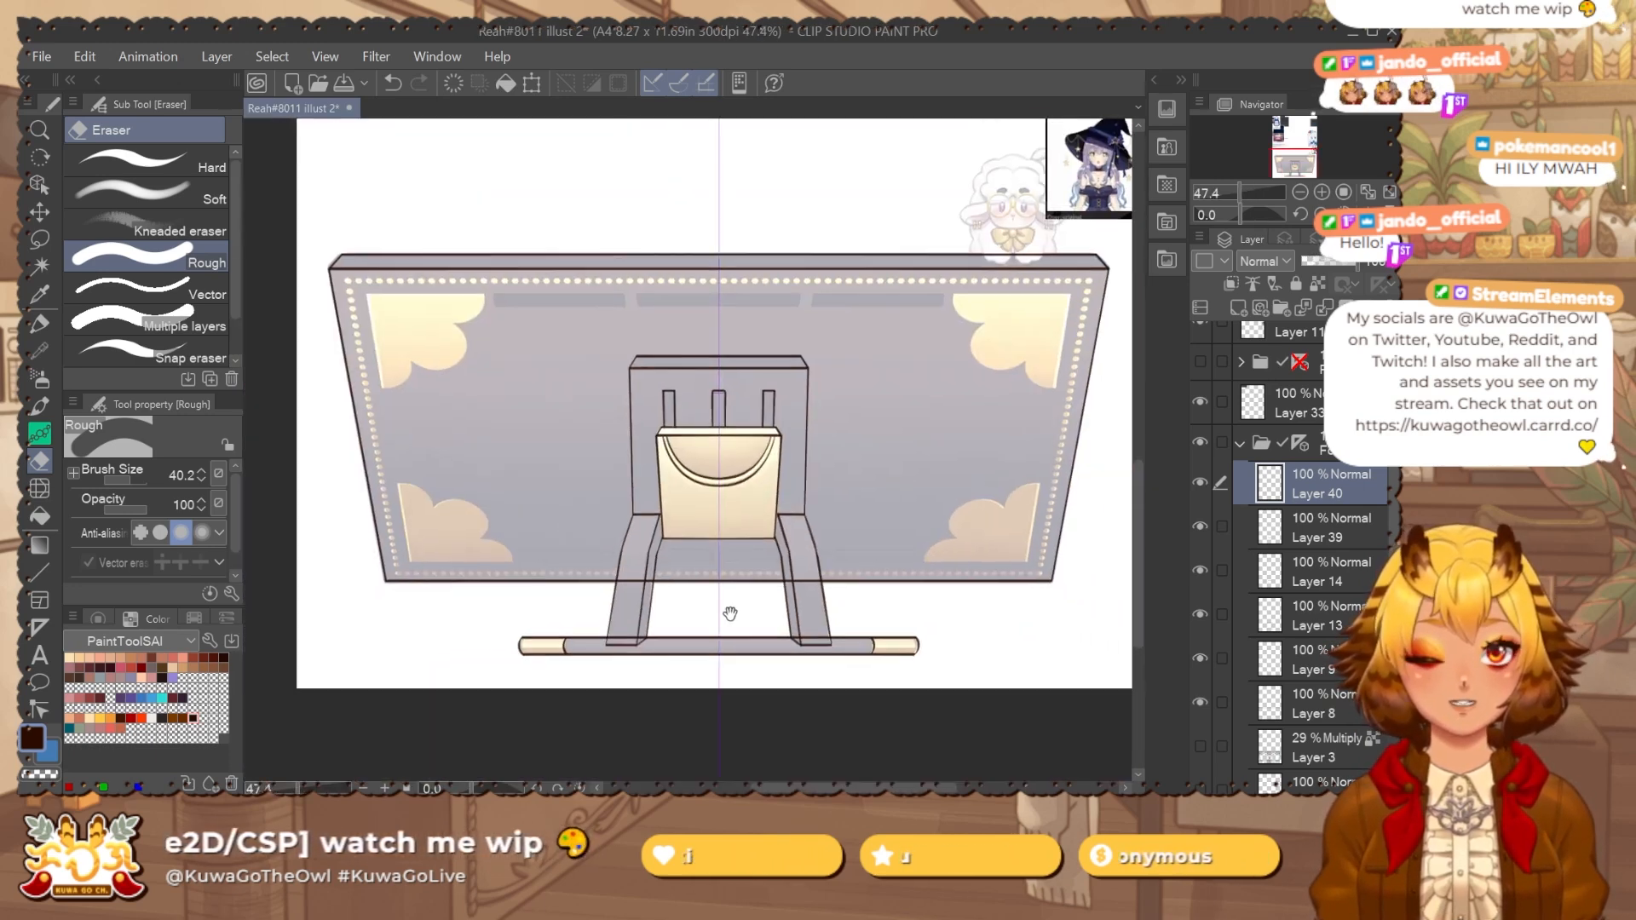
left_click_drag(958, 463, 891, 465)
key("ctrl")
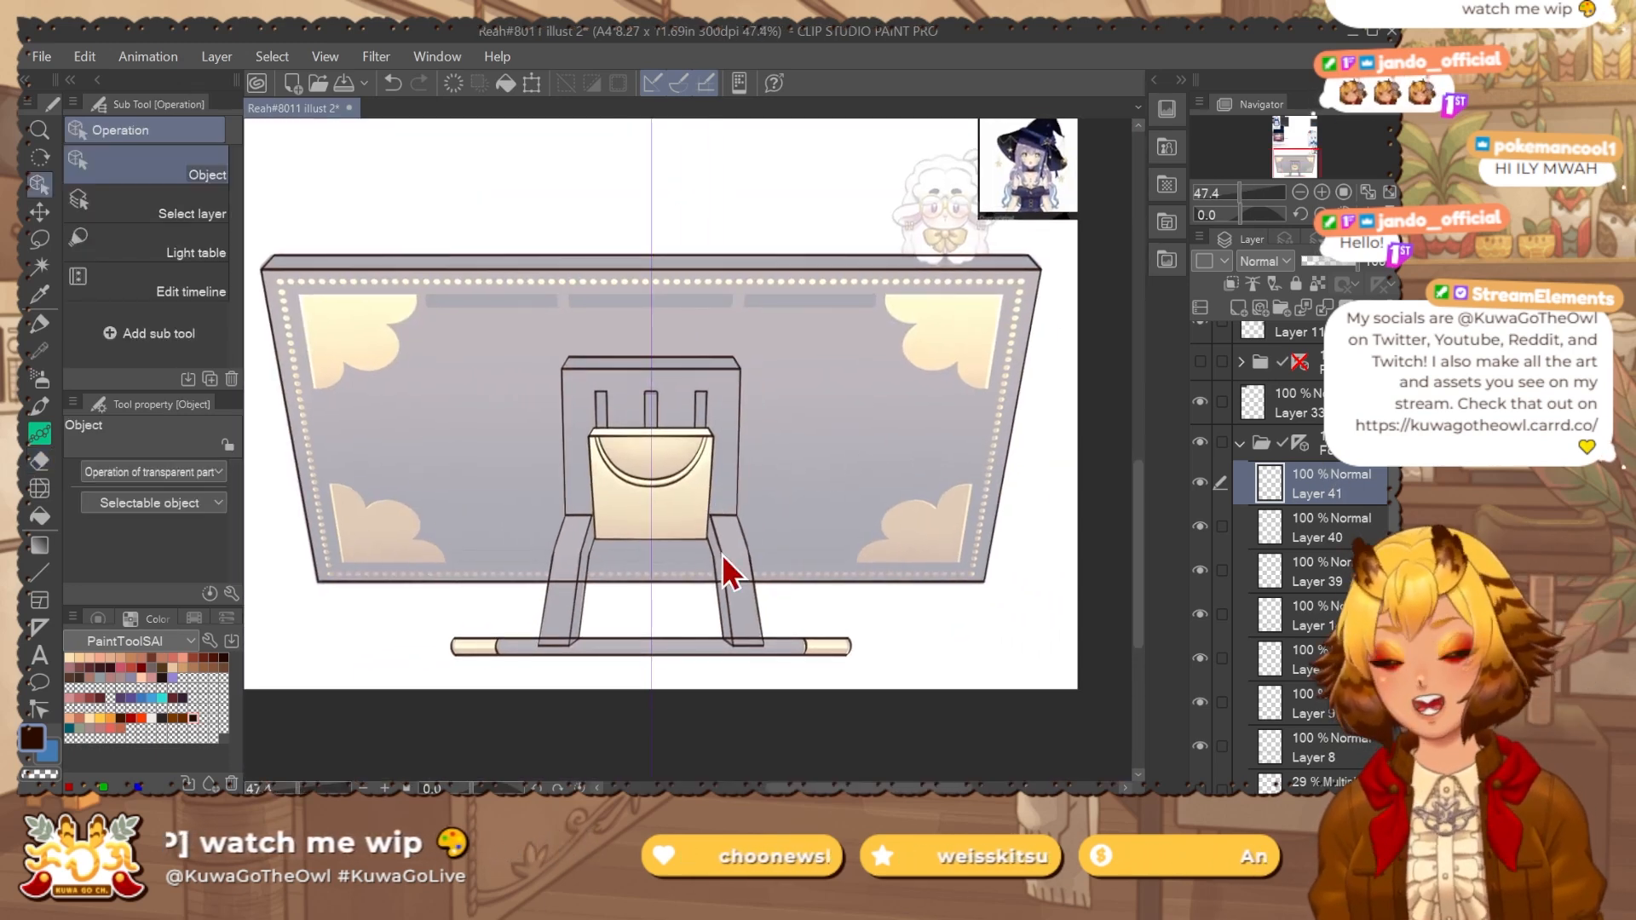
key("p")
left_click_drag(476, 313, 479, 382)
mouse_move(479, 382)
left_mouse_down()
mouse_move(519, 366)
mouse_move(480, 366)
left_mouse_up()
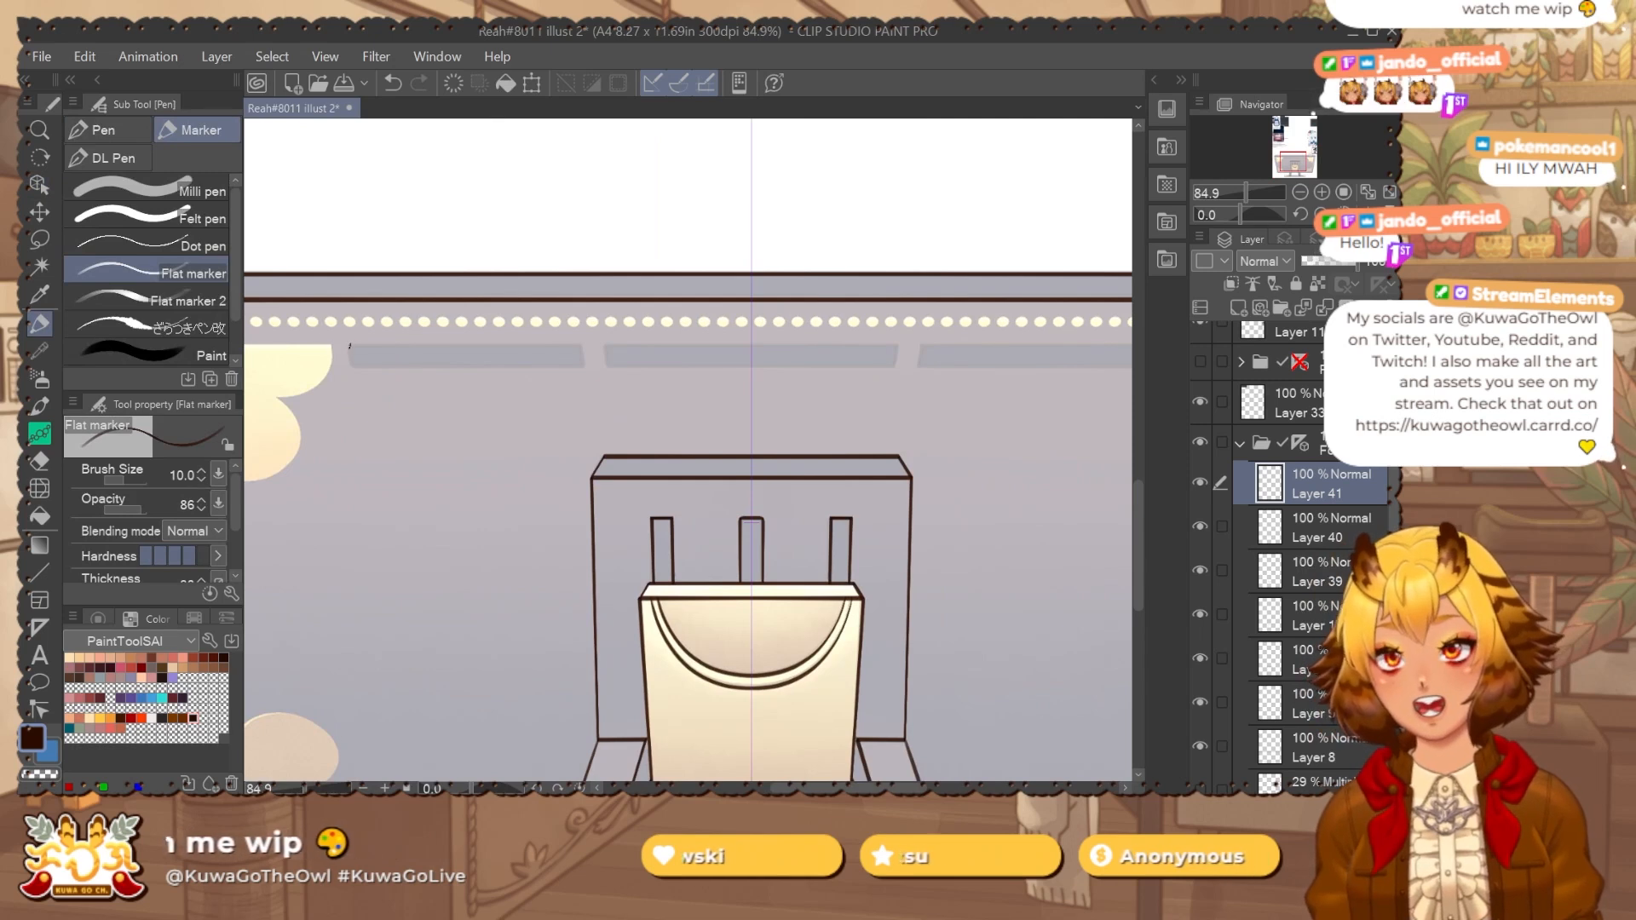
mouse_move(994, 377)
left_mouse_down()
mouse_move(793, 386)
mouse_move(979, 351)
mouse_move(843, 402)
left_mouse_up()
left_click(955, 353, "shift")
left_click(1057, 343, "shift")
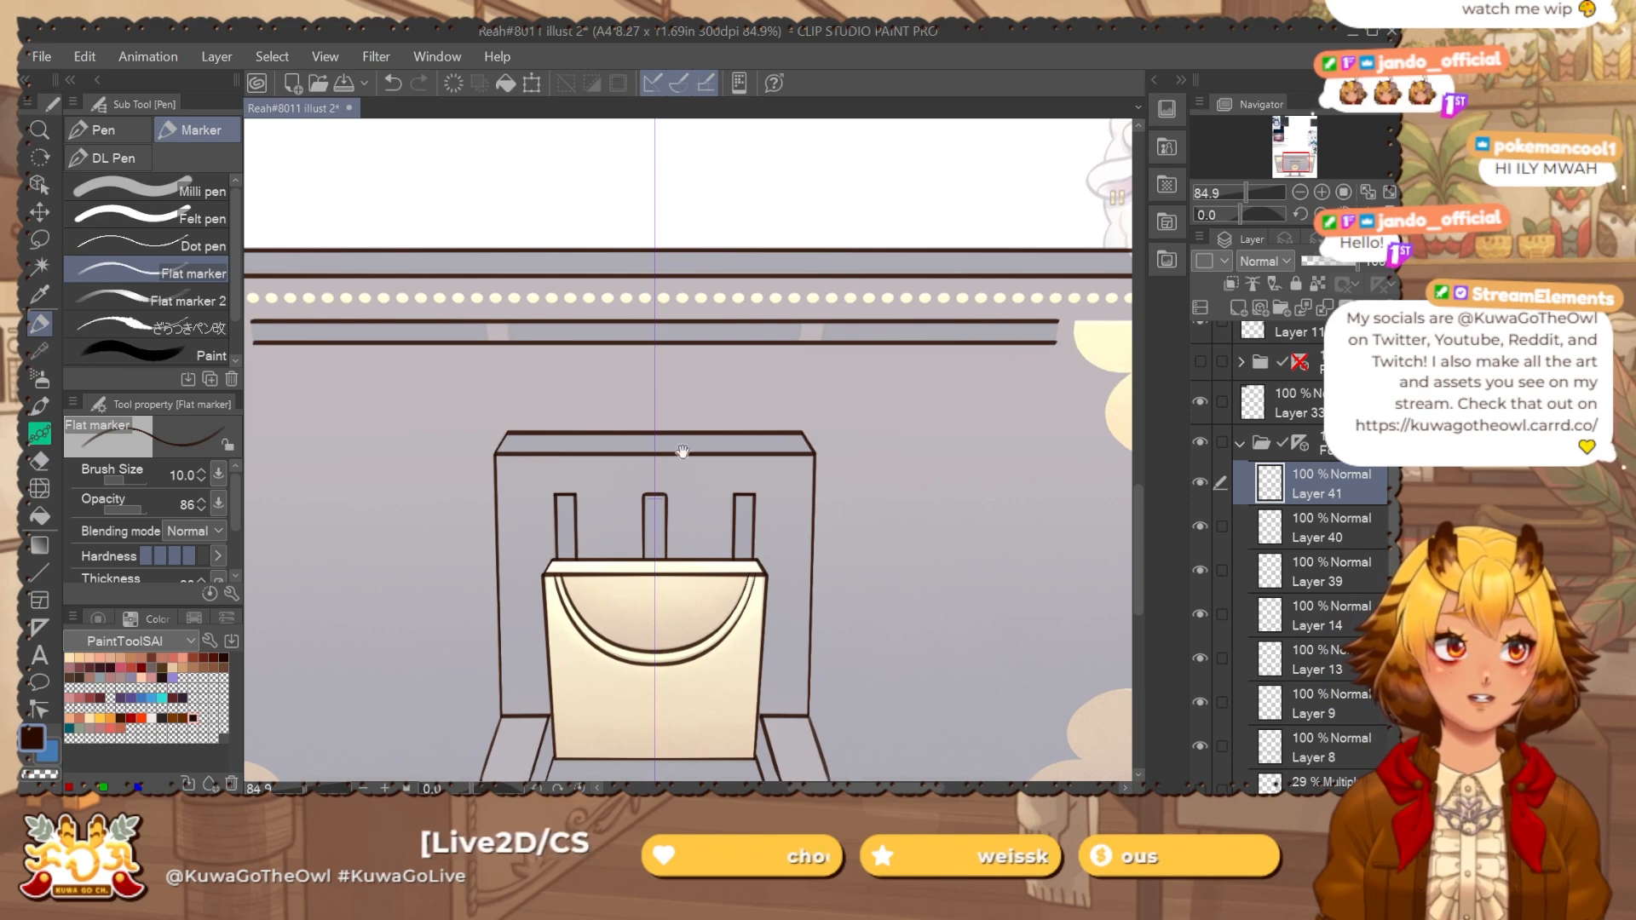
Duplicate the slot row's two straight edge lines and move the copy down to just above the display's lower dotted border.
left_click_drag(683, 451, 839, 195)
left_click_drag(668, 341, 603, 458)
key("ctrl+c")
key("ctrl+v")
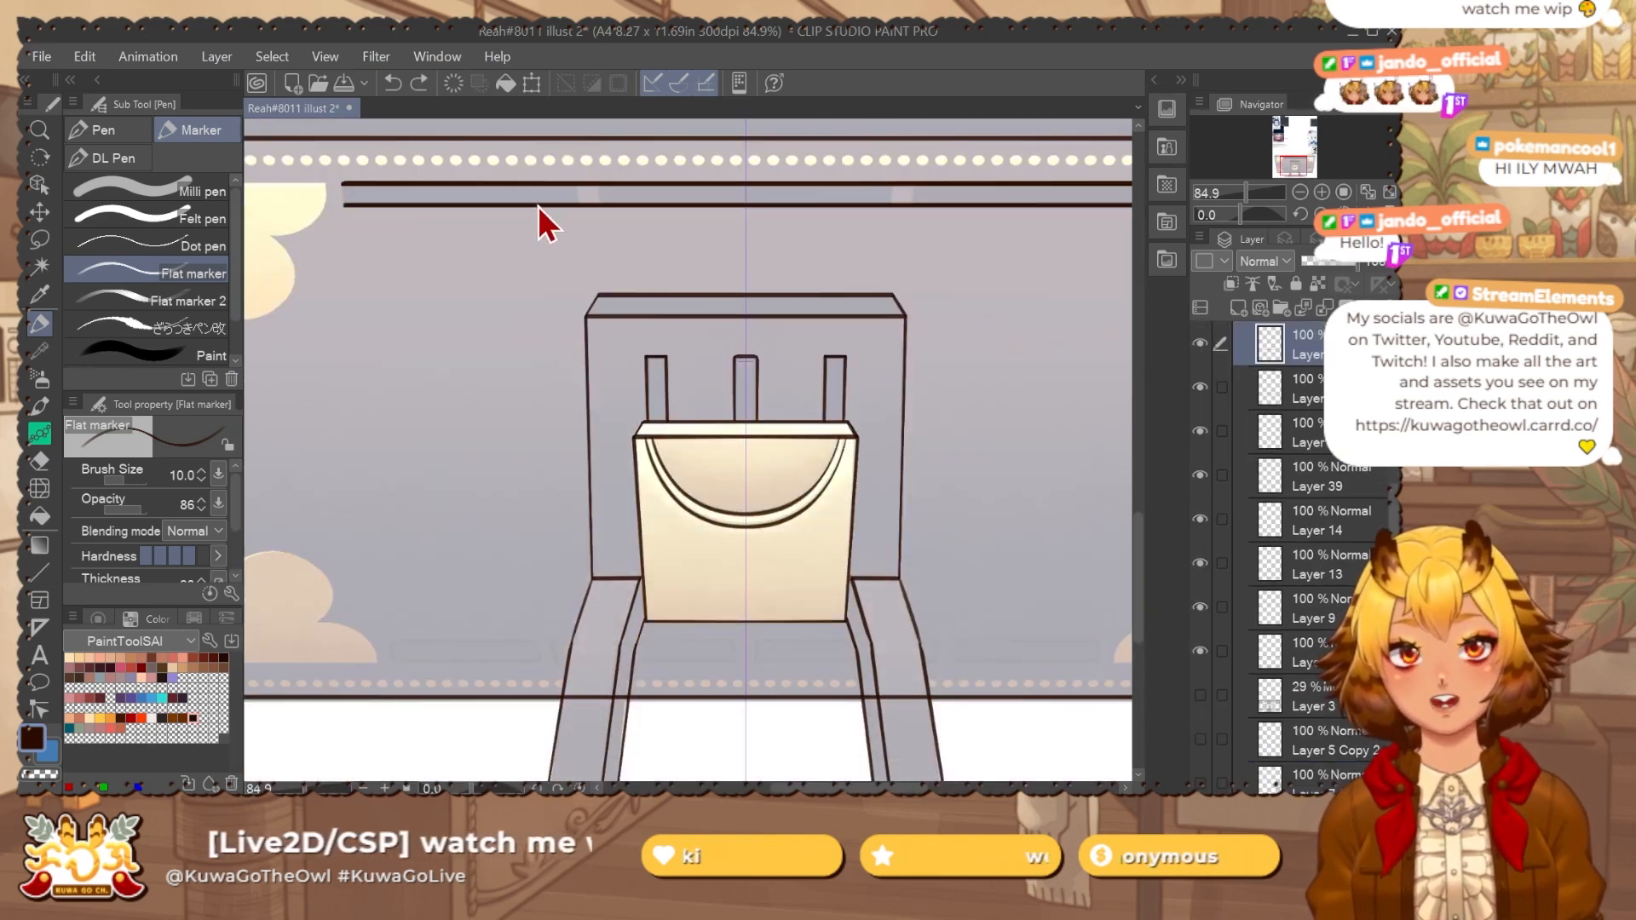
left_click_drag(539, 206, 538, 664)
left_click_drag(744, 520, 741, 495)
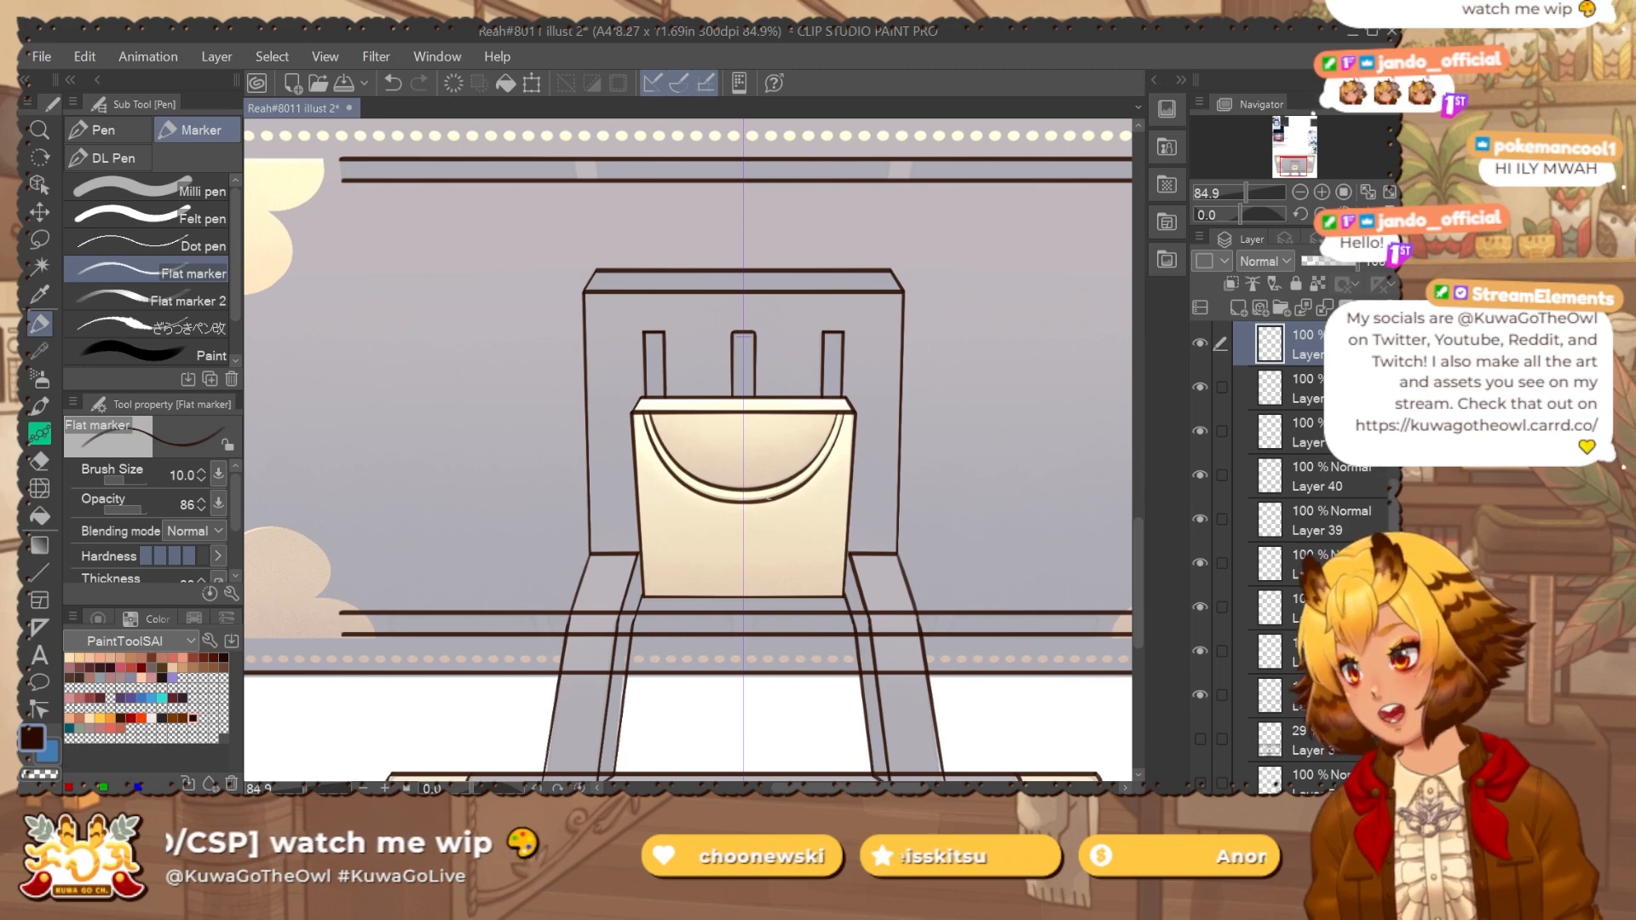
Ink mirrored straight slanted lines from the upper slot row's outer ends down to the lower row.
key("p")
key("p")
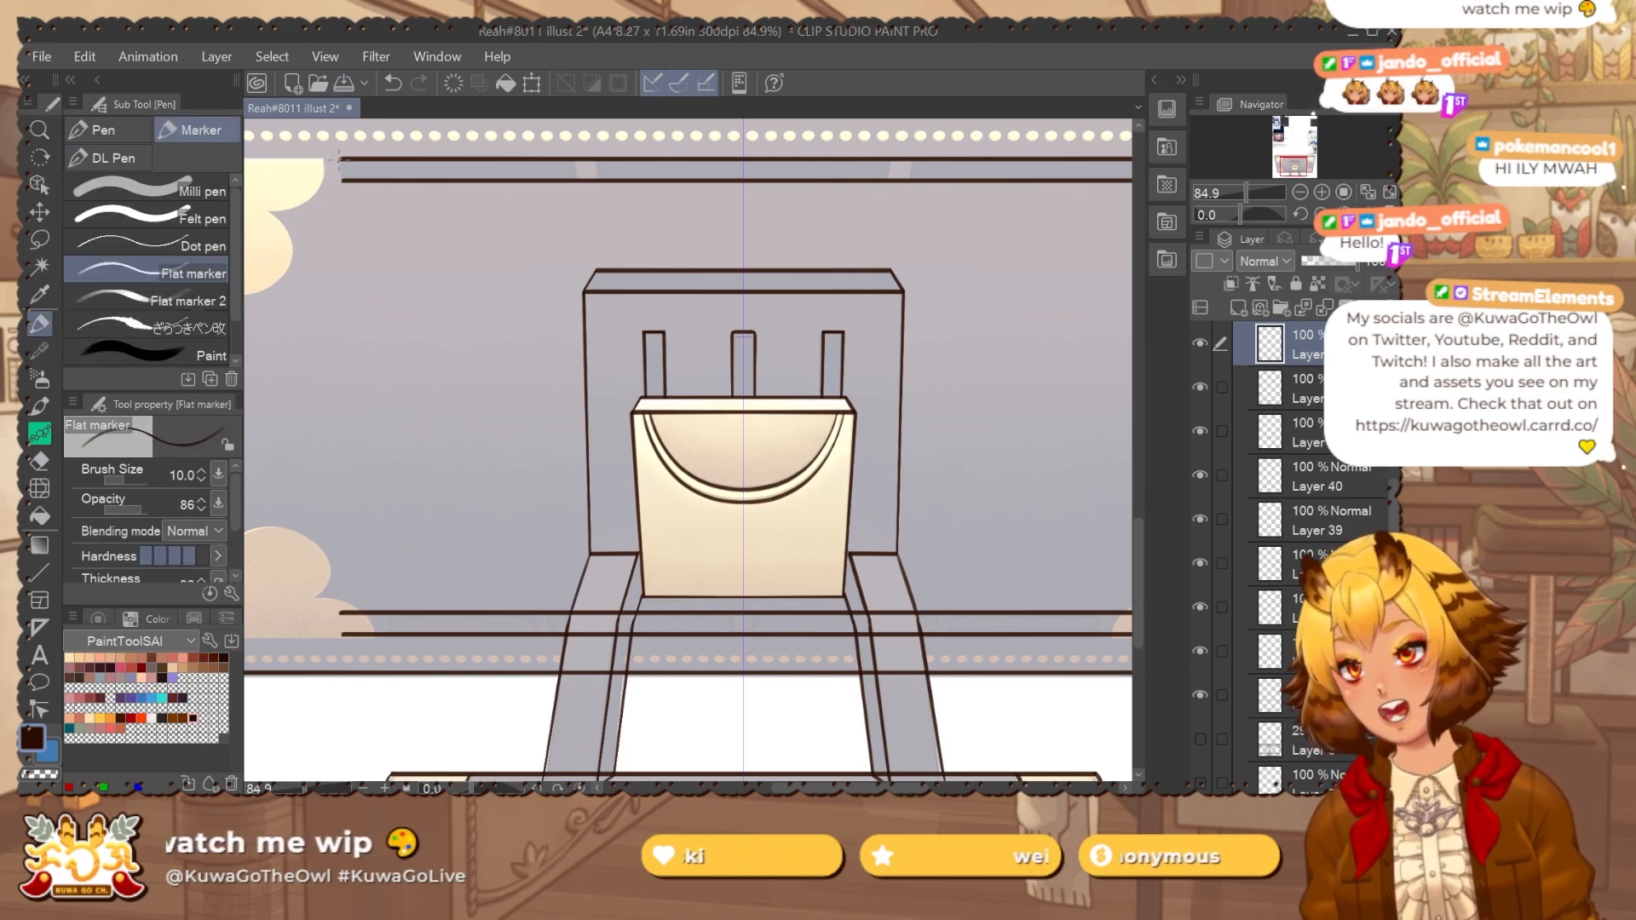
left_click(388, 634, "shift")
left_click_drag(530, 537, 639, 509)
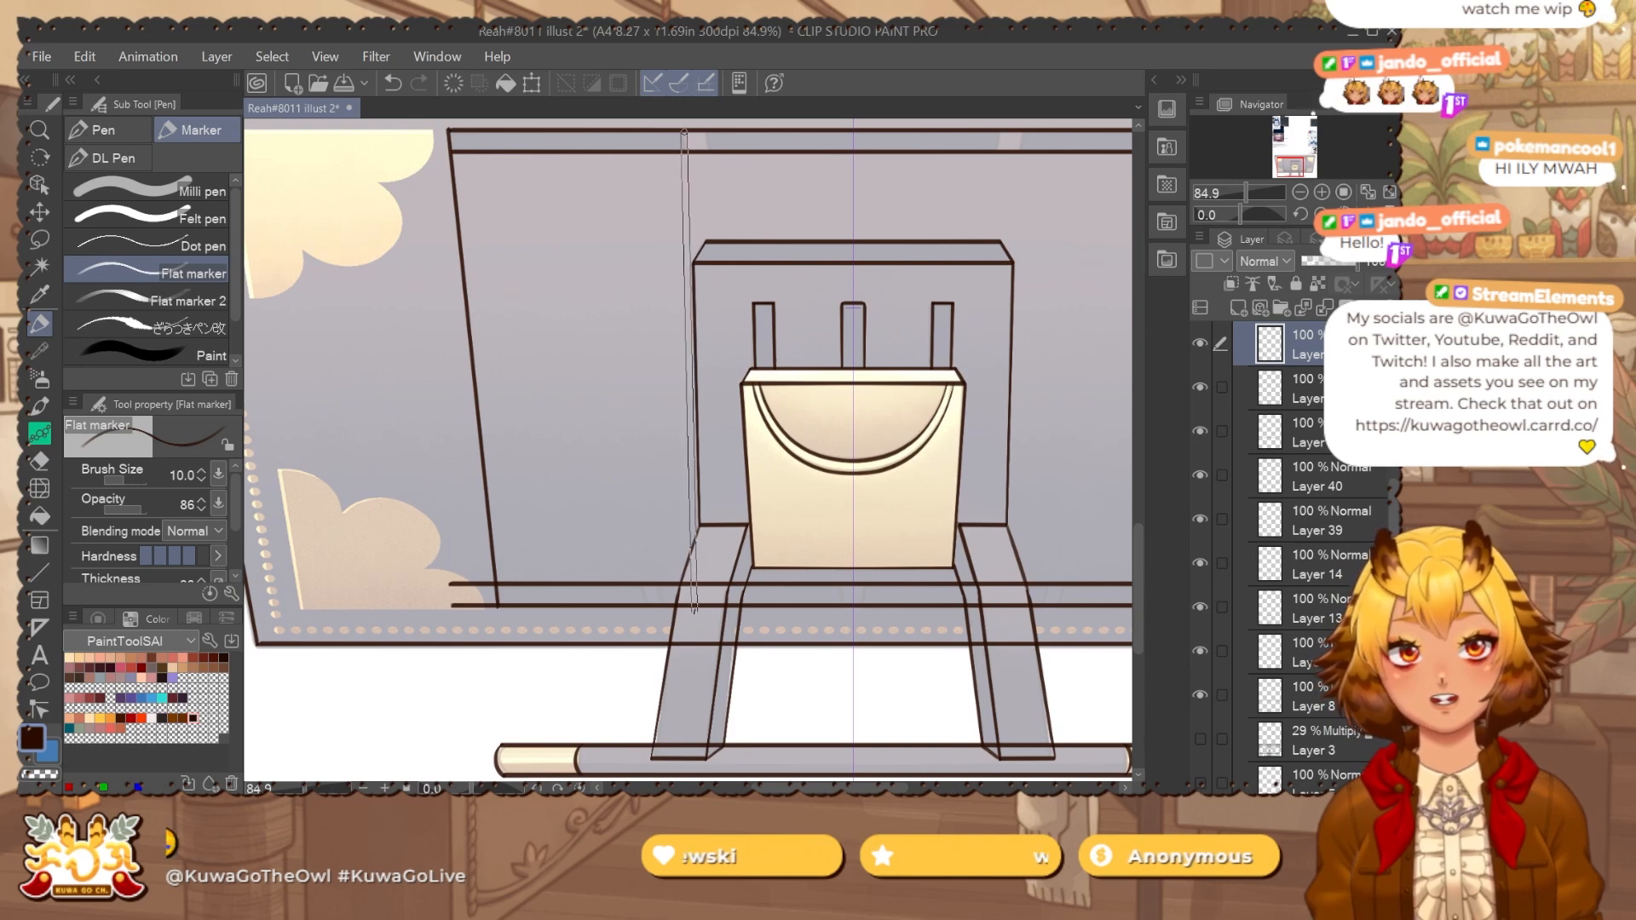
left_click_drag(979, 635, 718, 629)
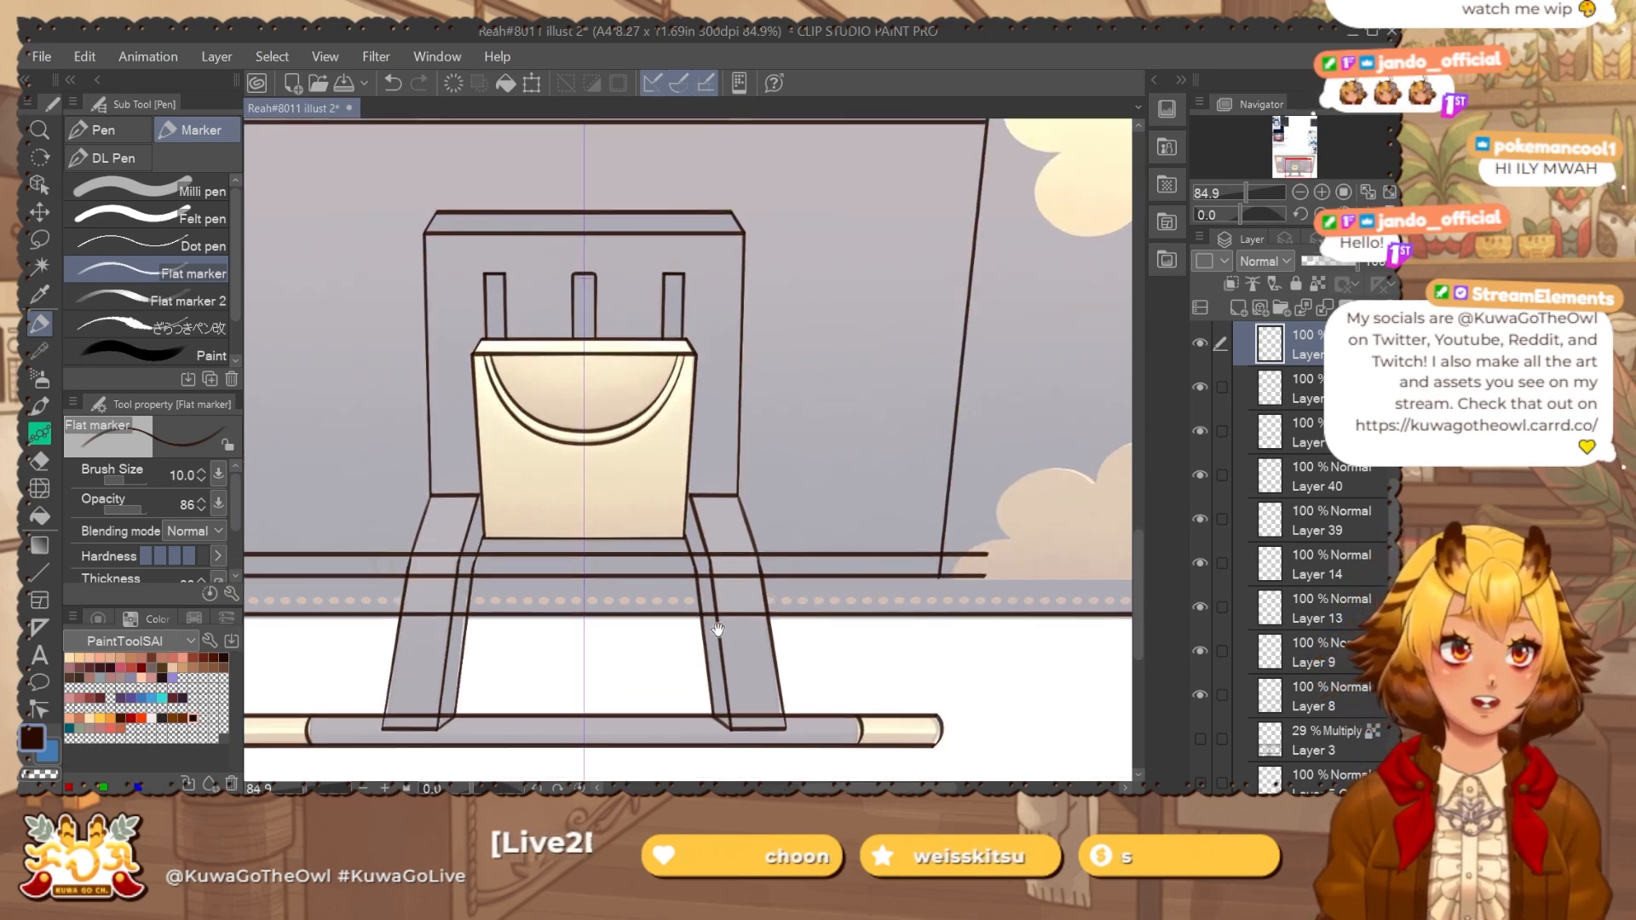
left_click_drag(839, 546, 964, 583)
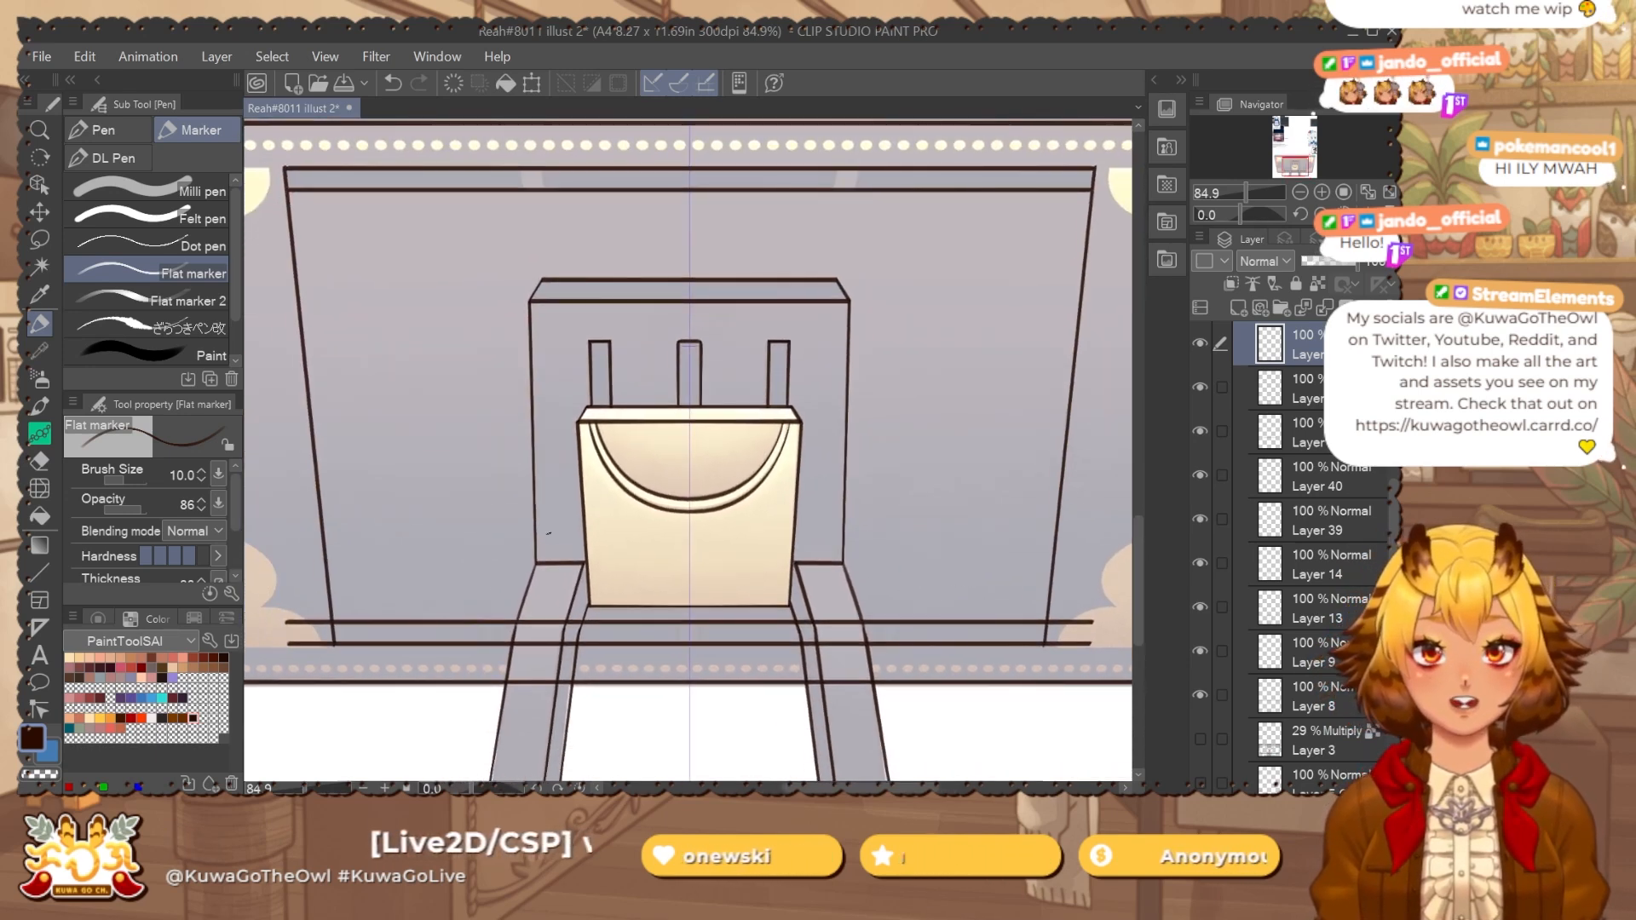
Ink a mirrored pair of long straight lines from the outer edges of the upper row's two gaps down past the lower row.
left_click(539, 649, "shift")
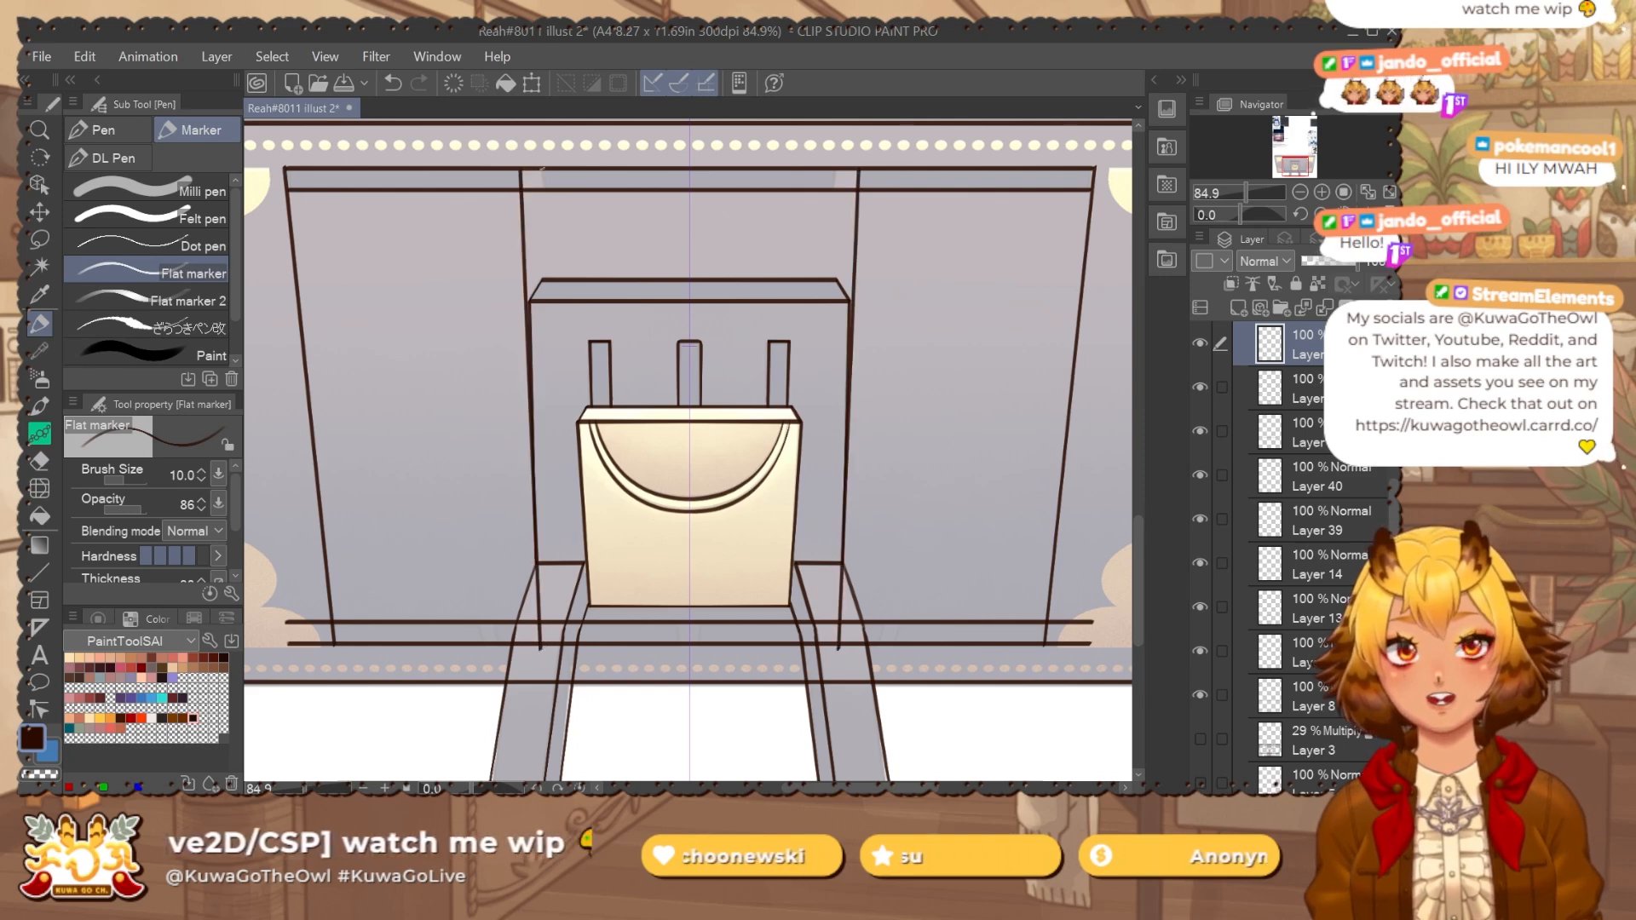
key("ctrl+z")
left_click_drag(517, 169, 544, 601)
key("ctrl+z")
left_click(519, 173)
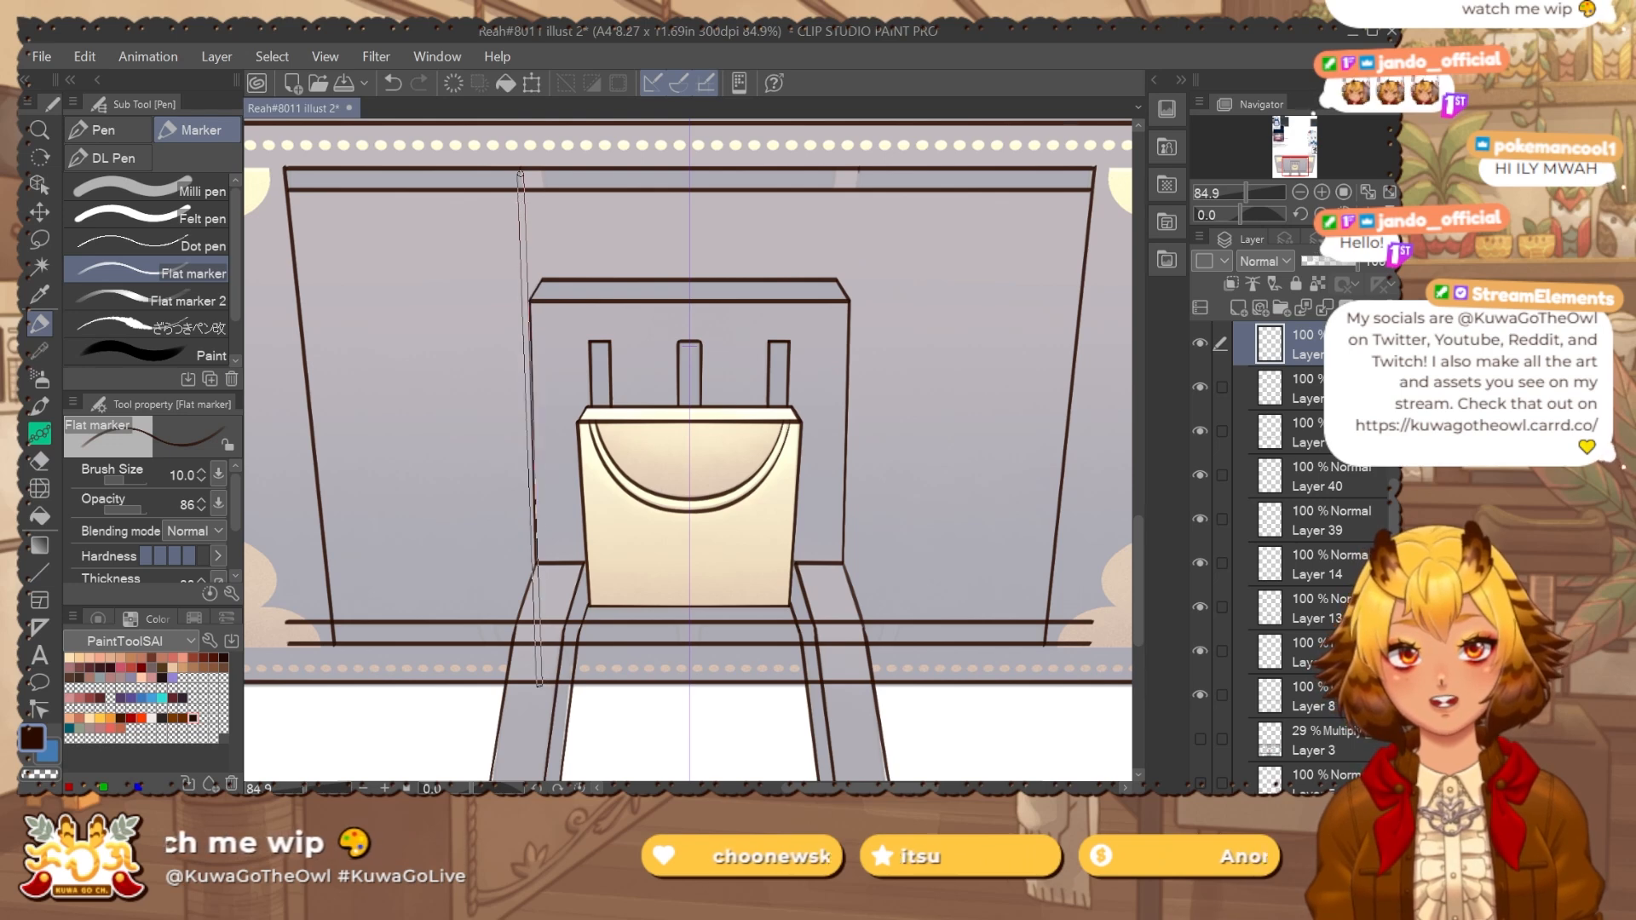
left_click(538, 682, "shift")
key("ctrl+z")
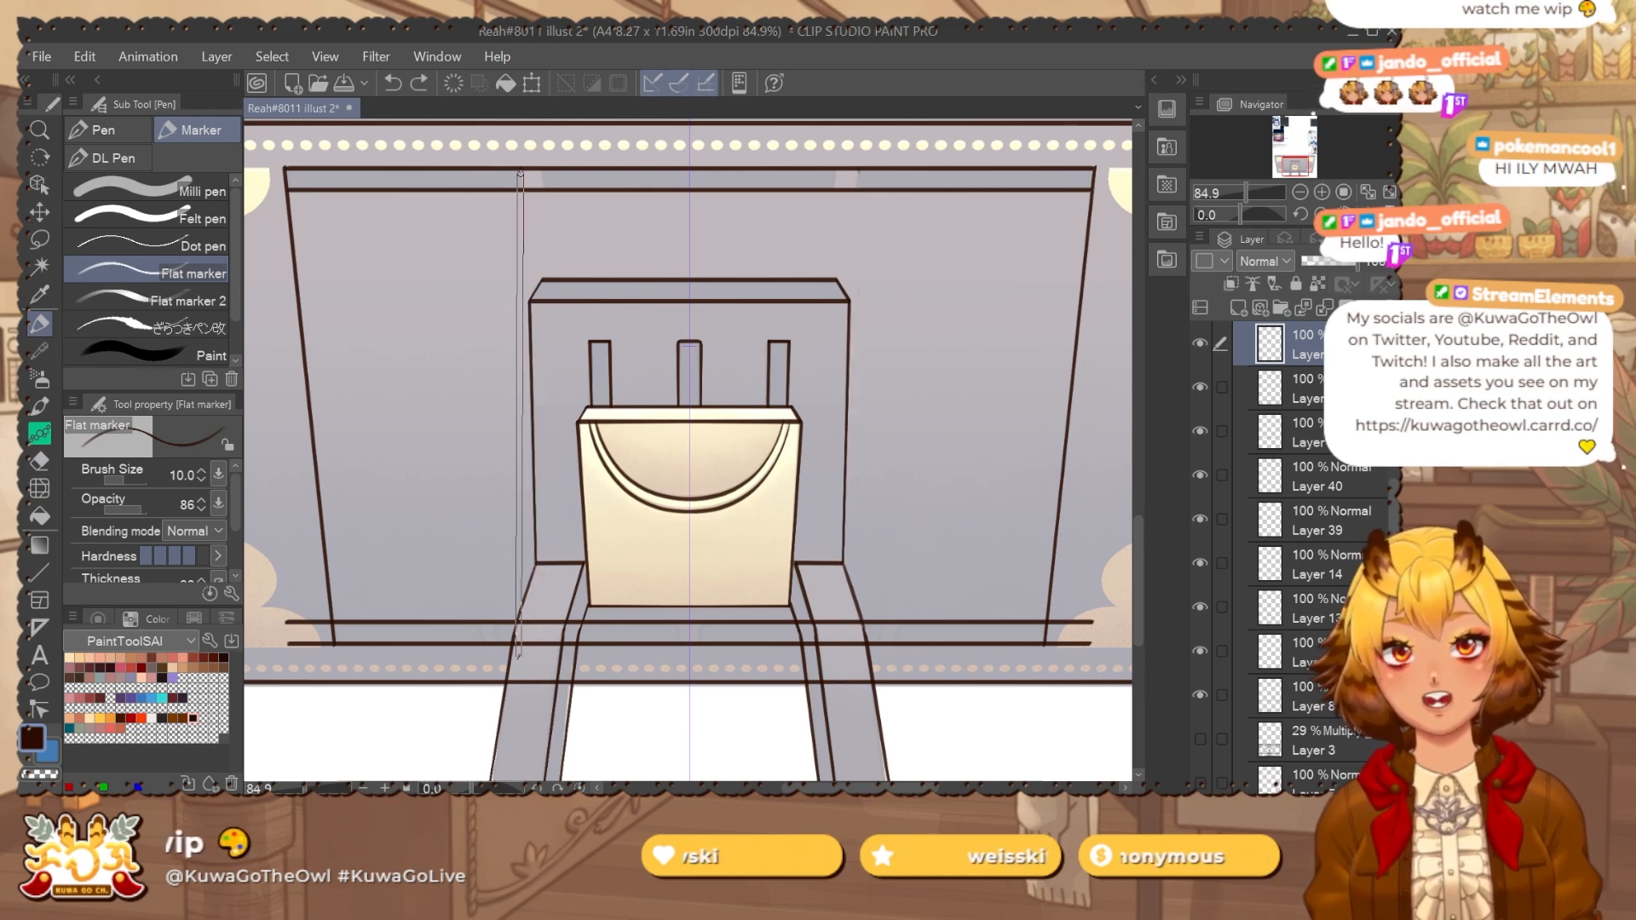
left_click(531, 659, "shift")
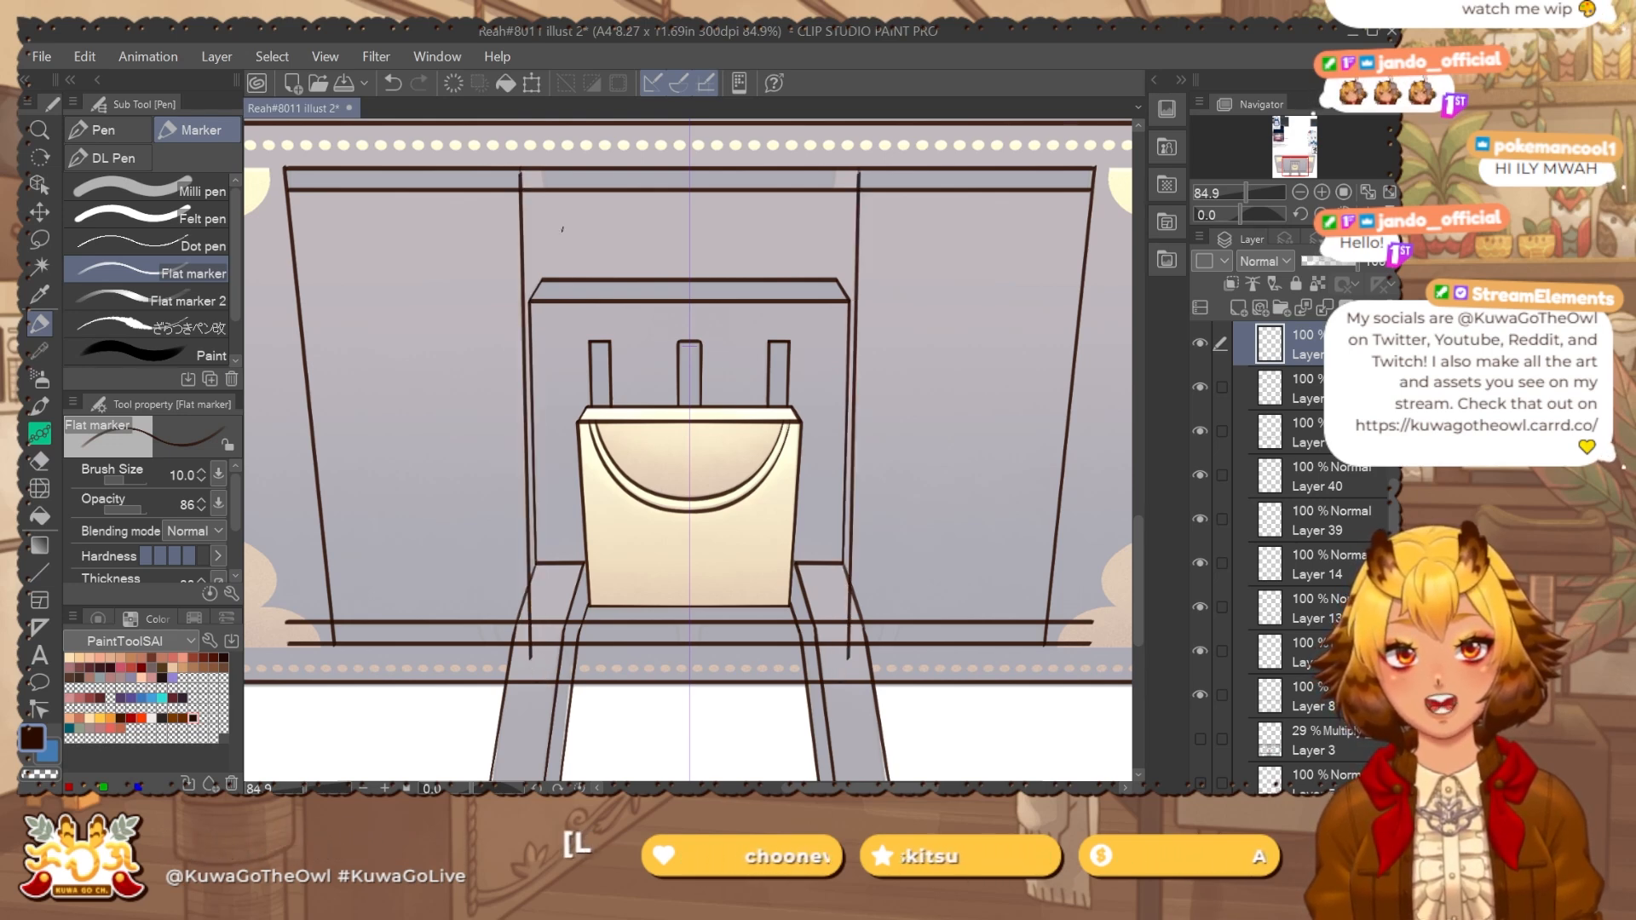
key("ctrl+z")
left_click(516, 168)
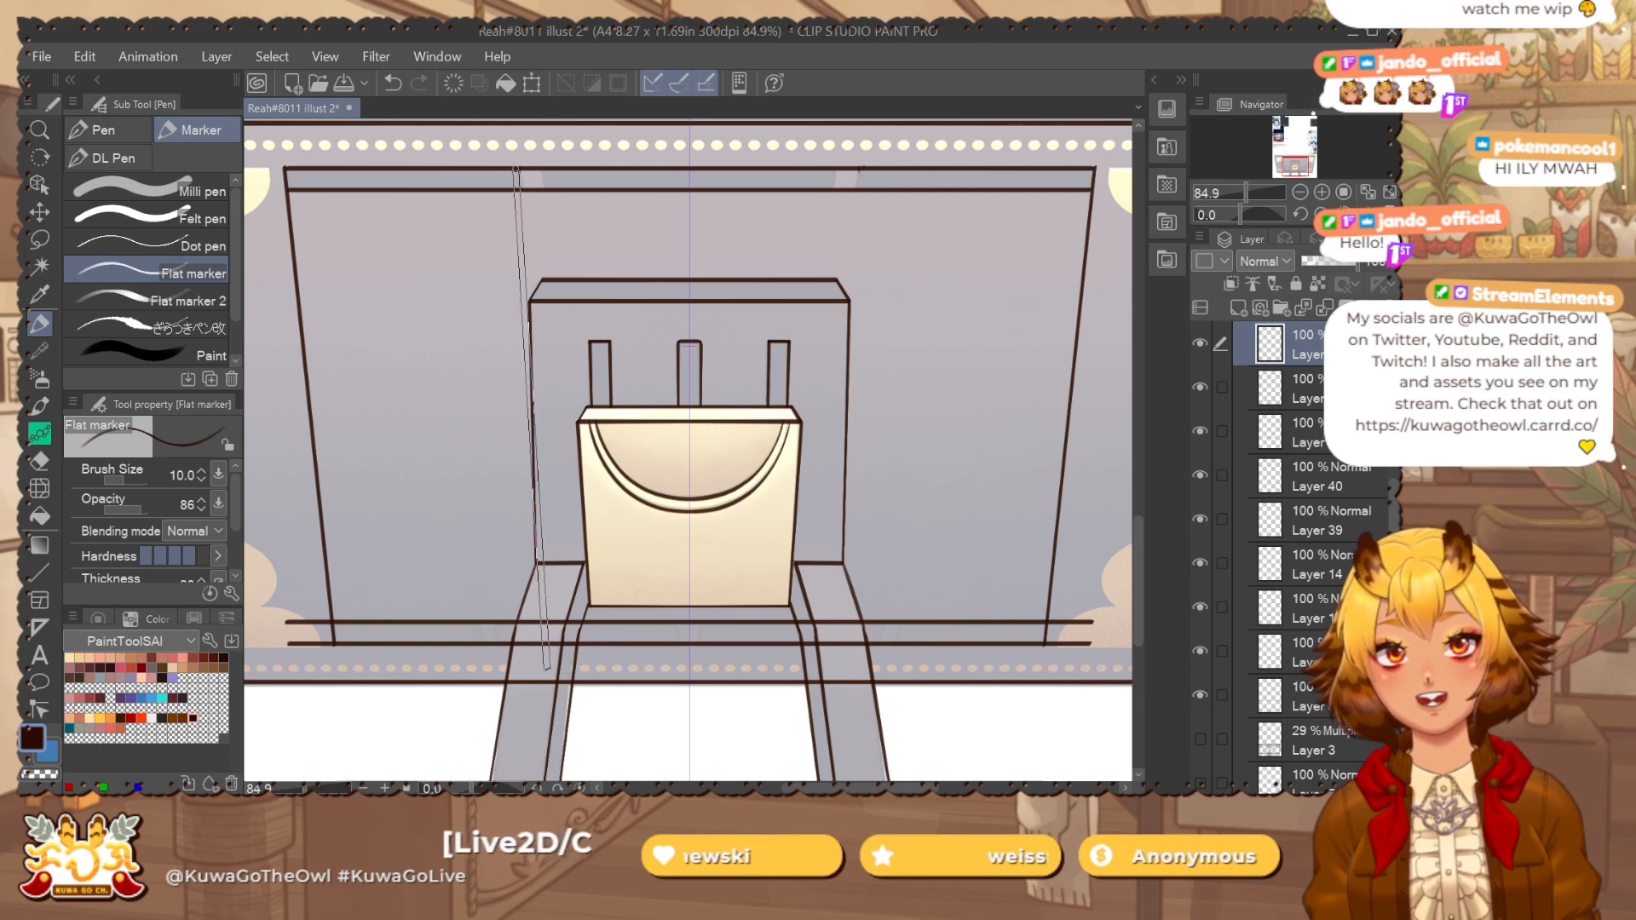
left_click(534, 664, "shift")
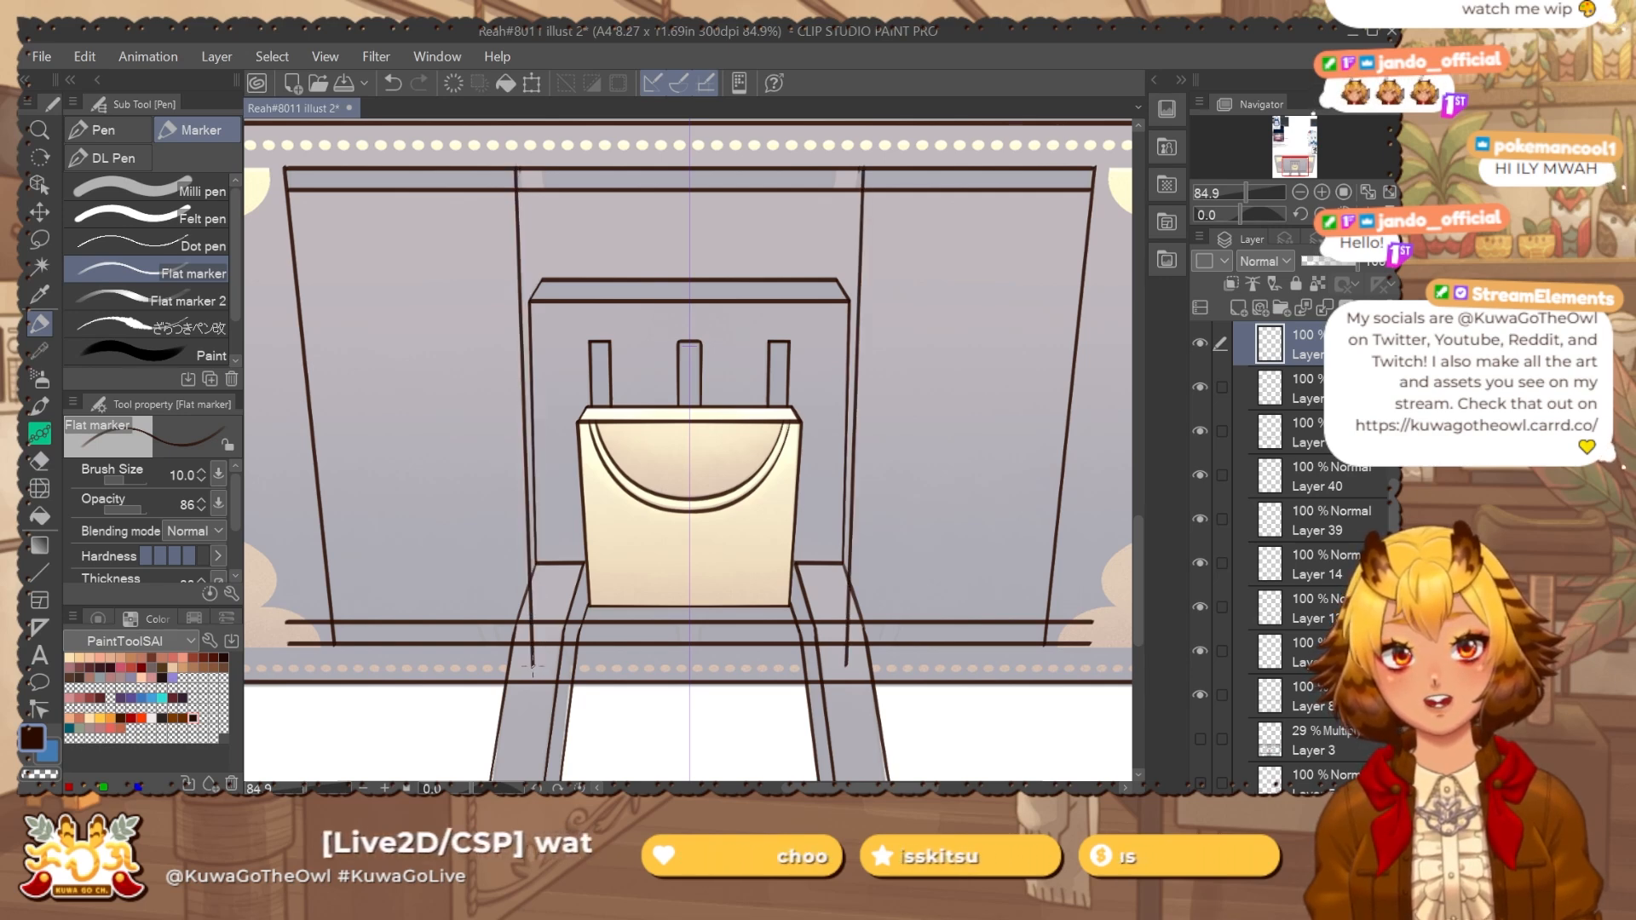
Ink a second mirrored pair of long straight lines from the inner edges of the upper row's gaps down past the lower row.
left_click(541, 167)
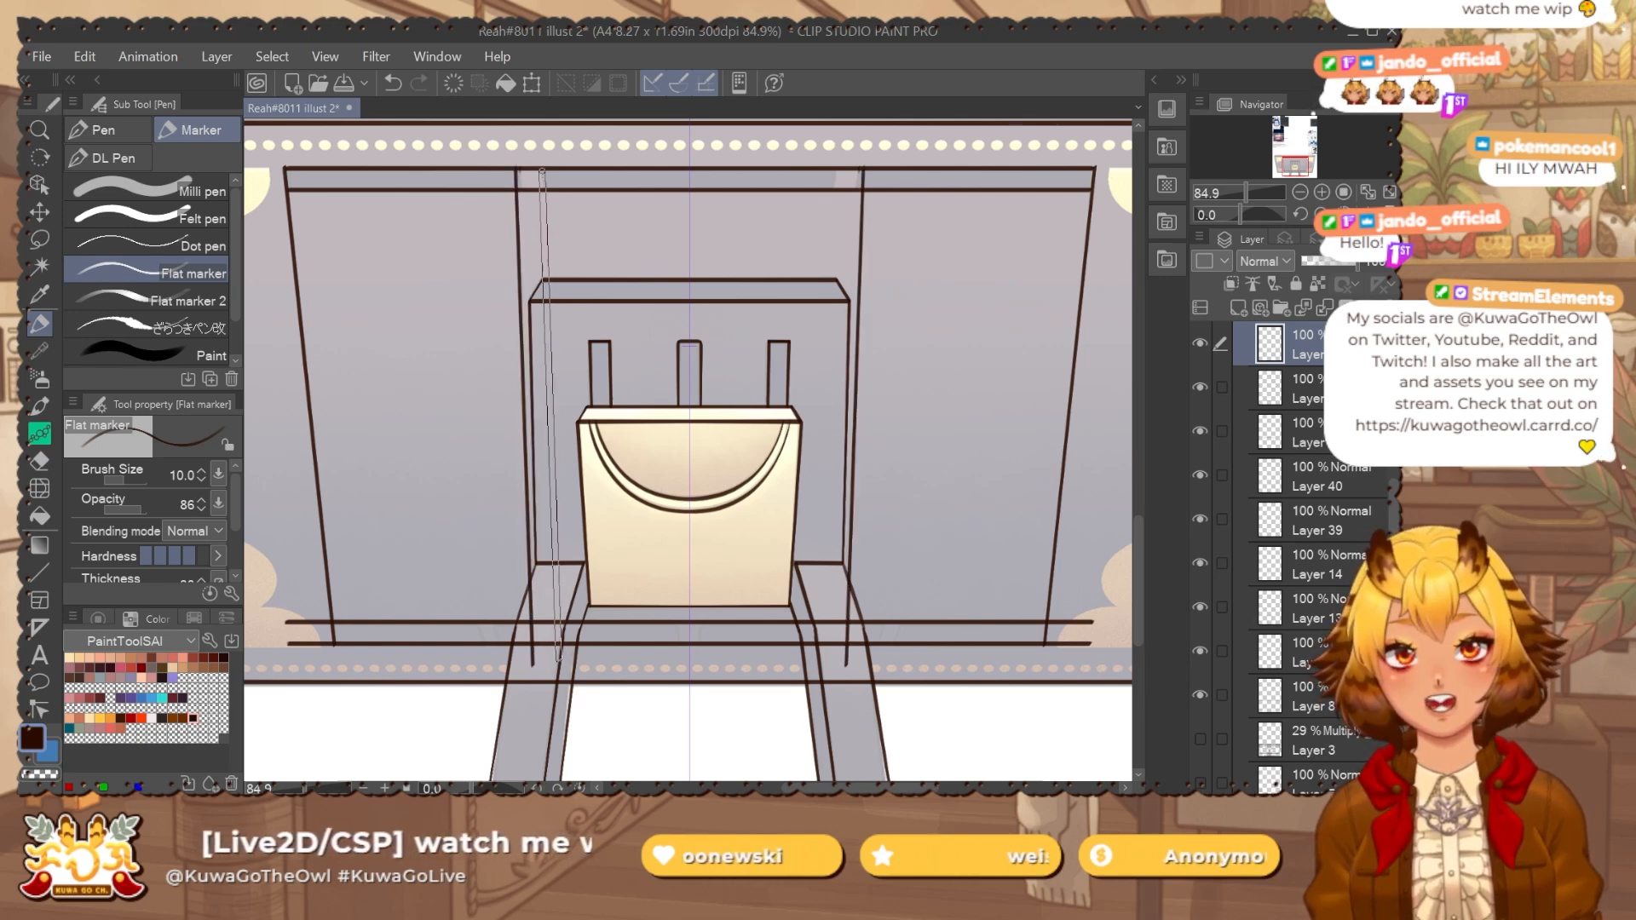
left_click(554, 663, "shift")
key("ctrl+z")
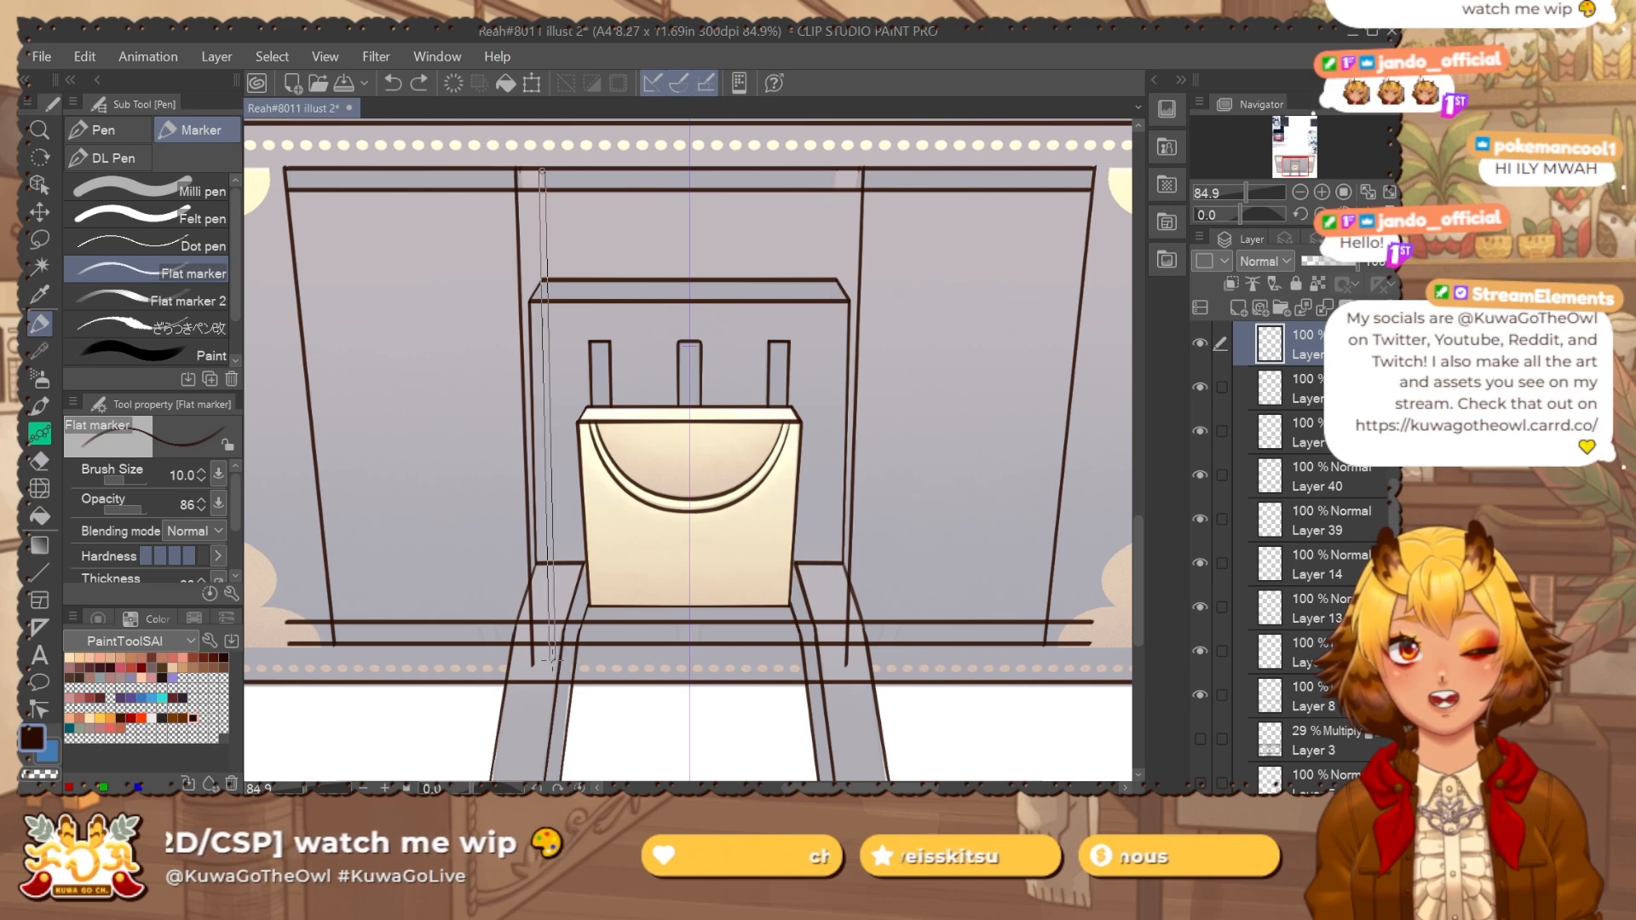
left_click(558, 660, "shift")
mouse_move(850, 530)
left_mouse_down()
mouse_move(852, 509)
mouse_move(796, 527)
left_mouse_up()
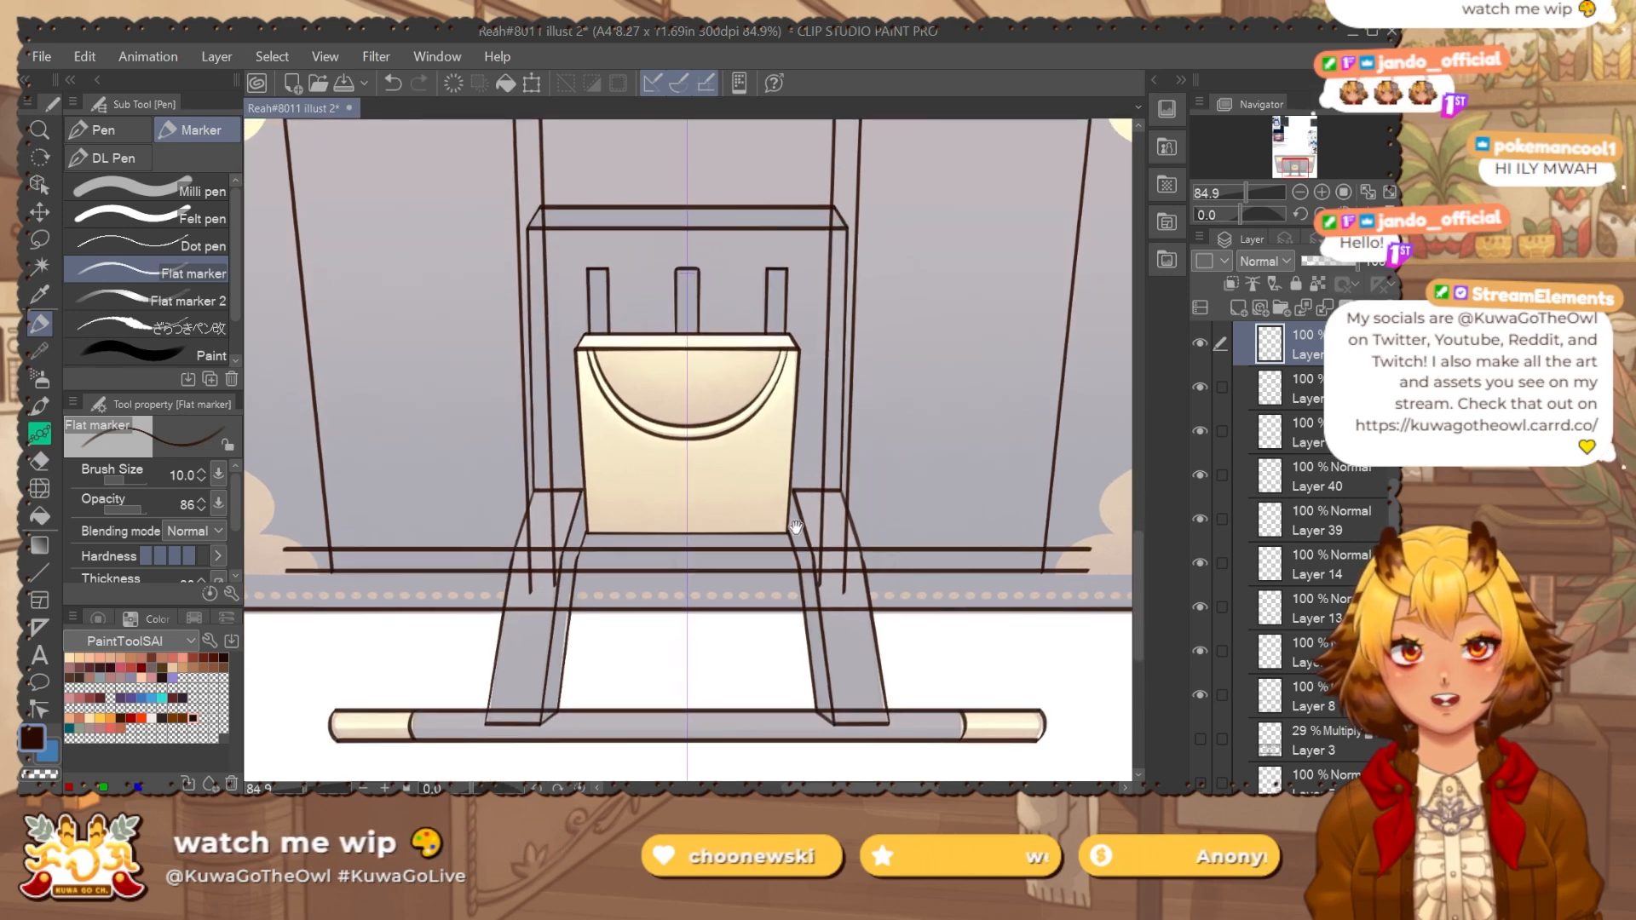
Ink short mirrored divider lines across the lower row, at its center and just outside the stand's legs.
left_click_drag(615, 586, 607, 575)
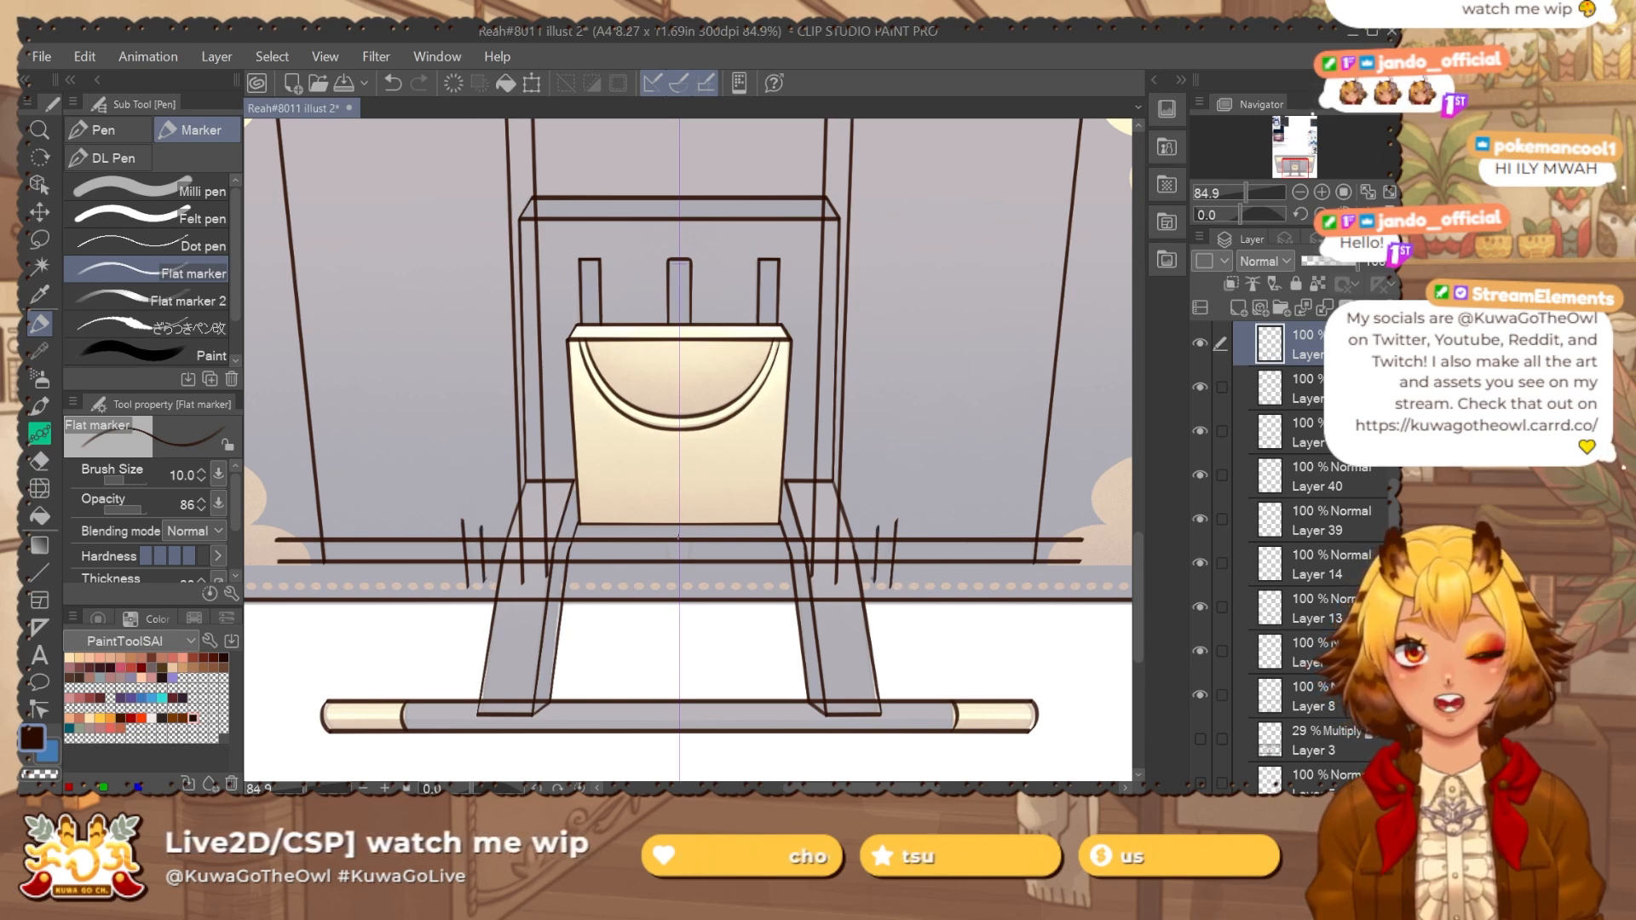
key("ctrl+z")
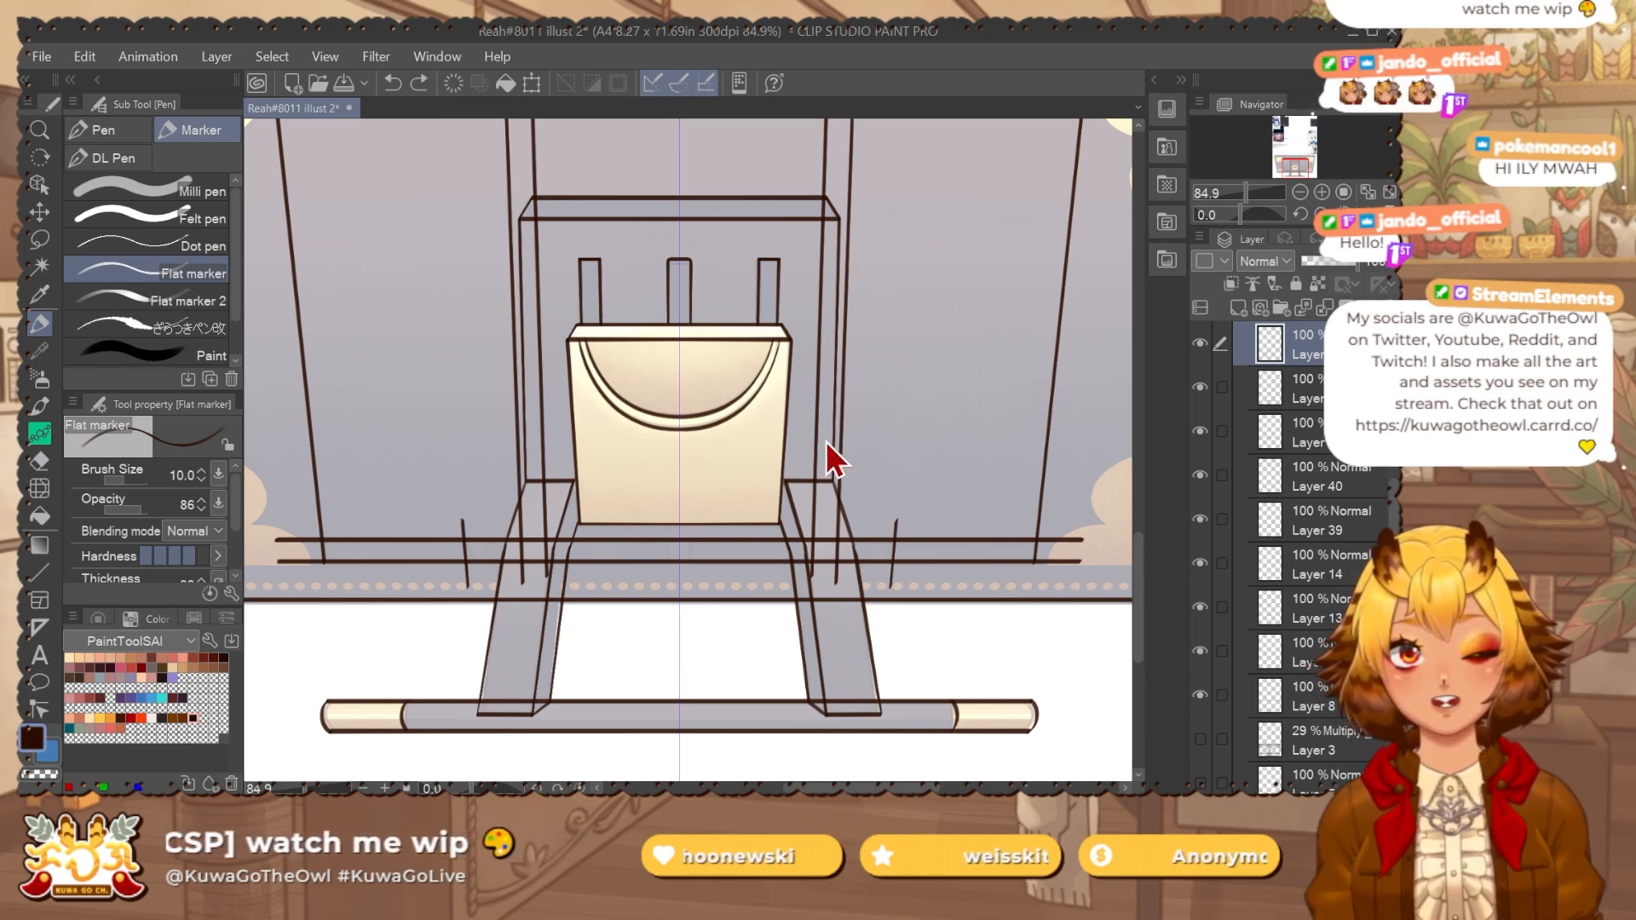
key("ctrl+z")
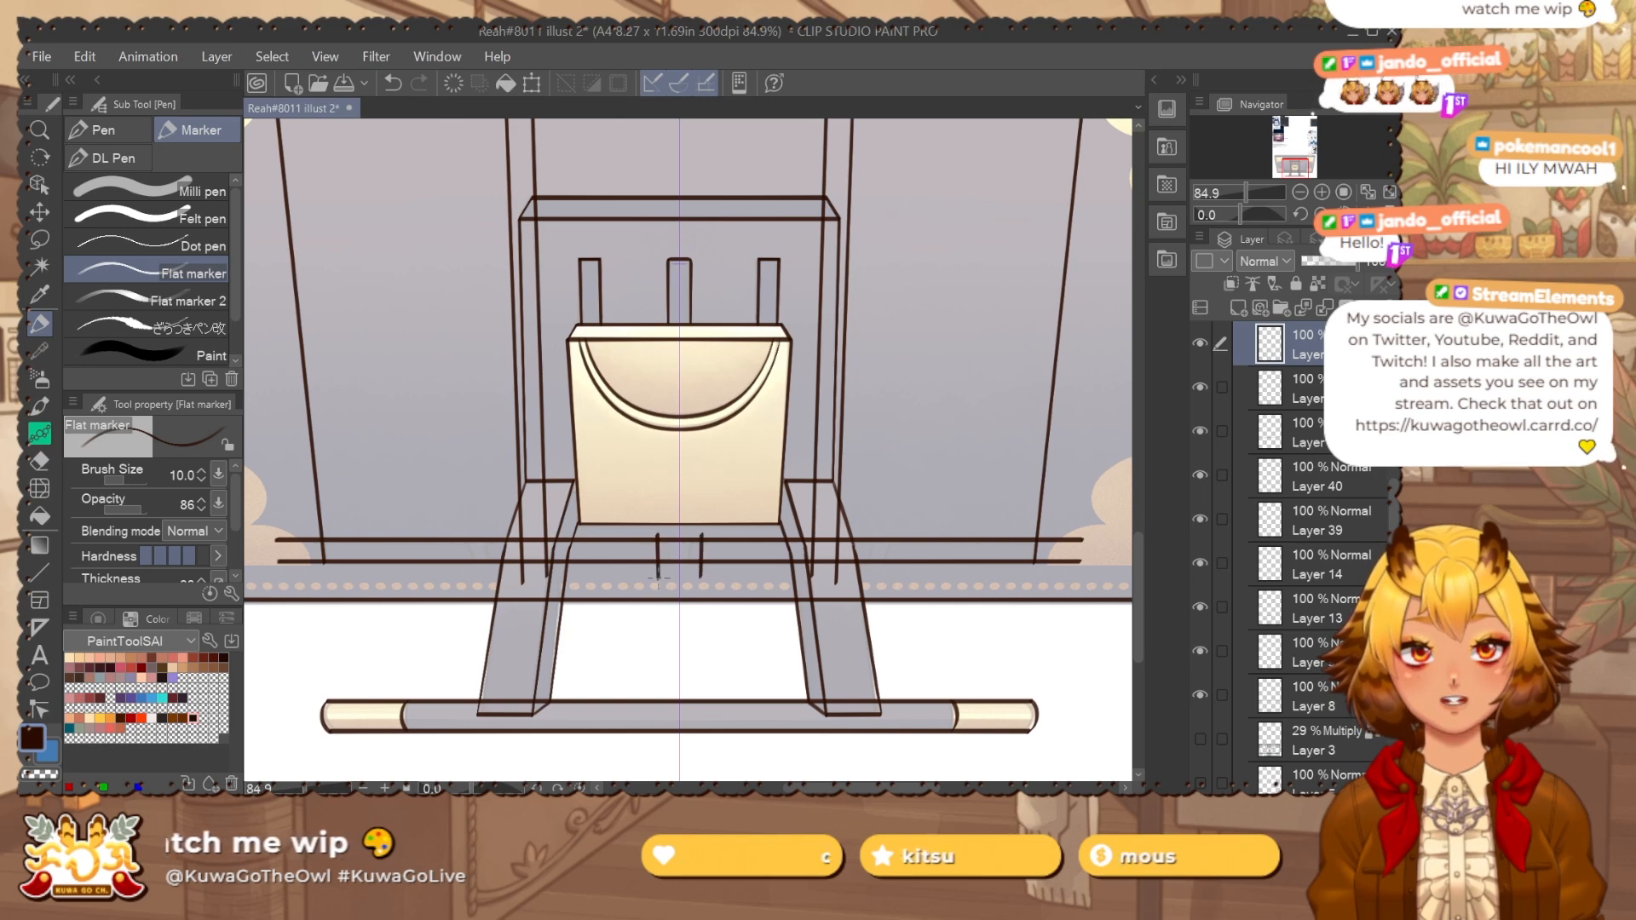
key("ctrl+z")
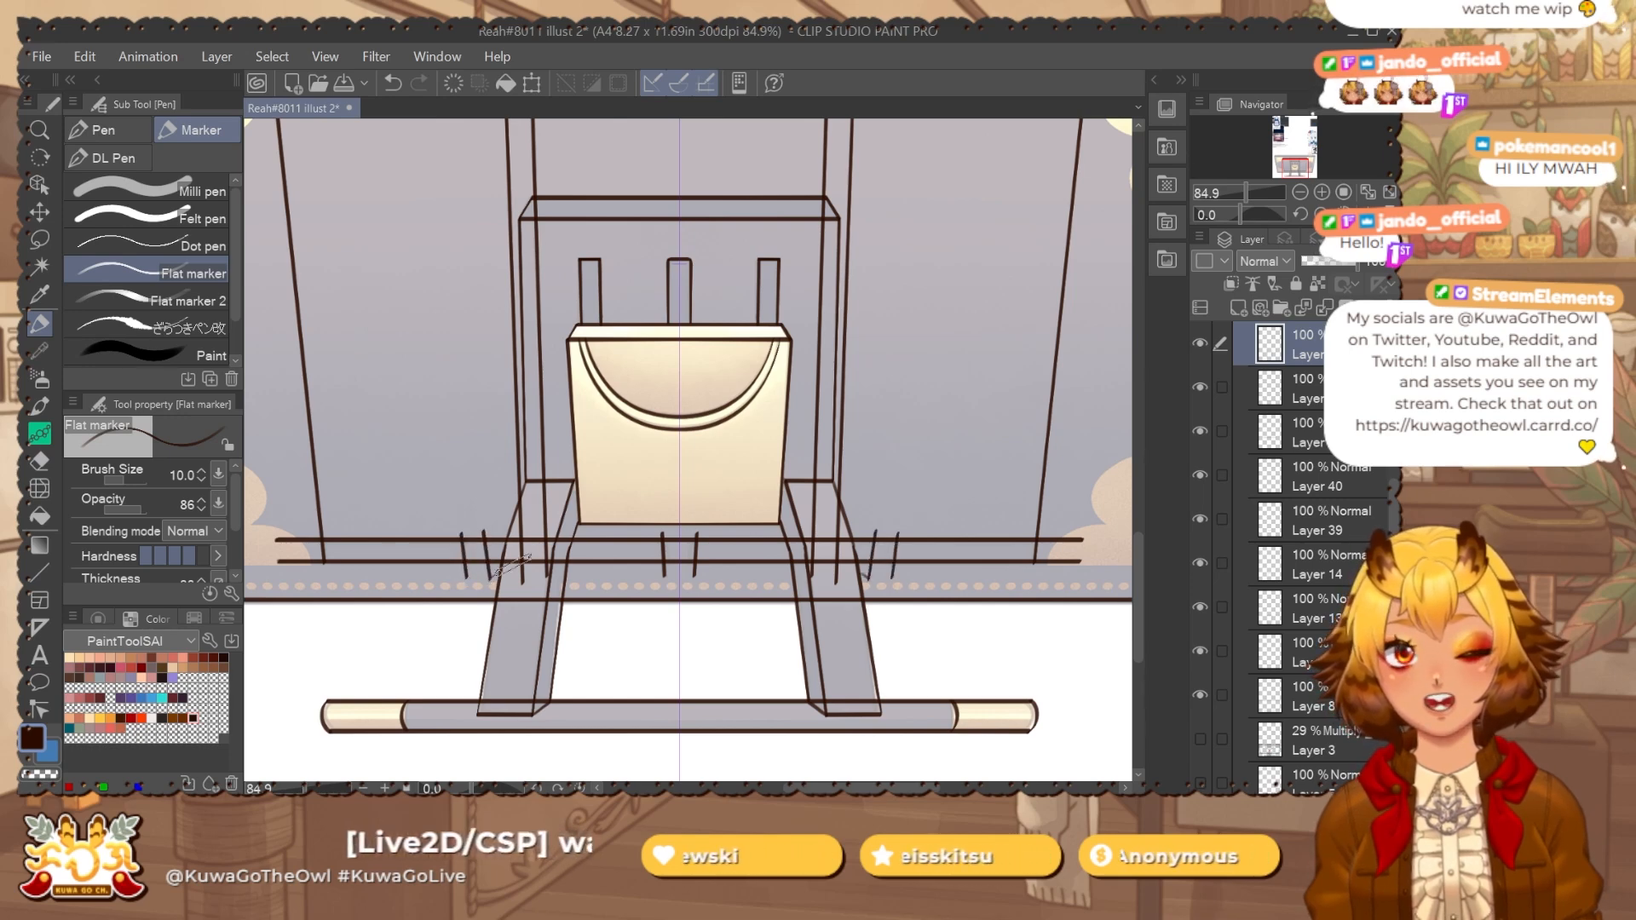
key("ctrl+z")
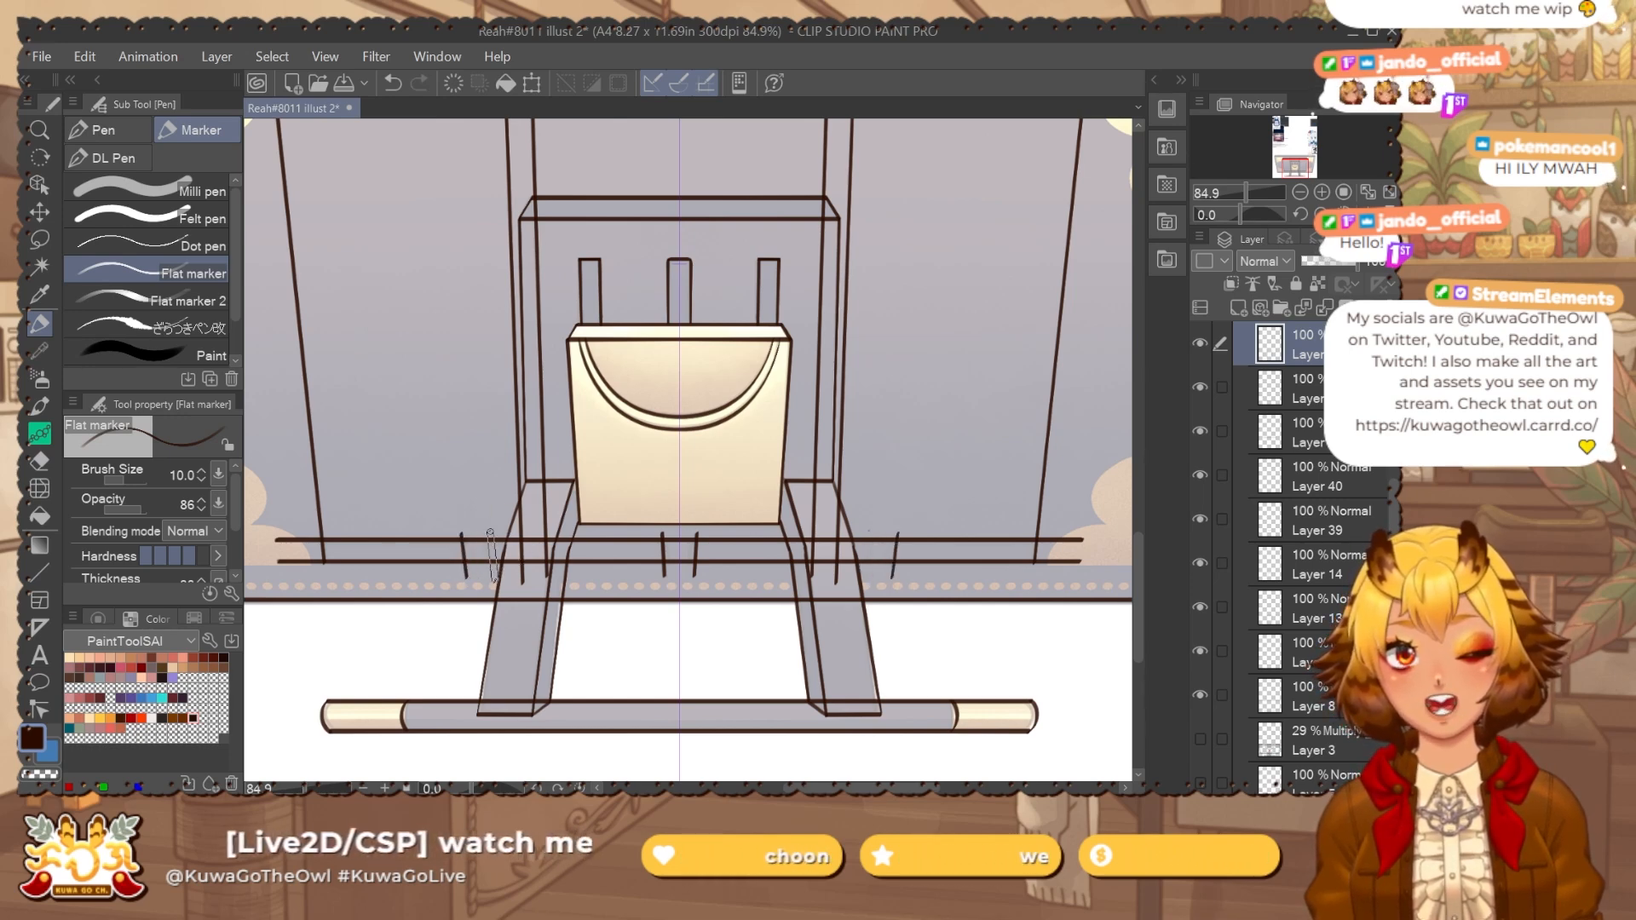
Trim the lower row's short dividers to its edges and erase the long inner lines between the upper and lower rows.
key("e")
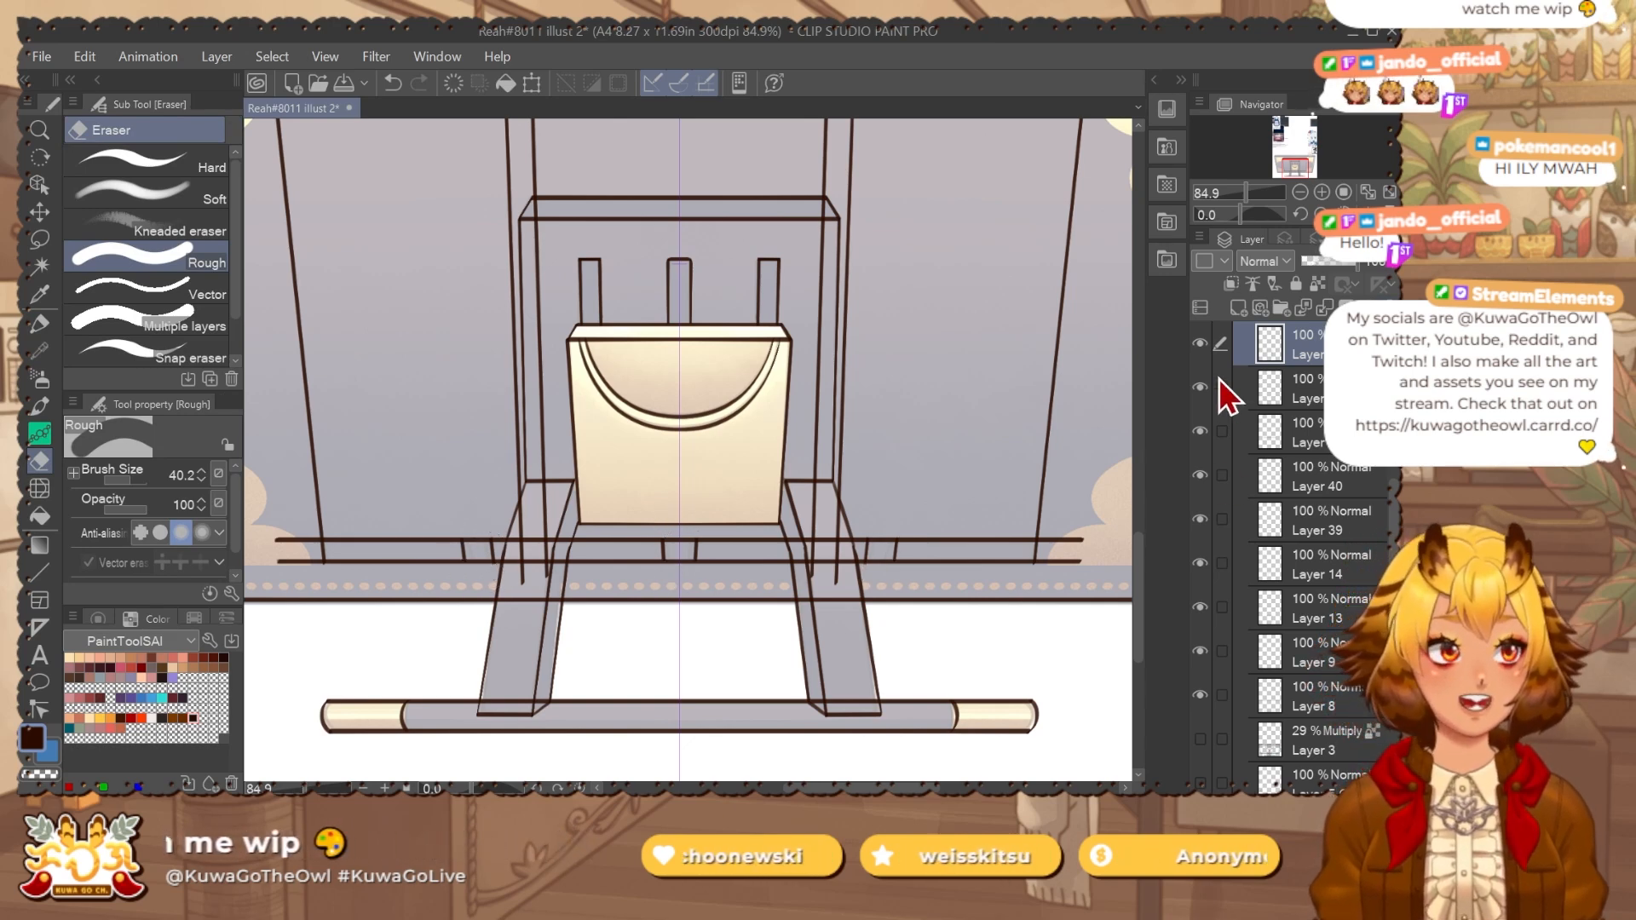
left_click(1200, 343)
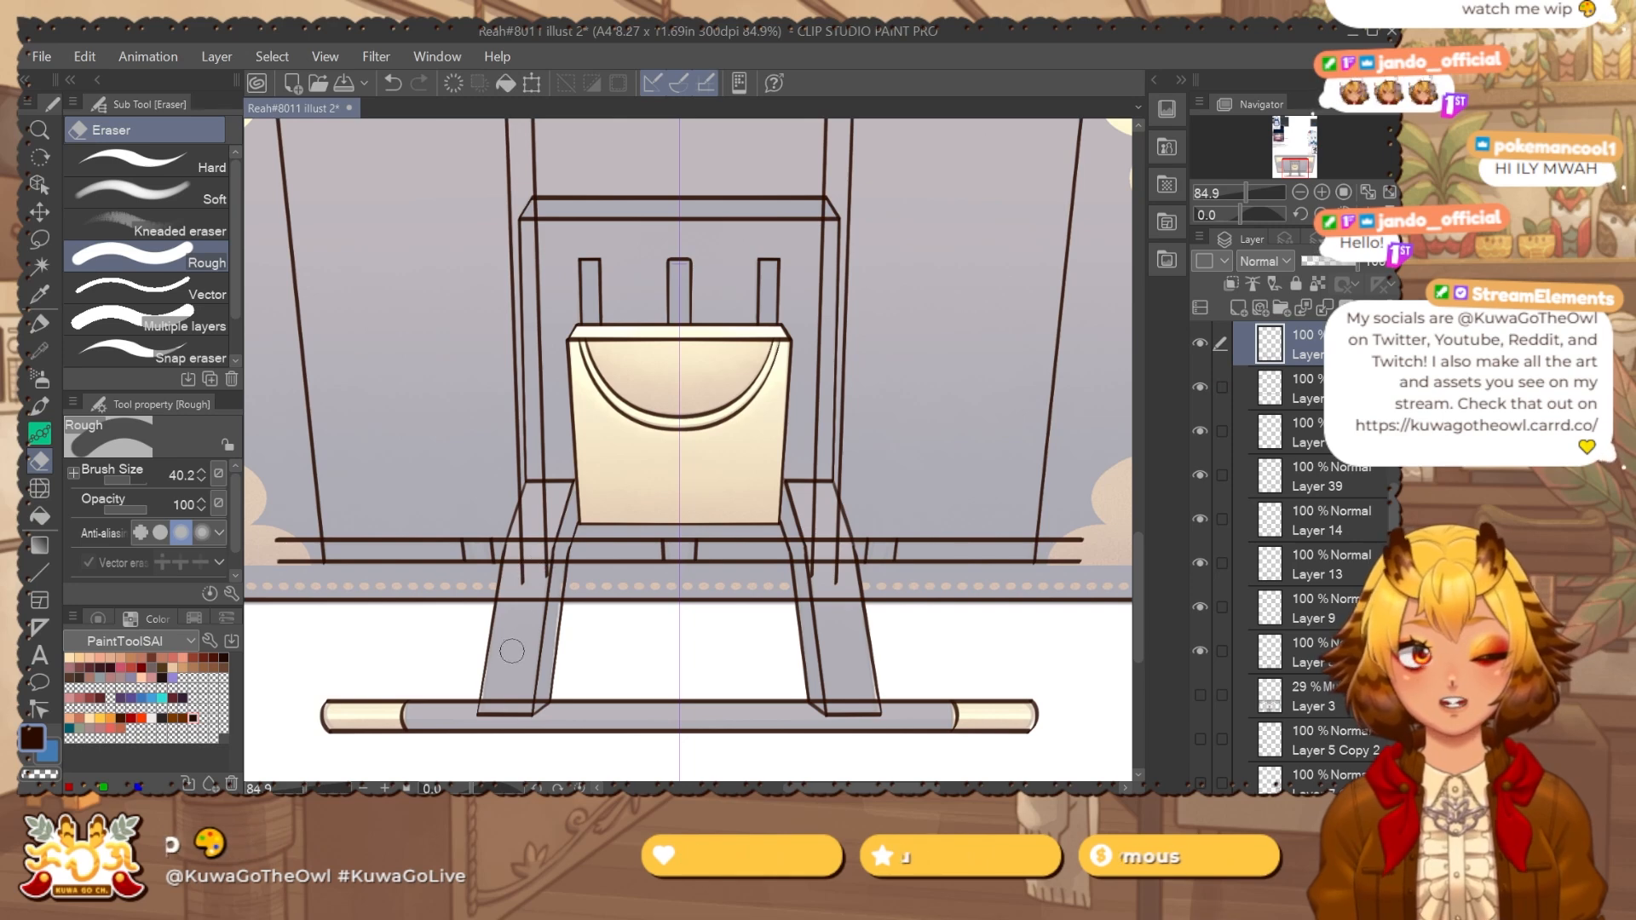
key("ctrl+z")
left_click(1199, 345)
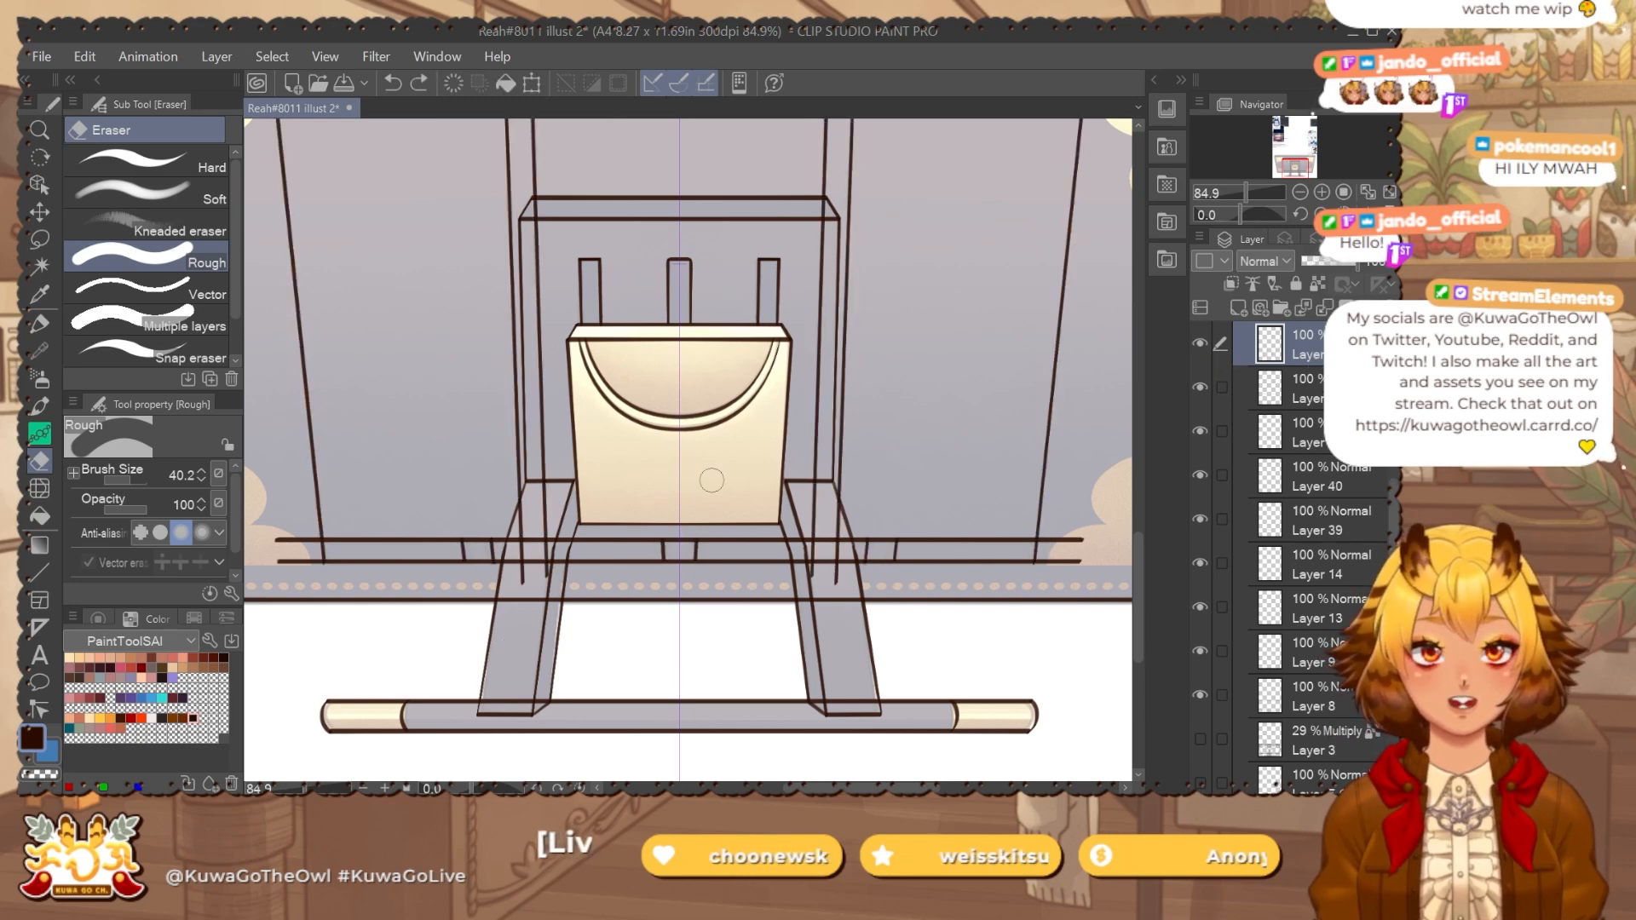
scroll(570, 552, "up", 2)
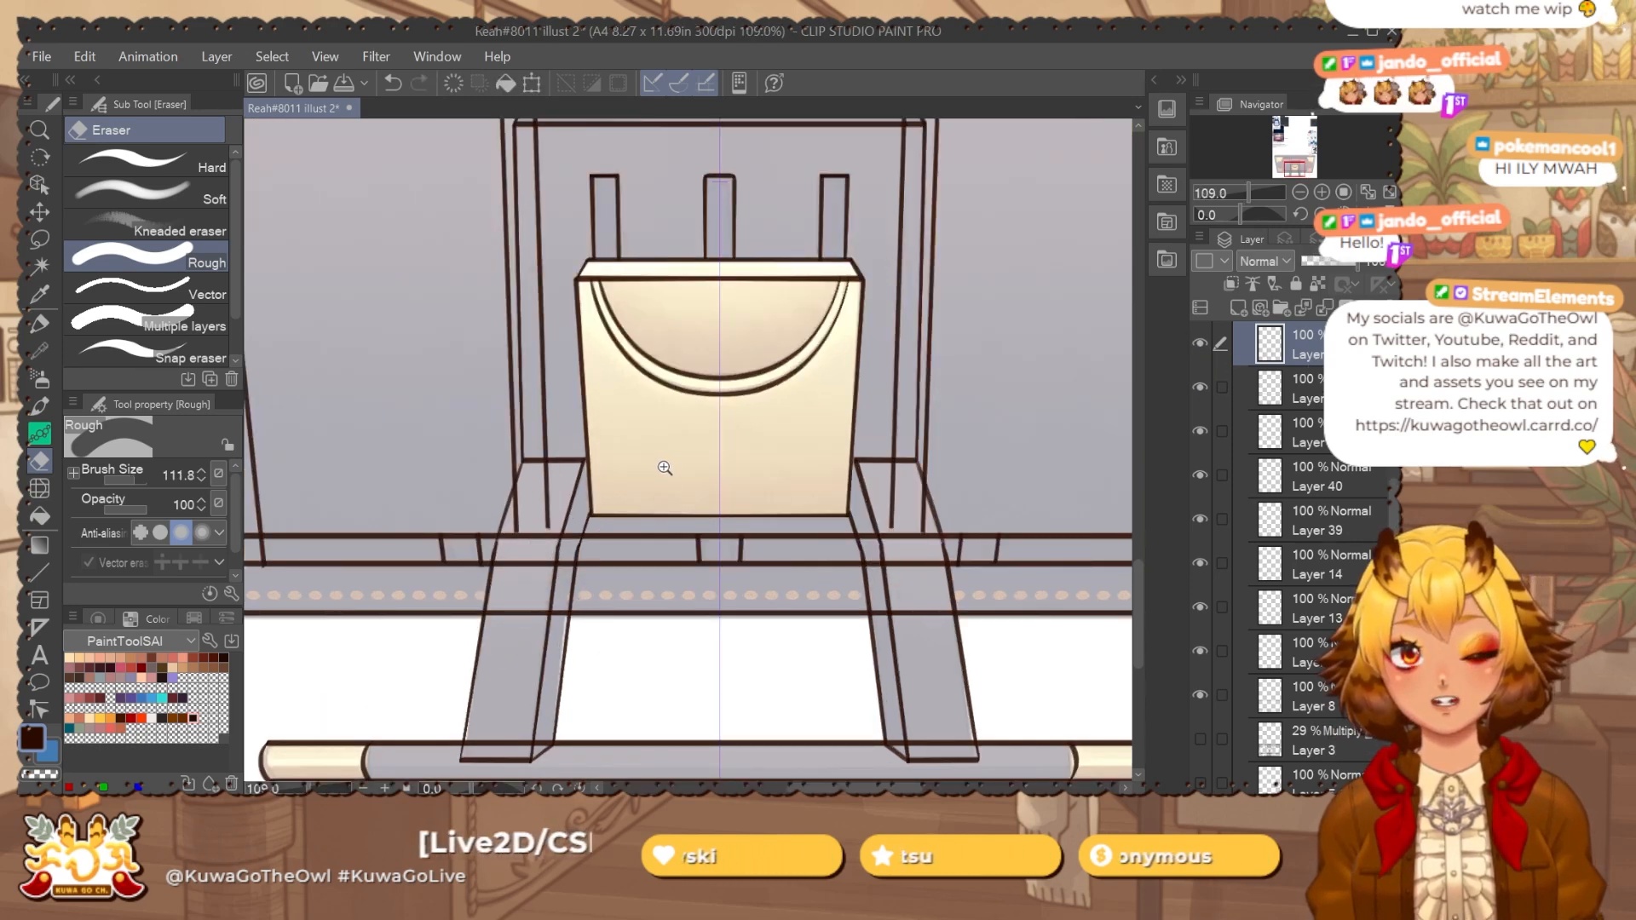
scroll(662, 467, "down", 3)
mouse_move(548, 350)
left_mouse_down()
mouse_move(581, 350)
mouse_move(561, 379)
mouse_move(580, 652)
left_mouse_up()
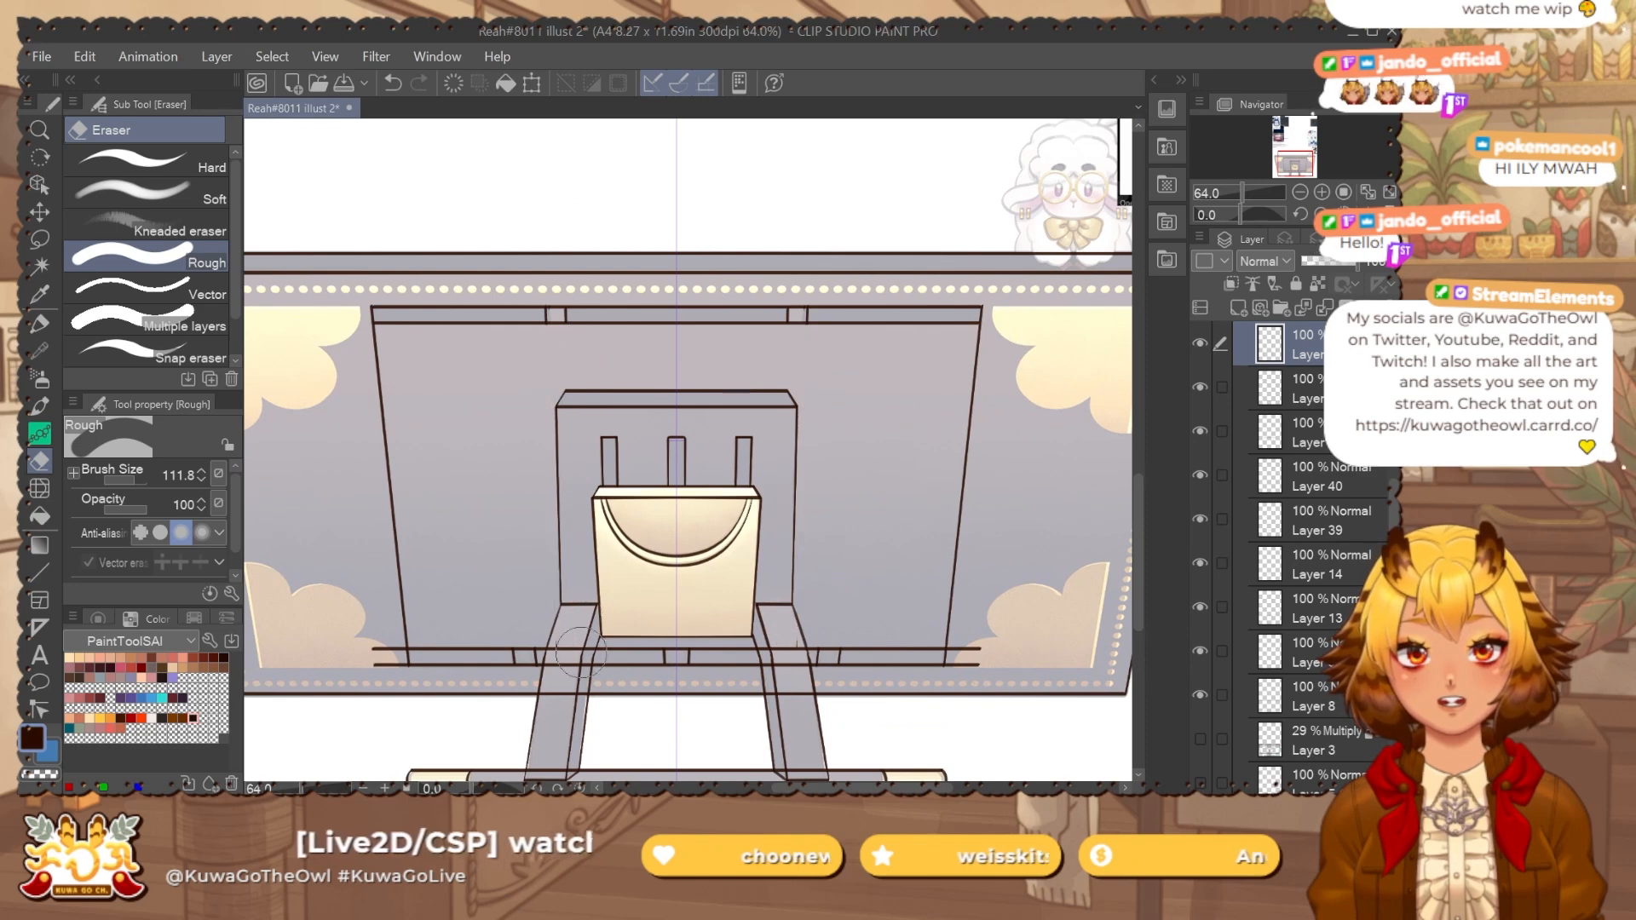
left_click_drag(587, 535, 547, 648)
Erase the overshooting ends of the divider lines at the upper row's gap with a smaller eraser.
left_click_drag(555, 468, 601, 423)
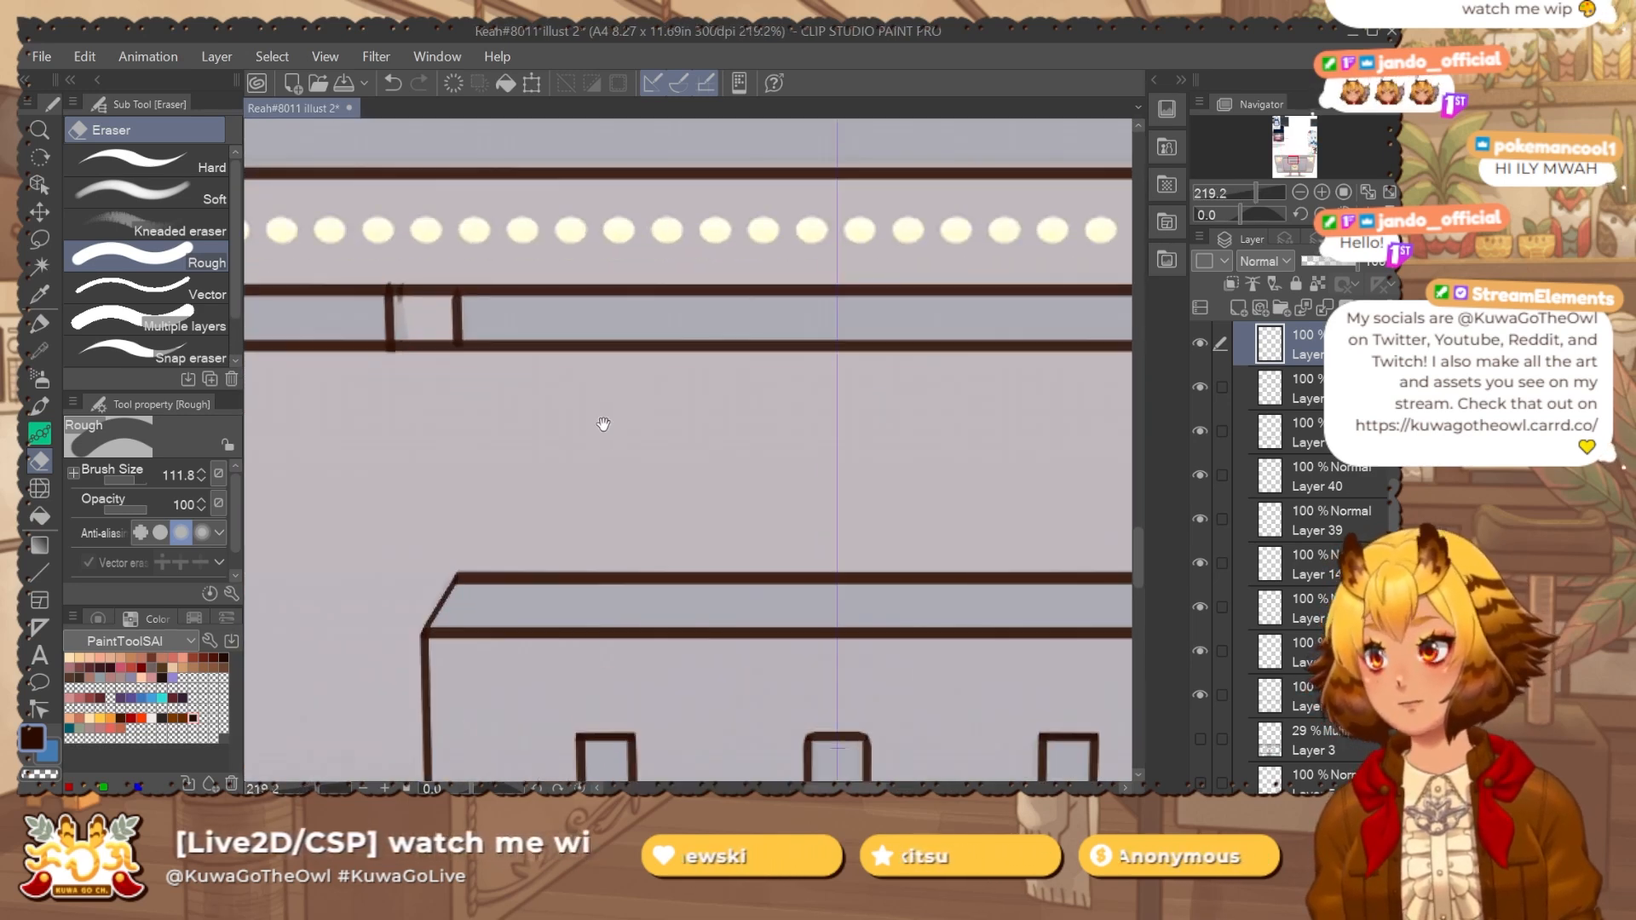
left_click_drag(476, 339, 528, 339)
left_click_drag(430, 296, 313, 349)
left_click_drag(369, 264, 409, 313)
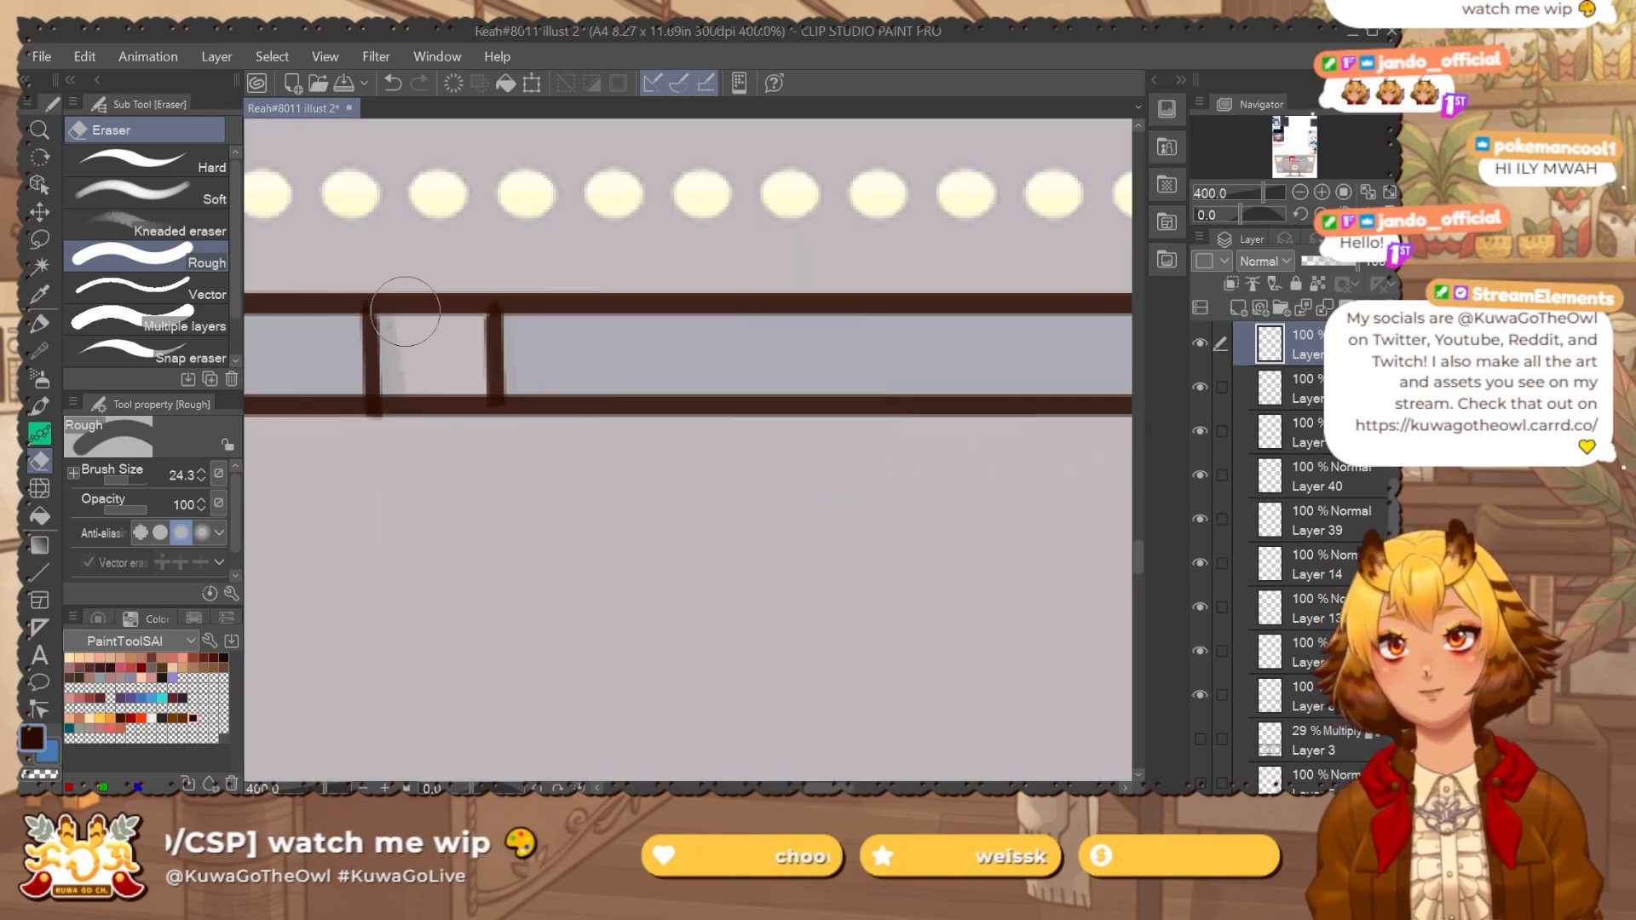
mouse_move(511, 457)
left_mouse_down()
mouse_move(777, 546)
mouse_move(748, 546)
left_mouse_up()
left_click_drag(750, 546, 715, 420)
Select the top line layer and erase the slanted outer lines between the upper and lower rows.
left_click(1201, 387)
left_click(1202, 387)
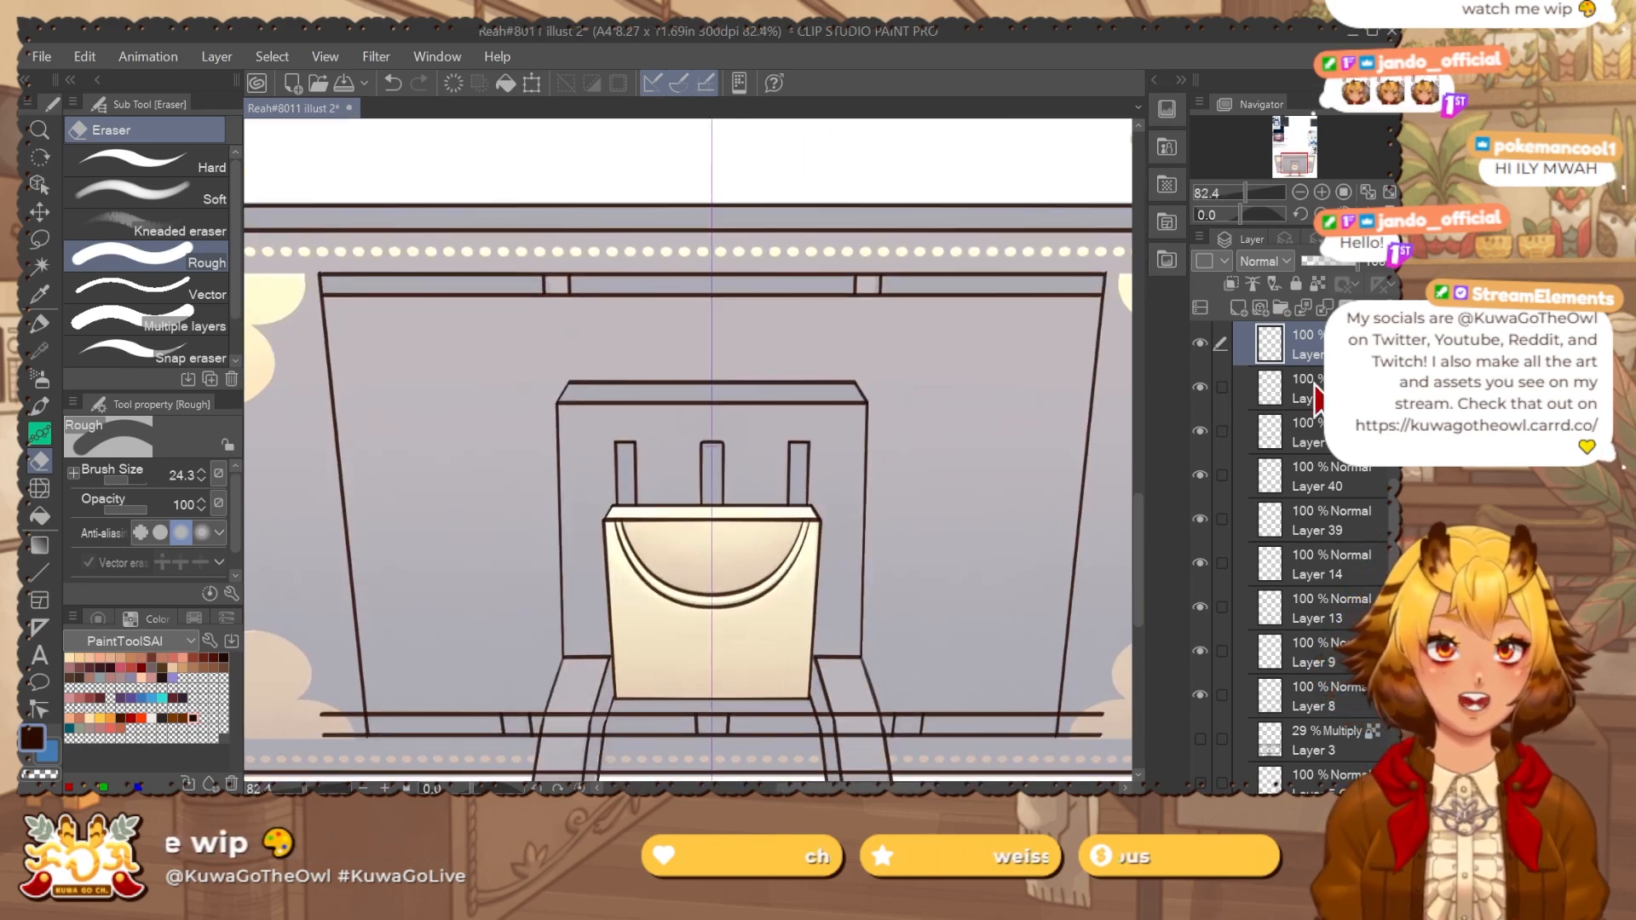
left_click(1304, 385)
left_click(1199, 344)
left_click(1199, 342)
left_click(1303, 342)
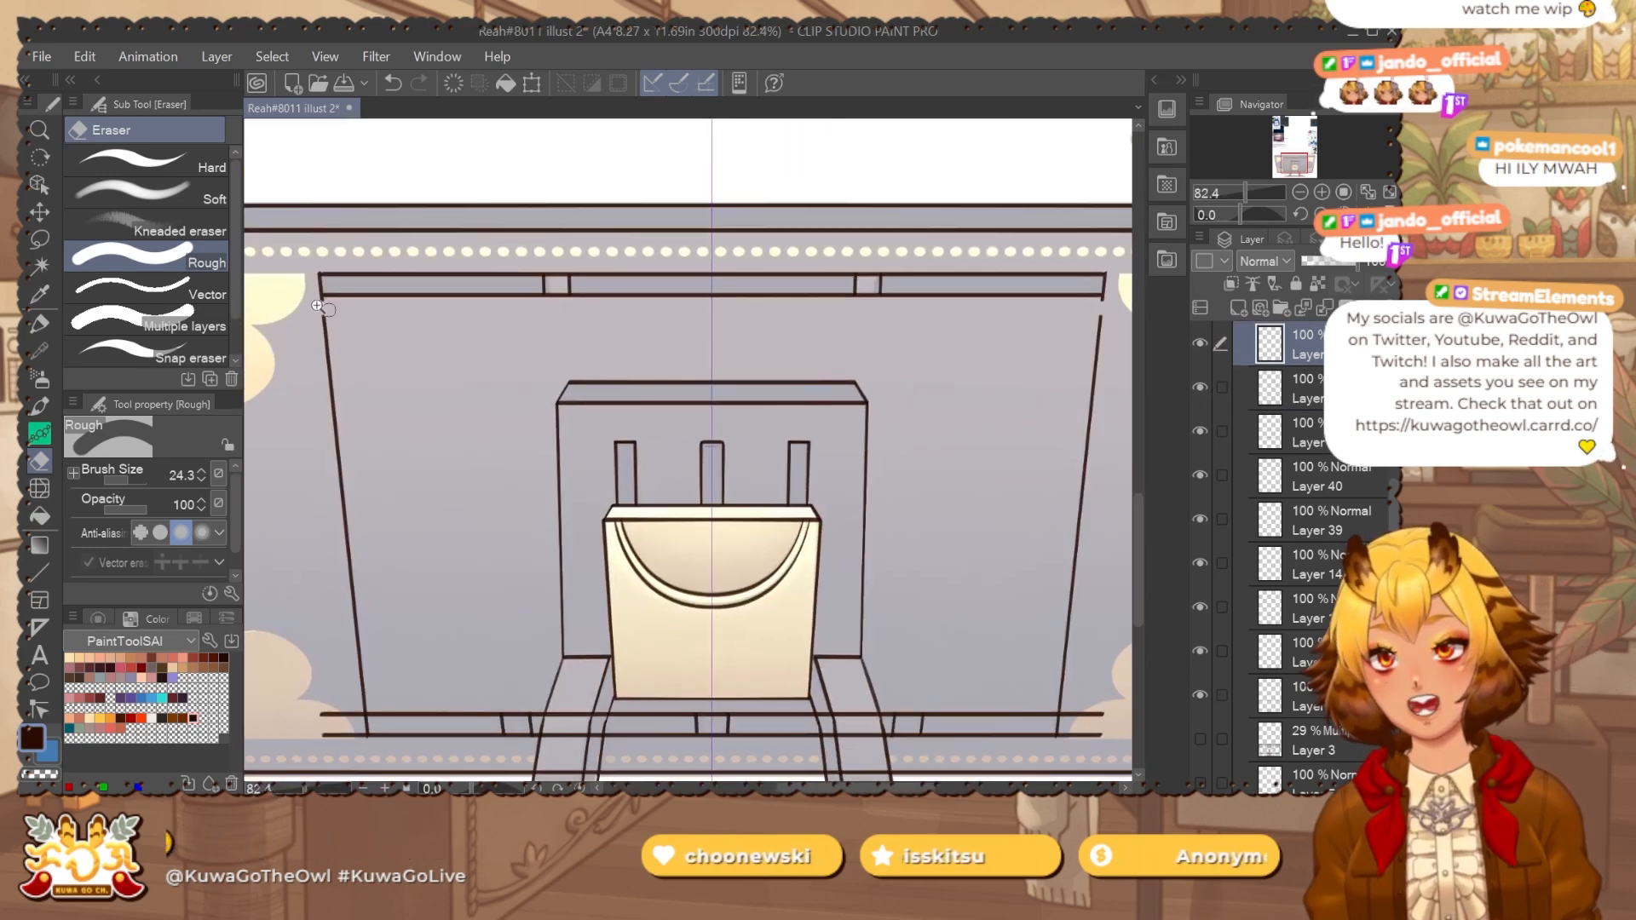
mouse_move(316, 305)
left_mouse_down()
mouse_move(358, 313)
mouse_move(365, 627)
left_mouse_up()
left_click(331, 315)
mouse_move(448, 576)
left_mouse_down()
mouse_move(483, 372)
mouse_move(462, 342)
mouse_move(444, 596)
left_mouse_up()
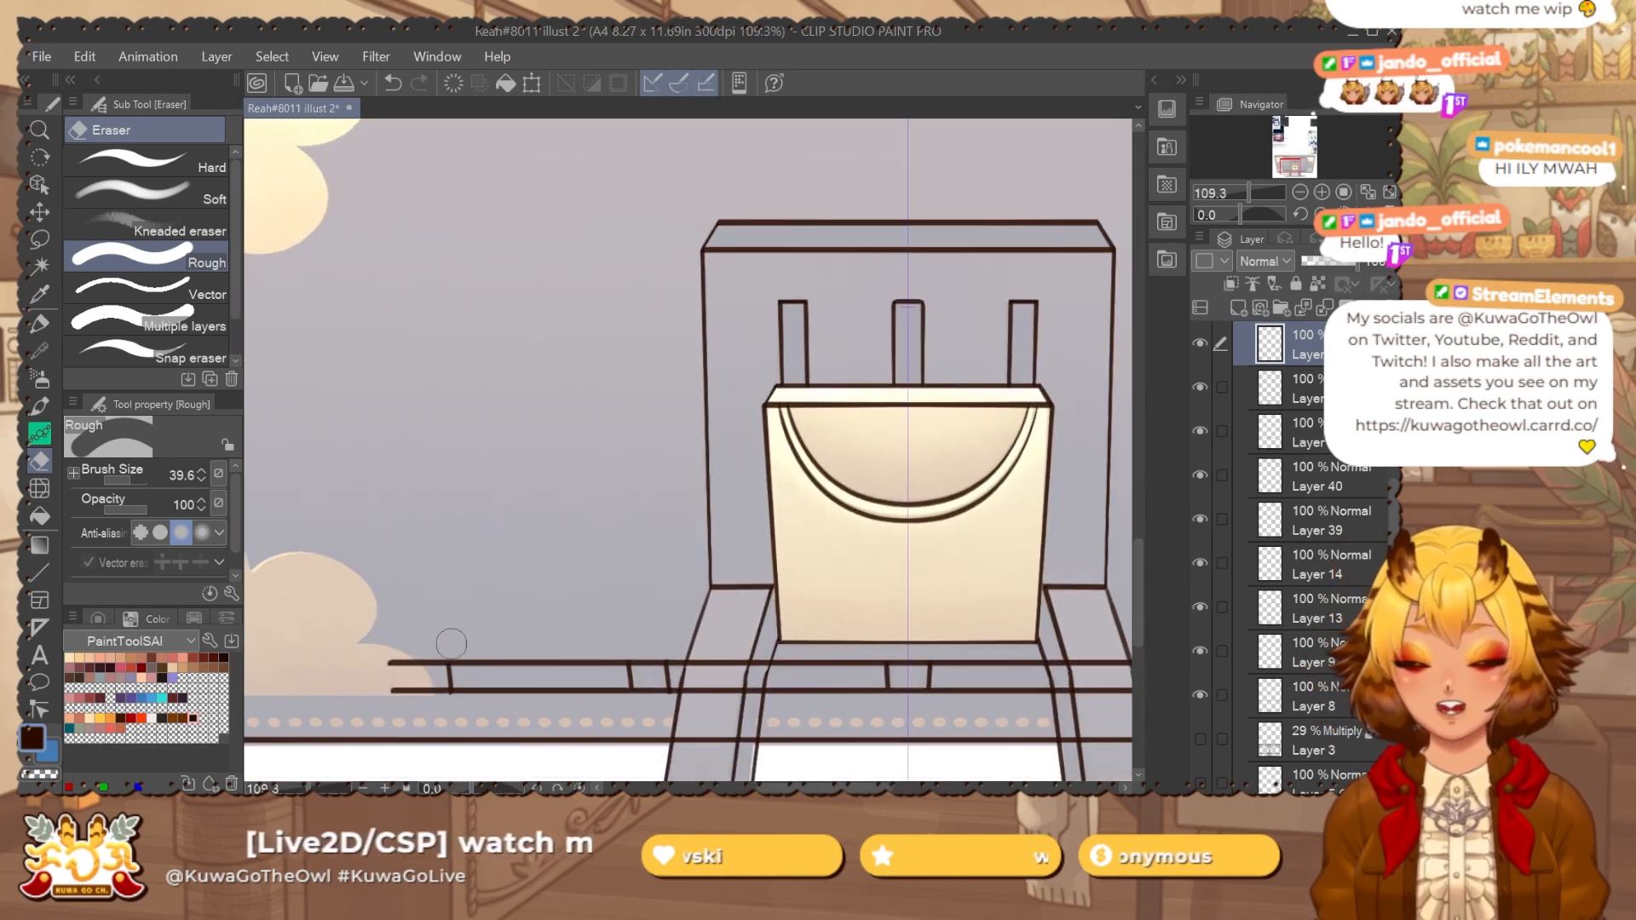
Trim the lower row's horizontal lines where they extend past its slanted outer ends.
left_click_drag(440, 674, 536, 519)
left_click_drag(625, 619, 582, 604)
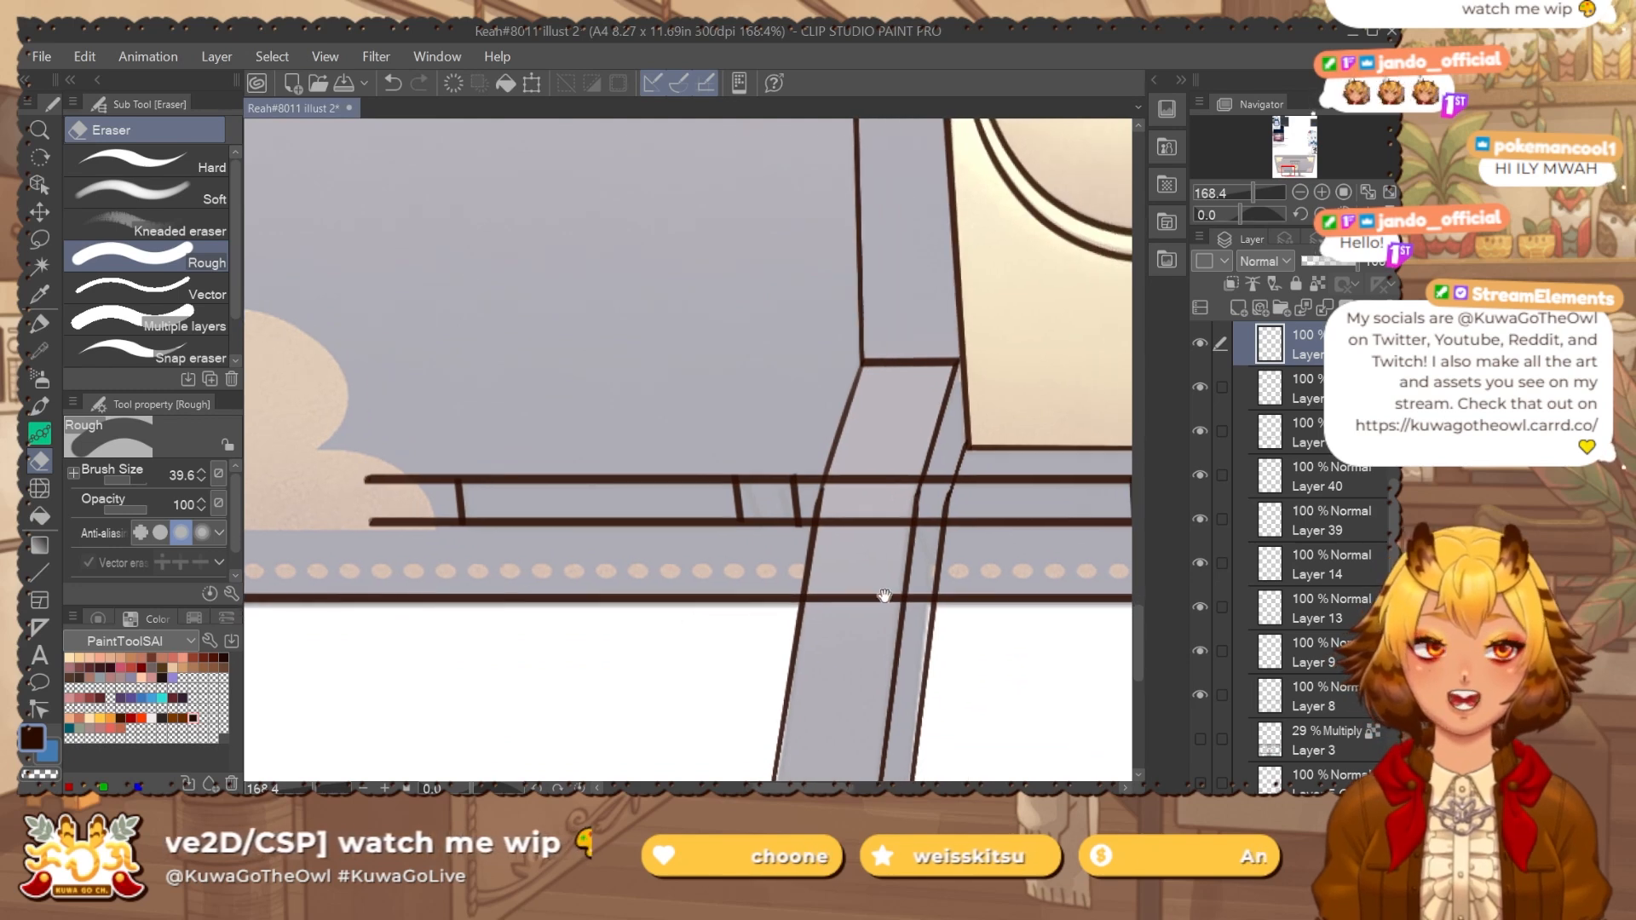
left_click_drag(884, 596, 789, 602)
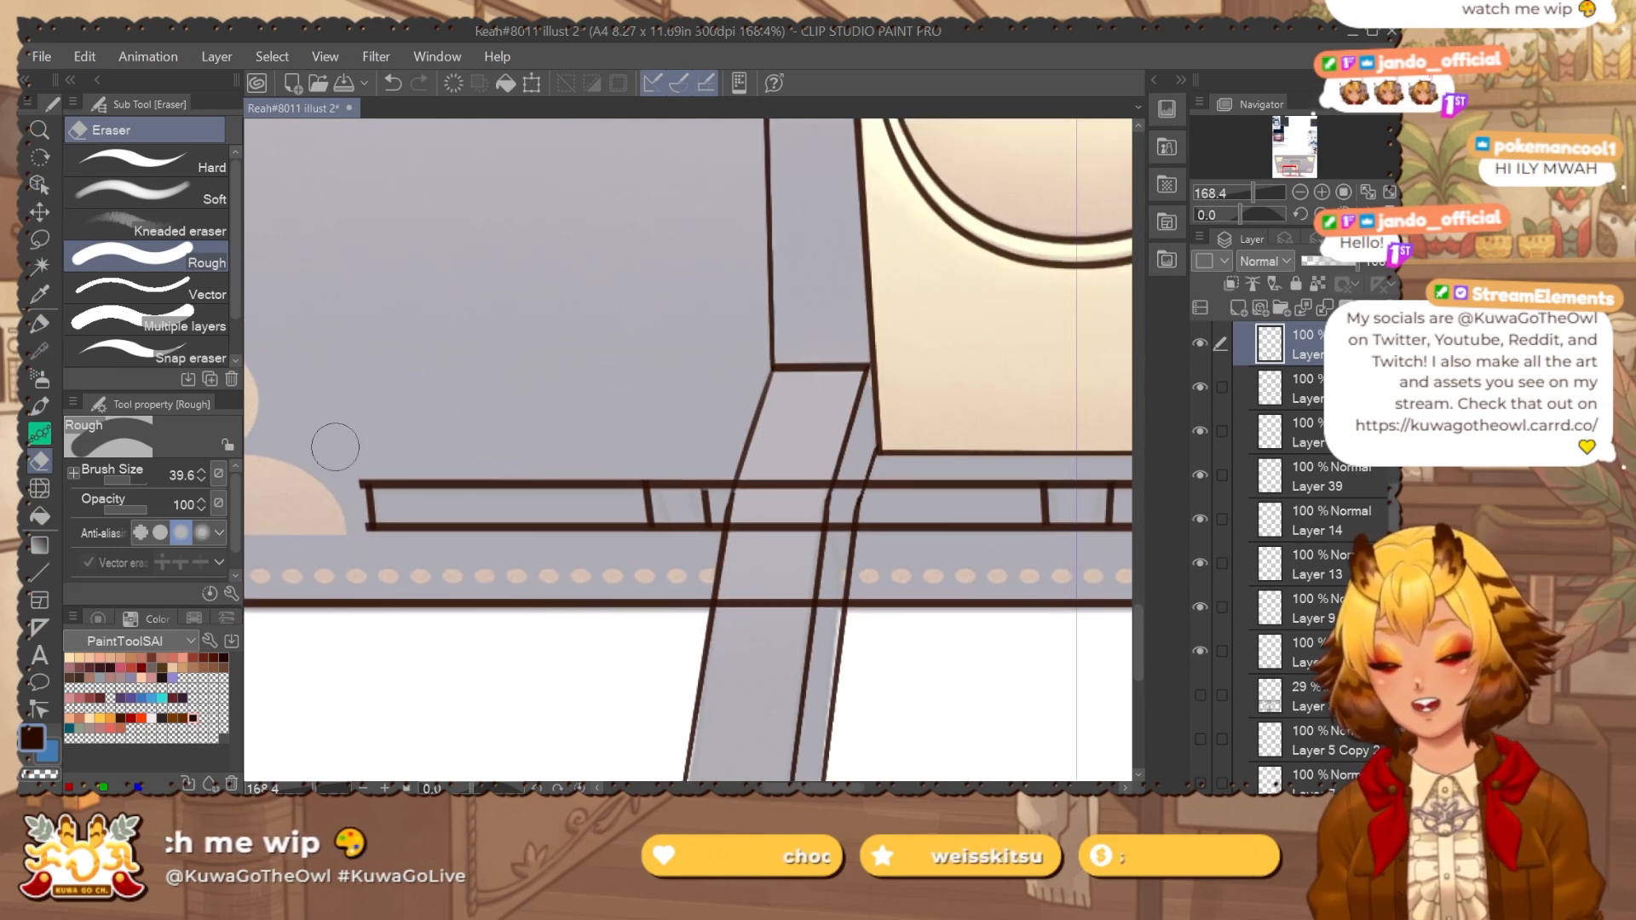
Select Layer 41 and erase the horizontal lines crossing the gaps between the upper row's slots.
scroll(529, 485, "down", 2)
left_click_drag(477, 303, 529, 758)
scroll(530, 758, "down", 1)
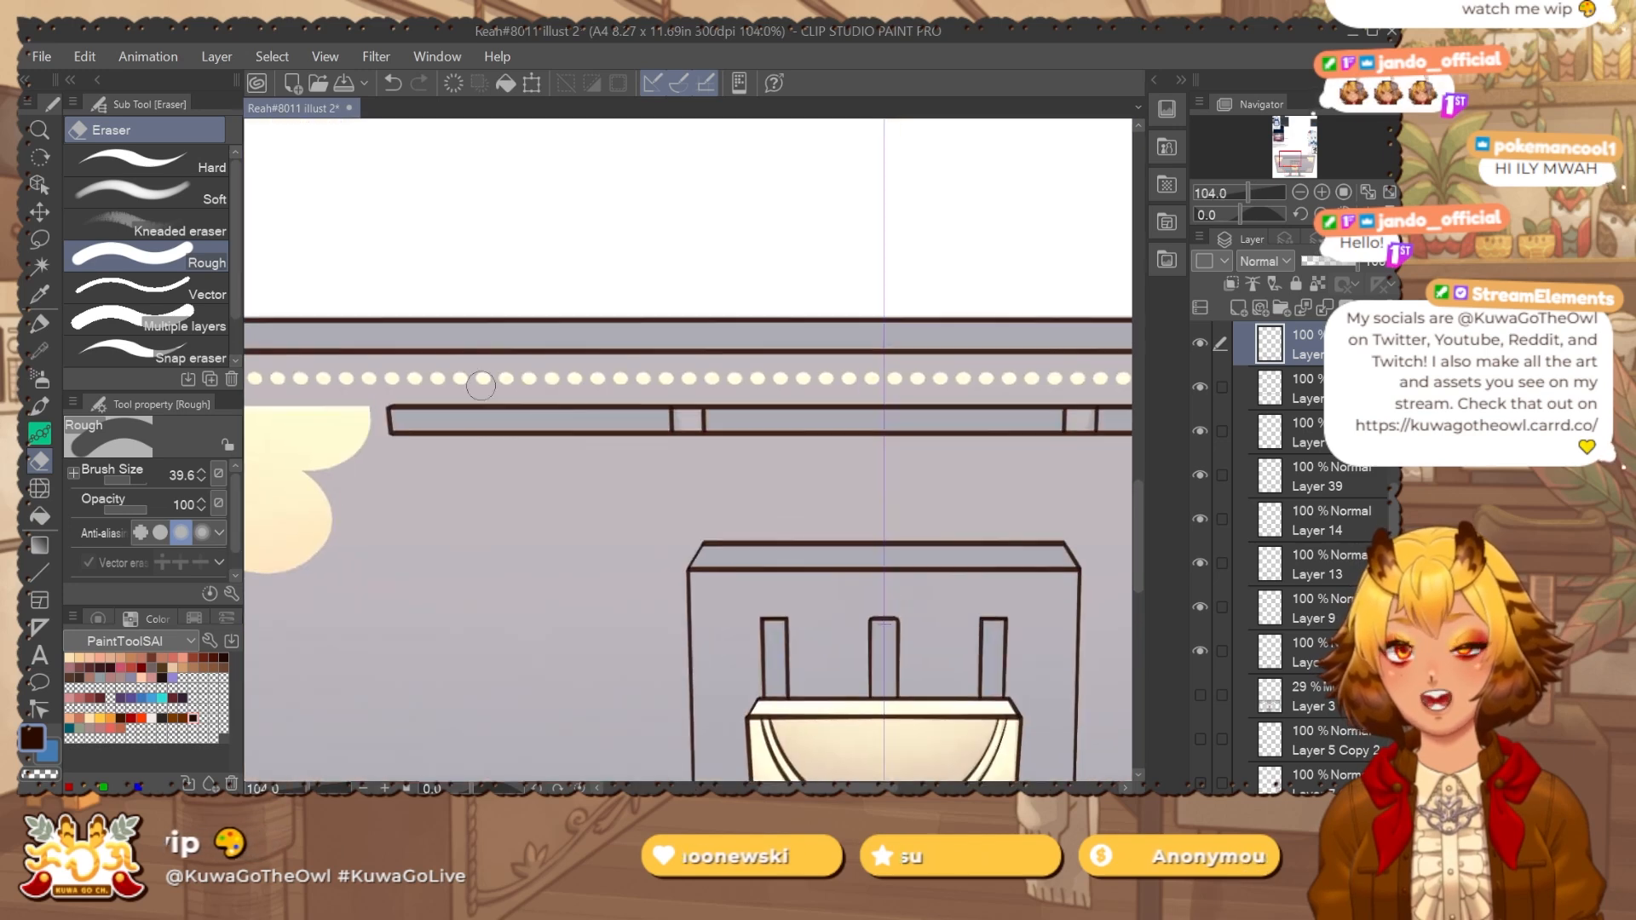
left_click_drag(688, 413, 579, 336)
scroll(584, 338, "up", 4)
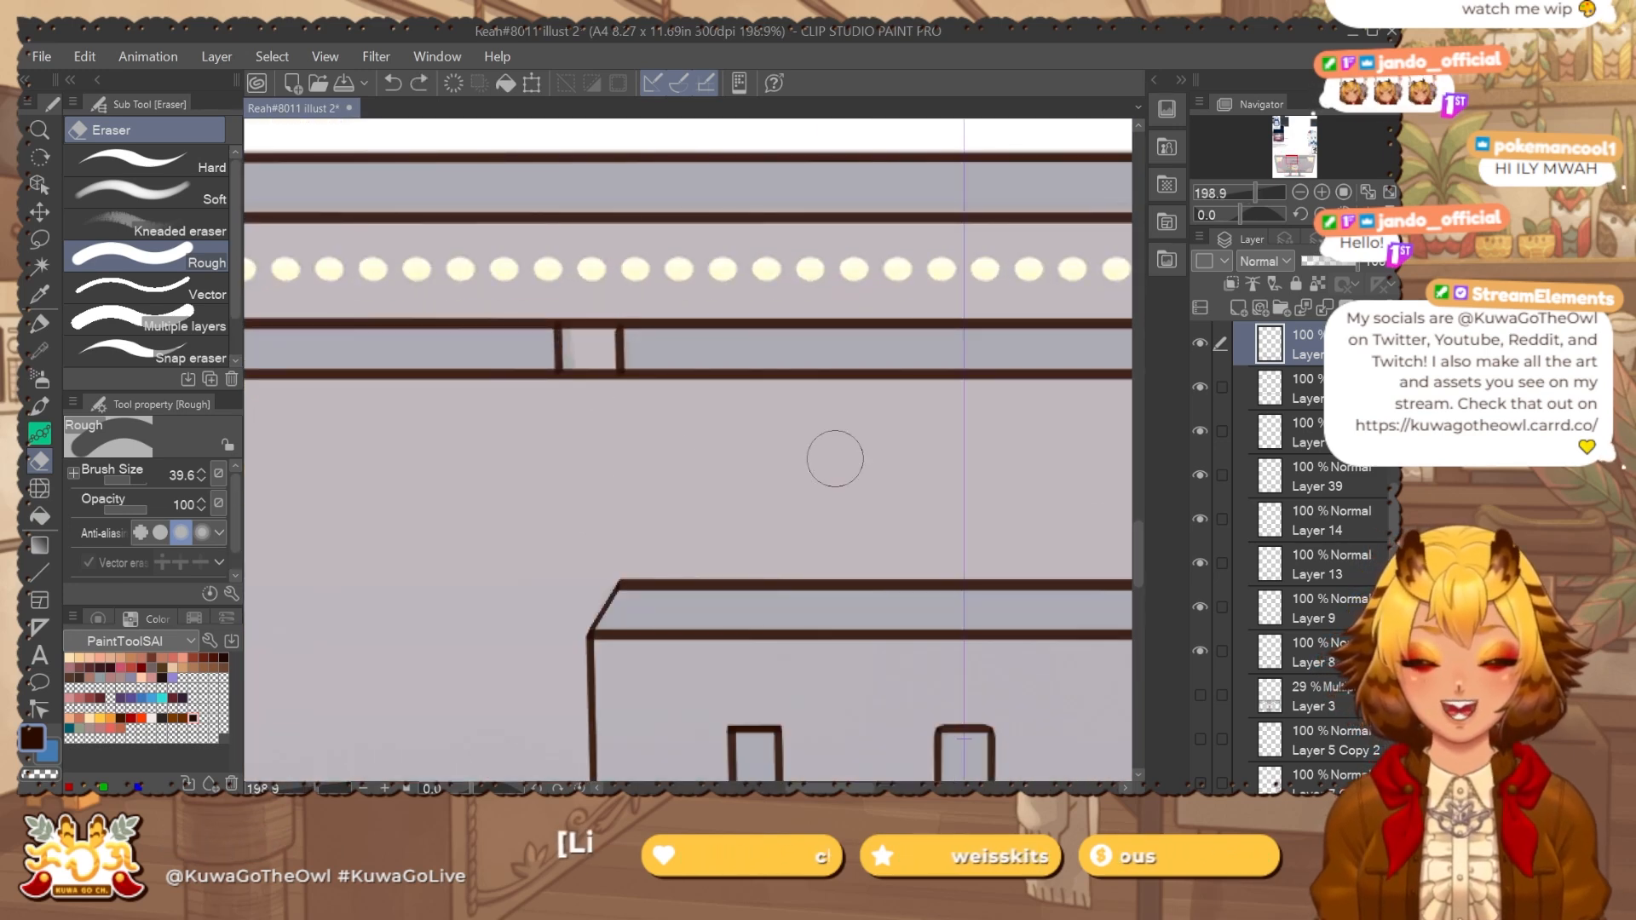
key("ctrl+z")
left_click(1320, 401)
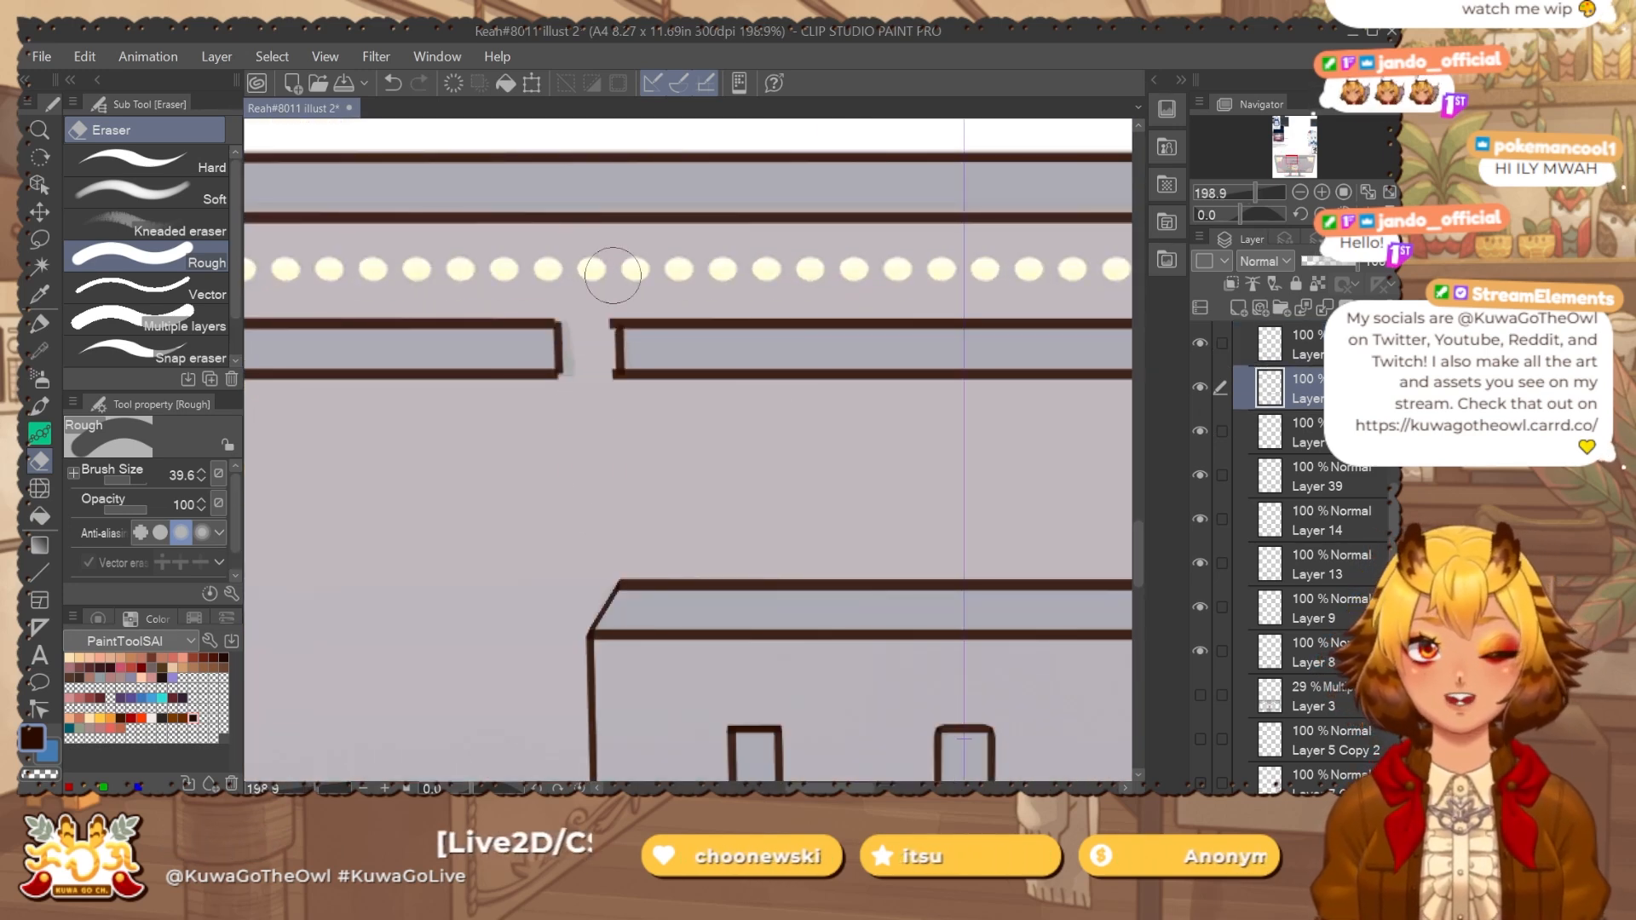
left_click_drag(577, 375, 577, 322)
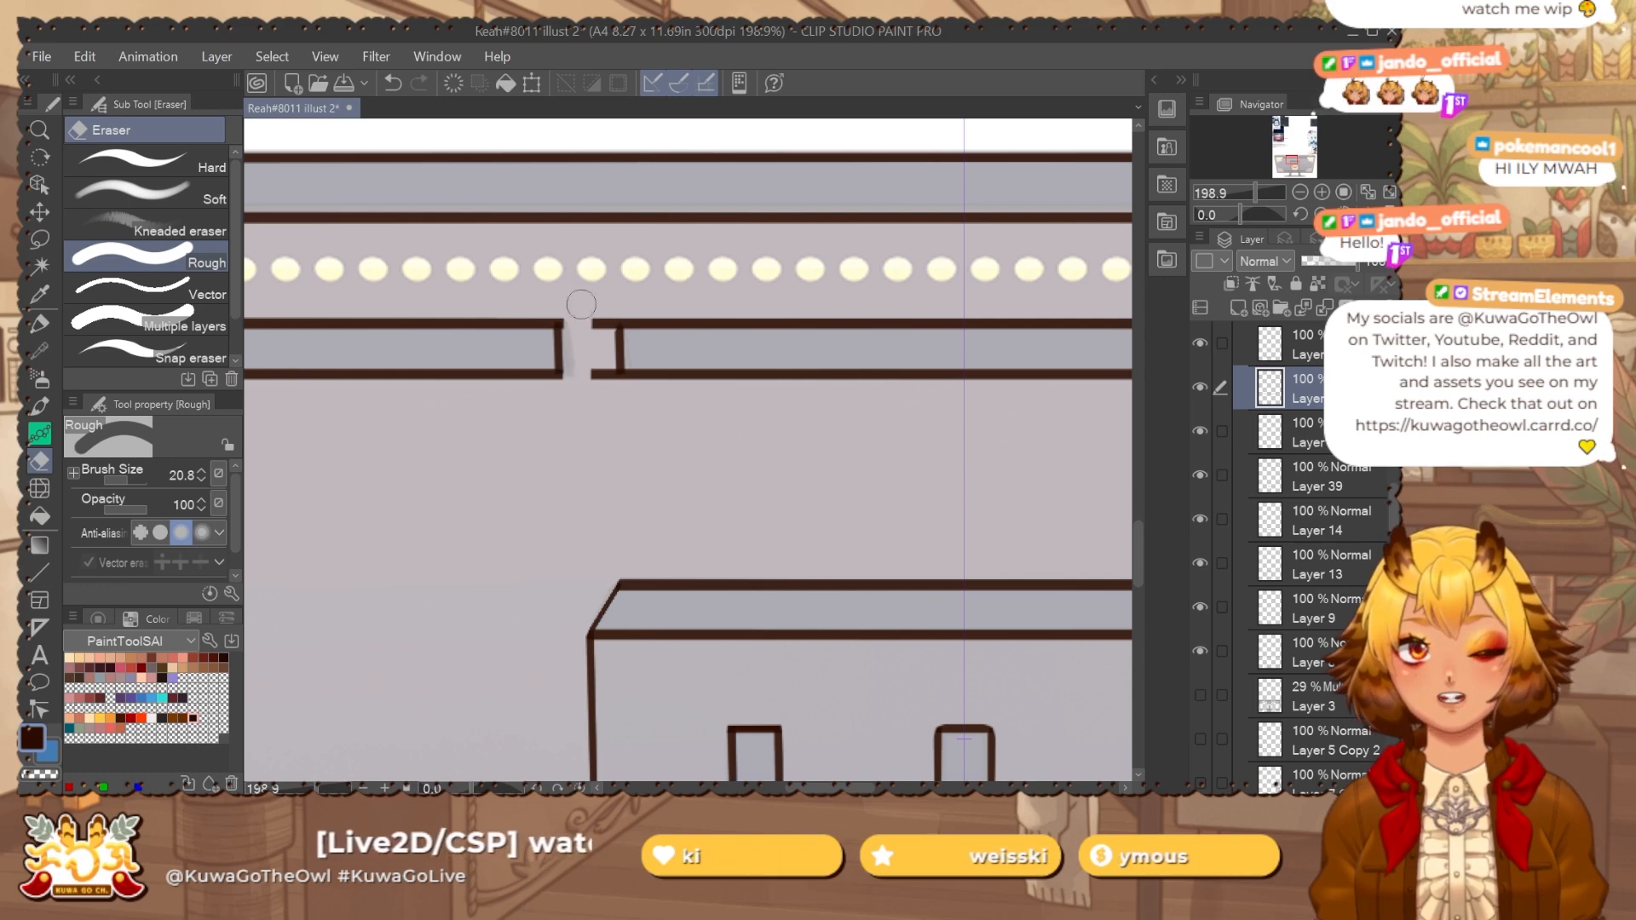
mouse_move(575, 409)
left_mouse_down()
mouse_move(588, 270)
mouse_move(597, 435)
mouse_move(600, 296)
left_mouse_up()
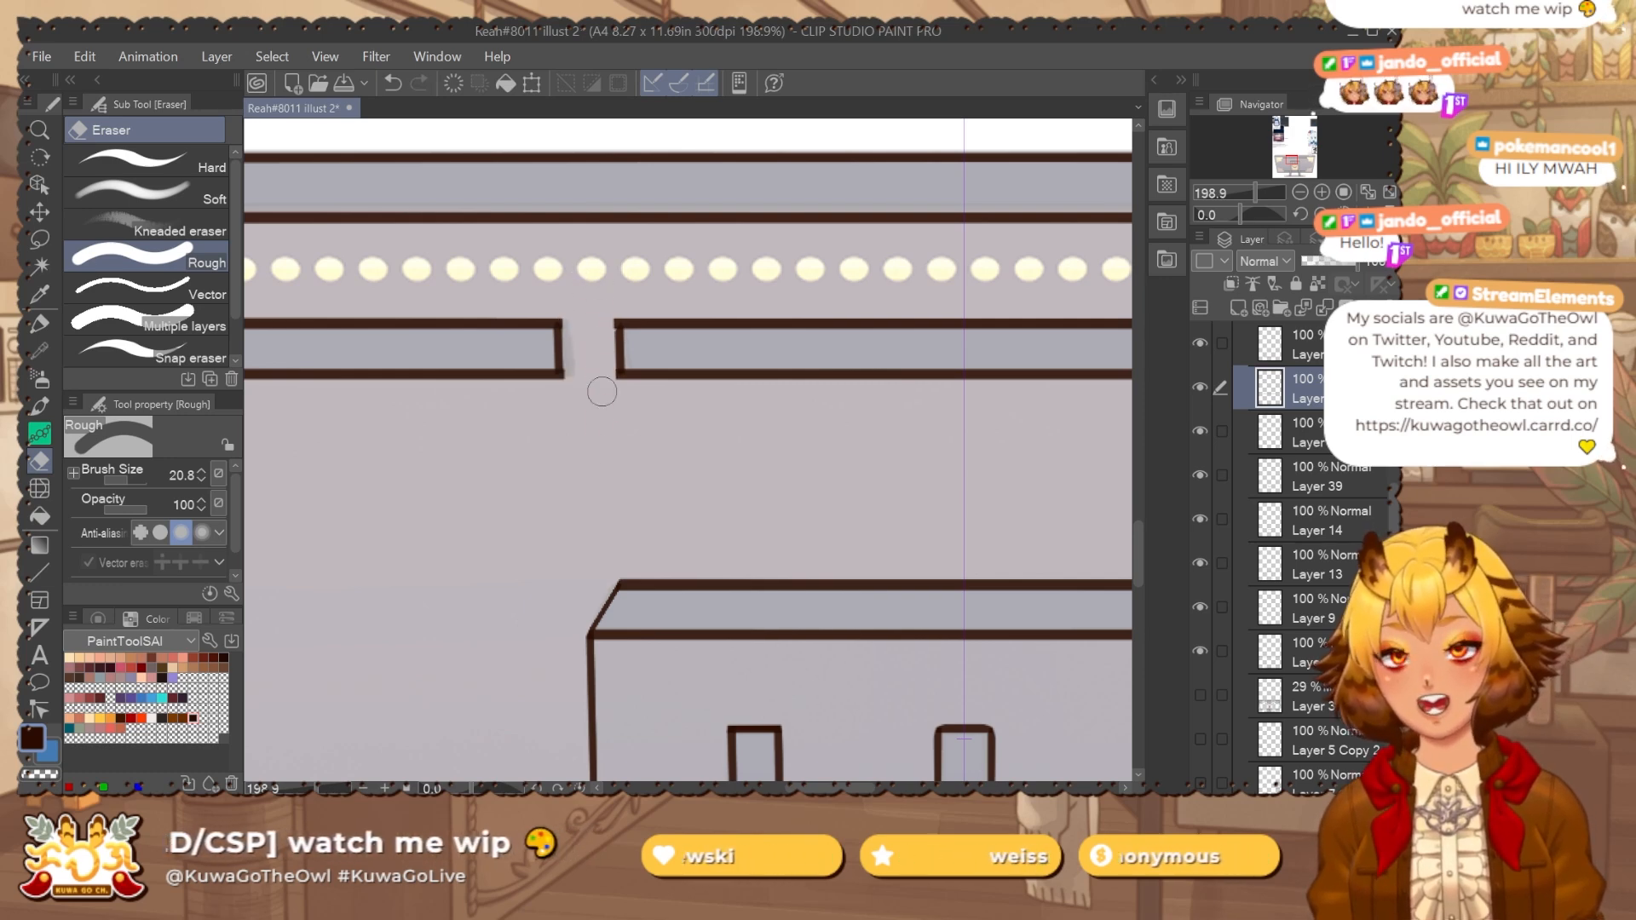
Select the top line layer and erase the horizontal lines crossing the lower row's centre and side gaps.
left_click_drag(877, 533, 792, 533)
left_click_drag(833, 564, 766, 377)
left_click_drag(785, 653, 741, 343)
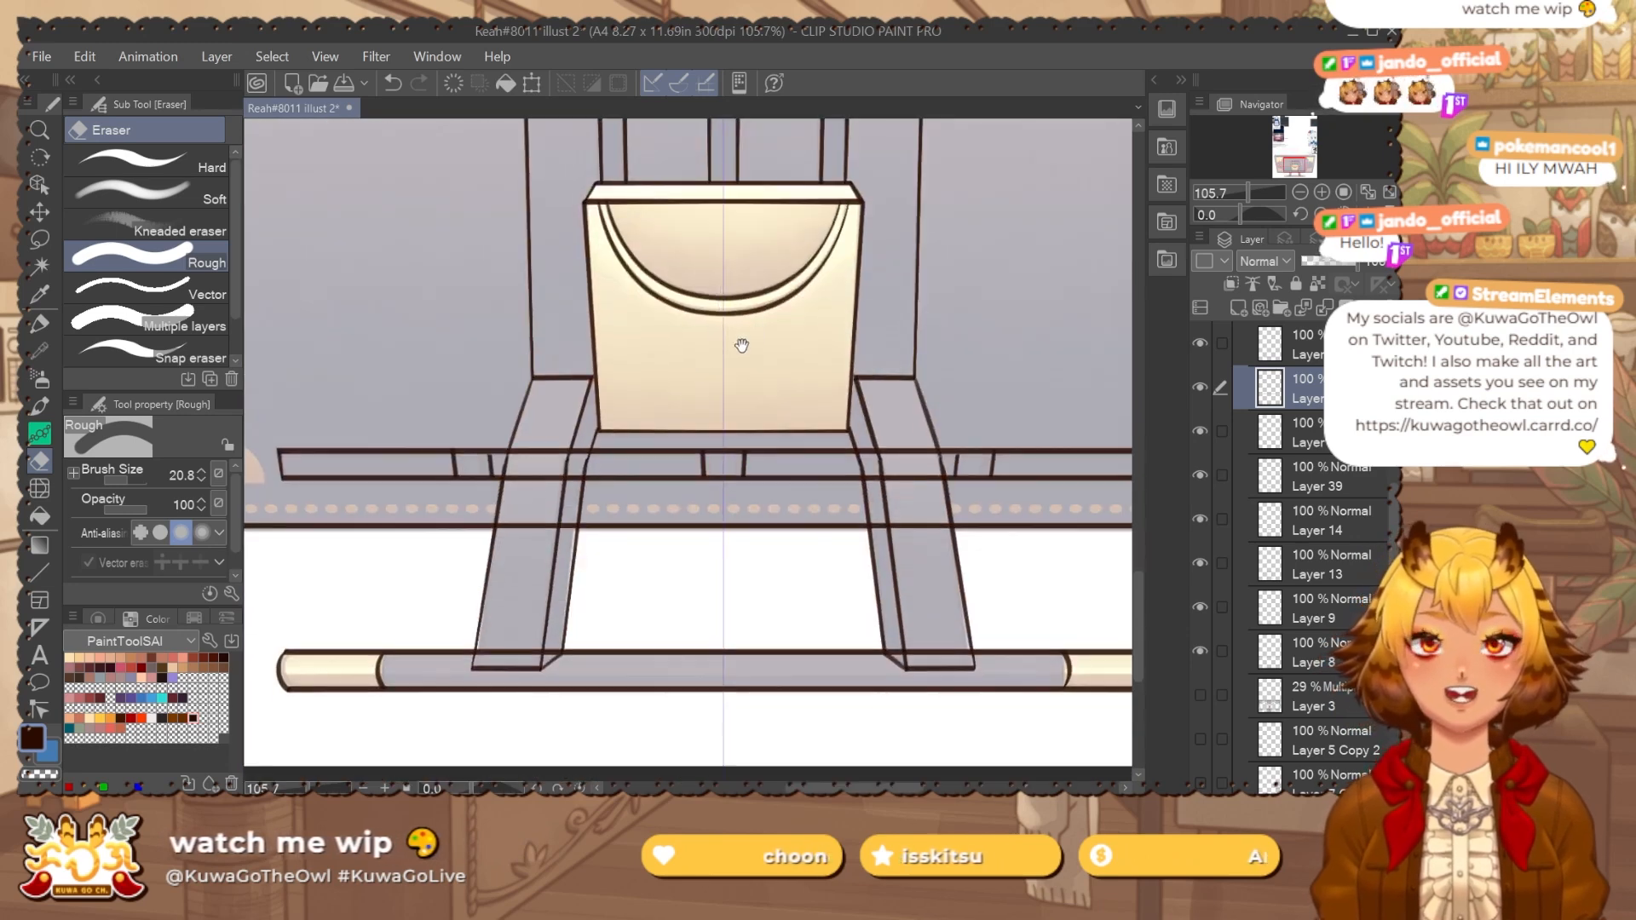
left_click_drag(524, 452, 549, 449)
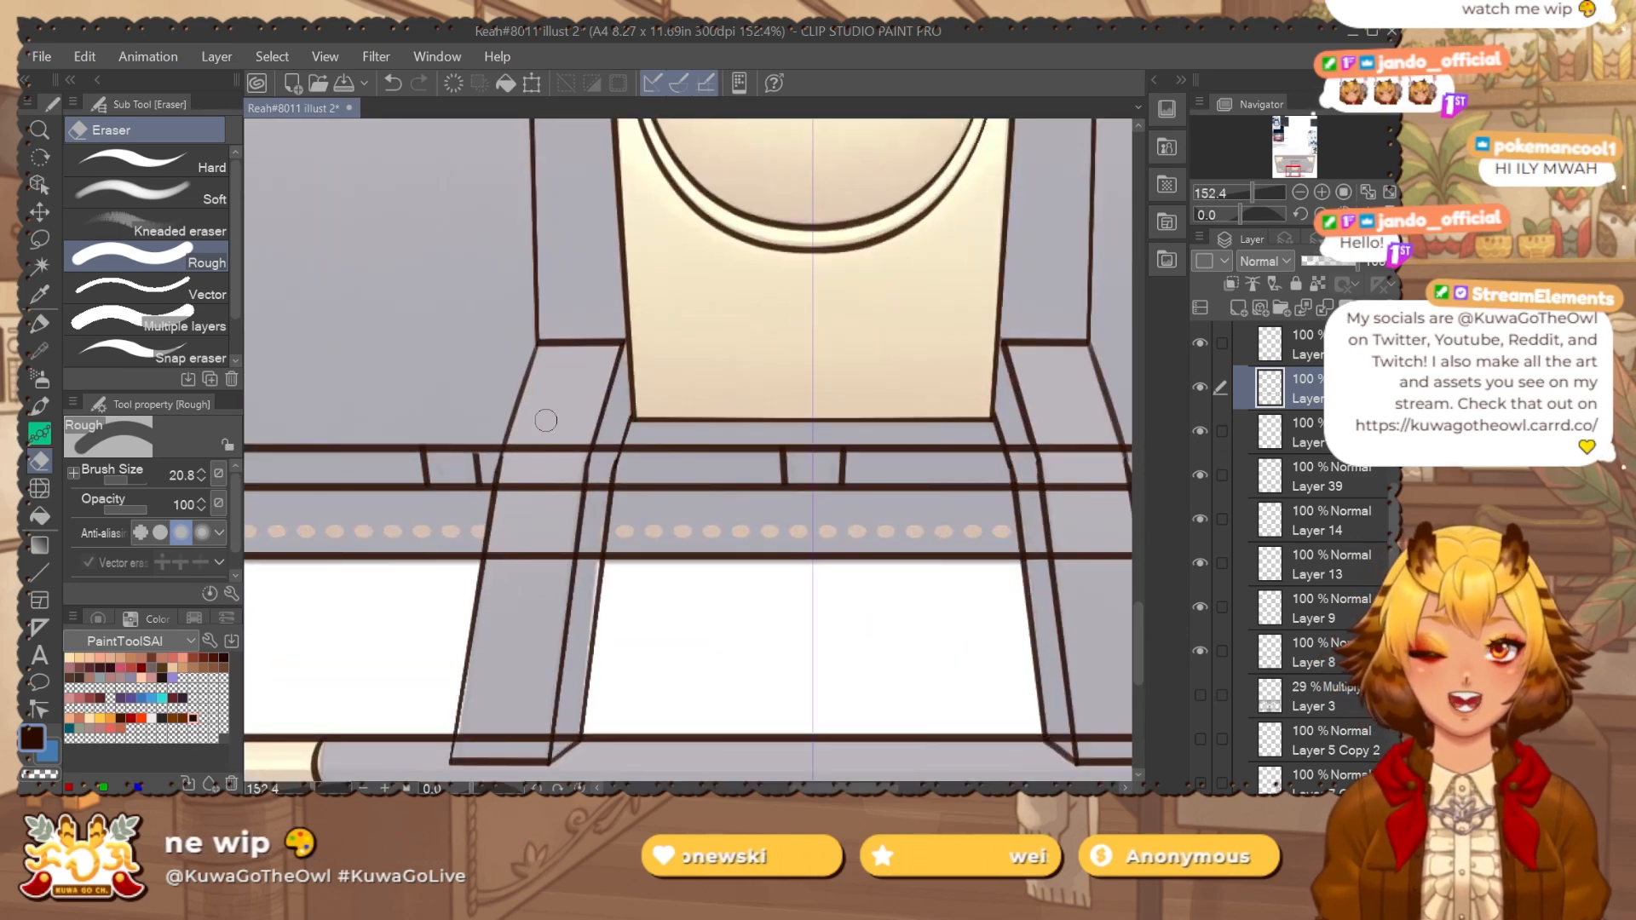
scroll(1382, 505, "up", 3)
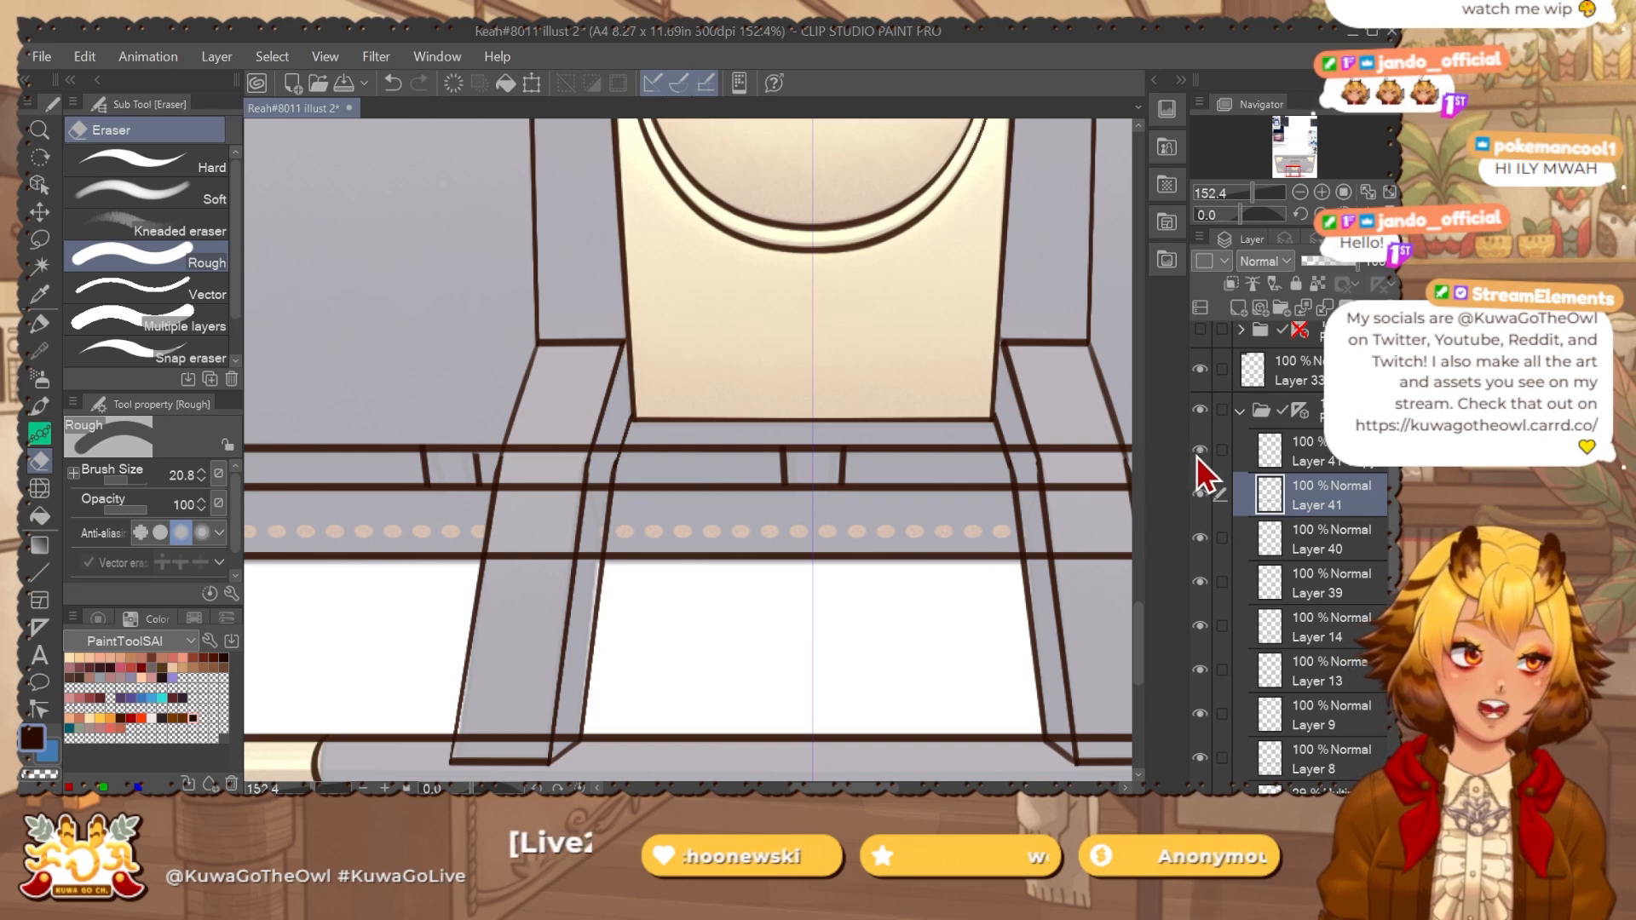
left_click(1240, 452)
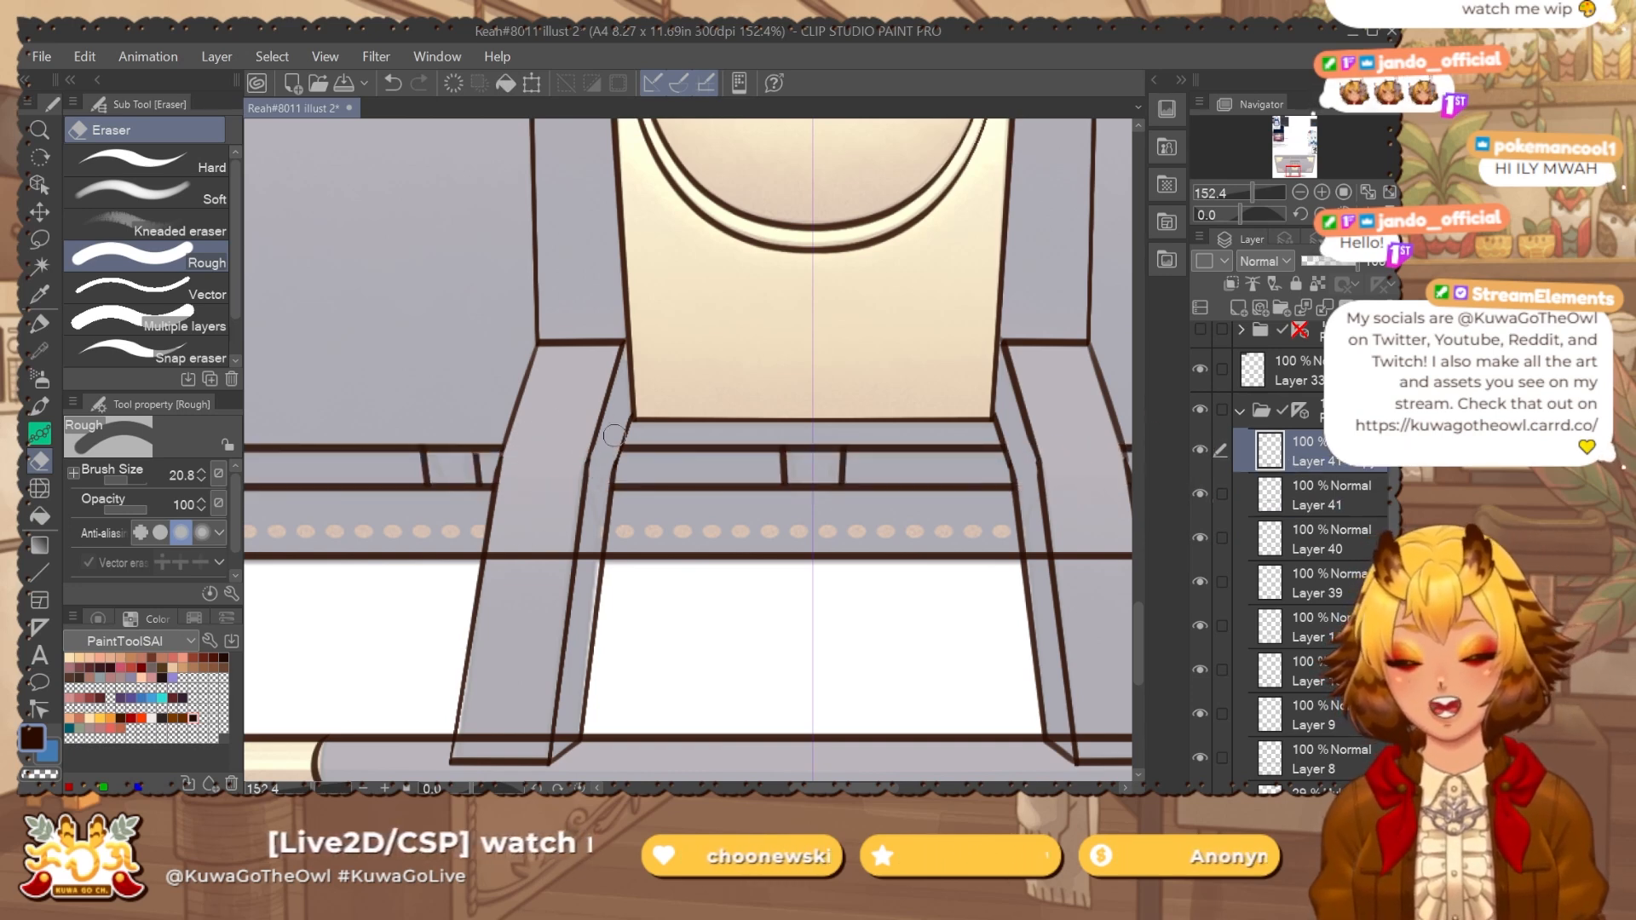
left_click_drag(611, 530, 582, 533)
mouse_move(771, 435)
left_mouse_down()
mouse_move(769, 528)
mouse_move(764, 421)
mouse_move(770, 483)
left_mouse_up()
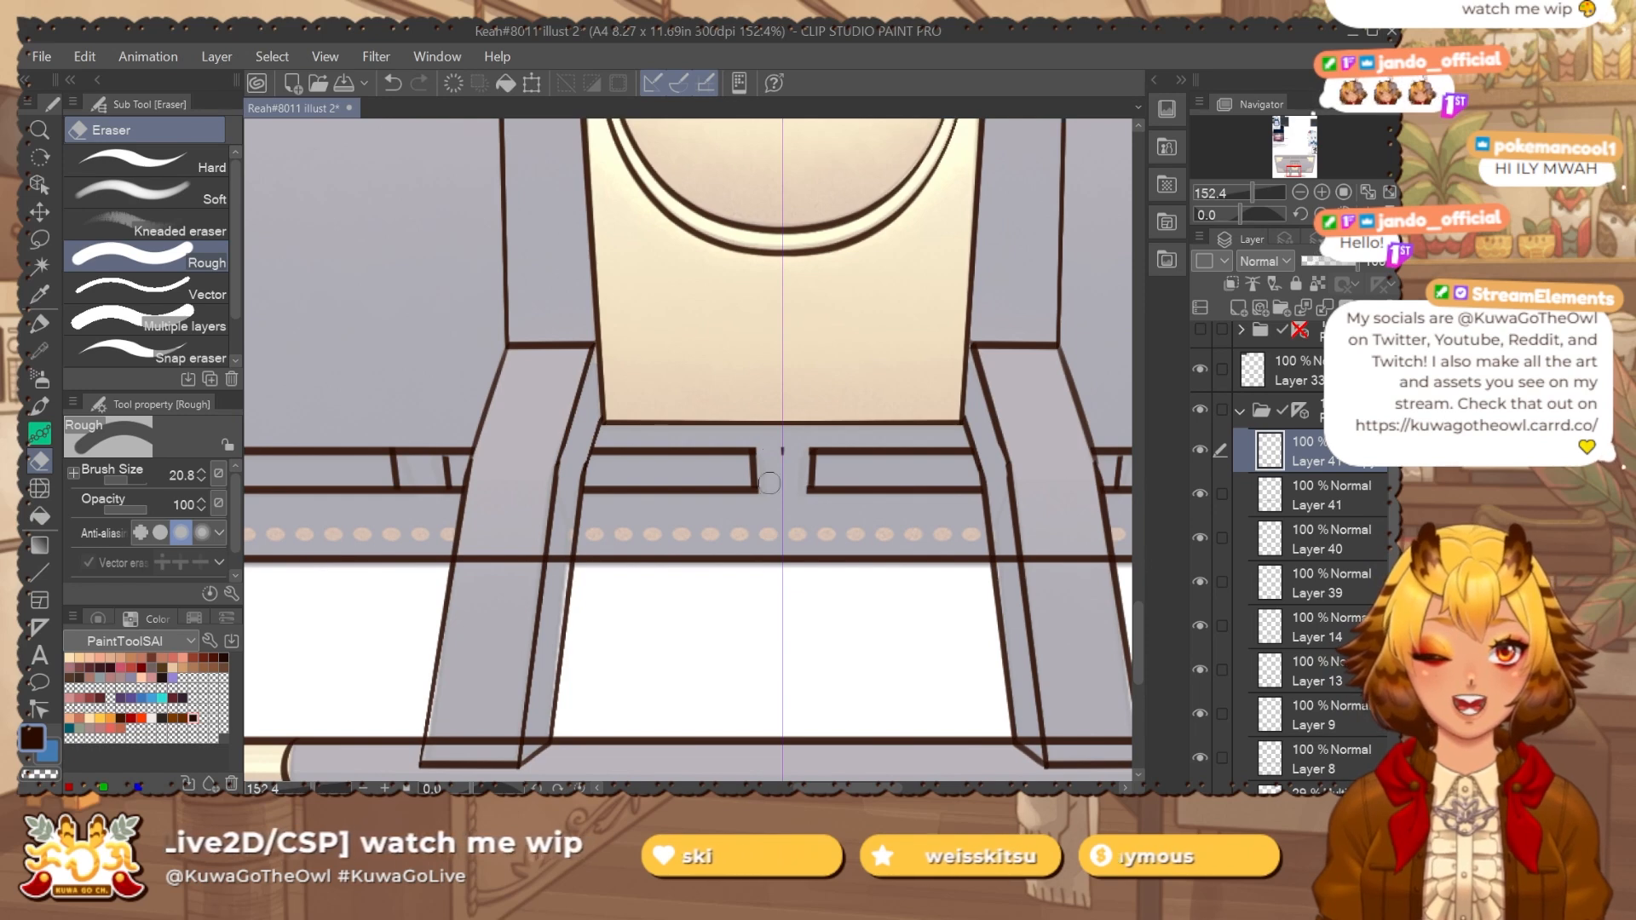
scroll(783, 594, "down", 3)
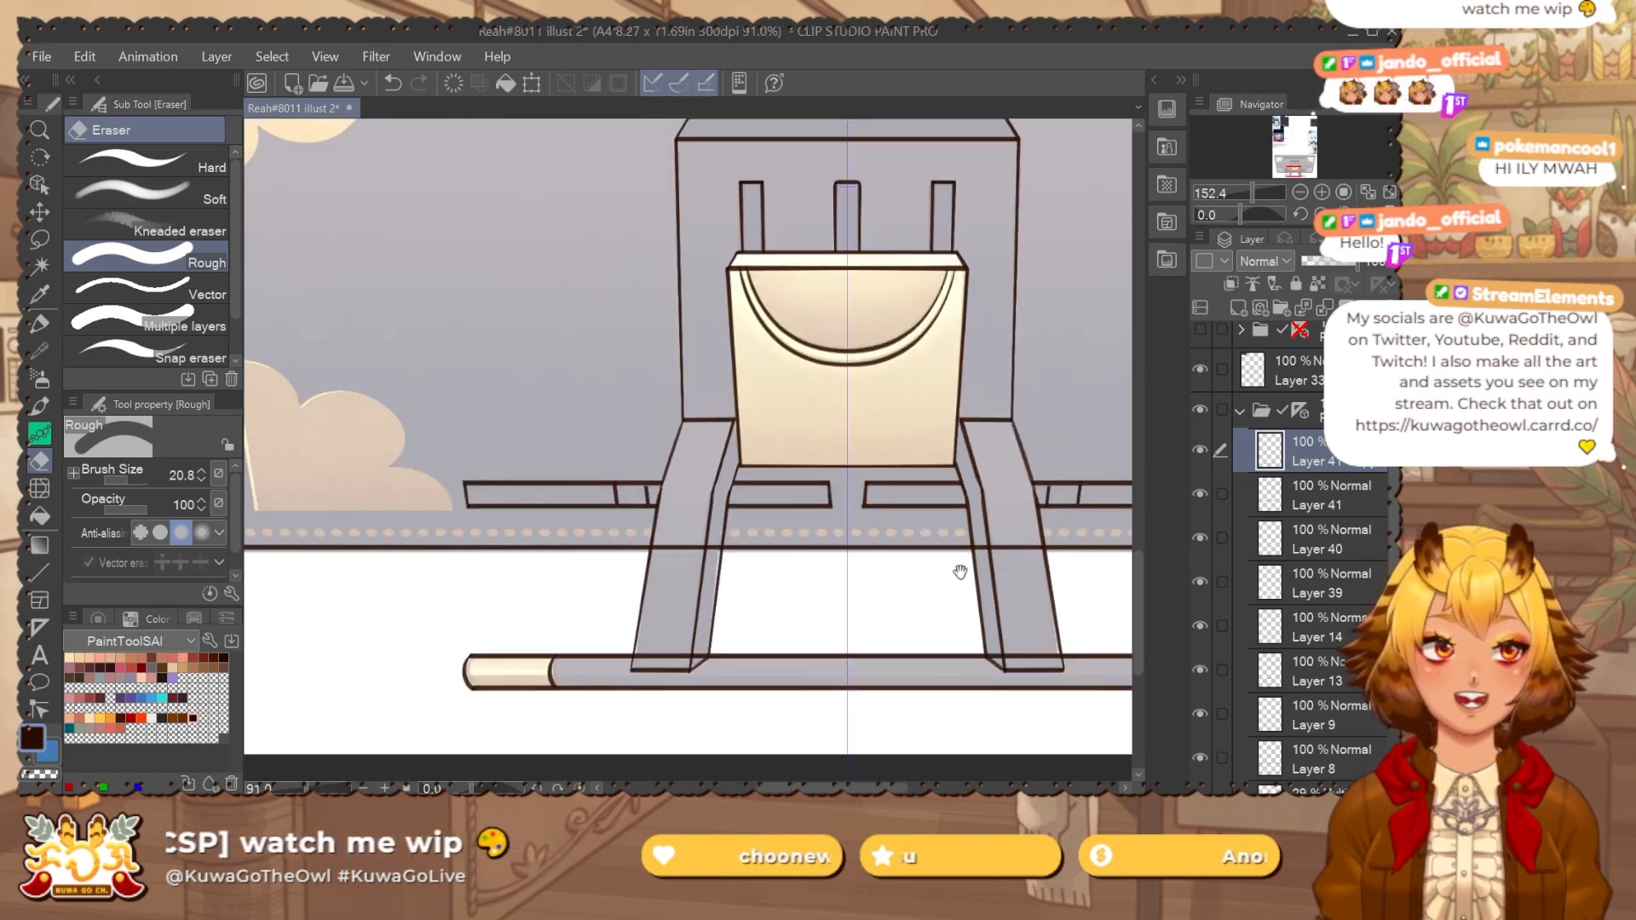
scroll(959, 571, "up", 5)
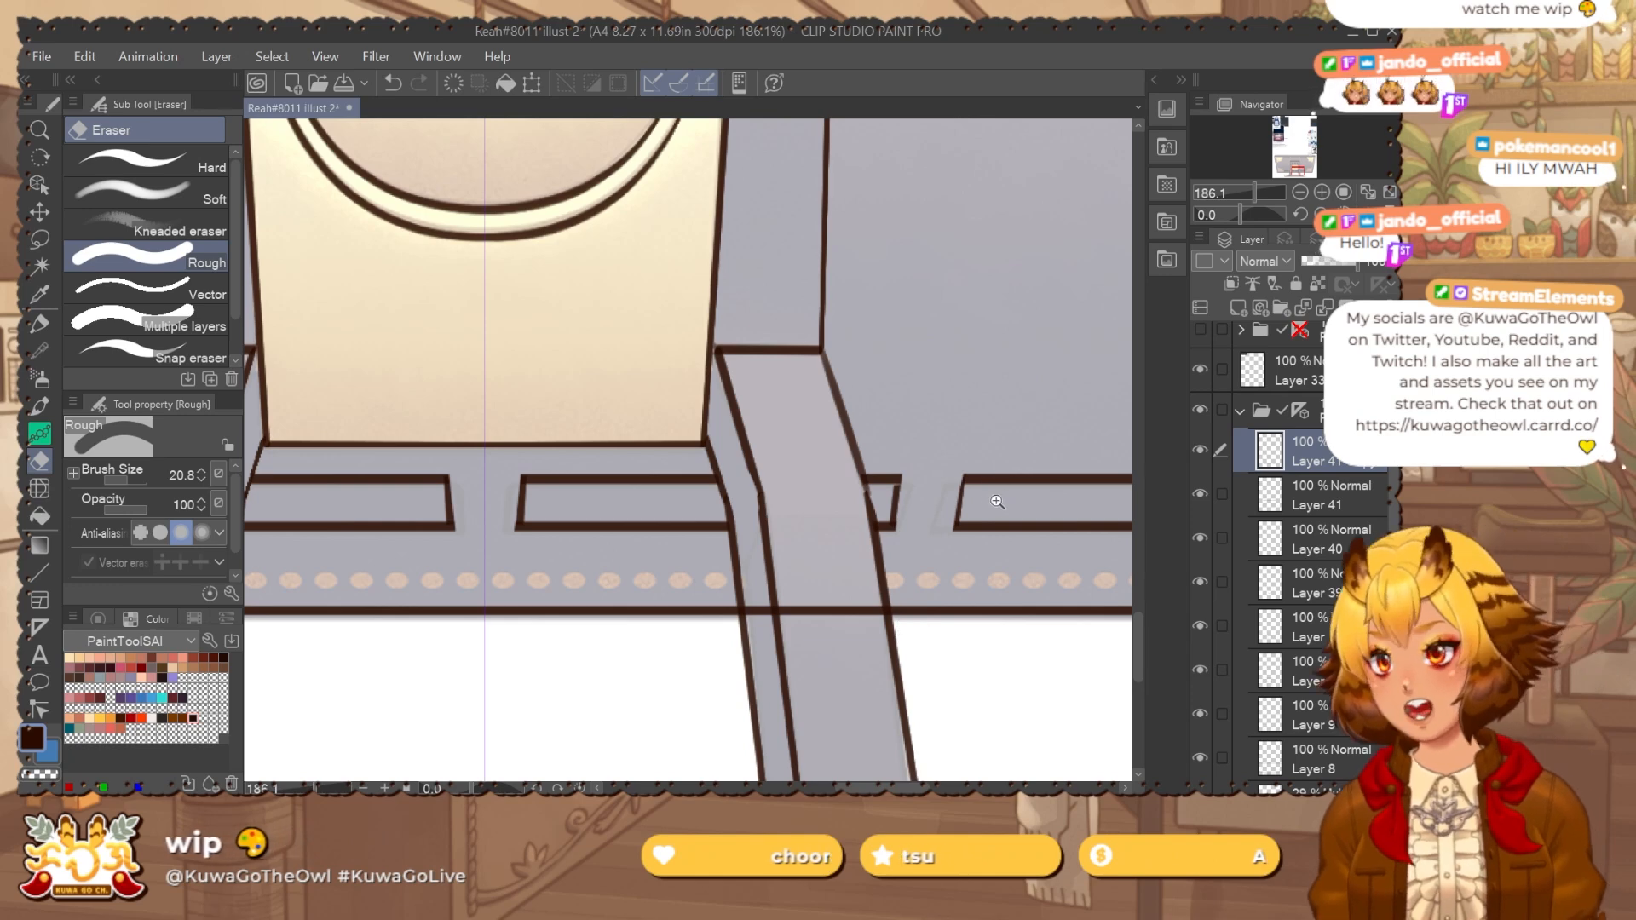
scroll(867, 602, "down", 2)
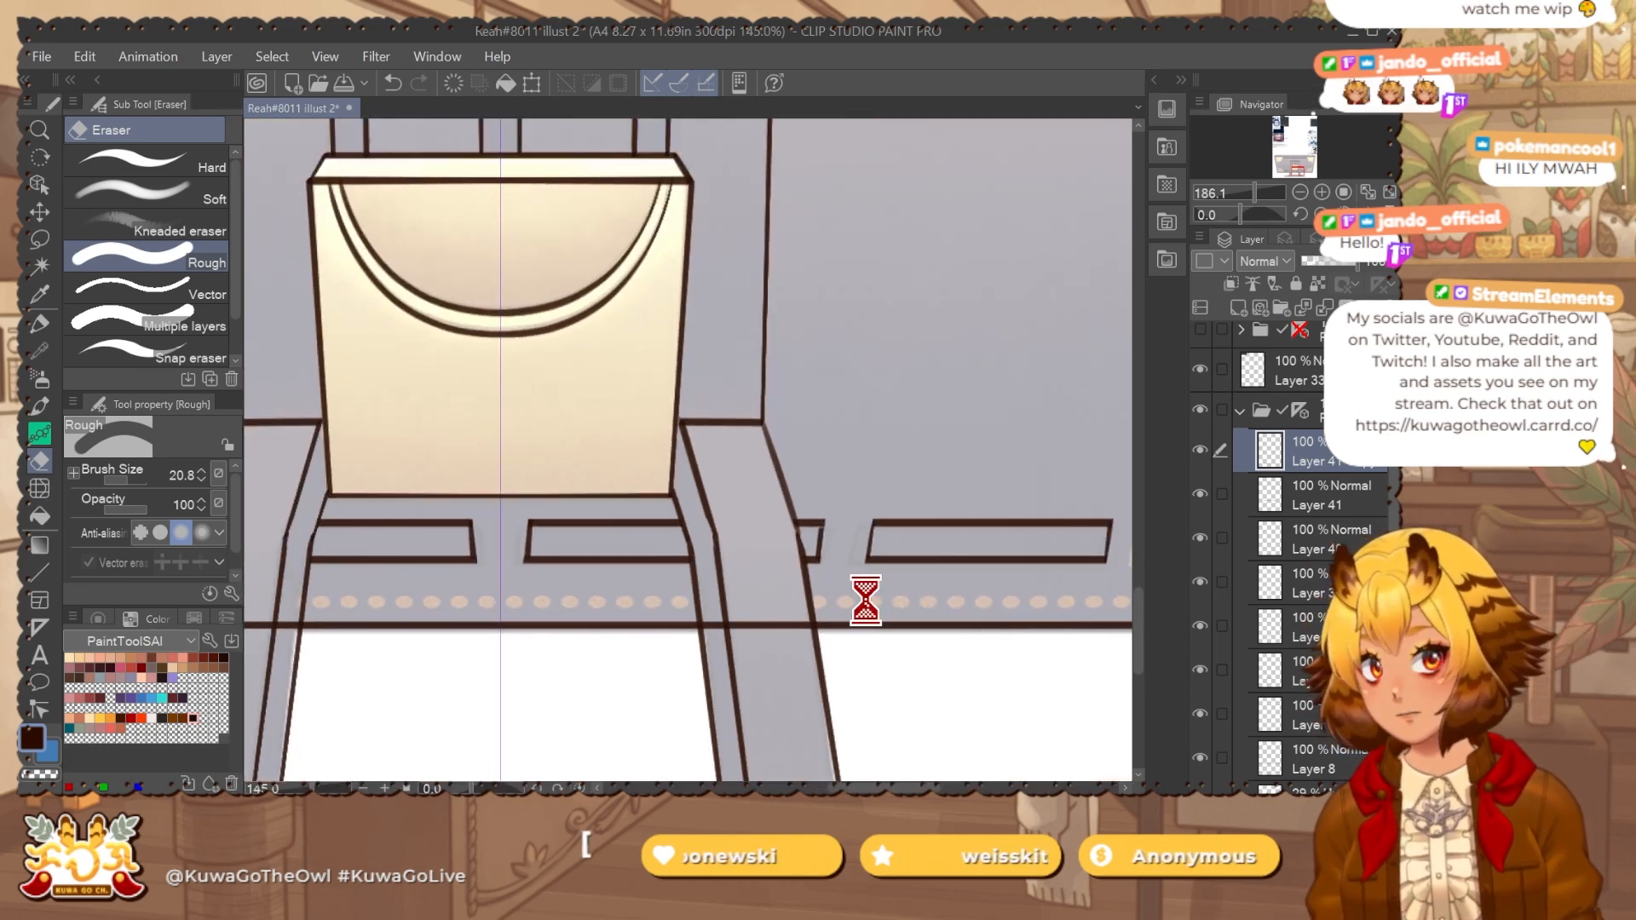
Merge the upper and lower slot-row line layers together and combine them with Layer 40 below.
left_click(1199, 454)
left_click(1200, 453)
scroll(878, 545, "down", 4)
left_click_drag(860, 566, 847, 621)
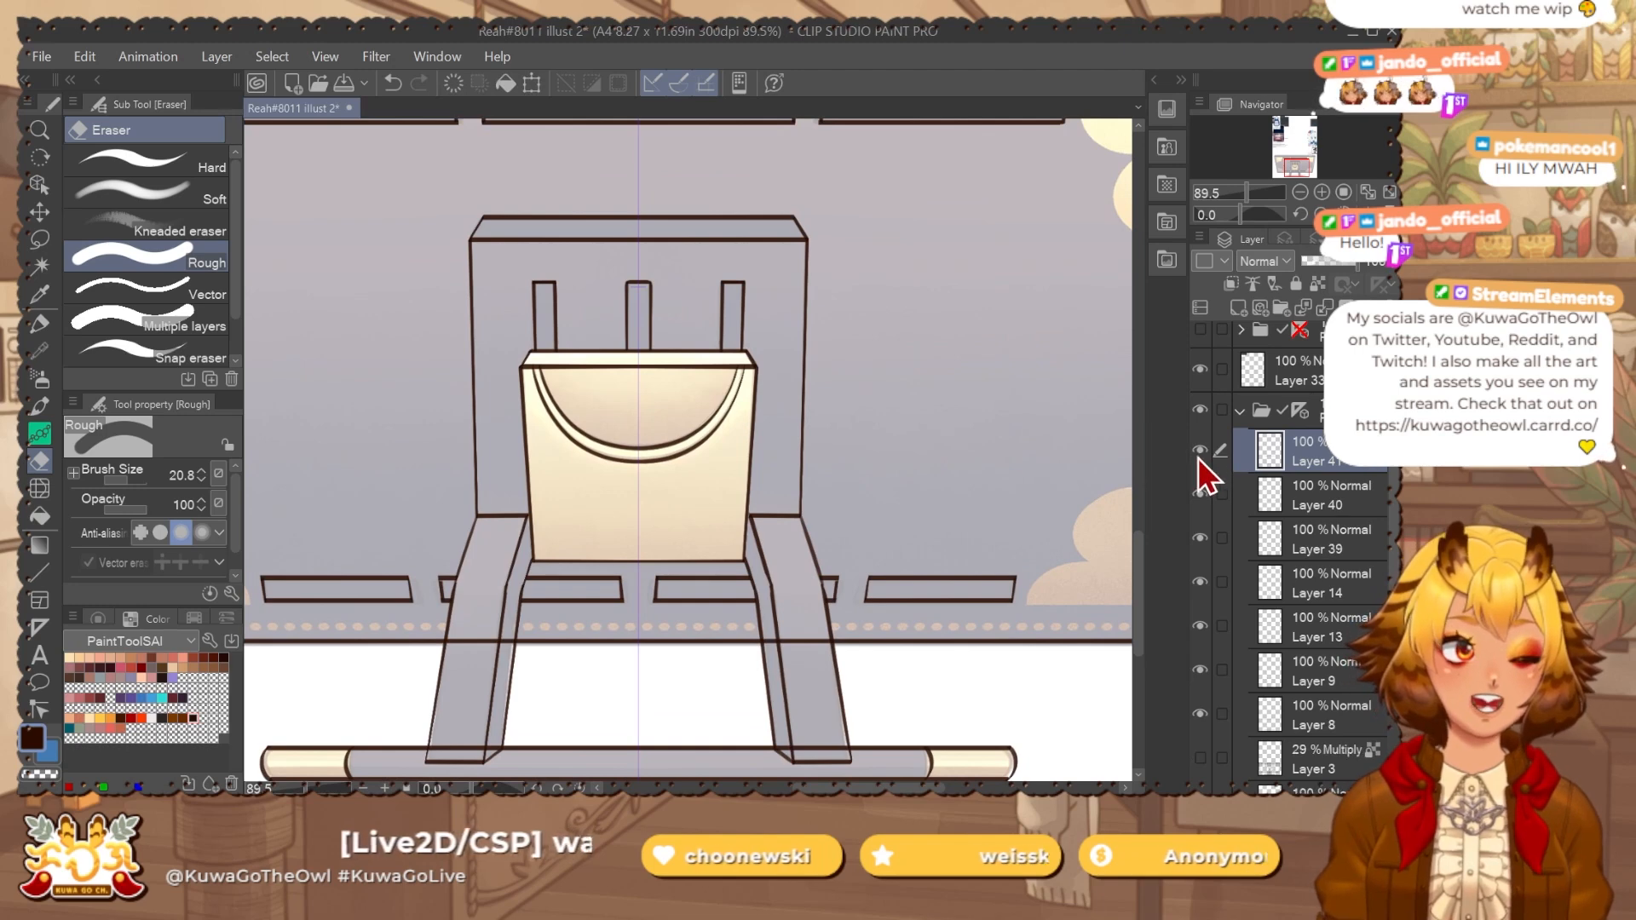
scroll(881, 614, "down", 4)
key("ctrl+e")
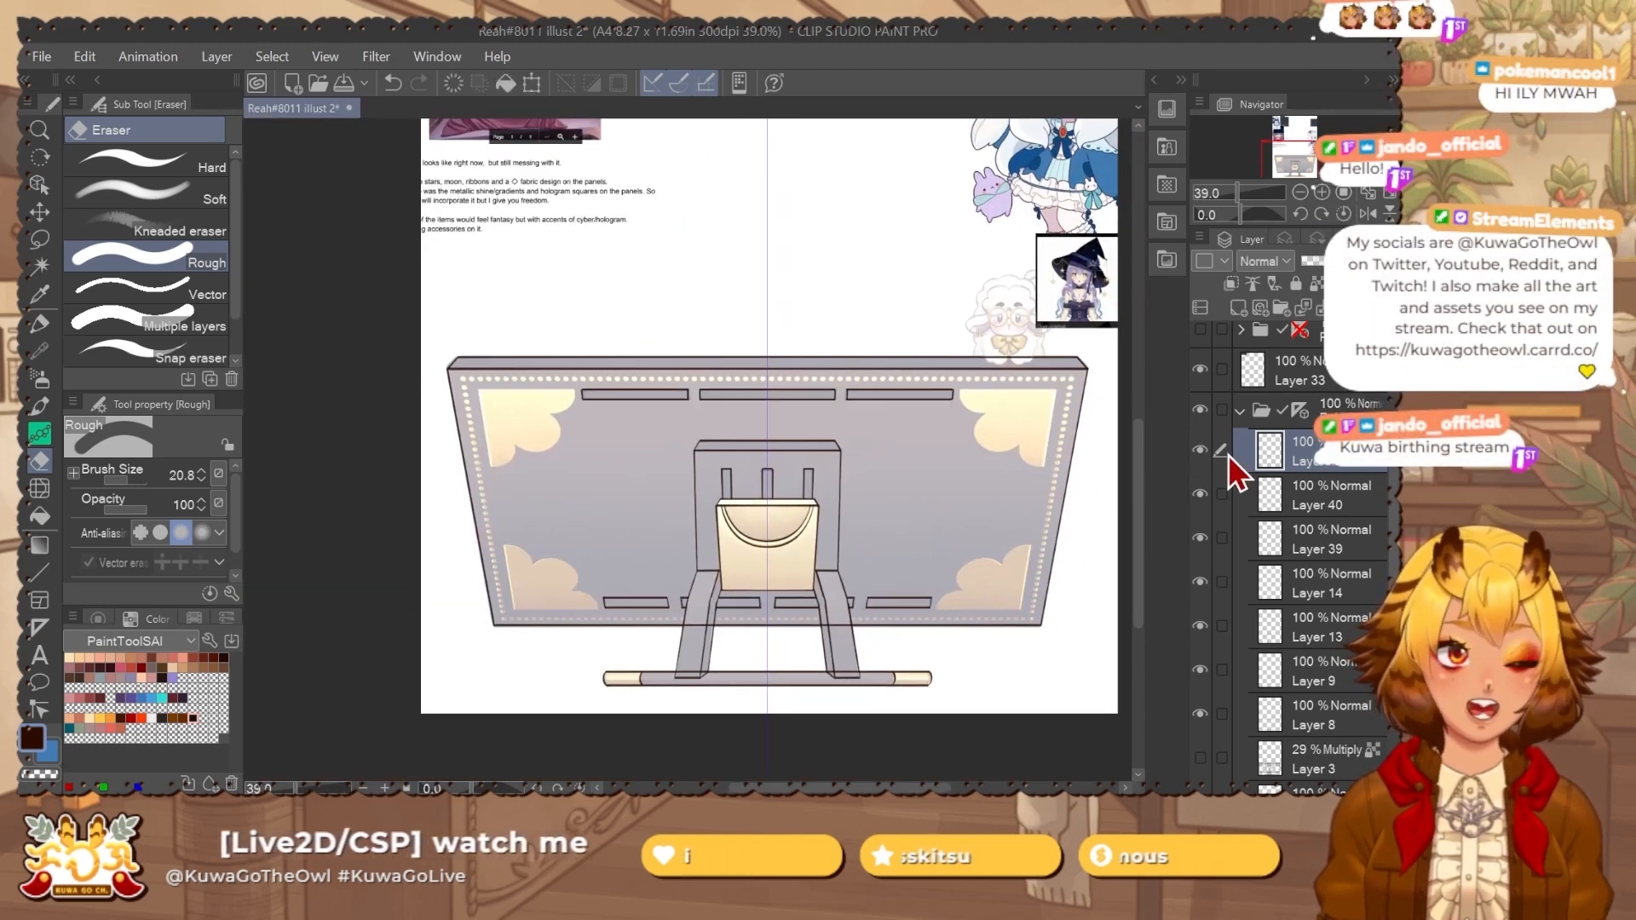
left_click_drag(963, 545, 853, 475)
left_click_drag(1192, 494, 1190, 496)
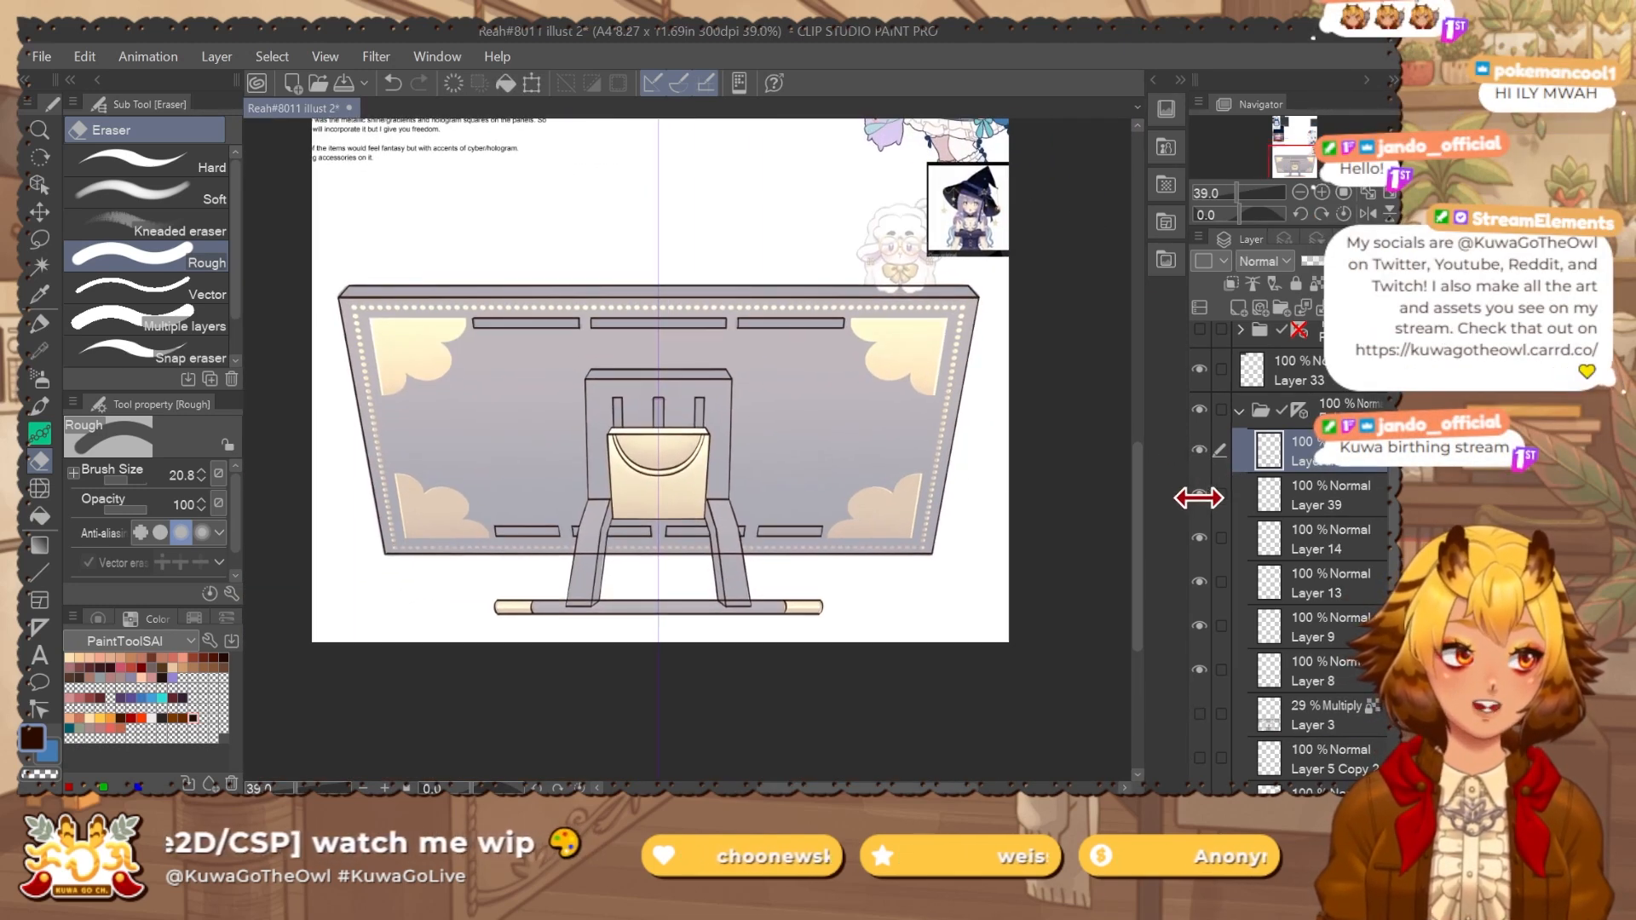
Hide the shaded display artwork and show the bow and garland sketch on the 29% Multiply Layer 3.
mouse_move(1391, 503)
left_mouse_down()
mouse_move(1391, 606)
mouse_move(1395, 581)
left_mouse_up()
left_click(1199, 606)
left_click(1199, 547)
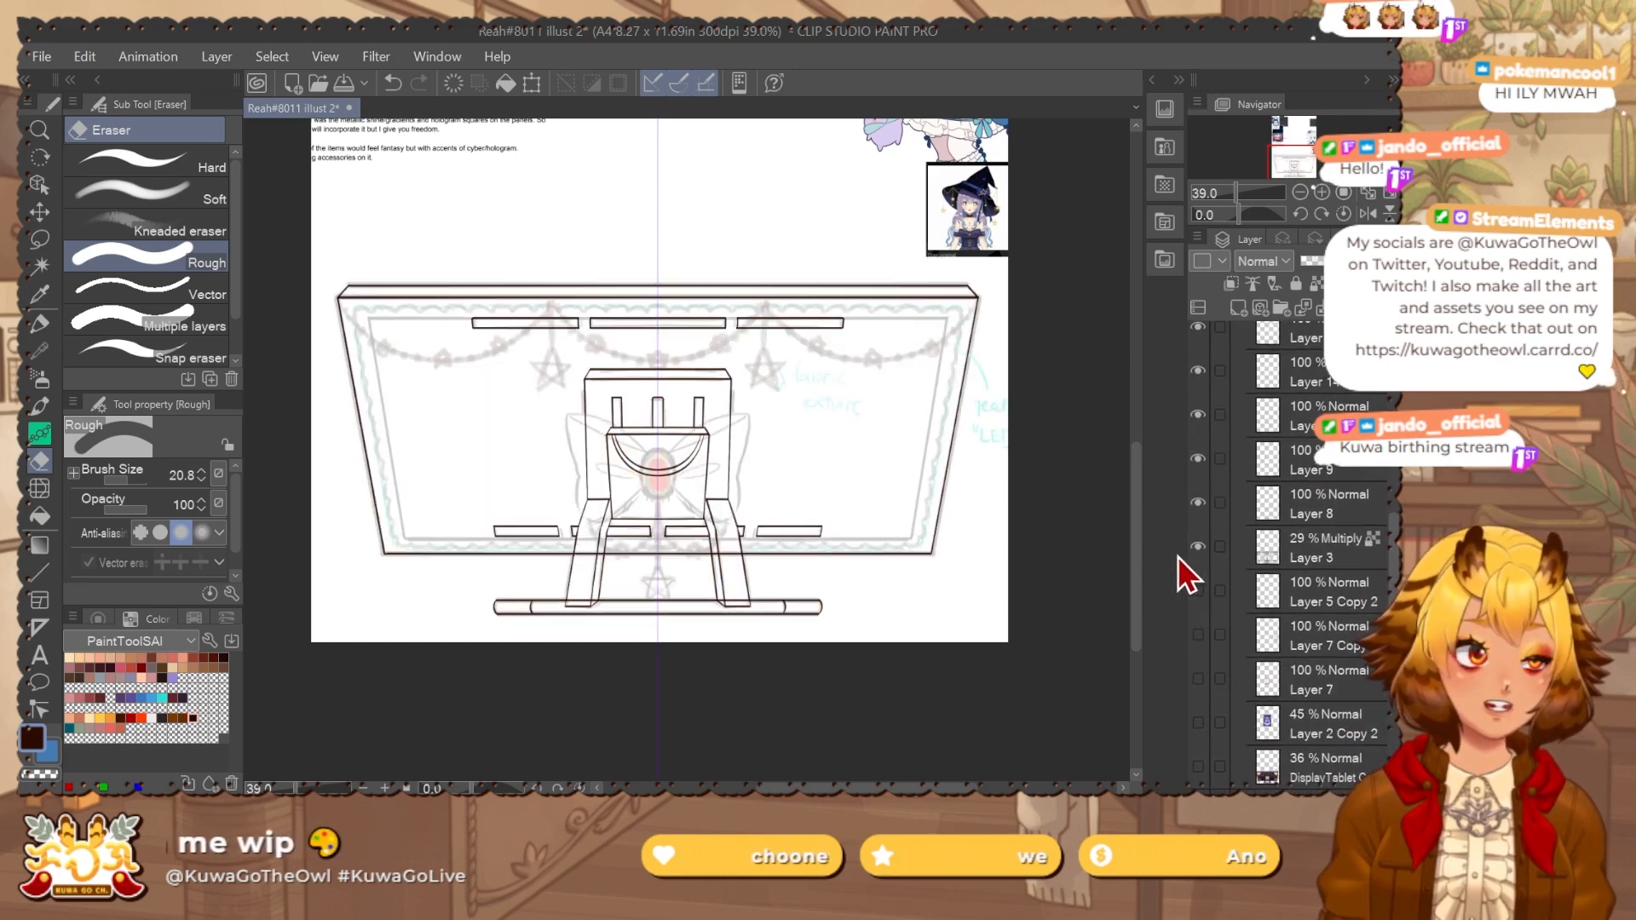
left_click_drag(776, 496, 757, 510)
scroll(758, 509, "up", 1)
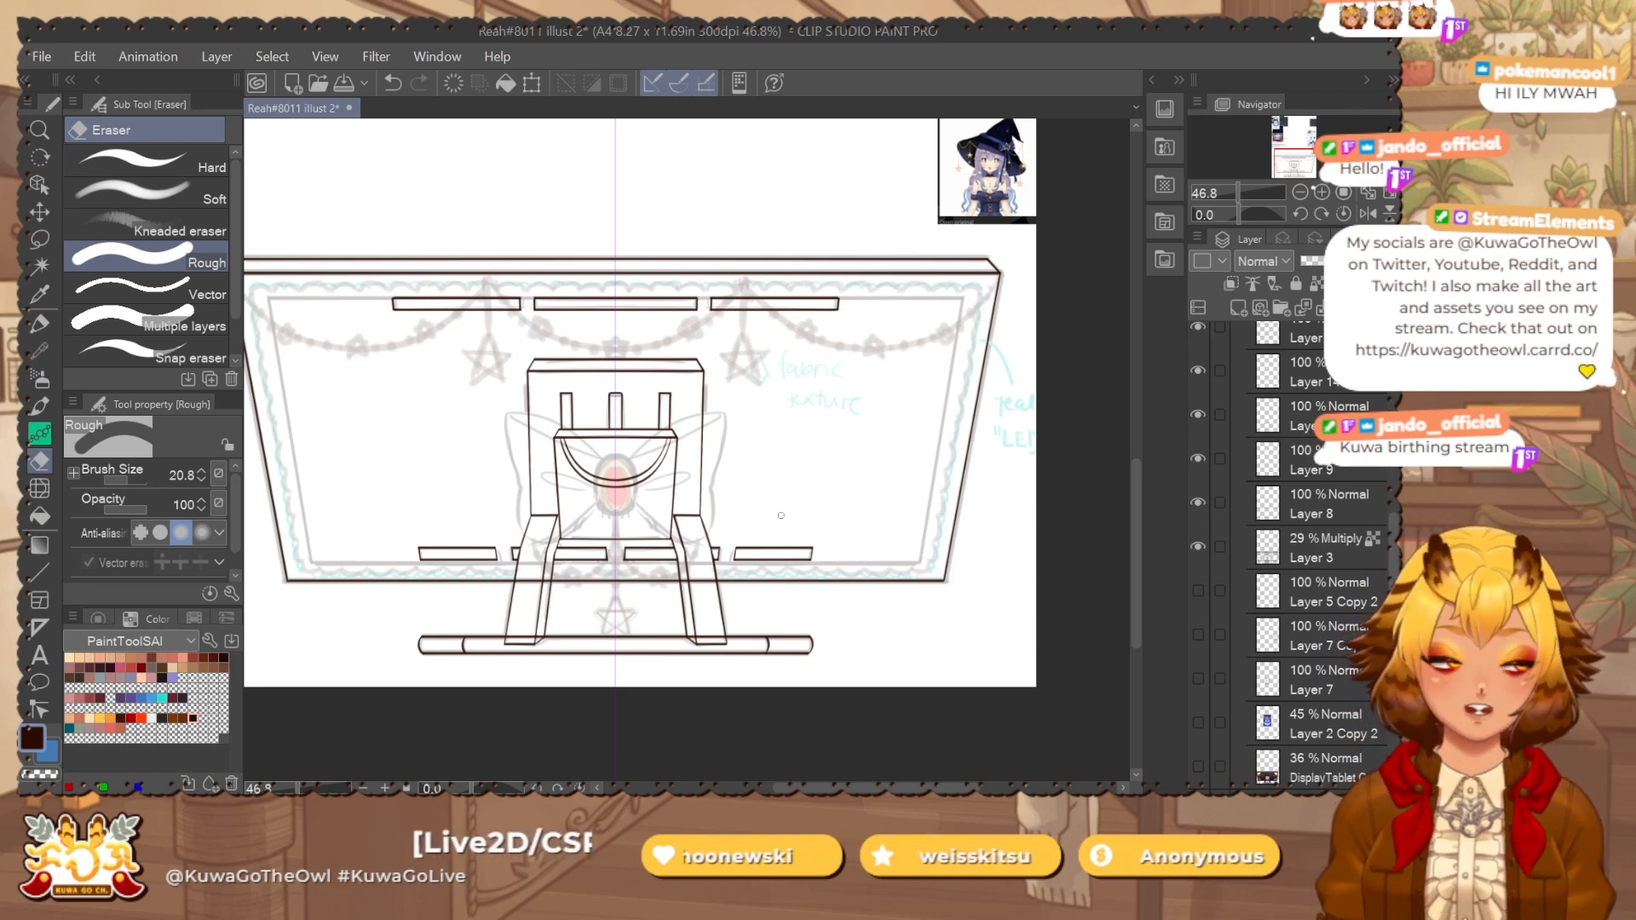
Merge all the remaining display and stand line layers down into Layer 8, checking them by toggling visibility.
left_click_drag(1395, 558, 1395, 512)
left_click(1198, 437)
left_click(1198, 437)
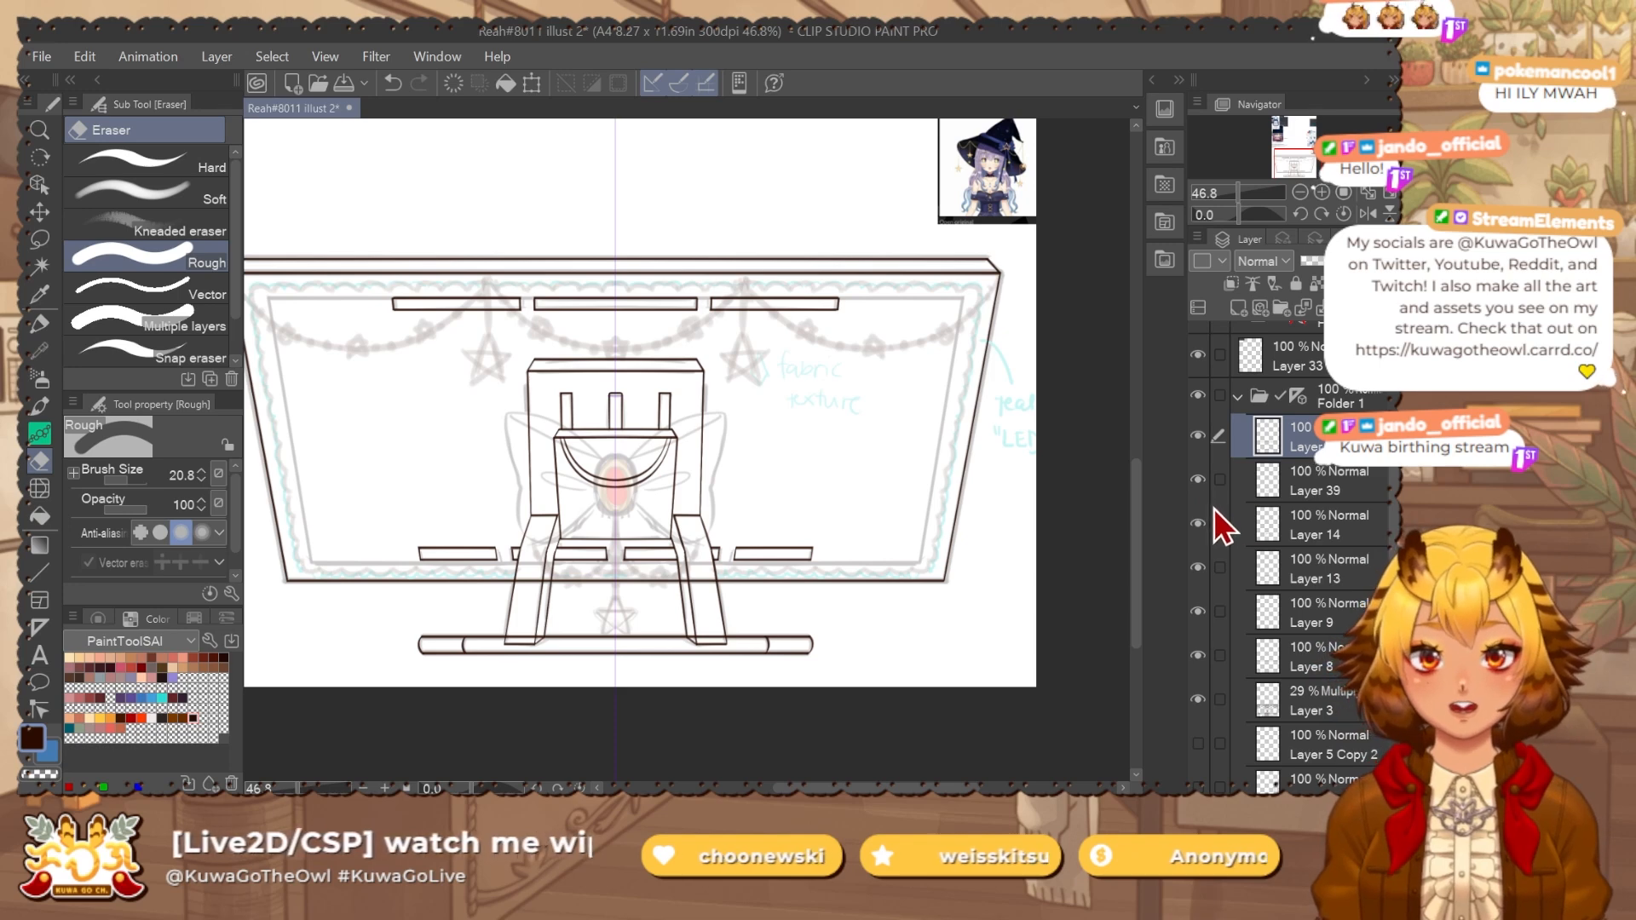
key("ctrl+e")
key("ctrl+e")
key("ctrl+e")
key("ctrl+e")
left_click(1198, 436)
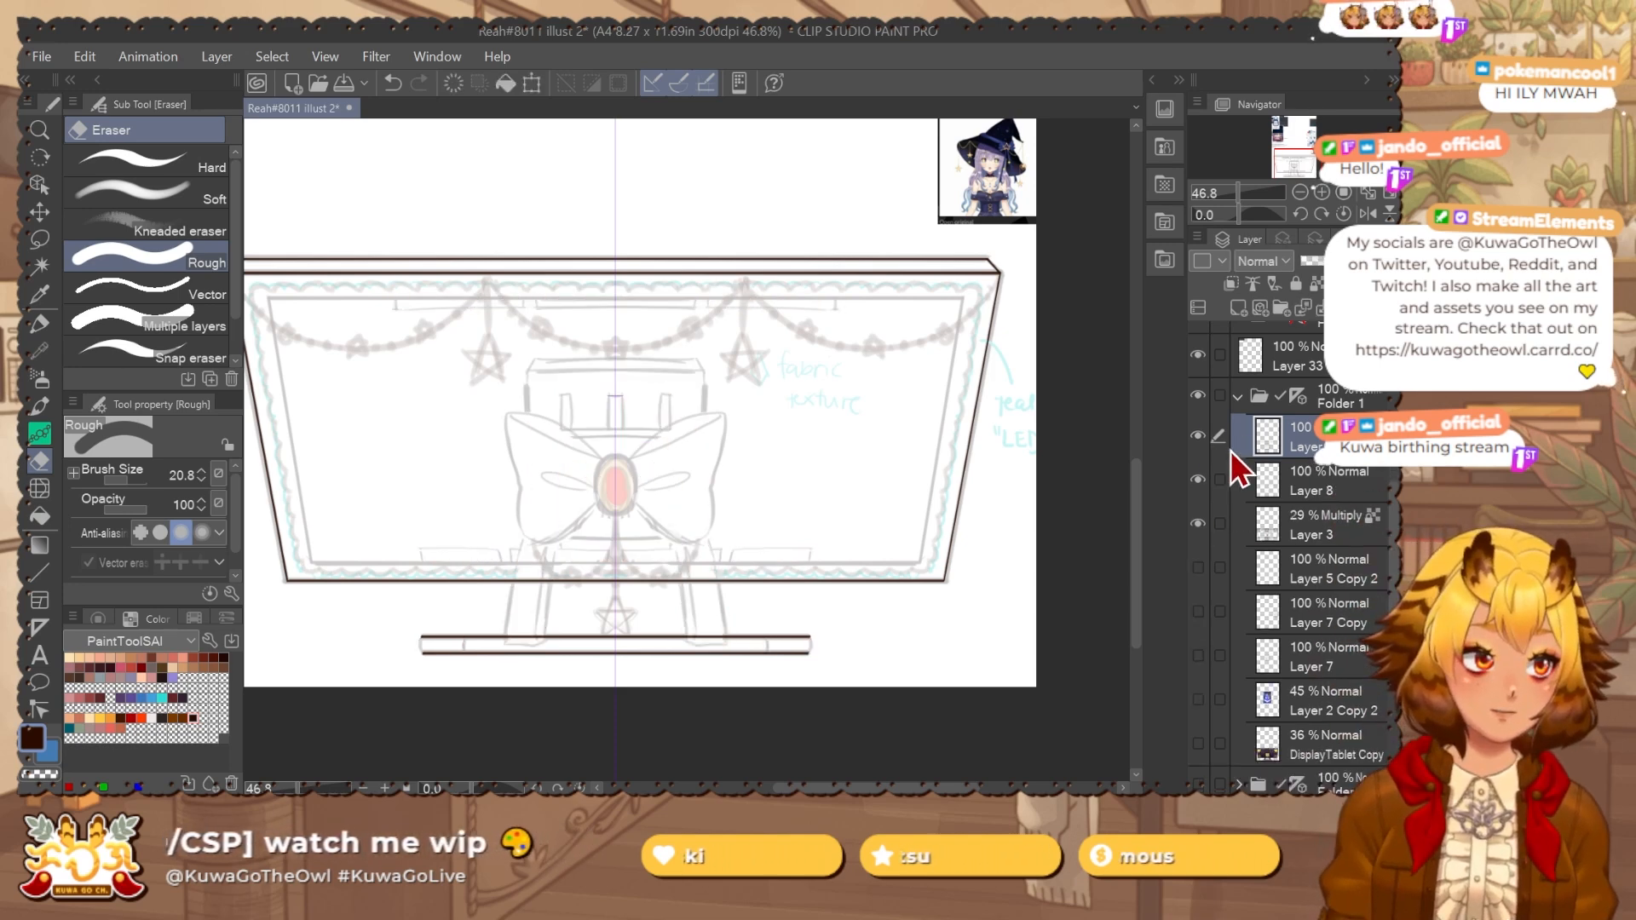
left_click(1198, 436)
key("ctrl+e")
left_click(1200, 436)
left_click(1200, 436)
left_click_drag(800, 567, 840, 556)
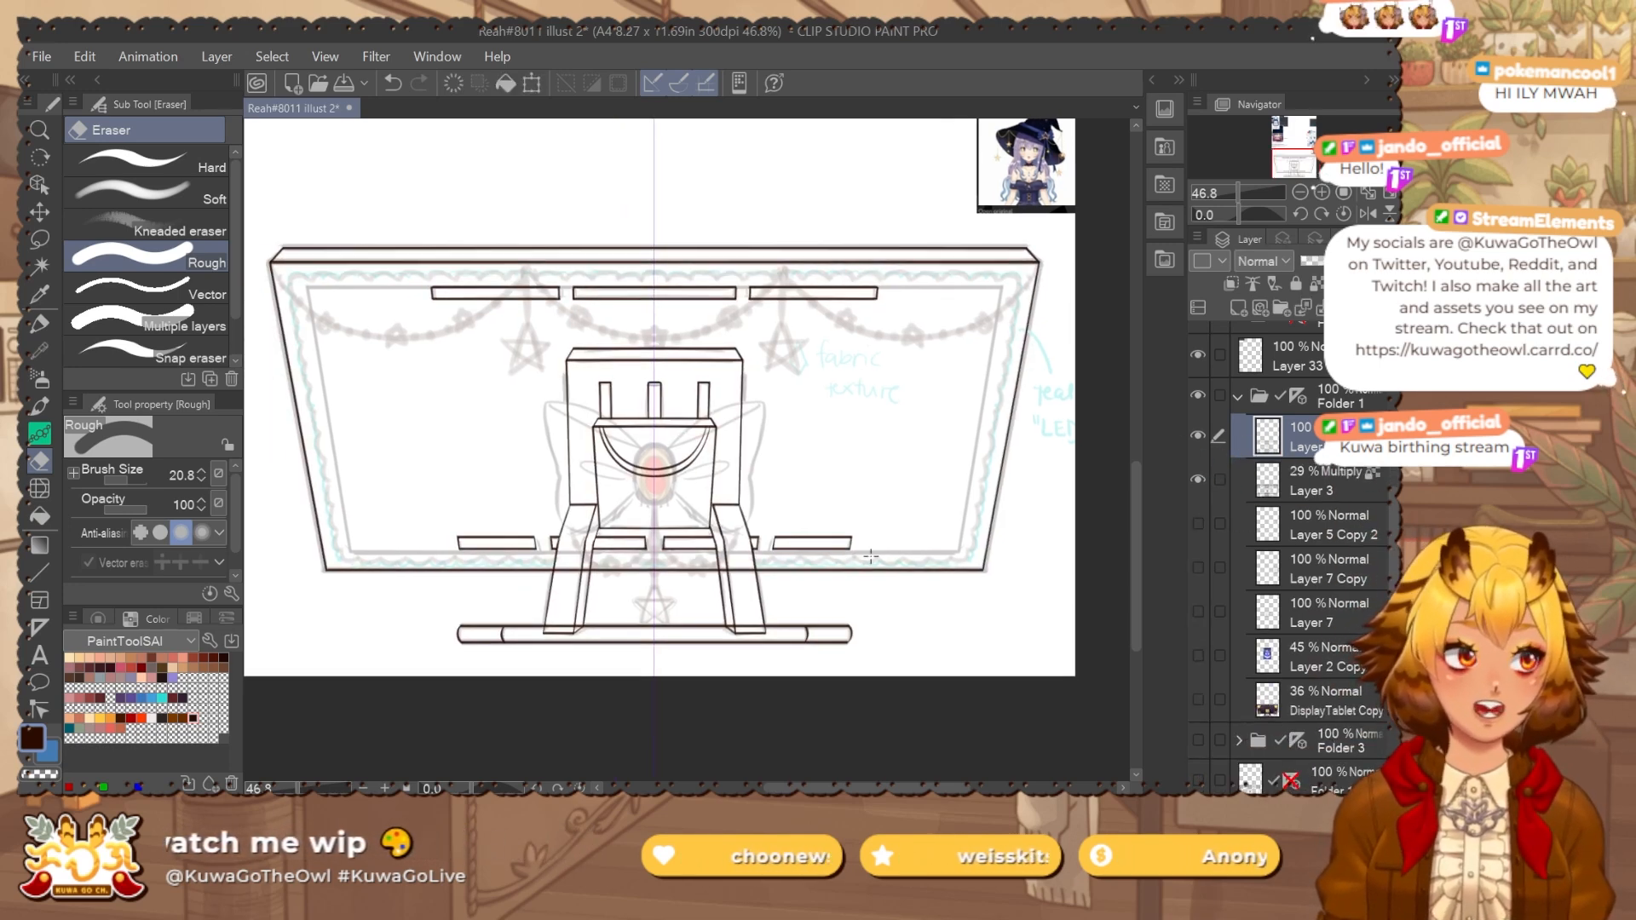
Add a new layer above the merged line art and lower Layer 8's opacity to 46%.
key("ctrl+z")
left_click(1332, 260)
Examine the bunny character reference and its brooch, and compare it with the sketched bow on the stand.
left_click_drag(699, 588, 725, 567)
left_click_drag(733, 564, 767, 564)
left_click_drag(1022, 434, 692, 596)
left_click_drag(1003, 334, 869, 431)
left_click_drag(739, 264, 749, 426)
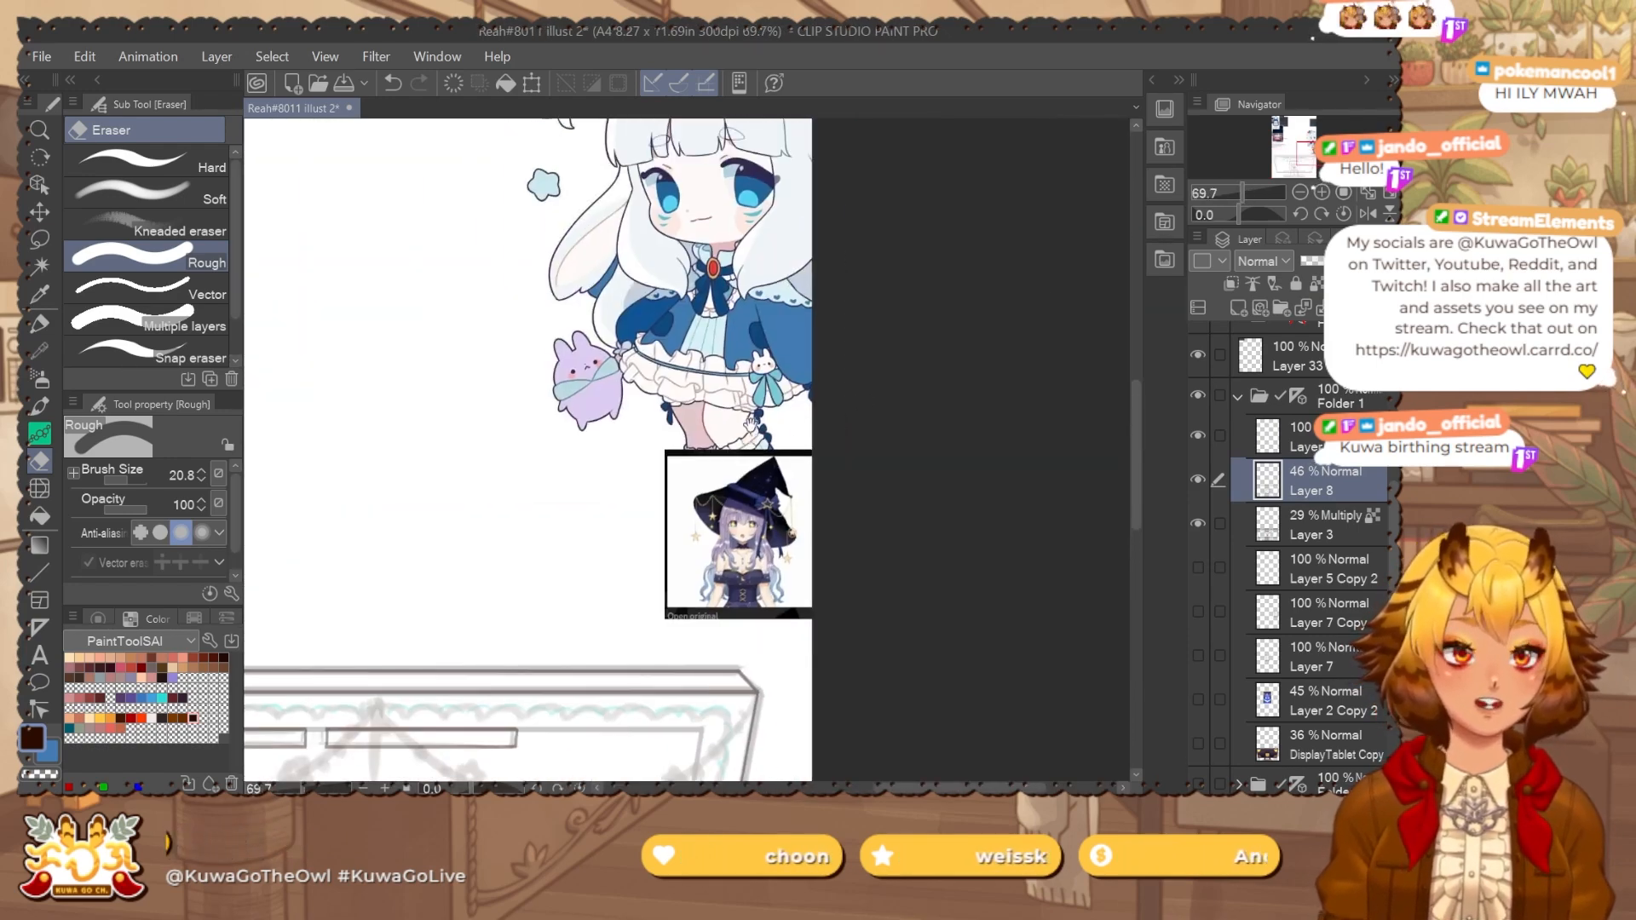
left_click_drag(772, 371, 622, 528)
mouse_move(761, 552)
left_mouse_down()
mouse_move(933, 546)
mouse_move(653, 538)
mouse_move(1006, 343)
left_mouse_up()
left_click_drag(477, 682, 685, 286)
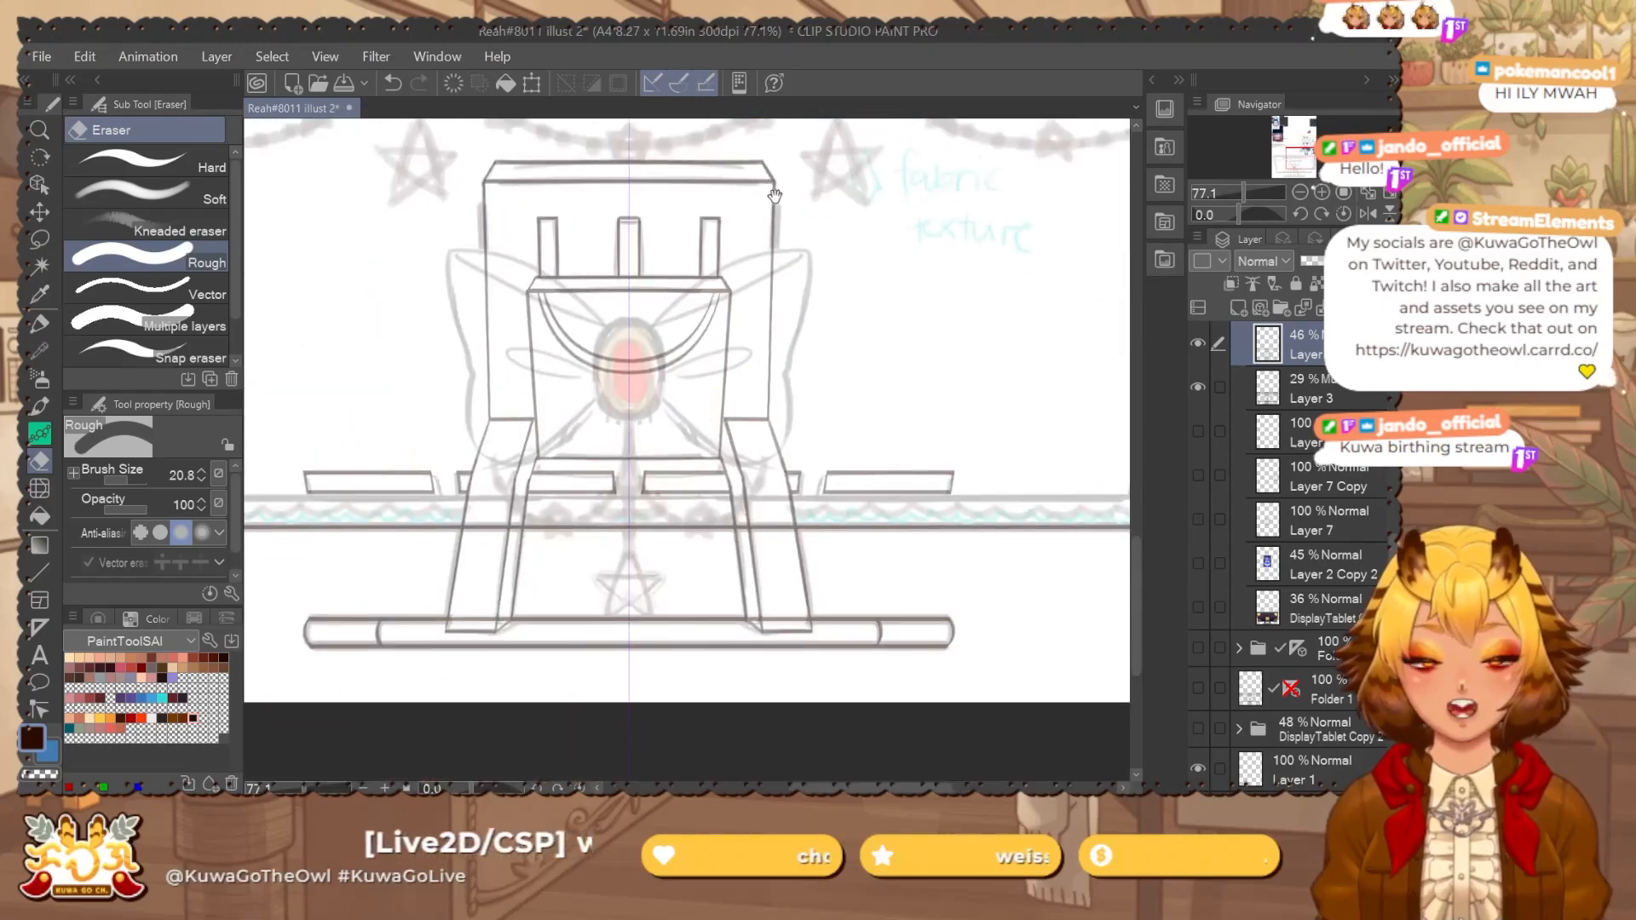
left_click_drag(622, 388, 690, 266)
Ink the gem's outer oval on Layer 9 with the Flat marker and erase the overshooting ends at its base.
key("p")
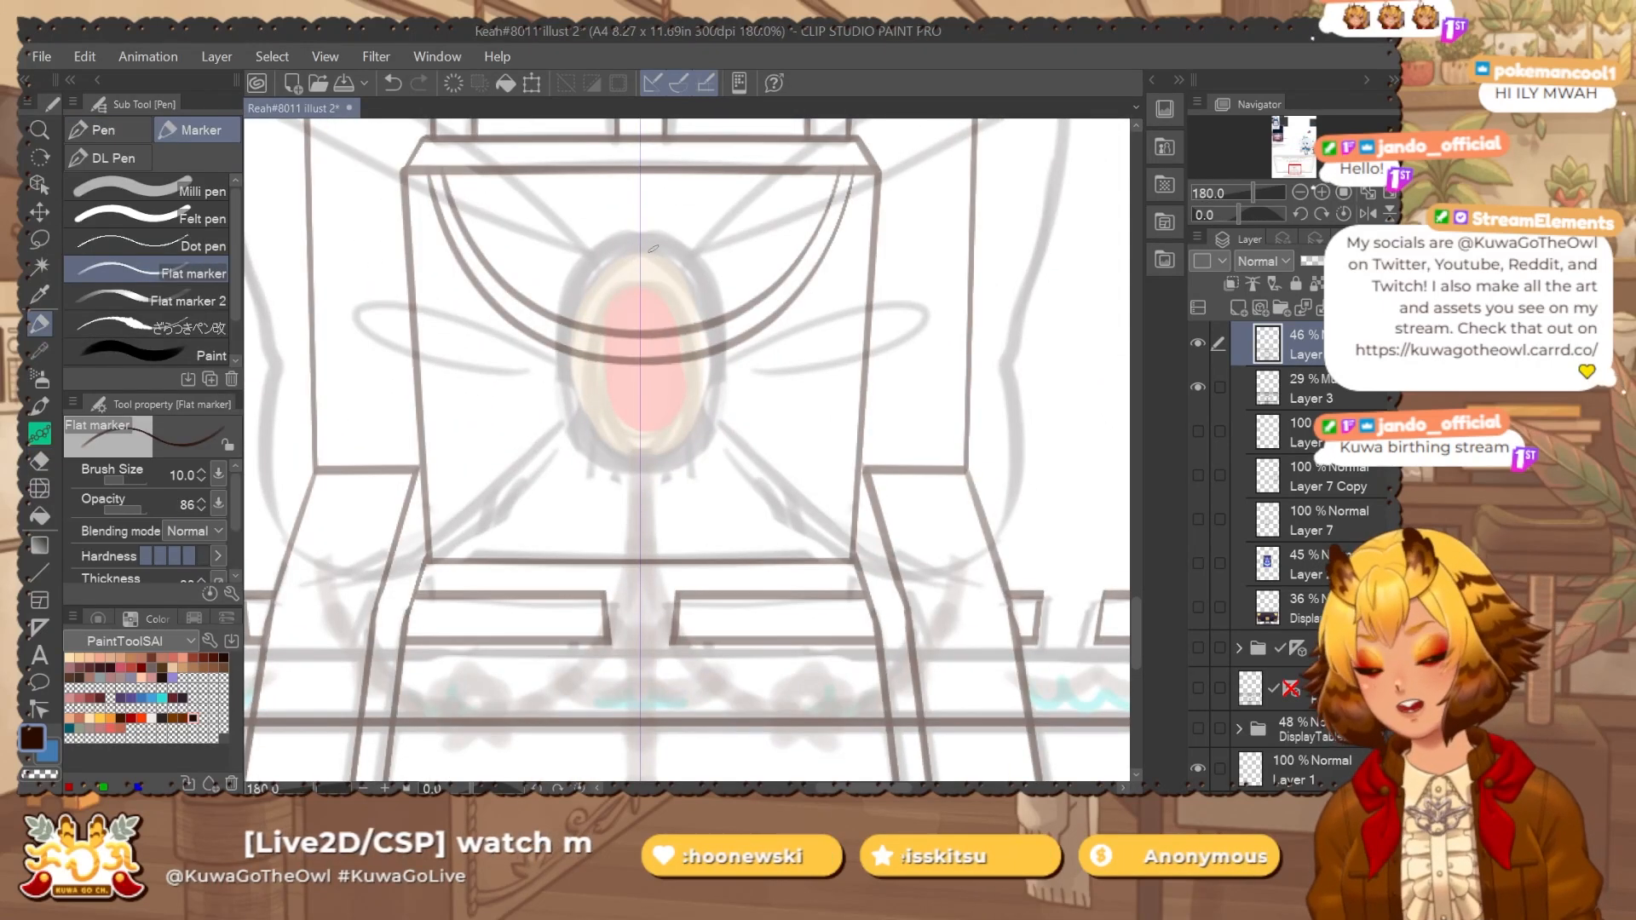
key("ctrl+z")
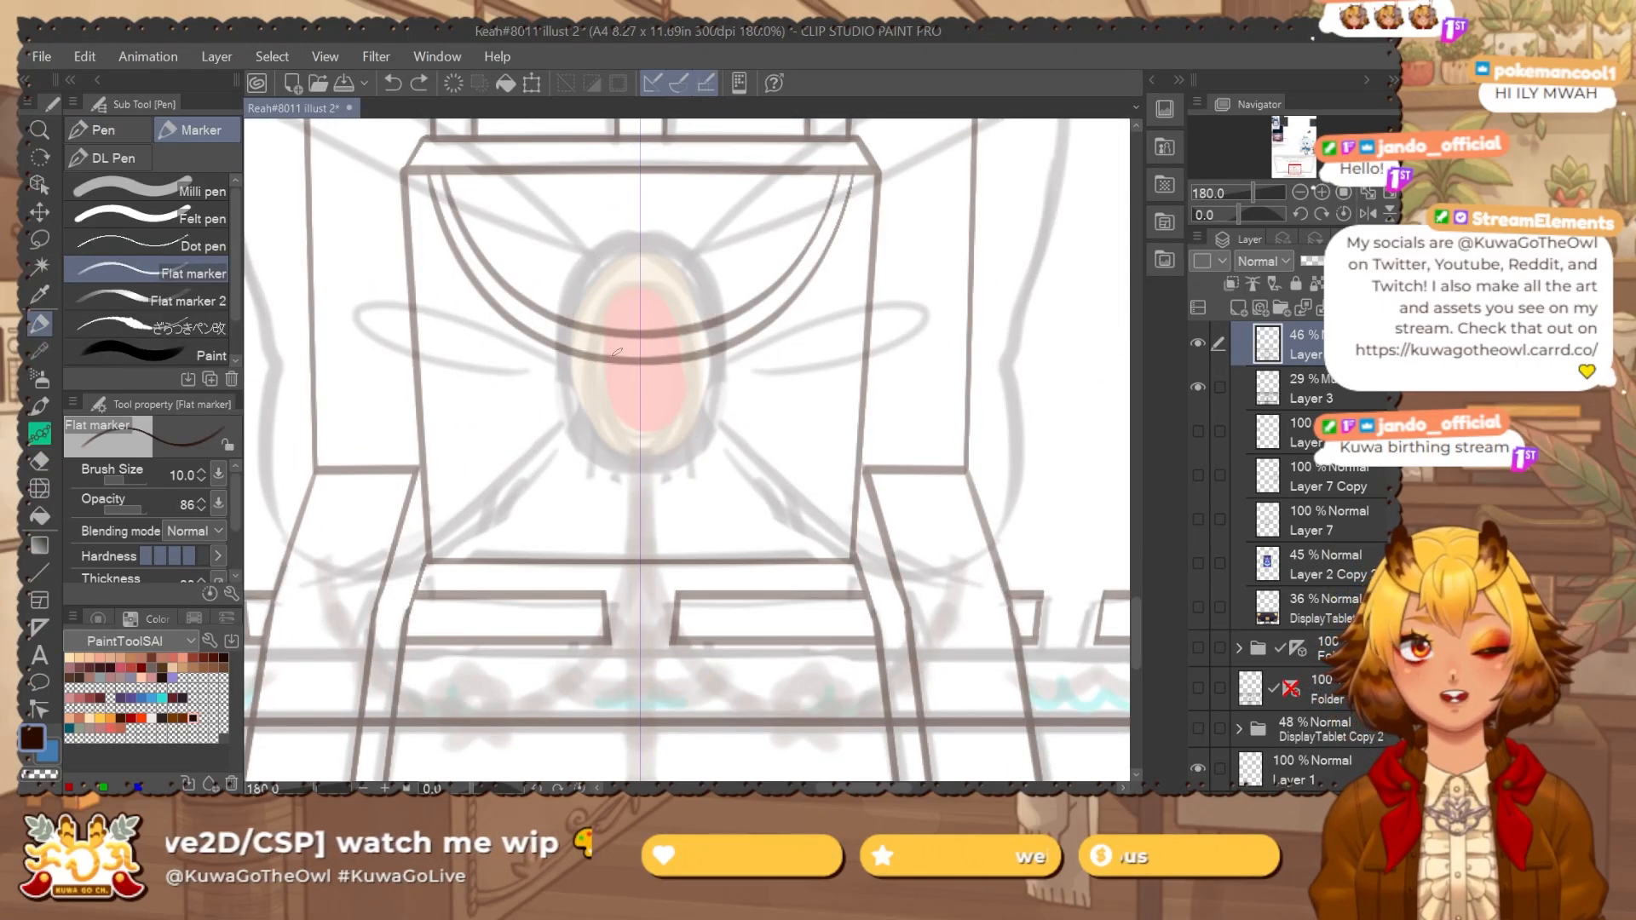
mouse_move(1382, 523)
left_mouse_down()
mouse_move(1396, 553)
mouse_move(1381, 472)
left_mouse_up()
left_click(1334, 397)
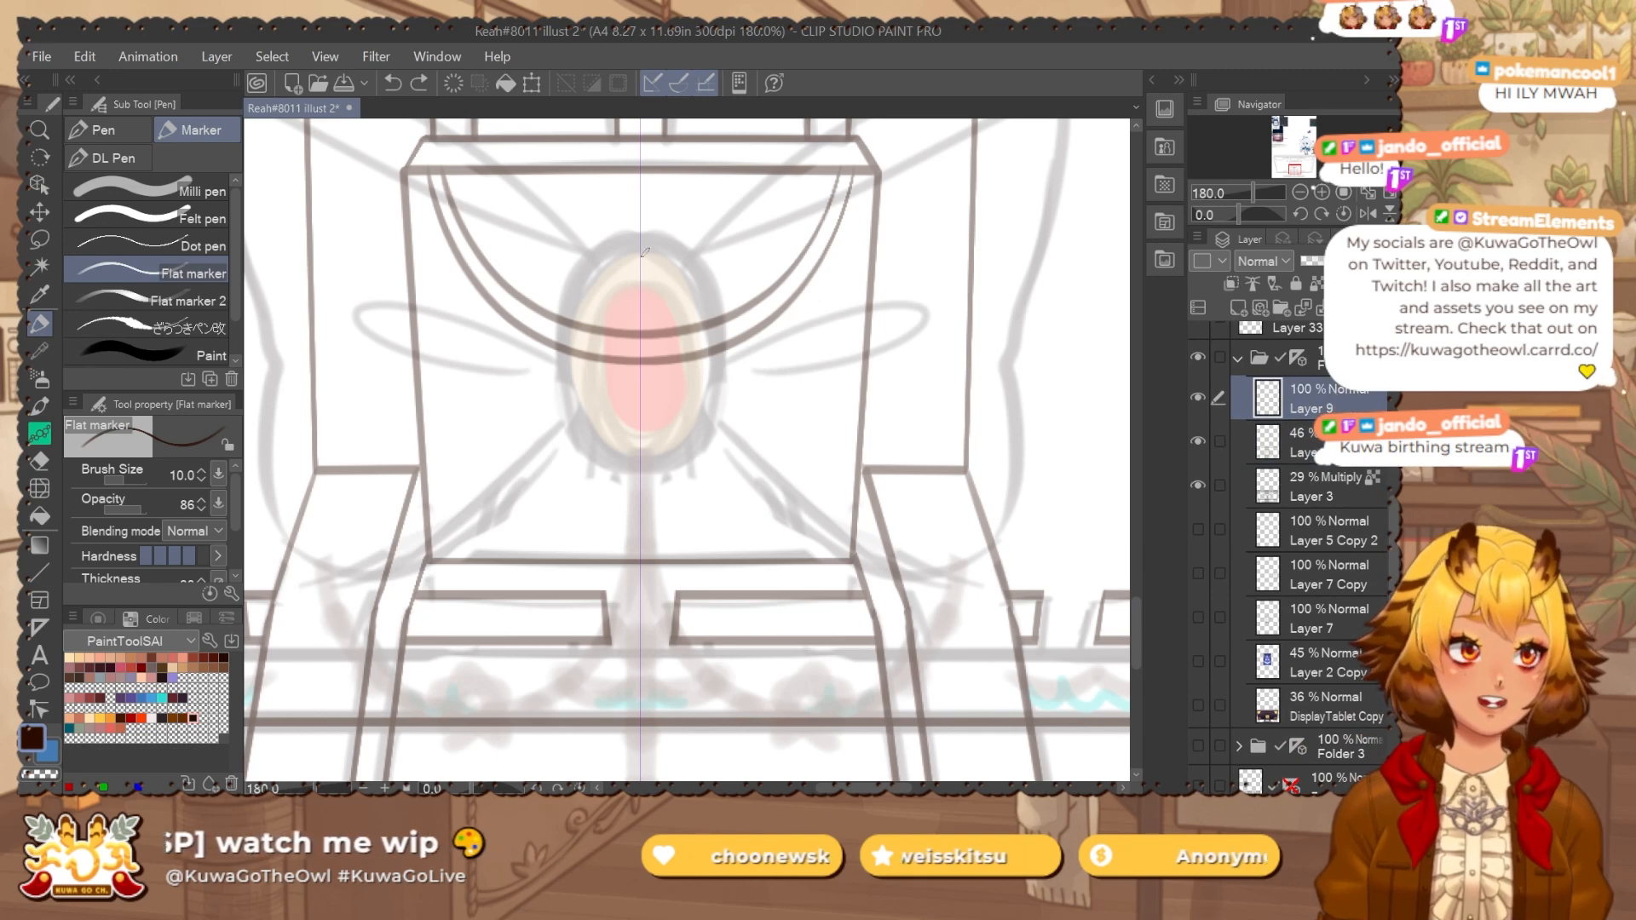
mouse_move(656, 232)
left_mouse_down()
mouse_move(581, 404)
mouse_move(699, 301)
mouse_move(648, 232)
mouse_move(654, 478)
left_mouse_up()
key("ctrl+z")
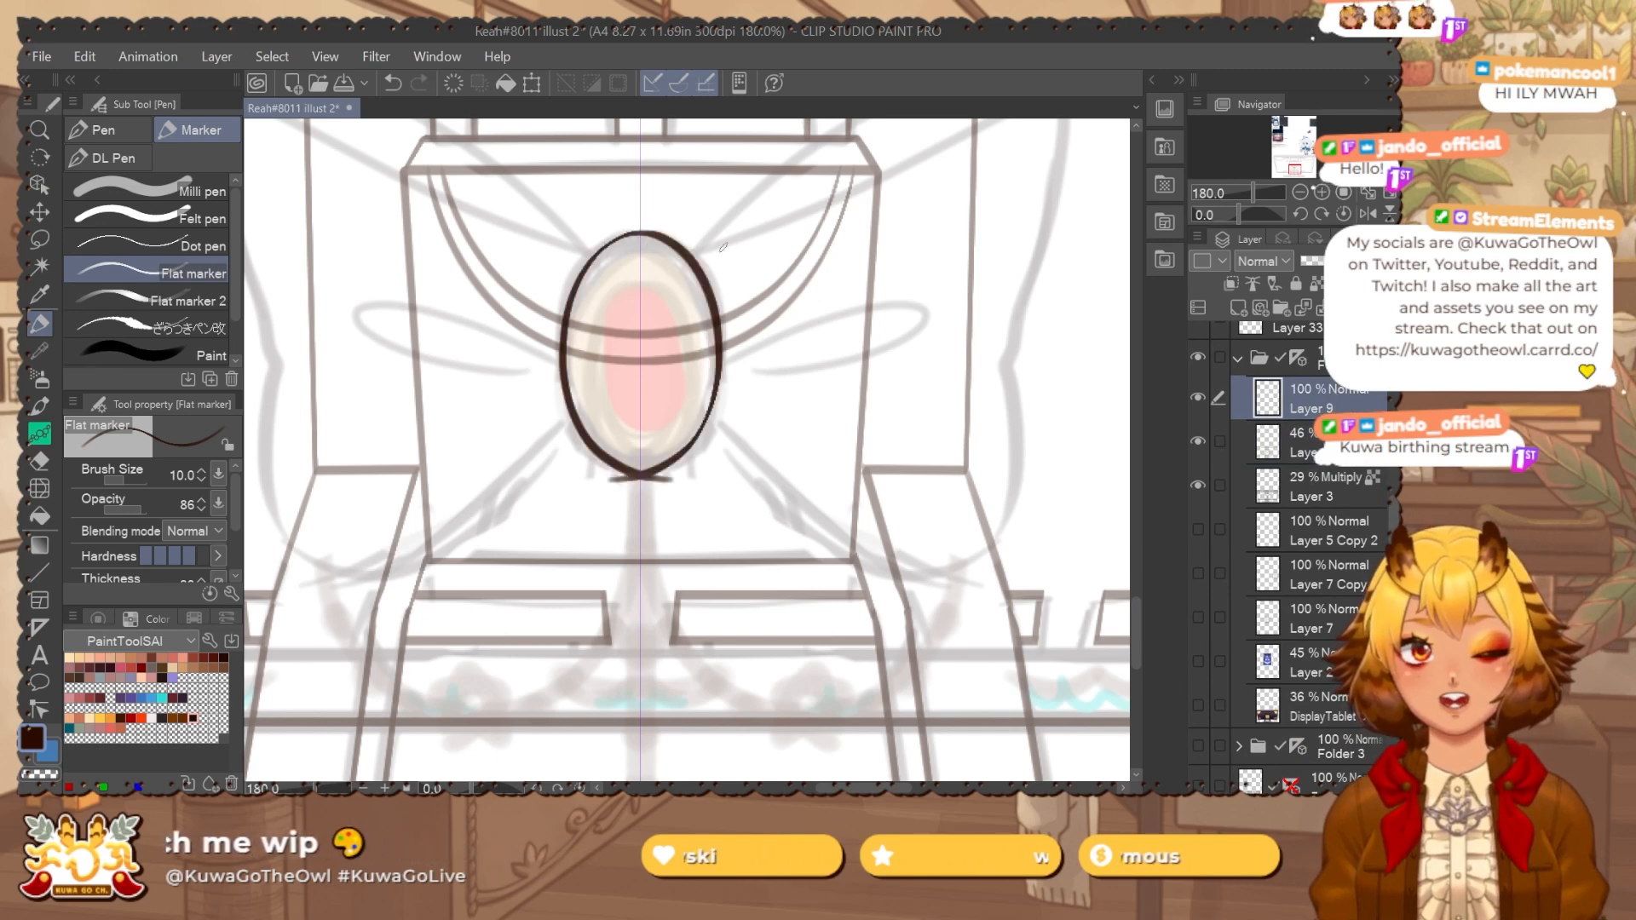
left_click_drag(722, 248, 704, 276)
key("e")
left_click_drag(645, 511, 627, 514)
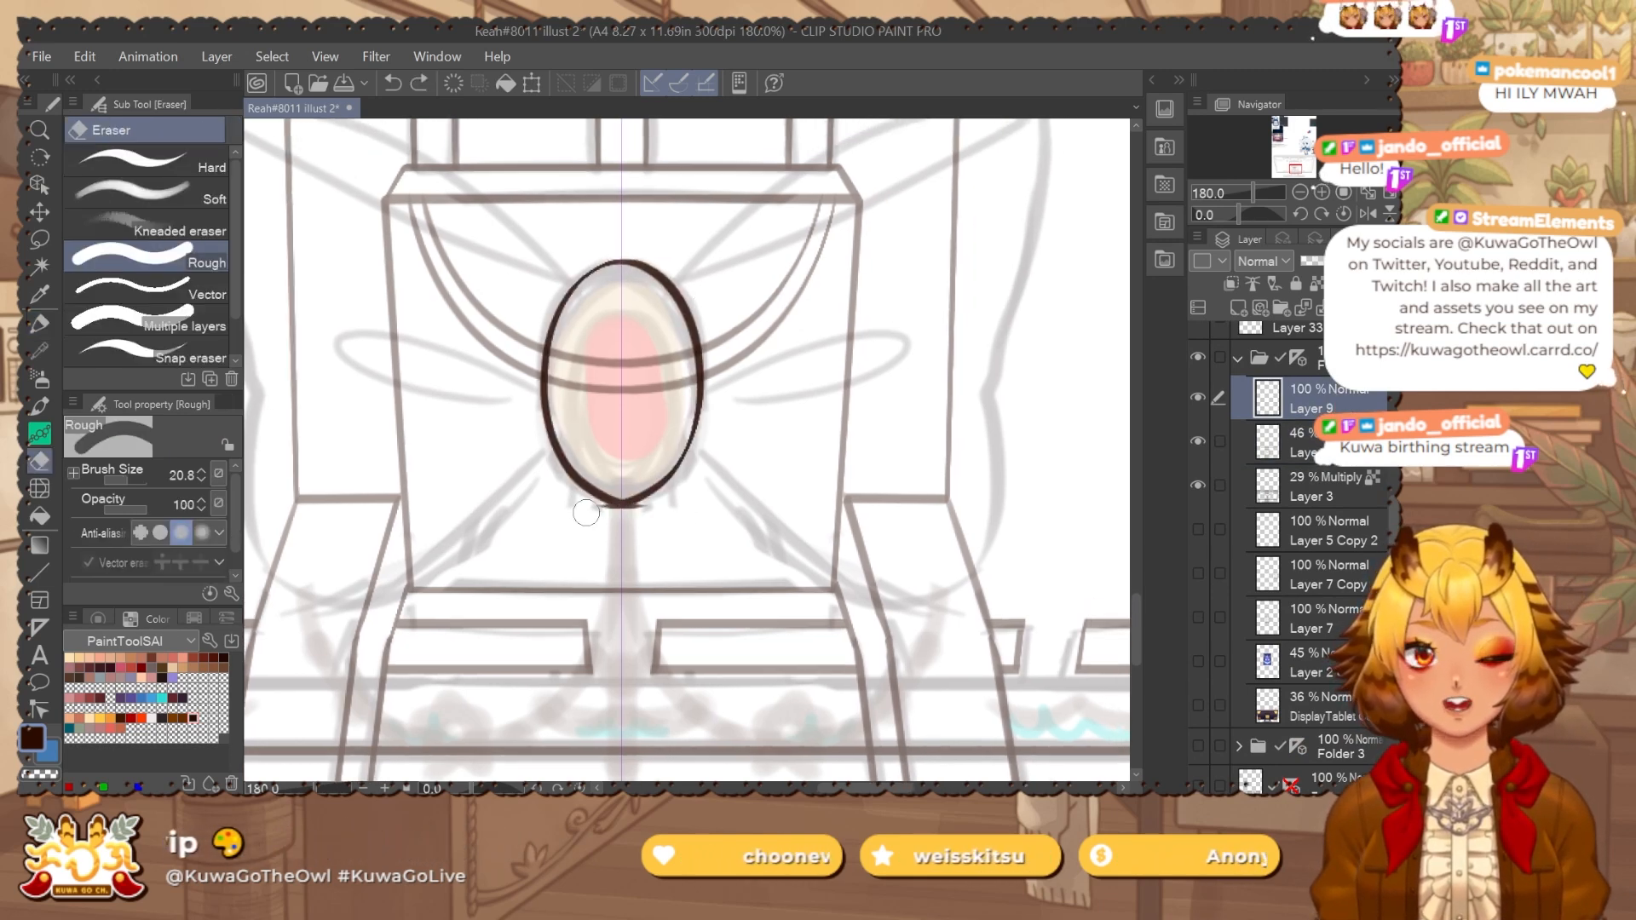
key("p")
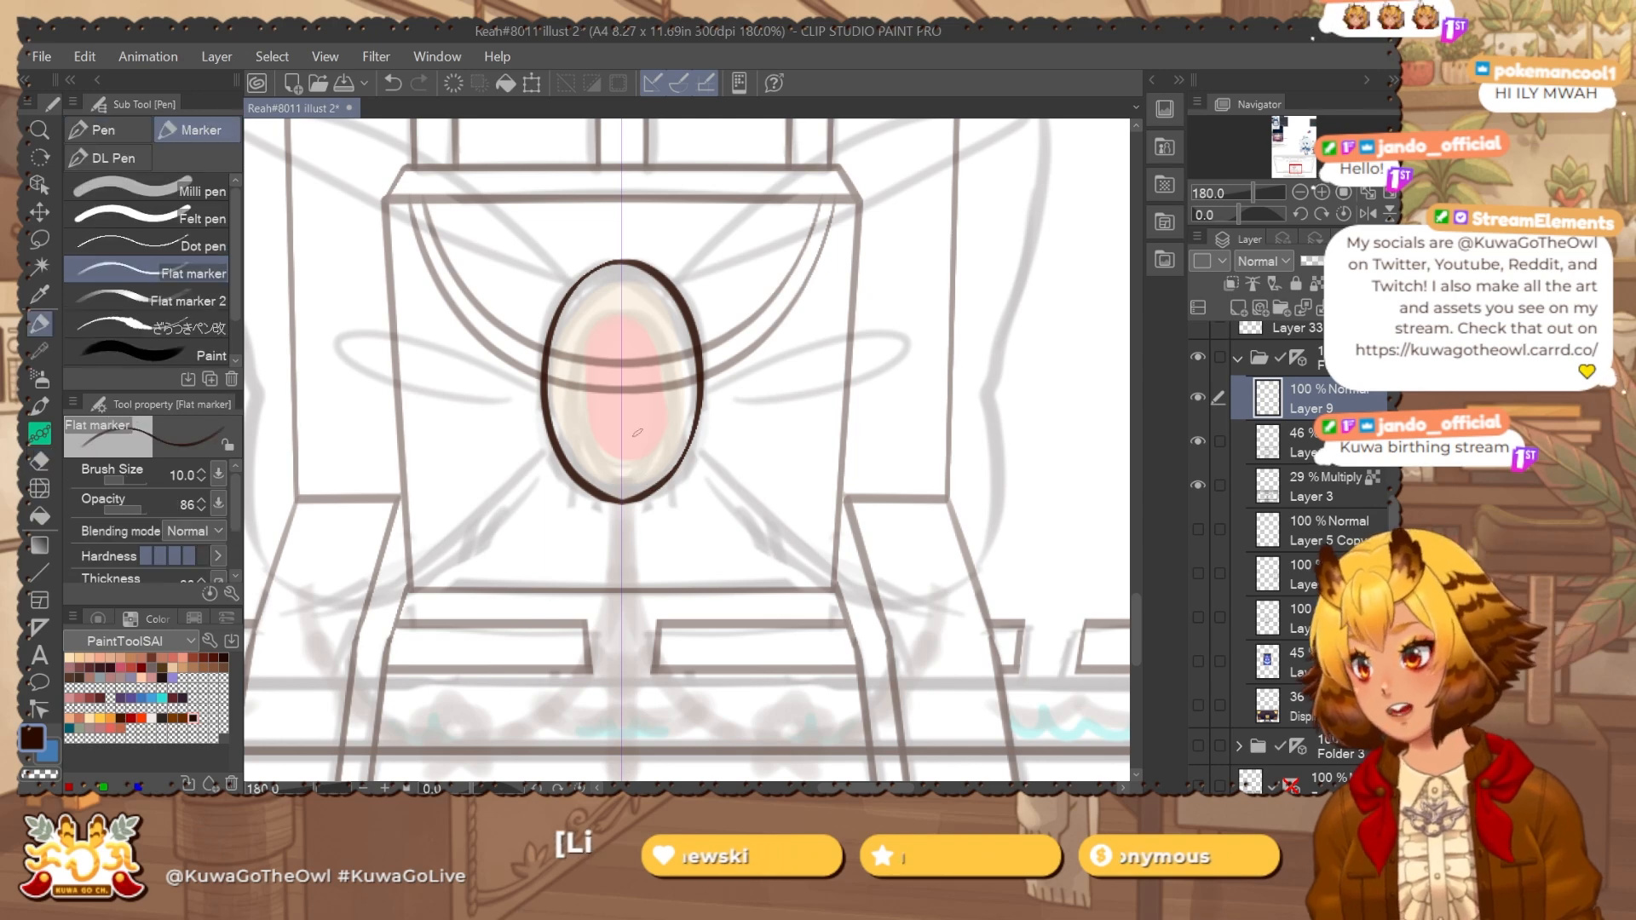
left_click_drag(605, 494, 750, 503)
left_click_drag(539, 458, 596, 493)
key("ctrl+z")
key("ctrl+z")
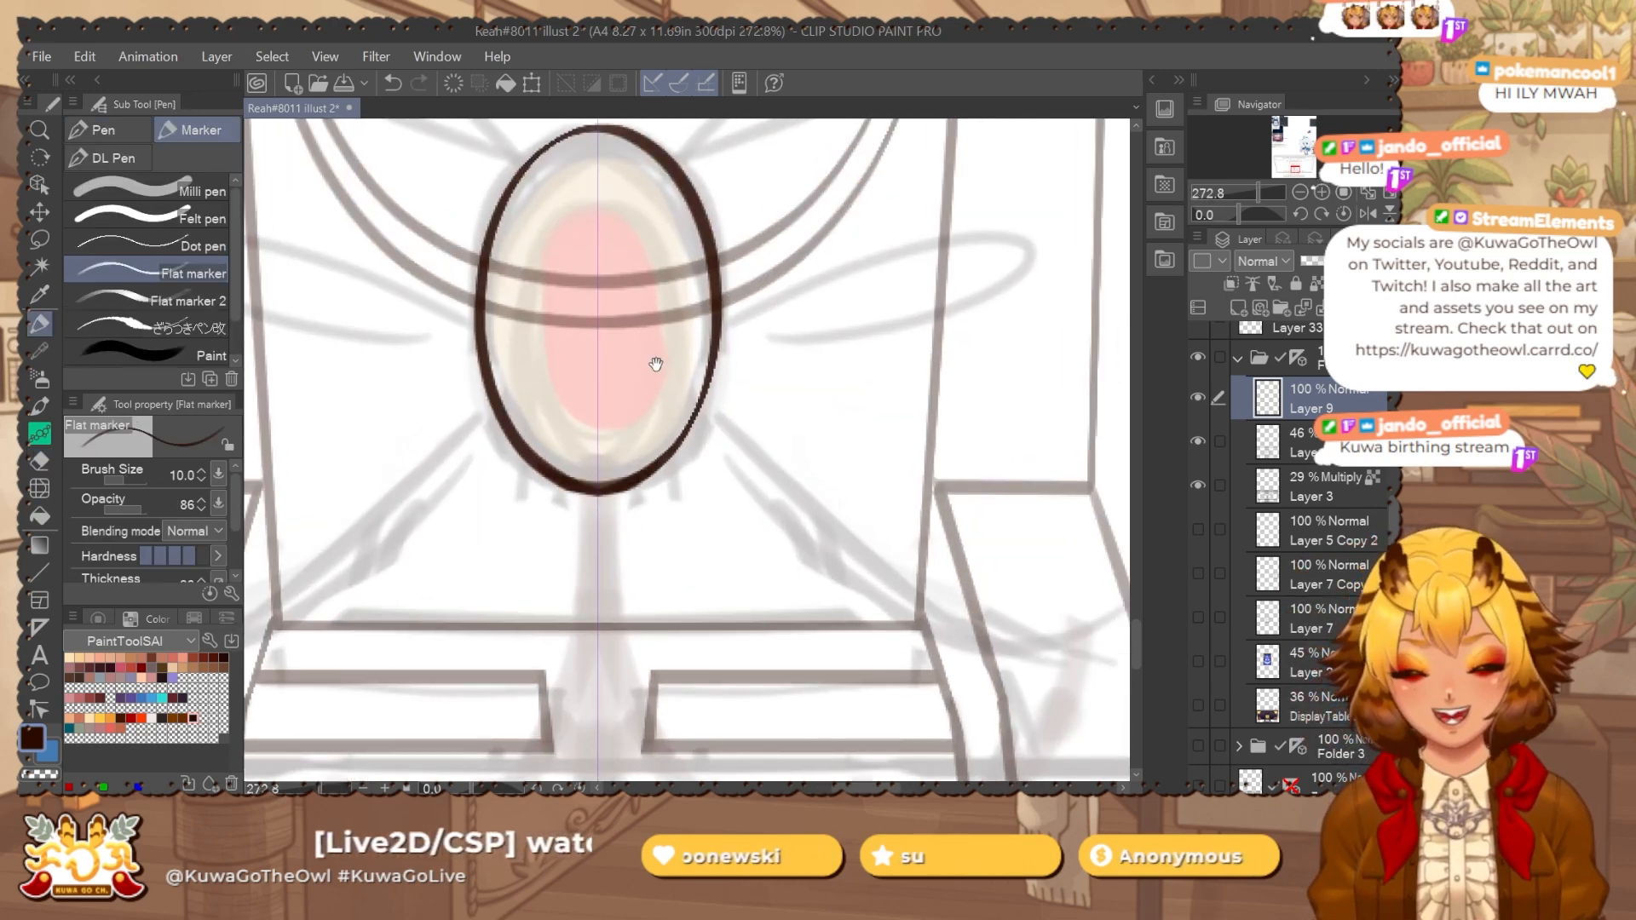
left_click_drag(657, 366, 637, 443)
left_click_drag(496, 262, 596, 212)
key("ctrl+z")
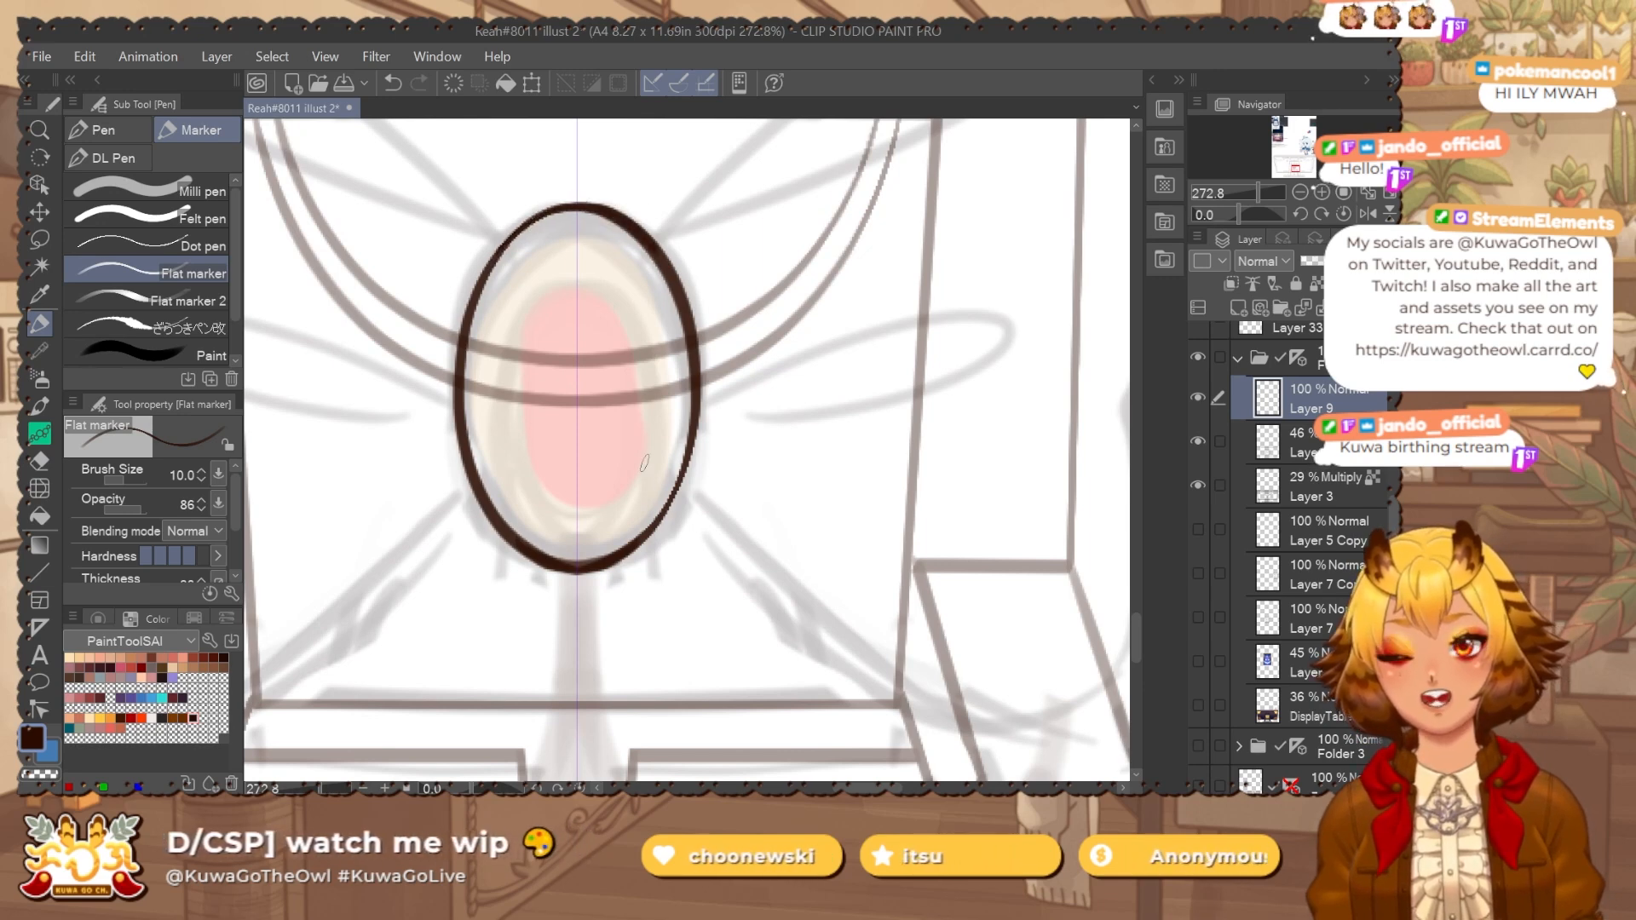
Try to ink the gem's inner oval on Layer 9 with the Flat marker, undoing each stroke.
left_click_drag(670, 506, 668, 452)
left_click_drag(604, 329, 569, 600)
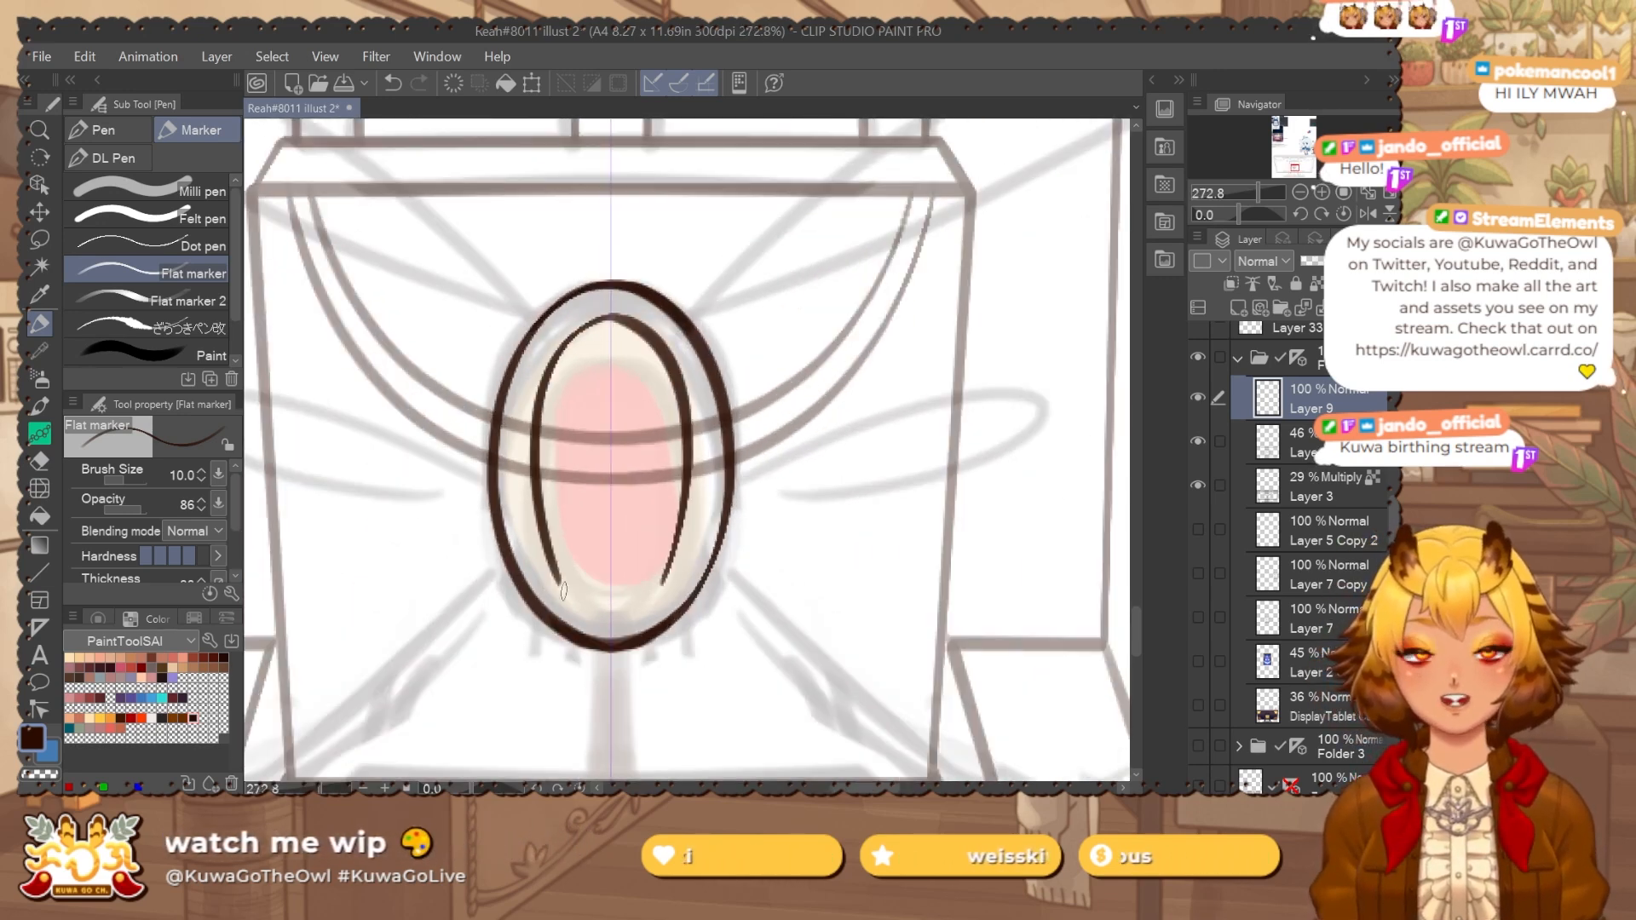
key("ctrl+z")
left_click_drag(610, 313, 569, 601)
key("ctrl+z")
left_click_drag(611, 313, 653, 599)
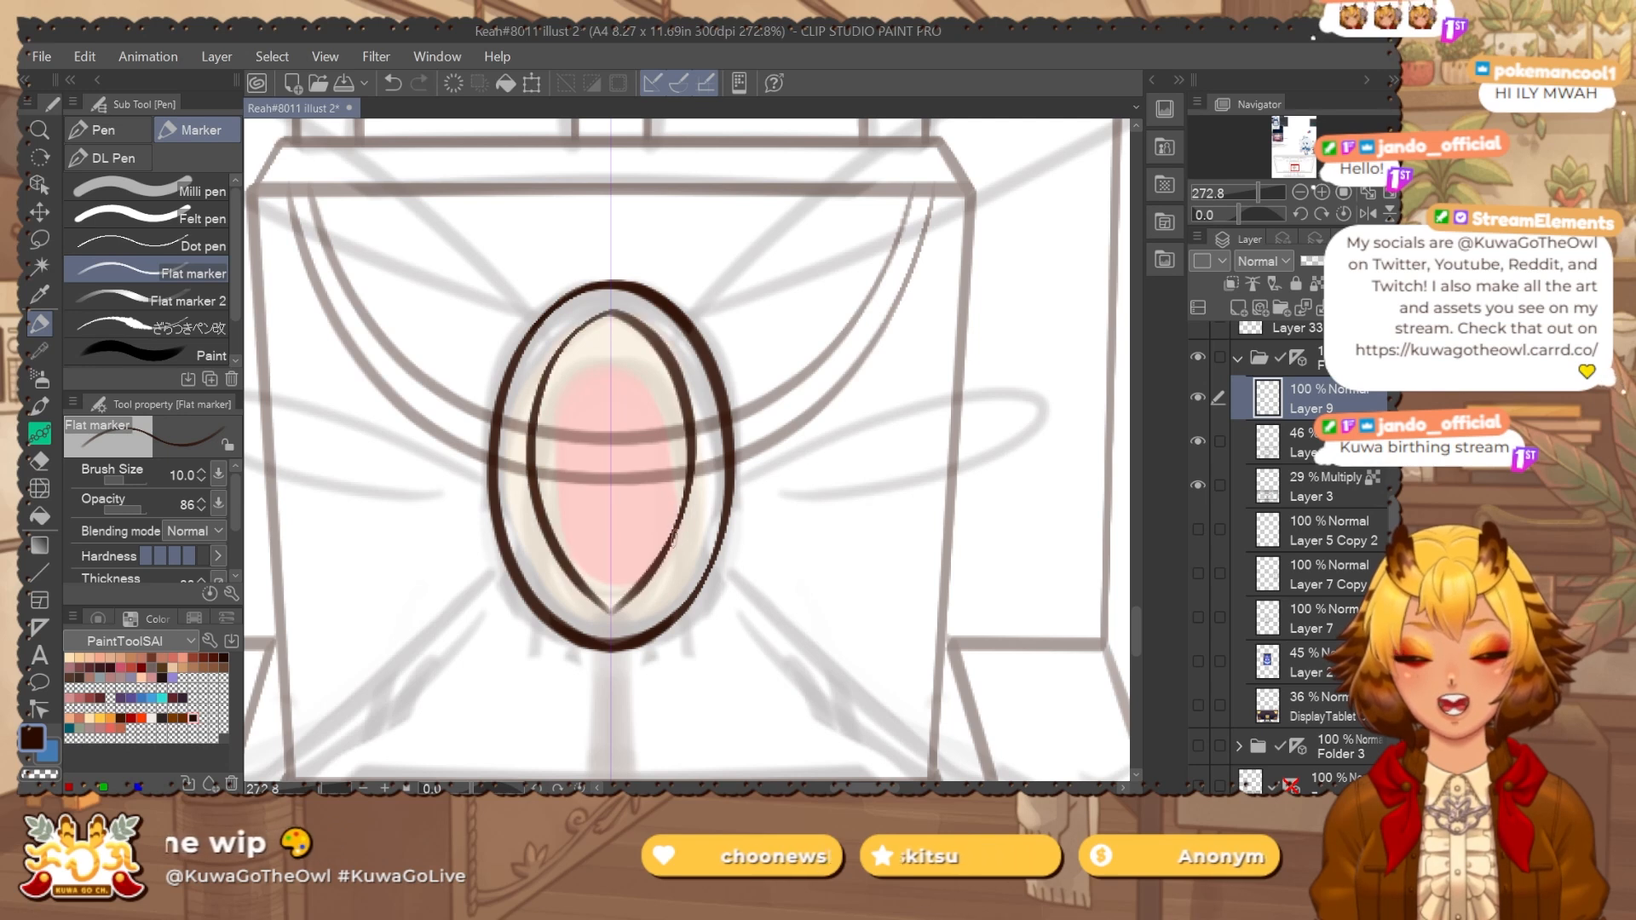
key("ctrl+z")
left_click_drag(610, 313, 628, 594)
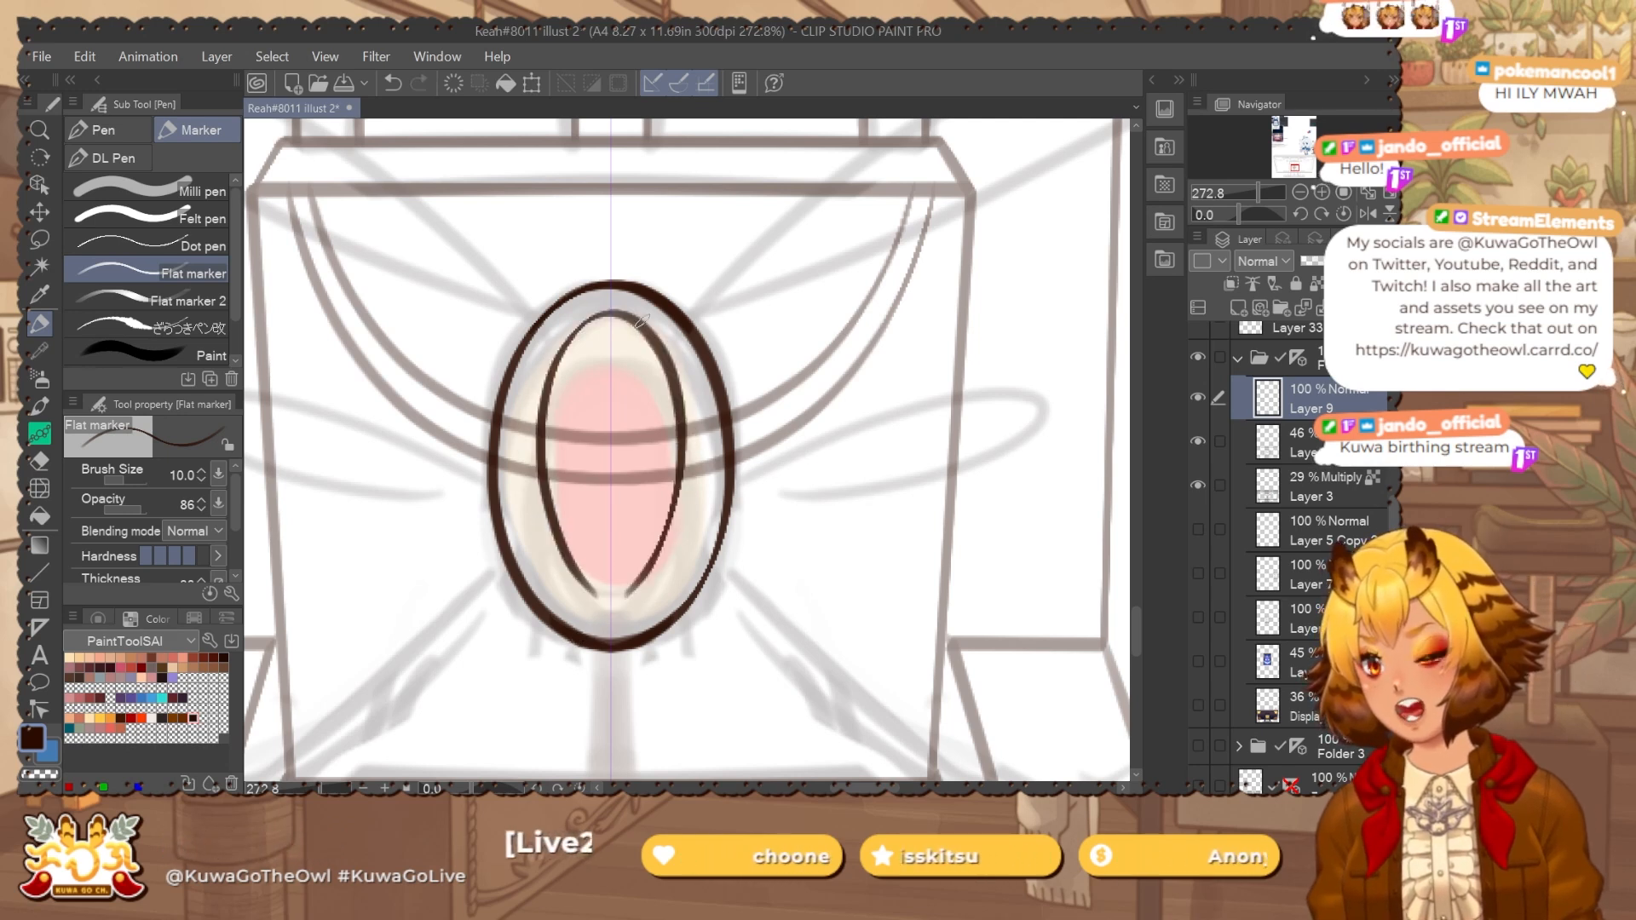
key("ctrl+z")
mouse_move(610, 314)
left_mouse_down()
mouse_move(630, 597)
mouse_move(607, 312)
mouse_move(611, 610)
left_mouse_up()
key("ctrl+z")
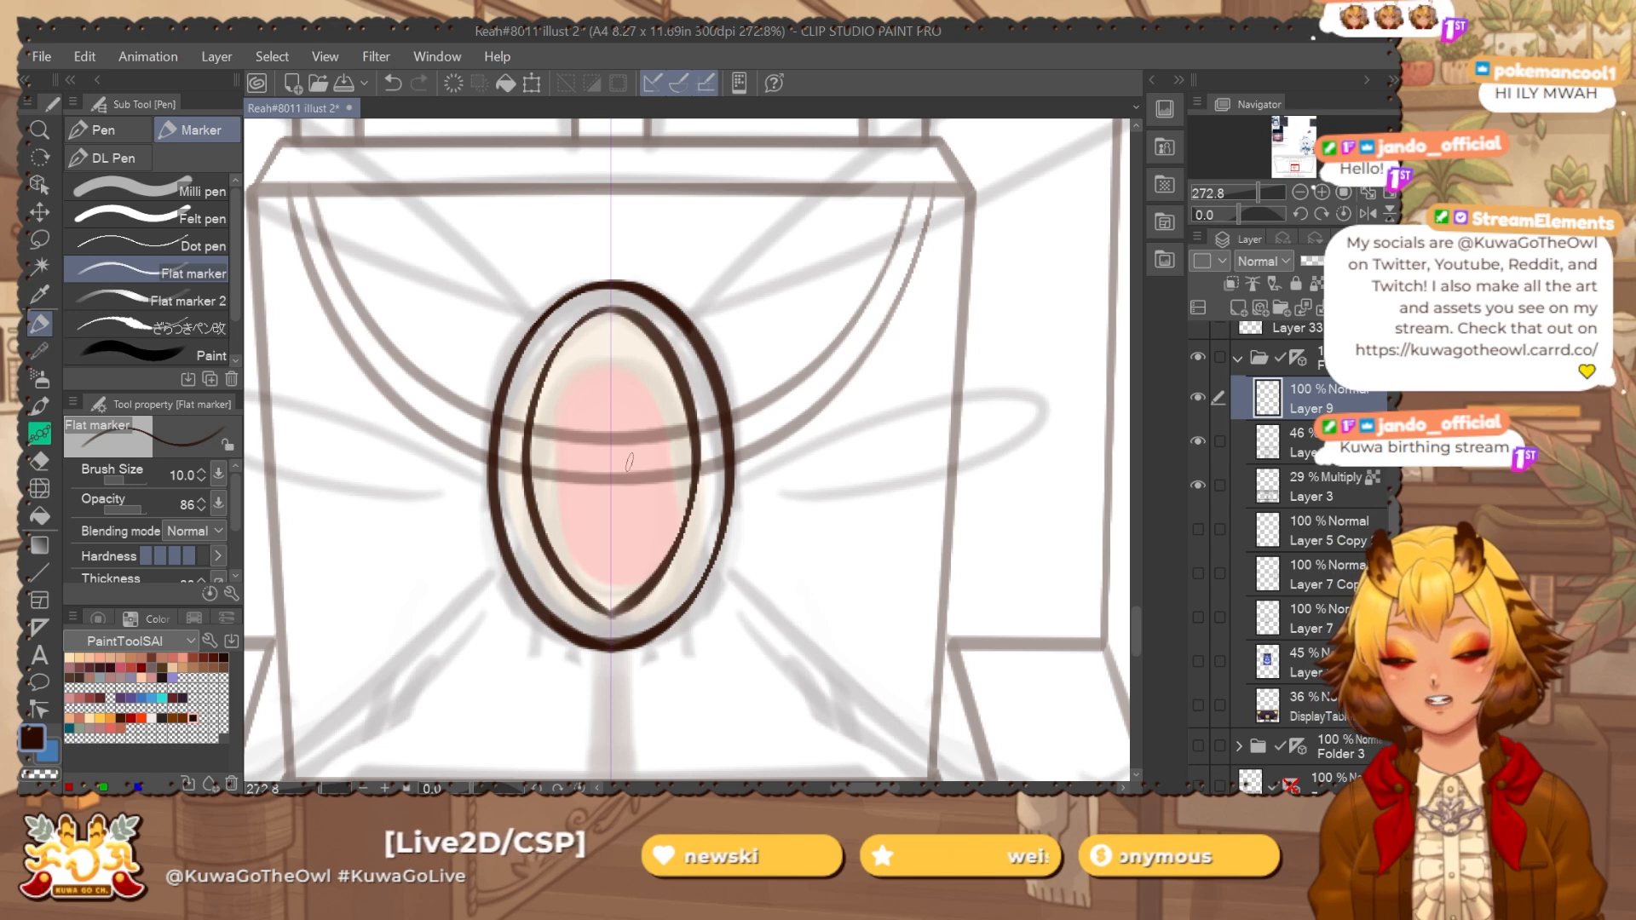
key("ctrl+z")
left_click_drag(610, 312, 610, 610)
key("ctrl+z")
Add a new layer above Layer 9 and ink the gem's inner oval on it with the Flat marker, redrawing until it closes cleanly.
key("ctrl+shift+n")
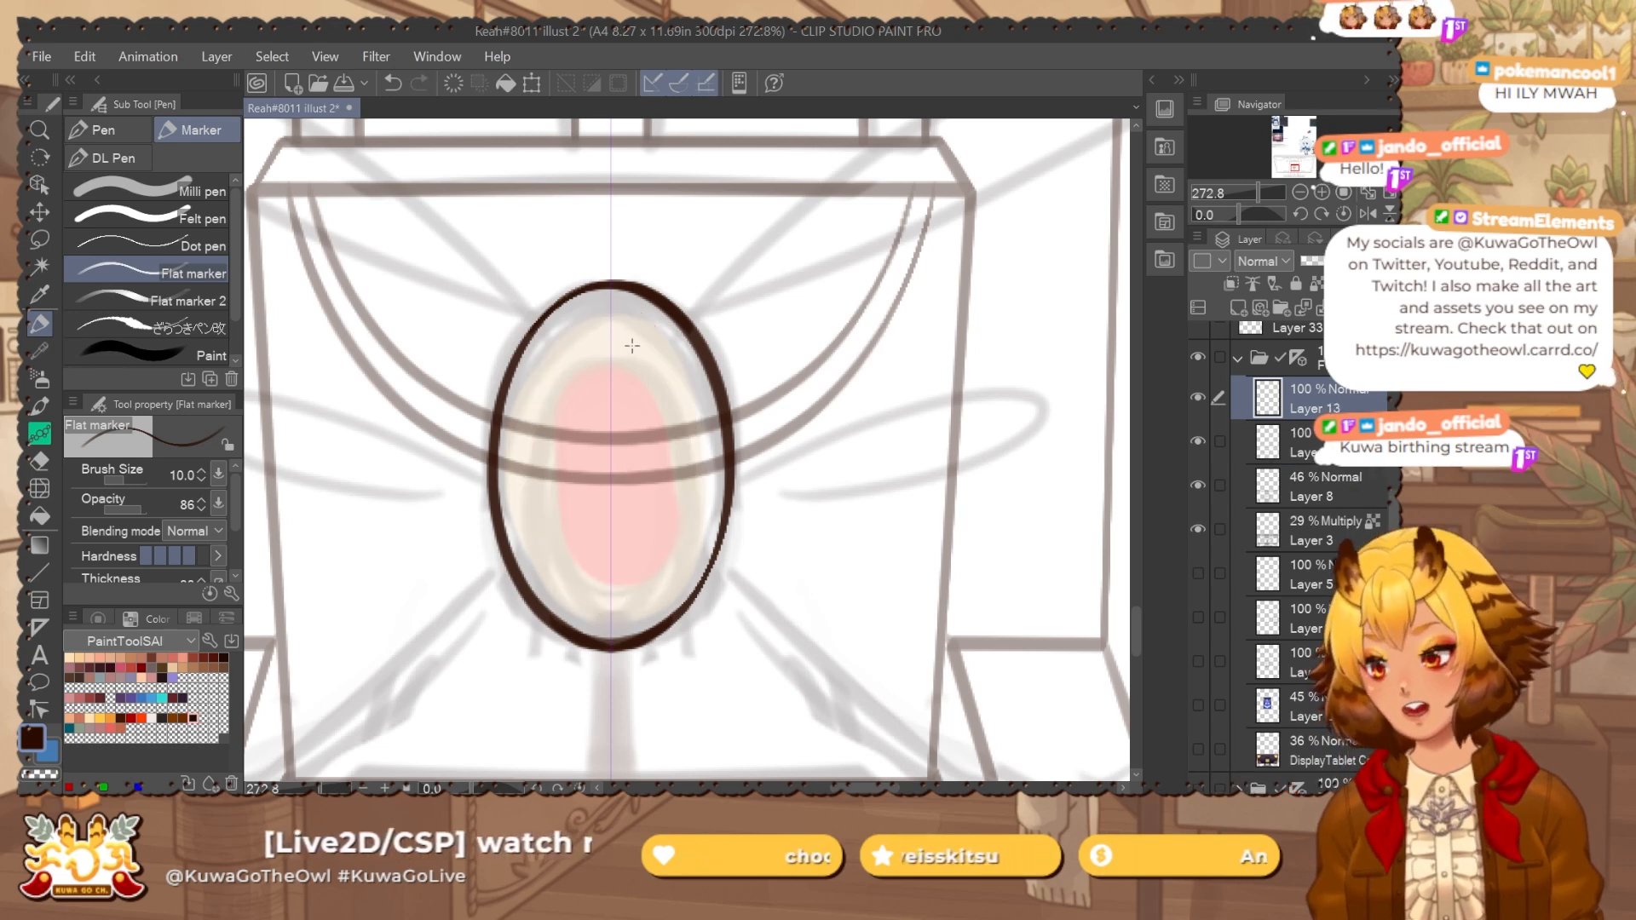
left_click_drag(591, 316, 610, 610)
key("ctrl+z")
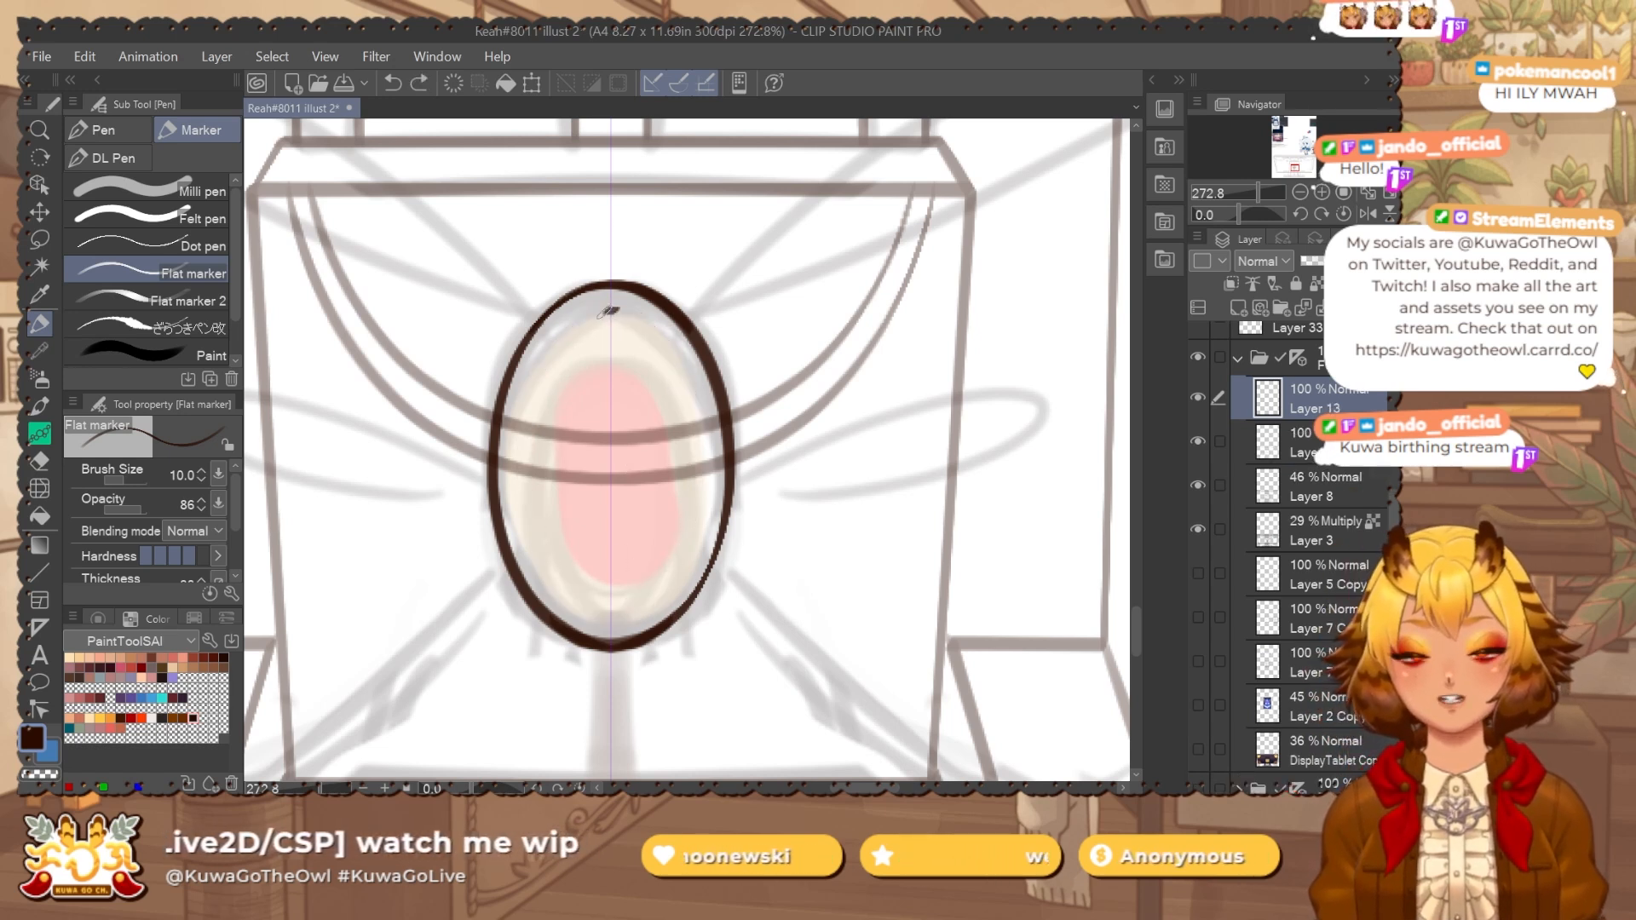
mouse_move(610, 311)
left_mouse_down()
mouse_move(576, 576)
mouse_move(580, 330)
mouse_move(612, 618)
mouse_move(545, 354)
mouse_move(610, 633)
left_mouse_up()
key("ctrl+z")
key("ctrl+z")
key("ctrl+z")
mouse_move(610, 308)
left_mouse_down()
mouse_move(586, 315)
mouse_move(610, 614)
left_mouse_up()
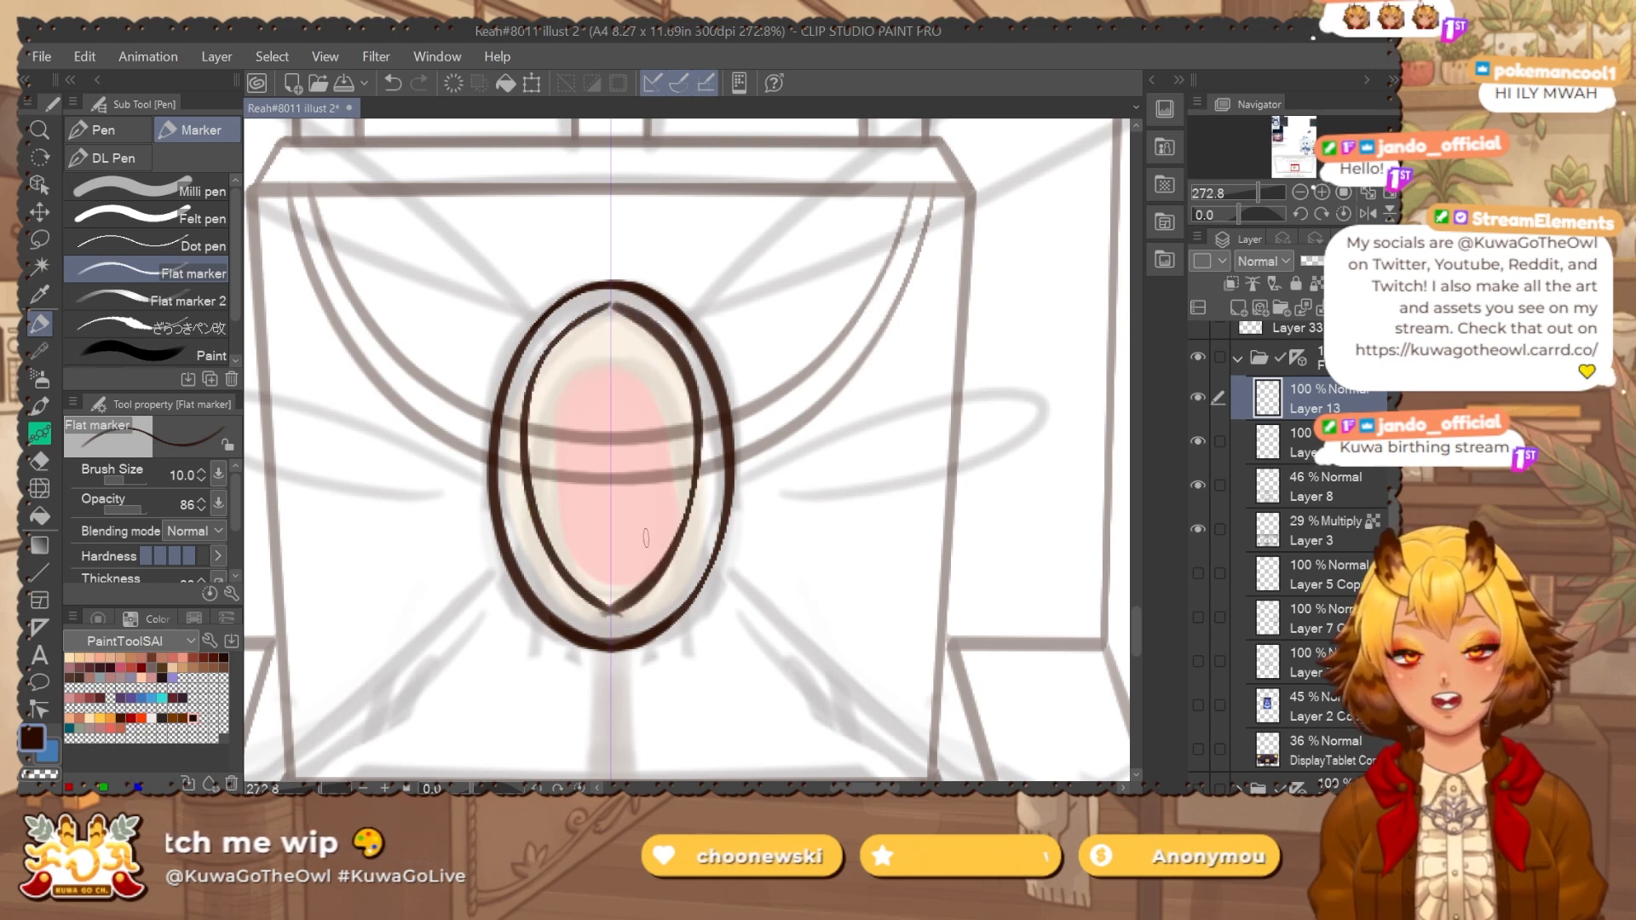
key("ctrl+z")
left_click_drag(559, 343, 610, 632)
key("ctrl+z")
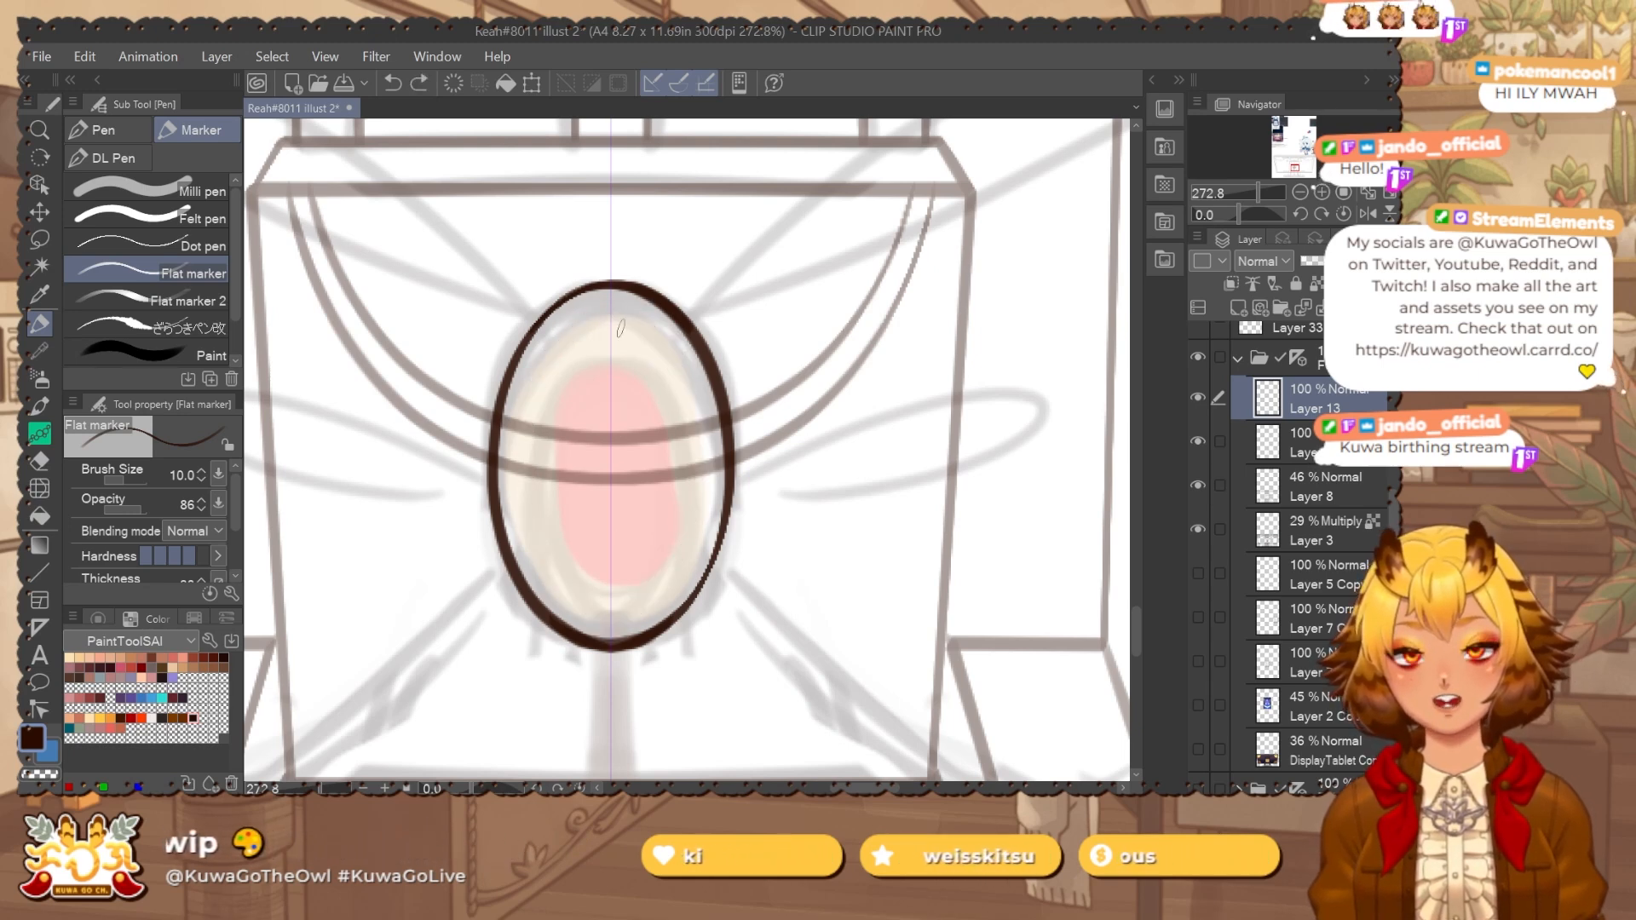
mouse_move(610, 306)
left_mouse_down()
mouse_move(530, 464)
mouse_move(656, 612)
left_mouse_up()
key("ctrl+z")
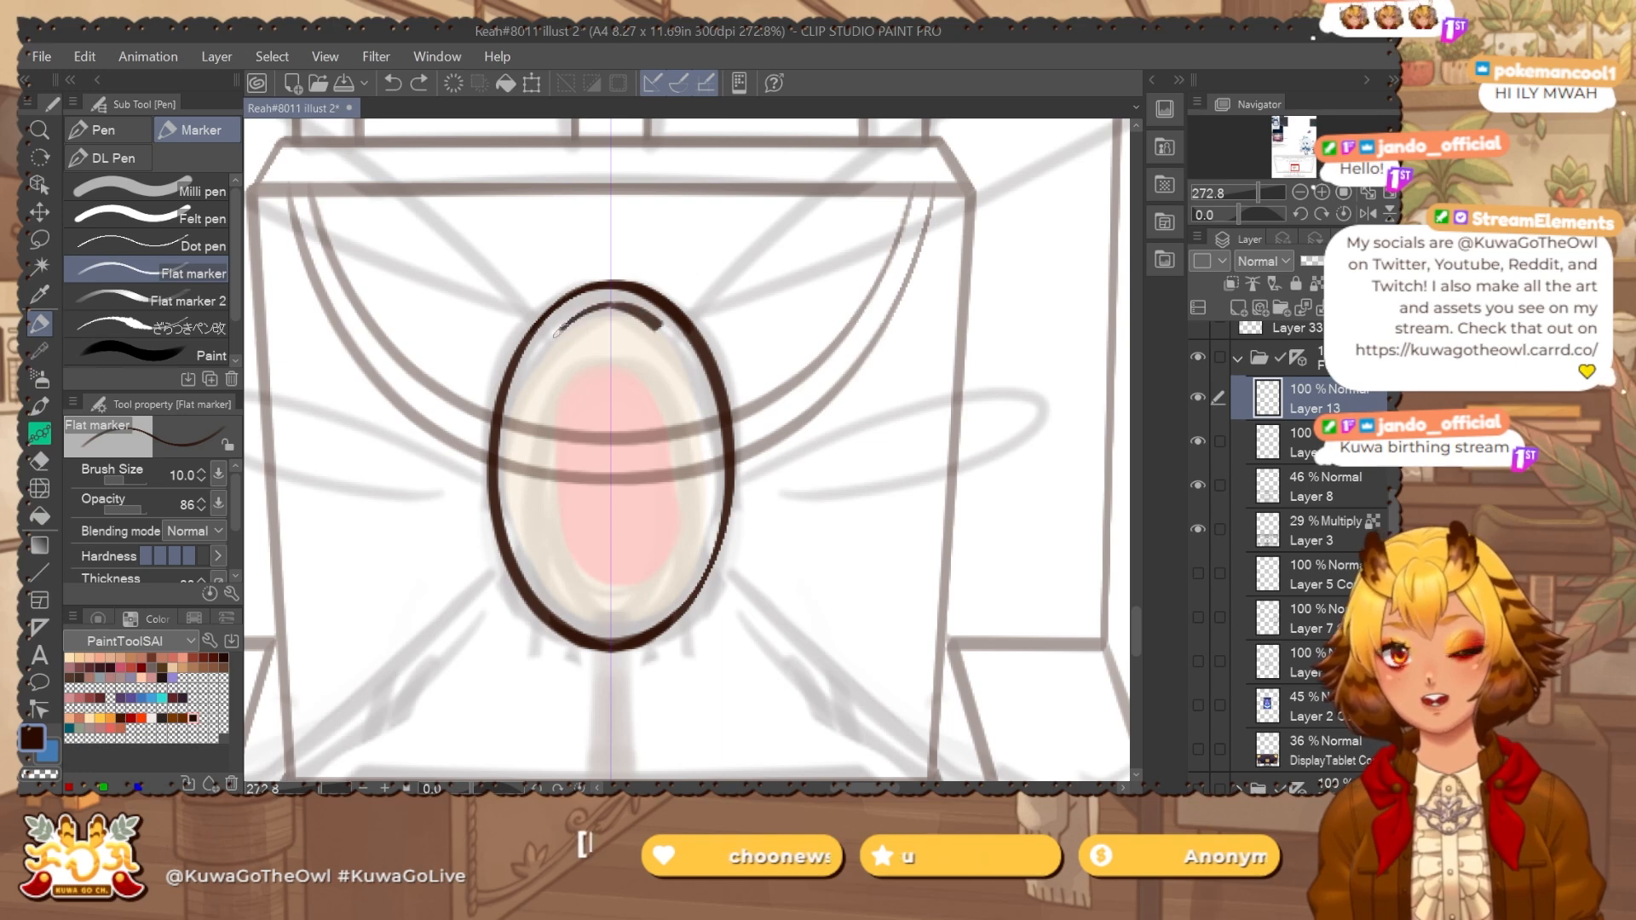
left_click_drag(556, 334, 610, 594)
Reshape the top of the gem's inner oval with Liquify, raising it toward the outer rim.
key("j")
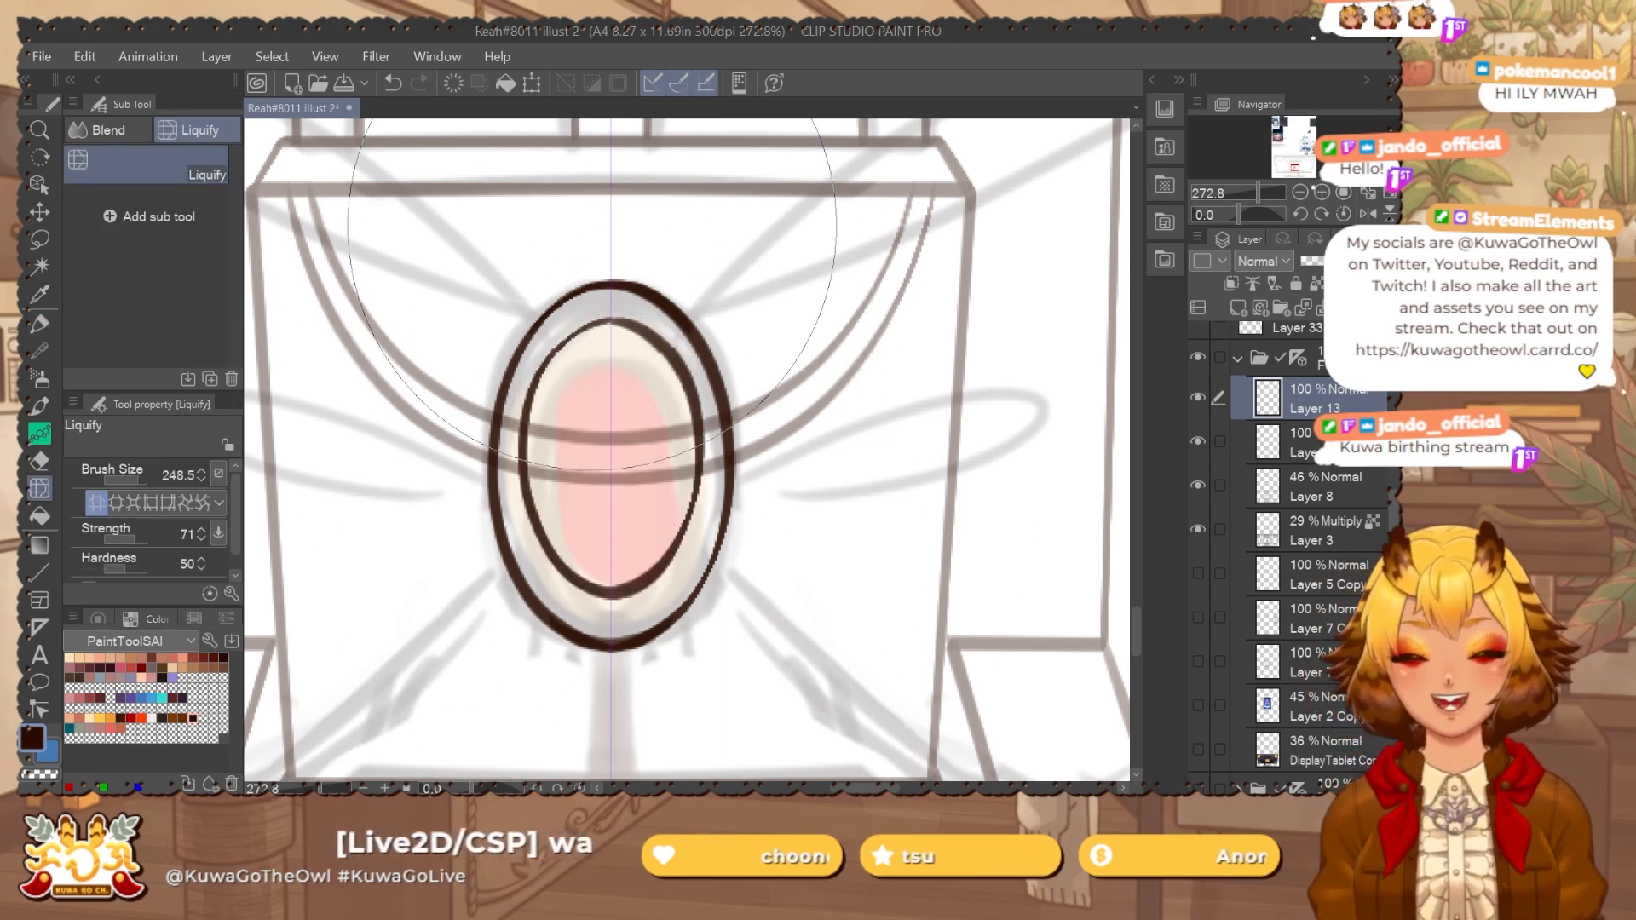
left_click_drag(861, 263, 830, 263)
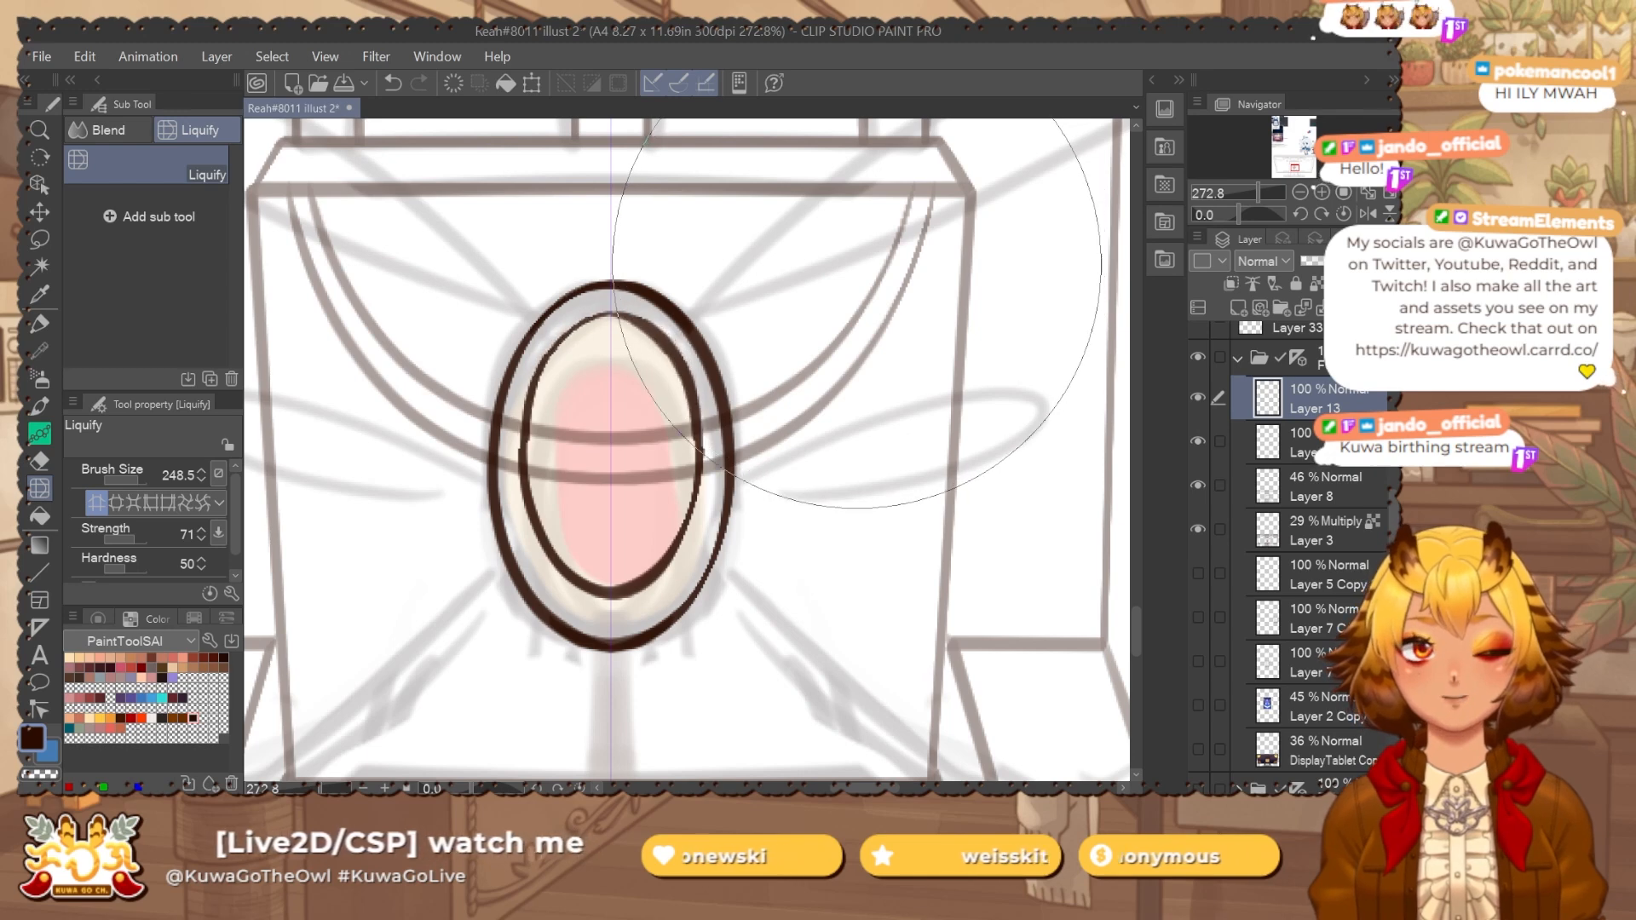
key("ctrl+z")
mouse_move(638, 659)
left_mouse_down()
mouse_move(632, 603)
mouse_move(632, 629)
mouse_move(617, 606)
left_mouse_up()
key("ctrl+z")
left_click_drag(645, 697, 640, 630)
mouse_move(481, 630)
left_mouse_down()
mouse_move(707, 582)
mouse_move(650, 581)
left_mouse_up()
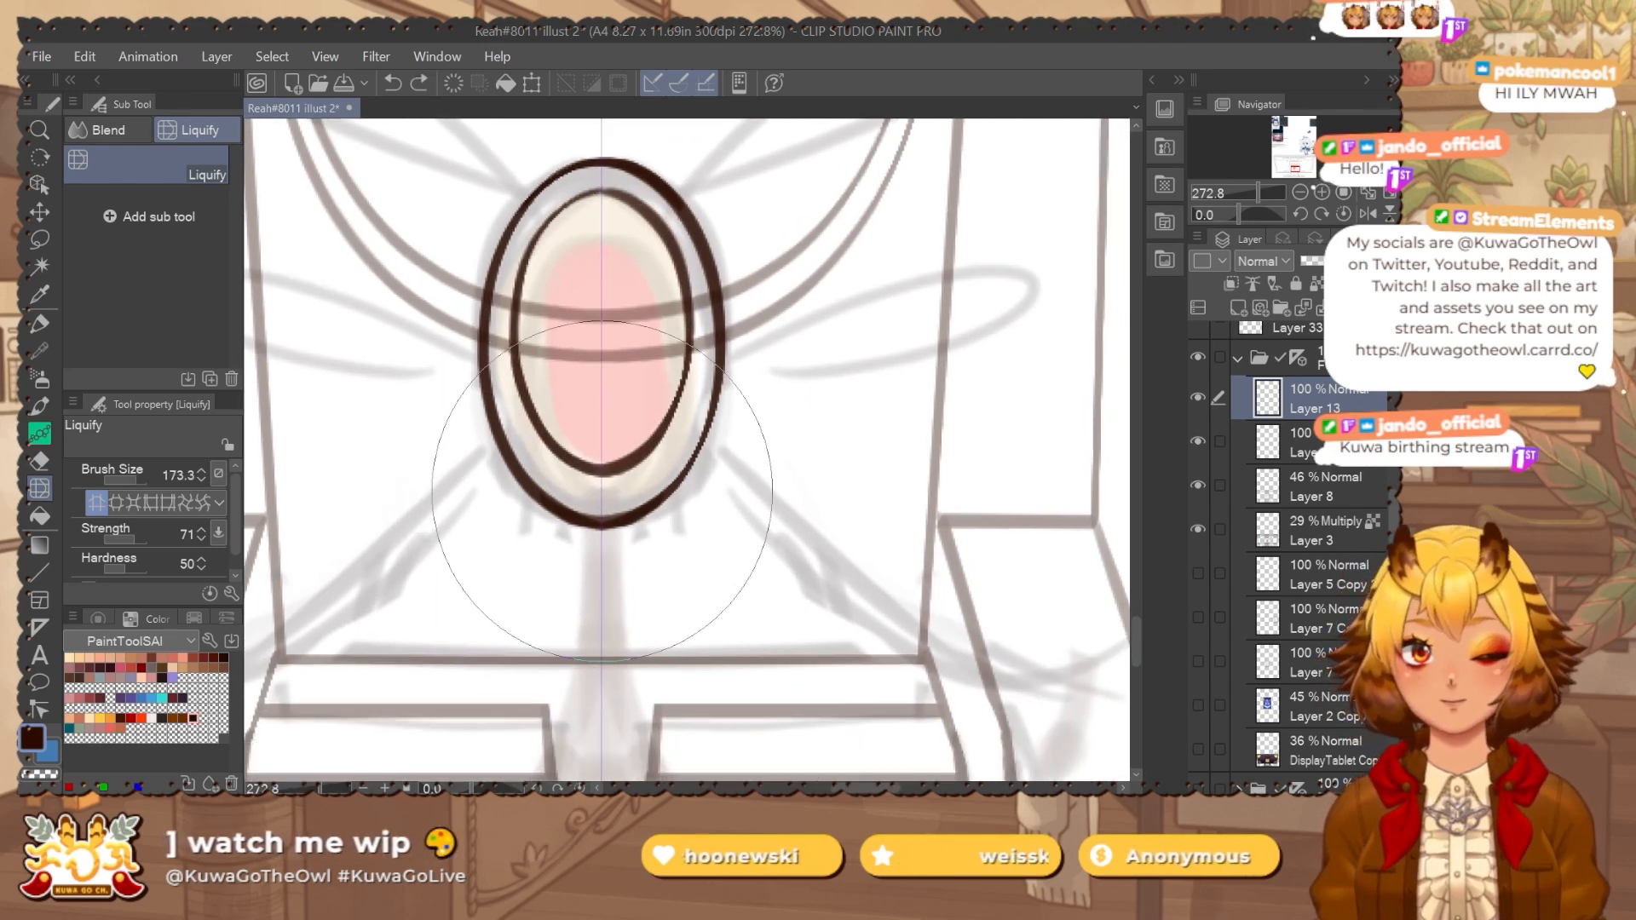
Liquify the inner oval's base down toward the outer rim and refine its sides, reducing the brush size to 114.5.
left_click_drag(586, 464, 592, 546)
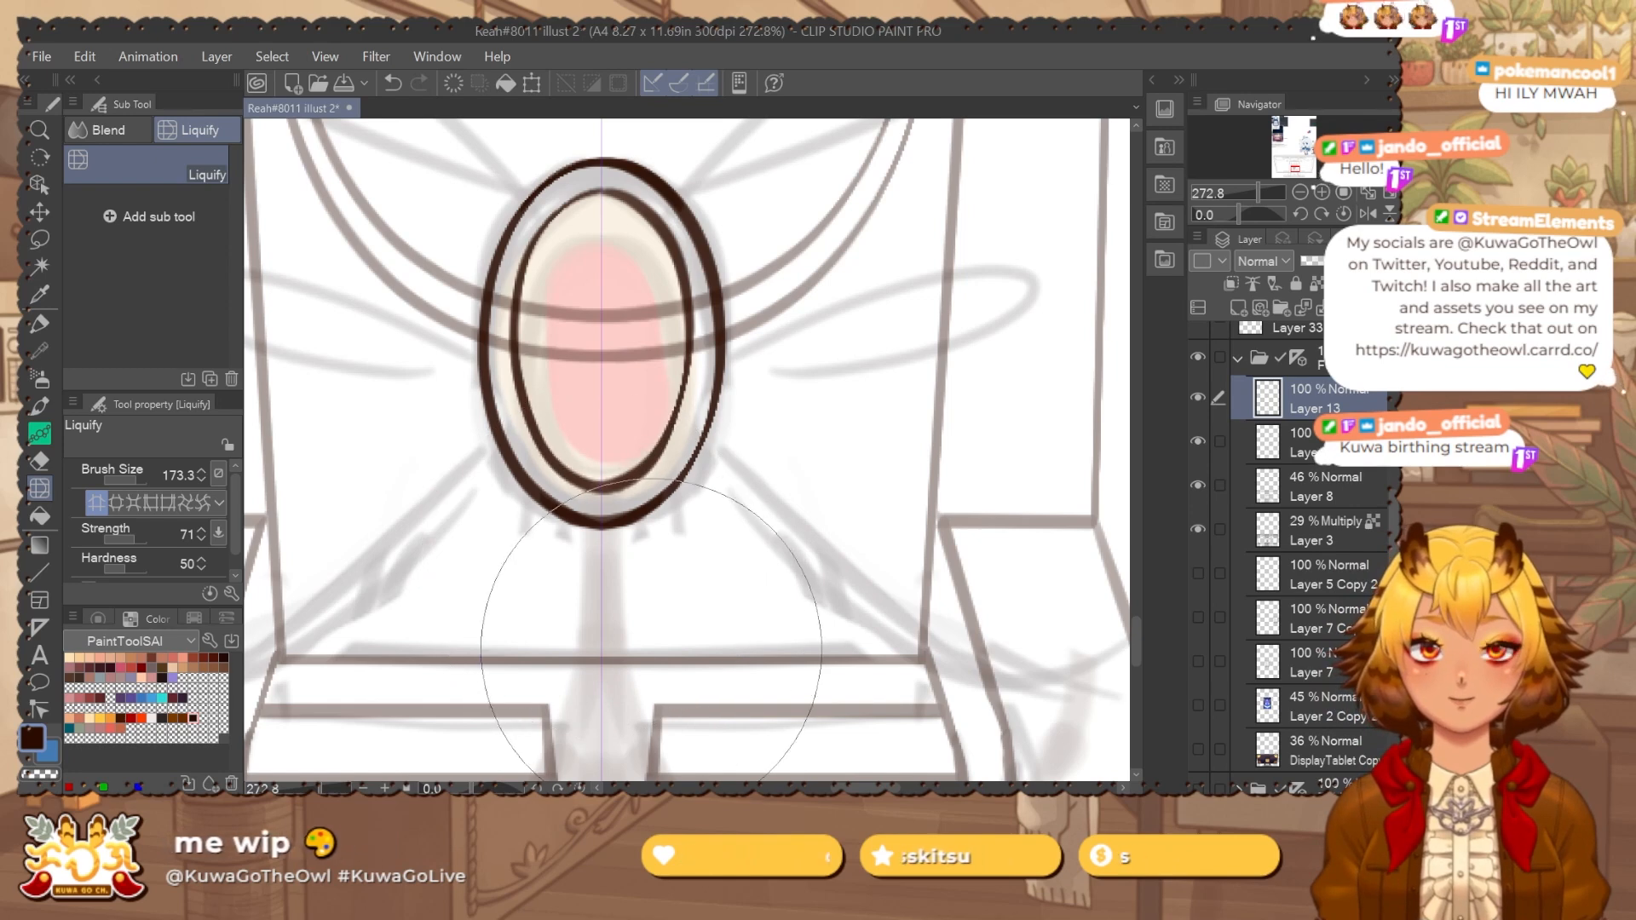
scroll(784, 392, "up", 3)
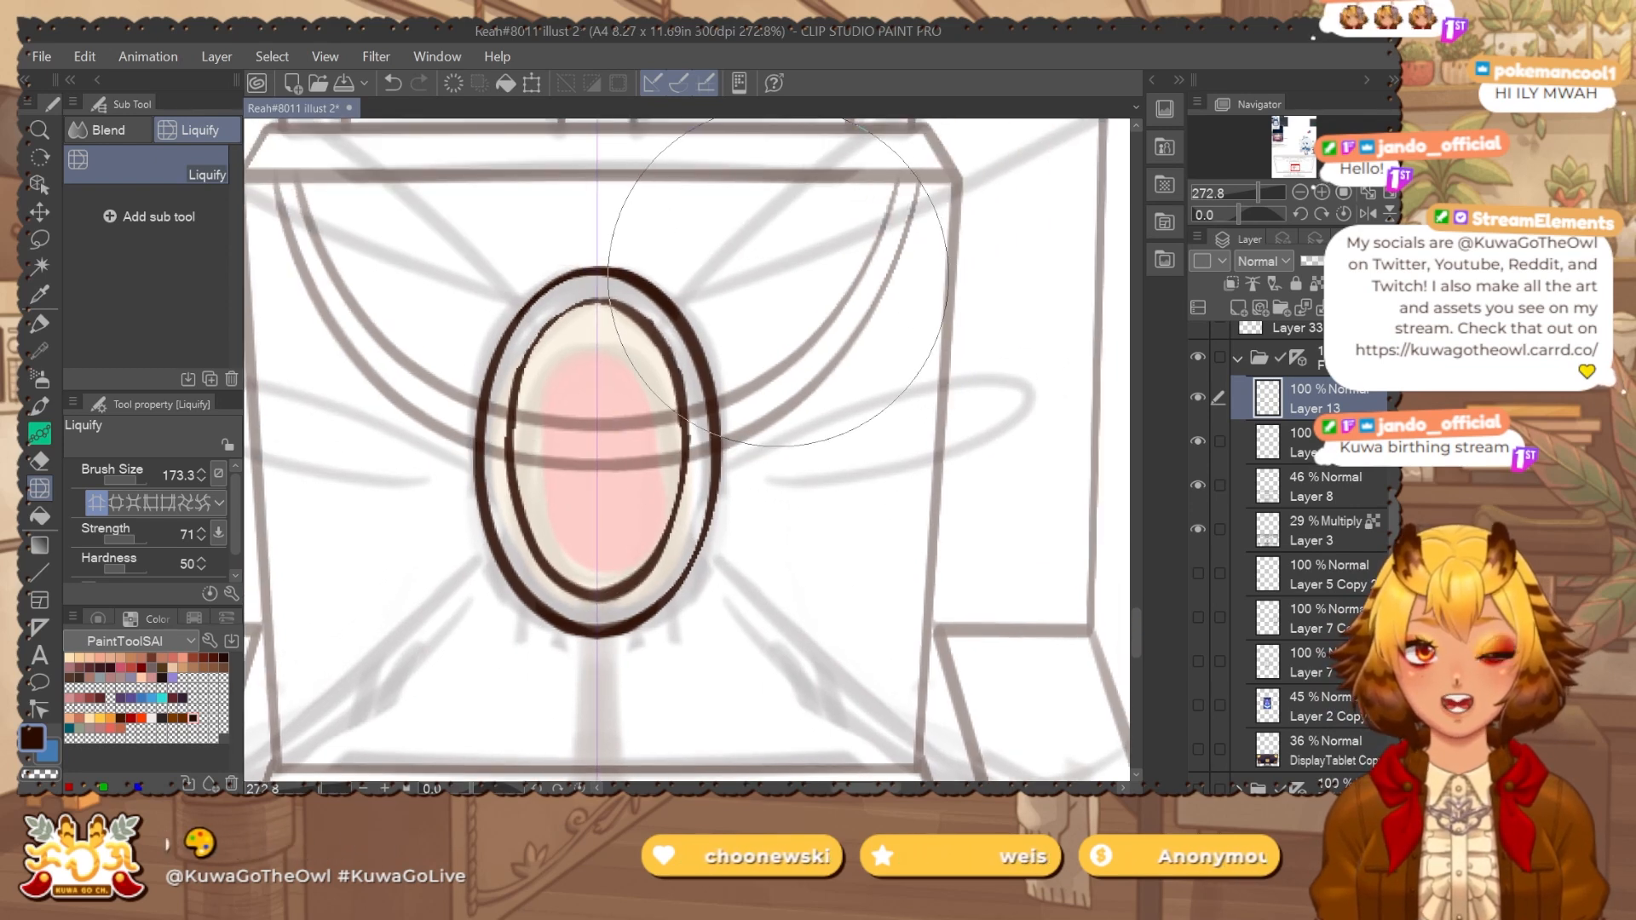
left_click_drag(670, 208, 675, 238)
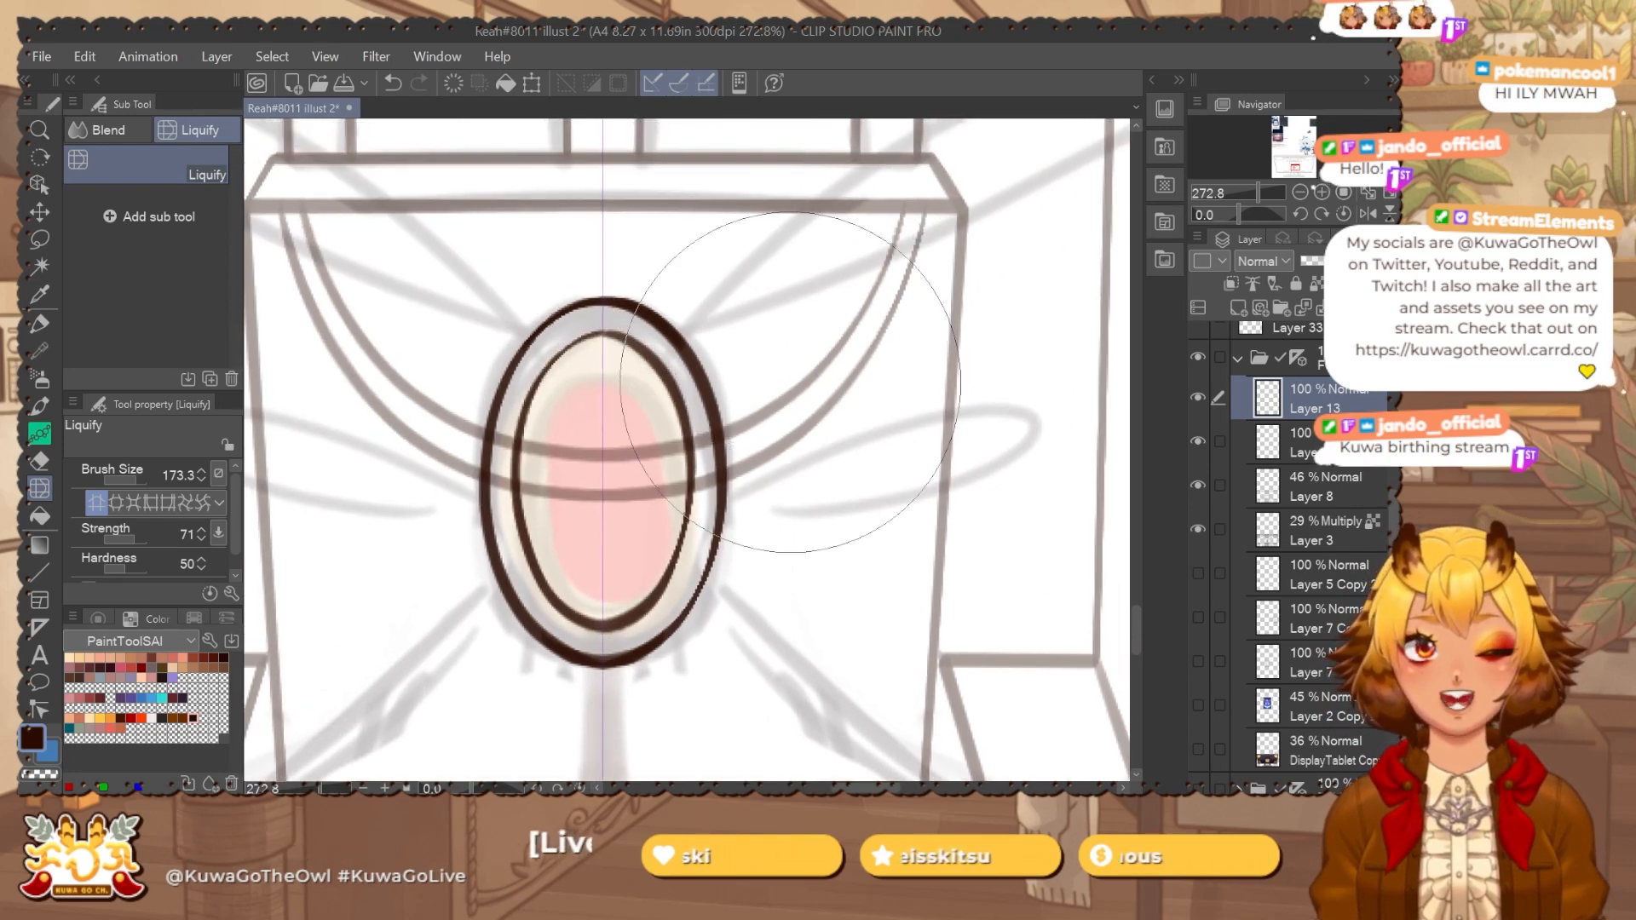
left_click_drag(817, 614, 820, 582)
left_click_drag(825, 594, 799, 607, "ctrl+alt")
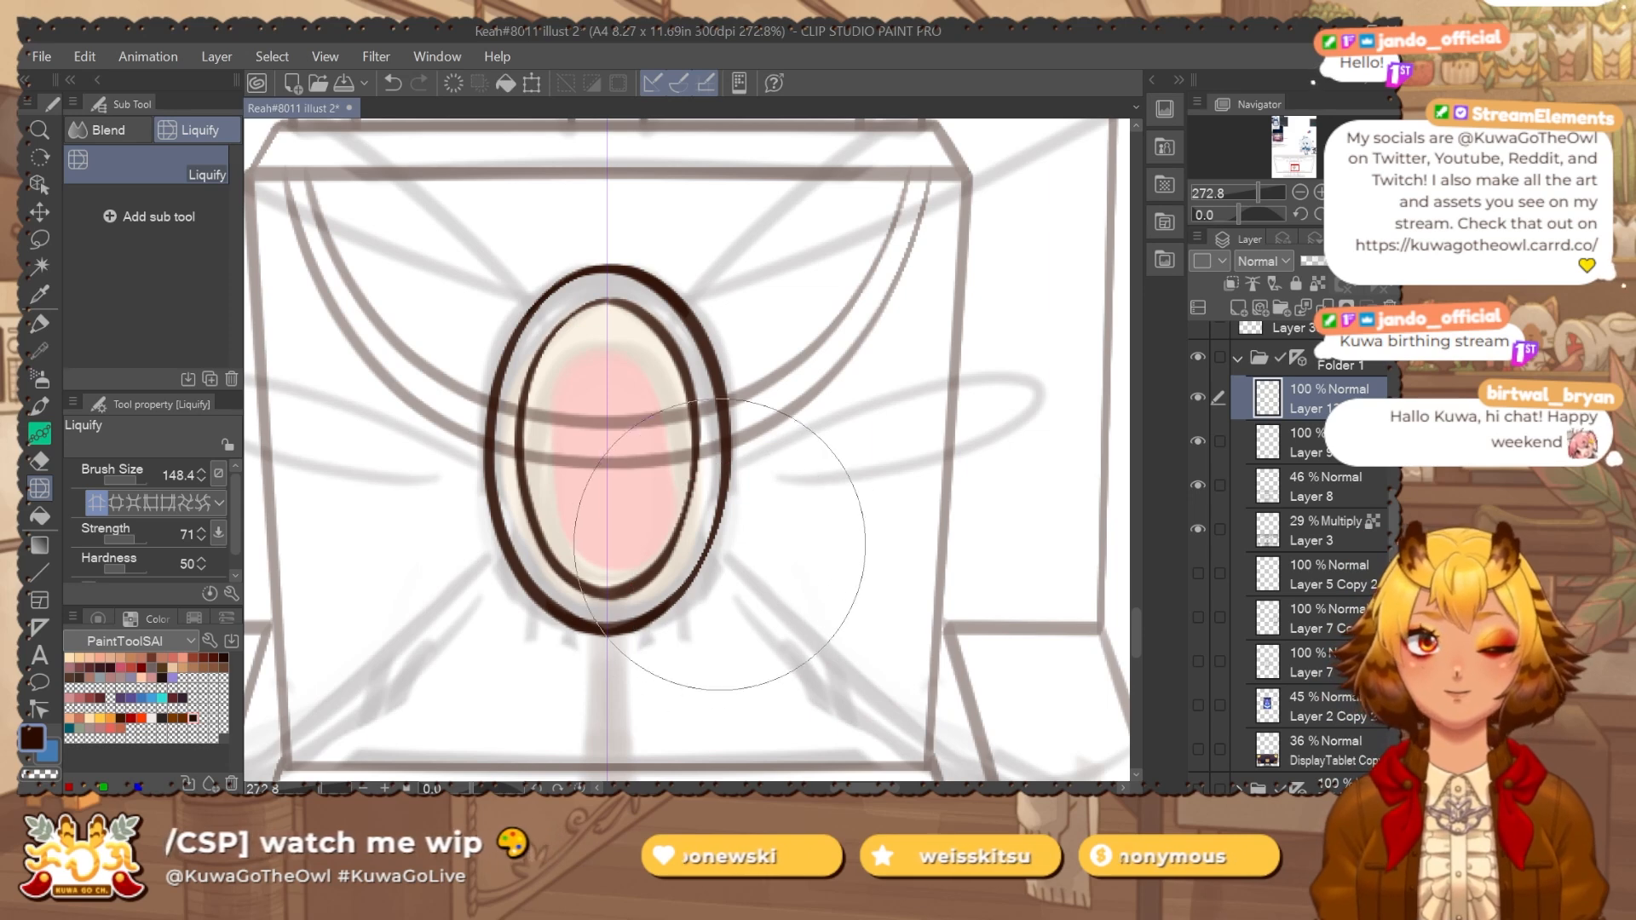
left_click_drag(759, 530, 723, 515, "ctrl+alt")
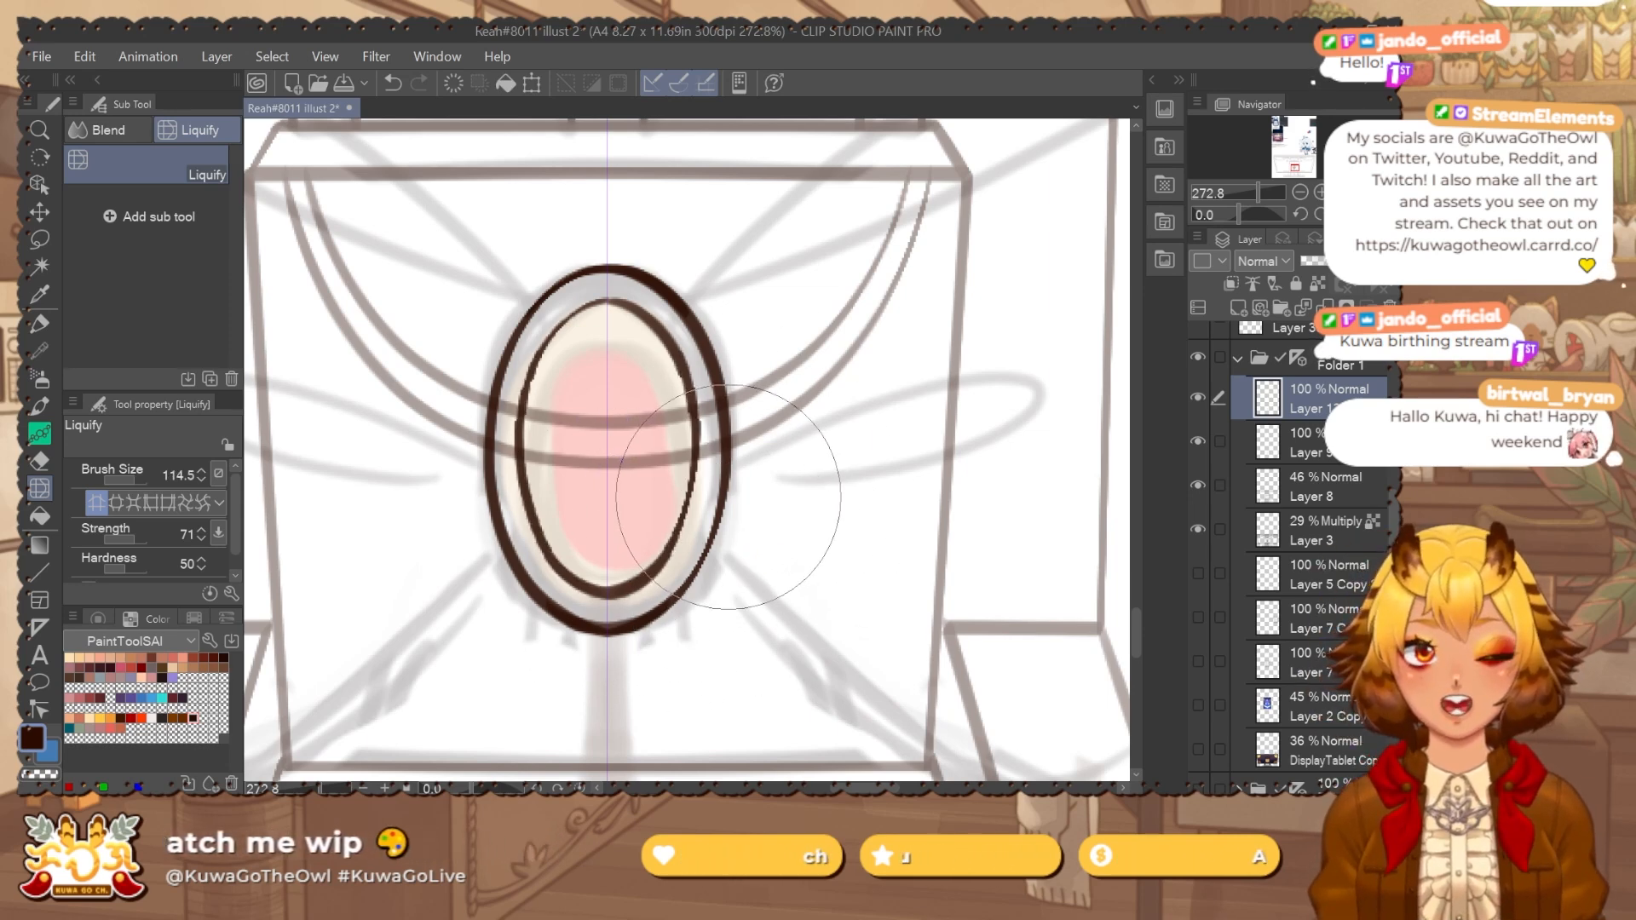
Thicken the thin side of the inner oval's line with the Flat marker on Layer 13.
key("p")
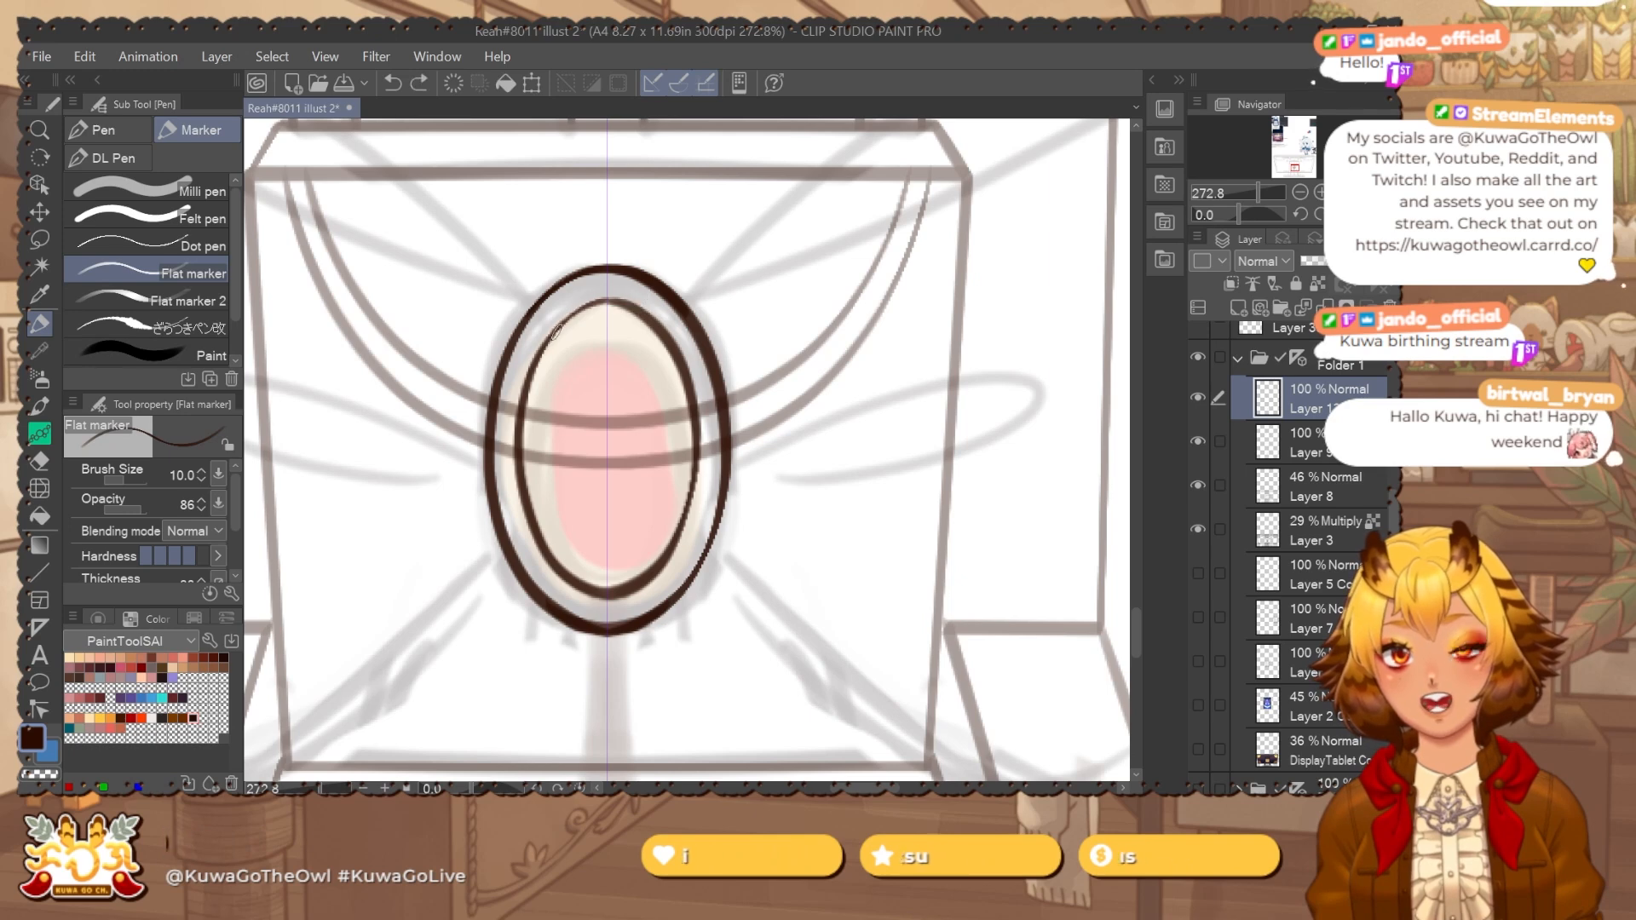
left_click_drag(569, 320, 558, 552)
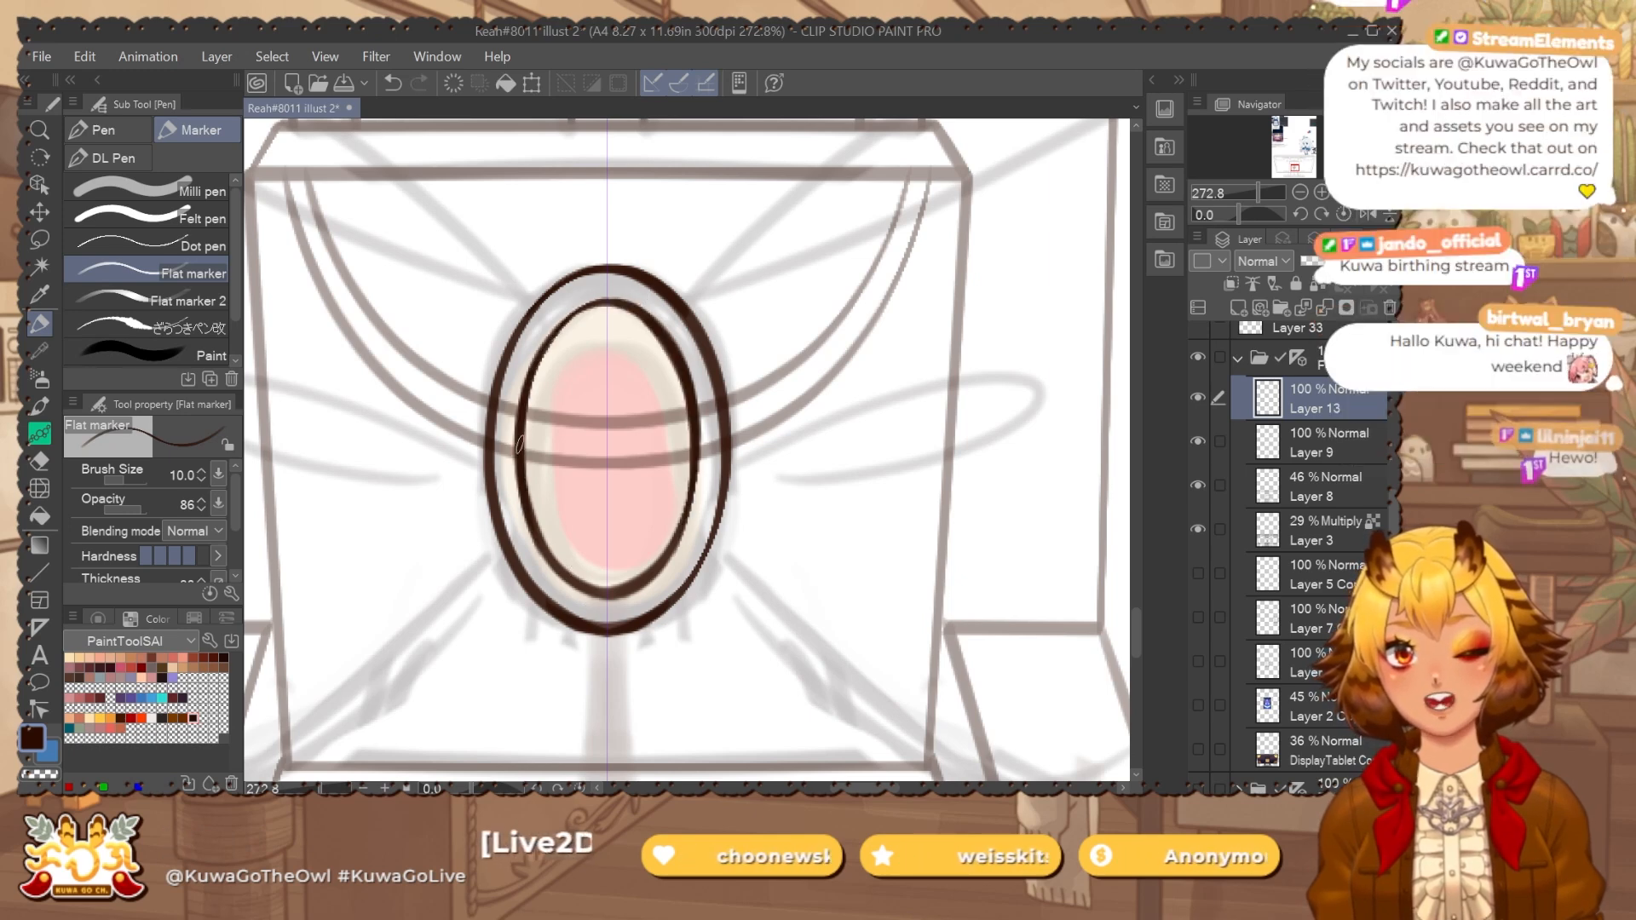
key("ctrl+z")
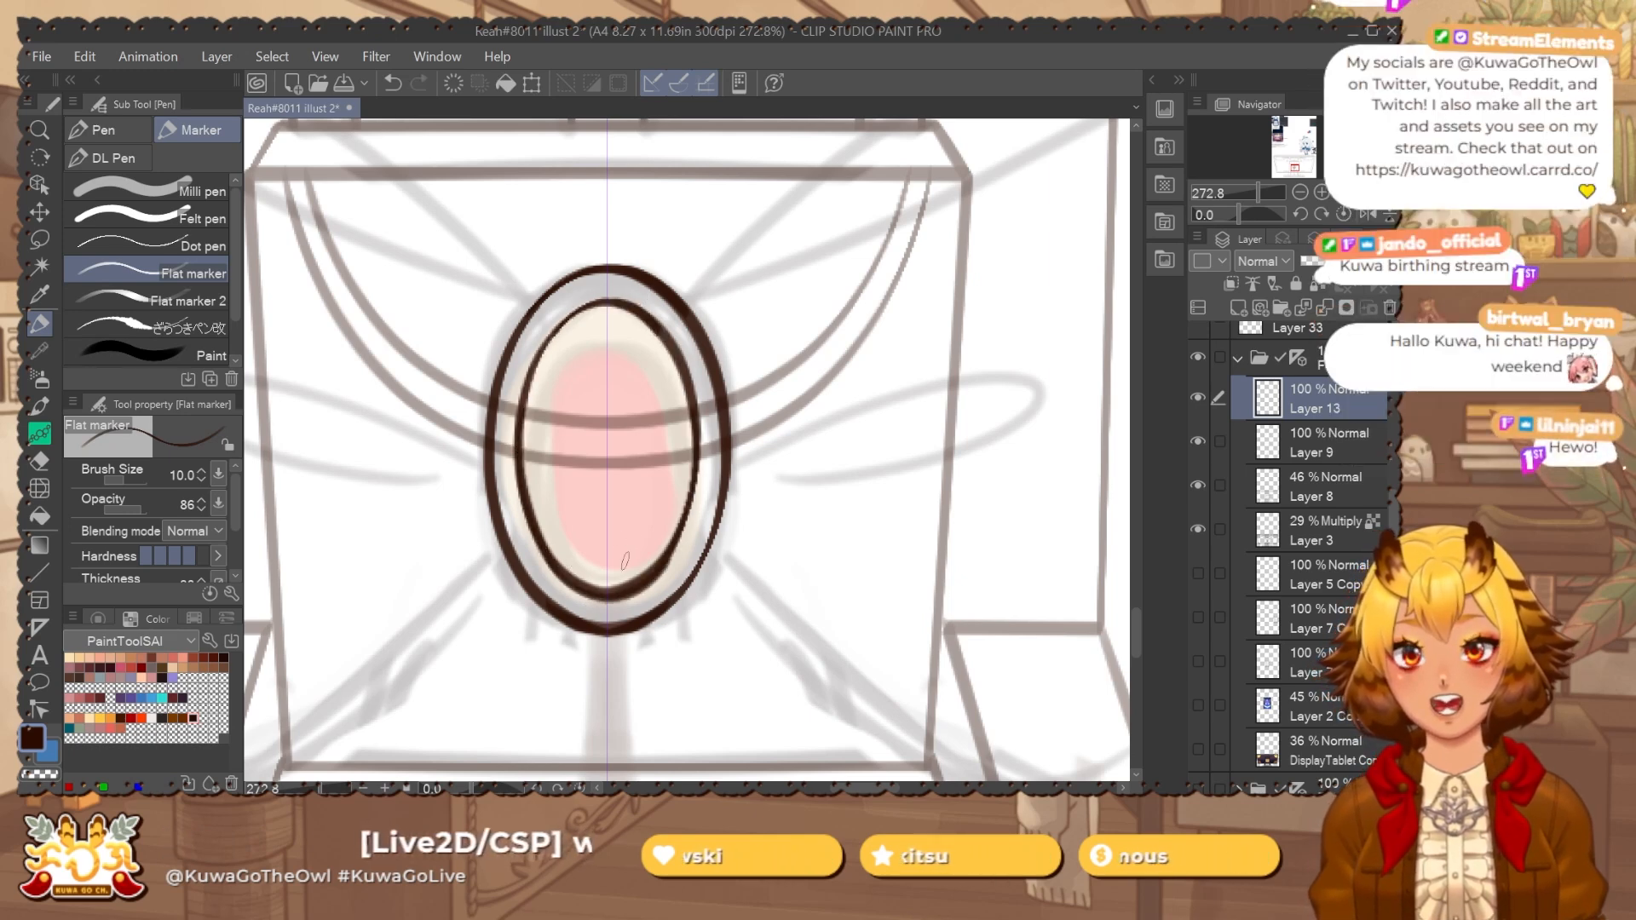
key("e")
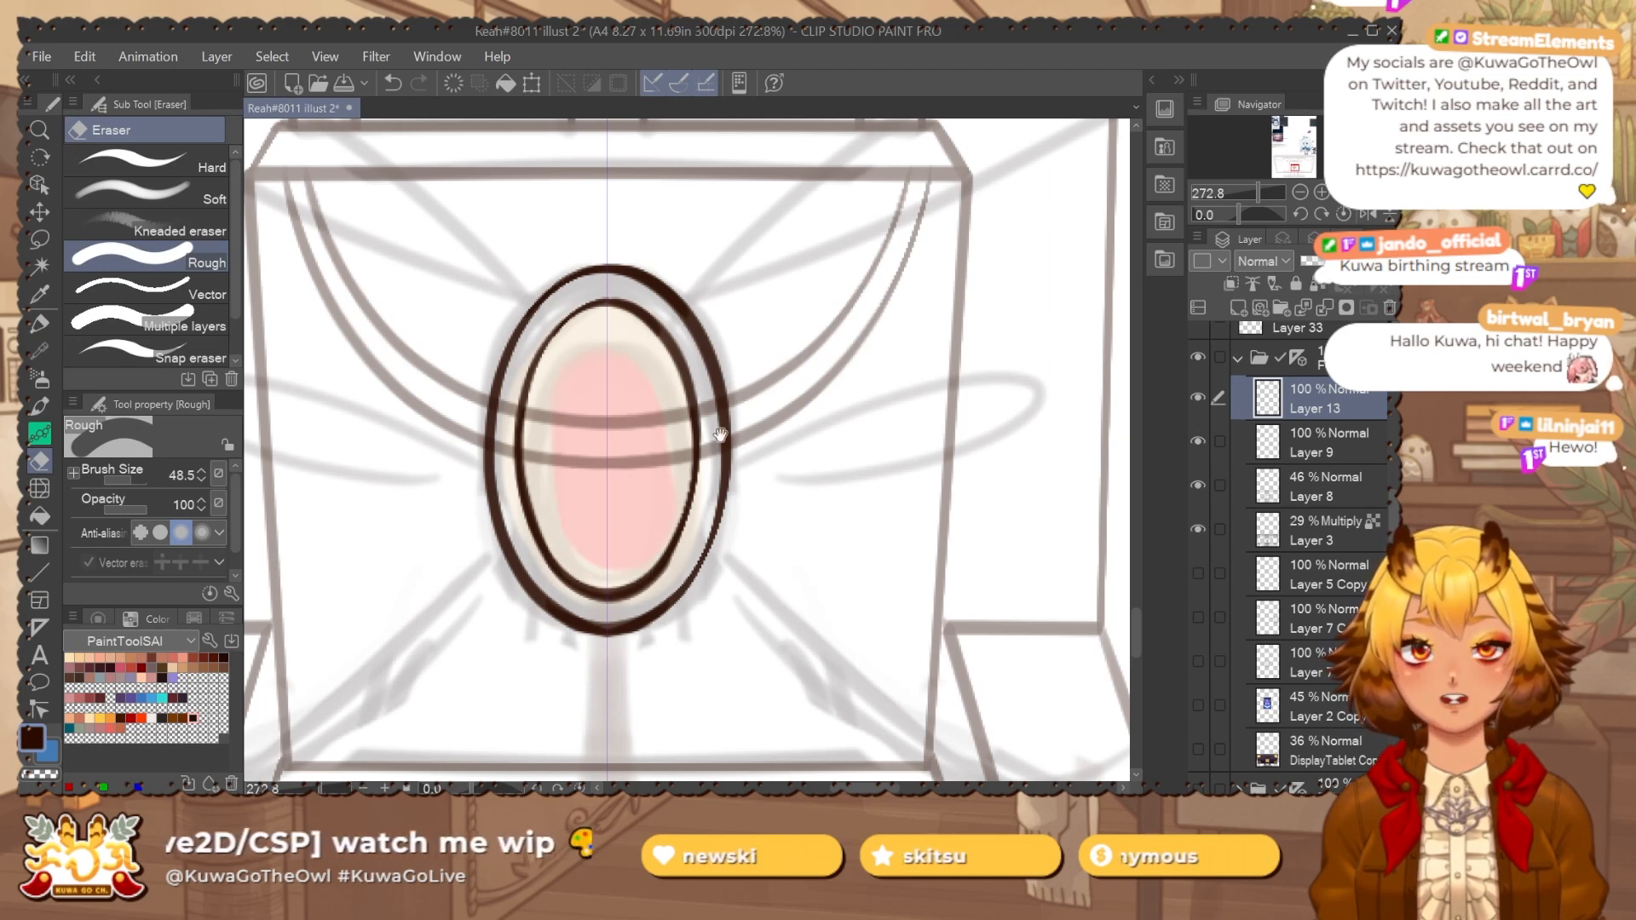
left_click_drag(720, 435, 694, 440)
key("p")
Check the two gem ovals by toggling Layers 13 and 9, and try merging Layer 13 down.
scroll(771, 523, "down", 3)
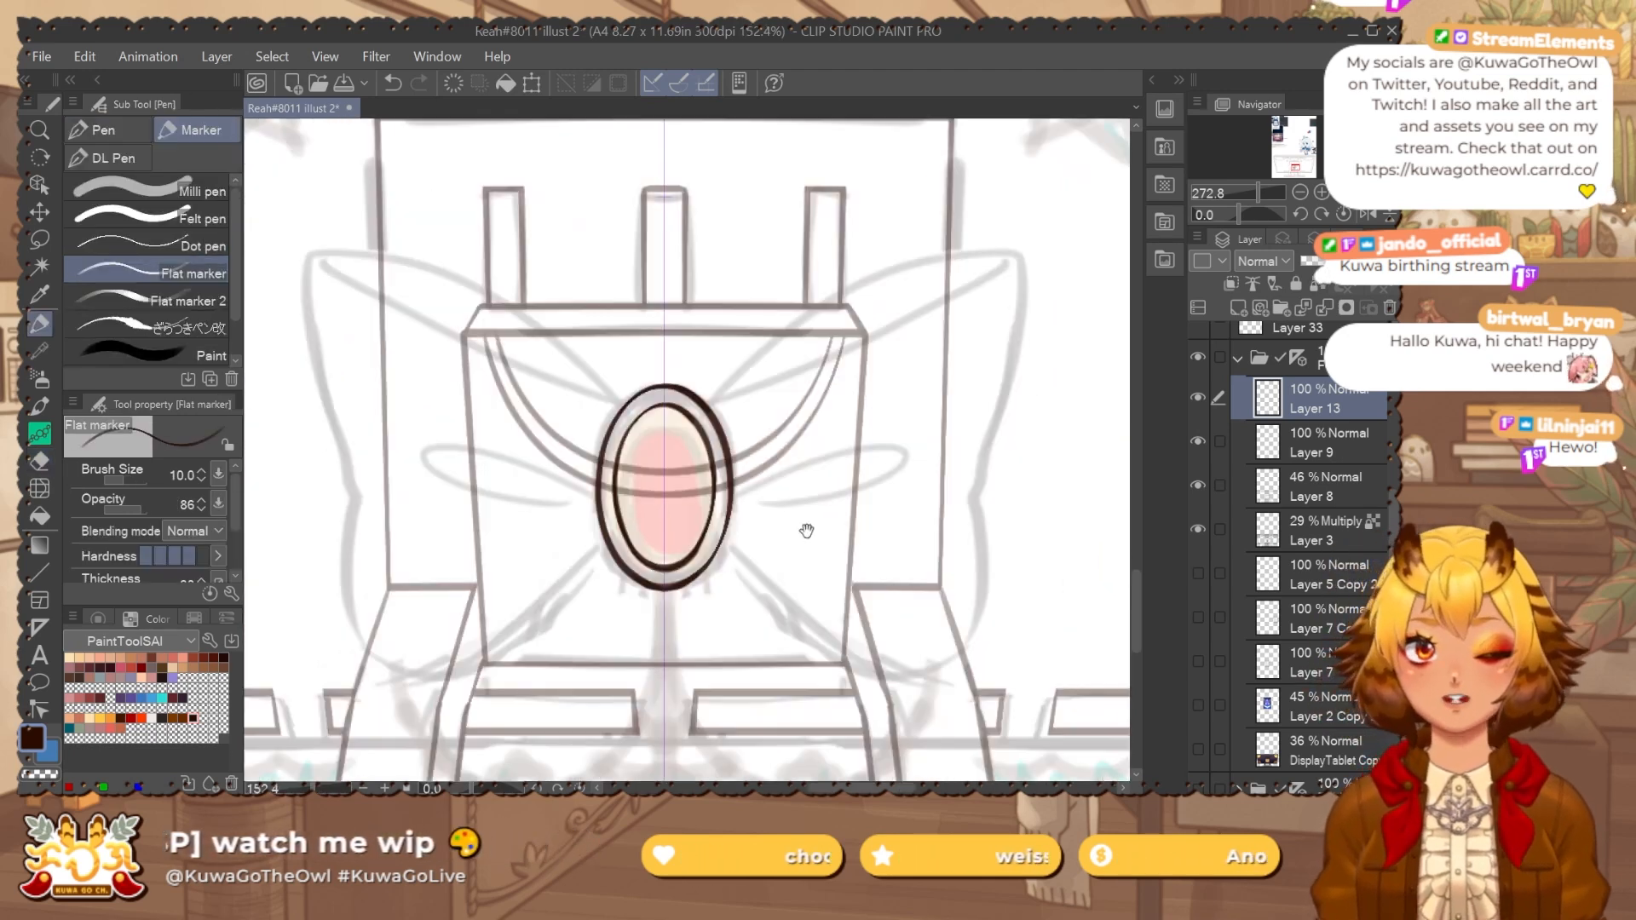
left_click_drag(807, 530, 754, 467)
left_click(1200, 399)
left_click(1199, 400)
left_click(1199, 437)
left_click(1198, 437)
key("ctrl+e")
key("ctrl+z")
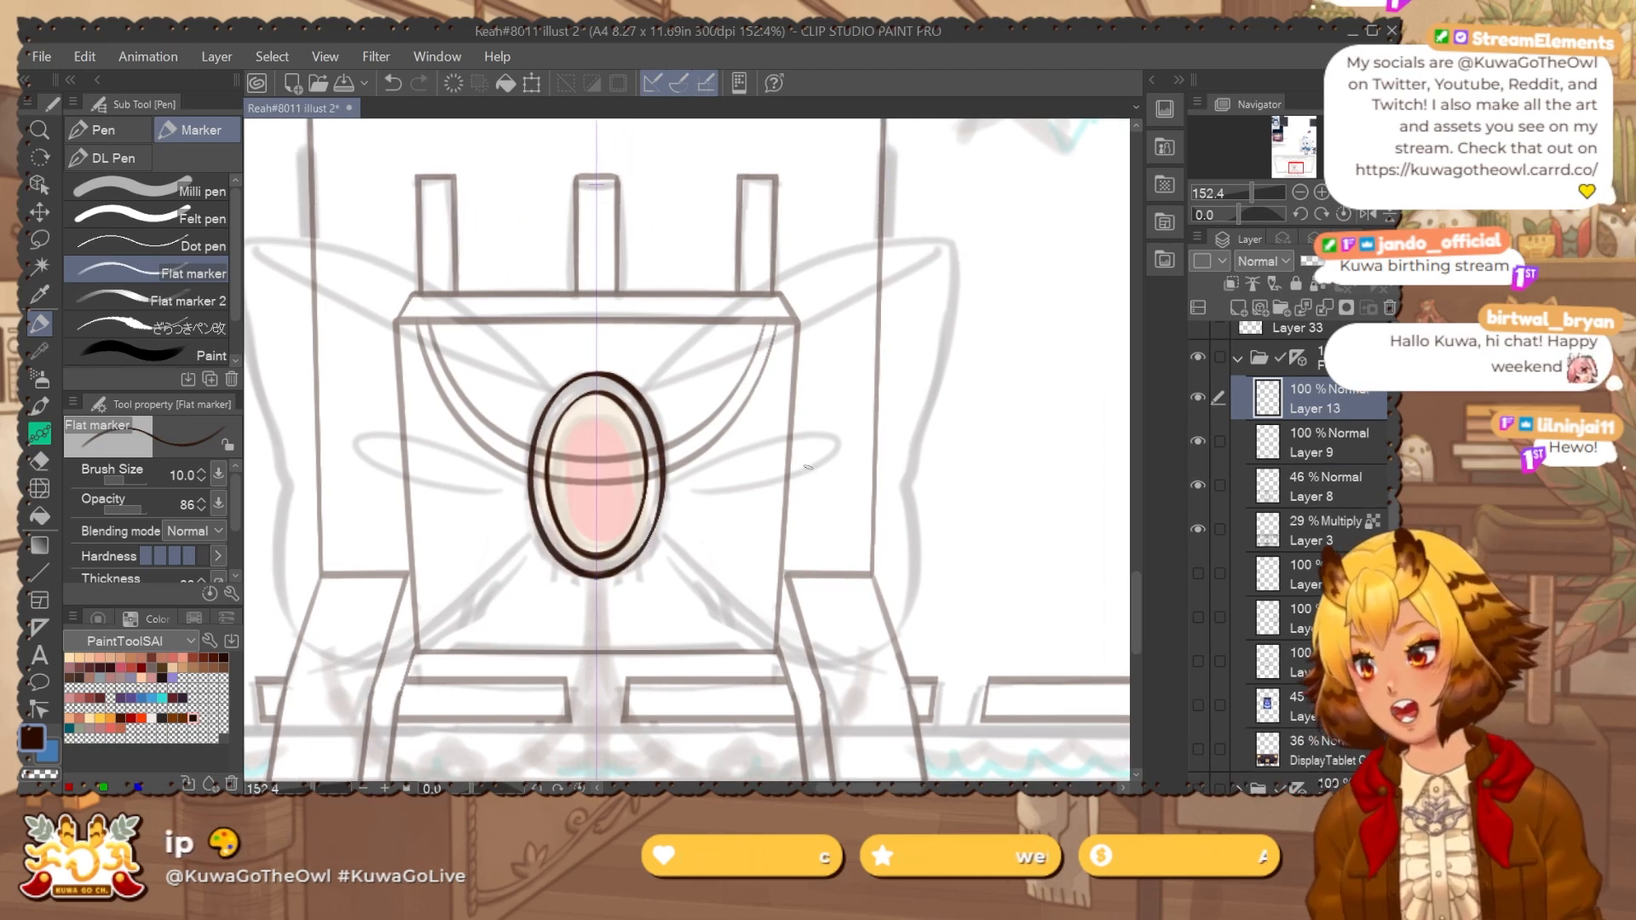
Ink the bow's upper loop edge and inner fold line, curving outward from the oval gem with mirrored strokes.
mouse_move(703, 375)
left_mouse_down()
mouse_move(652, 399)
mouse_move(886, 264)
left_mouse_up()
key("ctrl+z")
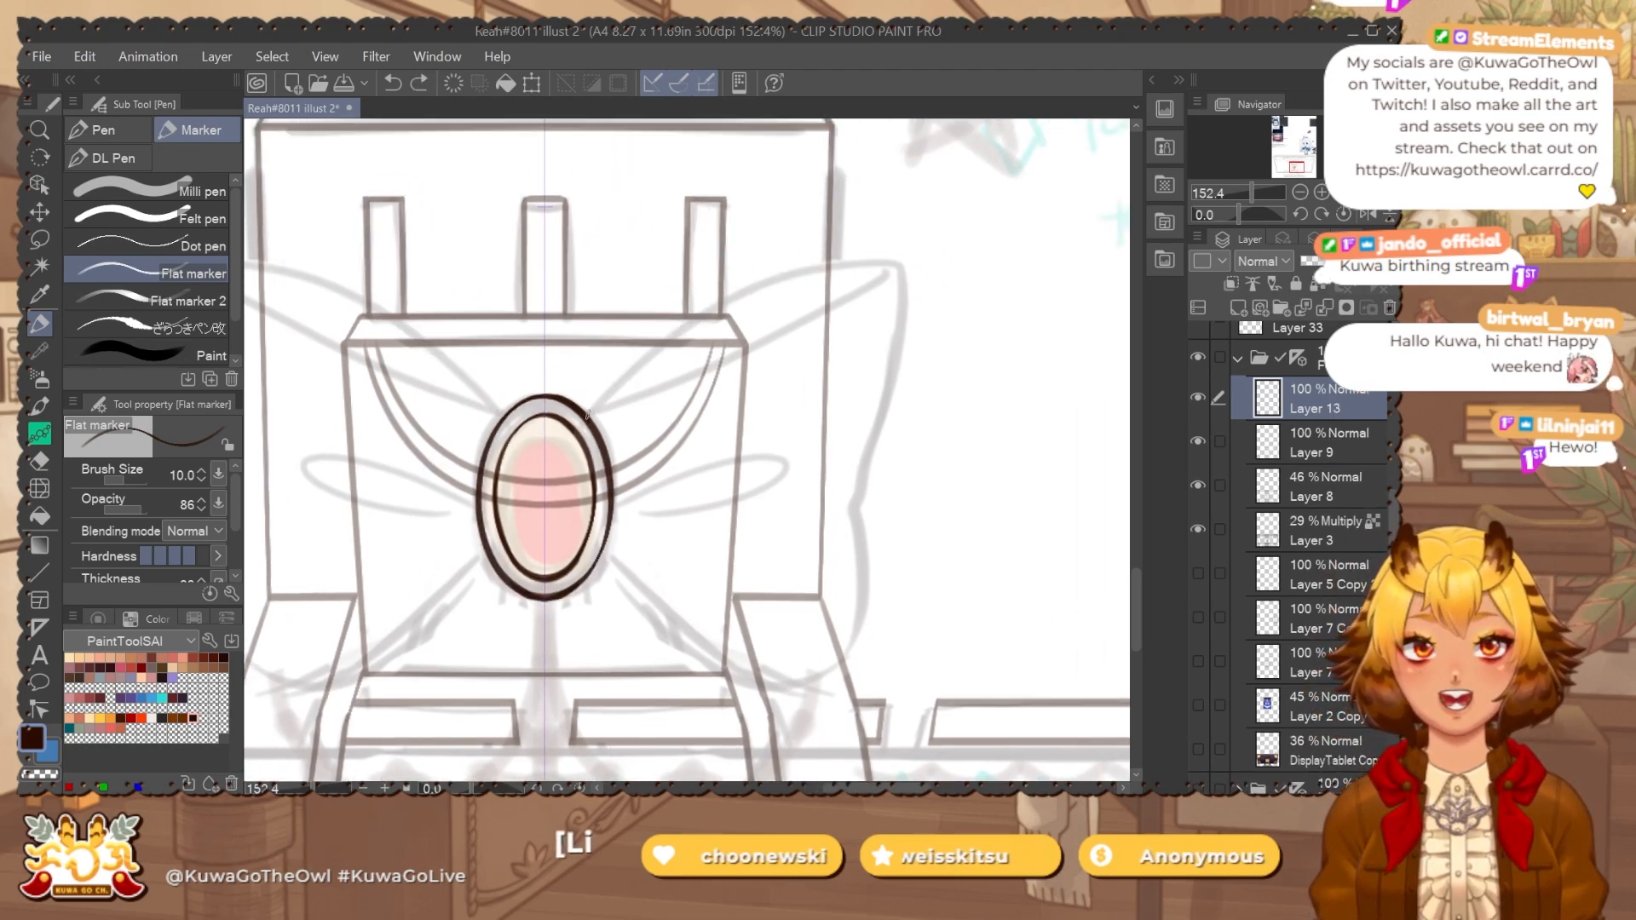
left_click_drag(724, 311, 913, 285)
key("ctrl+z")
mouse_move(588, 414)
left_mouse_down()
mouse_move(616, 384)
mouse_move(924, 278)
left_mouse_up()
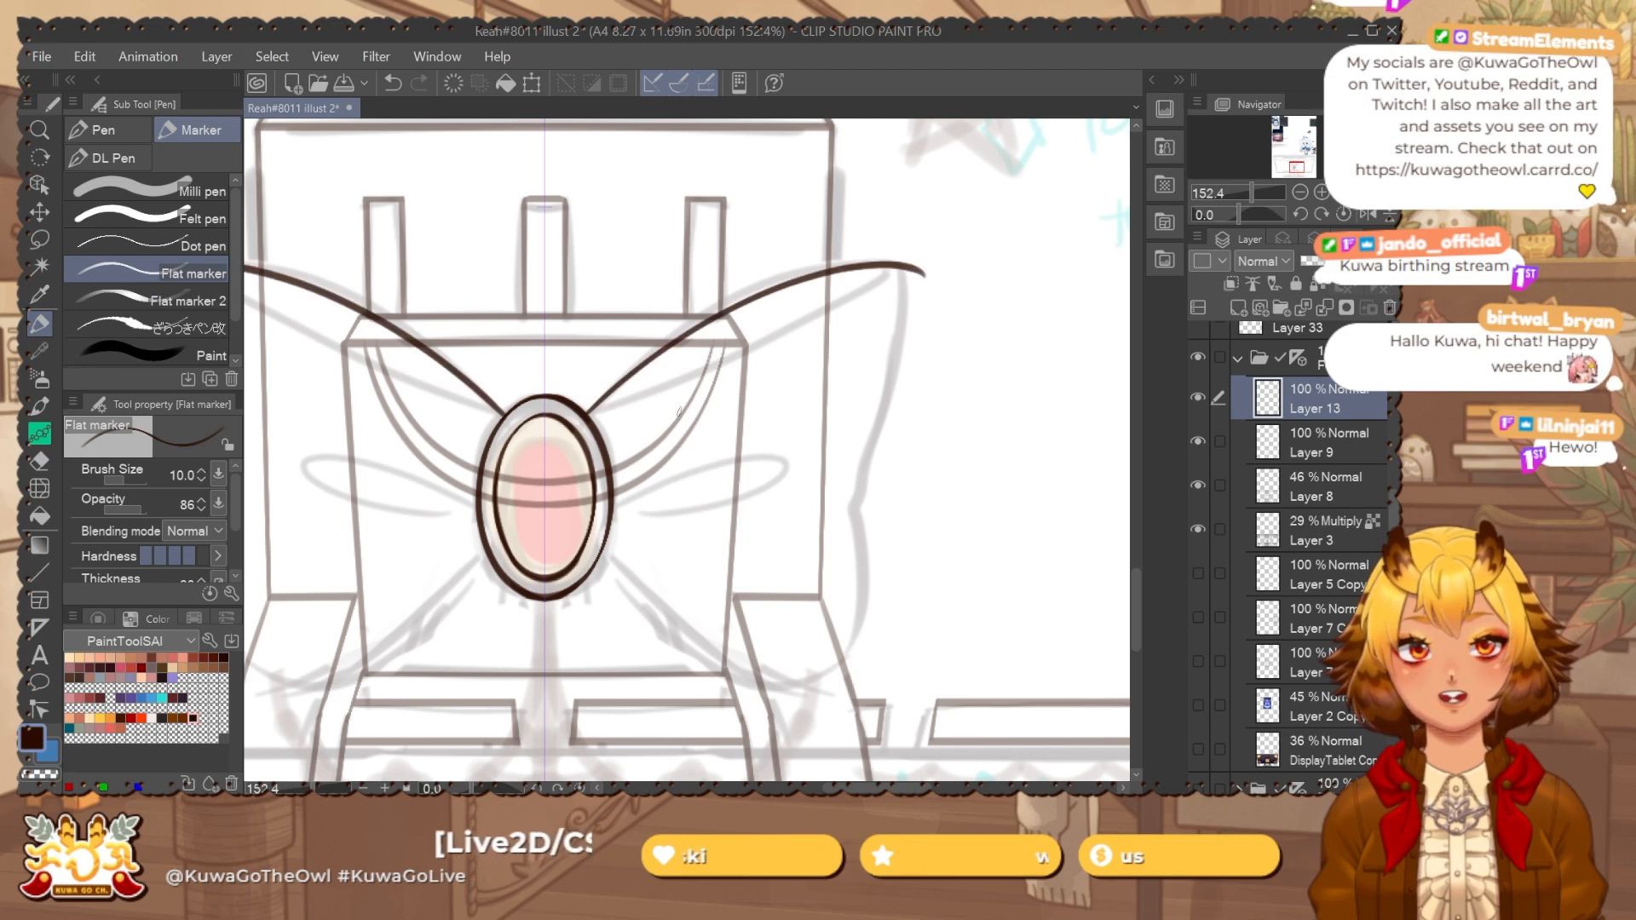
key("ctrl+z")
left_click_drag(584, 416, 925, 260)
key("ctrl+z")
left_click_drag(587, 417, 936, 253)
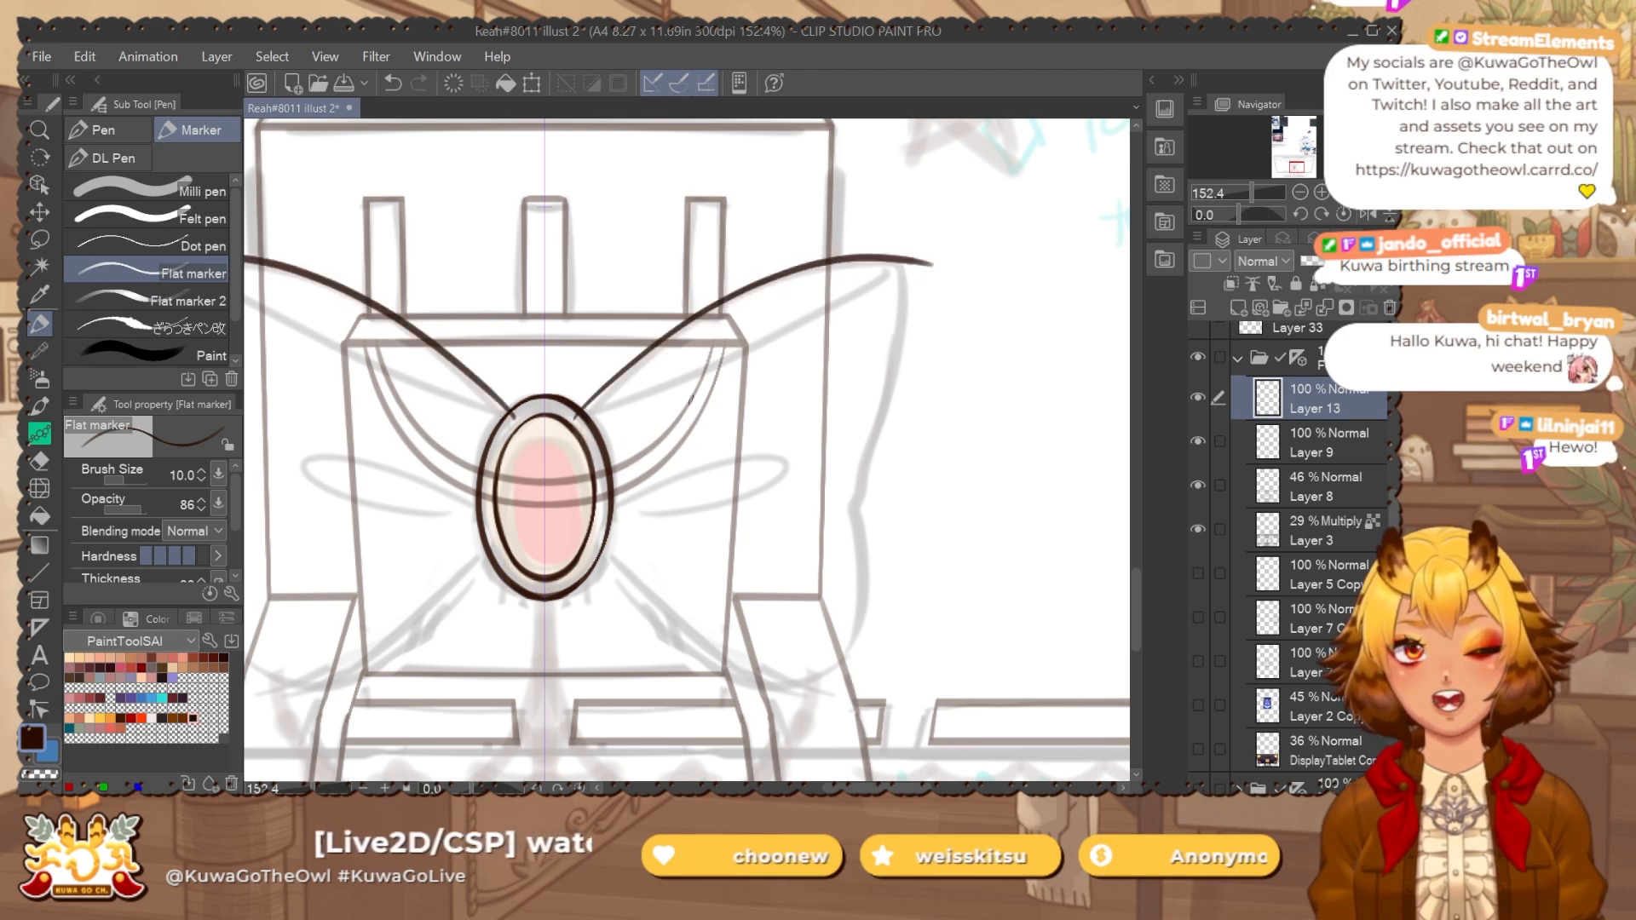
key("ctrl+z")
left_click_drag(586, 417, 907, 256)
key("ctrl+z")
left_click_drag(586, 419, 865, 259)
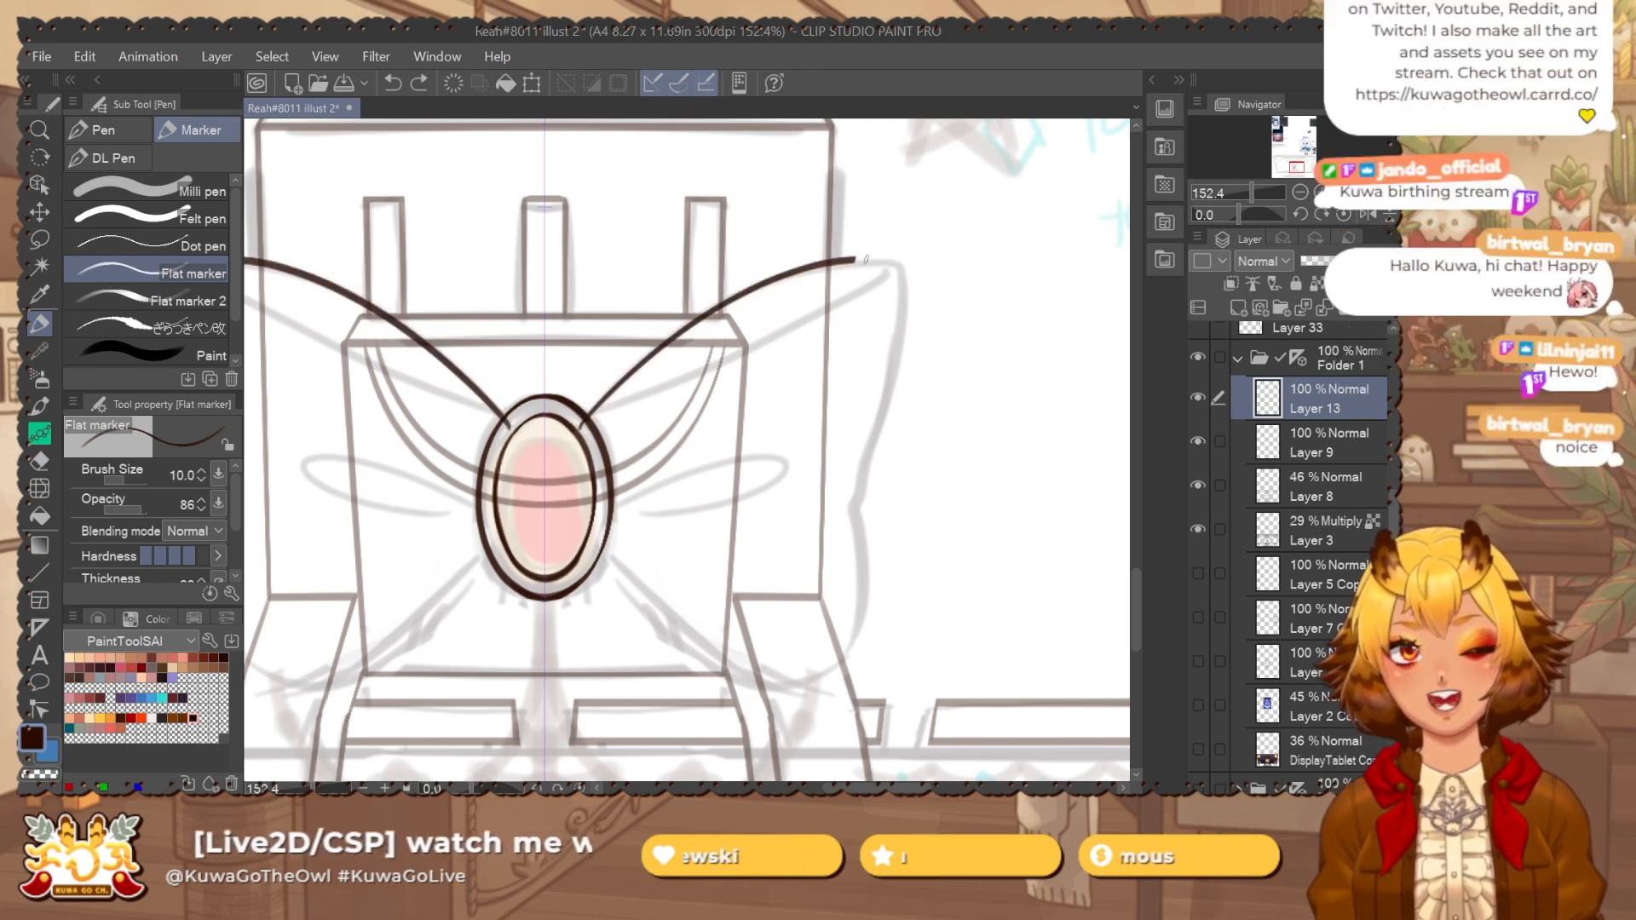
key("ctrl+z")
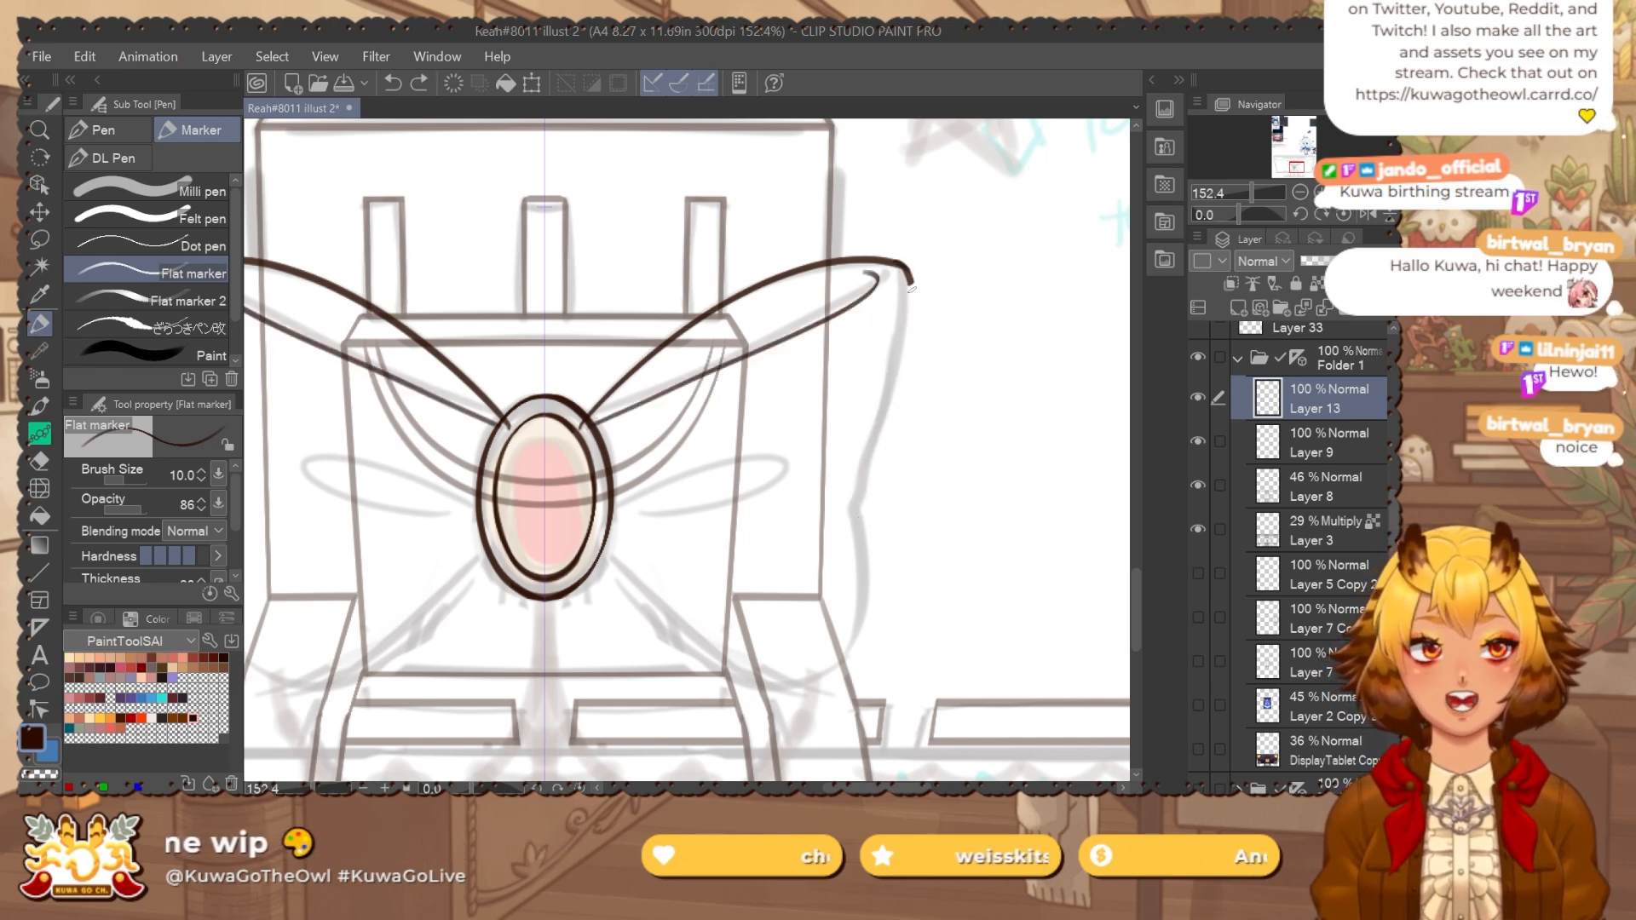
Ink the bow loop's notched outer side edge and try a curve for the lower edge.
left_click_drag(874, 554, 804, 447)
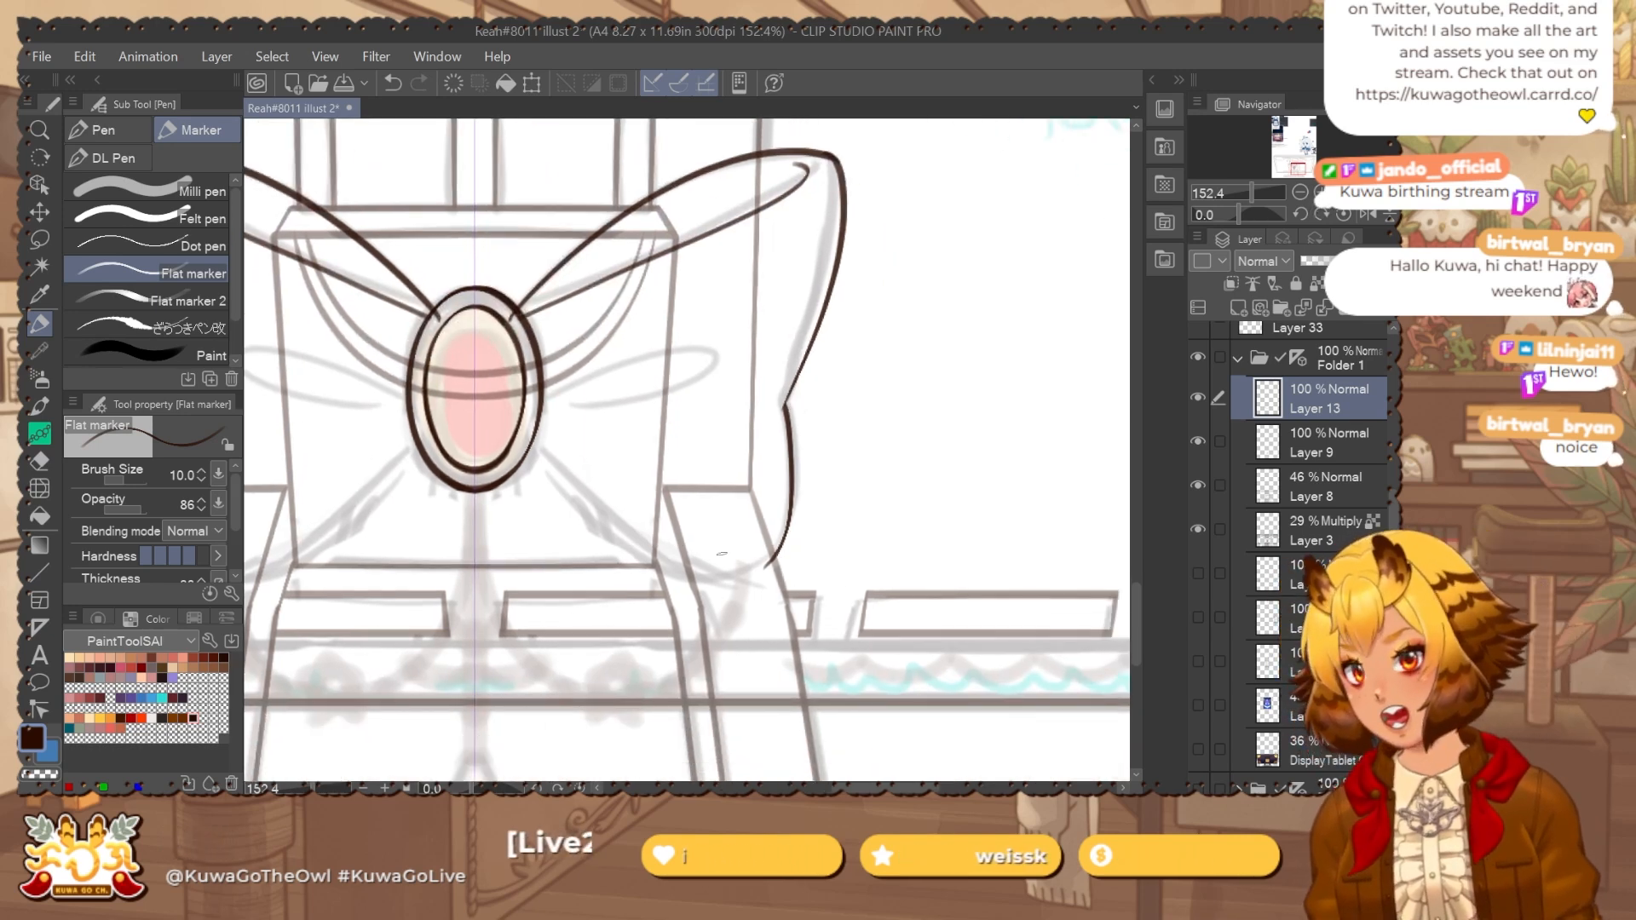
key("ctrl+z")
mouse_move(503, 439)
left_mouse_down()
mouse_move(779, 561)
mouse_move(555, 502)
mouse_move(800, 562)
left_mouse_up()
key("ctrl+z")
scroll(728, 441, "down", 4)
mouse_move(852, 424)
left_mouse_down()
mouse_move(751, 475)
mouse_move(700, 573)
left_mouse_up()
key("ctrl+z")
Ink the bow loop's lower edge as a sweeping curve from the gem's base to the outer side edge.
left_click_drag(938, 328, 905, 361)
left_click_drag(842, 267, 832, 398)
scroll(558, 611, "up", 2)
scroll(481, 681, "up", 3)
left_click_drag(482, 681, 521, 372)
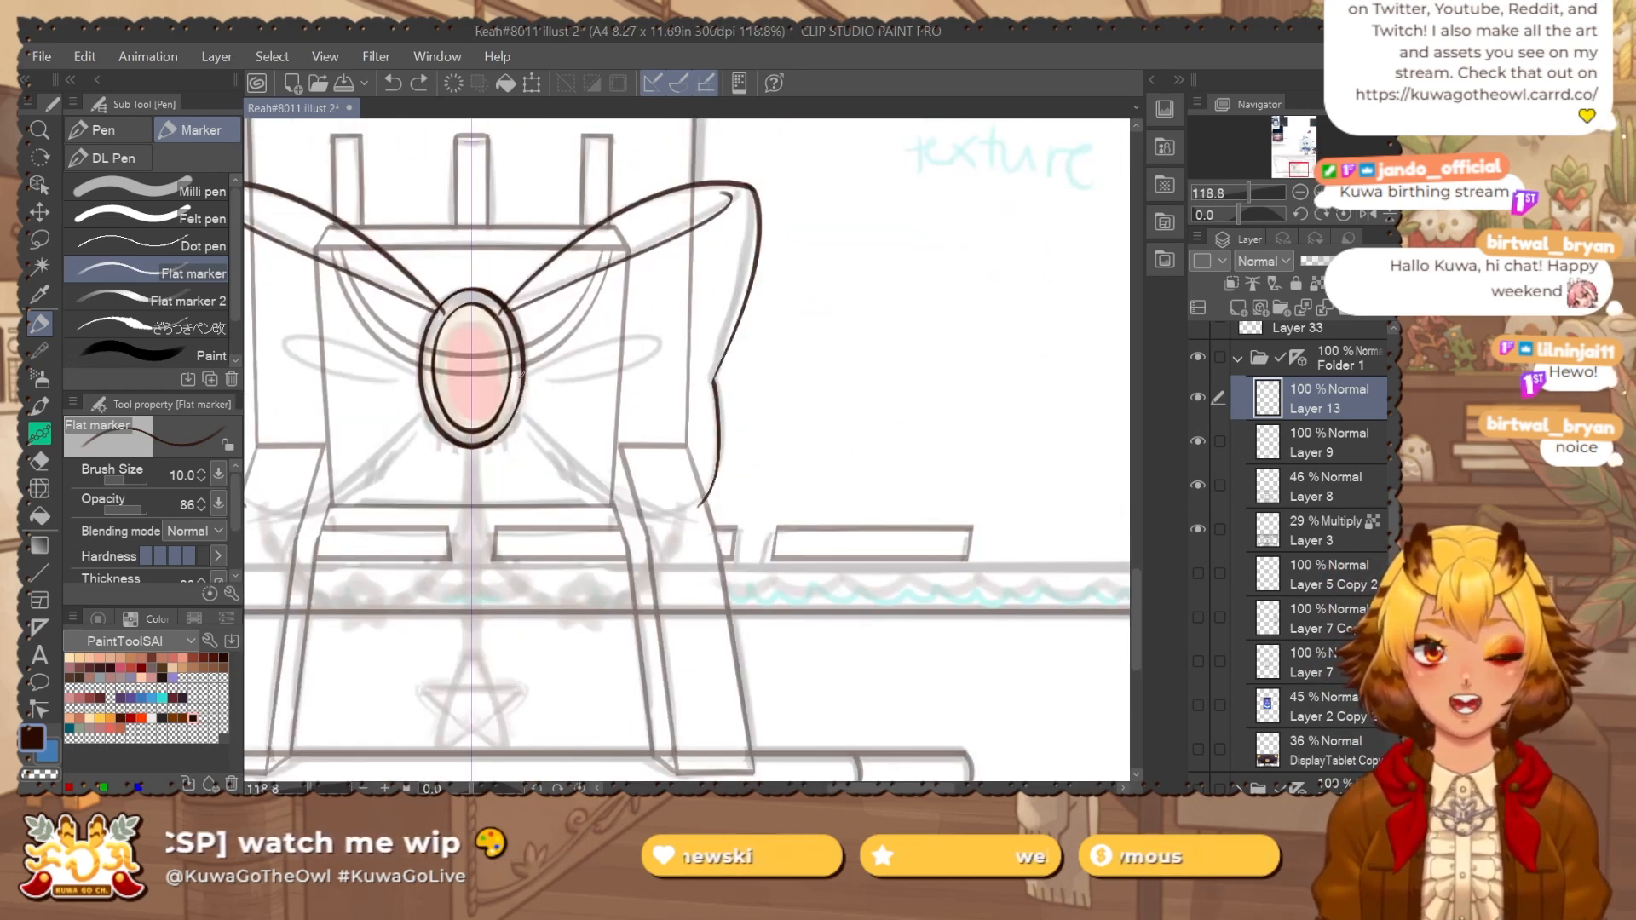
left_click_drag(449, 426, 371, 490)
left_click_drag(508, 429, 576, 490)
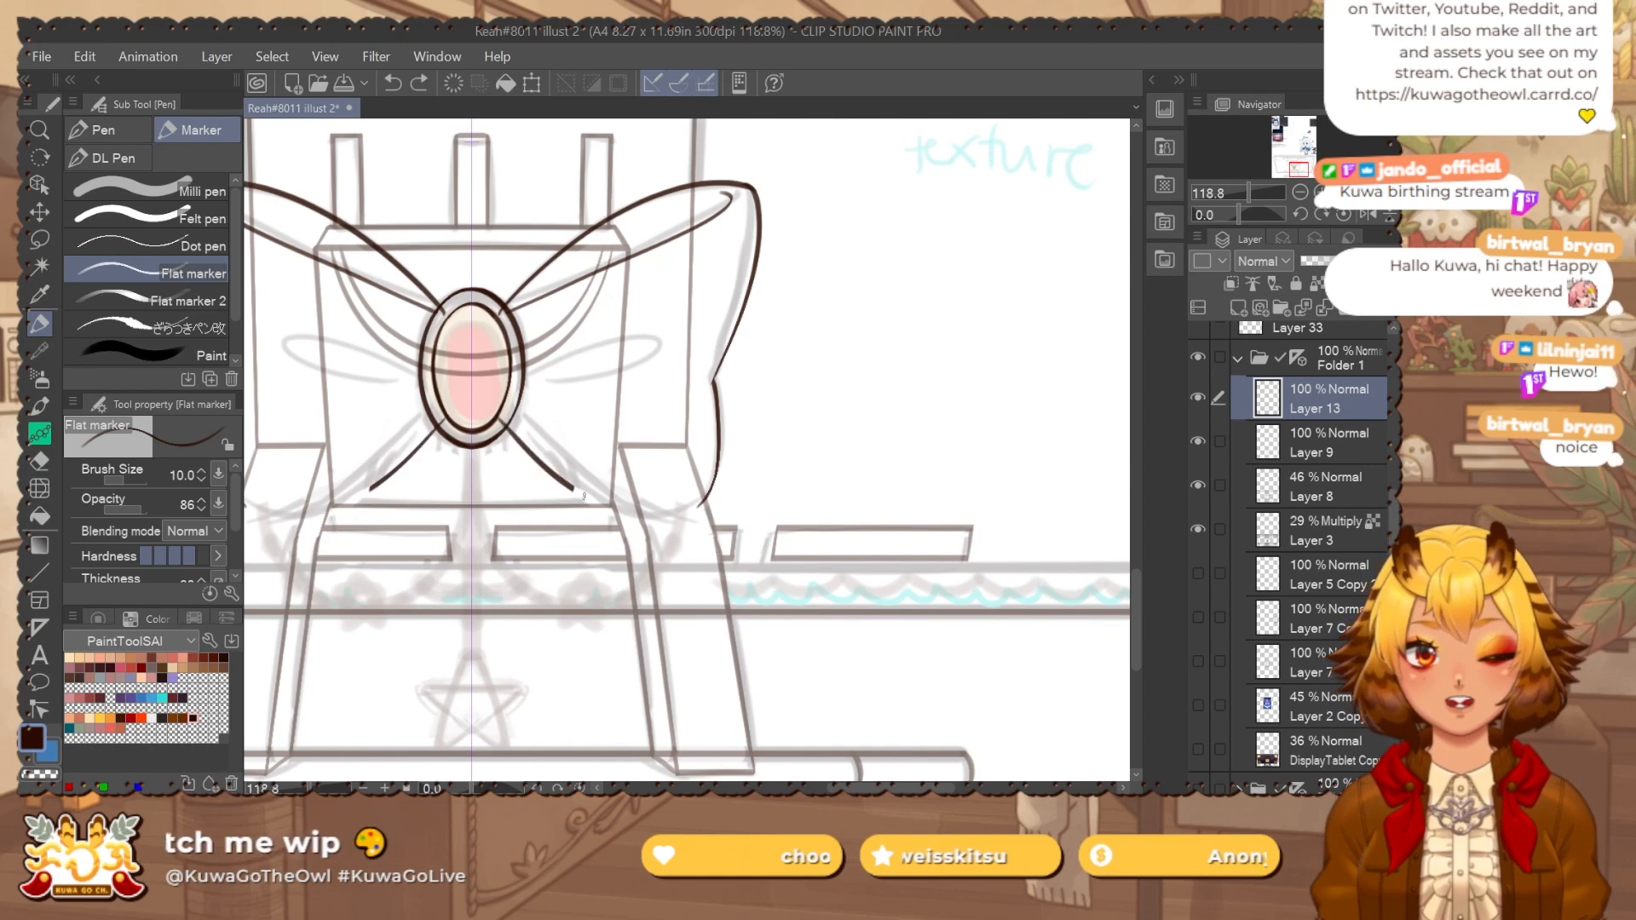
key("ctrl+z")
scroll(697, 505, "up", 3)
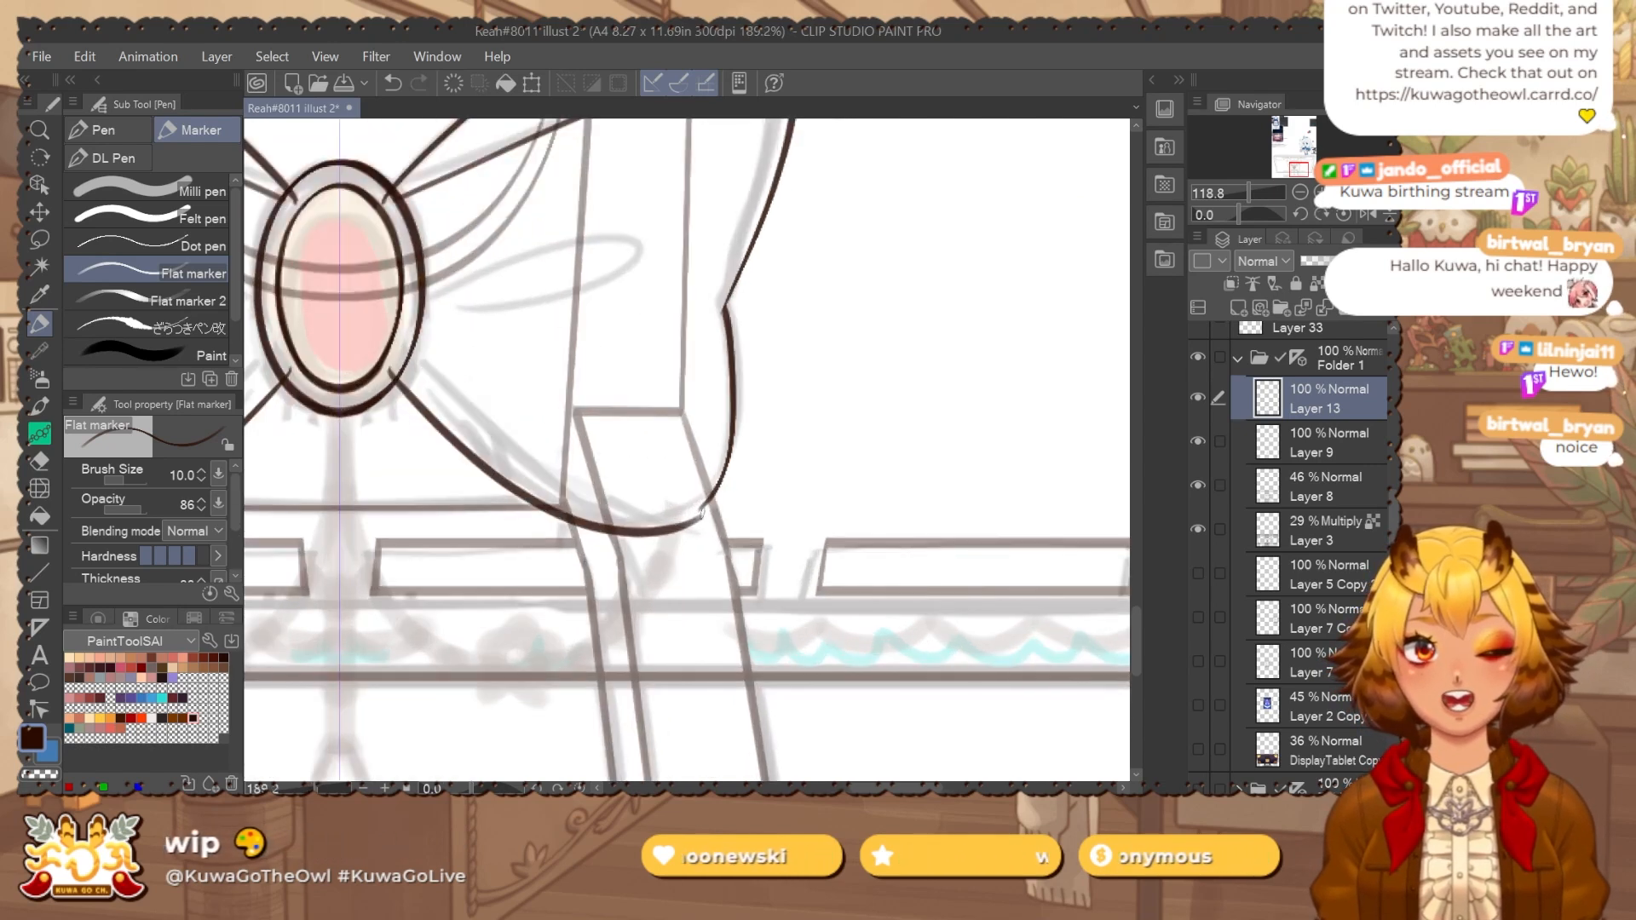
Erase the stray line ends where the bow loop's lower edge meets its outer side edge.
key("e")
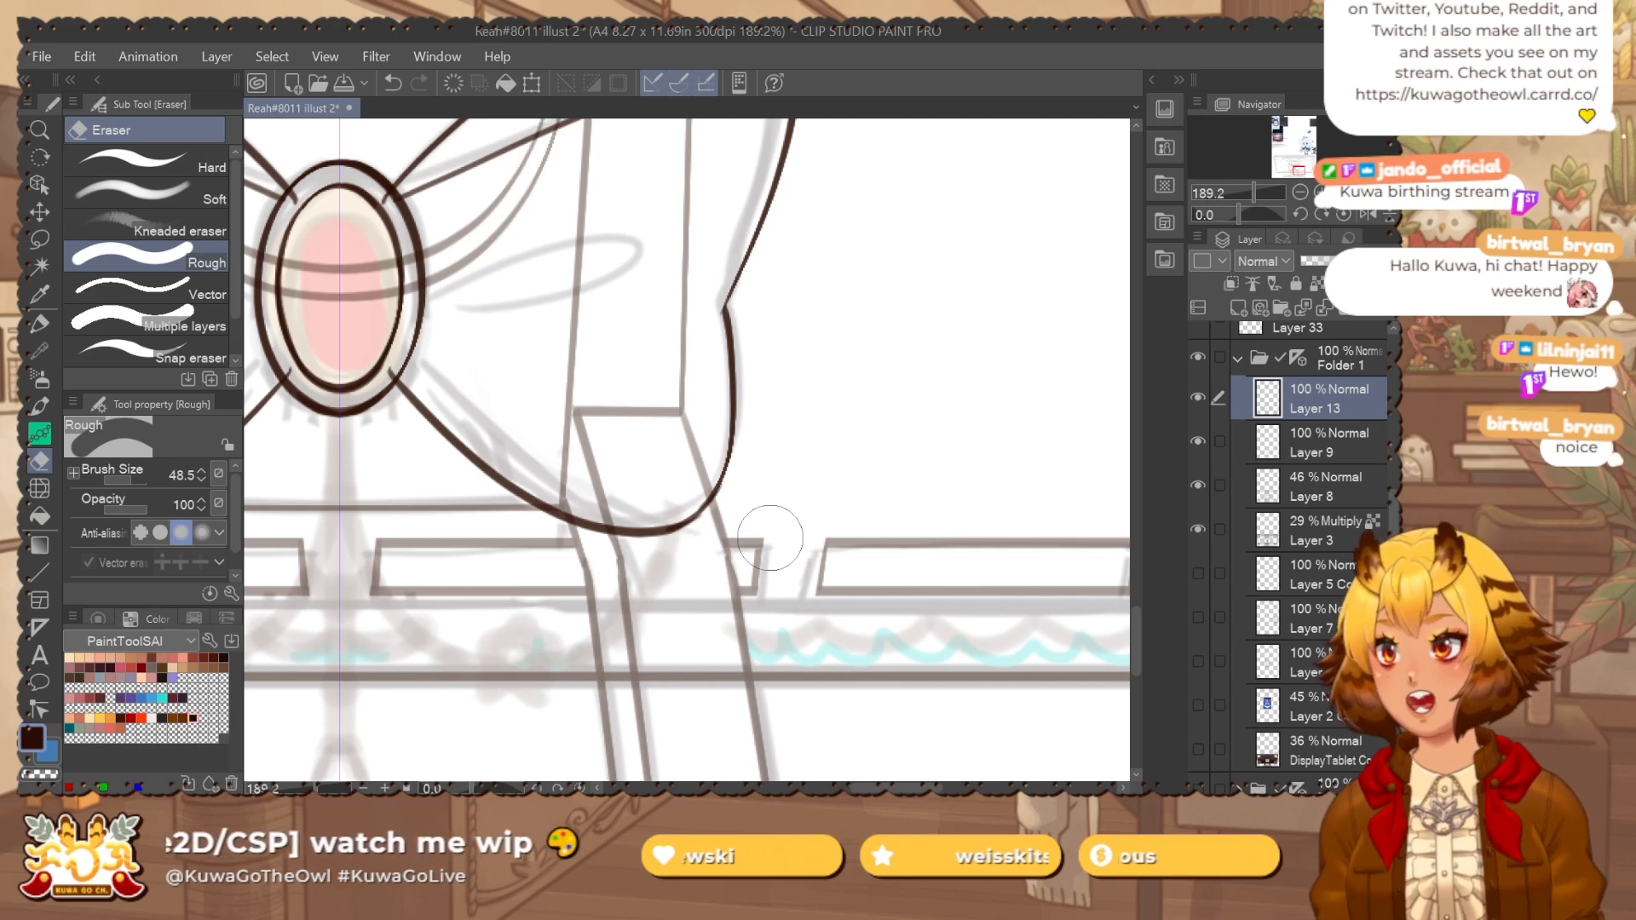
mouse_move(787, 421)
left_mouse_down()
mouse_move(928, 424)
mouse_move(873, 539)
left_mouse_up()
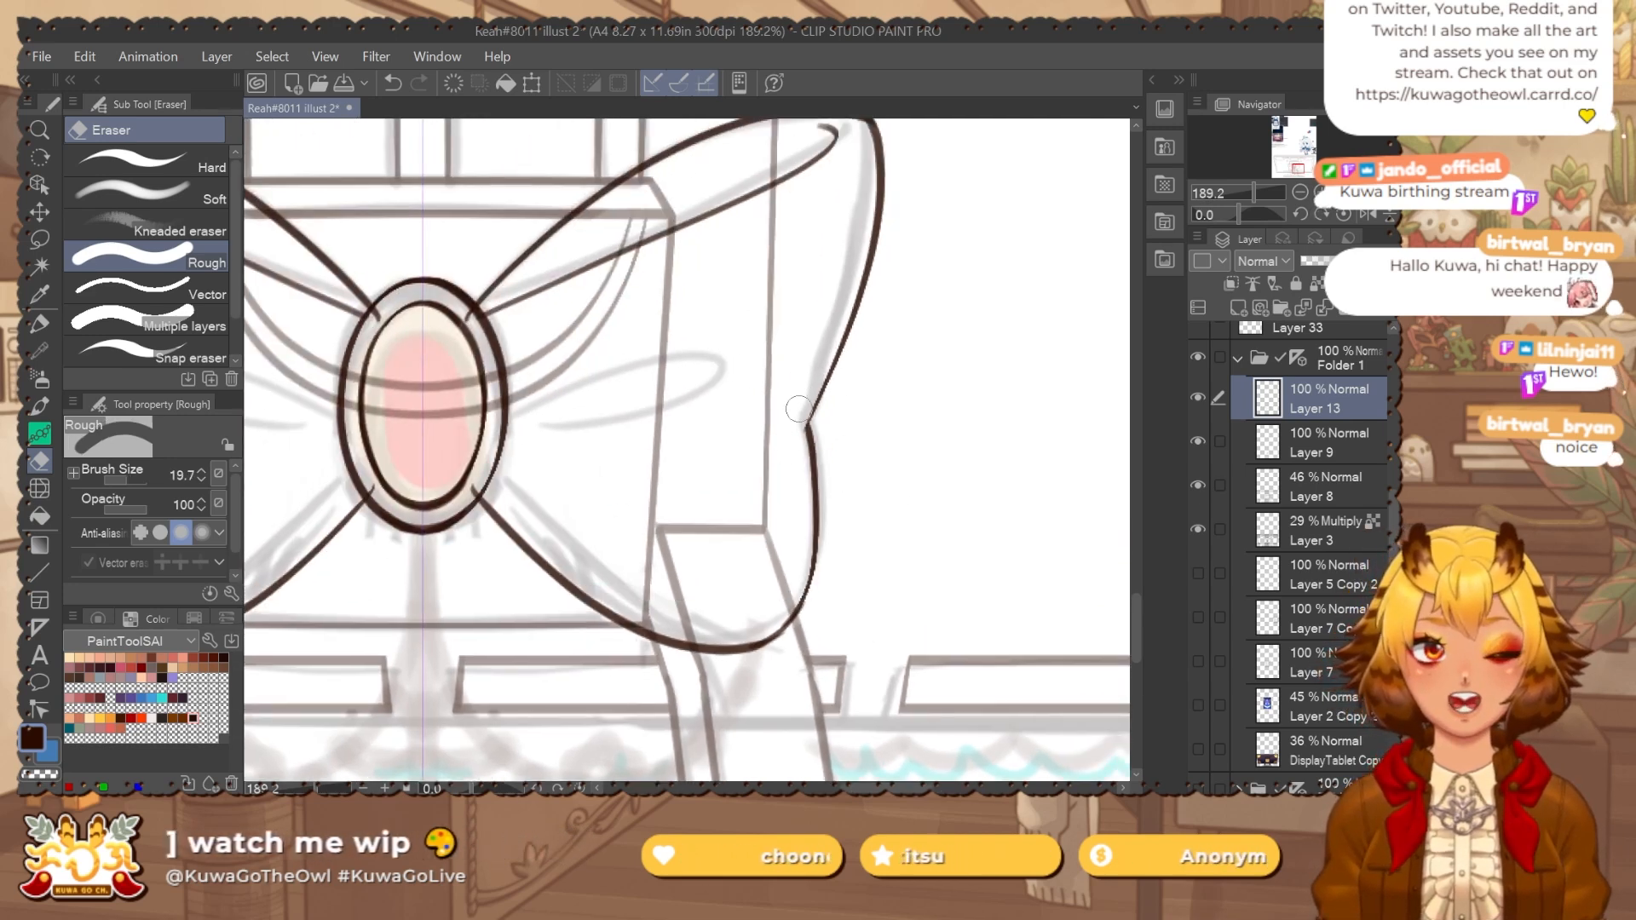
left_click_drag(668, 510, 752, 427)
Ink the inner edges of the two ribbon tails, spreading slightly downward from beneath the gem.
key("p")
mouse_move(528, 383)
left_mouse_down()
mouse_move(601, 333)
mouse_move(532, 600)
left_mouse_up()
left_click_drag(588, 380, 618, 601)
left_click_drag(535, 596, 529, 680)
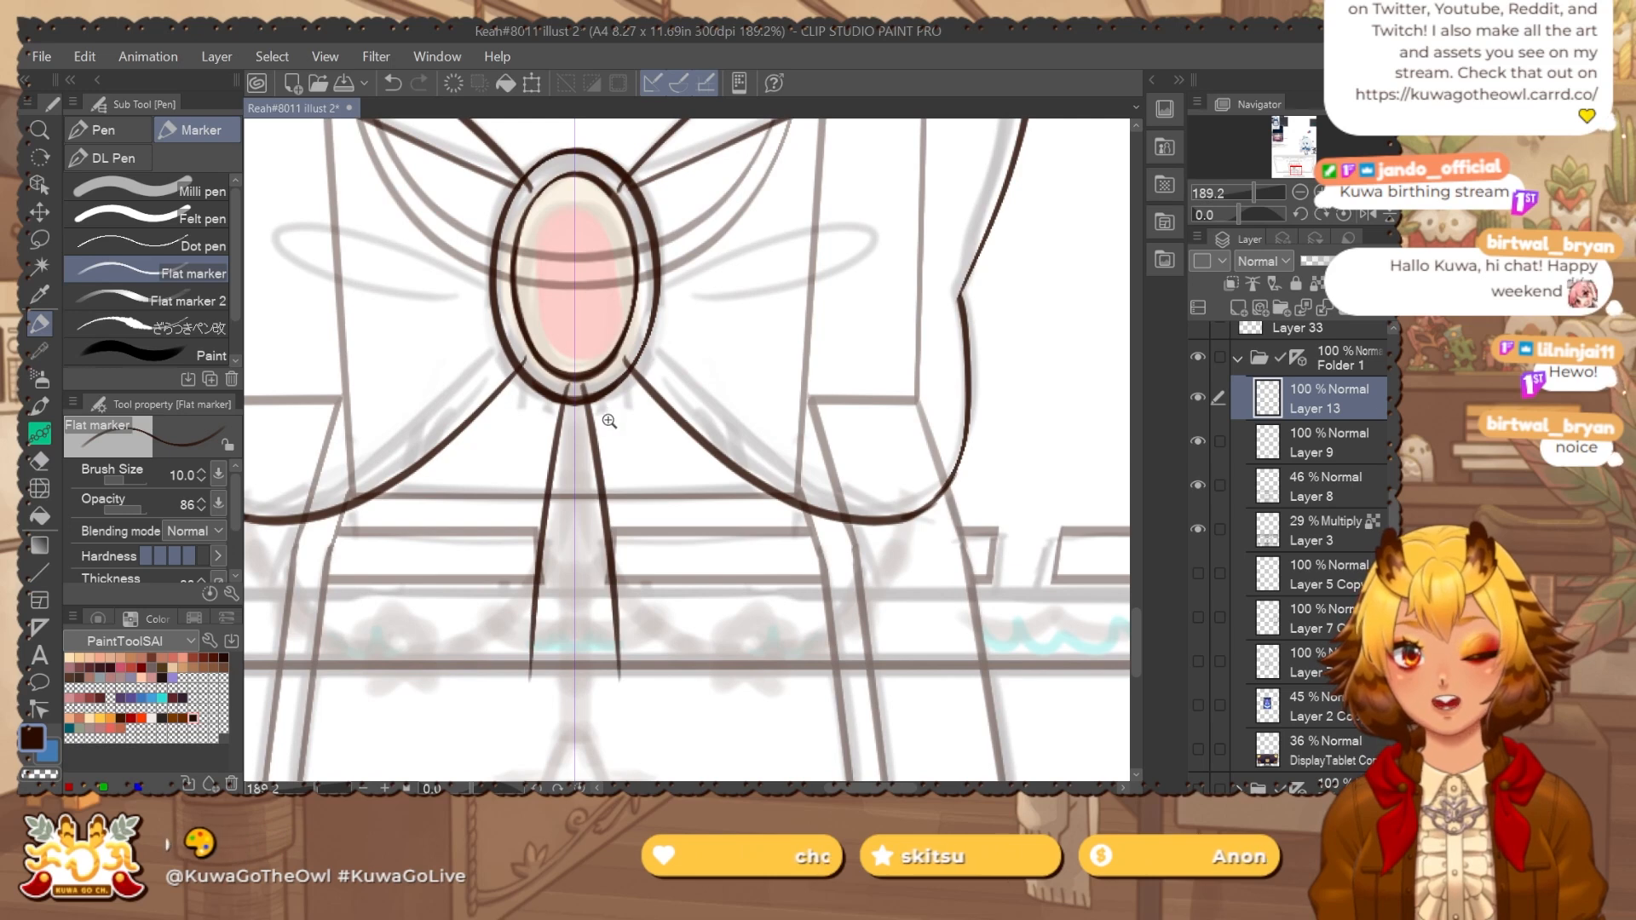
scroll(610, 418, "down", 2)
mouse_move(605, 433)
left_mouse_down()
mouse_move(628, 366)
mouse_move(601, 447)
mouse_move(596, 572)
left_mouse_up()
key("ctrl+z")
key("ctrl+z")
left_click_drag(609, 345, 576, 581)
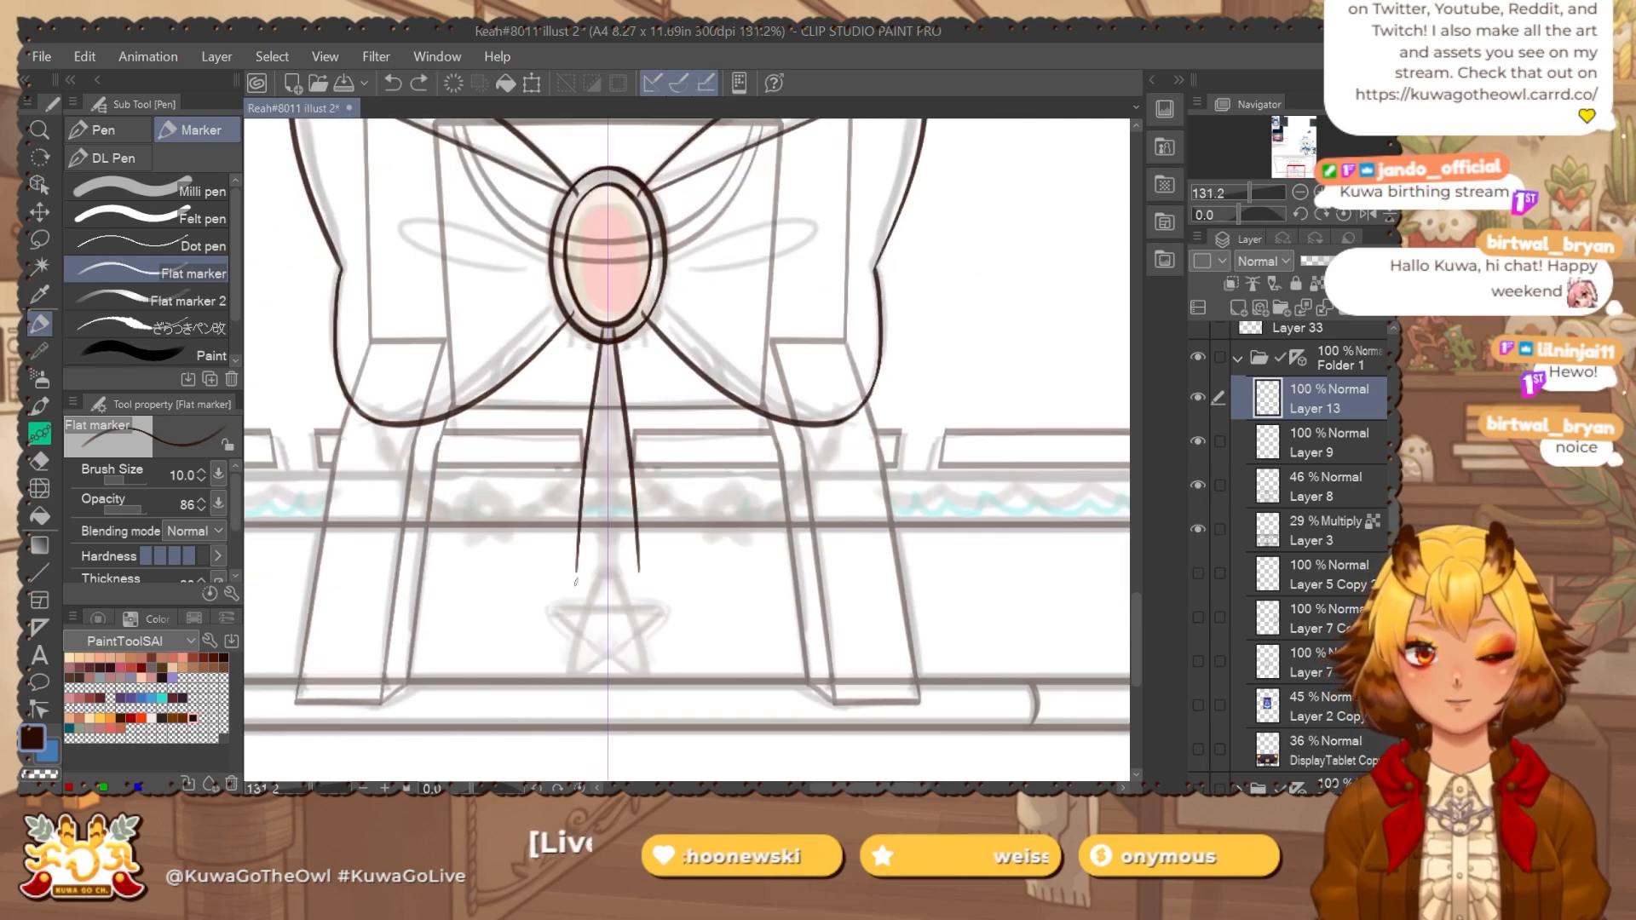
Add a new layer and ink the ribbon tails' curved outer edges and straight bottom hems.
key("ctrl+shift+n")
mouse_move(521, 300)
left_mouse_down()
mouse_move(475, 484)
mouse_move(474, 569)
left_mouse_up()
key("ctrl+z")
key("ctrl+z")
mouse_move(544, 305)
left_mouse_down()
mouse_move(467, 564)
mouse_move(491, 582)
mouse_move(579, 578)
left_mouse_up()
scroll(509, 574, "up", 2)
key("ctrl+z")
left_click_drag(441, 576, 625, 572)
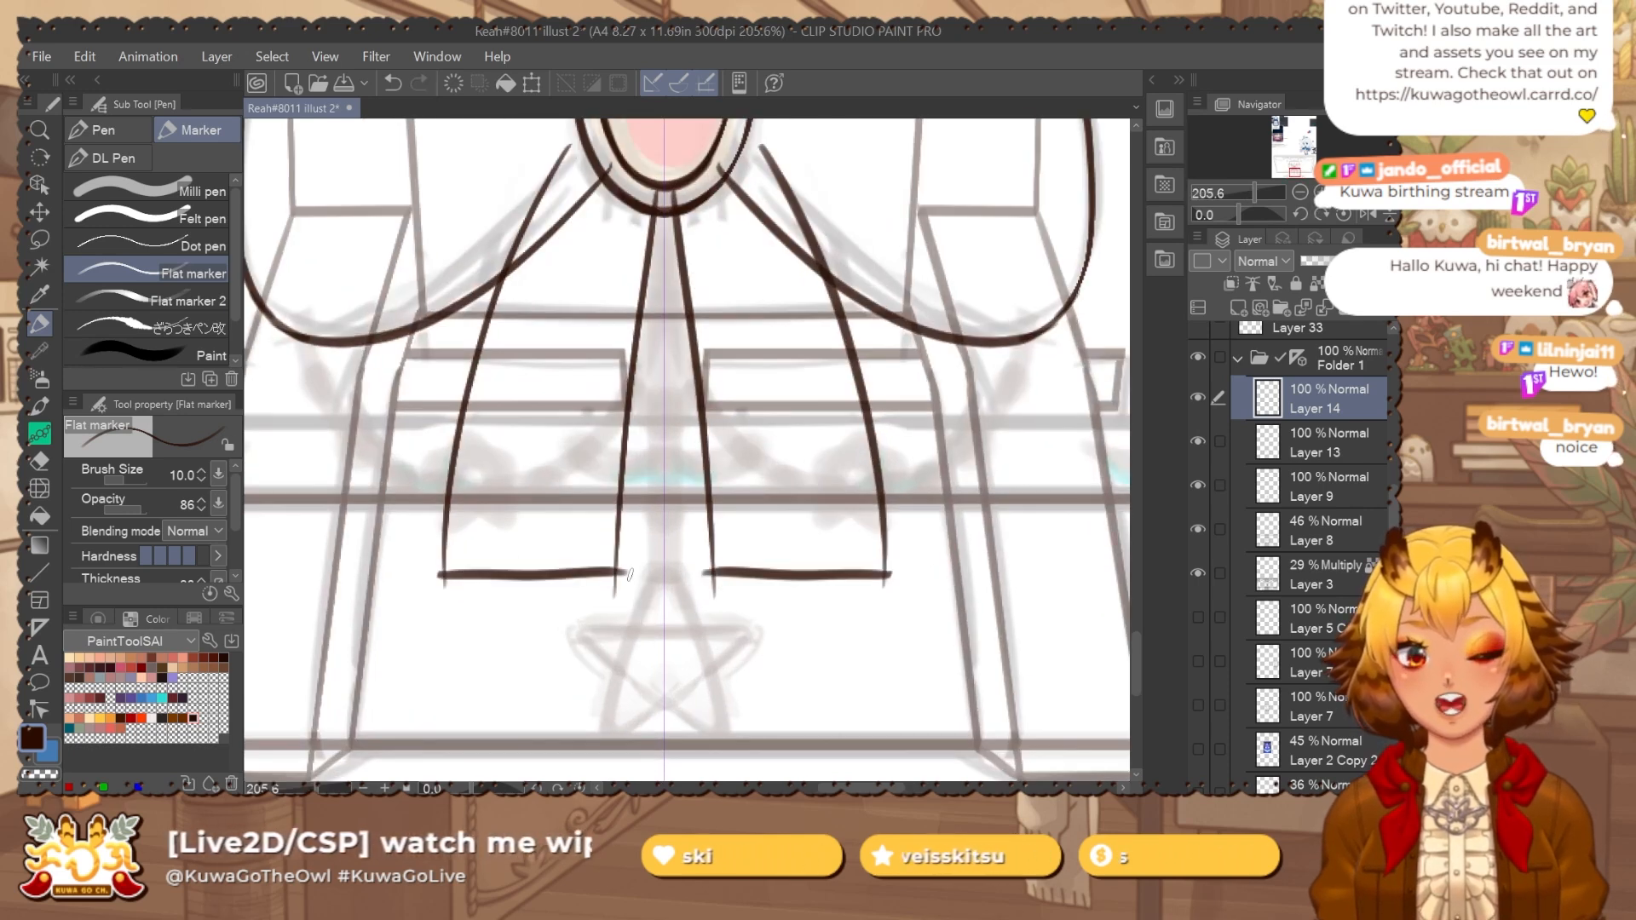
Erase the overshooting lines at the ribbon tails' hem corners and merge the layer down into Layer 13.
key("e")
left_click_drag(430, 574, 432, 587)
mouse_move(619, 594)
left_mouse_down()
mouse_move(641, 566)
mouse_move(625, 585)
left_mouse_up()
key("ctrl+e")
key("p")
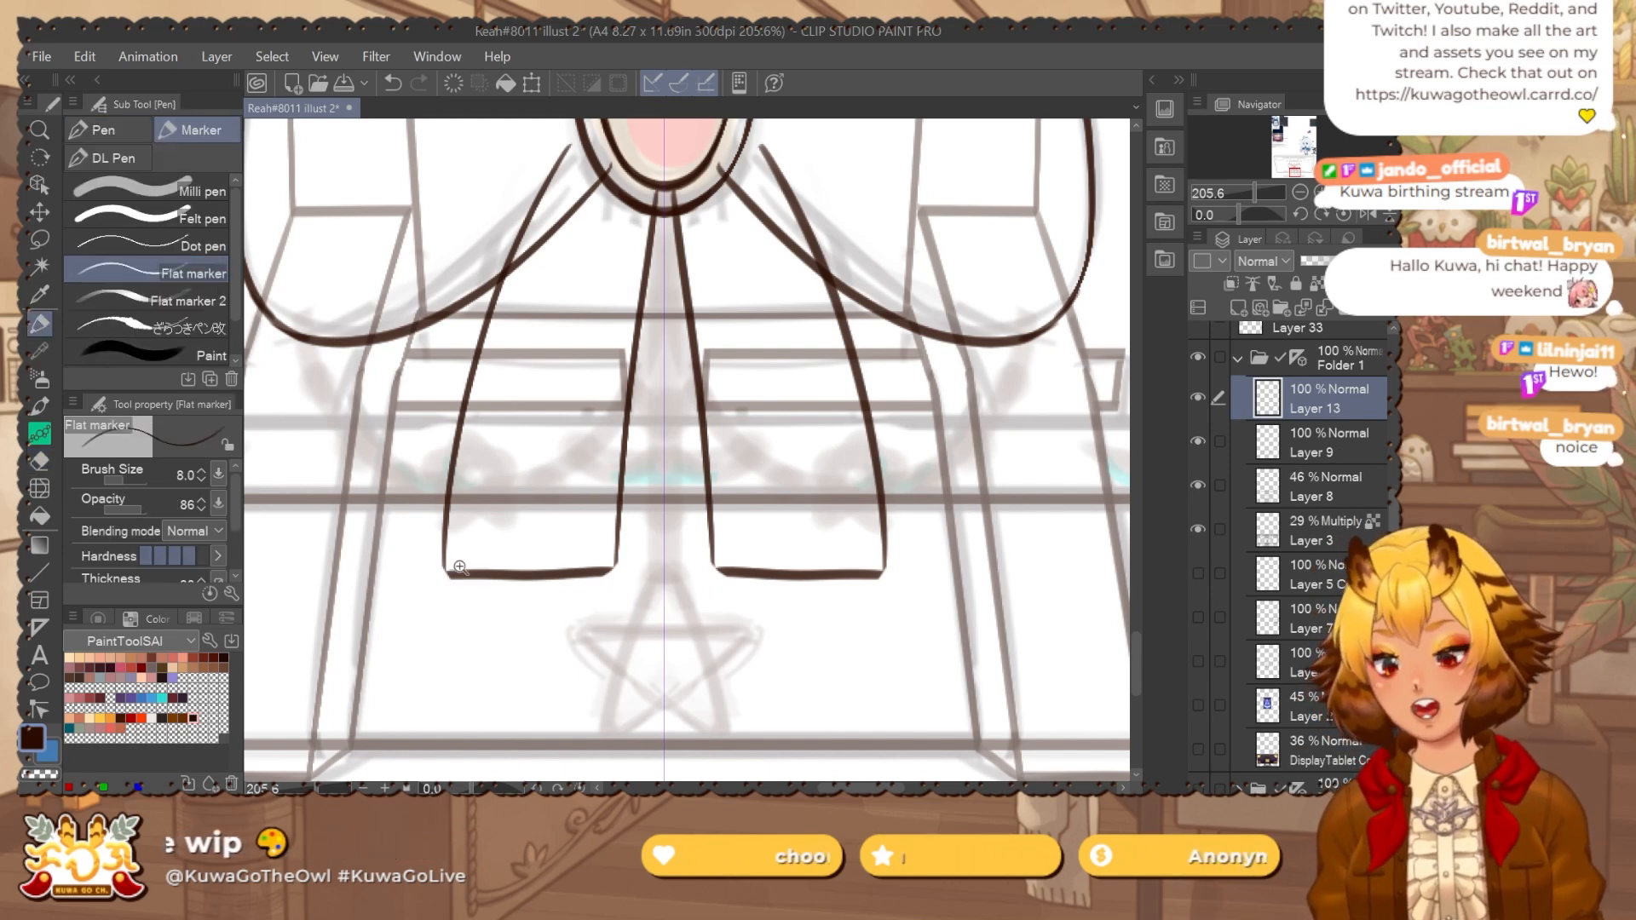
Ink rounded corners joining the ribbon tails' side edges to their hems.
scroll(461, 567, "up", 2)
left_click_drag(431, 554, 453, 583)
key("ctrl+z")
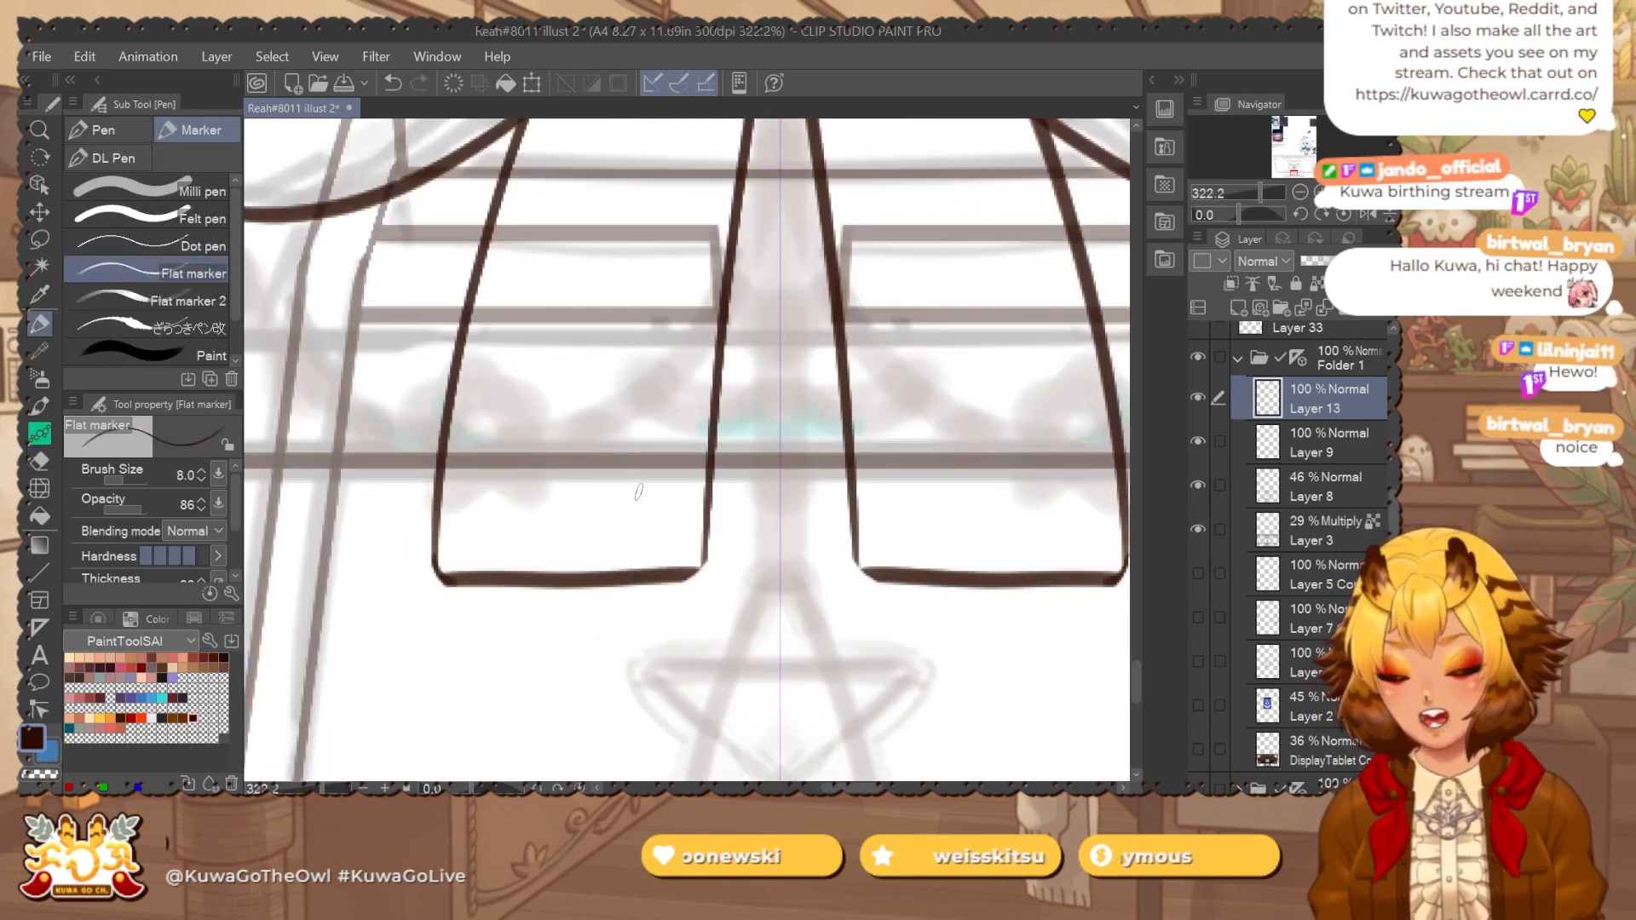
left_click_drag(681, 578, 706, 560)
left_click_drag(817, 539, 702, 534)
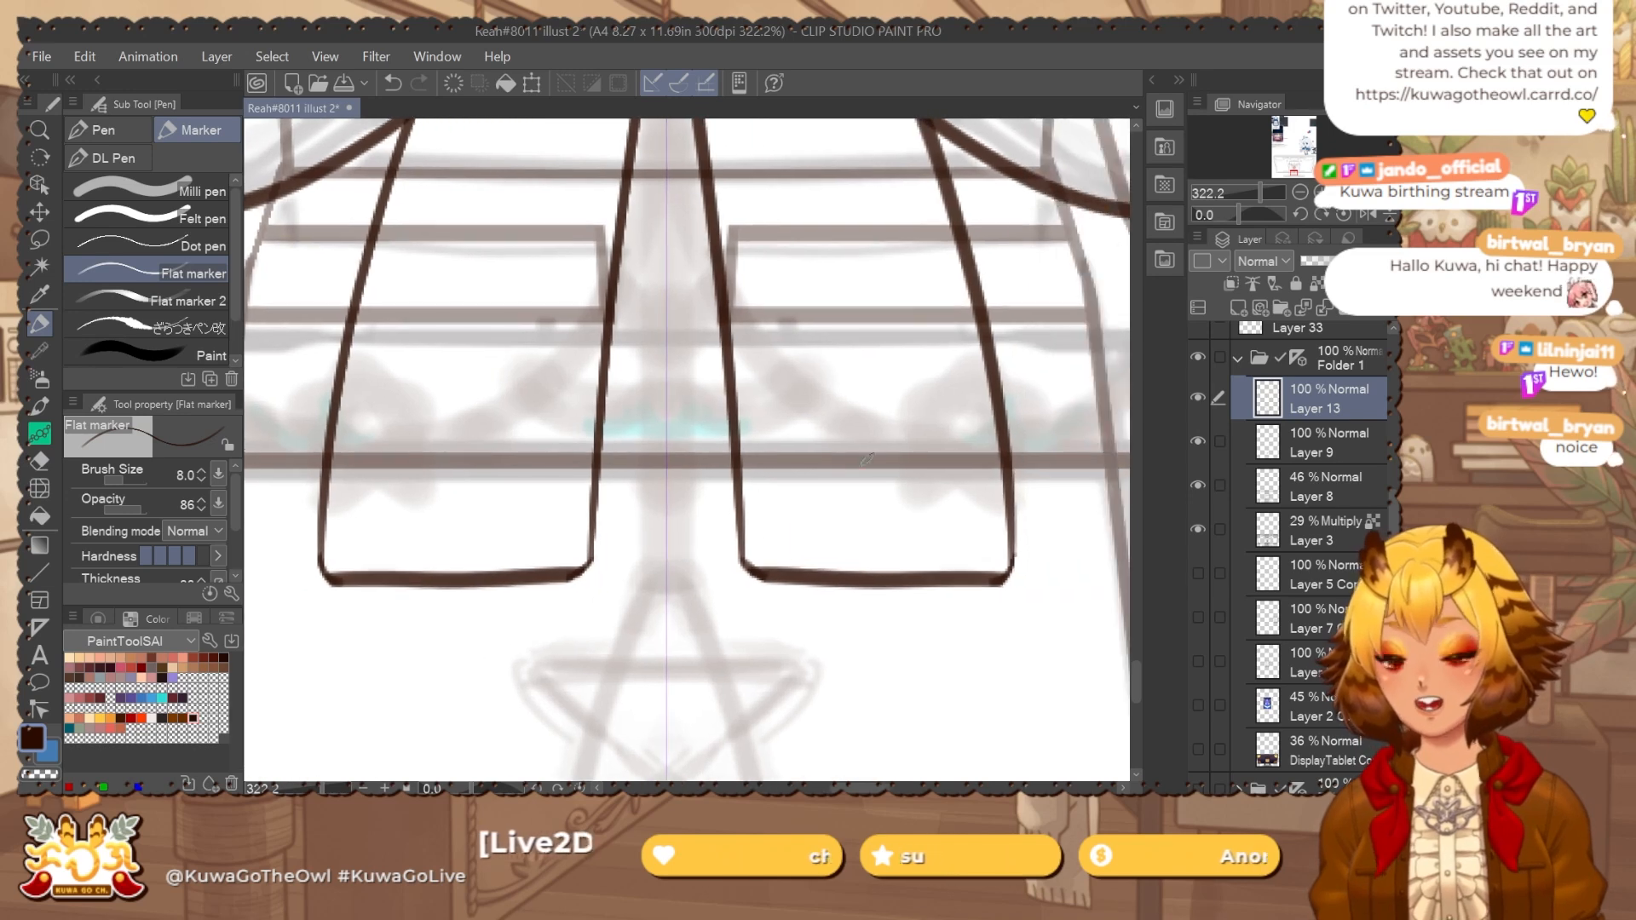
left_click_drag(979, 526, 906, 543)
Erase the ribbon tail lines that overlap the bow loops and the stray line ends inside the gem's frame.
key("e")
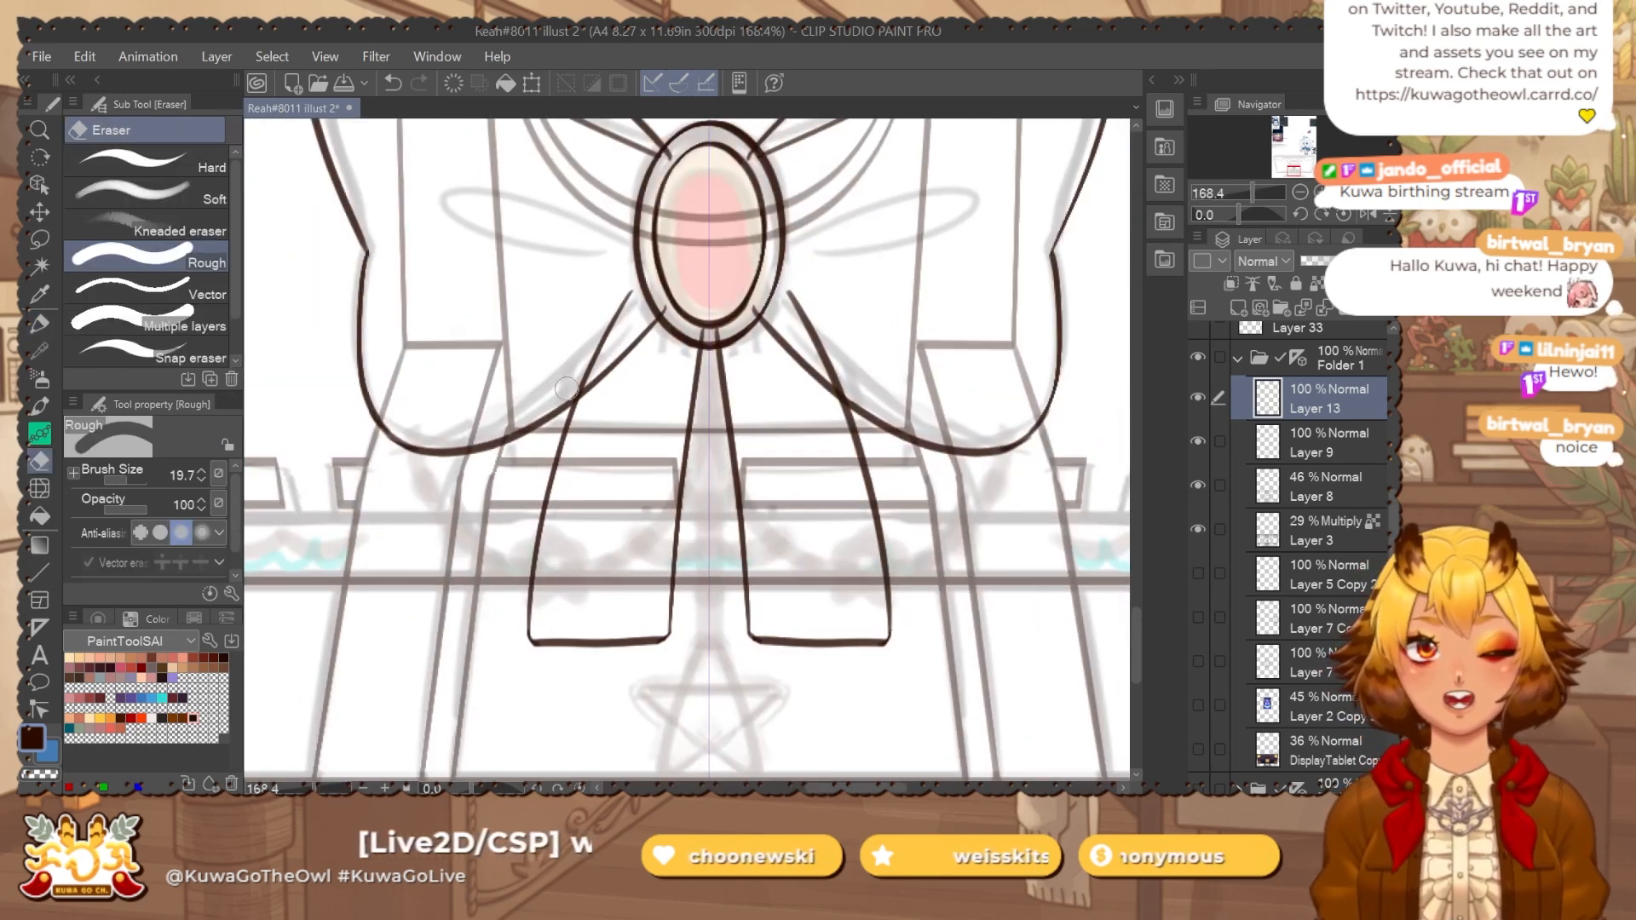
mouse_move(567, 389)
left_mouse_down()
mouse_move(627, 314)
mouse_move(627, 284)
left_mouse_up()
key("ctrl+z")
left_click_drag(571, 383, 701, 185)
mouse_move(856, 181)
left_mouse_down()
mouse_move(671, 329)
mouse_move(735, 362)
mouse_move(716, 340)
left_mouse_up()
left_click_drag(749, 158, 676, 373)
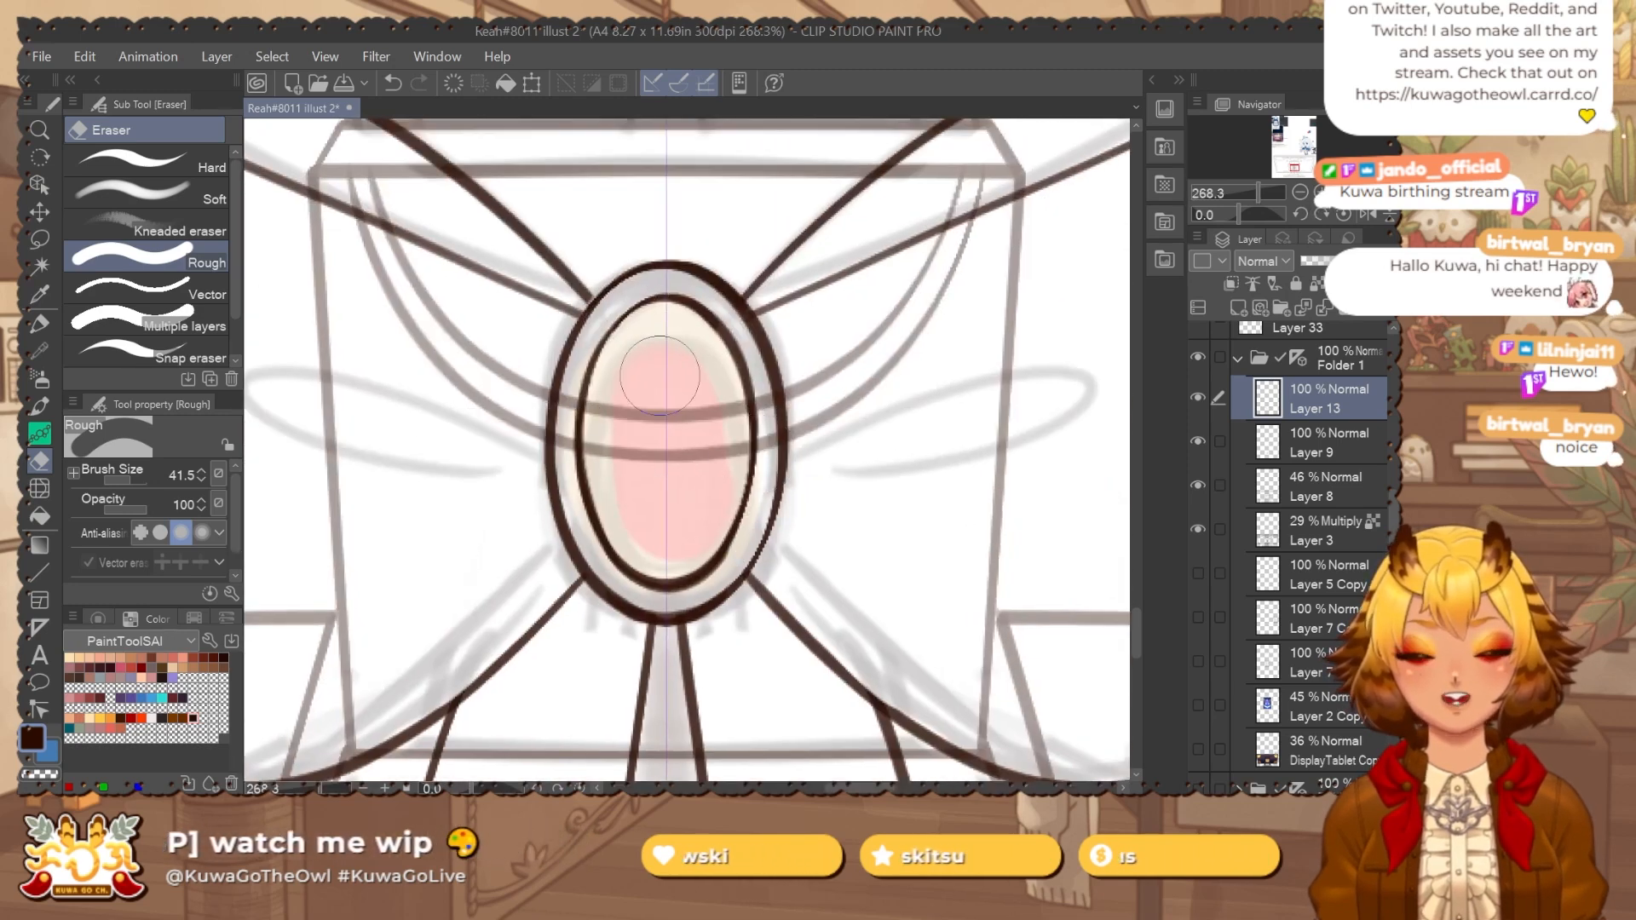
Lasso the bow's upper inner fold line, adjust its shape with Liquify and clear the selection.
scroll(750, 401, "down", 3)
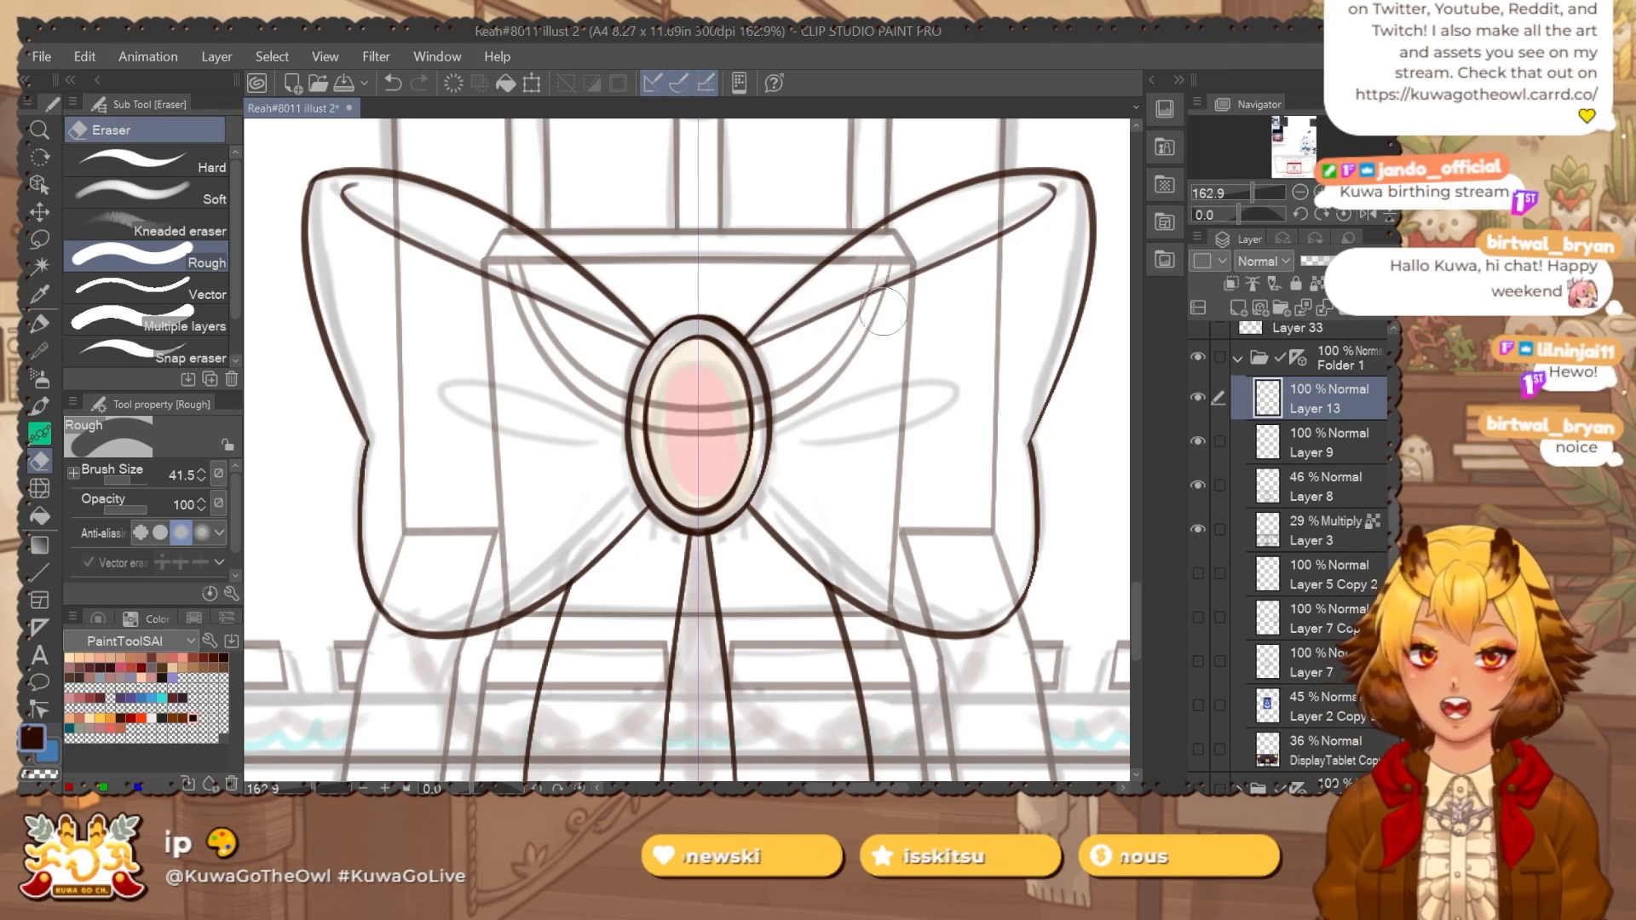
left_click_drag(920, 356, 794, 416)
key("m")
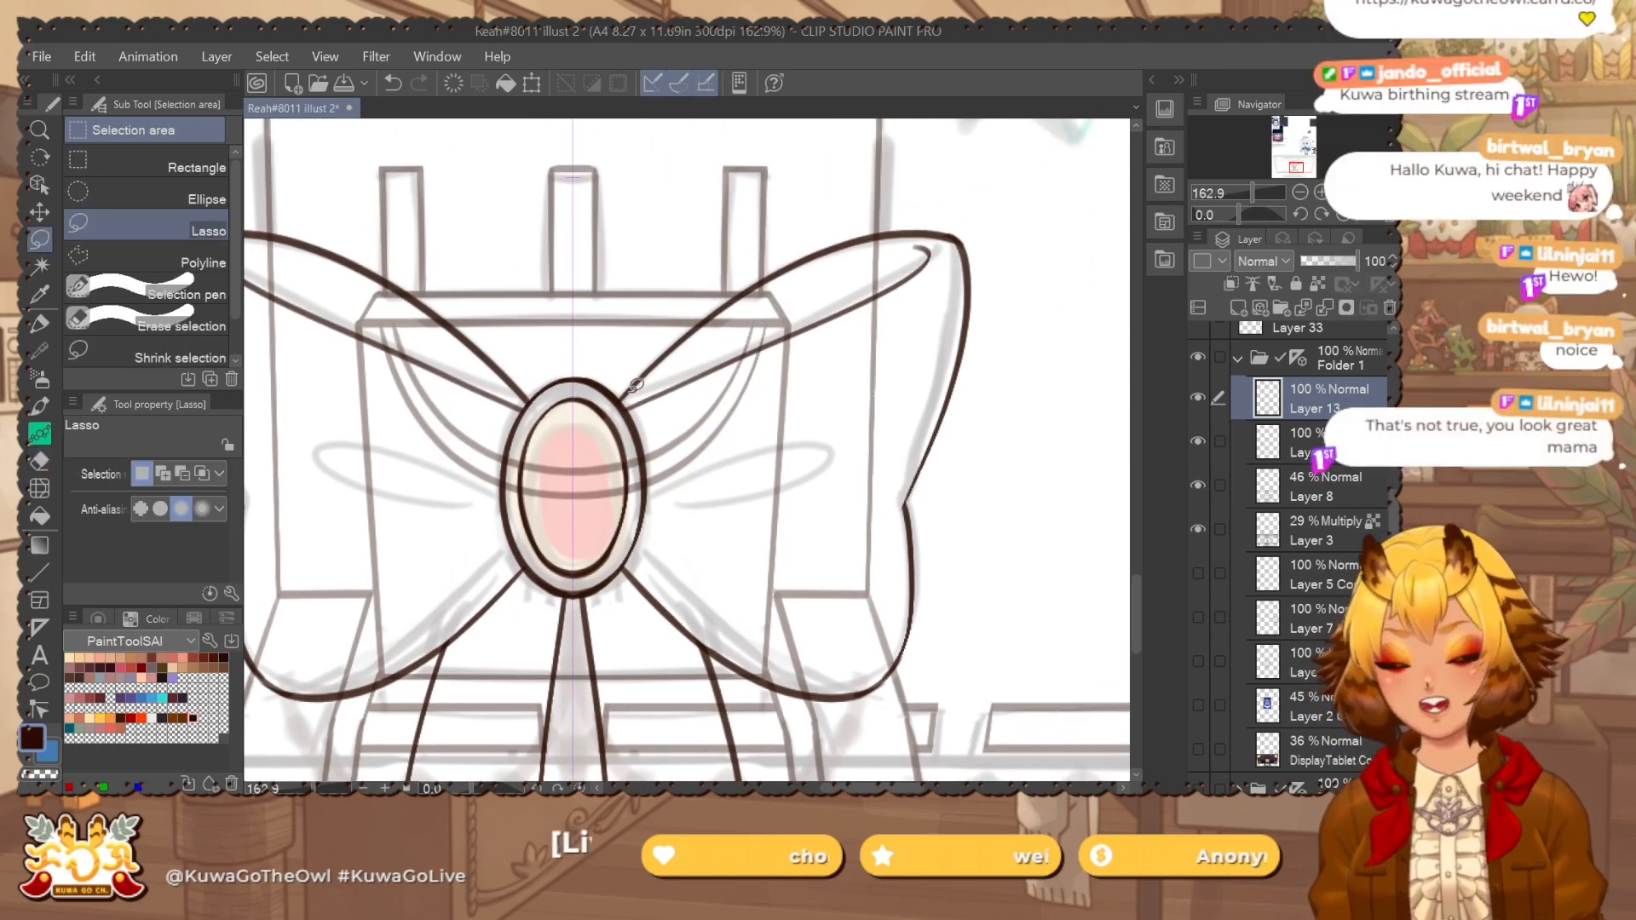
mouse_move(640, 392)
left_mouse_down()
mouse_move(632, 480)
mouse_move(893, 324)
mouse_move(952, 263)
mouse_move(921, 232)
mouse_move(875, 270)
left_mouse_up()
key("j")
mouse_move(830, 356)
left_mouse_down()
mouse_move(991, 345)
mouse_move(1010, 358)
left_mouse_up()
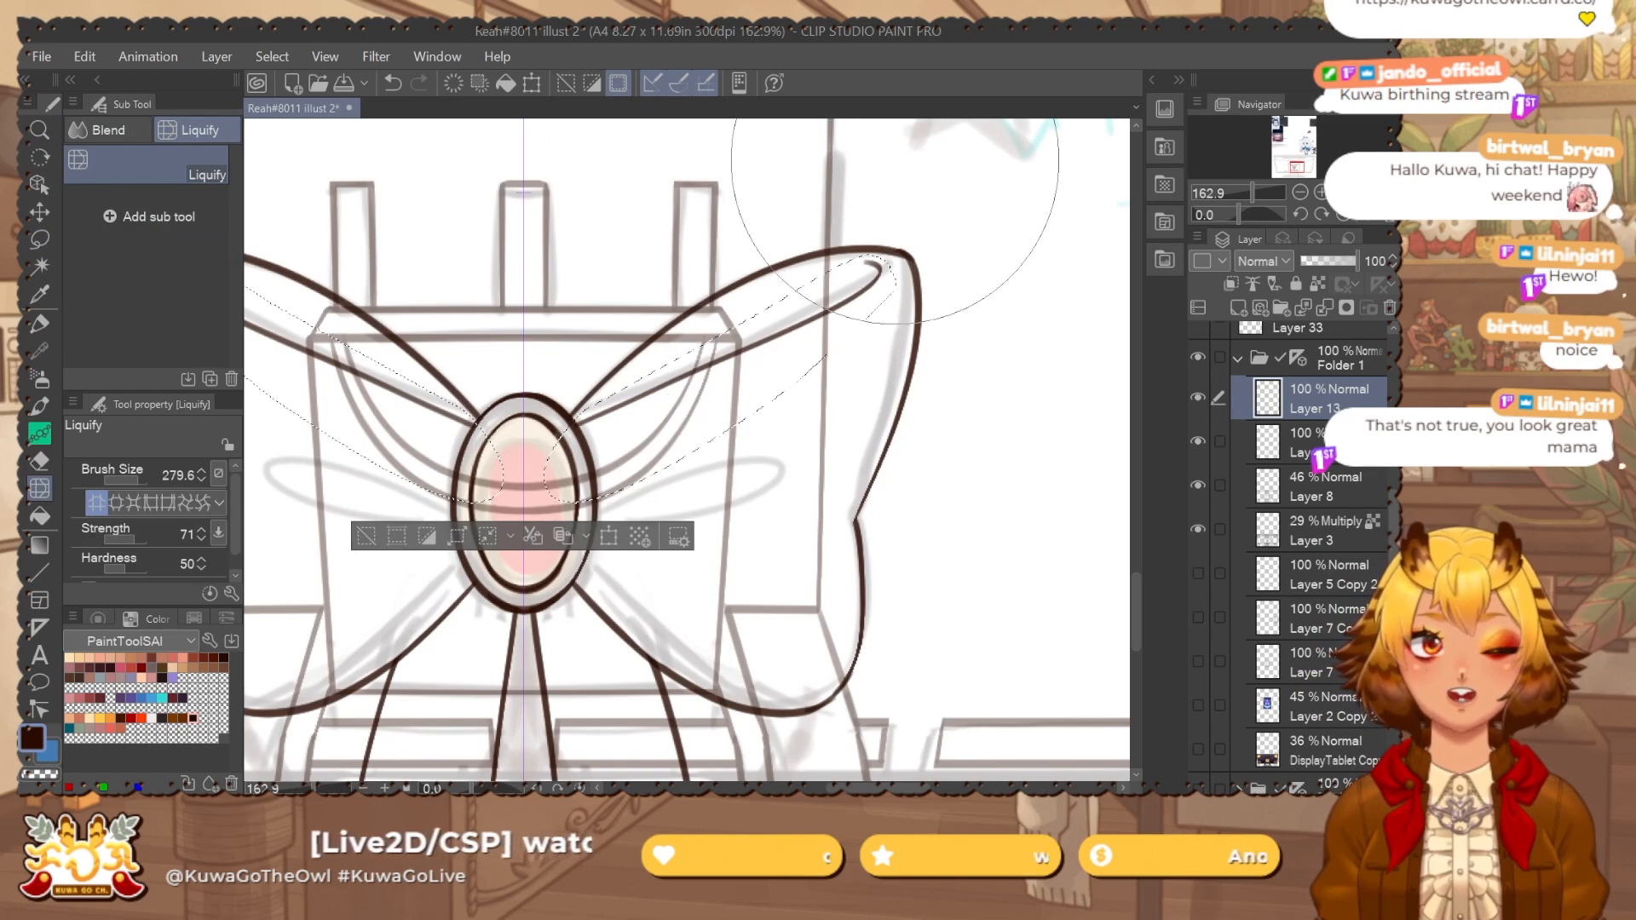
key("ctrl+d")
Ink a small, narrow fold loop on each side of the gem with the Flat marker.
left_click_drag(843, 420, 858, 369)
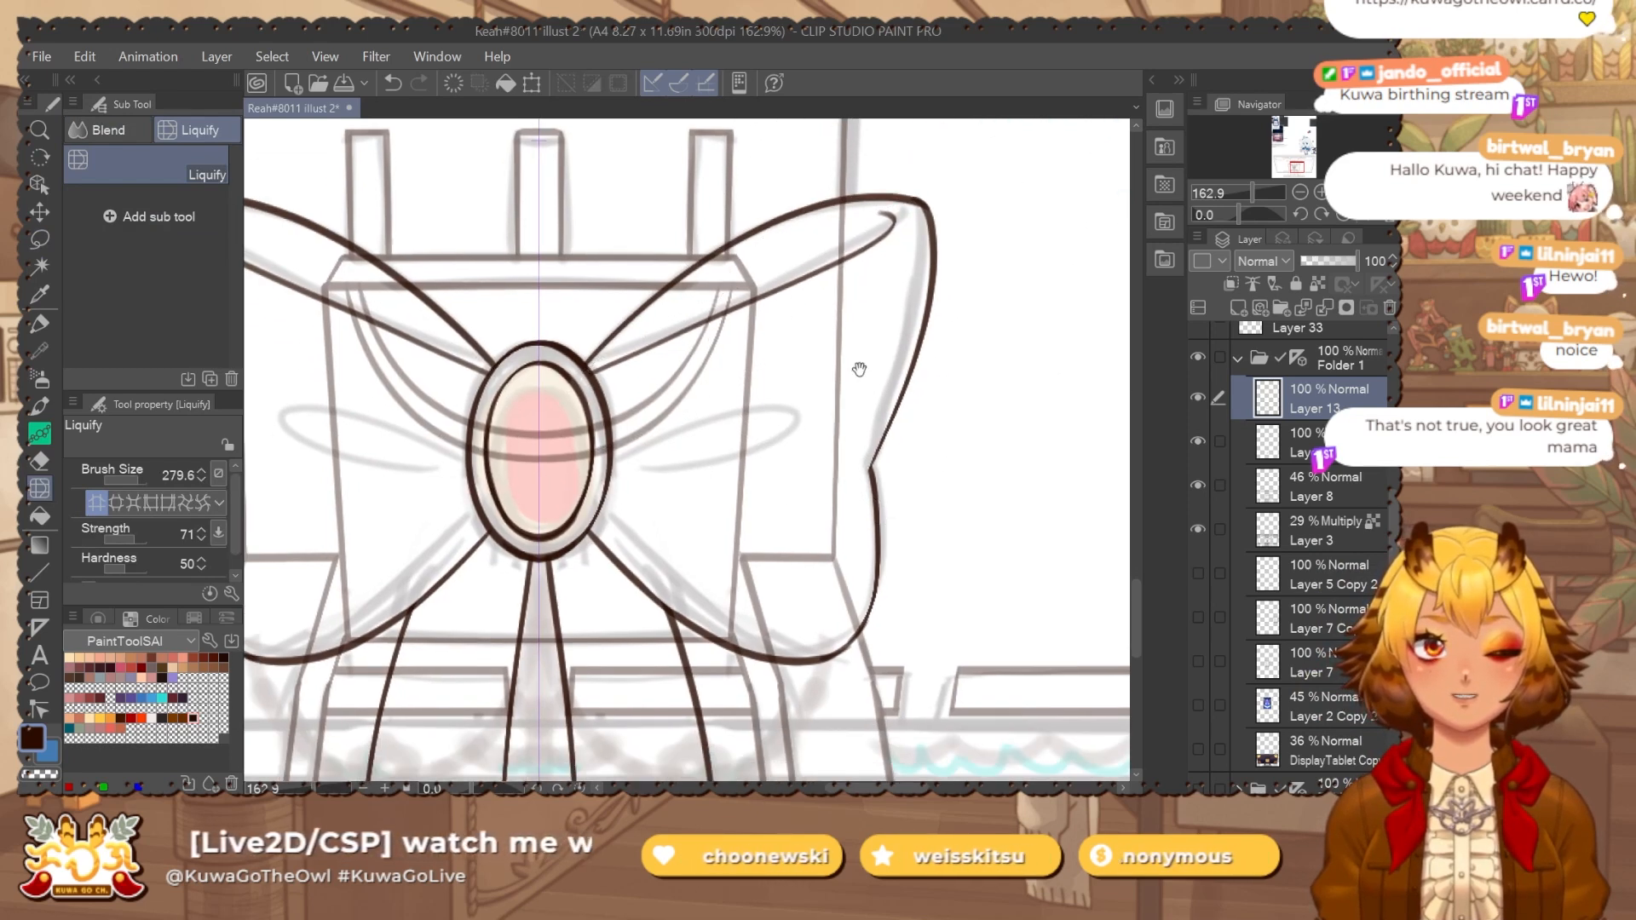
key("p")
mouse_move(668, 476)
left_mouse_down()
mouse_move(729, 451)
mouse_move(771, 408)
mouse_move(735, 447)
left_mouse_up()
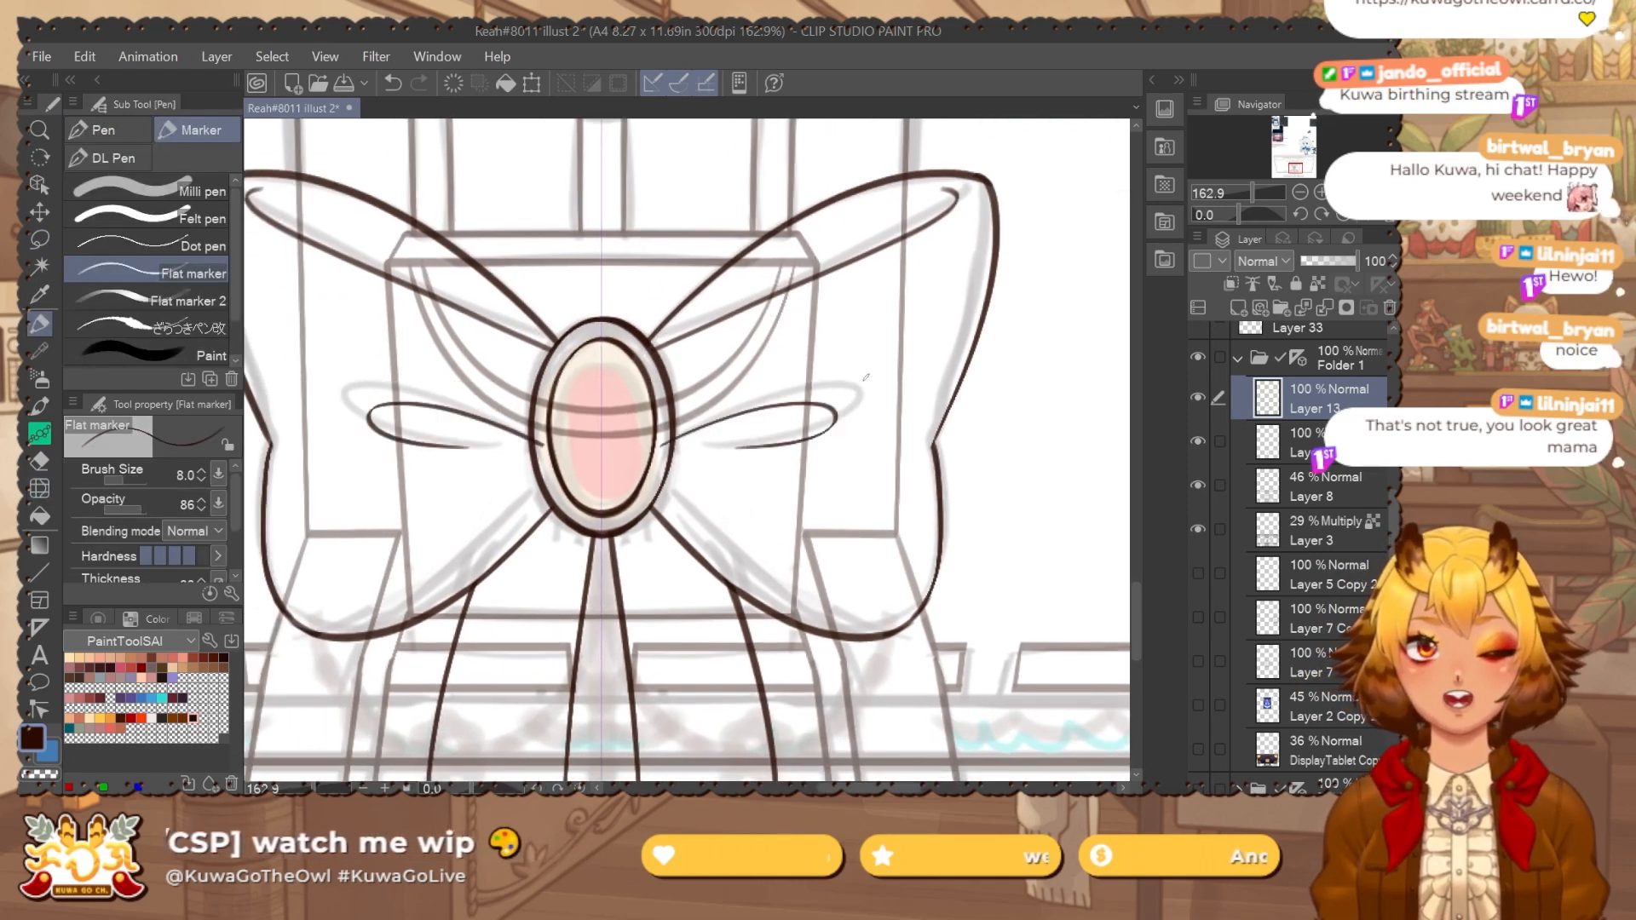
Turn off Folder 1's symmetry ruler, then lasso the left small fold loop, flip it vertically and rotate it into place.
left_click(1297, 358)
key("e")
key("m")
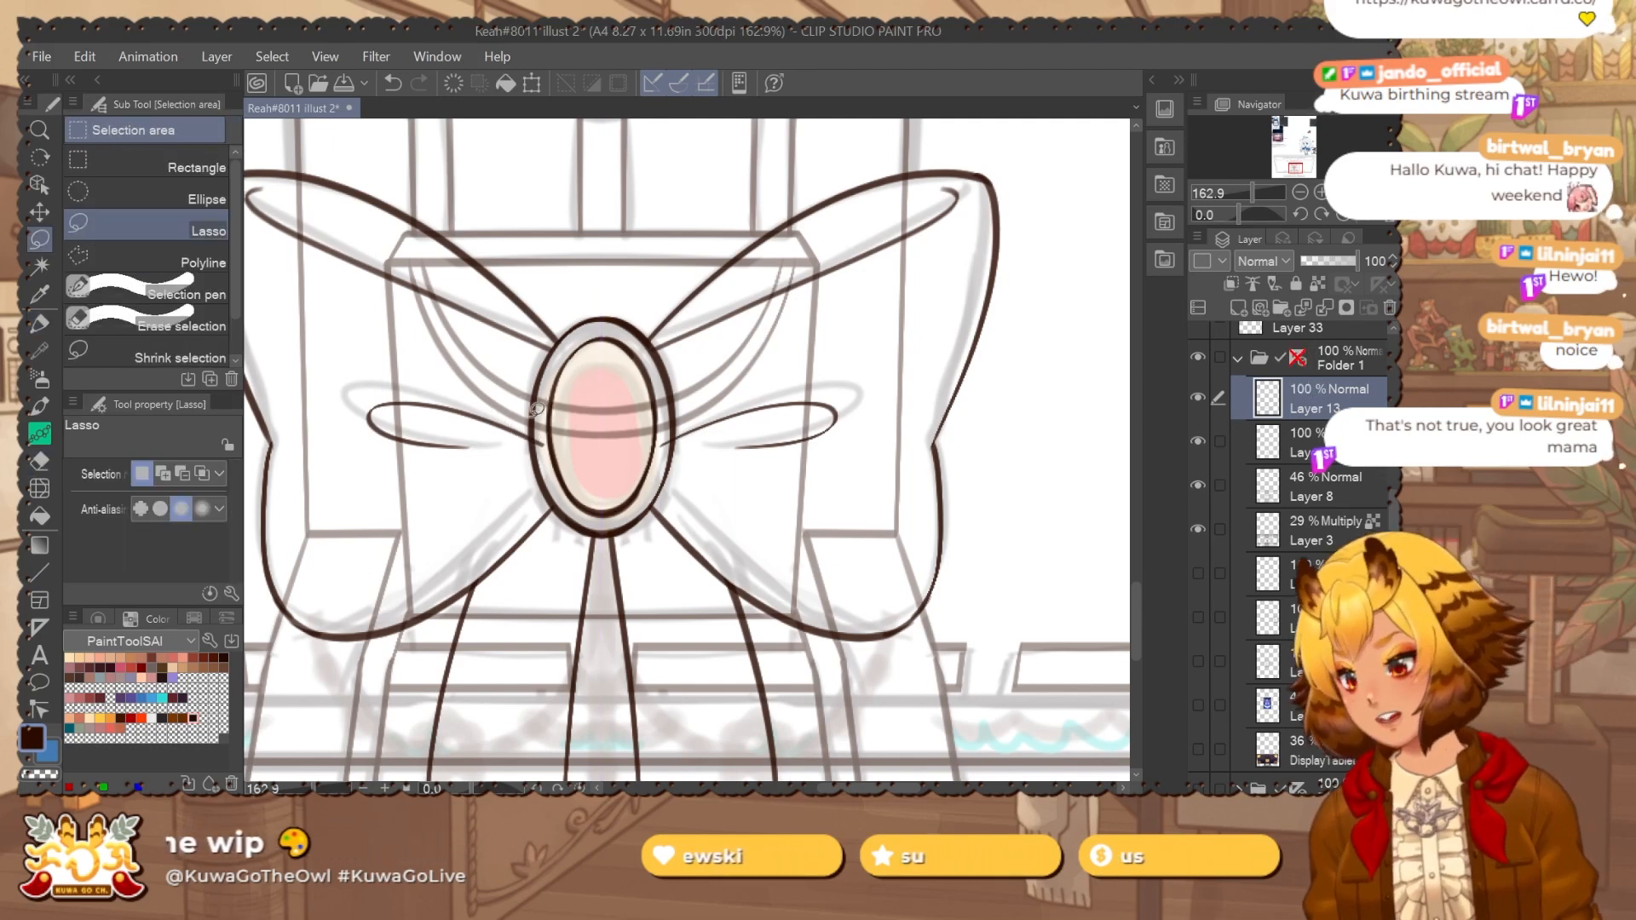
mouse_move(537, 407)
left_mouse_down()
mouse_move(345, 408)
mouse_move(586, 383)
mouse_move(670, 411)
mouse_move(662, 438)
mouse_move(812, 391)
left_mouse_up()
key("ctrl+t")
left_click(155, 477)
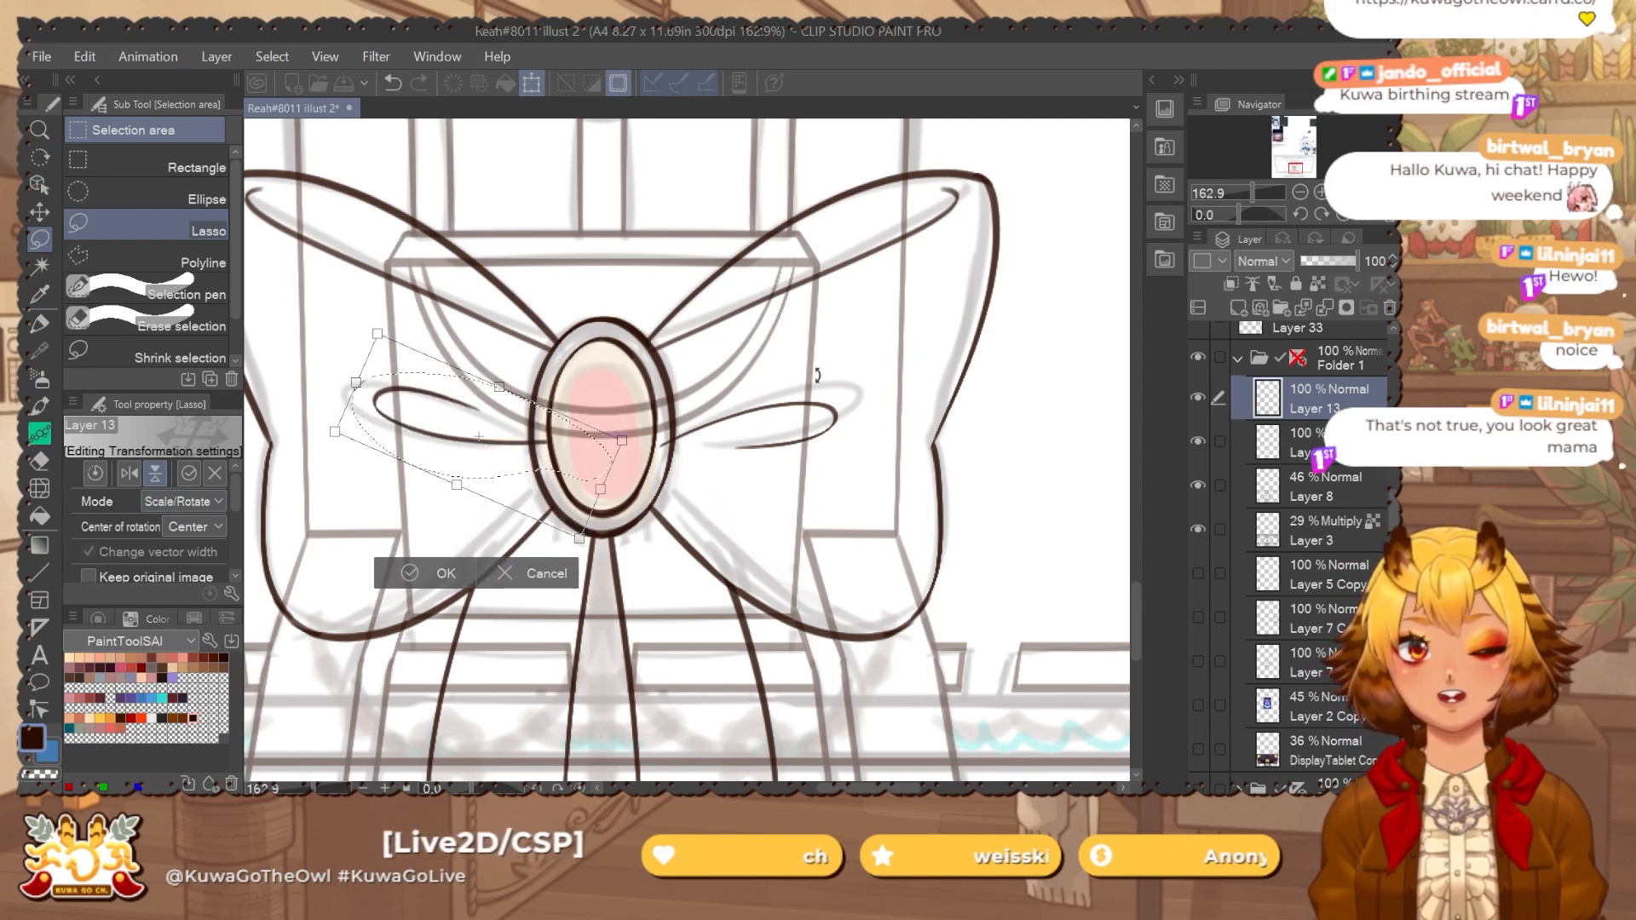
key("Return")
Erase the small fold loop's overlap on the gem frame and turn Folder 1's symmetry ruler back on.
key("e")
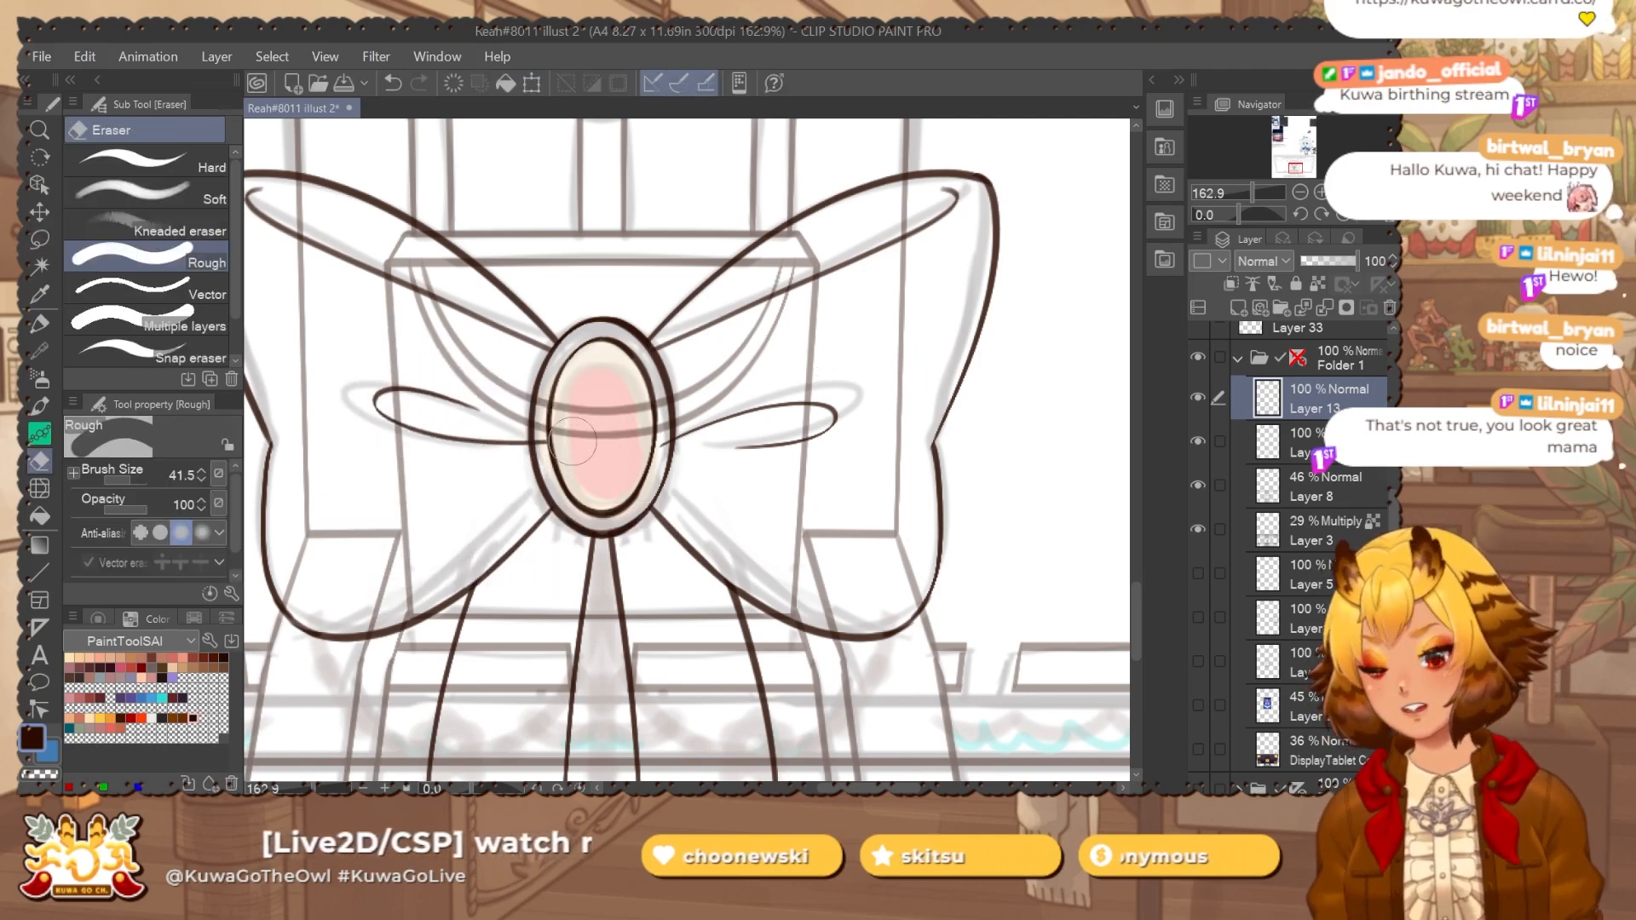
left_click(1297, 357)
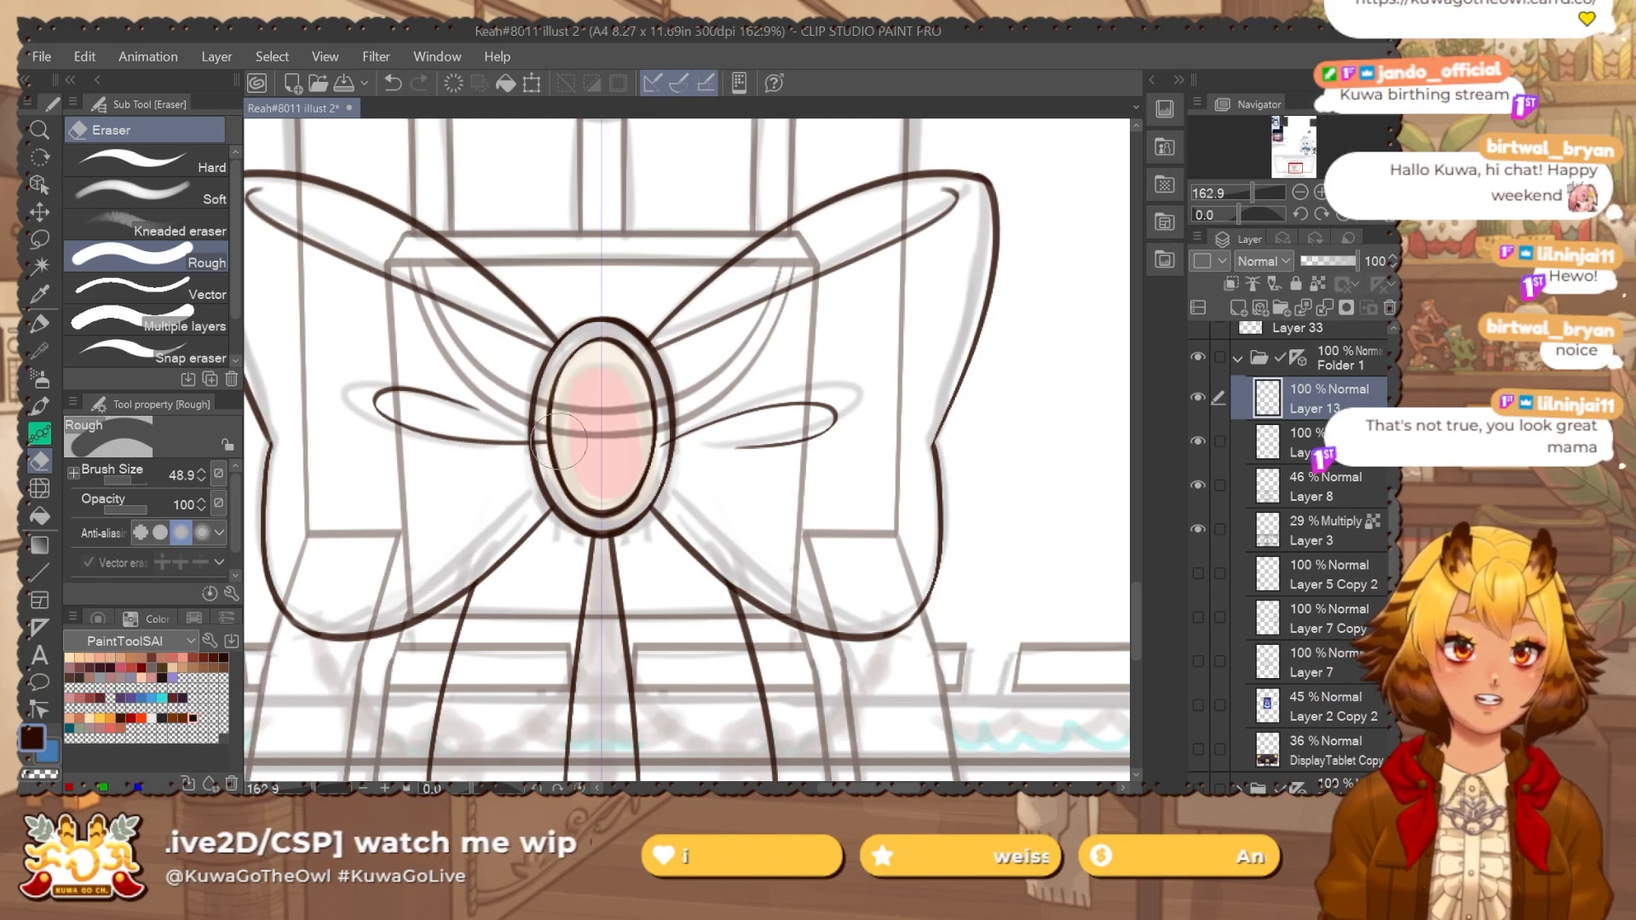
scroll(901, 456, "down", 2)
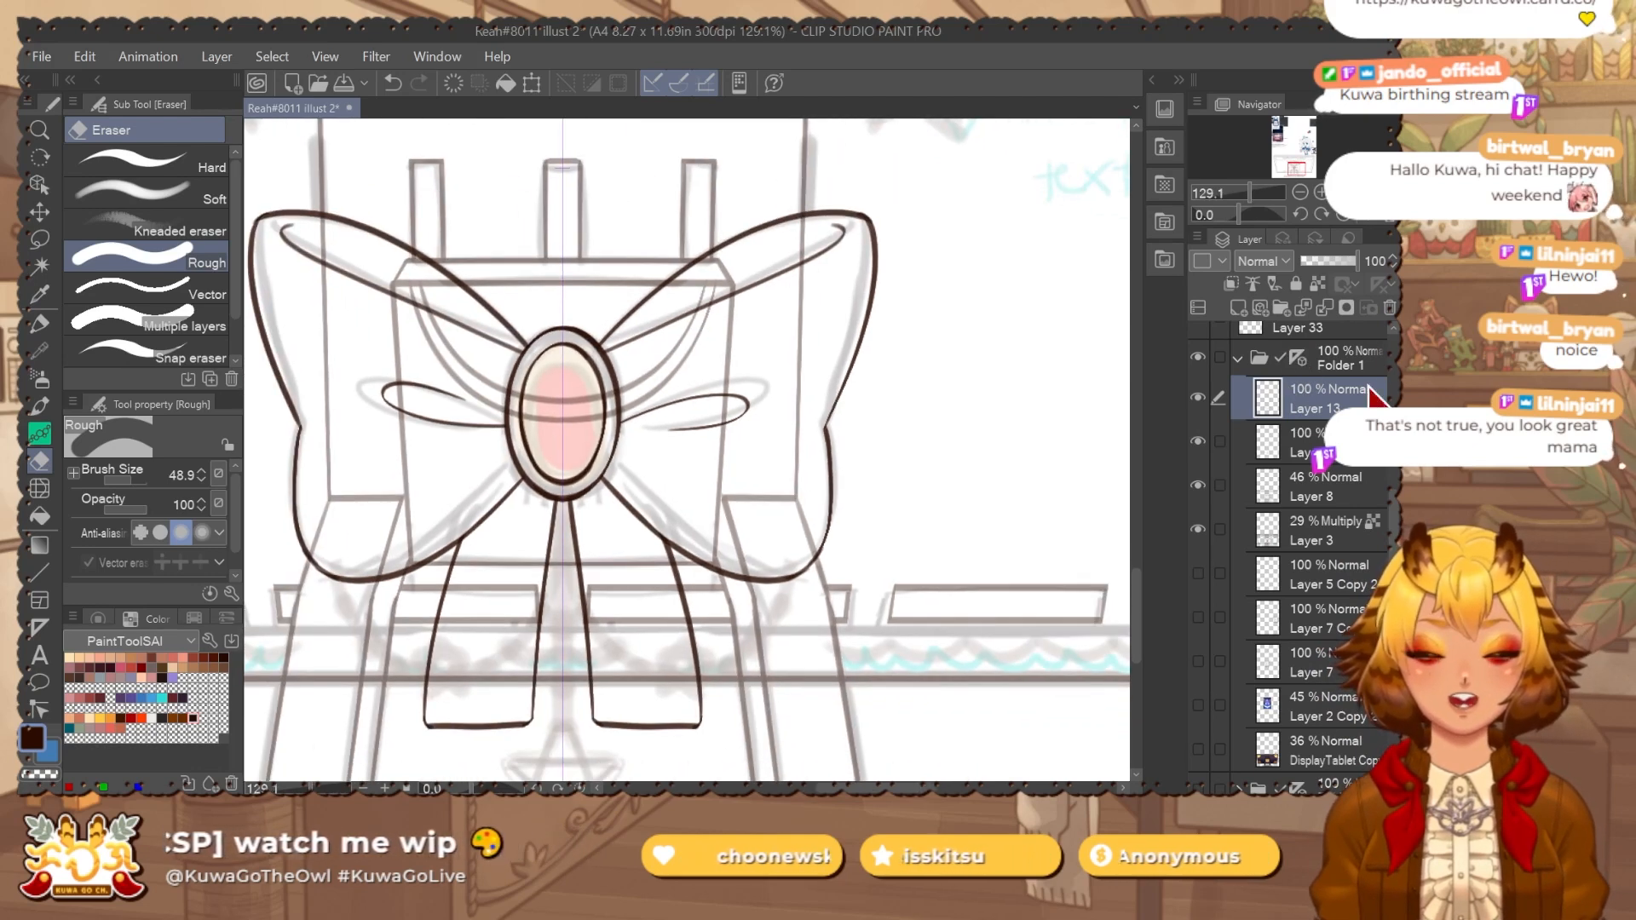
left_click_drag(842, 588, 898, 484)
key("p")
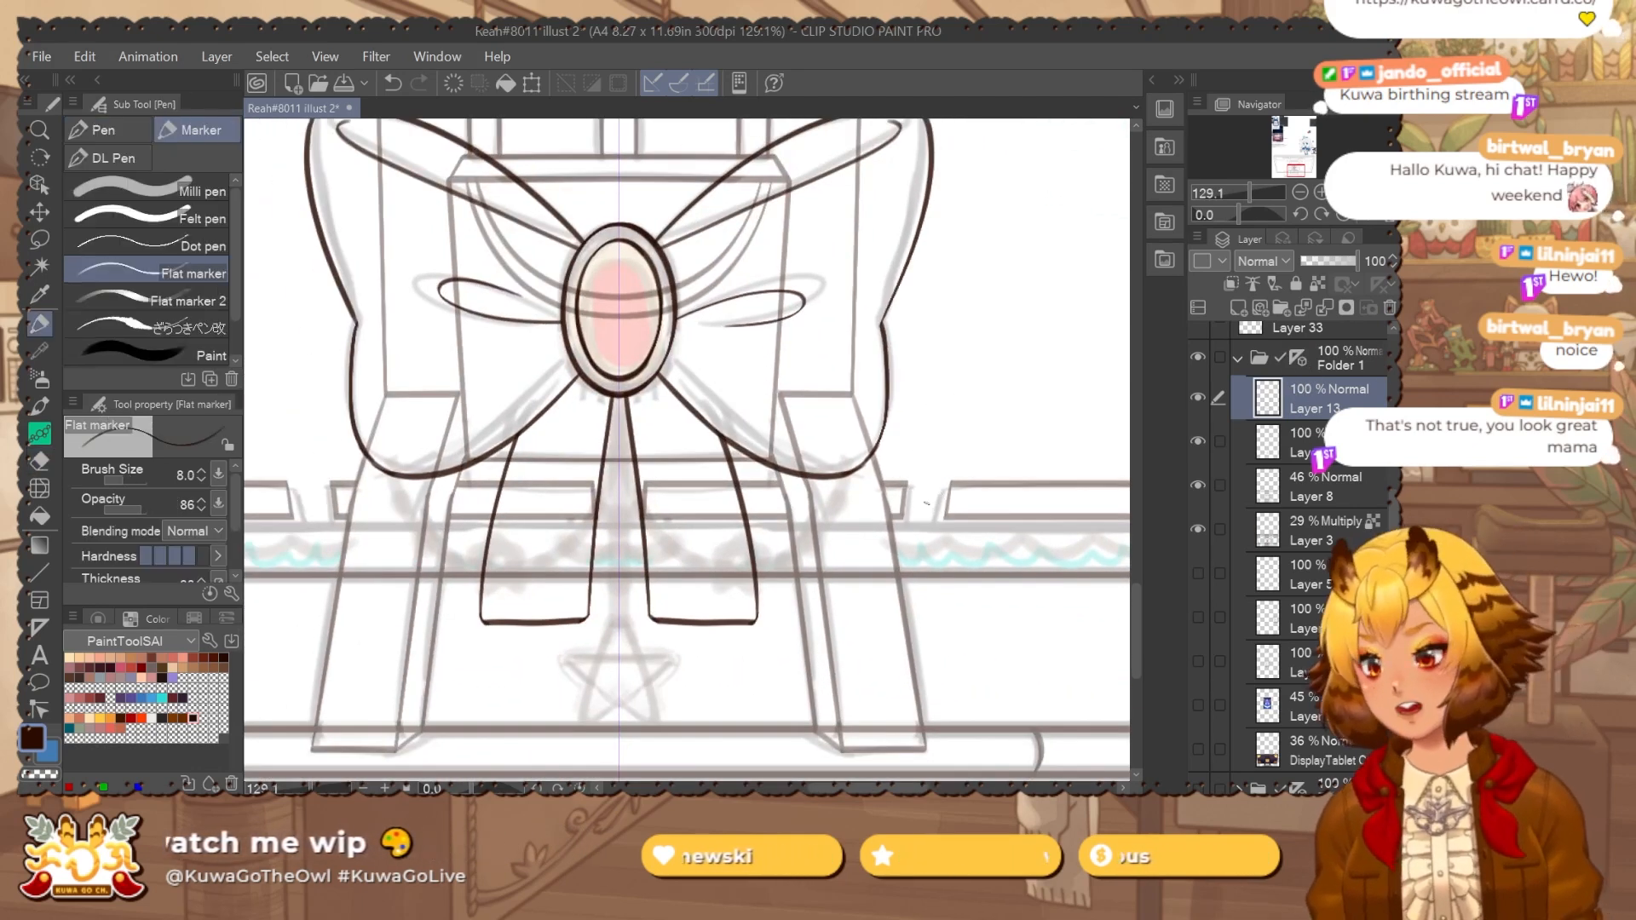
left_click(1197, 401)
scroll(661, 617, "up", 2)
left_click_drag(669, 613, 679, 512)
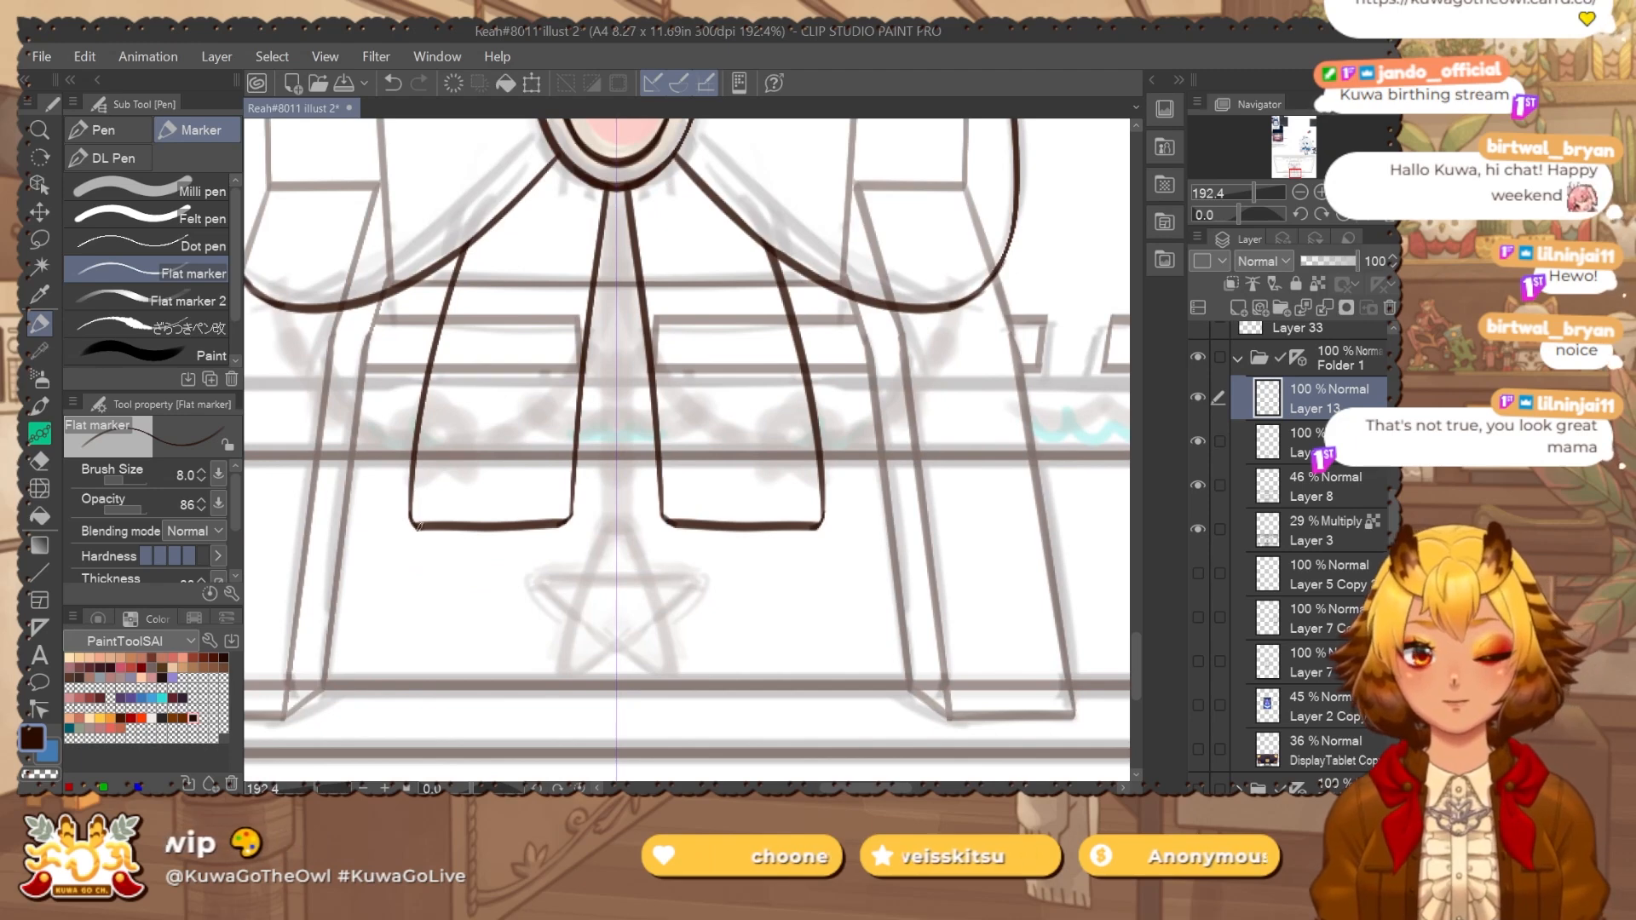
mouse_move(418, 528)
left_mouse_down()
mouse_move(454, 552)
mouse_move(425, 544)
mouse_move(461, 554)
mouse_move(572, 524)
left_mouse_up()
key("ctrl+z")
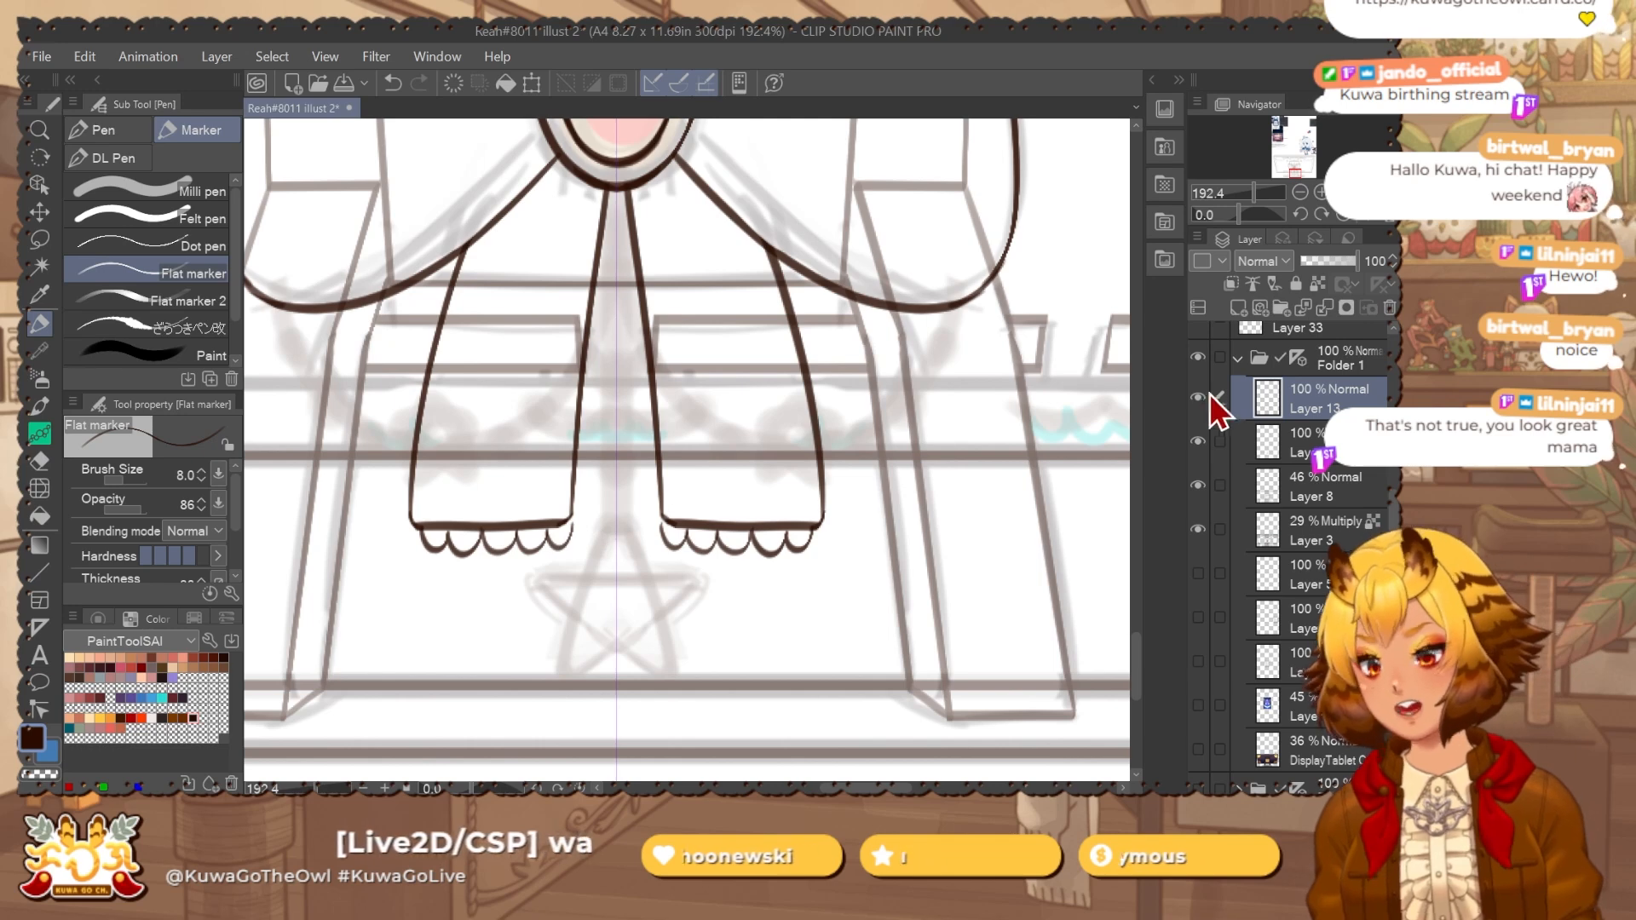
key("ctrl+z")
key("ctrl+z")
key("ctrl+z")
key("ctrl+z")
key("ctrl+z")
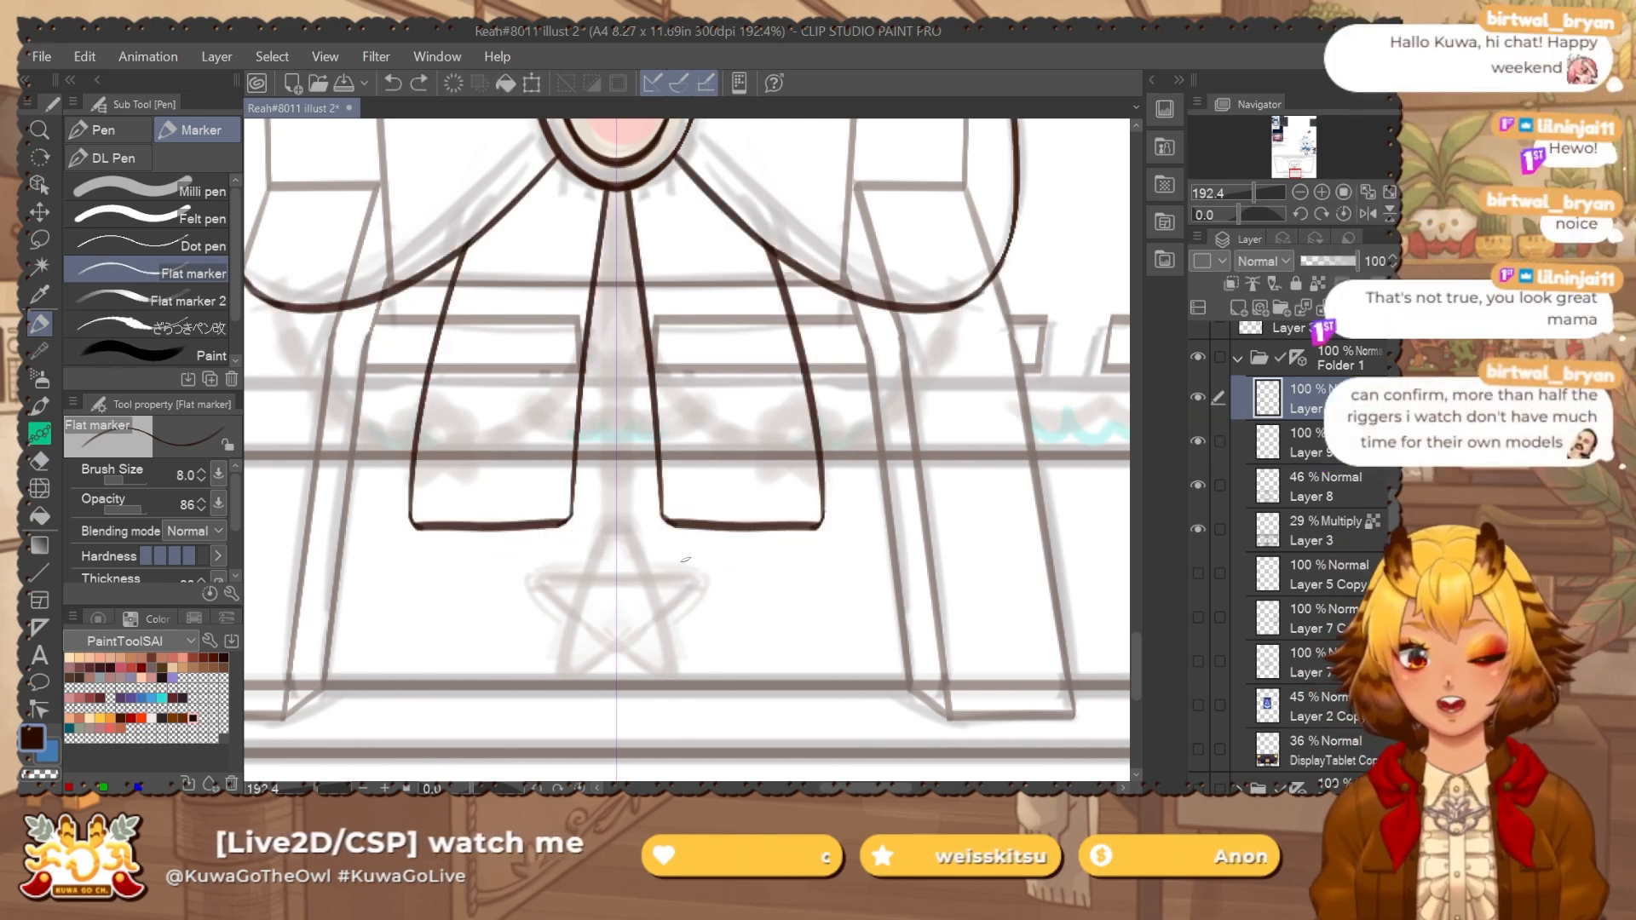
Ink a row of small scallops along the hems of both ribbon tails on a new layer with the Flat marker.
key("ctrl+shift+n")
left_click_drag(516, 560, 518, 524)
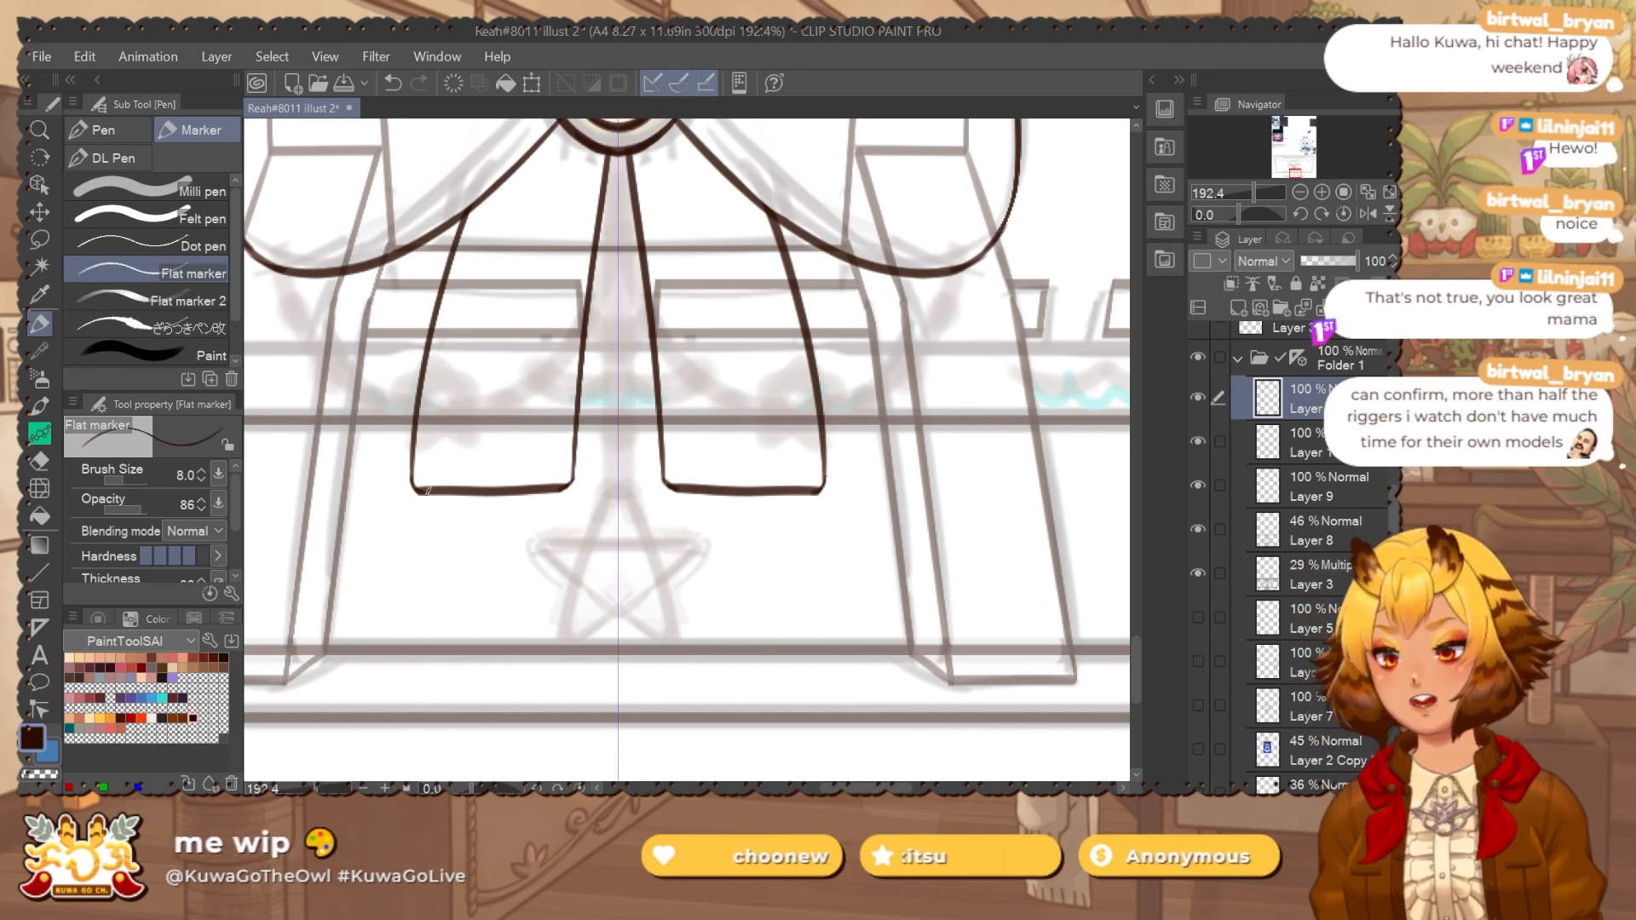
mouse_move(417, 493)
left_mouse_down()
mouse_move(534, 491)
mouse_move(553, 525)
mouse_move(573, 492)
mouse_move(635, 484)
mouse_move(596, 516)
mouse_move(612, 477)
left_mouse_up()
key("ctrl+z")
scroll(434, 501, "up", 2)
key("ctrl+z")
key("ctrl+z")
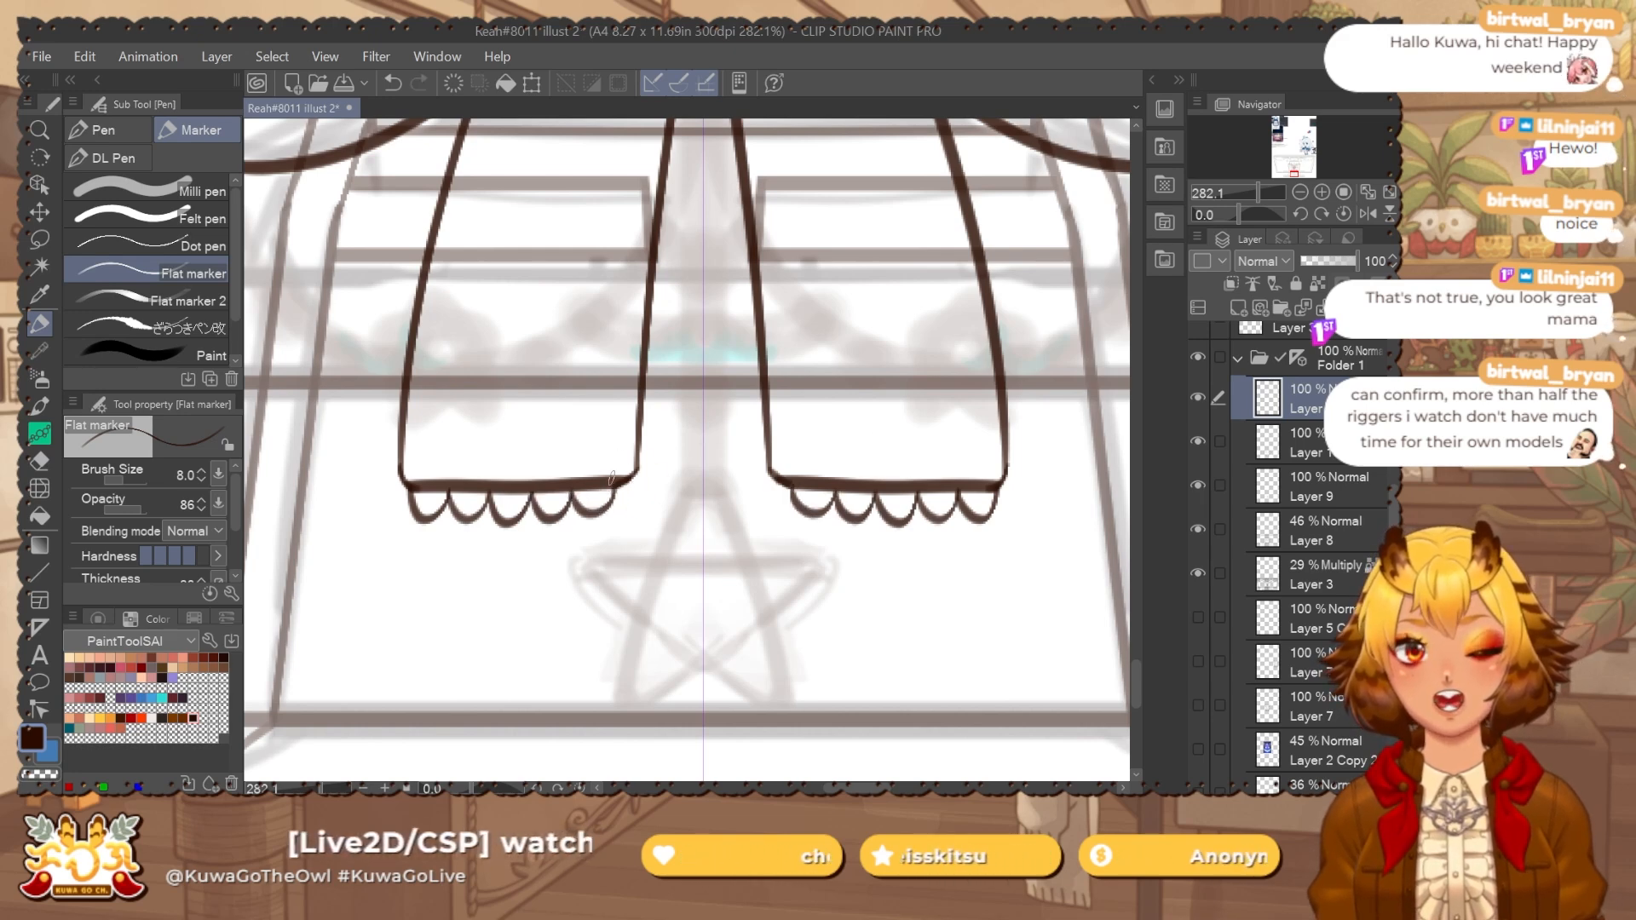
Merge the scalloped hem layer into the layer below and check the merged line art by toggling layer visibility.
scroll(629, 480, "down", 3)
left_click_drag(766, 468, 696, 600)
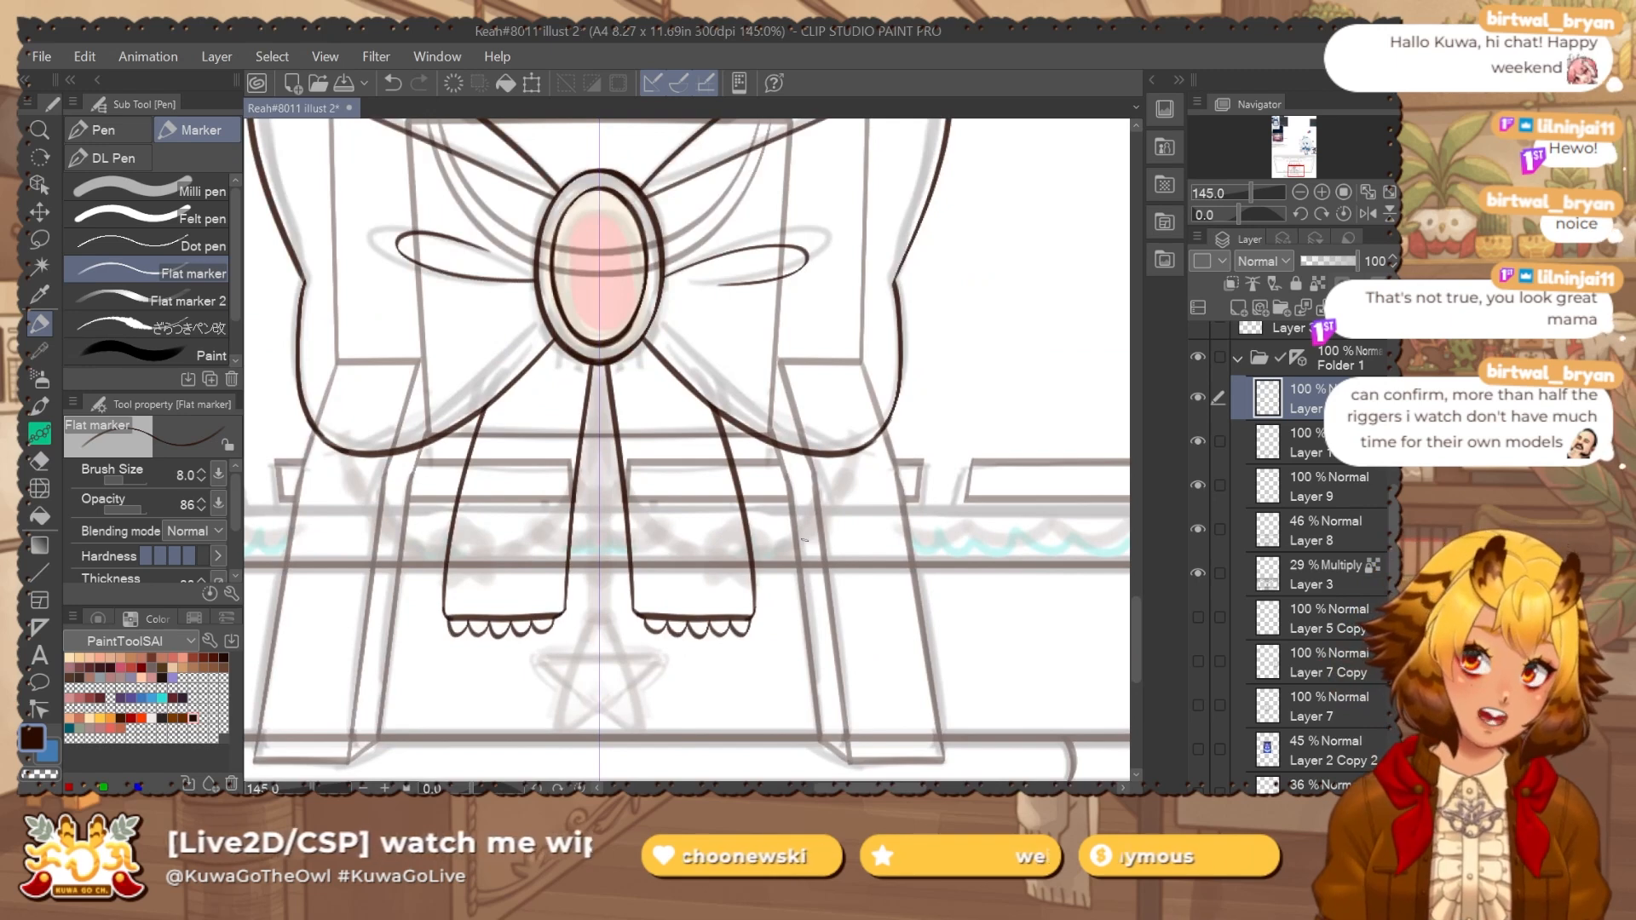
left_click_drag(811, 415, 770, 499)
left_click_drag(735, 625, 686, 626)
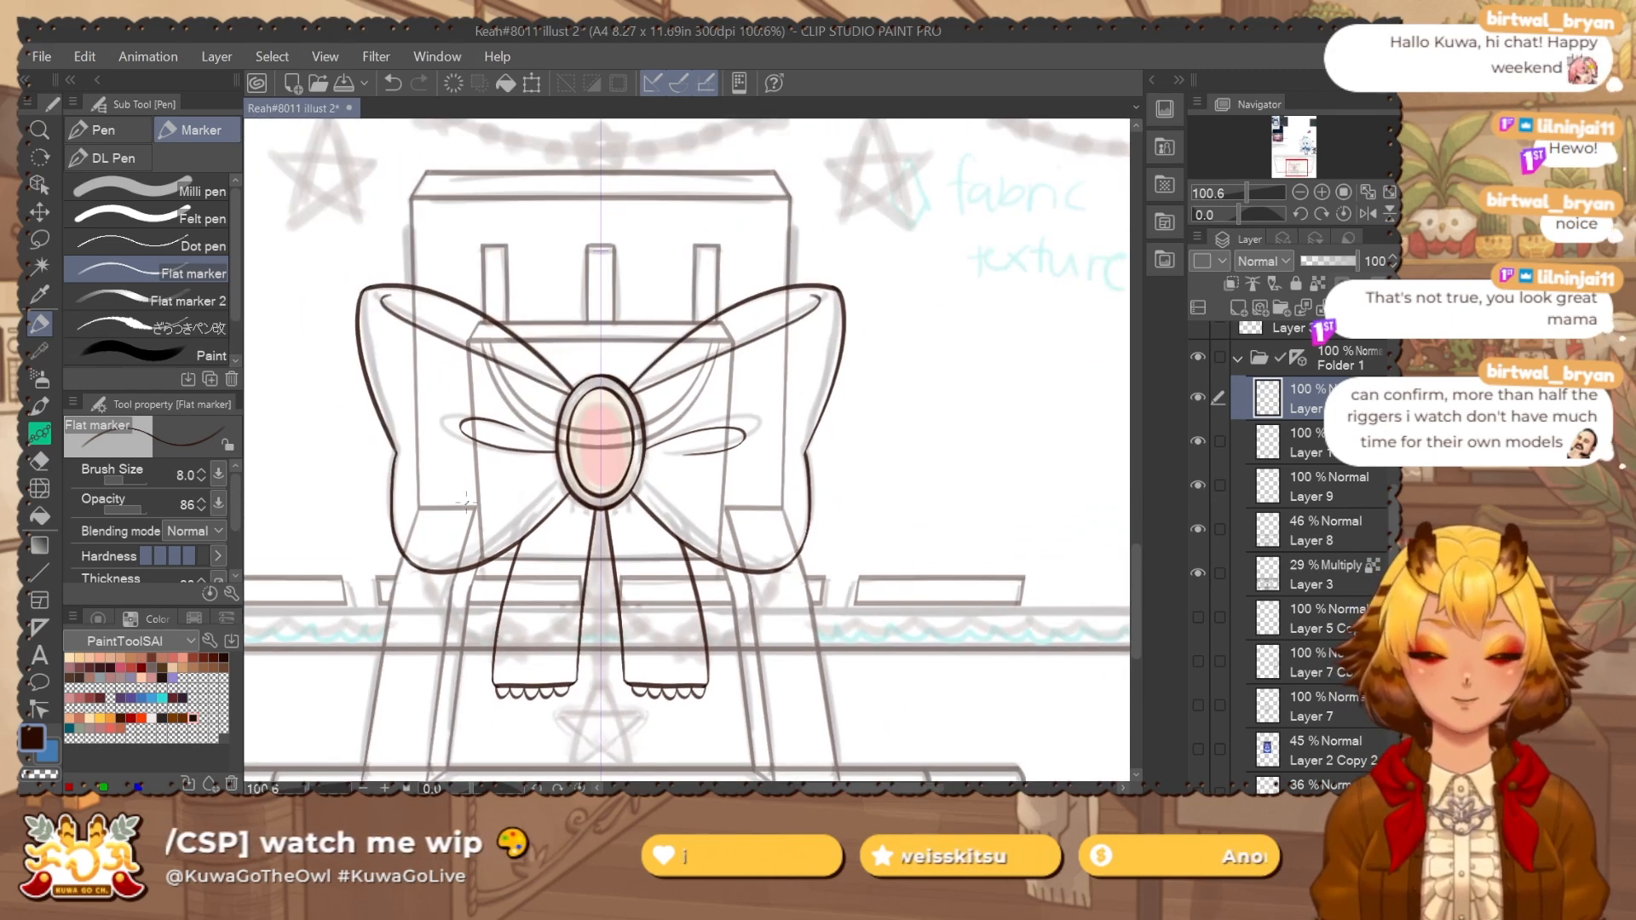
left_click_drag(701, 500, 642, 620)
scroll(642, 619, "down", 2)
left_click_drag(913, 587, 935, 548)
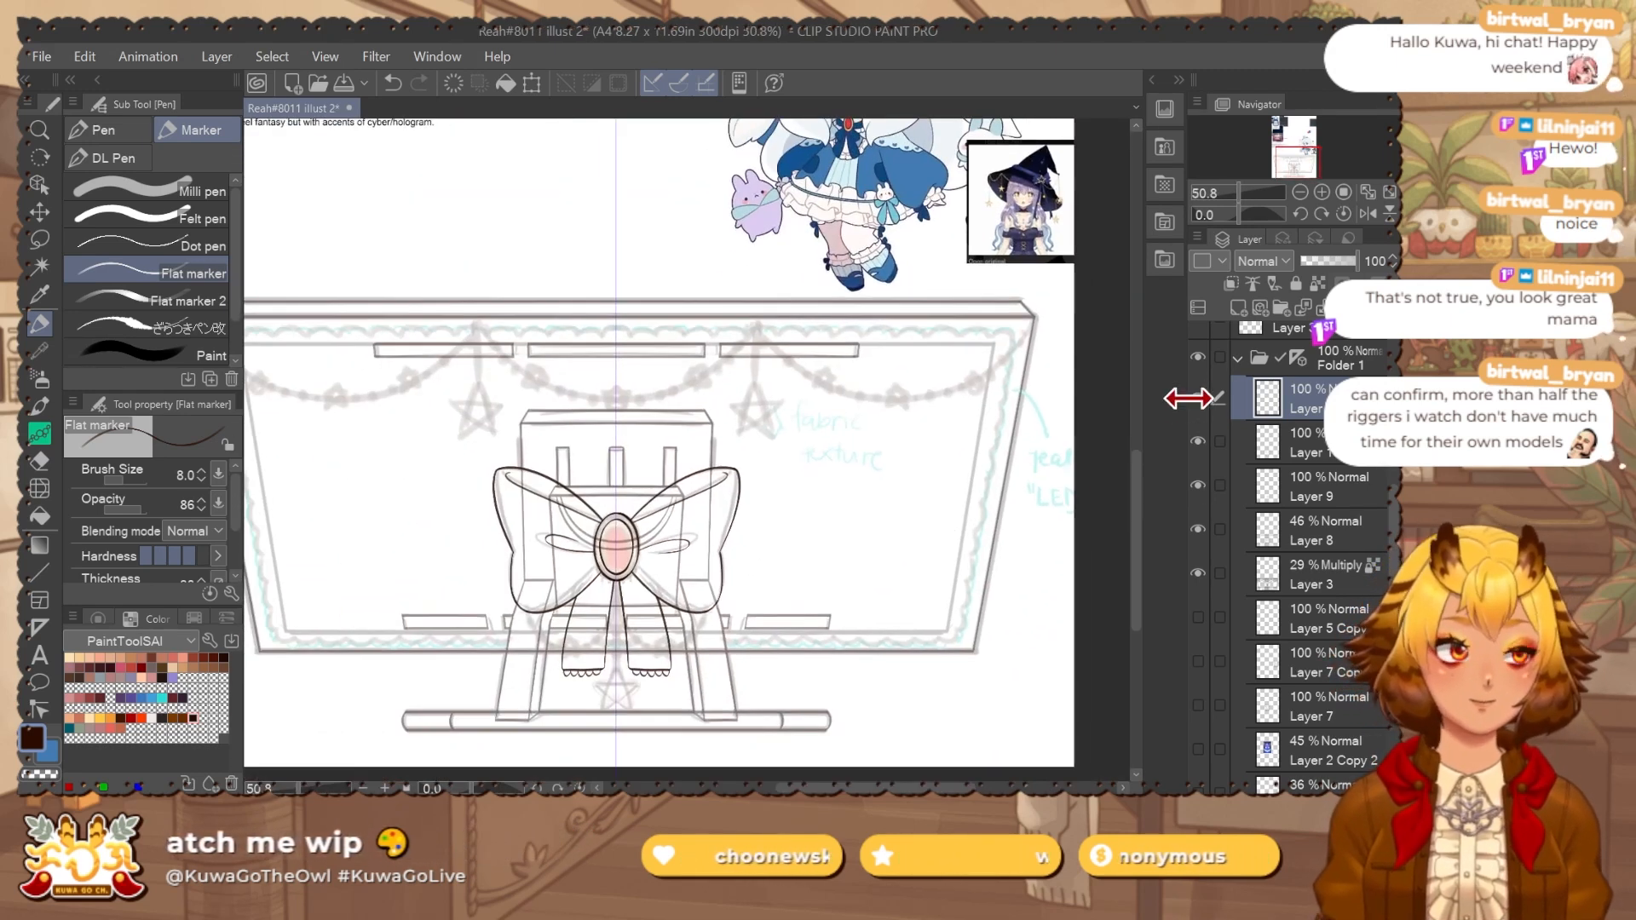
key("ctrl+e")
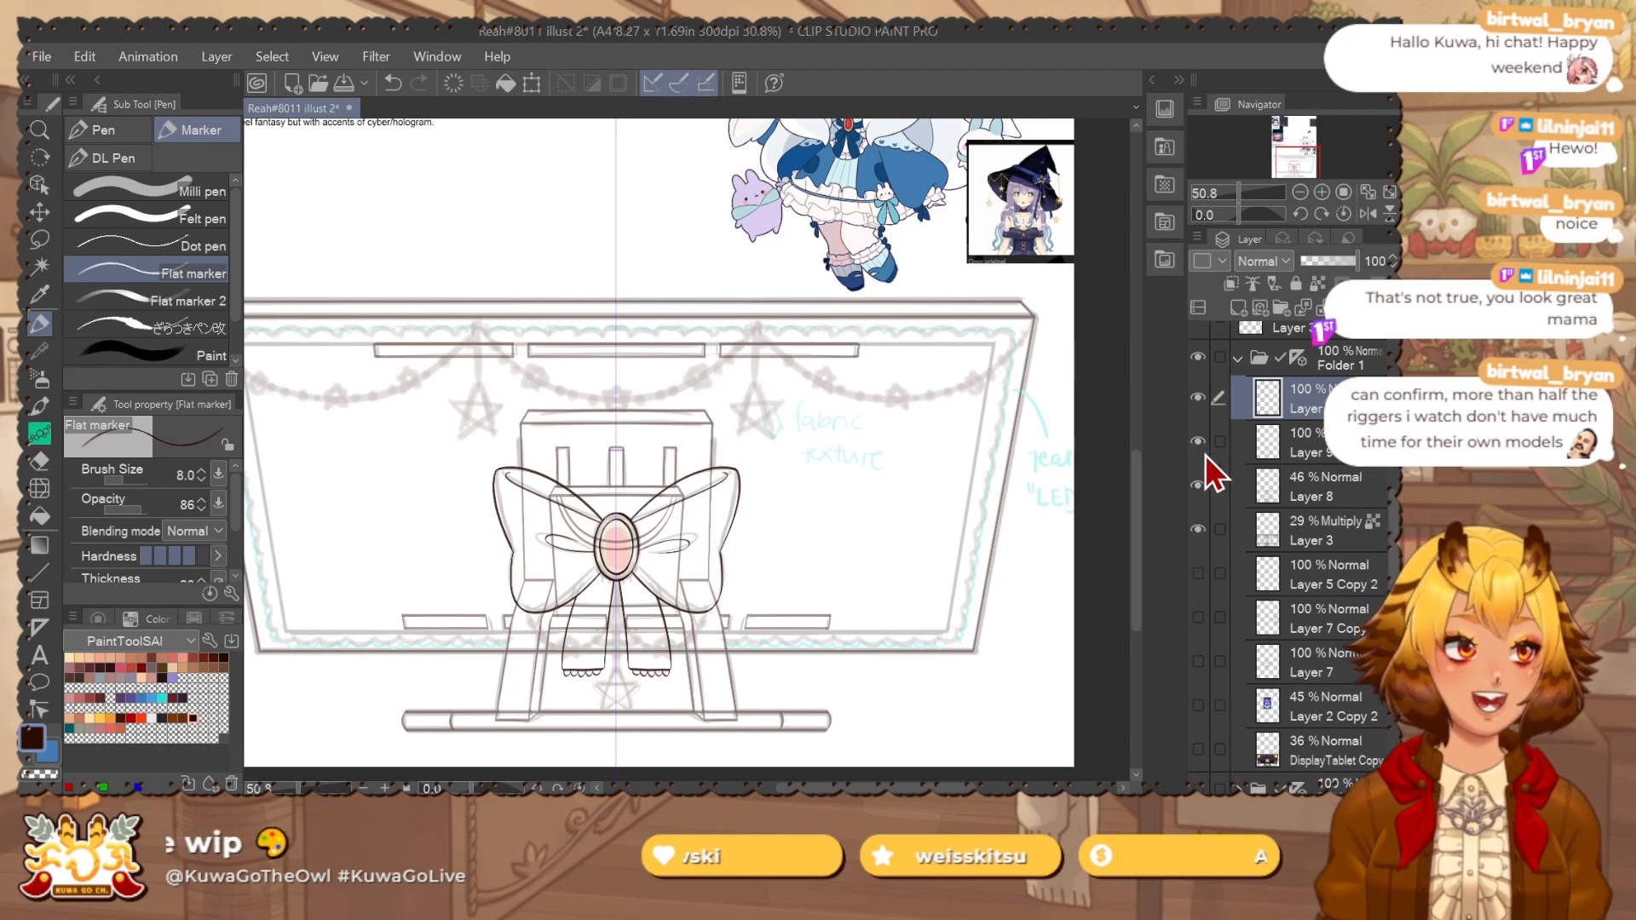
left_click(1198, 400)
left_click(1198, 400)
left_click(1199, 441)
left_click(1199, 442)
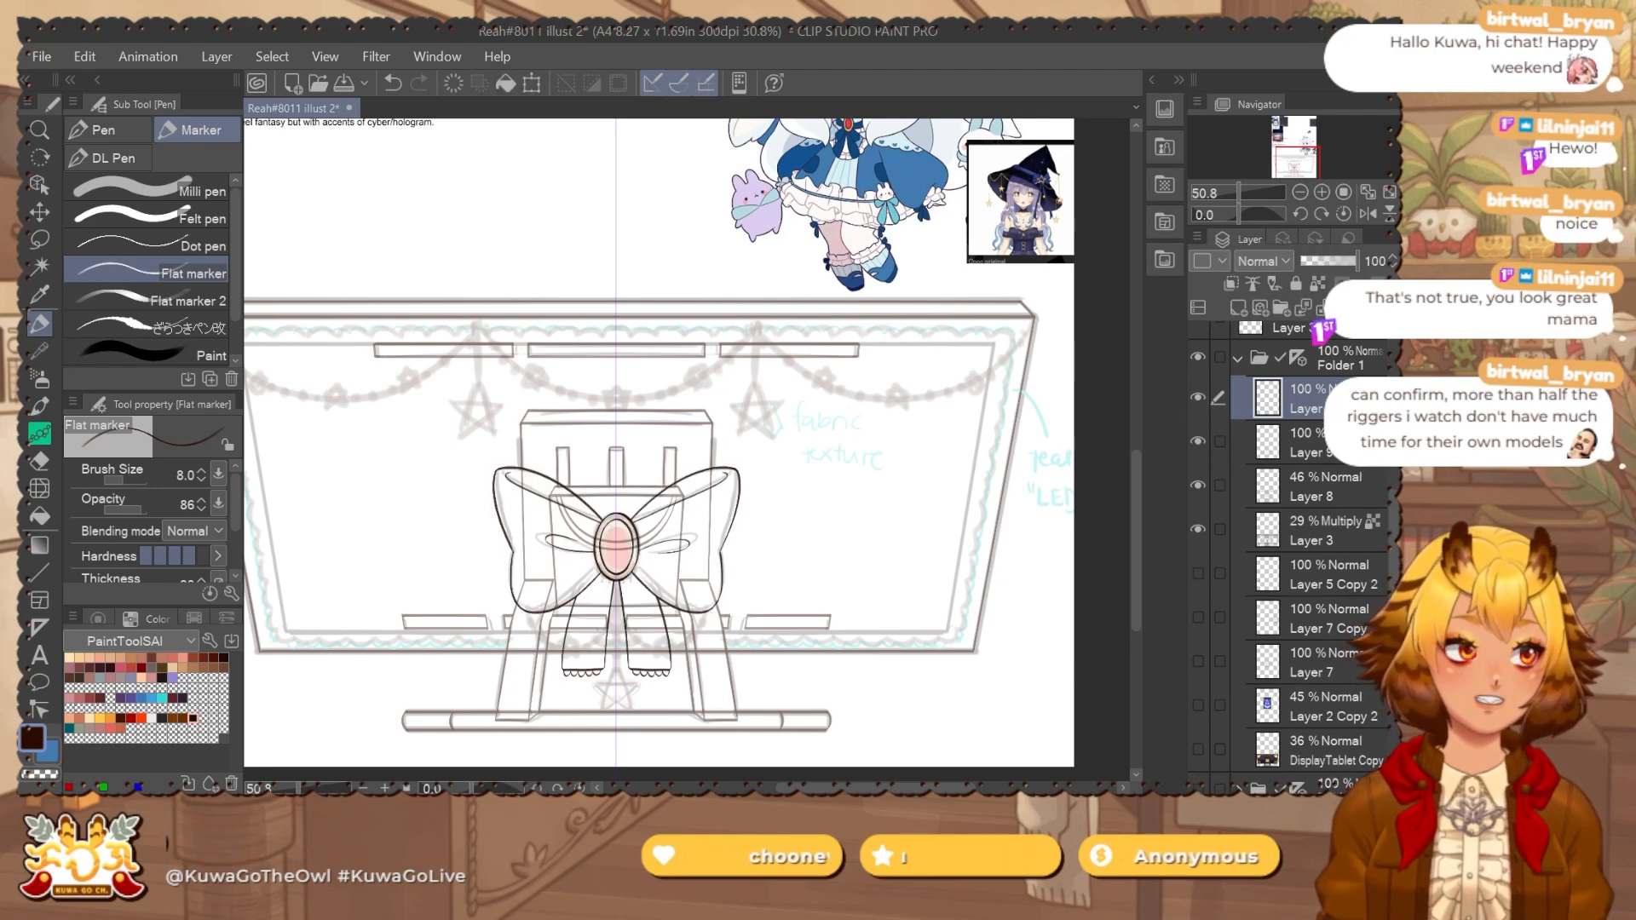
Ink the rounded upper-left corner of the desk panel's scalloped trim and the first scallops down its slanted side.
left_click_drag(705, 546, 805, 514)
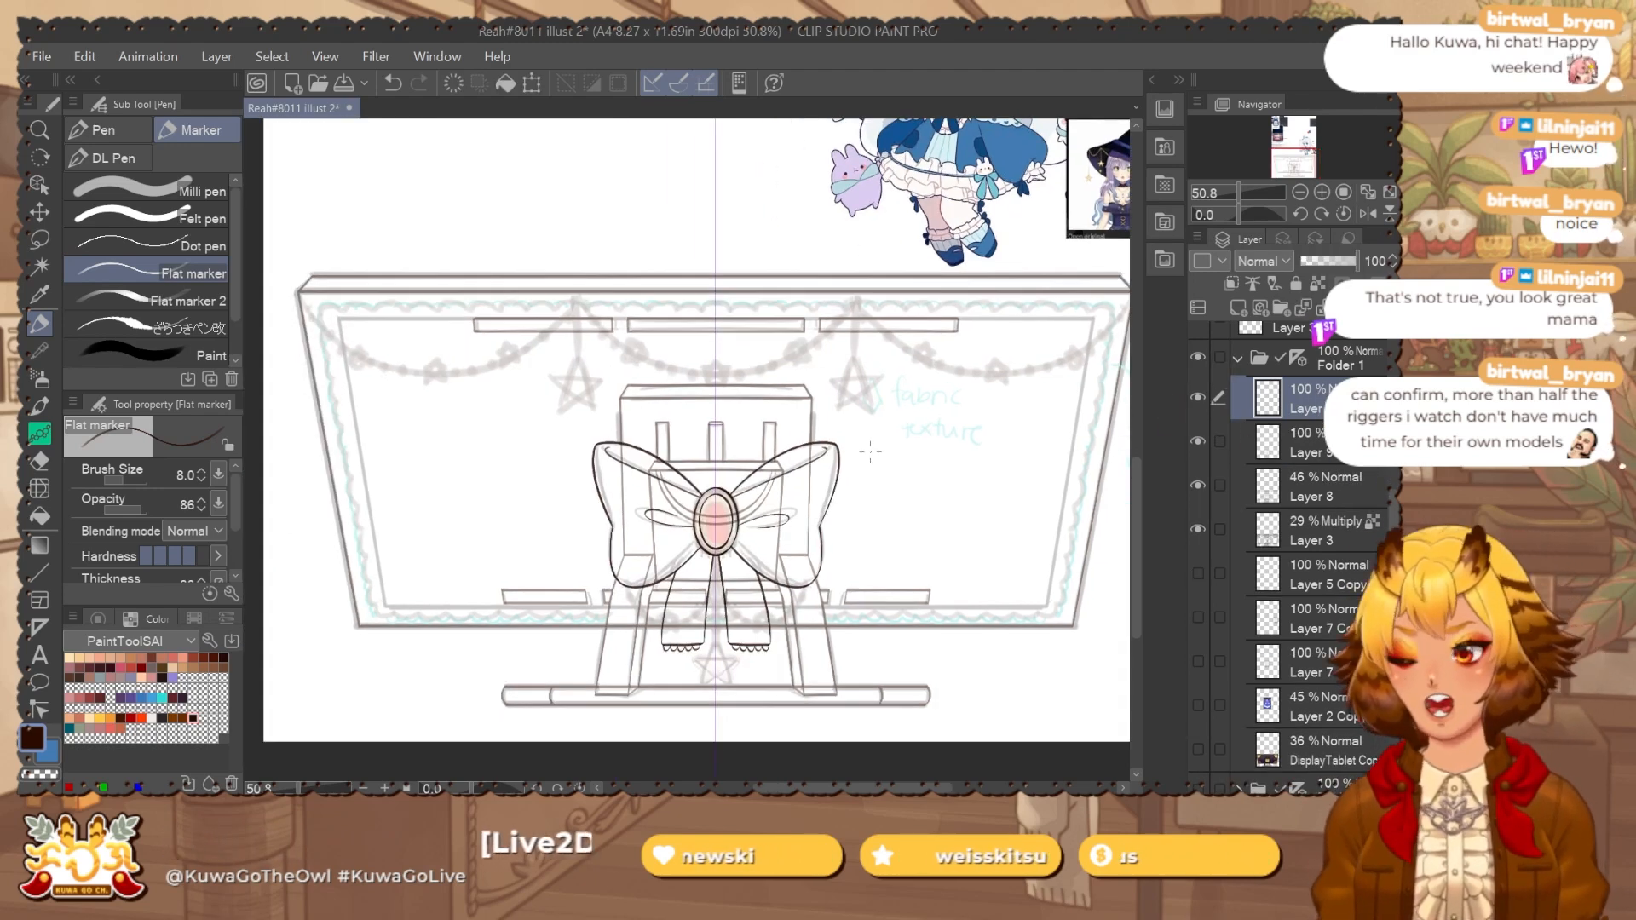
left_click_drag(478, 382, 496, 373)
scroll(369, 264, "up", 2)
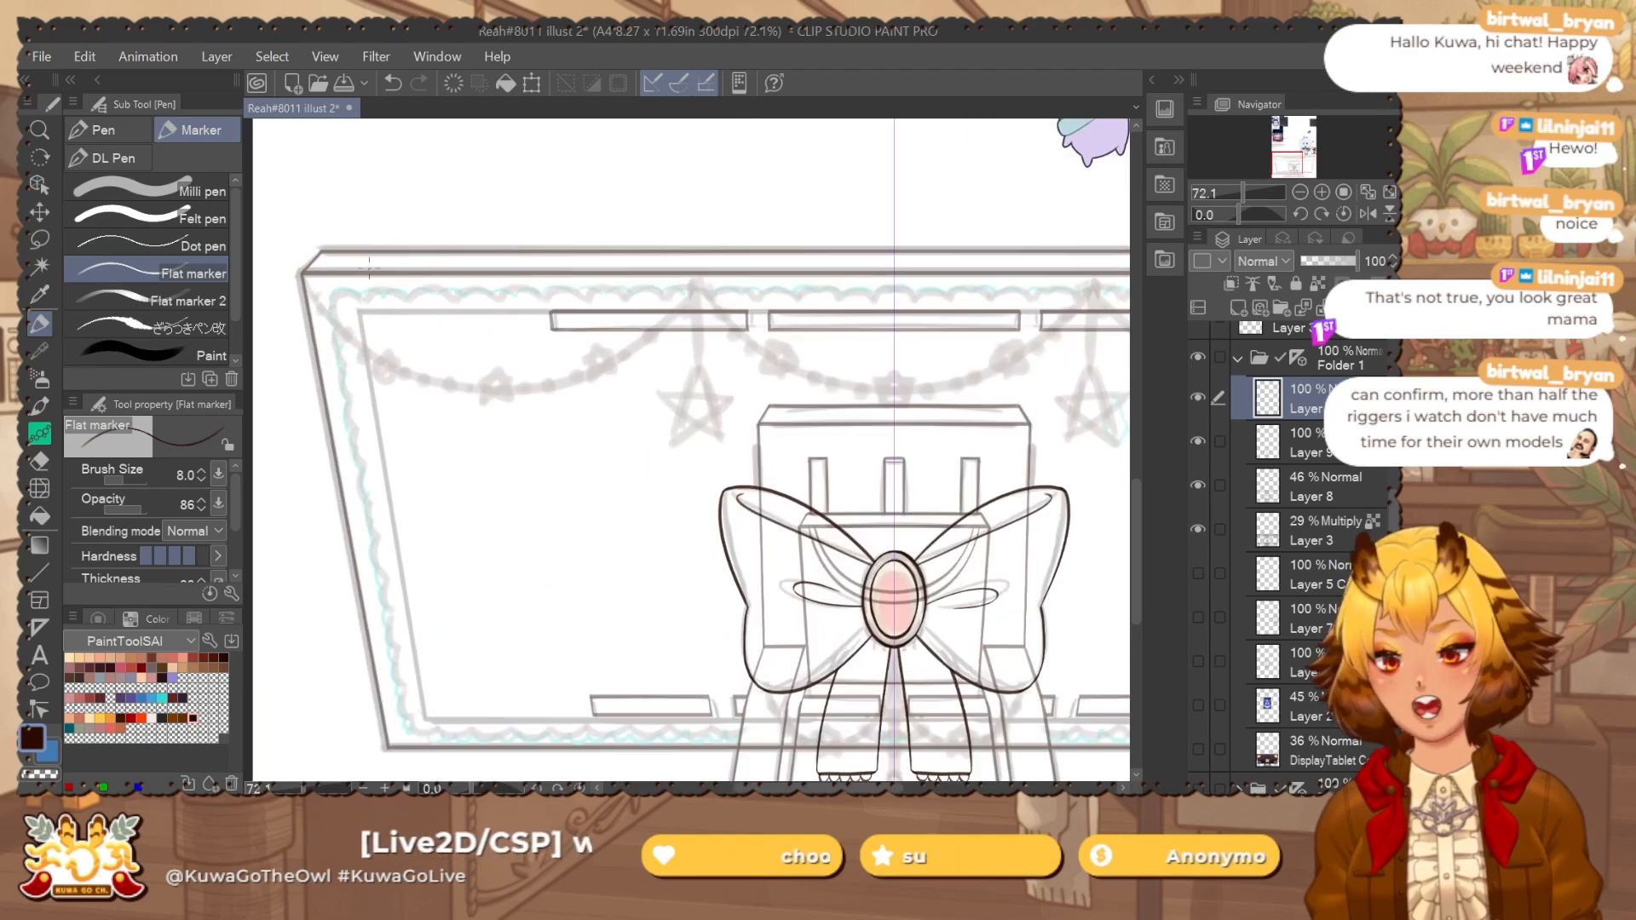
scroll(349, 302, "up", 2)
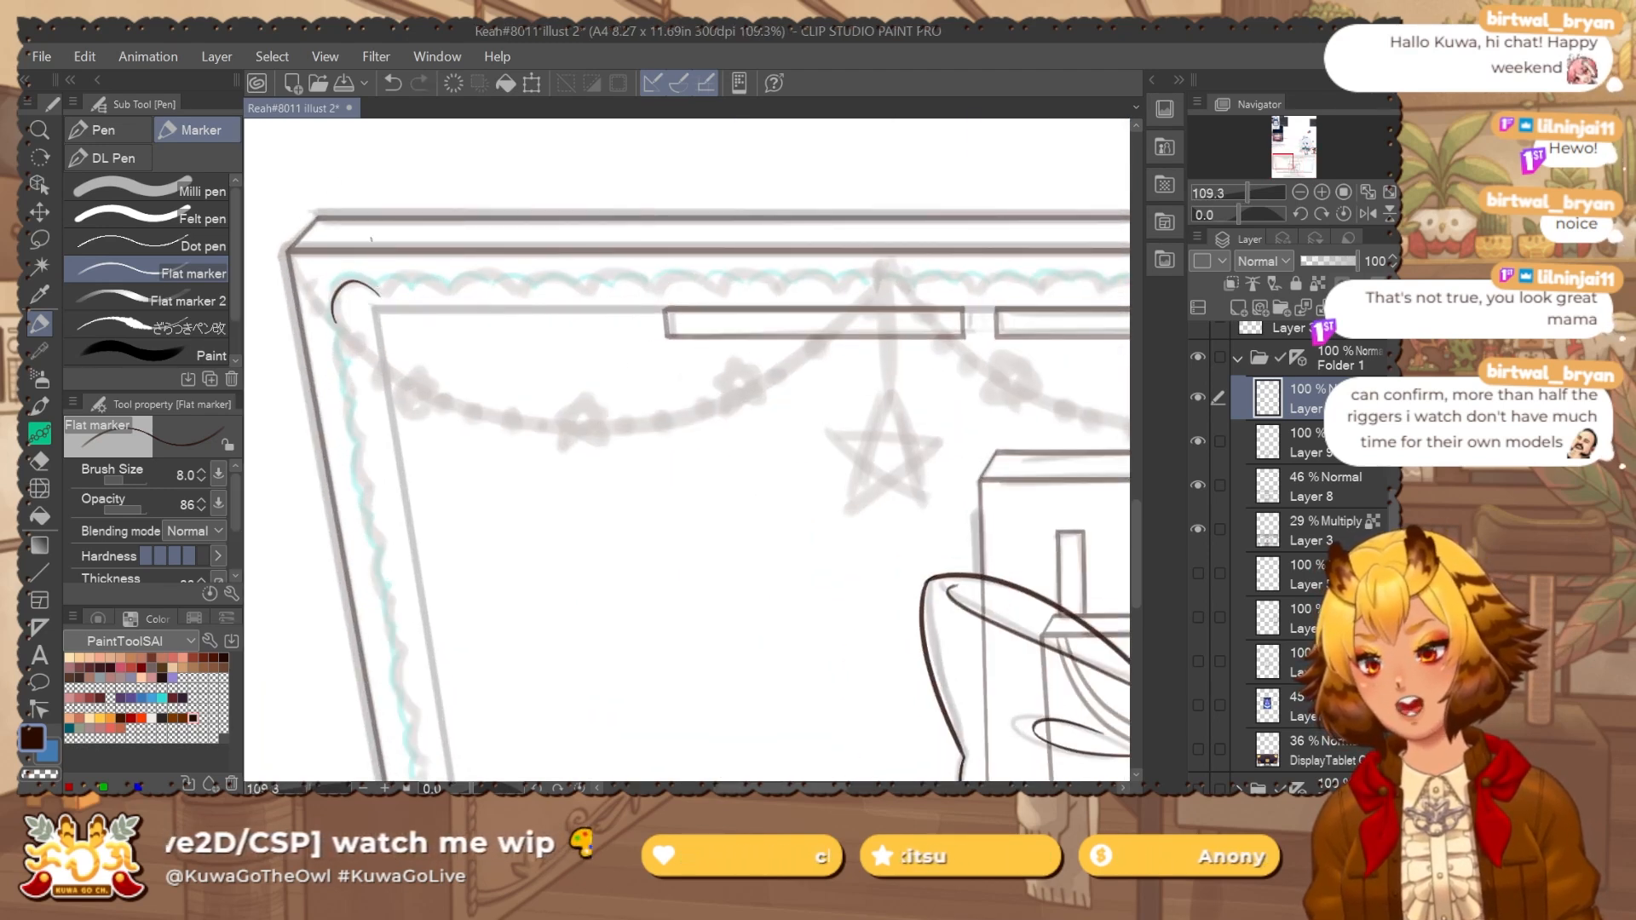
key("ctrl+z")
key("ctrl+z")
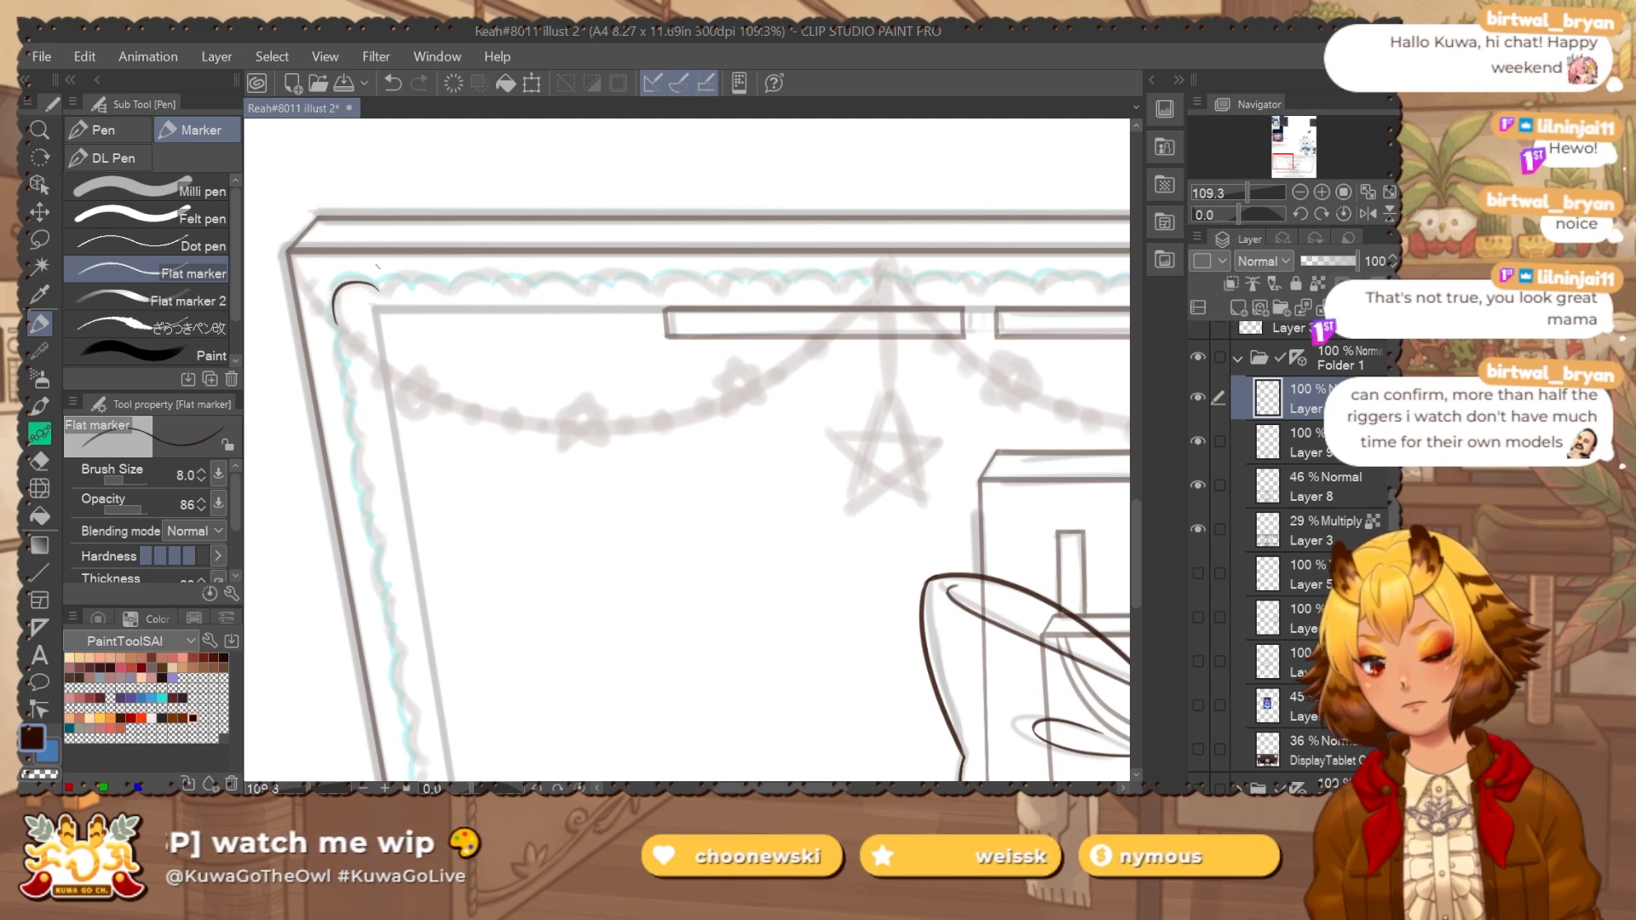
key("ctrl+z")
key("ctrl+z")
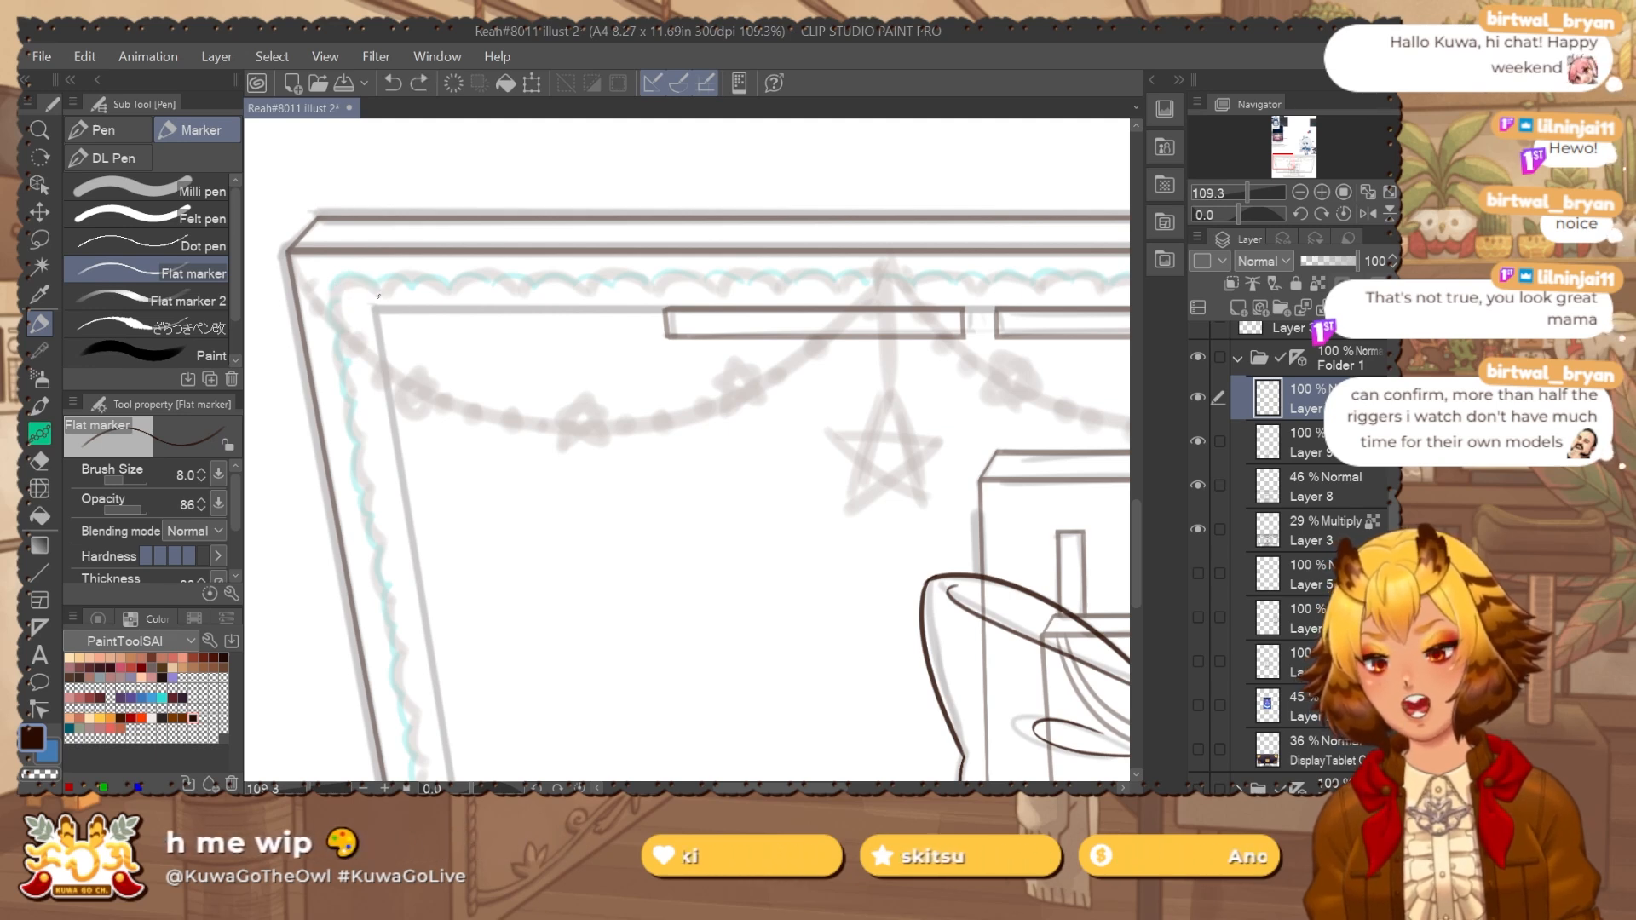
key("ctrl+z")
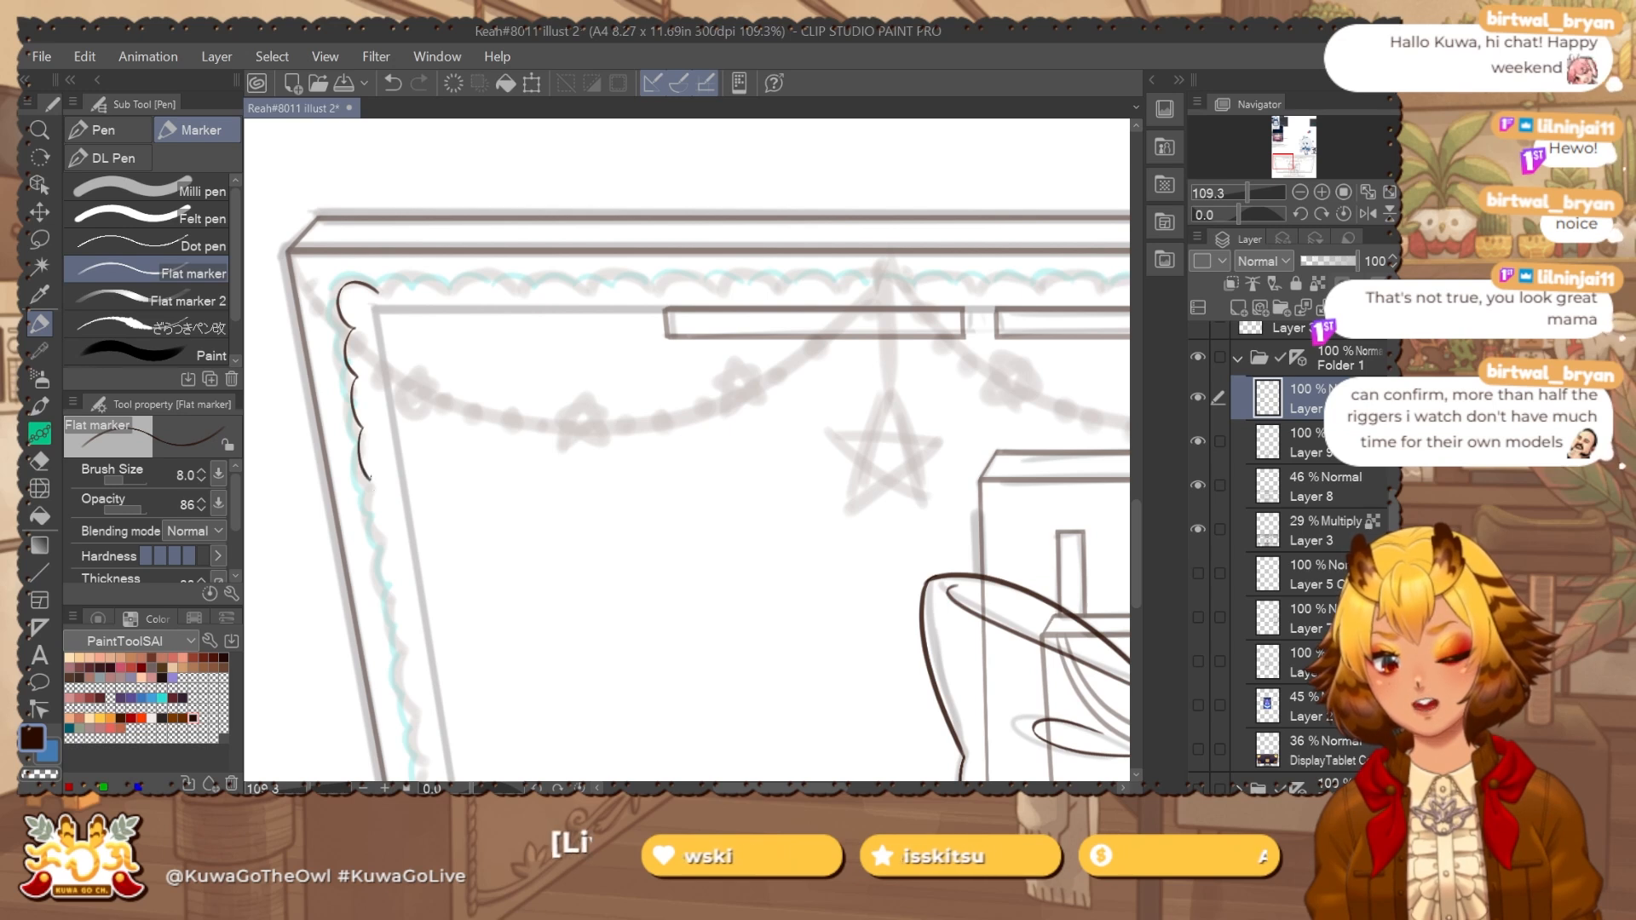
mouse_move(388, 538)
left_mouse_down()
mouse_move(390, 484)
mouse_move(392, 526)
left_mouse_up()
key("ctrl+z")
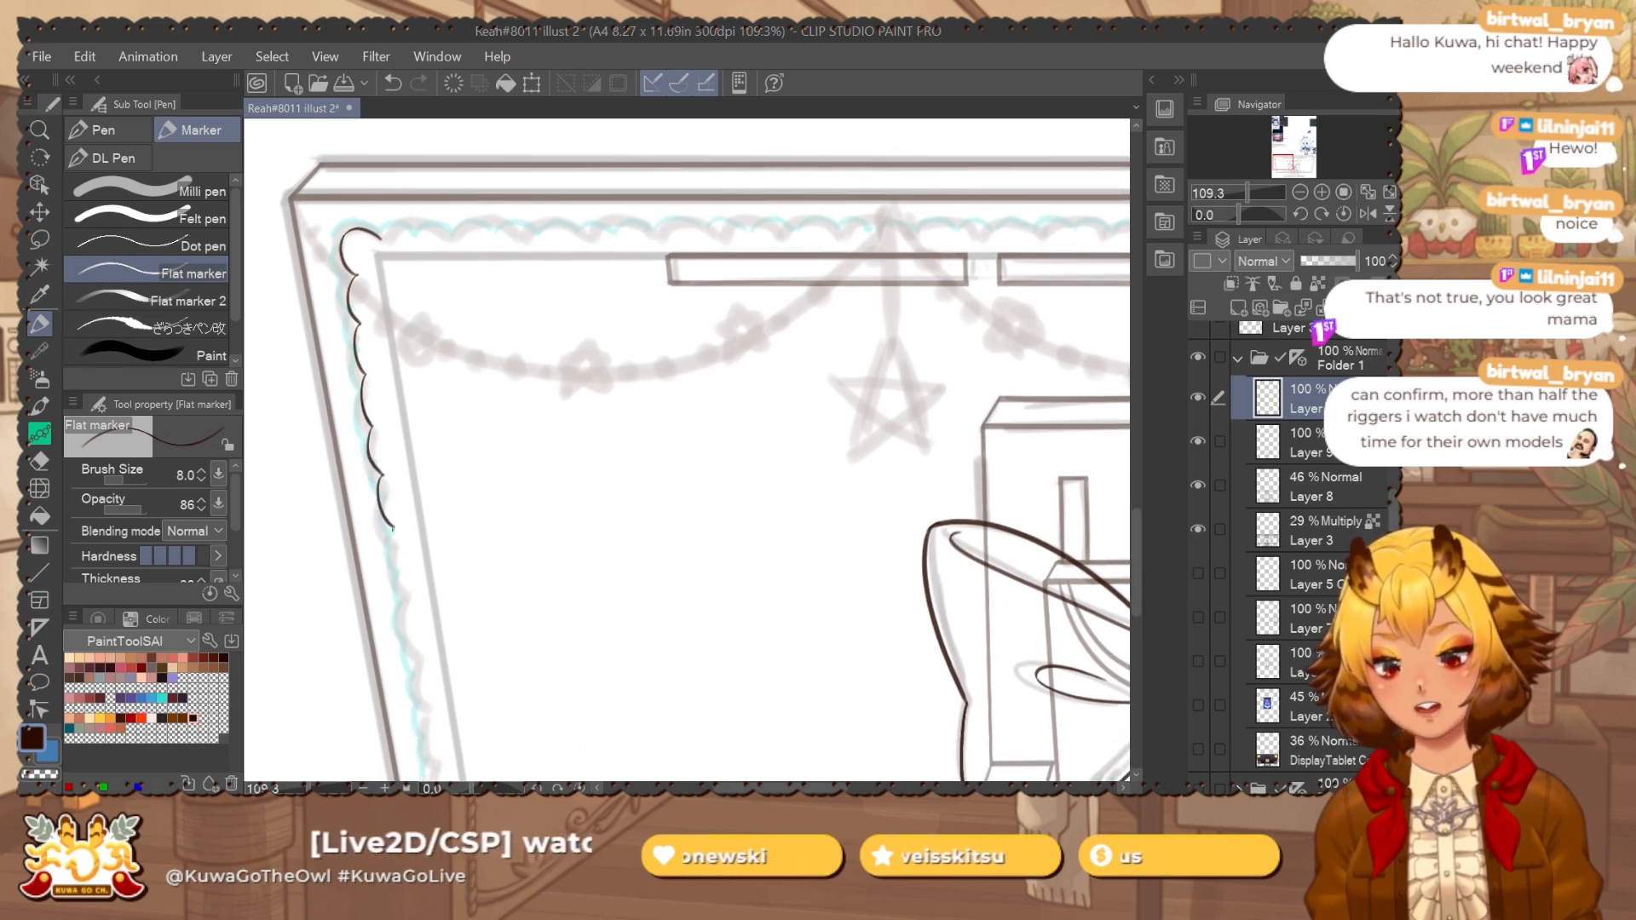
Continue the desk trim's scallops down the slanted side to the lower corner of the panel.
left_click_drag(409, 599, 417, 456)
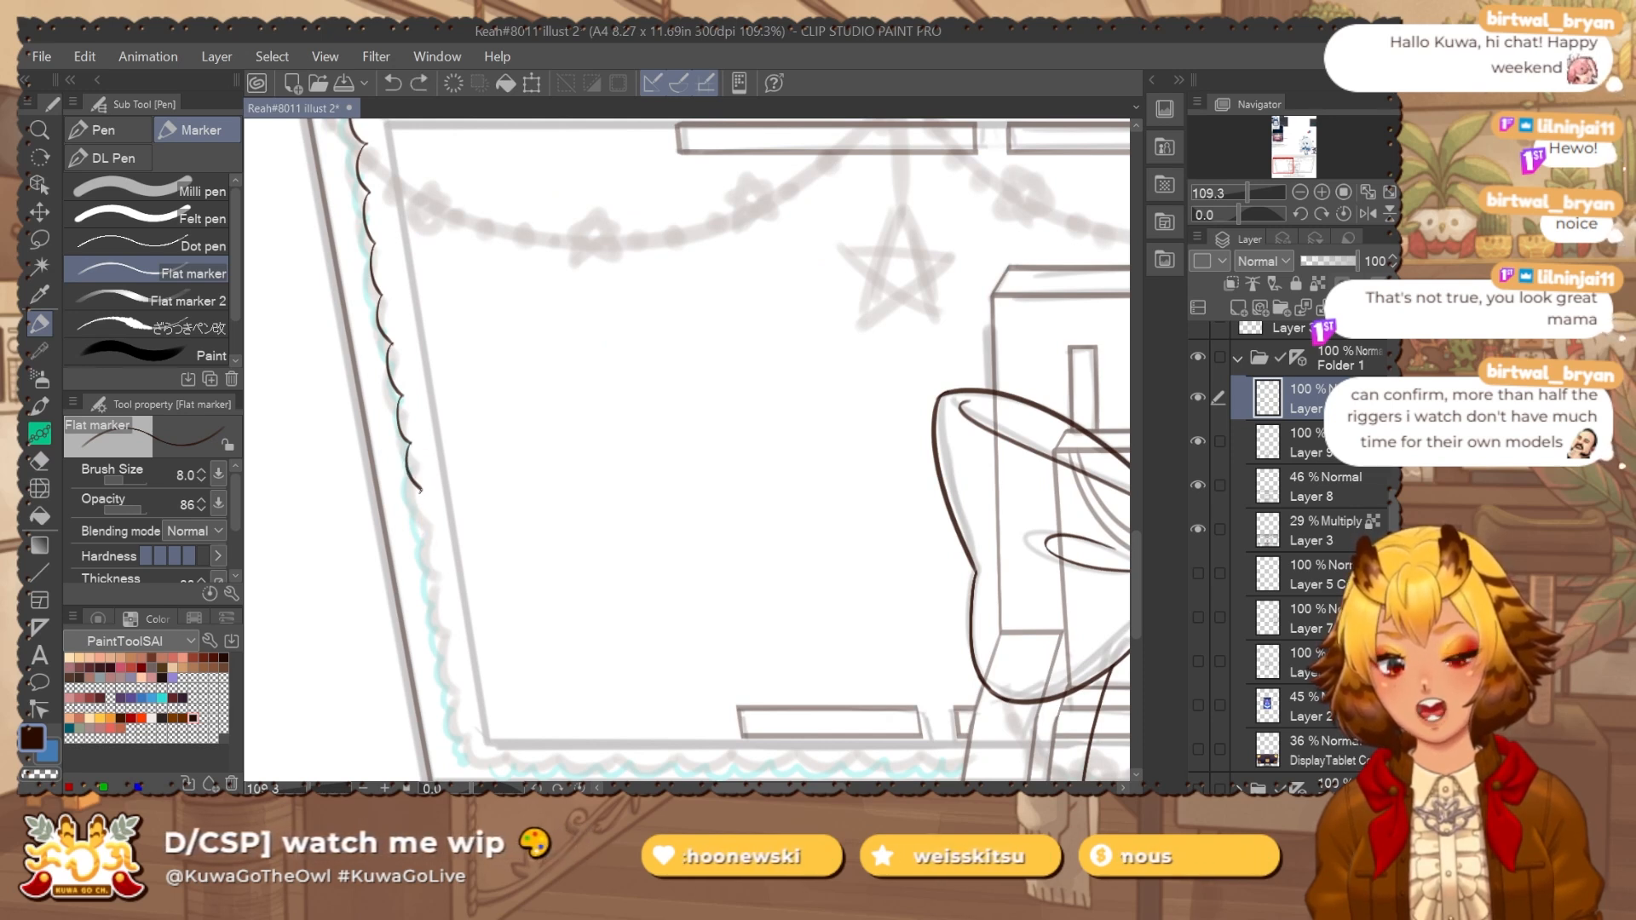
key("ctrl+z")
mouse_move(415, 489)
left_mouse_down()
mouse_move(439, 601)
mouse_move(413, 485)
left_mouse_up()
key("ctrl+z")
key("ctrl+z")
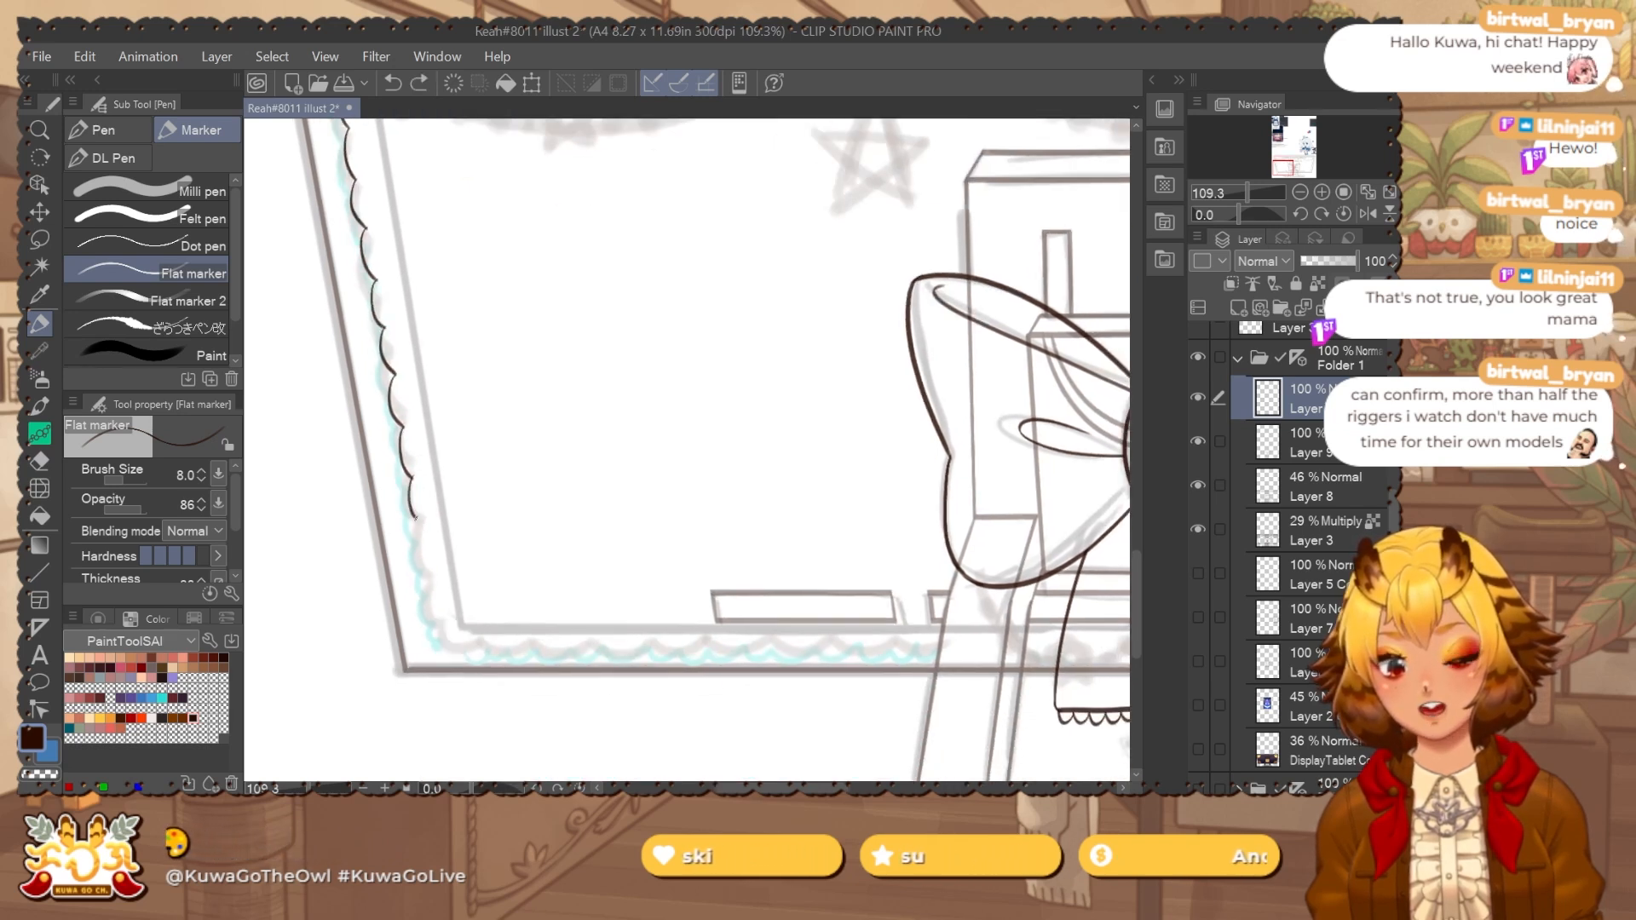
key("ctrl+z")
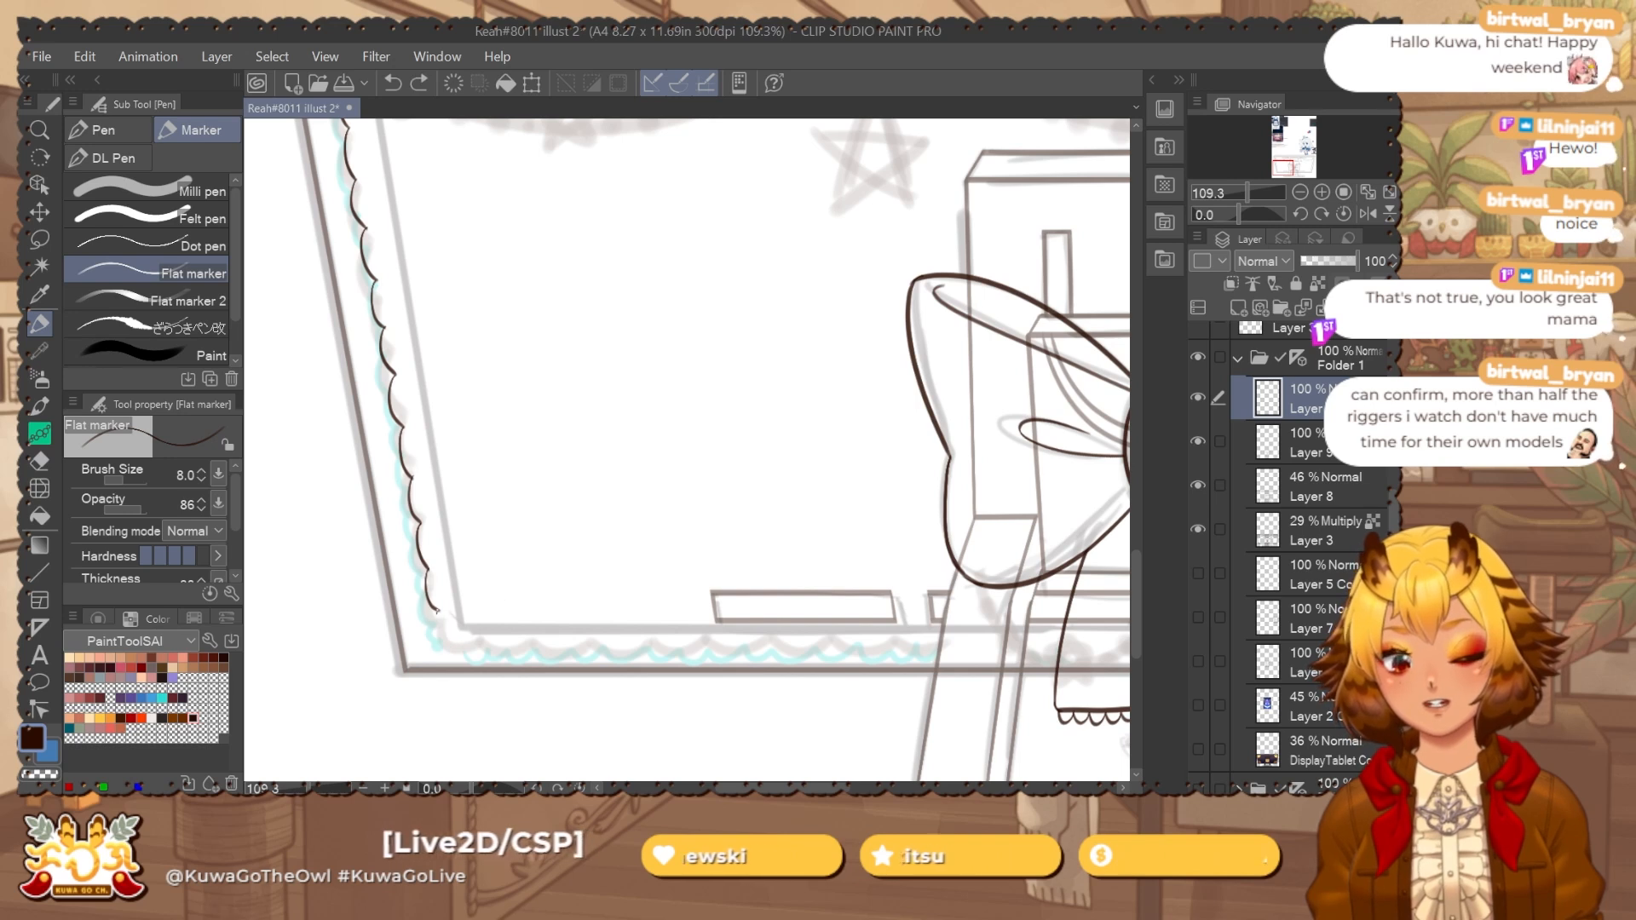
key("ctrl+z")
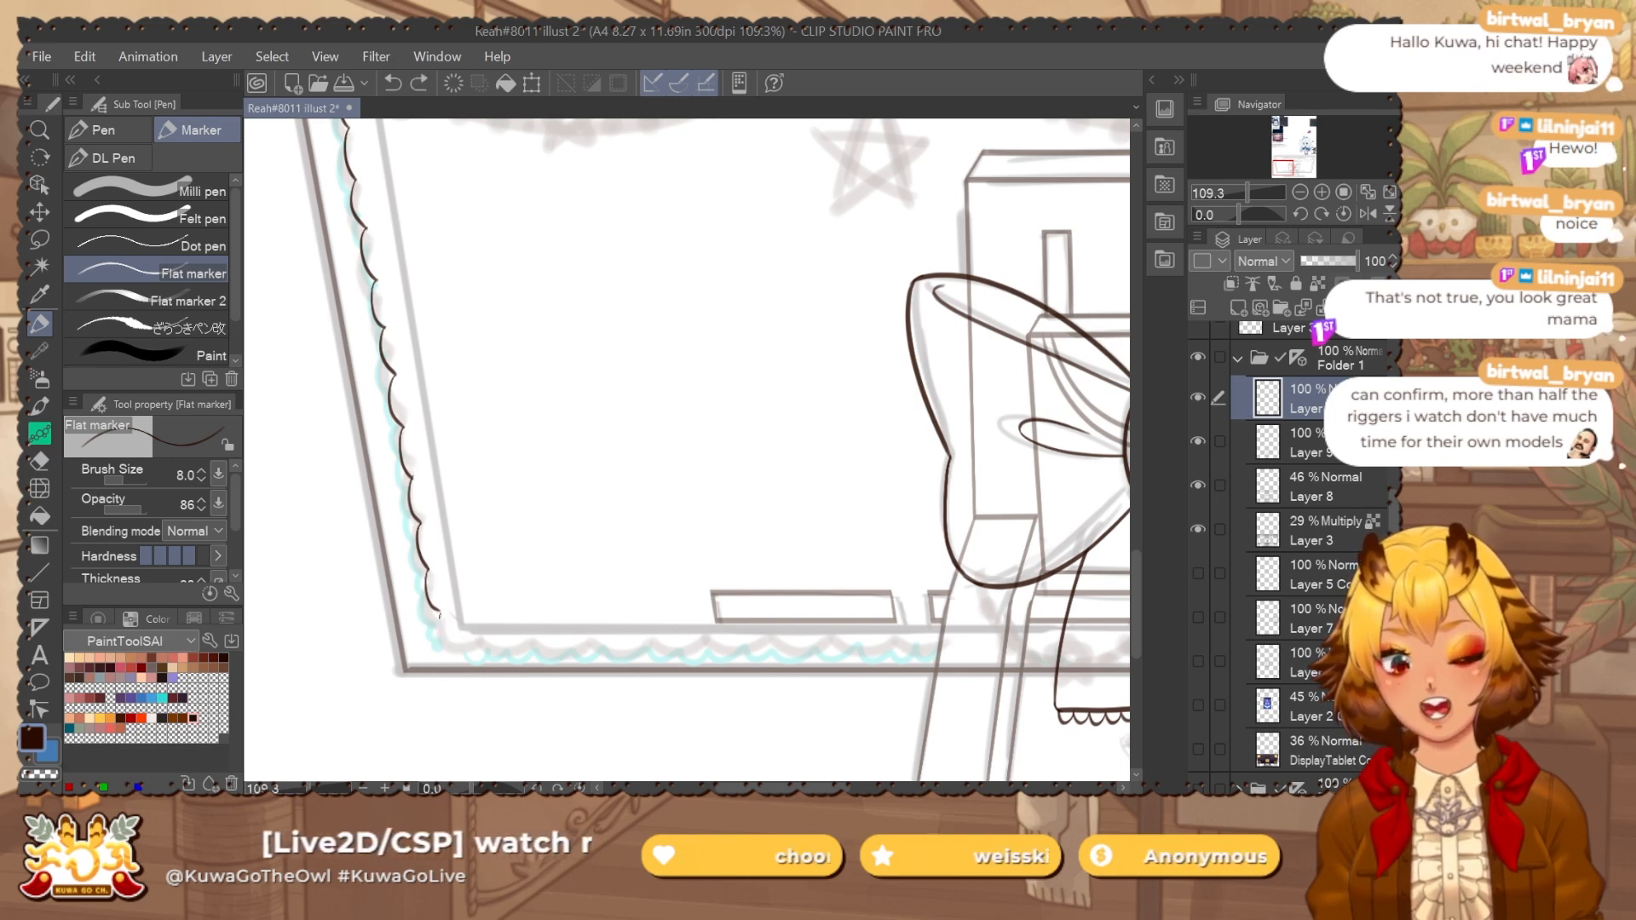
Ink the trim's rounded lower corner and the first scallops along the desk panel's bottom edge.
left_click_drag(475, 635, 512, 637)
mouse_move(558, 602)
left_mouse_down()
mouse_move(517, 555)
mouse_move(465, 591)
left_mouse_up()
key("ctrl+z")
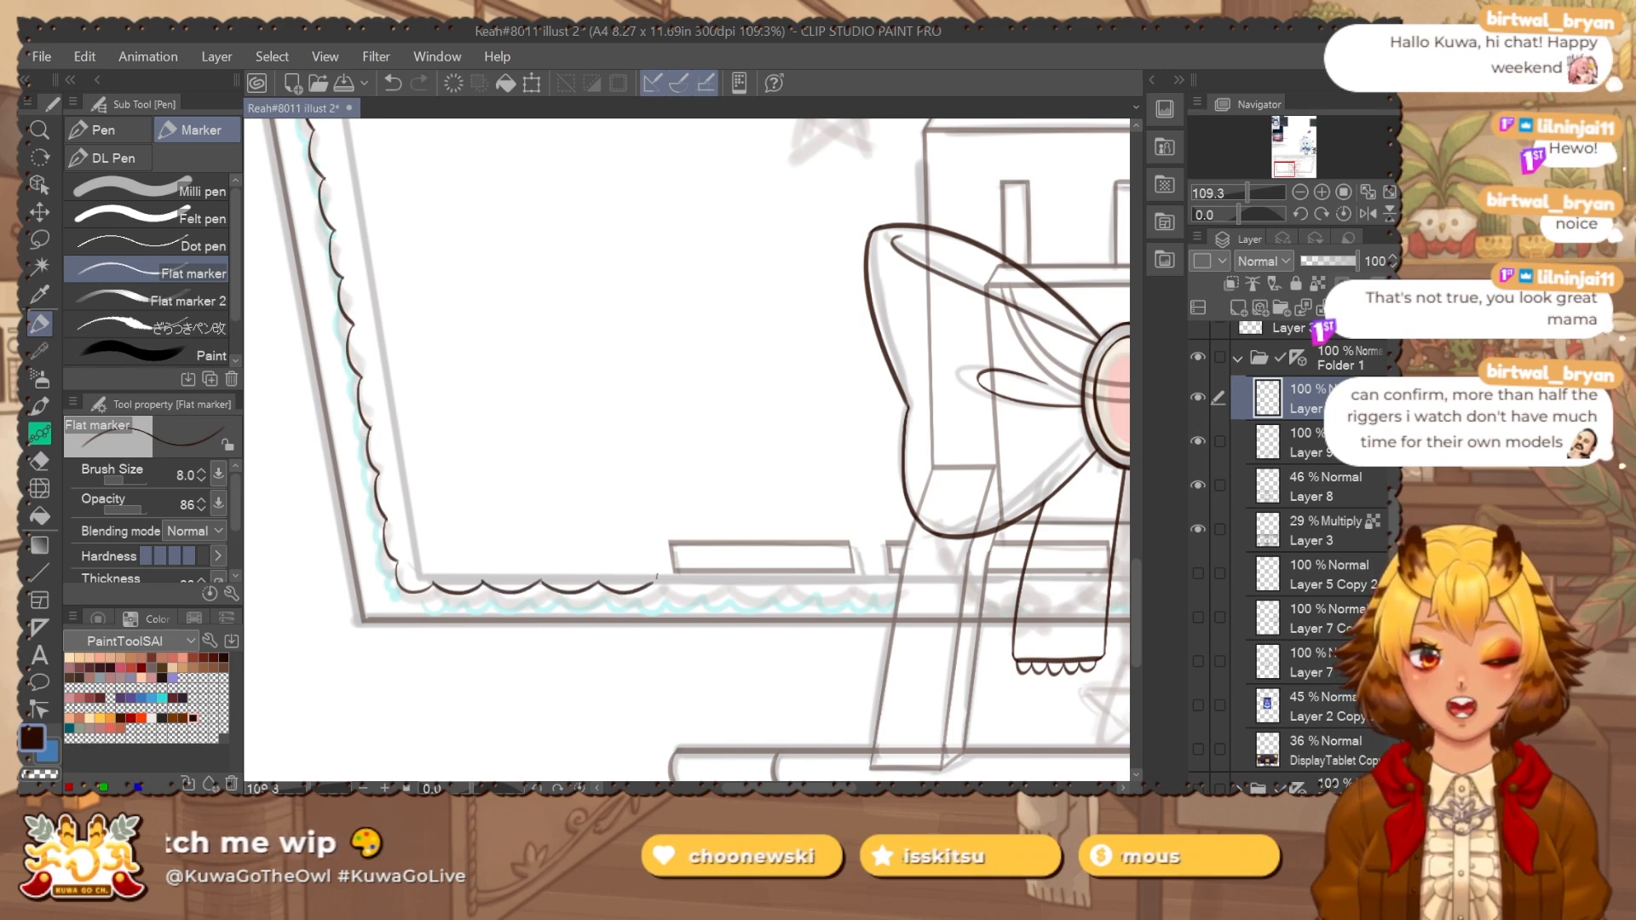
Flip the canvas view horizontally and extend the bottom trim's scallops up to the chair leg.
left_click(1366, 213)
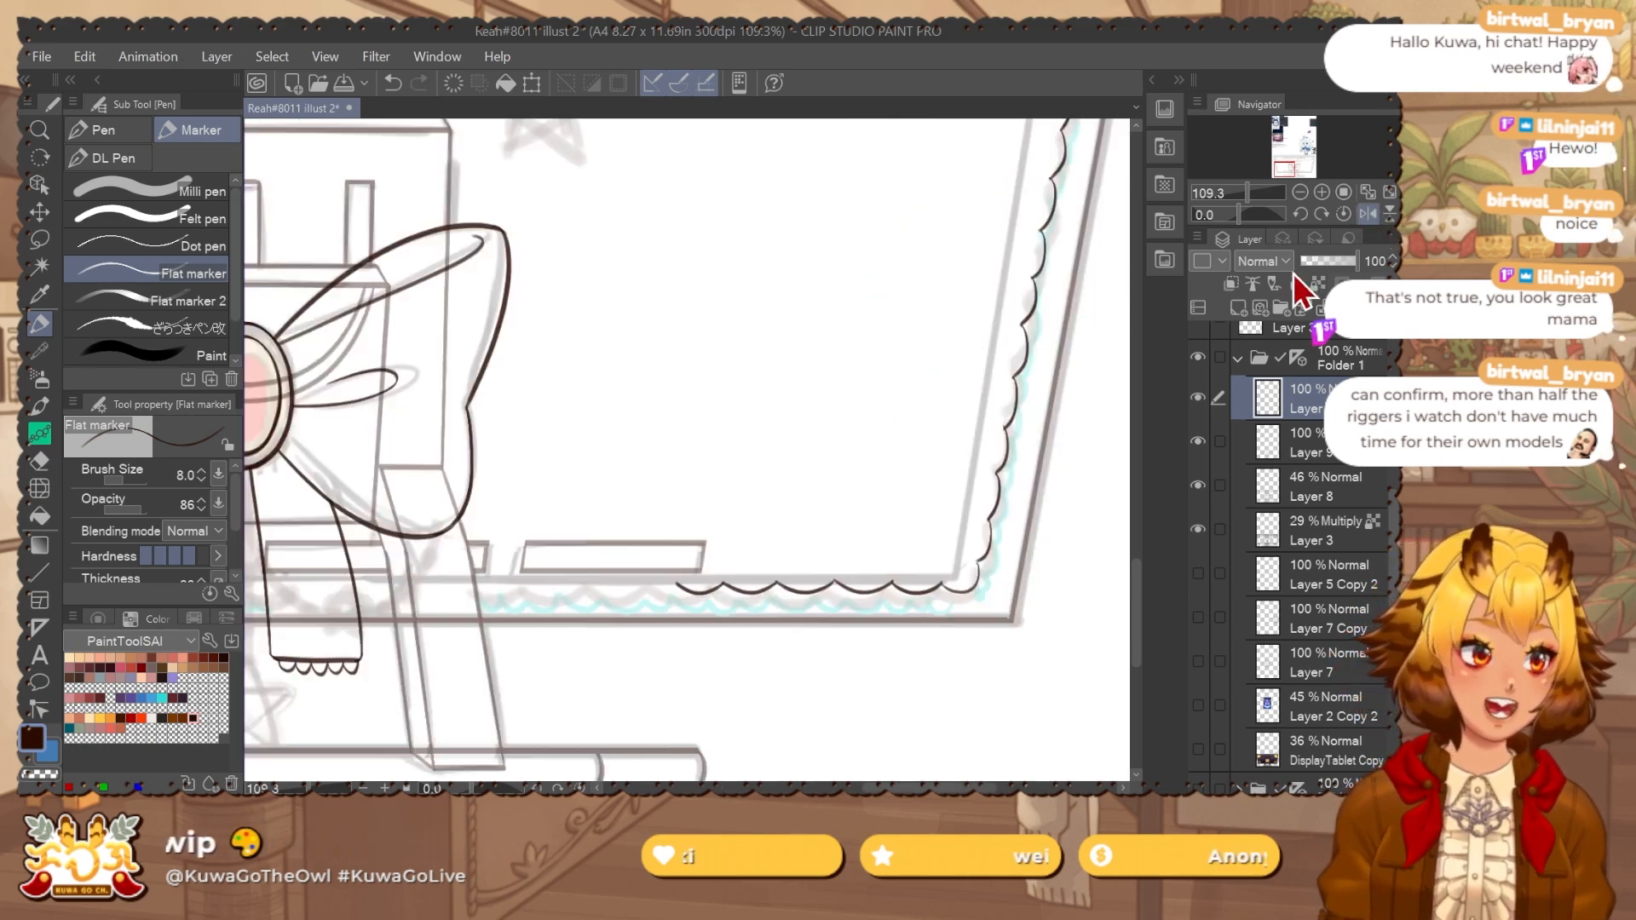
left_click_drag(580, 620, 738, 588)
left_click_drag(340, 588, 758, 514)
left_click_drag(421, 466, 463, 468)
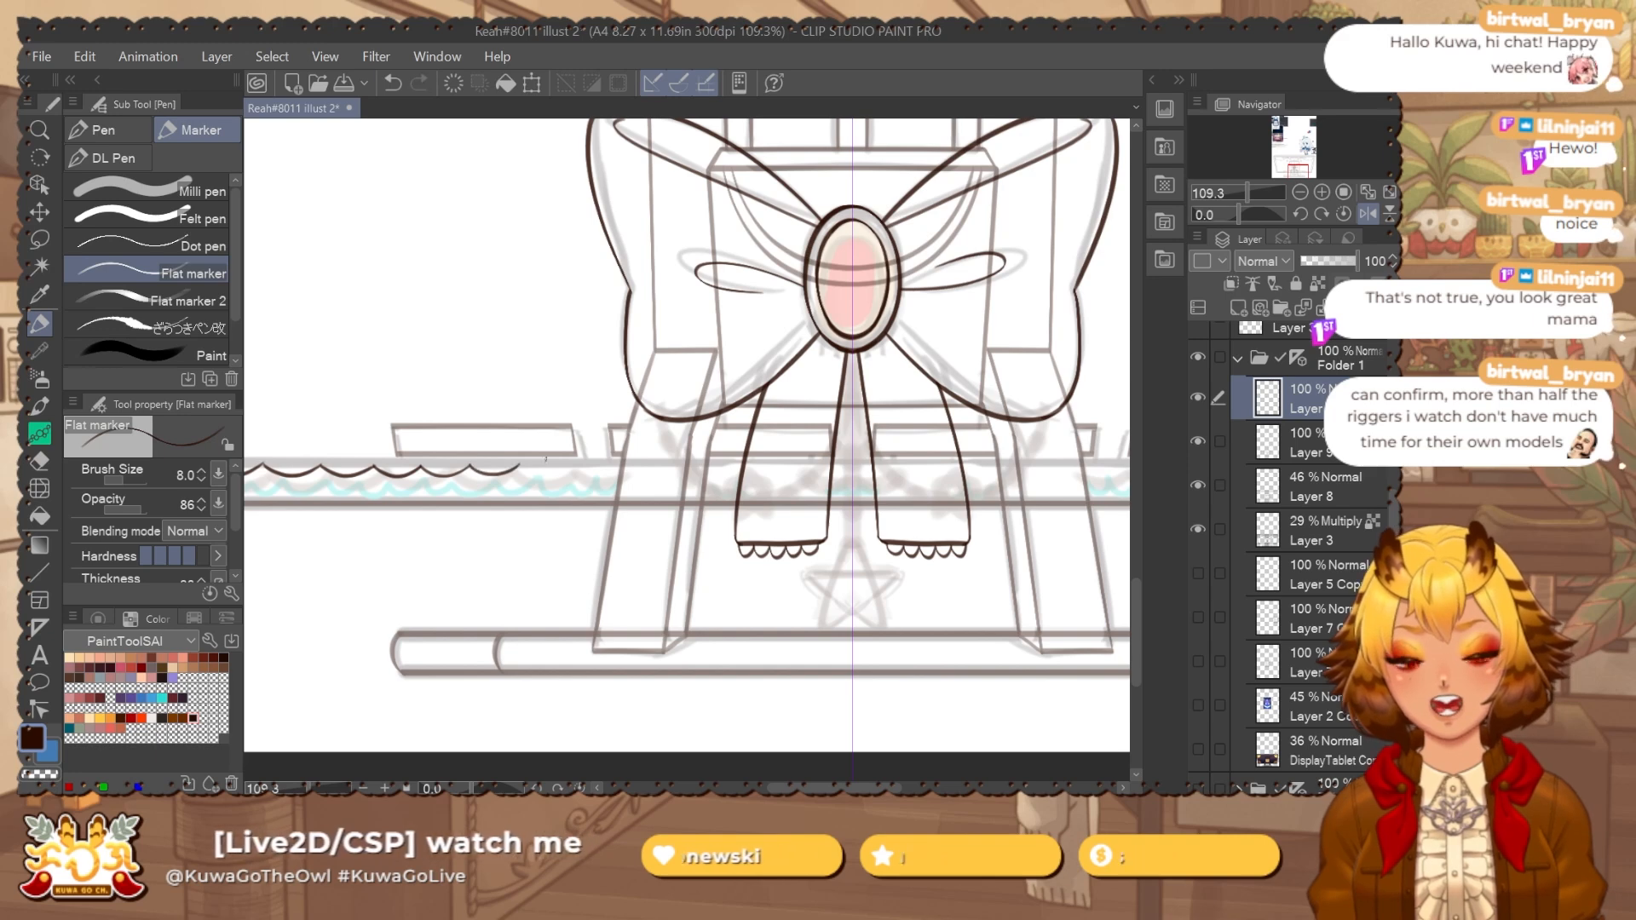
left_click_drag(526, 468, 570, 466)
key("ctrl+z")
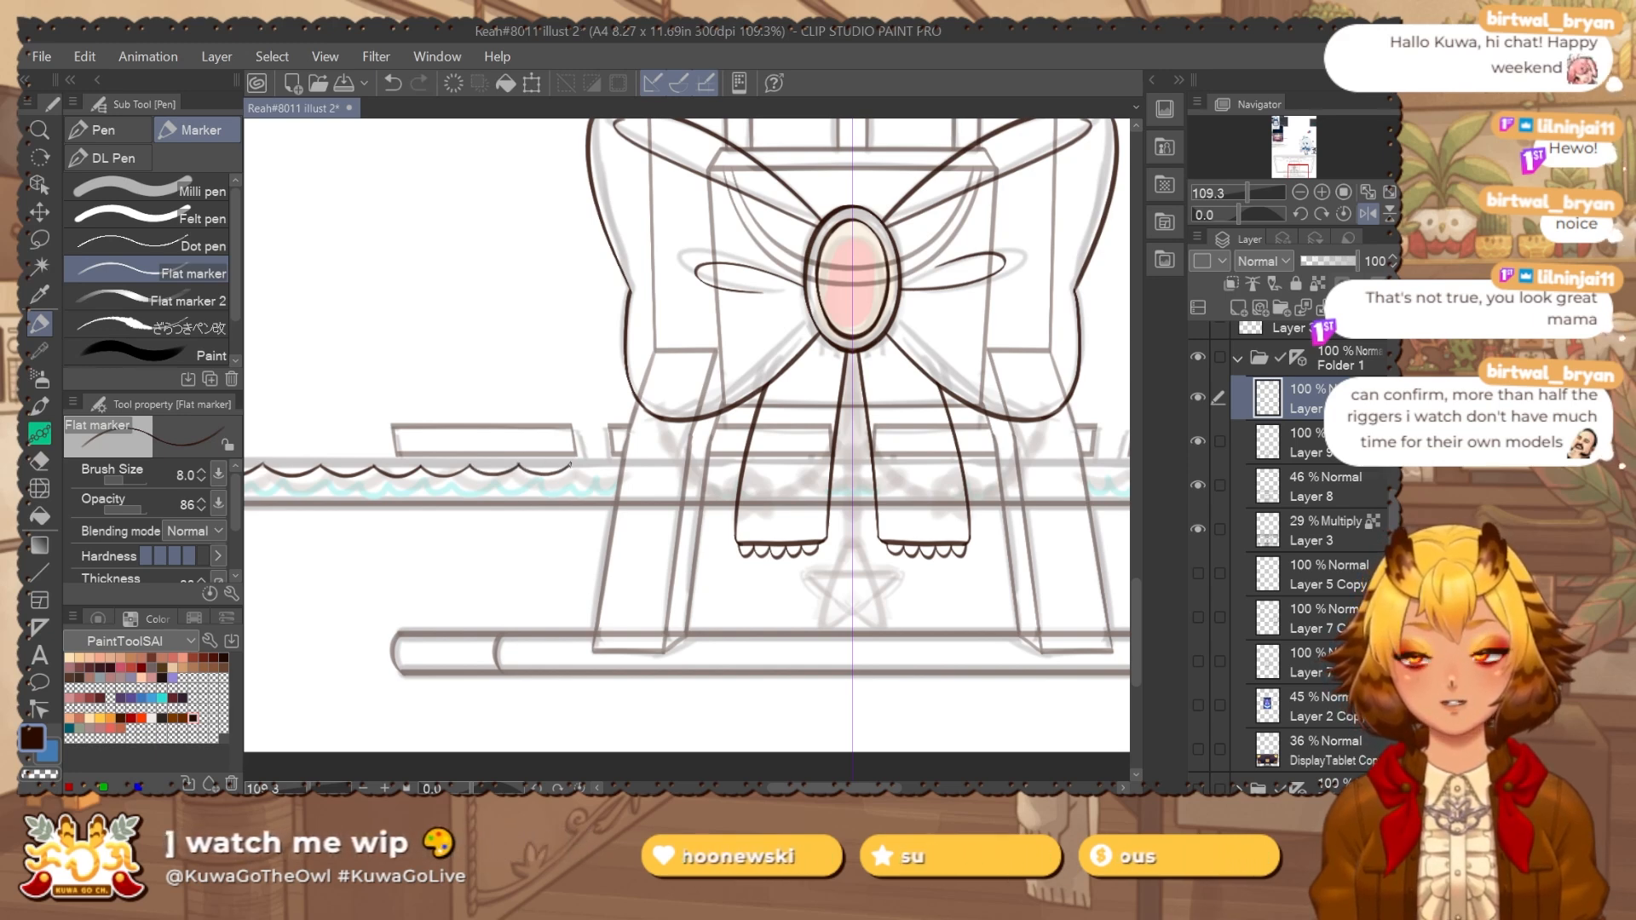
left_click_drag(570, 466, 612, 467)
key("ctrl+z")
key("ctrl+z")
key("ctrl+z")
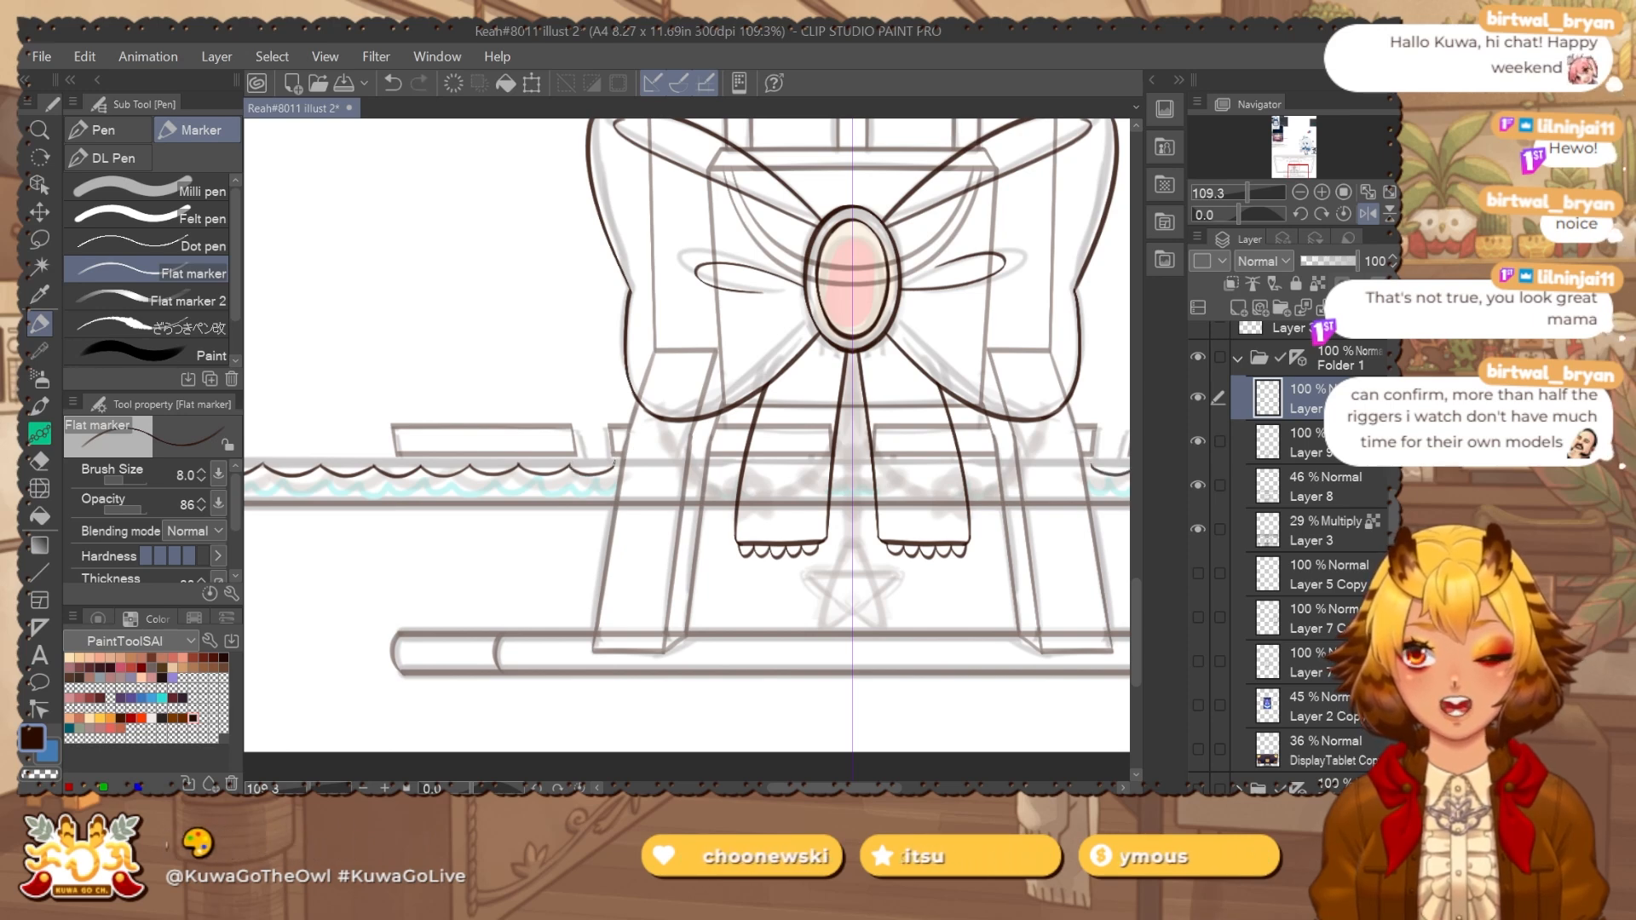
key("ctrl+z")
key("ctrl+z")
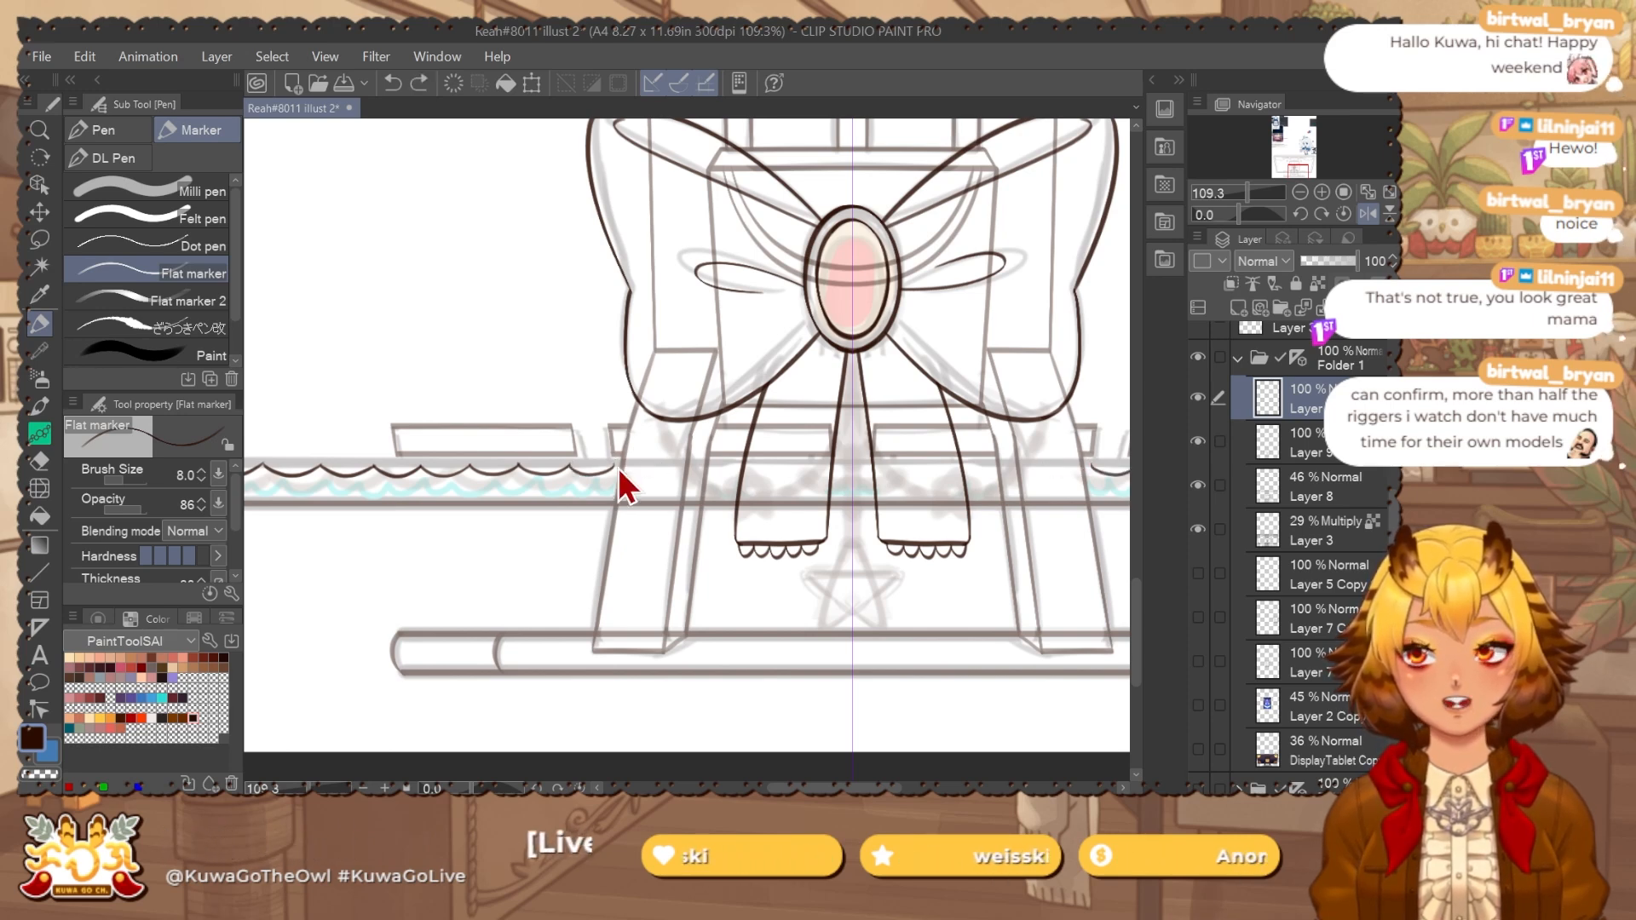
Ink the remaining bottom trim scallops from the chair leg across the ribbon tails to the symmetry line.
left_click_drag(615, 467, 852, 466)
key("ctrl+z")
key("ctrl+z")
key("ctrl+z")
key("ctrl+z")
key("ctrl+z")
key("ctrl+z")
key("ctrl+z")
key("ctrl+z")
key("ctrl+z")
key("ctrl+z")
key("ctrl+z")
key("ctrl+z")
key("ctrl+z")
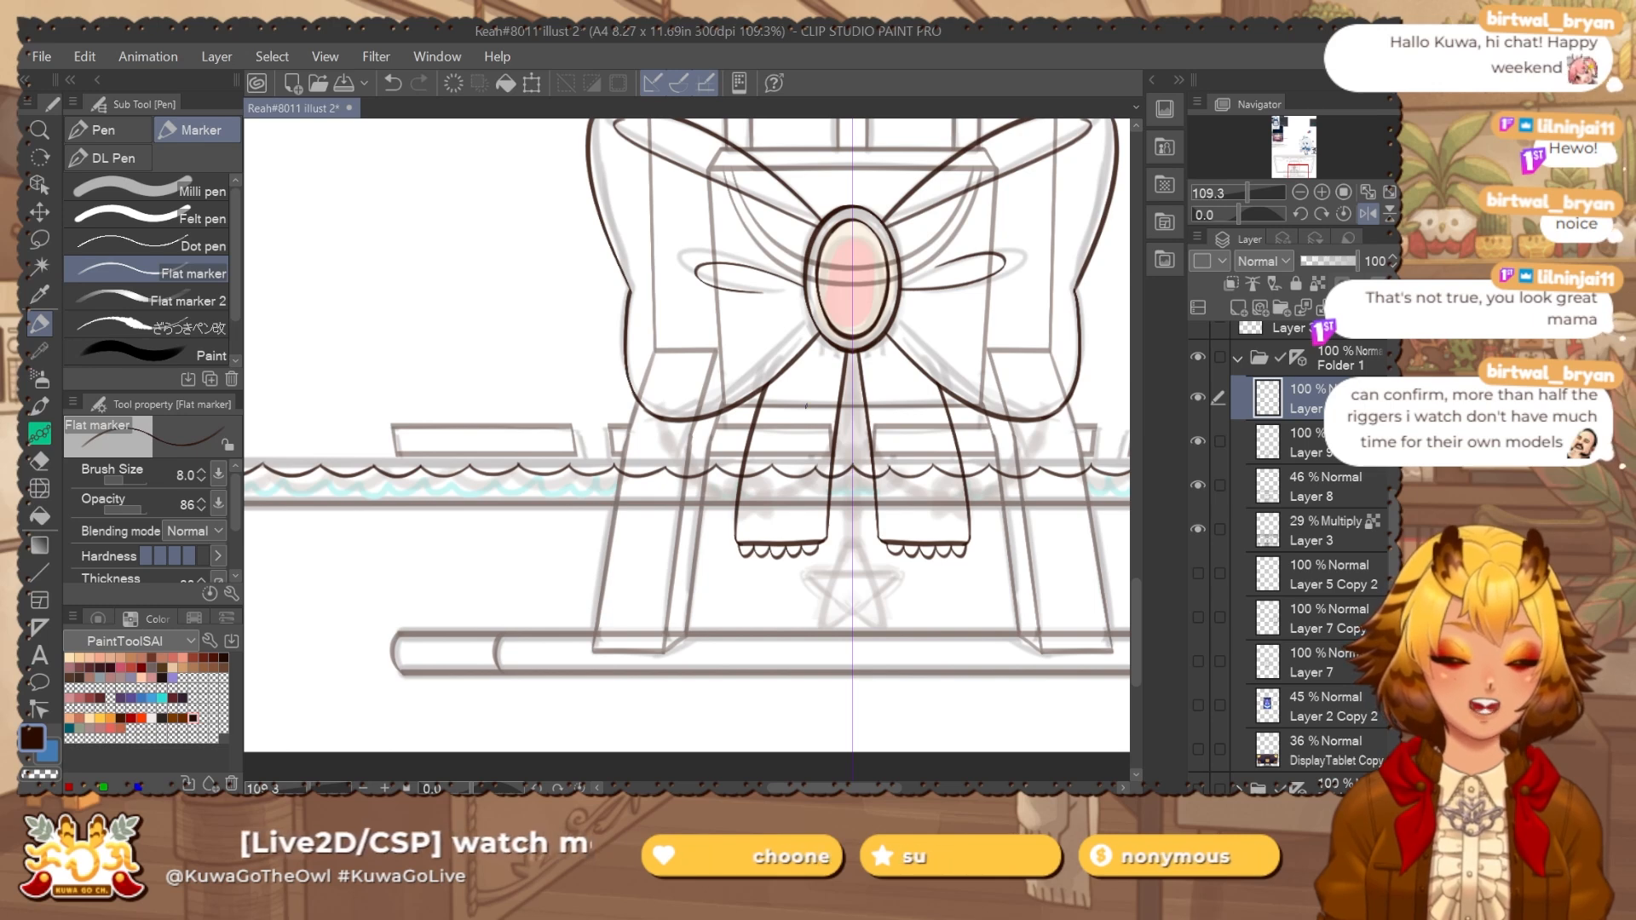
Erase the bottom trim's scallops where they cross the chair leg with the Rough eraser.
key("e")
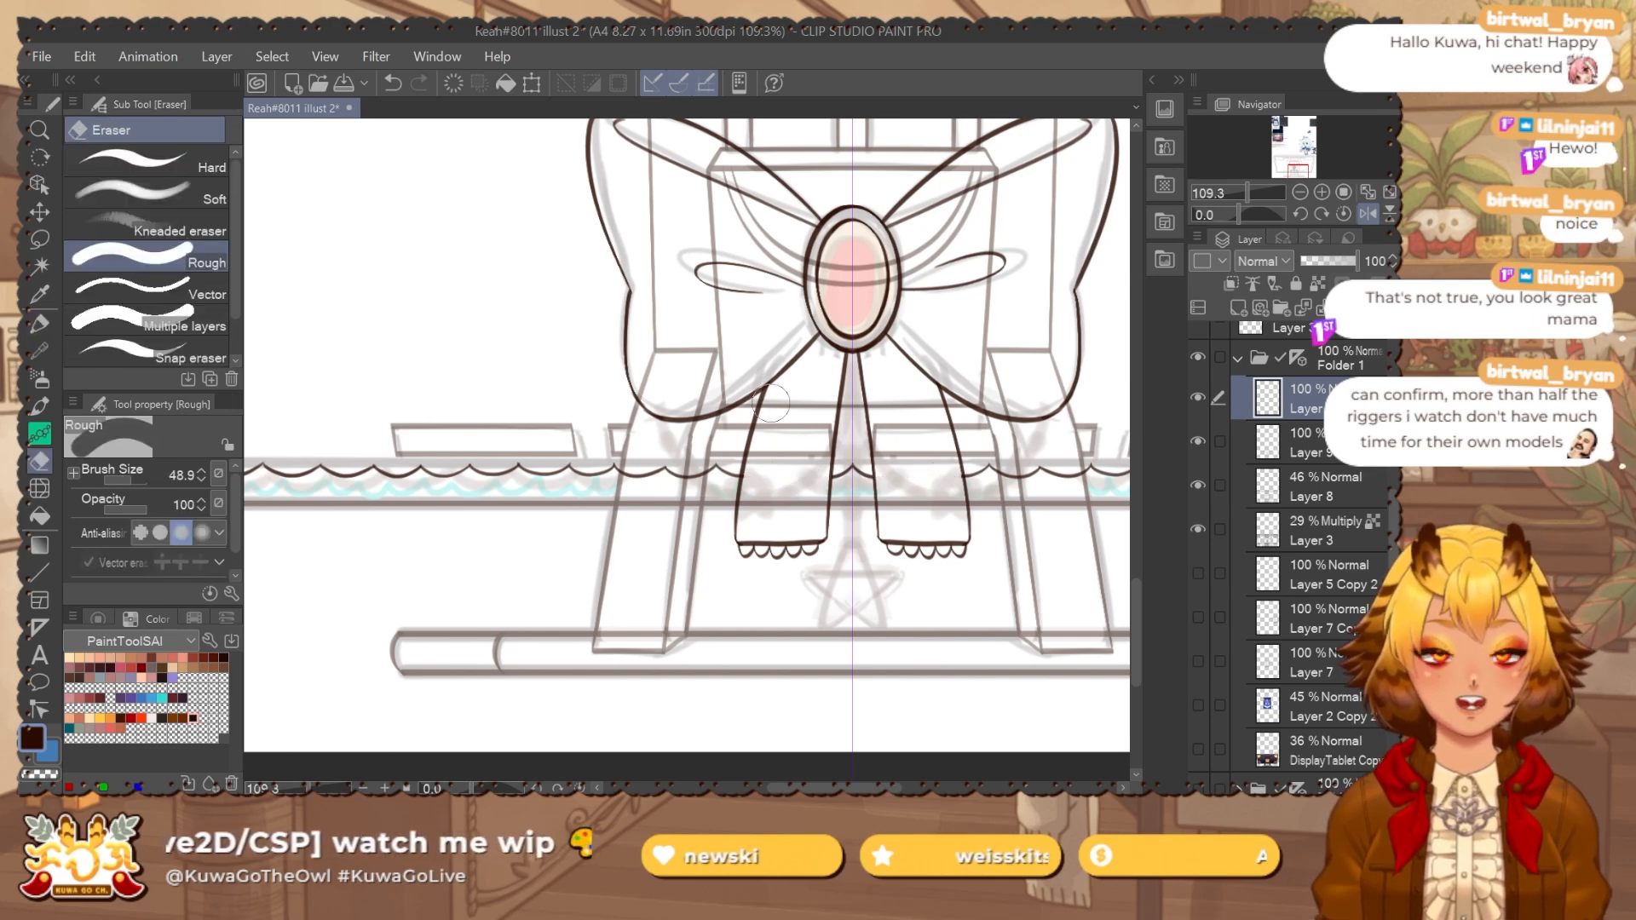
left_click_drag(664, 460, 643, 482)
mouse_move(688, 430)
left_mouse_down()
mouse_move(668, 540)
mouse_move(673, 511)
left_mouse_up()
key("ctrl+z")
scroll(686, 481, "up", 3)
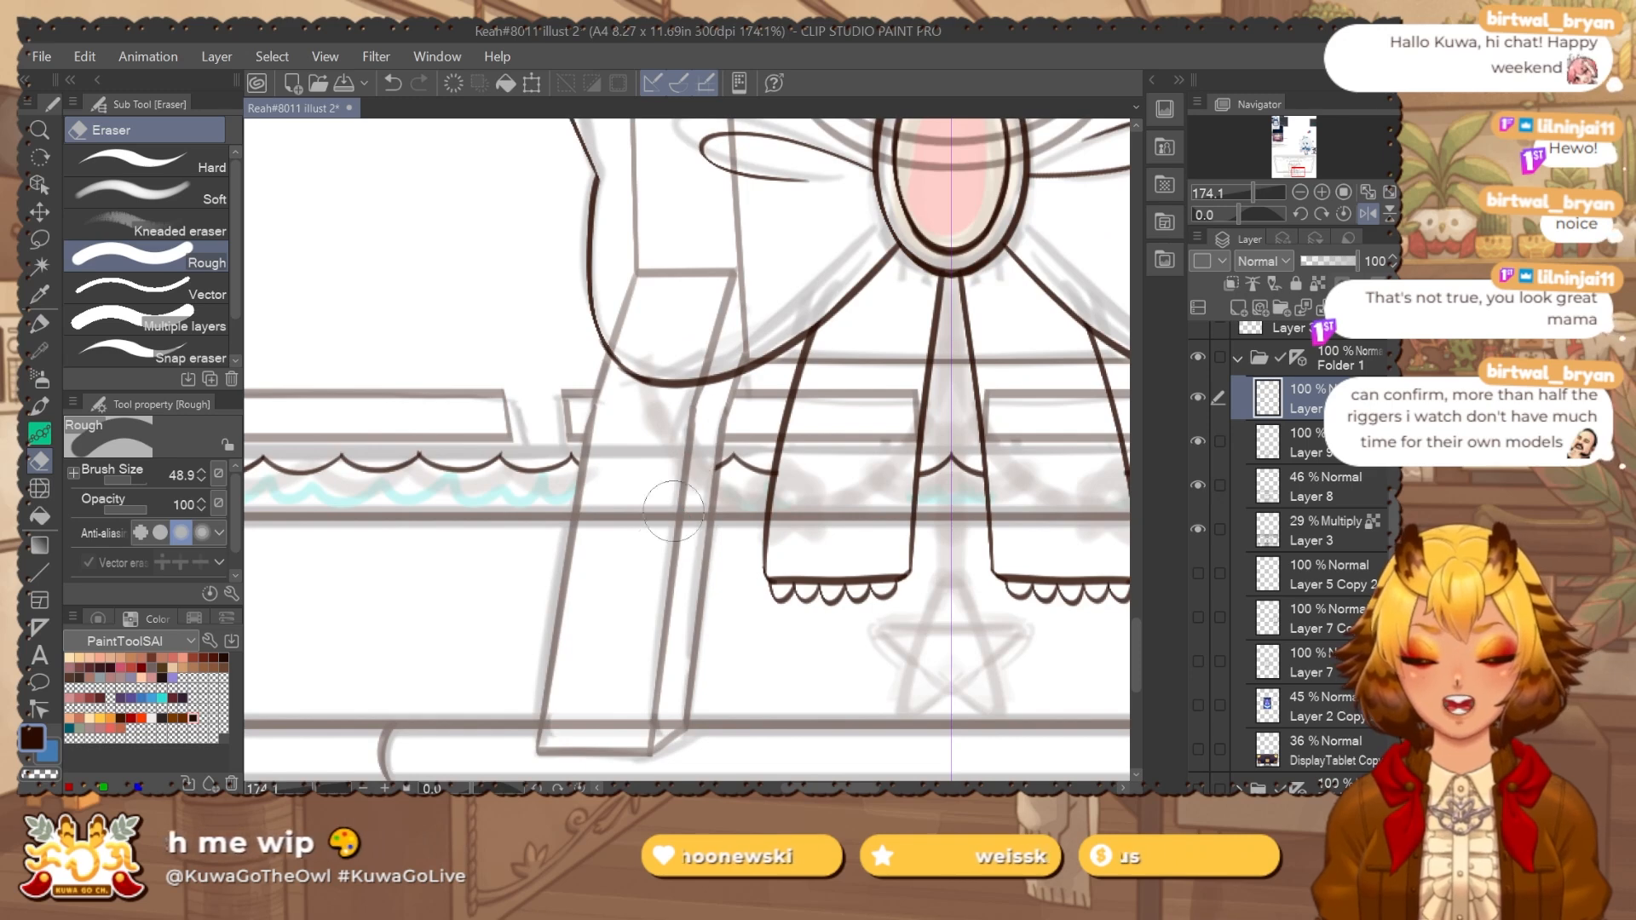
scroll(843, 528, "down", 3)
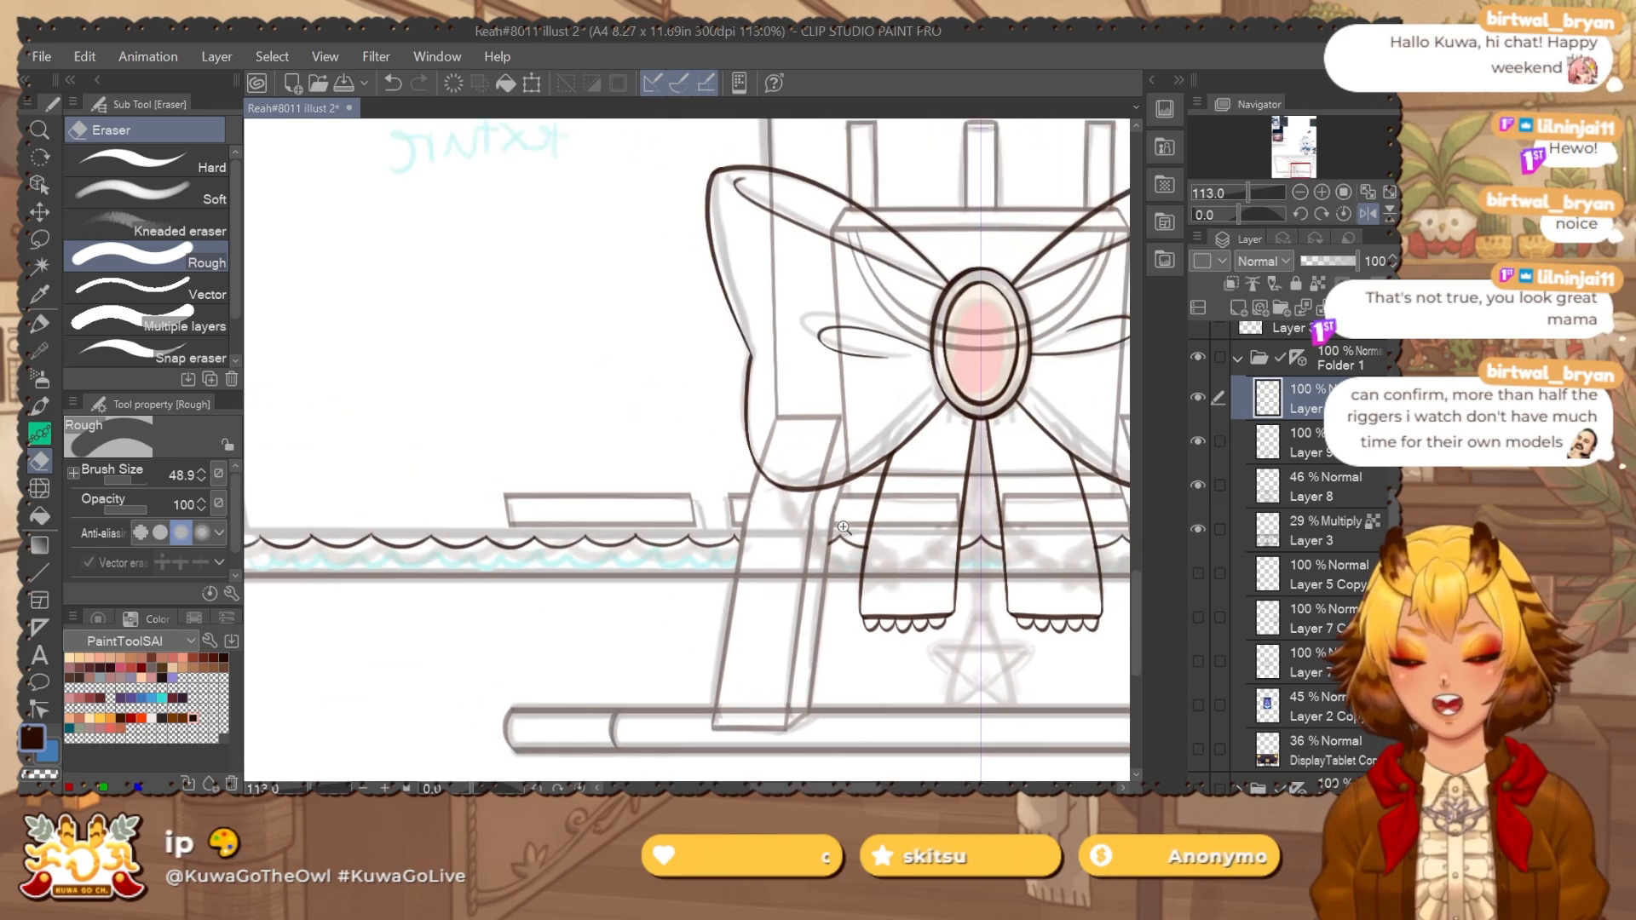
Ink the first wide scallop of the desk panel's upper trim beside the rounded corner with the Flat marker.
scroll(843, 528, "down", 3)
mouse_move(554, 367)
left_mouse_down()
mouse_move(605, 401)
mouse_move(621, 463)
left_mouse_up()
key("p")
scroll(621, 463, "up", 2)
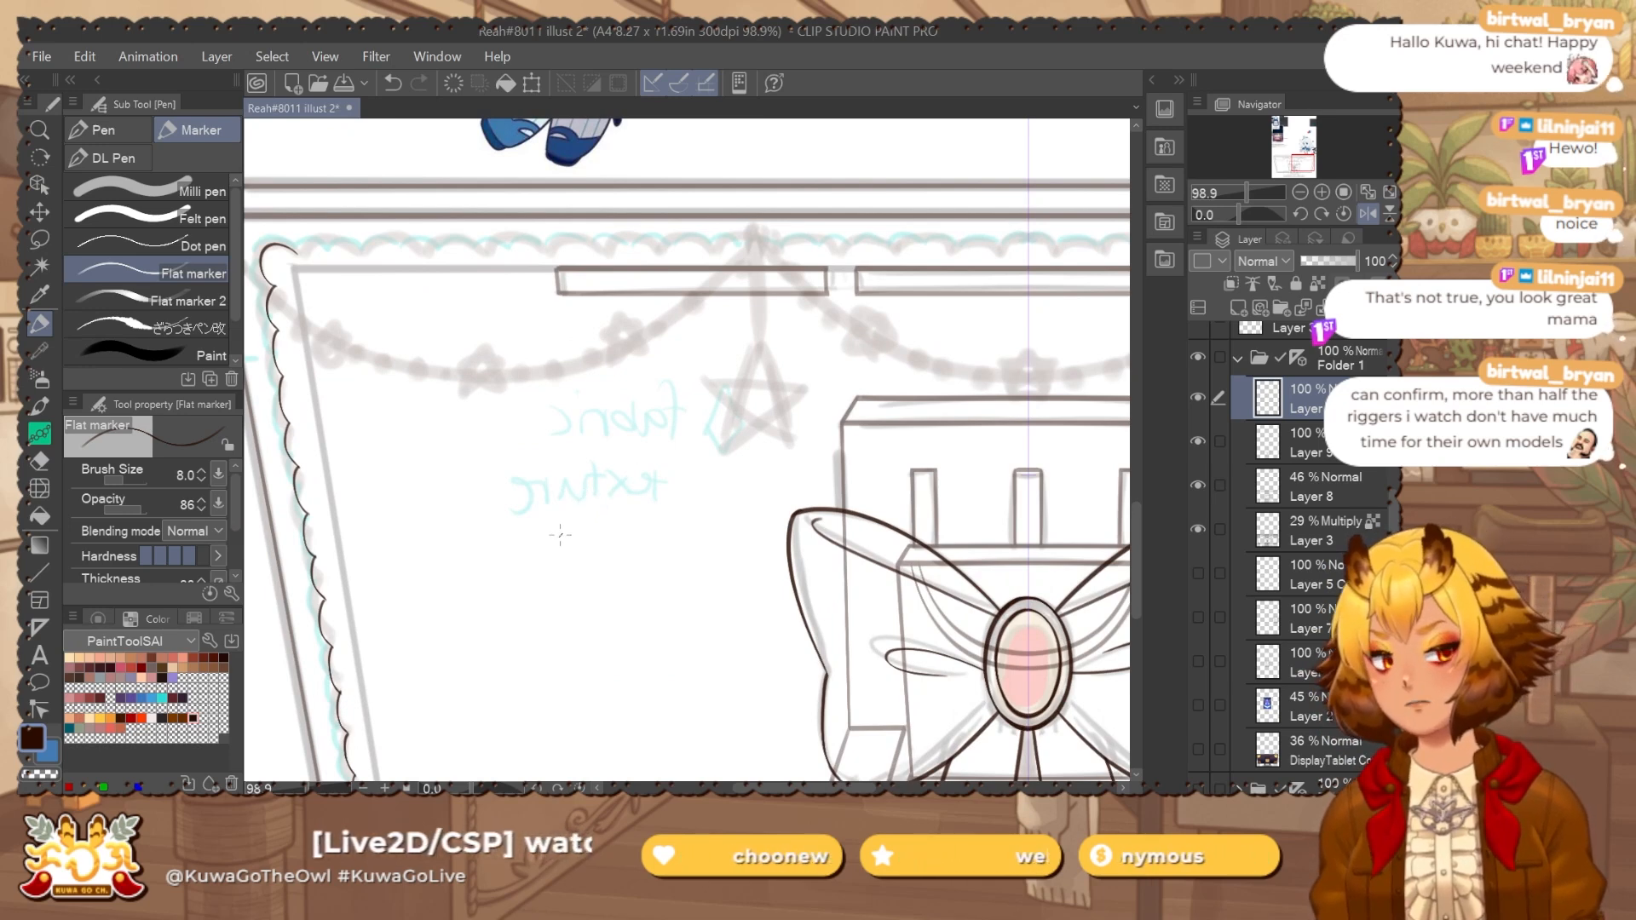
key("r")
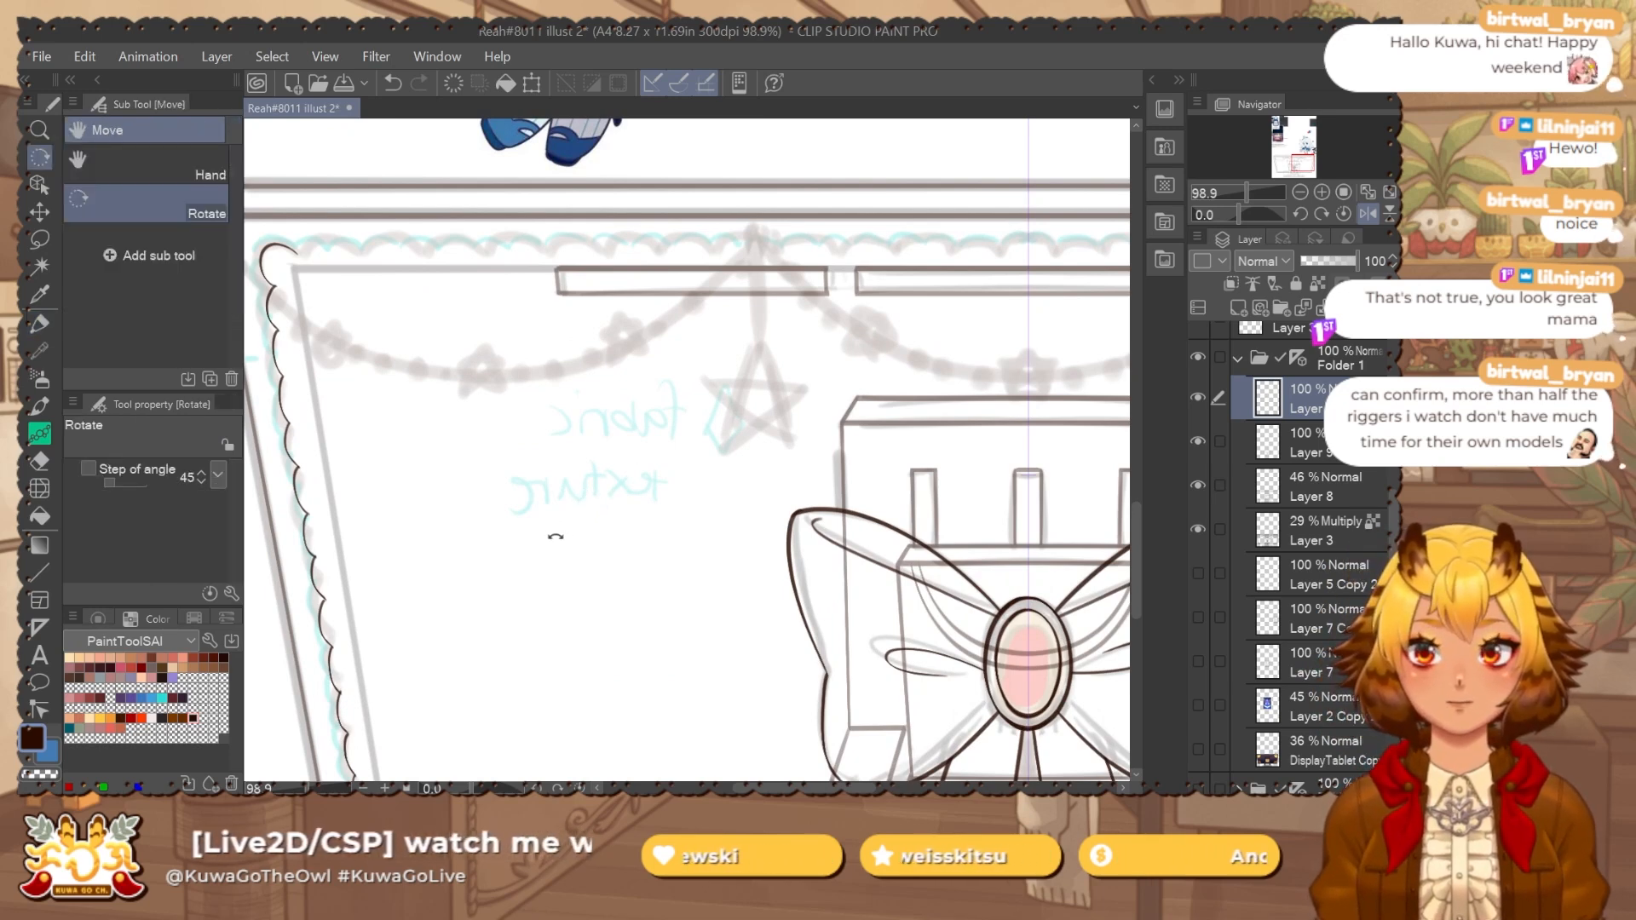
key("p")
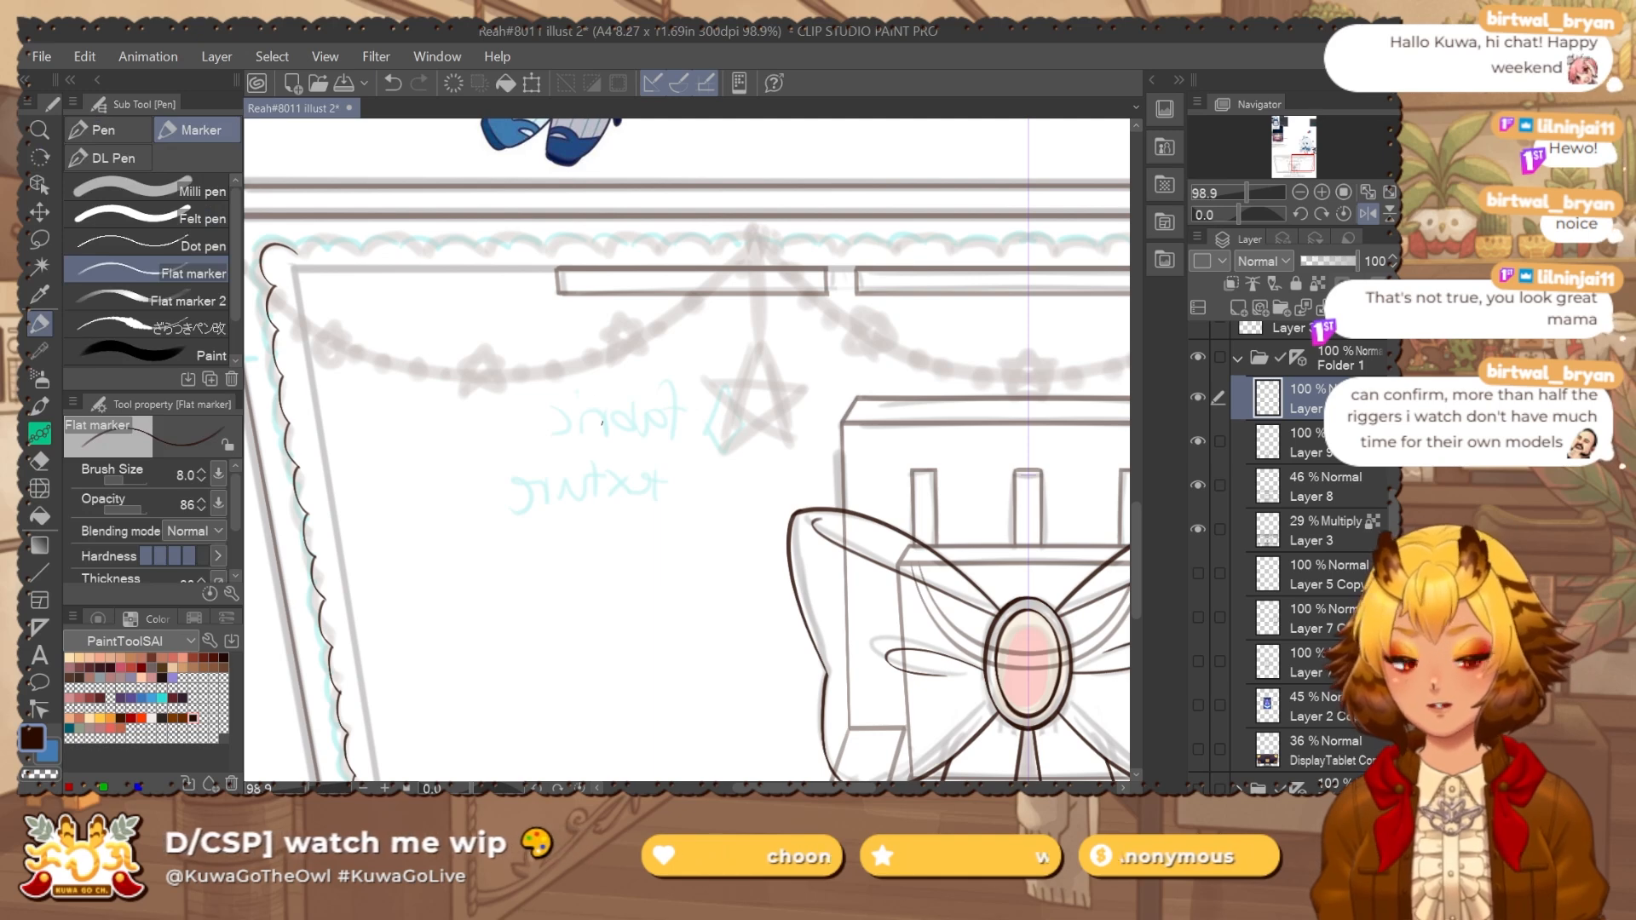
scroll(431, 321, "up", 2)
left_click_drag(329, 308, 428, 298)
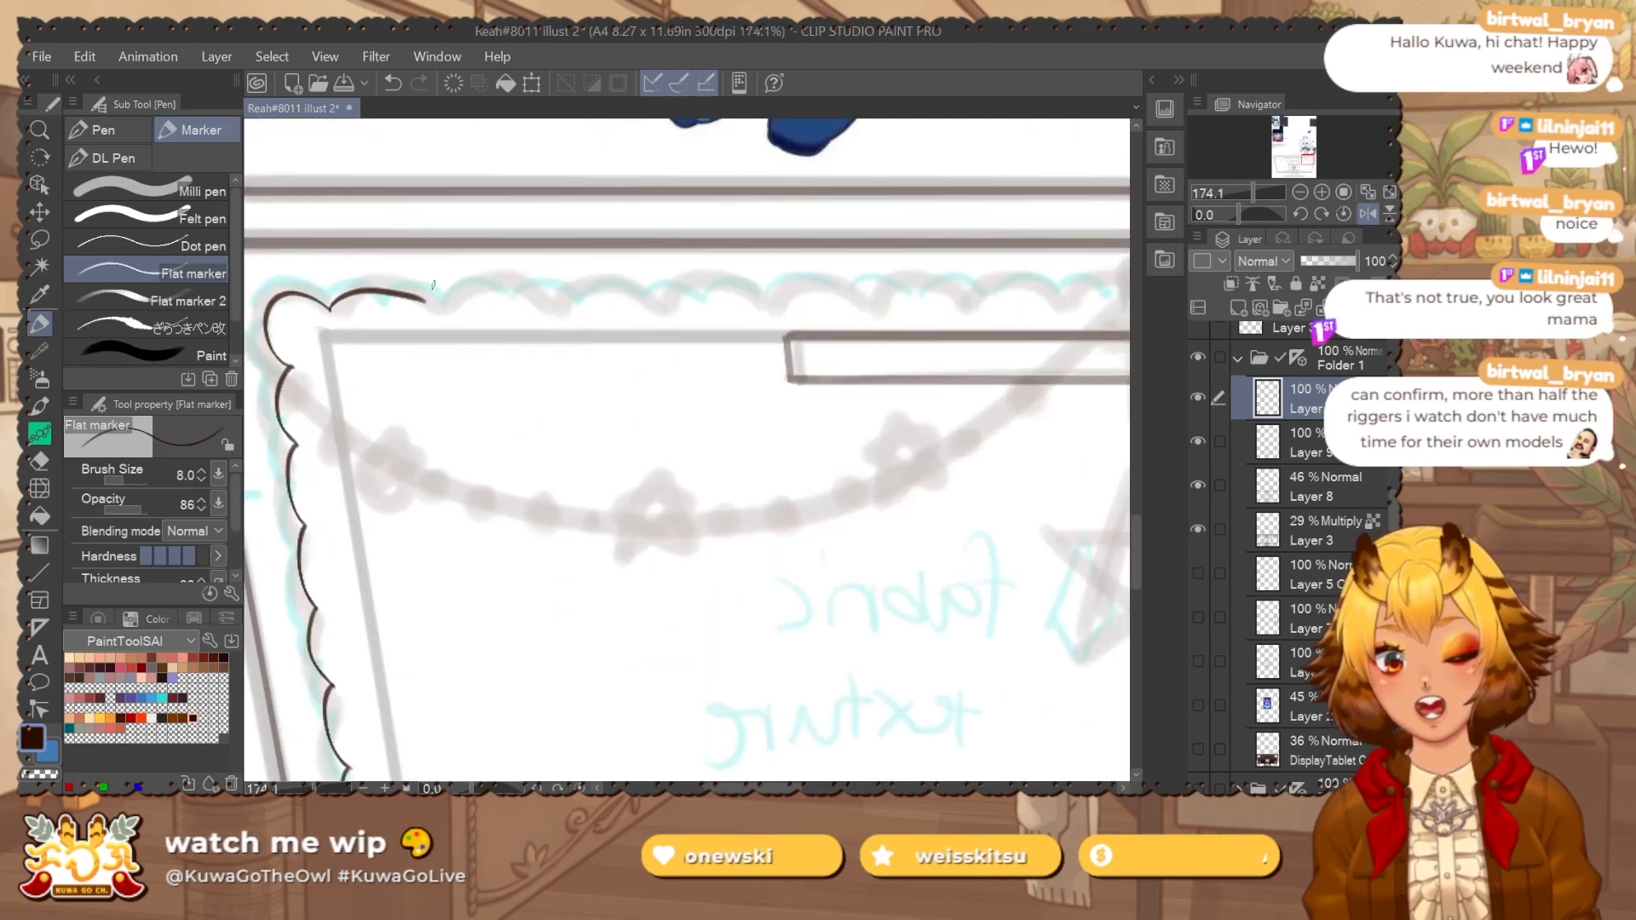
key("ctrl+z")
left_click_drag(329, 309, 420, 300)
key("ctrl+z")
key("ctrl+z")
key("ctrl+z")
key("ctrl+z")
mouse_move(330, 312)
left_mouse_down()
mouse_move(427, 308)
mouse_move(404, 289)
mouse_move(437, 309)
left_mouse_up()
key("ctrl+z")
key("ctrl+z")
key("ctrl+z")
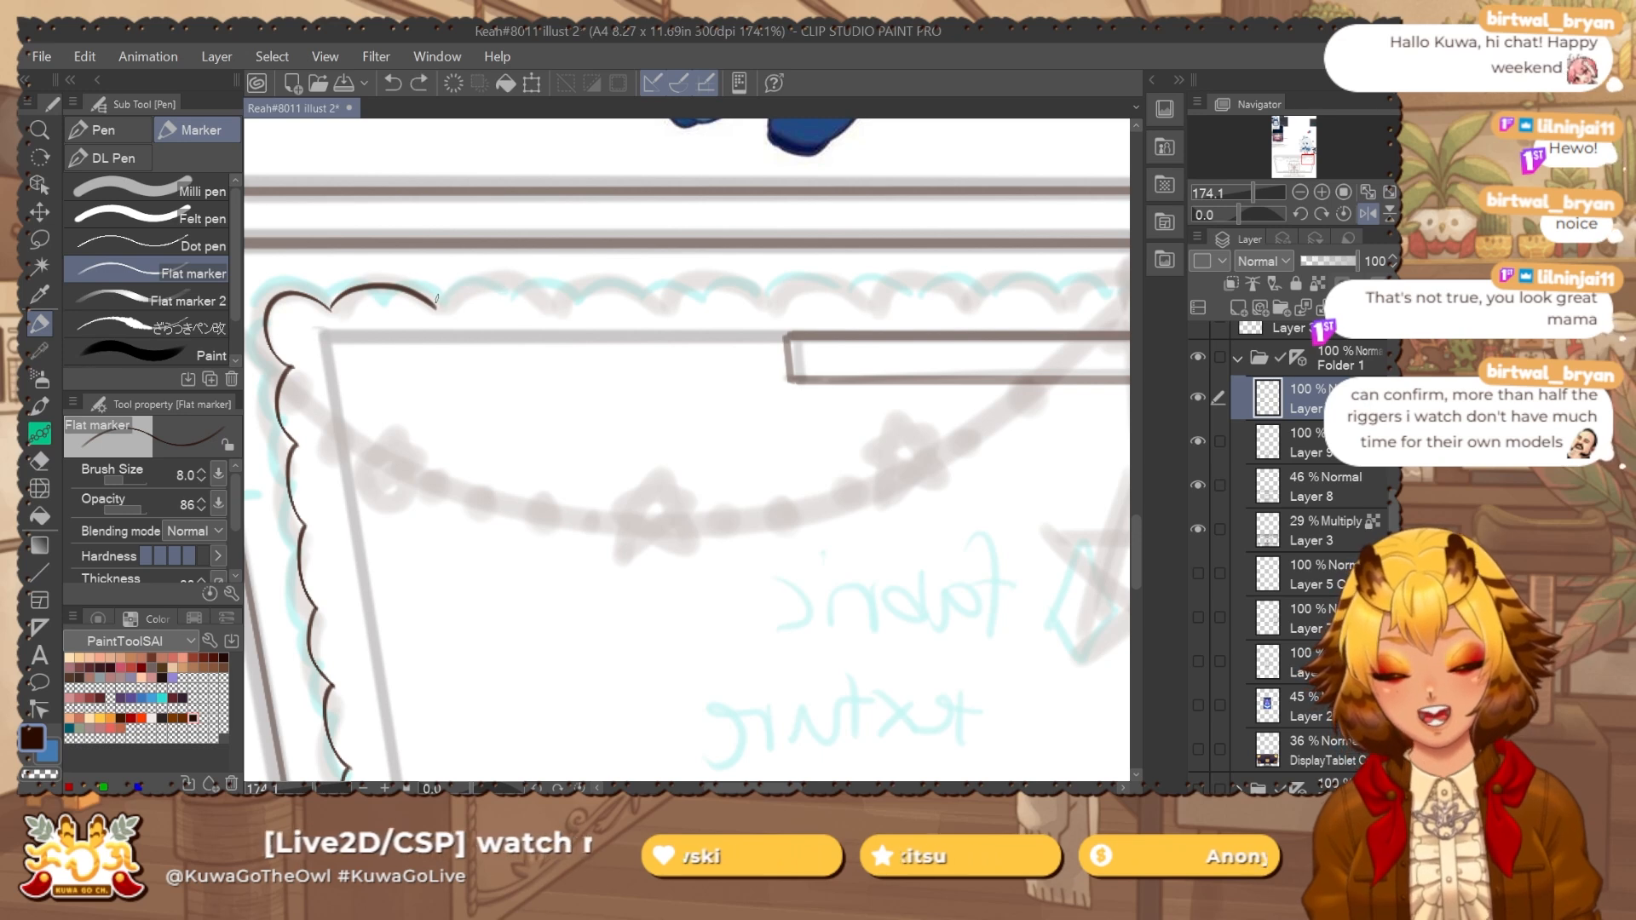
key("ctrl+z")
left_click_drag(436, 308, 542, 291)
key("ctrl+z")
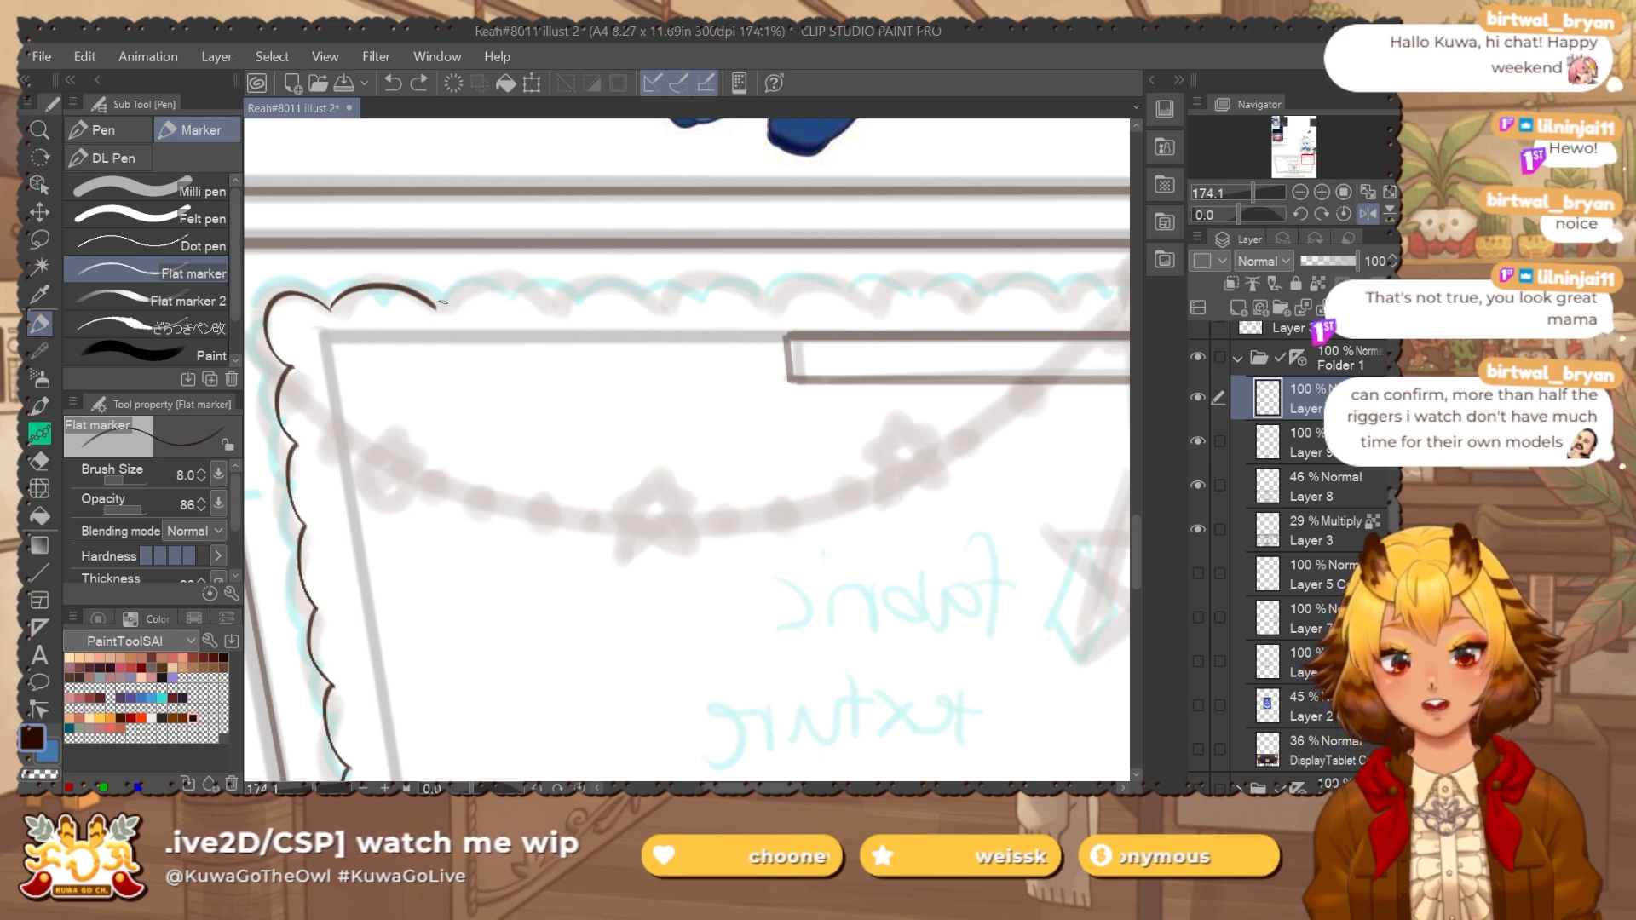
left_click_drag(437, 308, 640, 291)
key("ctrl+z")
mouse_move(544, 309)
left_mouse_down()
mouse_move(639, 289)
mouse_move(500, 288)
left_mouse_up()
key("ctrl+z")
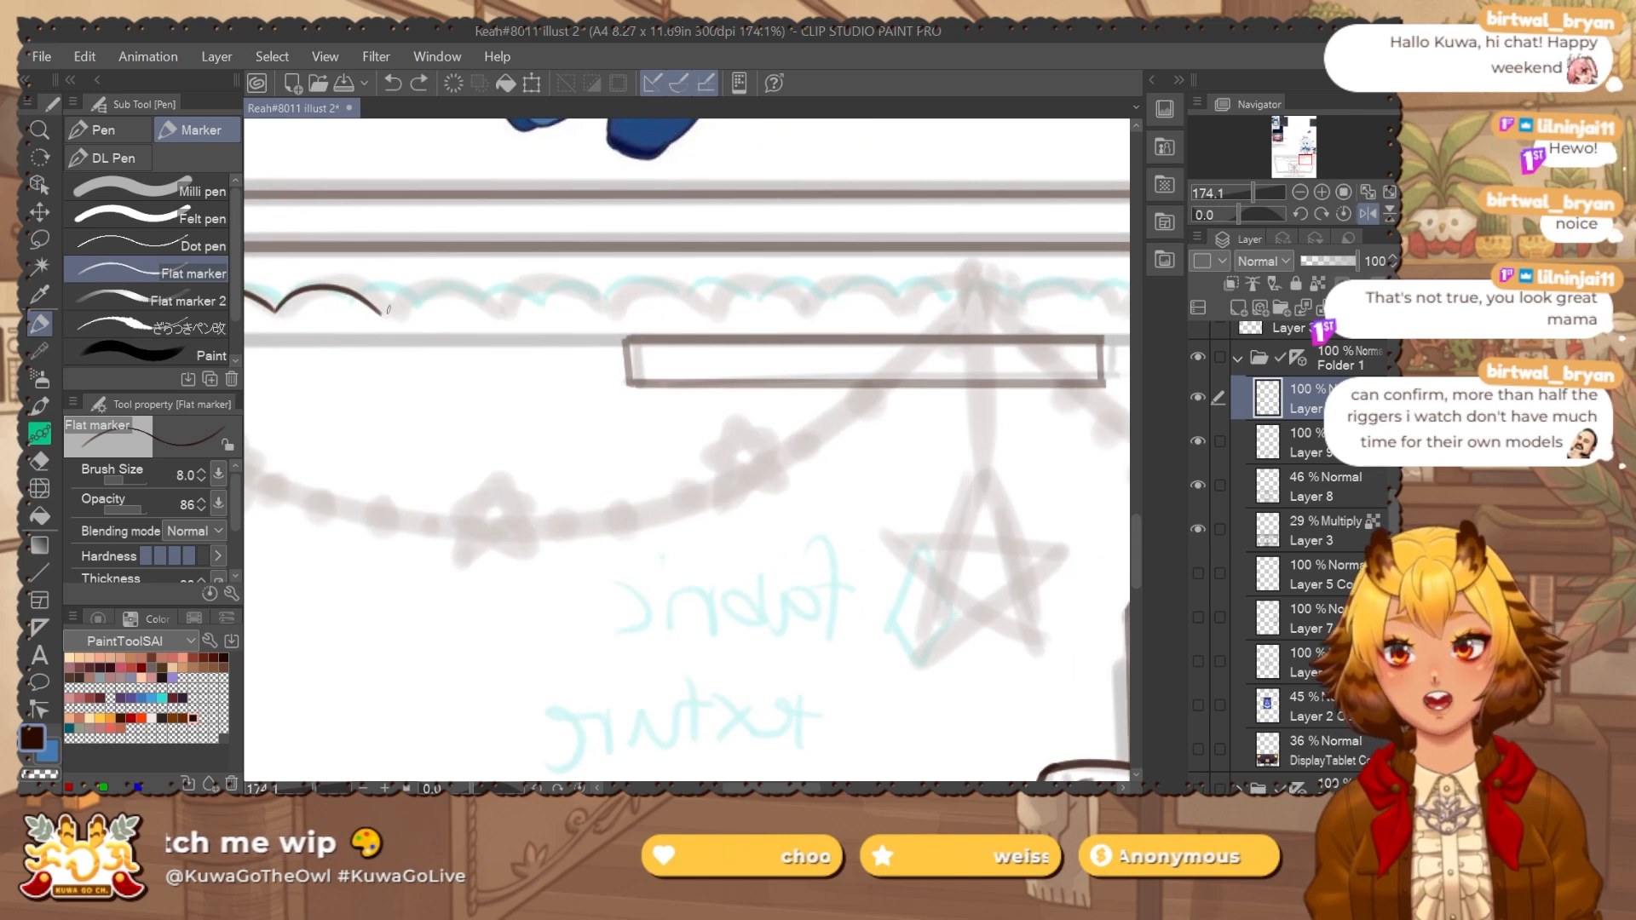
left_click_drag(380, 314, 488, 308)
key("ctrl+z")
left_click_drag(380, 314, 488, 305)
key("ctrl+z")
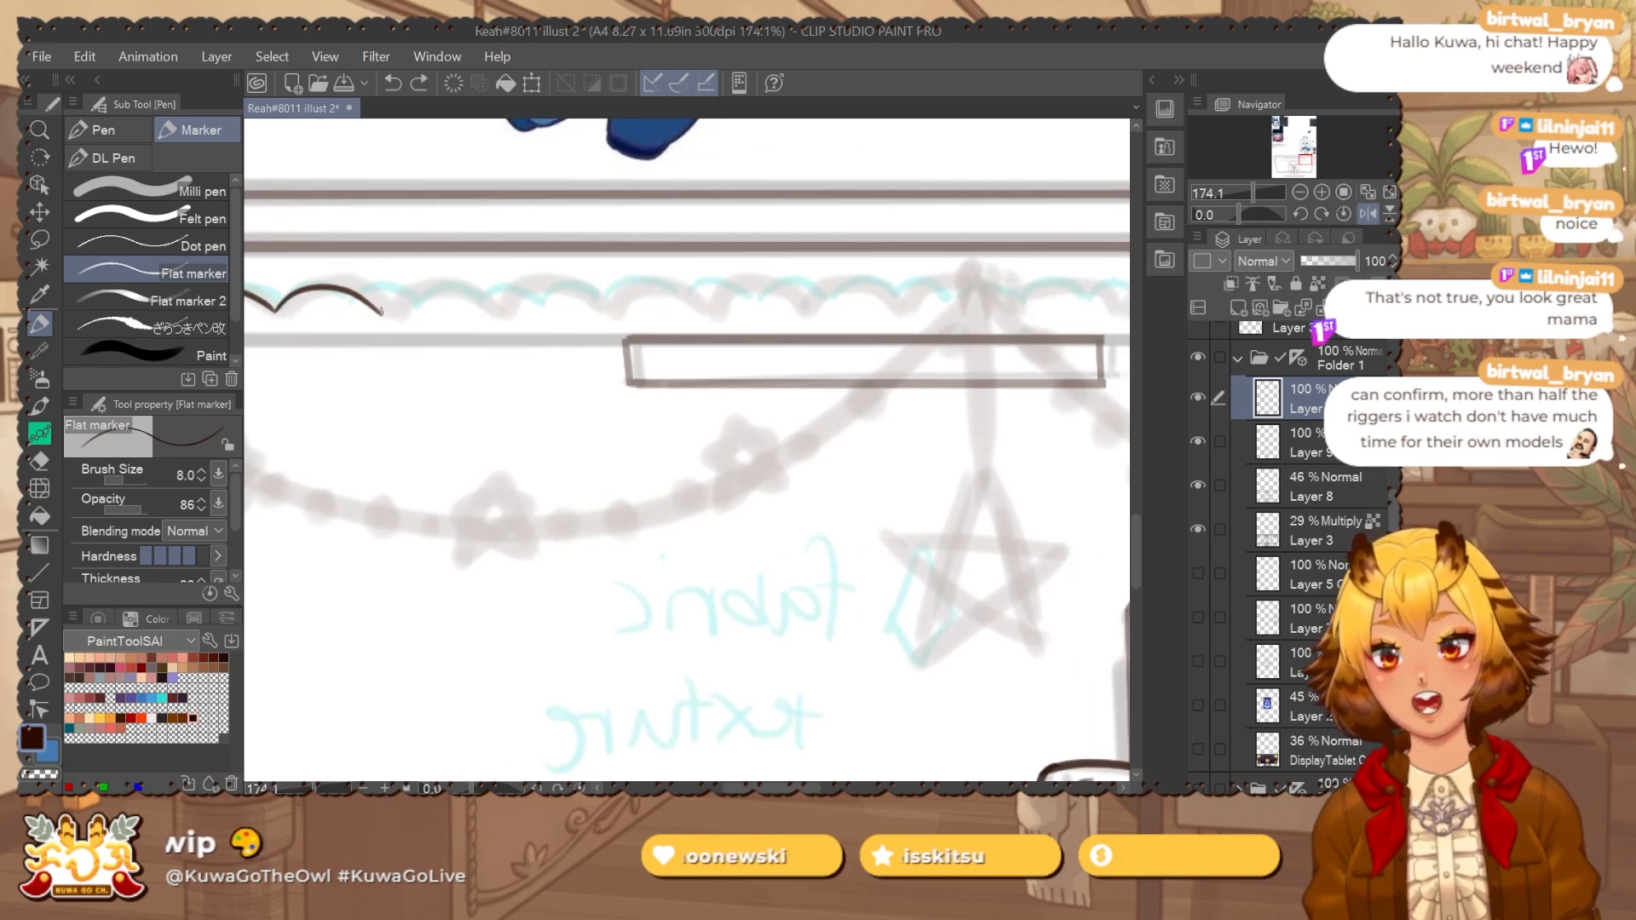
left_click_drag(380, 313, 486, 300)
key("ctrl+z")
left_click_drag(380, 314, 506, 301)
key("ctrl+z")
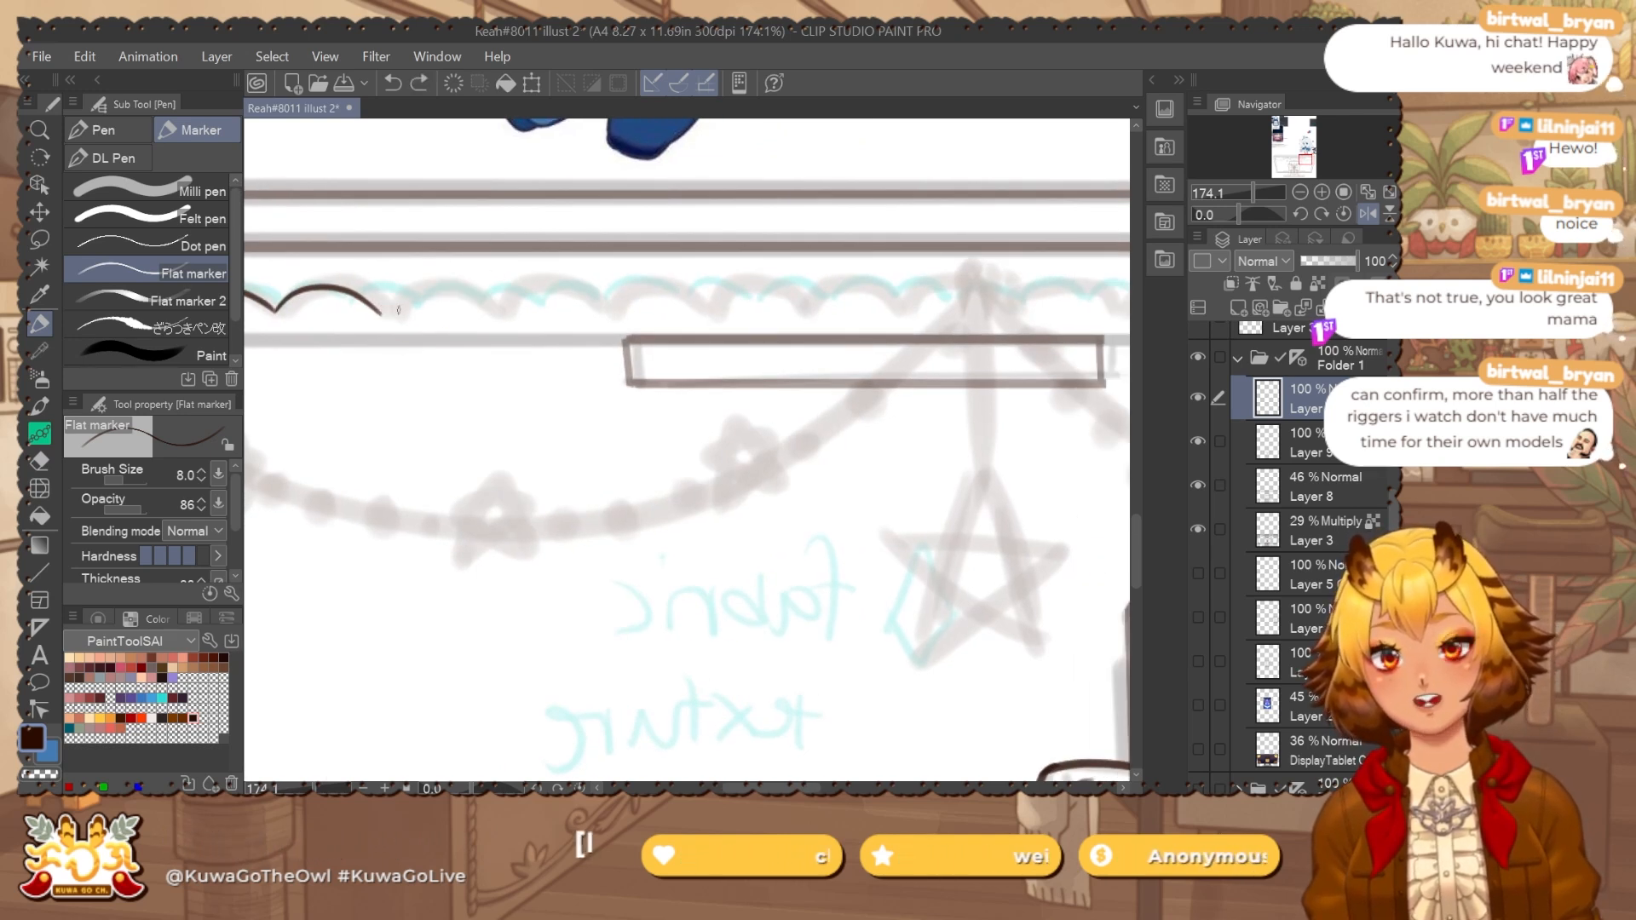
Ink the next scallops of the desk panel's upper trim, extending them over the start of the first thin rectangular bar.
left_click_drag(380, 314, 613, 297)
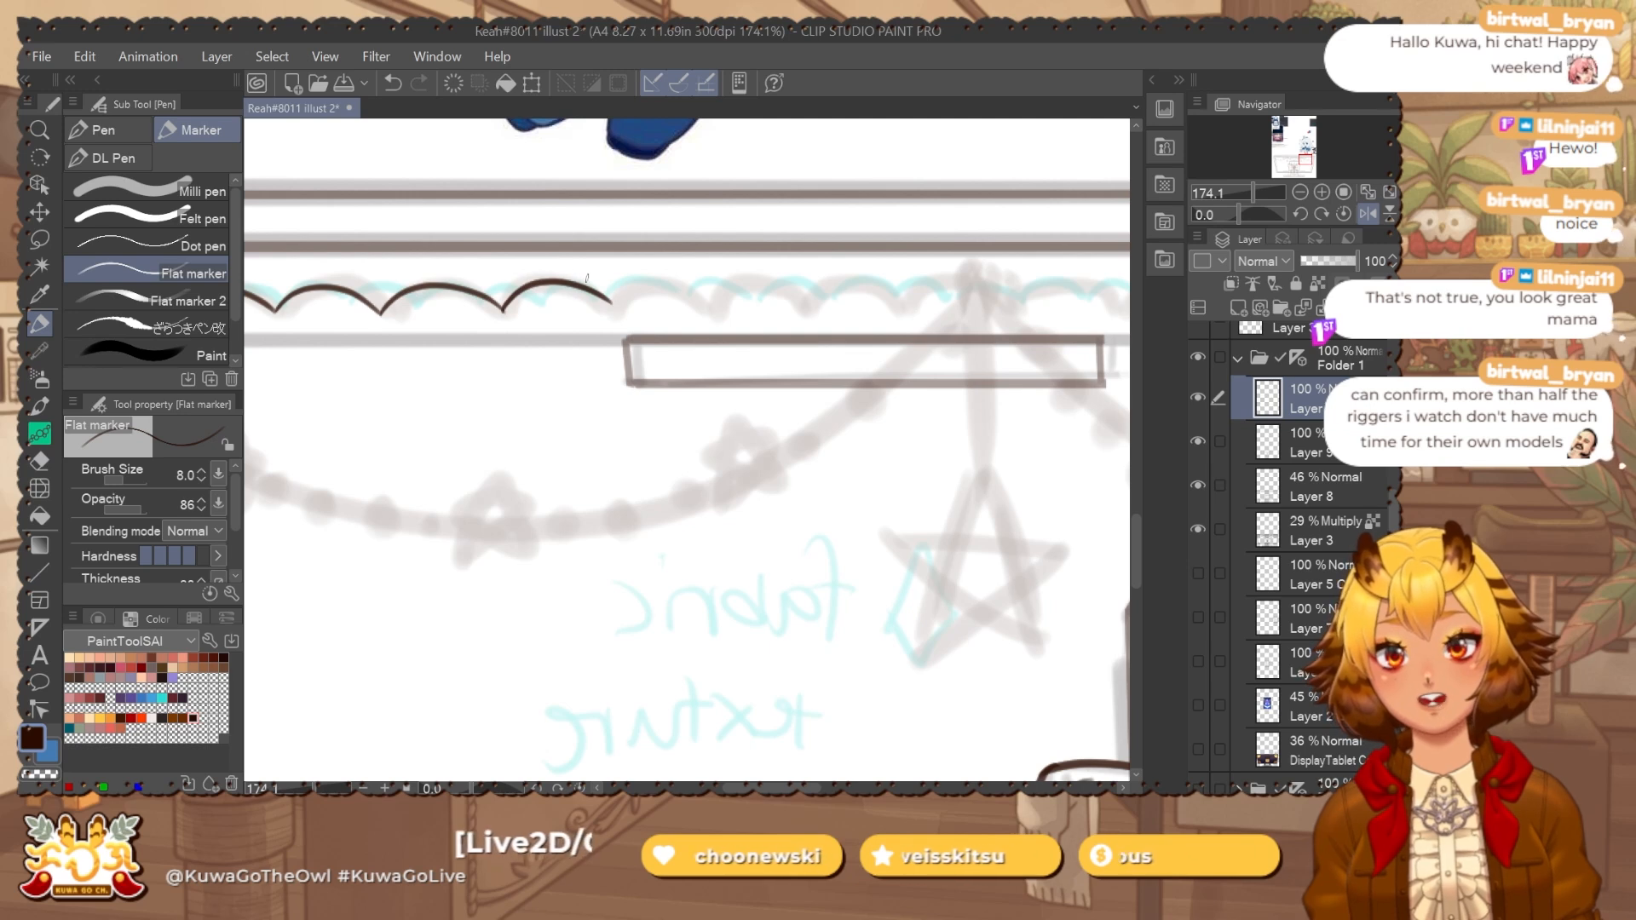
key("ctrl+z")
left_click_drag(504, 312, 613, 299)
key("ctrl+z")
left_click_drag(504, 312, 707, 312)
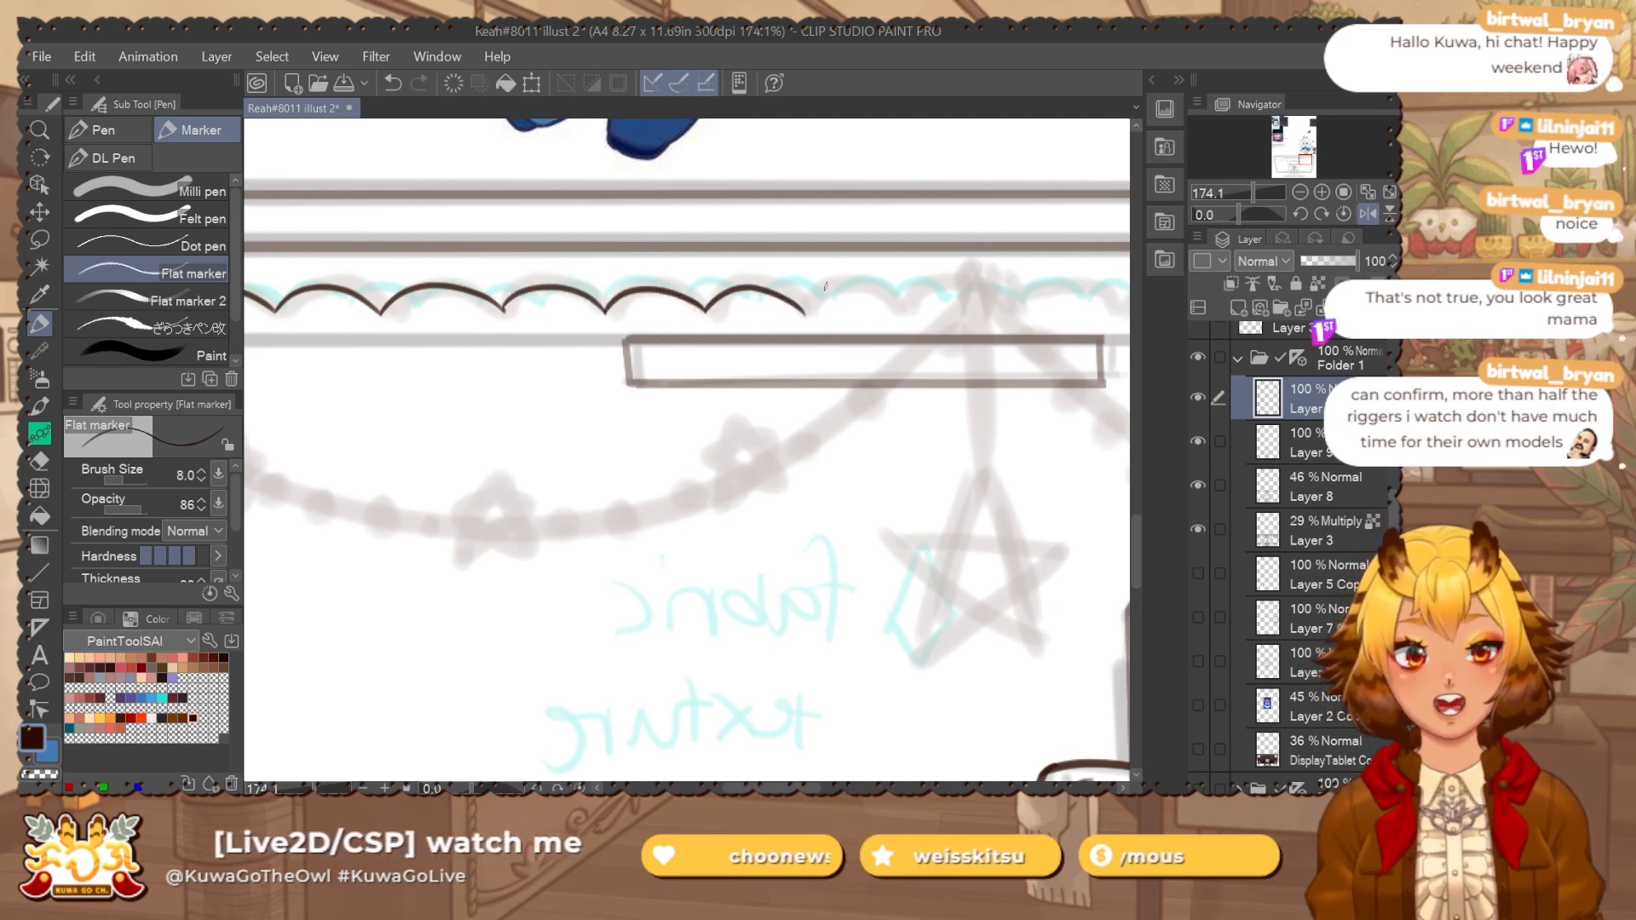
Continue the upper trim's scallops past the hanging star sketch up to the symmetry line.
mouse_move(825, 286)
left_mouse_down()
mouse_move(599, 280)
mouse_move(675, 334)
mouse_move(768, 318)
mouse_move(784, 338)
mouse_move(584, 358)
mouse_move(681, 376)
left_mouse_up()
key("ctrl+z")
key("ctrl+z")
key("ctrl+z")
key("ctrl+z")
mouse_move(796, 321)
left_mouse_down()
mouse_move(603, 349)
mouse_move(660, 398)
mouse_move(587, 391)
mouse_move(676, 404)
mouse_move(731, 380)
mouse_move(836, 383)
left_mouse_up()
key("ctrl+z")
key("ctrl+z")
key("ctrl+z")
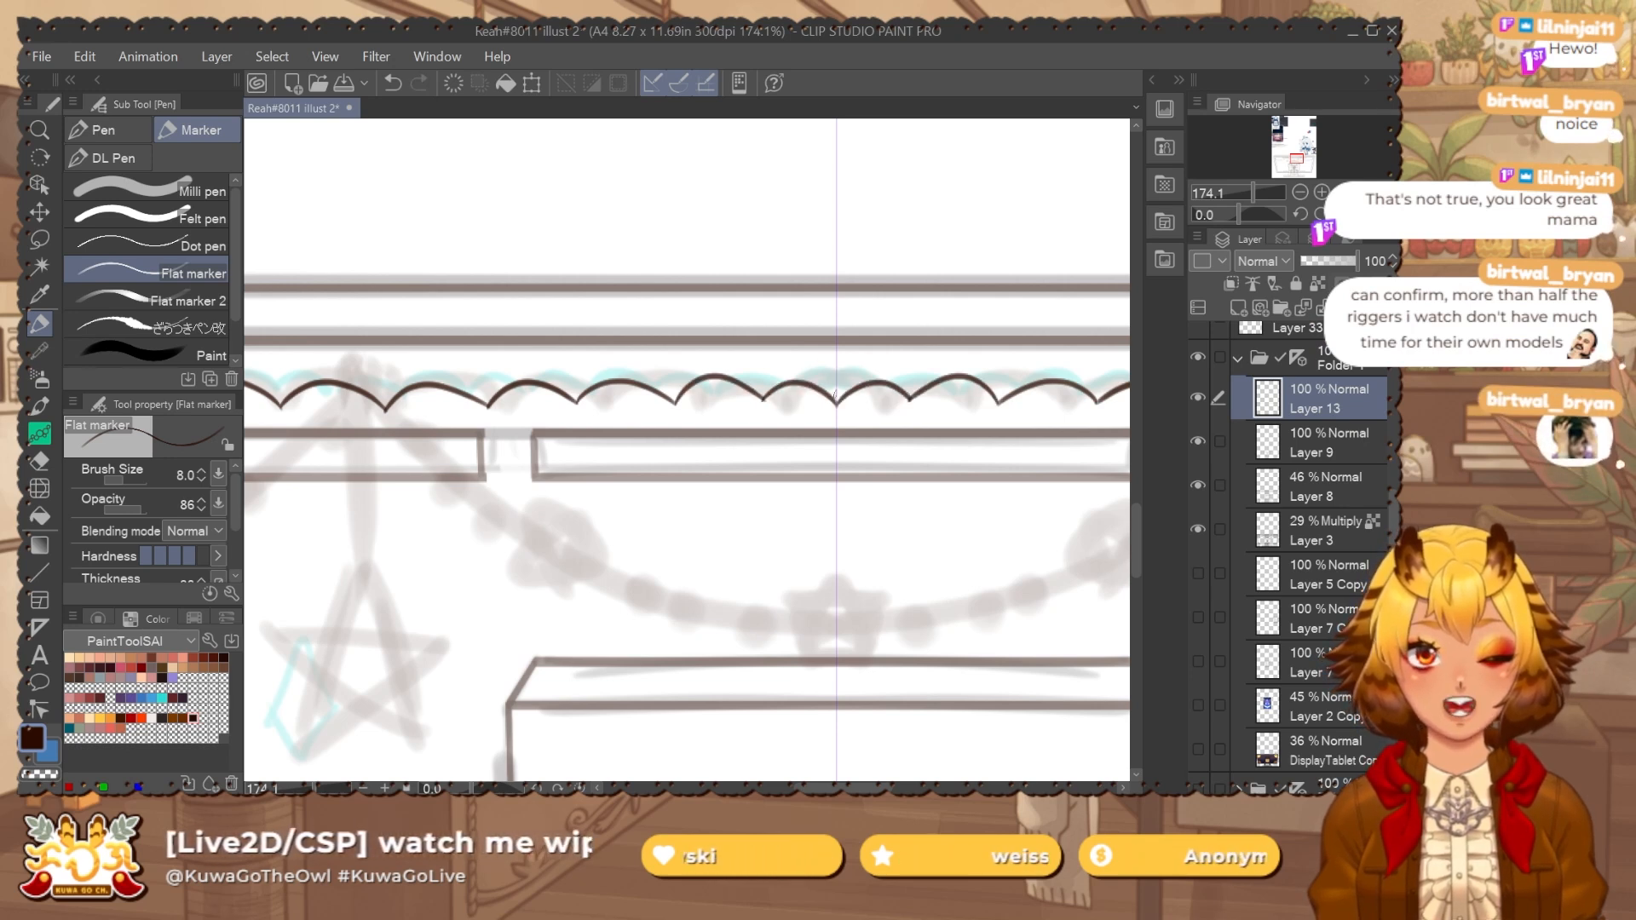
Redraw the upper trim's last scallops beside the symmetry line so they meet evenly at the centre.
key("ctrl+z")
key("ctrl+z")
mouse_move(681, 397)
left_mouse_down()
mouse_move(773, 382)
mouse_move(743, 393)
mouse_move(836, 410)
mouse_move(769, 426)
left_mouse_up()
key("ctrl+z")
key("ctrl+z")
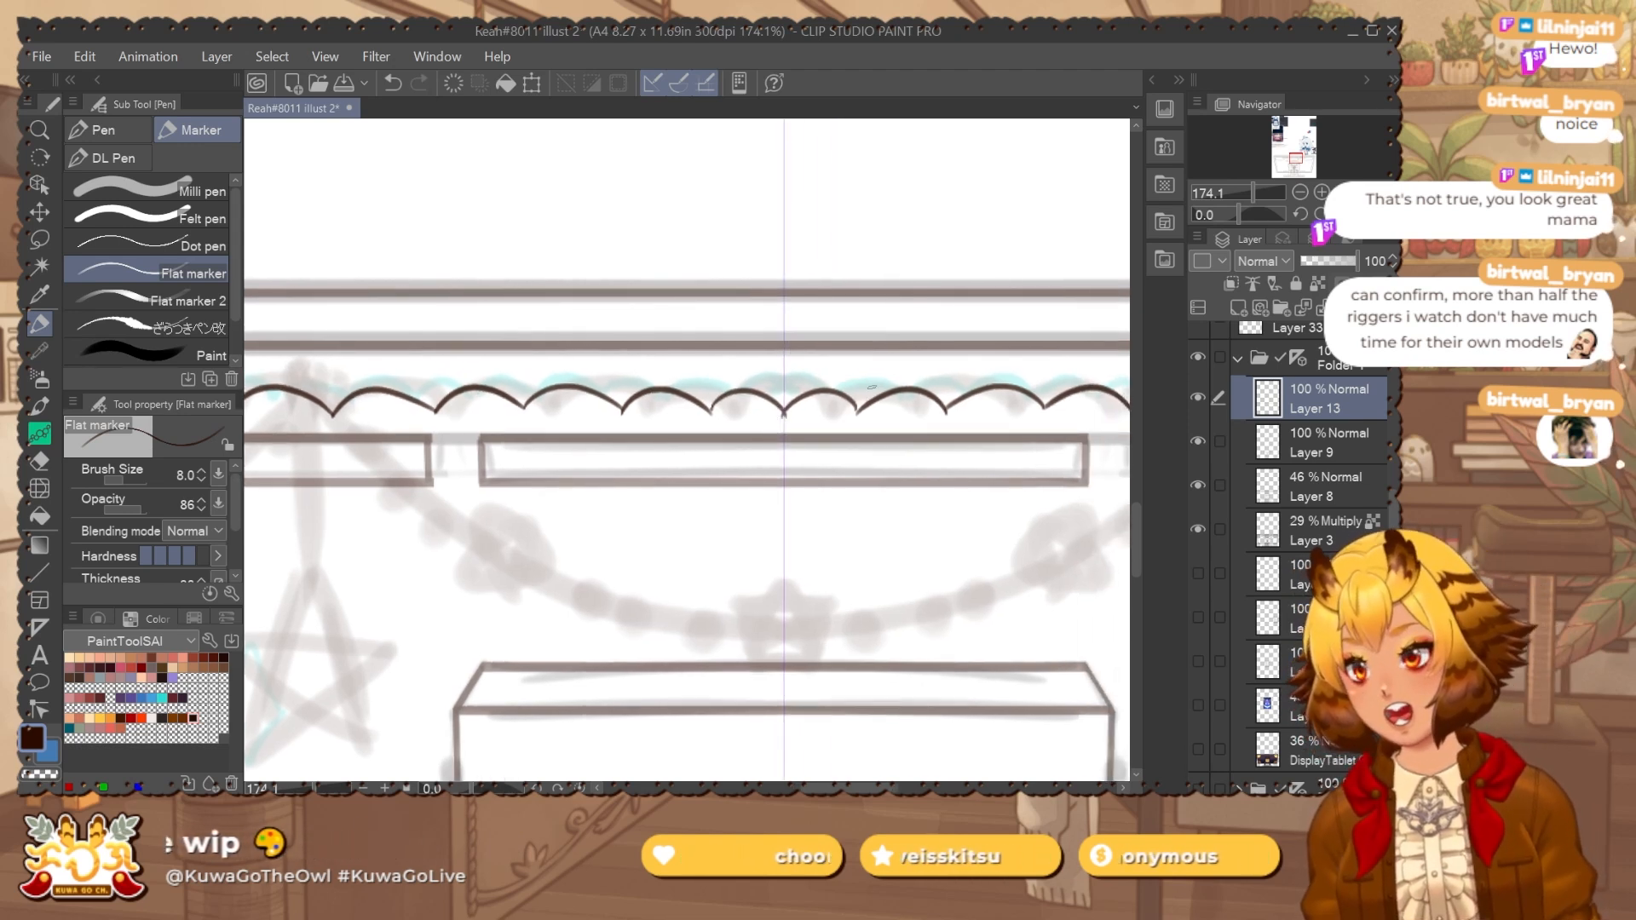
left_click_drag(721, 326, 744, 314)
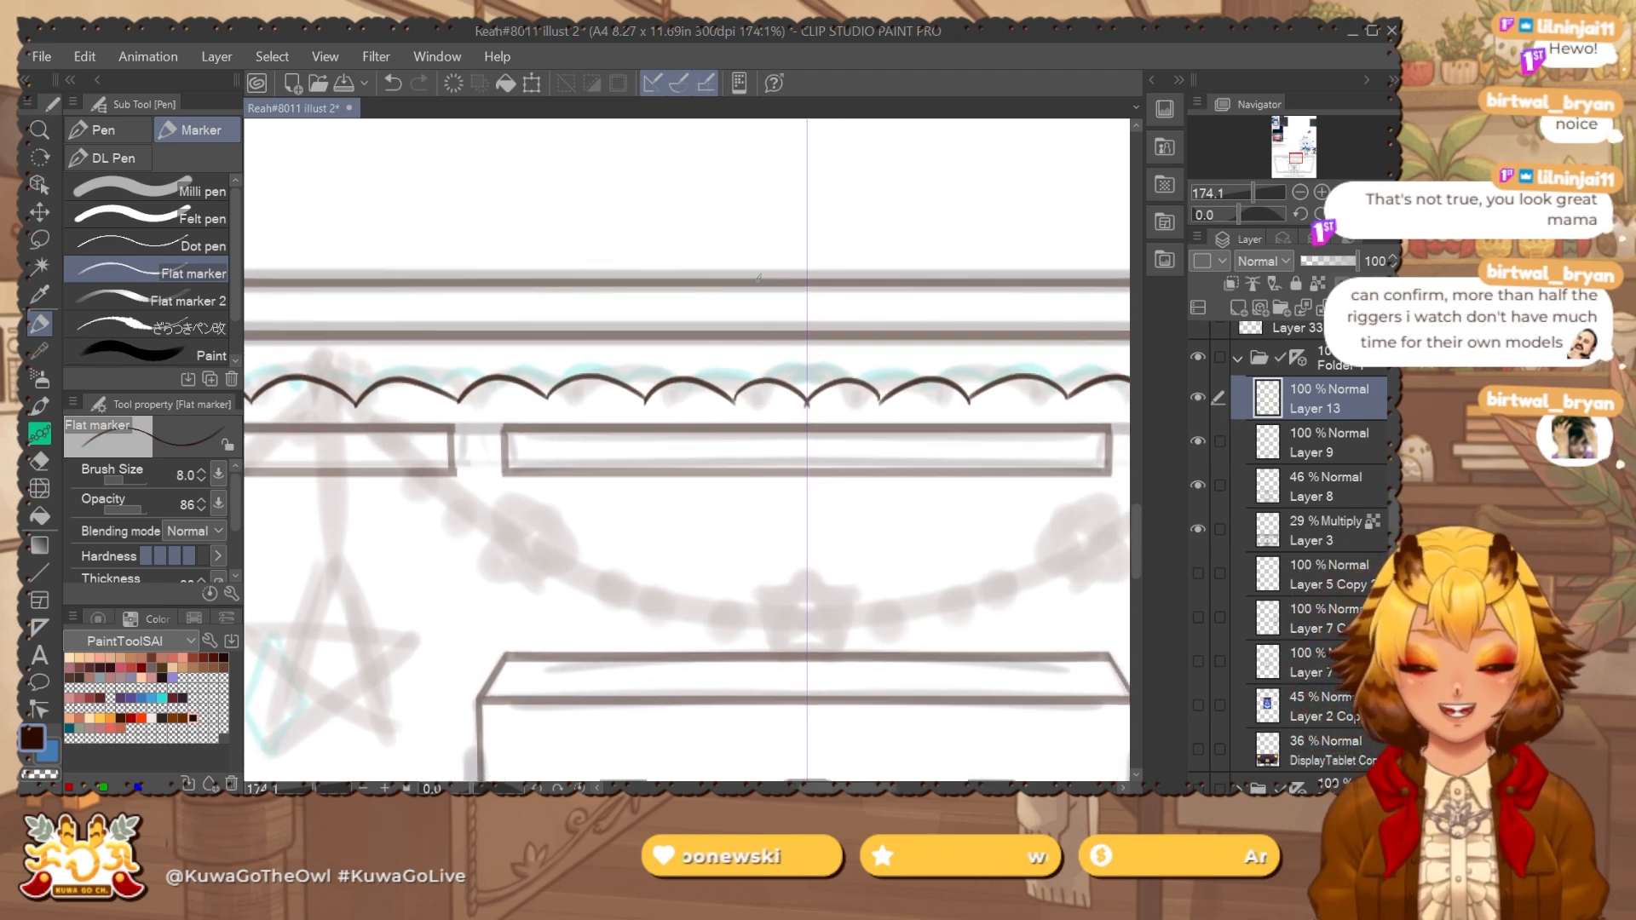
key("ctrl+z")
key("ctrl+z")
mouse_move(648, 398)
left_mouse_down()
mouse_move(726, 401)
mouse_move(718, 385)
mouse_move(808, 399)
left_mouse_up()
key("ctrl+z")
key("ctrl+z")
key("ctrl+z")
key("ctrl+z")
key("ctrl+z")
key("ctrl+z")
key("ctrl+z")
key("ctrl+z")
key("ctrl+z")
Inspect the scalloped trim across the whole desk panel with the Layer 3 sketch hidden, and show the sketch again.
key("e")
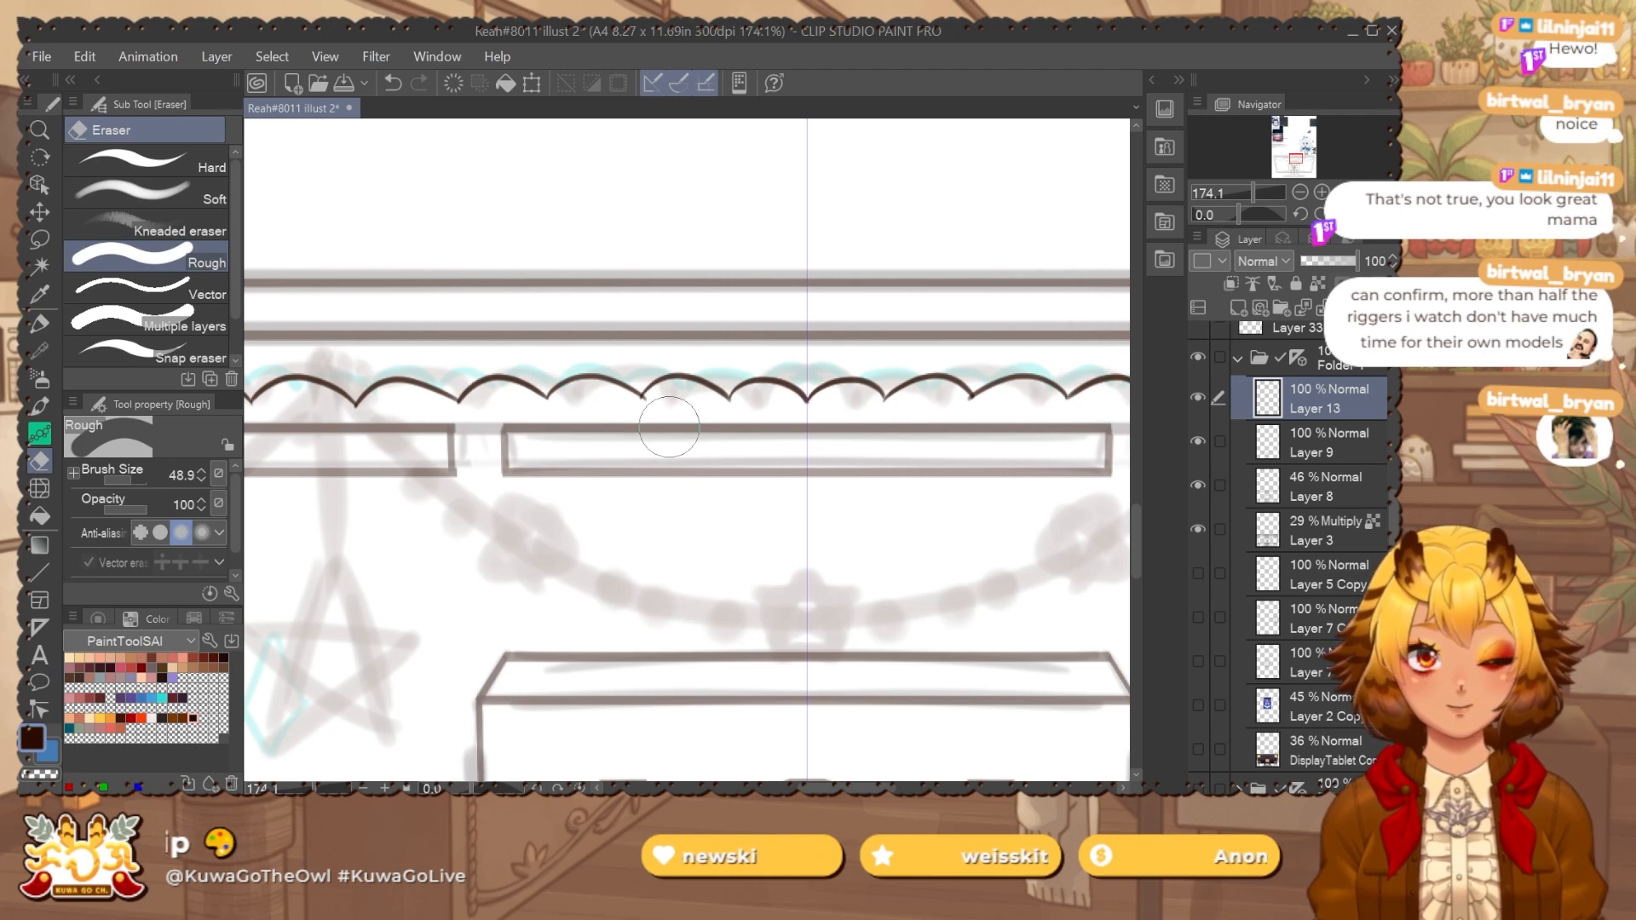
left_click_drag(764, 437, 597, 497)
mouse_move(647, 452)
left_mouse_down()
mouse_move(707, 452)
mouse_move(631, 469)
left_mouse_up()
left_click_drag(624, 528, 810, 482)
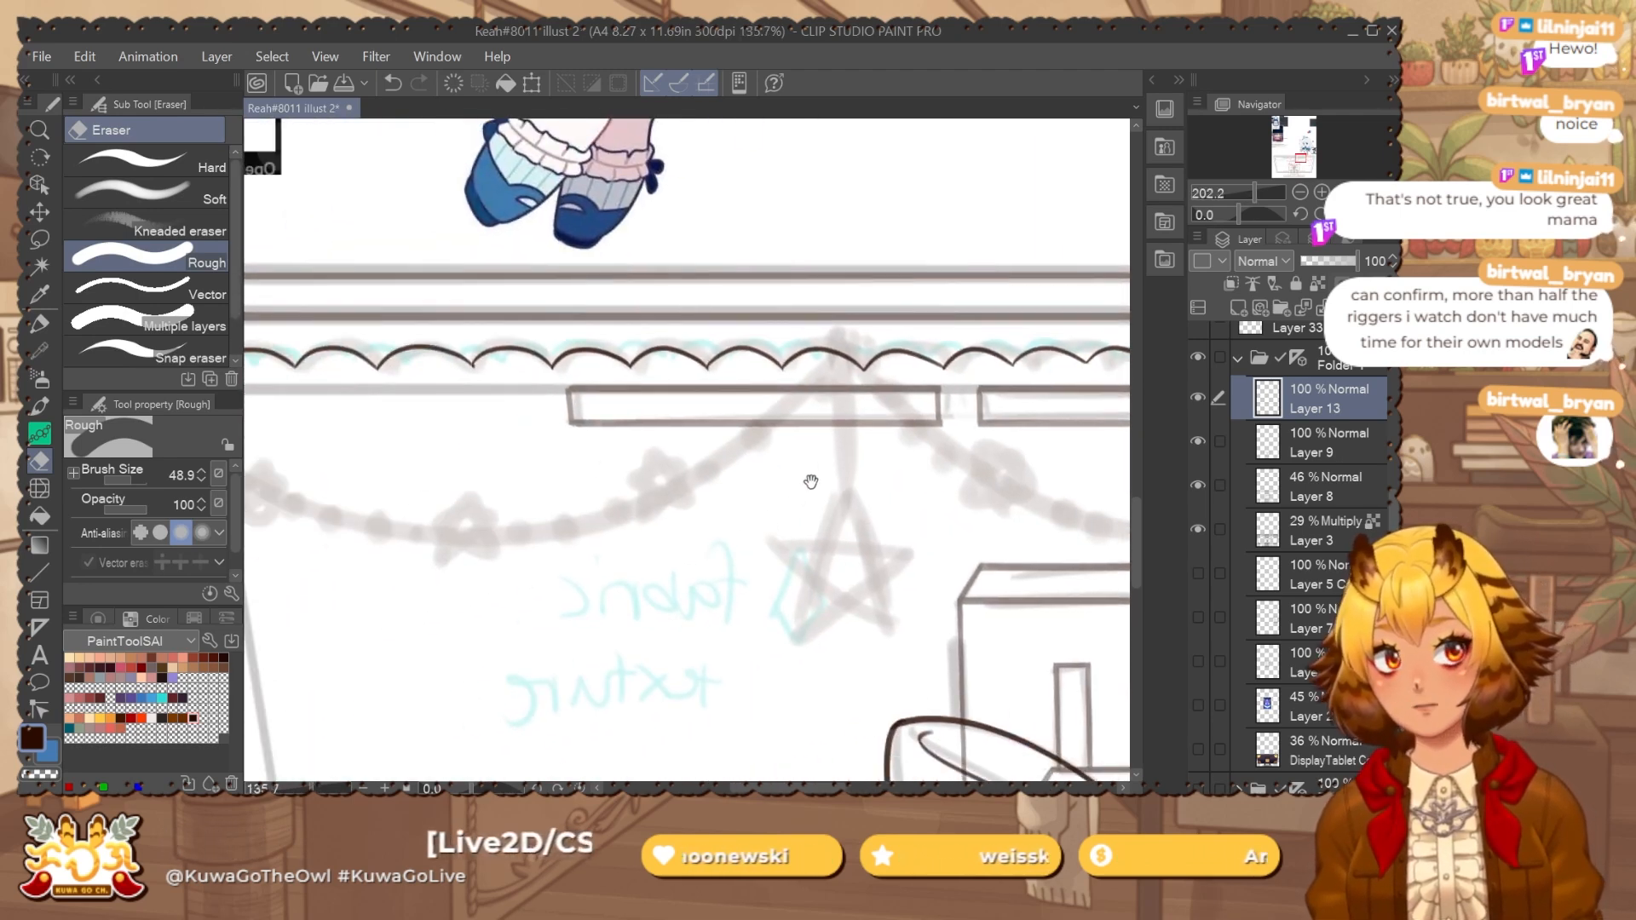
left_click_drag(716, 507, 867, 471)
left_click_drag(694, 435, 607, 431)
left_click_drag(734, 400, 594, 218)
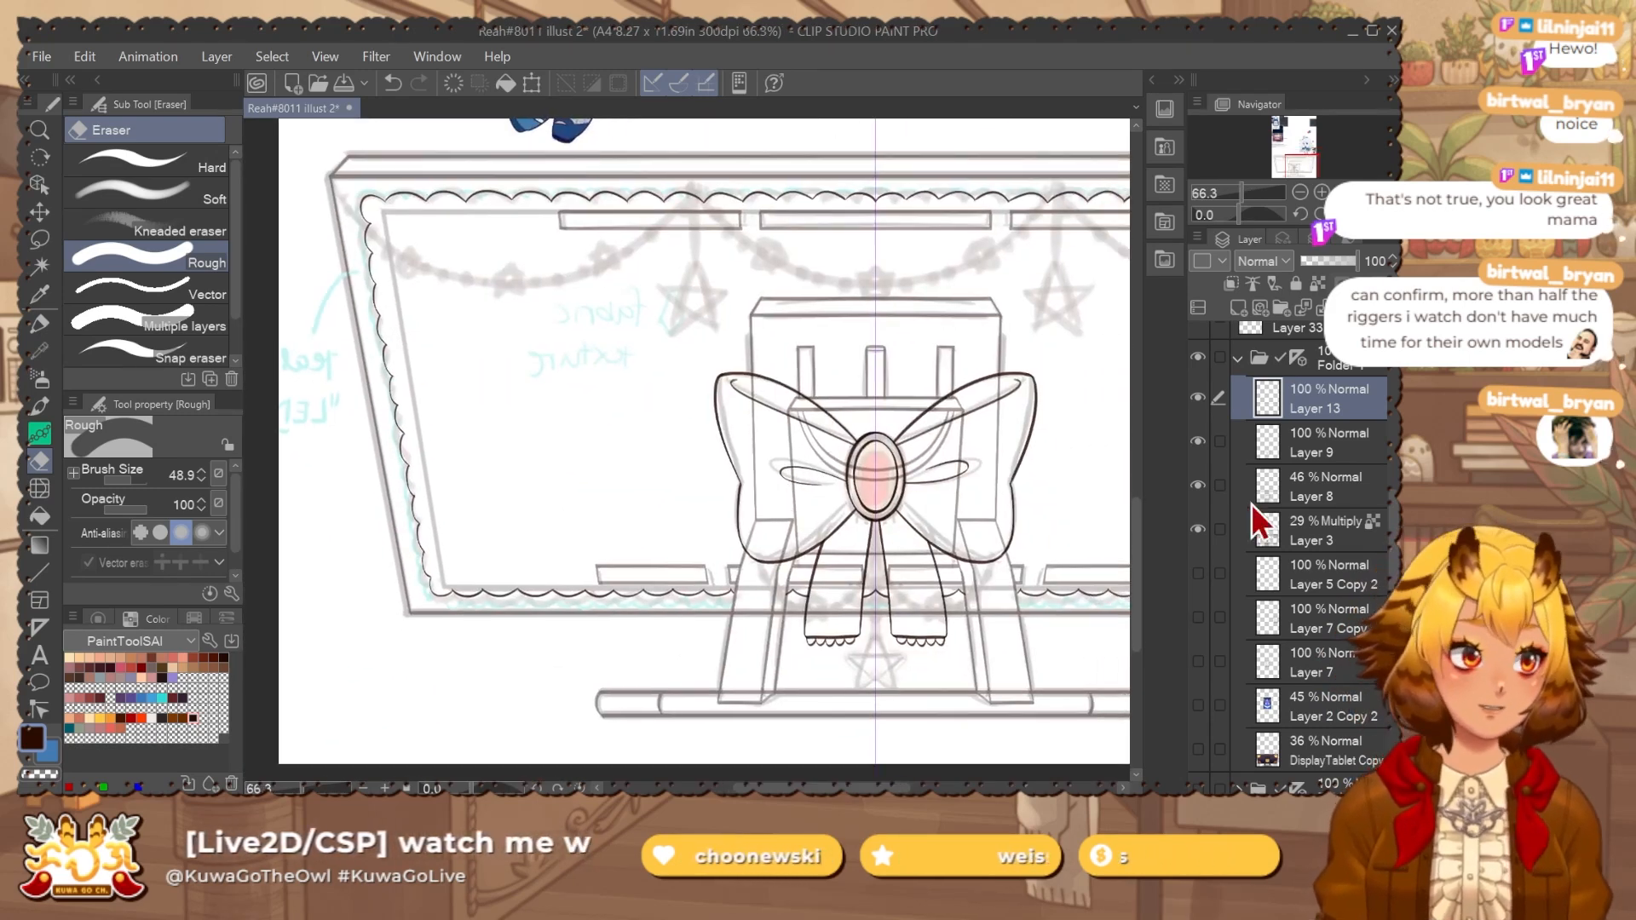
left_click_drag(924, 586, 811, 649)
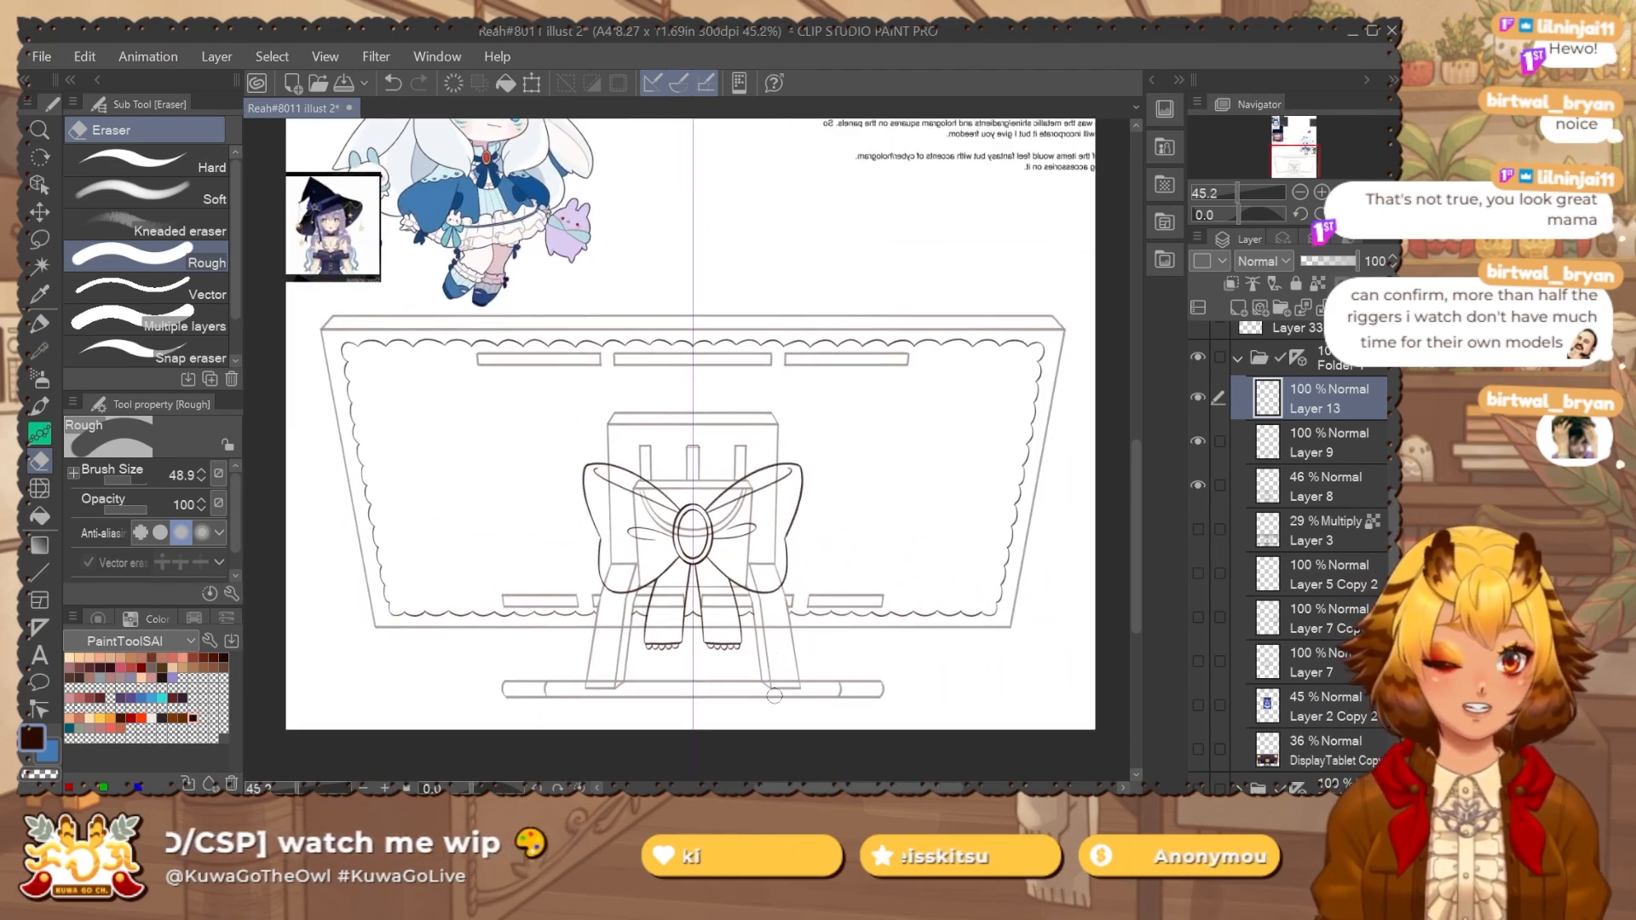
left_click(1198, 529)
Add a new raster layer for the stars above the trim layer and turn off Folder 1's symmetry ruler.
key("ctrl+shift+n")
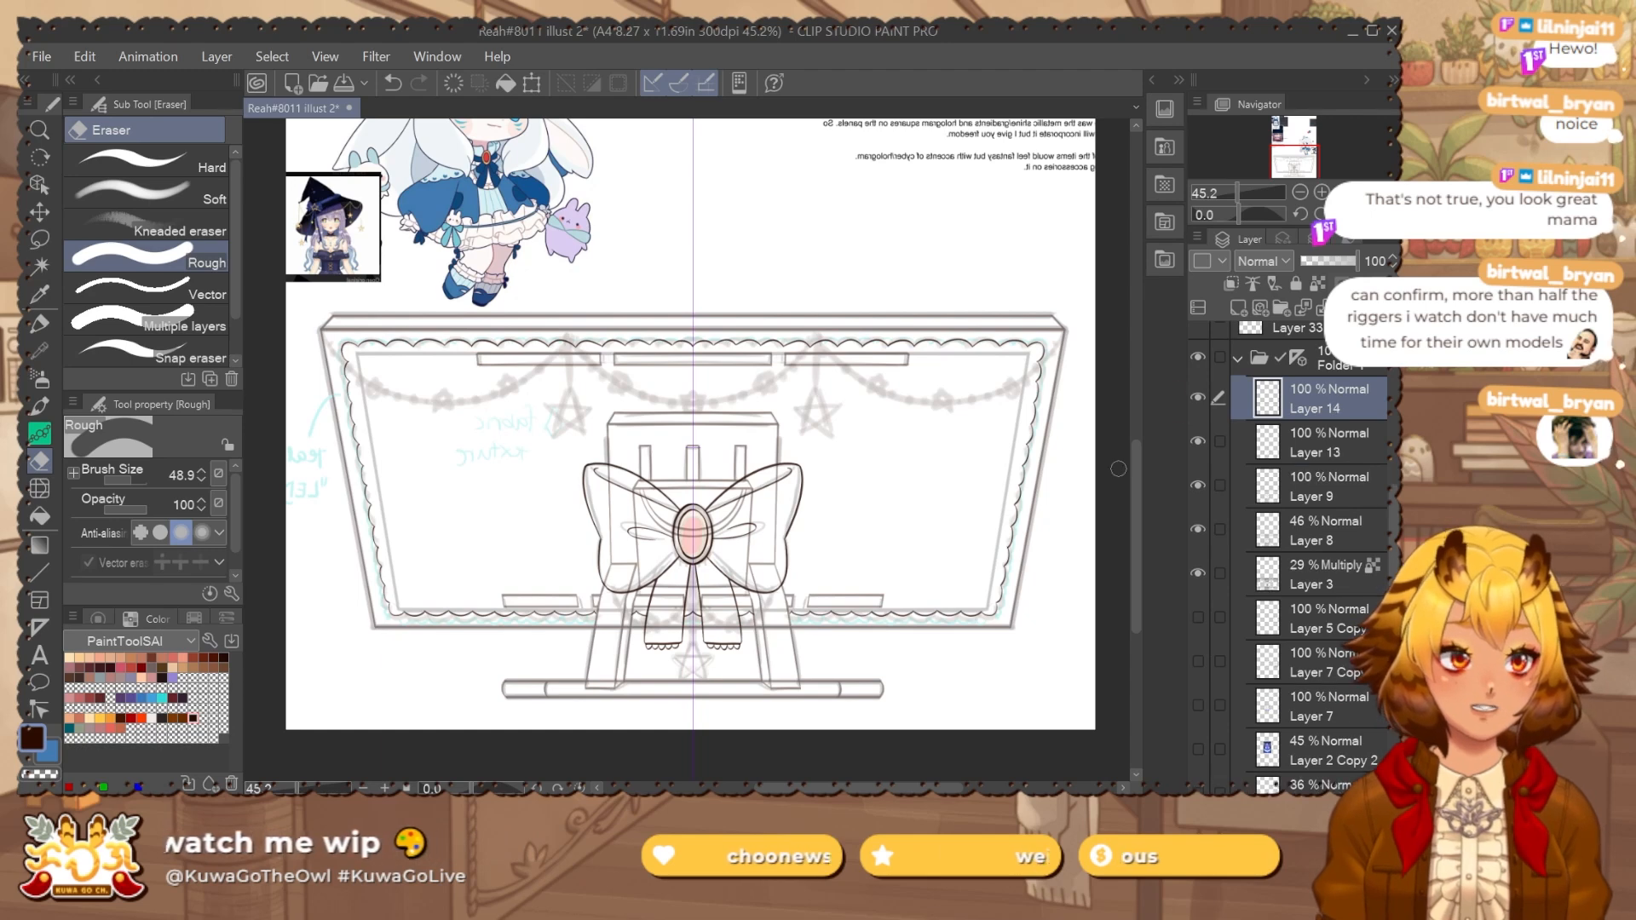
left_click_drag(750, 548, 796, 563)
left_click(1198, 401)
left_click_drag(647, 514, 581, 540)
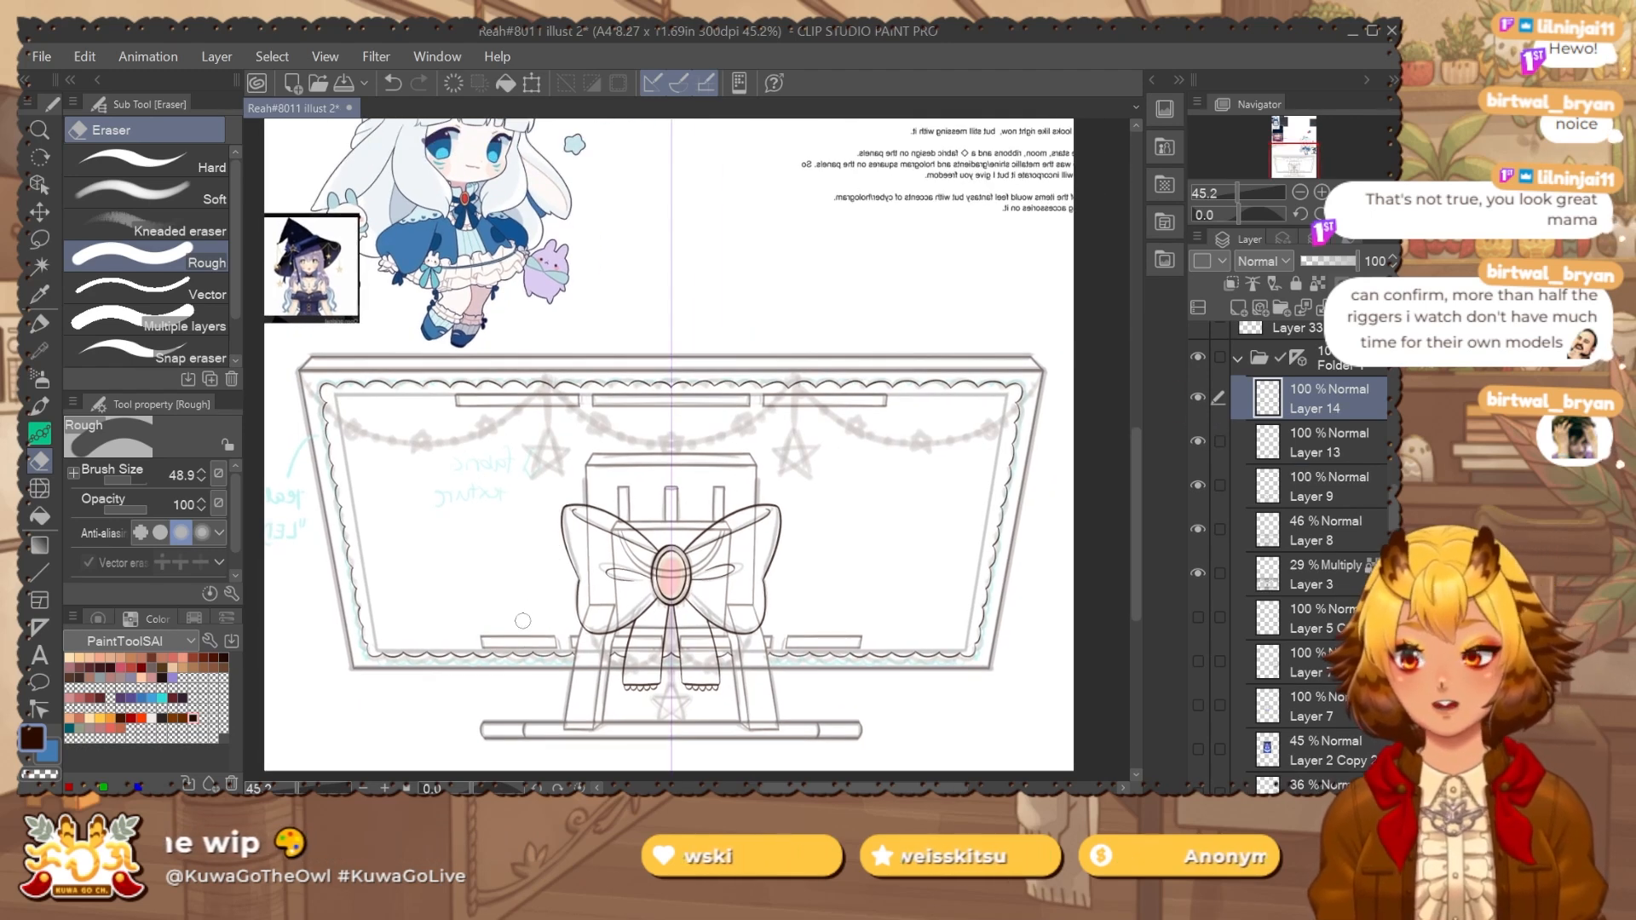
key("p")
left_click_drag(779, 539, 814, 508)
left_click(1297, 358, "shift")
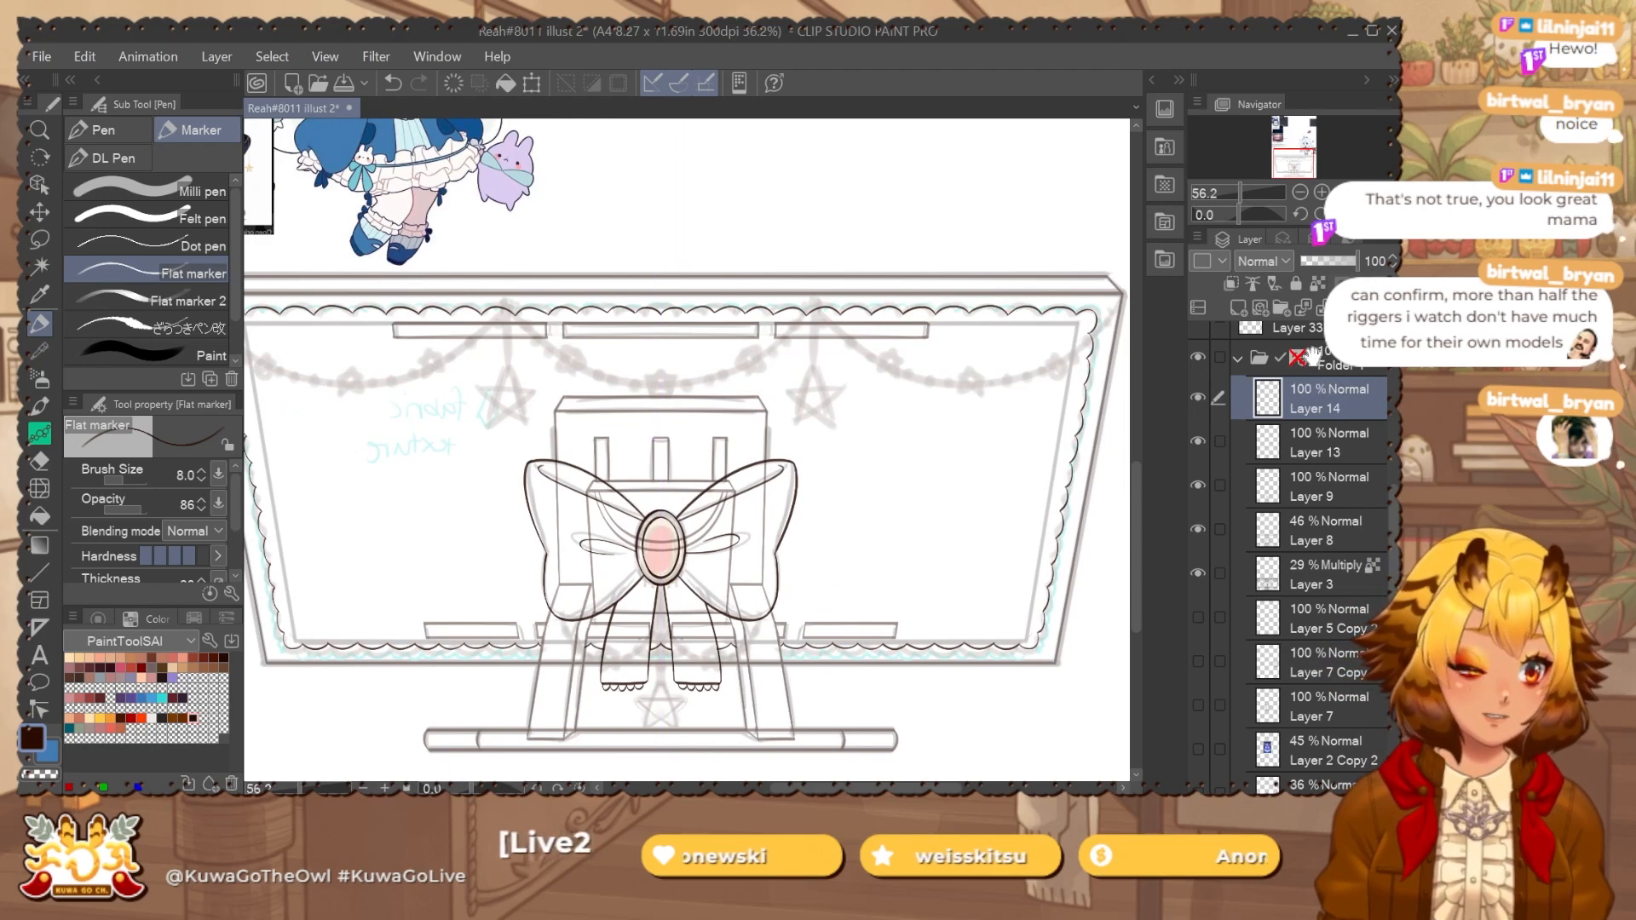
left_click_drag(629, 611, 687, 600)
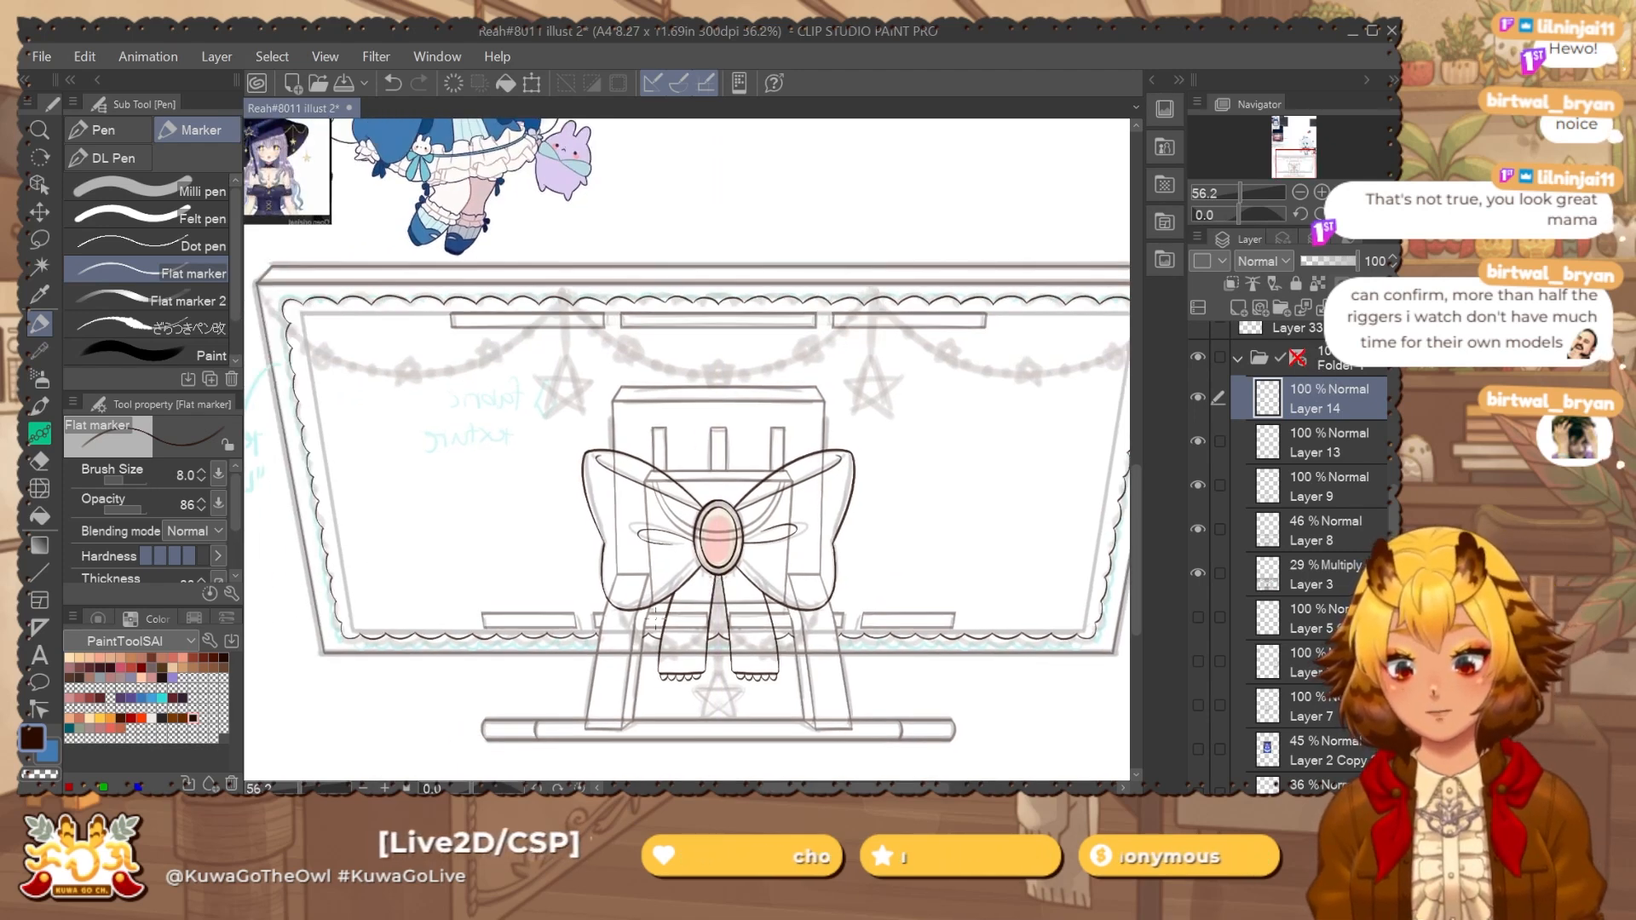
Create a symmetrical ruler with 5 lines, centred on the hanging star sketch beside the "fabric texture" note.
left_click(40, 628)
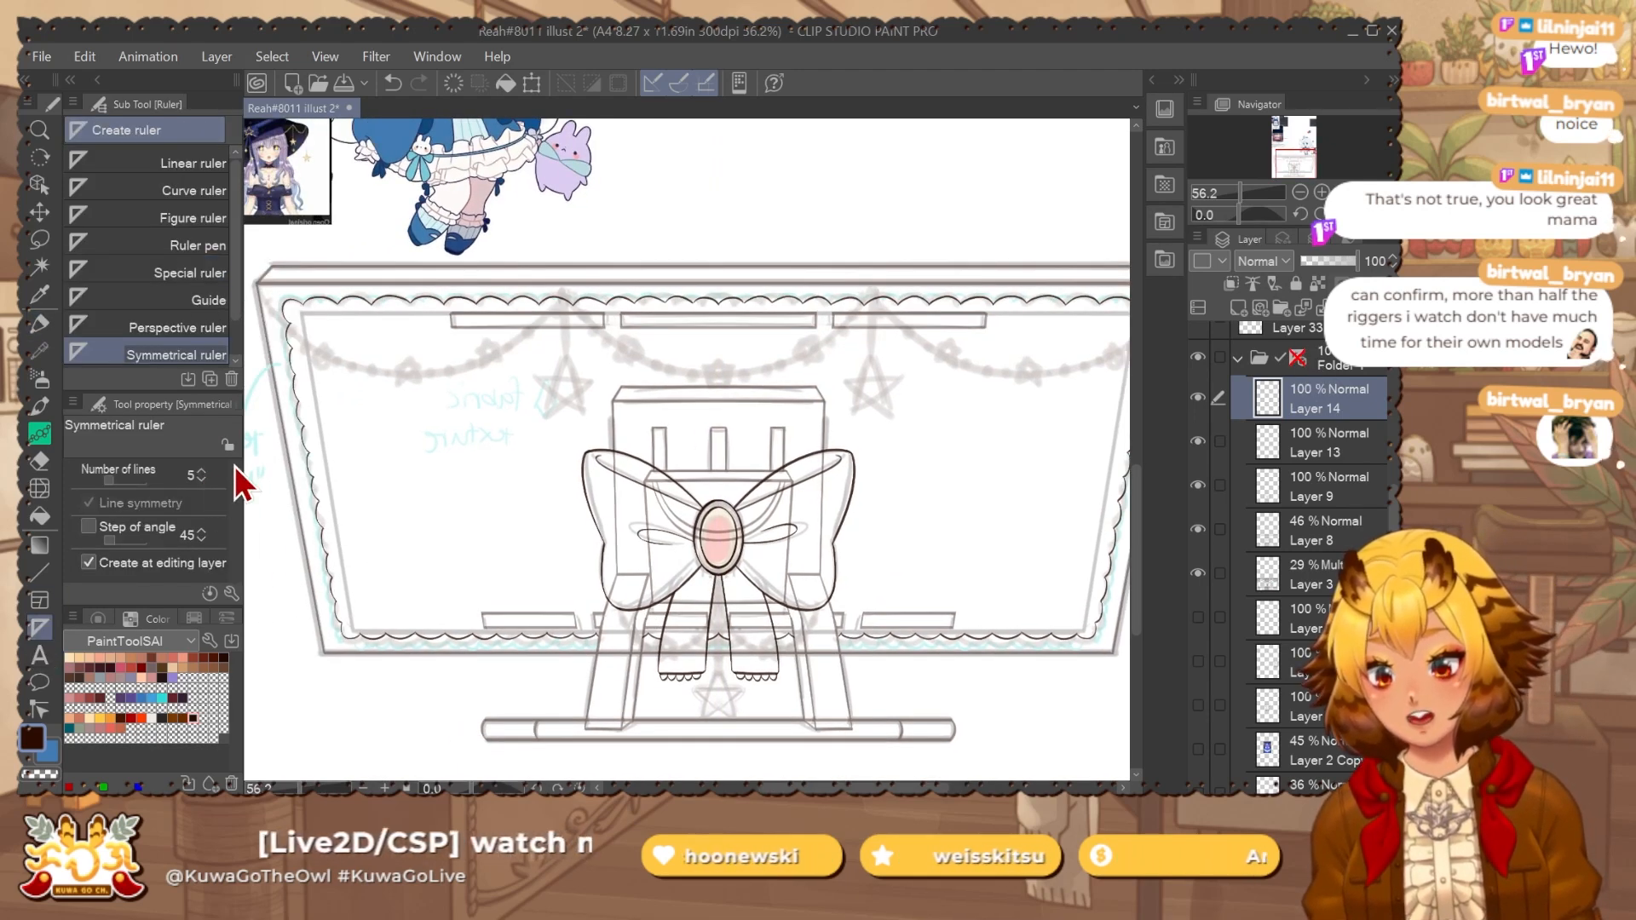
scroll(558, 376, "up", 3)
left_click_drag(572, 394, 572, 270)
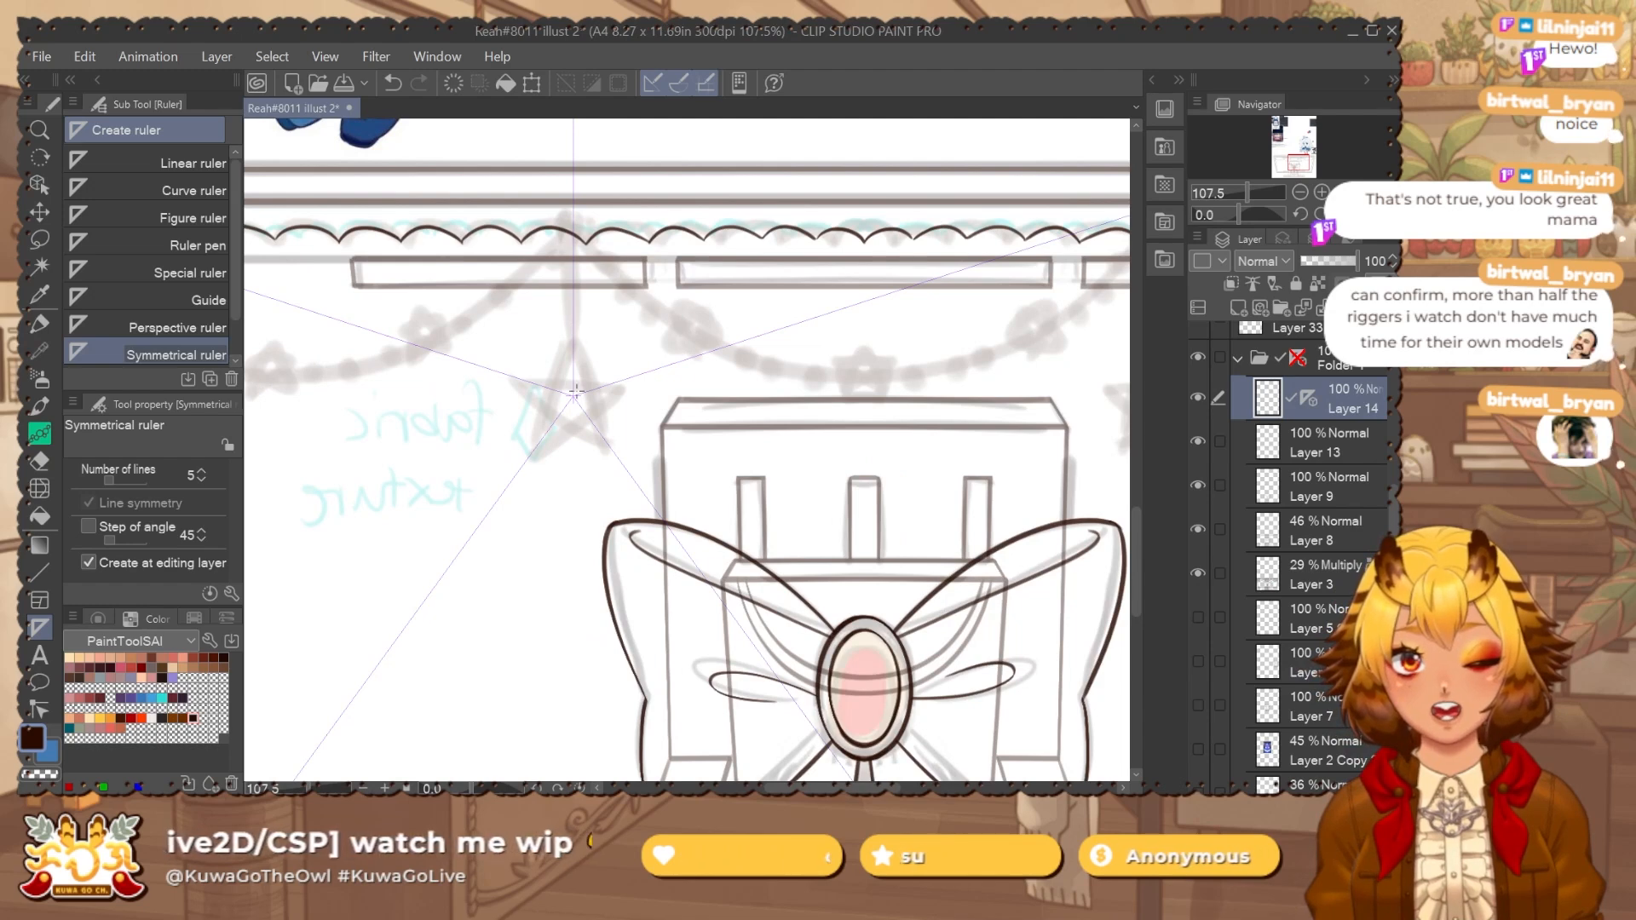
left_click_drag(573, 397, 596, 368)
Ink the five-pointed hanging star over the sketch with the Flat marker, redoing the stroke until its edges cross cleanly.
key("p")
mouse_move(558, 362)
left_mouse_down()
mouse_move(588, 423)
mouse_move(637, 418)
left_mouse_up()
key("ctrl+z")
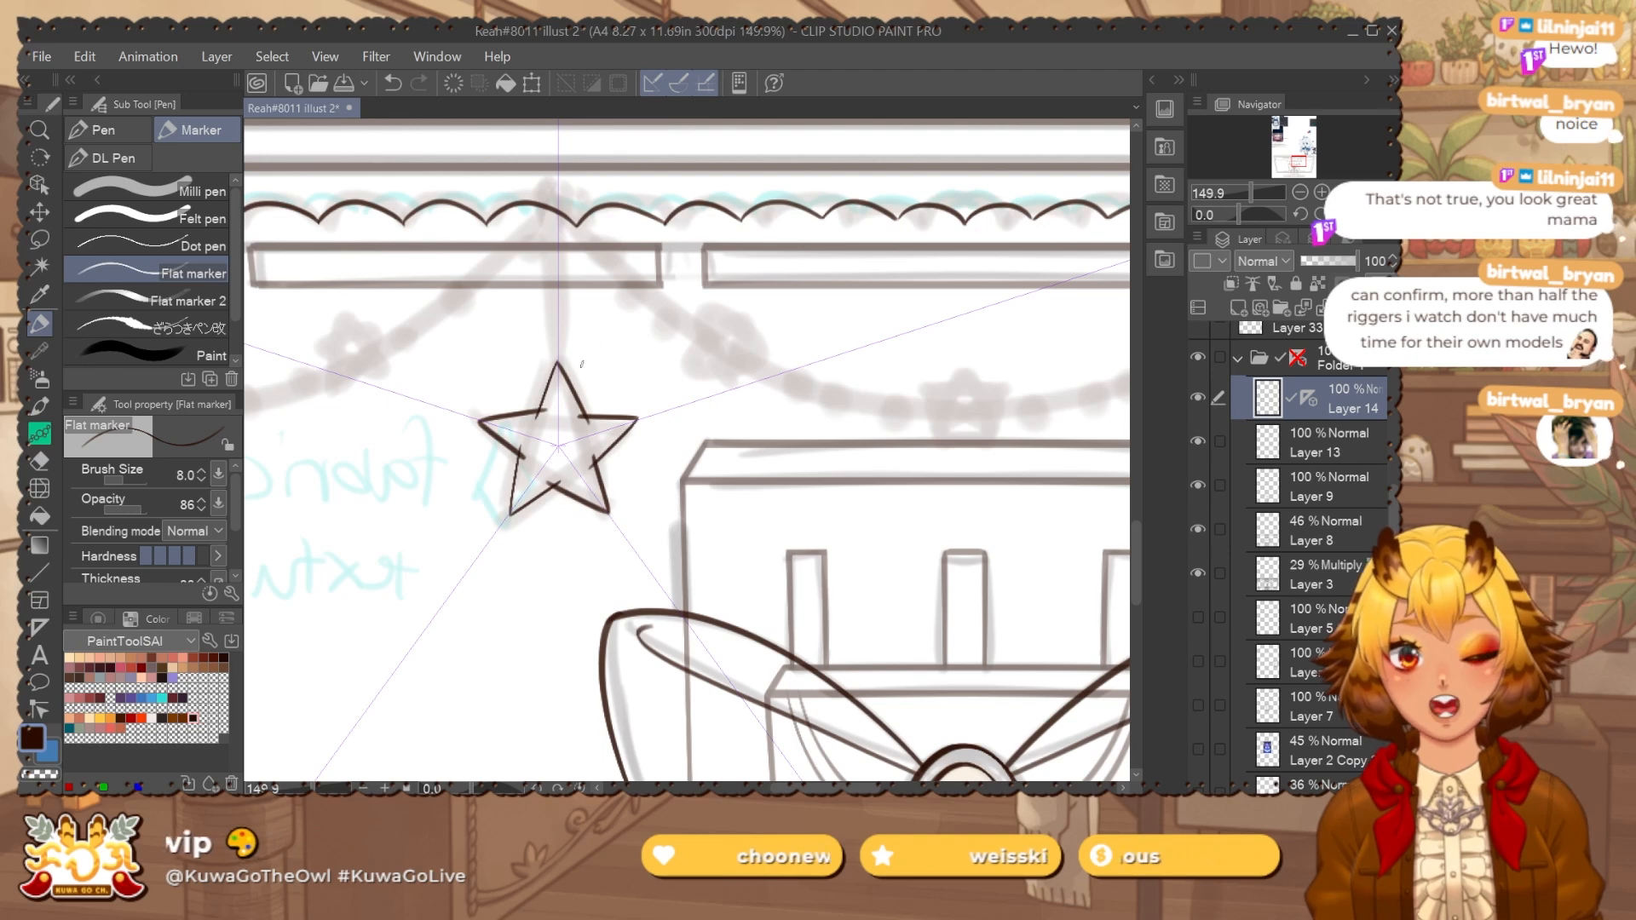
scroll(556, 392, "up", 3)
key("ctrl+z")
left_click_drag(558, 344, 507, 443)
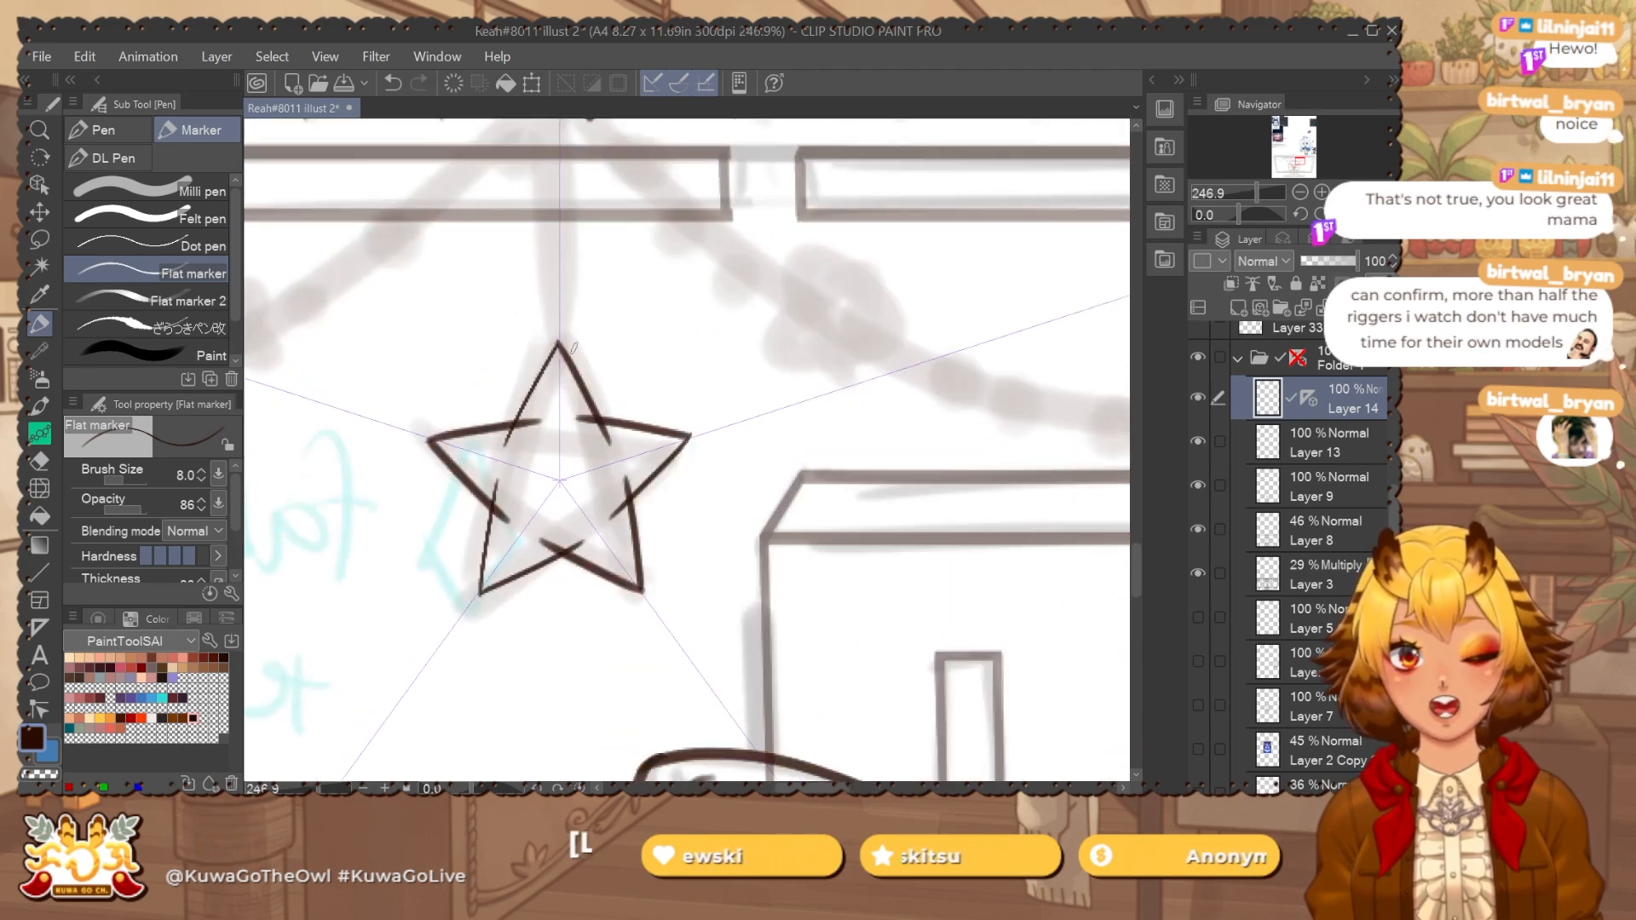
key("ctrl+z")
left_click_drag(558, 344, 496, 483)
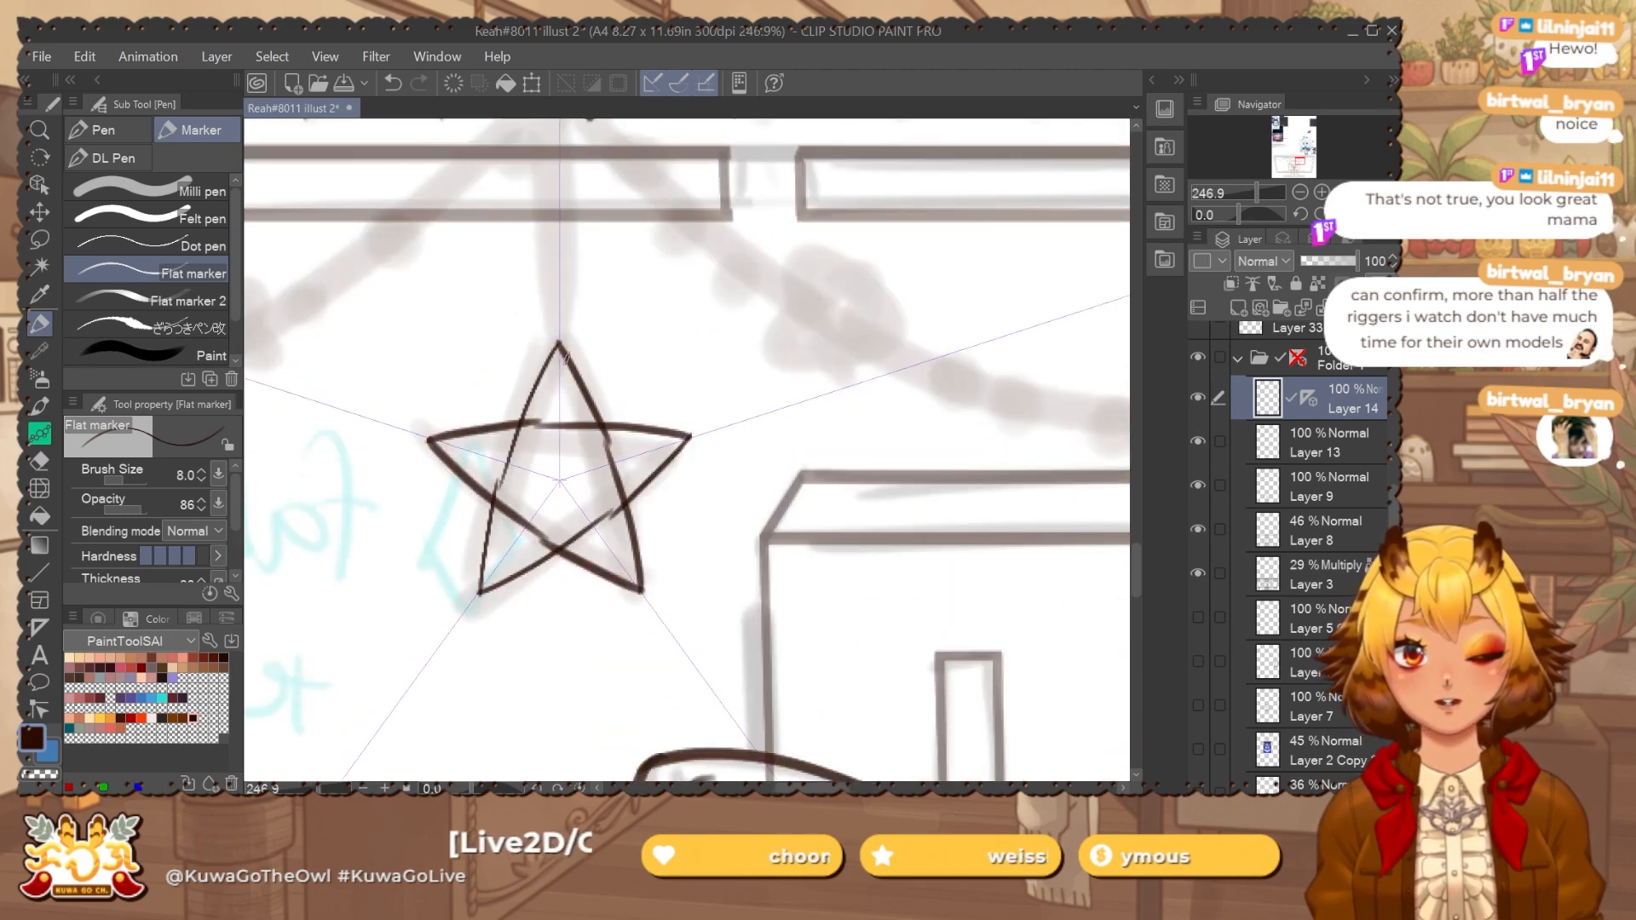
key("ctrl+z")
left_click_drag(558, 343, 519, 463)
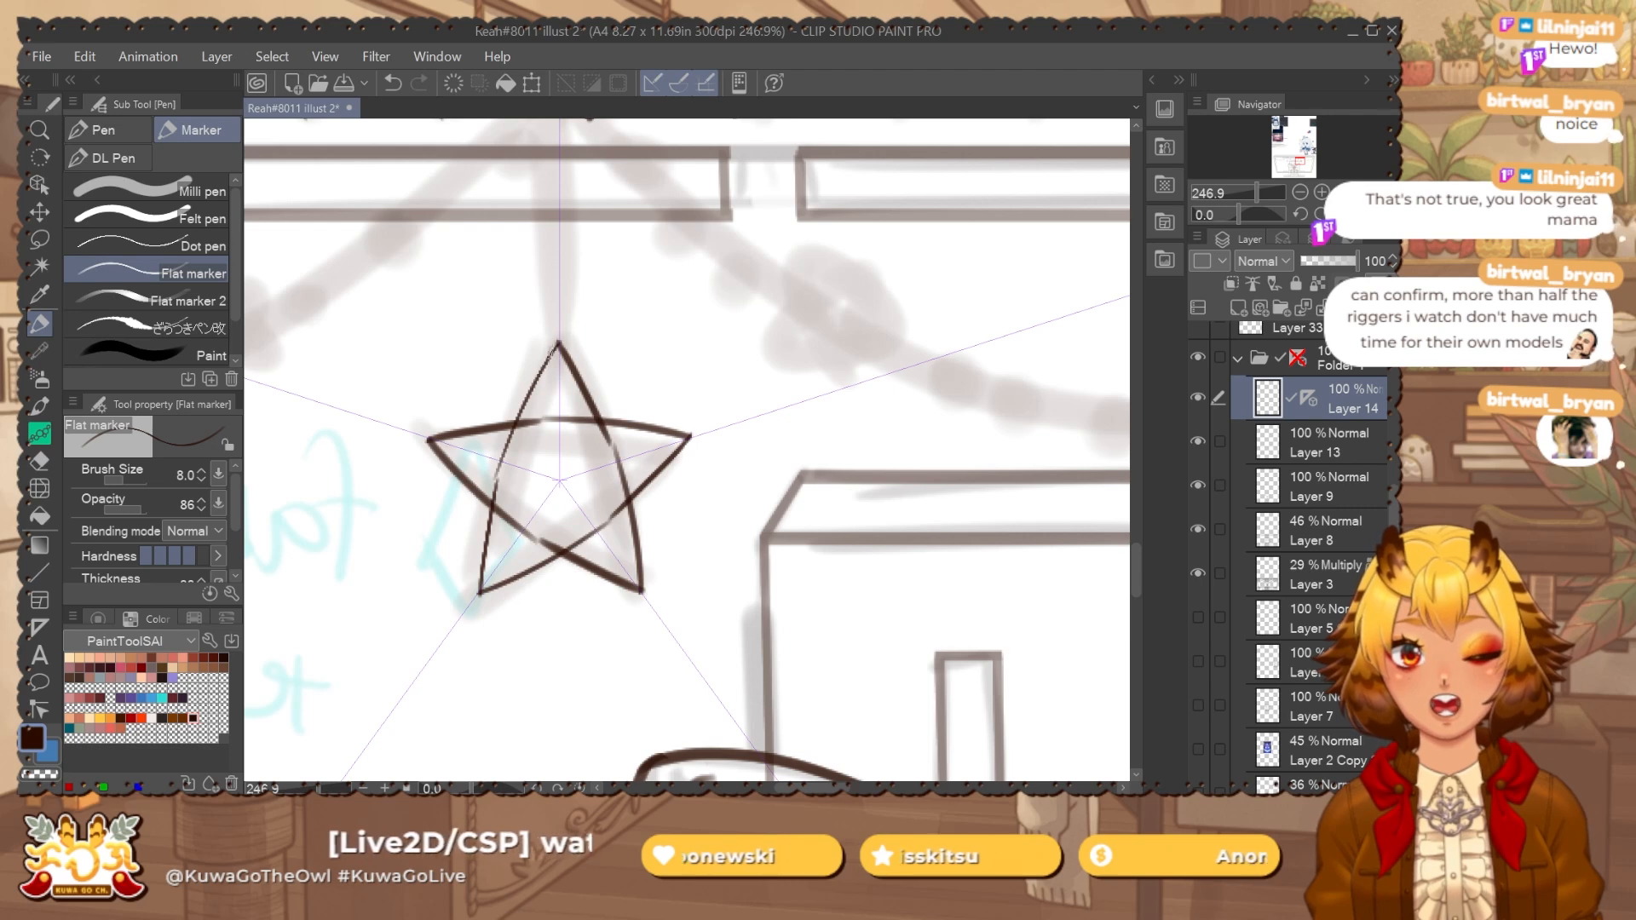
key("ctrl+z")
mouse_move(558, 343)
left_mouse_down()
mouse_move(506, 463)
mouse_move(524, 444)
left_mouse_up()
Erase the overlapping lines inside the star with the Rough eraser and reinforce its outline with the Flat marker.
key("e")
mouse_move(514, 443)
left_mouse_down()
mouse_move(507, 462)
mouse_move(543, 424)
left_mouse_up()
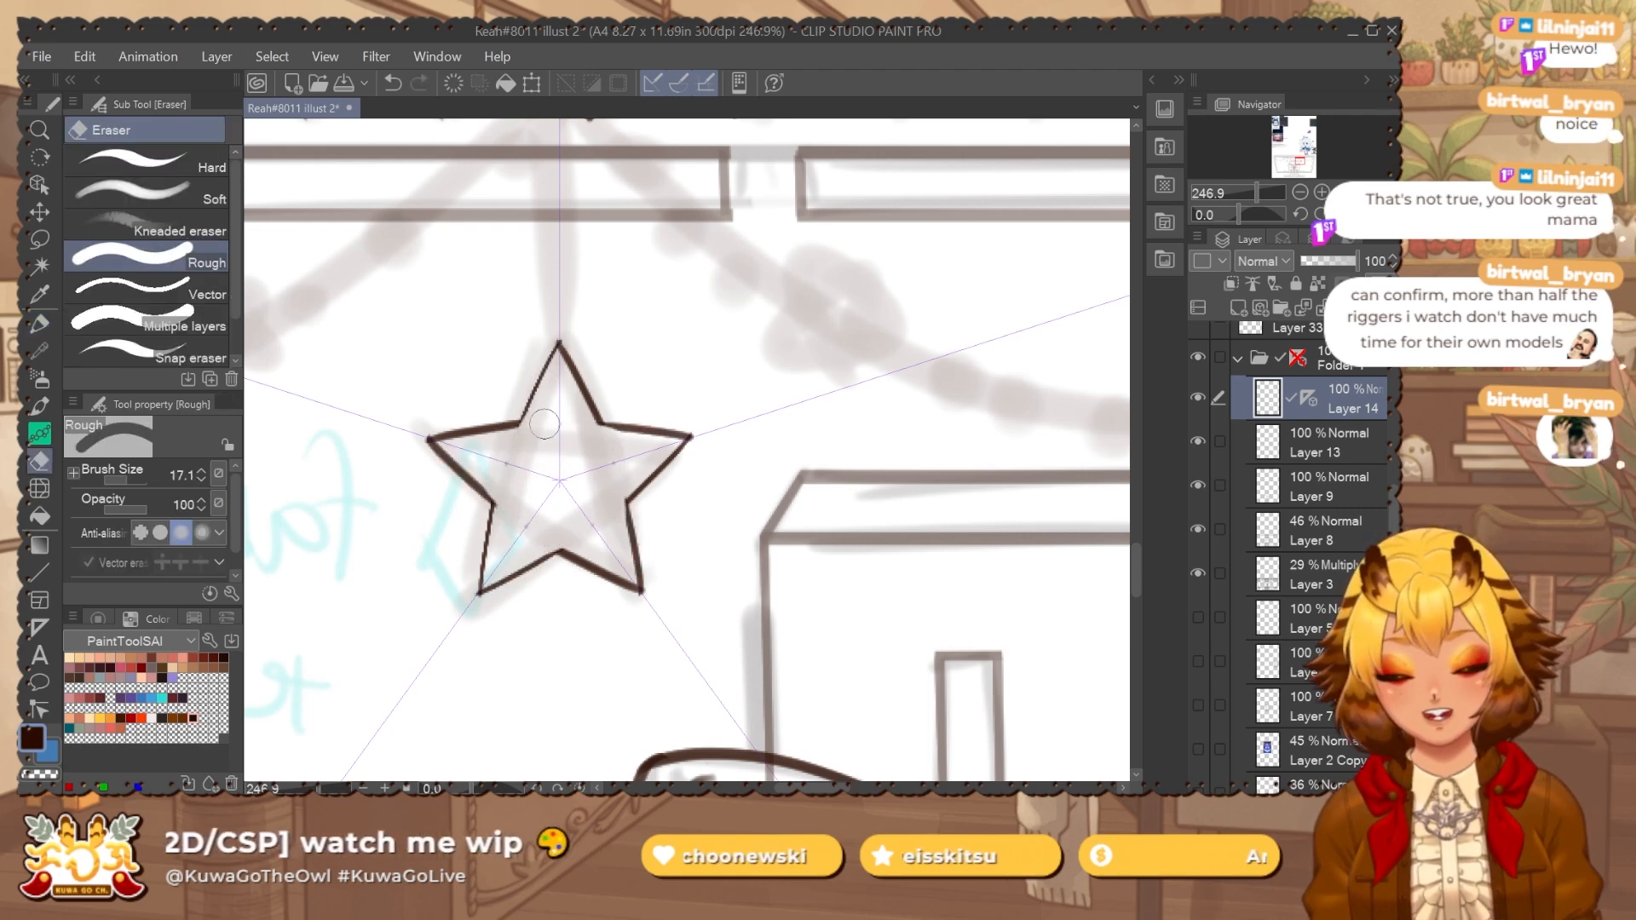
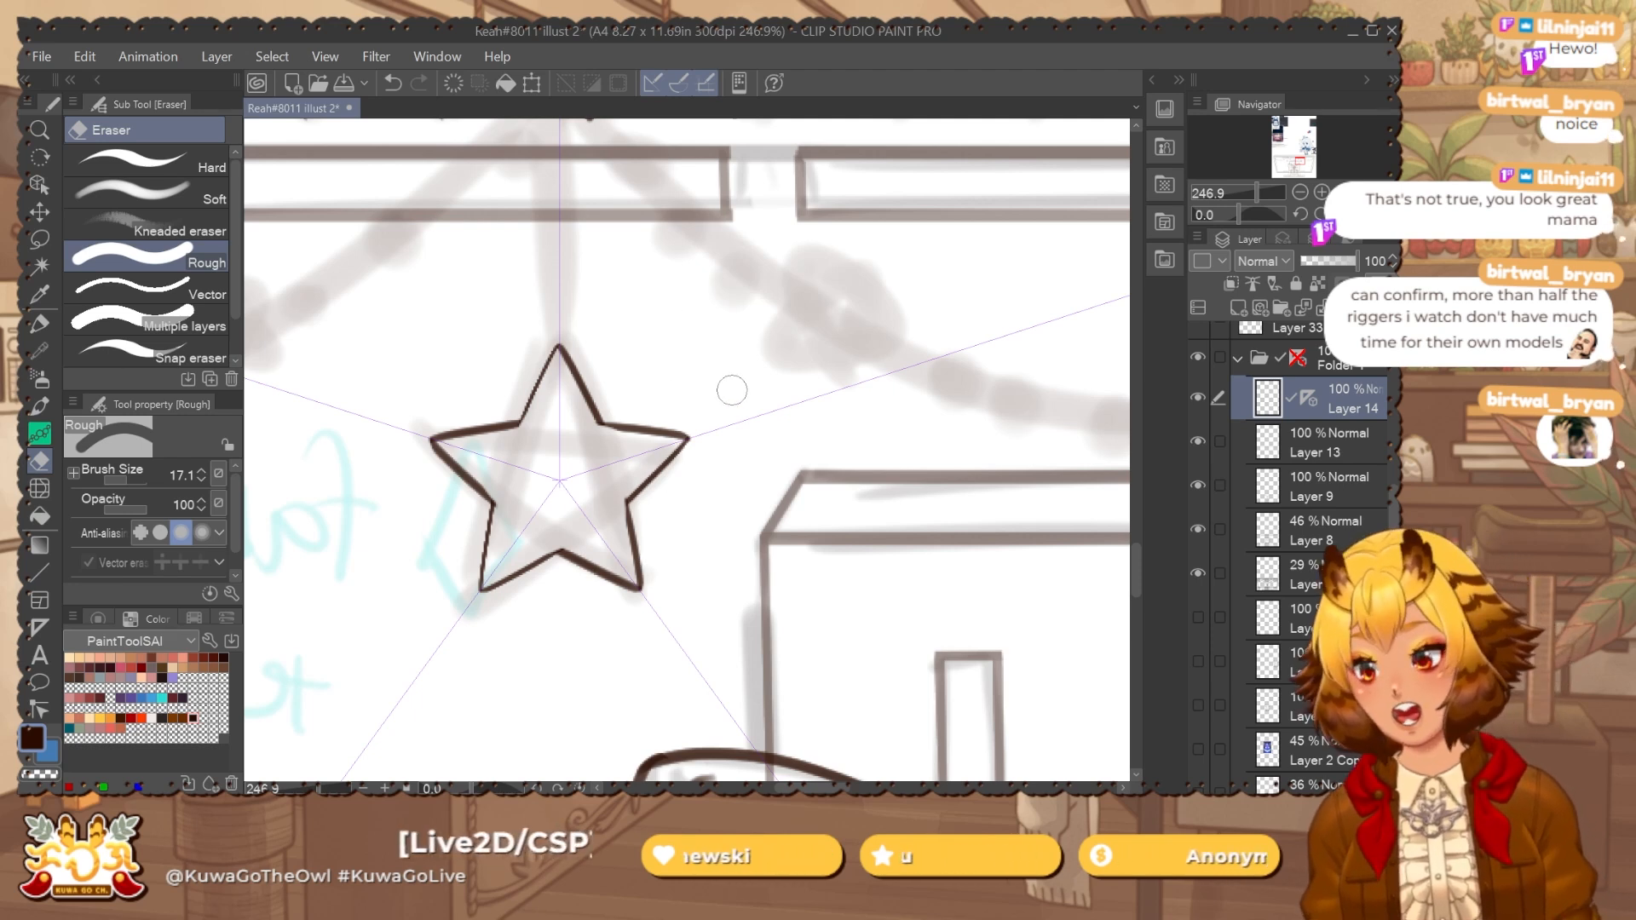
key("p")
left_click_drag(601, 422, 689, 438)
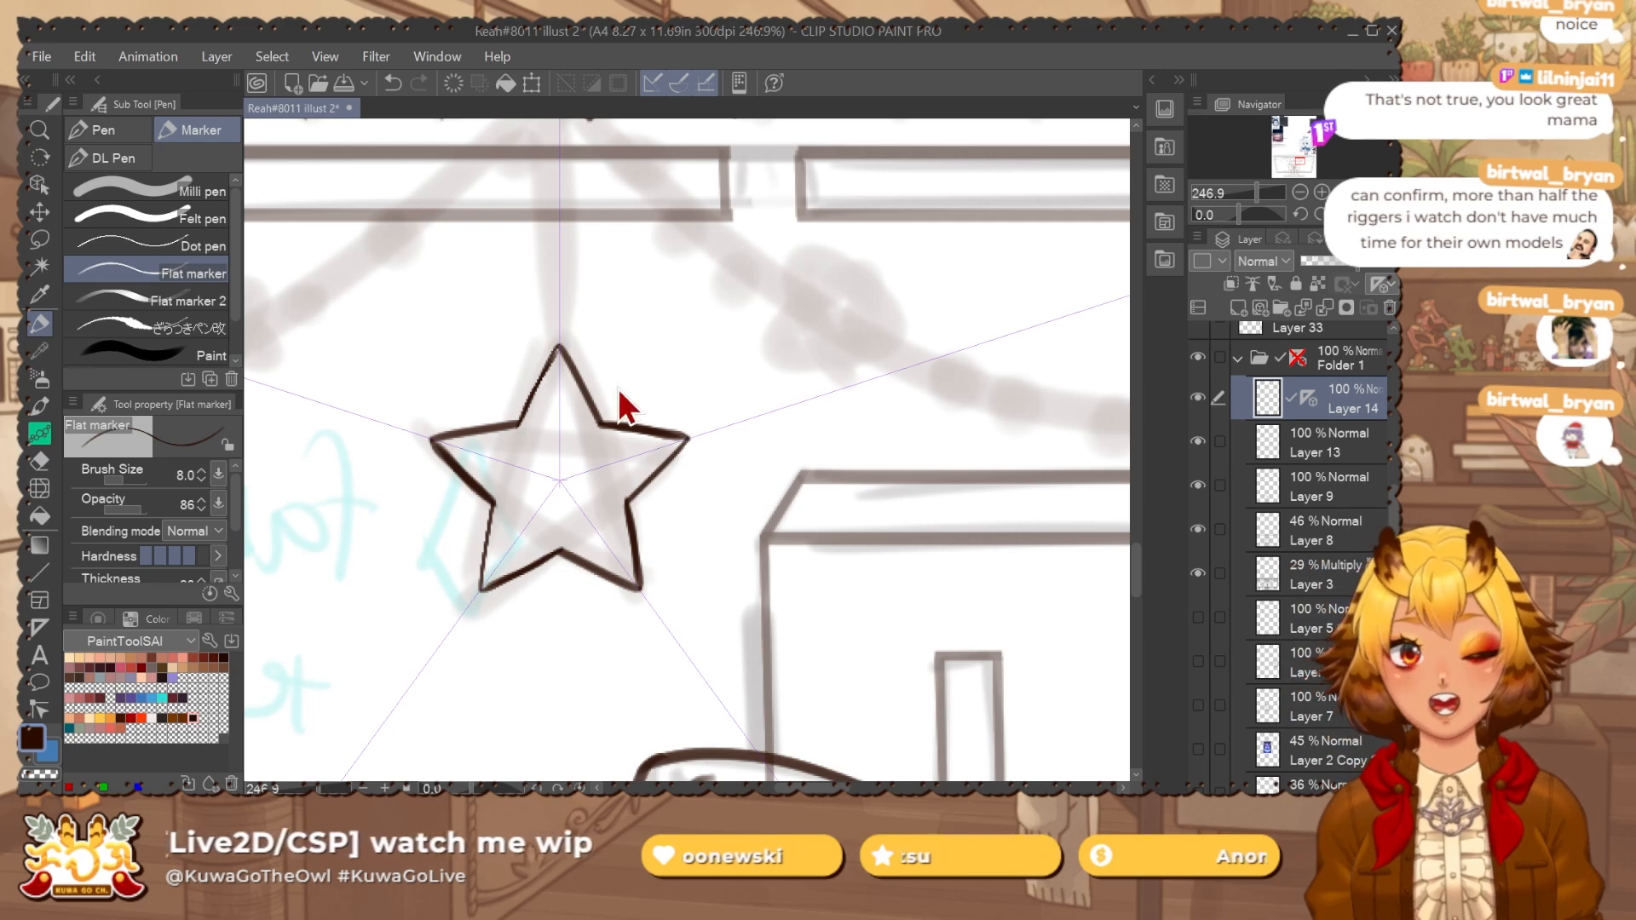
key("ctrl+z")
key("ctrl+y")
key("ctrl+z")
key("ctrl+y")
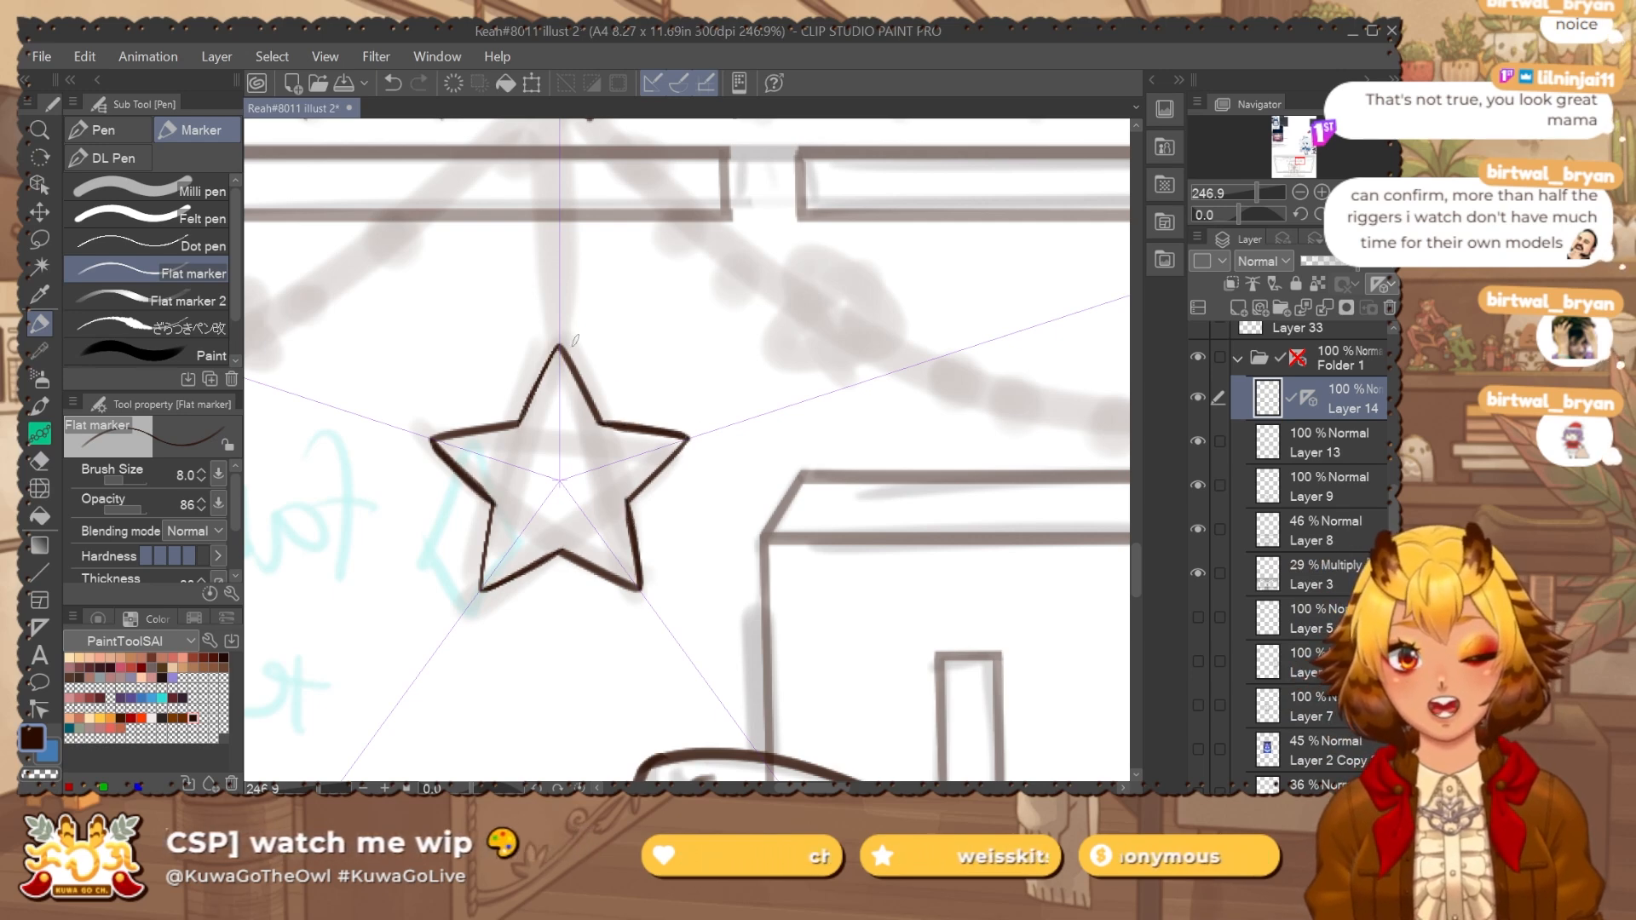
Compare the inked star with its sketch, re-enable Folder 1's symmetry ruler and turn off the star layer's symmetrical ruler.
left_click_drag(673, 495, 707, 504)
left_click(1200, 402)
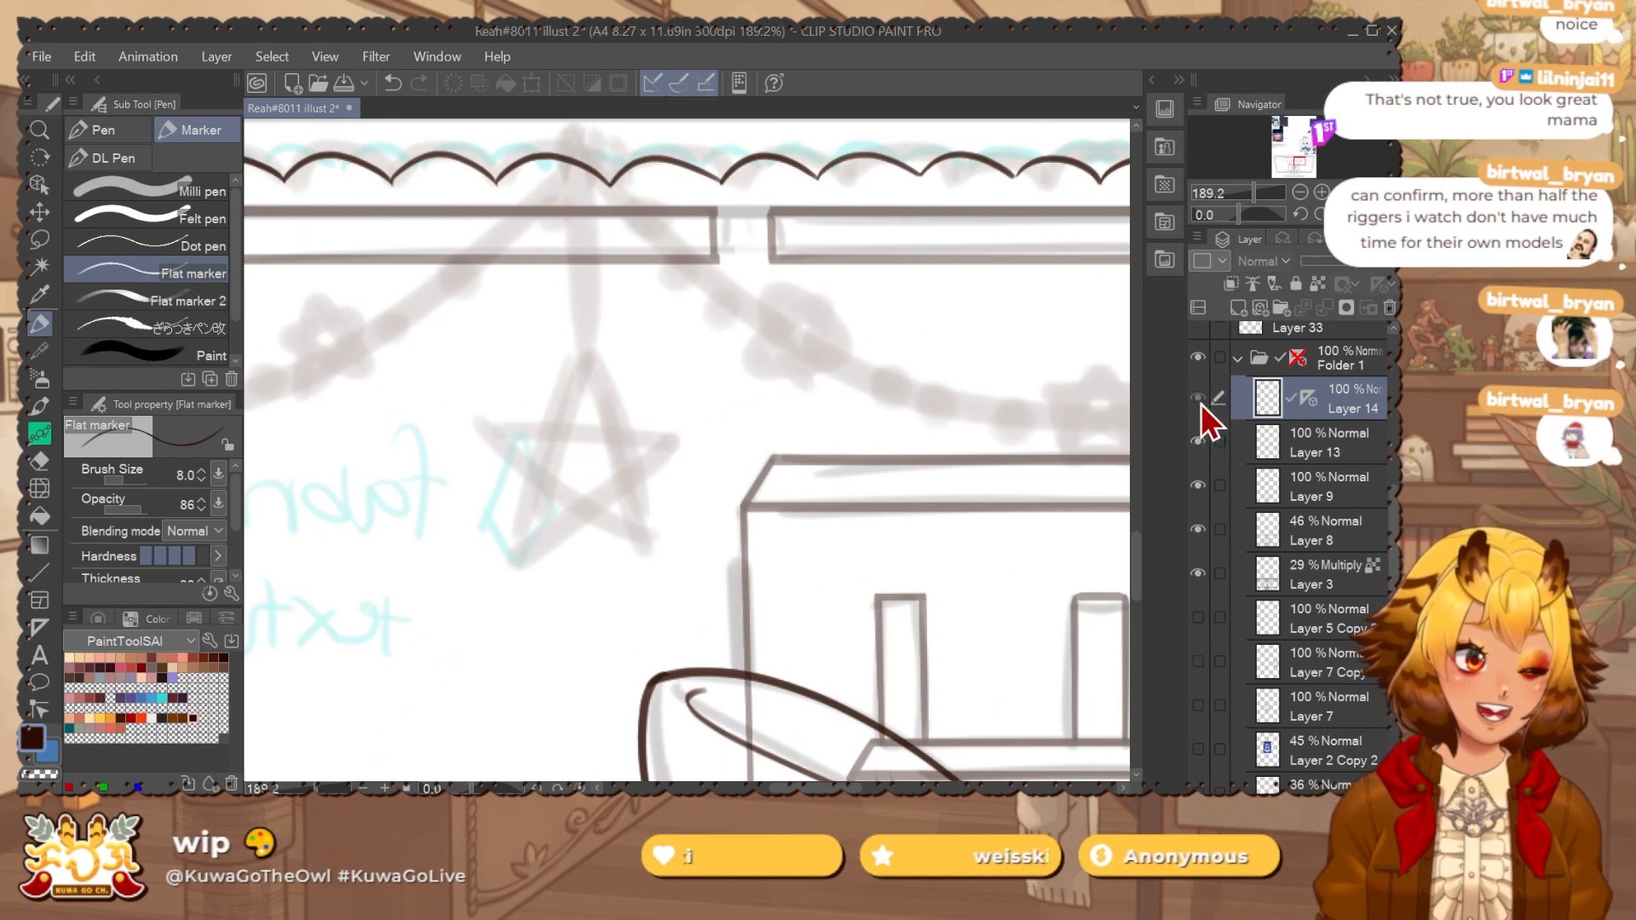
left_click(1200, 402)
left_click_drag(796, 552, 755, 593)
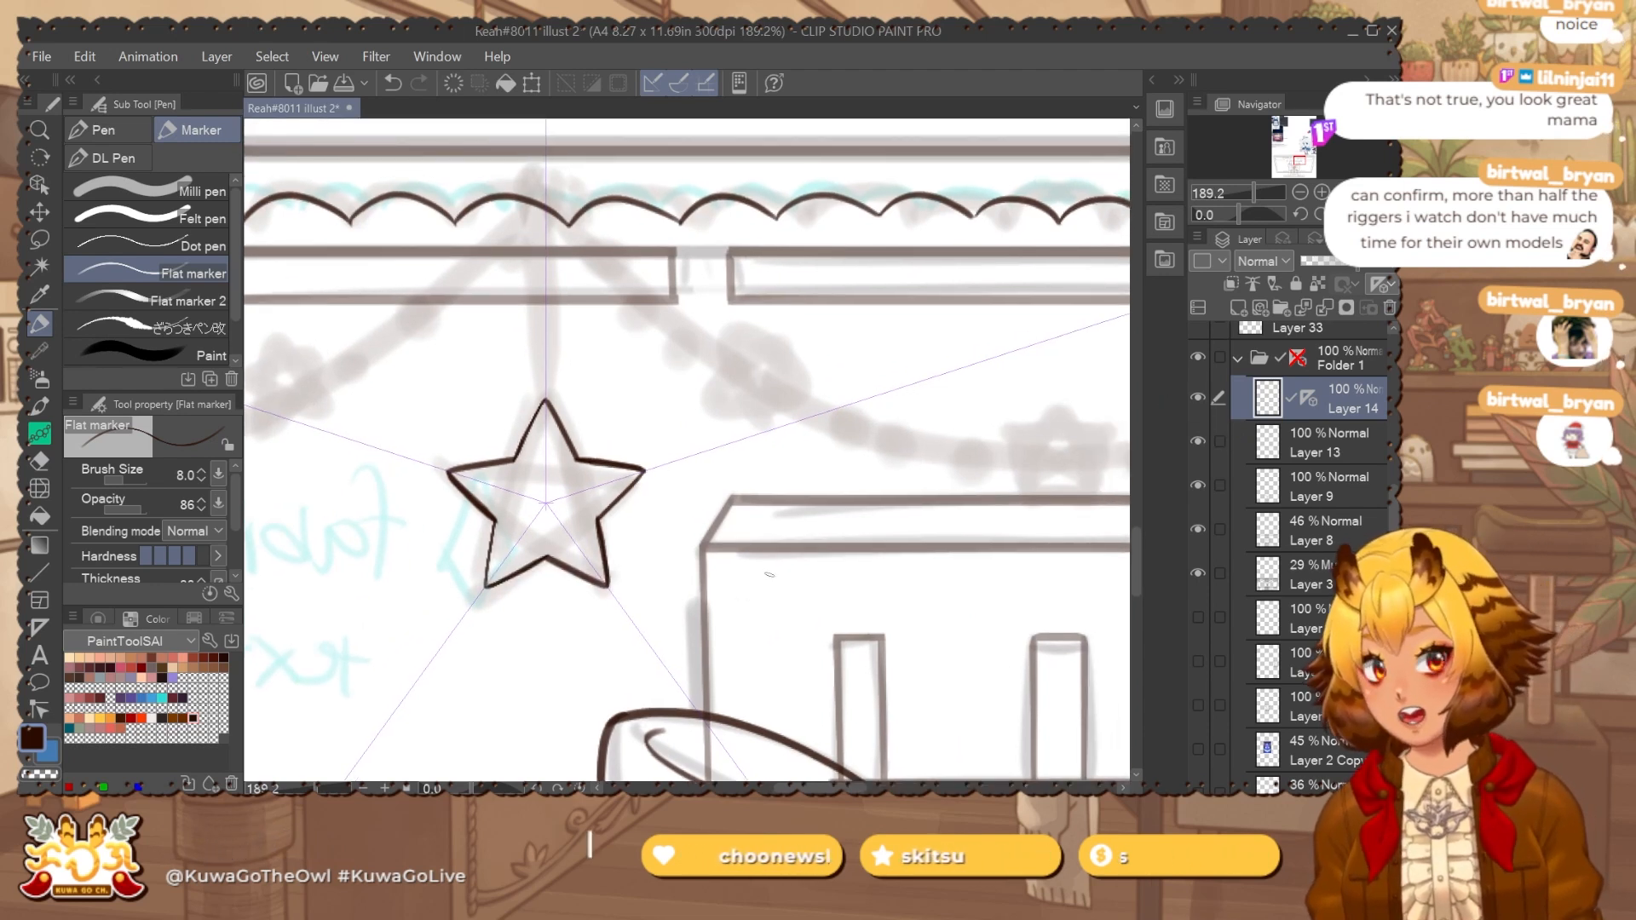
left_click(1304, 364)
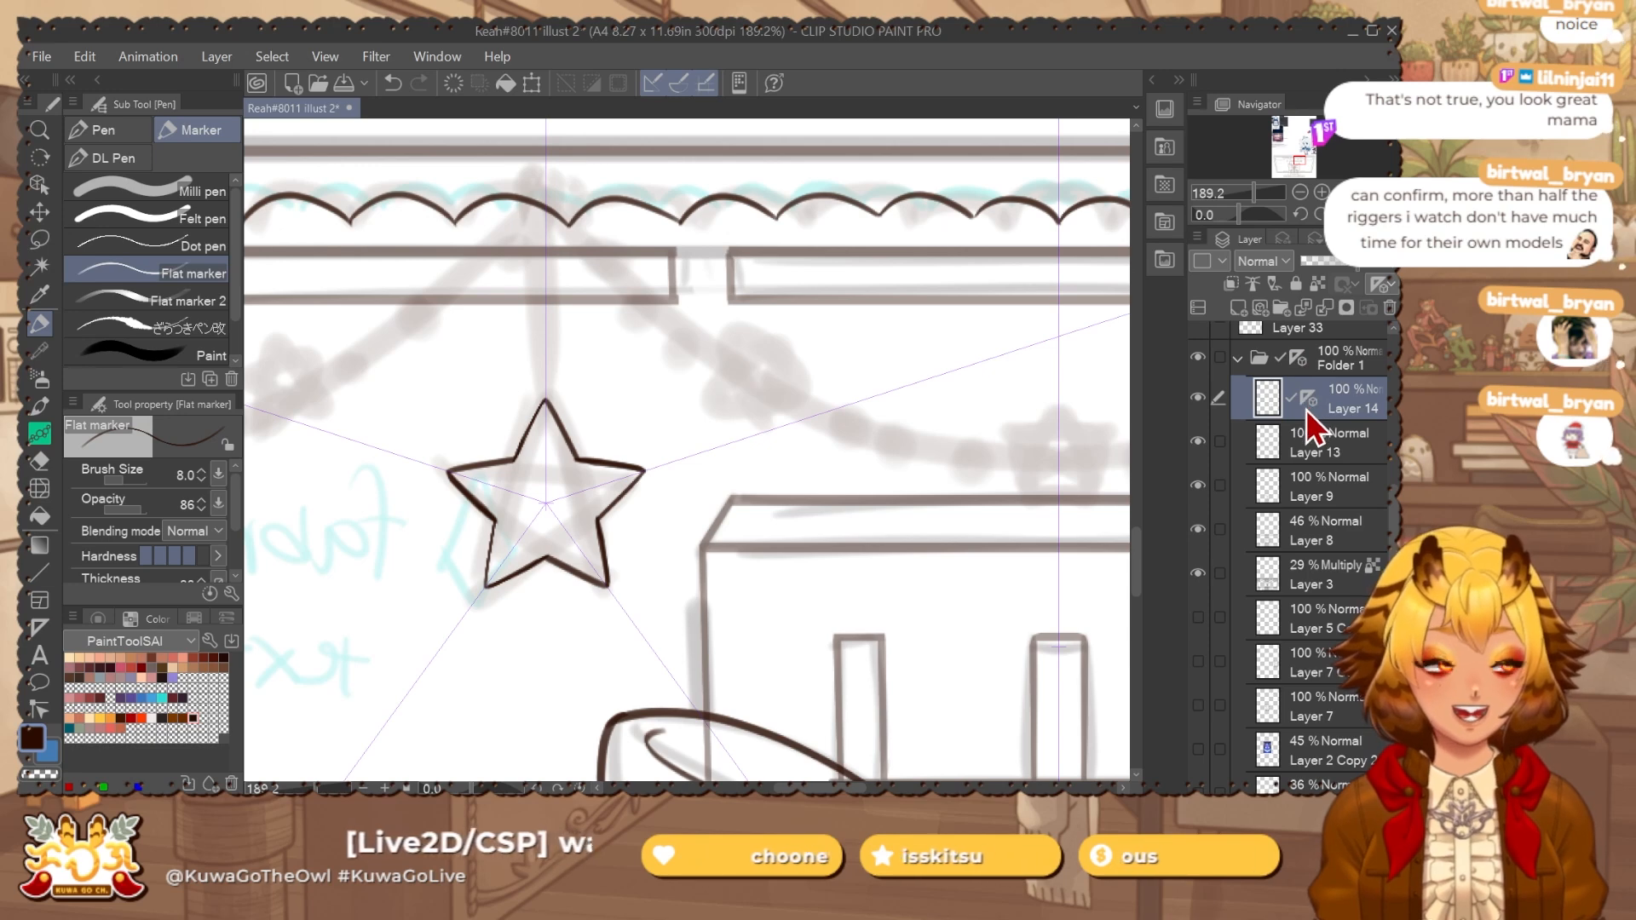
left_click(1310, 400)
scroll(747, 532, "down", 3)
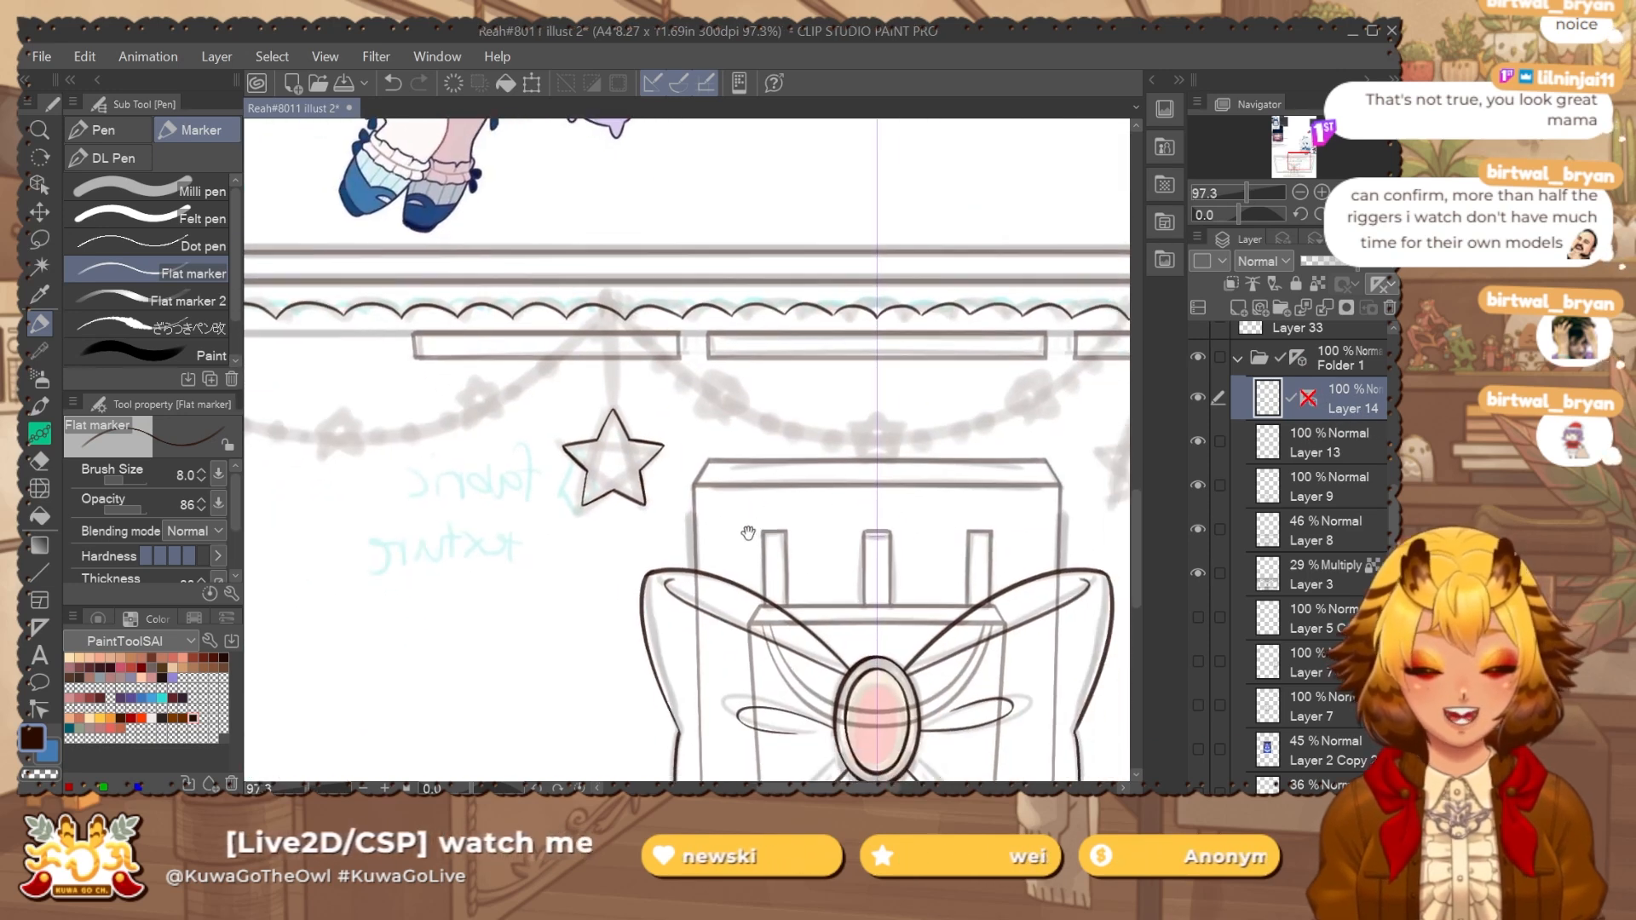
Duplicate the star layer and place the copy over the matching star sketch across the symmetry line.
key("ctrl+a")
key("ctrl+c")
key("ctrl+v")
scroll(778, 584, "down", 2)
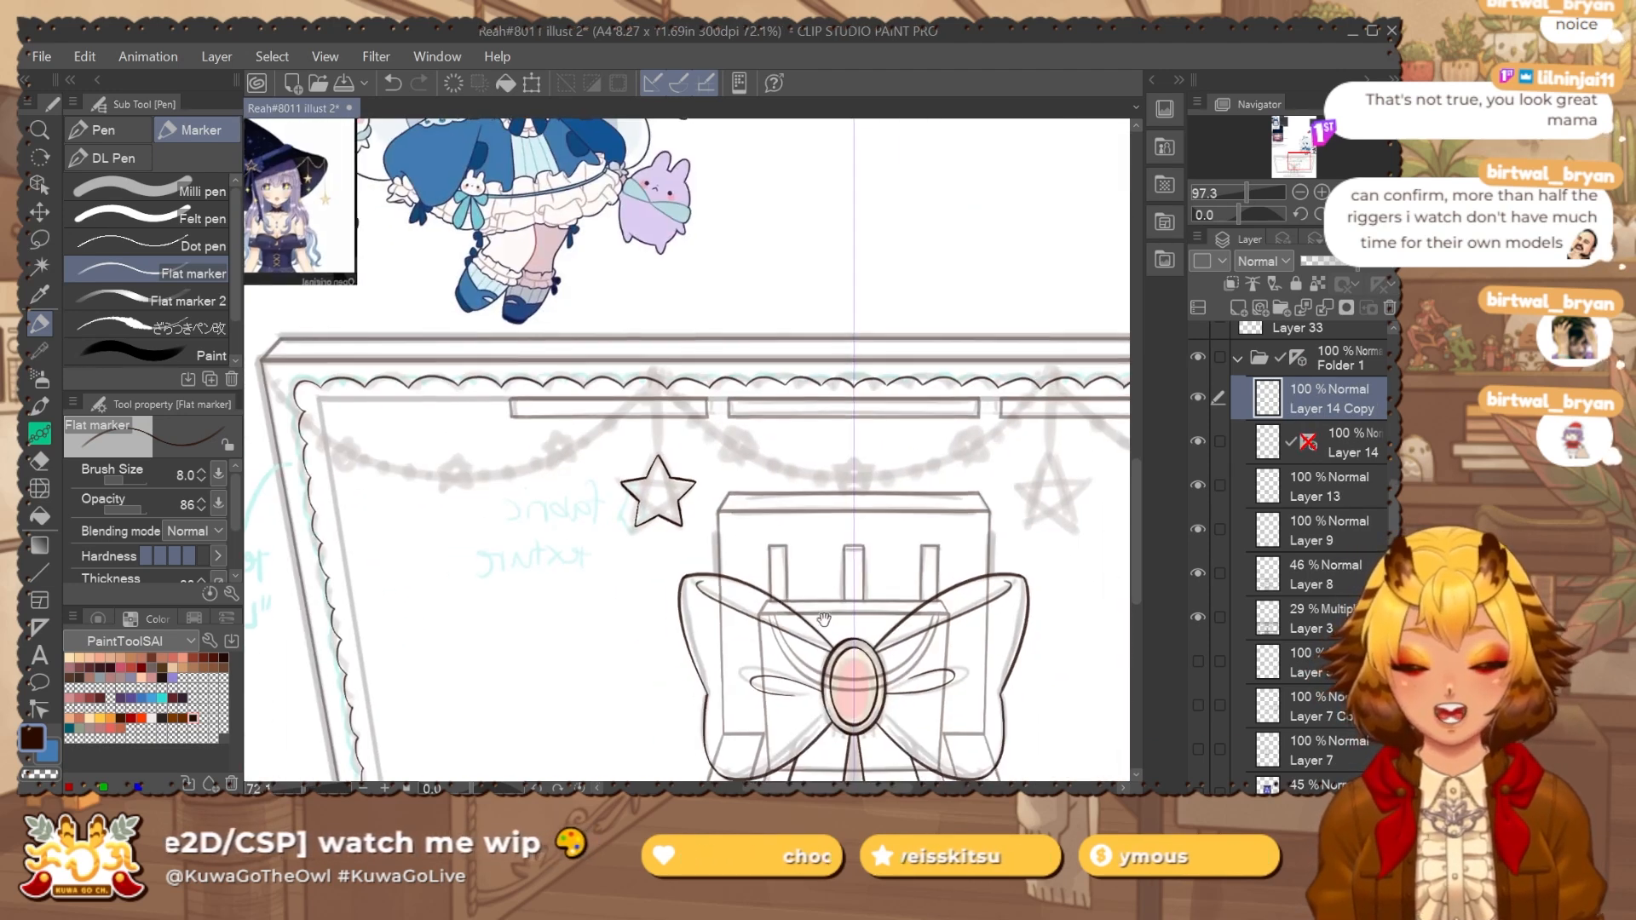
left_click_drag(862, 641, 742, 614)
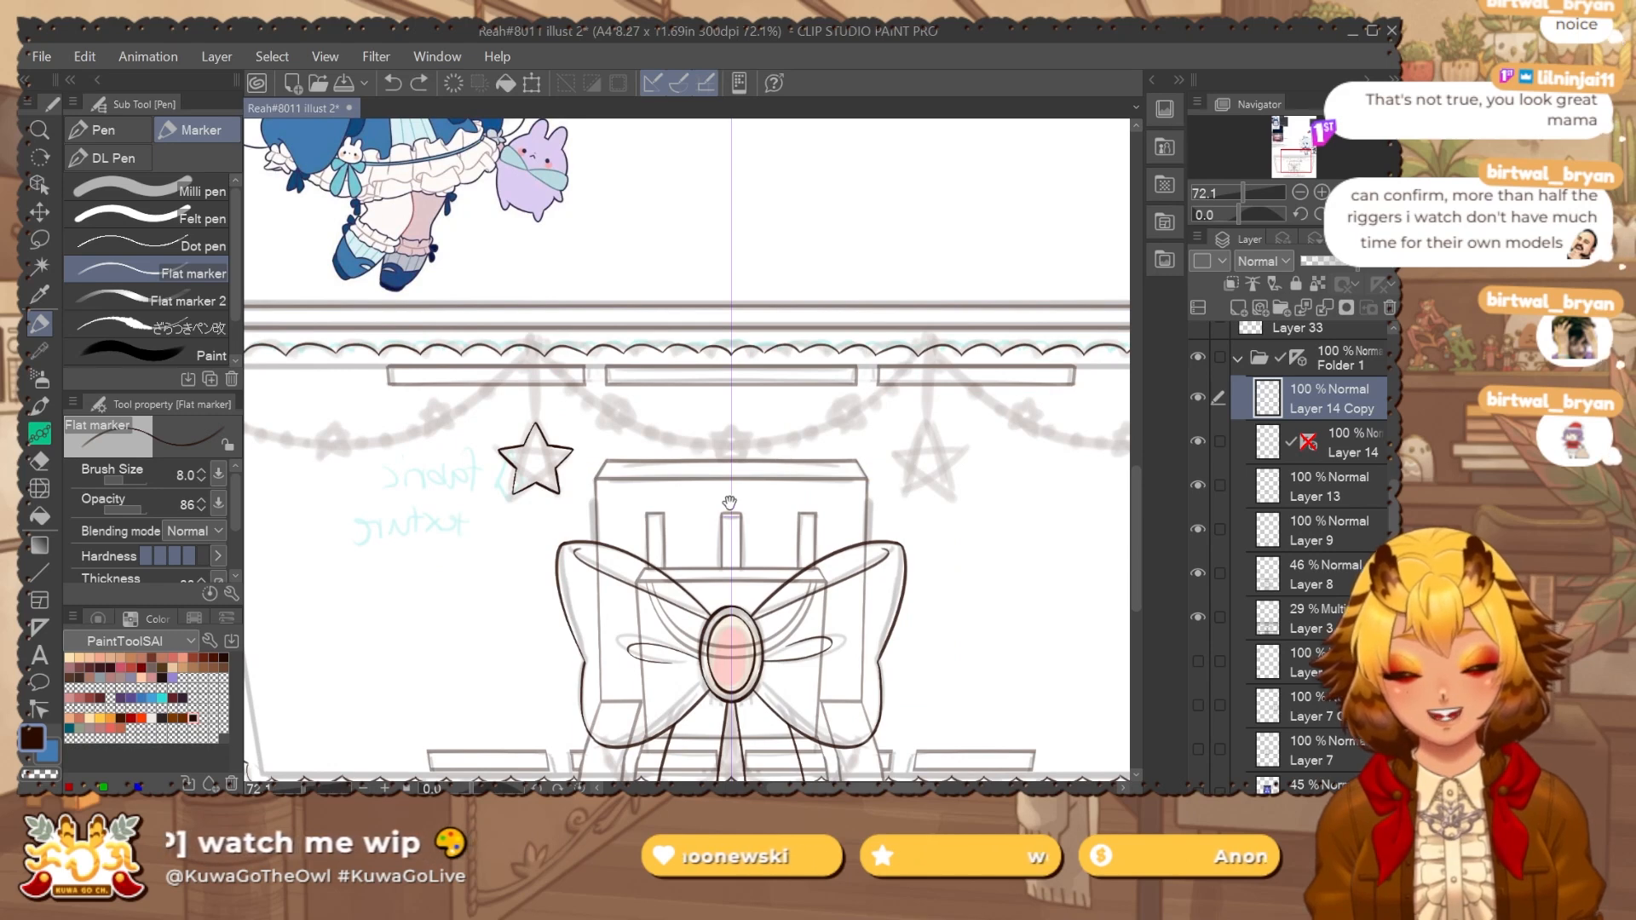
mouse_move(558, 460)
left_mouse_down()
mouse_move(509, 478)
mouse_move(900, 492)
left_mouse_up()
key("p")
key("ctrl+t")
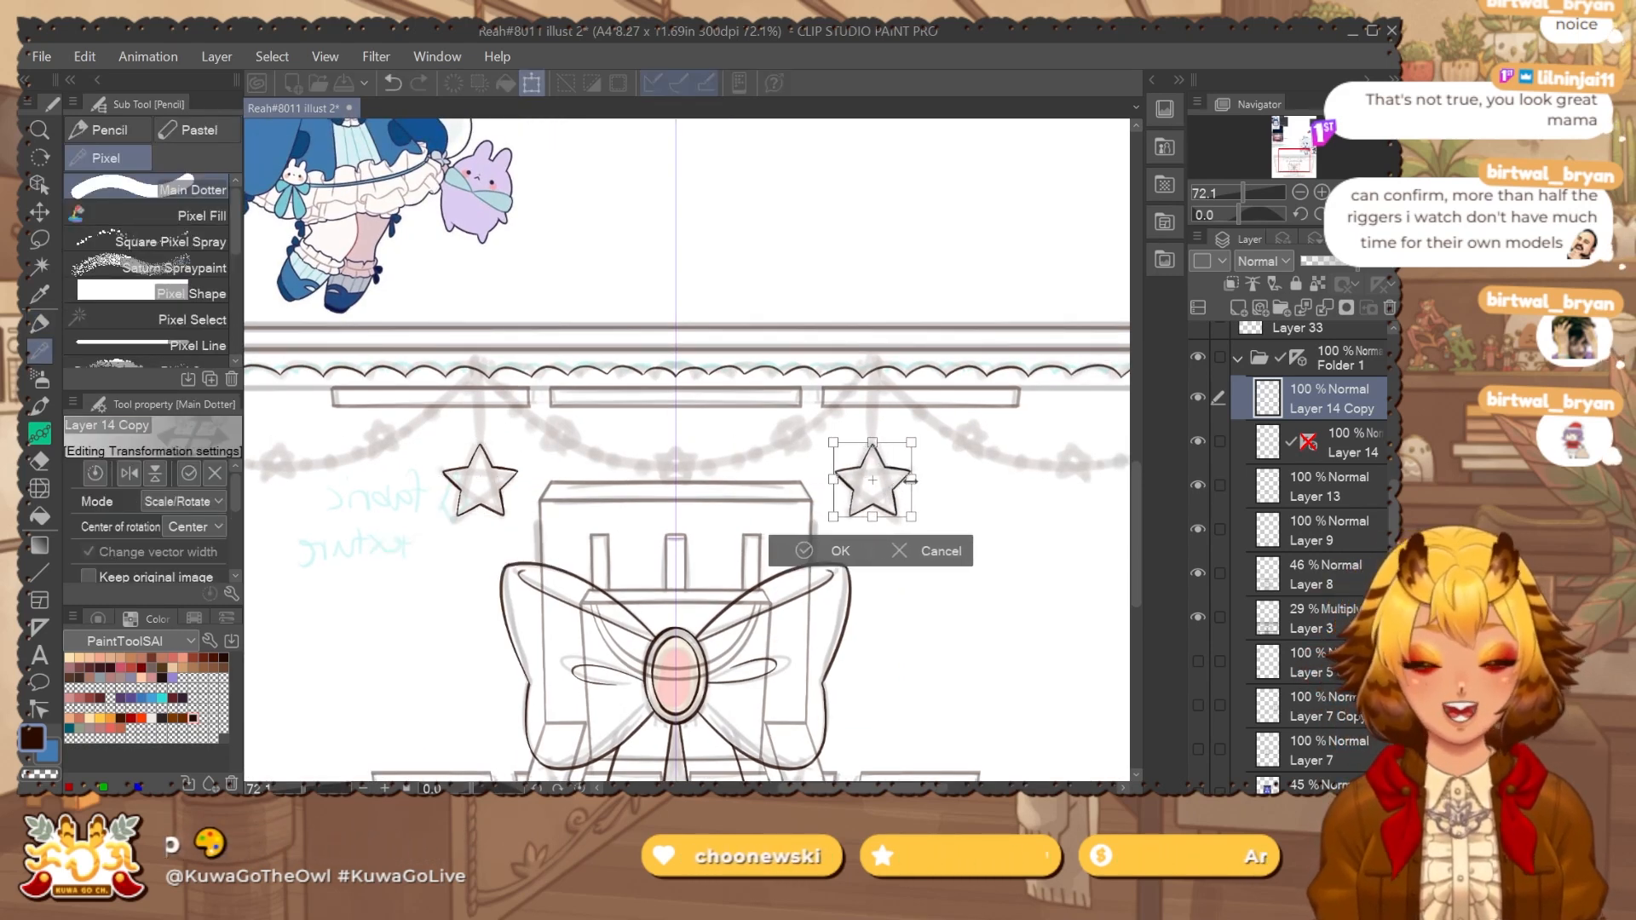
key("Return")
Select both large star layers and nudge them together slightly to the left to align them about the symmetry line.
left_click(1370, 460, "ctrl")
key("ctrl+t")
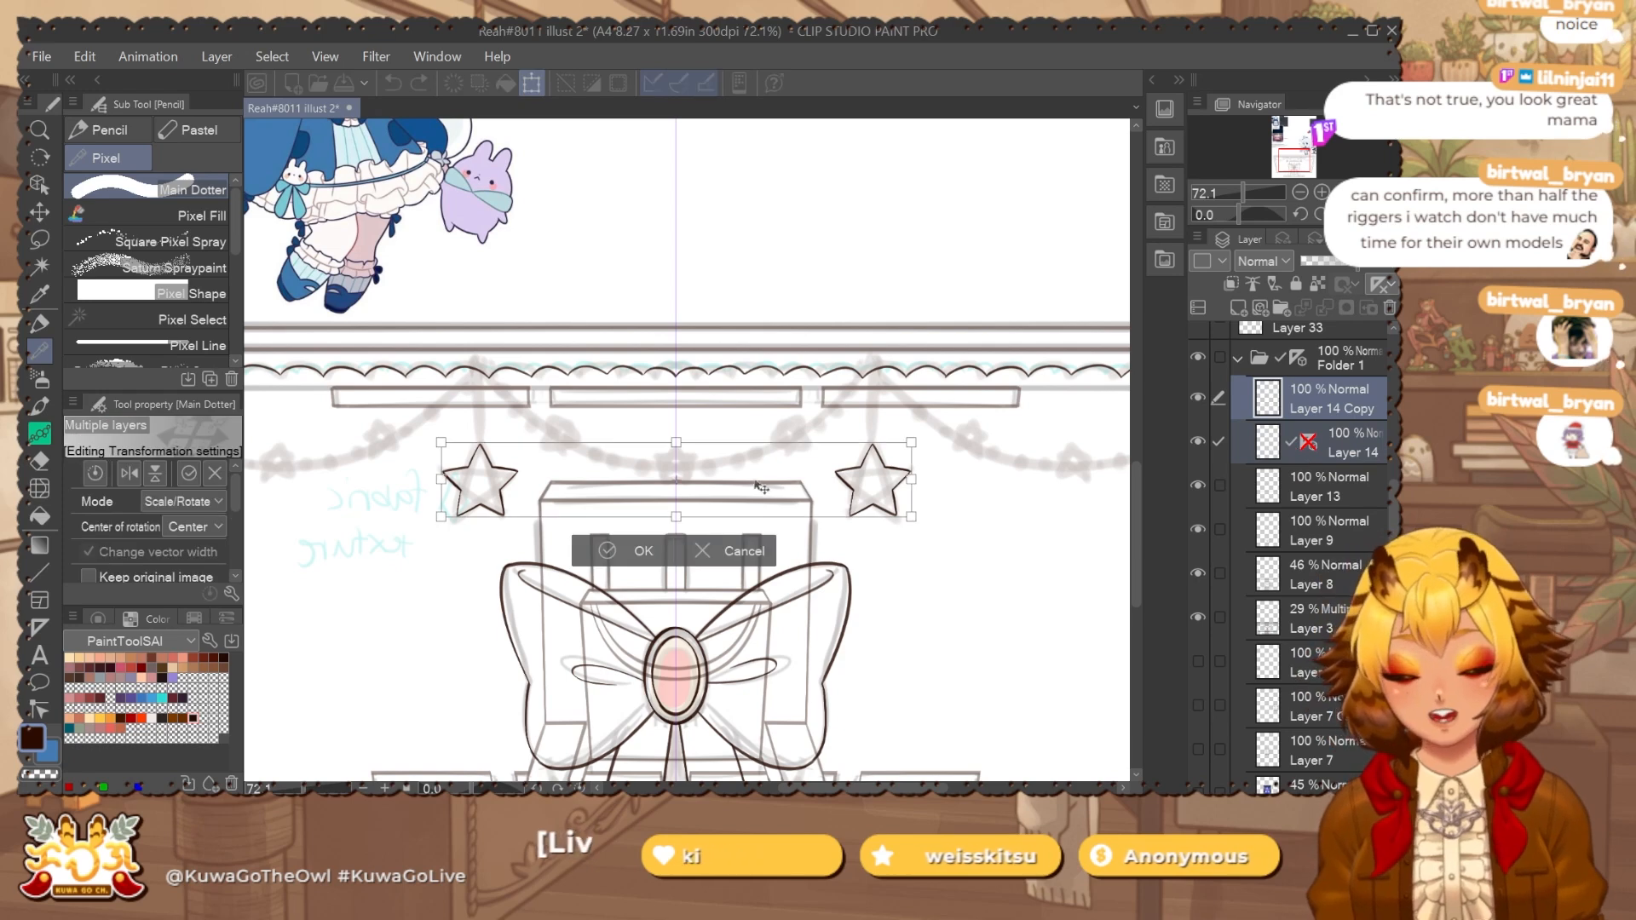
scroll(750, 469, "up", 3)
key("Left")
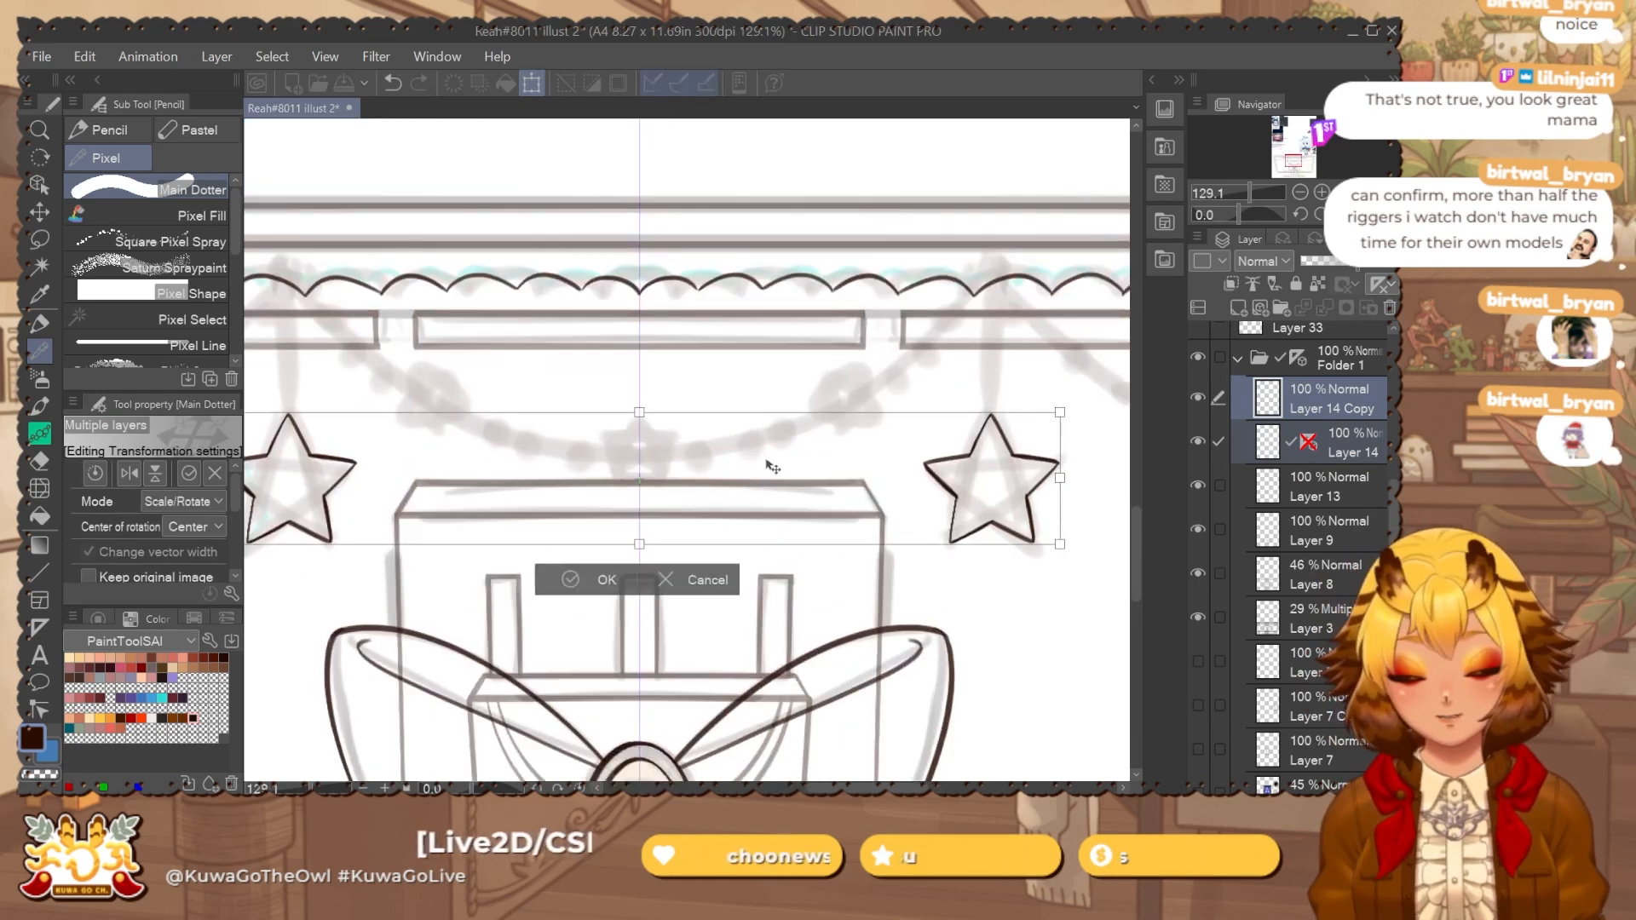
key("Return")
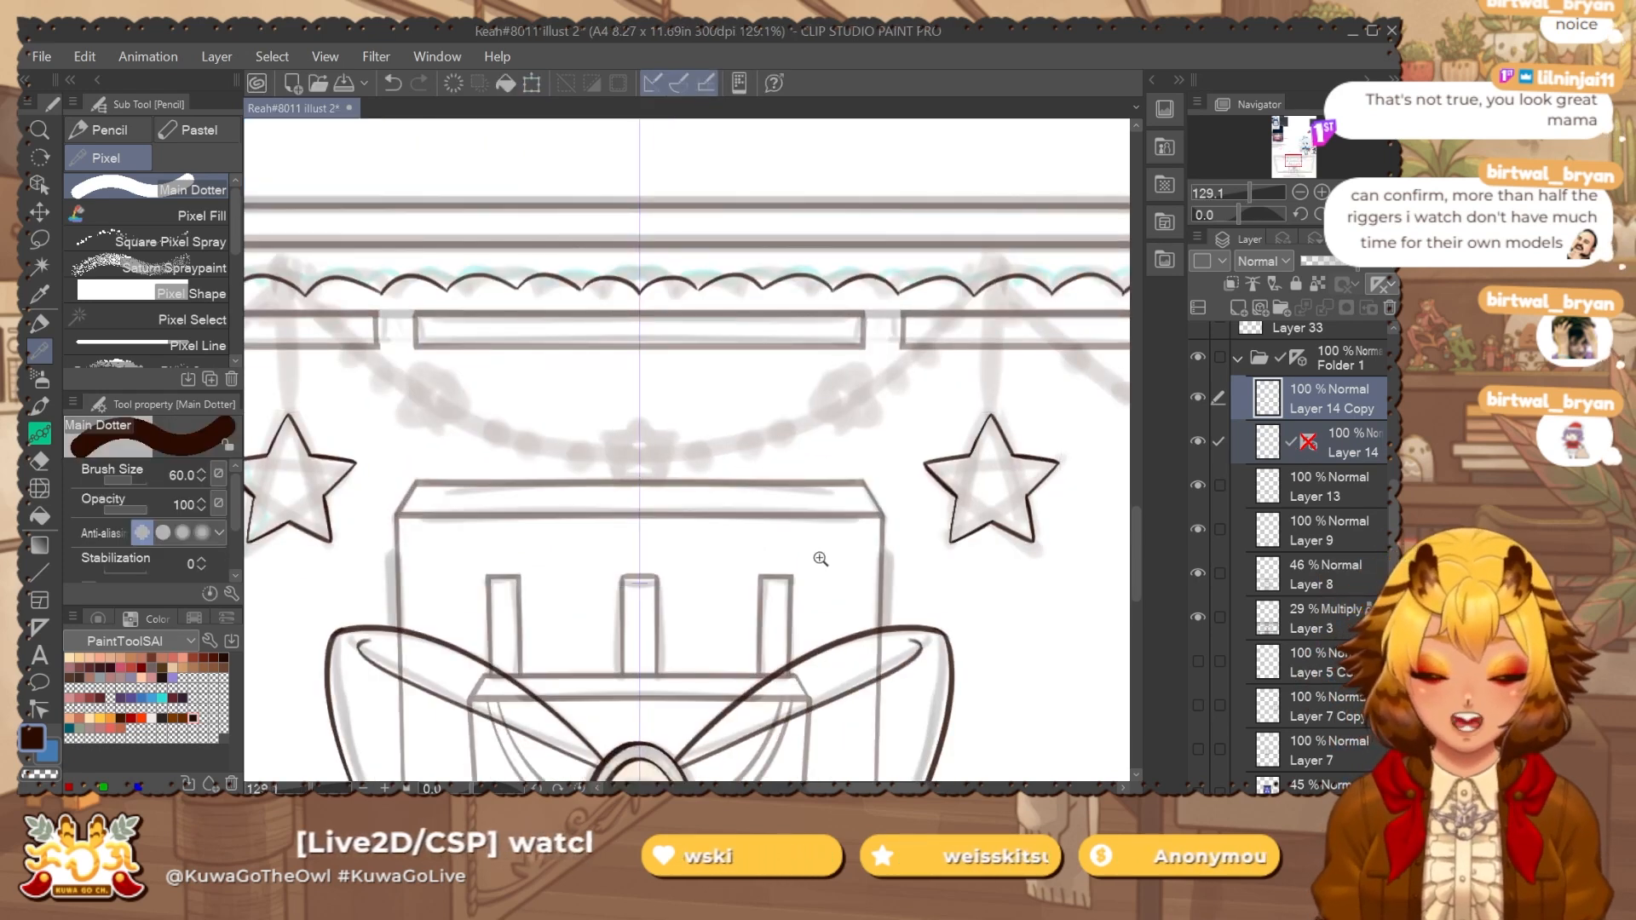
Duplicate a large star, scale the copy down and place it over the garland's central star sketch on the symmetry line.
left_click_drag(819, 559, 857, 529)
key("ctrl+c")
key("ctrl+v")
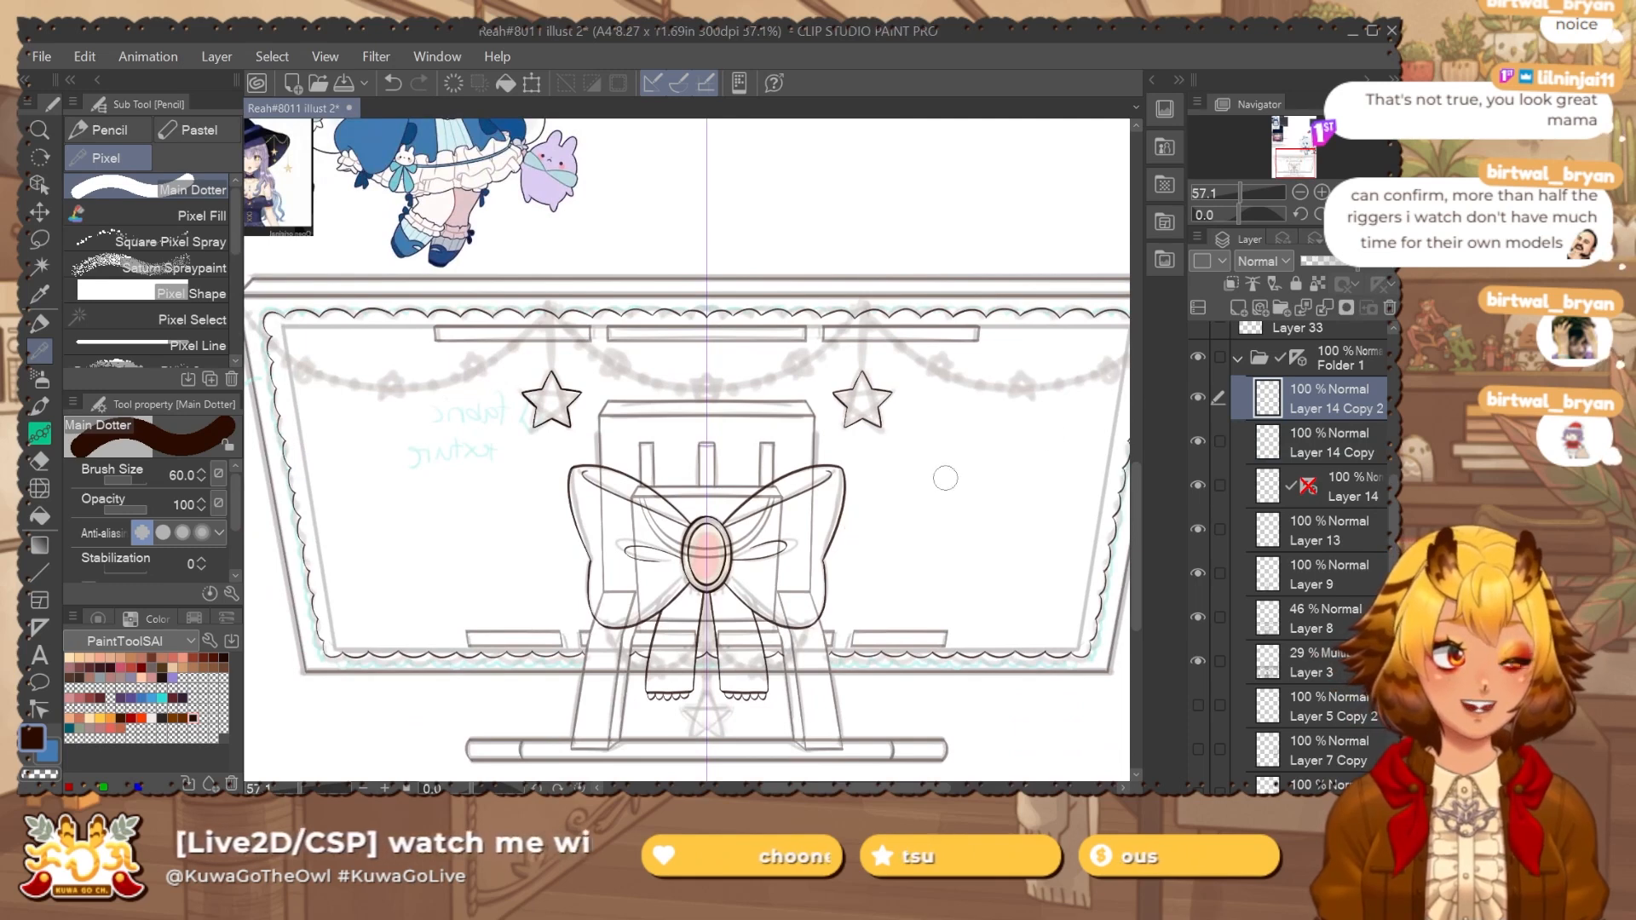
key("ctrl+a")
key("ctrl+c")
key("ctrl+v")
key("ctrl+t")
left_click_drag(553, 387, 782, 457)
key("Return")
left_click_drag(740, 558, 740, 476)
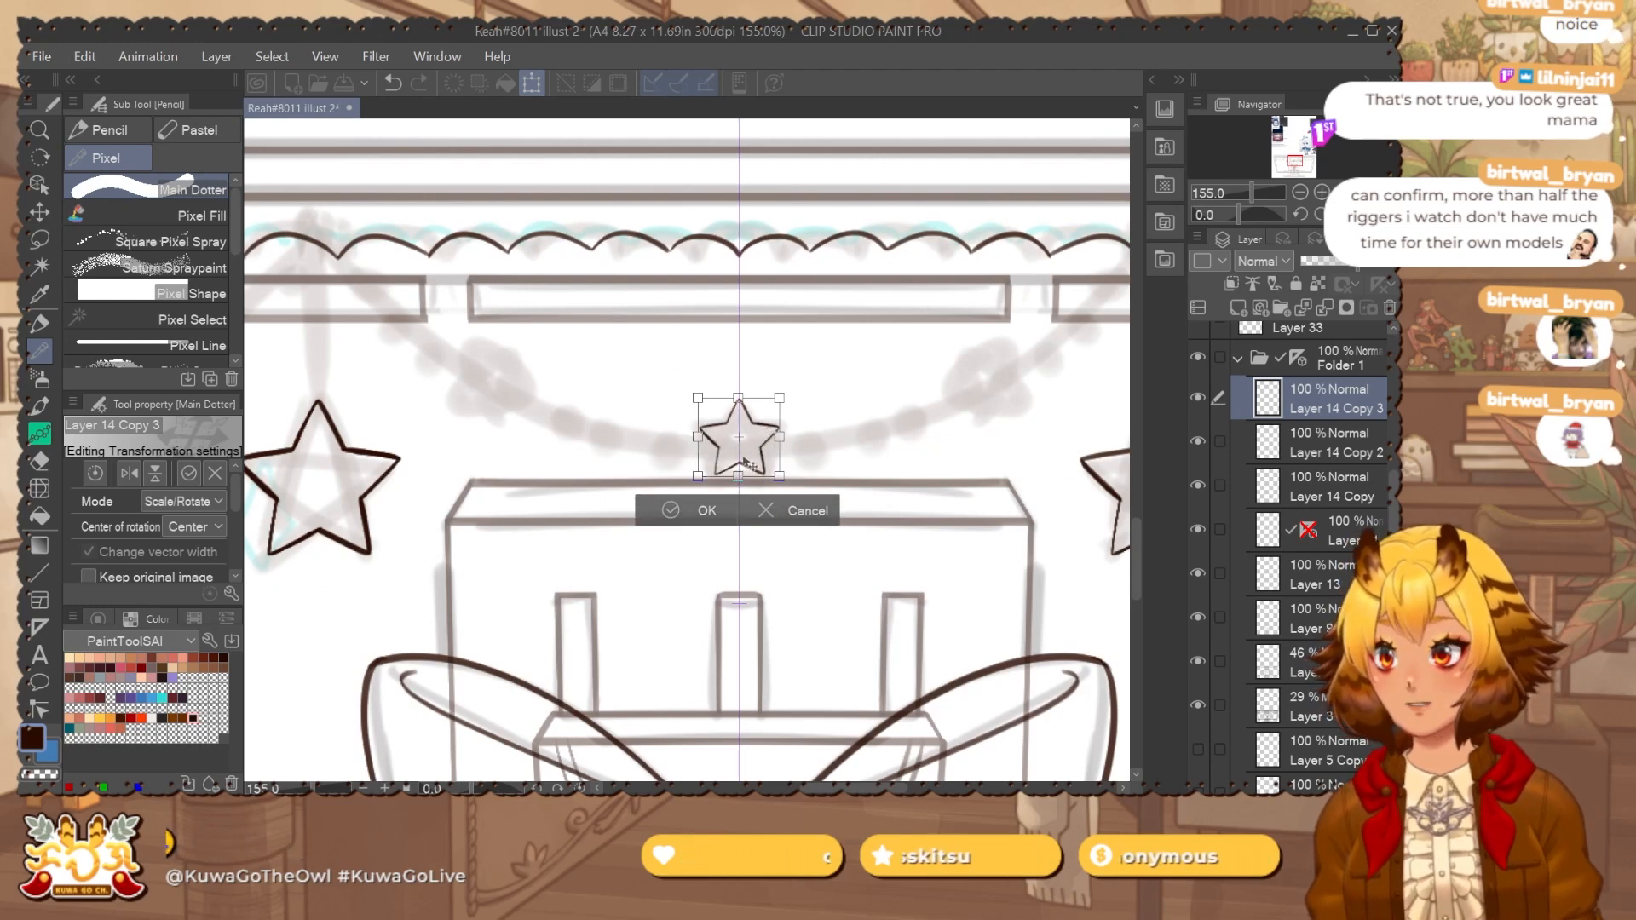
key("Return")
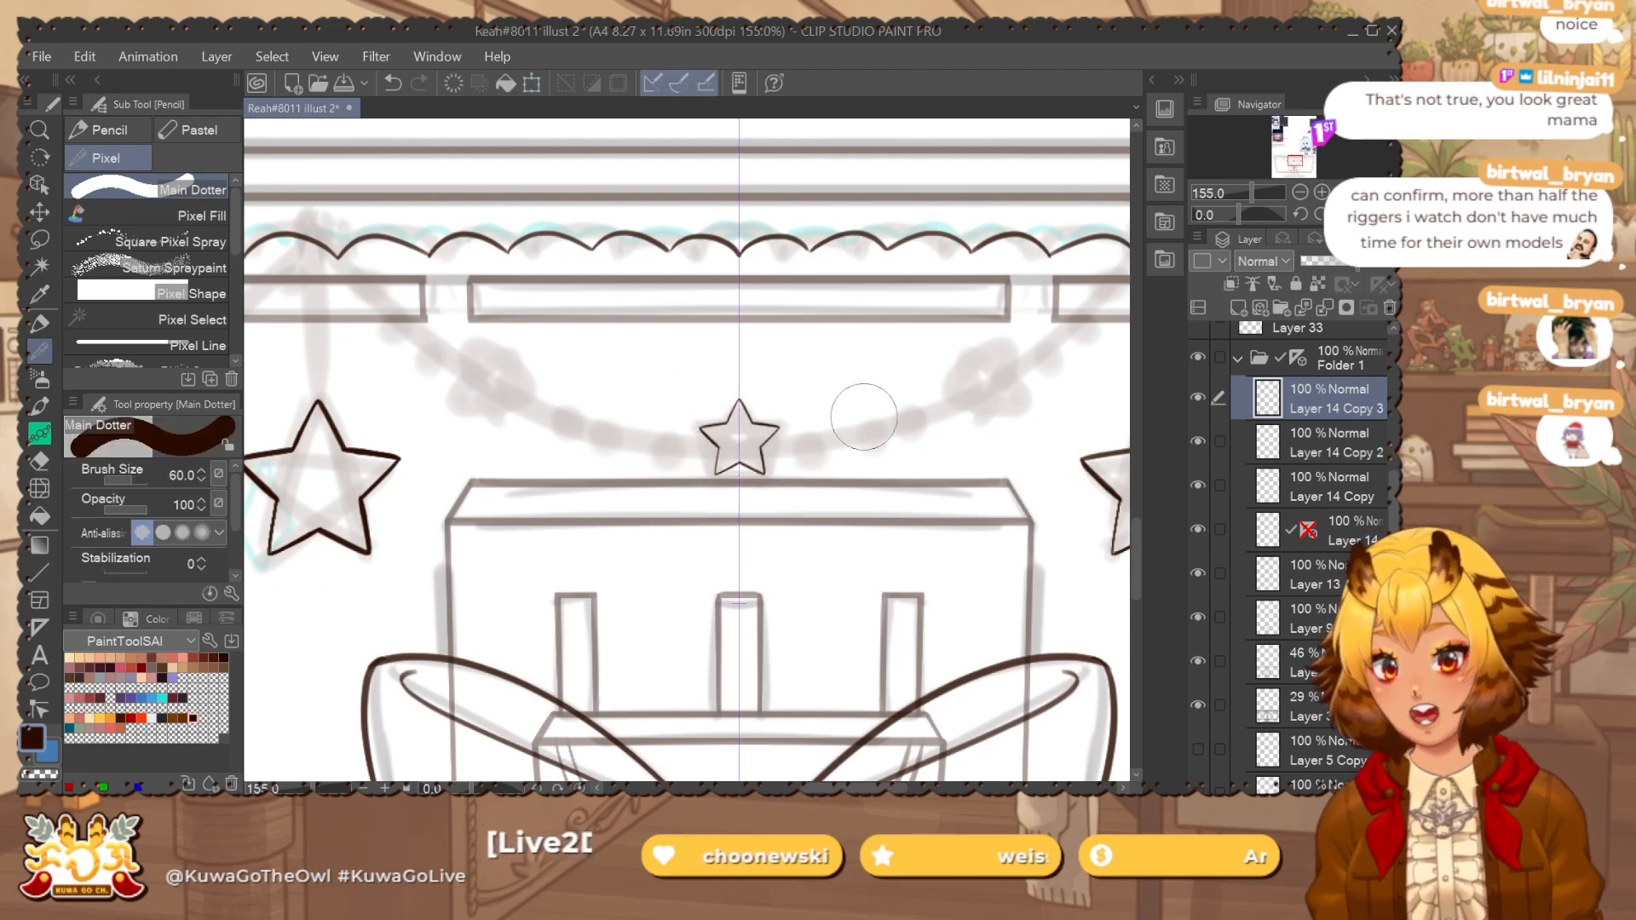
Check the star layers by toggling their visibility and delete the redundant duplicate, Layer 14 Copy 2.
left_click_drag(800, 446, 836, 474)
left_click(1202, 398)
left_click(1206, 398)
left_click_drag(871, 560, 750, 541)
left_click(1201, 441)
left_click(1308, 439)
left_click(1387, 309)
left_click(1198, 398)
left_click(1198, 398)
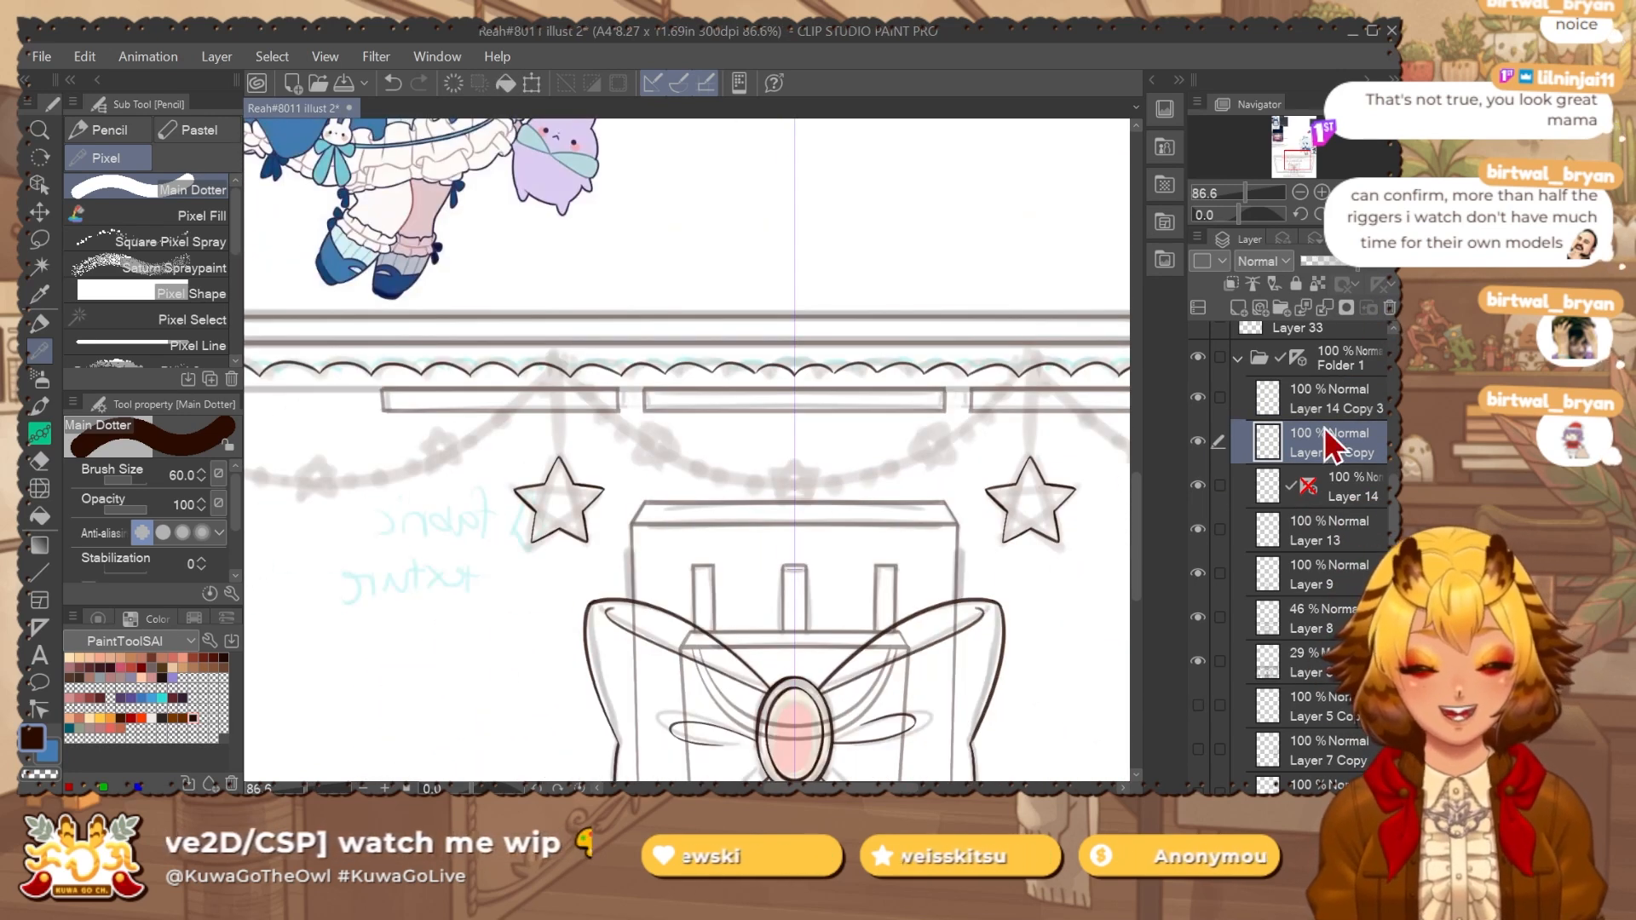
Merge Layer 14 Copy into Layer 14 so both large stars share one layer.
key("ctrl+e")
left_click(1198, 397)
left_click(1198, 397)
Duplicate the small central star, then move and rotate the copy to fit the sketched garland ornament left of the centre.
left_click(1343, 404)
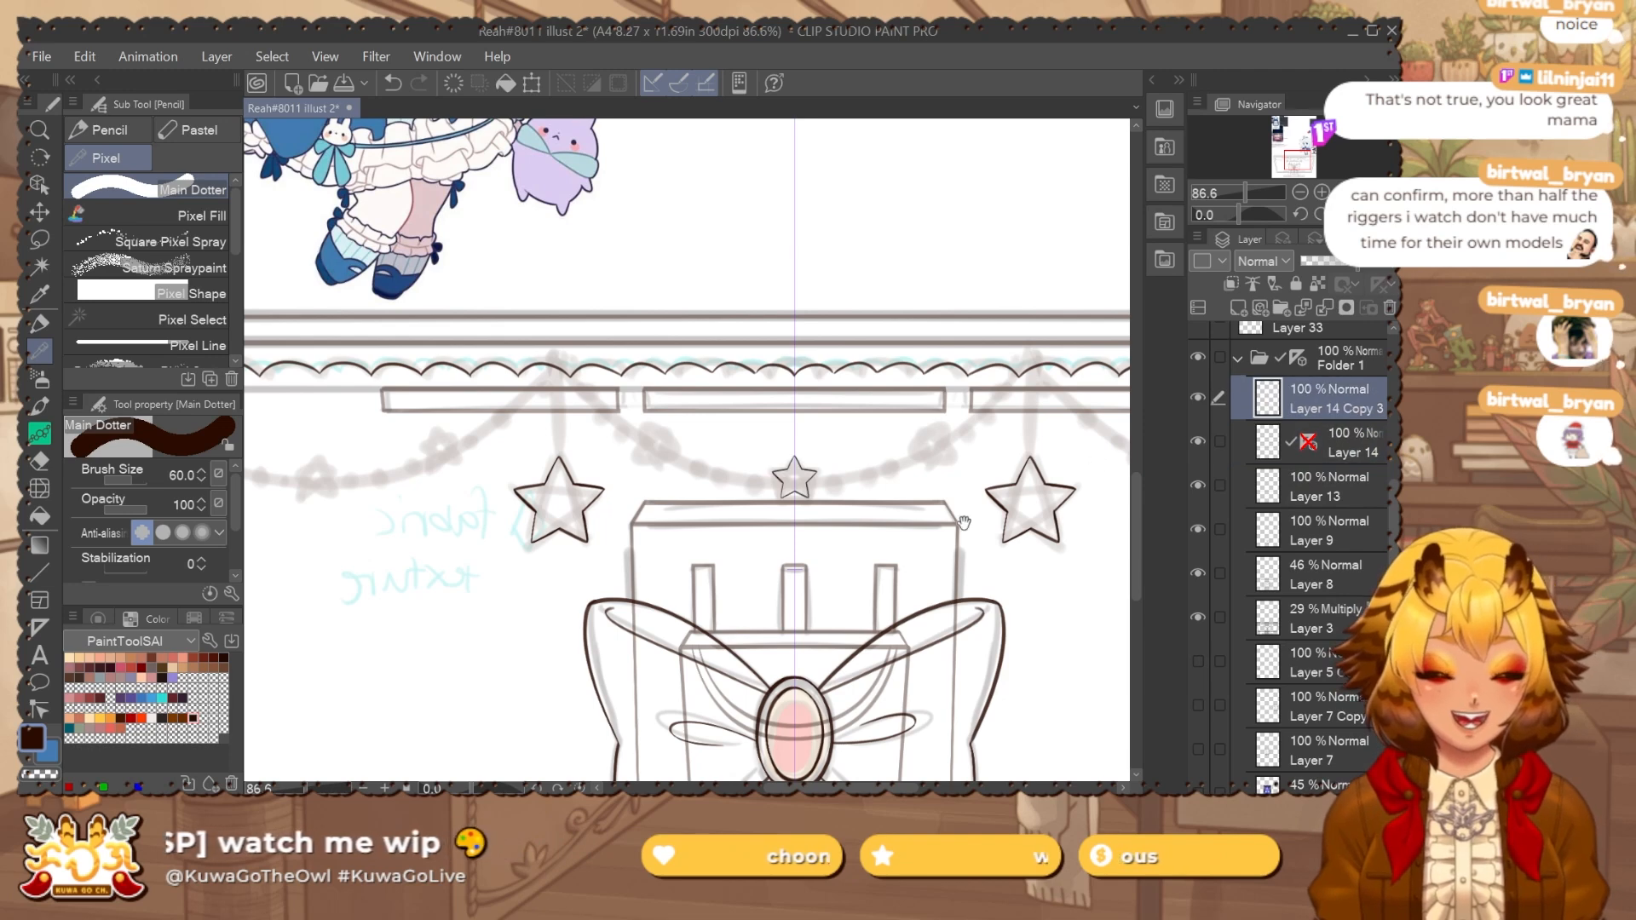
left_click_drag(859, 580, 762, 571)
key("ctrl+a")
key("ctrl+c")
key("ctrl+v")
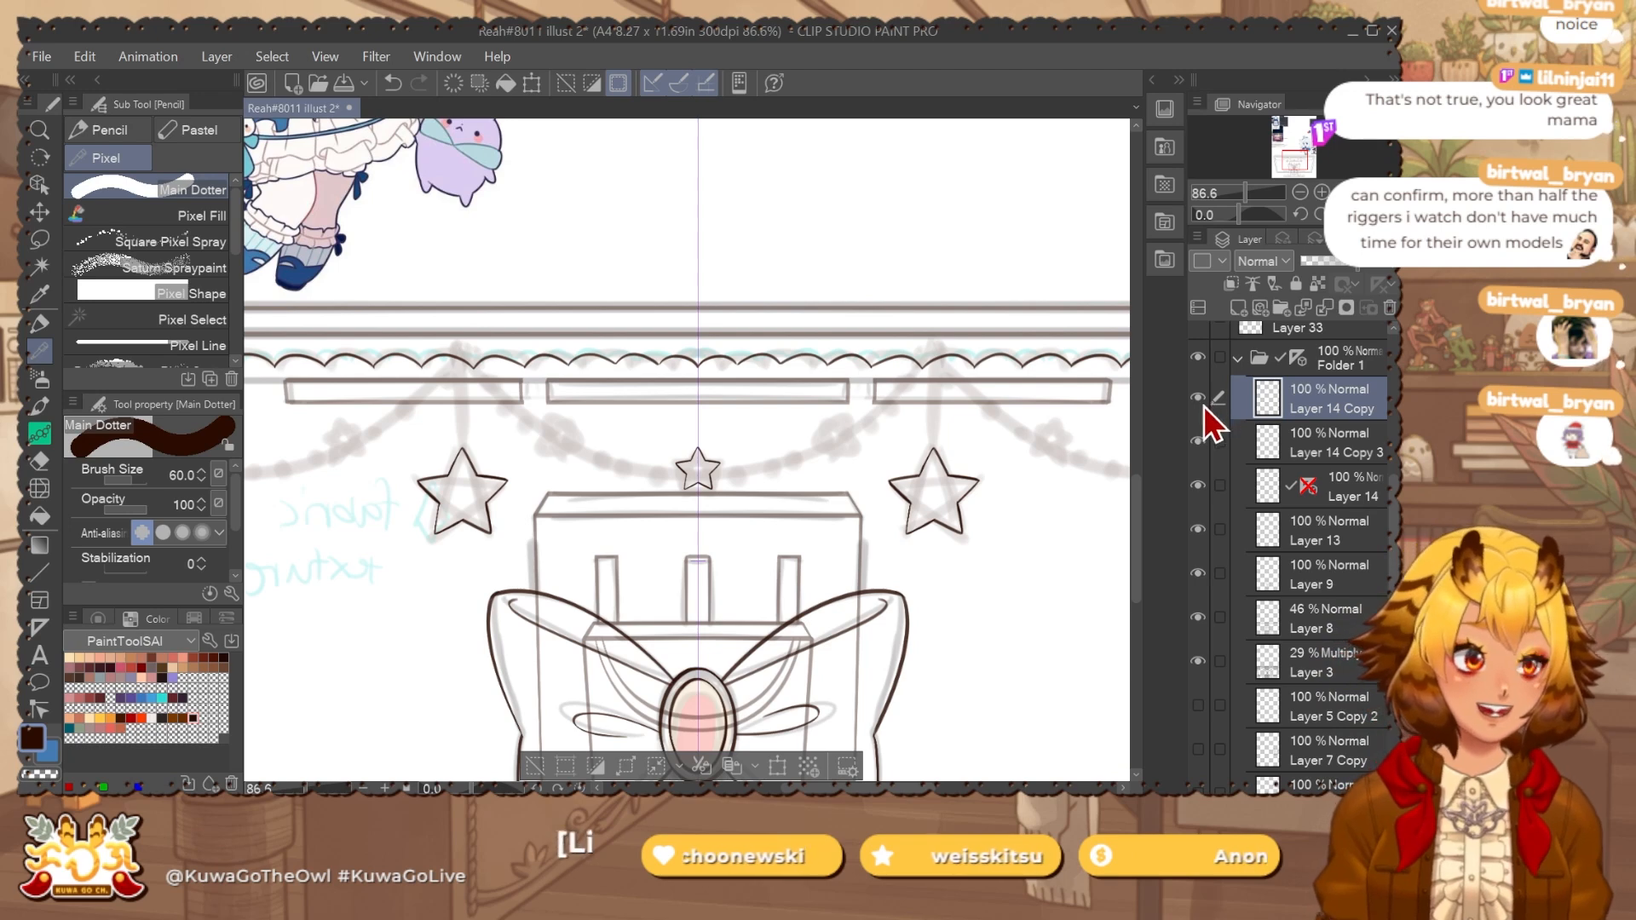
scroll(733, 511, "up", 2)
left_click_drag(732, 510, 775, 511)
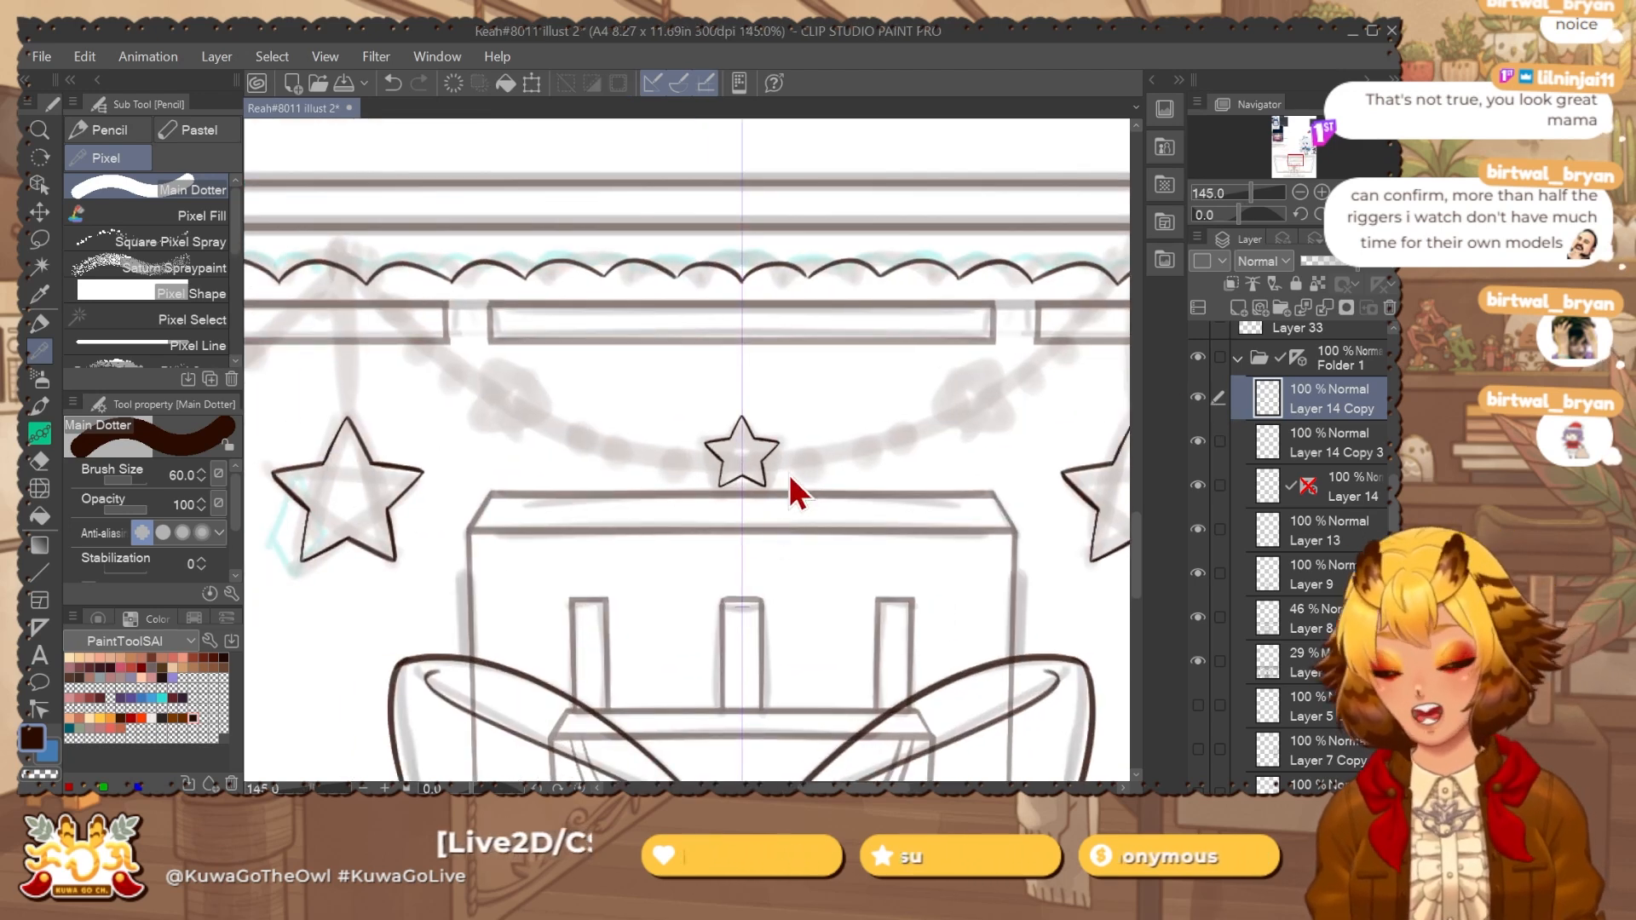
key("ctrl+t")
left_click_drag(745, 456, 515, 406)
left_click_drag(600, 328, 596, 373)
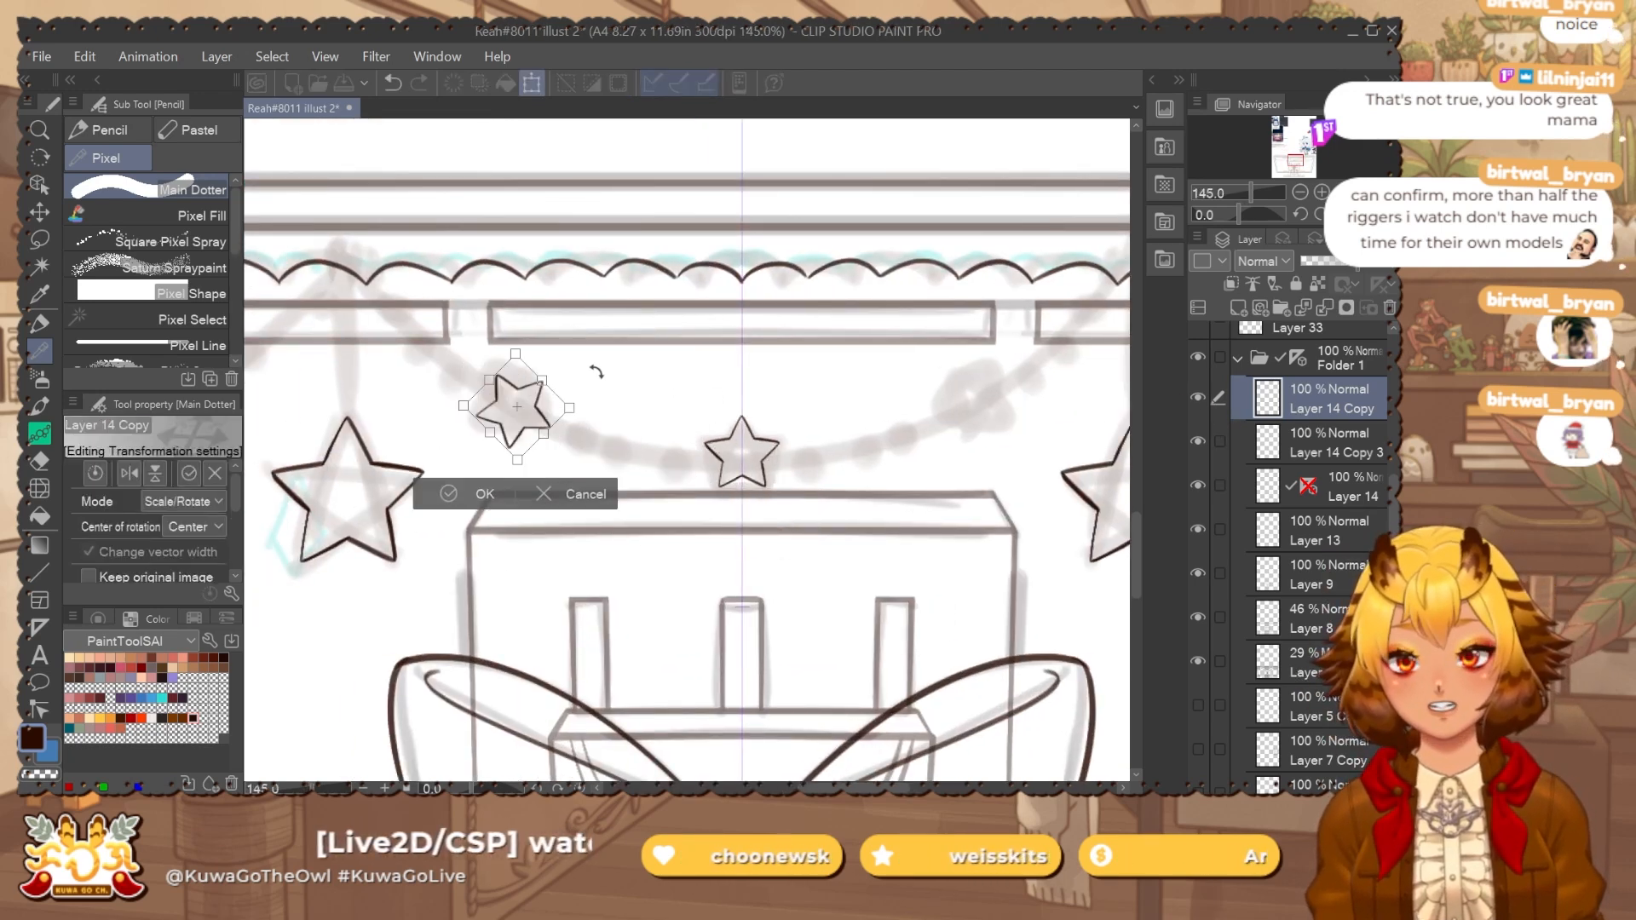
left_click_drag(709, 406, 657, 369)
left_click_drag(545, 412, 541, 409)
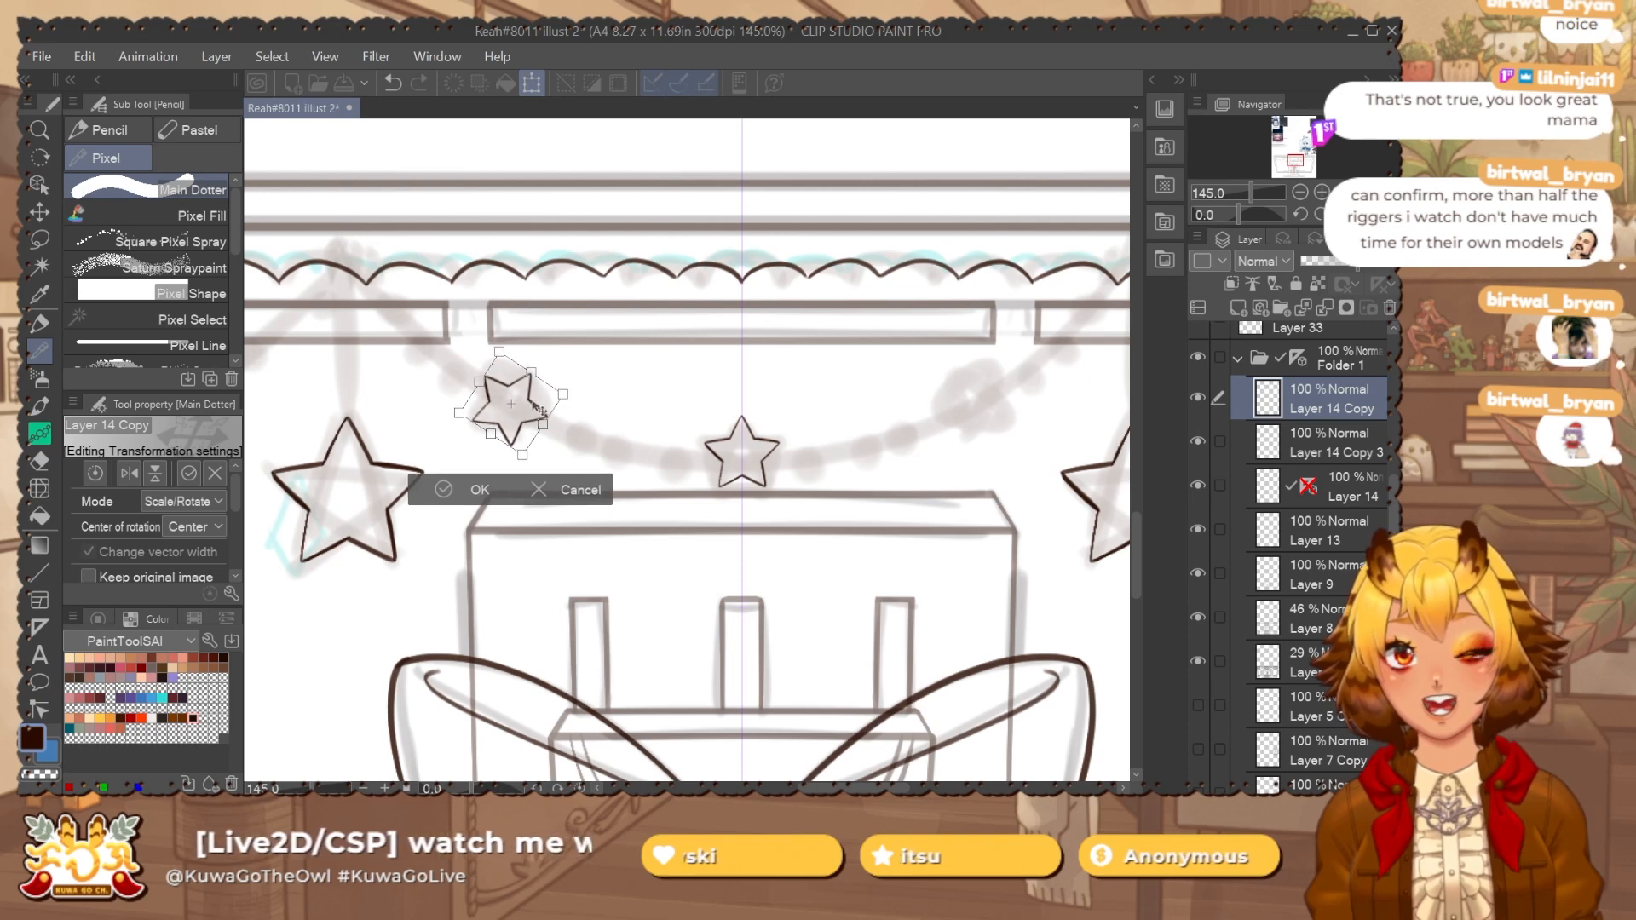
key("Return")
Duplicate both small star layers, flip the copies horizontally and align them across the symmetry line over the matching sketch.
scroll(785, 500, "down", 5)
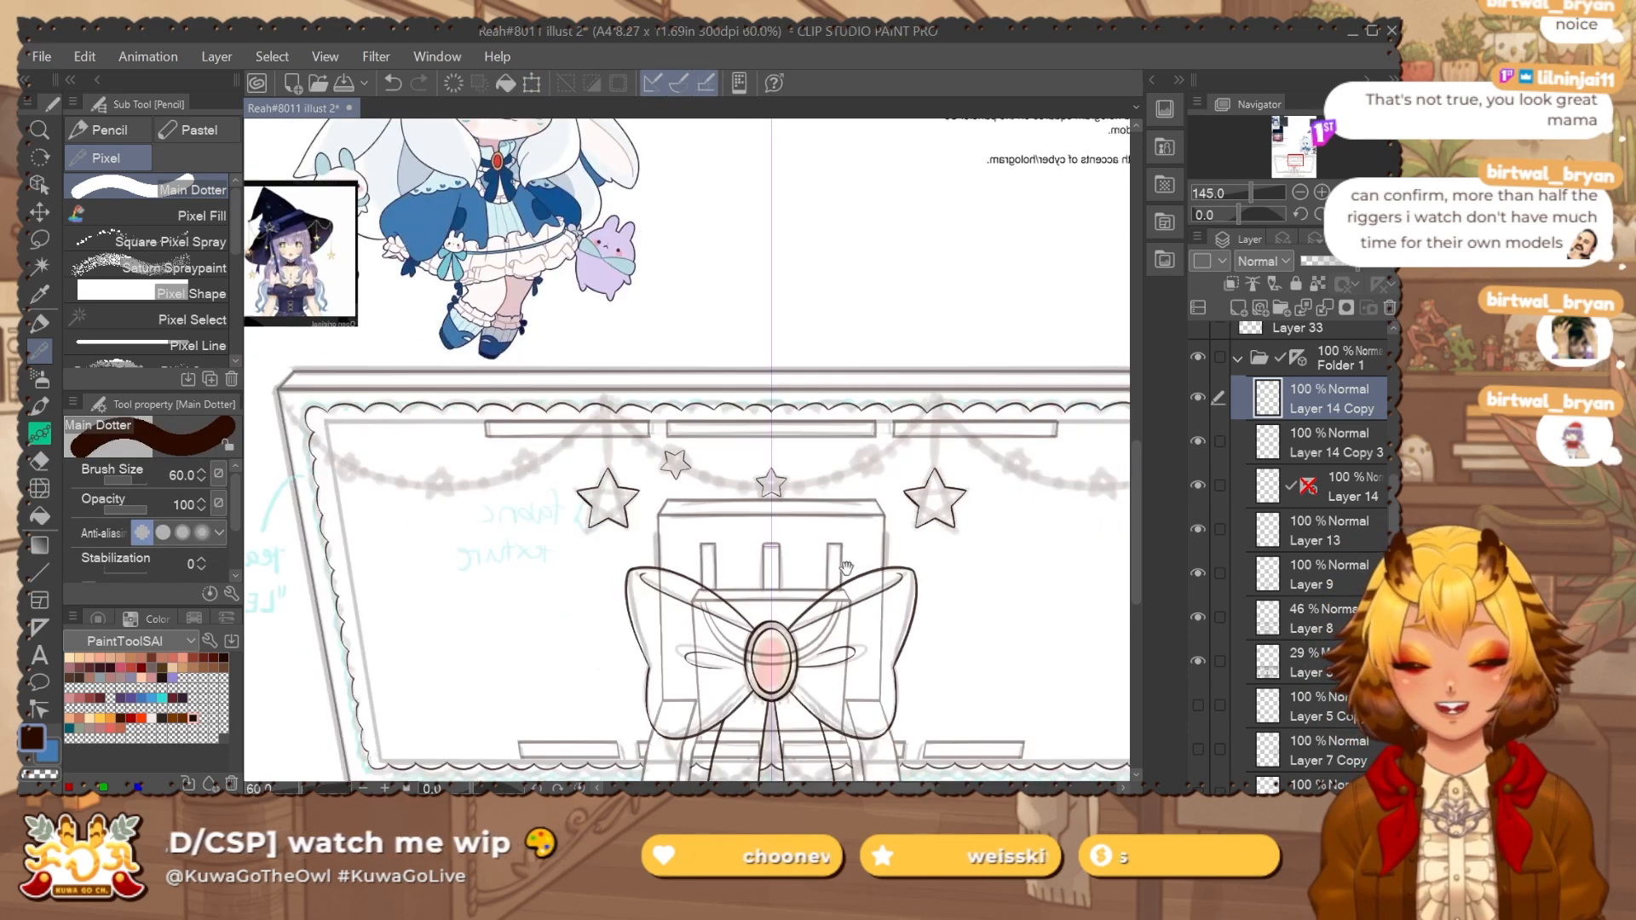
left_click_drag(907, 452, 948, 452)
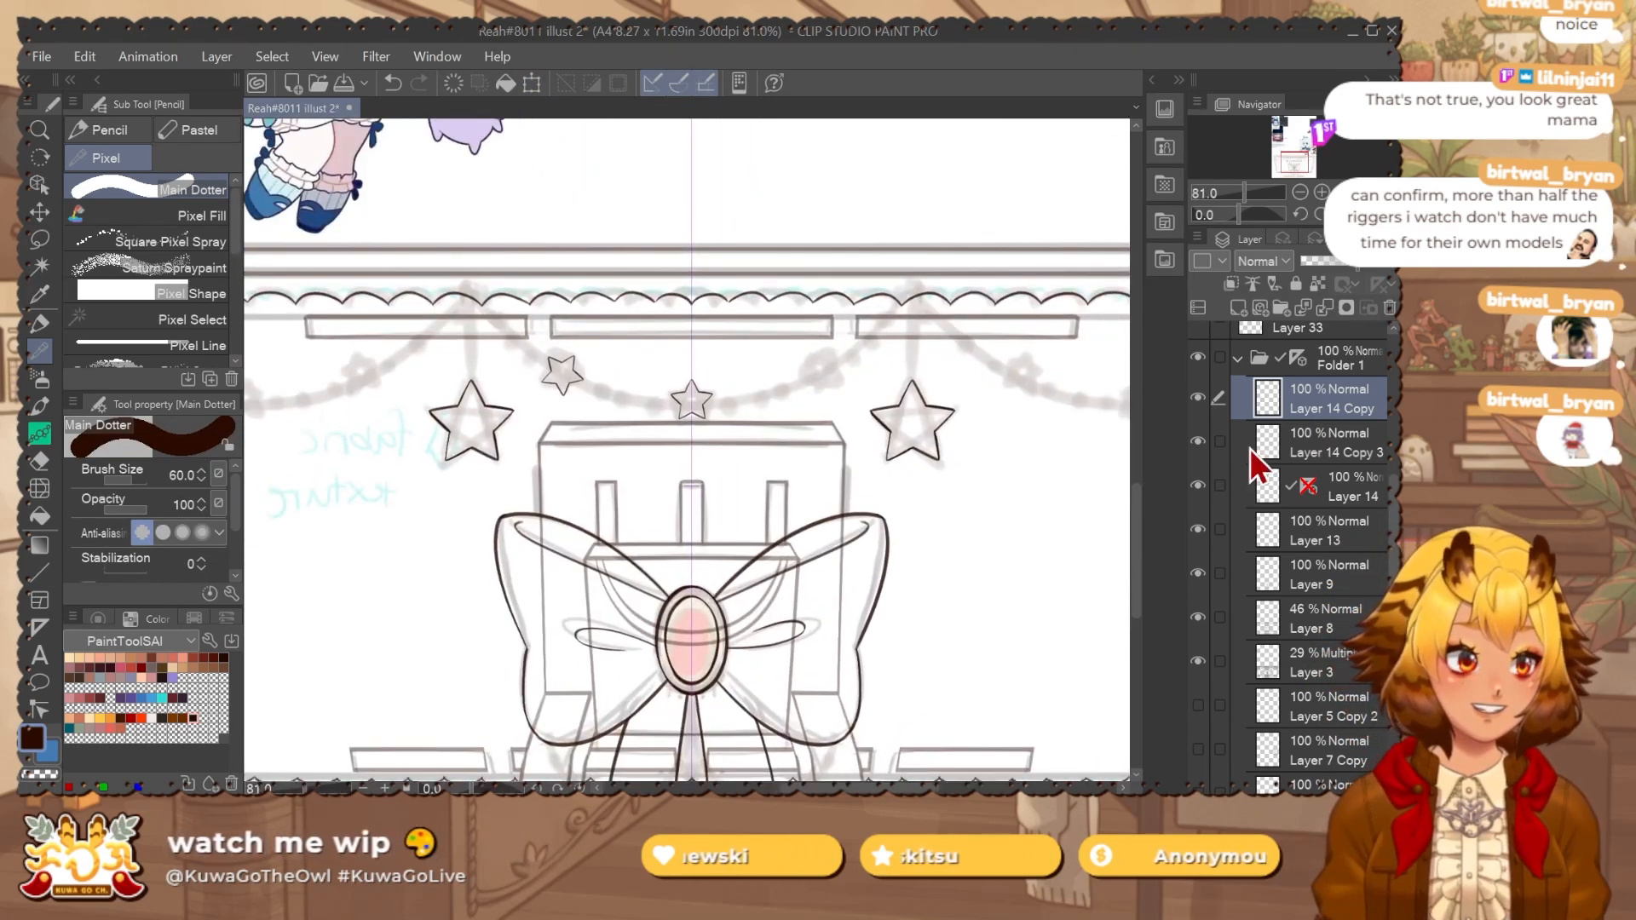
left_click(1312, 444, "ctrl")
key("ctrl+c")
key("ctrl+v")
key("ctrl+d")
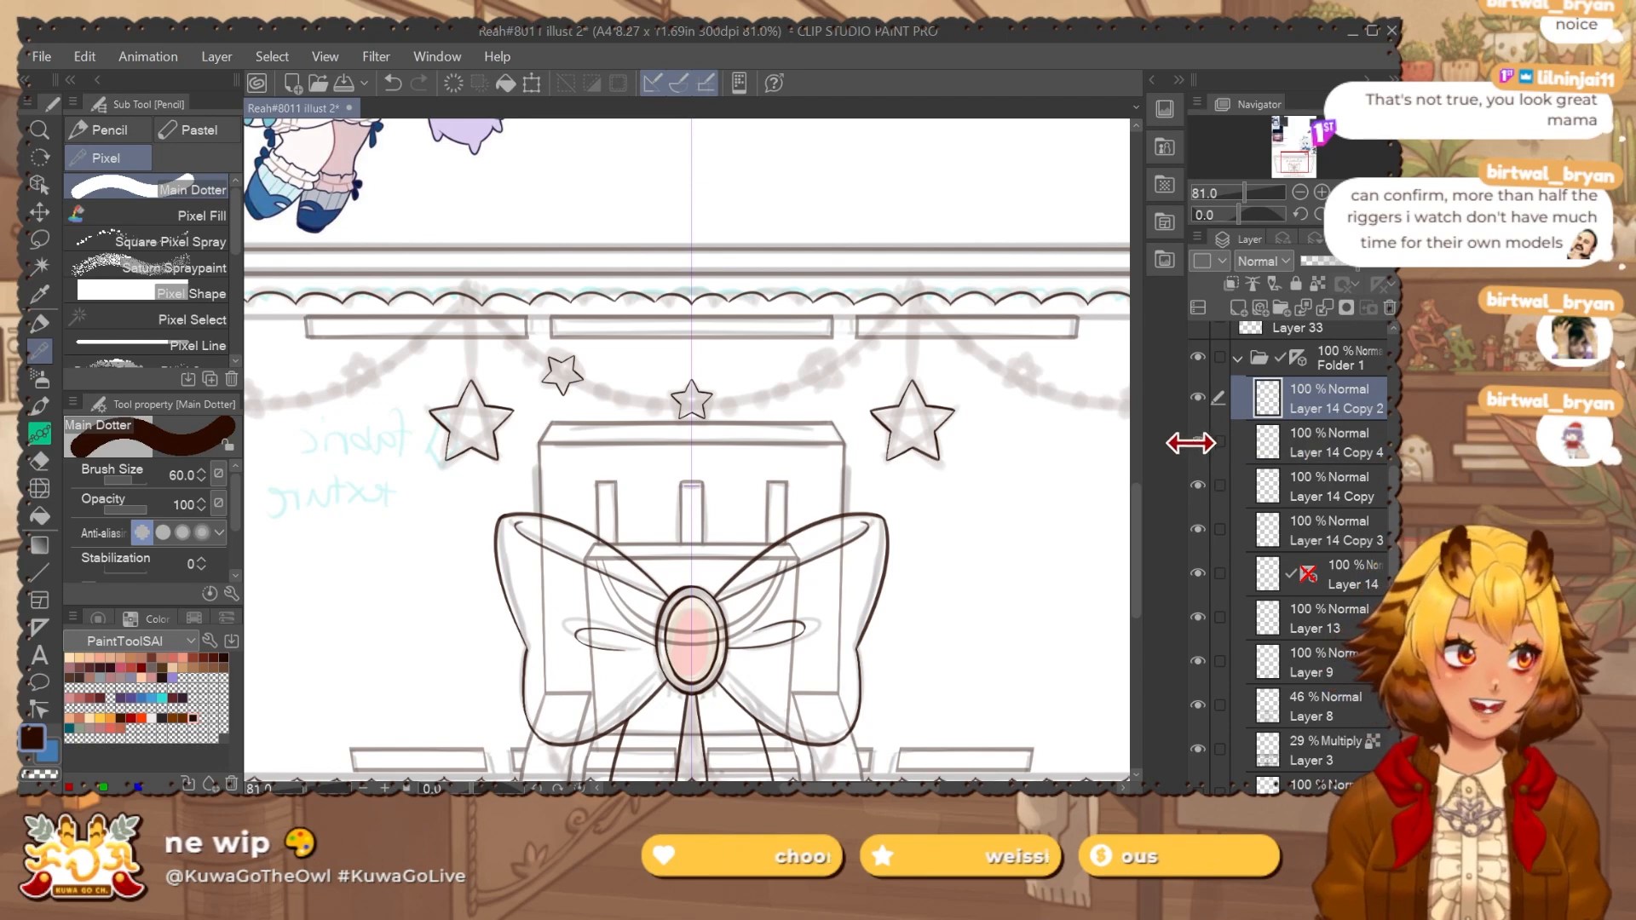
left_click(1292, 438, "ctrl")
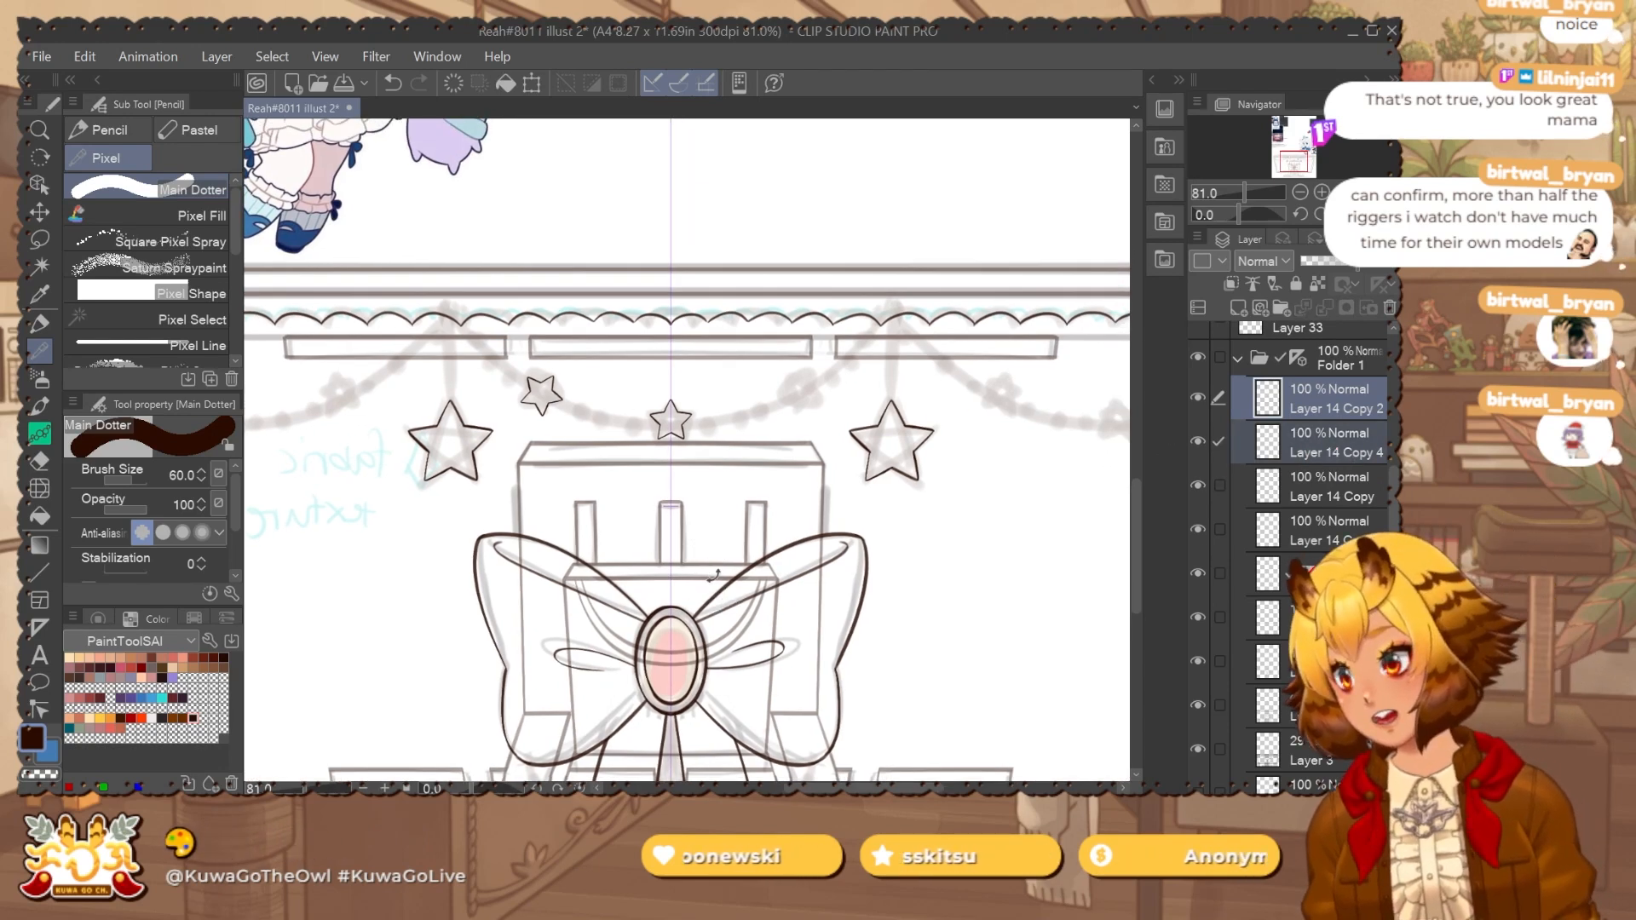
key("ctrl+t")
left_click(129, 472)
left_click_drag(580, 411, 706, 412)
scroll(706, 412, "up", 6)
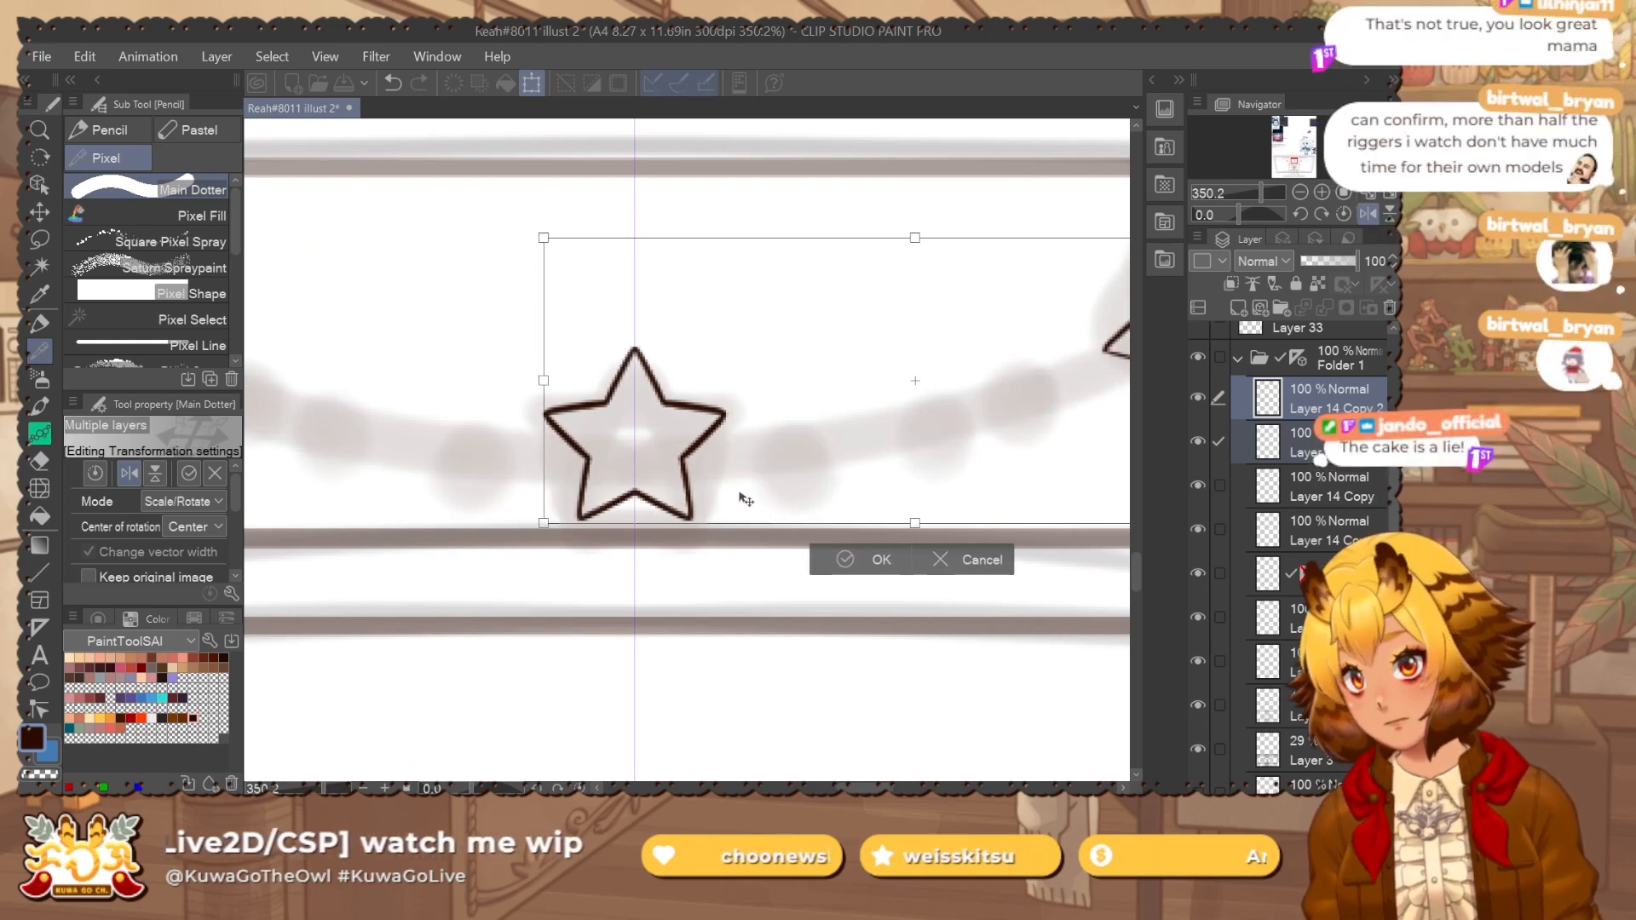
key("Return")
Check the overlapping small stars by toggling layer visibility and merge all the small star layers into Layer 14 Copy 3.
key("m")
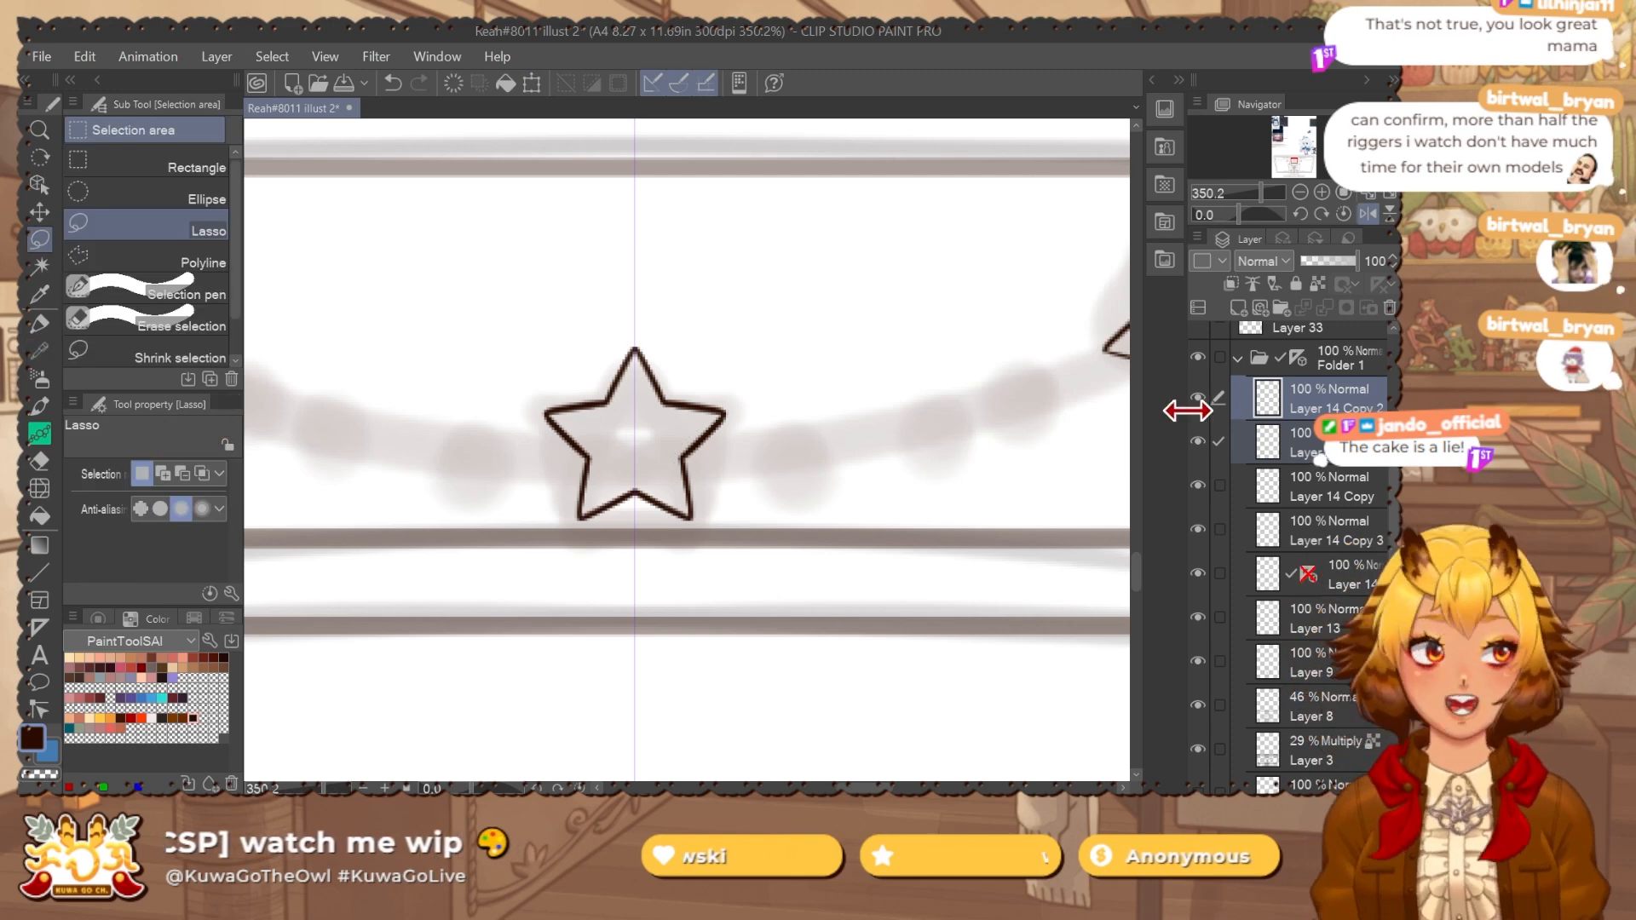
left_click(1198, 403)
left_click(1198, 445)
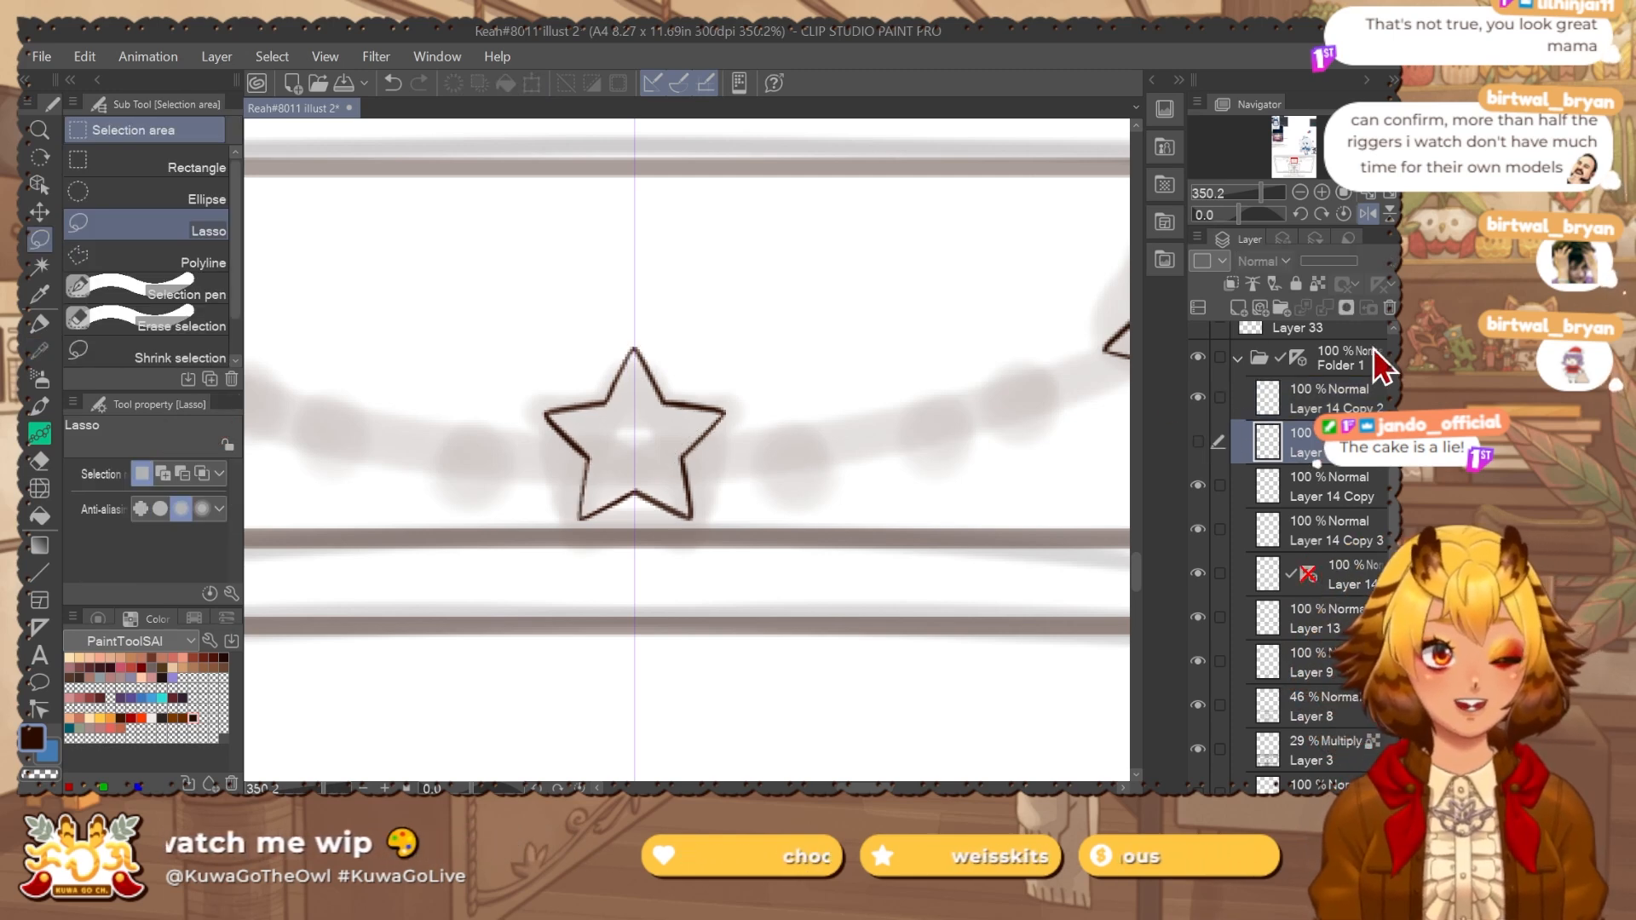
left_click(1198, 444)
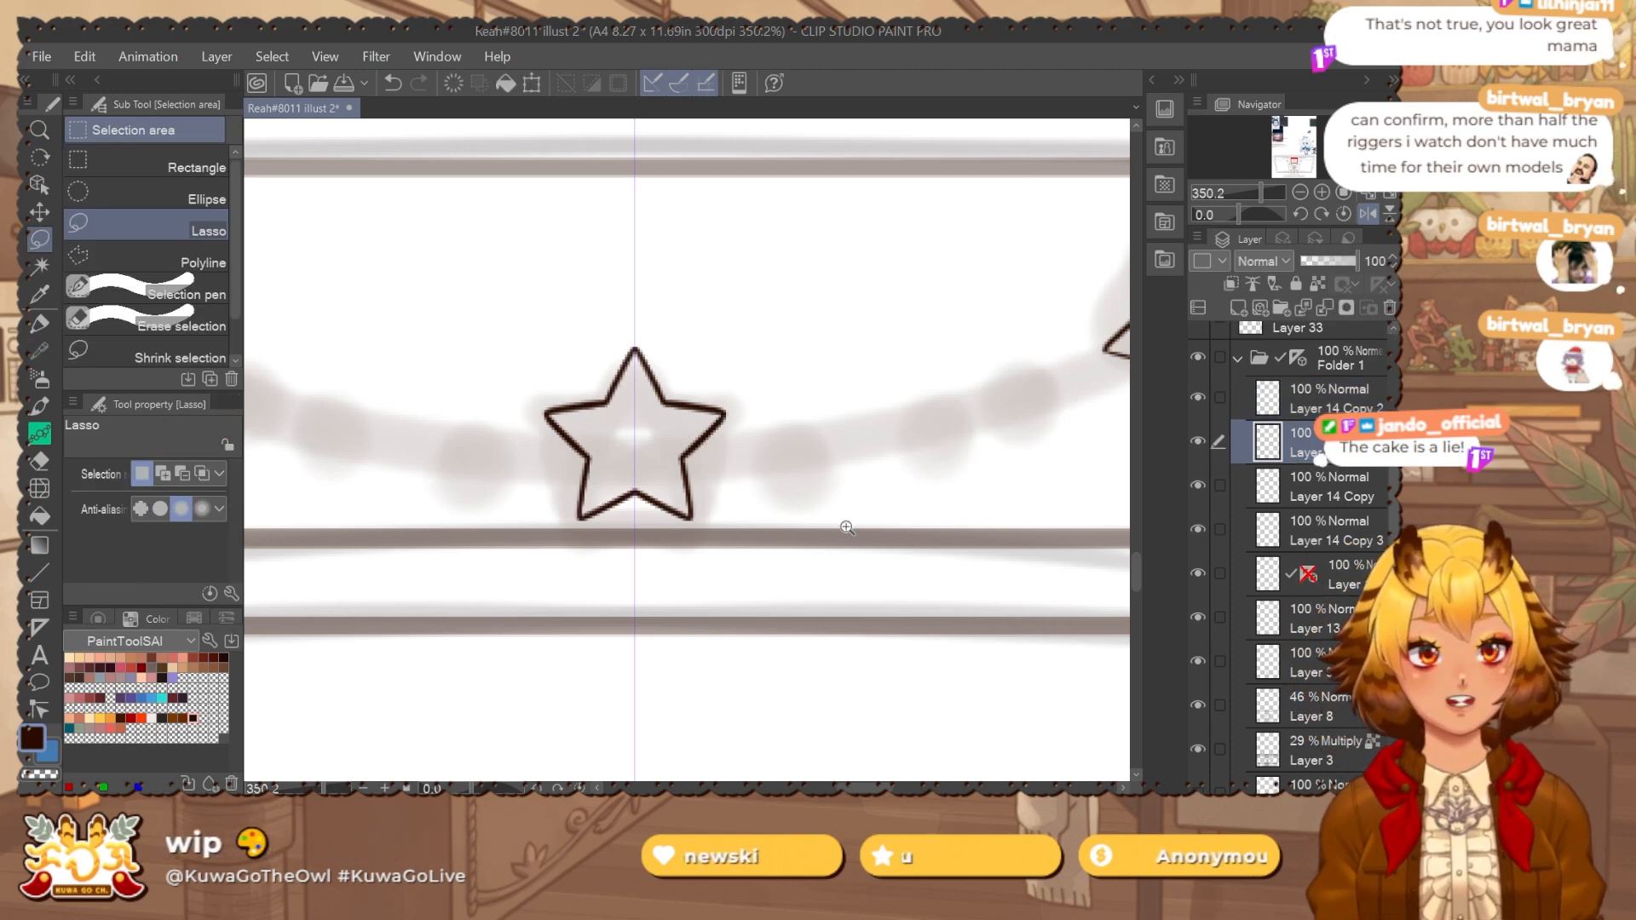
scroll(827, 549, "down", 3)
scroll(827, 548, "down", 2)
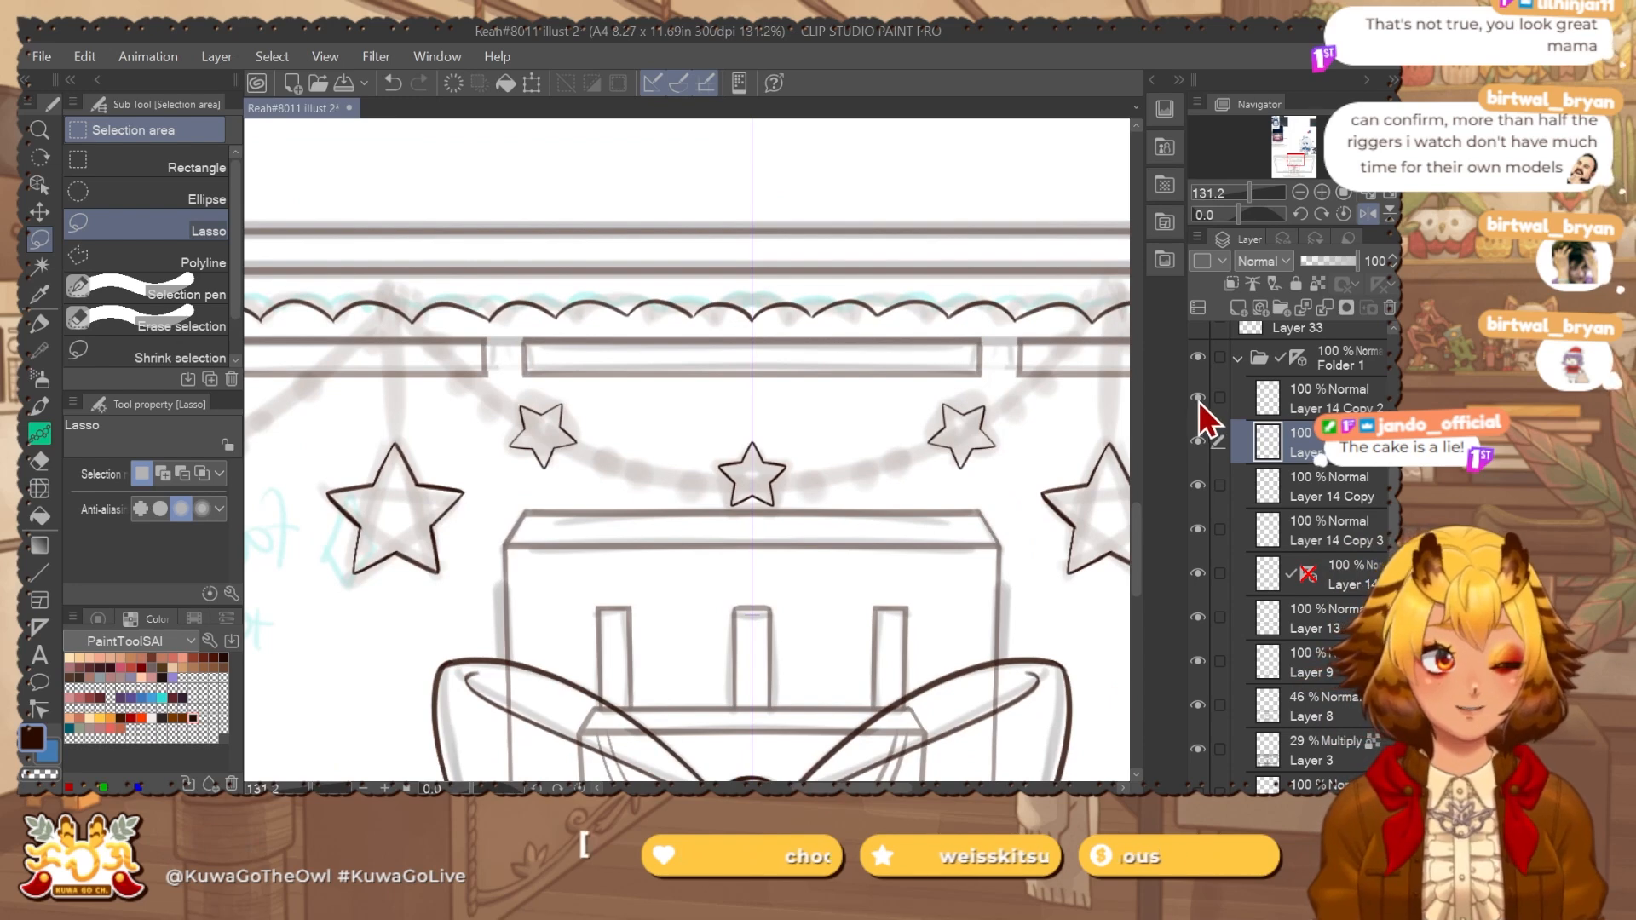
left_click(1325, 409)
key("ctrl+e")
left_click(1200, 404)
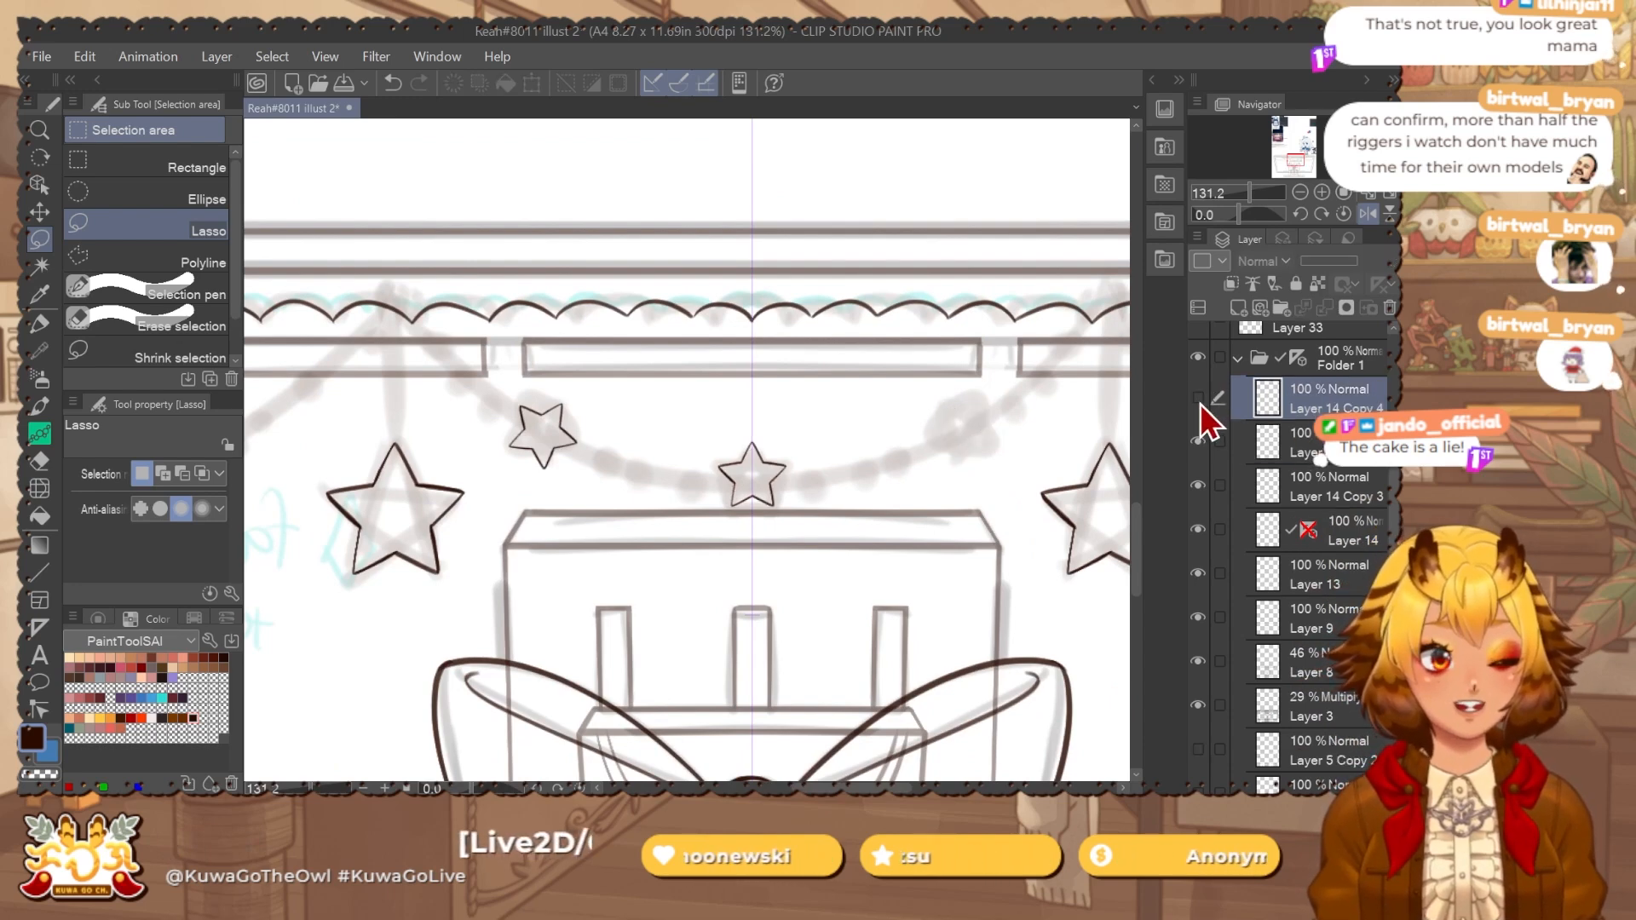
left_click(1200, 404)
left_click(1200, 399)
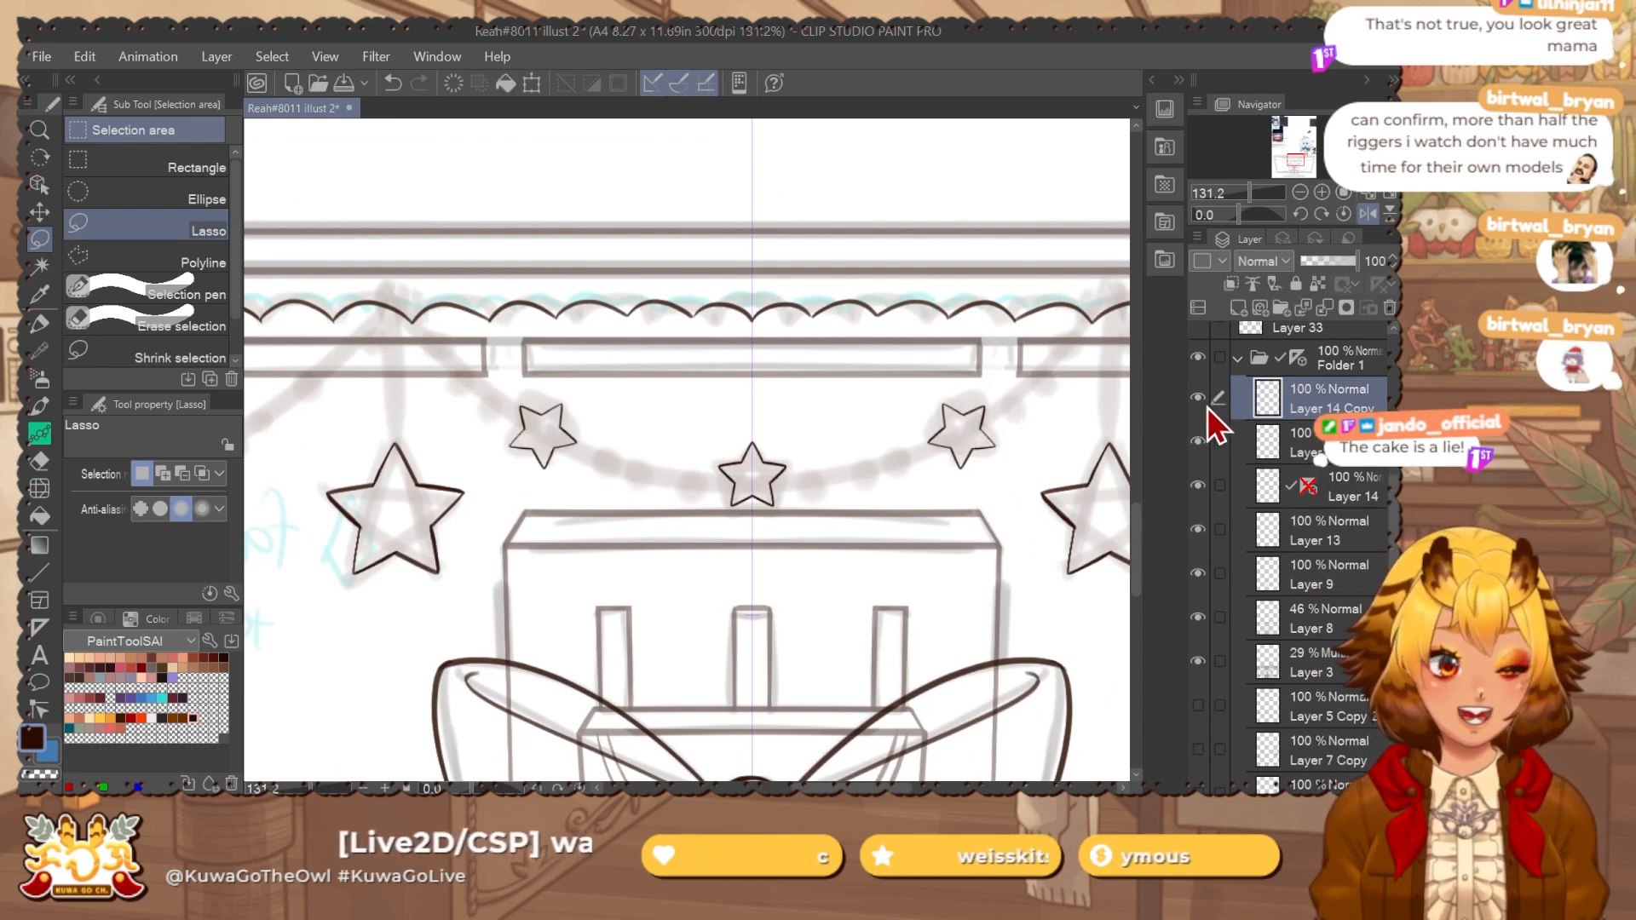
key("ctrl+e")
Add a new layer above the small stars for the garland beads.
scroll(866, 492, "down", 3)
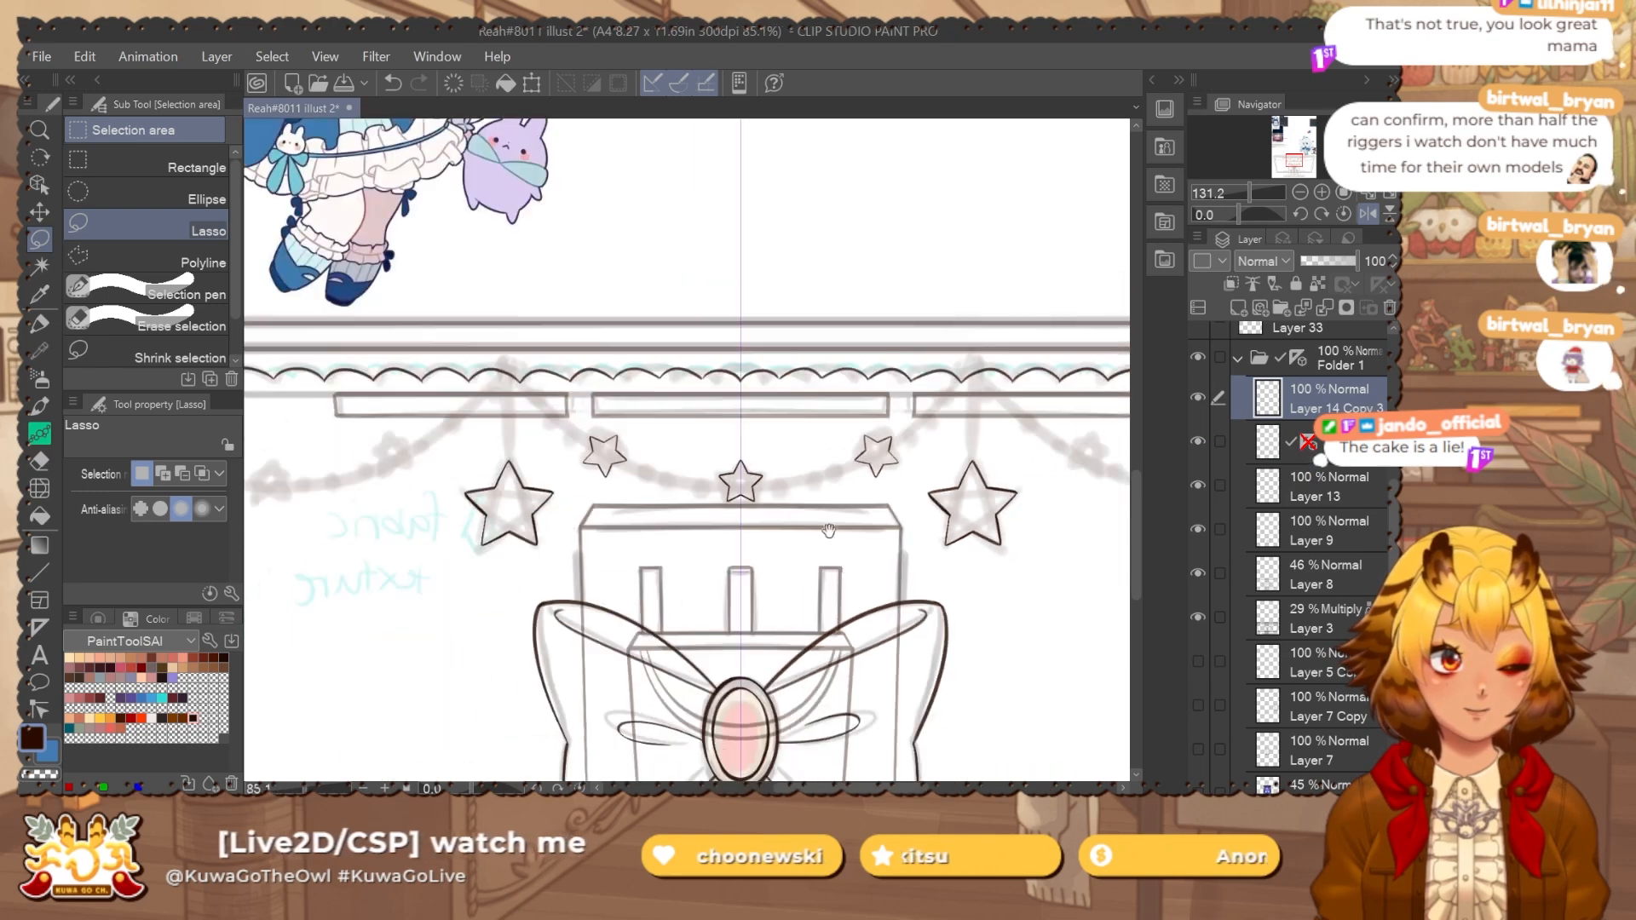
left_click_drag(839, 501, 837, 477)
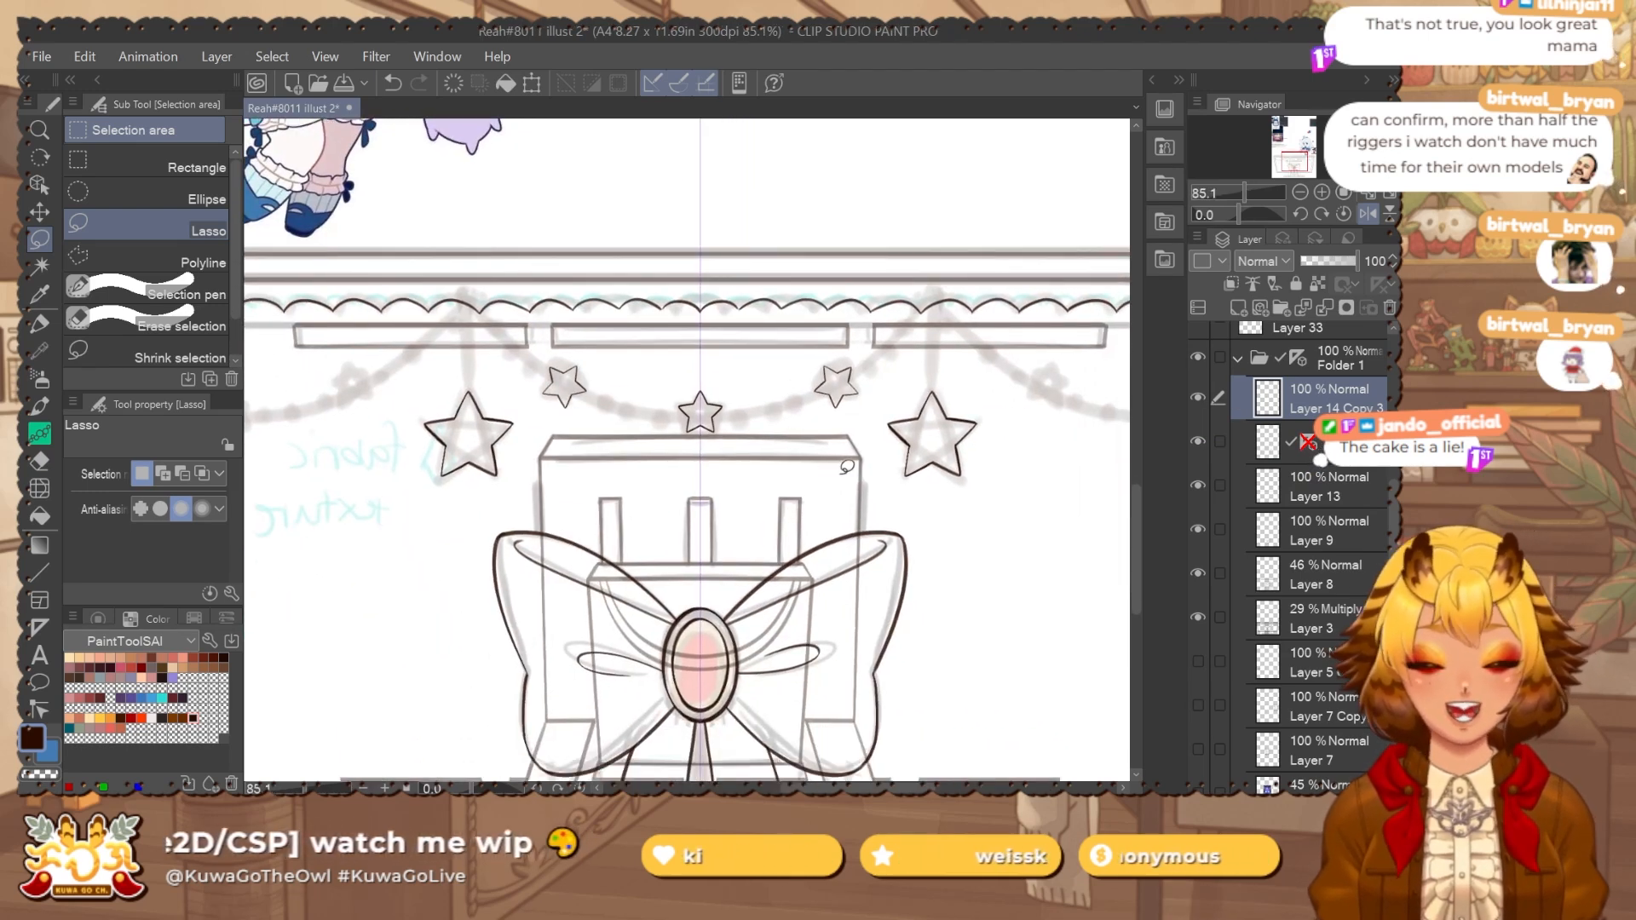
key("p")
key("ctrl+shift+n")
scroll(668, 419, "up", 2)
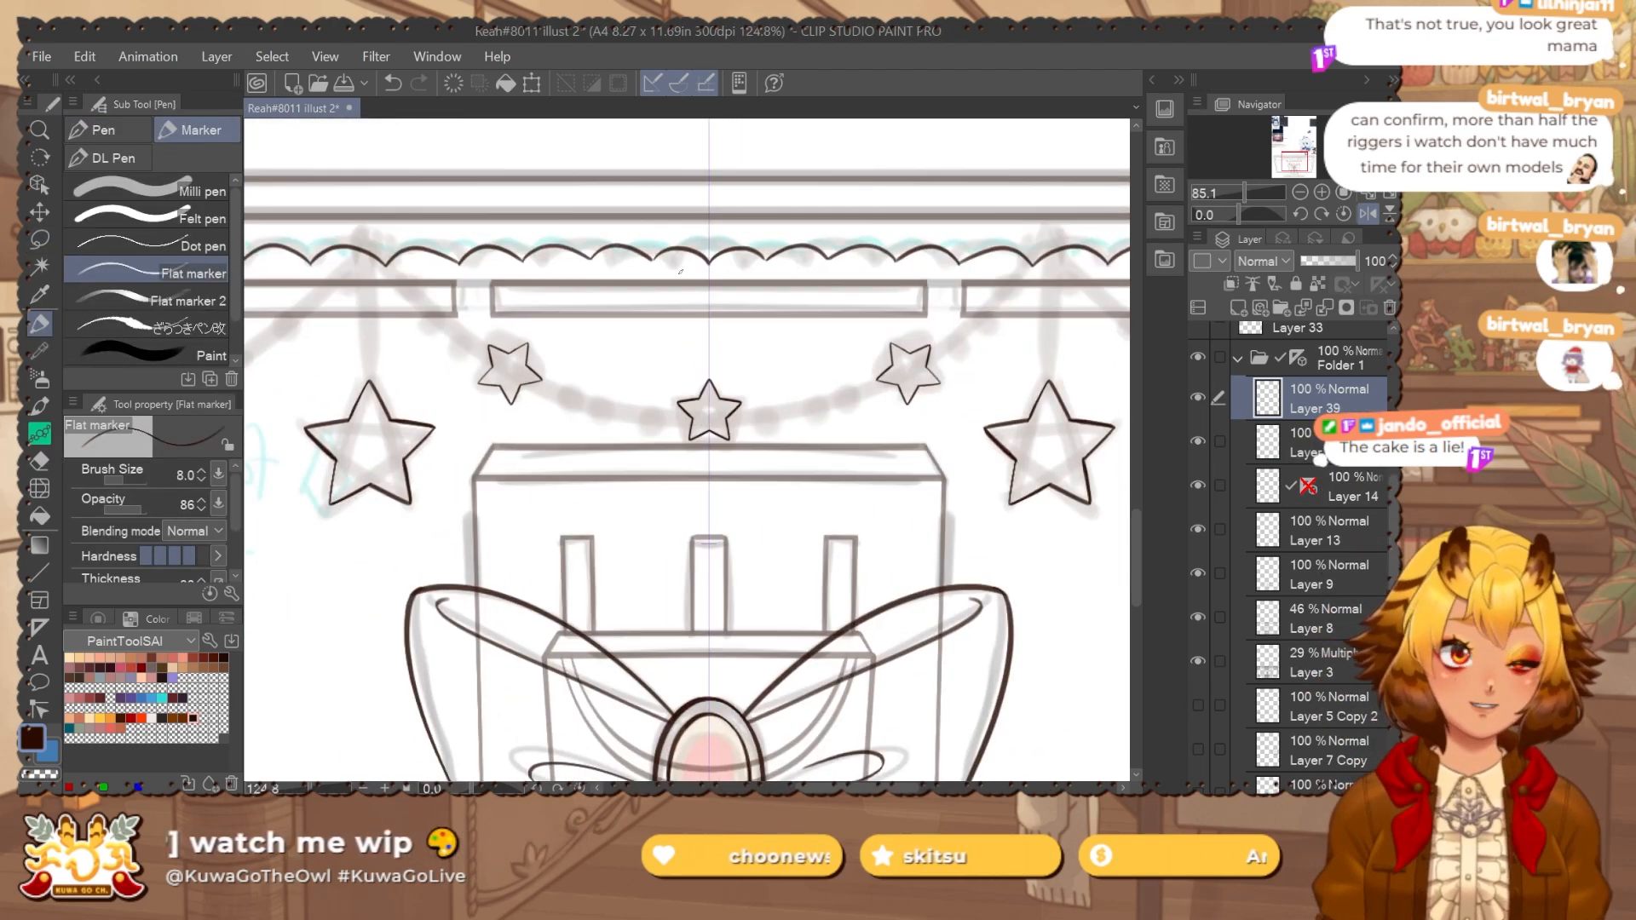
left_click_drag(658, 411, 658, 408)
key("ctrl+z")
scroll(652, 410, "up", 3)
key("ctrl+z")
key("ctrl+z")
key("ctrl+z")
key("ctrl+z")
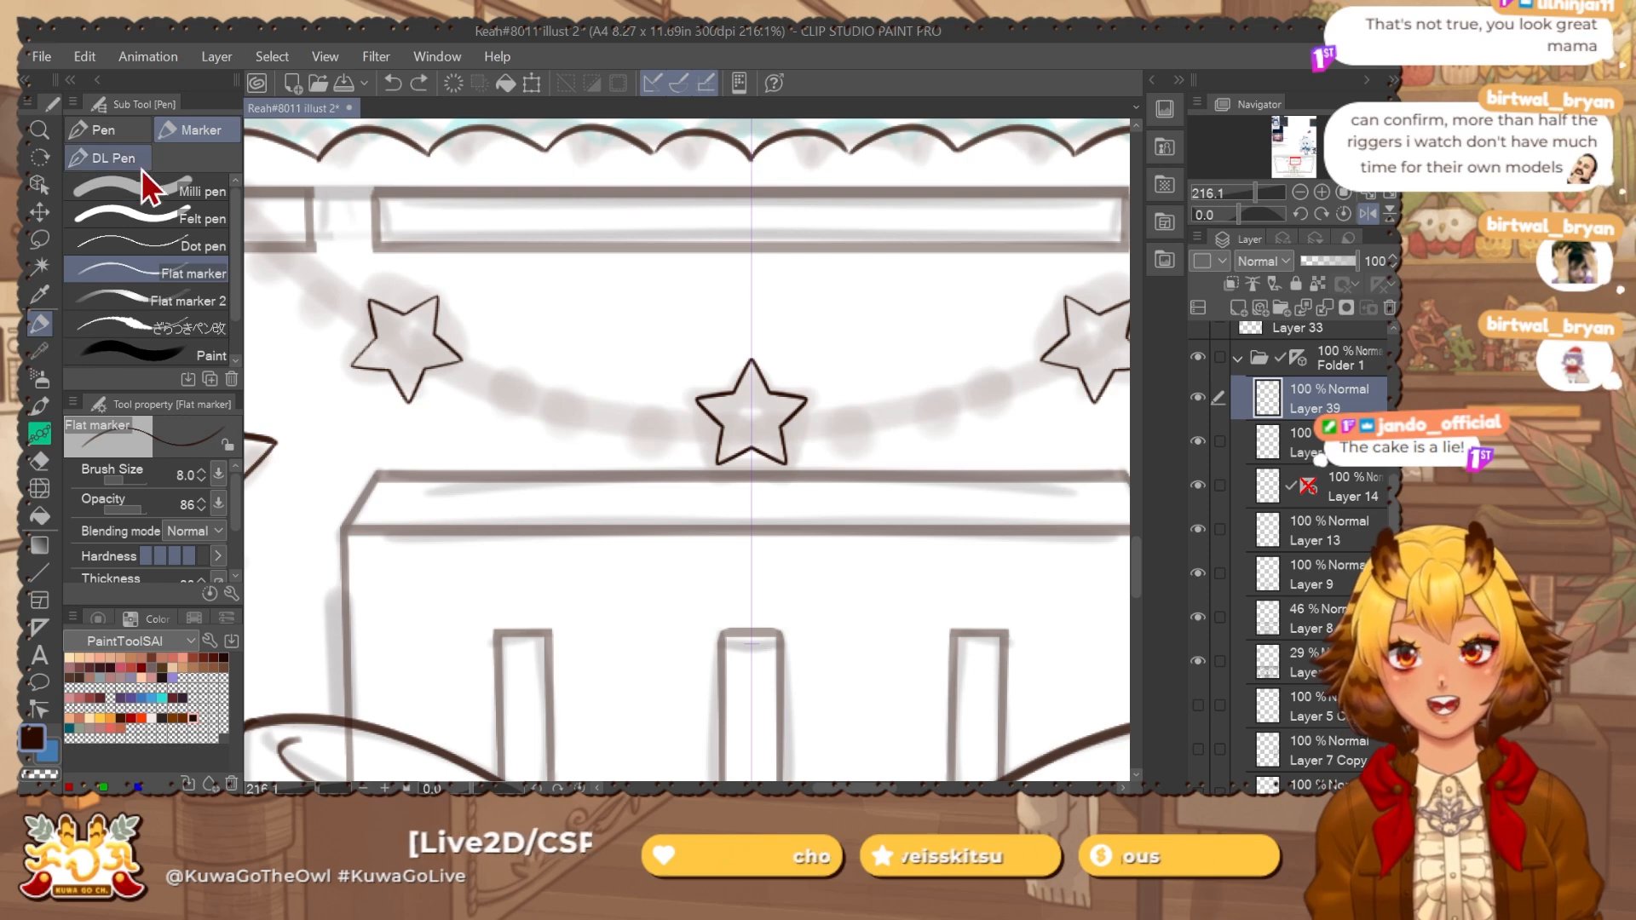
Ink the large filled beads between the central and tilted small stars with the Turnip pen, redoing misplaced dots.
left_click(103, 129)
left_click(187, 285)
left_click_drag(654, 425, 461, 372)
key("ctrl+z")
key("ctrl+z")
key("ctrl+z")
left_click(485, 383)
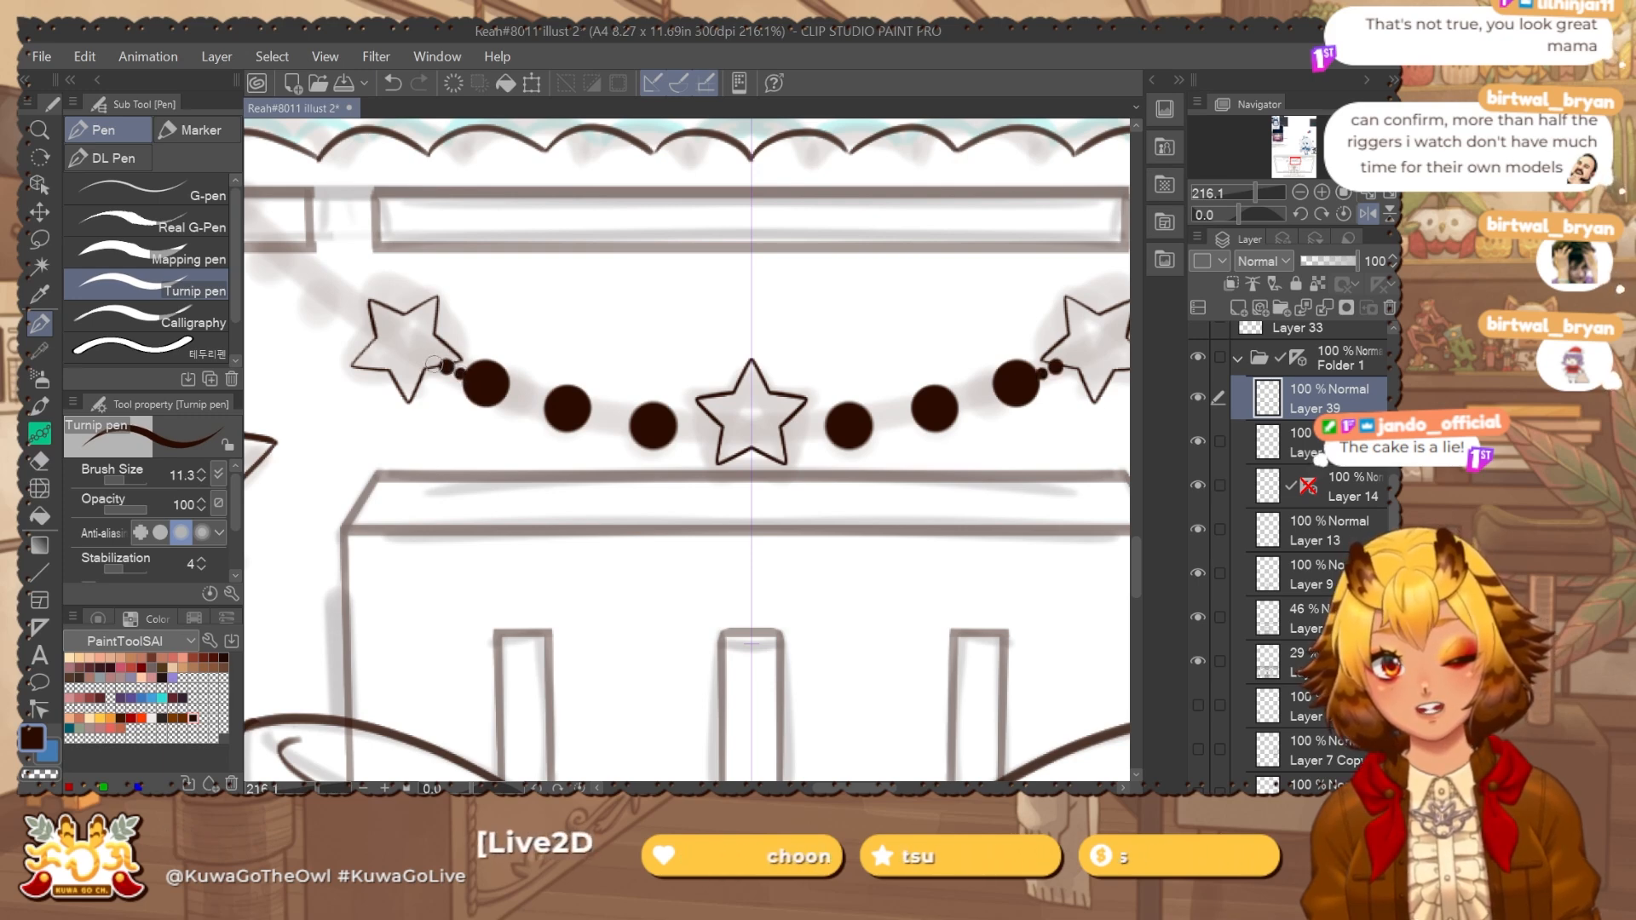
Add small filled beads between the large beads and beside the small stars, redoing misplaced dots.
left_click(434, 359)
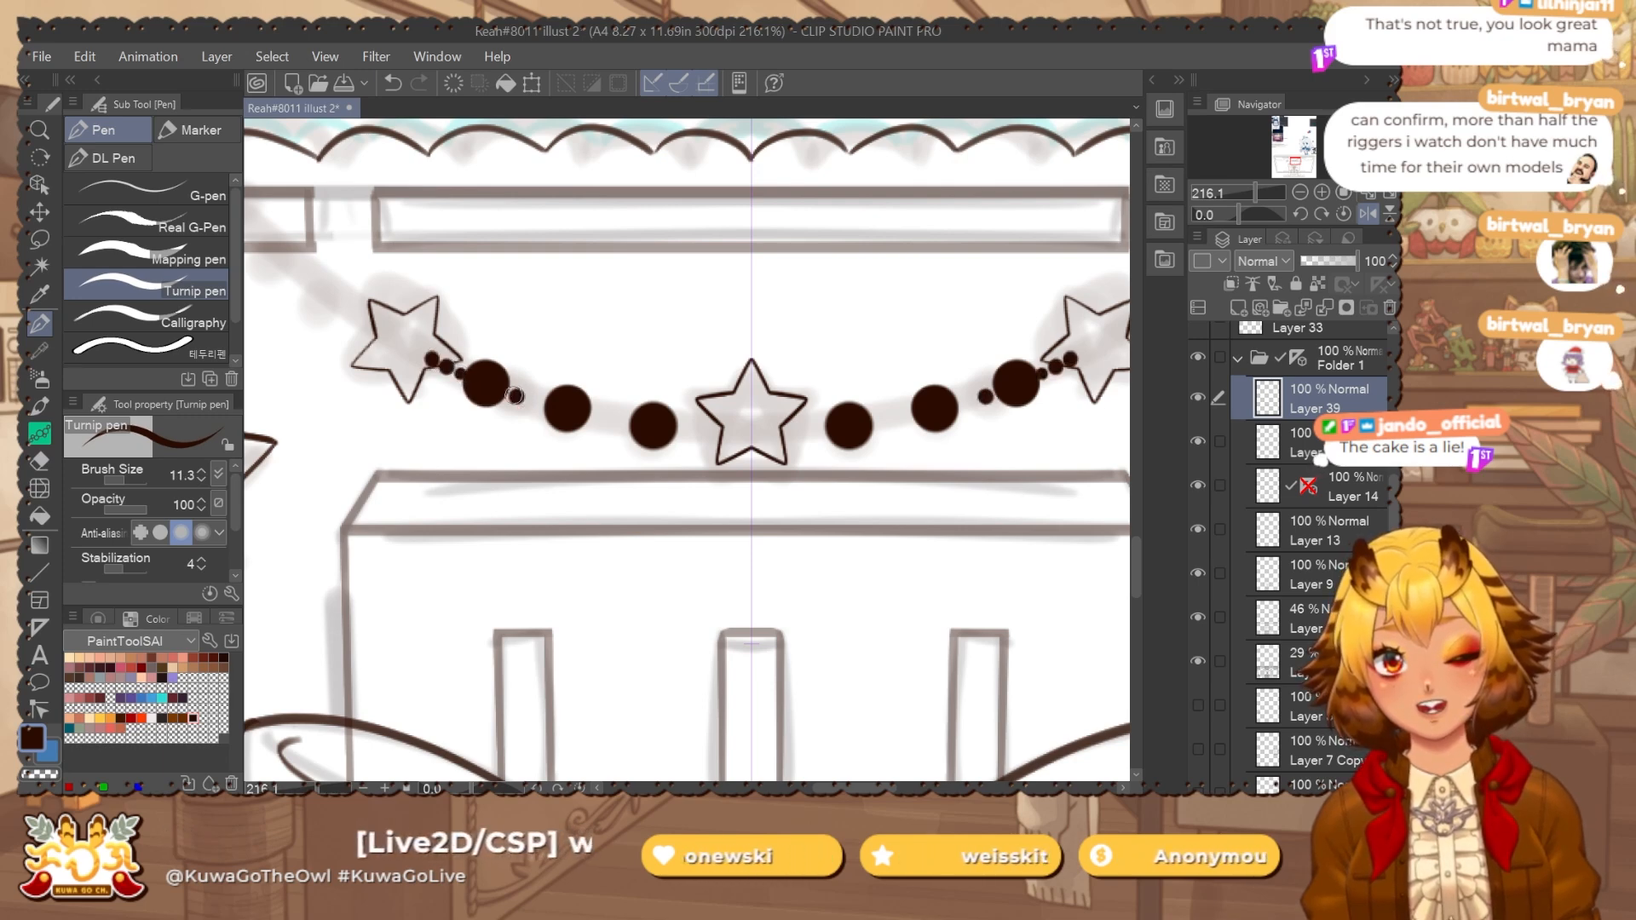
key("ctrl+z")
left_click(516, 397)
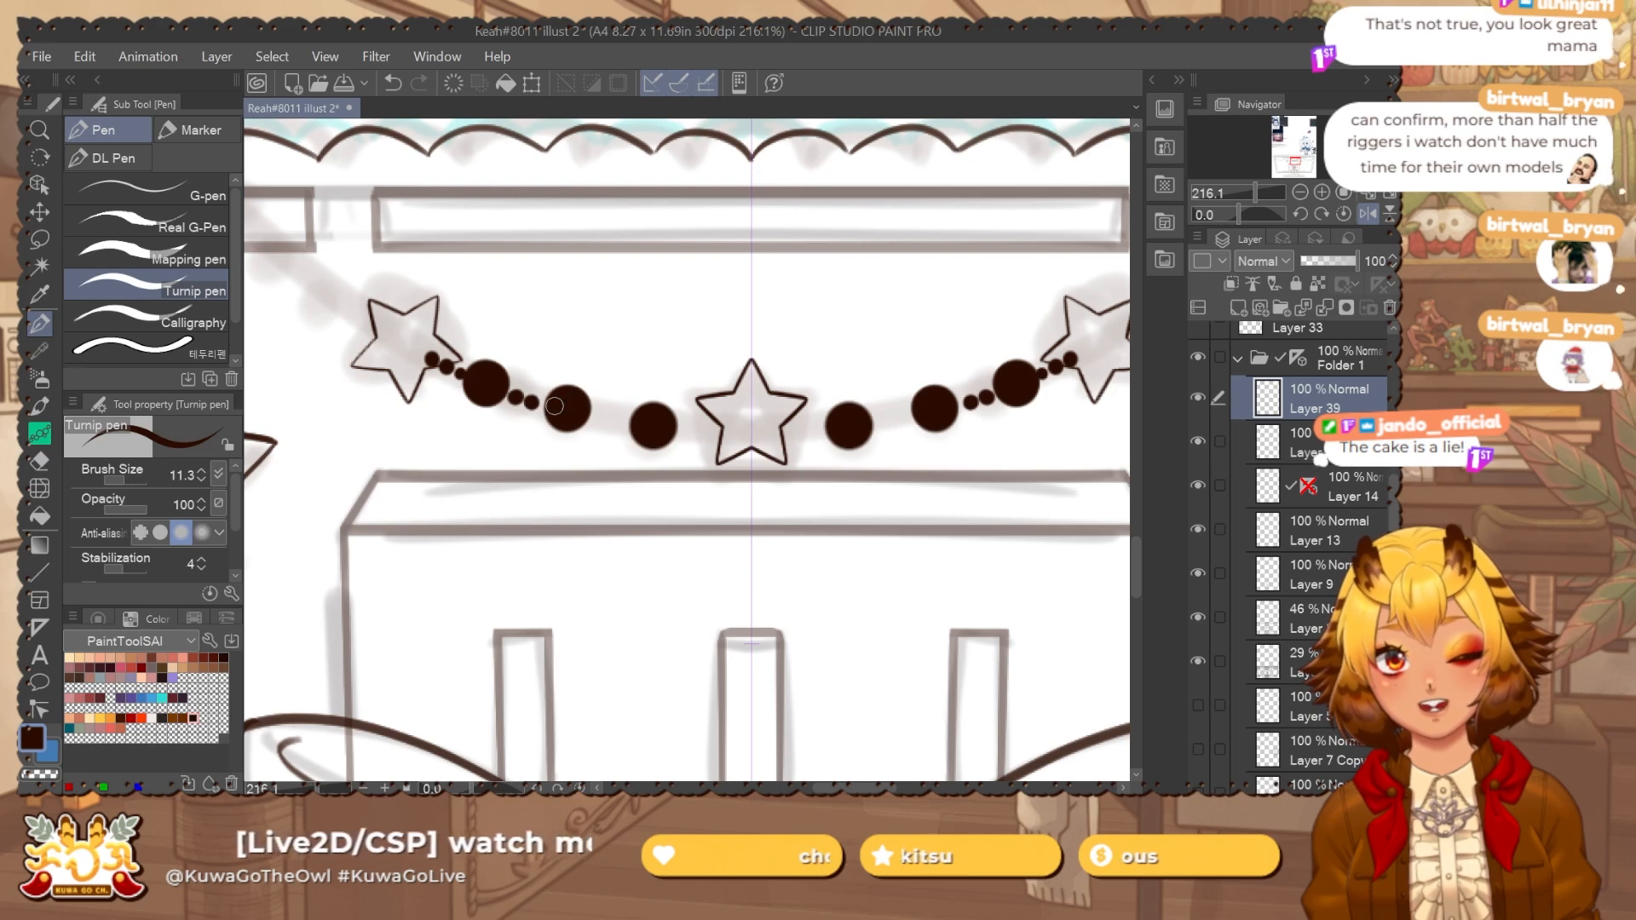
key("ctrl+z")
left_click(533, 402)
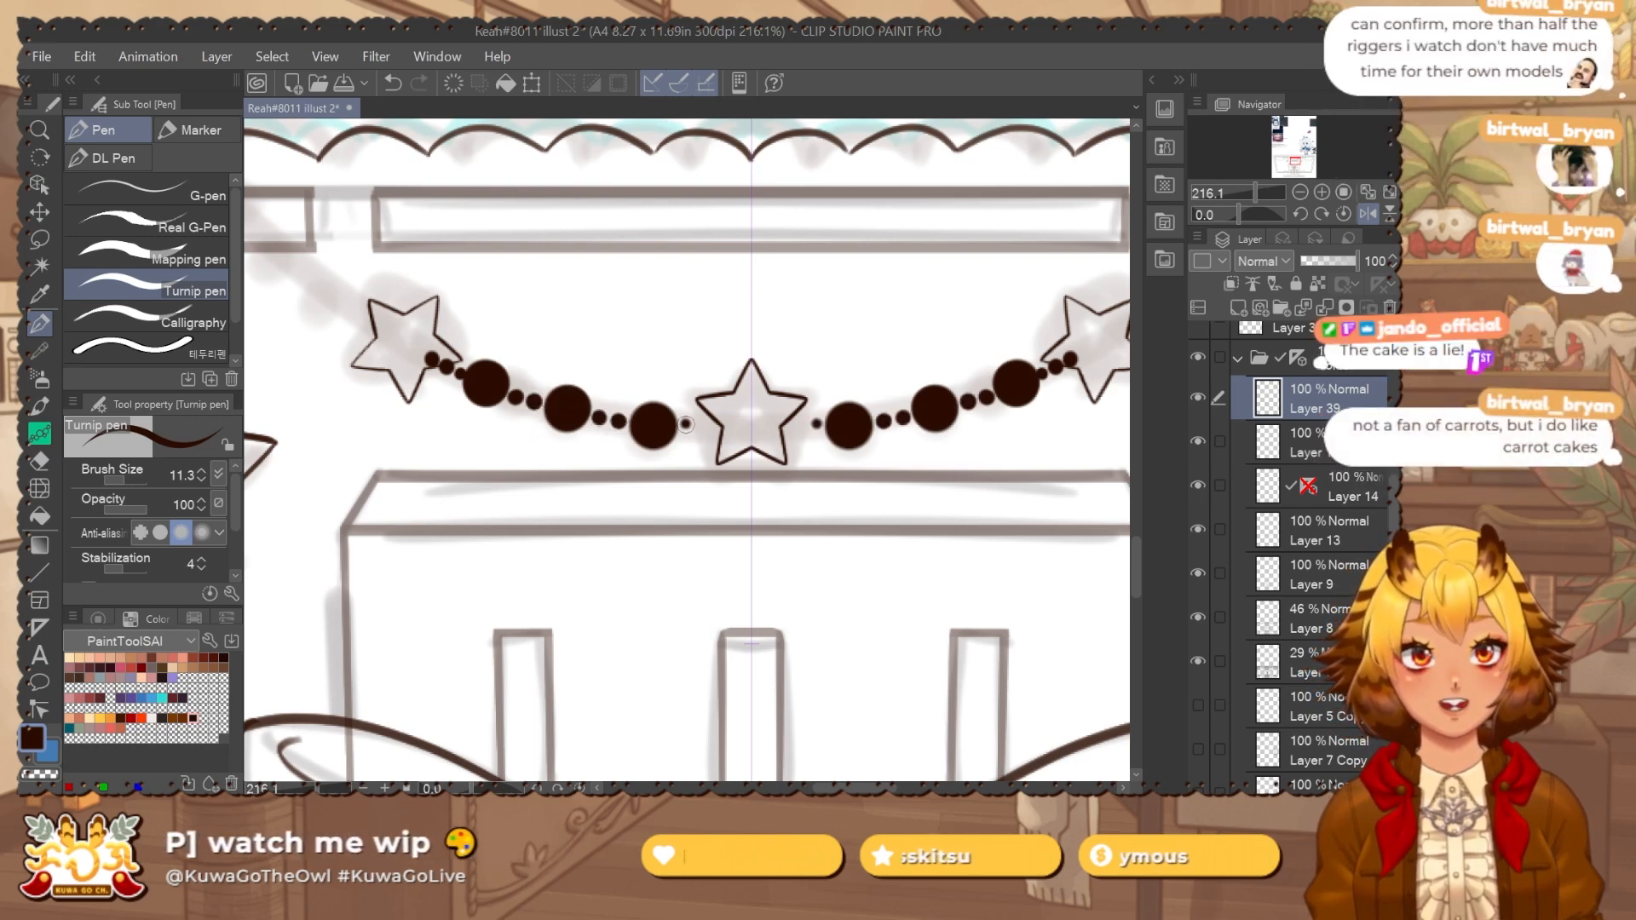
key("ctrl+z")
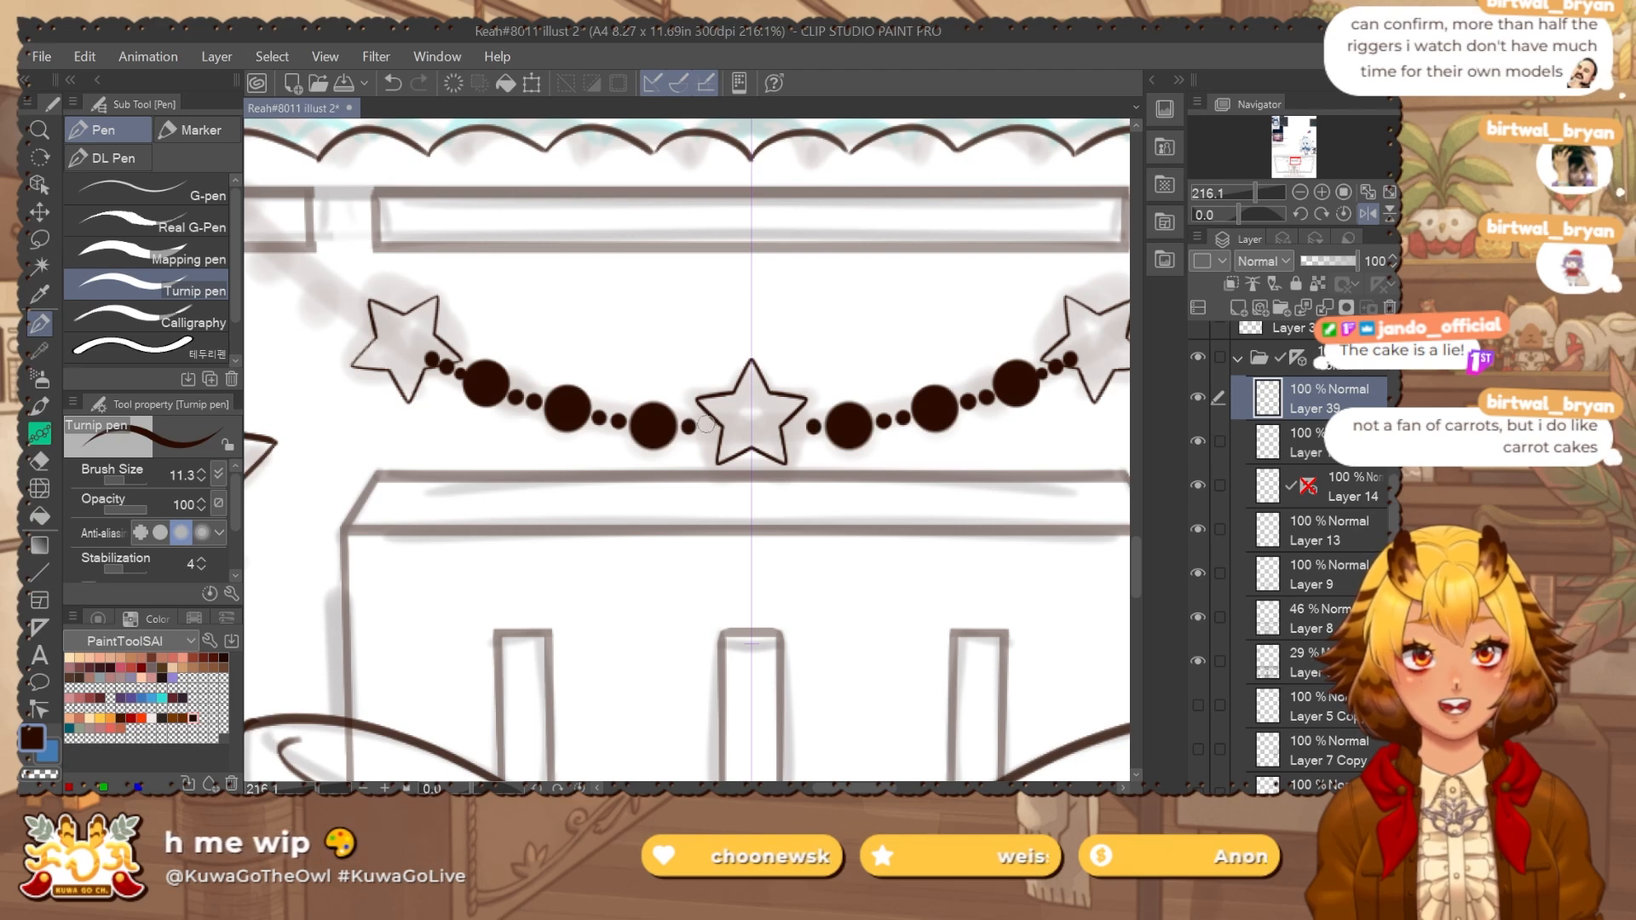
Erase the two small beads beside the tilted small star and redraw them with the Turnip pen at size 11.3.
key("e")
left_click_drag(423, 337, 446, 373)
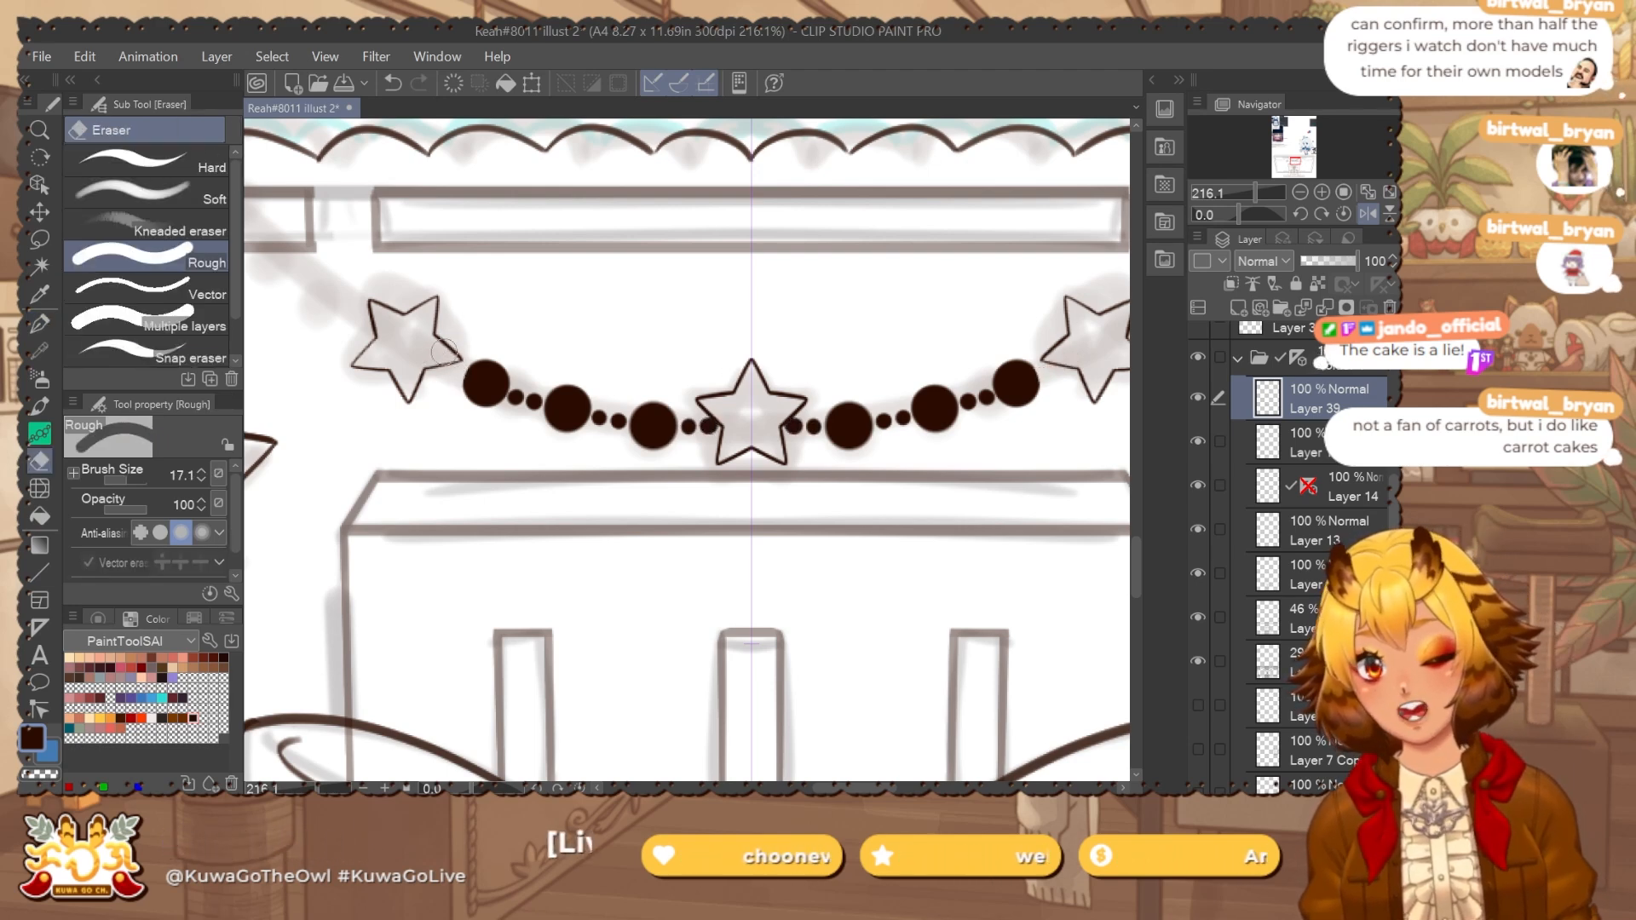
key("p")
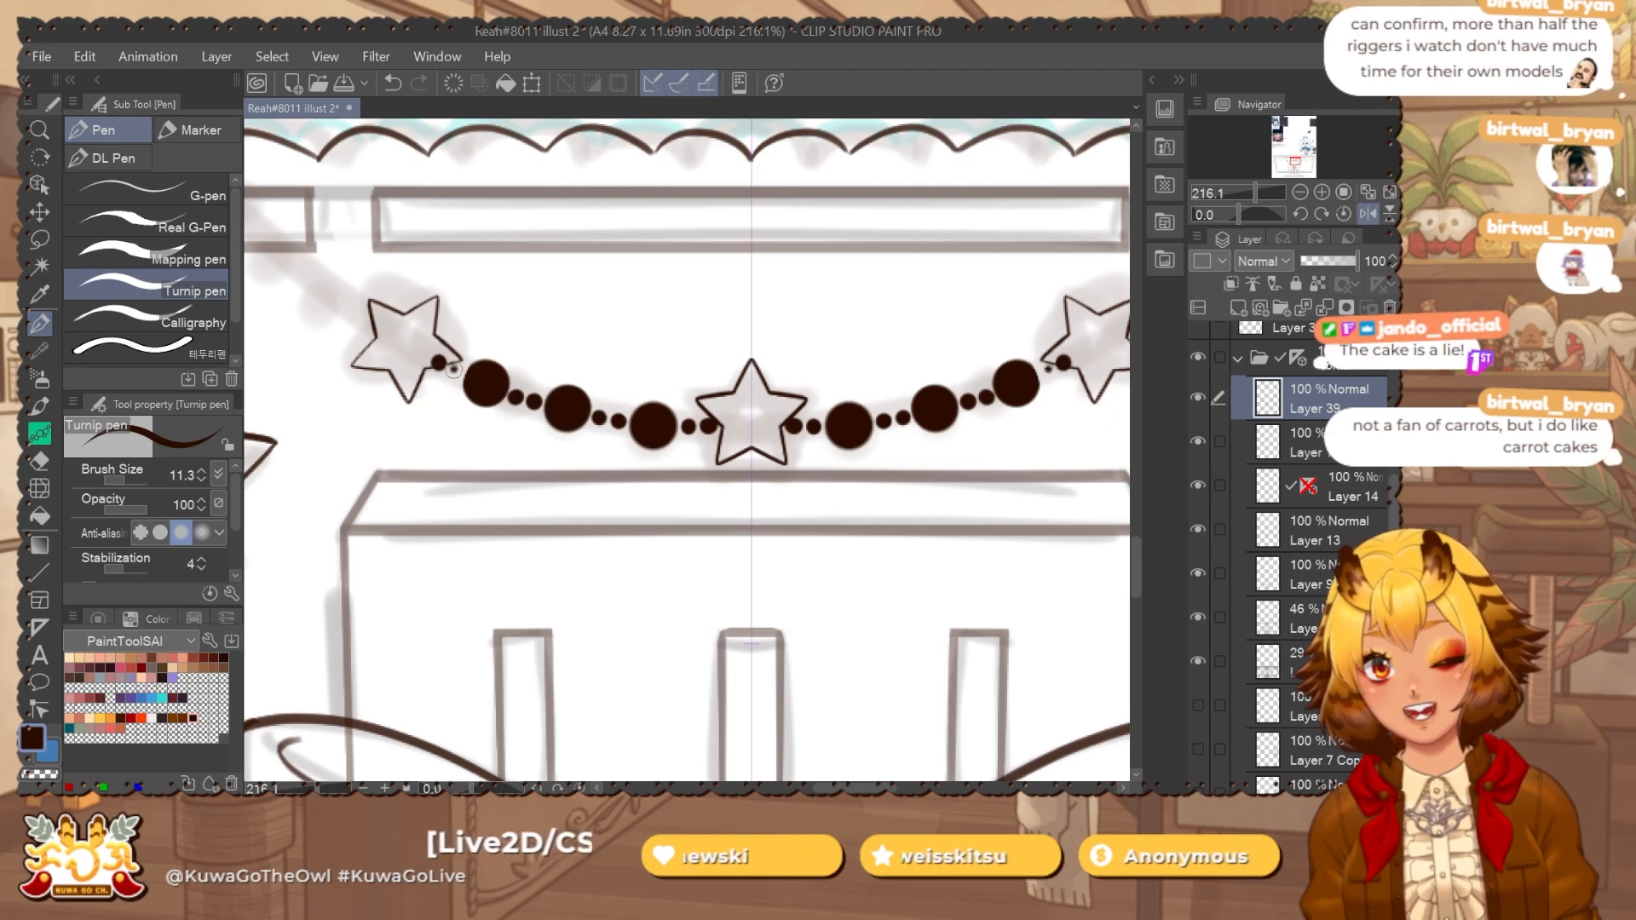
Hollow out the large bead nearest the tilted small star and the small beads around it, leaving only outlines.
key("e")
scroll(451, 363, "up", 2)
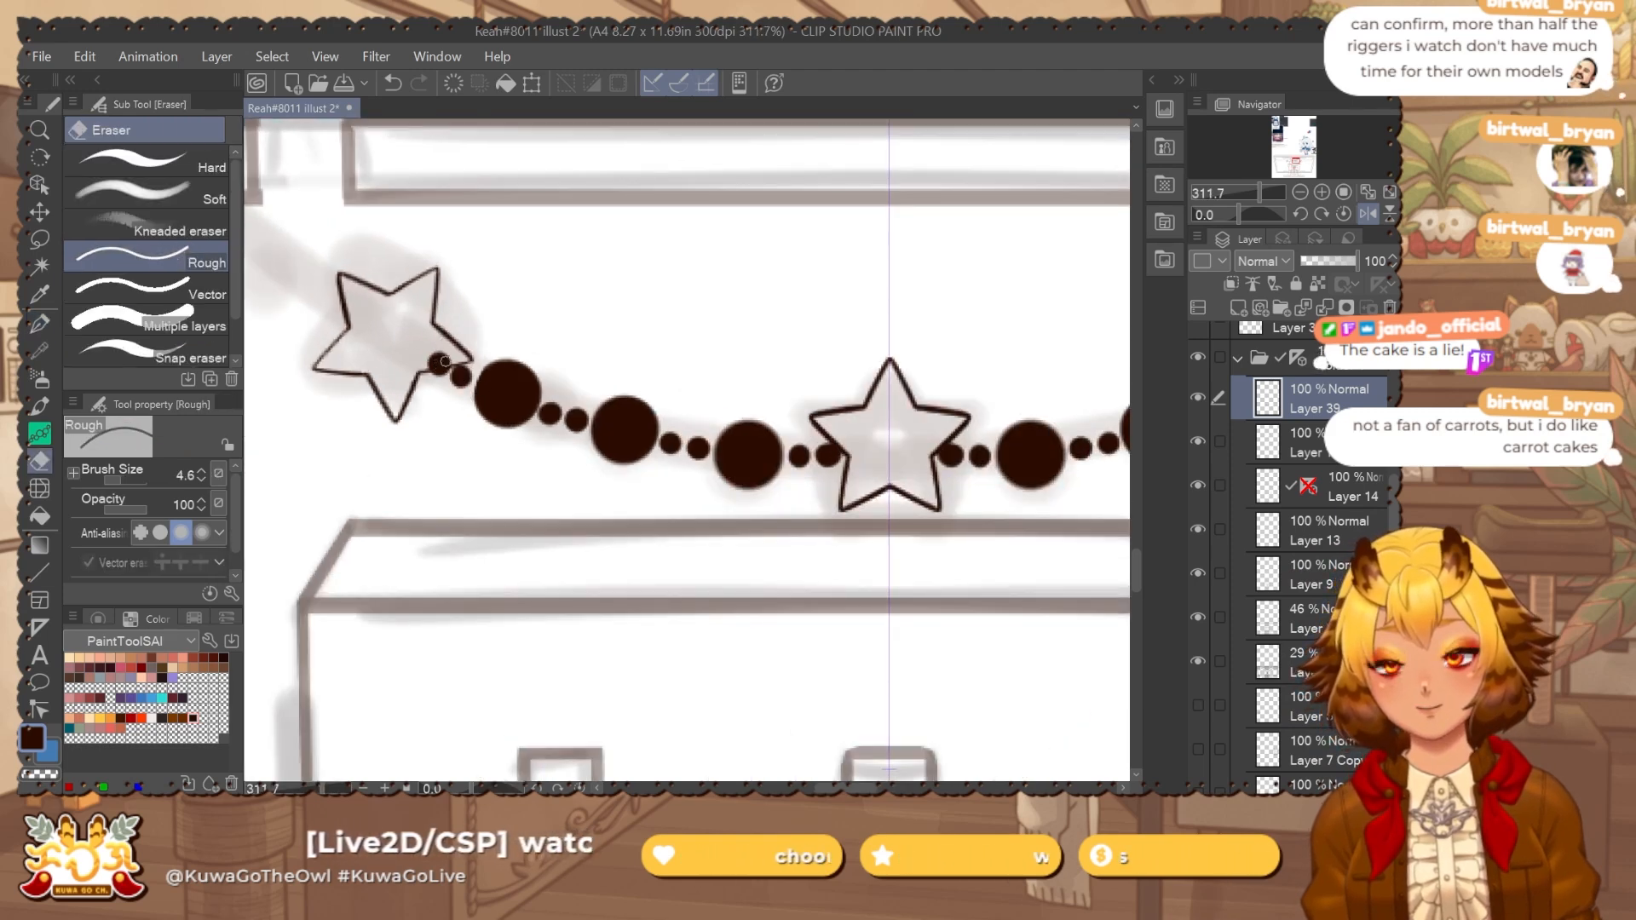
left_click_drag(509, 418, 508, 391, "ctrl+alt")
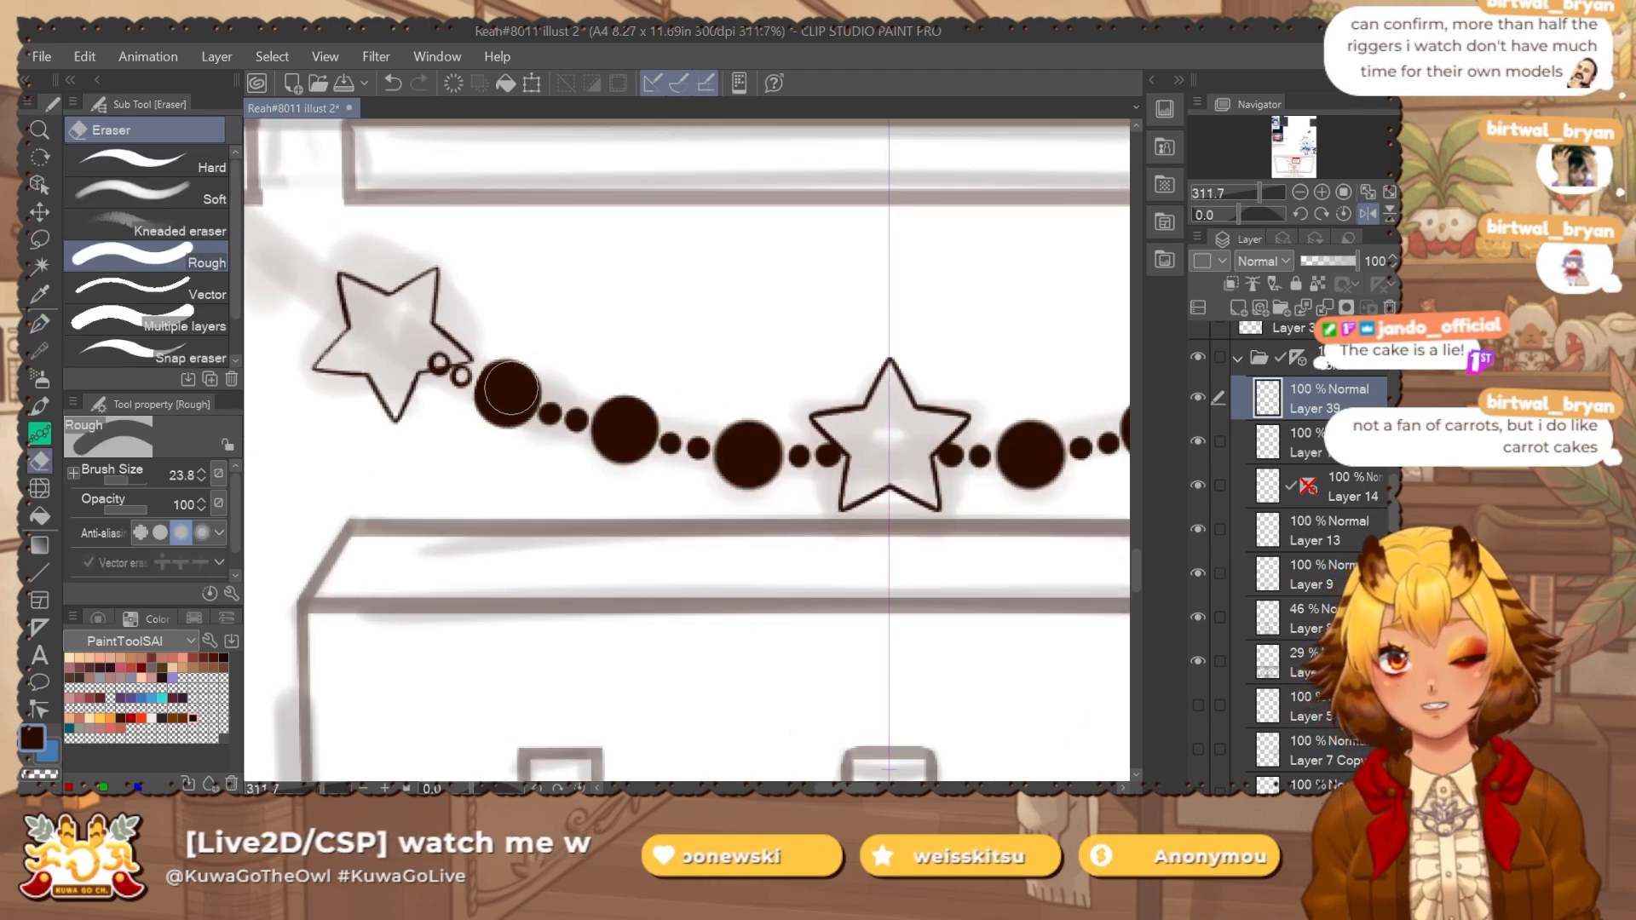
left_click(507, 393)
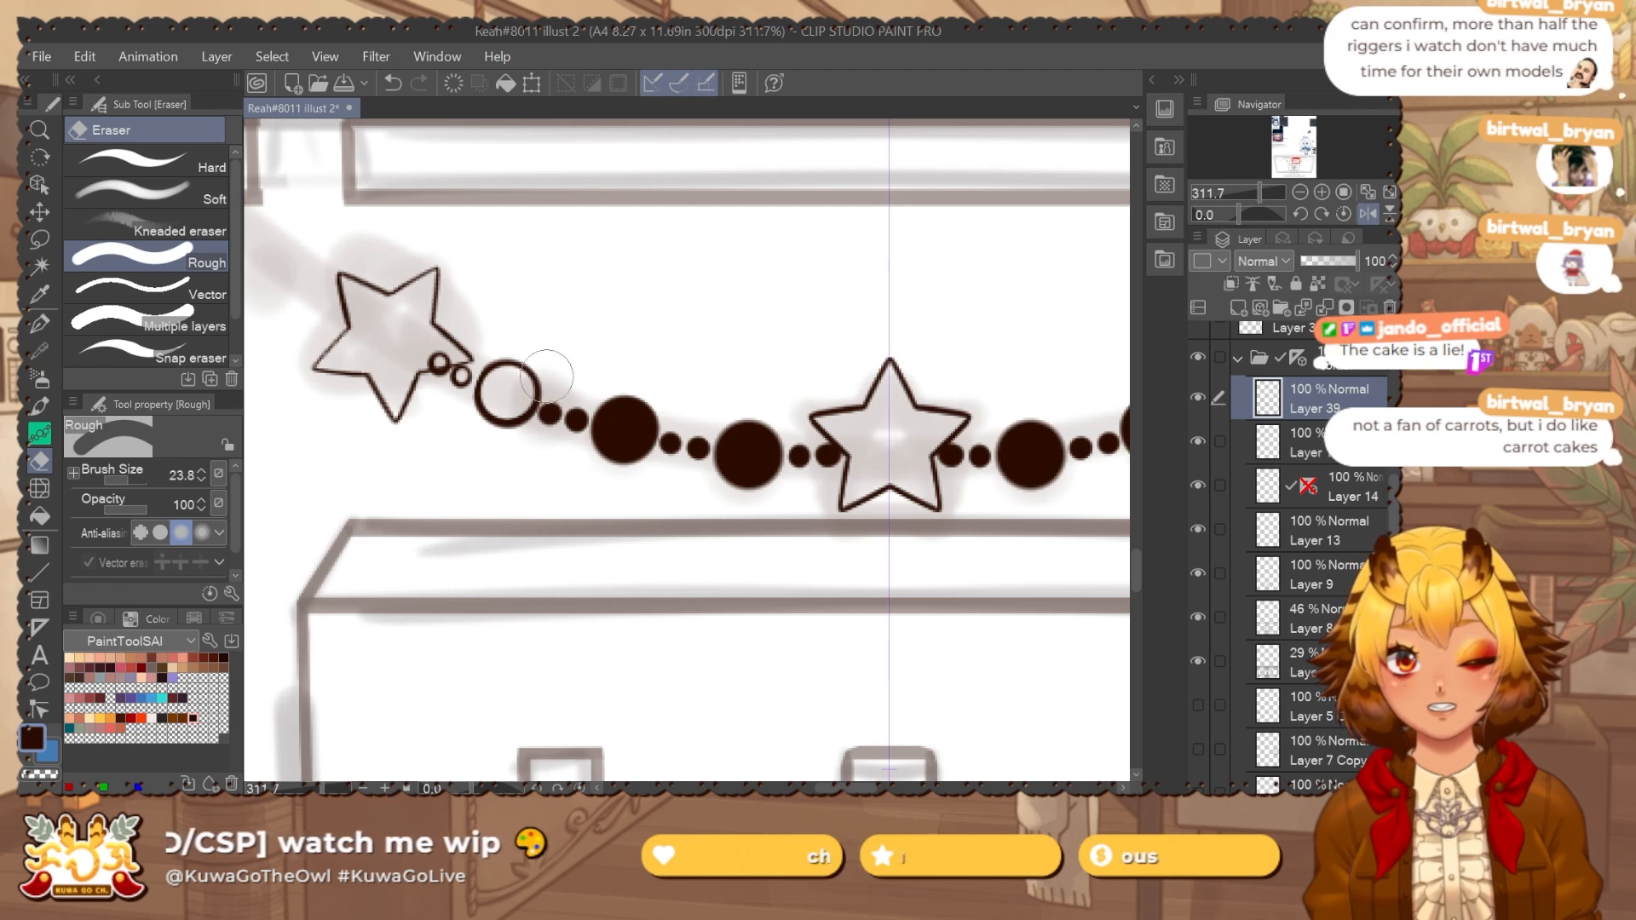
mouse_move(653, 433)
left_mouse_down()
mouse_move(639, 442)
mouse_move(582, 389)
mouse_move(535, 421)
left_mouse_up()
left_click(535, 421)
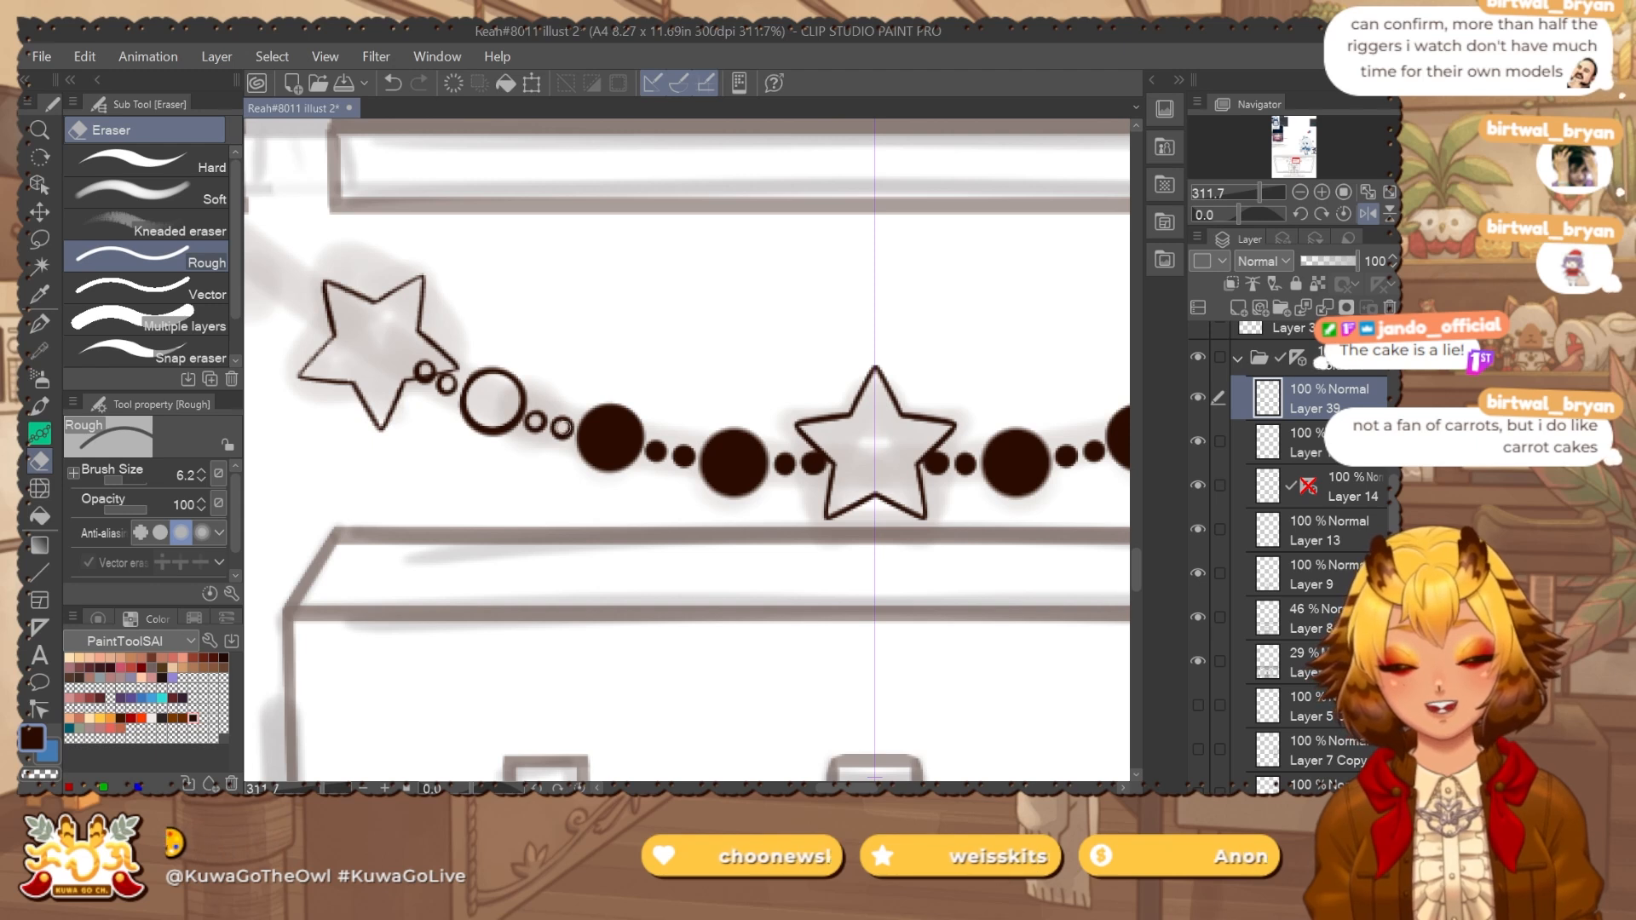
Hollow out the remaining large and small beads up to the central star, matching the eraser size to each bead.
left_click_drag(636, 465, 616, 441, "ctrl+alt")
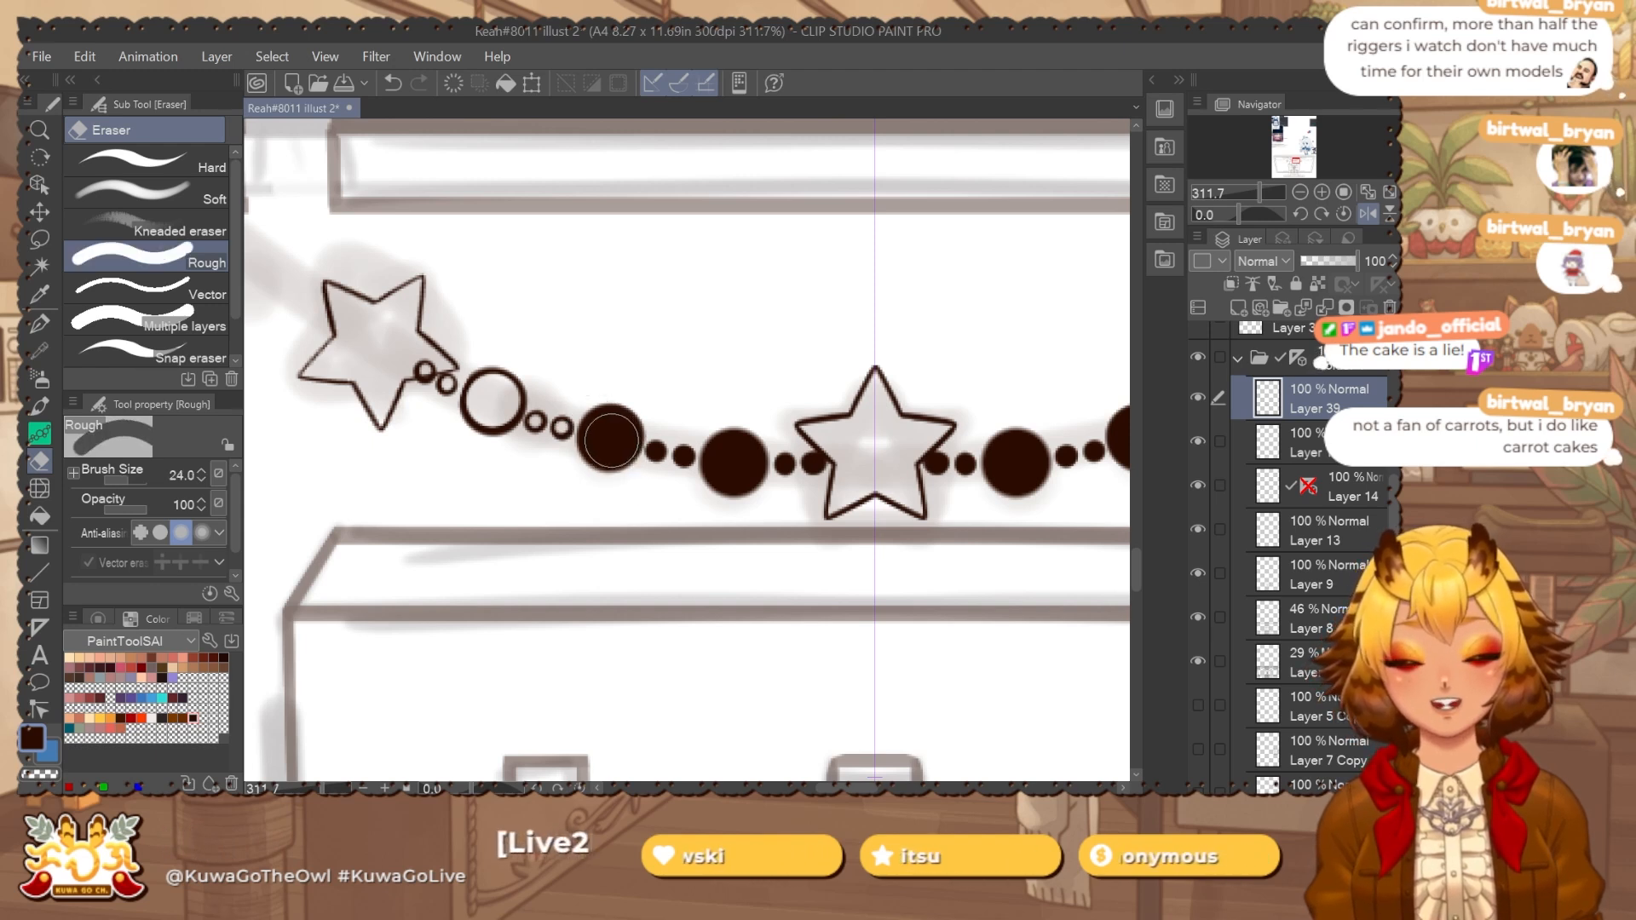
left_click(609, 441)
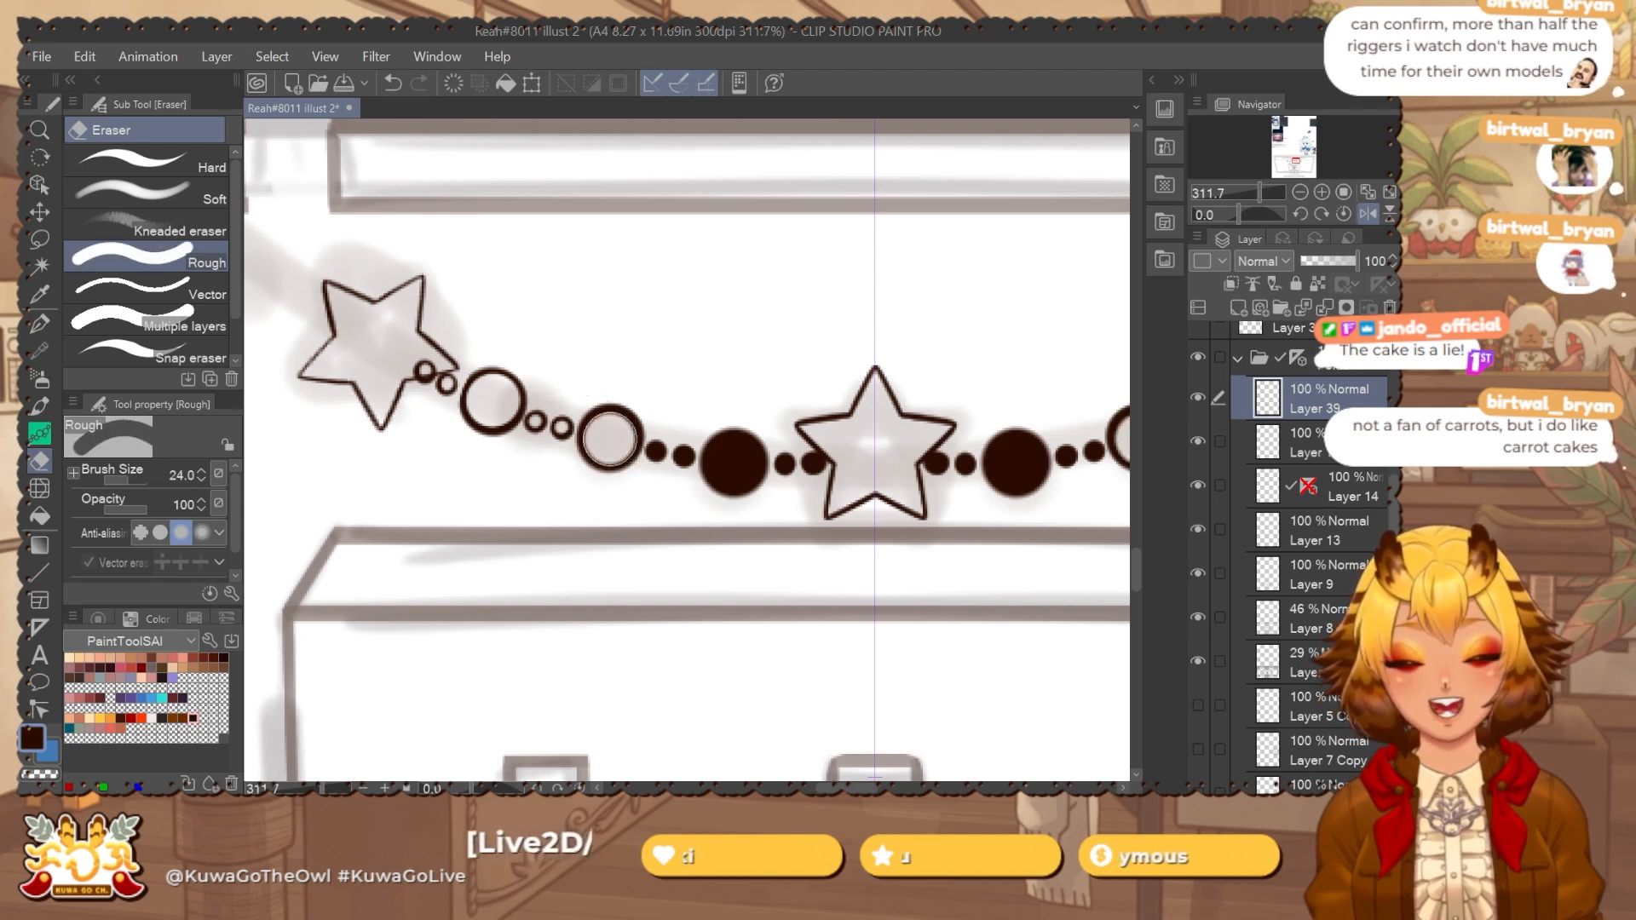
left_click_drag(657, 446, 651, 449, "ctrl+alt")
left_click(655, 450)
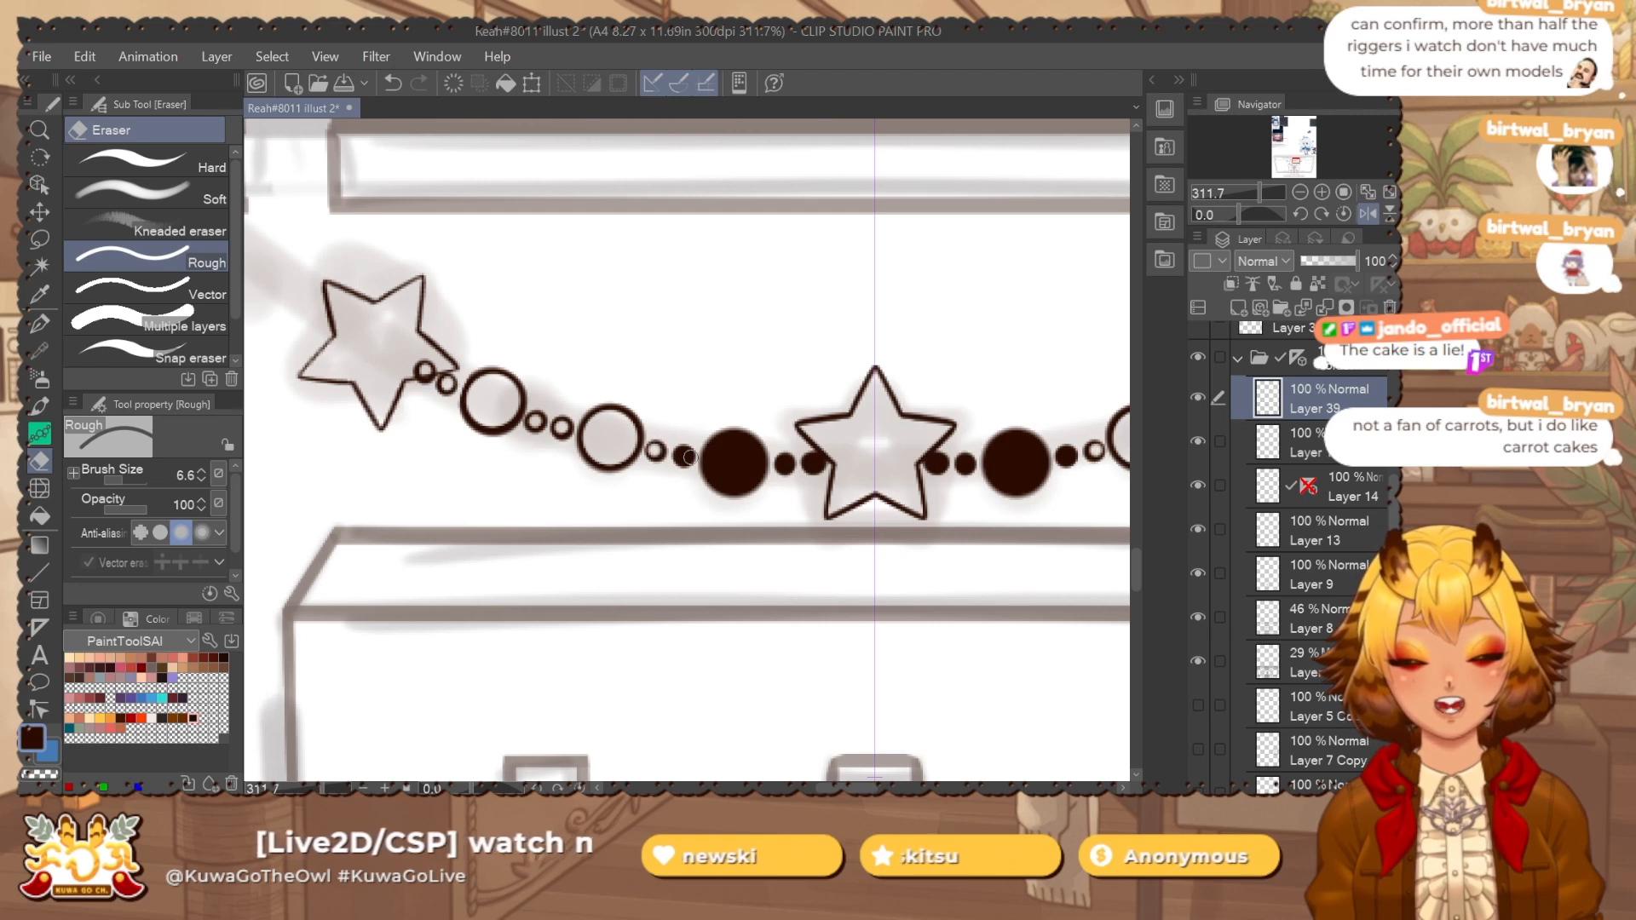
mouse_move(778, 437)
left_mouse_down()
mouse_move(739, 467)
mouse_move(672, 425)
mouse_move(746, 432)
mouse_move(665, 431)
mouse_move(686, 438)
mouse_move(767, 401)
mouse_move(723, 431)
left_mouse_up()
left_click(682, 438)
left_click(684, 438)
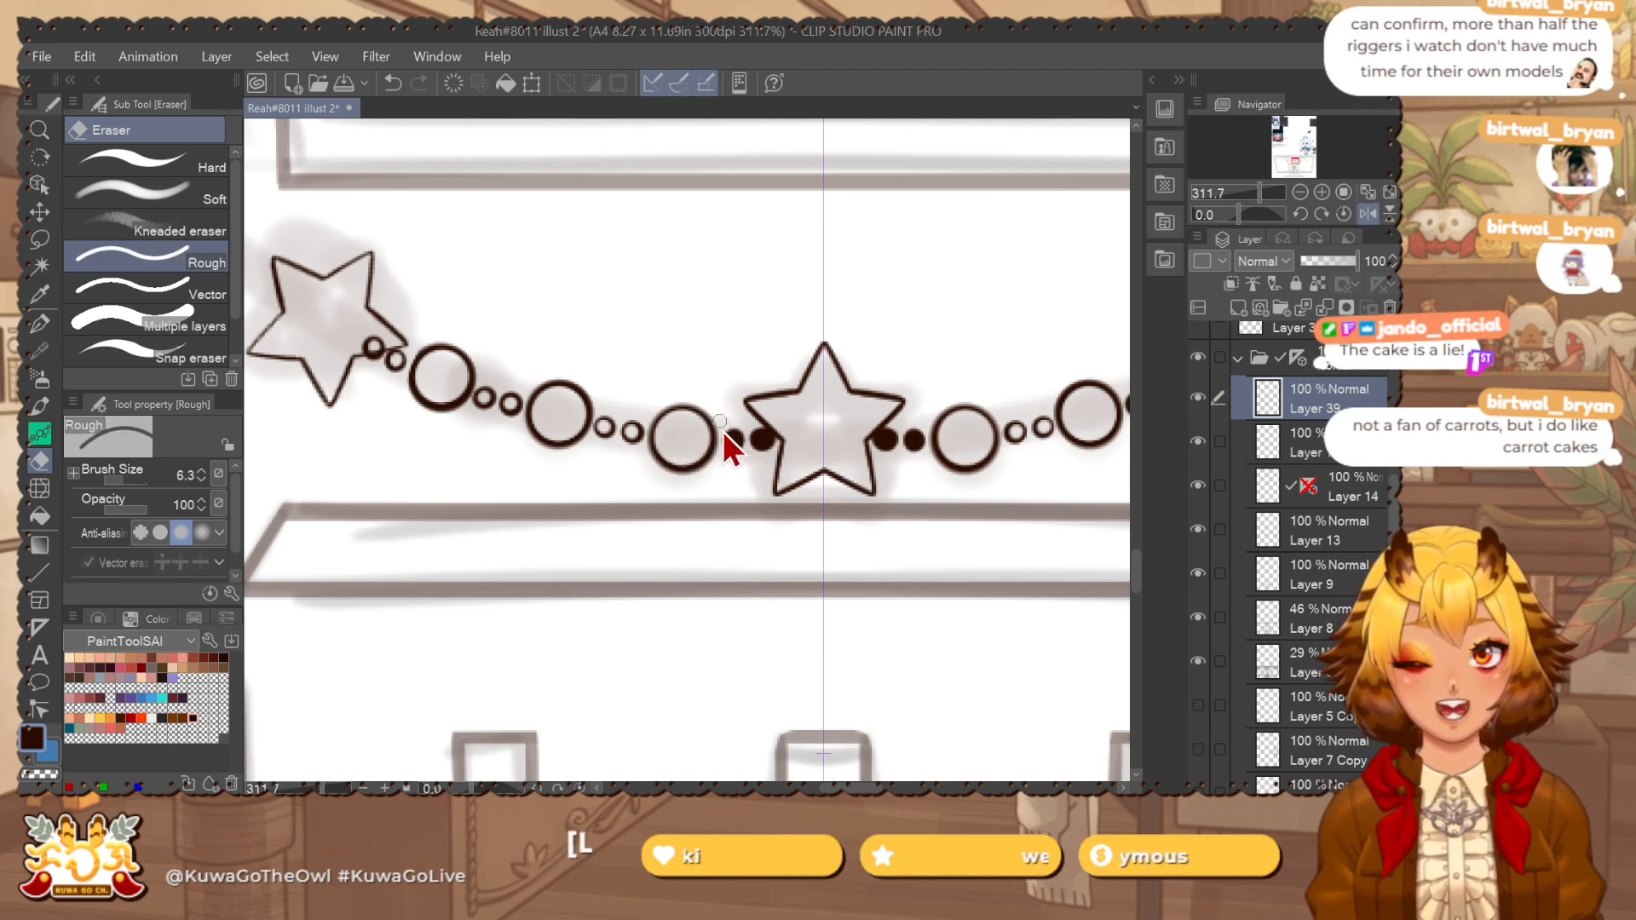
left_click(734, 440)
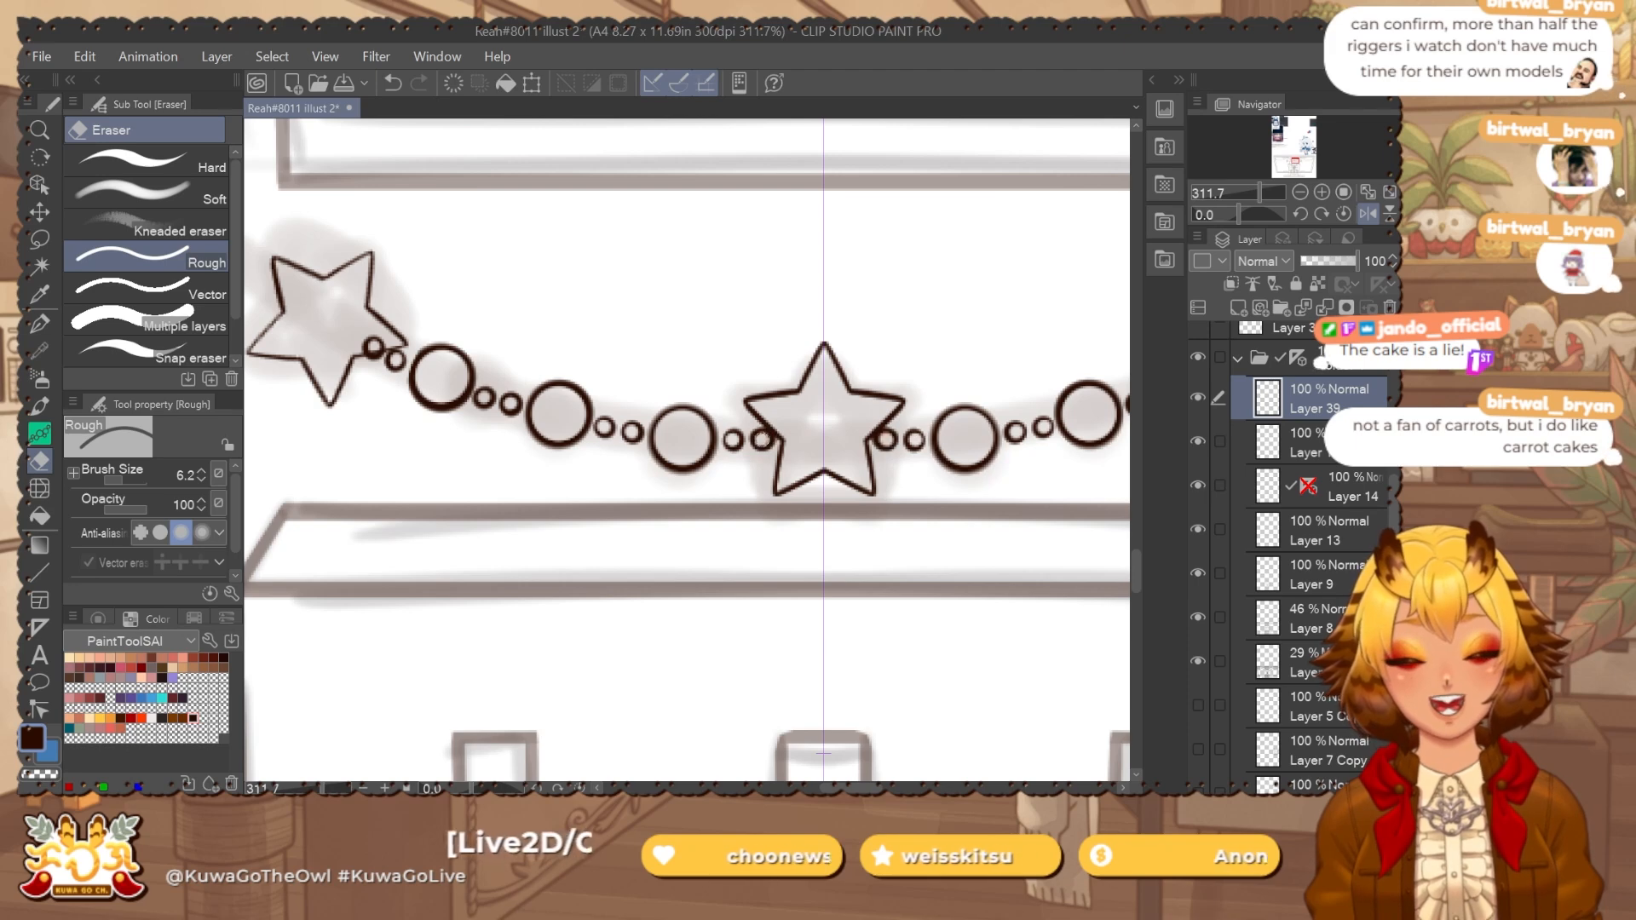
Try to nudge the small beads beside the central star with Liquify at brush size 48.9.
left_click_drag(833, 433, 748, 432, "ctrl")
left_click_drag(935, 464, 843, 479)
key("j")
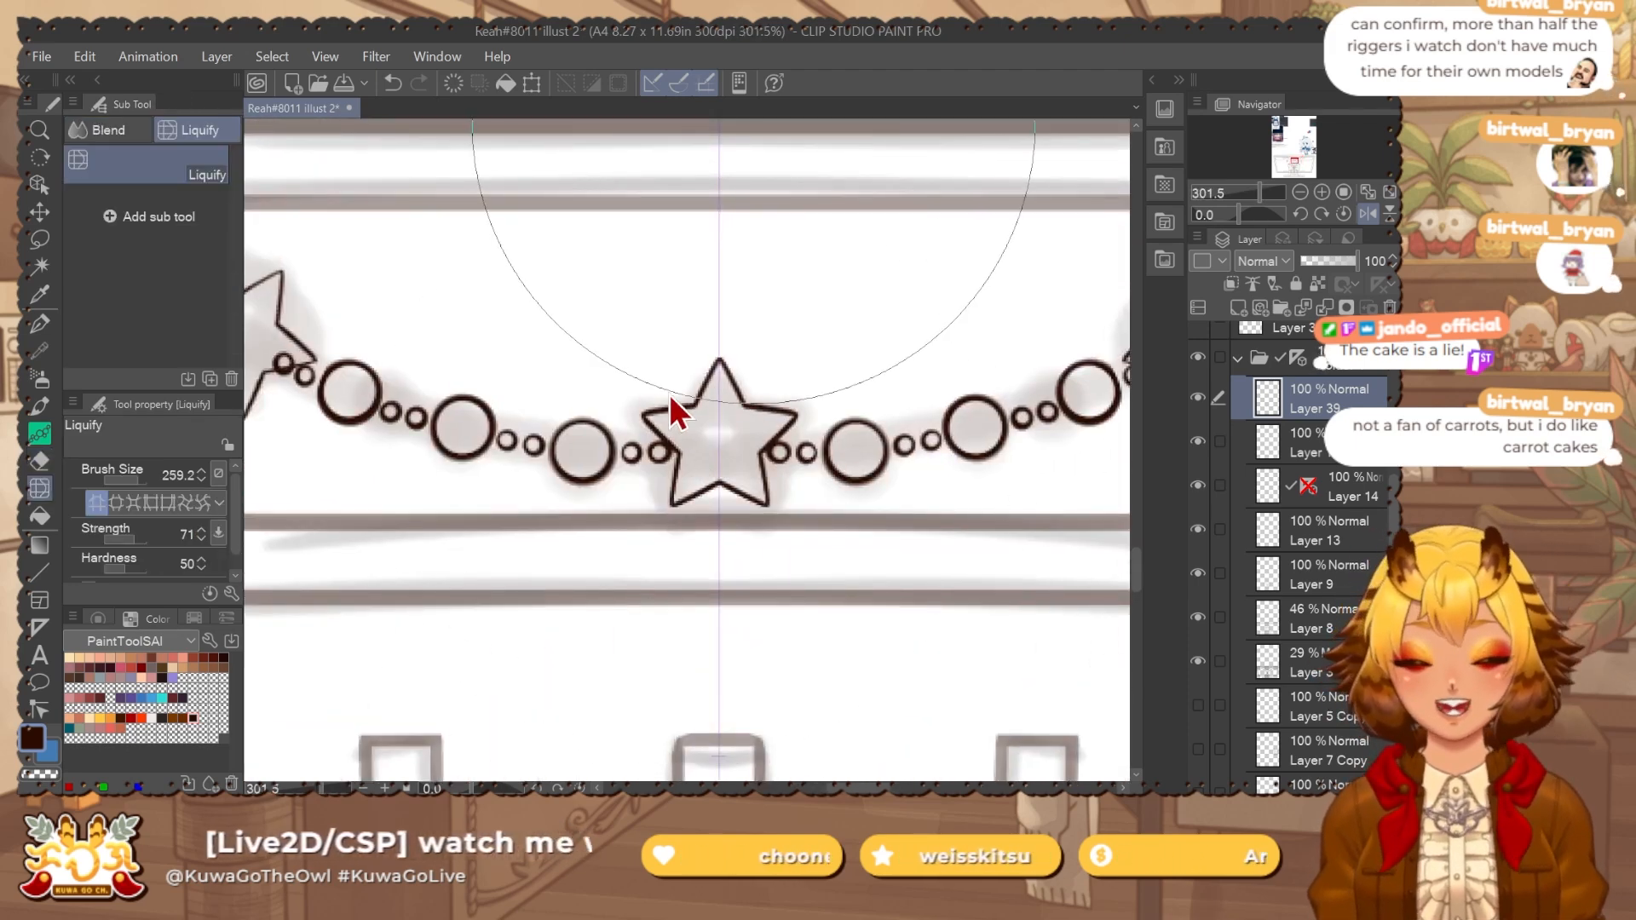
left_click_drag(705, 265, 669, 265, "ctrl+alt")
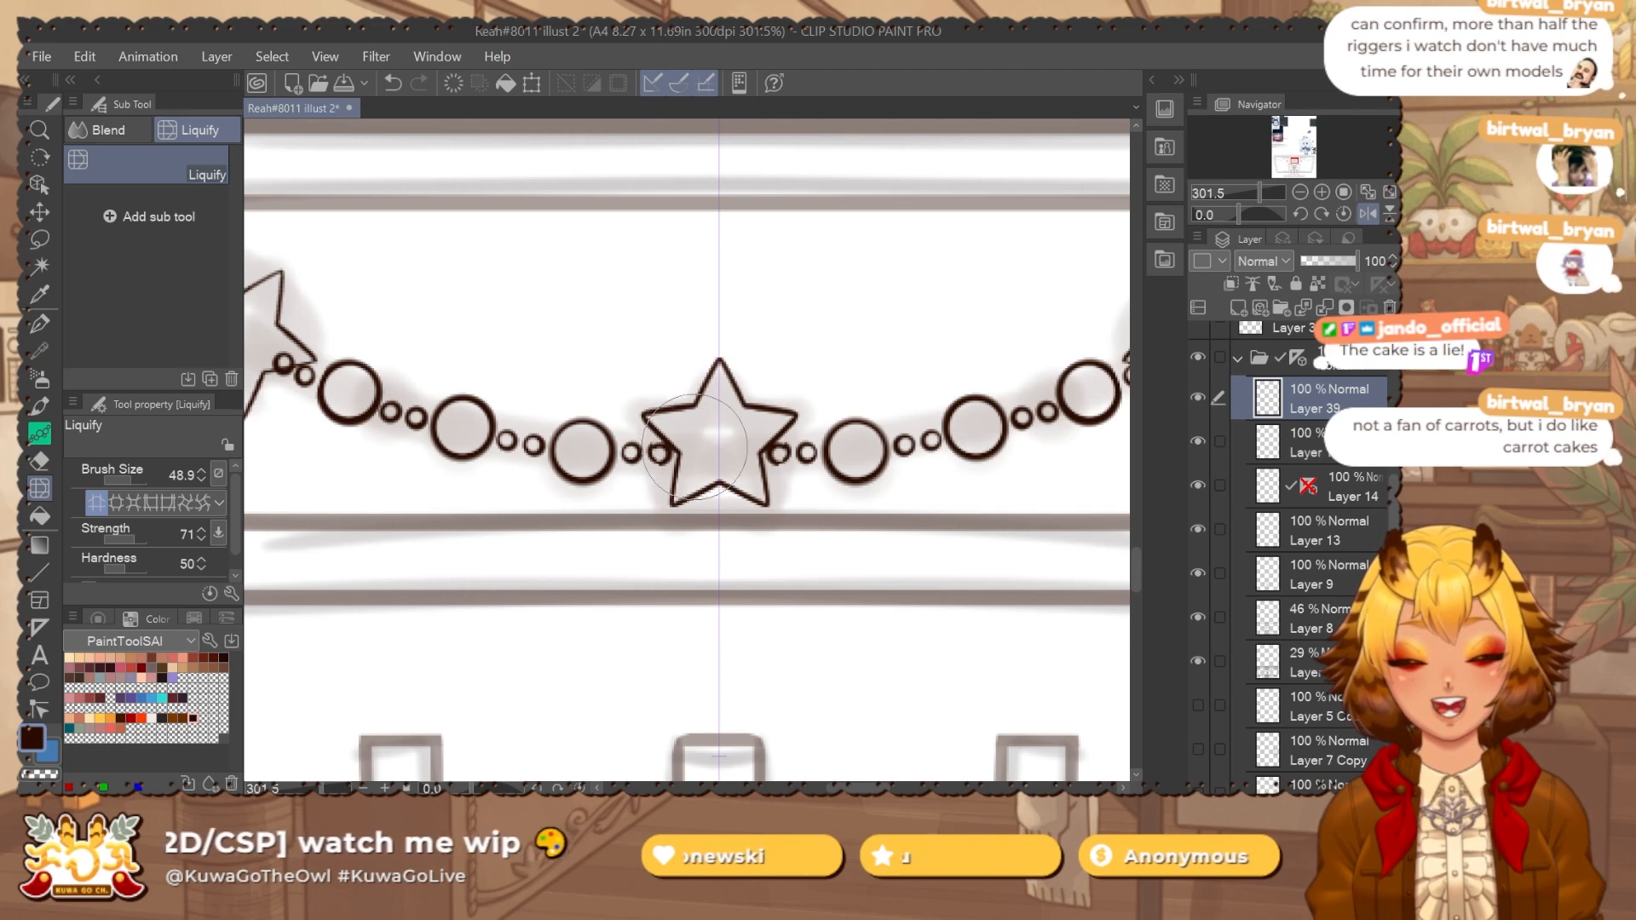
left_click_drag(681, 441, 683, 445)
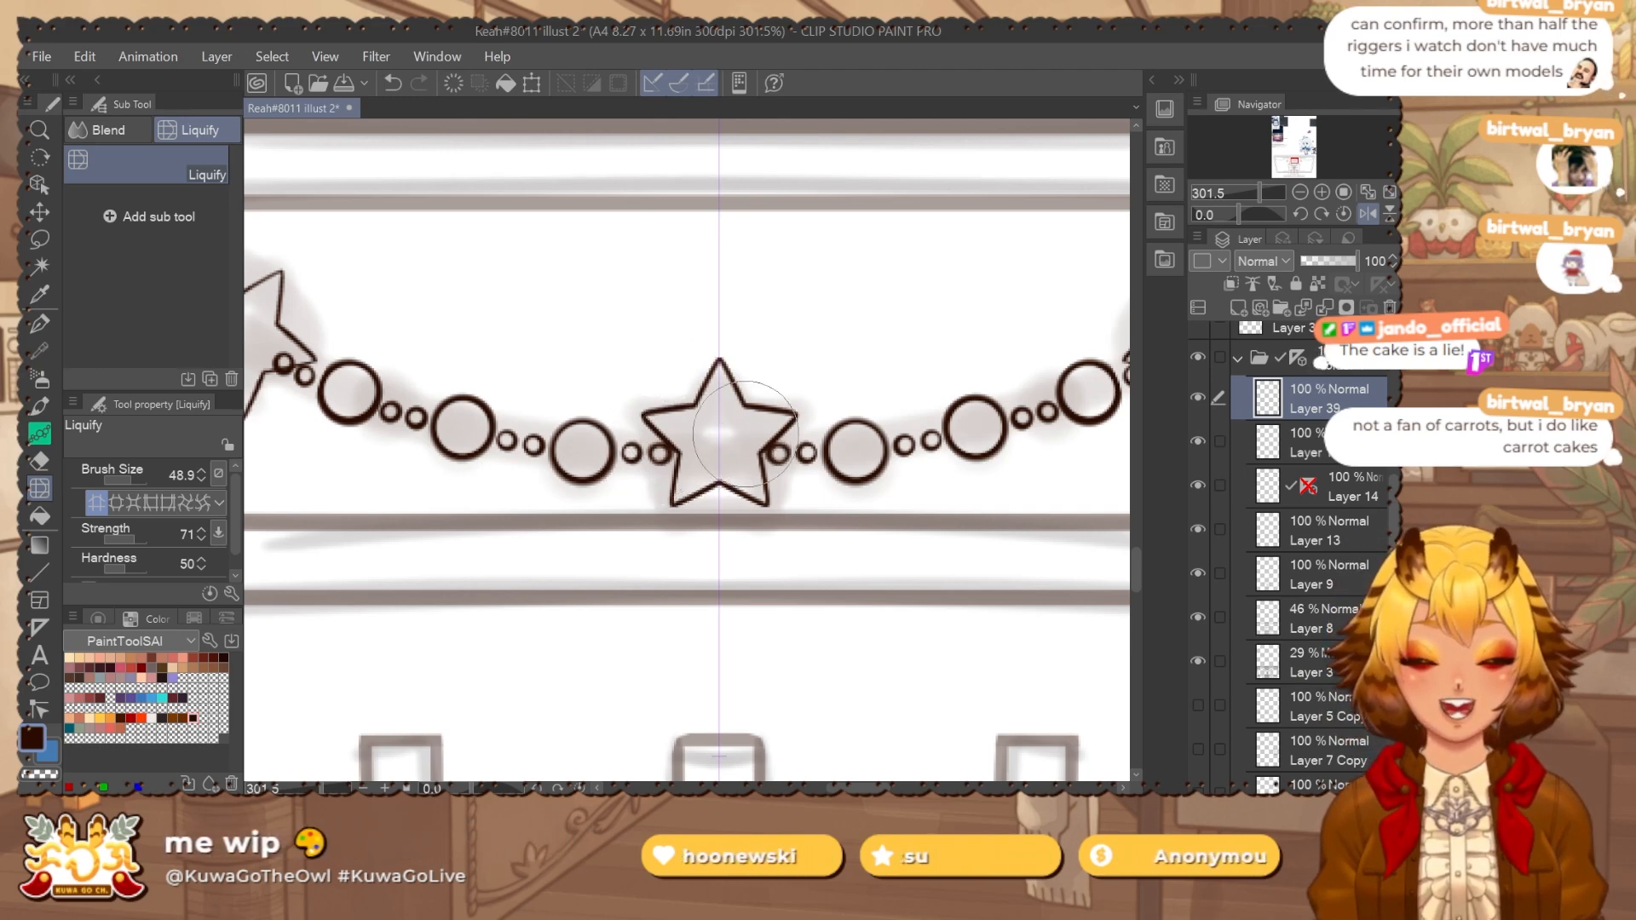
Erase and redraw the small bead touching the central star, undoing misplaced strokes, and hollow it into an outline.
scroll(740, 453, "down", 2)
scroll(682, 455, "up", 2)
key("e")
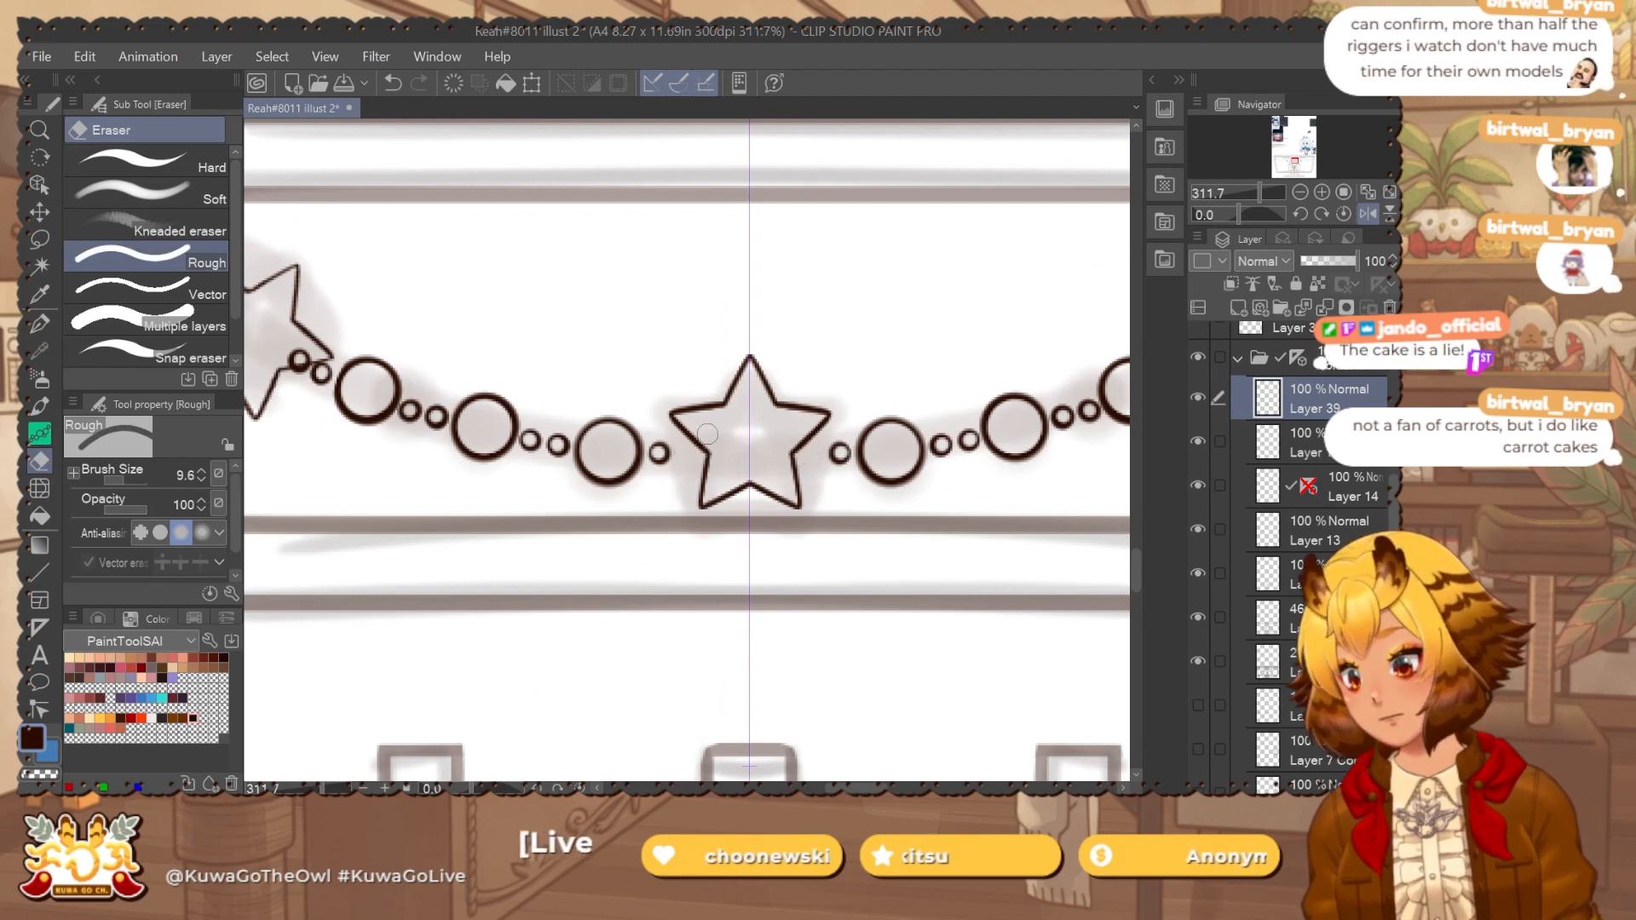
key("p")
left_click_drag(692, 453, 688, 451)
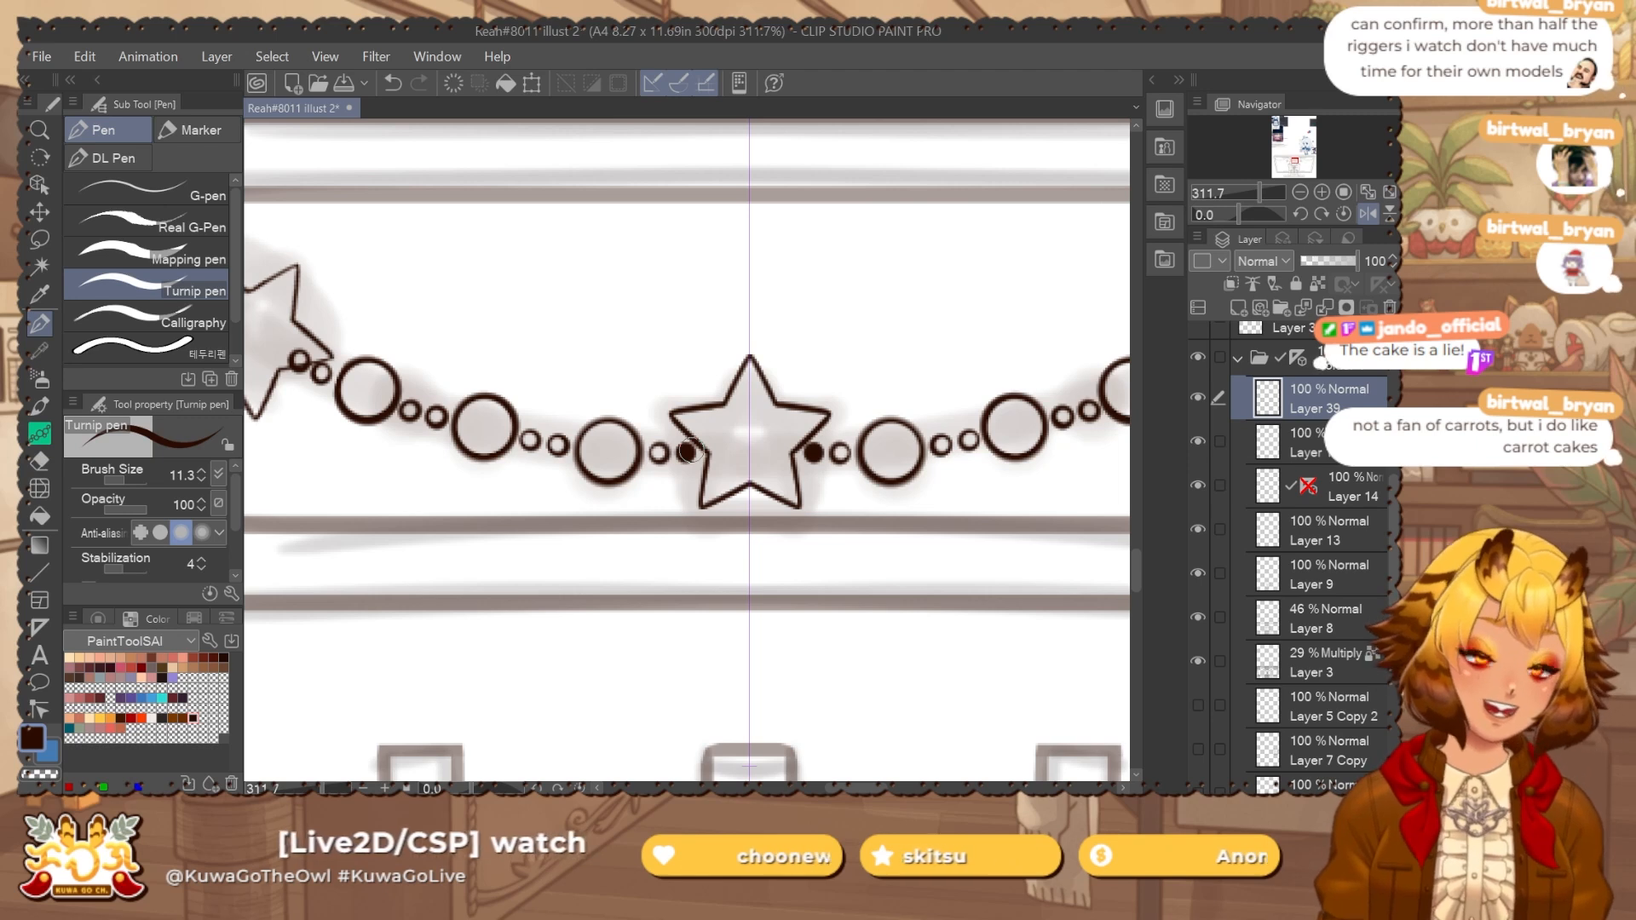
left_click_drag(685, 451, 674, 423)
key("ctrl+z")
key("ctrl+z")
key("ctrl+z")
key("e")
key("ctrl+z")
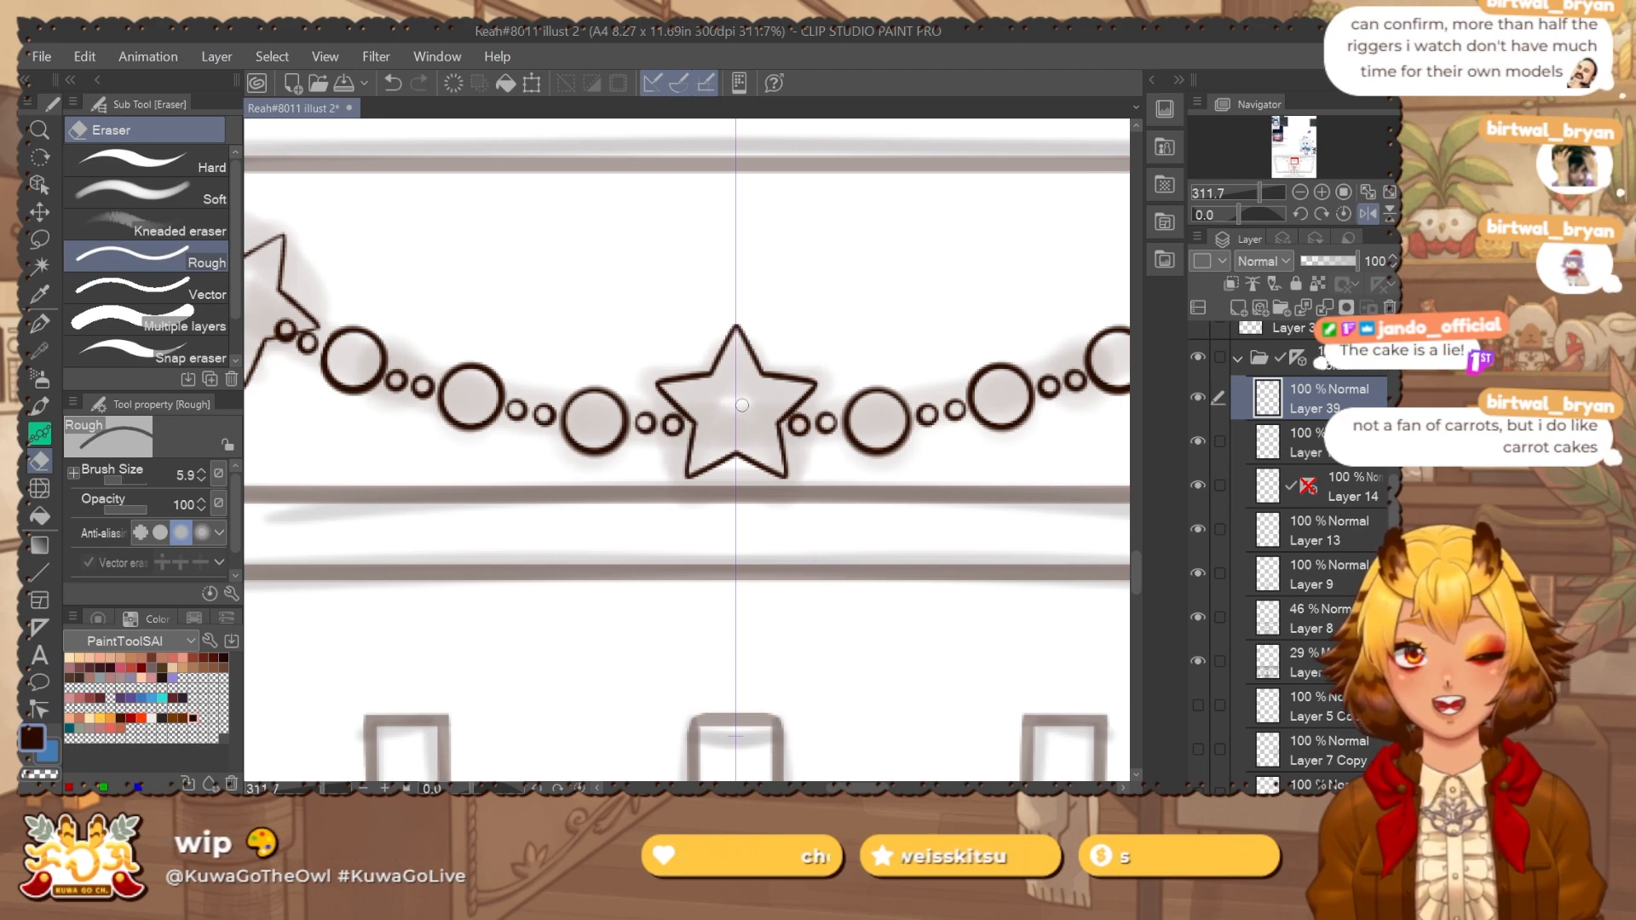
Enlarge the Rough eraser to 15 and erase the small bead overlapping the tilted small star's tip.
scroll(742, 405, "down", 2)
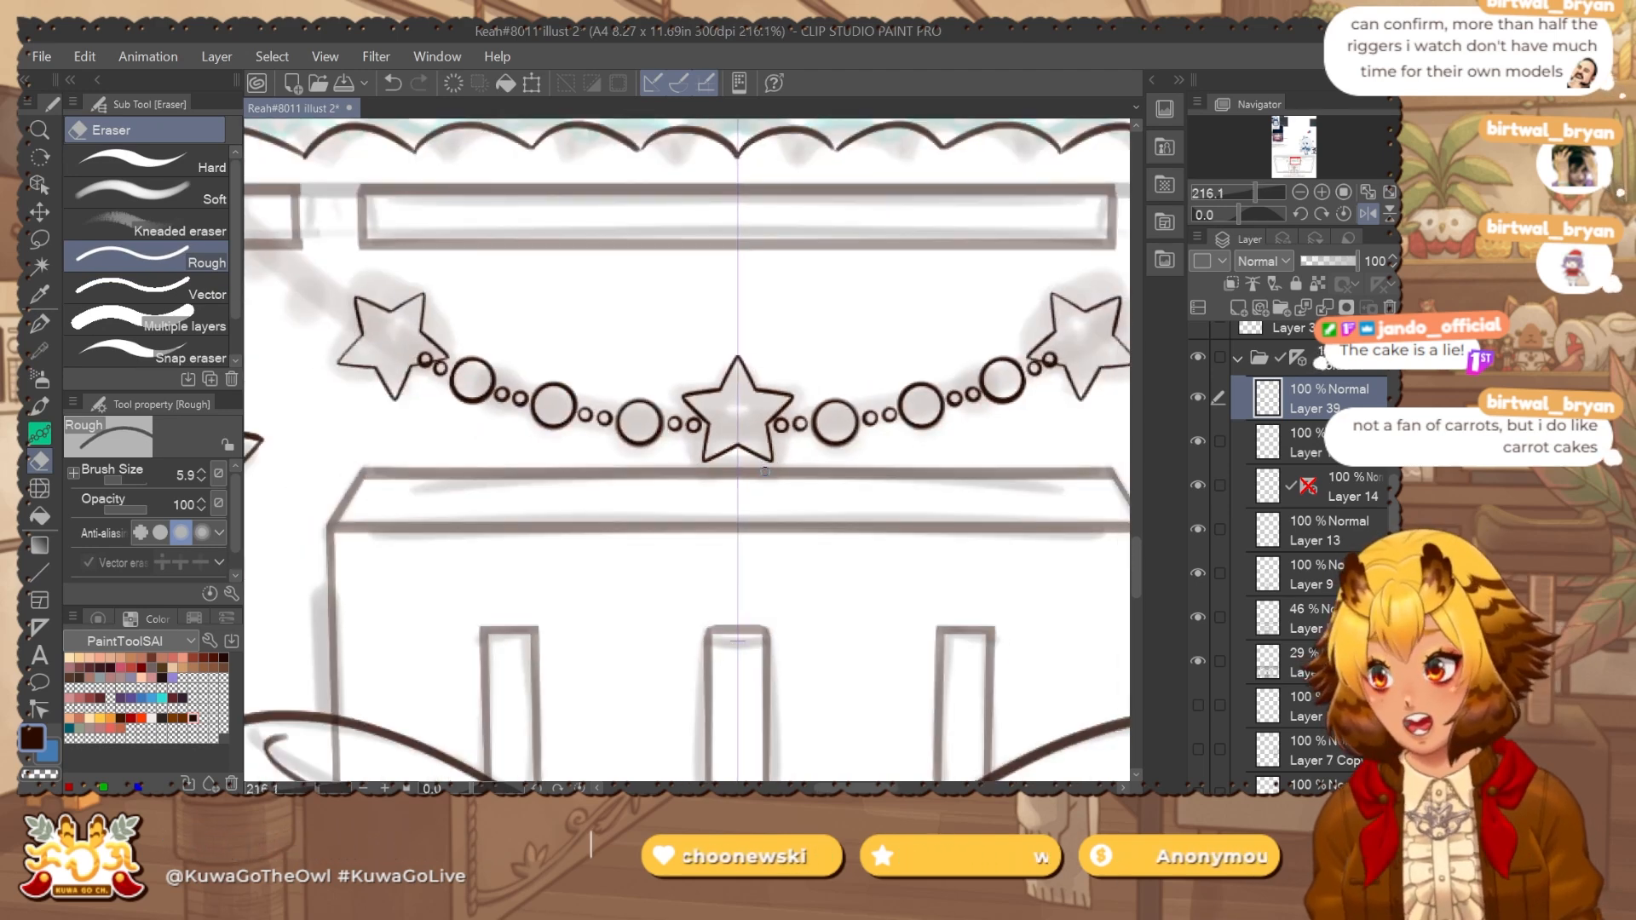
left_click_drag(742, 452, 795, 434)
key("p")
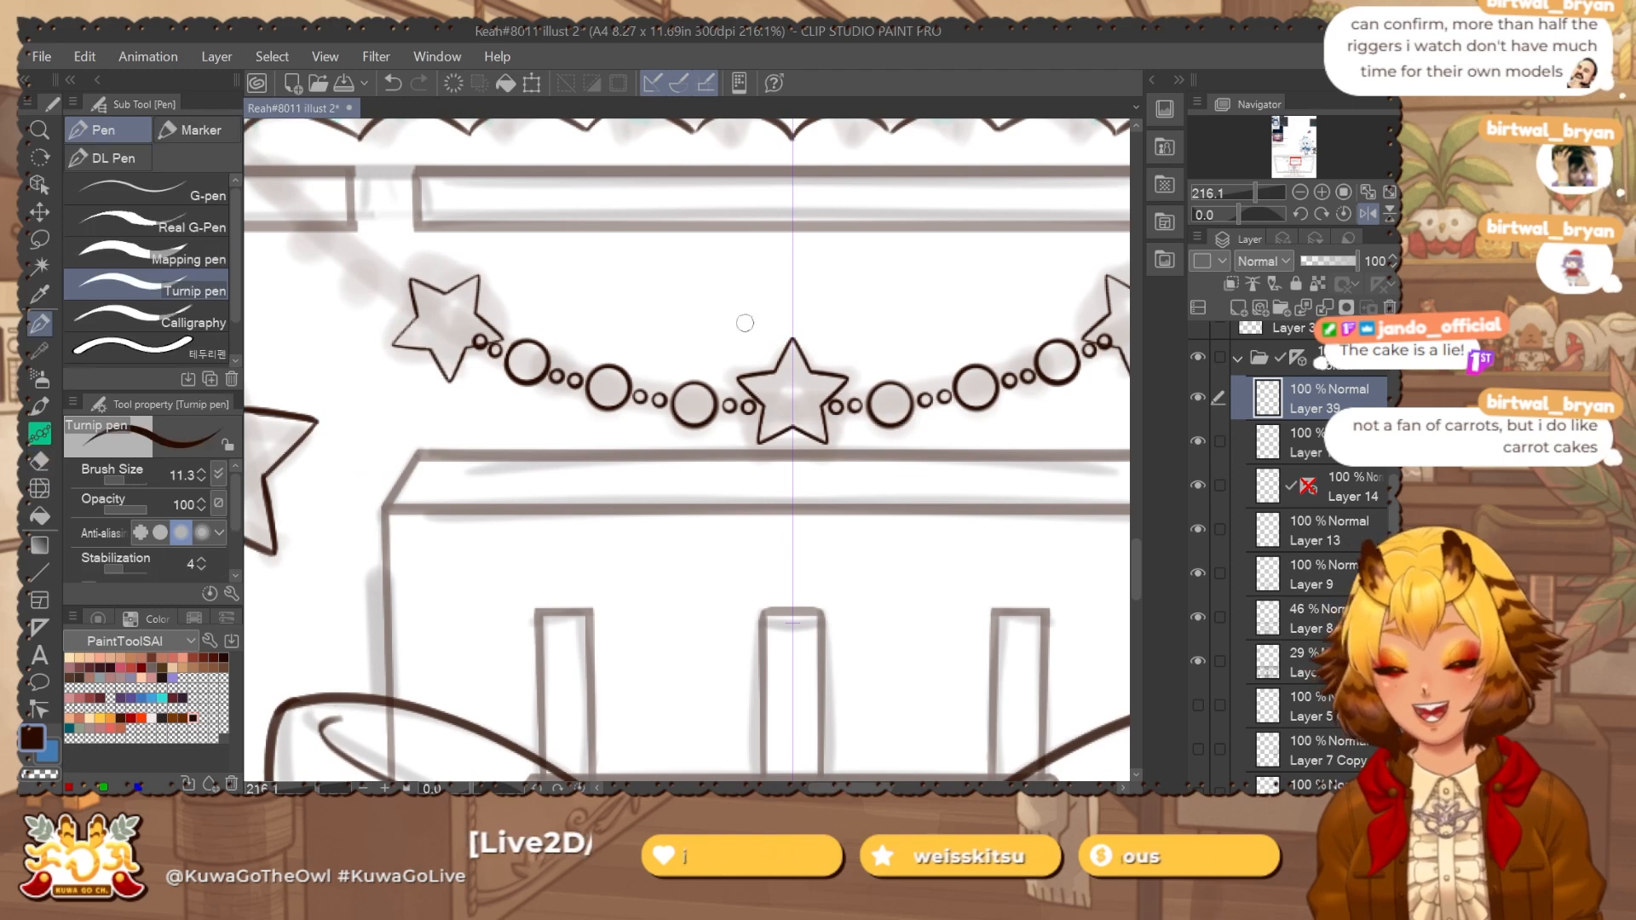
mouse_move(483, 364)
left_mouse_down()
mouse_move(574, 394)
mouse_move(611, 374)
left_mouse_up()
key("w")
key("e")
key("bracketright")
key("bracketright")
key("bracketright")
key("bracketright")
key("bracketright")
key("bracketright")
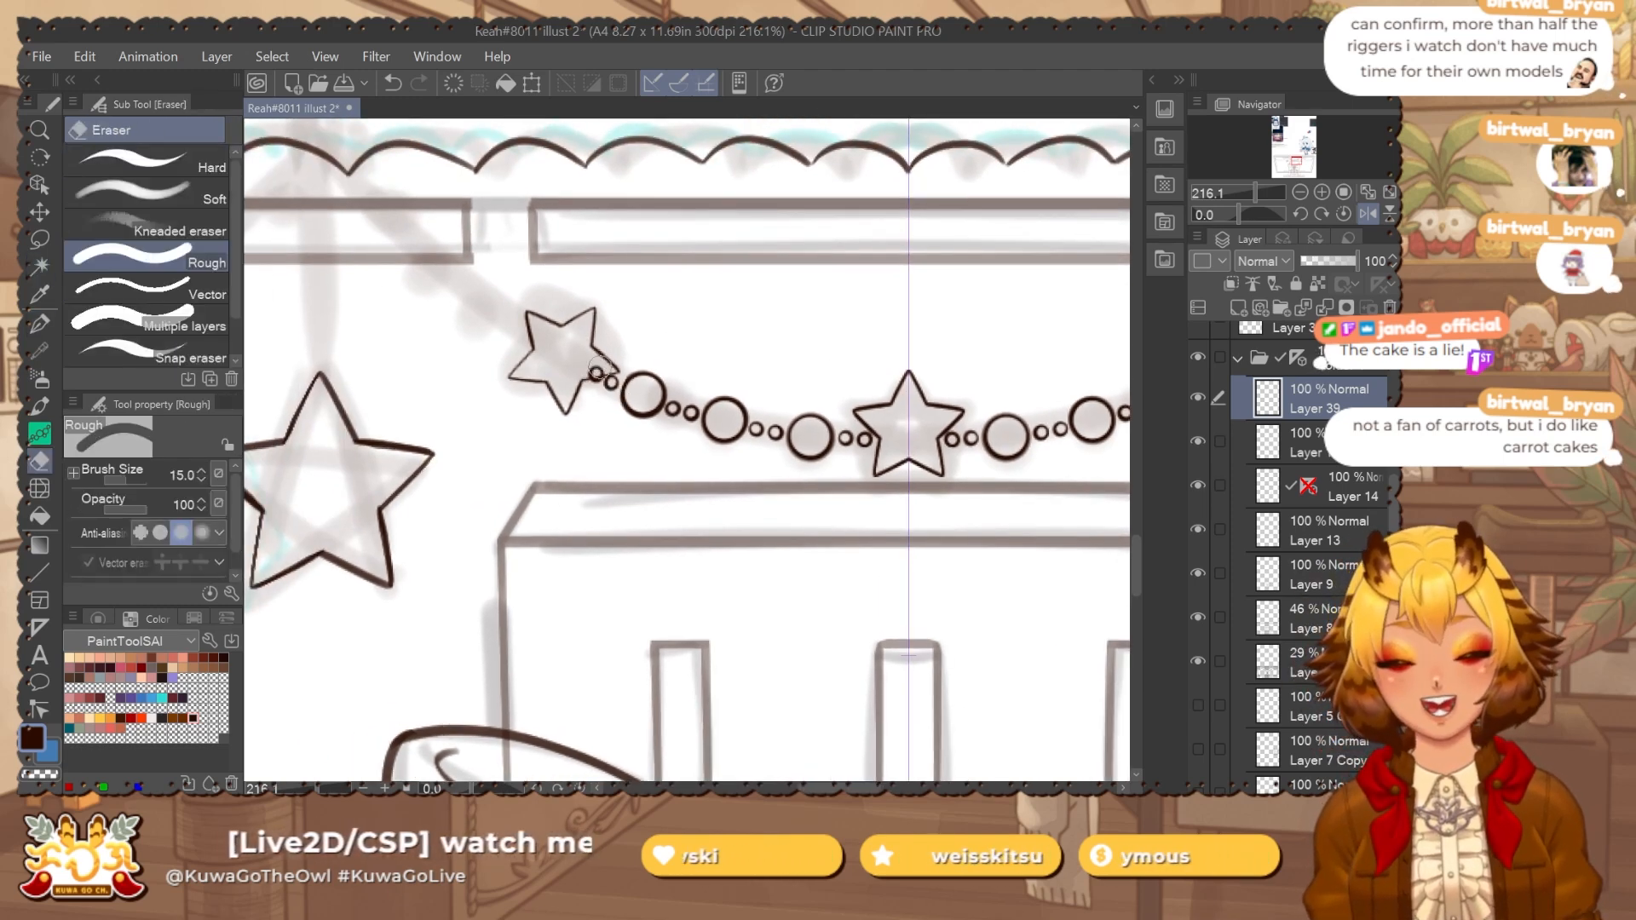
left_click_drag(803, 371, 929, 375)
left_click_drag(754, 419, 769, 412)
scroll(771, 389, "down", 5)
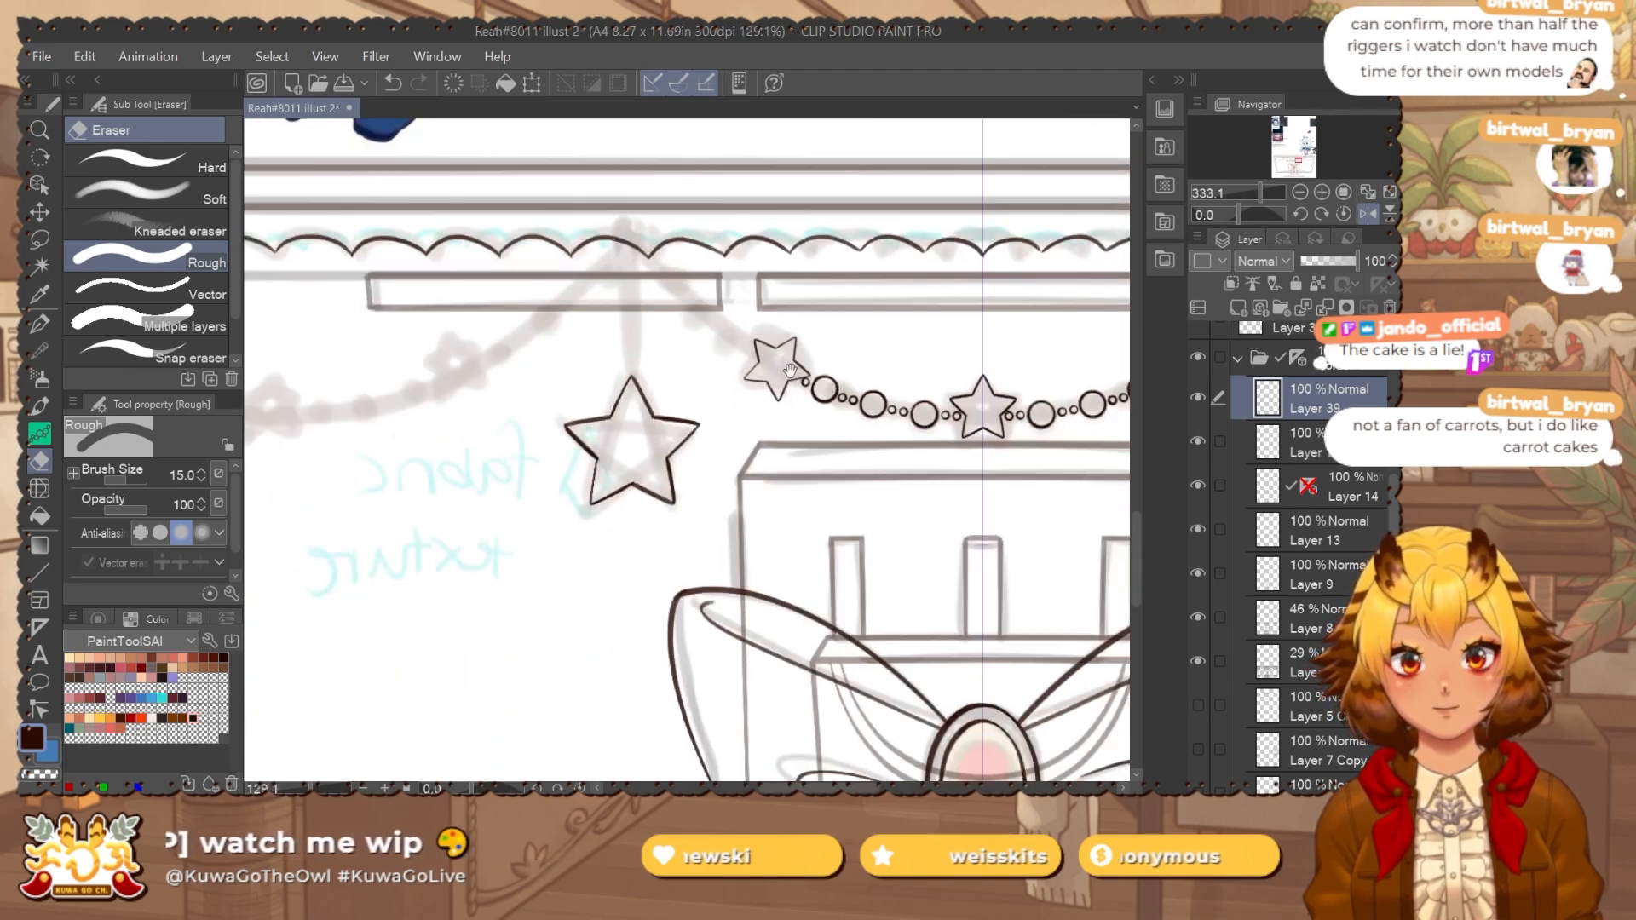
Ink two small filled beads above the large hanging star with the Turnip pen at size 13.8, redoing misplaced dots.
key("b")
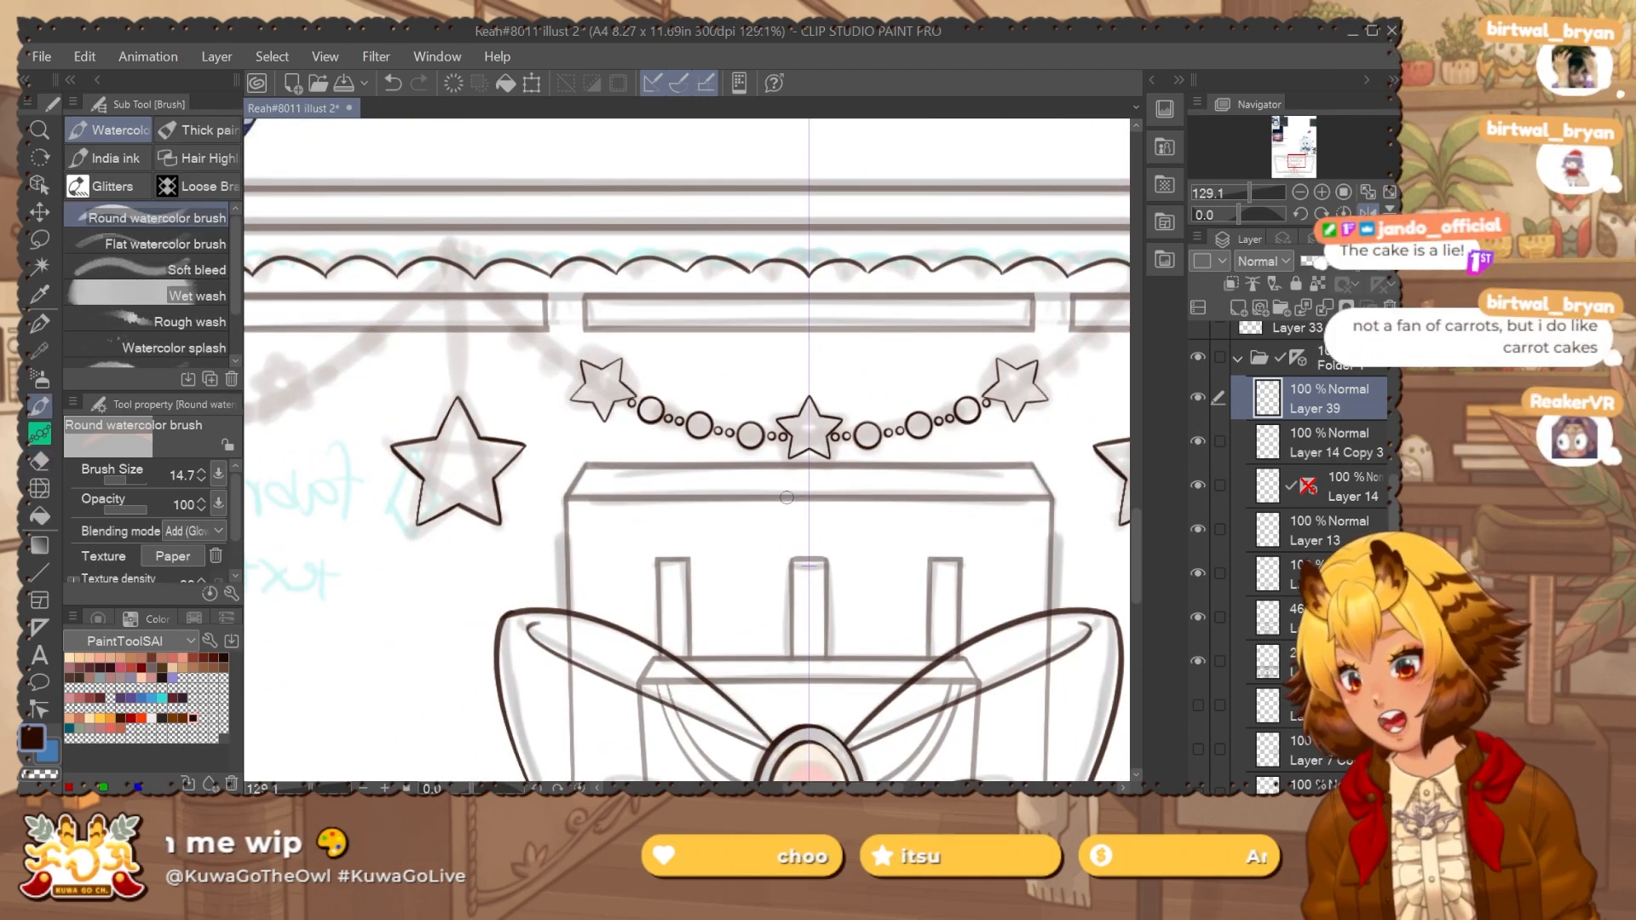
key("p")
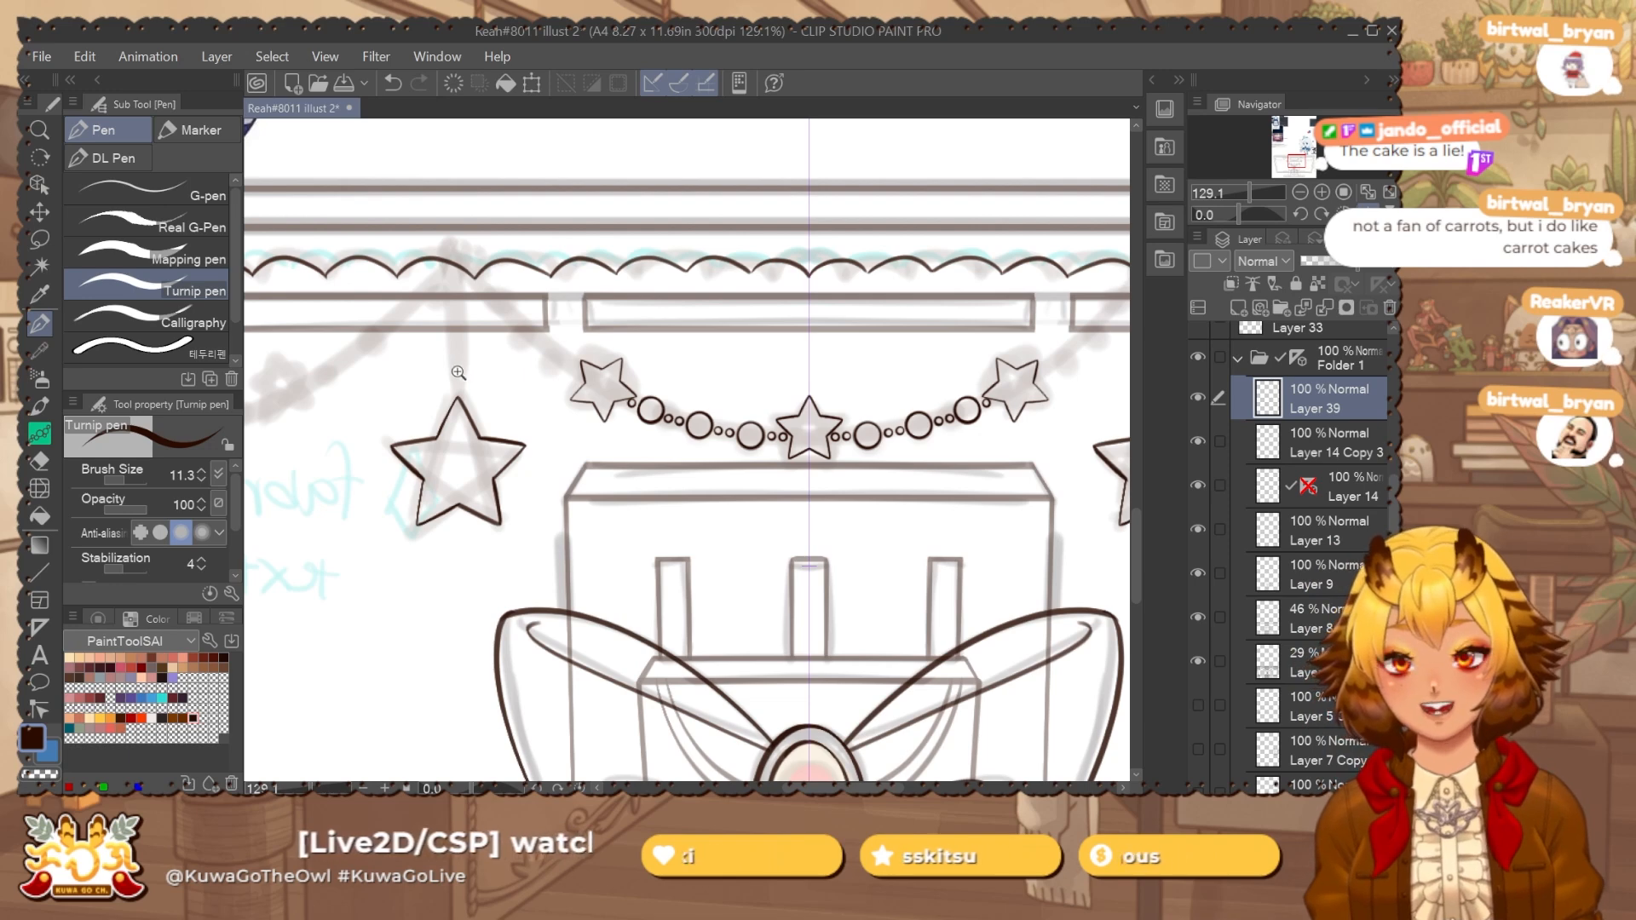
left_click(459, 372)
key("bracketleft")
key("bracketleft")
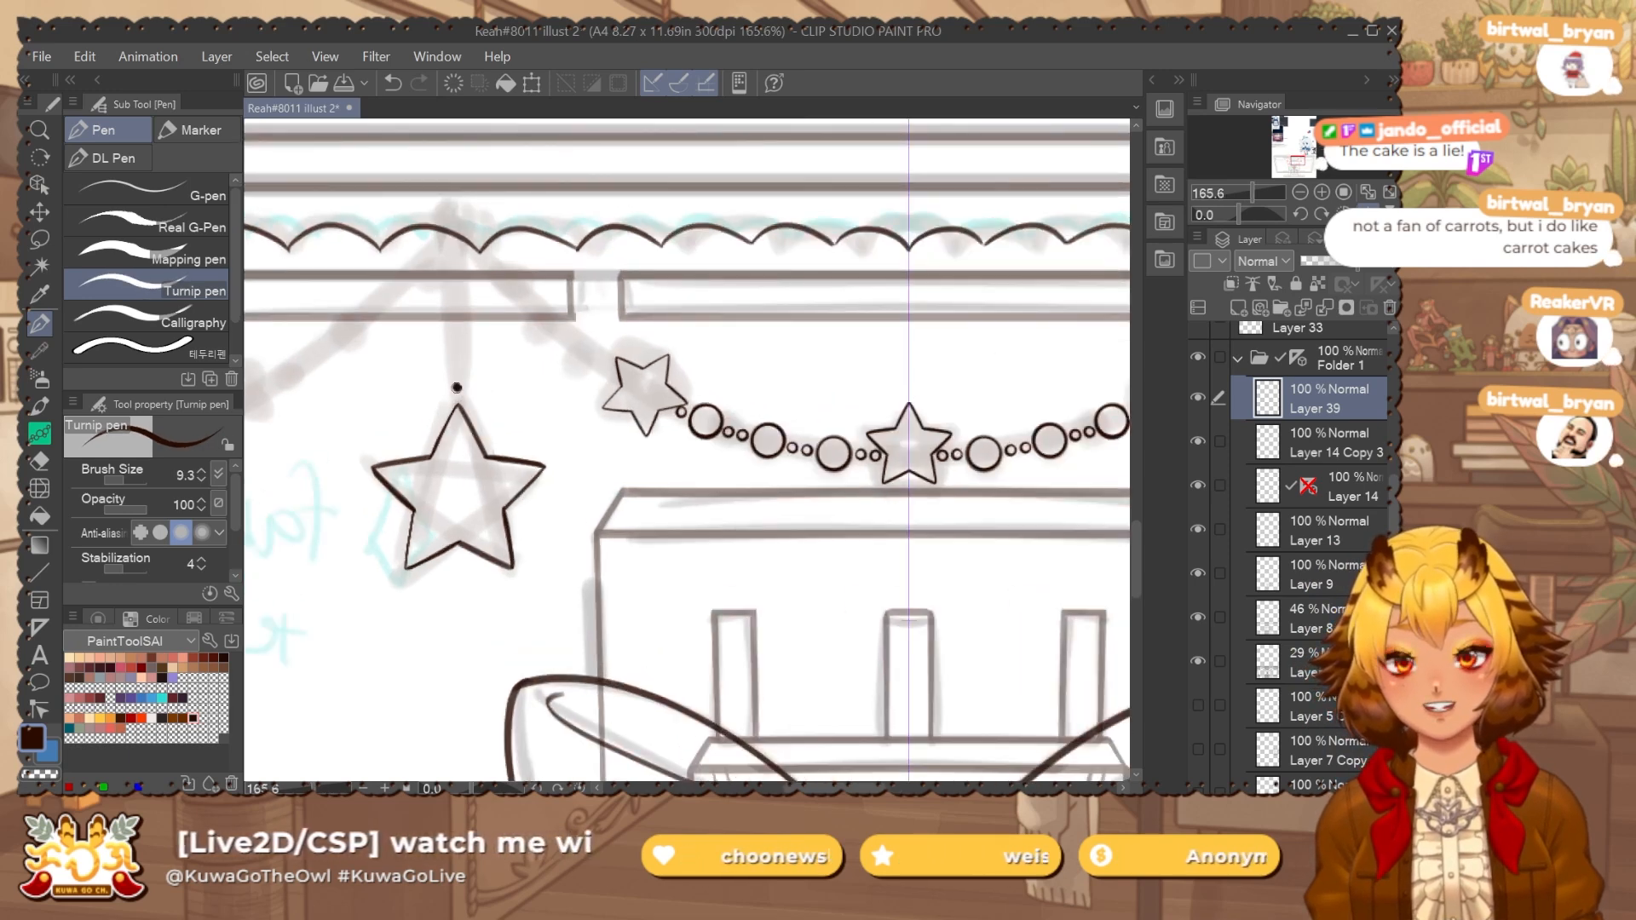
key("bracketright")
key("bracketright")
key("bracketright")
key("bracketright")
left_click(457, 388)
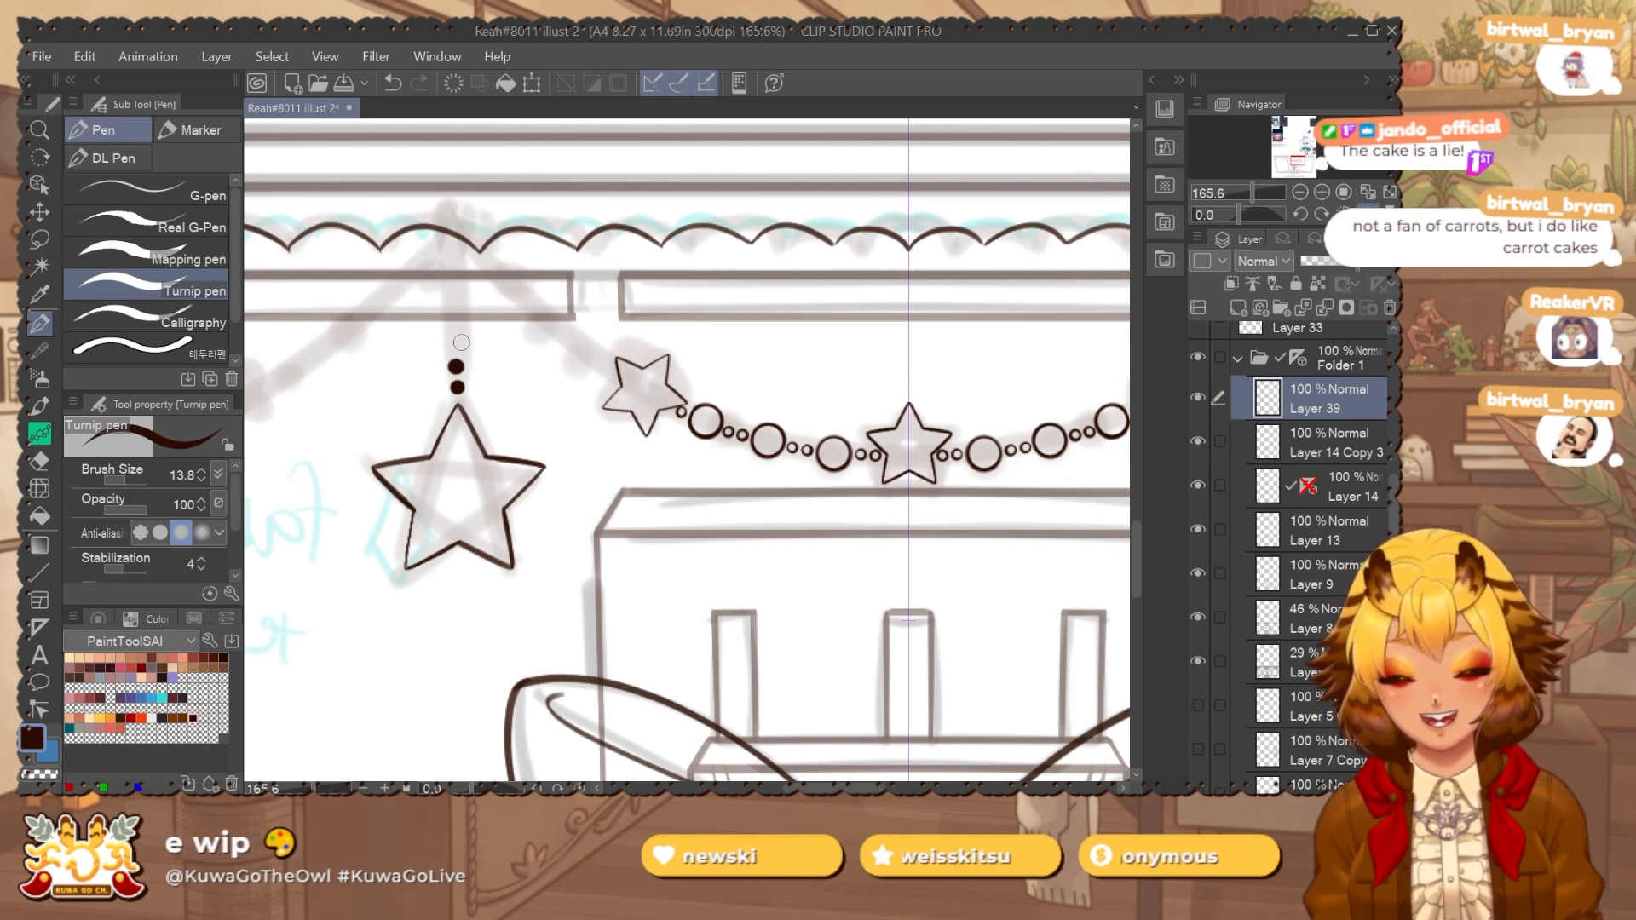
key("ctrl+z")
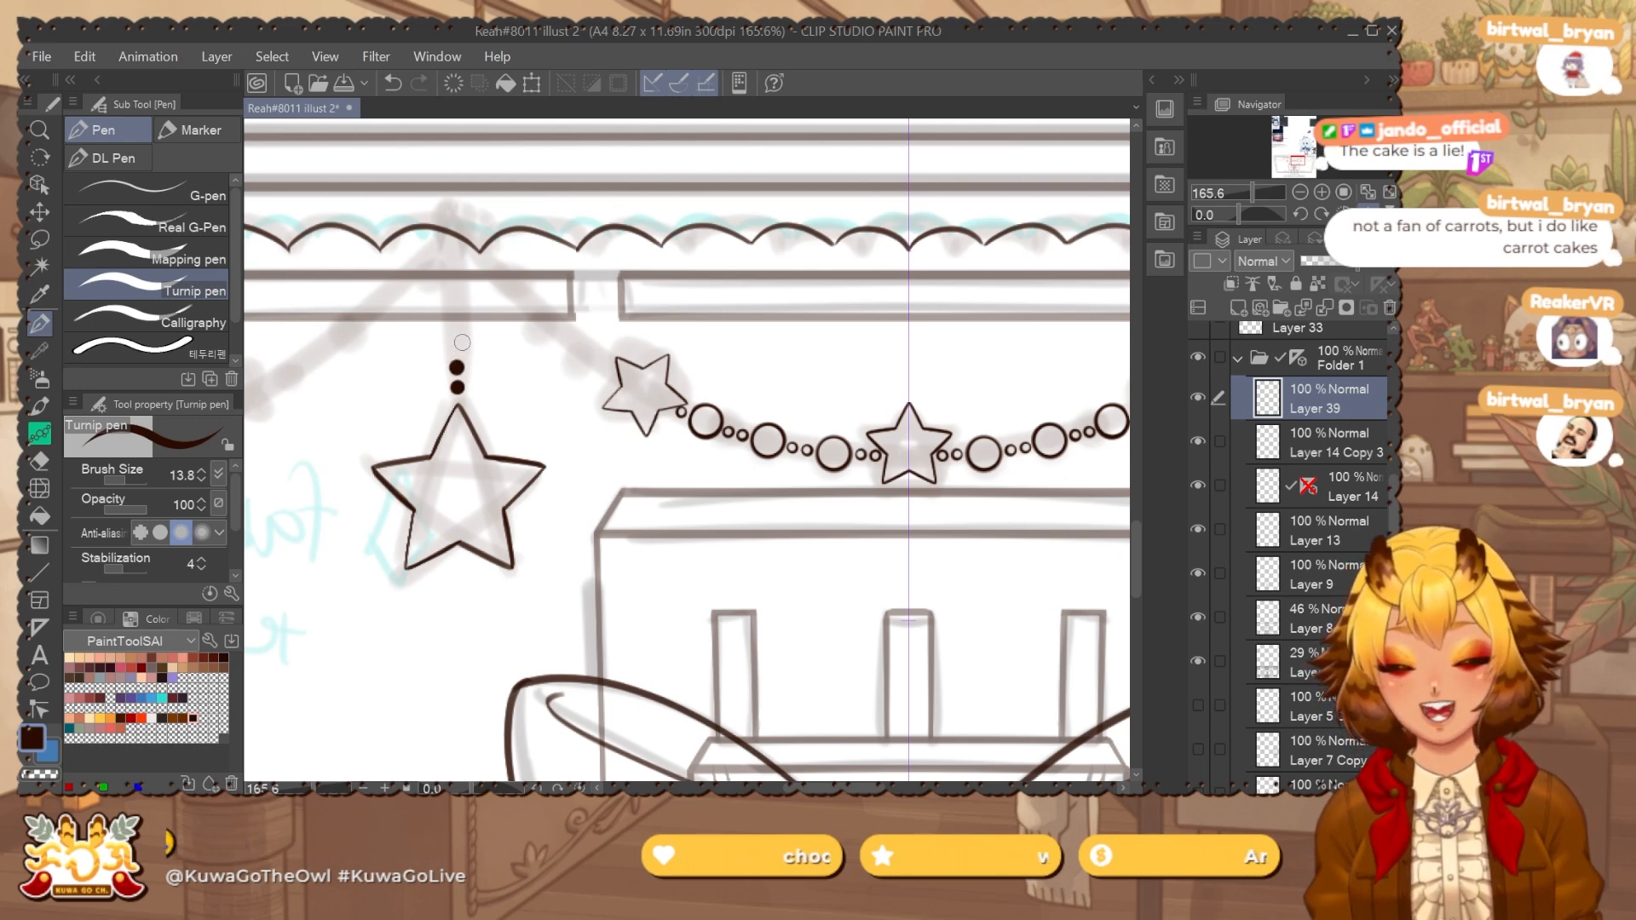
Match the pen size to the garland's large beads at 31.7 and ink a large filled bead above the two small ones.
key("bracketright")
key("bracketright")
key("bracketright")
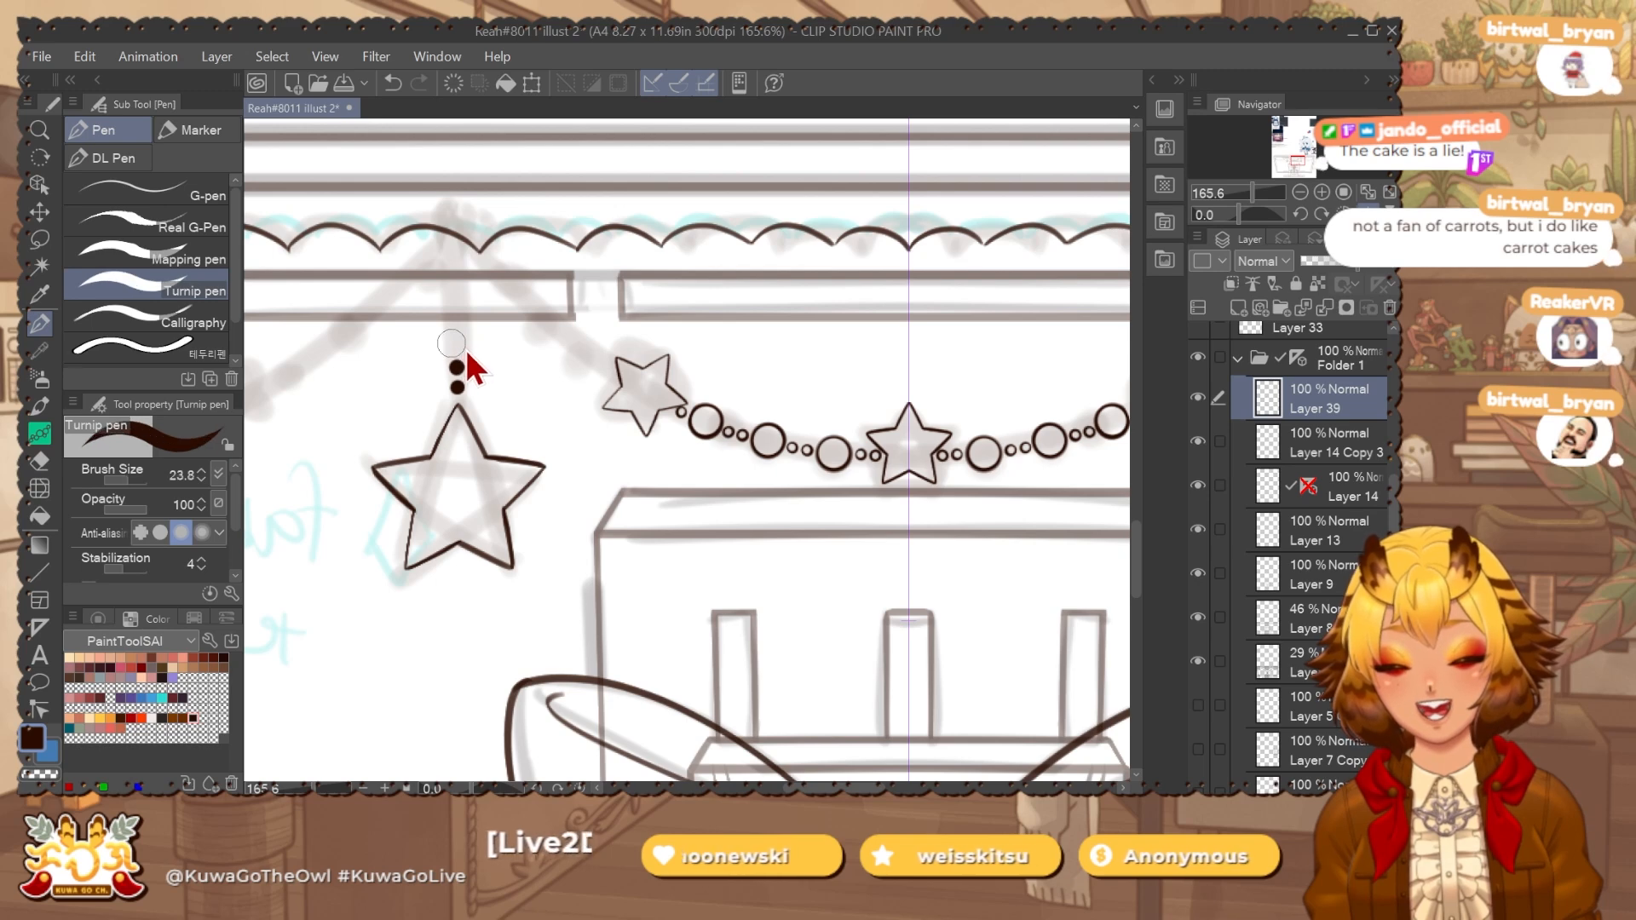
left_click(456, 340)
key("ctrl+z")
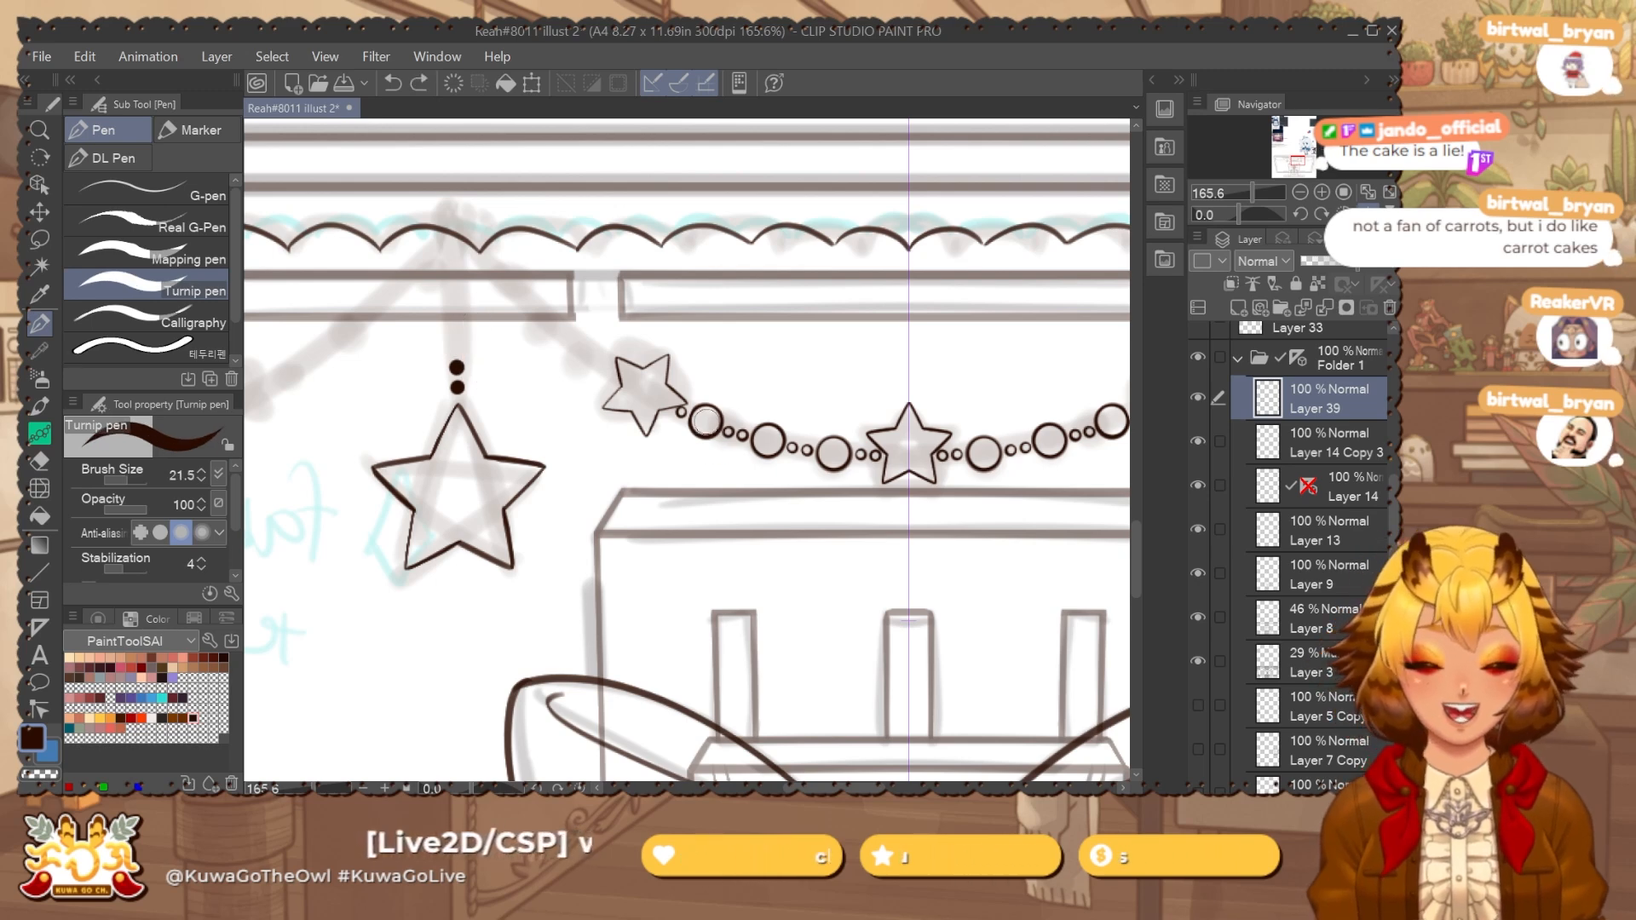
key("bracketright")
key("bracketright")
left_click(705, 419)
key("ctrl+z")
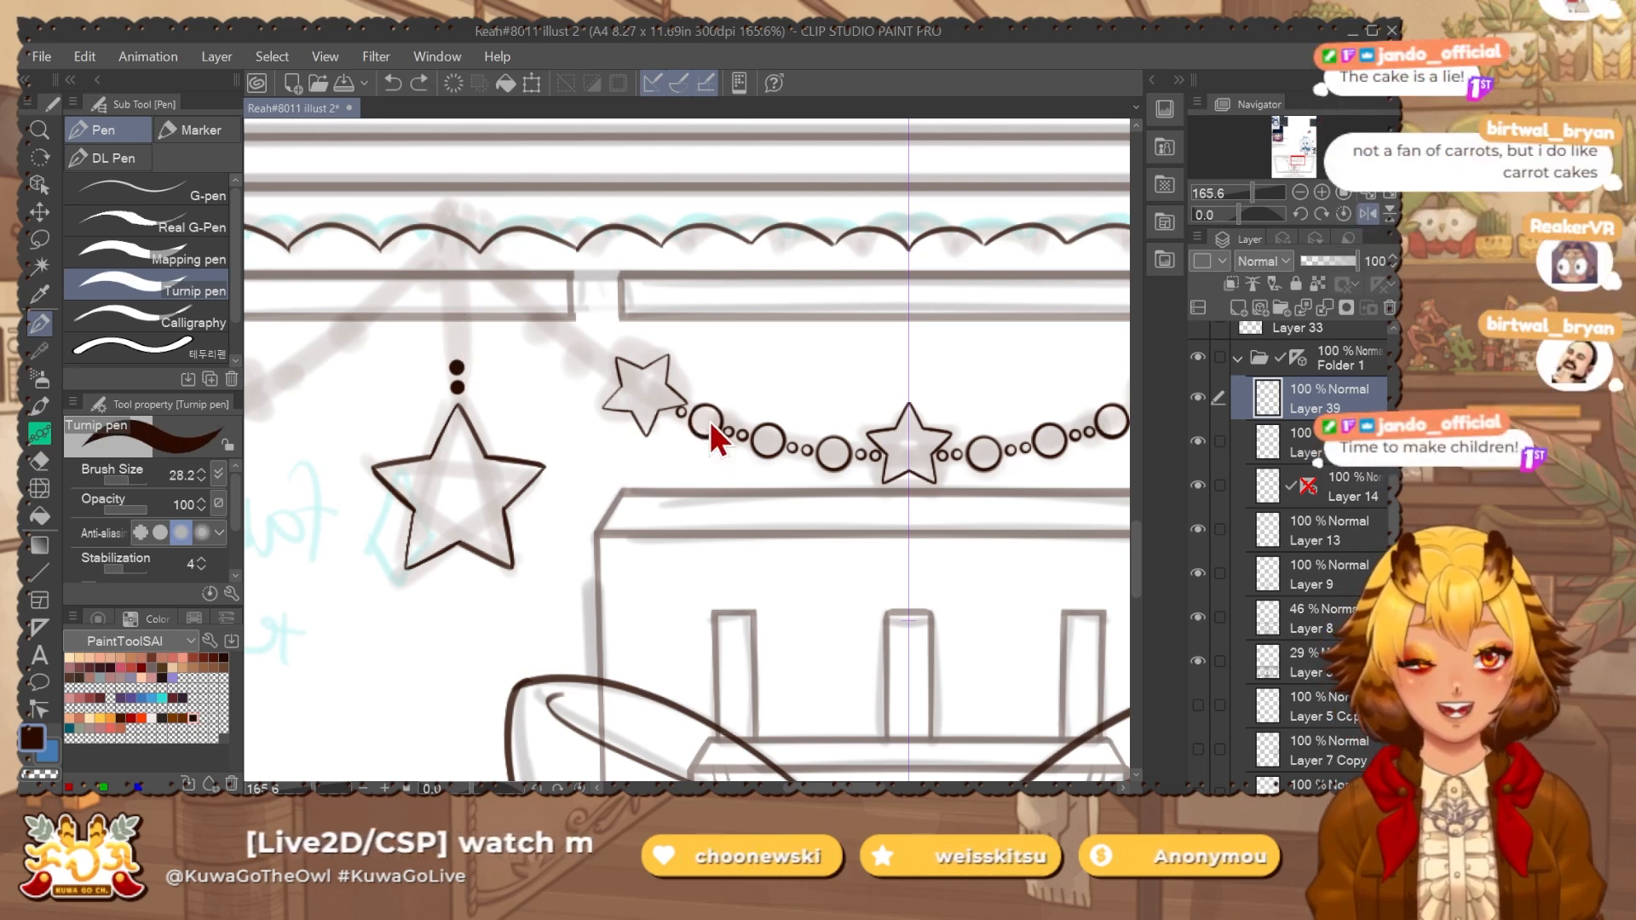
key("bracketright")
left_click(705, 419)
key("ctrl+z")
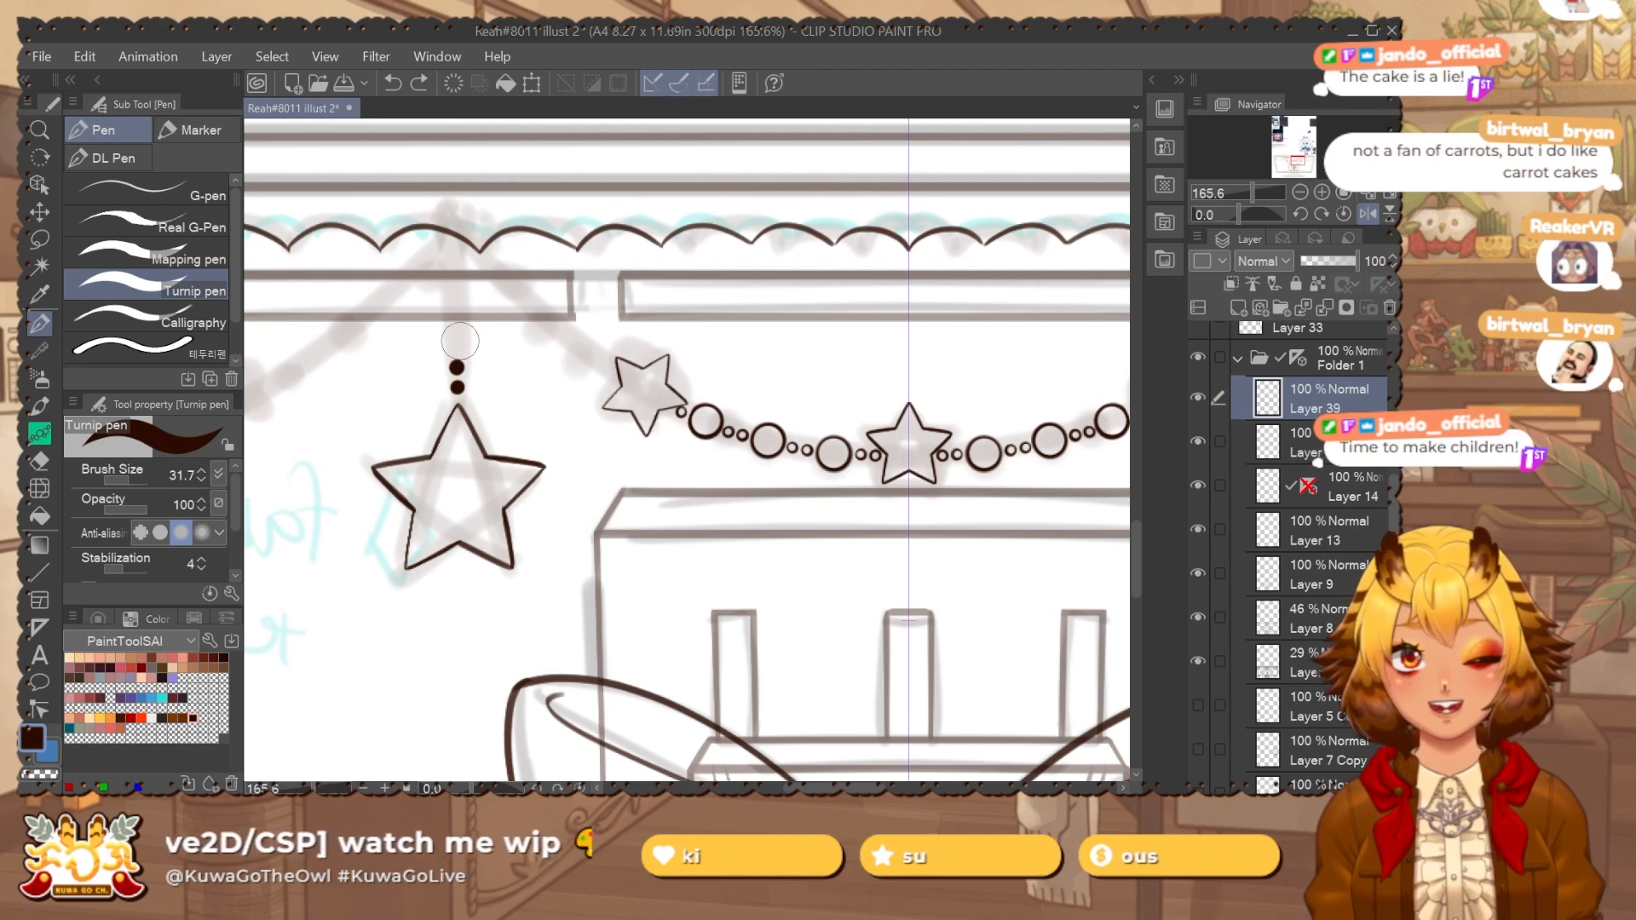
left_click(456, 339)
key("ctrl+z")
left_click(457, 339)
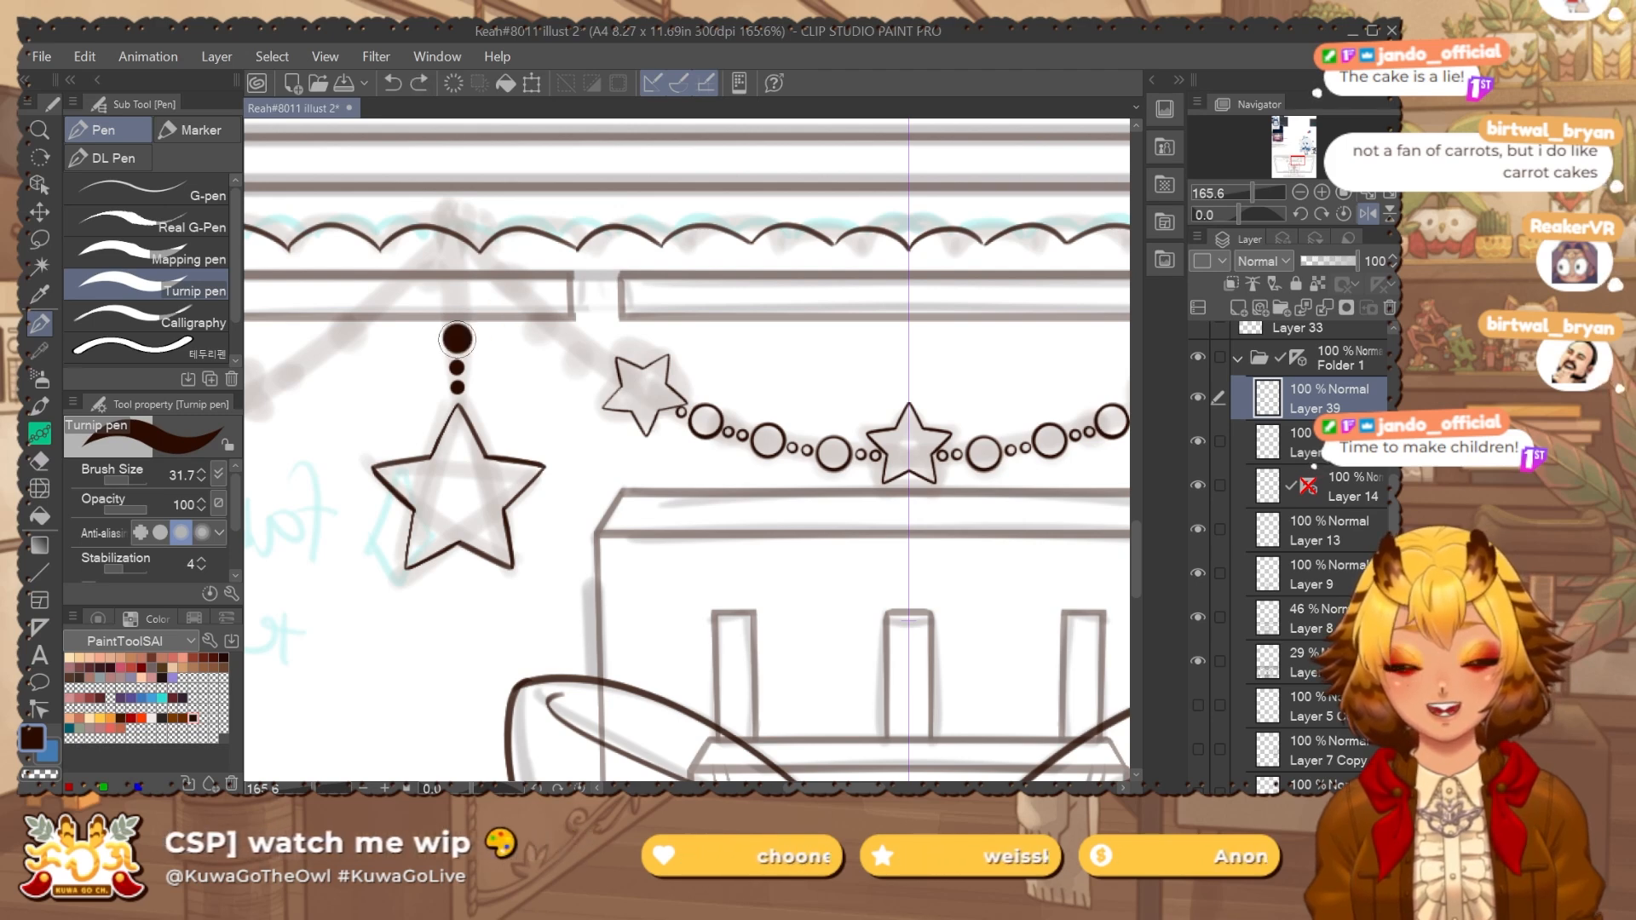
Ink large filled beads at the top of the hanging strand, just beside it, and above the tilted small star.
left_click(455, 266)
key("ctrl+z")
left_click(455, 265)
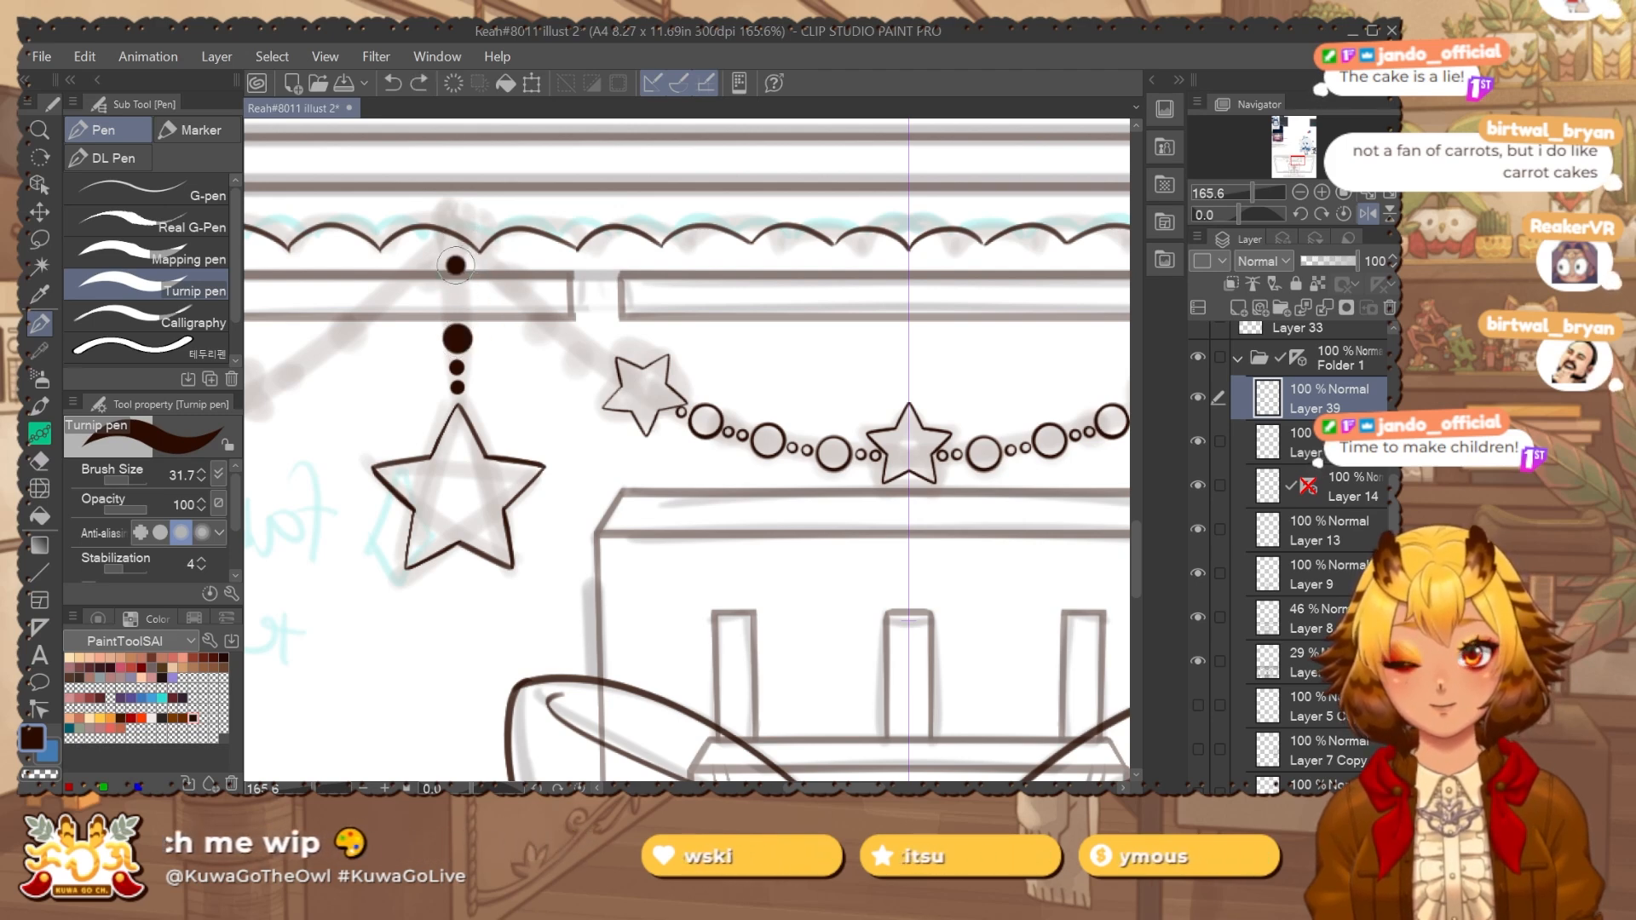
left_click(562, 328)
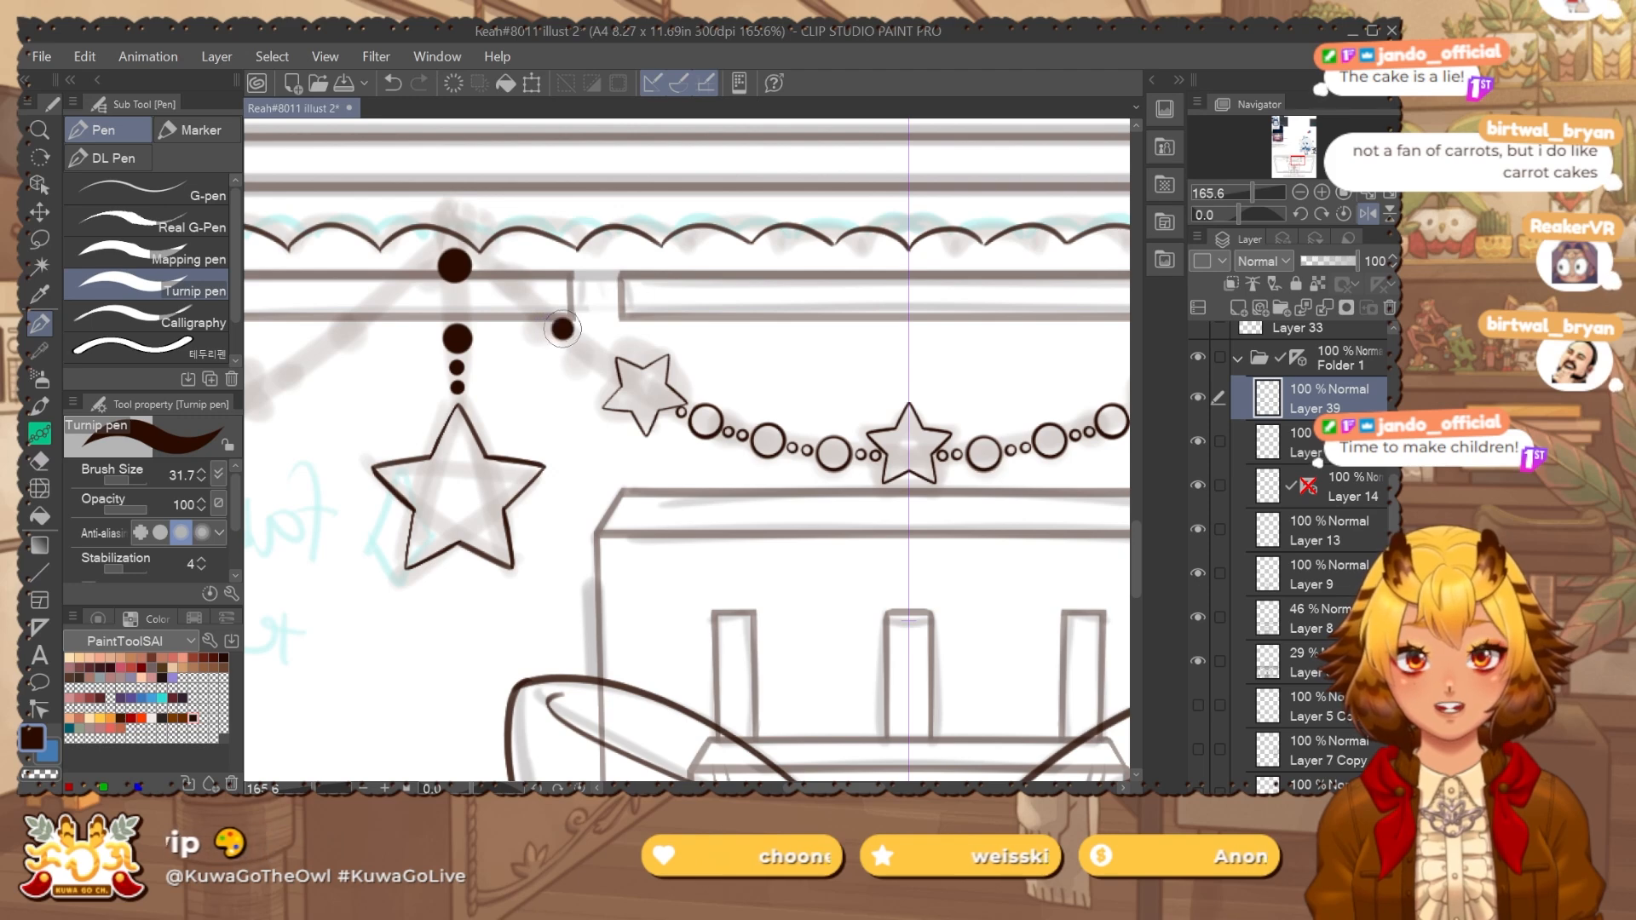
left_click(496, 265)
left_click_drag(562, 251, 545, 264)
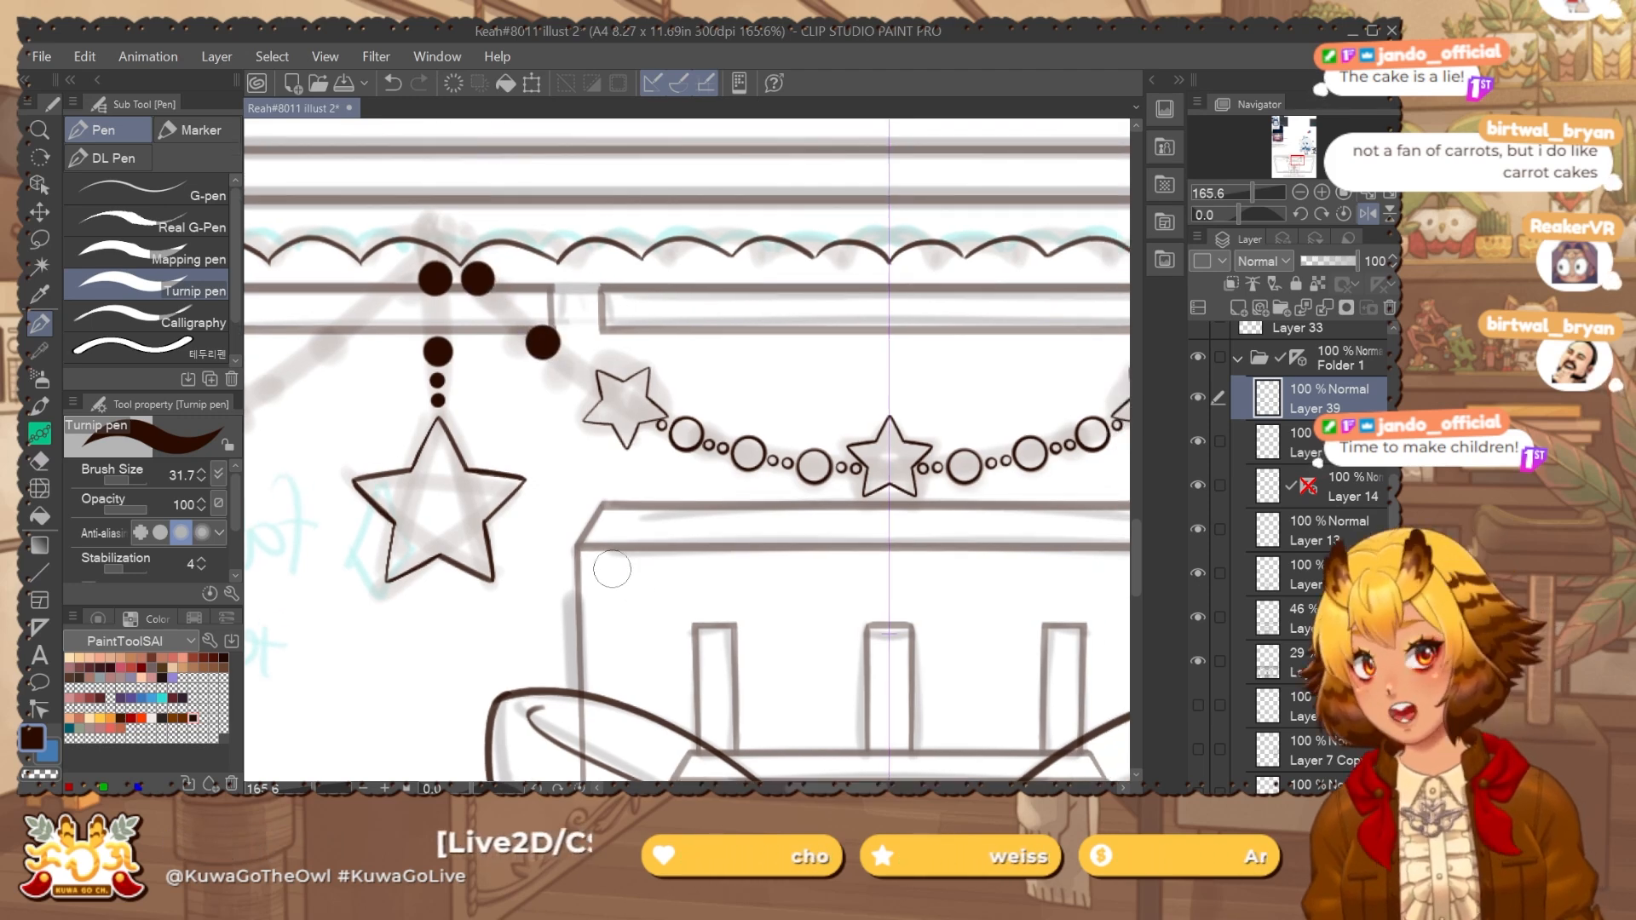
scroll(677, 400, "up", 2)
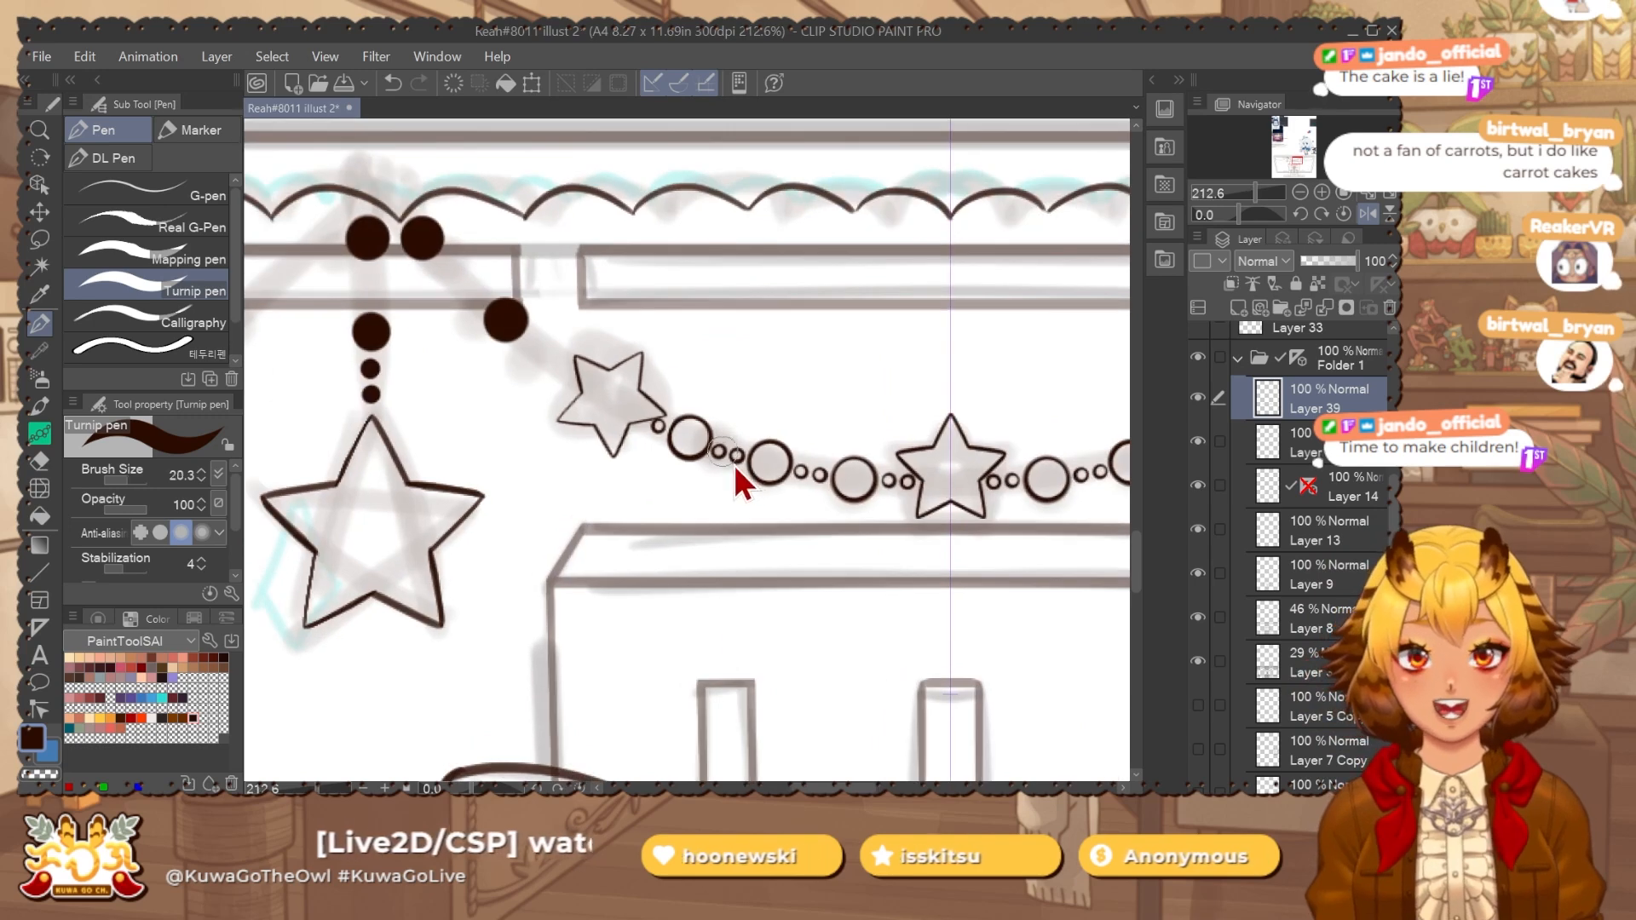
Ink three small filled beads between the large bead and the tilted star with the Turnip pen at size 10.9.
scroll(729, 460, "up", 2)
key("ctrl+z")
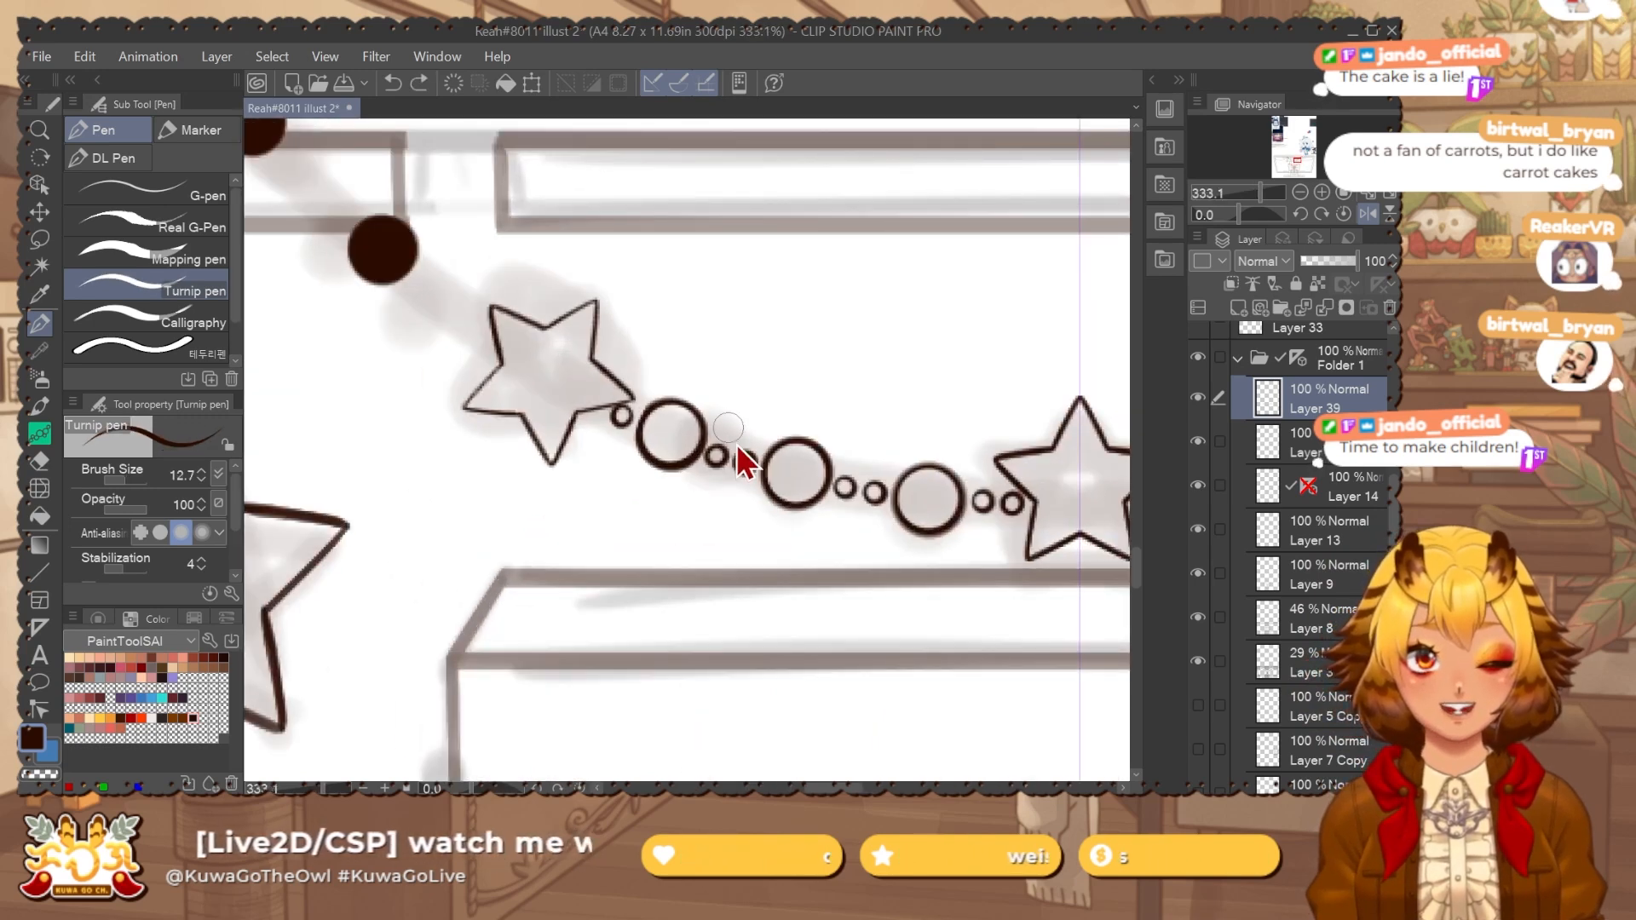
left_click(428, 285)
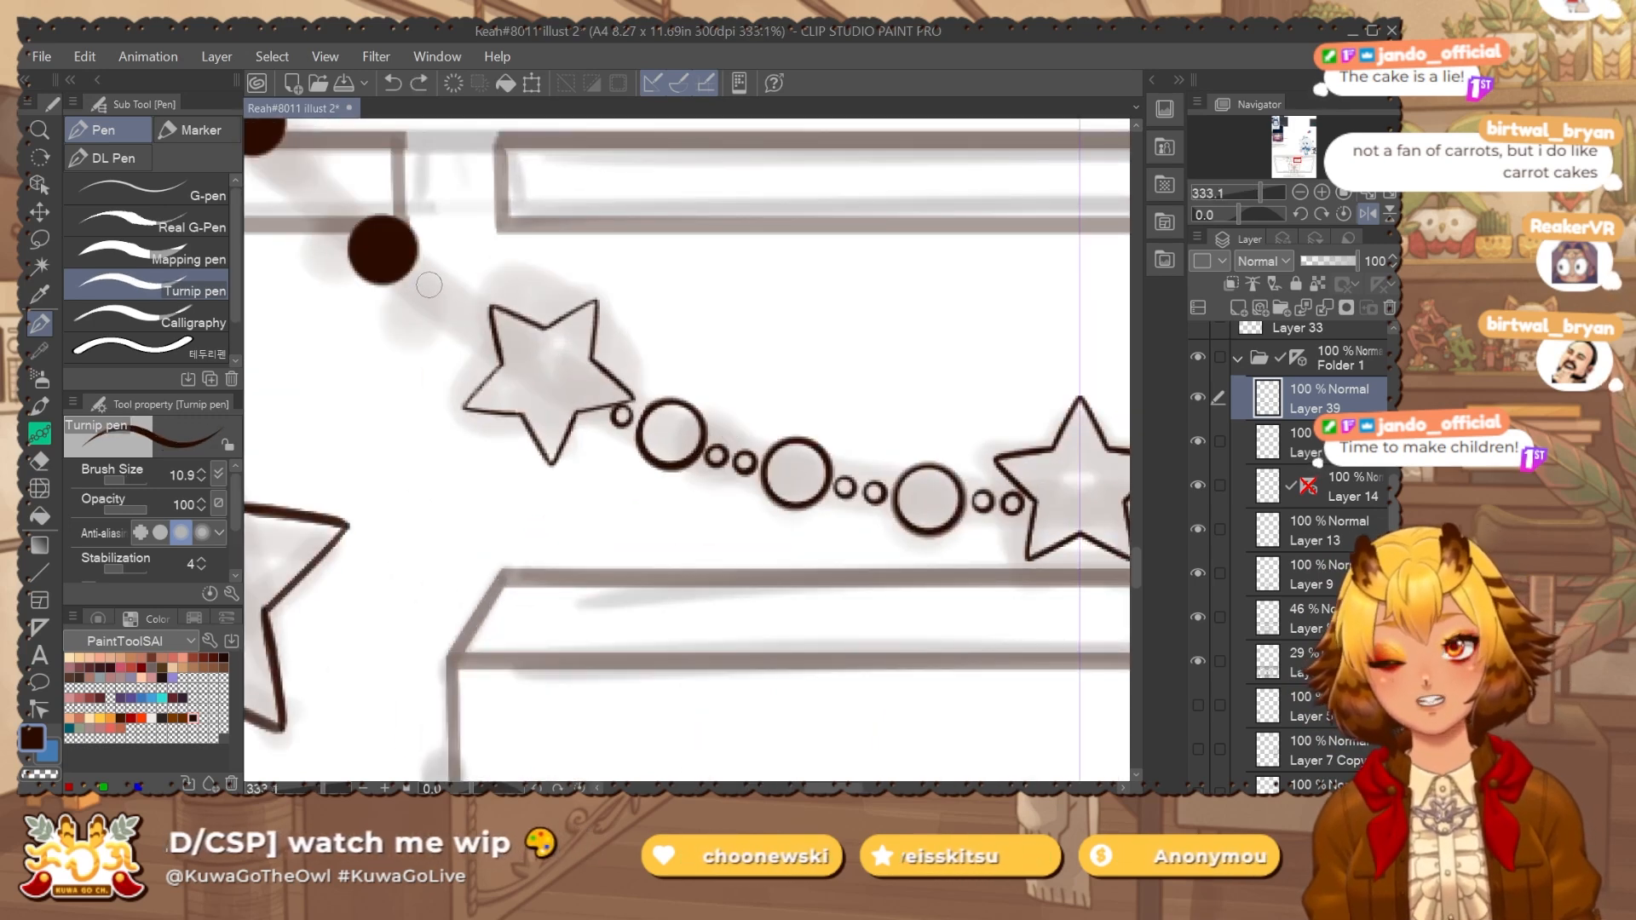
left_click(459, 304)
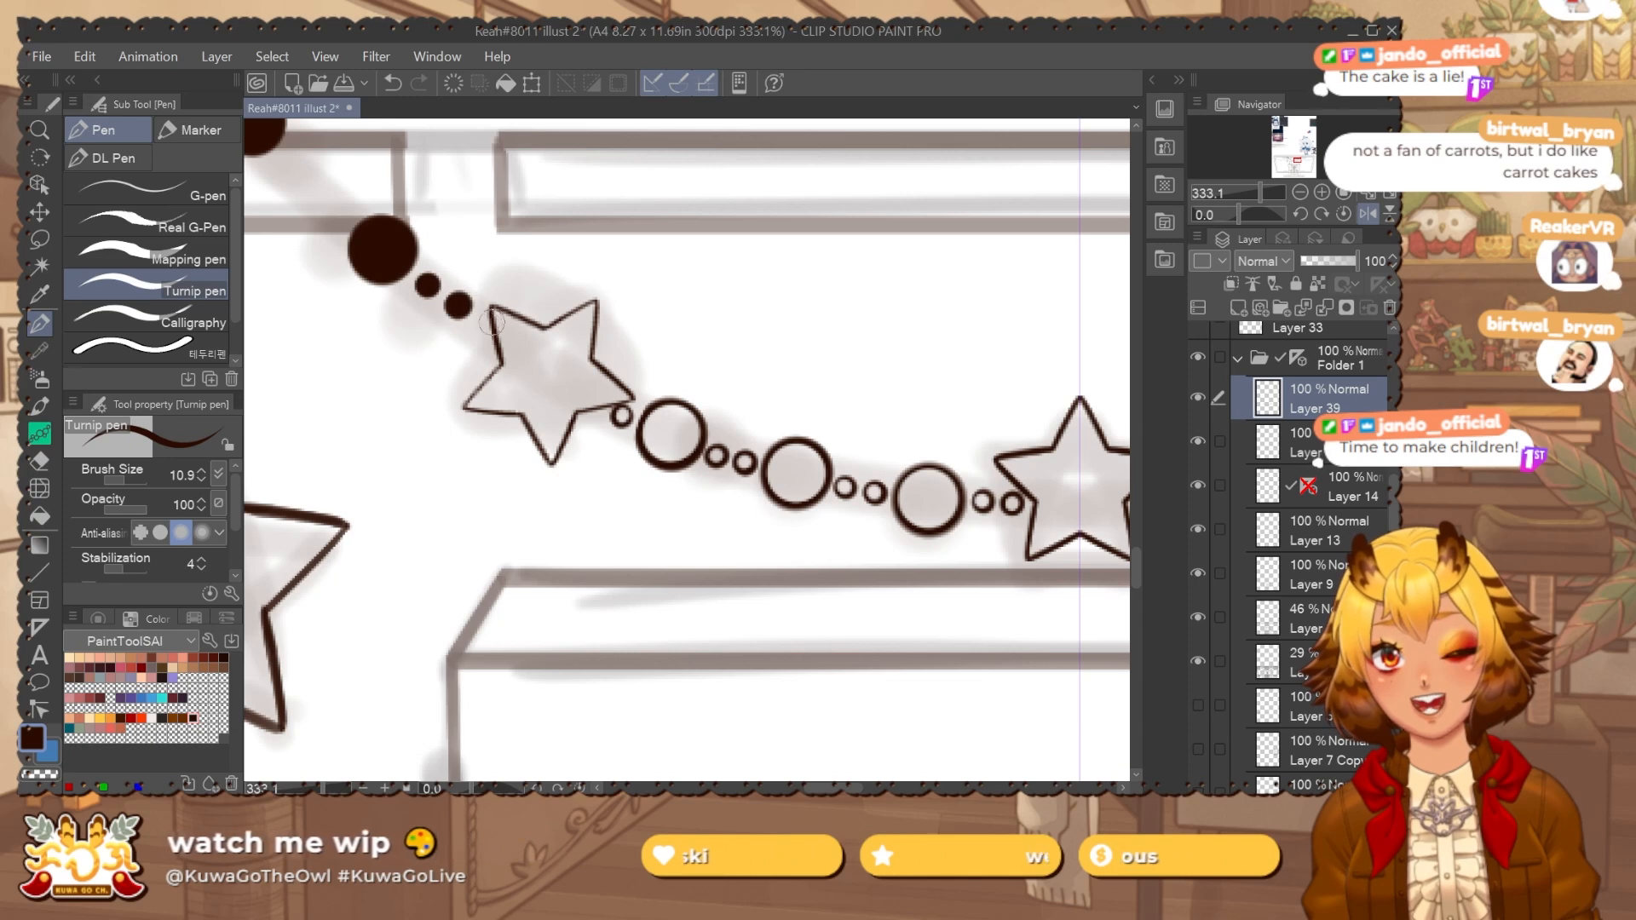
left_click(490, 324)
left_click_drag(484, 247, 655, 371)
left_click(461, 292)
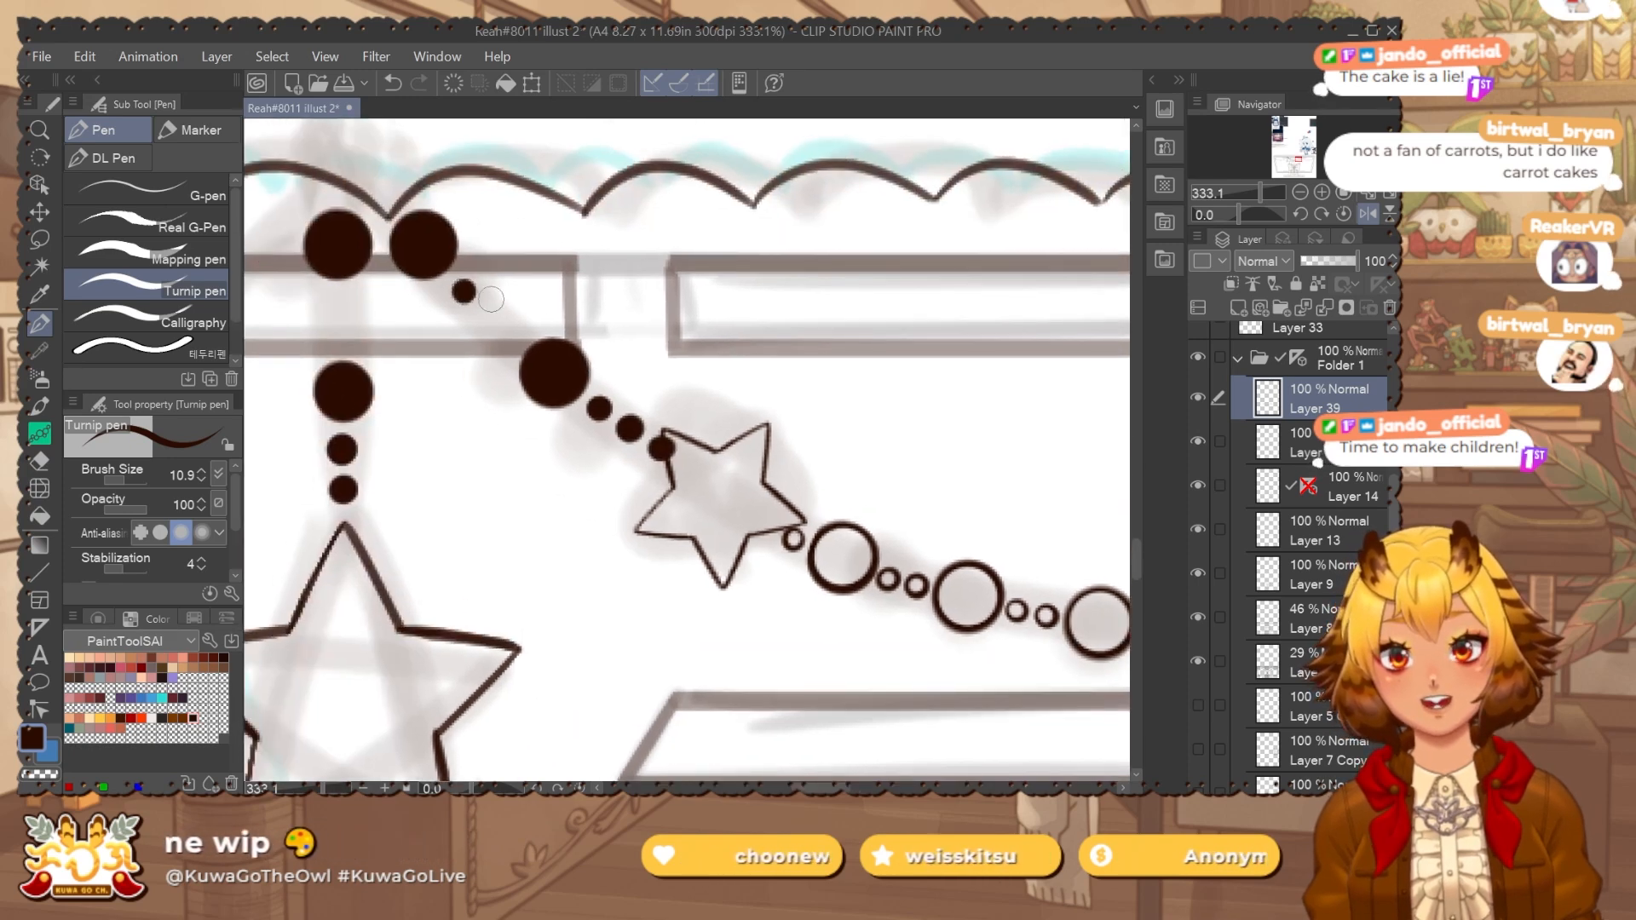
key("ctrl+z")
left_click(462, 286)
left_click(489, 312)
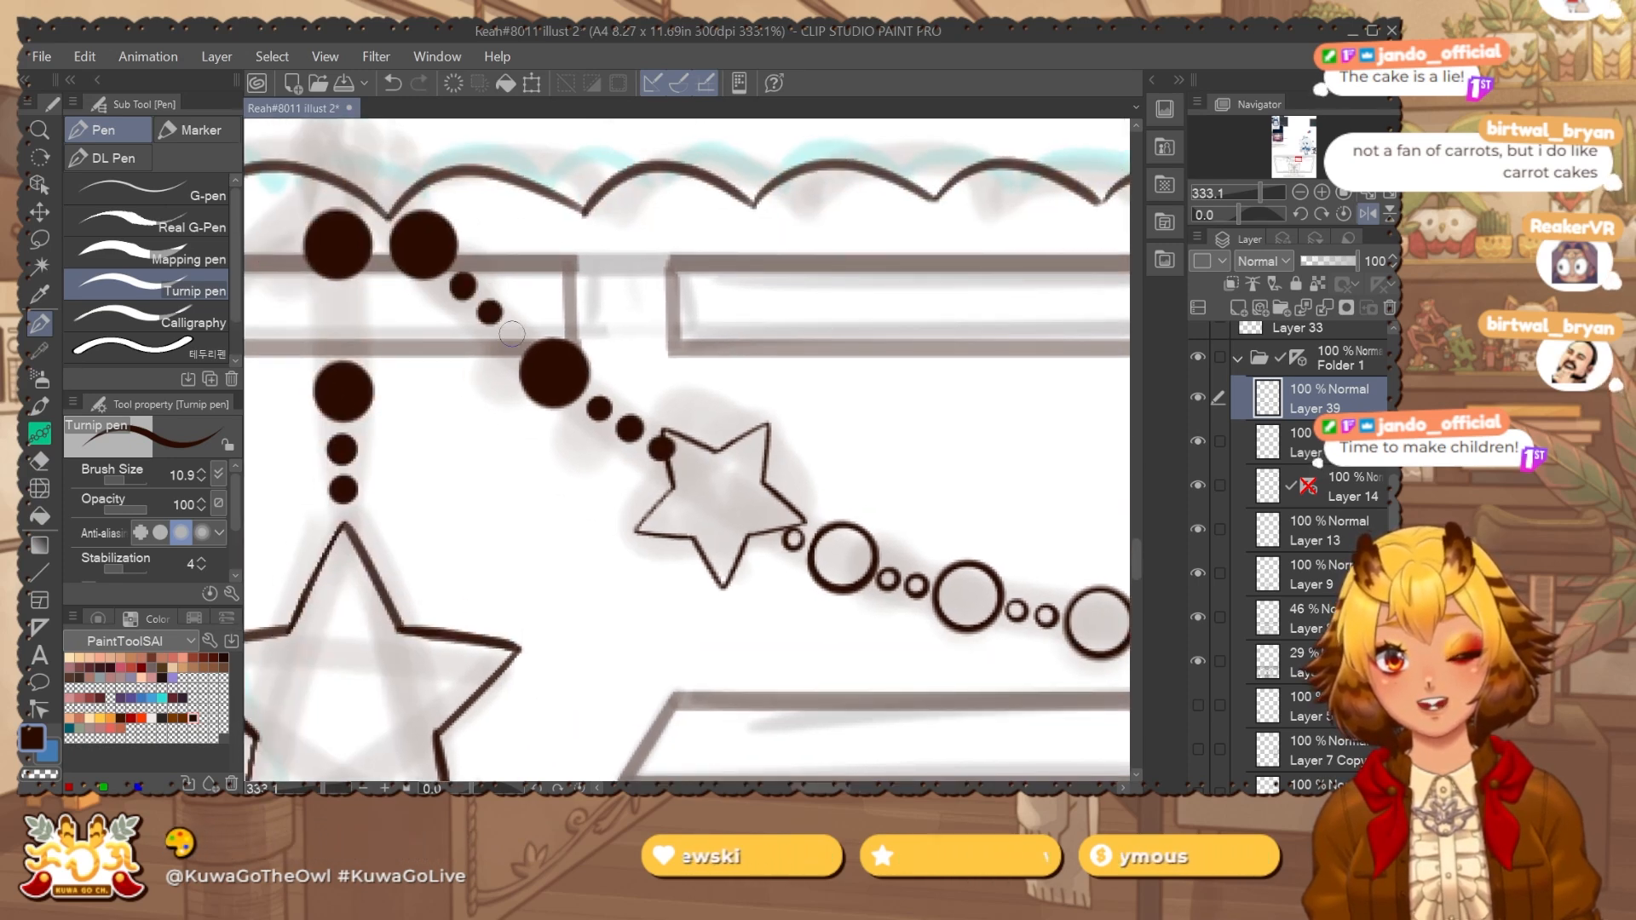
key("ctrl+z")
left_click(486, 304)
left_click(509, 329)
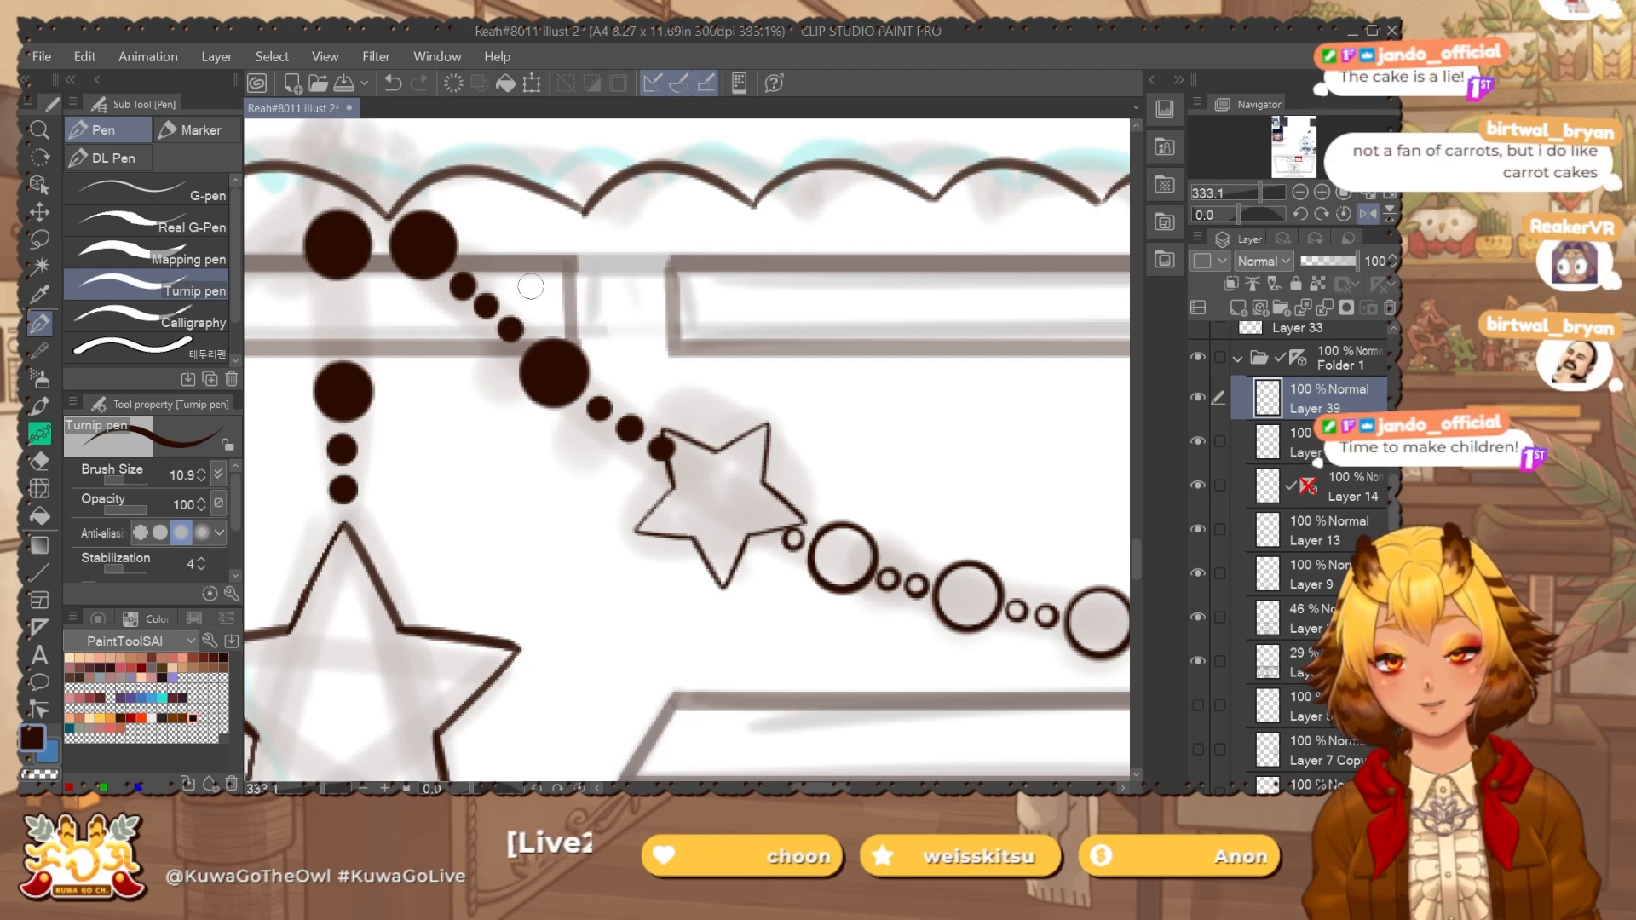
key("ctrl+z")
key("ctrl+z")
key("ctrl+z")
Ink three evenly spaced small filled beads between the garland's topmost large bead and the next large bead down the diagonal.
left_click(461, 287)
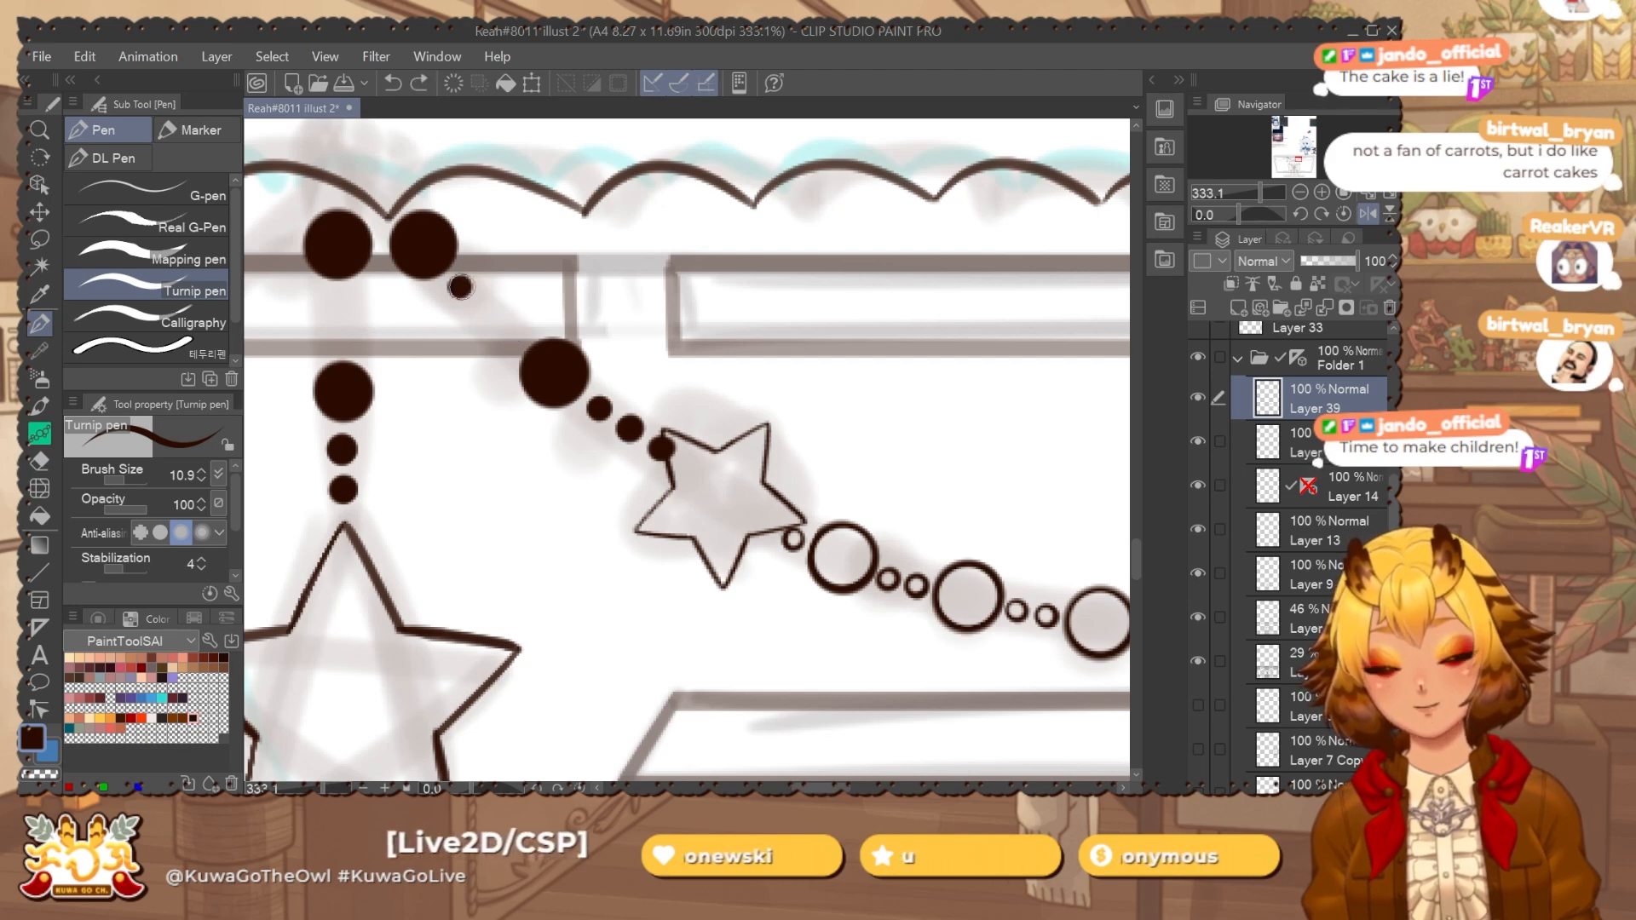
left_click(482, 310)
left_click(507, 335)
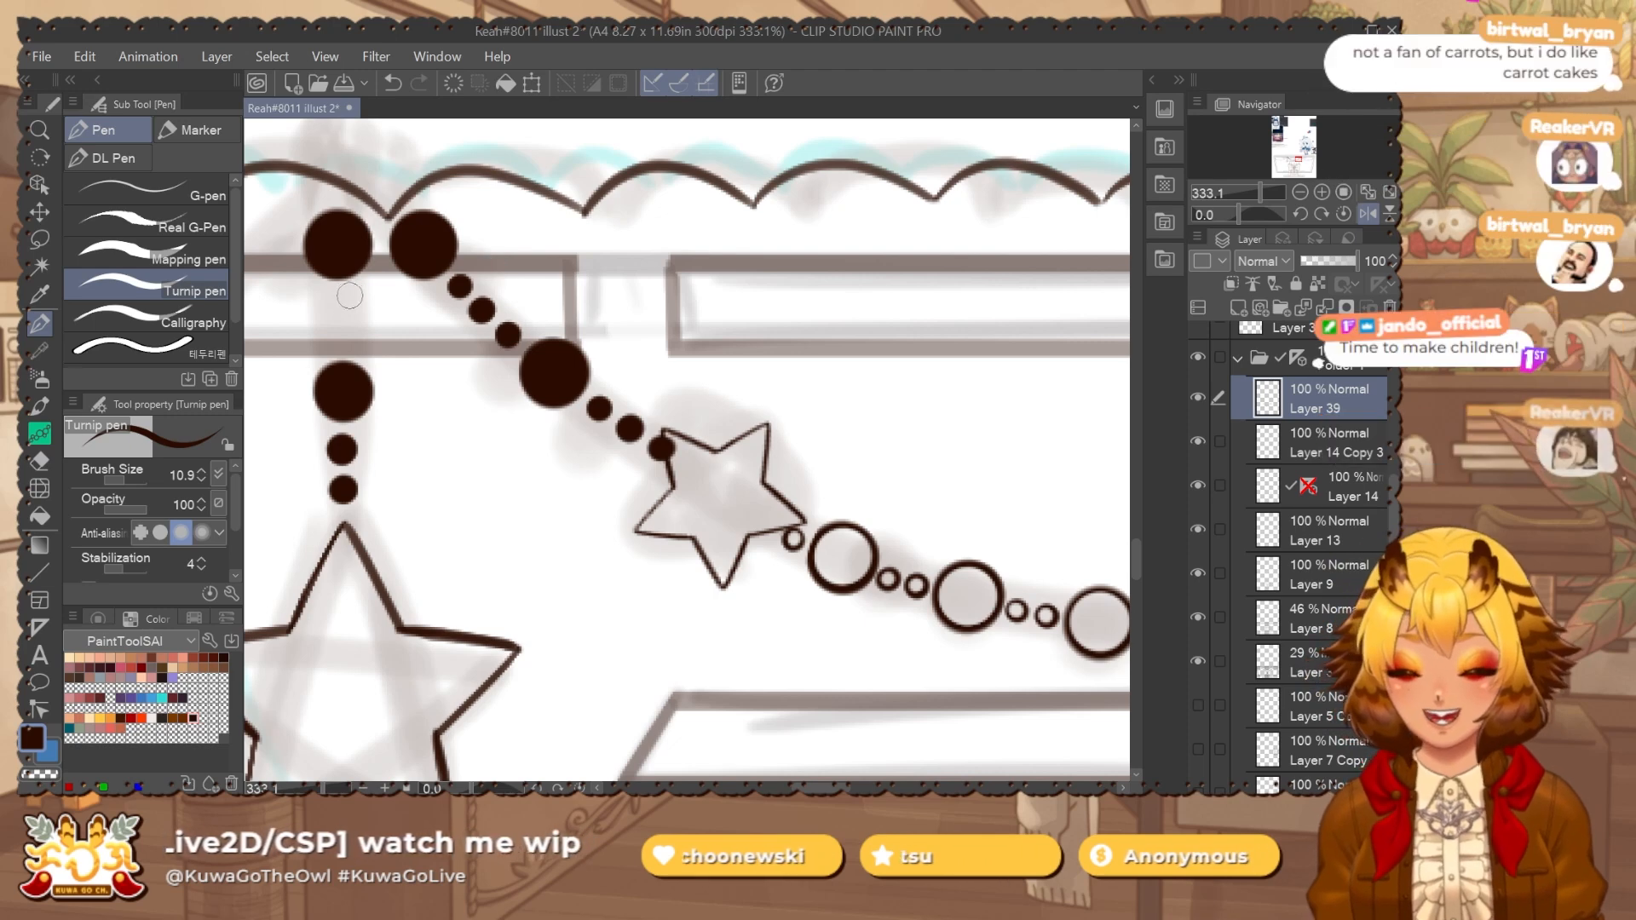
Ink two small filled beads between the two large beads of the hanging strand, redoing both to align them vertically.
left_click(341, 300)
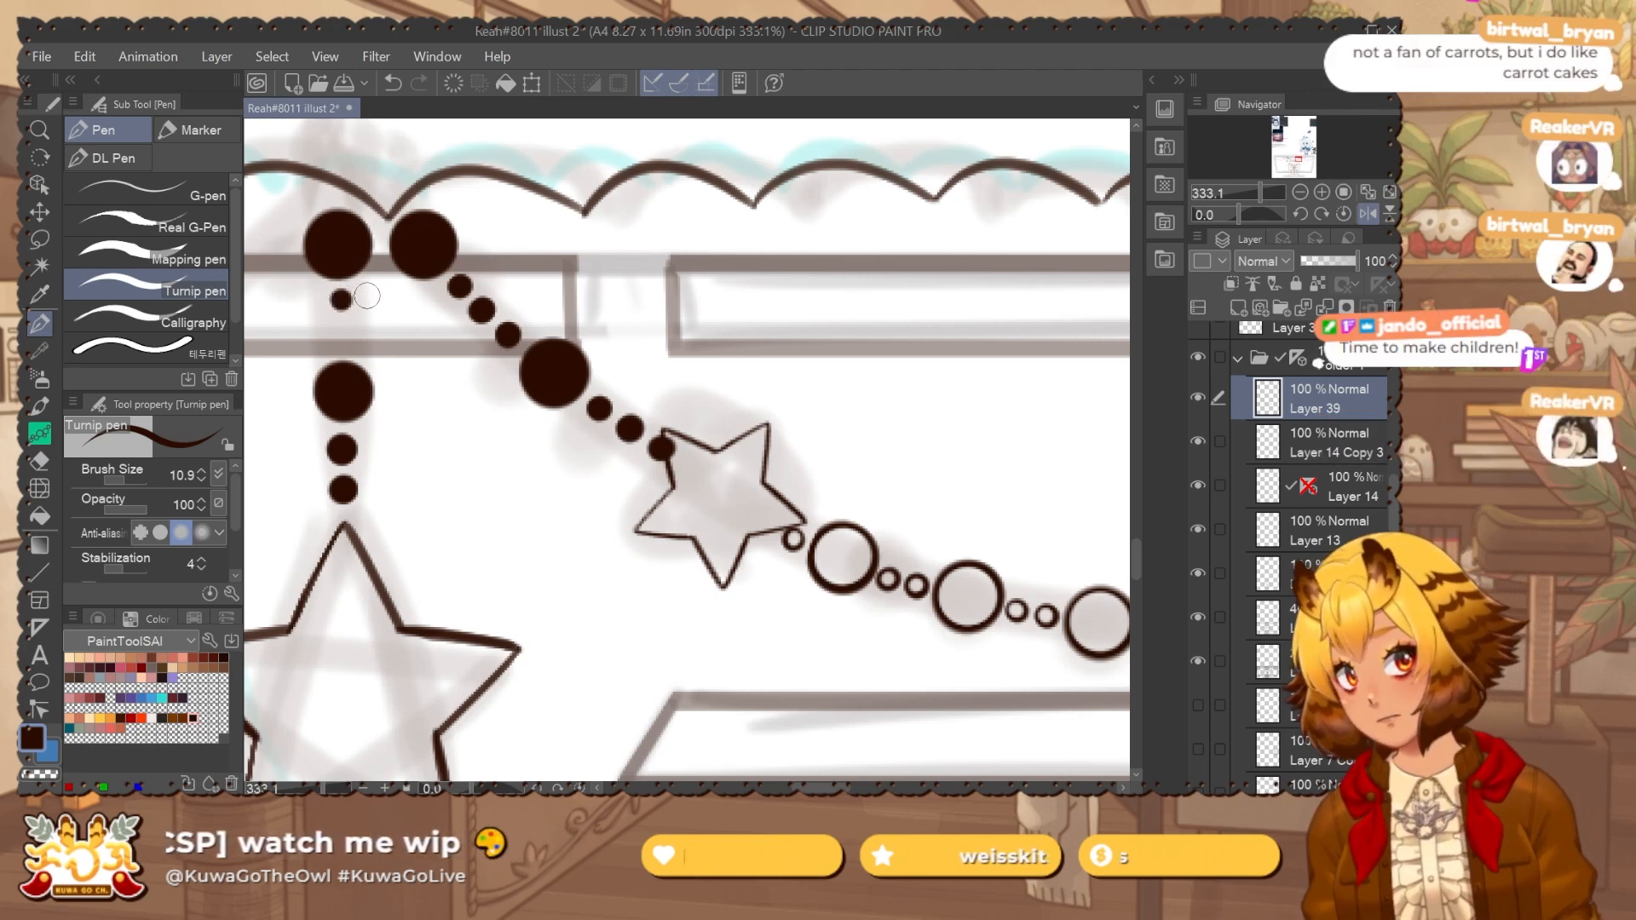
left_click(340, 334)
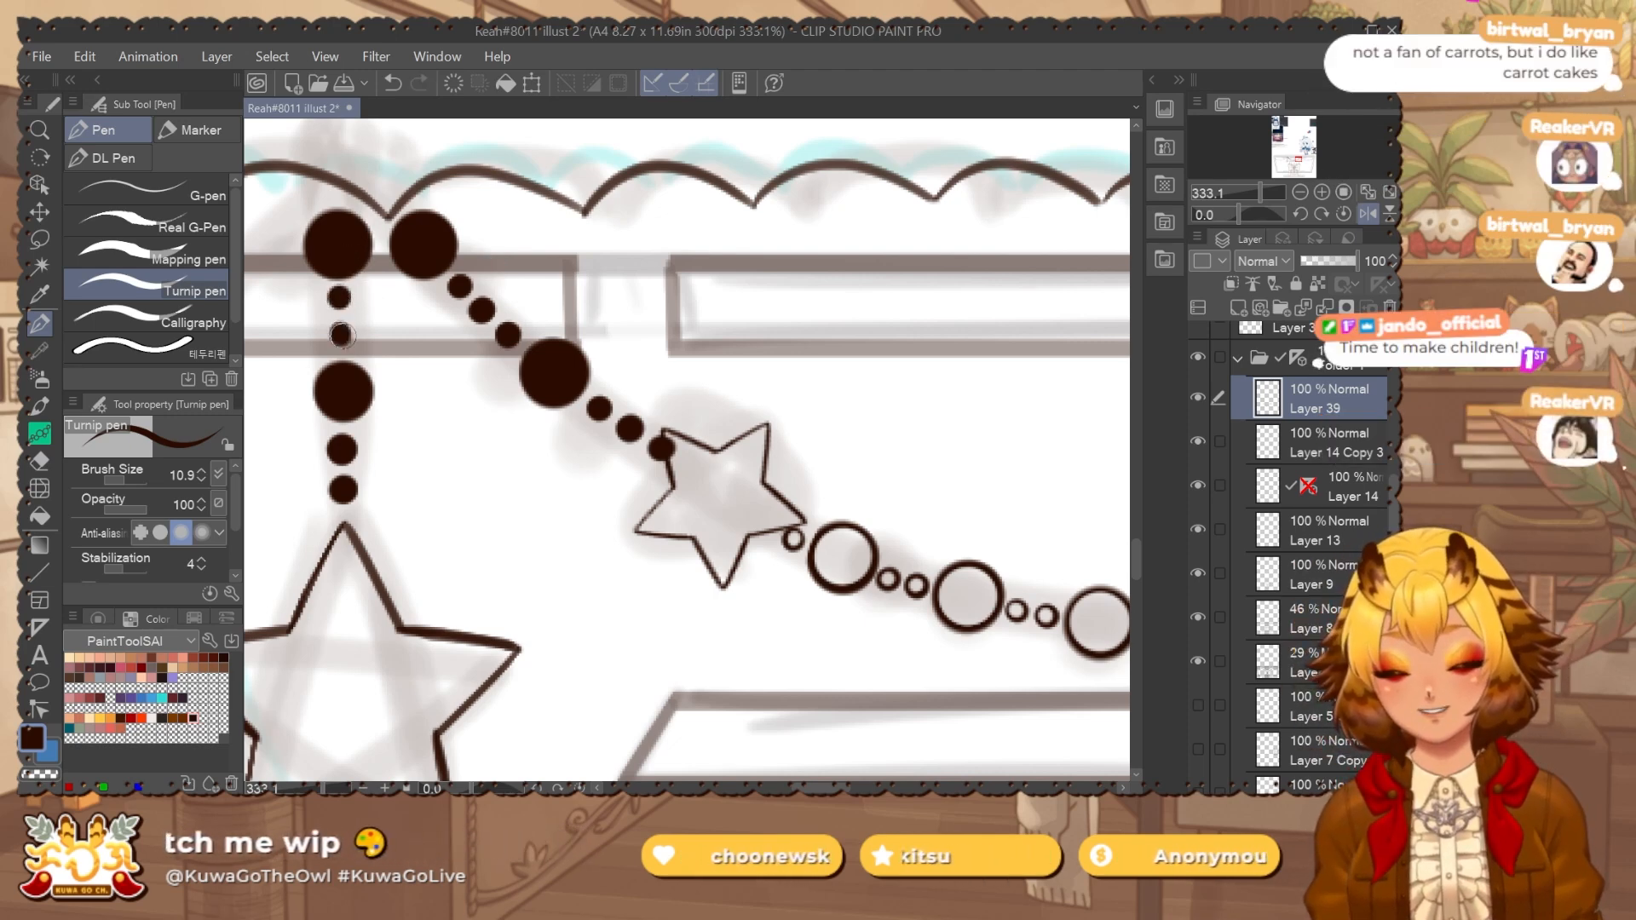
mouse_move(583, 295)
left_mouse_down()
mouse_move(537, 295)
mouse_move(580, 306)
left_mouse_up()
scroll(439, 311, "up", 2)
key("ctrl+z")
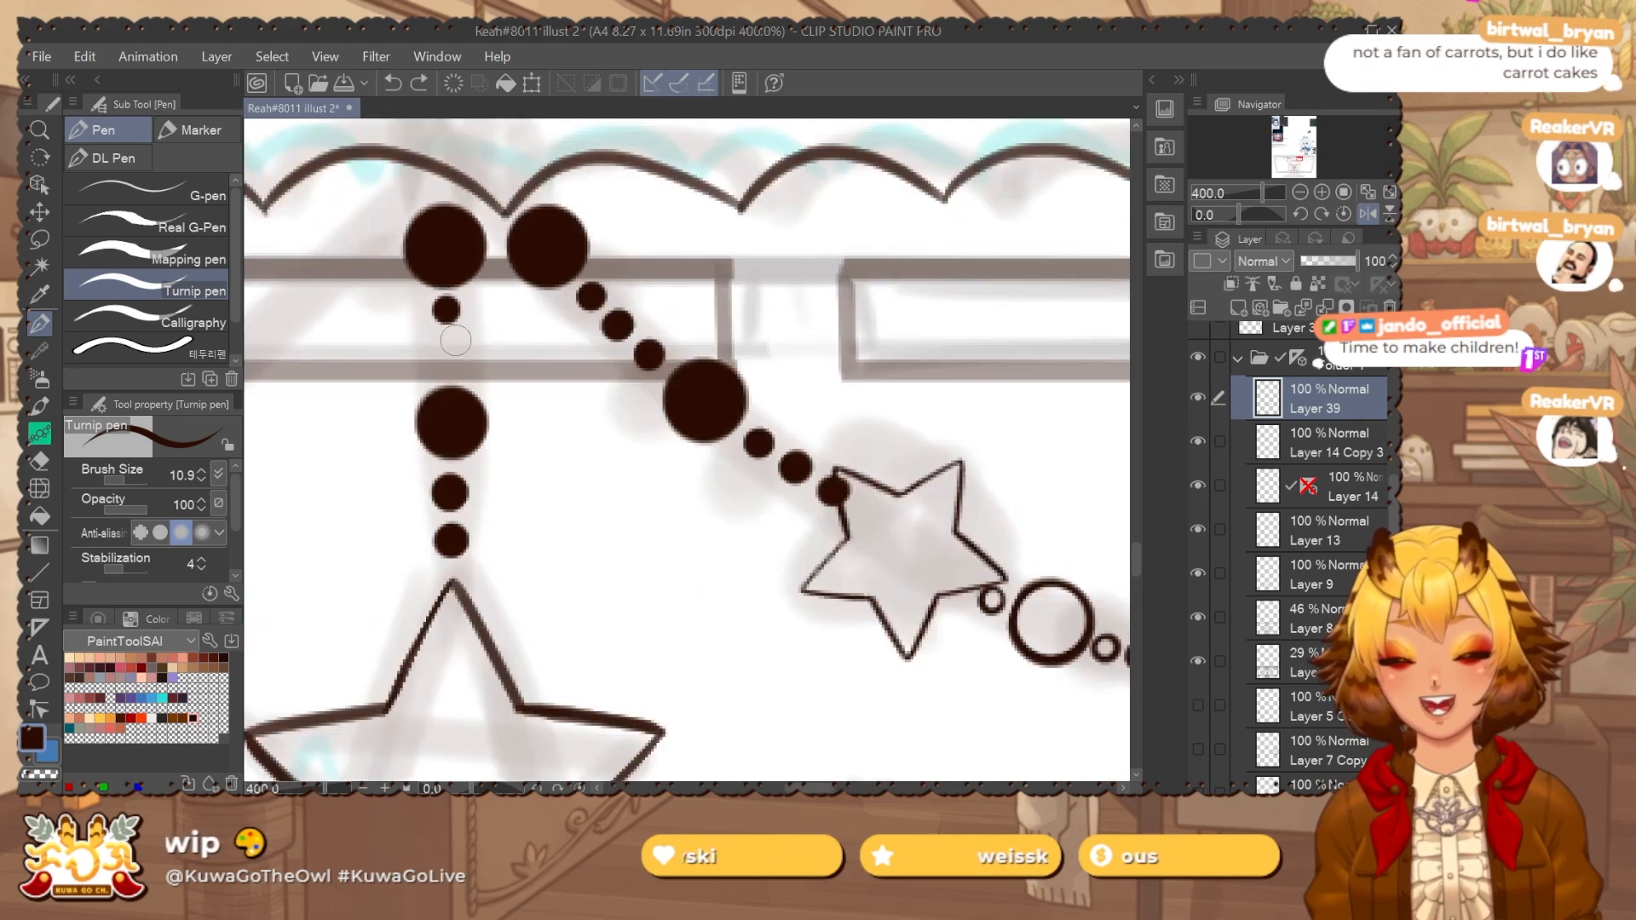
key("ctrl+z")
left_click(450, 315)
left_click(450, 355)
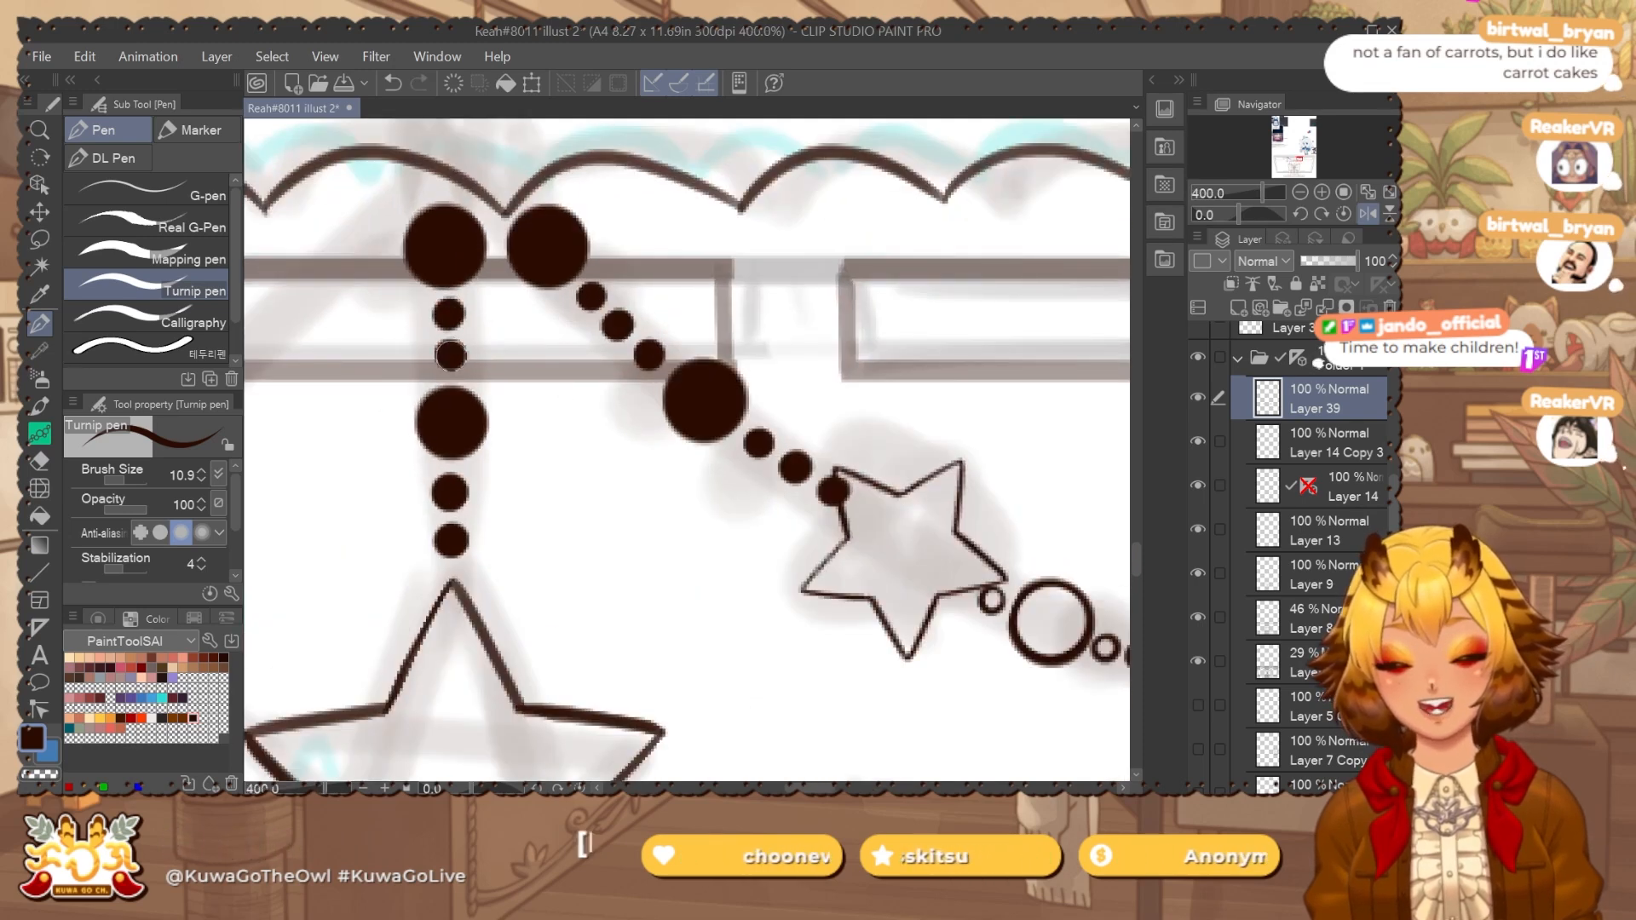
Hollow out the hanging strand's lower large bead and its four small beads into rings with the Rough eraser at size 7.8.
key("e")
mouse_move(442, 409)
left_mouse_down("ctrl+alt")
mouse_move(474, 446)
mouse_move(445, 421)
mouse_move(450, 494)
left_mouse_up("ctrl+alt")
left_click(452, 421)
left_click(452, 421)
left_click(452, 538)
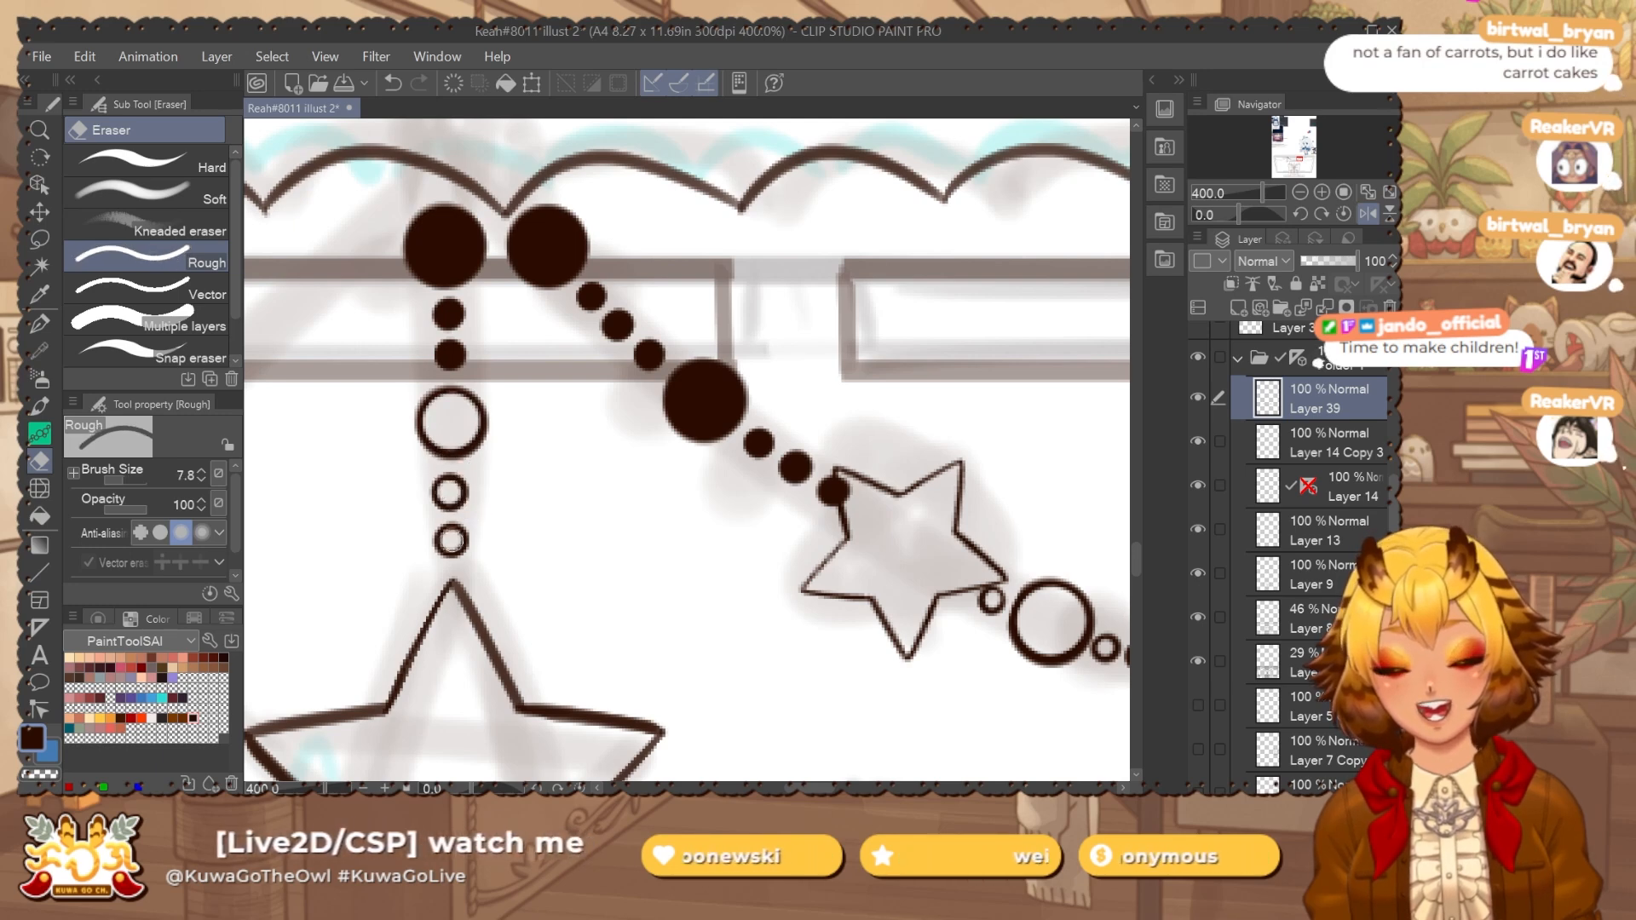
left_click(450, 354)
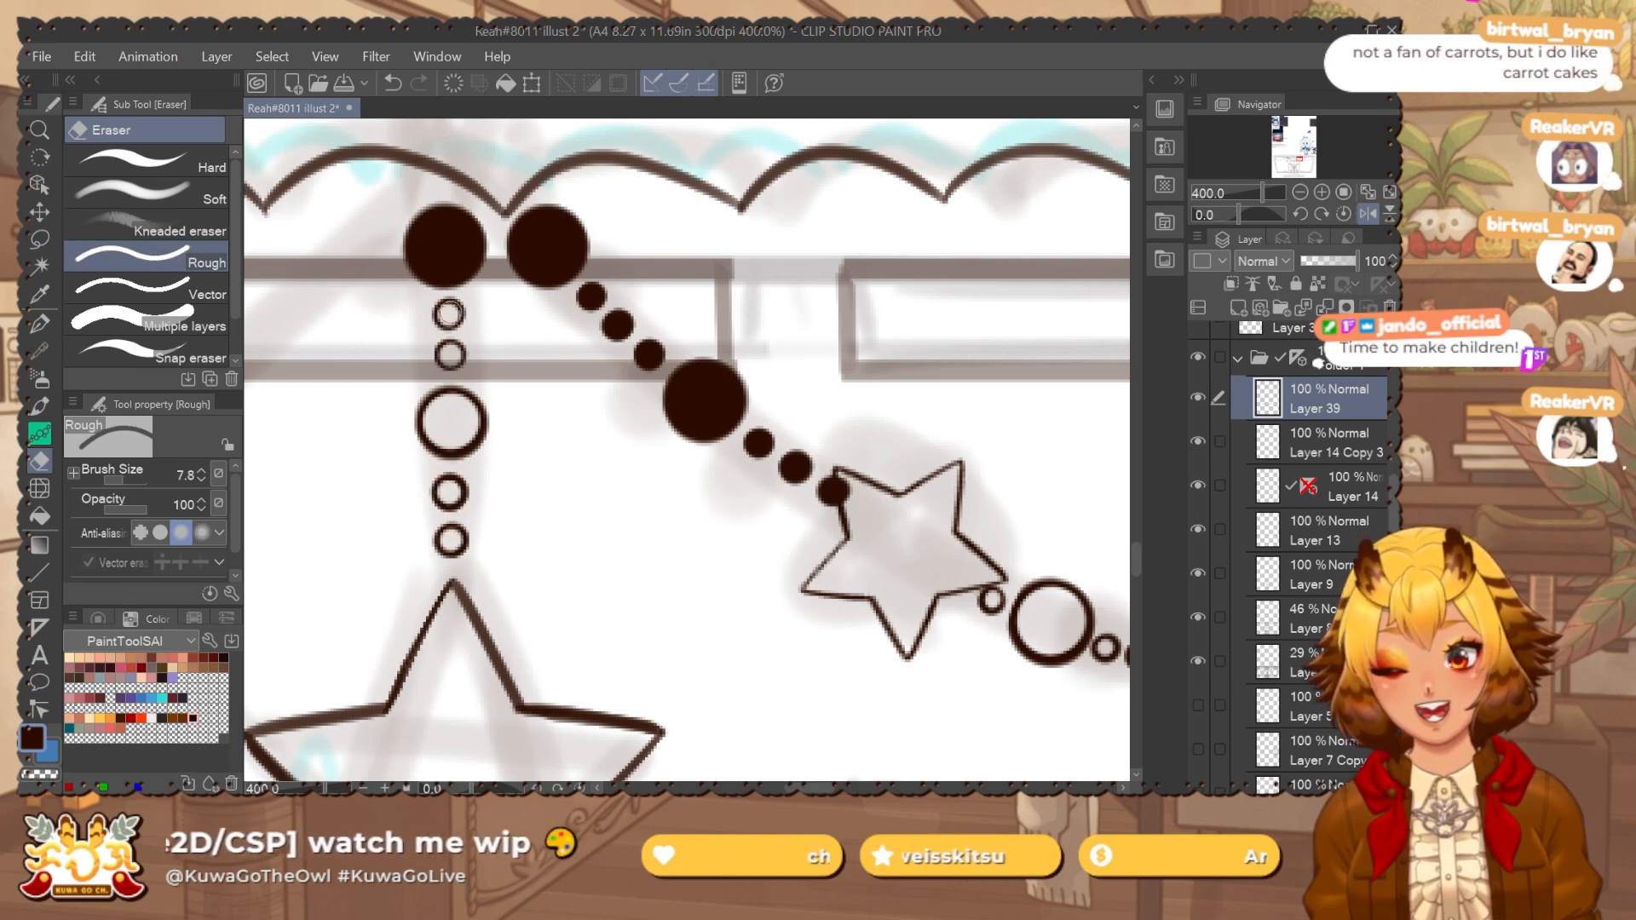
Erase the centres of the six small filled beads along the diagonal garland down to the tilted star.
left_click(592, 295)
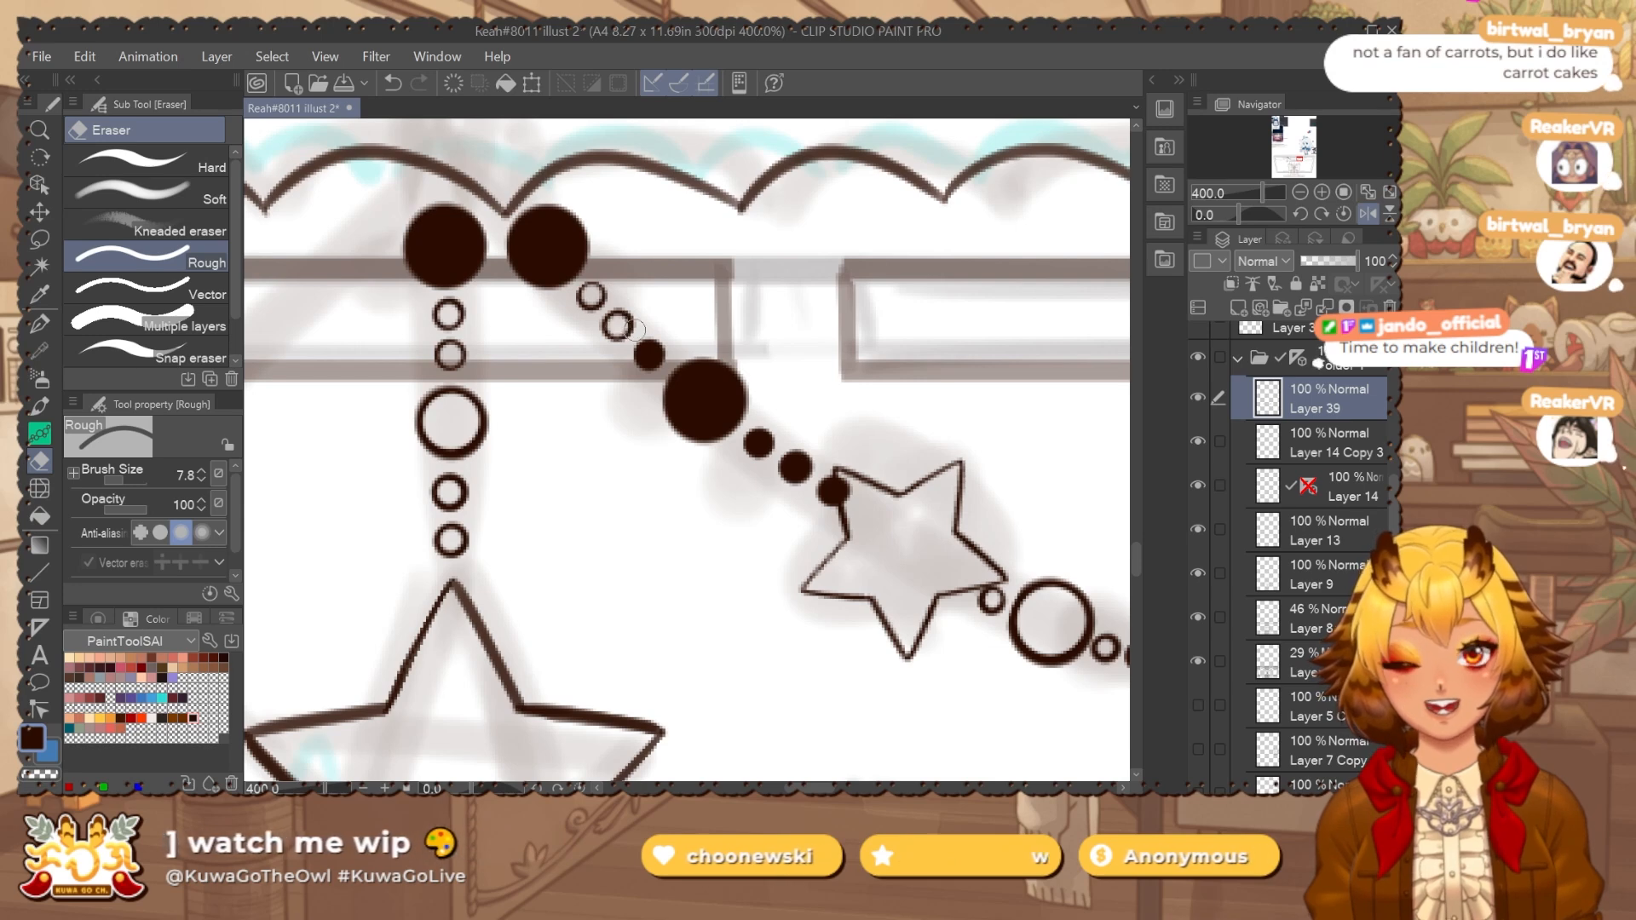
left_click(649, 354)
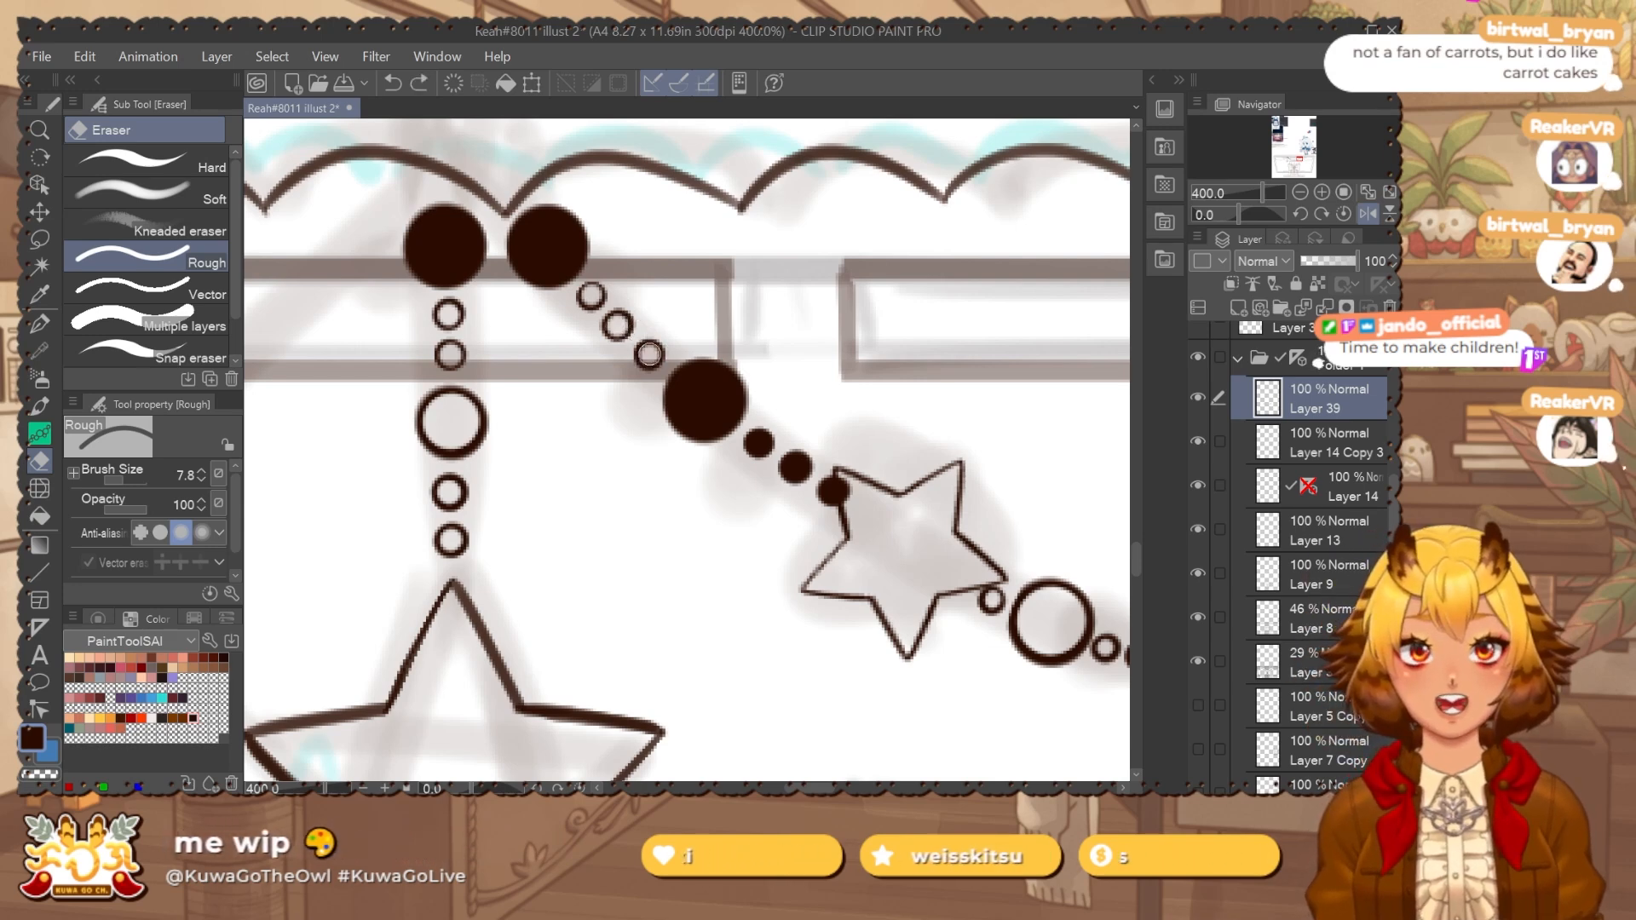
left_click(759, 443)
left_click(794, 467)
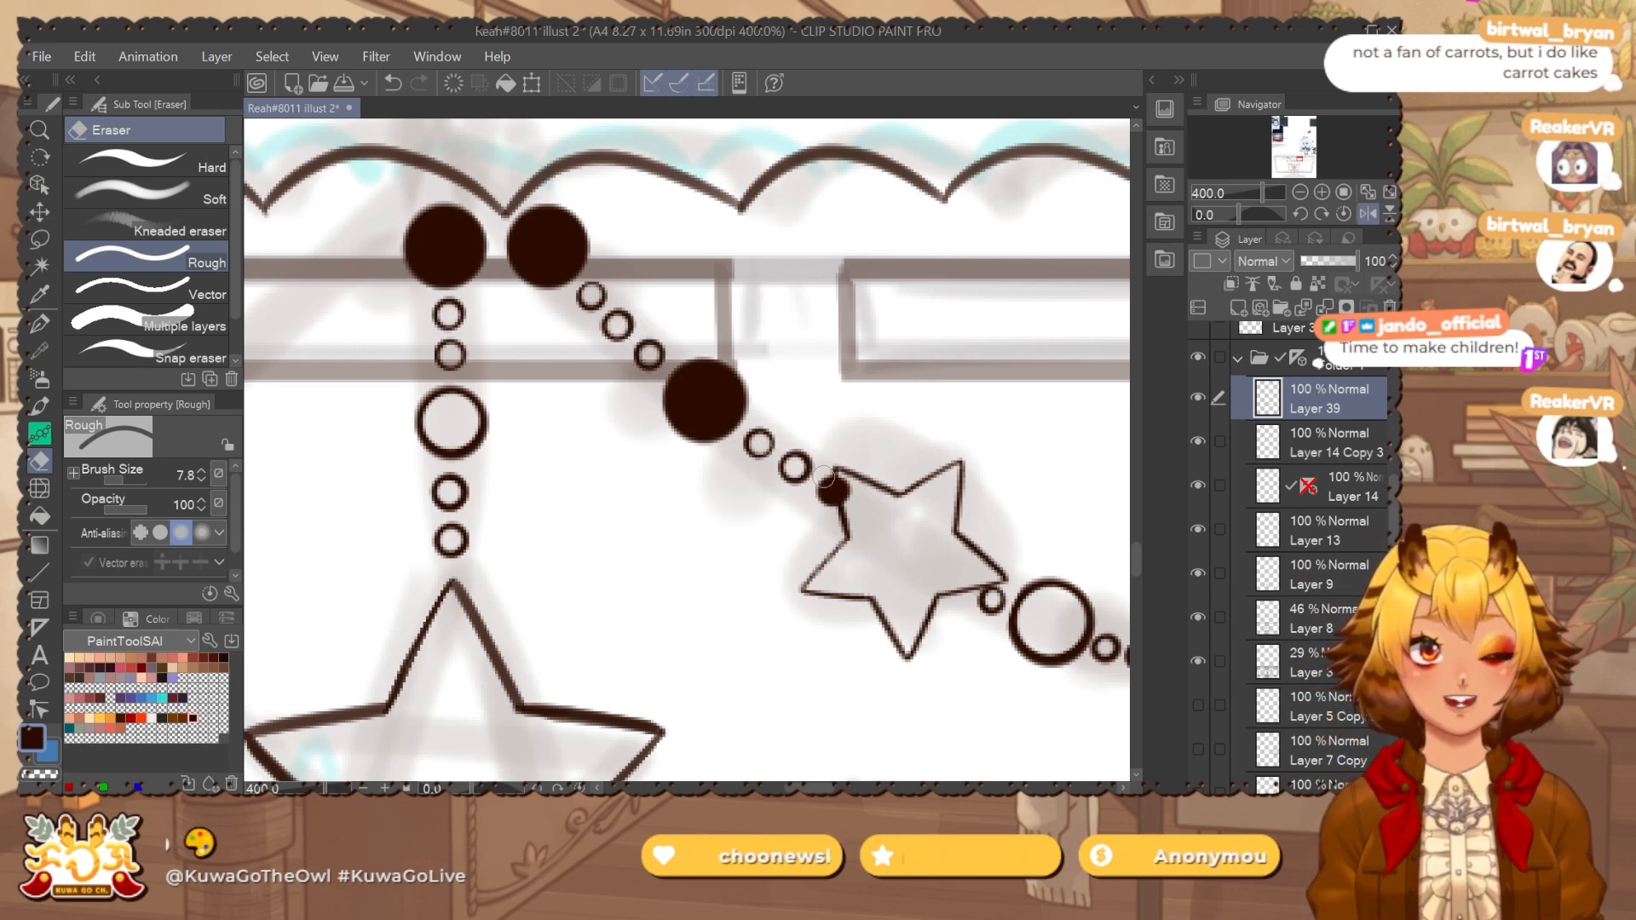
left_click(831, 490)
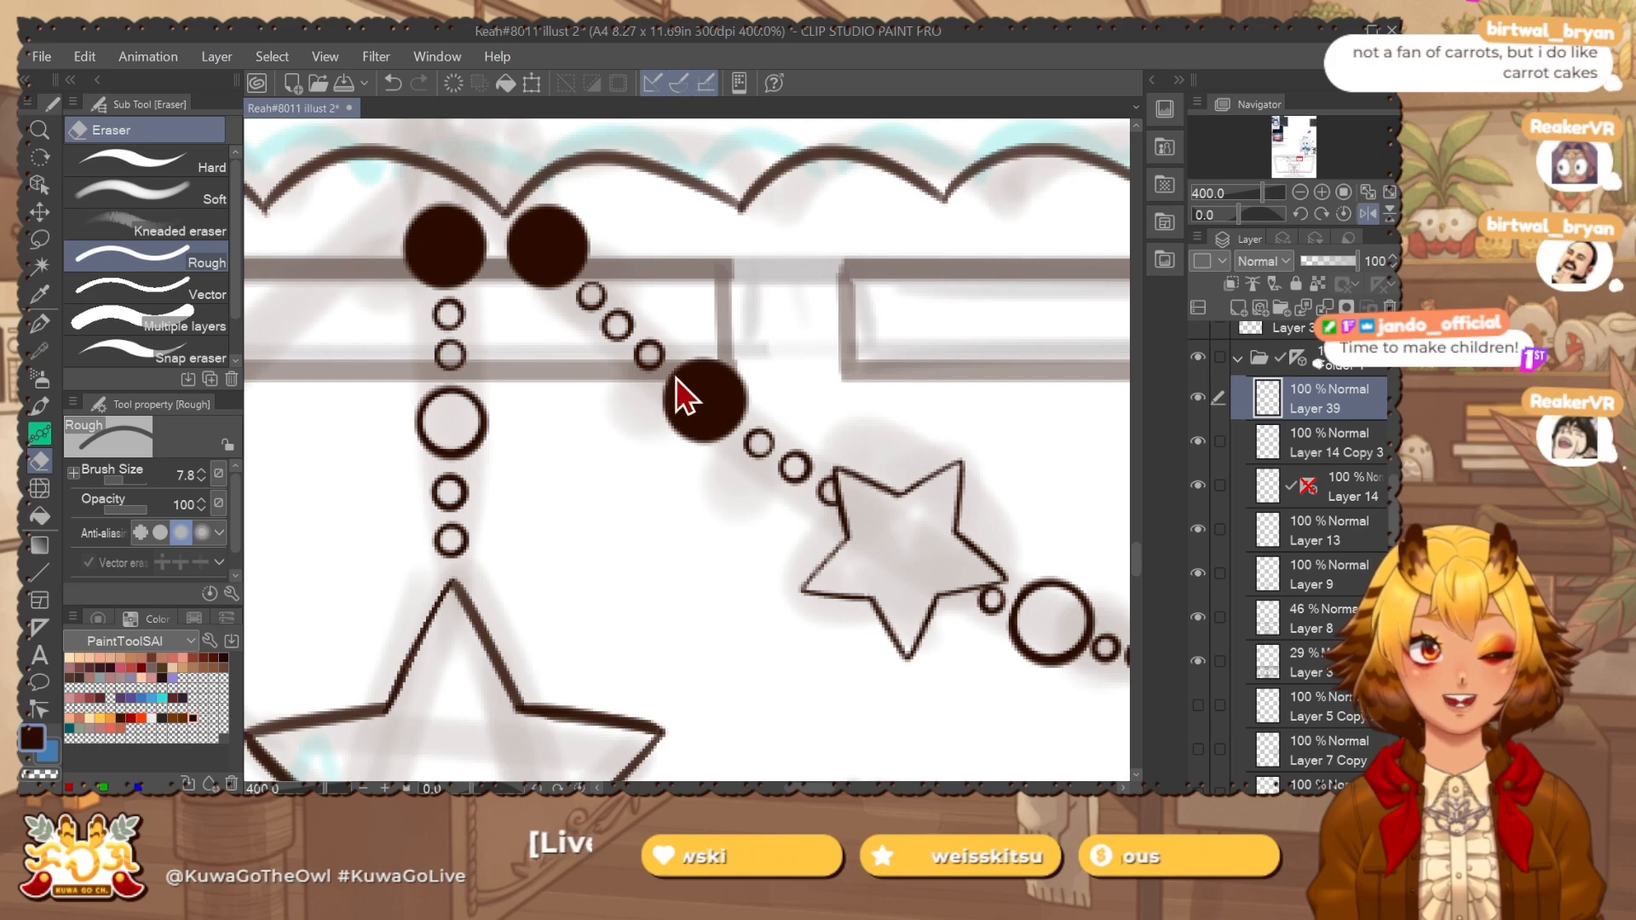
Enlarge the Rough eraser to 22 and hollow out the diagonal's large bead and the two large beads at the top.
left_click_drag(679, 383, 710, 384, "ctrl+alt")
left_click(705, 400)
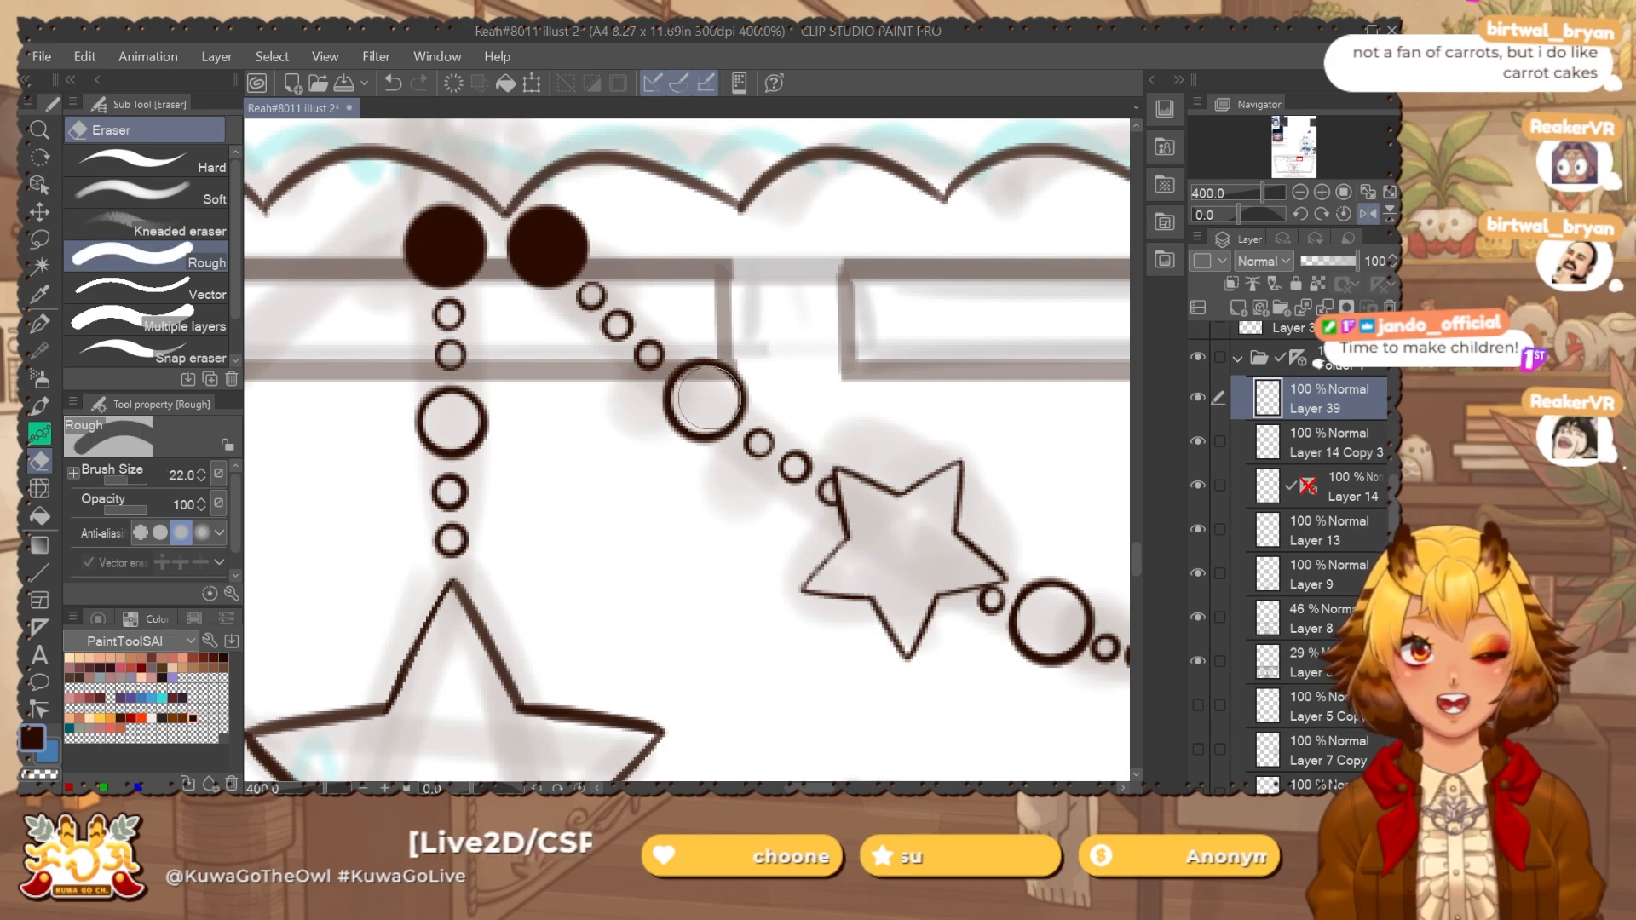
left_click(548, 244)
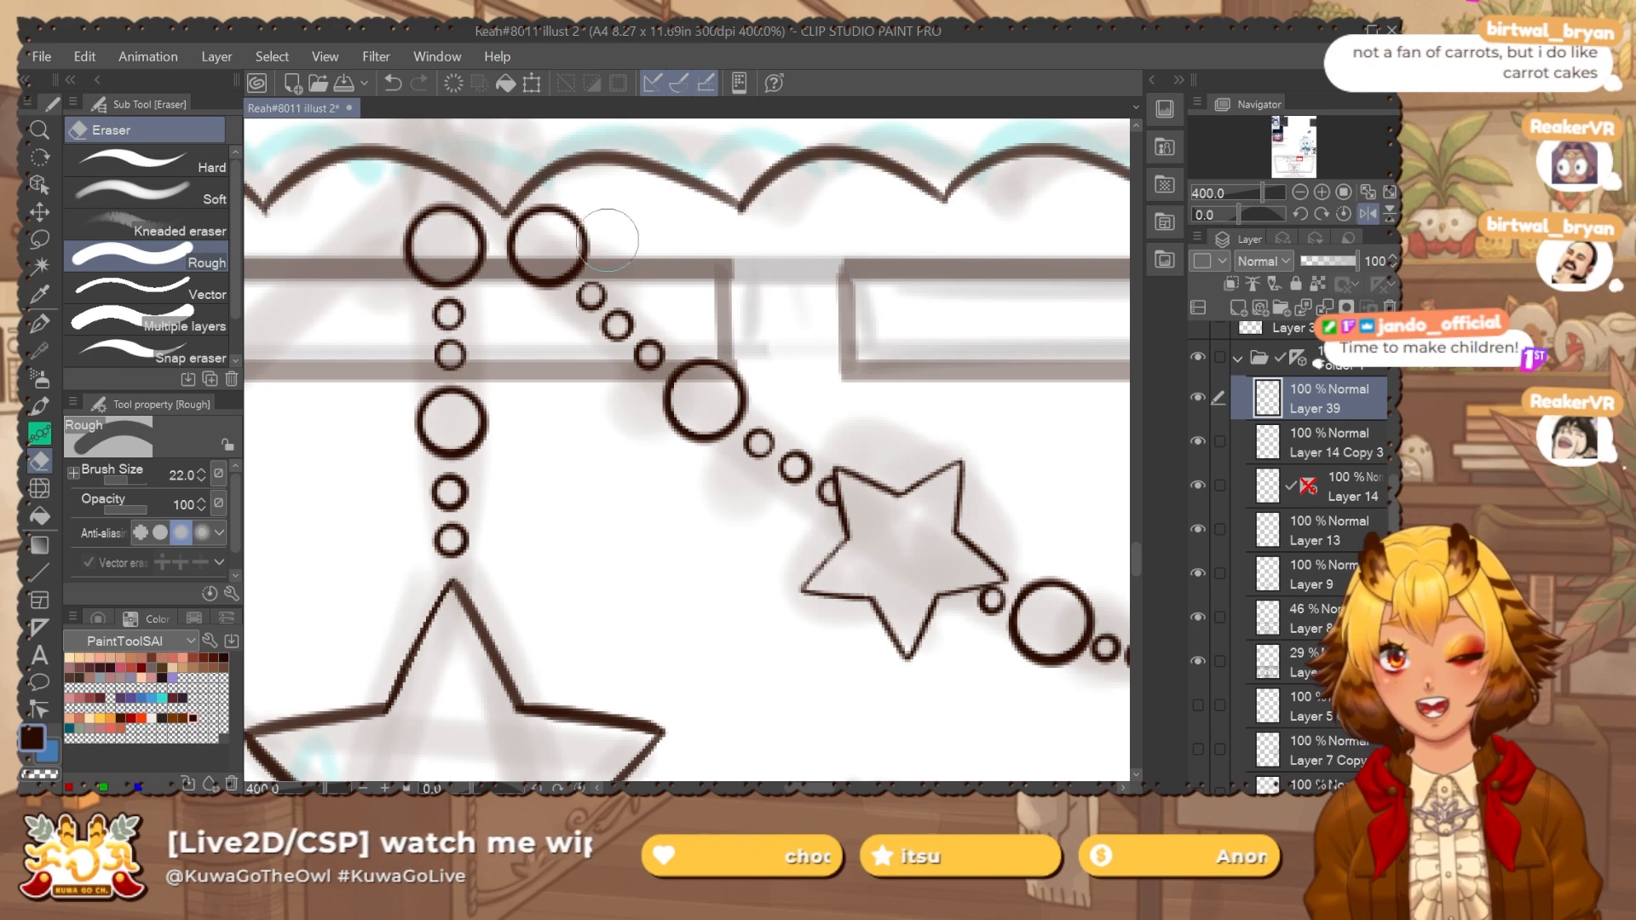
Ink two small filled beads on the scalloped trim above the two top large beads with the Turnip pen, redoing the first attempt.
scroll(667, 363, "down", 3)
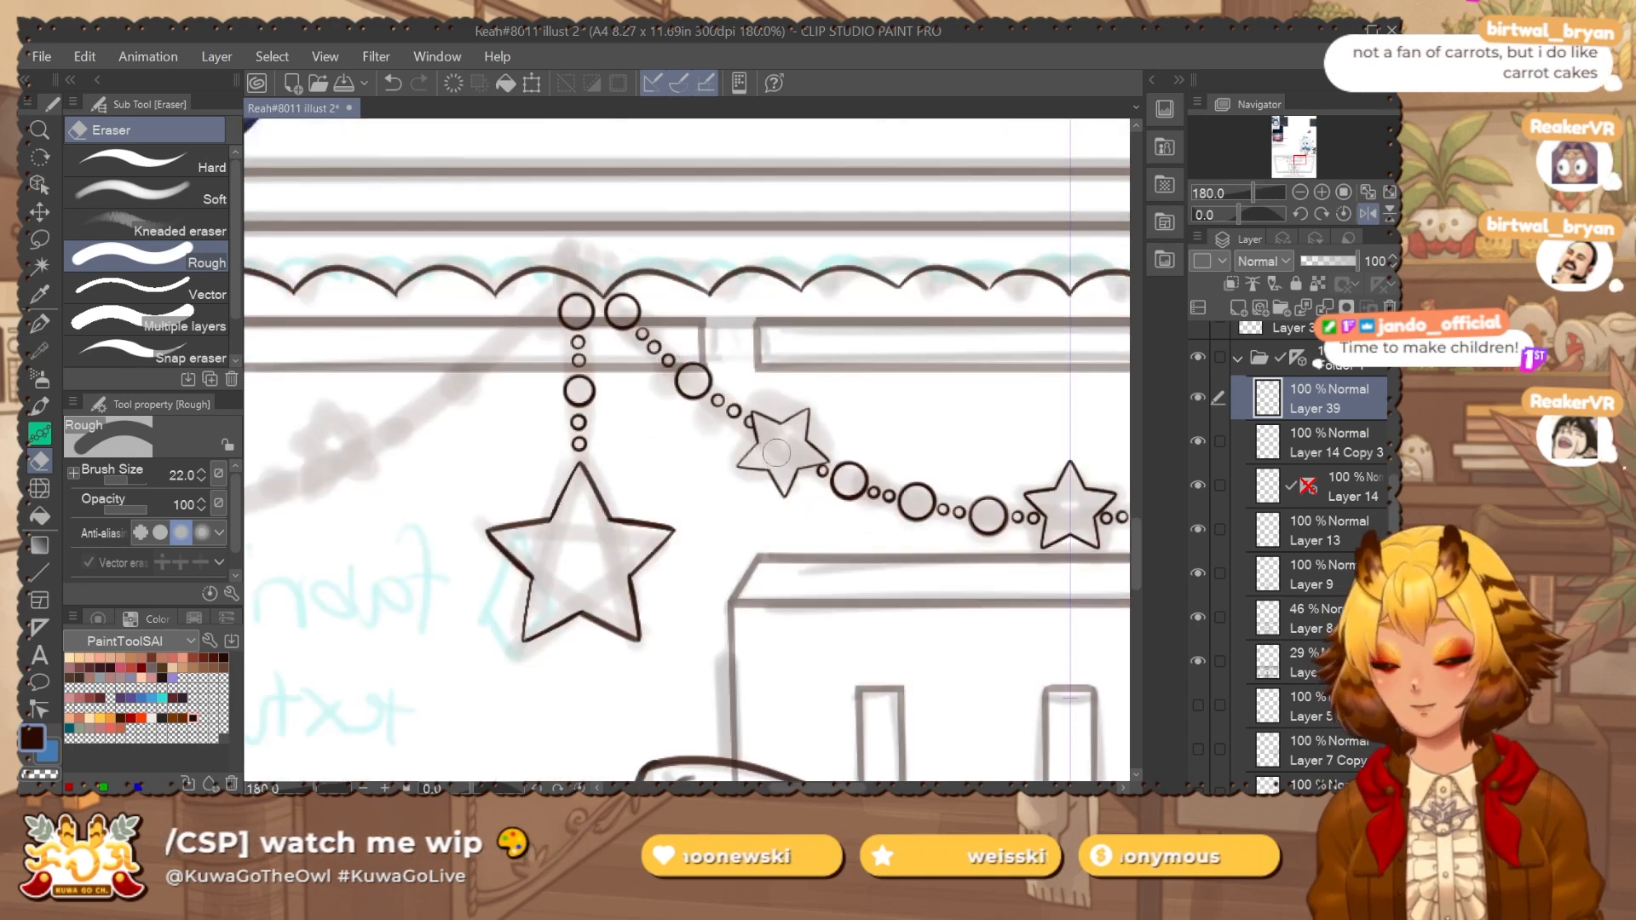
left_click_drag(697, 296, 682, 328)
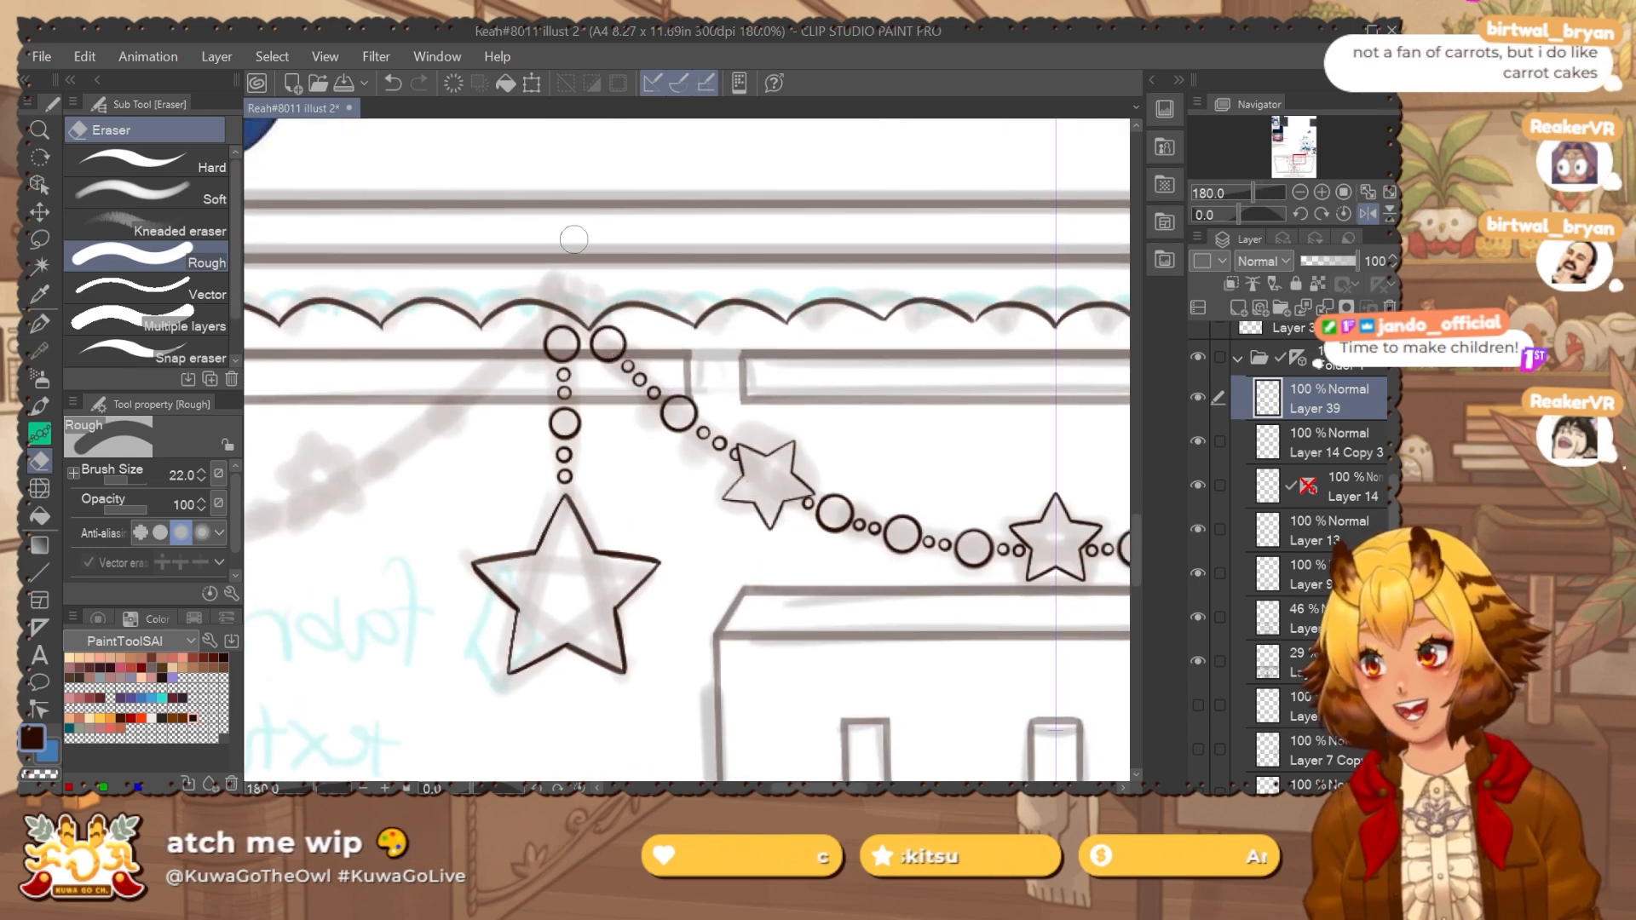
key("p")
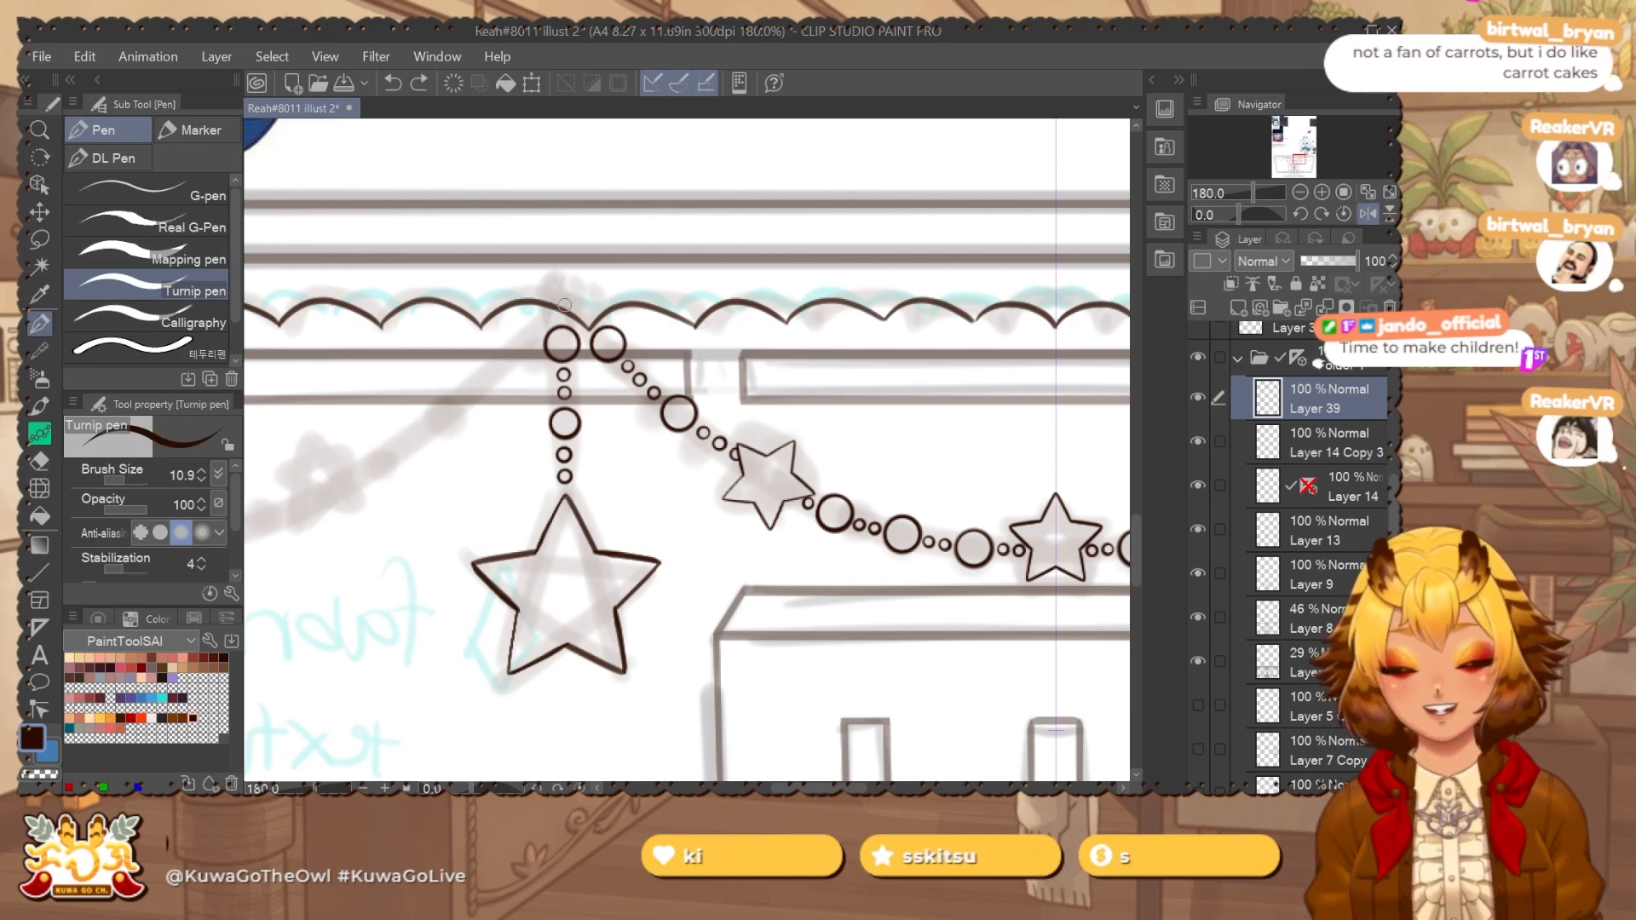
left_click(588, 306)
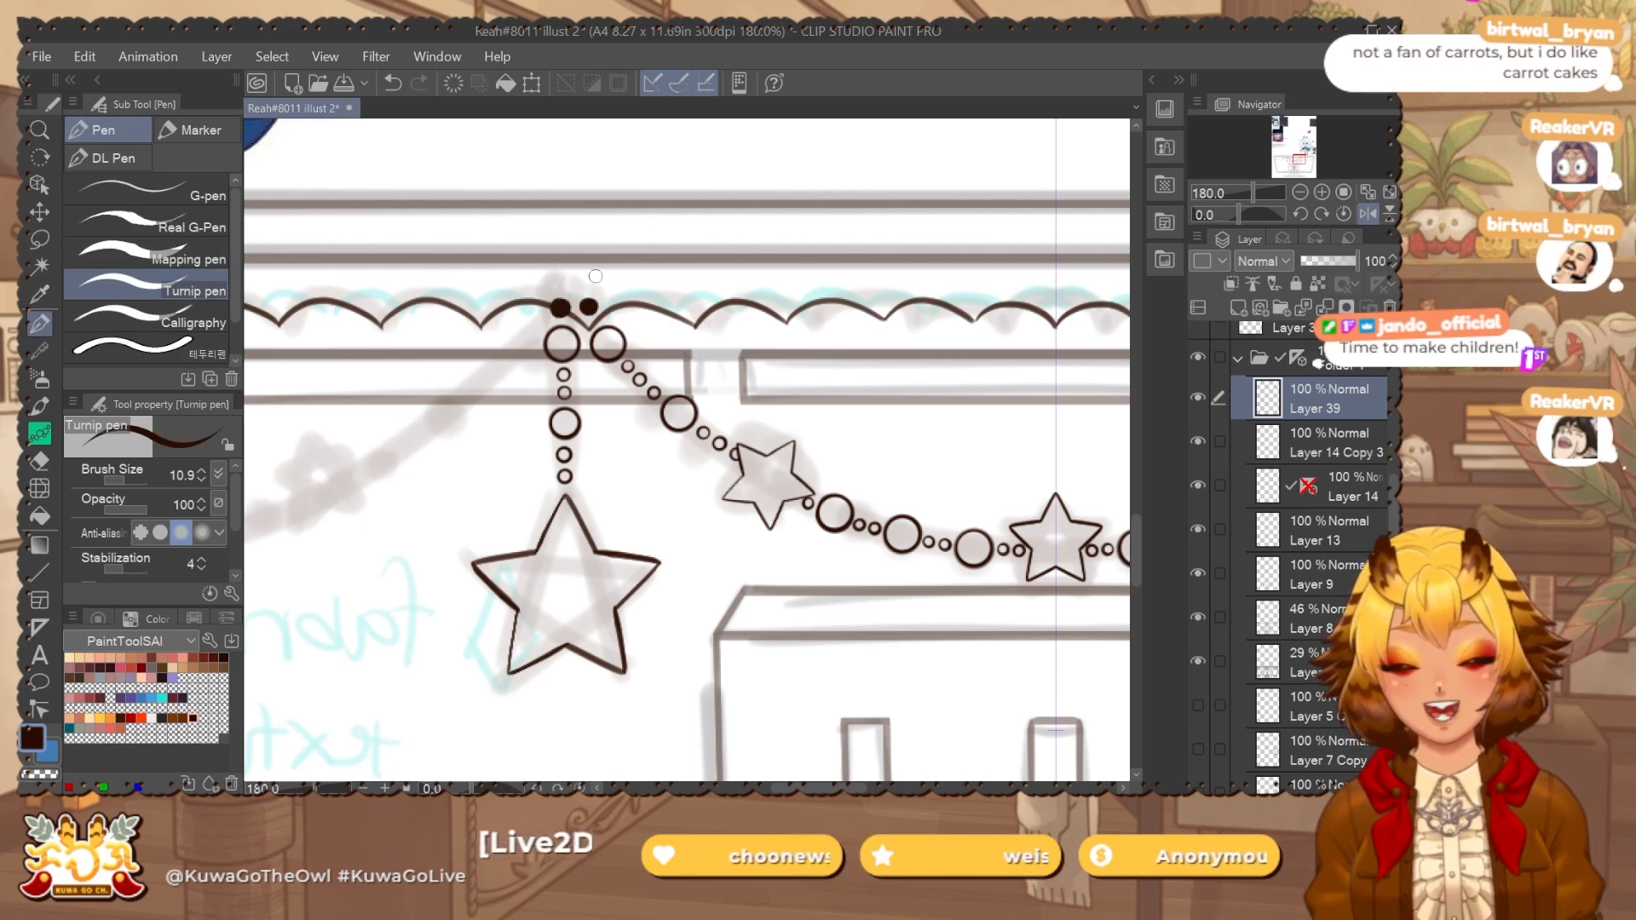
left_click_drag(582, 307, 648, 307)
key("ctrl+z")
key("ctrl+z")
left_click(554, 306)
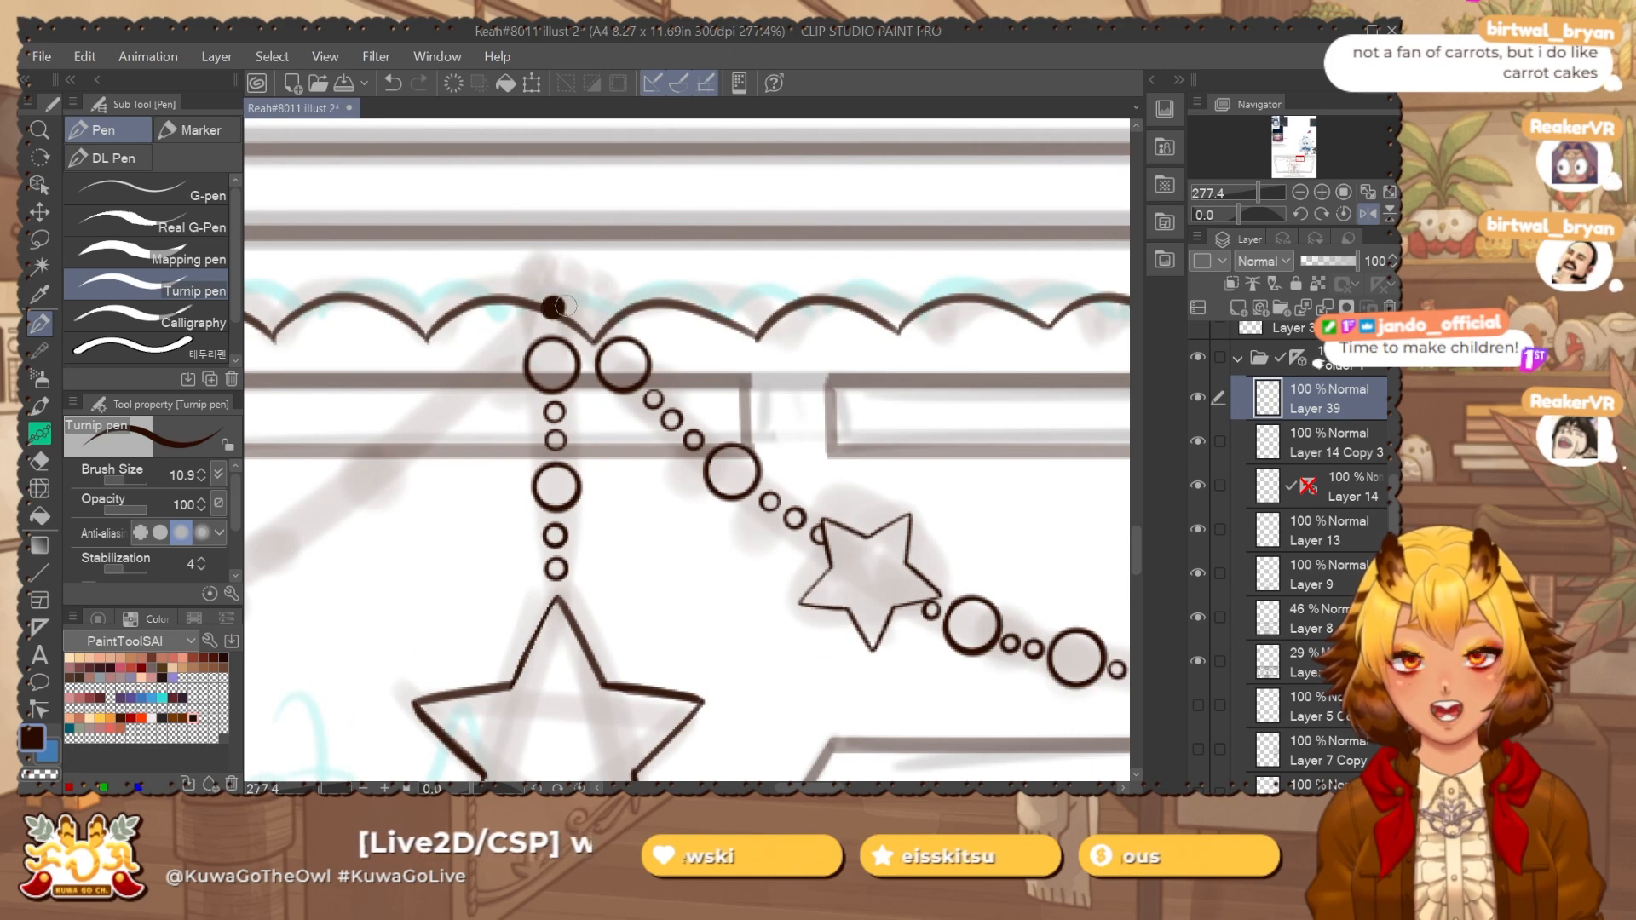
left_click(596, 312)
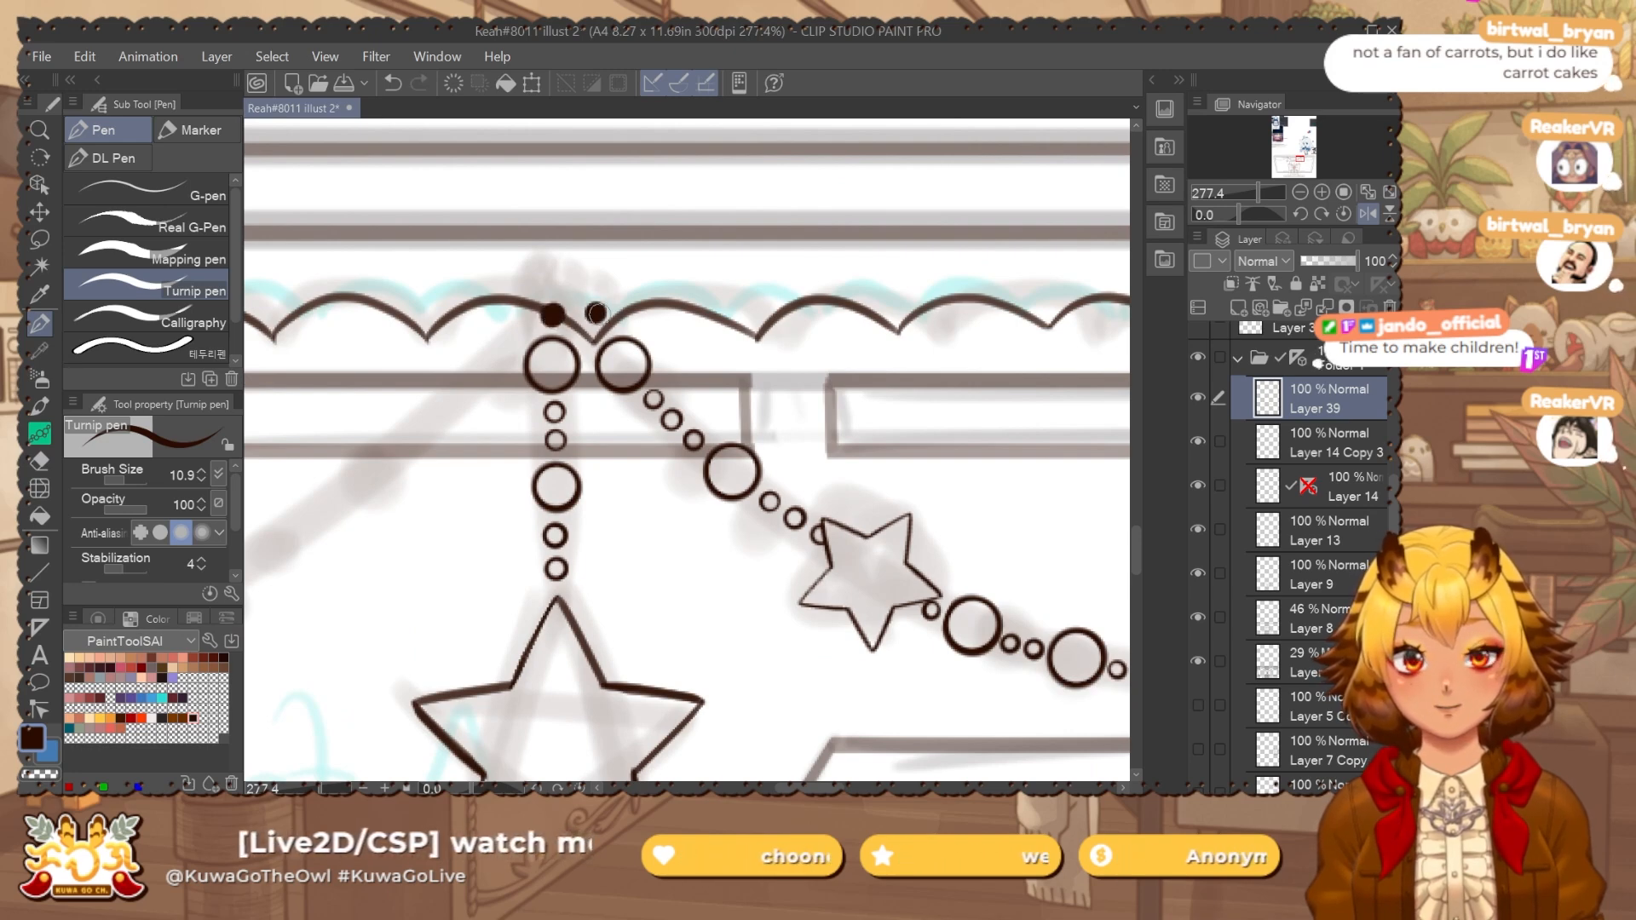
Reduce the Rough eraser to 6.1 and hollow out the two small beads on the scalloped trim.
key("e")
scroll(552, 308, "up", 2)
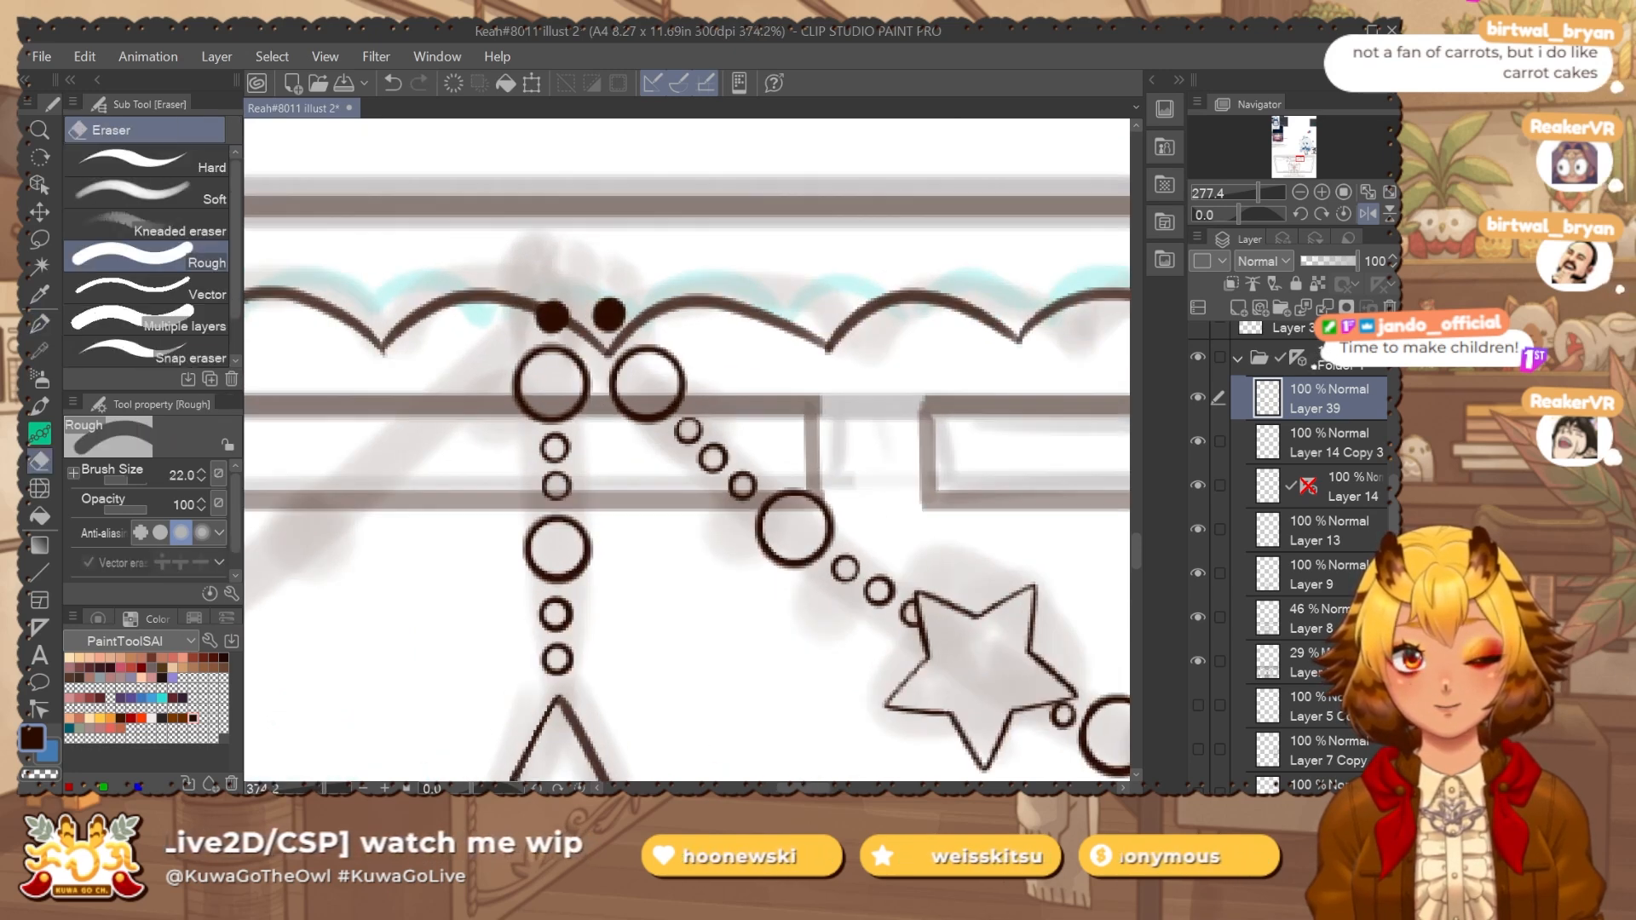
key("bracketleft")
key("bracketleft")
left_click(552, 316)
left_click(609, 315)
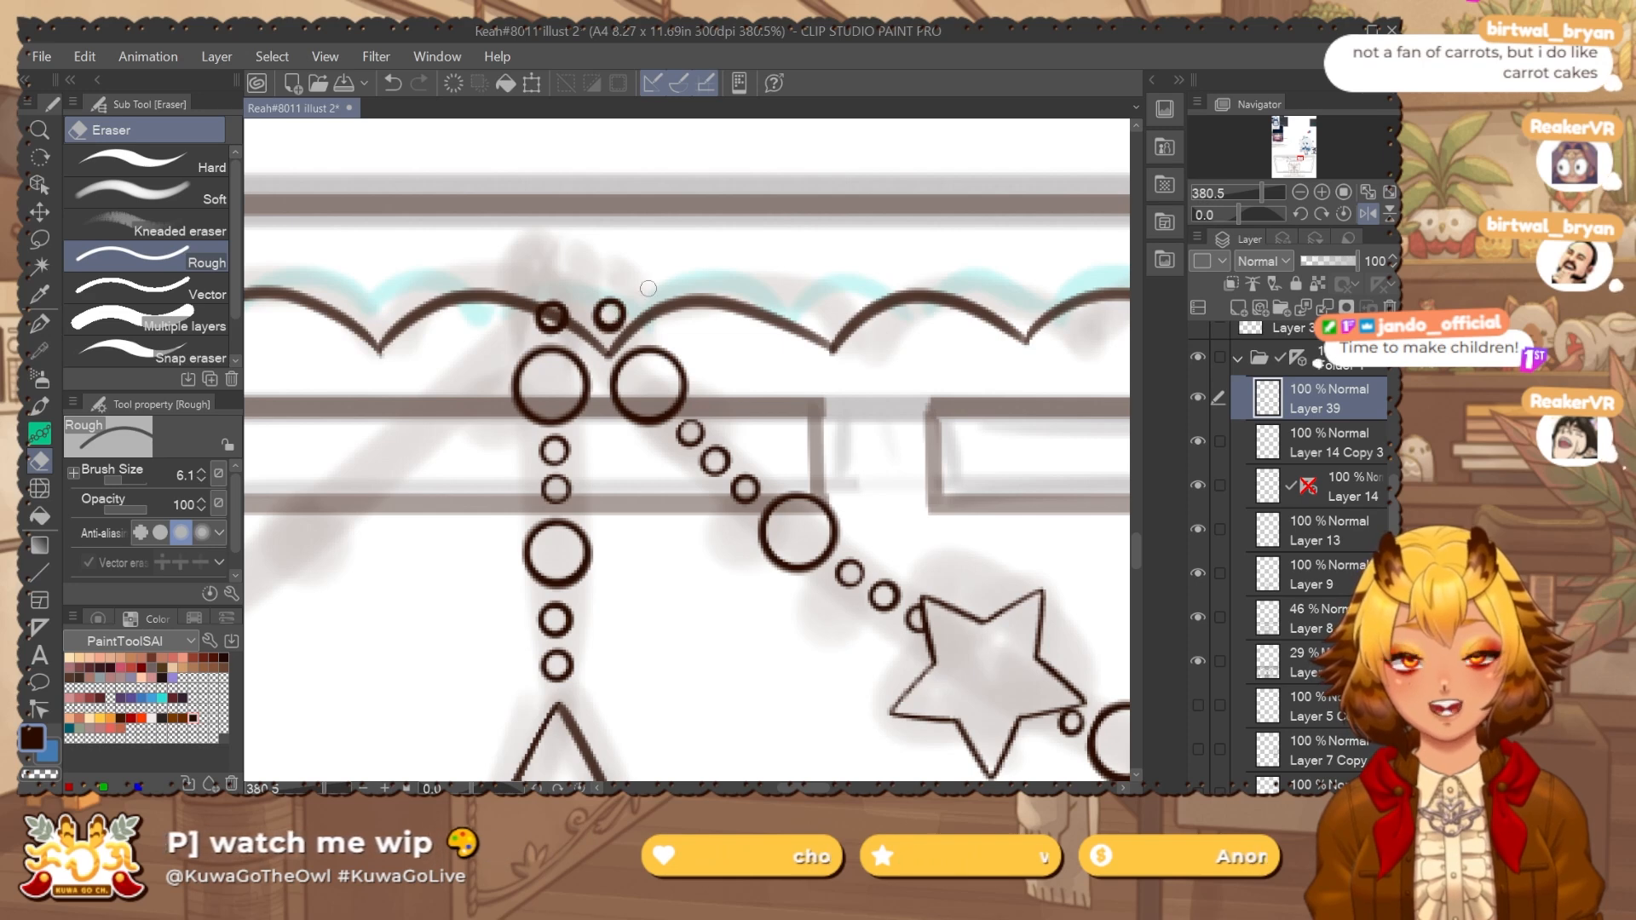
Check what Layer 14 holds, then merge Layer 39, Layer 14 Copy 3 and Layer 14 into one garland layer.
scroll(648, 288, "down", 8)
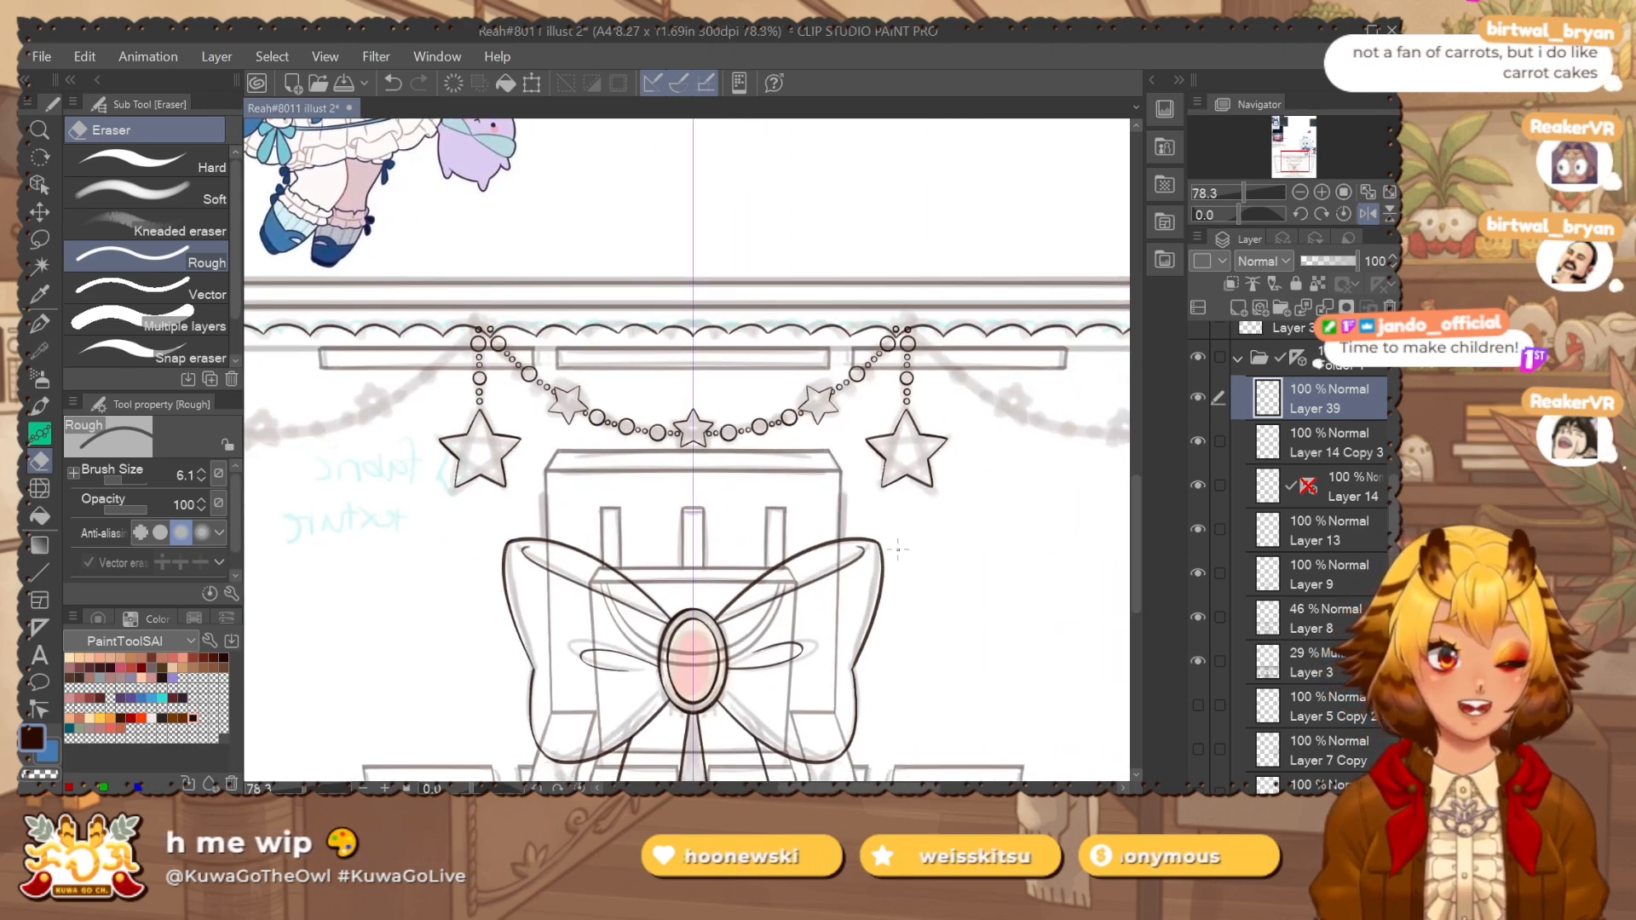
scroll(718, 463, "up", 1)
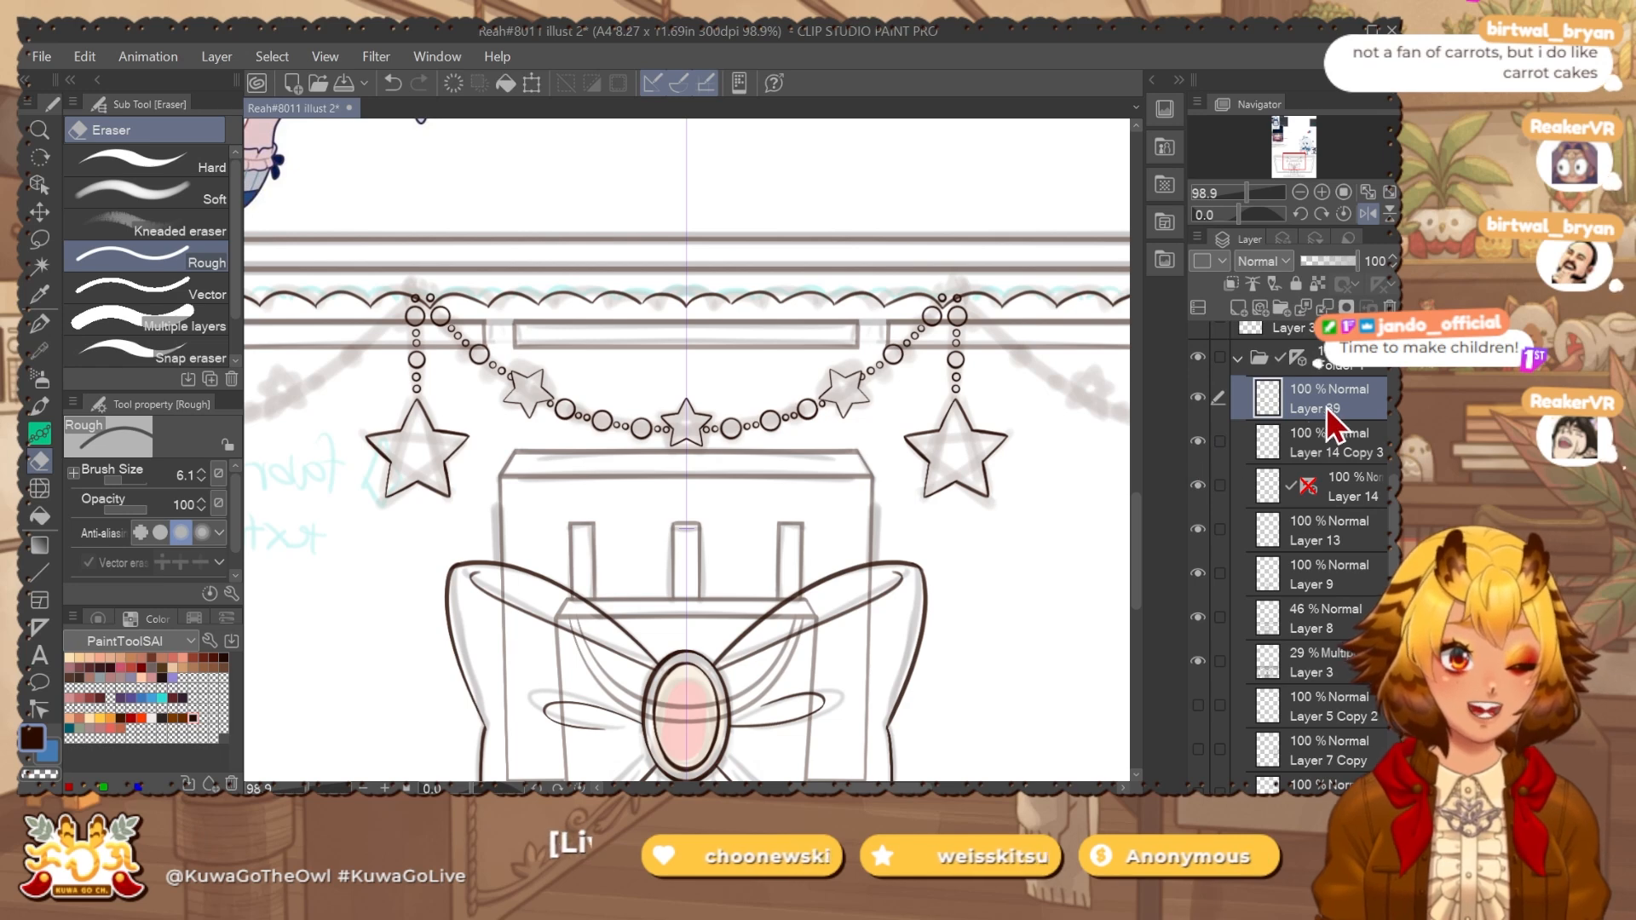
left_click(1203, 485)
left_click(1203, 485)
left_click(1358, 490, "shift")
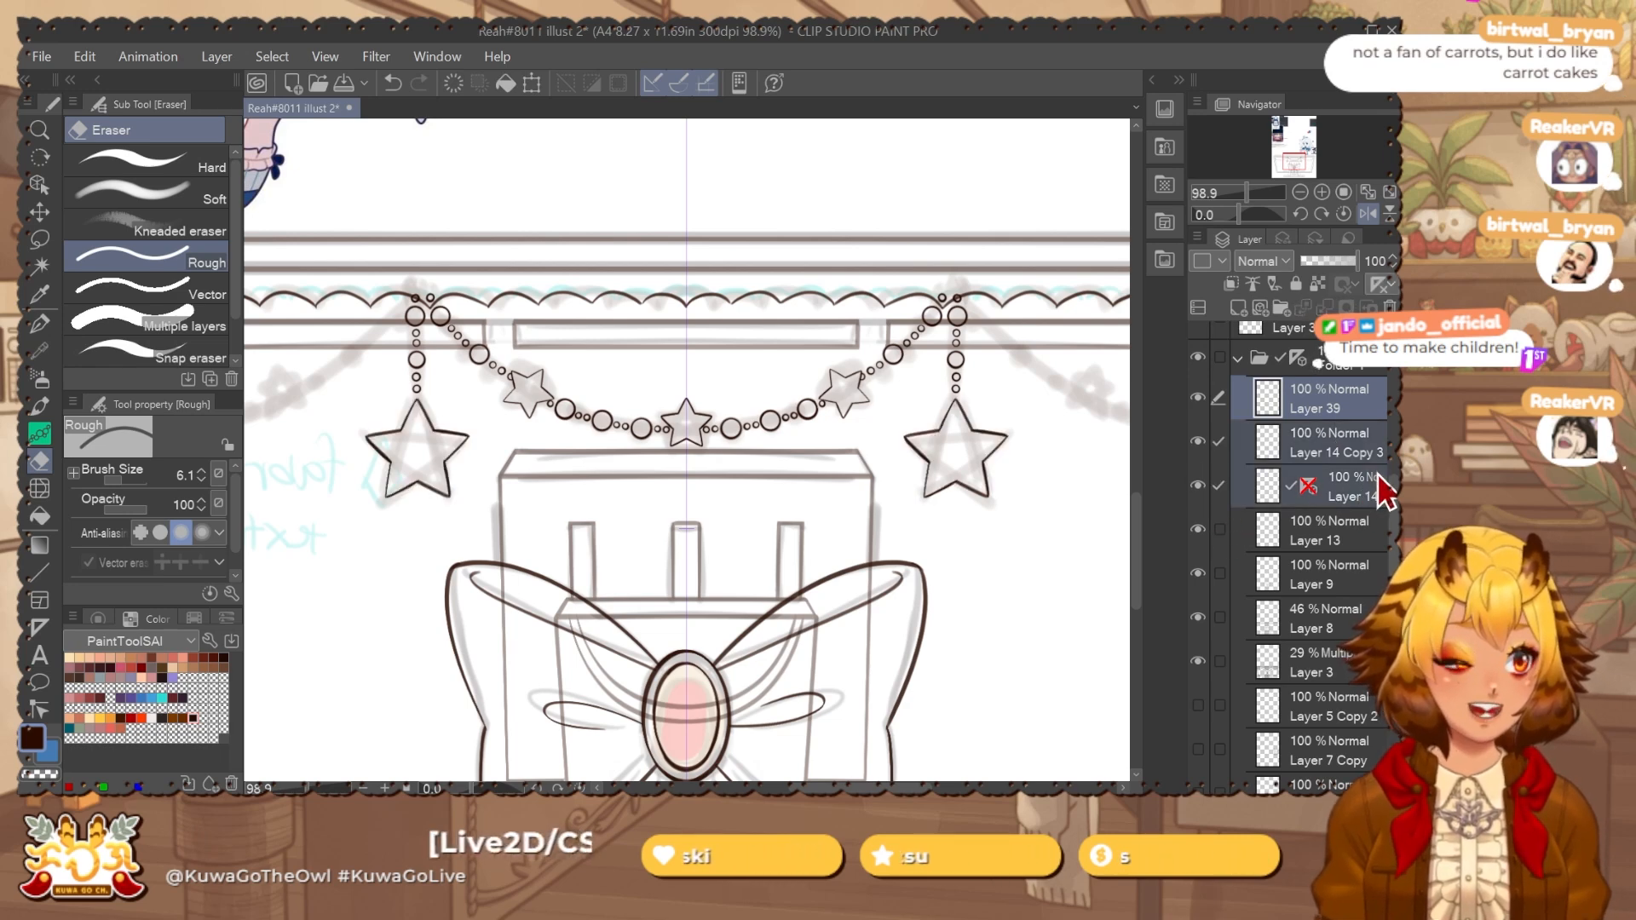
key("shift+alt+e")
Select the whole canvas and duplicate the merged garland by copying and pasting it as a new layer.
key("ctrl+a")
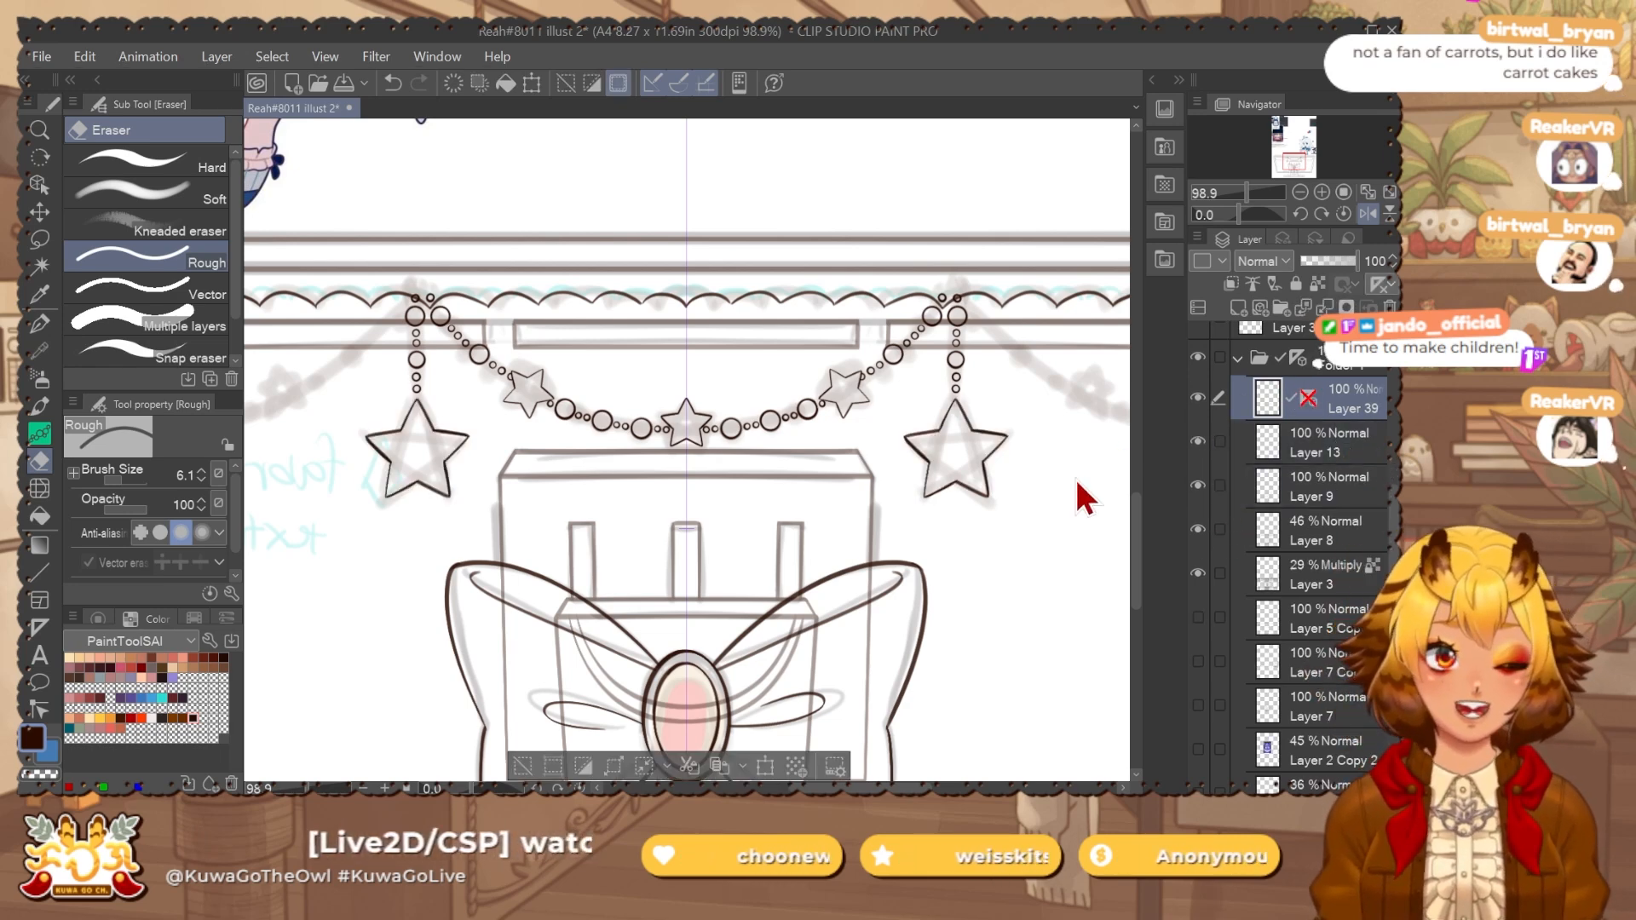
key("ctrl+c")
key("ctrl+v")
left_click_drag(961, 544, 886, 558)
Transform the pasted garland copy and move it sideways onto the left stretch of the desk's scalloped trim.
key("ctrl+t")
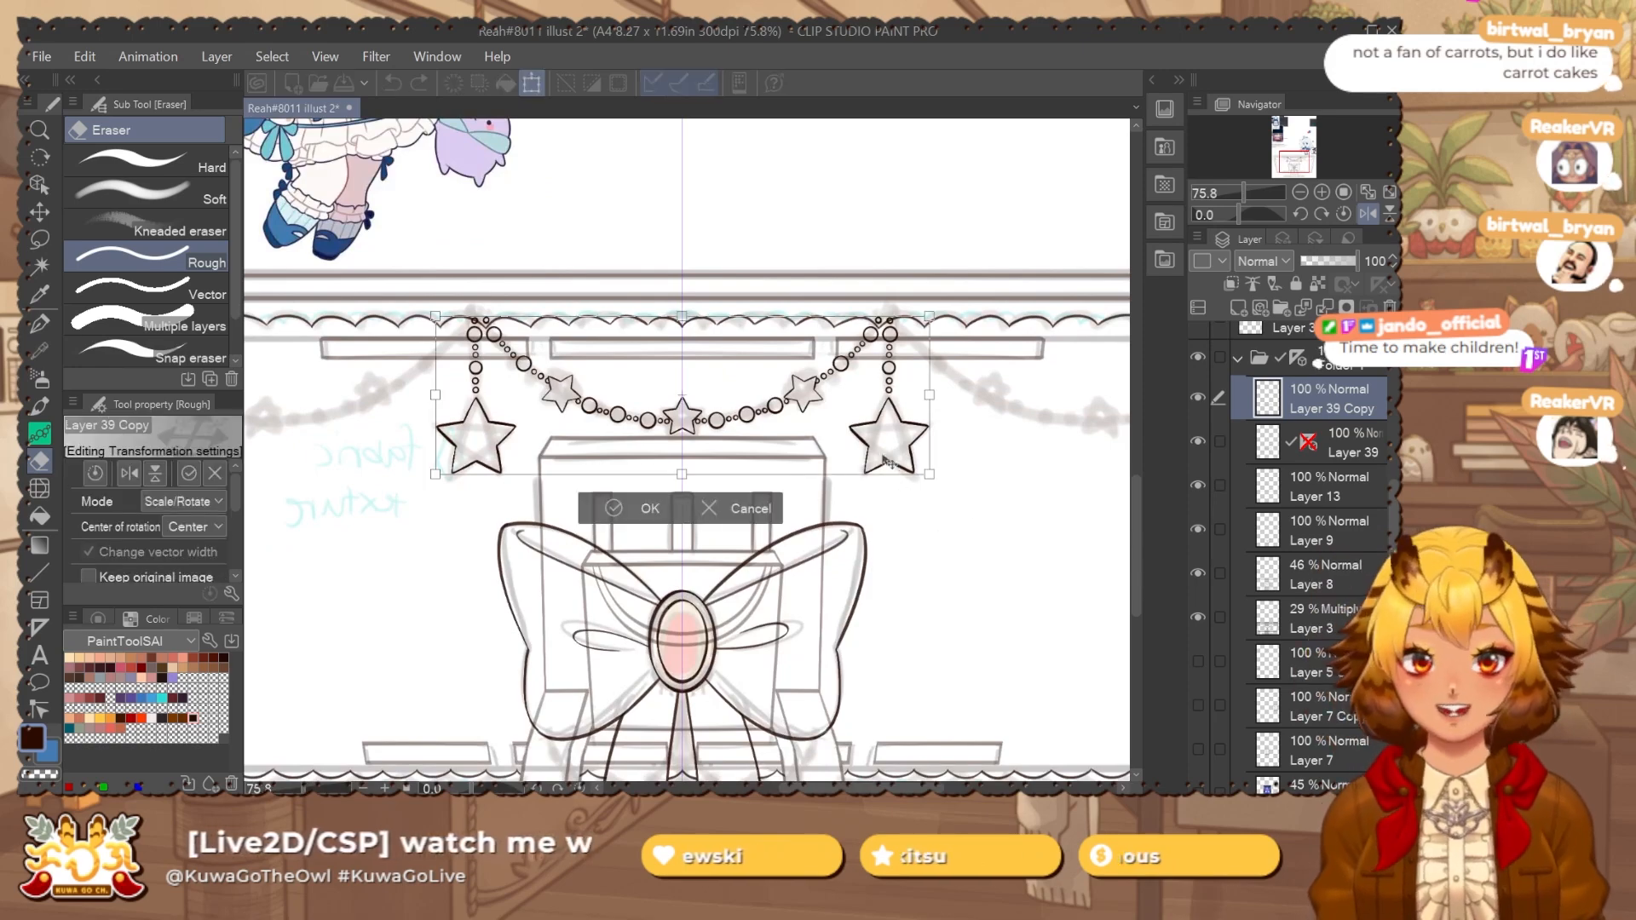
left_click_drag(884, 457, 465, 457)
left_click_drag(471, 365, 547, 382)
scroll(562, 383, "down", 8)
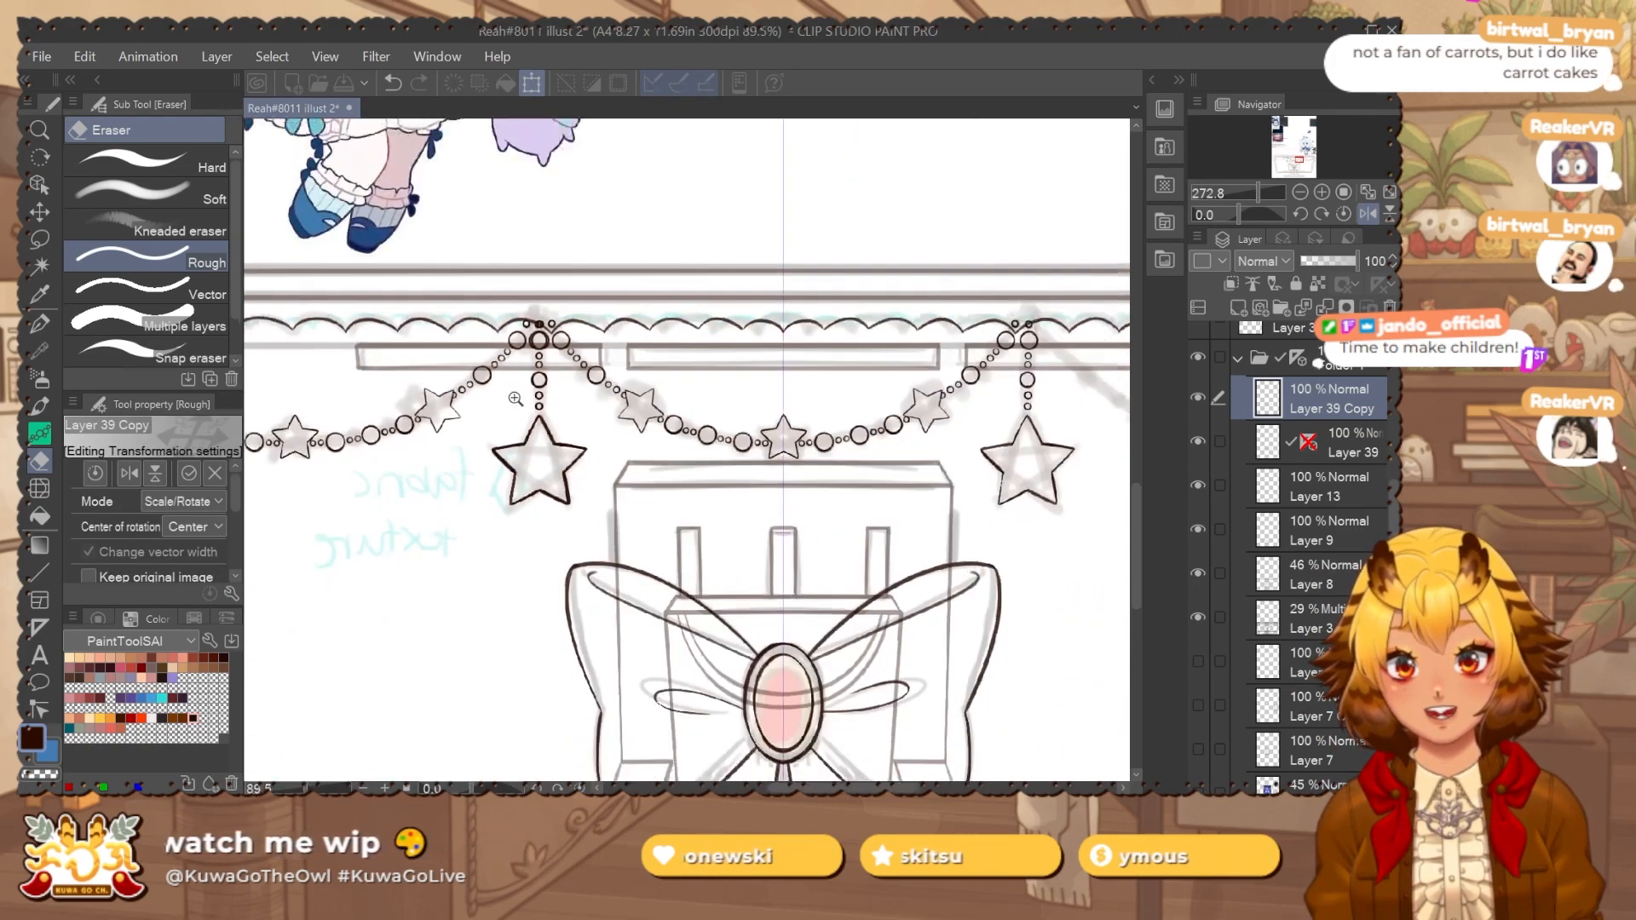
scroll(620, 399, "up", 5)
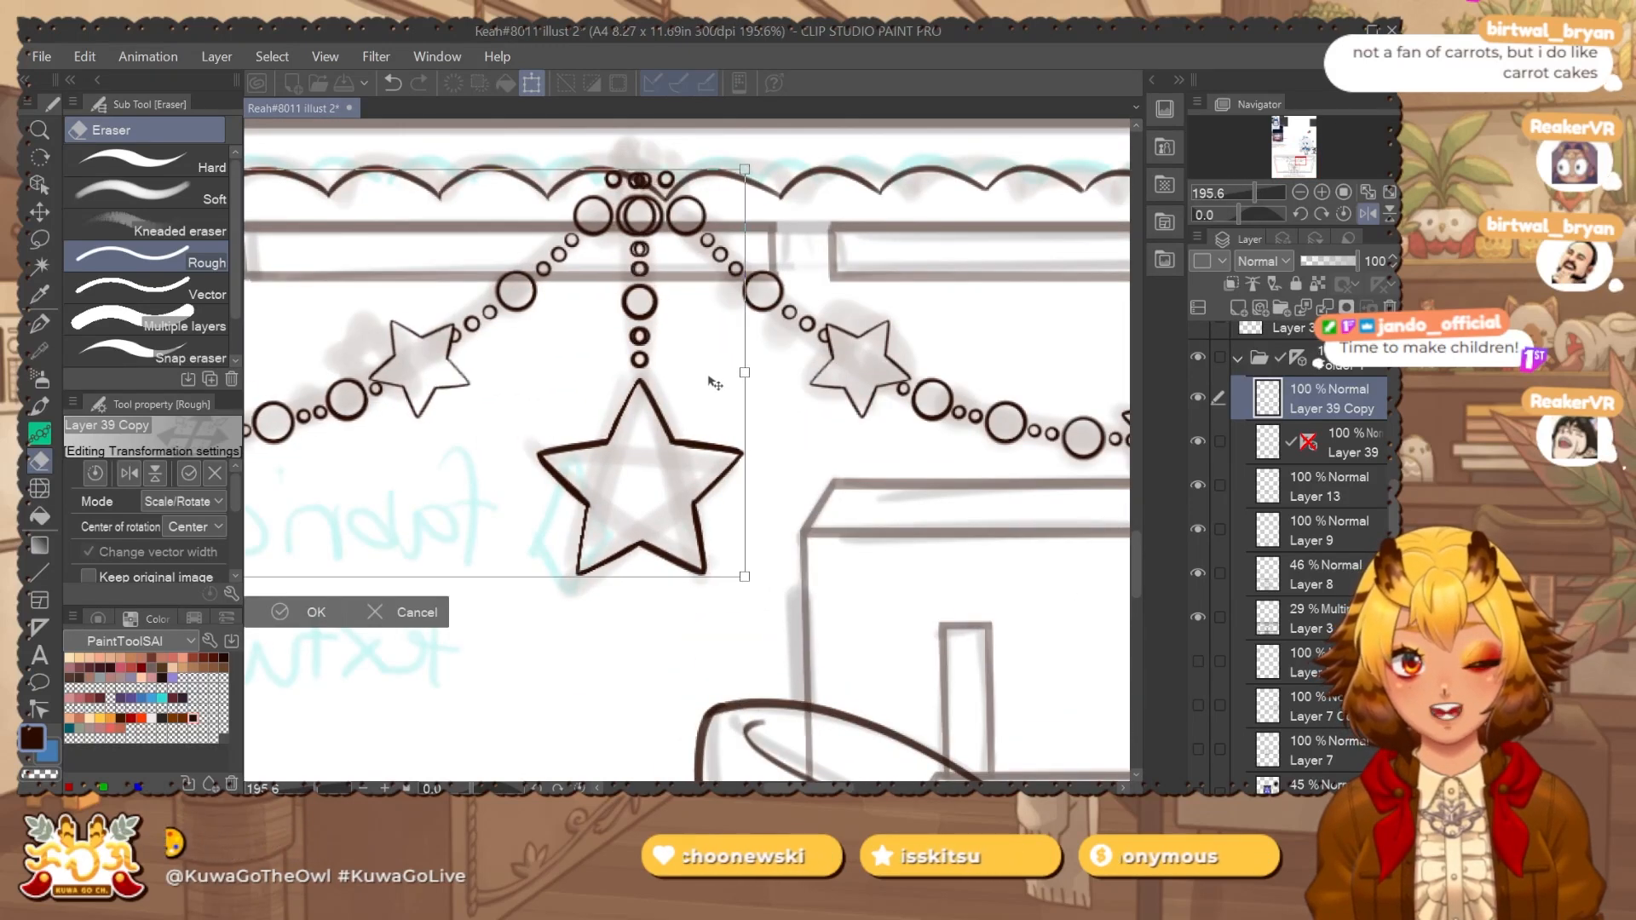
key("Return")
Lasso and delete the garland copy's hanging star strand where it overlaps the original garland's left strand.
scroll(682, 426, "down", 2)
key("m")
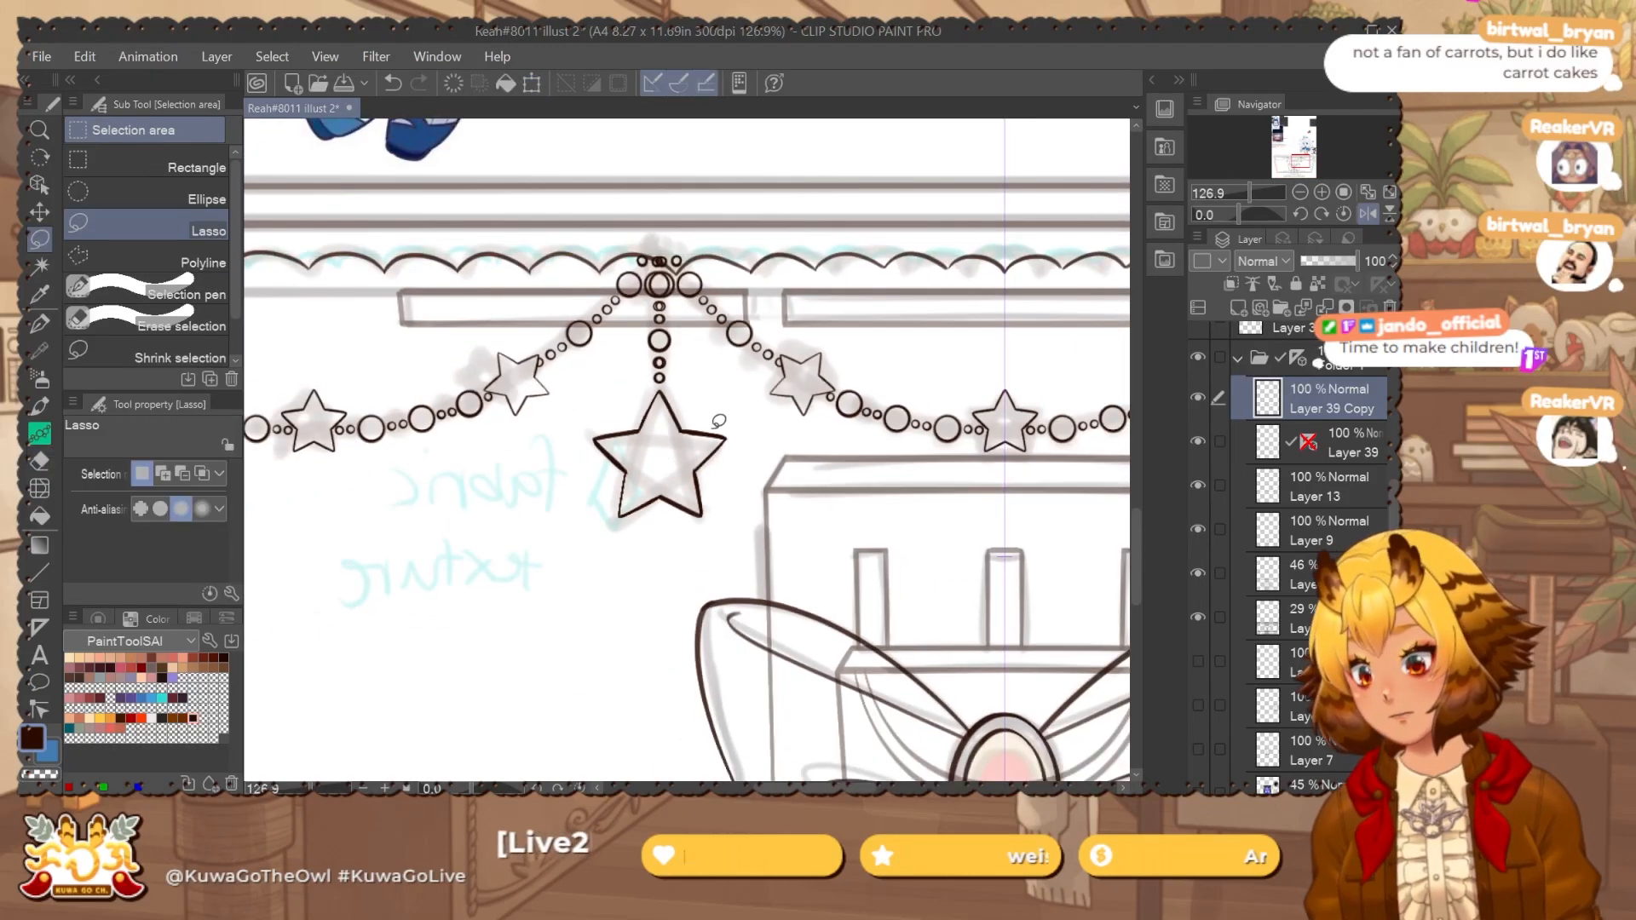
scroll(622, 434, "down", 3)
scroll(596, 422, "up", 2)
scroll(586, 417, "down", 1)
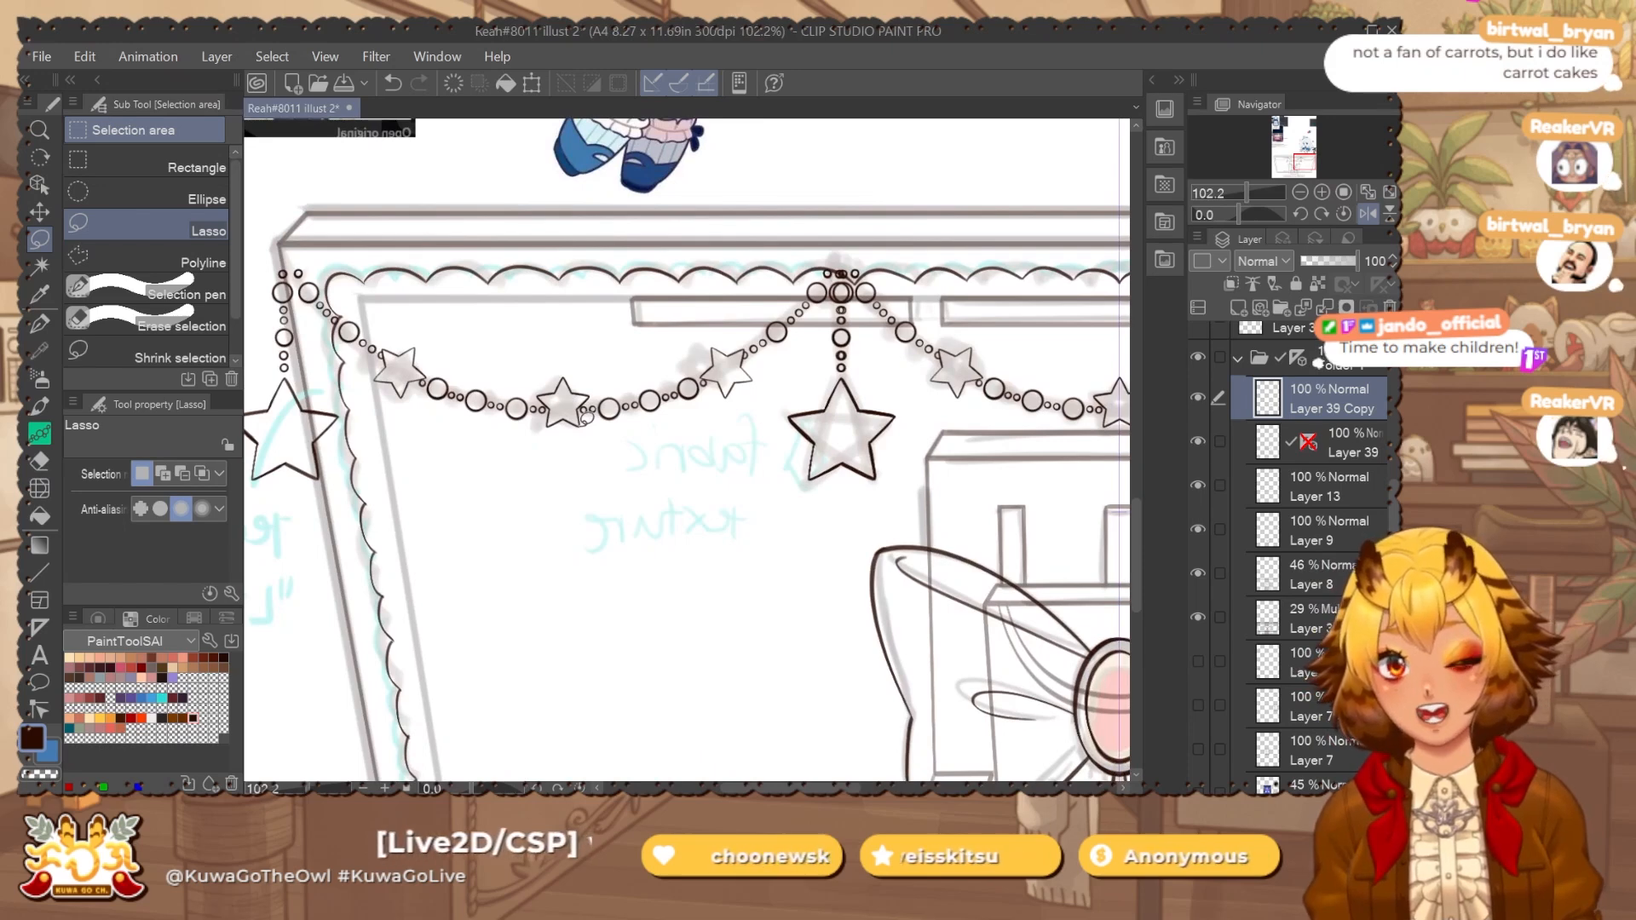
left_click_drag(764, 394, 922, 360)
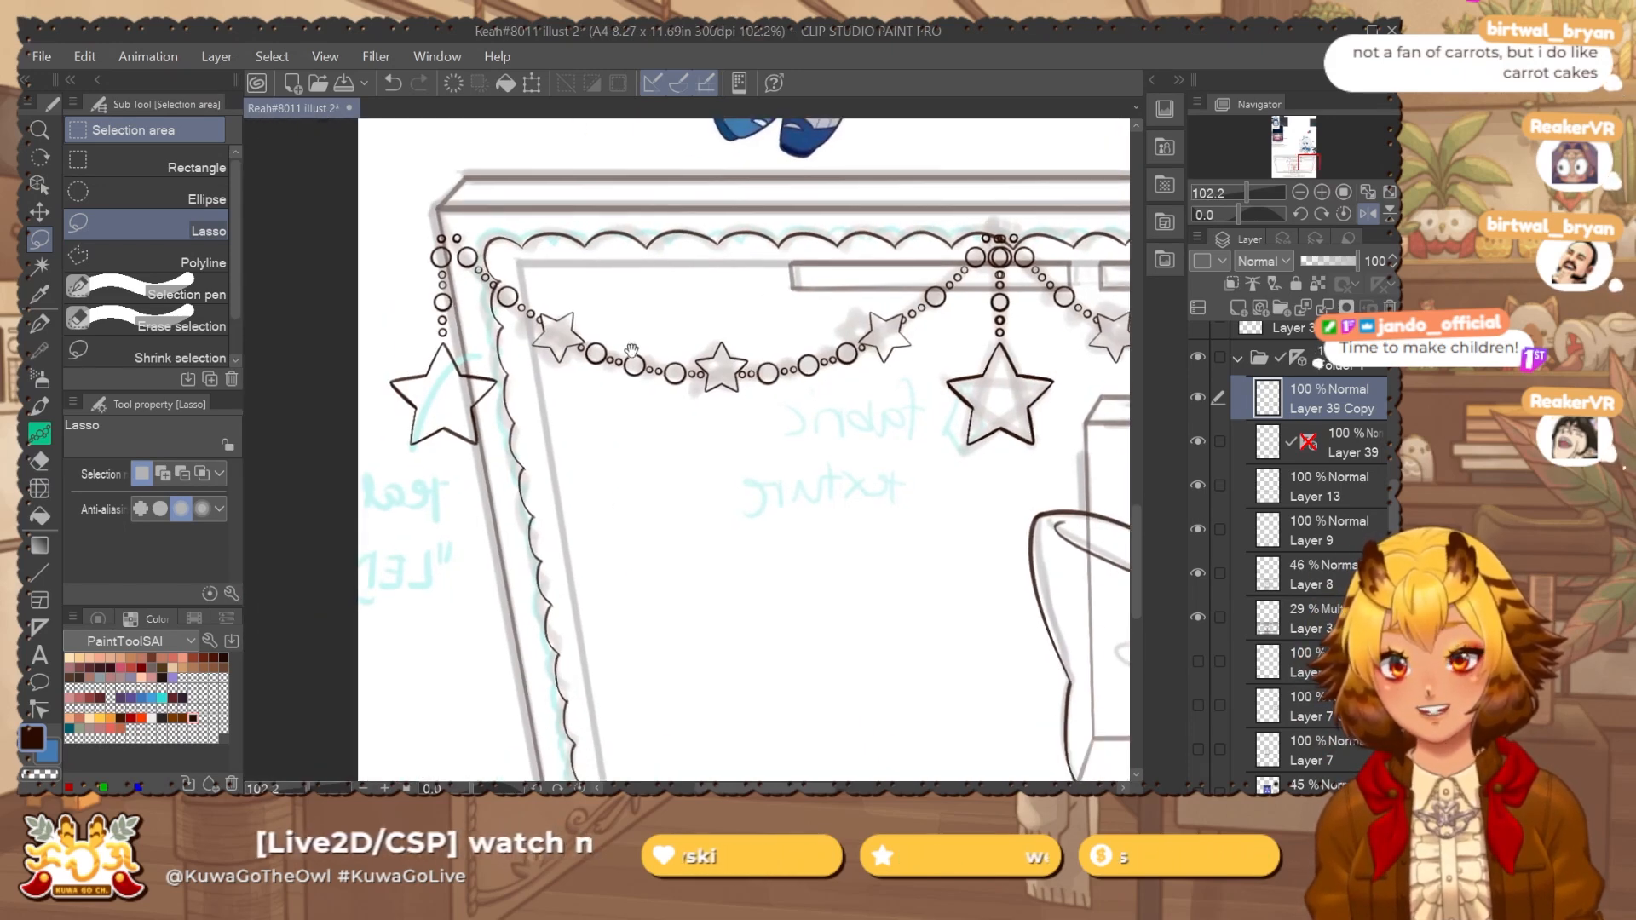
scroll(632, 350, "down", 4)
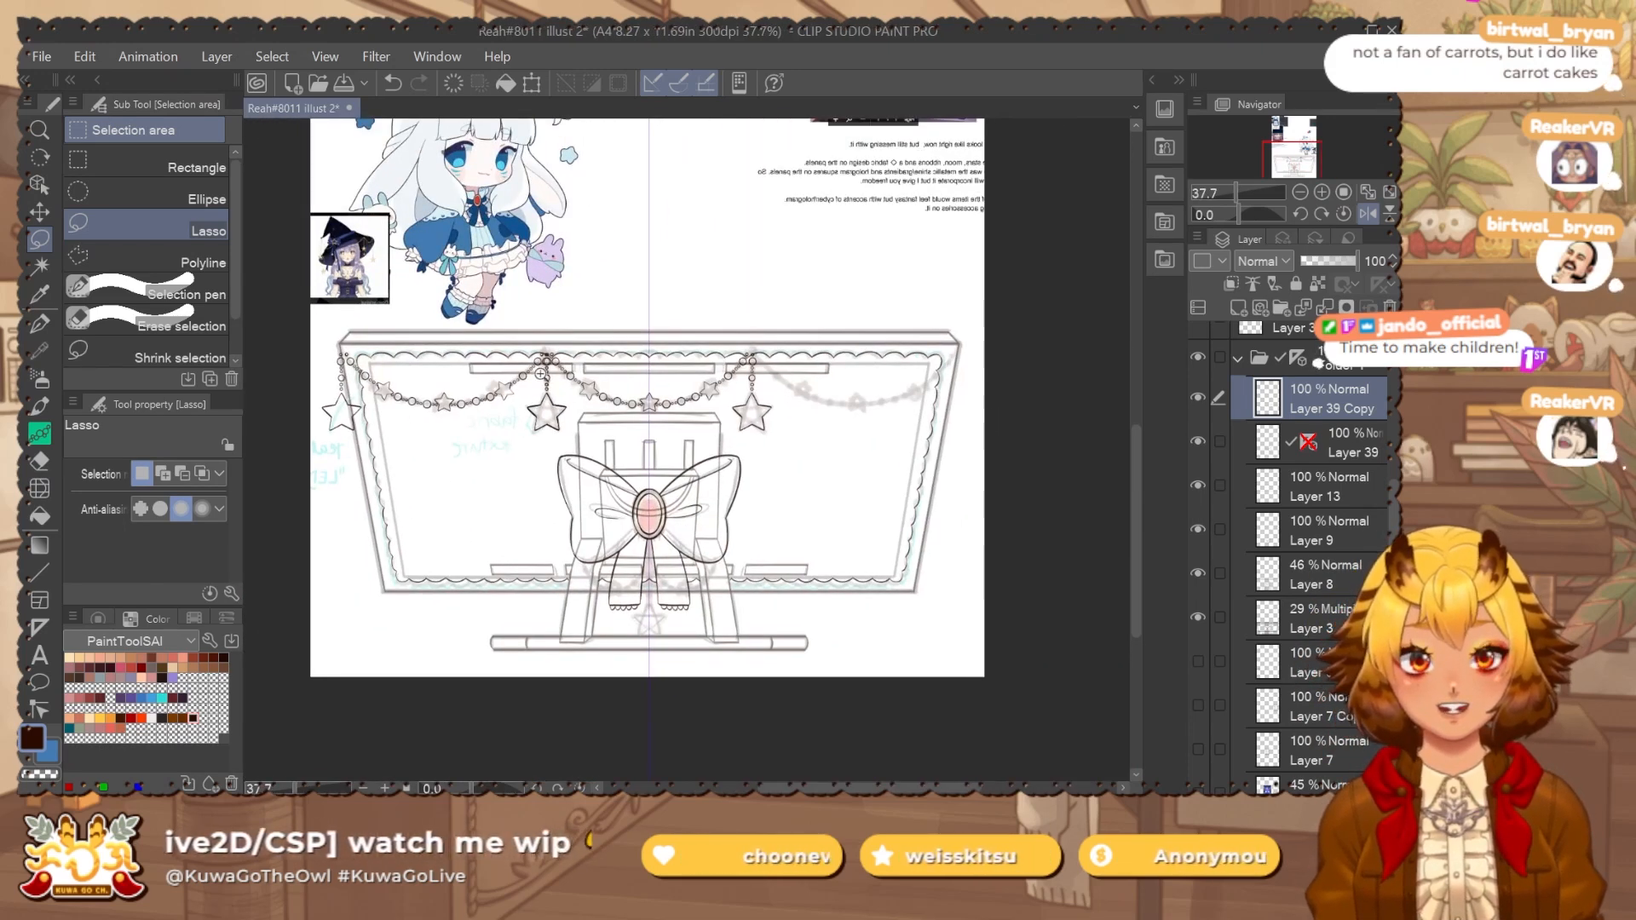
scroll(541, 374, "up", 4)
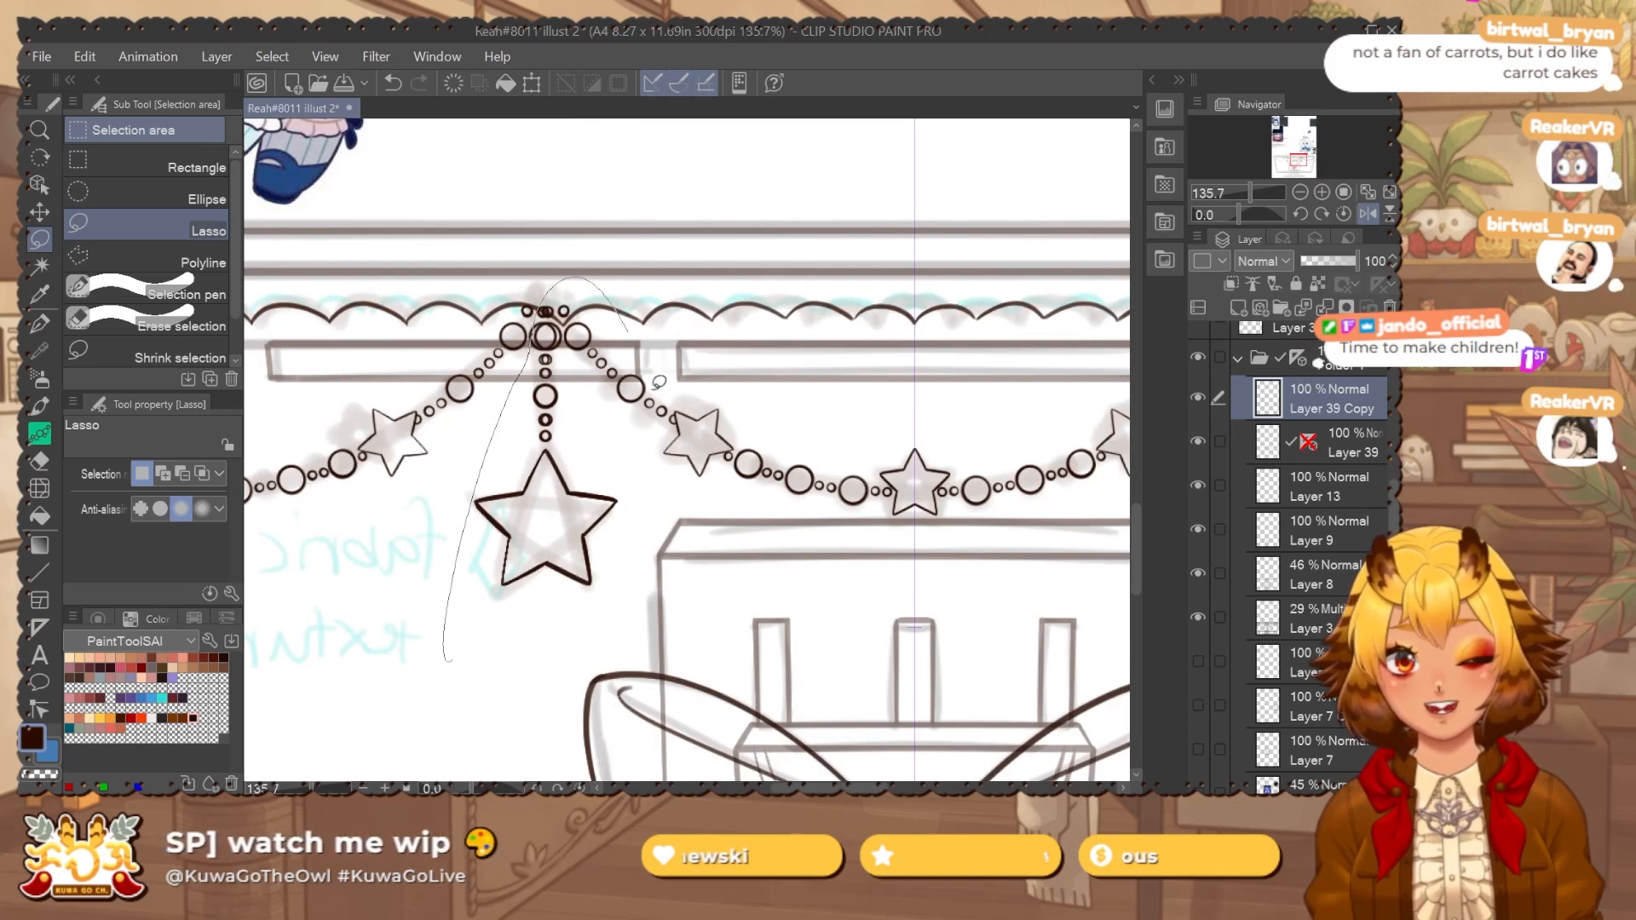
left_click_drag(658, 382, 668, 477)
scroll(567, 341, "up", 4)
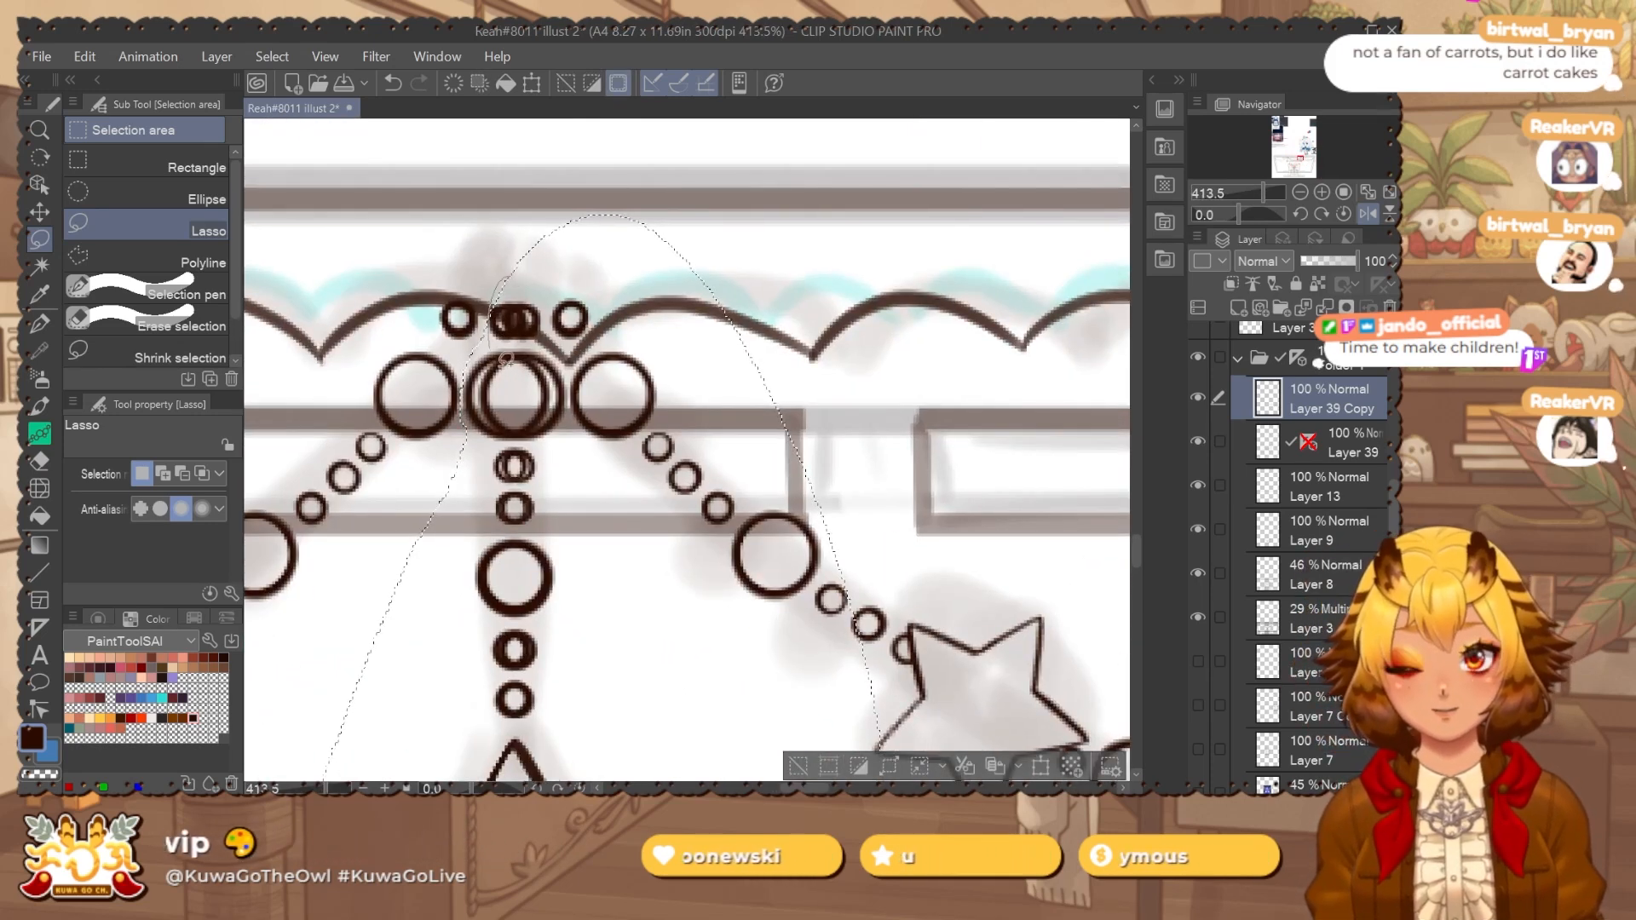
left_click_drag(506, 359, 512, 358)
key("Delete")
key("ctrl+d")
scroll(663, 477, "down", 4)
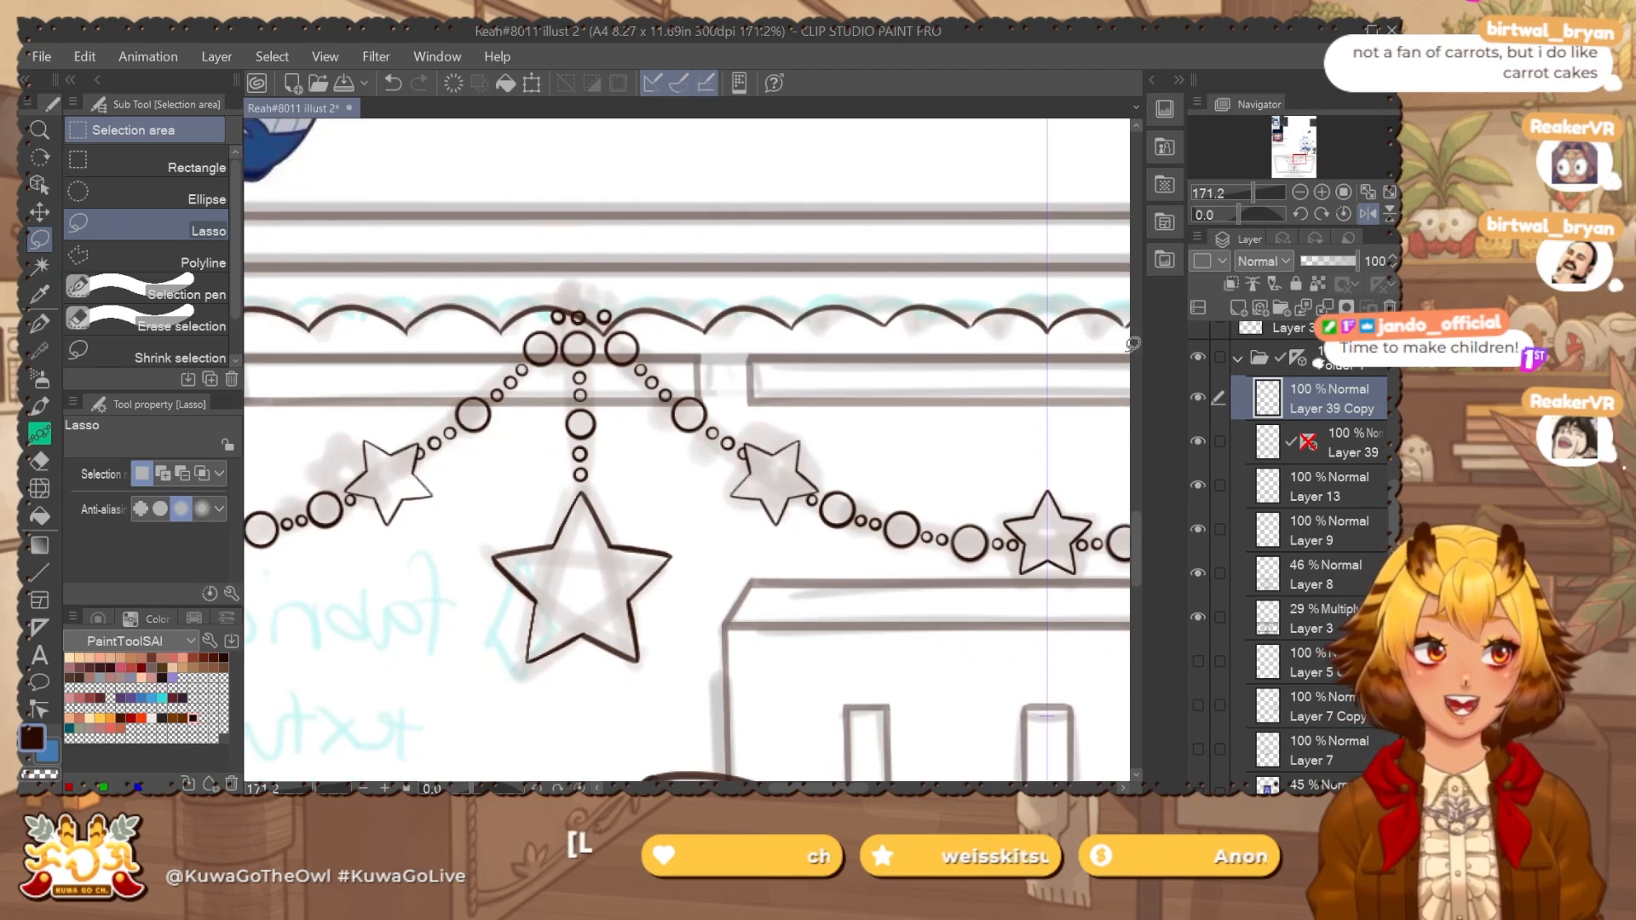
Shift the left garland copy slightly right with Move layer so its end meets the original hanging strand.
scroll(908, 467, "down", 5)
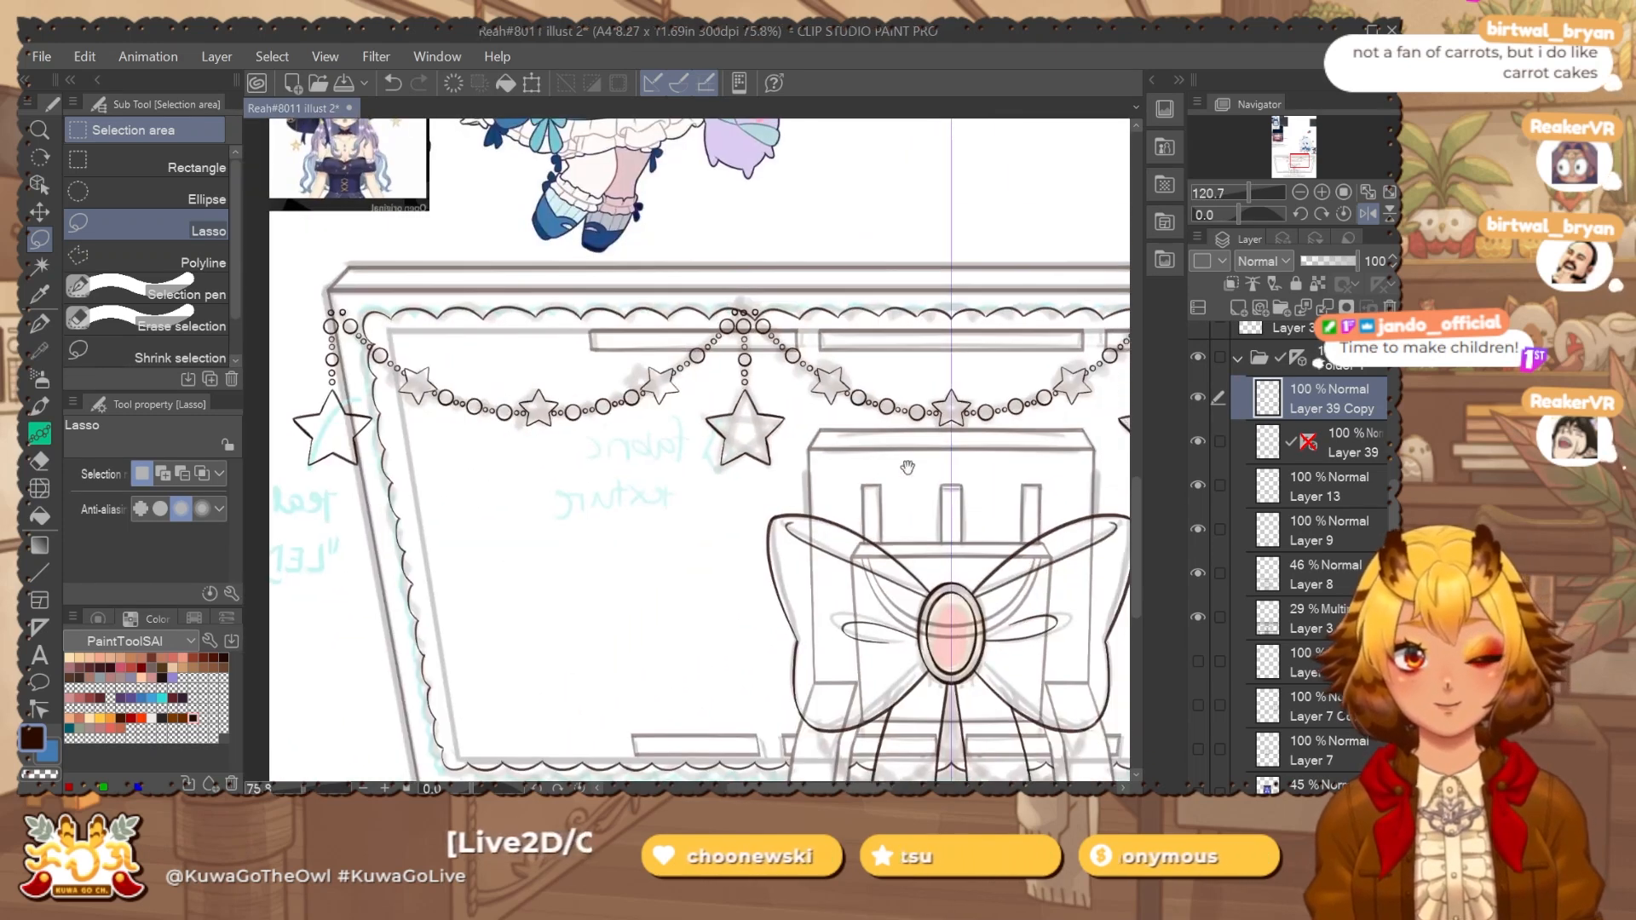
key("k")
left_click_drag(931, 437, 930, 451)
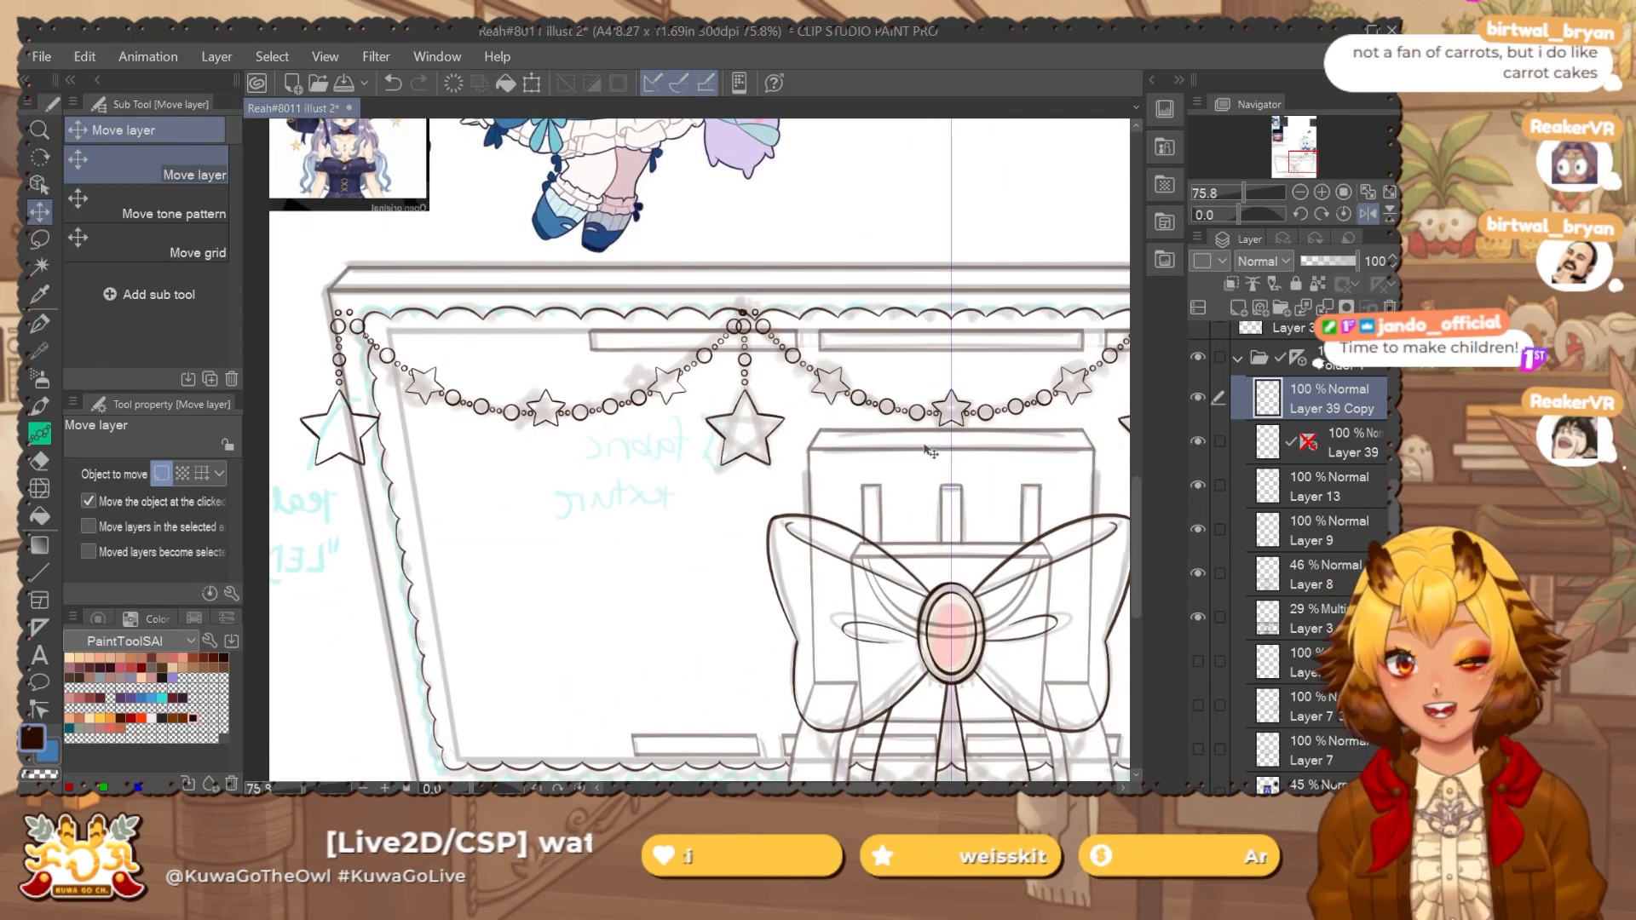
key("Left")
key("Left")
key("Left")
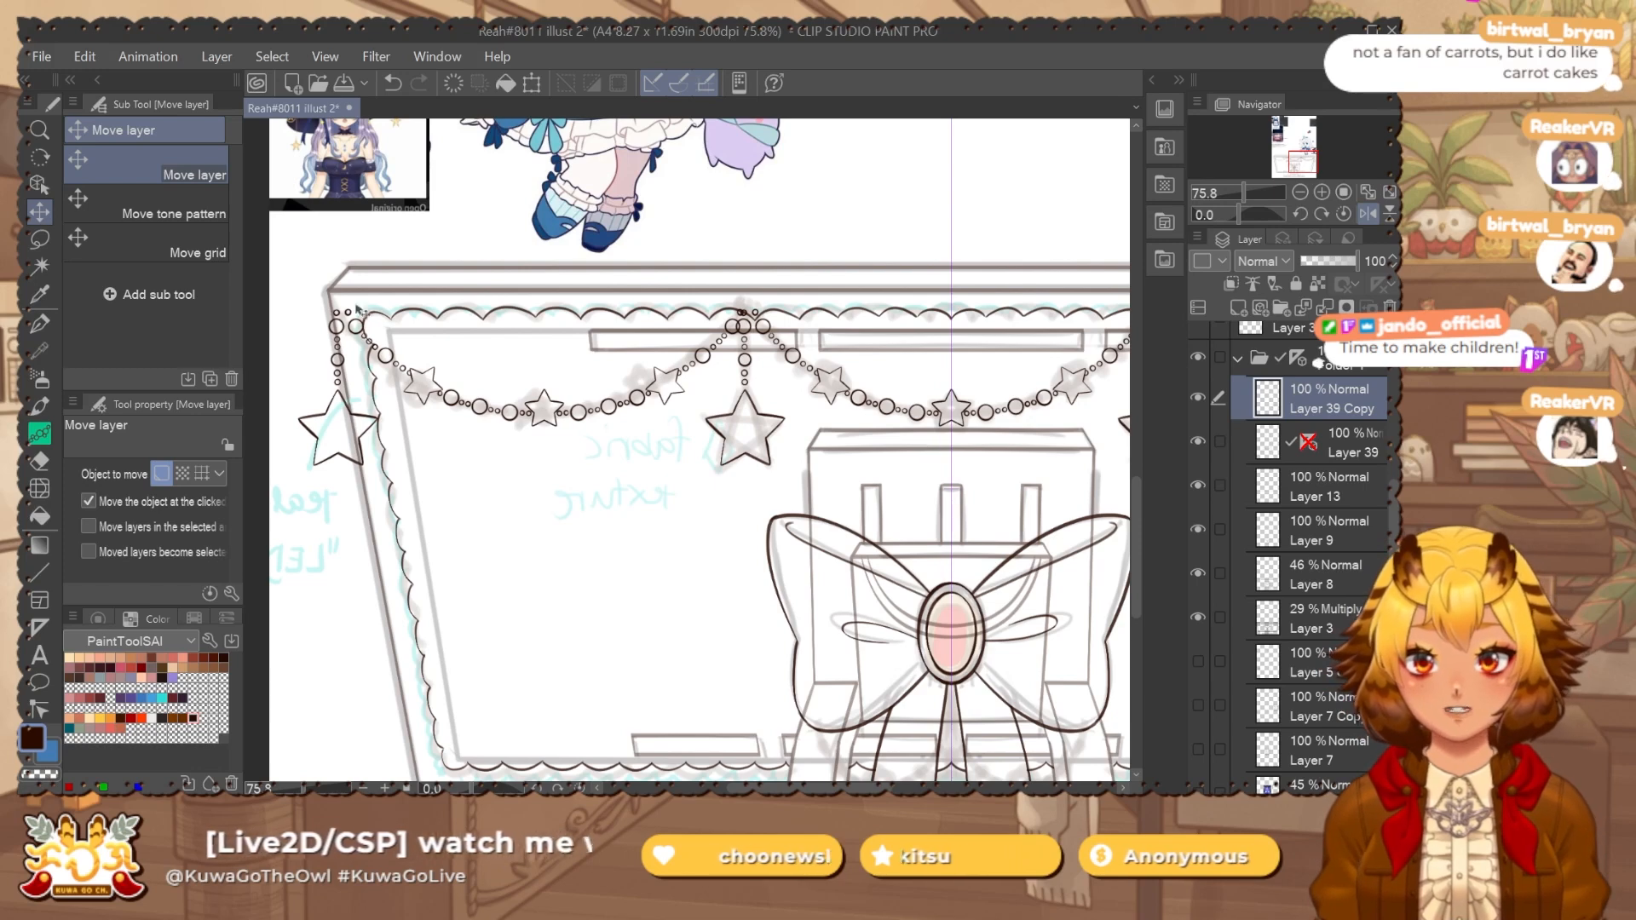
Lasso the garland copy's outer hanging star strand at the desk corner and move it slightly closer to the swag.
scroll(486, 459, "up", 4)
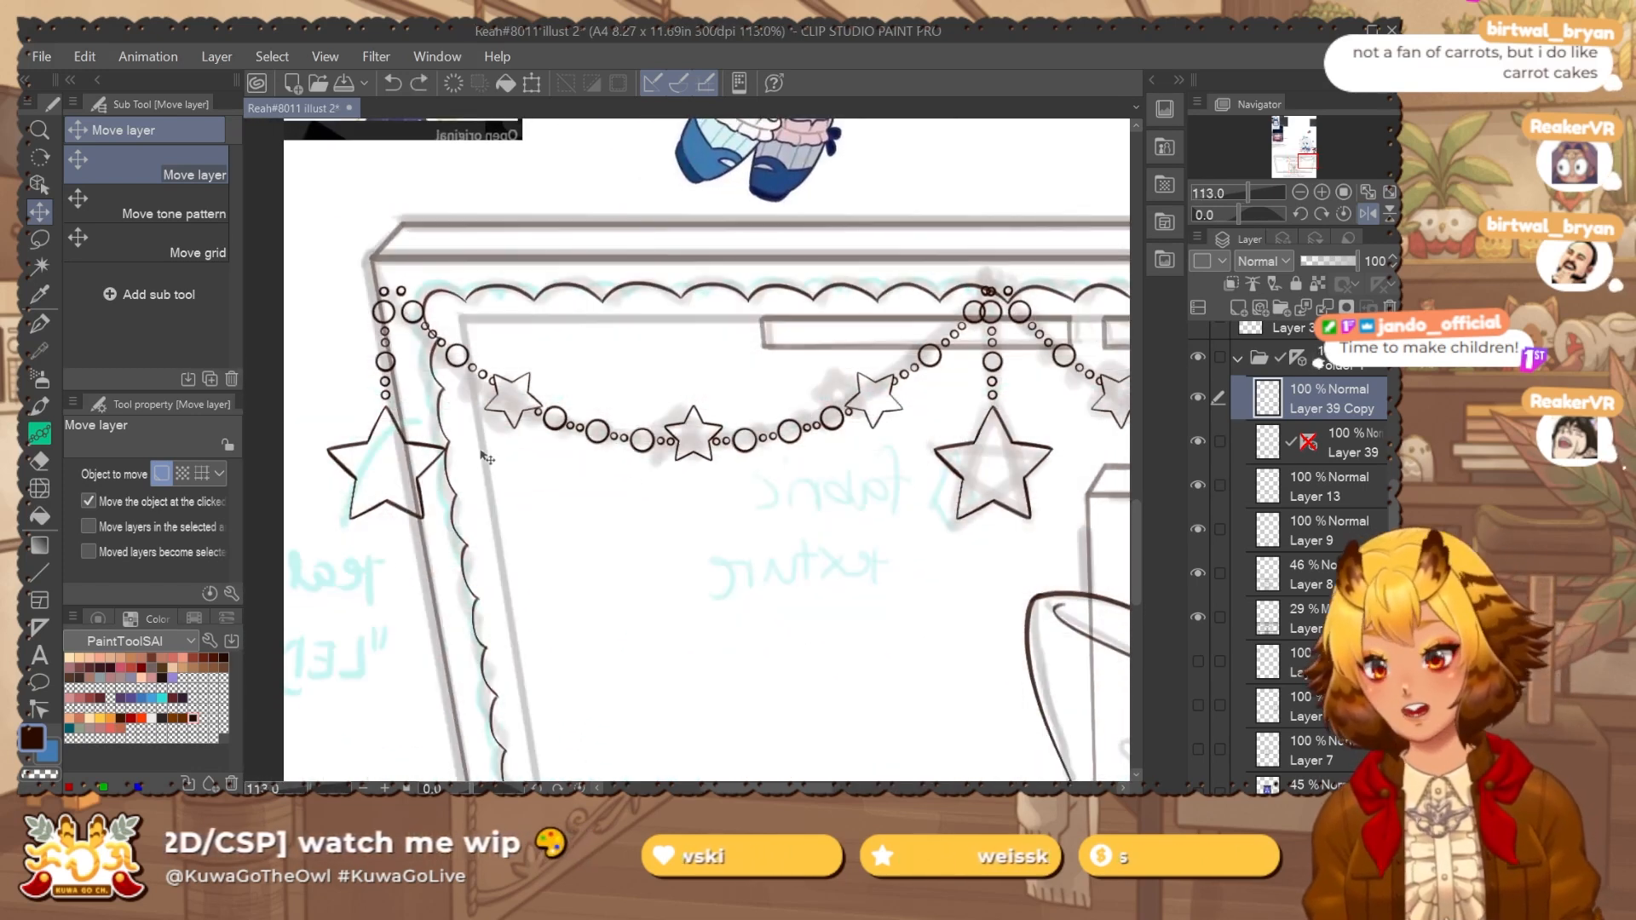
key("m")
left_click_drag(408, 391, 273, 341)
left_click_drag(394, 265, 411, 347)
scroll(399, 294, "up", 3)
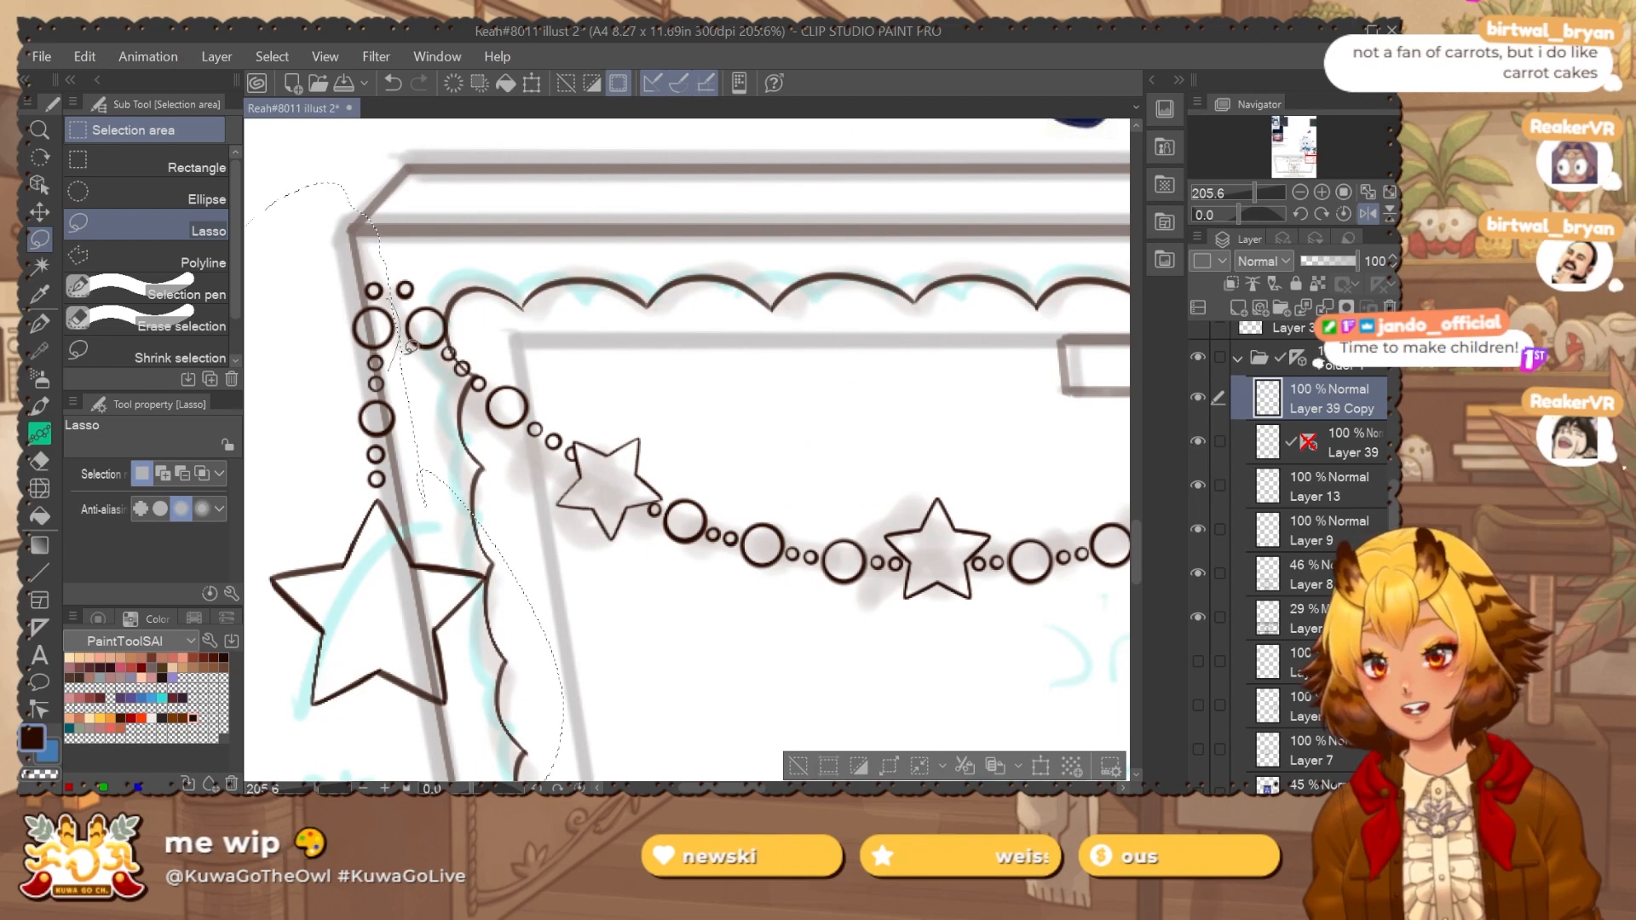
key("j")
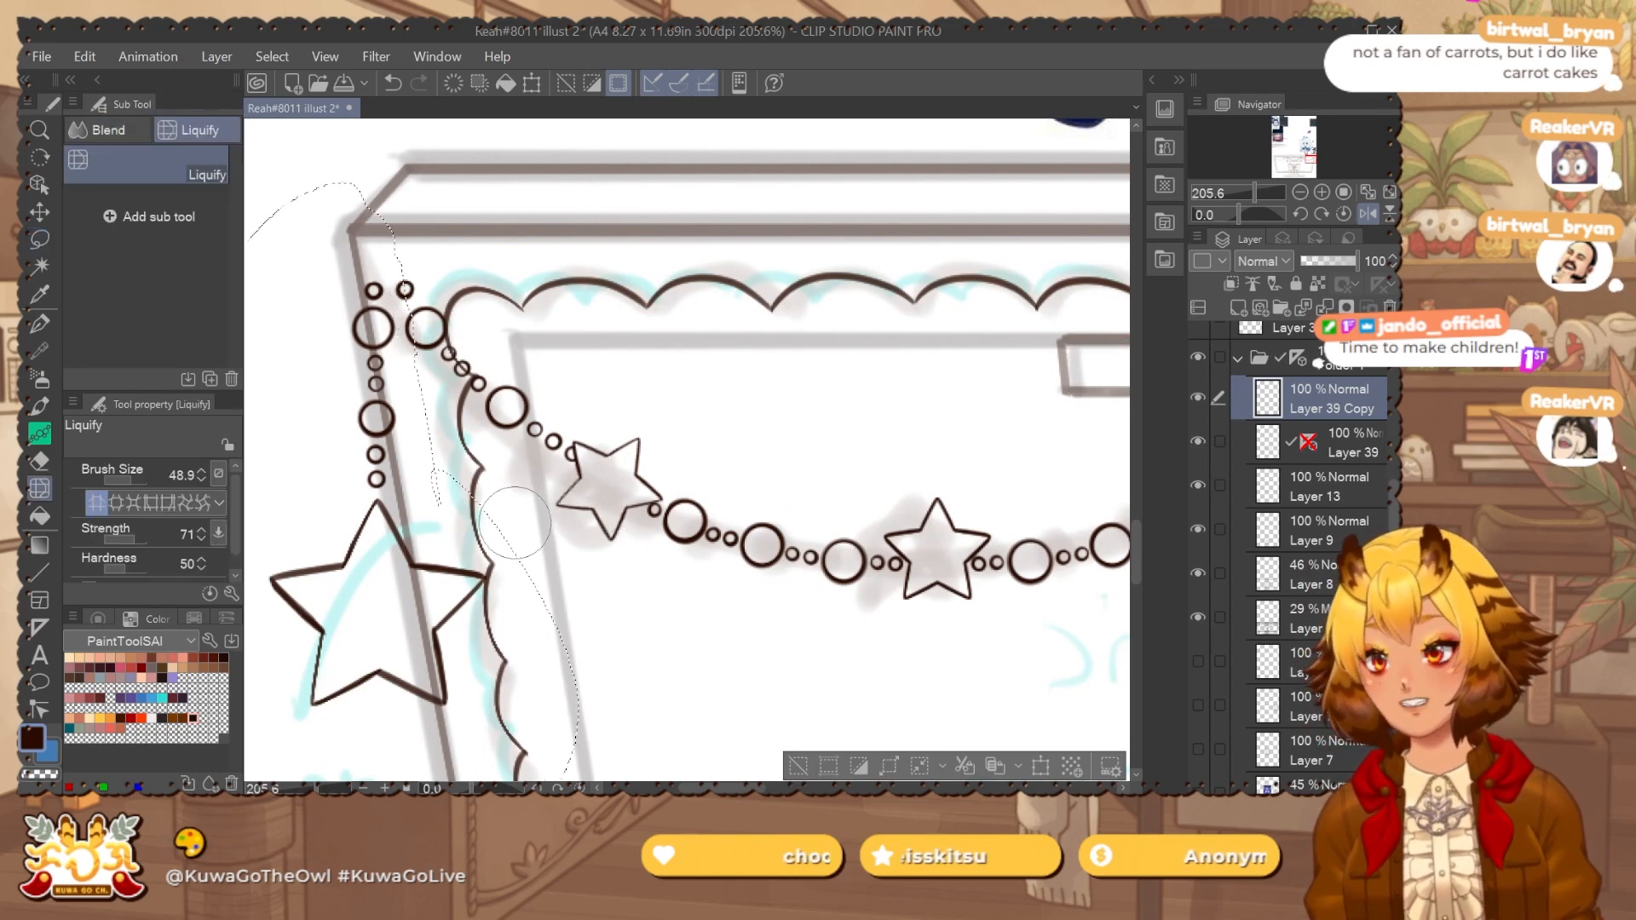
key("k")
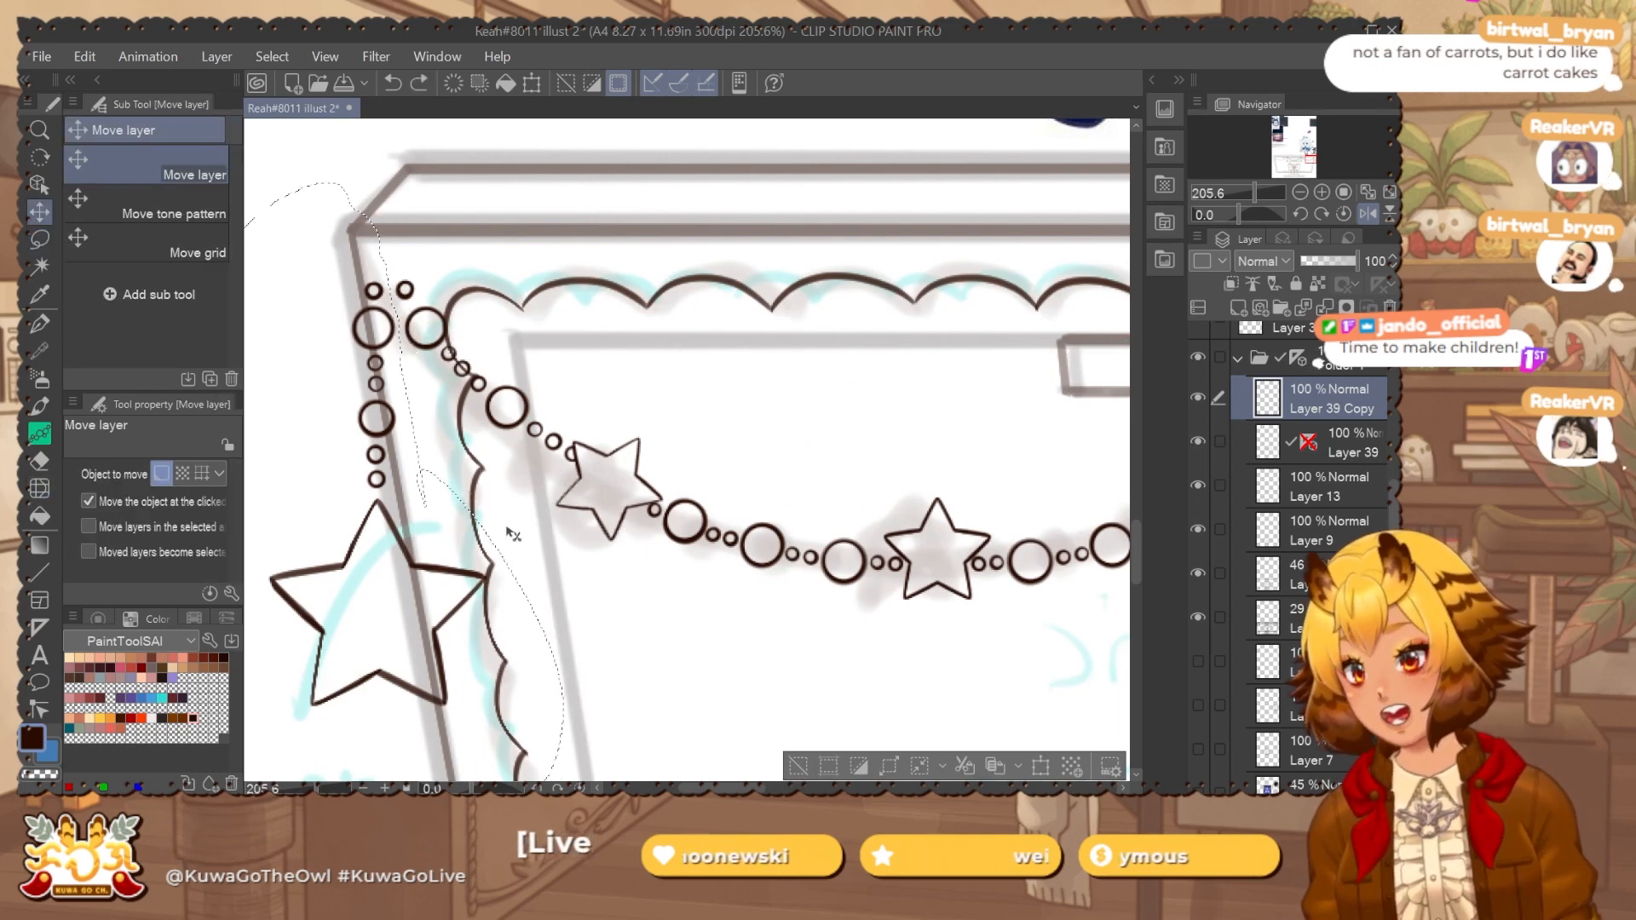
left_click_drag(496, 535, 512, 533)
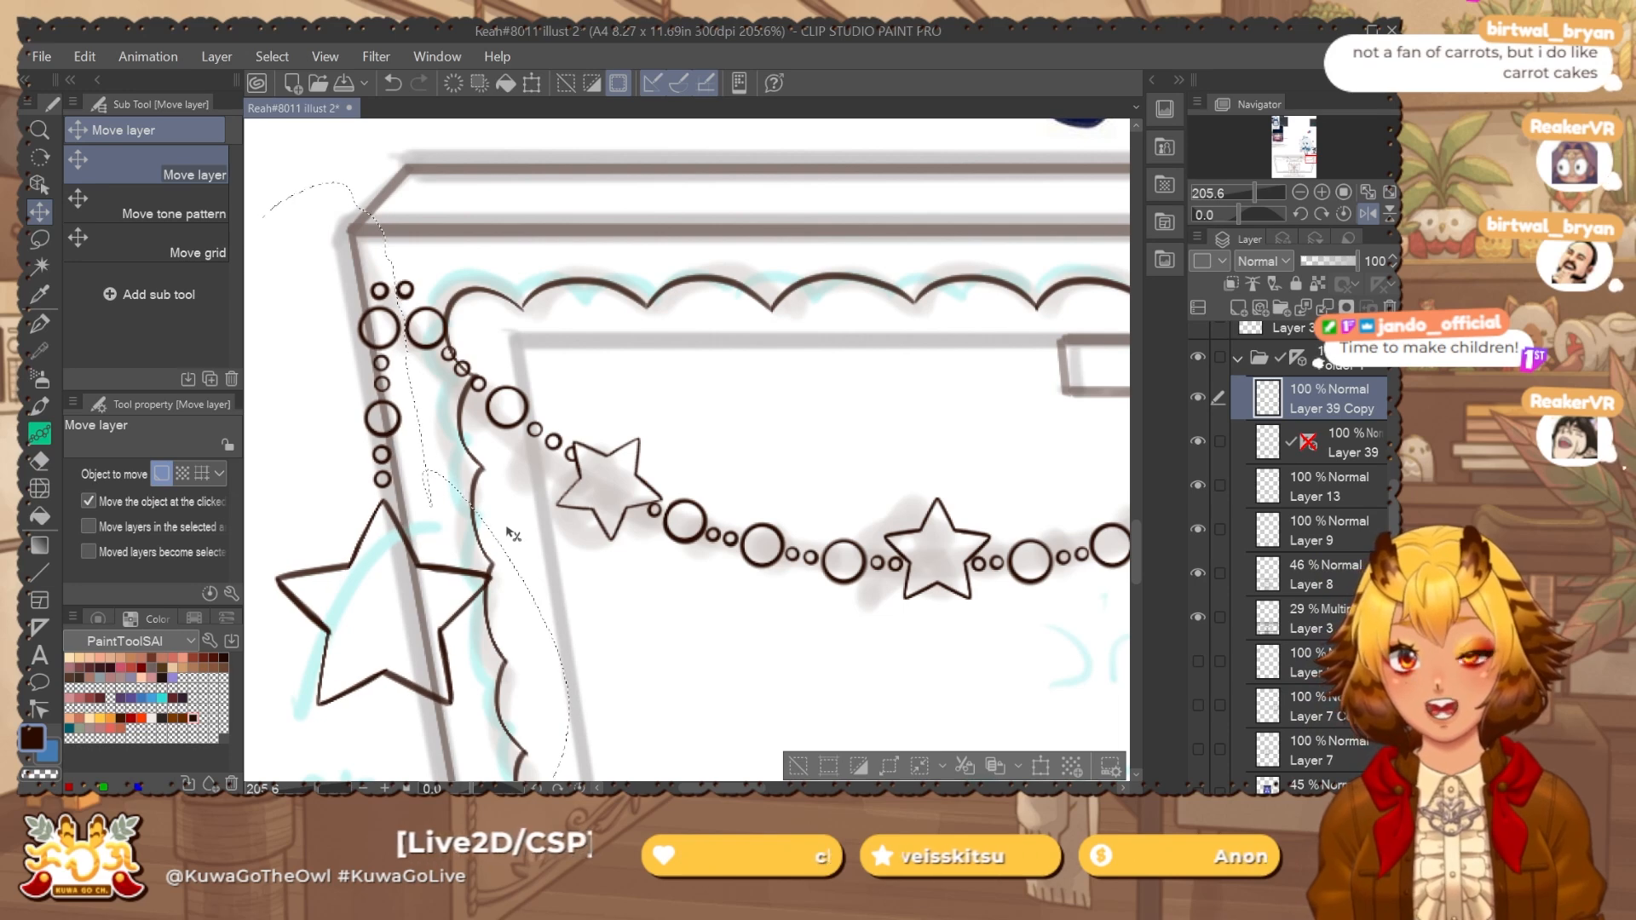
mouse_move(907, 540)
left_mouse_down()
mouse_move(765, 471)
mouse_move(304, 396)
mouse_move(74, 471)
left_mouse_up()
key("ctrl+d")
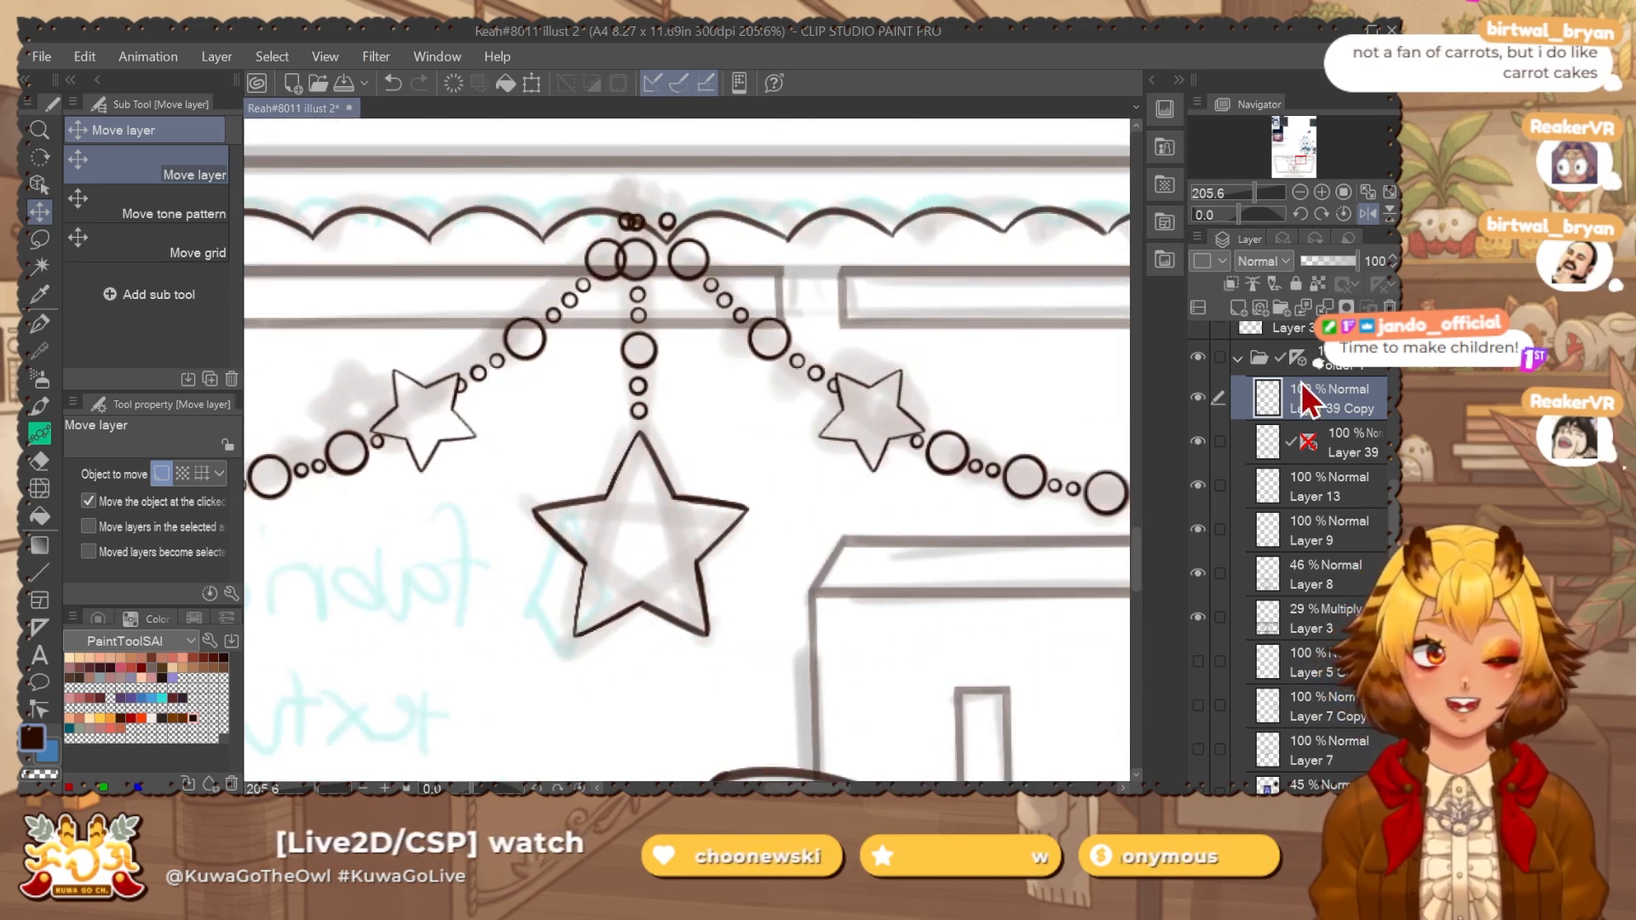
On Layer 39, lasso the left hanging star strand and move it slightly right to sit beside the swag's end bead.
left_click(1341, 450)
key("m")
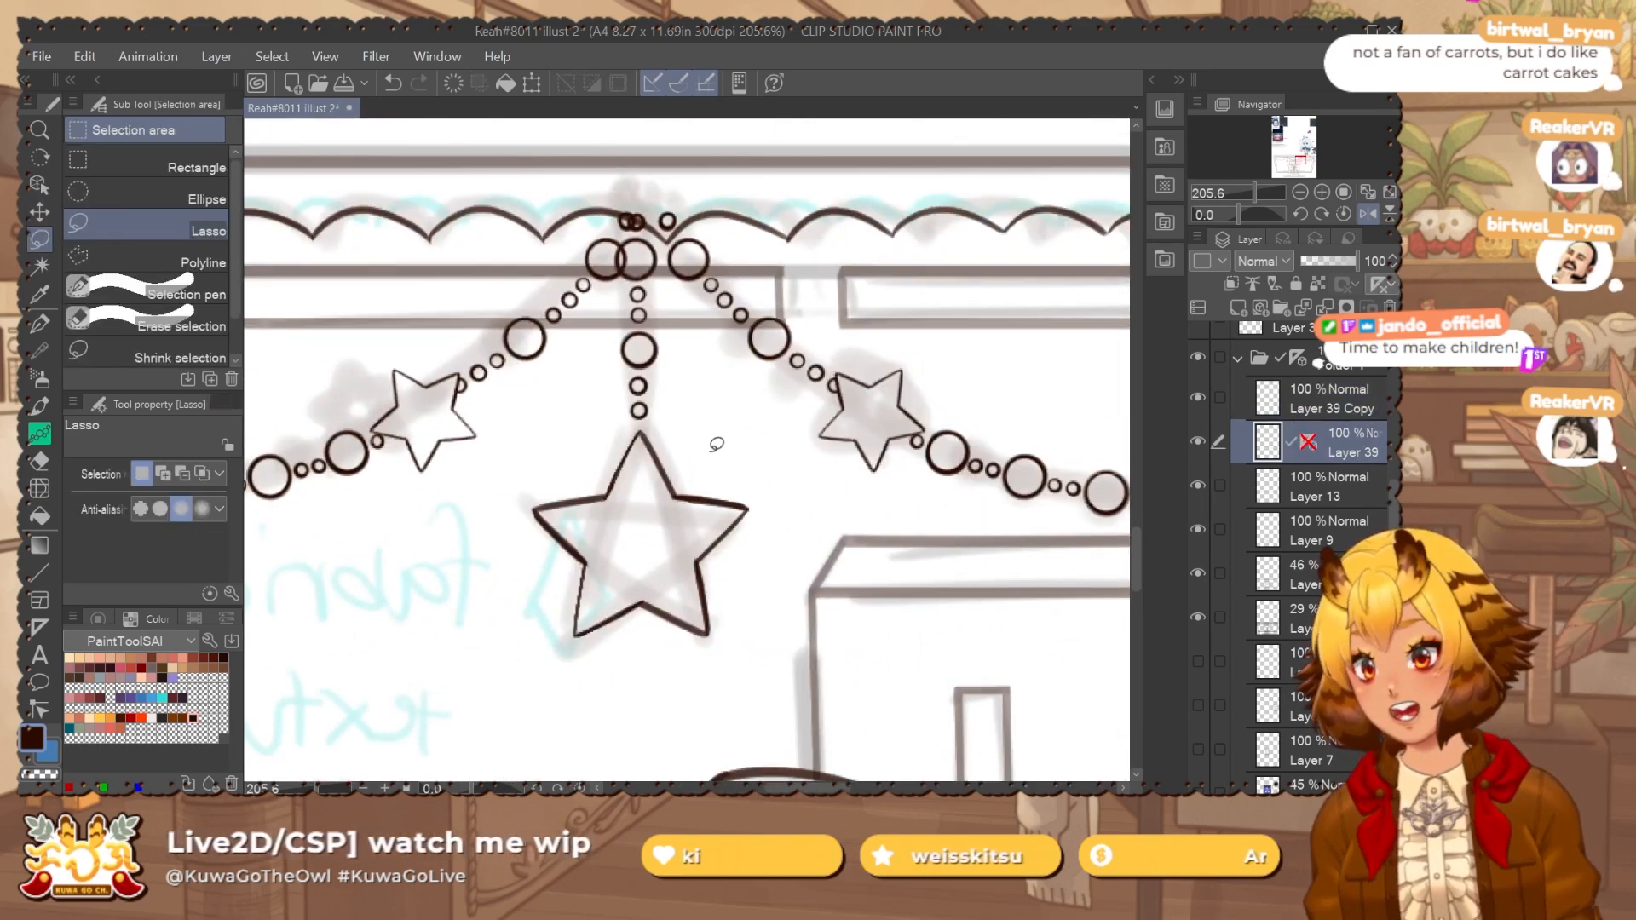
scroll(883, 536, "down", 2)
left_click_drag(826, 443, 648, 450)
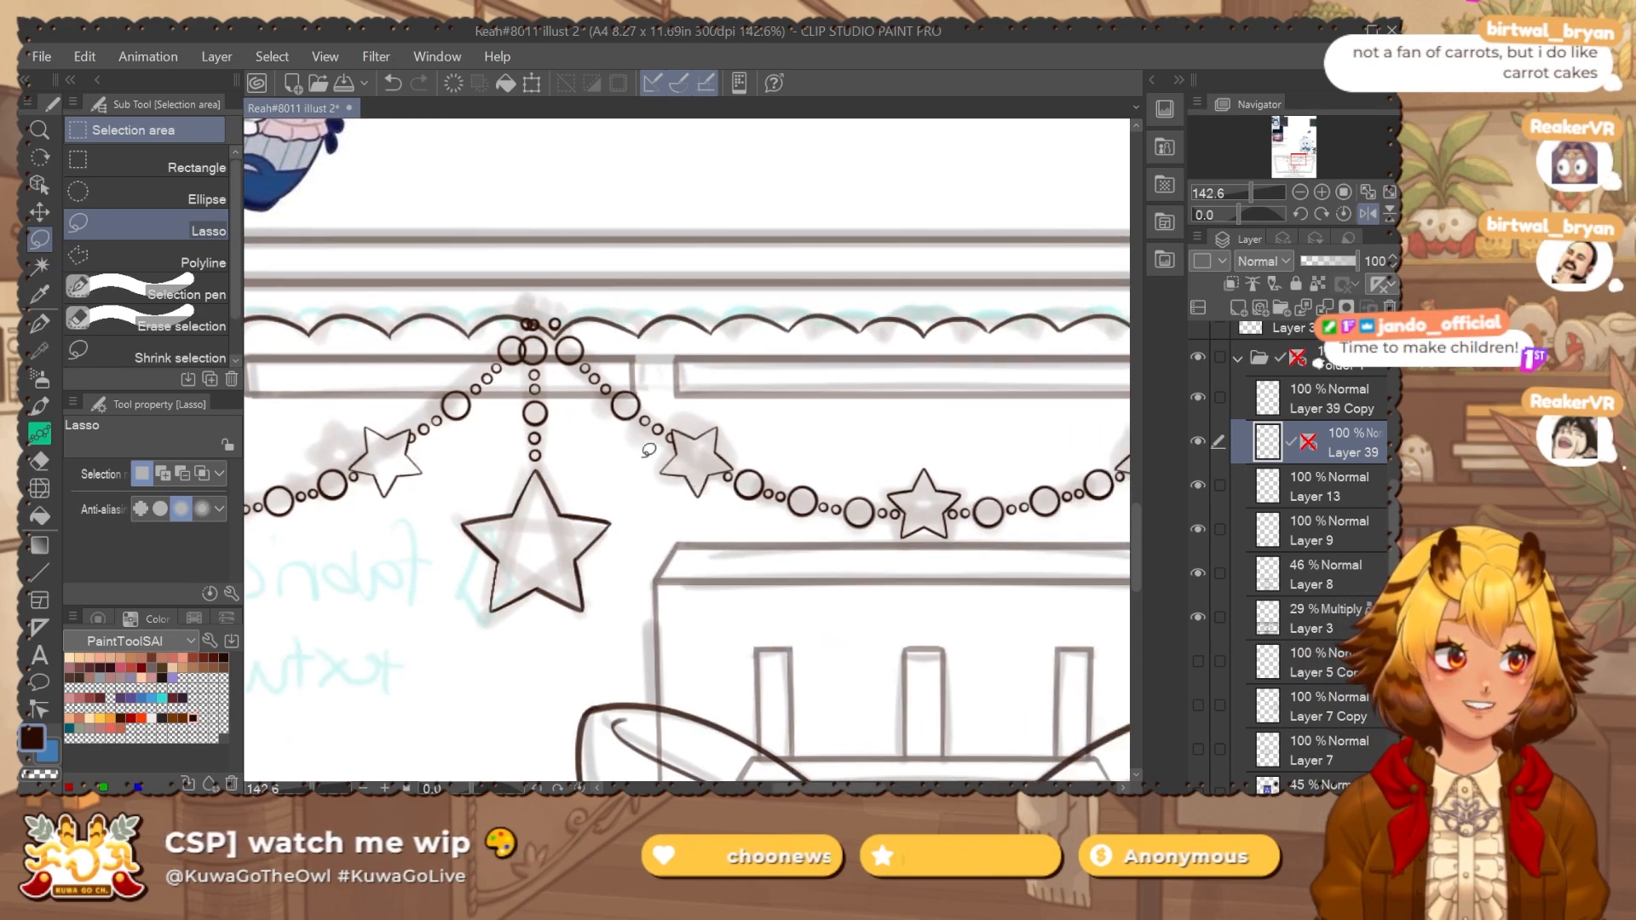
mouse_move(596, 642)
left_mouse_down()
mouse_move(384, 439)
mouse_move(549, 294)
mouse_move(587, 474)
left_mouse_up()
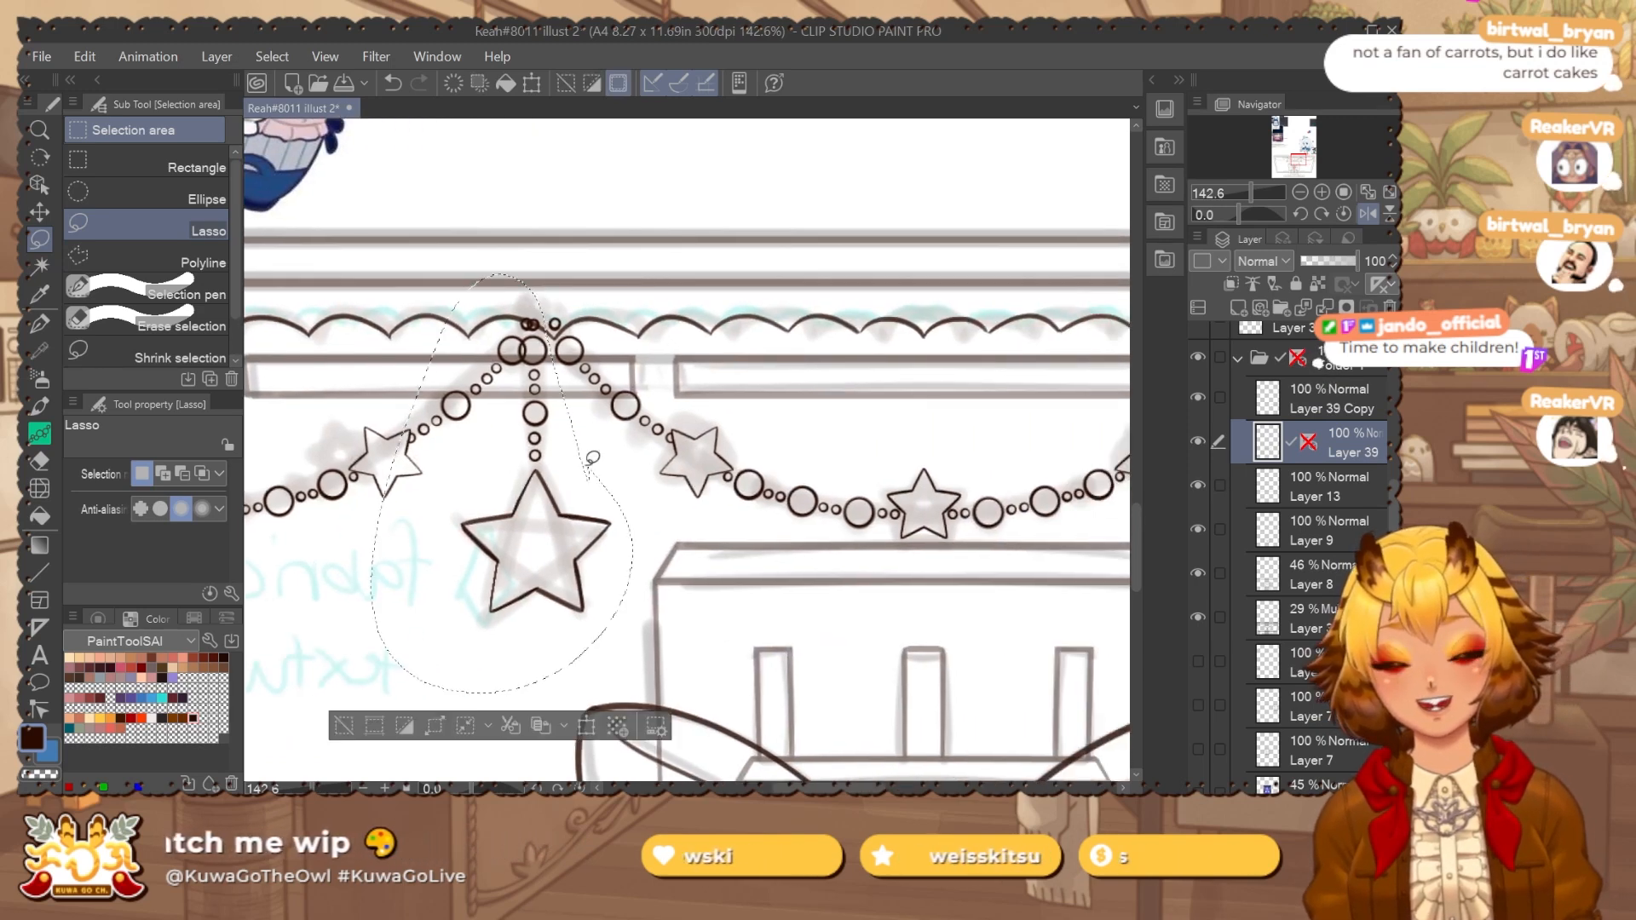
scroll(597, 358, "up", 3)
key("k")
left_click_drag(594, 351, 603, 351)
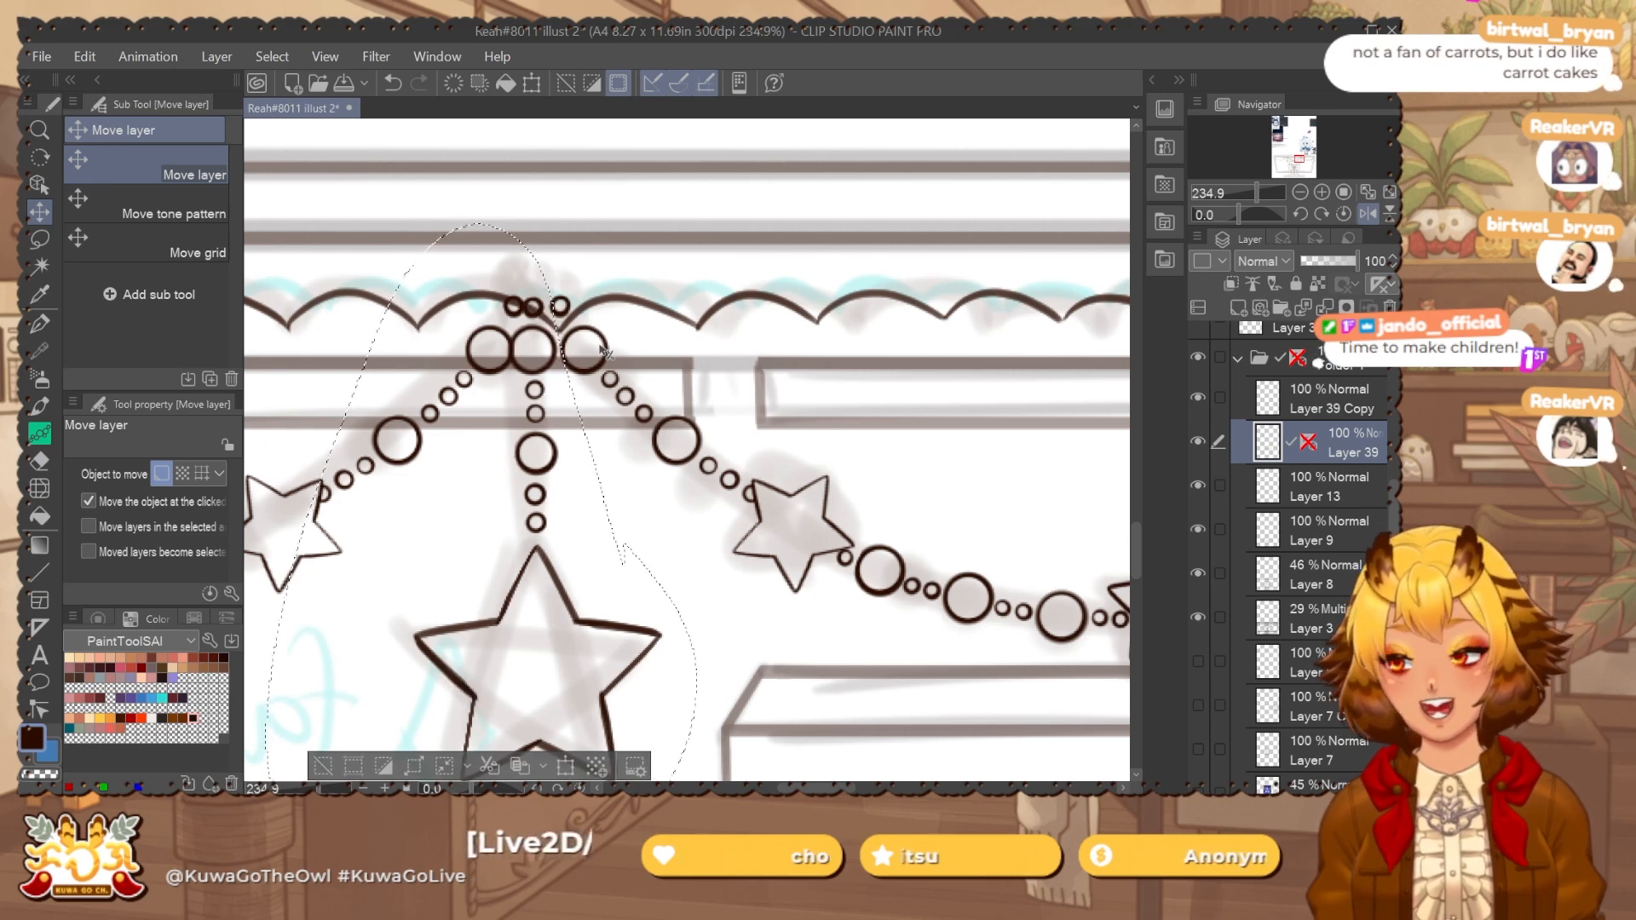
key("ctrl+d")
scroll(564, 270, "down", 2)
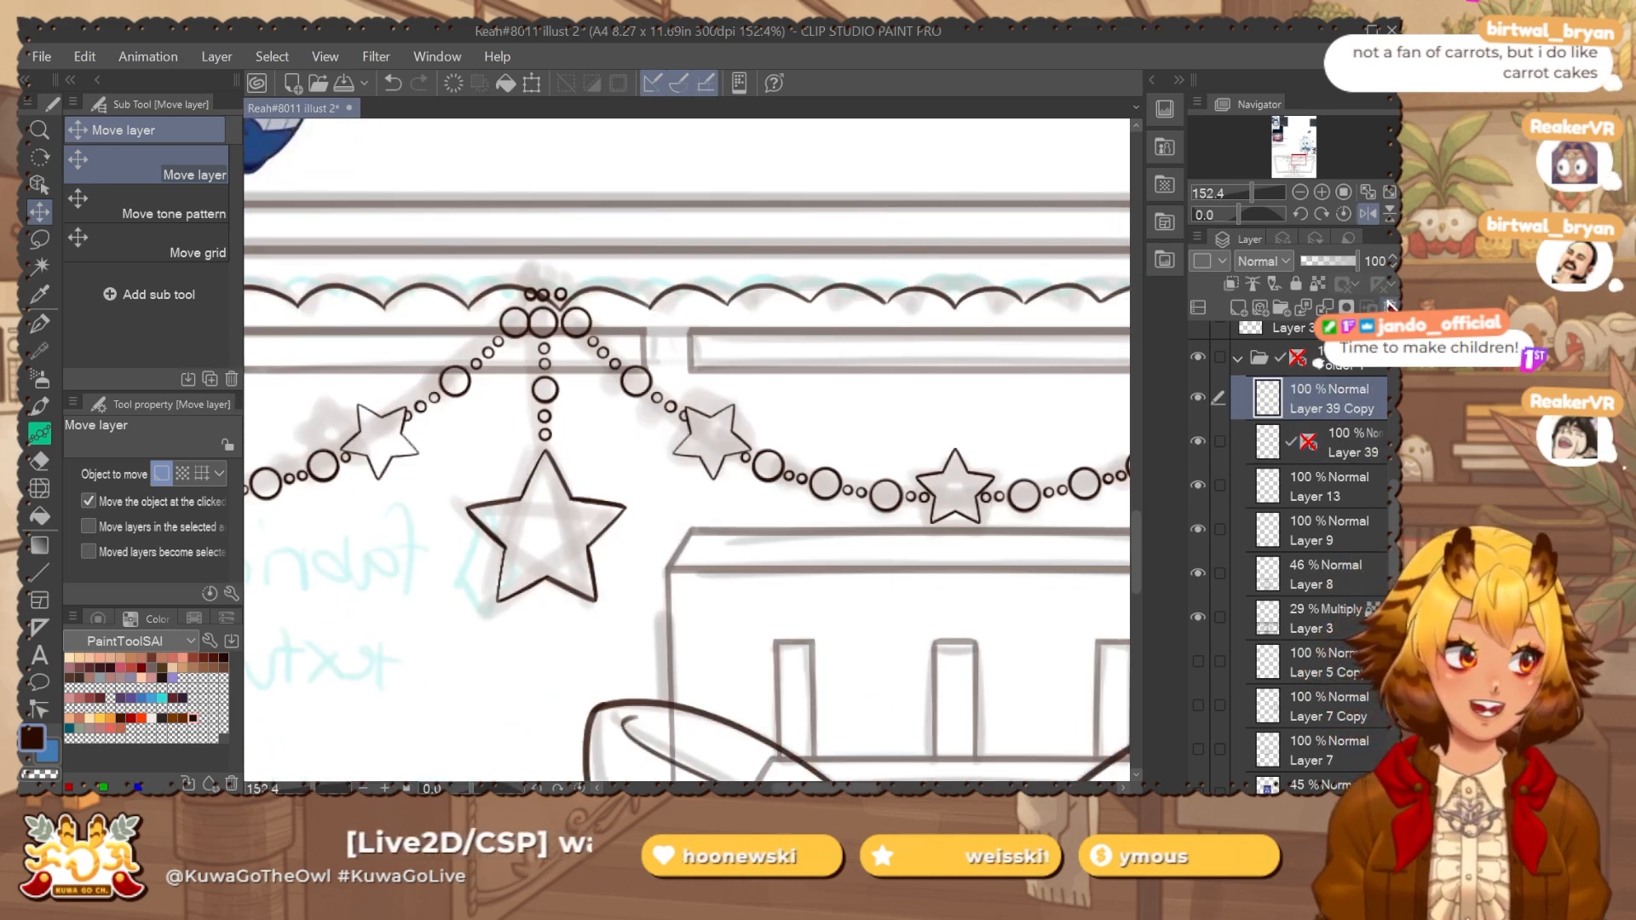
Replace the left garland copy with a new horizontally flipped copy of Layer 39, aligned over the original garland.
left_click(1342, 408)
scroll(678, 564, "down", 2)
key("ctrl+a")
key("ctrl+t")
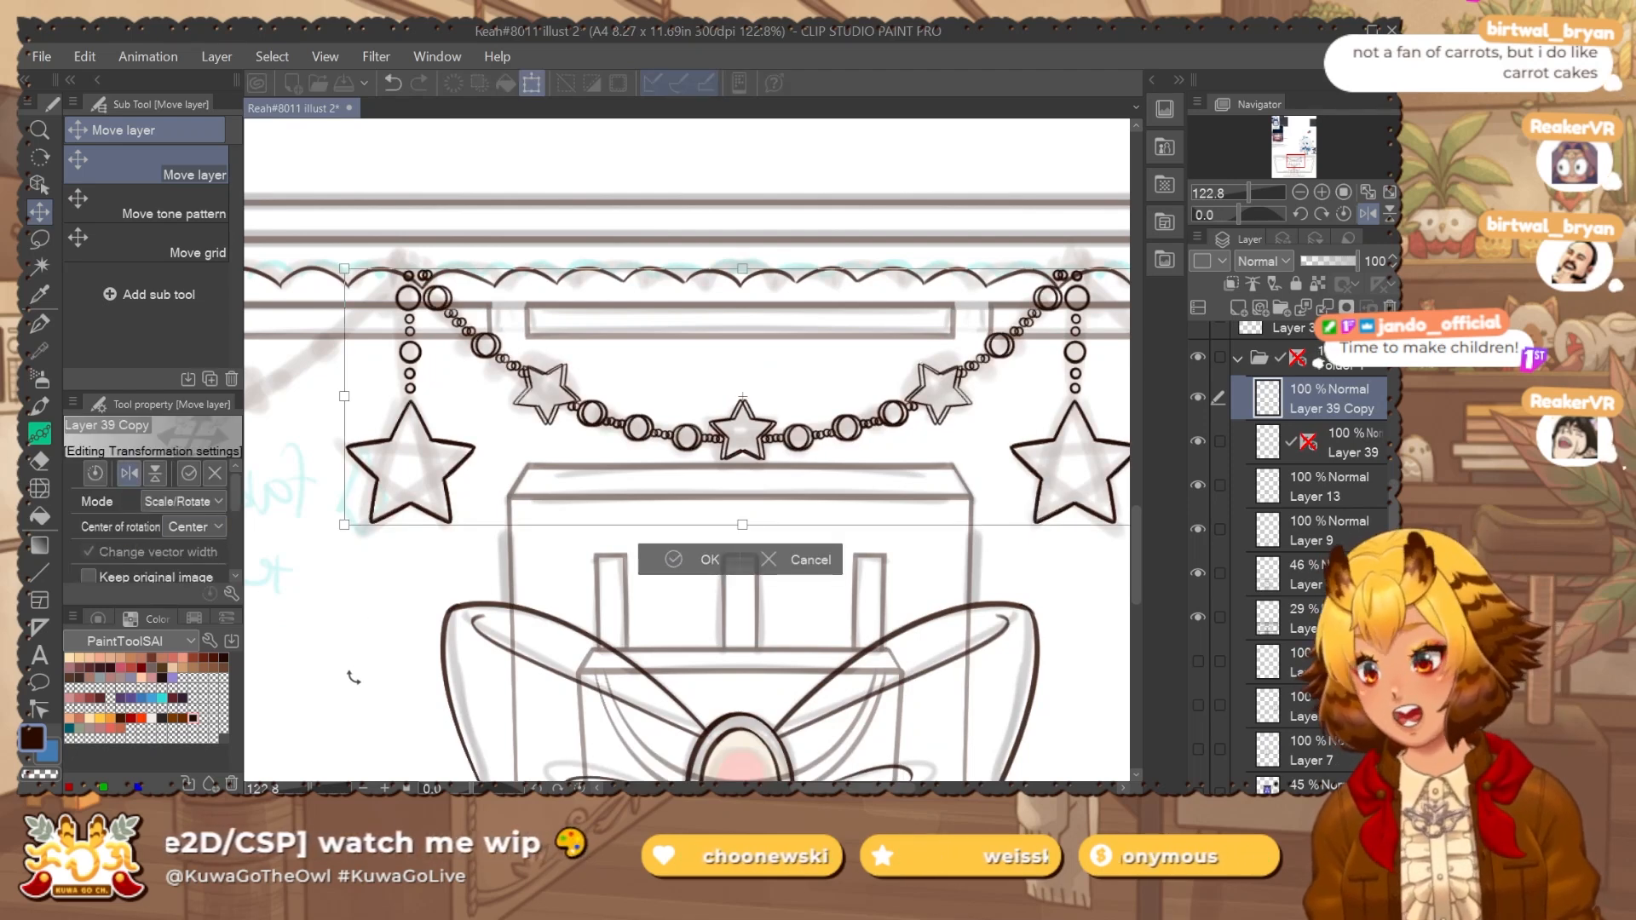
key("Left")
key("Left")
key("Left")
key("Left")
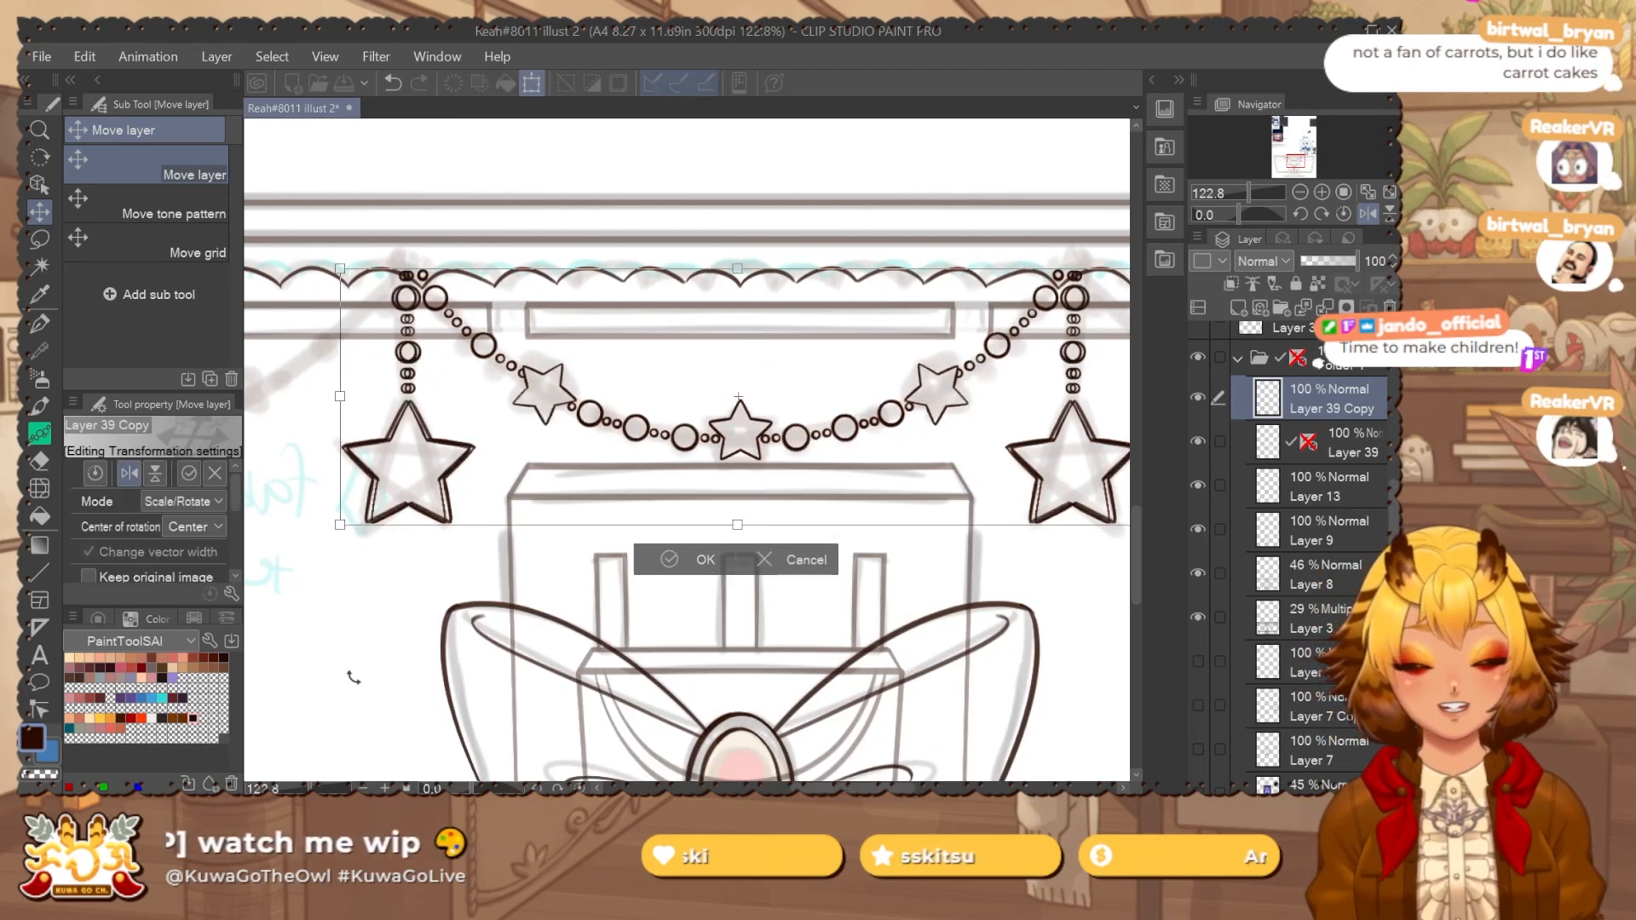
key("Left")
key("Right")
key("Return")
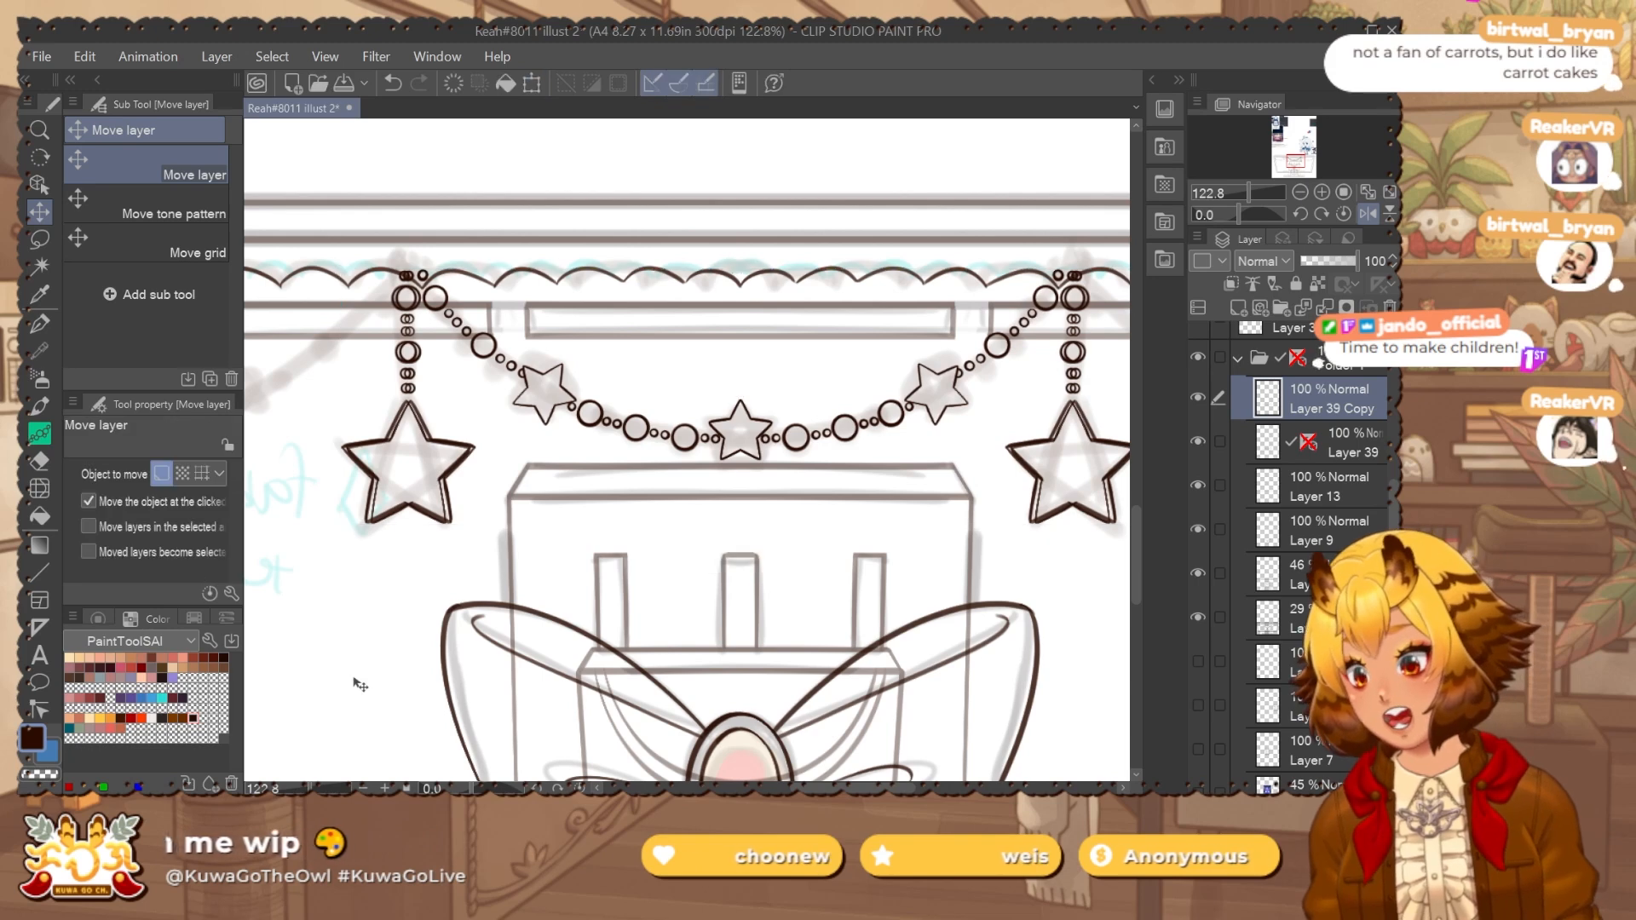
Lasso and delete the parts of the flipped copy overlapping the original garland, keeping its right hanging star strand.
key("m")
mouse_move(502, 515)
left_mouse_down()
mouse_move(468, 179)
mouse_move(579, 418)
left_mouse_up()
key("Delete")
key("ctrl+d")
left_click_drag(912, 489, 804, 508)
mouse_move(503, 592)
left_mouse_down()
mouse_move(440, 566)
mouse_move(970, 235)
mouse_move(501, 588)
left_mouse_up()
scroll(979, 307, "up", 3)
left_click_drag(931, 298, 785, 325)
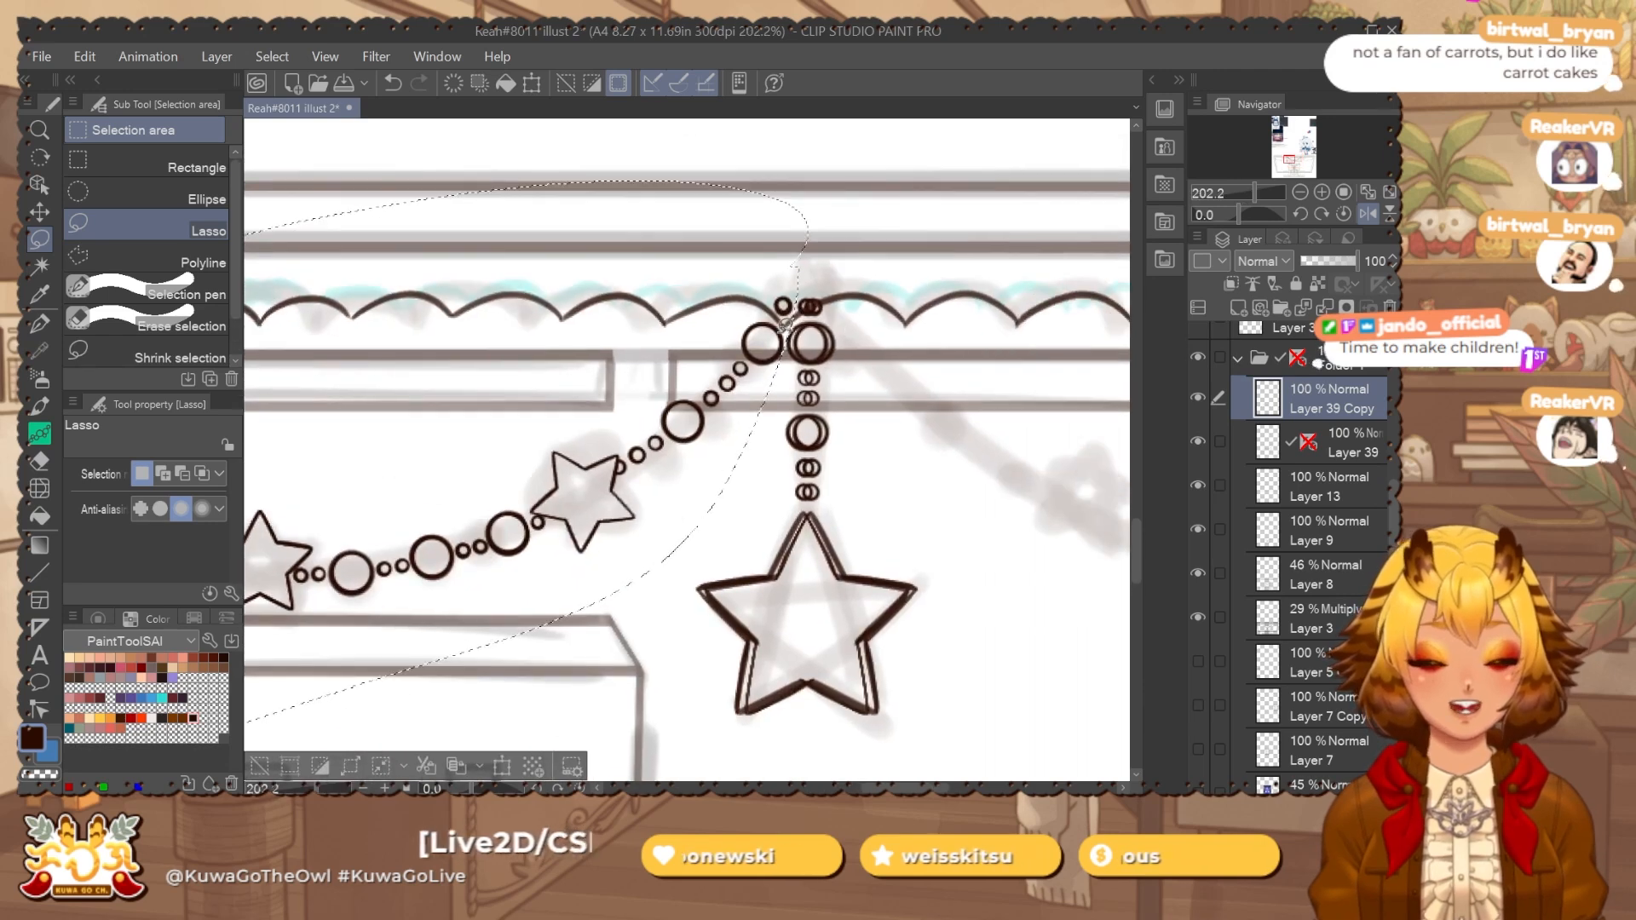
scroll(783, 343, "up", 5)
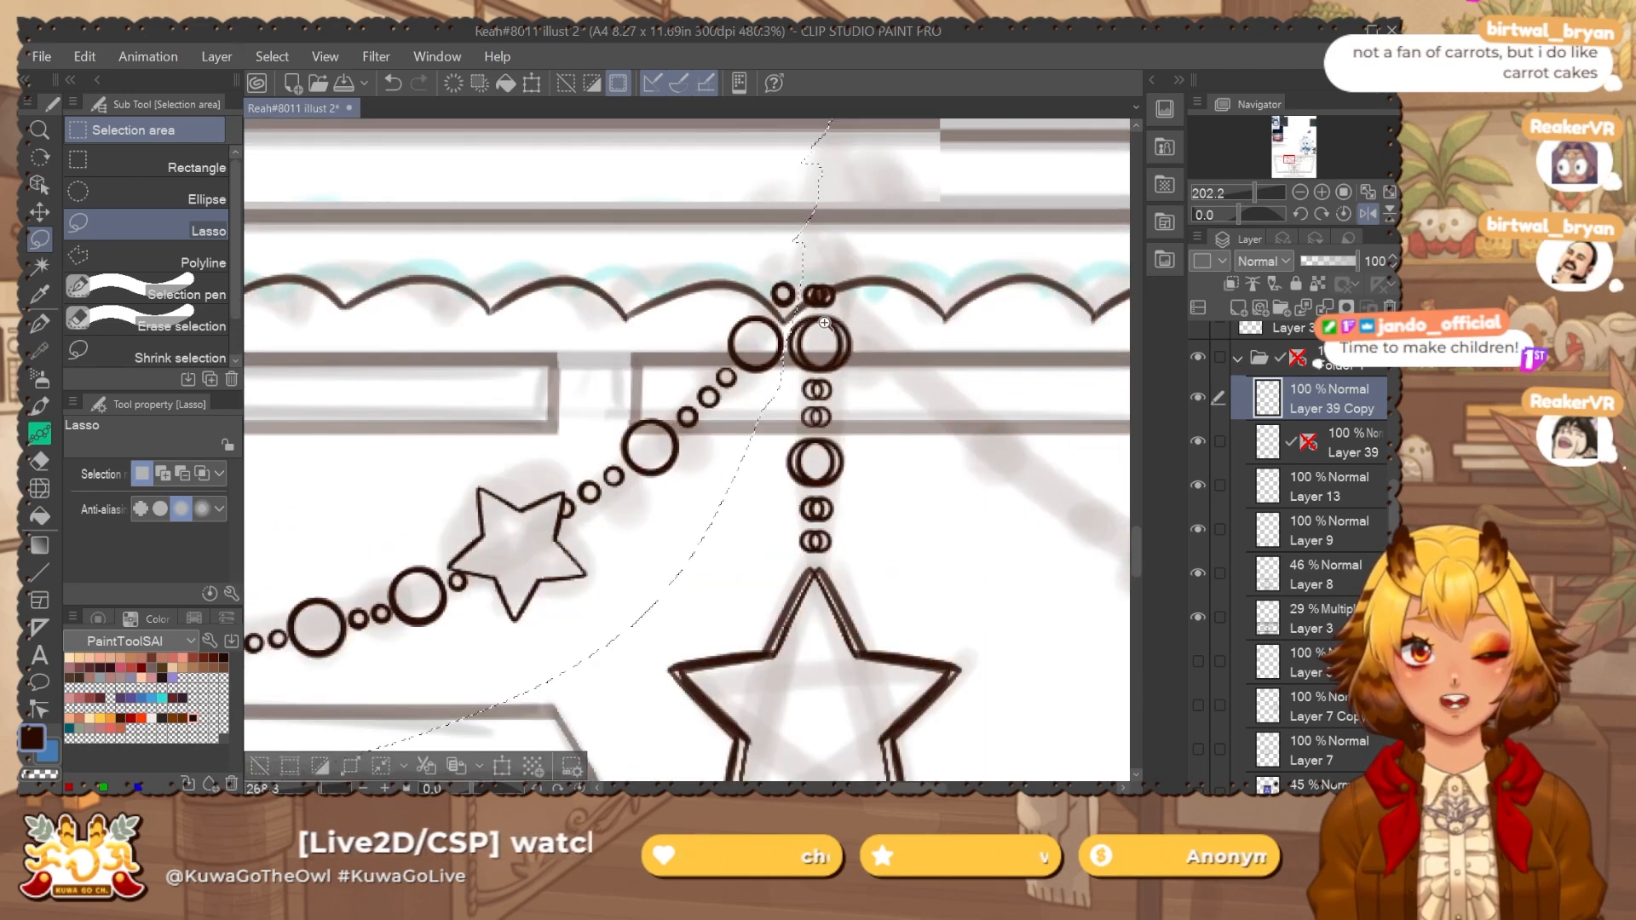
key("ctrl+d")
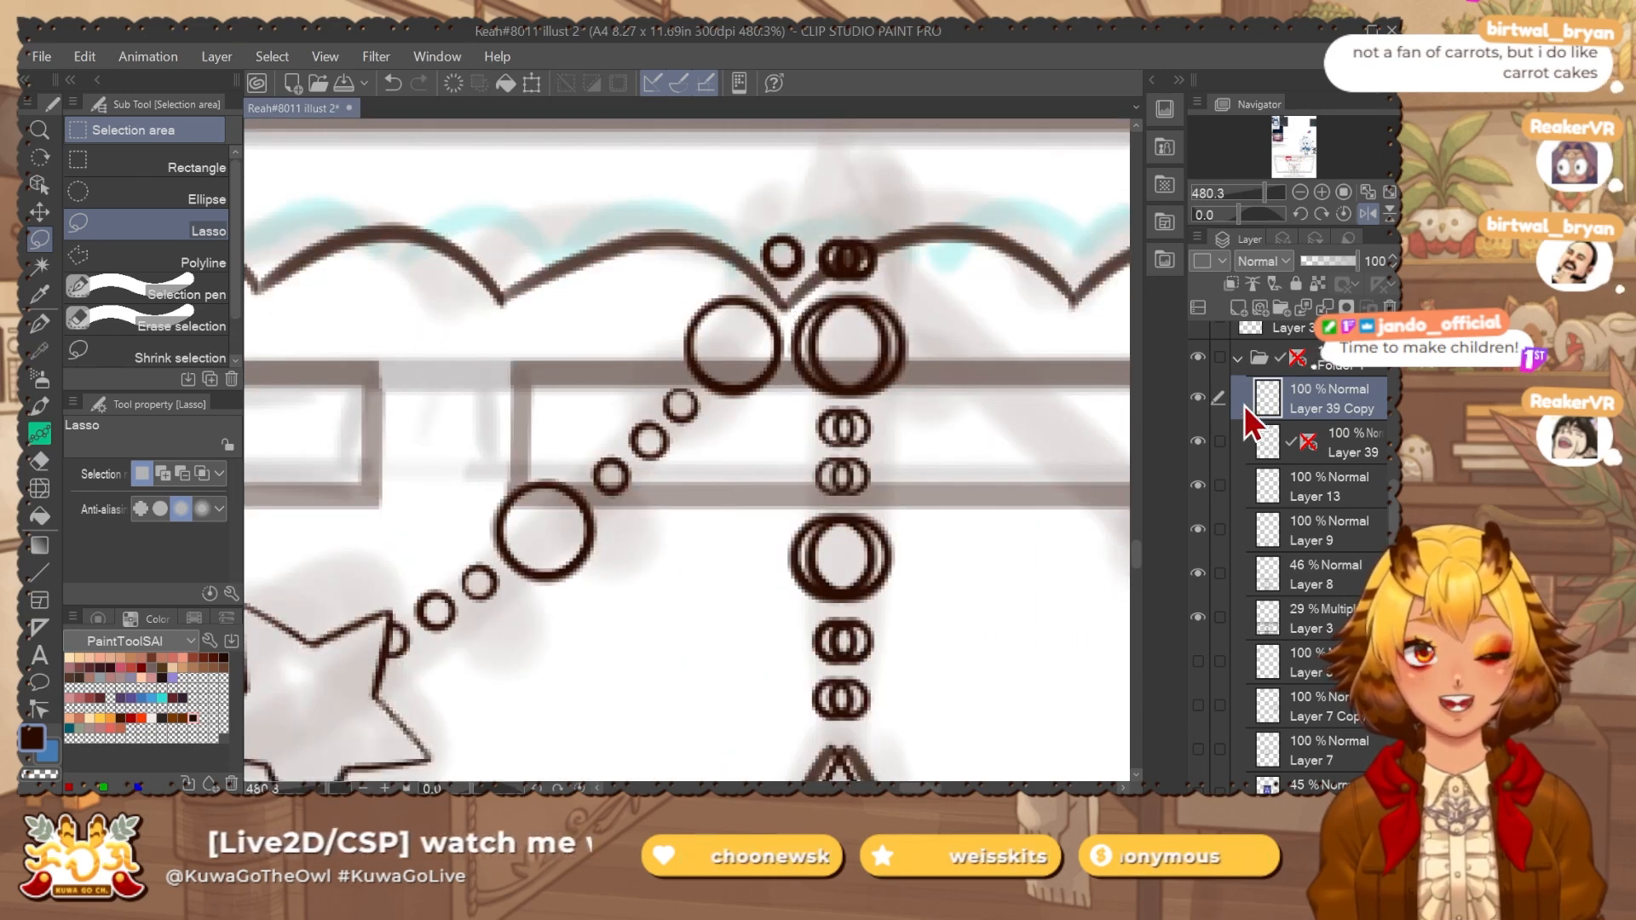
On Layer 39, lasso and delete the original right hanging star strand beneath the flipped one.
left_click(1197, 441)
scroll(967, 565, "down", 4)
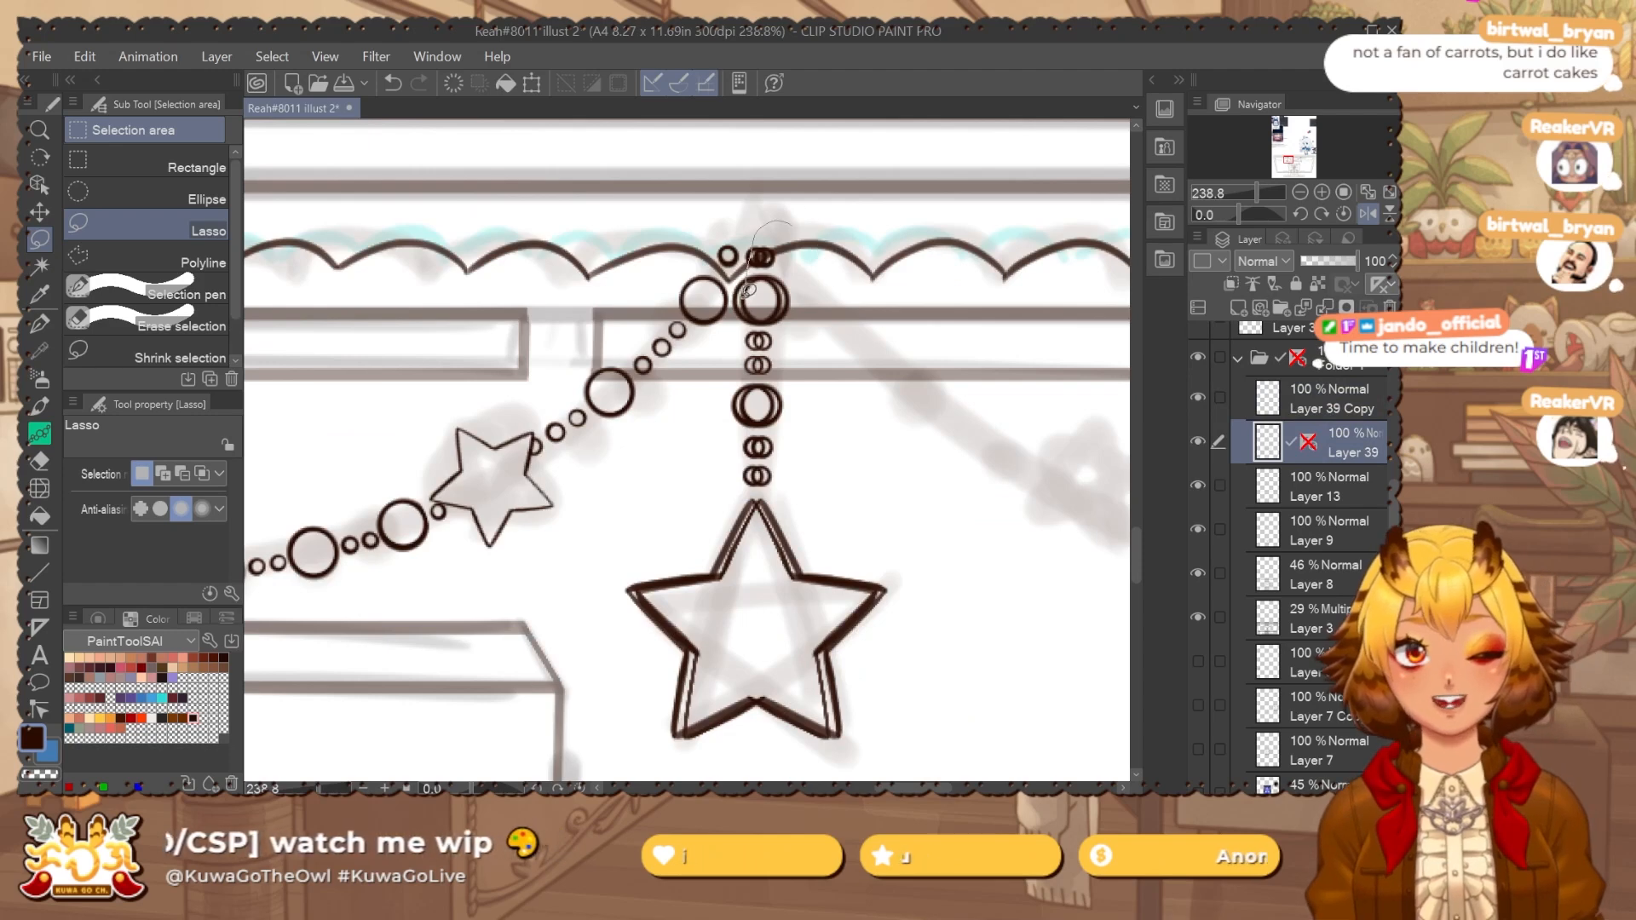
mouse_move(591, 591)
left_mouse_down()
mouse_move(916, 217)
mouse_move(740, 288)
left_mouse_up()
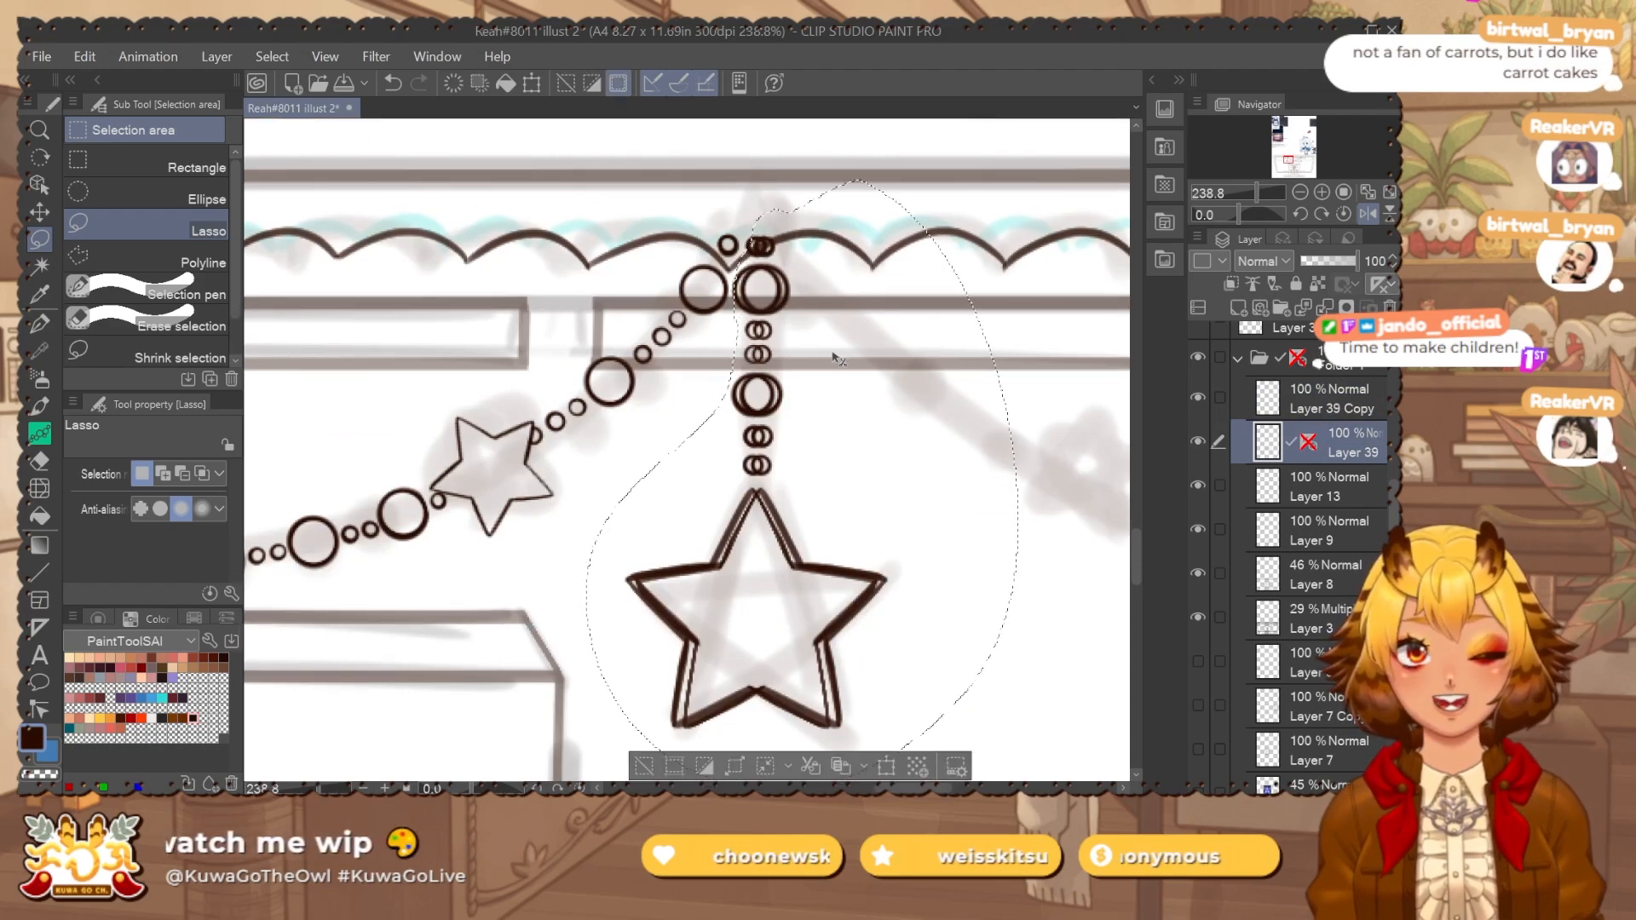
key("Delete")
key("ctrl+d")
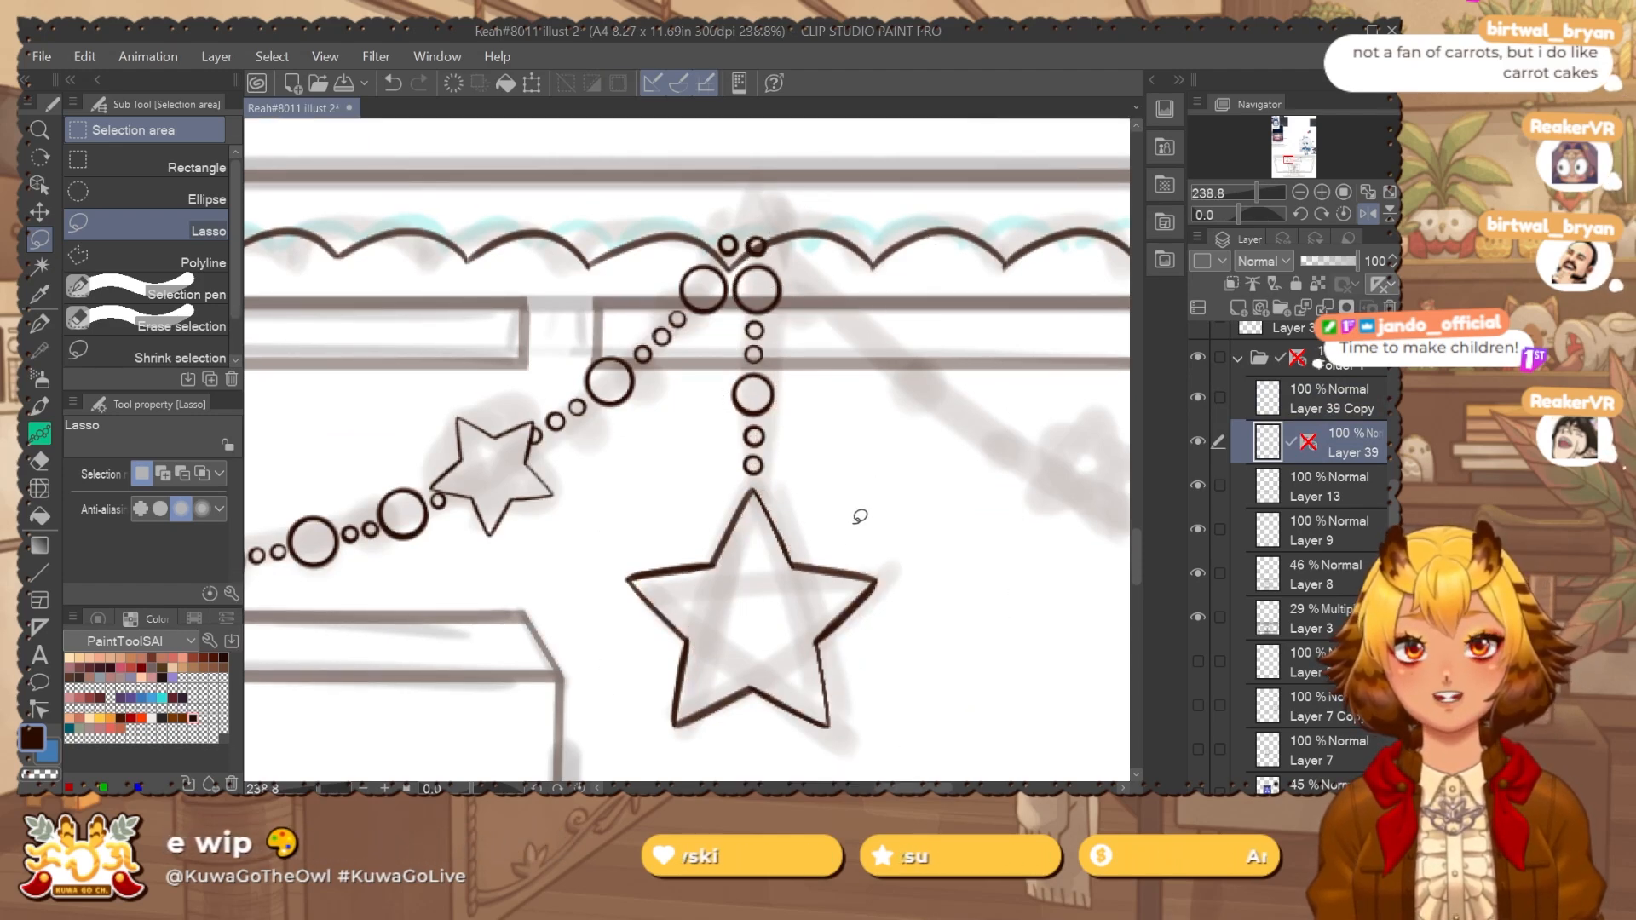
Merge Layer 39 Copy into Layer 39 and duplicate the merged symmetrical garland as a new layer.
scroll(856, 522, "down", 3)
left_click(1344, 409)
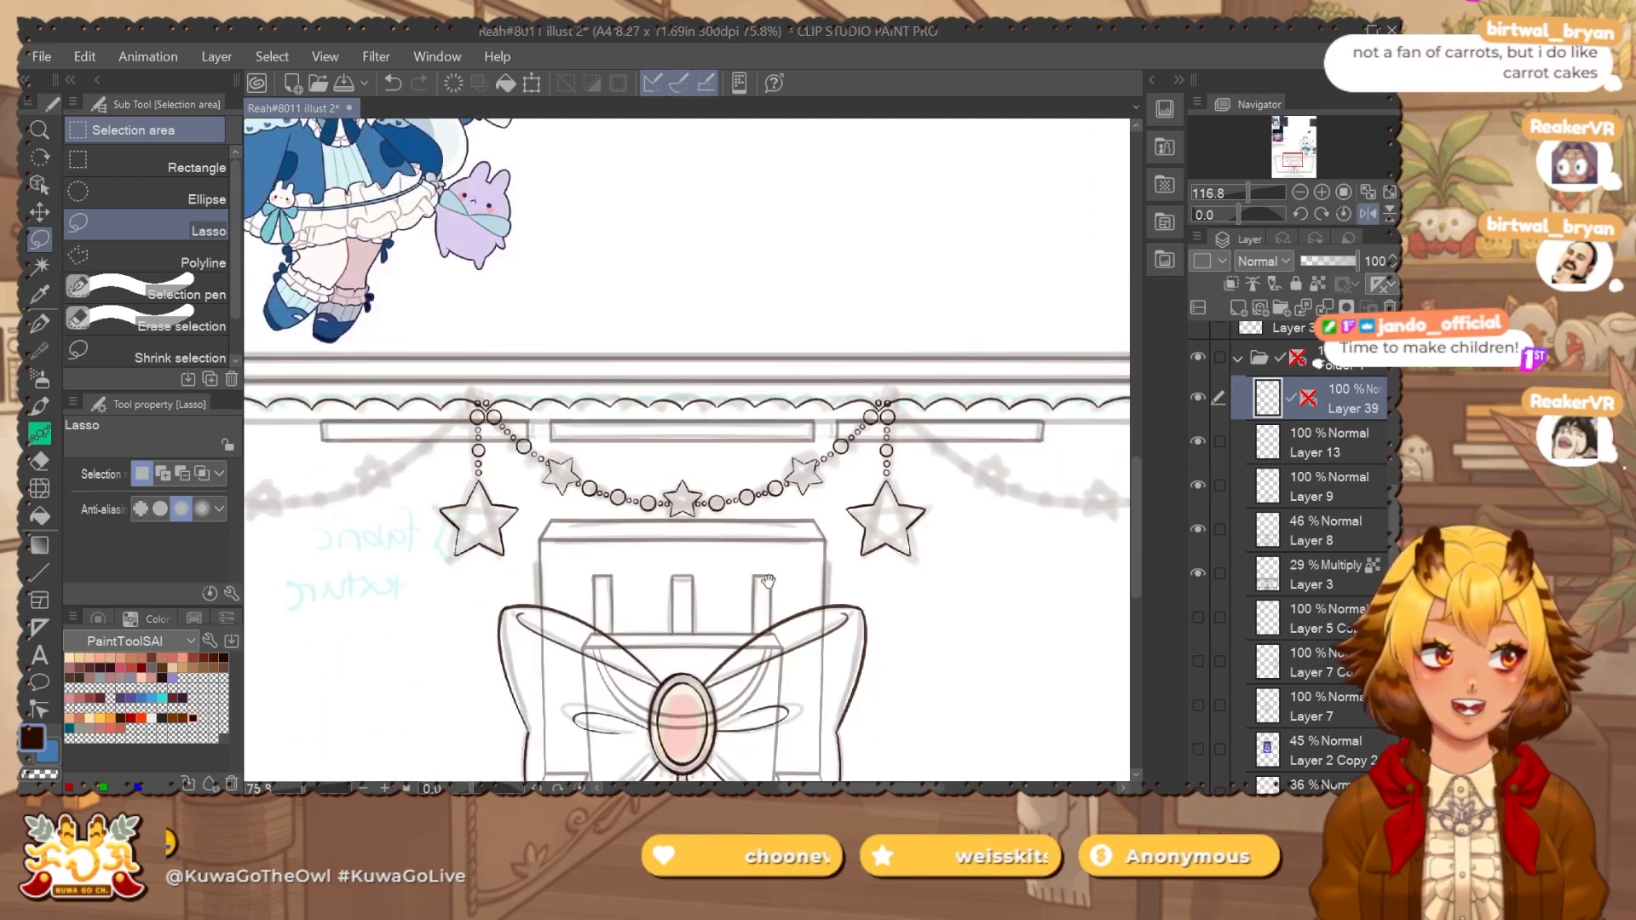
scroll(809, 532, "down", 2)
left_click_drag(782, 568, 830, 551)
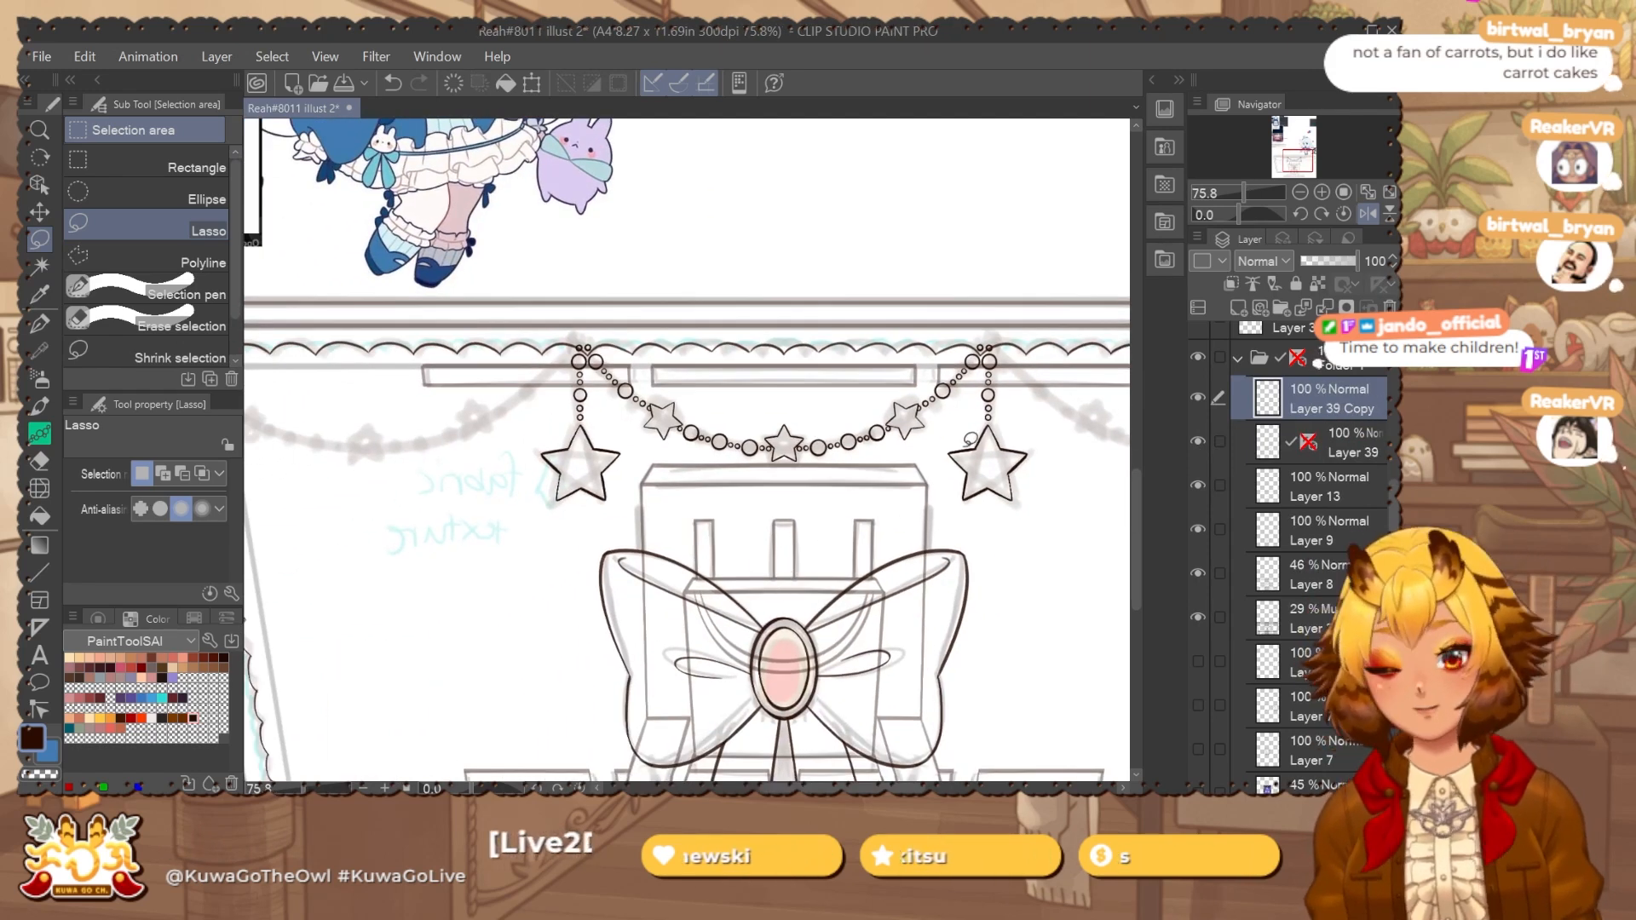
Move the Layer 39 Copy garland one span to the left so its end strand aligns with the original's left hanging star strand.
key("ctrl+t")
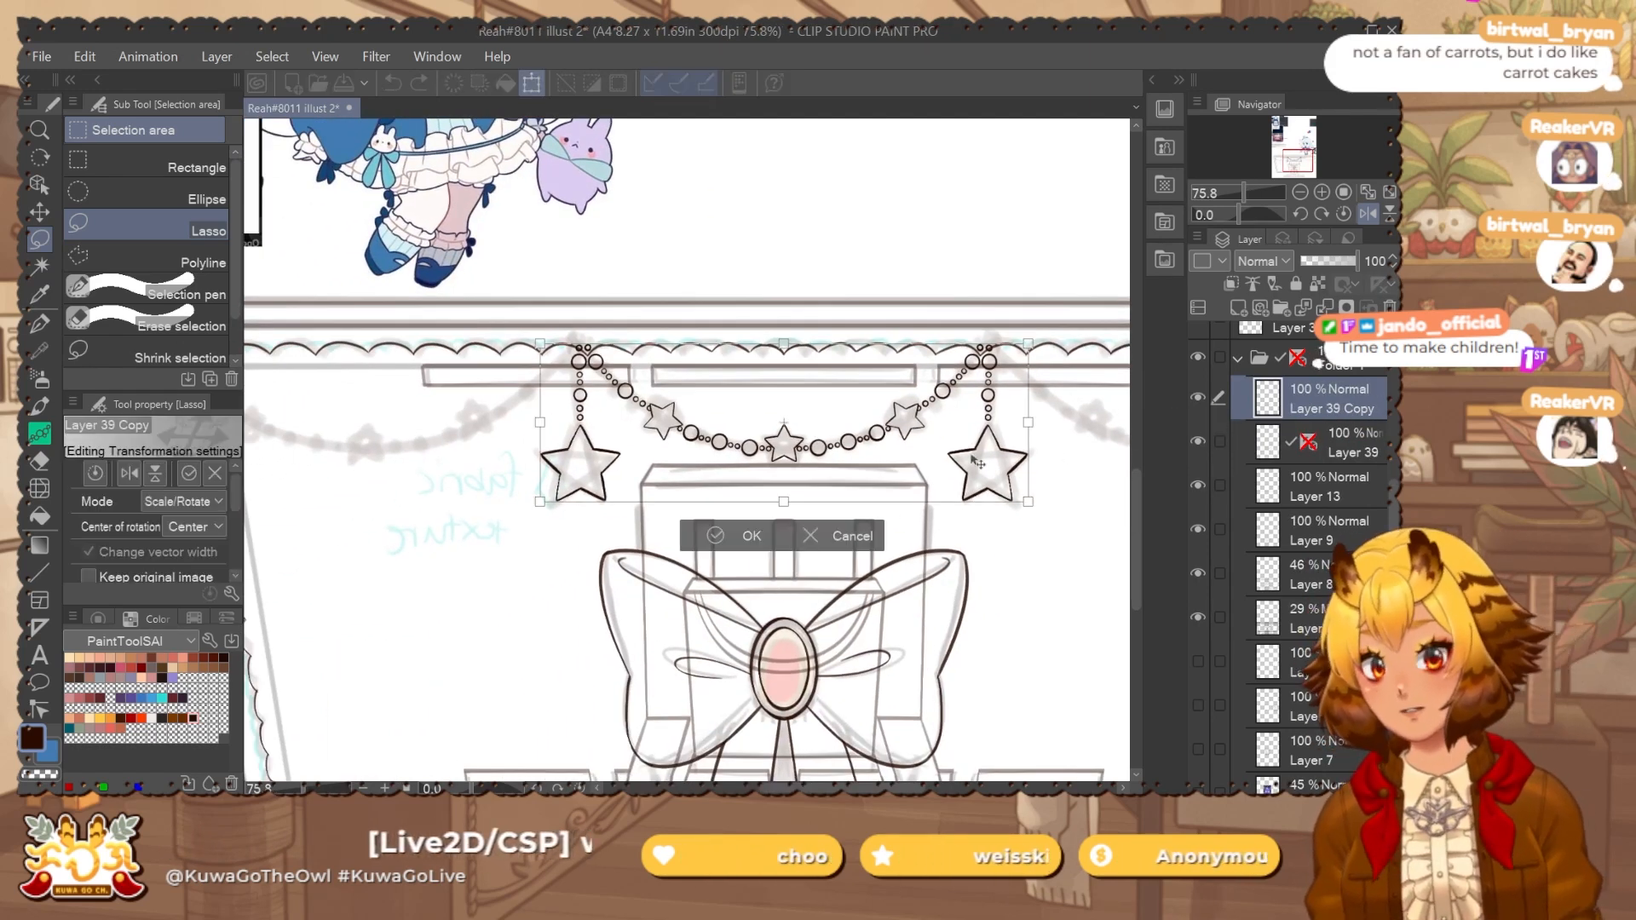
left_click_drag(977, 461, 577, 462)
left_click_drag(572, 368, 639, 511)
mouse_move(639, 511)
left_mouse_down()
mouse_move(925, 402)
mouse_move(809, 433)
left_mouse_up()
key("Return")
Lasso and delete the copy's hanging star strand where it overlaps the original garland's left strand, and clear the selection.
mouse_move(677, 368)
left_mouse_down()
mouse_move(585, 537)
mouse_move(776, 124)
left_mouse_up()
mouse_move(730, 240)
left_mouse_down()
mouse_move(644, 408)
mouse_move(780, 220)
left_mouse_up()
key("Delete")
key("ctrl+d")
Lasso the large hanging star at the left end of the garland copy and cut and paste it onto its own layer.
left_click_drag(865, 429, 767, 429)
left_click_drag(759, 520, 958, 433)
left_click_drag(556, 382, 607, 382)
left_click_drag(535, 362, 460, 388)
mouse_move(564, 375)
left_mouse_down()
mouse_move(493, 407)
mouse_move(528, 365)
left_mouse_up()
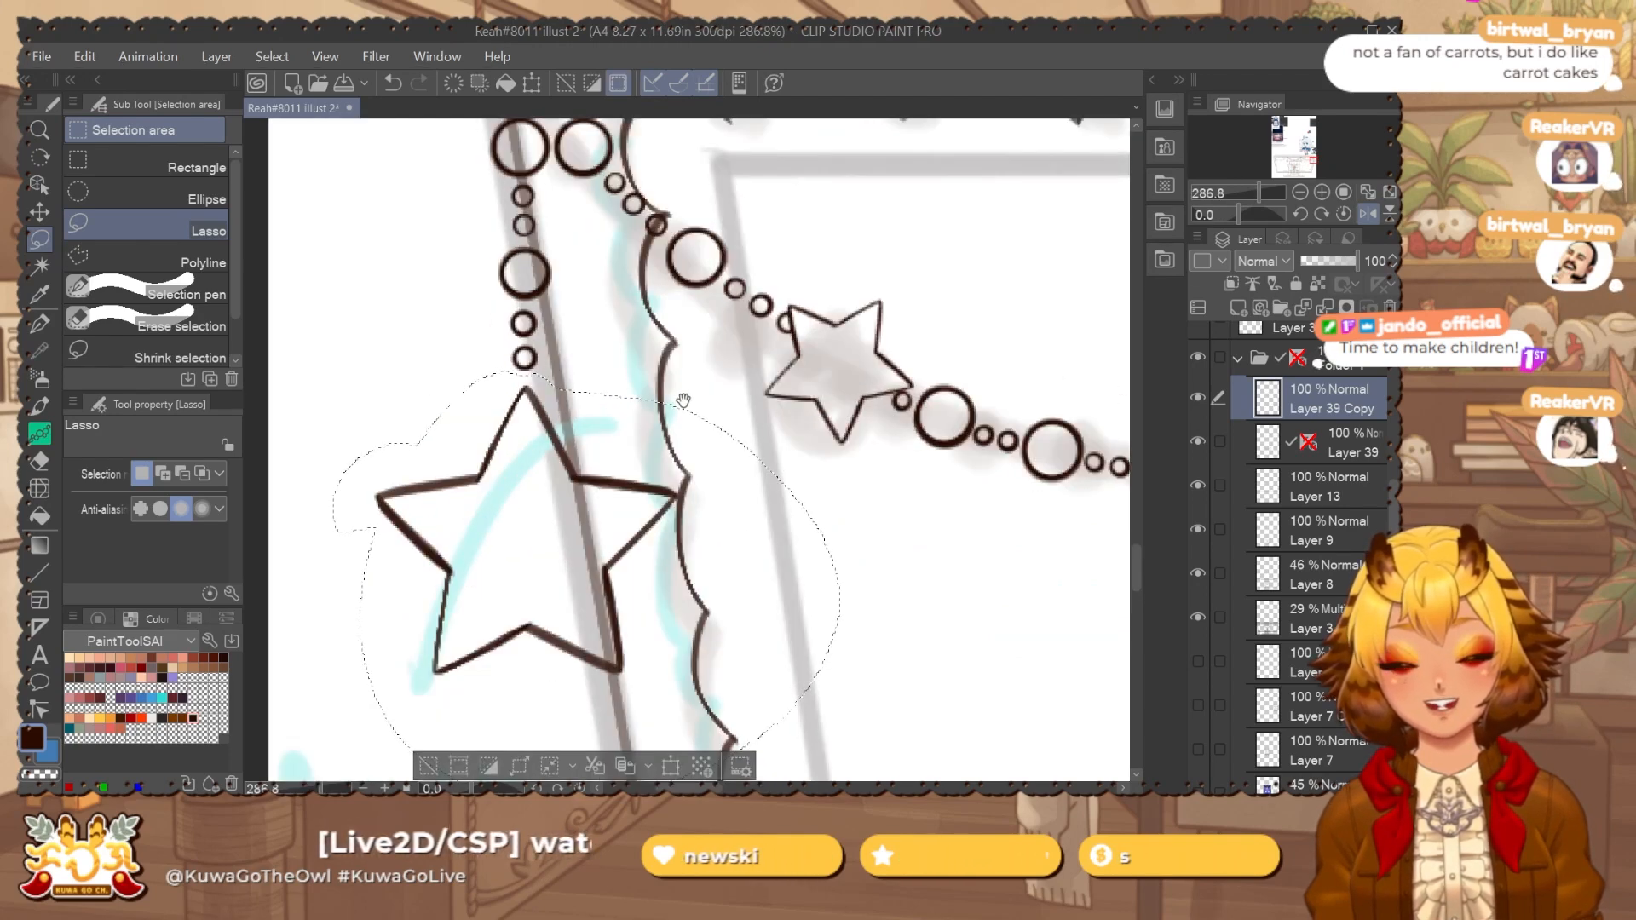
left_click_drag(684, 400, 668, 365)
key("ctrl+t")
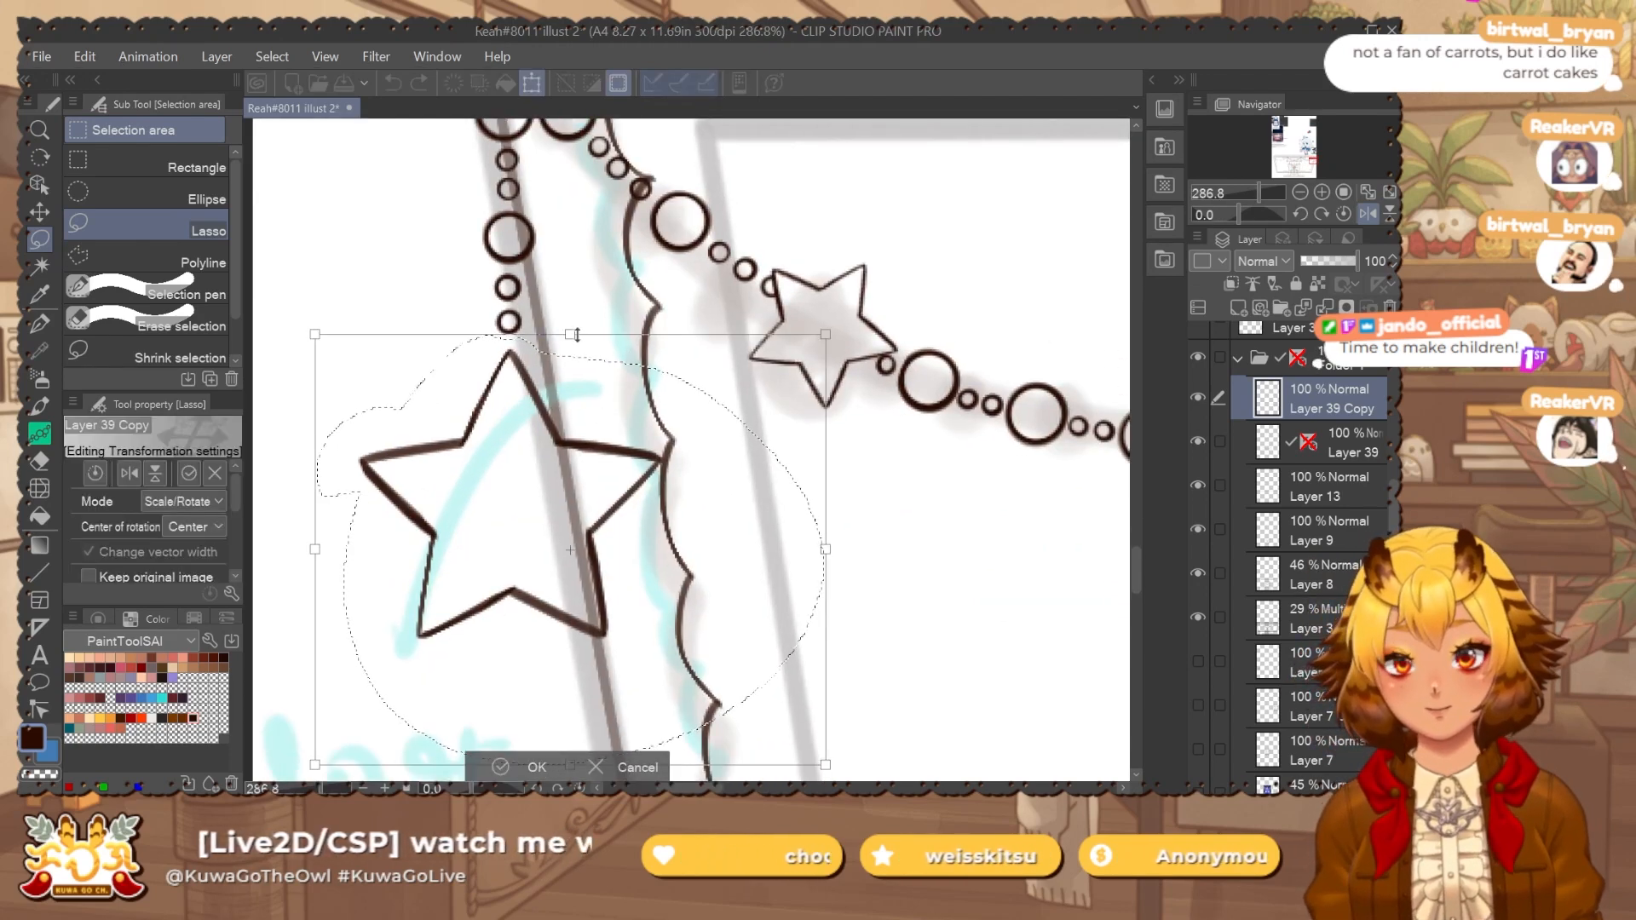
key("Escape")
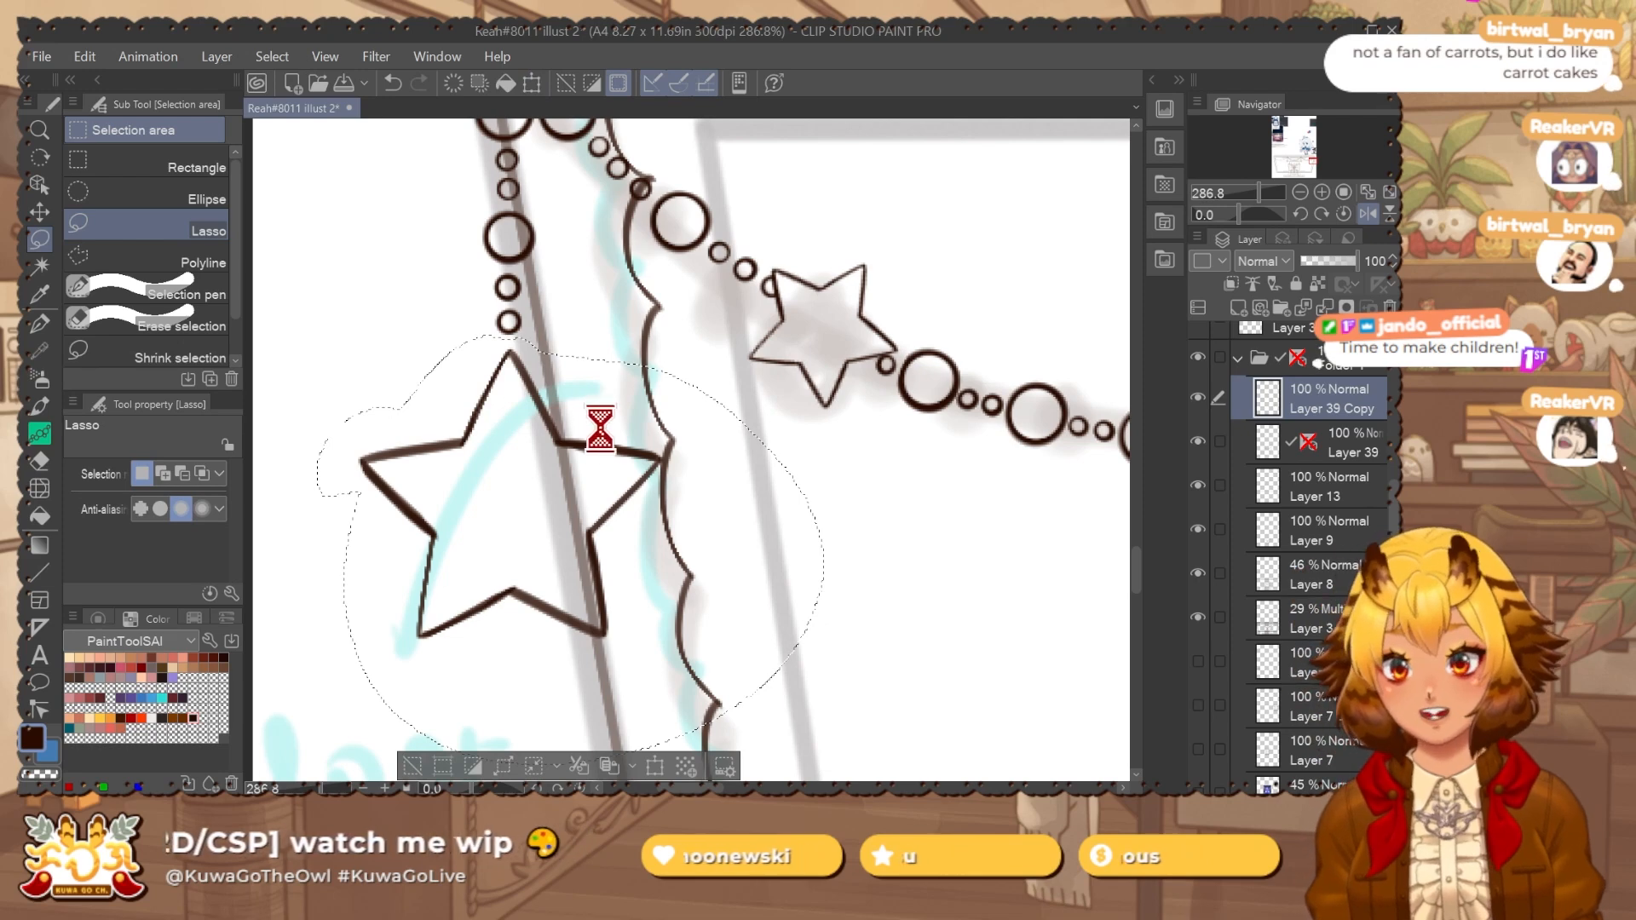
left_click(1197, 399)
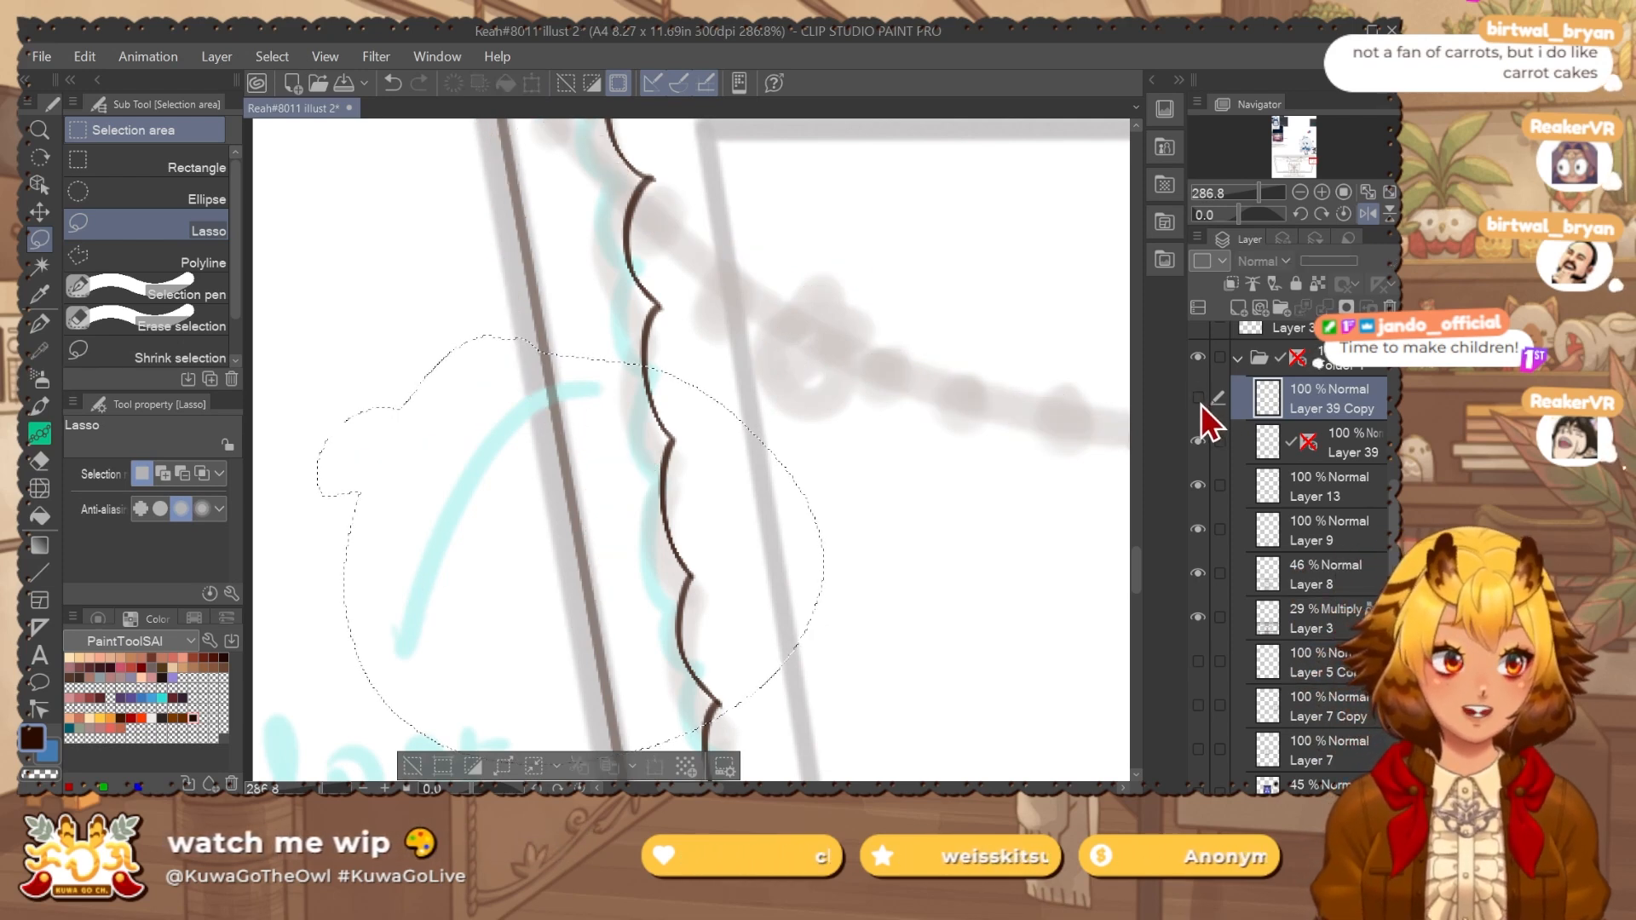
left_click(1198, 399)
key("ctrl+x")
key("ctrl+v")
key("ctrl+d")
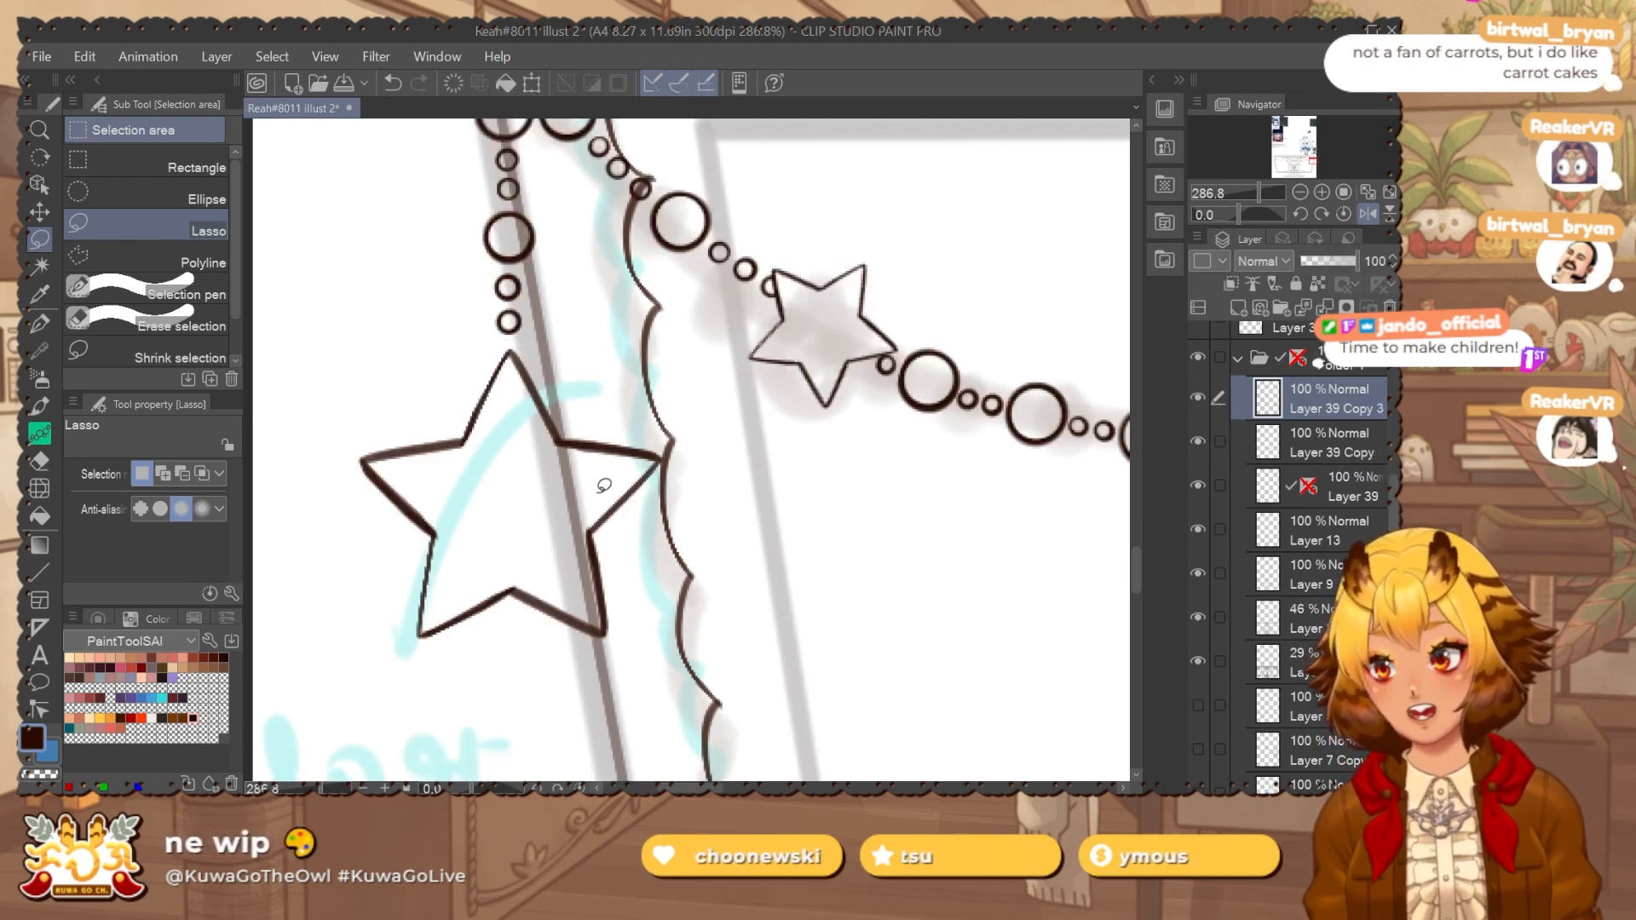
Scale the separated star down to the size of the garland's small stars and place it directly beneath the left bead strand.
key("ctrl+t")
left_click_drag(511, 639, 509, 525)
left_click_drag(562, 423, 869, 321)
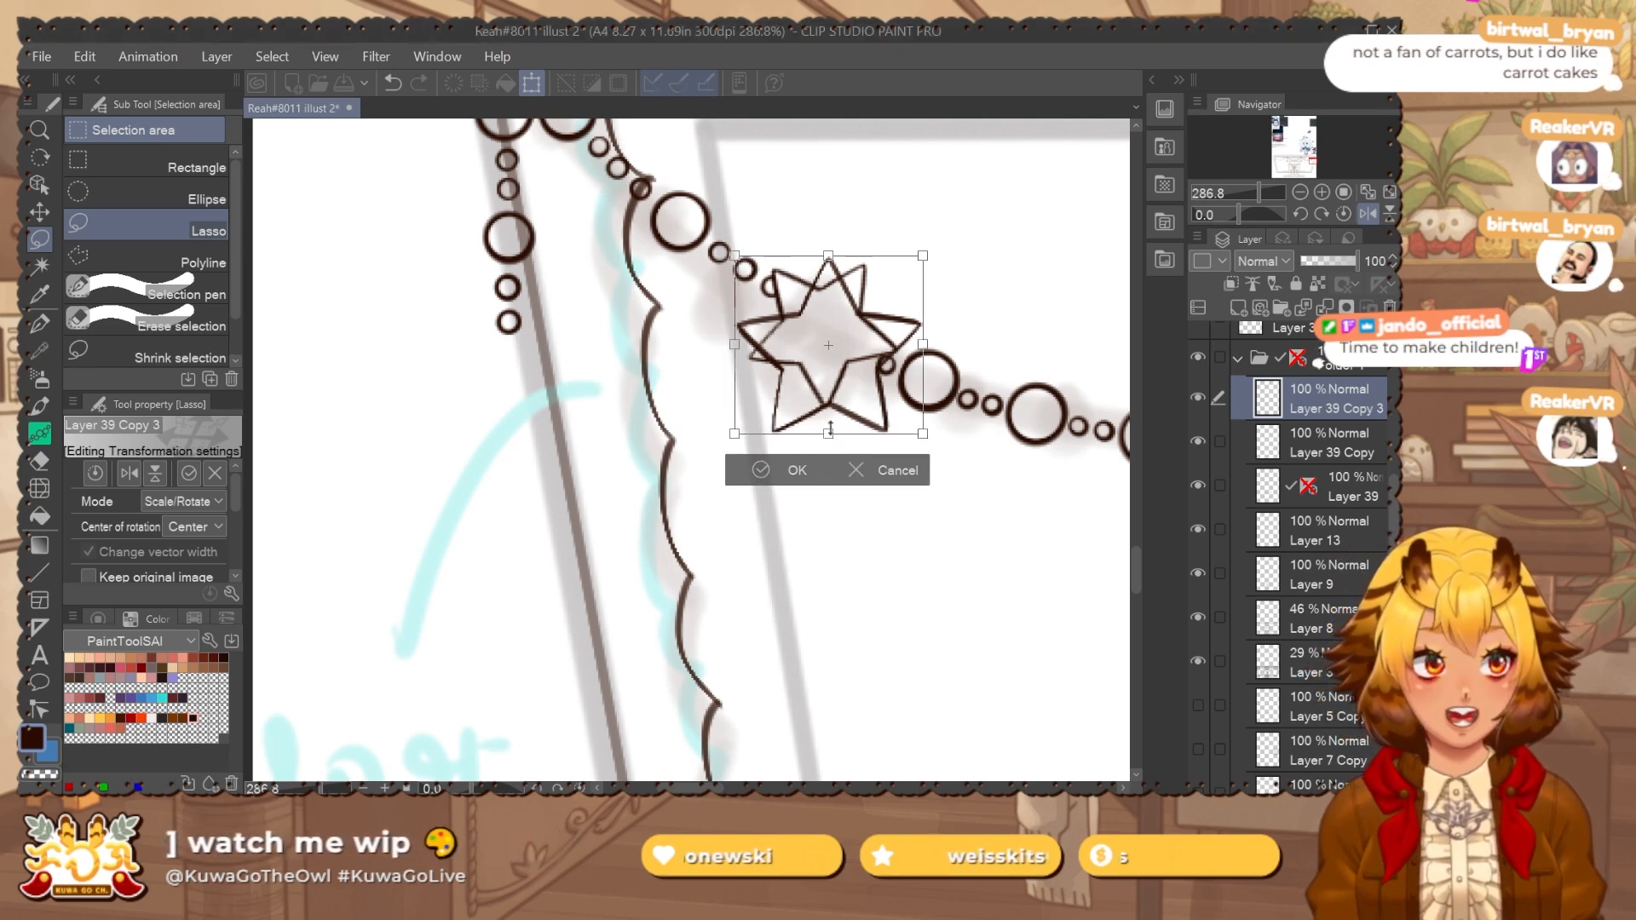
left_click_drag(828, 434, 828, 413)
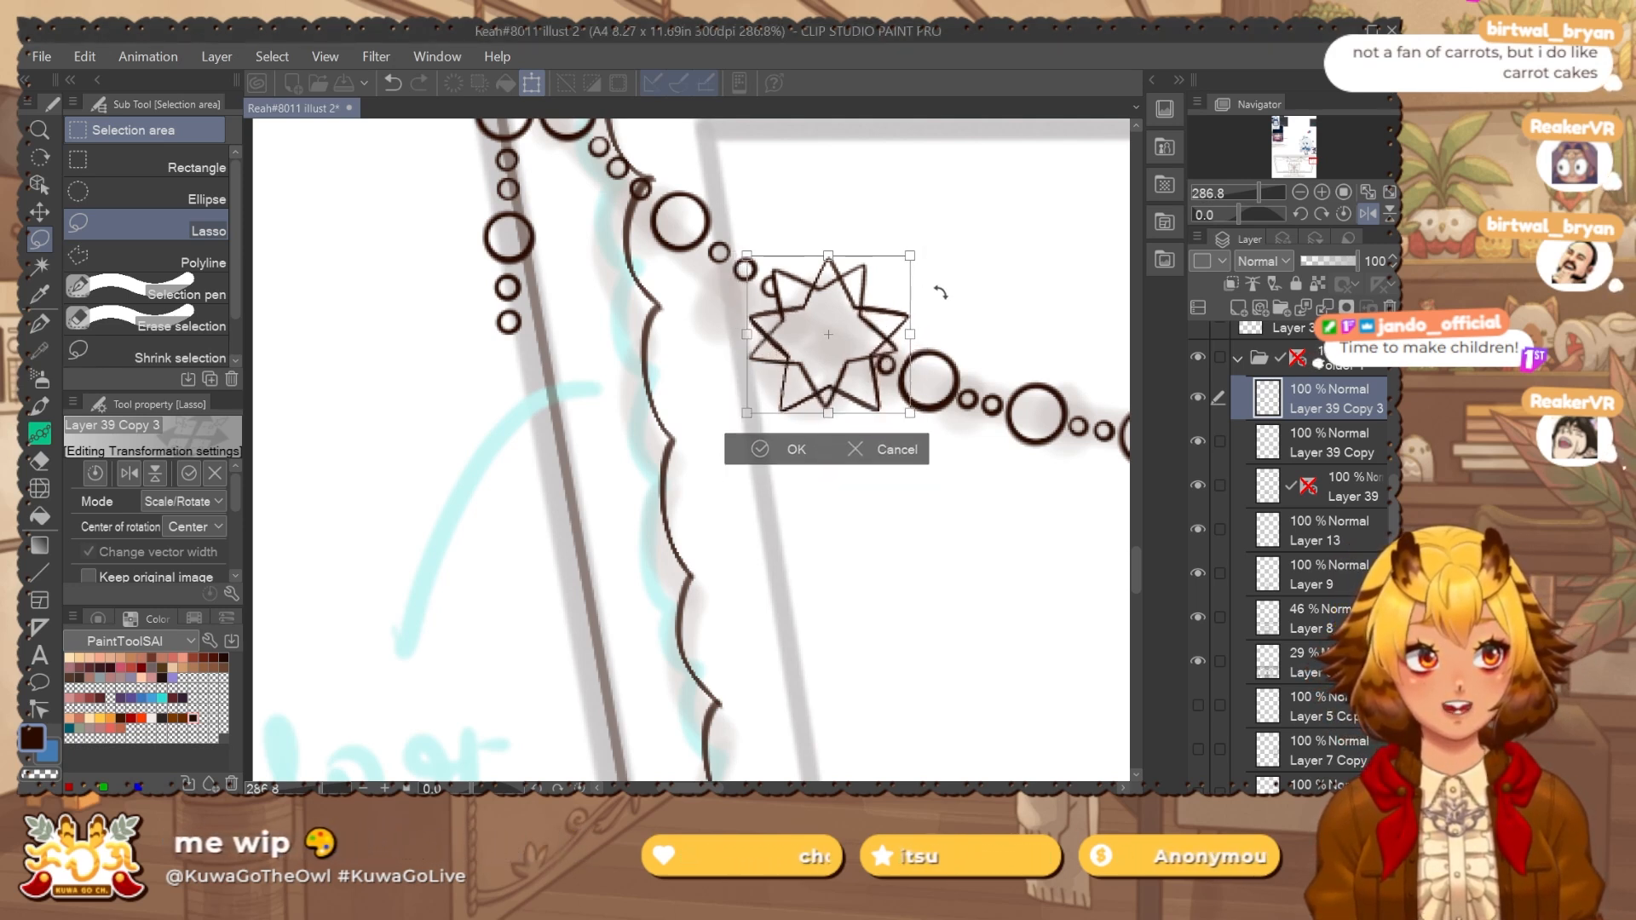
mouse_move(940, 292)
left_mouse_down()
mouse_move(946, 313)
mouse_move(924, 269)
left_mouse_up()
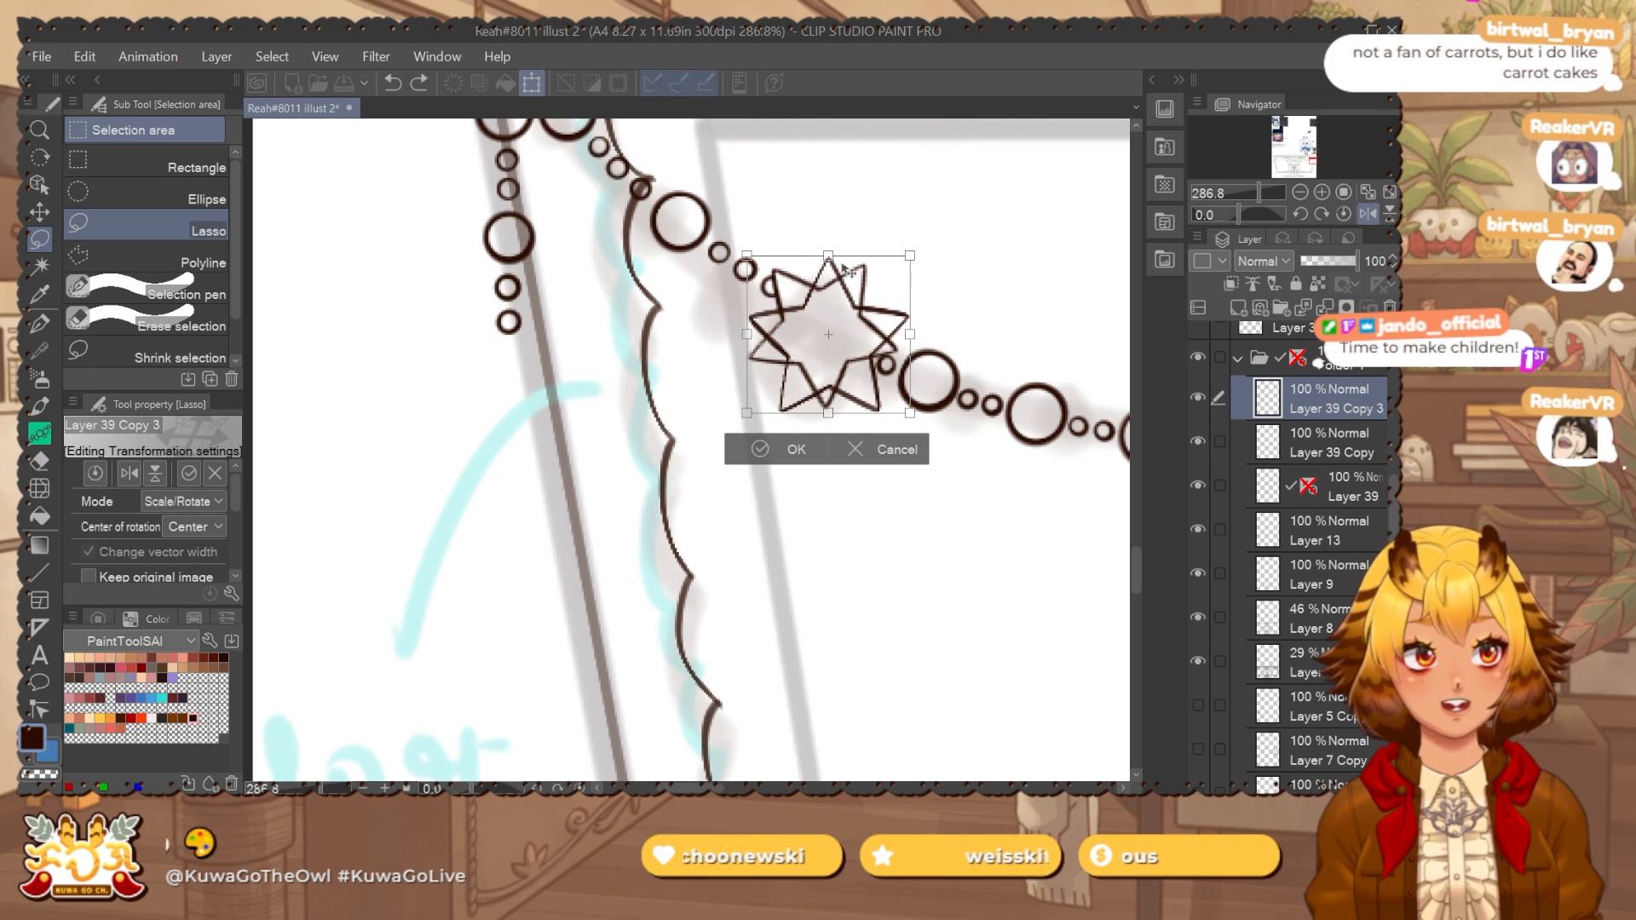
left_click_drag(828, 256, 829, 260)
left_click_drag(864, 347, 568, 430)
key("Return")
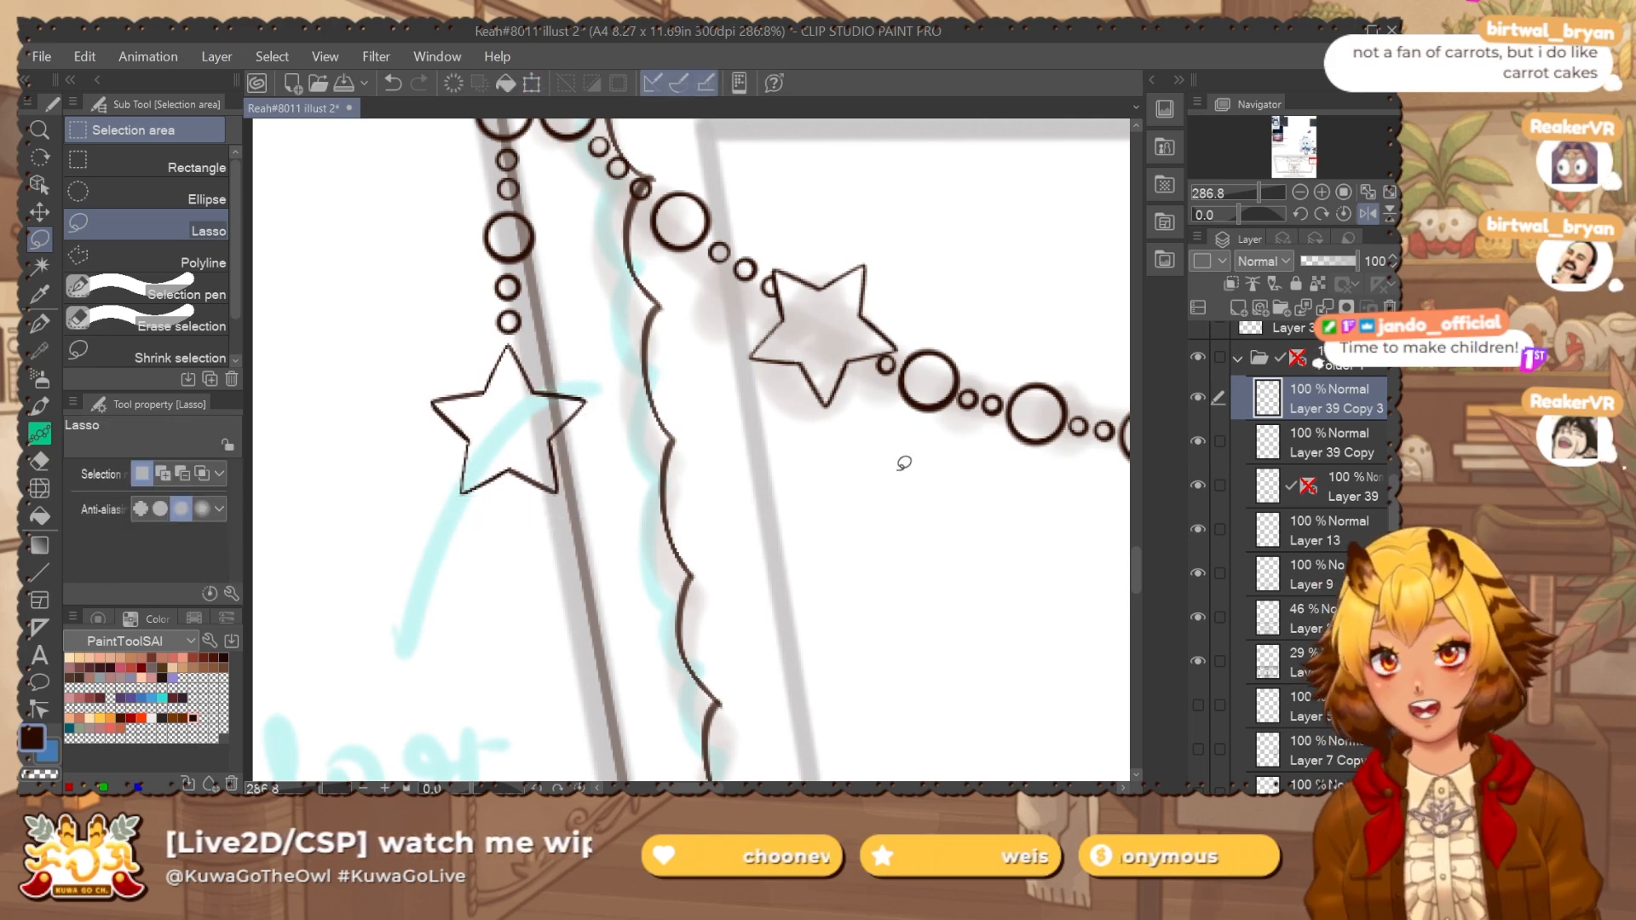
Merge the small star layer and the left garland copy down into Layer 39.
scroll(767, 596, "down", 8)
left_click_drag(784, 629, 663, 594)
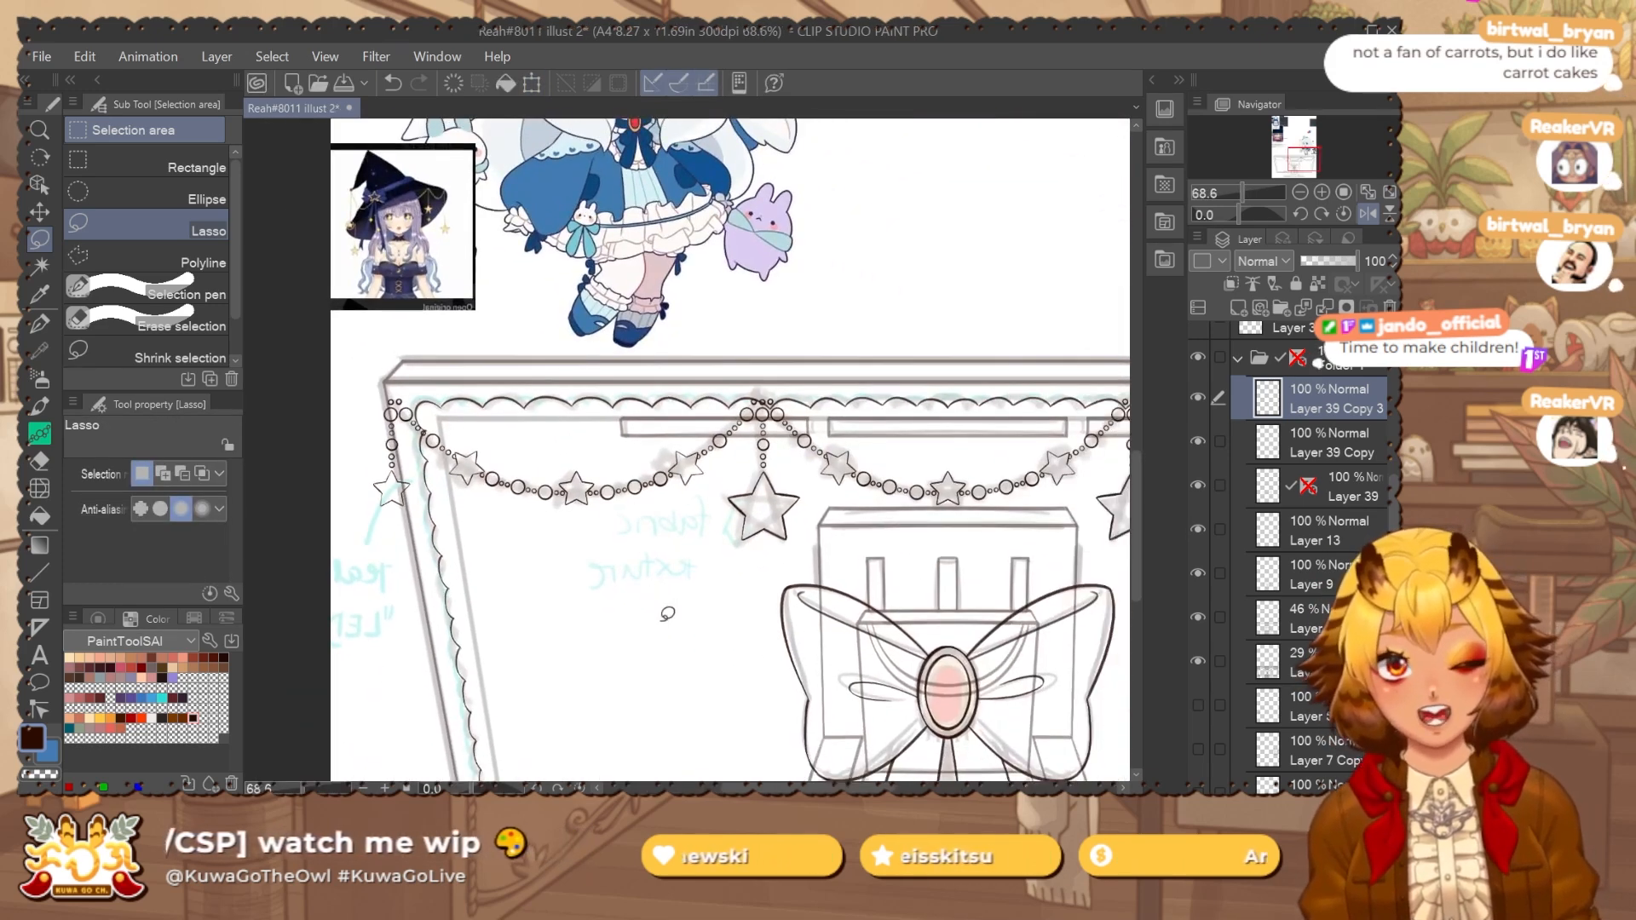
key("ctrl+e")
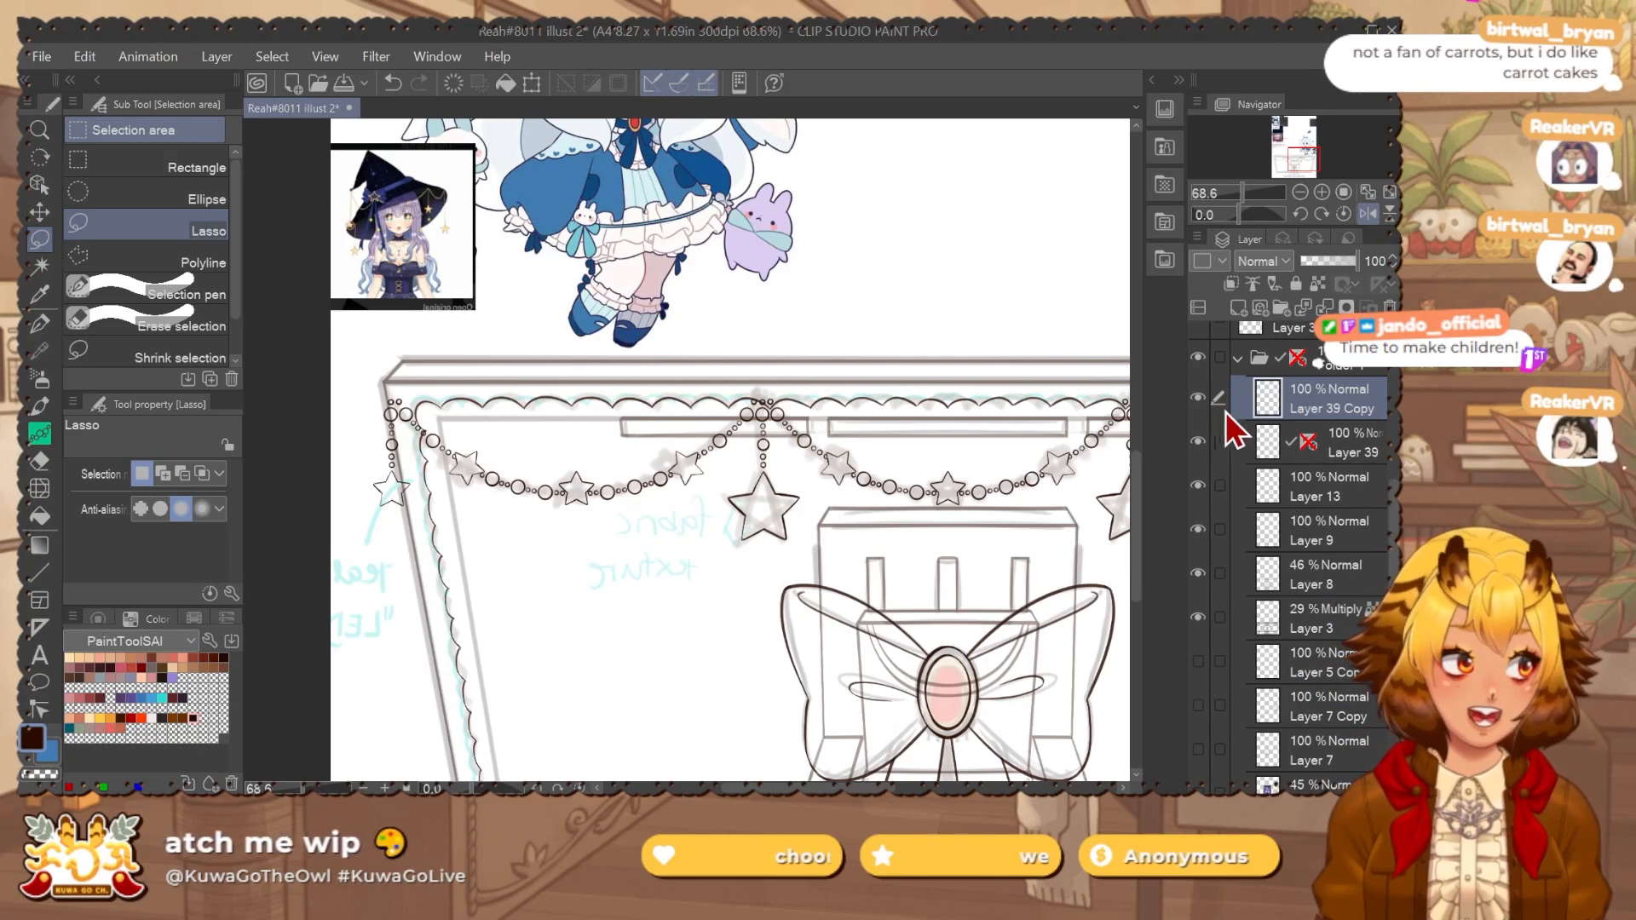
key("ctrl+e")
scroll(838, 512, "down", 4)
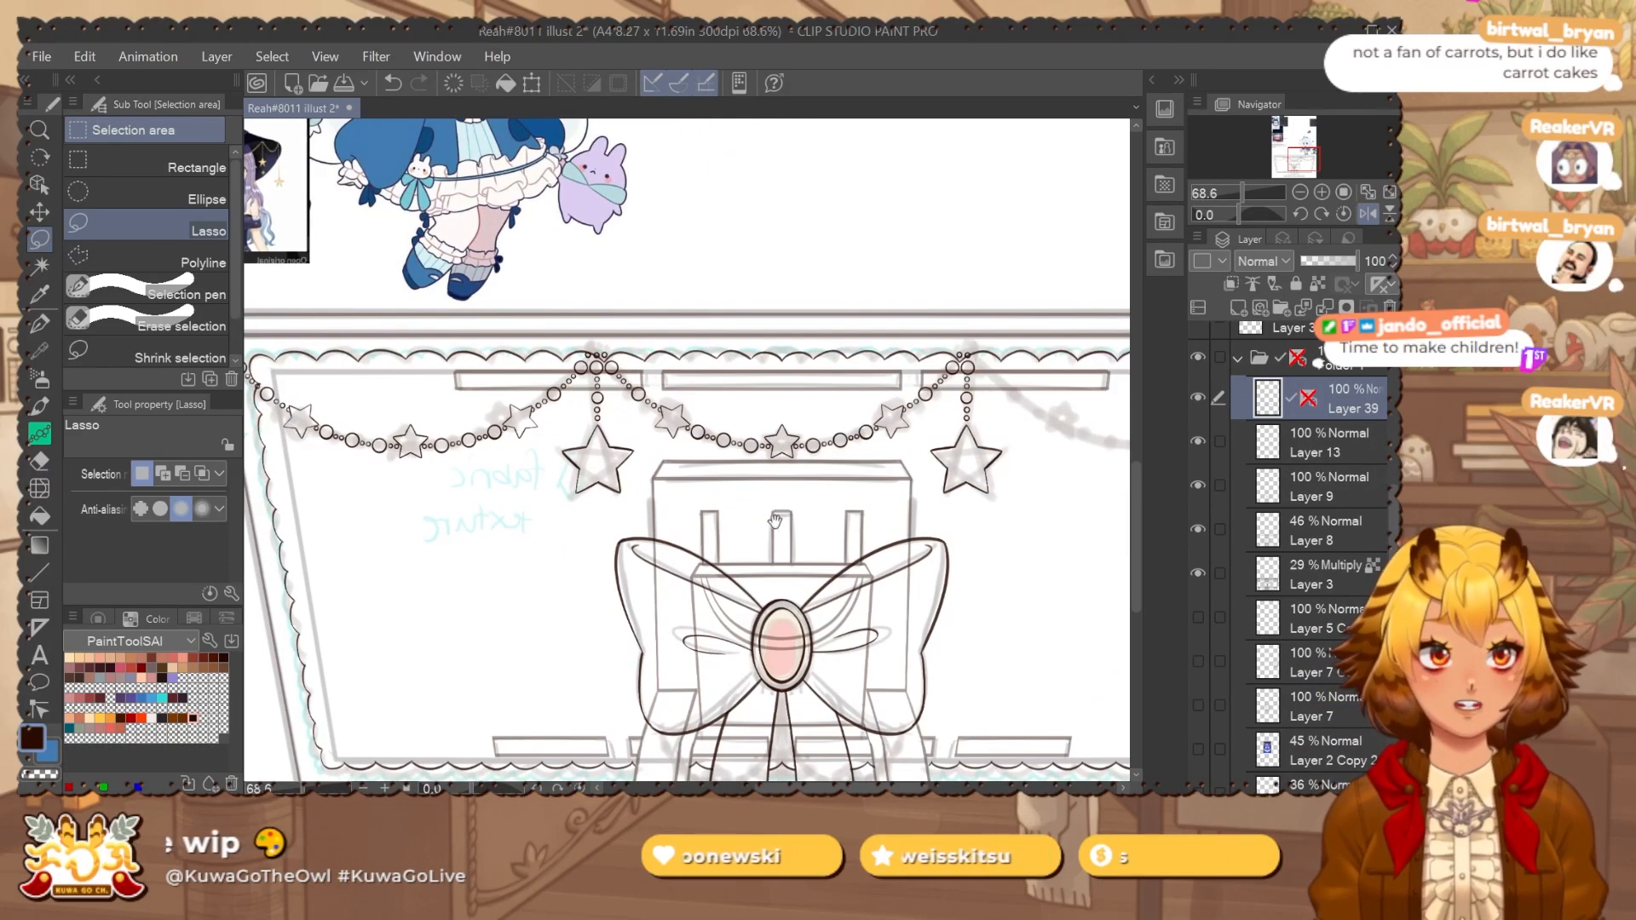
Duplicate the whole Layer 39 garland, flip the copy horizontally and align it one span to the right over the original strands.
key("ctrl+a")
left_click_drag(972, 547, 892, 512)
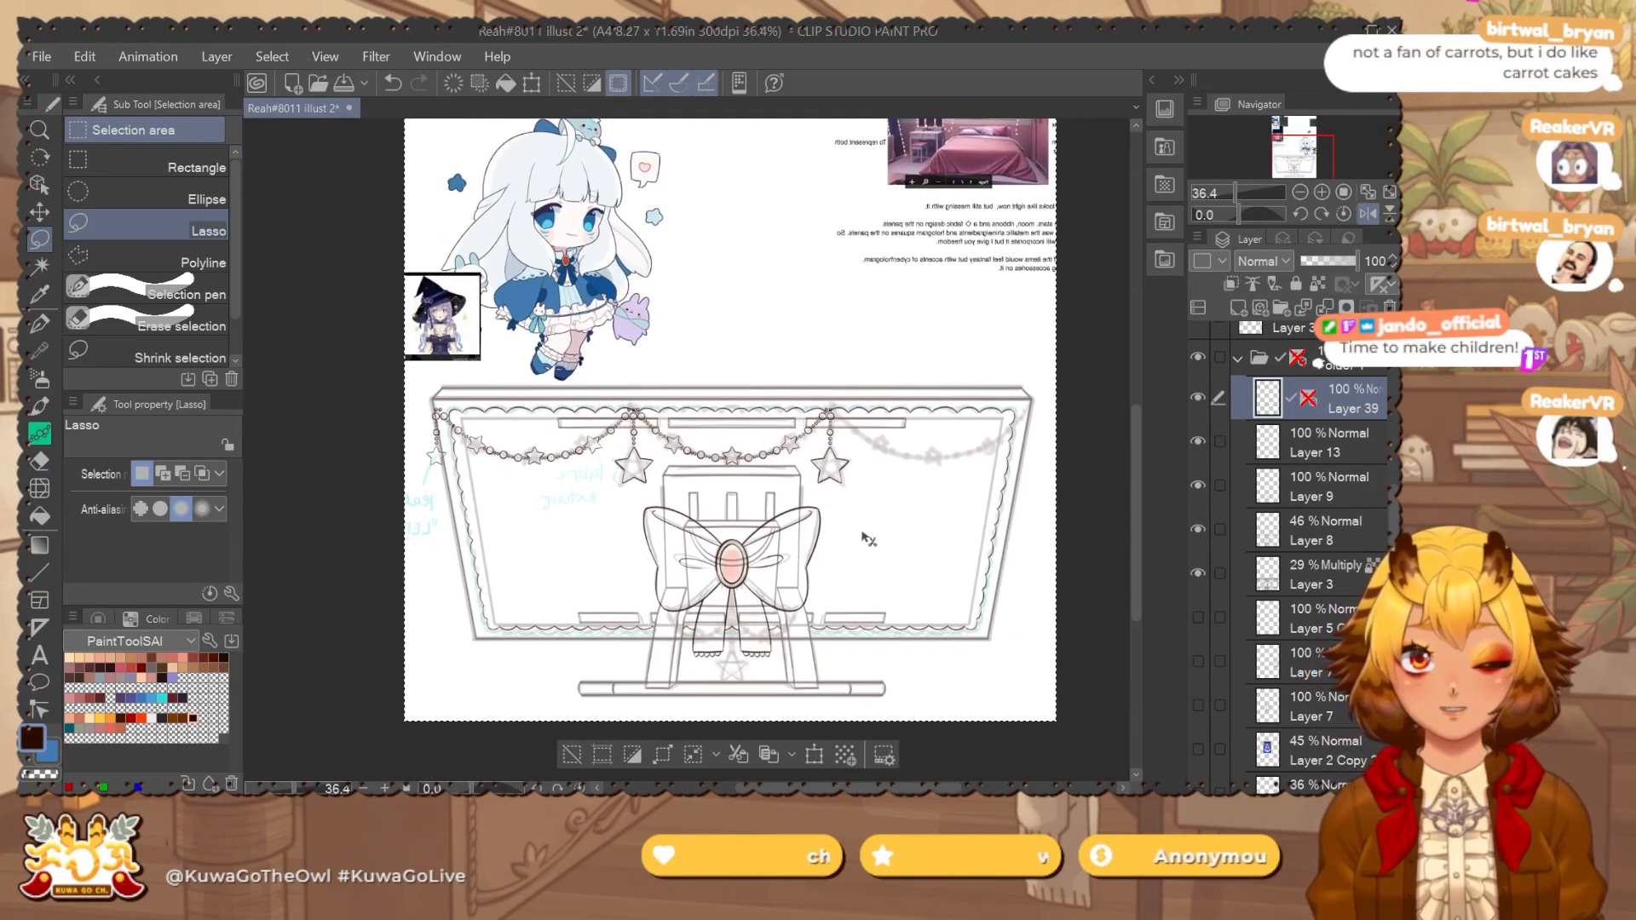
key("ctrl+c")
key("ctrl+v")
key("ctrl+t")
left_click(129, 474)
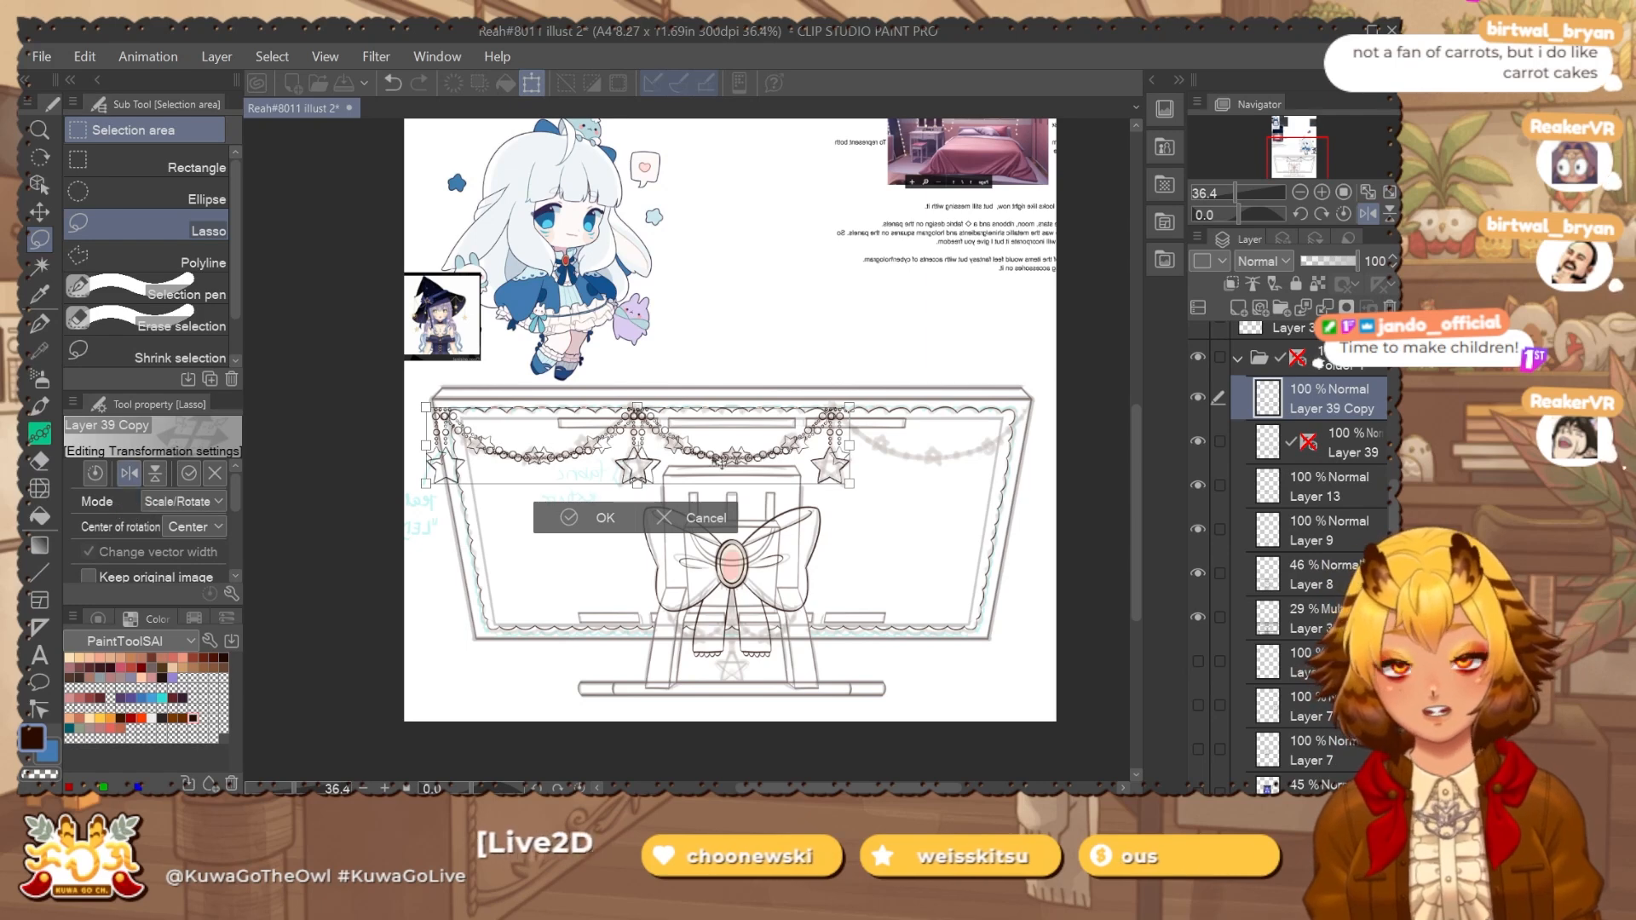
left_click_drag(717, 463, 911, 462)
left_click_drag(623, 436, 778, 427)
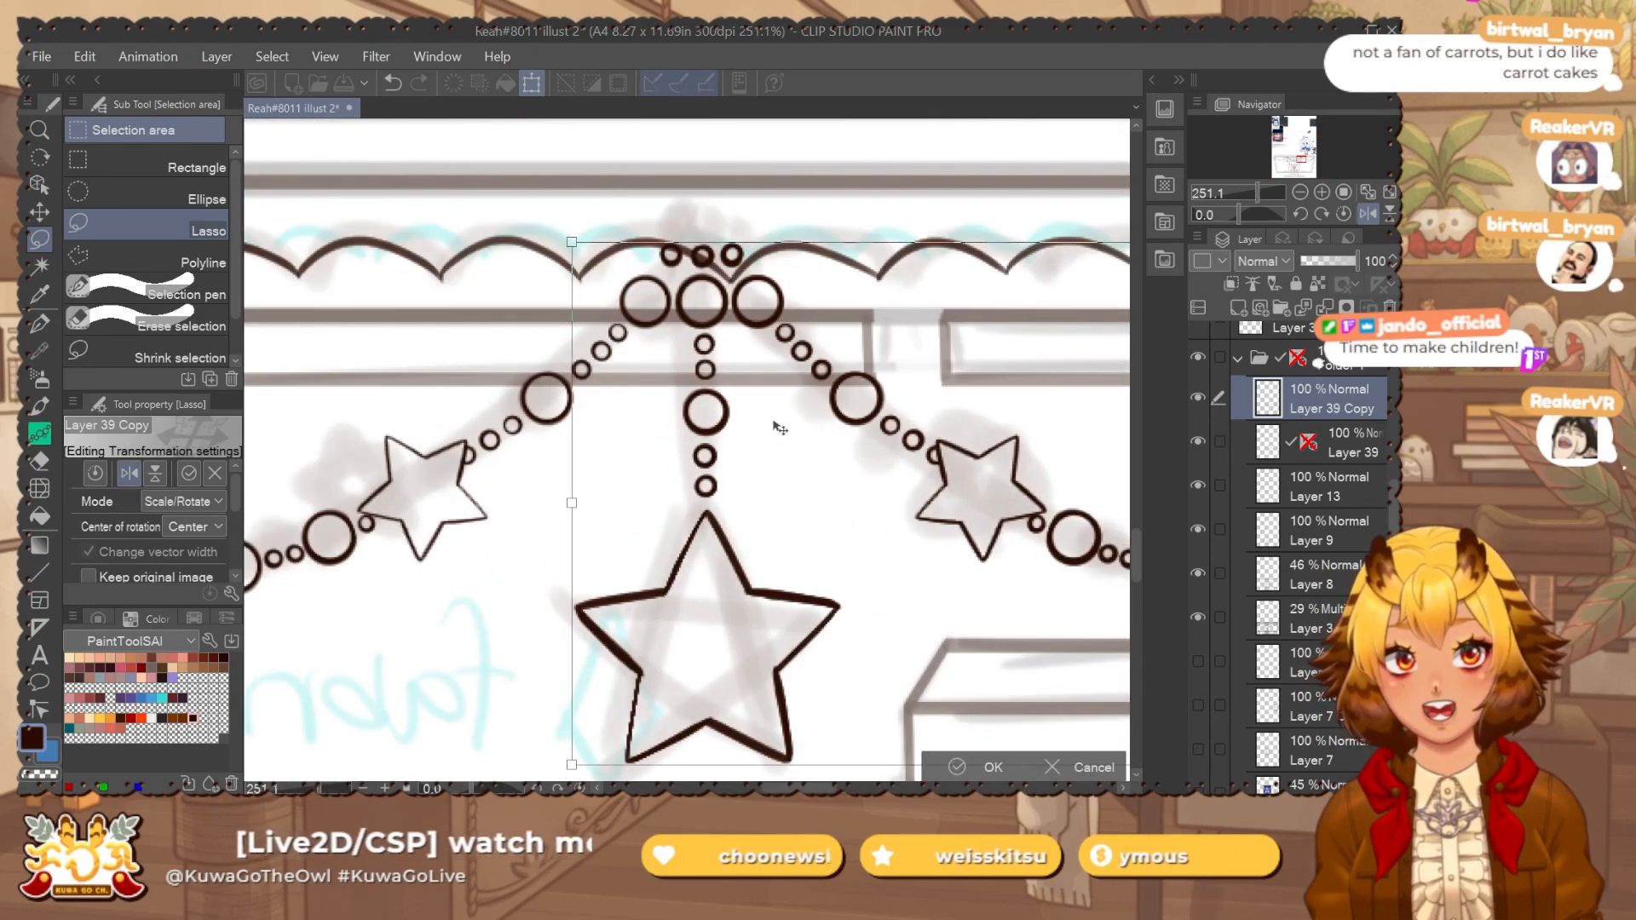
left_click_drag(913, 443, 667, 375)
left_click_drag(715, 424, 789, 426)
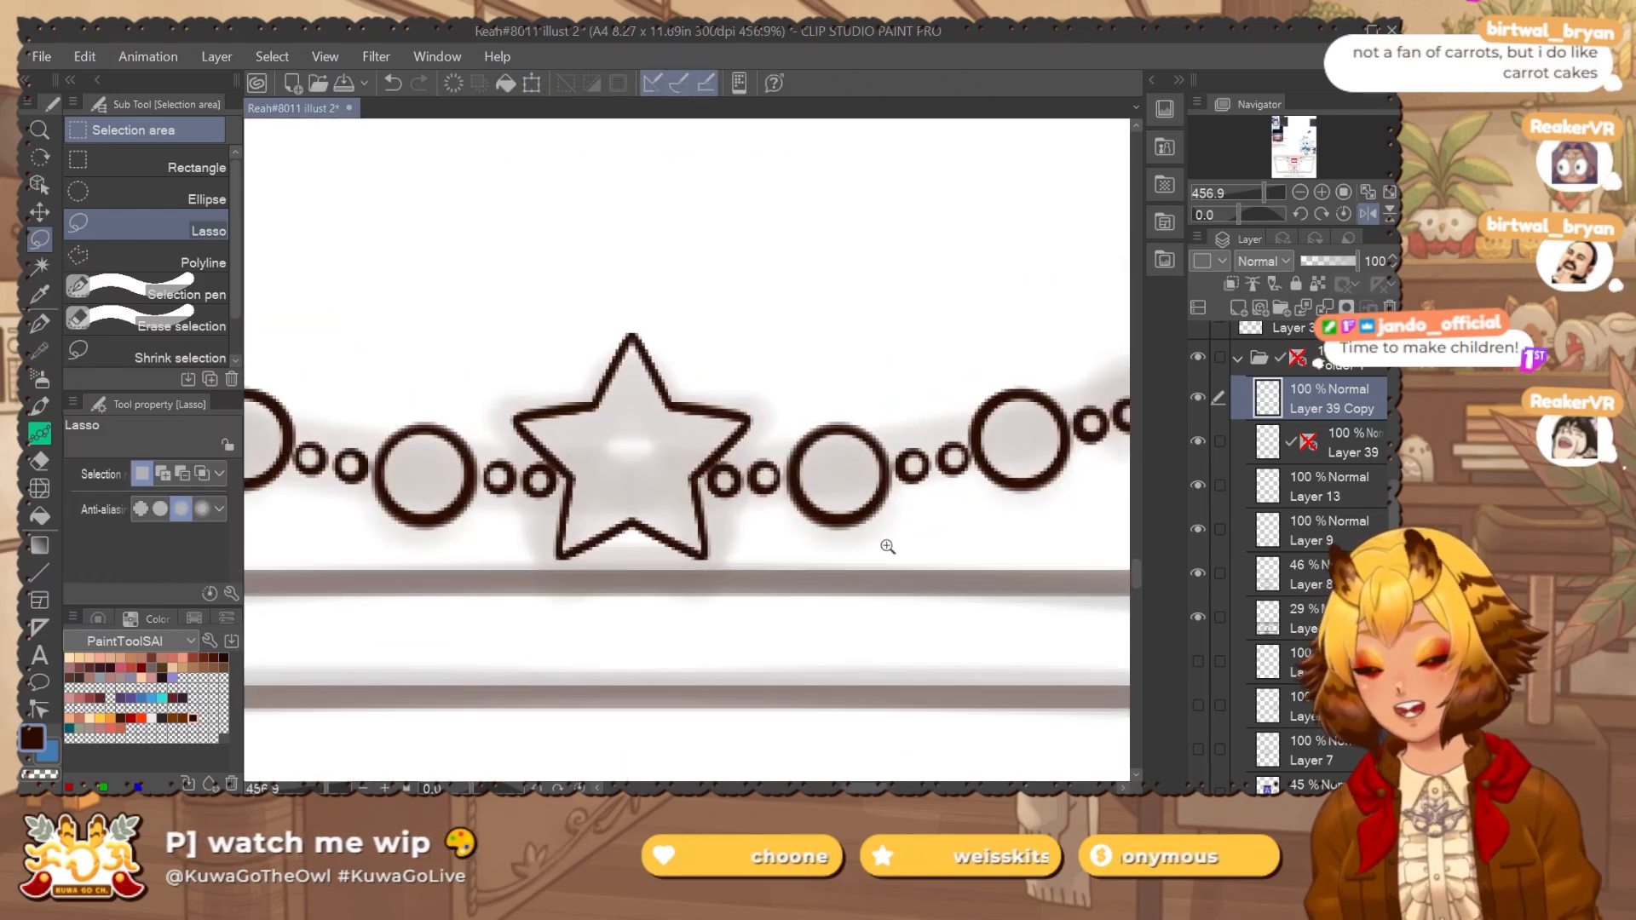
Lasso and delete the flipped copy's centre span and hanging strand overlapping the original, keeping its right-hand span.
scroll(852, 520, "down", 7)
left_click_drag(558, 677, 365, 397)
left_click_drag(682, 686, 647, 688)
left_click_drag(1016, 554, 738, 574)
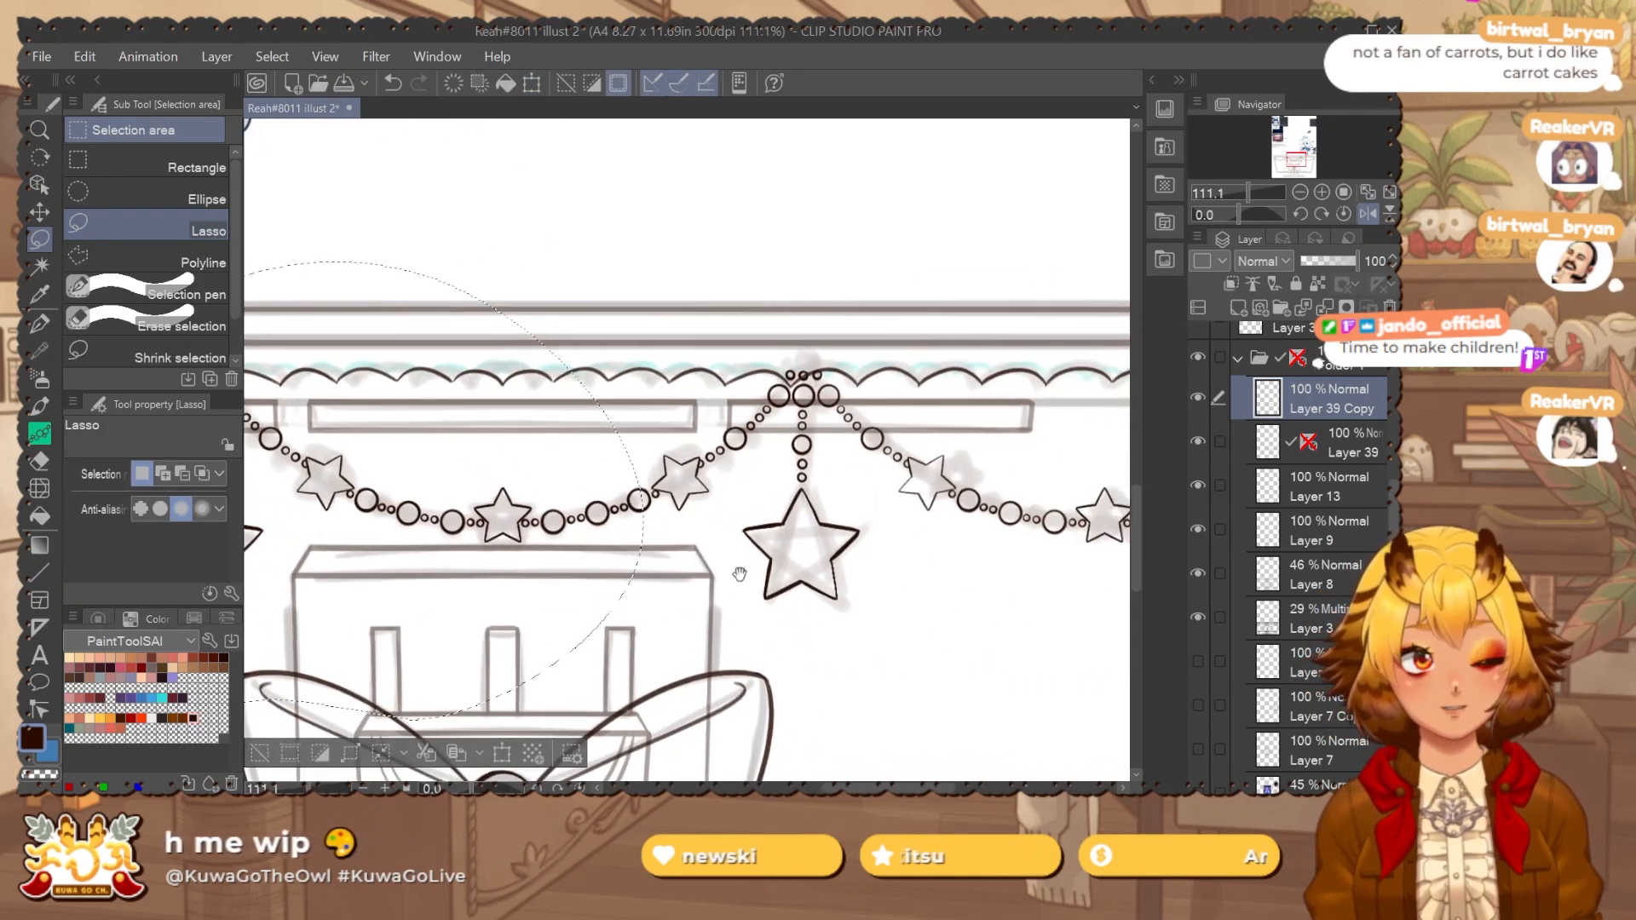
scroll(771, 528, "up", 2)
mouse_move(499, 546)
left_mouse_down()
mouse_move(692, 261)
mouse_move(825, 285)
mouse_move(830, 328)
left_mouse_up()
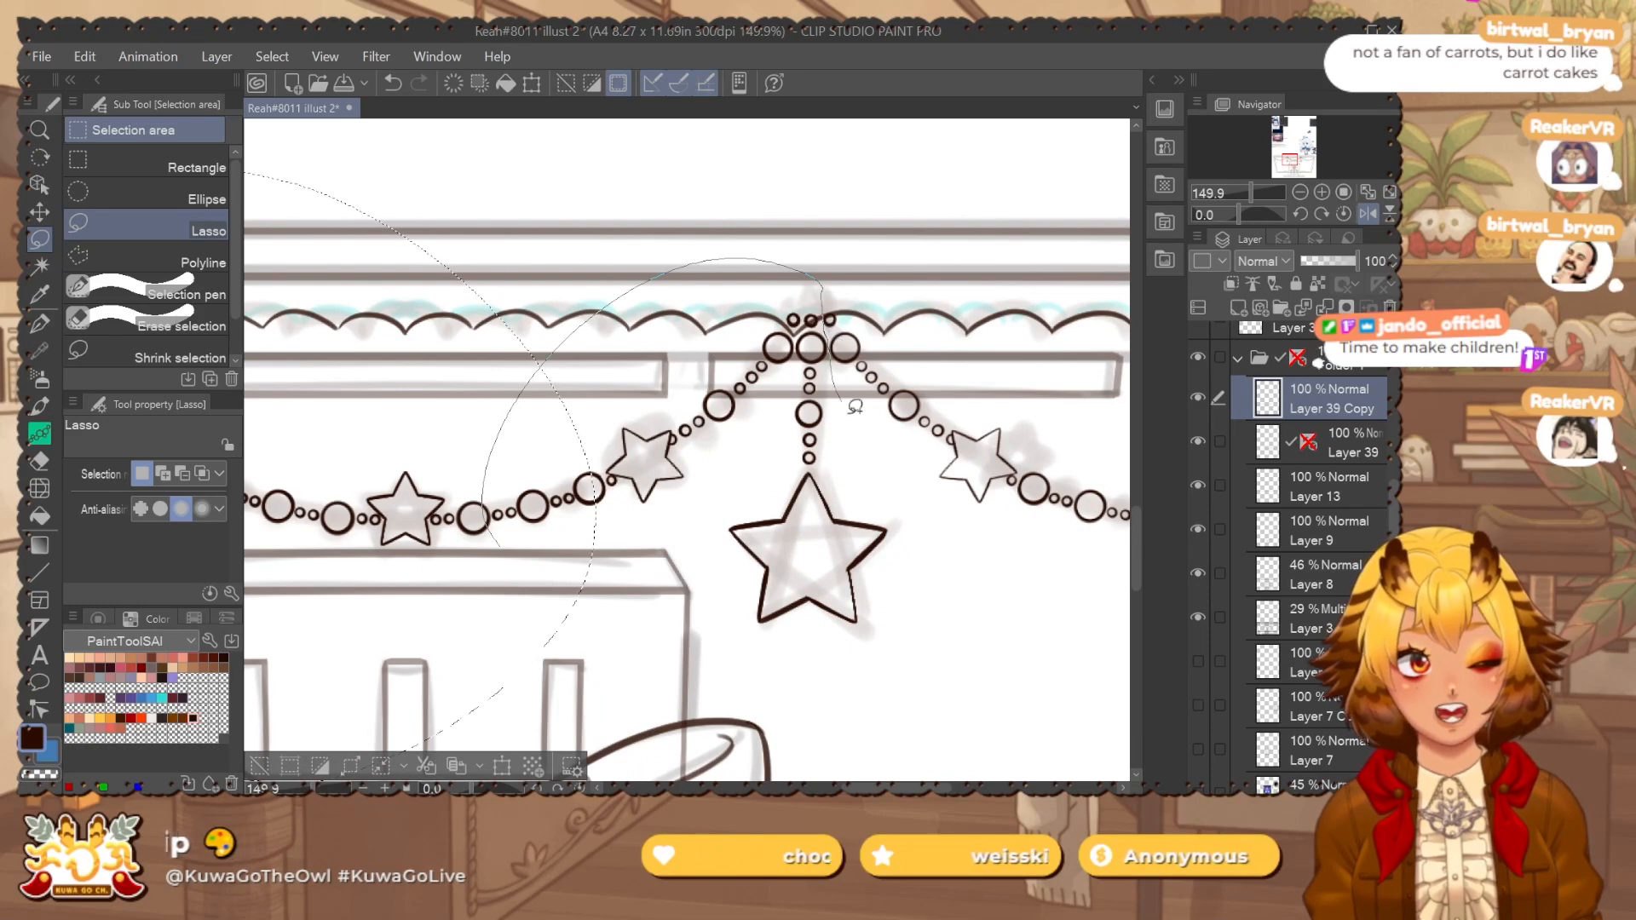
scroll(831, 331, "up", 6)
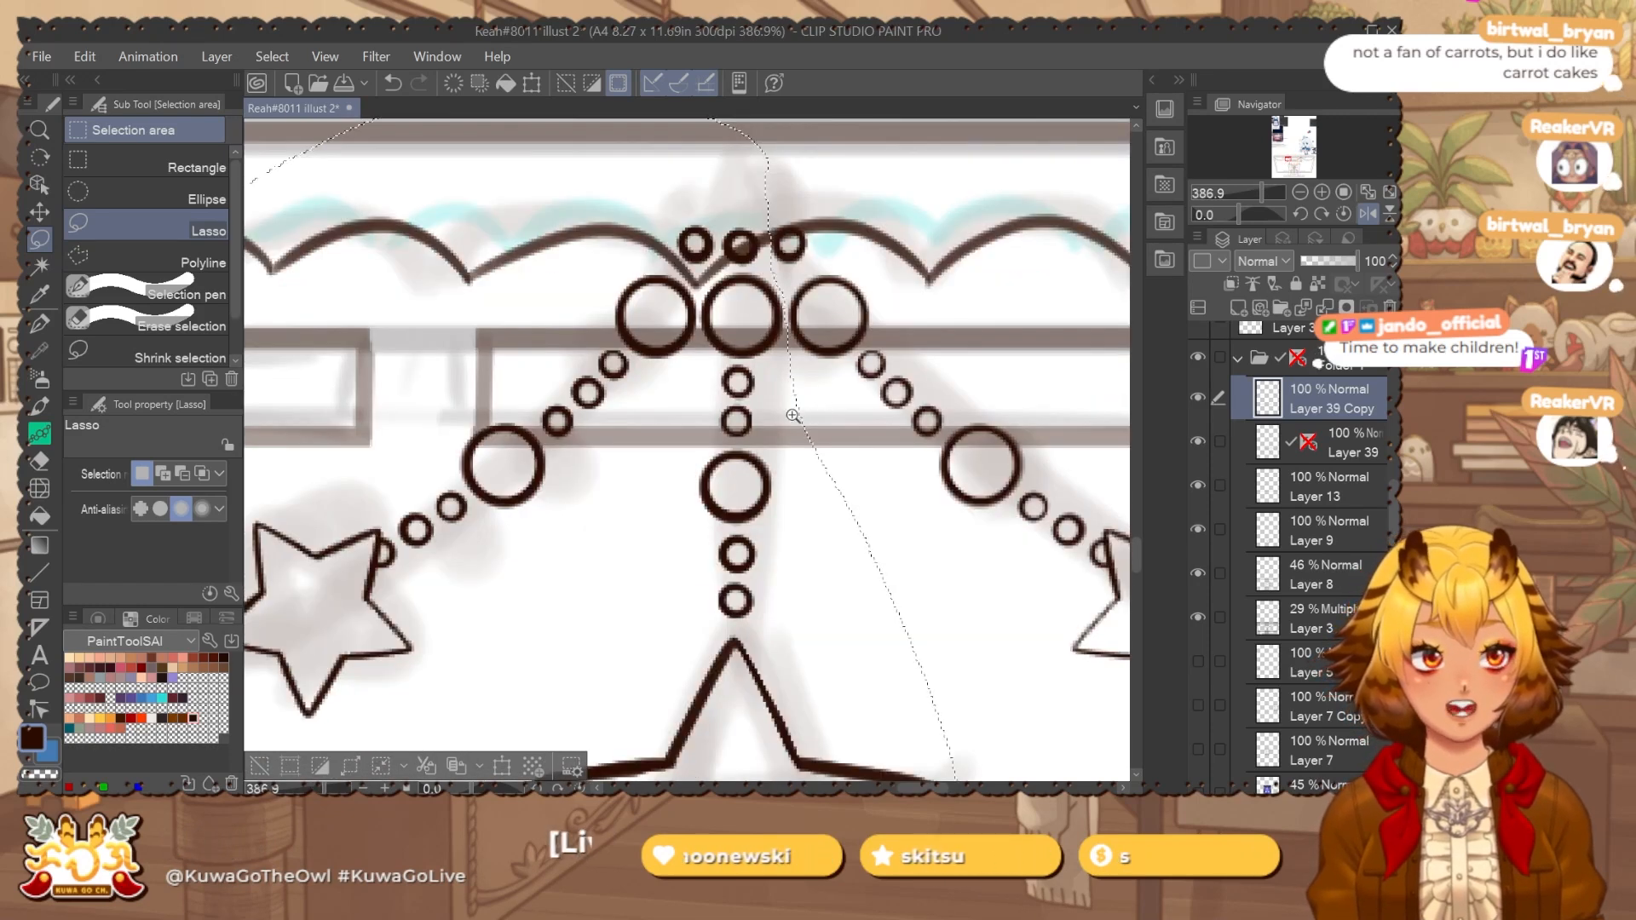
scroll(809, 407, "down", 4)
key("Delete")
key("ctrl+d")
Merge the flipped garland copy into Layer 39 and check the full garland by toggling the layer's visibility.
left_click_drag(979, 585, 716, 562)
left_click_drag(889, 520, 767, 519)
key("ctrl+e")
left_click(1194, 409)
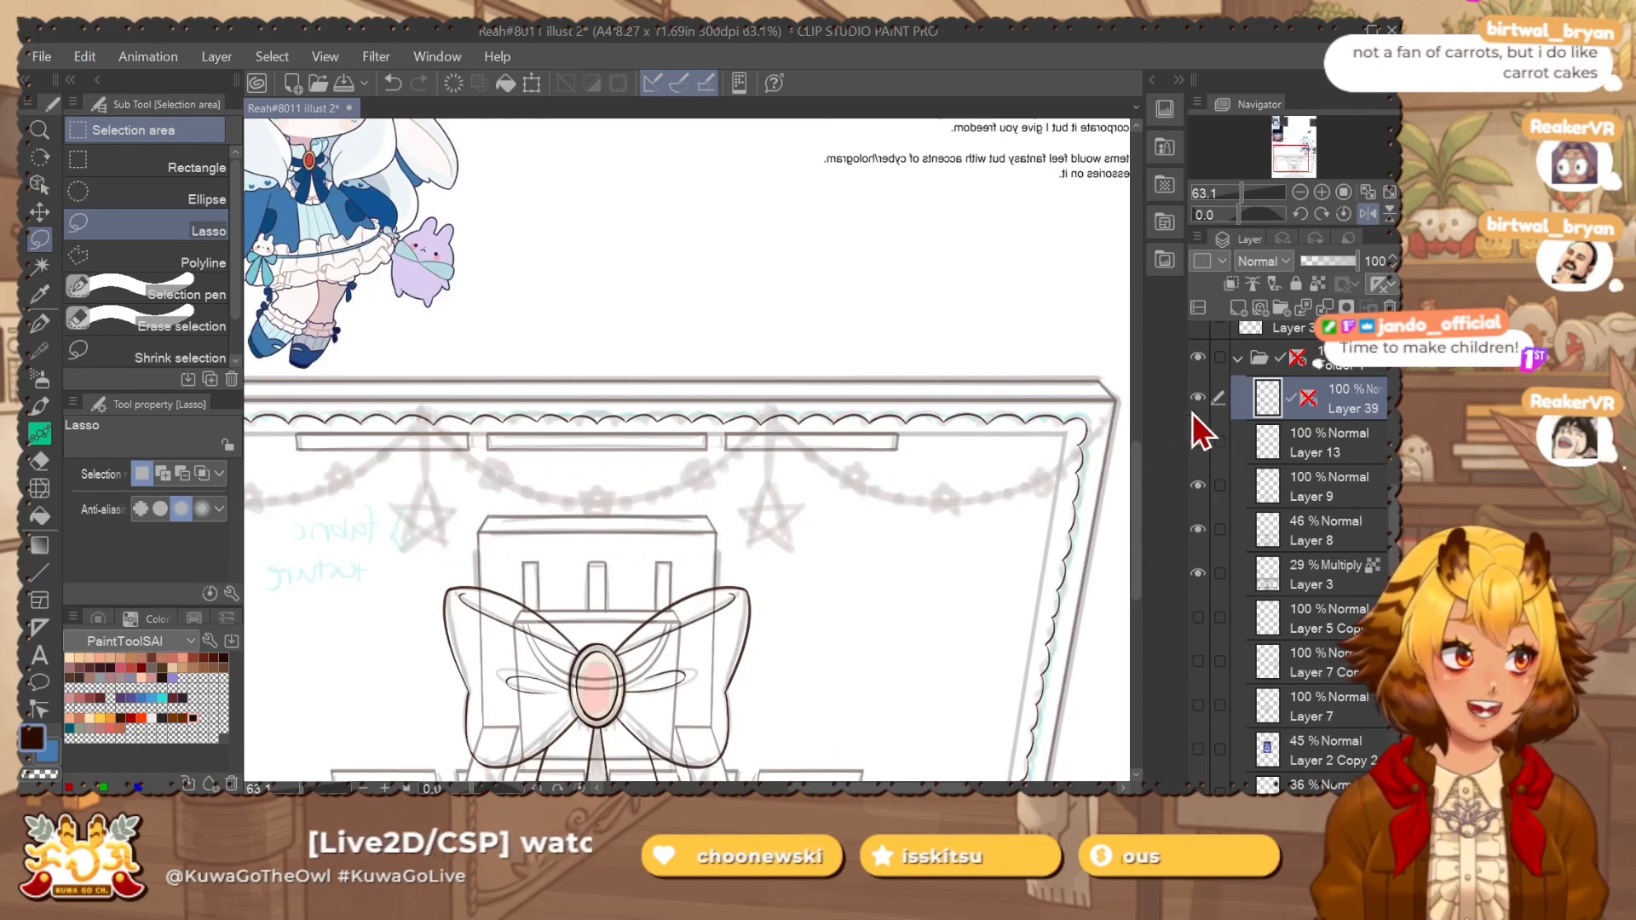
left_click(1194, 409)
scroll(1018, 537, "down", 2)
mouse_move(980, 604)
left_mouse_down()
mouse_move(1010, 545)
mouse_move(976, 592)
left_mouse_up()
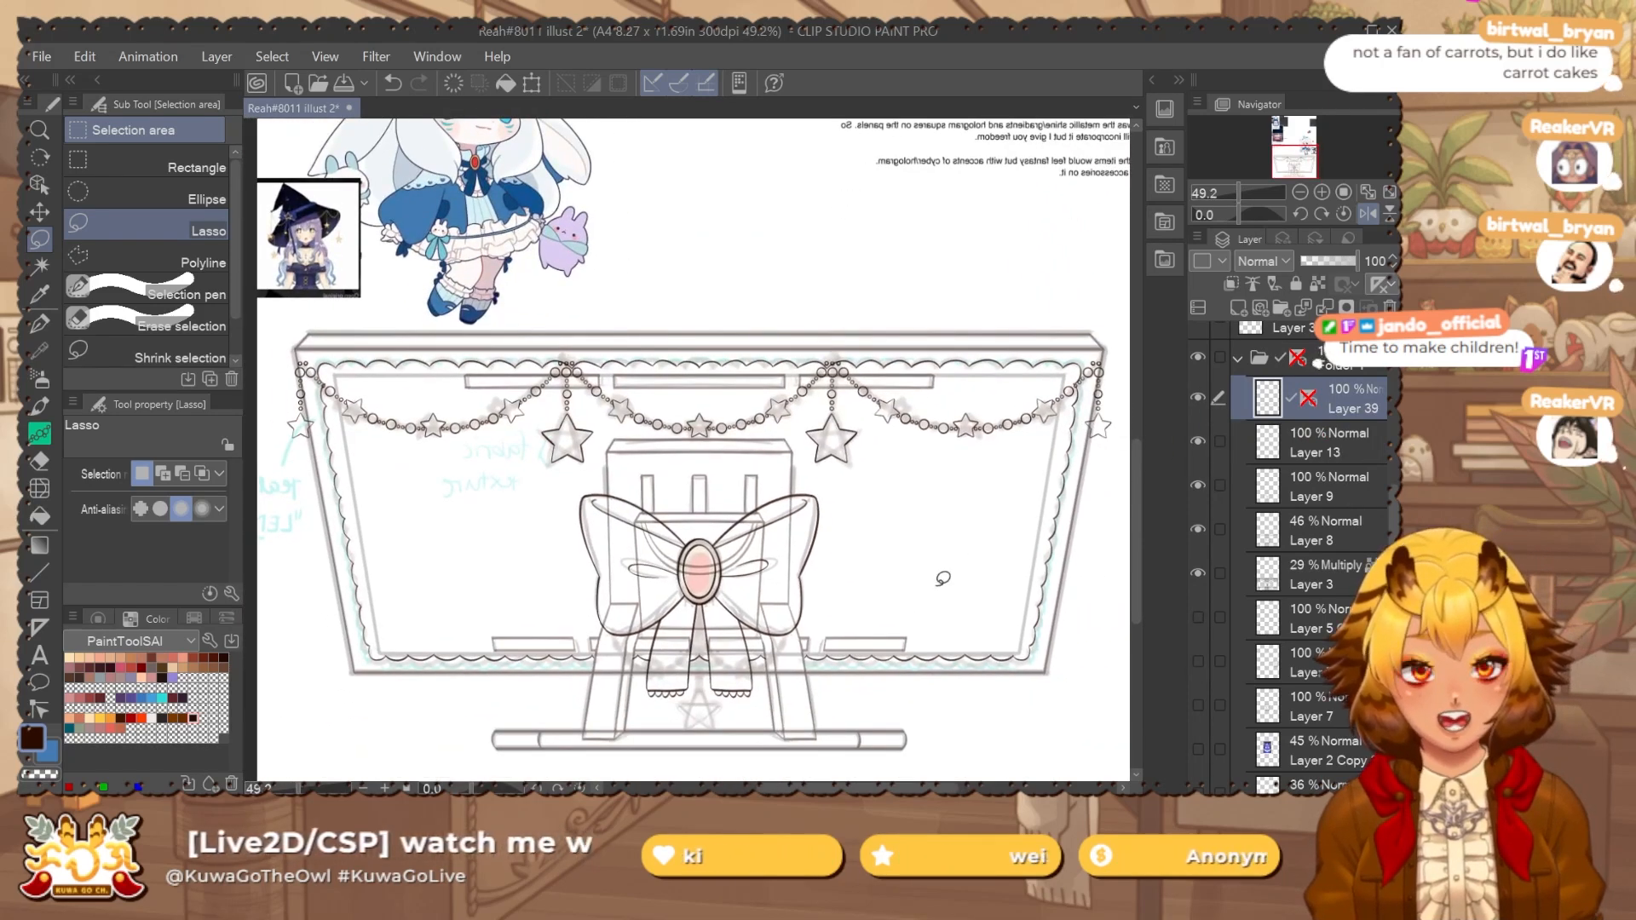
Set the Layer 3 sketch to 100% opacity and hide it.
left_click(1197, 573)
left_click(1198, 573)
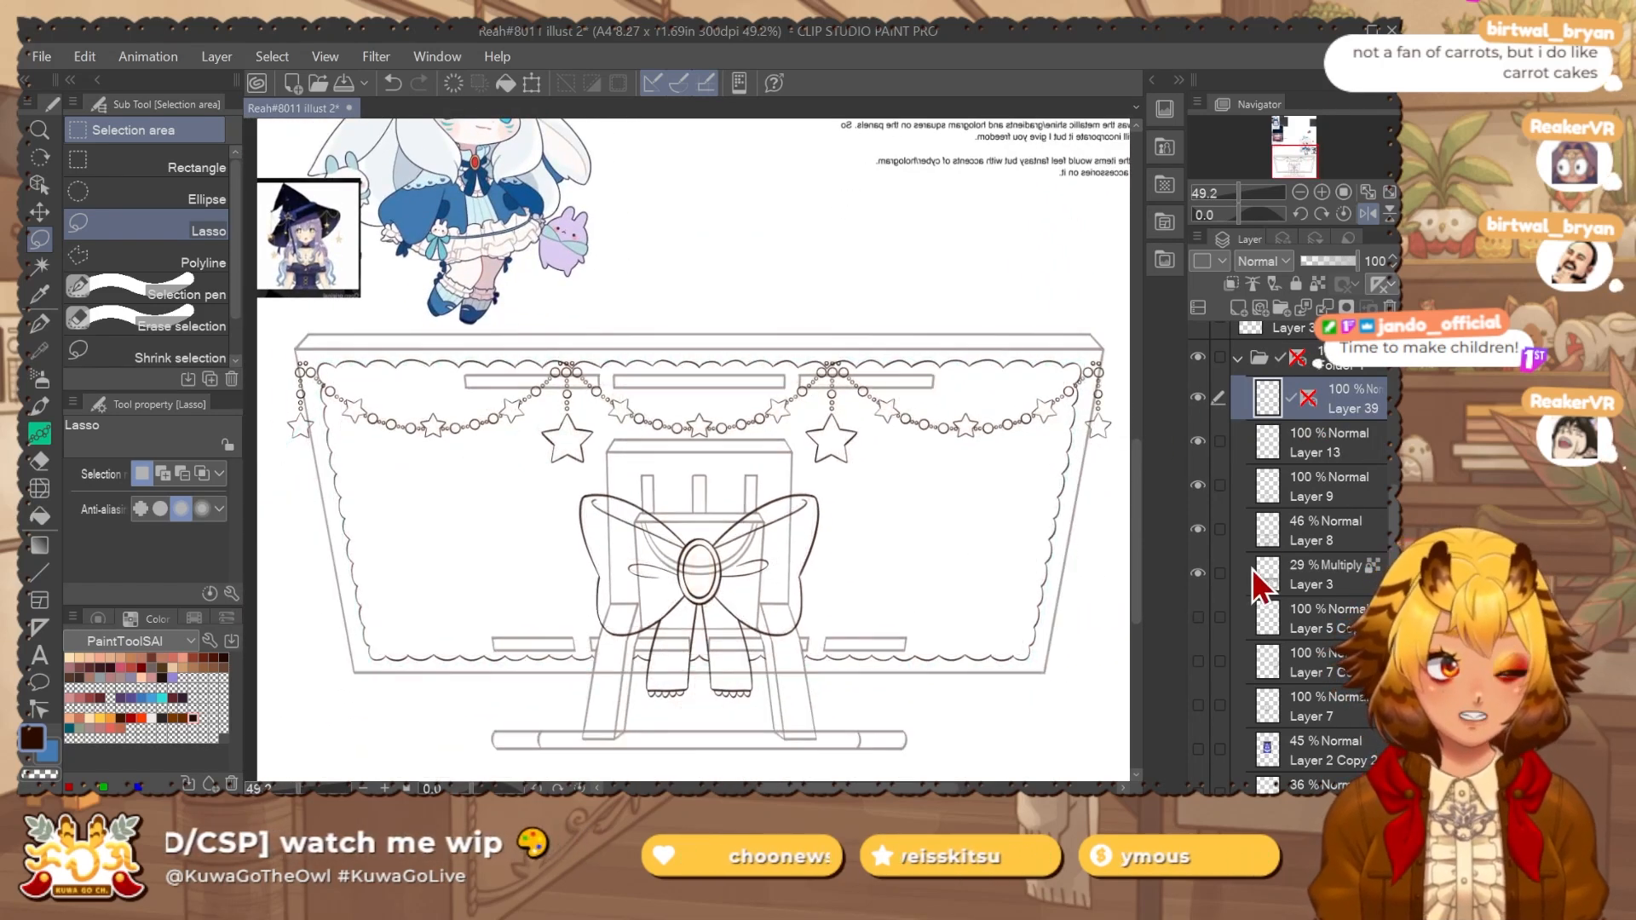
left_click(1295, 573)
left_click(1357, 260)
left_click(1198, 573)
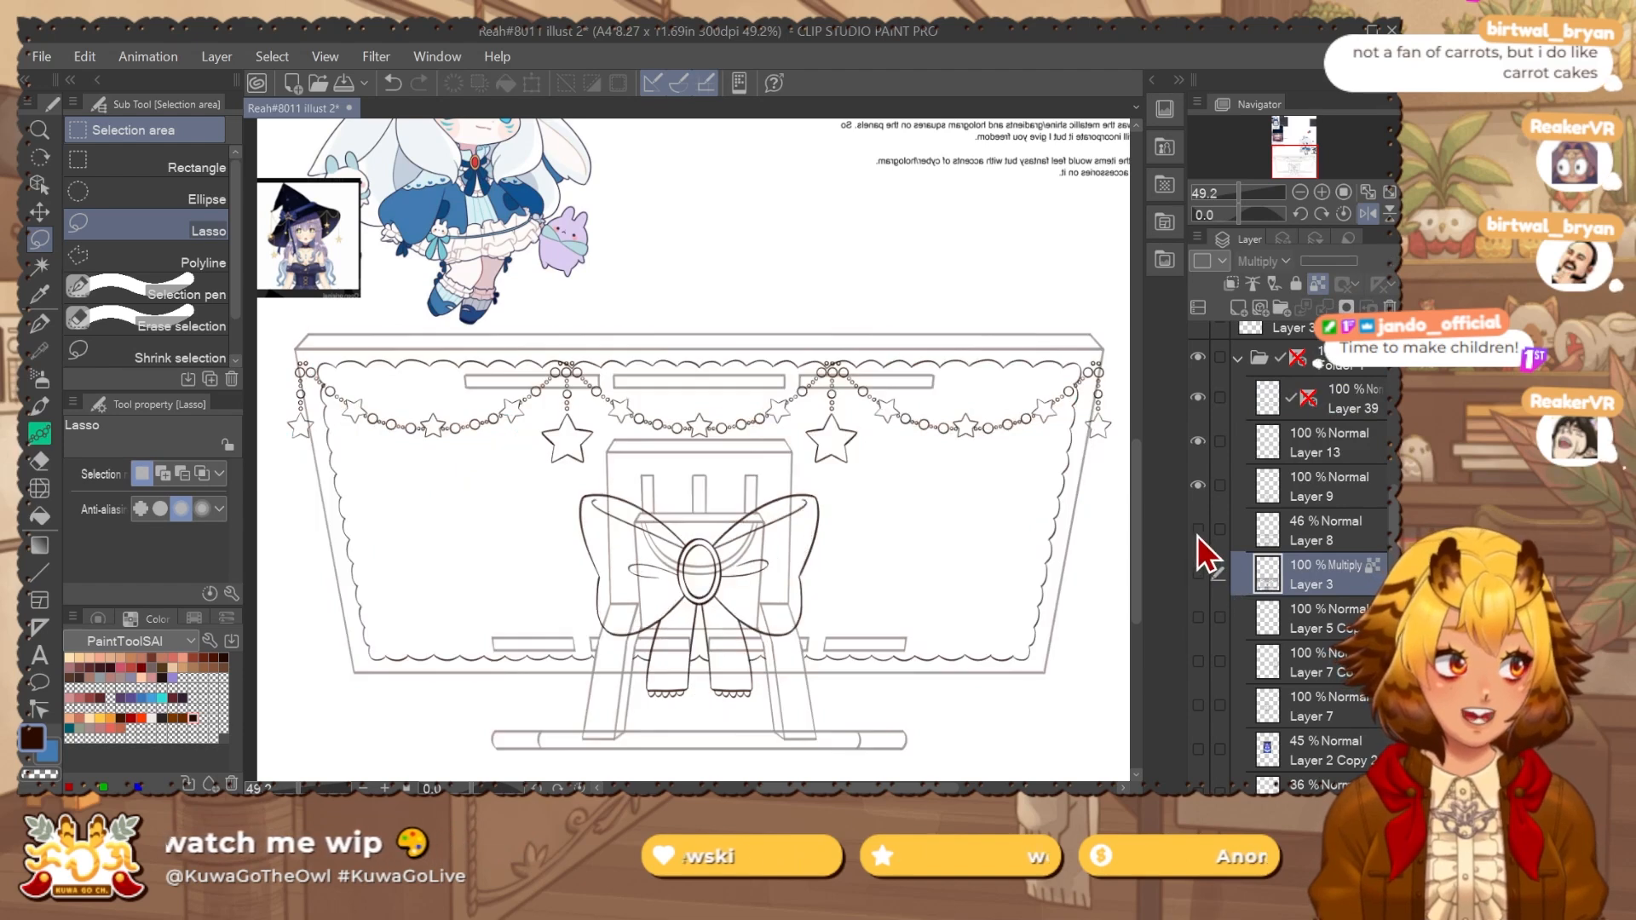
Add a new layer above Layer 8 and make Layer 8 the active layer again.
left_click(1196, 533)
left_click(1196, 533)
left_click(1358, 540)
key("ctrl+shift+n")
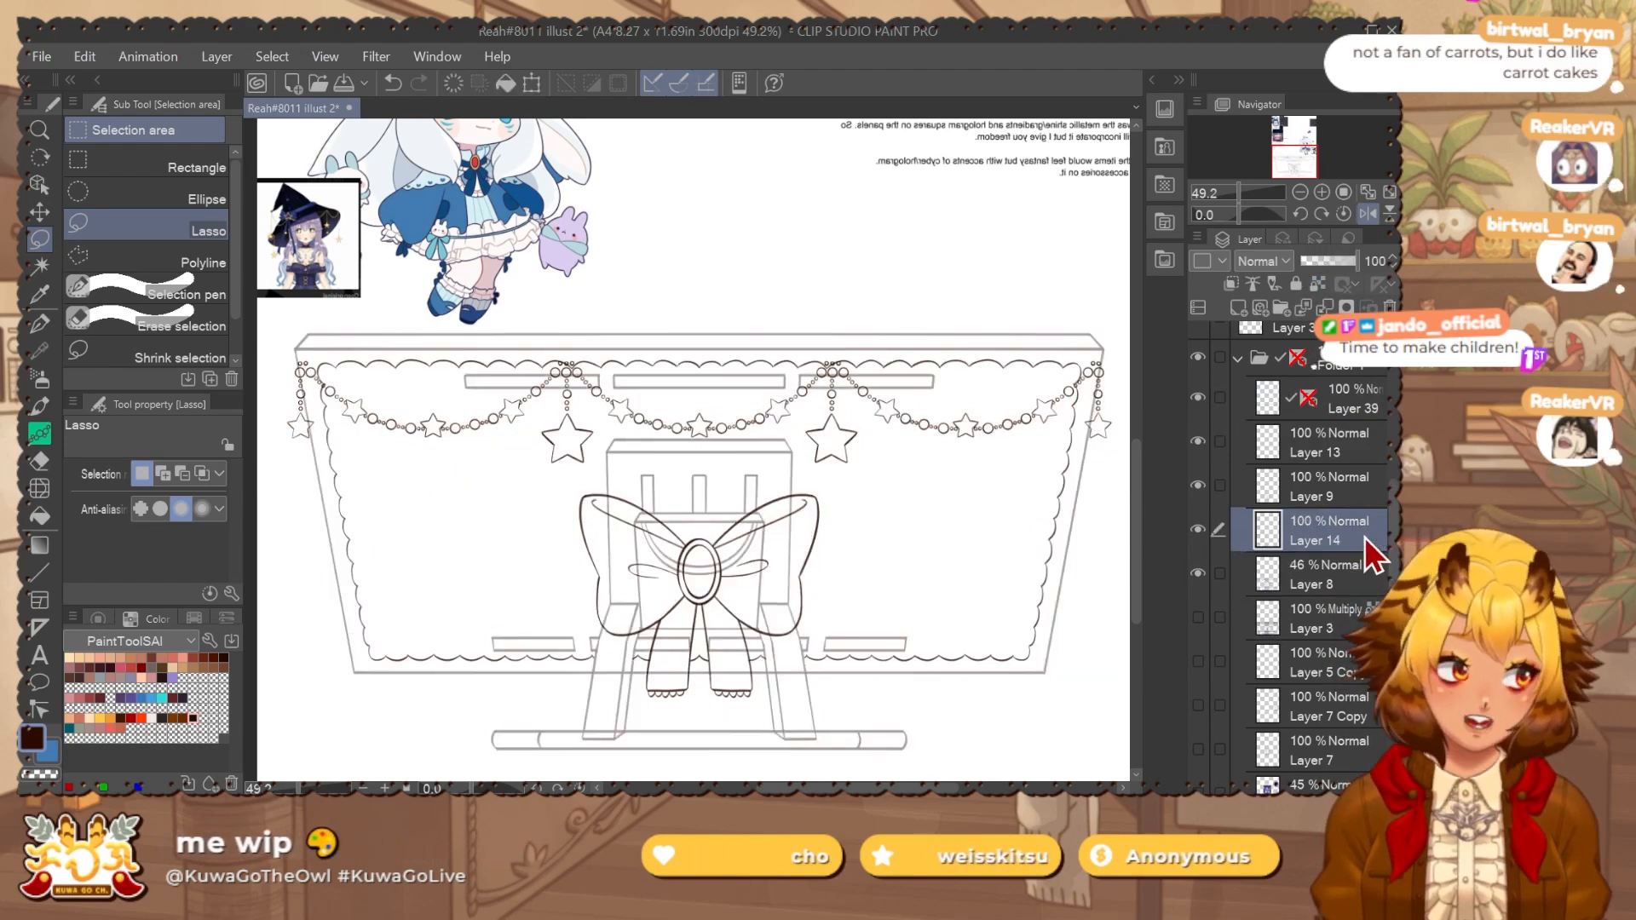
left_click(1328, 583)
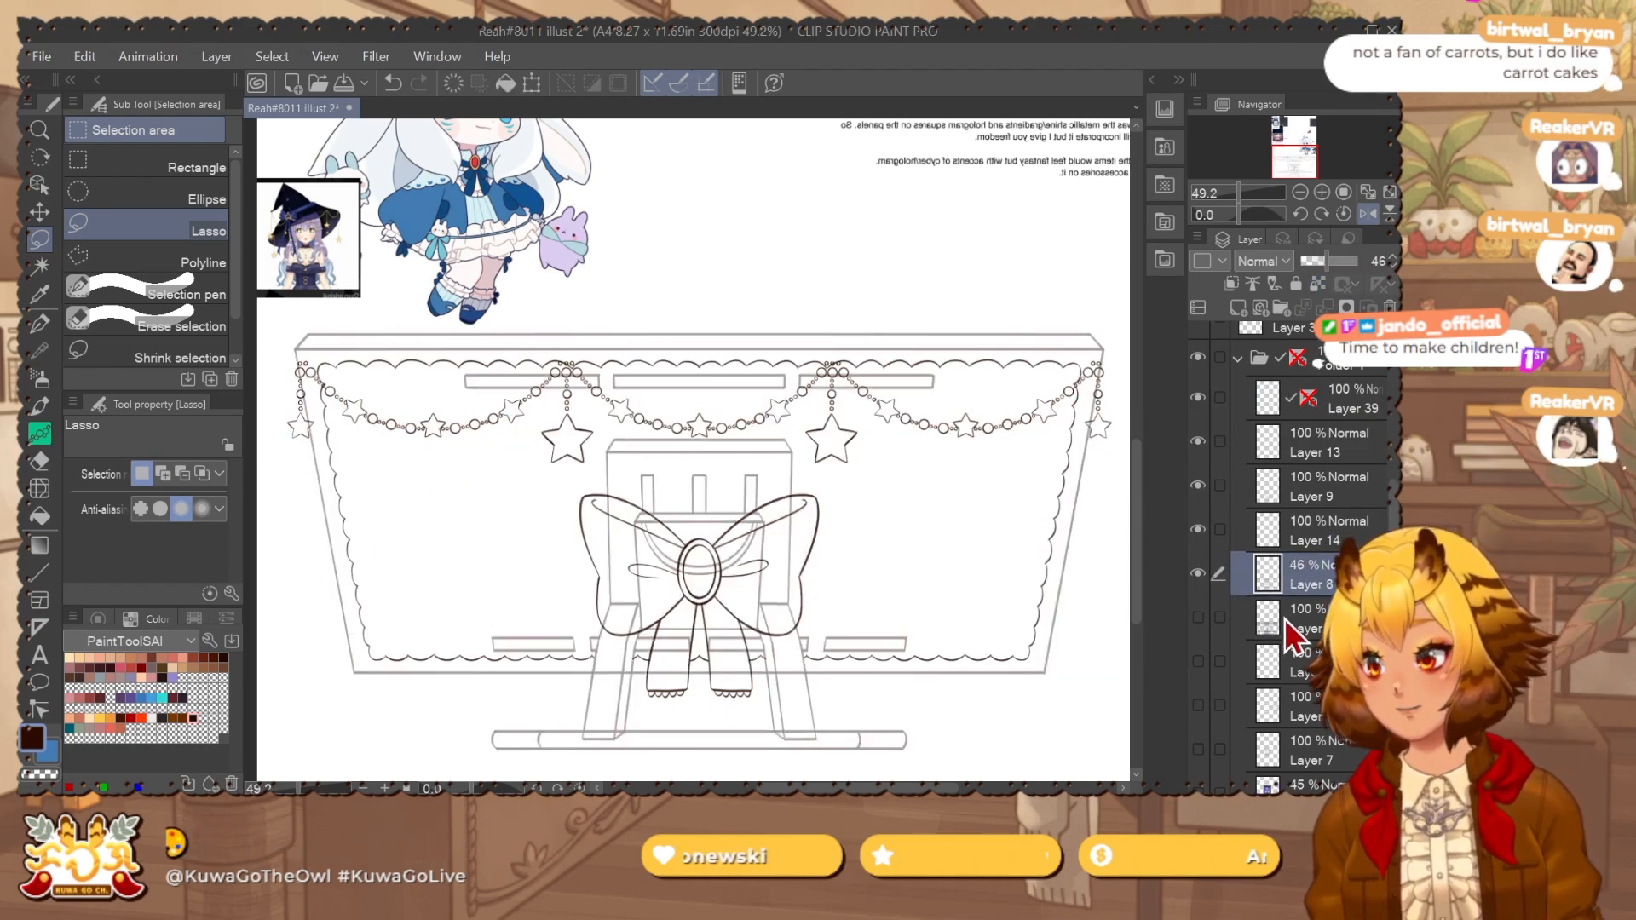
key("w")
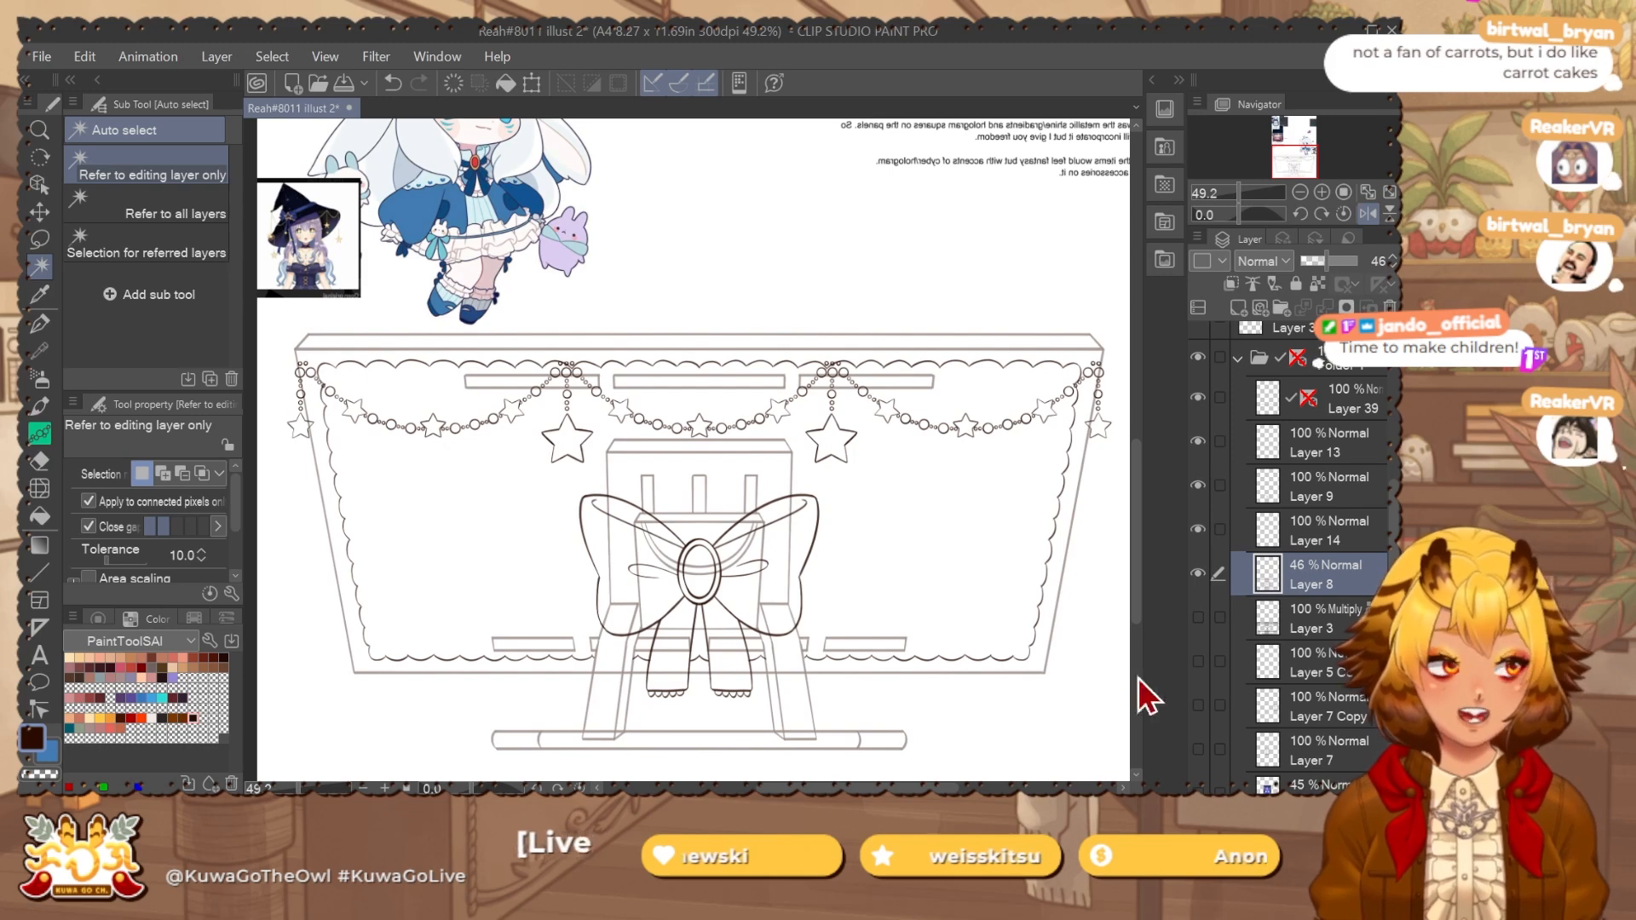
left_click(713, 712)
key("ctrl+d")
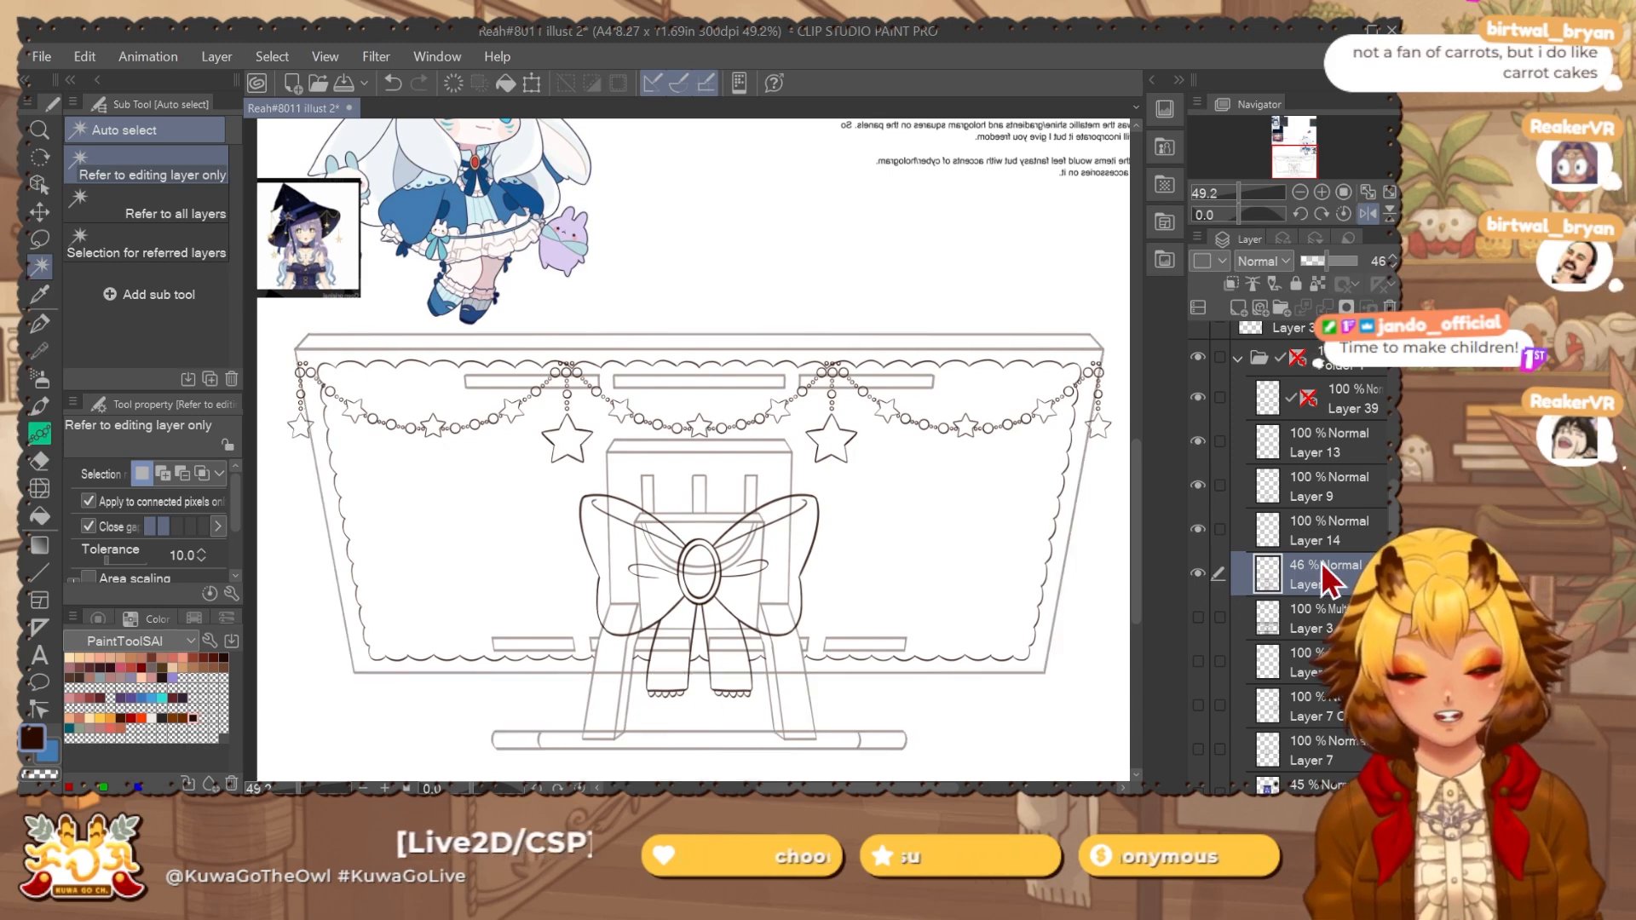
On Layer 8, erase the desk, slat and base bar lines crossing the chair legs with the Rough eraser, reducing its size to 5.9.
left_click_drag(611, 704, 663, 600)
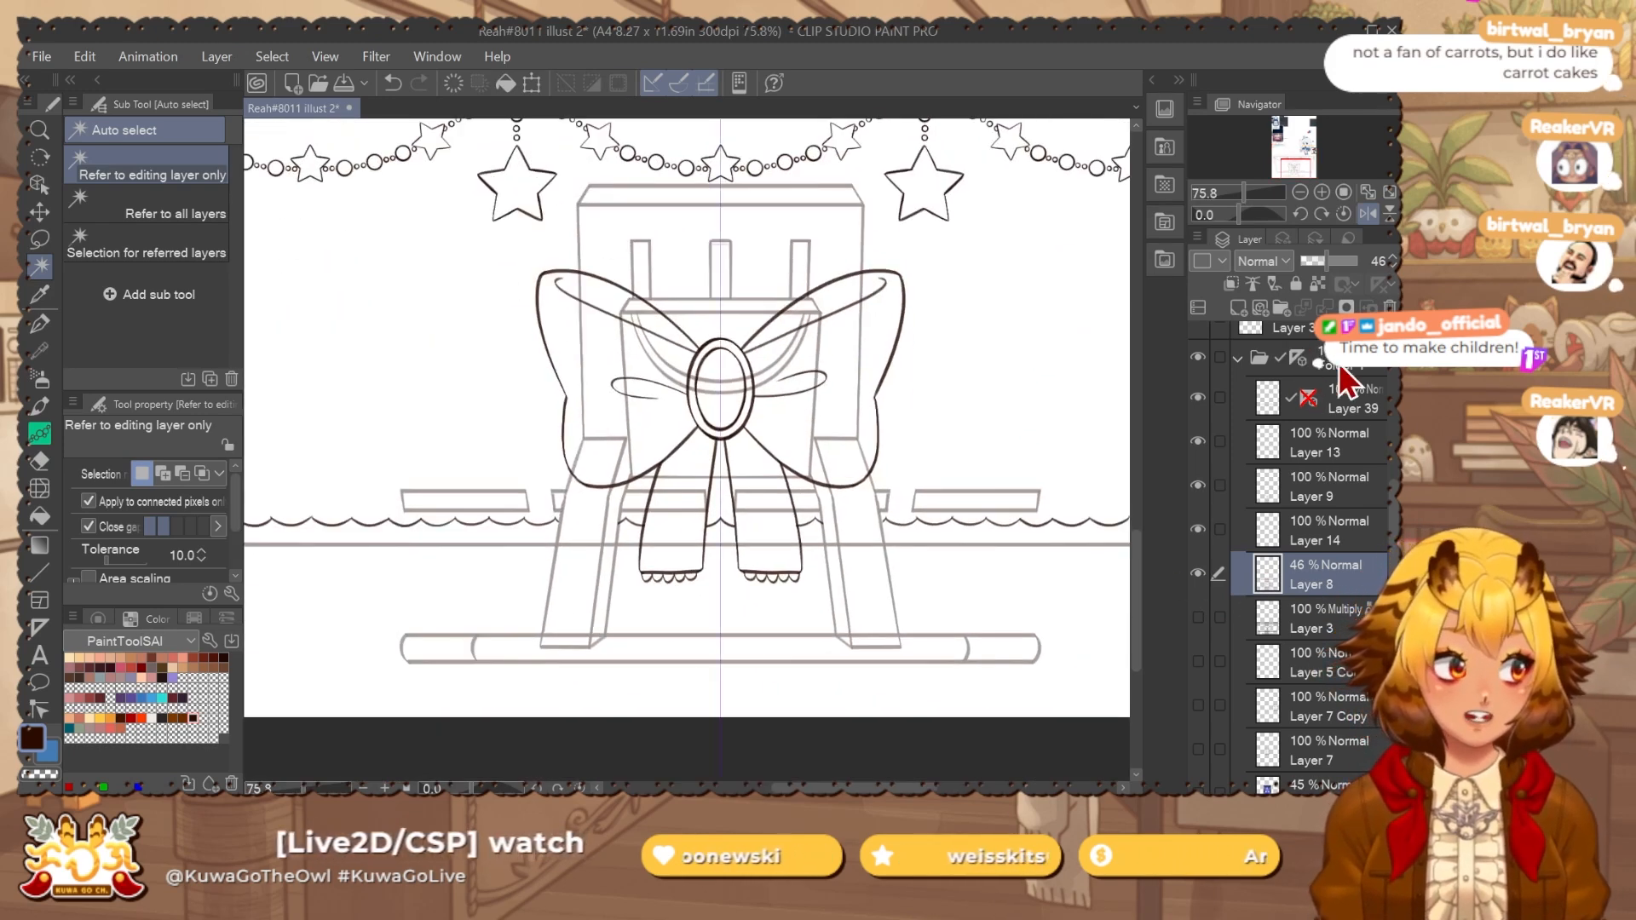
key("e")
scroll(567, 552, "up", 4)
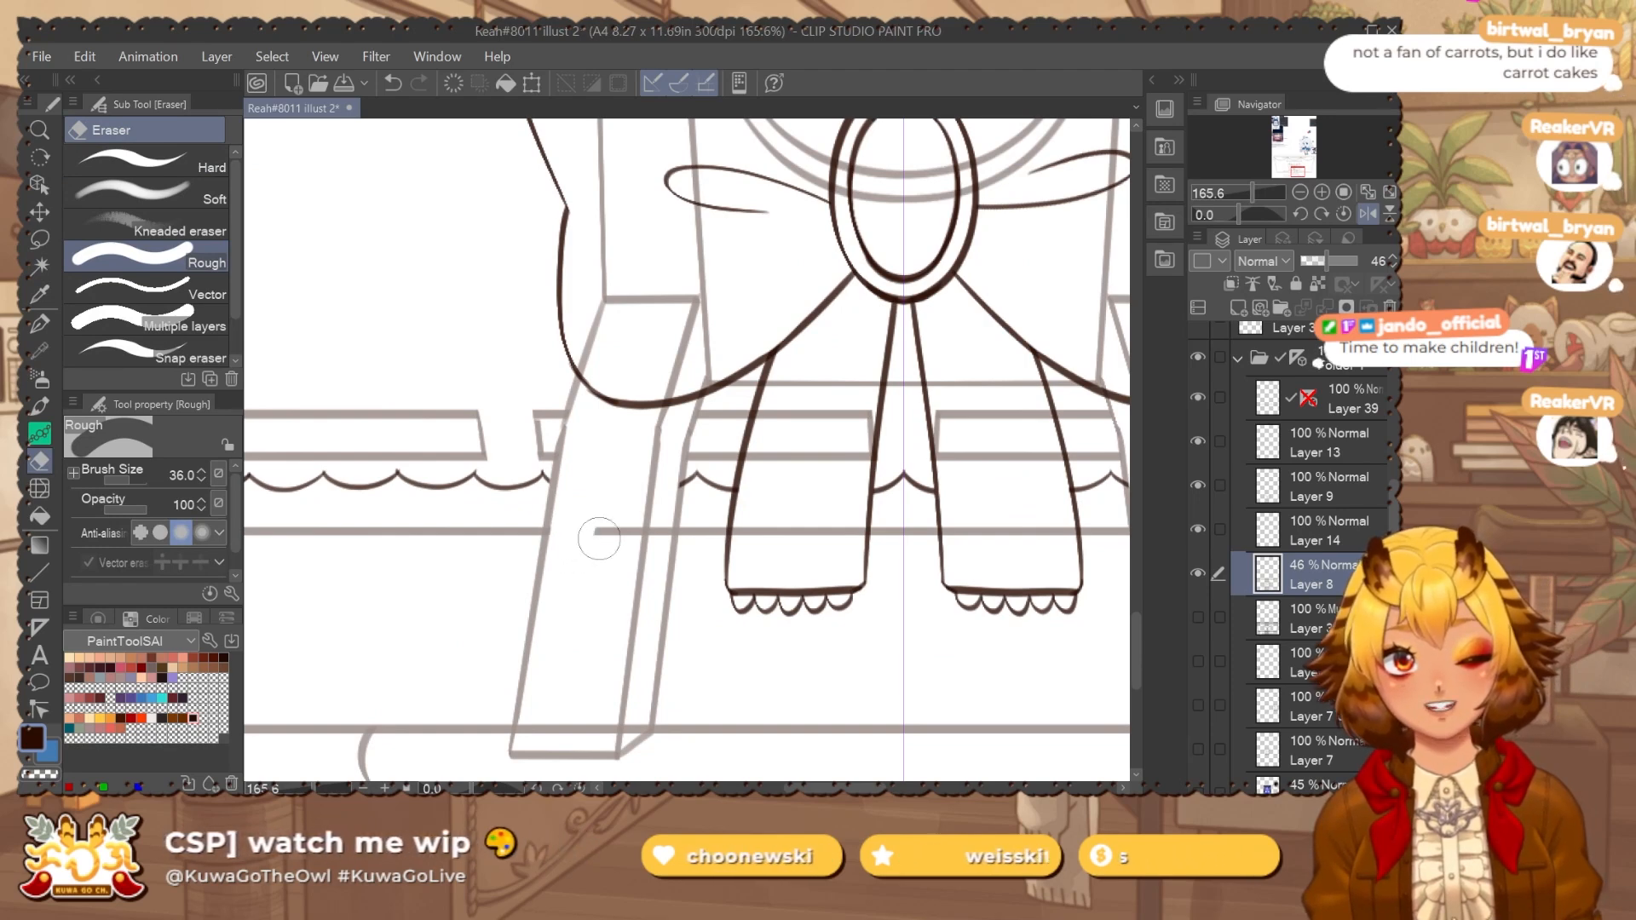
scroll(669, 509, "up", 3)
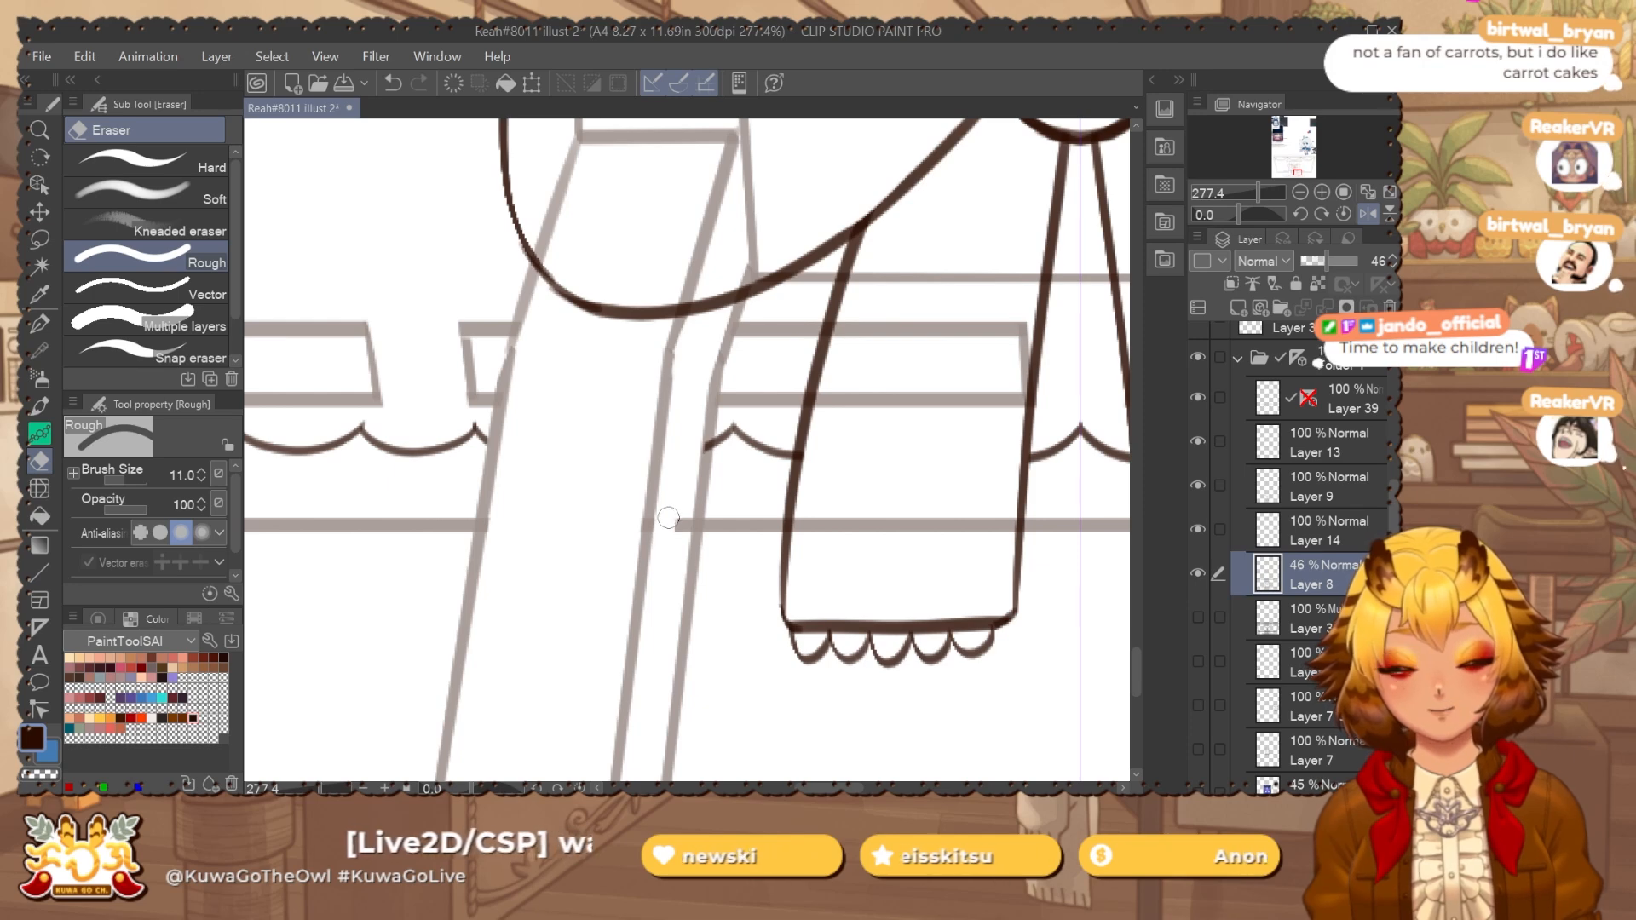
scroll(906, 399, "down", 3)
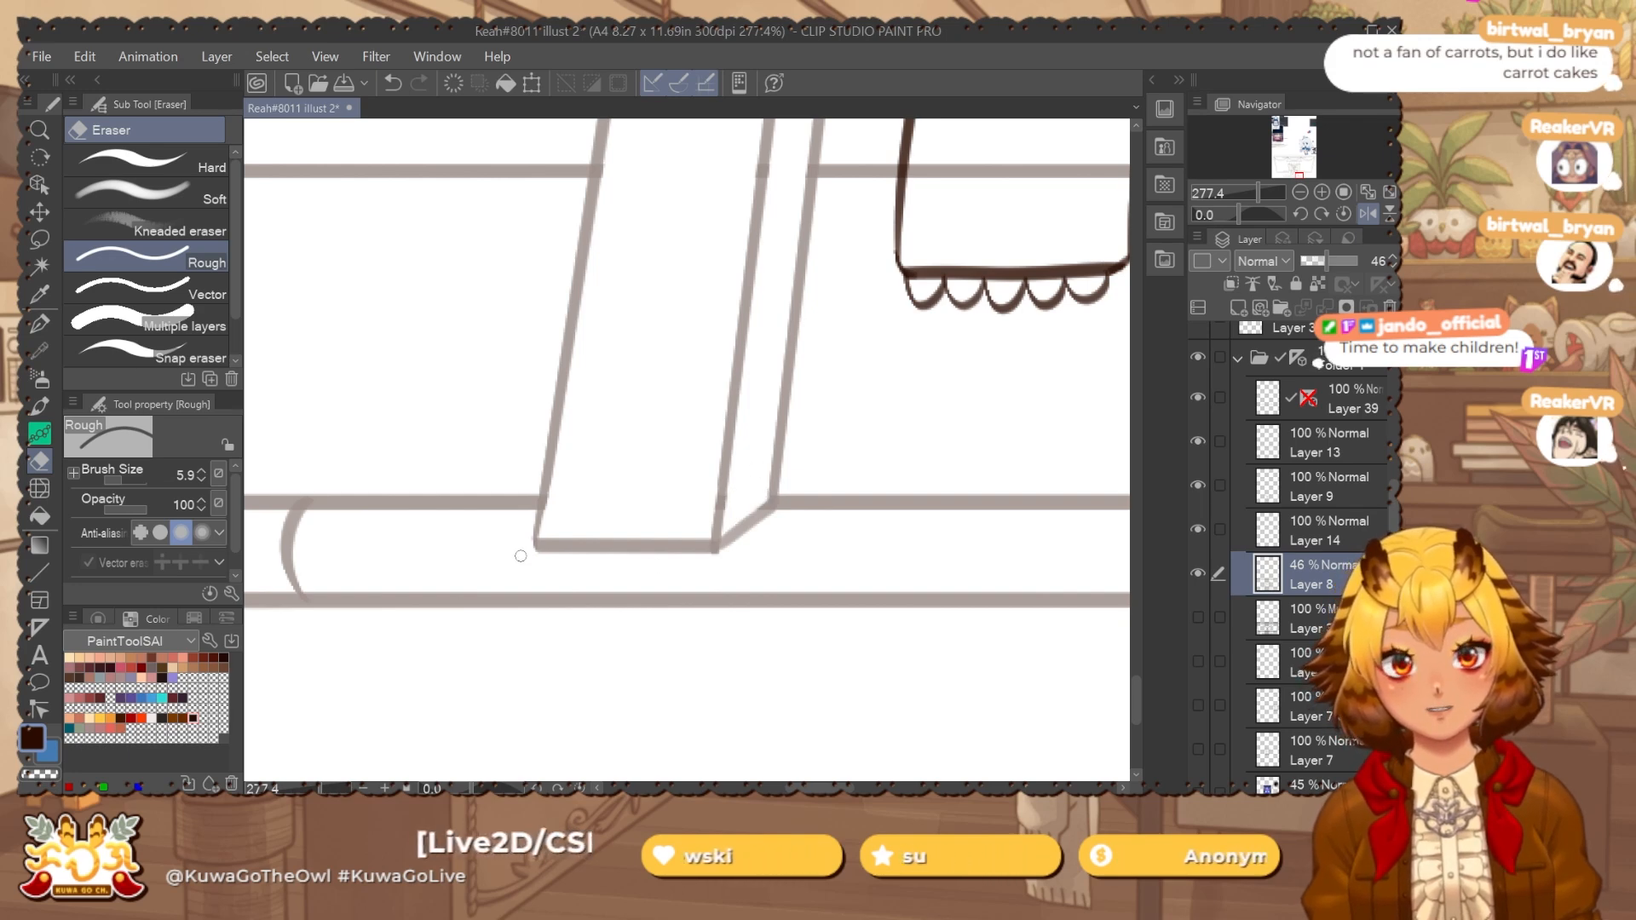
left_click(763, 556, "shift")
left_click_drag(825, 538, 767, 550)
left_click_drag(767, 550, 531, 661)
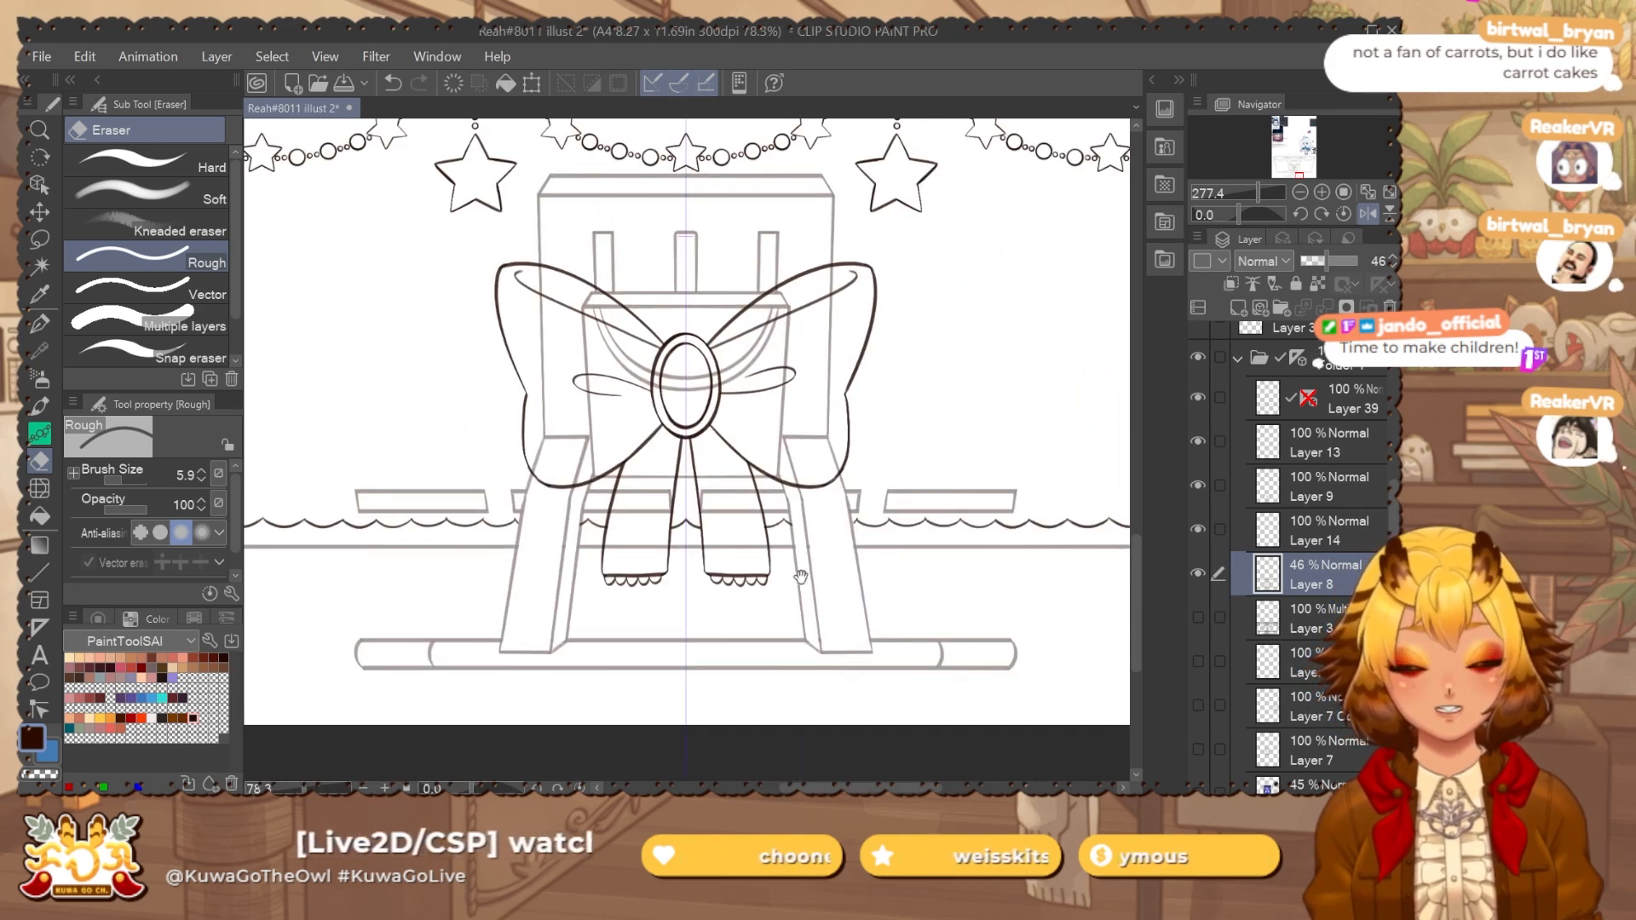
Return Layer 8 to 100% opacity and select the desk-and-chair silhouette by auto-selecting the area outside it, expanding that selection and inverting it.
left_click(1358, 260)
key("w")
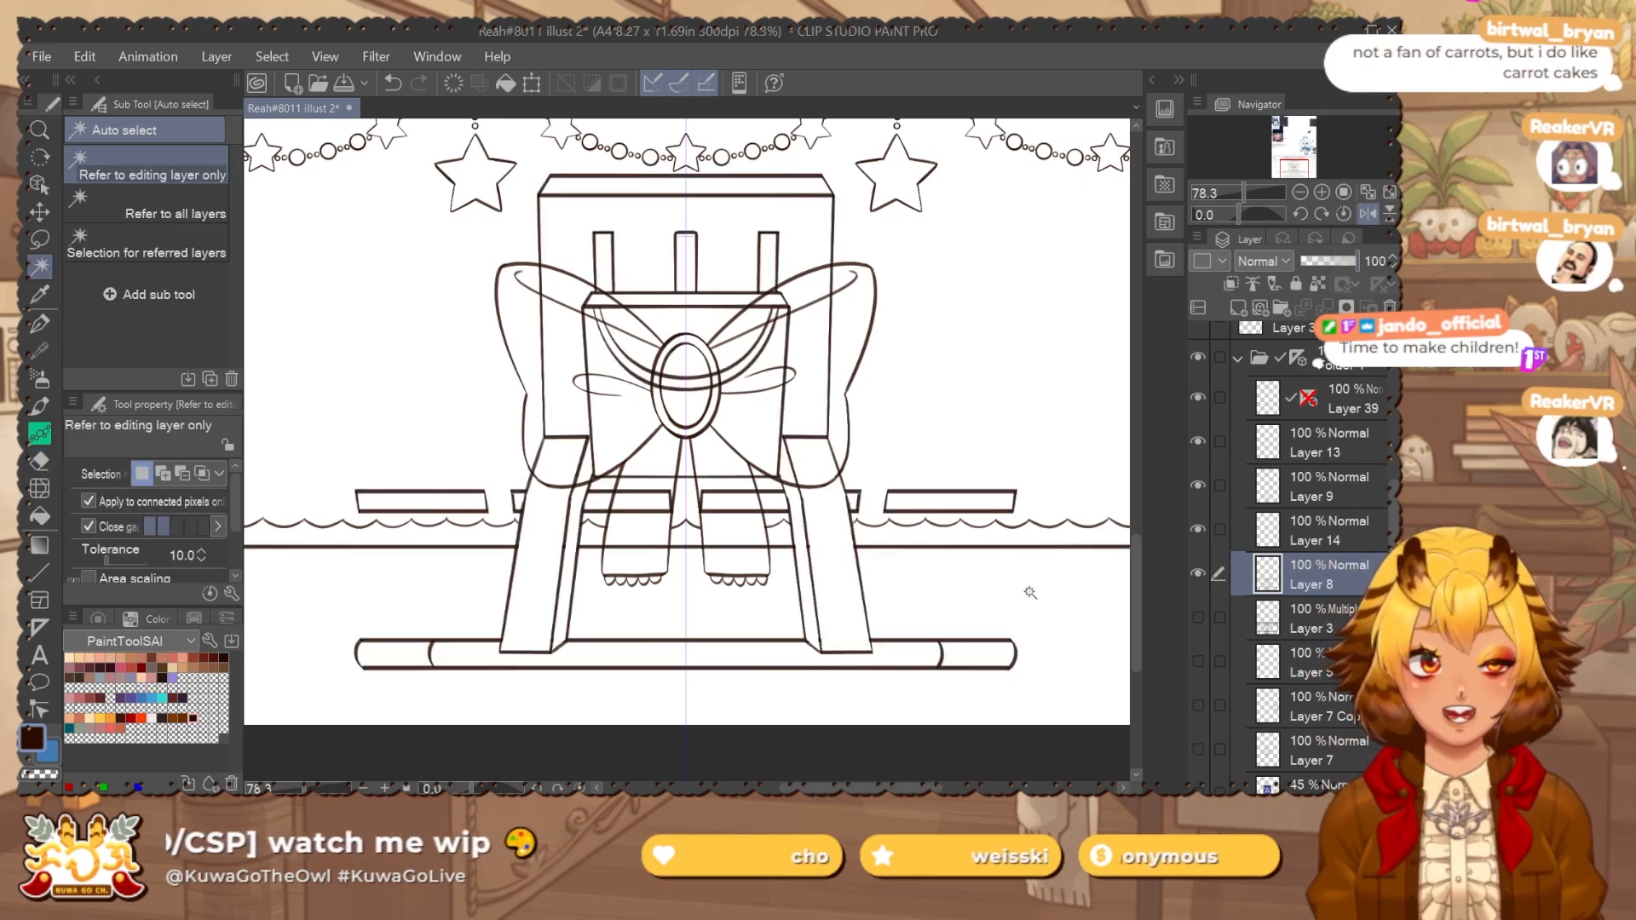
left_click(730, 610)
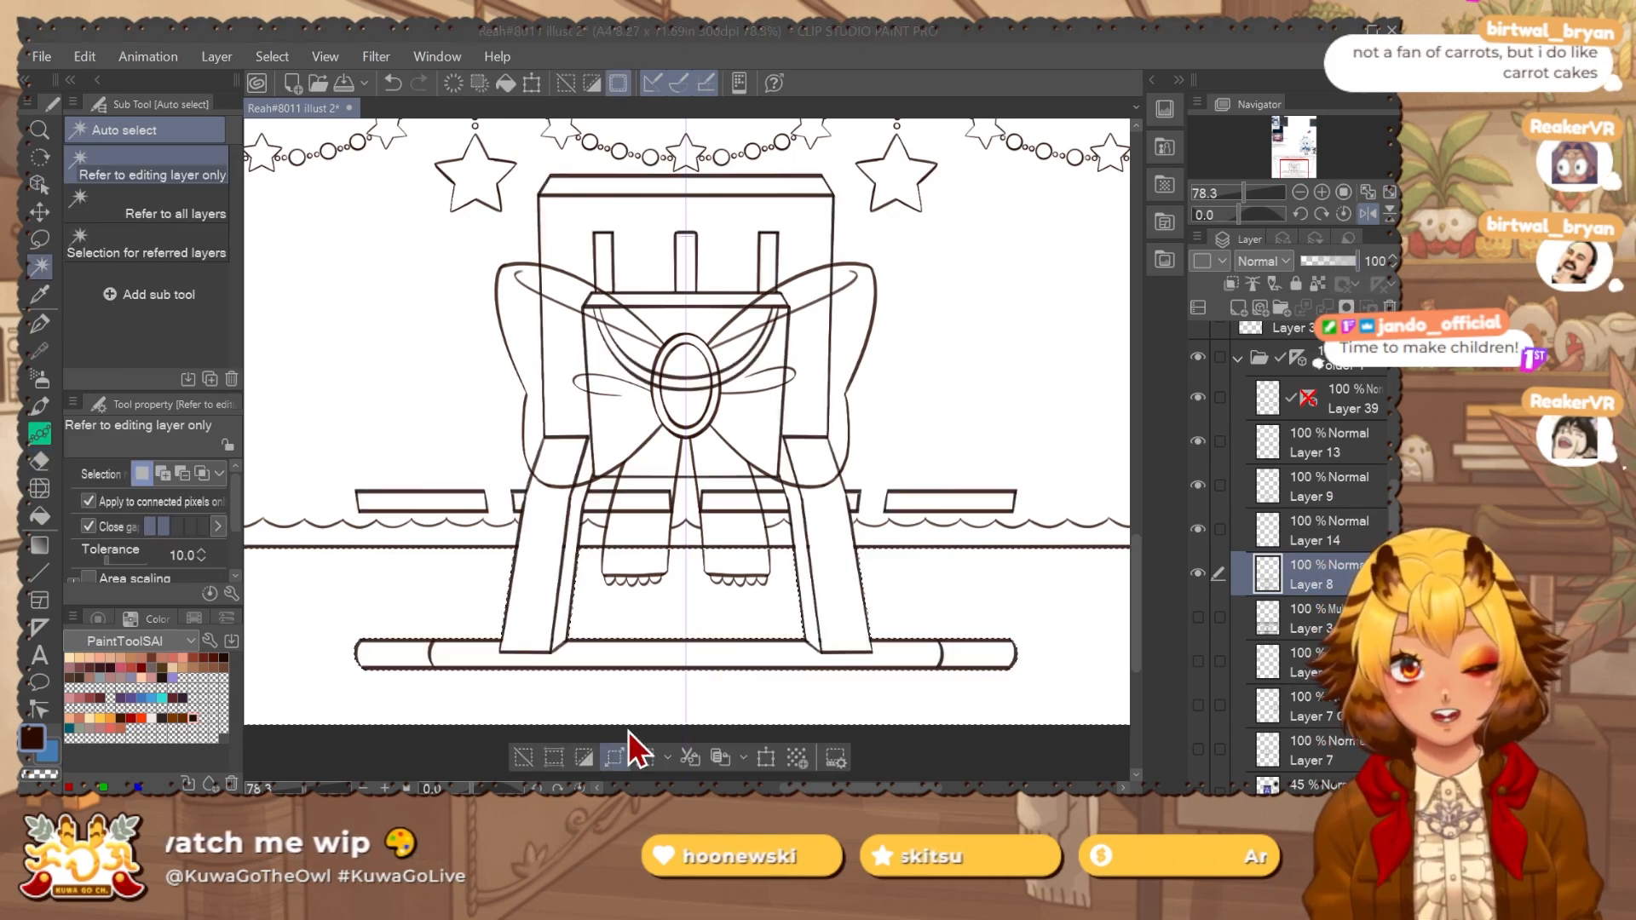
left_click(615, 757)
left_click(1078, 354)
left_click(586, 756)
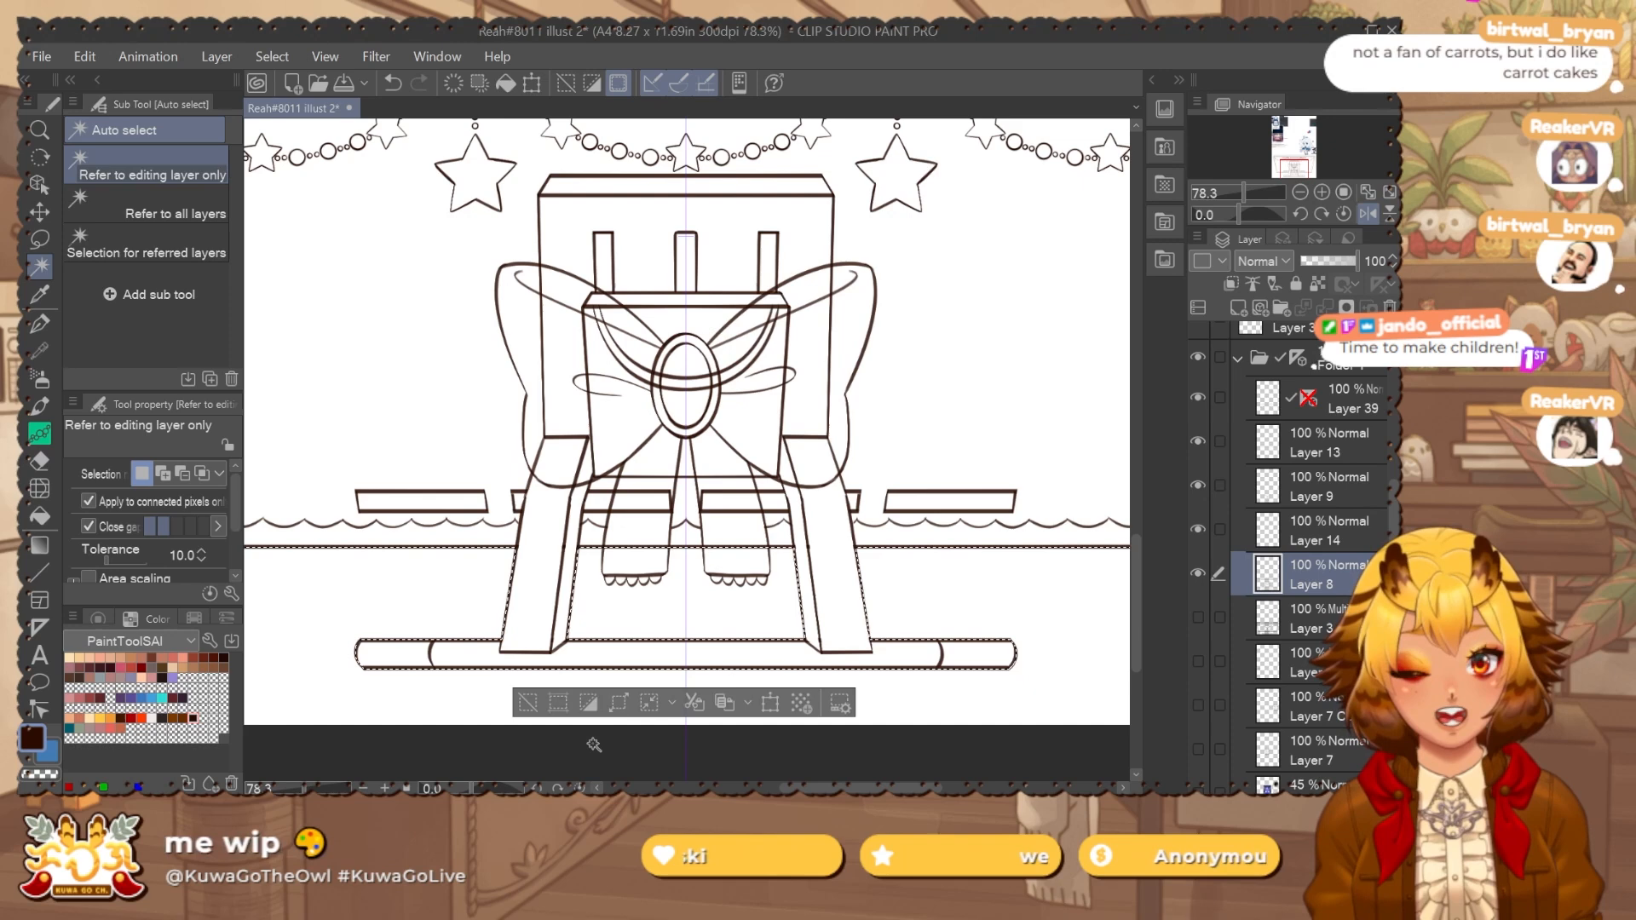
Add a new layer directly below Layer 8 and group the two layers in a folder.
key("ctrl+shift+n")
left_click_drag(1317, 621, 1333, 561)
left_click(1340, 617, "shift")
key("ctrl+g")
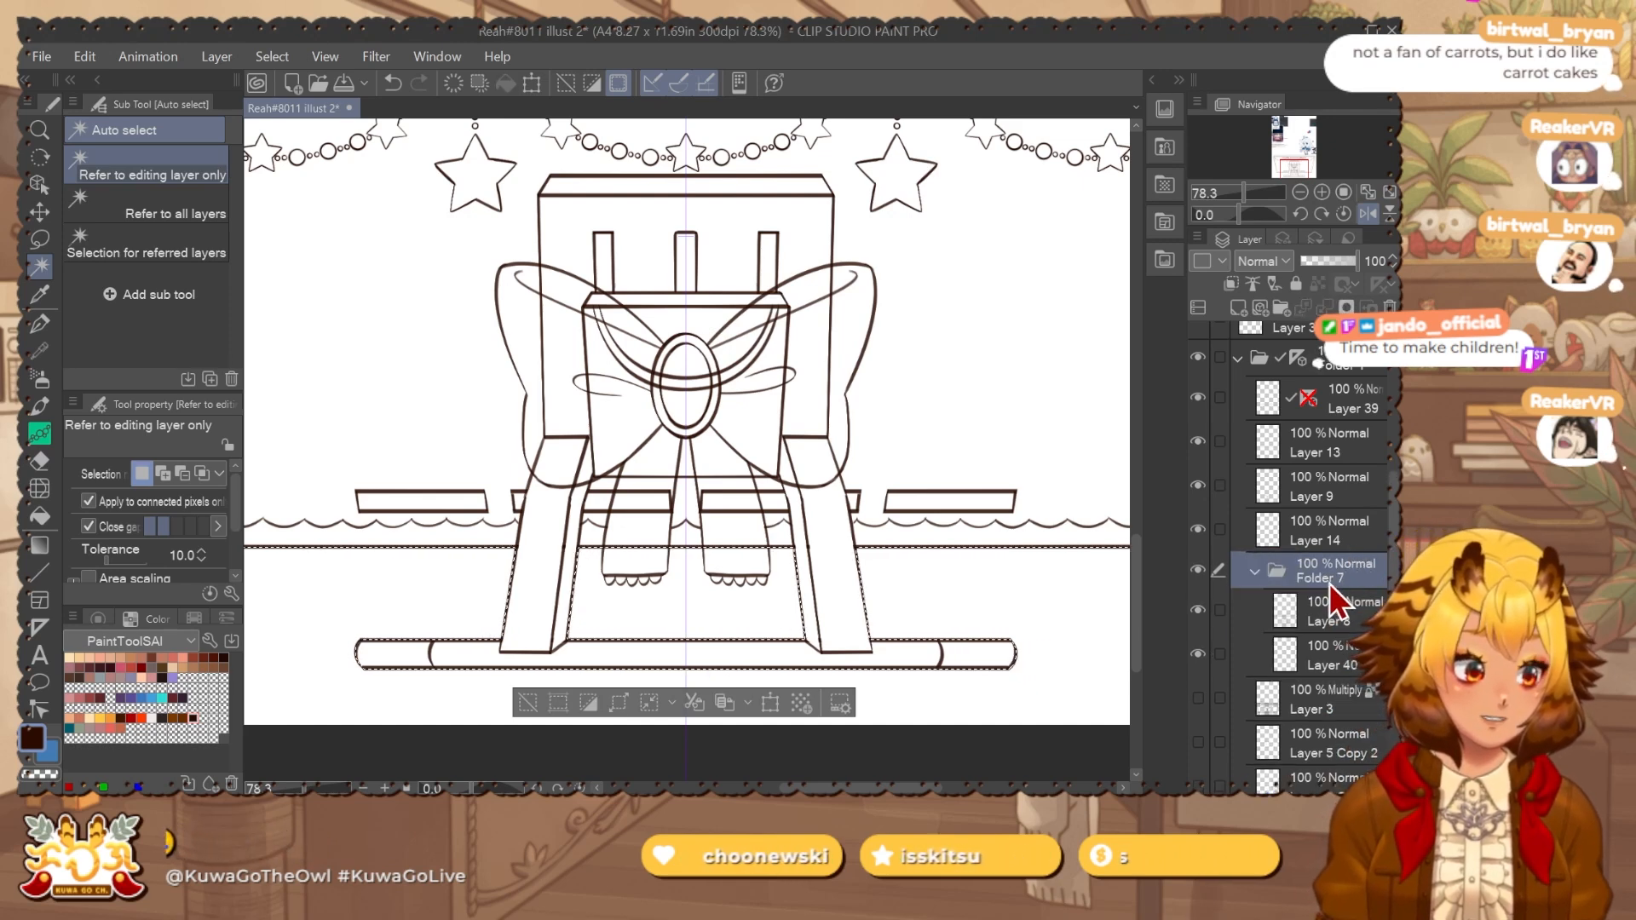
Lock Layer 8's transparent pixels and set the layer to Multiply at 86% opacity.
left_click(1333, 621)
left_click(1264, 261)
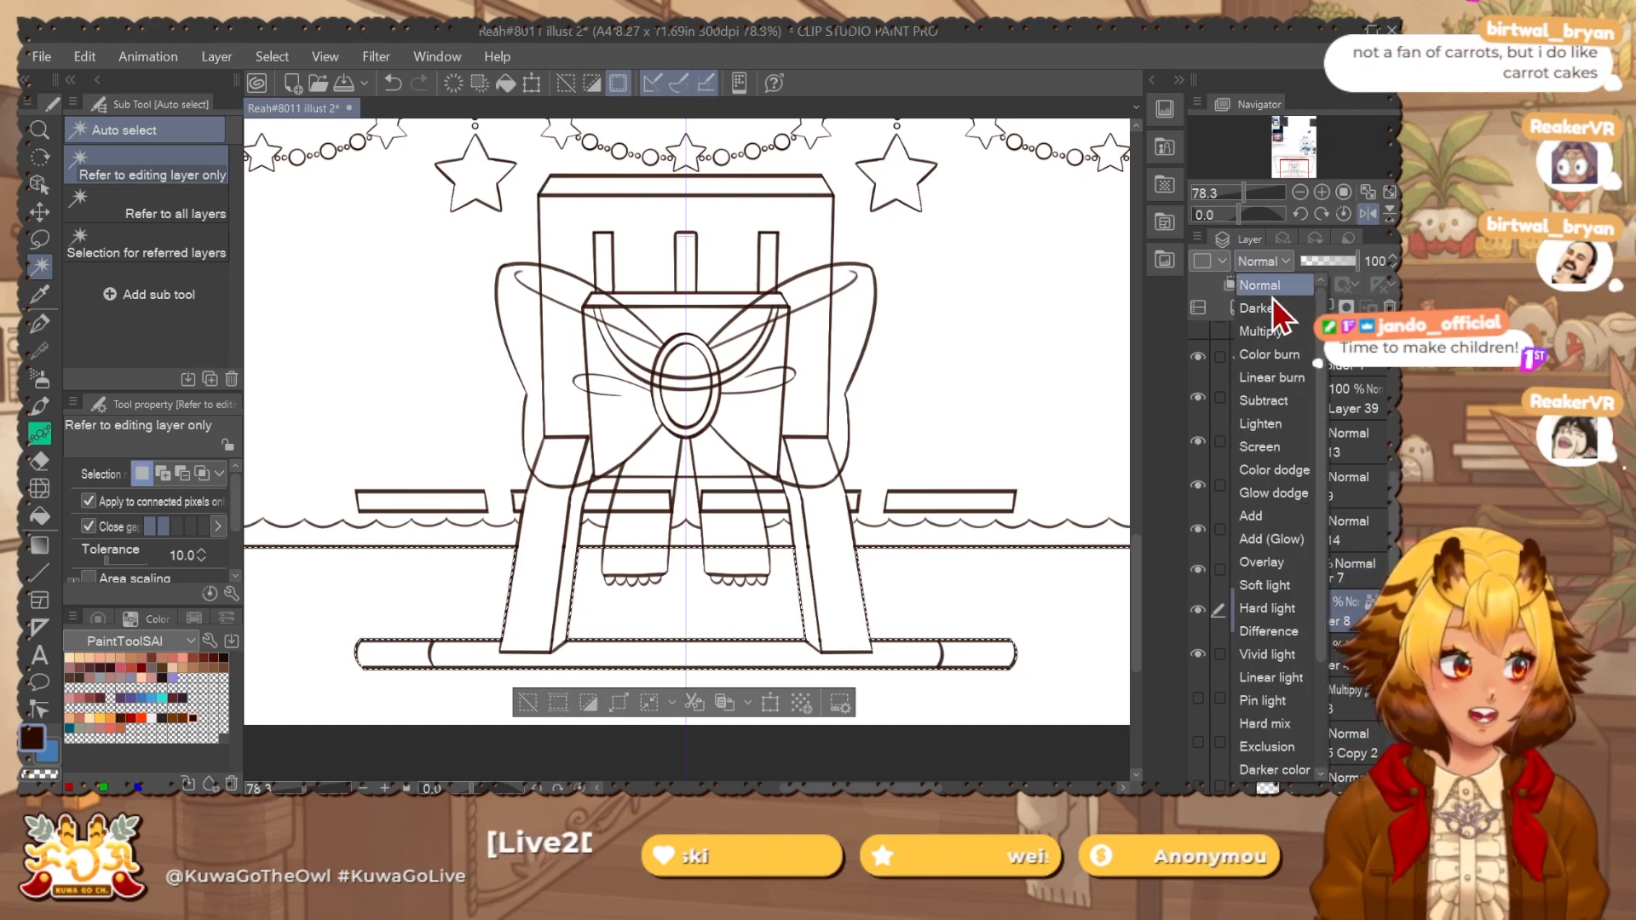
left_click(1301, 303)
left_click(1263, 261)
left_click(1275, 310)
left_click(1351, 261)
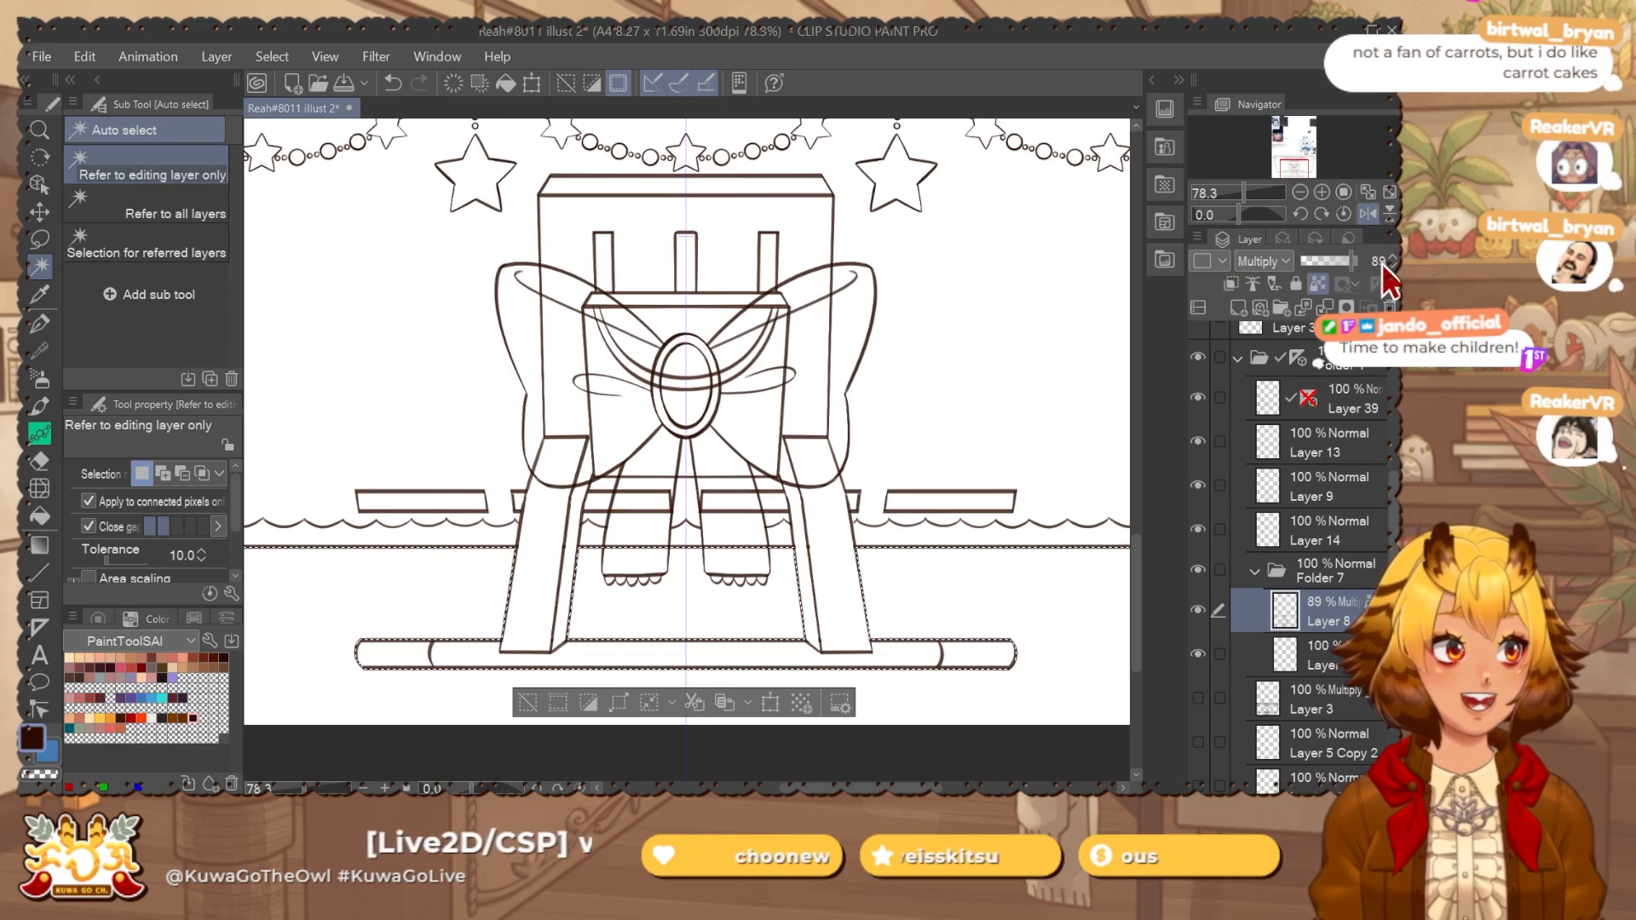
Fill the desk-and-chair selection with blue on the layer below Layer 8, deselect, and collapse the folder.
left_click(1329, 653)
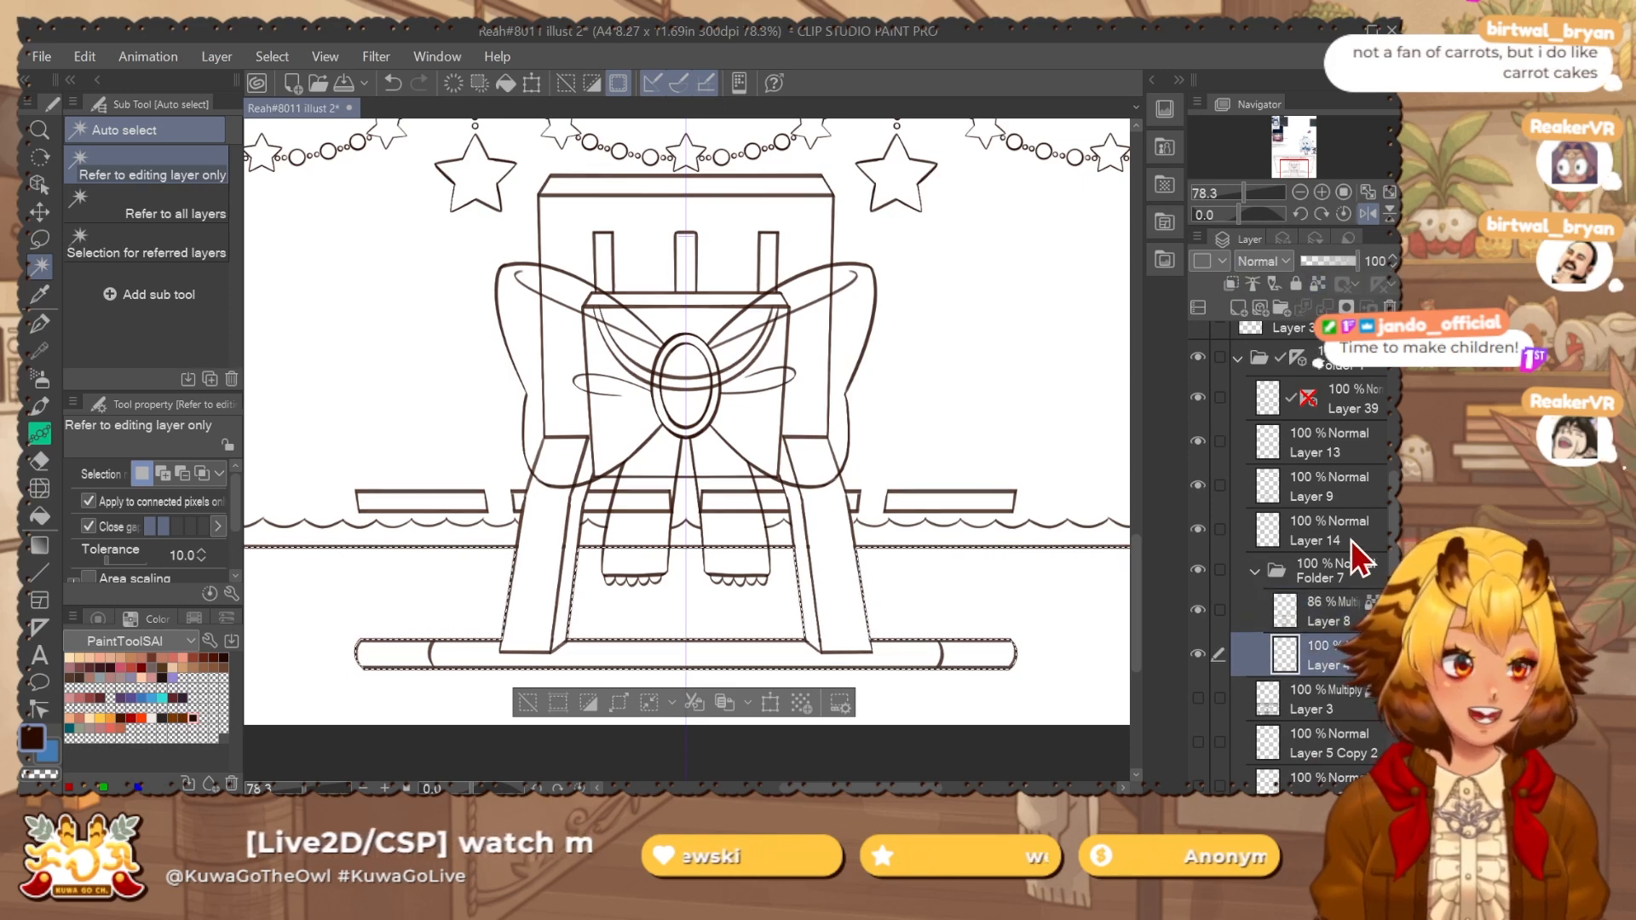
key("alt+Delete")
key("ctrl+d")
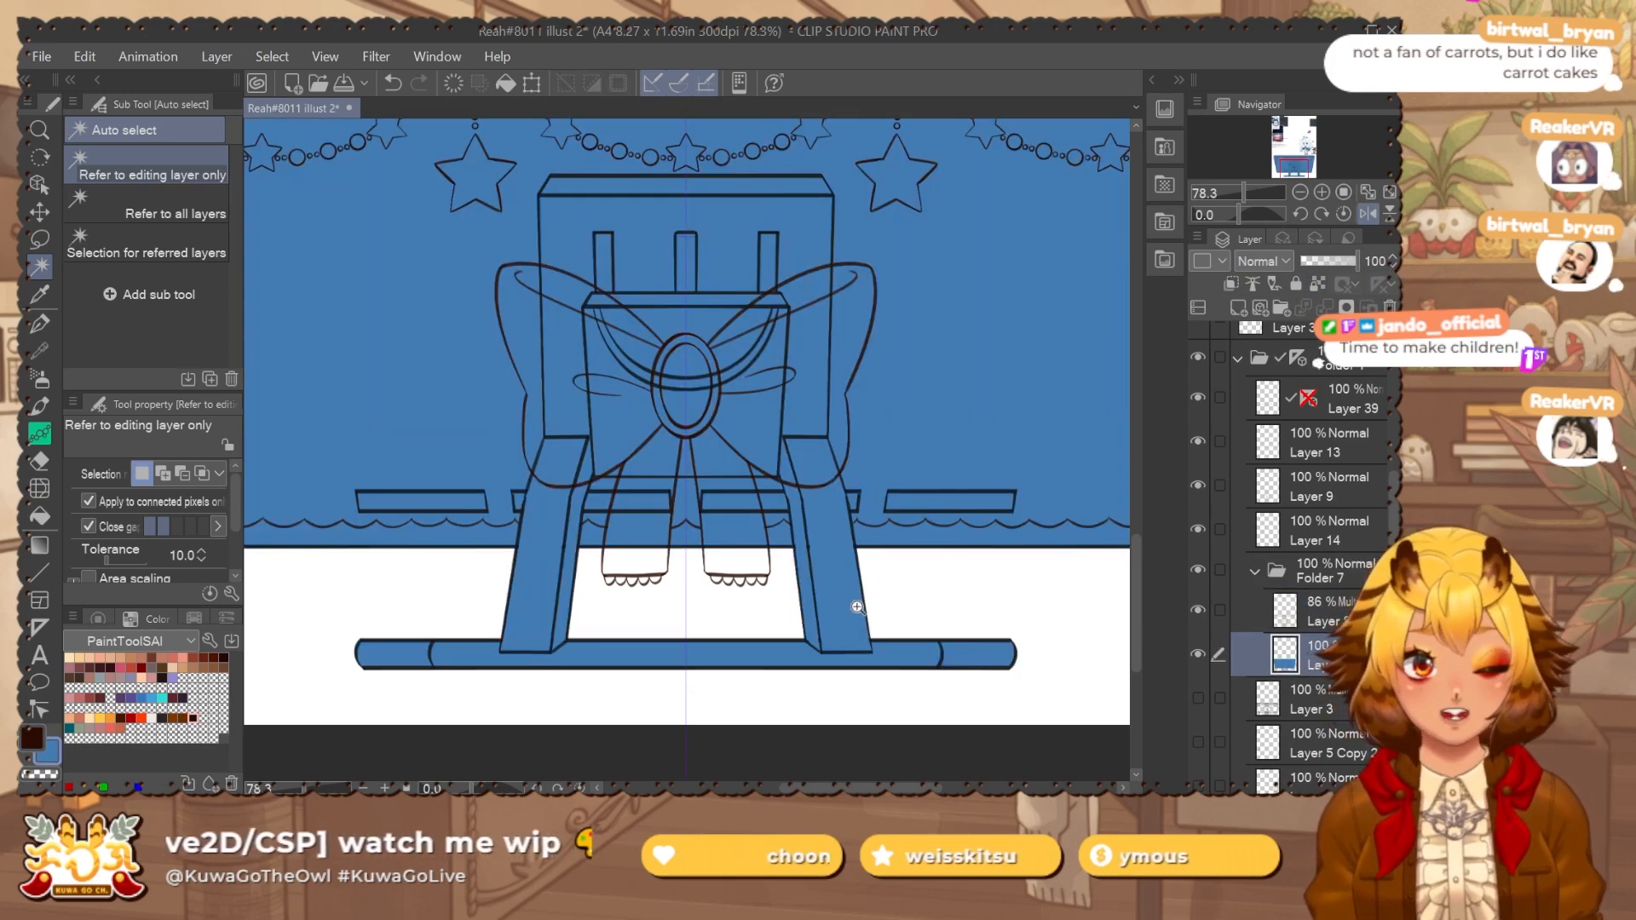
scroll(854, 607, "down", 3)
left_click(1254, 572)
left_click(1286, 536)
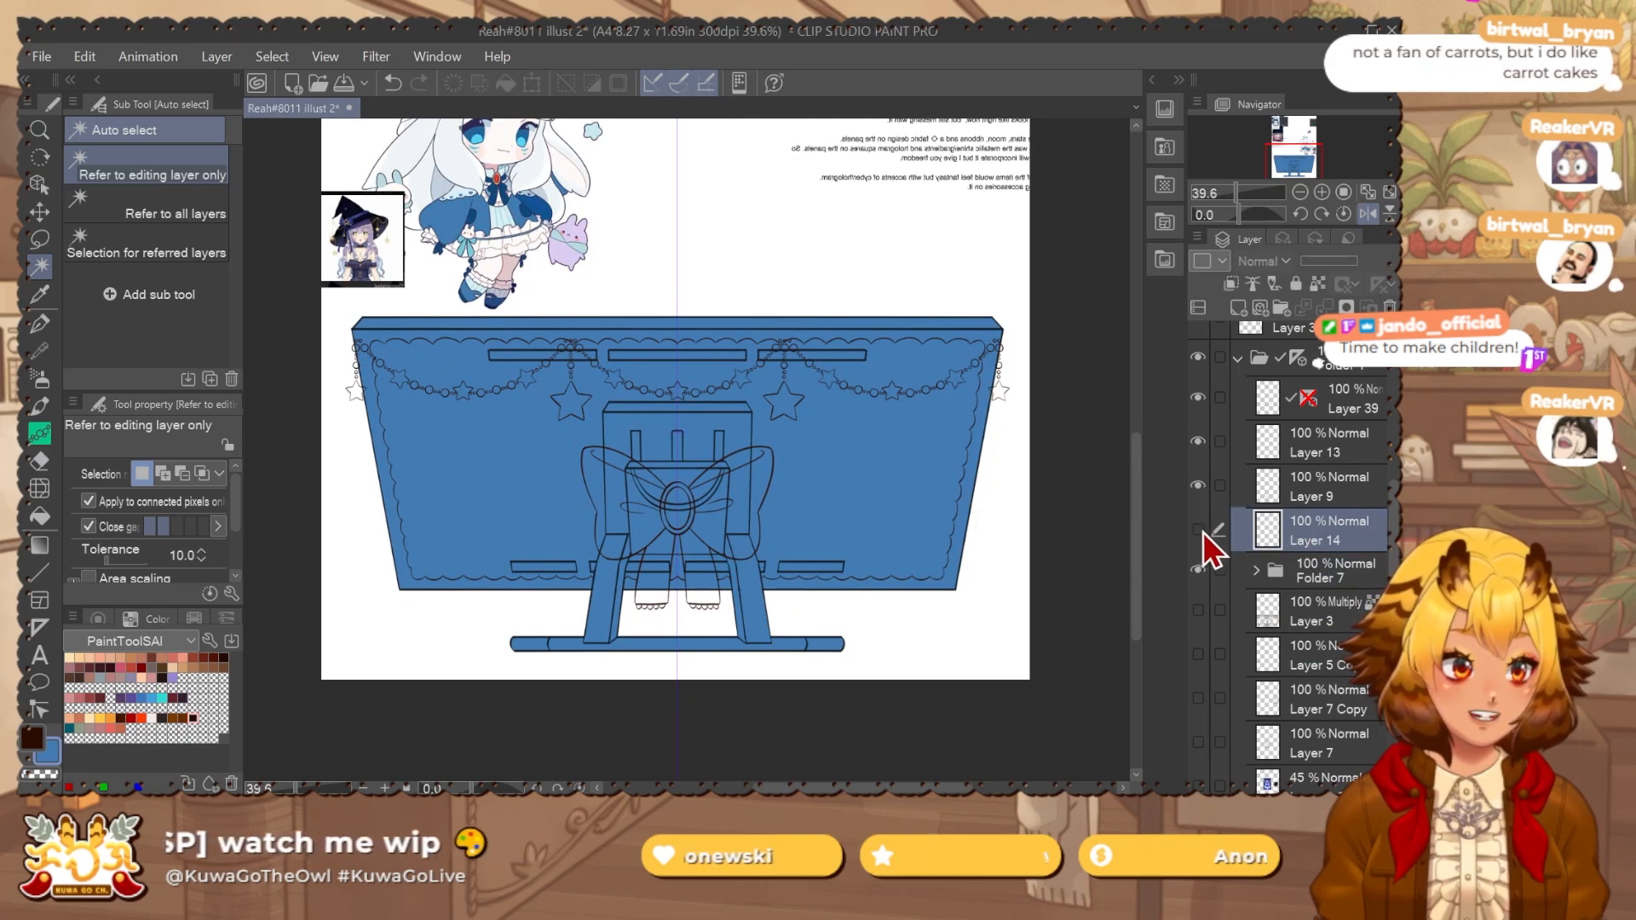
key("ctrl+t")
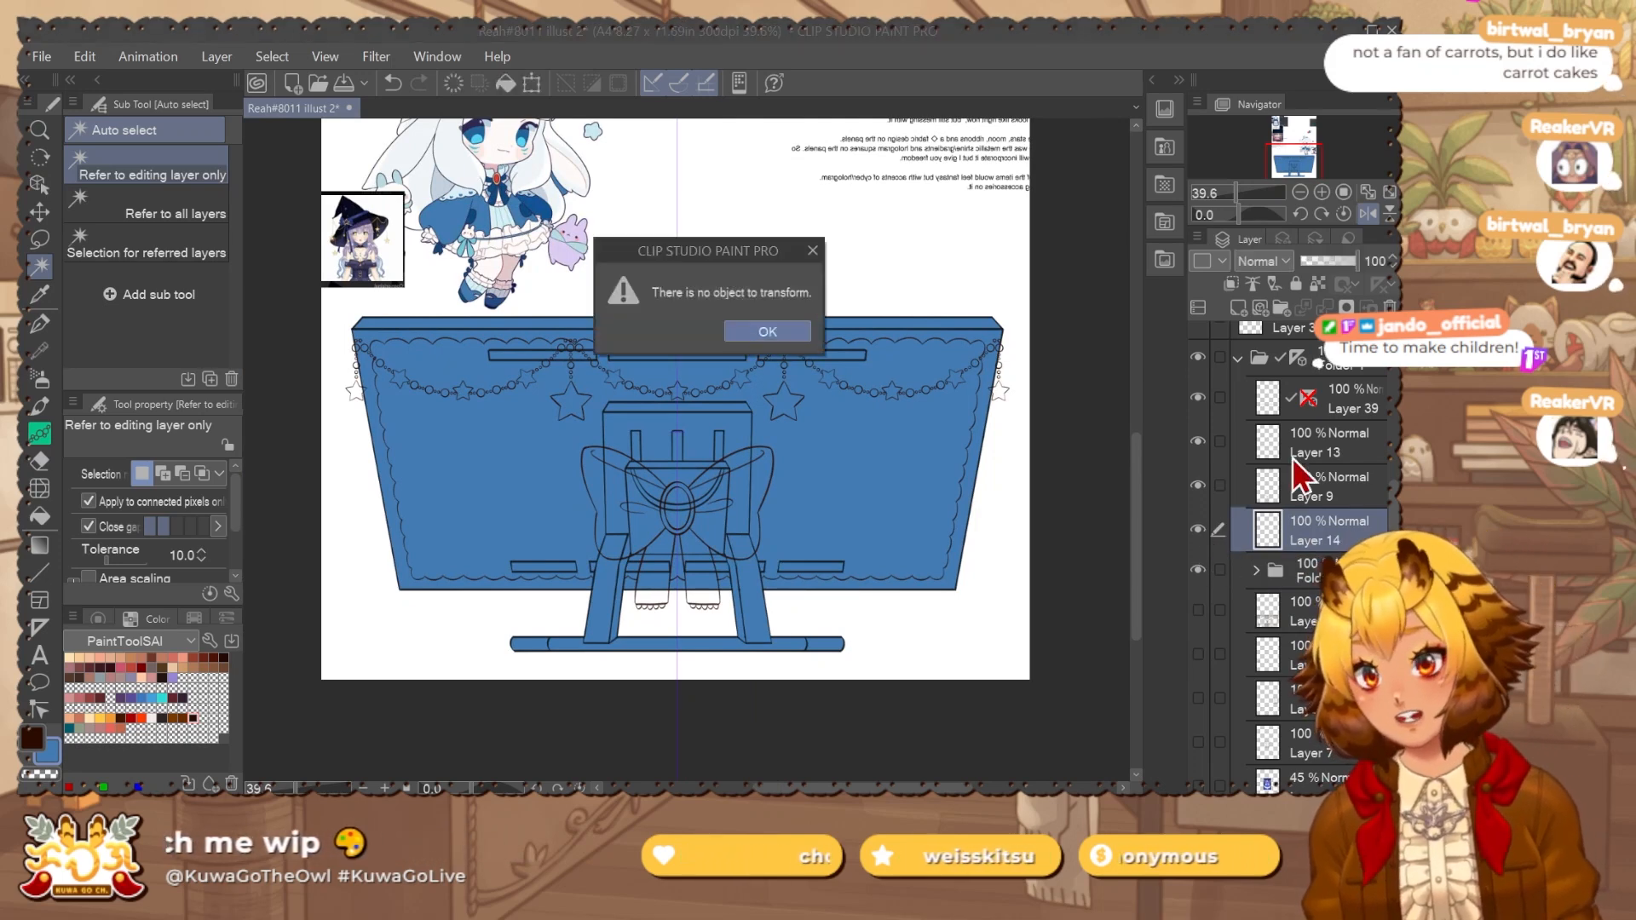
key("Return")
Lock transparent pixels on Layers 39, 13 and 9, group Layers 9 and 14 in a folder, and make Layer 9 active.
left_click(1361, 482)
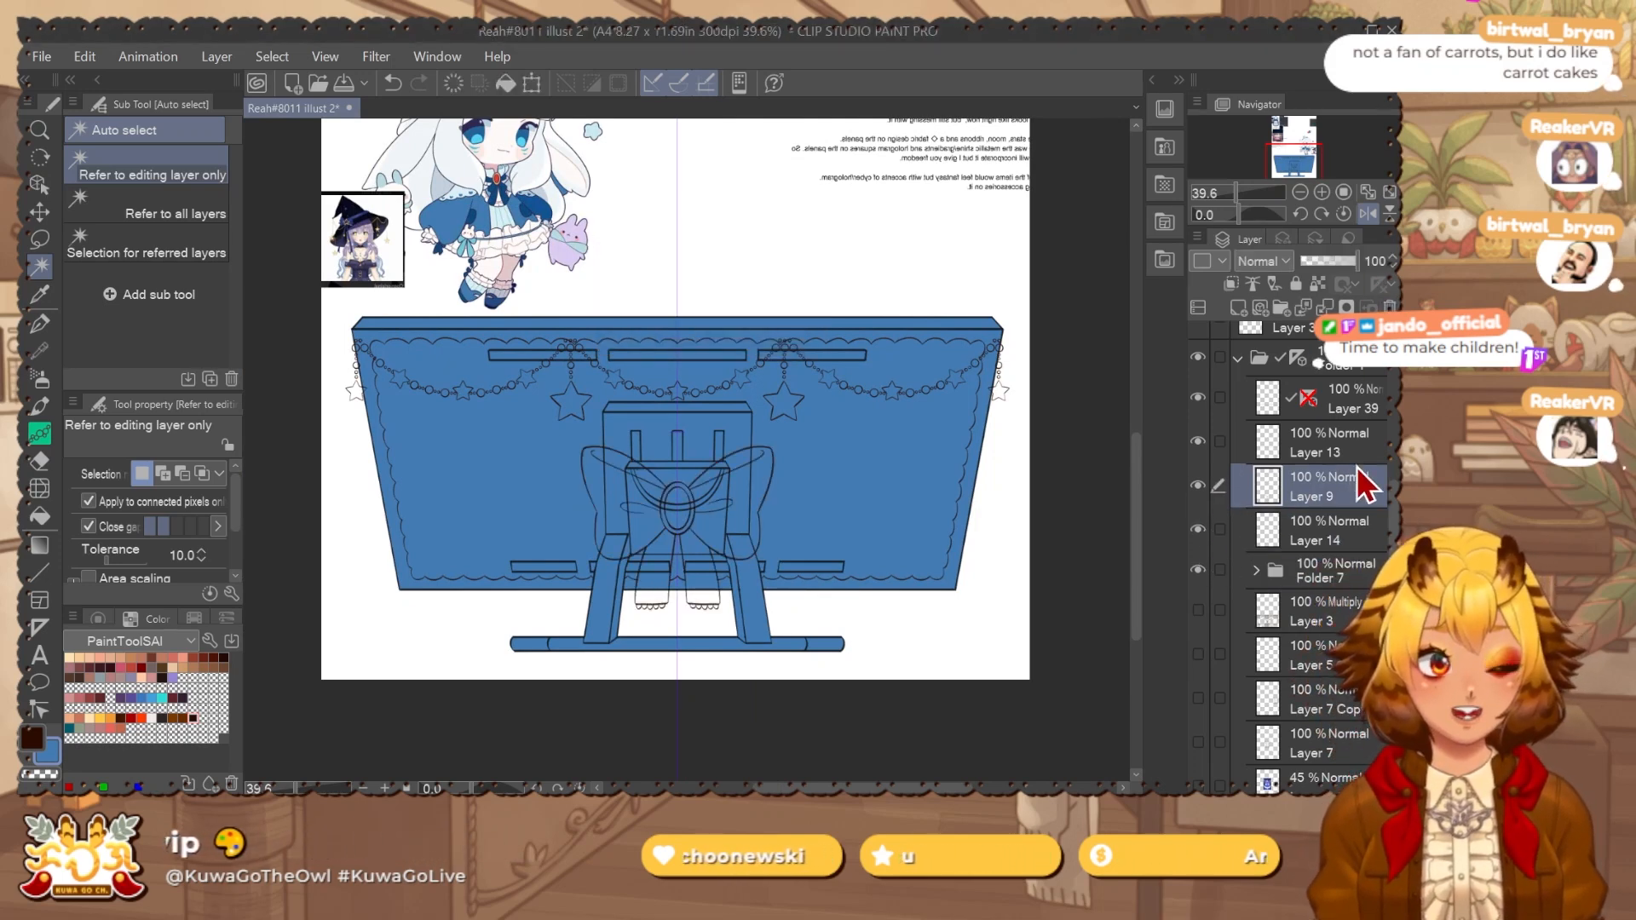
left_click(1350, 385, "shift")
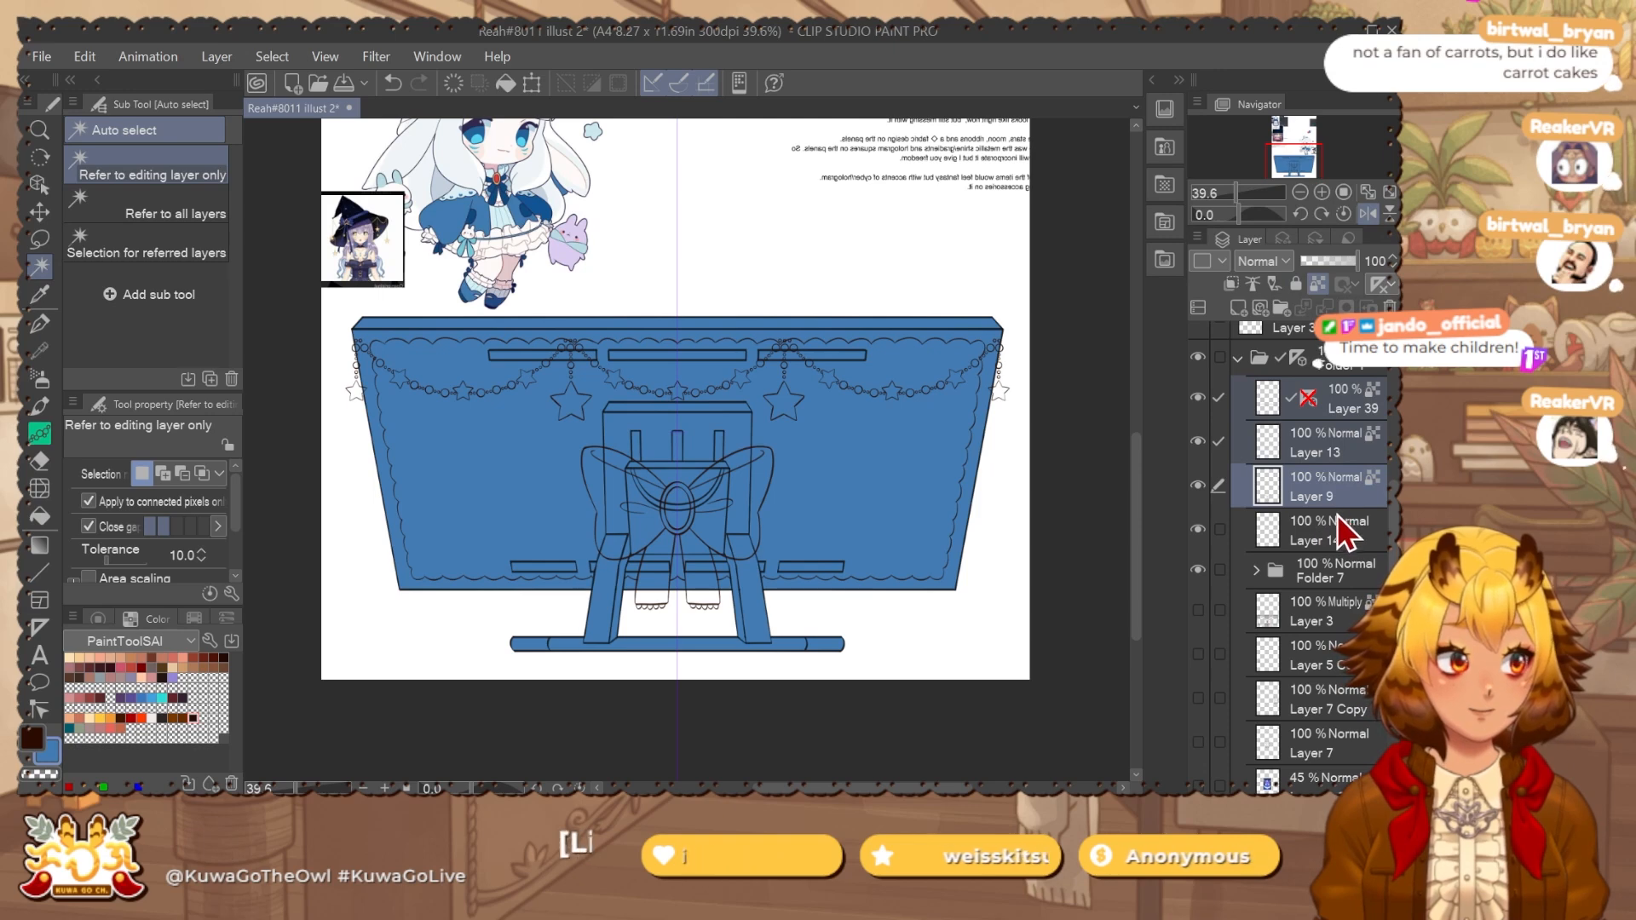
left_click(1334, 499)
left_click(1328, 530, "shift")
key("ctrl+g")
left_click(1317, 528)
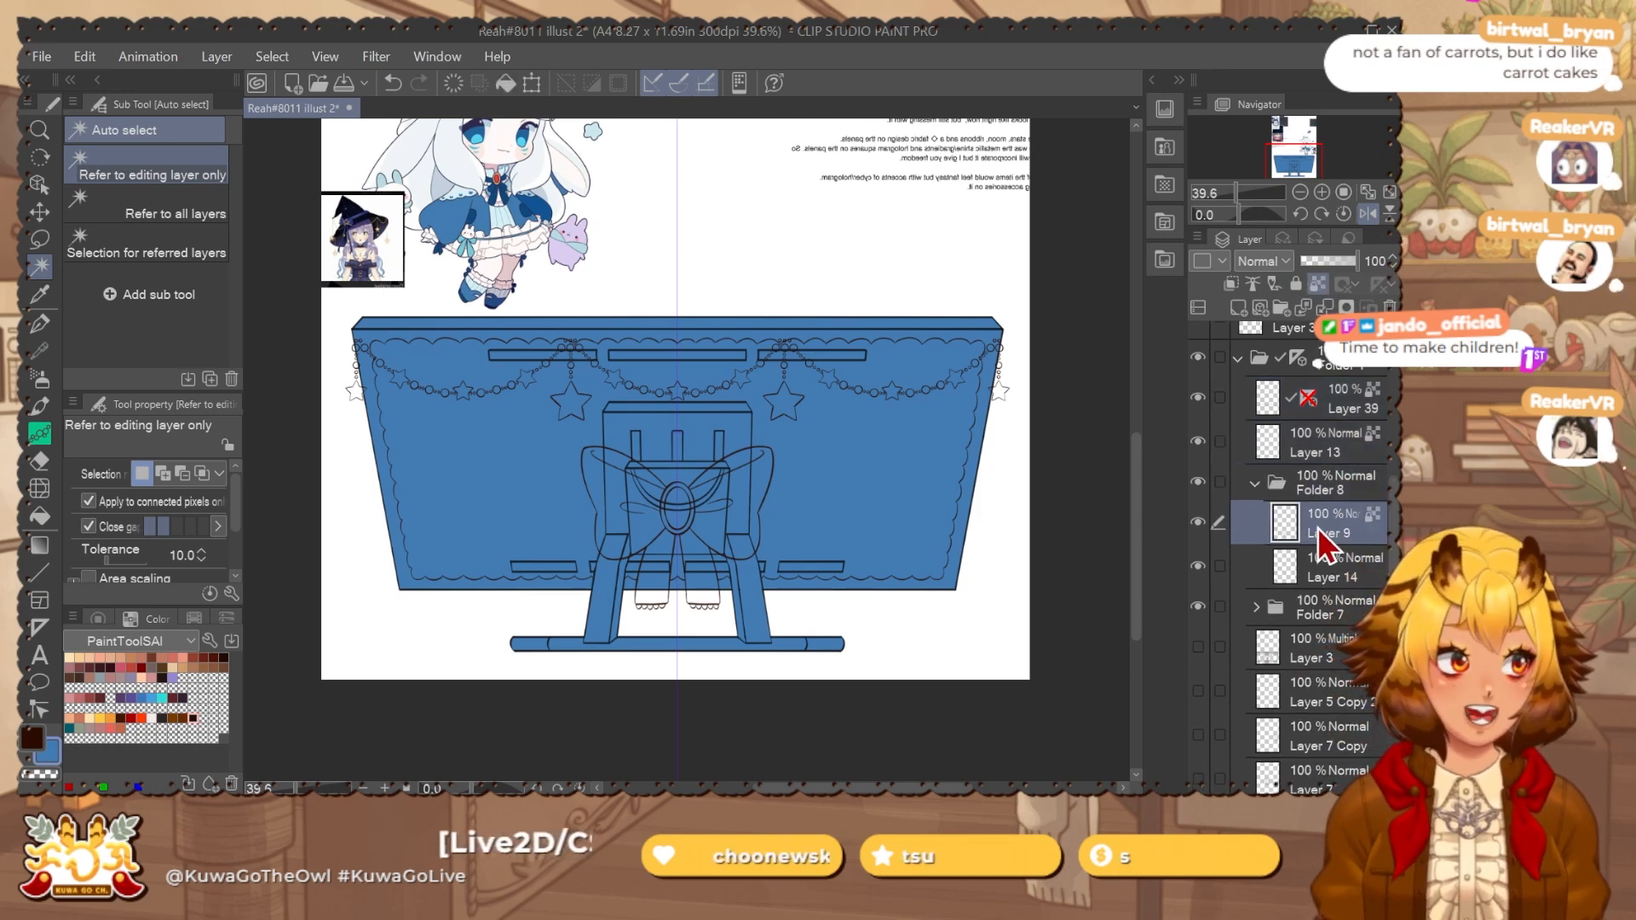
Select the bow's silhouette by auto-selecting the area outside it on Layer 9, expanding and inverting the selection, and make Layer 14 active.
left_click(814, 518)
scroll(696, 546, "up", 2)
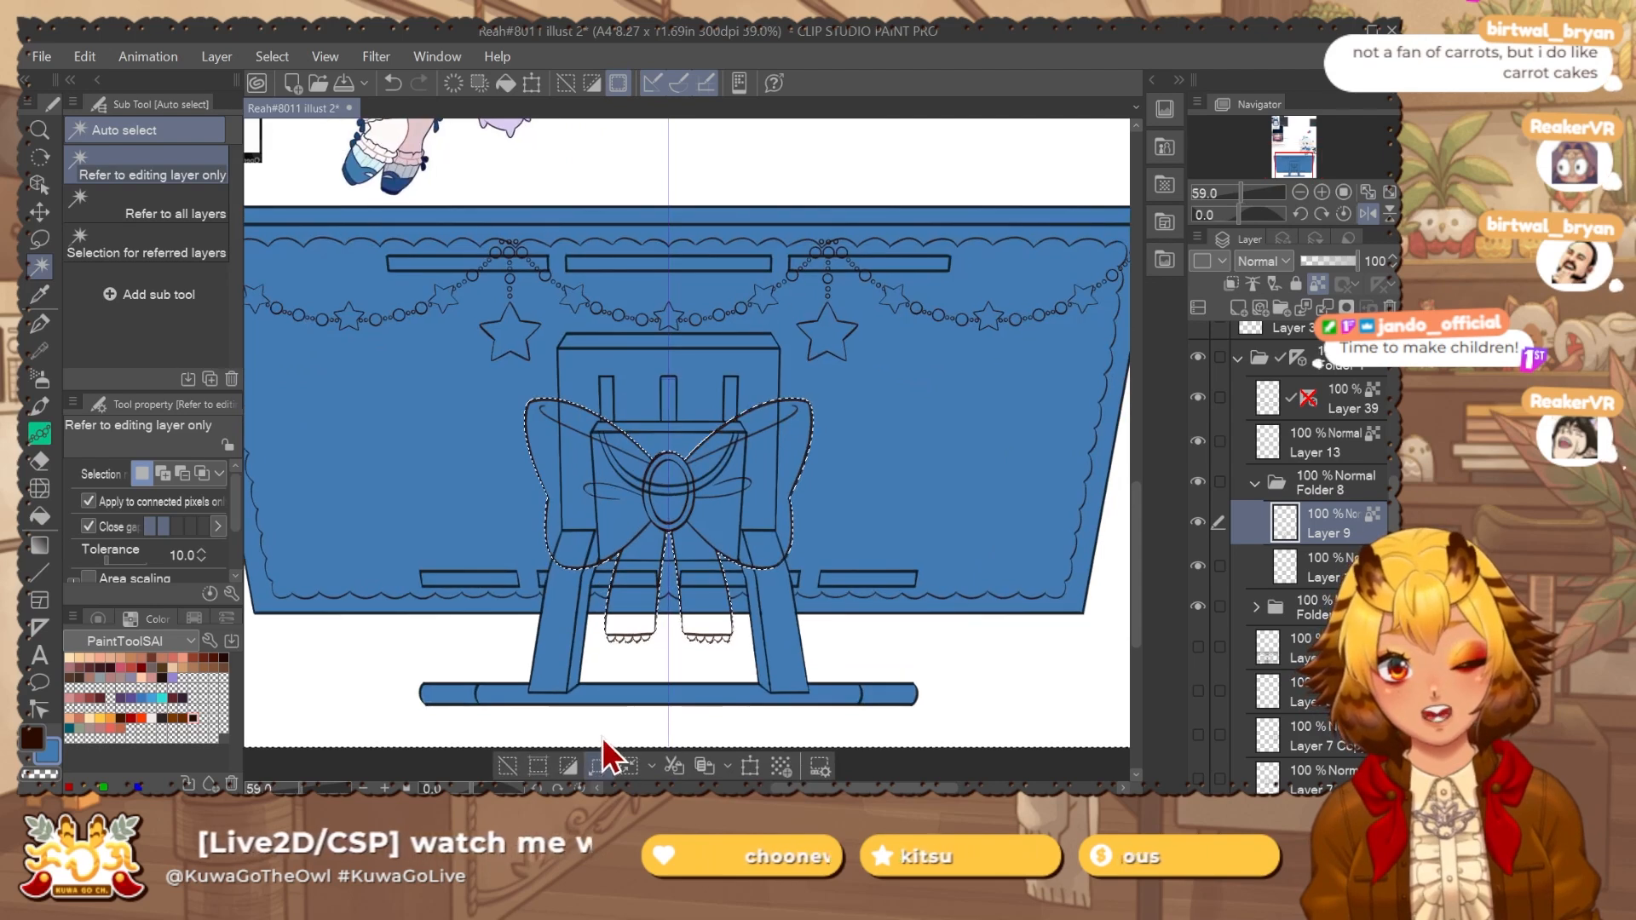
left_click(597, 764)
left_click(1055, 349)
left_click(1341, 566)
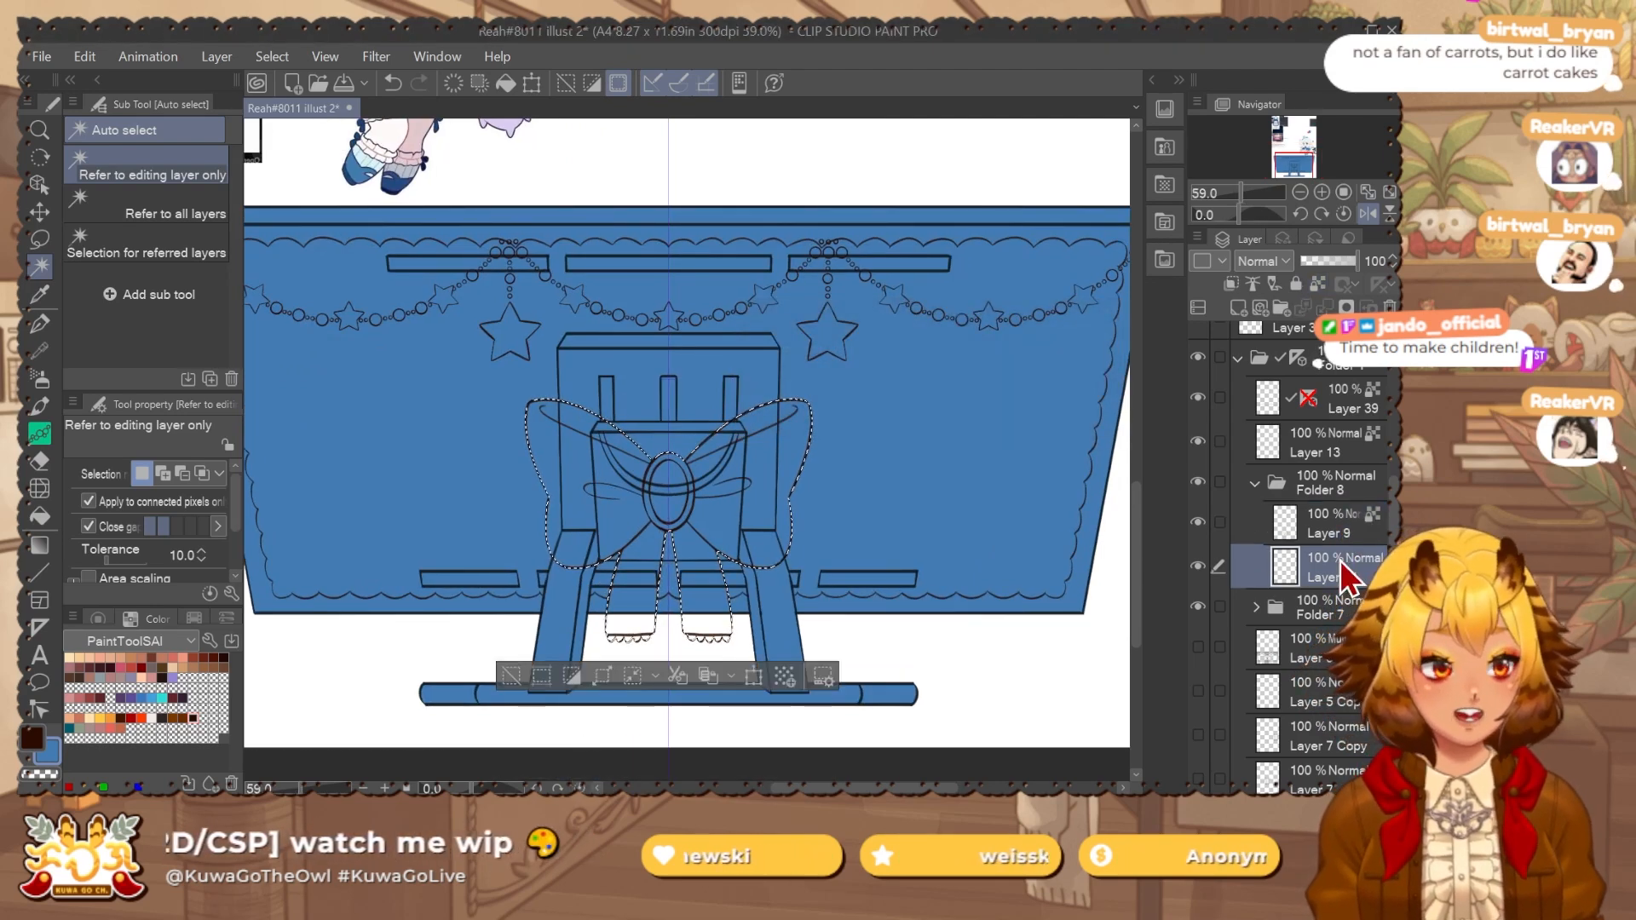
Fill the bow selection with dusty mauve on Layer 14, deselect, and check the bow by toggling Folder 8's visibility.
key("b")
left_click(120, 677)
key("alt+Delete")
key("ctrl+d")
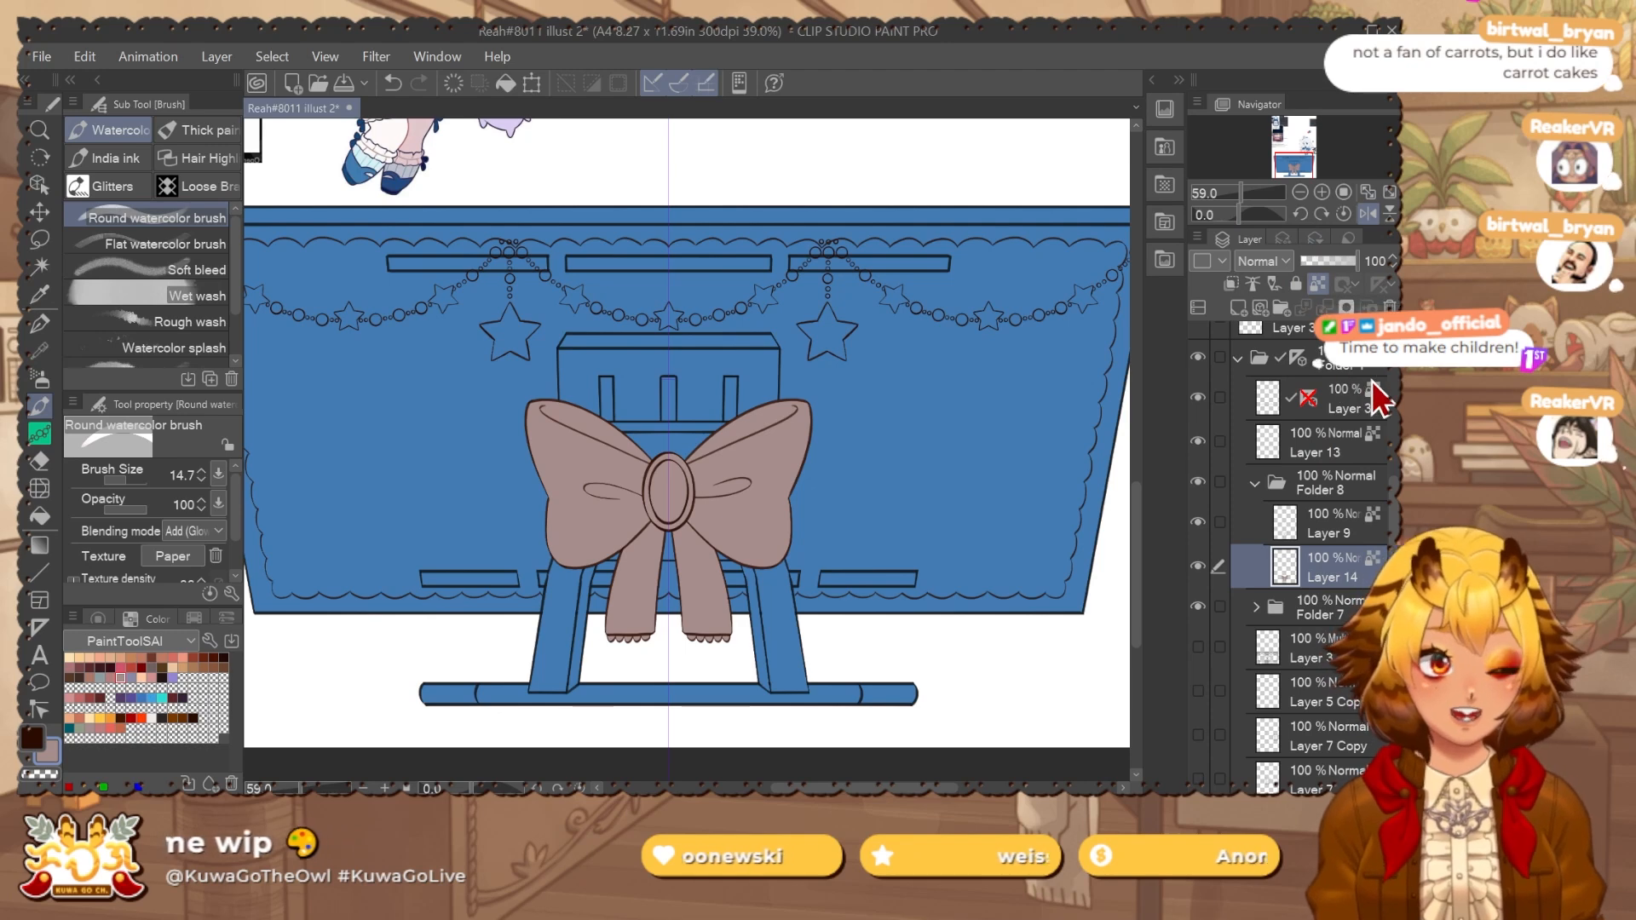
left_click(1197, 483)
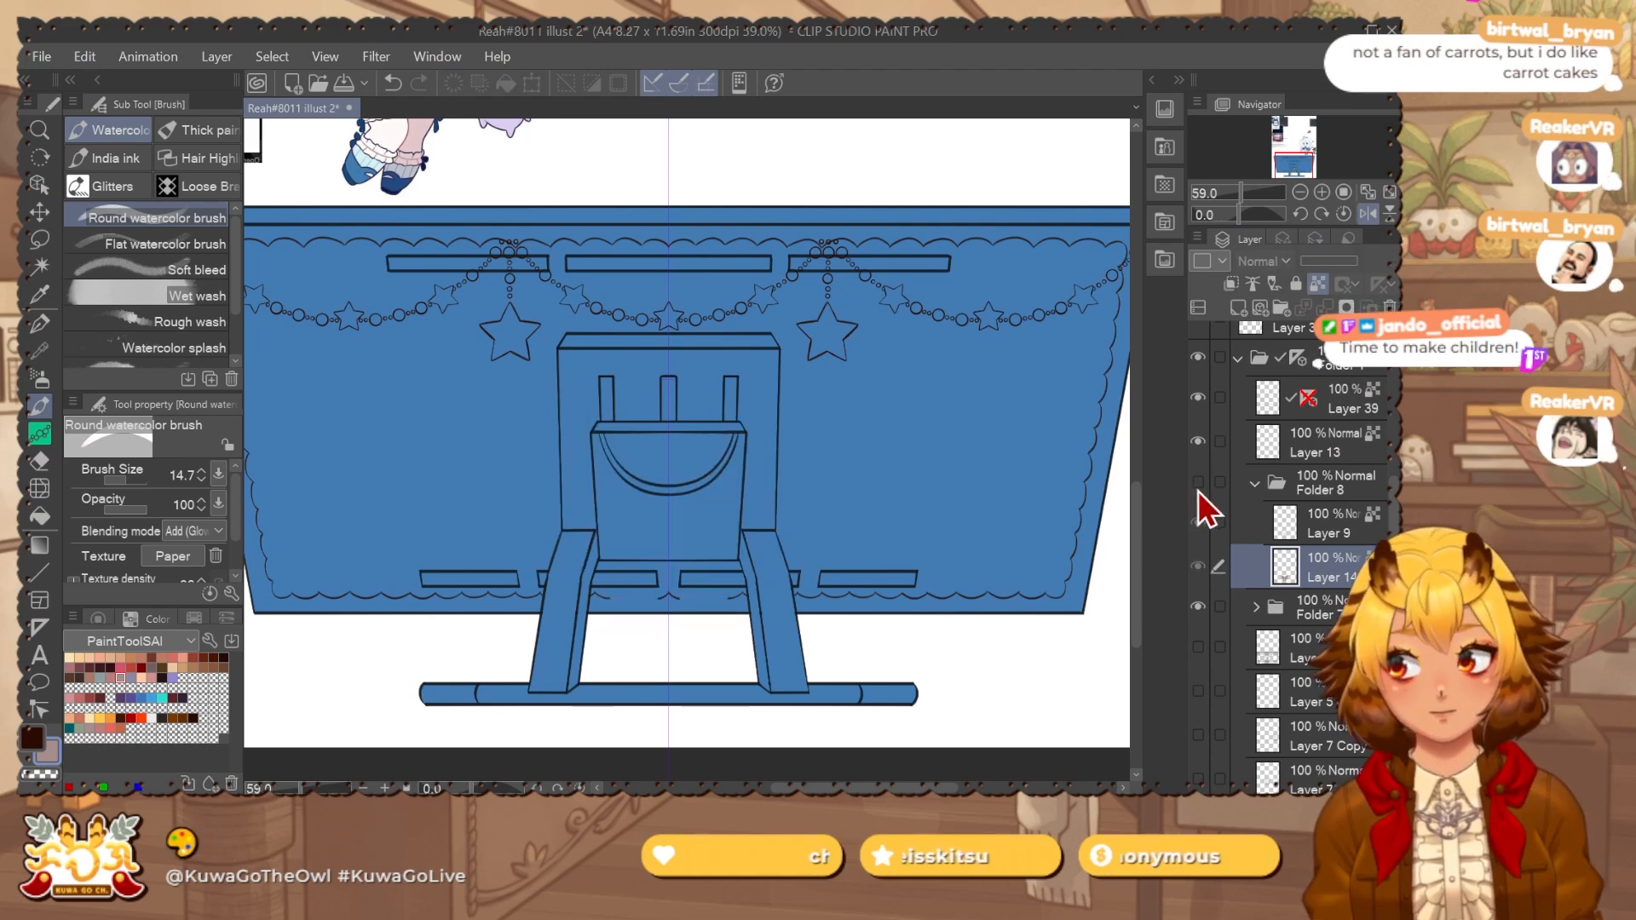
left_click(1197, 483)
Select Layer 39 and Layer 13 together.
left_click(1331, 483)
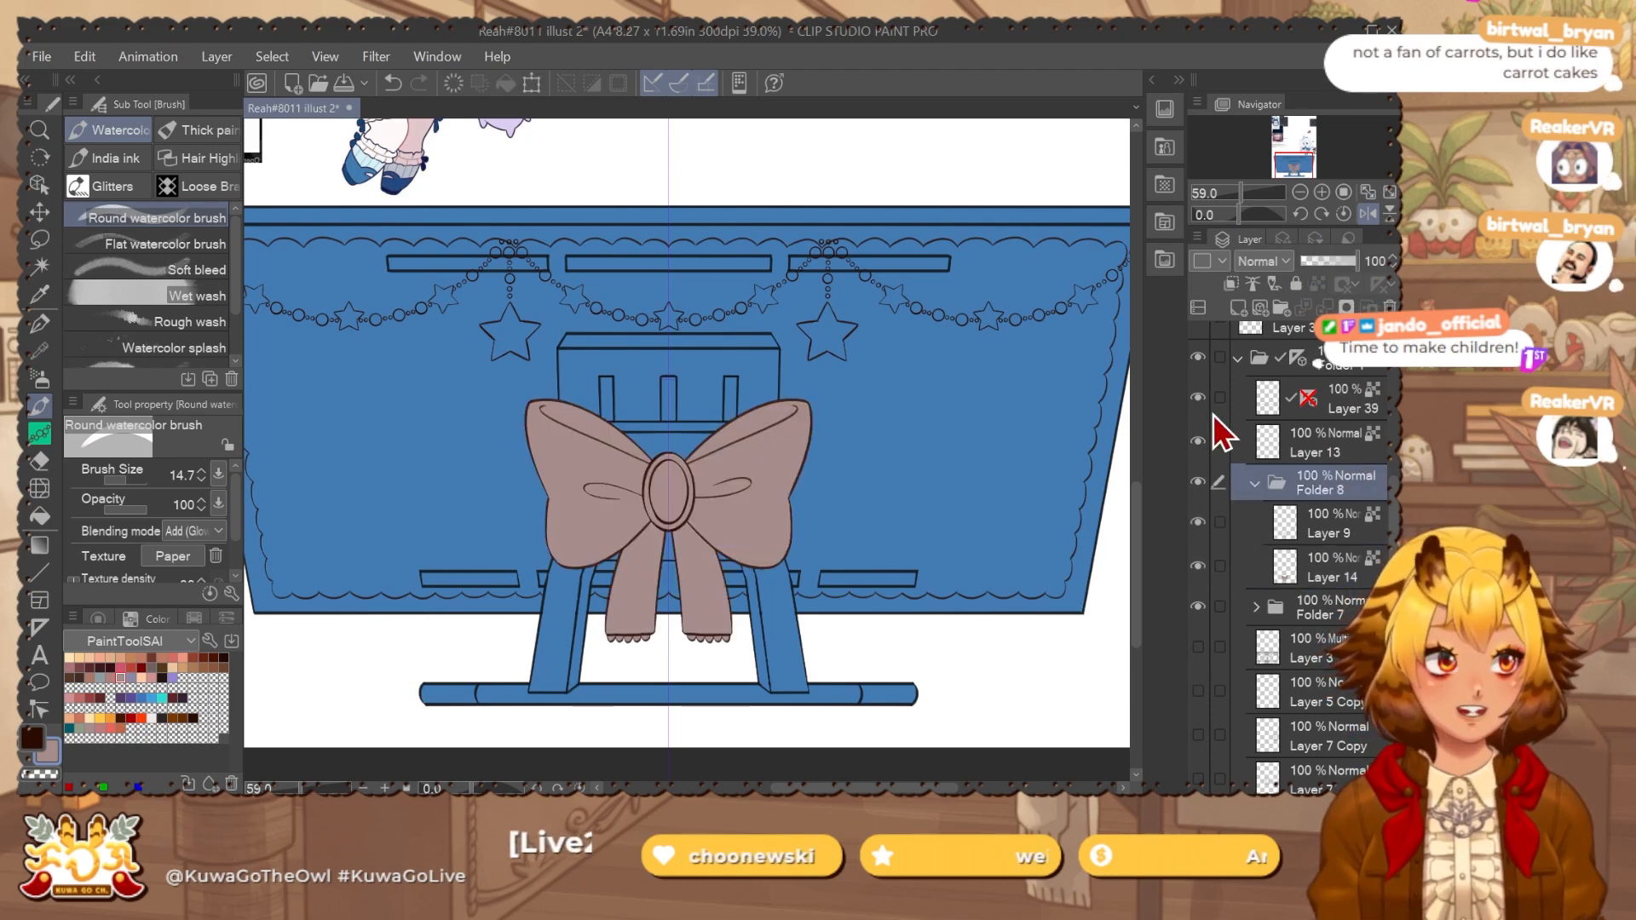
left_click(1342, 409)
left_click(1356, 441, "ctrl")
left_click_drag(756, 624, 744, 636)
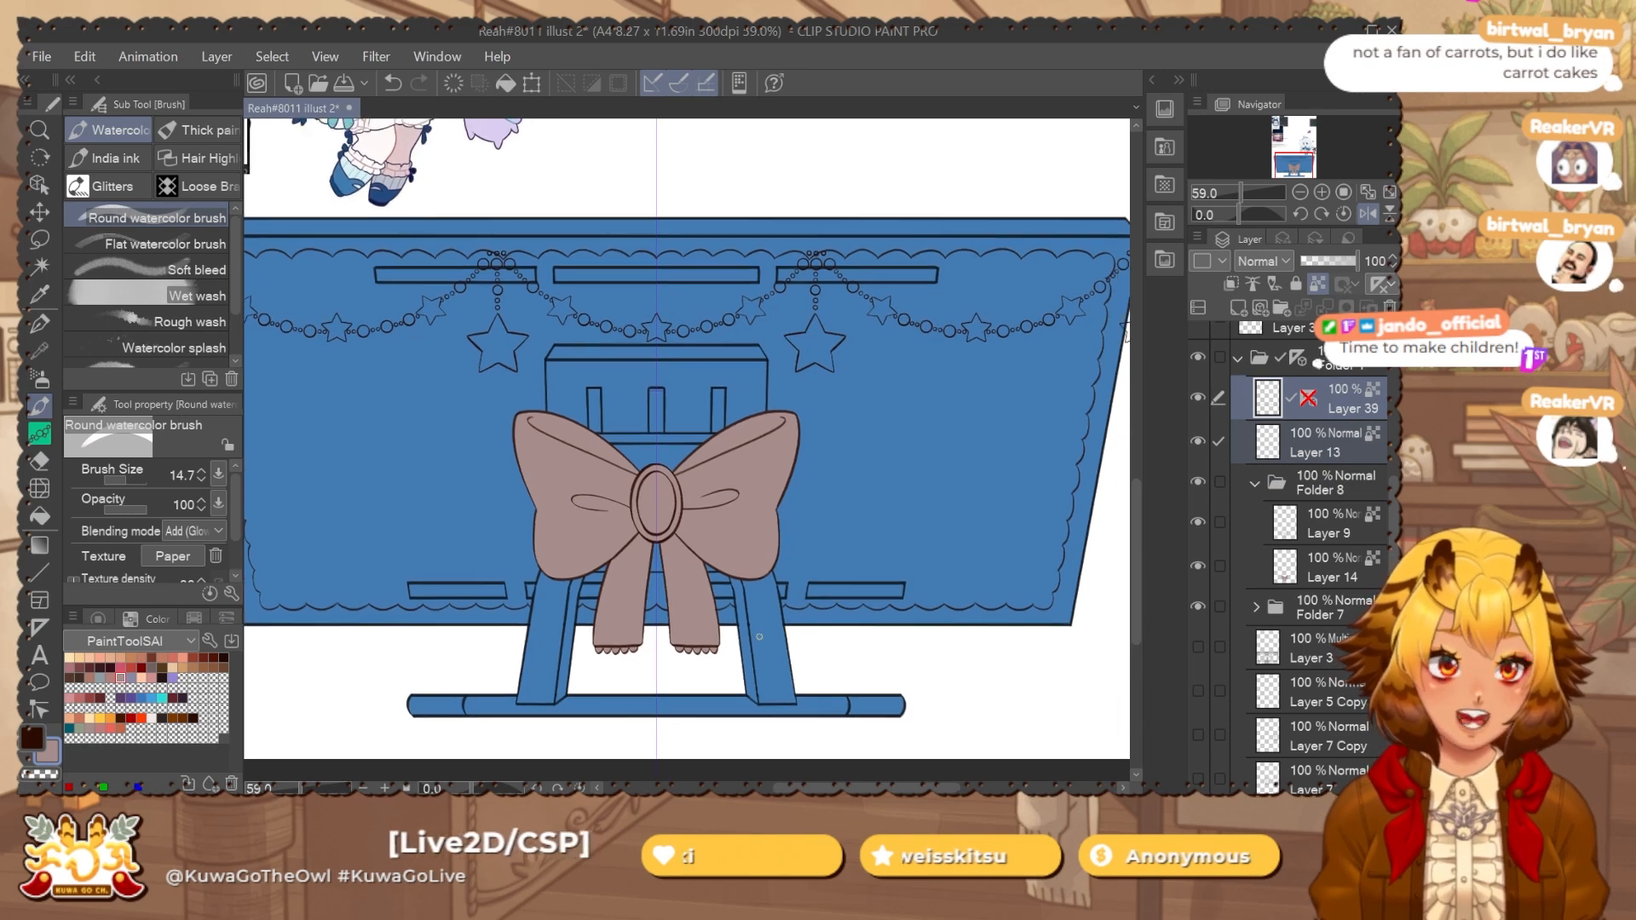
key("ctrl+a")
key("ctrl+c")
key("ctrl+v")
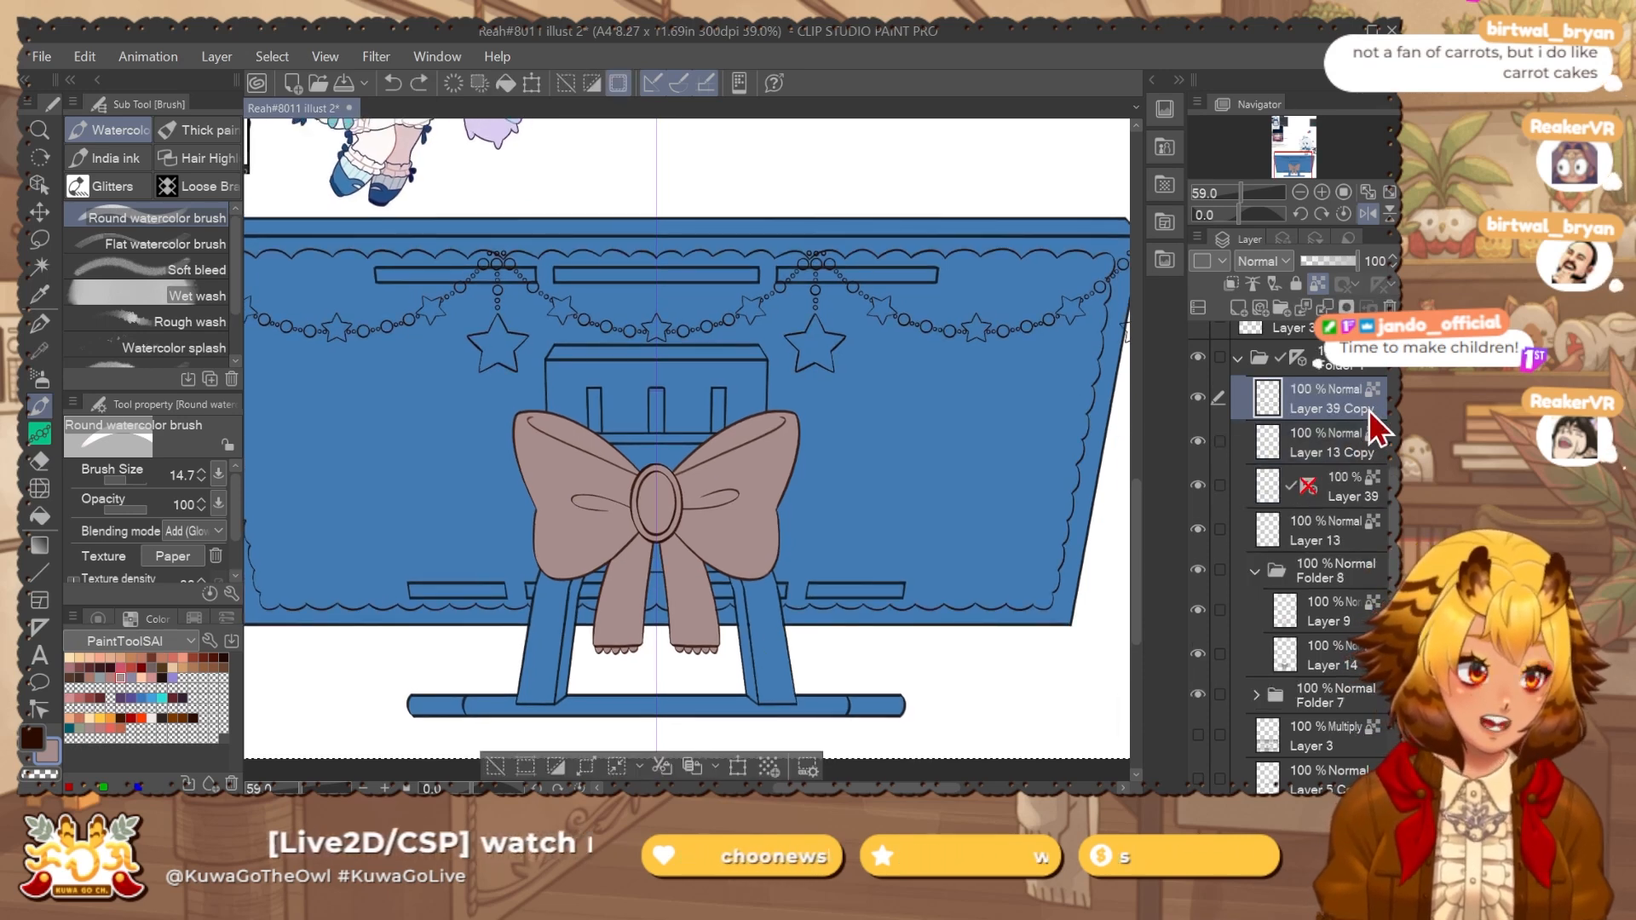
key("ctrl+z")
key("ctrl+z")
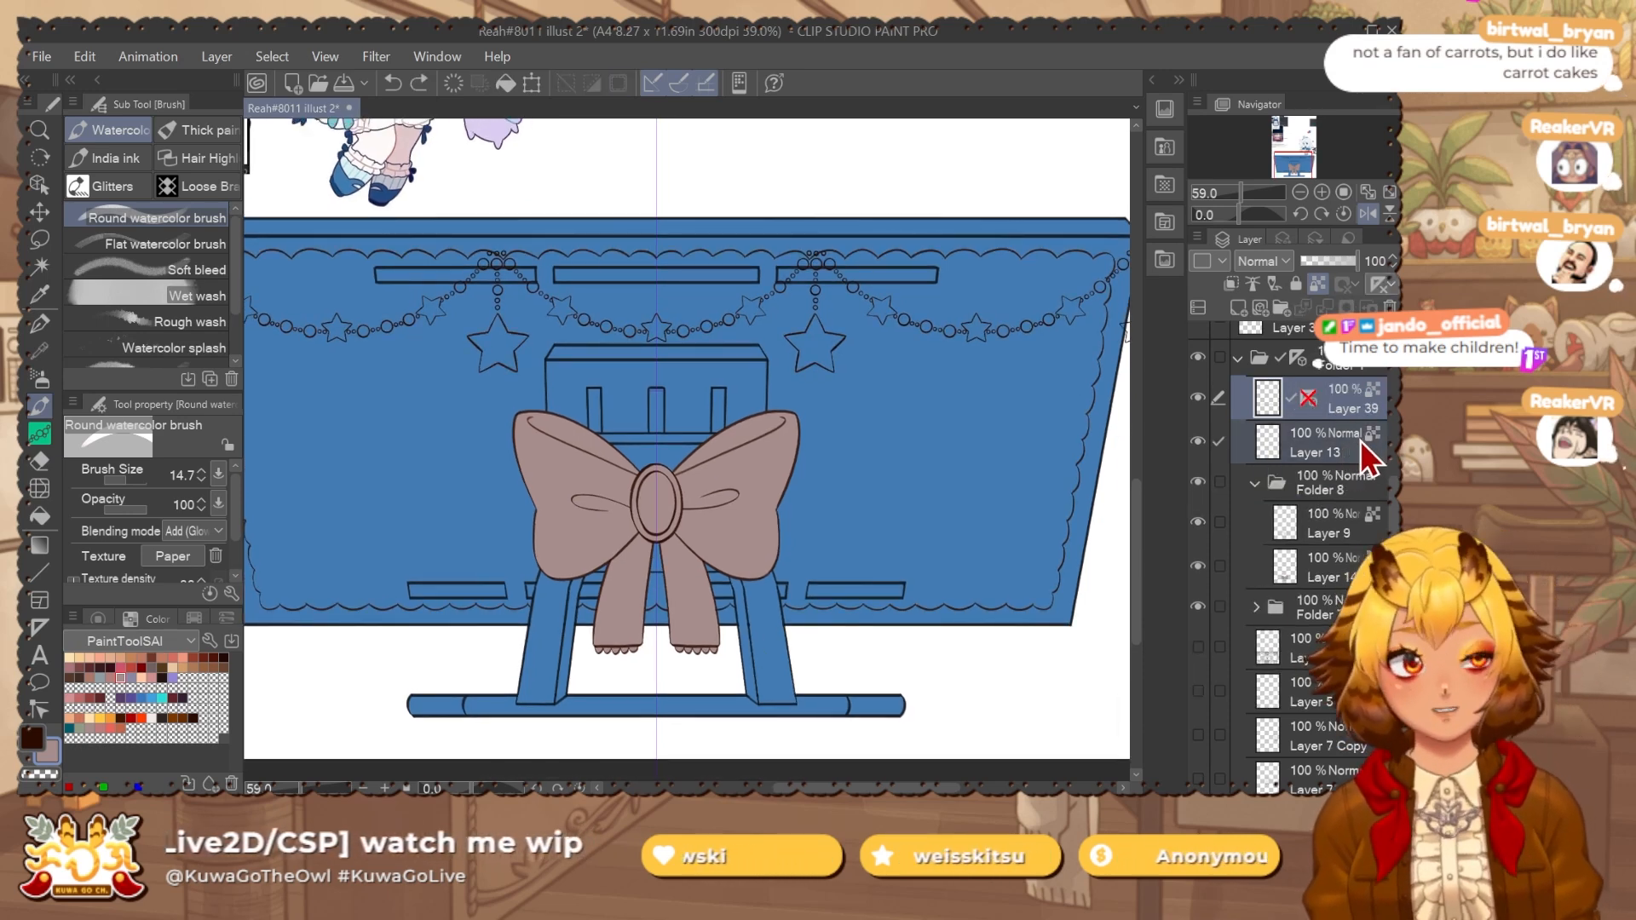
Group Layers 39 and 13 in a folder, auto-select the area outside the garland on Layer 39, and expand the selection.
key("ctrl+g")
left_click(1312, 436)
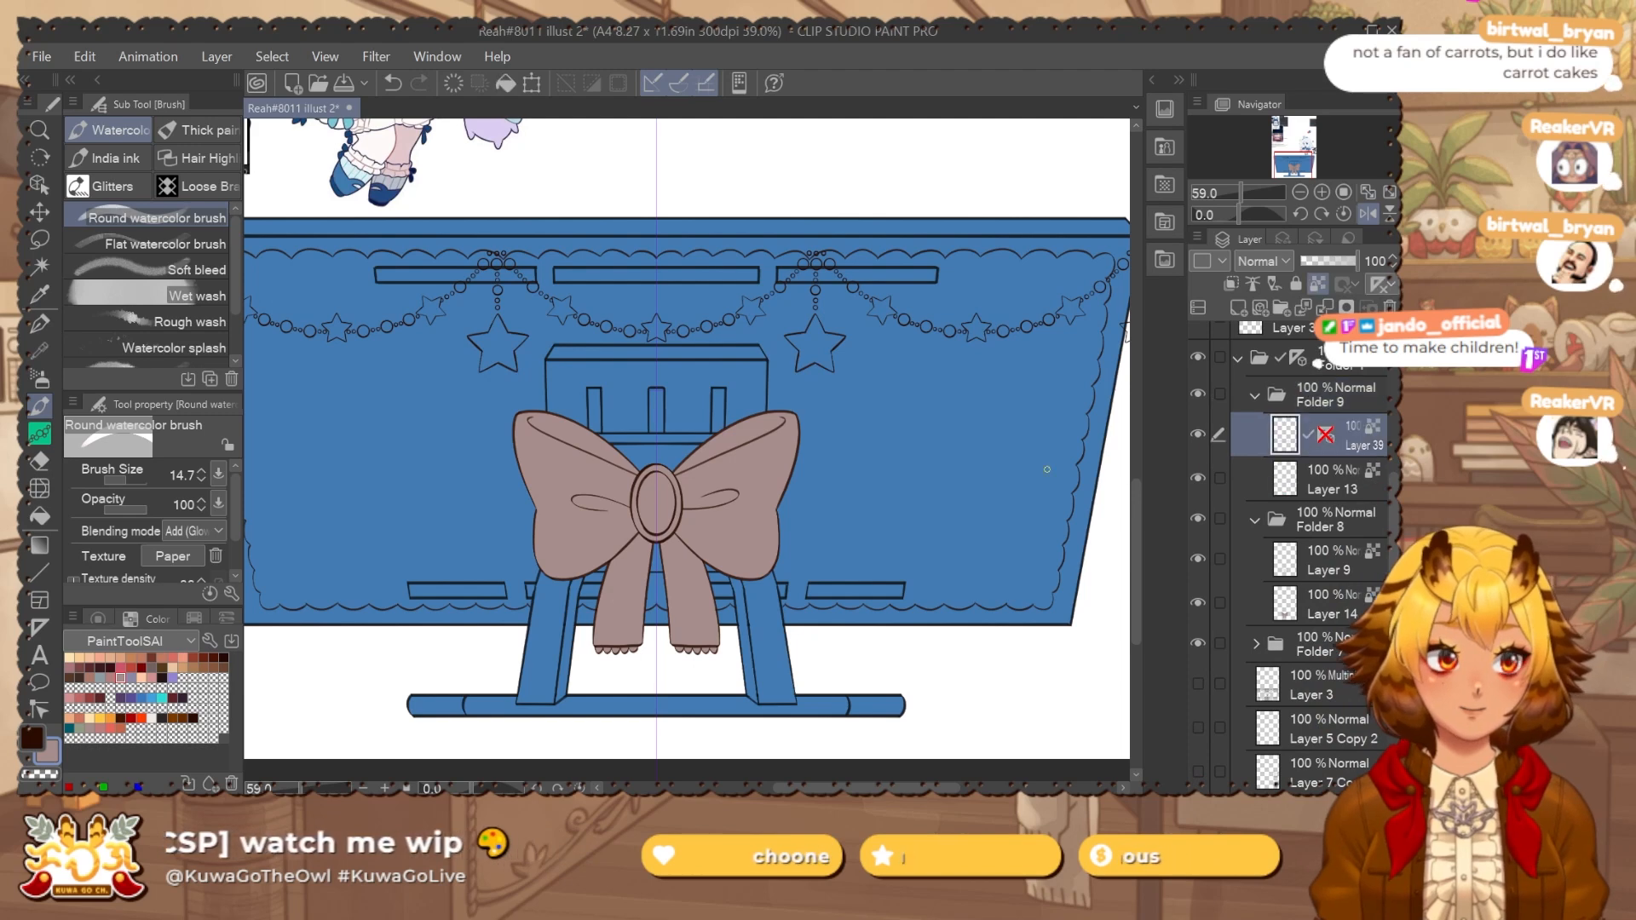
key("w")
left_click(961, 530)
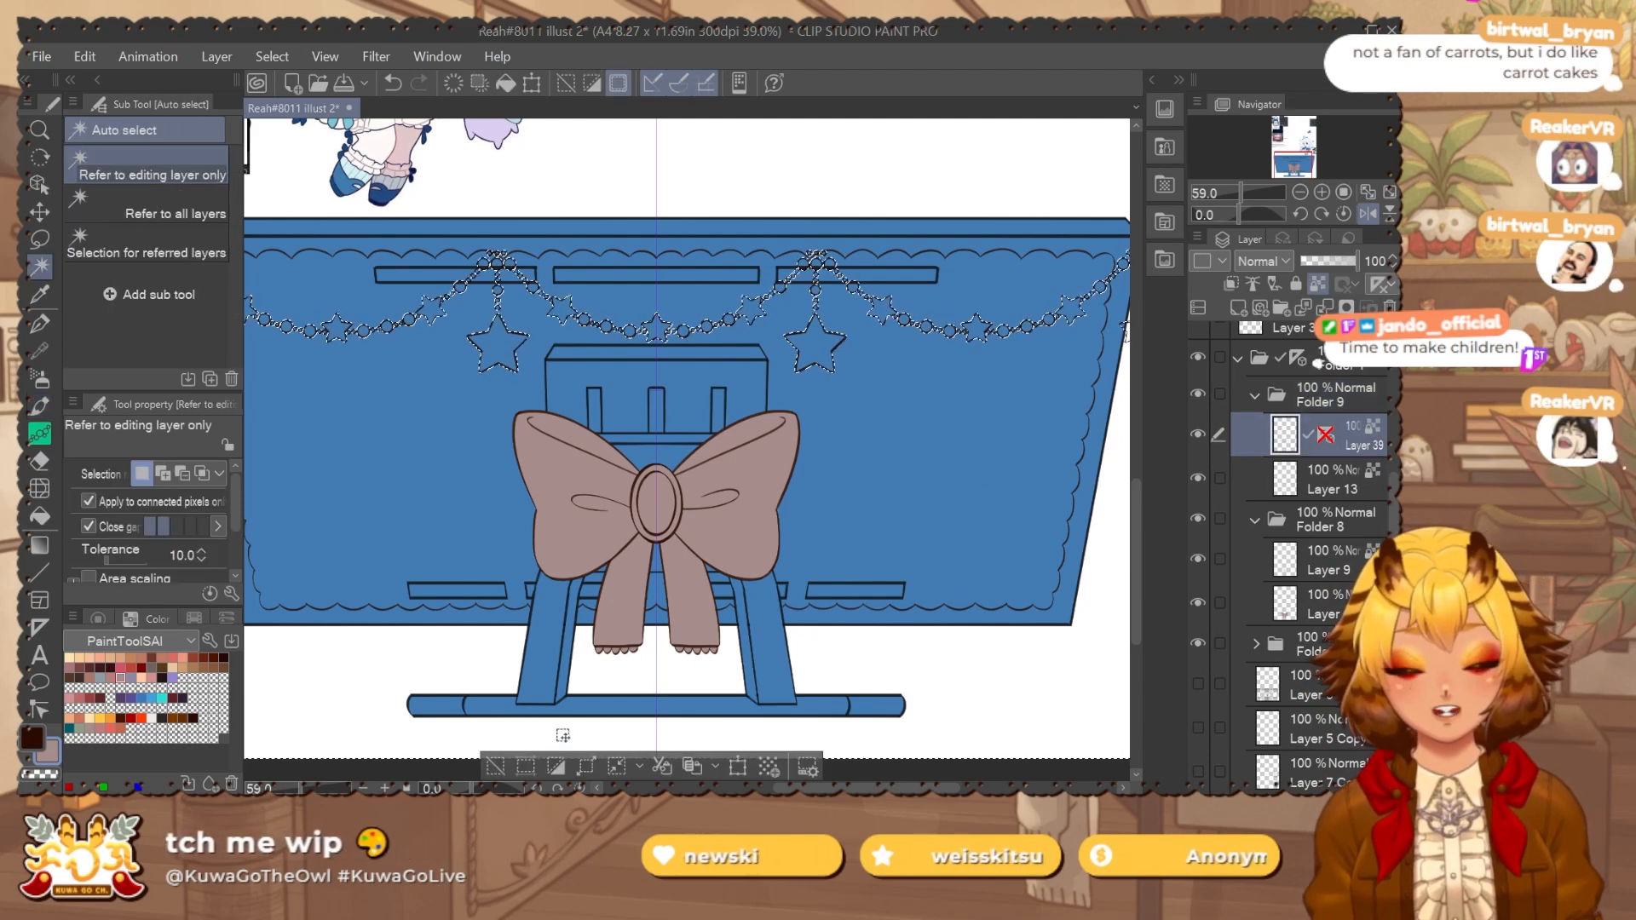
left_click(588, 766)
left_click(1072, 349)
Examine the selection outline along the garland's stars and beads, especially where they touch, with the Lasso tool ready.
scroll(502, 274, "up", 10)
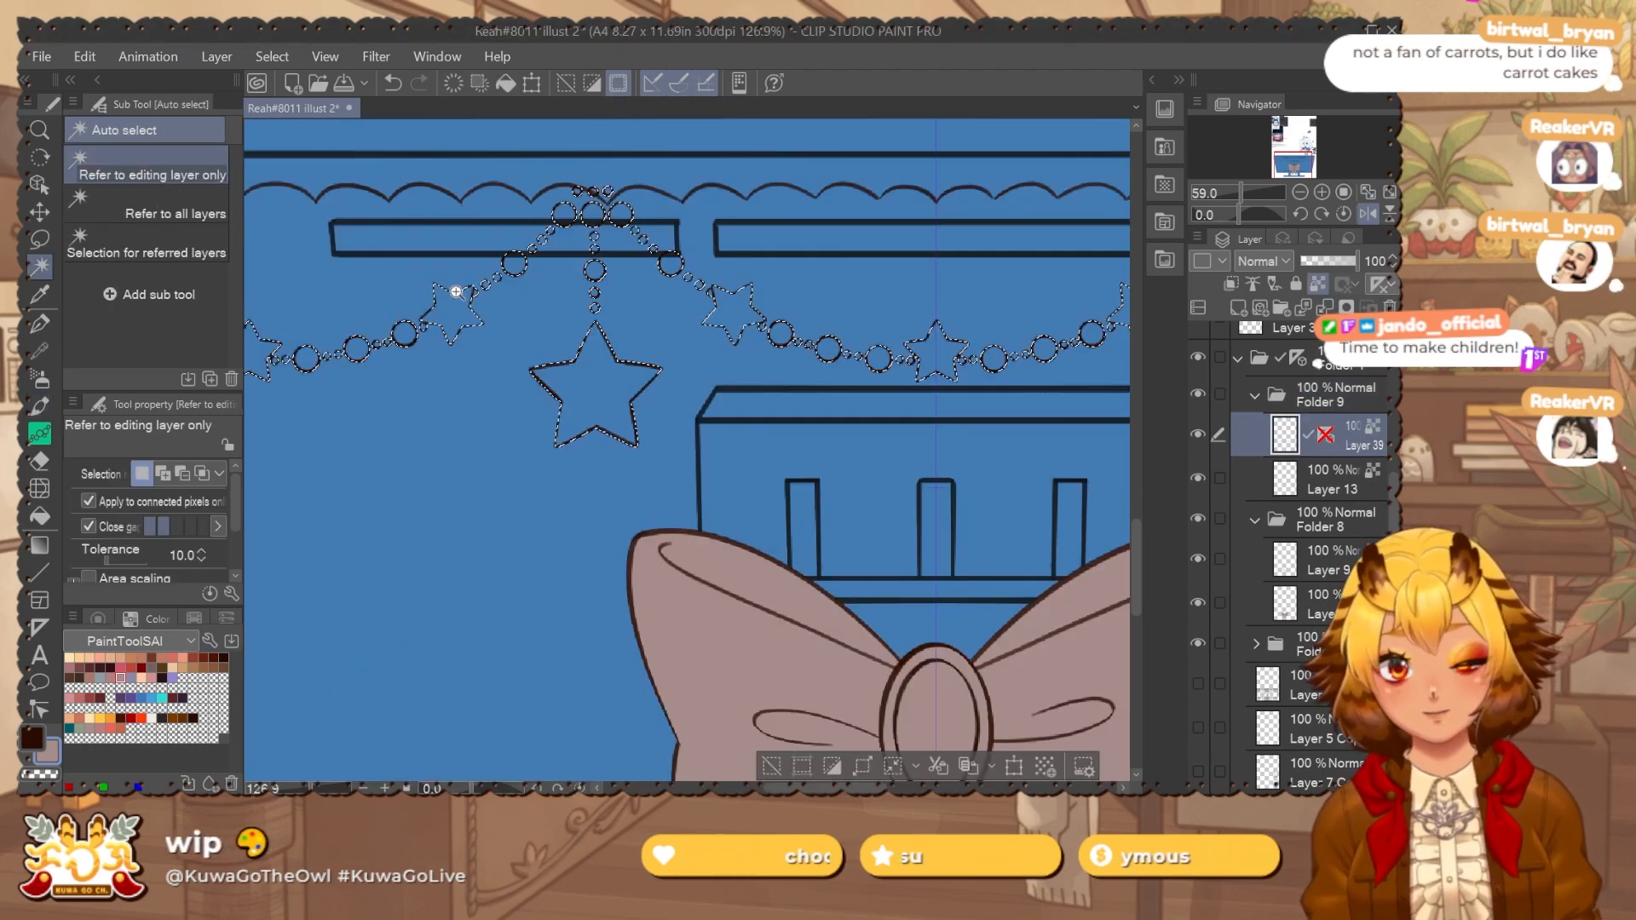
left_click_drag(509, 276, 497, 281)
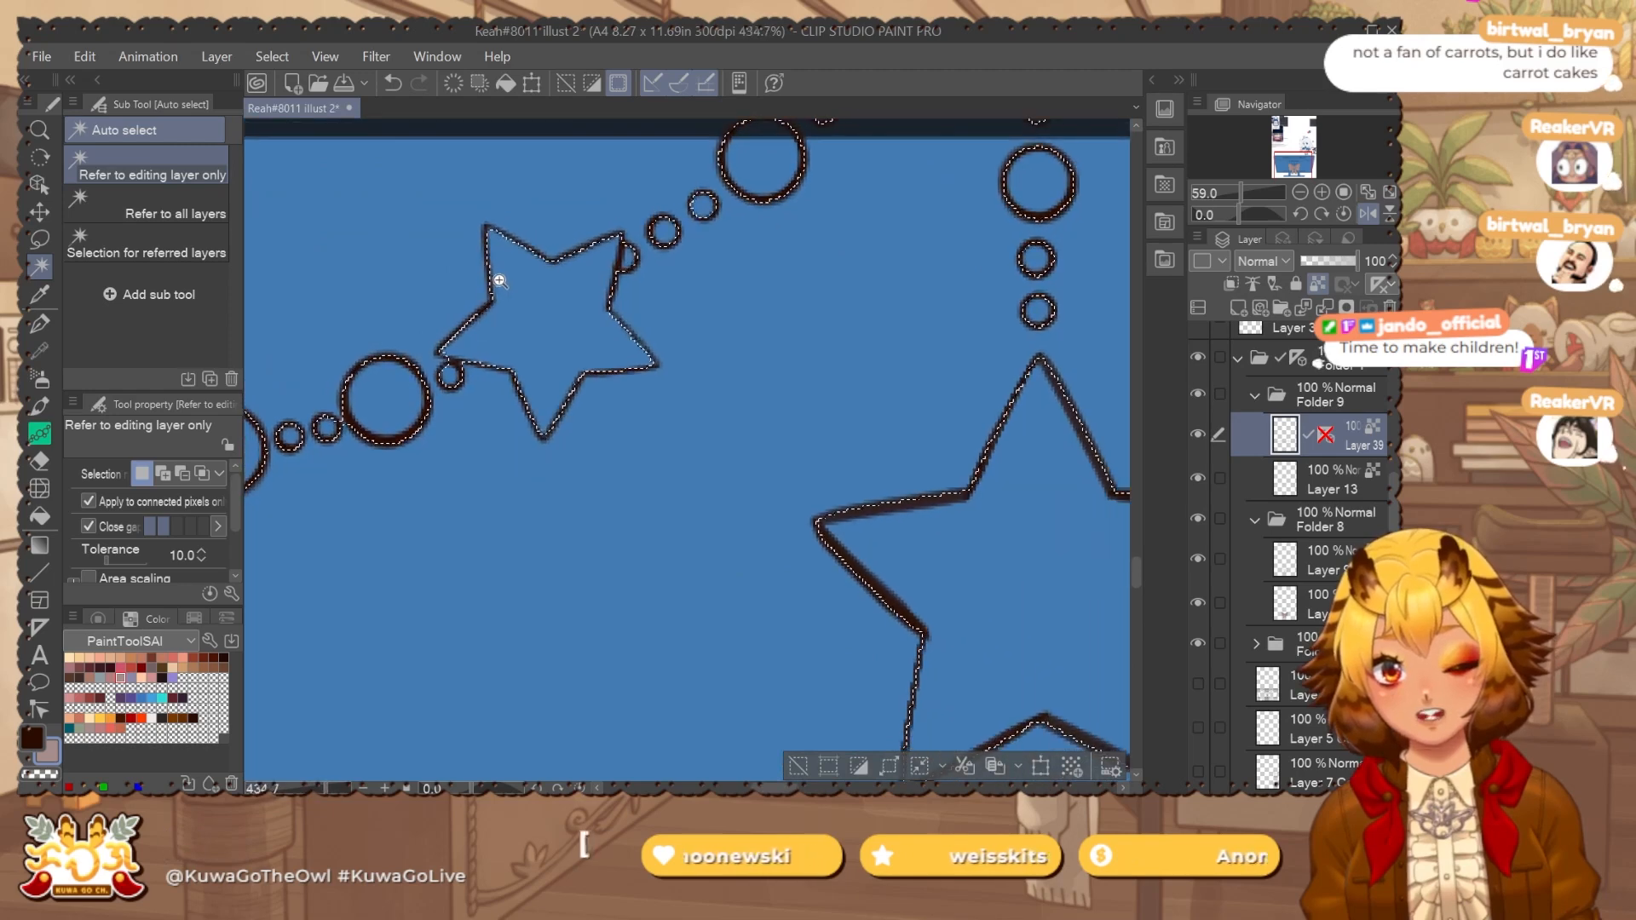
mouse_move(424, 450)
left_mouse_down()
mouse_move(578, 516)
mouse_move(486, 461)
left_mouse_up()
key("m")
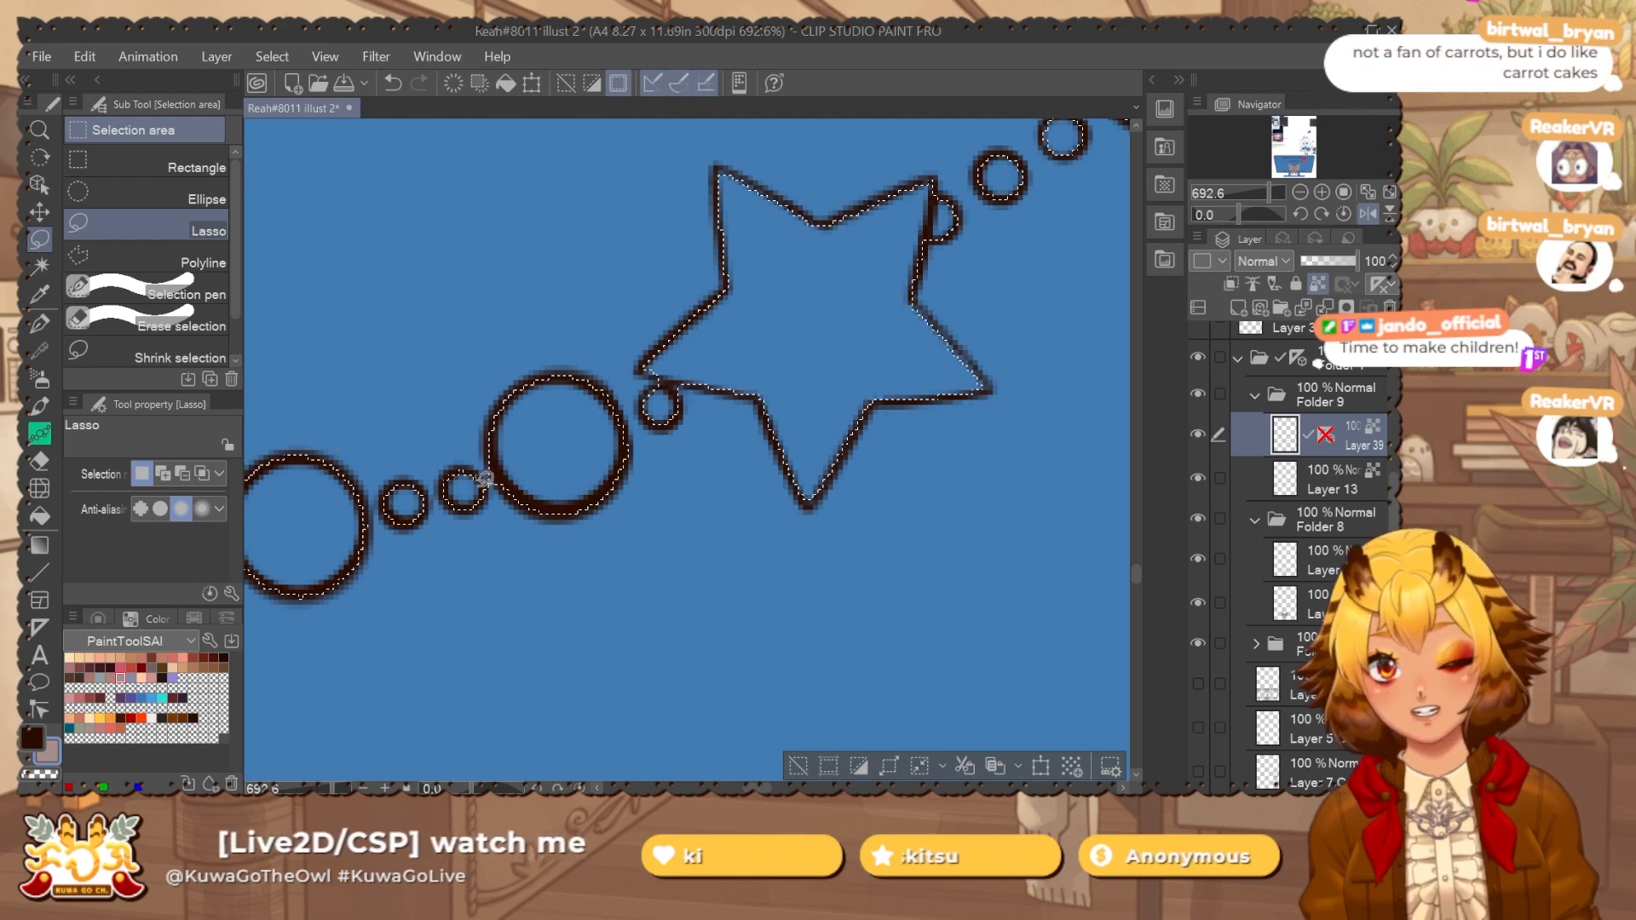
mouse_move(407, 443)
left_mouse_down()
mouse_move(701, 394)
mouse_move(805, 421)
mouse_move(896, 406)
left_mouse_up()
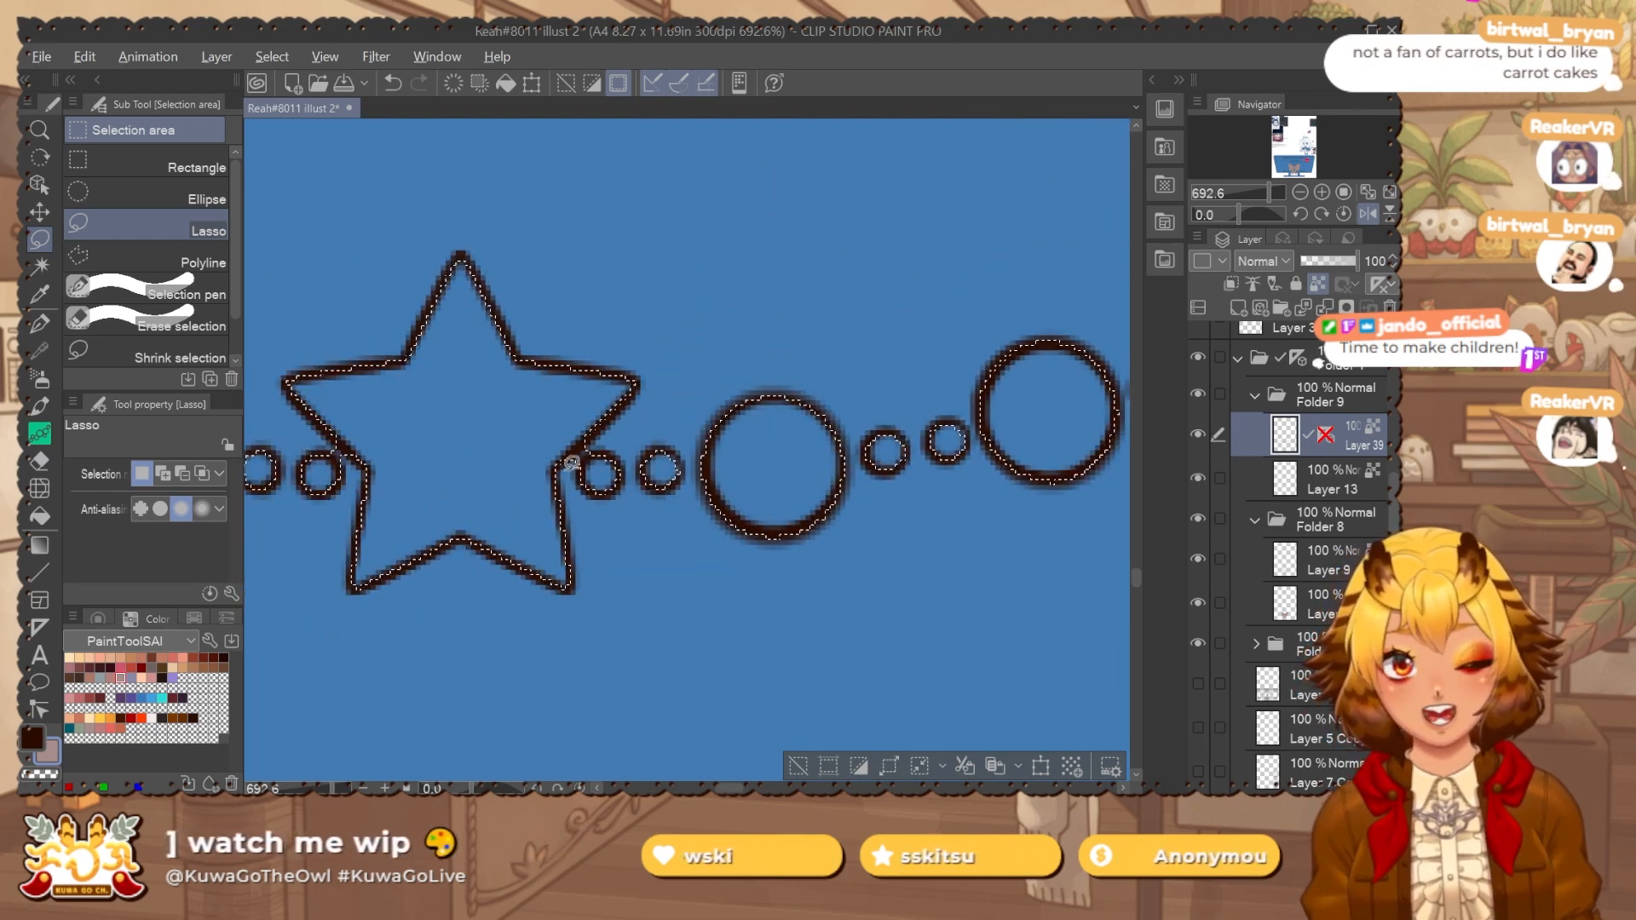
left_click_drag(361, 460, 591, 423)
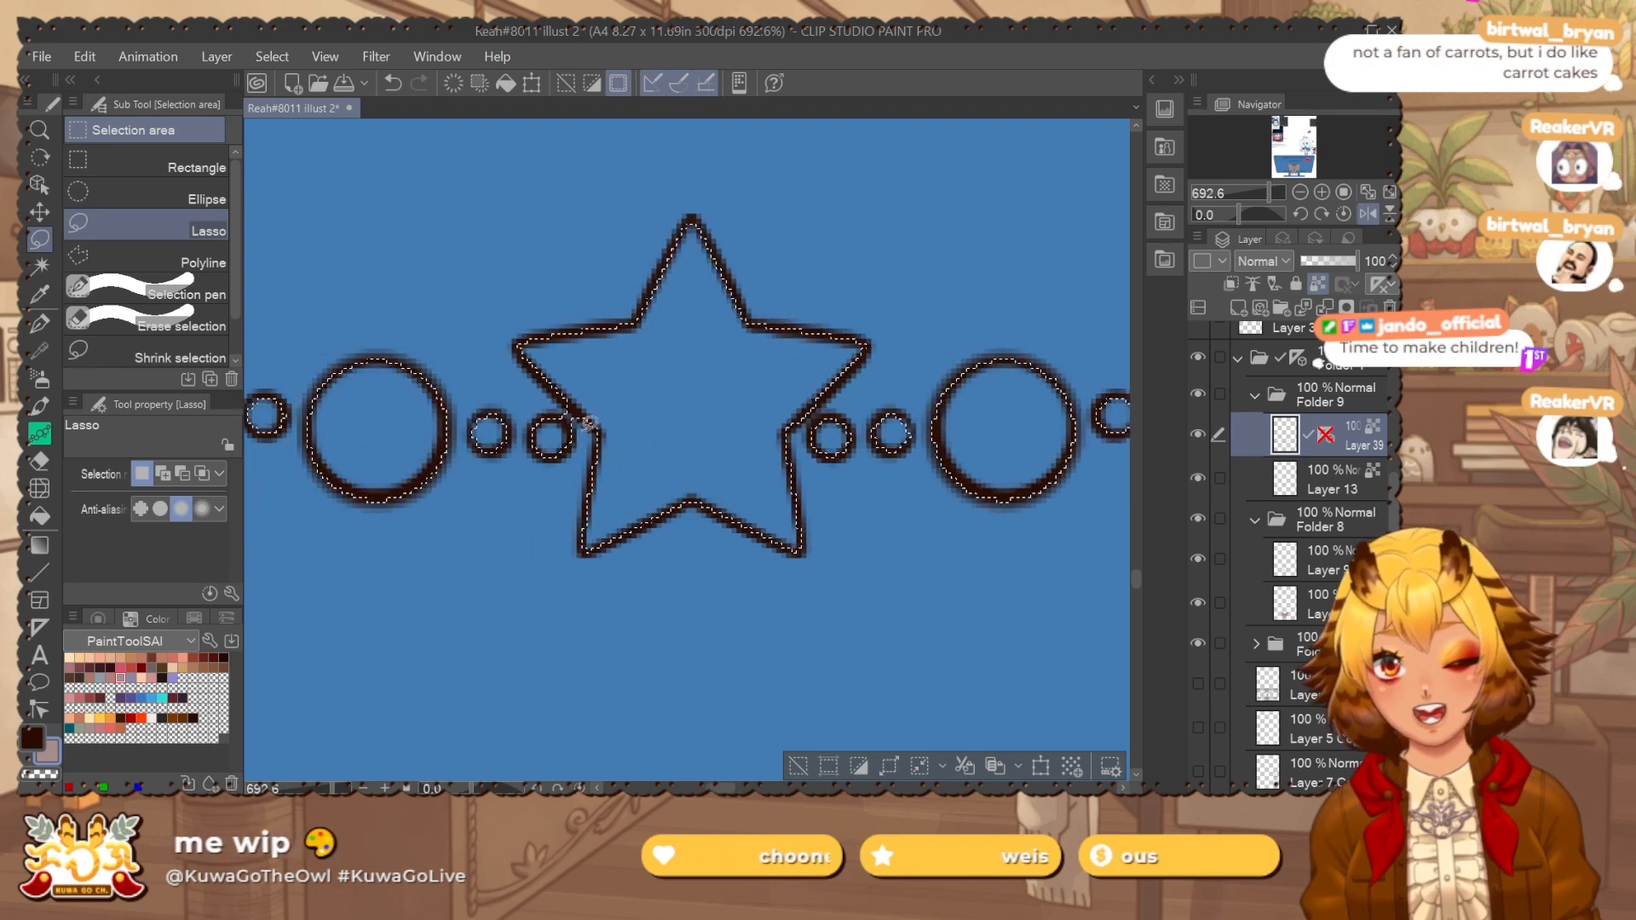
left_click_drag(426, 409, 810, 417)
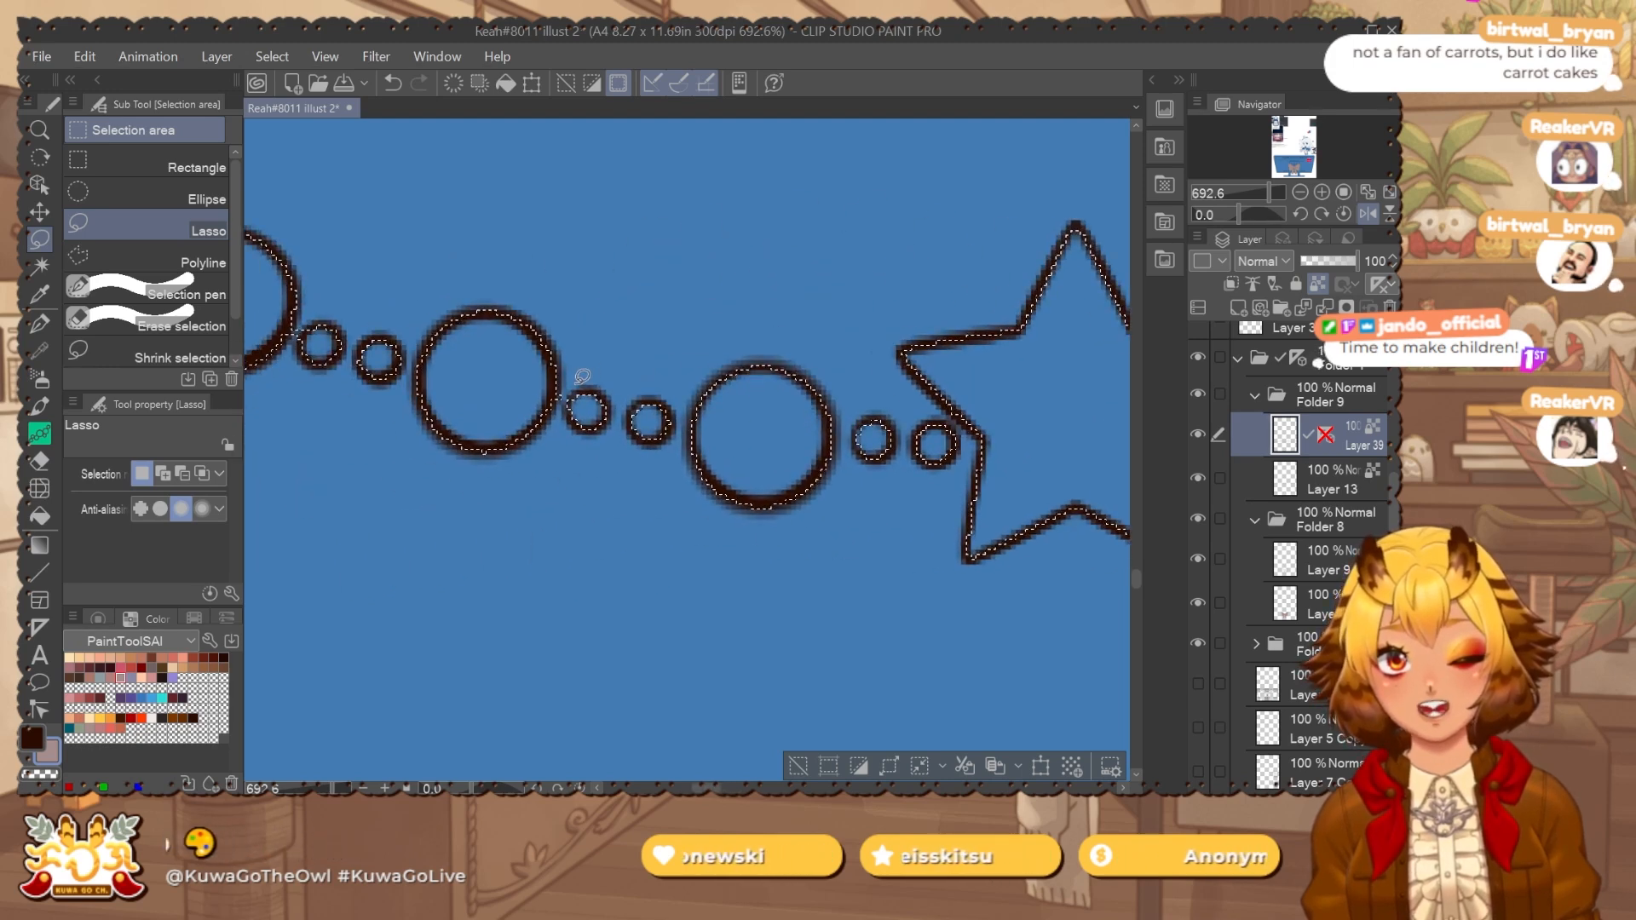
mouse_move(305, 301)
left_mouse_down()
mouse_move(536, 408)
mouse_move(731, 466)
left_mouse_up()
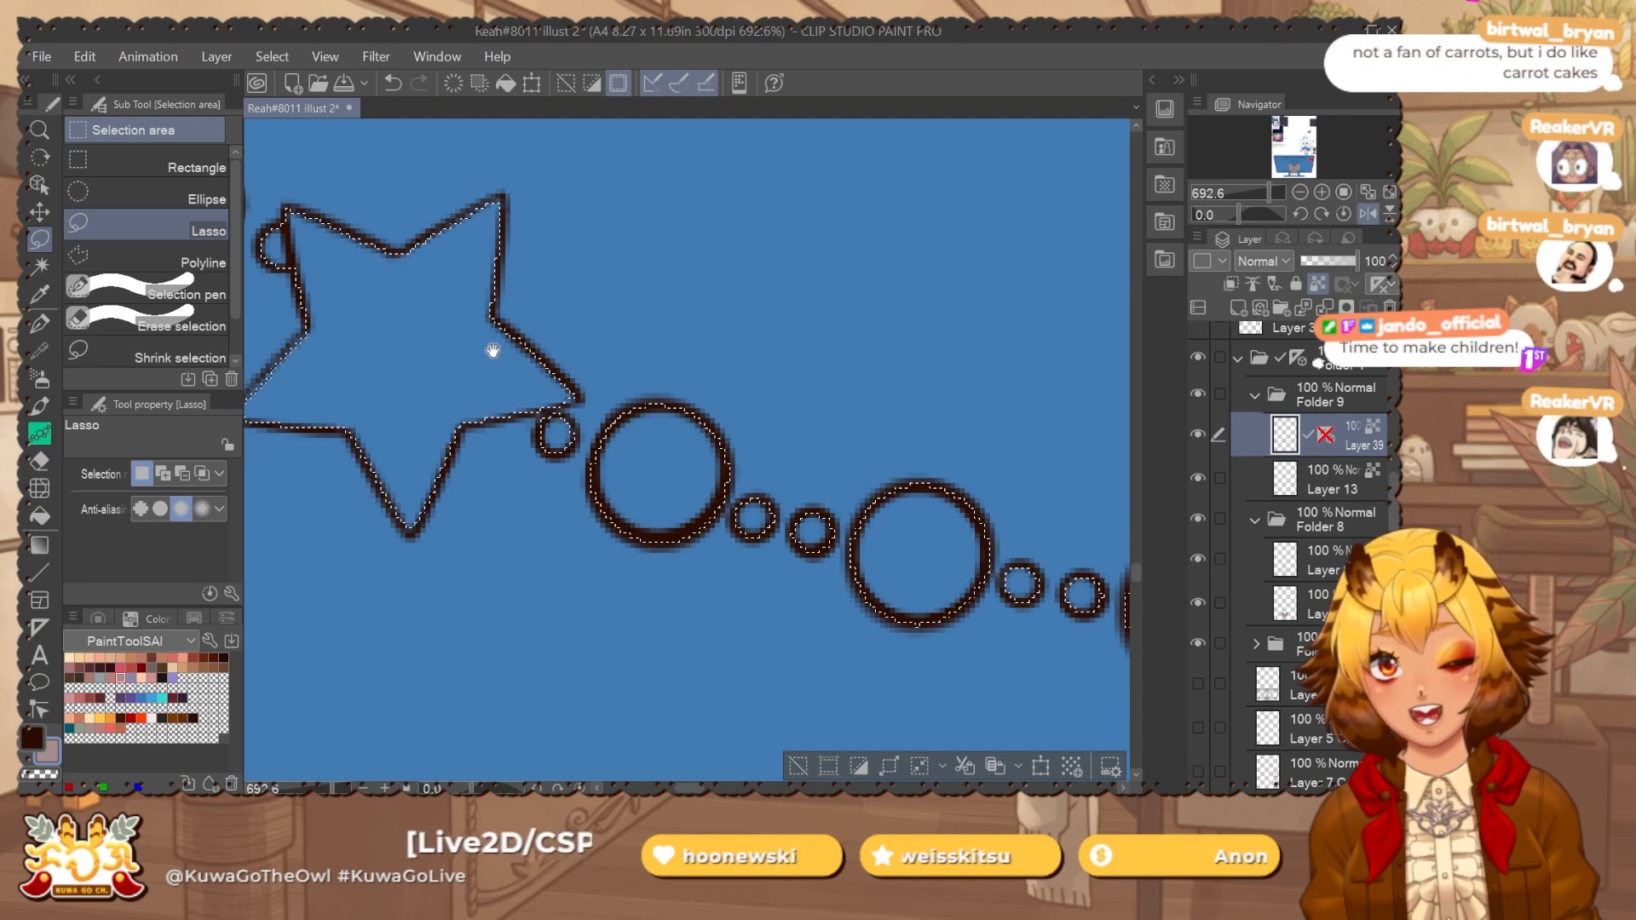
left_click_drag(493, 350, 763, 474)
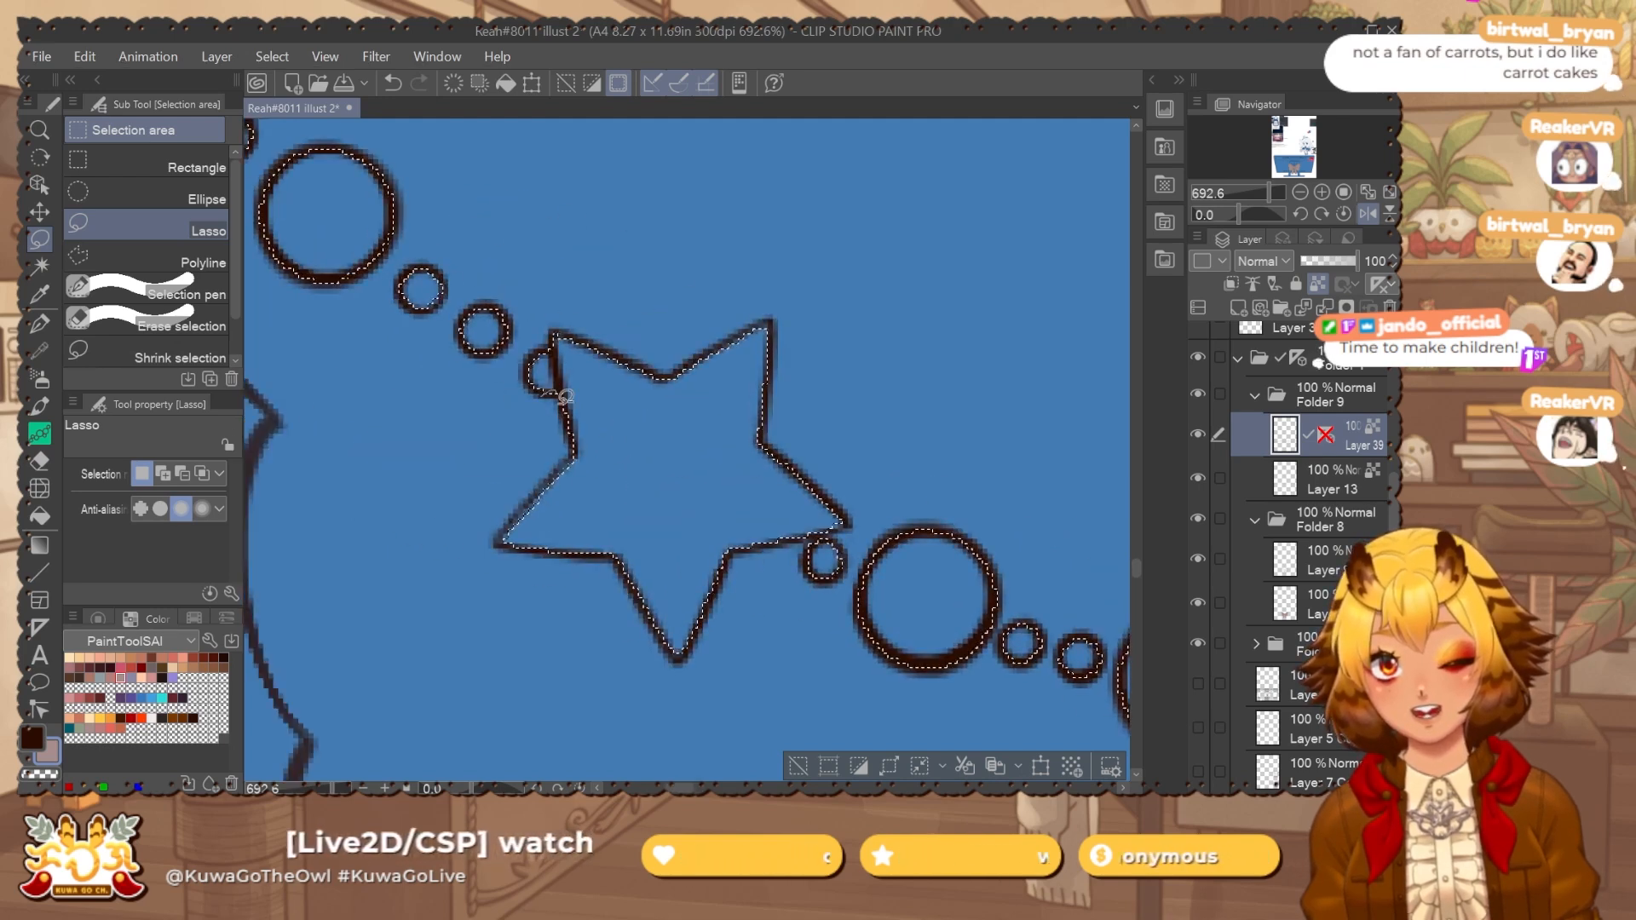
mouse_move(420, 285)
left_mouse_down()
mouse_move(547, 416)
mouse_move(540, 437)
mouse_move(590, 506)
left_mouse_up()
left_click_drag(502, 368, 638, 304)
left_click_drag(632, 520, 574, 446)
Unlock Layer 13's transparent pixels, fill the garland's stars and beads with dusty mauve, deselect, and check the fill along the chain.
left_click(1341, 478)
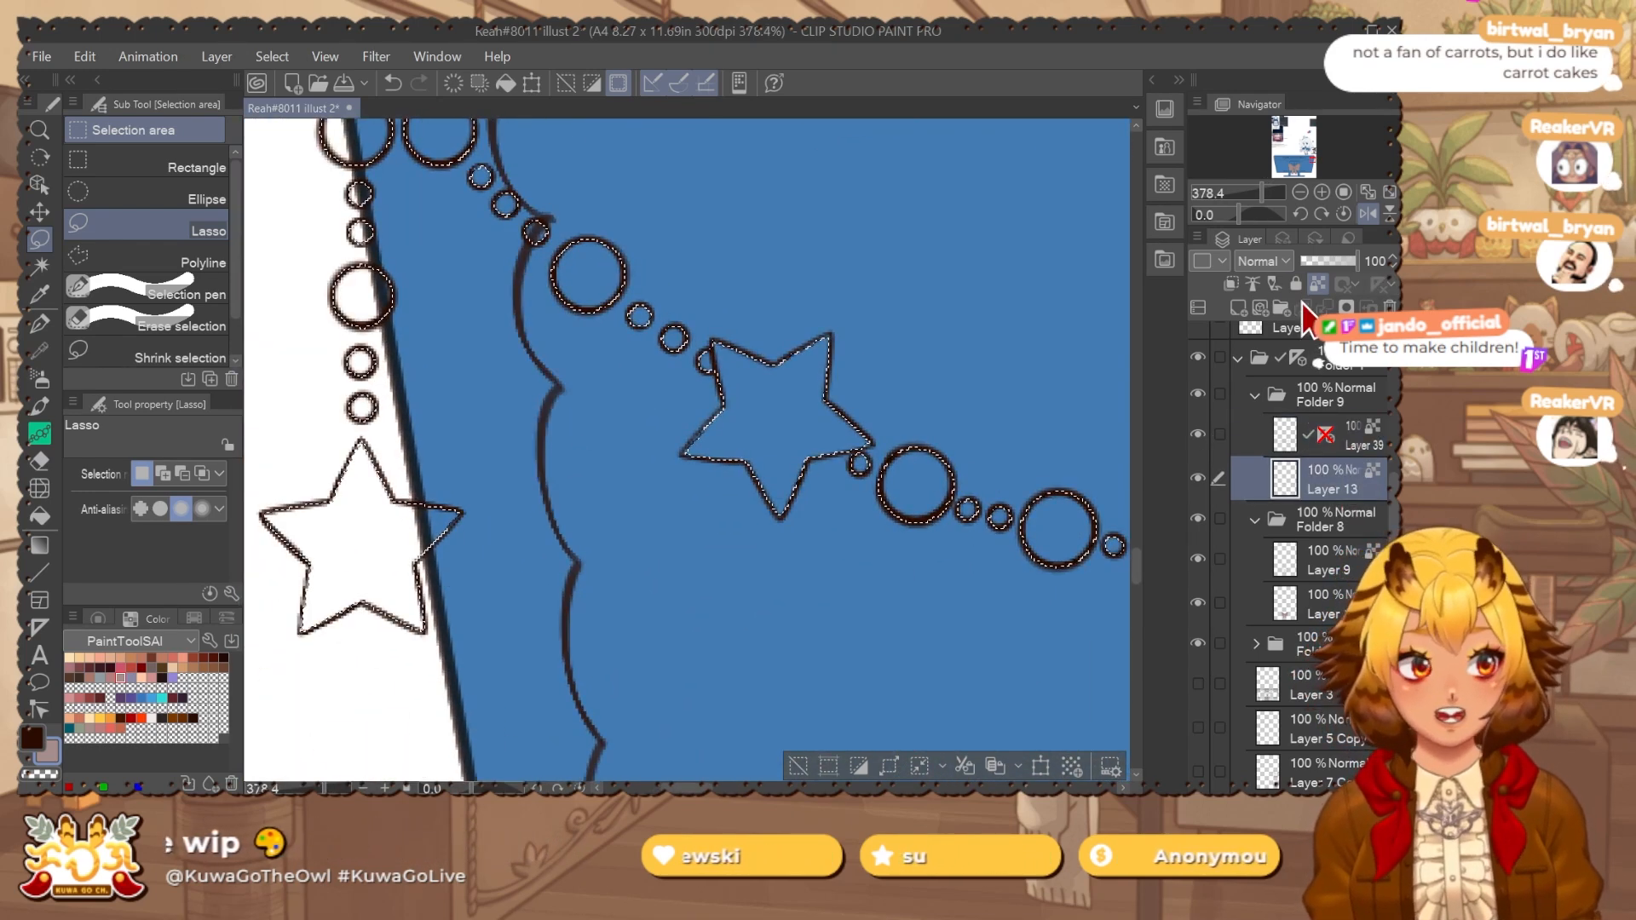
left_click(1317, 284)
key("alt+Delete")
key("ctrl+d")
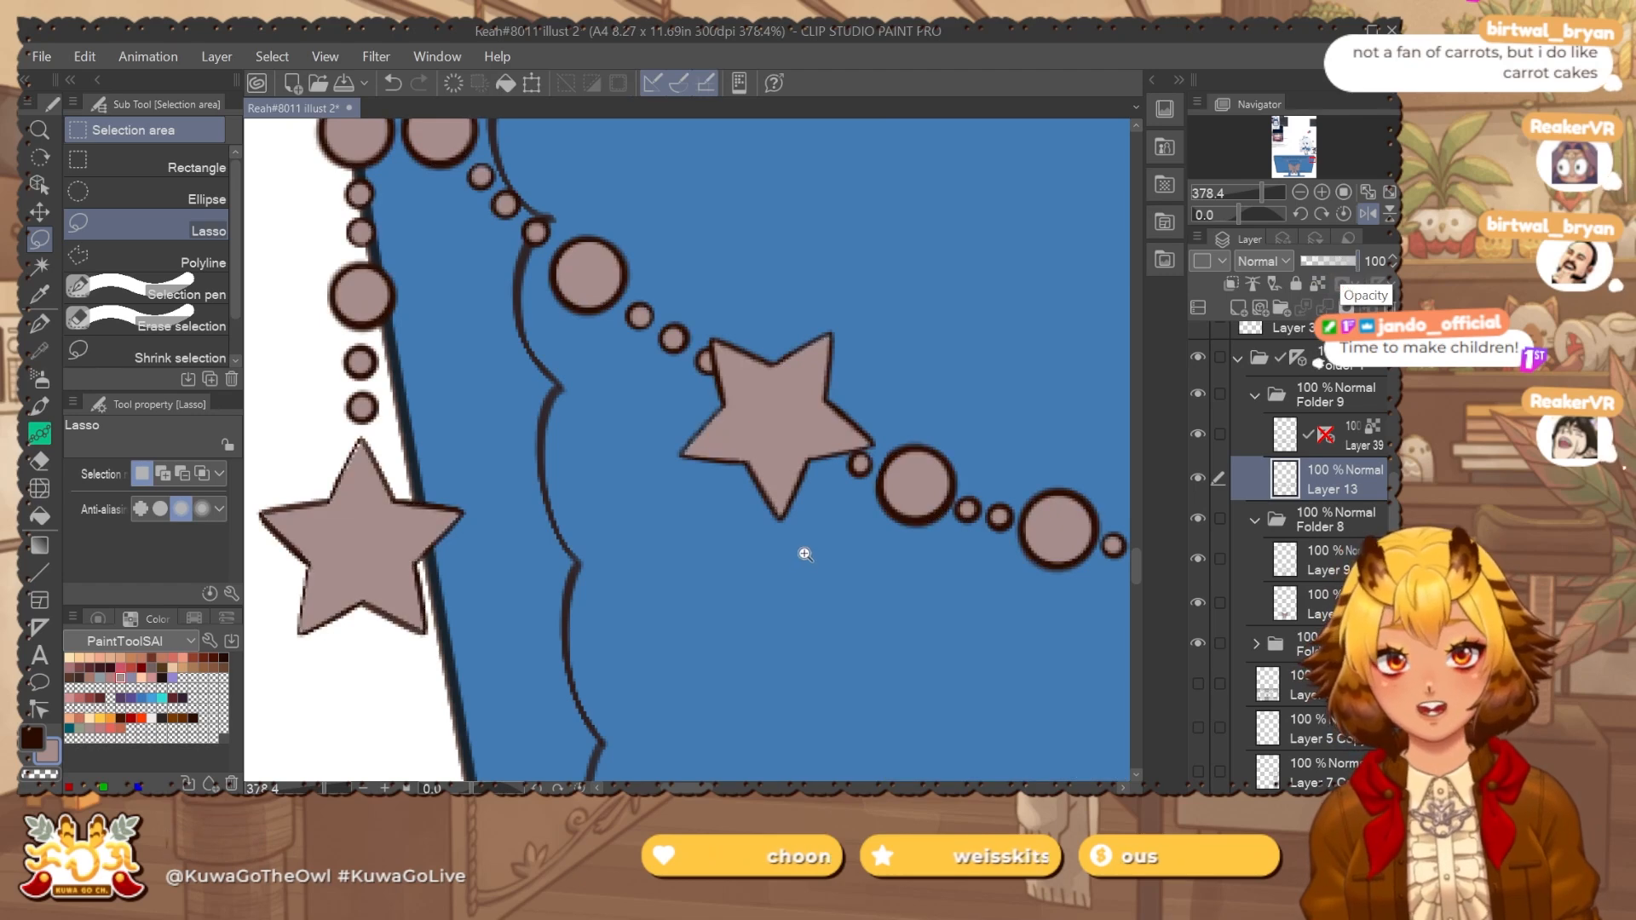
left_click_drag(803, 553, 648, 558)
left_click_drag(949, 602, 497, 424)
left_click_drag(920, 566, 694, 523)
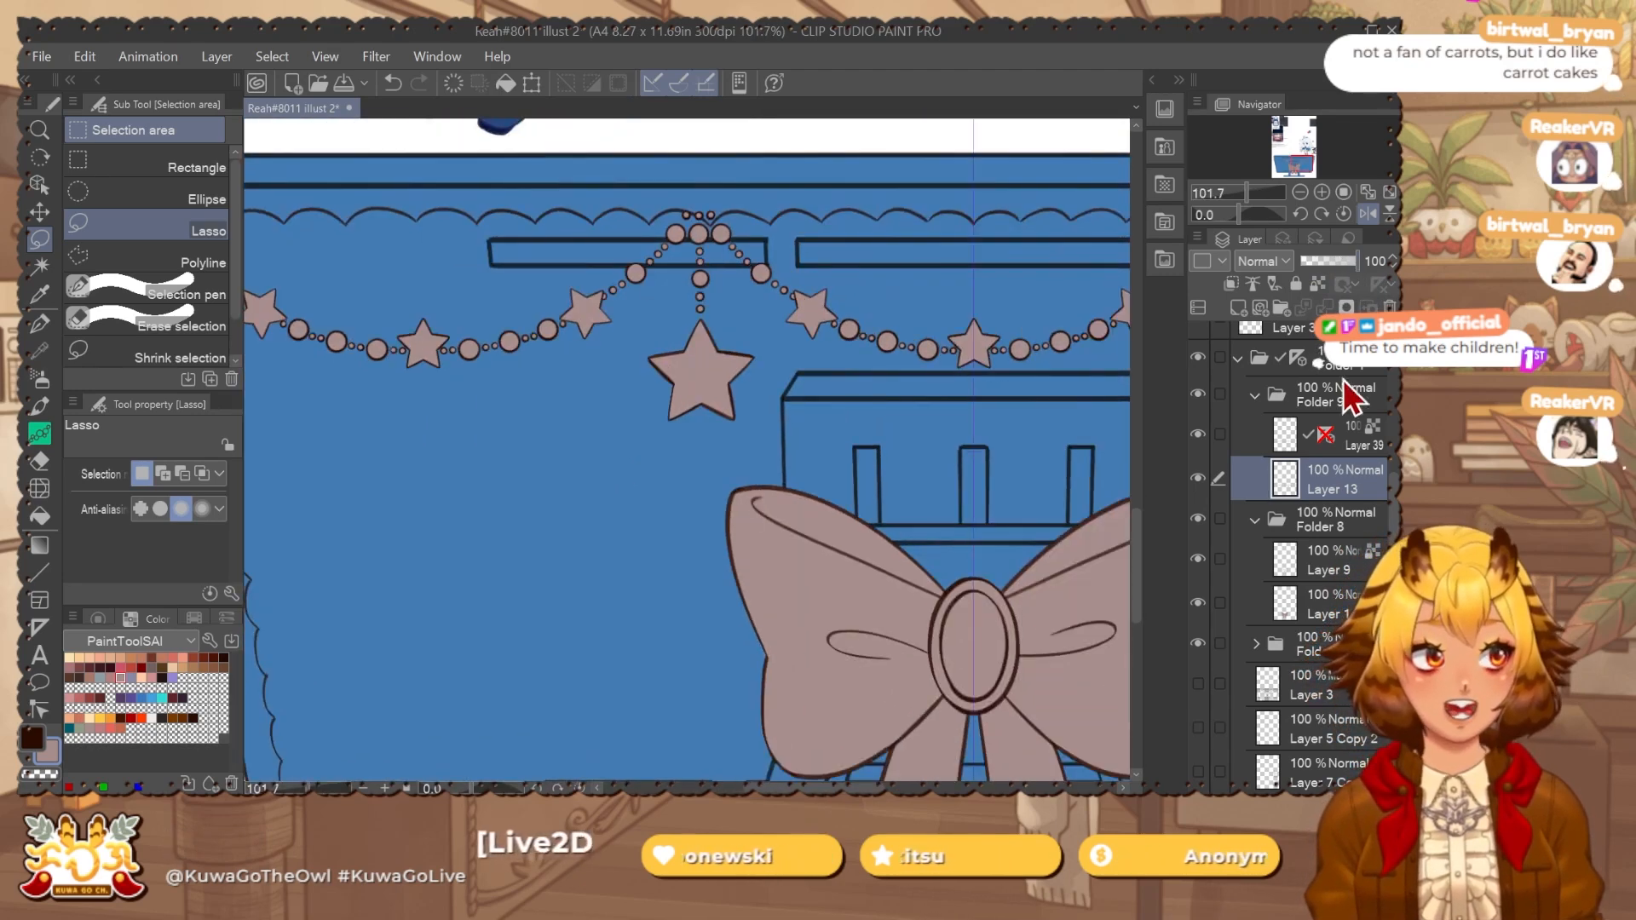
Duplicate the garland folder, Folder 9, by copying and pasting it.
left_click(1353, 398)
left_click_drag(966, 616, 749, 536)
key("ctrl+c")
key("ctrl+v")
scroll(1312, 546, "down", 3)
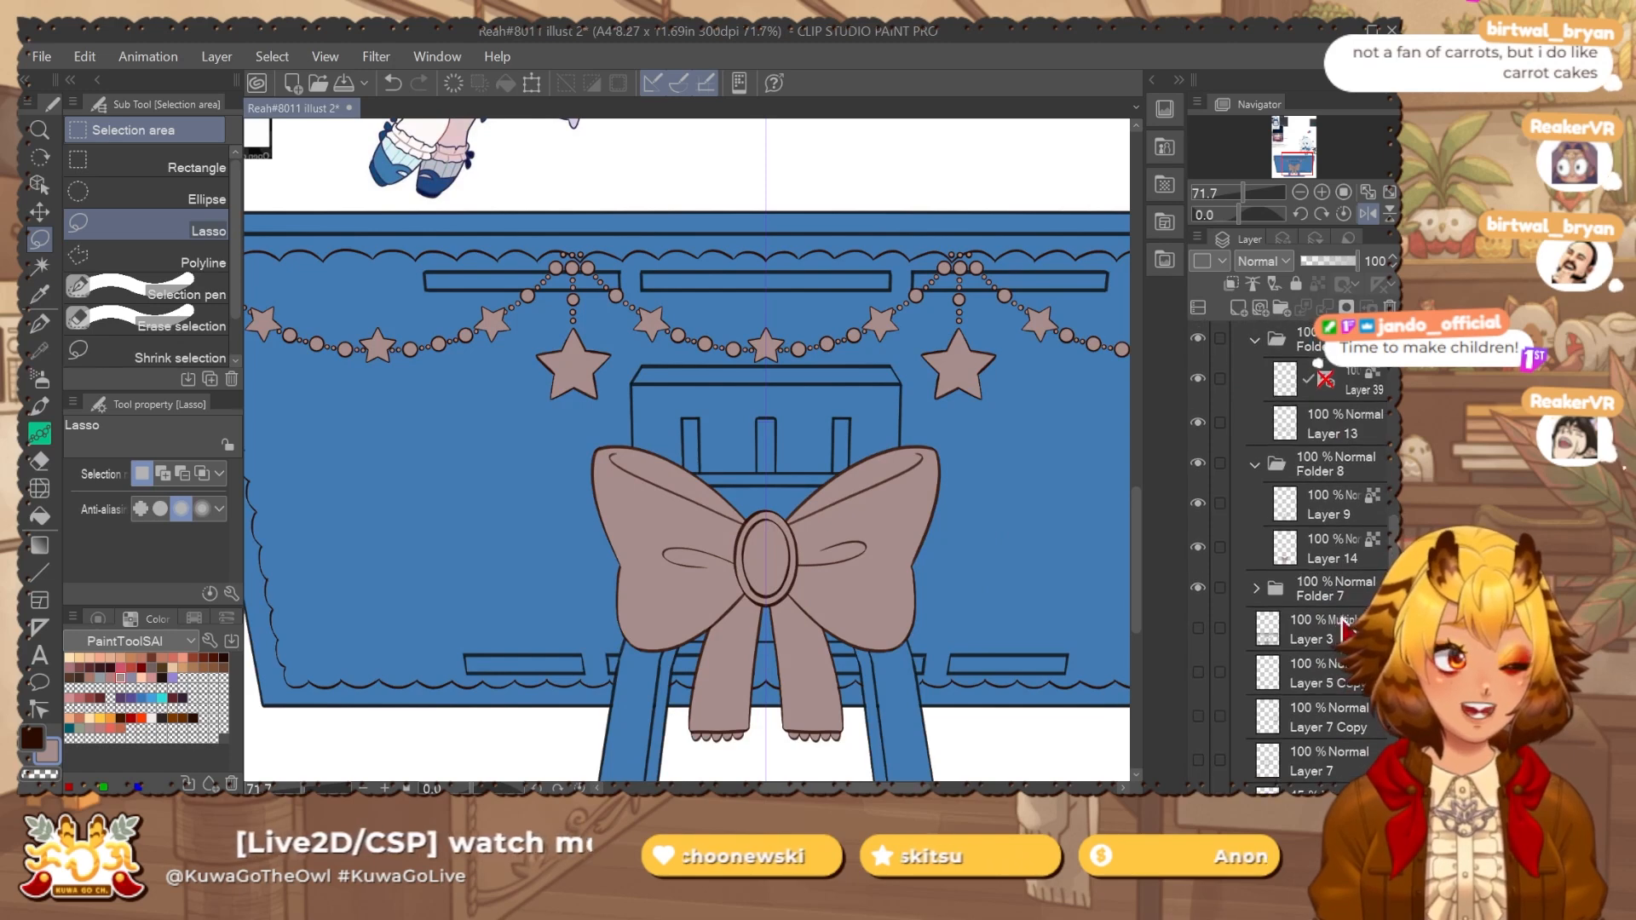
Show Layer 3, move it directly above Folder 1, and set its opacity to 37%.
left_click(1312, 628)
left_click(1197, 628)
left_click(1331, 260)
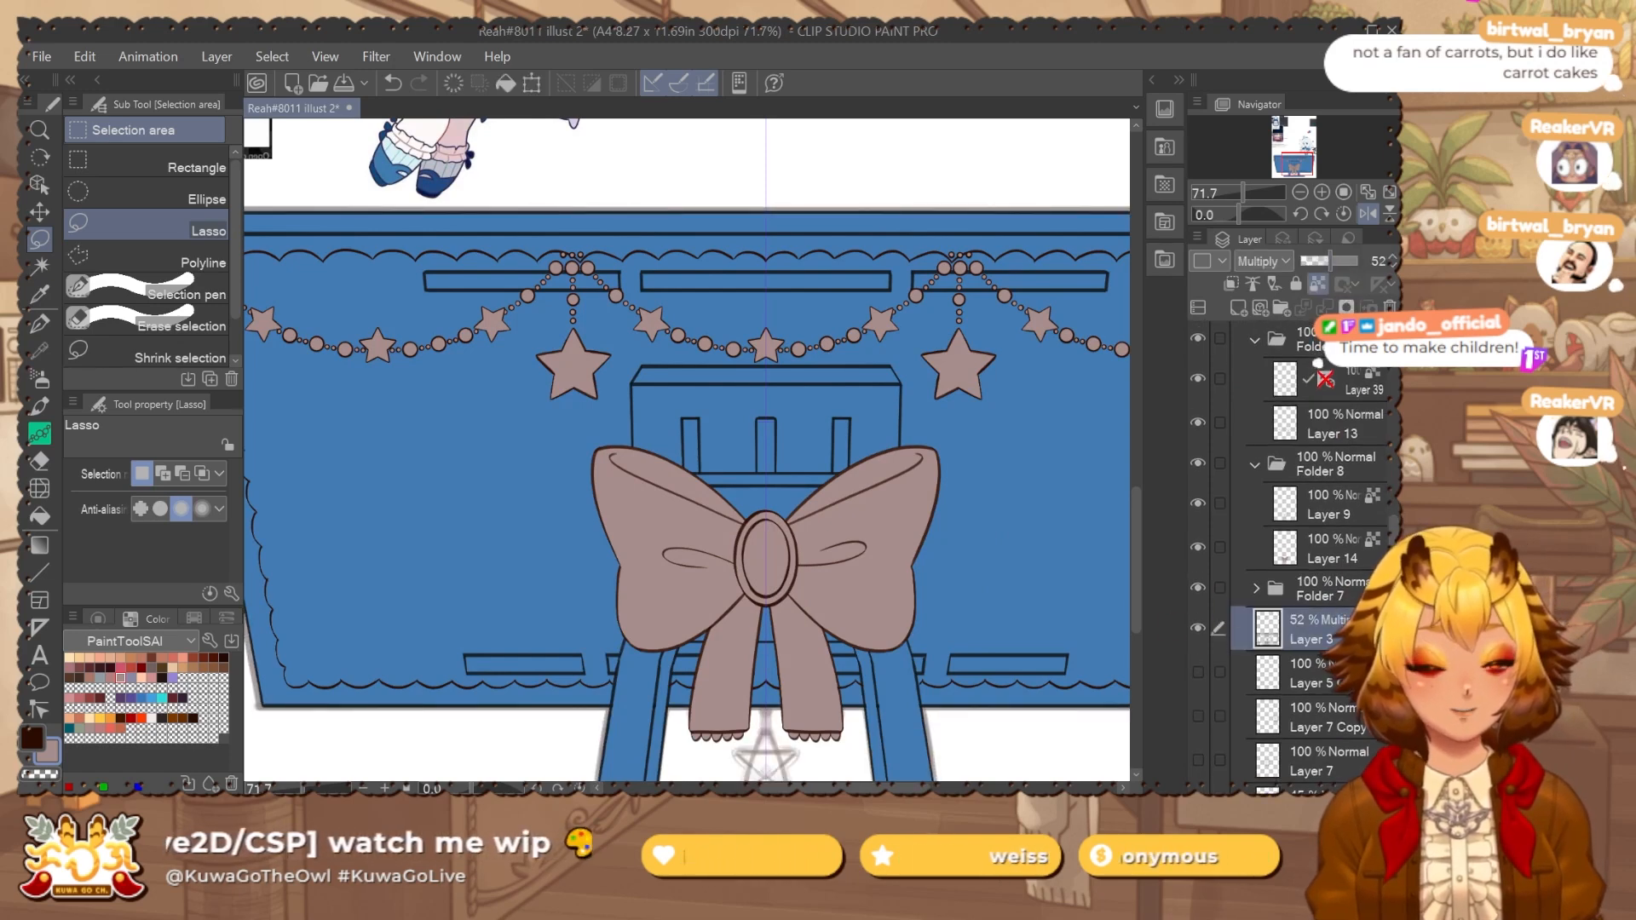
scroll(1379, 585, "up", 1)
left_click_drag(1359, 615, 1329, 375)
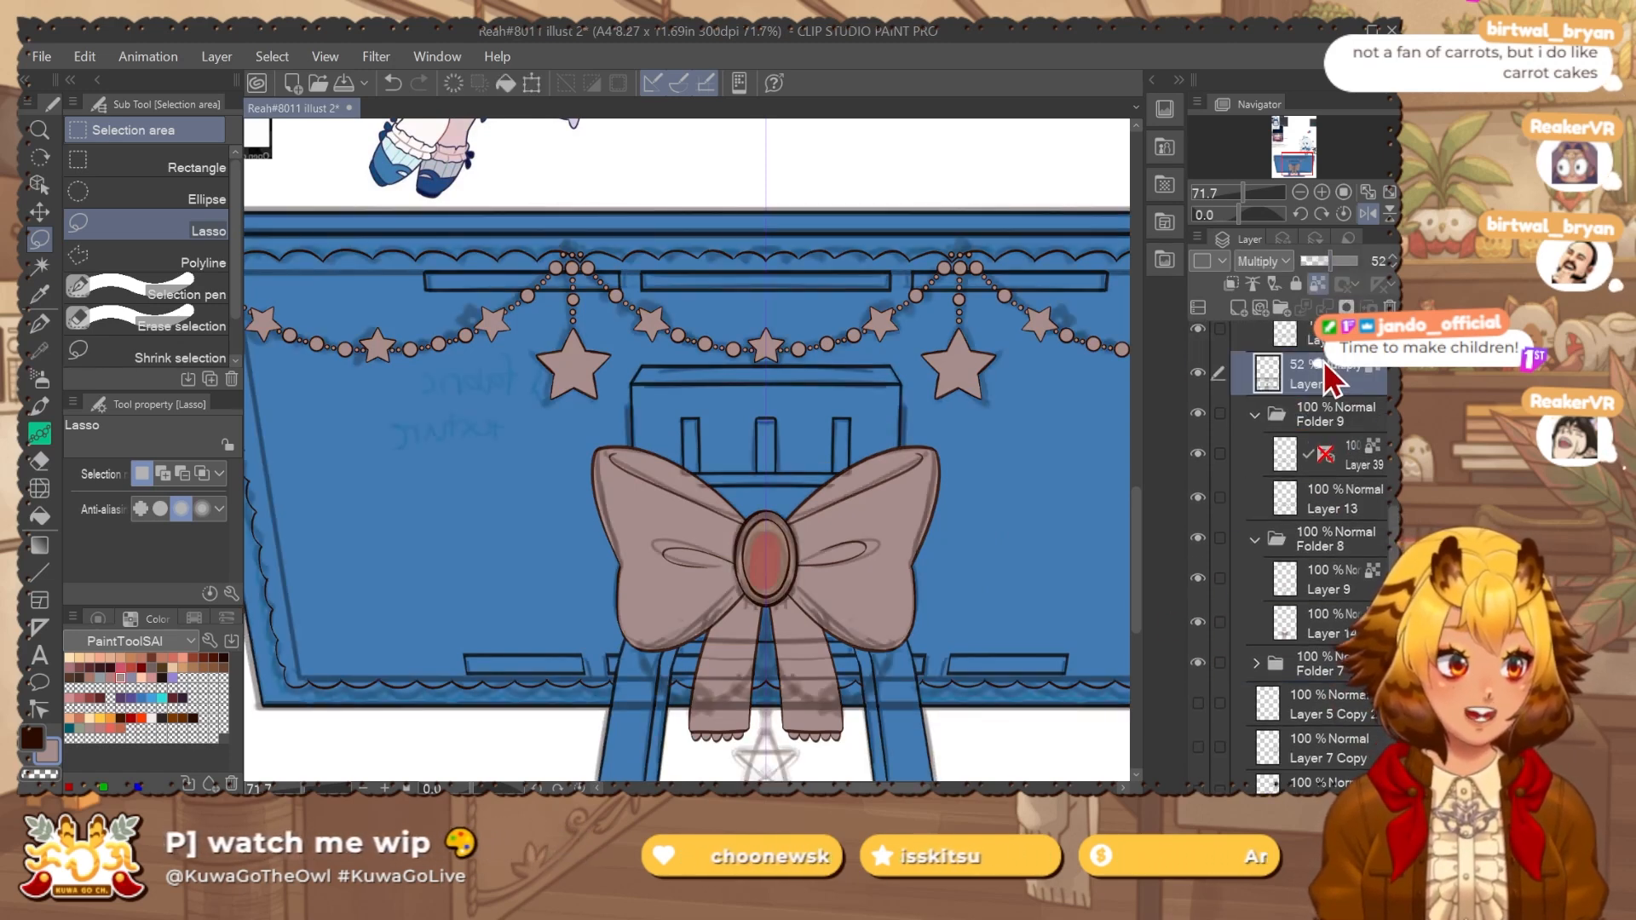
scroll(1346, 554, "up", 3)
left_click_drag(1347, 635, 1343, 455)
left_click_drag(920, 585, 804, 513)
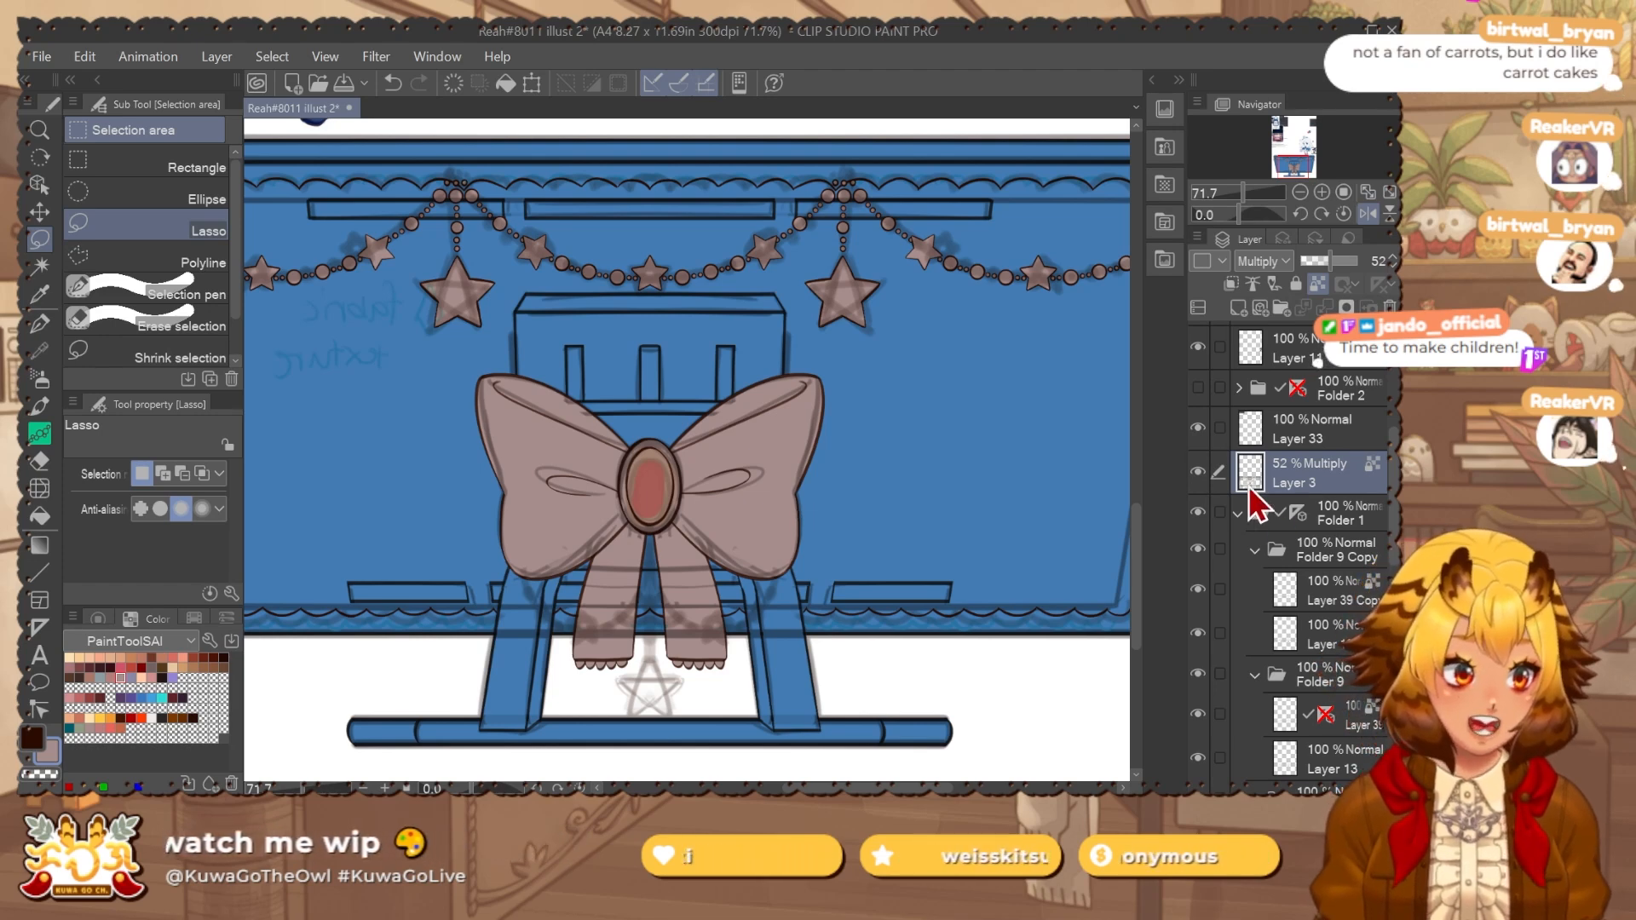
left_click(1322, 264)
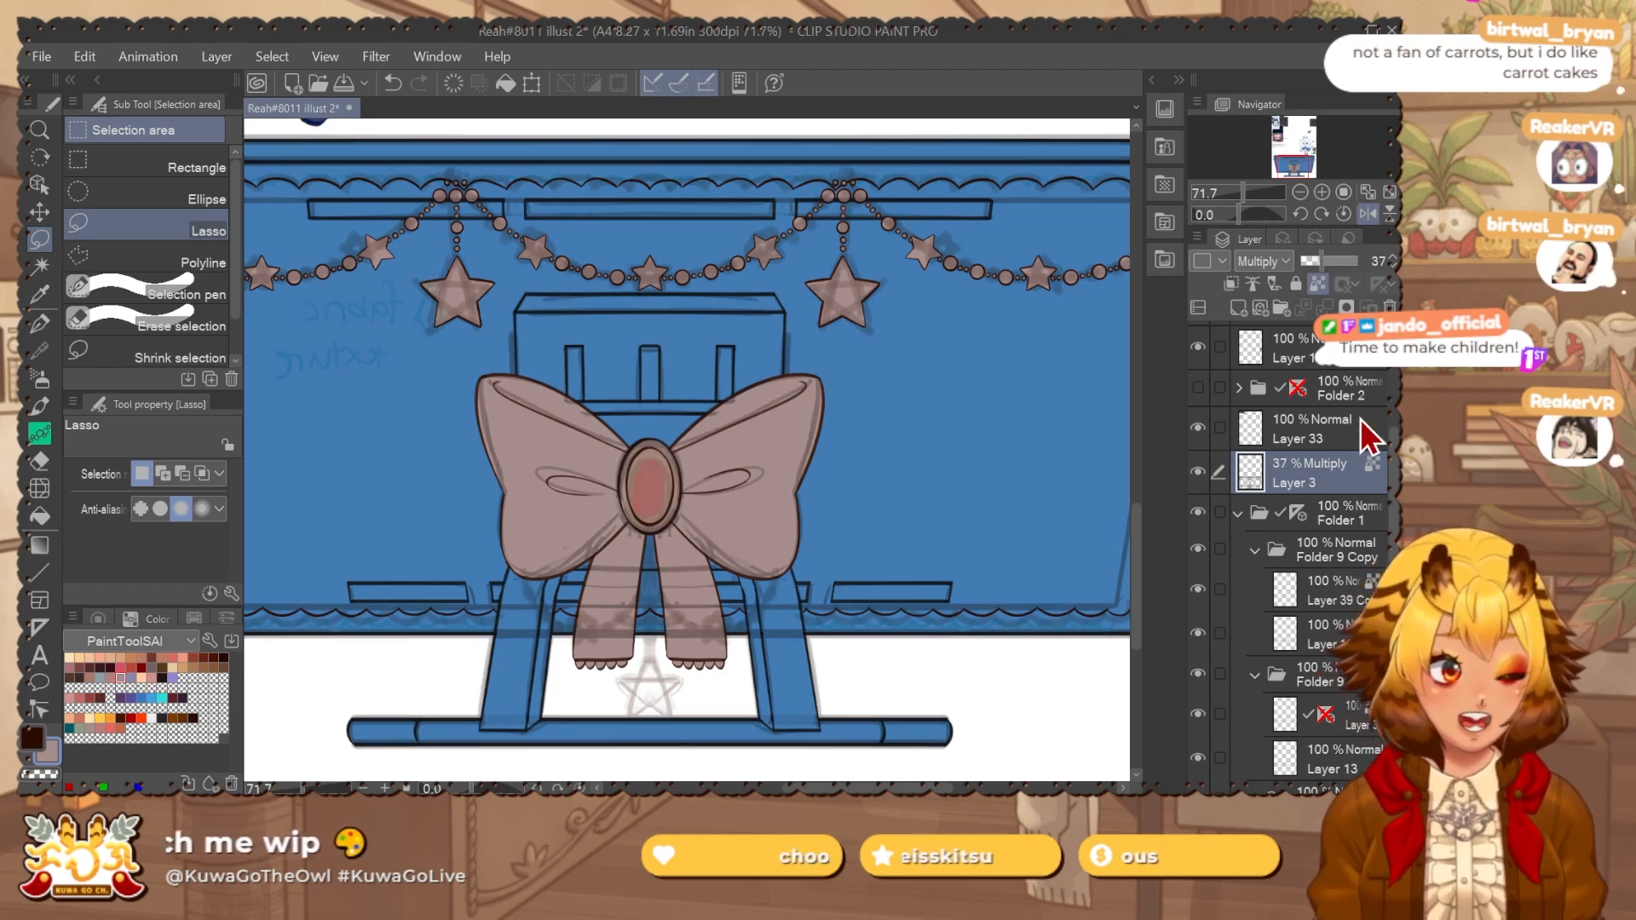
Delete the duplicated garland folder, then collapse and hide Folder 9.
left_click(1201, 550)
left_click(1388, 306)
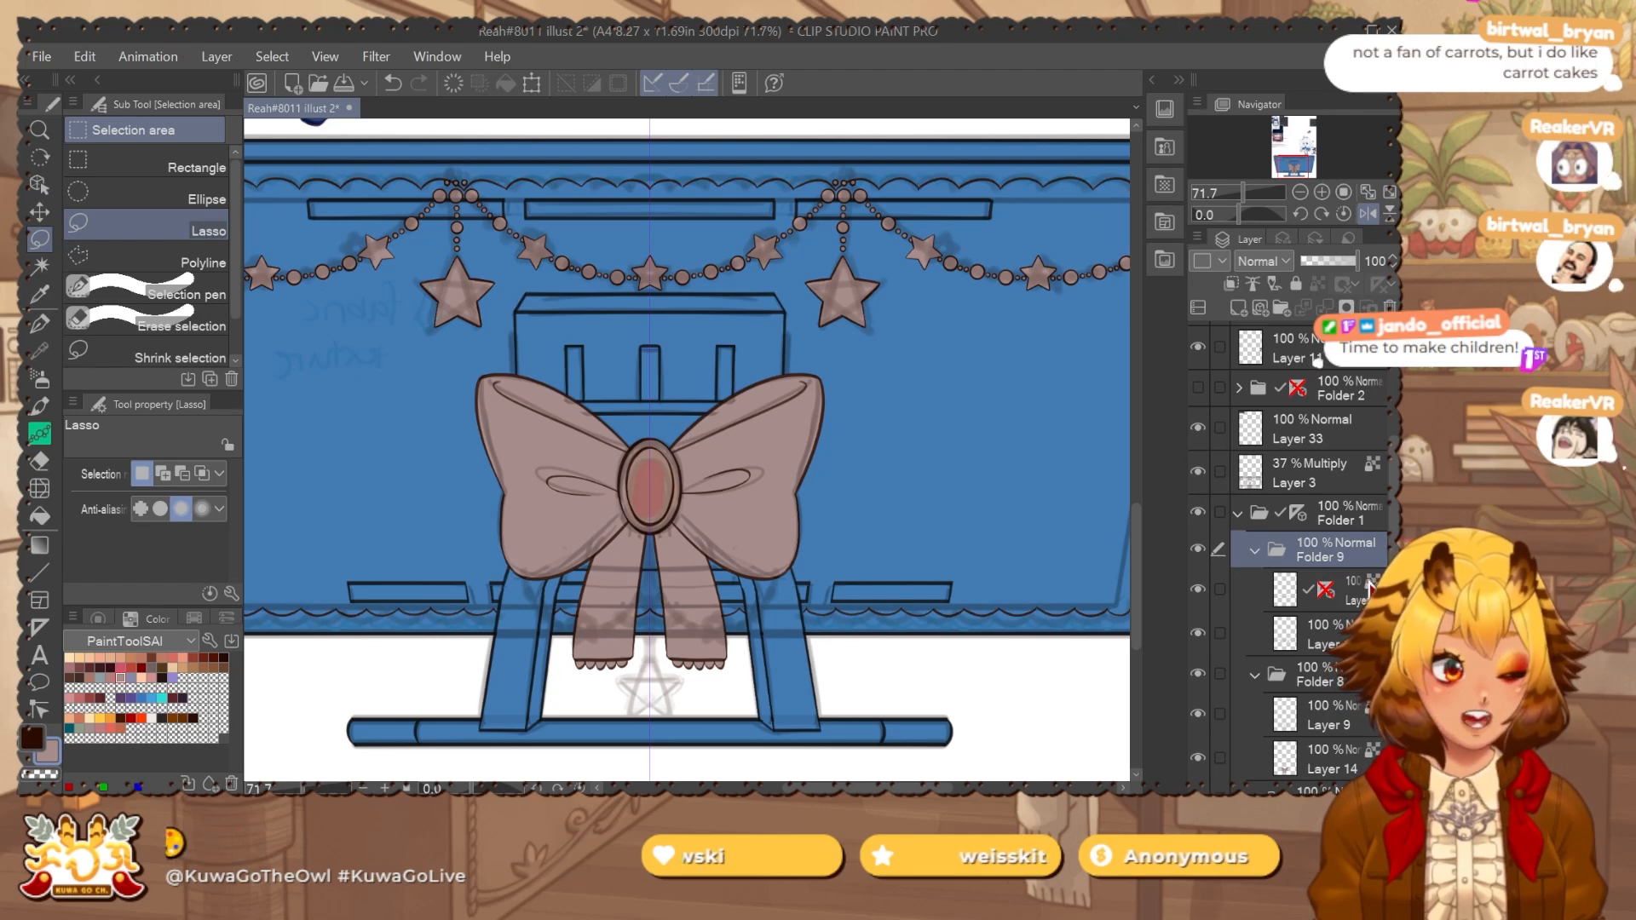
left_click(1254, 551)
left_click(1199, 550)
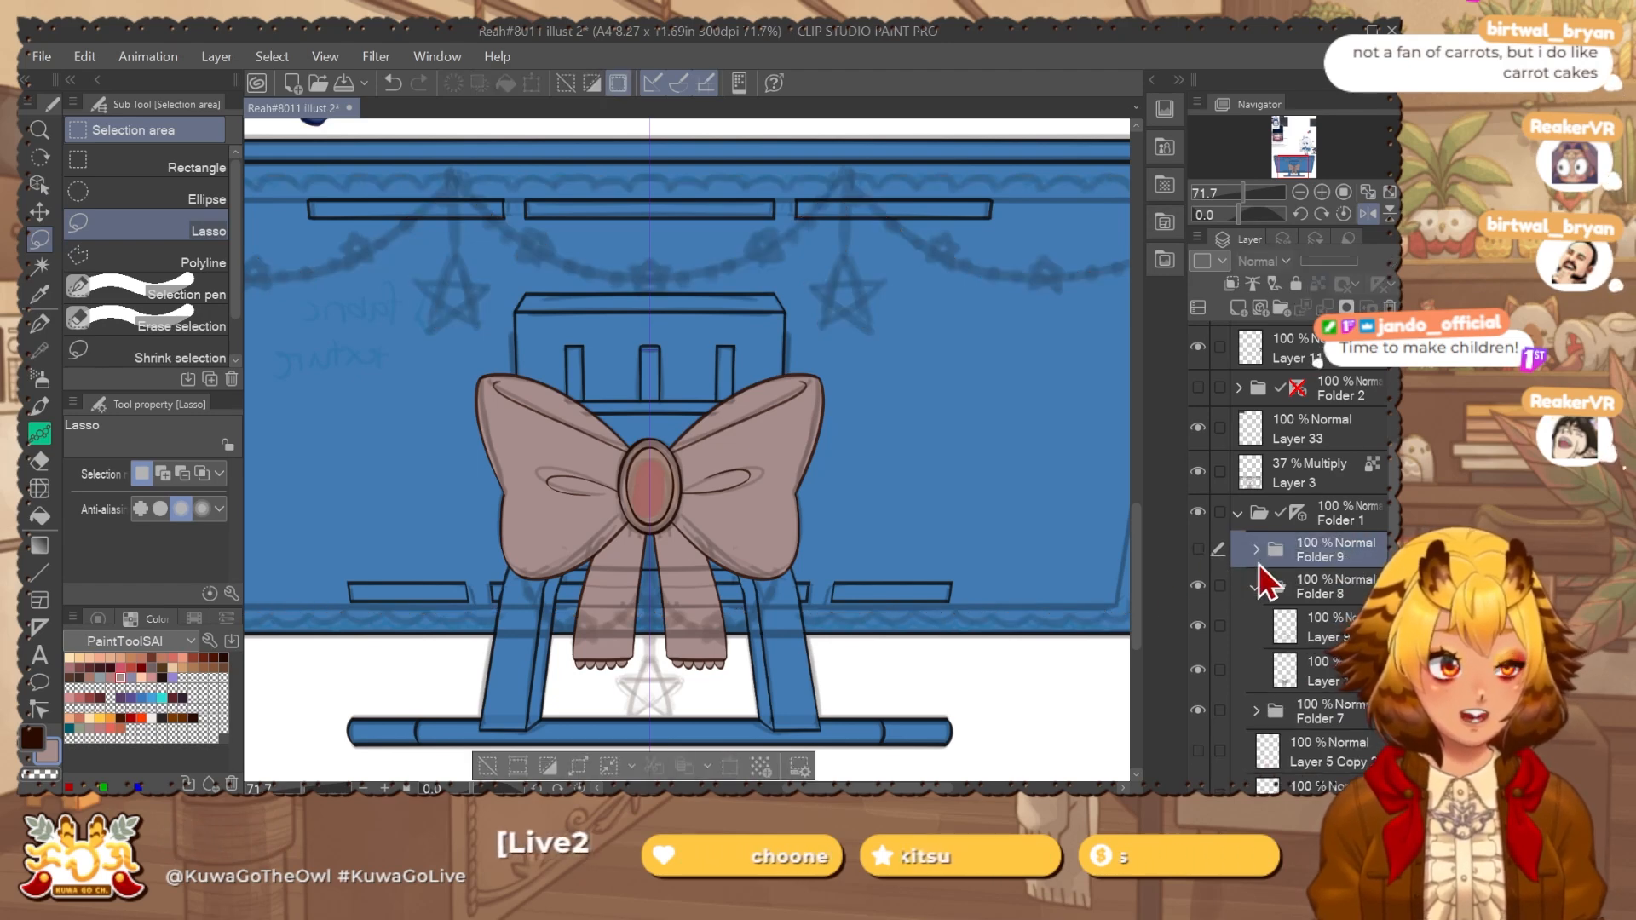
Show Folder 9, add a layer at the top of Folder 8, and clear the selection.
left_click_drag(852, 511, 859, 439)
left_click(1202, 551)
left_click(1331, 597)
key("ctrl+shift+n")
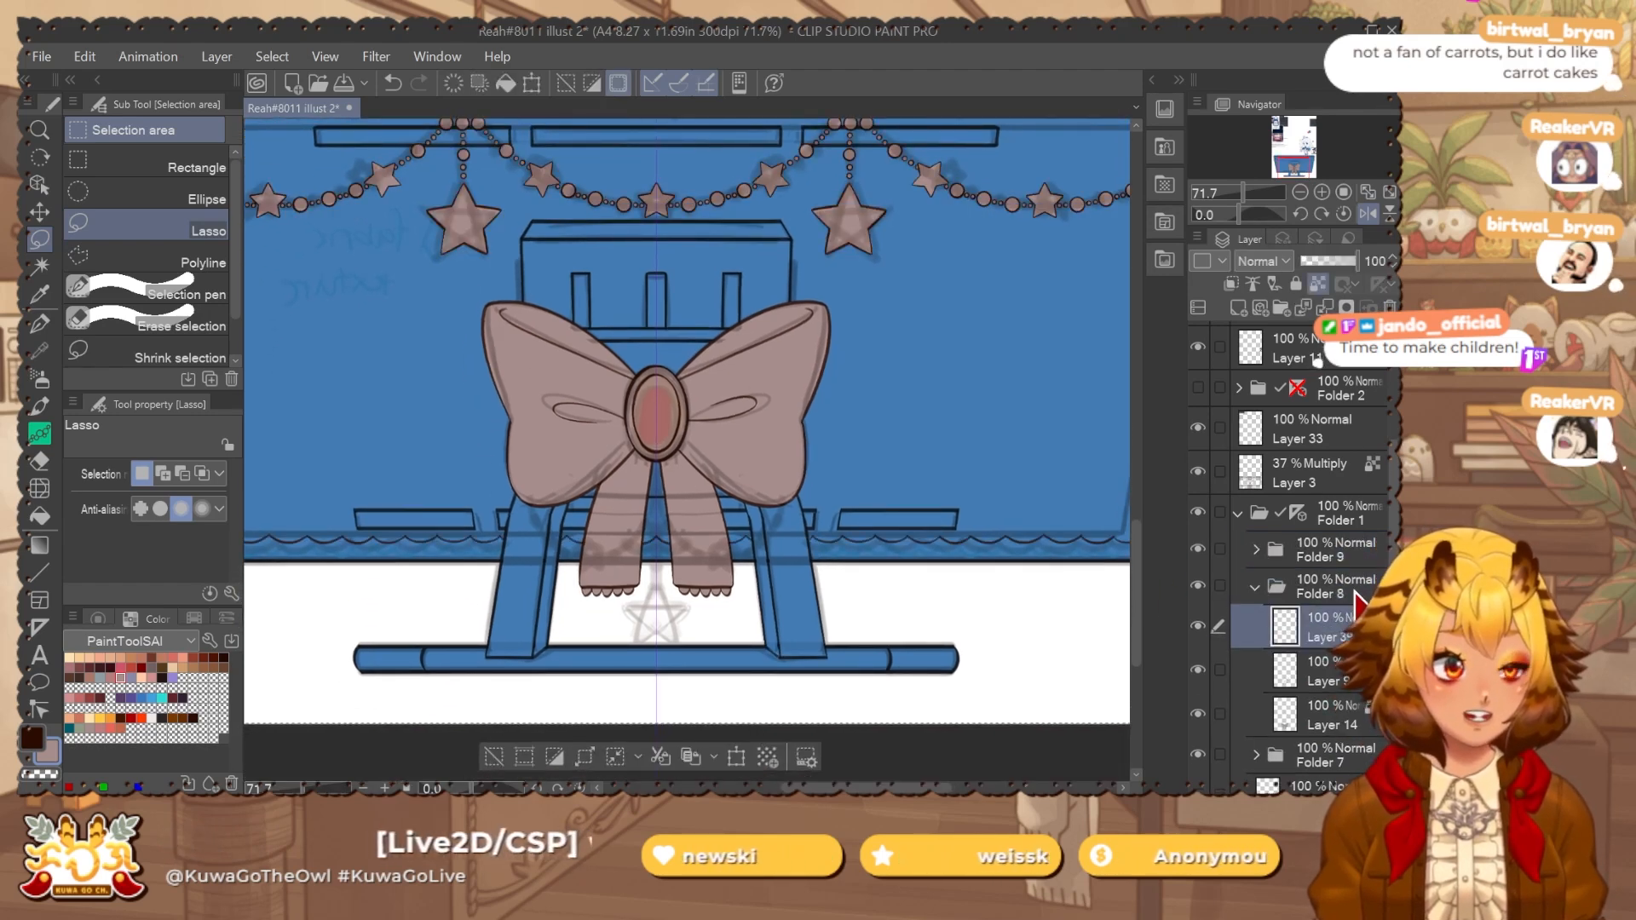
key("ctrl+d")
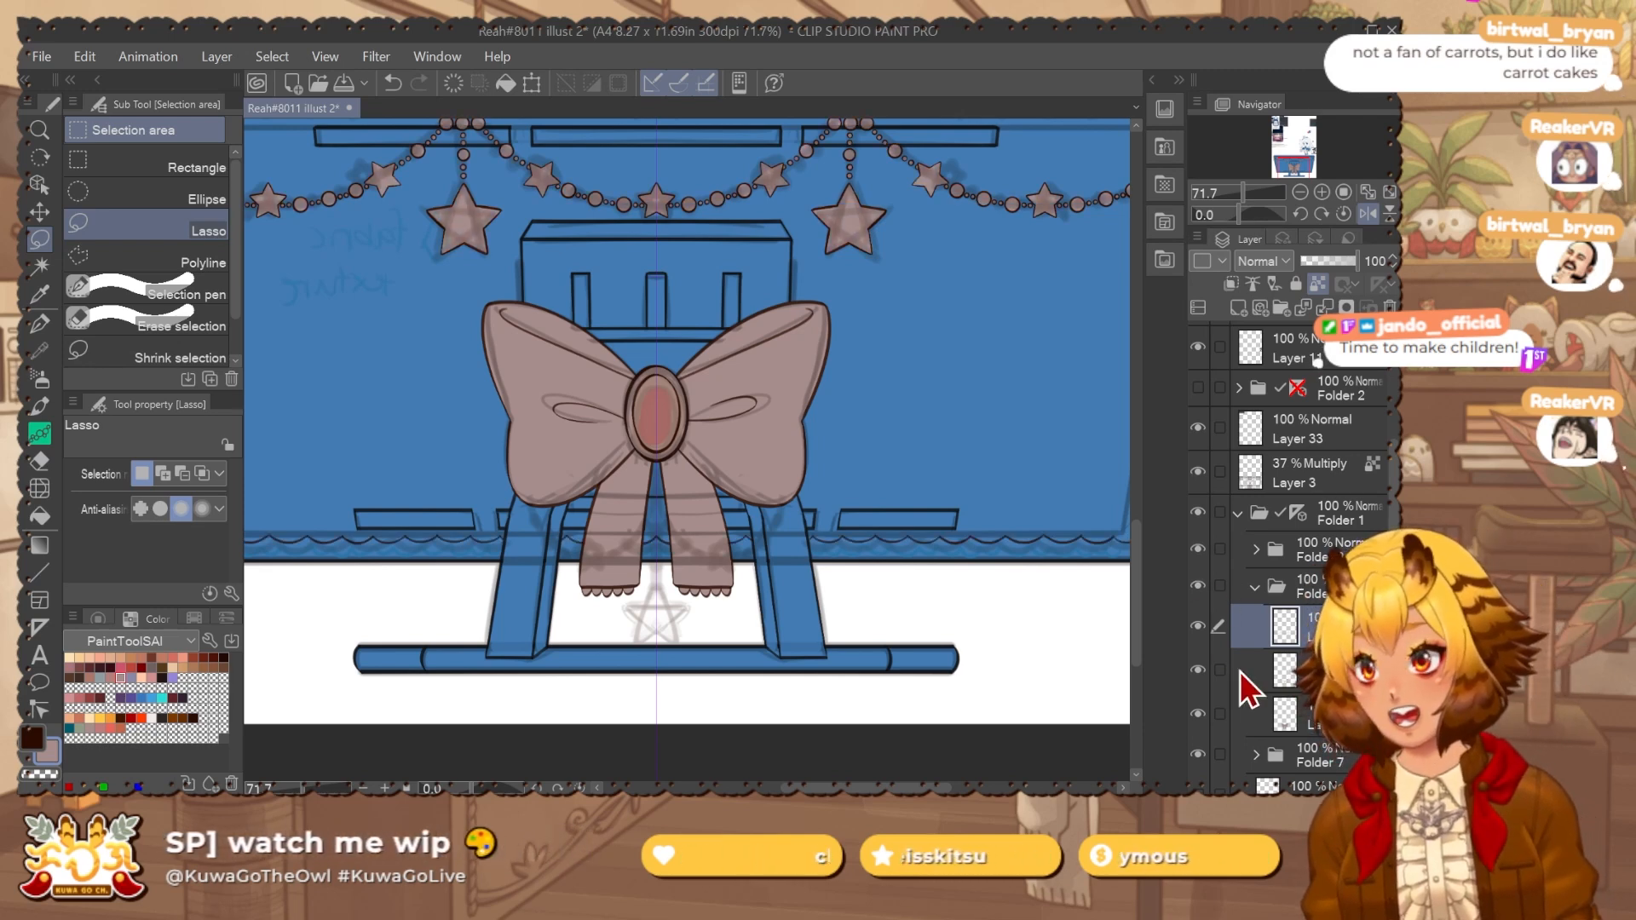
left_click(1329, 555)
scroll(925, 552, "down", 2)
left_click_drag(926, 552, 930, 586)
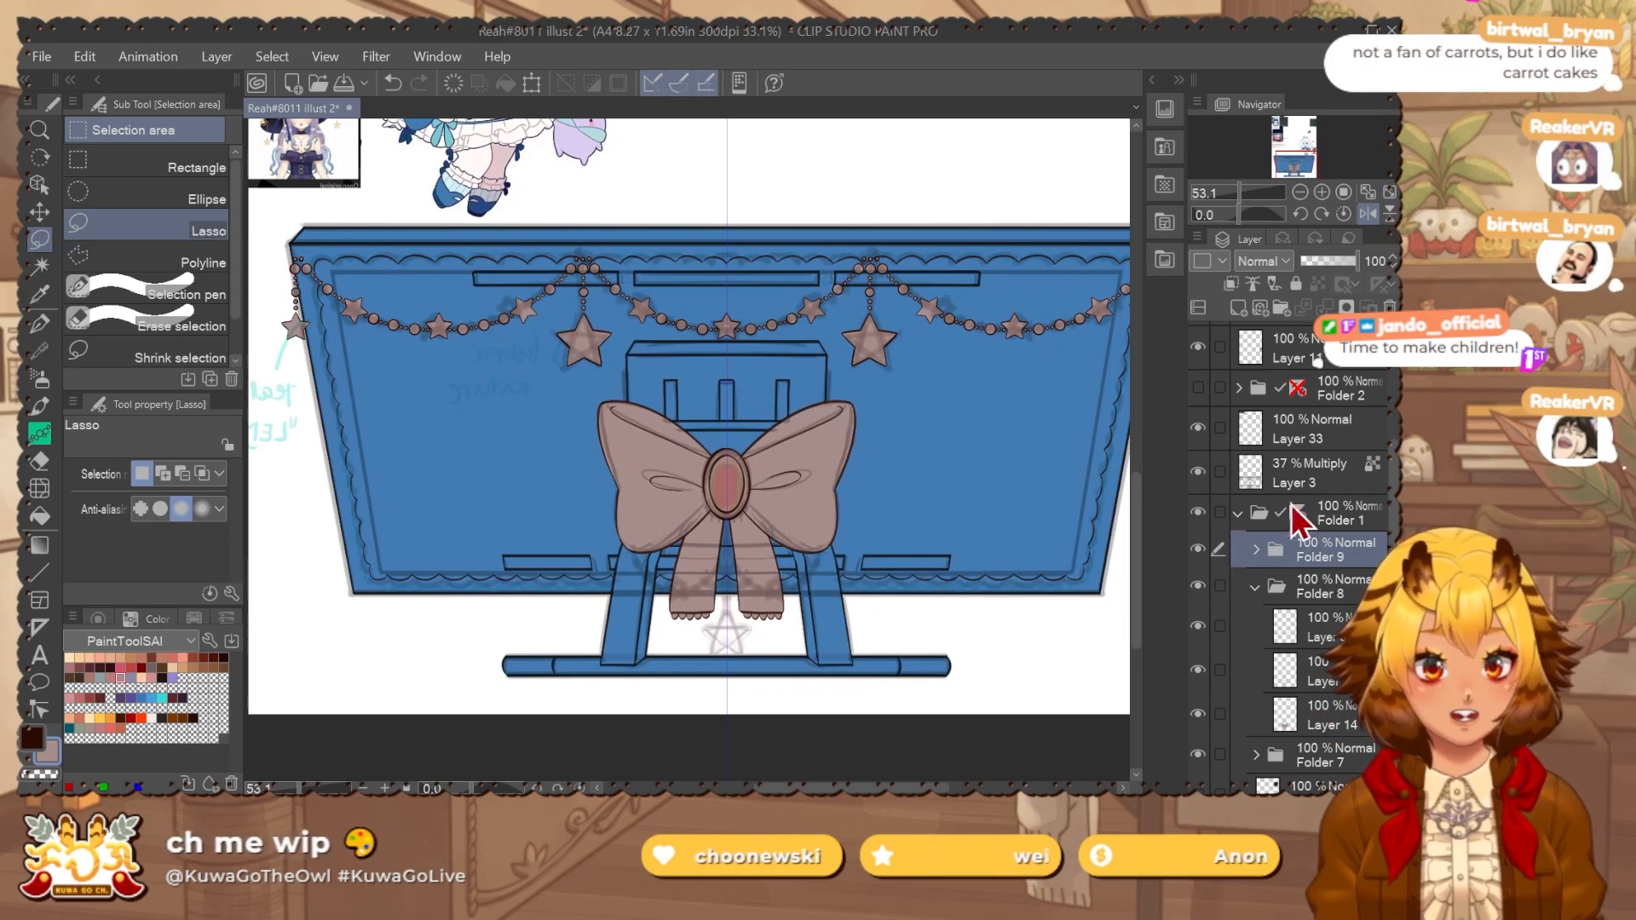
left_click(1256, 550)
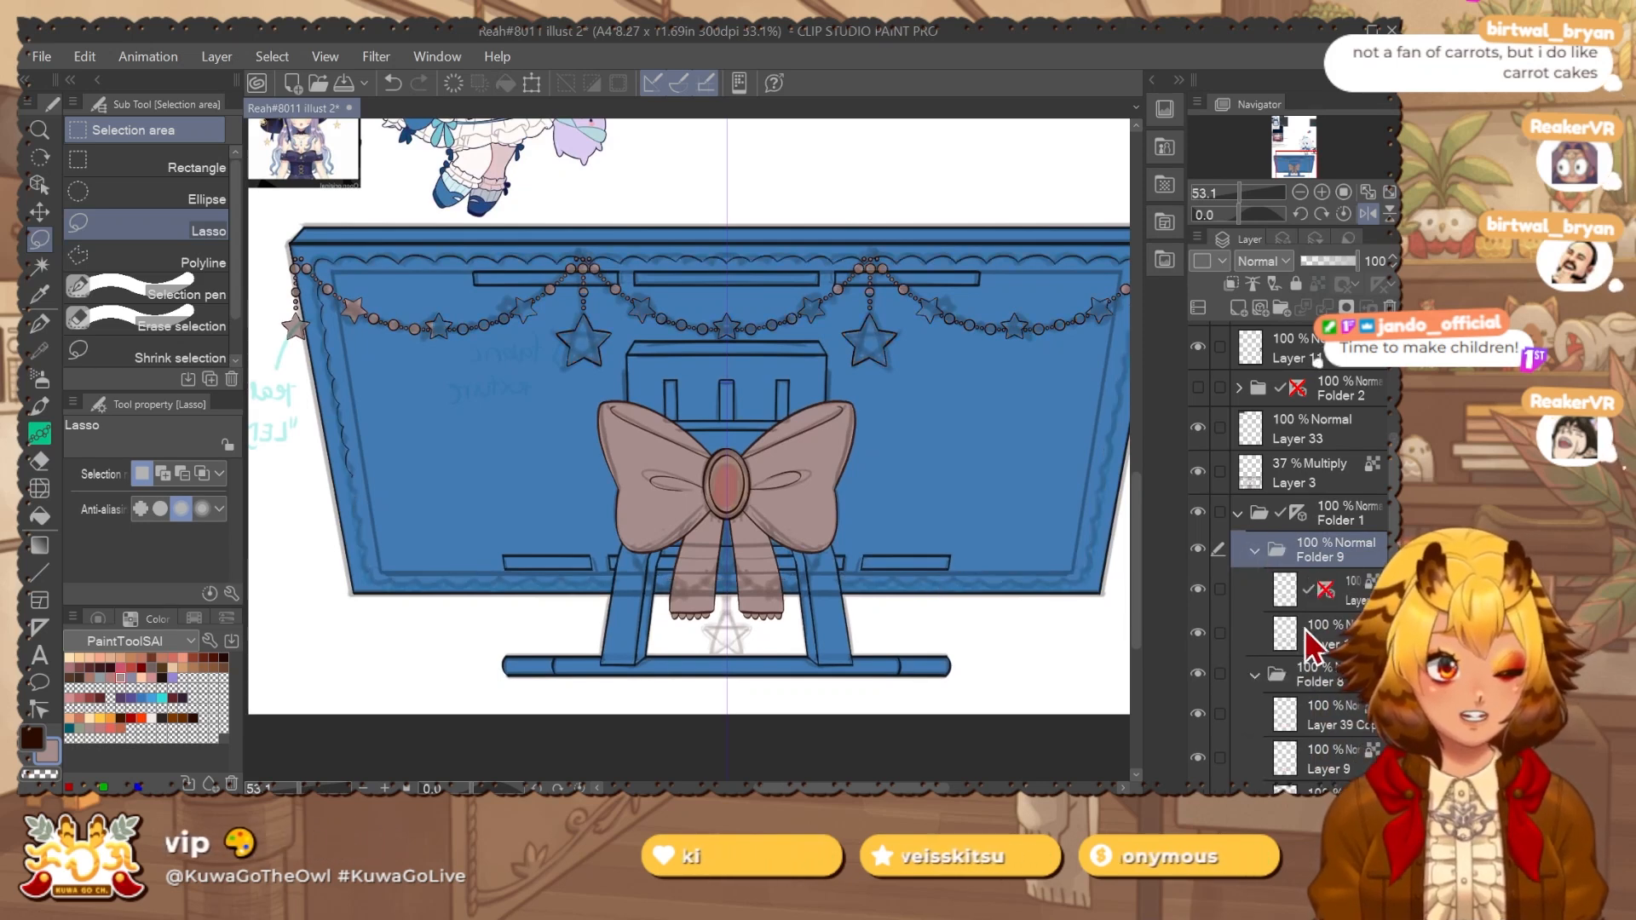
Undo the recent layer edits and the garland folder's duplication, back to the active garland selection.
key("ctrl+z")
key("ctrl+z")
key("ctrl+z")
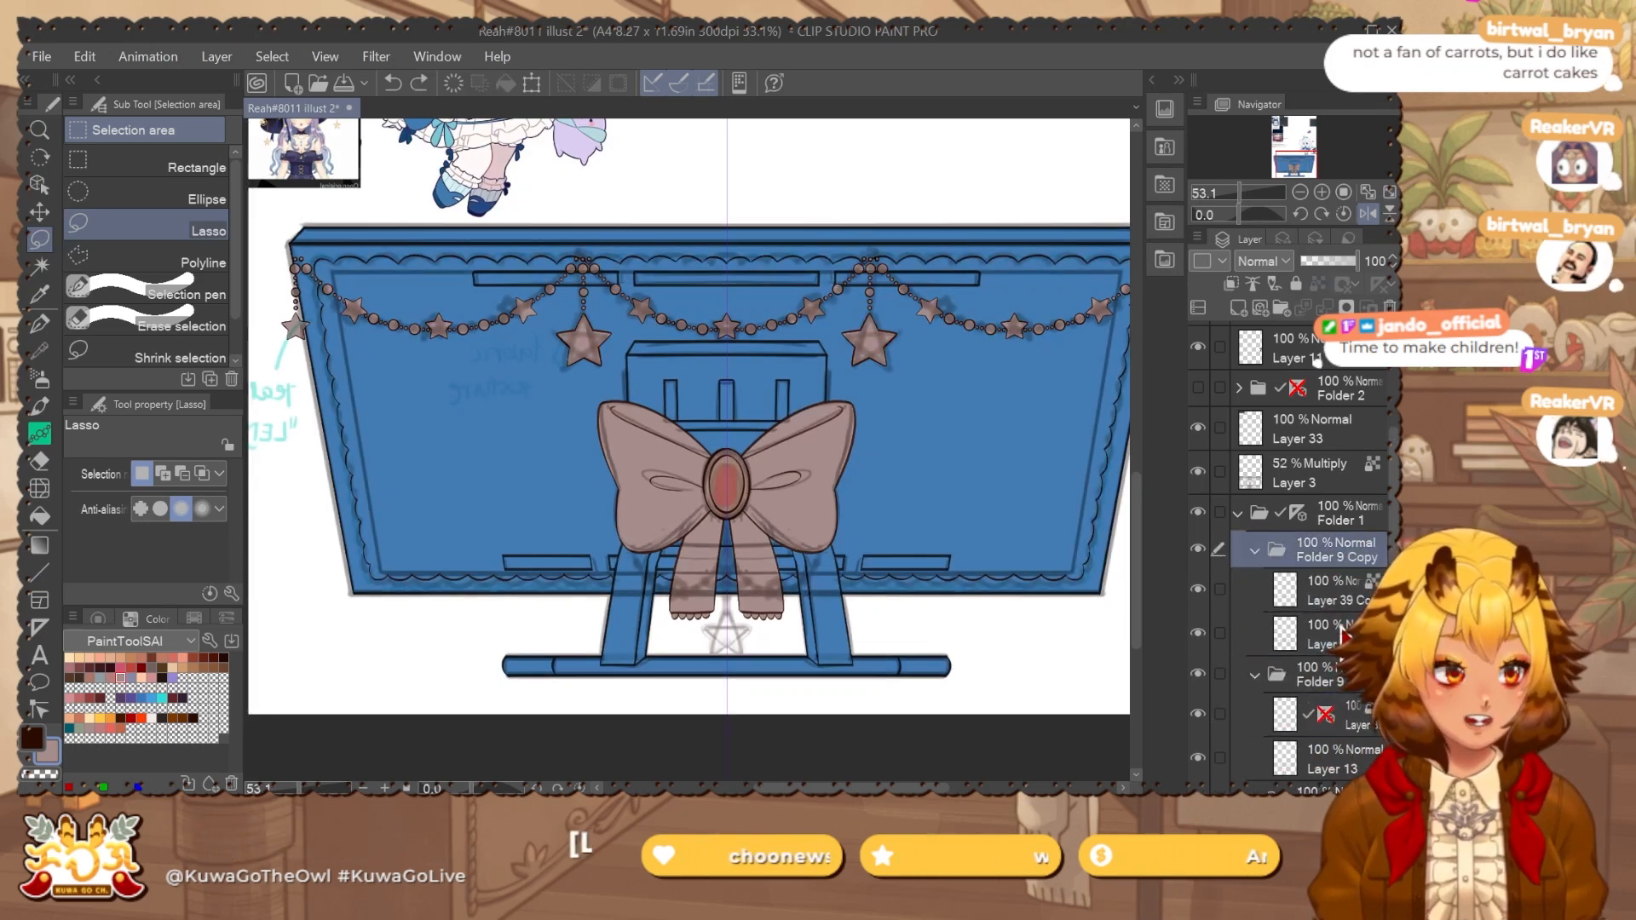
key("ctrl+z")
key("ctrl+z")
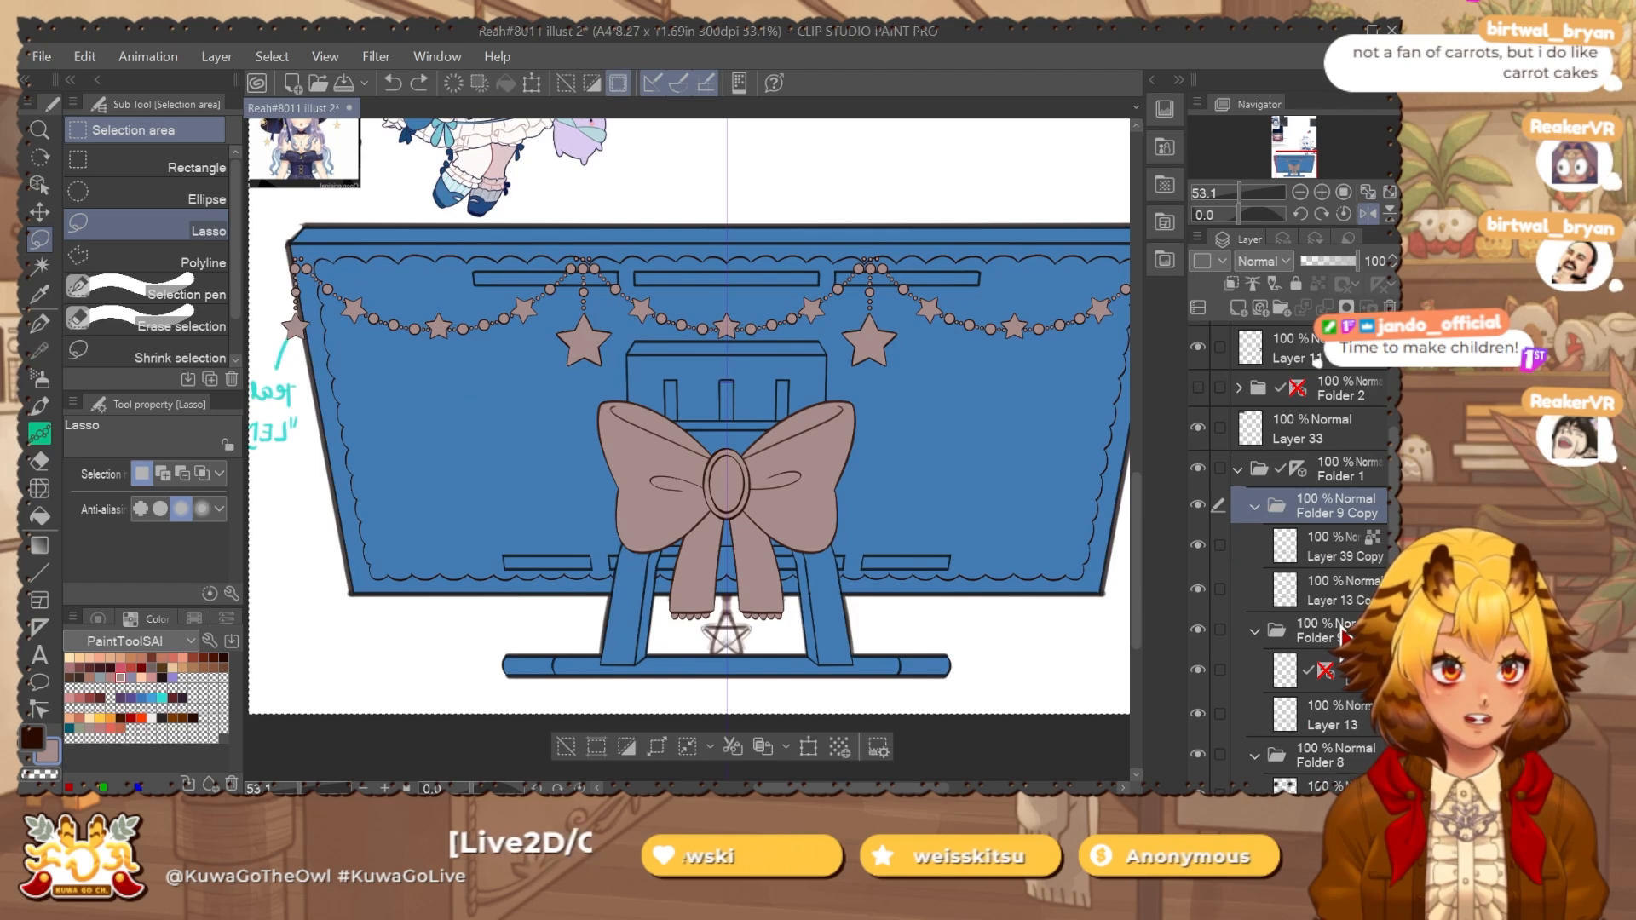
key("ctrl+z")
key("ctrl+z")
key("ctrl+z")
key("ctrl+z")
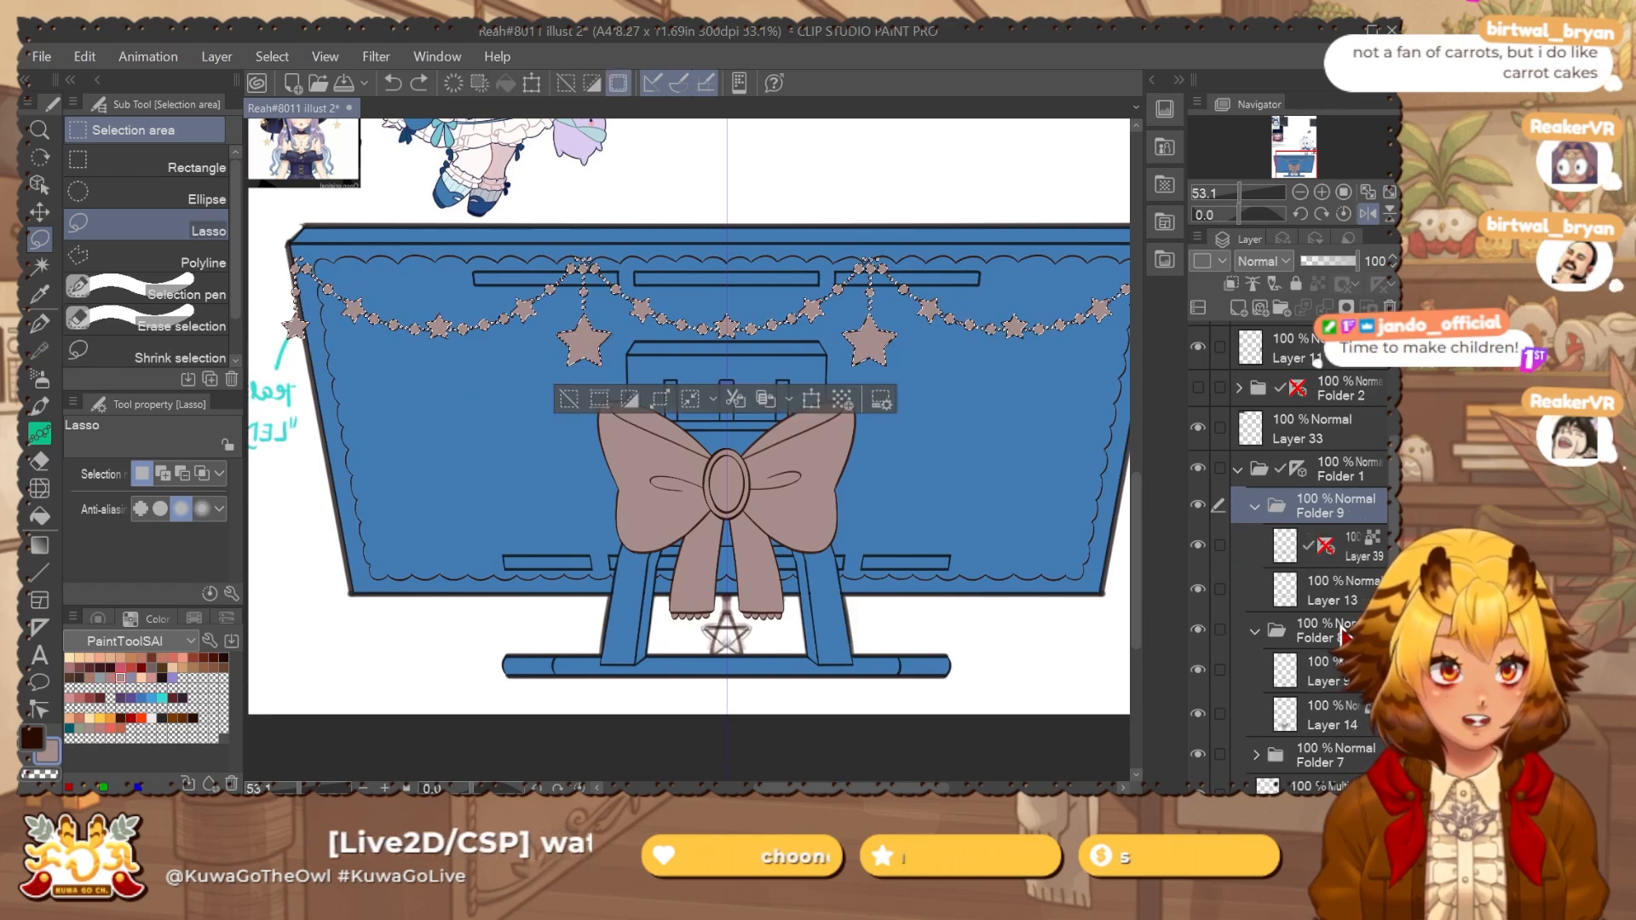
Clear the garland fill from Layer 13, refill the selection with dusty mauve on a new layer above it, and deselect.
left_click(1356, 593)
key("ctrl+shift+n")
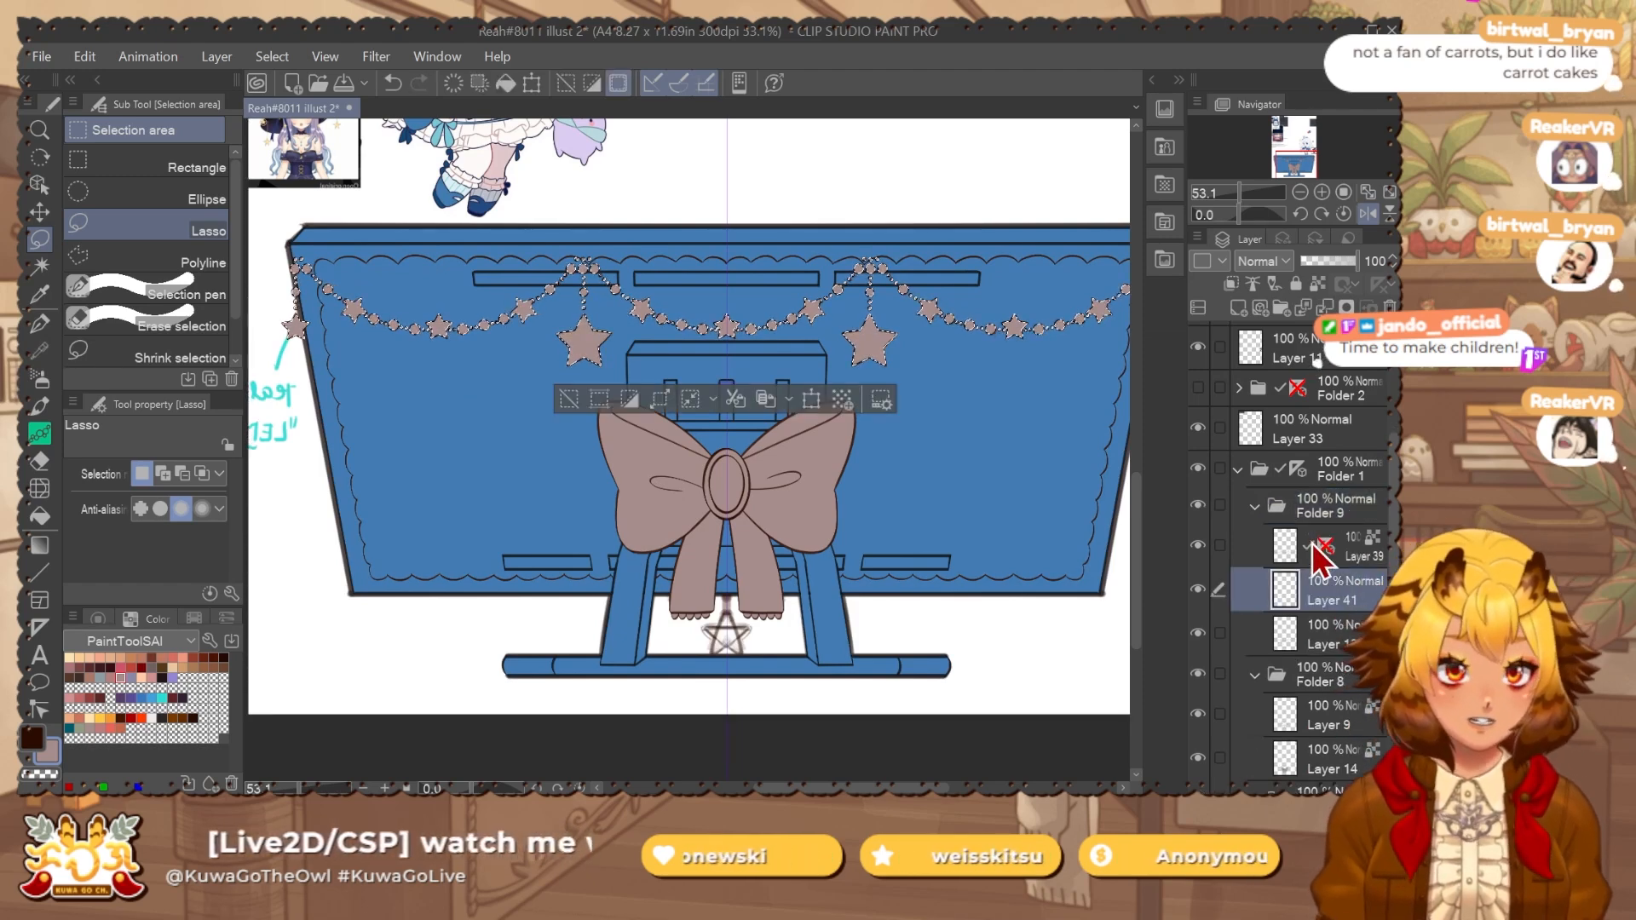
key("Delete")
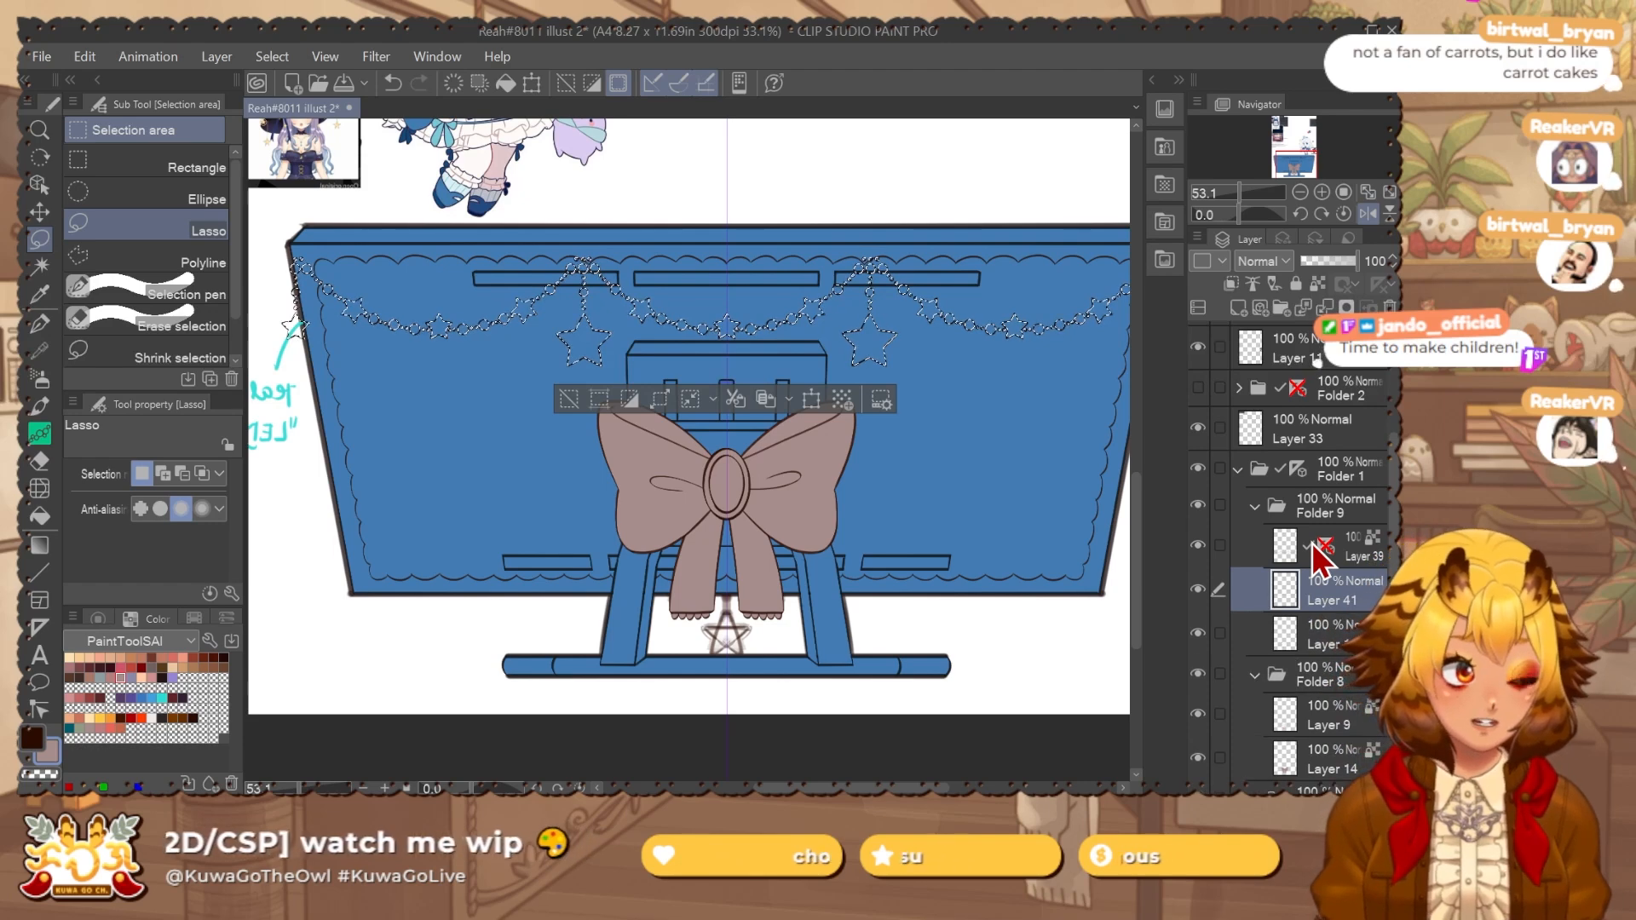
key("alt+Delete")
key("ctrl+d")
Group Layer 13 in its own folder with a new layer, and move that folder out of Folder 9 to just beneath it.
left_click(1315, 646)
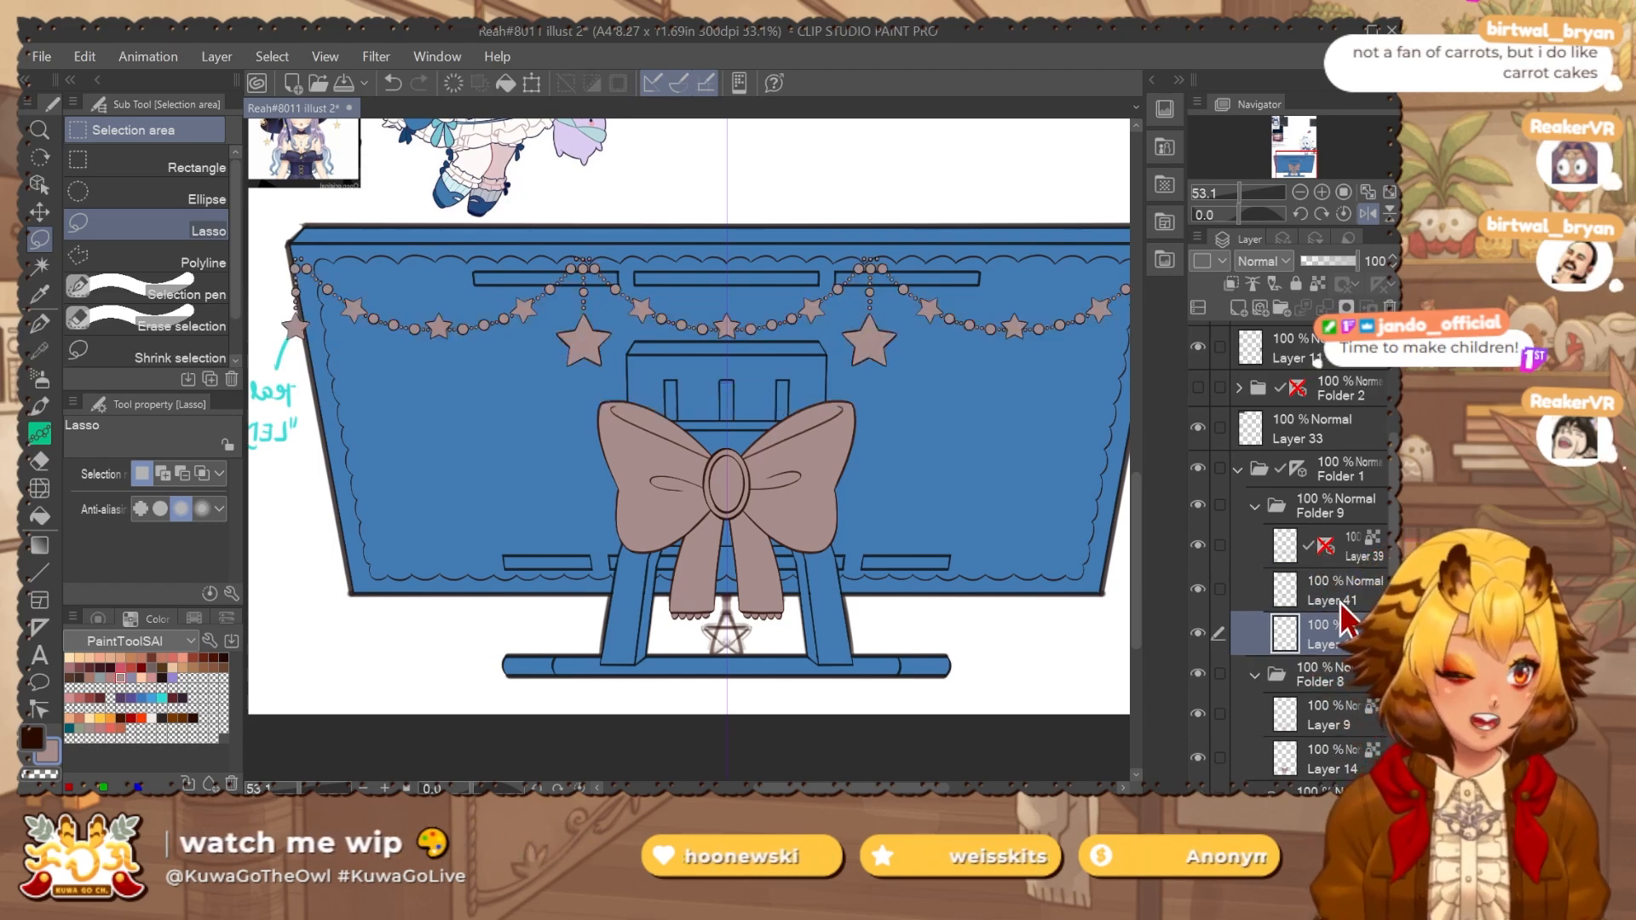
key("ctrl+g")
key("ctrl+shift+n")
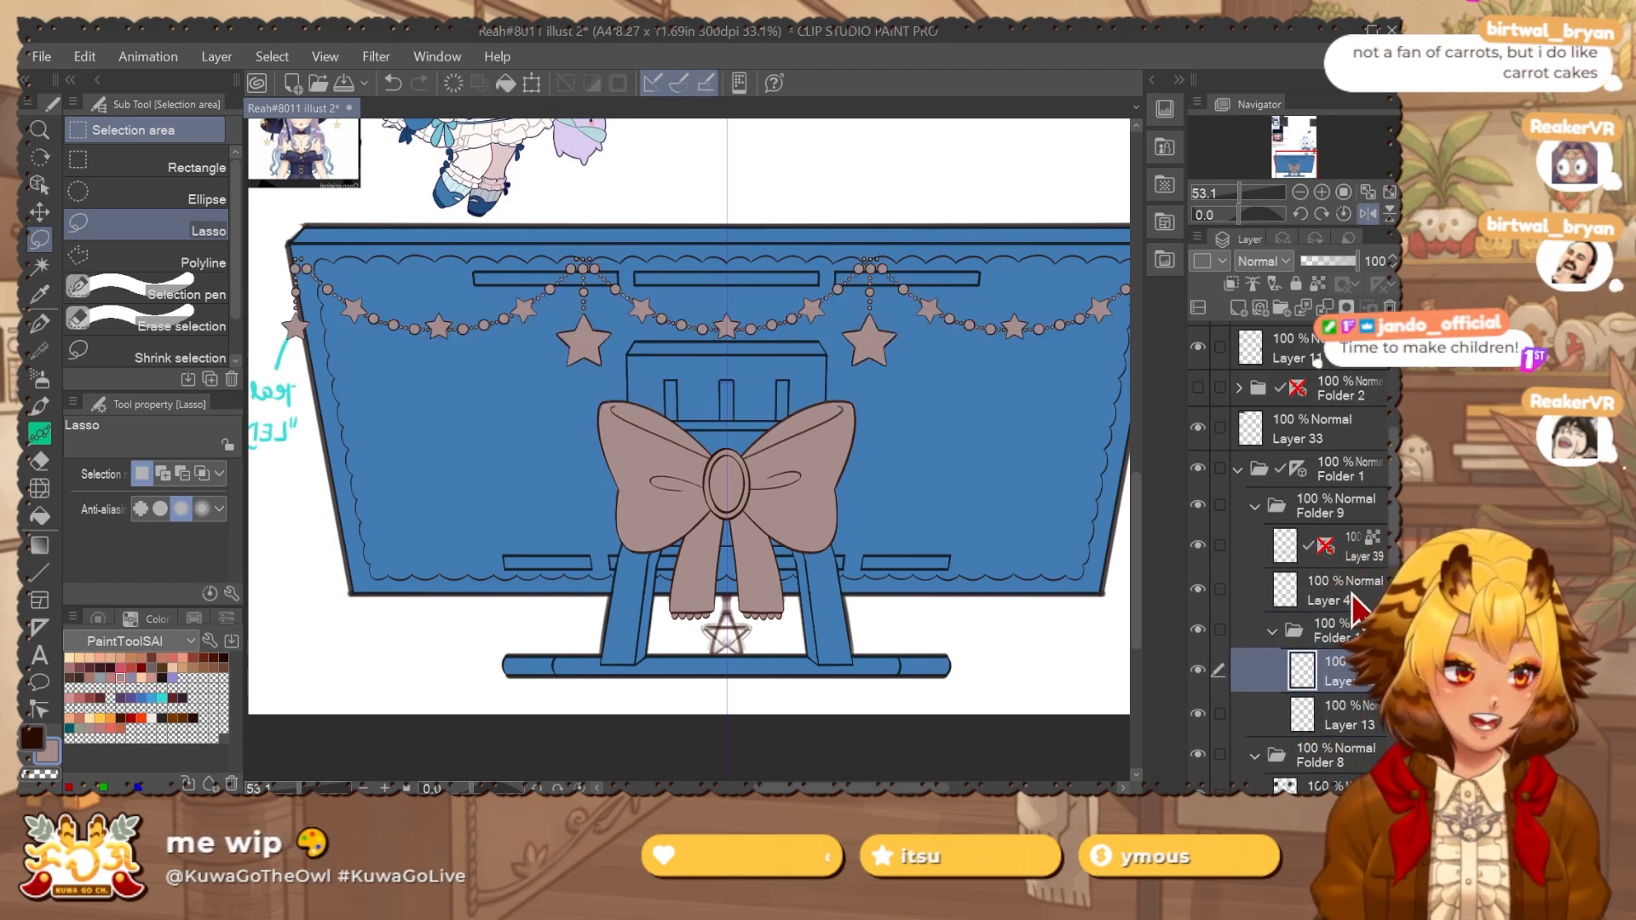
left_click(1316, 635)
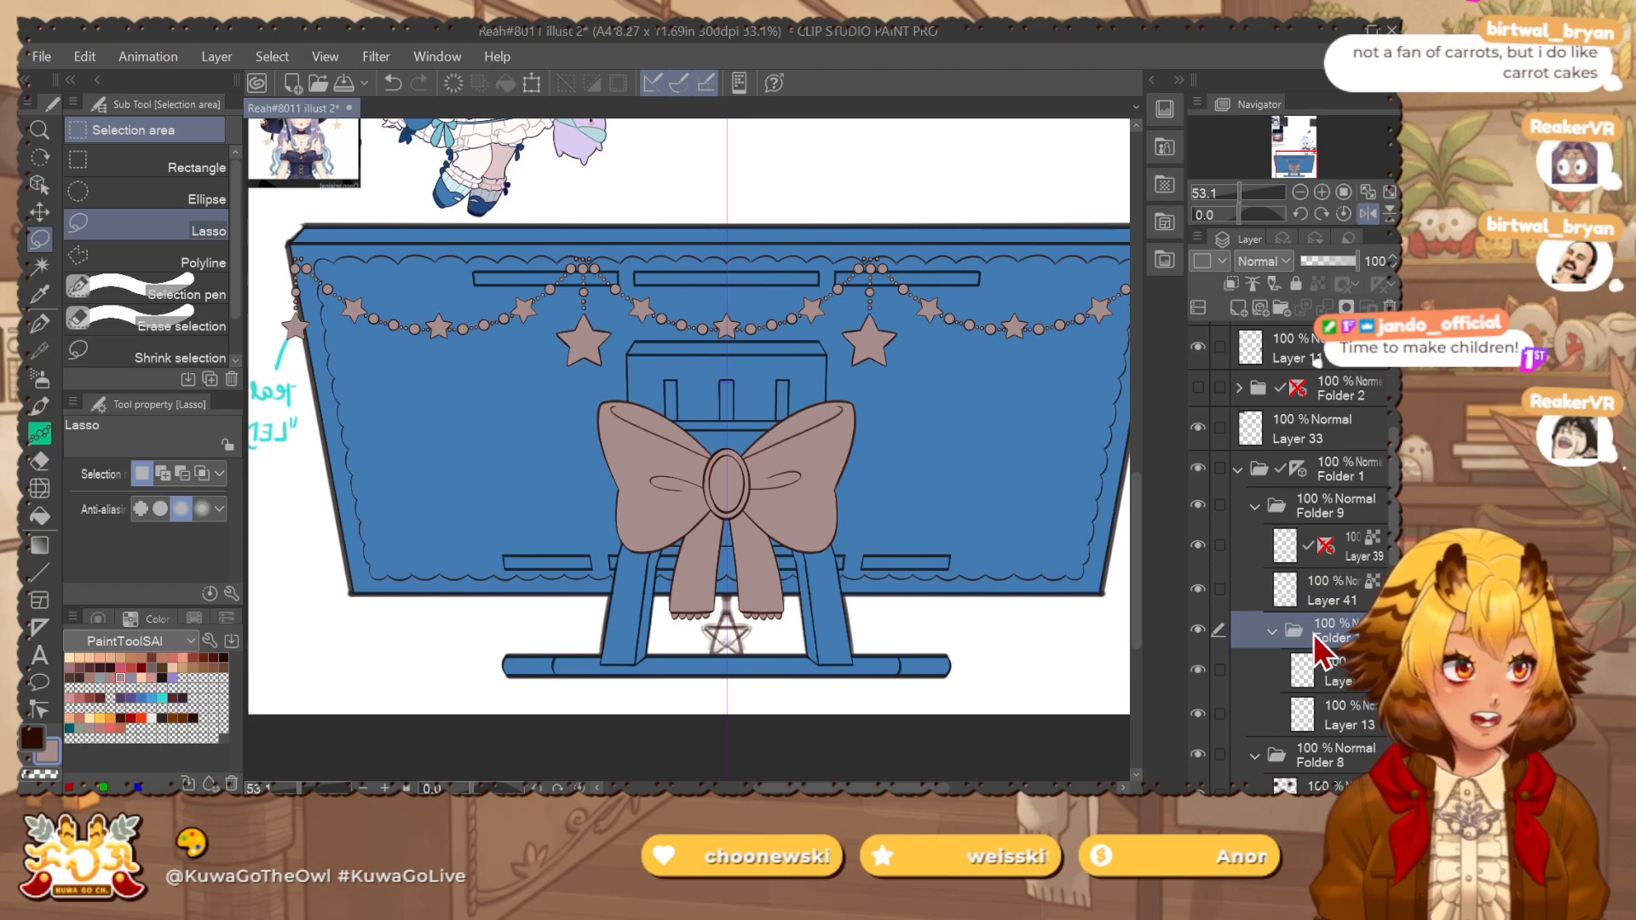
mouse_move(1315, 636)
left_mouse_down()
mouse_move(1288, 493)
mouse_move(1315, 643)
left_mouse_up()
left_click(1255, 632)
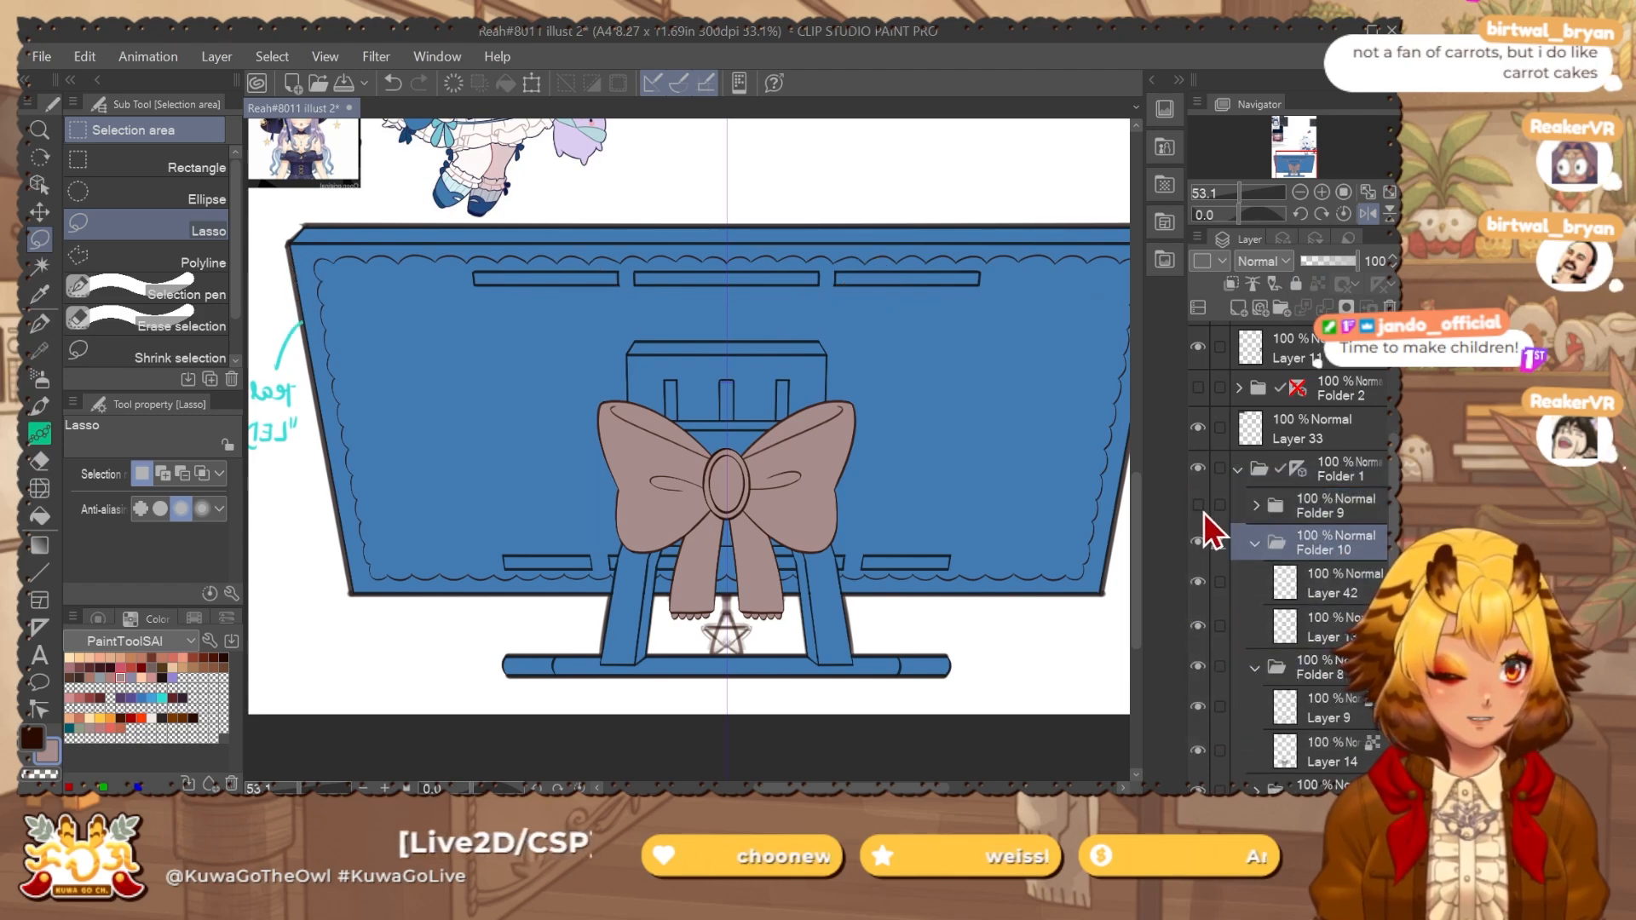
Place Layer 13 above Layer 42 in Folder 10, lock both layers' transparent pixels, and activate Auto select.
left_click(1321, 581)
left_click(1318, 286)
key("w")
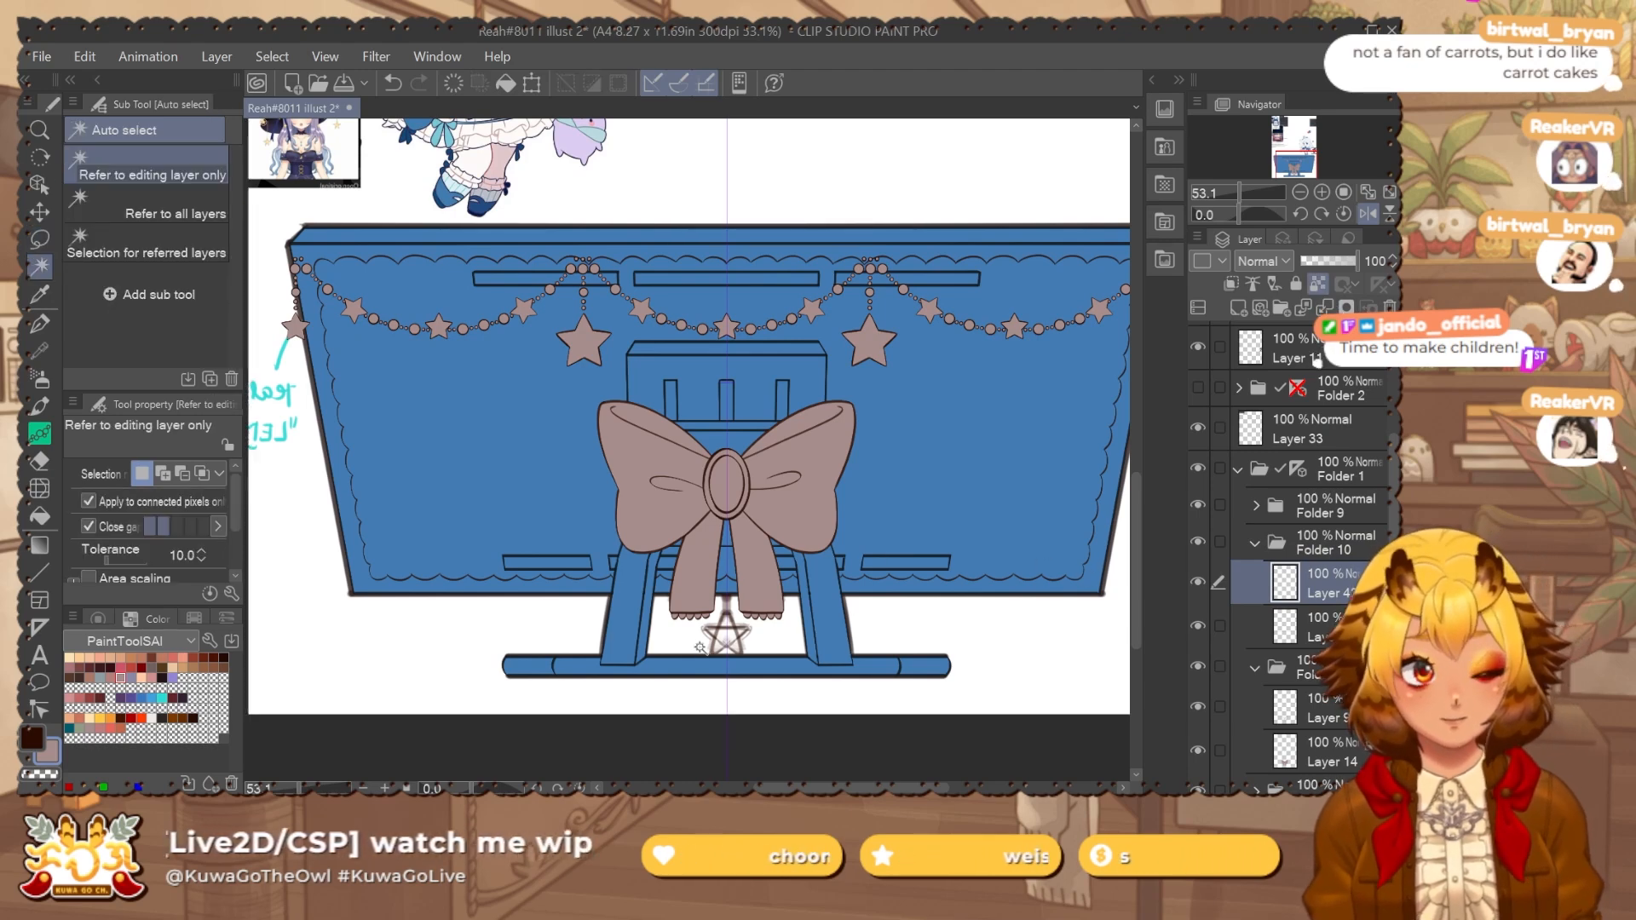
left_click(1199, 583)
left_click(1199, 585)
left_click(1200, 625)
left_click(1202, 625)
left_click_drag(1332, 627, 1363, 579)
left_click(1318, 285)
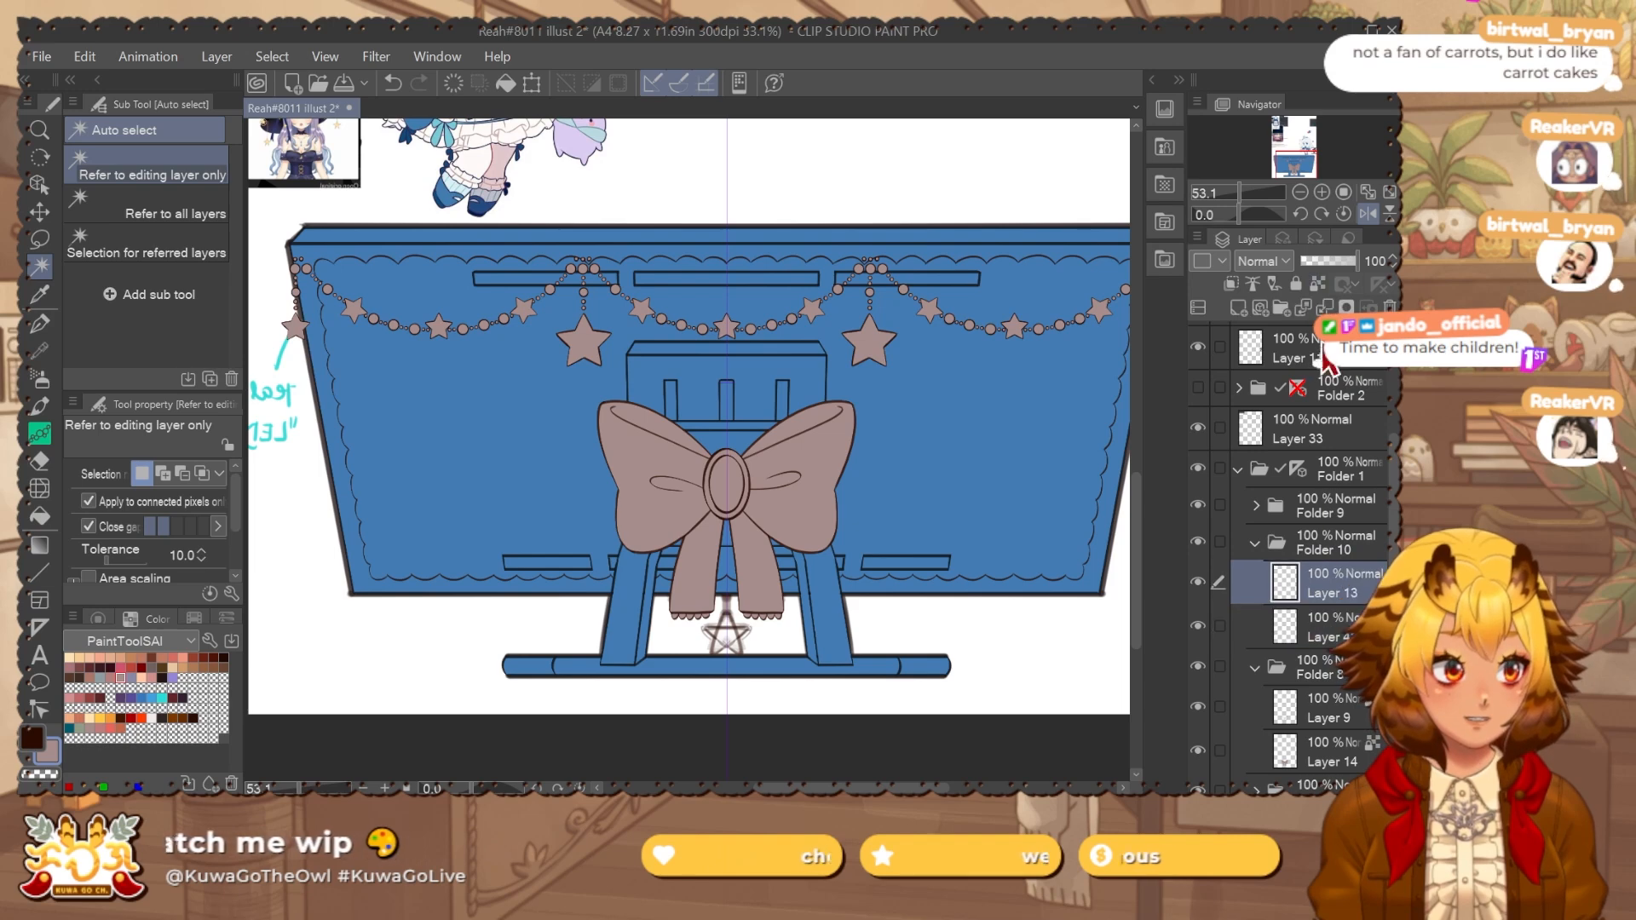
Try to auto-select the area outside the desk's scalloped trim on Layer 13.
left_click(1065, 658)
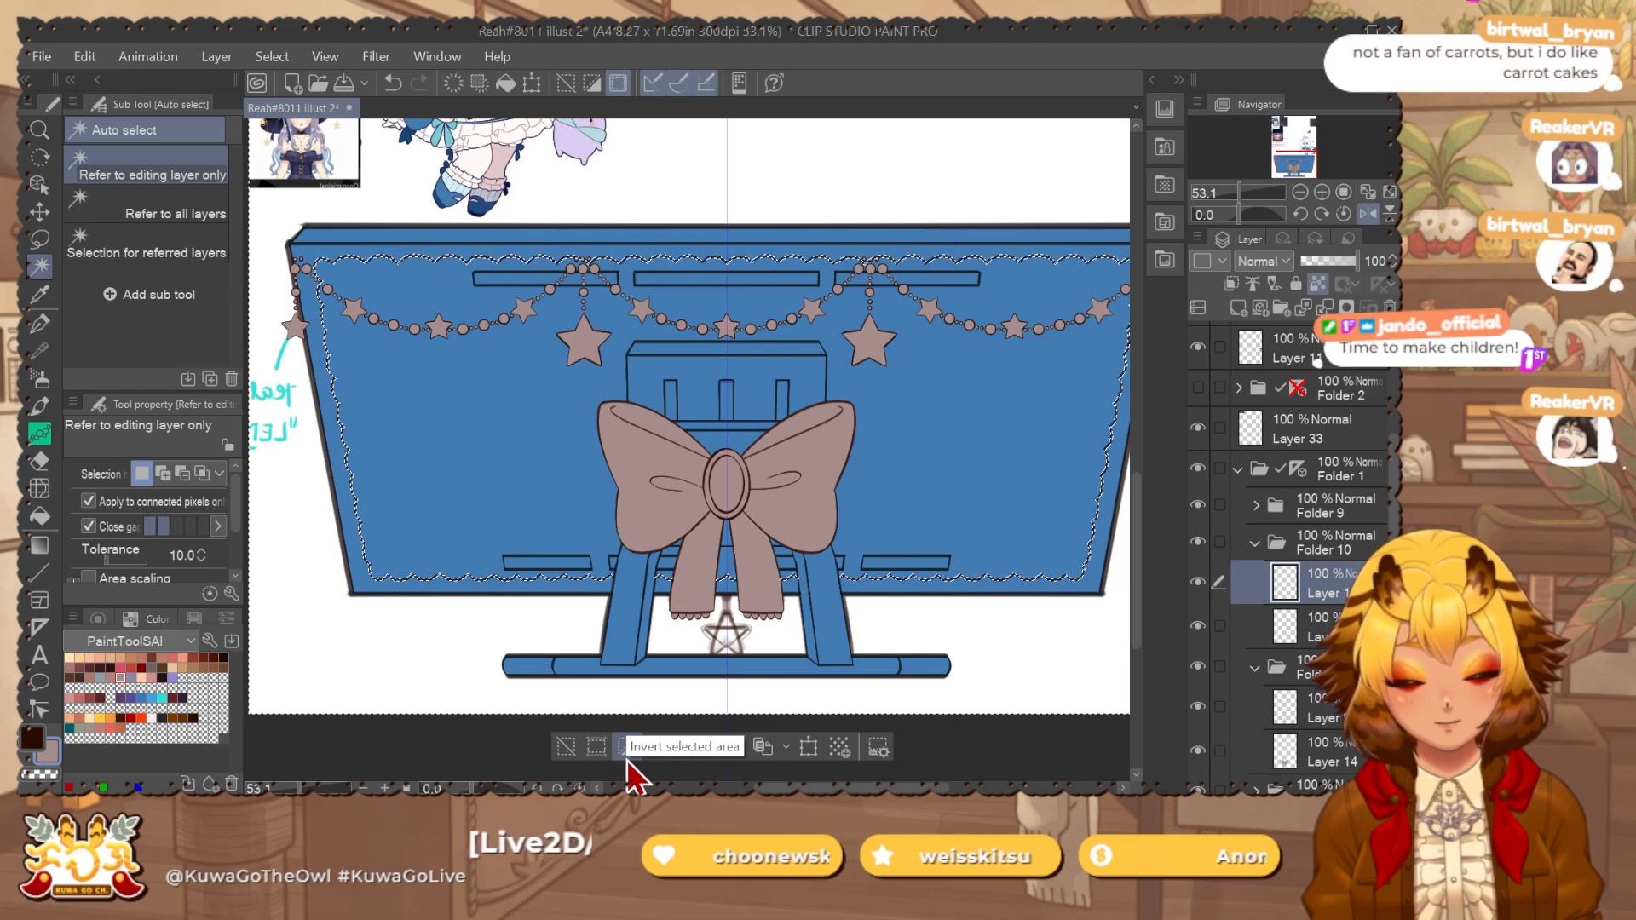
key("ctrl+d")
left_click_drag(695, 598, 713, 579)
Activate the Lasso tool, collapse Folders 10 and 8, and move Folder 10 beneath Folder 8.
key("m")
scroll(693, 545, "up", 4)
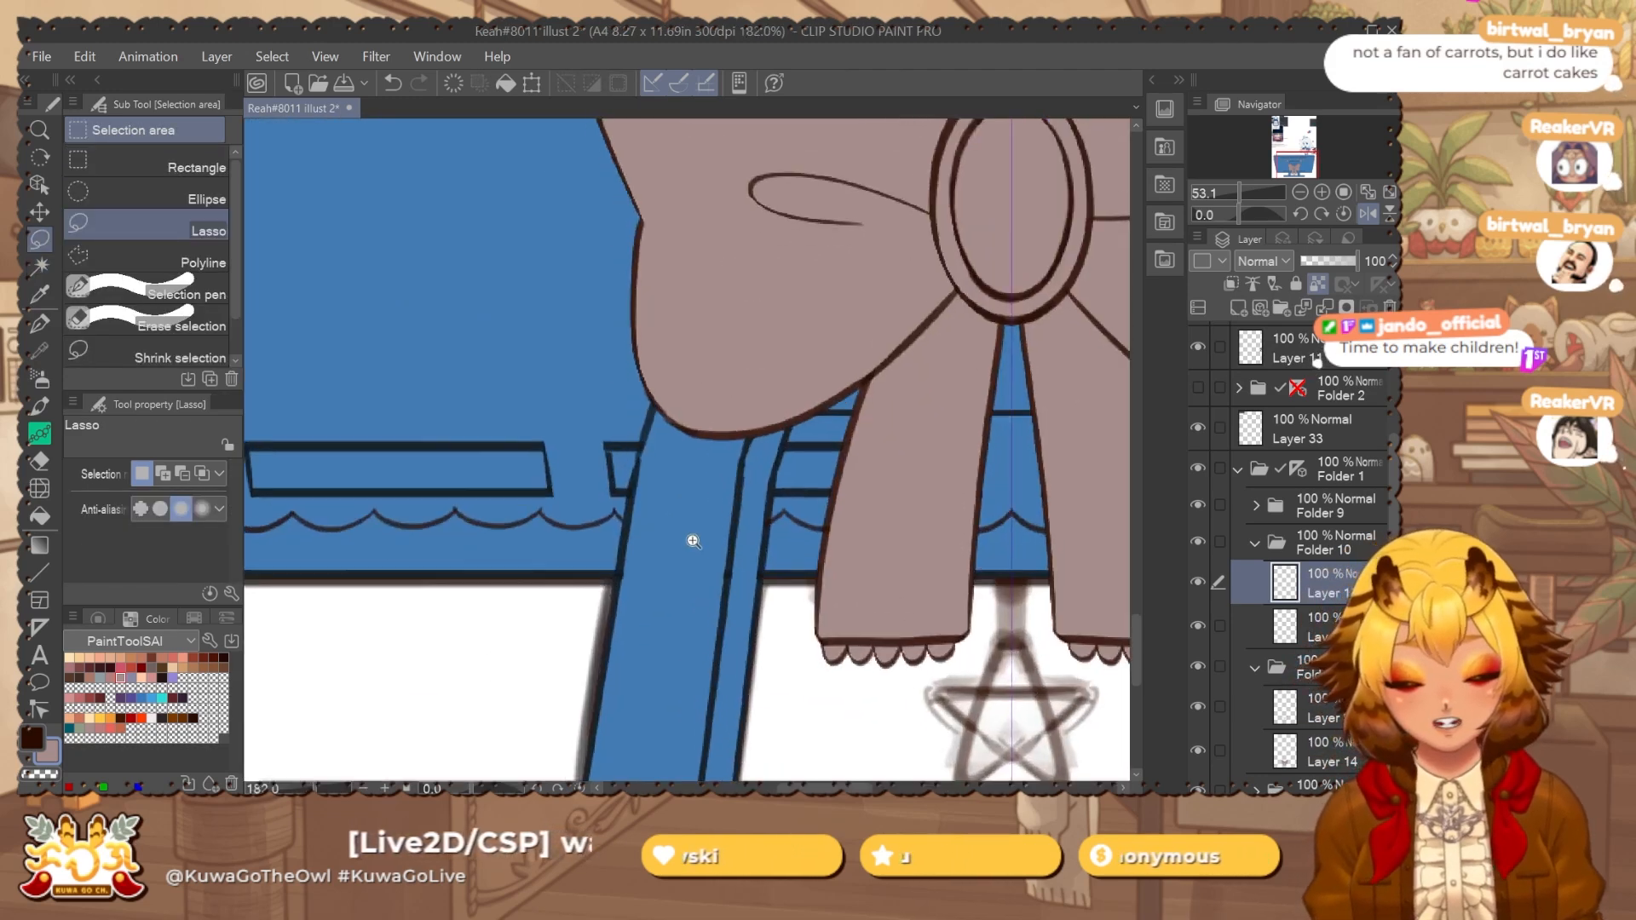
left_click(1256, 544)
left_click(1336, 551)
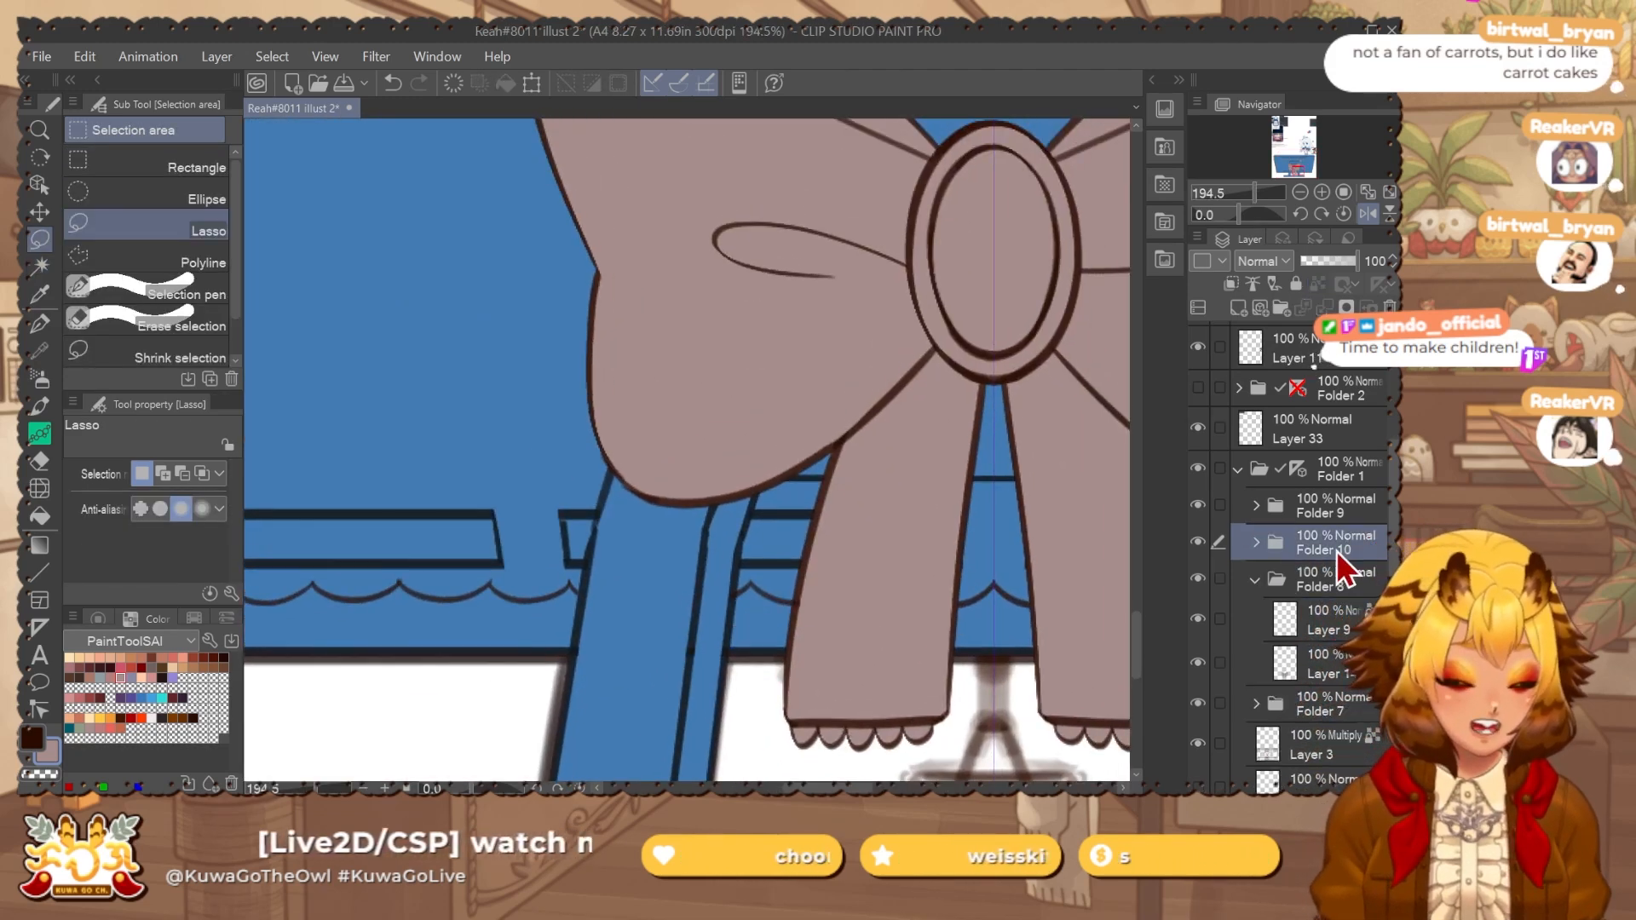
left_click(1254, 581)
left_click(1198, 620)
left_click(1198, 619)
left_click(1198, 543)
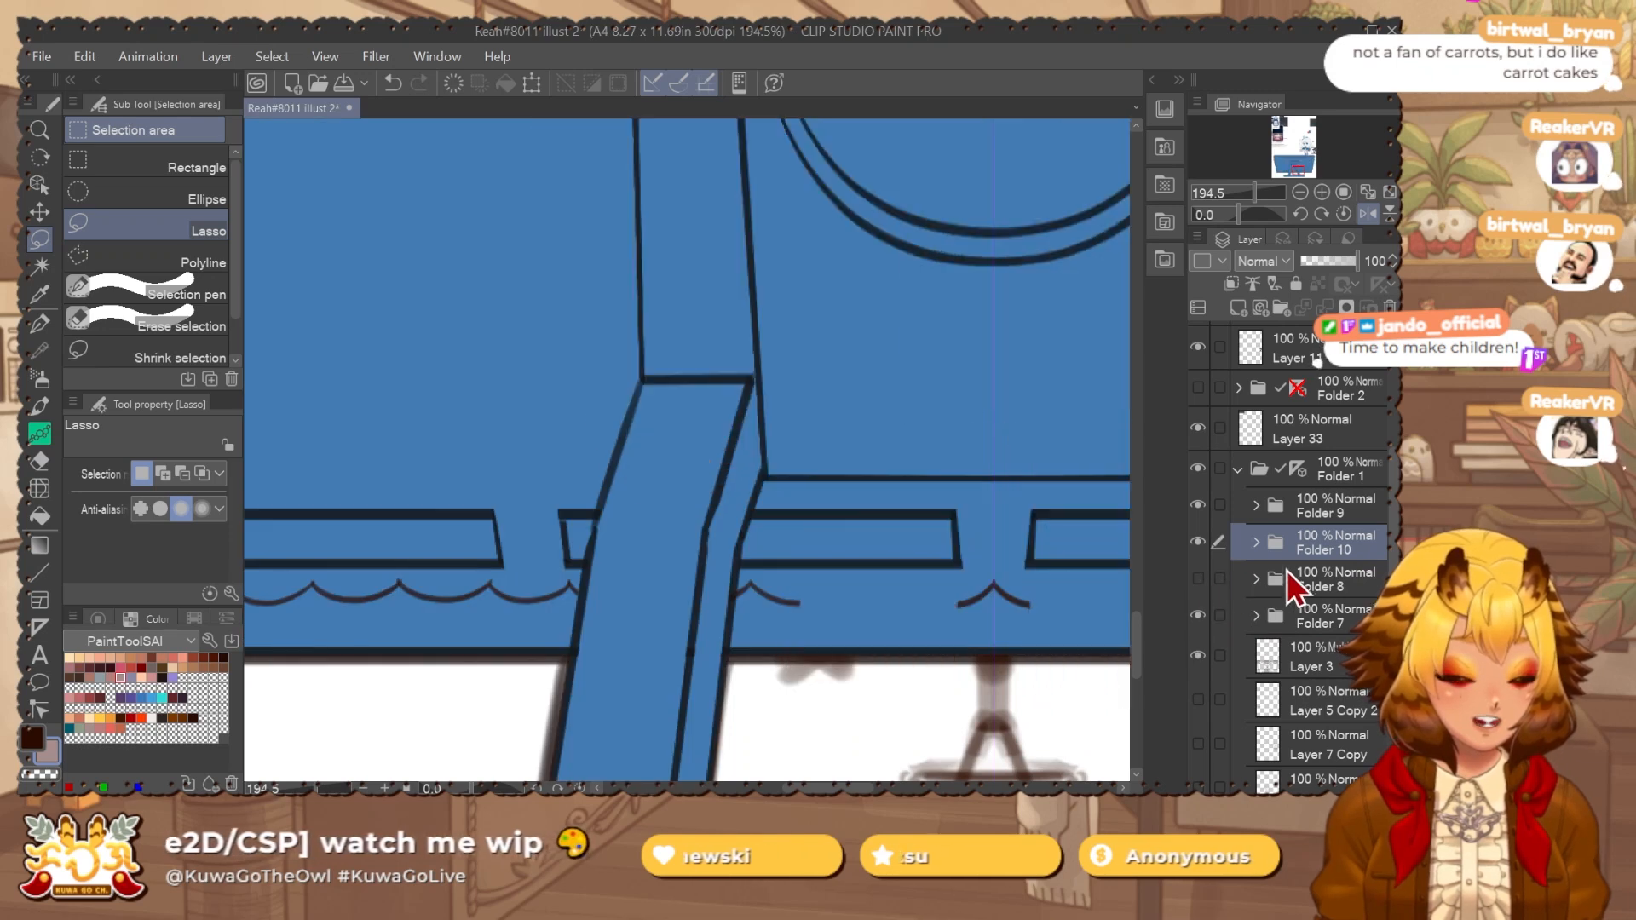
left_click(1198, 542)
left_click_drag(1330, 549, 1321, 583)
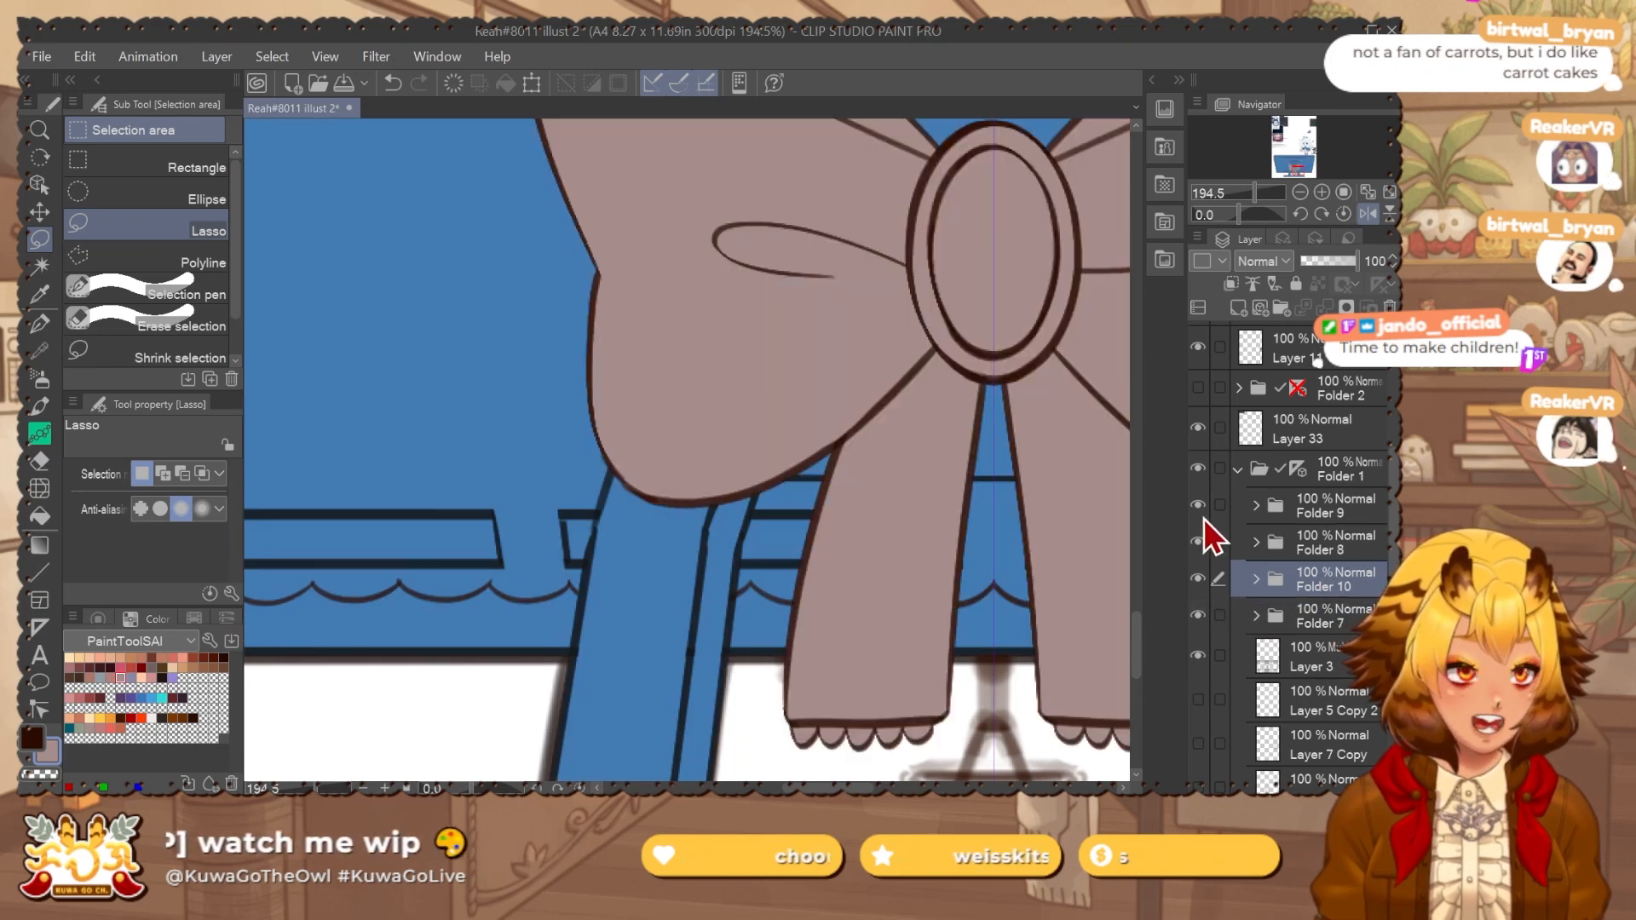
Lower the opacity of the garland and bow folders, Folders 9 and 8, to 52%.
left_click(1198, 540)
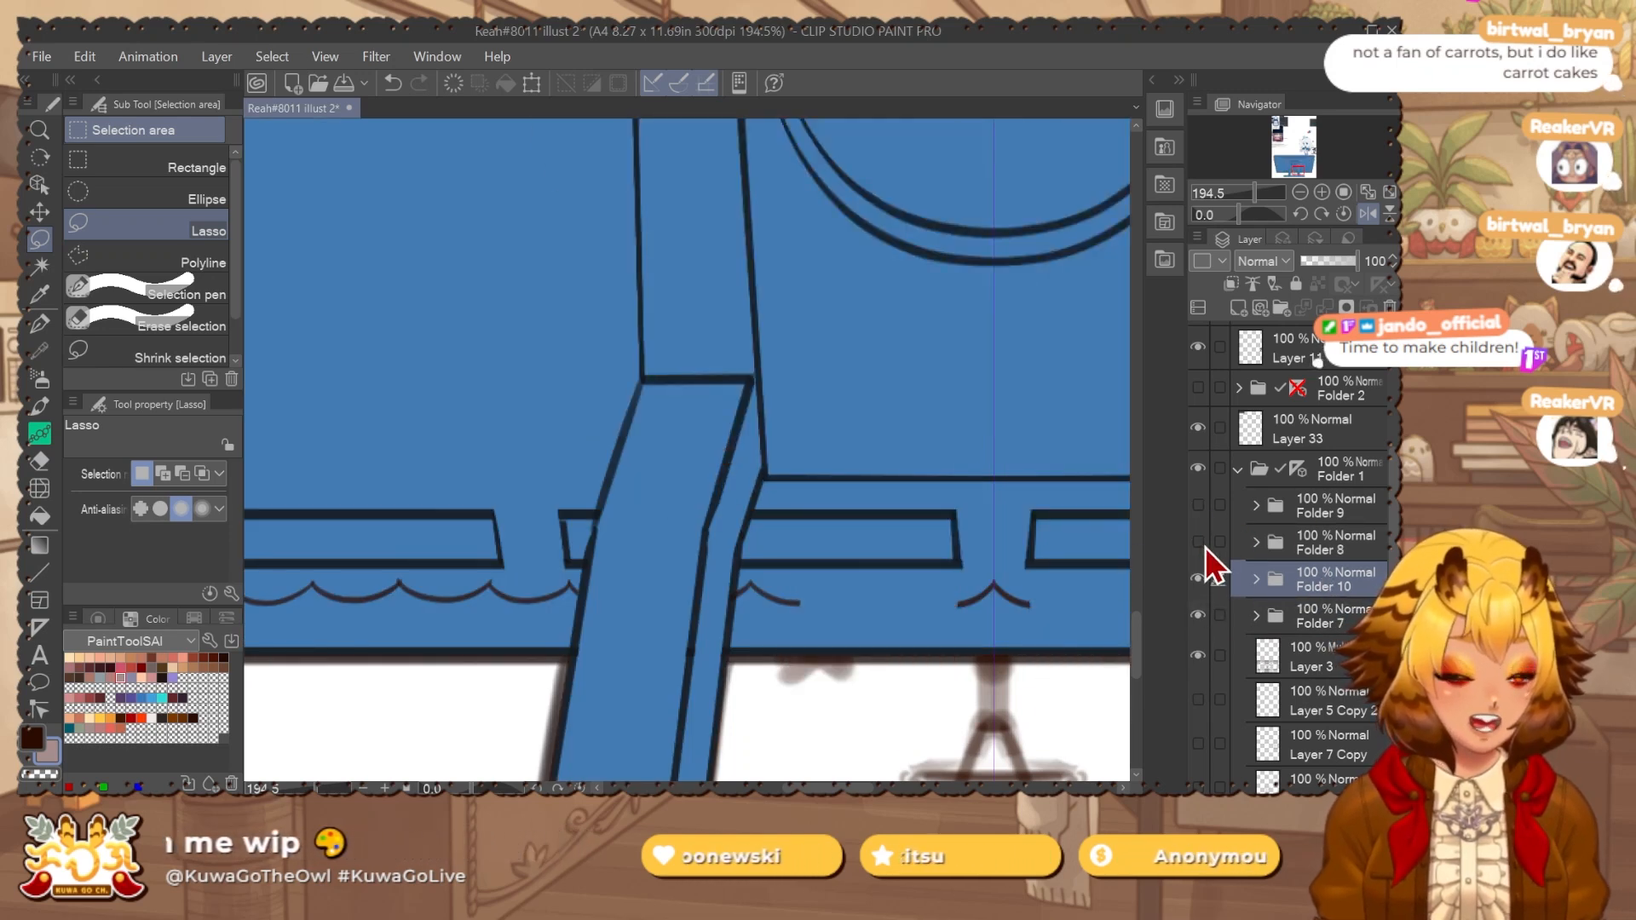
left_click(1198, 542)
left_click(1198, 505)
left_click(1336, 509)
left_click(1331, 542, "shift")
left_click(1330, 261)
Expand Folder 7 and move the scalloped trim's Folder 10 into it, directly beneath Layer 8.
left_click(1256, 579)
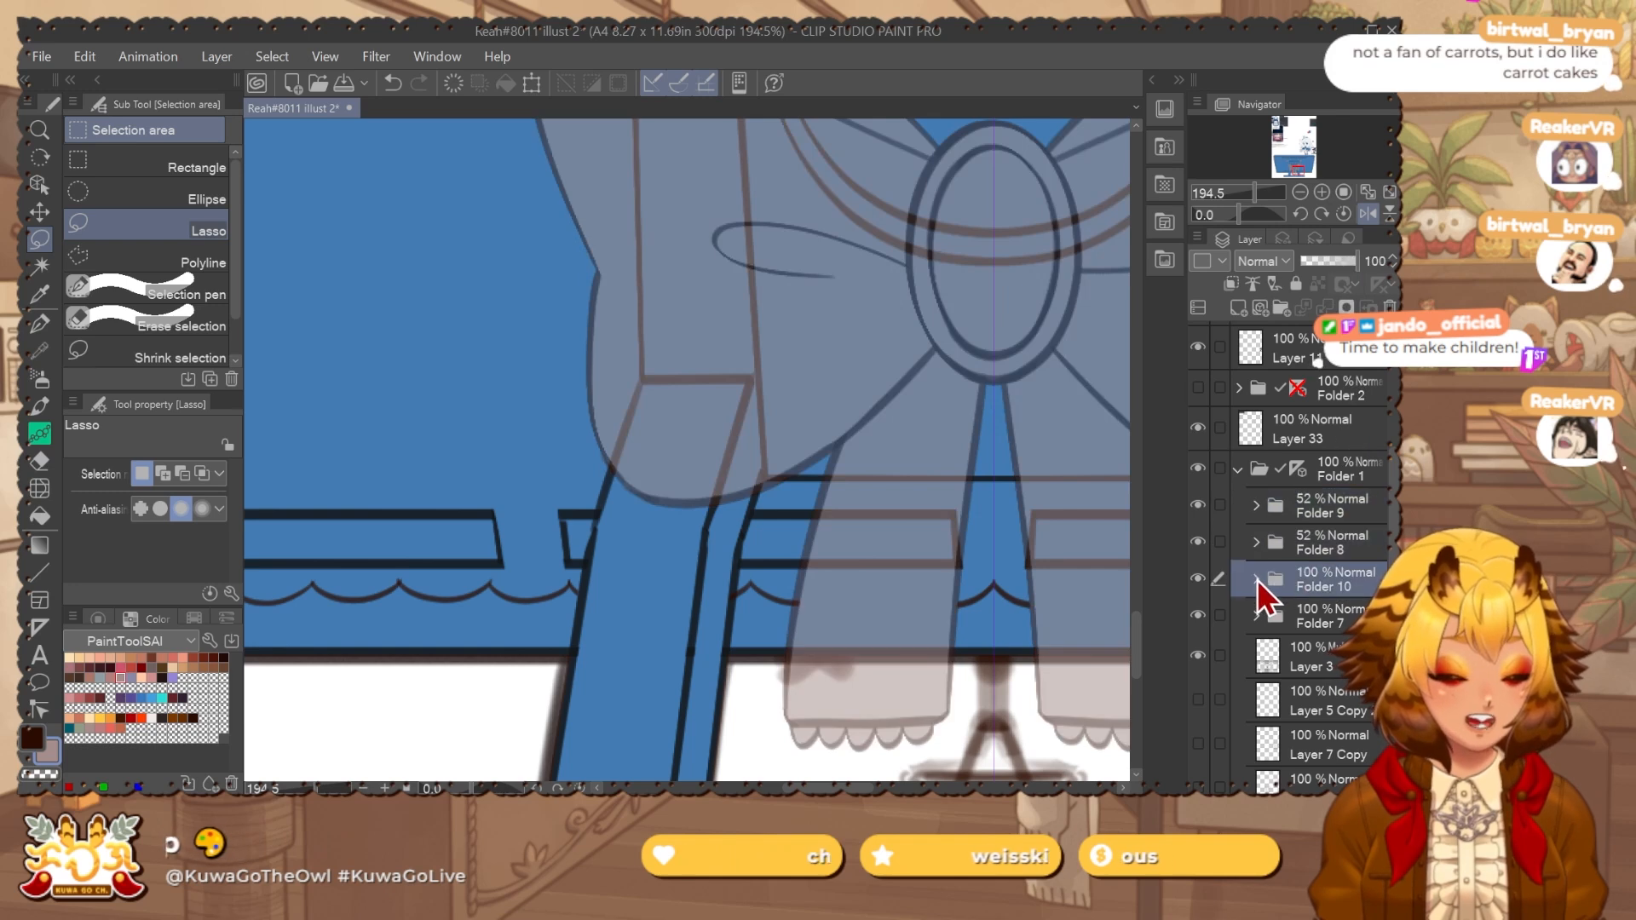
left_click(1244, 661)
left_click(1198, 665)
left_click_drag(719, 576, 691, 501)
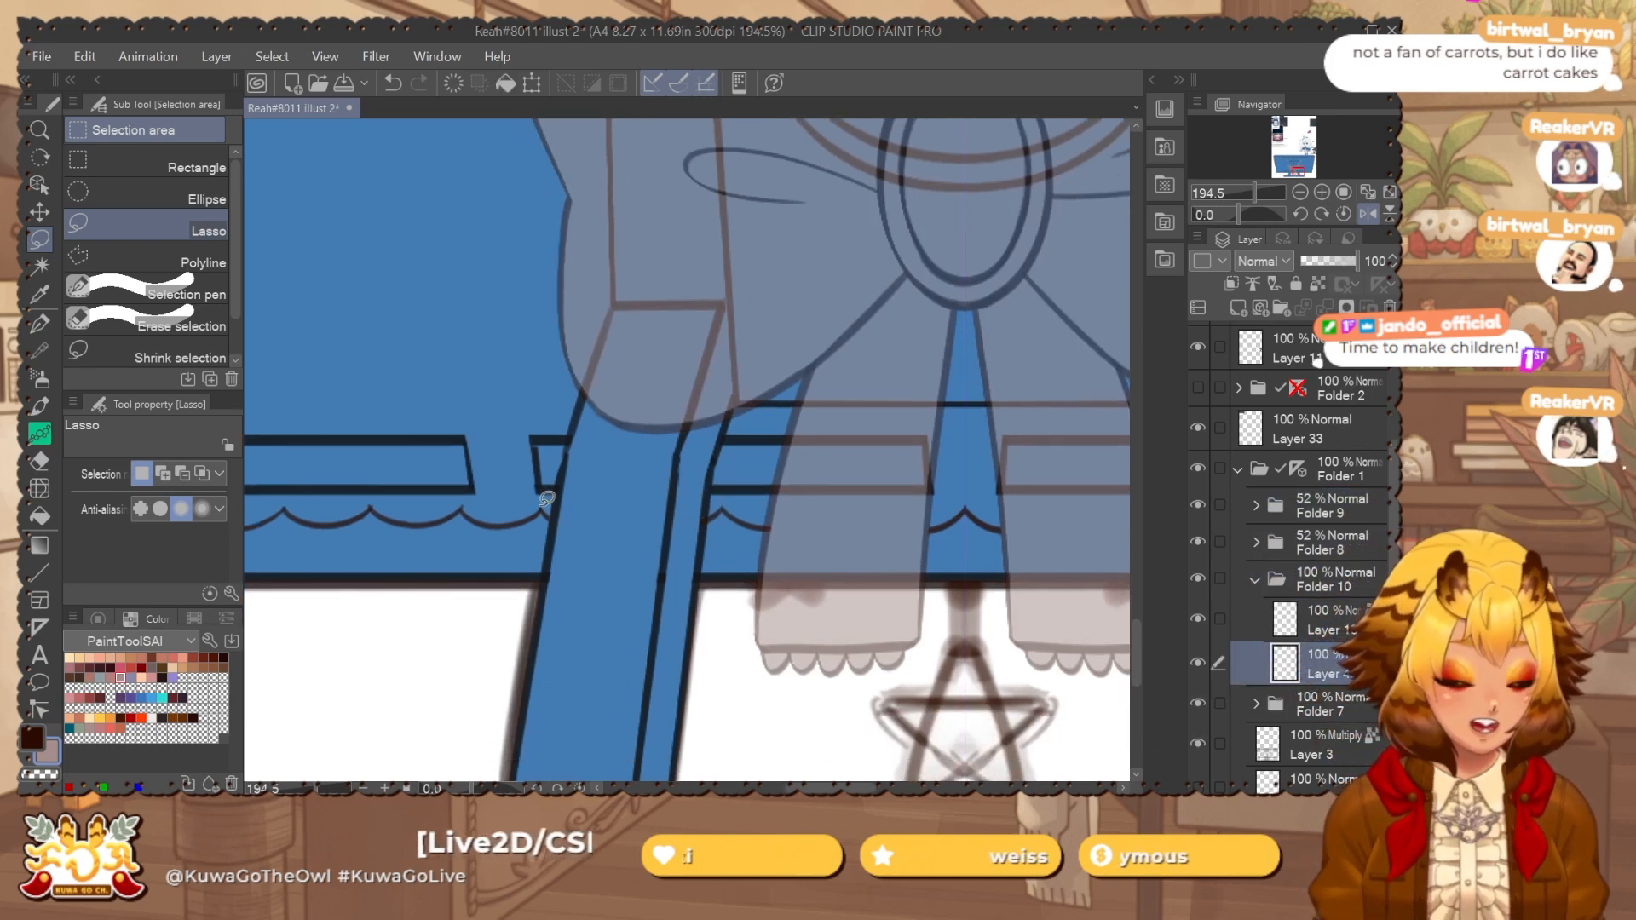
left_click(1337, 585)
left_click(1257, 700)
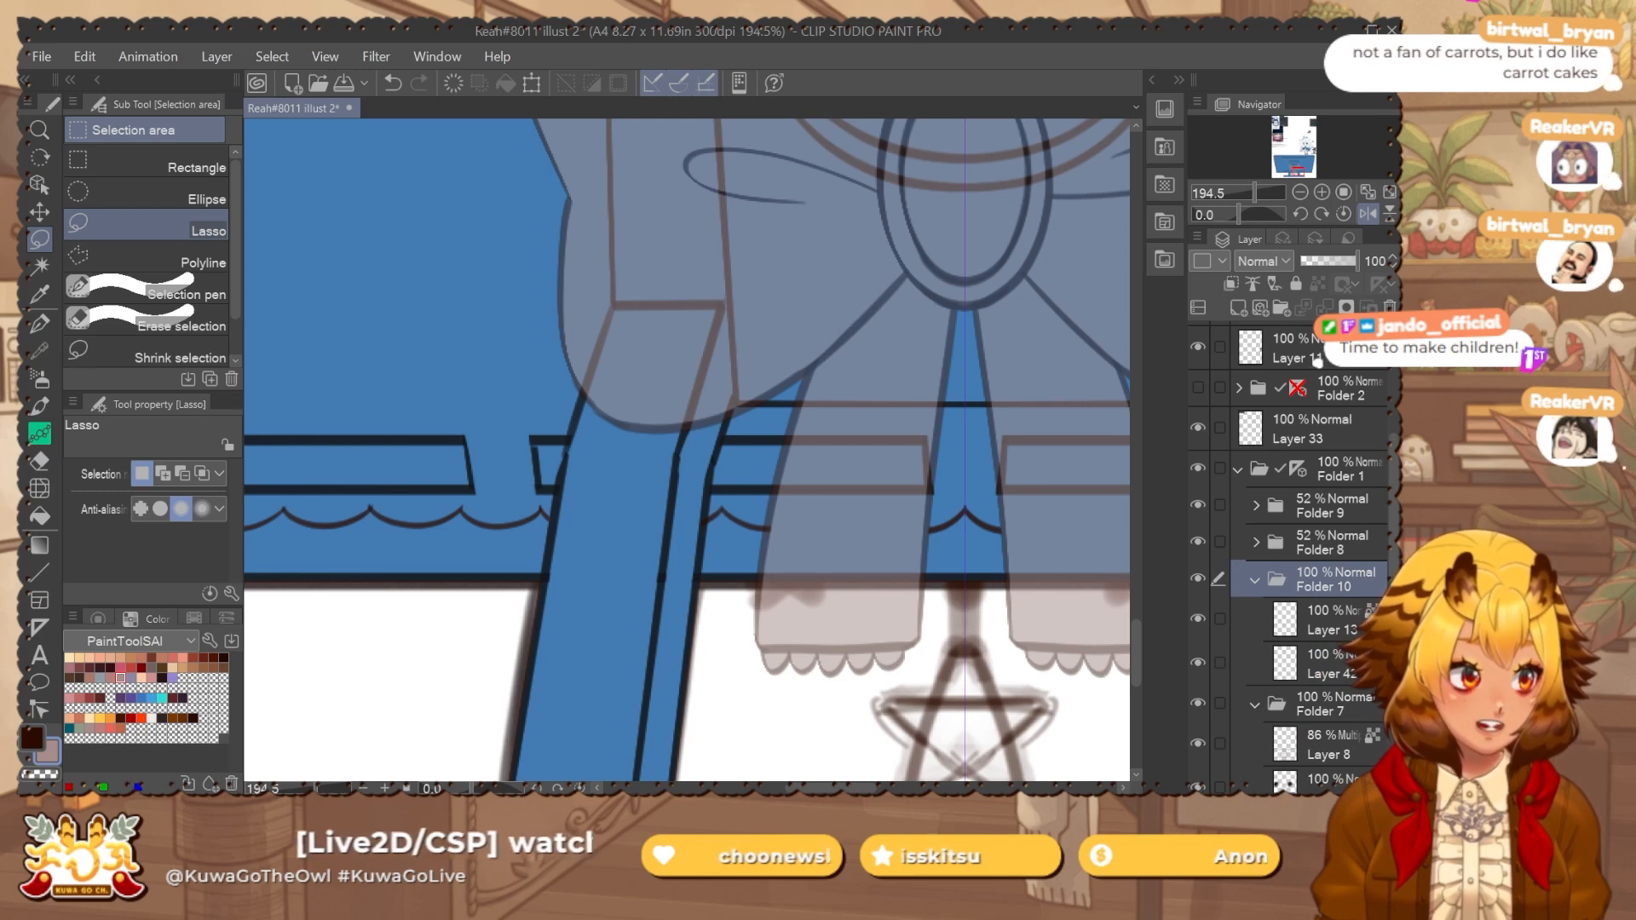
scroll(1295, 648, "down", 3)
left_click_drag(1326, 480, 1326, 656)
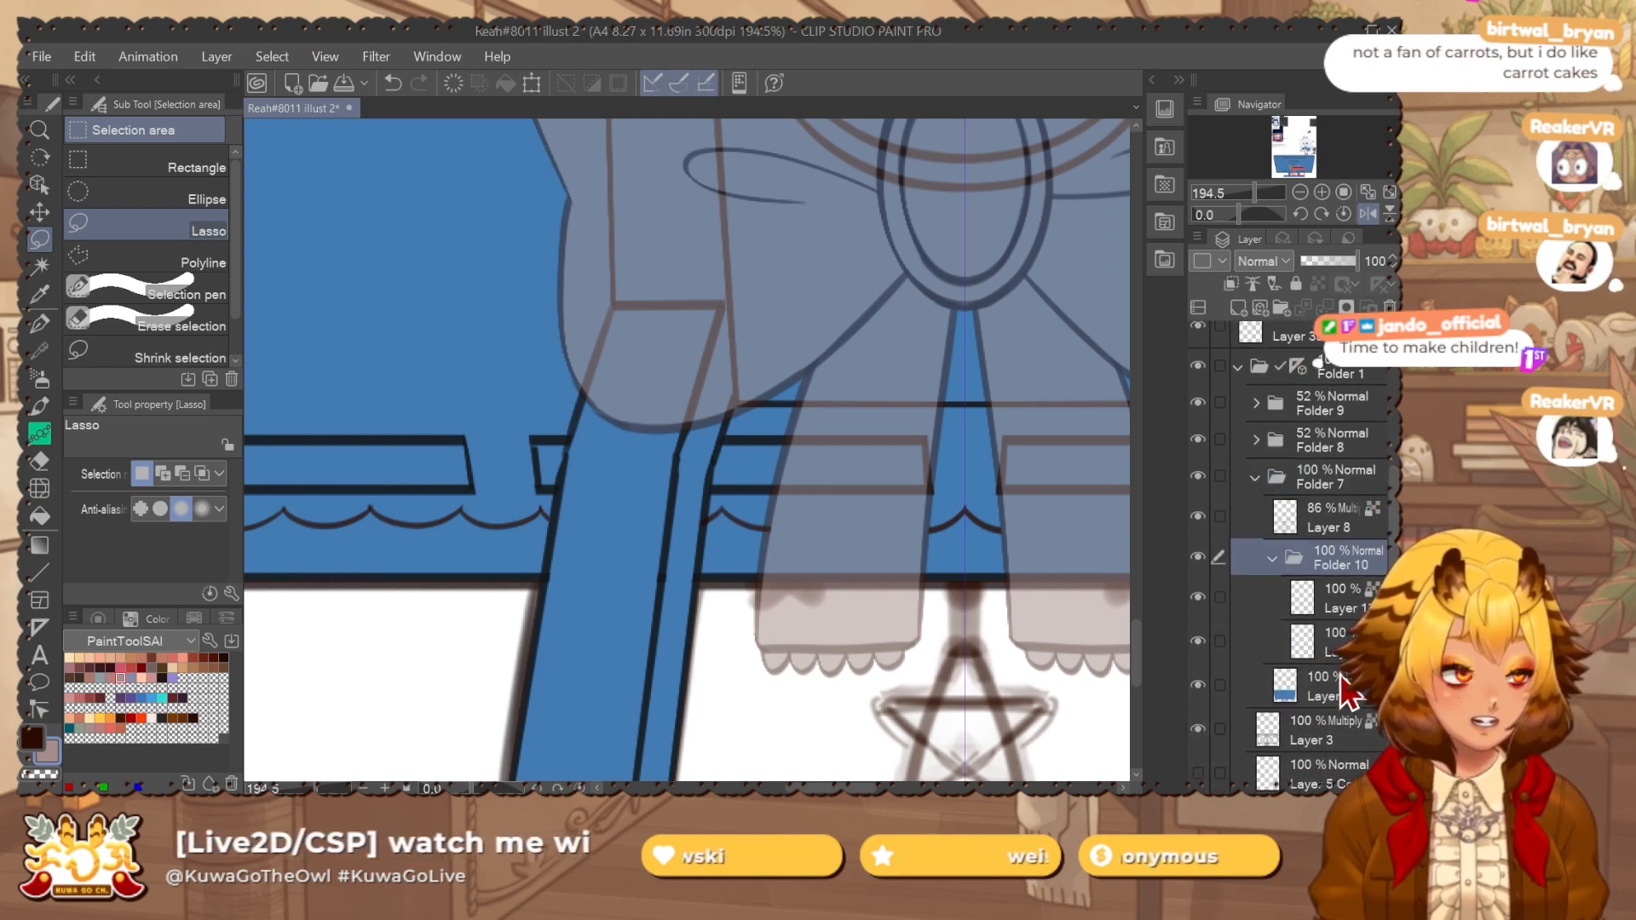
On the layer beneath Layer 13, lasso the panel area along the outer edge of the chair leg, below the chair back.
mouse_move(617, 301)
left_mouse_down()
mouse_move(551, 519)
mouse_move(595, 288)
left_mouse_up()
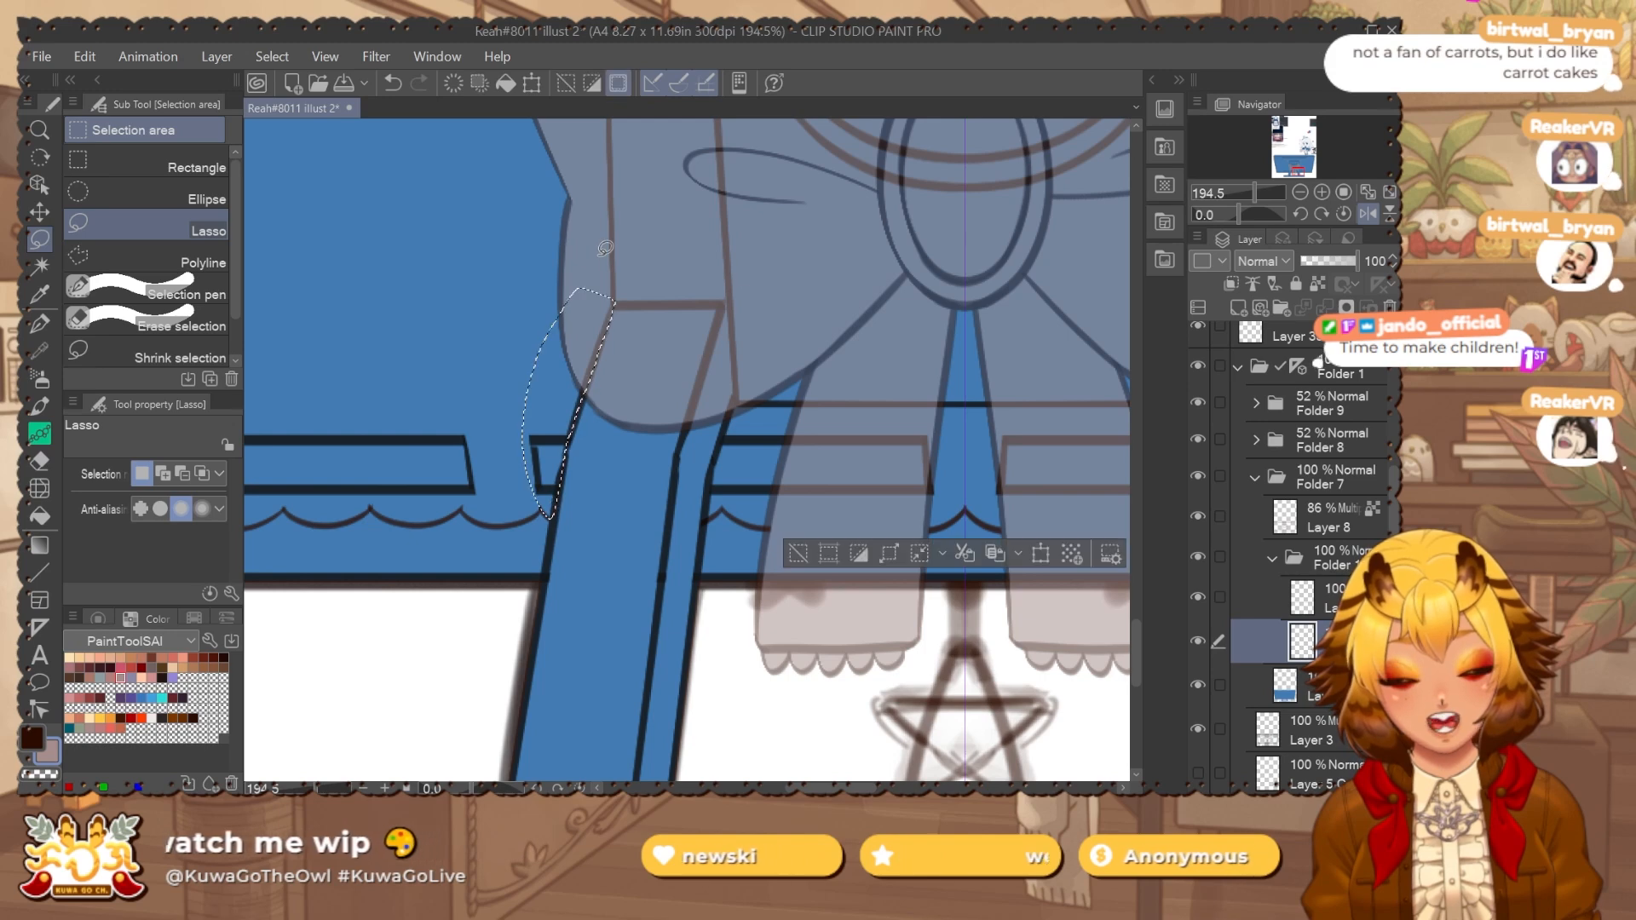
mouse_move(602, 207)
left_mouse_down()
mouse_move(545, 267)
mouse_move(491, 551)
left_mouse_up()
scroll(675, 519, "down", 4)
scroll(660, 517, "up", 4)
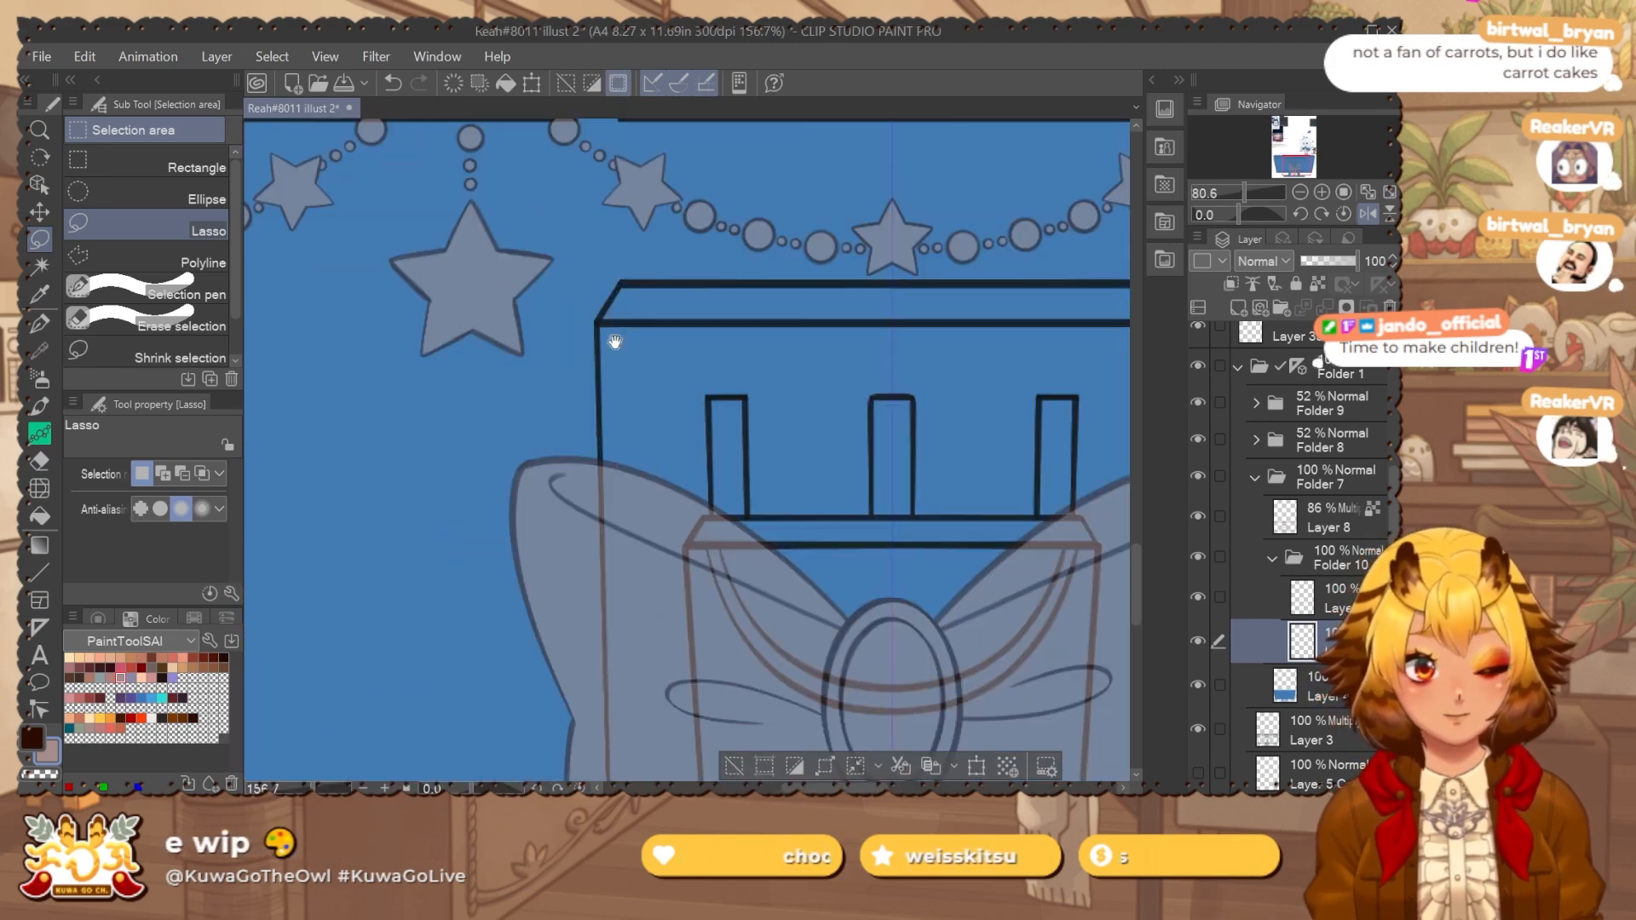
scroll(673, 577, "up", 2)
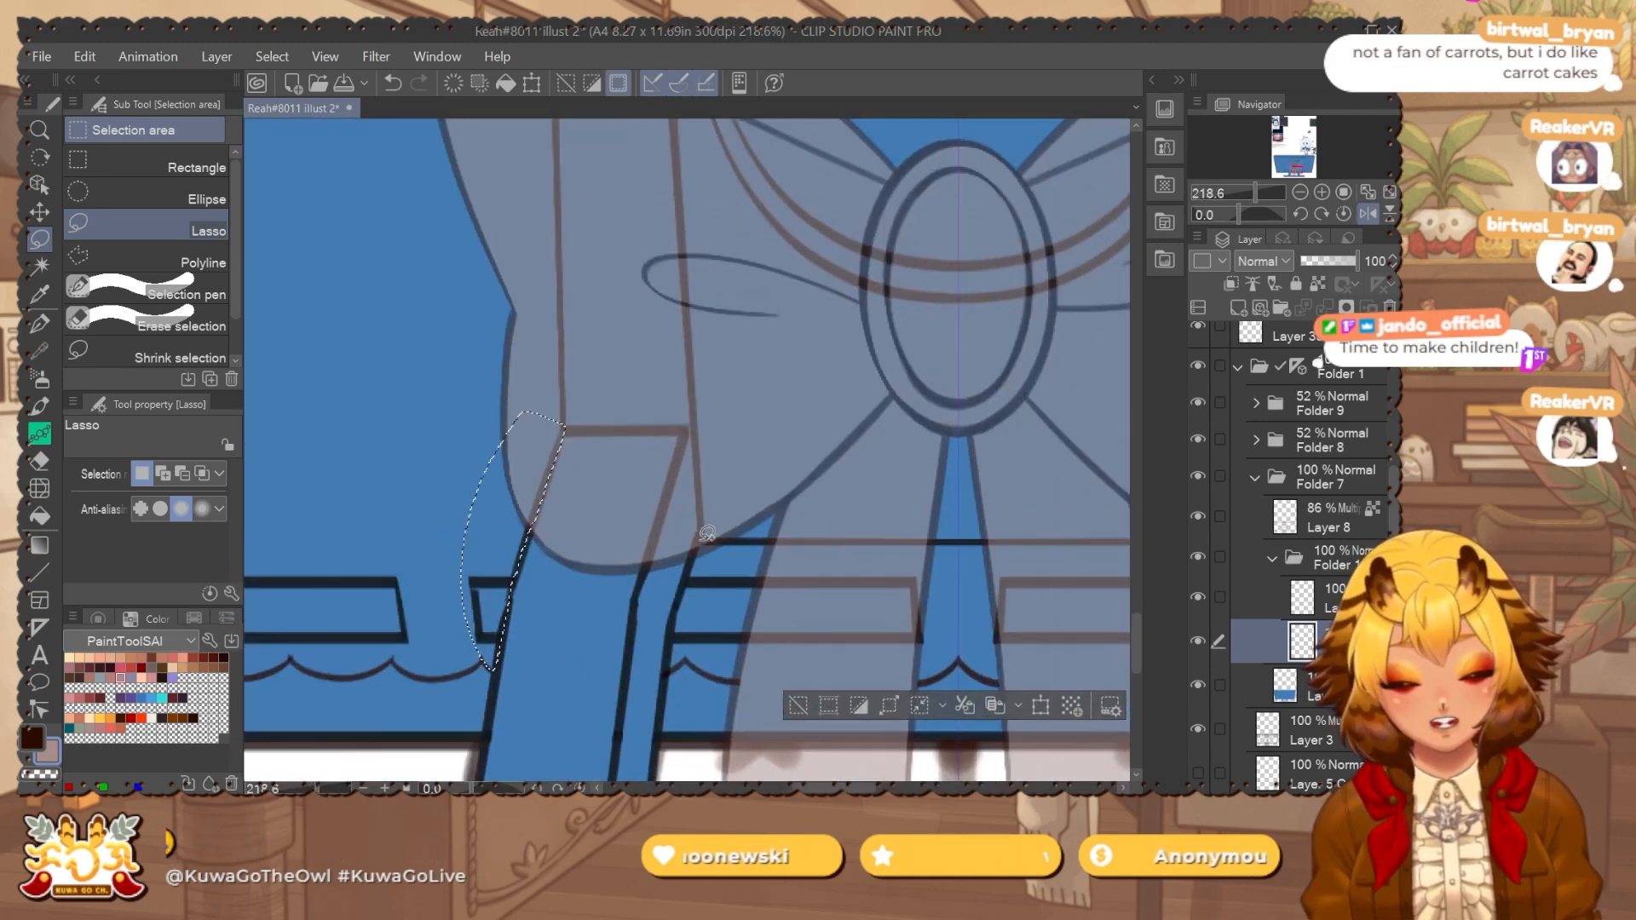
Add the panel area between the chair legs to the lasso selection, from the seat line down to the scalloped trim.
mouse_move(701, 537)
left_mouse_down()
mouse_move(688, 570)
mouse_move(734, 544)
left_mouse_up()
left_click_drag(768, 580, 630, 467)
scroll(631, 467, "up", 2)
mouse_move(547, 529)
left_mouse_down()
mouse_move(579, 605)
mouse_move(552, 433)
mouse_move(542, 451)
left_mouse_up()
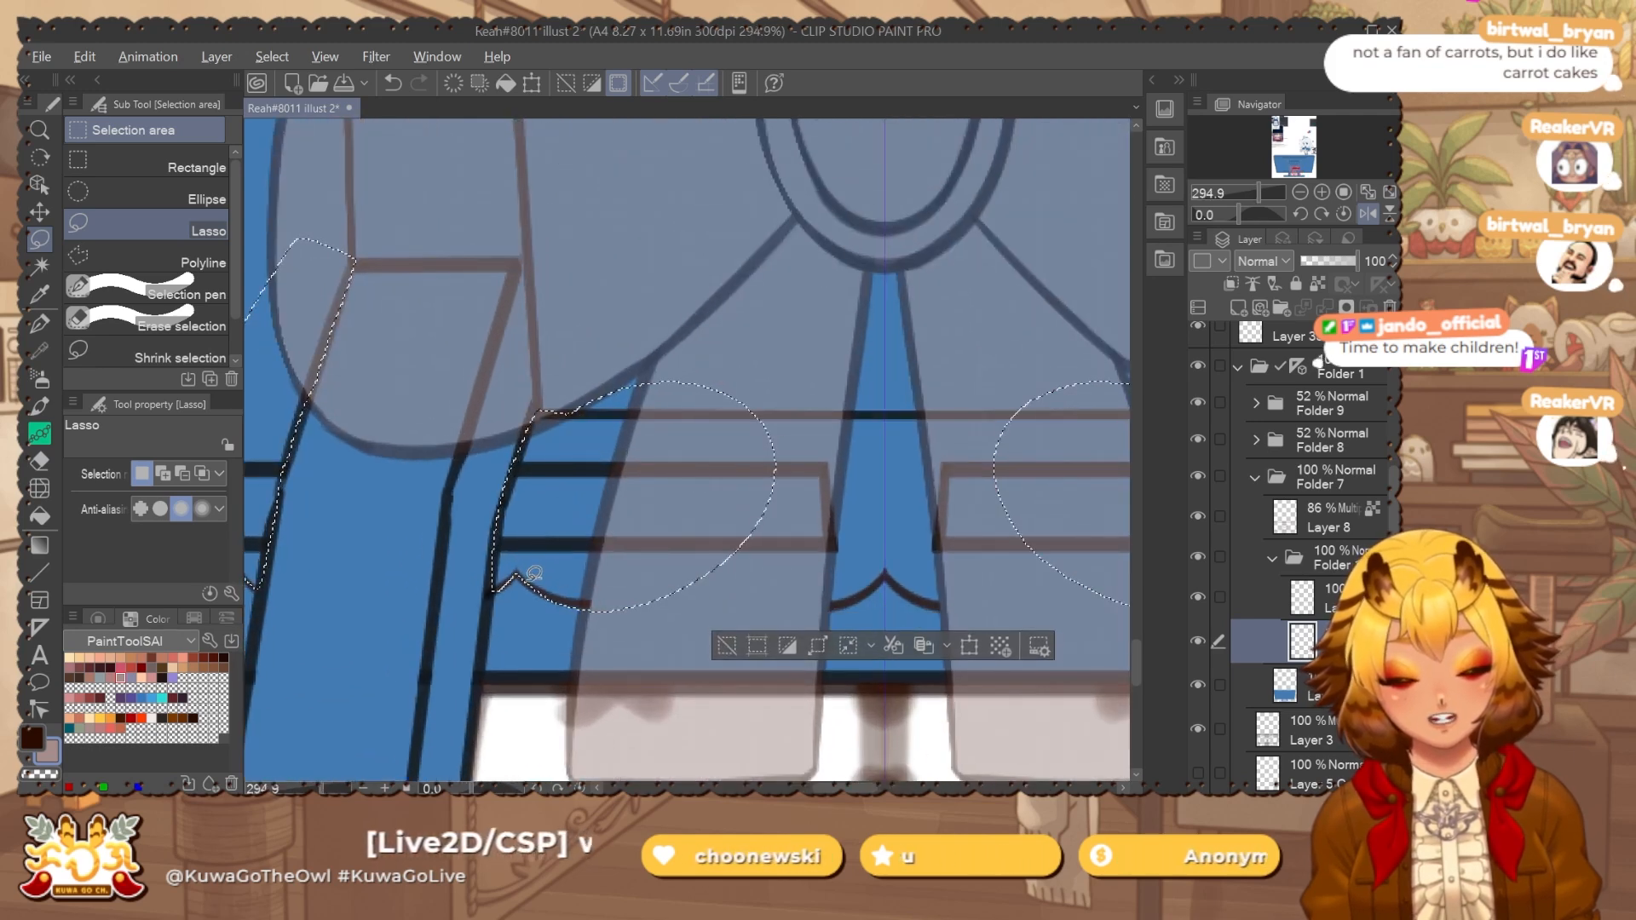
left_click_drag(812, 547, 731, 540)
mouse_move(742, 600)
left_mouse_down()
mouse_move(762, 427)
mouse_move(692, 546)
left_mouse_up()
left_click_drag(866, 460, 847, 563)
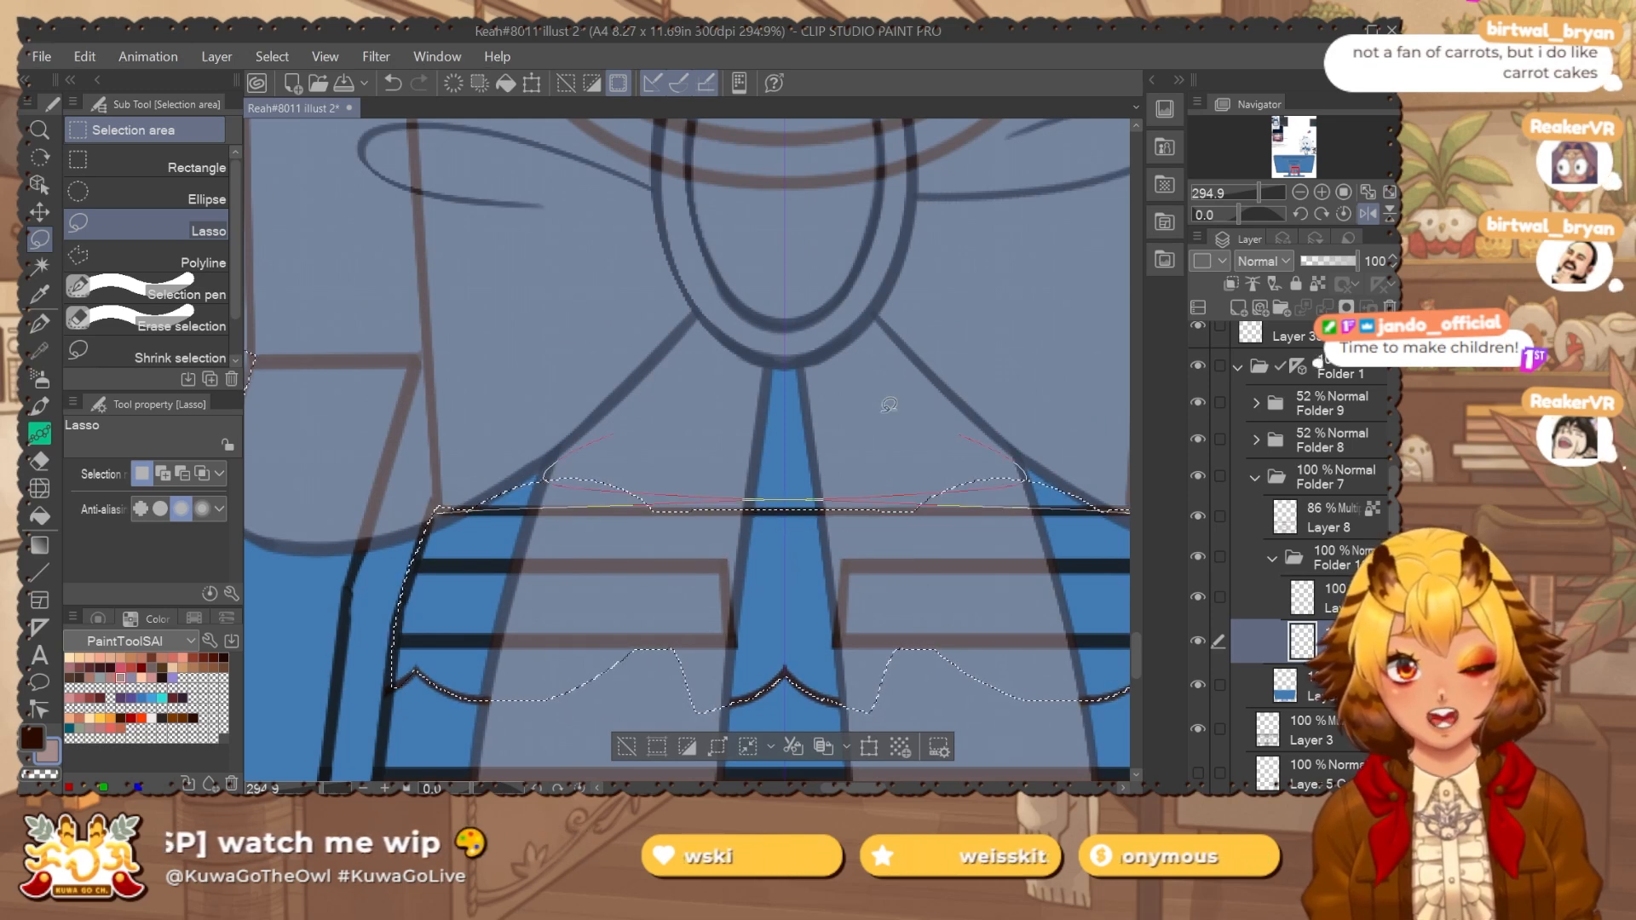
left_click_drag(421, 567, 523, 494)
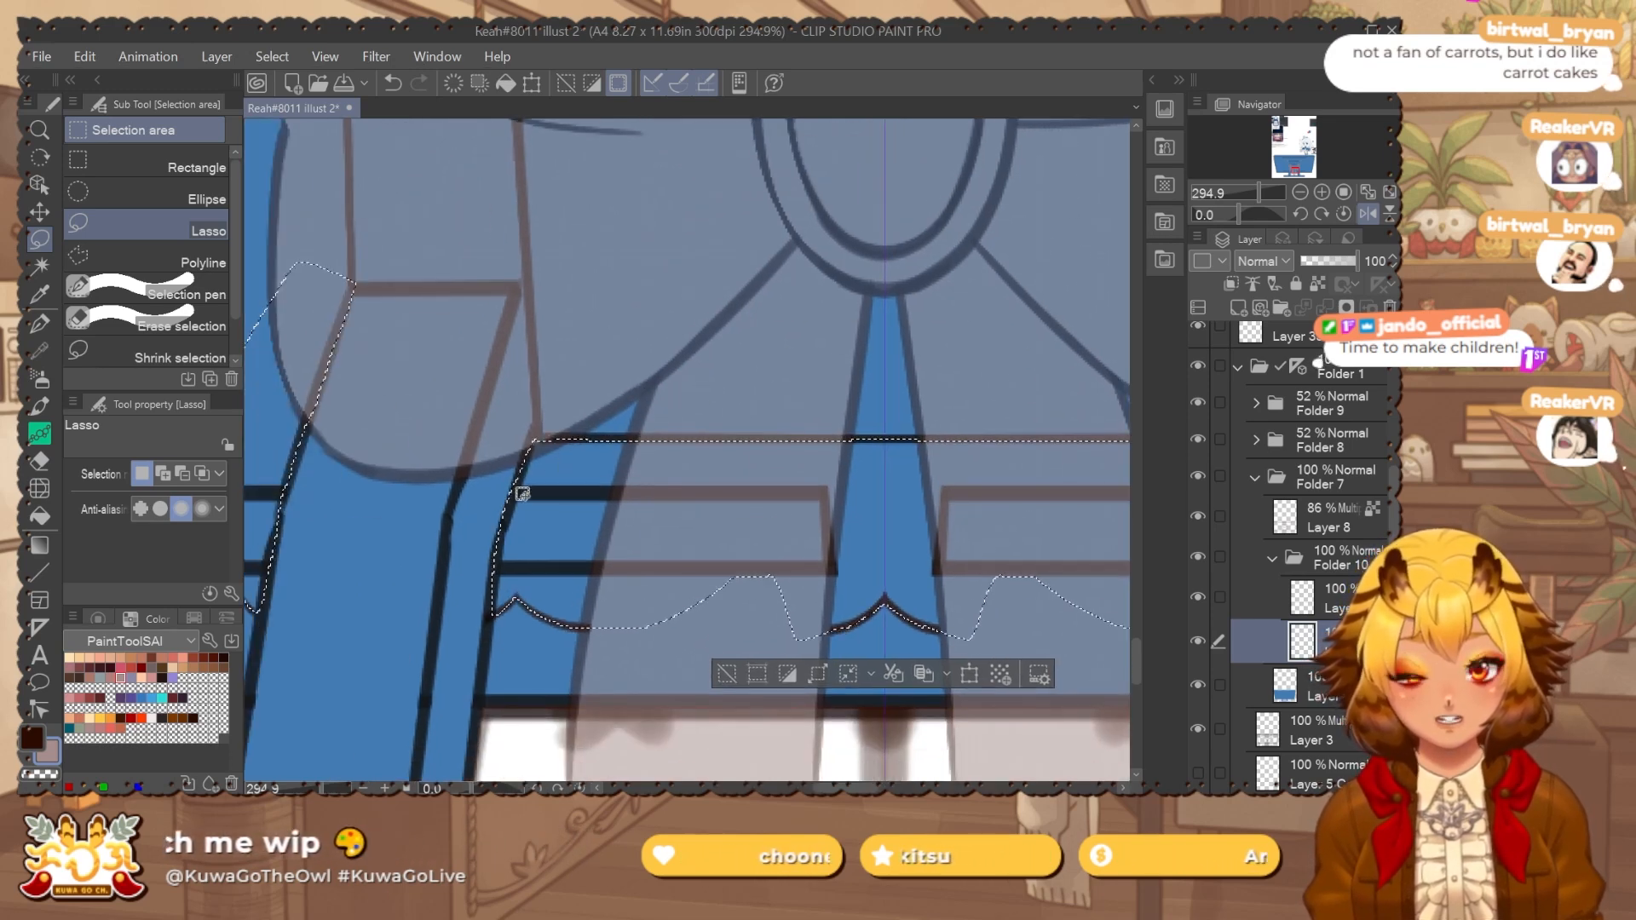
Use the Polyline selection to cut out the slots between the chair legs and include the strip beneath them.
left_click(143, 259)
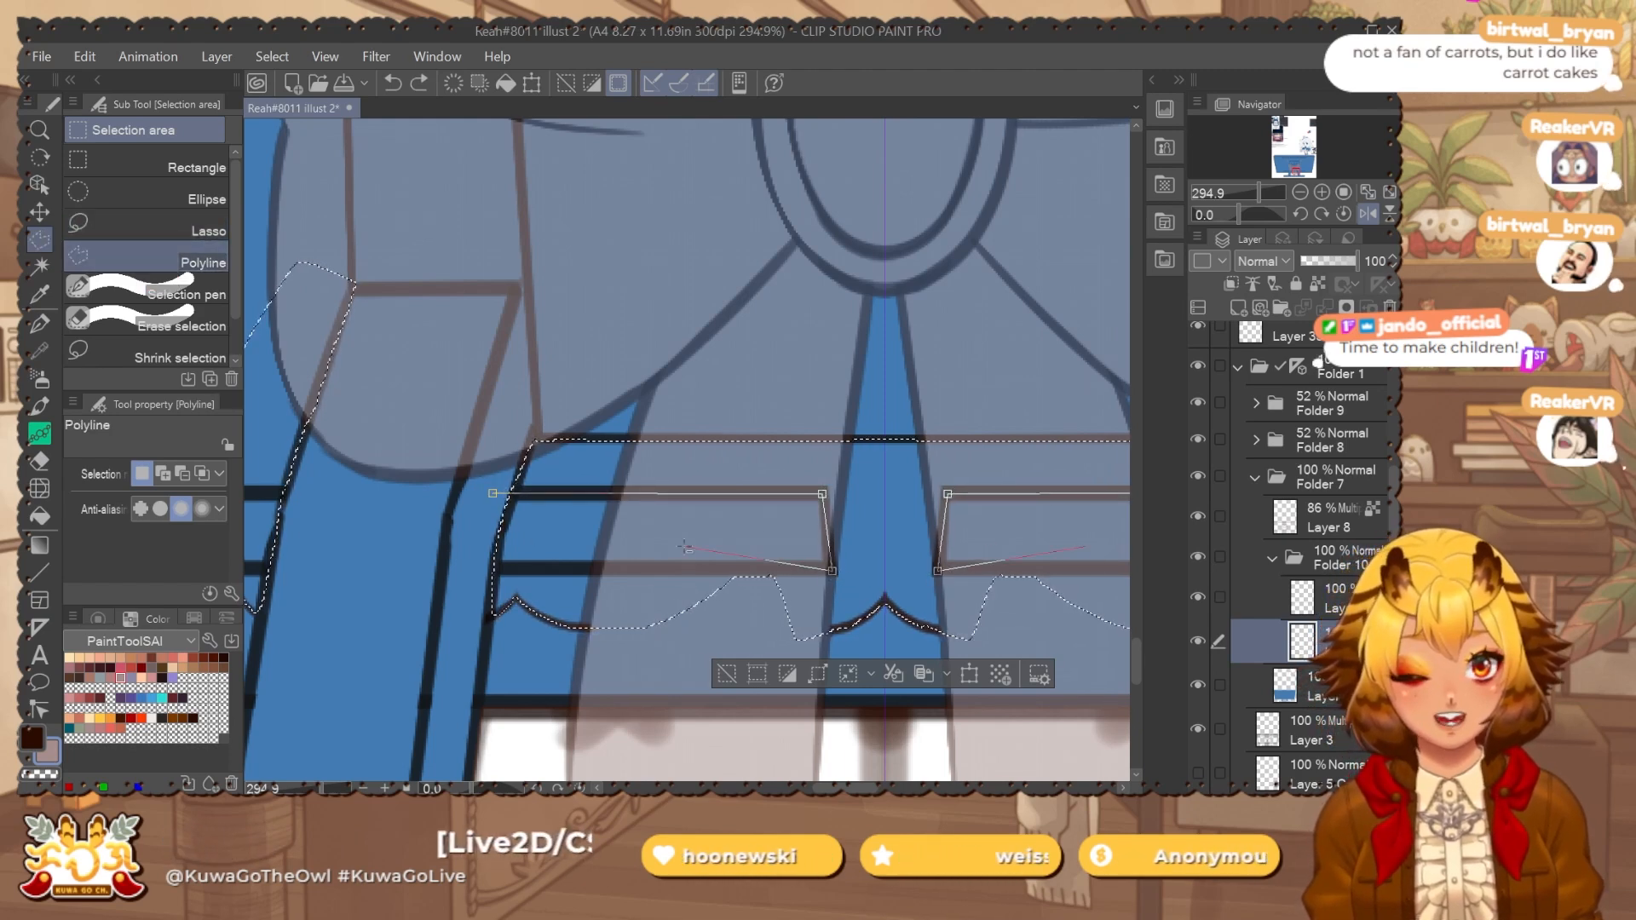
left_click_drag(324, 464, 574, 439)
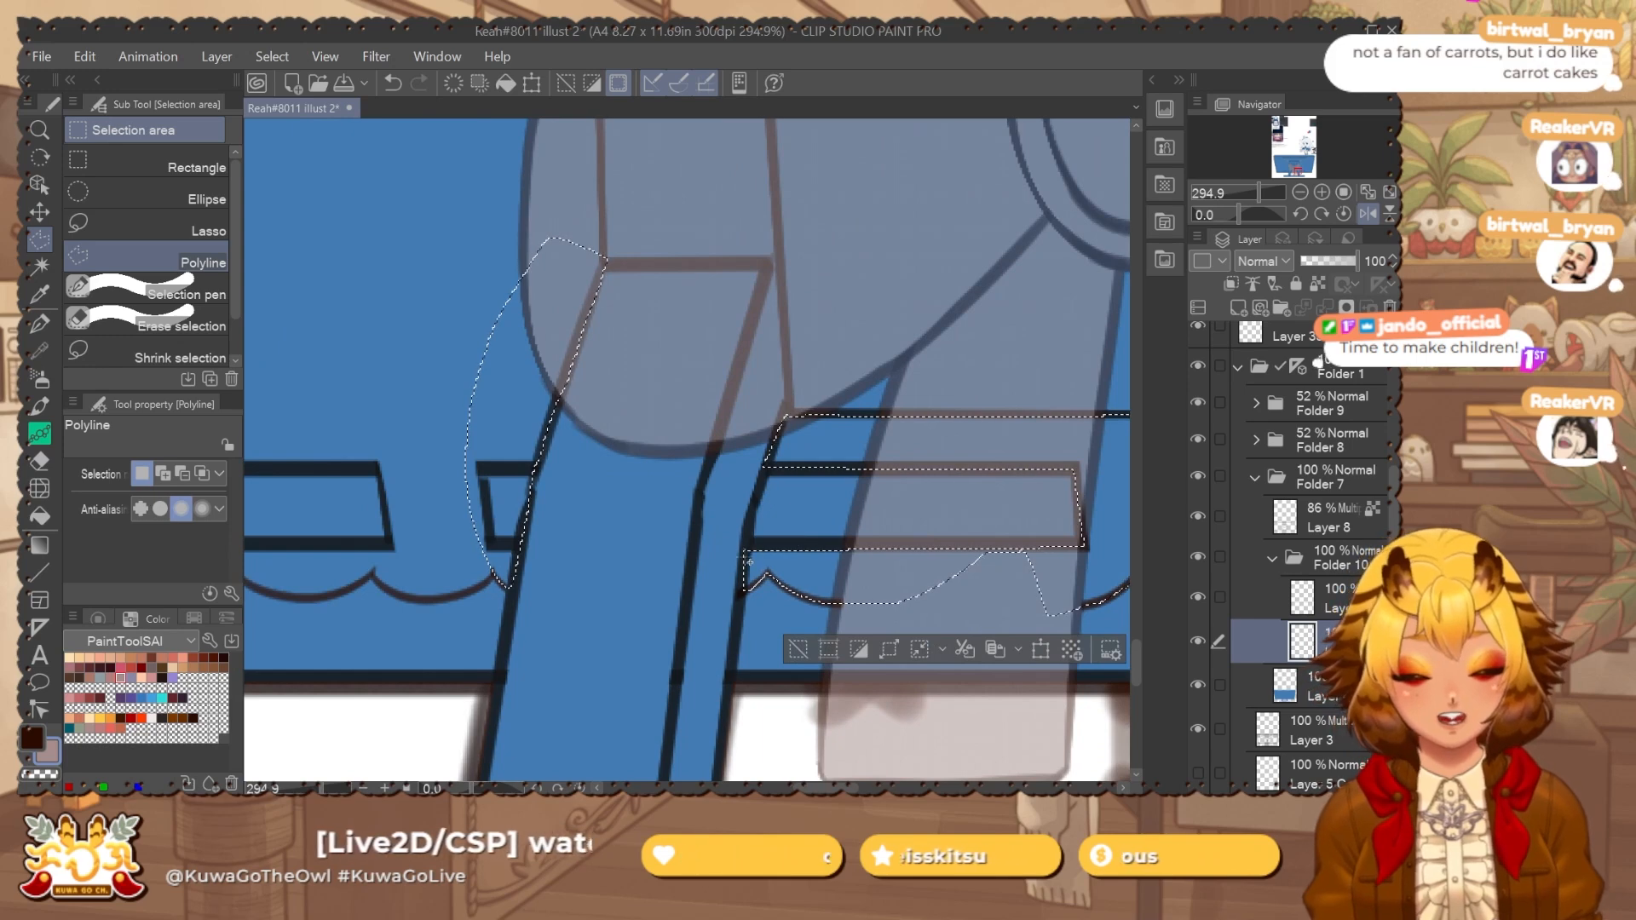
left_click_drag(1070, 536, 907, 526)
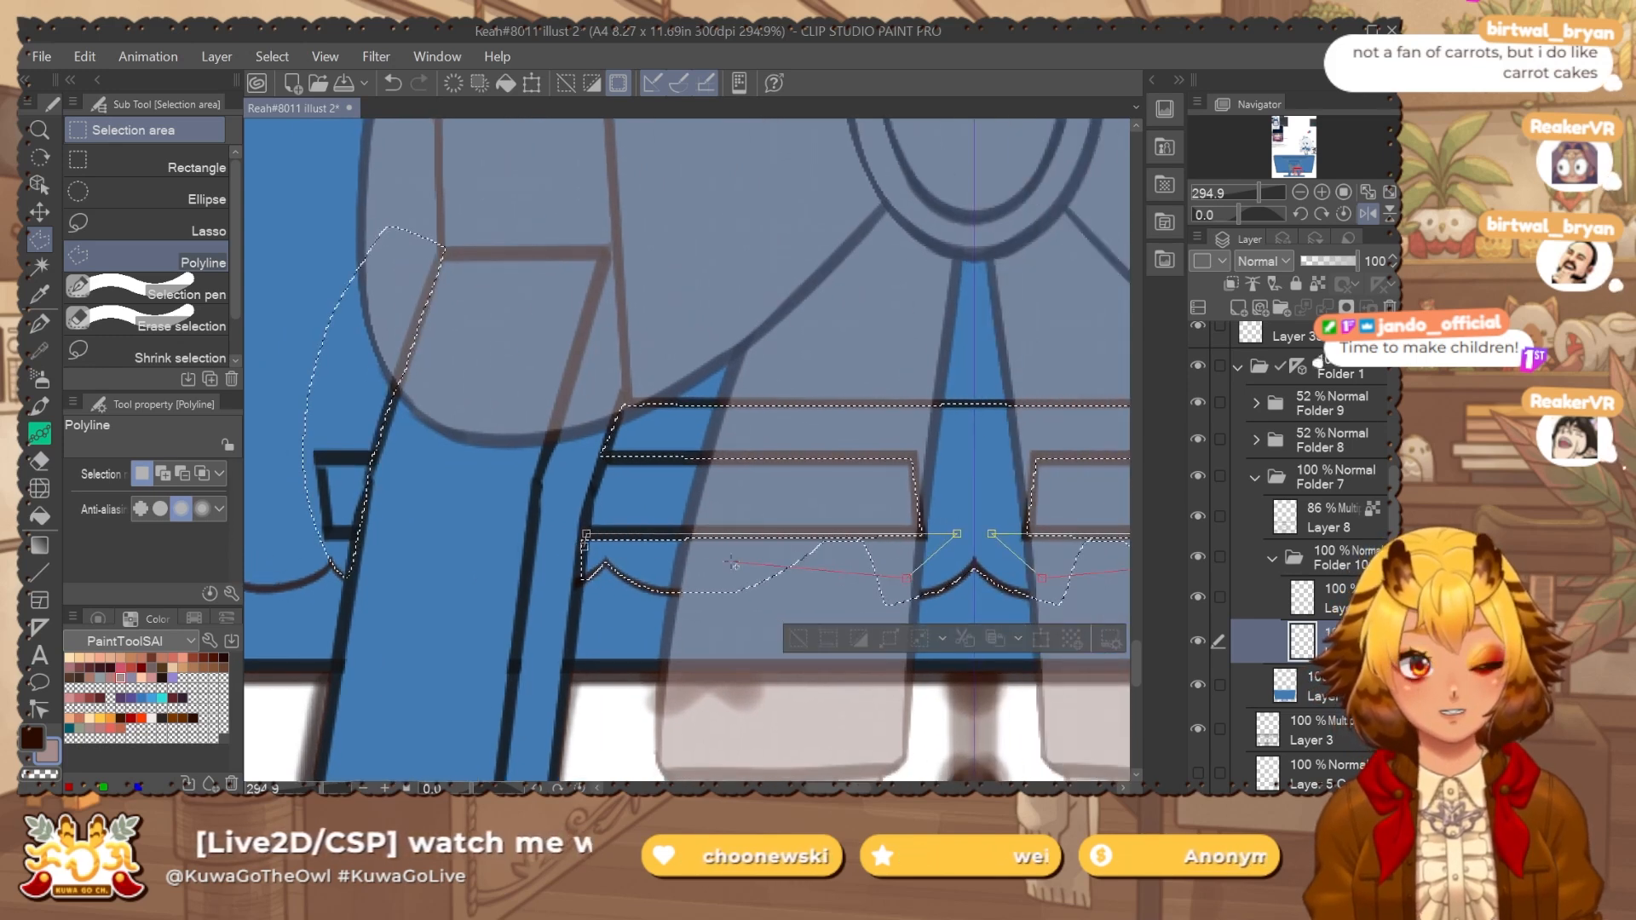
left_click(585, 536)
Extend the selection from the chair leg to the outer lower slot and trace the slot's edges with Lasso and Polyline.
left_click_drag(405, 508, 731, 474)
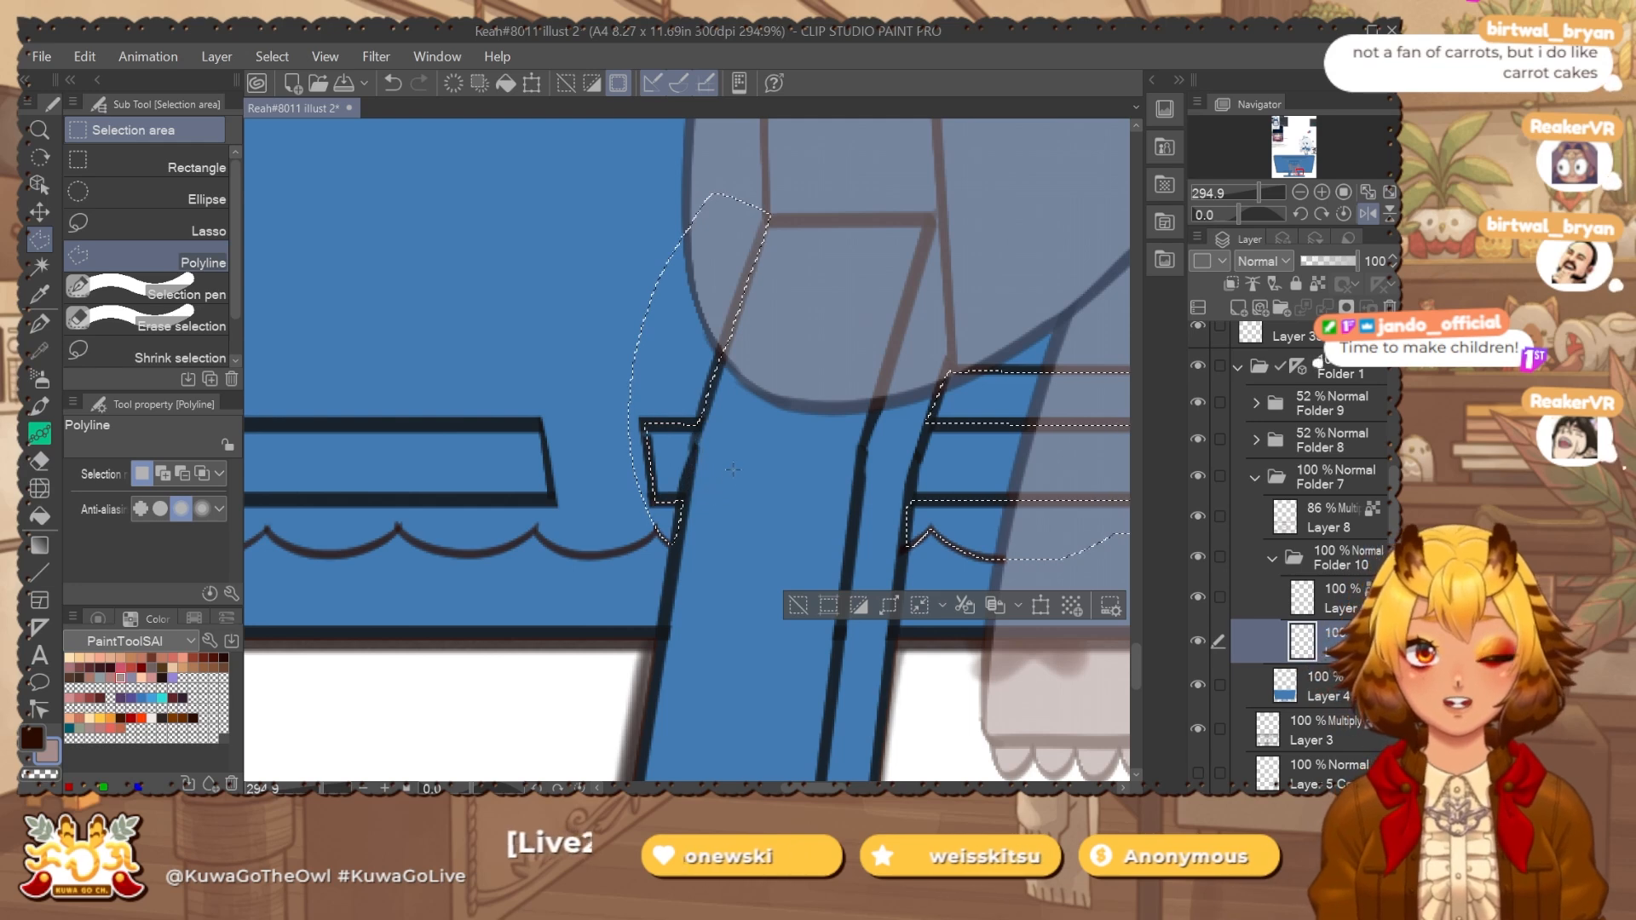
left_click_drag(697, 451, 757, 406)
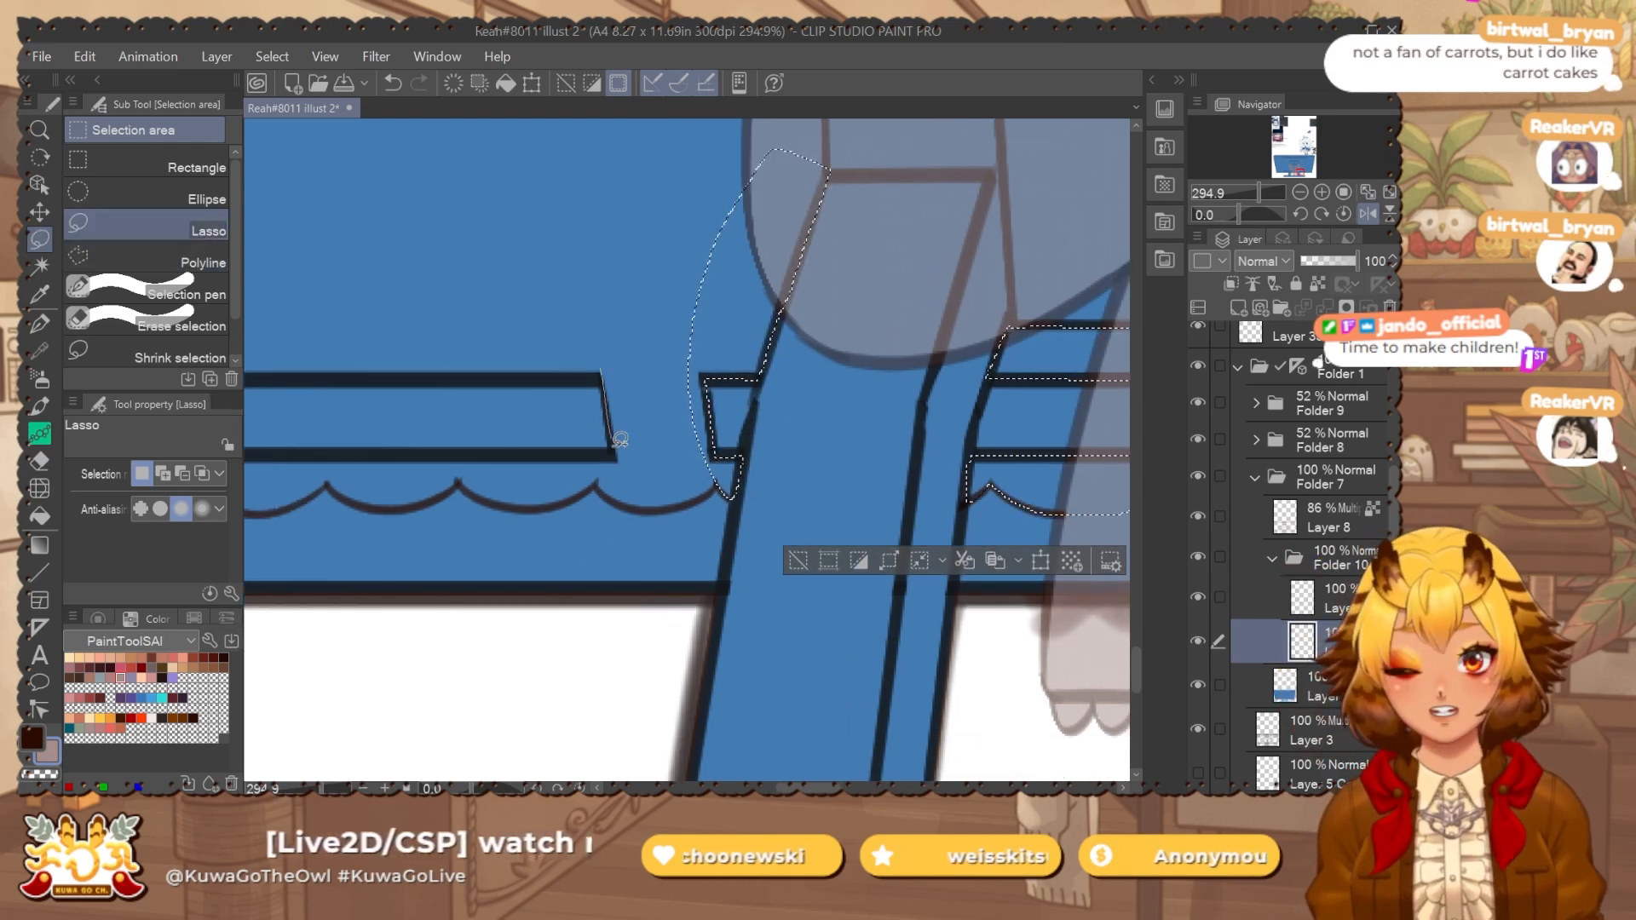
left_click_drag(496, 327, 856, 315)
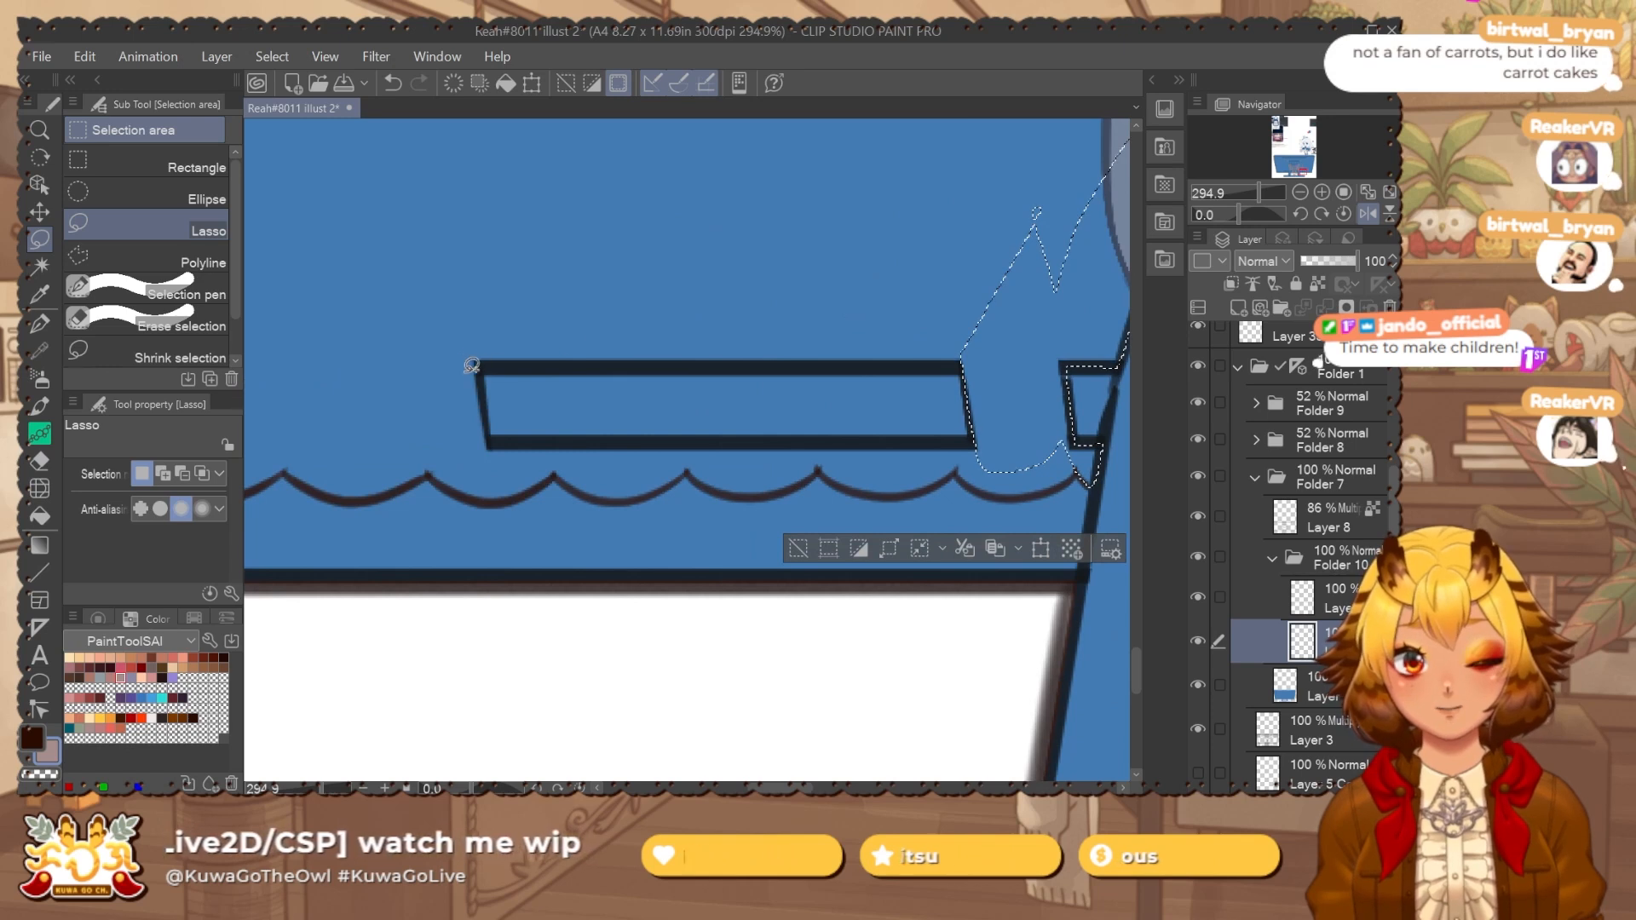
left_click(167, 262)
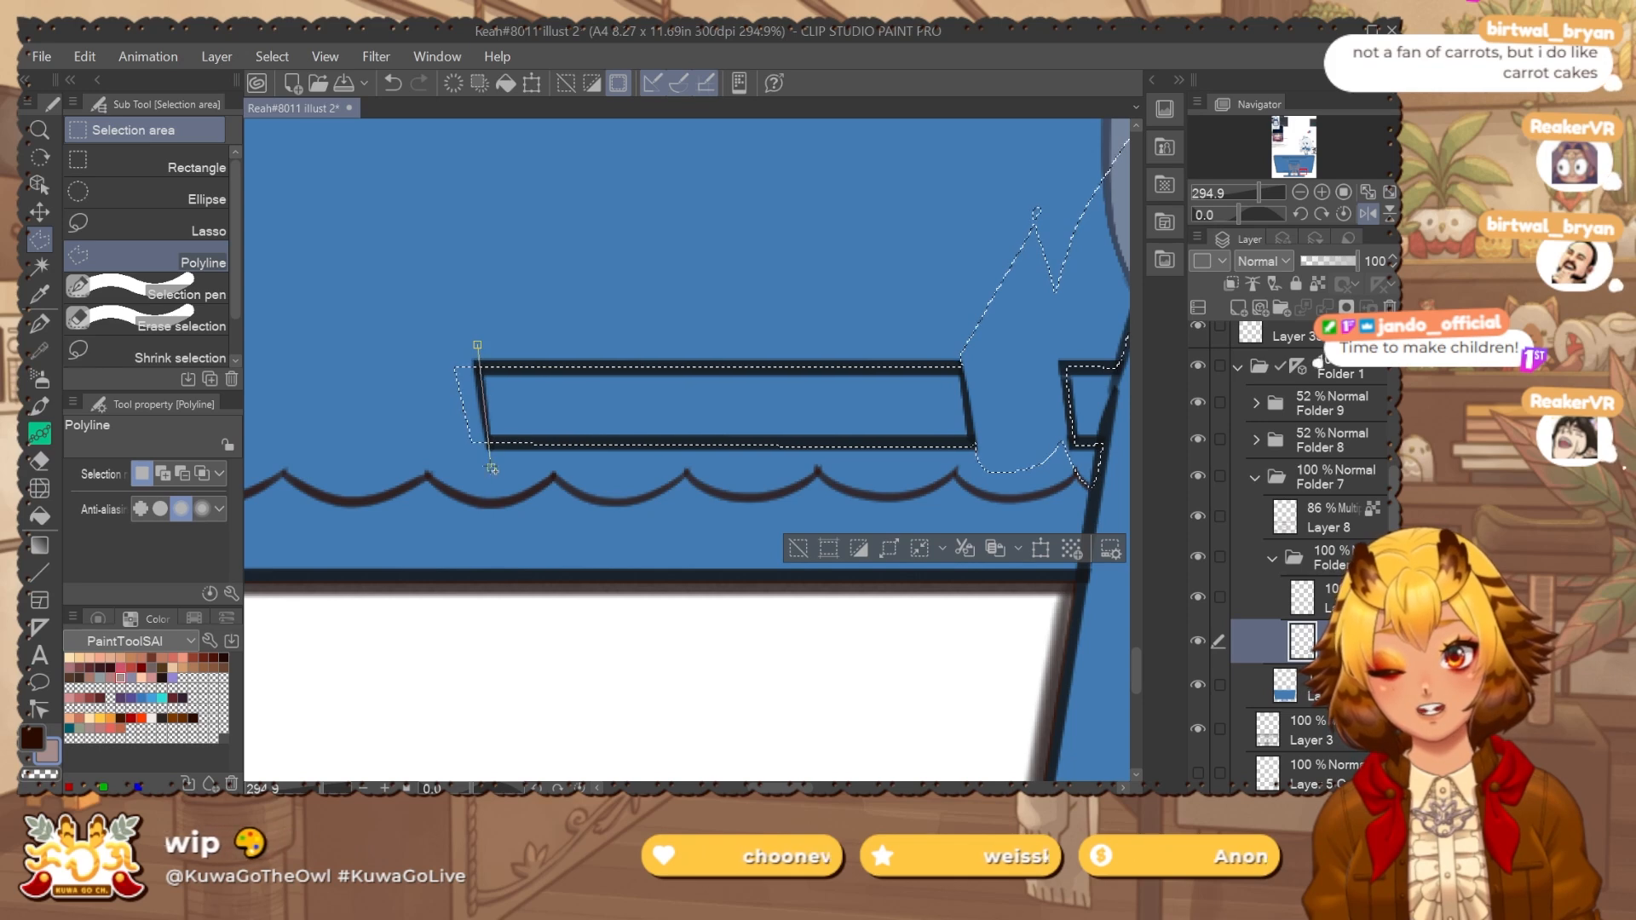
Add polyline selections around the slots along the desk's upper edge, leaving the slot interiors out.
left_click_drag(744, 278, 647, 278)
left_click_drag(665, 264, 543, 633)
left_click_drag(601, 206, 553, 401)
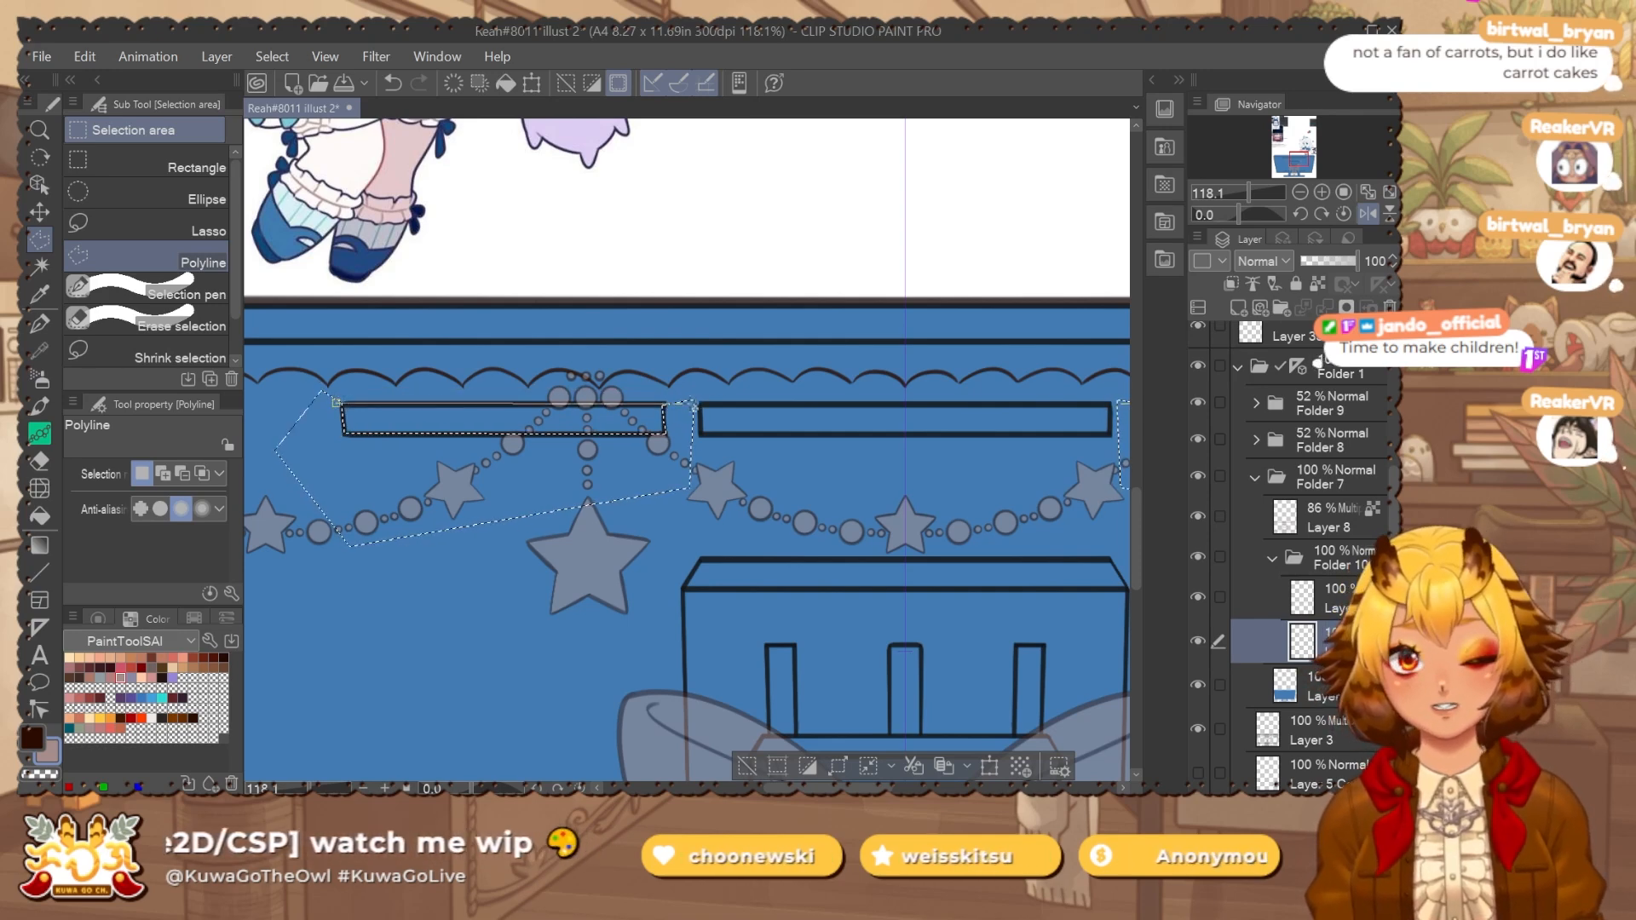
left_click_drag(803, 376, 716, 355)
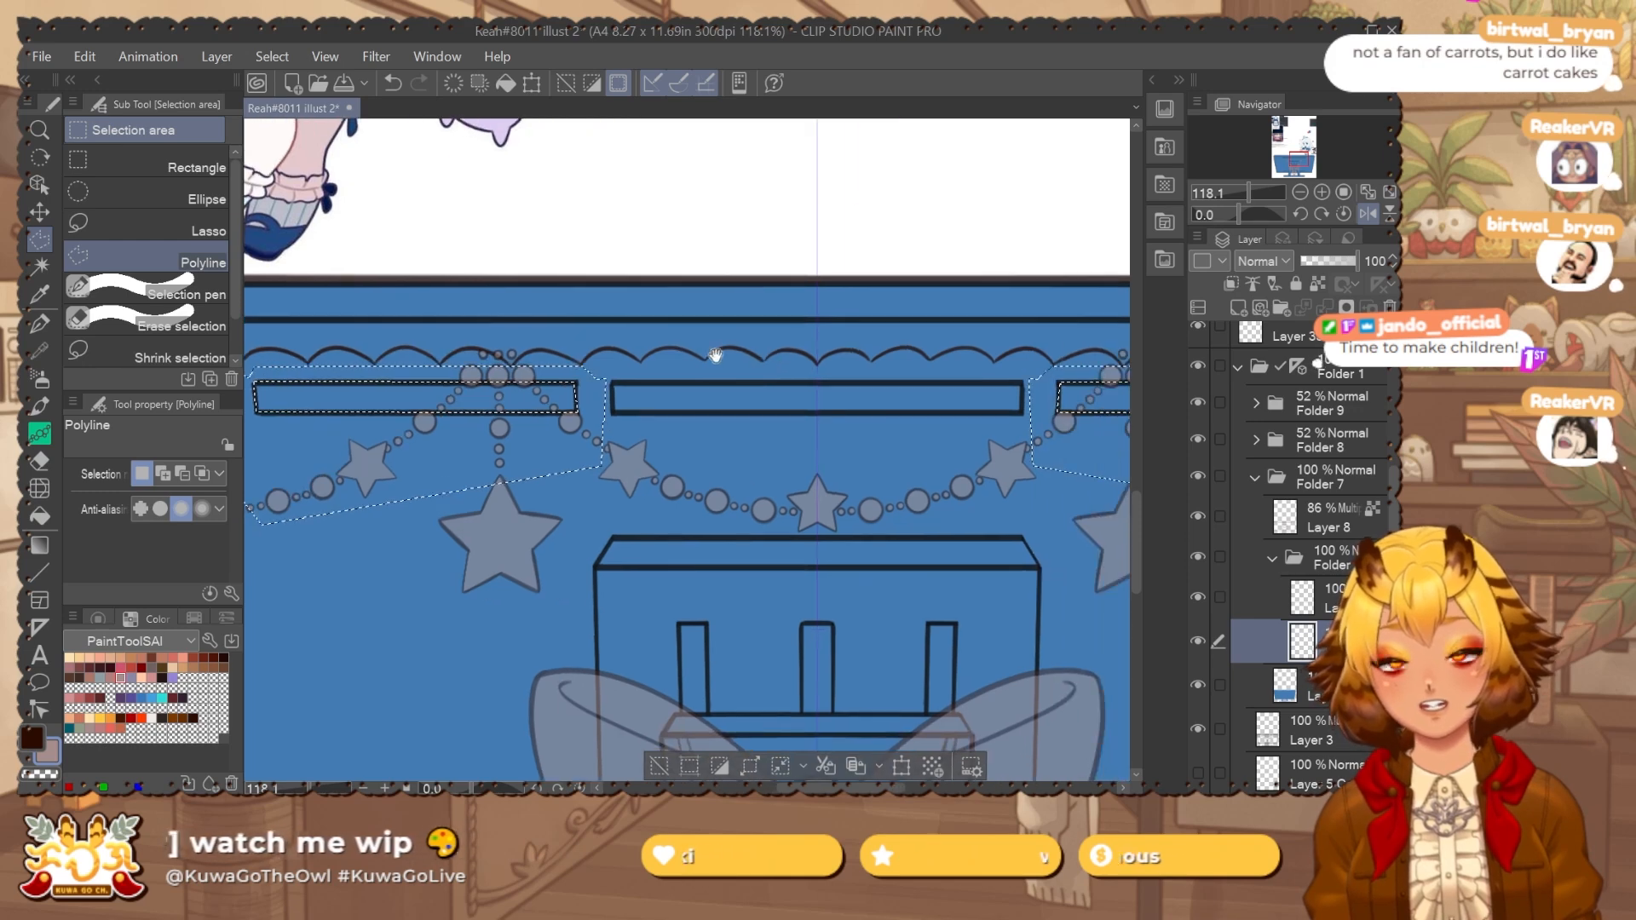
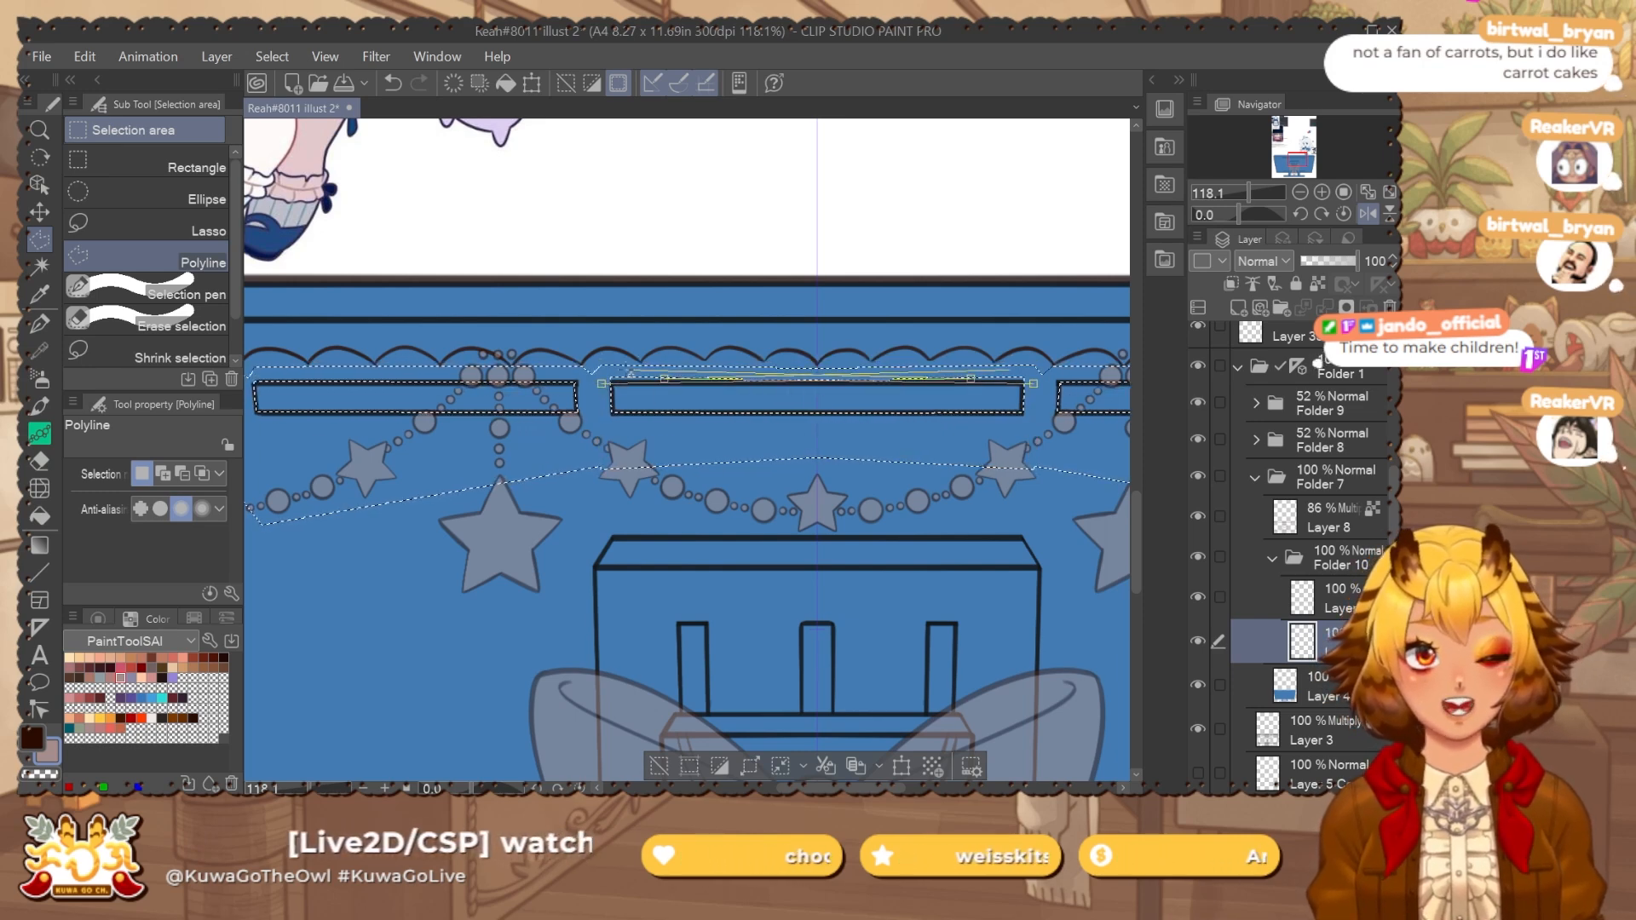
Add the strip beneath the outer lower slot to the selection with the Polyline tool.
scroll(716, 494, "down", 3)
left_click_drag(672, 614, 715, 249)
scroll(636, 449, "up", 4)
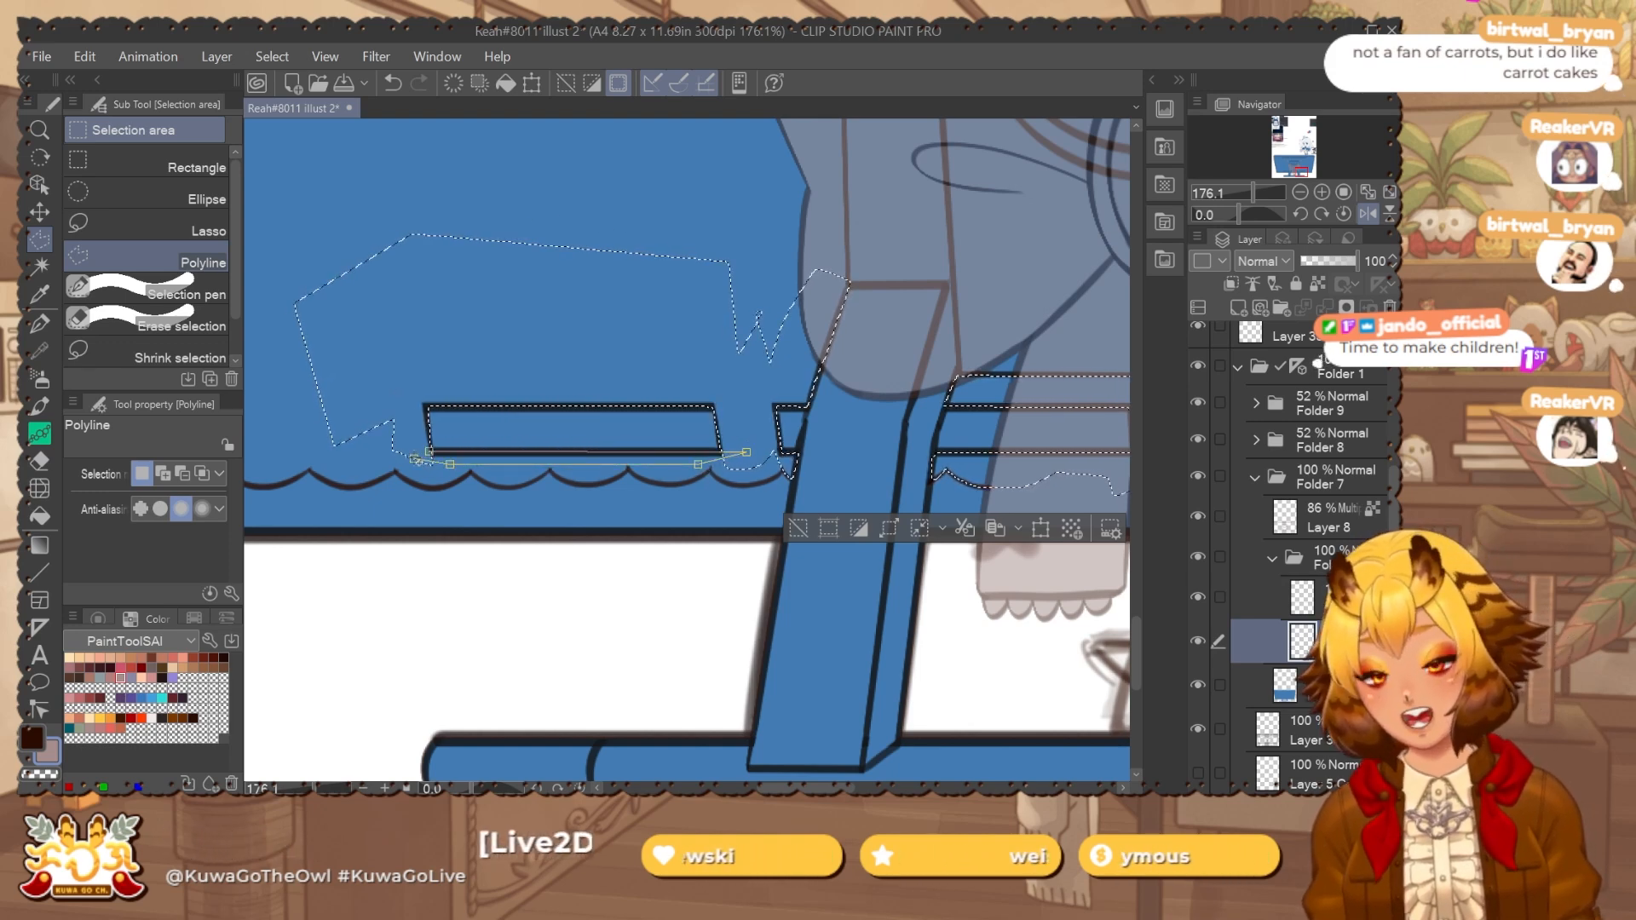
Add a polyline selection of the panel area around the chair back, tracing the back's side and top edges.
left_click_drag(746, 378, 648, 378)
left_click_drag(880, 387, 689, 526)
left_click_drag(1033, 434, 1074, 429)
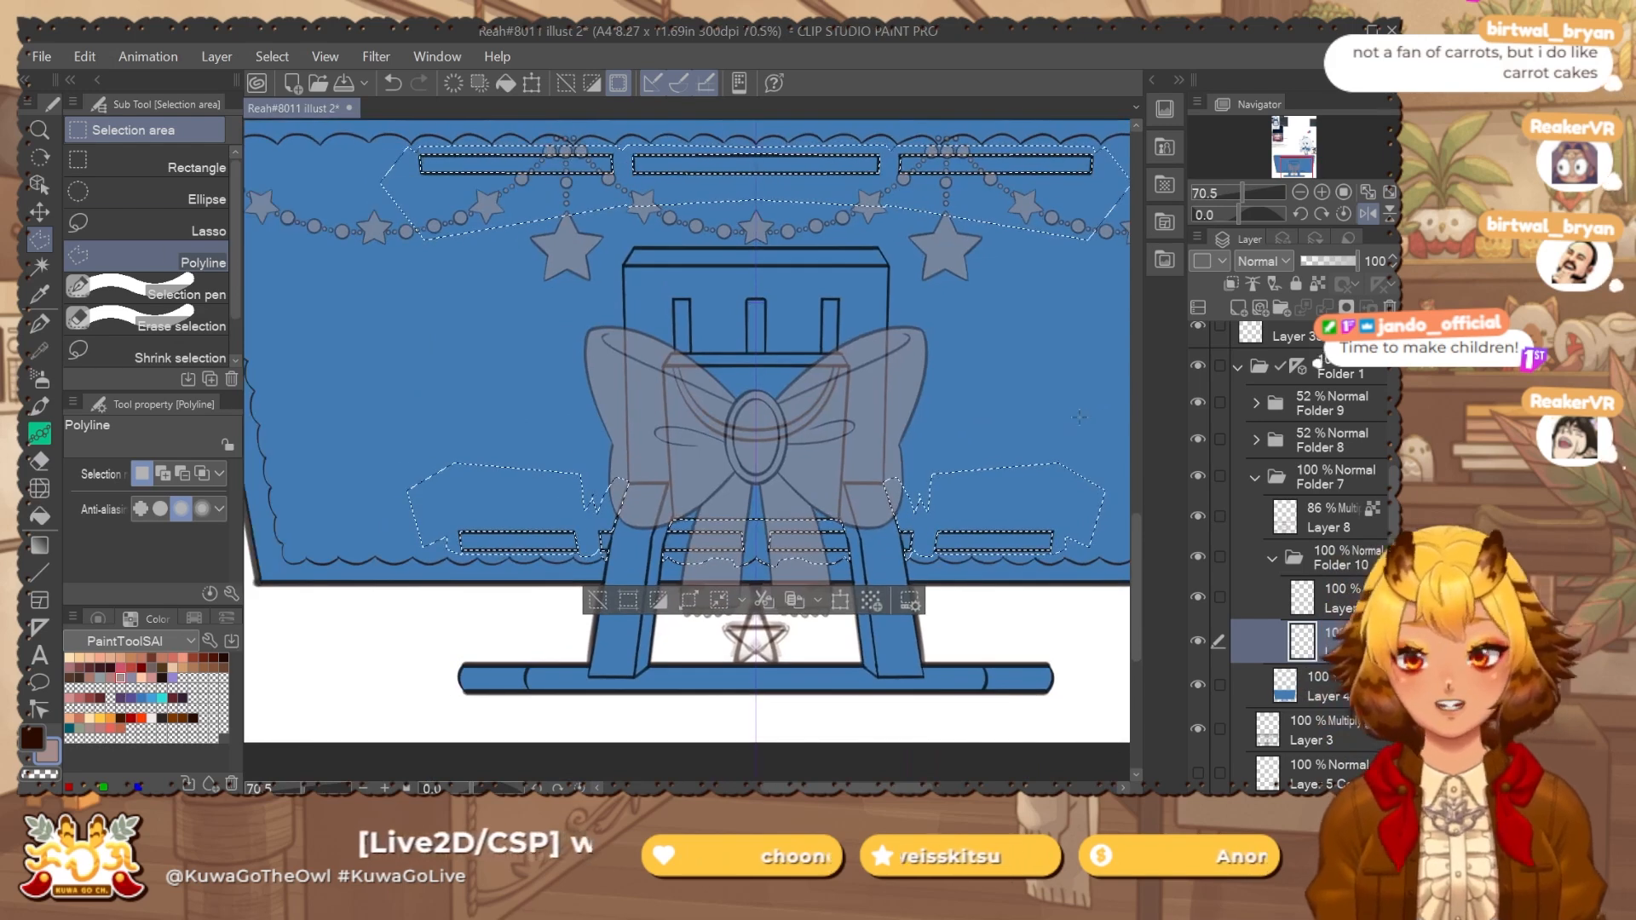
left_click_drag(607, 480, 654, 481)
left_click(641, 482)
left_click_drag(651, 158, 697, 209)
left_click(616, 234)
left_click(648, 197)
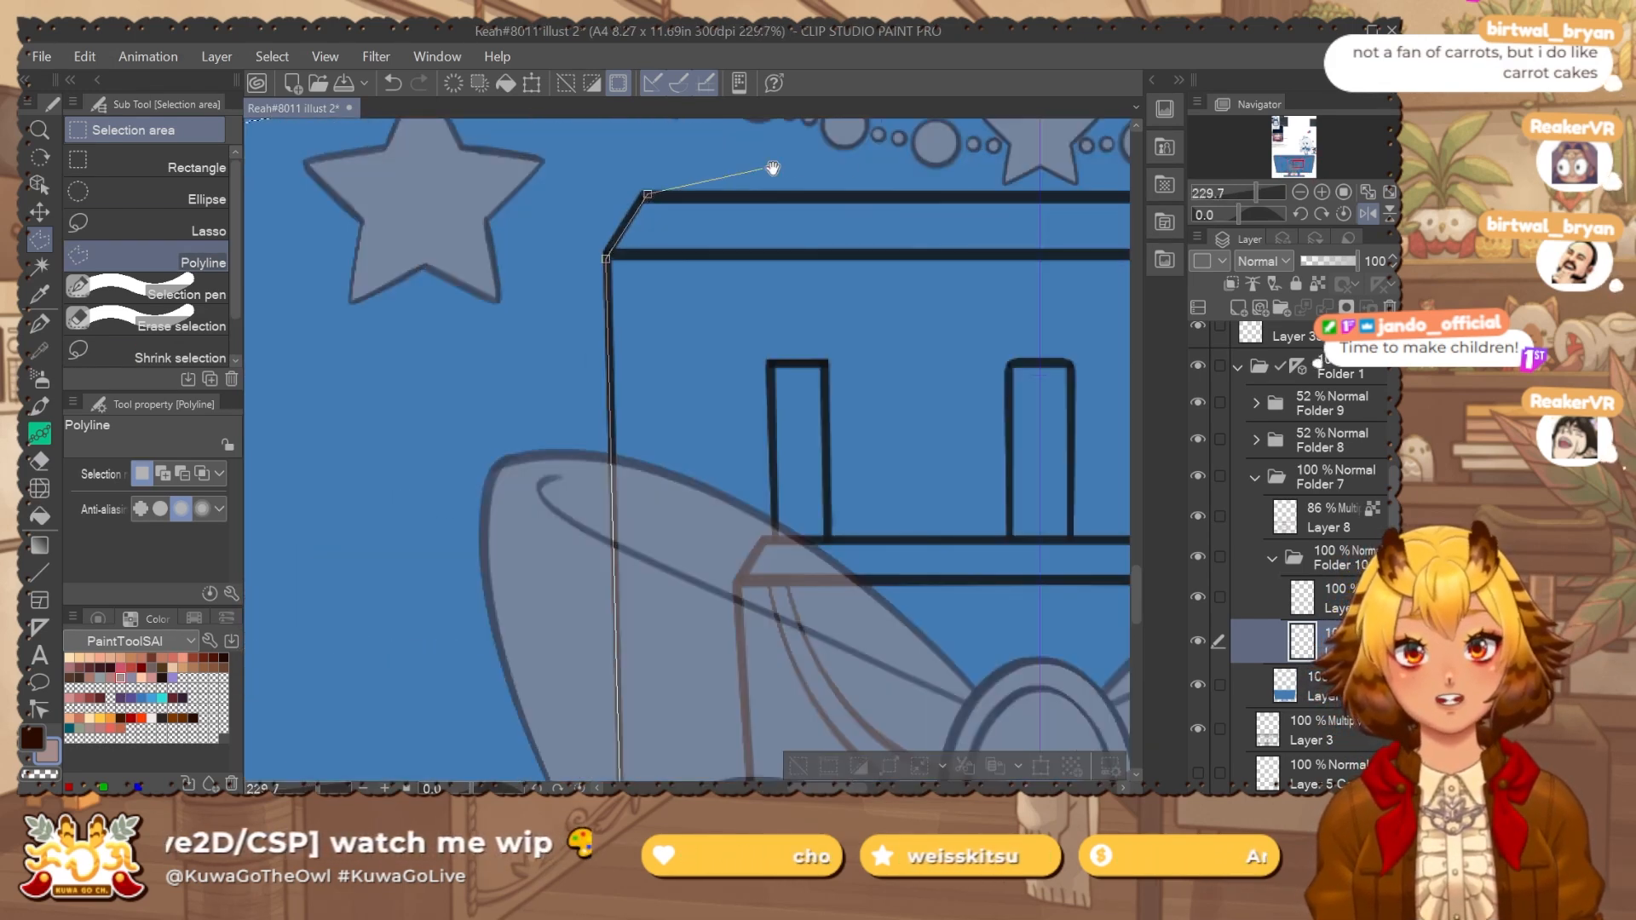
left_click_drag(1065, 177, 684, 261)
scroll(914, 285, "down", 4)
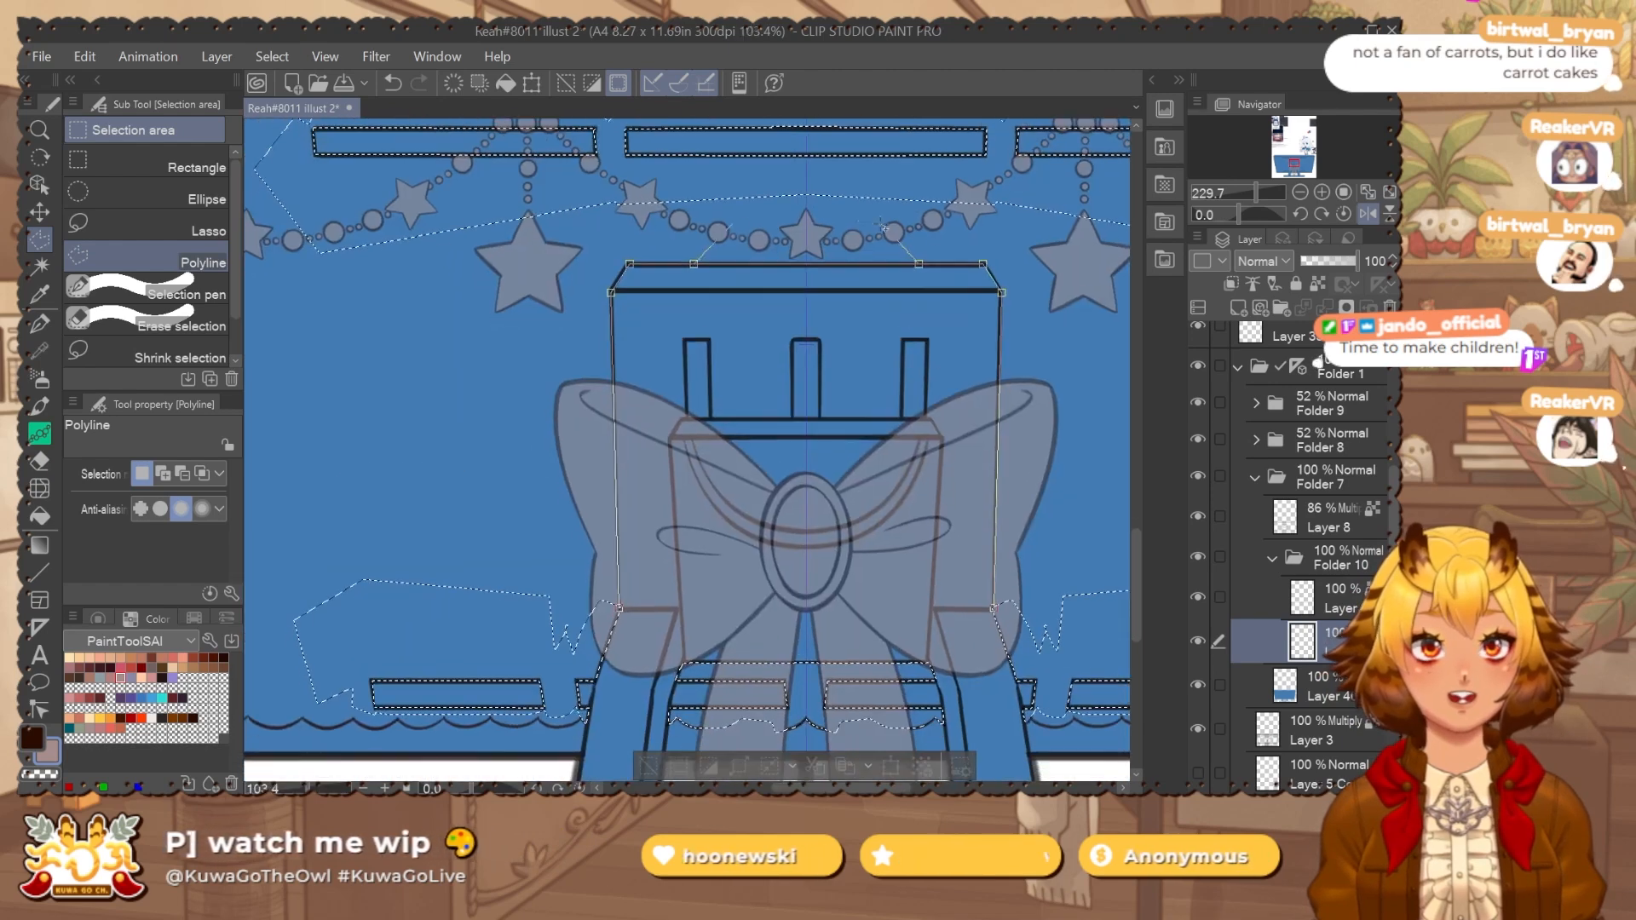
left_click(431, 369)
left_click(524, 628)
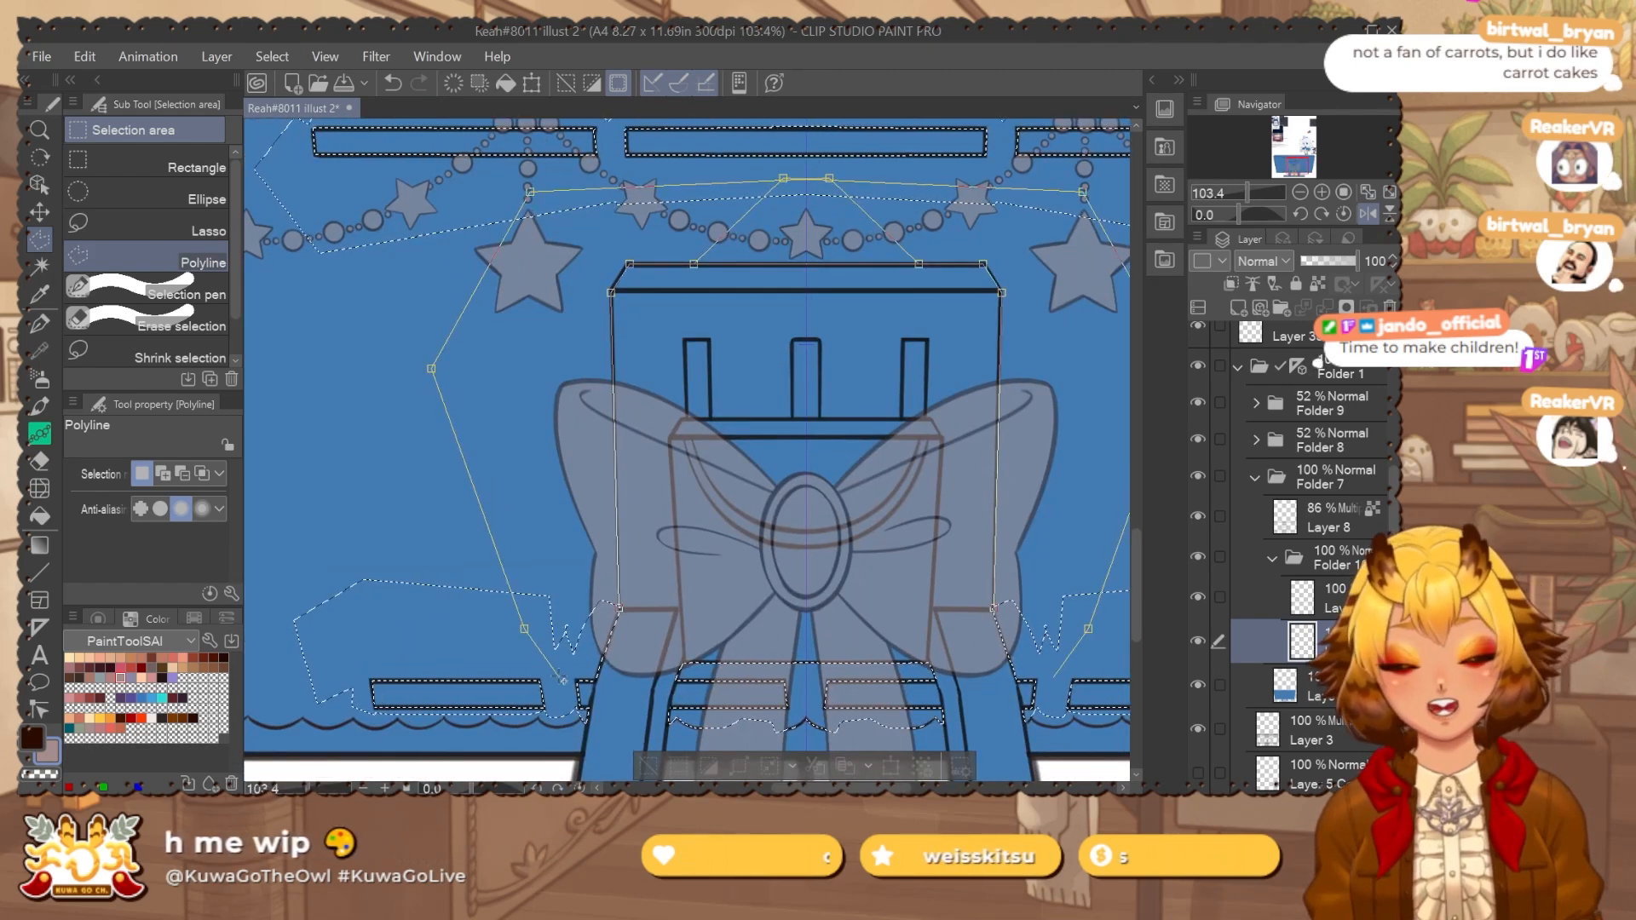
left_click(560, 675)
left_click(596, 653)
double_click(626, 614)
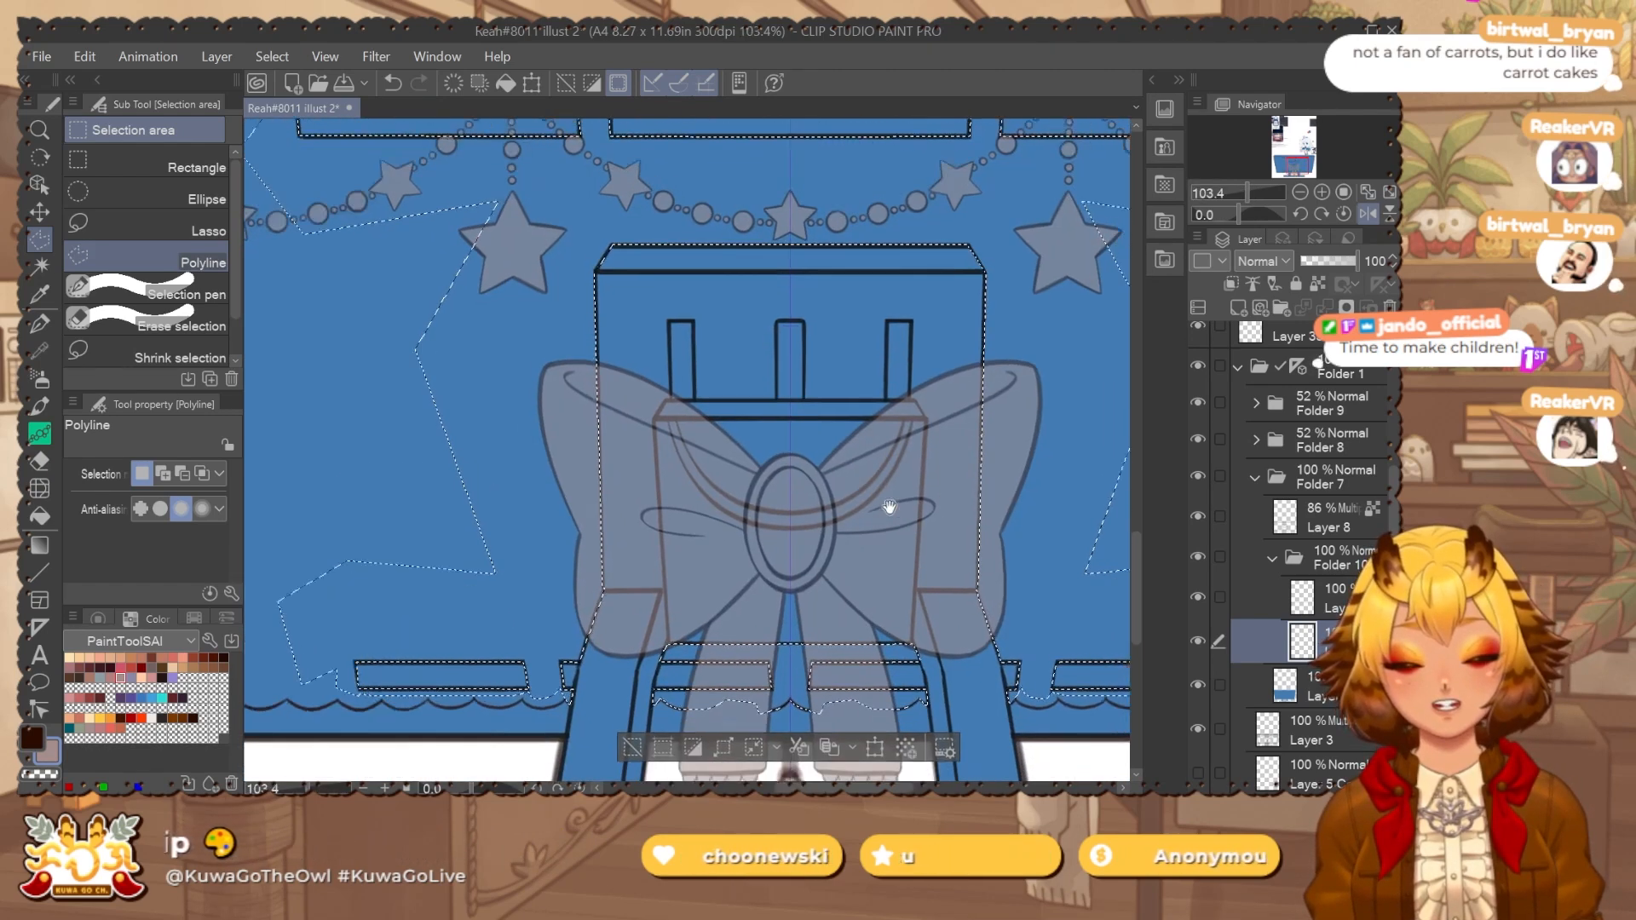
Fill the selected area around the chair and slots with grey on the layer beneath Layer 13, and deselect.
scroll(833, 446, "down", 3)
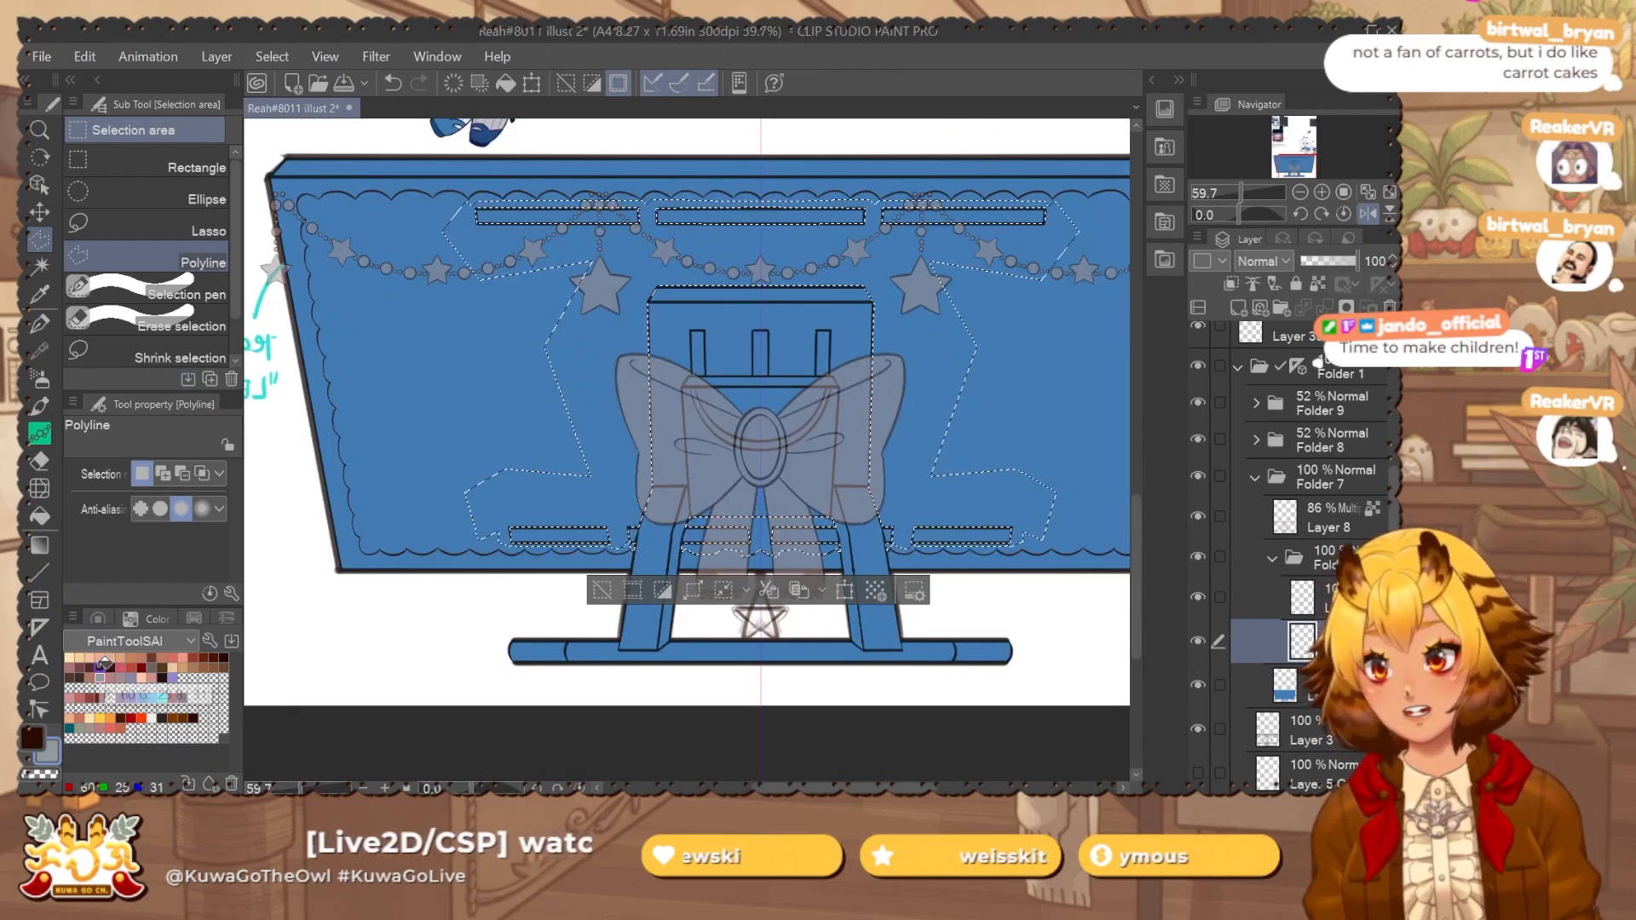
key("alt+Delete")
key("ctrl+d")
Auto-select the area outside the scalloped trim on Folder 10, expand it by 1 px and invert the selection.
left_click(1352, 566)
key("w")
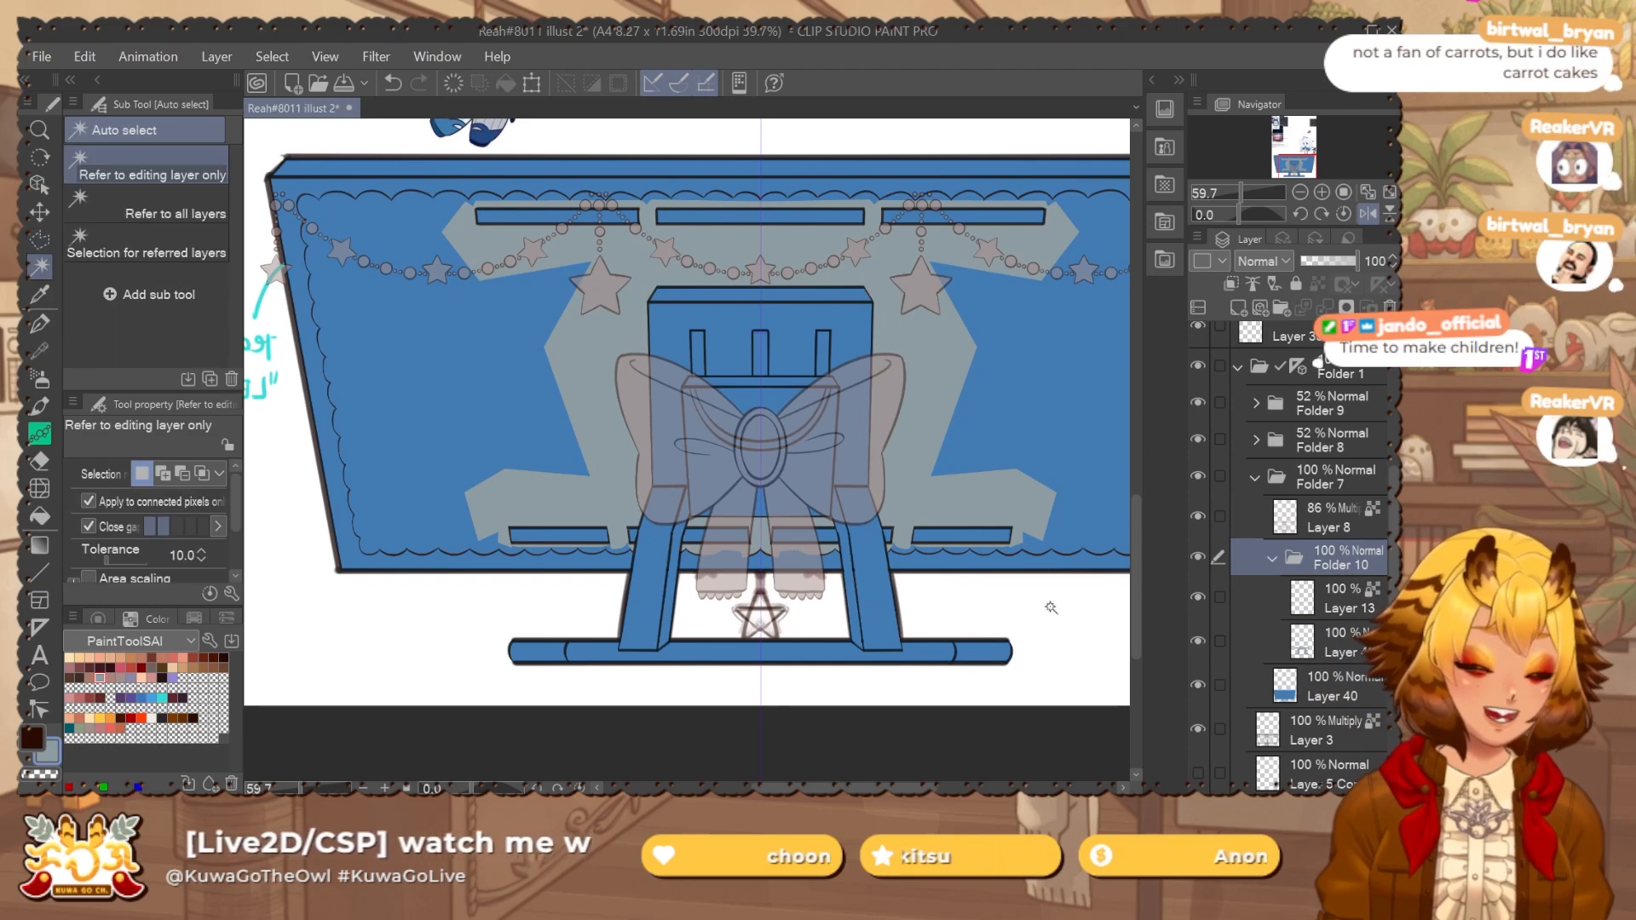
left_click(1051, 608)
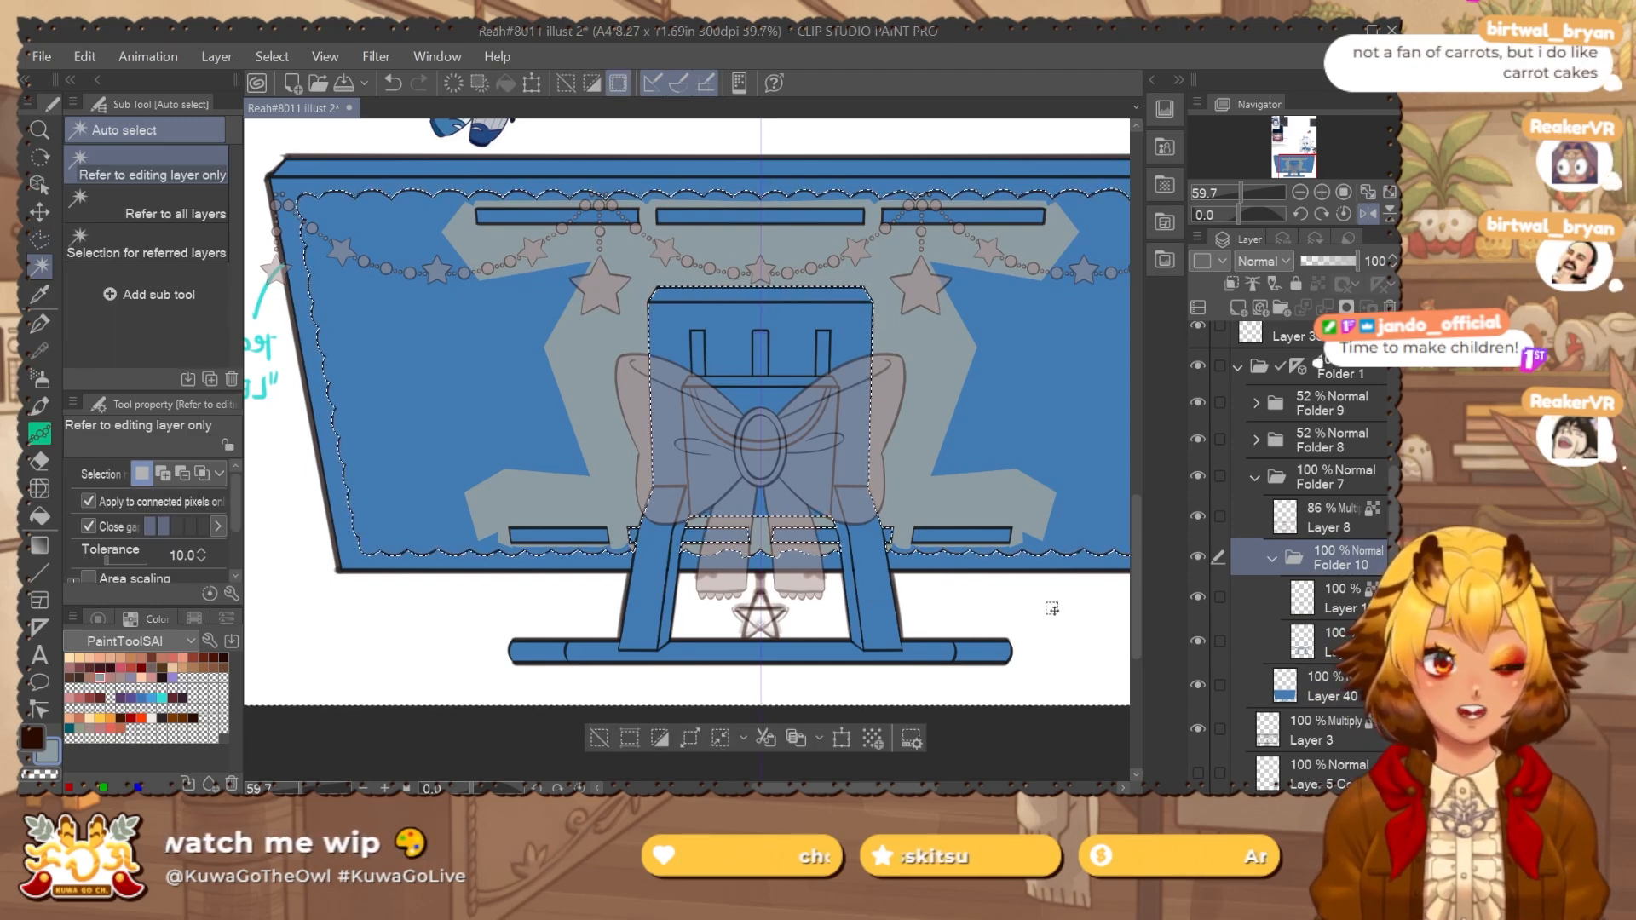
left_click(690, 737)
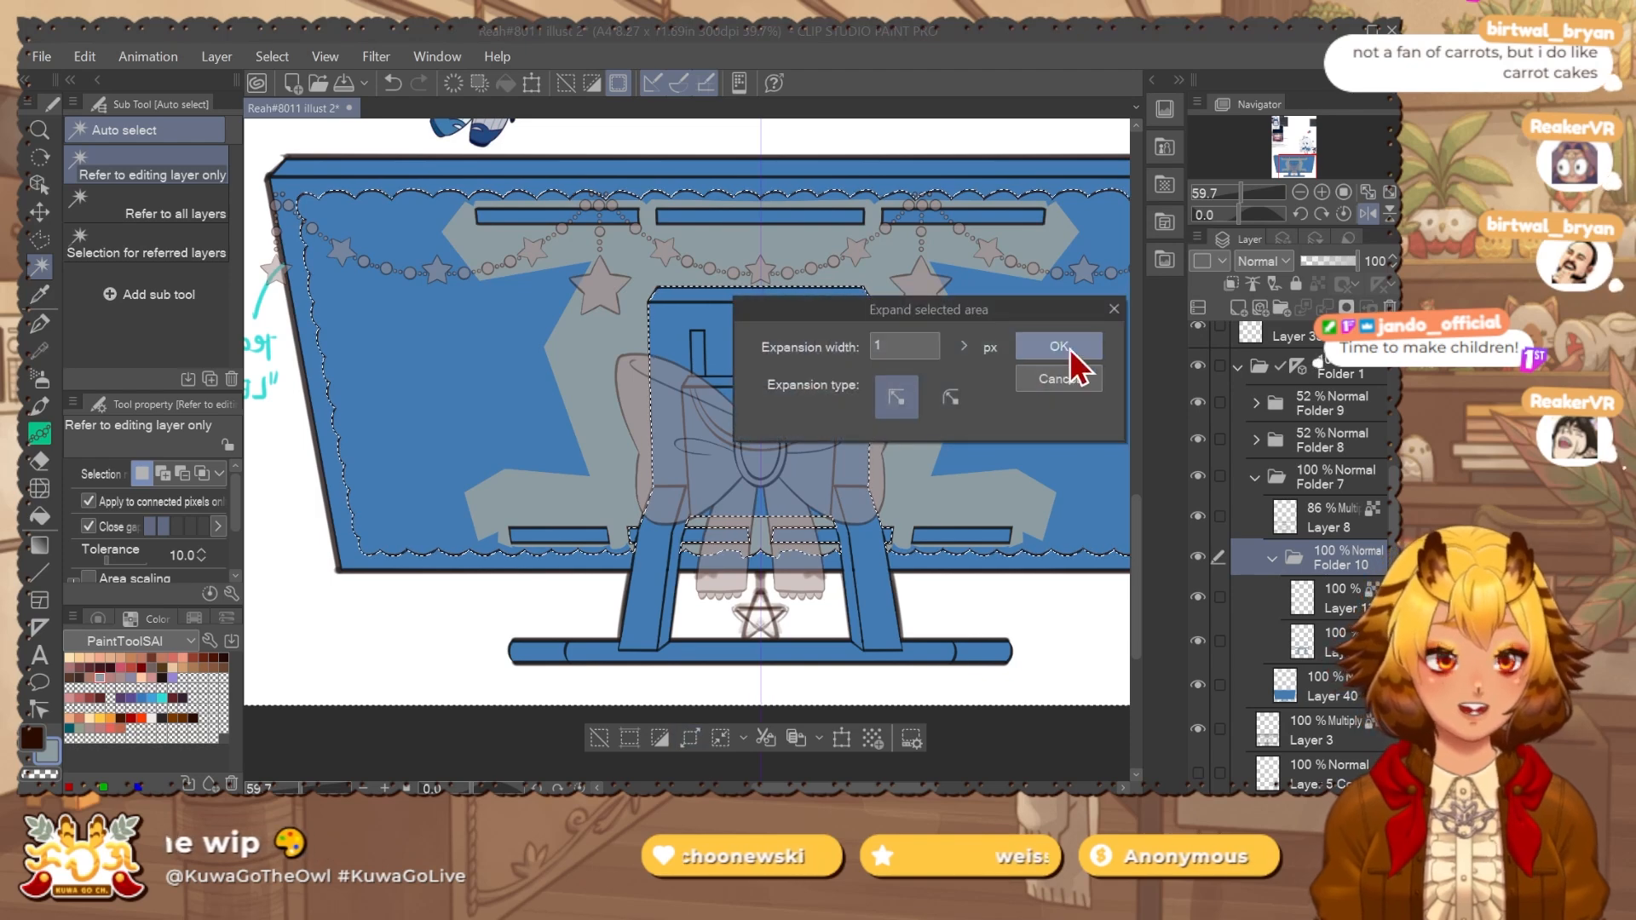
left_click(1070, 349)
left_click(659, 738)
Try filling the whole scalloped panel with grey on the layer beneath Layer 13, and undo the fill and deselection.
left_click(1329, 641)
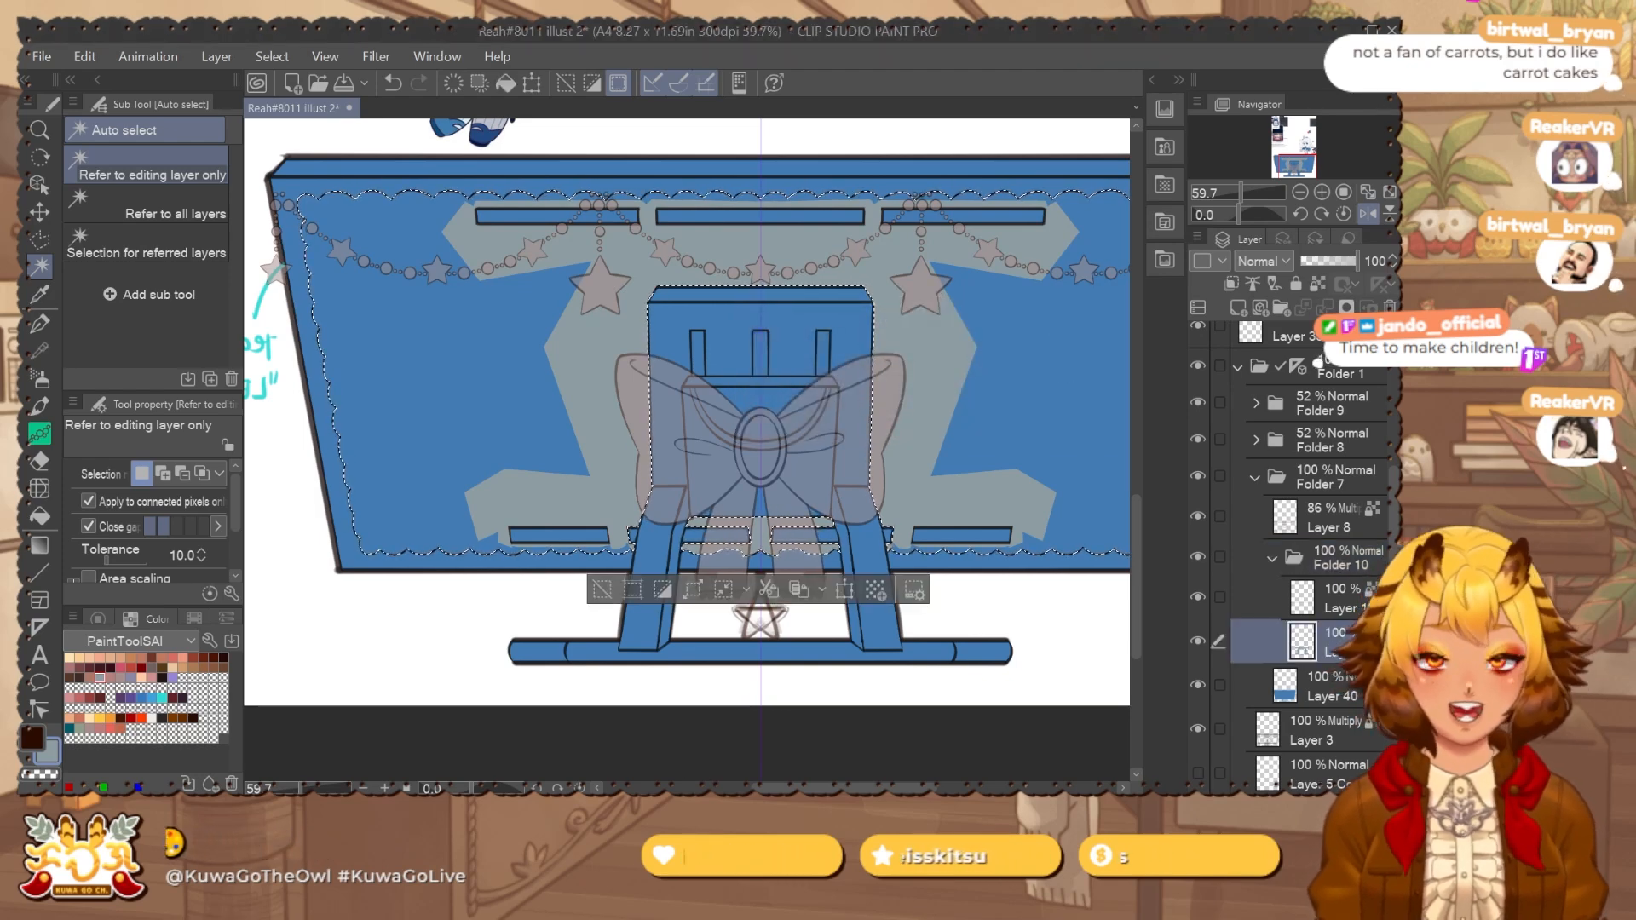
key("alt+Delete")
key("ctrl+d")
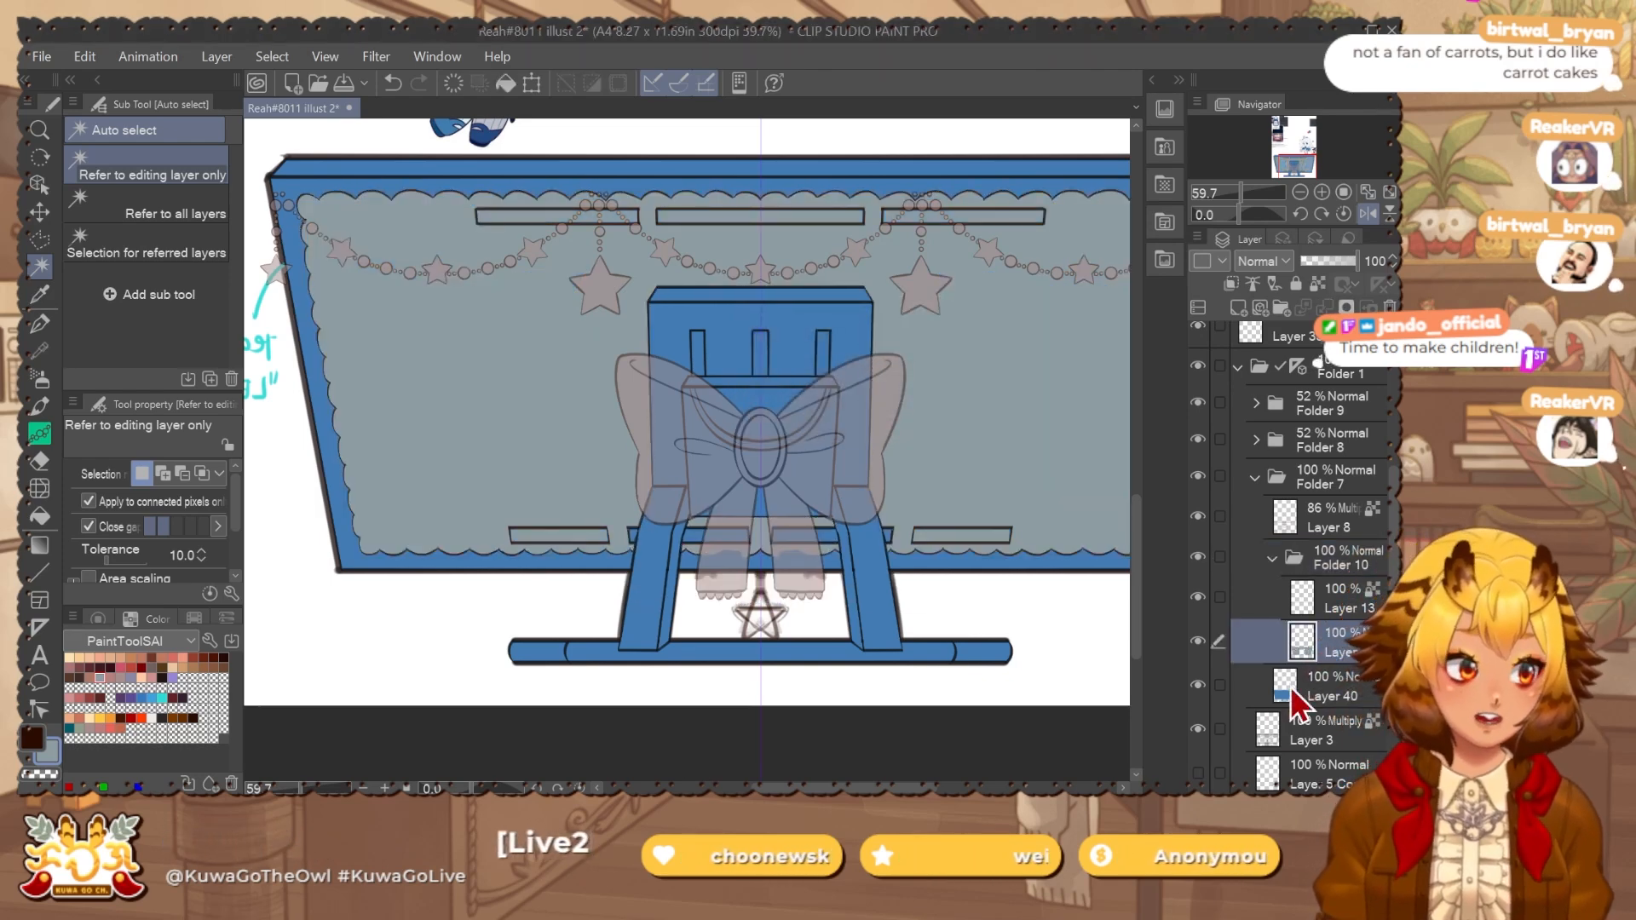
key("ctrl+z")
key("ctrl+z")
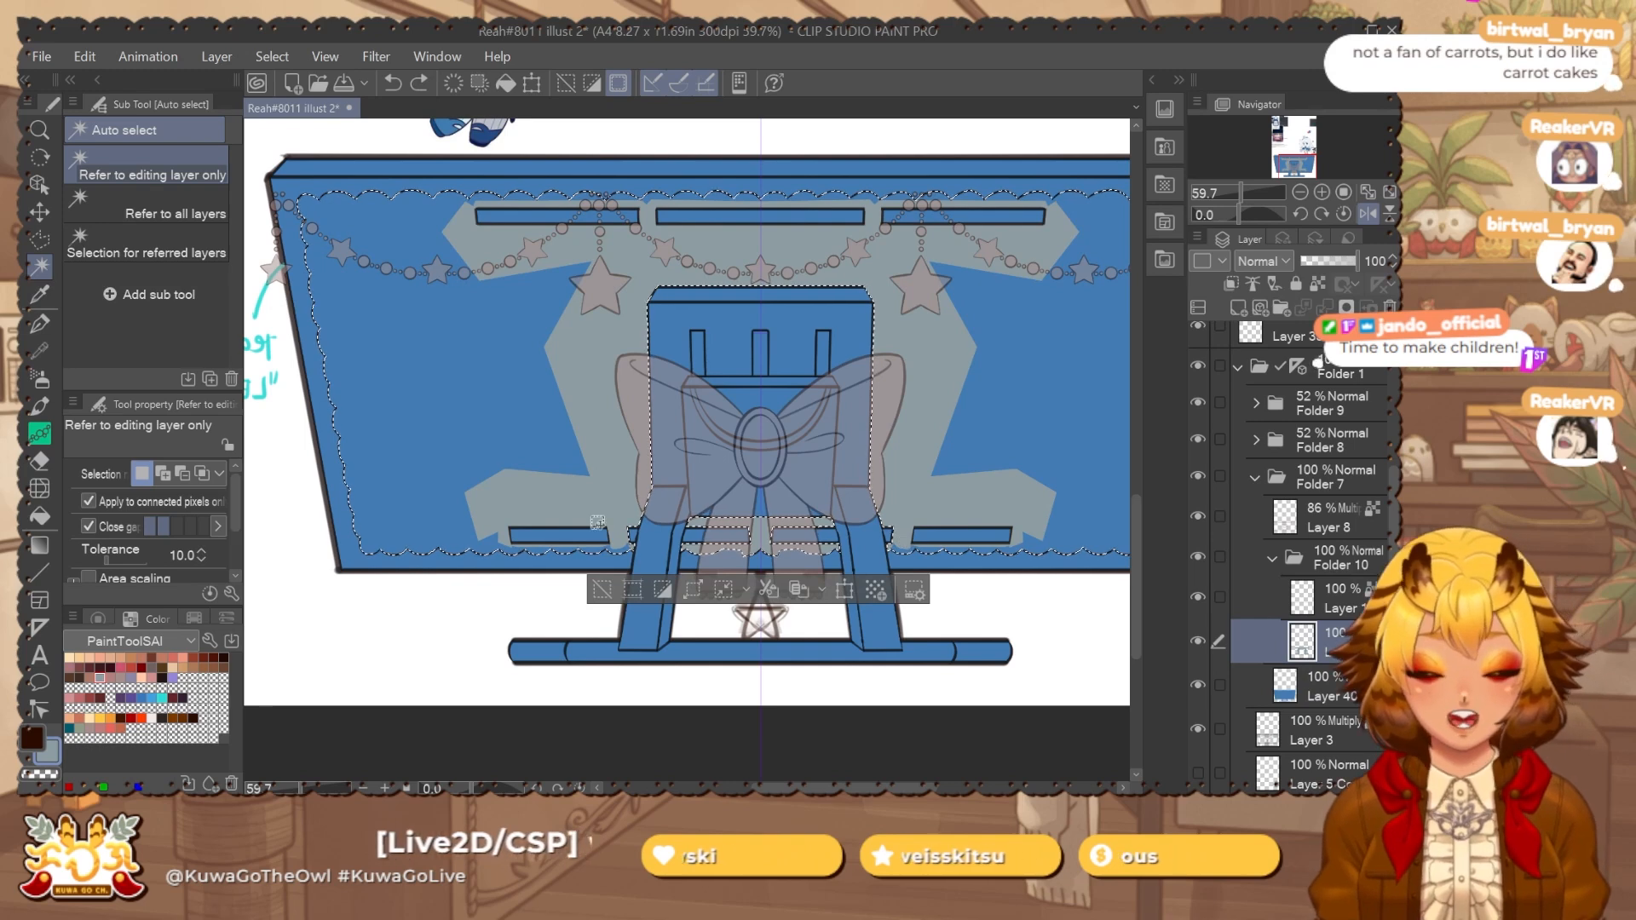
Add the lower and upper panel slots to the auto-selection on Folder 10 and expand the selection.
scroll(601, 564, "up", 5)
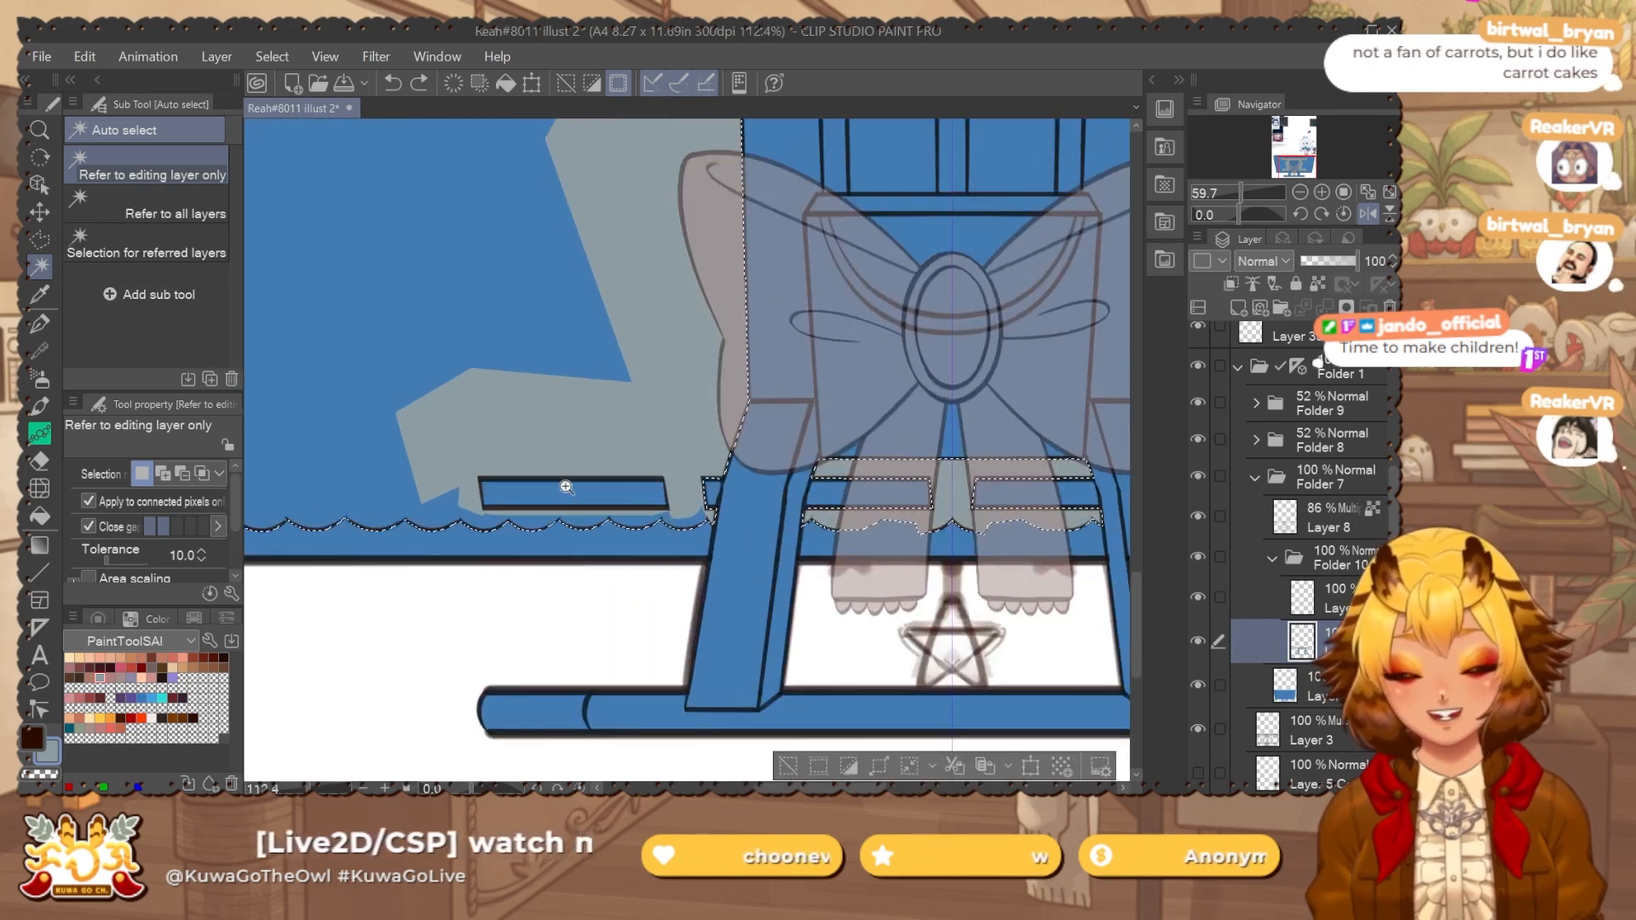
left_click(558, 489)
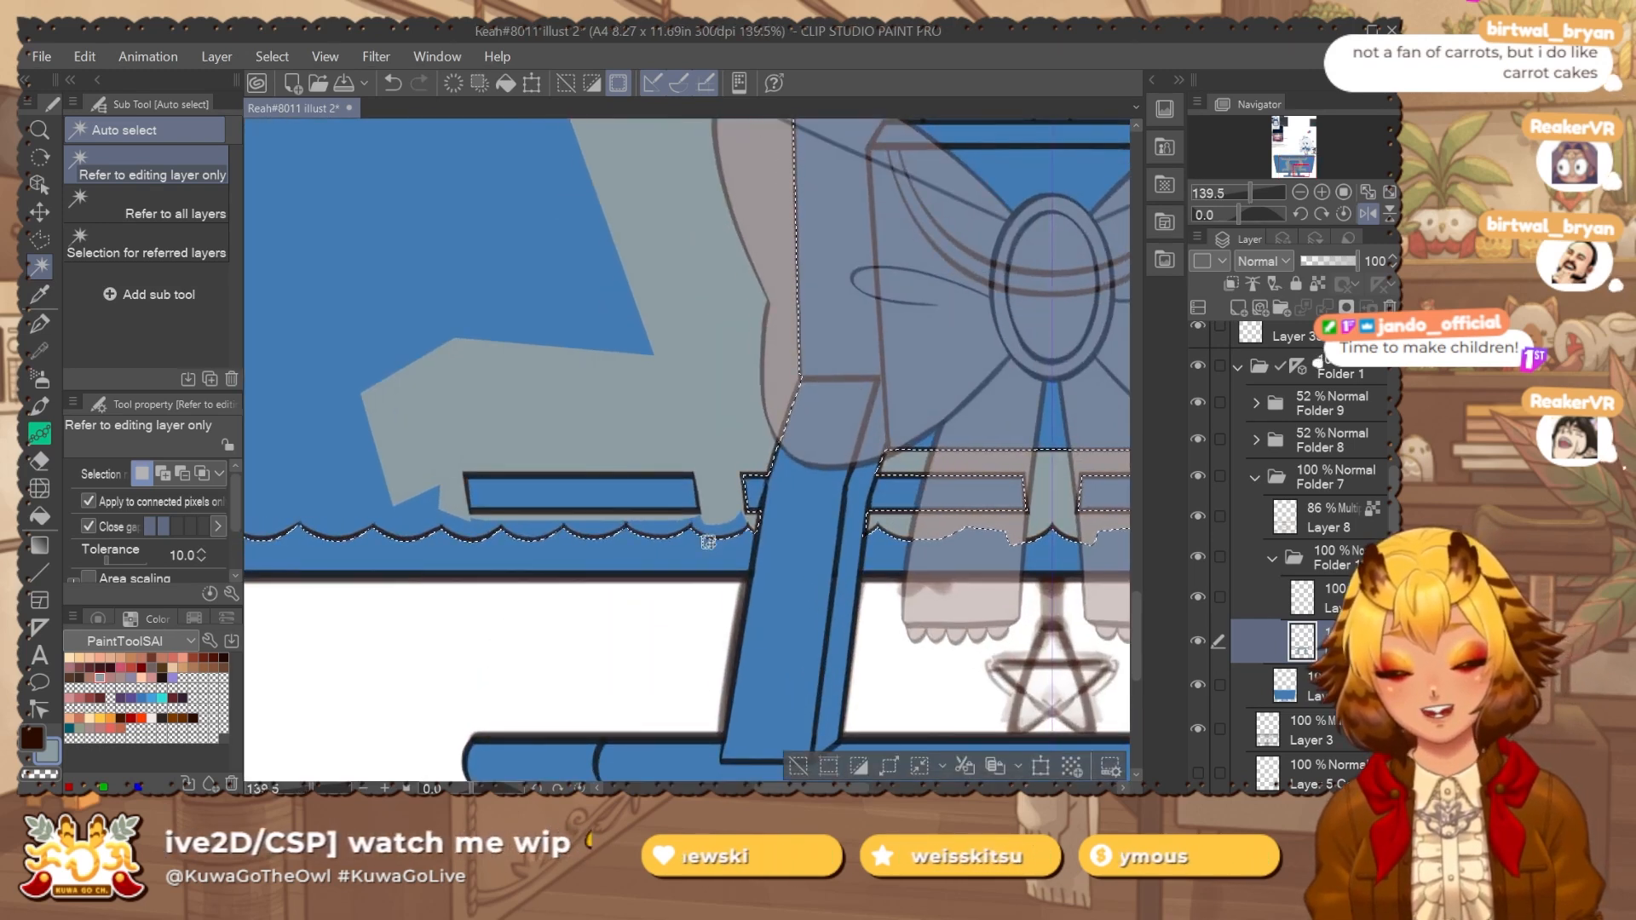
left_click(1351, 558)
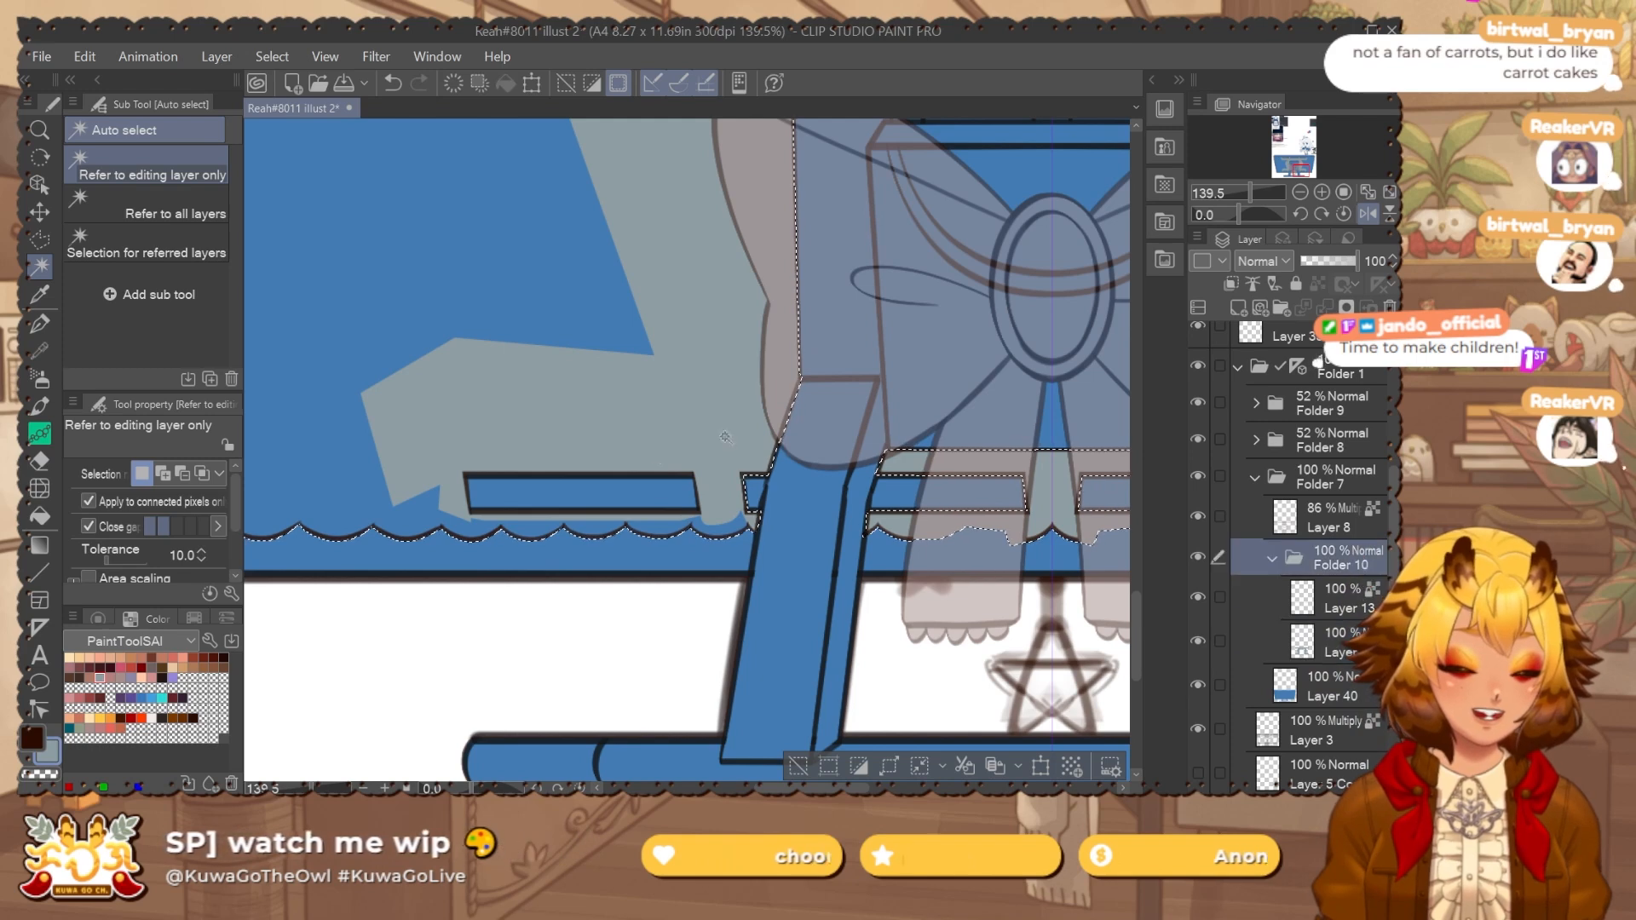
left_click(601, 492, "shift")
scroll(601, 491, "down", 5)
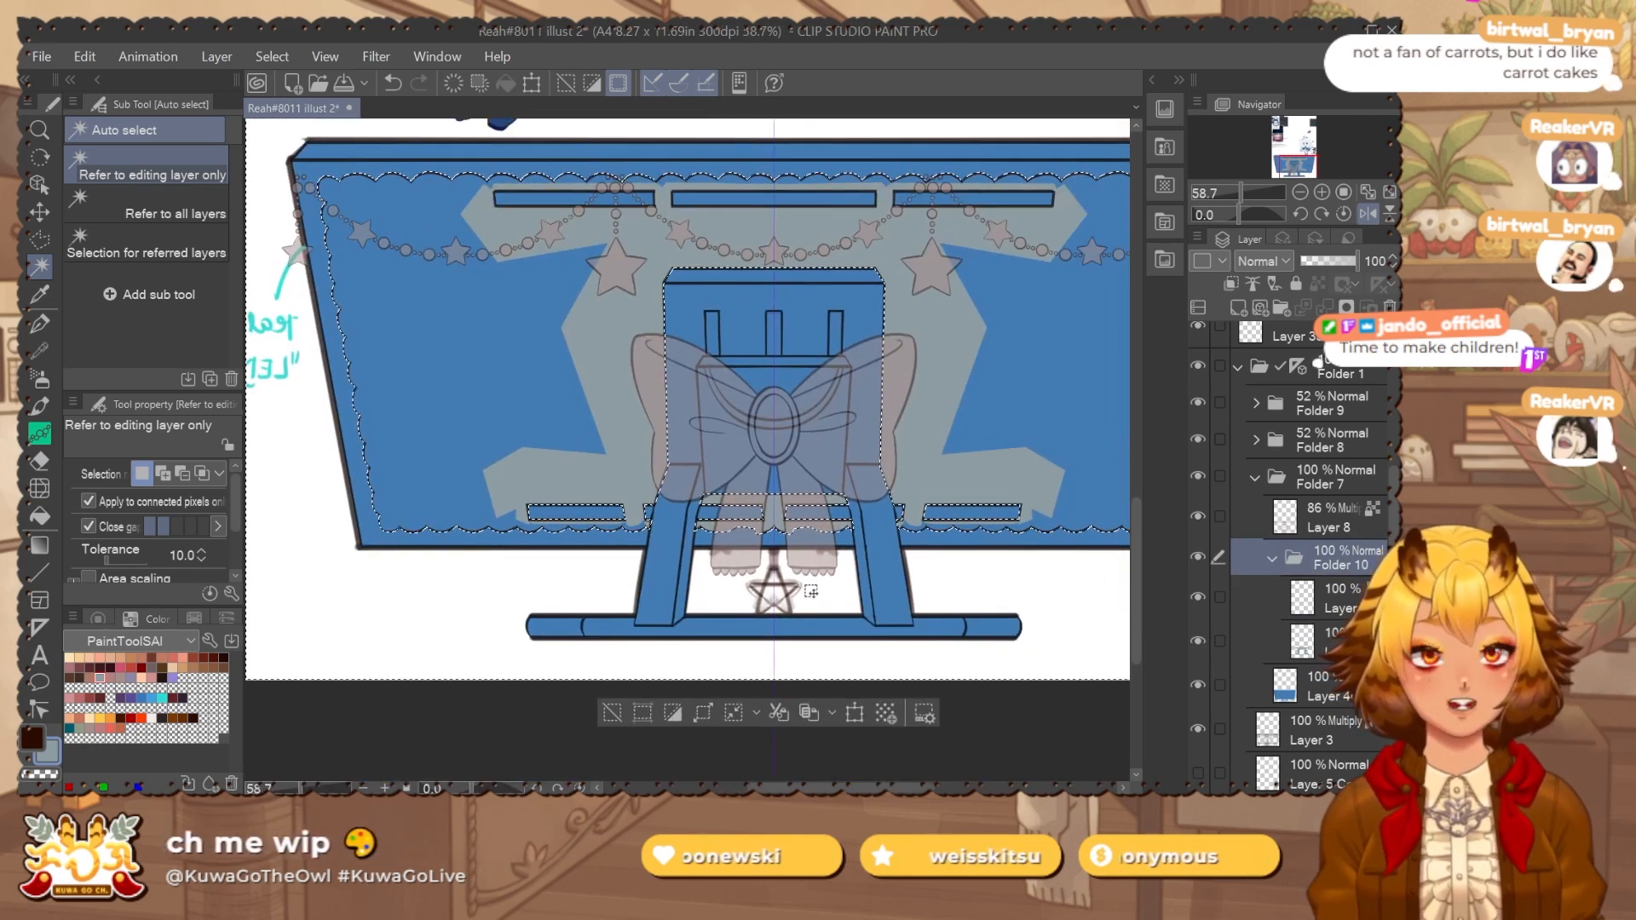
left_click(599, 199, "shift")
left_click(774, 199, "shift")
left_click(954, 198, "shift")
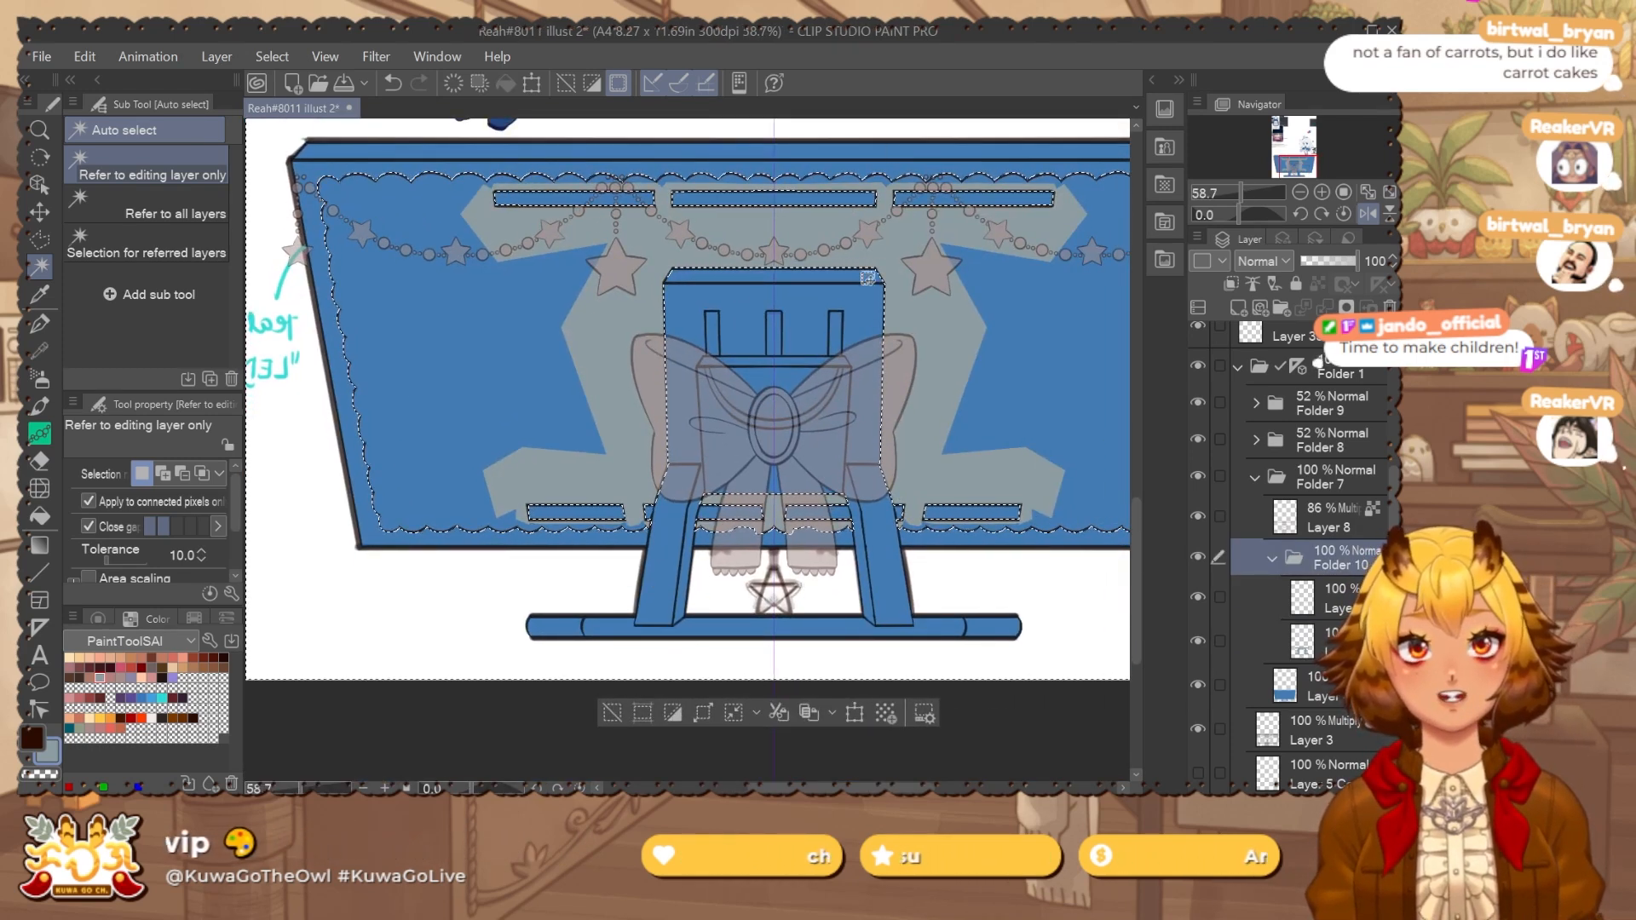
left_click(706, 715)
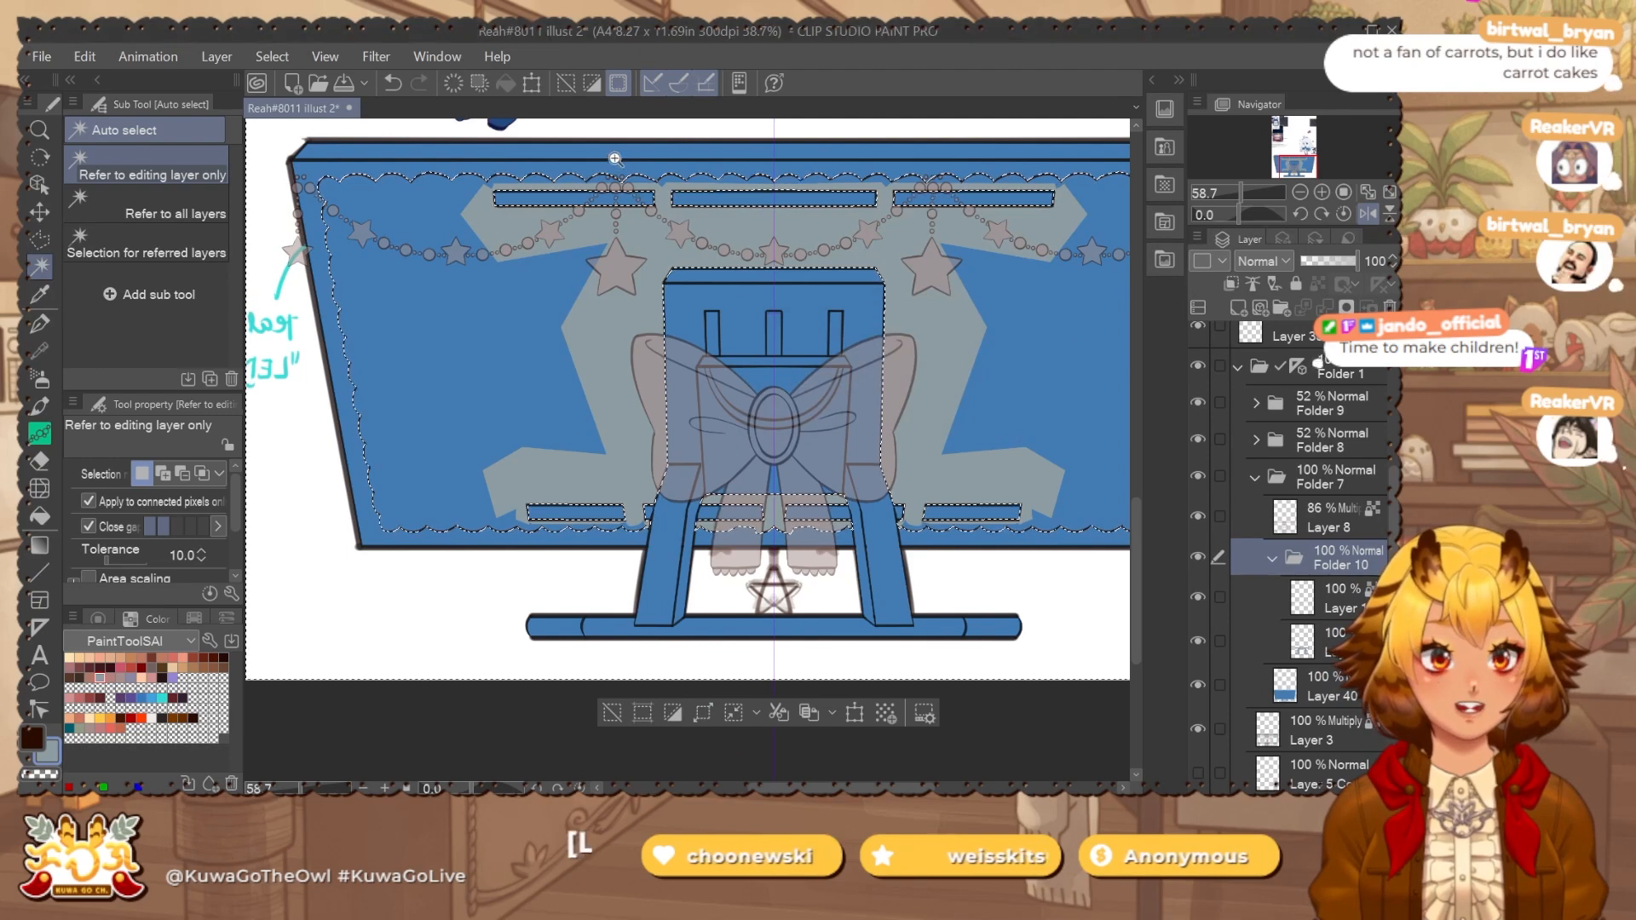
Fill the scalloped panel, leaving out the slots, with grey on the layer beneath Layer 13, and deselect.
left_click_drag(613, 160, 685, 134)
left_click_drag(941, 230, 856, 251)
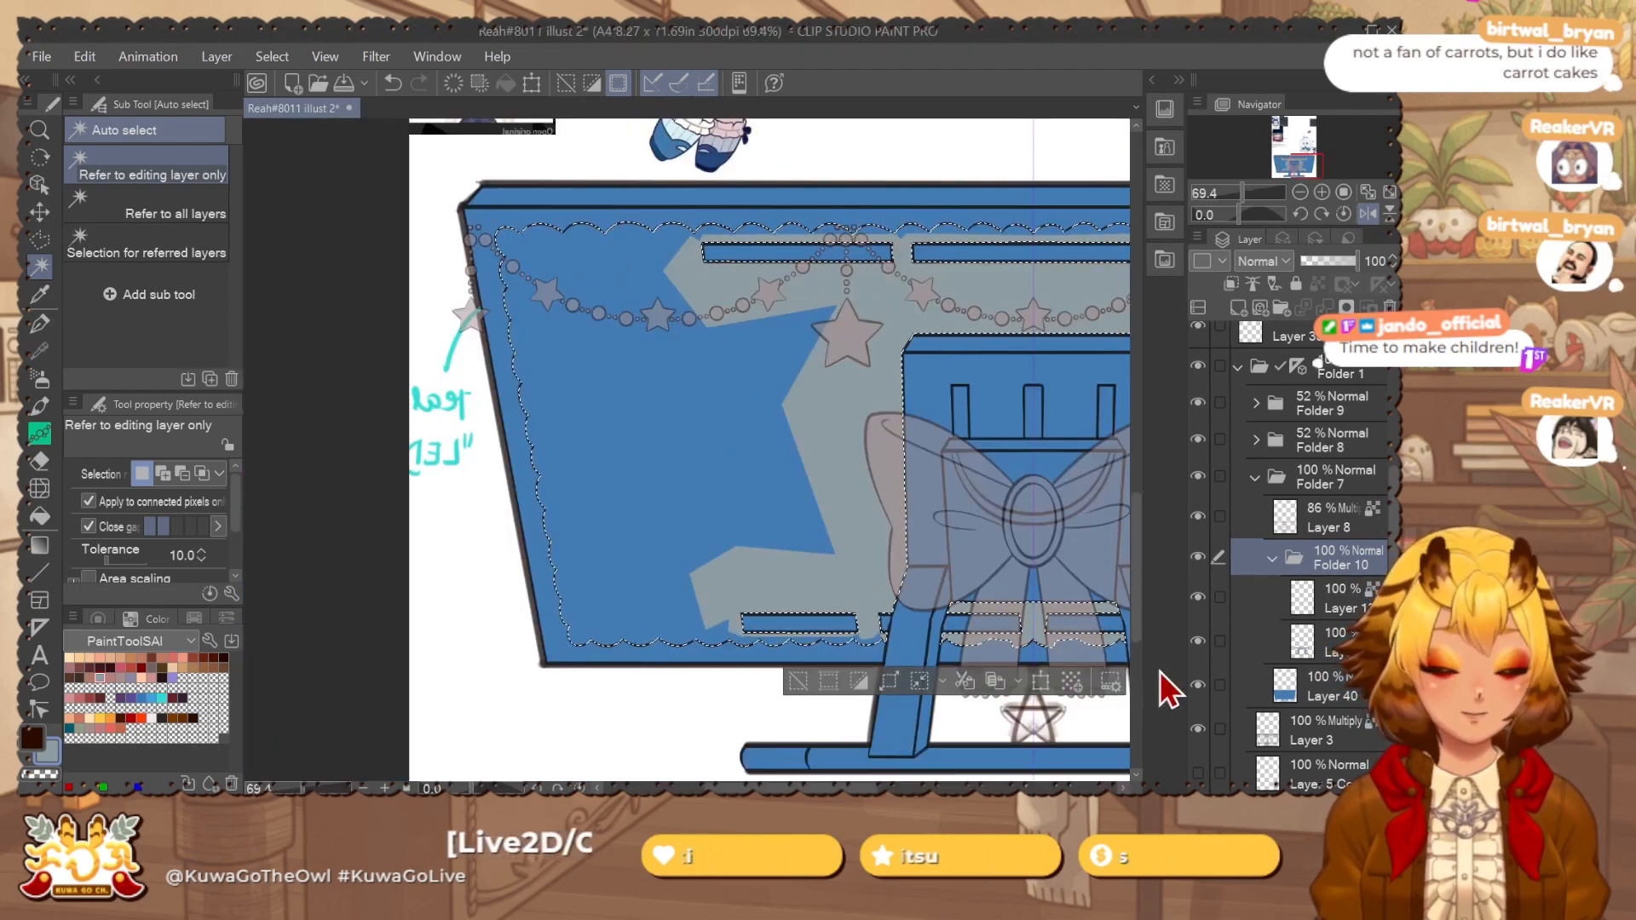
left_click(1257, 640)
key("alt+Delete")
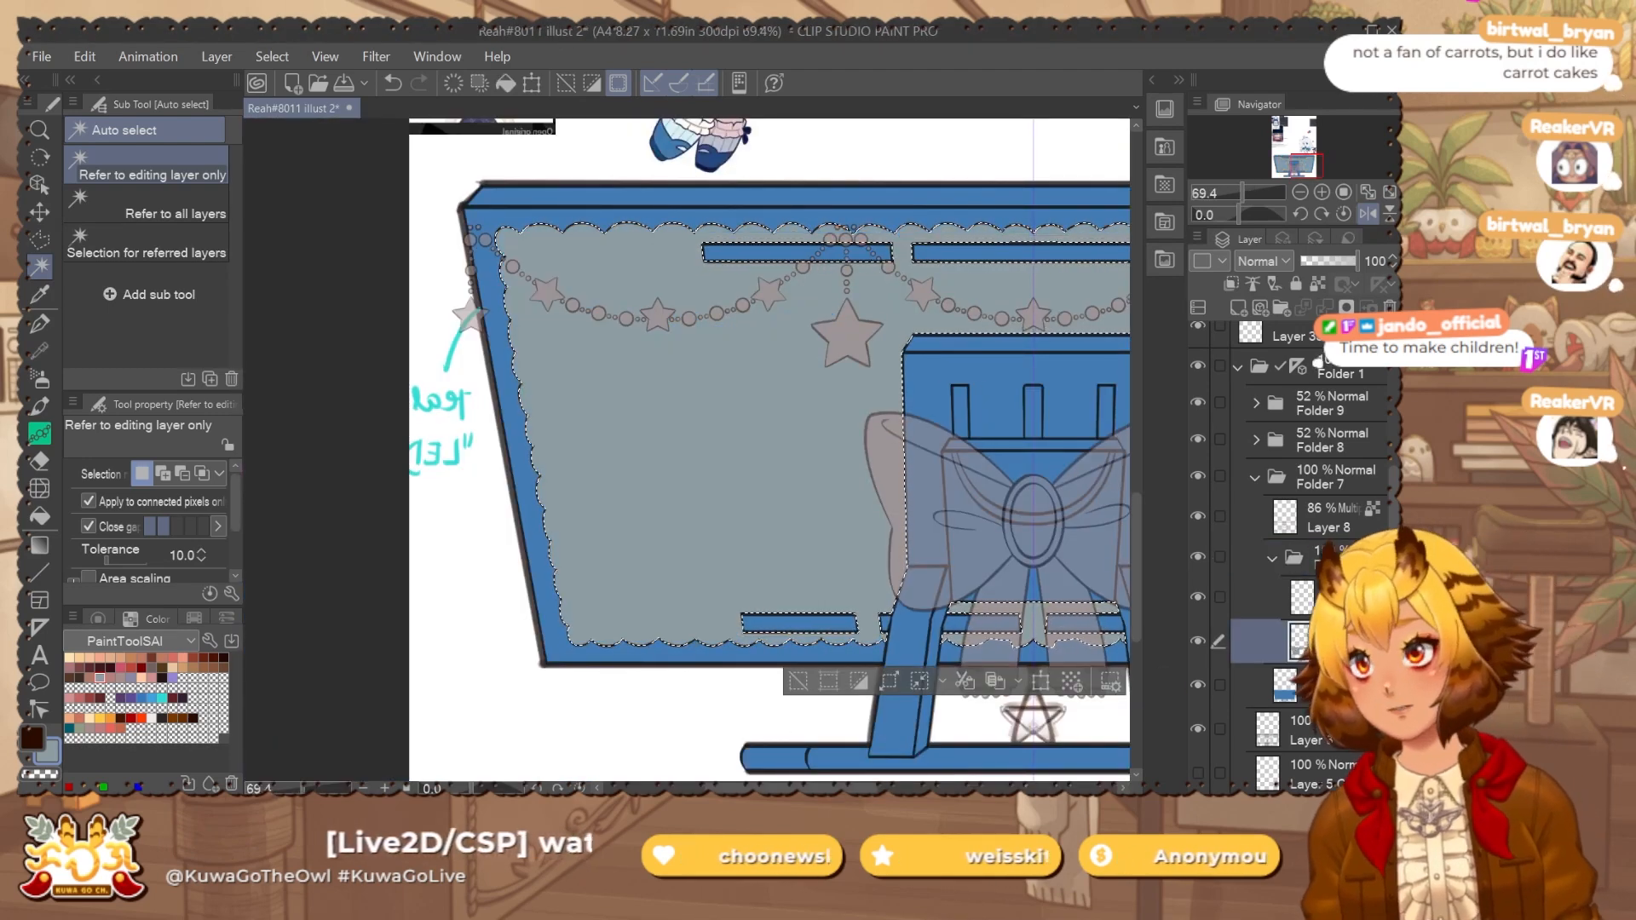
key("ctrl+d")
left_click_drag(1029, 590, 971, 596)
left_click_drag(1075, 647, 682, 571)
left_click_drag(939, 615, 947, 631)
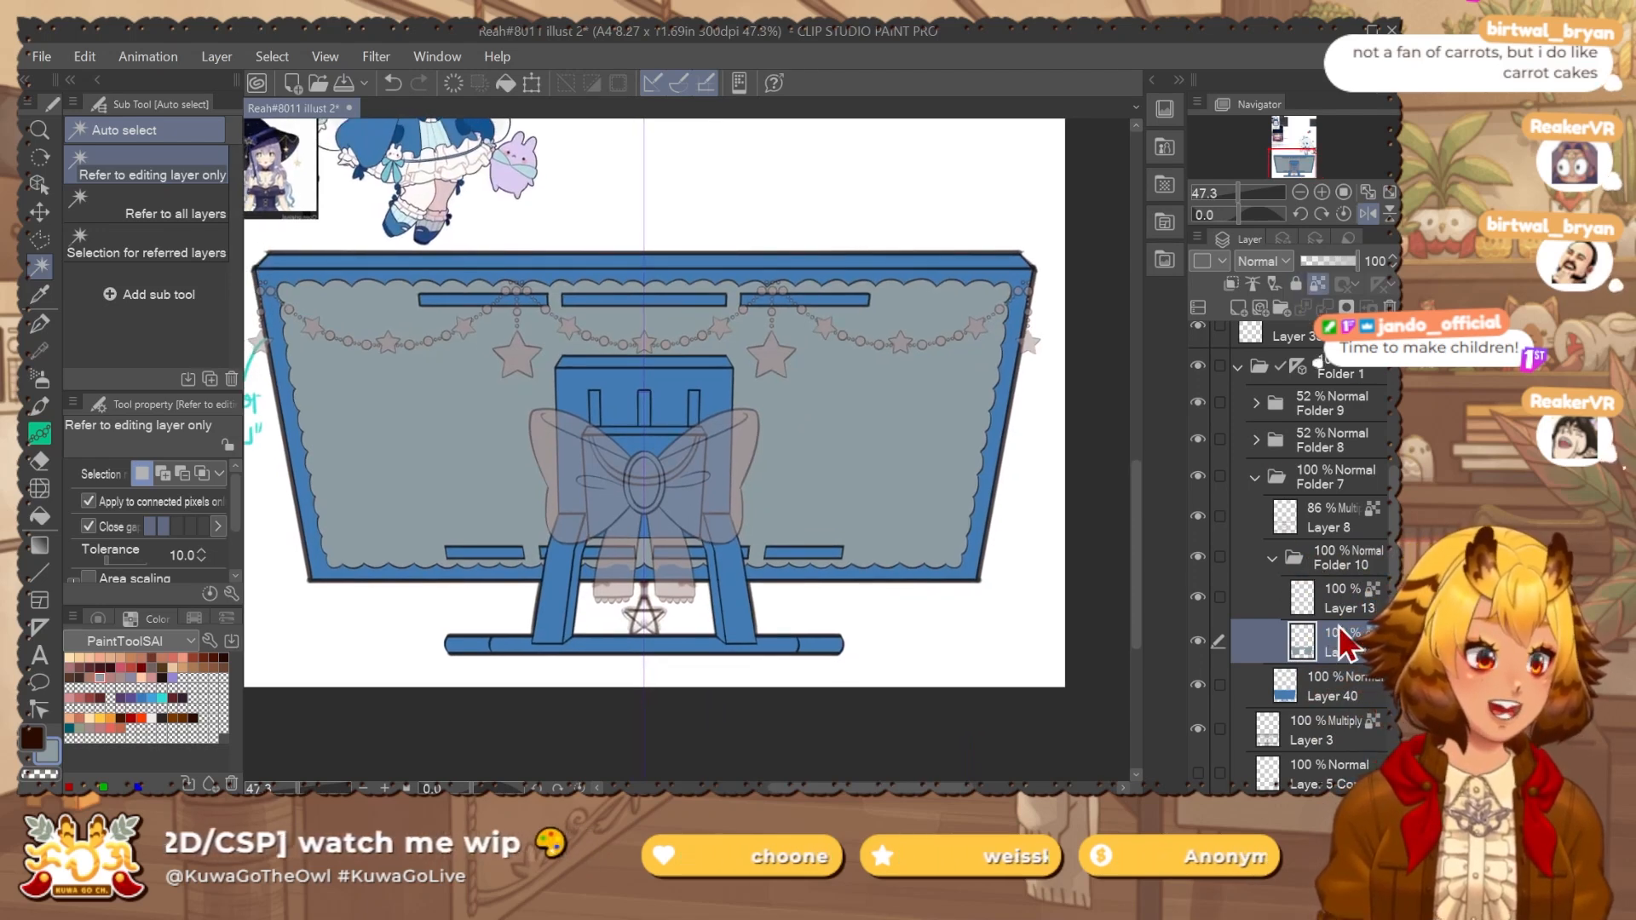
Collapse Folder 7, expand Folder 8 and Folder 9, and raise the opacity of both expanded folders to 100%.
left_click(1349, 685)
left_click(1257, 475)
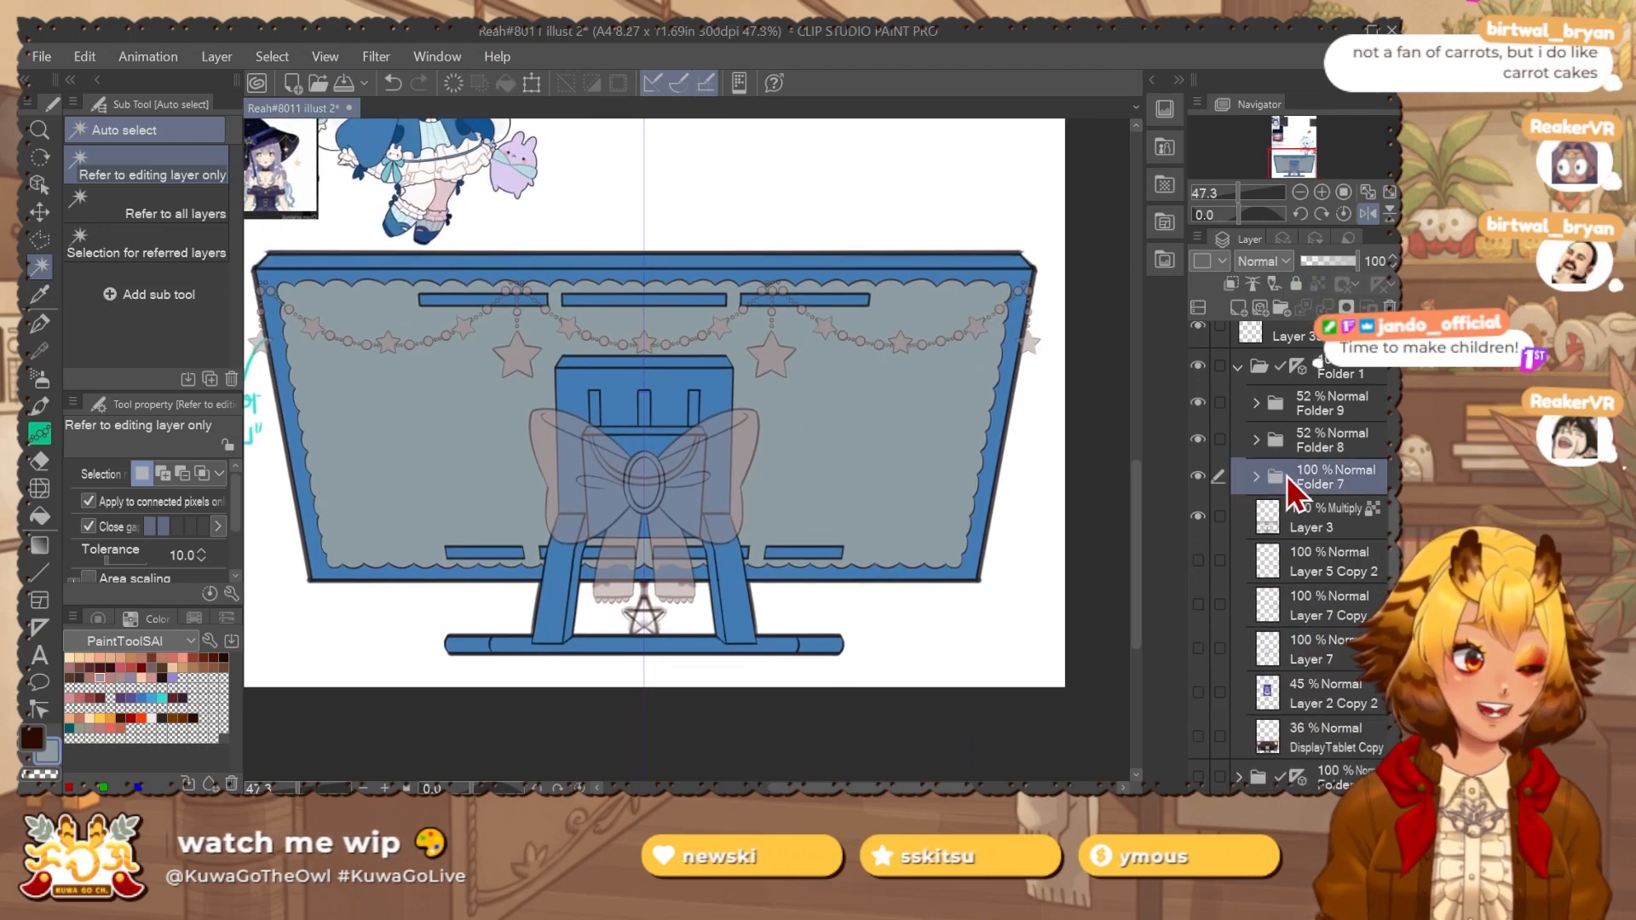
left_click(1252, 440)
left_click(1340, 447)
left_click_drag(1337, 259, 1360, 259)
left_click(1276, 411)
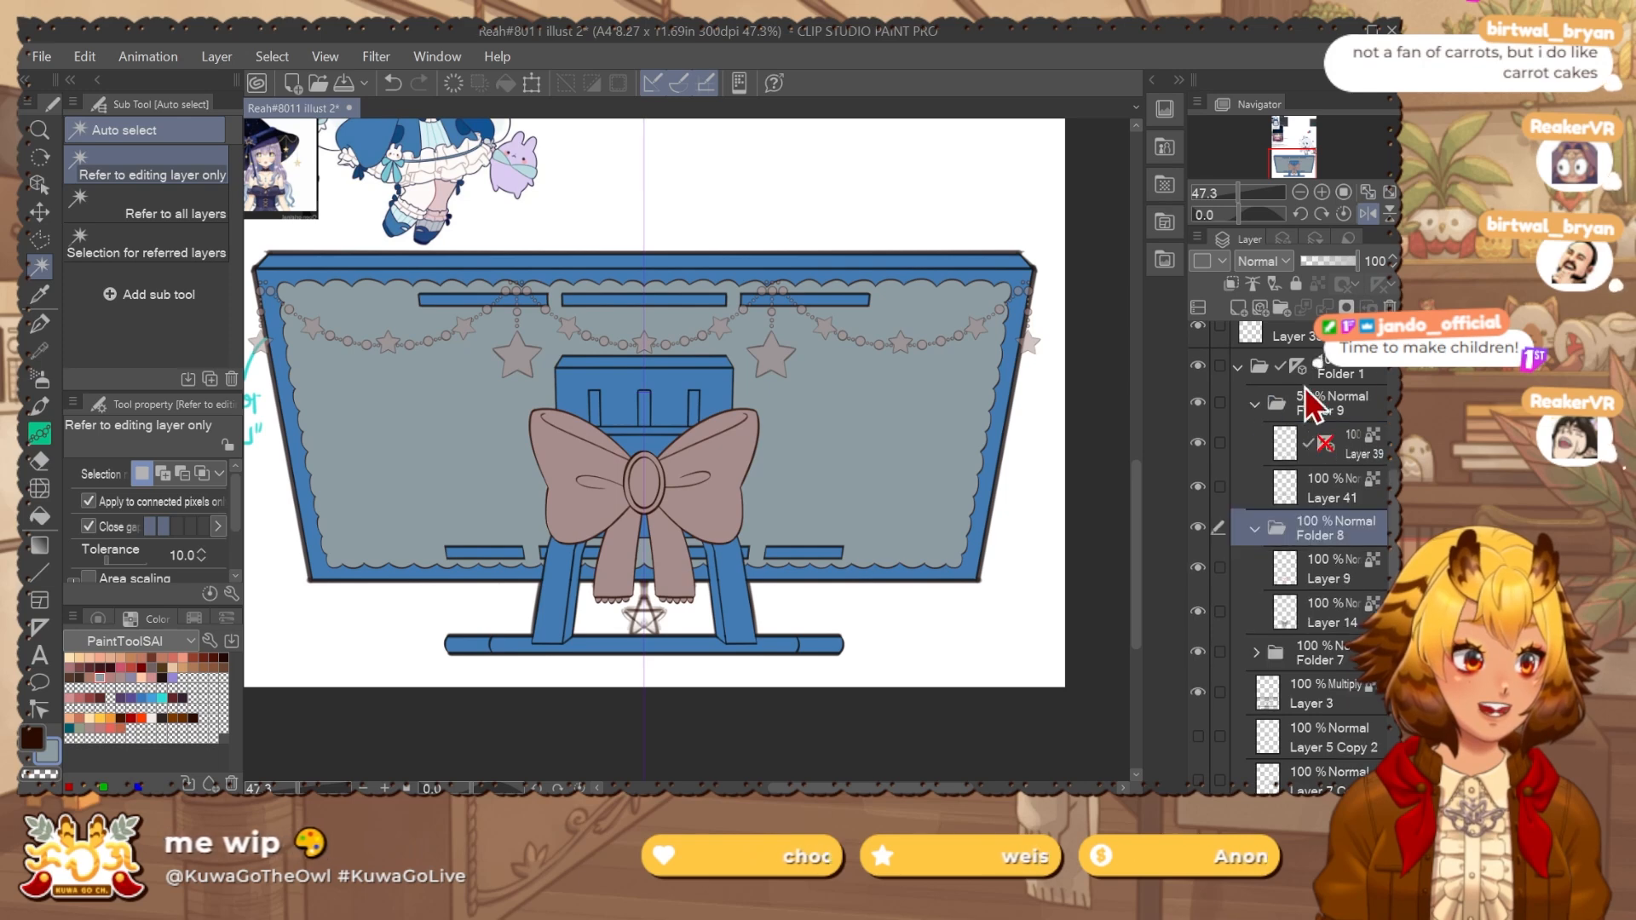
left_click(1356, 260)
Duplicate the garland folder, Folder 9, together with its line art and base colour layers.
left_click_drag(836, 586, 809, 517)
key("ctrl+a")
key("ctrl+c")
key("ctrl+v")
left_click(1256, 407)
Move the duplicated garland so its star pendant hangs on the centre line just below the bow's oval knot.
key("ctrl+t")
left_click_drag(777, 299, 870, 474)
left_click_drag(697, 473, 758, 535)
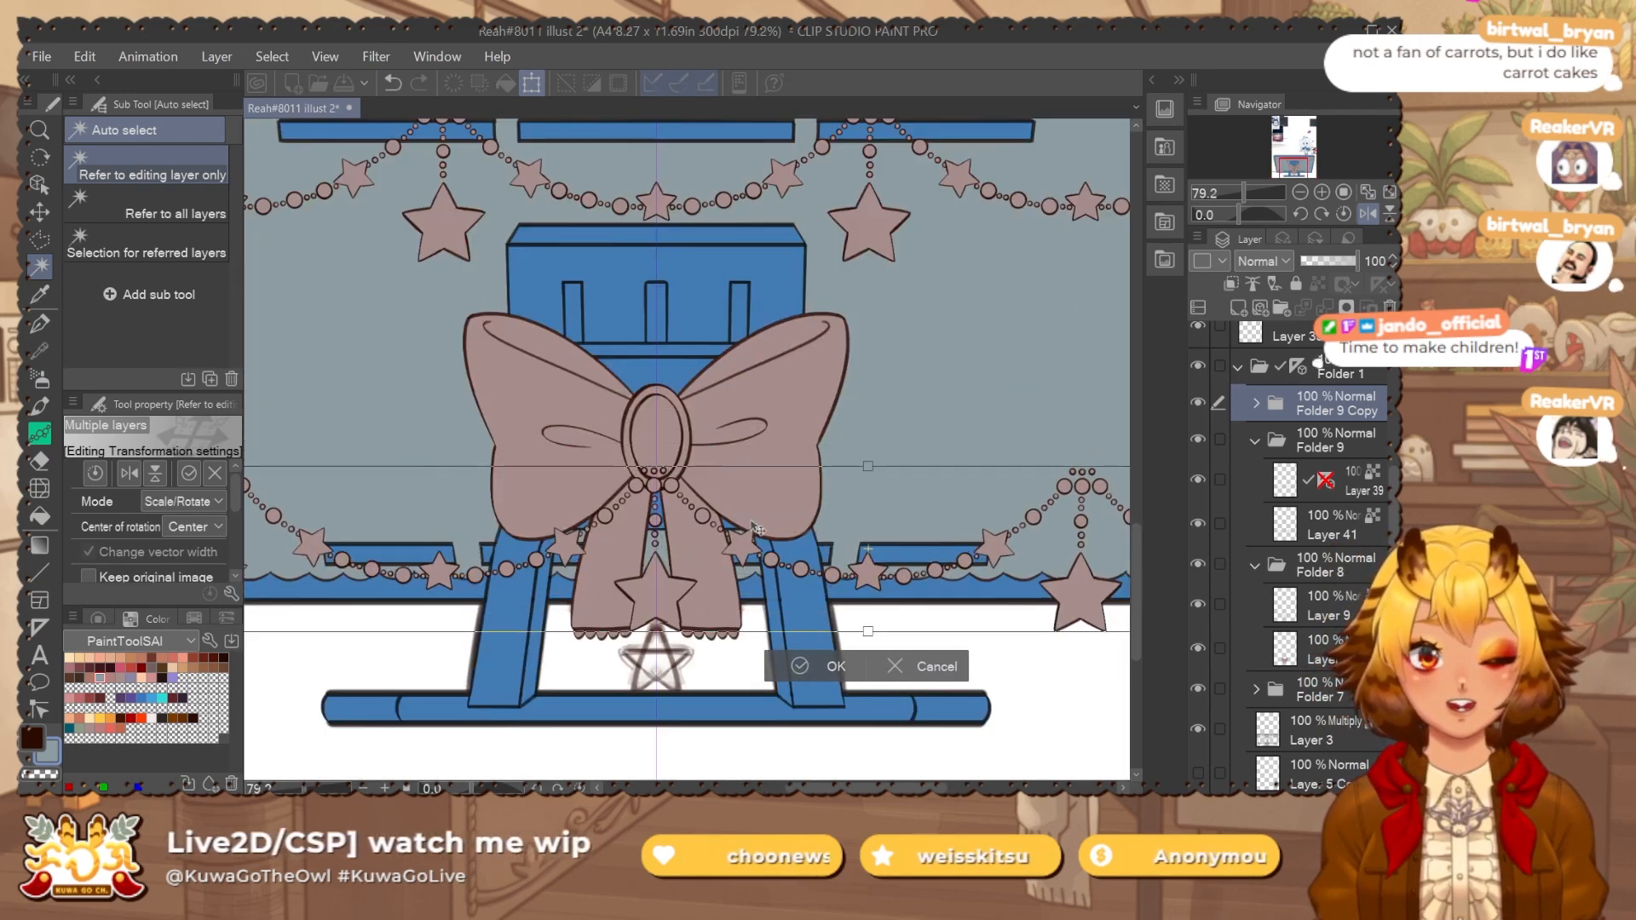
left_click_drag(484, 554, 844, 558)
left_click_drag(677, 533, 745, 546)
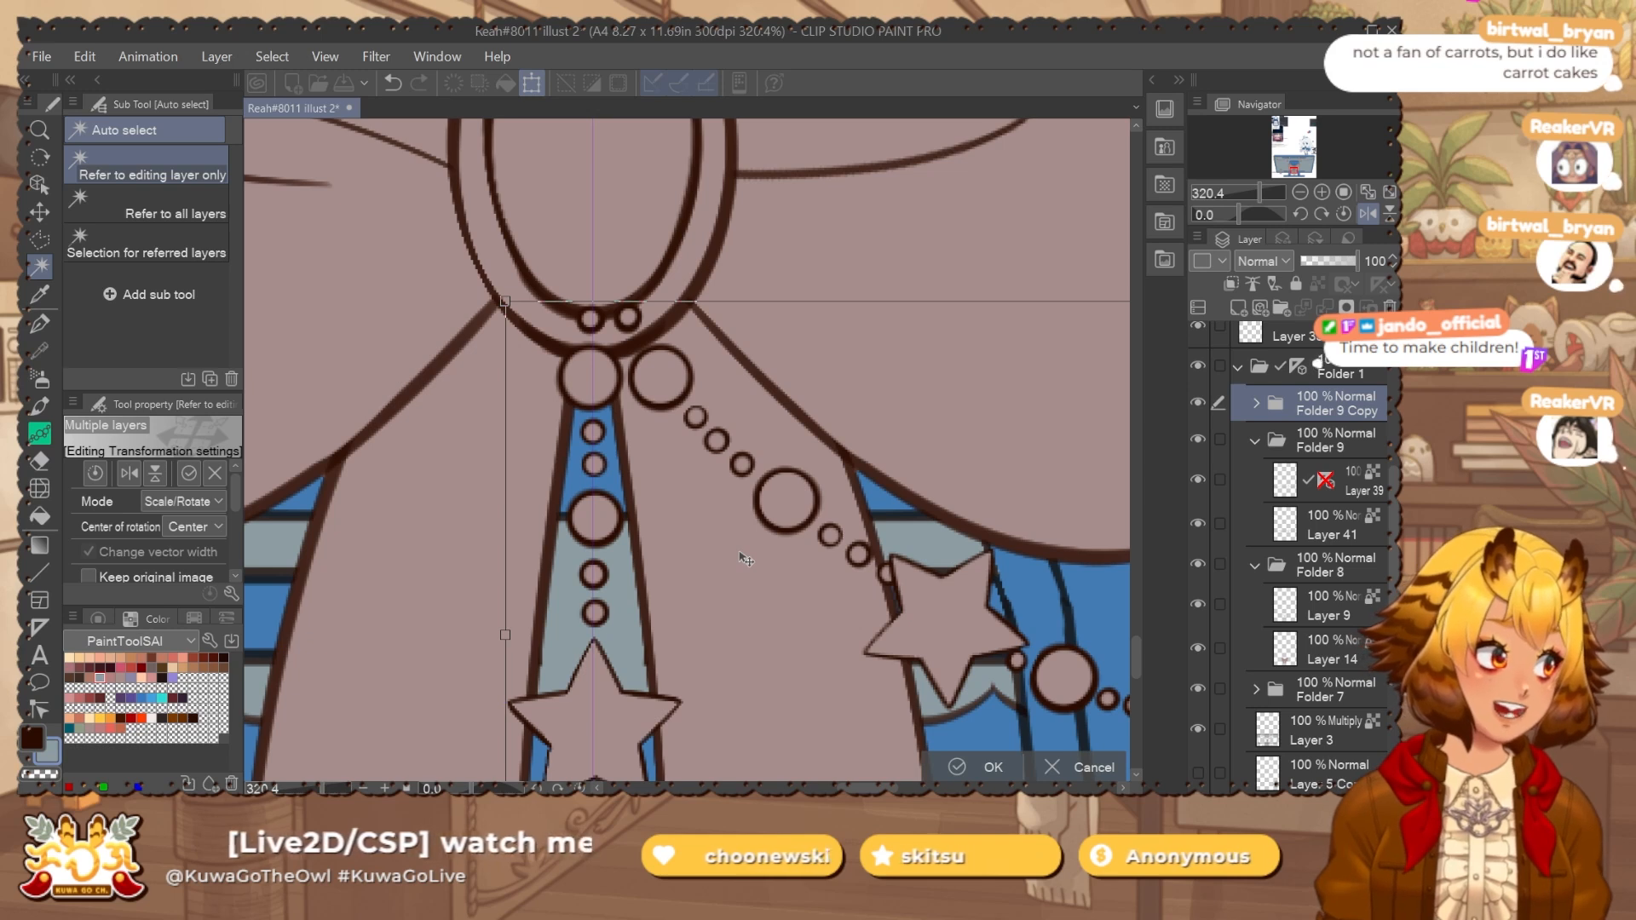
left_click_drag(839, 608, 838, 611)
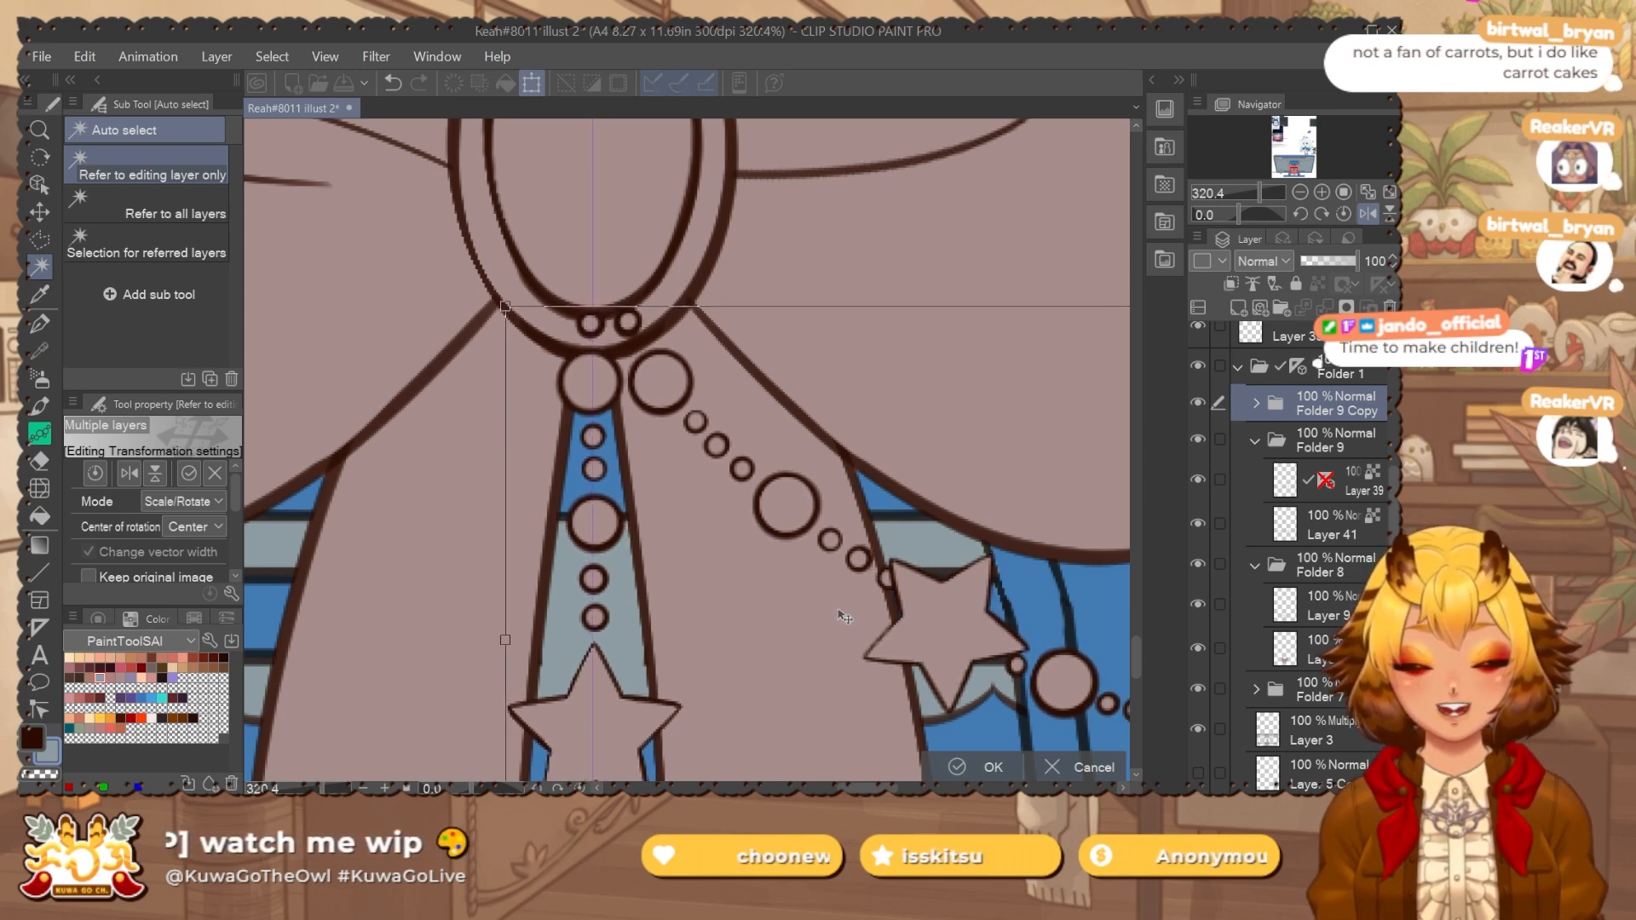
key("Return")
scroll(803, 661, "down", 6)
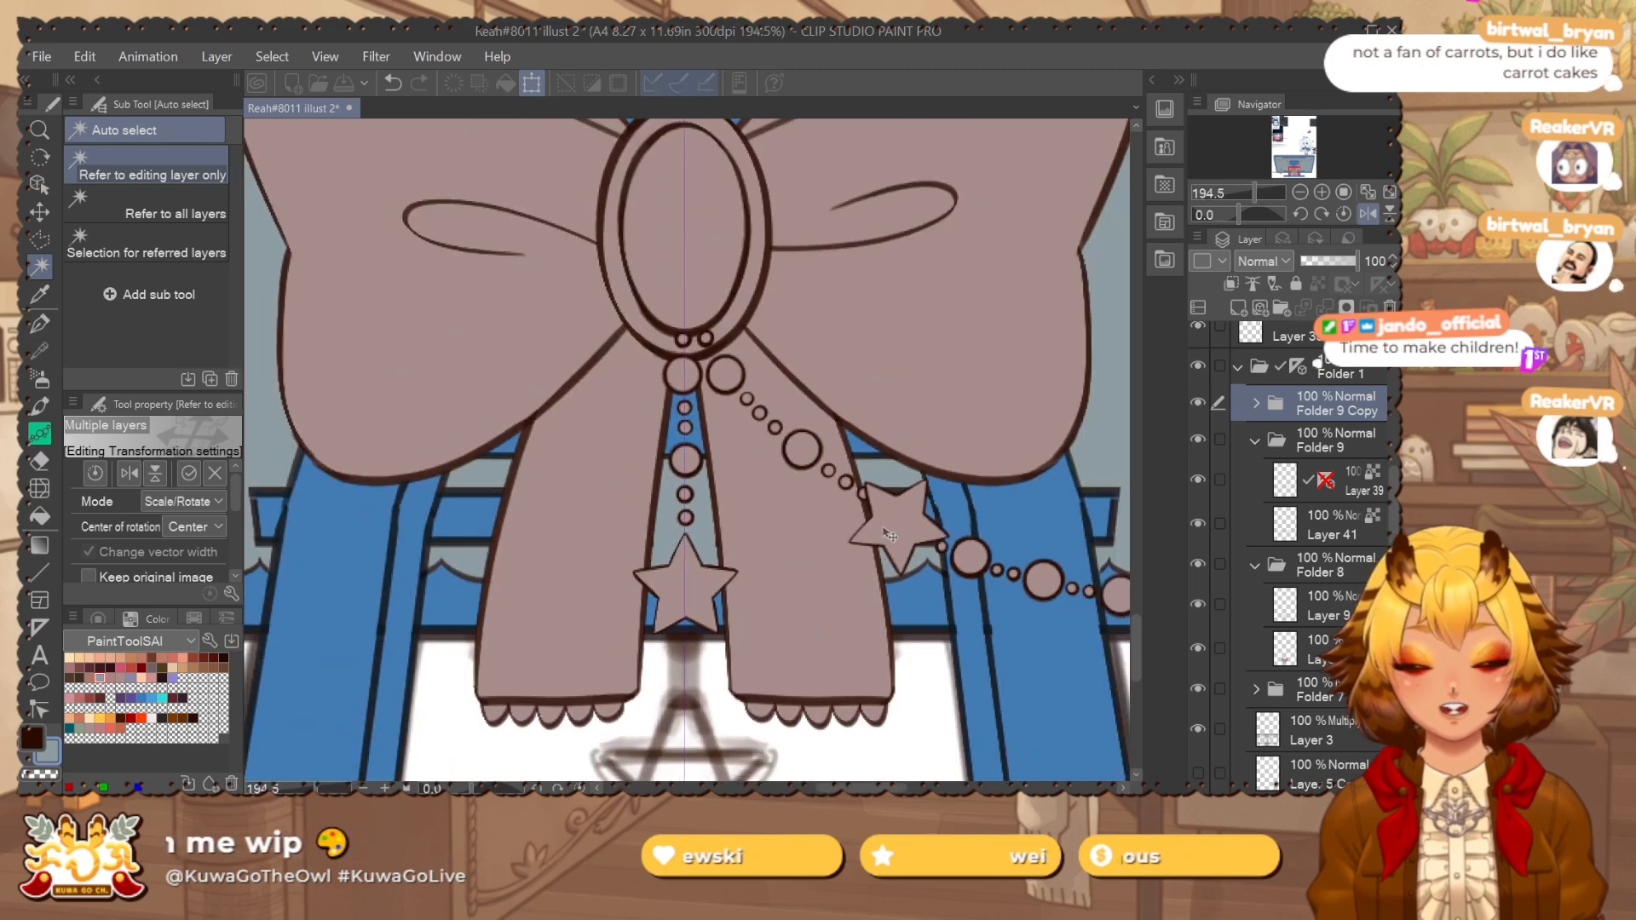
scroll(789, 583, "down", 1)
left_click_drag(976, 615, 638, 578)
left_click_drag(747, 574, 926, 545)
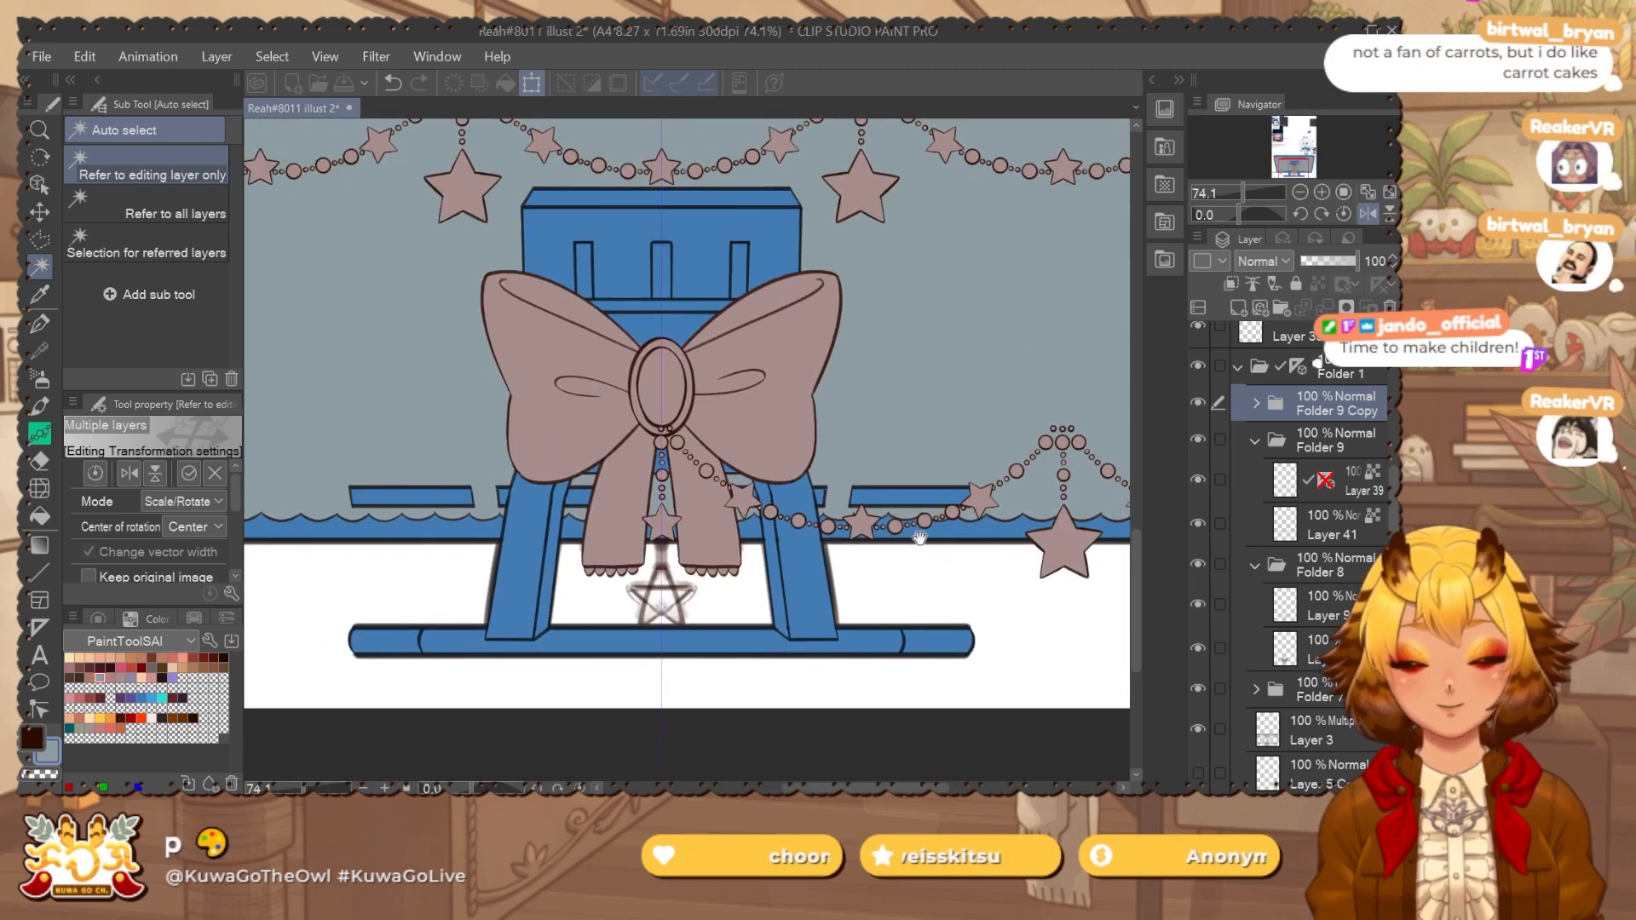
key("ctrl+t")
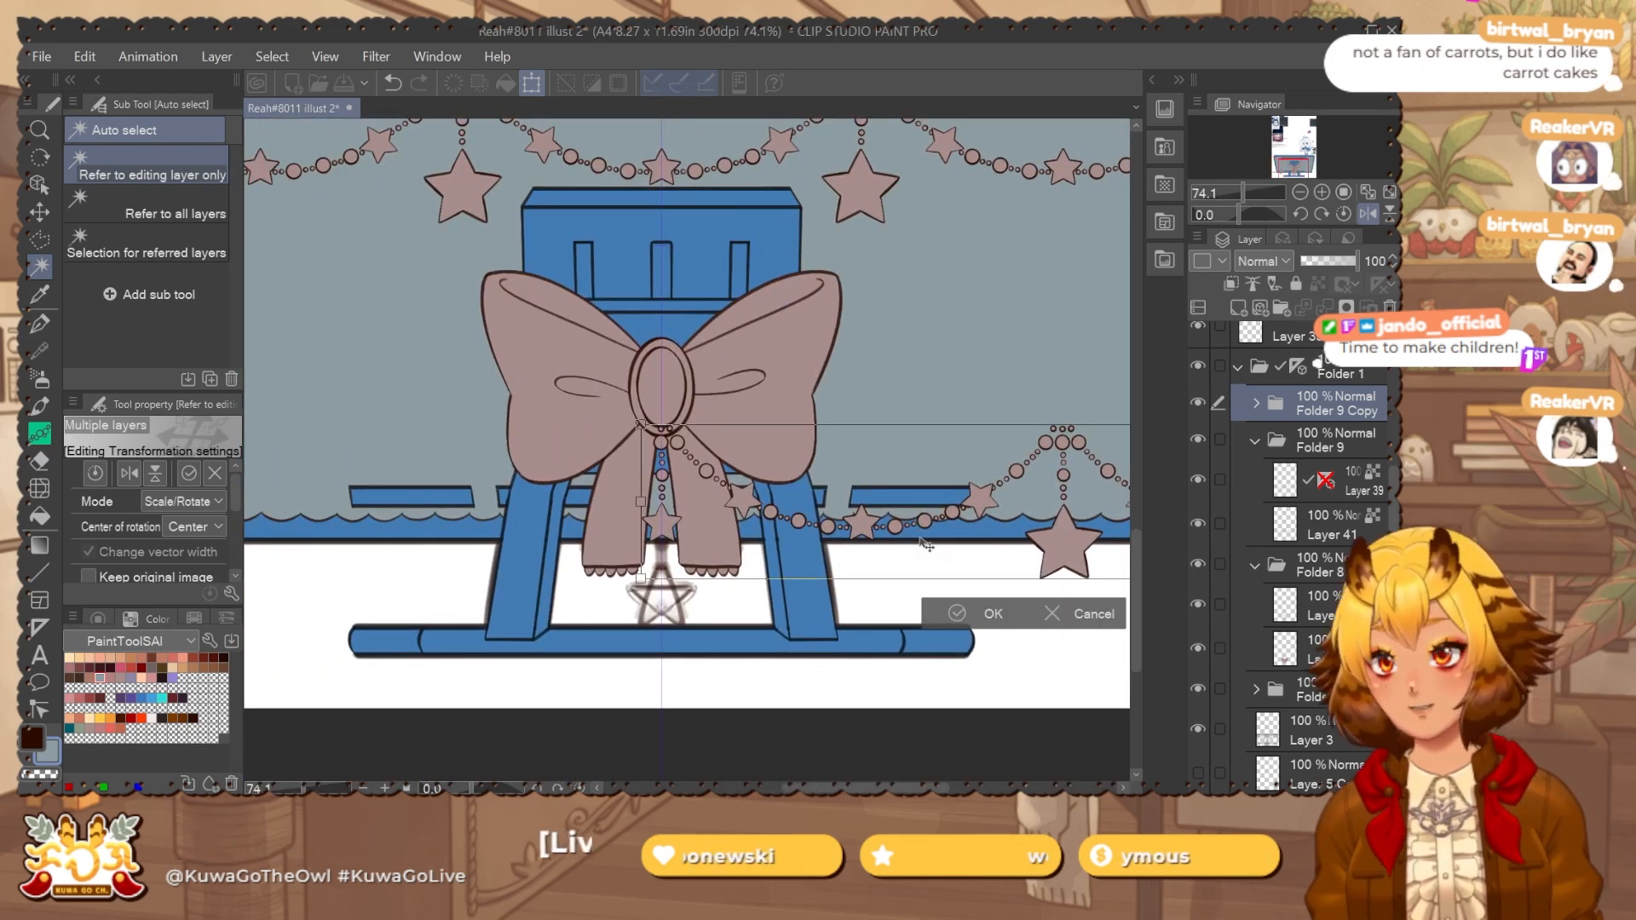
key("Escape")
Lasso the beaded star pendant on the centre line, trimming the selection to leave out the neighbouring garland beads.
key("m")
scroll(664, 506, "up", 6)
left_click(713, 498)
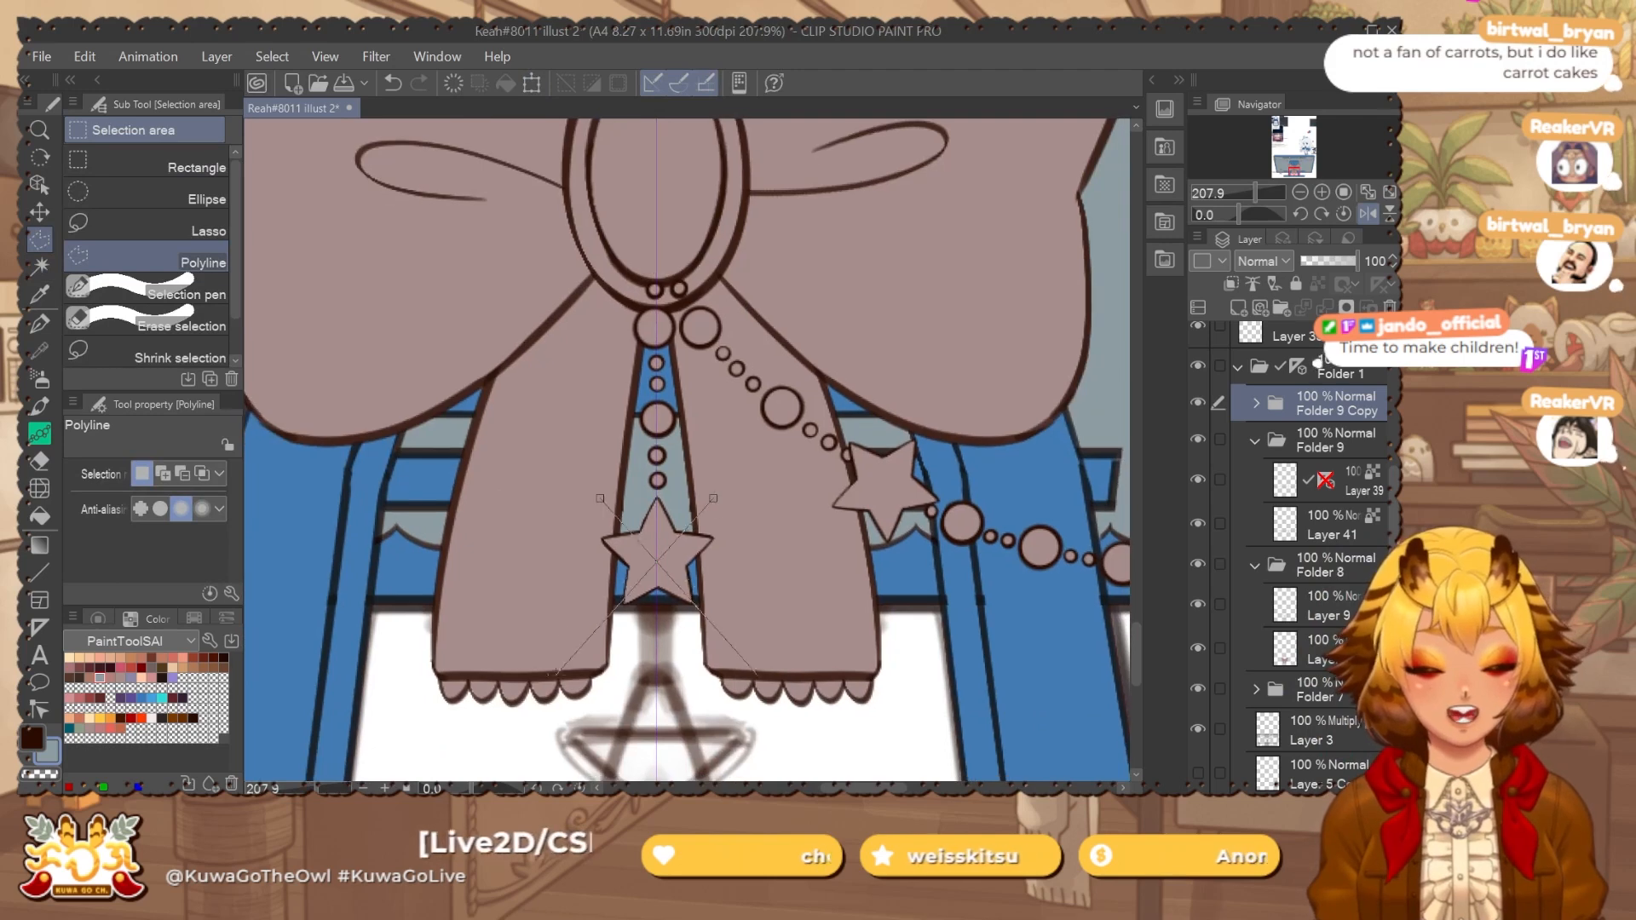
left_click(145, 223)
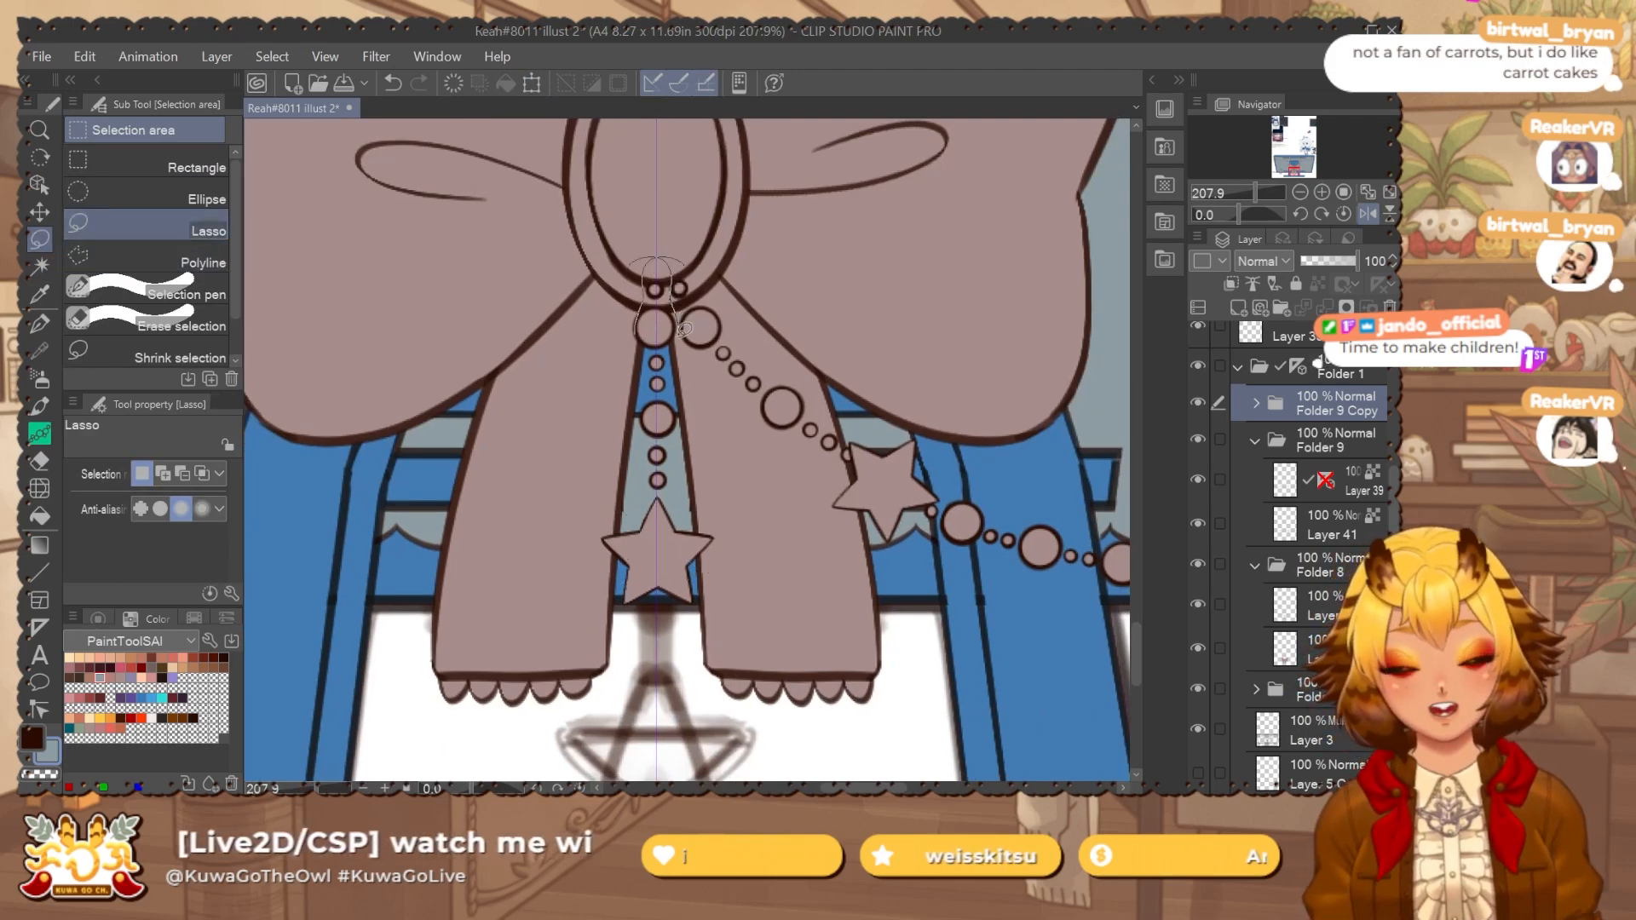
mouse_move(684, 330)
left_mouse_down()
mouse_move(708, 660)
mouse_move(537, 708)
left_mouse_up()
scroll(656, 268, "up", 2)
mouse_move(669, 213)
left_mouse_down()
mouse_move(724, 477)
mouse_move(746, 504)
left_mouse_up()
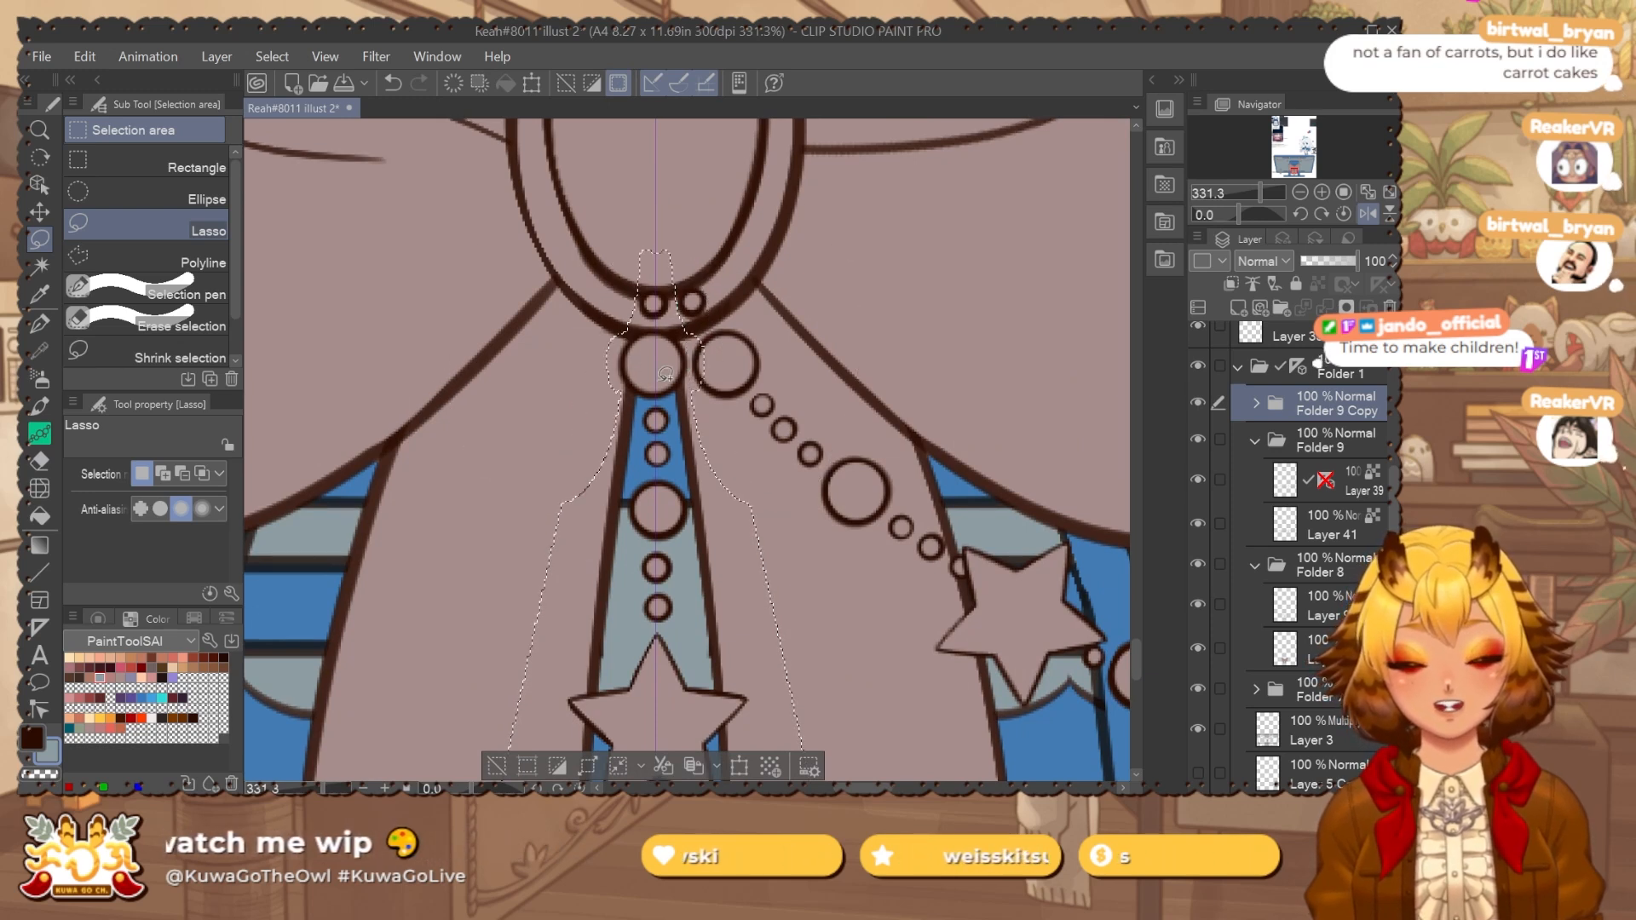
scroll(692, 358, "up", 1)
mouse_move(689, 315)
left_mouse_down()
mouse_move(704, 422)
mouse_move(729, 403)
left_mouse_up()
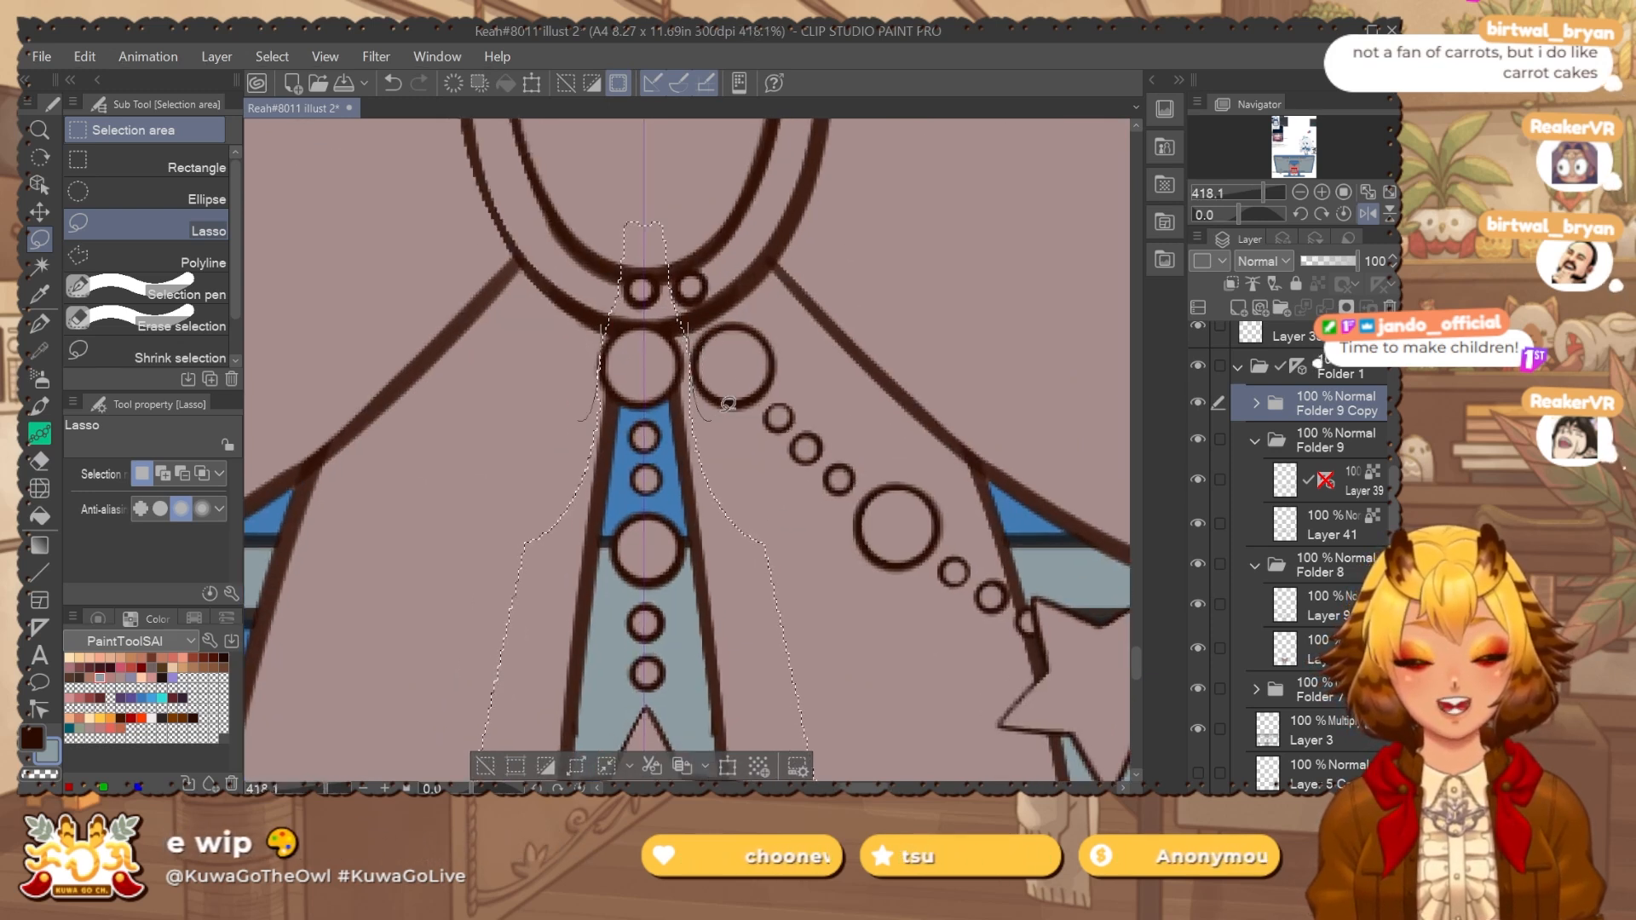
Cut and paste the selected pendant into its own folder, deselect, and delete the leftover Folder 9 Copy.
key("ctrl+x")
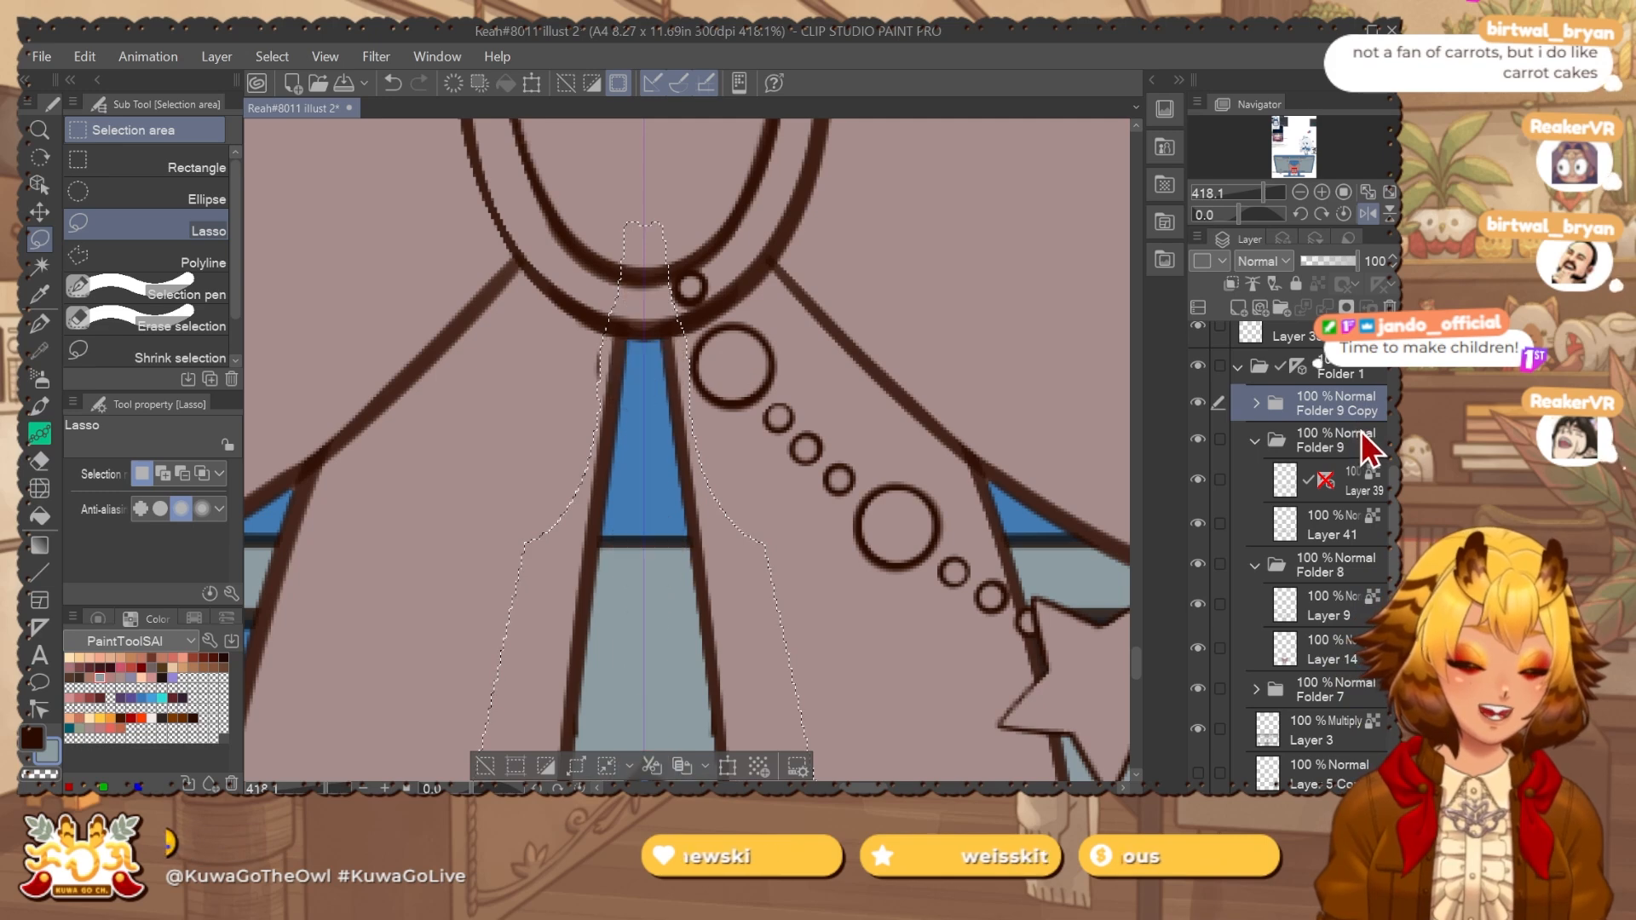
key("ctrl+v")
key("ctrl+d")
left_click(1367, 437)
left_click(1389, 306)
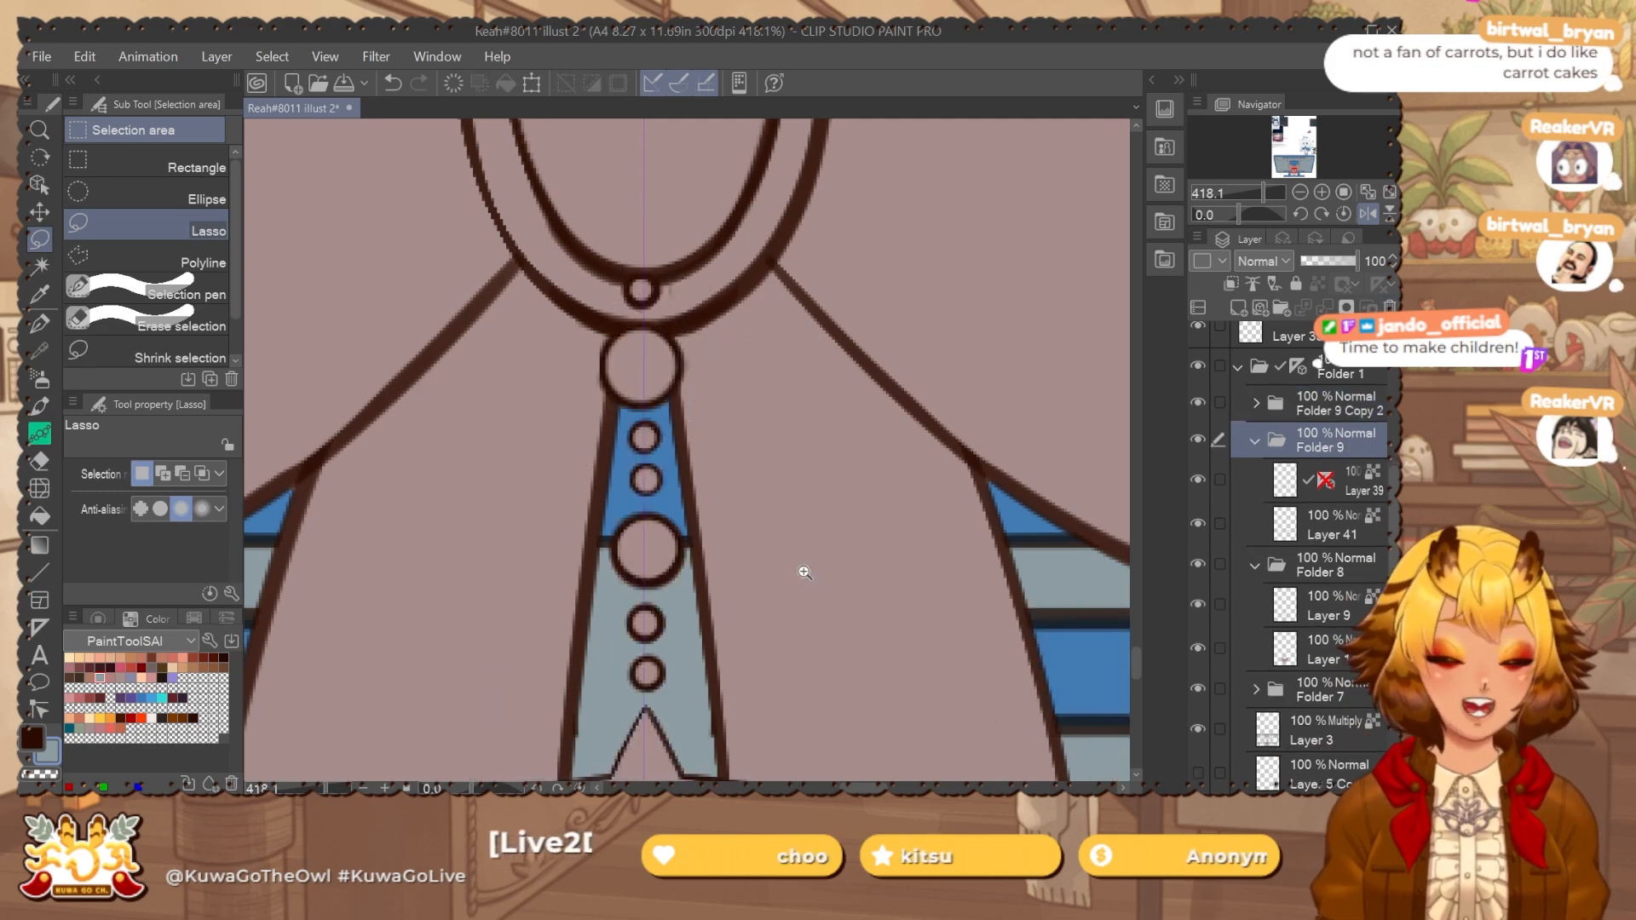
Expand the pendant's folder, Folder 9 Copy 2, and hide its base colour layer, Layer 41 Copy 2.
scroll(803, 569, "down", 1)
left_click_drag(1126, 537, 1075, 471)
left_click(1278, 406)
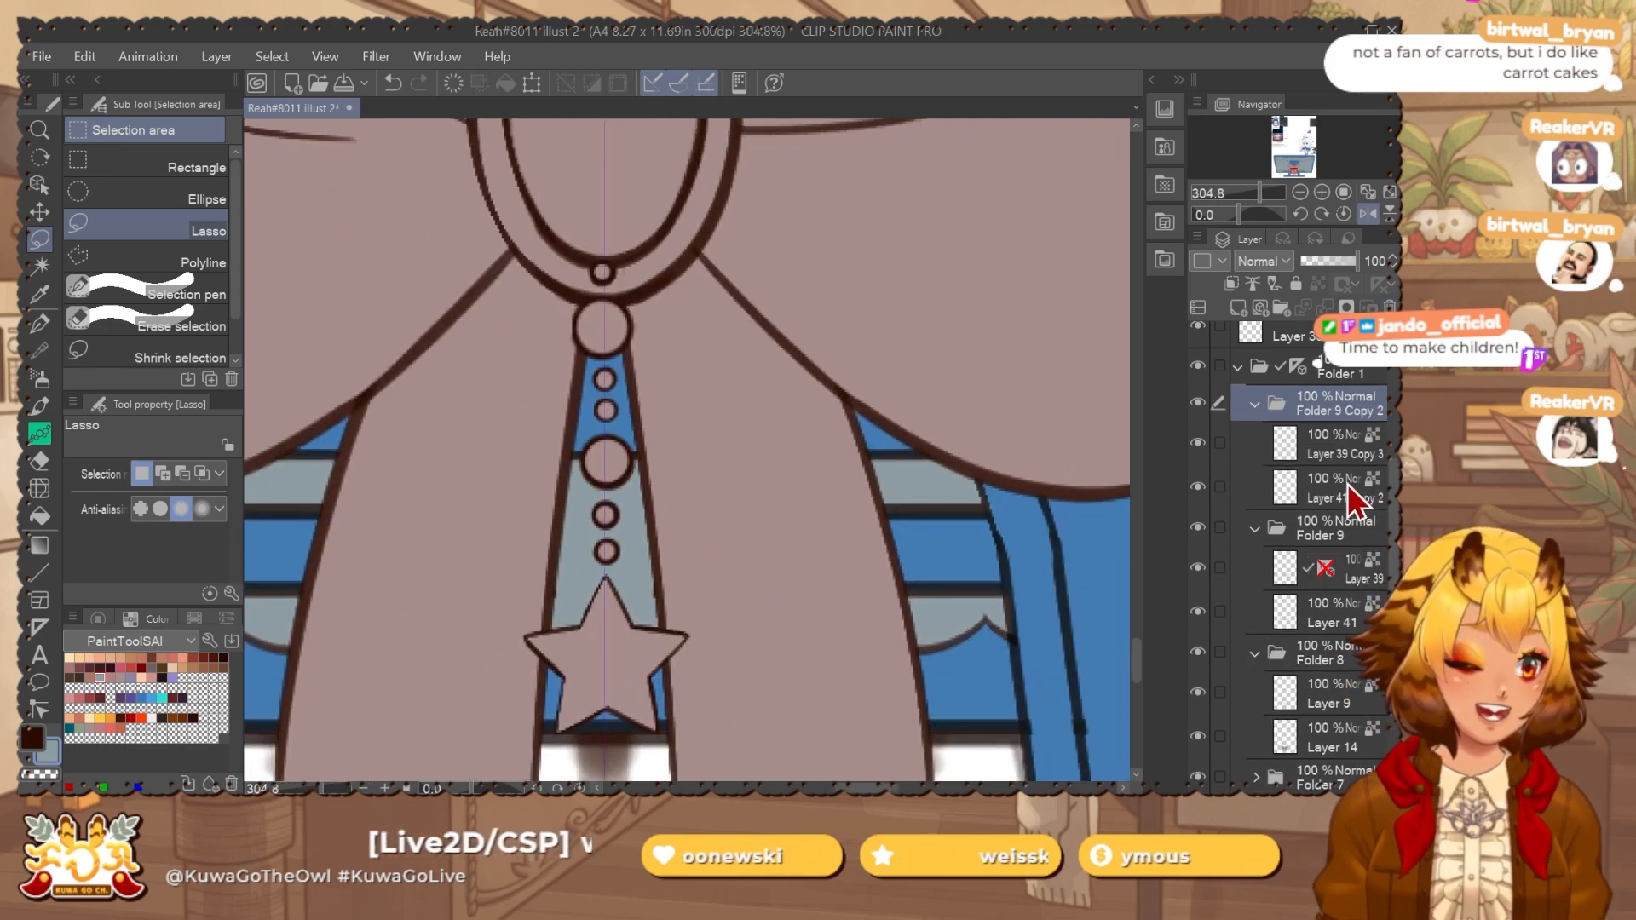
left_click(1347, 484)
left_click(1198, 487)
left_click(1333, 443)
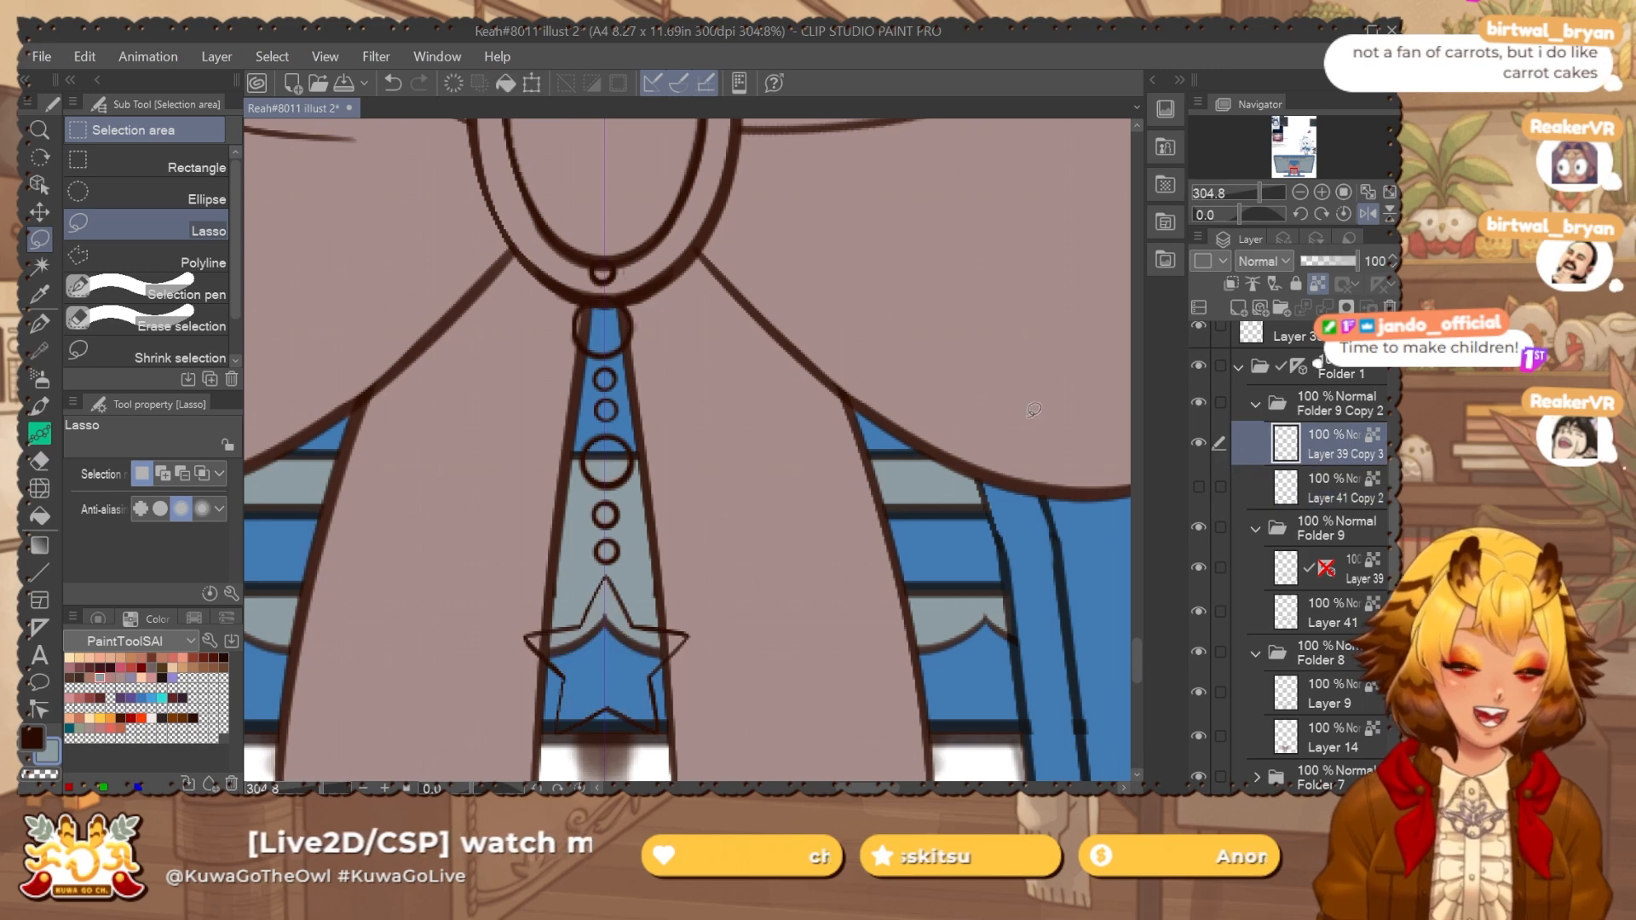
left_click(1329, 488)
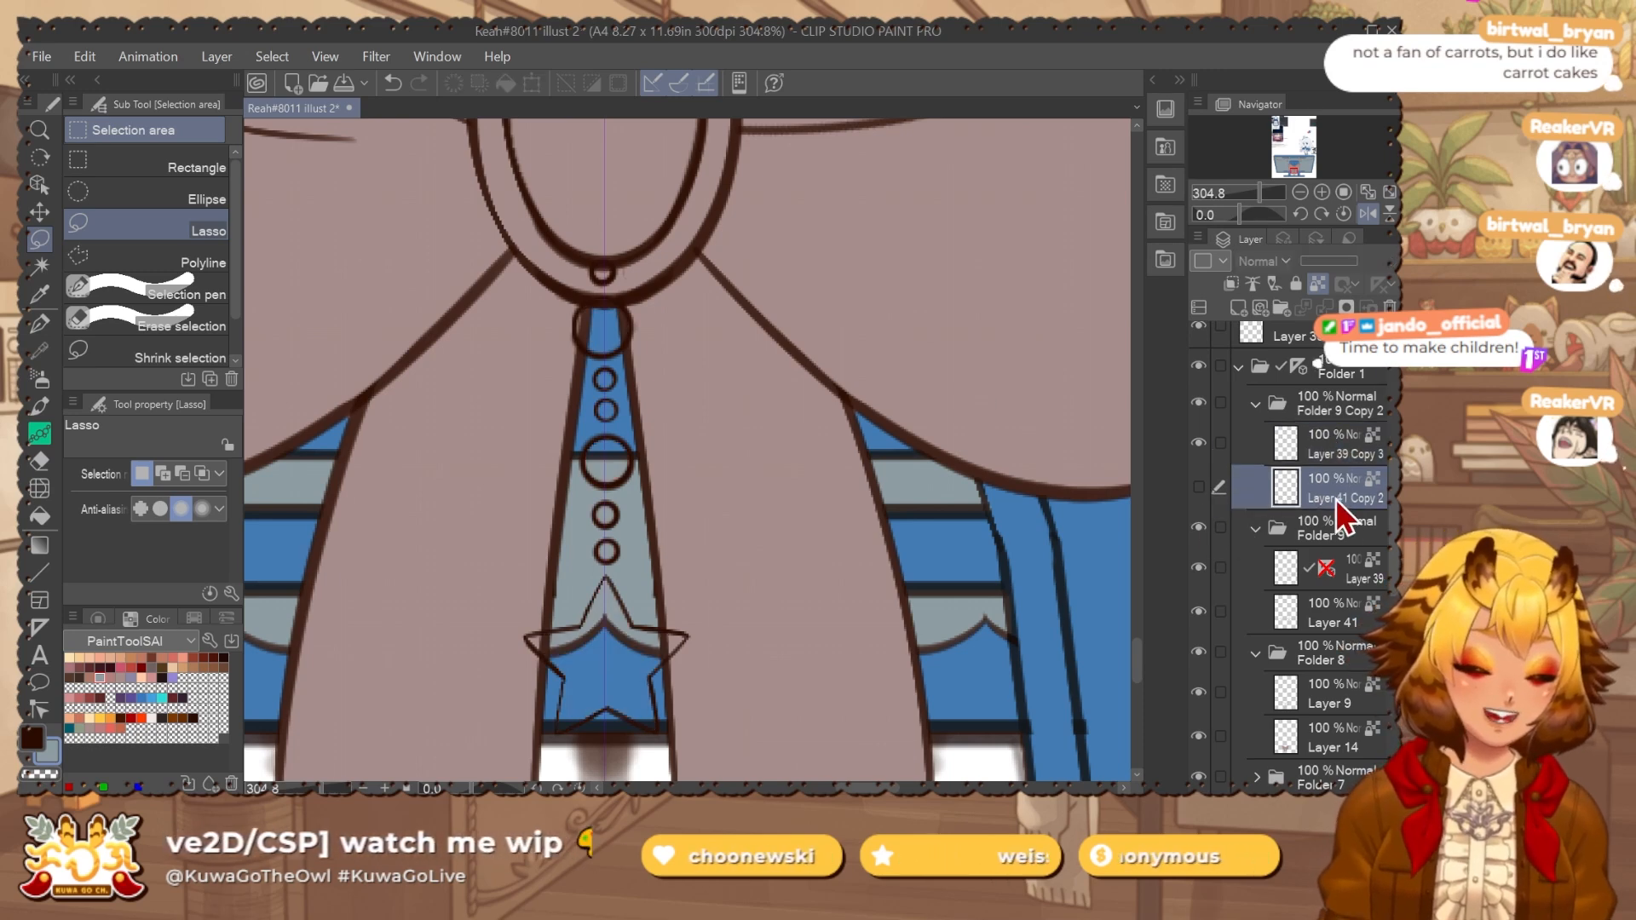
Add a new layer directly beneath Layer 41 Copy 2 and fill it completely with white.
key("ctrl+shift+n")
left_click(1325, 538)
left_click_drag(1326, 539, 1327, 484)
left_click(1346, 530)
key("x")
key("b")
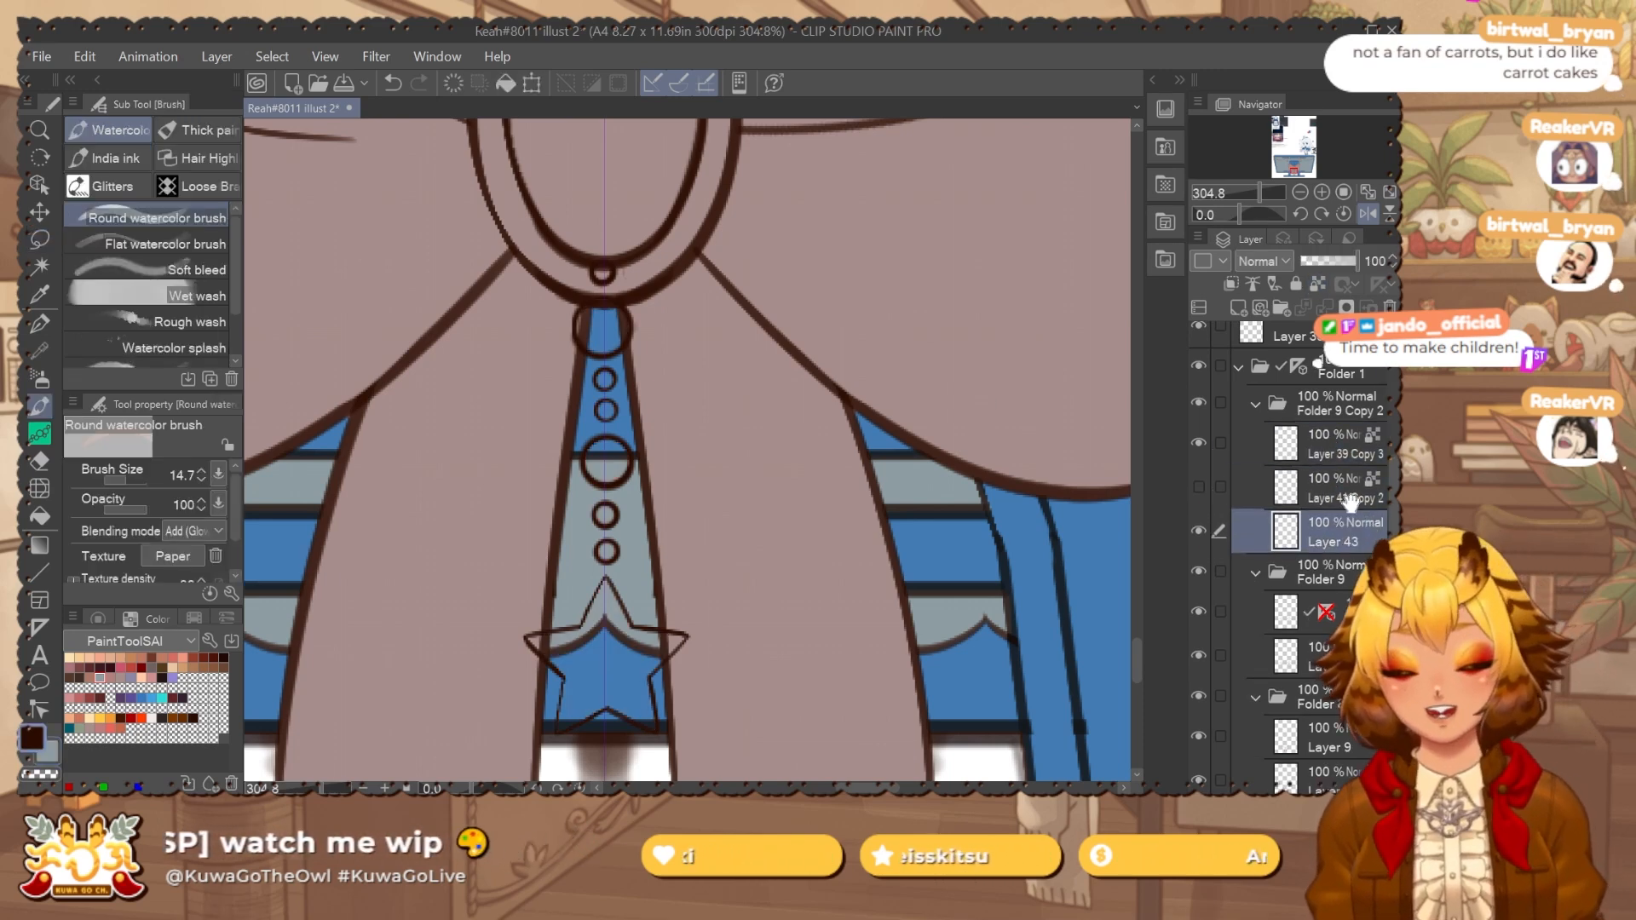
left_click_drag(605, 577, 741, 320)
key("x")
key("alt+Delete")
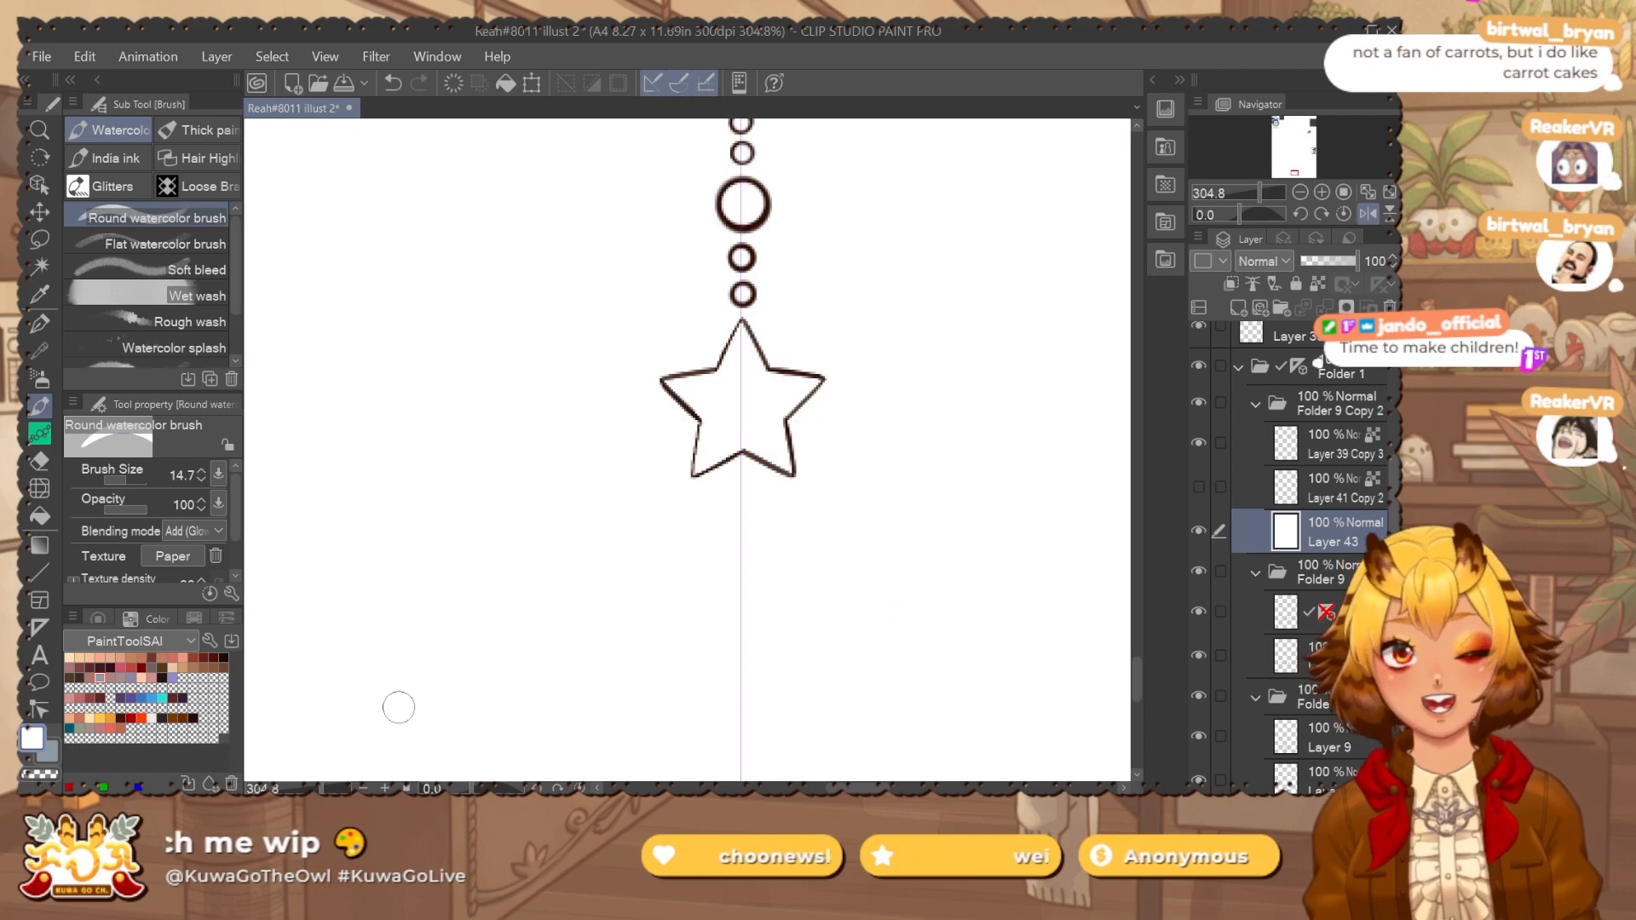
Set the opacity of the white Layer 43 to 58%, with the bead strand over the garment in view.
left_click(1334, 261)
left_click_drag(971, 268, 862, 570)
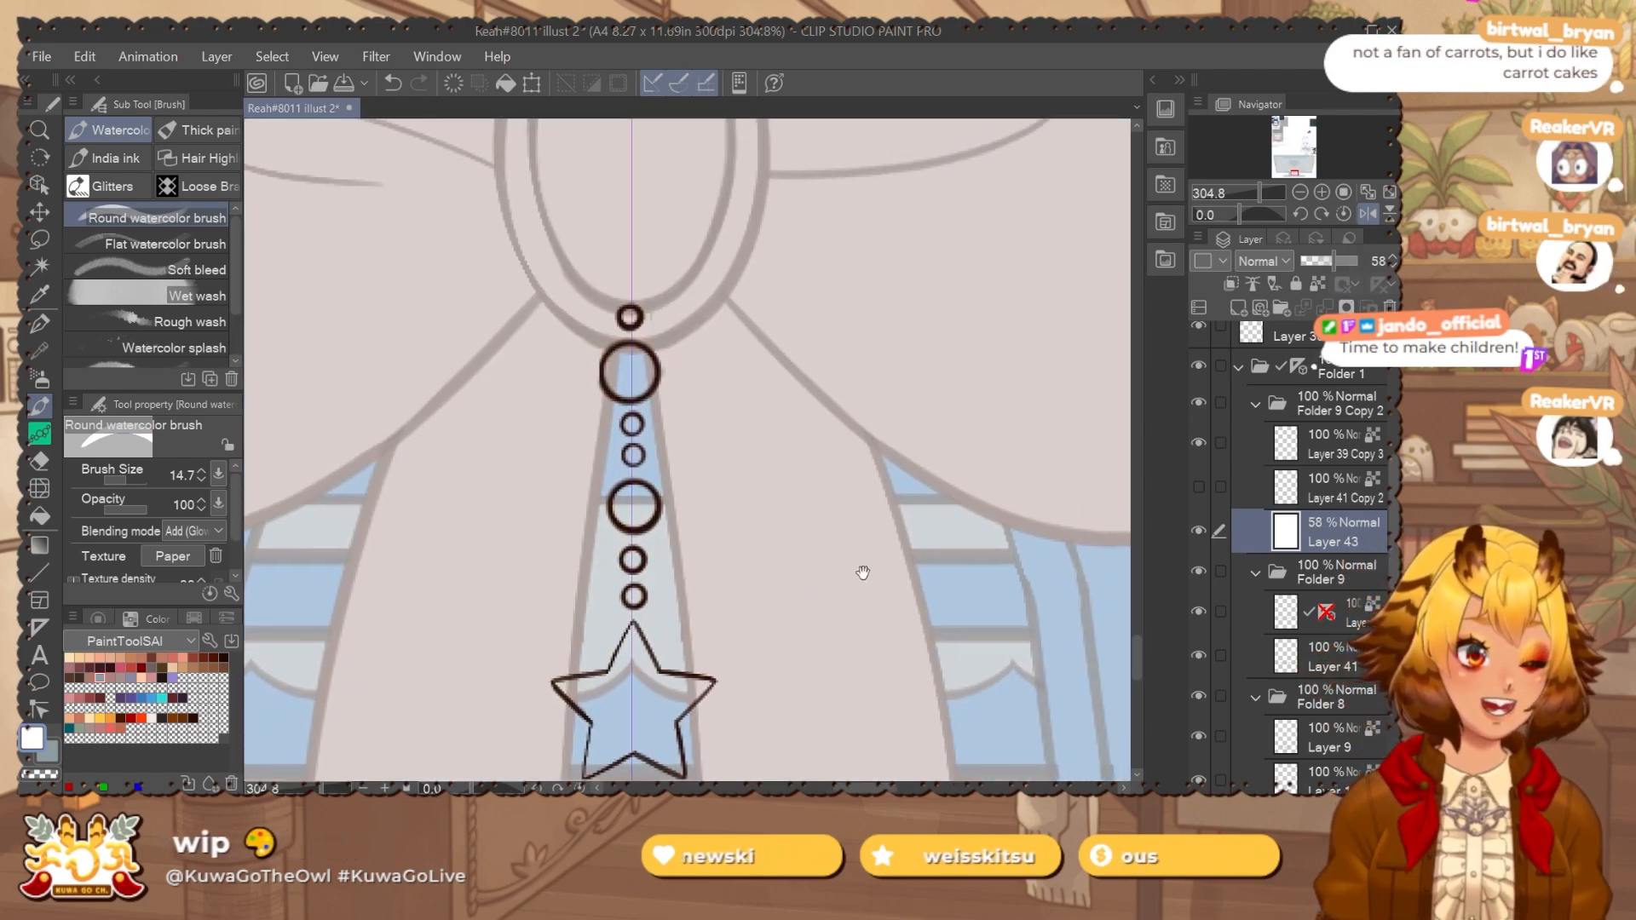
left_click(1350, 484)
left_click(1337, 444)
key("e")
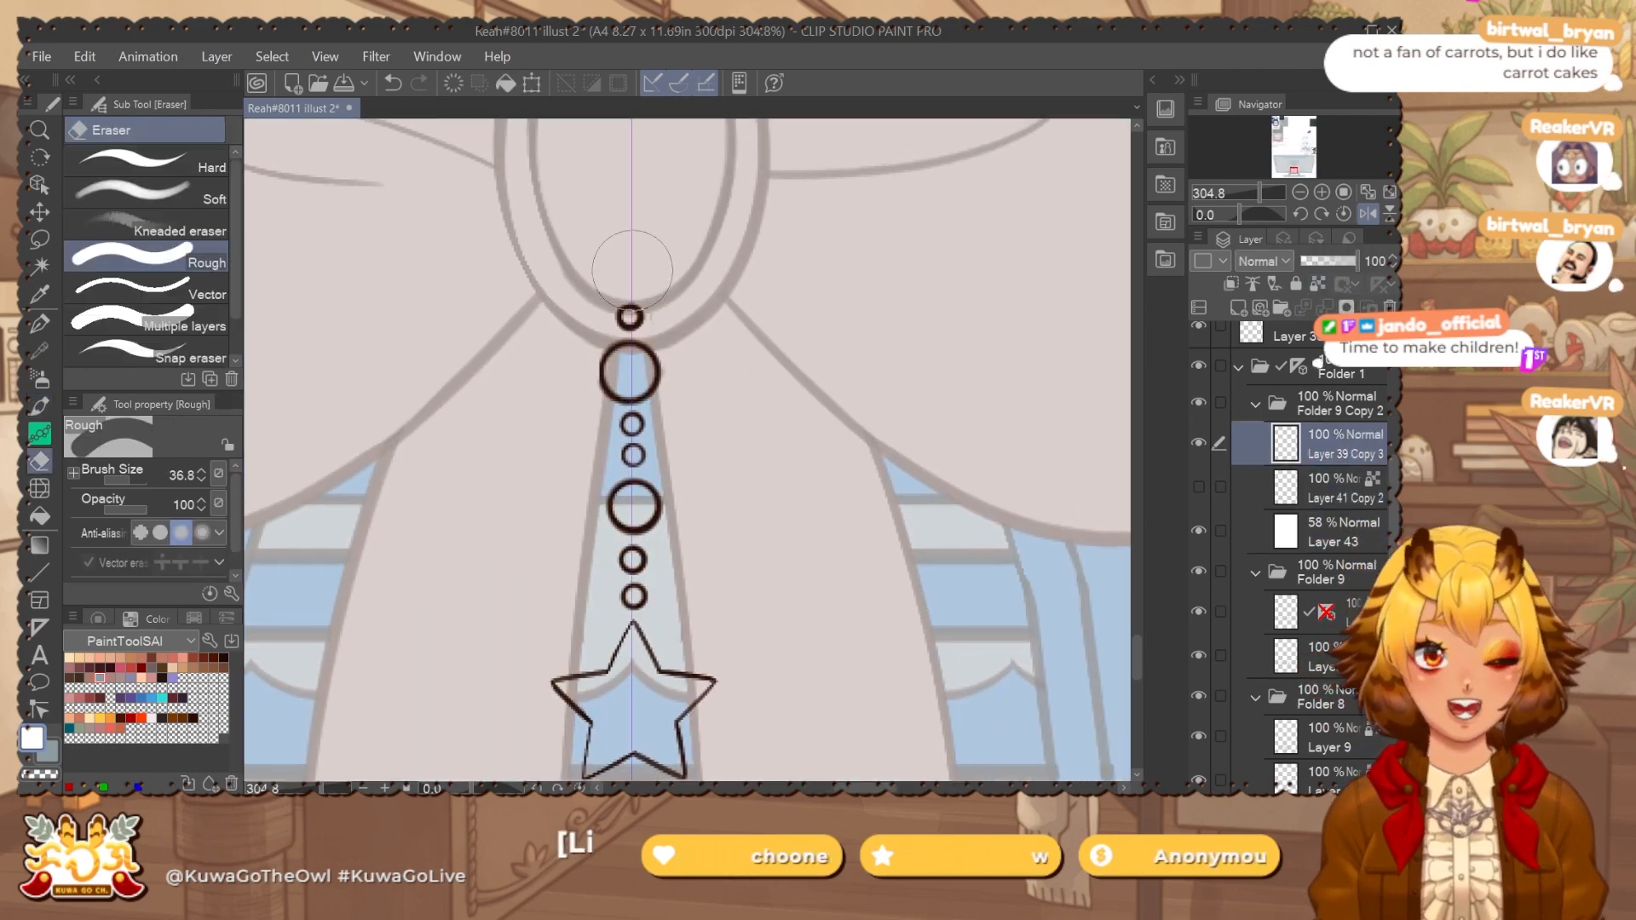
left_click_drag(631, 320, 634, 435)
left_click(633, 473)
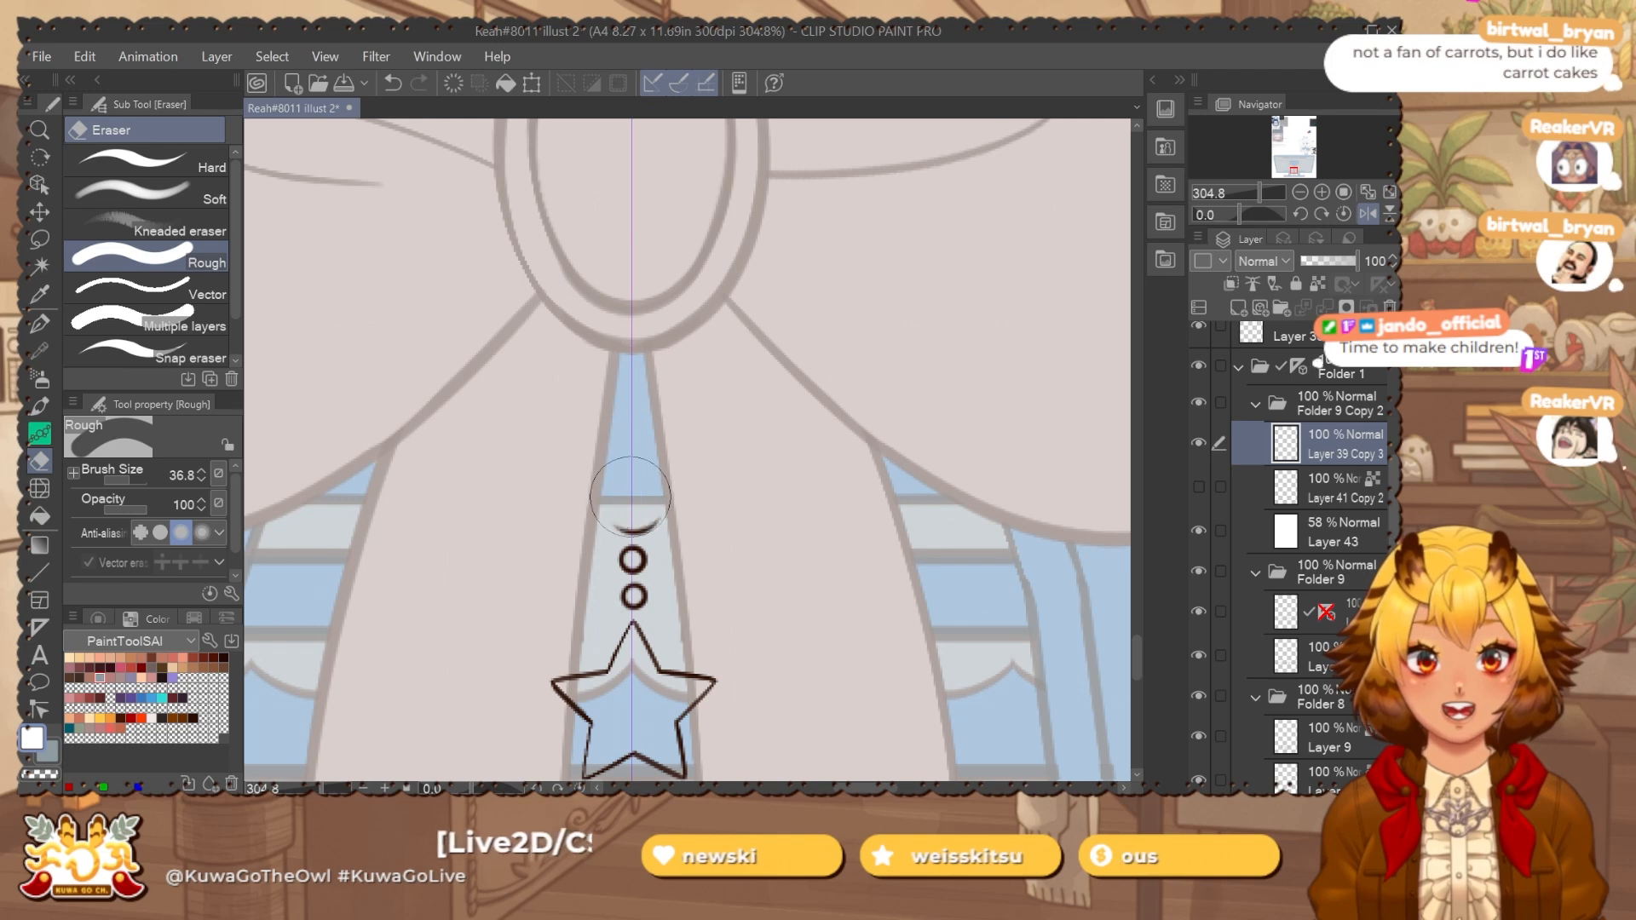
left_click(634, 511)
key("ctrl+z")
key("ctrl+z")
key("ctrl+z")
key("ctrl+z")
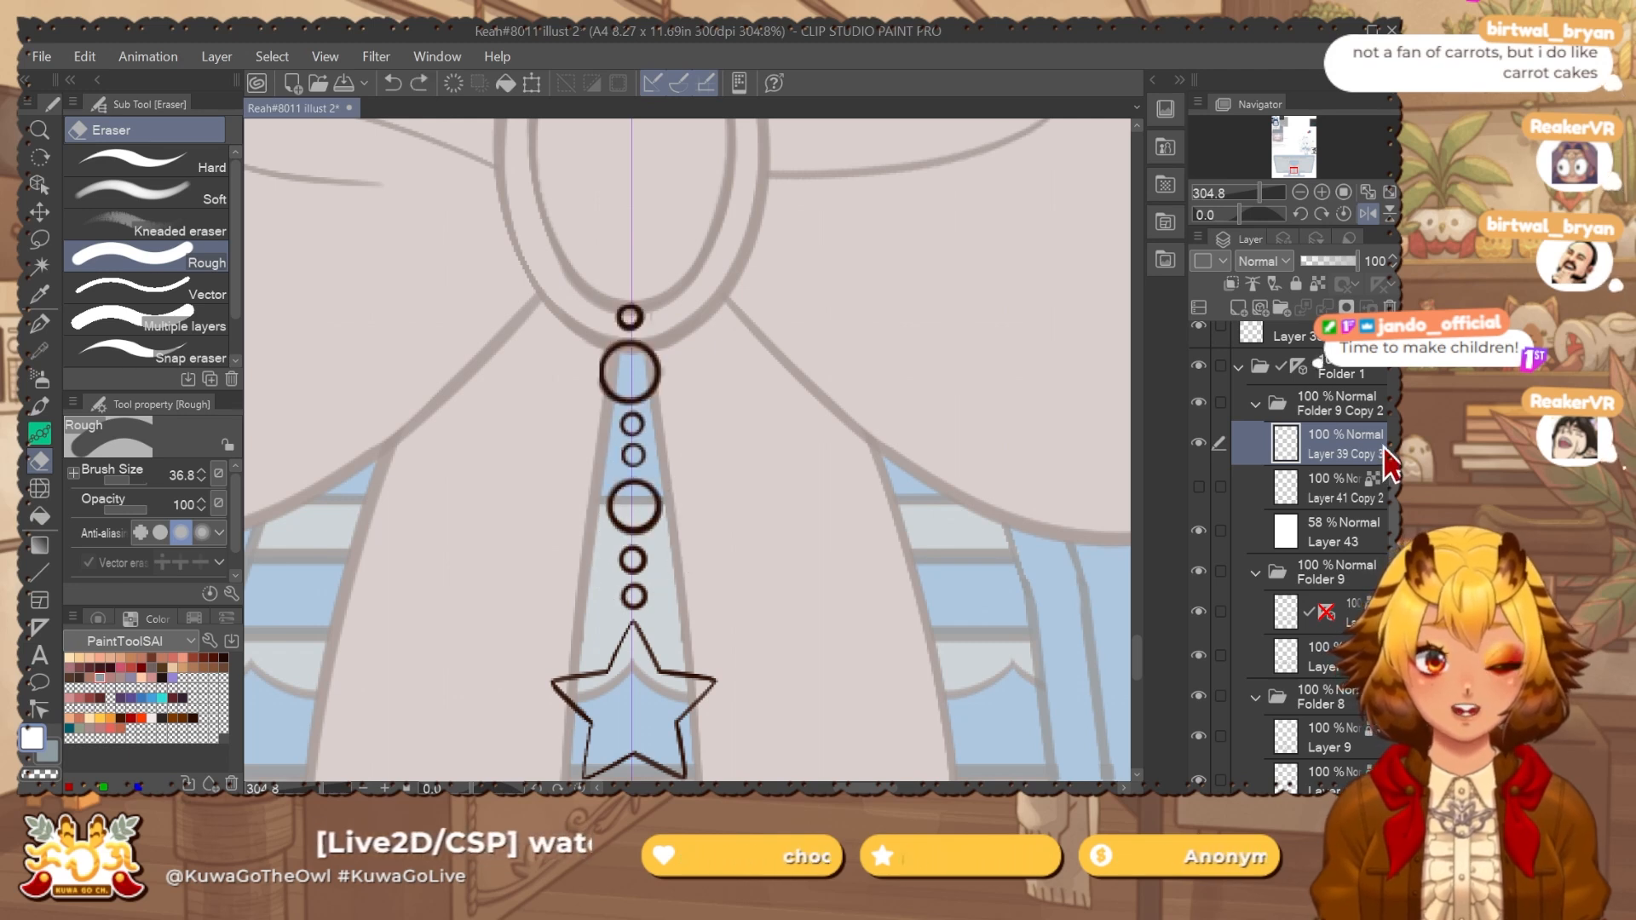
Add a new layer above Layer 39 Copy 3, reduce Layer 39 Copy 3 to 46% opacity, and make the new layer active.
key("ctrl+shift+n")
left_click(1342, 492)
left_click_drag(1338, 262, 1326, 263)
left_click(1333, 443)
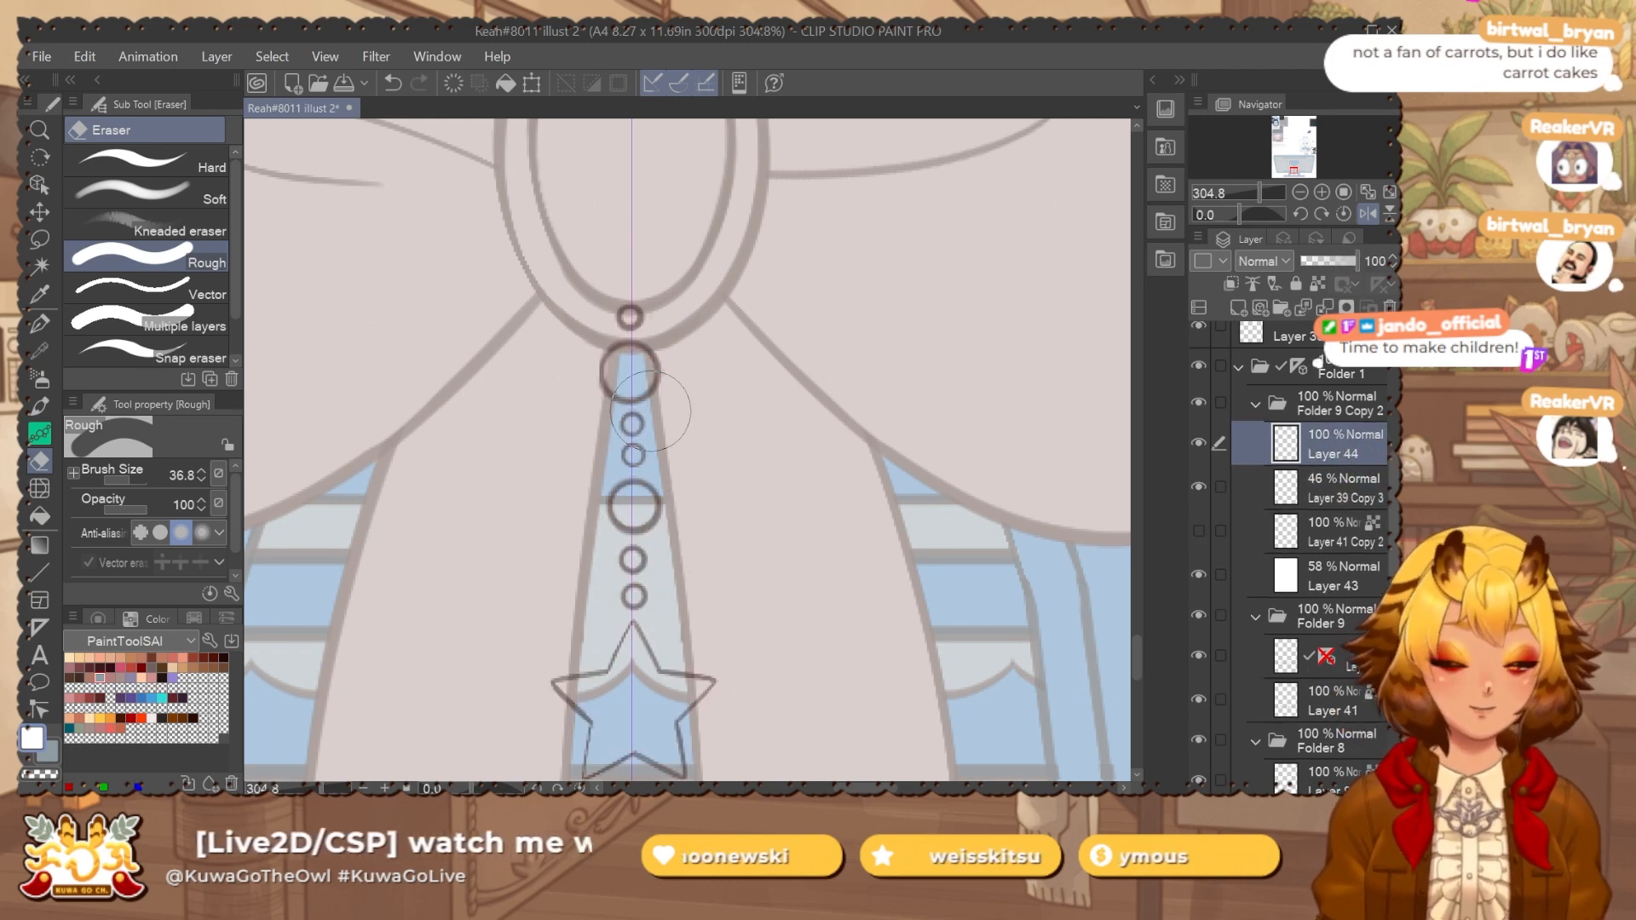
Paint solid dark brown dots with the Turnip pen over the four small center beads and the upper large bead.
key("p")
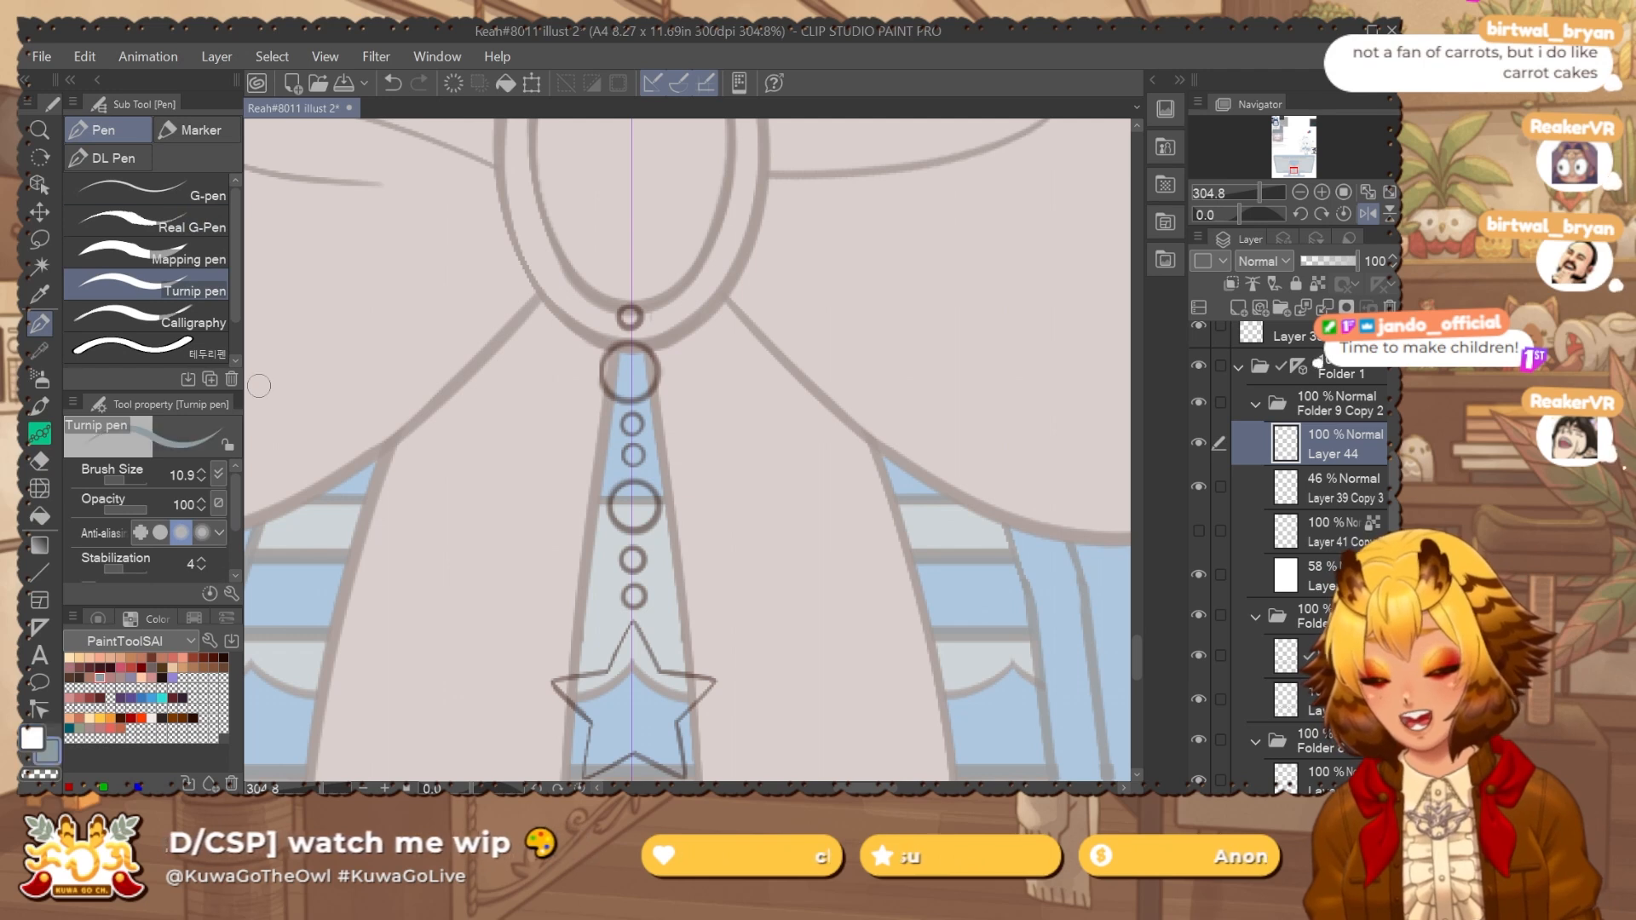
key("x")
left_click(192, 718)
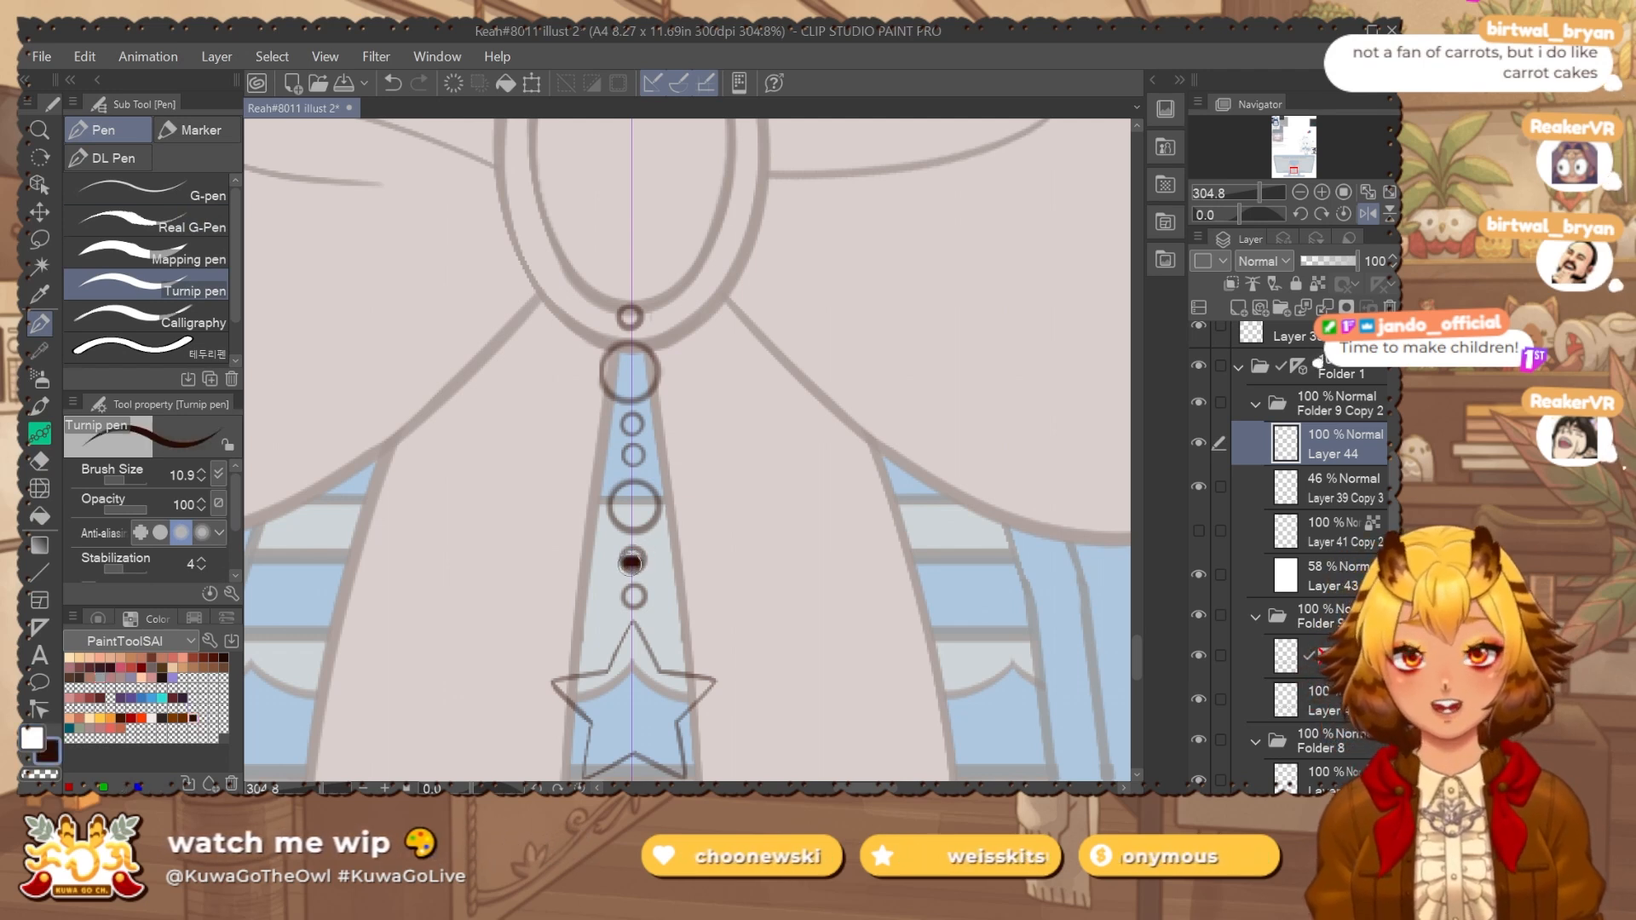
mouse_move(628, 563)
left_mouse_down()
mouse_move(643, 555)
mouse_move(634, 600)
mouse_move(635, 582)
left_mouse_up()
mouse_move(634, 455)
left_mouse_down()
mouse_move(661, 385)
mouse_move(634, 375)
mouse_move(652, 383)
left_mouse_up()
key("ctrl+z")
left_click_drag(631, 371, 635, 375)
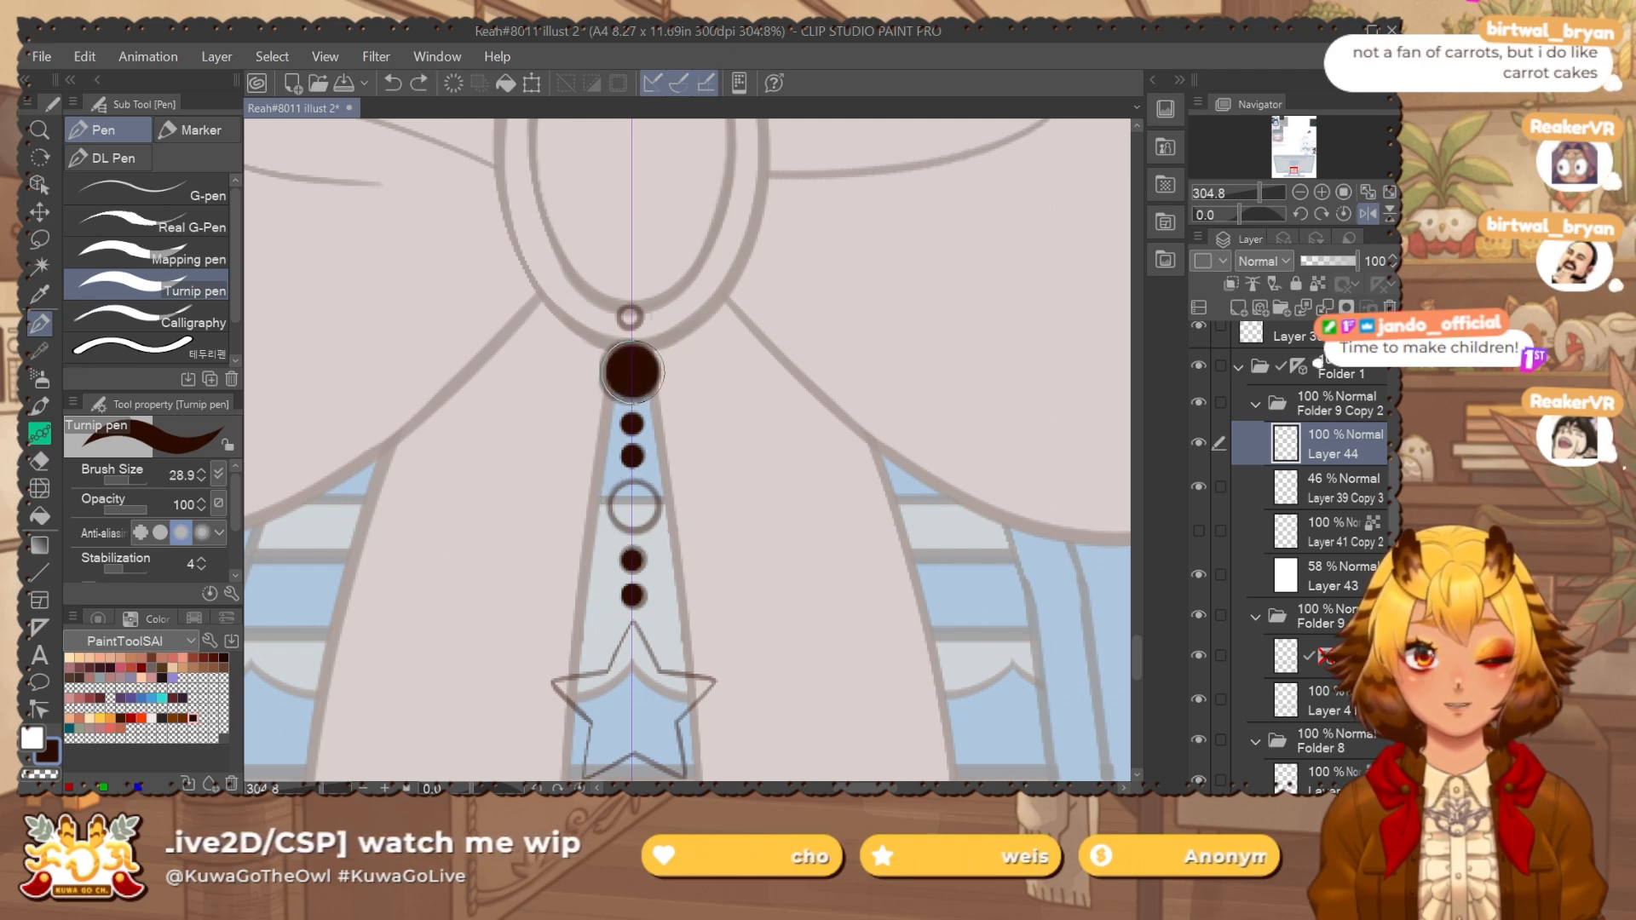
Paint the second large bead of the center strand solid dark brown at brush size 28.9, redoing it until it is centered.
left_click_drag(635, 515, 639, 508)
key("ctrl+z")
key("ctrl+z")
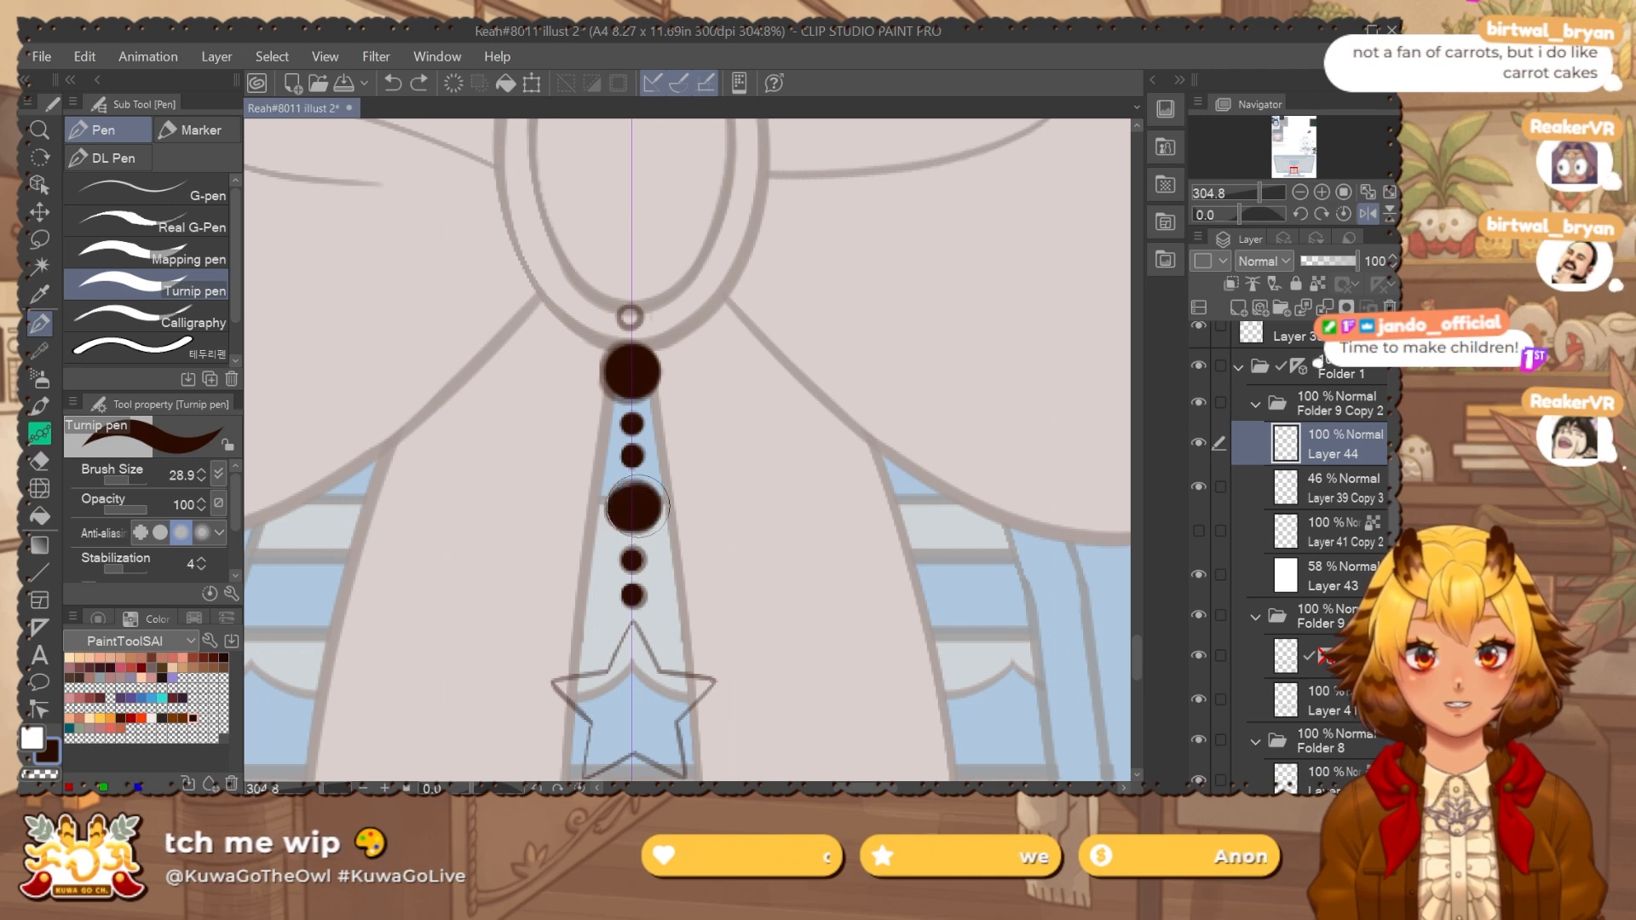
key("ctrl+z")
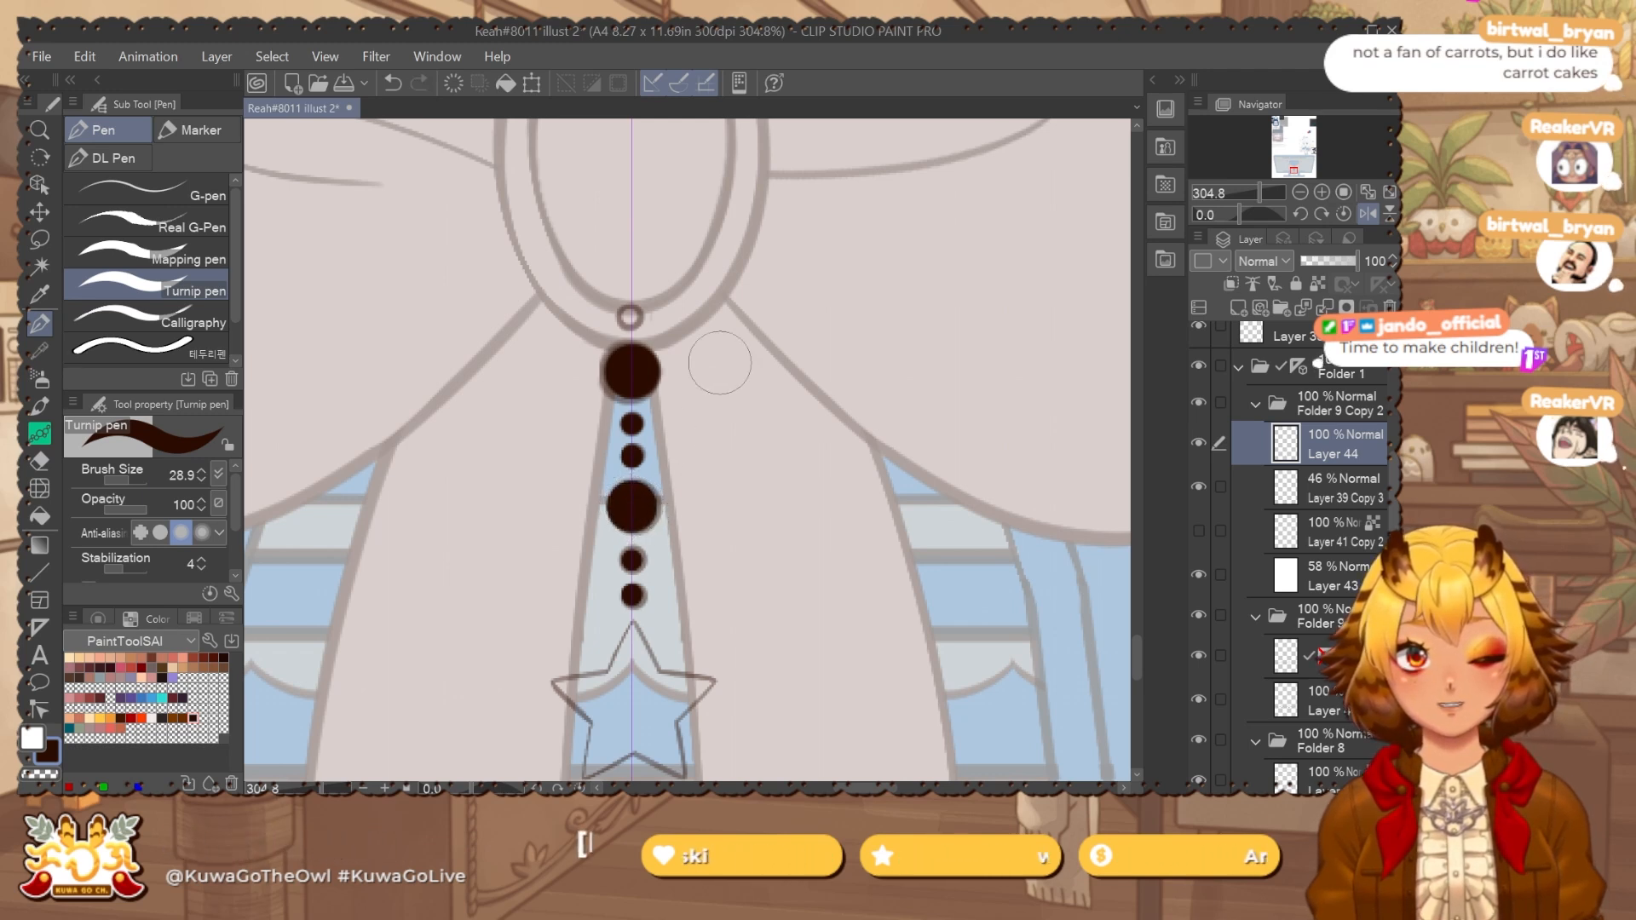
left_click_drag(696, 467, 716, 473, "ctrl+alt")
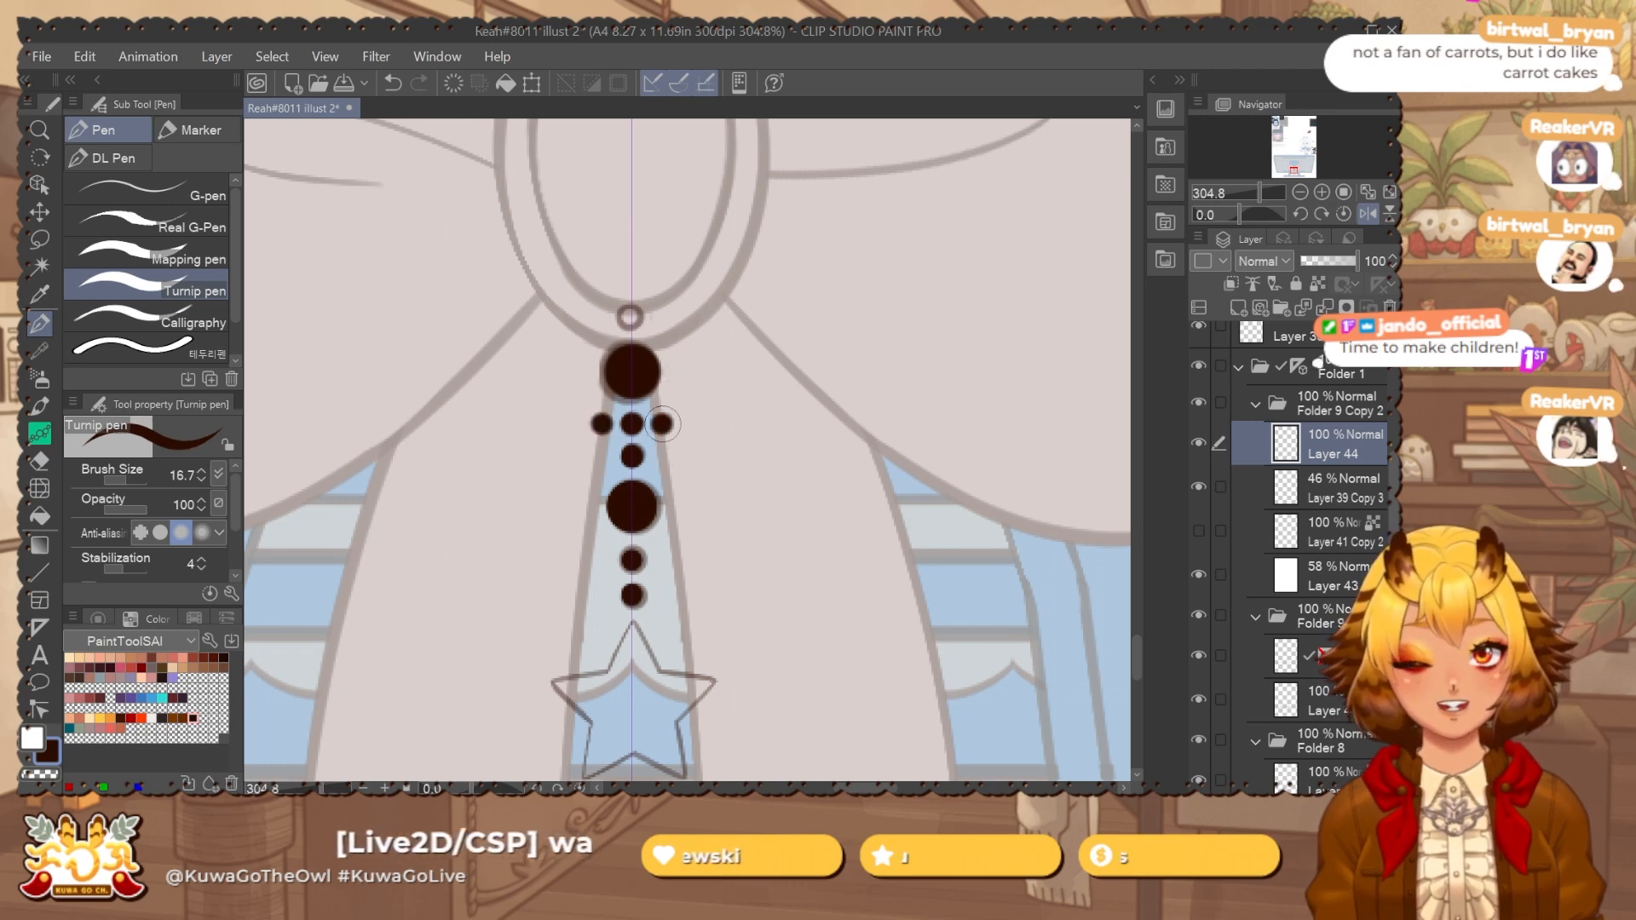
key("ctrl+z")
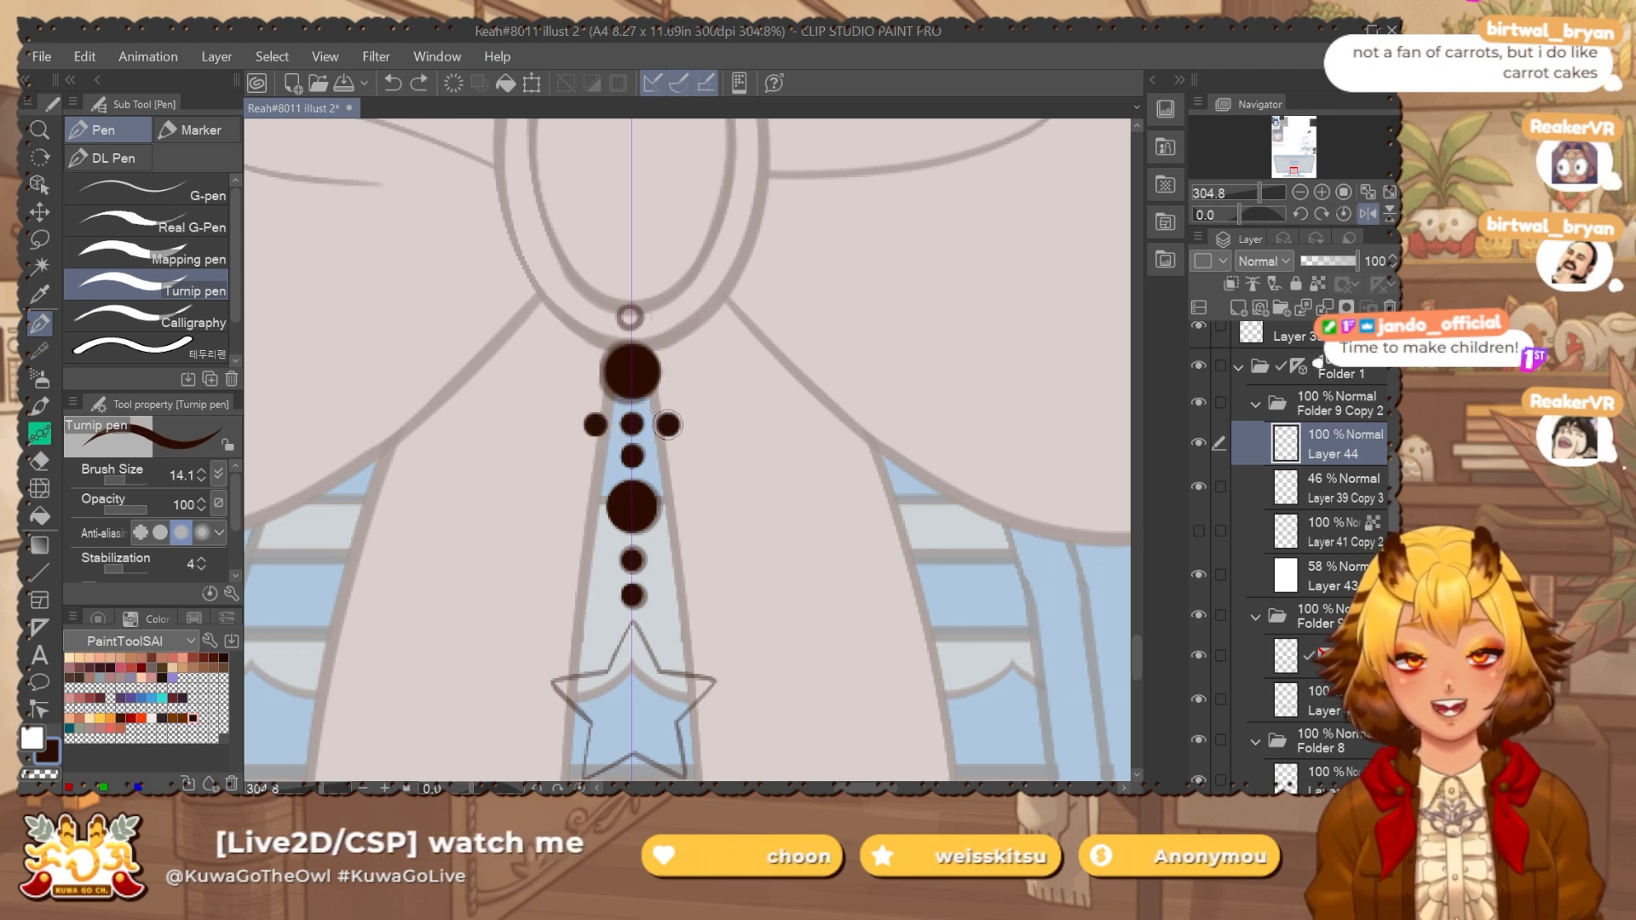
key("ctrl+z")
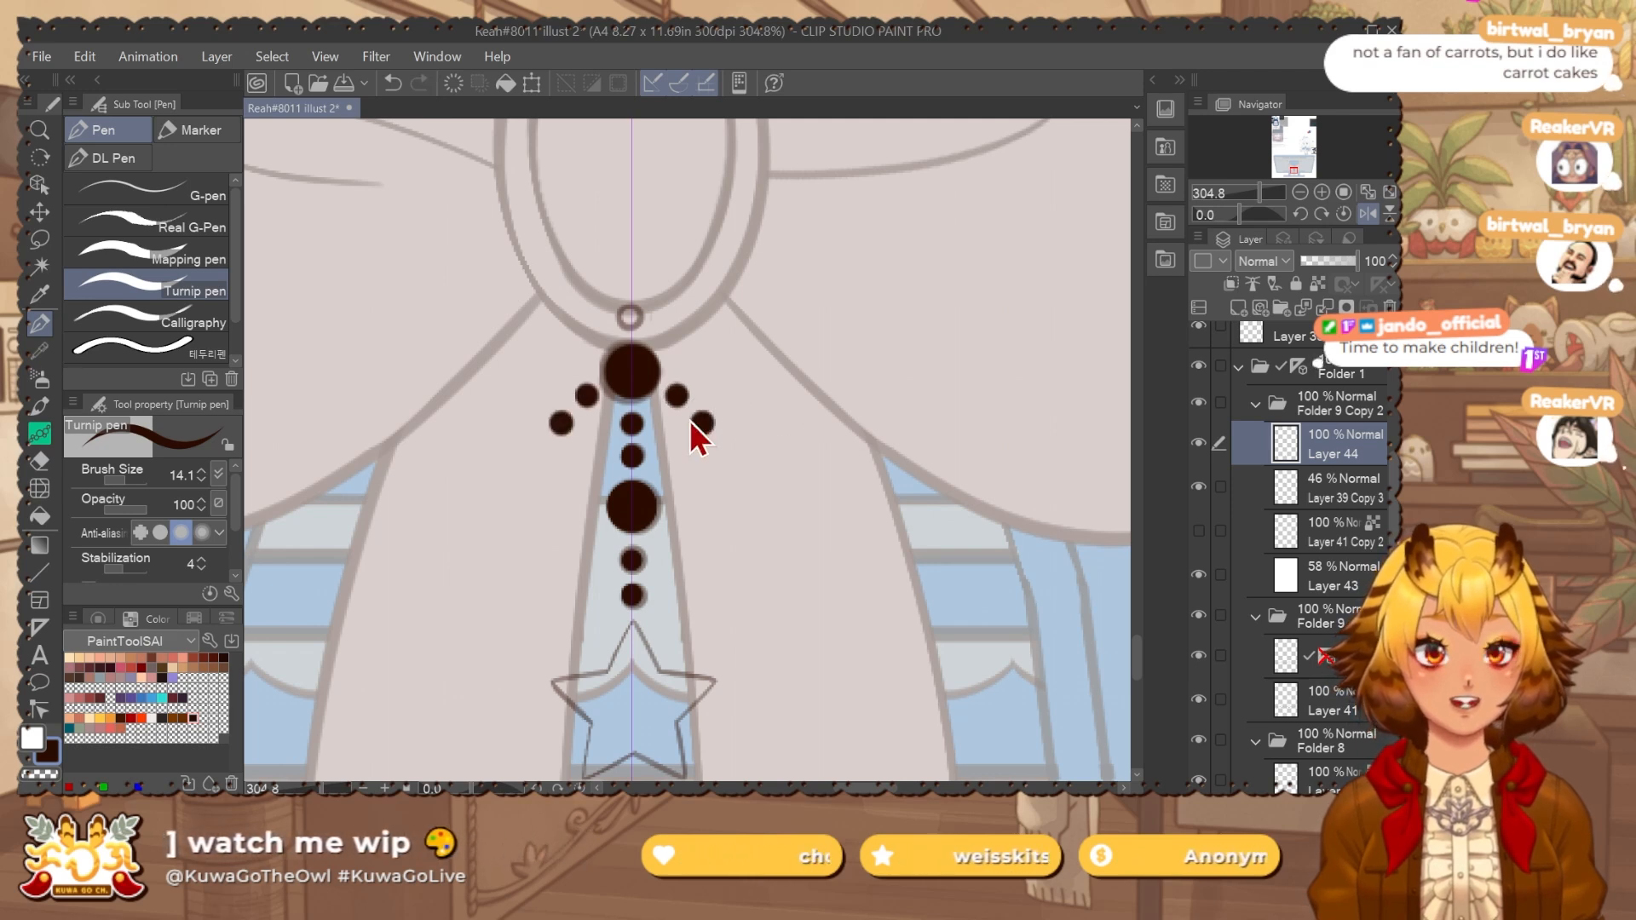
key("ctrl+z")
key("ctrl+z")
left_click_drag(748, 479, 771, 482, "ctrl+alt")
left_click(693, 508)
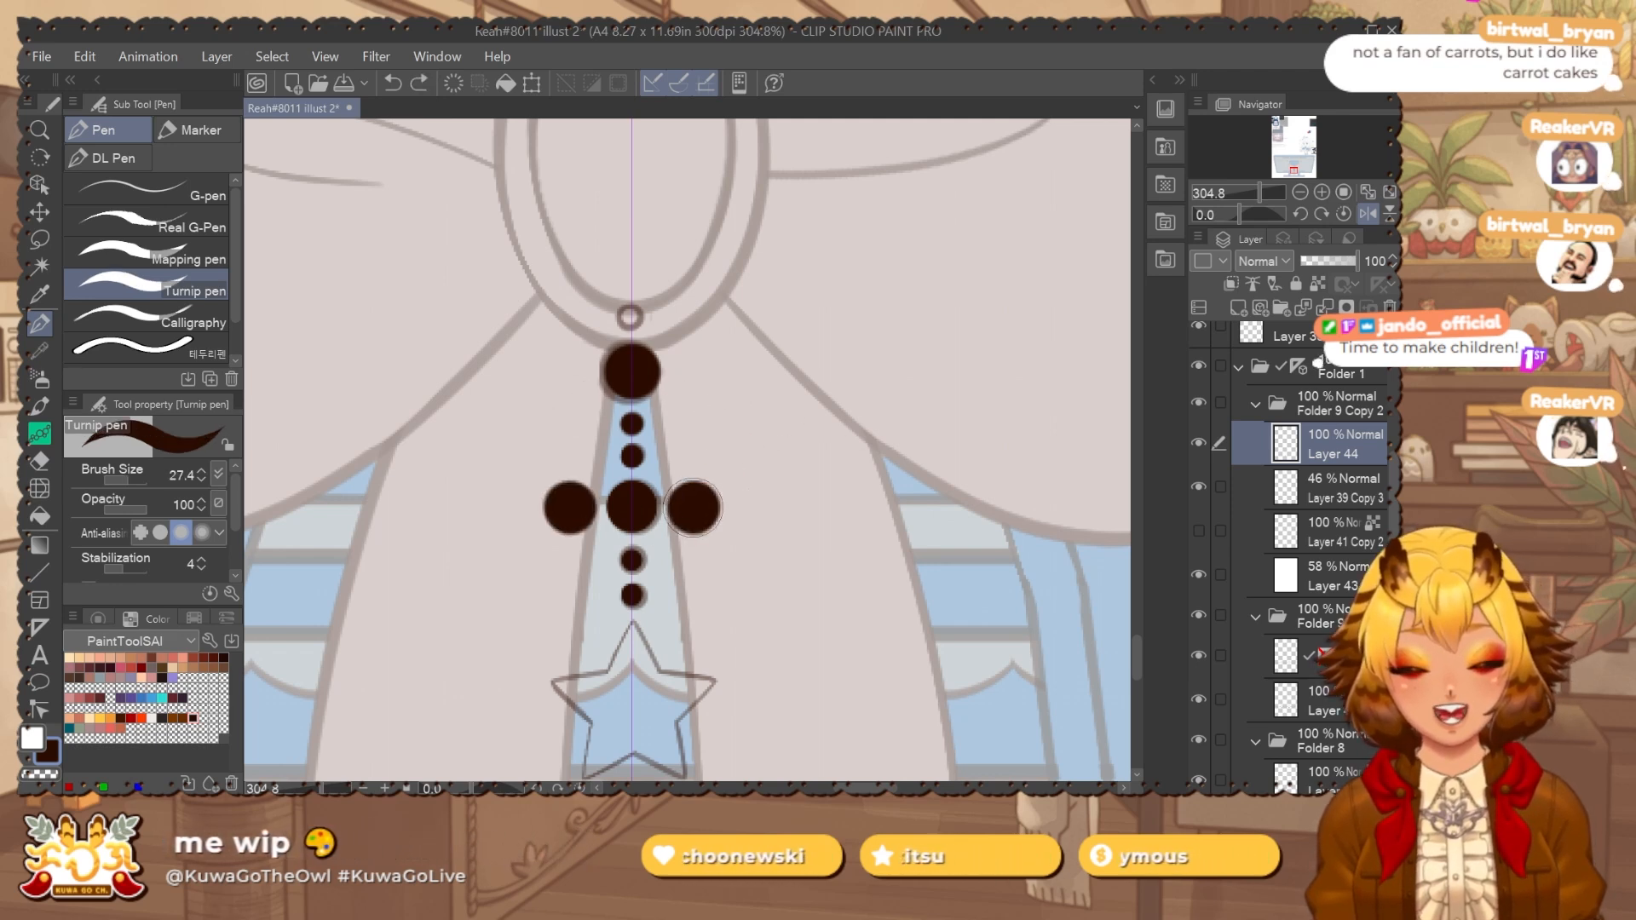
key("ctrl+z")
left_click(722, 453)
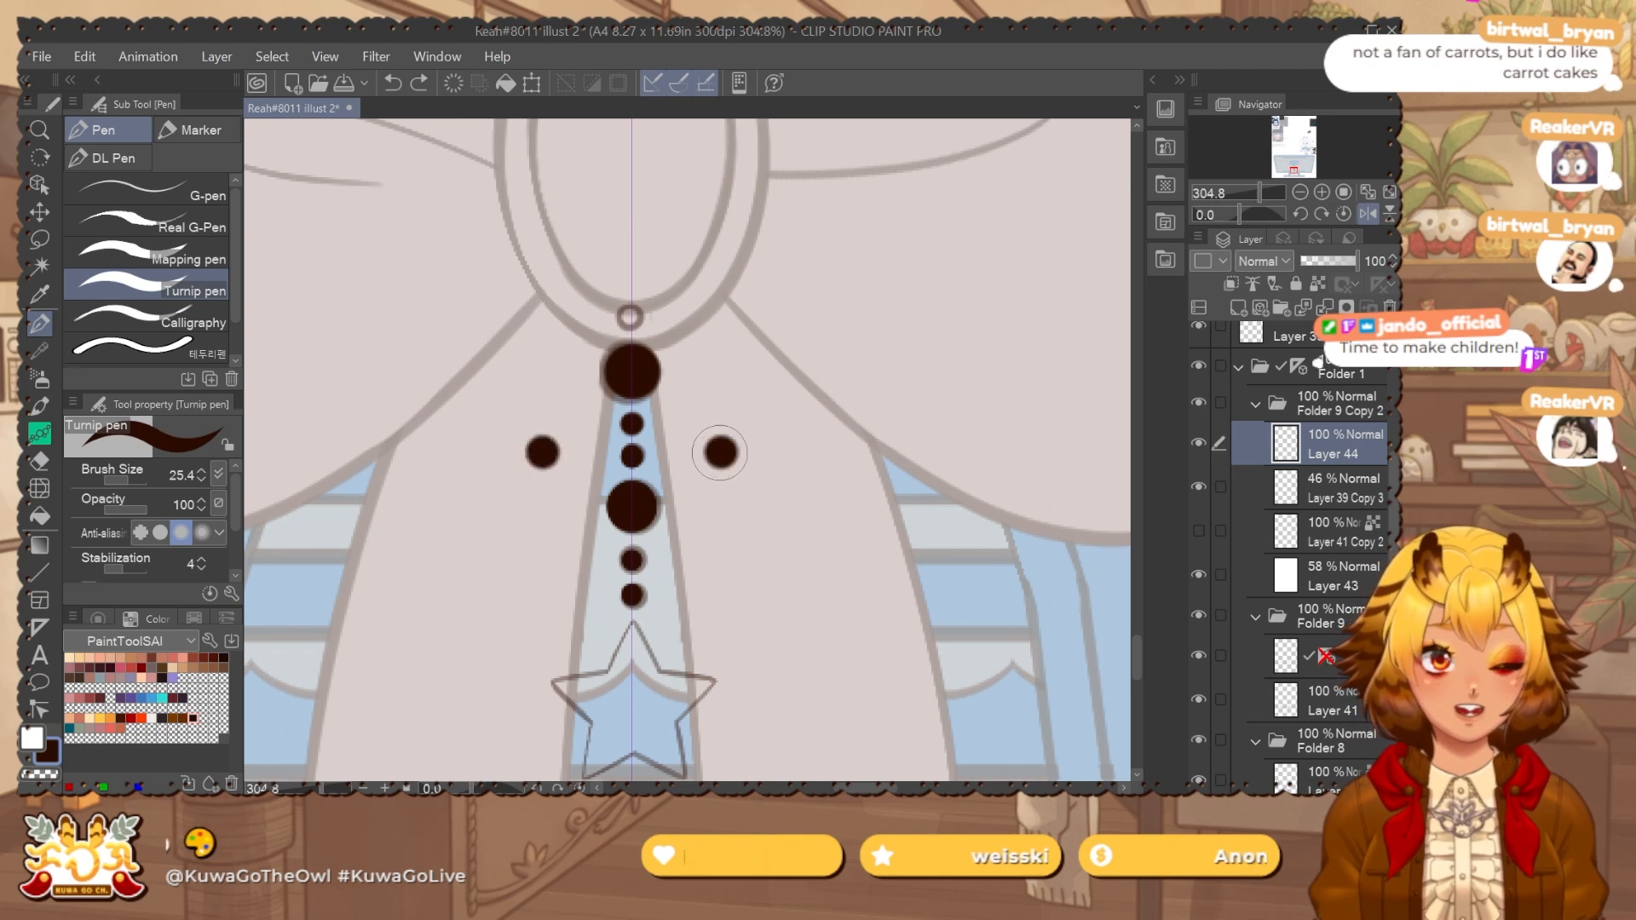
key("ctrl+z")
left_click(724, 442)
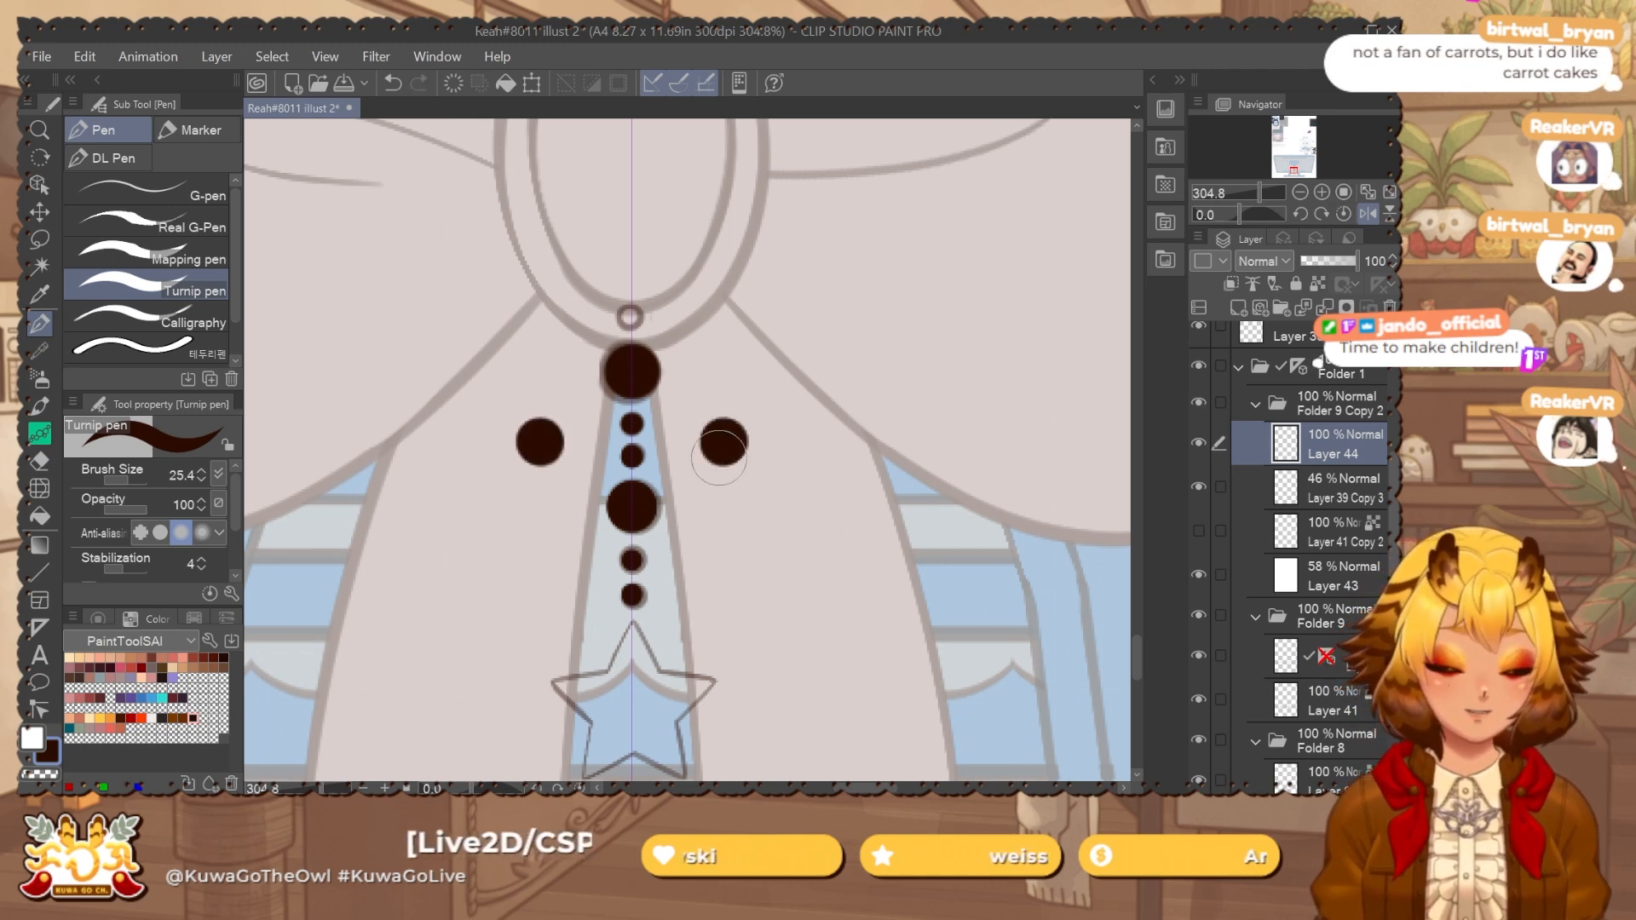
key("ctrl+z")
mouse_move(667, 399)
left_mouse_down()
mouse_move(747, 526)
mouse_move(886, 424)
left_mouse_up()
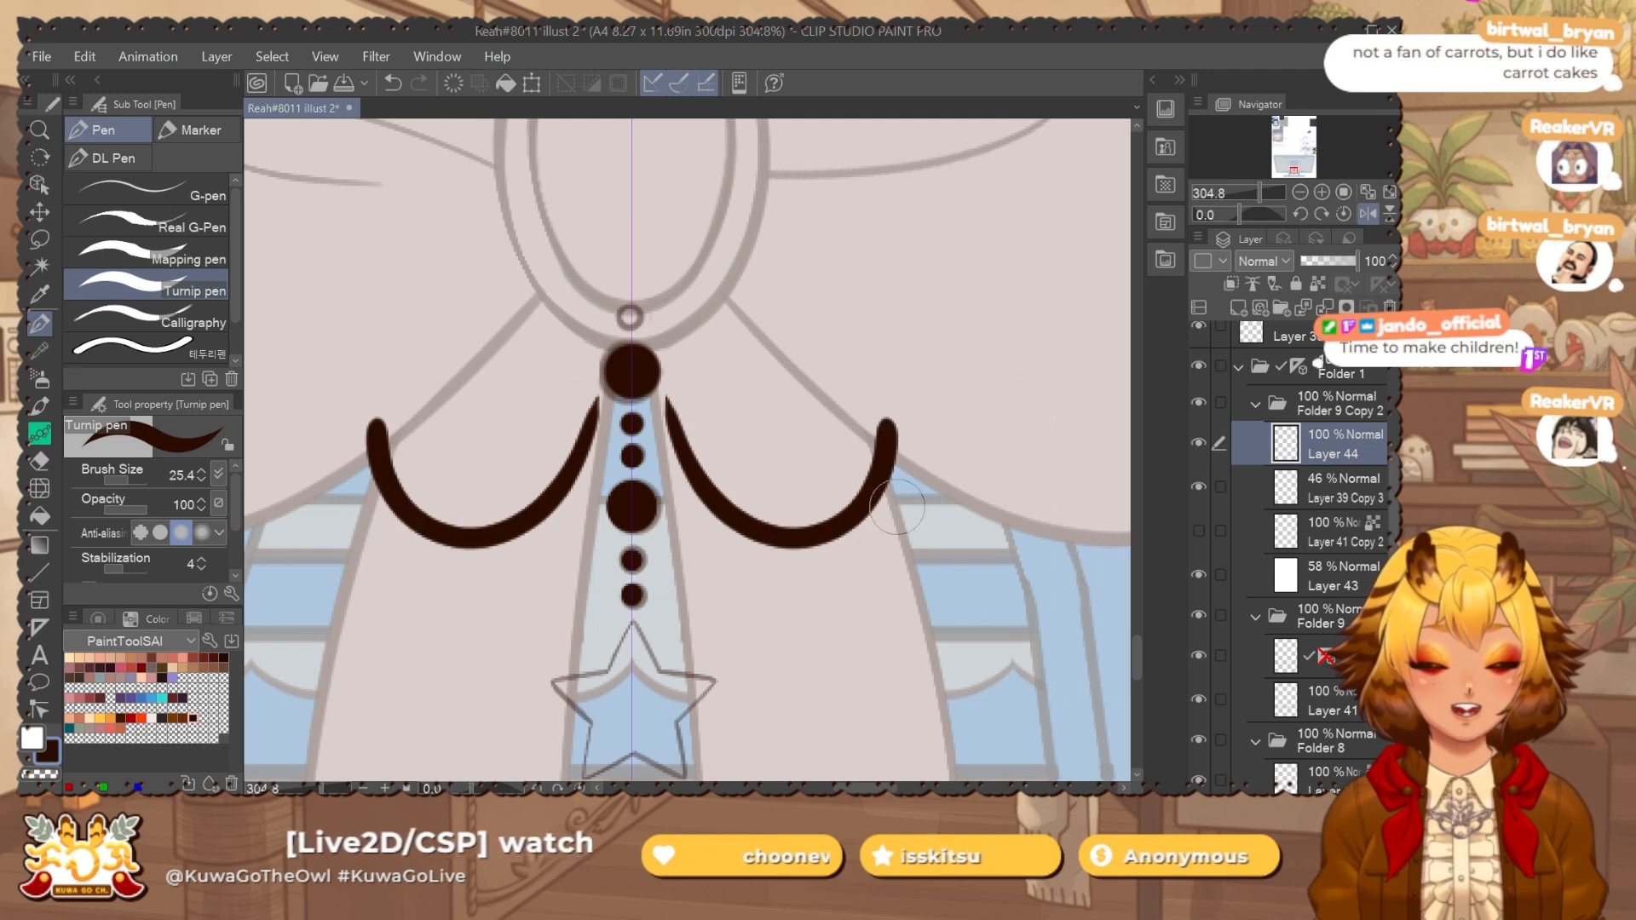
key("ctrl+z")
Paint three mirrored pairs of large dark brown beads at brush size 25.4, marking a hanging swag on each side of the center strand.
left_click(789, 541)
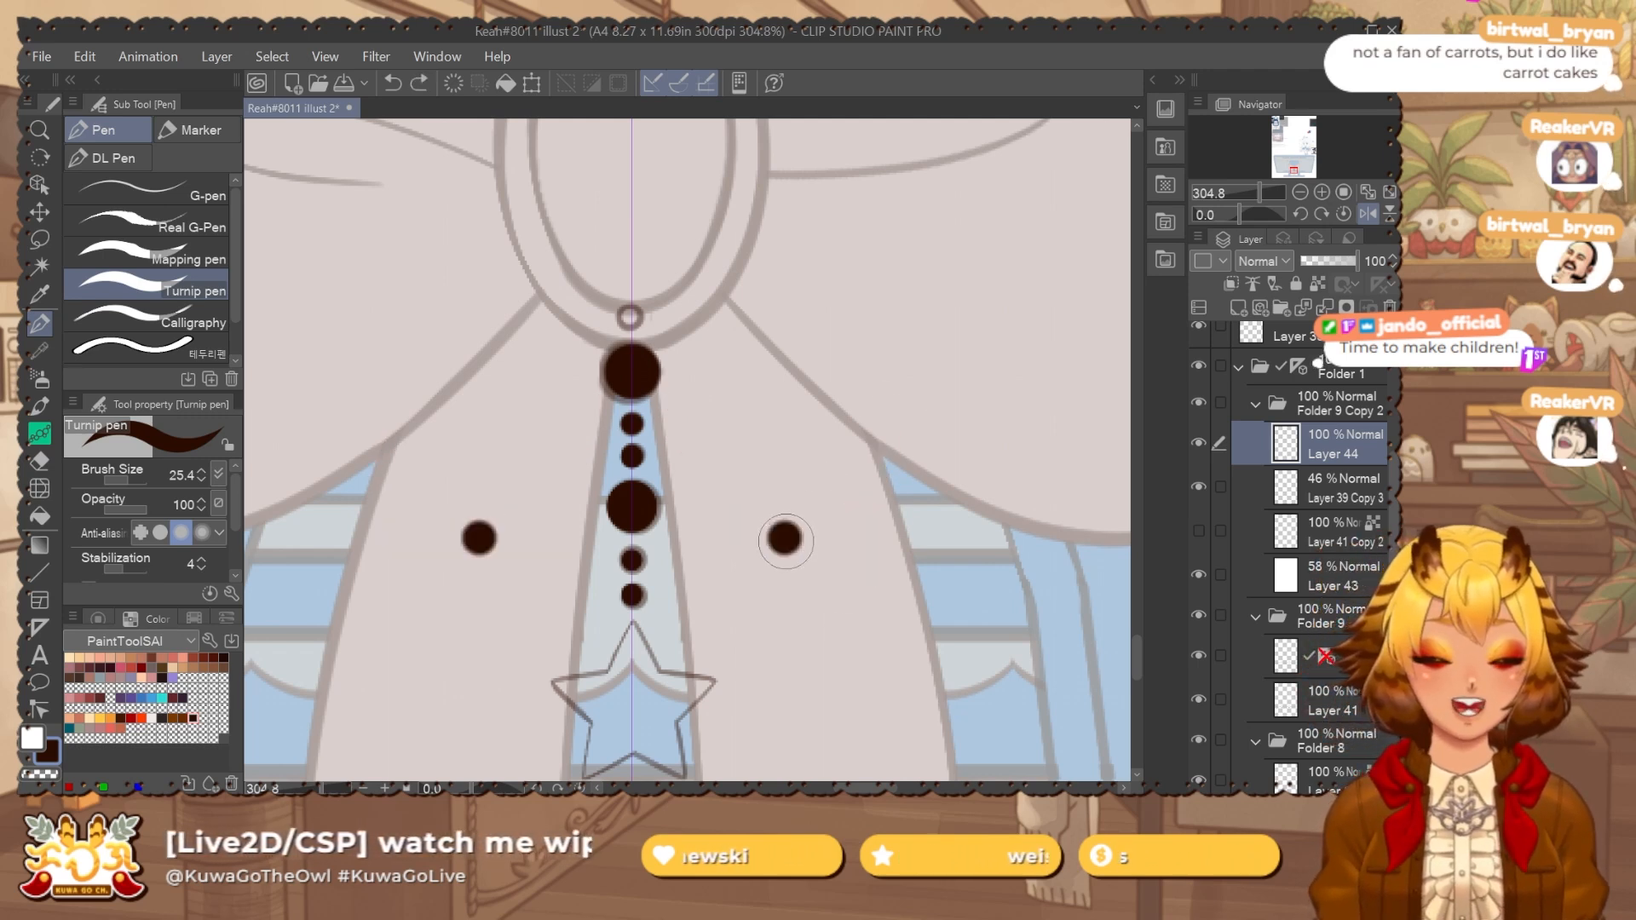
left_click_drag(788, 541, 788, 540)
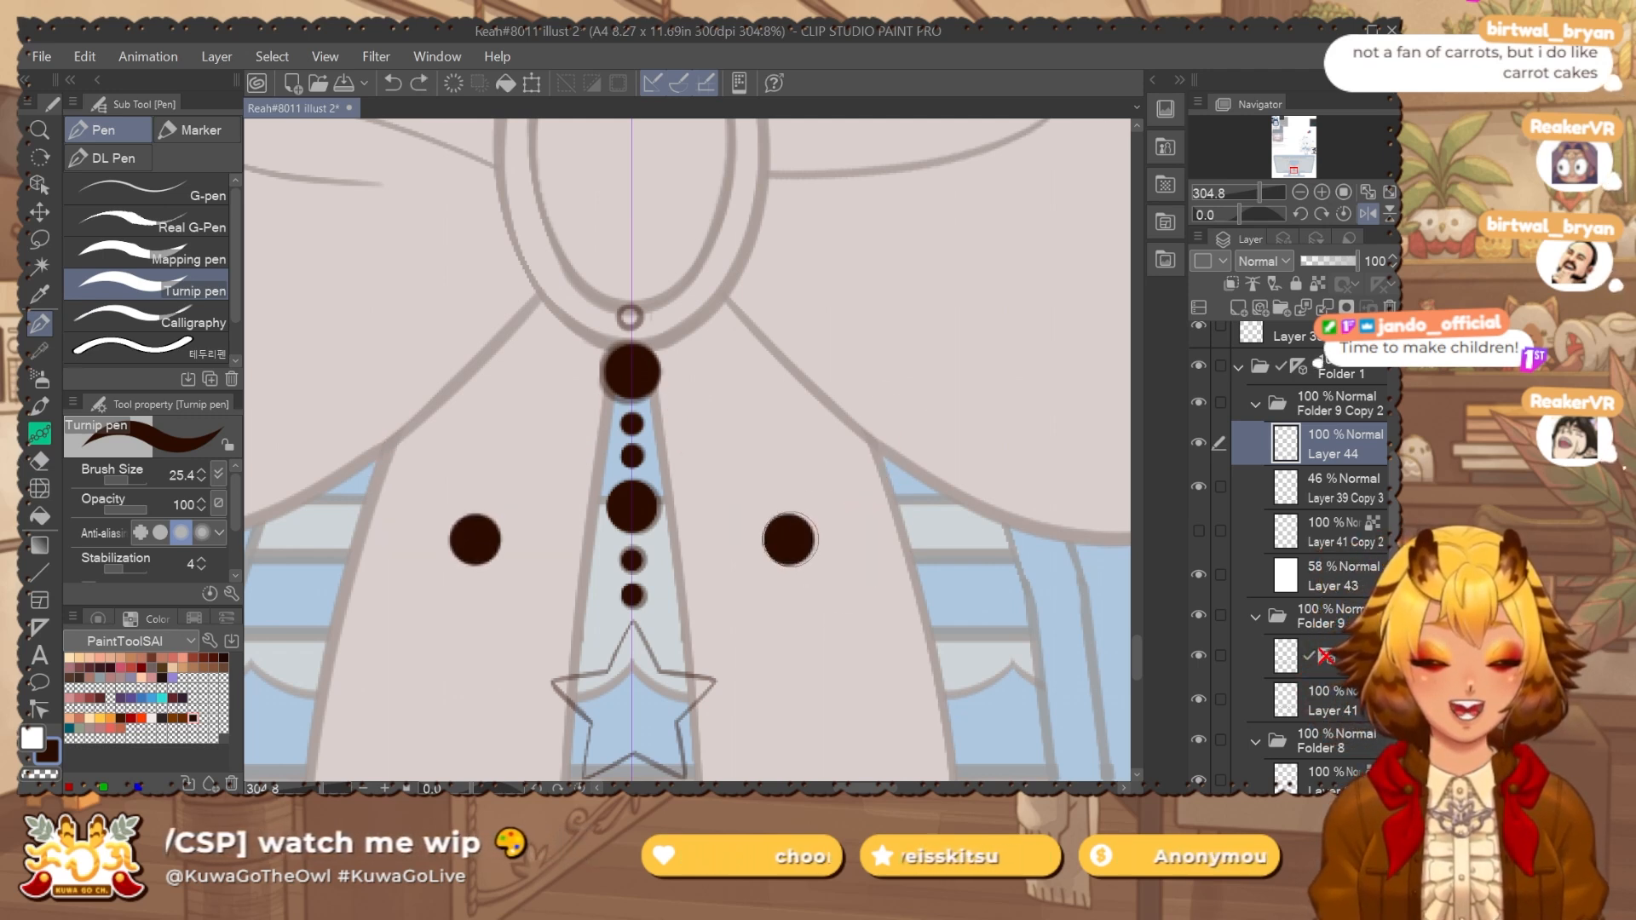
left_click_drag(704, 453, 703, 455)
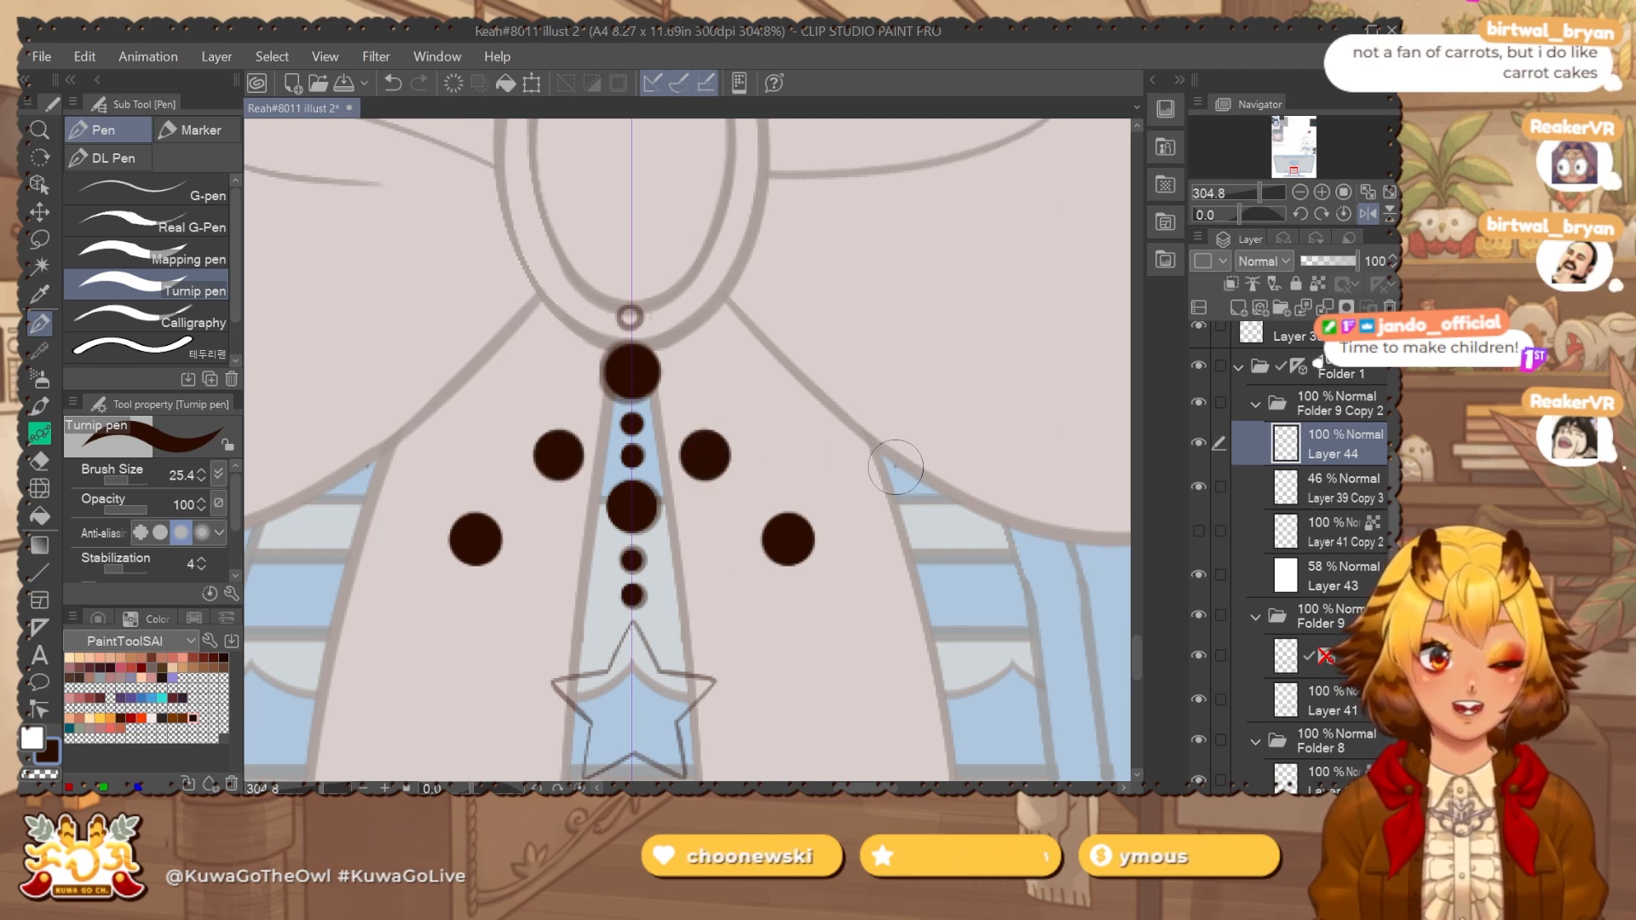
left_click_drag(895, 467, 886, 458)
key("ctrl+z")
key("ctrl+z")
key("ctrl+z")
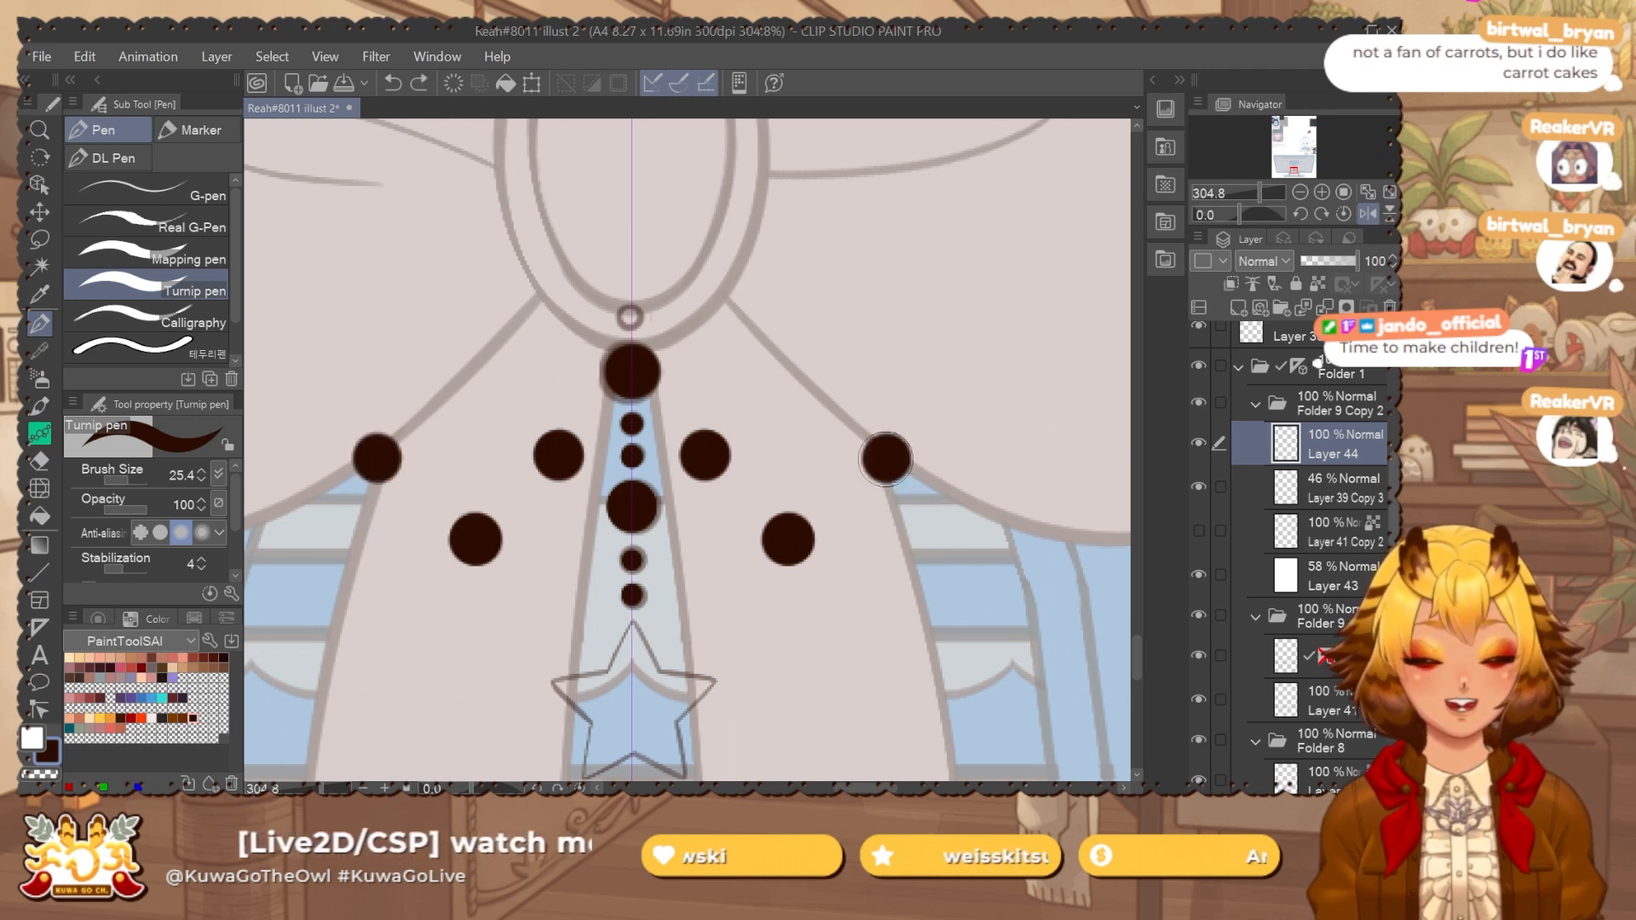
Fill the gaps between the large swag beads with pairs of small mirrored dots at brush size 13.6.
key("[")
key("[")
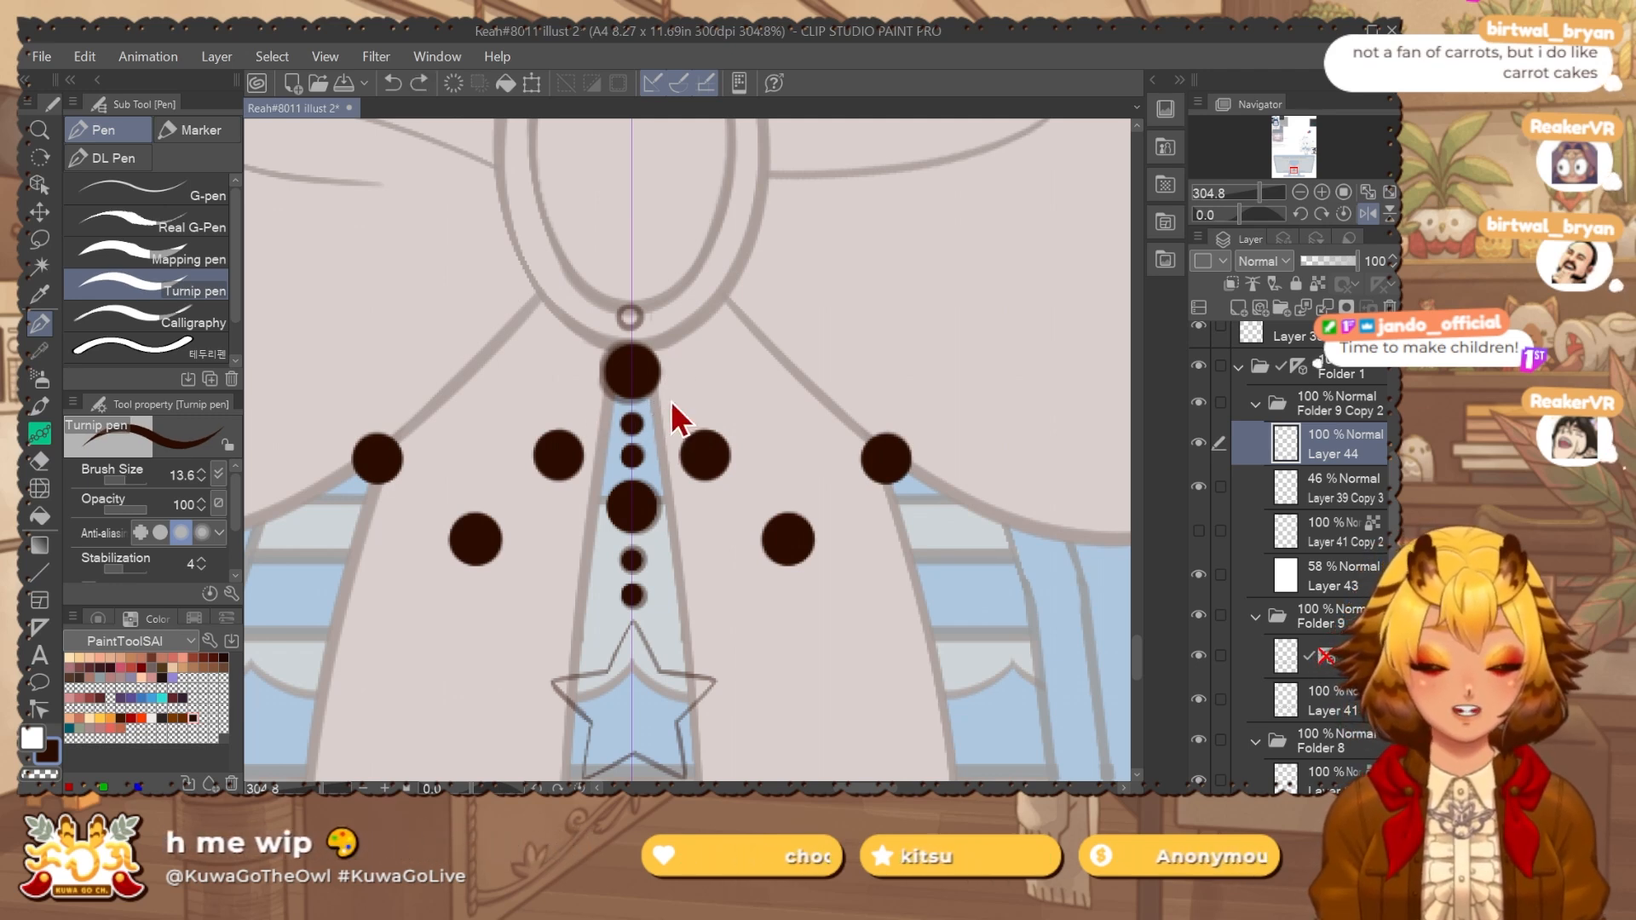
left_click(668, 403)
left_click(679, 417)
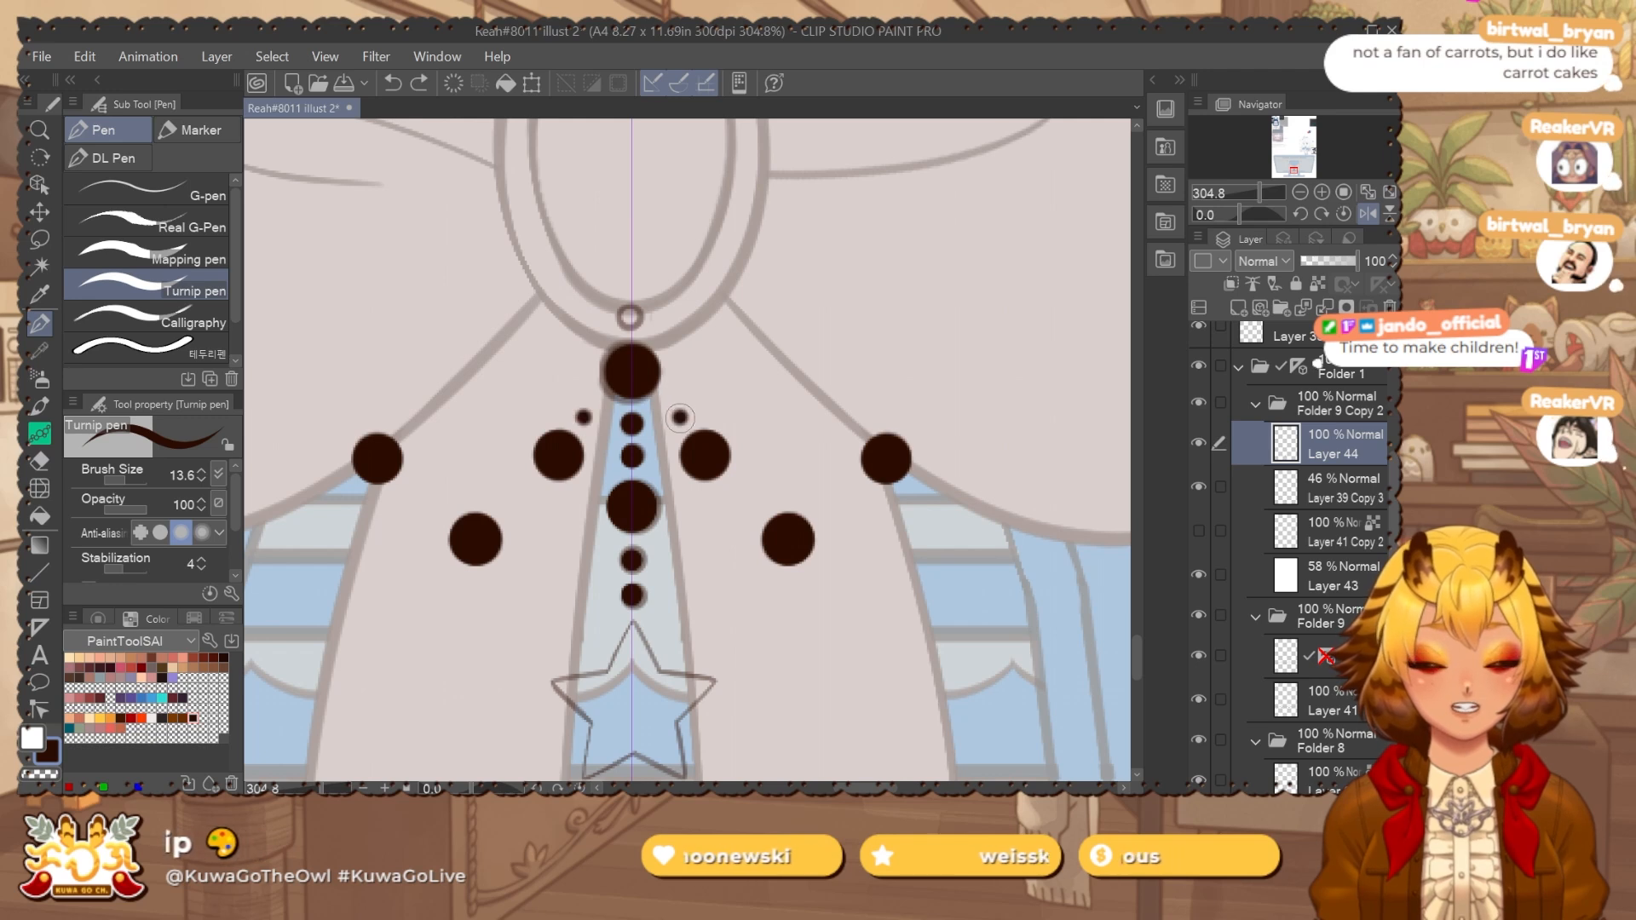
key("ctrl+z")
left_click(670, 394)
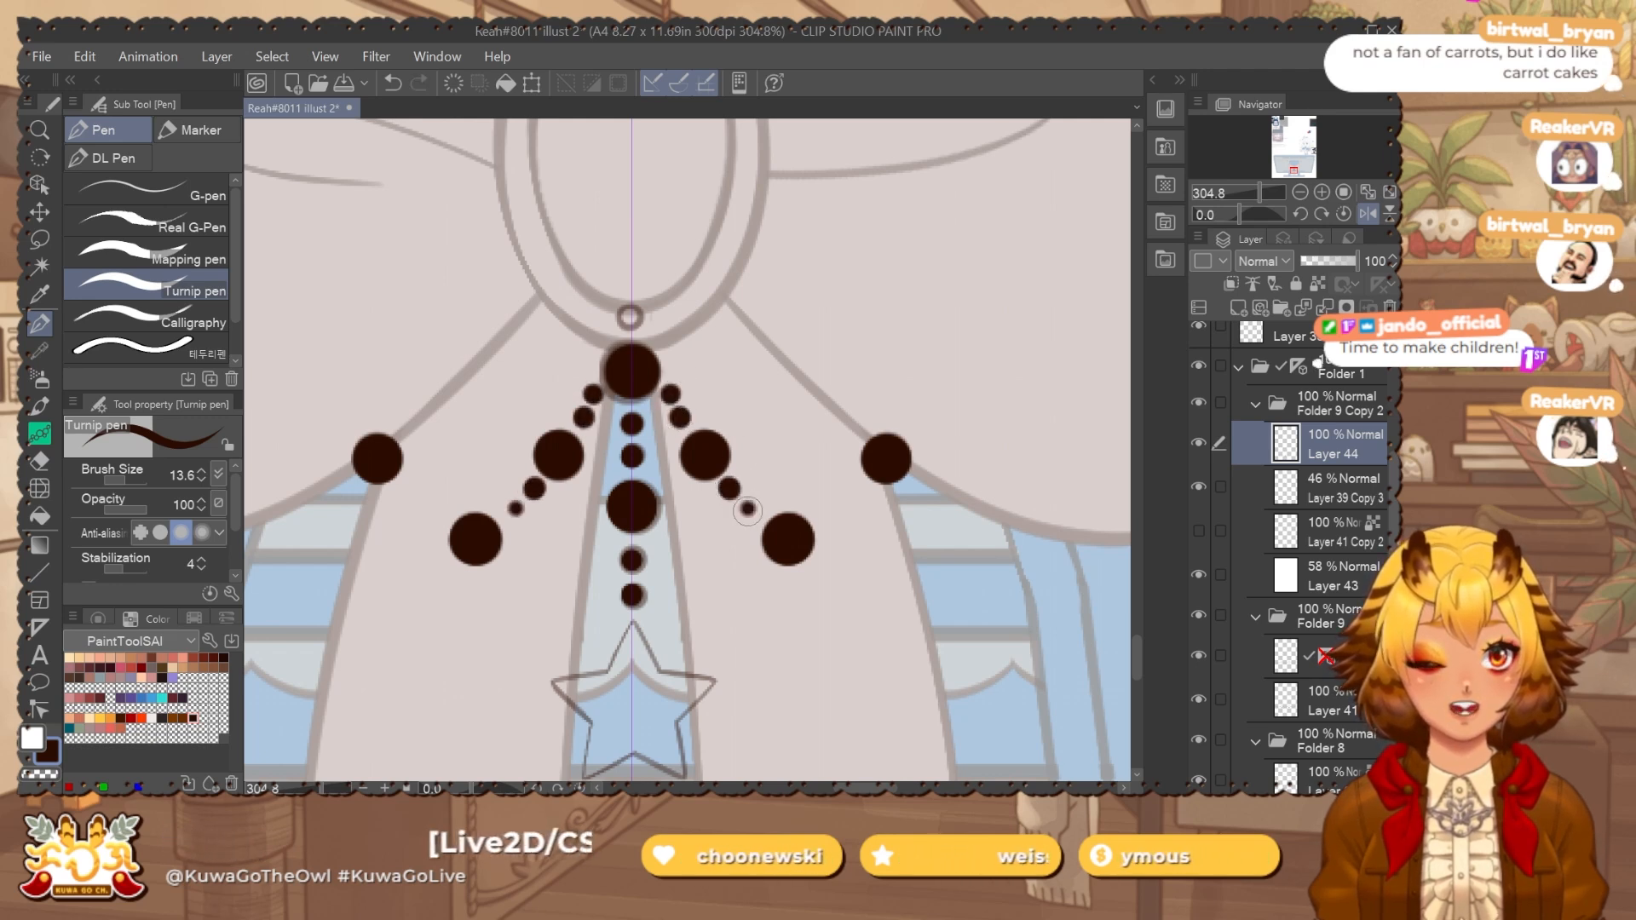
left_click(749, 511)
left_click(831, 536)
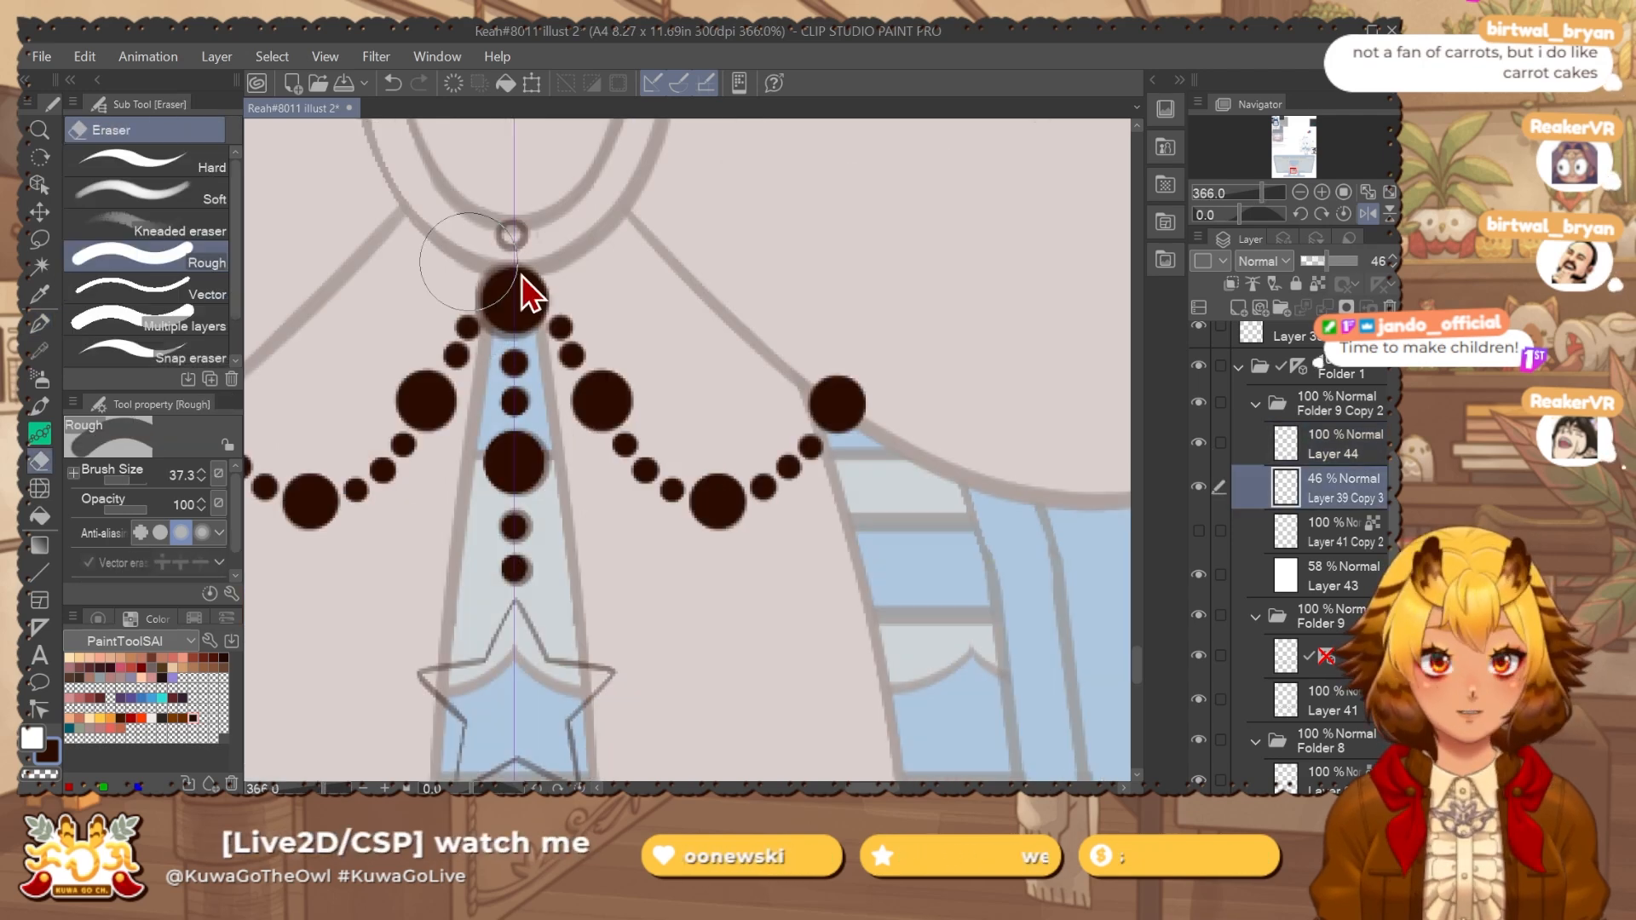
Erase the old bead outlines above the star on Layer 39 Copy 3 and restore that layer to 100% opacity.
left_click_drag(522, 247, 514, 503)
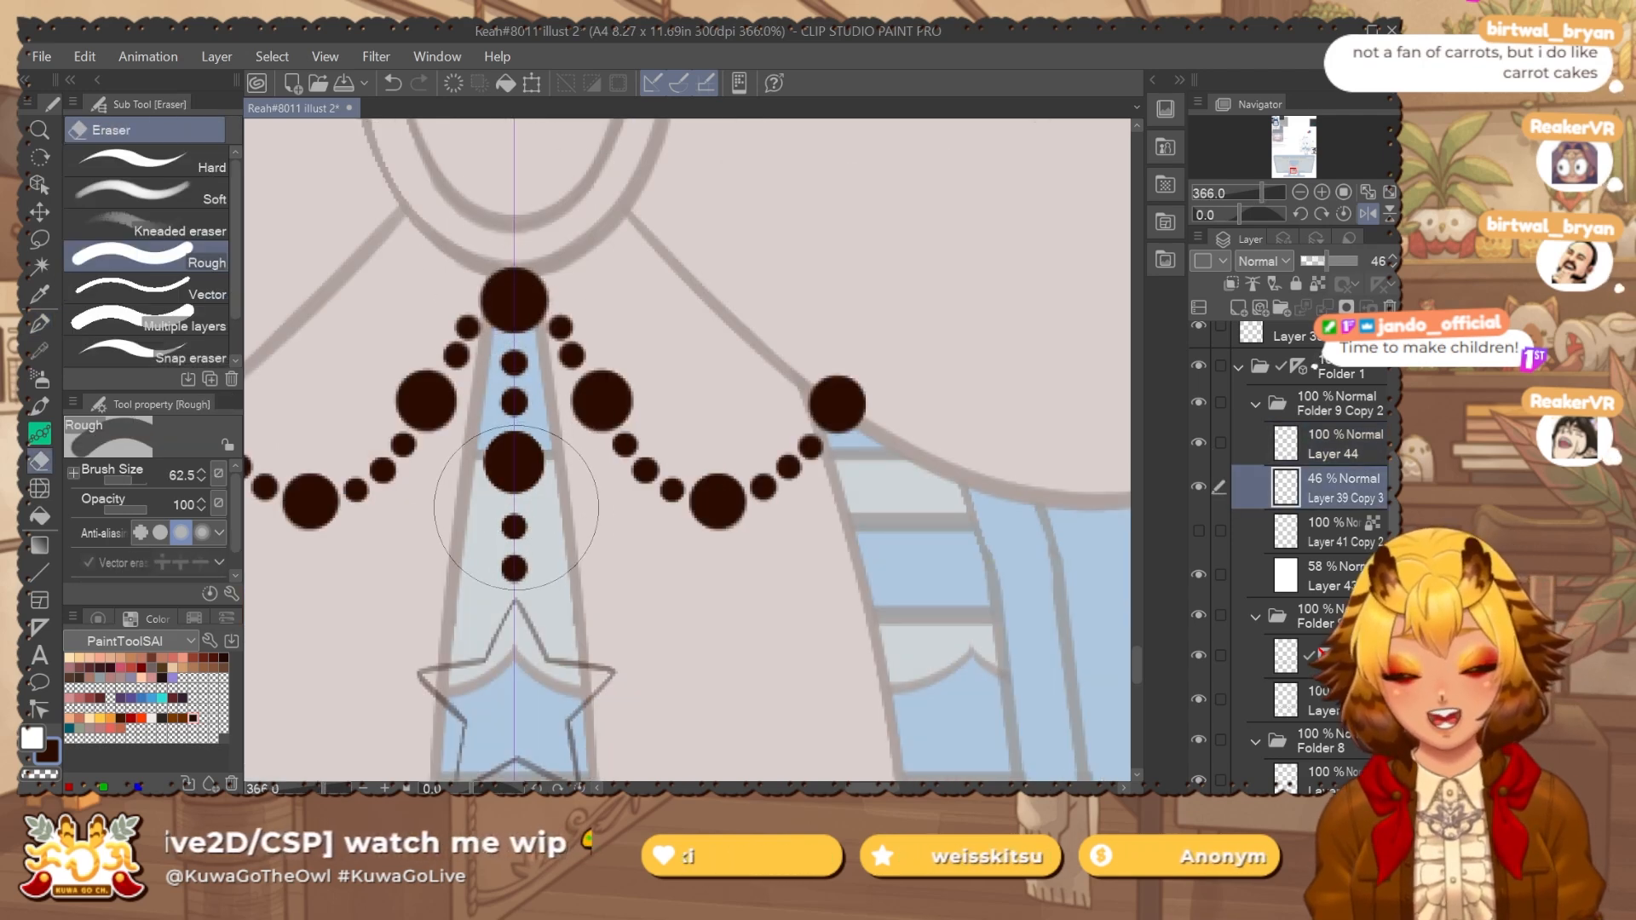
left_click(1358, 262)
scroll(634, 606, "down", 2)
left_click_drag(636, 606, 670, 541)
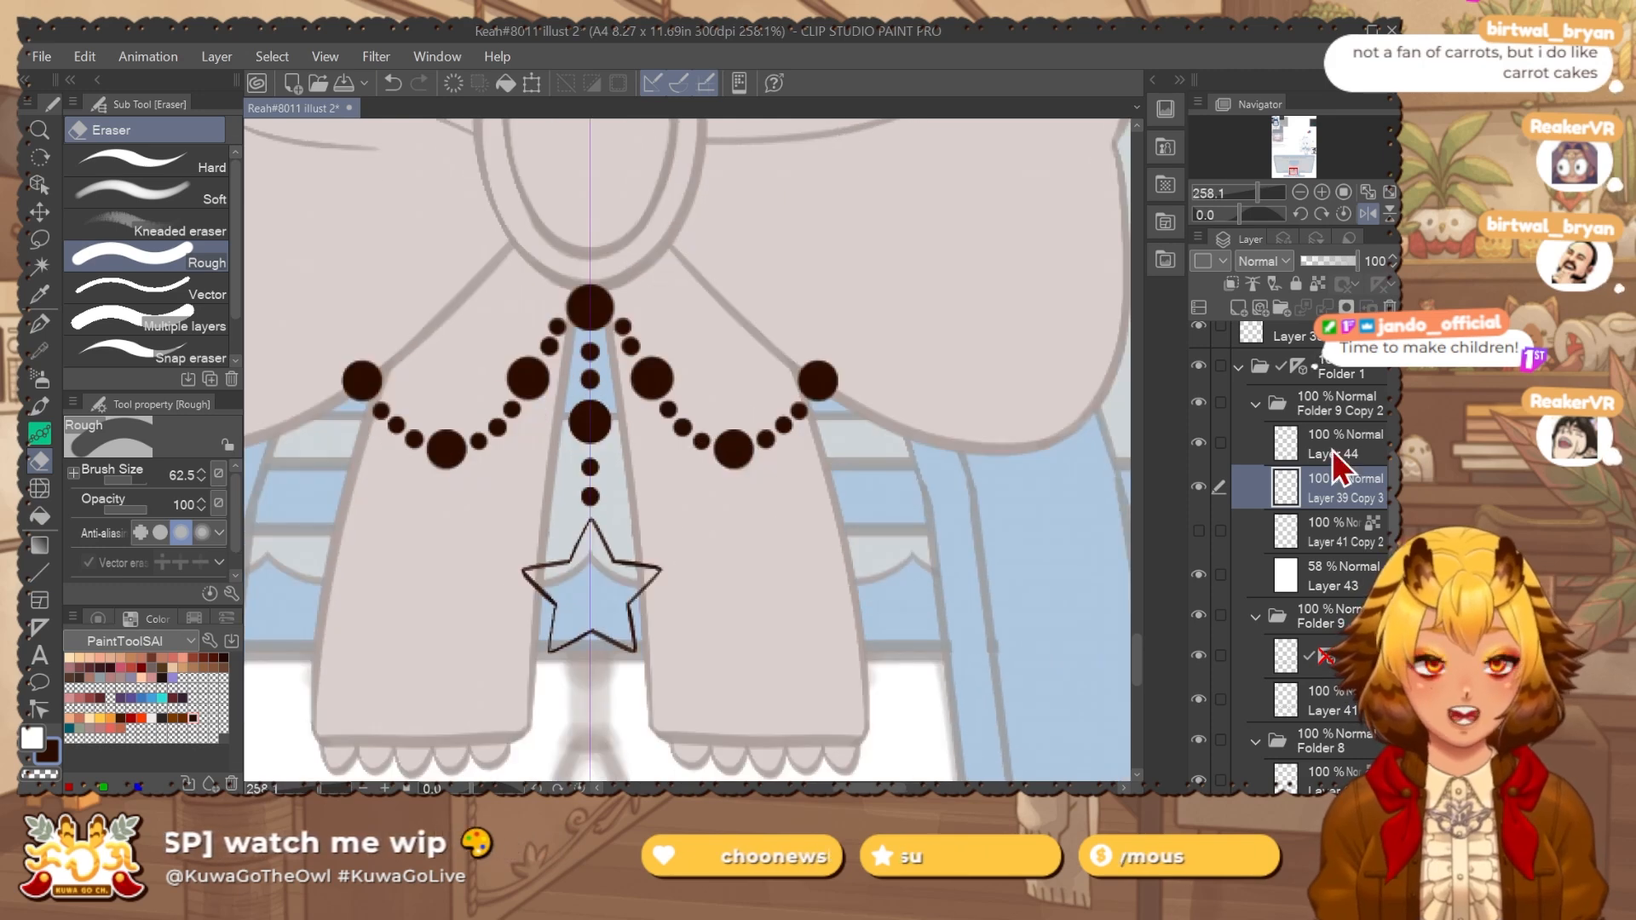
Hollow out the center strand's beads on Layer 44 into rings with the Rough eraser.
left_click(1339, 448)
scroll(597, 309, "up", 2)
mouse_move(631, 317)
left_mouse_down()
mouse_move(588, 307)
mouse_move(587, 361)
left_mouse_up()
left_click(587, 308)
left_click(588, 363)
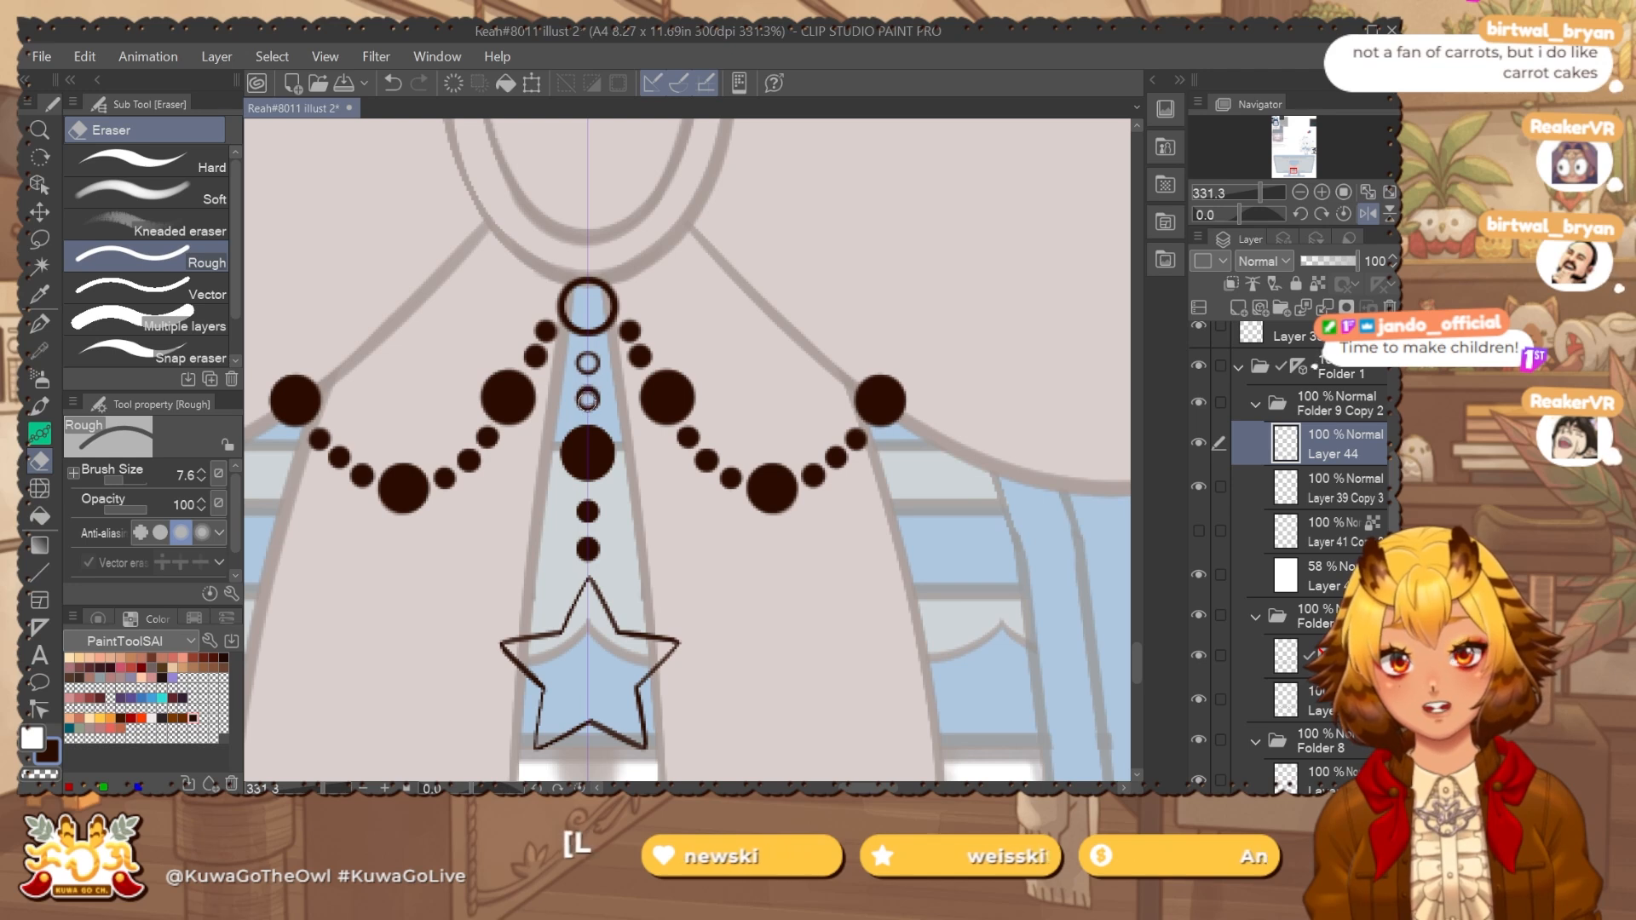
left_click_drag(587, 454, 590, 457)
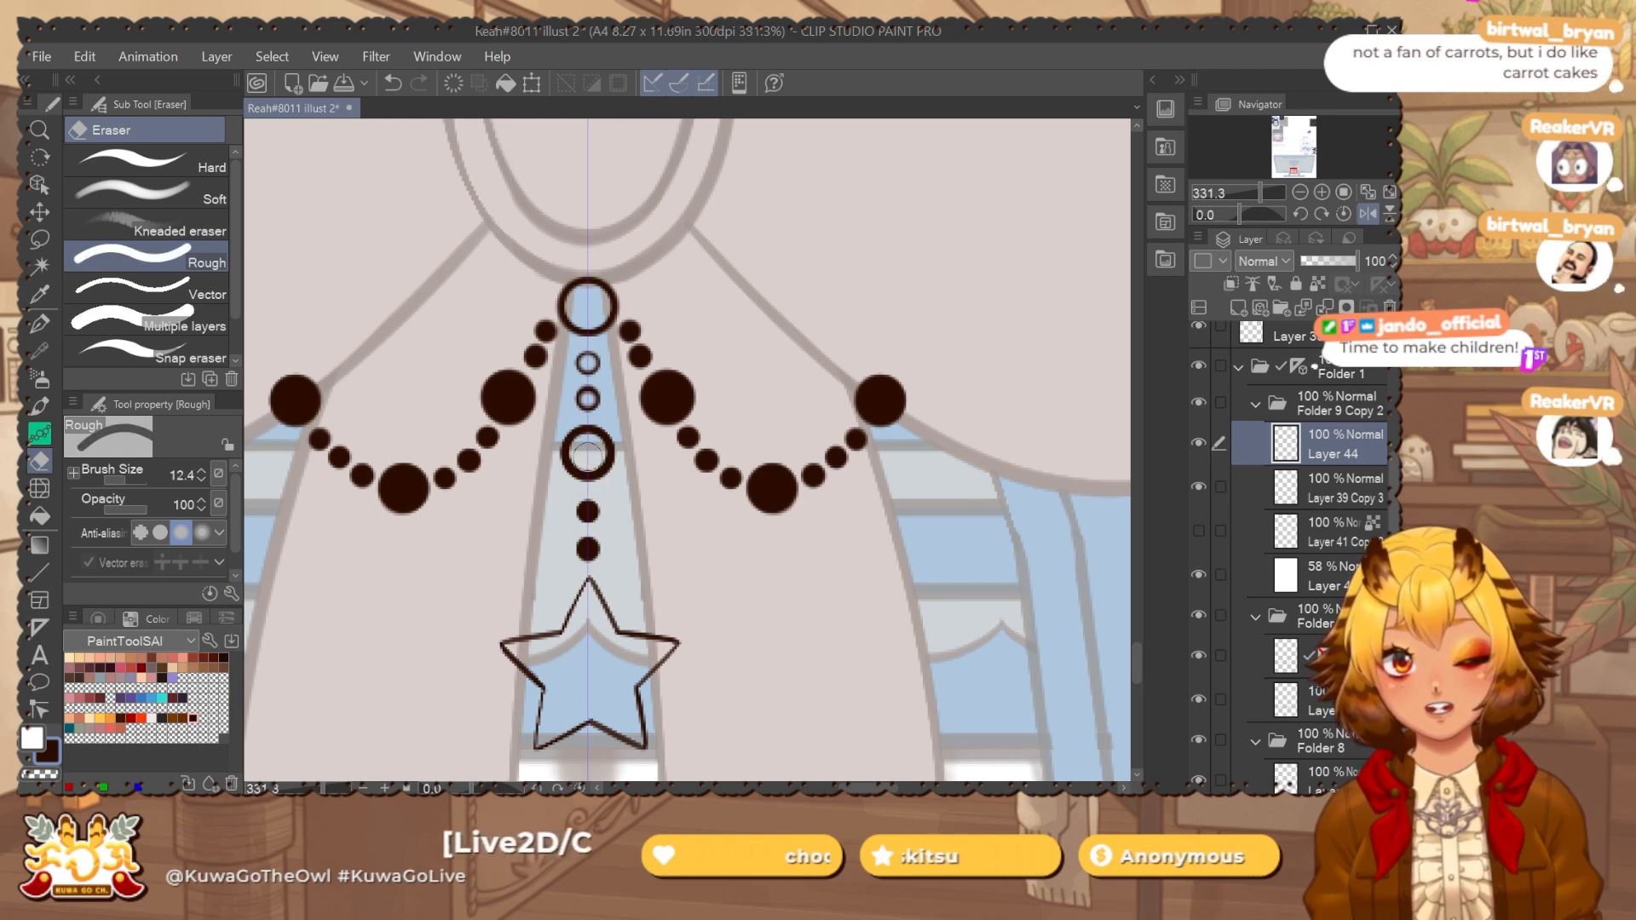
left_click_drag(599, 470, 587, 504)
left_click(587, 511)
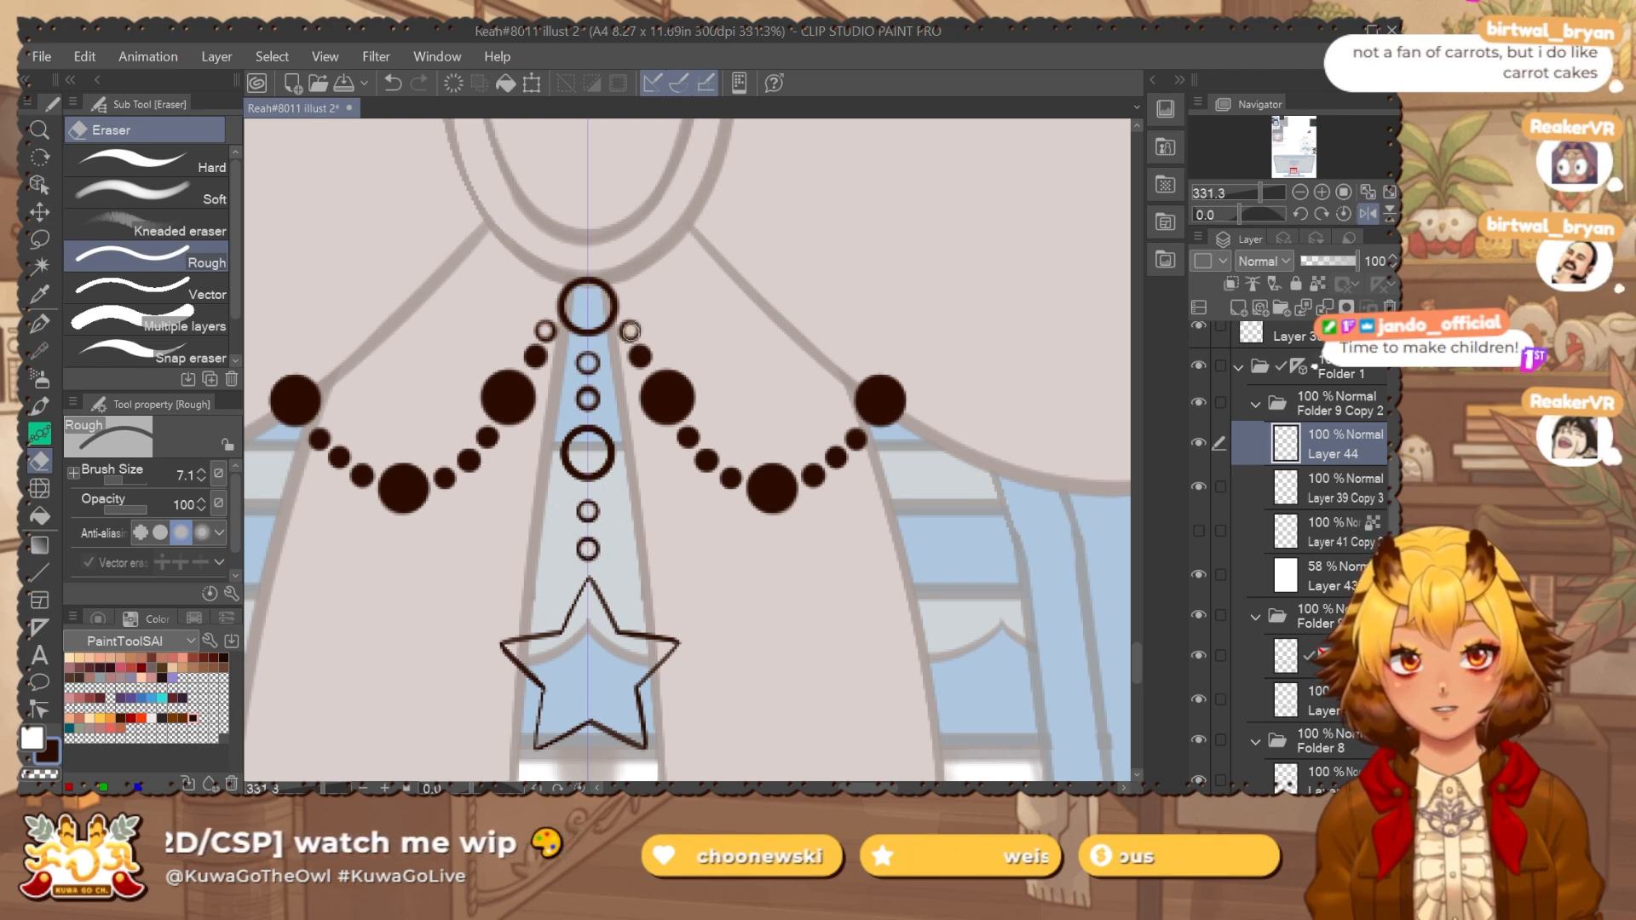
Erase the centers of the mirrored swag beads from the upper large pair down to the lowest large pair.
left_click_drag(670, 399, 685, 419)
left_click(667, 398)
left_click(688, 436)
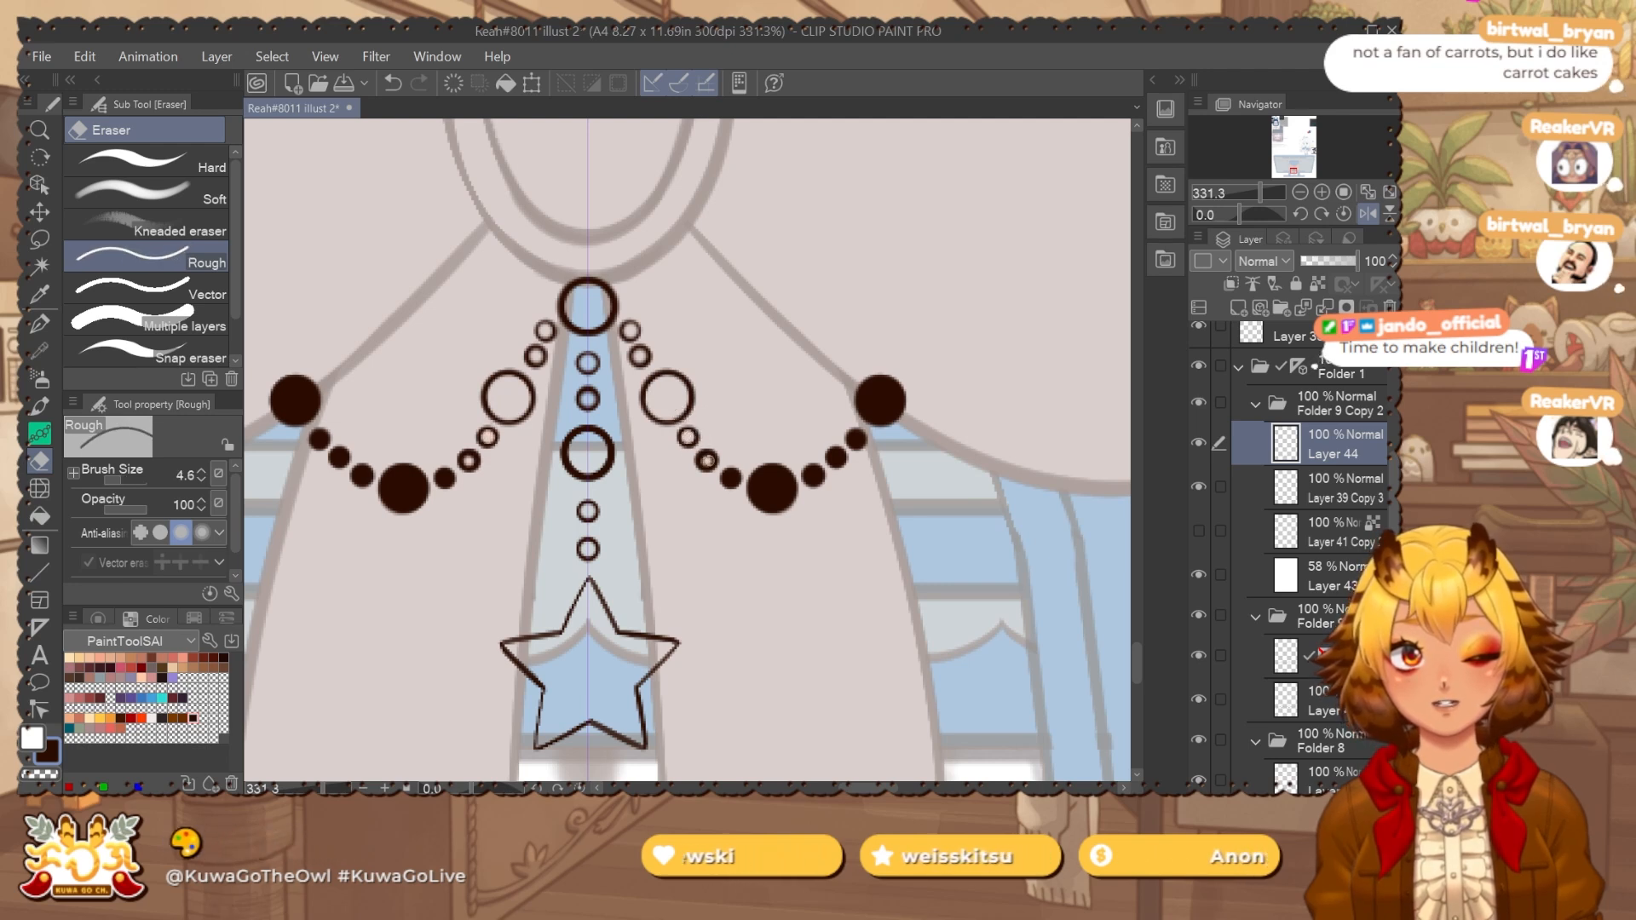
left_click_drag(767, 488, 812, 476, "ctrl+alt")
left_click(771, 489)
key("ctrl+z")
left_click(774, 489)
key("ctrl+z")
left_click(772, 490)
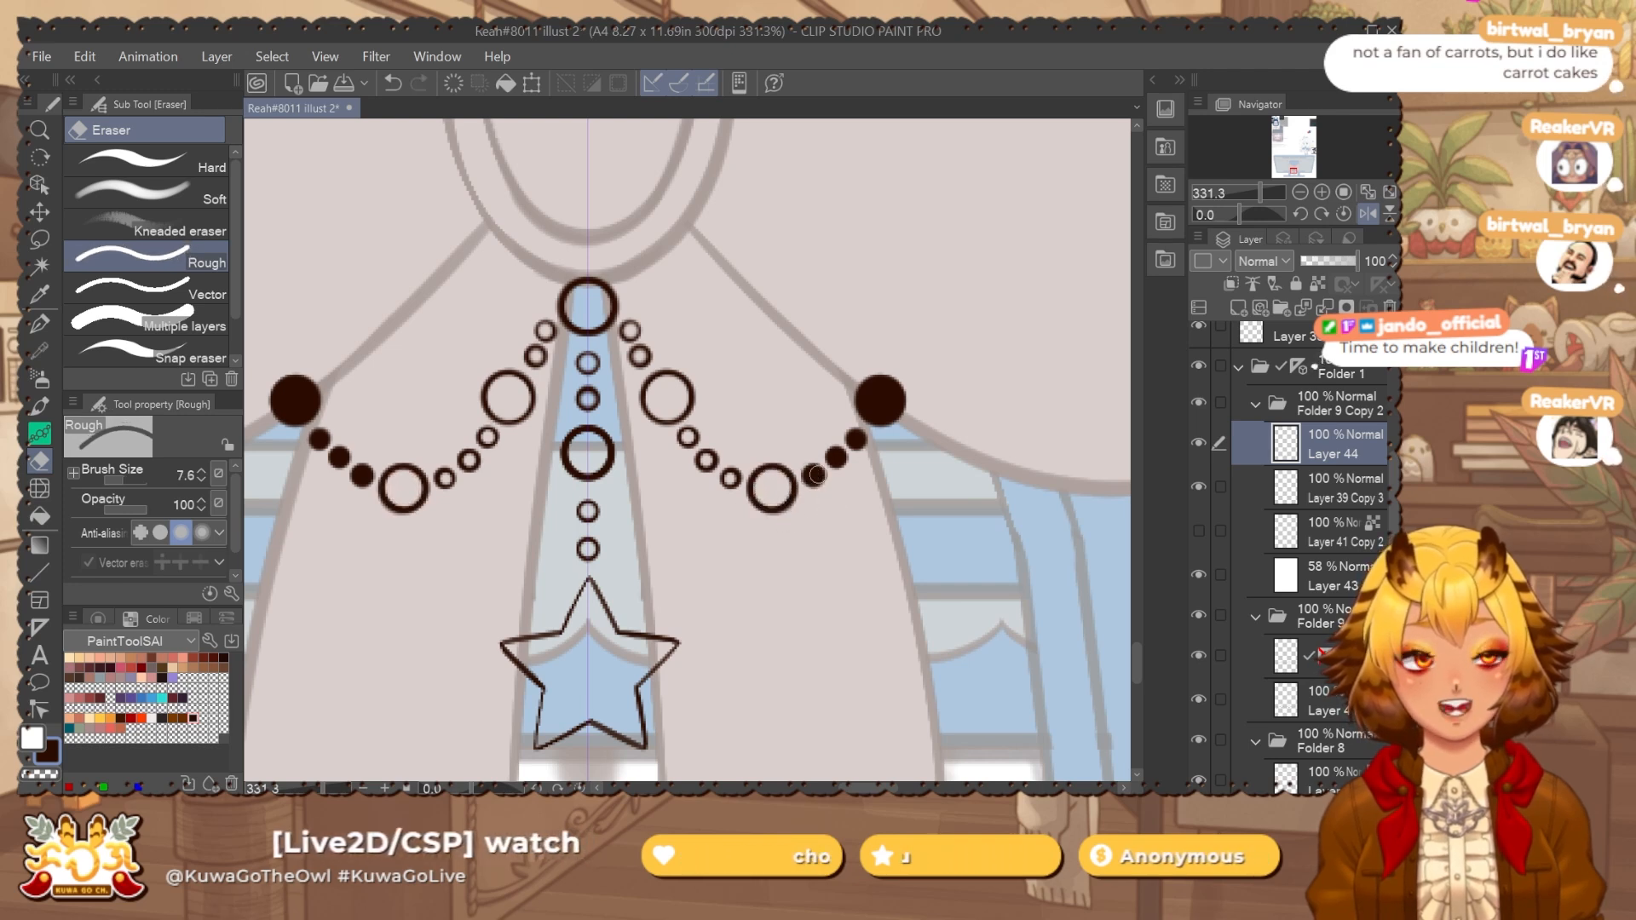
Hollow out the small swag beads between the lowest large pair and the outermost large pair.
left_click(812, 475)
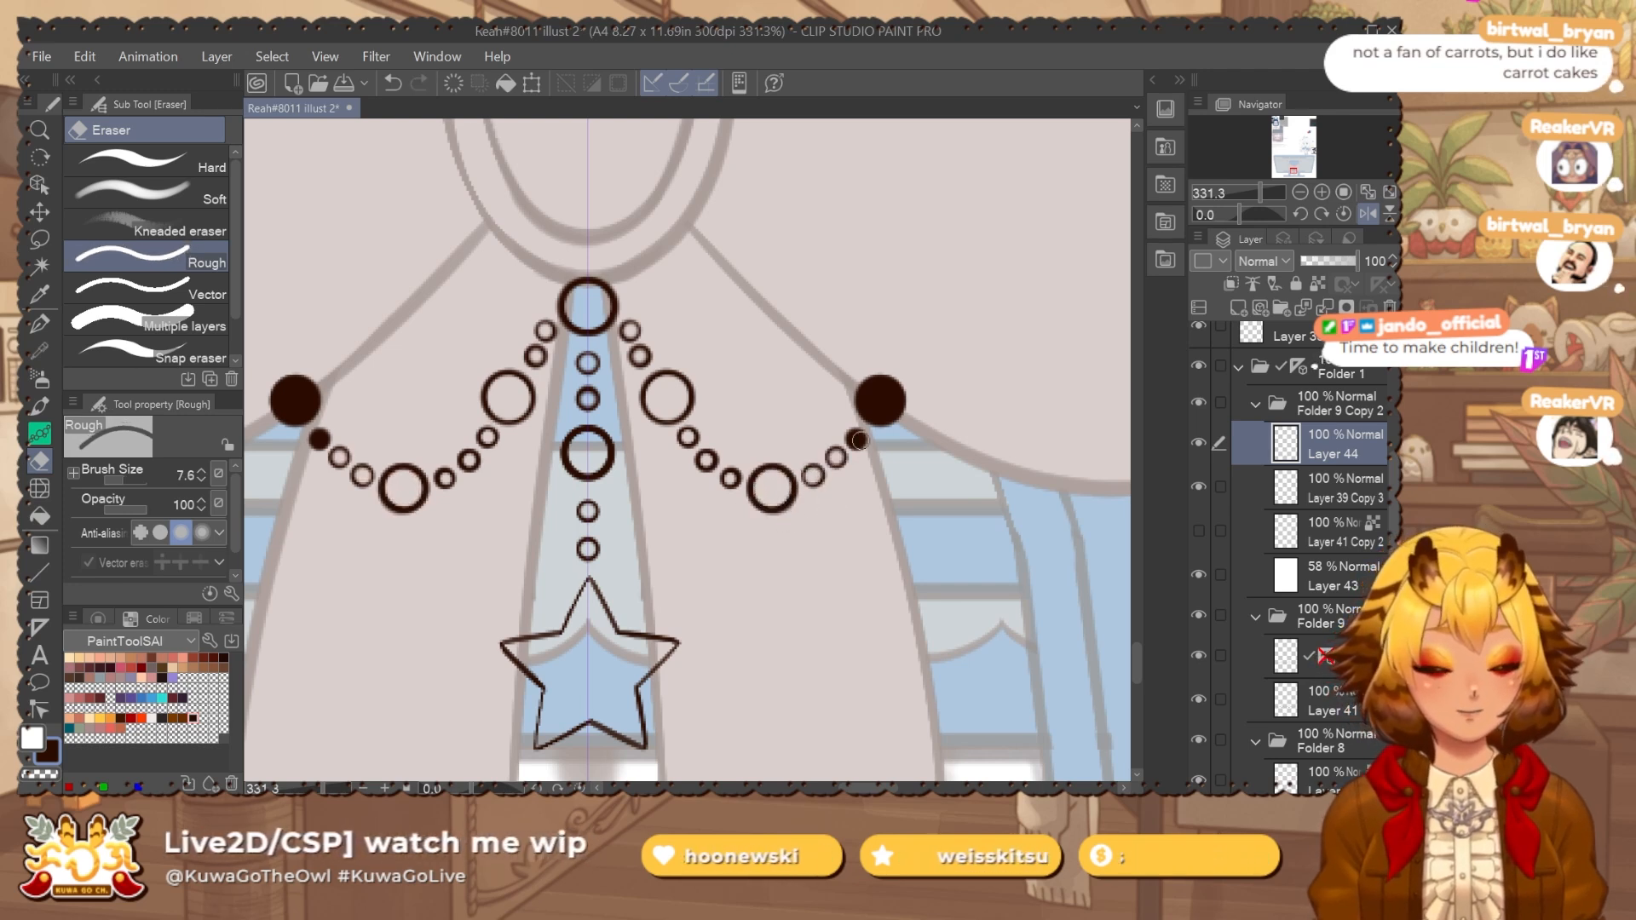
left_click(857, 439)
key("ctrl+z")
left_click_drag(880, 400, 862, 437, "ctrl+alt")
left_click(857, 440)
key("ctrl+z")
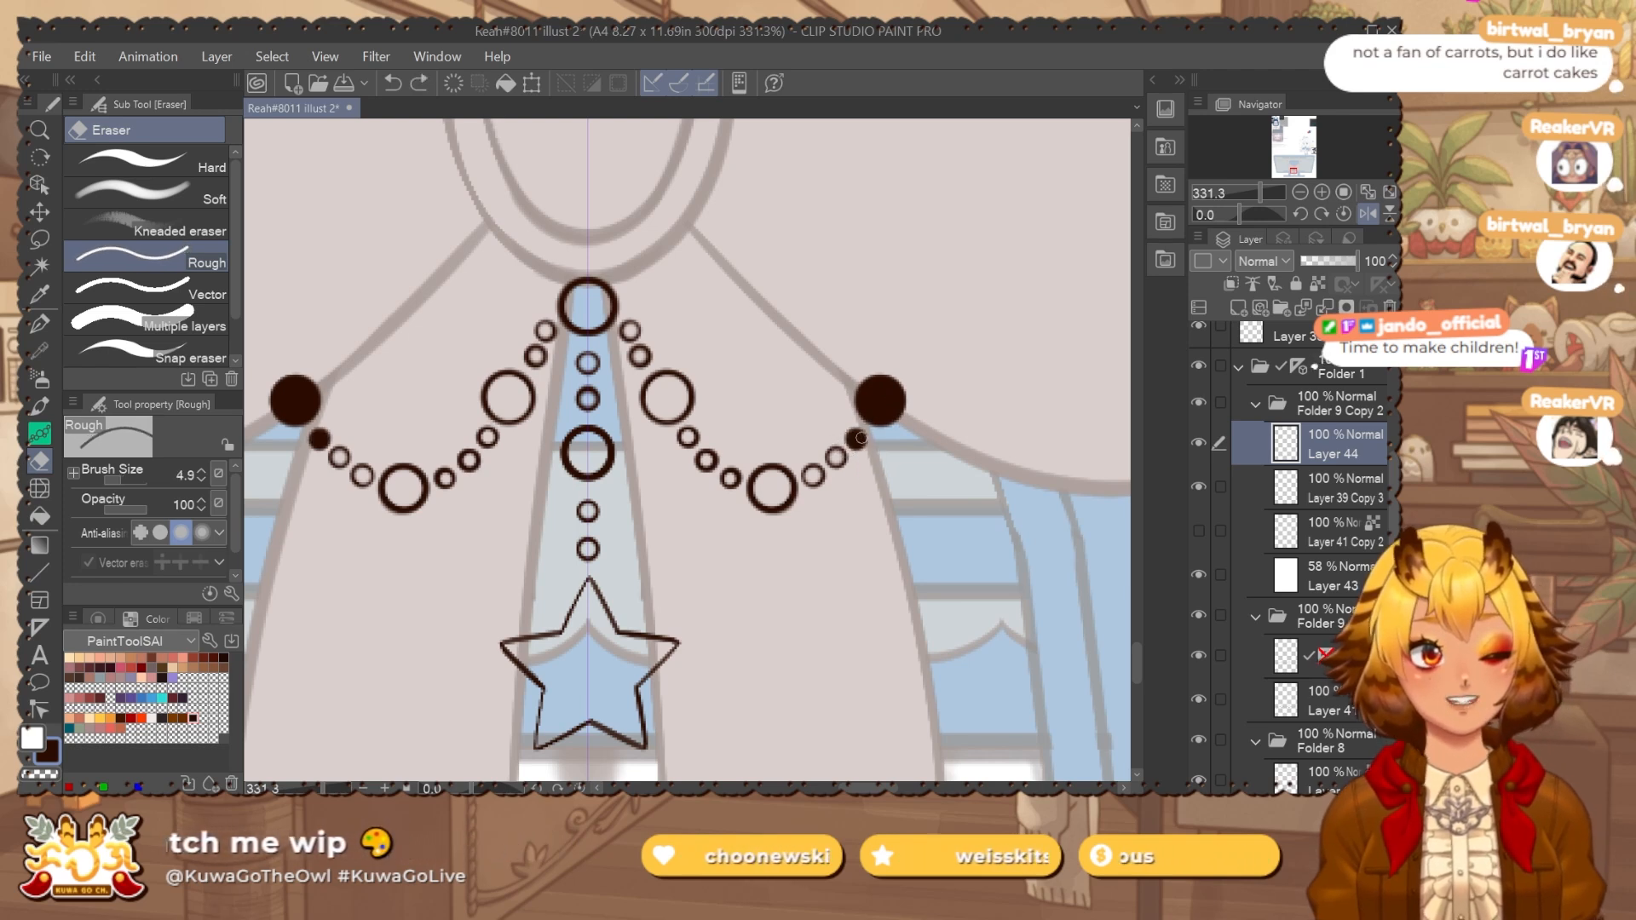
left_click(856, 439)
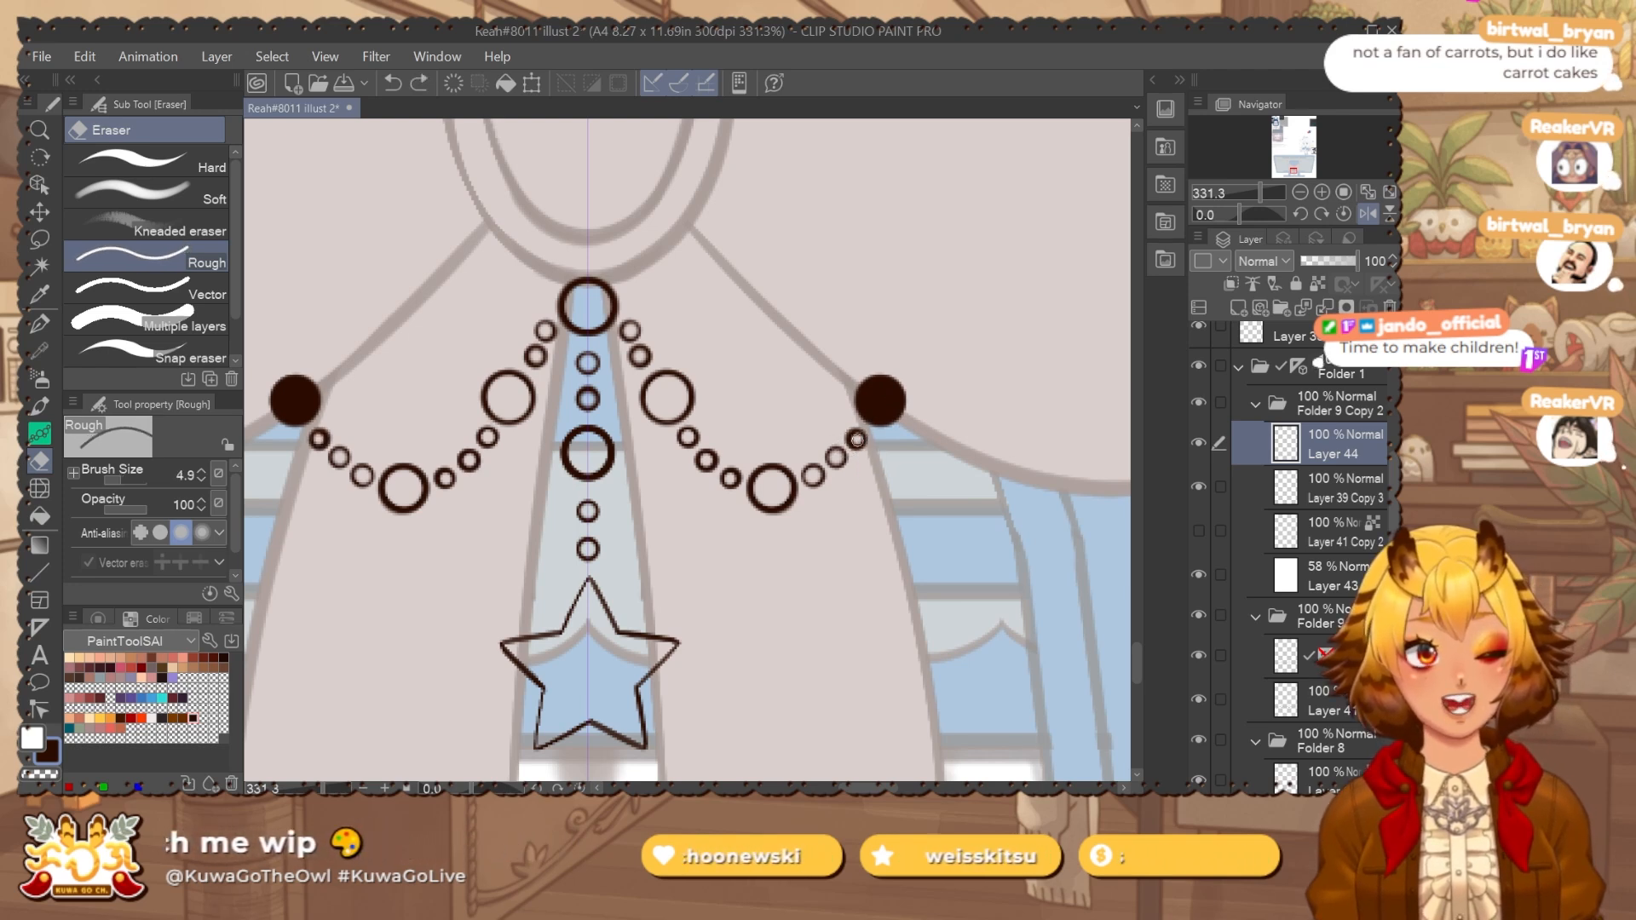
Hollow out the outermost pair of large swag beads into rings with the Rough eraser.
left_click(880, 400)
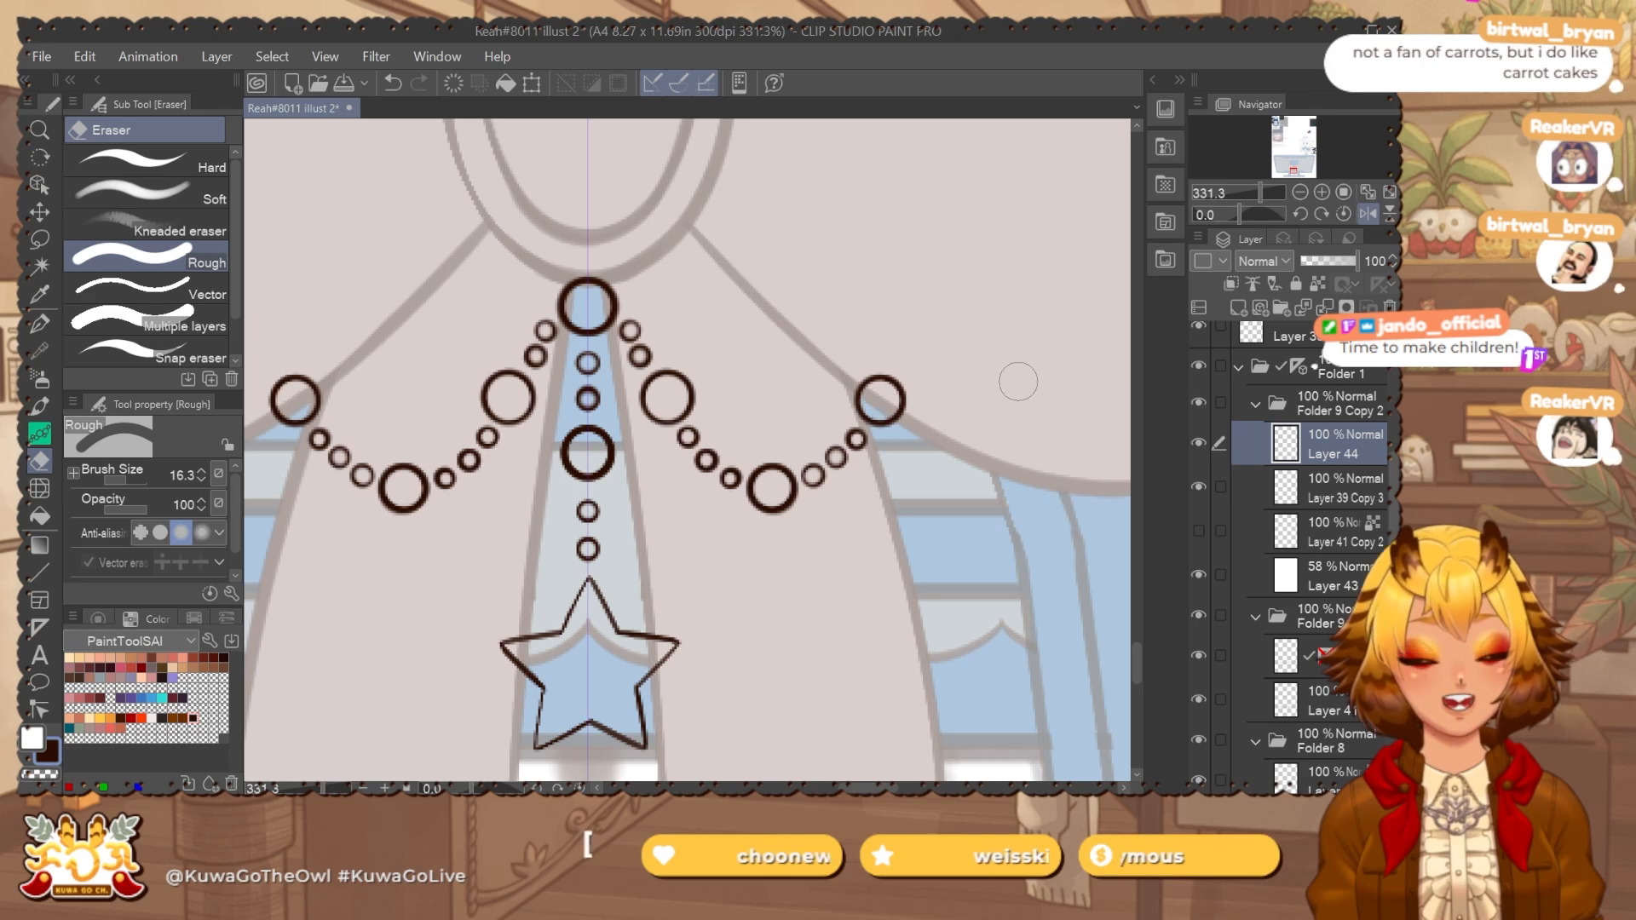
scroll(920, 435, "down", 2)
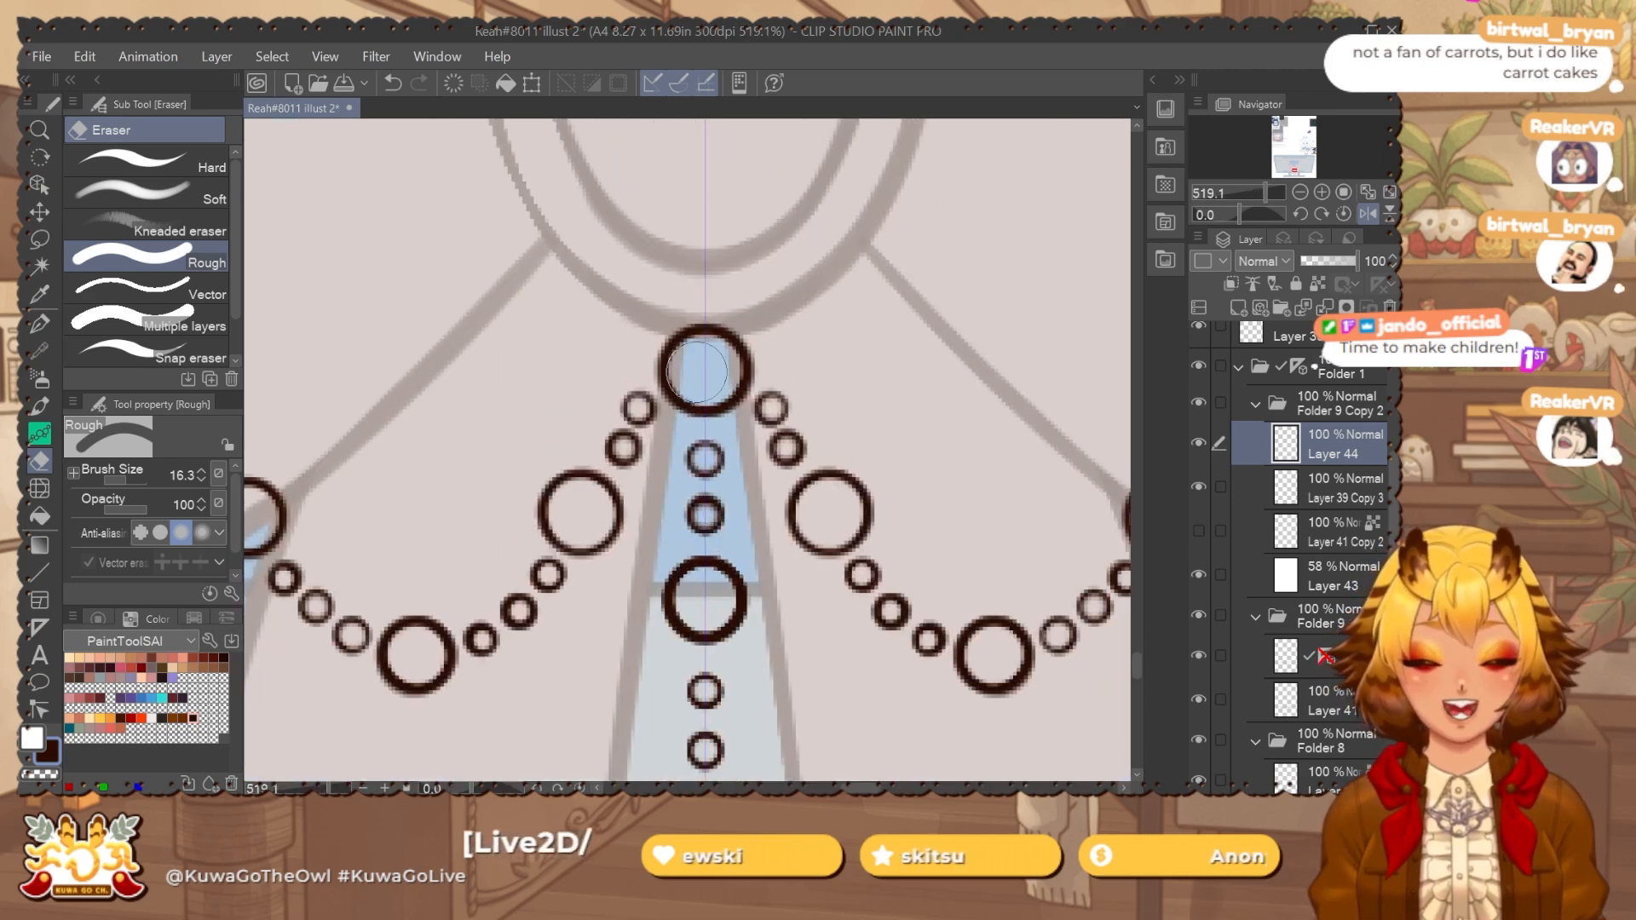
left_click_drag(871, 373, 802, 518)
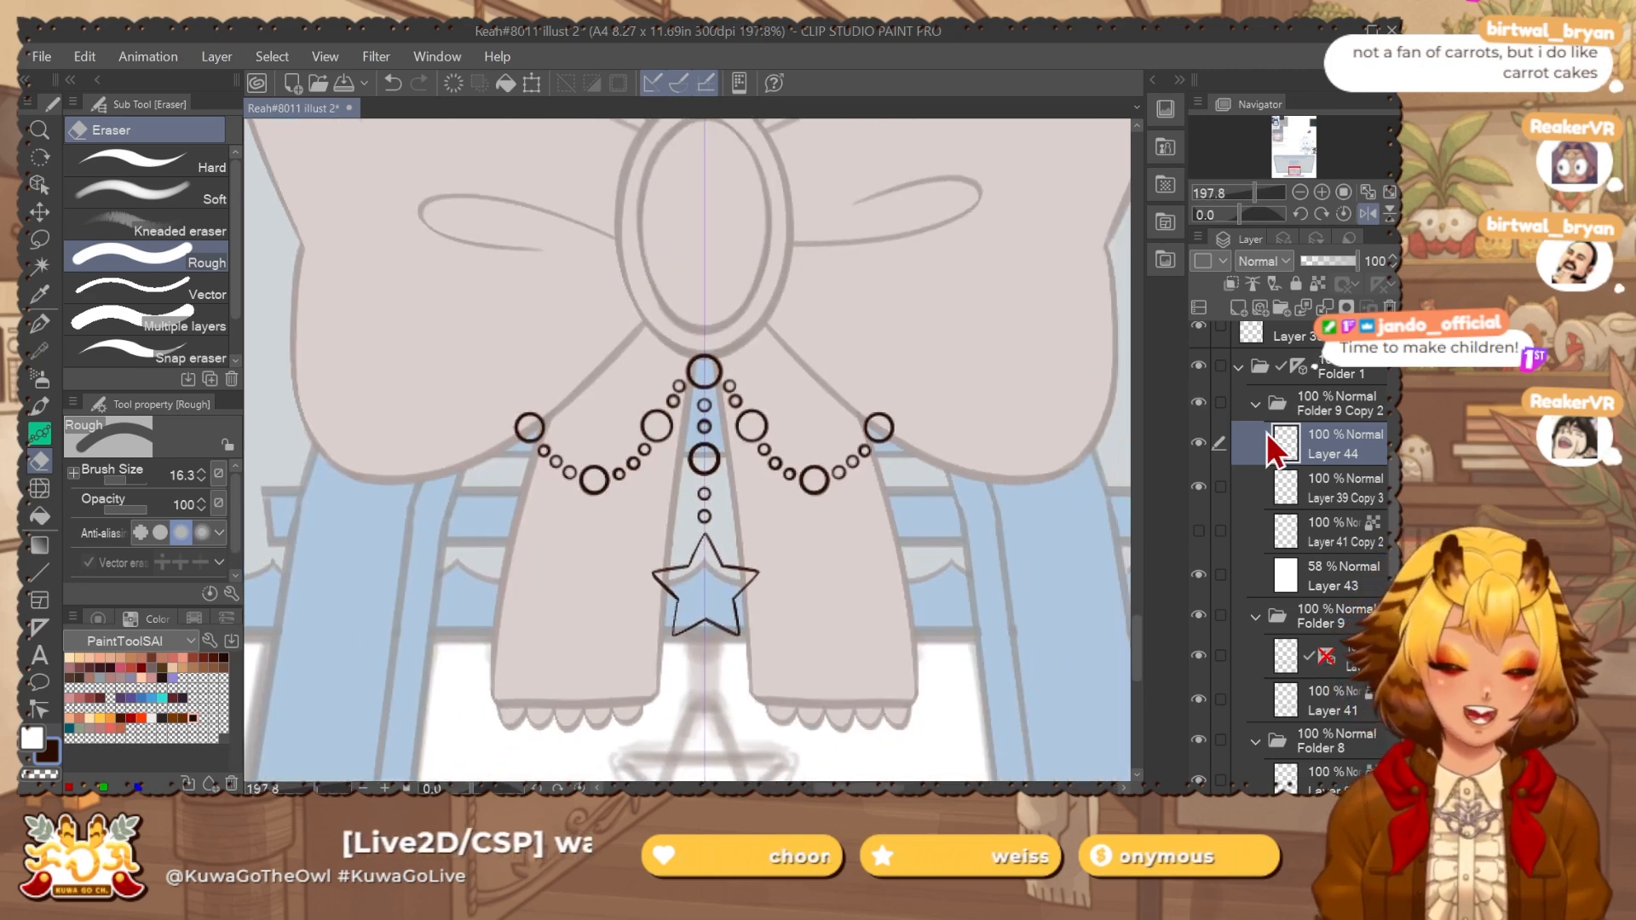
Merge Layer 44 into Layer 39 Copy 3 and delete Layer 41 Copy 2 and Layer 43 beneath it.
key("ctrl+e")
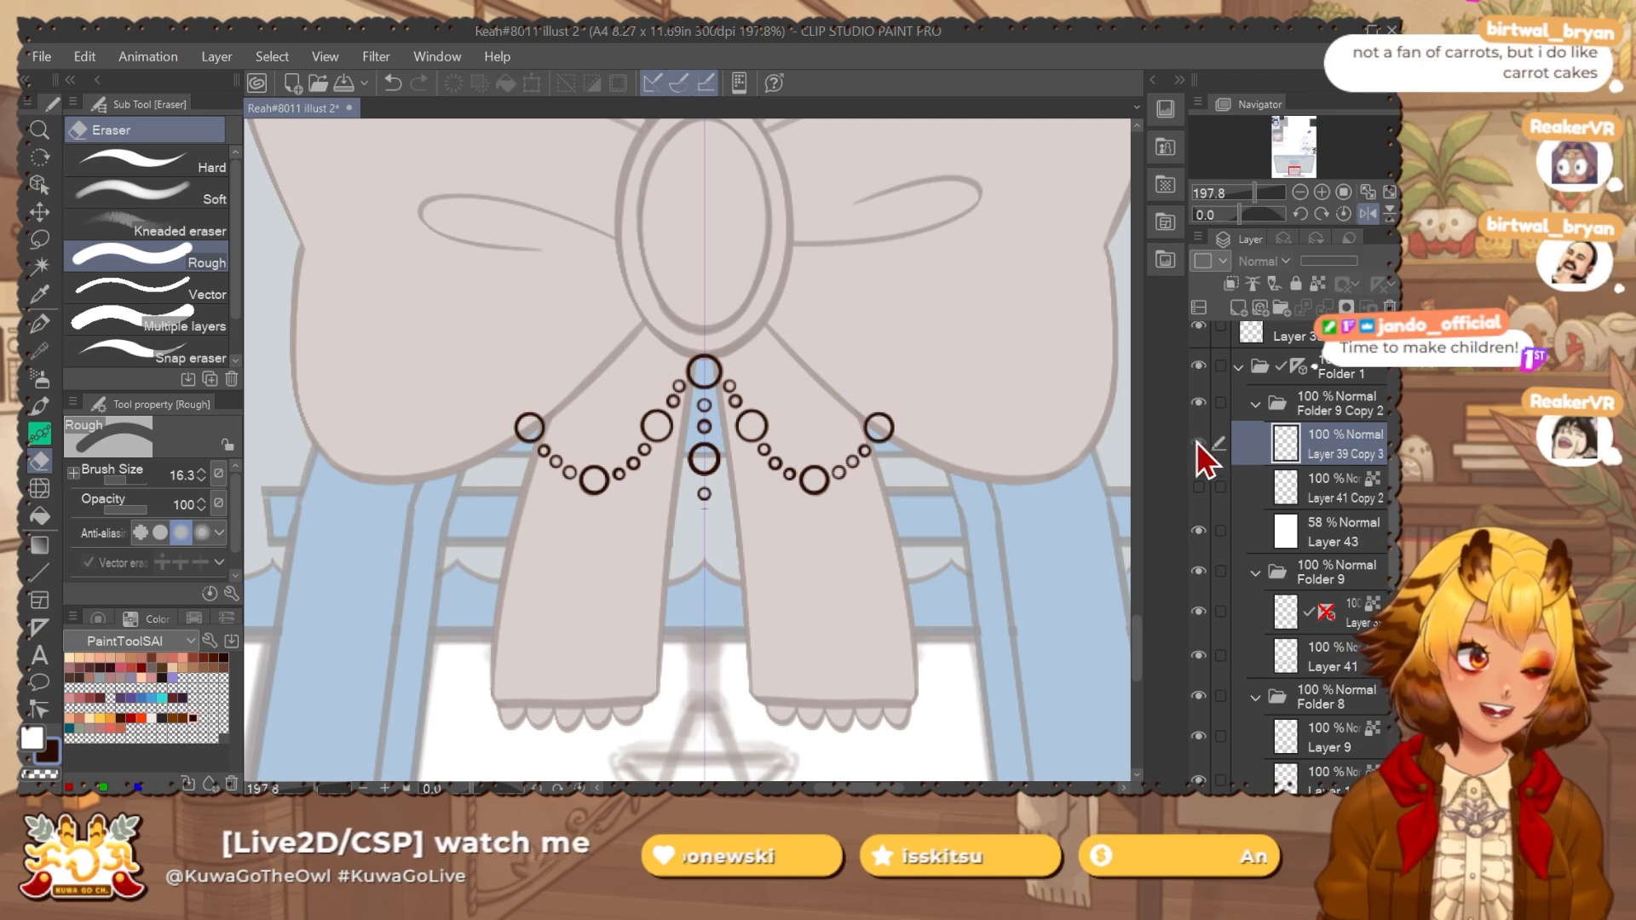
left_click(1348, 484)
left_click(1351, 534, "shift")
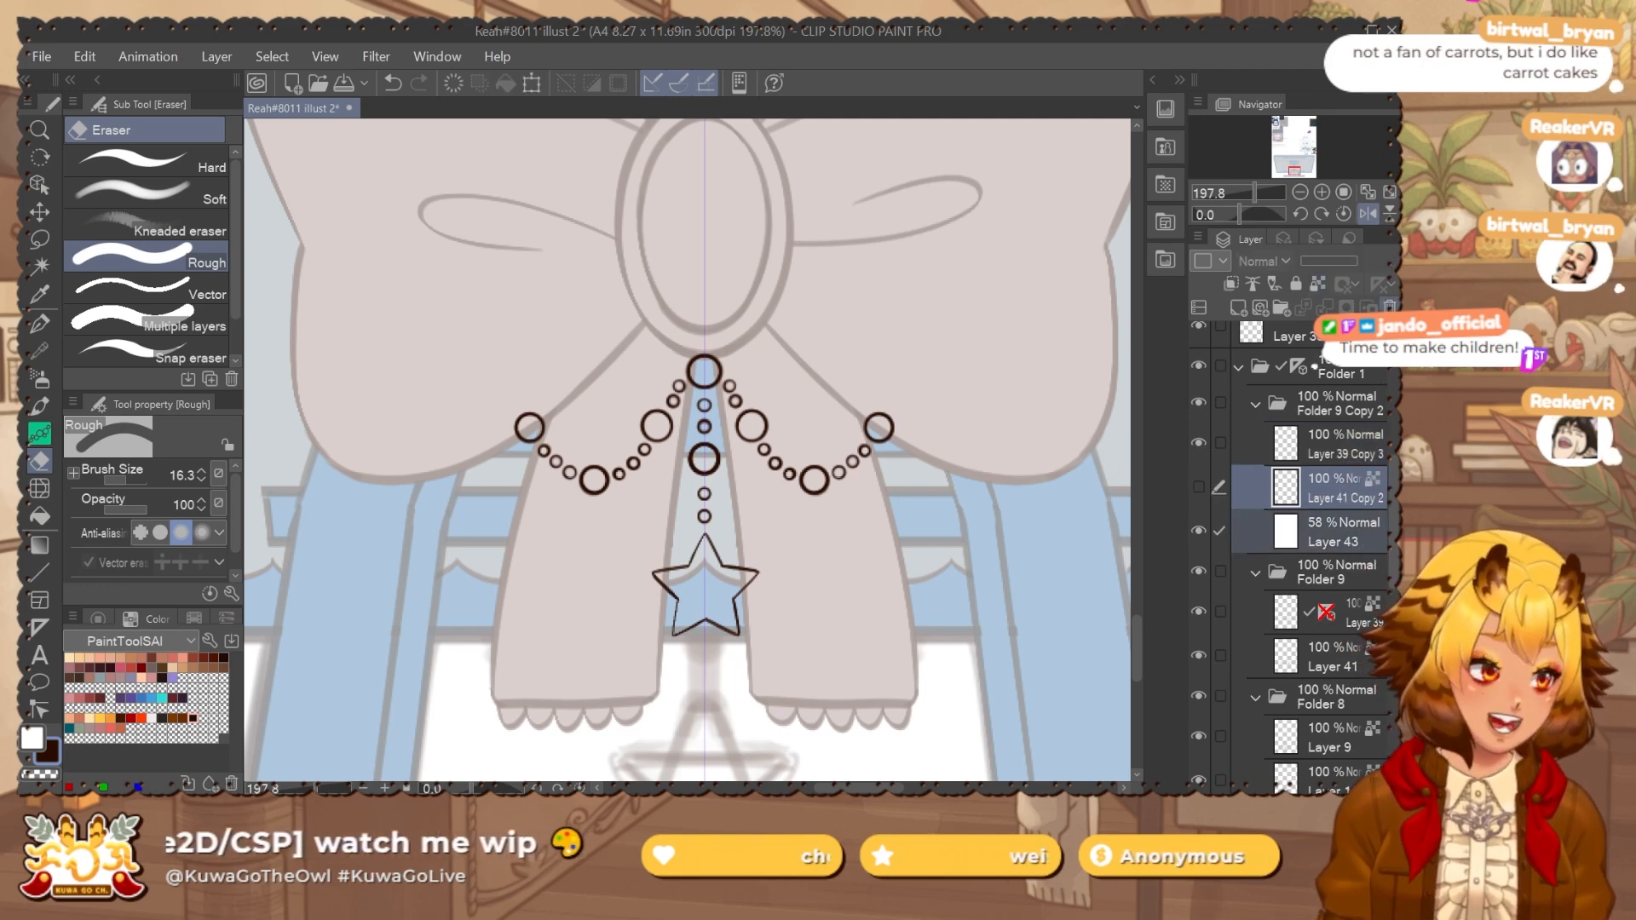
key("Delete")
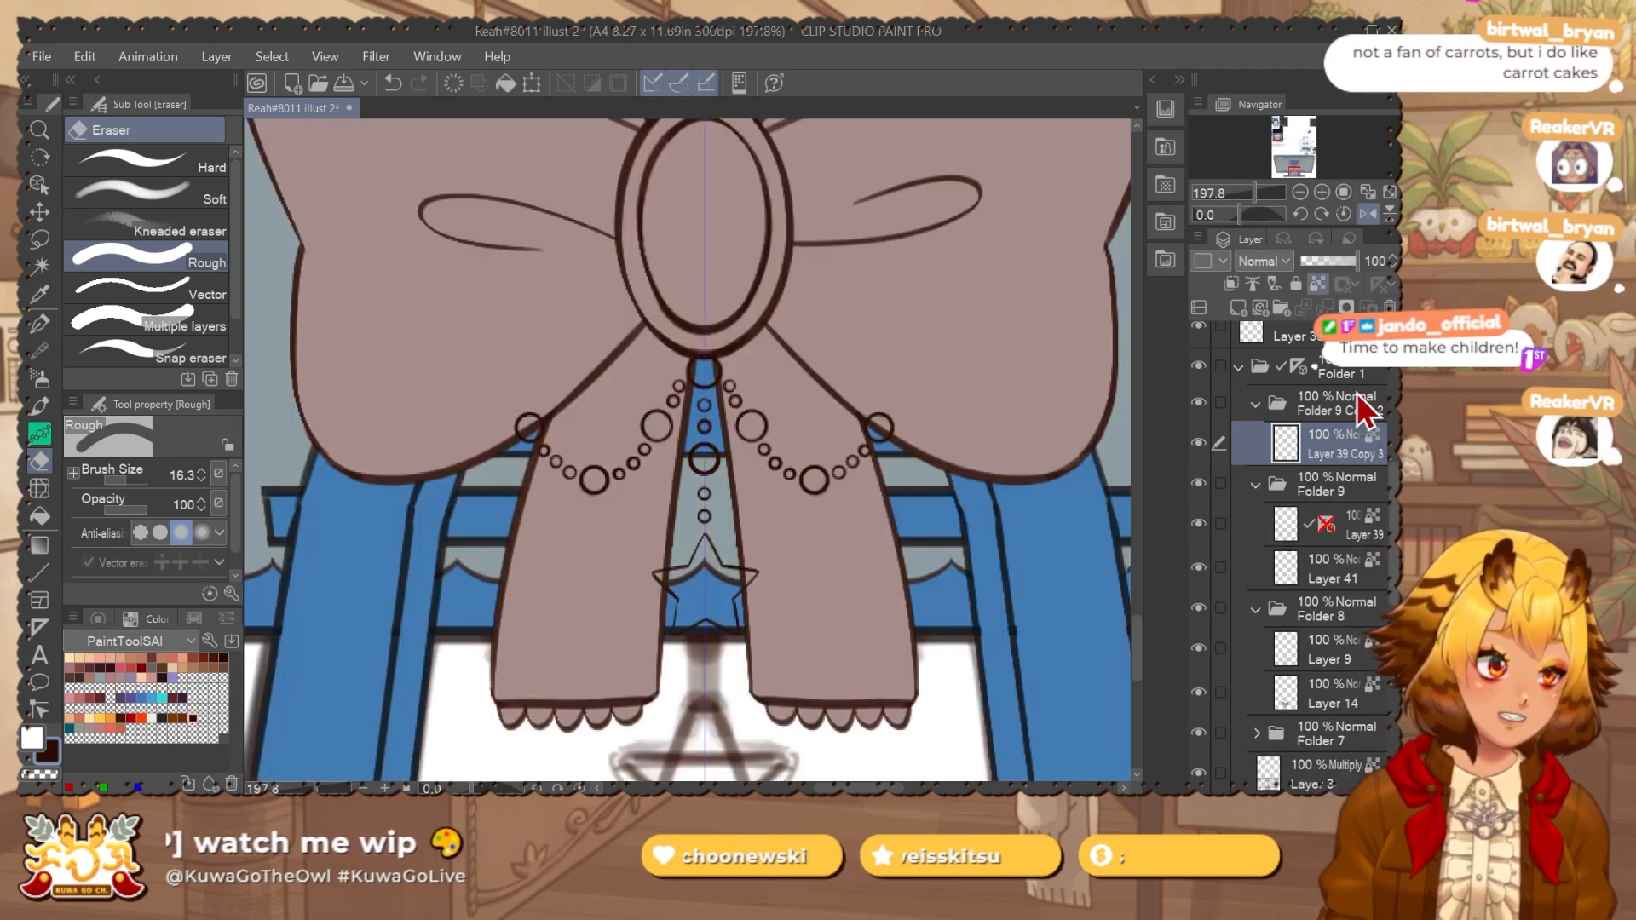
Create a new layer directly beneath Layer 39 Copy 3 in Folder 9 Copy 2.
key("ctrl+shift+n")
left_click_drag(1342, 489, 1343, 428)
left_click(1348, 477)
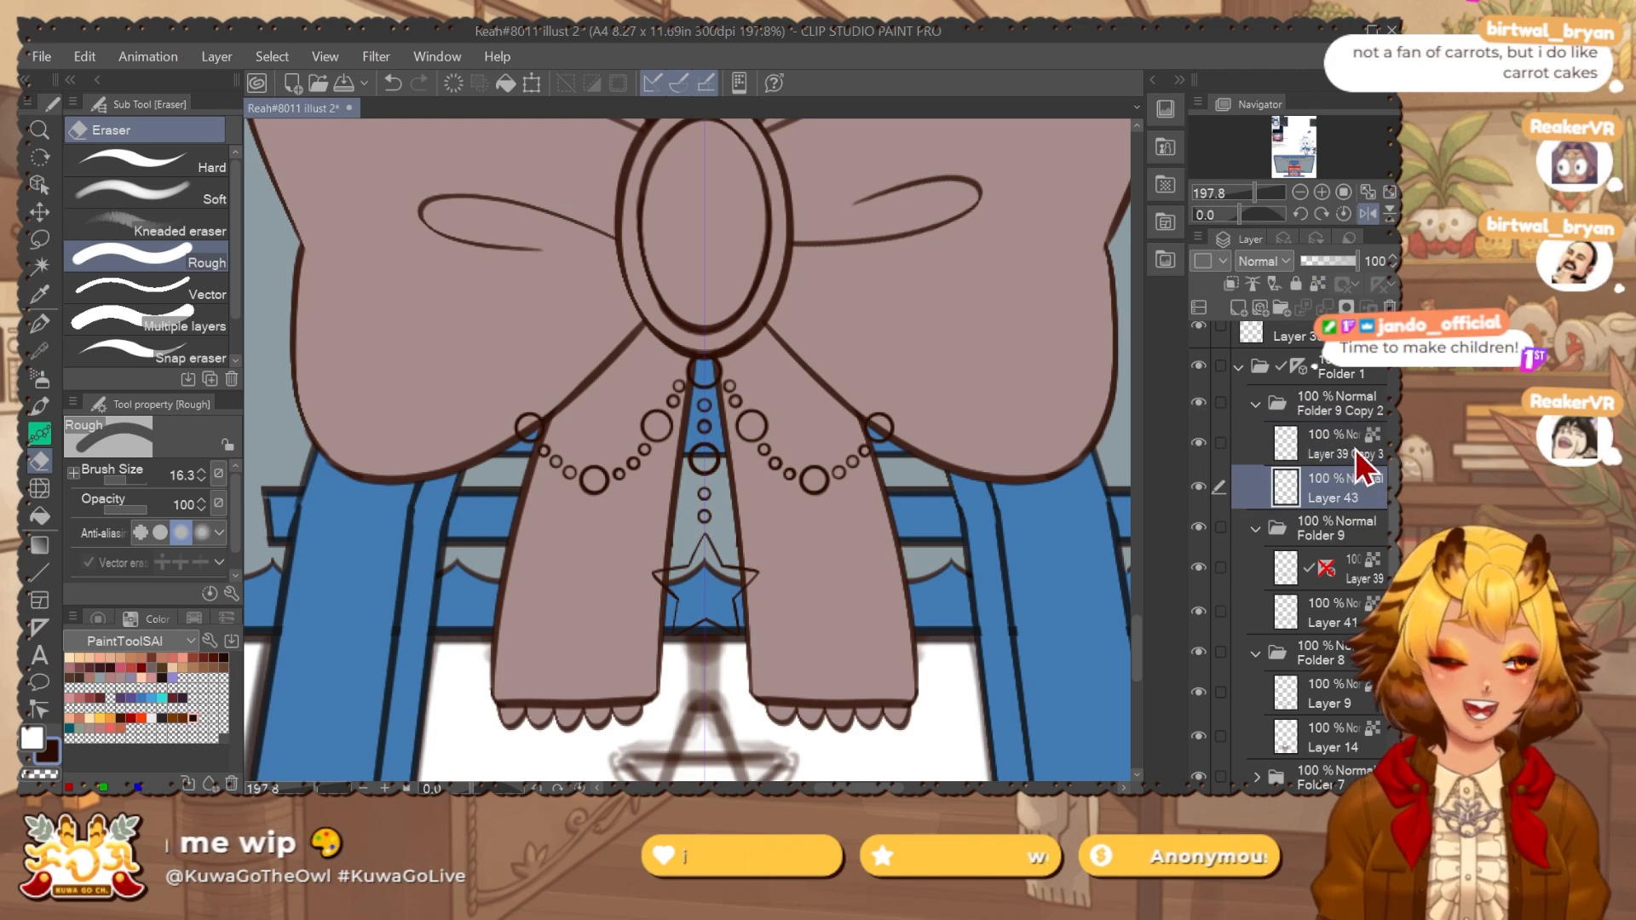
Auto-select the area around the ornament line art, invert it, and fill the silhouette with turquoise on the new Layer 43.
left_click(1338, 448)
key("w")
left_click(829, 384)
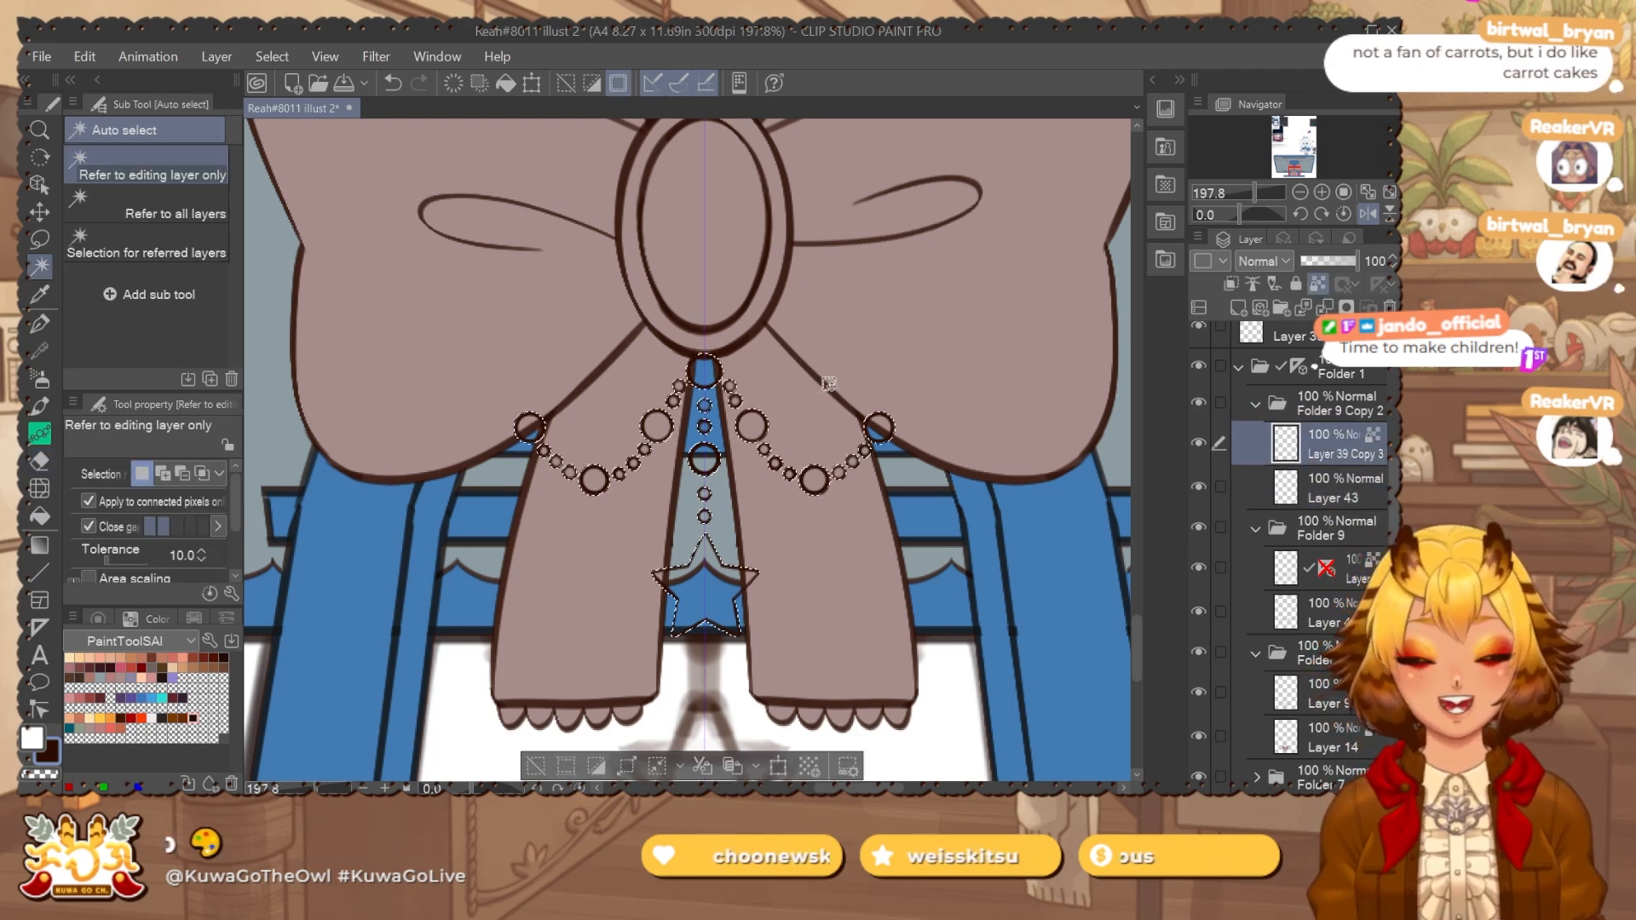
left_click(656, 765)
left_click(1070, 348)
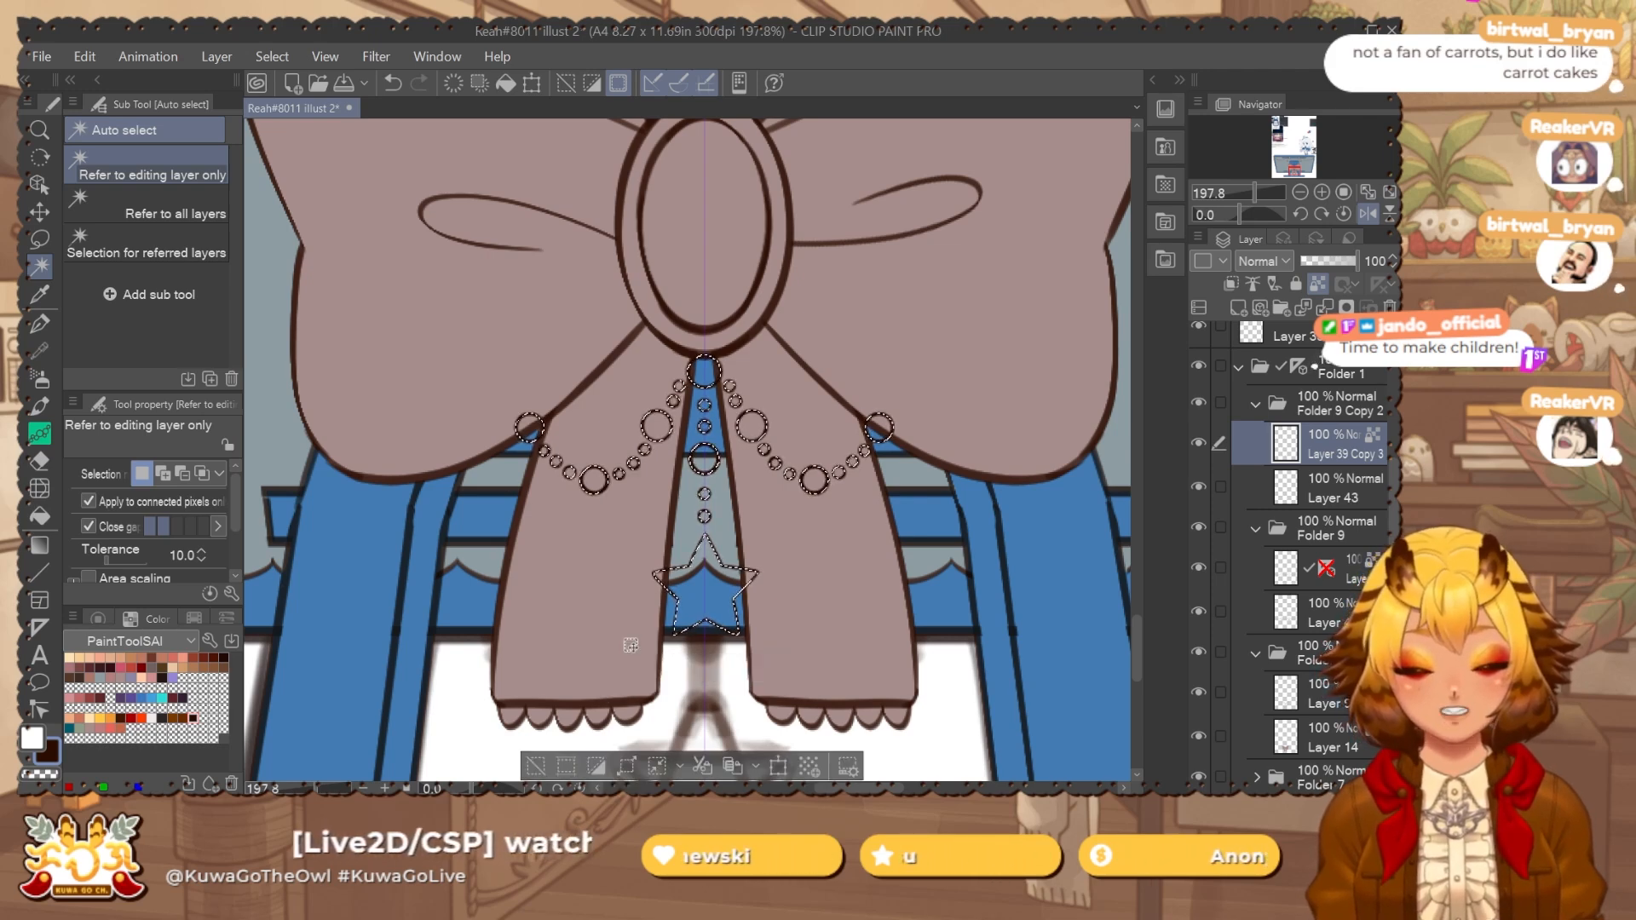
left_click(1335, 492)
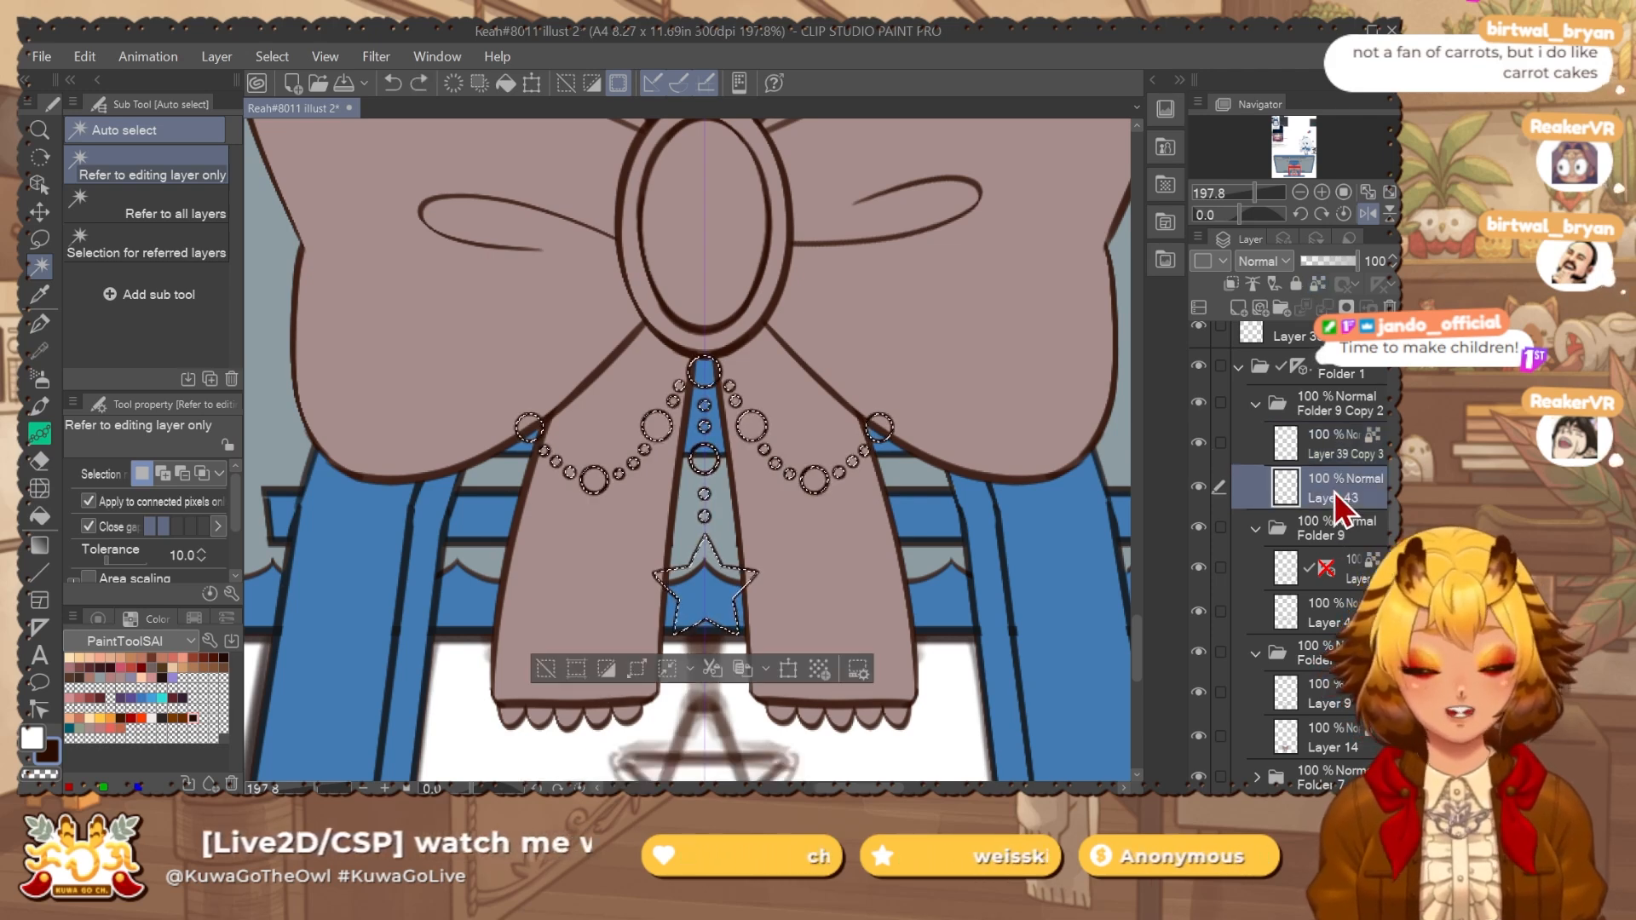
left_click(162, 697)
key("alt+Delete")
key("ctrl+d")
Turn off the canvas's horizontal flip.
scroll(665, 537, "down", 5)
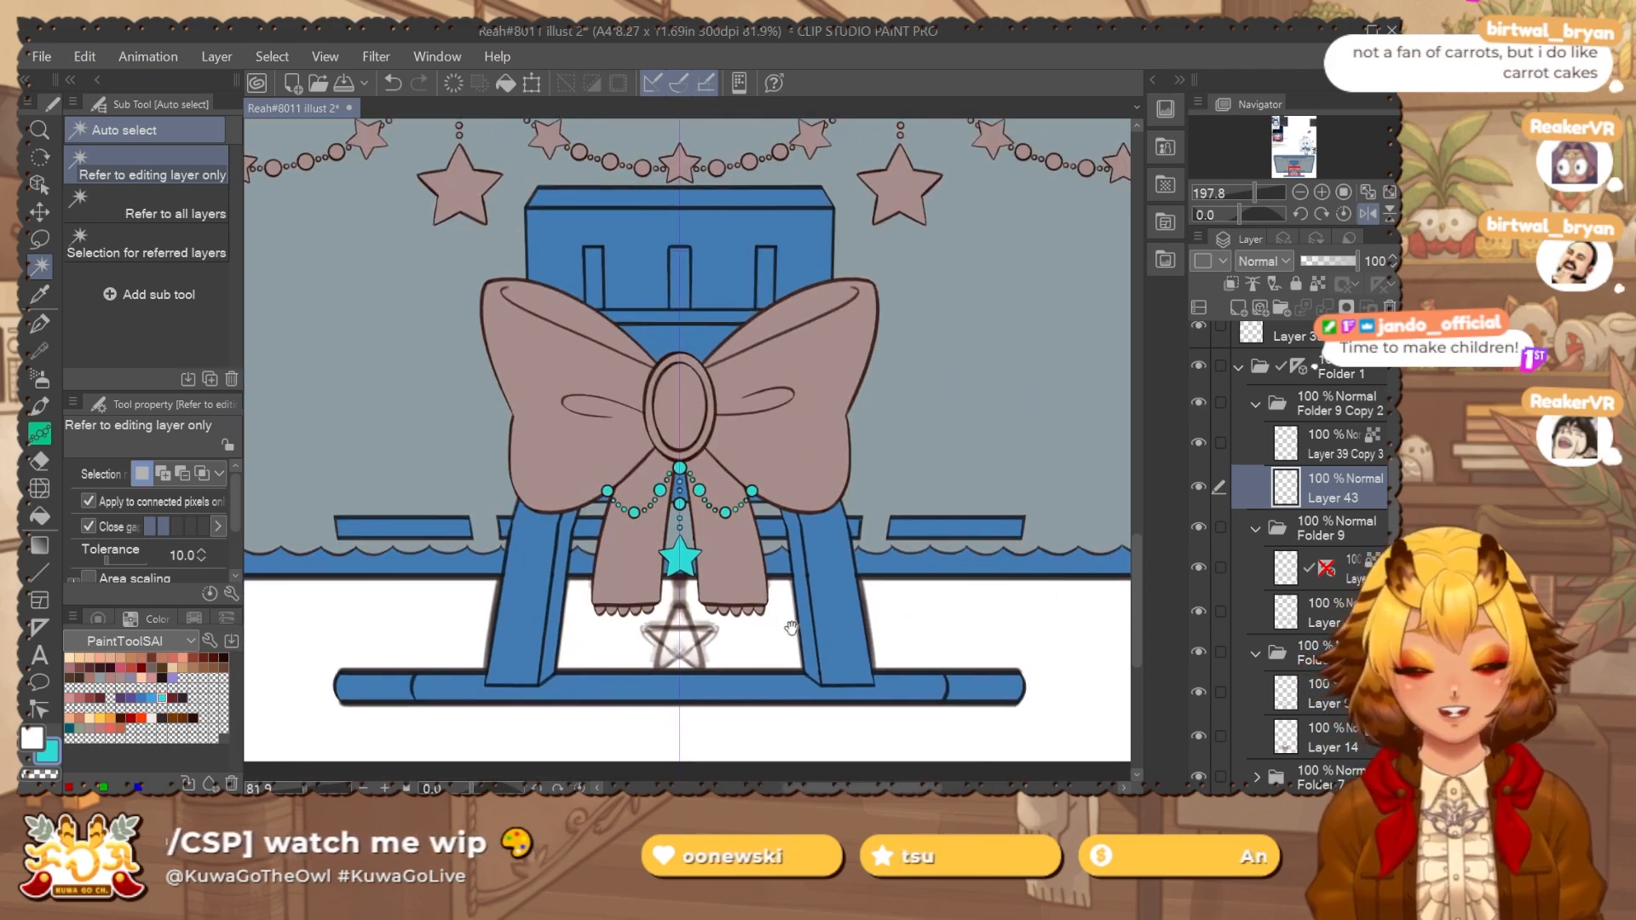
left_click_drag(905, 659, 831, 659)
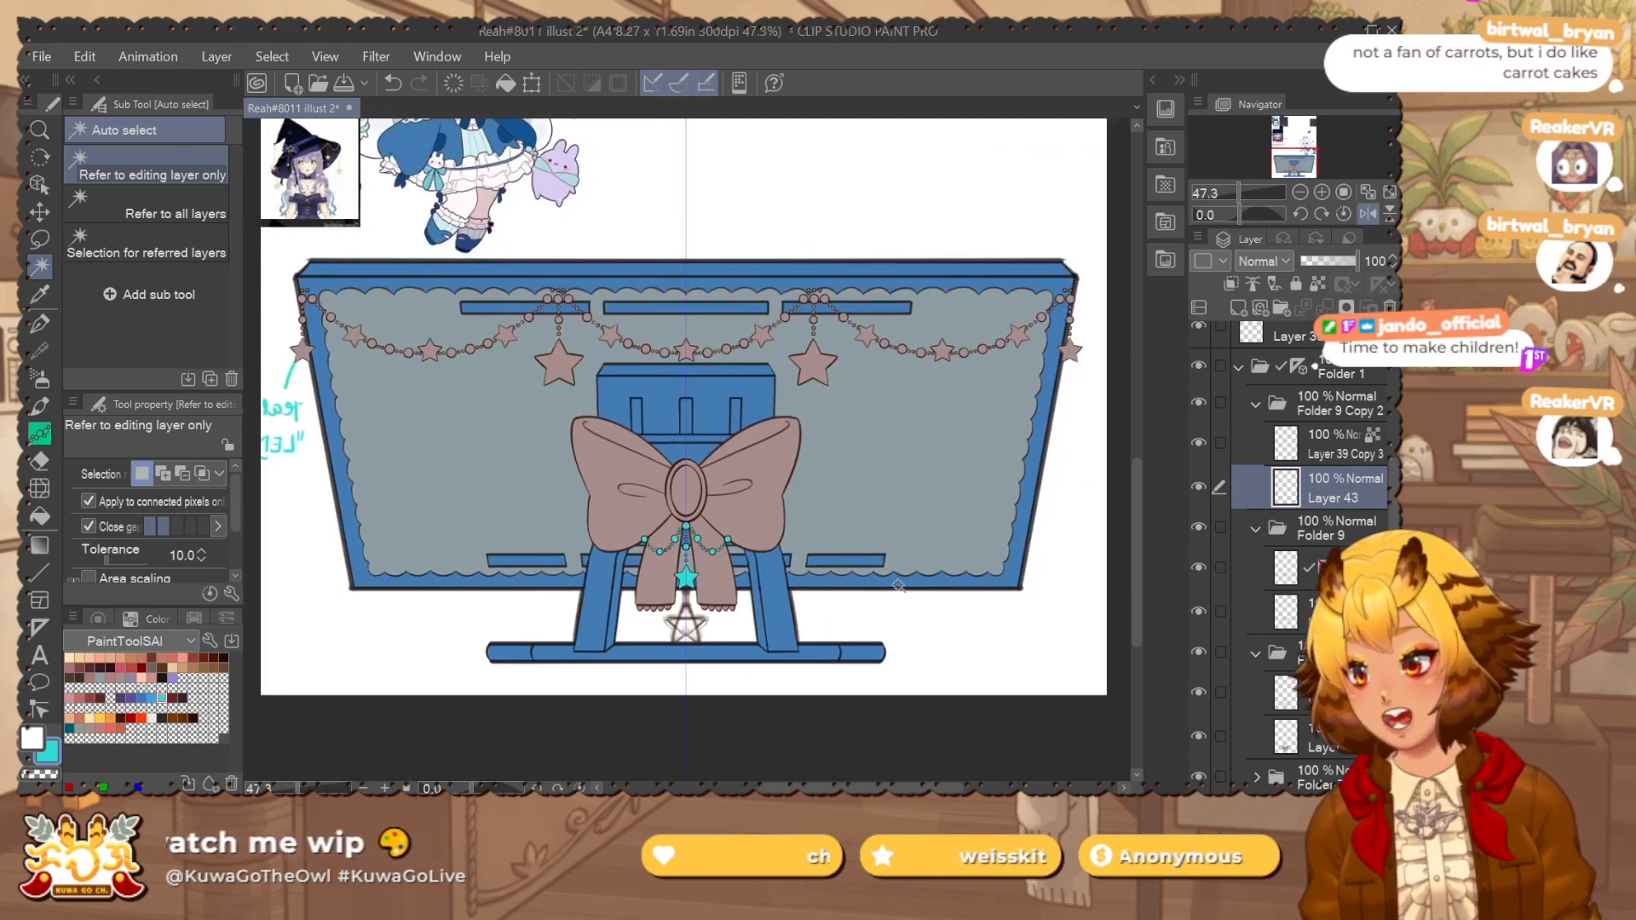
left_click(1344, 213)
scroll(964, 546, "down", 2)
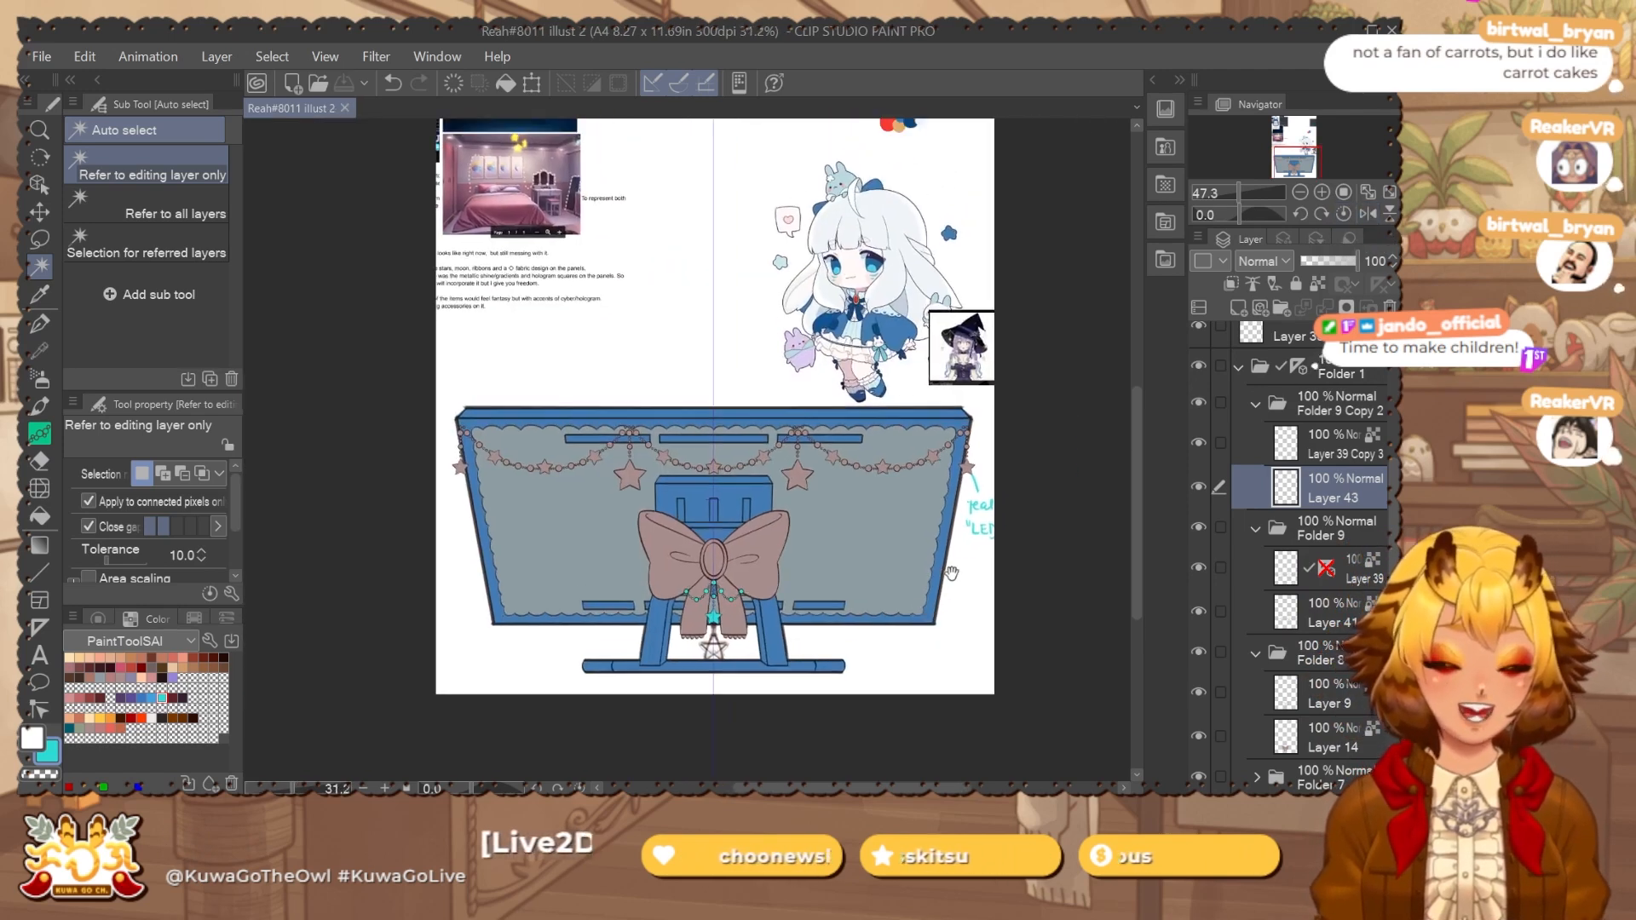
Toggle the visibility of Folder 2 to check its contents.
scroll(1303, 529, "up", 5)
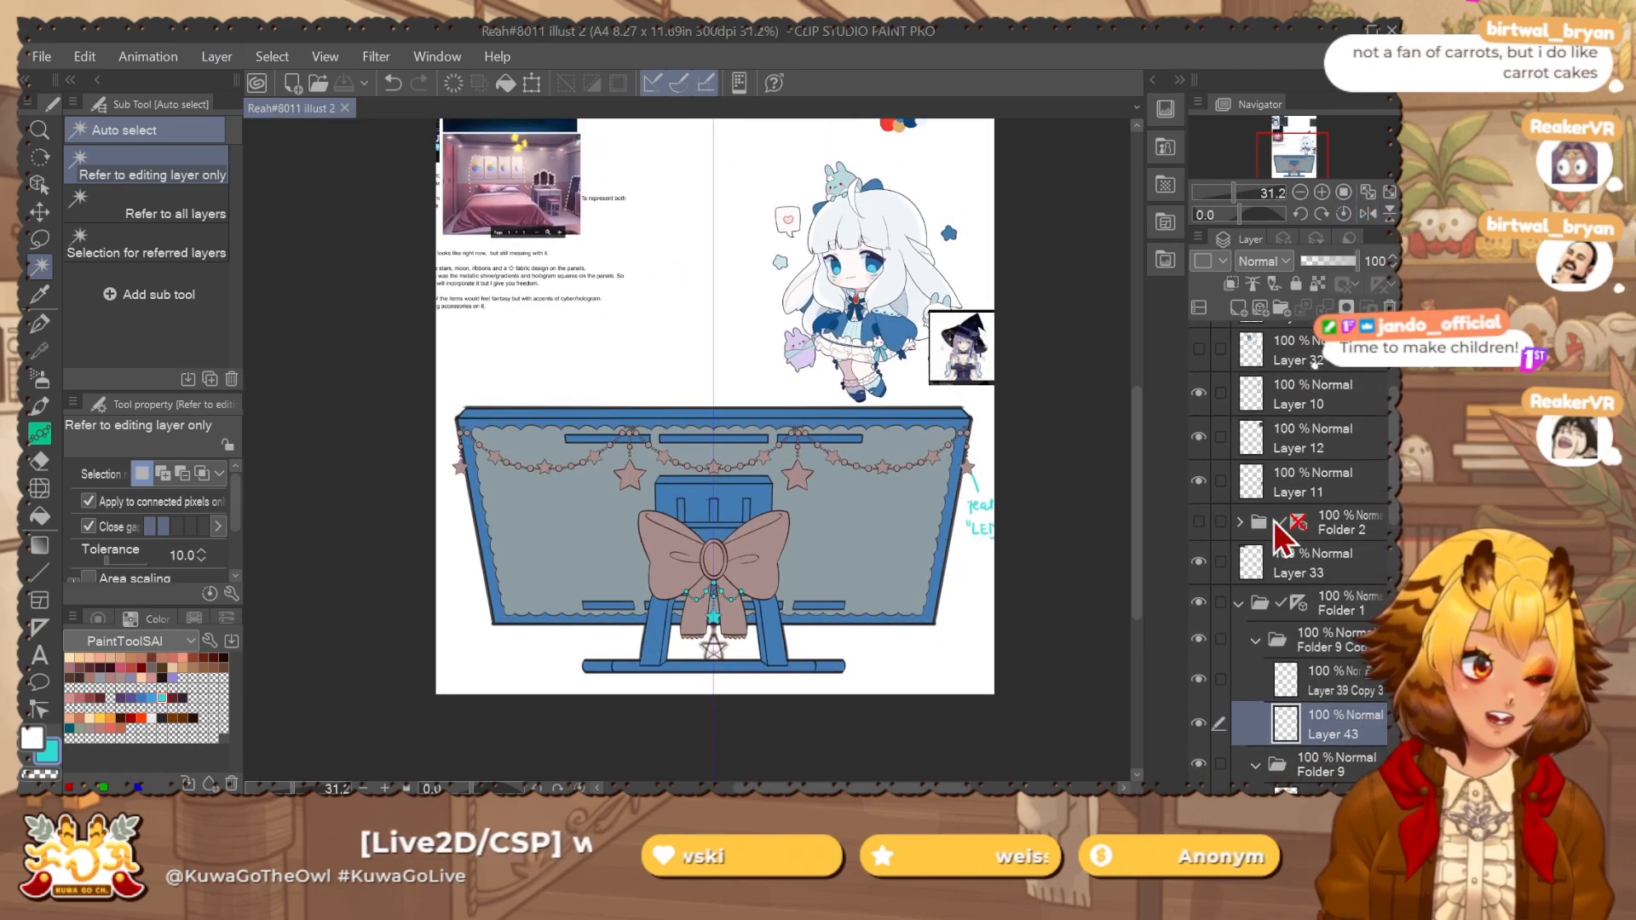
left_click(1199, 521)
left_click(1361, 525)
left_click(1200, 521)
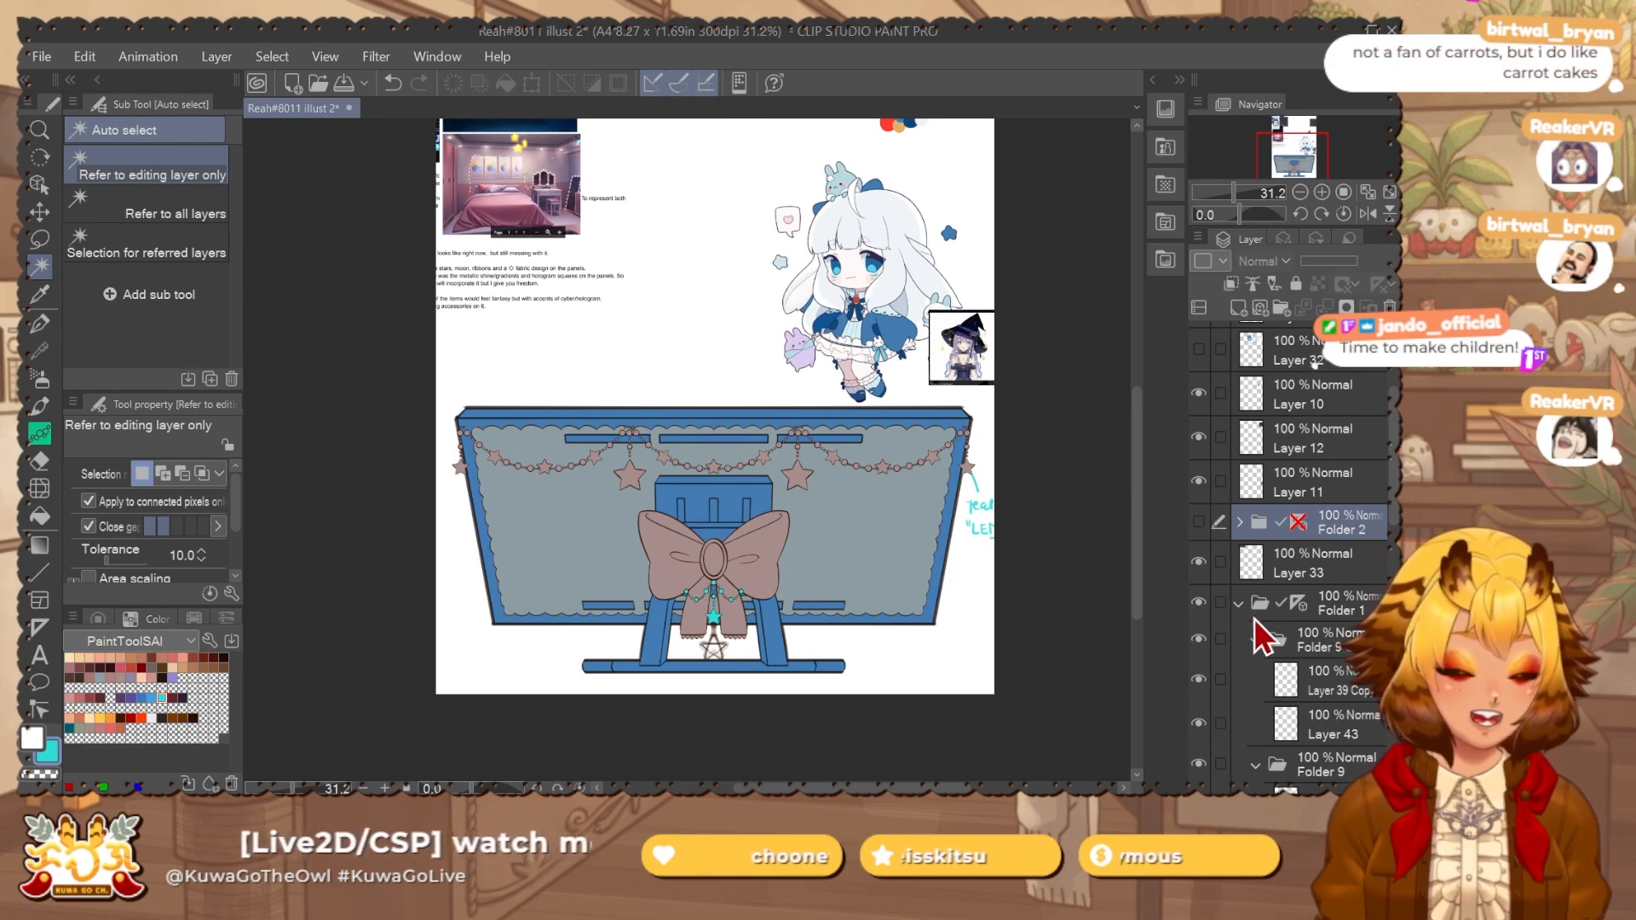
Lock the transparent pixels of the turquoise ornament fill on Layer 43.
scroll(1363, 512, "down", 5)
left_click(1334, 499)
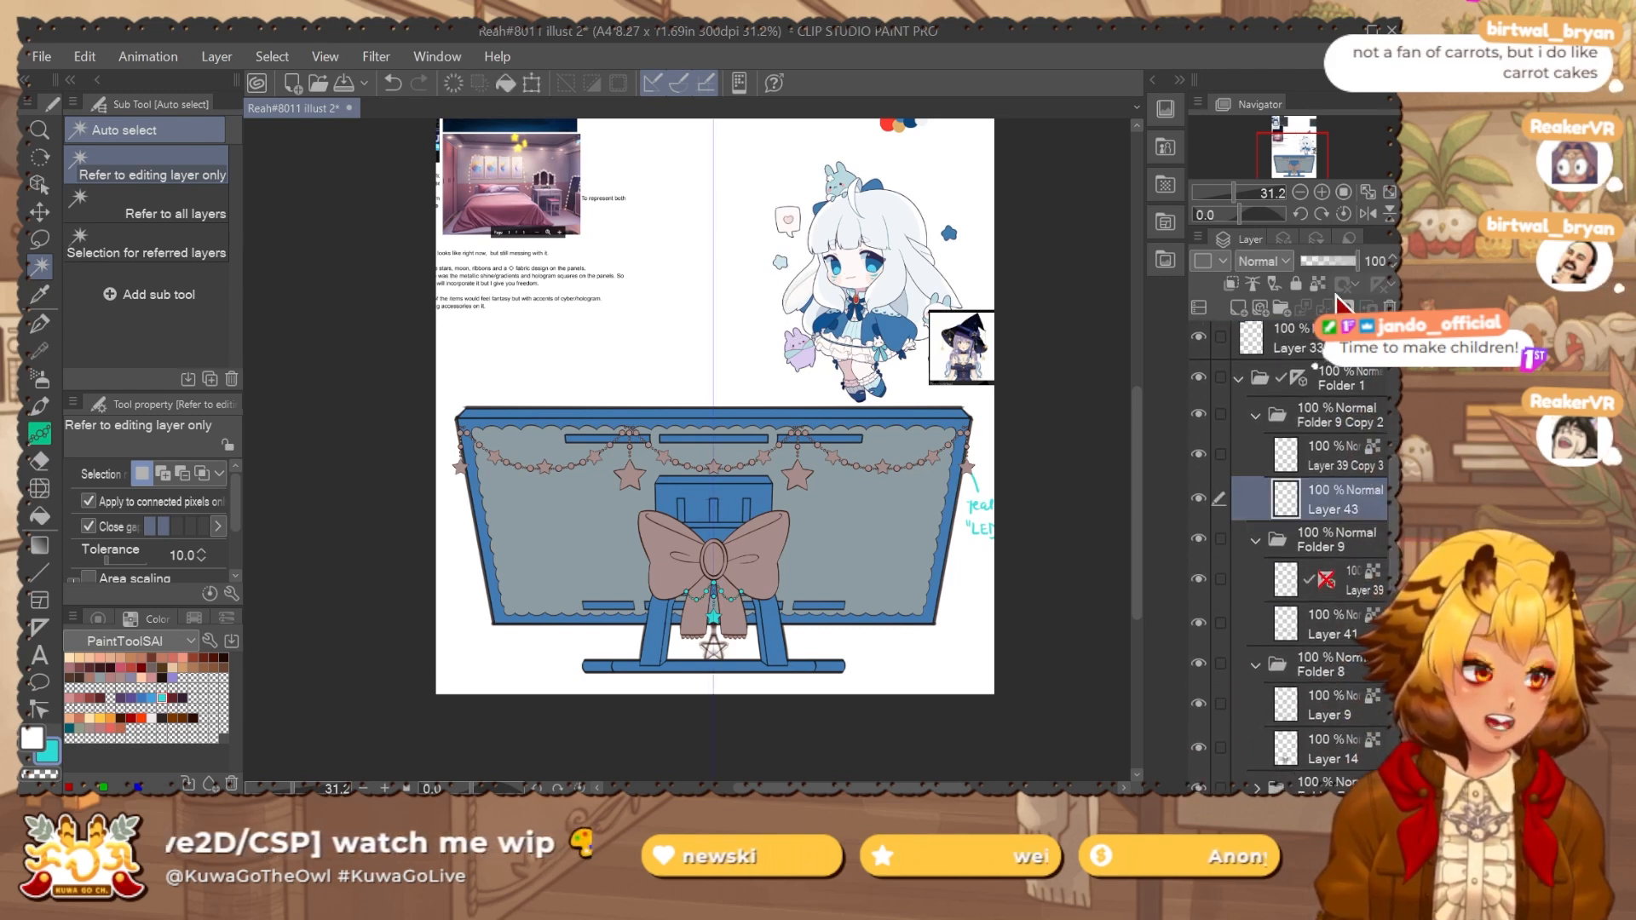
scroll(1372, 511, "down", 3)
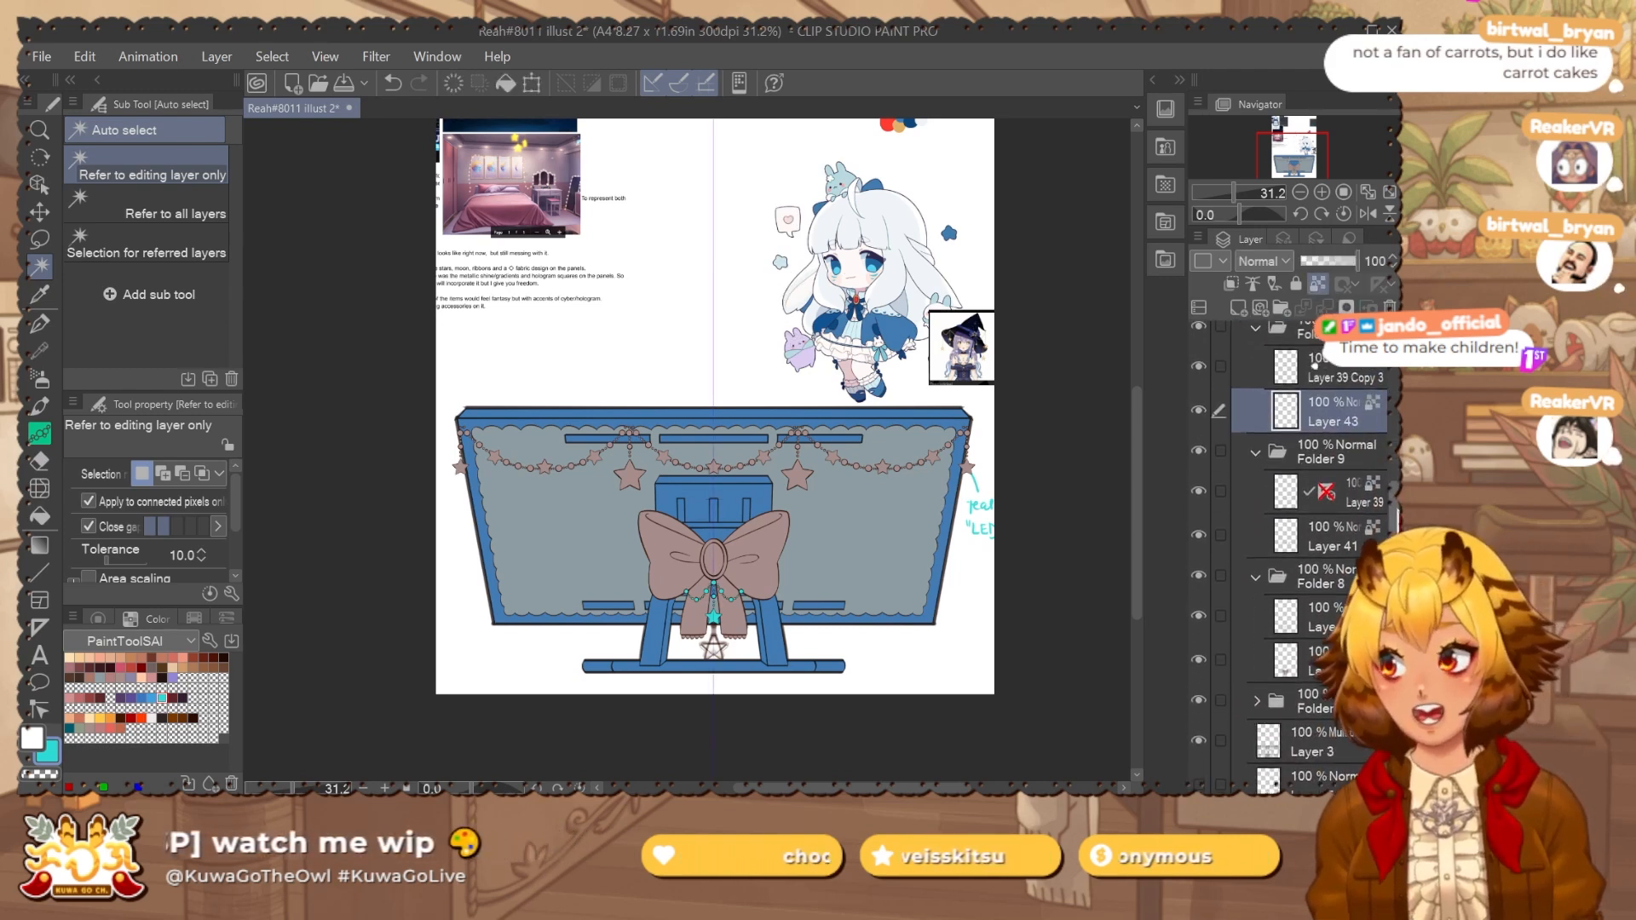
Show the chair in Folder 3, make a flattened copy of that folder, and delete the copy's ruler.
scroll(1345, 652, "down", 10)
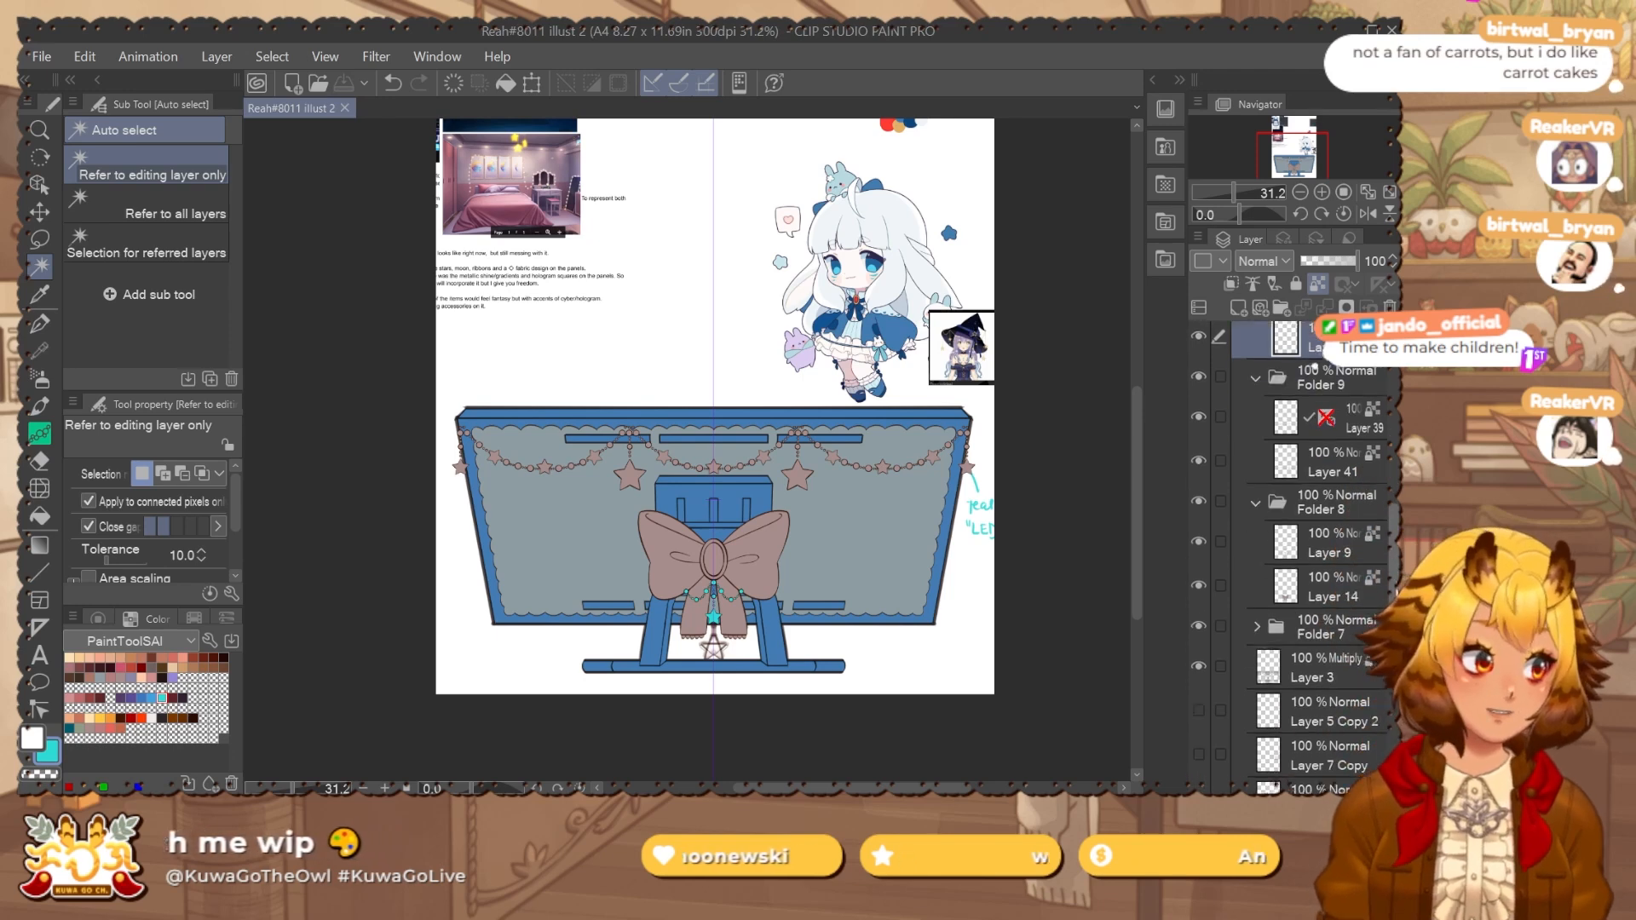
left_click(1199, 674)
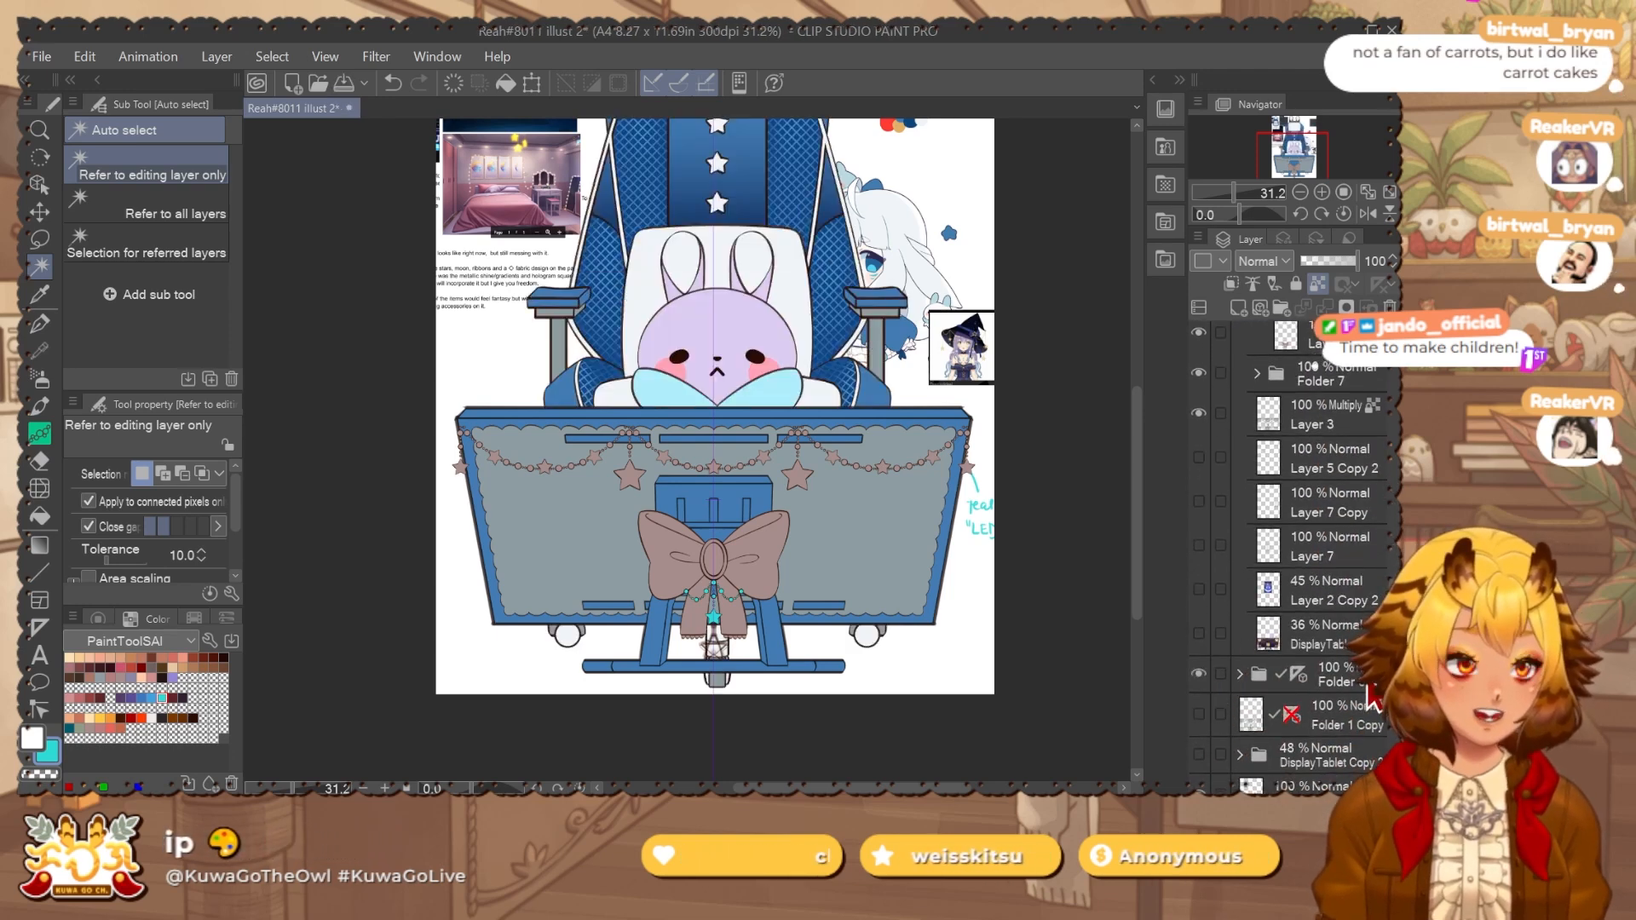
right_click(1363, 680)
left_click(1256, 313)
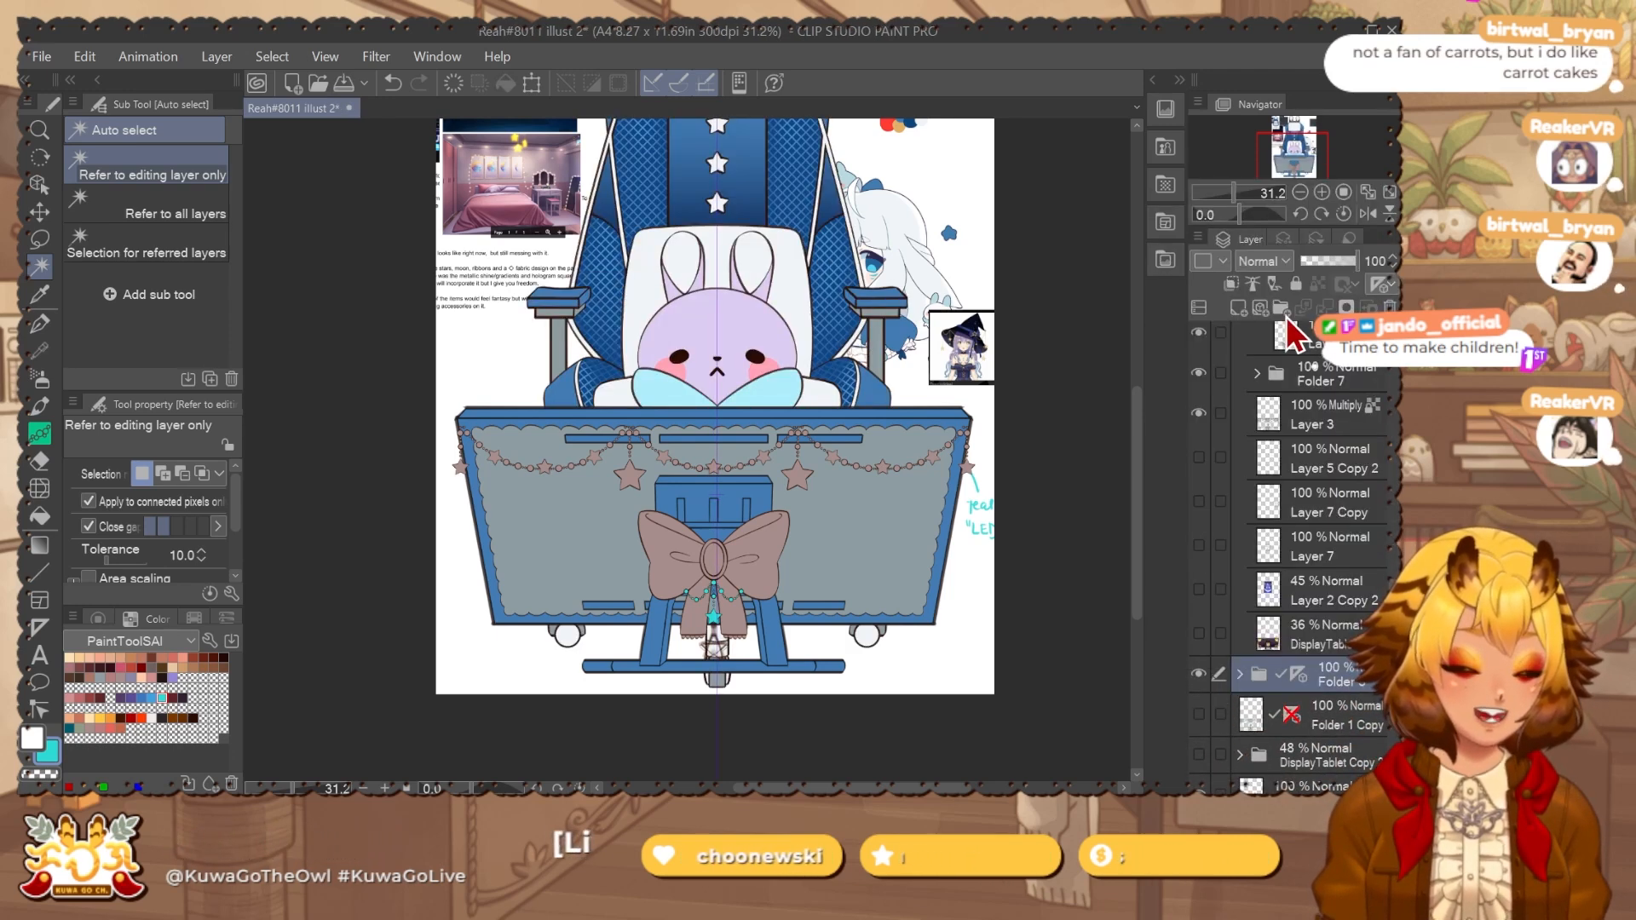
right_click(1295, 698)
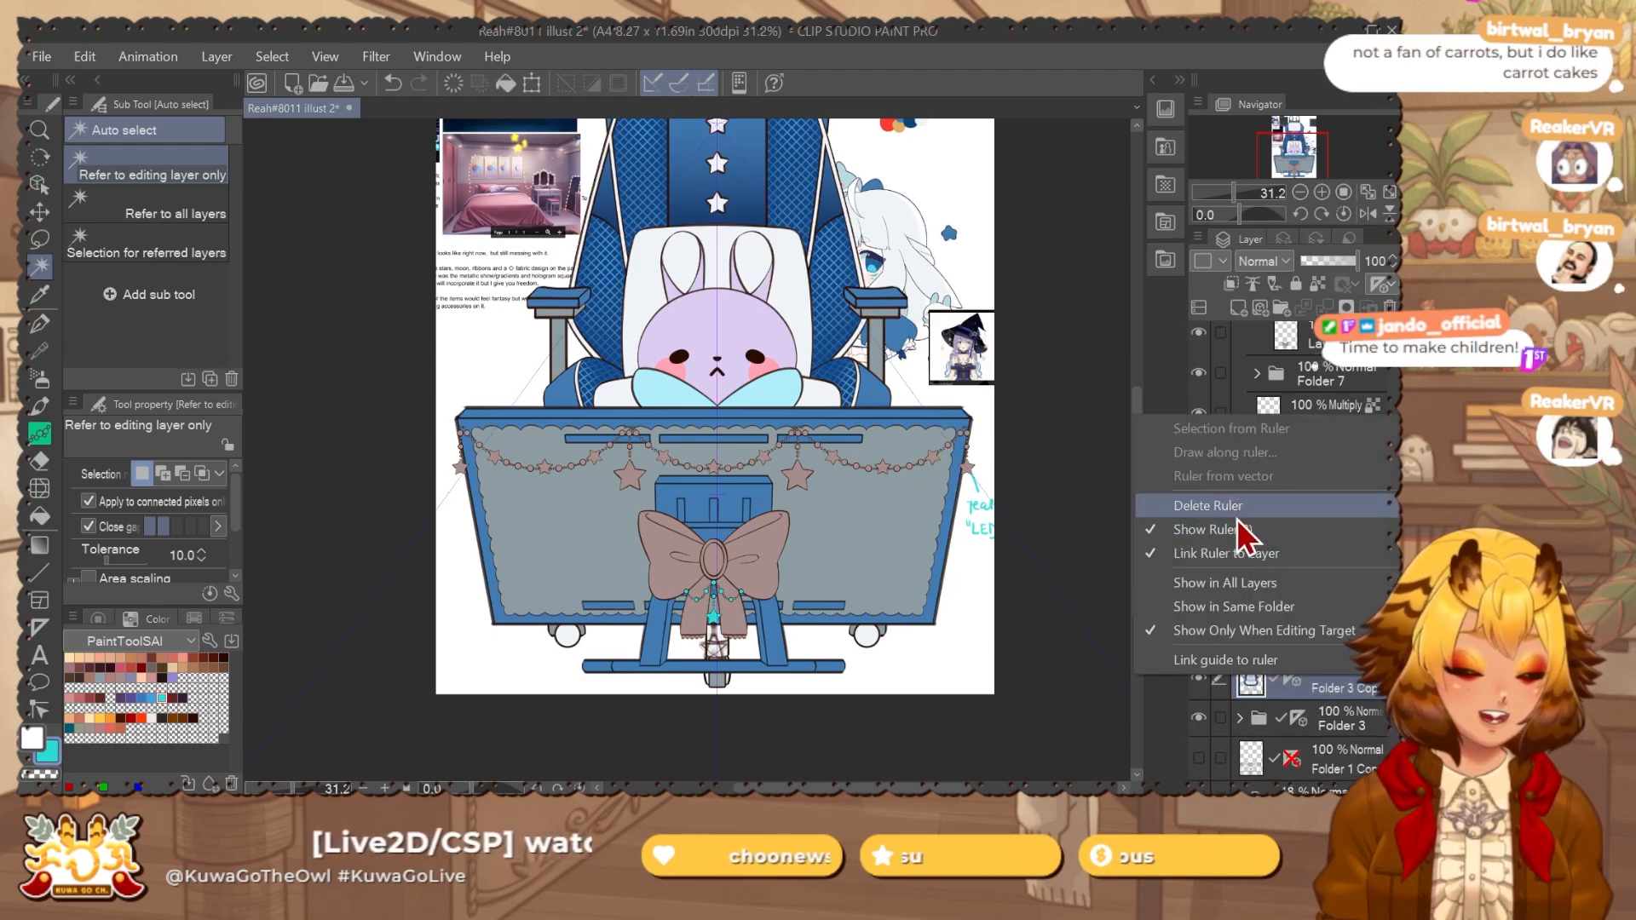
left_click(1252, 501)
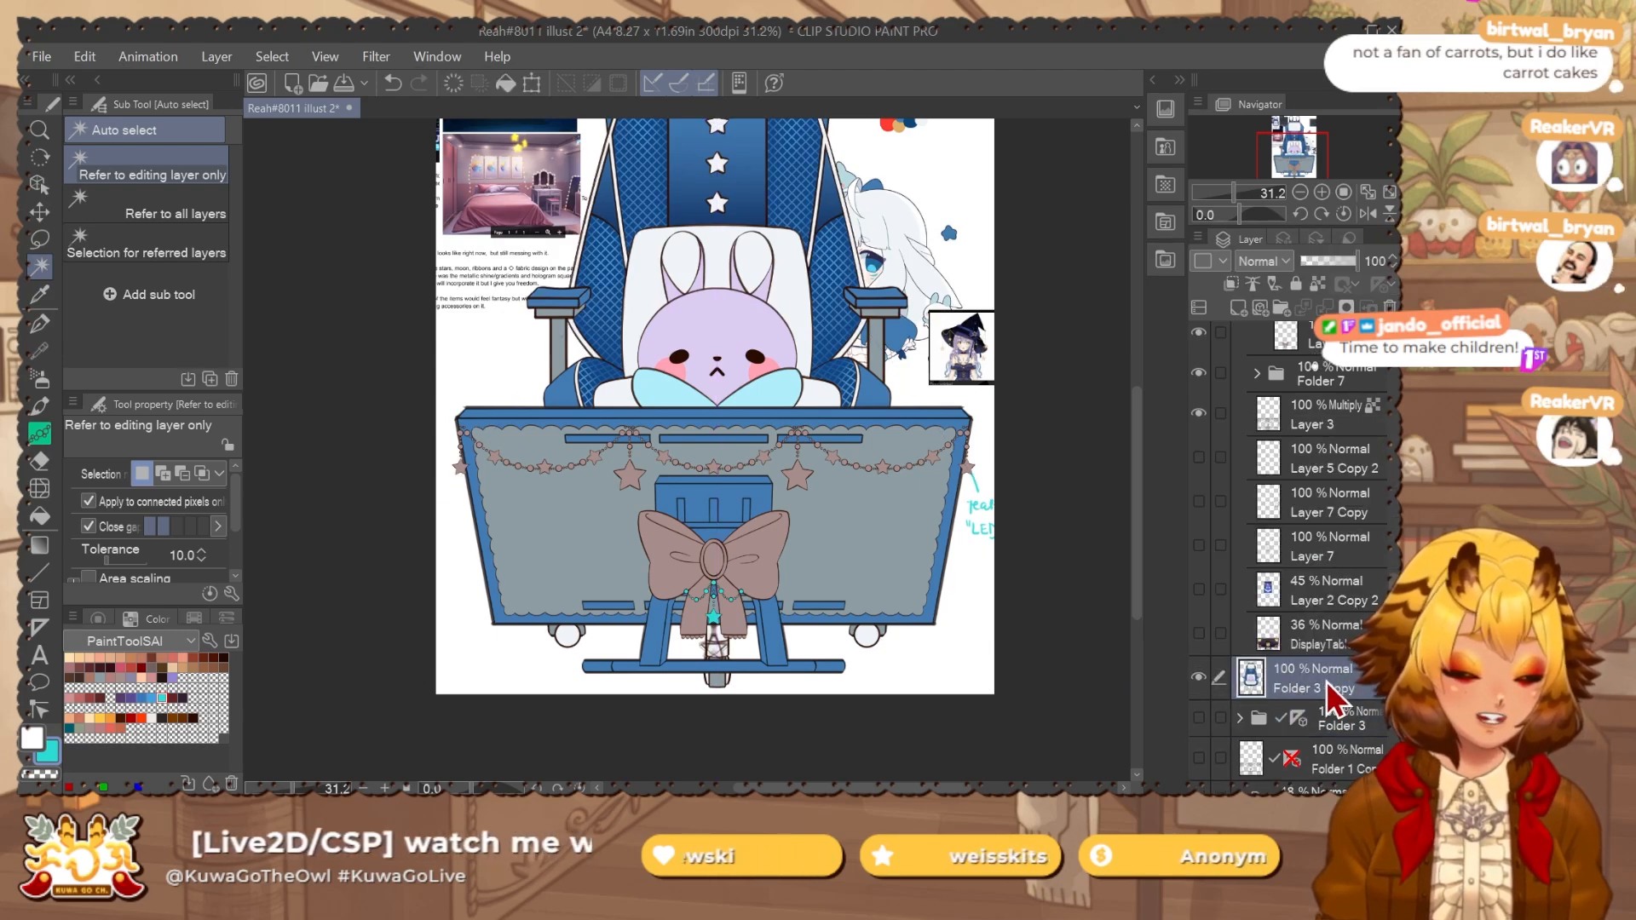
Scale down the copied chair and place it above the desk beside the chibi character as a reference.
key("ctrl+t")
left_click_drag(717, 687, 717, 349)
left_click_drag(769, 255, 746, 324)
left_click_drag(700, 415, 696, 331)
left_click_drag(754, 273, 756, 344)
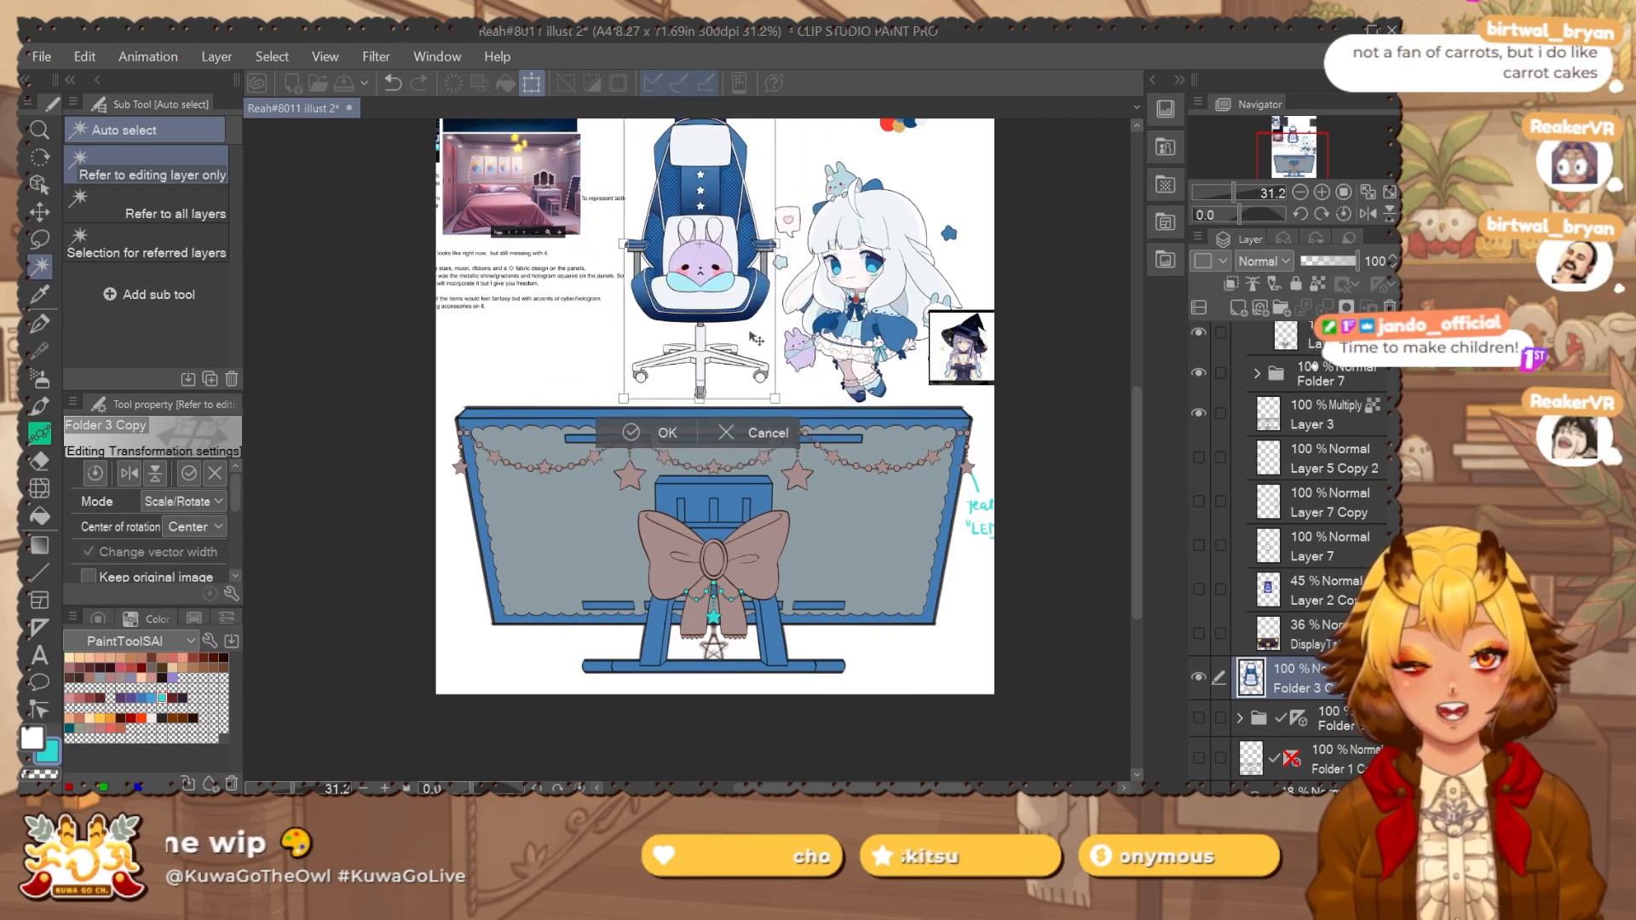
key("Return")
Switch to the Round watercolor brush and sample the dark navy from the chair.
key("b")
mouse_move(679, 309)
left_mouse_down()
mouse_move(765, 289)
mouse_move(706, 485)
left_mouse_up()
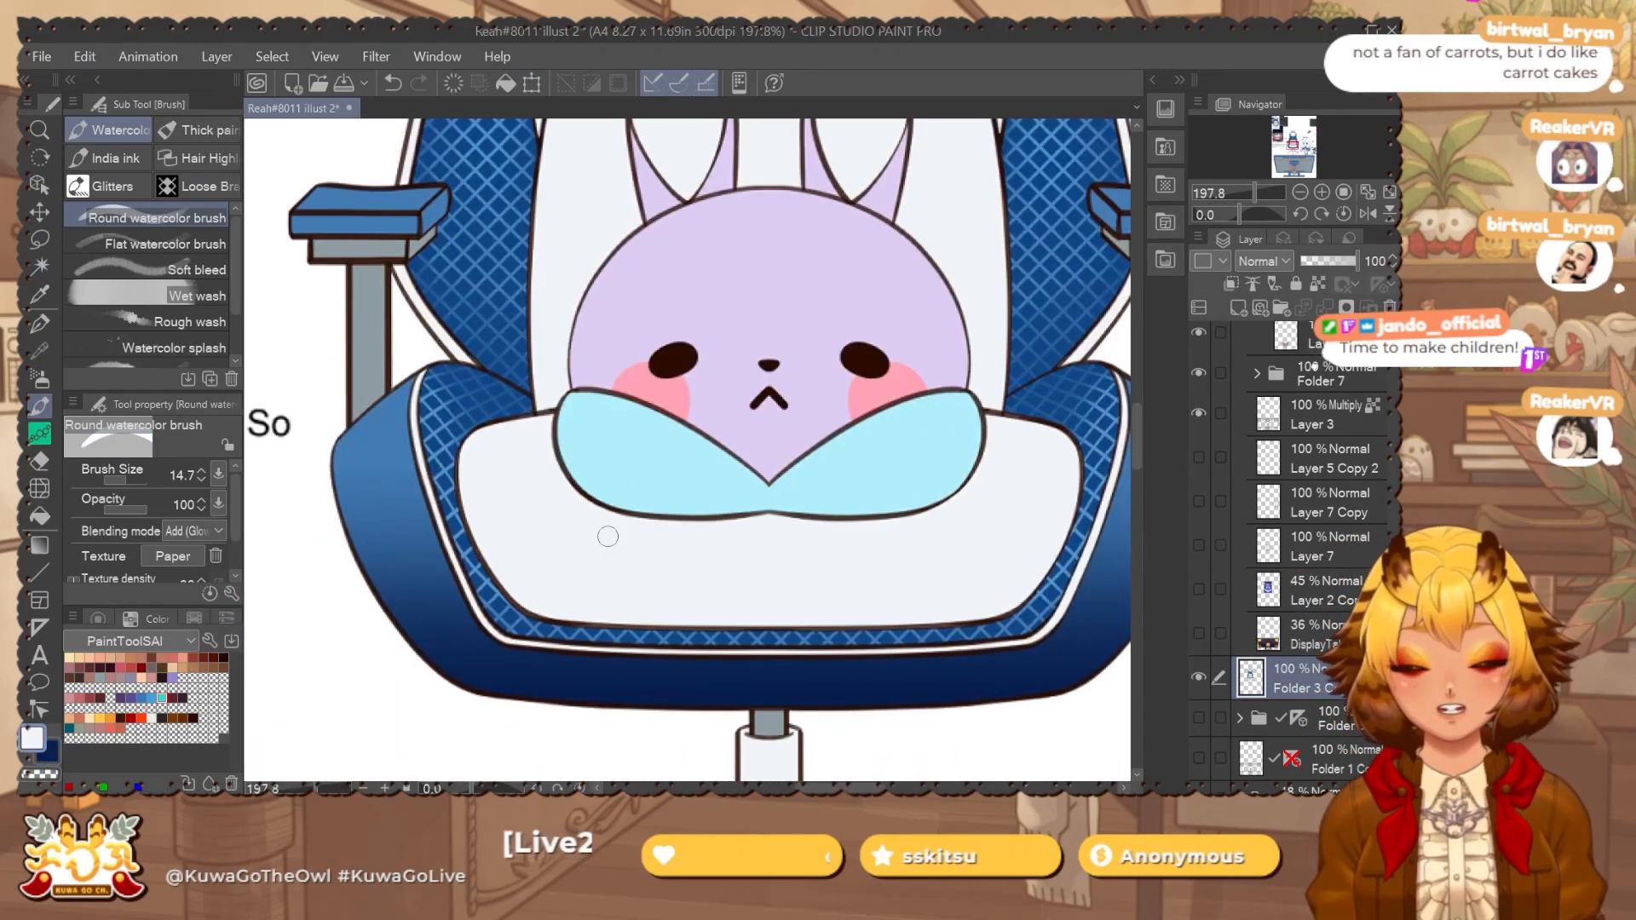
left_click_drag(790, 533, 727, 639)
left_click_drag(751, 464, 755, 409)
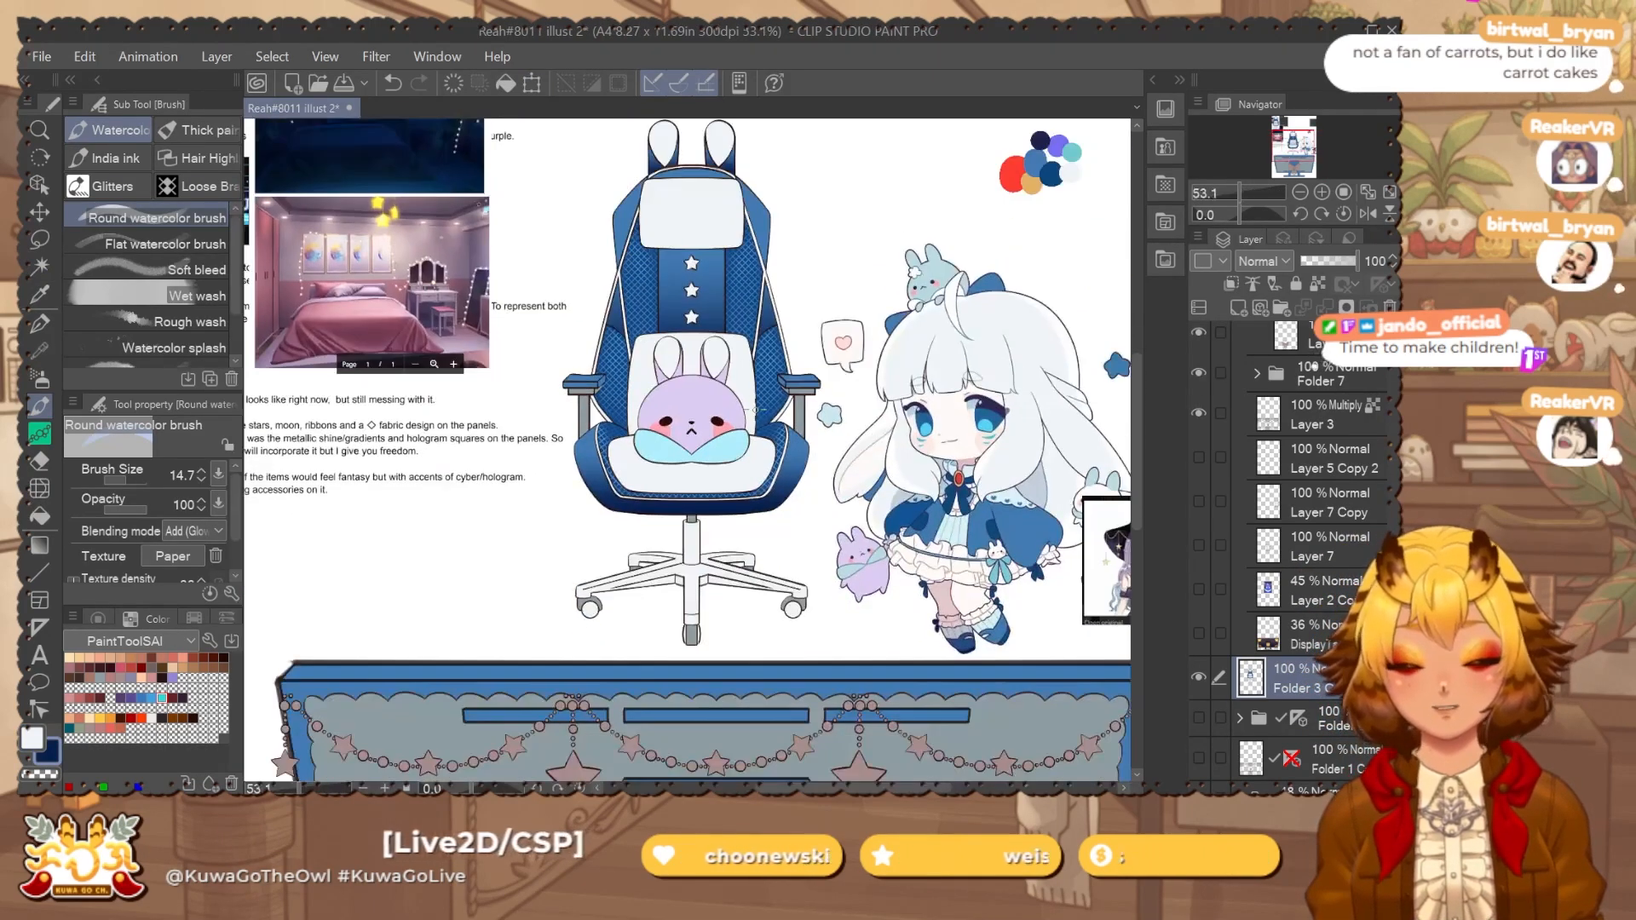
Check the visibility of Folder 7 and the layer below it, and hide the Layer 3 sketch.
scroll(1312, 558, "up", 4)
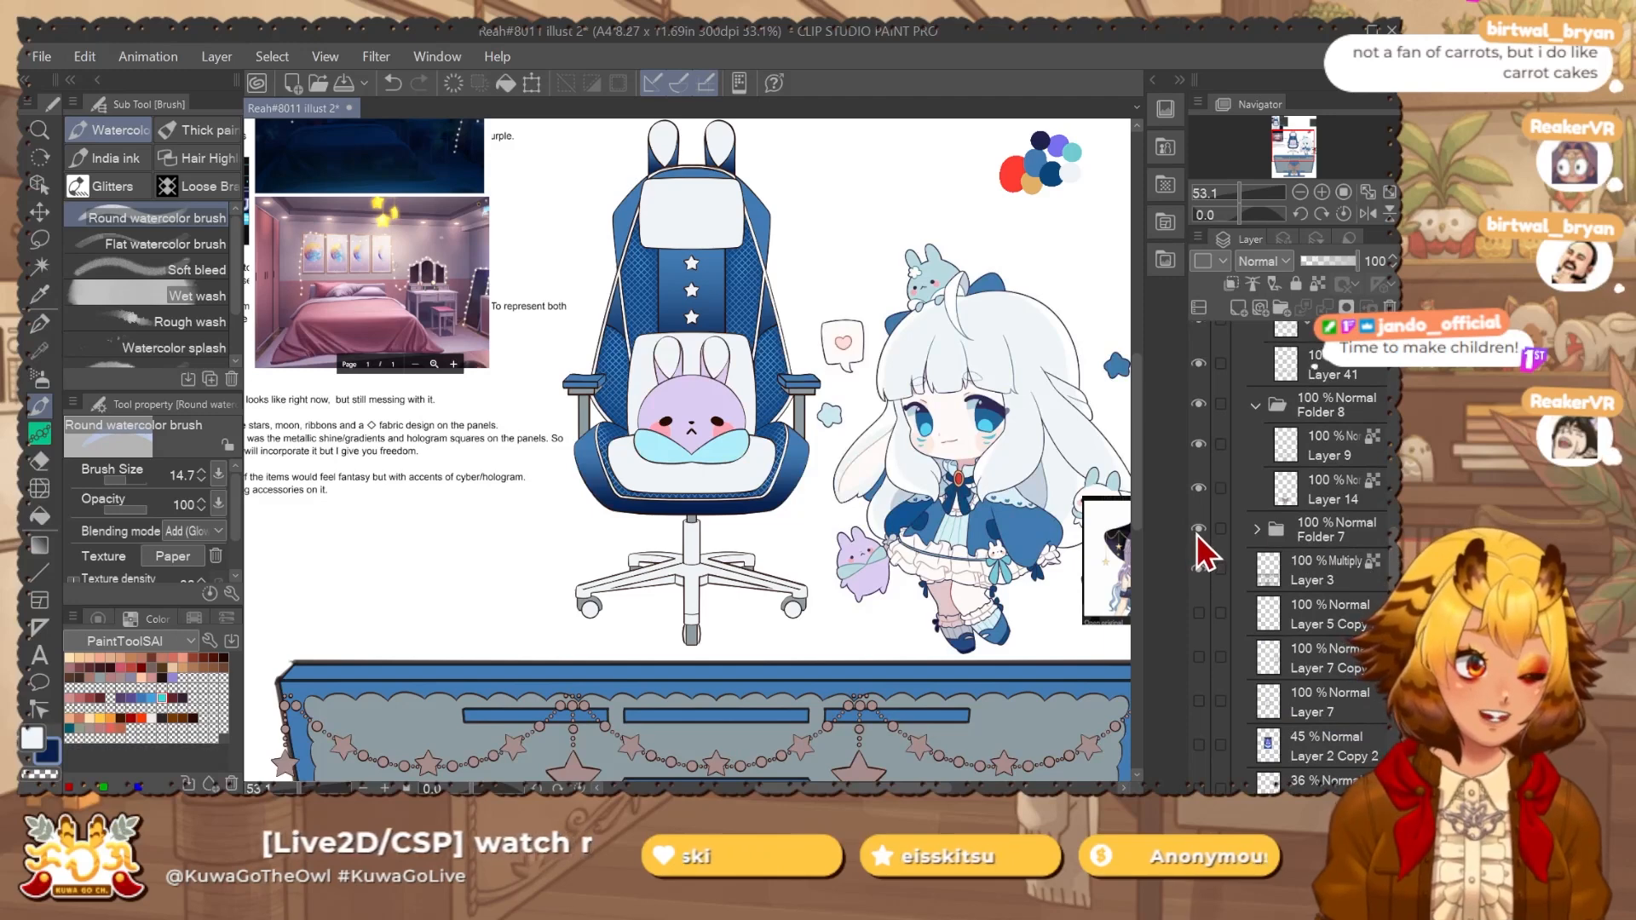
left_click(1198, 529)
left_click(1198, 530)
left_click_drag(749, 588, 695, 240)
left_click(1304, 532)
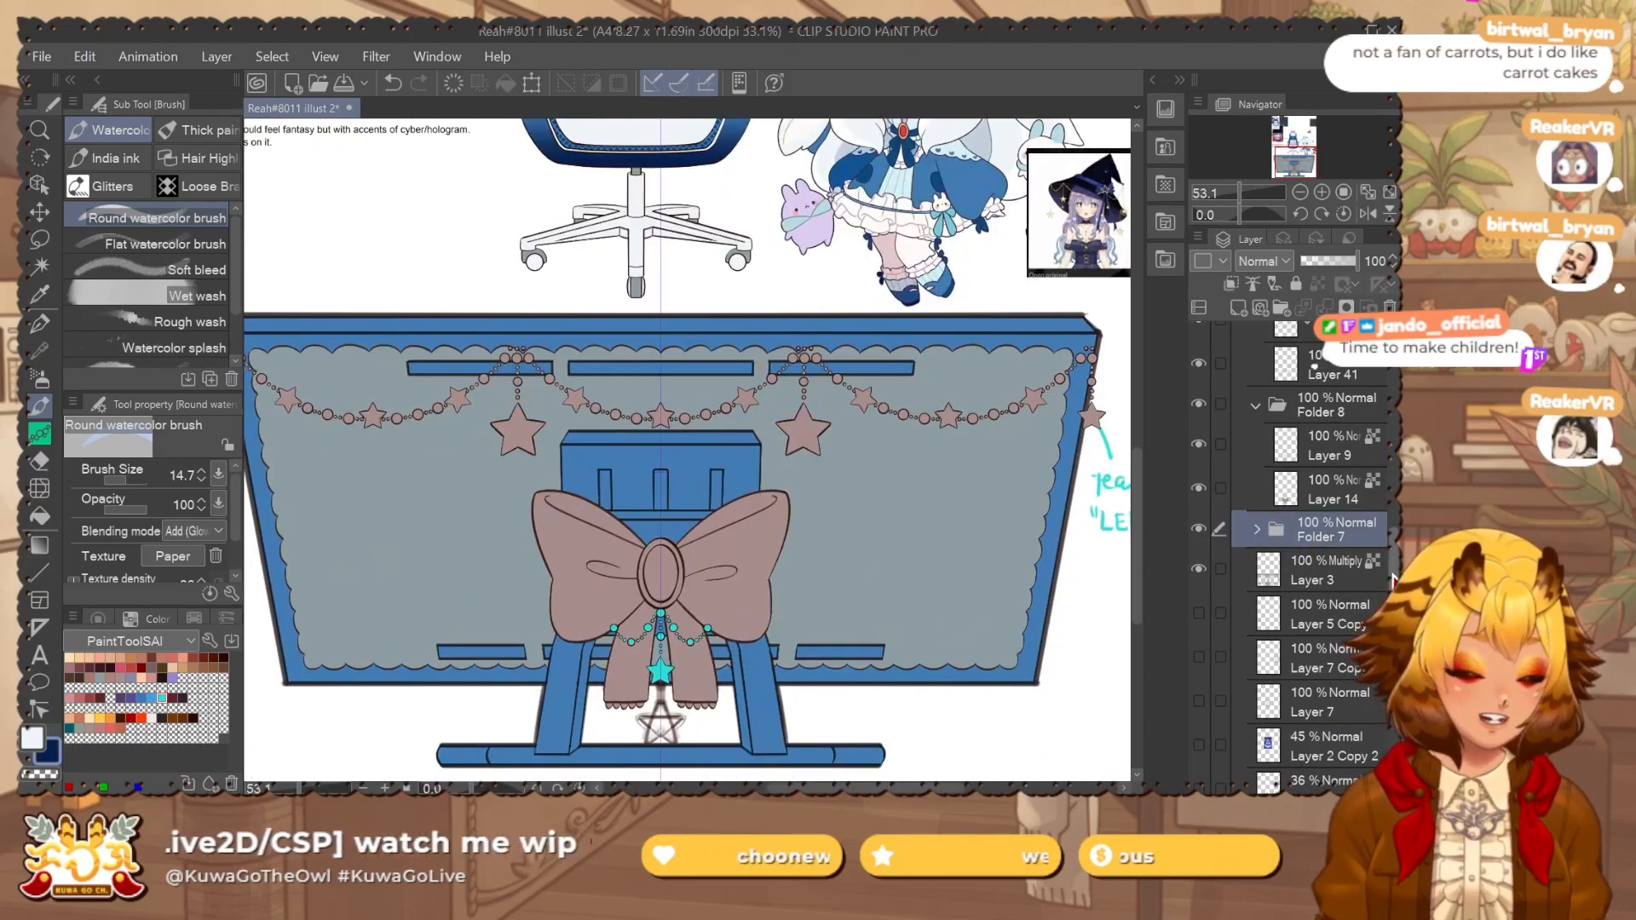
scroll(1392, 579, "up", 2)
left_click(1199, 658)
left_click(1196, 660)
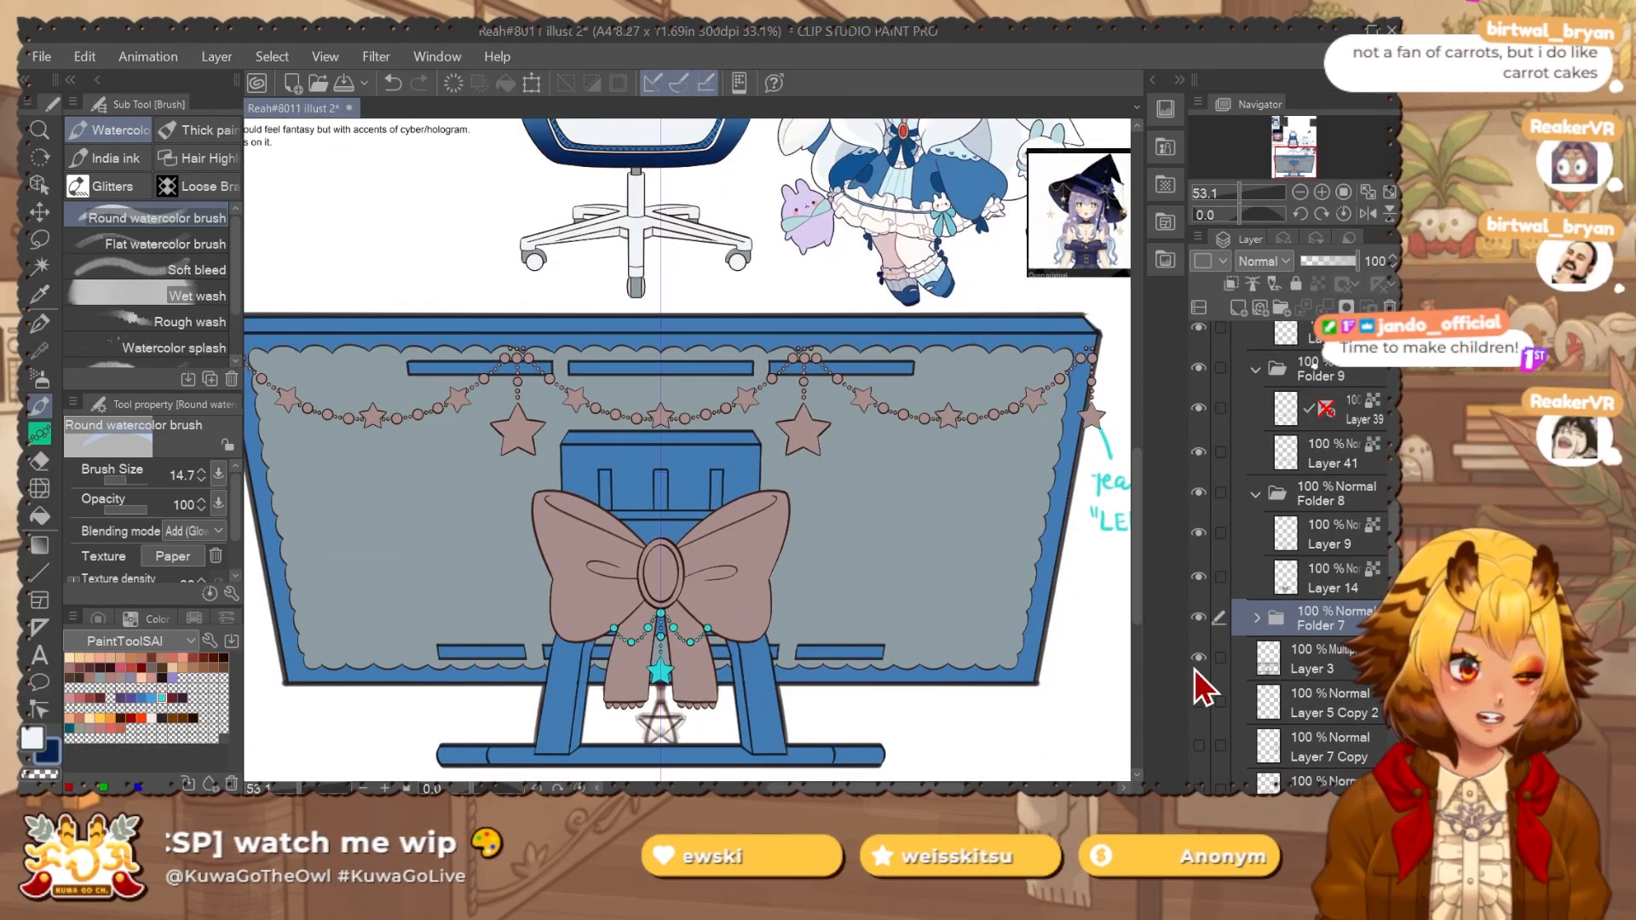
left_click(1198, 658)
Try filling the bow on Layer 14 with dark navy.
scroll(1304, 554, "up", 5)
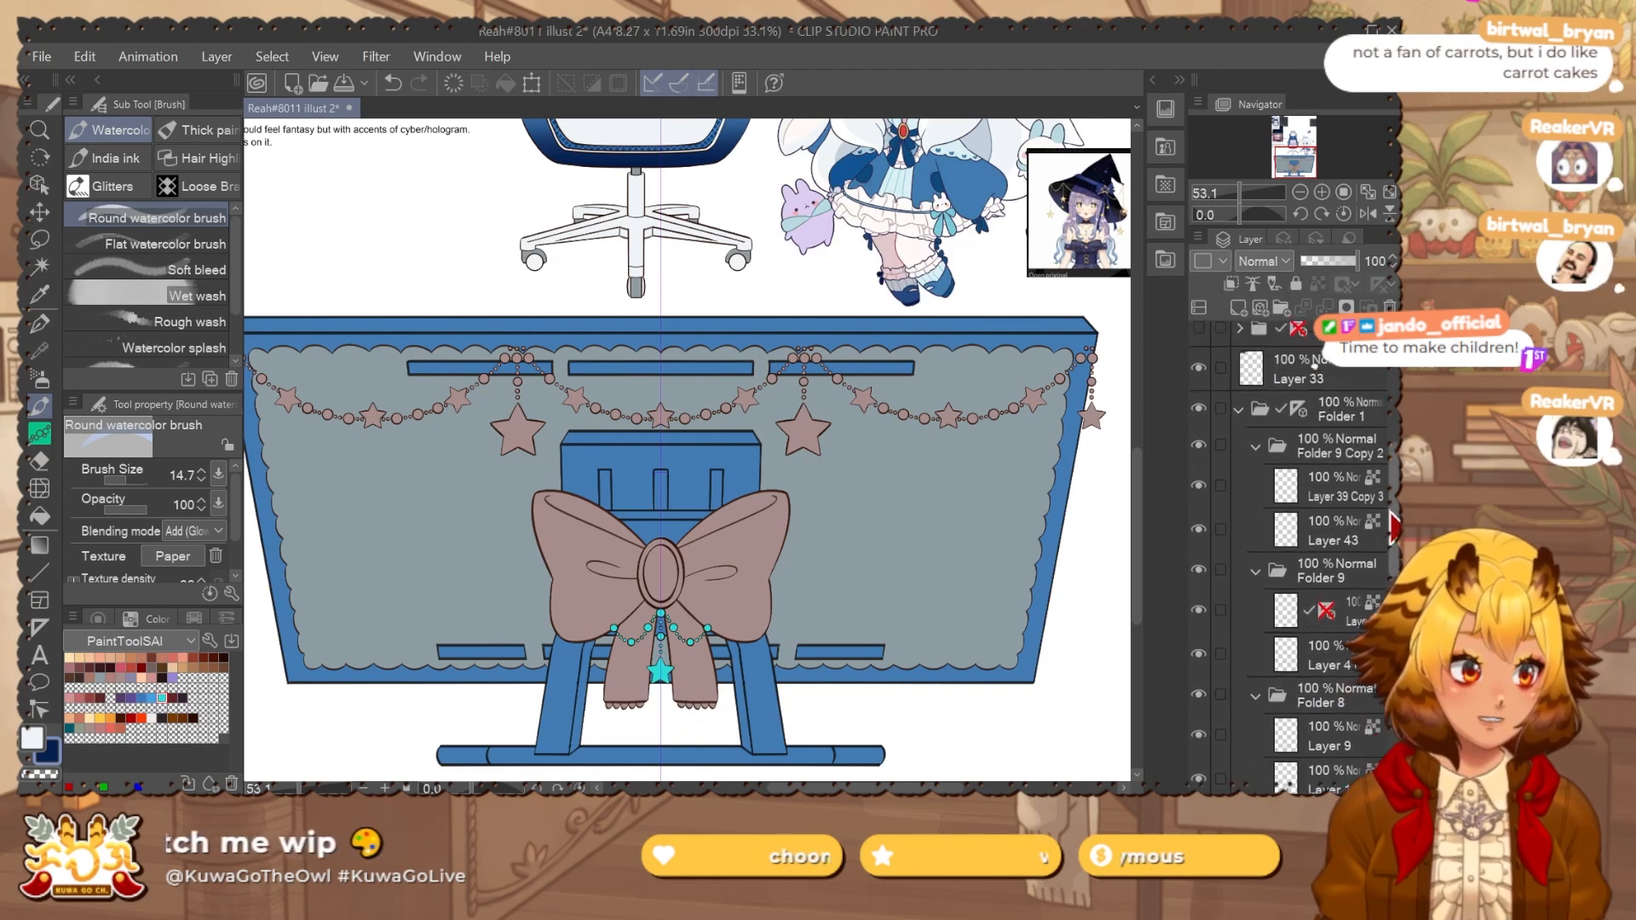
scroll(1304, 553, "down", 5)
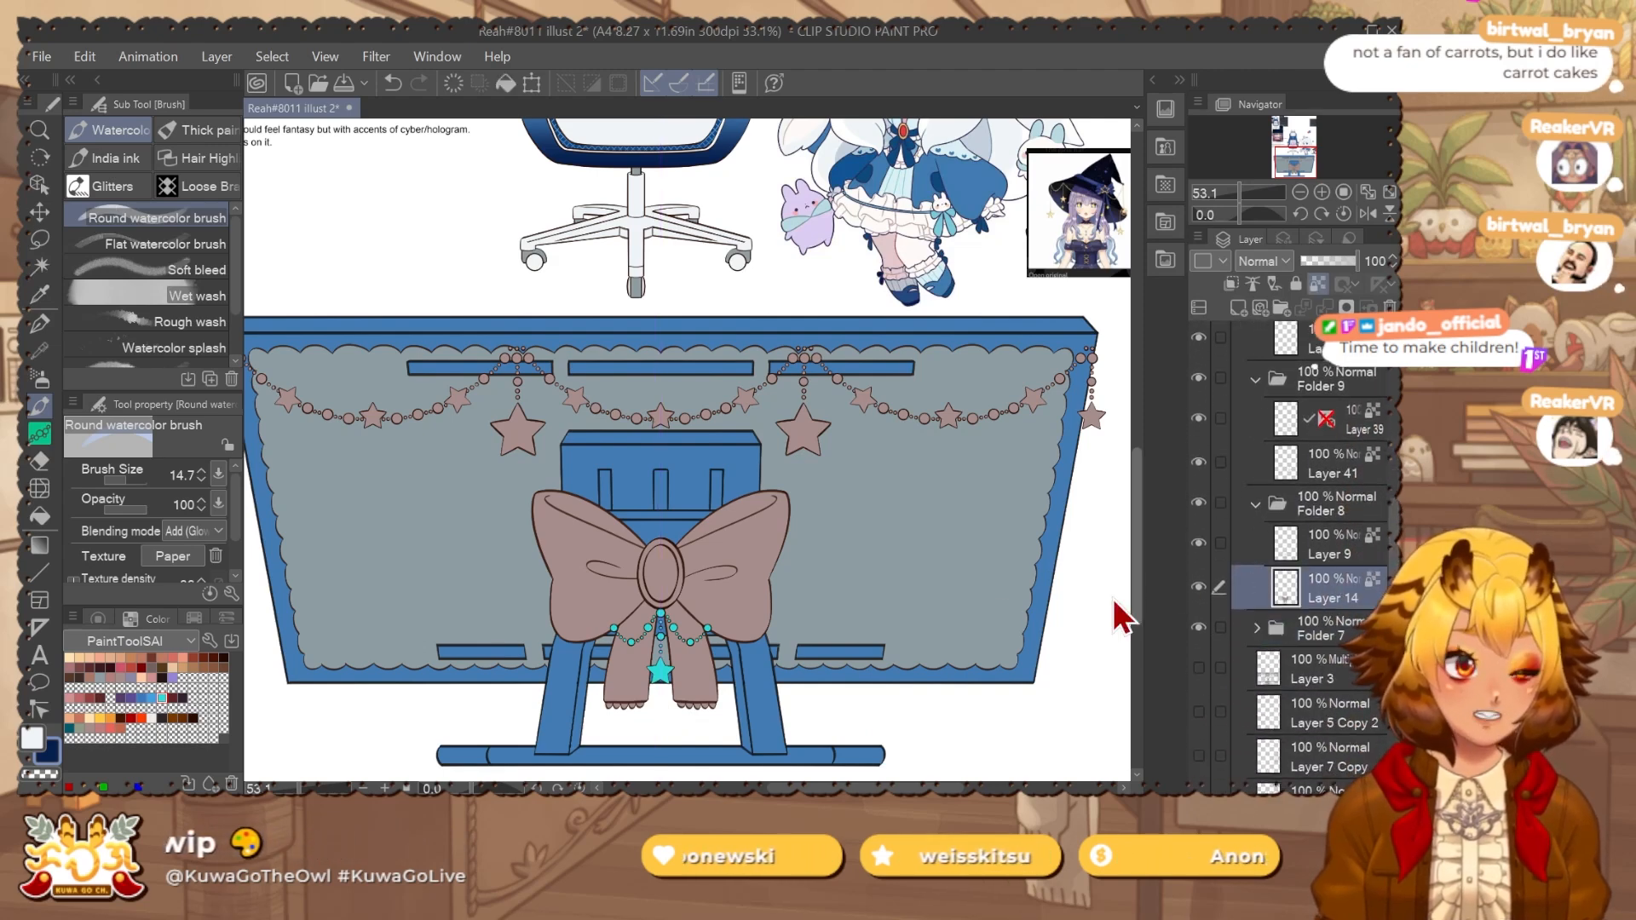
scroll(1125, 596, "down", 2)
key("alt+Delete")
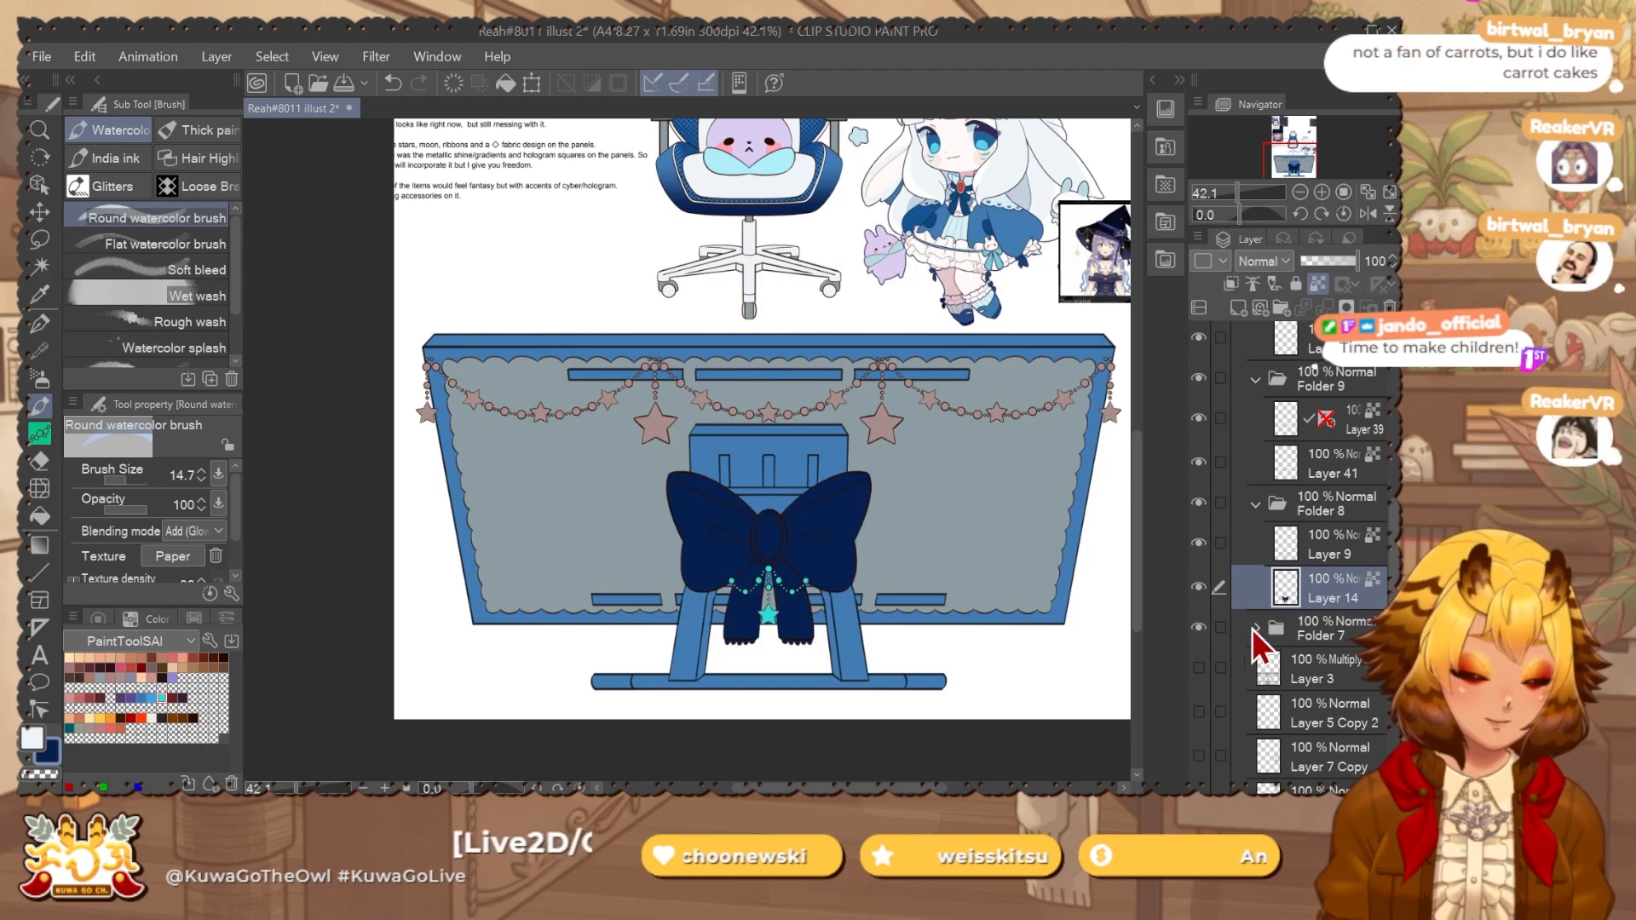
key("ctrl+z")
Fill the desk's frame and legs on Layer 40 in Folder 7 with dark navy.
scroll(1372, 600, "down", 5)
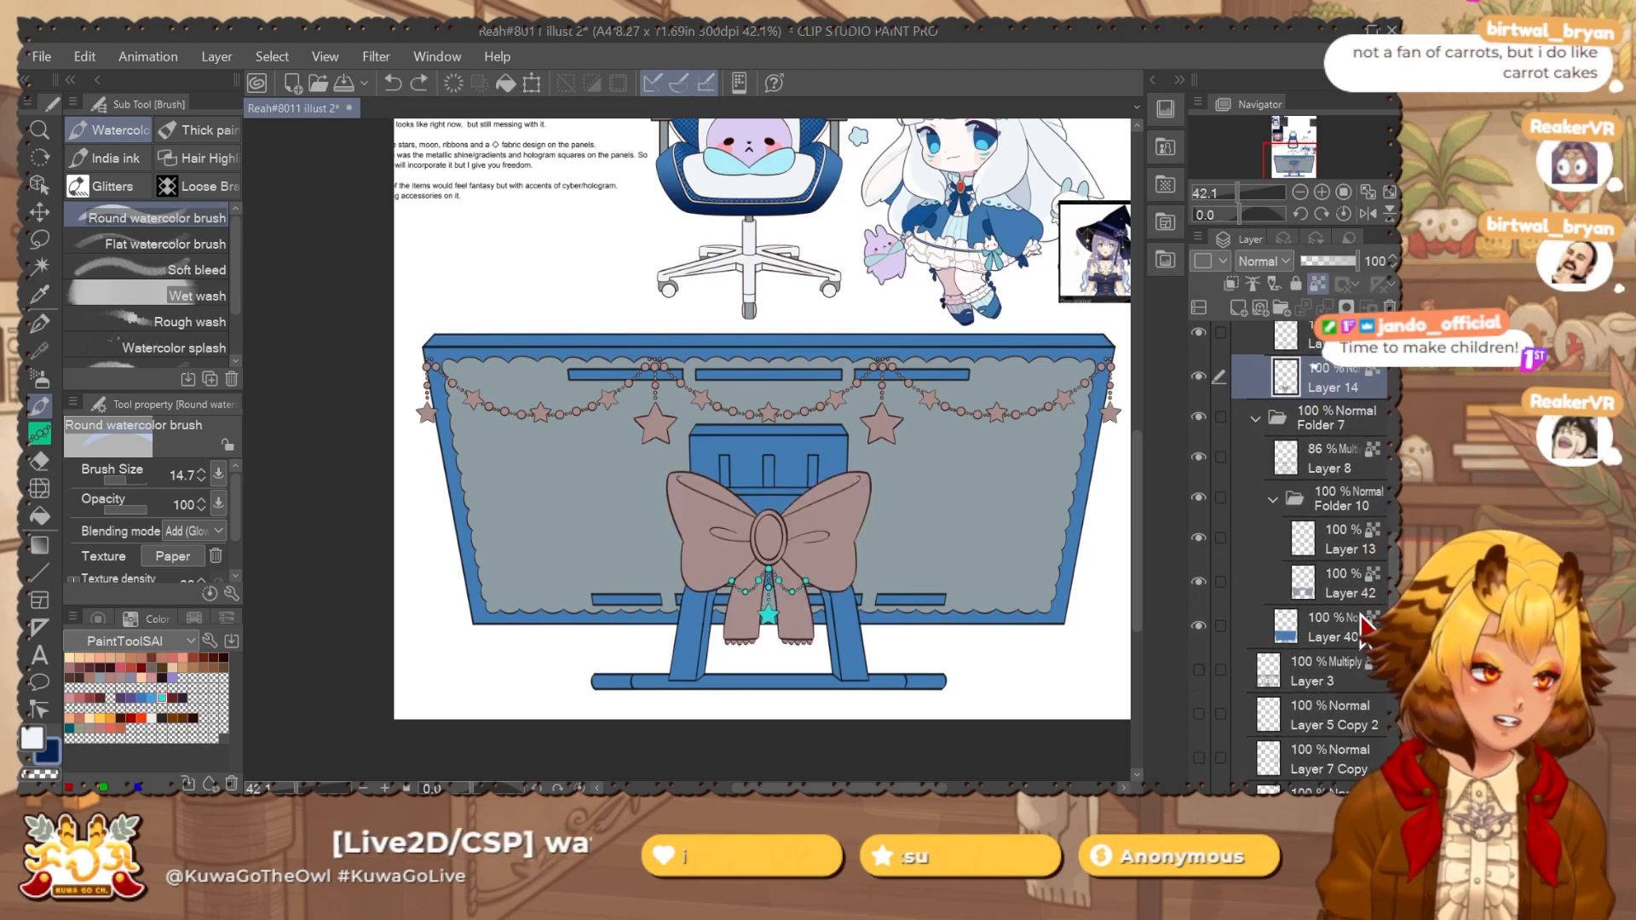
left_click(1359, 617)
key("alt+Delete")
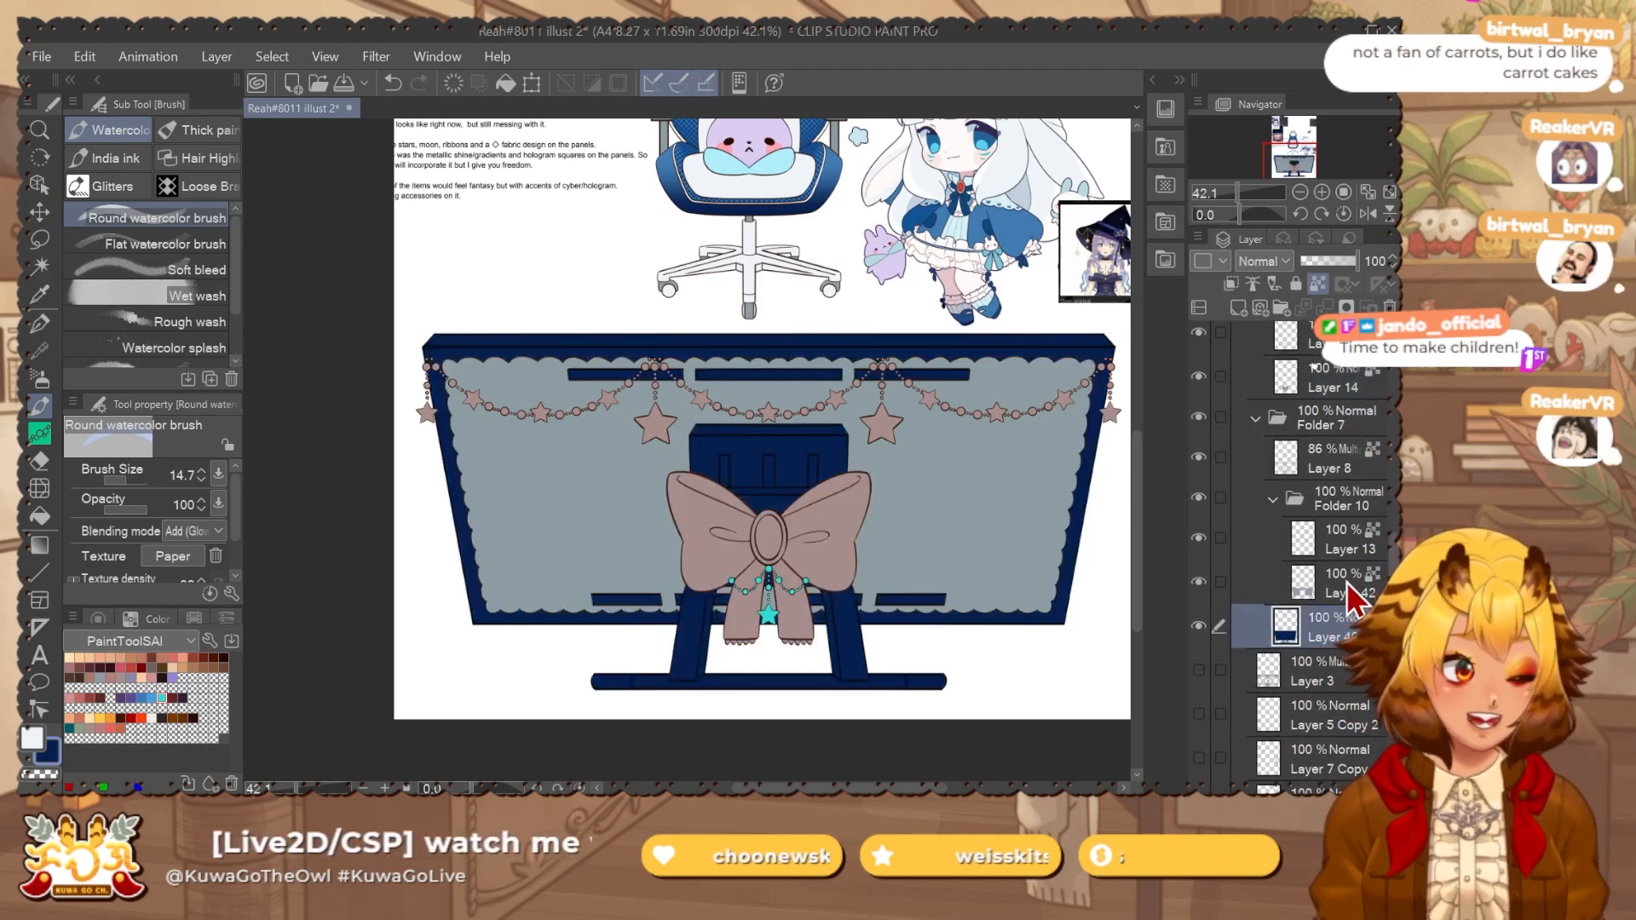
Activate Layer 42 in Folder 10 and sample the blues of the reference chair and the character's outfit.
left_click(1350, 594)
left_click_drag(929, 378, 880, 471)
scroll(908, 290, "up", 4)
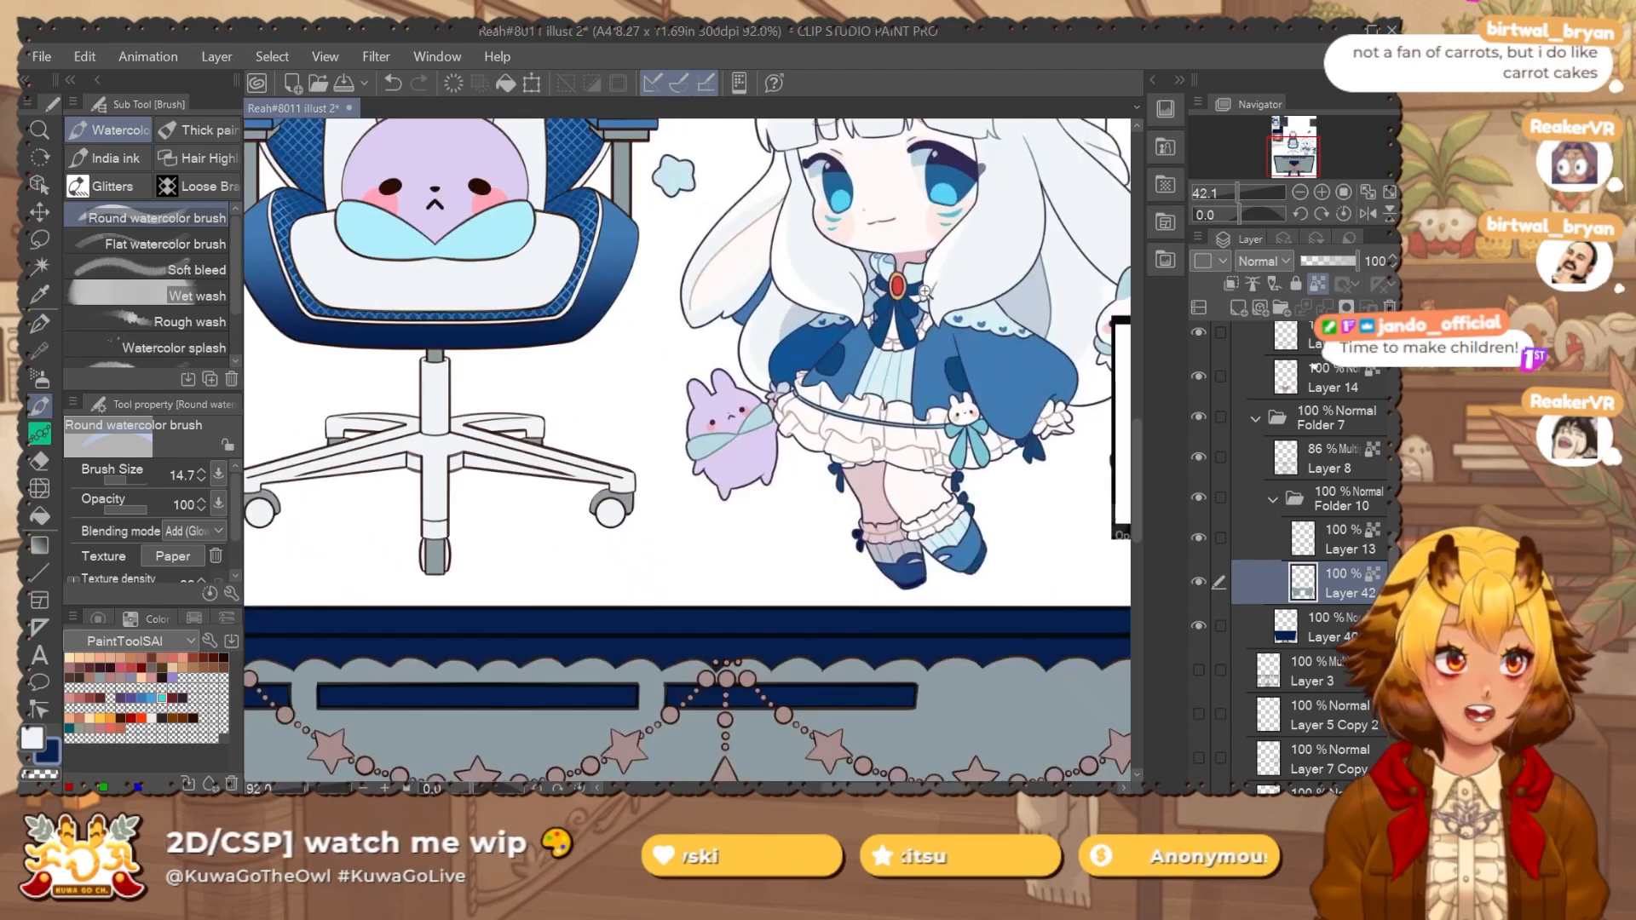
scroll(900, 308, "down", 4)
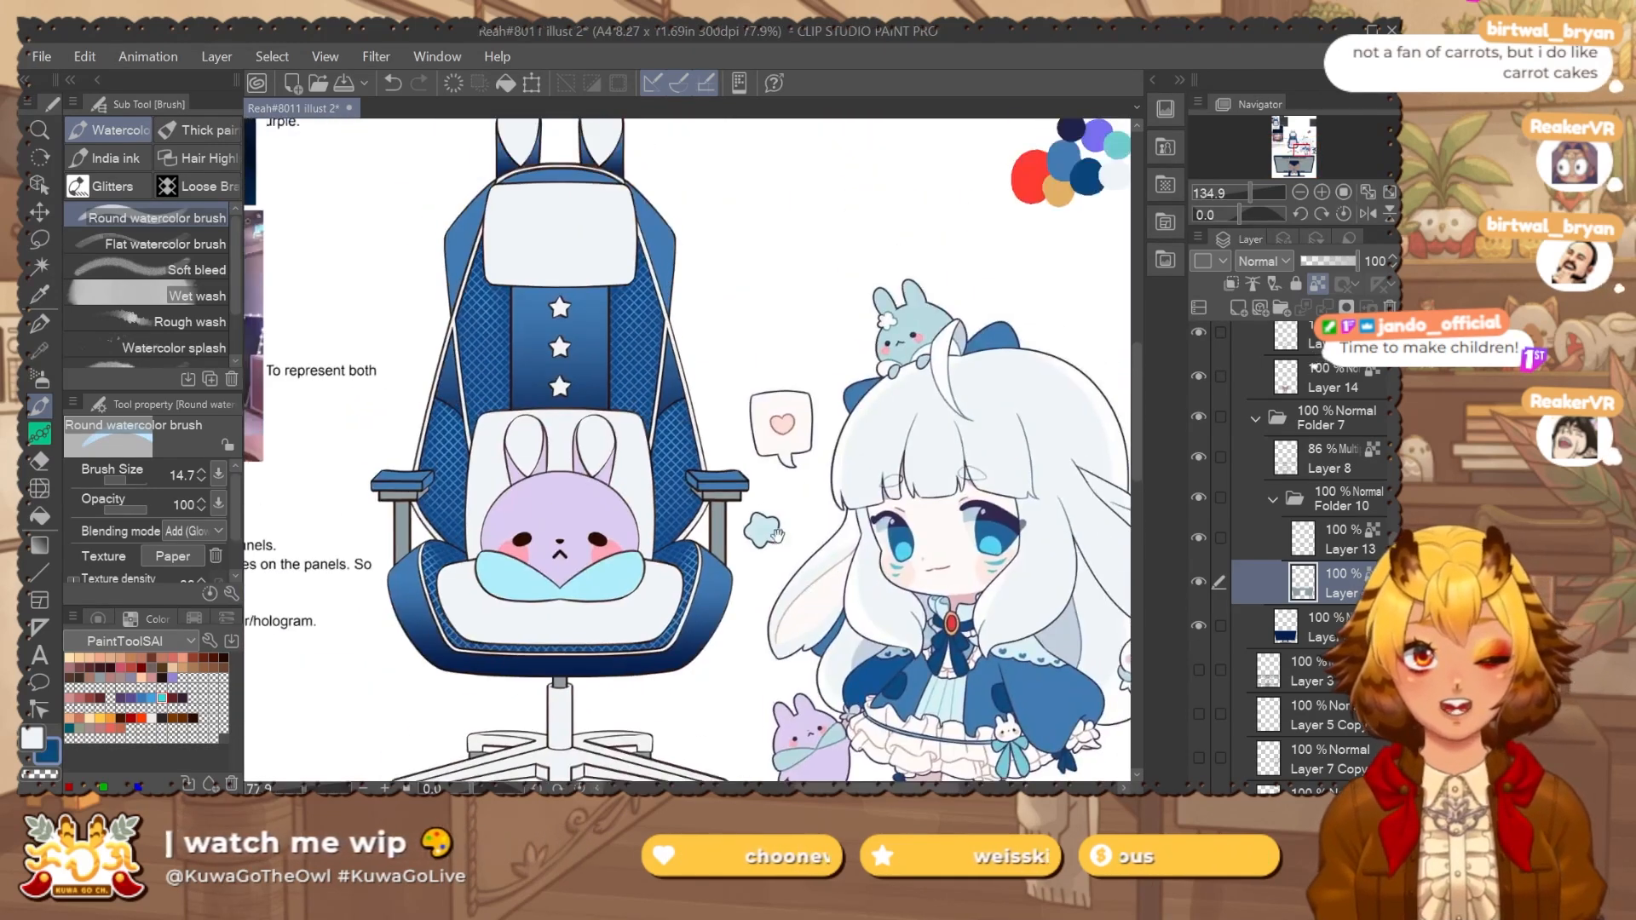
scroll(490, 240, "up", 2)
scroll(489, 240, "up", 5)
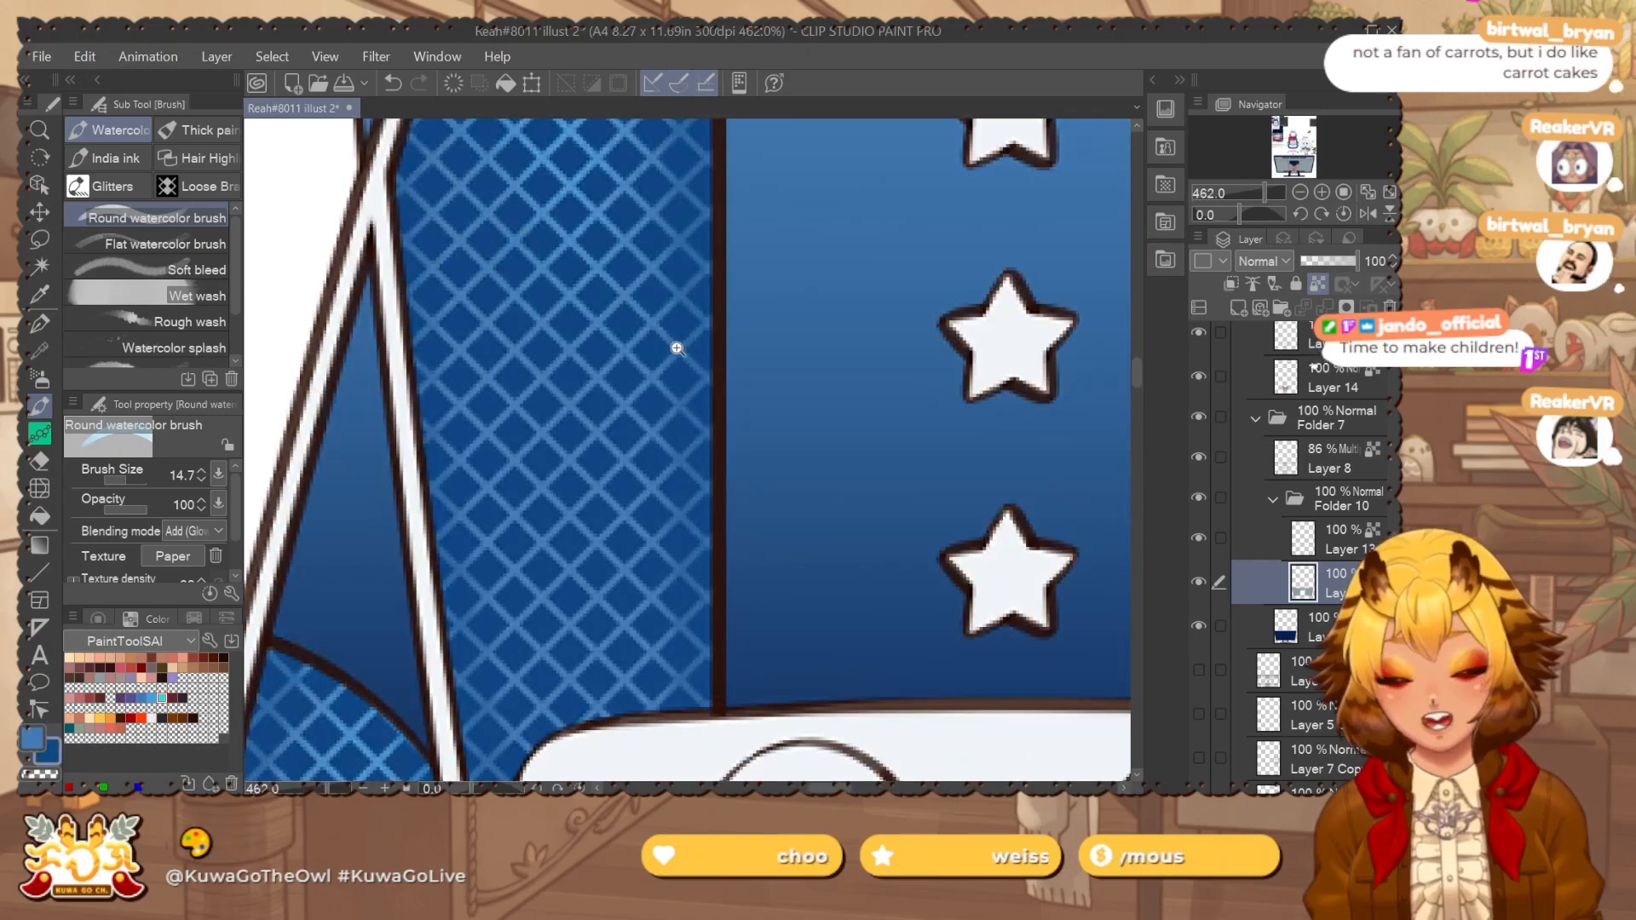
scroll(678, 348, "down", 6)
scroll(977, 473, "up", 4)
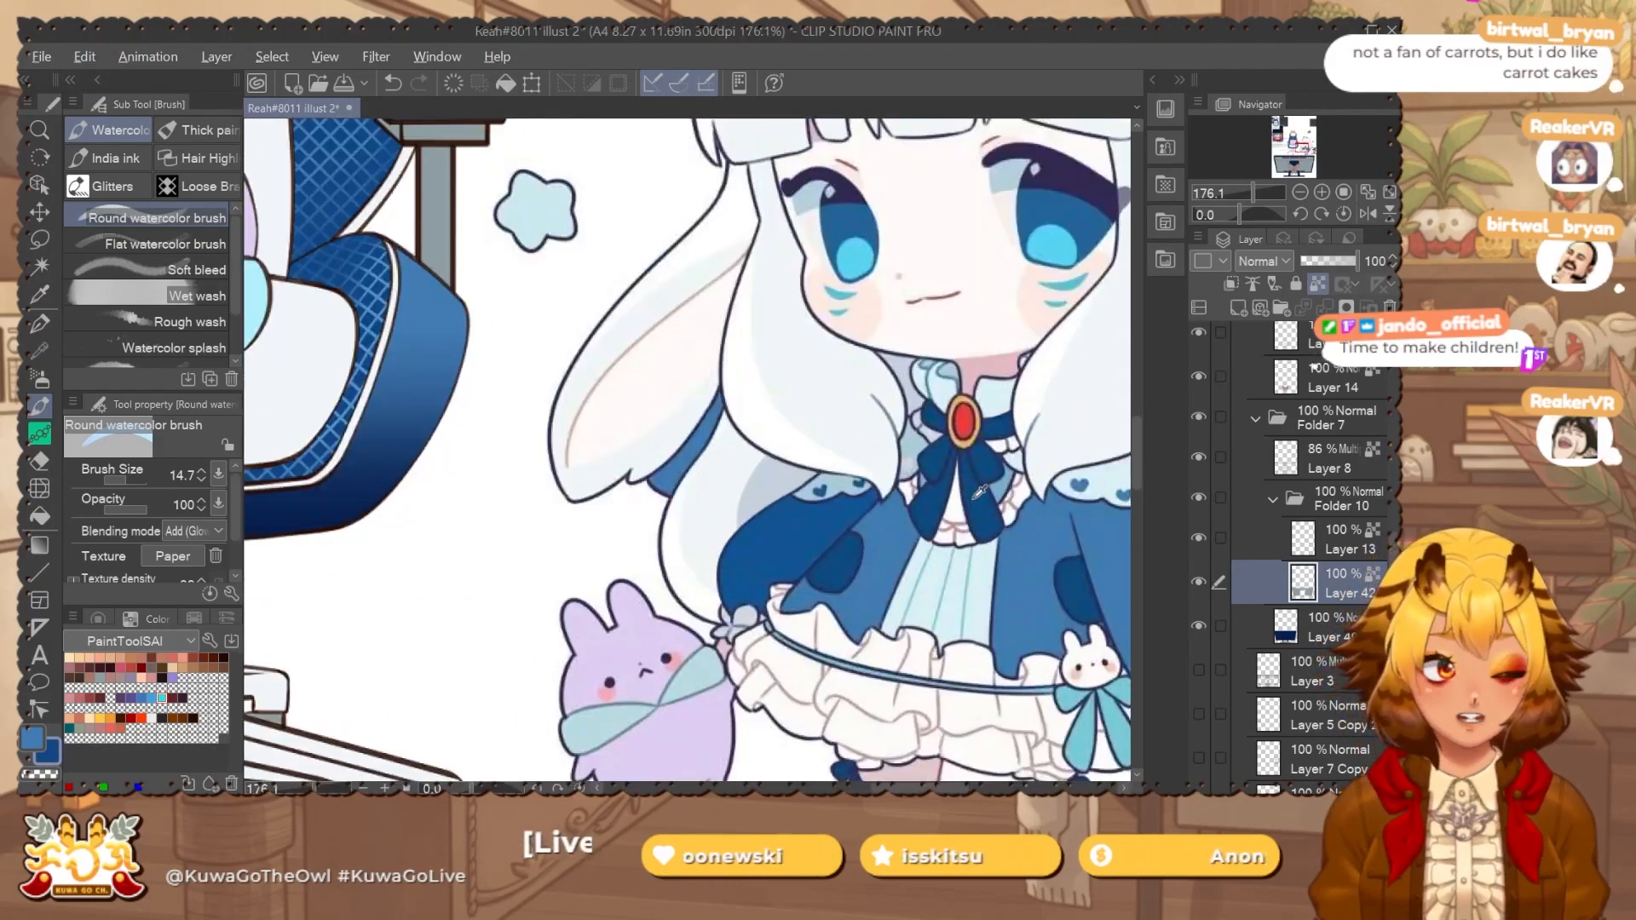
scroll(978, 493, "down", 3)
scroll(573, 277, "up", 2)
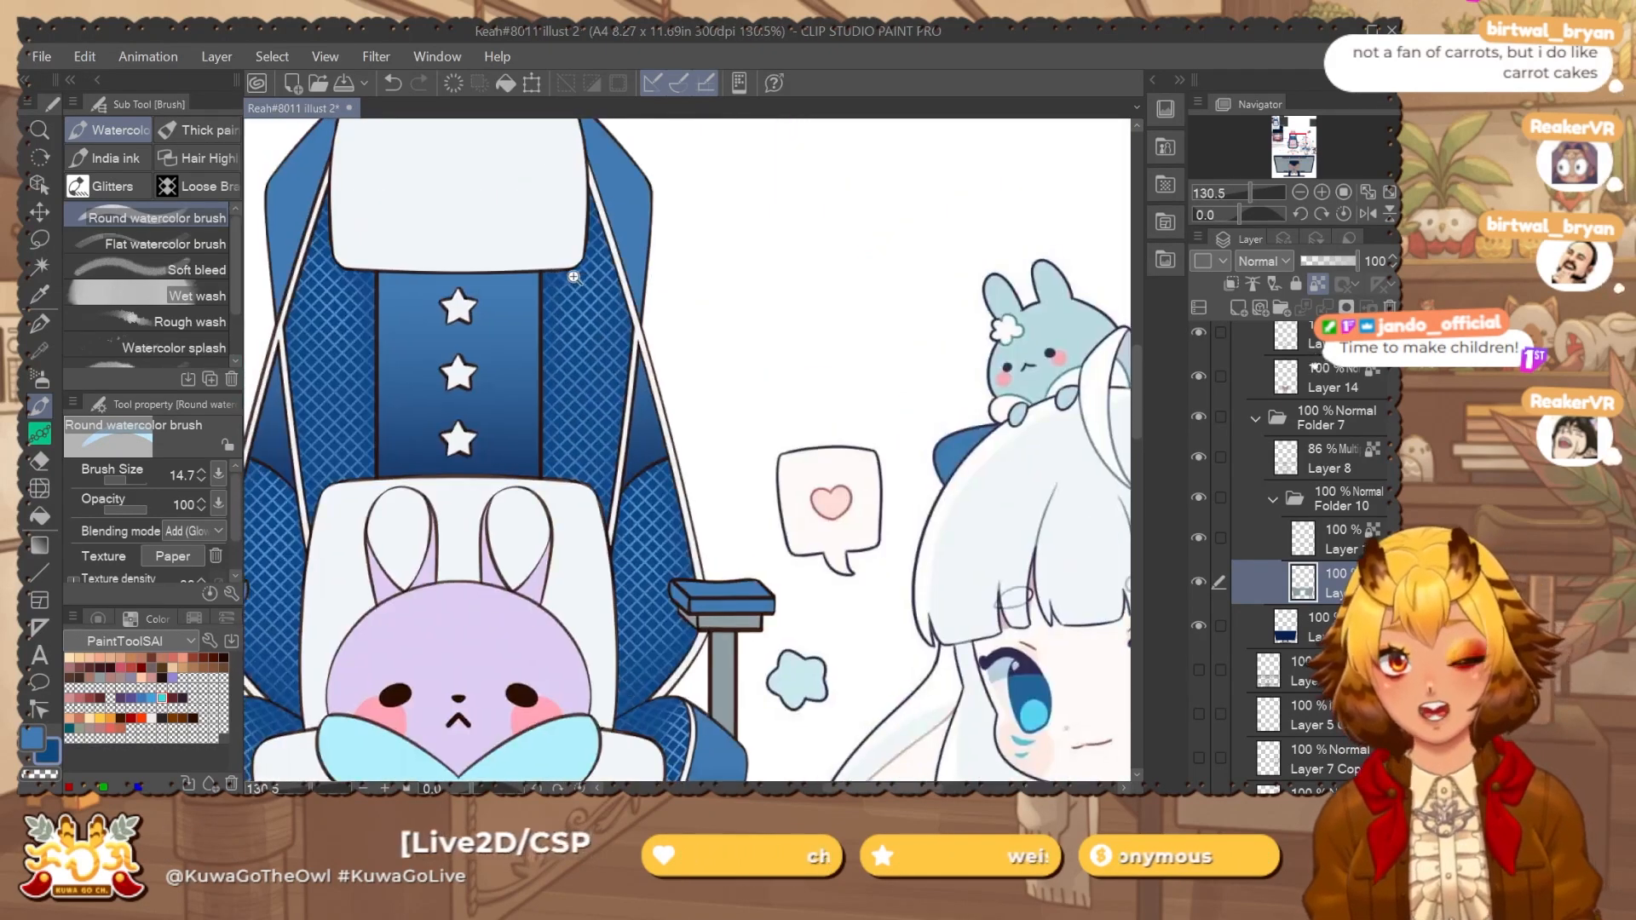
scroll(574, 277, "up", 3)
Try filling the desk's scalloped front panel on Layer 42 with the sampled blue.
scroll(677, 402, "down", 6)
left_click_drag(766, 754, 781, 192)
key("alt+Delete")
key("ctrl+z")
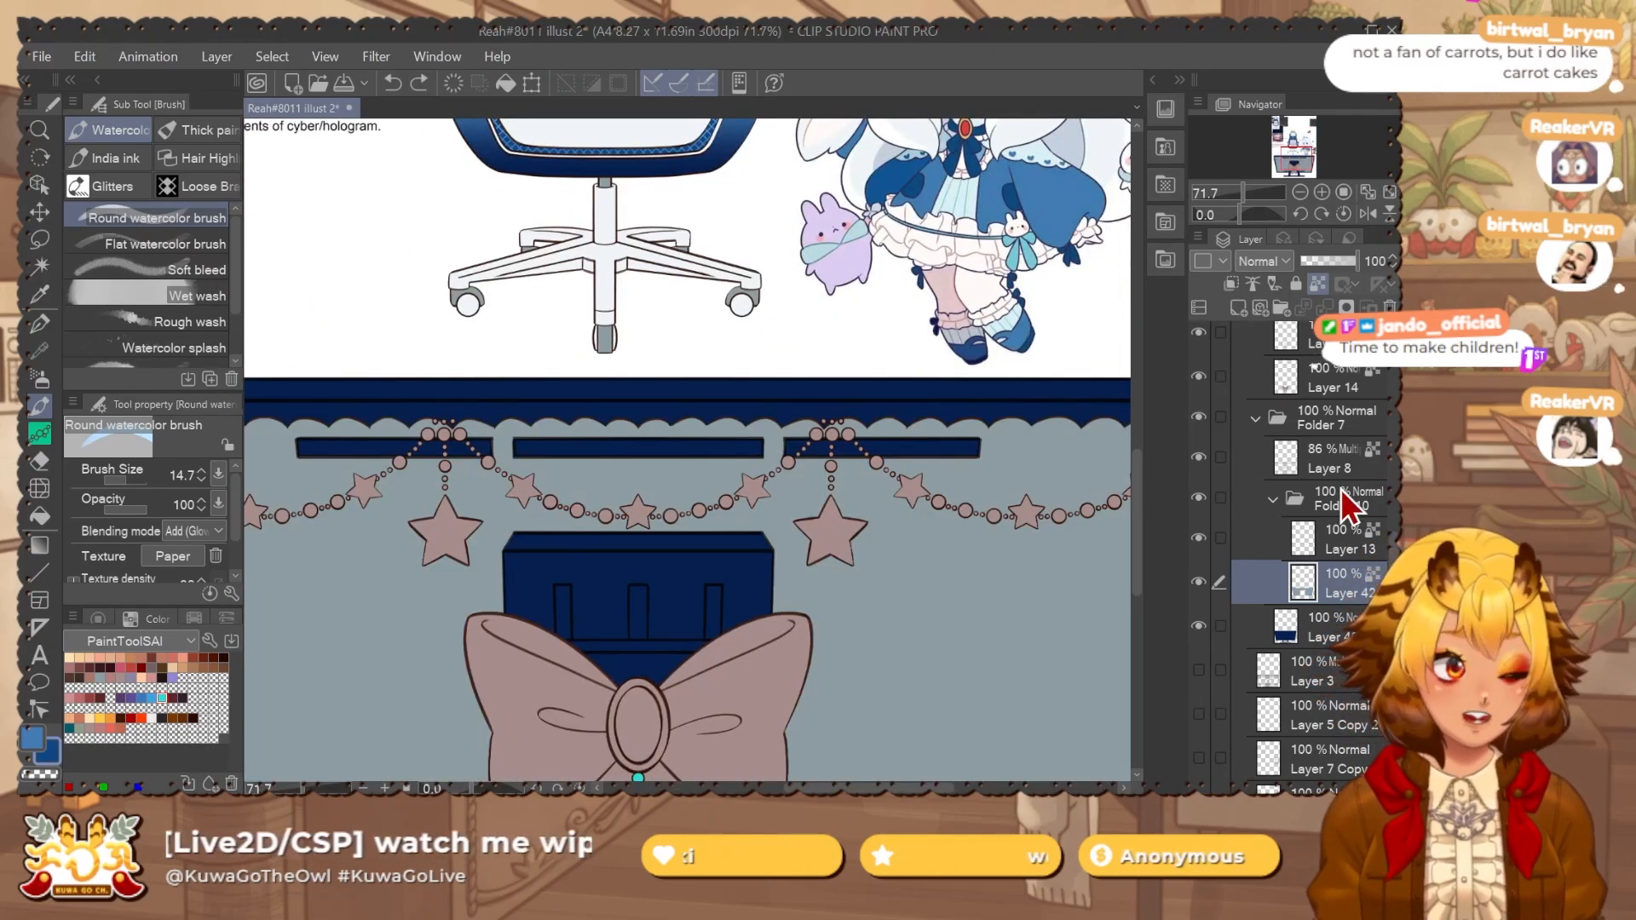
Fill the bow on Layer 14 in Folder 8 with the sampled blue.
left_click(1334, 460)
scroll(1329, 511, "up", 1)
left_click(1333, 432)
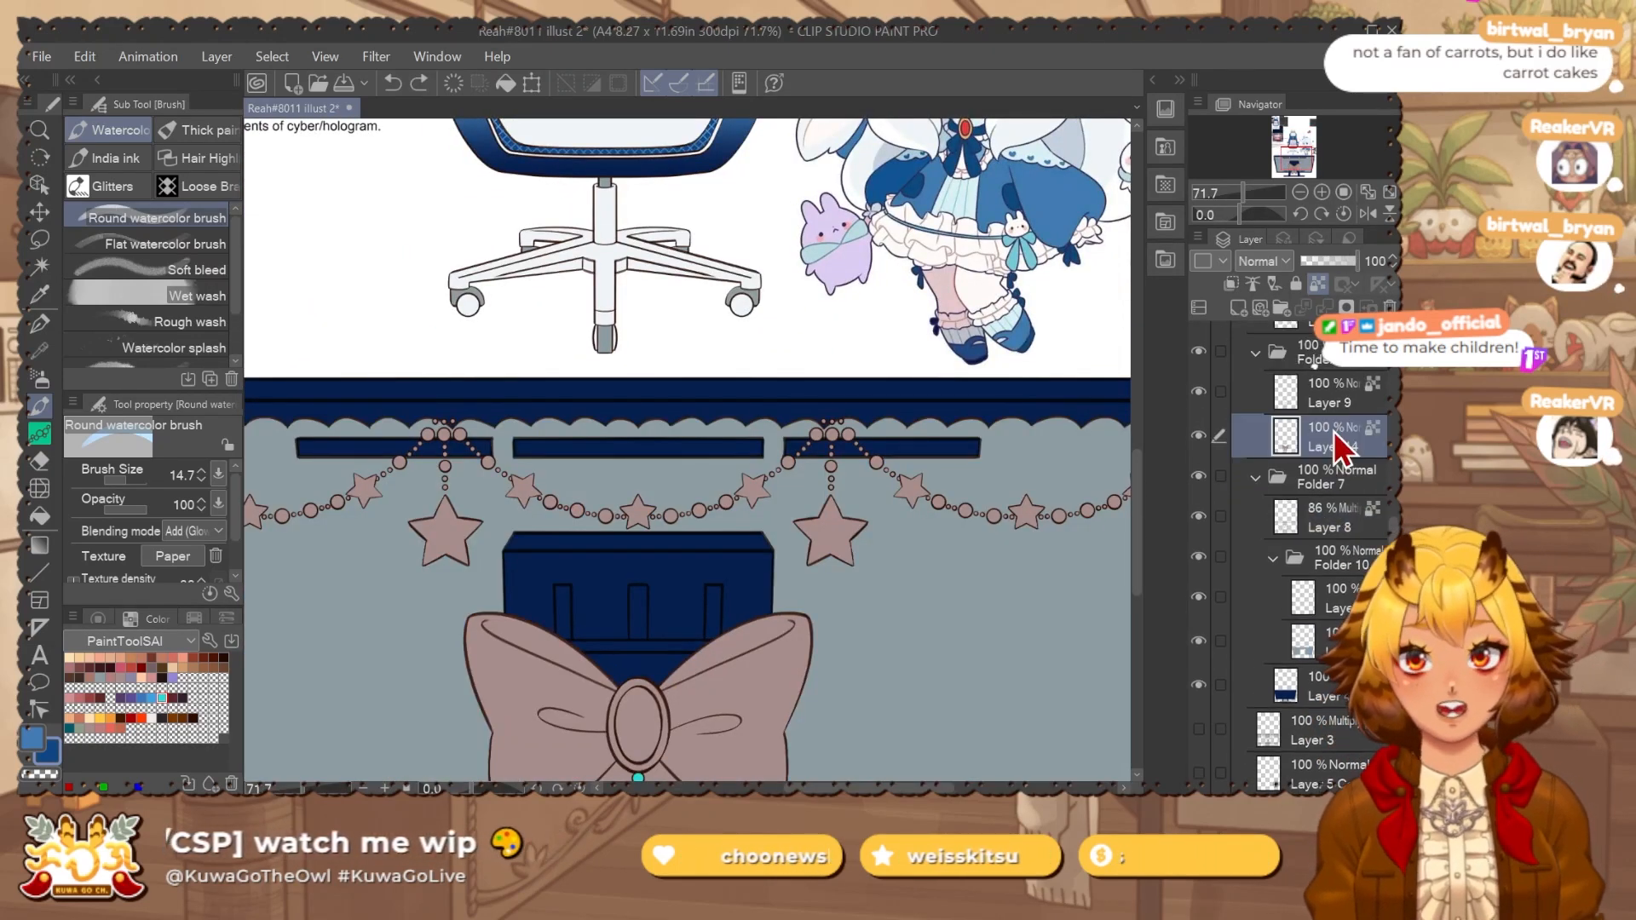
key("alt+Delete")
Try light cyan, sampled from the chair bunny's bow, as the fill of the desk's front panel on Layer 42.
left_click(1339, 635)
scroll(968, 559, "down", 3)
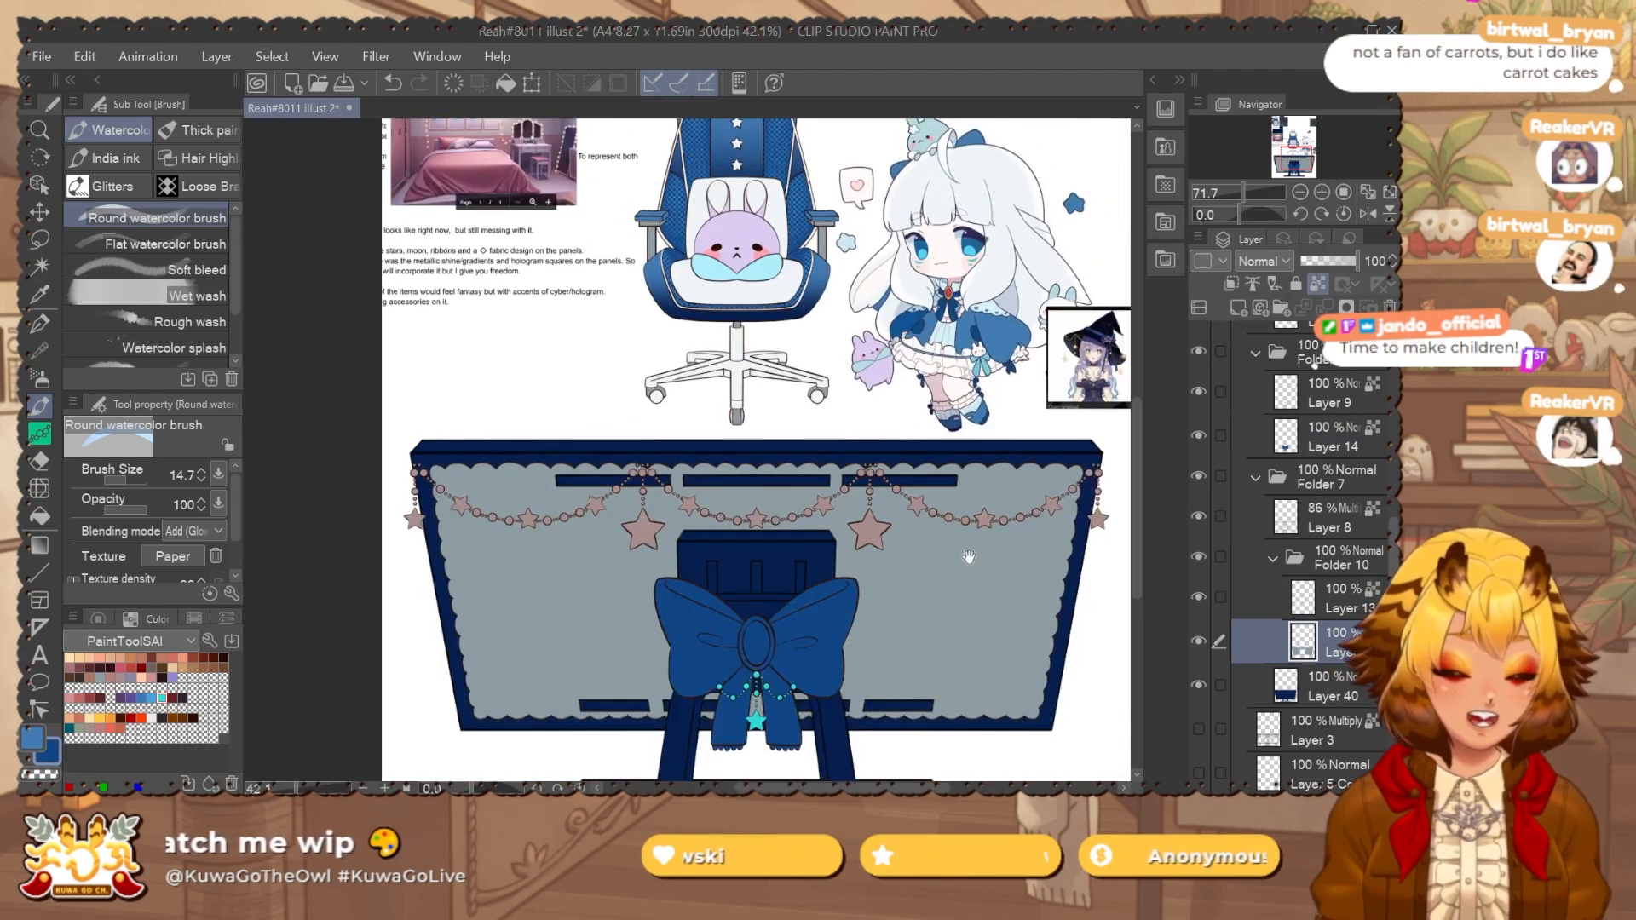
scroll(875, 320, "up", 4)
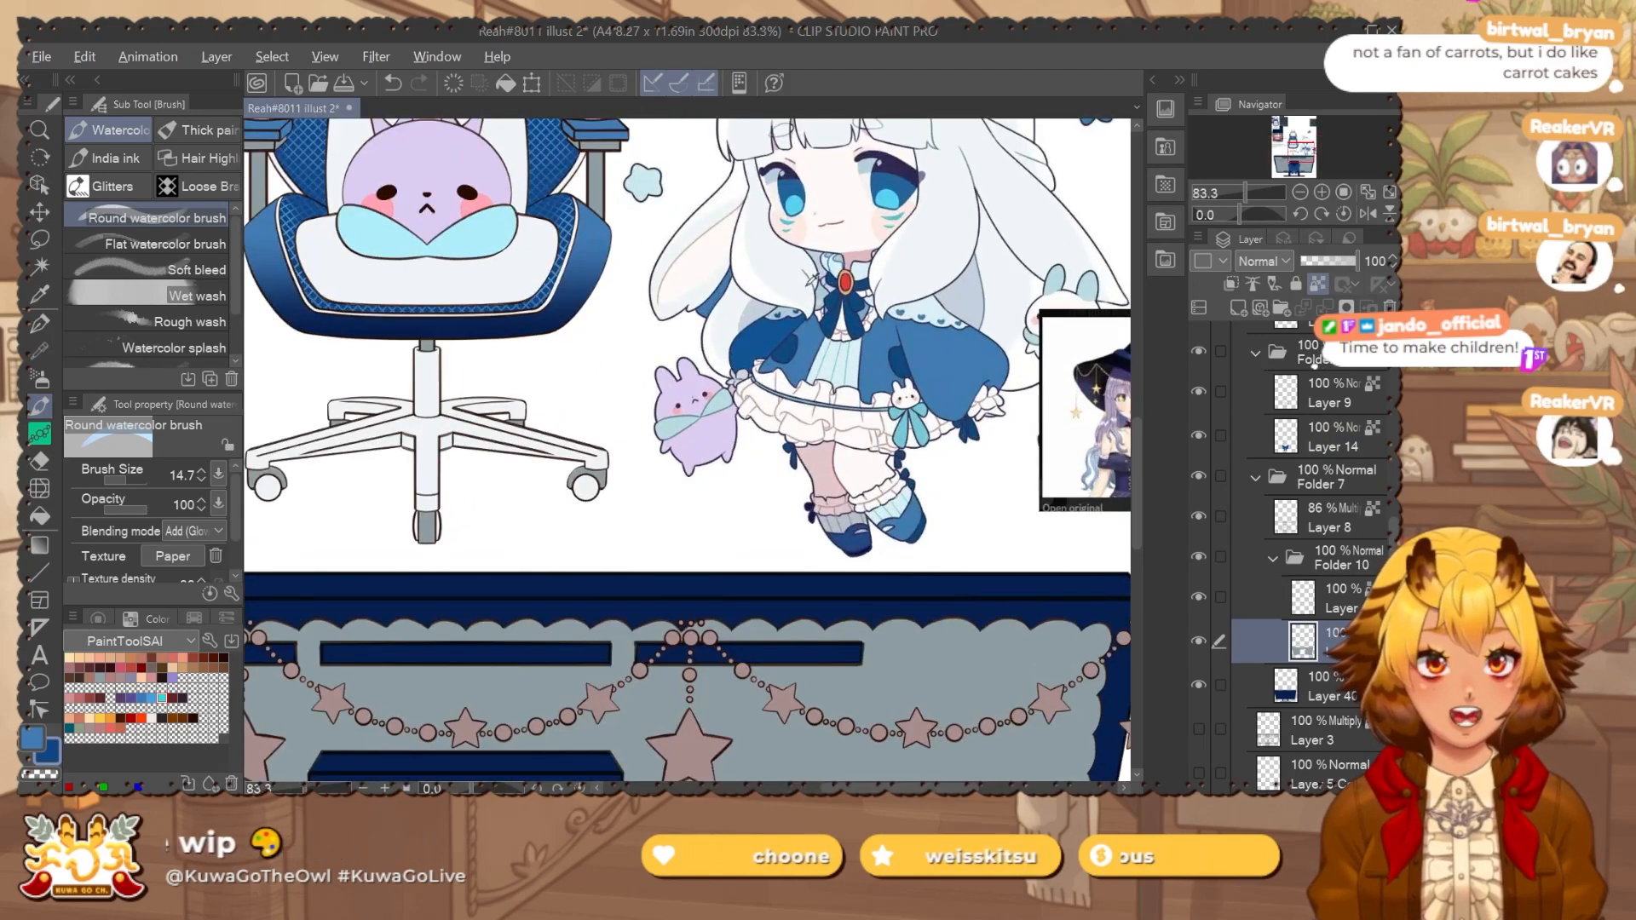
left_click(475, 223, "alt")
left_click_drag(446, 603, 579, 474)
key("alt+Delete")
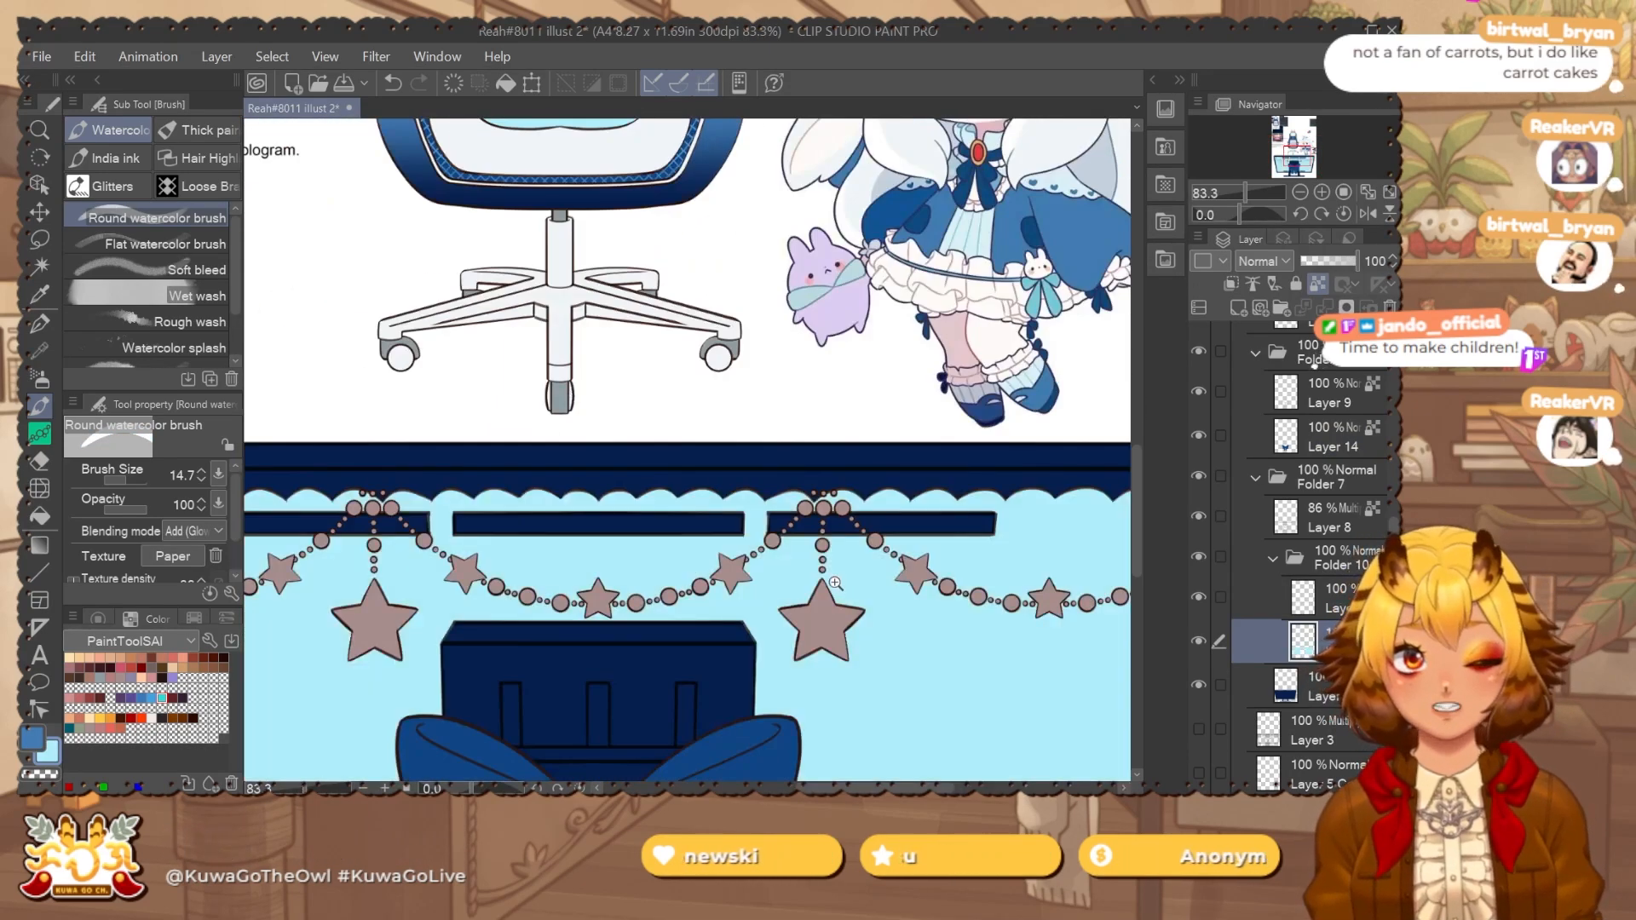
Fill the desk's scalloped front panel on Layer 42 with a pale off-white.
scroll(835, 582, "down", 2)
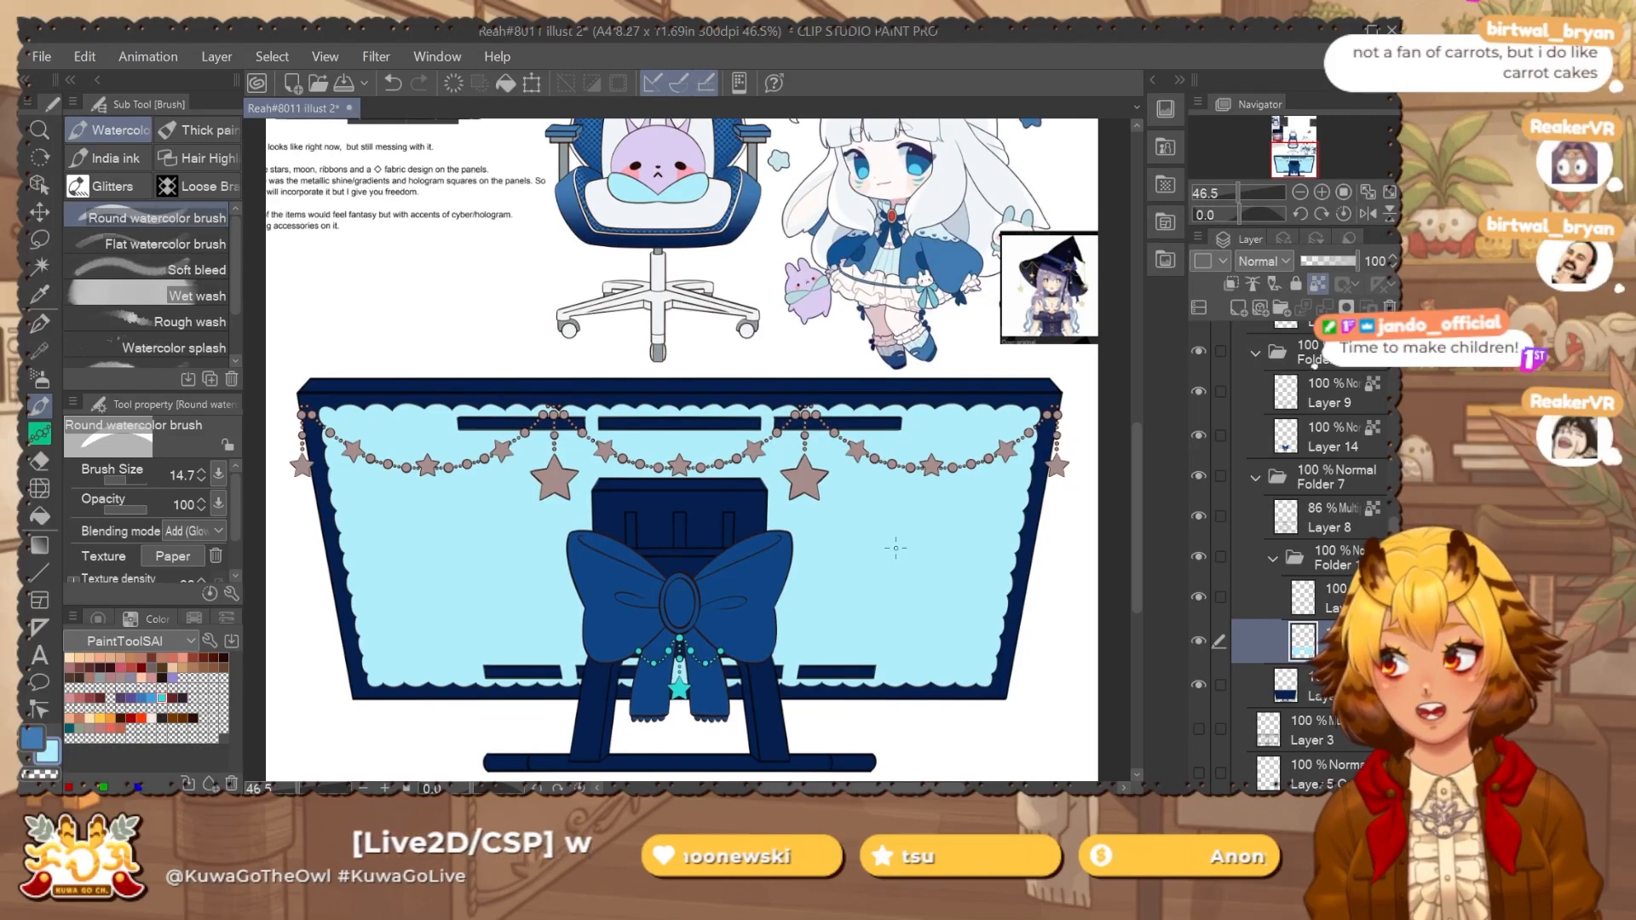
left_click_drag(926, 490, 906, 579)
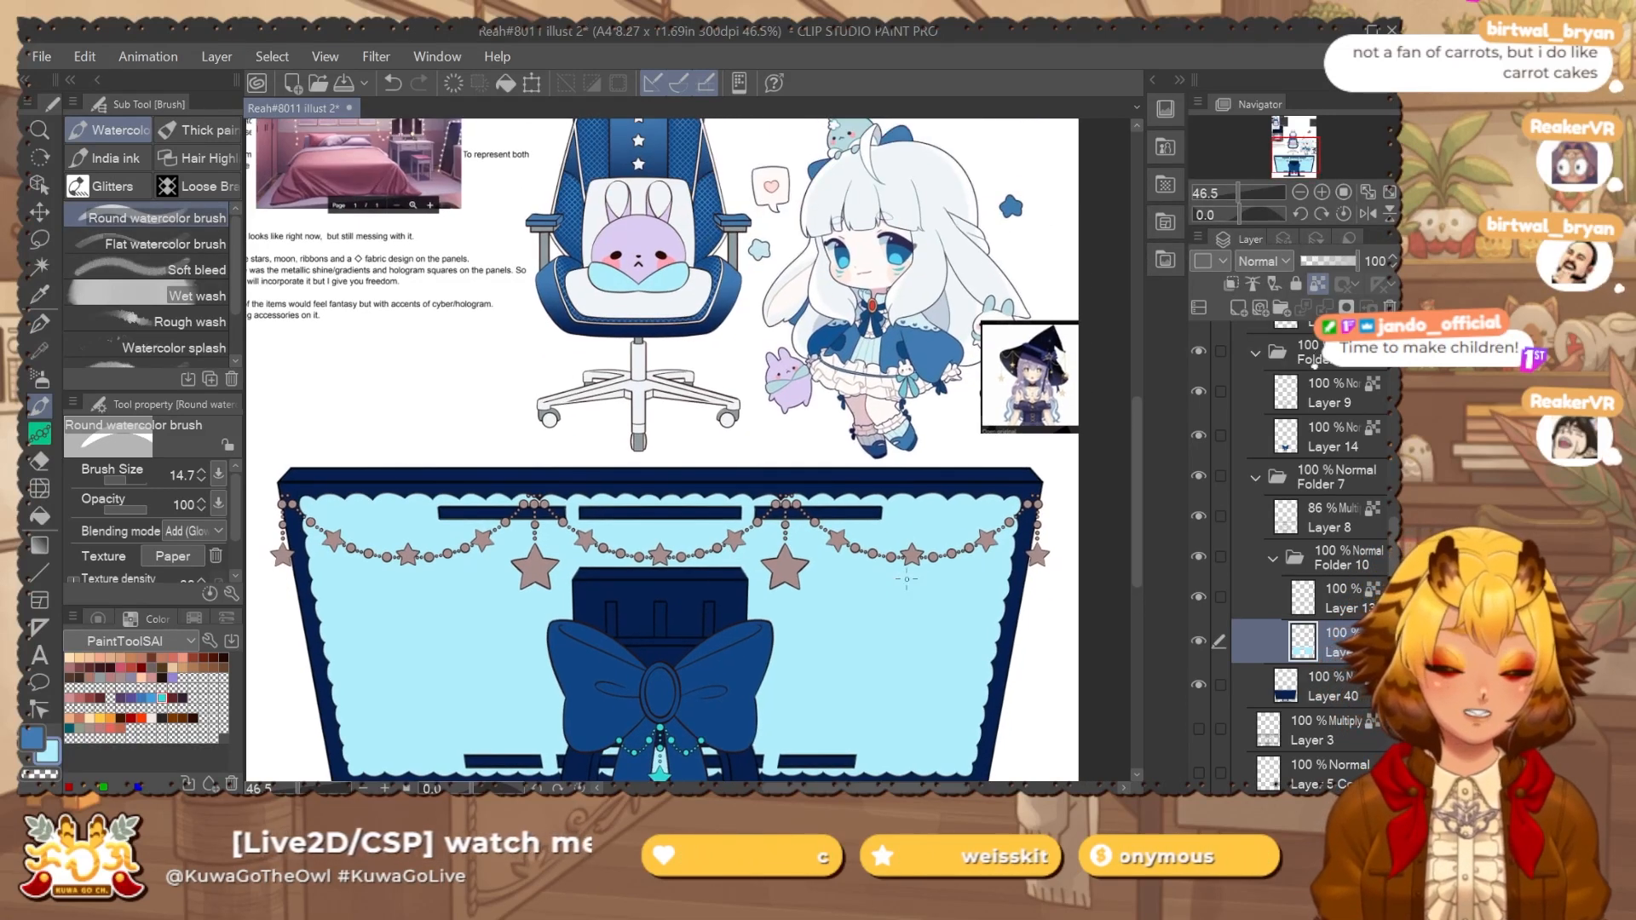
scroll(1361, 550, "up", 1)
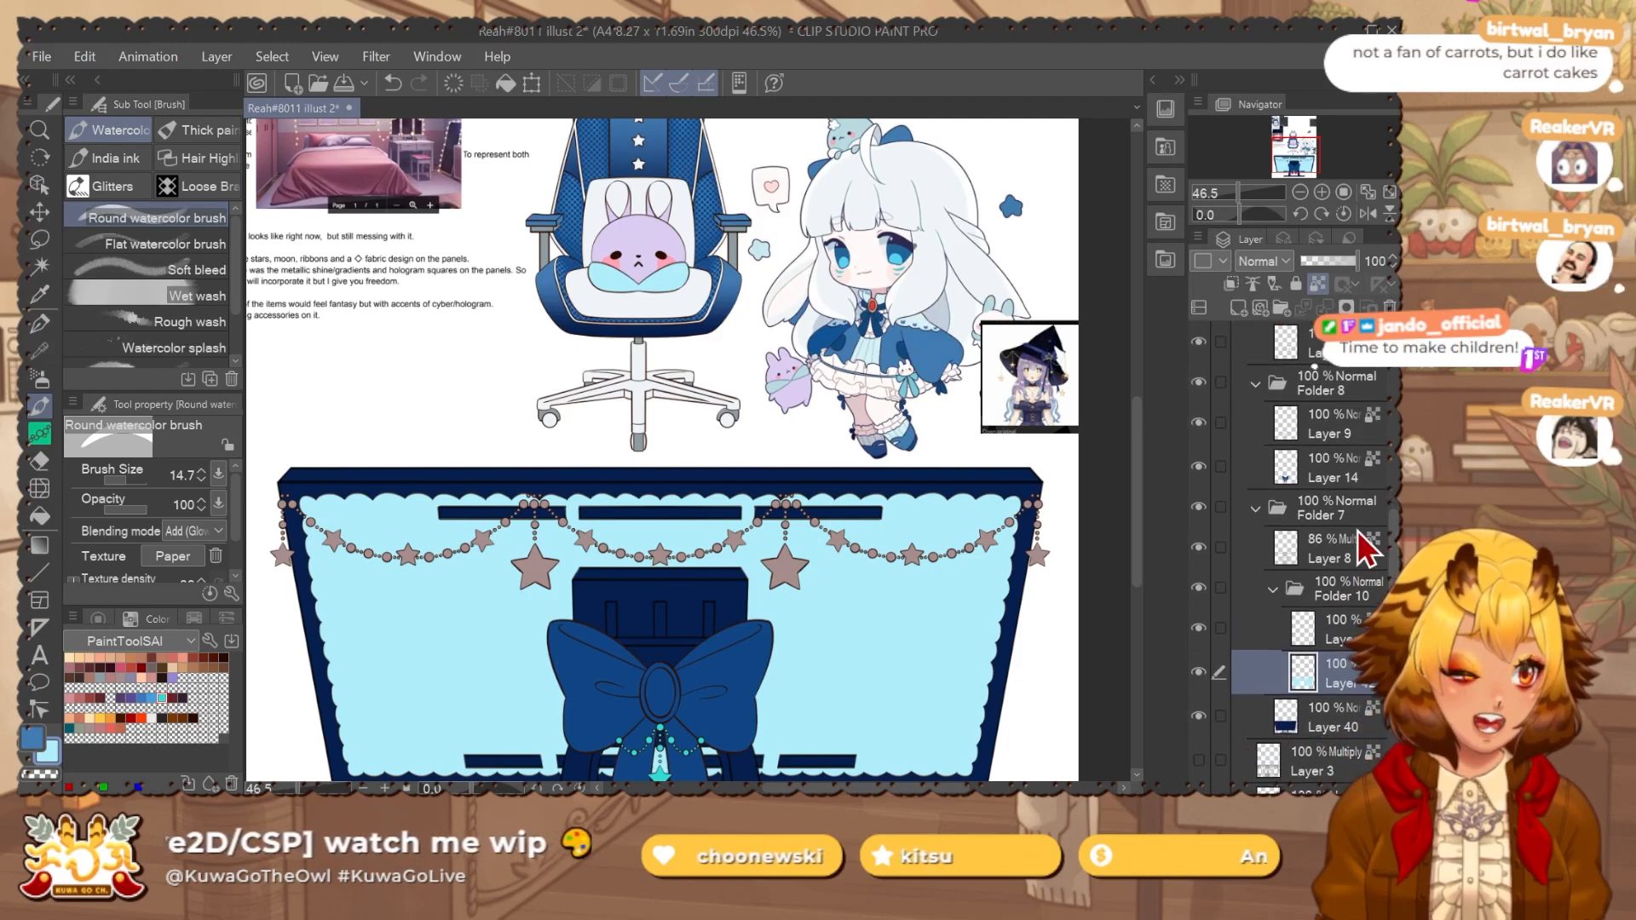
key("alt+Delete")
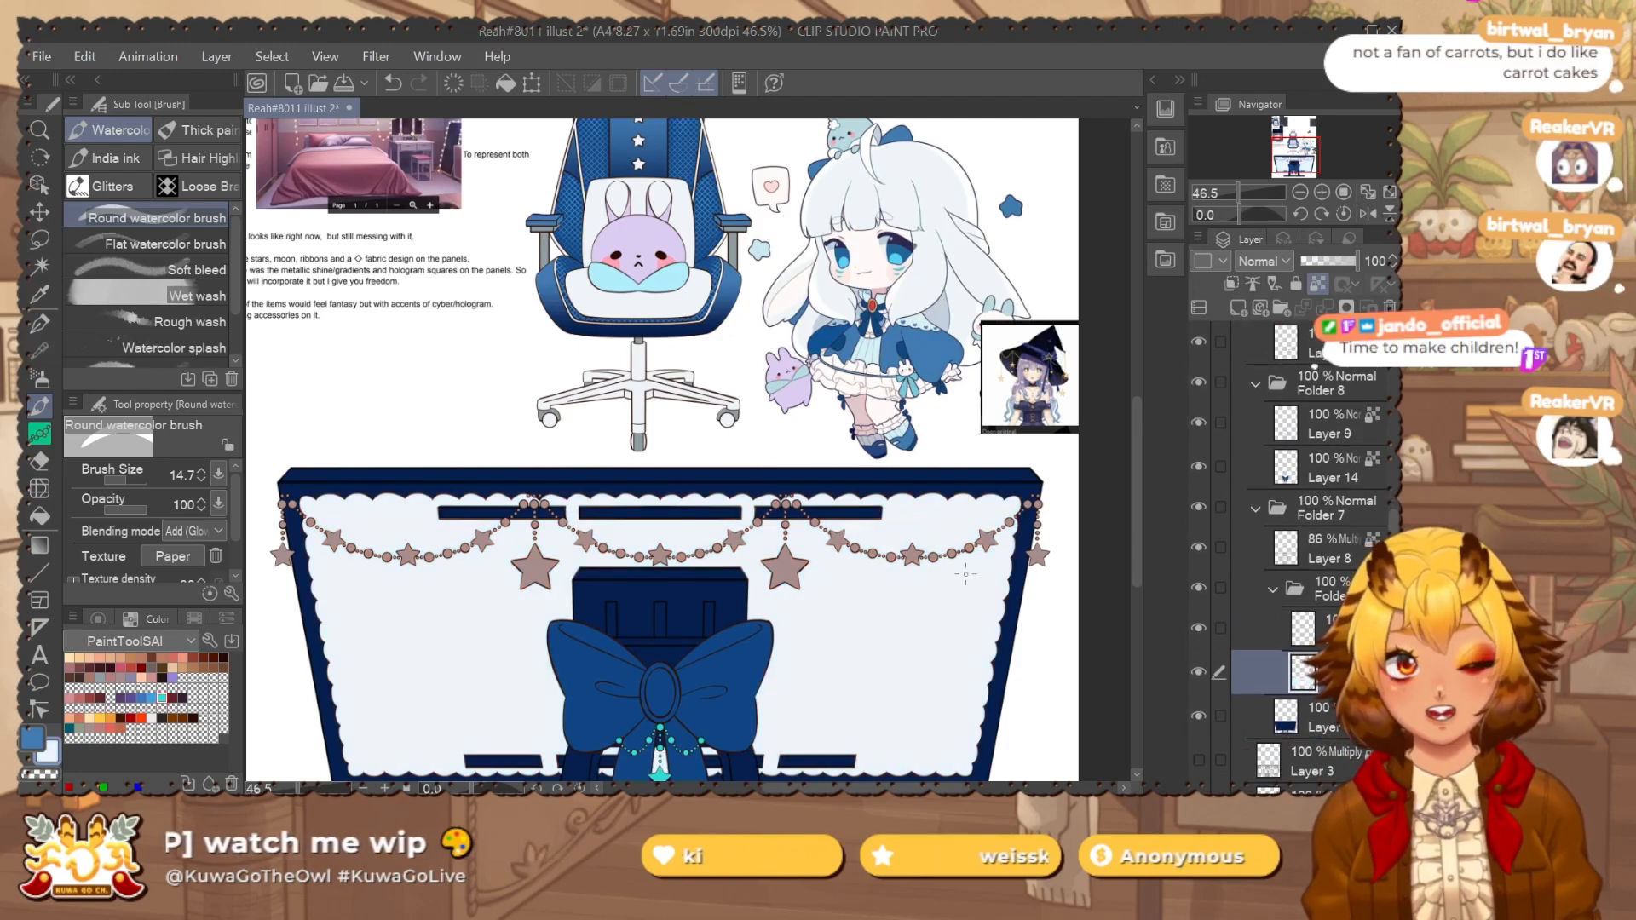
Fill the star garland on Layer 41 and the bow's beaded ornament on Layer 43 with the reference palette's gold.
scroll(1295, 443, "up", 3)
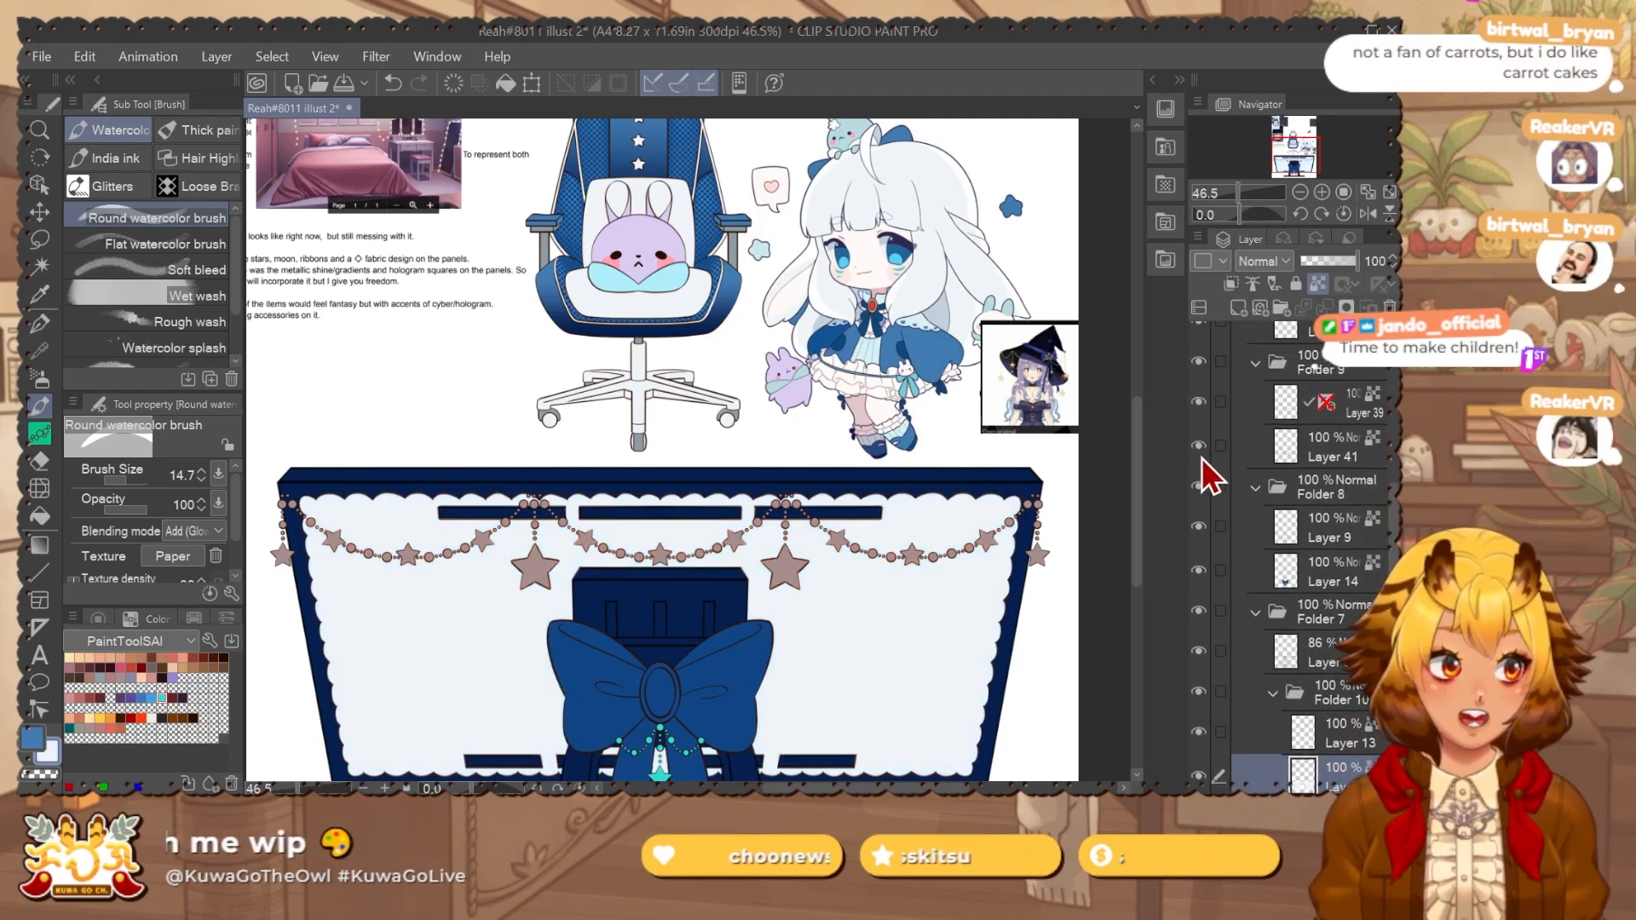
left_click(1198, 446)
left_click(1199, 446)
left_click(1278, 450)
left_click_drag(1095, 471, 1032, 646)
scroll(877, 223, "up", 1)
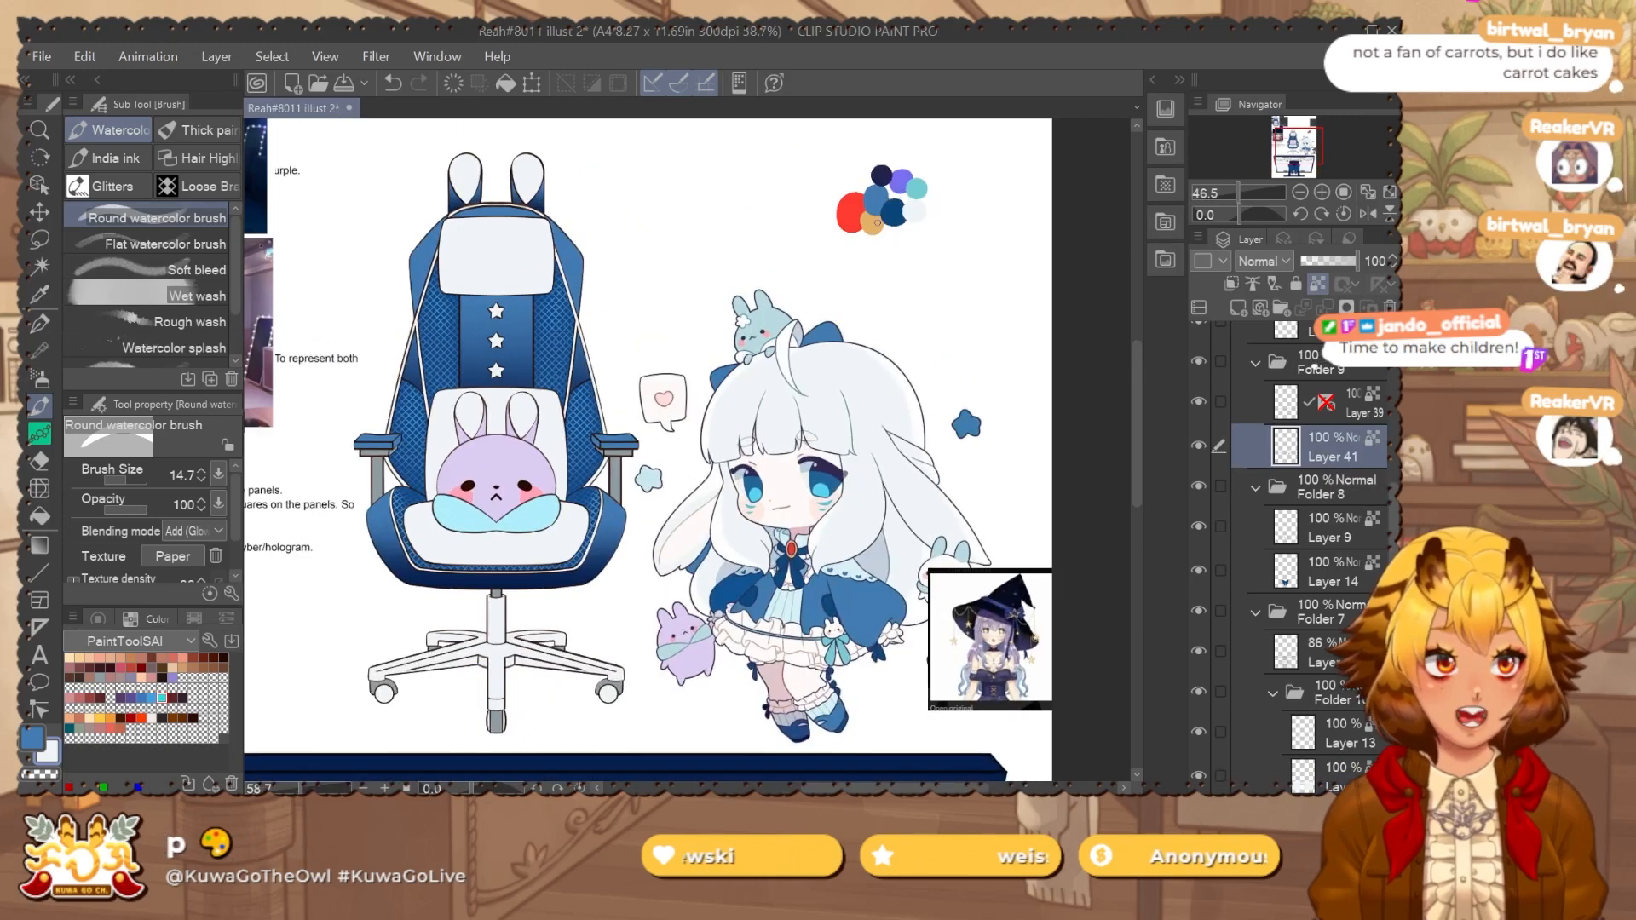
scroll(849, 438, "down", 2)
left_click_drag(835, 566, 902, 341)
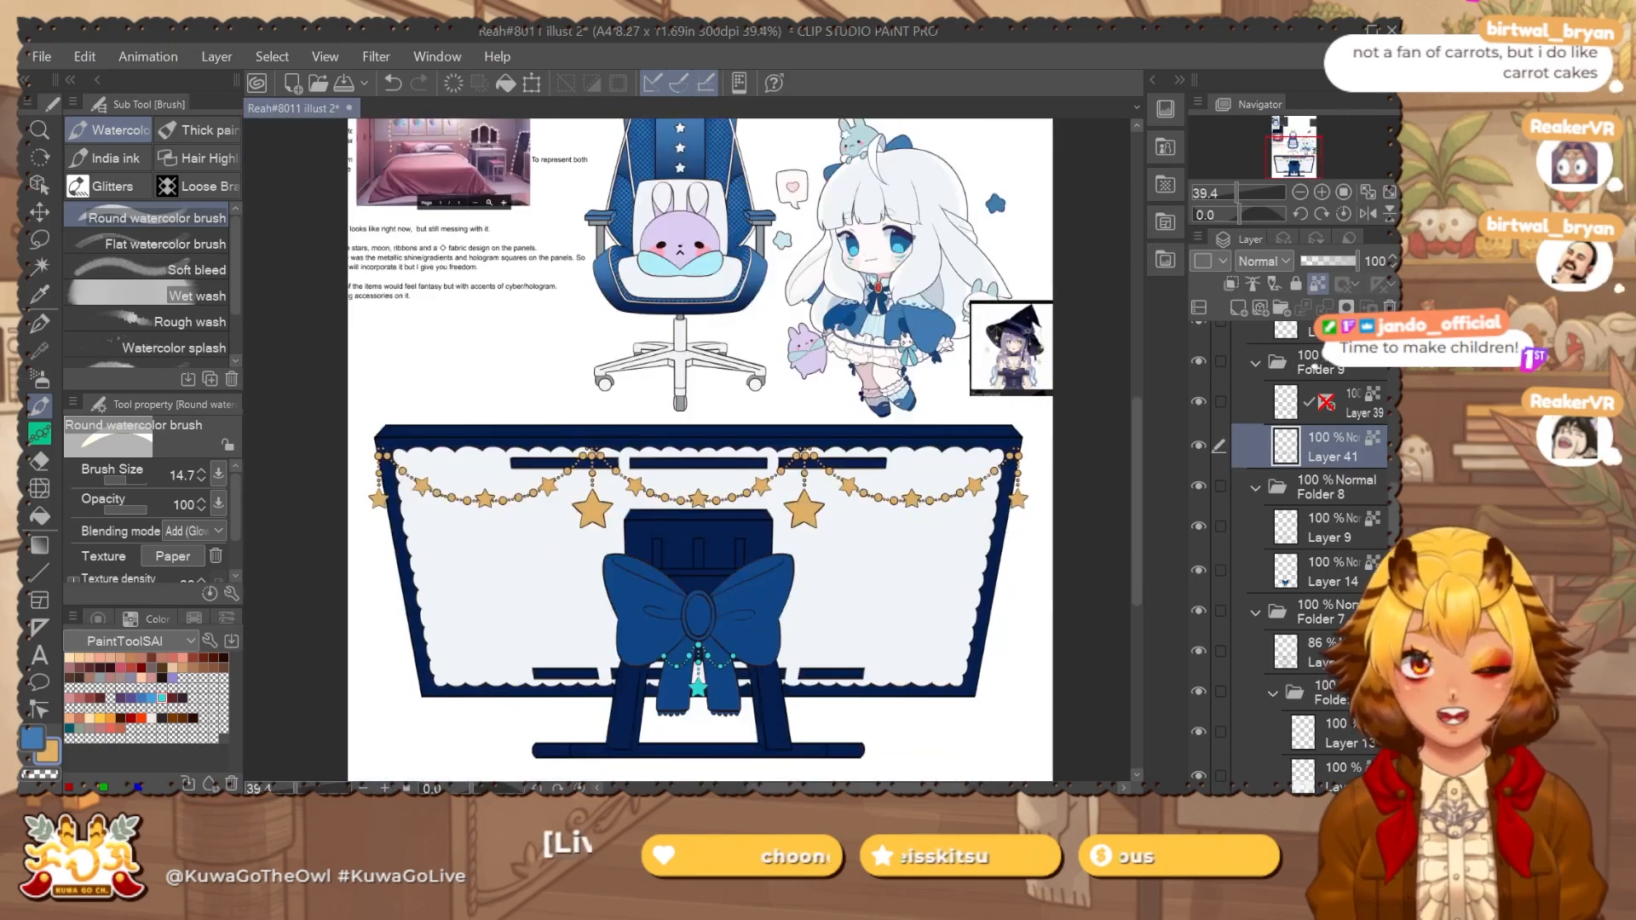
scroll(1329, 473, "up", 4)
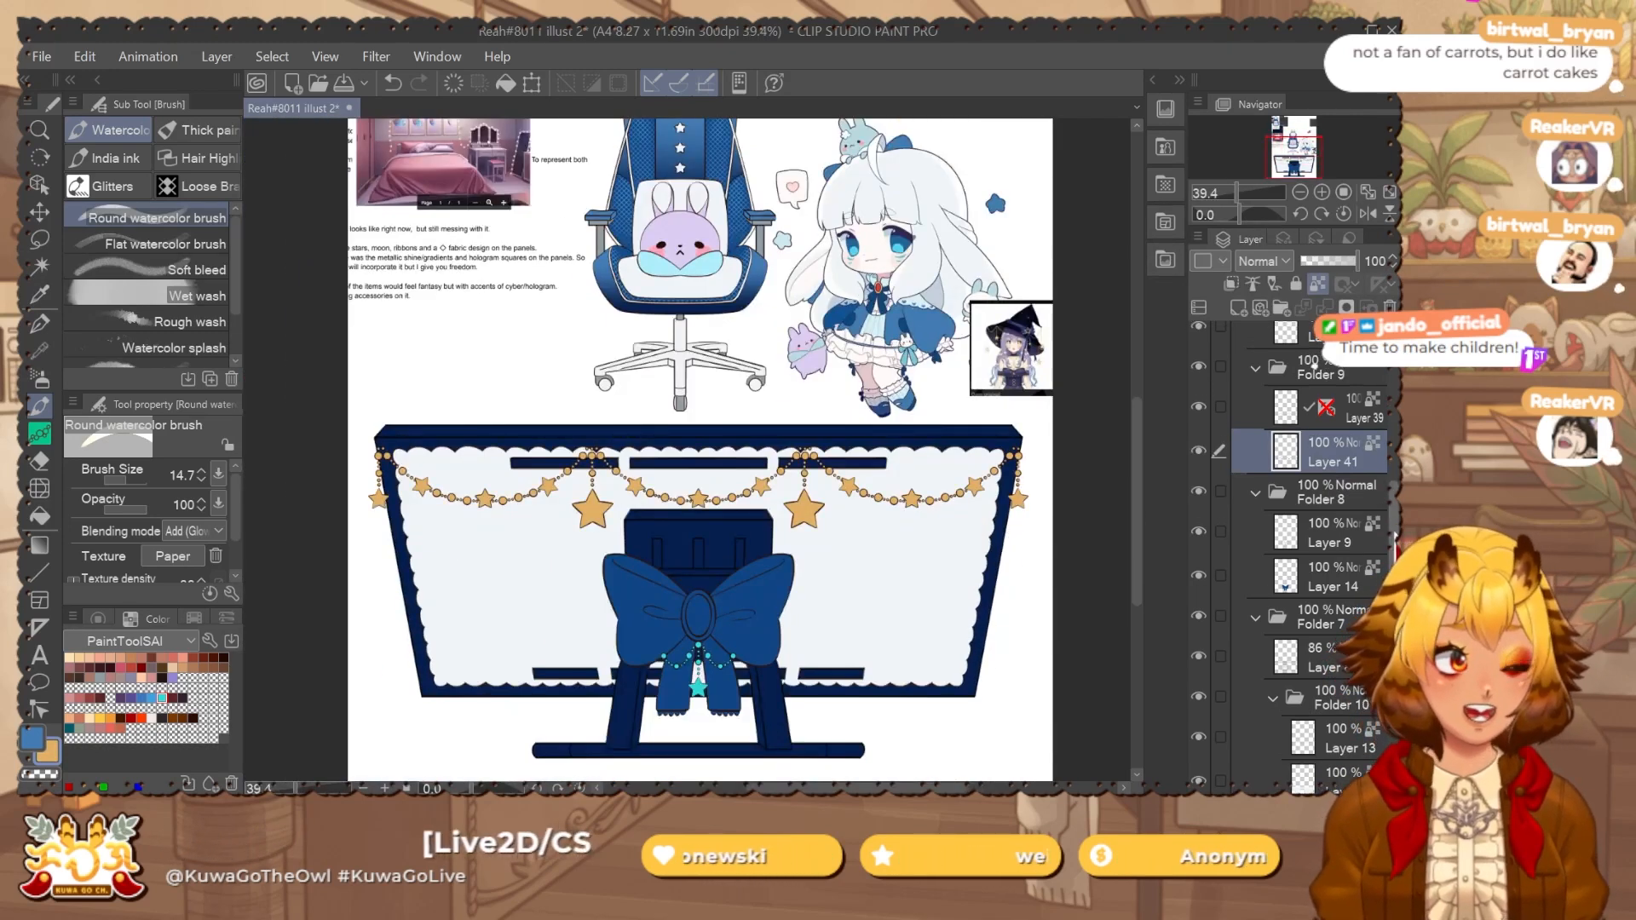
left_click(1330, 472)
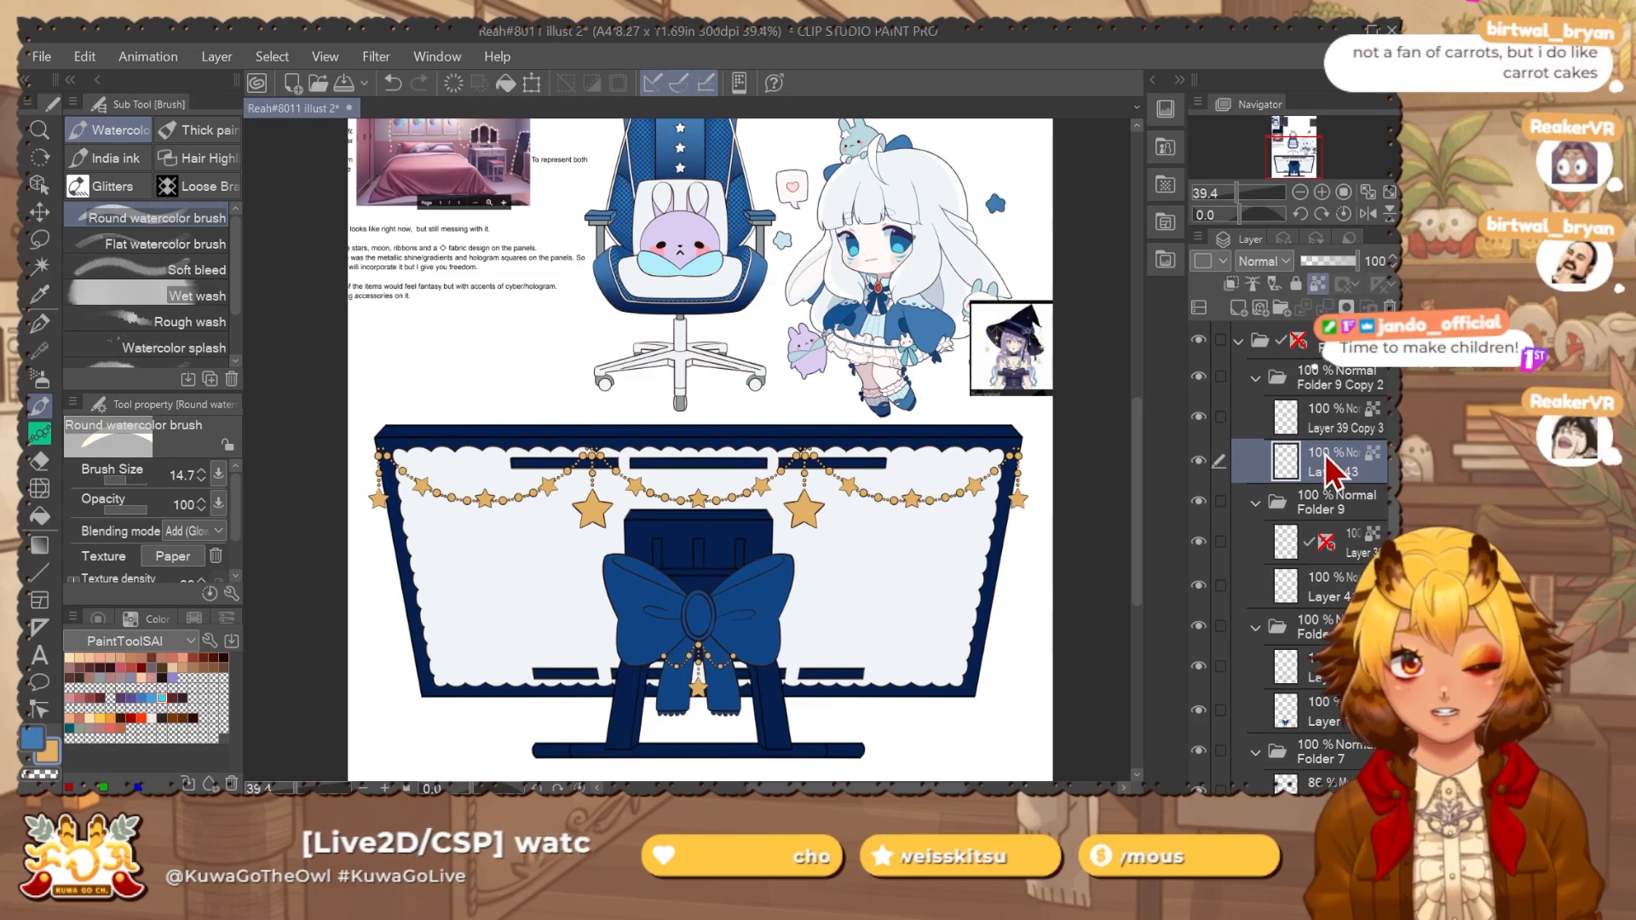
Add a new layer above Layer 14, group it in a folder, and clip that folder to the bow's base color.
scroll(1364, 537, "down", 4)
left_click(1317, 549)
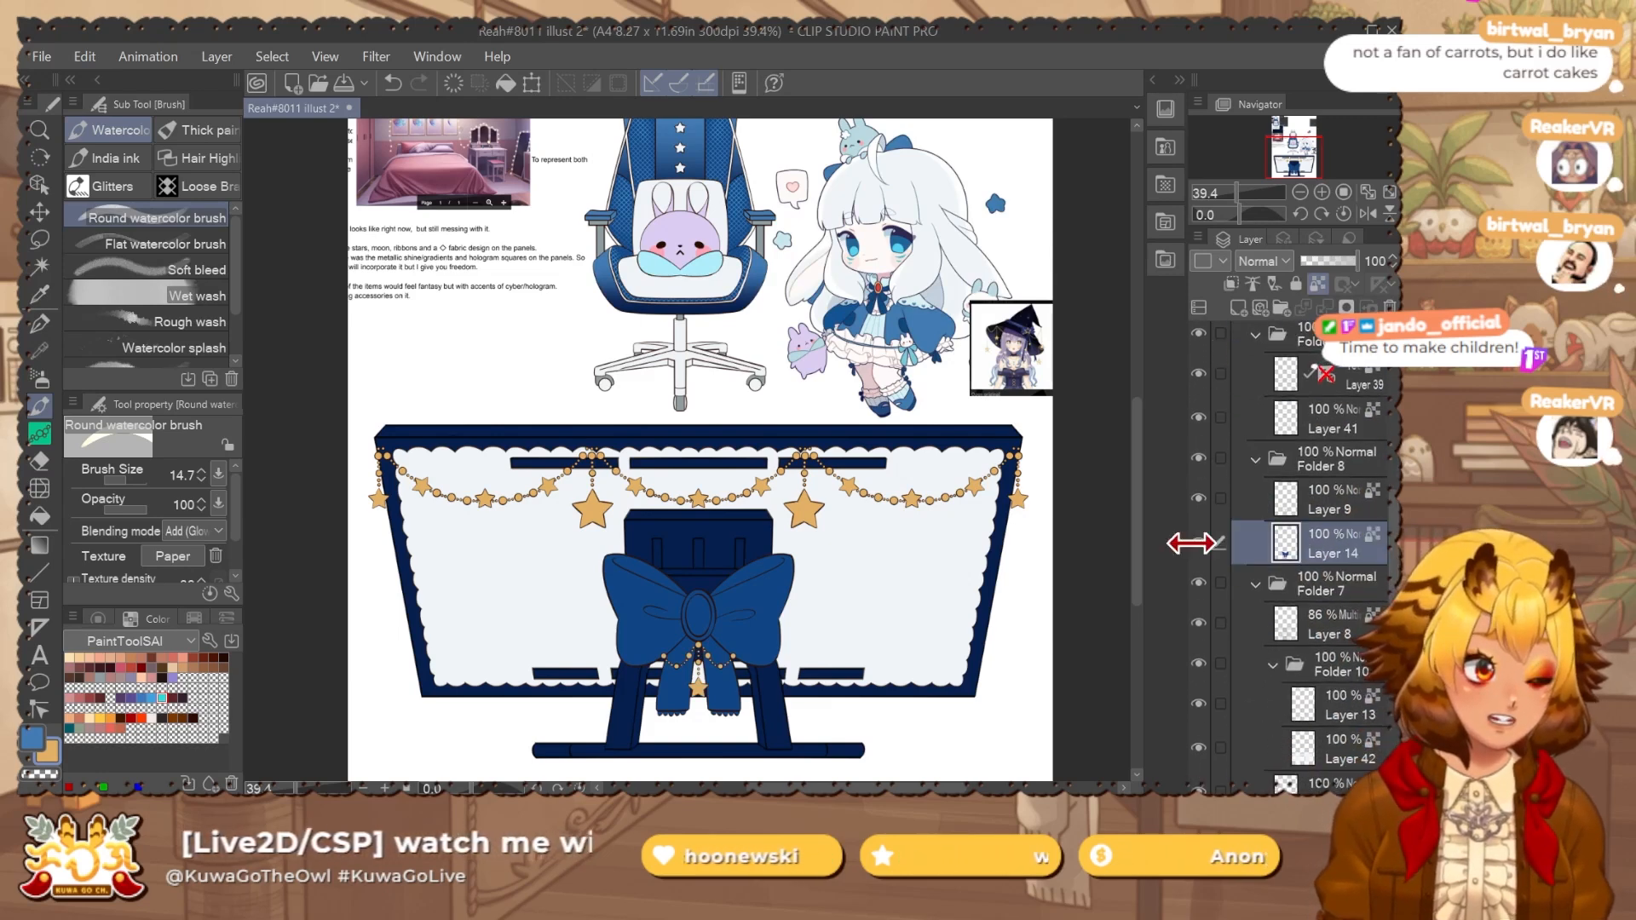
key("ctrl+shift+n")
left_click_drag(771, 567, 779, 516)
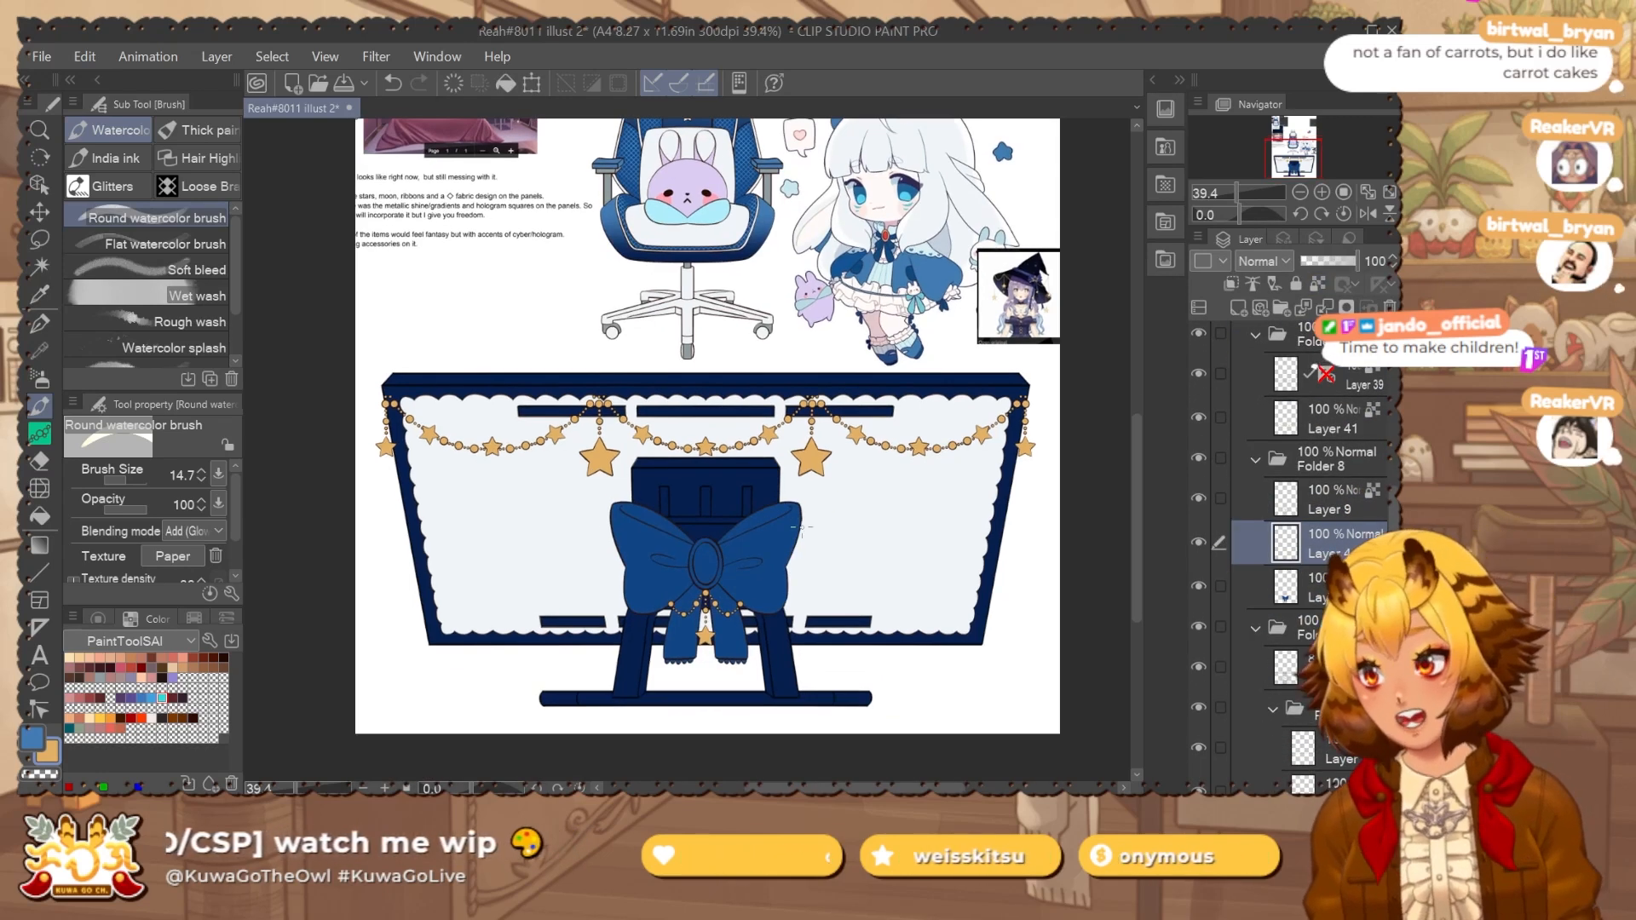
key("ctrl+g")
left_click(1231, 285)
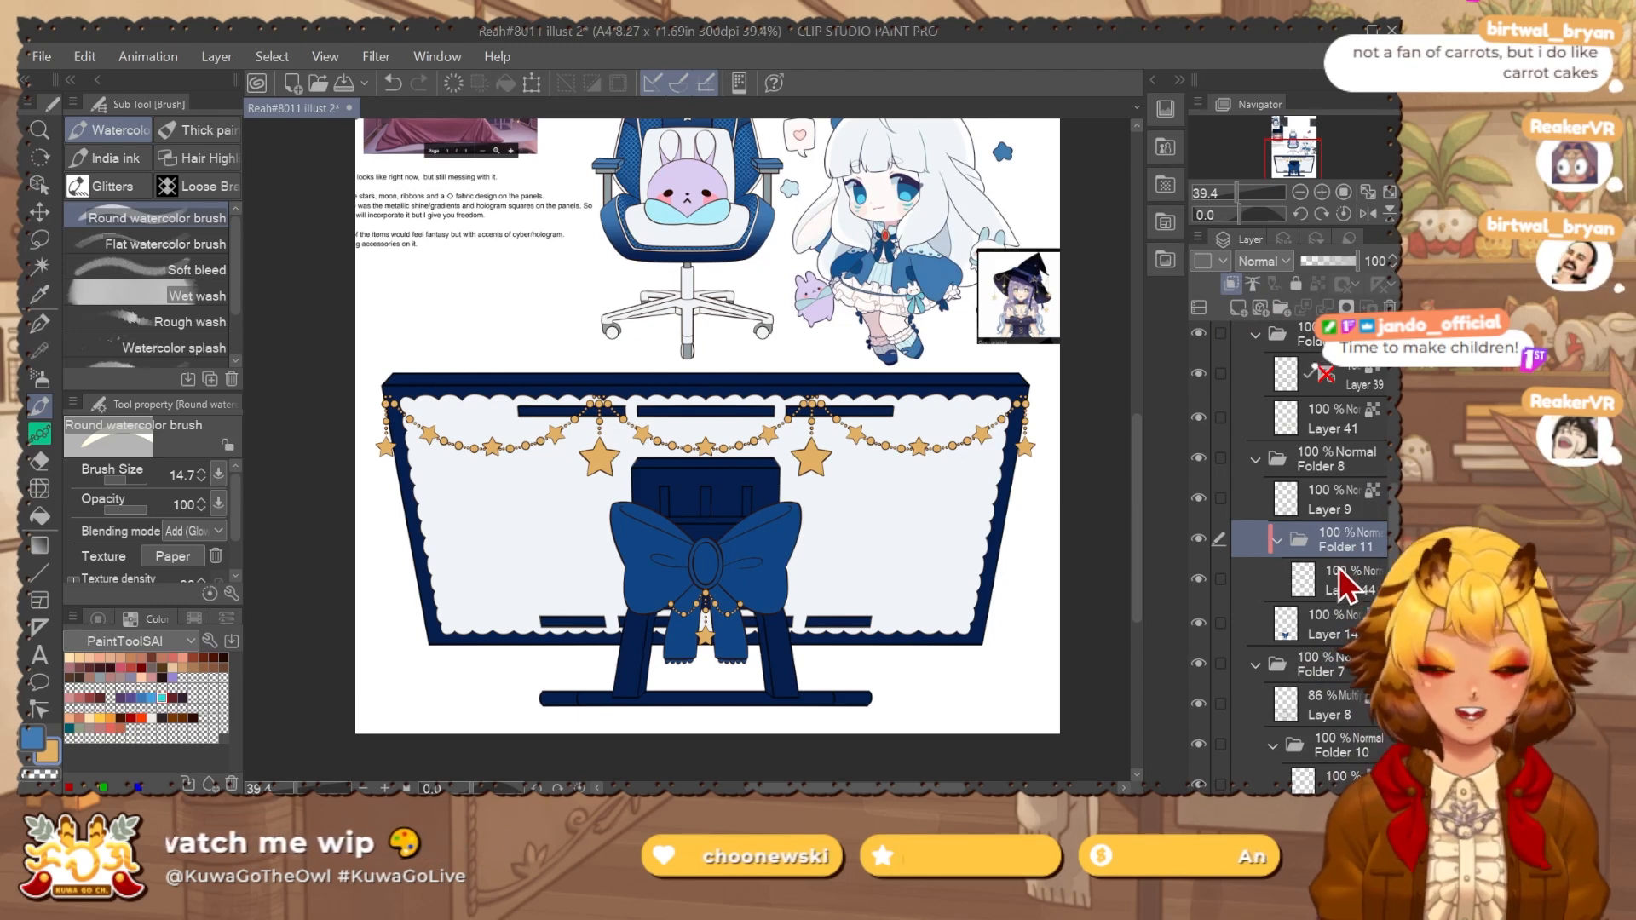
Select the whole oval brooch at the bow's center from Layer 9's line art, expanding the selection and including its interior.
left_click(1360, 487)
key("w")
scroll(697, 562, "up", 5)
left_click(768, 552)
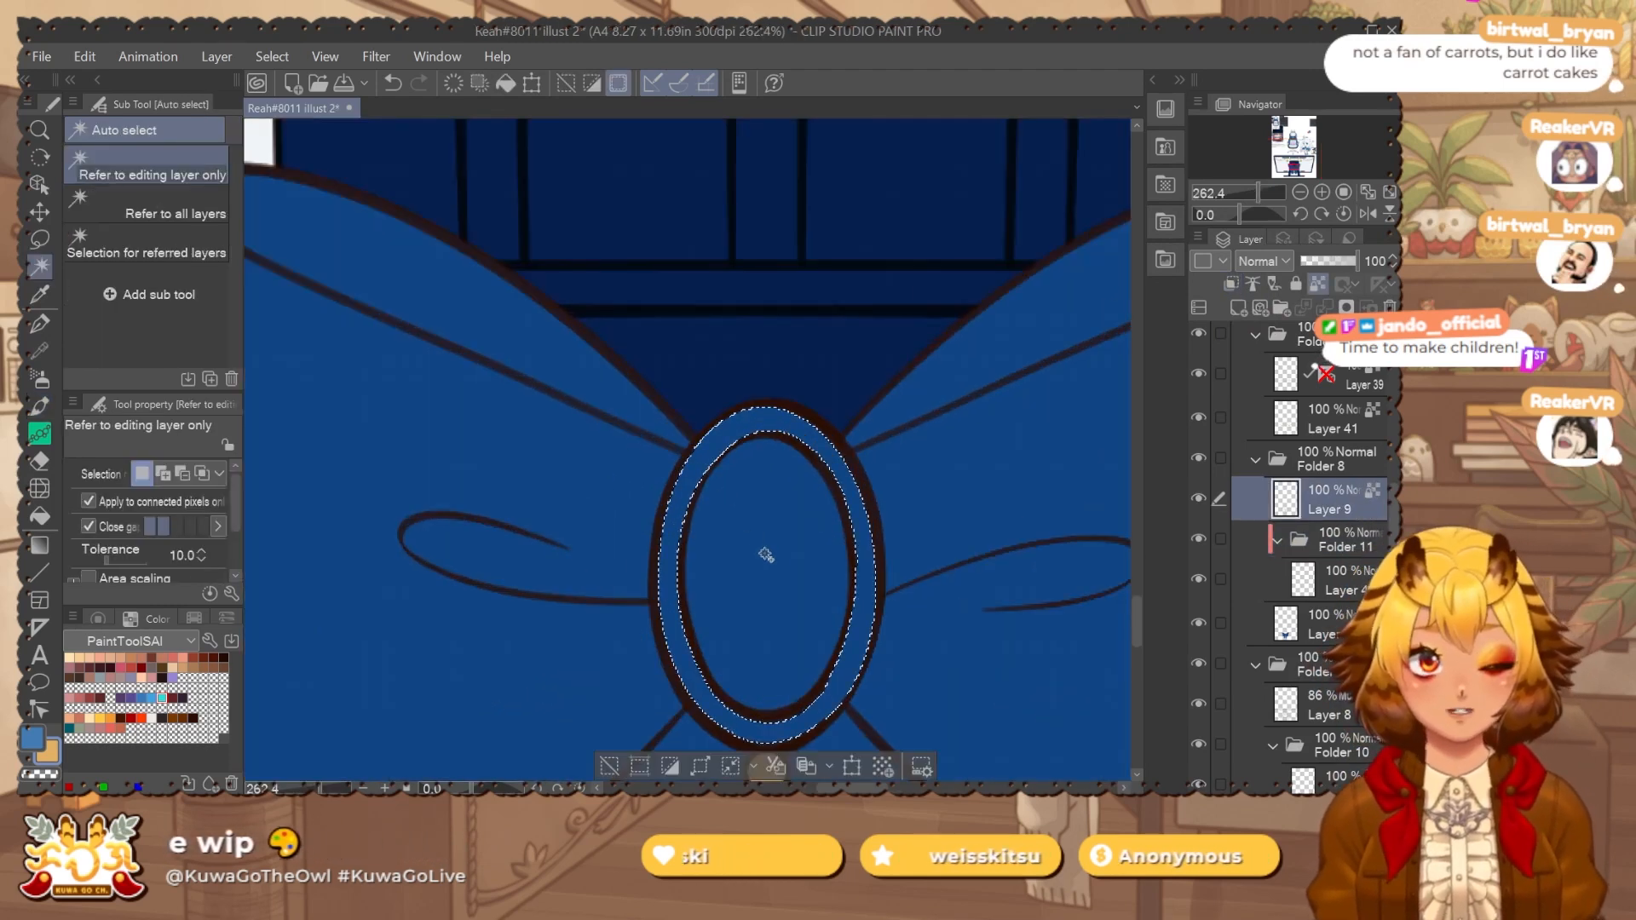
left_click(701, 765)
left_click(1077, 348)
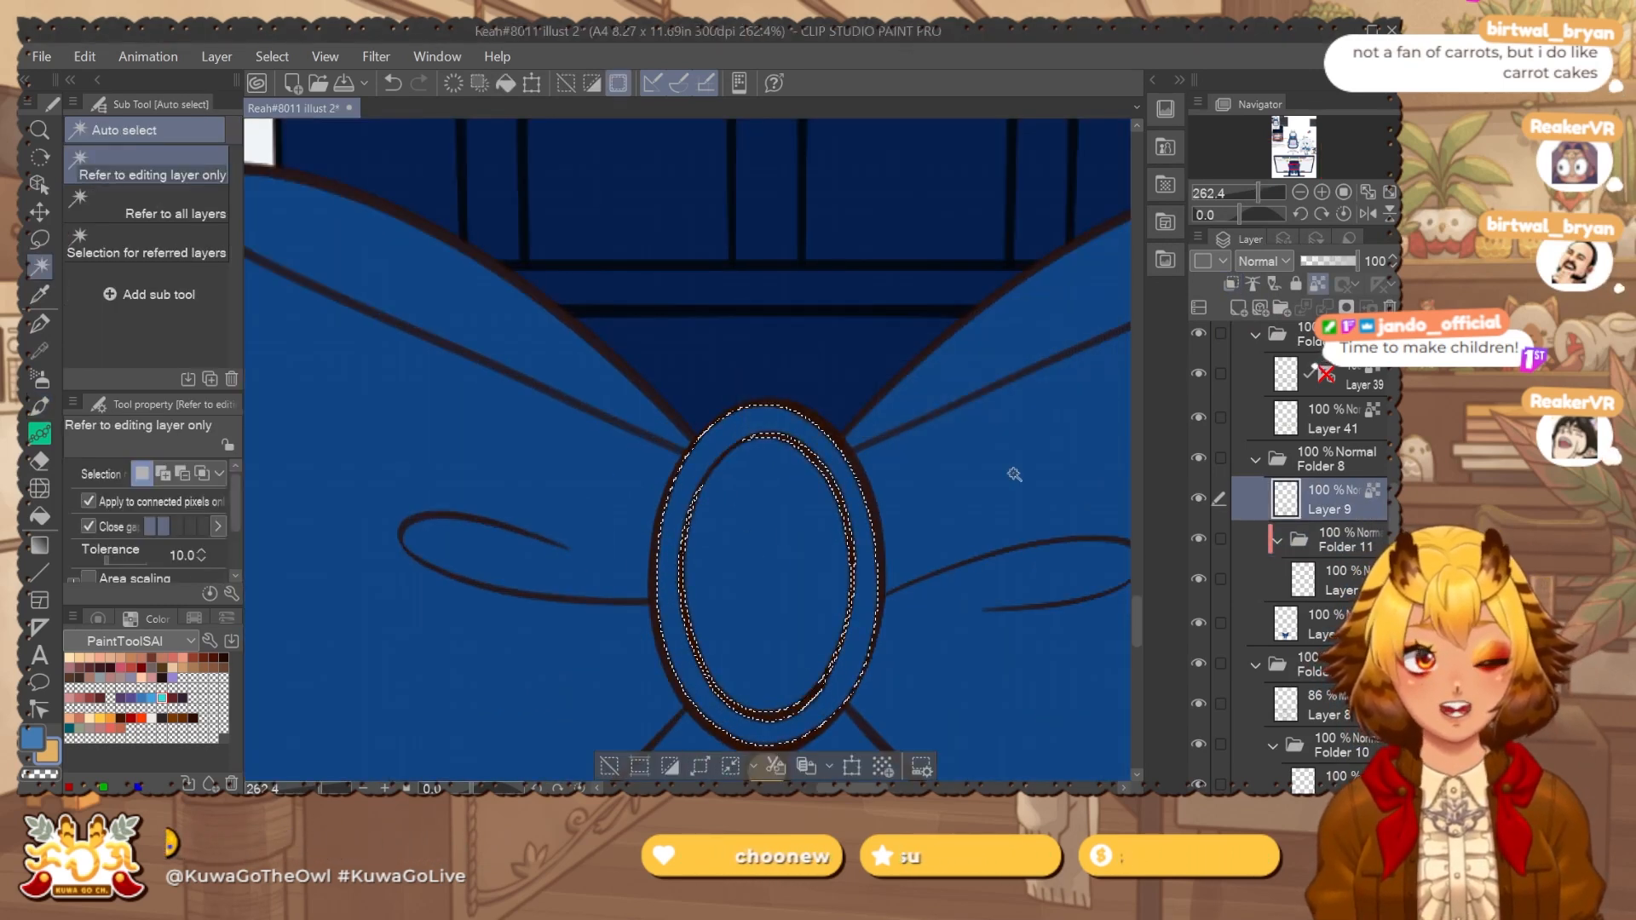
left_click(700, 766)
left_click(1078, 351)
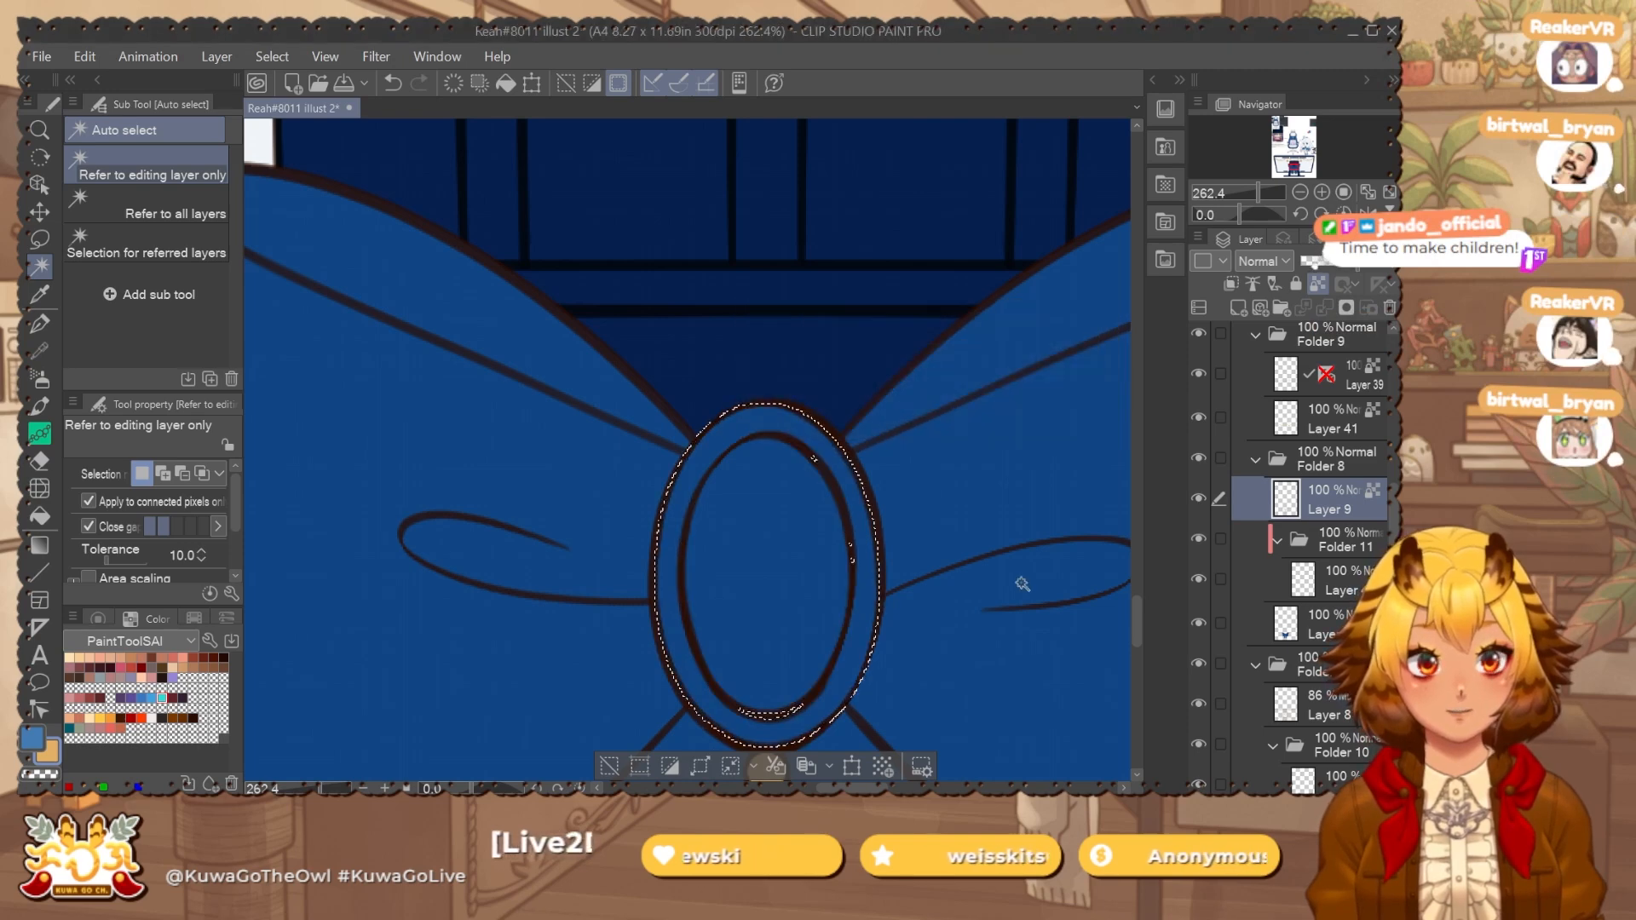
key("m")
mouse_move(763, 605)
left_mouse_down()
mouse_move(698, 544)
mouse_move(800, 526)
mouse_move(682, 489)
mouse_move(660, 588)
left_mouse_up()
scroll(836, 525, "down", 3)
Fill the selected brooch with gold on the new layer in the clipped folder, and clear the selection.
left_click(1358, 572)
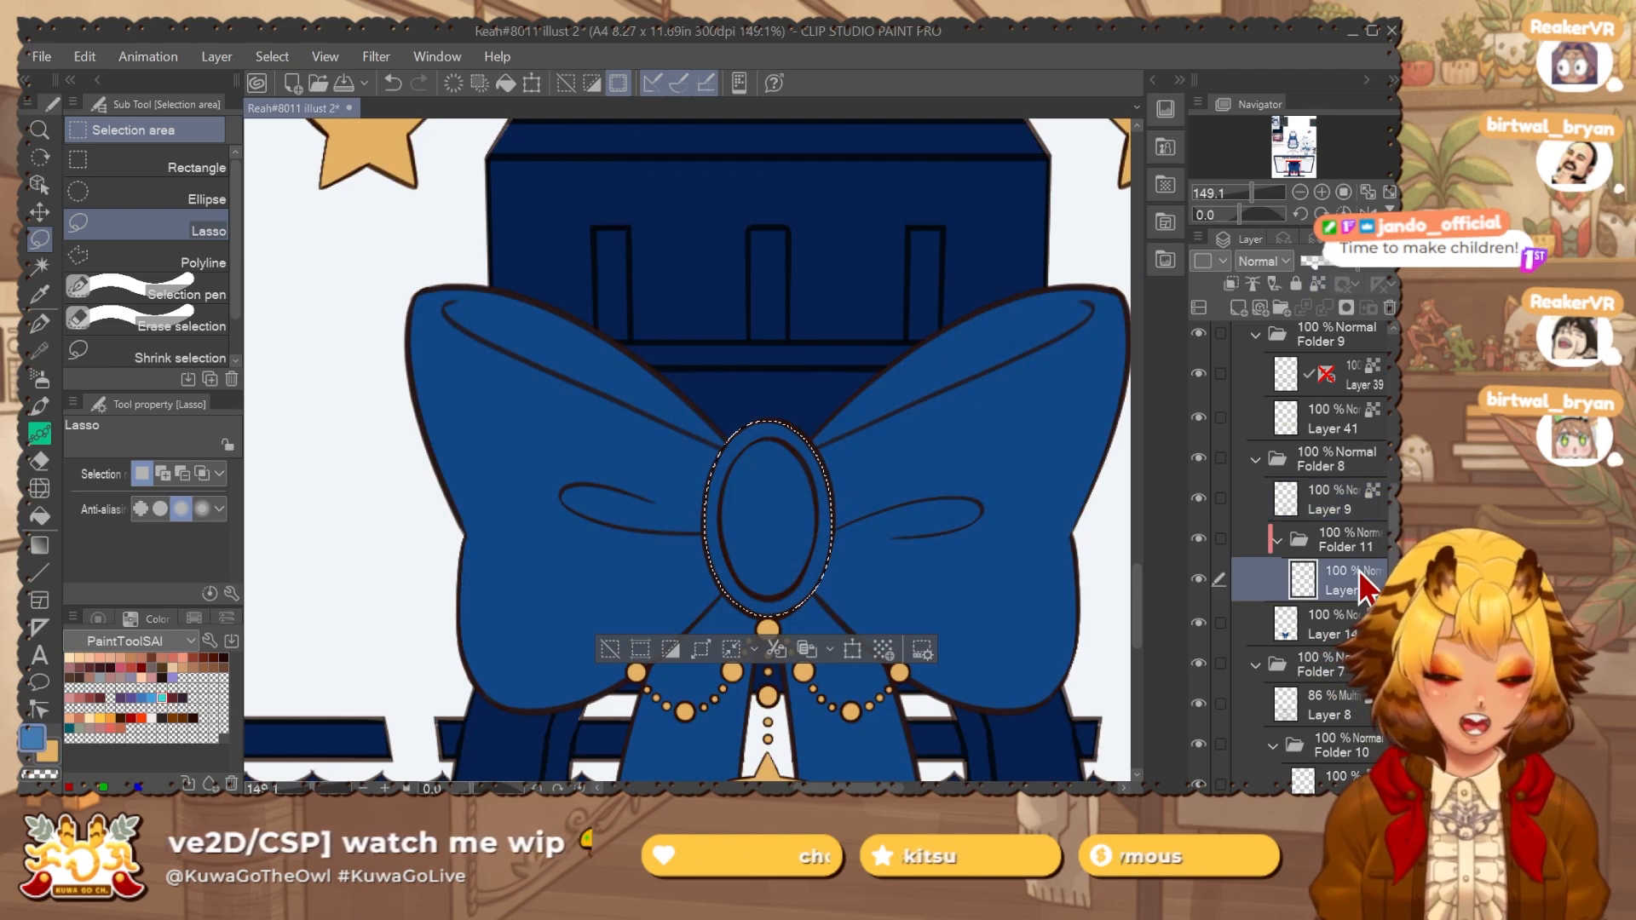
key("alt+Delete")
key("ctrl+z")
key("x")
key("alt+Delete")
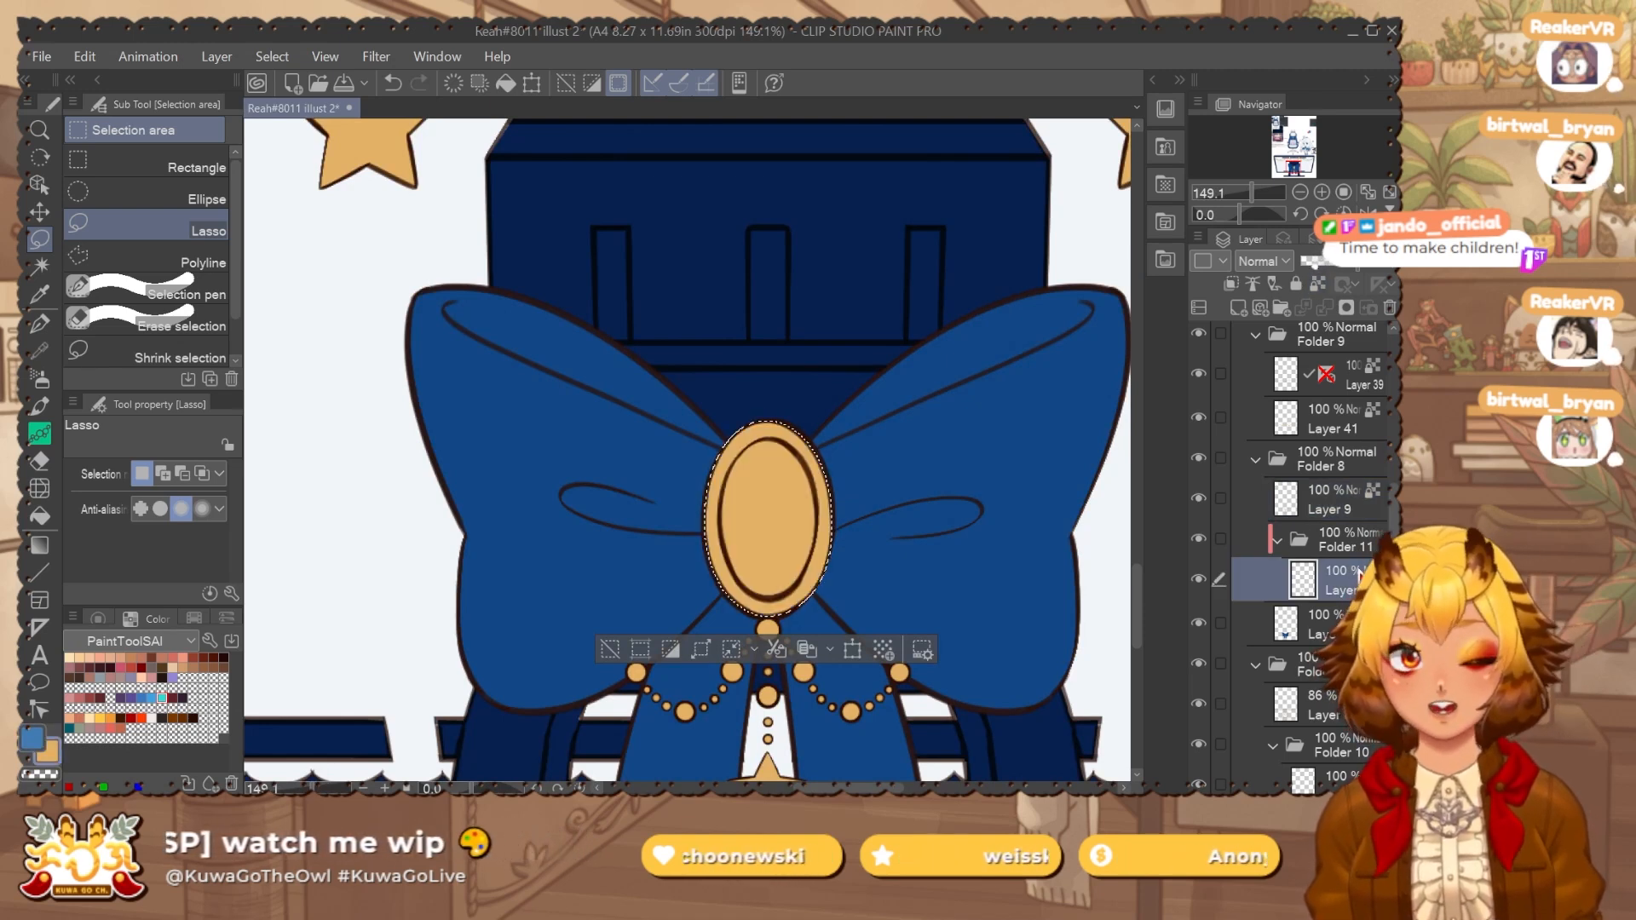
key("ctrl+d")
Add another layer above the gold brooch layer and place it in its own folder clipped to the brooch.
left_click(1238, 307)
left_click(1232, 283)
left_click_drag(880, 519, 846, 517)
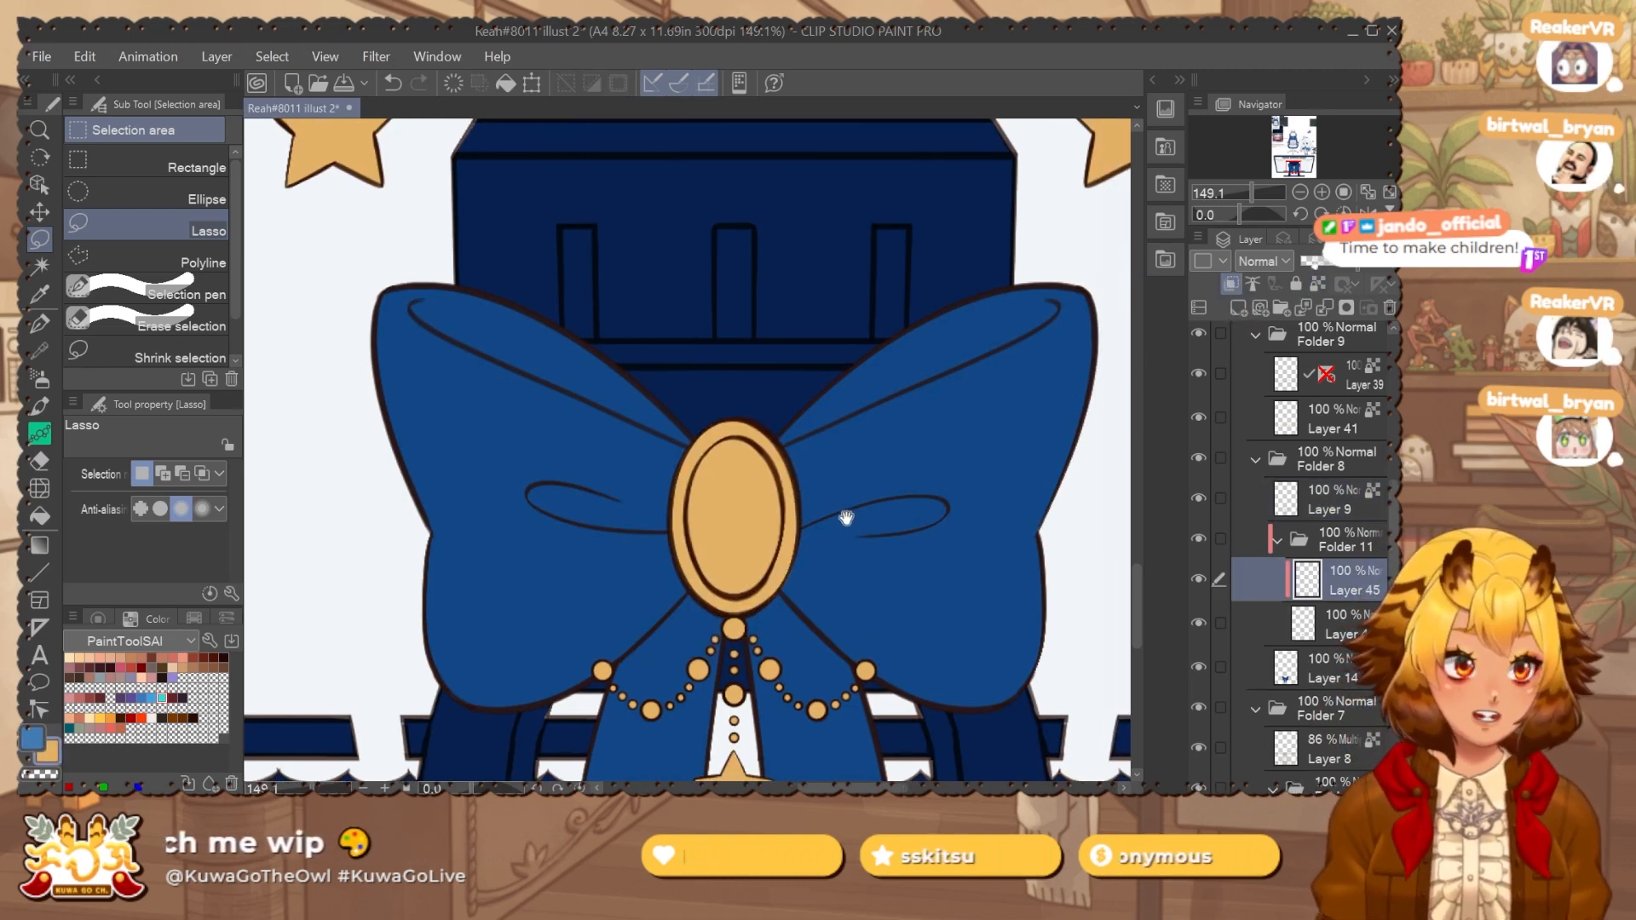
key("ctrl+z")
key("ctrl+g")
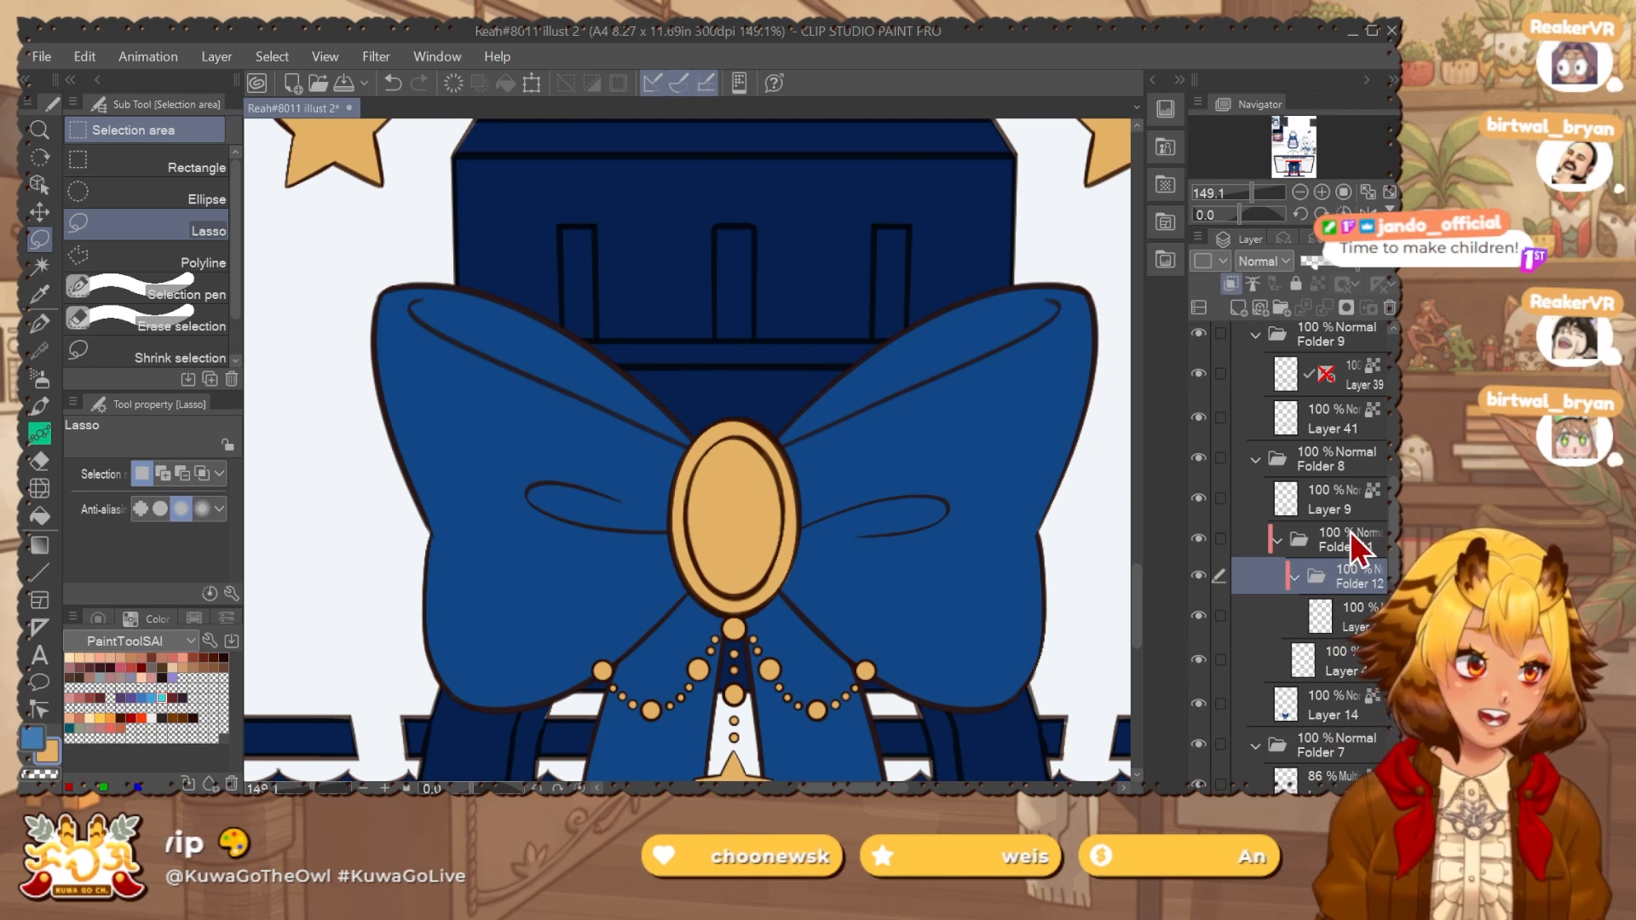
Select the brooch's inner oval from the line art on Layer 9 and expand the selection twice by 1 px.
left_click(1346, 504)
key("w")
left_click(732, 511)
left_click(666, 628)
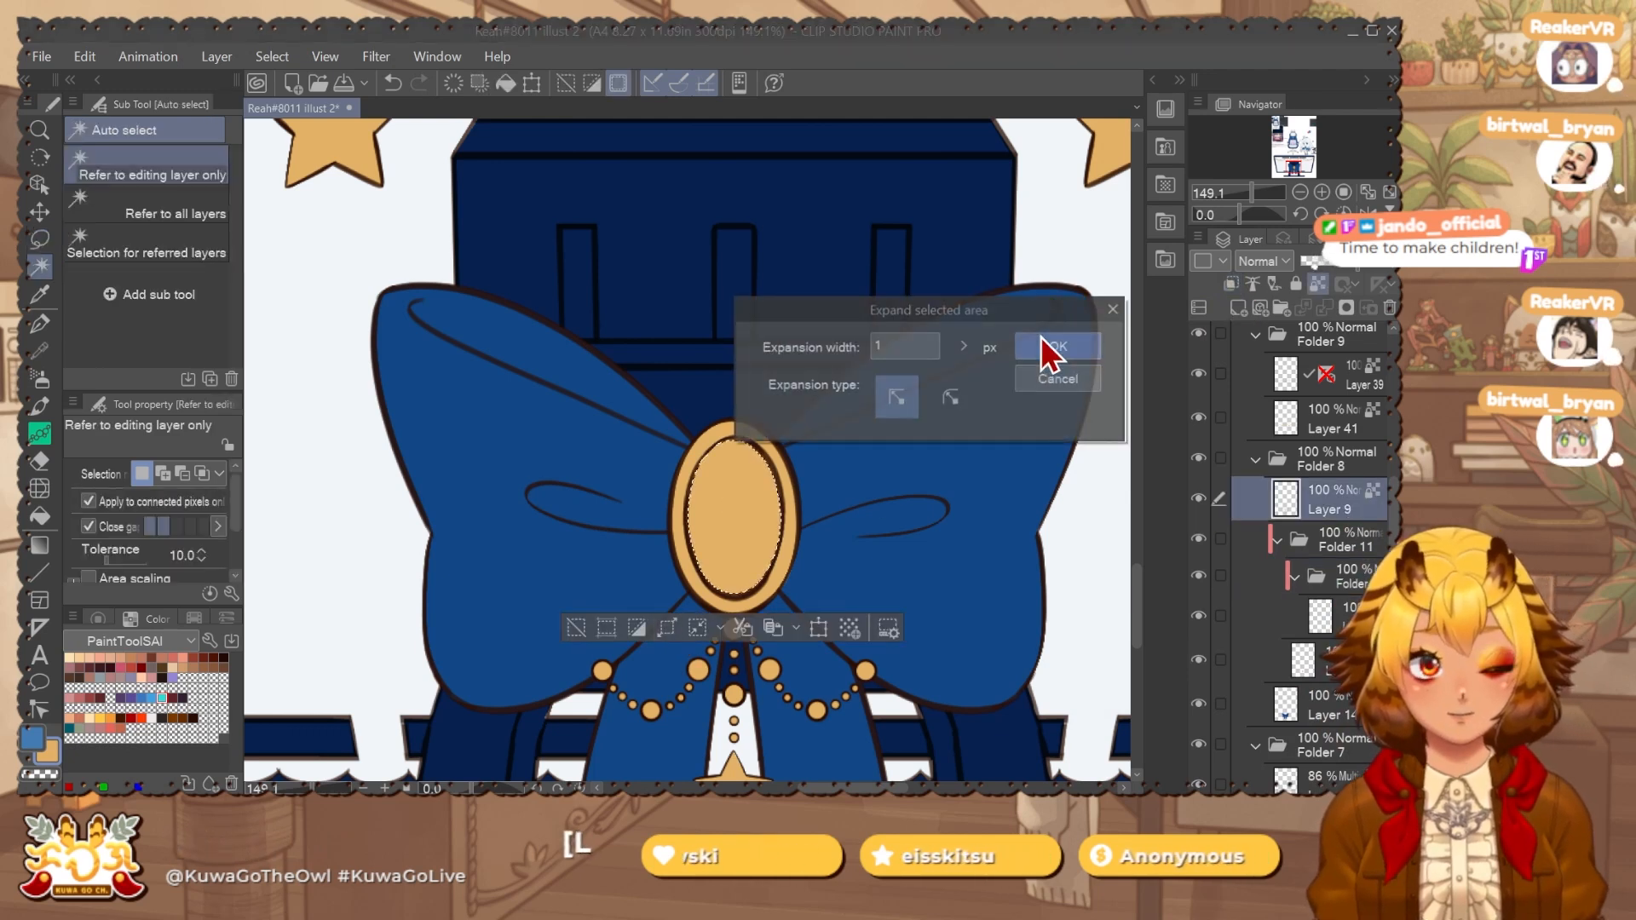
left_click(1041, 343)
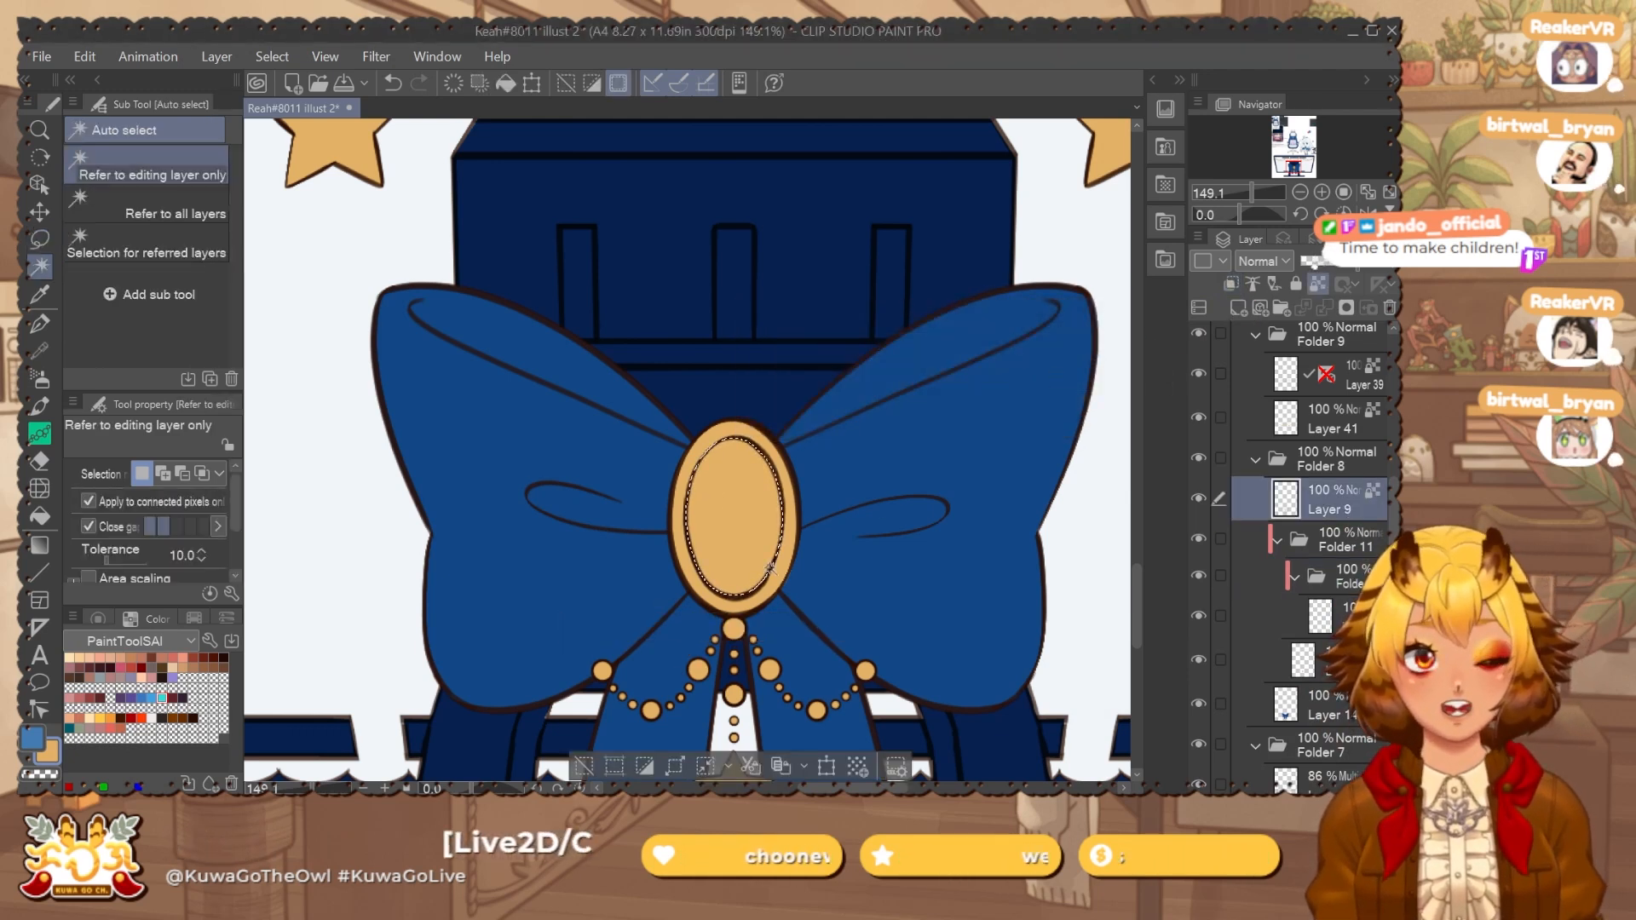
left_click(698, 628)
left_click(1054, 341)
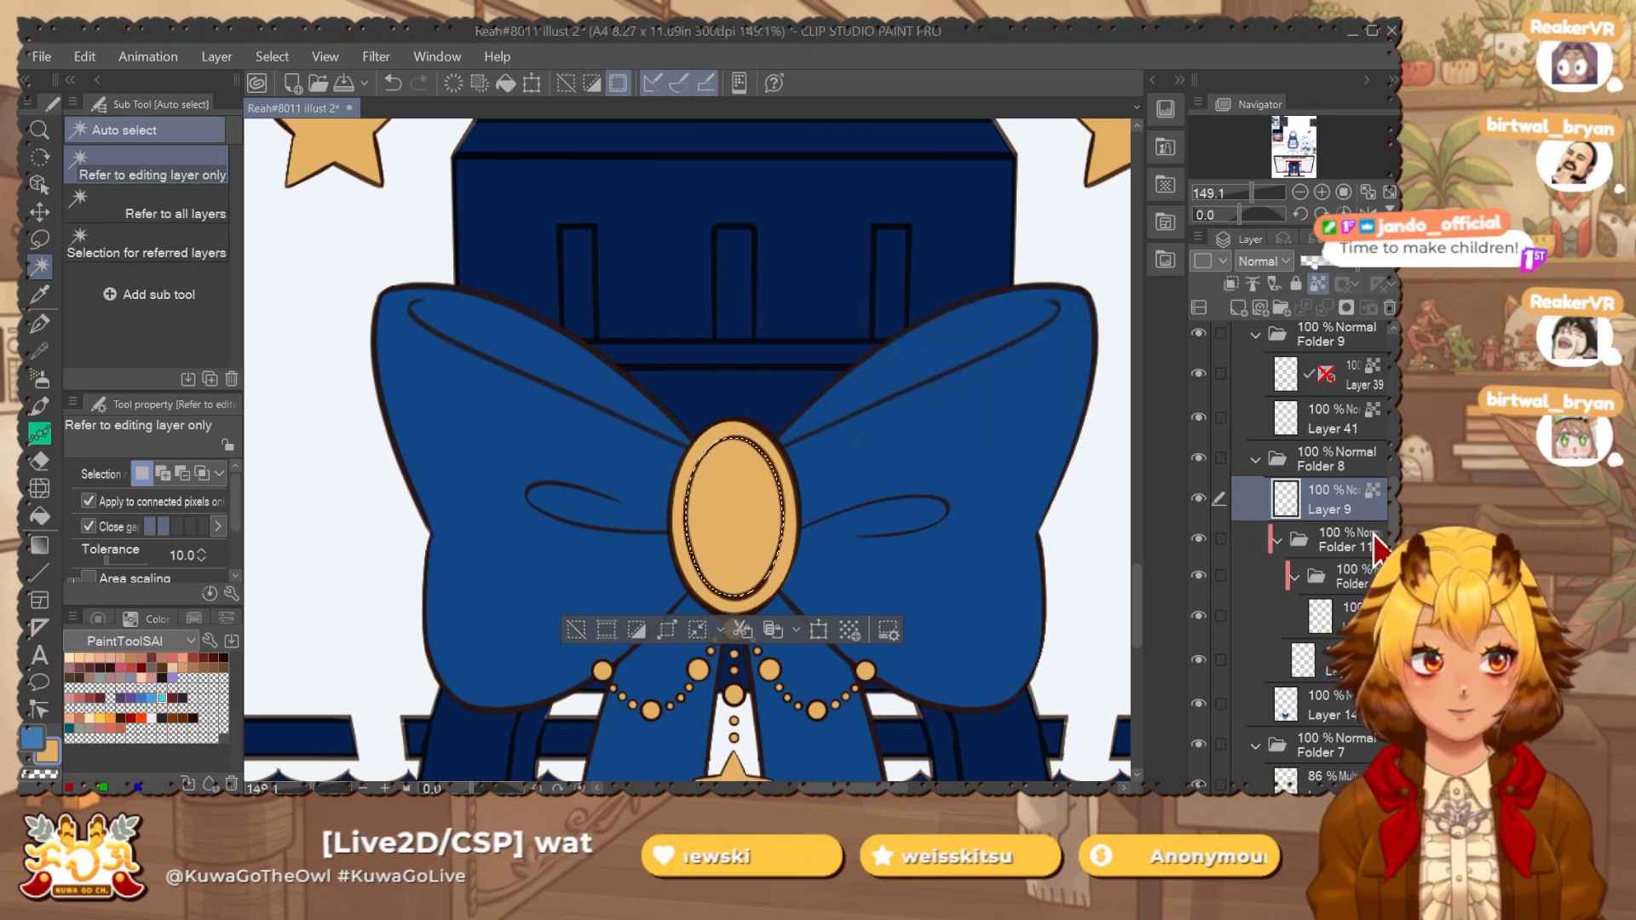
Choose the empty layer in the brooch's nested clipped folder and sample the red from the reference color palette.
left_click(1359, 577)
left_click(1358, 613)
key("b")
scroll(898, 436, "down", 3)
left_click_drag(935, 386, 826, 673)
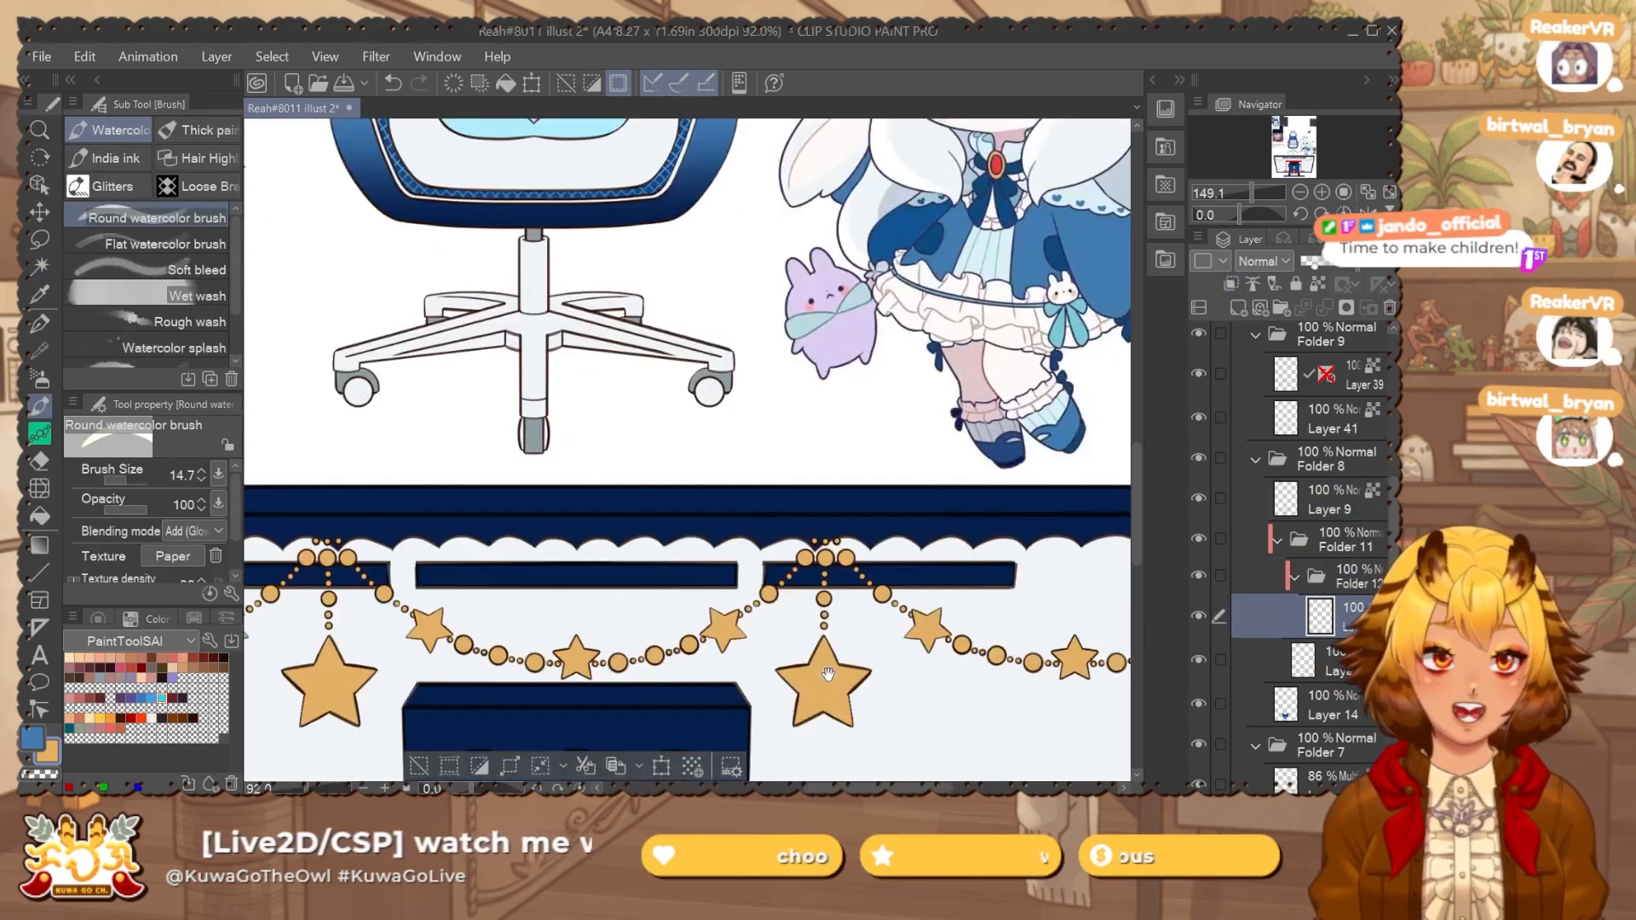
left_click_drag(932, 264, 829, 702)
left_click_drag(857, 259, 821, 547)
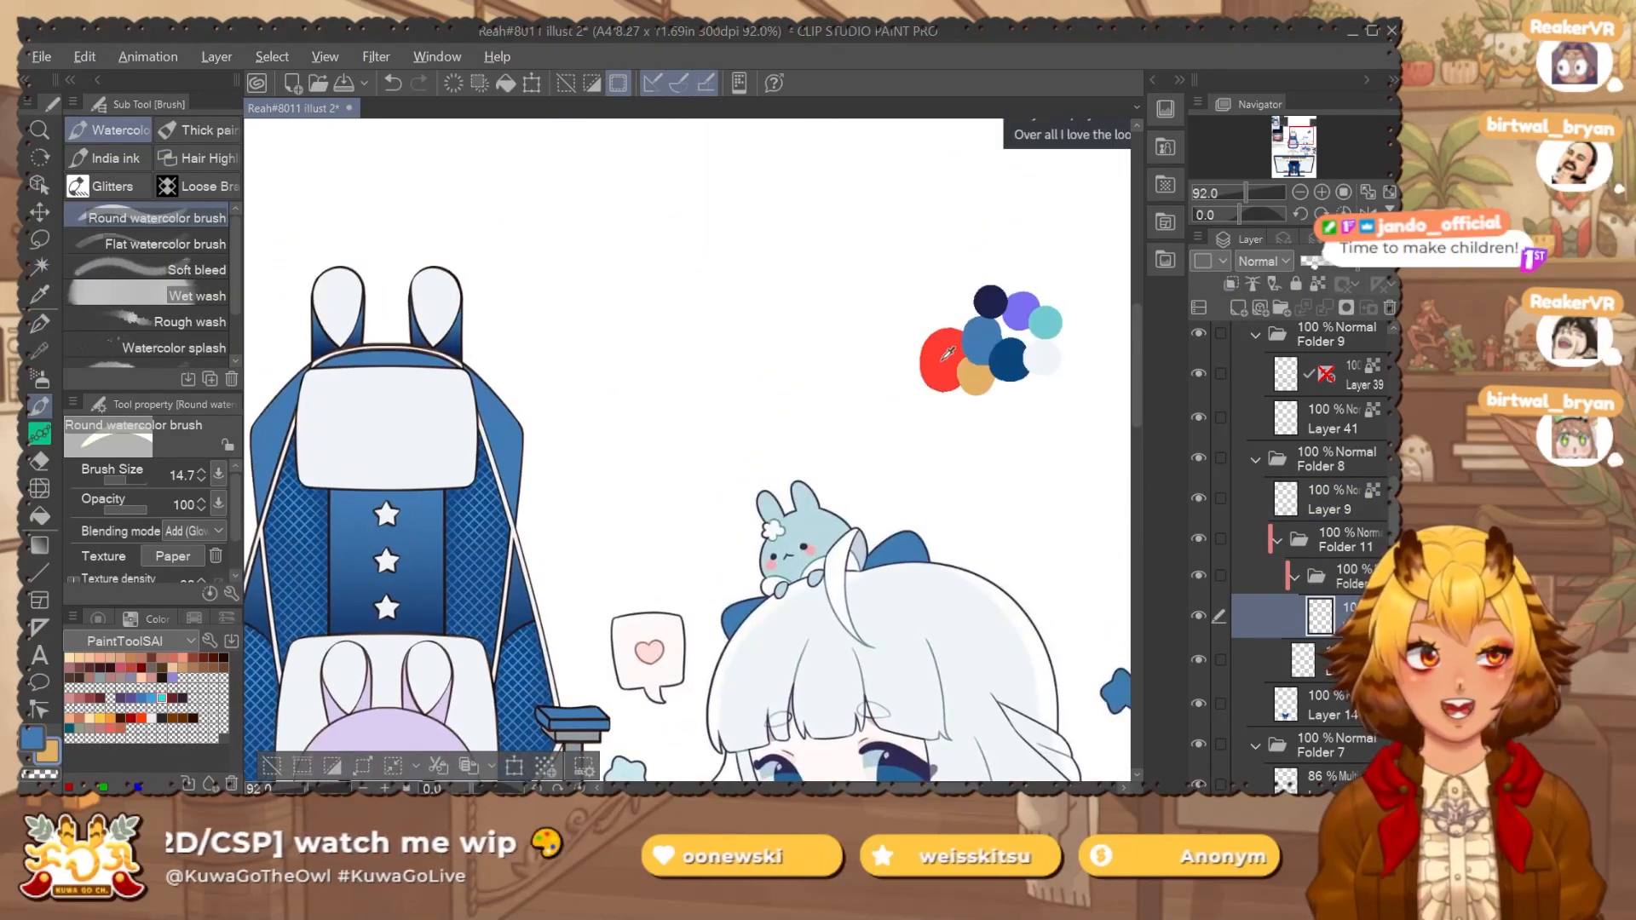
left_click(946, 362, "alt")
Fill the brooch's selected inner oval with the sampled red and clear the selection.
scroll(782, 632, "down", 1)
scroll(781, 633, "down", 1)
left_click_drag(781, 632, 892, 158)
left_click_drag(841, 416, 839, 268)
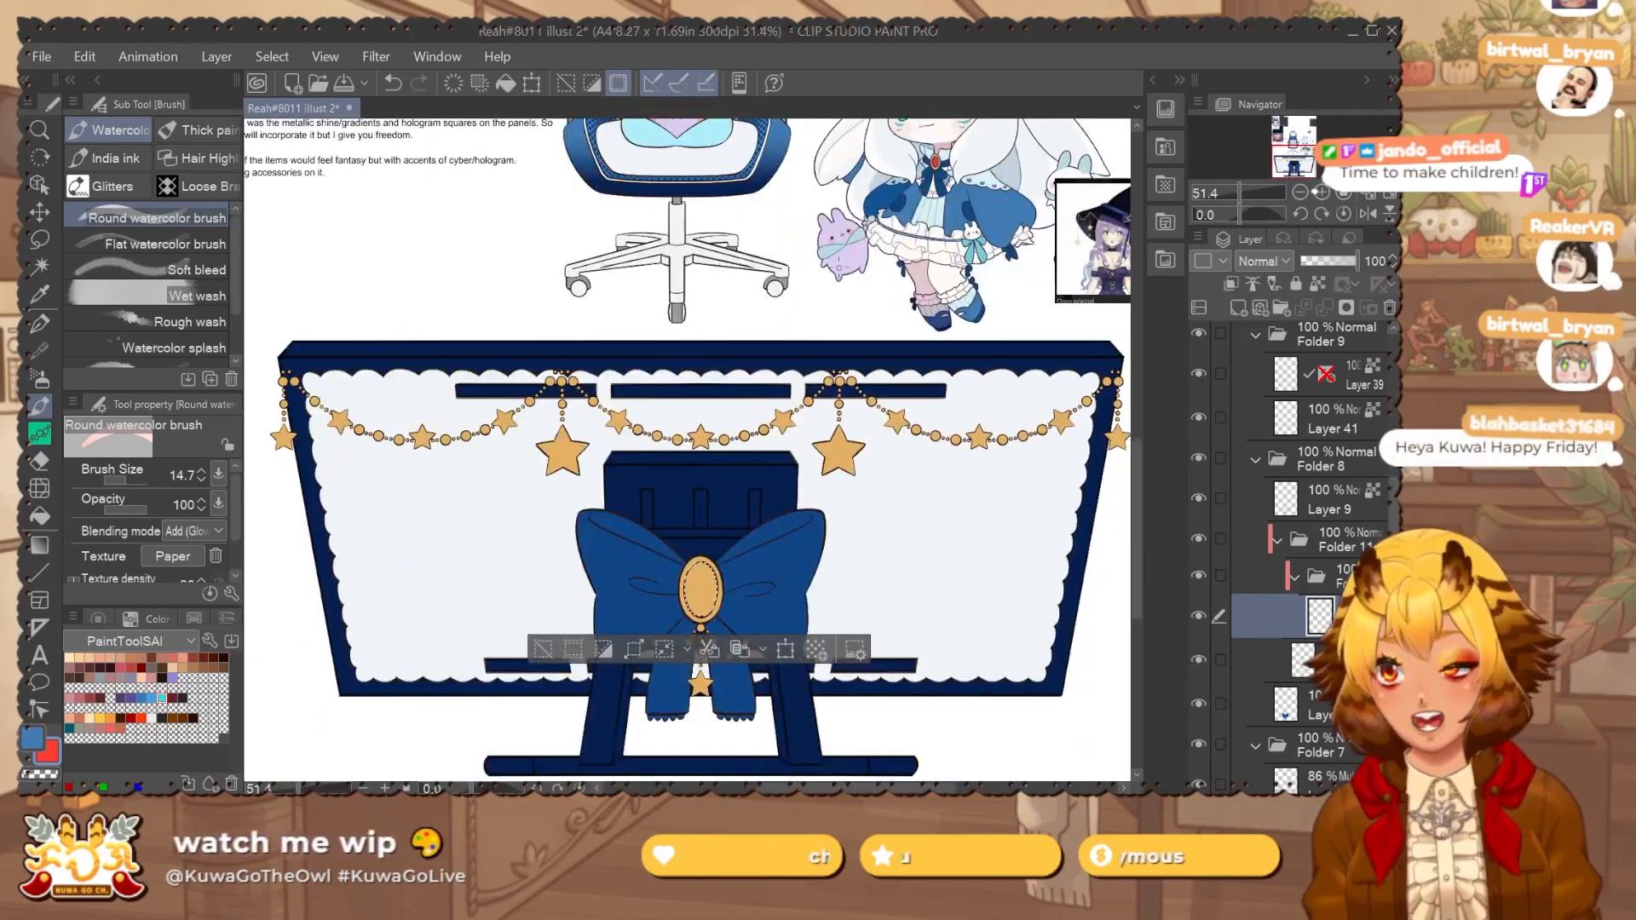
key("ctrl+d")
left_click_drag(888, 577, 836, 567)
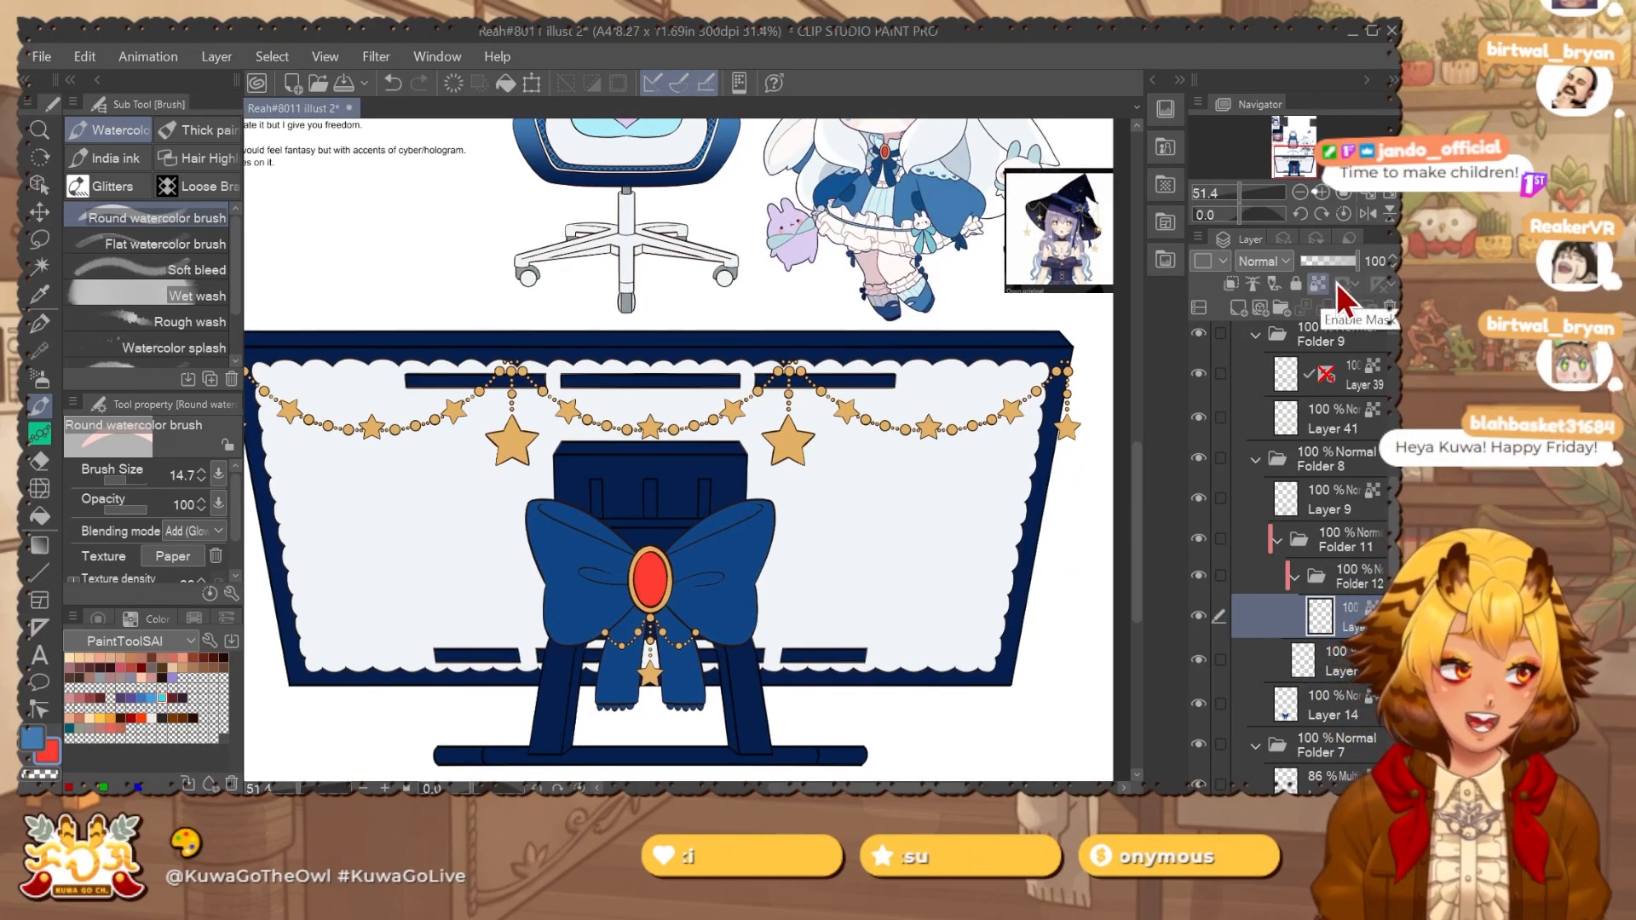
Add a new layer above the red oval and clip it to the oval.
left_click(1239, 308)
left_click(1231, 284)
mouse_move(771, 485)
left_mouse_down()
mouse_move(723, 575)
mouse_move(738, 526)
left_mouse_up()
Choose the Duel Color Glitter brush and set the new clipped layer's blending mode to Multiply.
key("b")
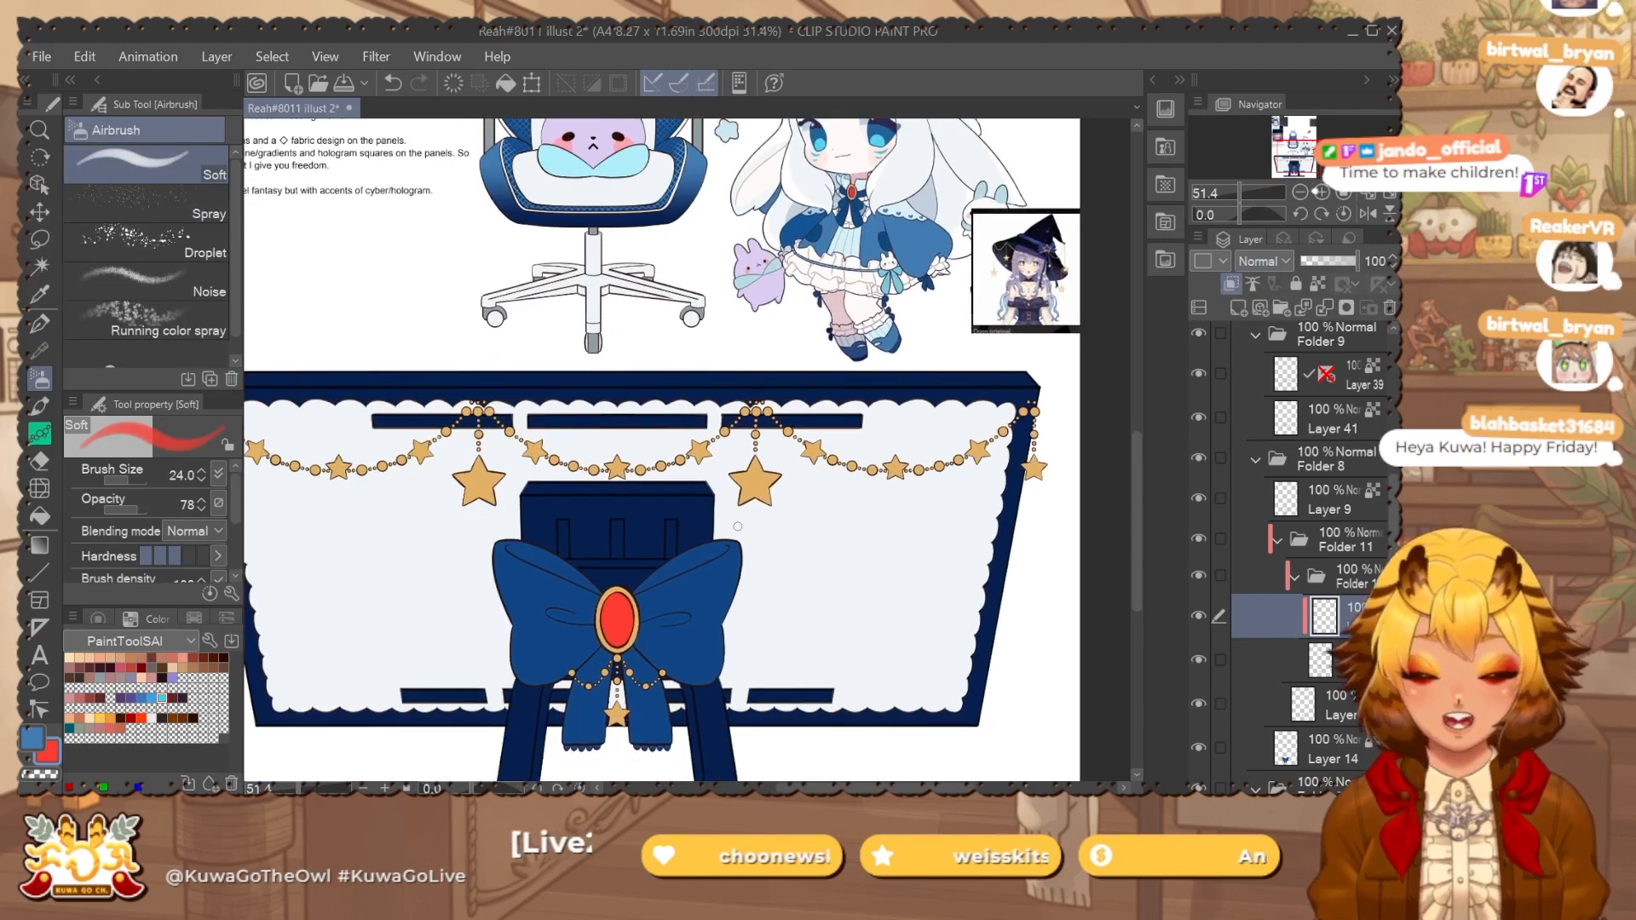
key("b")
key("b")
key("b")
key("b")
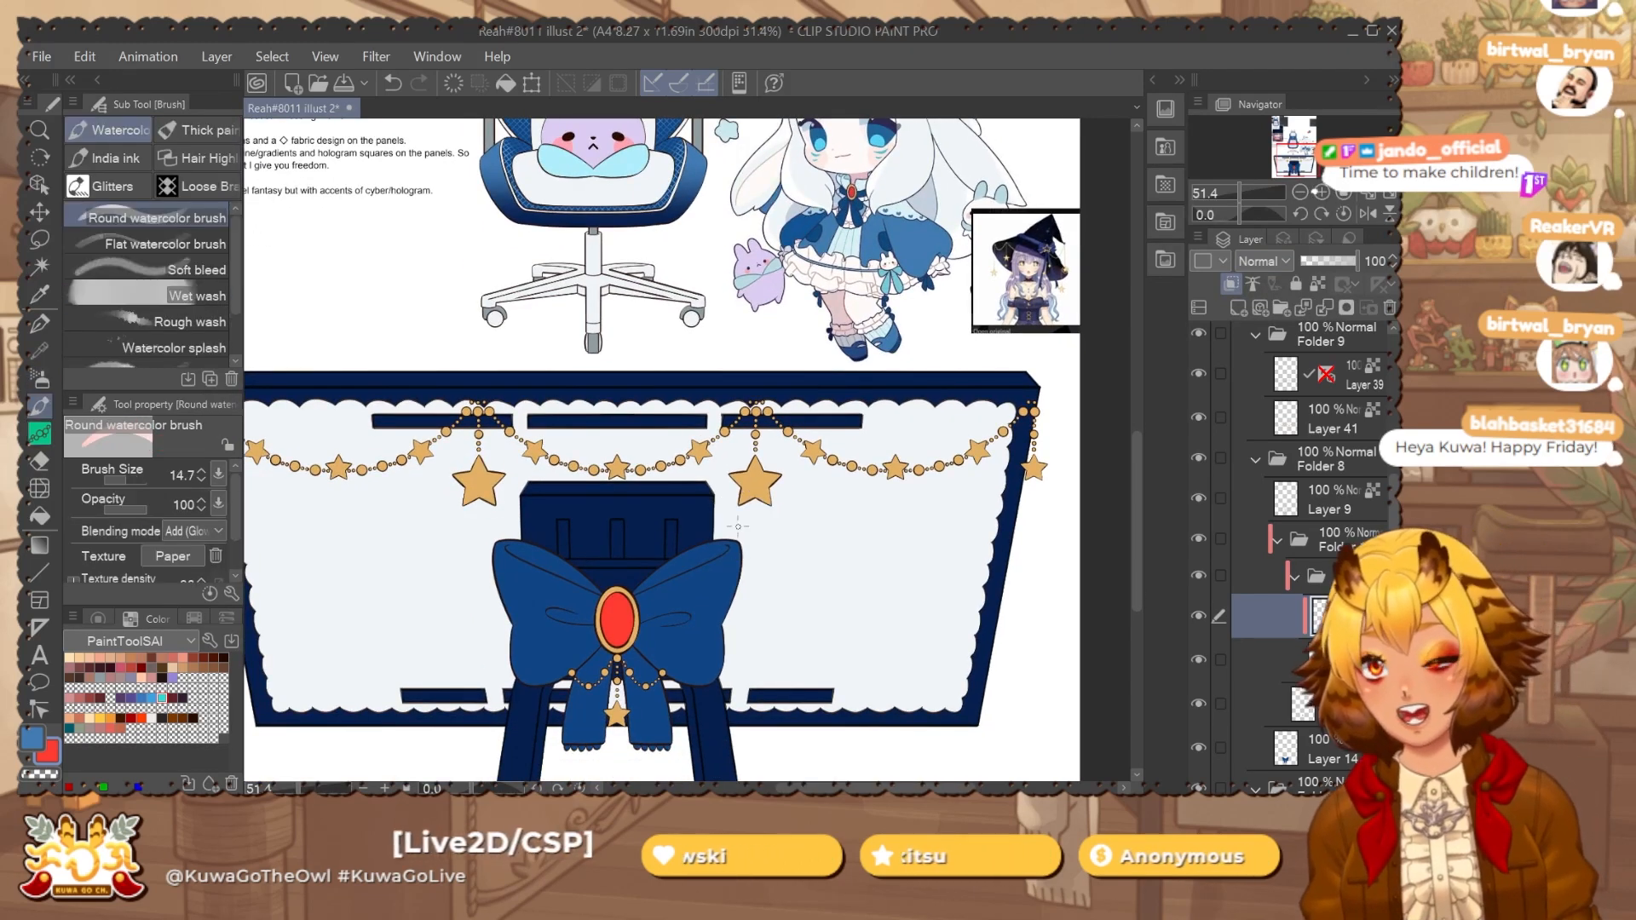
key("b")
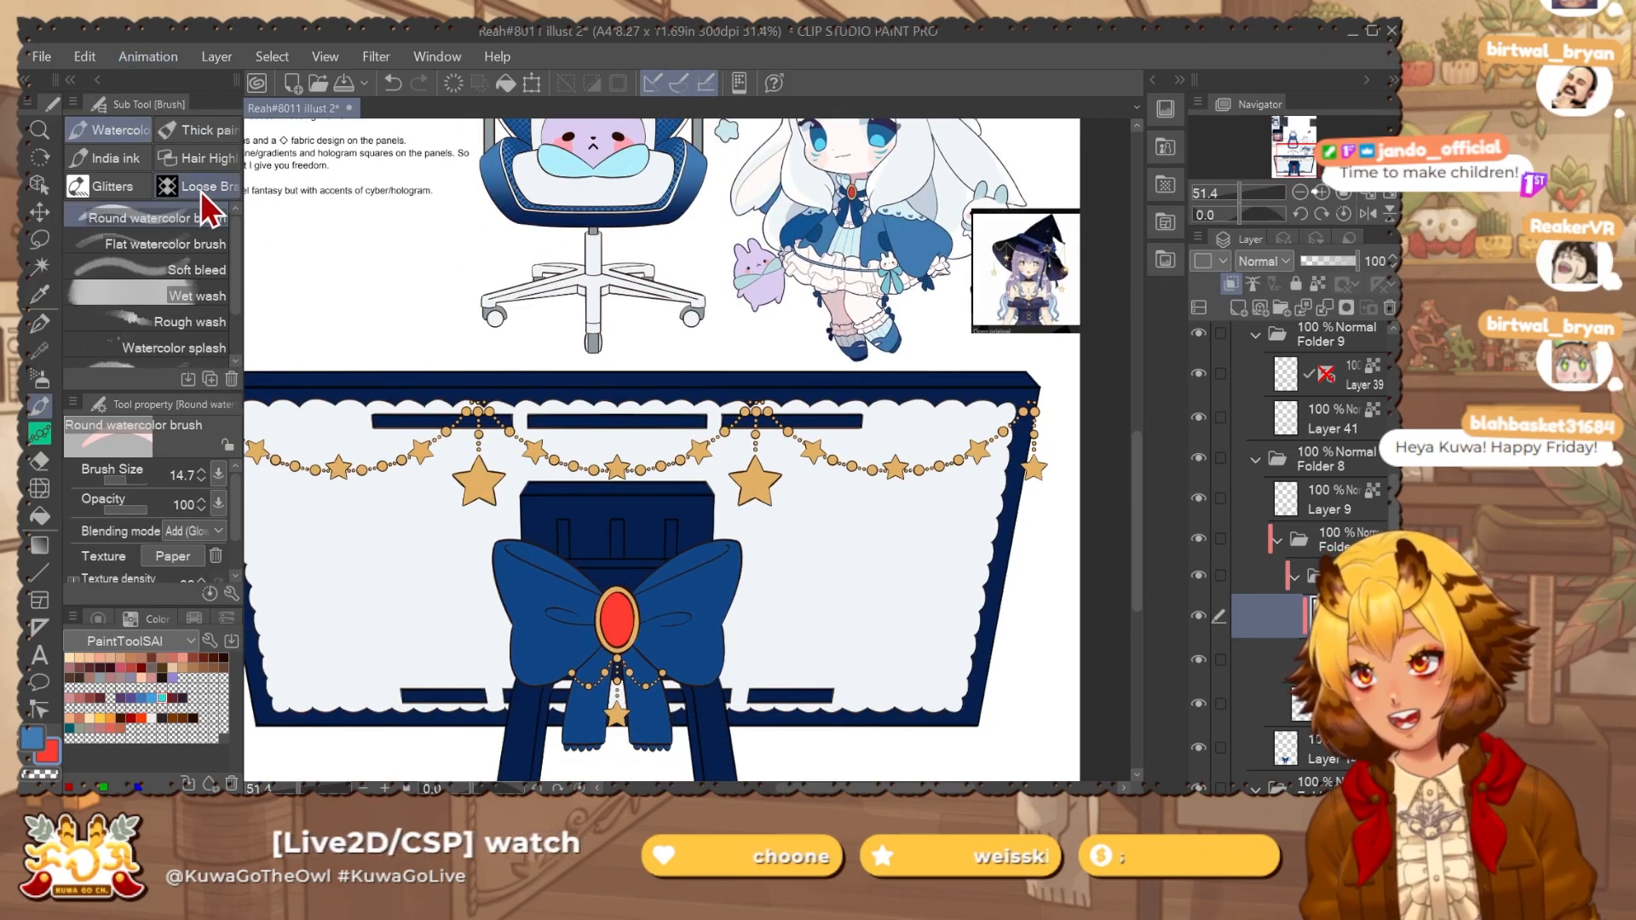
left_click(197, 186)
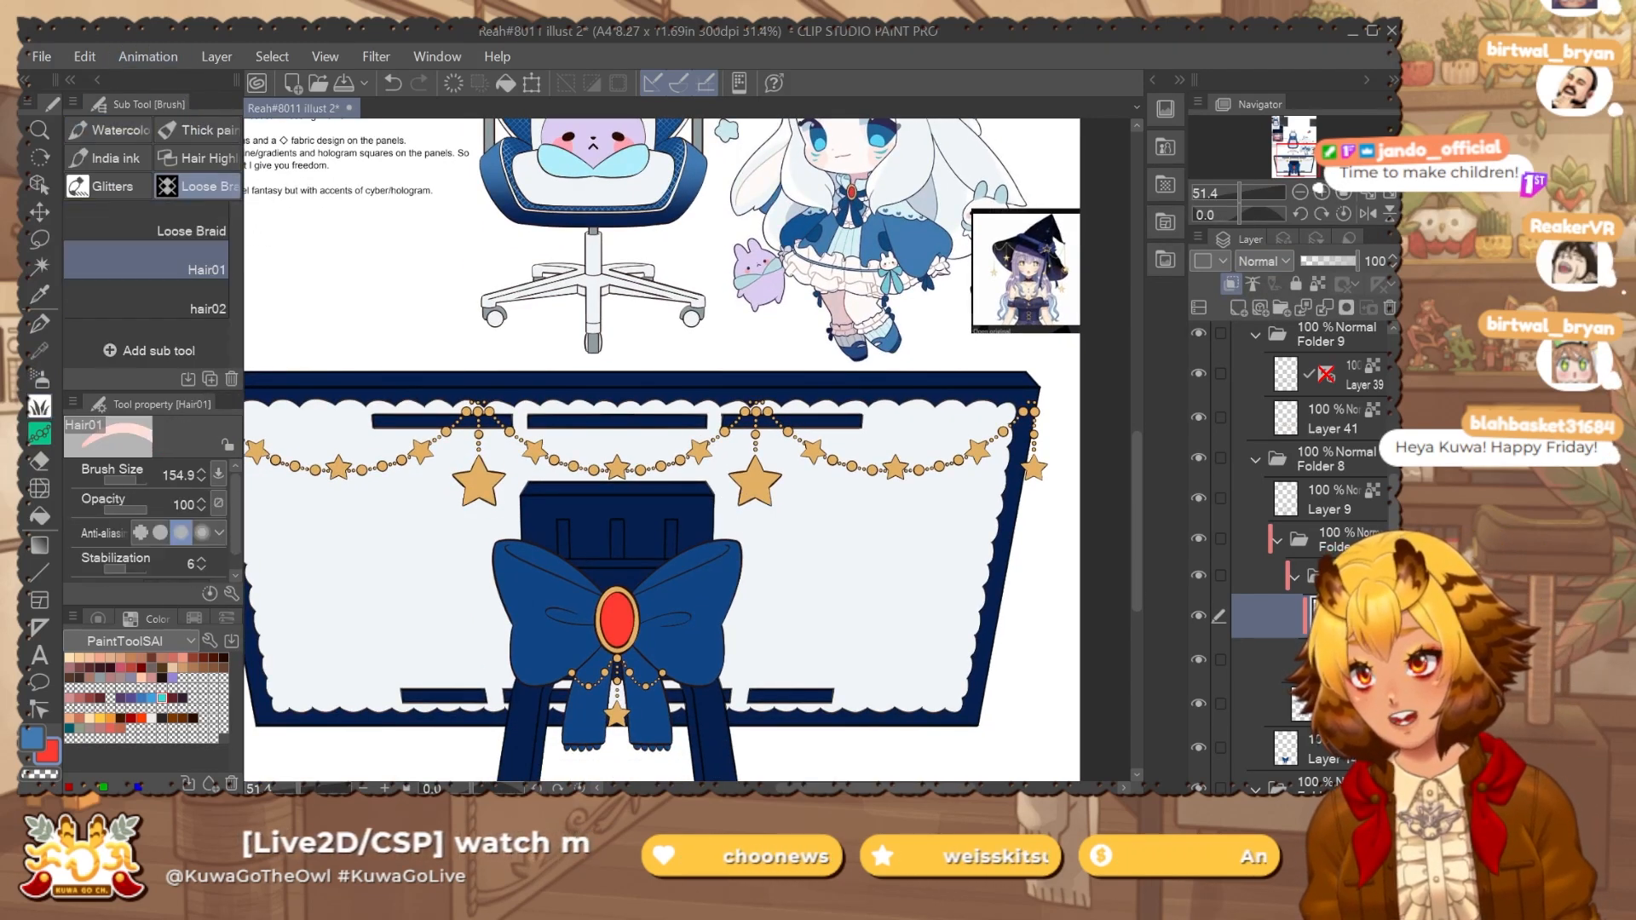
left_click(134, 189)
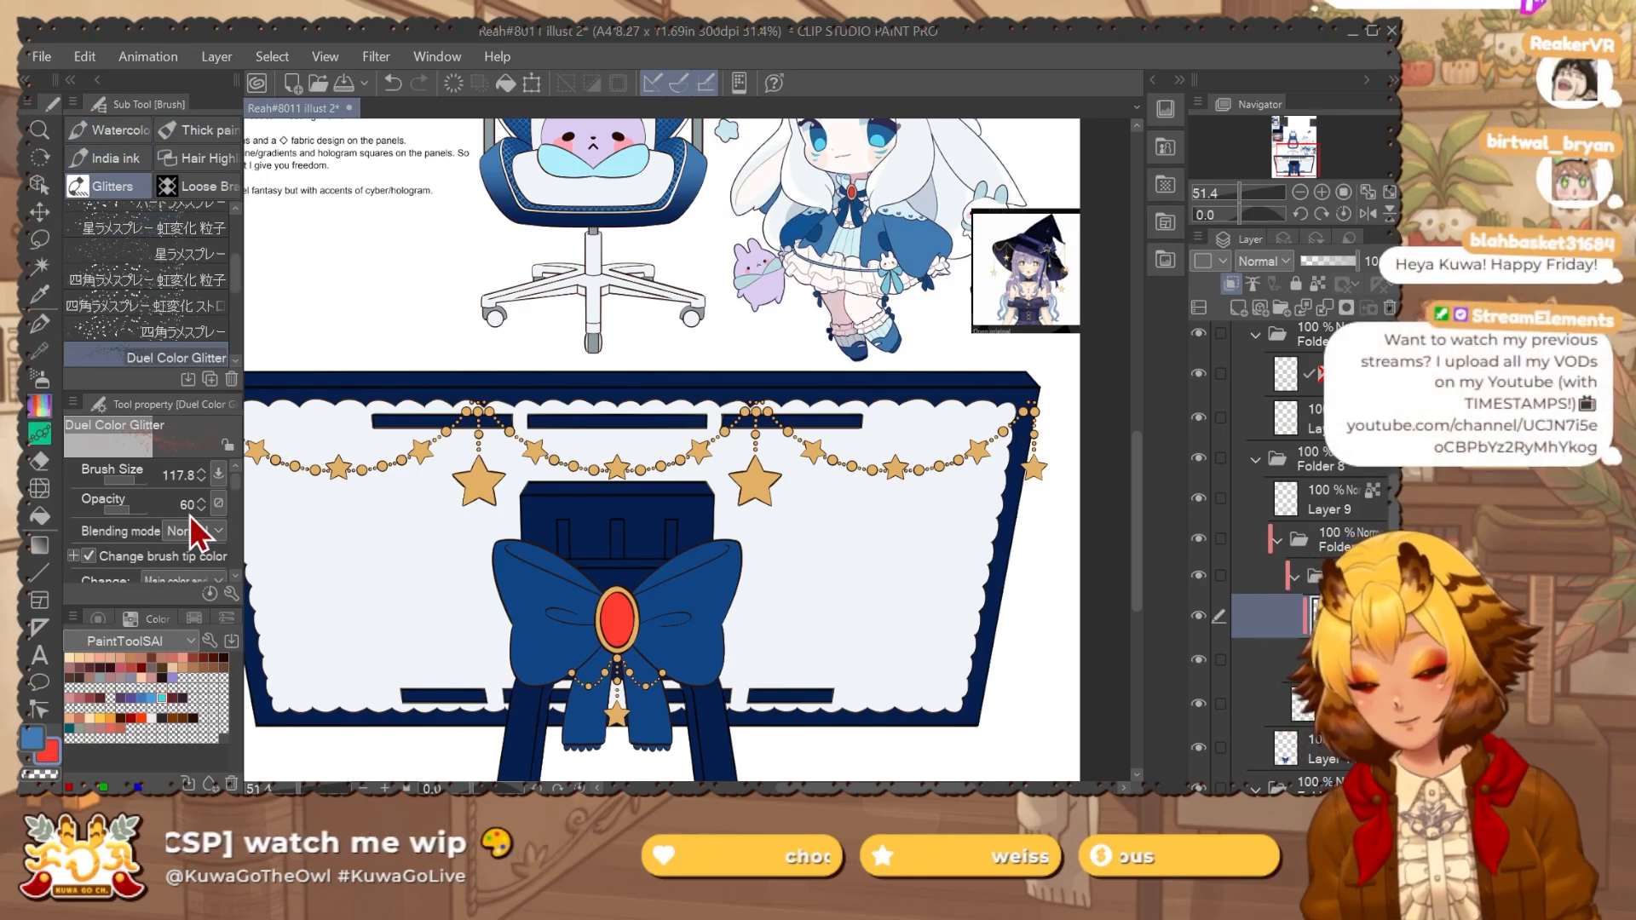
left_click(1265, 261)
left_click(1259, 322)
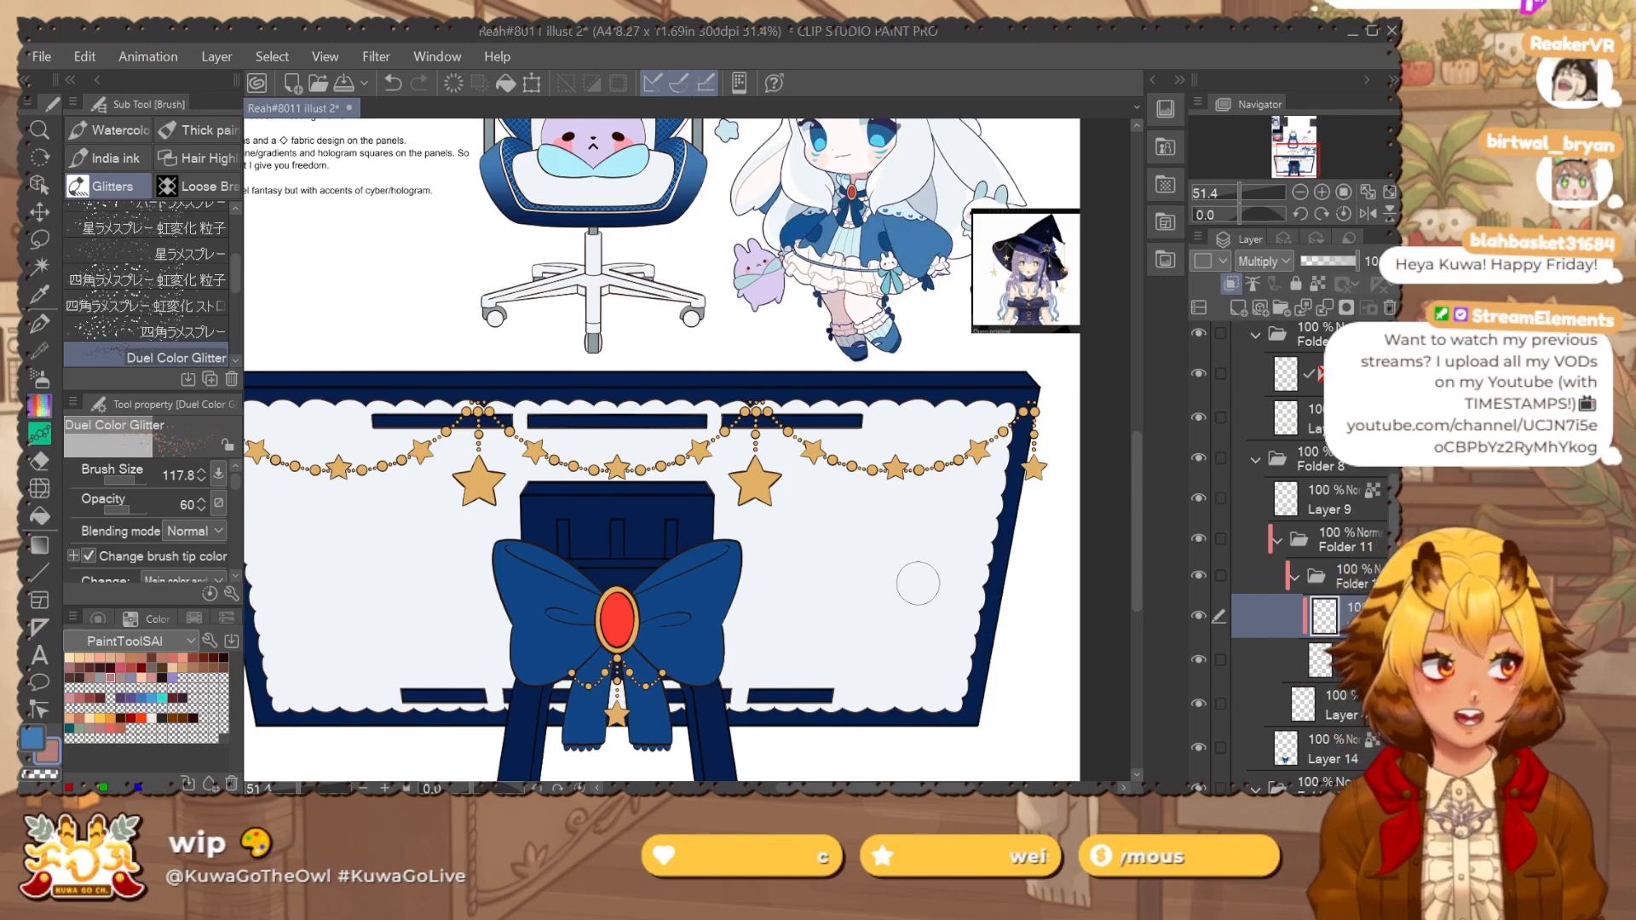
Try speckling the red oval with glitter on the Multiply layer, and clear the layer's contents.
scroll(595, 572, "up", 3)
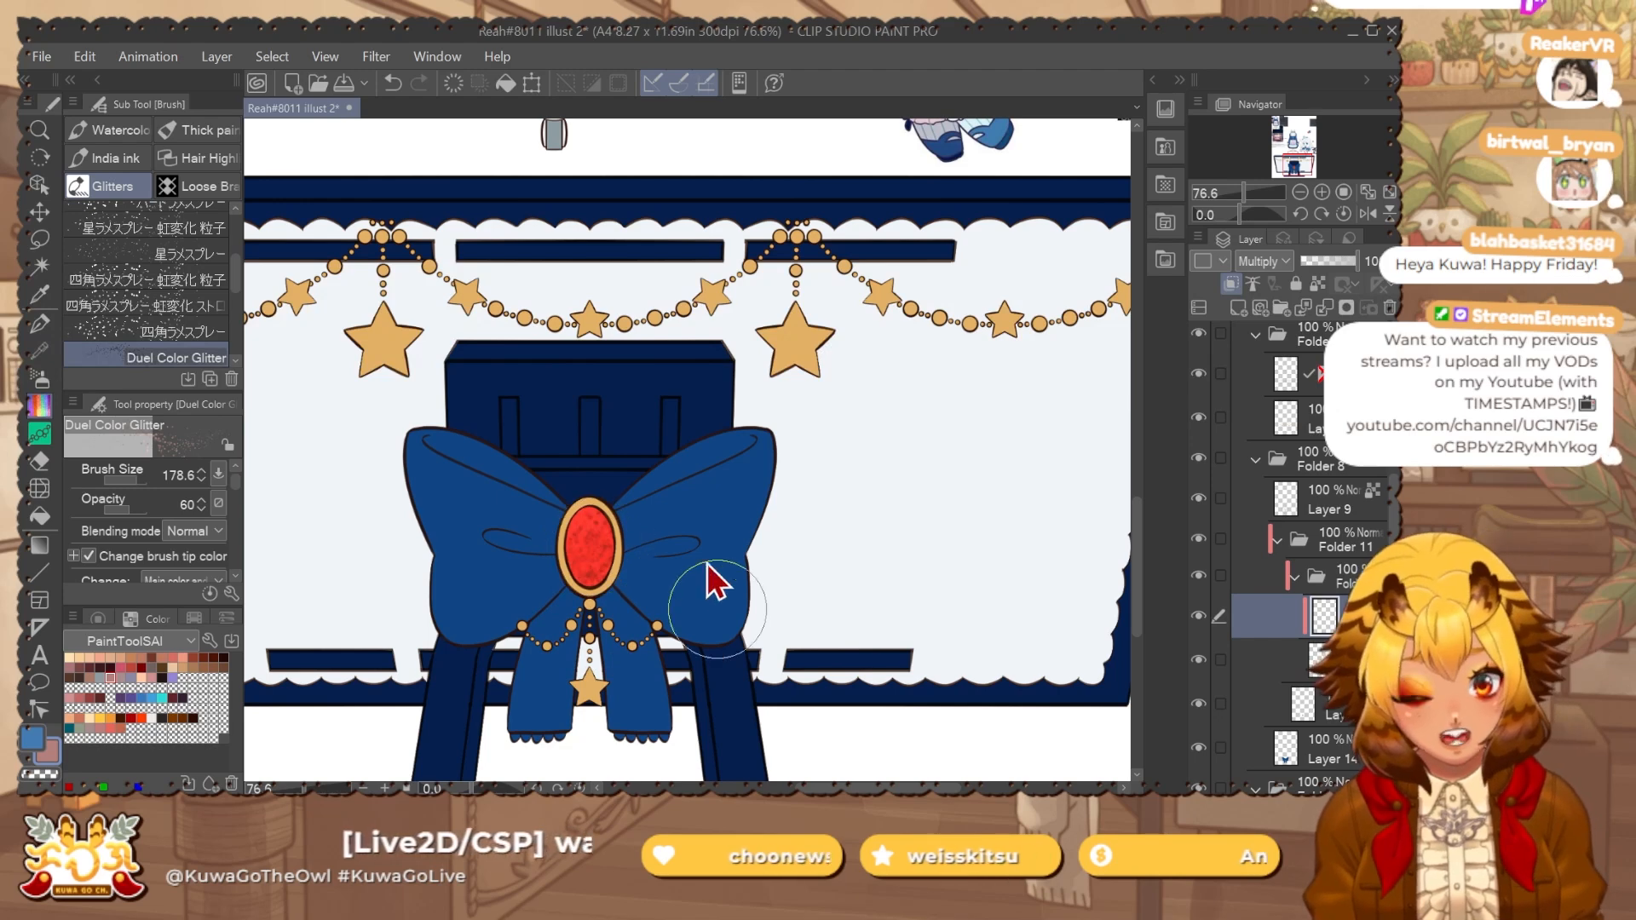
key("ctrl+z")
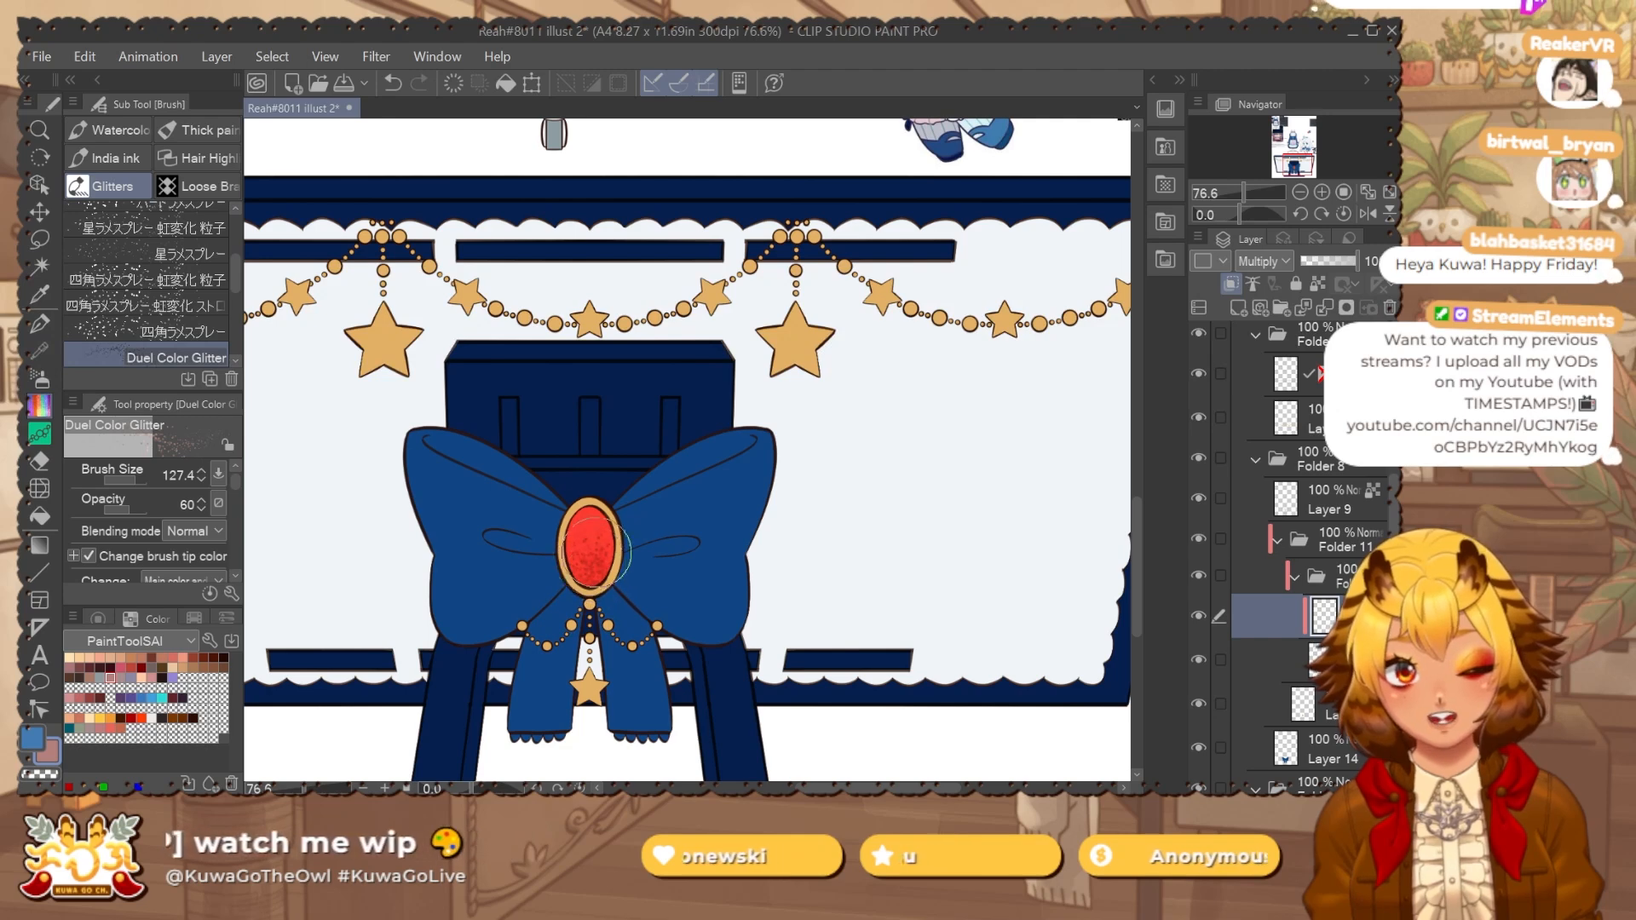
left_click(1276, 267)
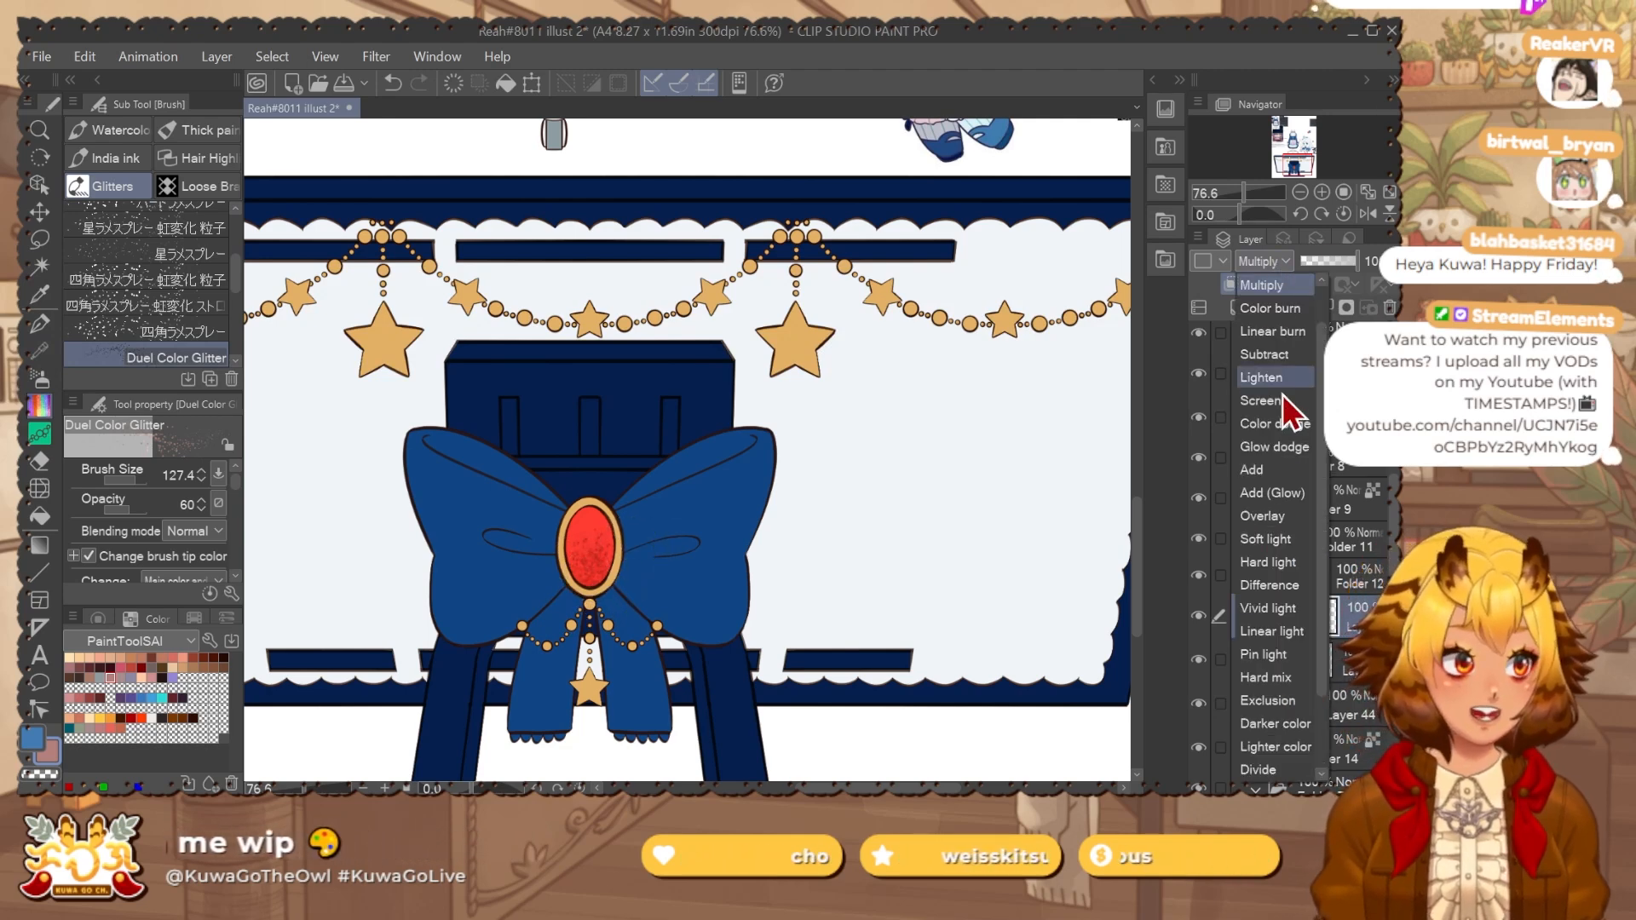
left_click(1316, 446)
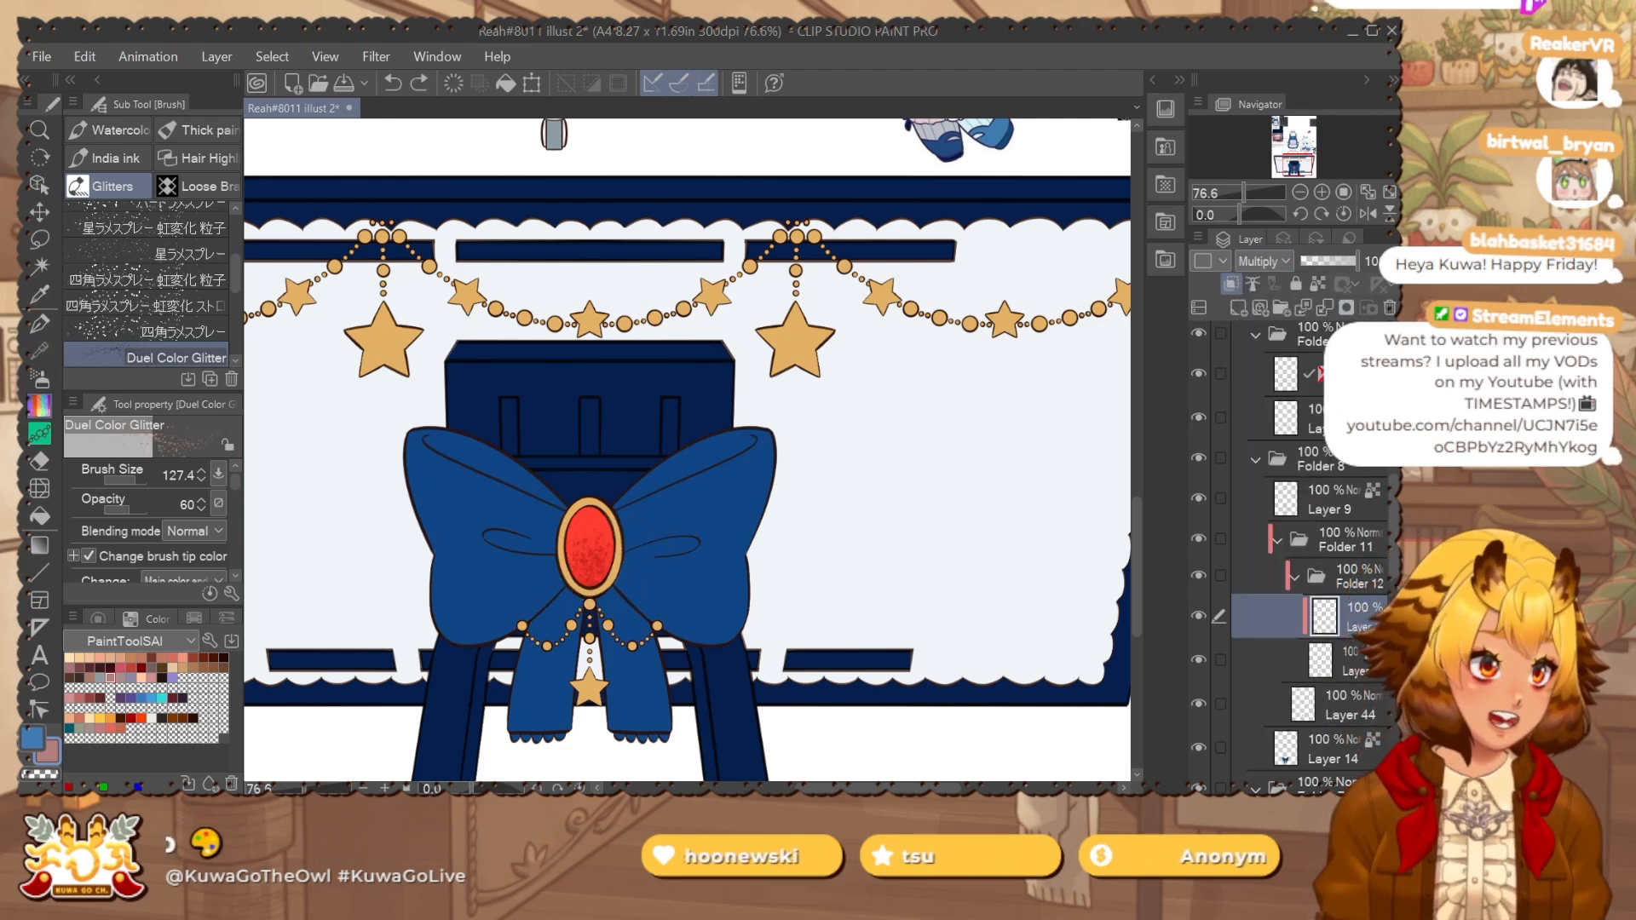
left_click_drag(667, 585, 648, 602)
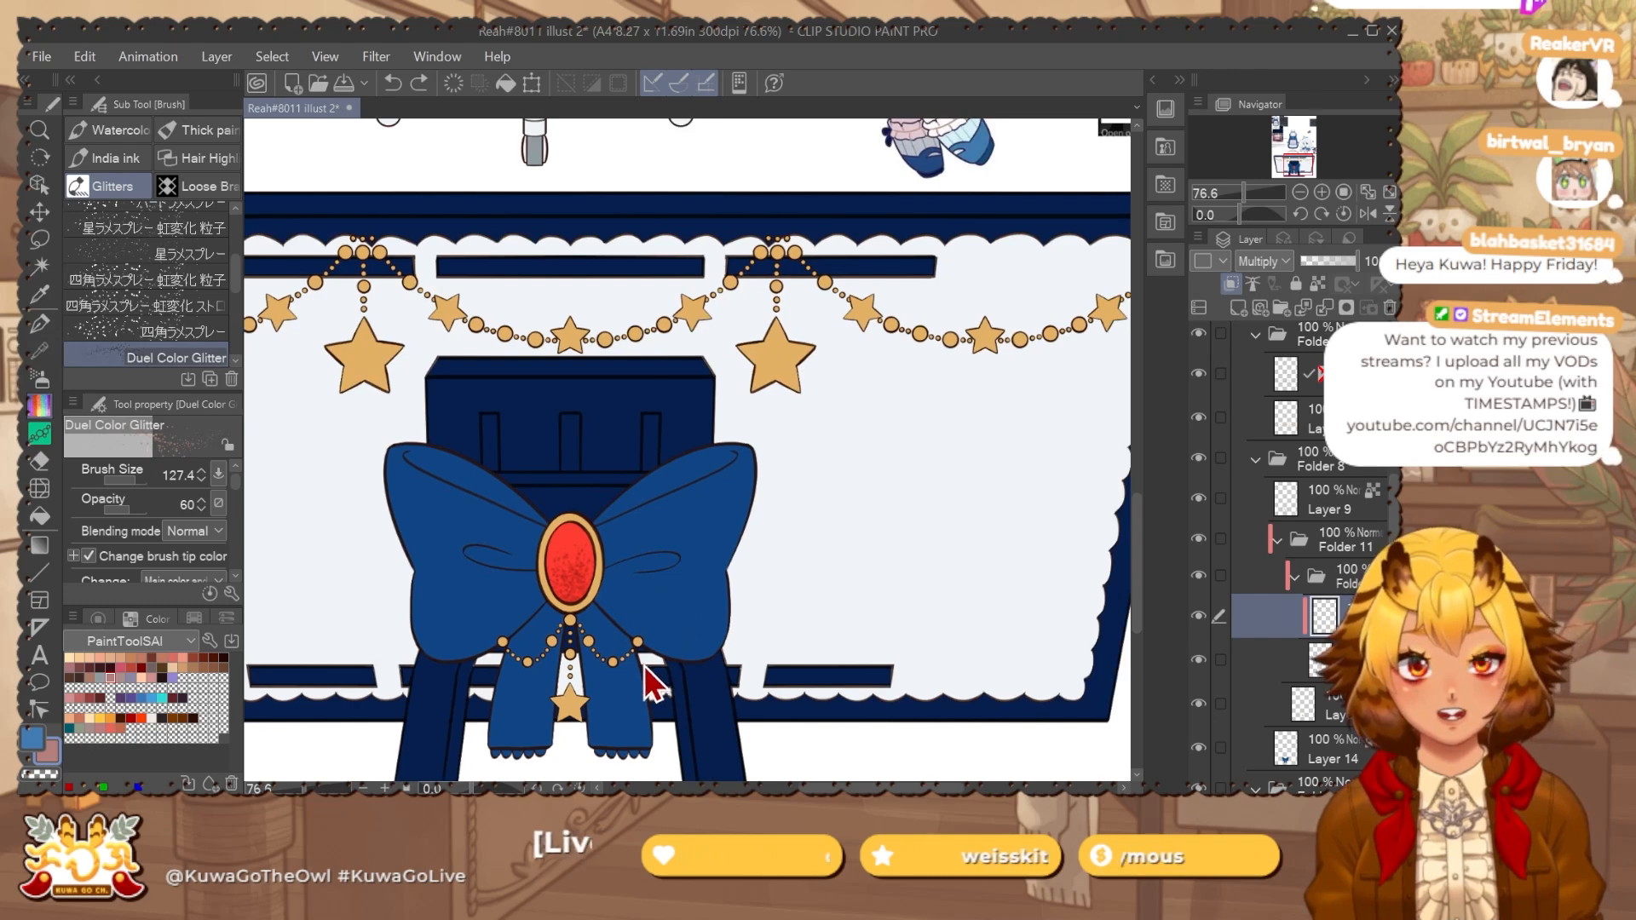
key("ctrl+a")
key("Delete")
key("ctrl+d")
Turn on the vertical symmetry ruler and shade the red oval's lower half with the Soft airbrush on the Multiply layer.
key("b")
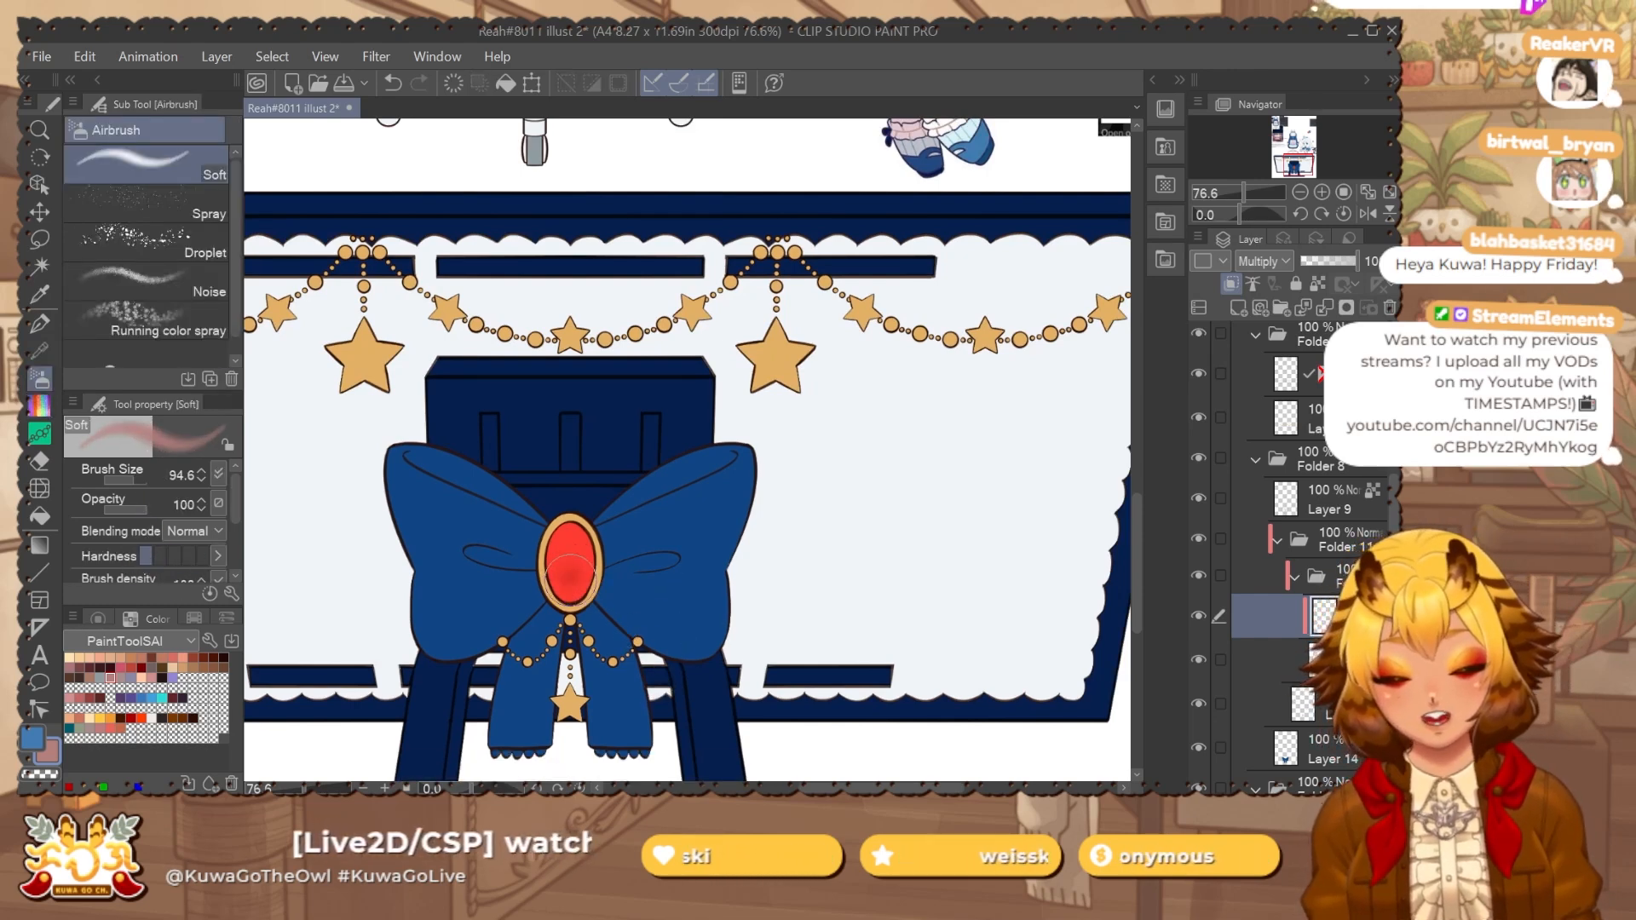
scroll(1335, 460, "up", 5)
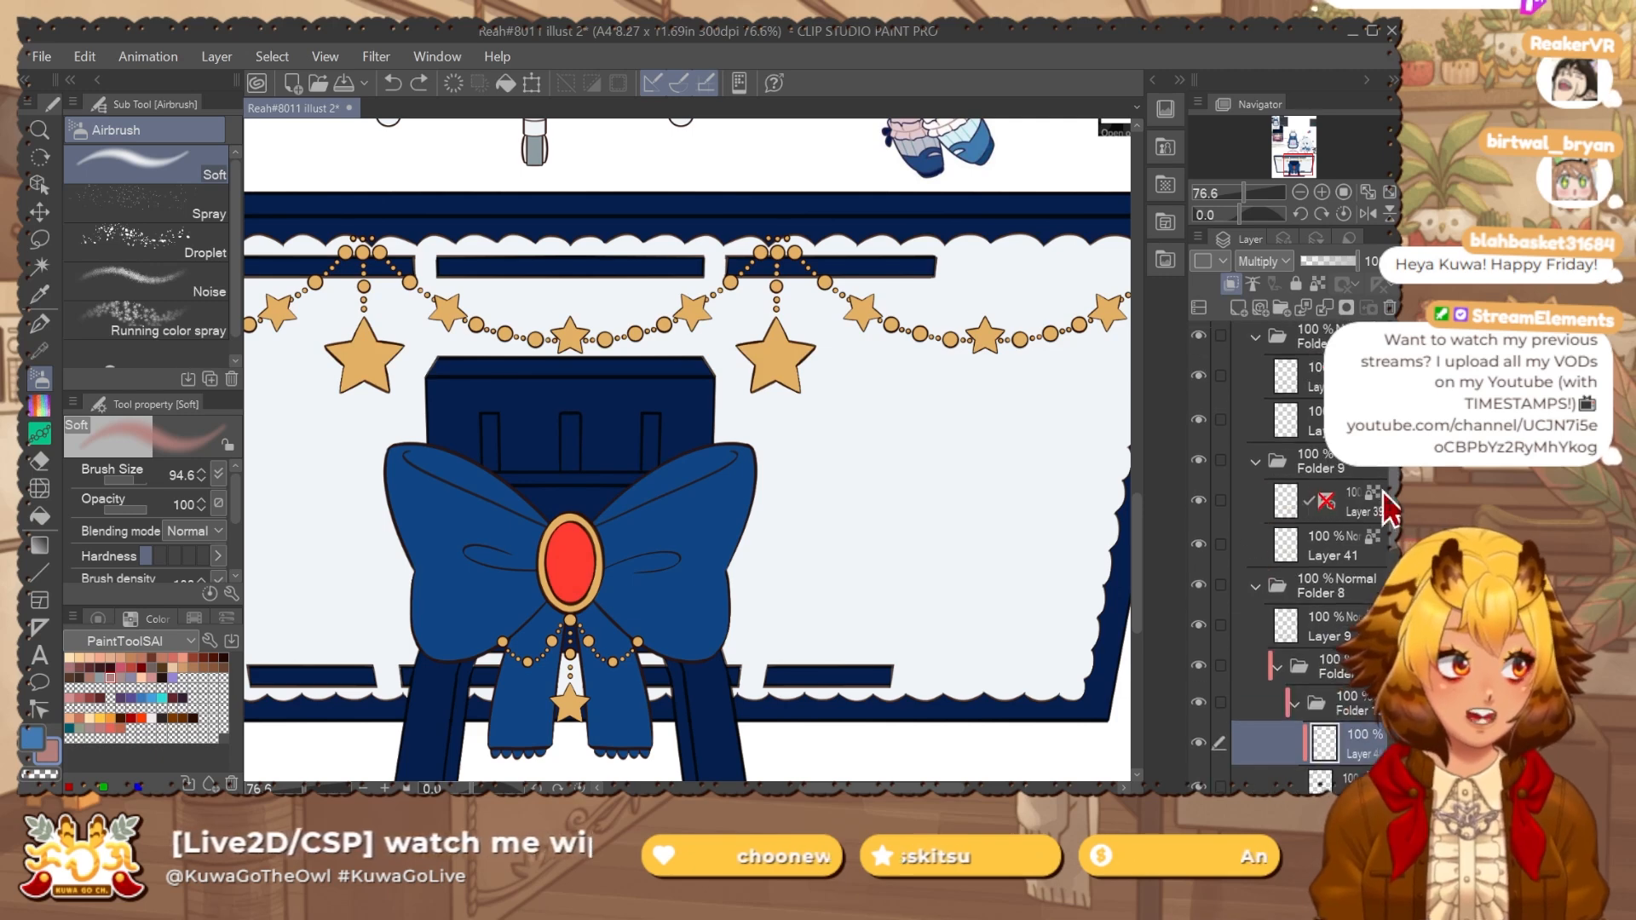
left_click(1298, 402)
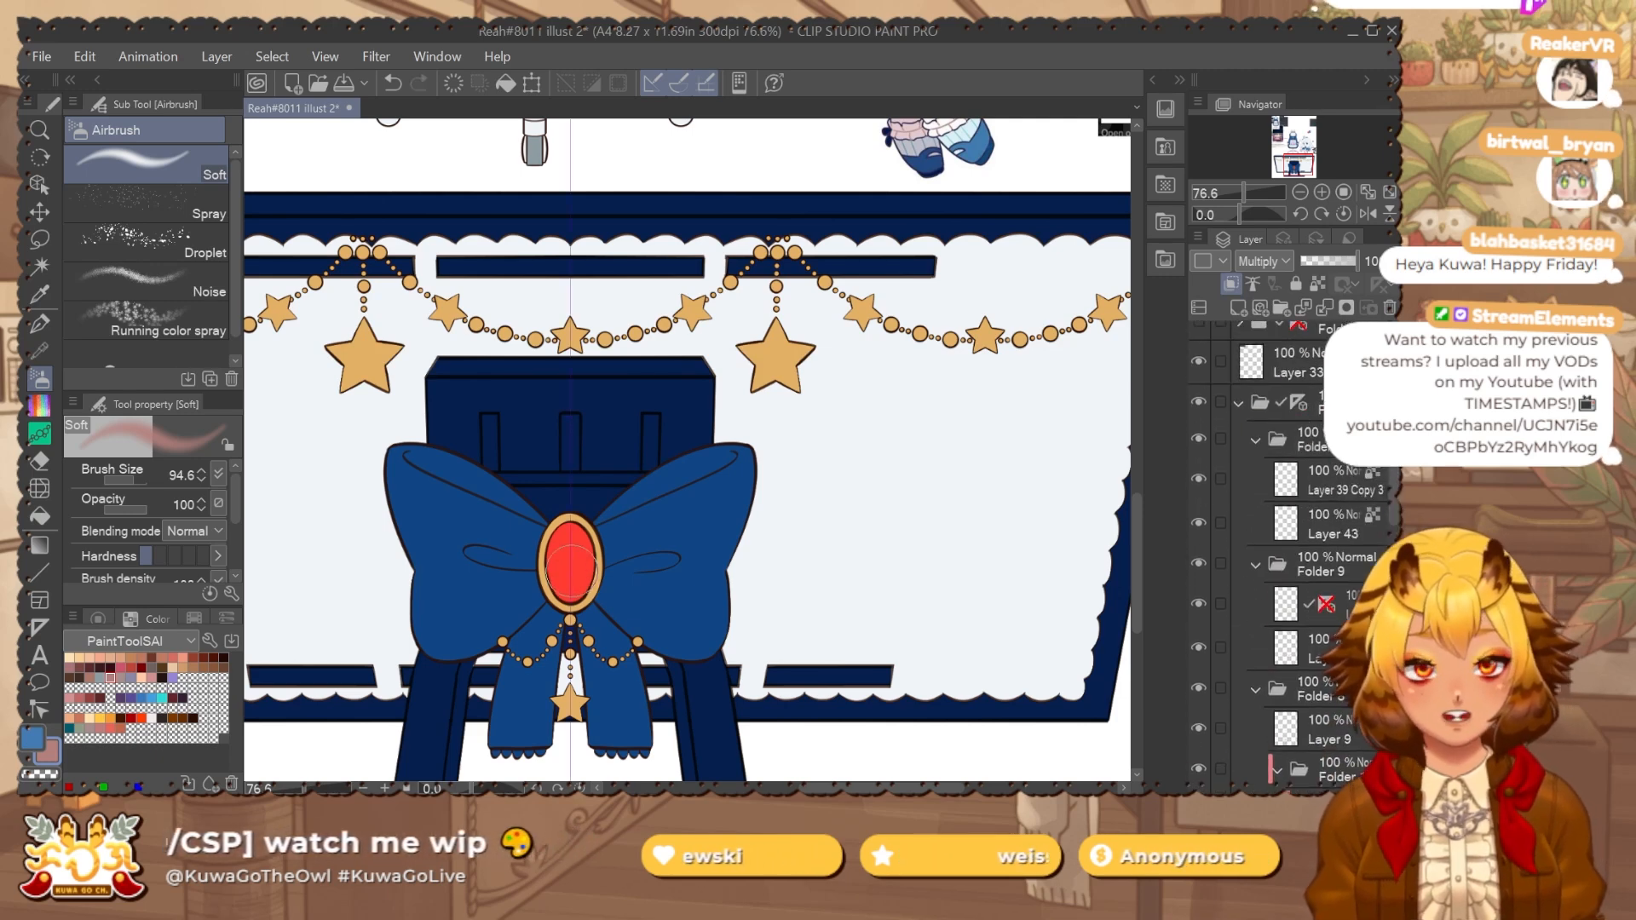
scroll(588, 534, "up", 3)
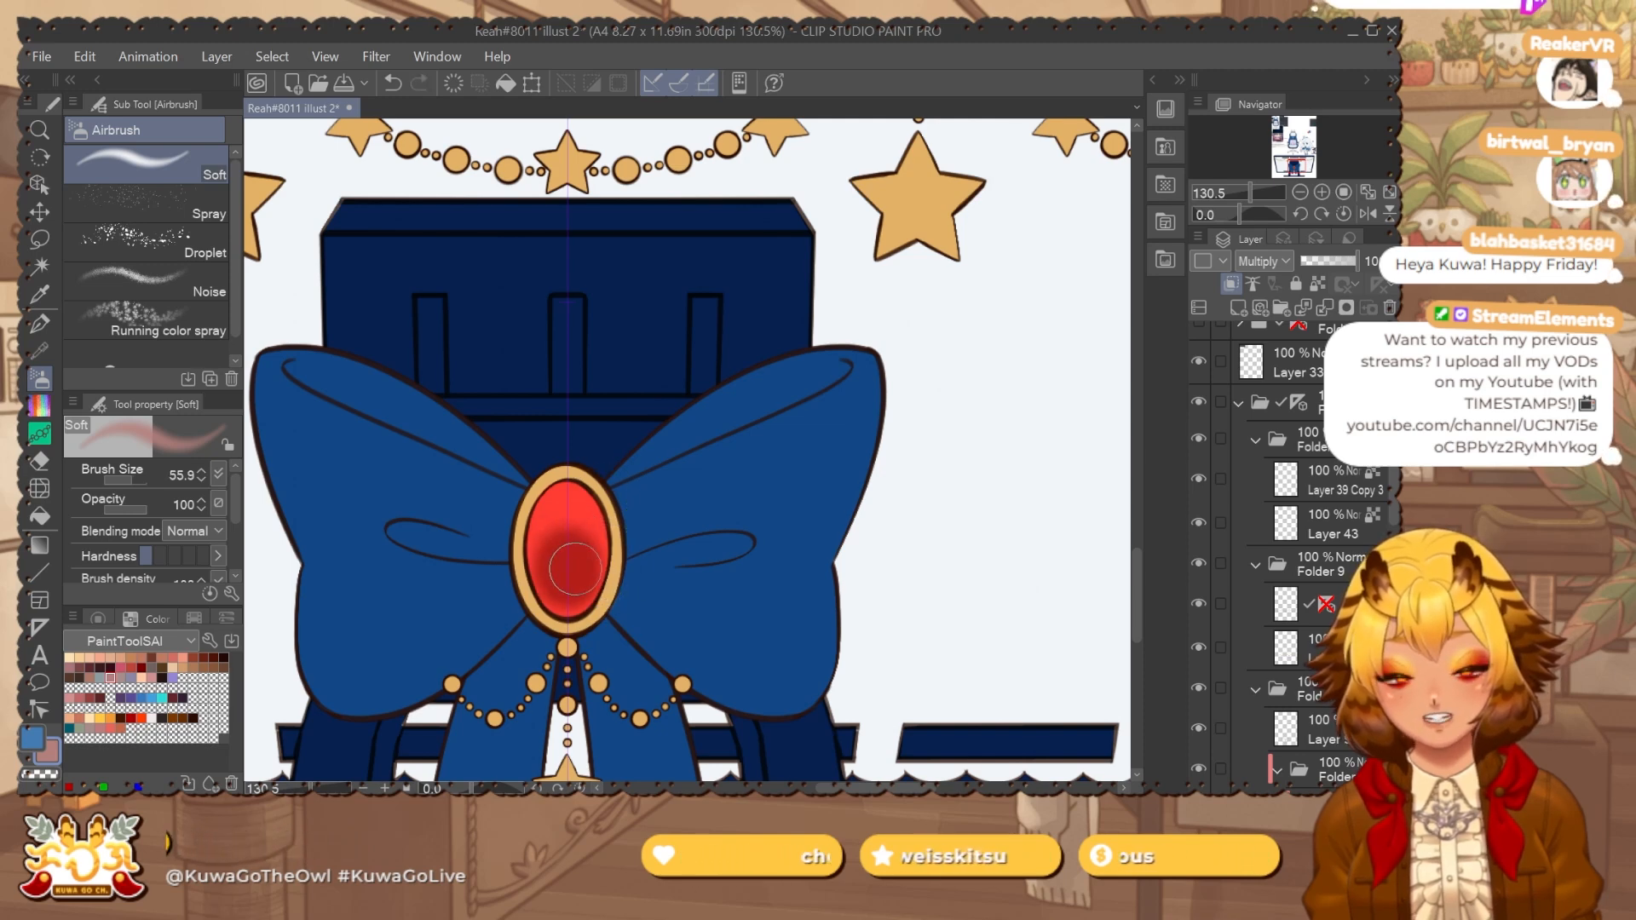
Add another clipped layer above the oval's shading layer and set it to Multiply.
scroll(1391, 533, "down", 5)
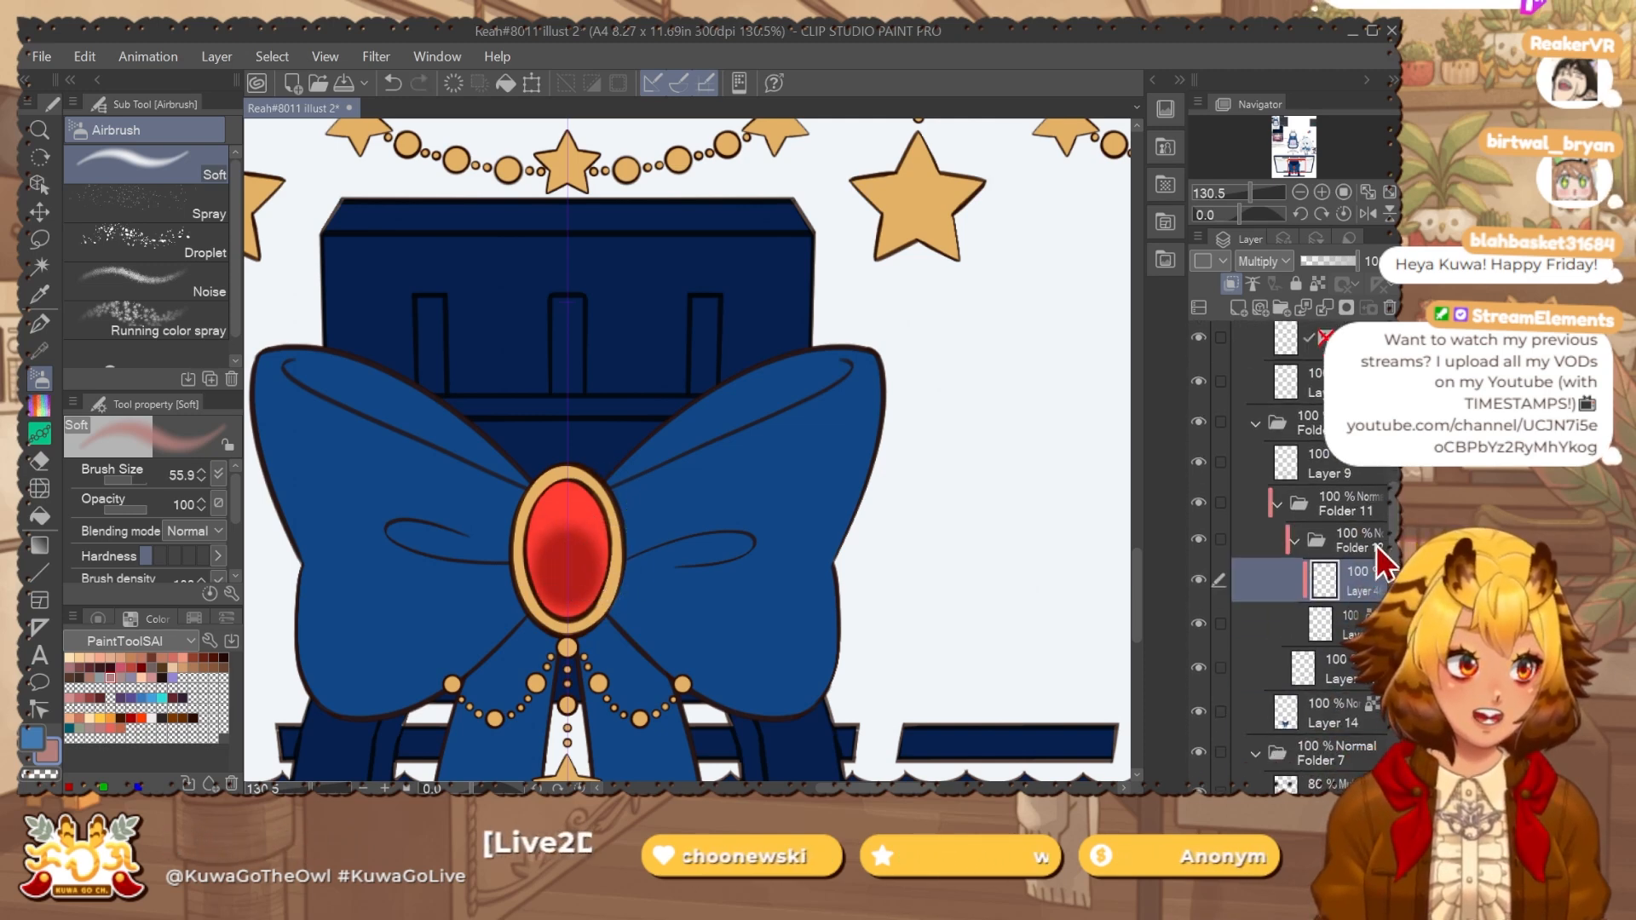
left_click(1233, 287)
left_click(1264, 261)
left_click(1261, 332)
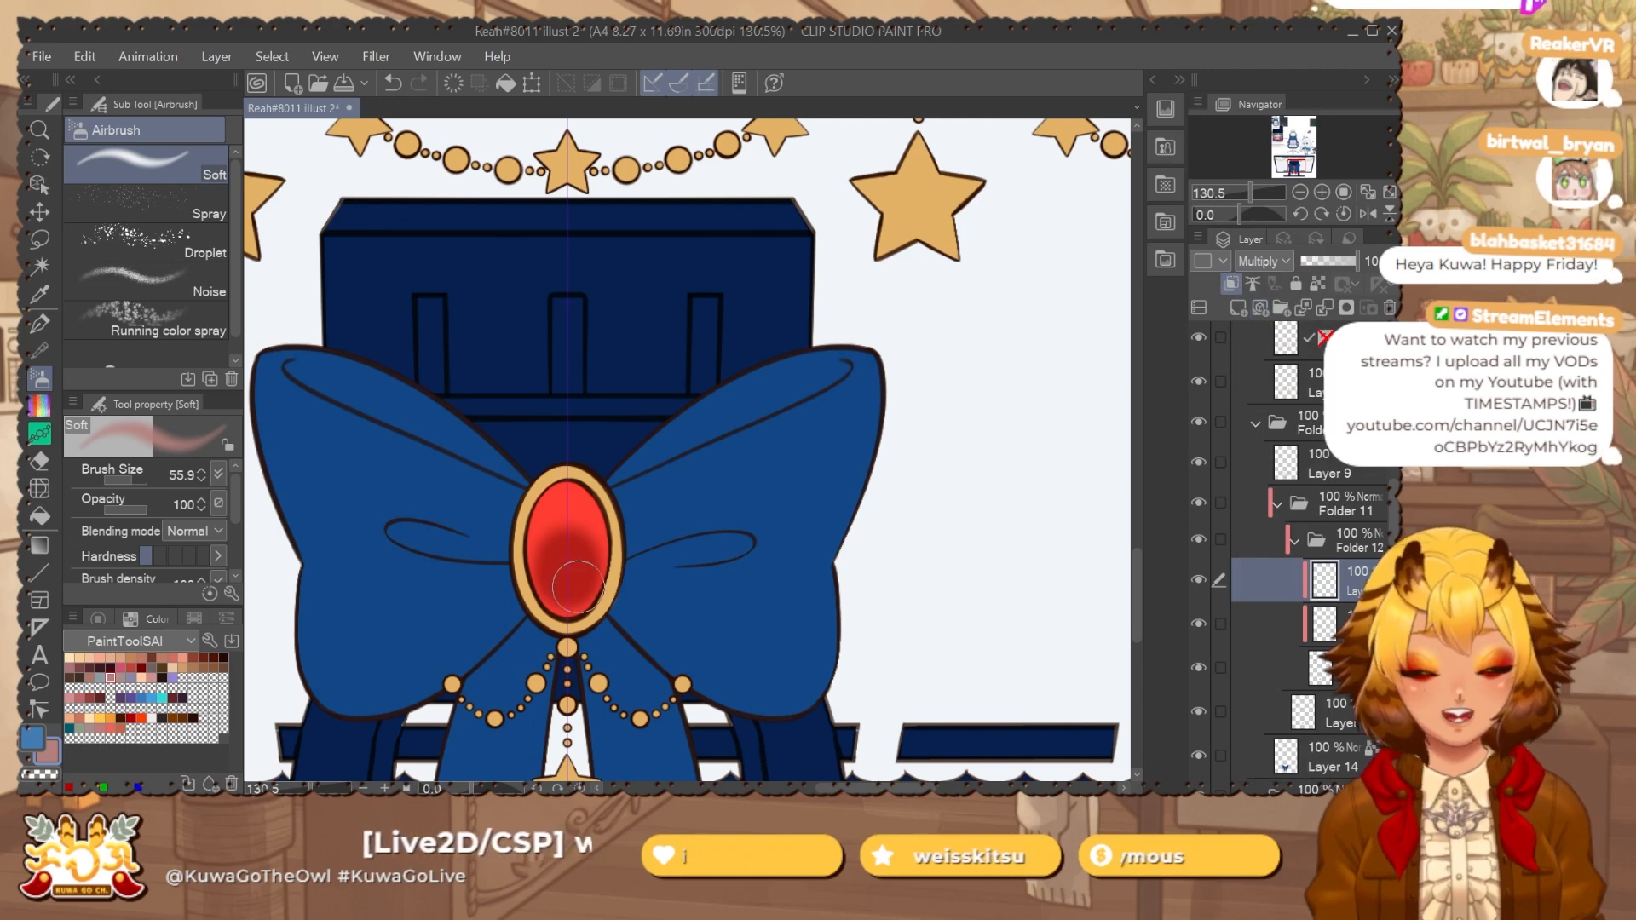
Try airbrushing a deeper shade at the oval's base with red and with the reference palette's purple, and undo the strokes.
key("x")
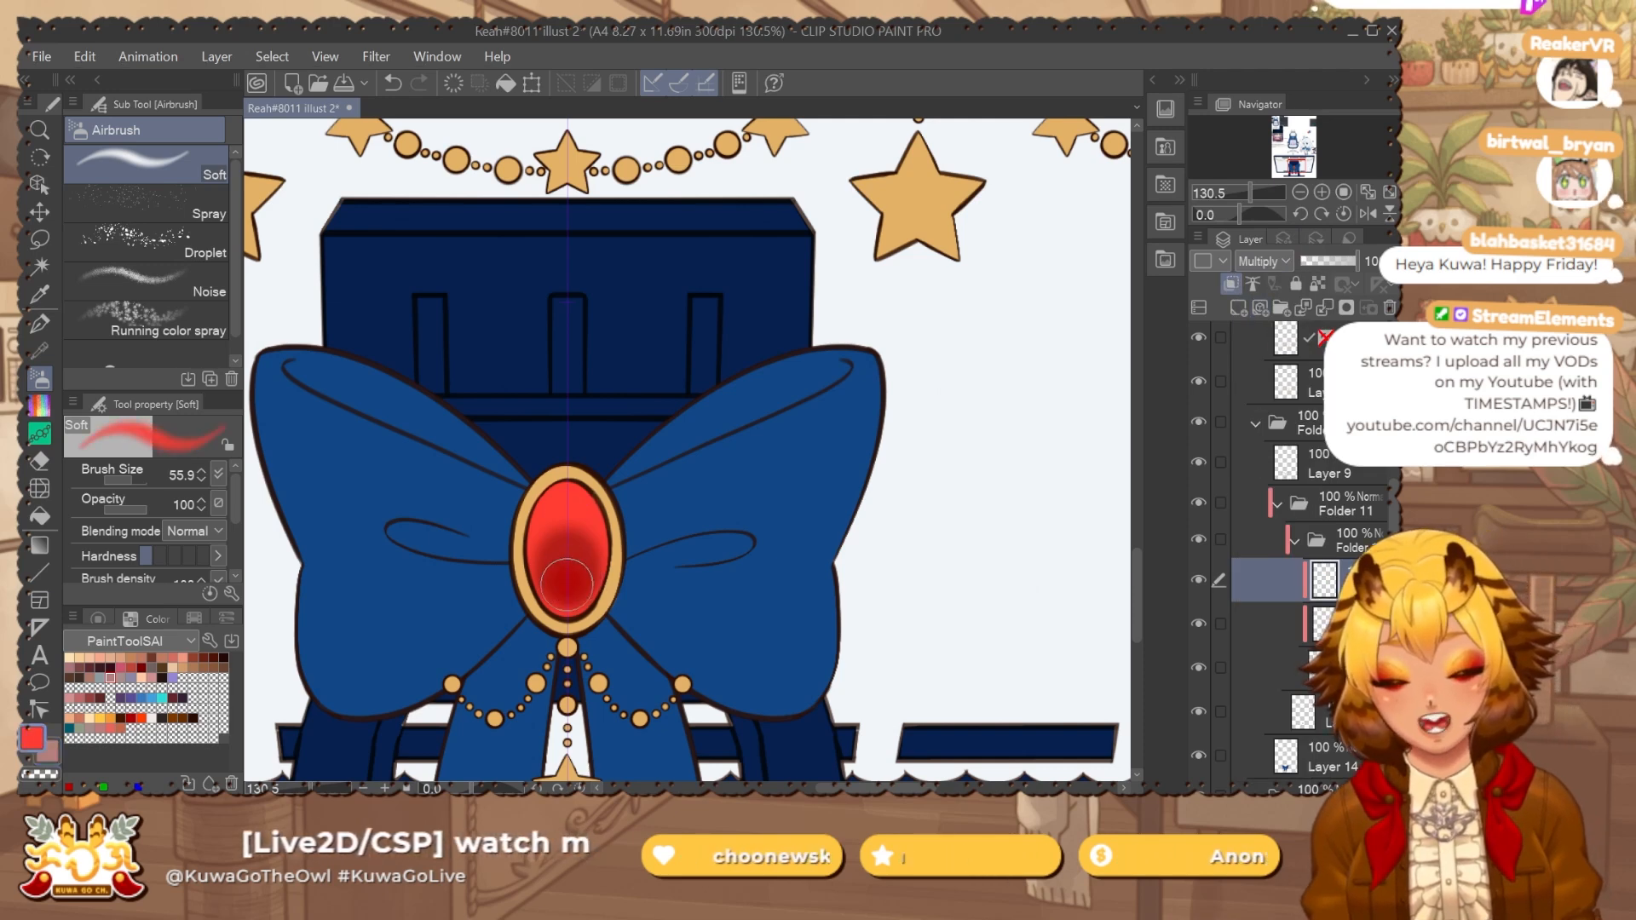
key("ctrl+z")
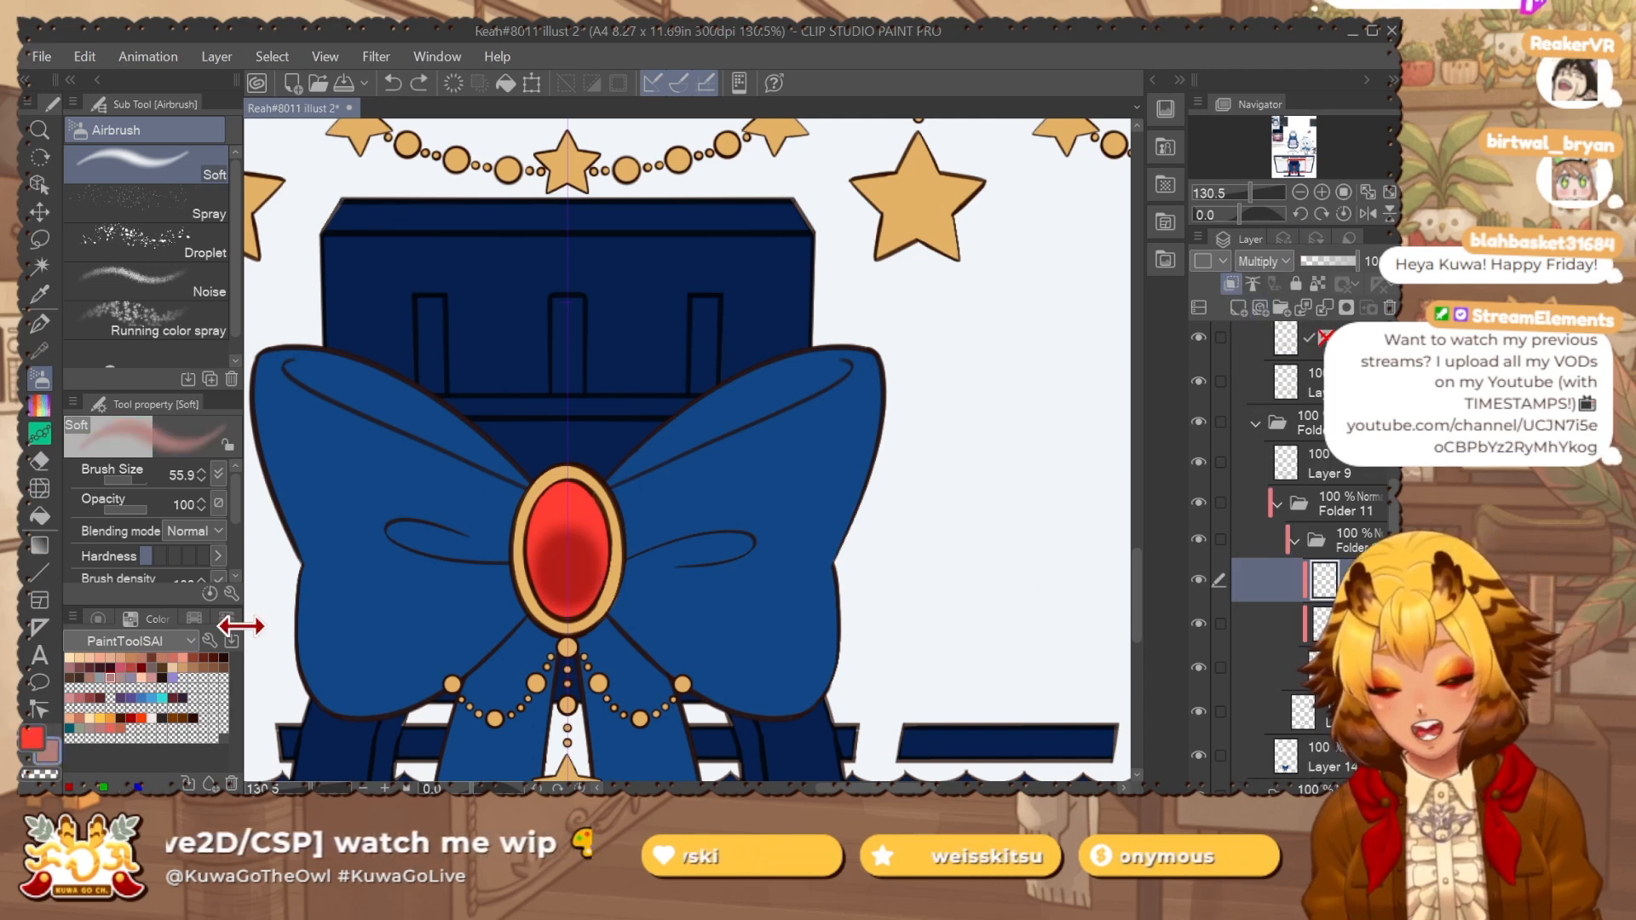
left_click_drag(814, 382, 702, 548)
scroll(701, 548, "down", 4)
left_click_drag(819, 338, 655, 754)
left_click_drag(737, 373, 732, 433)
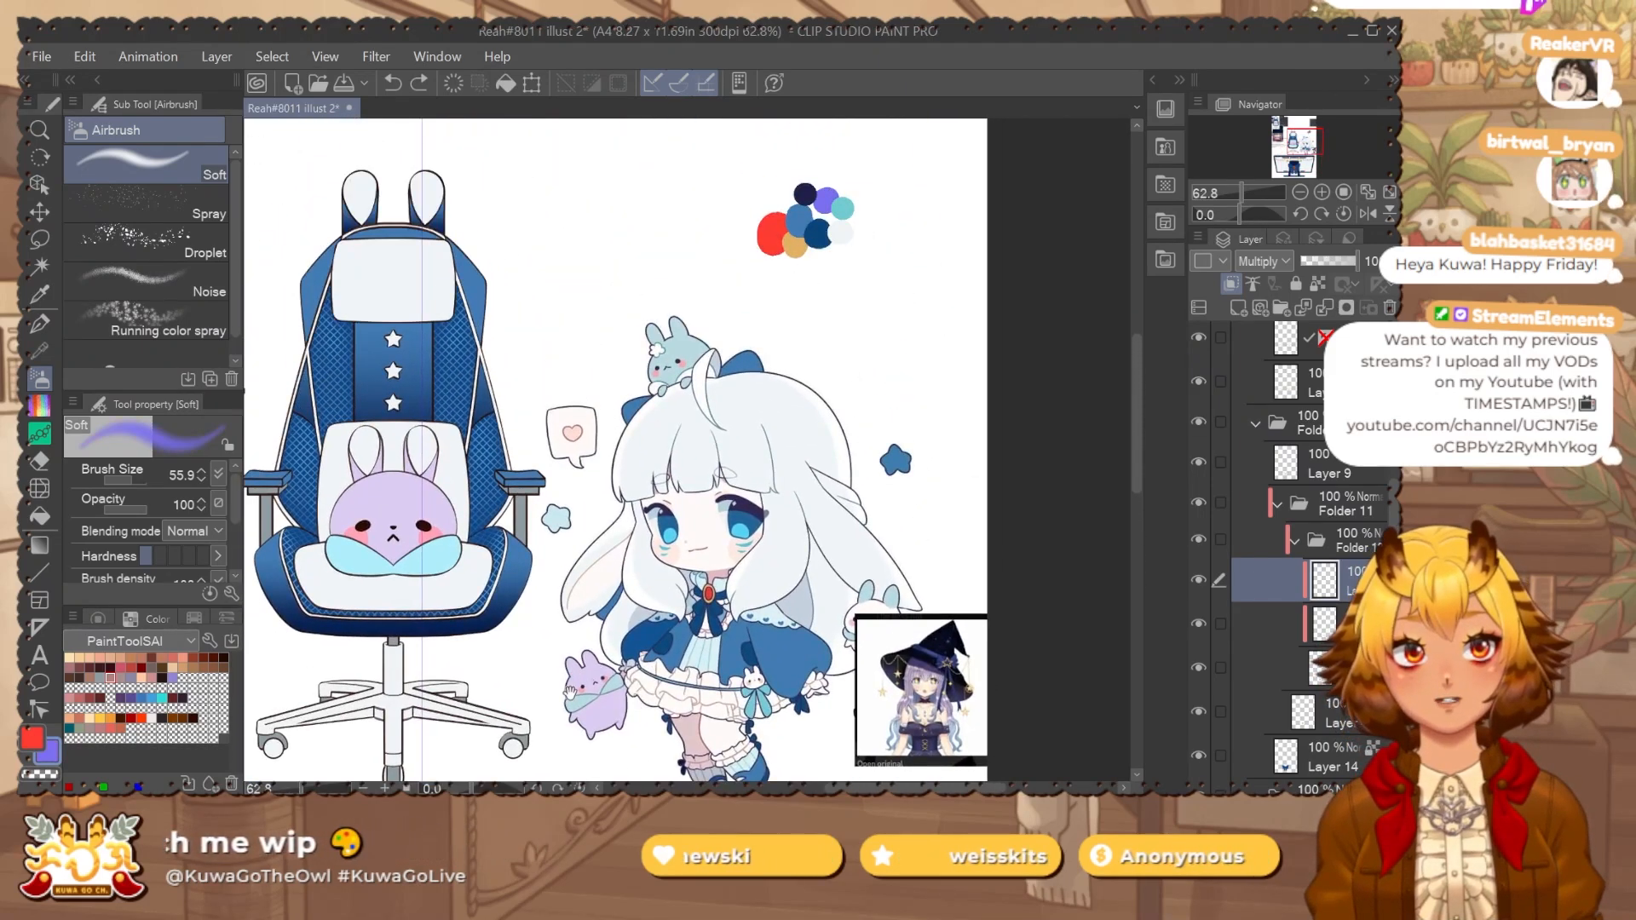
mouse_move(429, 771)
left_mouse_down()
mouse_move(613, 513)
mouse_move(611, 374)
left_mouse_up()
scroll(603, 535, "up", 2)
left_click(607, 533)
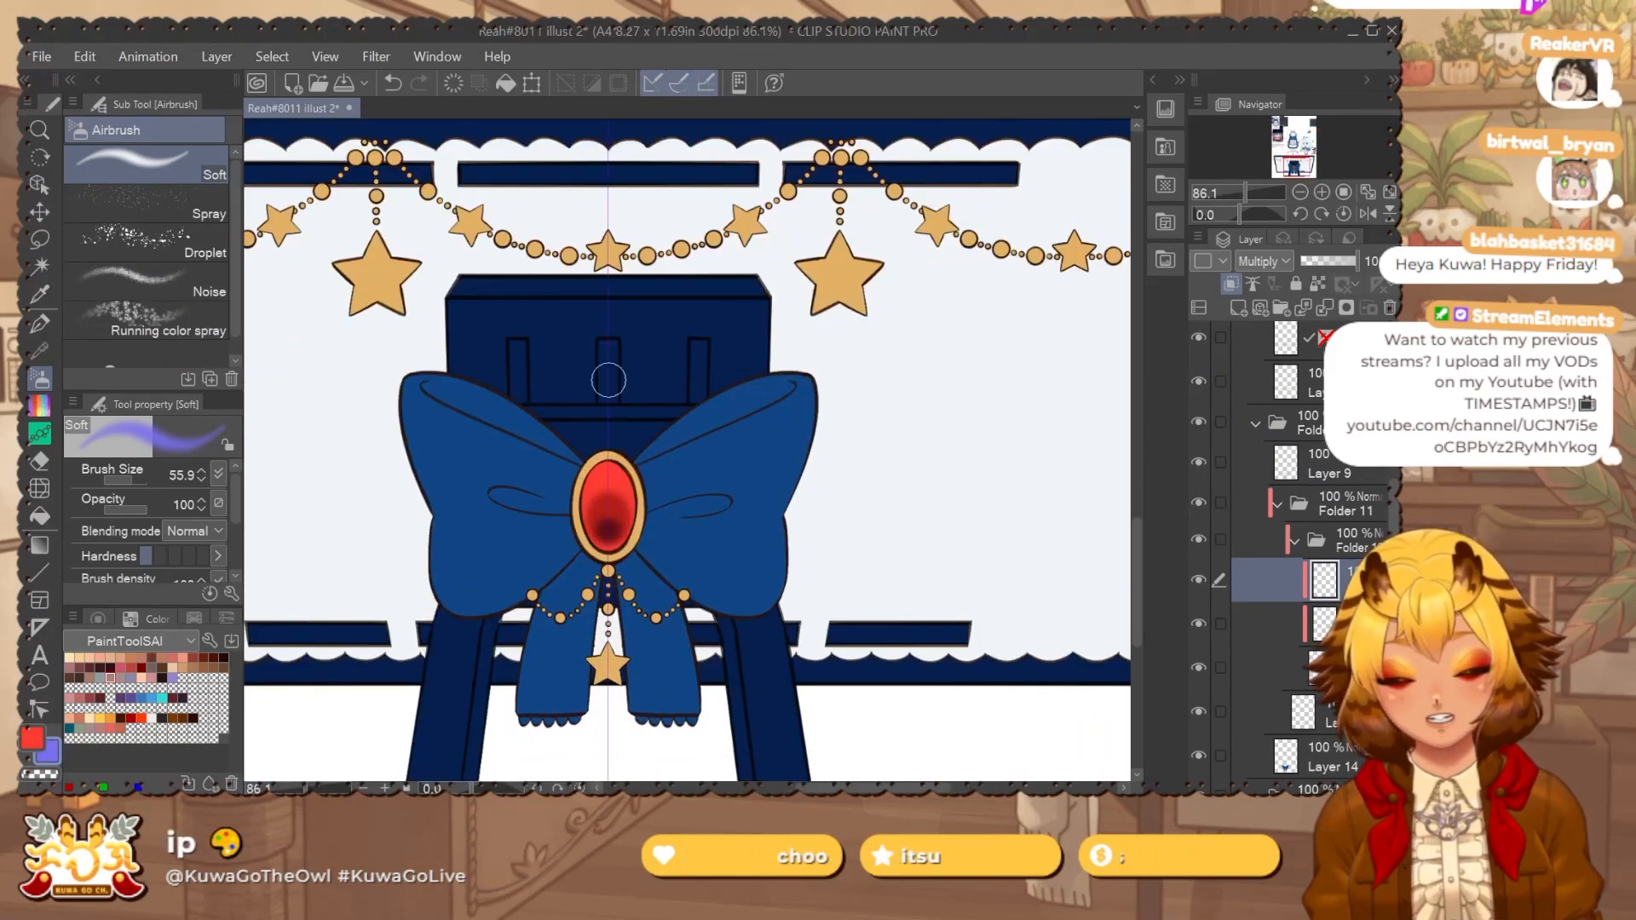
key("ctrl+z")
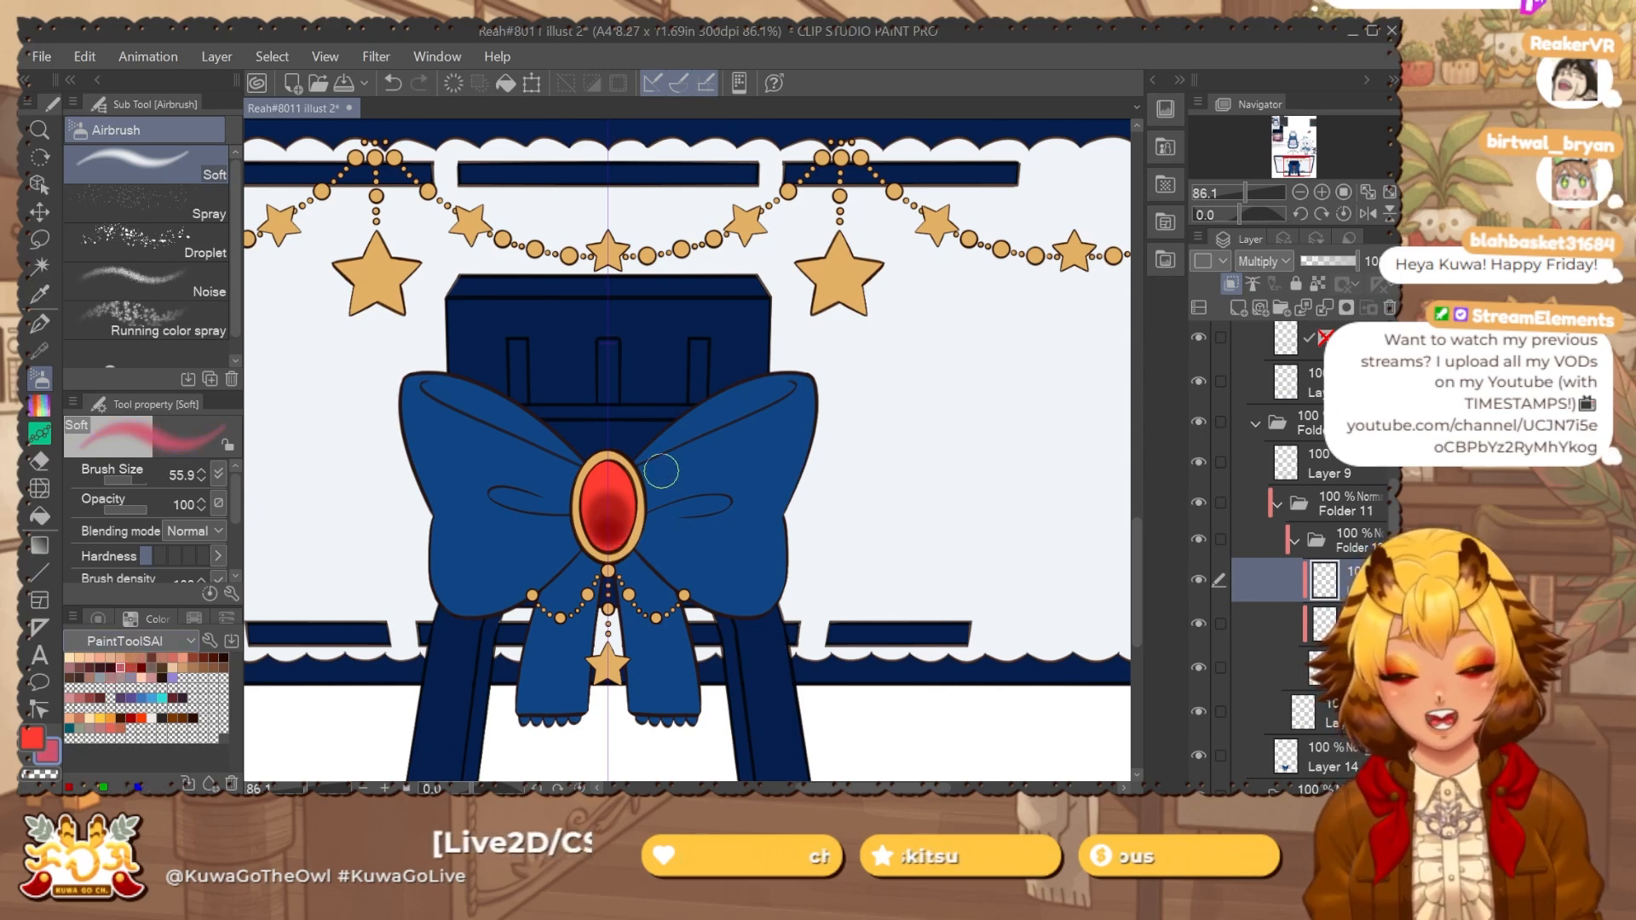
key("ctrl+z")
Airbrush a muted red shade over the oval's lower part and soften its upper area with the Soft eraser.
left_click(111, 664)
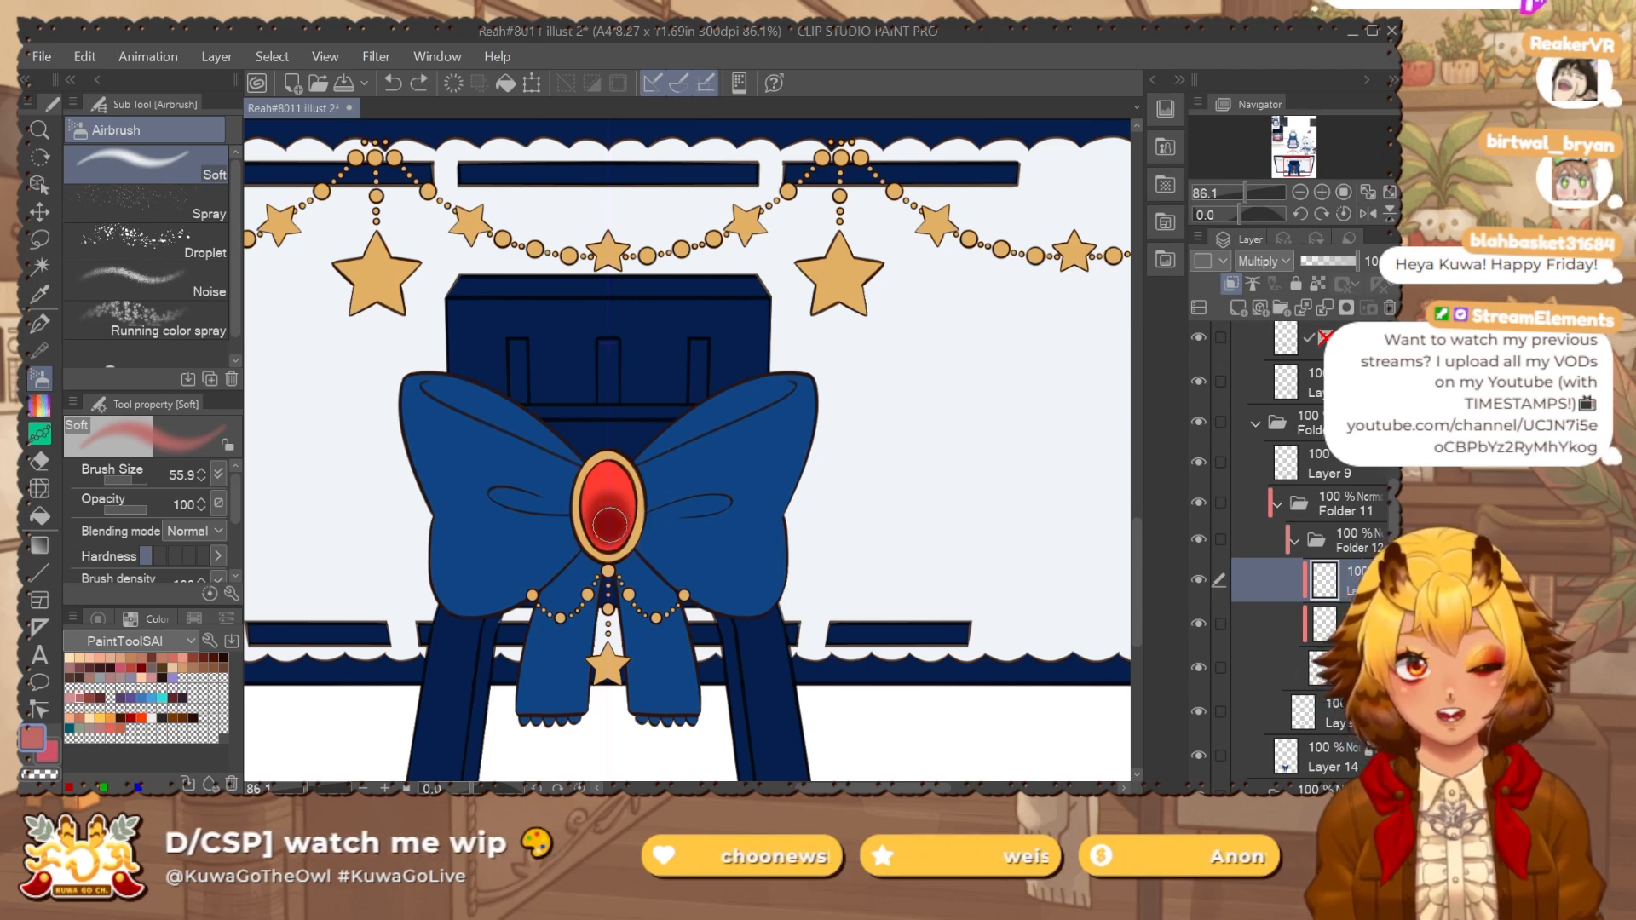
left_click(610, 524)
key("e")
left_click(196, 197)
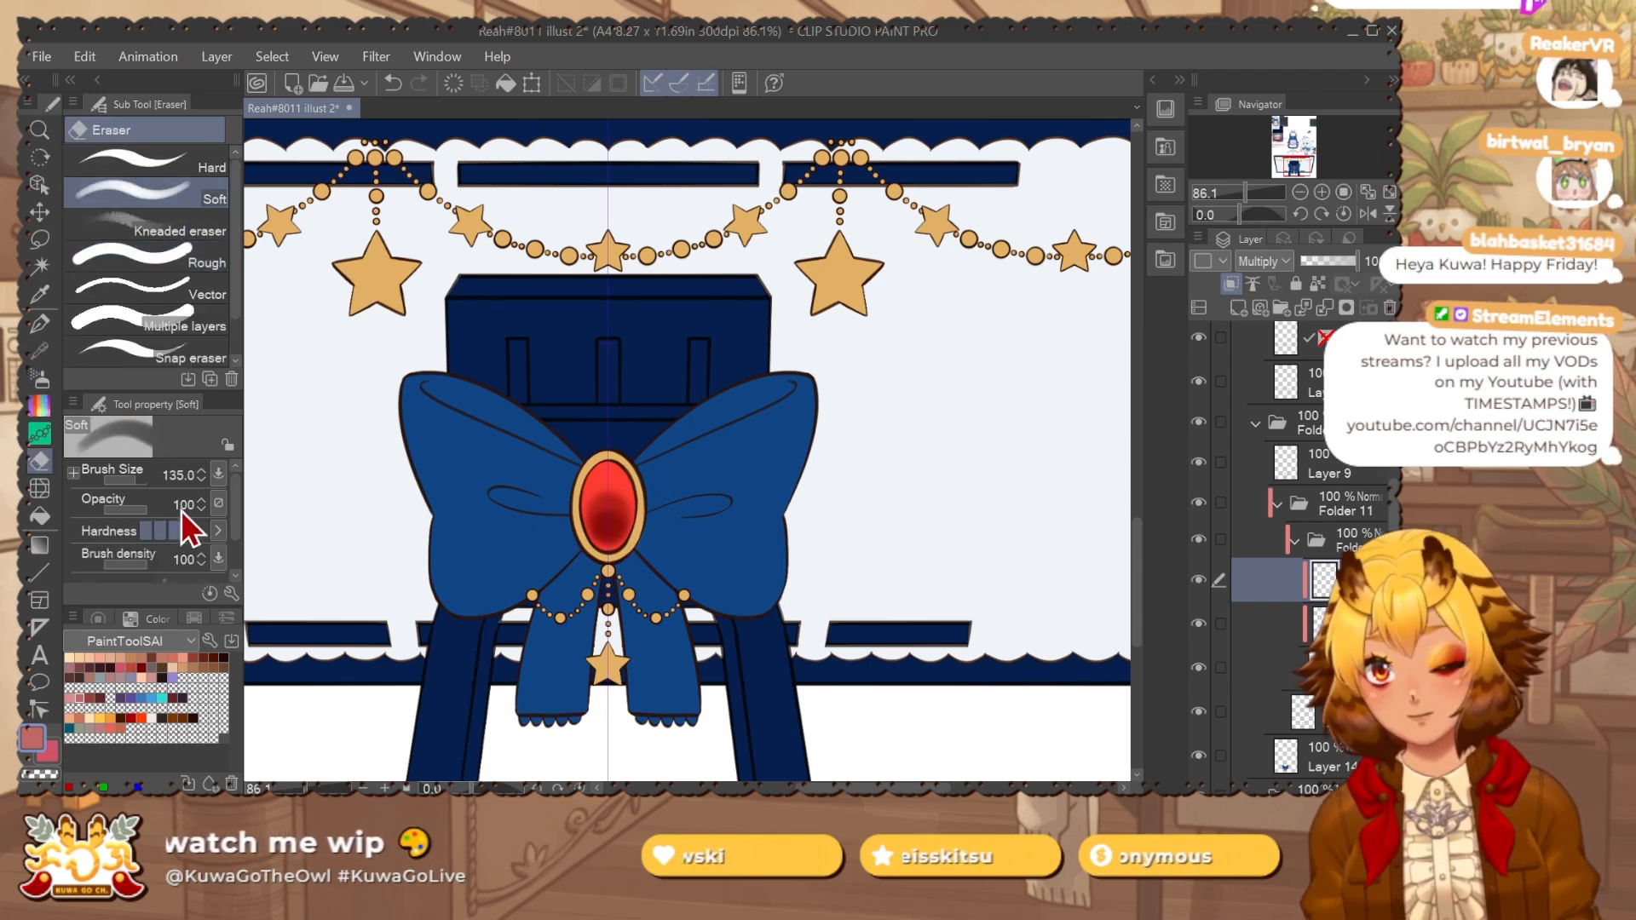
left_click_drag(619, 492, 606, 477)
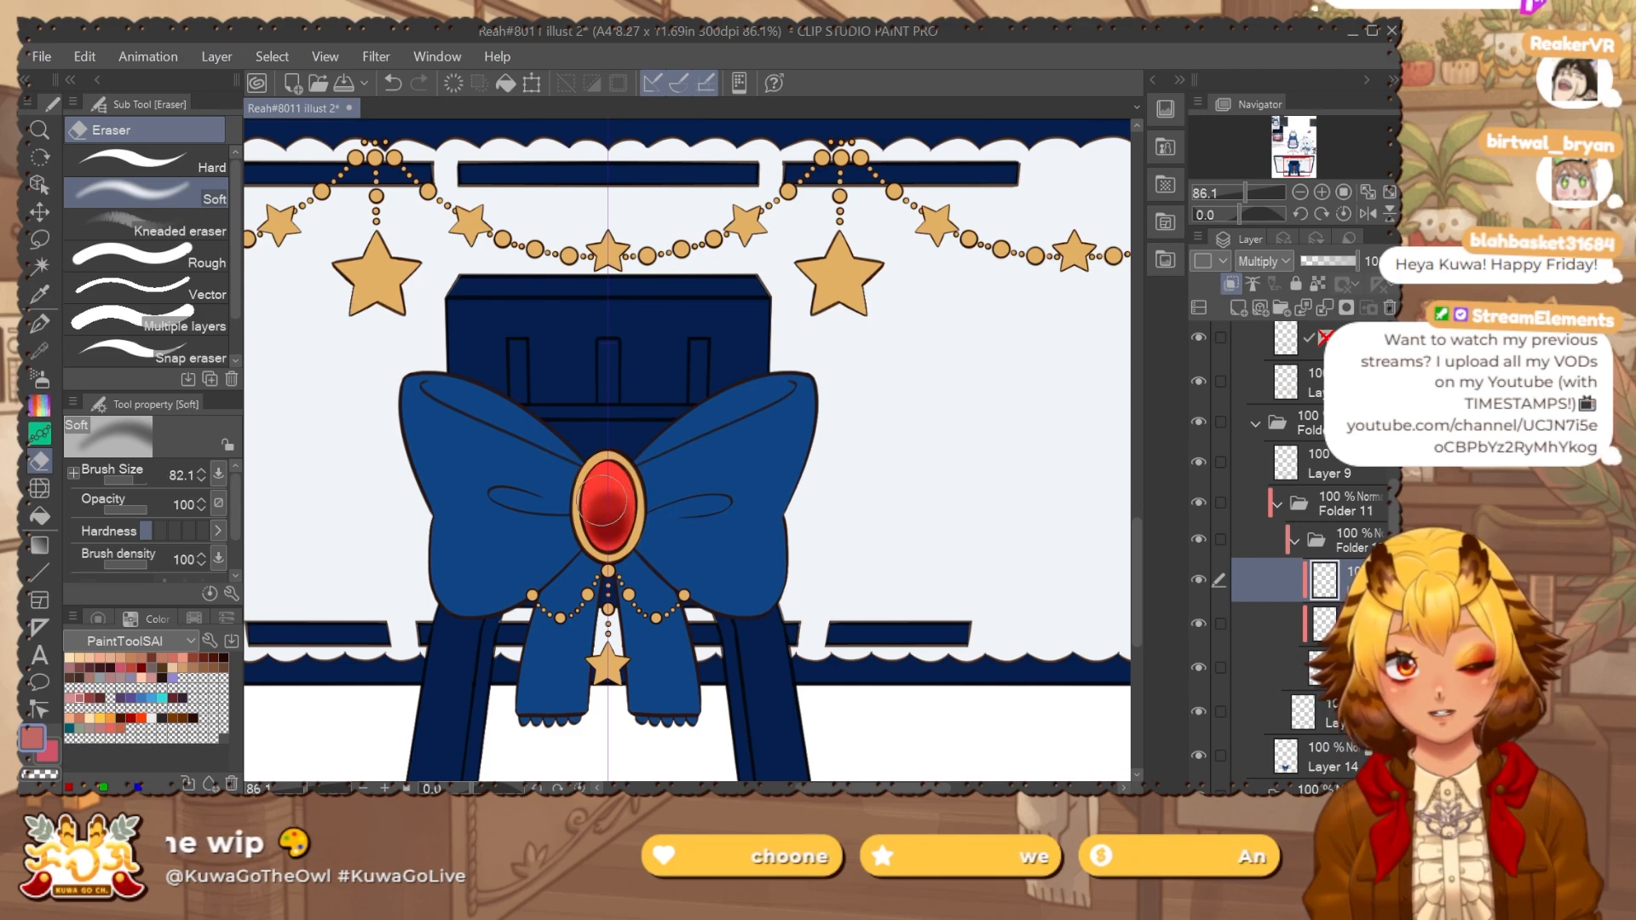
left_click(1342, 622)
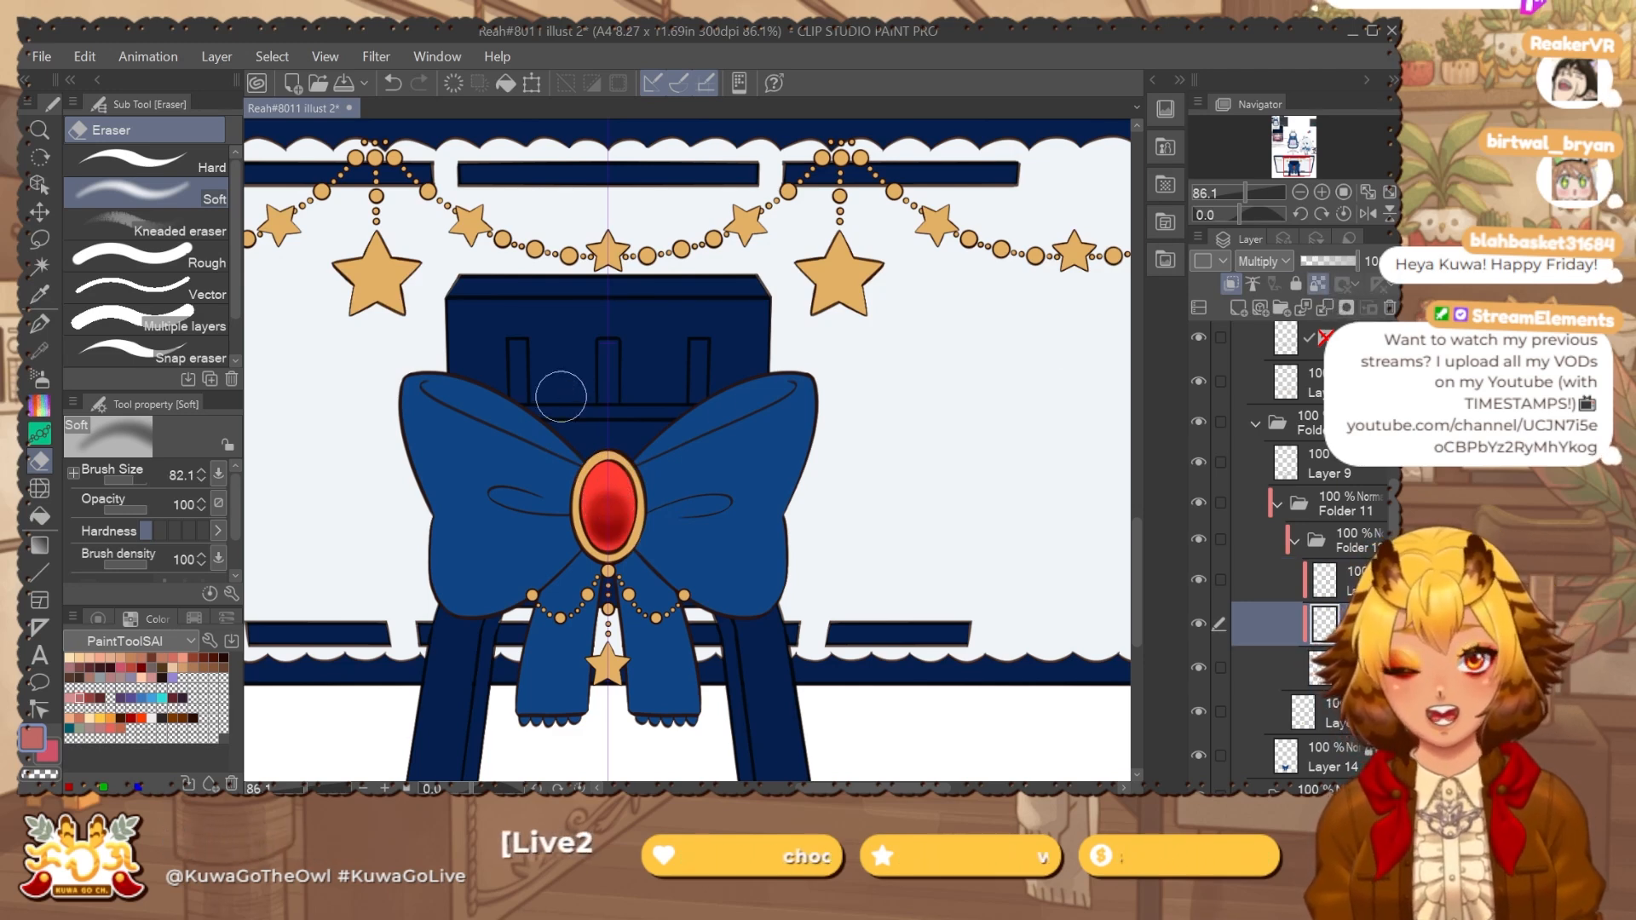
Add a clipped layer above the oval's two shading layers and set it to Add (Glow).
left_click(1363, 587)
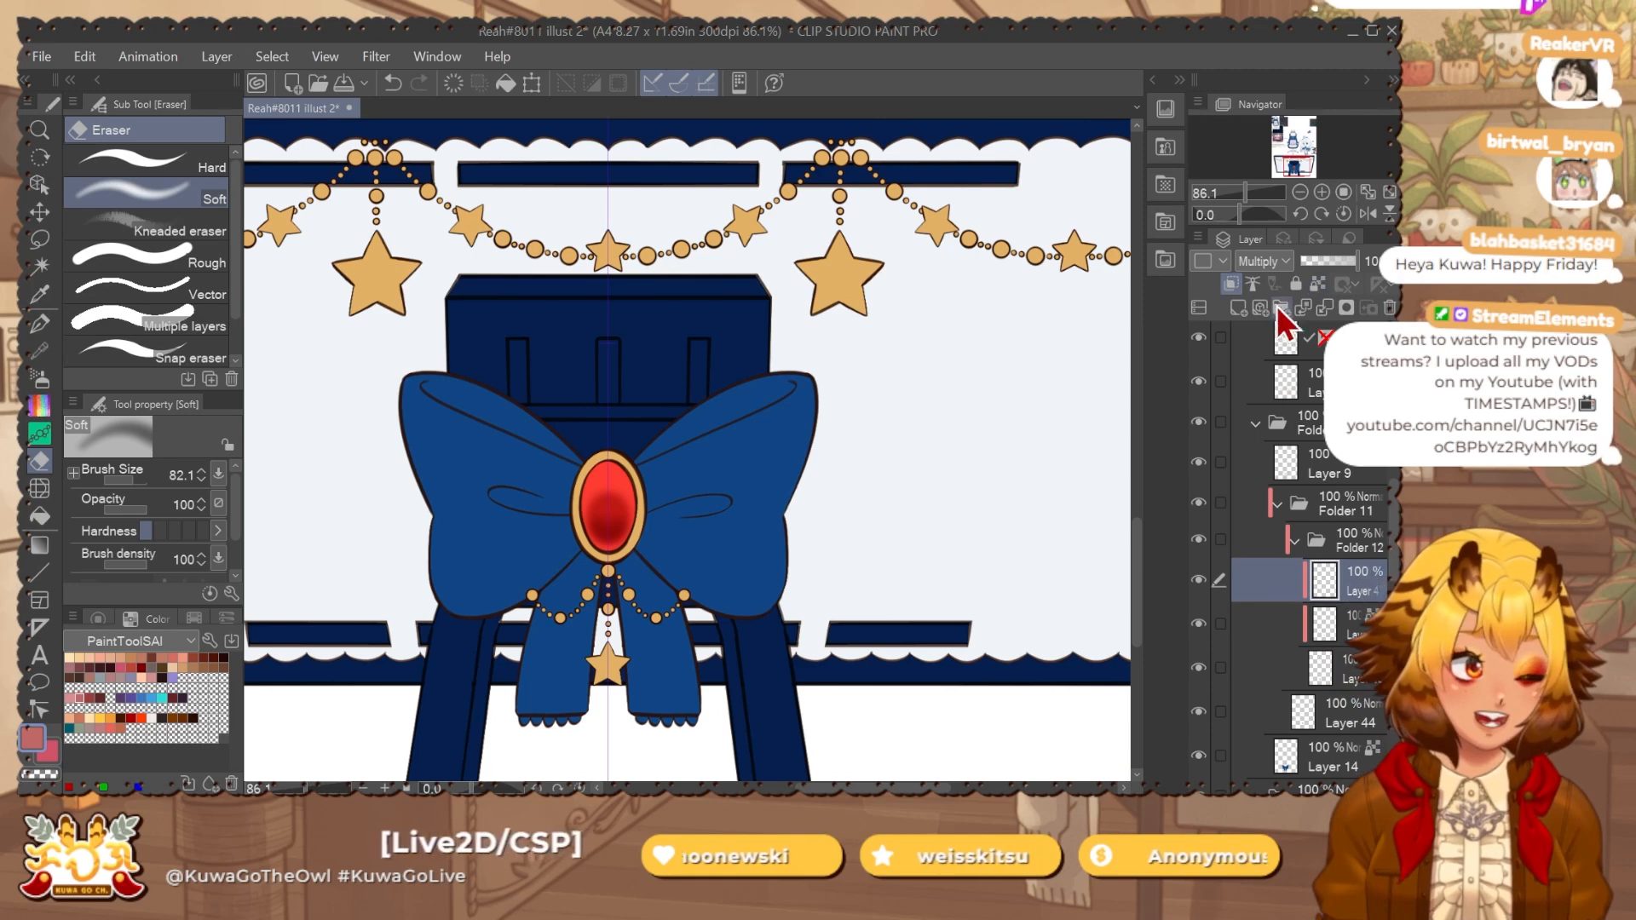
left_click(1265, 261)
left_click(1311, 536)
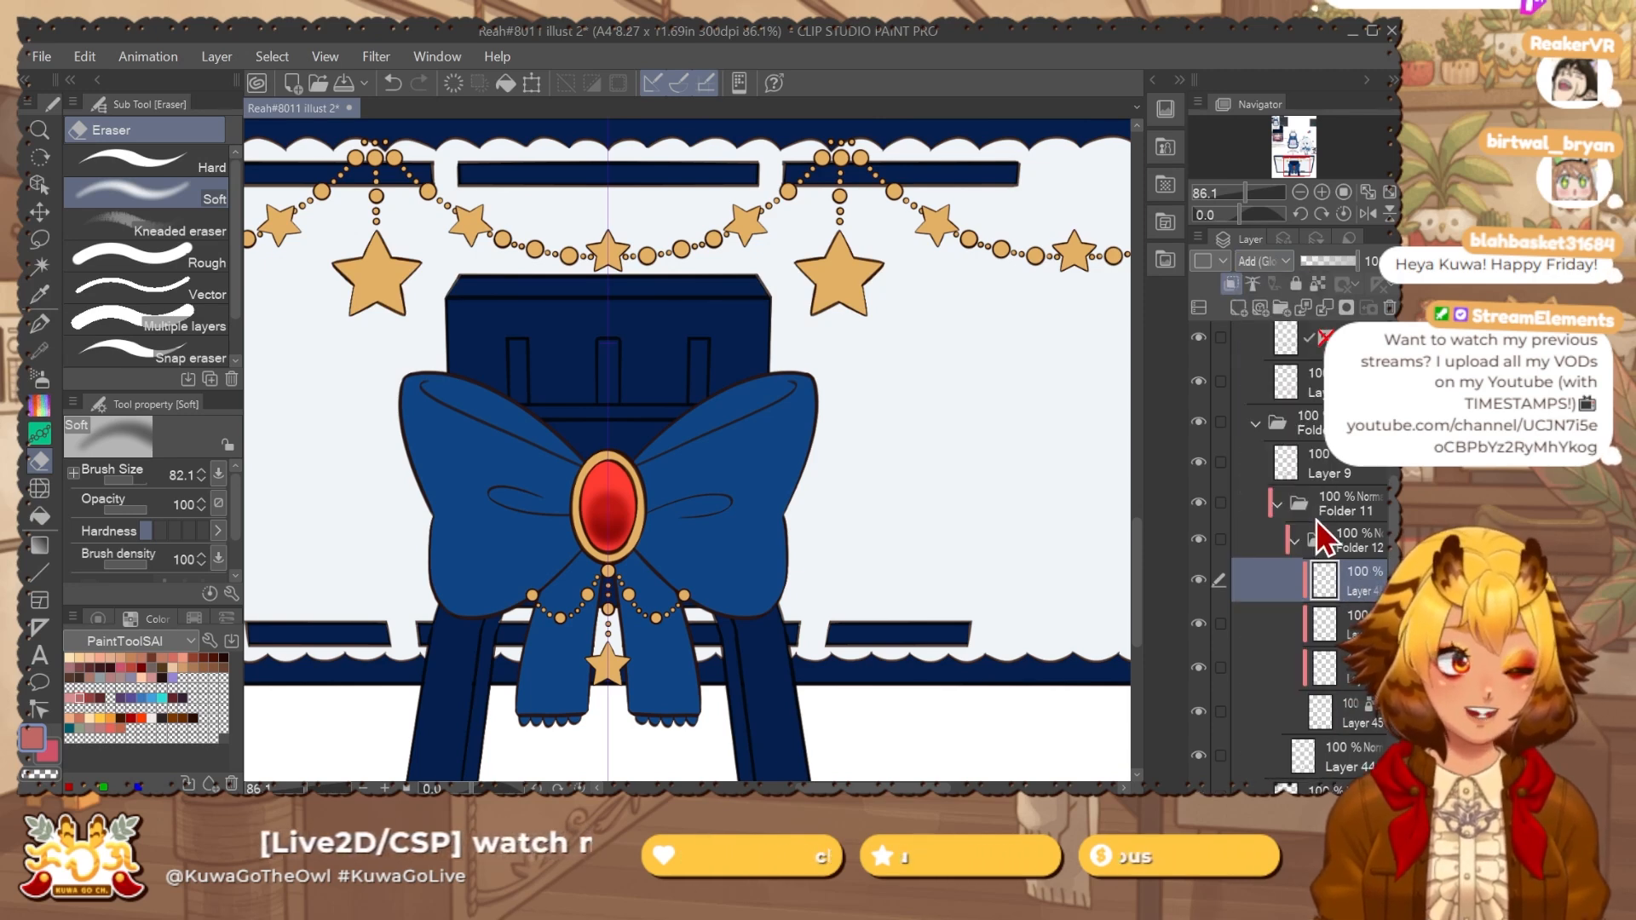
Sprinkle glitter over the red oval with the Duel Color Glitter brush, undoing the unwanted strokes.
key("b")
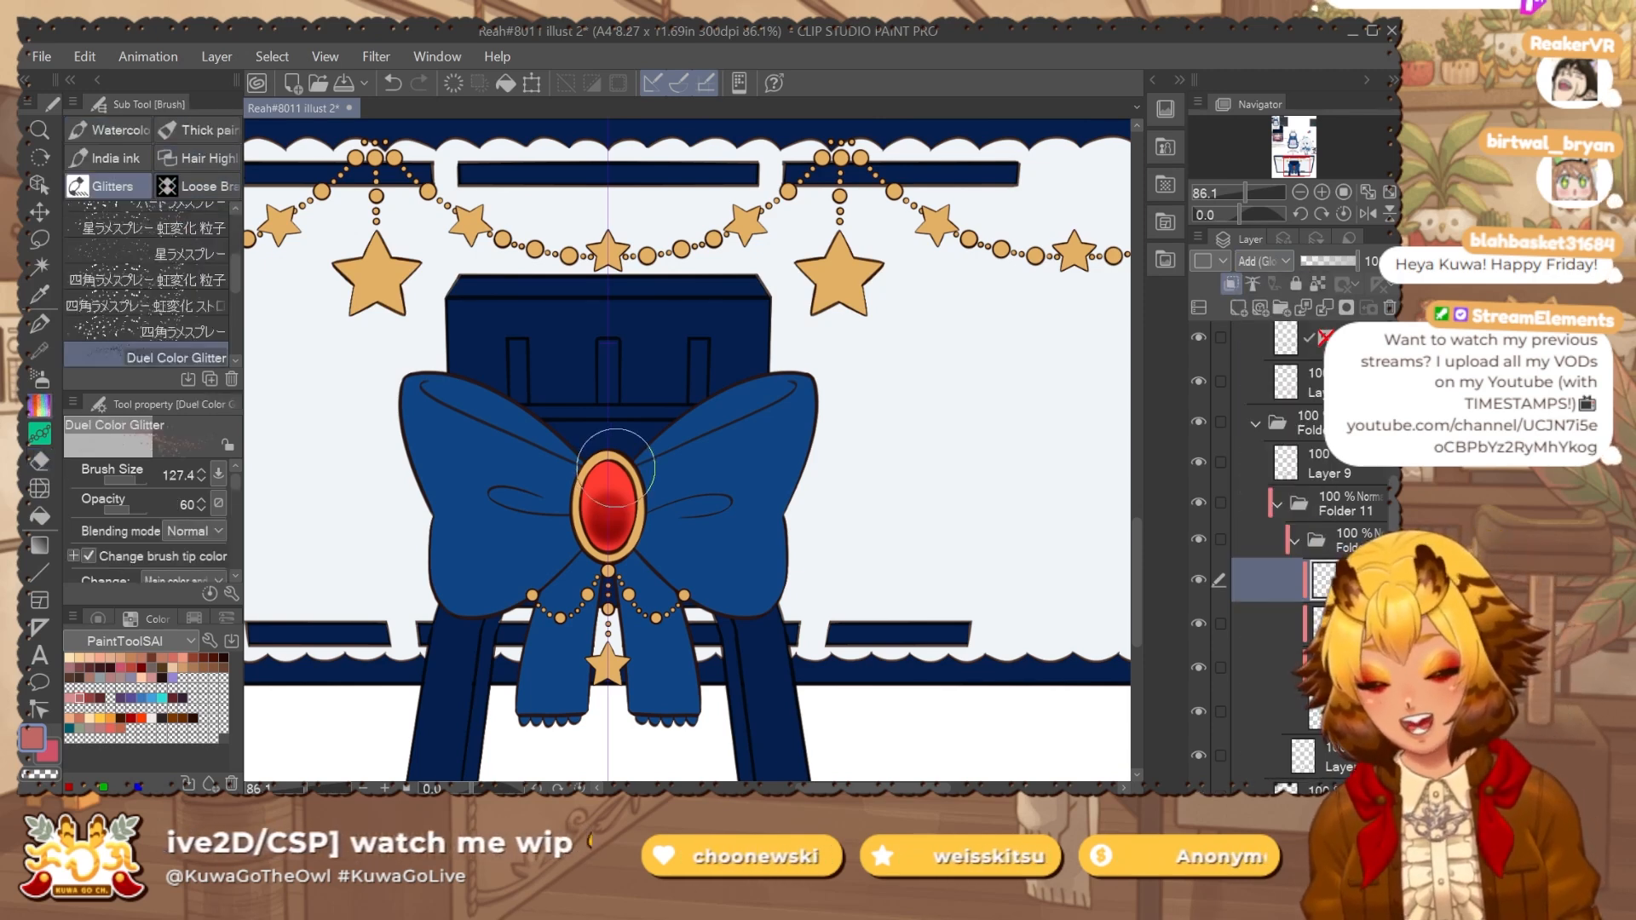
mouse_move(605, 464)
left_mouse_down()
mouse_move(647, 401)
mouse_move(622, 474)
mouse_move(598, 485)
mouse_move(646, 461)
mouse_move(608, 480)
left_mouse_up()
key("ctrl+z")
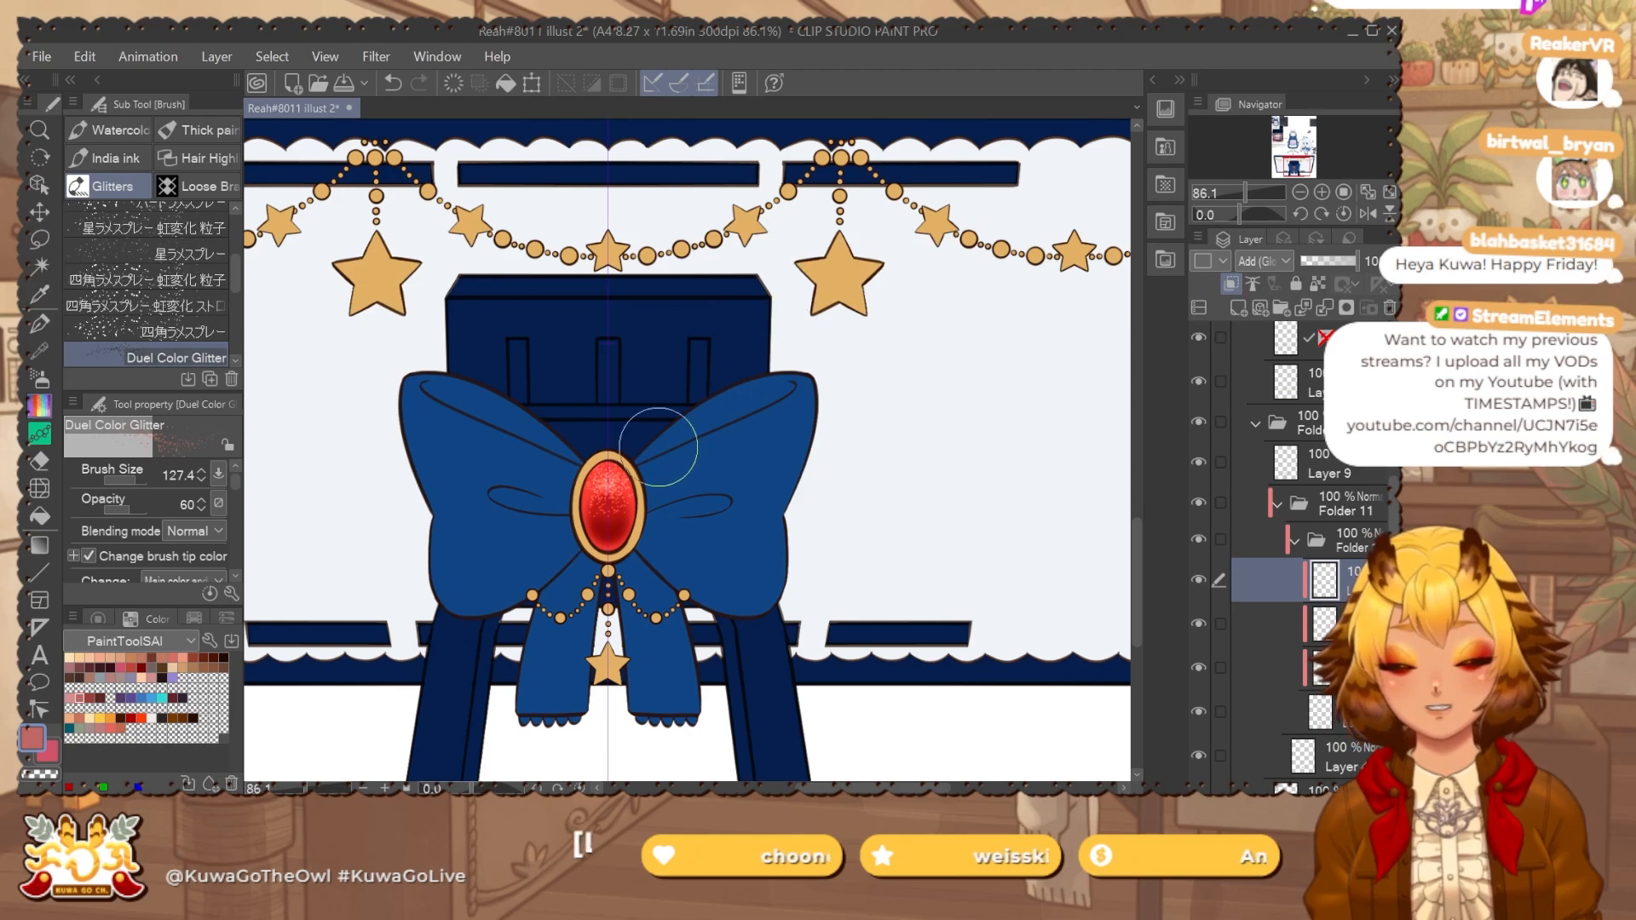
key("ctrl+z")
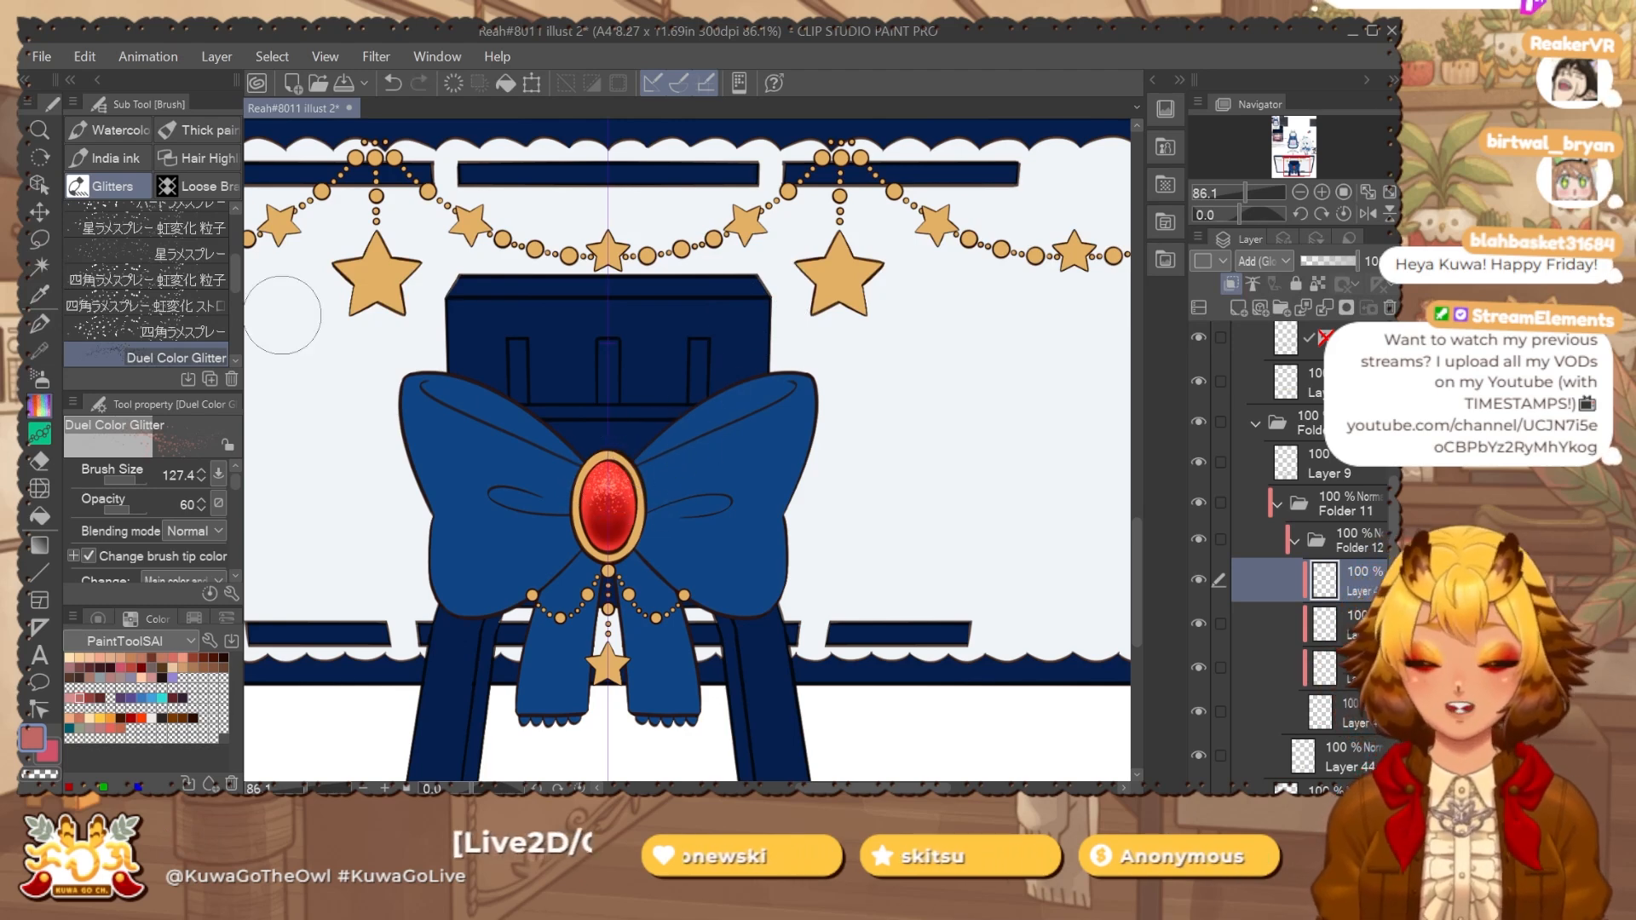
Add a clipped Screen layer beneath the gem's Add (Glow) layer and sprinkle glitter on it with the Duel Color Glitter brush.
key("e")
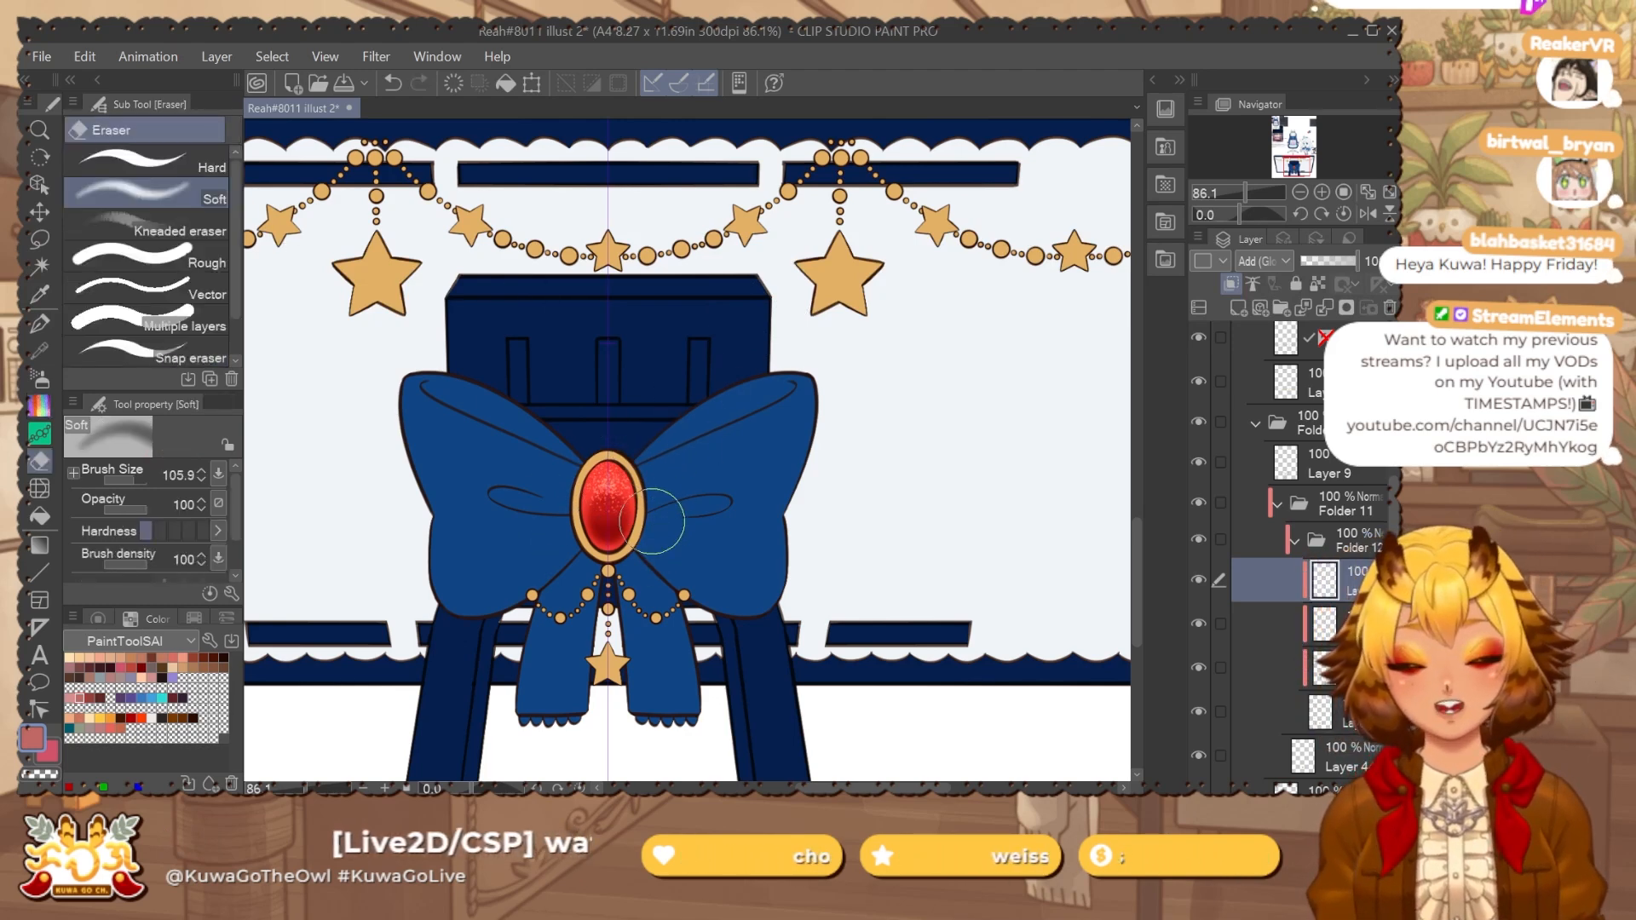
key("b")
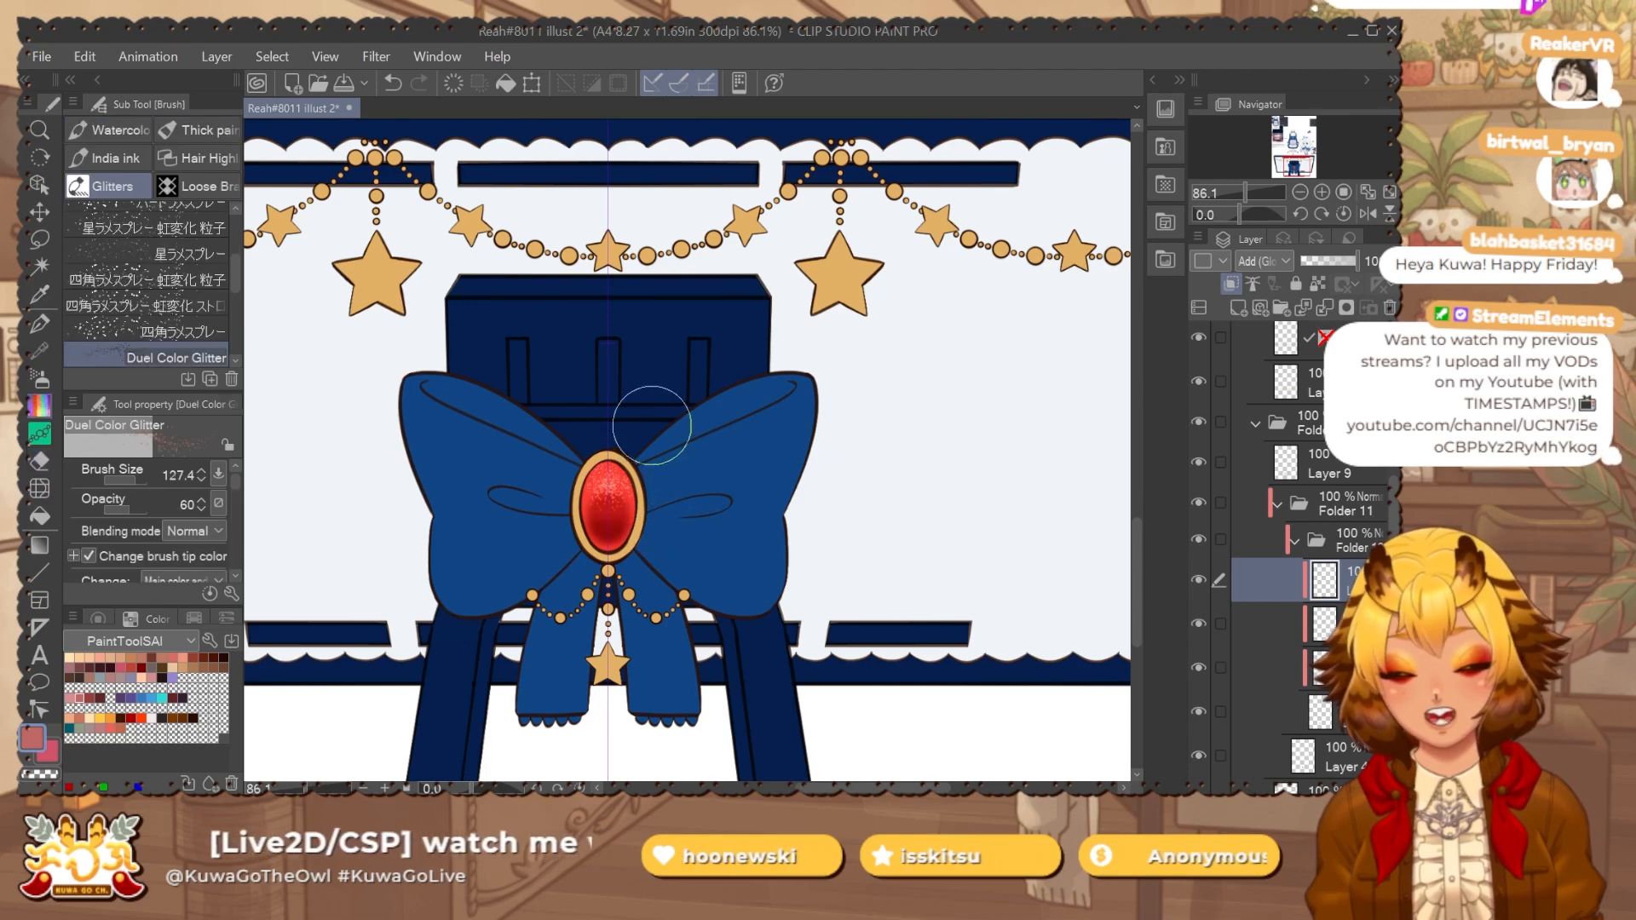
left_click(1342, 629)
left_click(1264, 261)
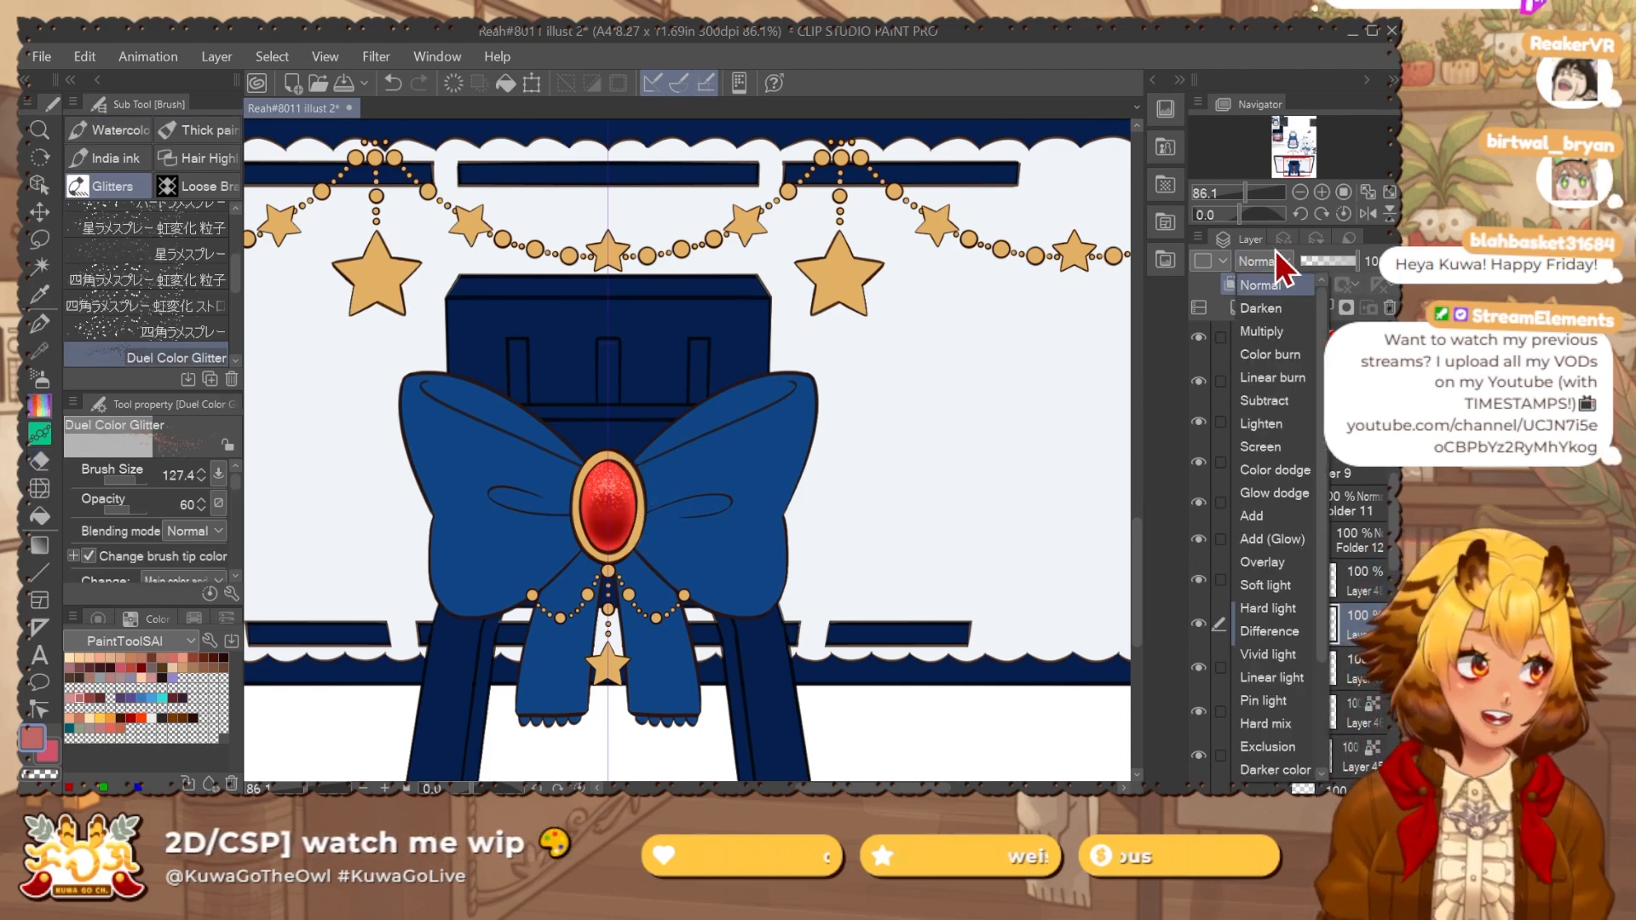
left_click(1267, 371)
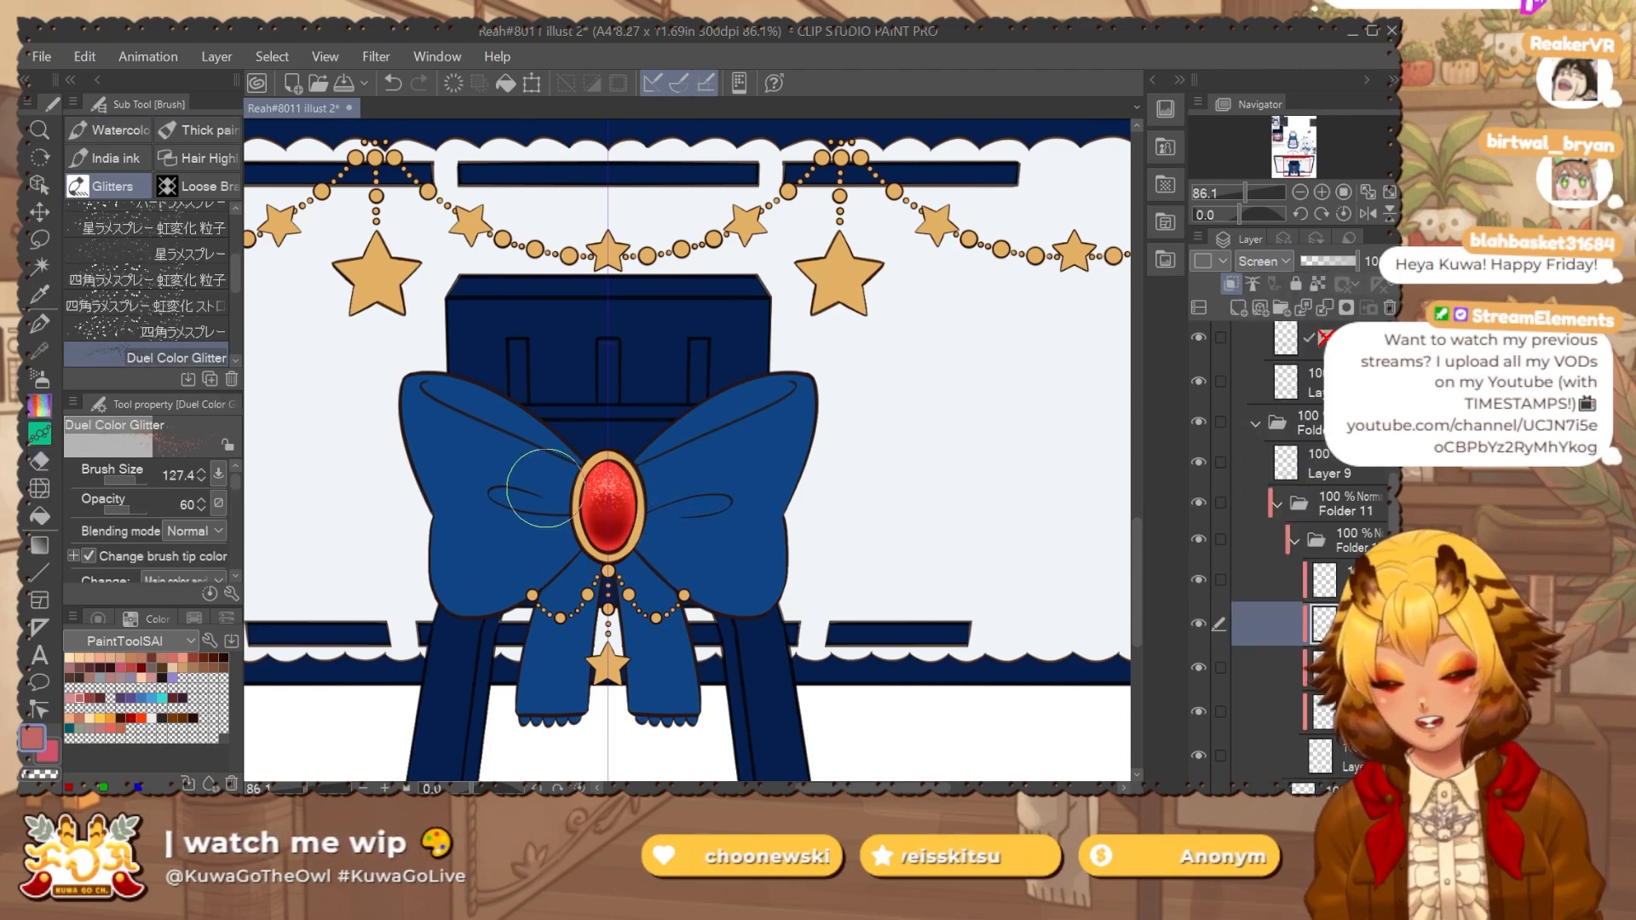
key("x")
left_click_drag(658, 483, 614, 547)
key("bracketleft")
key("bracketleft")
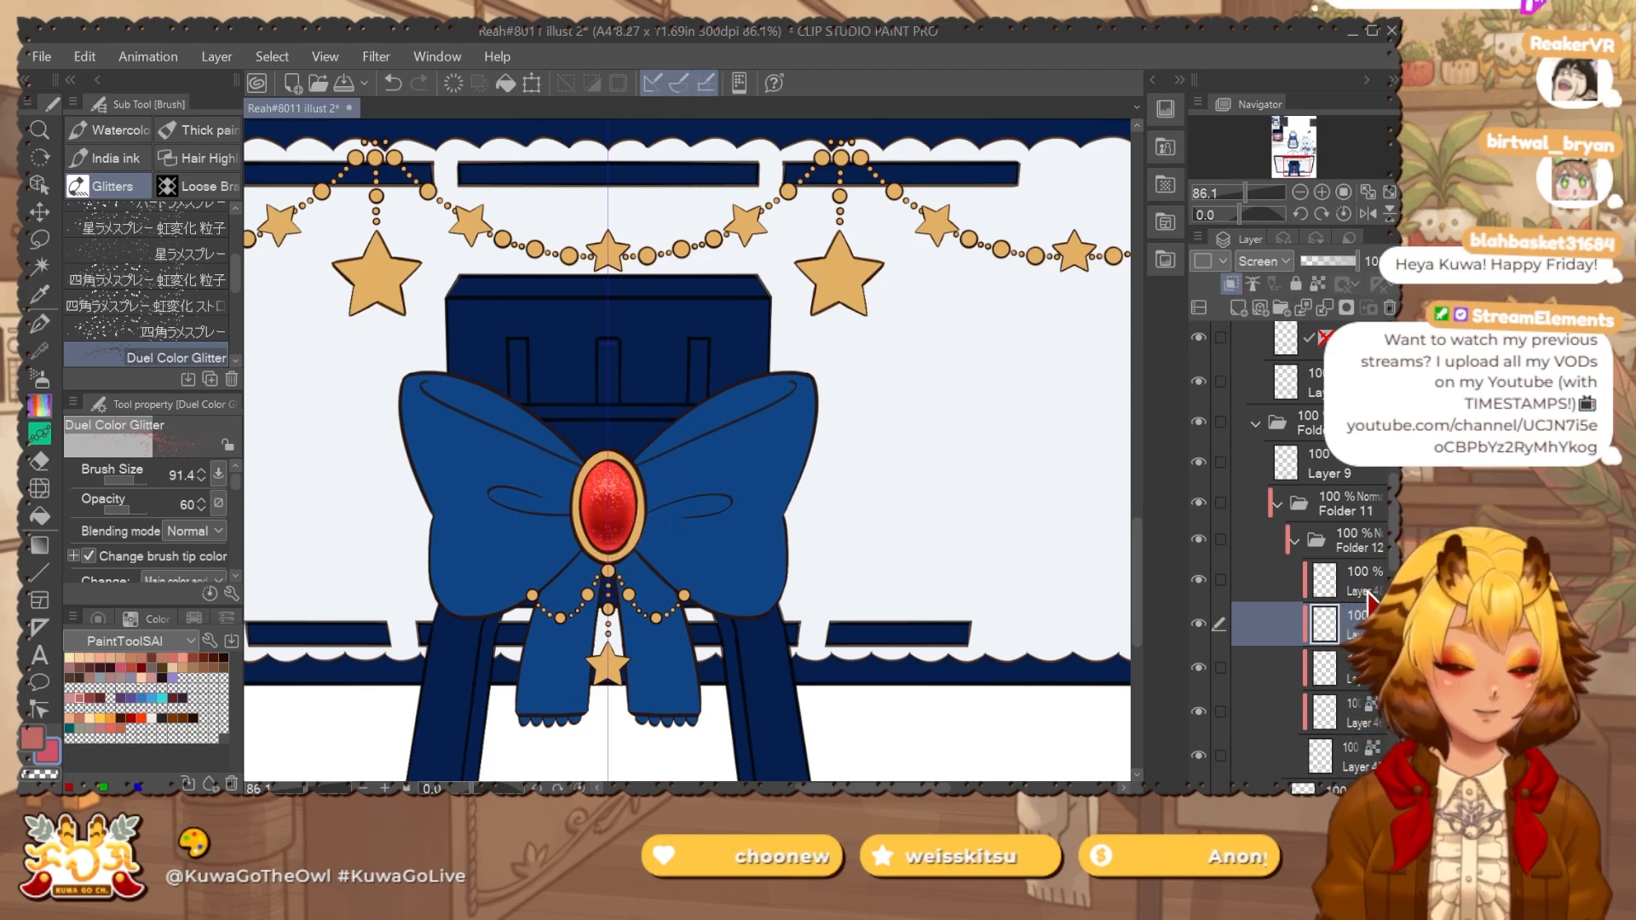
Add a new layer at the top of Folder 12 and set it to Add (Glow).
key("ctrl+shift+n")
left_click(1263, 260)
left_click(1296, 532)
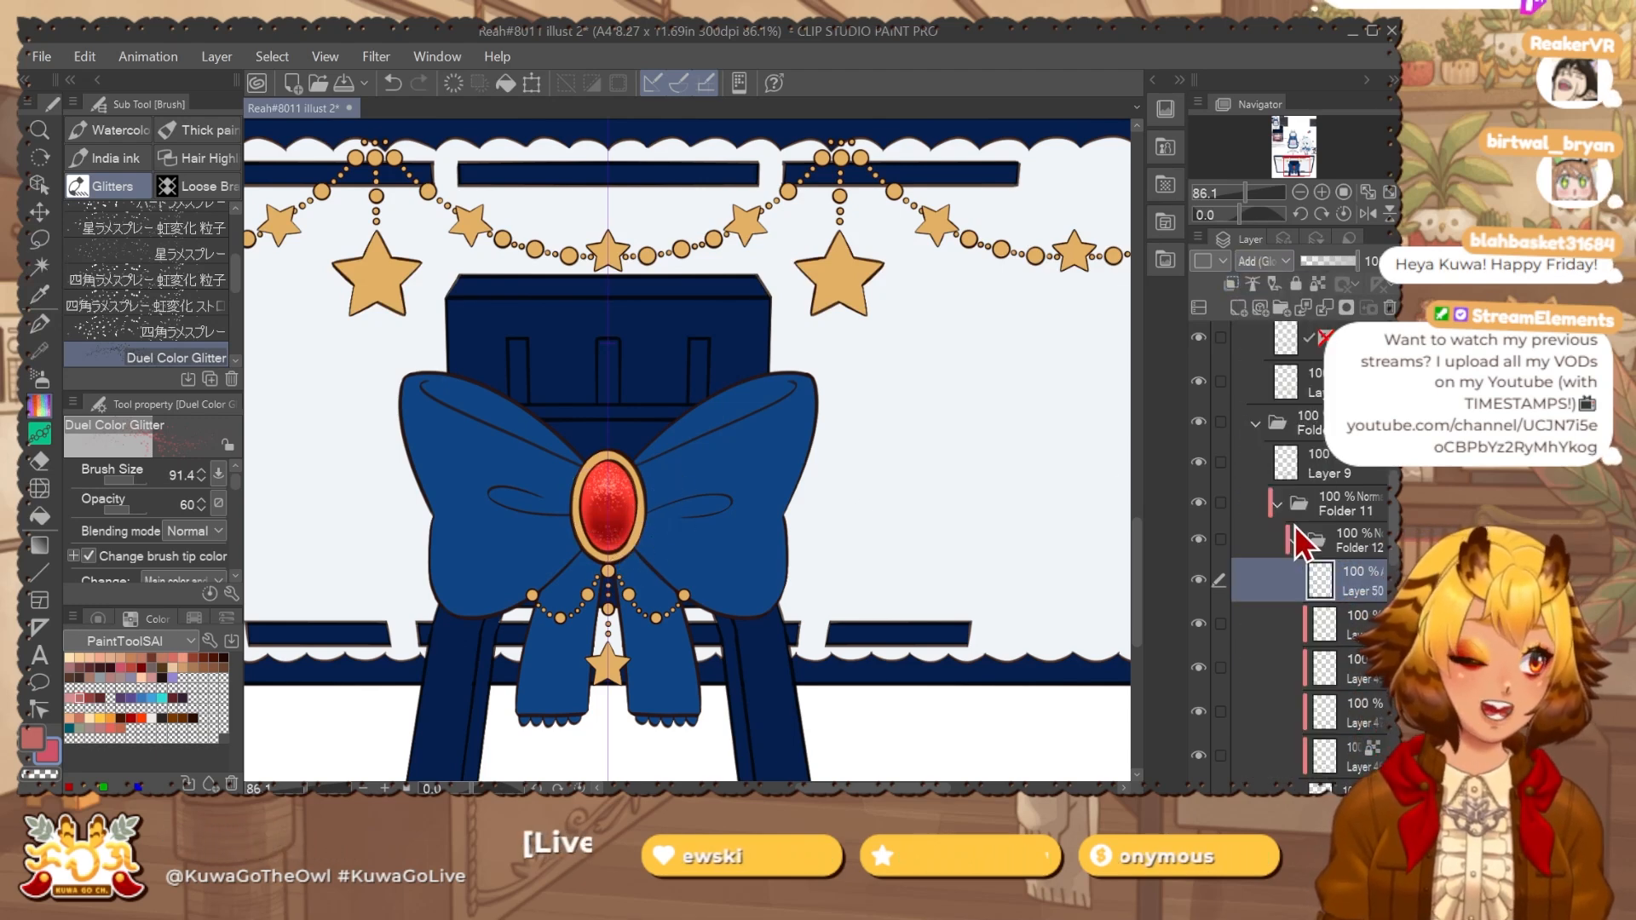
Switch to the Round watercolor brush with Normal blending and dab a highlight near the top of the red gem.
key("b")
key("b")
key("b")
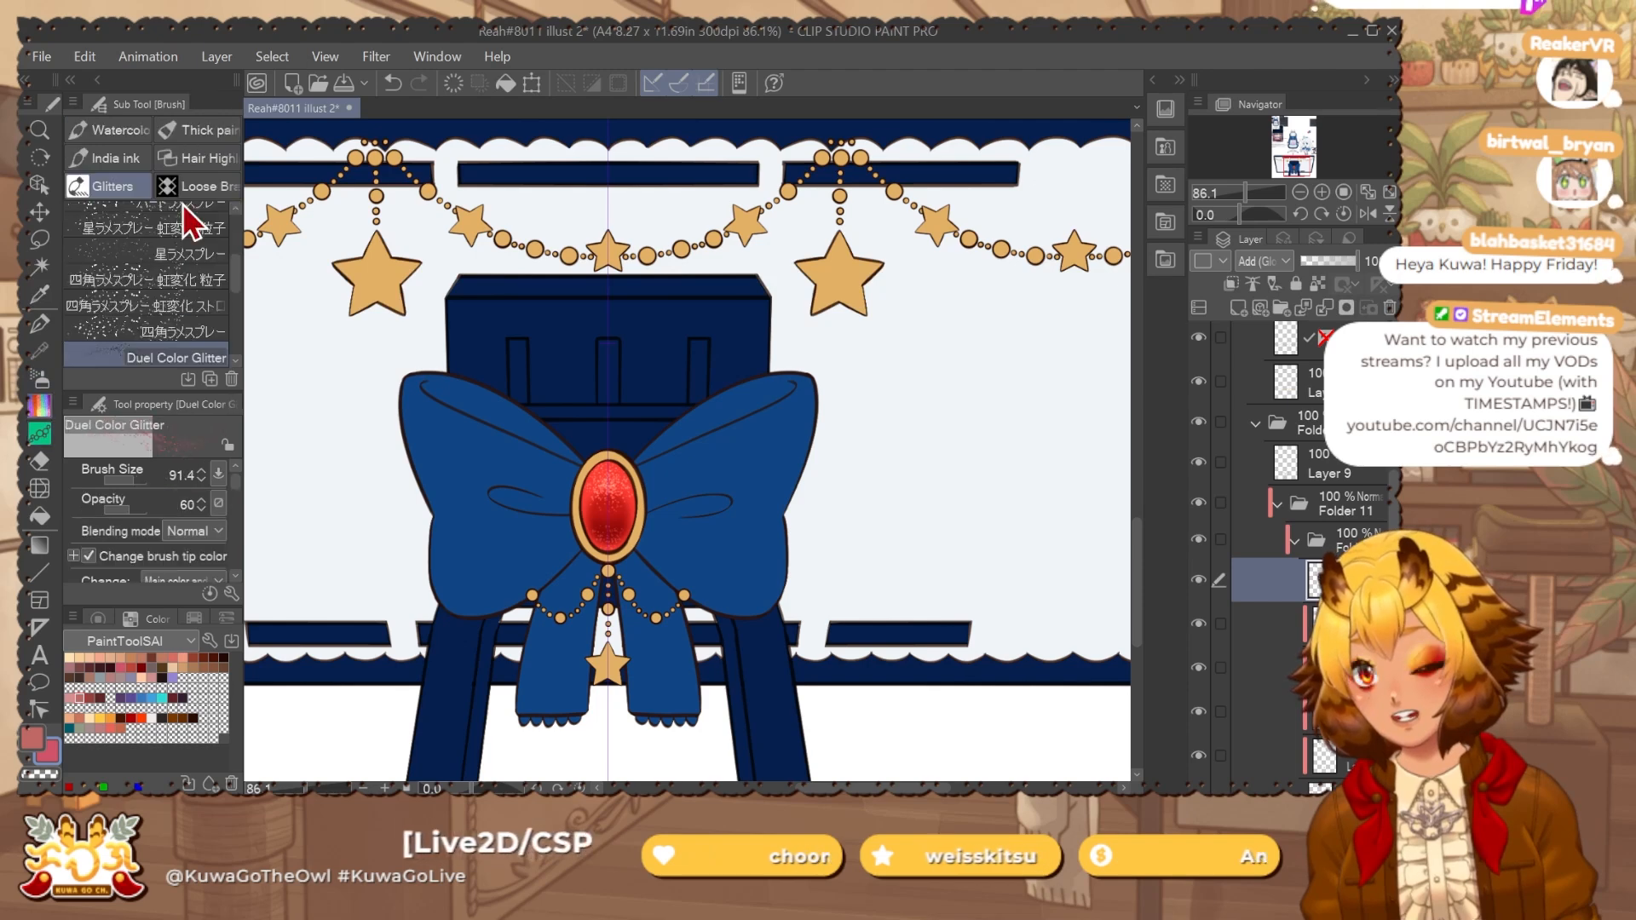
left_click(118, 135)
left_click(196, 530)
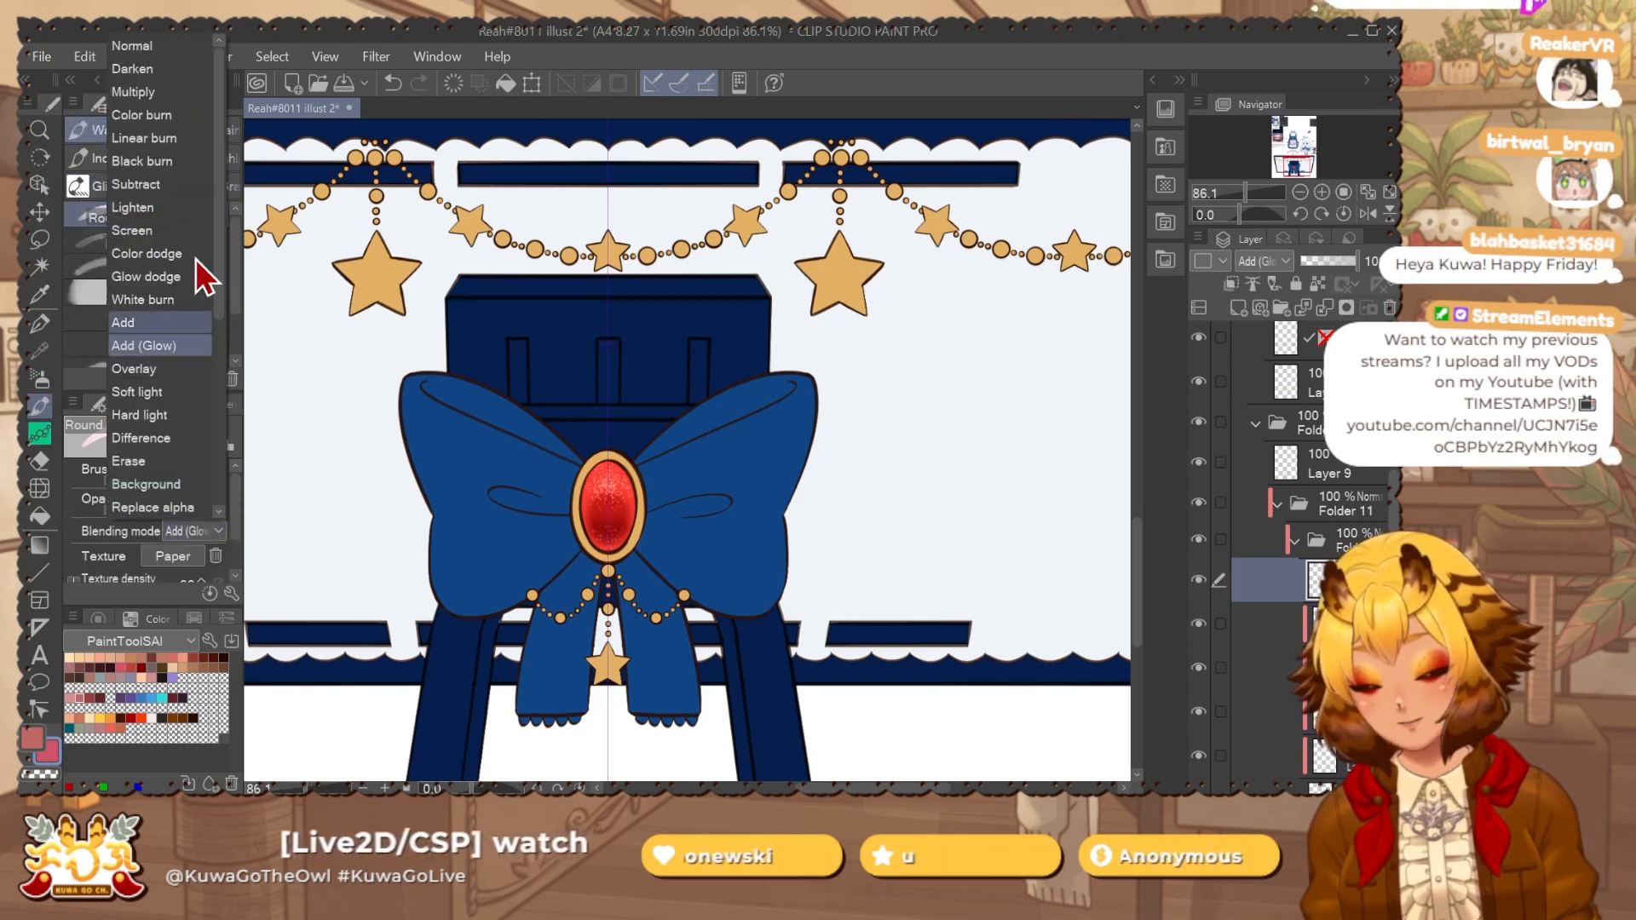
left_click(196, 322)
scroll(603, 464, "up", 3)
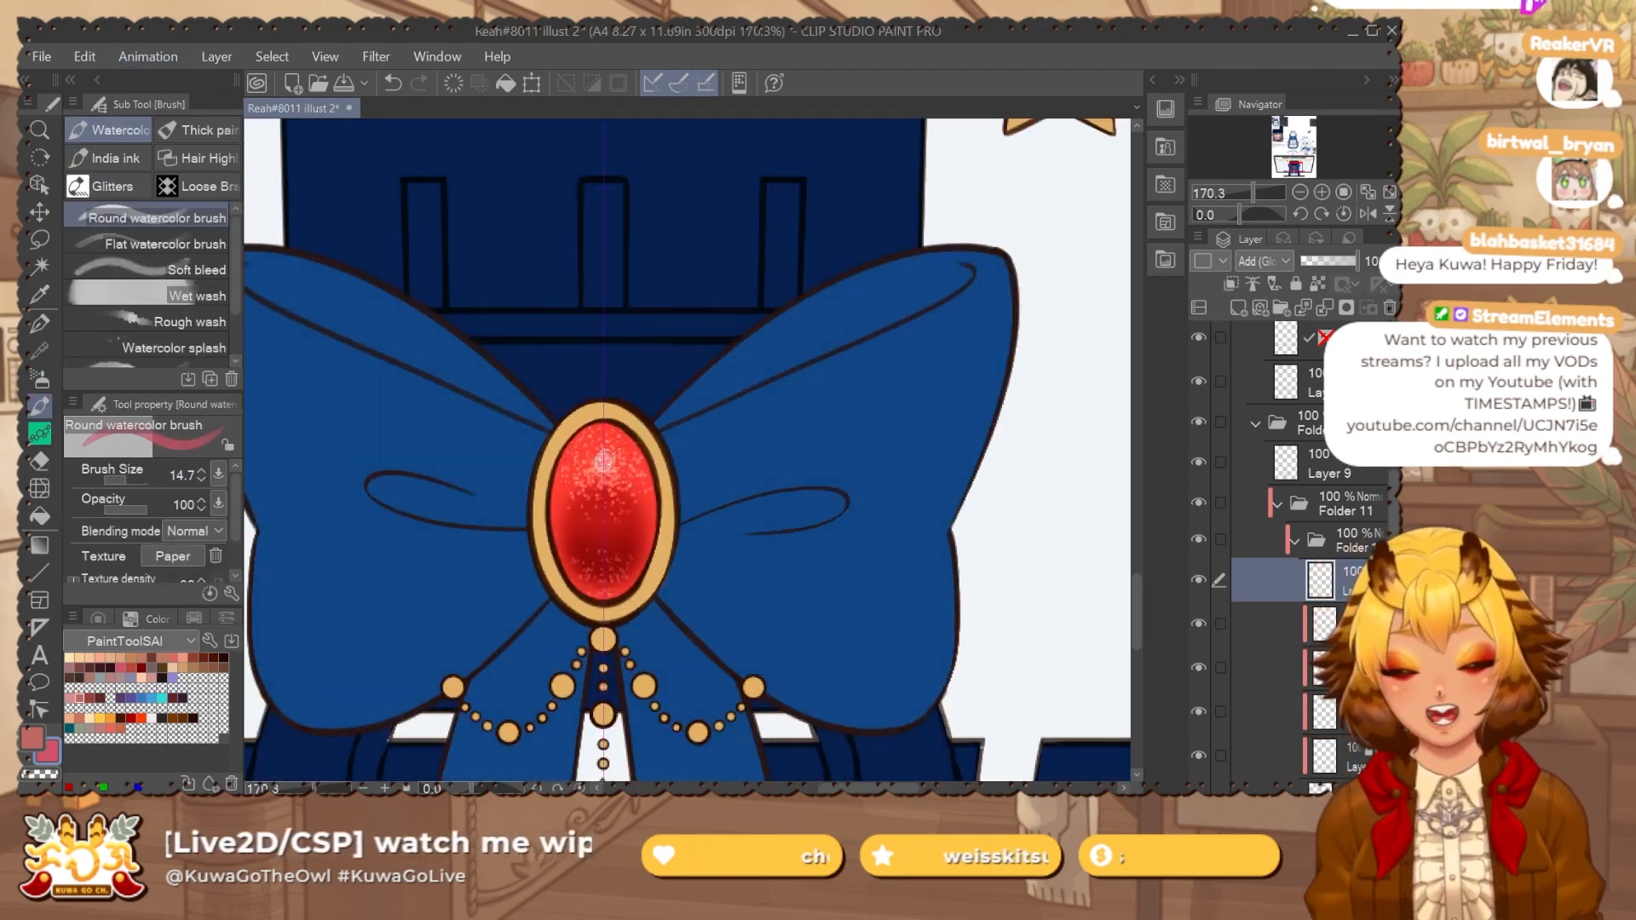
left_click(606, 453)
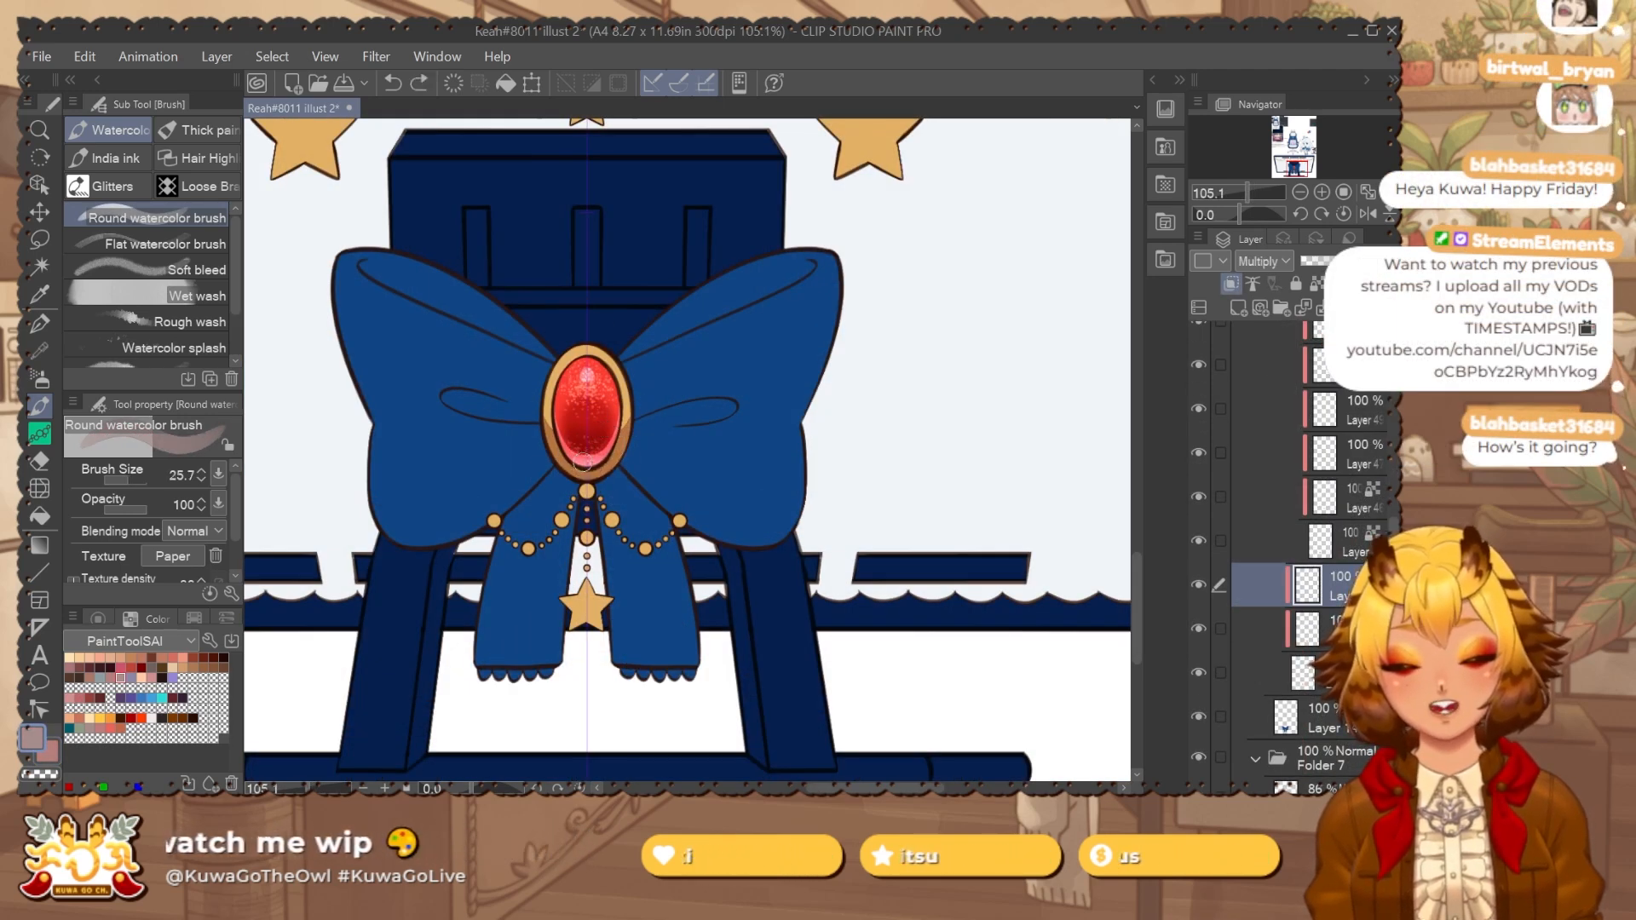
Try painting a deeper second shade along the lower part of the brooch's gold frame, and undo the strokes.
mouse_move(576, 455)
left_mouse_down()
mouse_move(539, 418)
mouse_move(567, 459)
left_mouse_up()
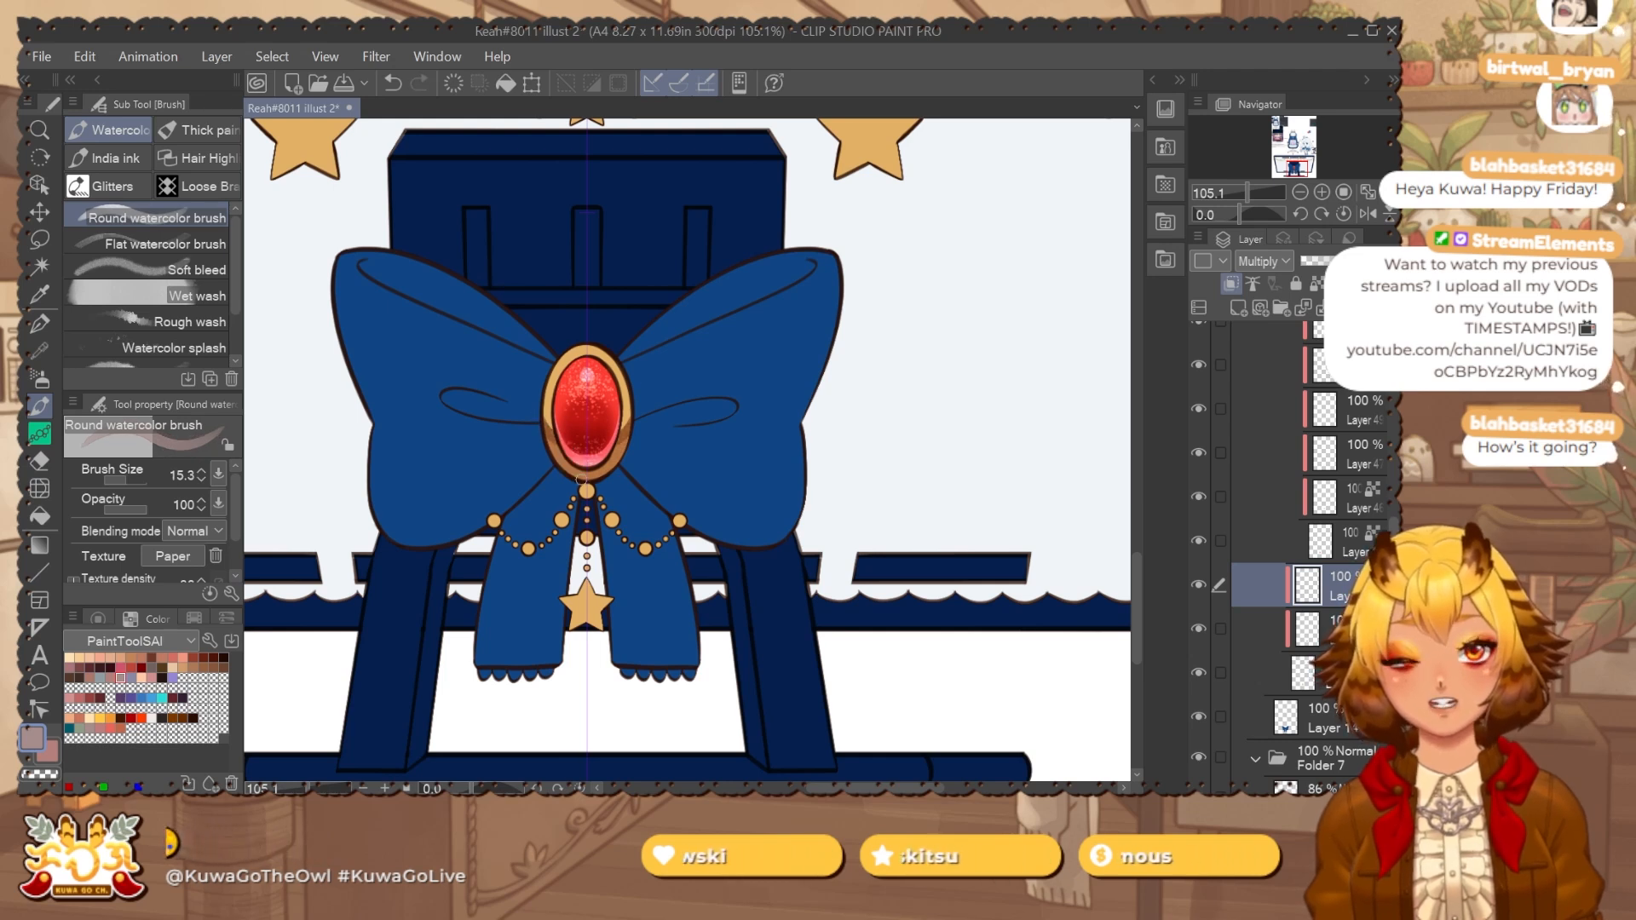
key("ctrl+z")
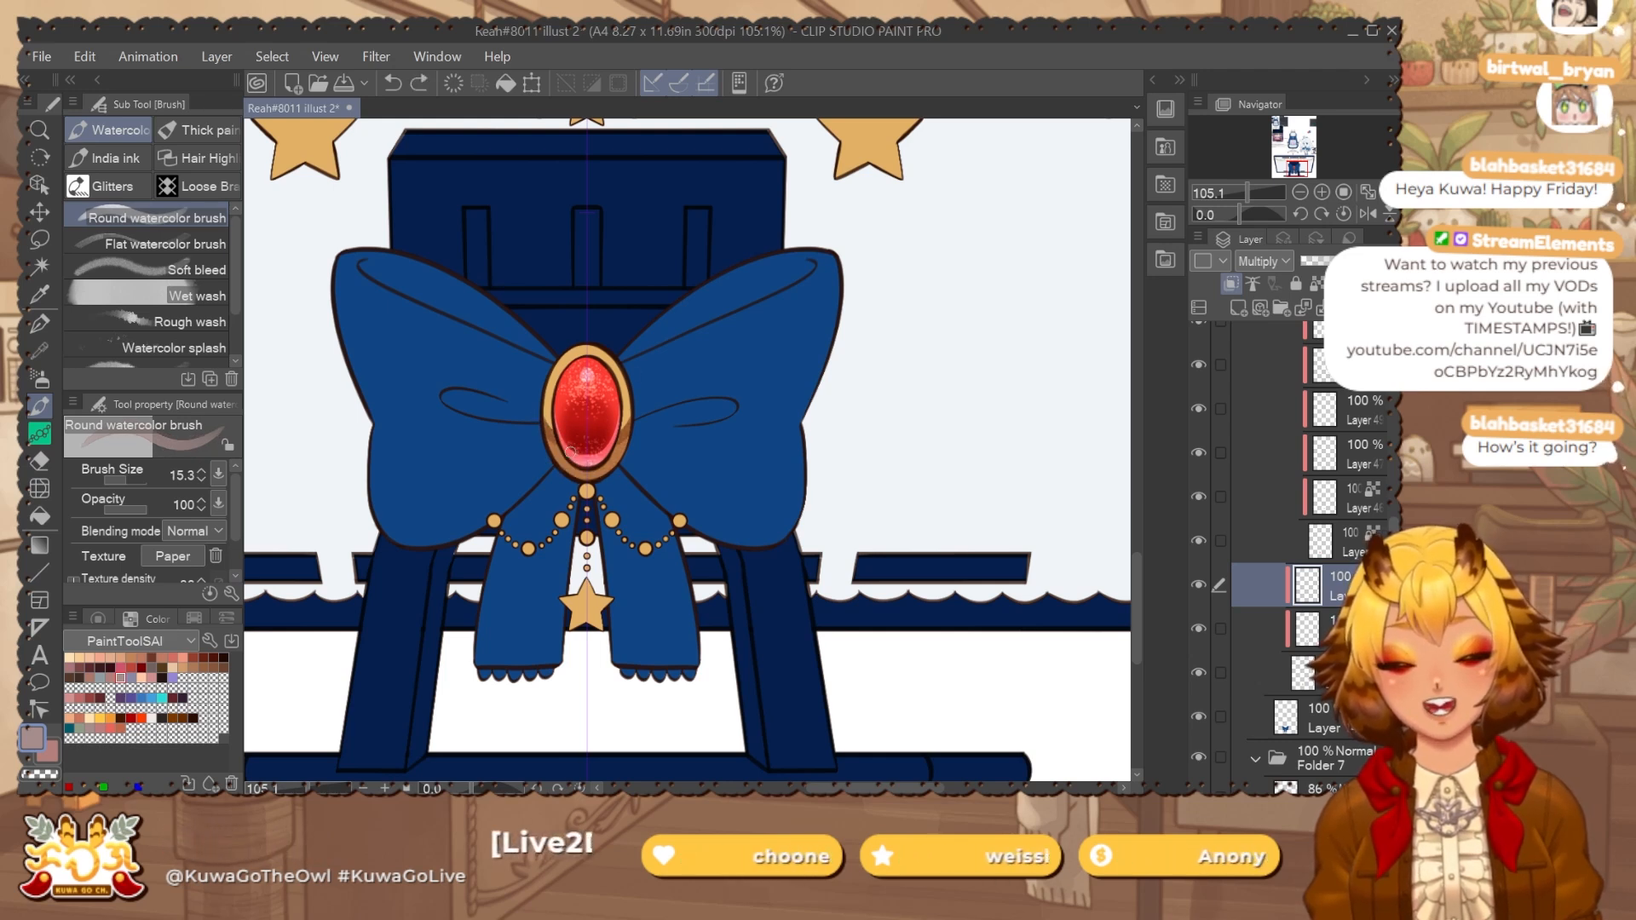
left_click_drag(567, 449, 592, 469)
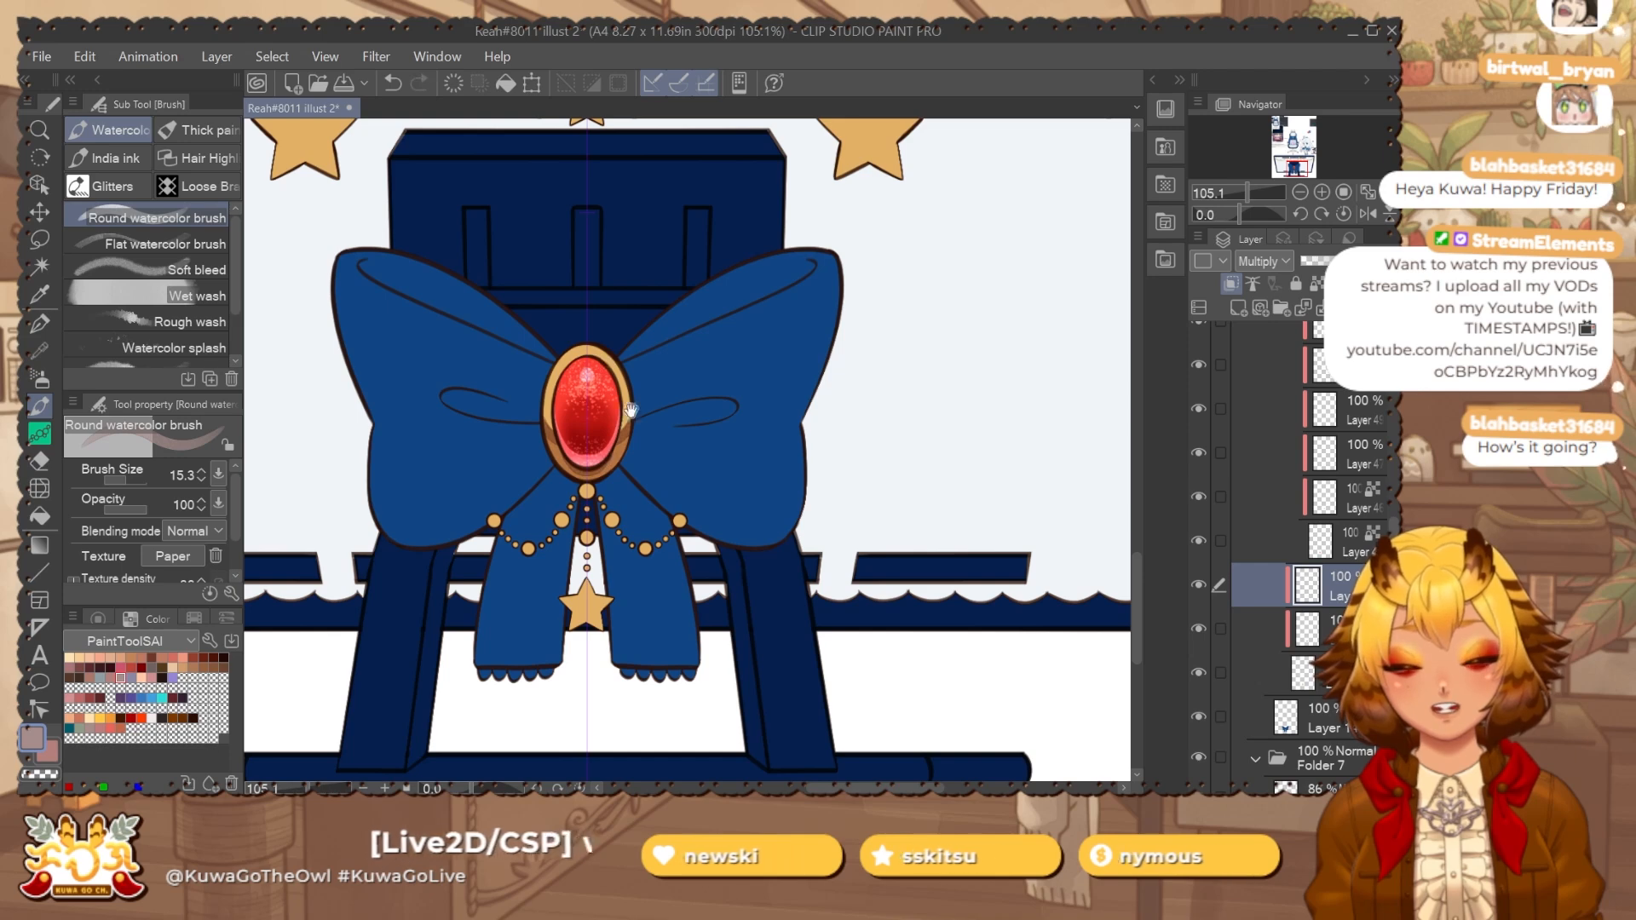
scroll(615, 414, "up", 1)
key("ctrl+z")
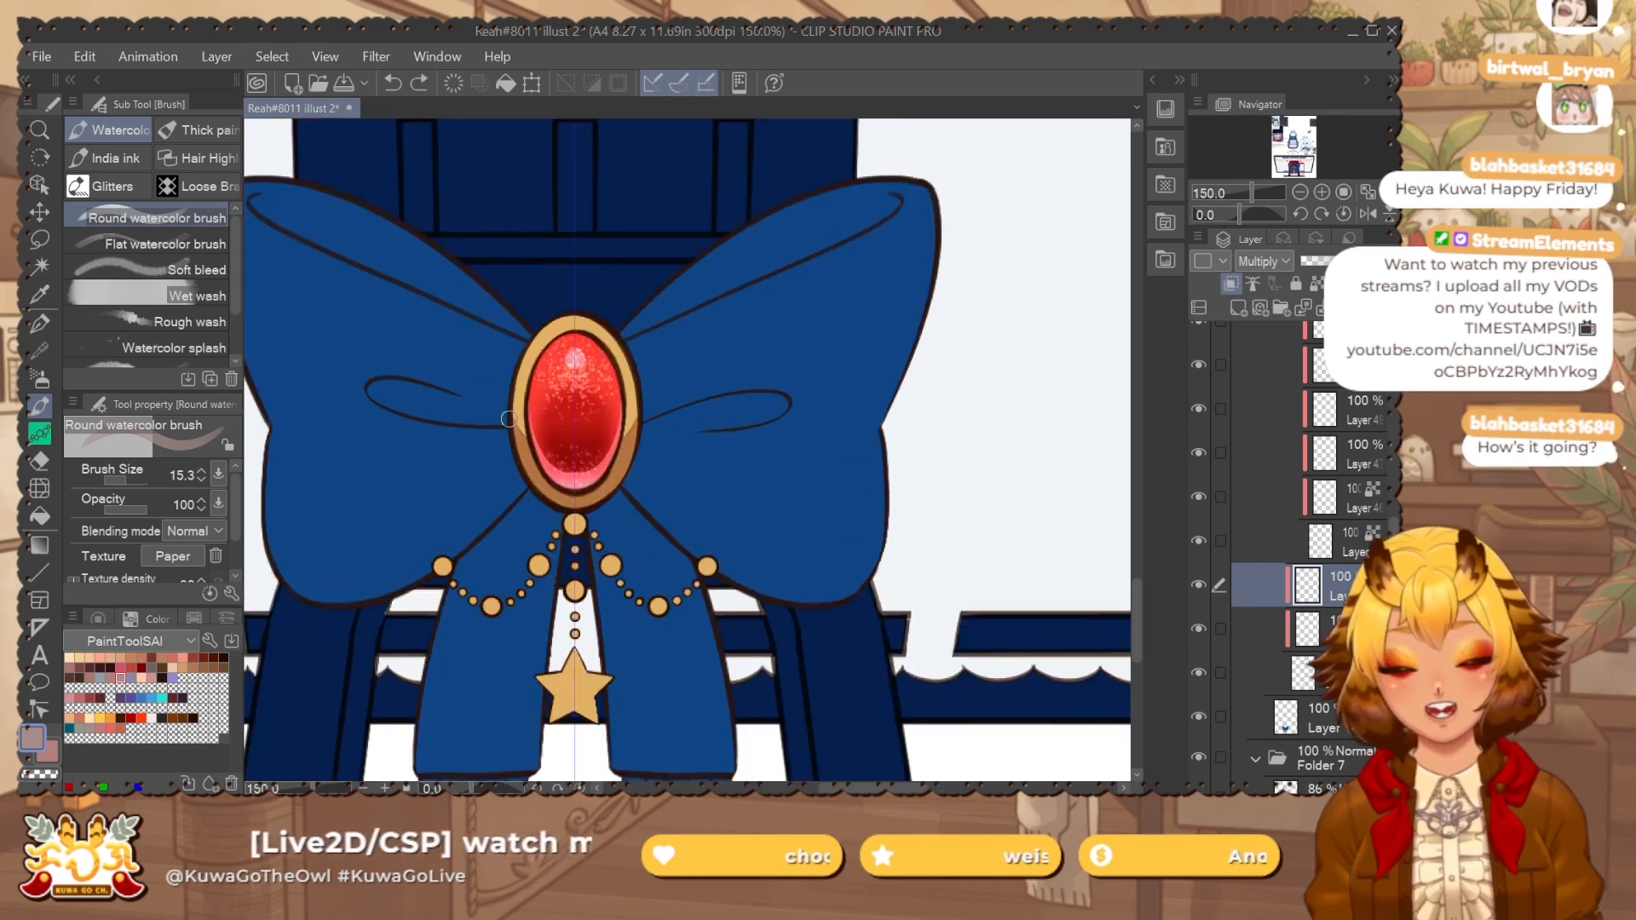
left_click_drag(509, 419, 532, 460)
key("ctrl+z")
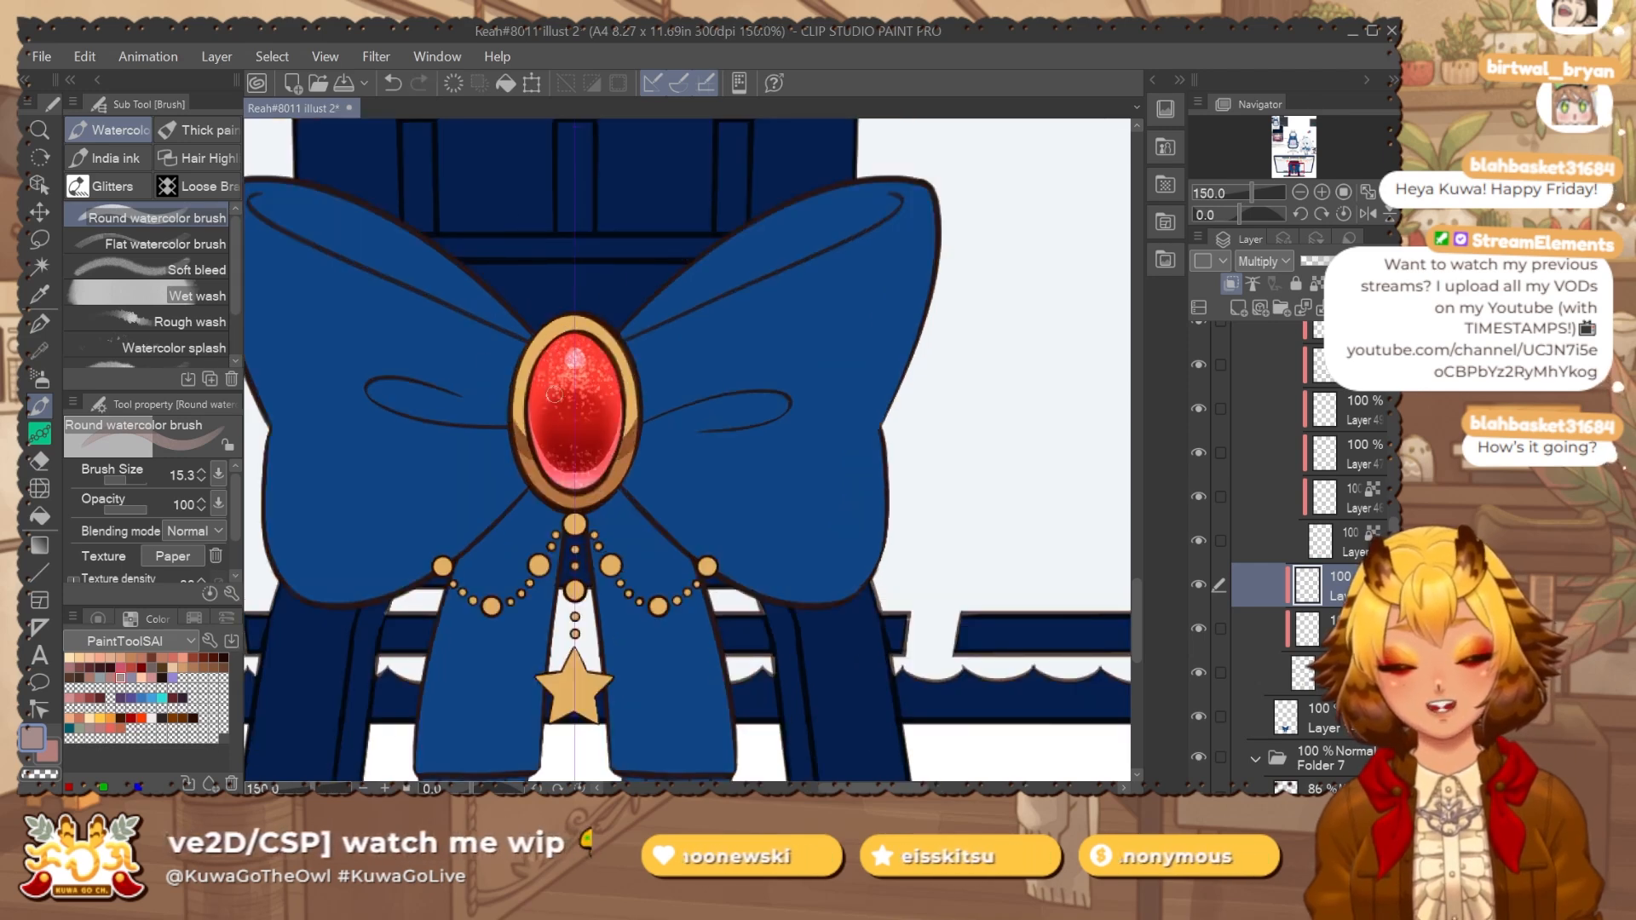
key("ctrl+z")
key("ctrl+z")
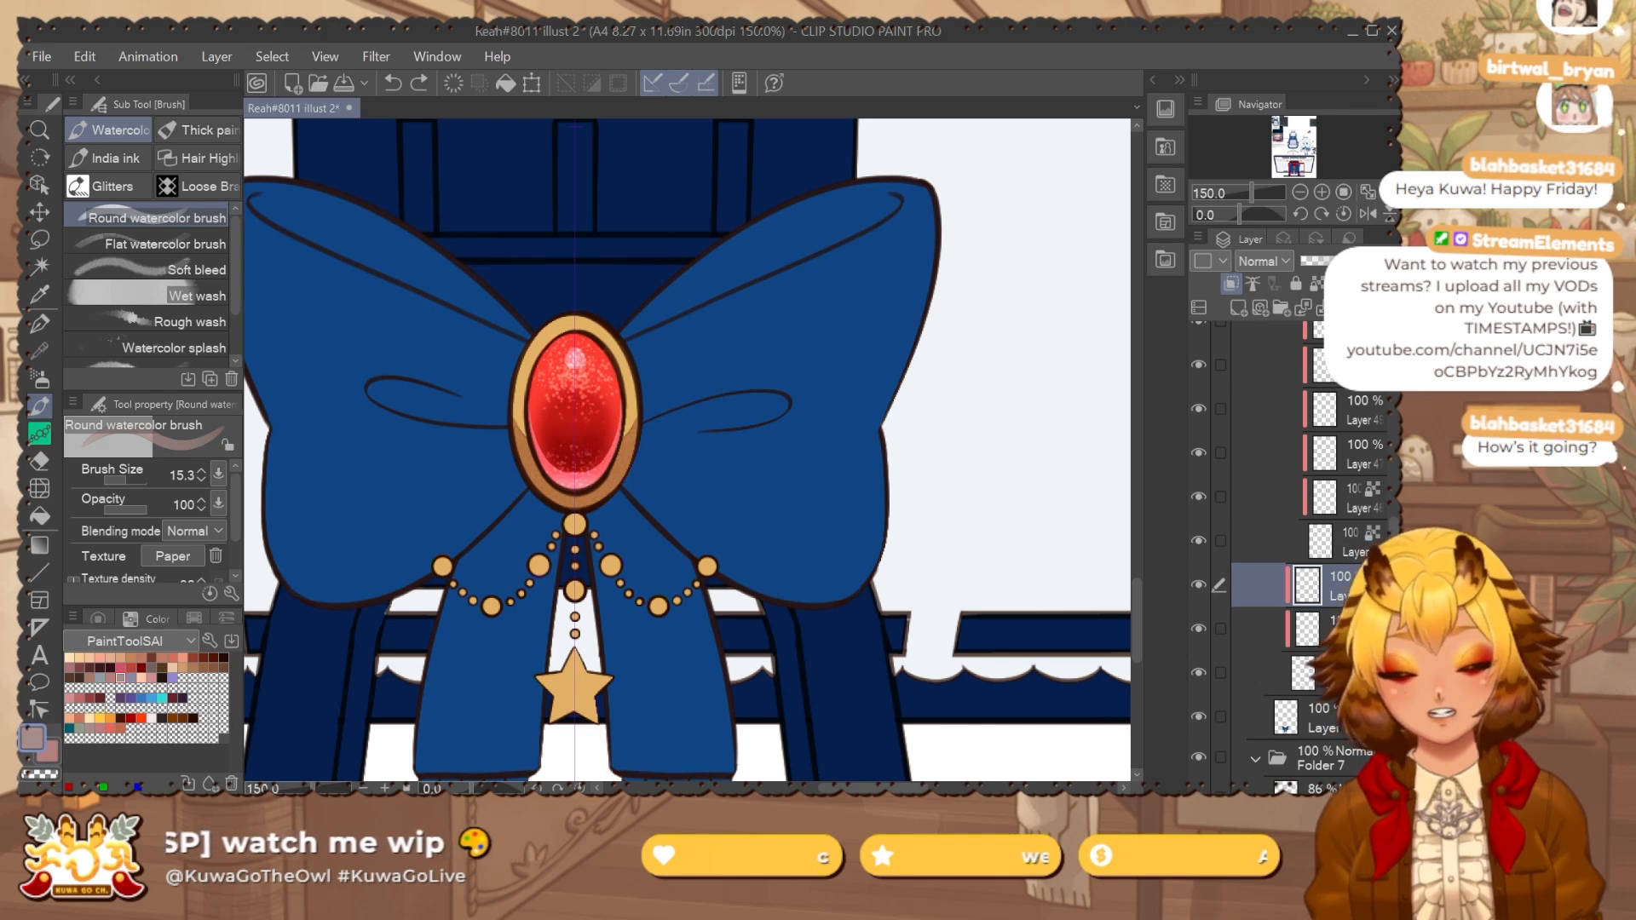
Set the gold frame's upper shading layer to Multiply and repaint the lower frame's shadow on the layer beneath with a 33.9 brush.
left_click(1275, 266)
left_click(1273, 324)
left_click(1310, 618)
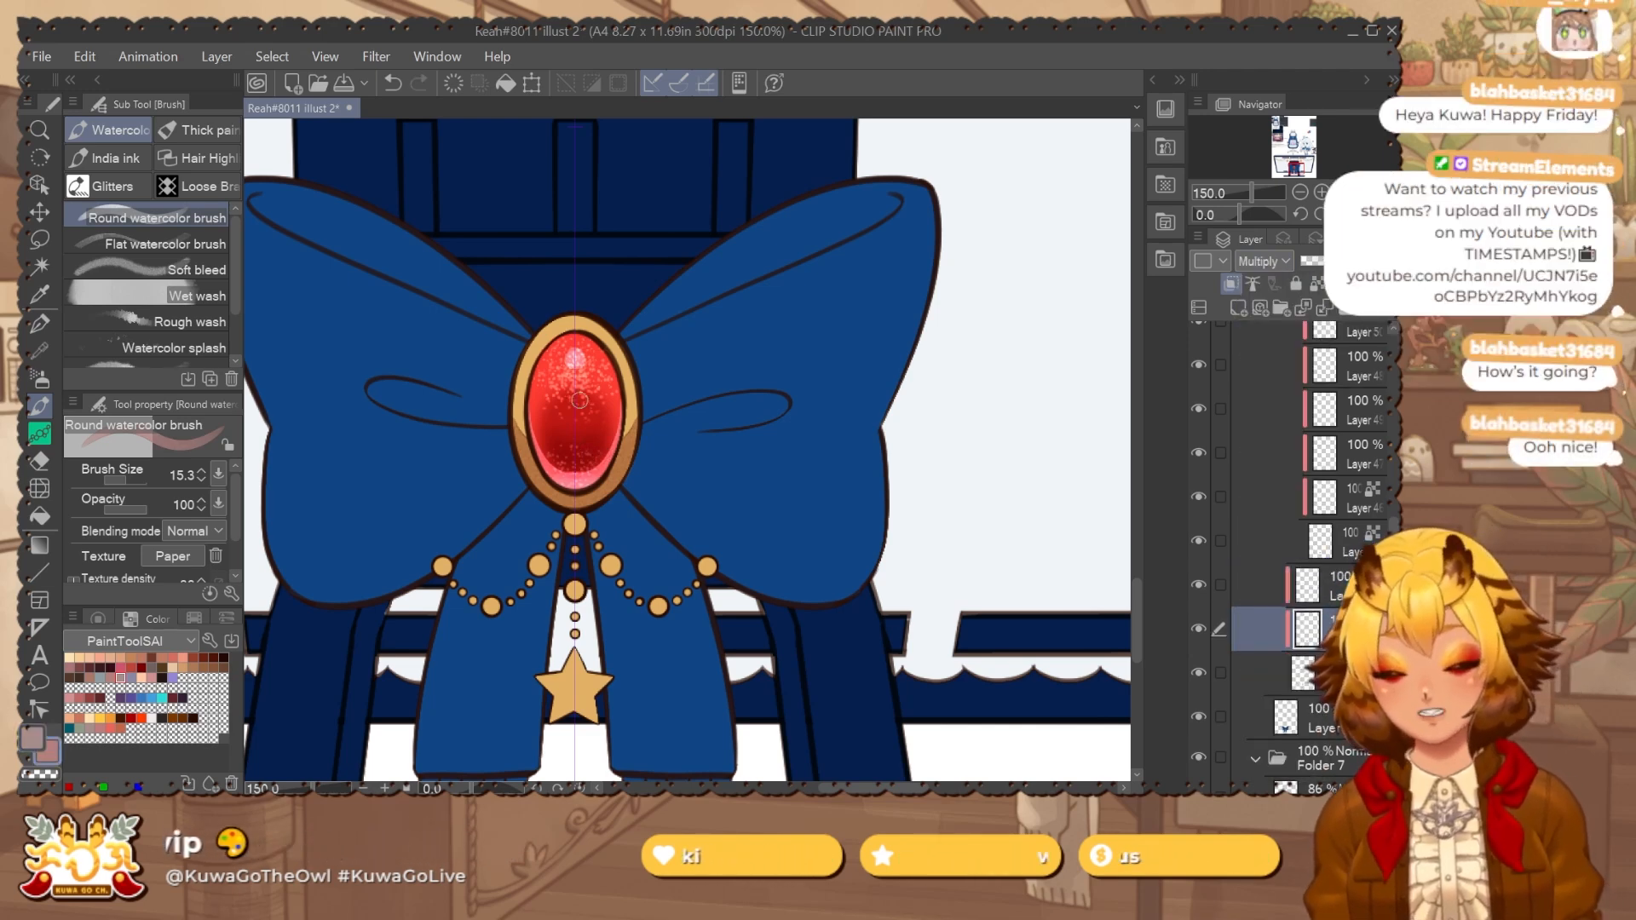
key("ctrl+z")
key("]")
key("]")
key("]")
key("]")
mouse_move(500, 412)
left_mouse_down()
mouse_move(568, 450)
mouse_move(529, 377)
mouse_move(526, 420)
mouse_move(498, 407)
mouse_move(555, 453)
mouse_move(567, 499)
mouse_move(632, 474)
left_mouse_up()
key("ctrl+z")
key("ctrl+z")
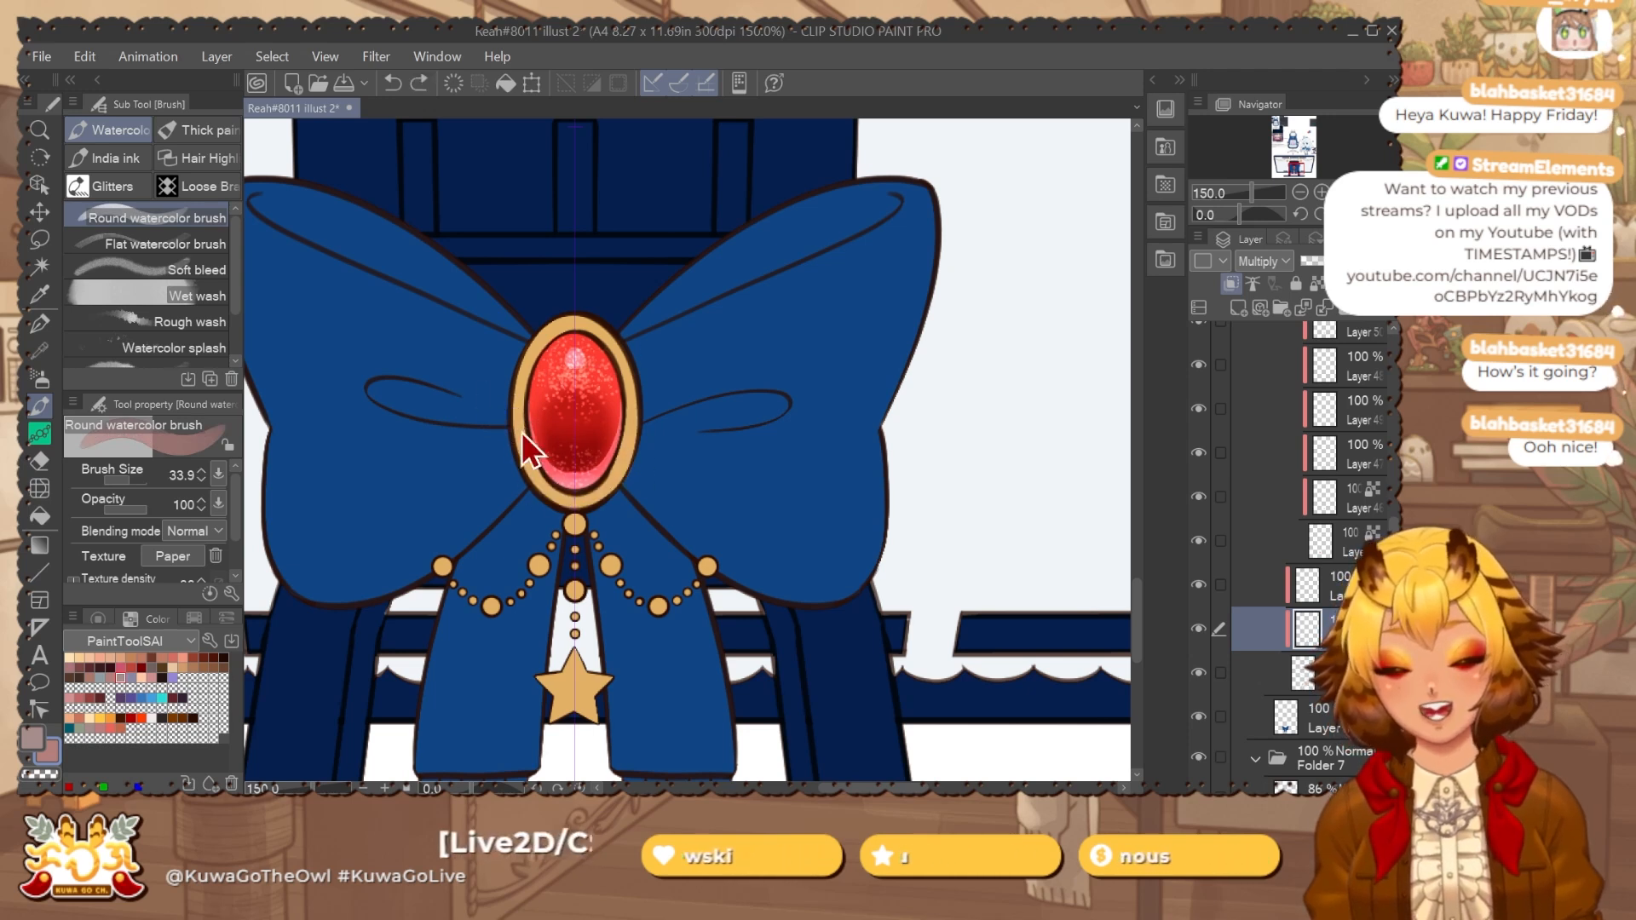
mouse_move(523, 445)
left_mouse_down()
mouse_move(572, 496)
mouse_move(558, 469)
left_mouse_up()
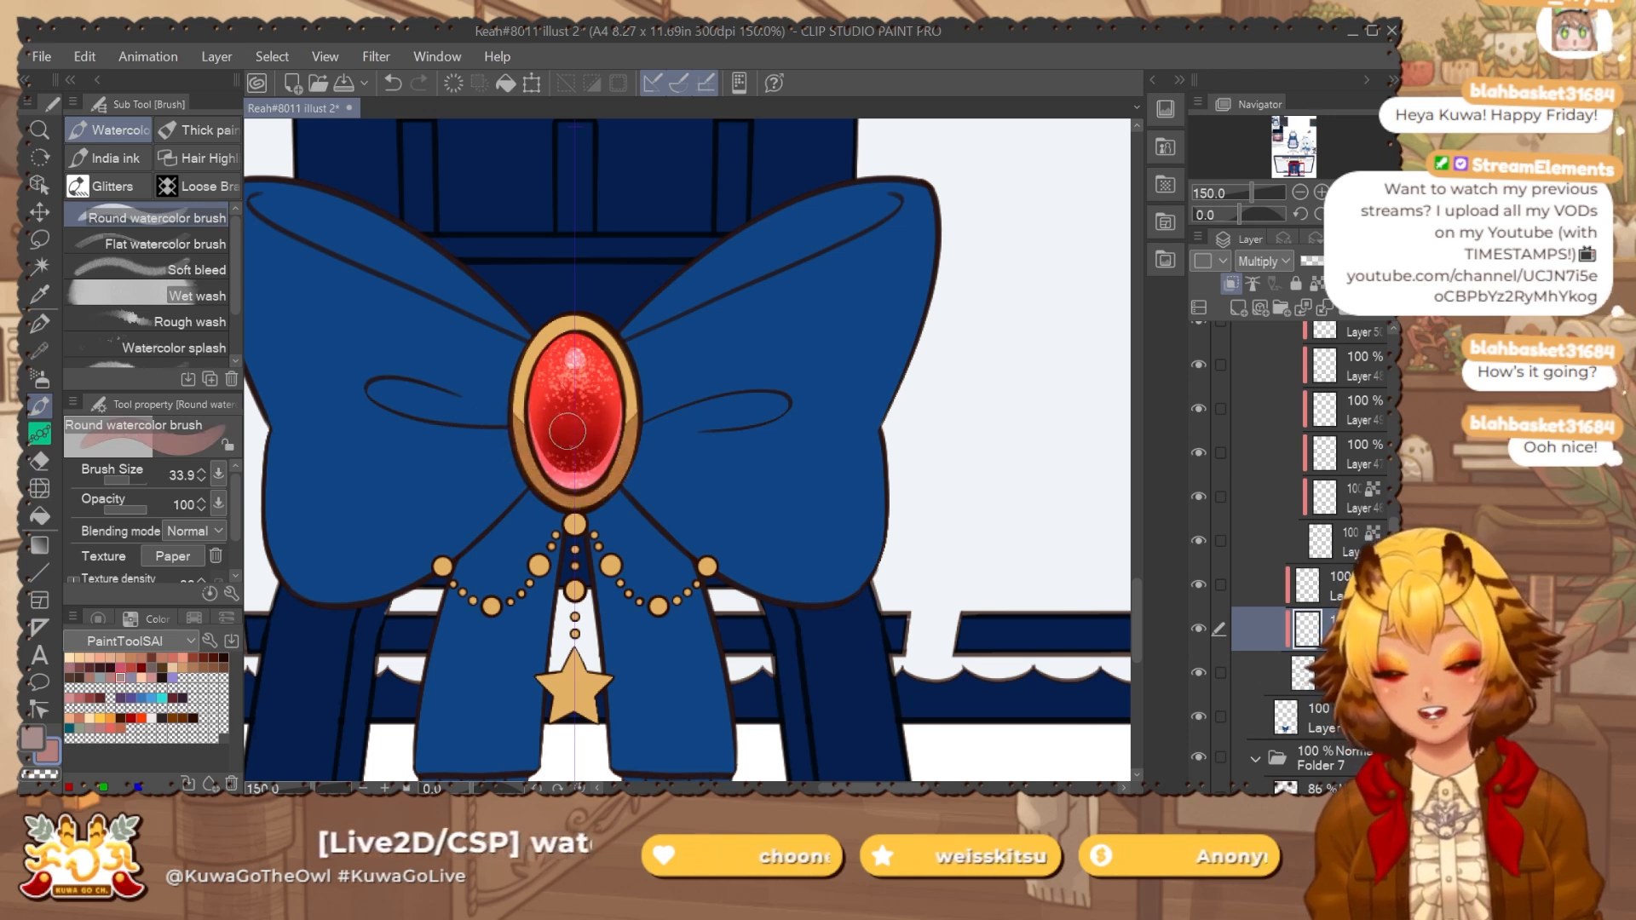
Paint a deeper second shade on the gold frame's lower sides on the upper Multiply layer at brush size 20.6, undoing unwanted strokes.
key("[")
left_click(1344, 588)
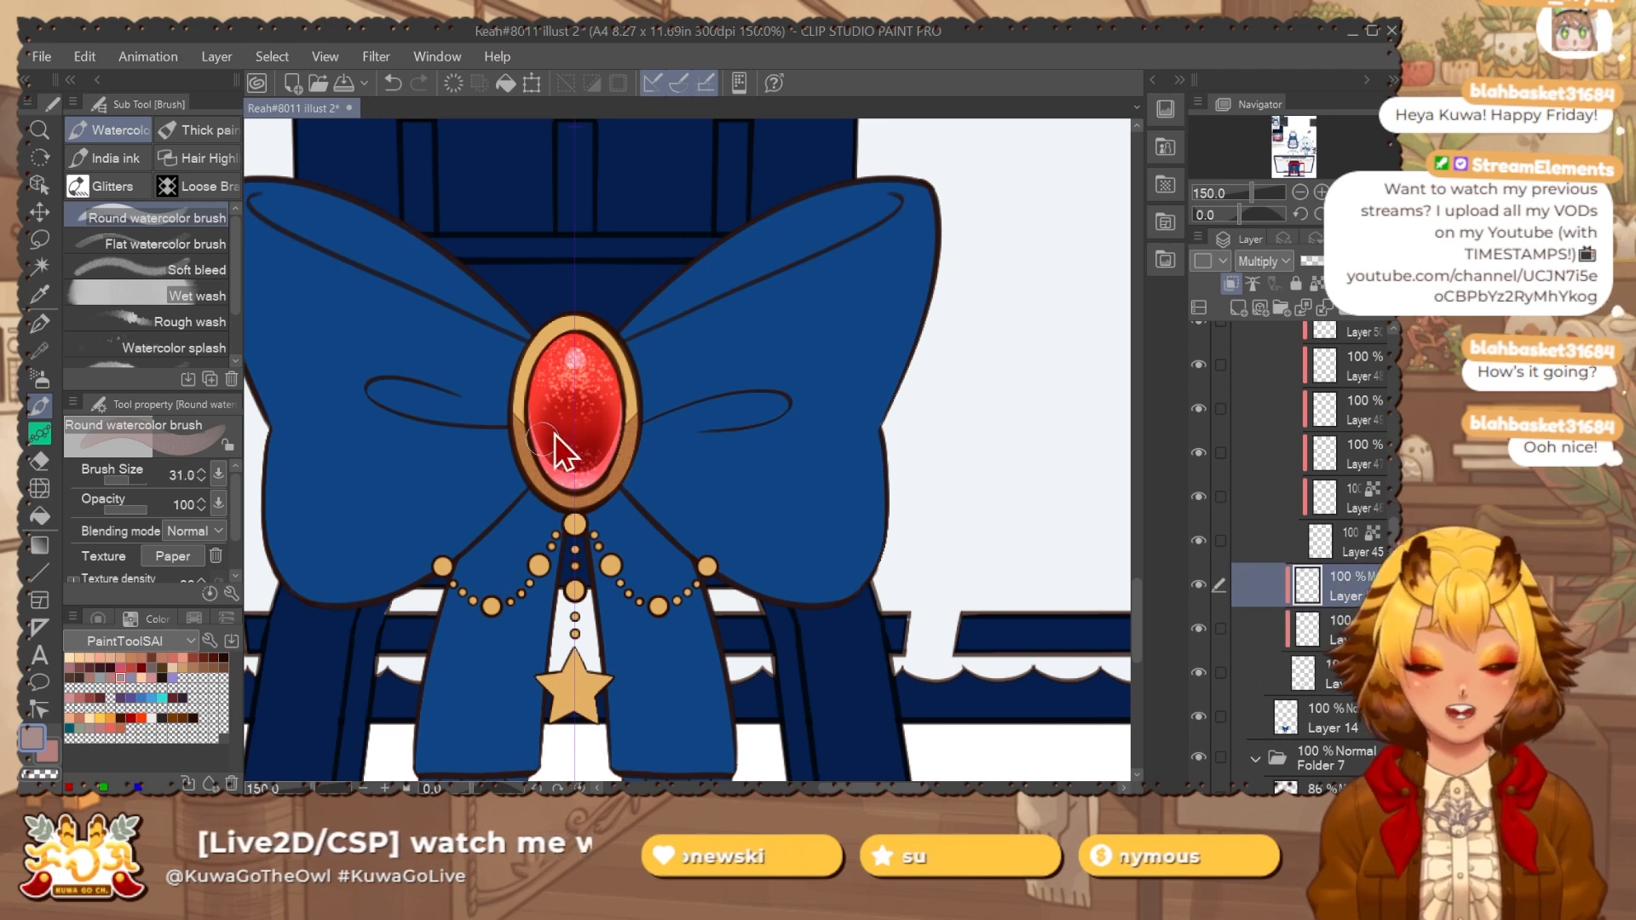
key("[")
key("[")
key("[")
key("[")
left_click_drag(503, 409, 533, 439)
key("ctrl+z")
key("[")
key("[")
key("[")
key("[")
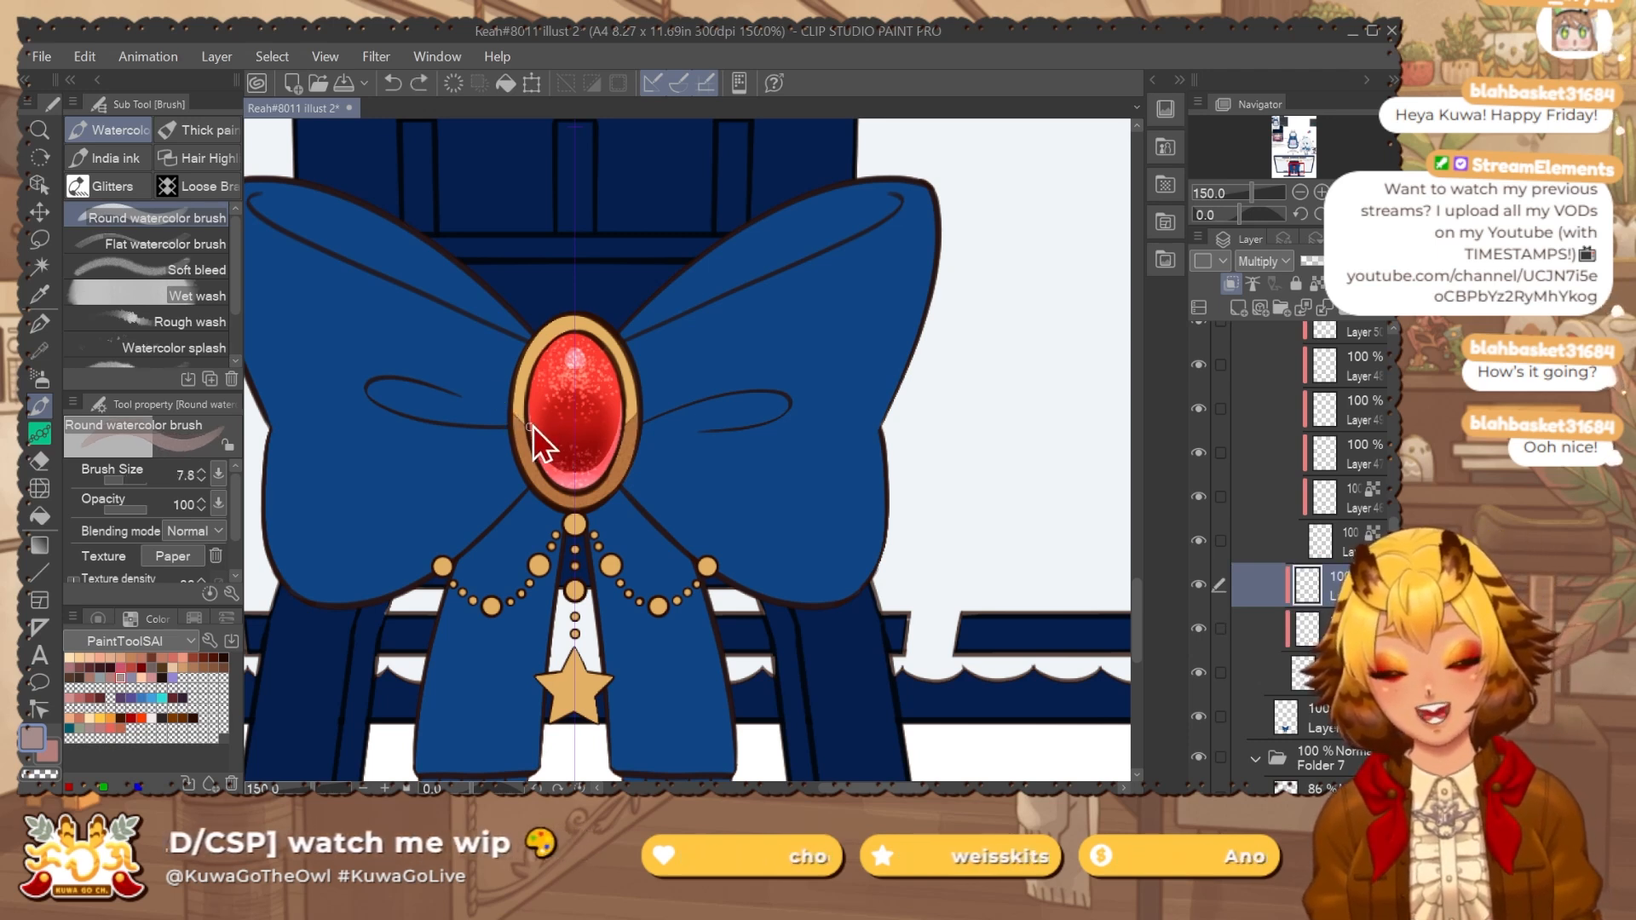
key("[")
key("]")
key("]")
key("]")
key("]")
key("]")
key("]")
left_click_drag(517, 424, 537, 452)
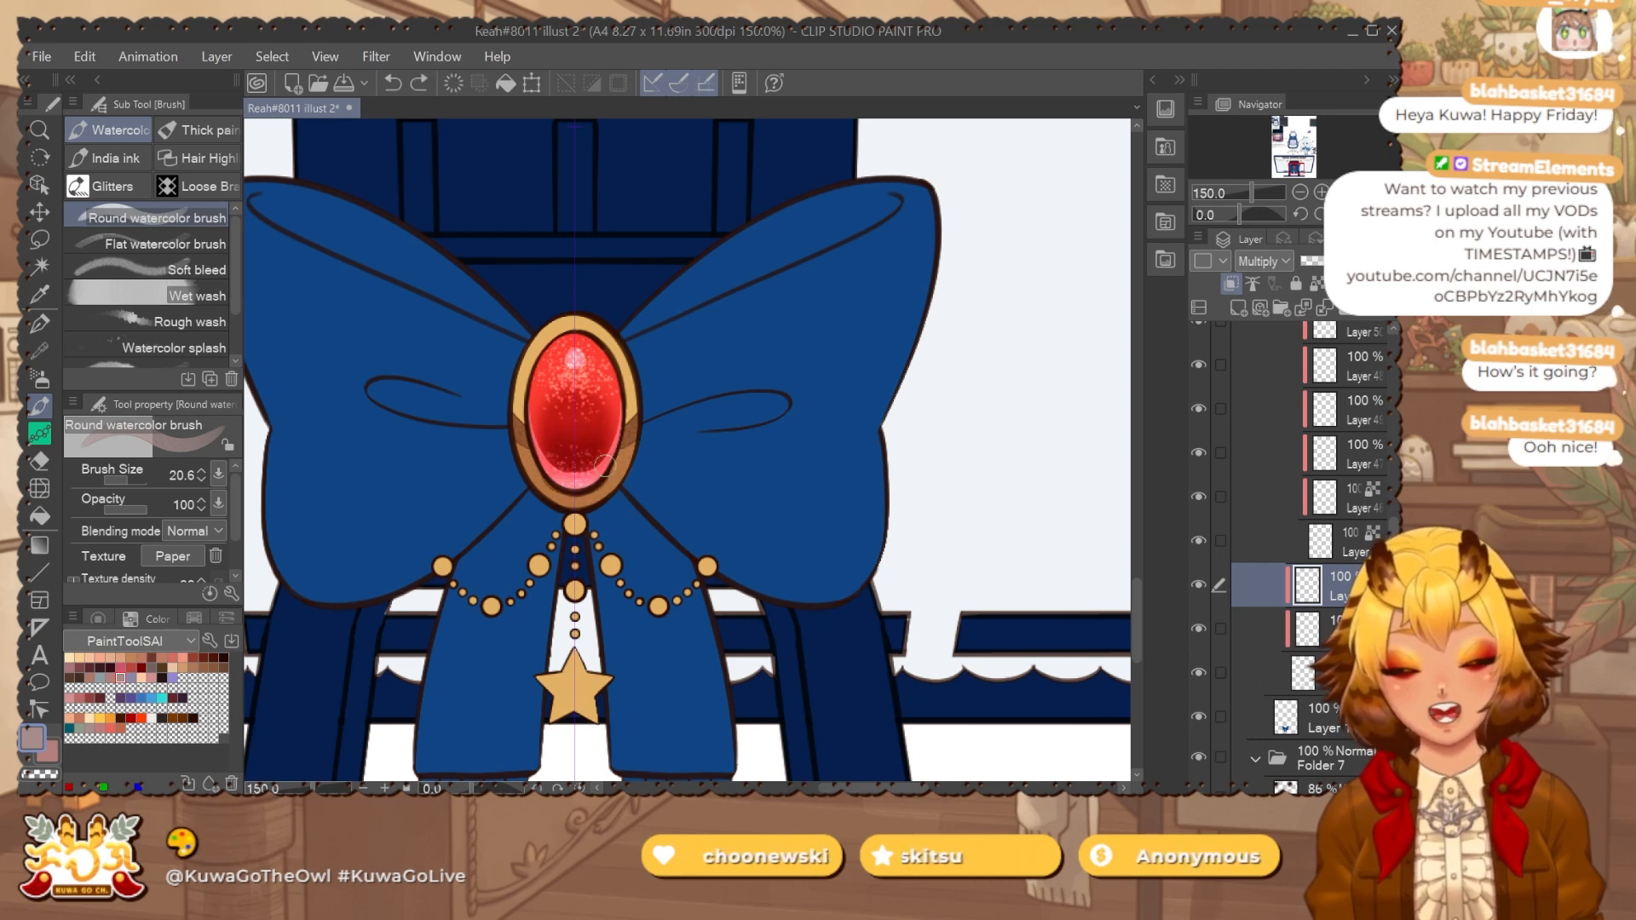
key("ctrl+z")
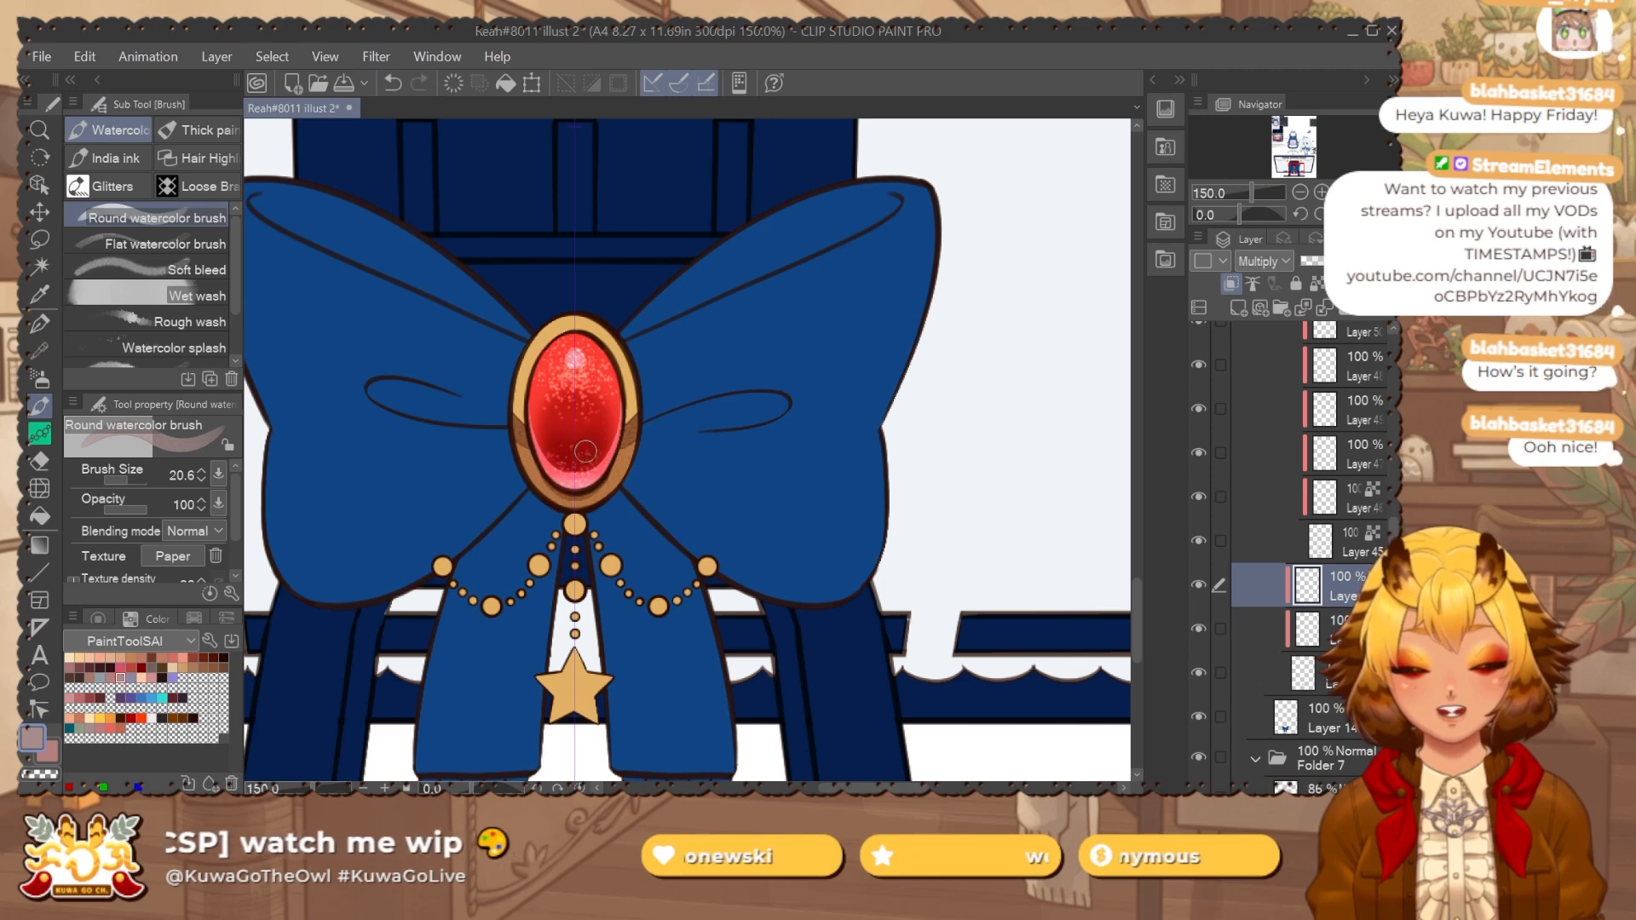
Add a clipped Add (Glow) layer above the frame's shading layers and paint a gold highlight at the top of the frame.
left_click_drag(689, 484, 686, 519)
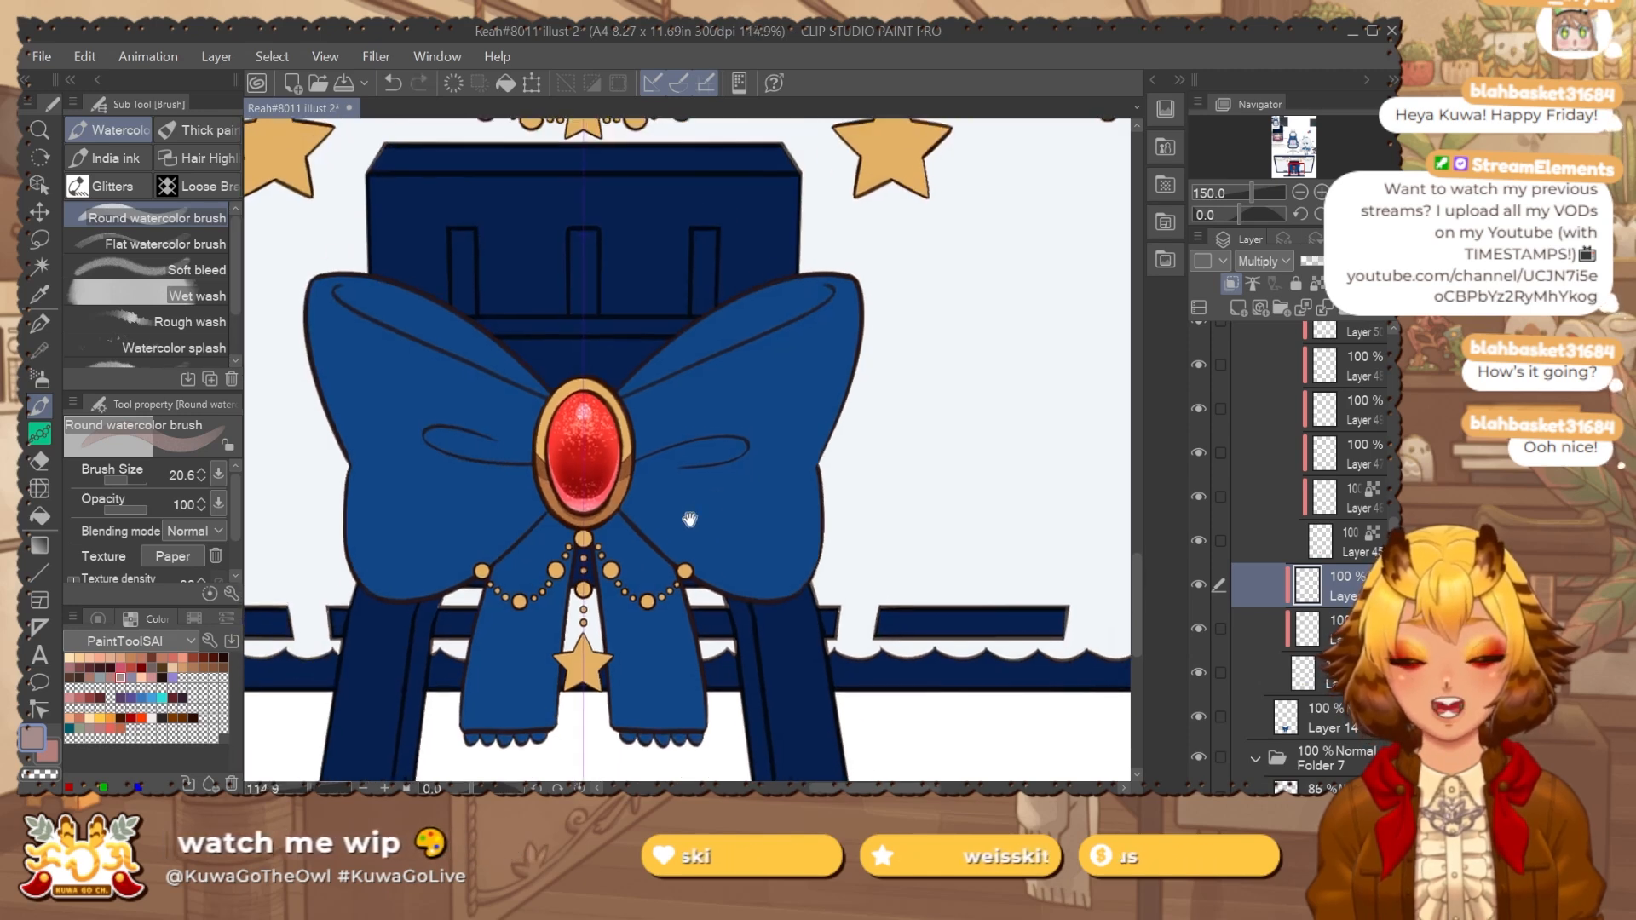
key("ctrl+shift+n")
left_click(1263, 261)
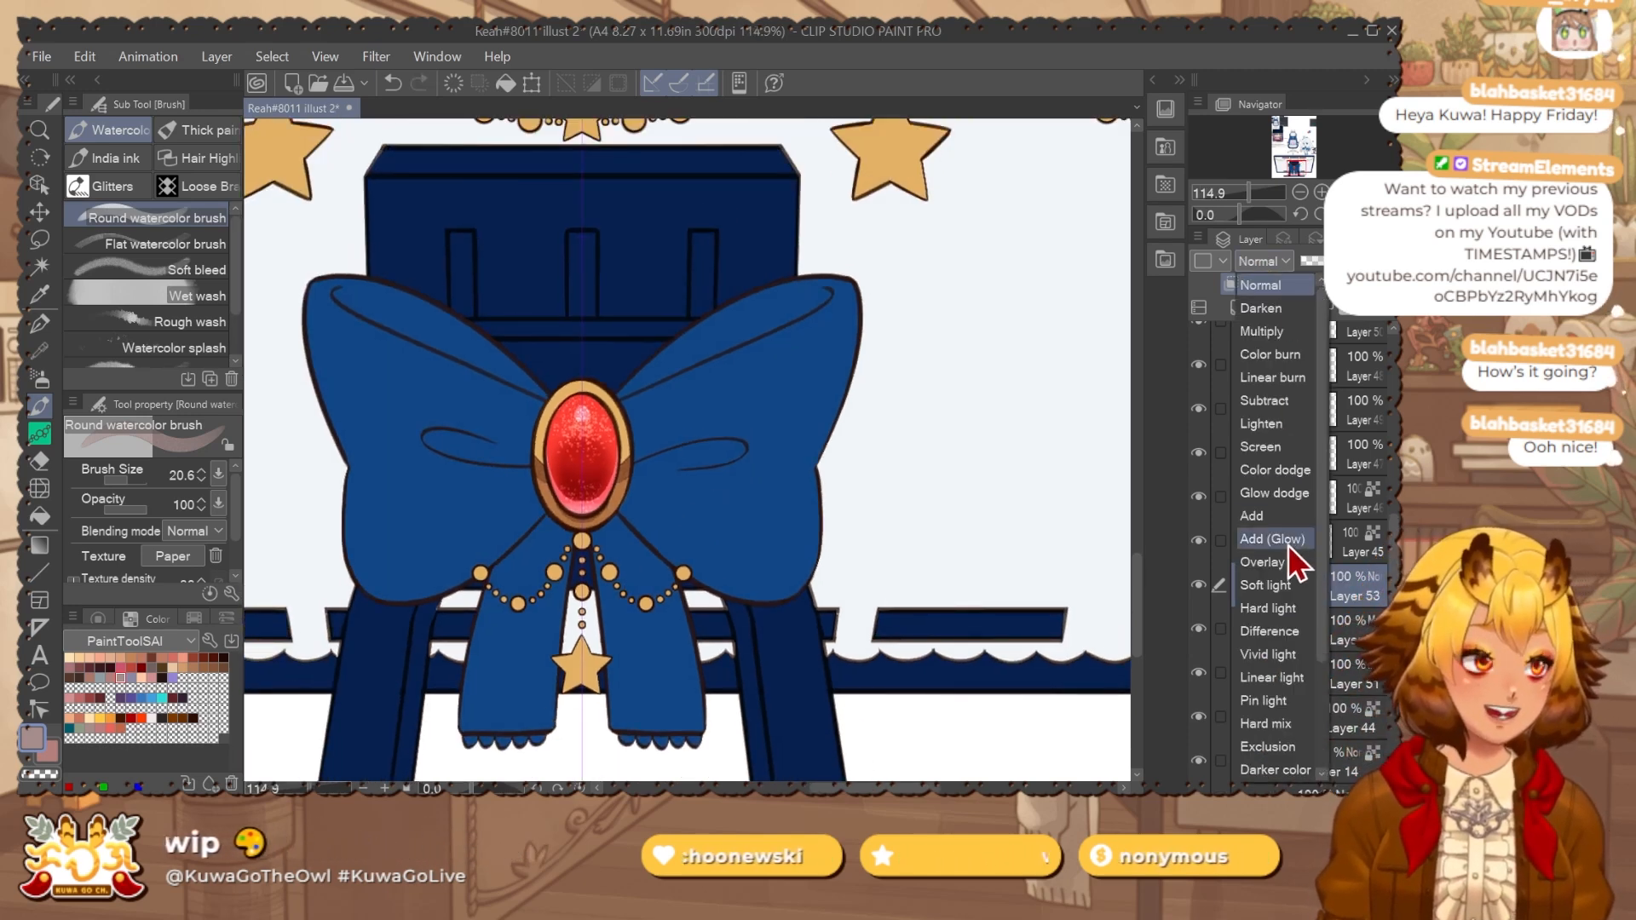
left_click(1289, 545)
scroll(585, 388, "up", 3)
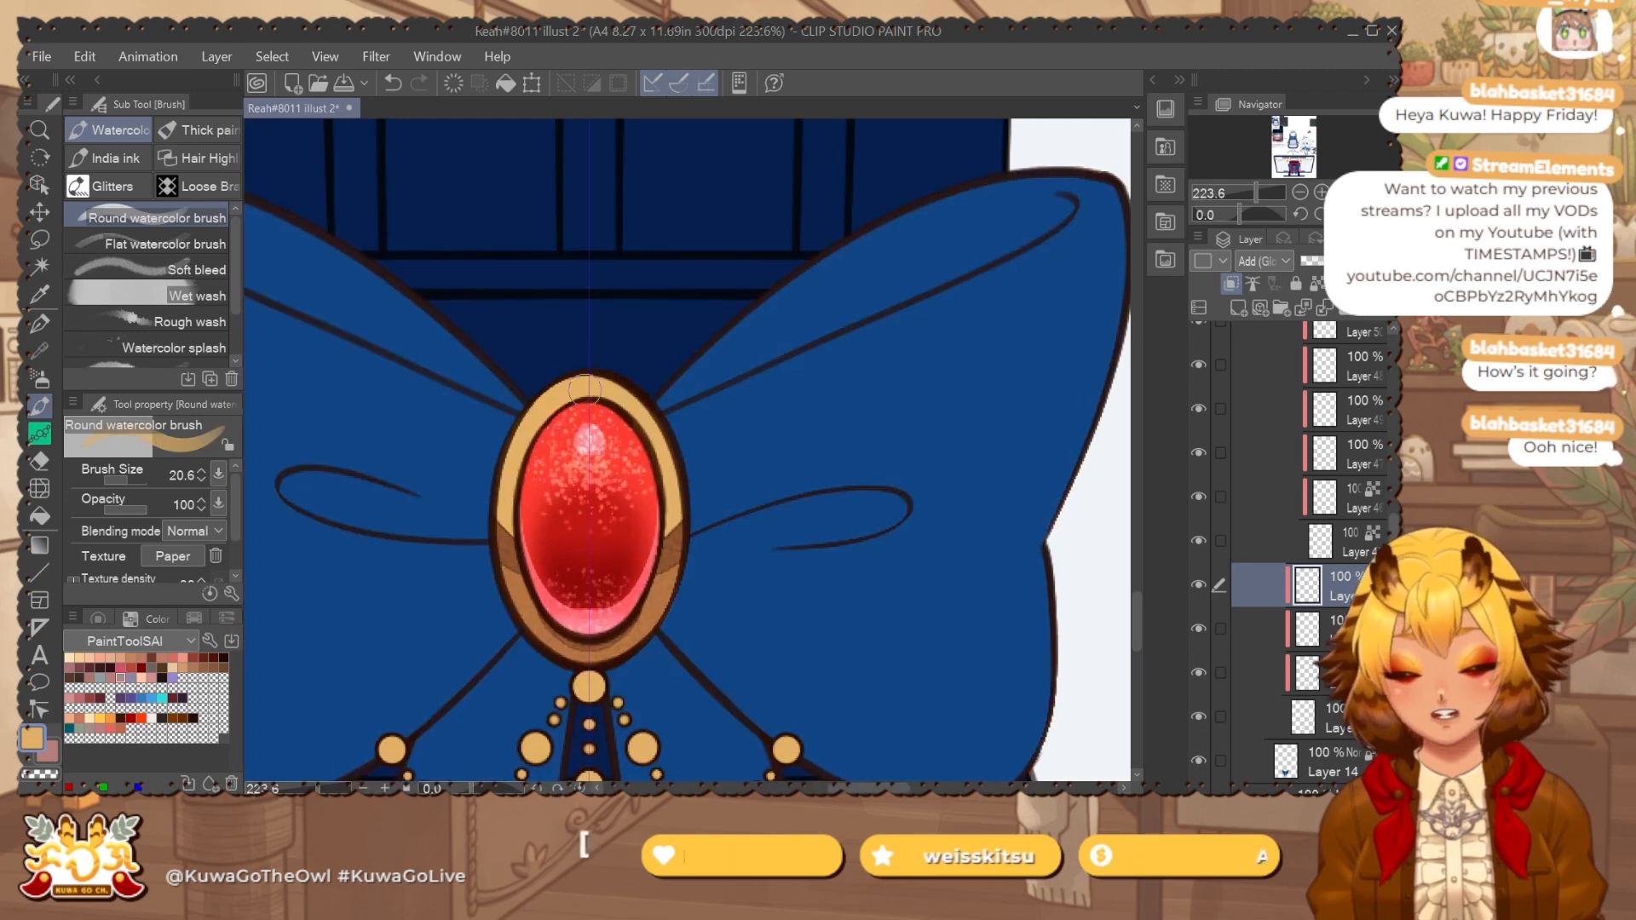
left_click_drag(585, 388, 600, 386)
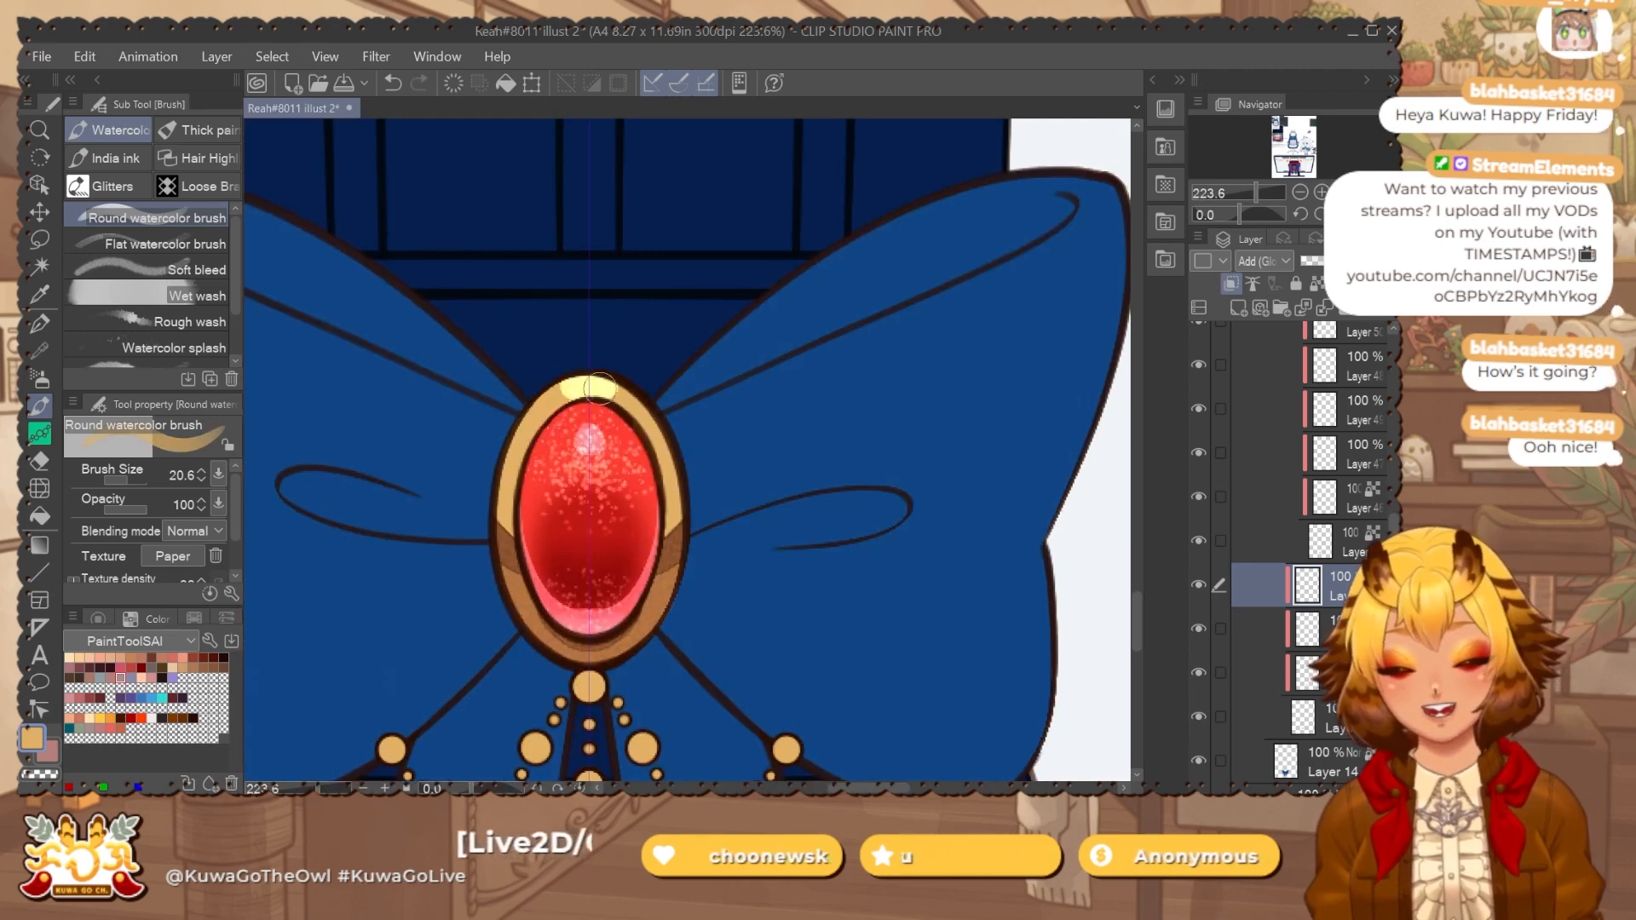
left_click(1367, 554)
key("e")
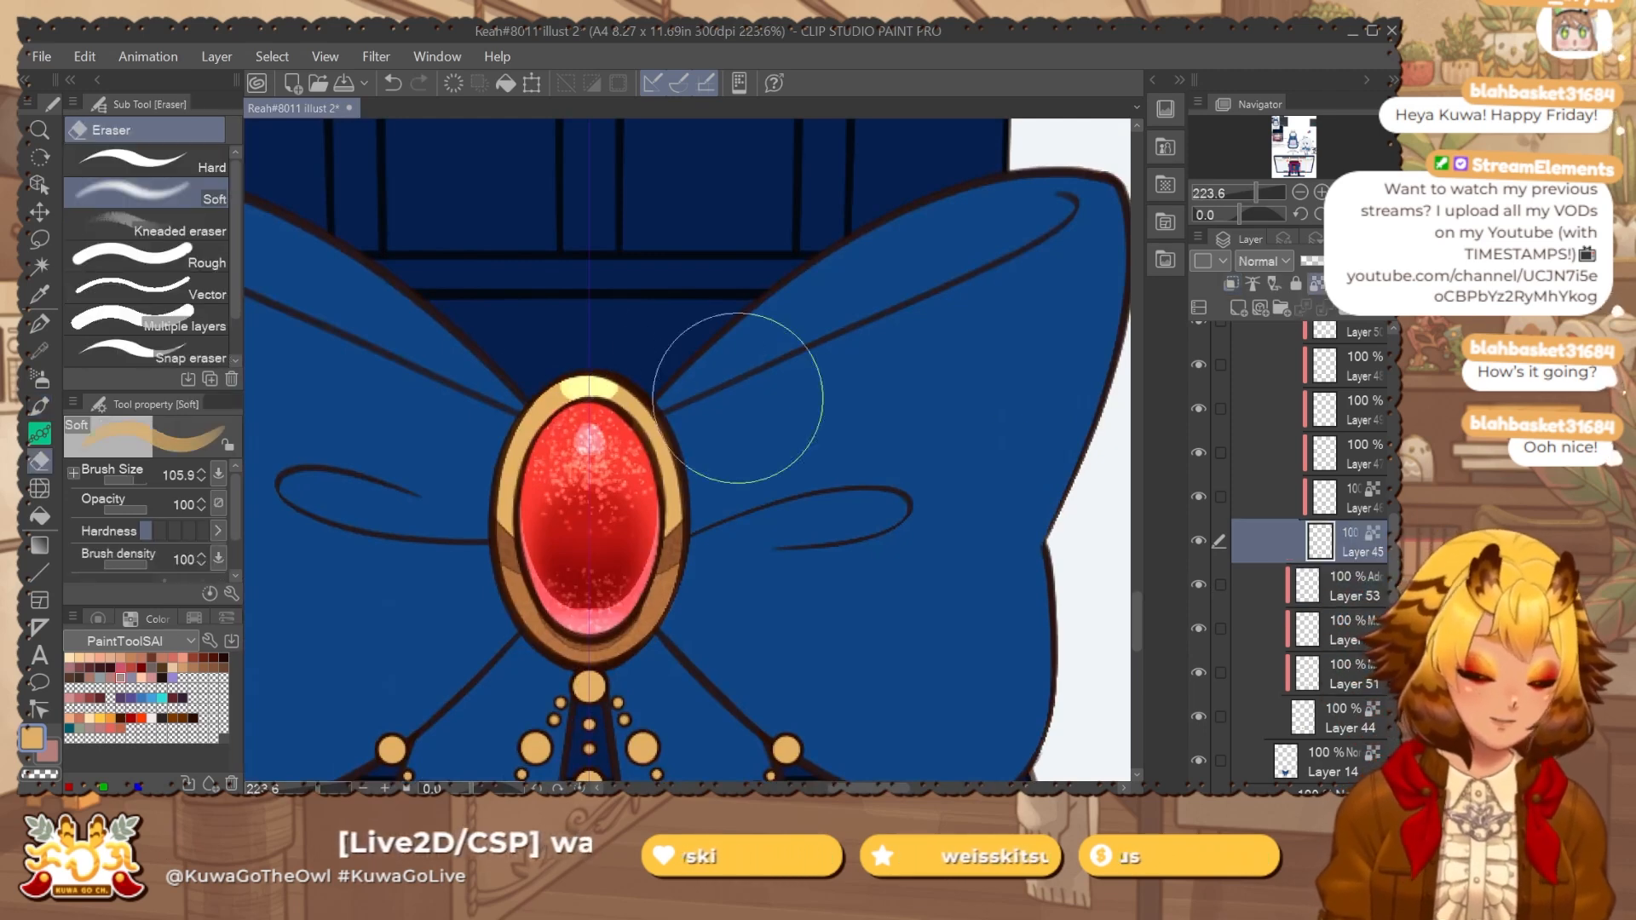
scroll(621, 438, "up", 3)
left_click(203, 256)
key("[")
key("[")
key("[")
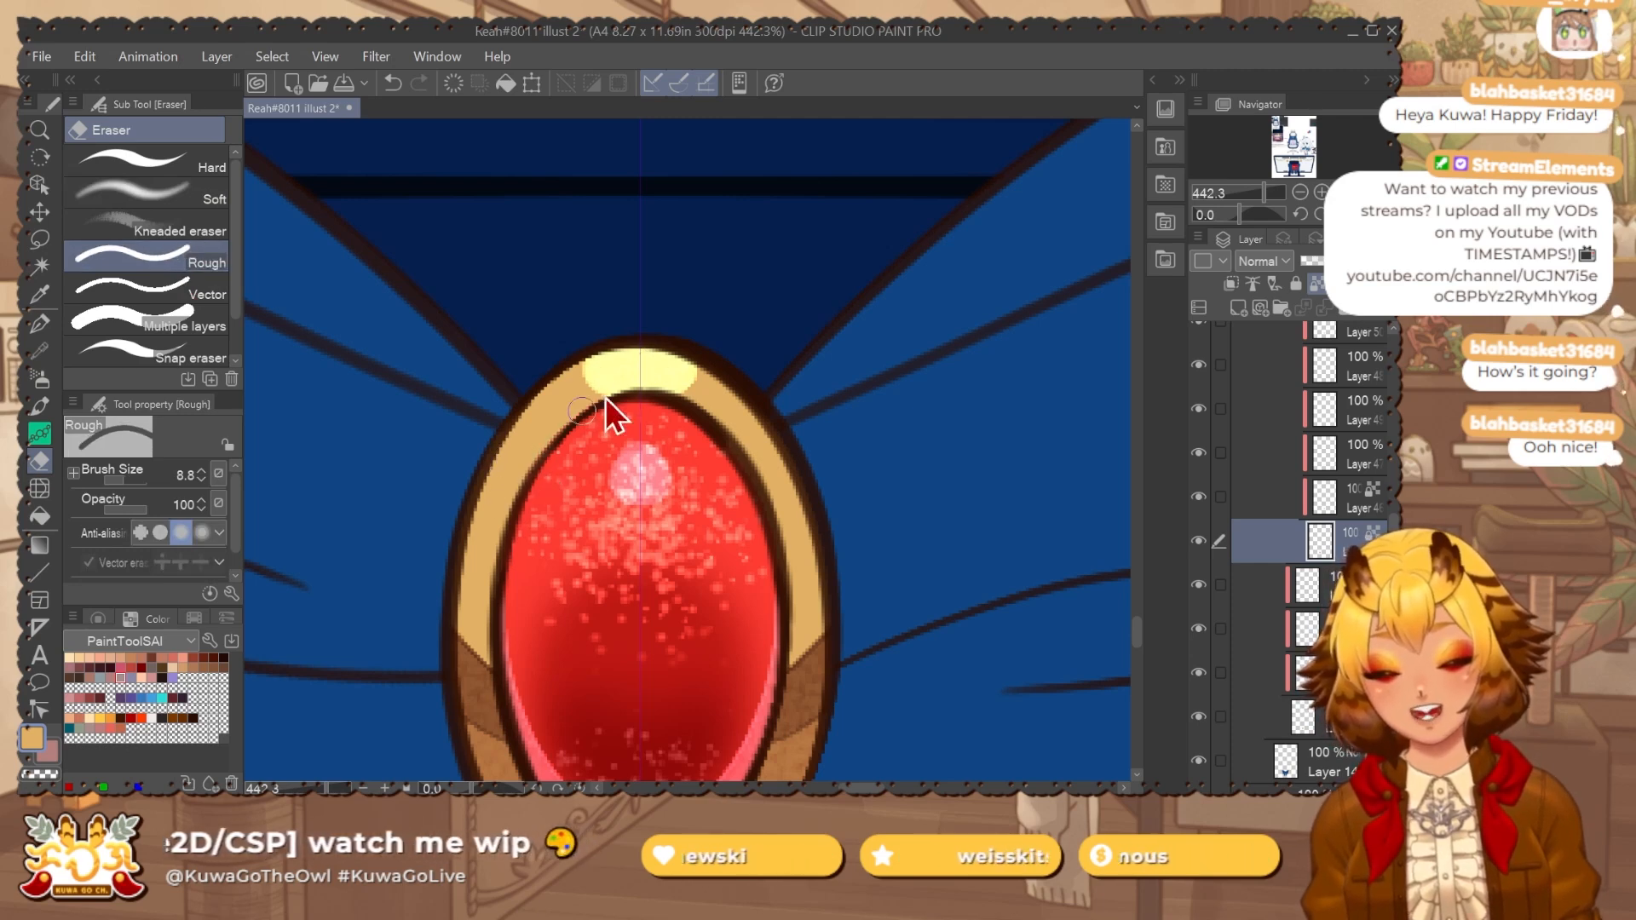
scroll(738, 460, "down", 3)
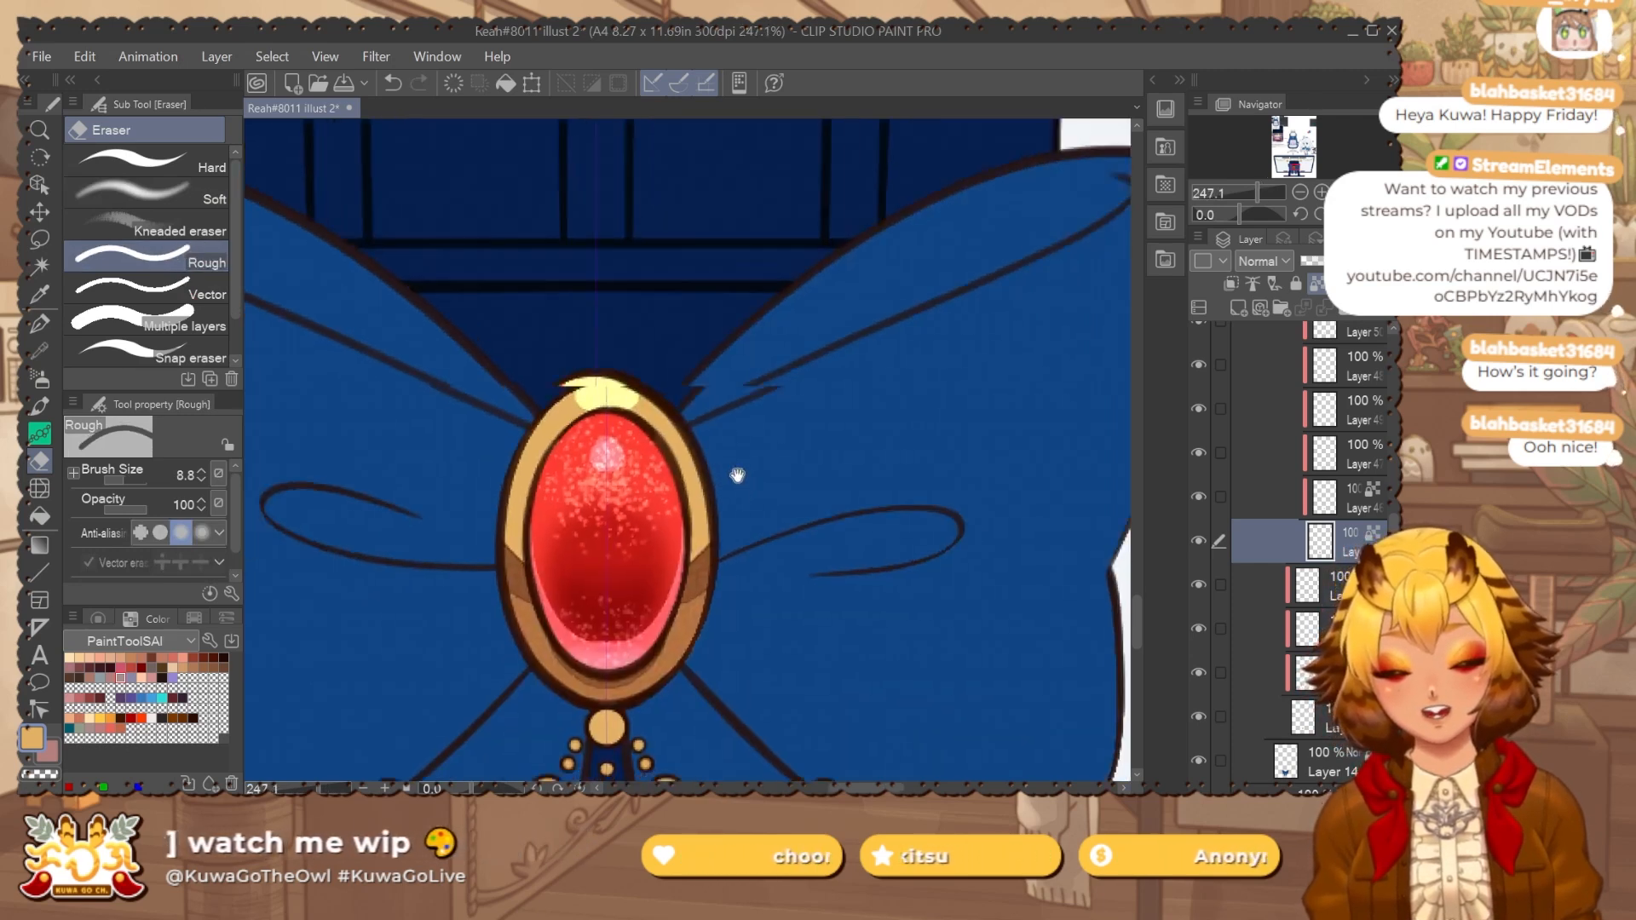
Add a clipped Screen layer beneath the frame's highlight layer and choose the Soft bleed watercolor brush for it.
left_click(1363, 623)
left_click(1273, 268)
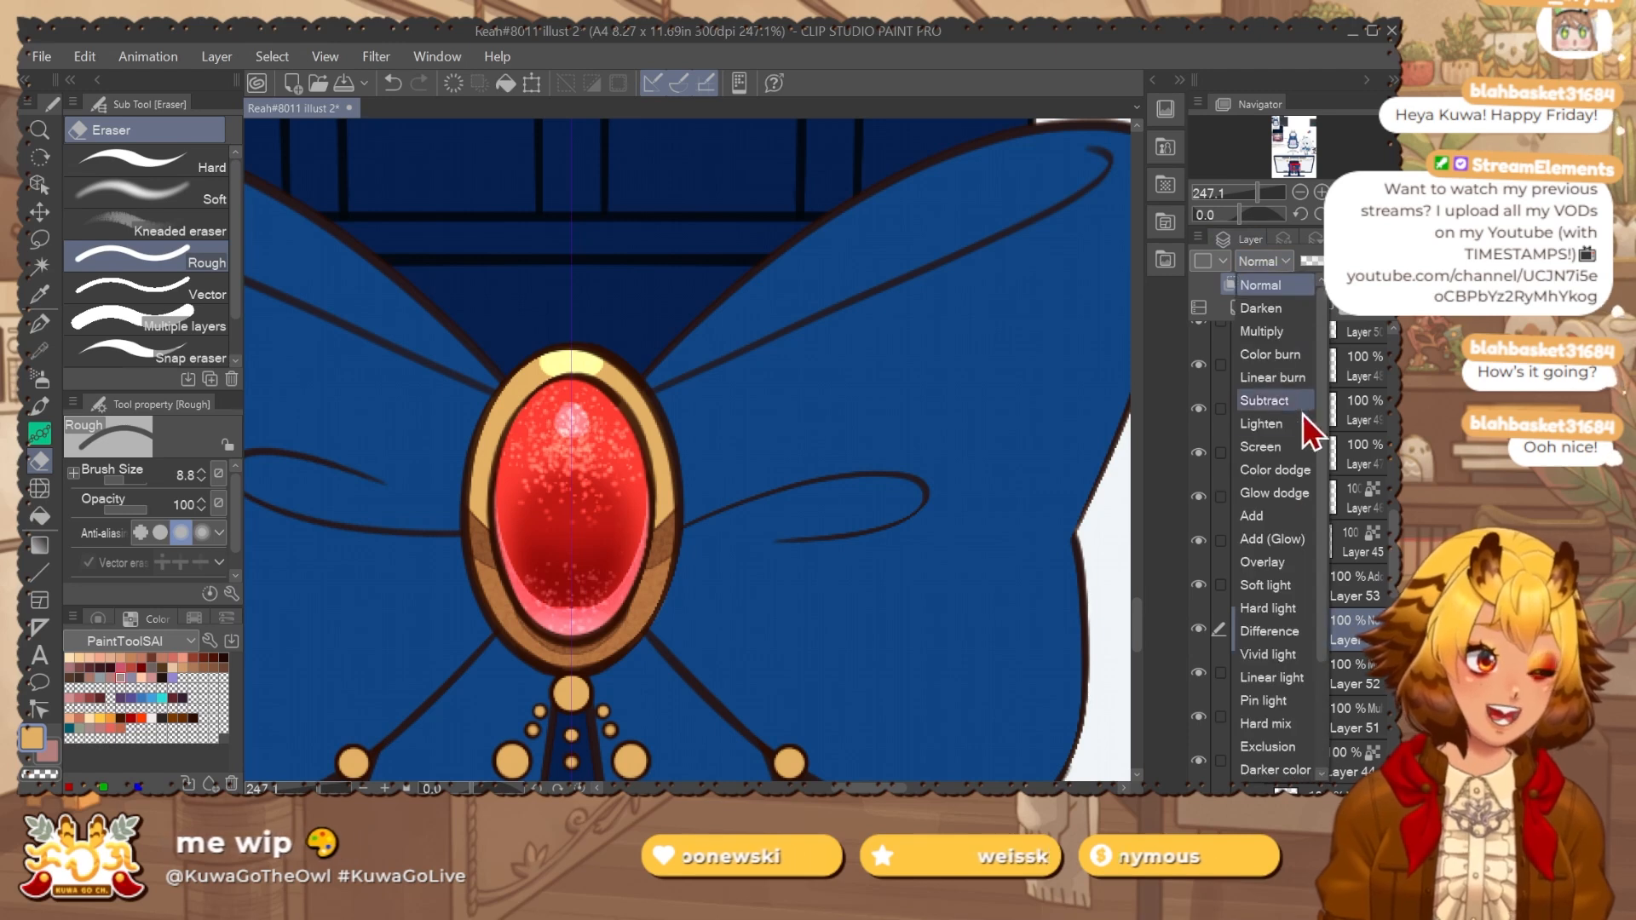
left_click(1278, 452)
key("b")
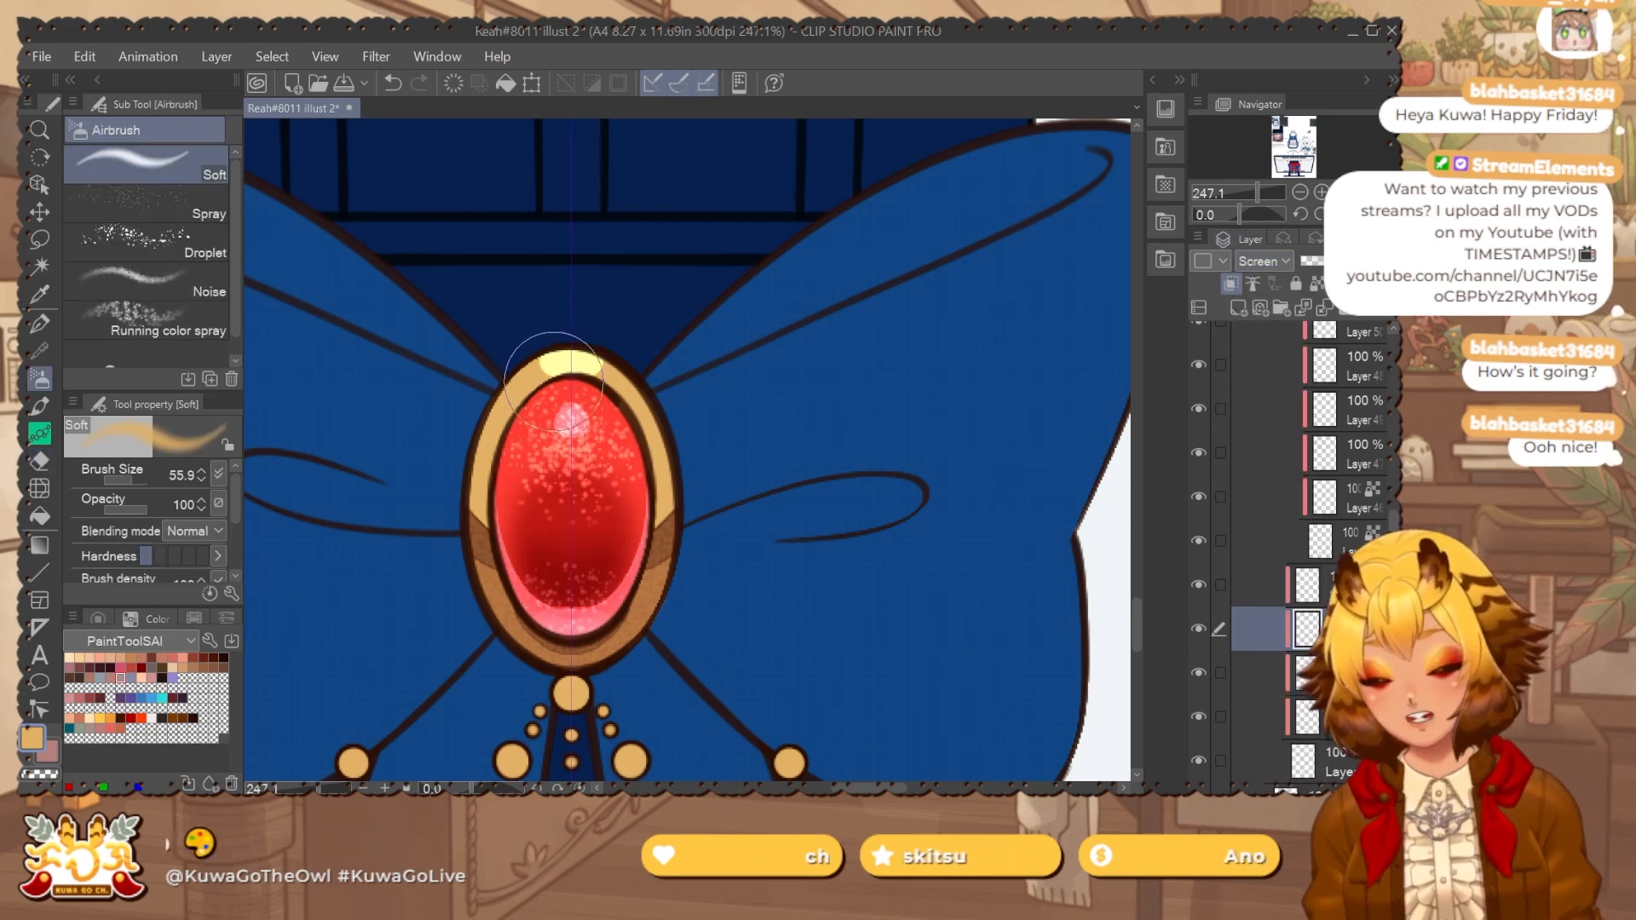
key("b")
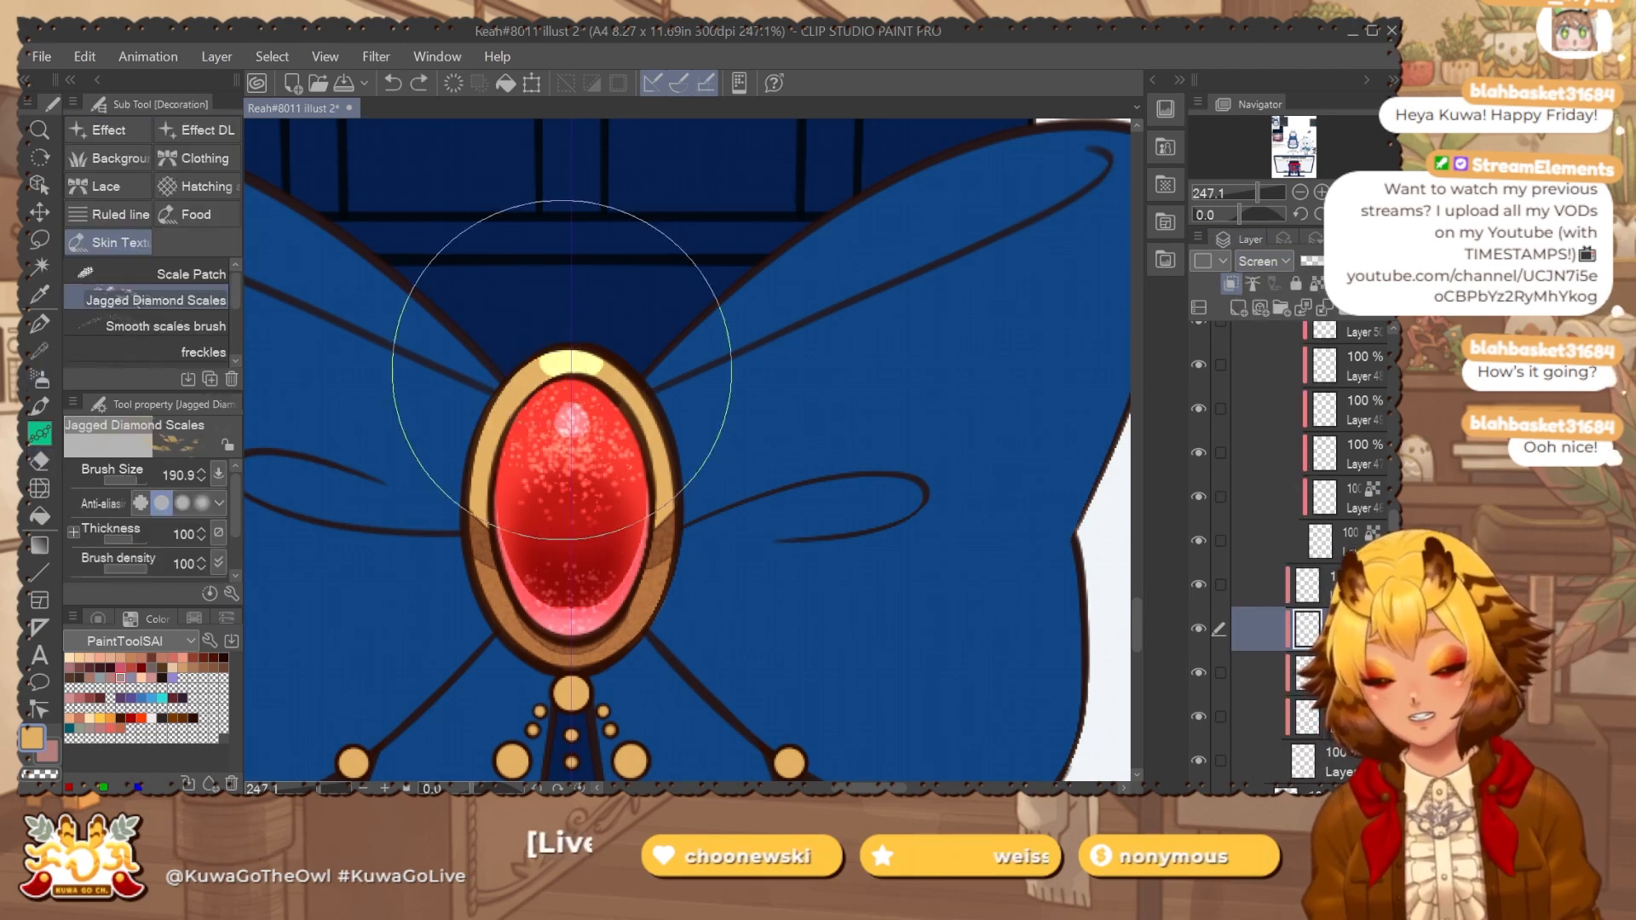
left_click(111, 130)
left_click(217, 271)
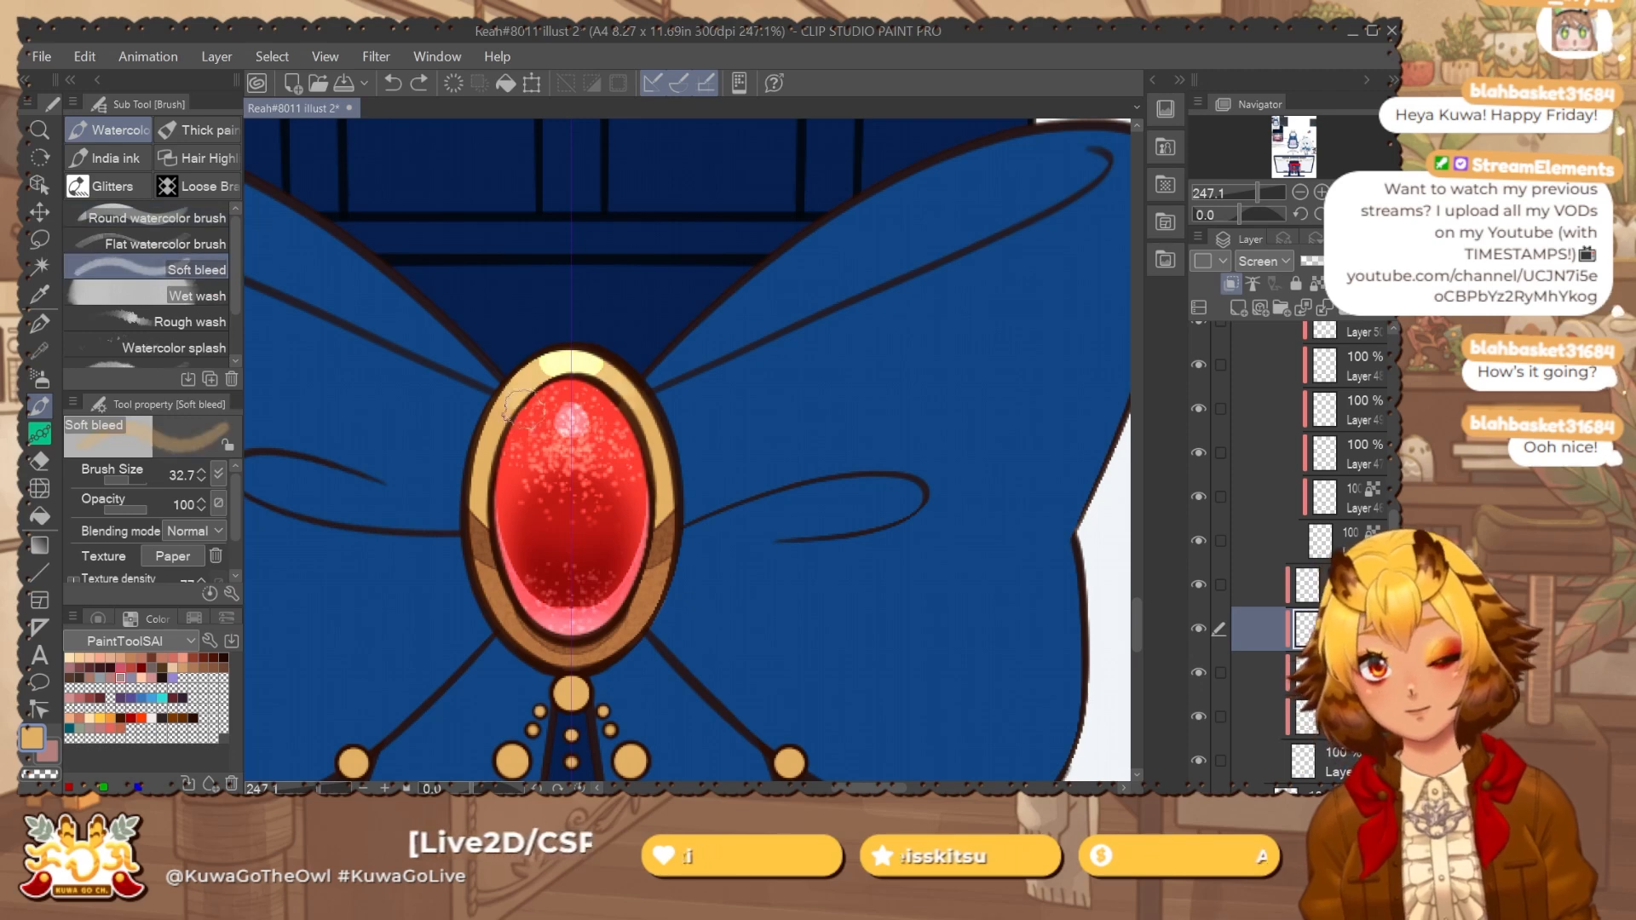
scroll(526, 375, "down", 6)
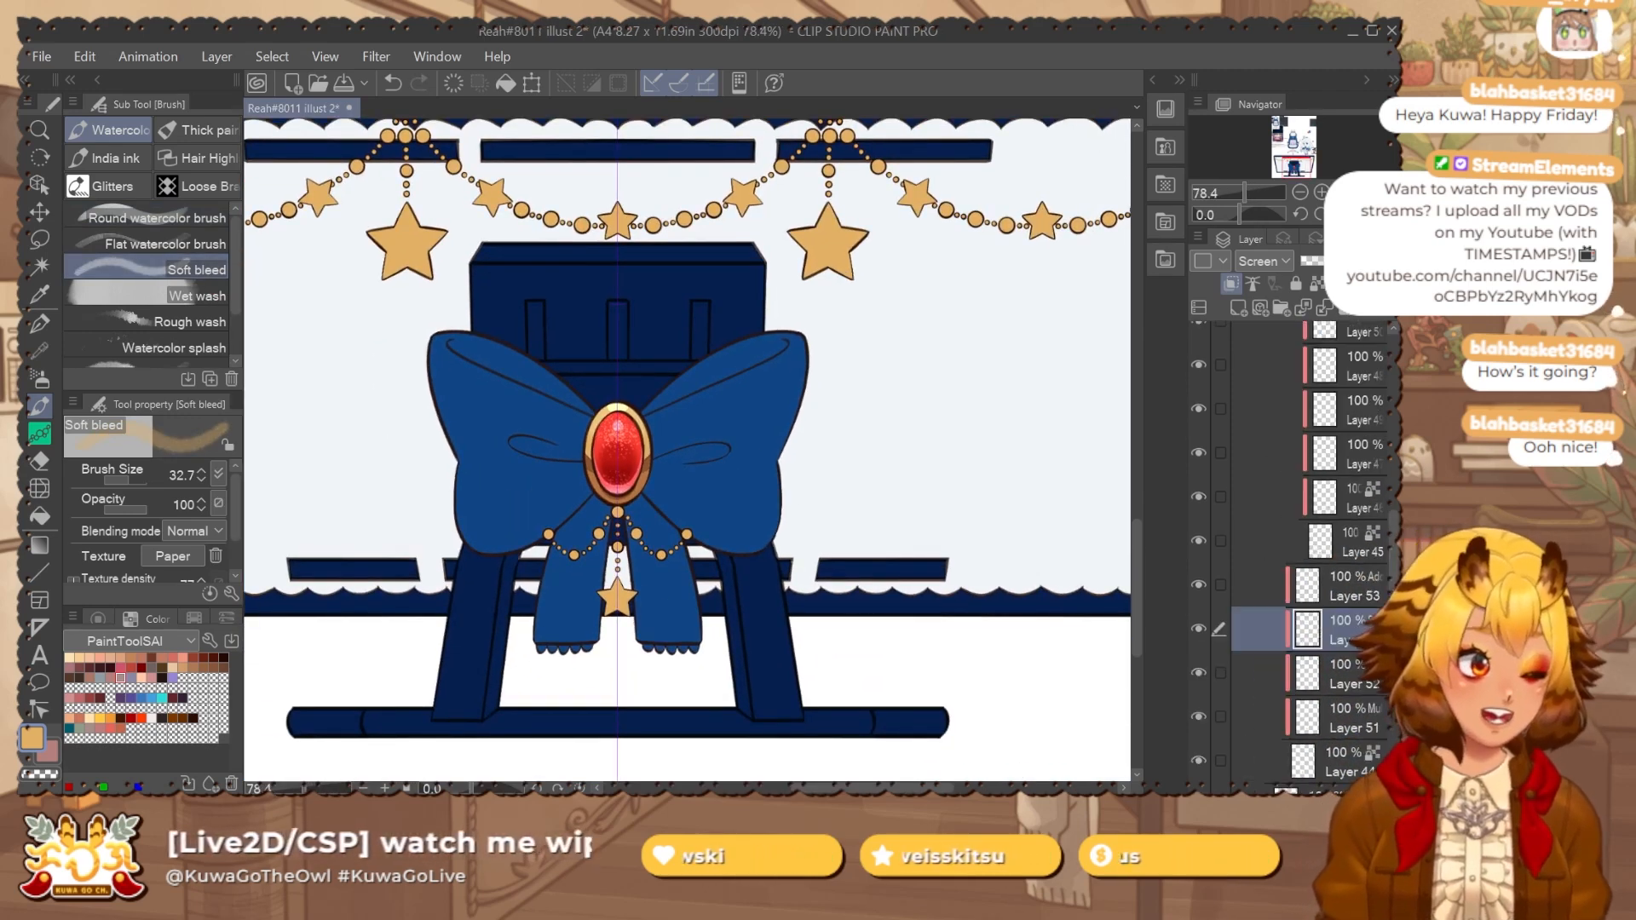
Set Layer 9 in Folder 8 to the Multiply blending mode at 86% opacity.
scroll(1338, 451, "up", 5)
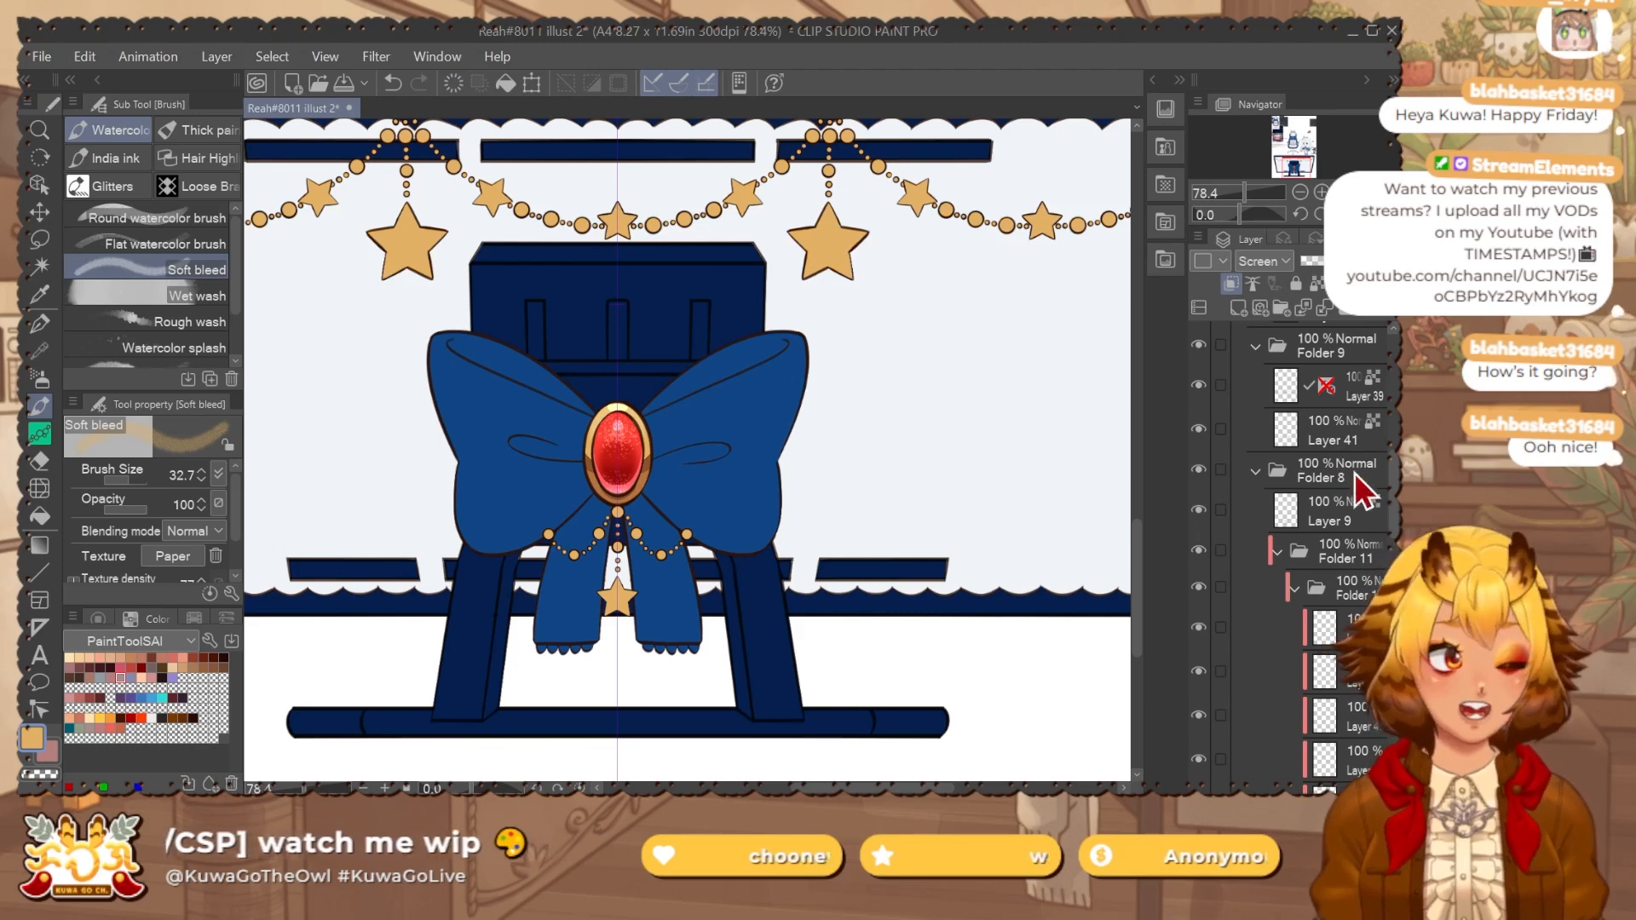
left_click(1355, 509)
left_click(1264, 261)
left_click(1285, 332)
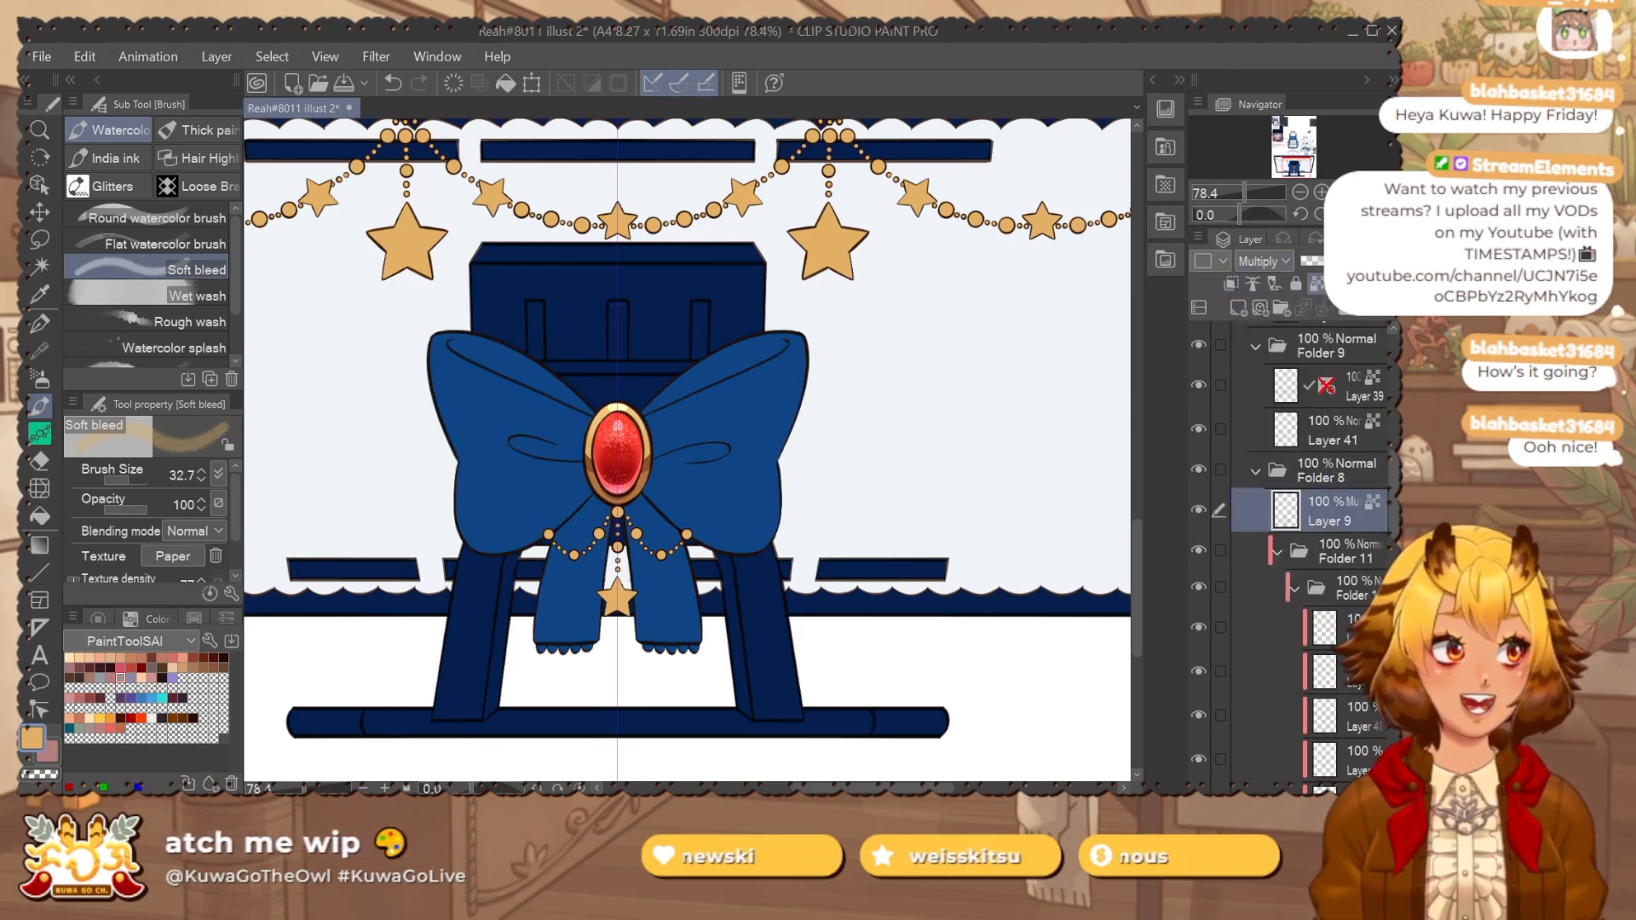
left_click(1351, 261)
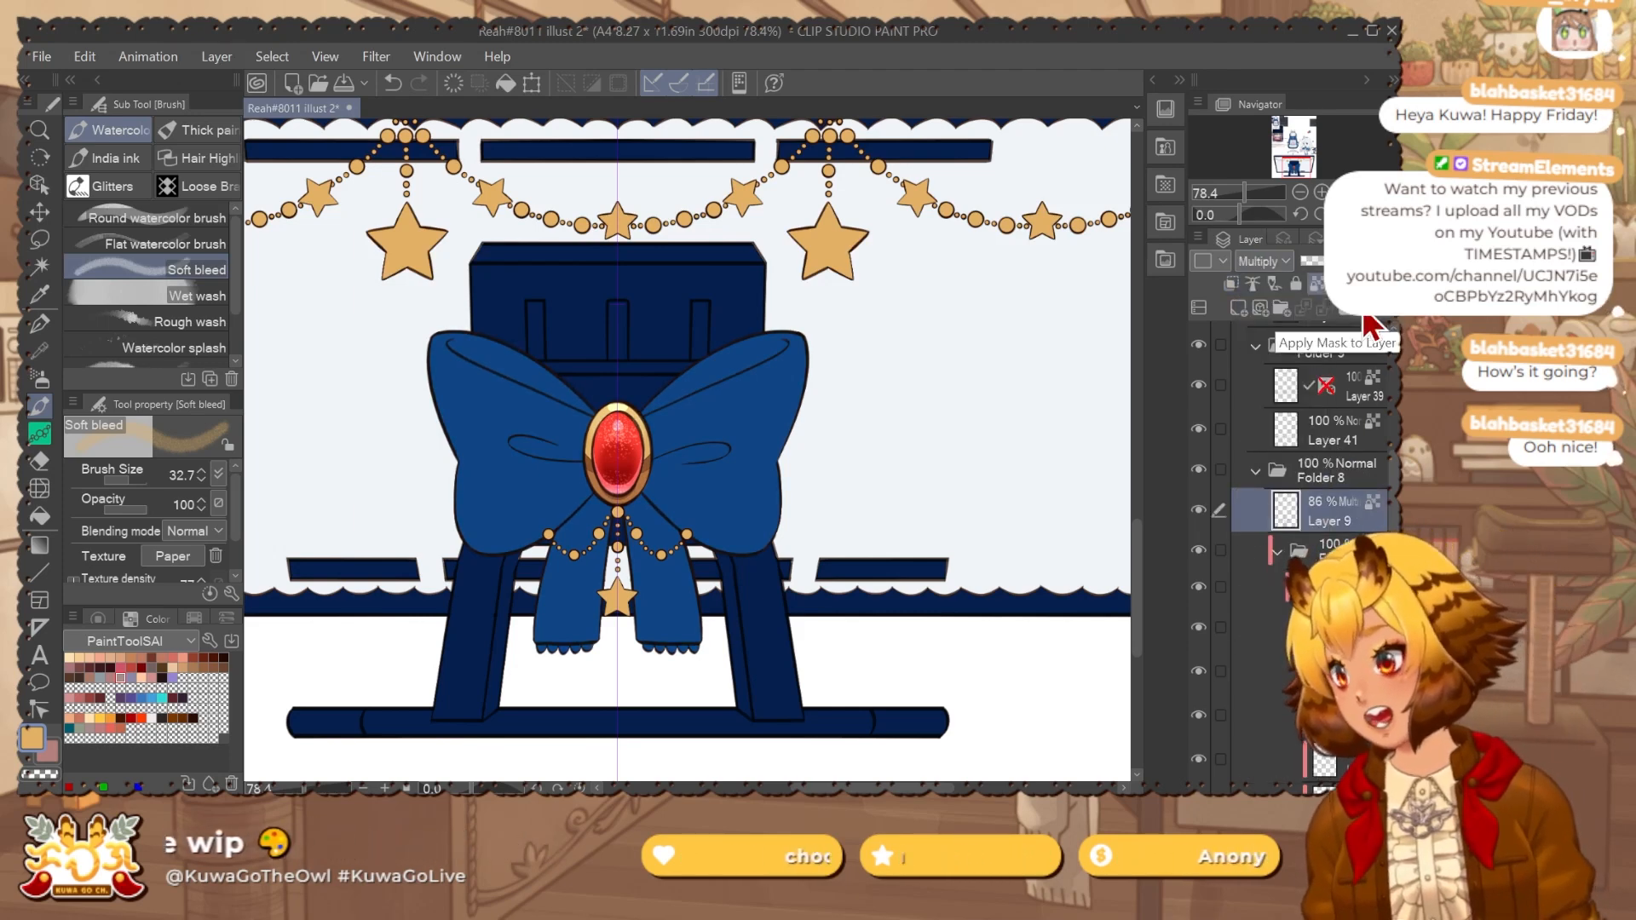
Set Layer 39, the garland line layer in Folder 9, to Multiply at 86% opacity.
left_click(1361, 418)
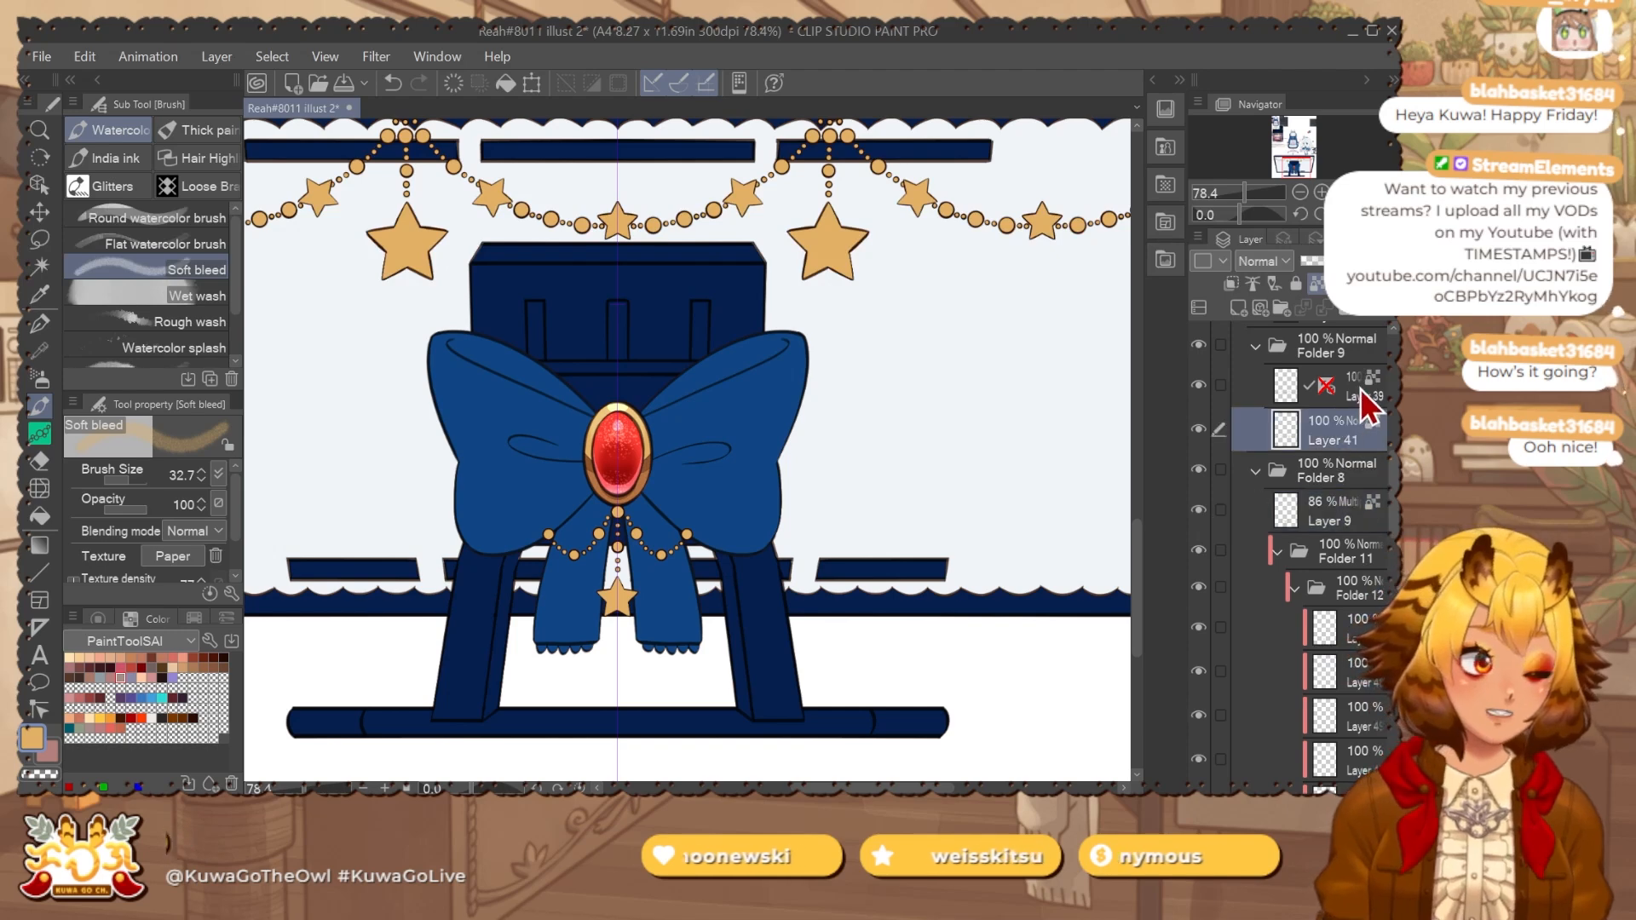
left_click(1356, 396)
left_click(1197, 430)
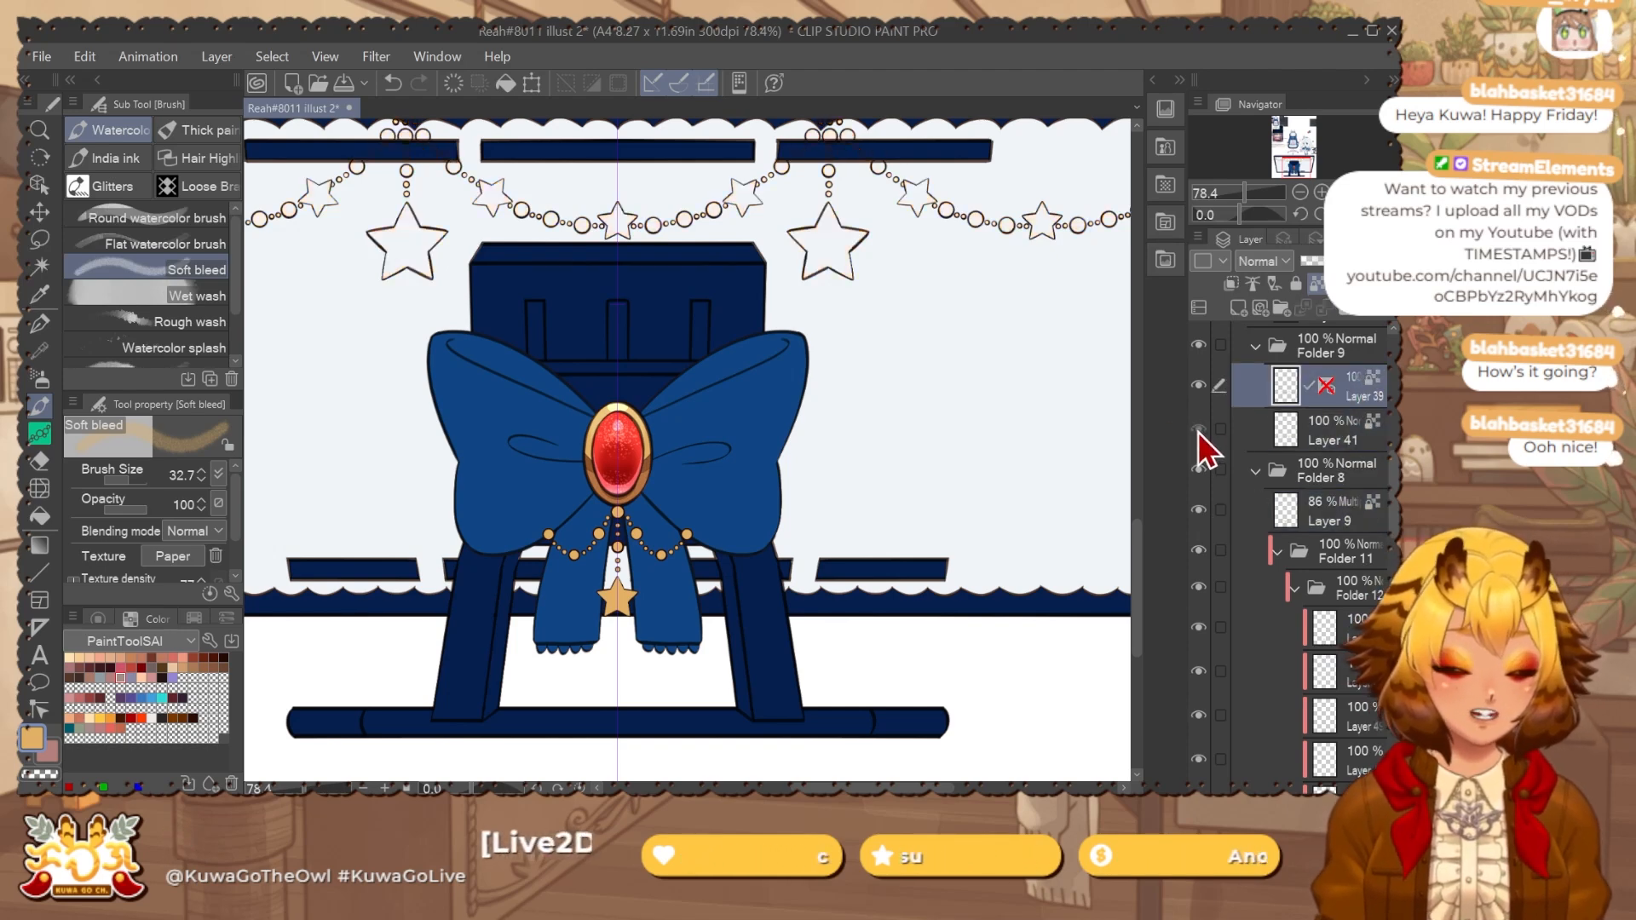
left_click(1198, 430)
left_click(1264, 261)
left_click(1260, 305)
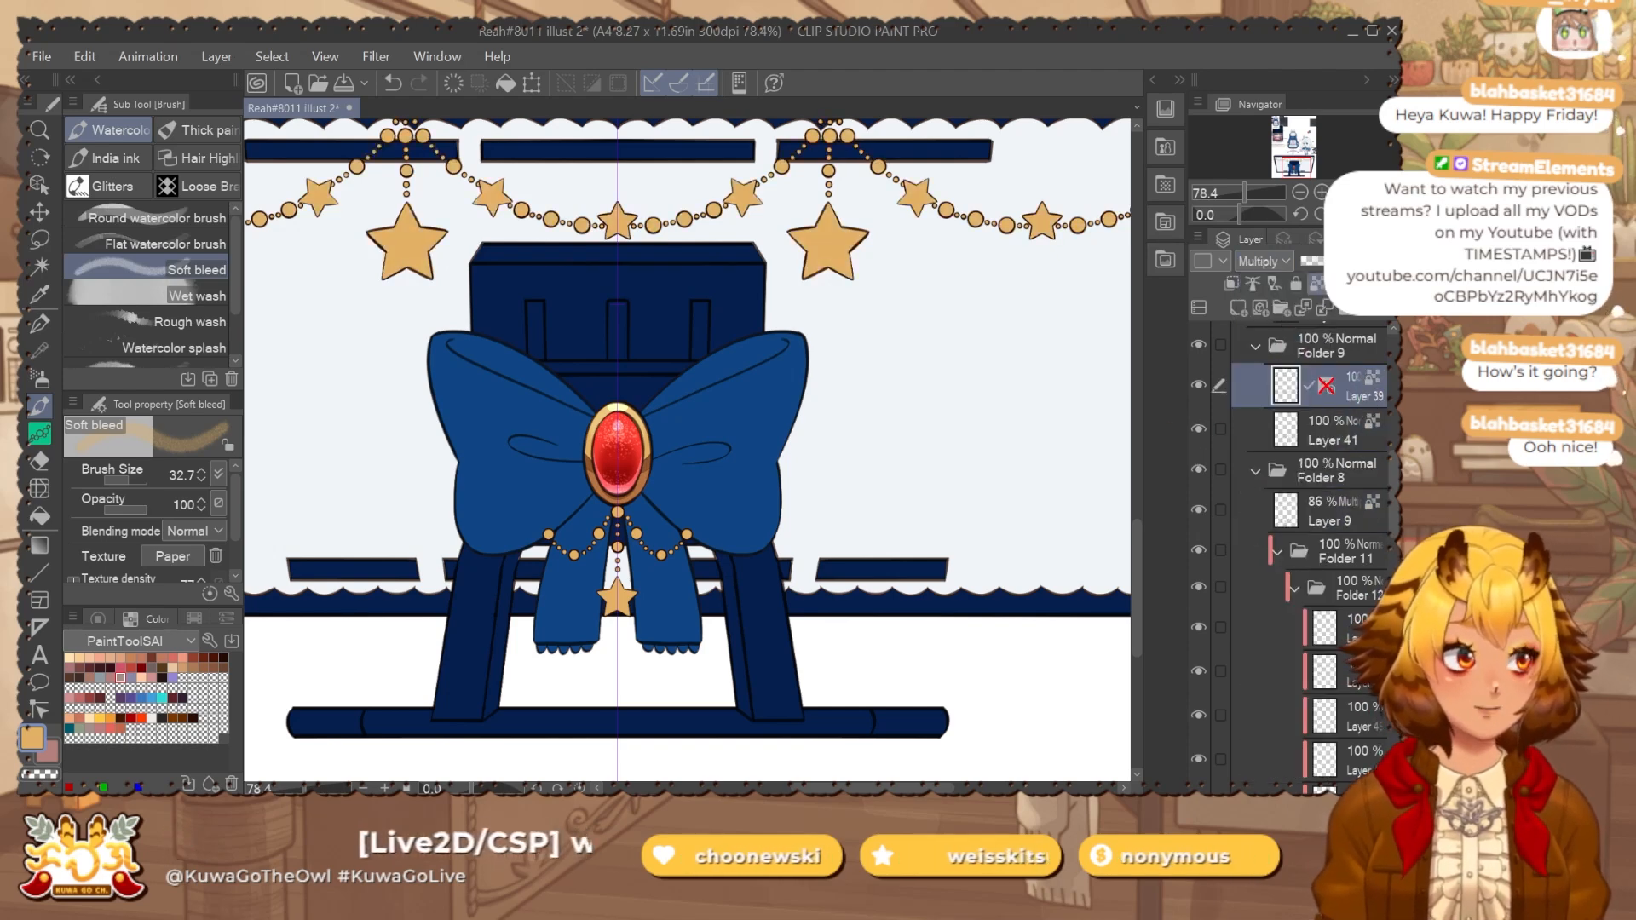
left_click(1356, 261)
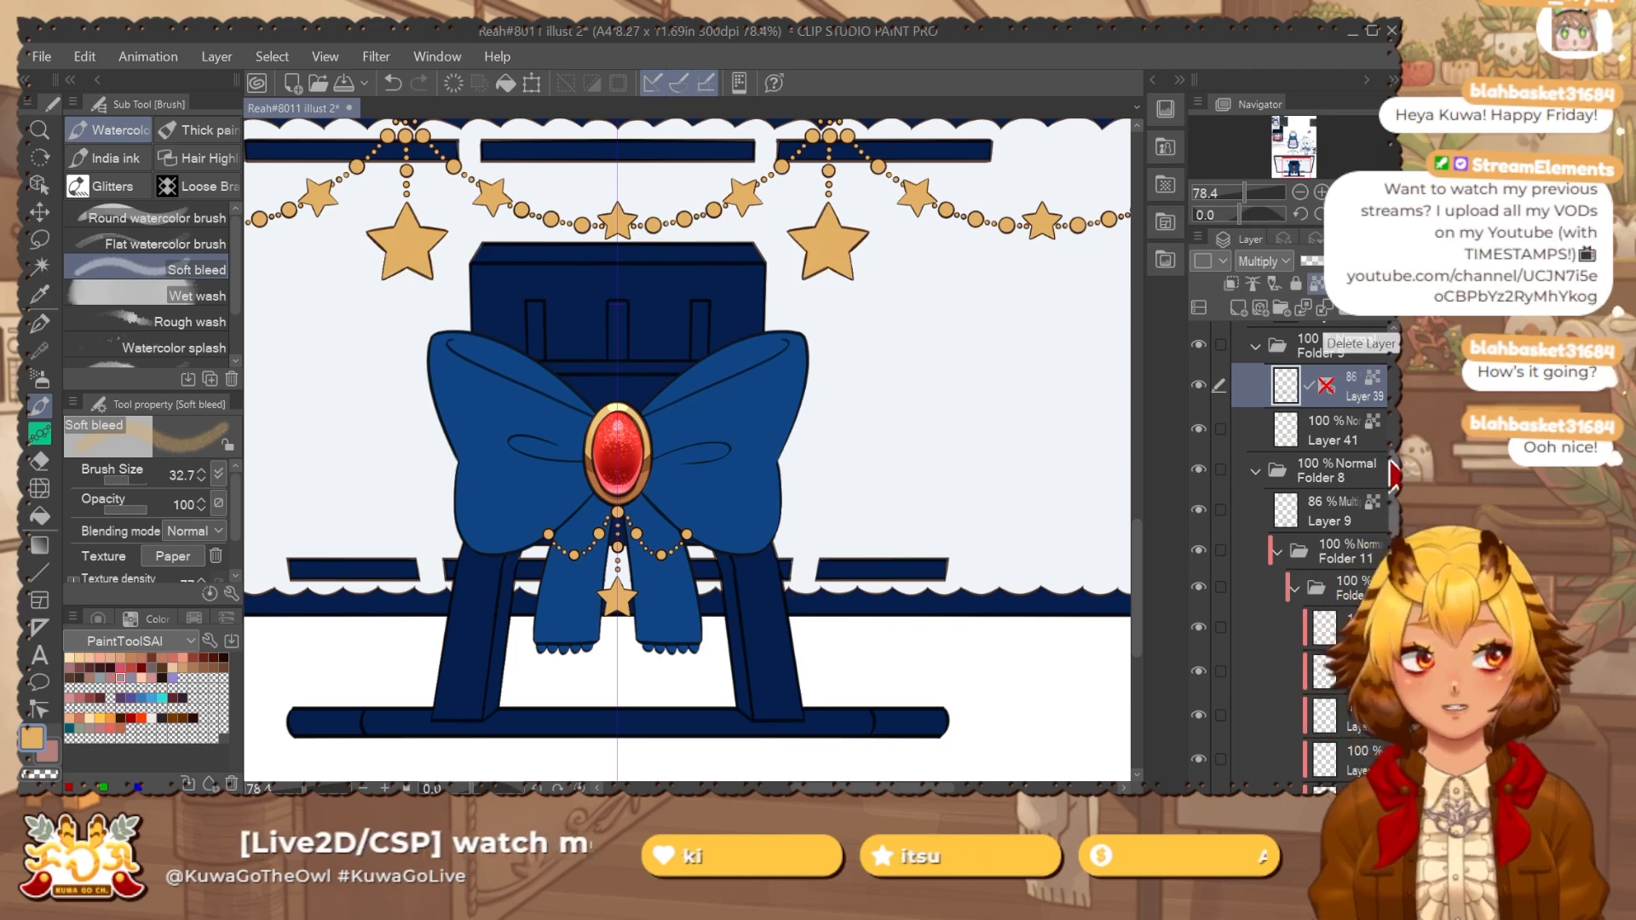
Collapse Folder 8 and set Layer 13 in Folder 10 to Multiply at 86% opacity.
left_click(1198, 470)
left_click(1198, 471)
left_click(1338, 471)
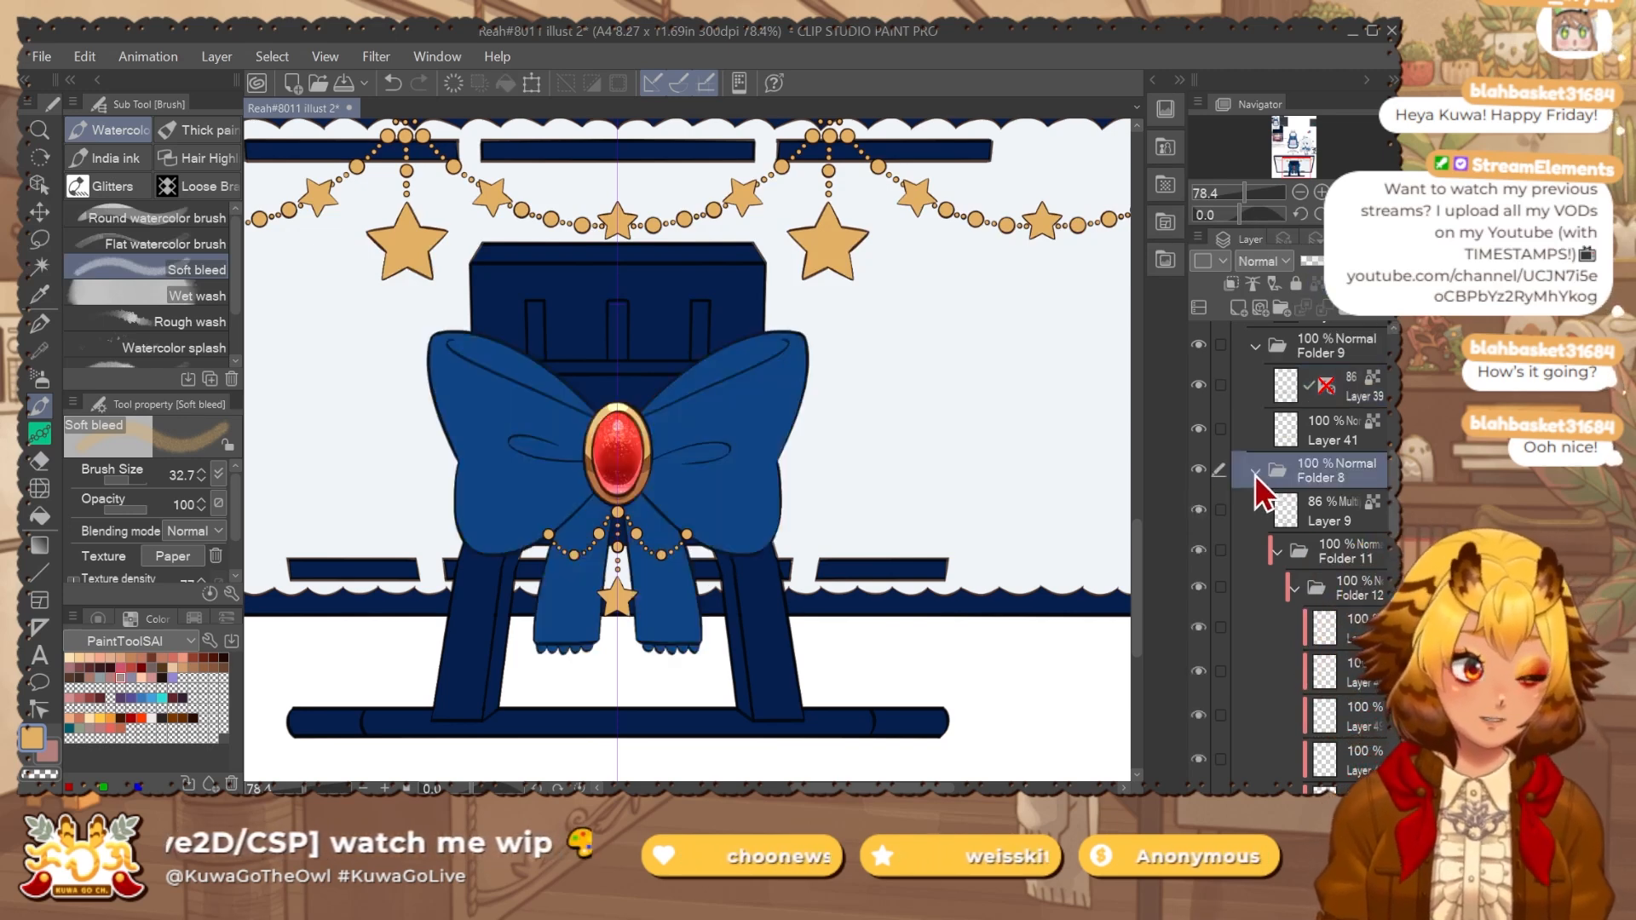
left_click(1256, 474)
left_click(1200, 508)
left_click(1199, 509)
left_click(1389, 545)
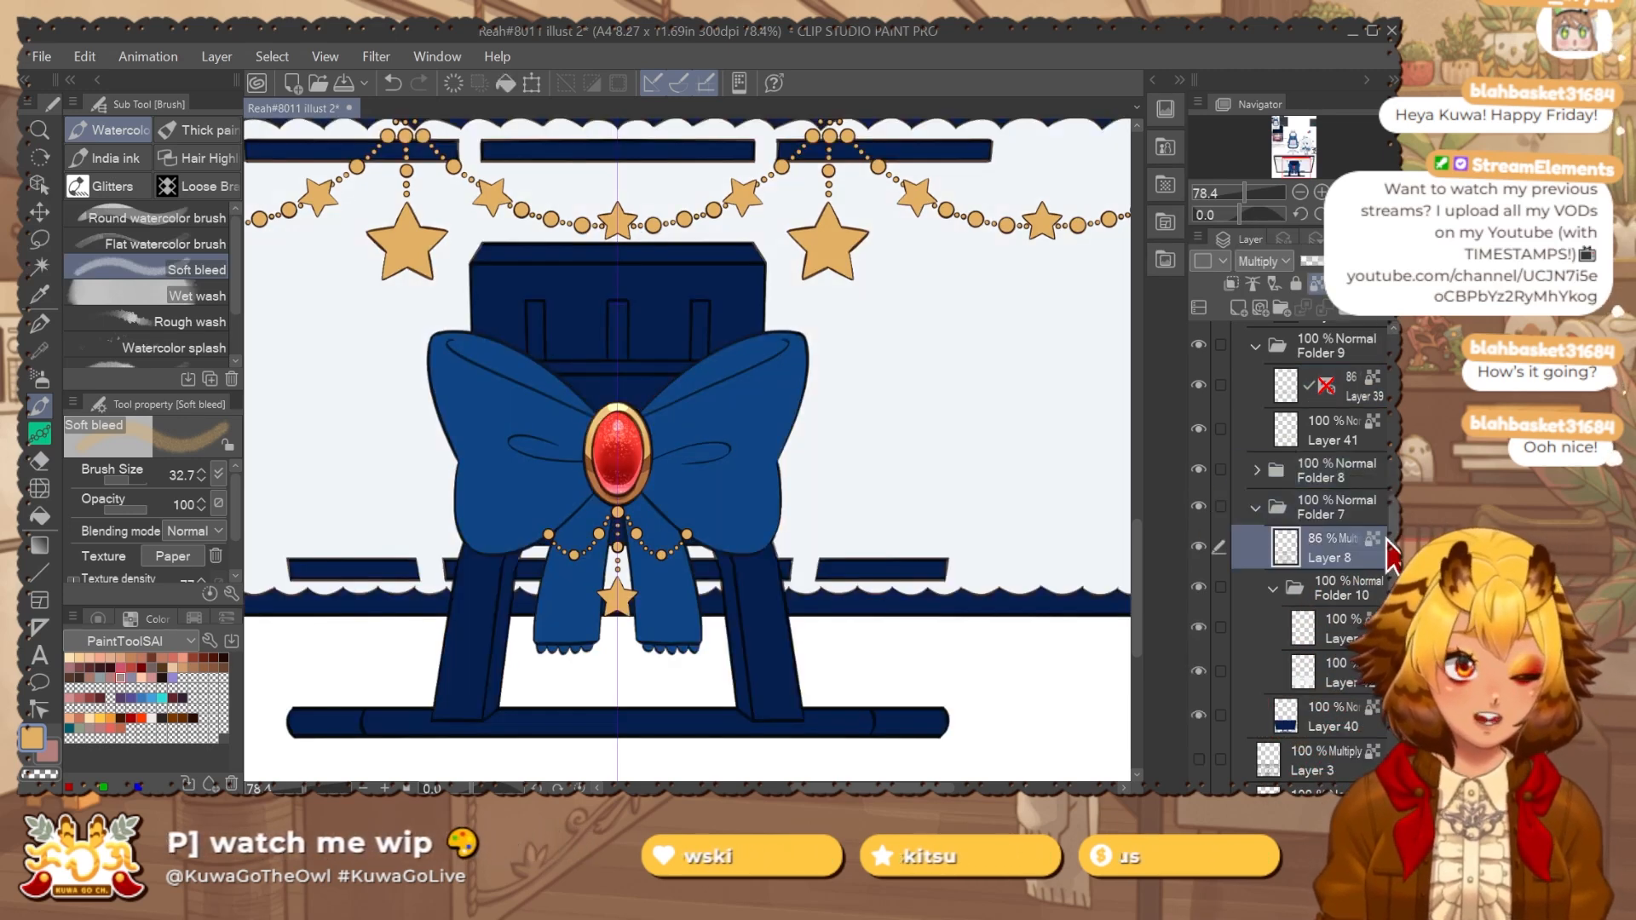
left_click(1363, 628)
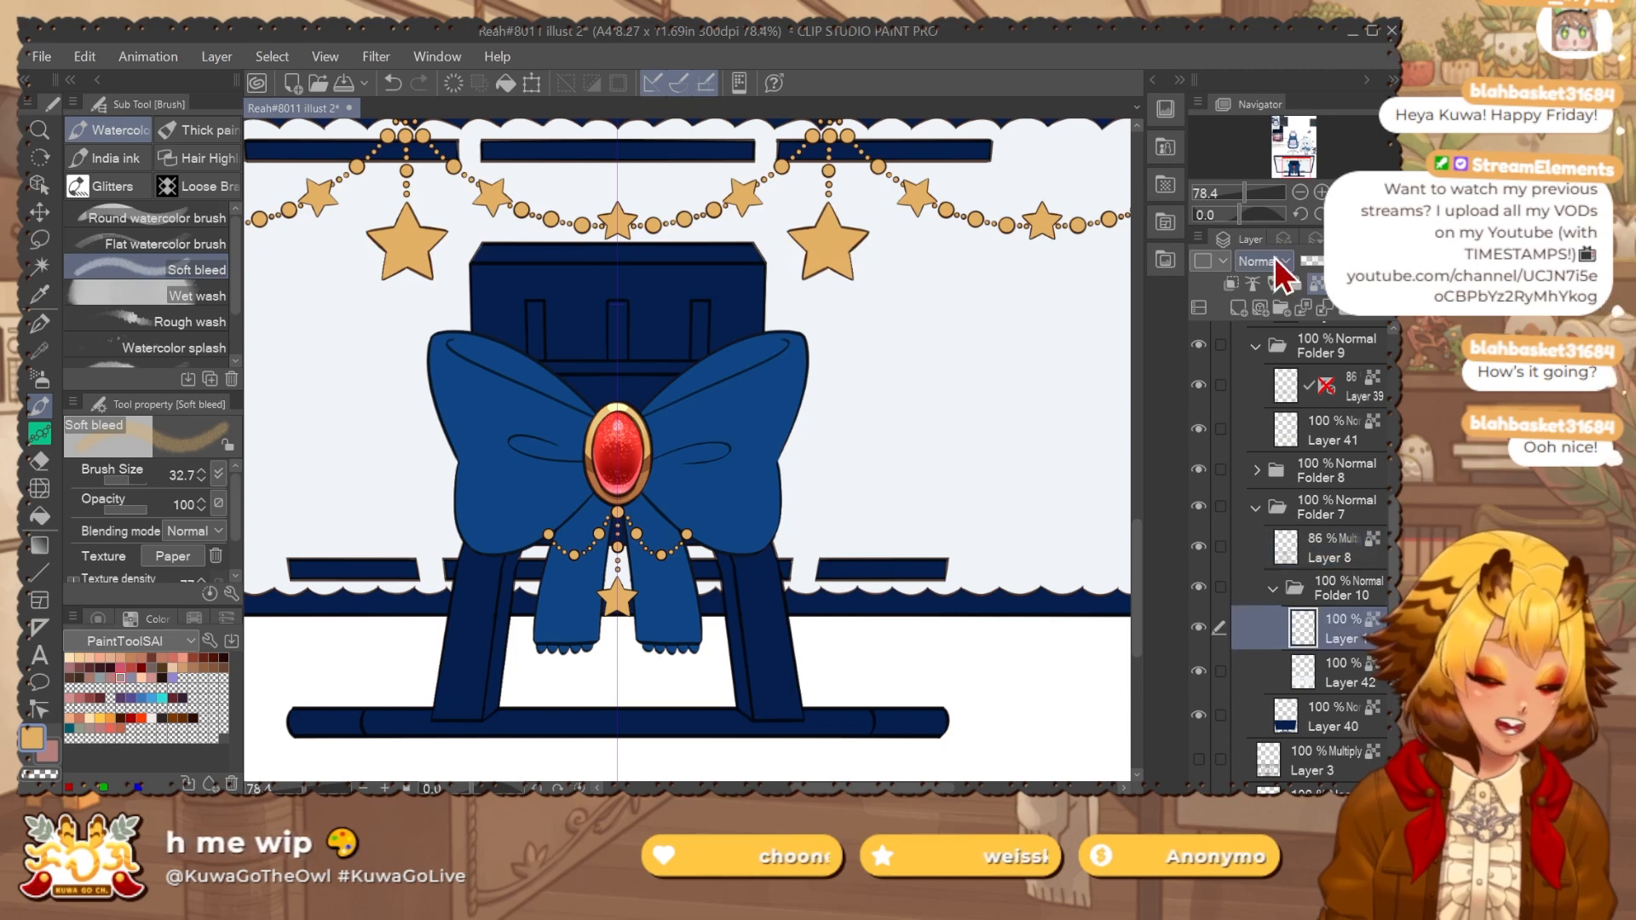
left_click(1273, 260)
left_click(1273, 332)
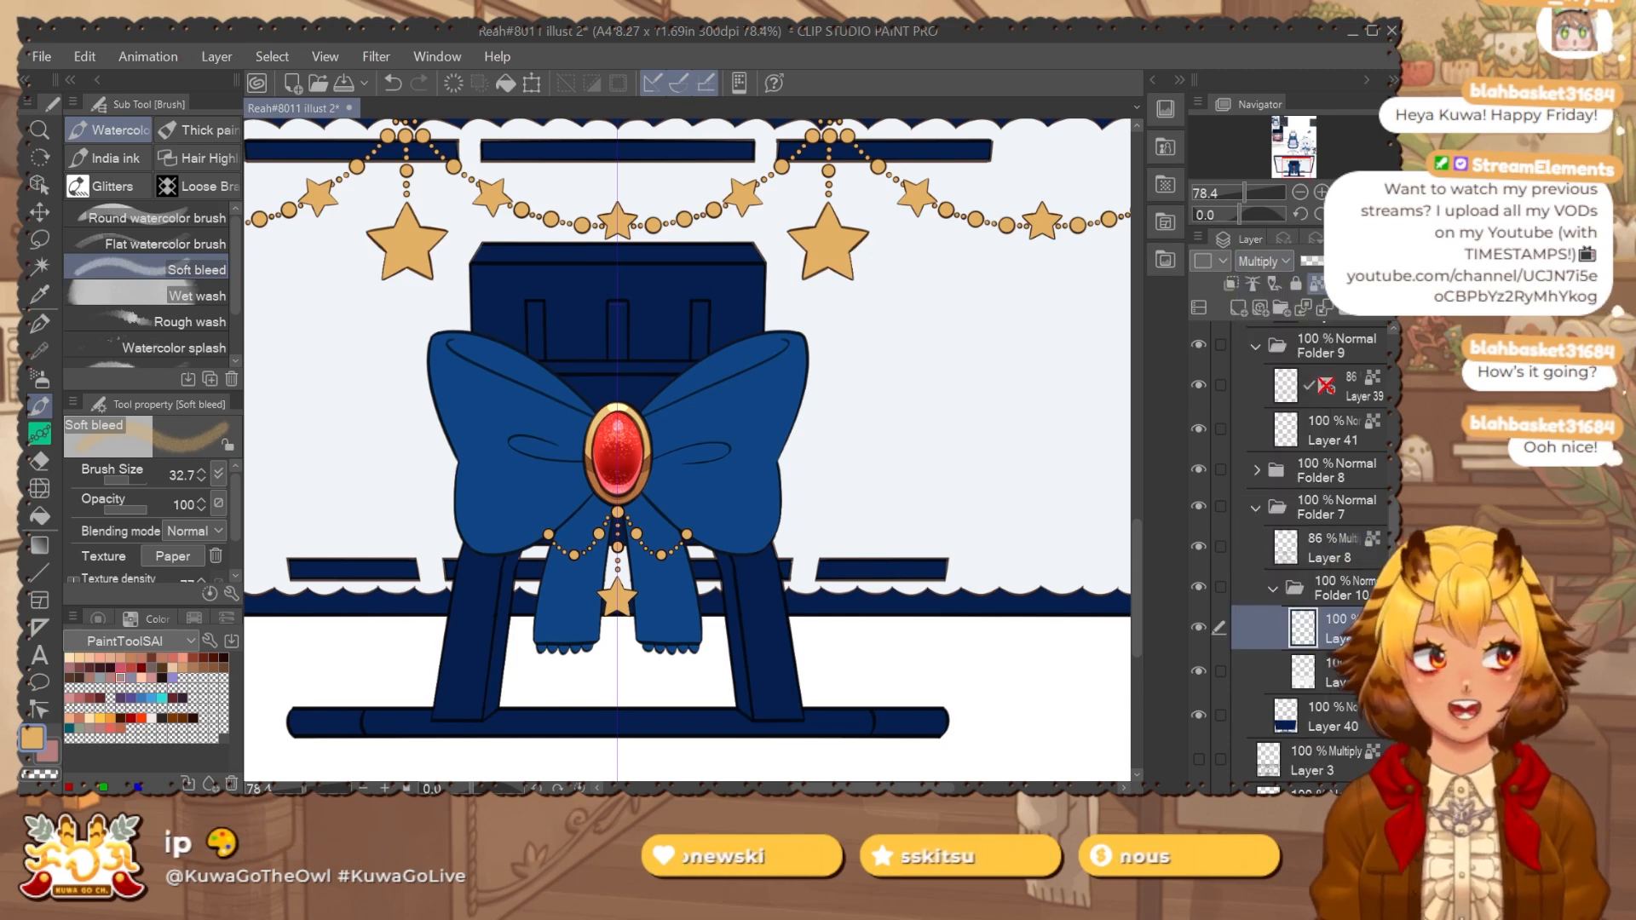
left_click(1355, 260)
Set Layer 39 Copy 3 in Folder 9 Copy 2 to Multiply at 78% opacity.
scroll(1312, 511, "up", 5)
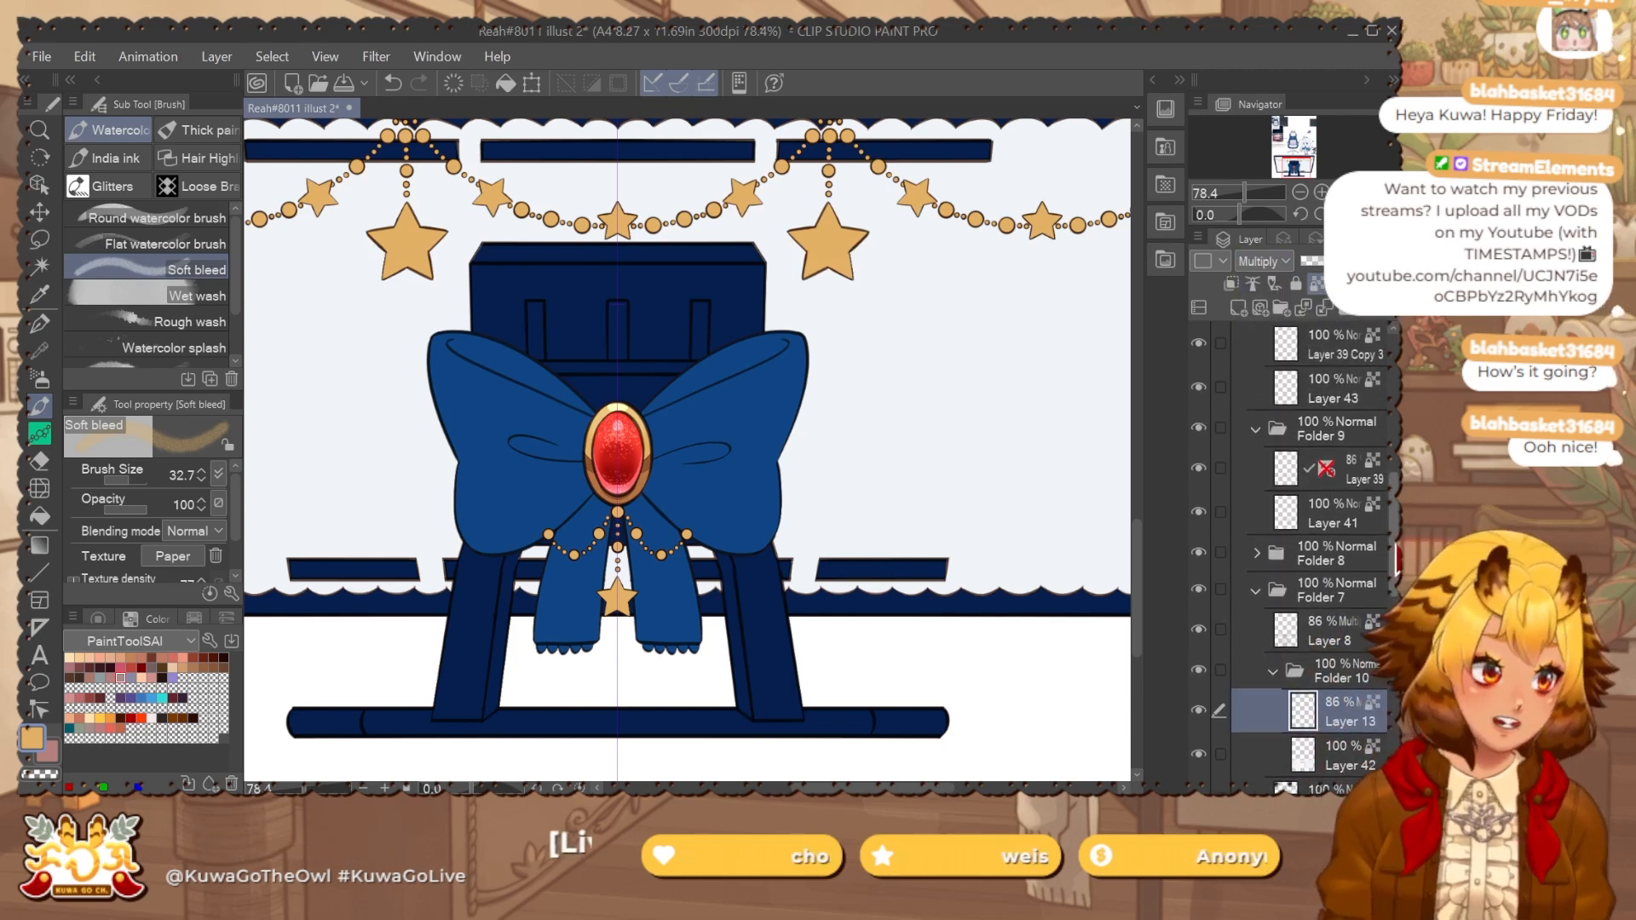
left_click(1224, 498)
left_click(1269, 261)
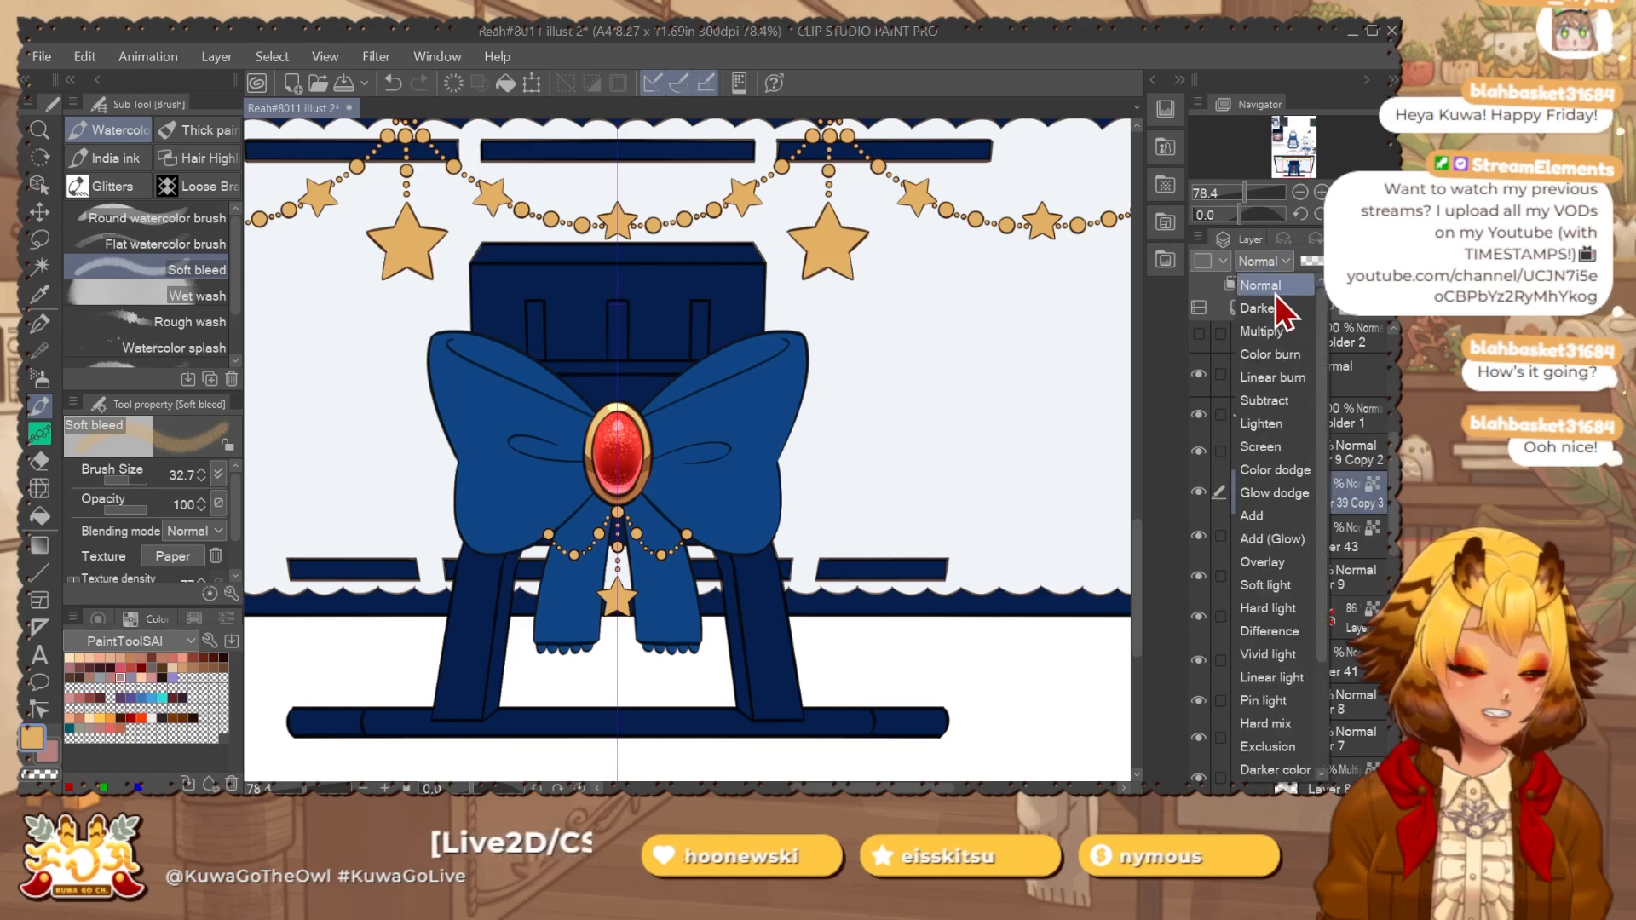
left_click(1261, 330)
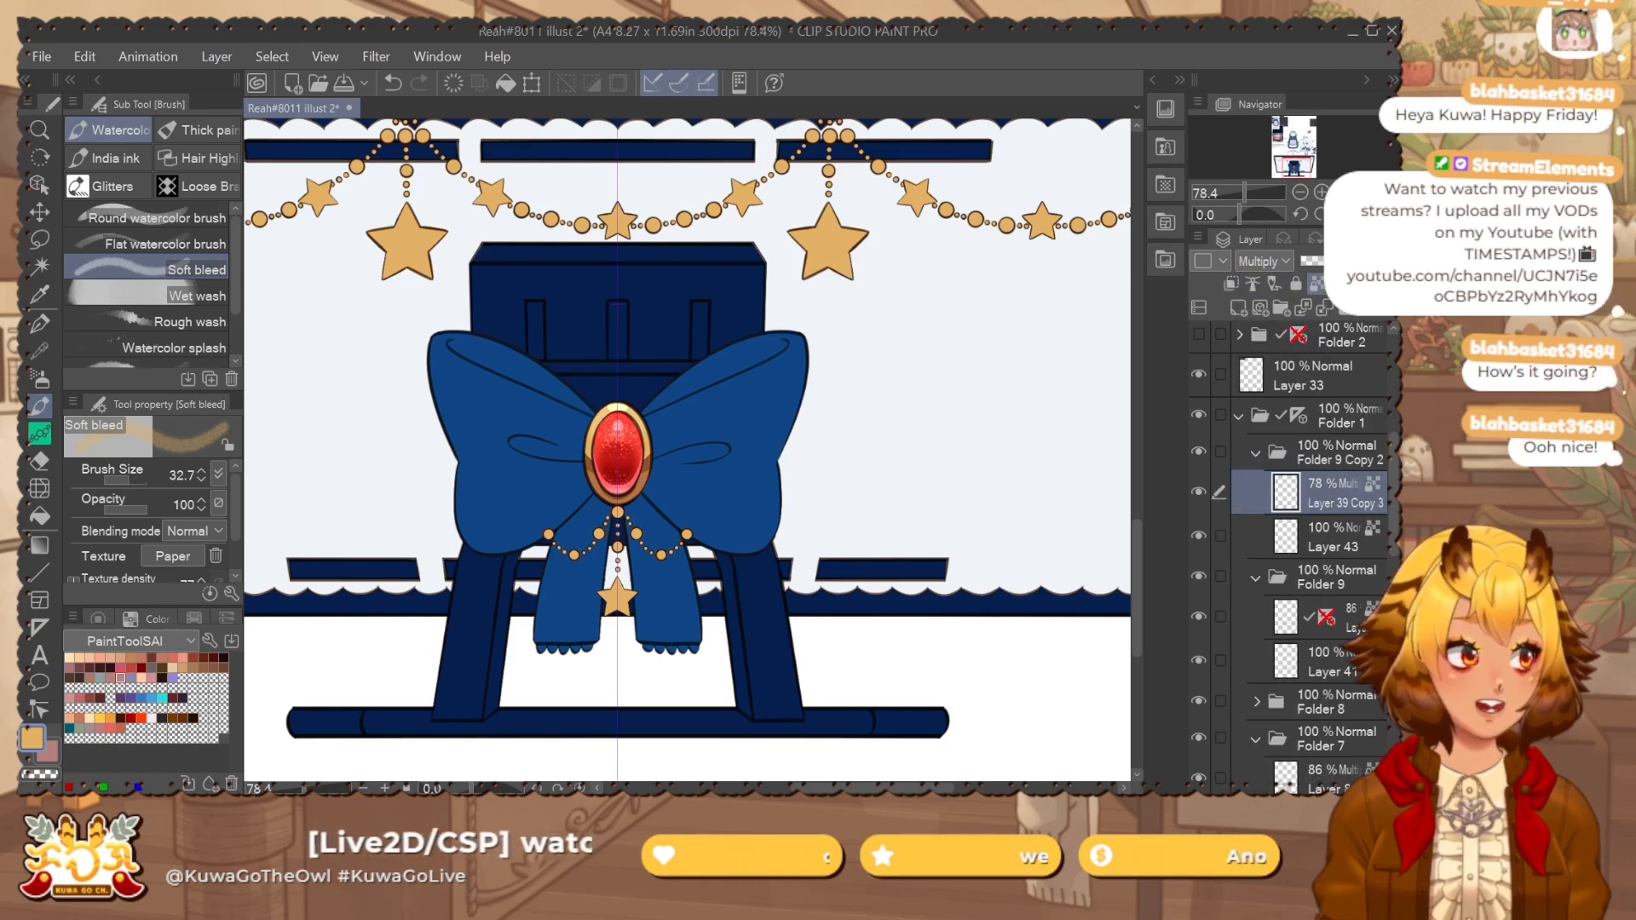
left_click(1349, 261)
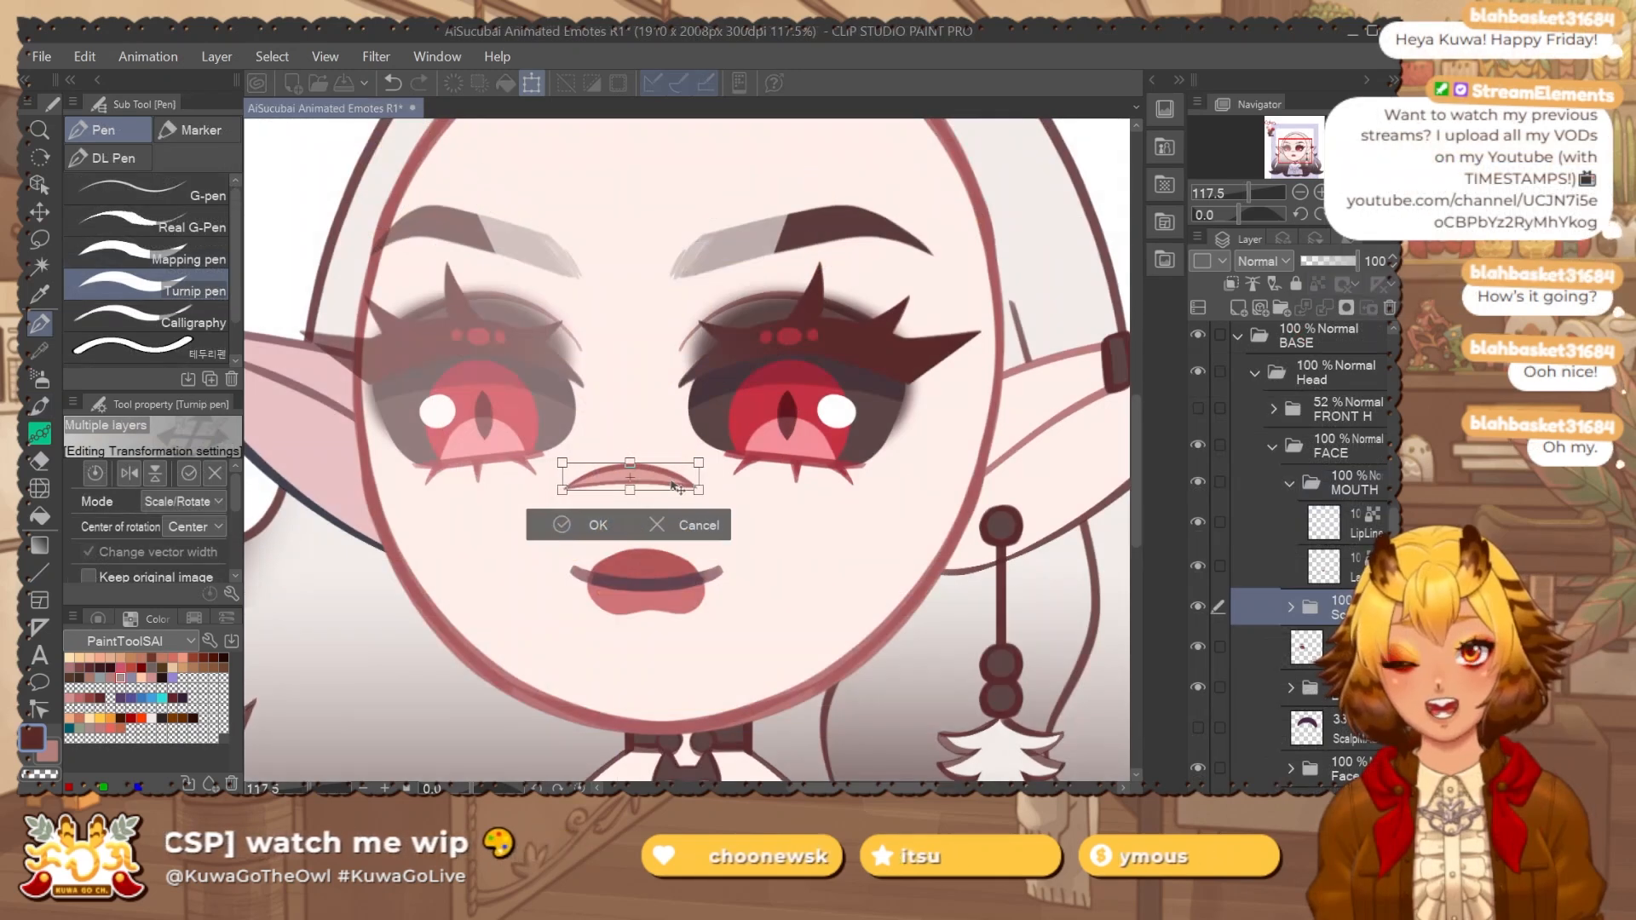
In the AiSucubai Animated Emotes document, reposition and narrow the scar on the character's nose and apply the transformation.
left_click_drag(675, 486, 688, 485)
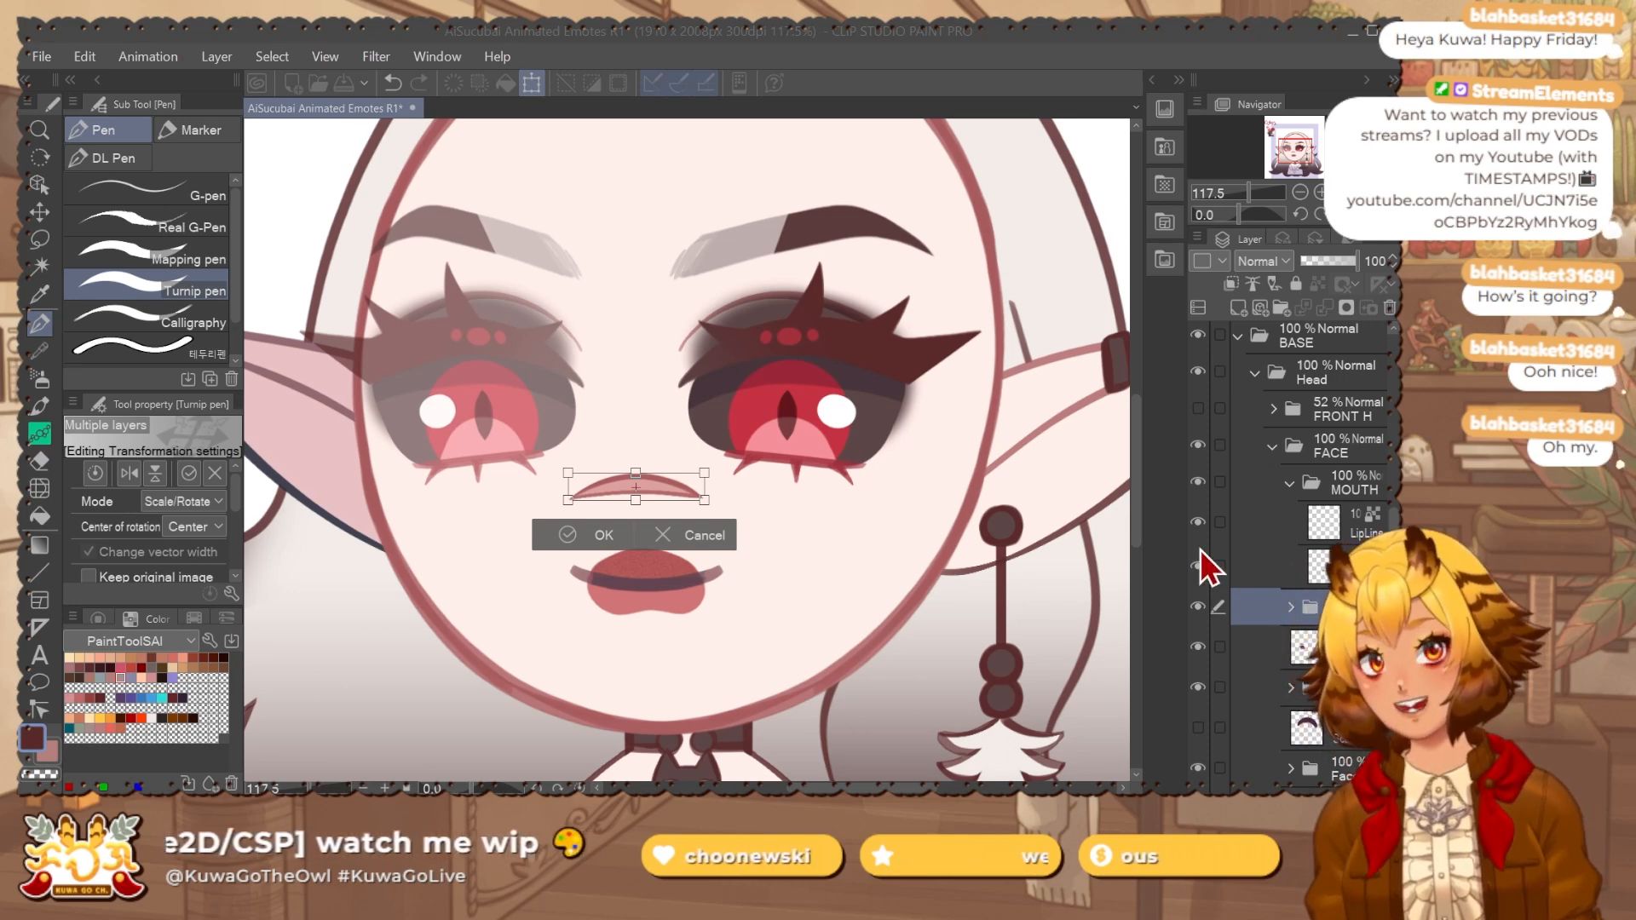
left_click(1351, 607)
left_click(805, 332)
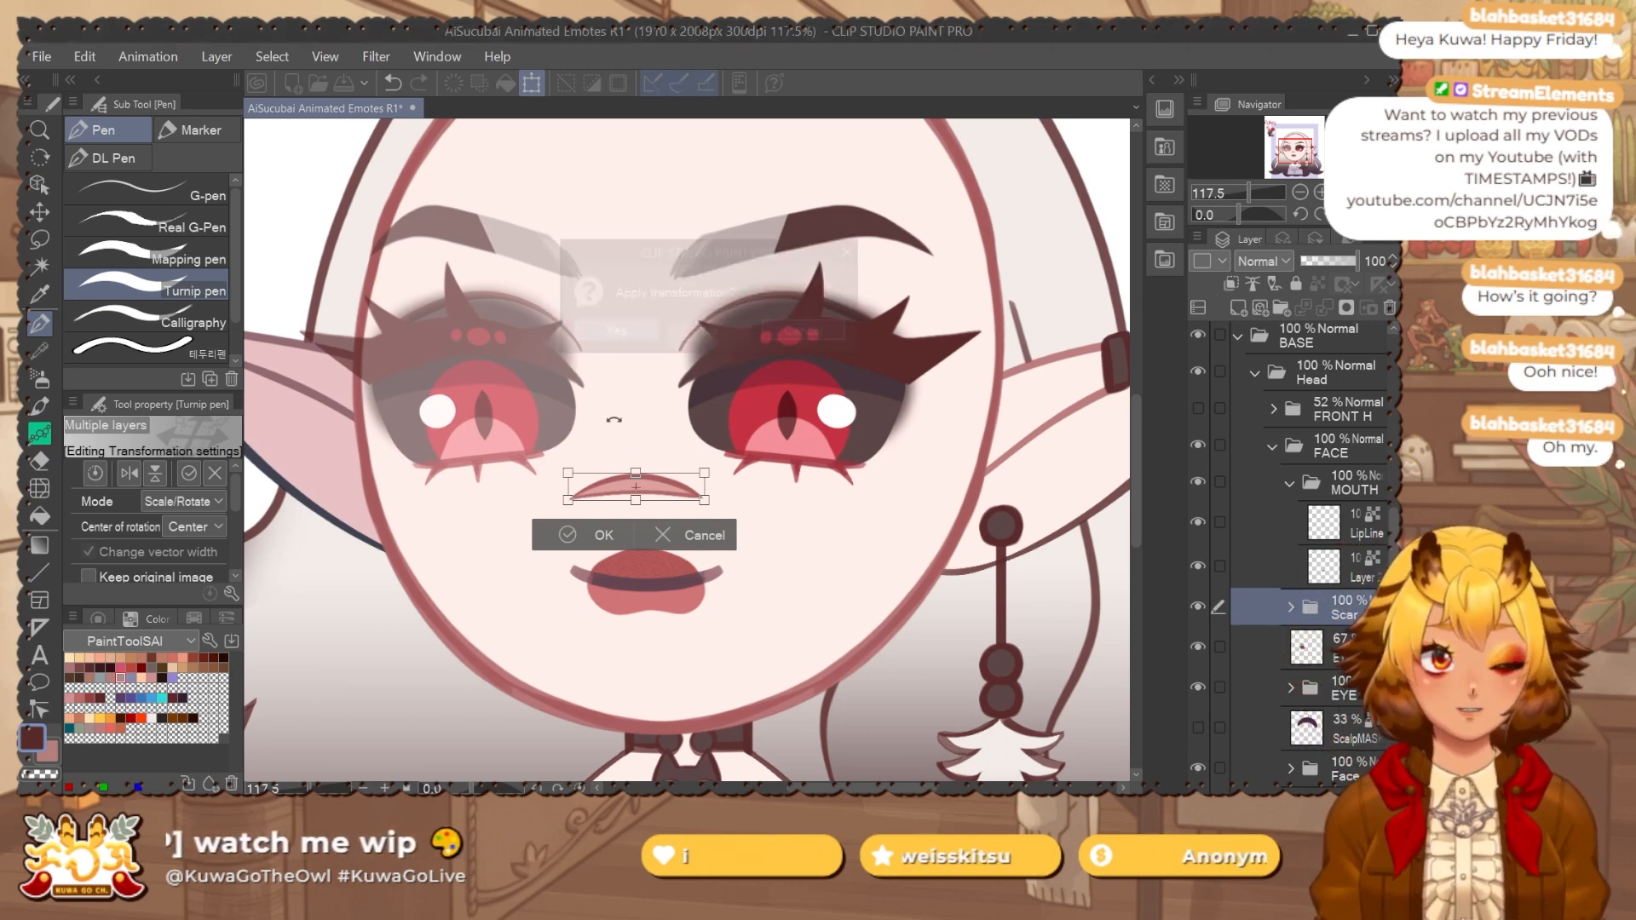
left_click_drag(568, 487, 581, 486)
left_click_drag(684, 487, 685, 483)
key("Return")
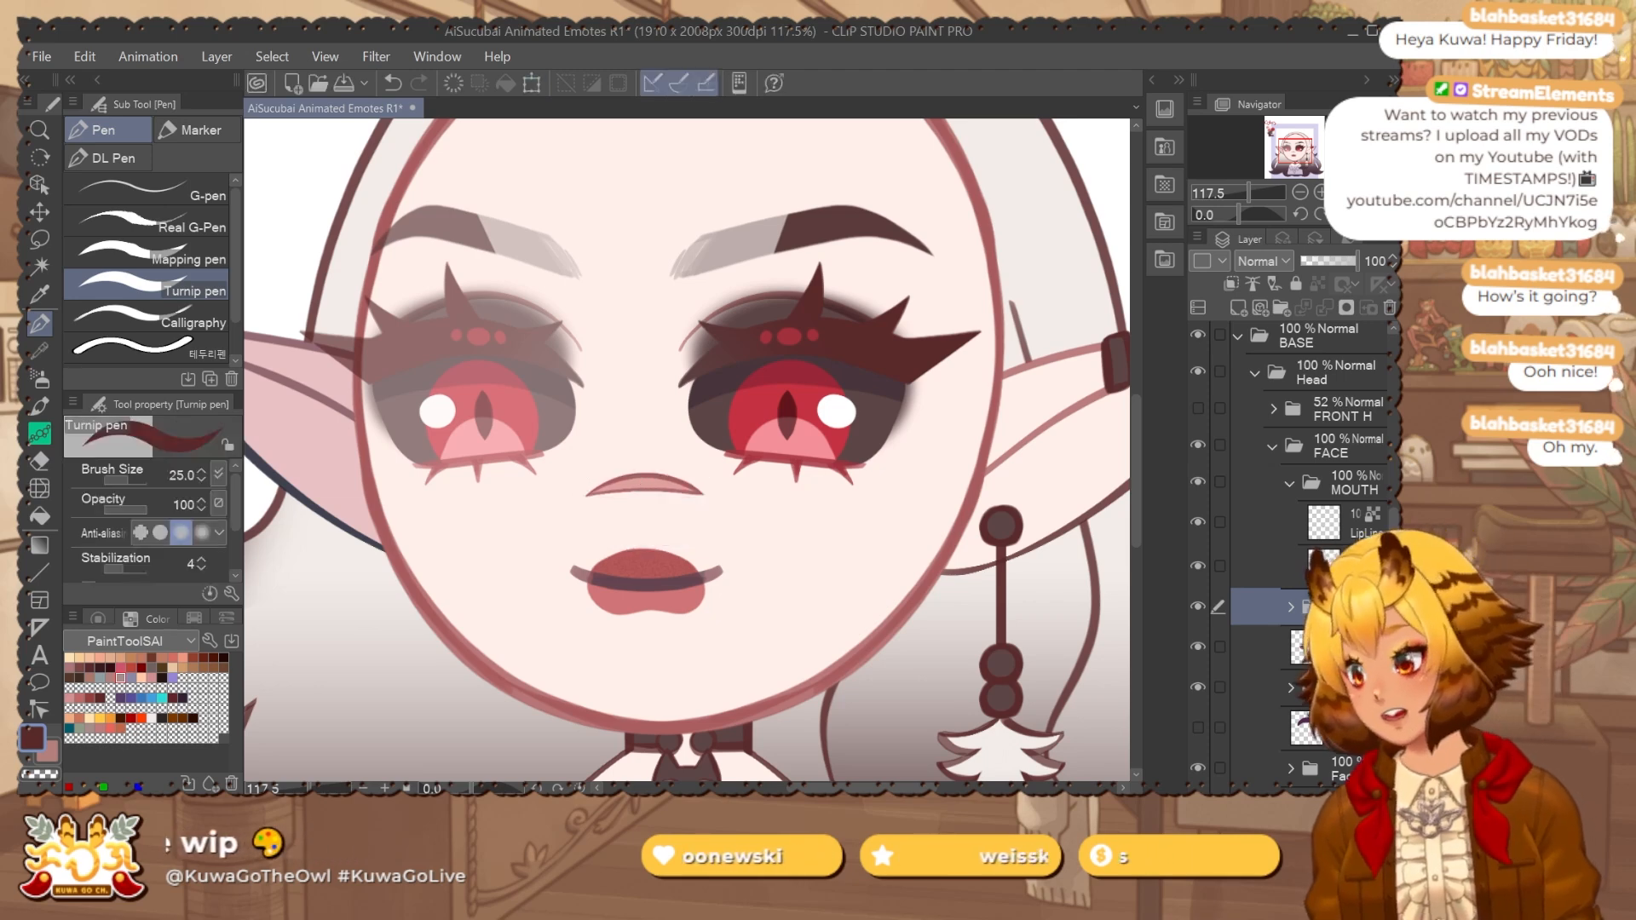
Recolor the nose scar's layers inside the Scar folder with the dark brown from the canvas color swatches.
left_click(1291, 606)
scroll(1261, 596, "down", 2)
left_click_drag(754, 573, 911, 669)
scroll(851, 610, "down", 2)
key("x")
left_click(396, 282, "alt")
left_click_drag(812, 476, 716, 342)
key("alt+Delete")
left_click(1360, 550)
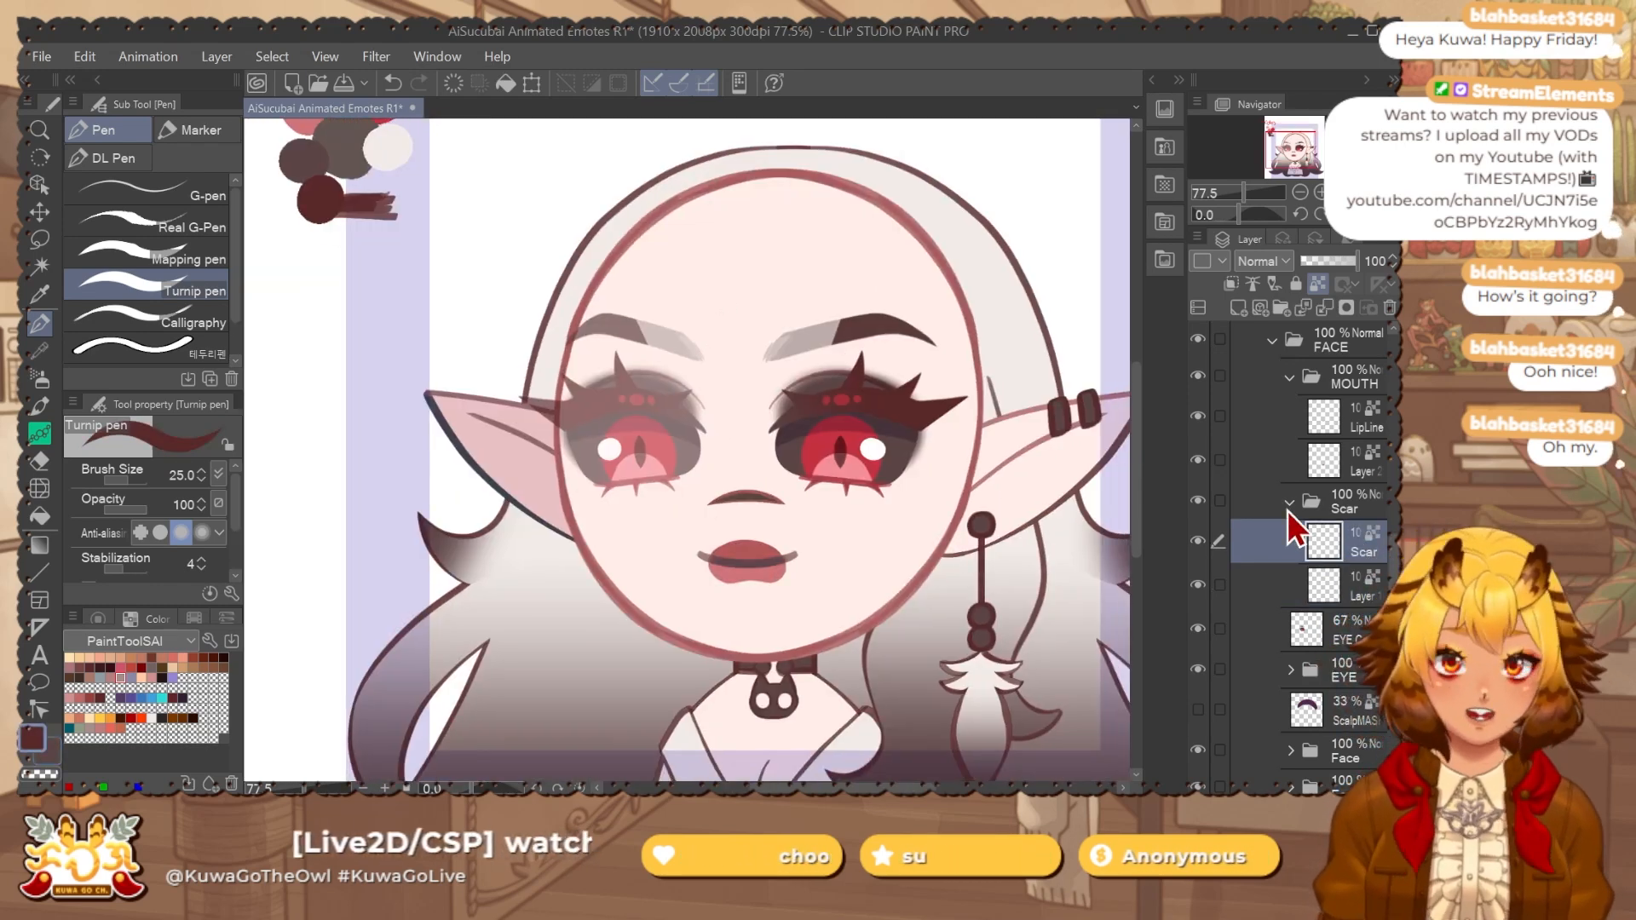
left_click_drag(292, 186, 321, 224)
left_click_drag(885, 615, 838, 574)
Duplicate the Scar folder.
left_click(1366, 509)
key("ctrl+a")
key("ctrl+c")
key("ctrl+v")
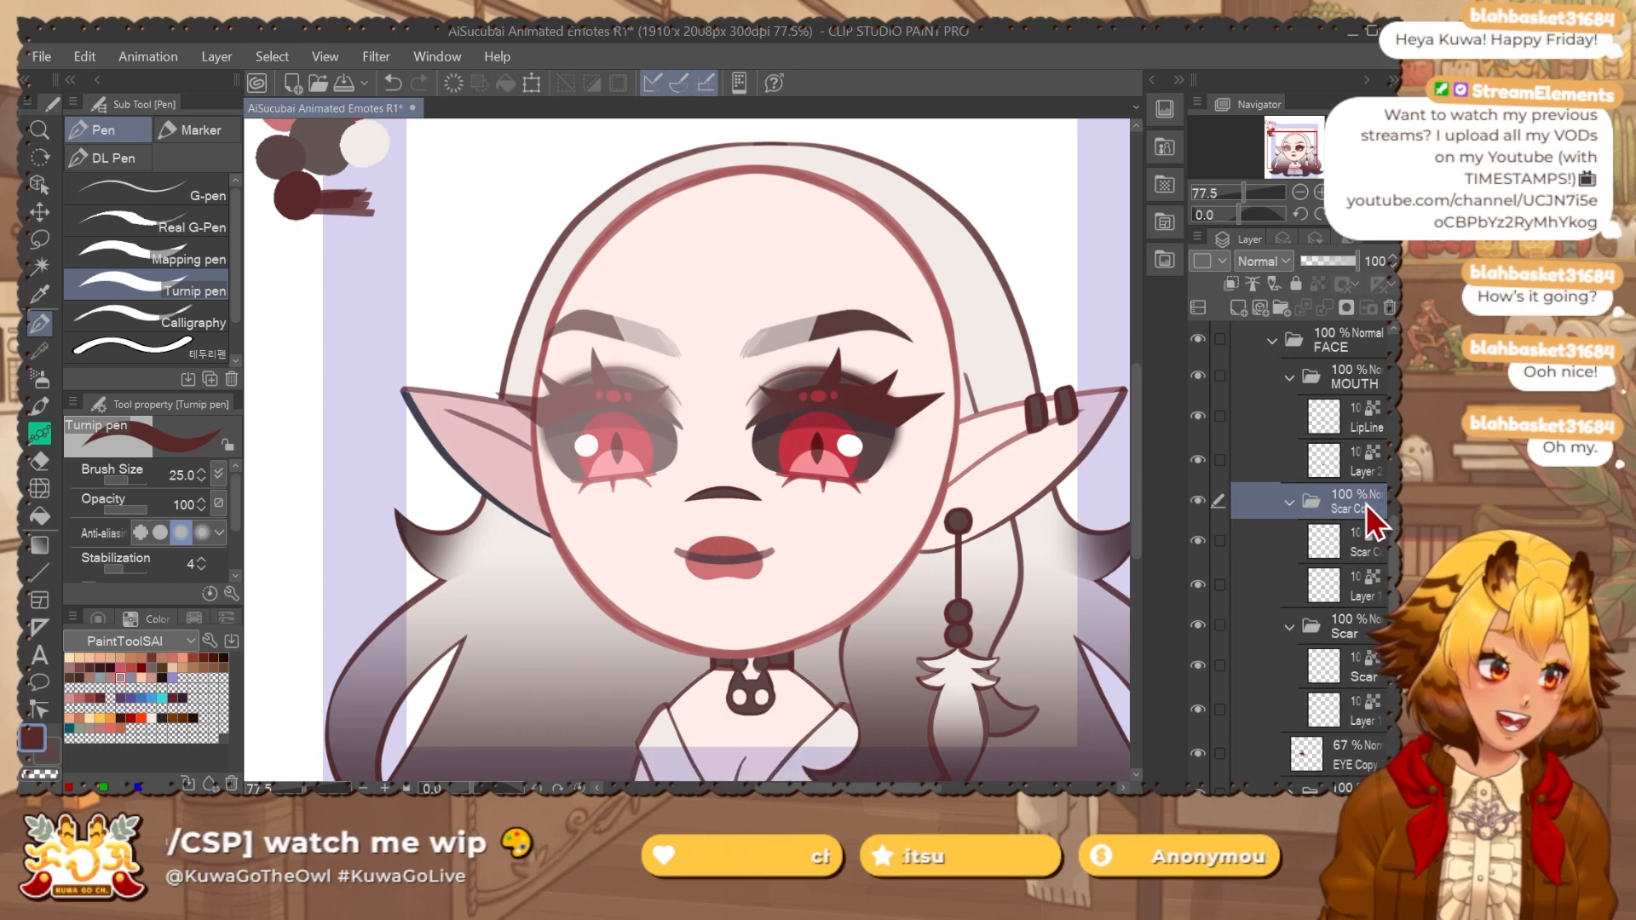
Nest the copied scar folder inside the original and rename the outer folder as Scars.
left_click_drag(1355, 521, 1368, 600)
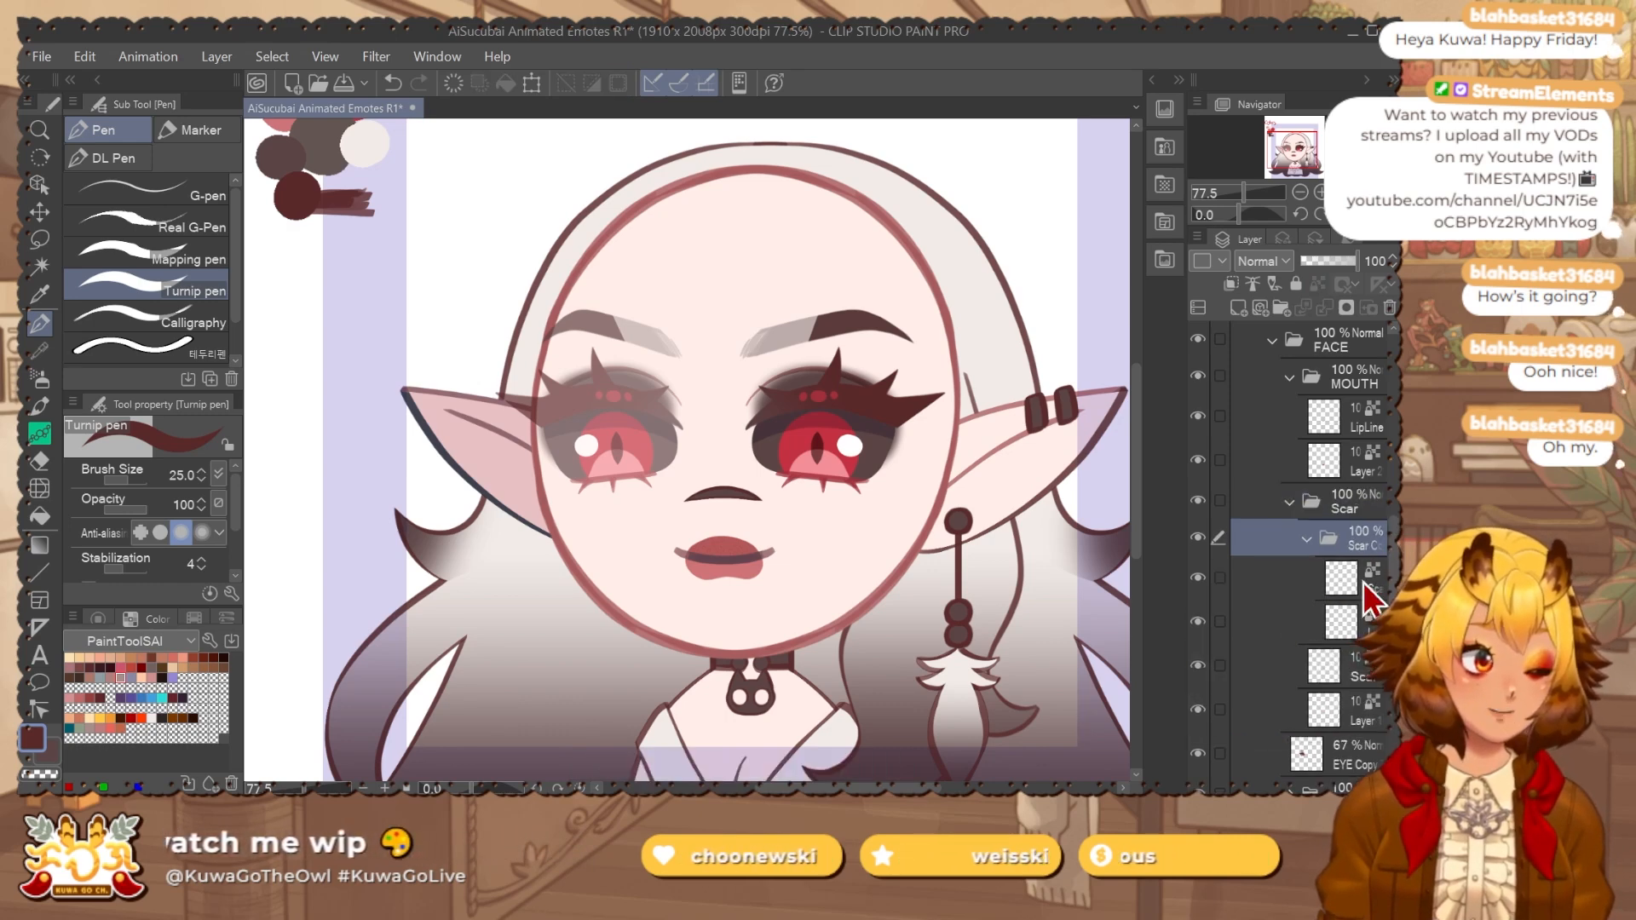
double_click(1373, 504)
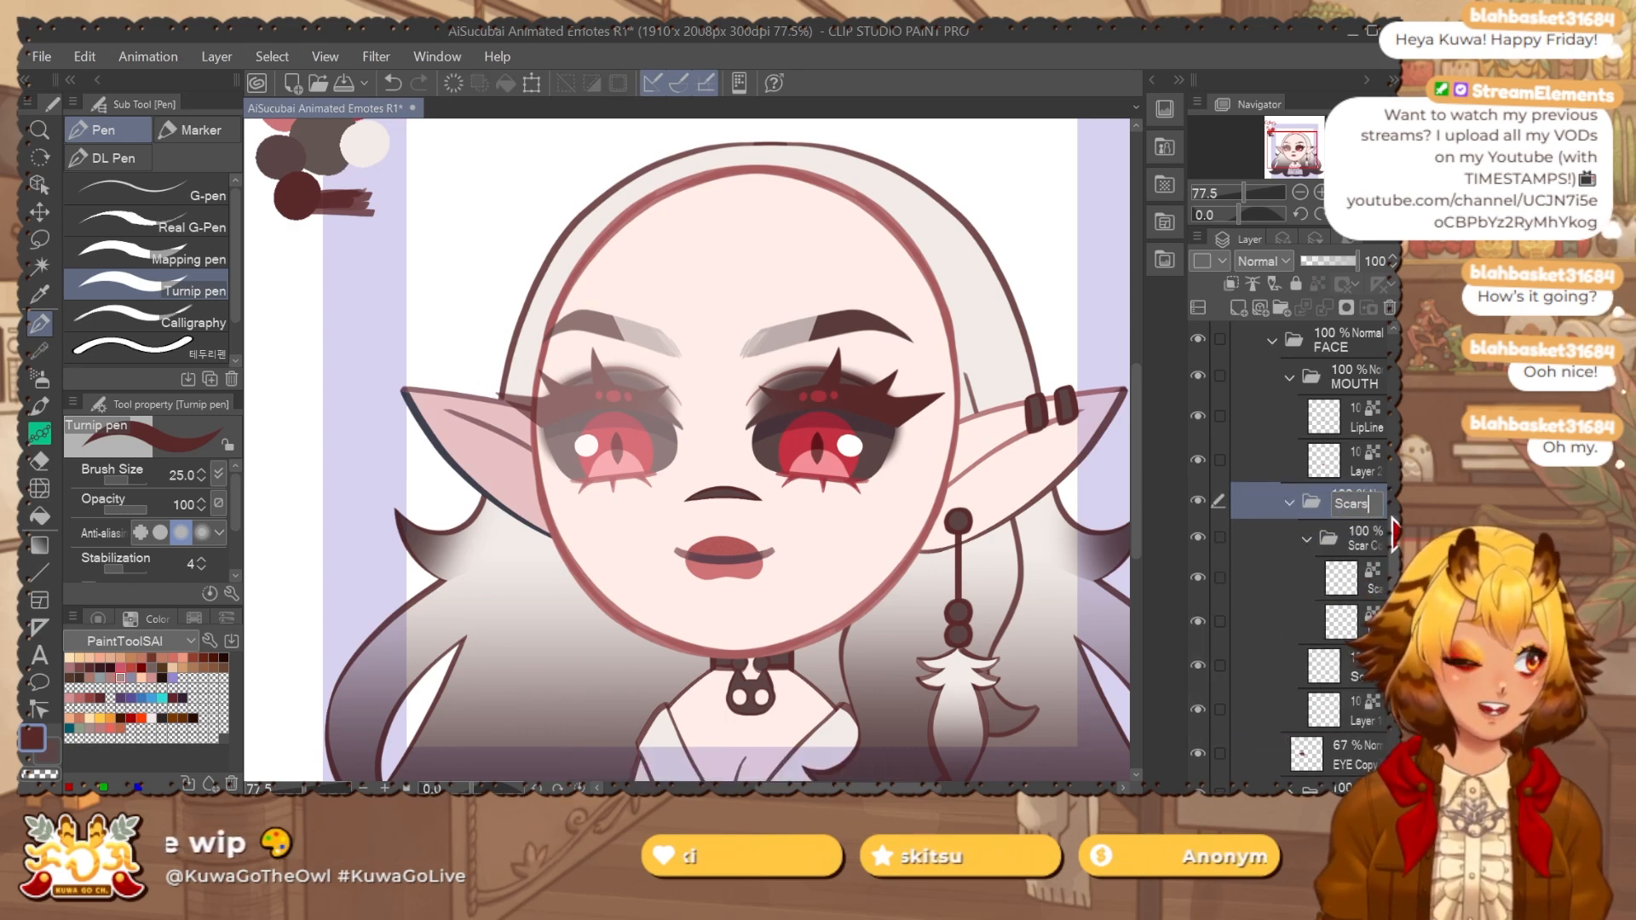
left_click(1388, 537)
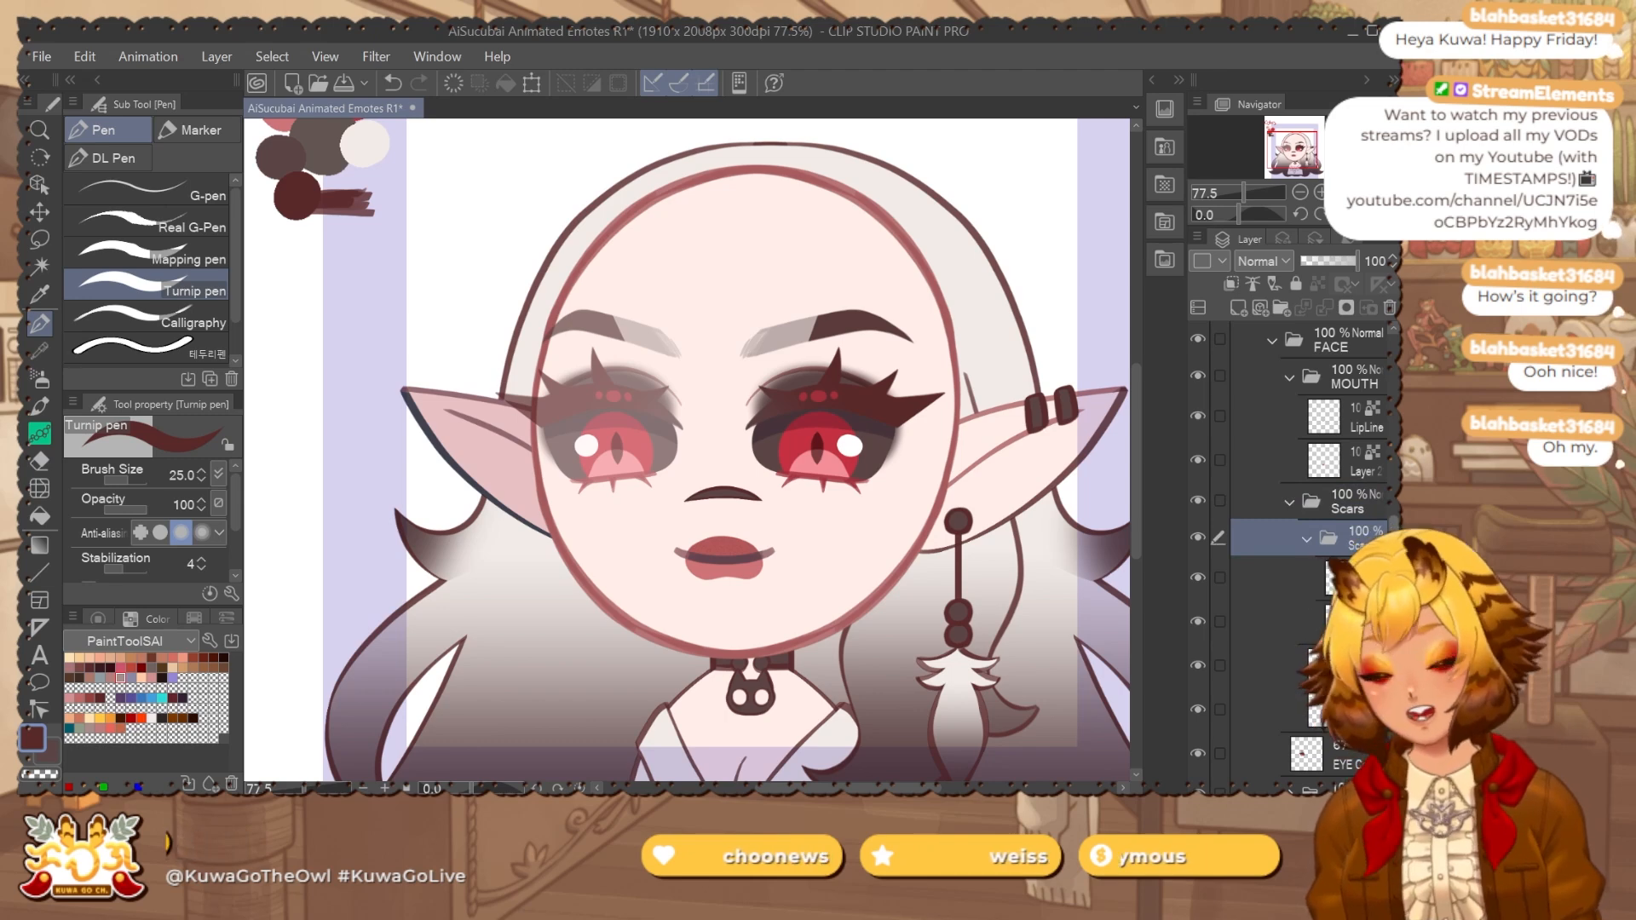
Scale down the copied scar, place it just above the original on the nose, and collapse the scar folders.
key("ctrl+t")
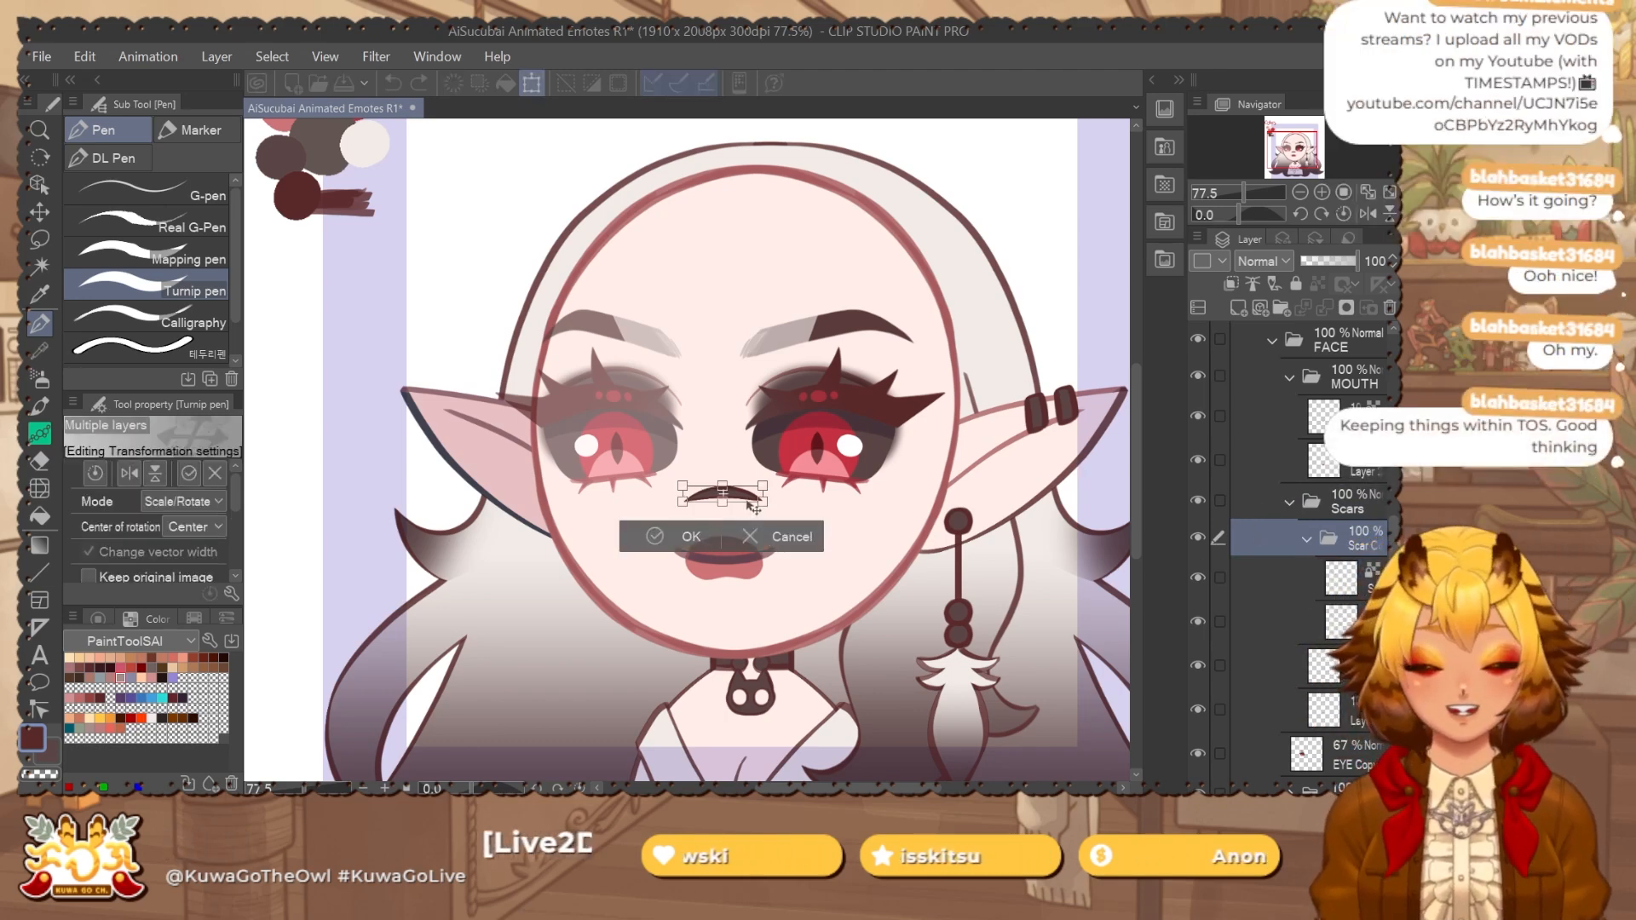
scroll(753, 506, "up", 3)
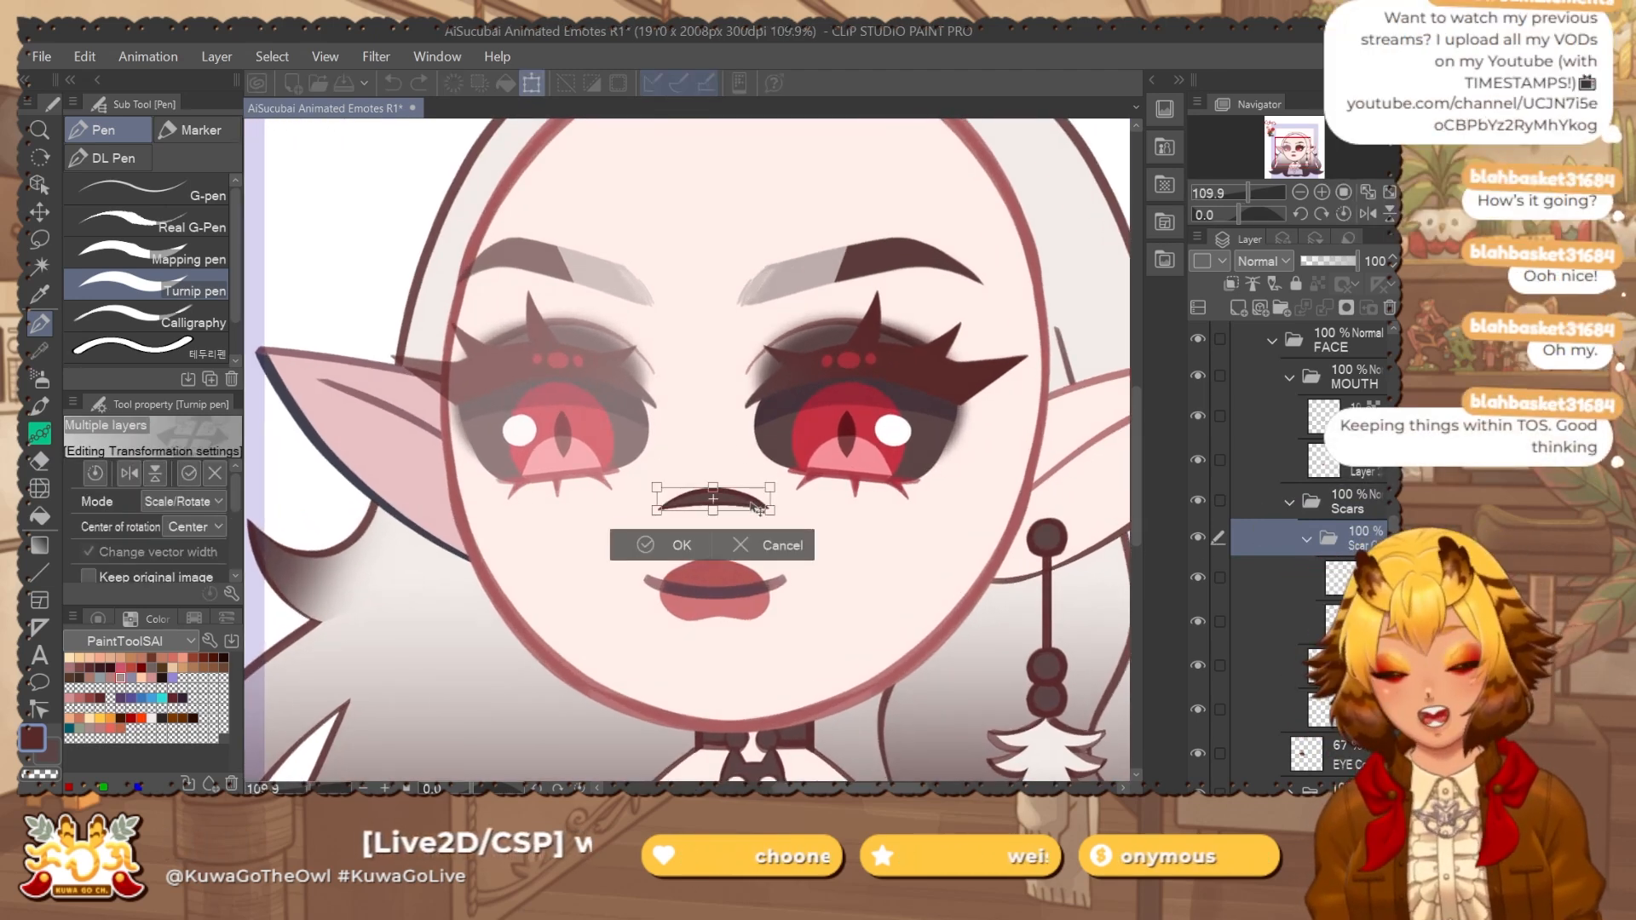
left_click_drag(758, 510, 750, 476)
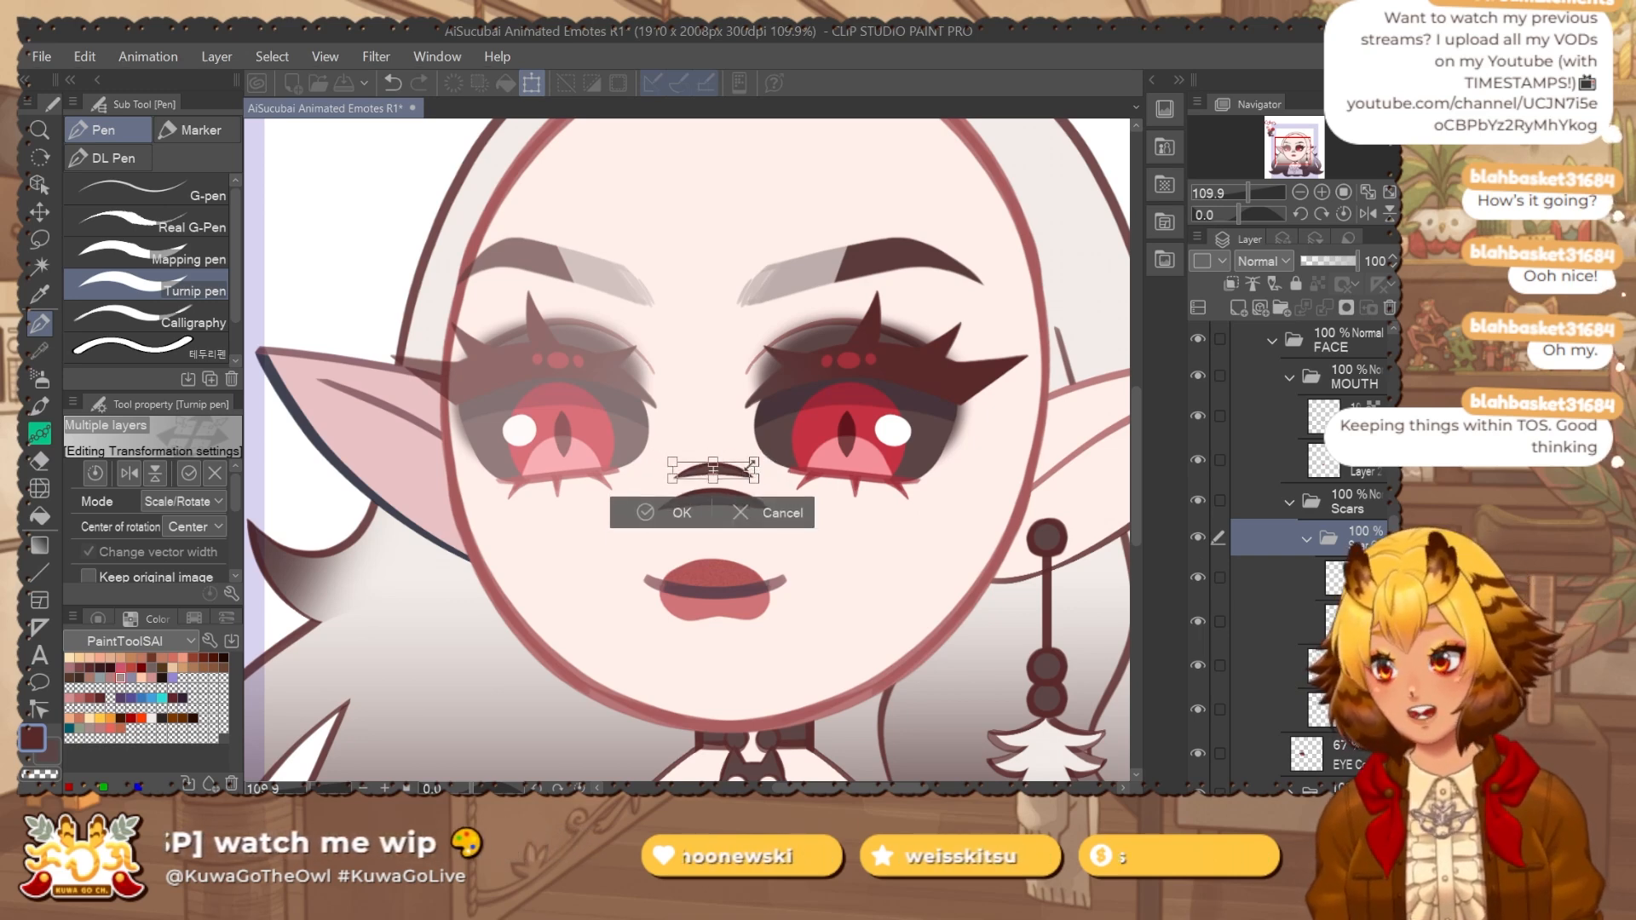
key("Return")
scroll(890, 489, "down", 4)
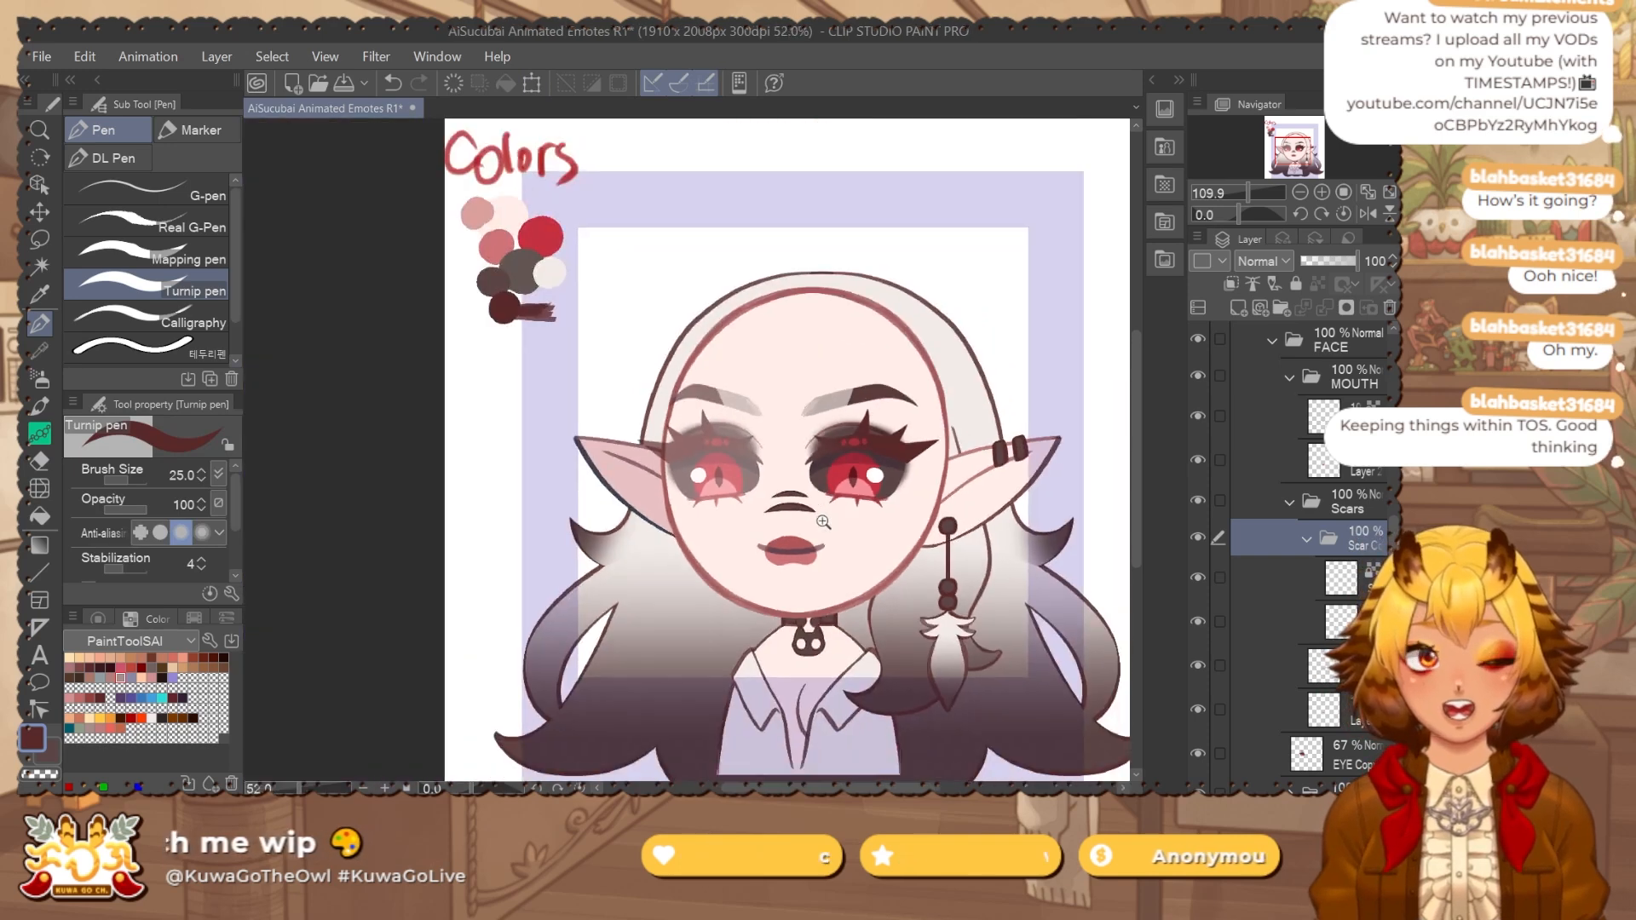
left_click(1306, 539)
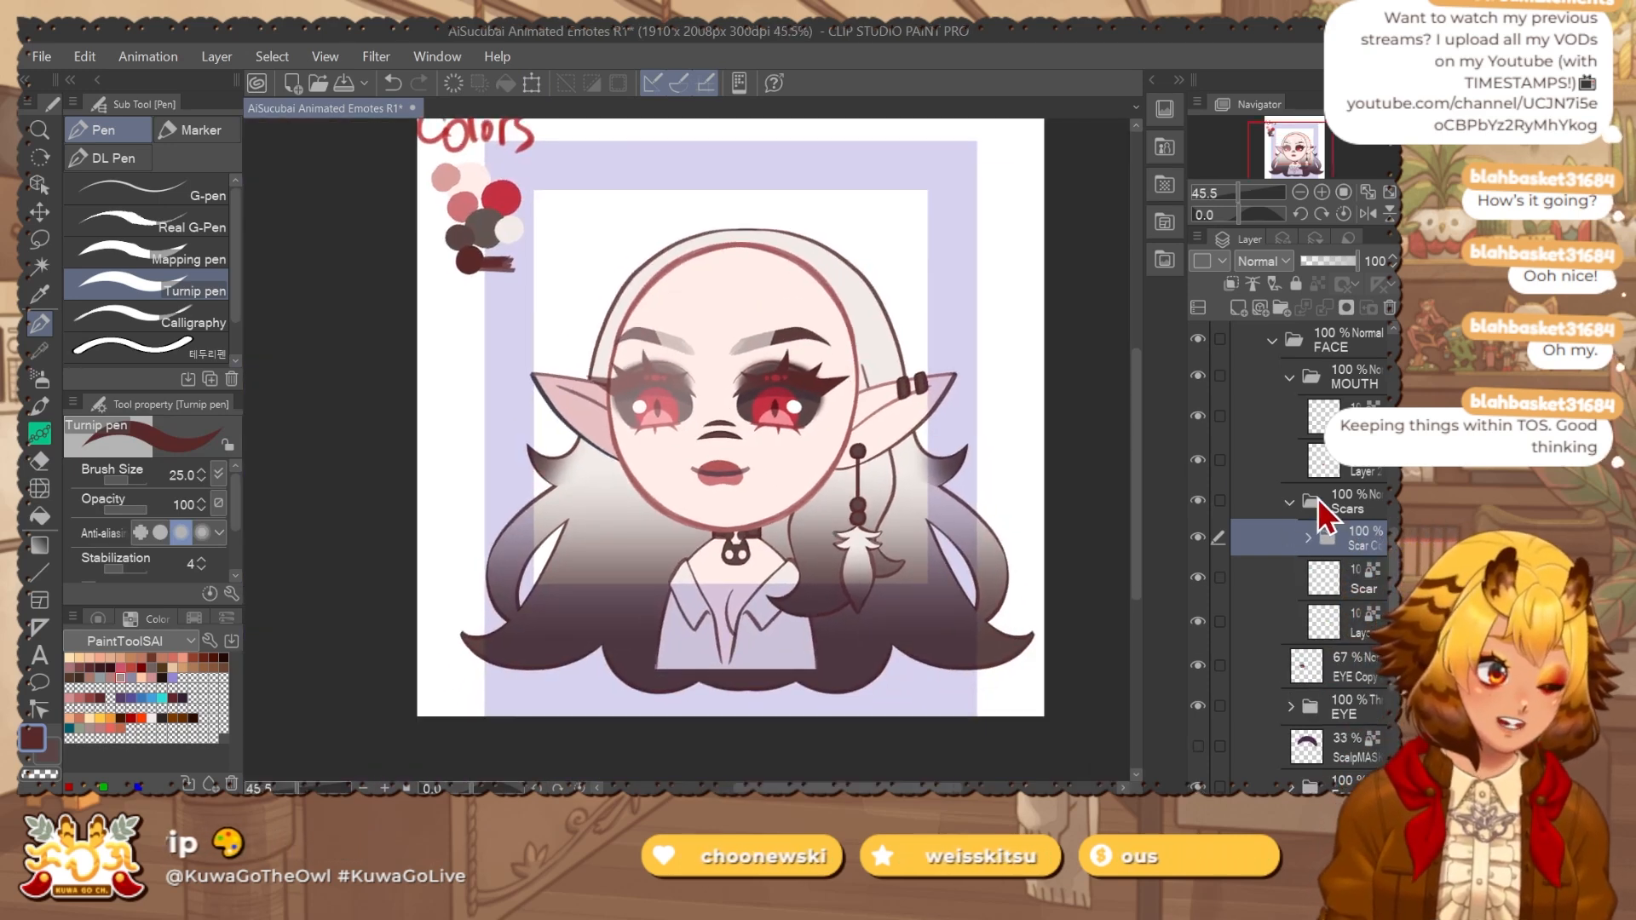
left_click(1290, 502)
Check the eye layers by toggling their visibility and select the eyeshadow layer inside the EYE folder.
left_click_drag(894, 477, 831, 498)
left_click(1198, 558)
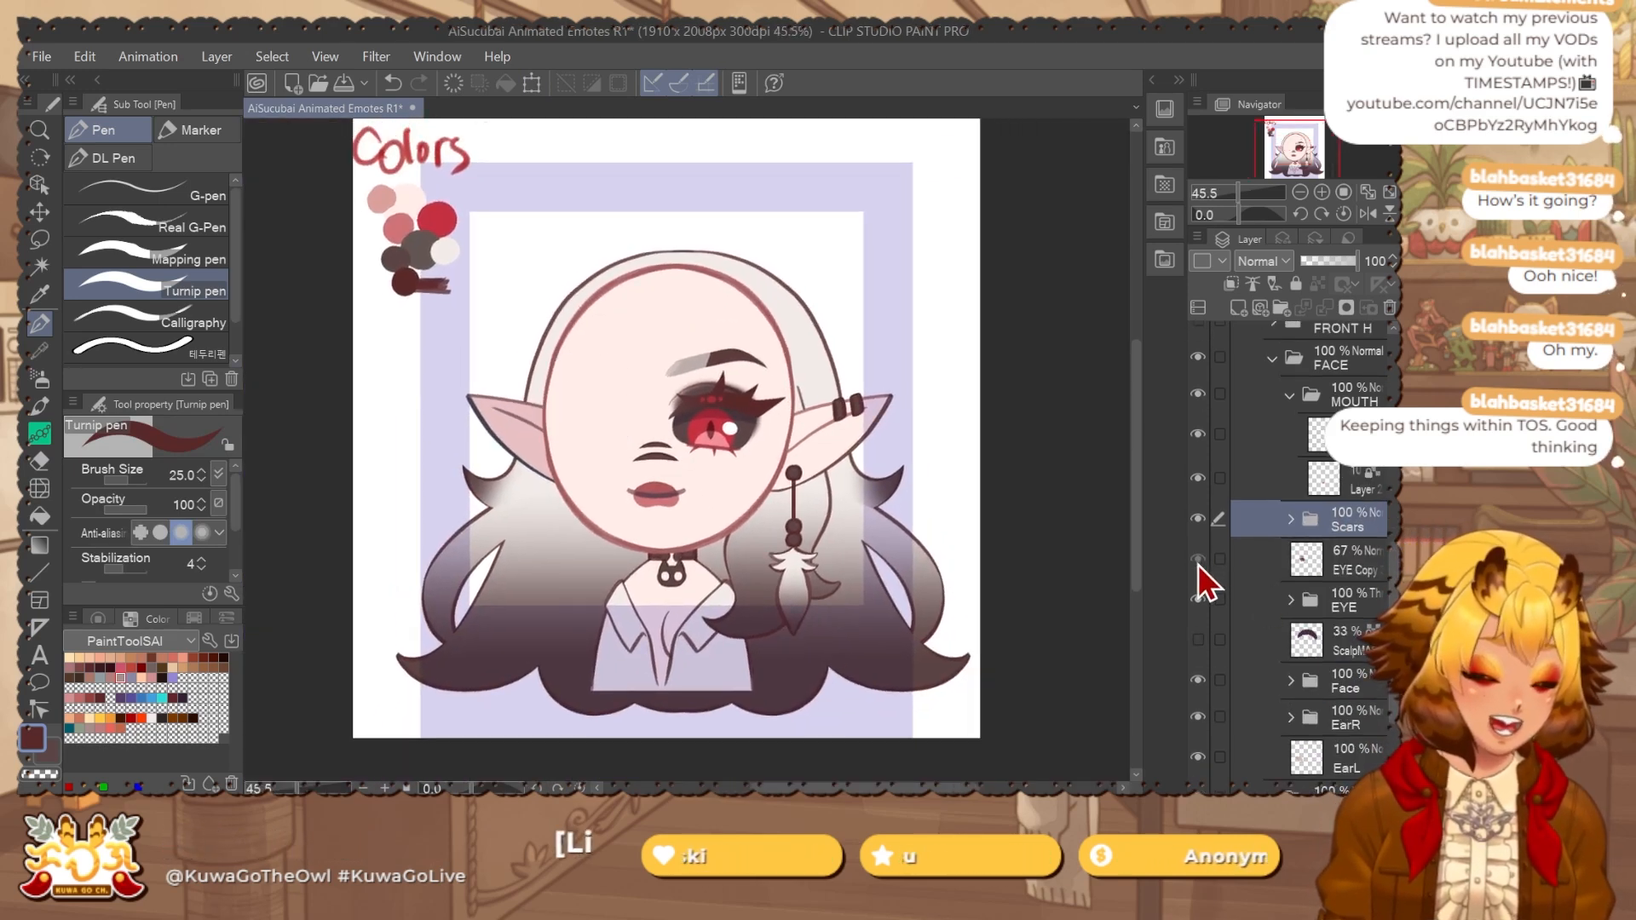
left_click(1198, 558)
left_click(1197, 599)
left_click(1198, 599)
left_click(1296, 606)
left_click(1292, 601)
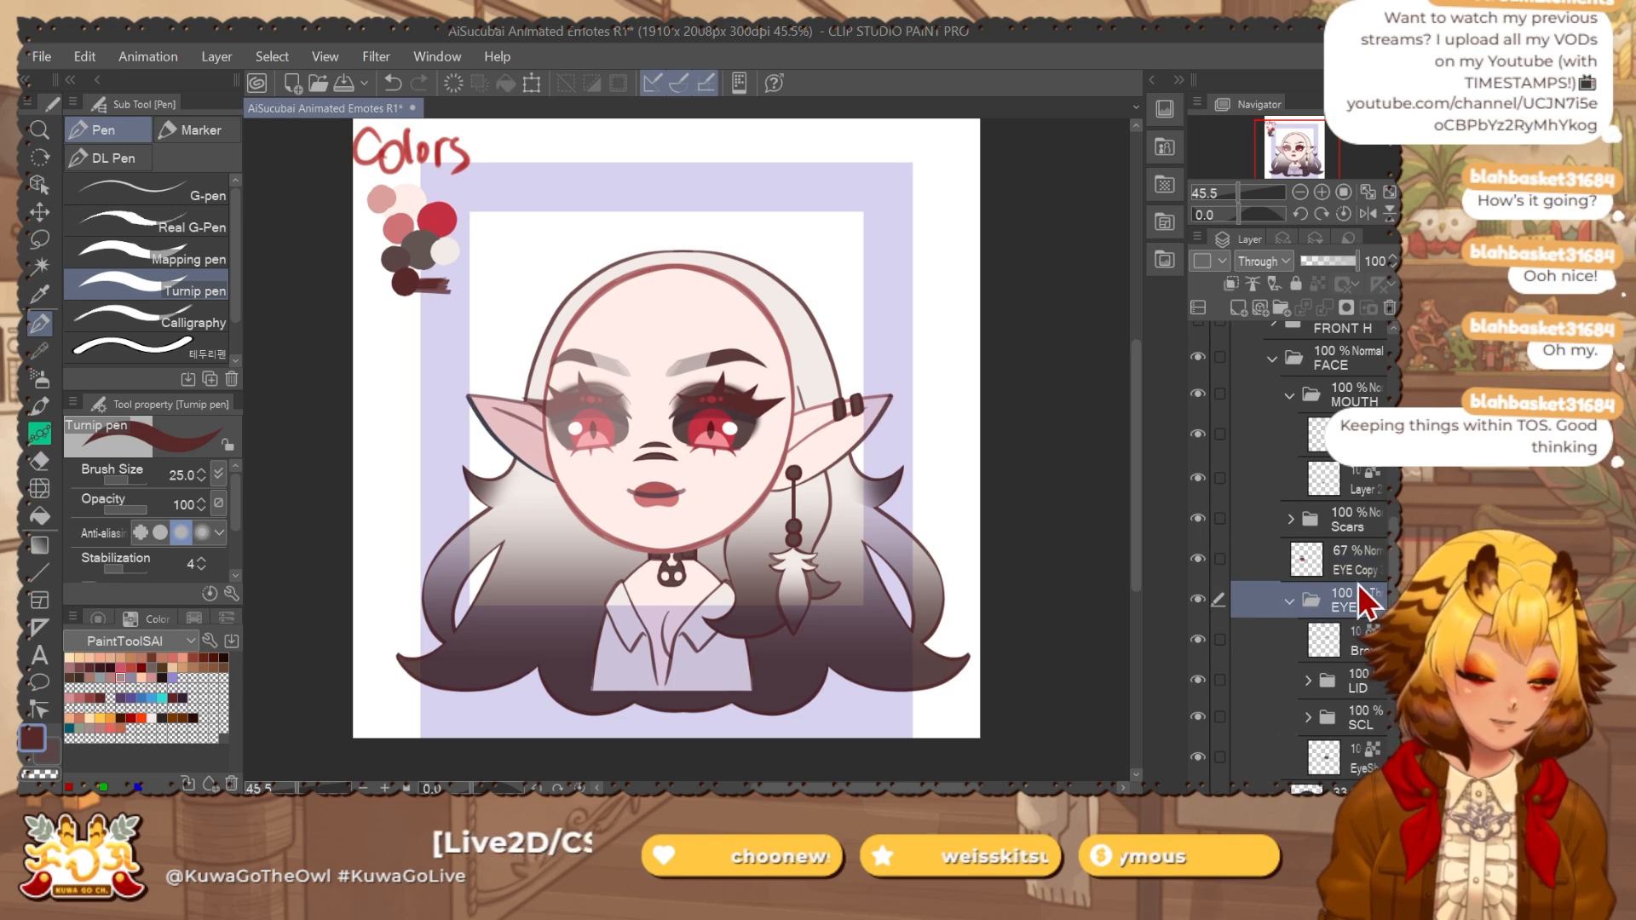
scroll(1312, 562, "down", 3)
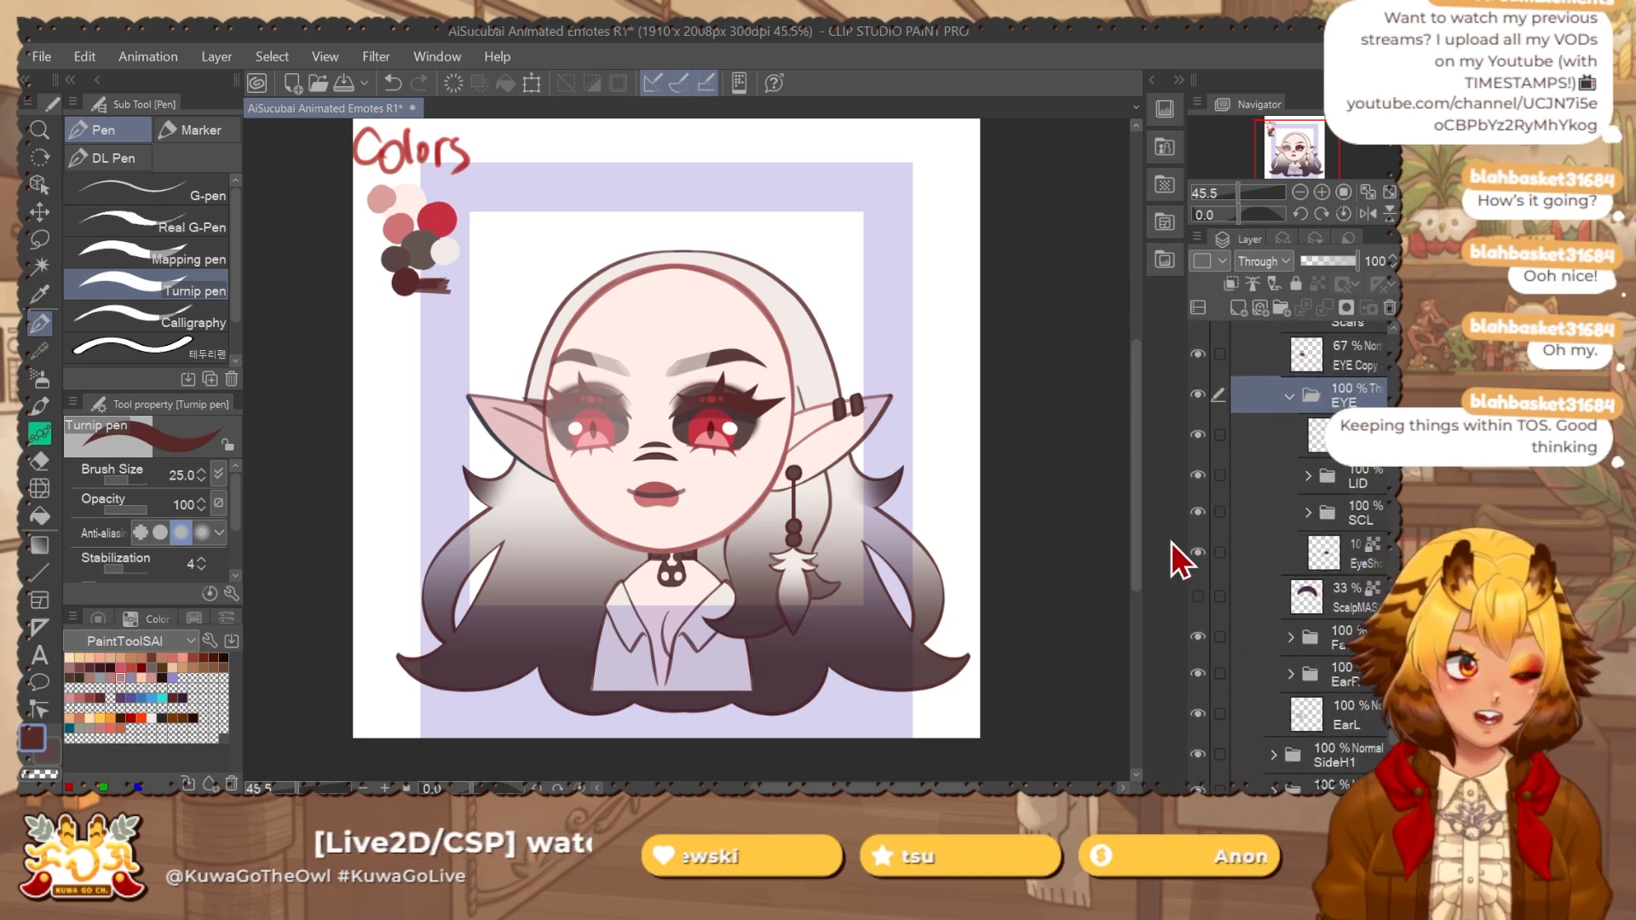
left_click(1351, 554)
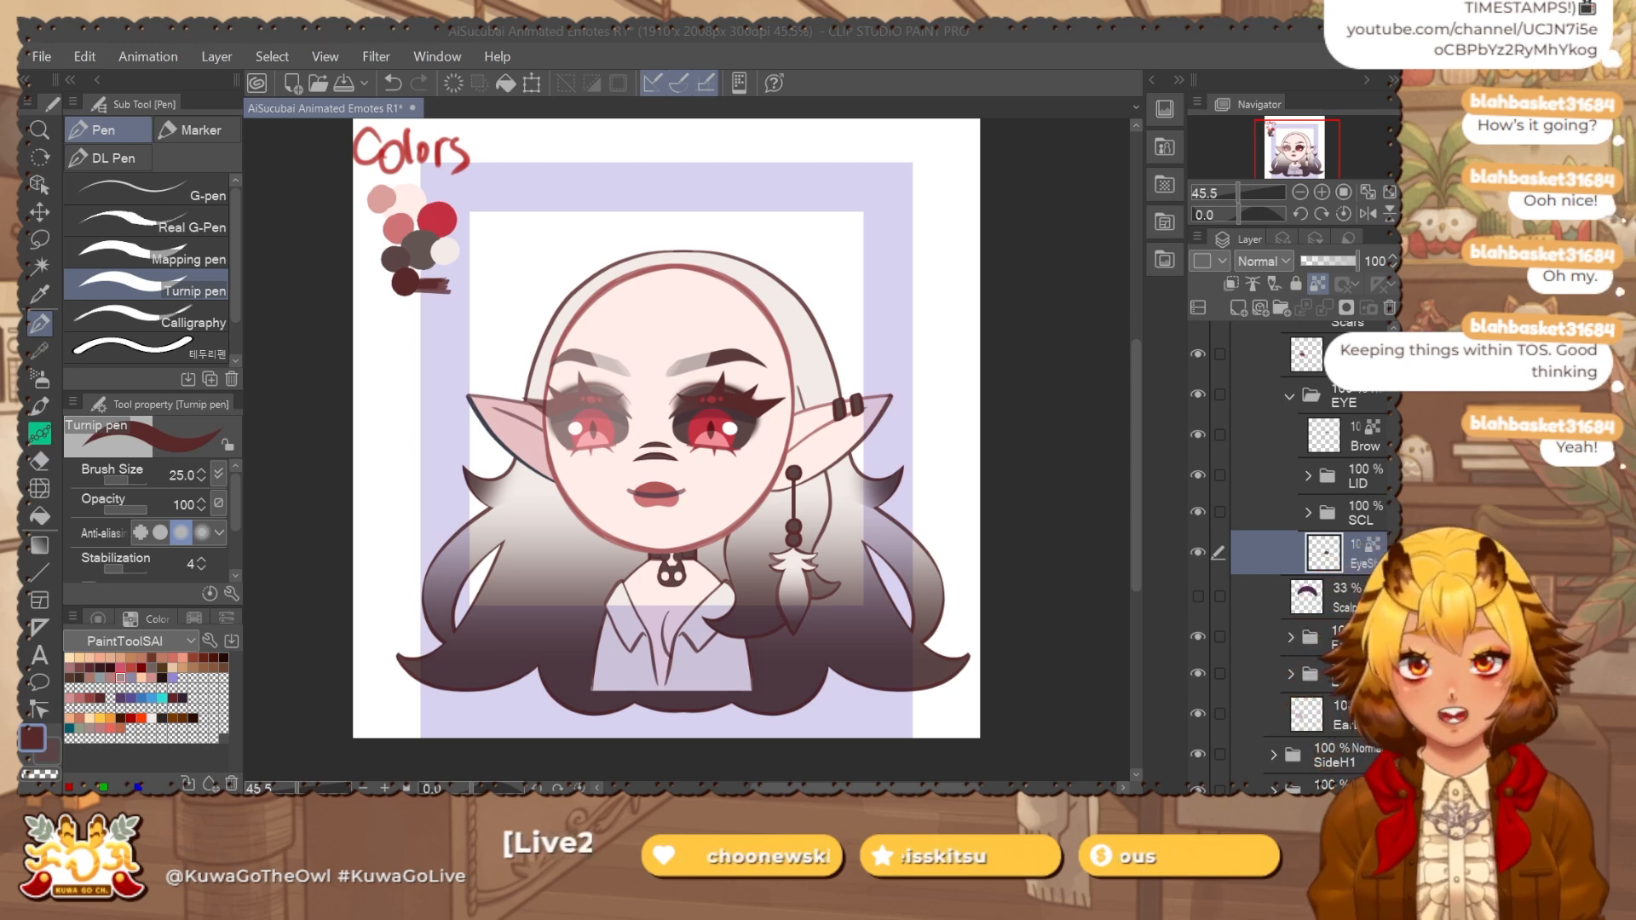
Pick the light pink from the color swatches and switch to the Milli pen marker.
left_click(322, 358)
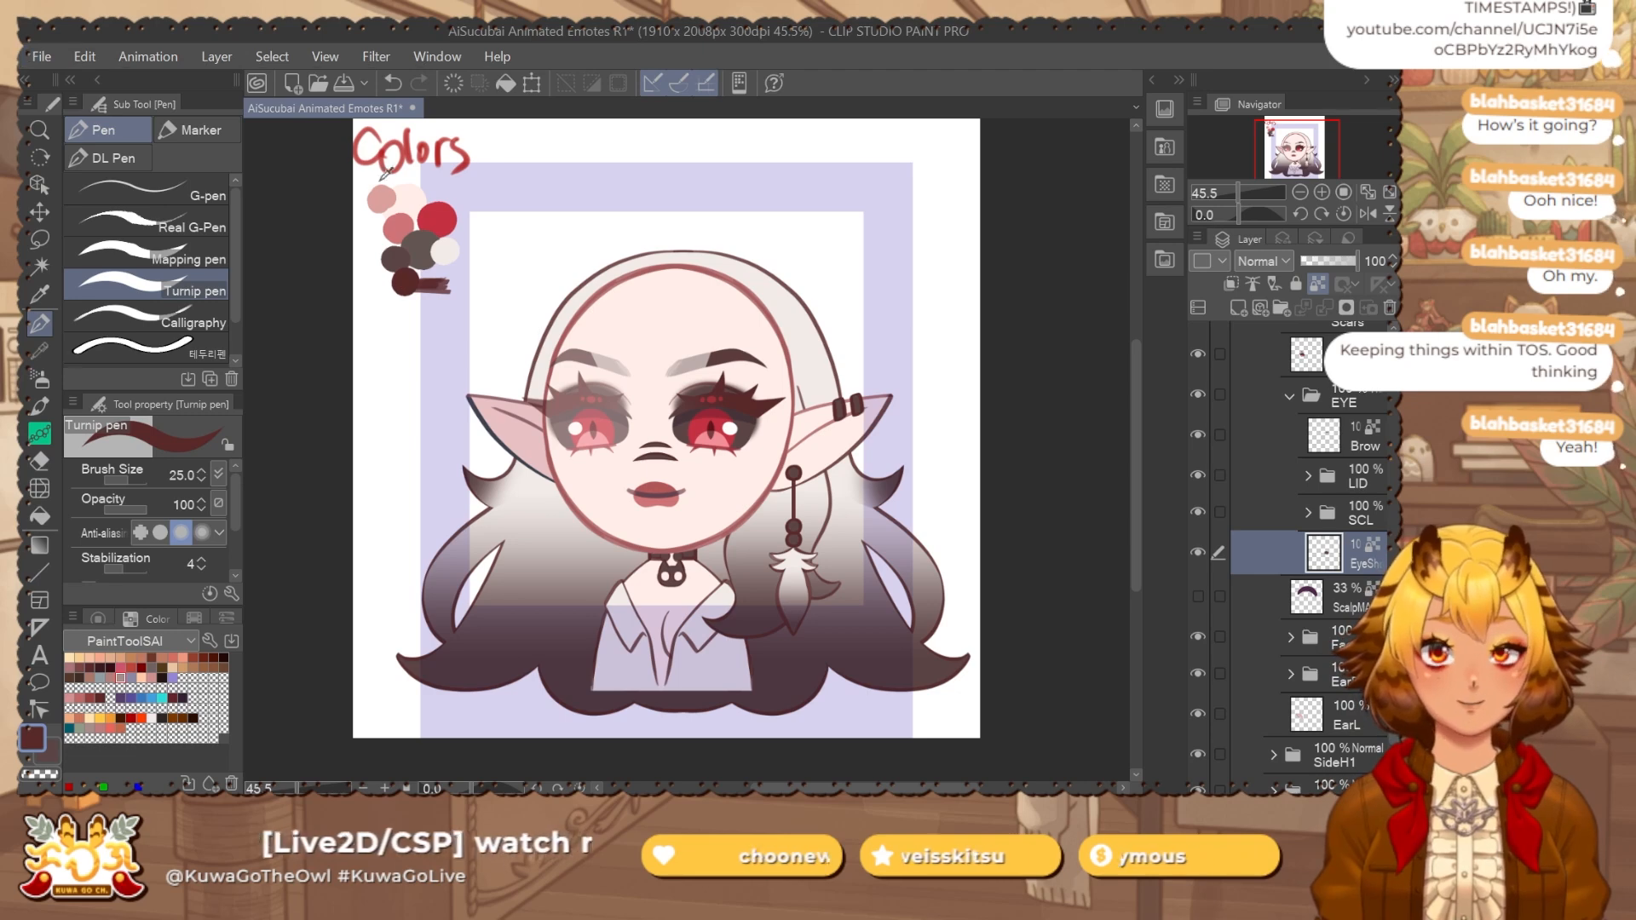
key("p")
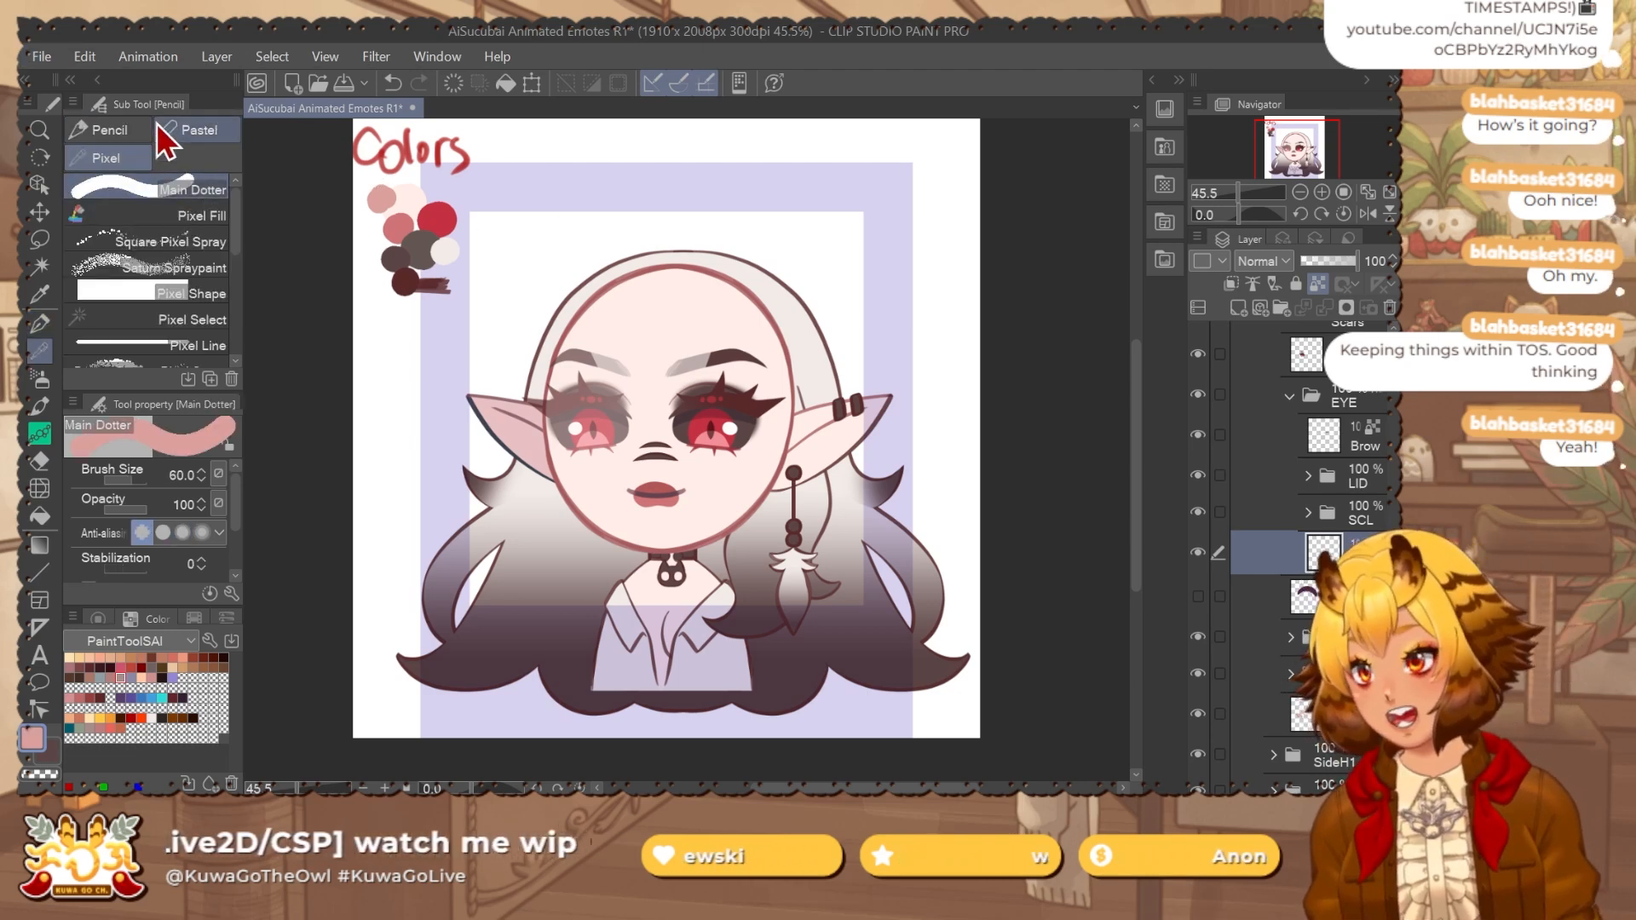
key("p")
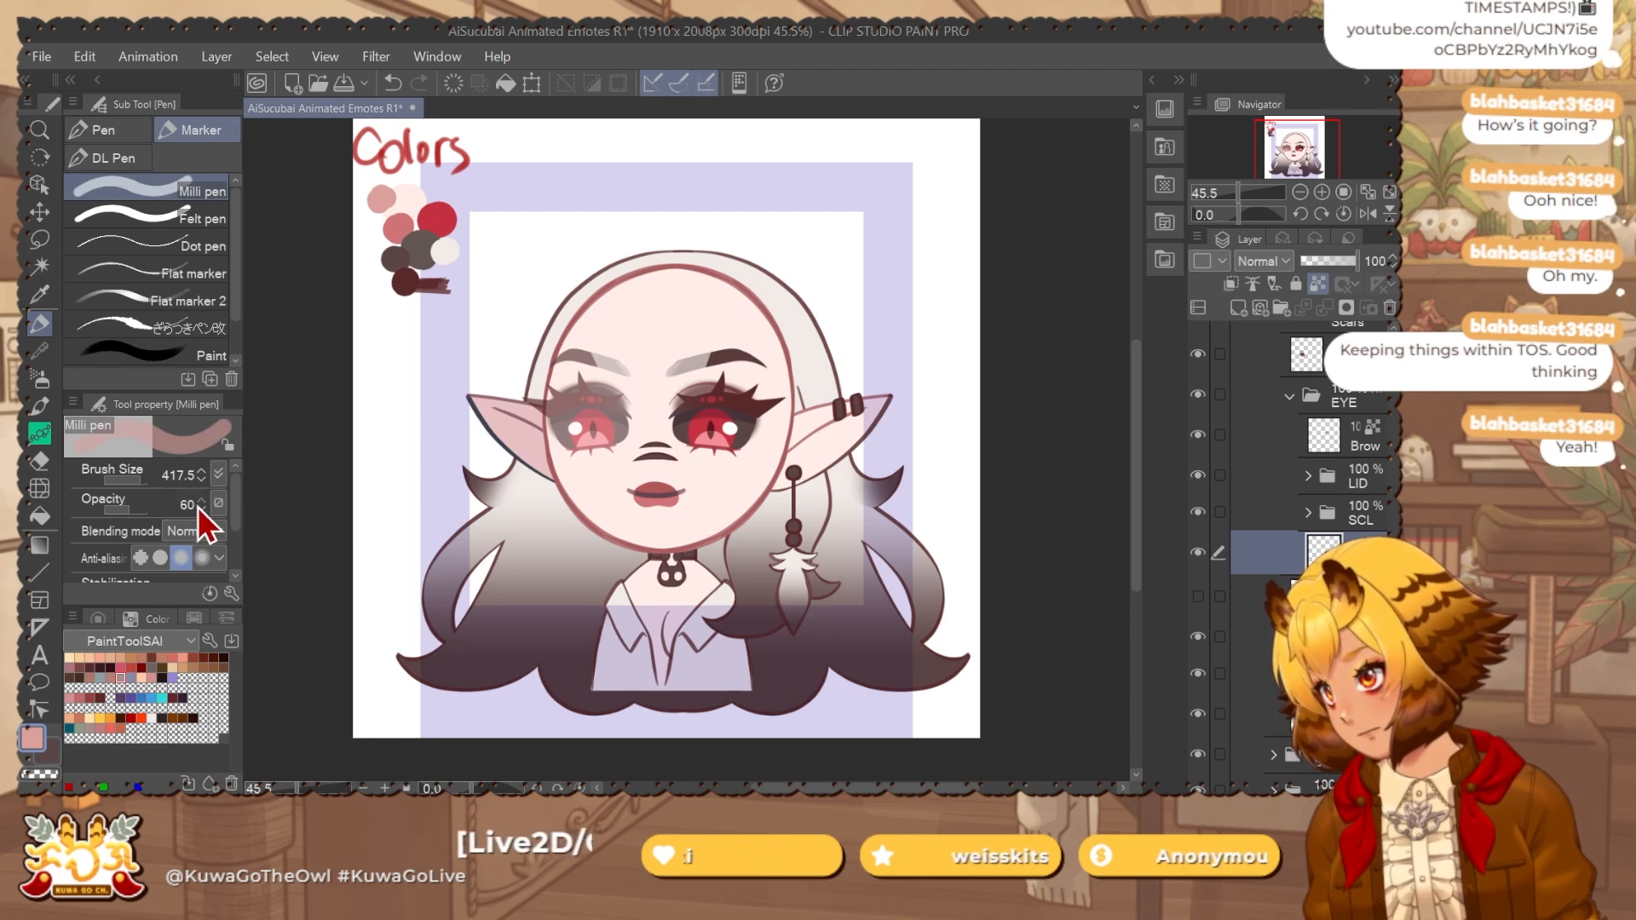
left_click_drag(868, 536, 874, 569)
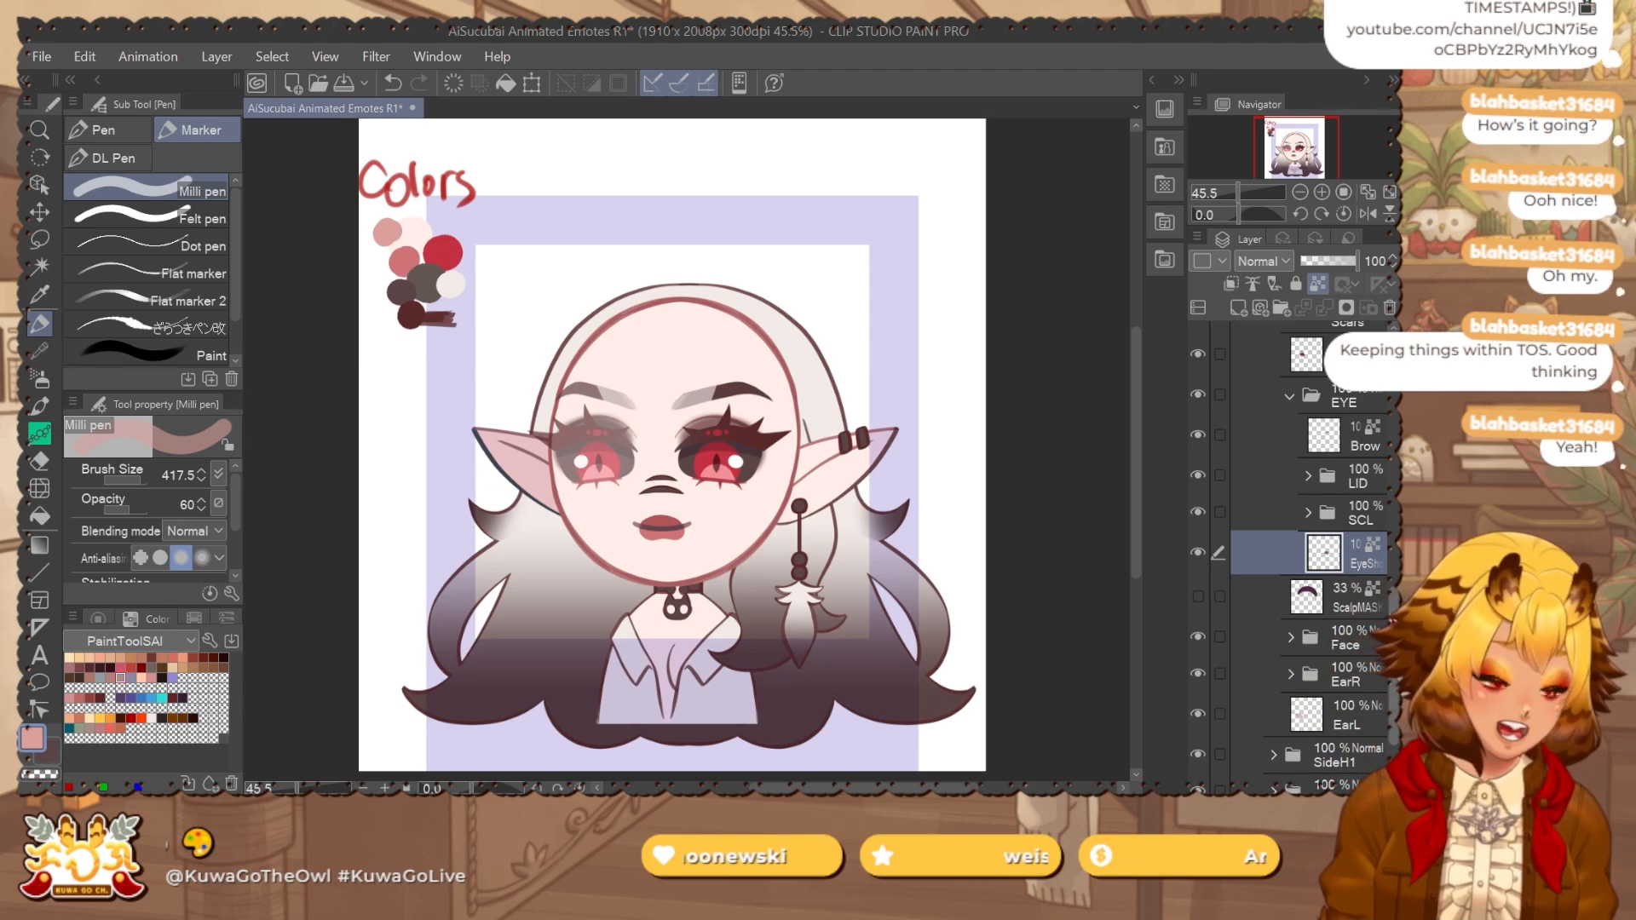
Collapse the EYE and MOUTH folders inside the FACE folder.
scroll(1387, 563, "up", 2)
scroll(1387, 562, "down", 1)
left_click_drag(1385, 608, 1388, 600)
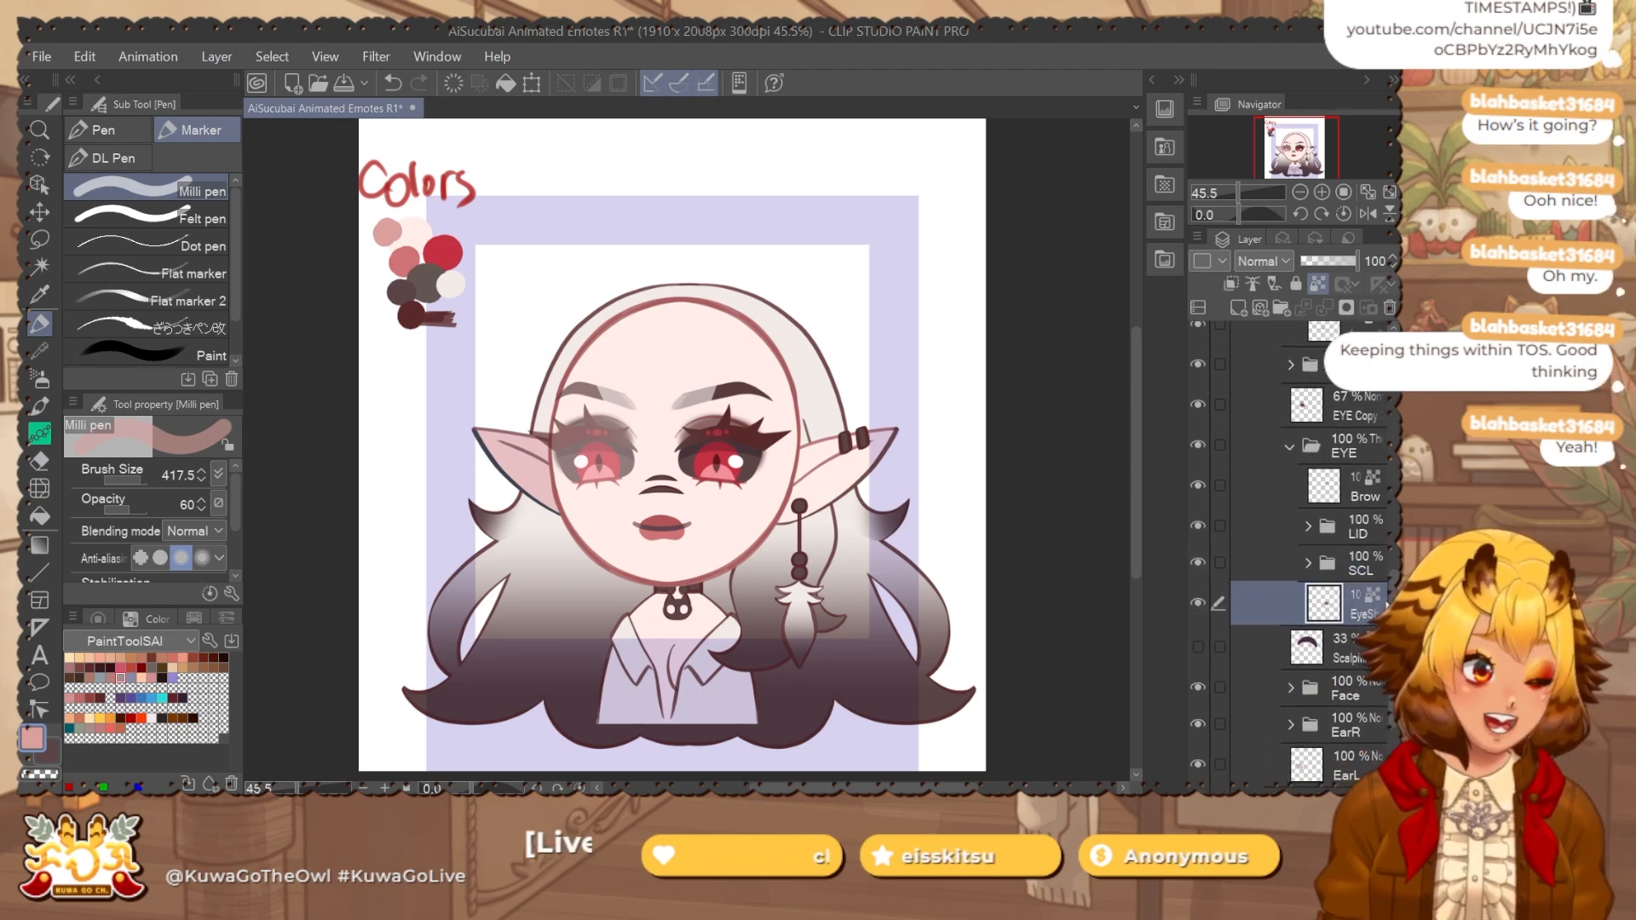
scroll(1387, 596, "up", 3)
left_click(1290, 563)
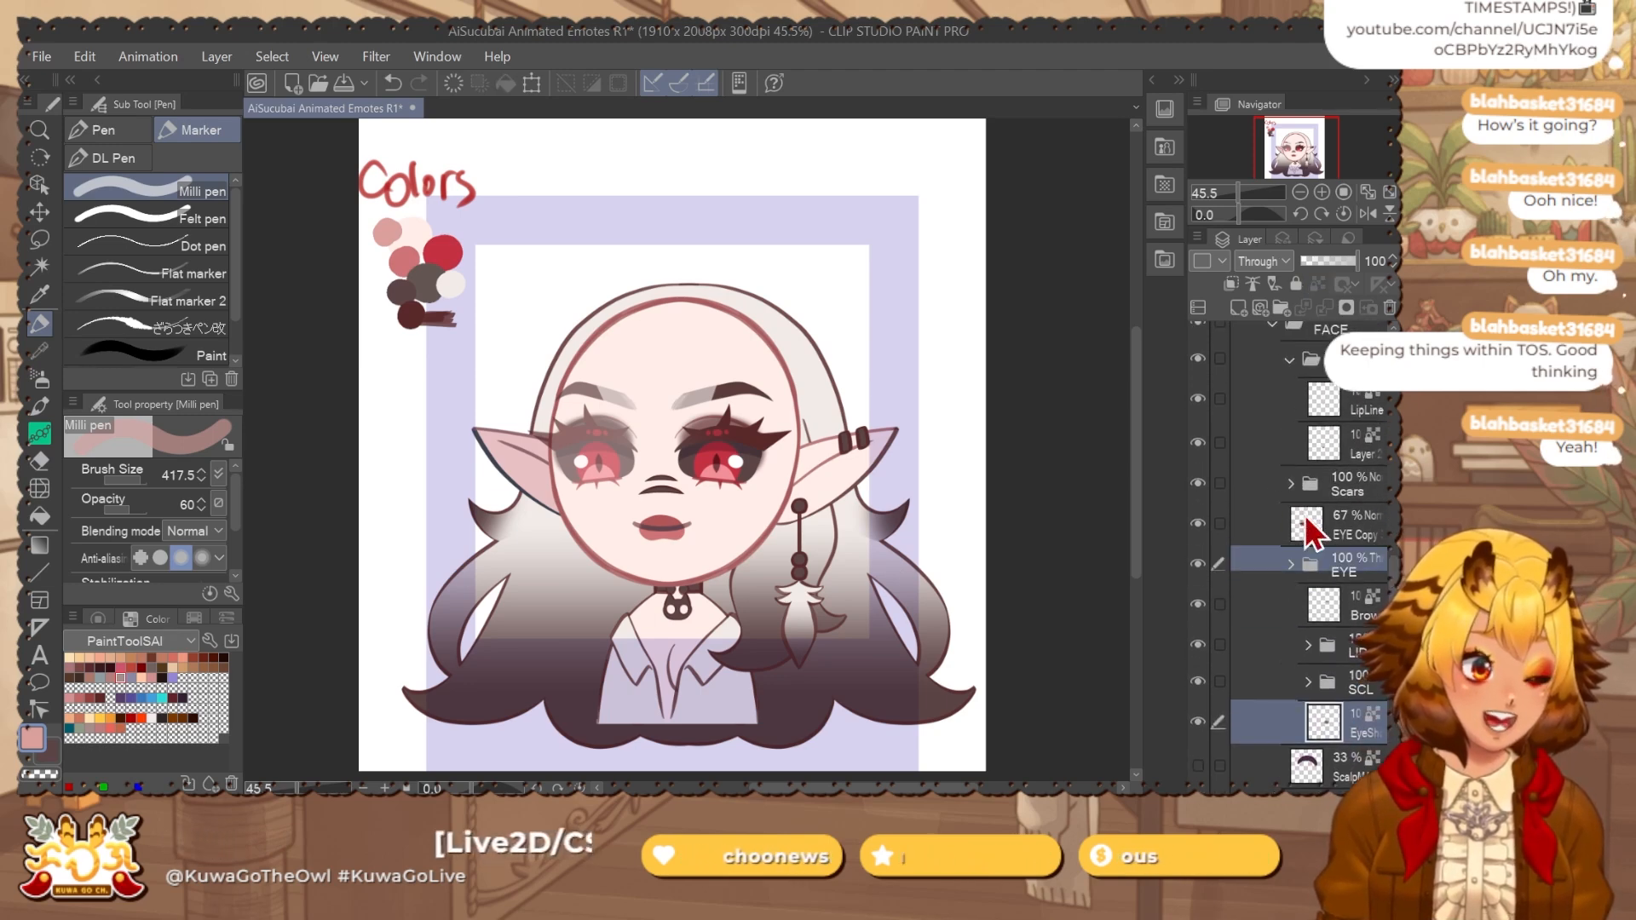
left_click(1289, 359)
scroll(1212, 571, "up", 1)
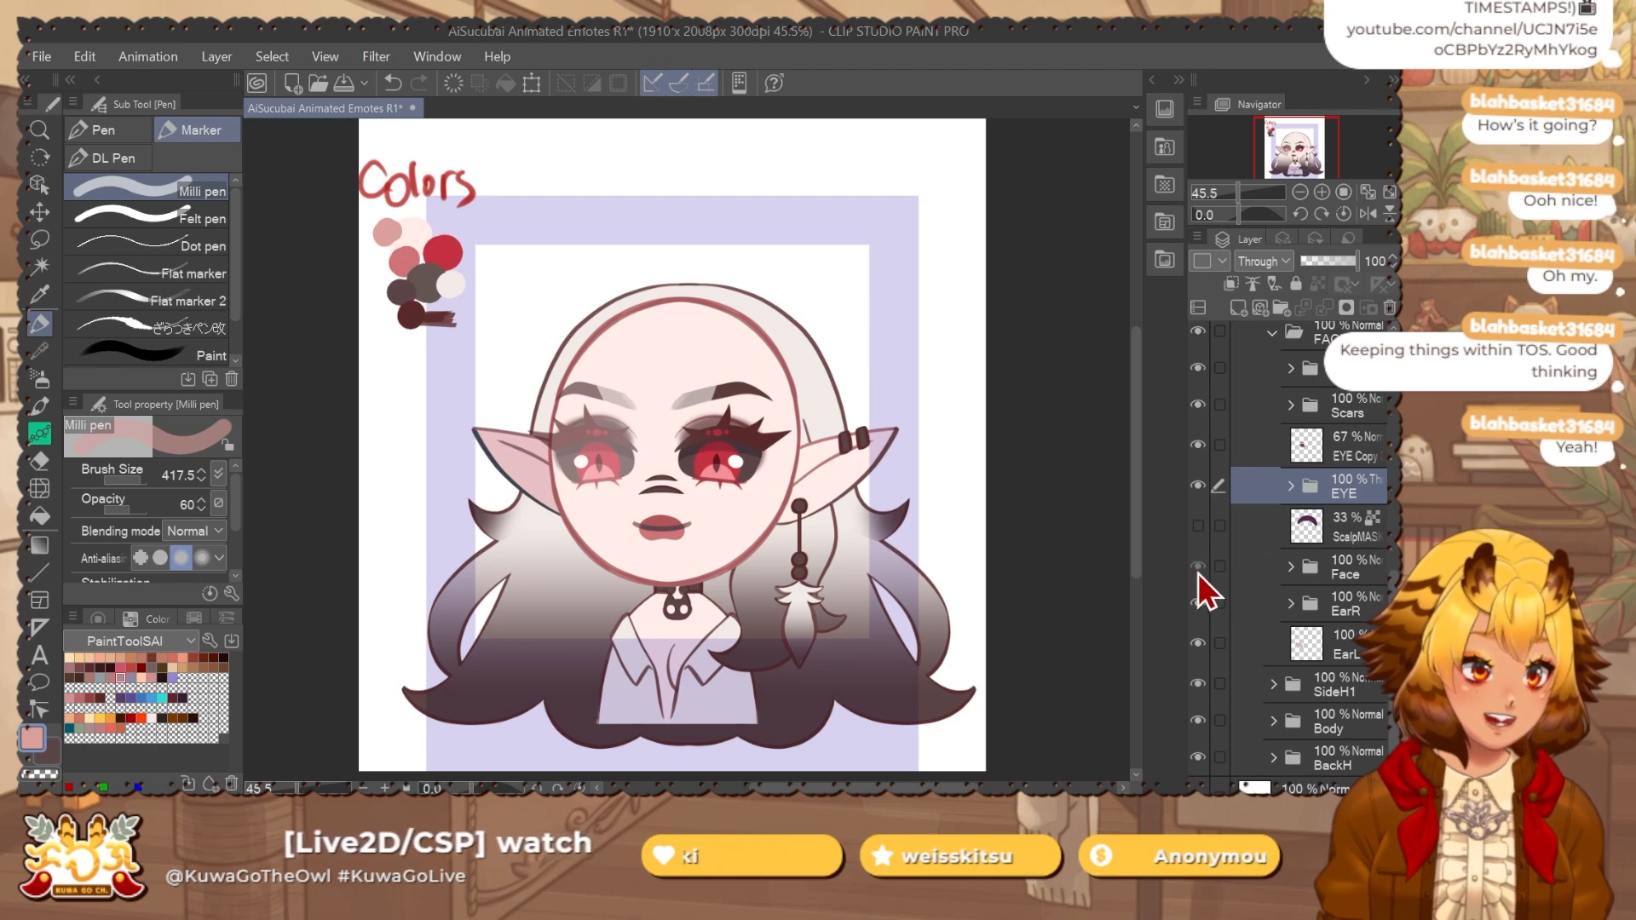
Expand the EarR and Earring folders, check the earring's visibility, and select the dangling earring folder.
left_click(1252, 603)
left_click(1290, 603)
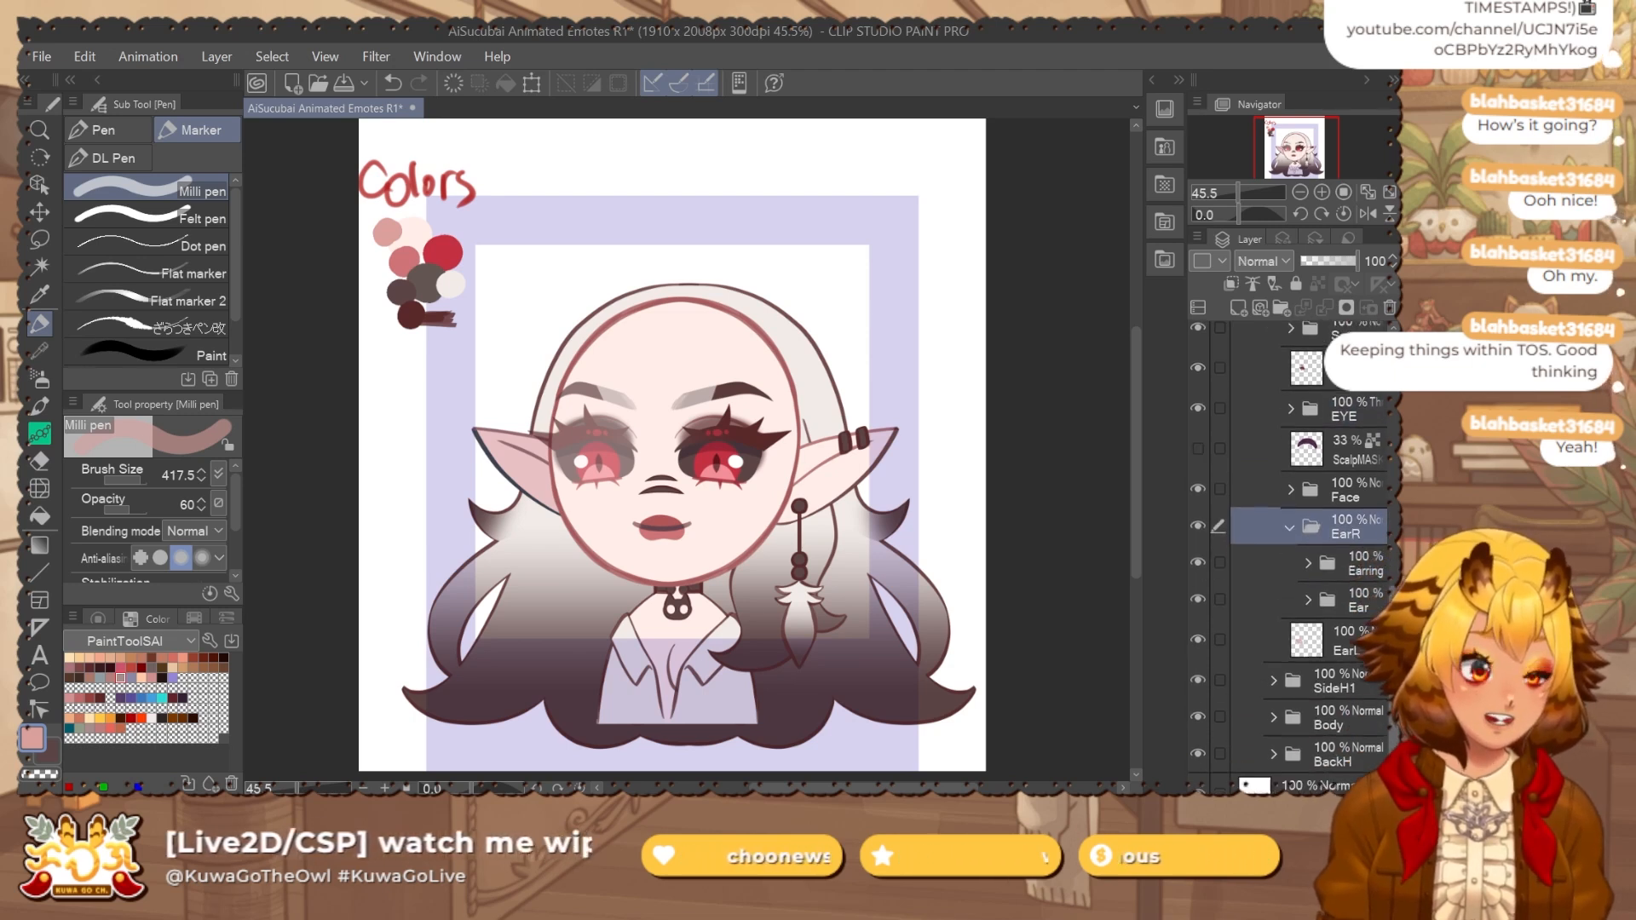
left_click(1252, 566)
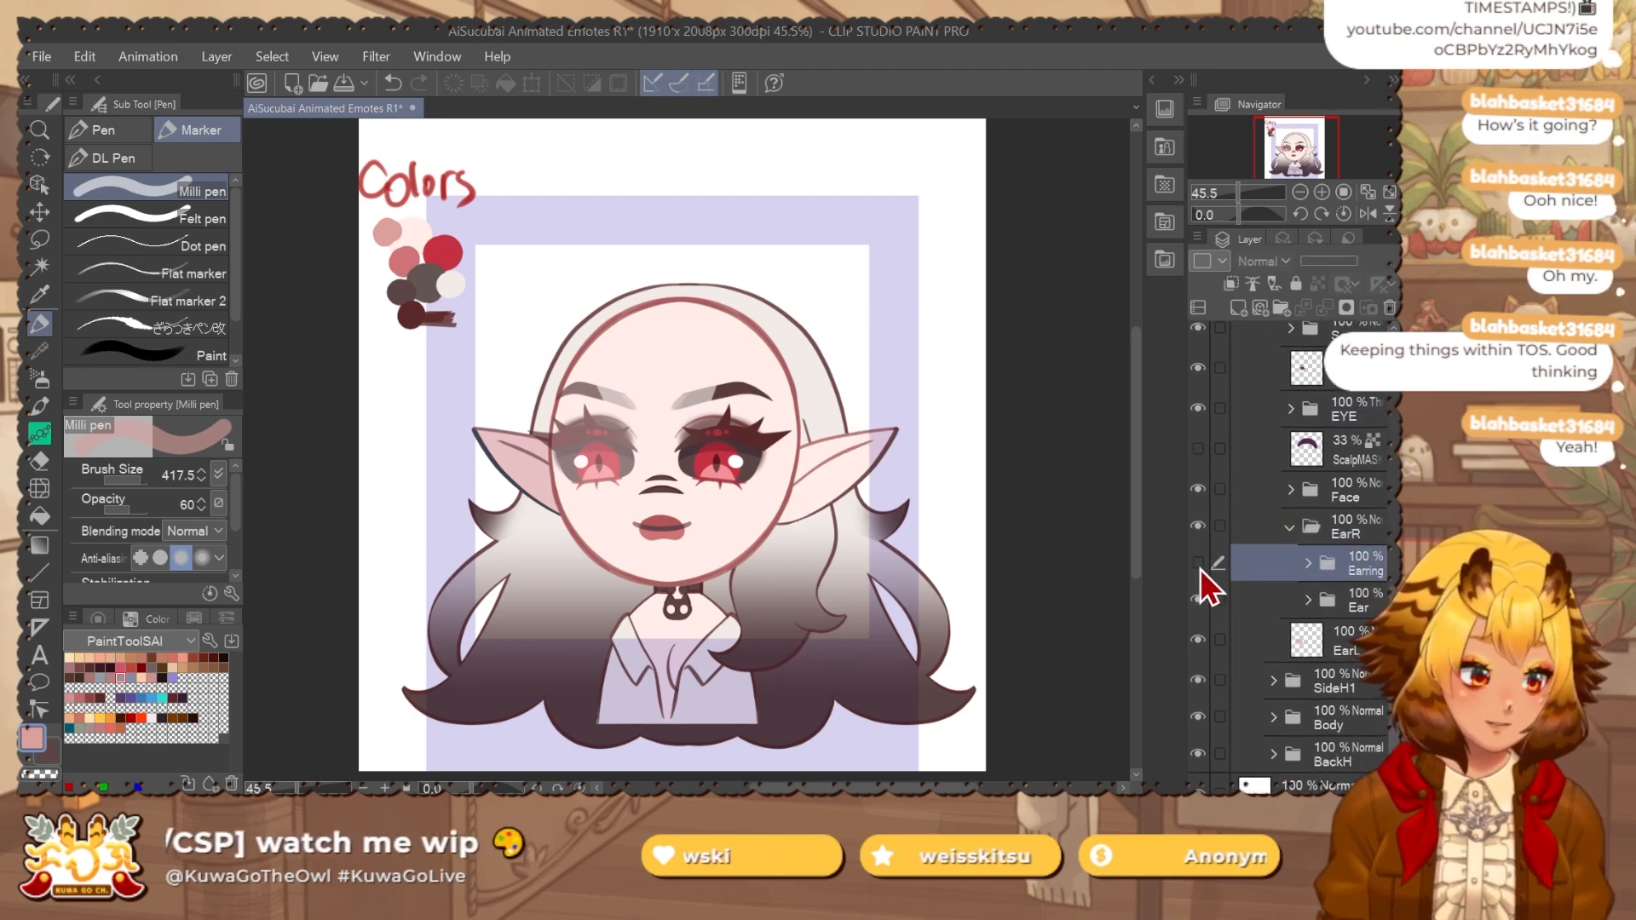
left_click(1306, 565)
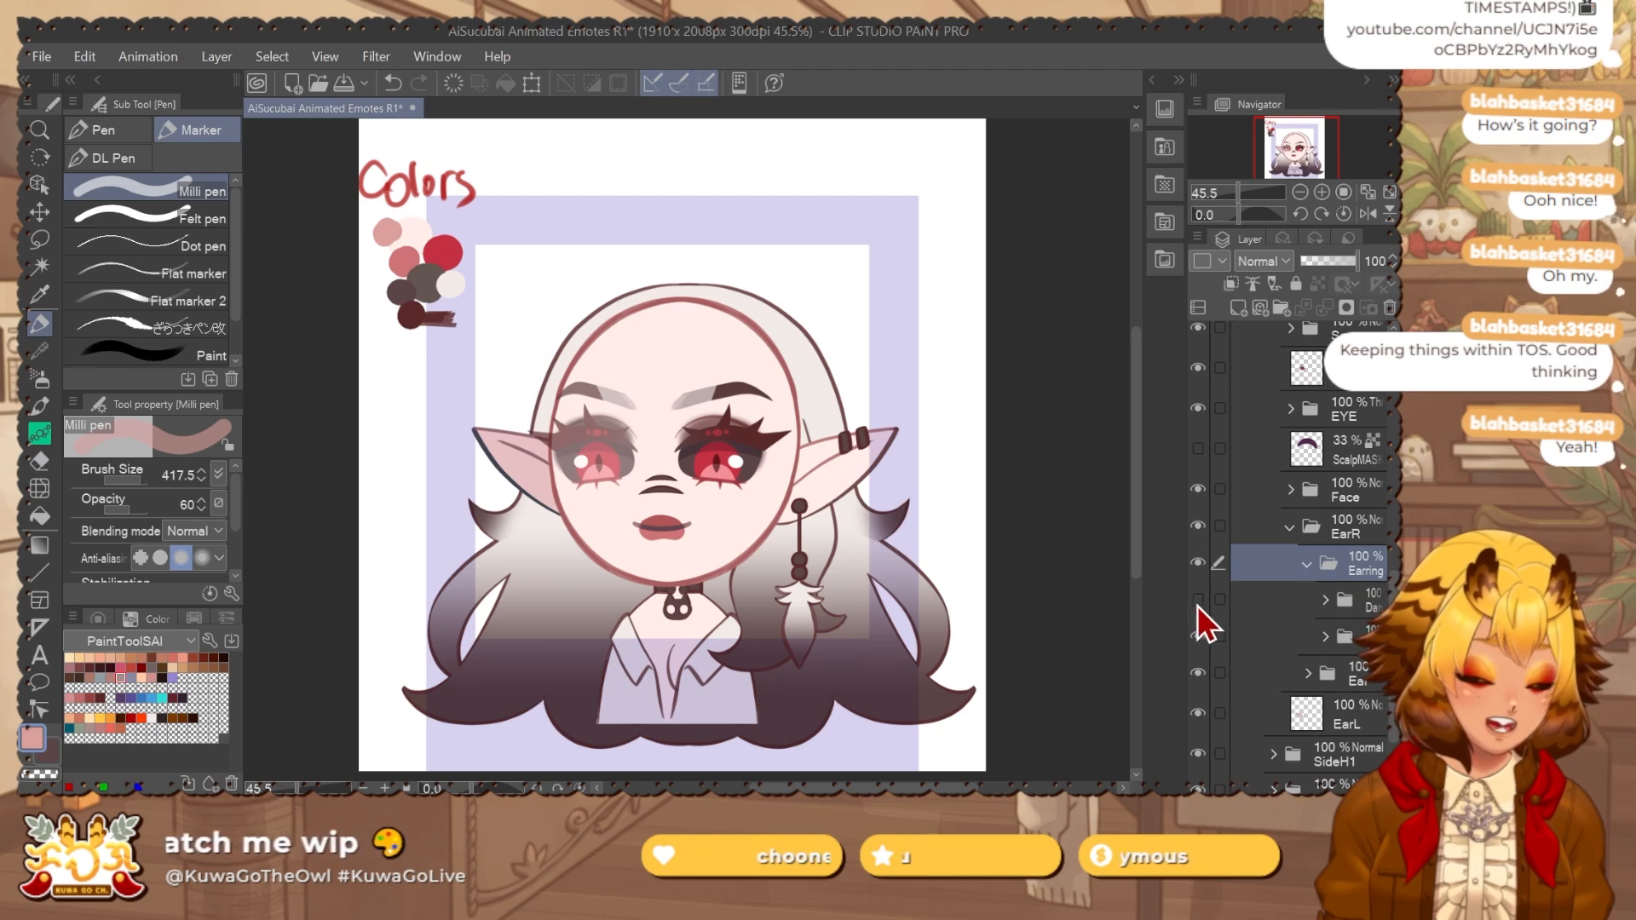
left_click(1344, 606)
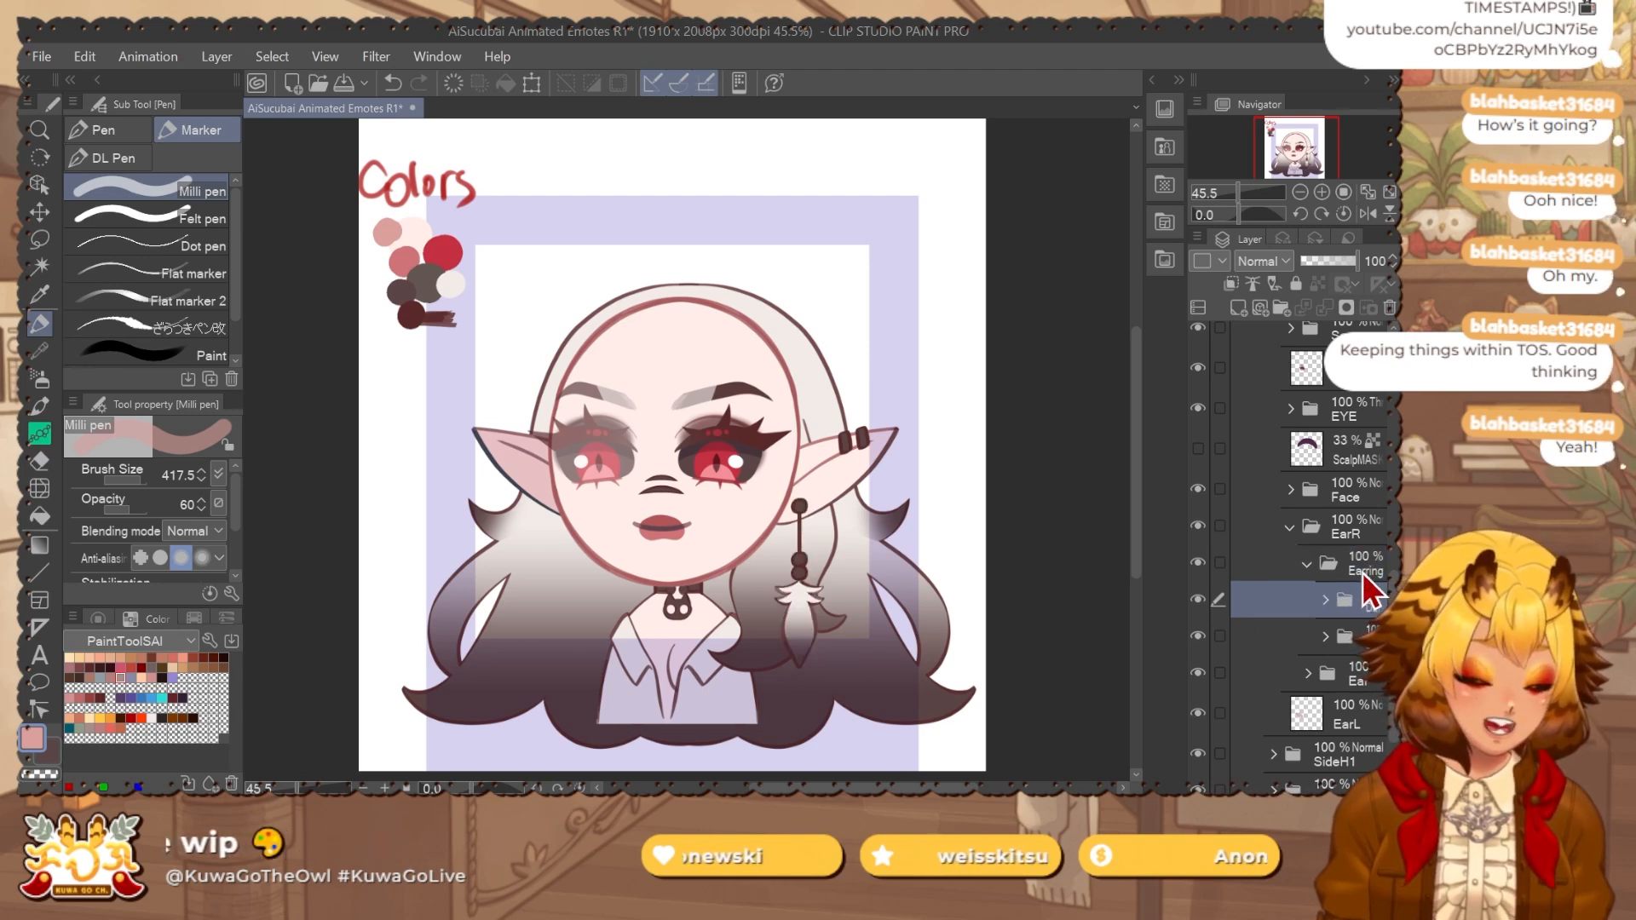
Move the Dangling folder out of EarR to directly above the BASE folder, collapsing the EarR and FACE folders.
left_click_drag(1362, 598, 1342, 730)
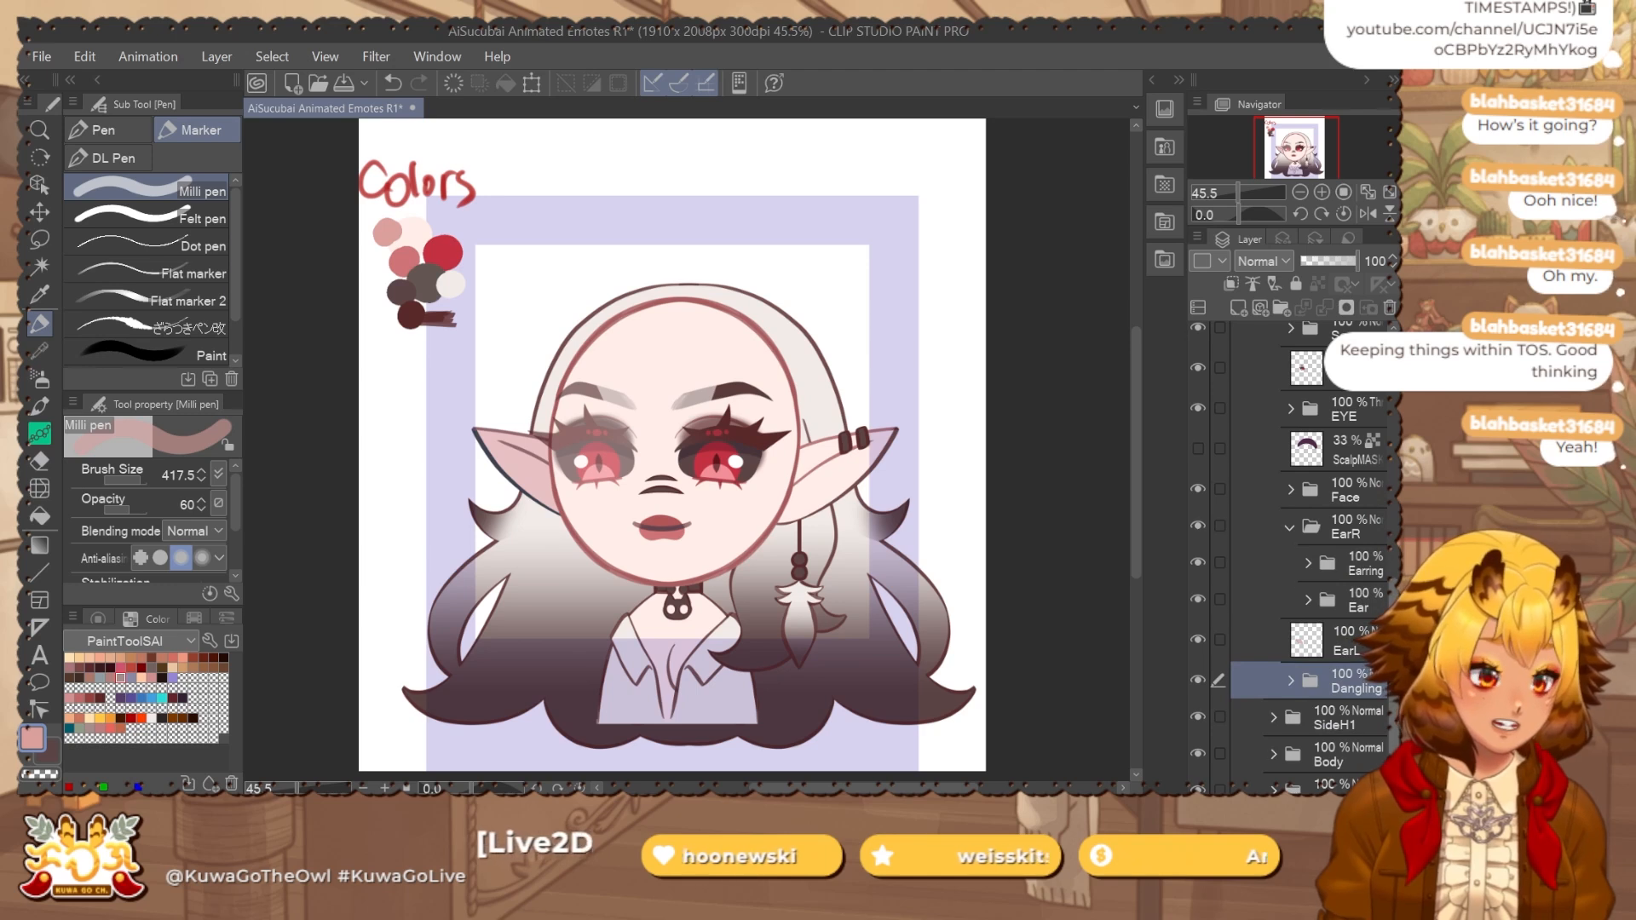
scroll(1291, 602, "up", 2)
left_click(1289, 591)
scroll(1291, 545, "up", 3)
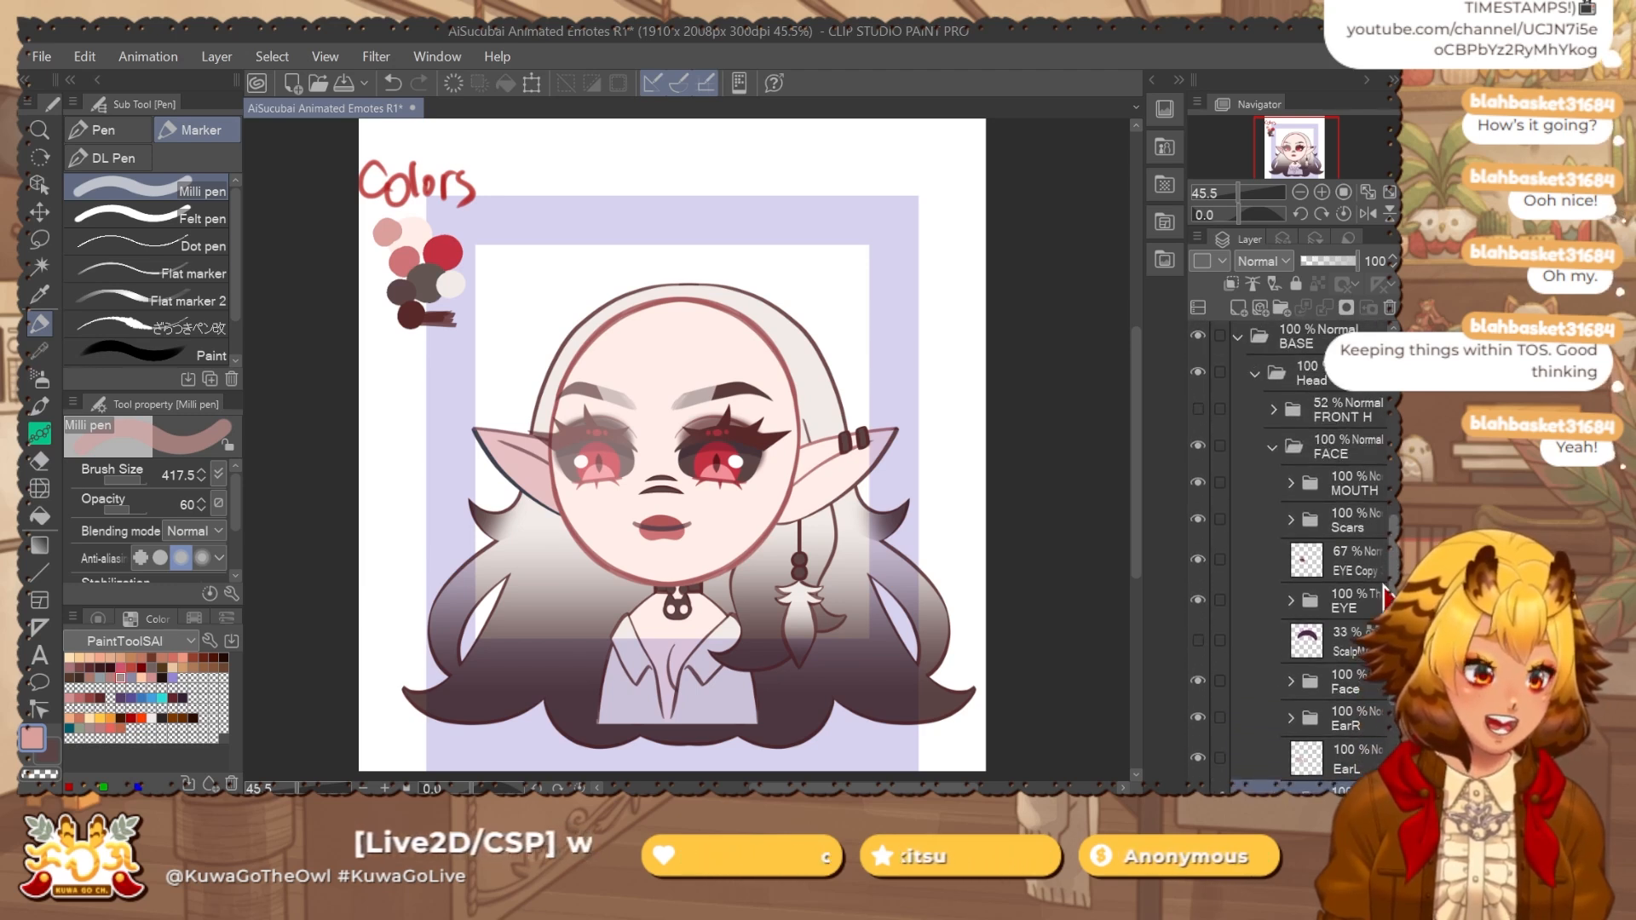
left_click(1274, 451)
left_click(1275, 621)
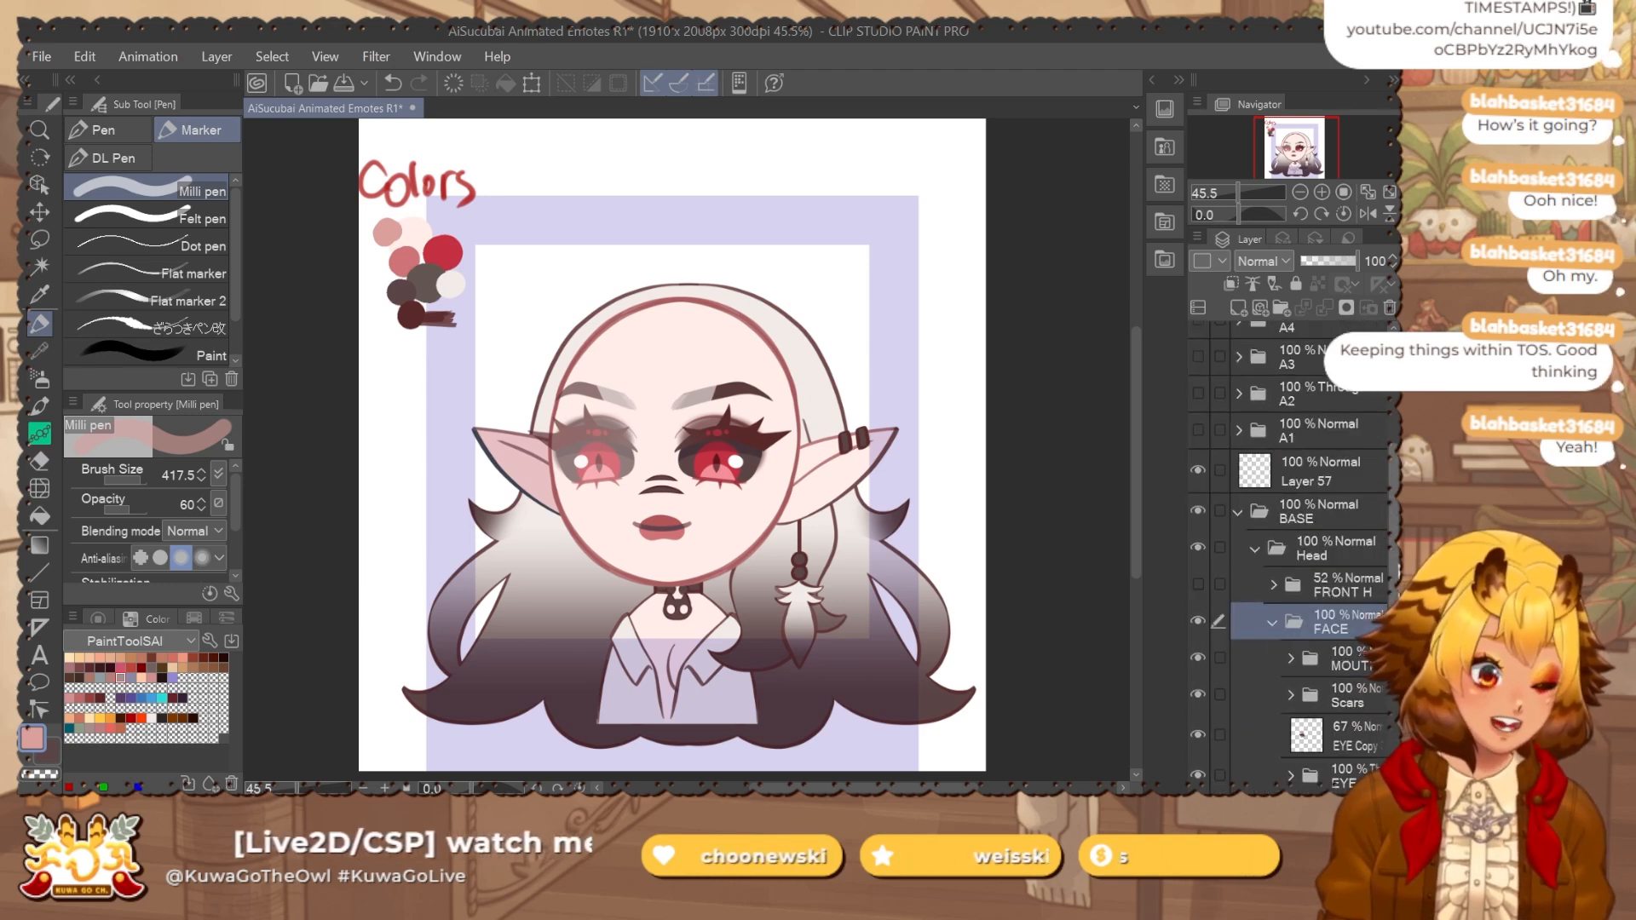
scroll(1291, 647, "down", 7)
left_click_drag(1355, 723, 1313, 358)
left_click(1273, 406)
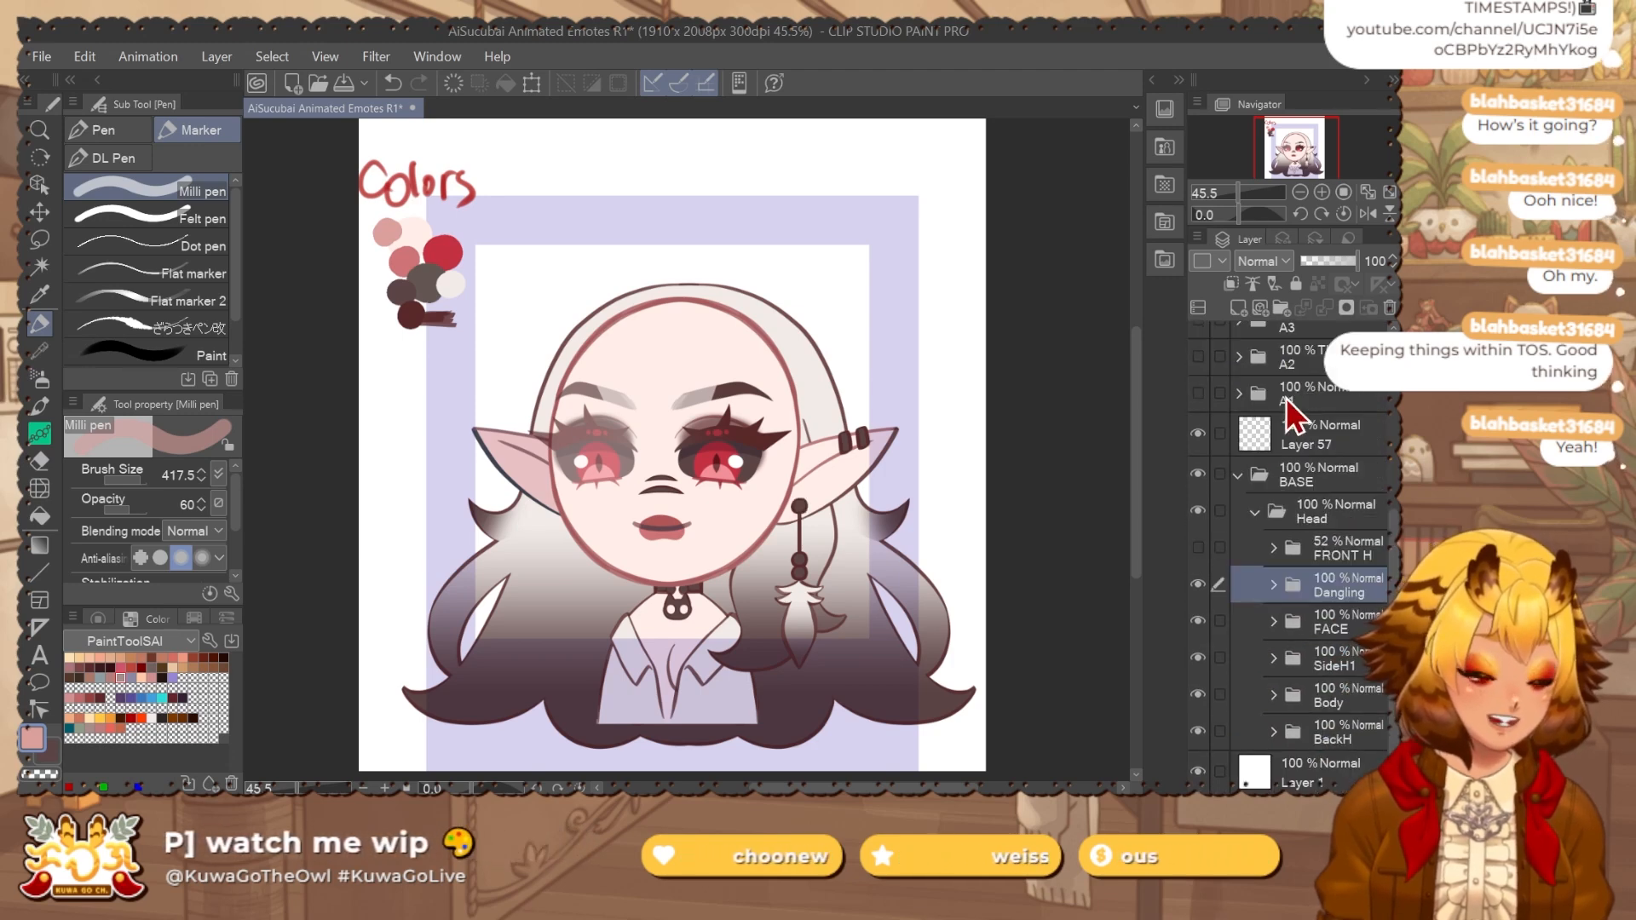
left_click_drag(1338, 588, 1293, 453)
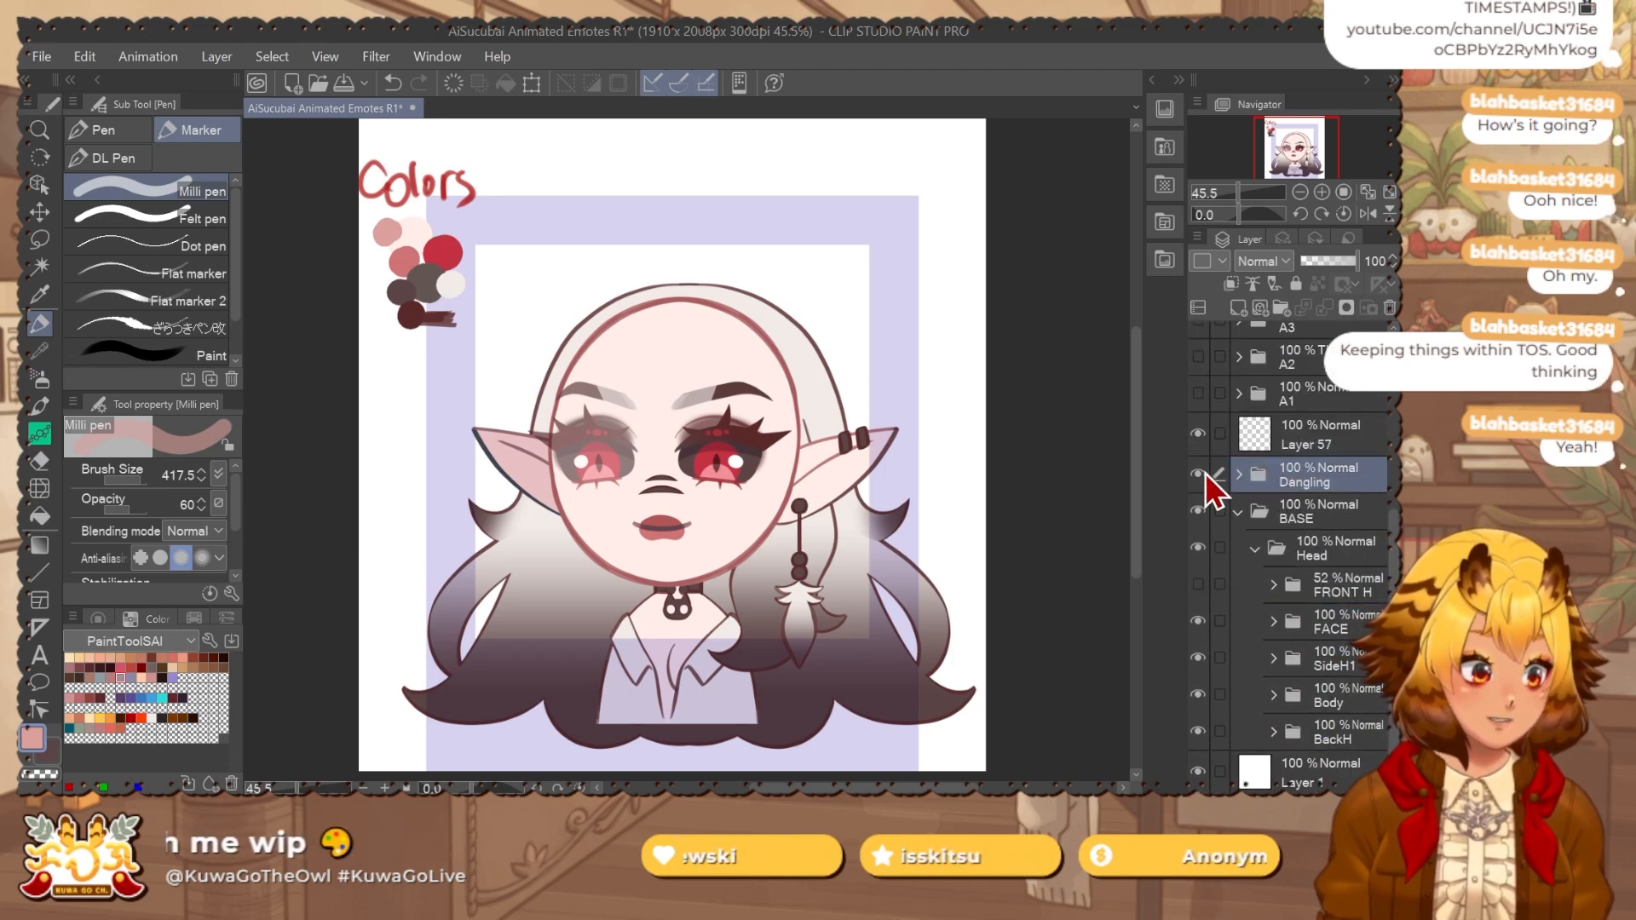
Hide the Dangling folder, show the FRONT H hair folder, and collapse the BASE folder.
left_click(1198, 472)
left_click(1200, 586)
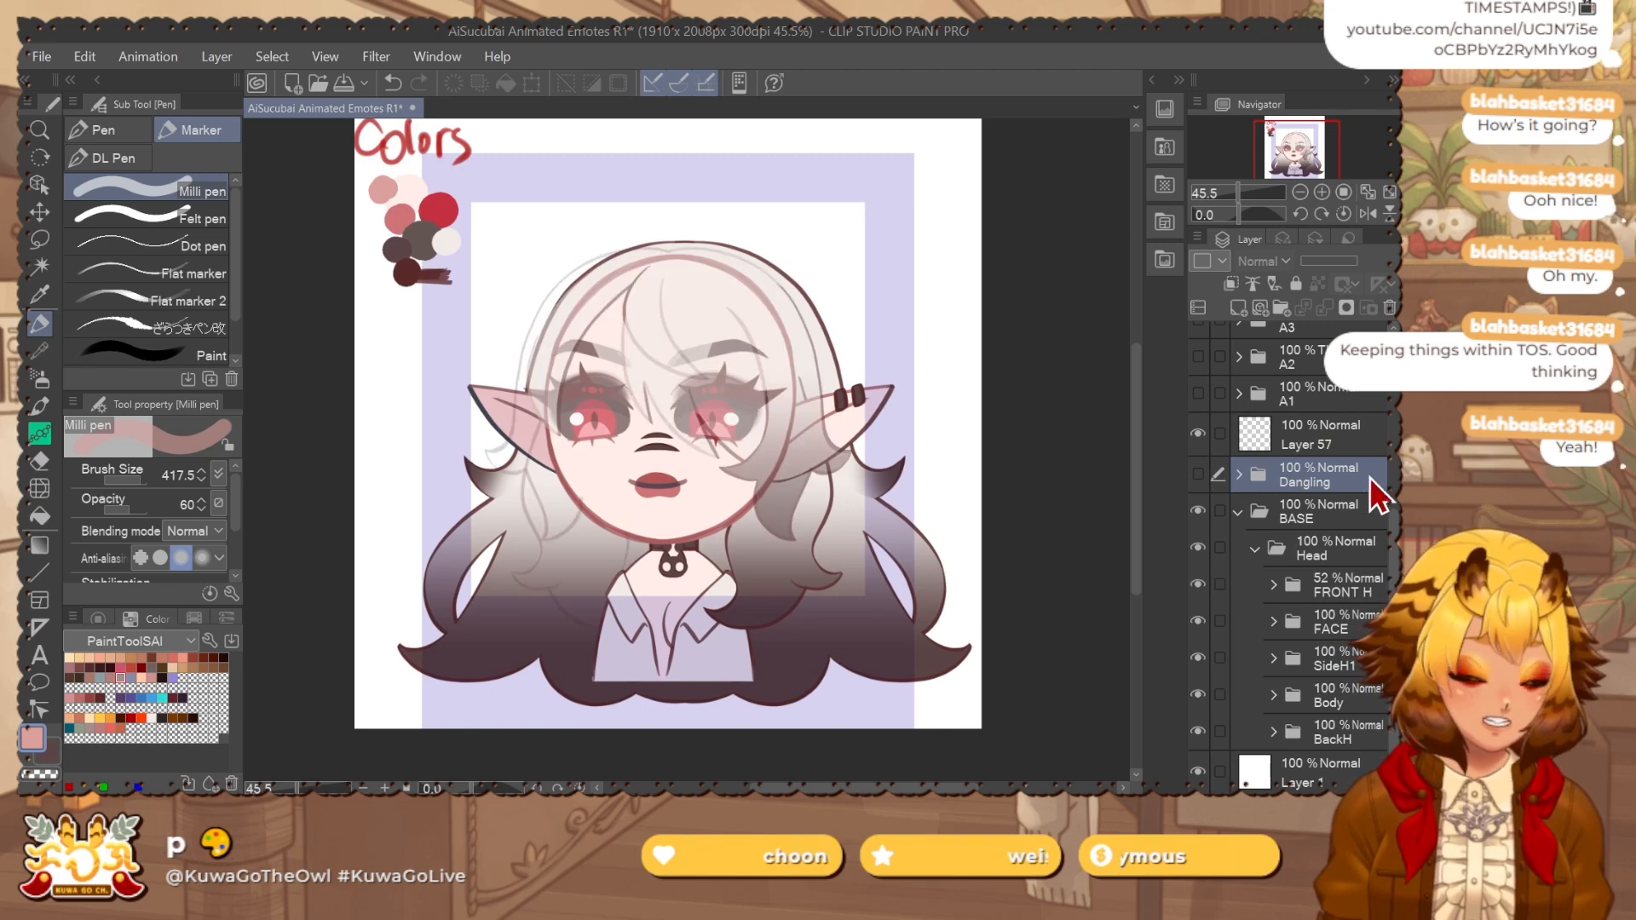
left_click(1346, 440)
left_click(1231, 475)
left_click(1238, 512)
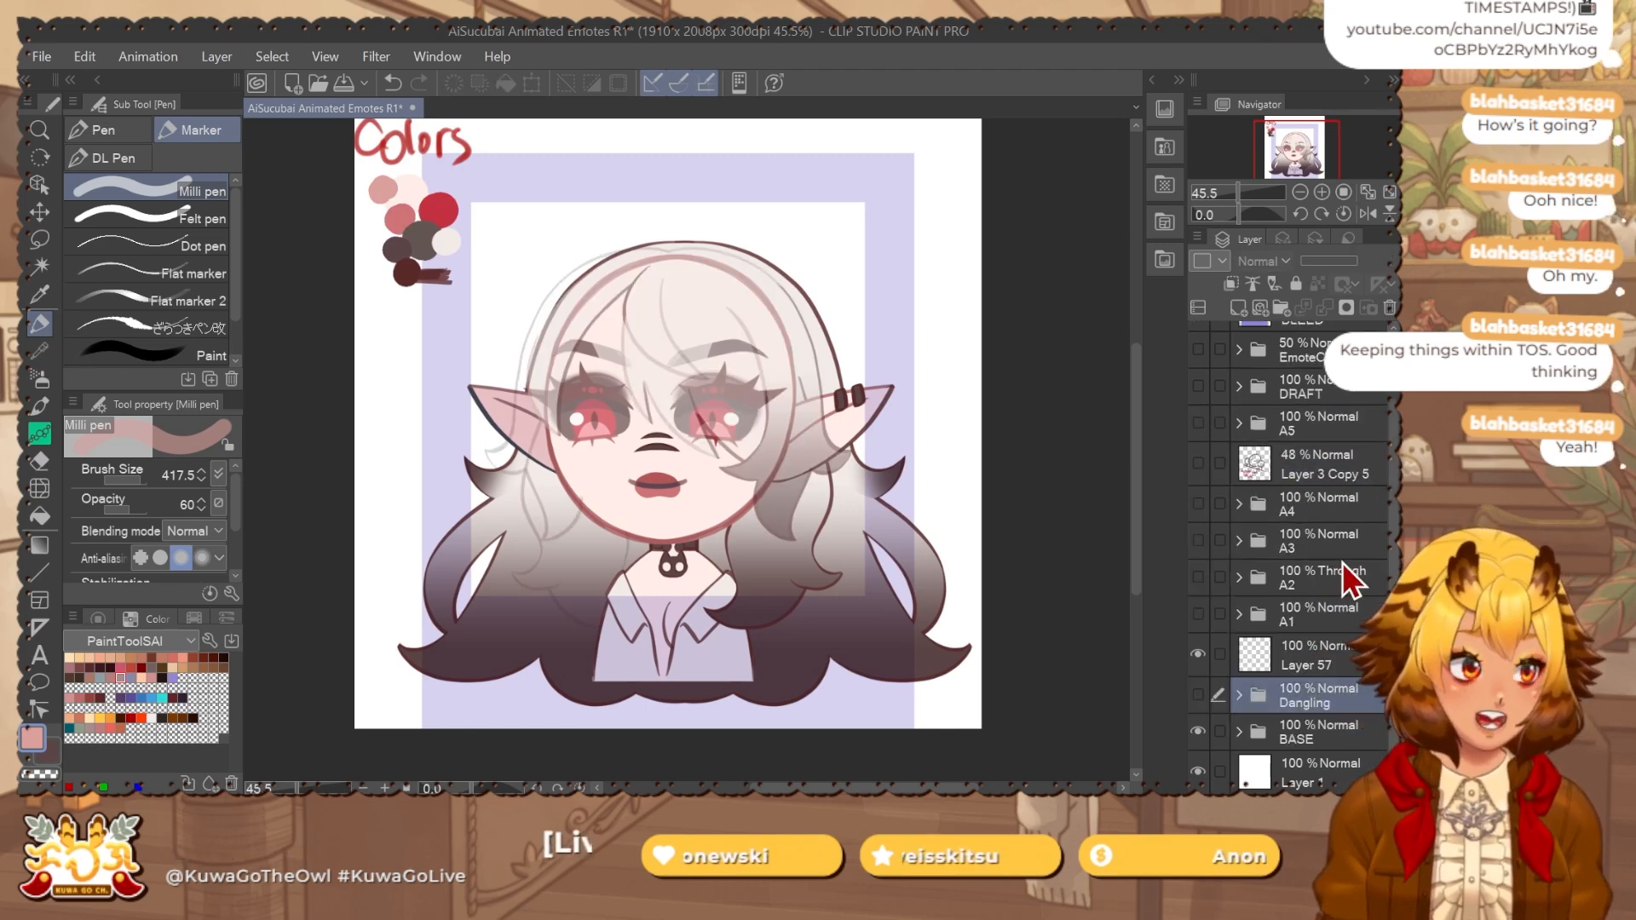
Lower the BASE folder's opacity to 41% and select Layer 57 for sketching.
left_click(1303, 731)
left_click(1313, 260)
left_click(1290, 612)
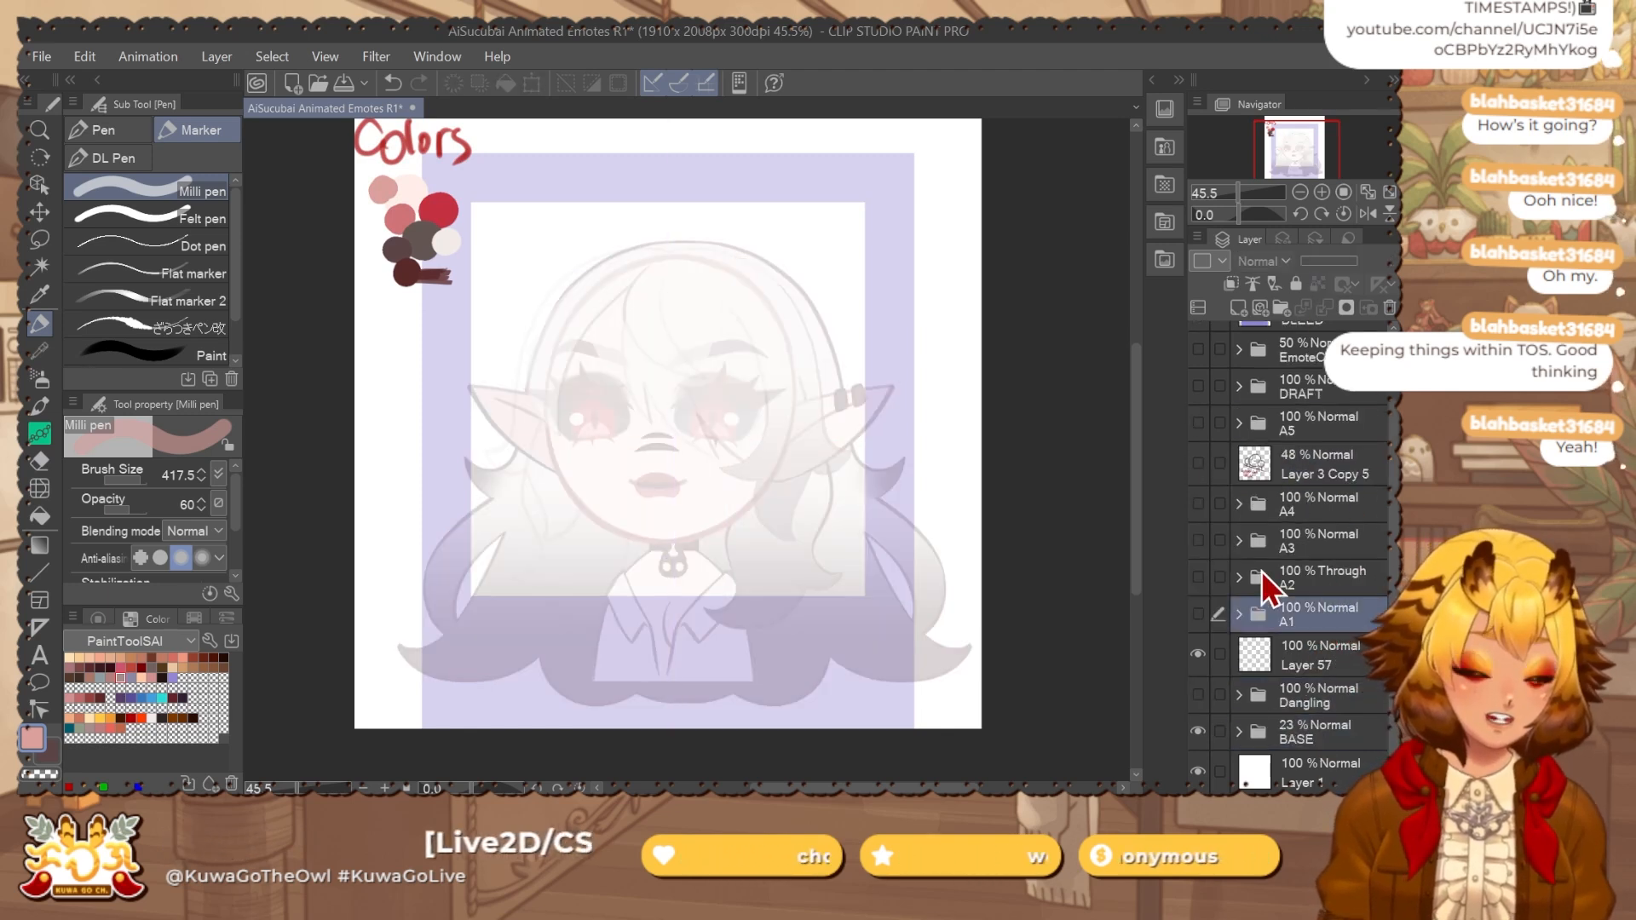
left_click_drag(886, 499, 844, 466)
left_click(1334, 726)
left_click(1324, 260)
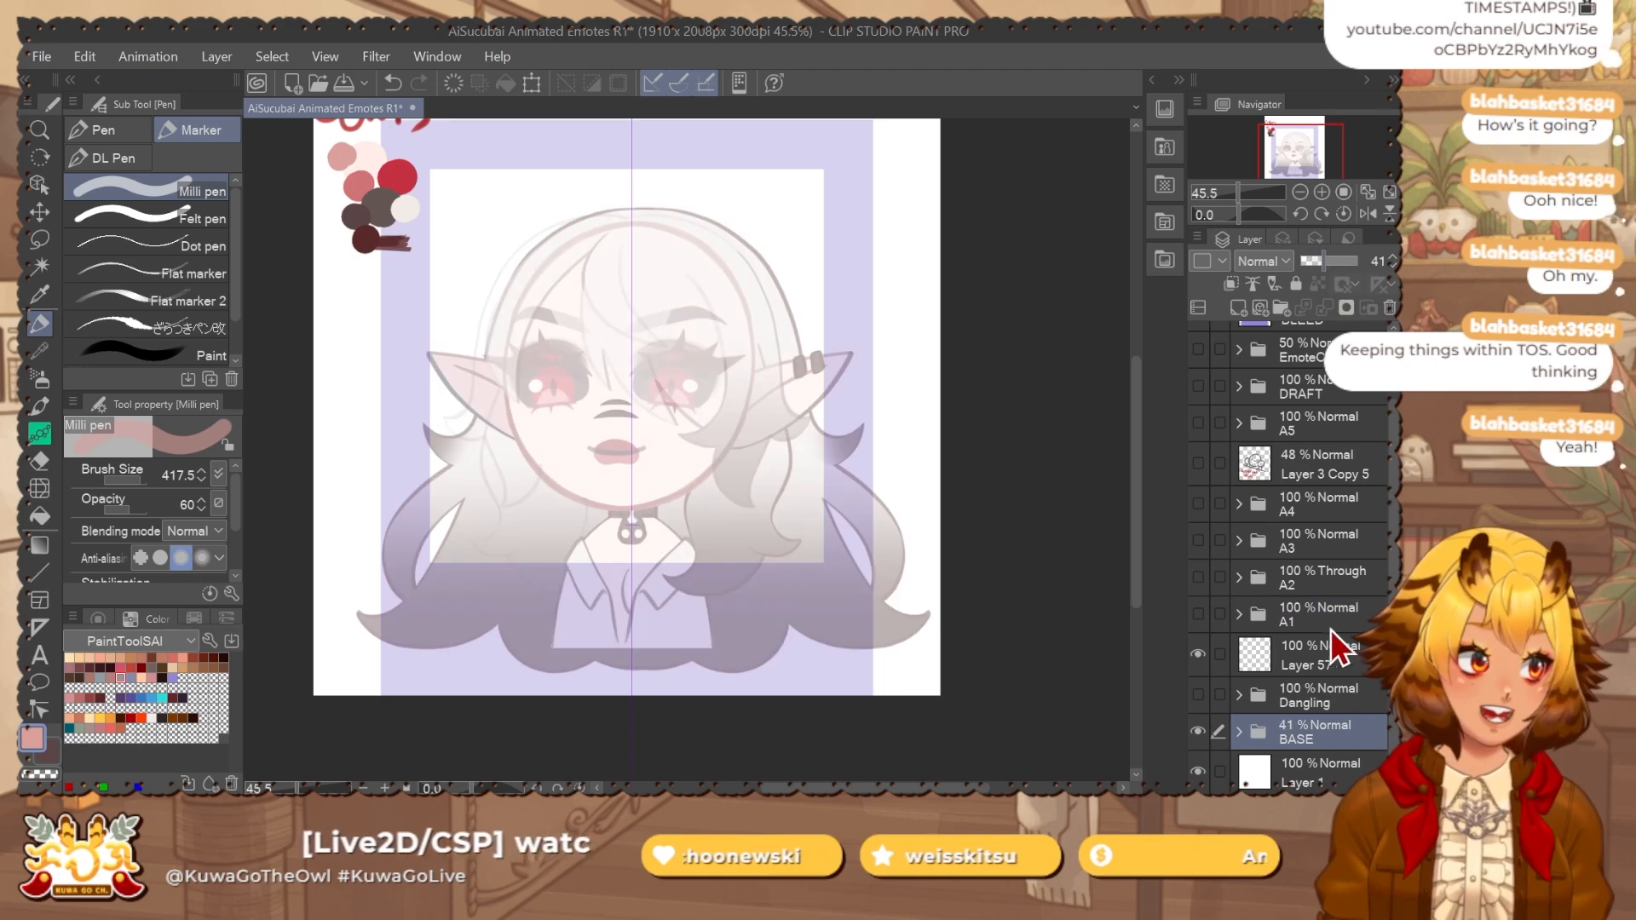
left_click(1333, 641)
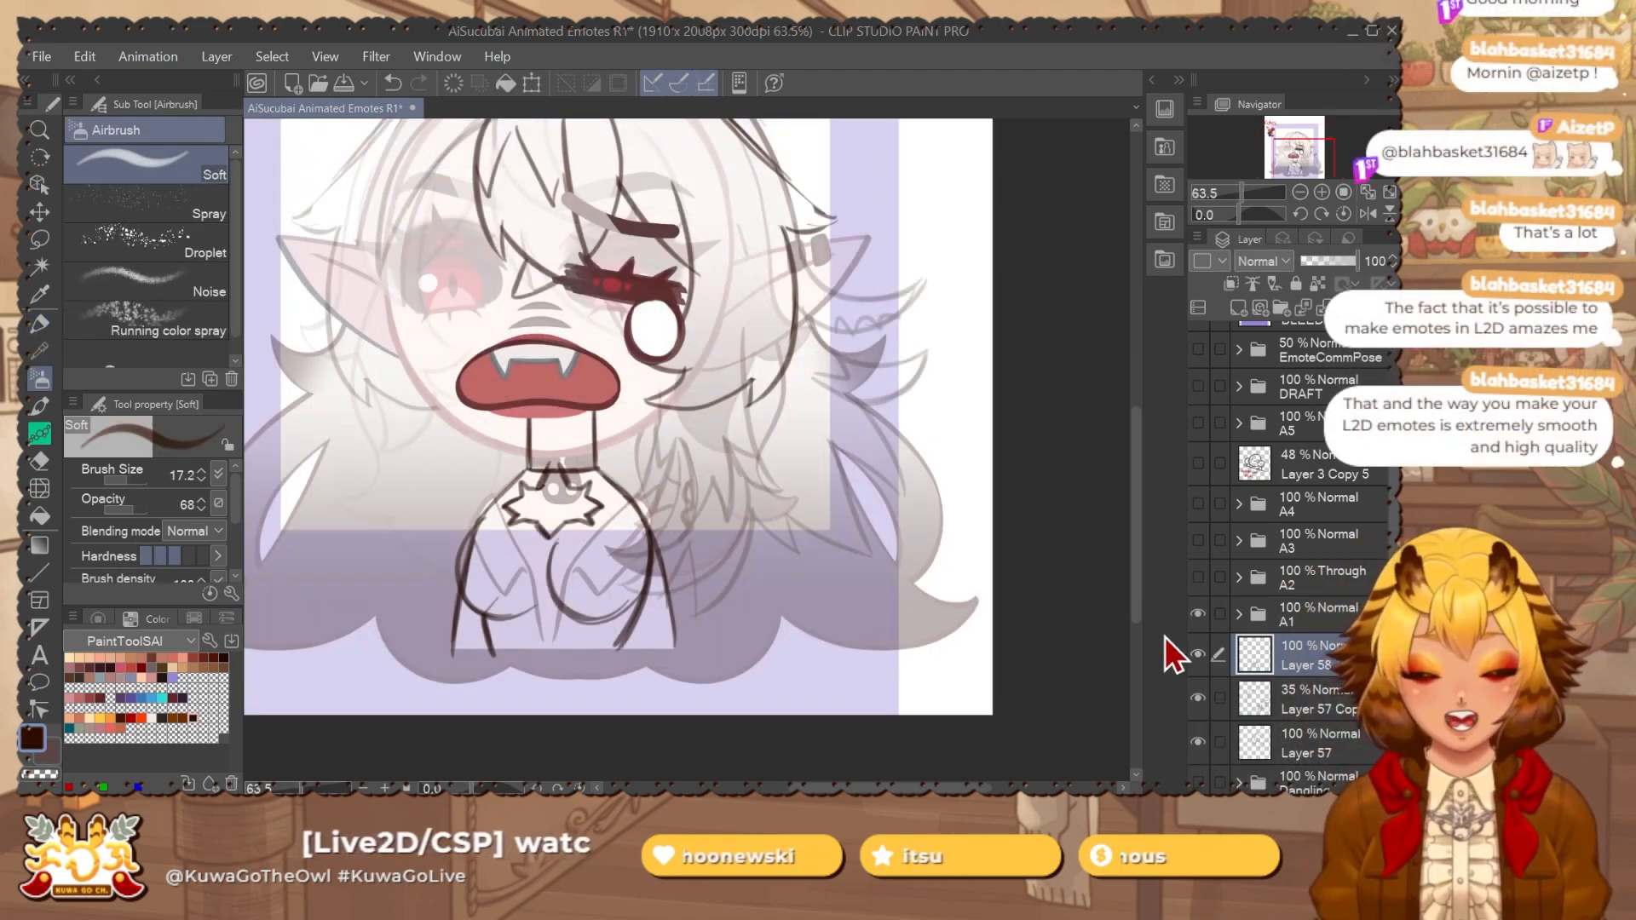
Compare the A1 and A2 emote folders with the new sketch by toggling their visibility.
left_click(1199, 611)
left_click(1202, 576)
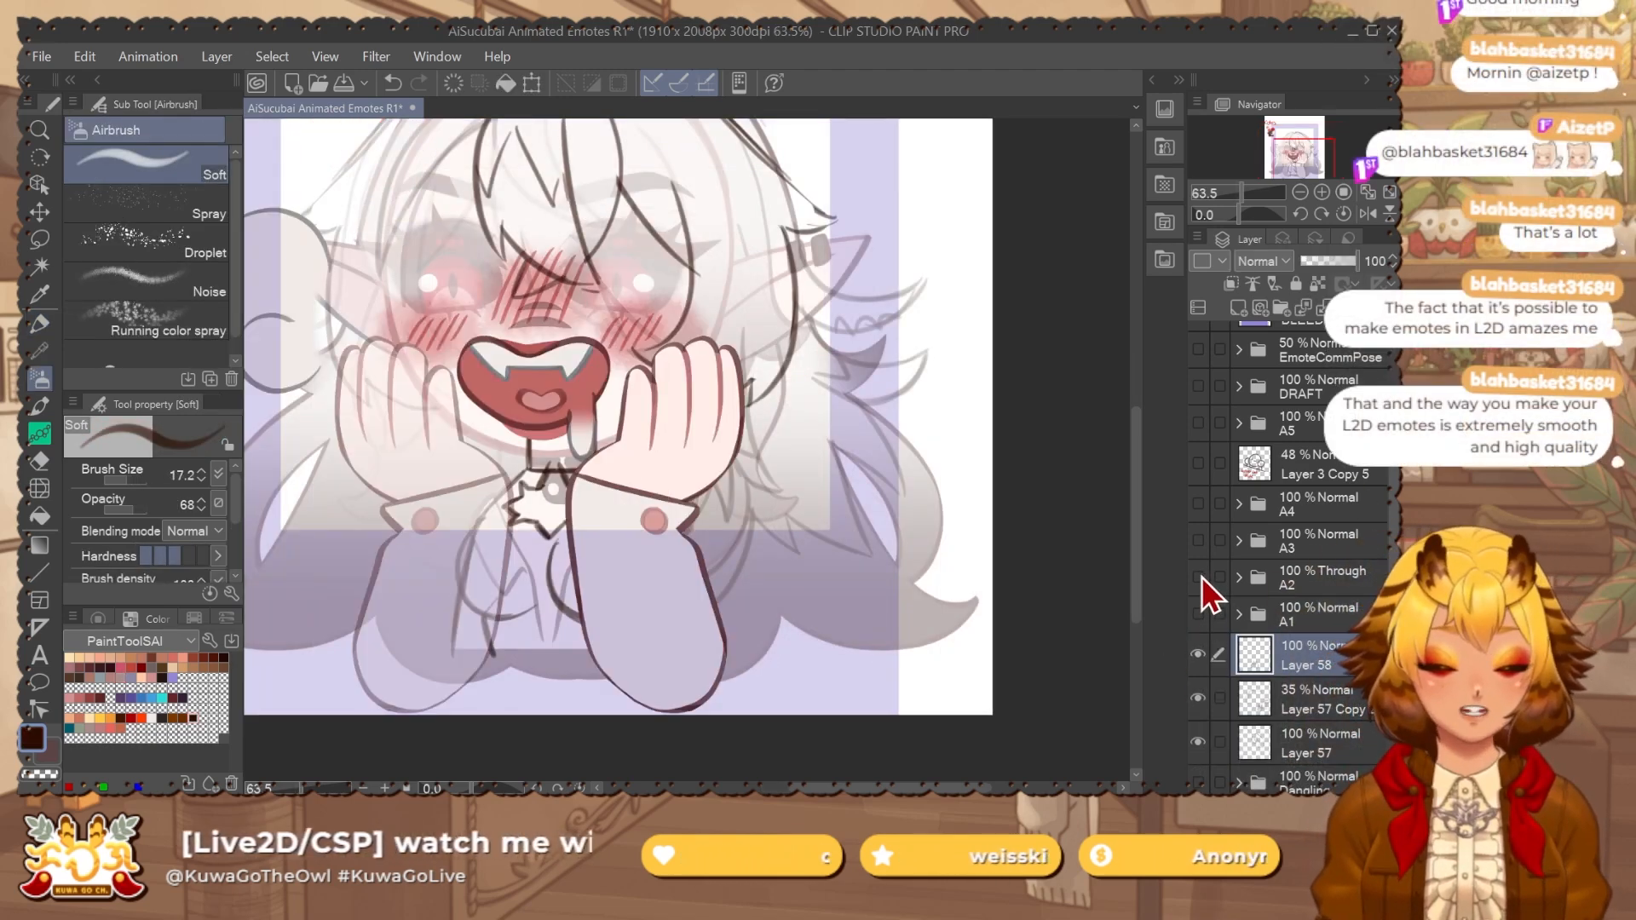
left_click(1201, 576)
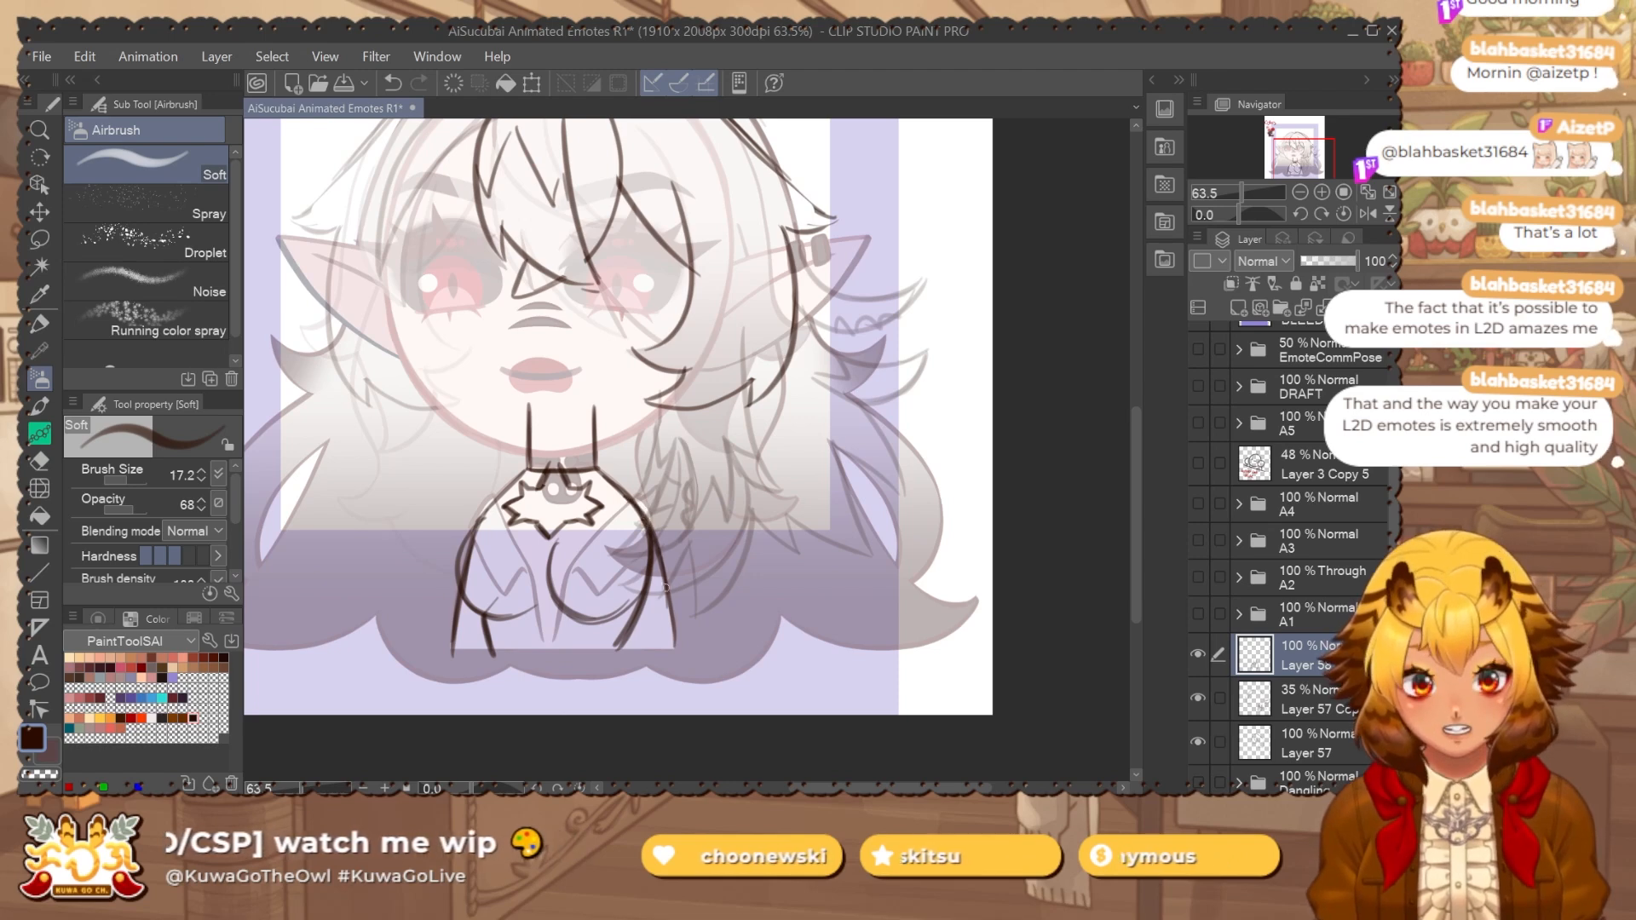
Sketch the inner arm line beside the torso with the Soft airbrush, clean it with the Rough eraser, and toggle Layer 57's visibility.
left_click_drag(616, 550, 618, 577)
key("ctrl+z")
left_click_drag(615, 652, 601, 558)
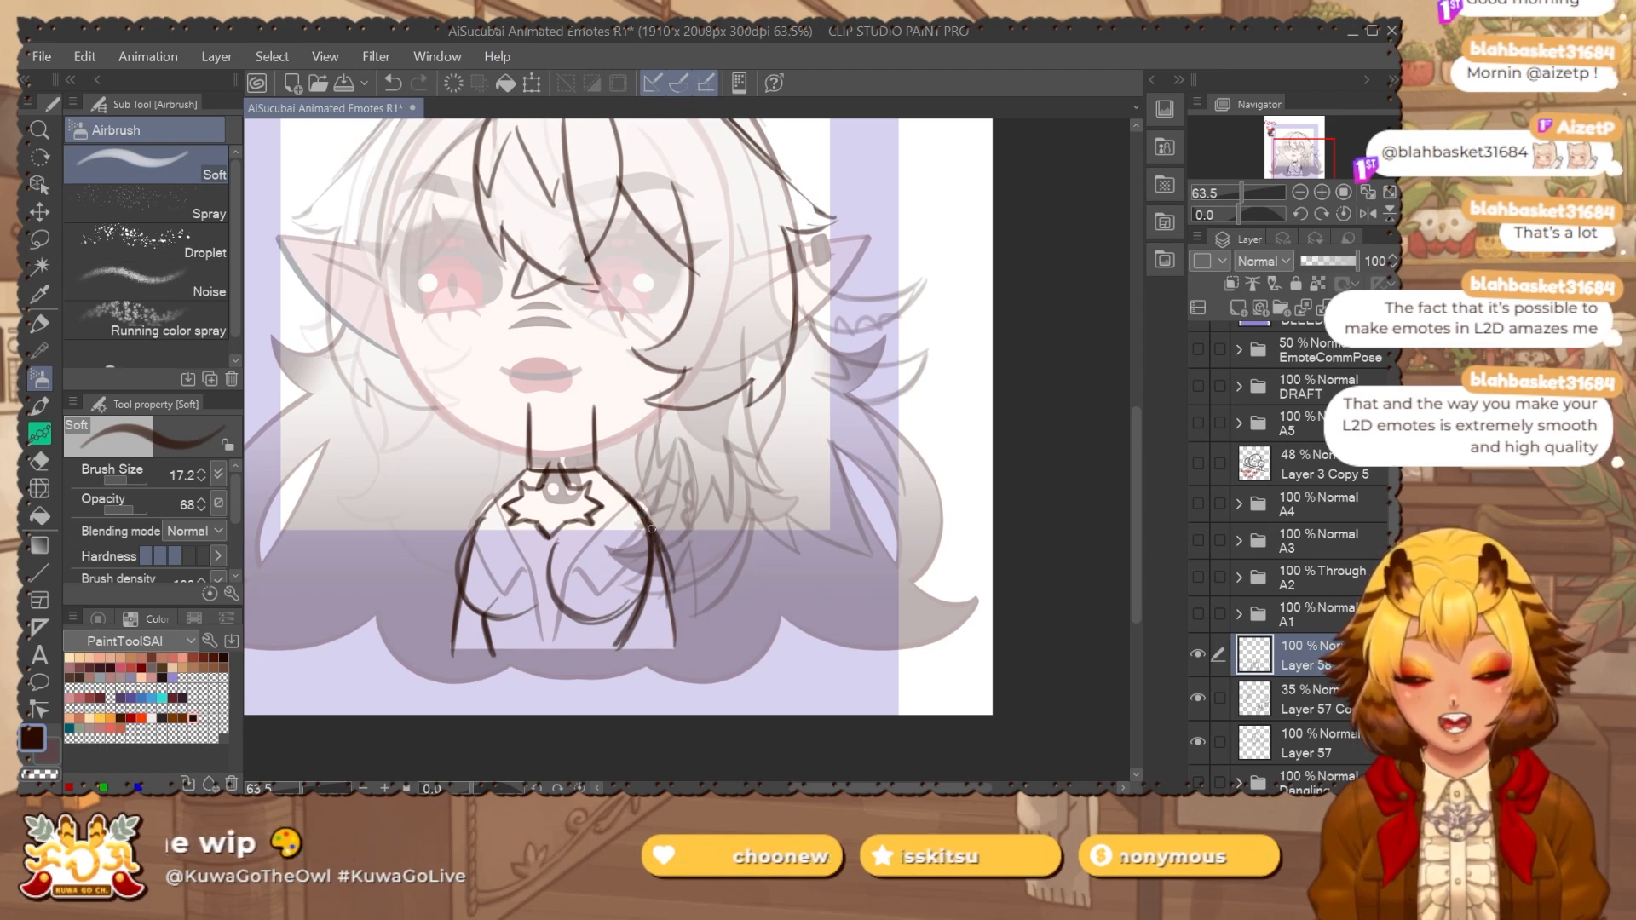
key("e")
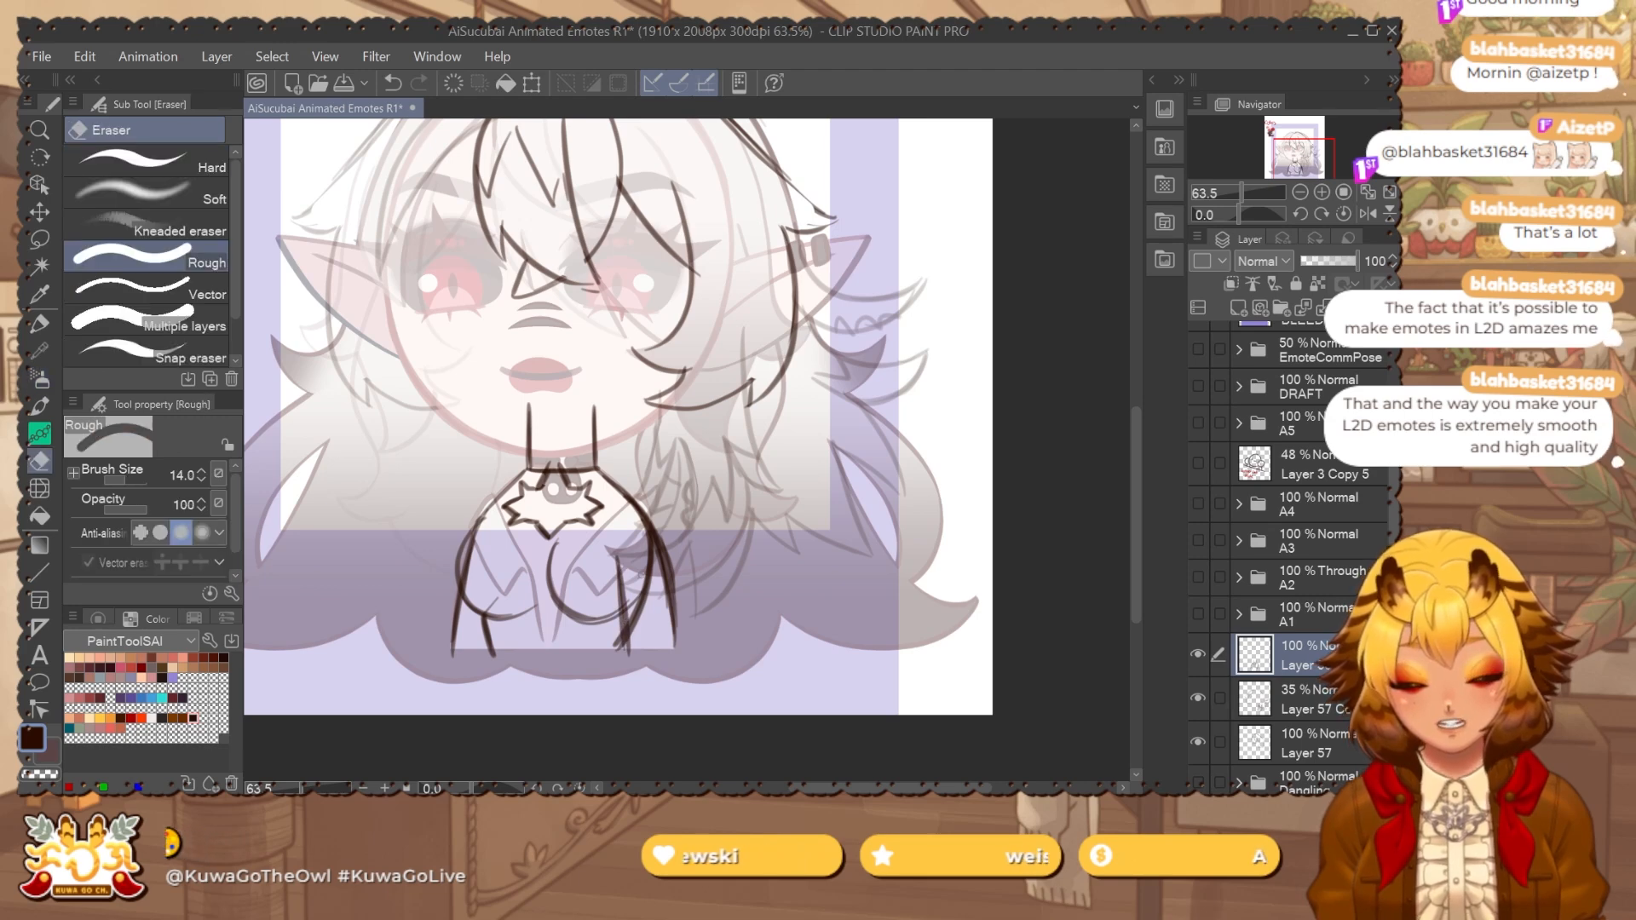
left_click(150, 509)
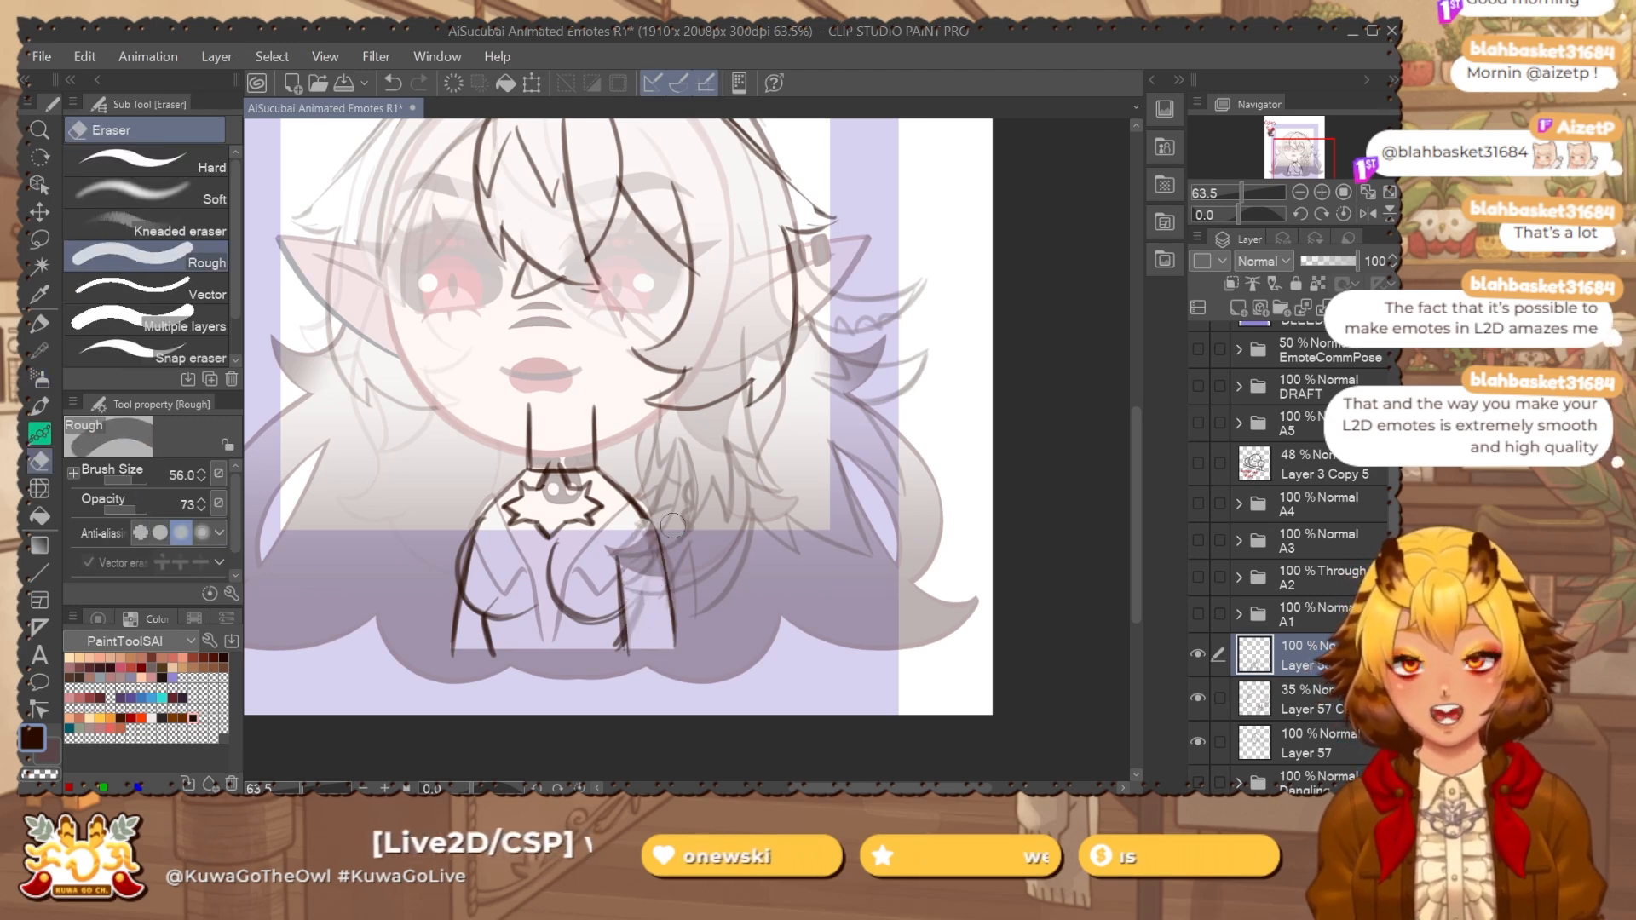
key("b")
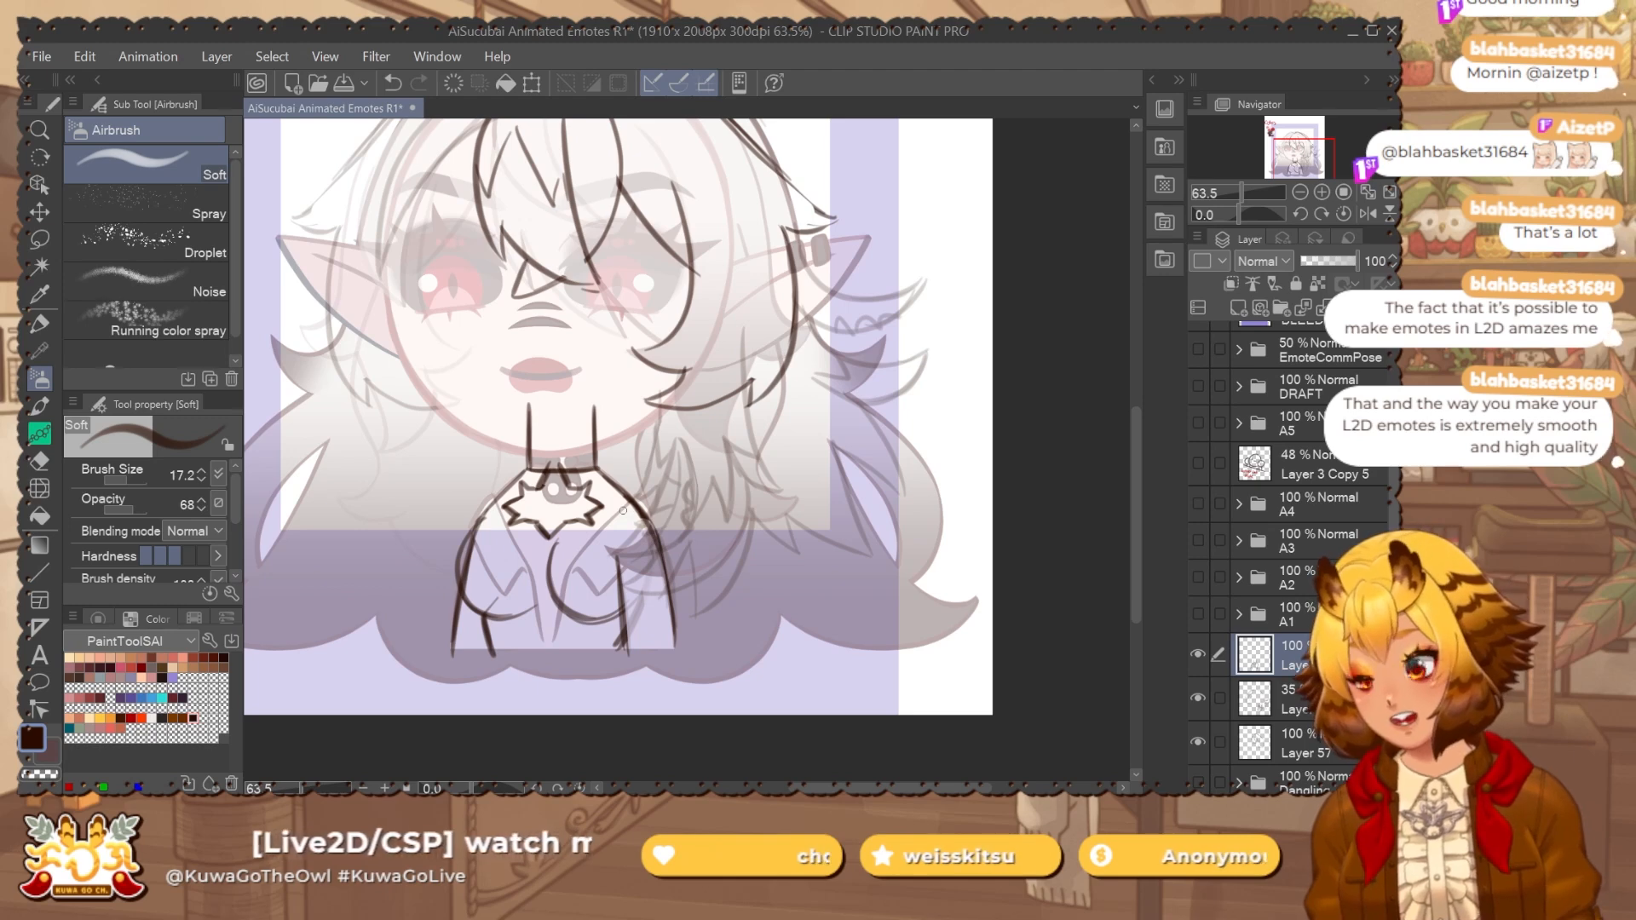
key("e")
key("b")
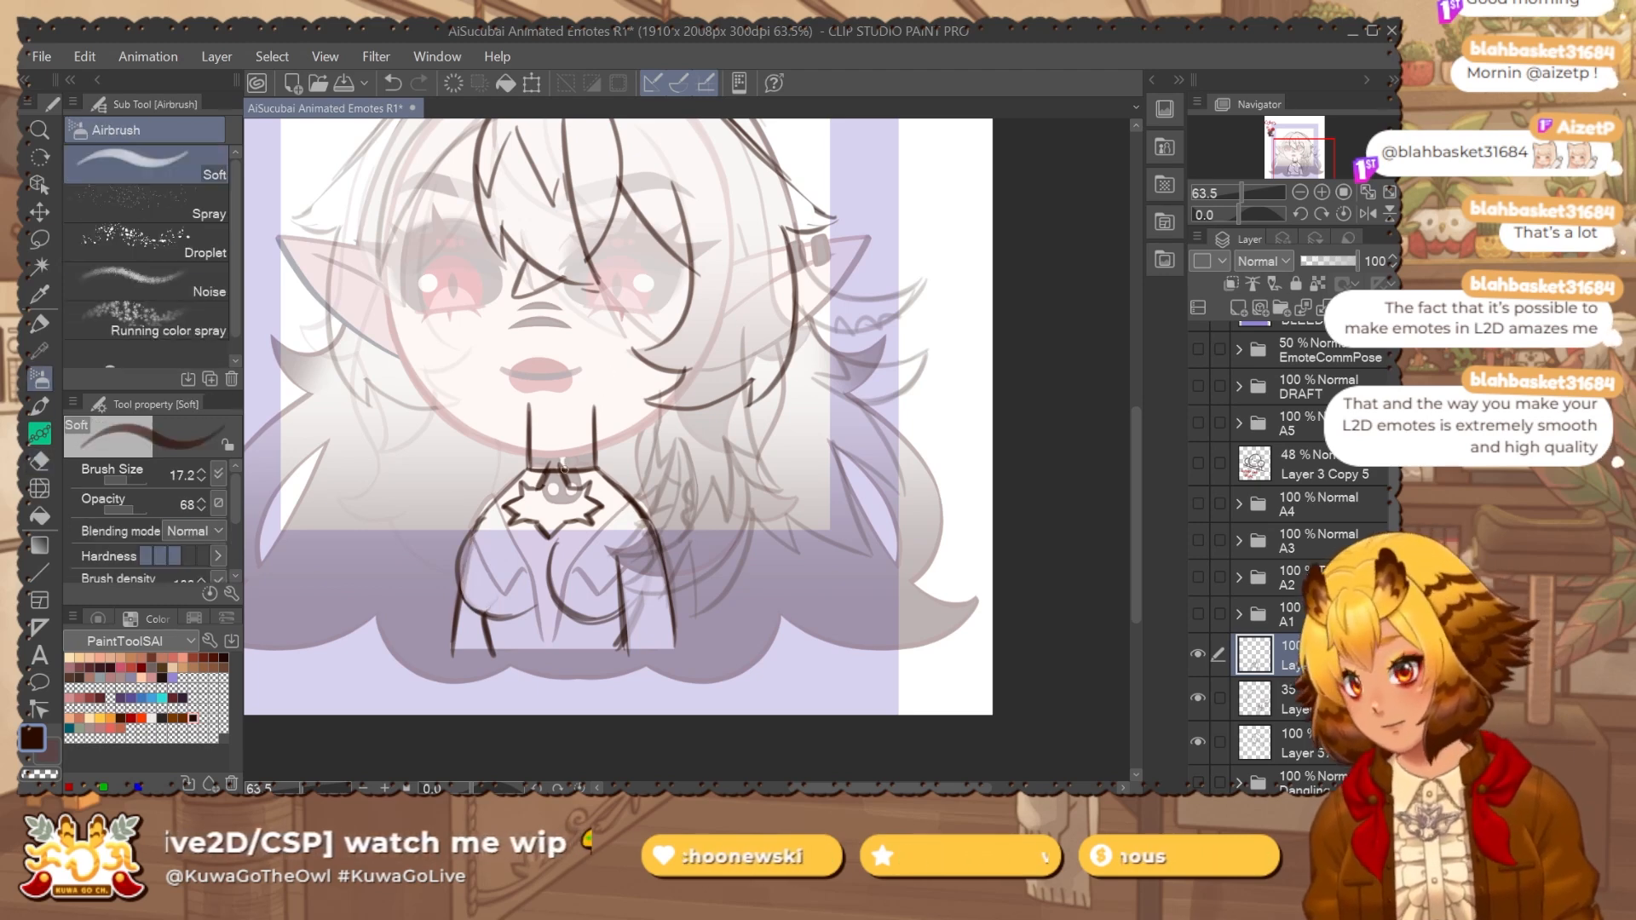
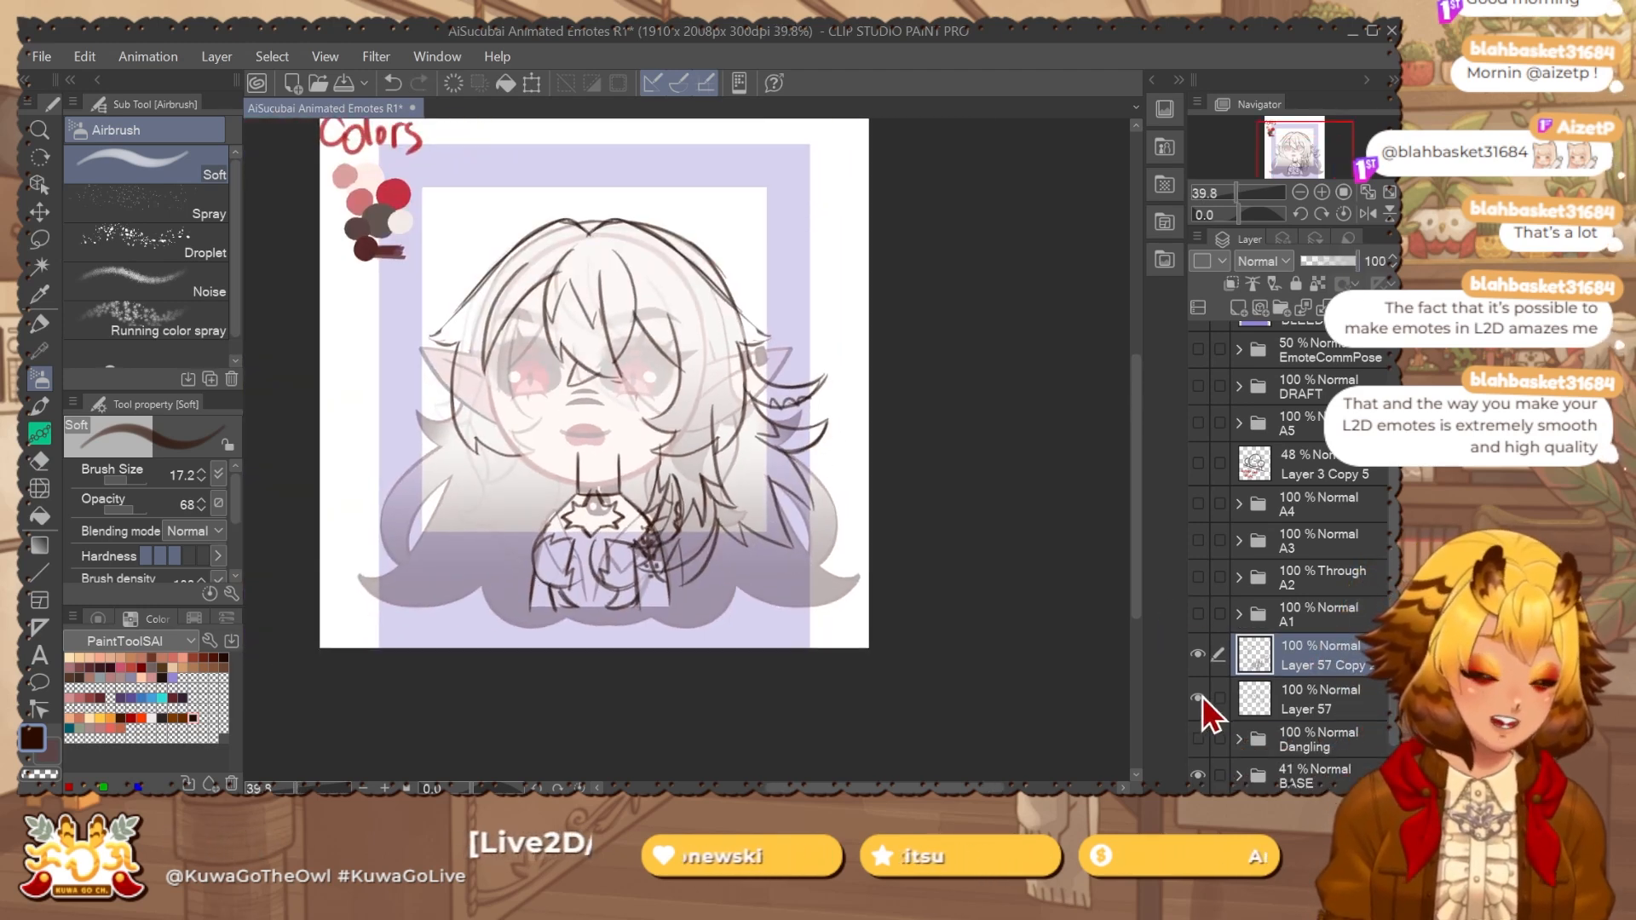
left_click(1209, 707)
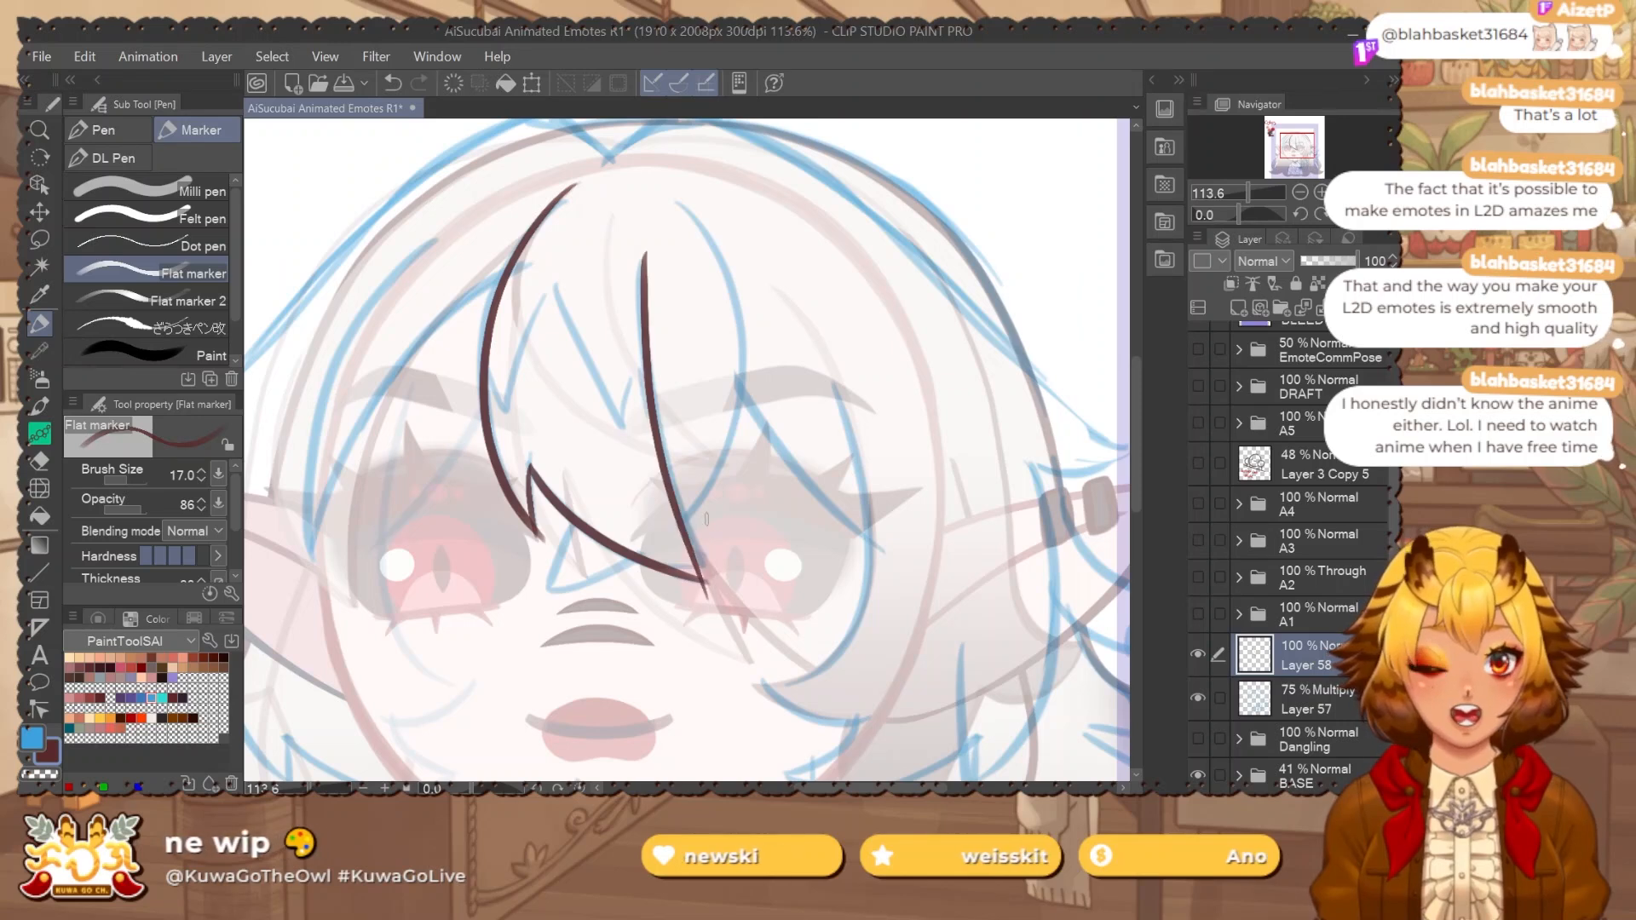
Trim the overshooting line at the tip of the central bang on Layer 58 with the Rough eraser at 100% opacity.
left_click_drag(704, 521, 691, 457)
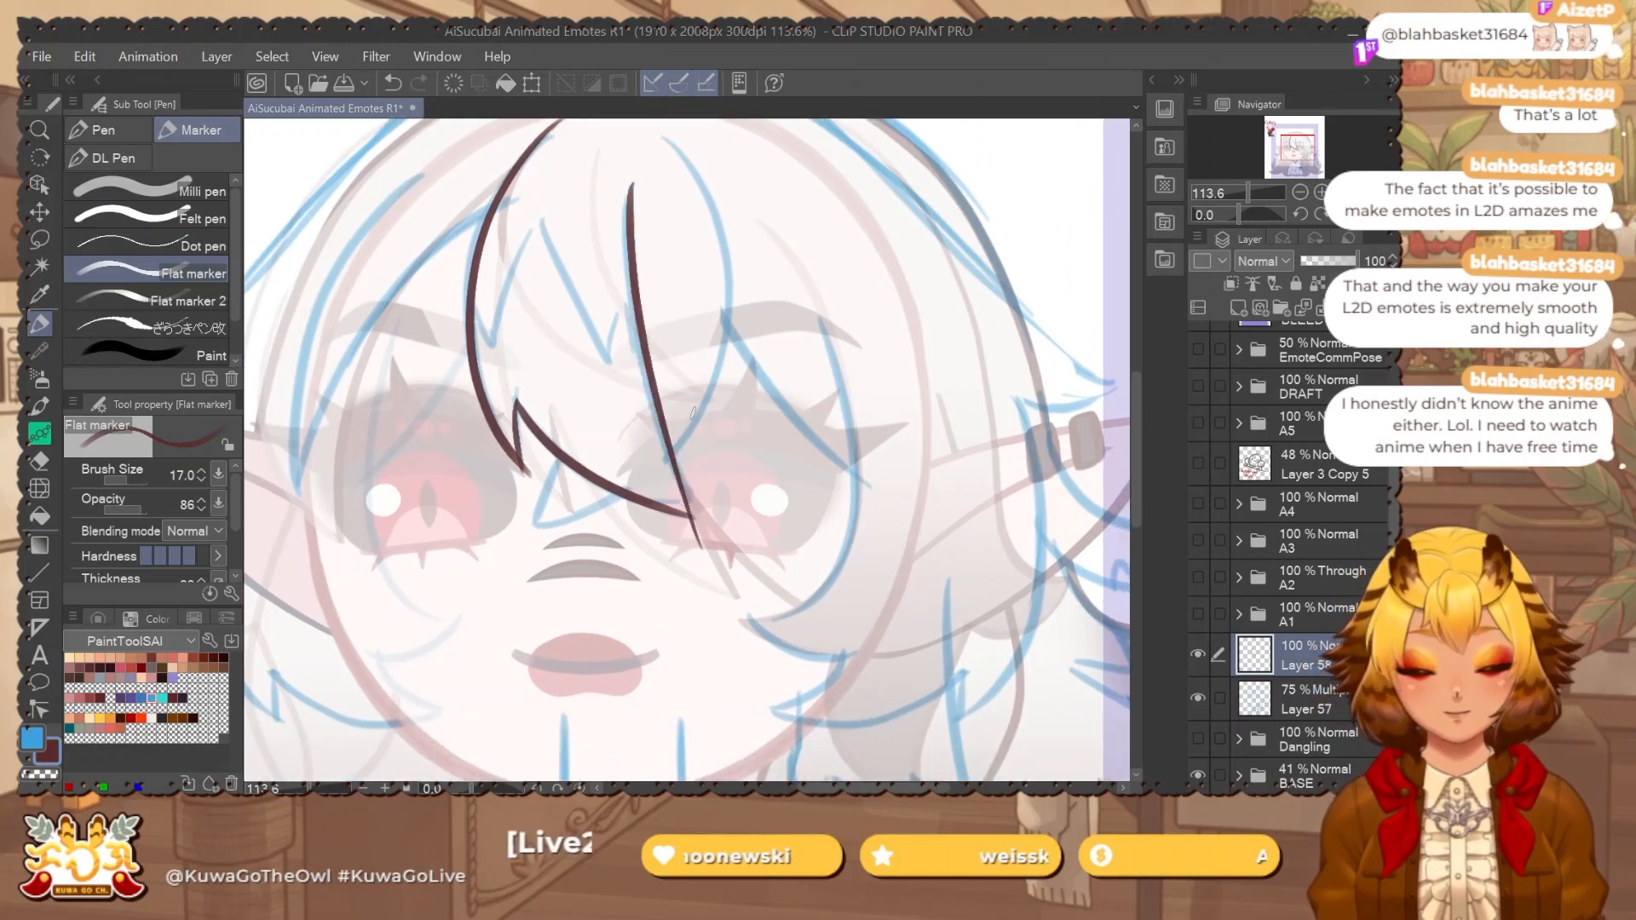
key("e")
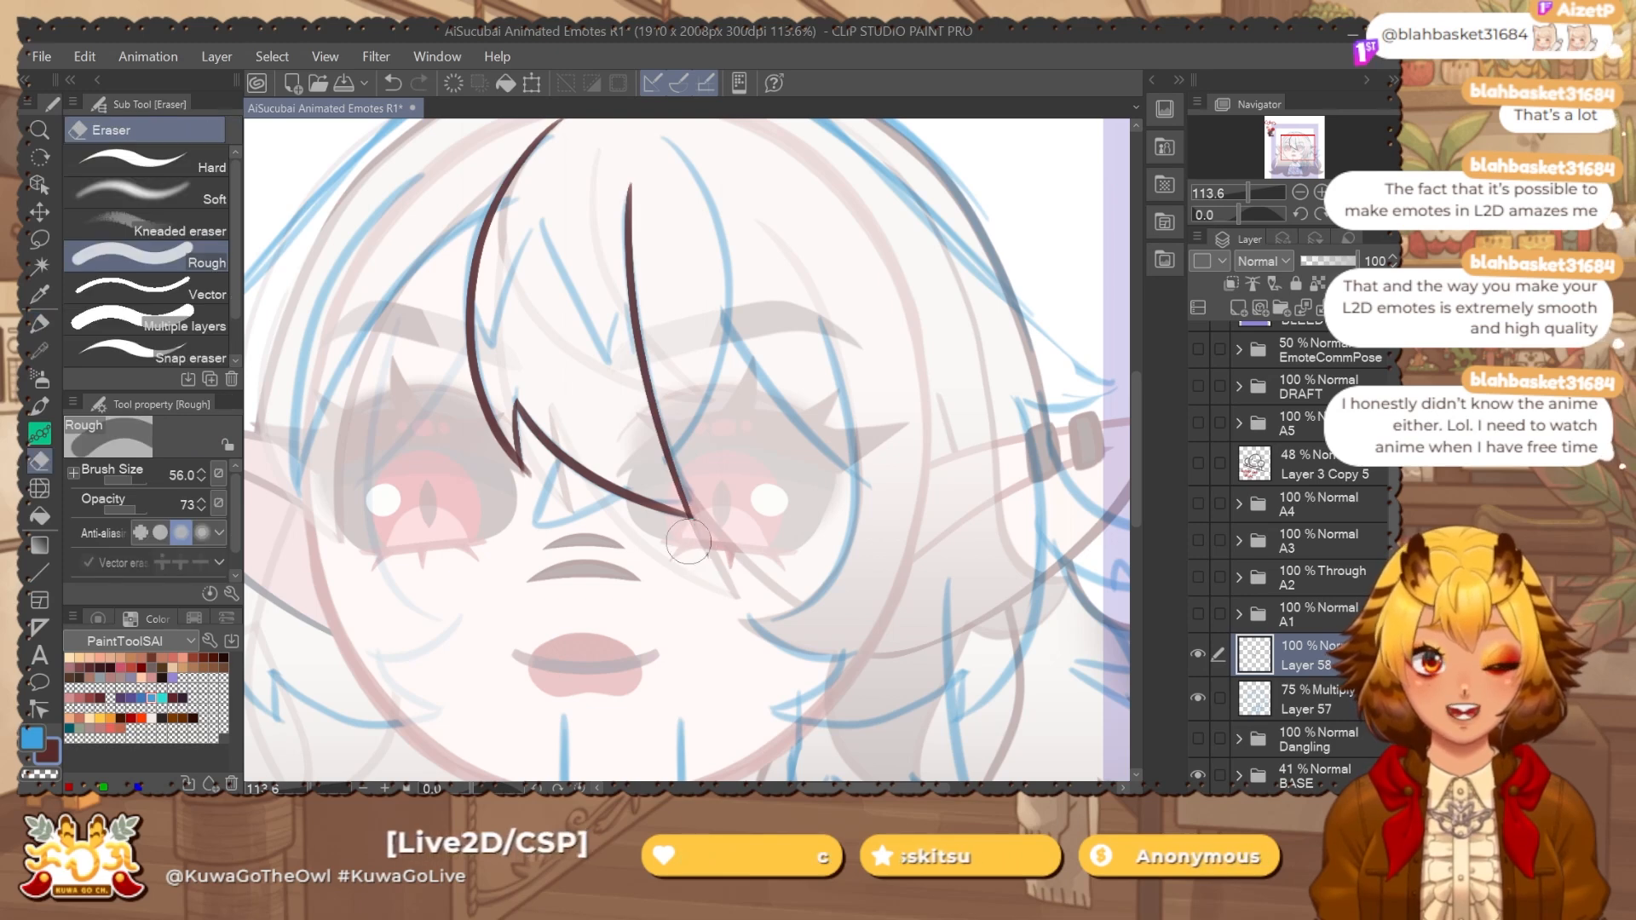
scroll(690, 545, "up", 3)
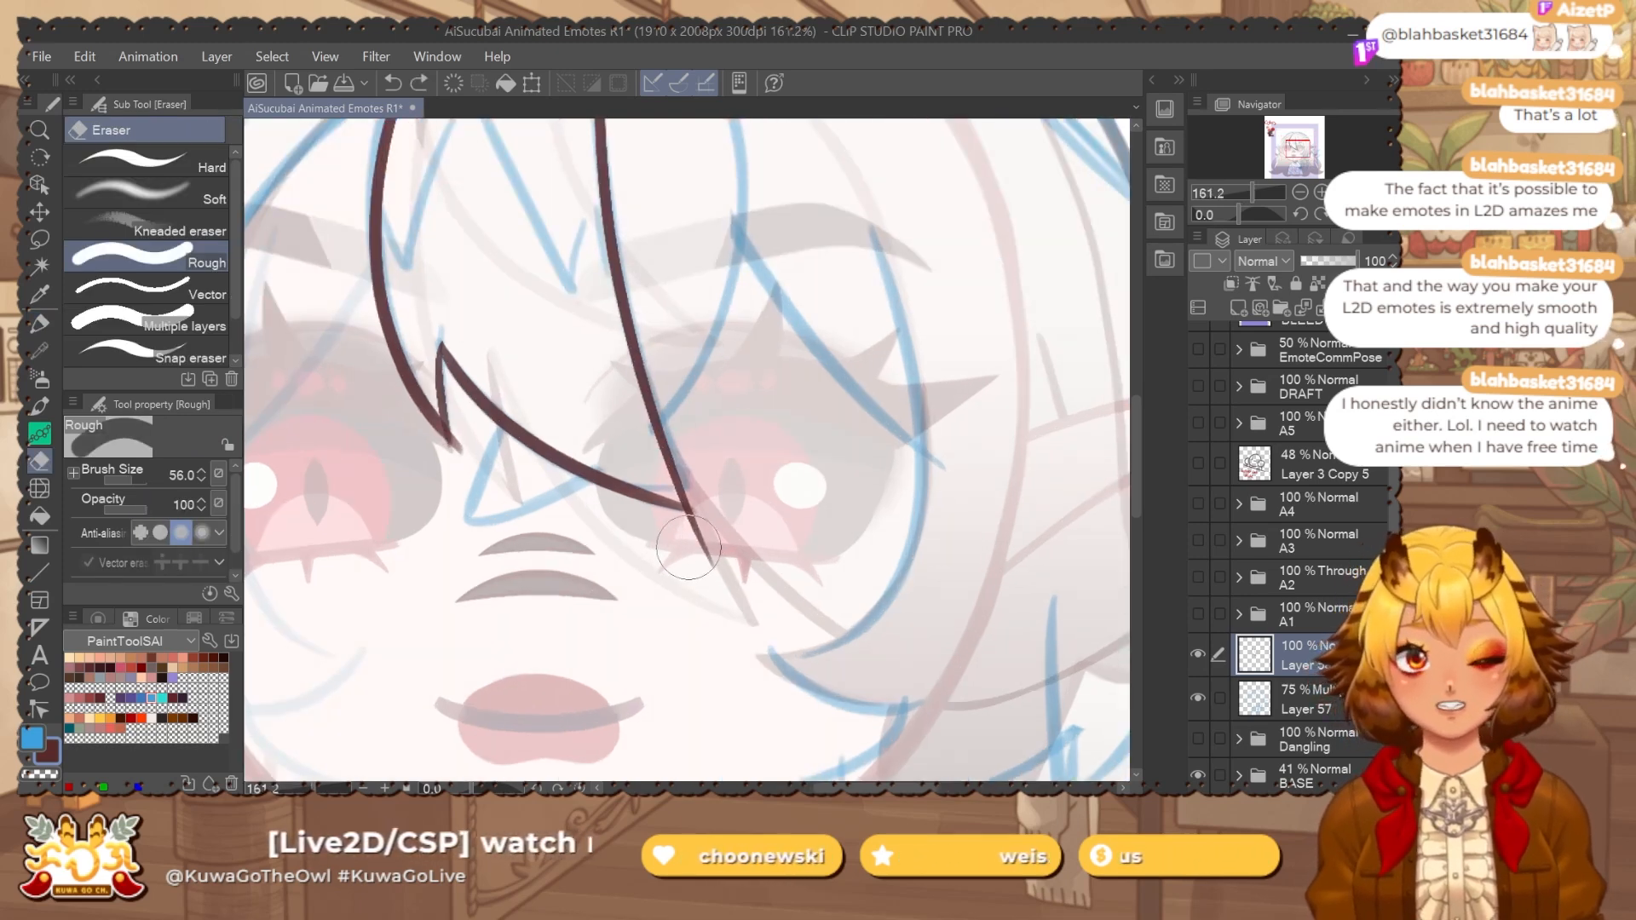
scroll(747, 539, "up", 3)
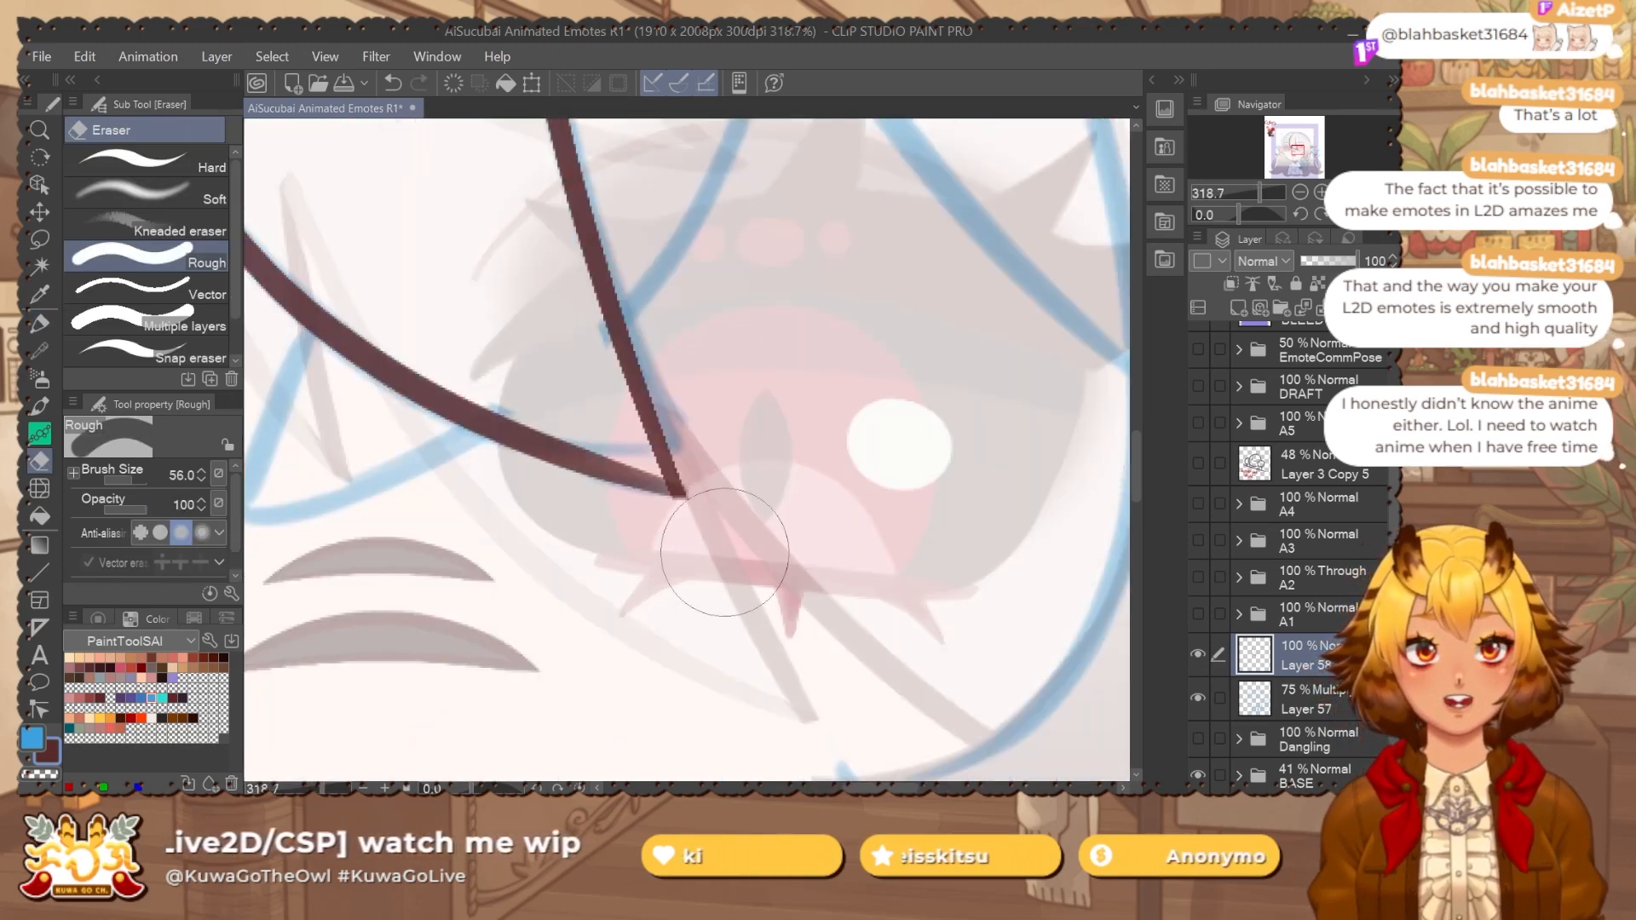
scroll(725, 552, "down", 3)
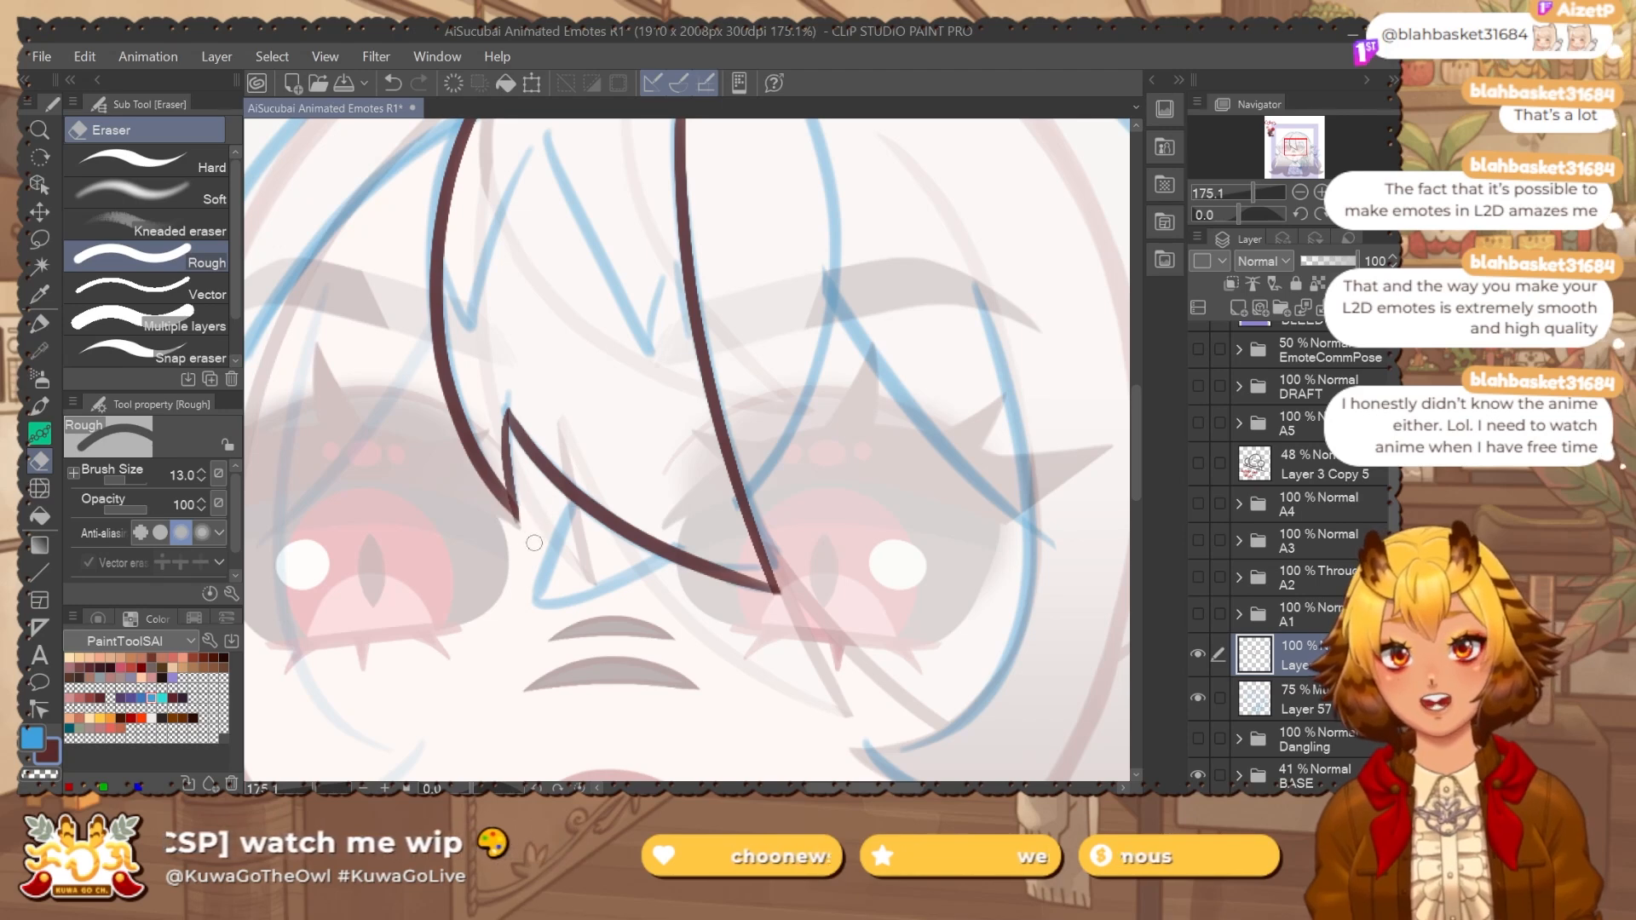
Duplicate the central bang's line art on Layer 58, flip the copy horizontally, and shift and slightly rotate it to mirror the original.
scroll(530, 539, "down", 2)
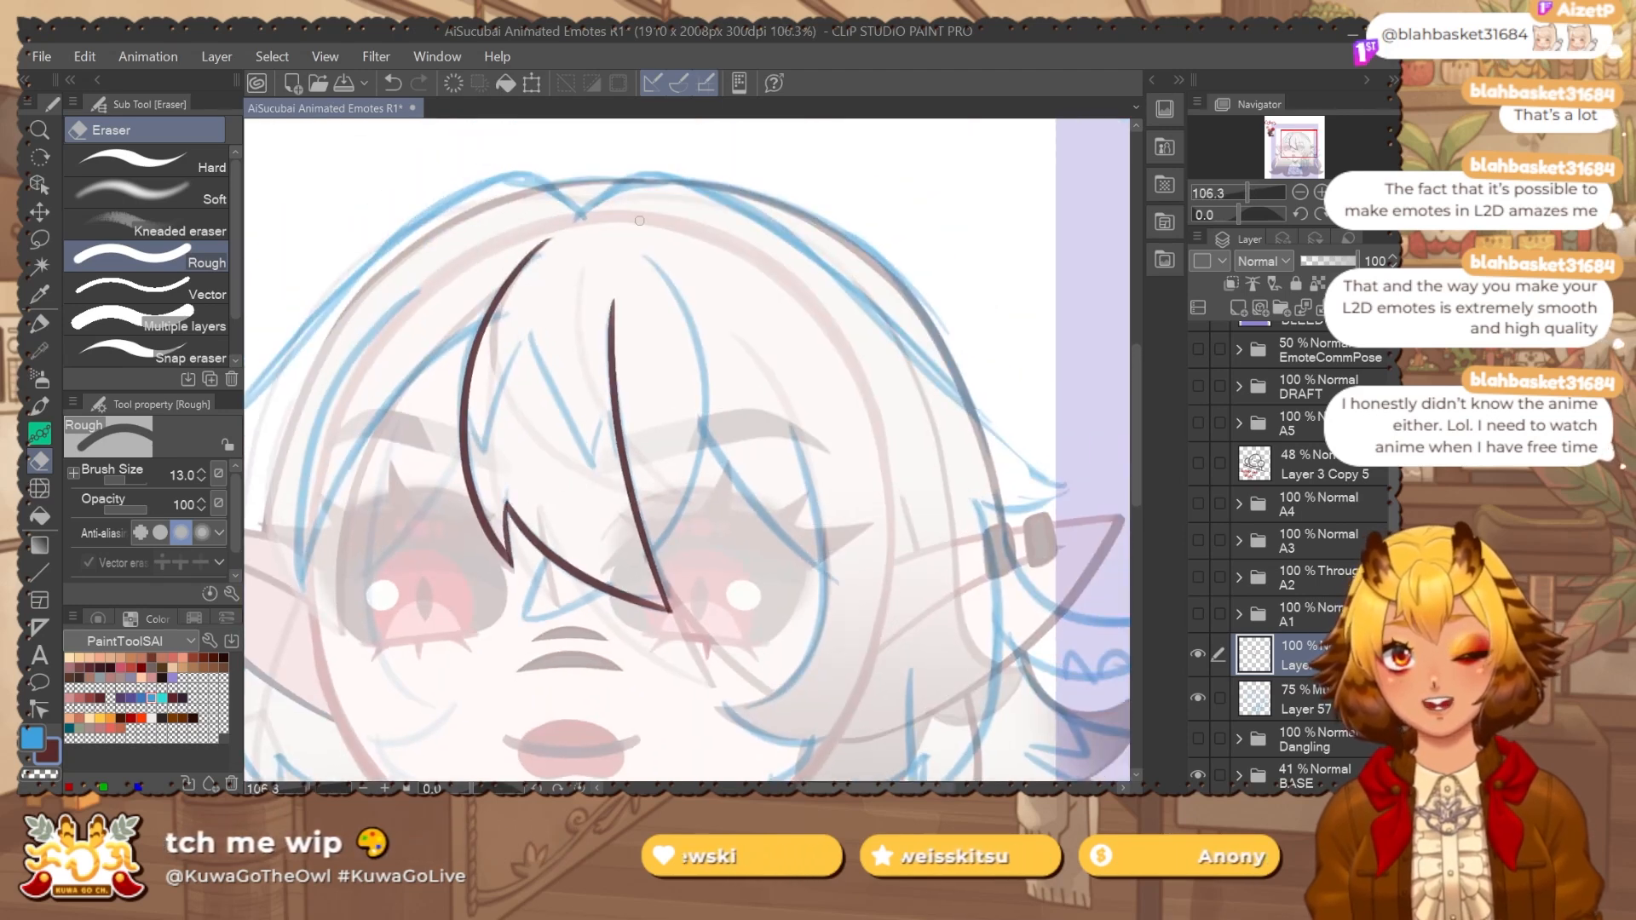
key("ctrl+t")
left_click(129, 473)
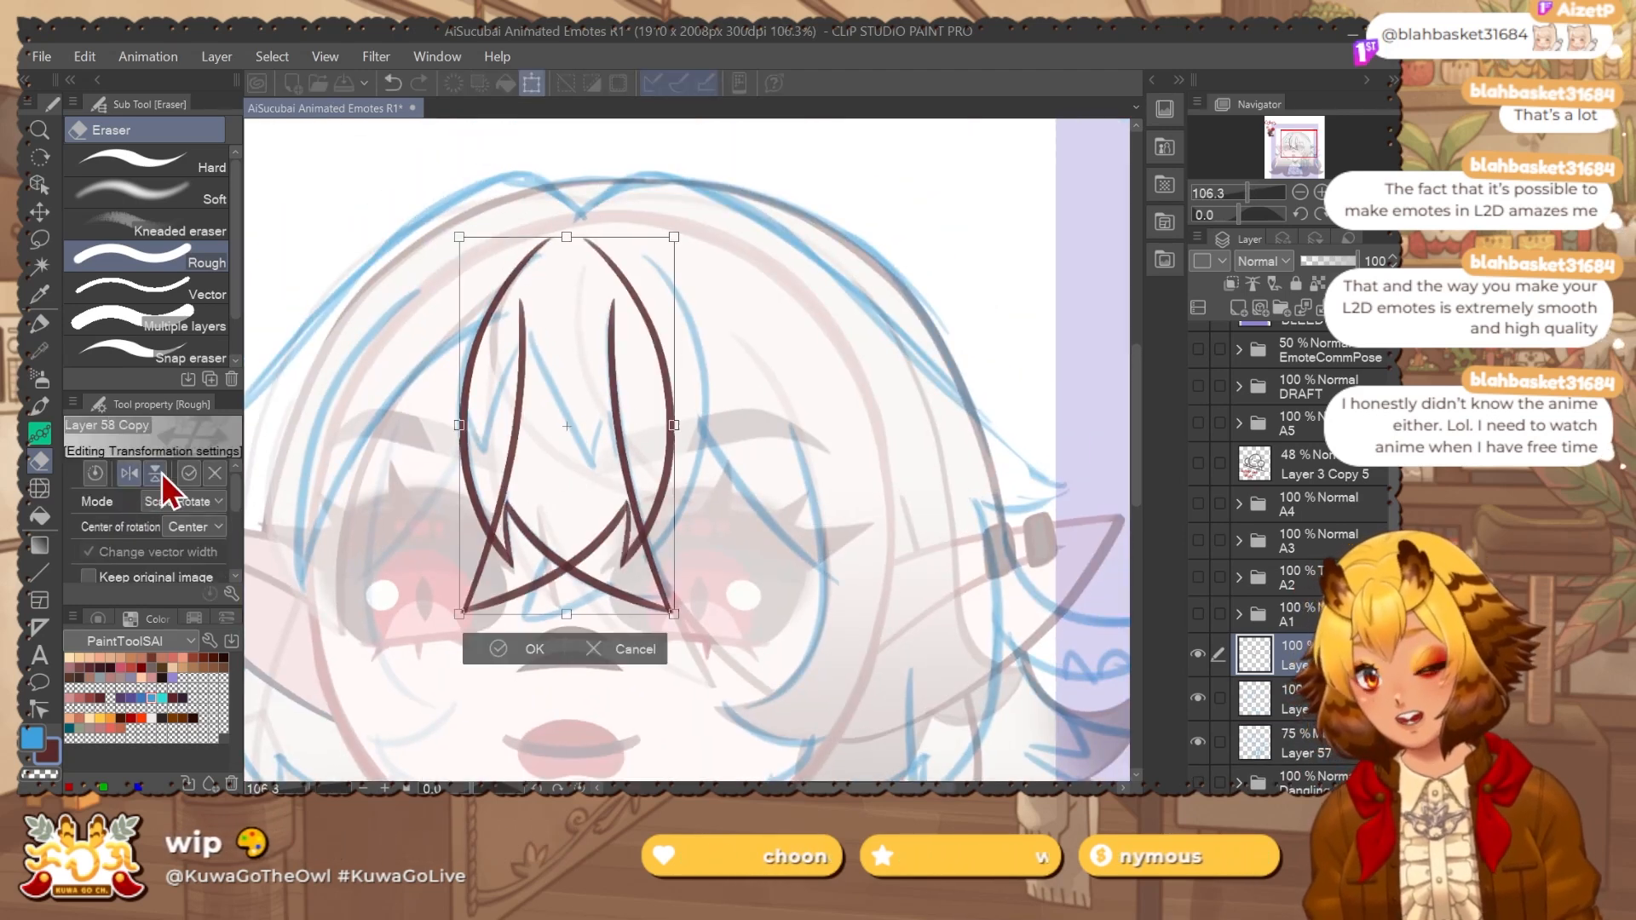
left_click_drag(630, 455, 669, 447)
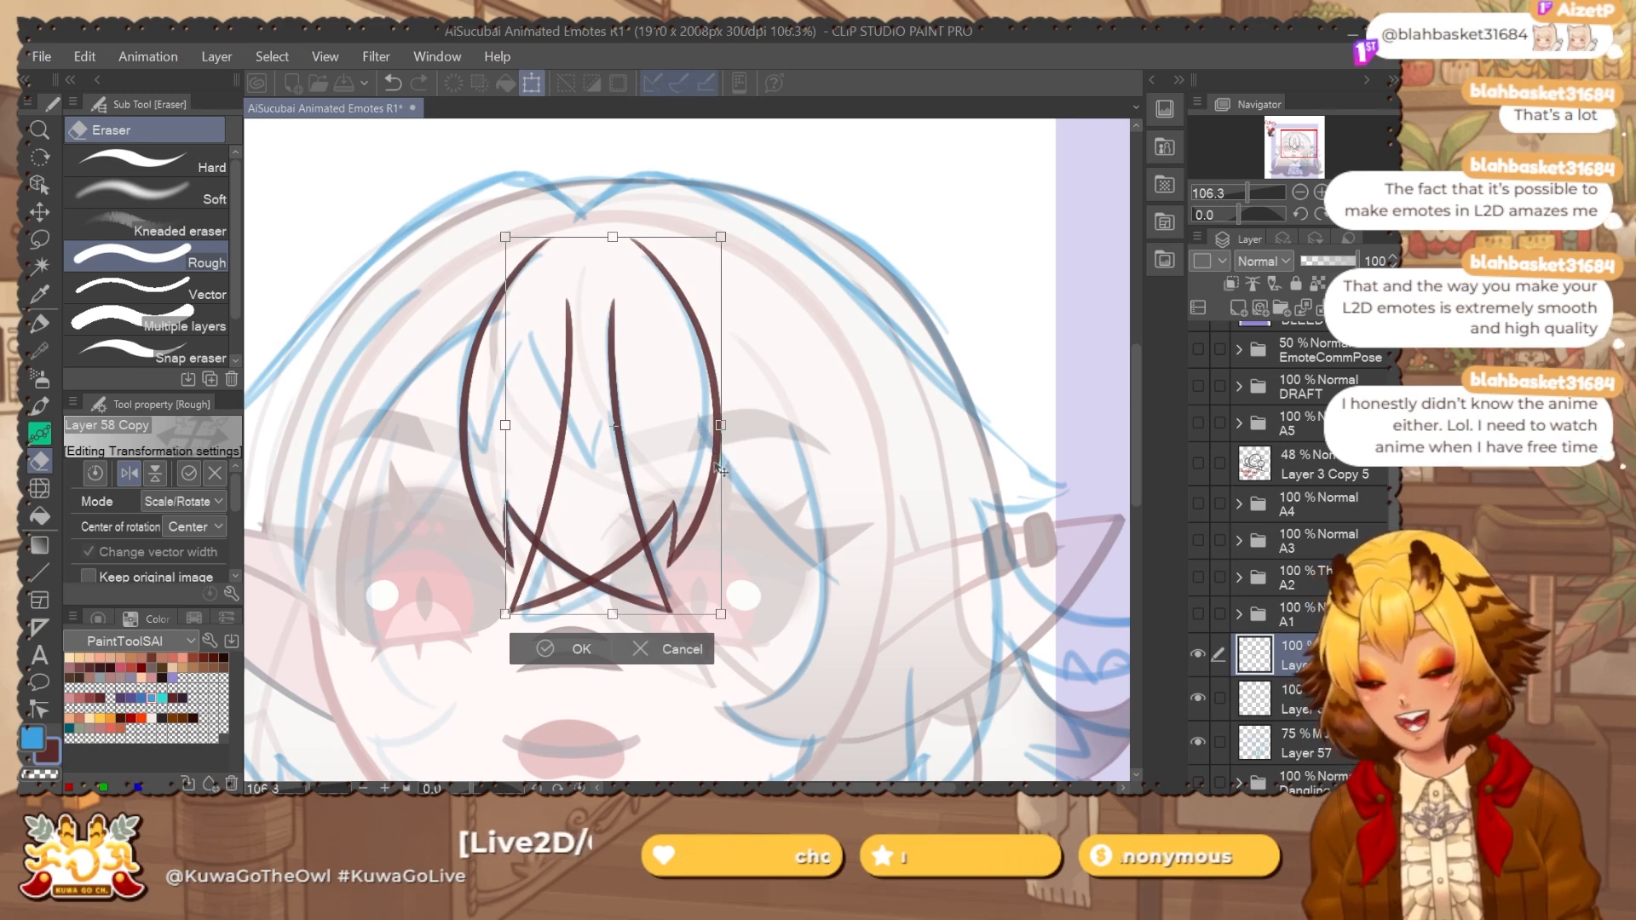
left_click_drag(506, 425, 509, 438)
left_click_drag(618, 621, 625, 621)
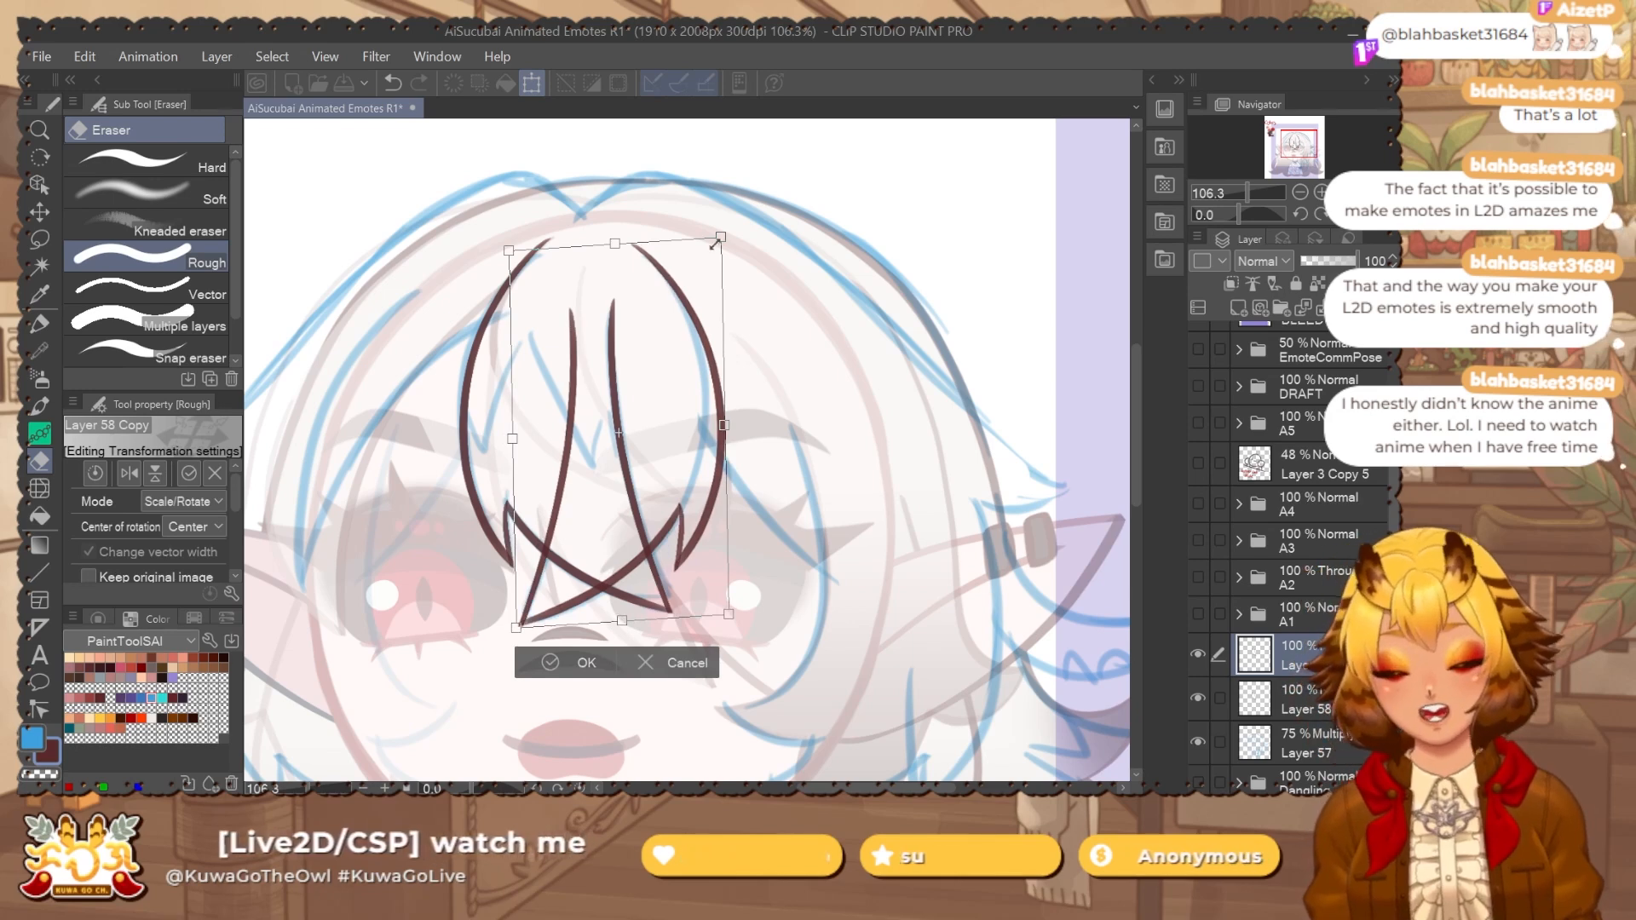
left_click_drag(721, 237, 716, 236)
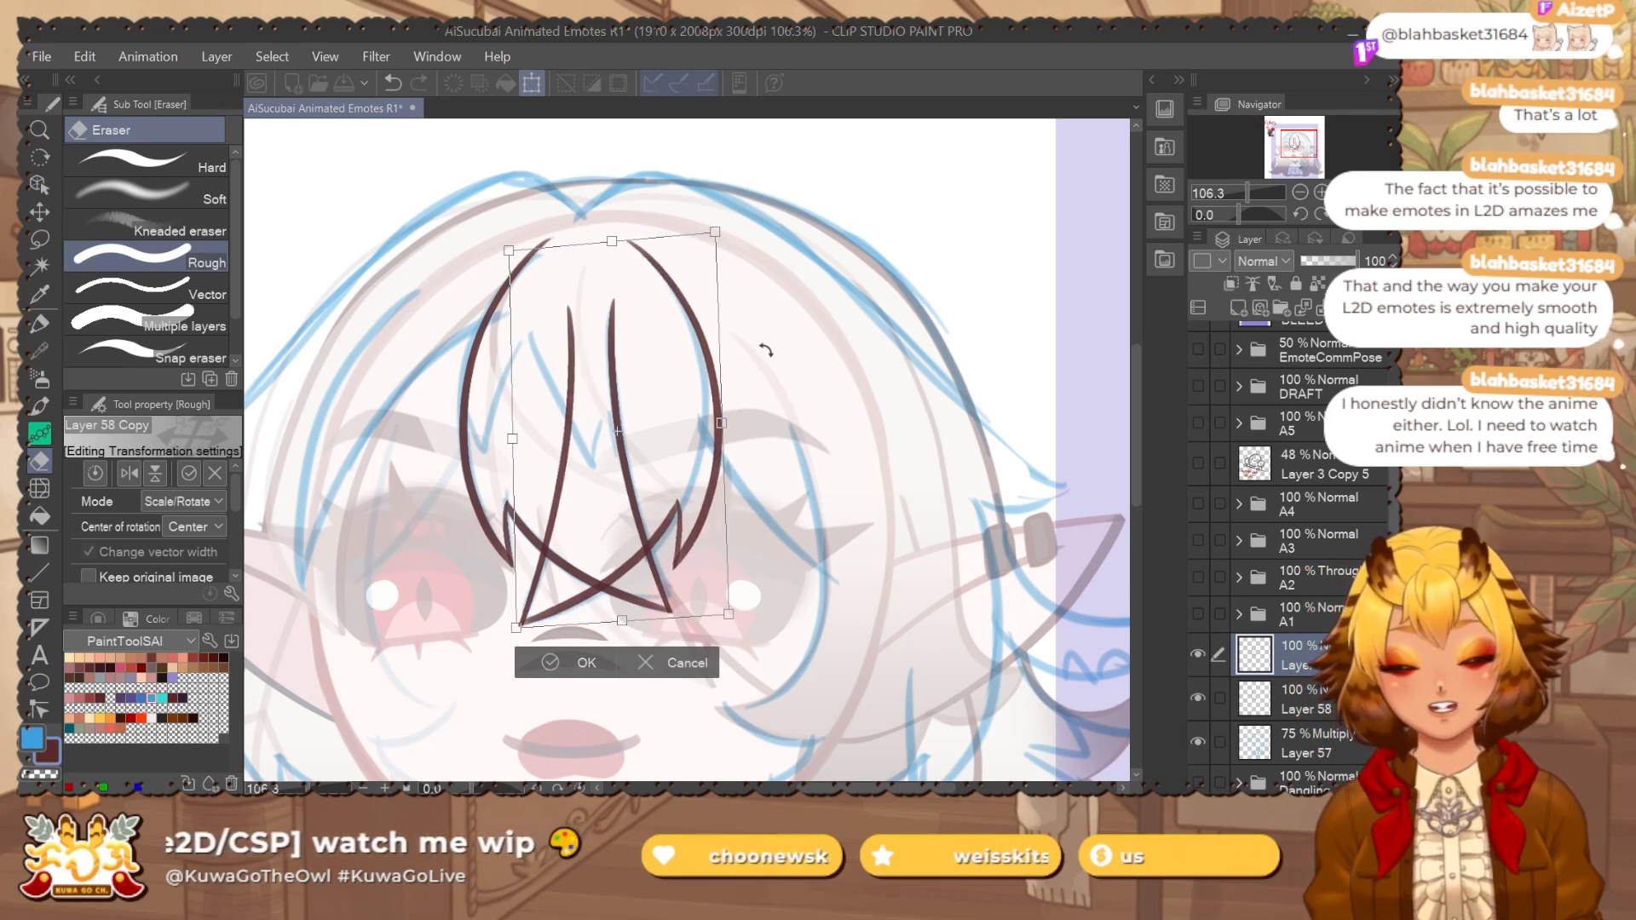
key("Return")
Fade Layer 58 Copy to 52% opacity, mirror the canvas view, and ink the bang's continuous outer curve on new Layer 59 with the Flat marker.
key("ctrl+shift+n")
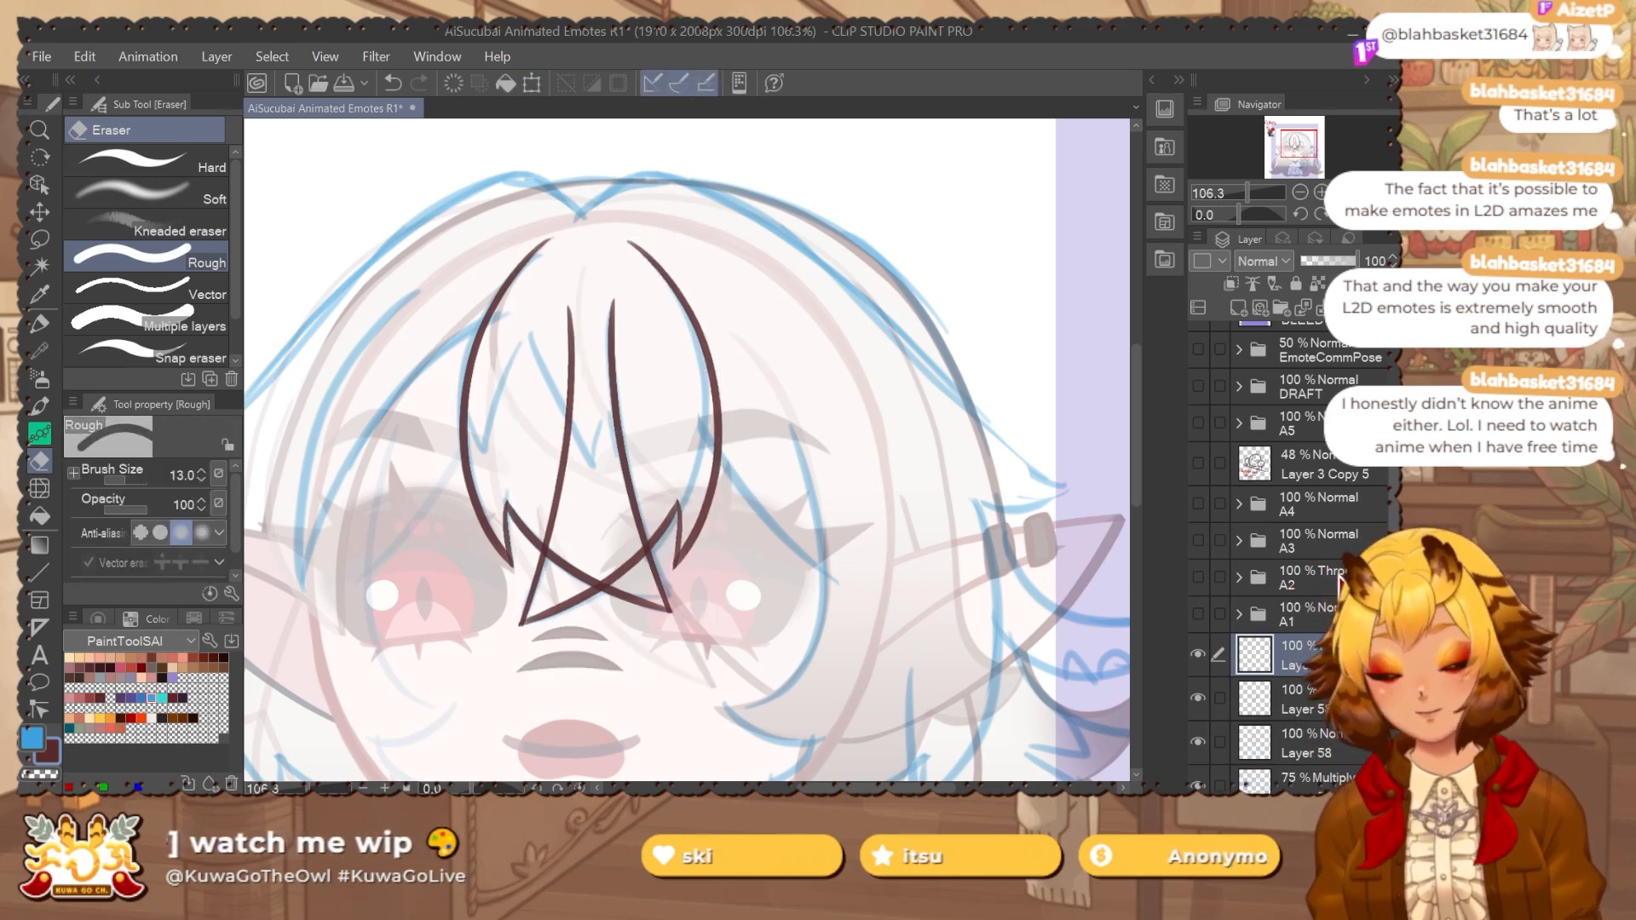
left_click(1312, 699)
left_click(1329, 261)
key("h")
left_click(1287, 654)
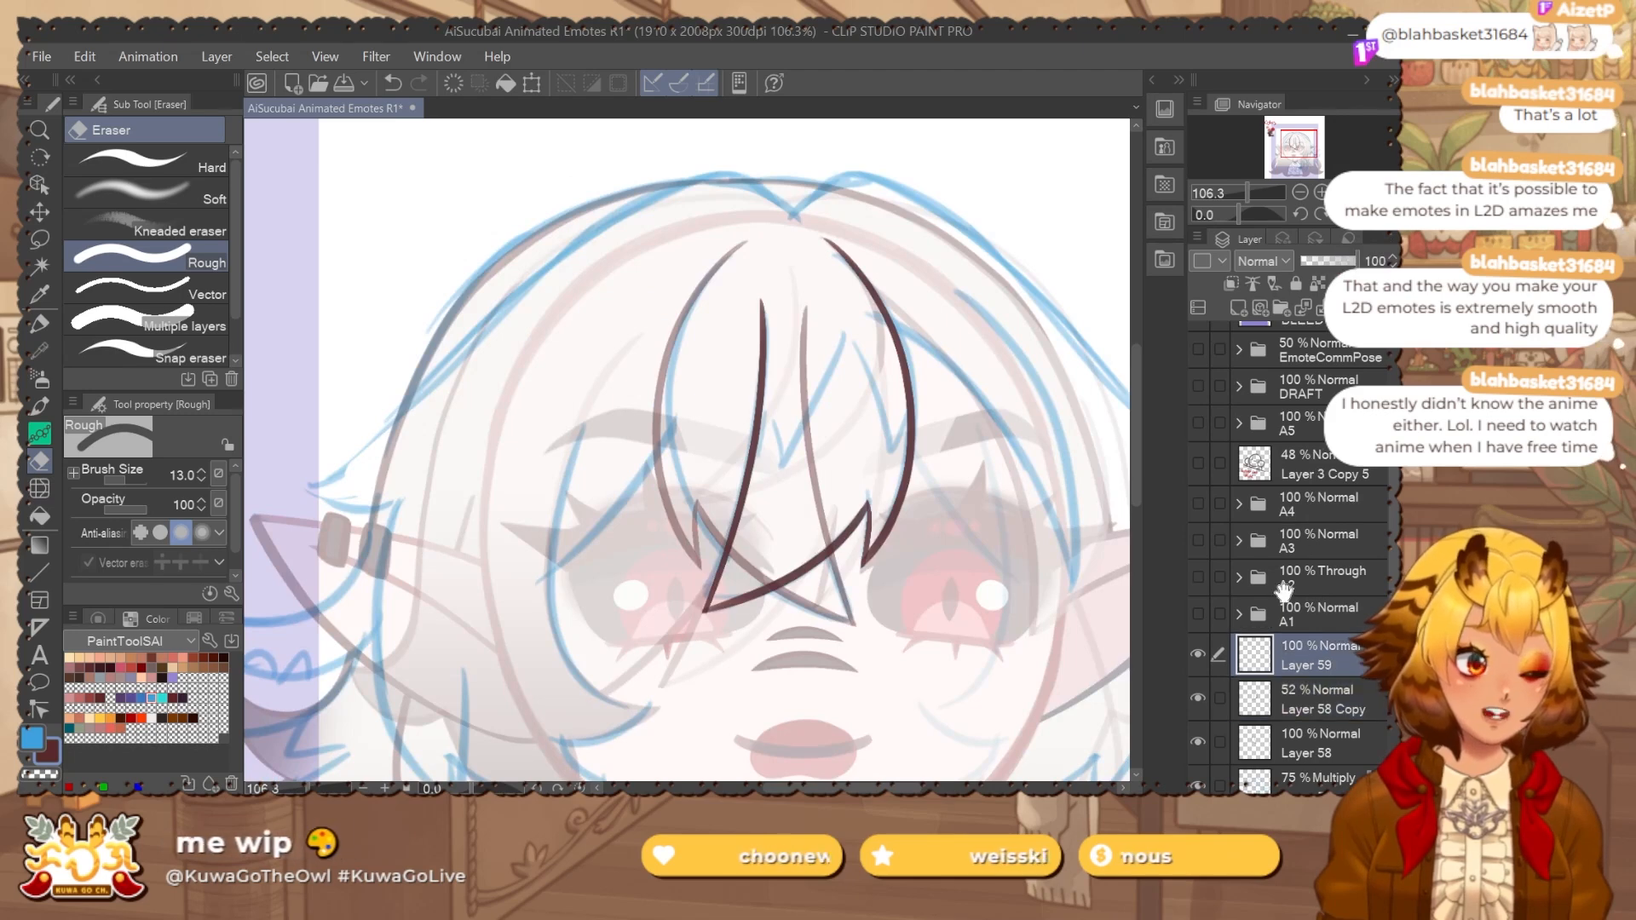
key("h")
key("p")
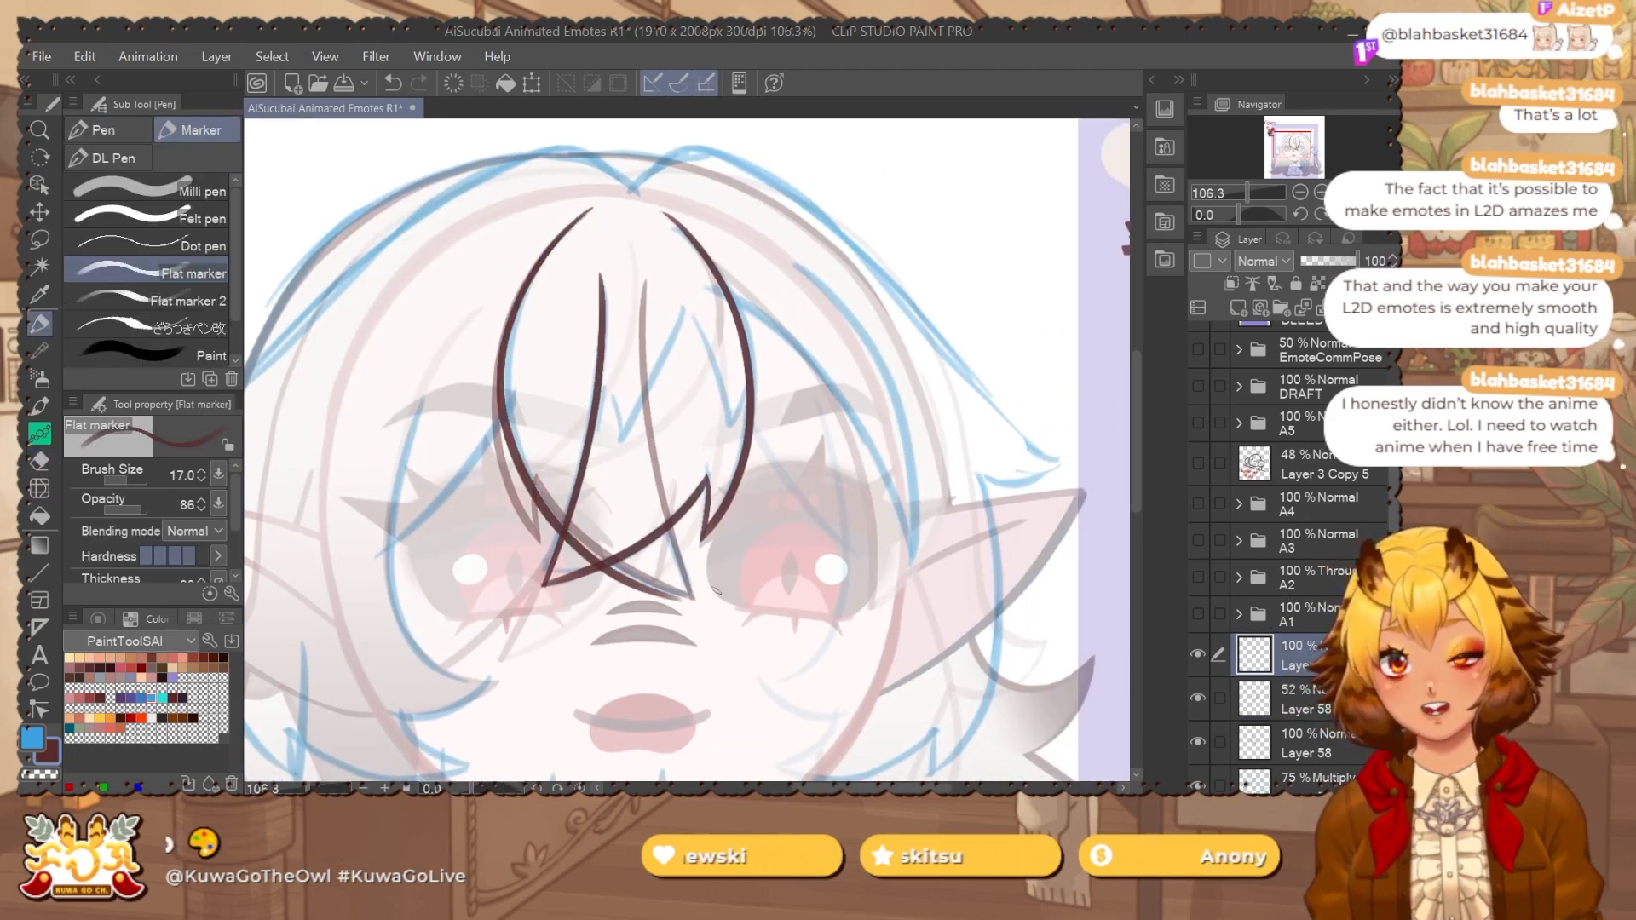
key("j")
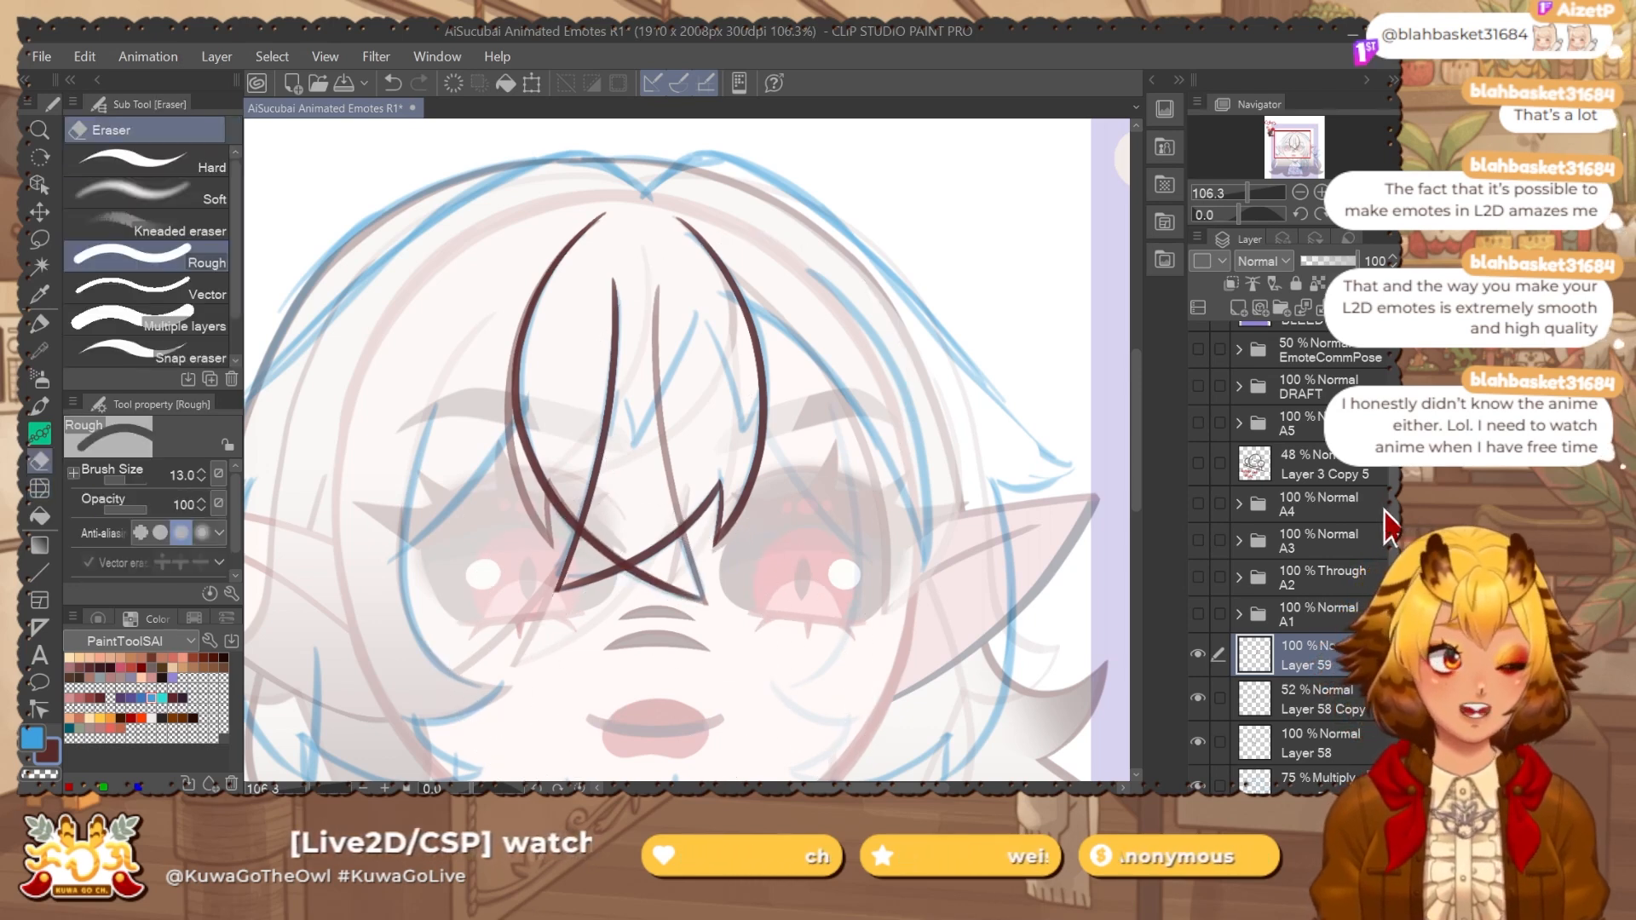
Erase the redundant outer curve and notch from Layer 58 Copy with an enlarged Rough eraser.
scroll(1329, 580, "down", 2)
left_click(1312, 620)
key("bracketright")
key("bracketright")
left_click_drag(588, 223, 563, 553)
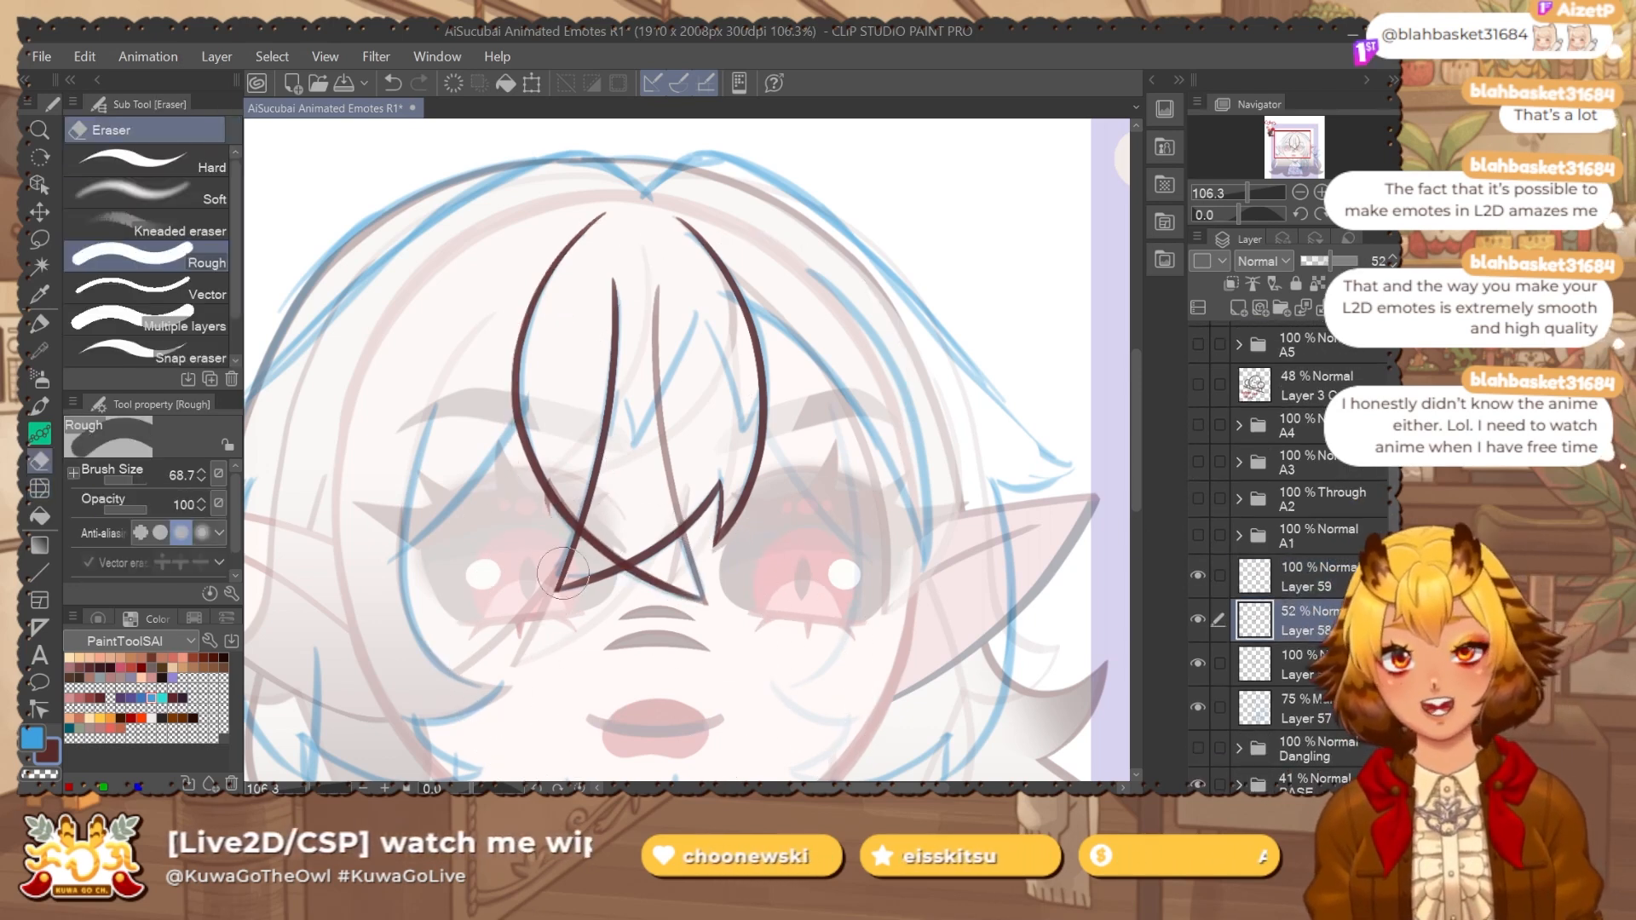
Refine the bang's overlapping tip, restore Layer 58 Copy to 100% opacity, and merge Layer 59 with it.
scroll(703, 650, "up", 5)
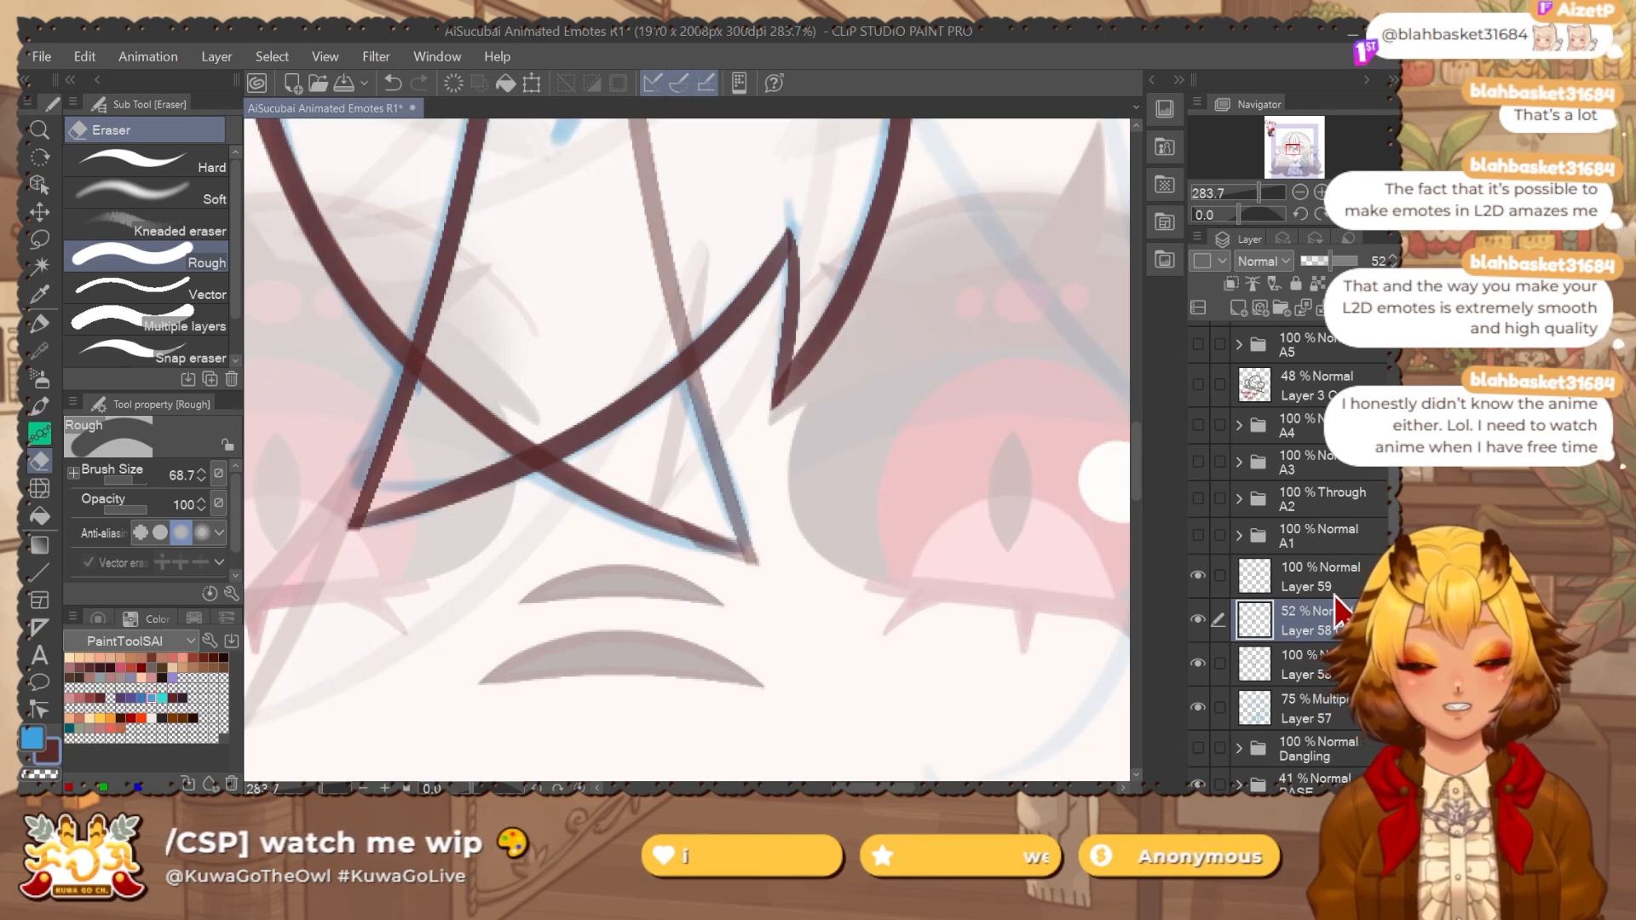
left_click(1312, 576)
key("j")
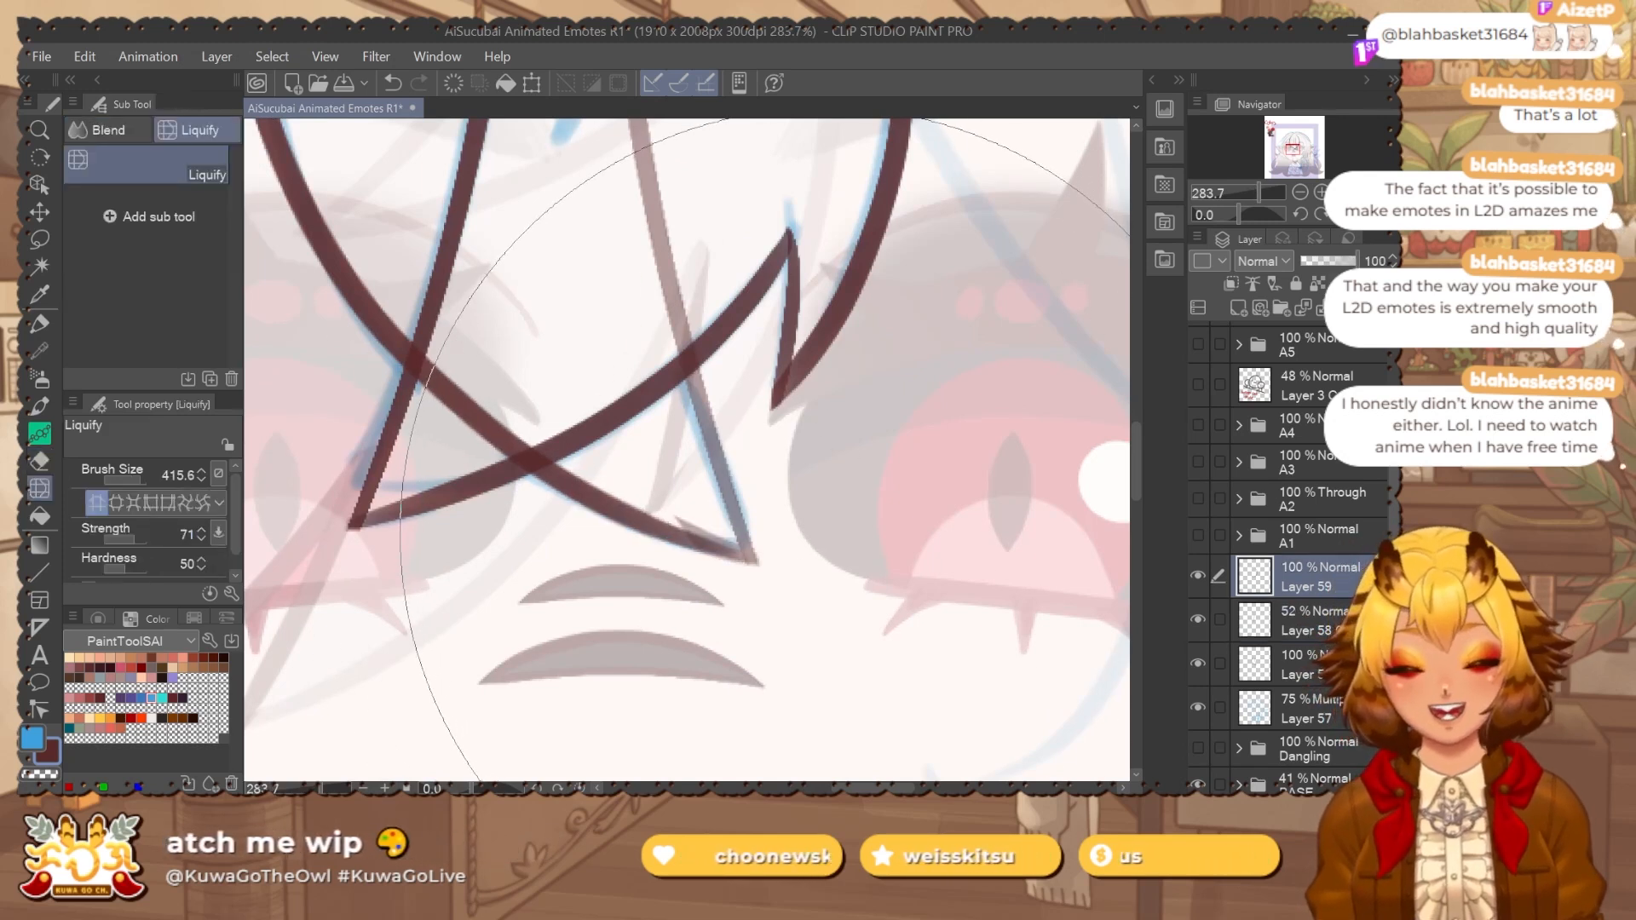
left_click(1312, 621)
key("e")
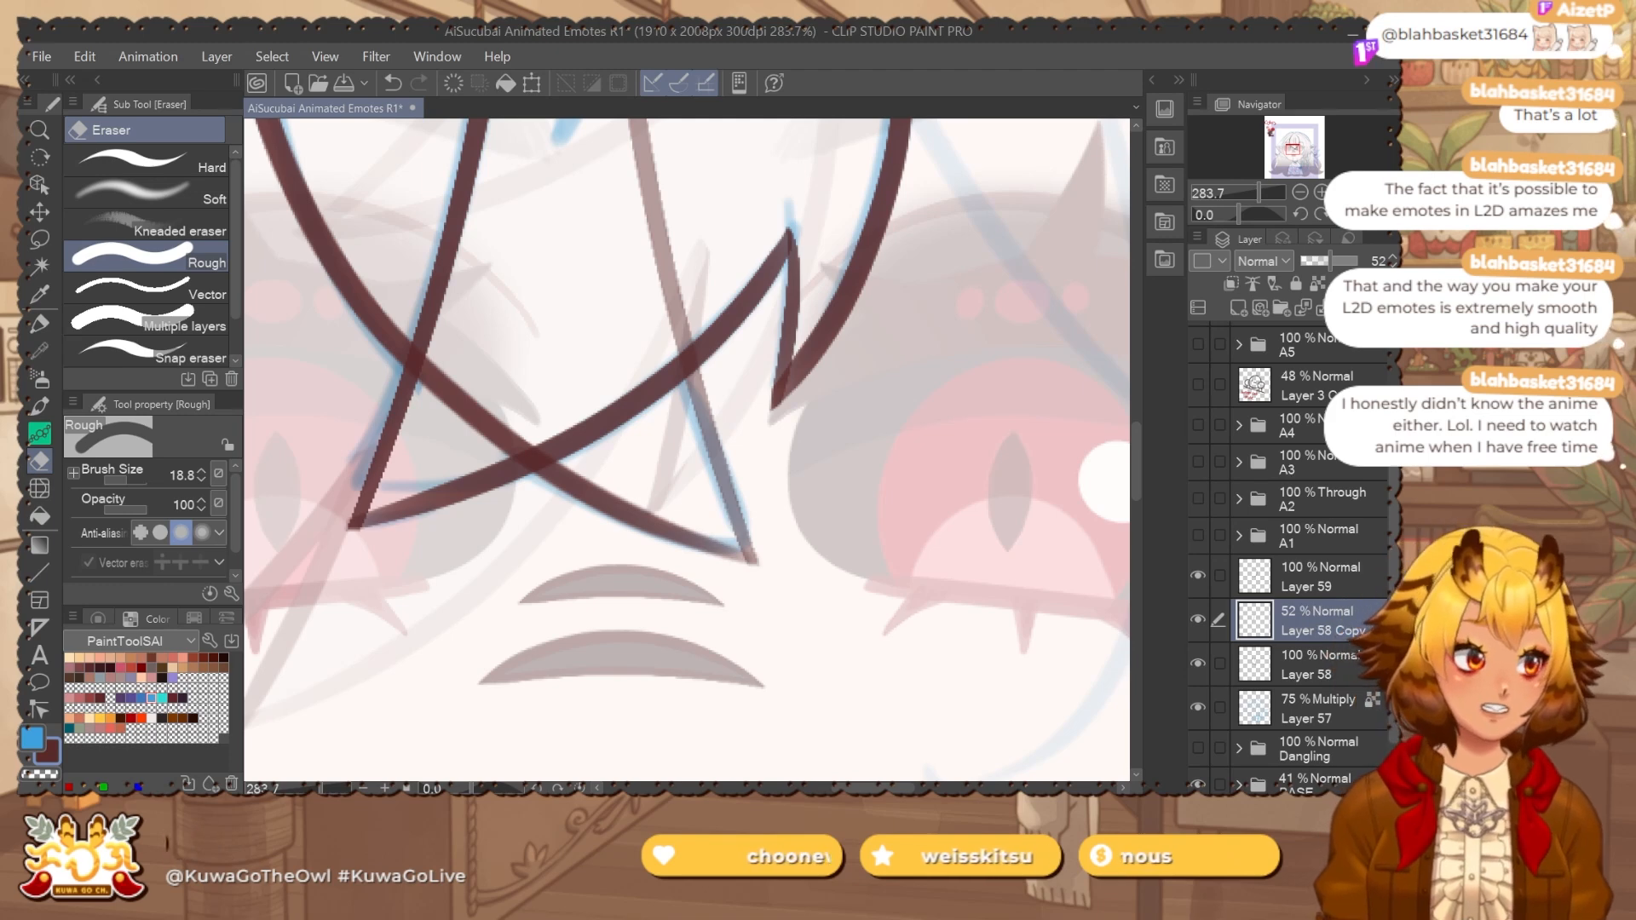
left_click(1356, 260)
key("ctrl+e")
Erase the lines crossing inside the overlapping bangs, merge the copy into Layer 58, and toggle Layer 58's visibility to check it.
mouse_move(451, 366)
left_mouse_down()
mouse_move(434, 401)
mouse_move(503, 434)
left_mouse_up()
left_click_drag(718, 354, 666, 443)
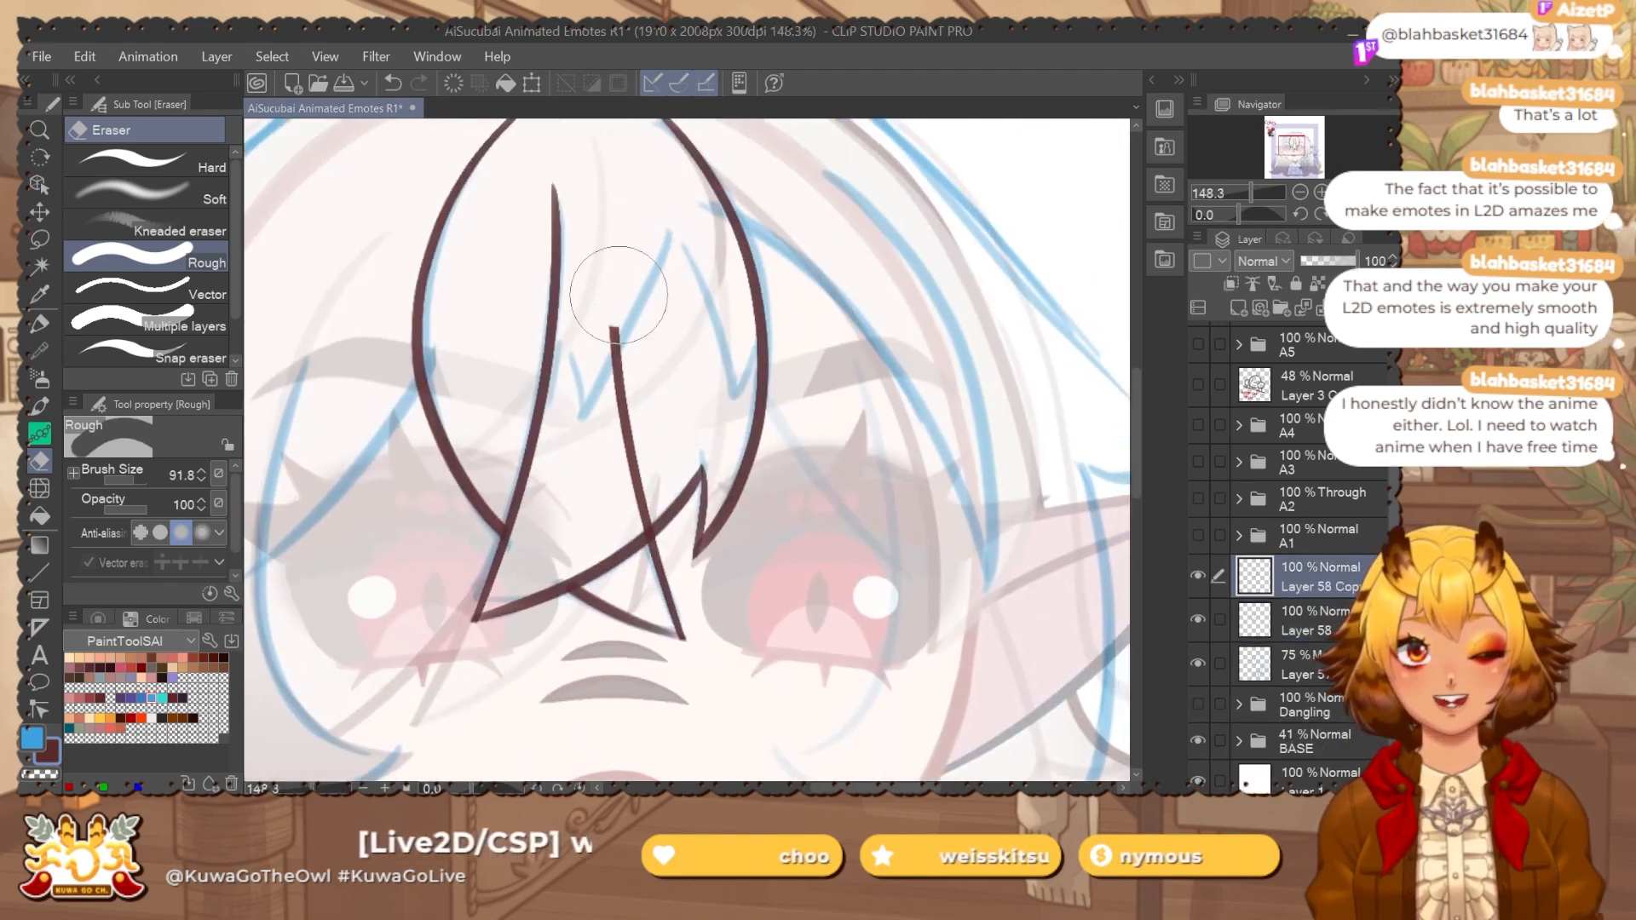
left_click_drag(613, 490, 666, 441)
key("ctrl+e")
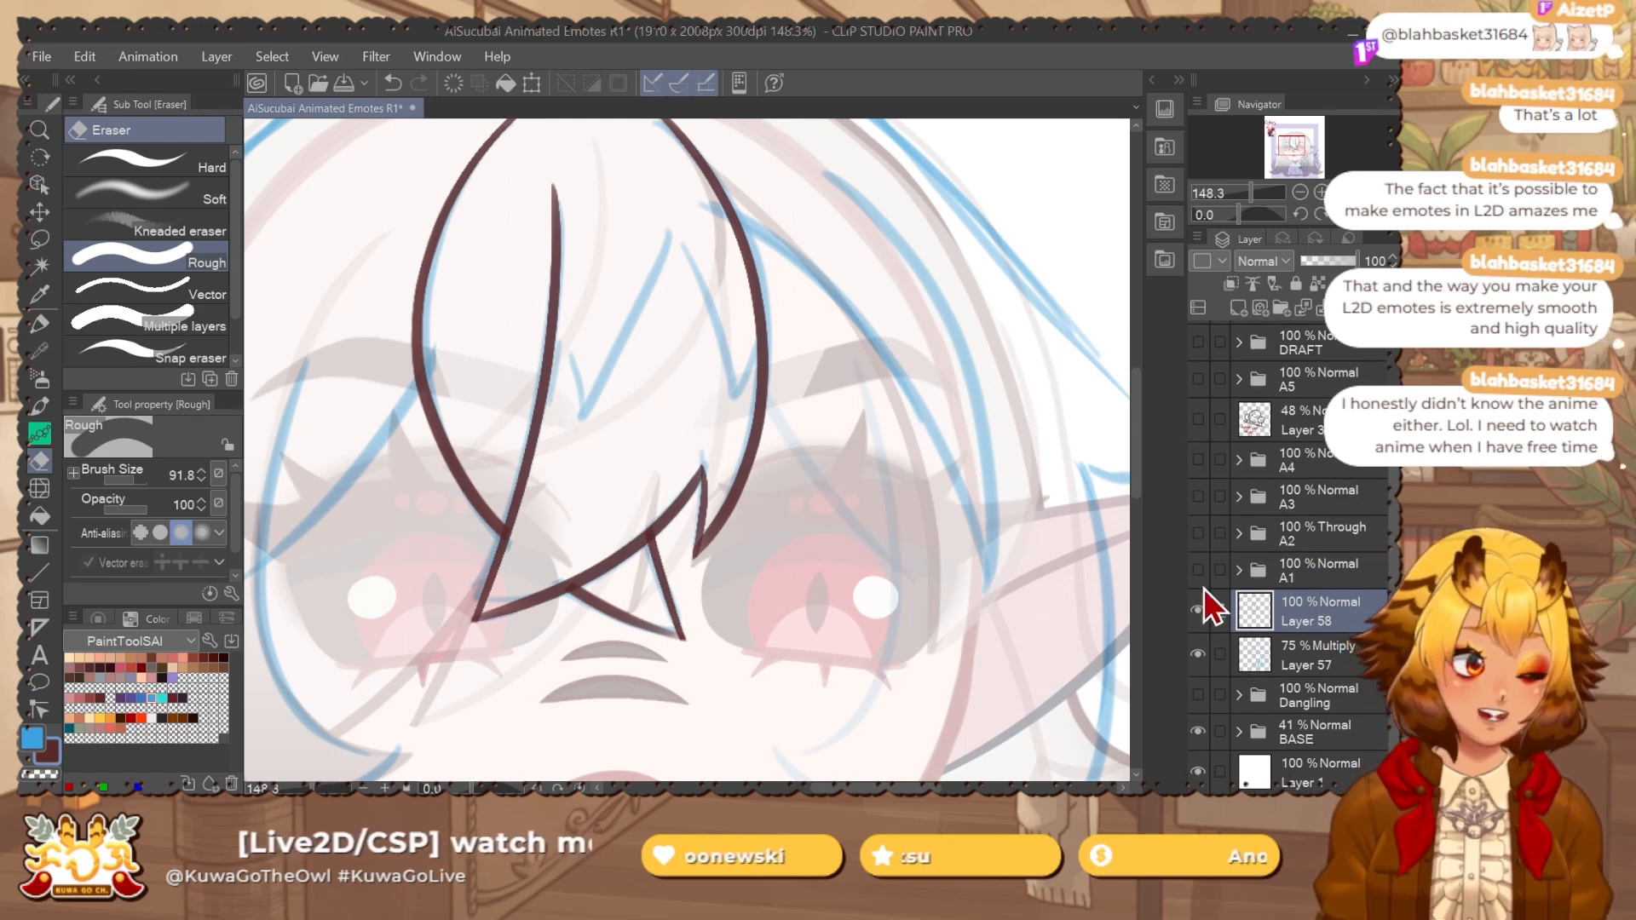
left_click(1203, 611)
left_click(1199, 610)
Add a new layer beneath Layer 58, group both into a folder named Fringe, and select the lower layer.
key("ctrl+shift+n")
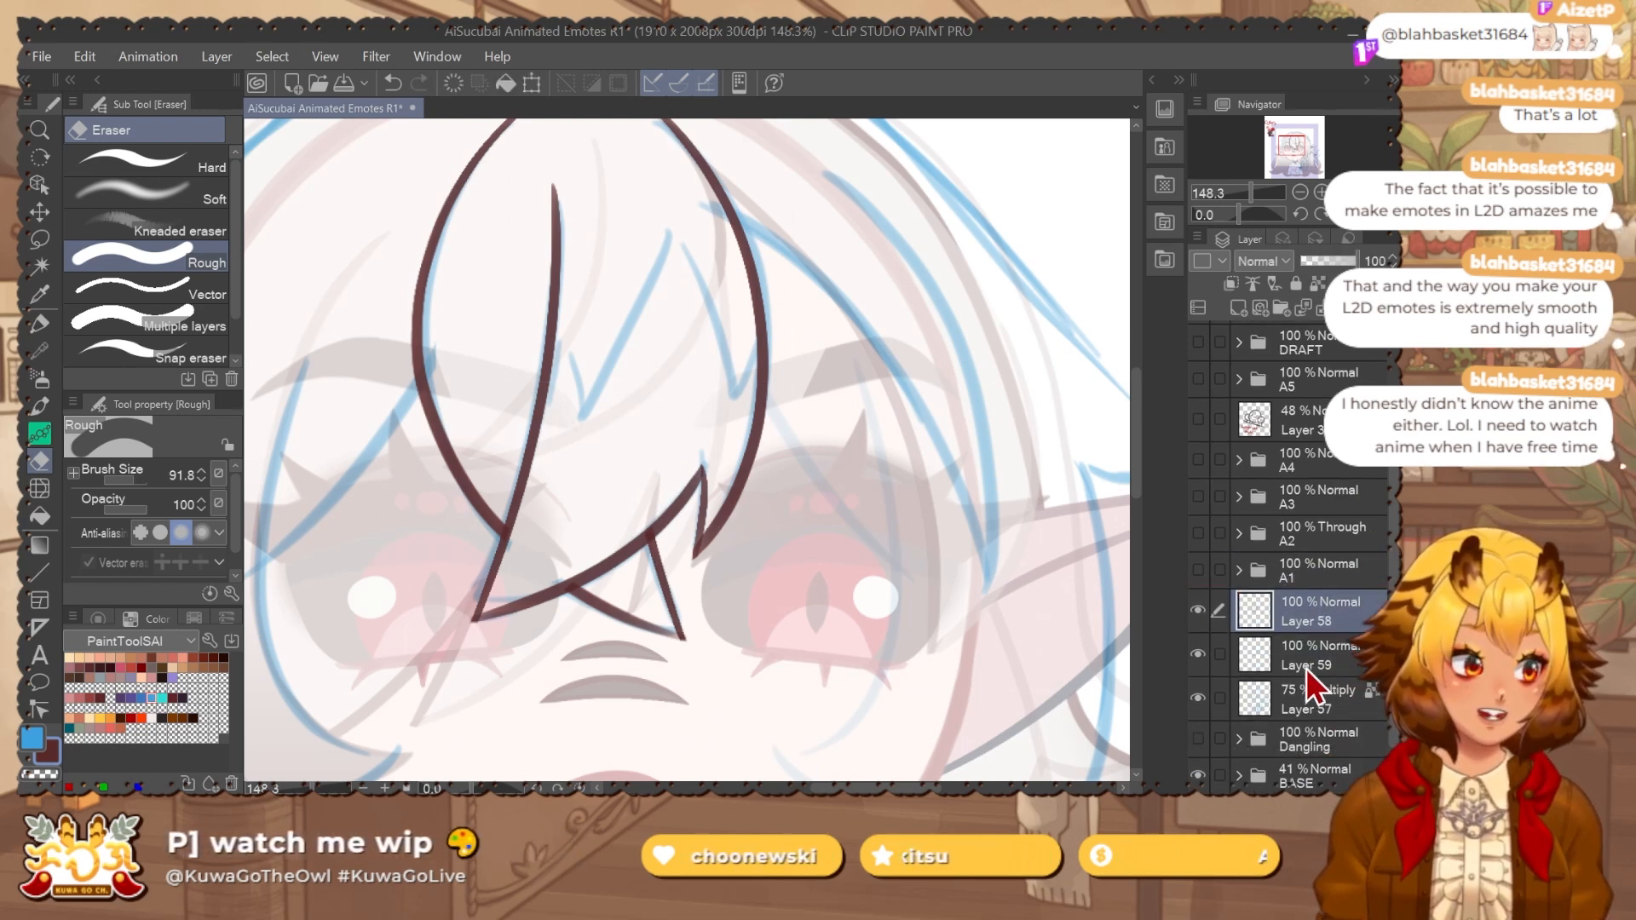
key("ctrl+g")
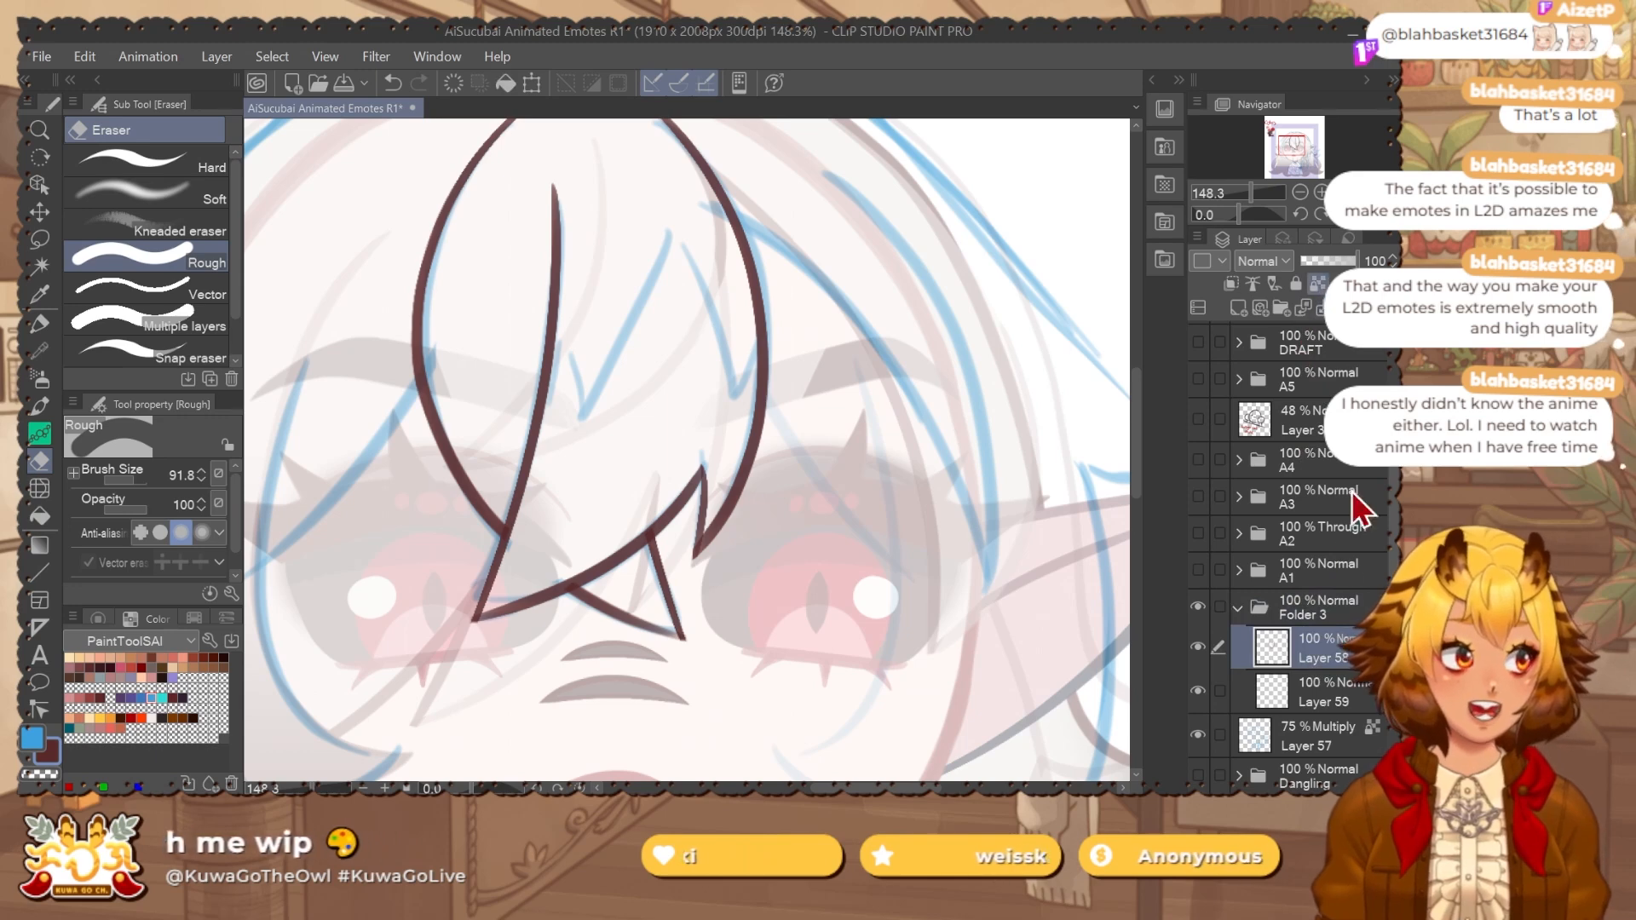
left_click(1316, 620)
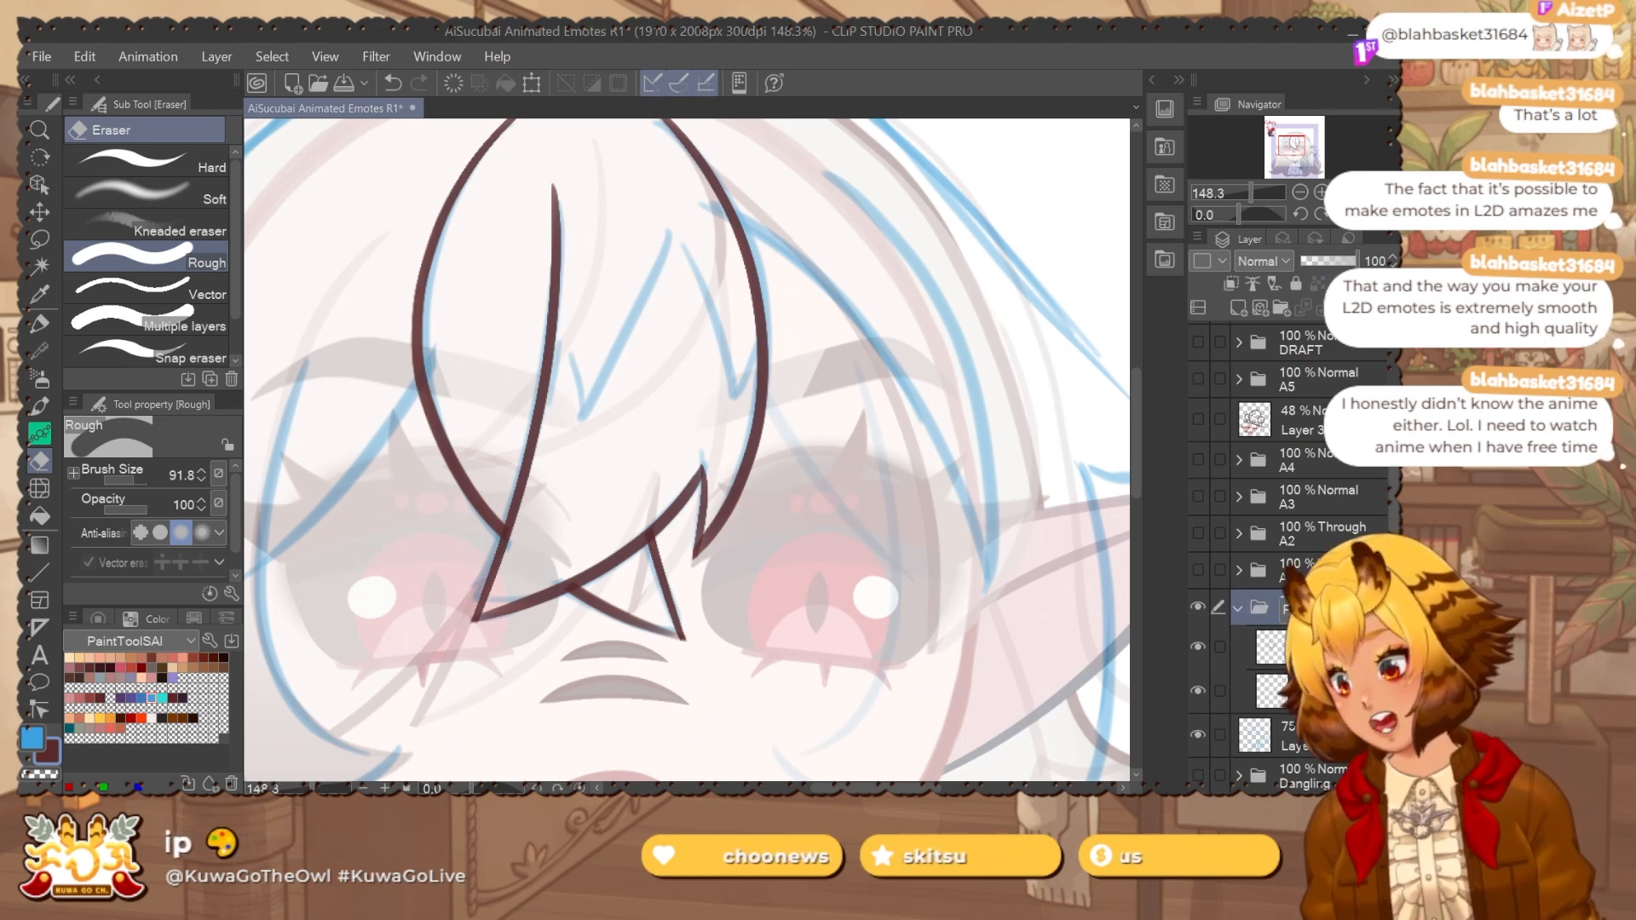
left_click(1343, 697)
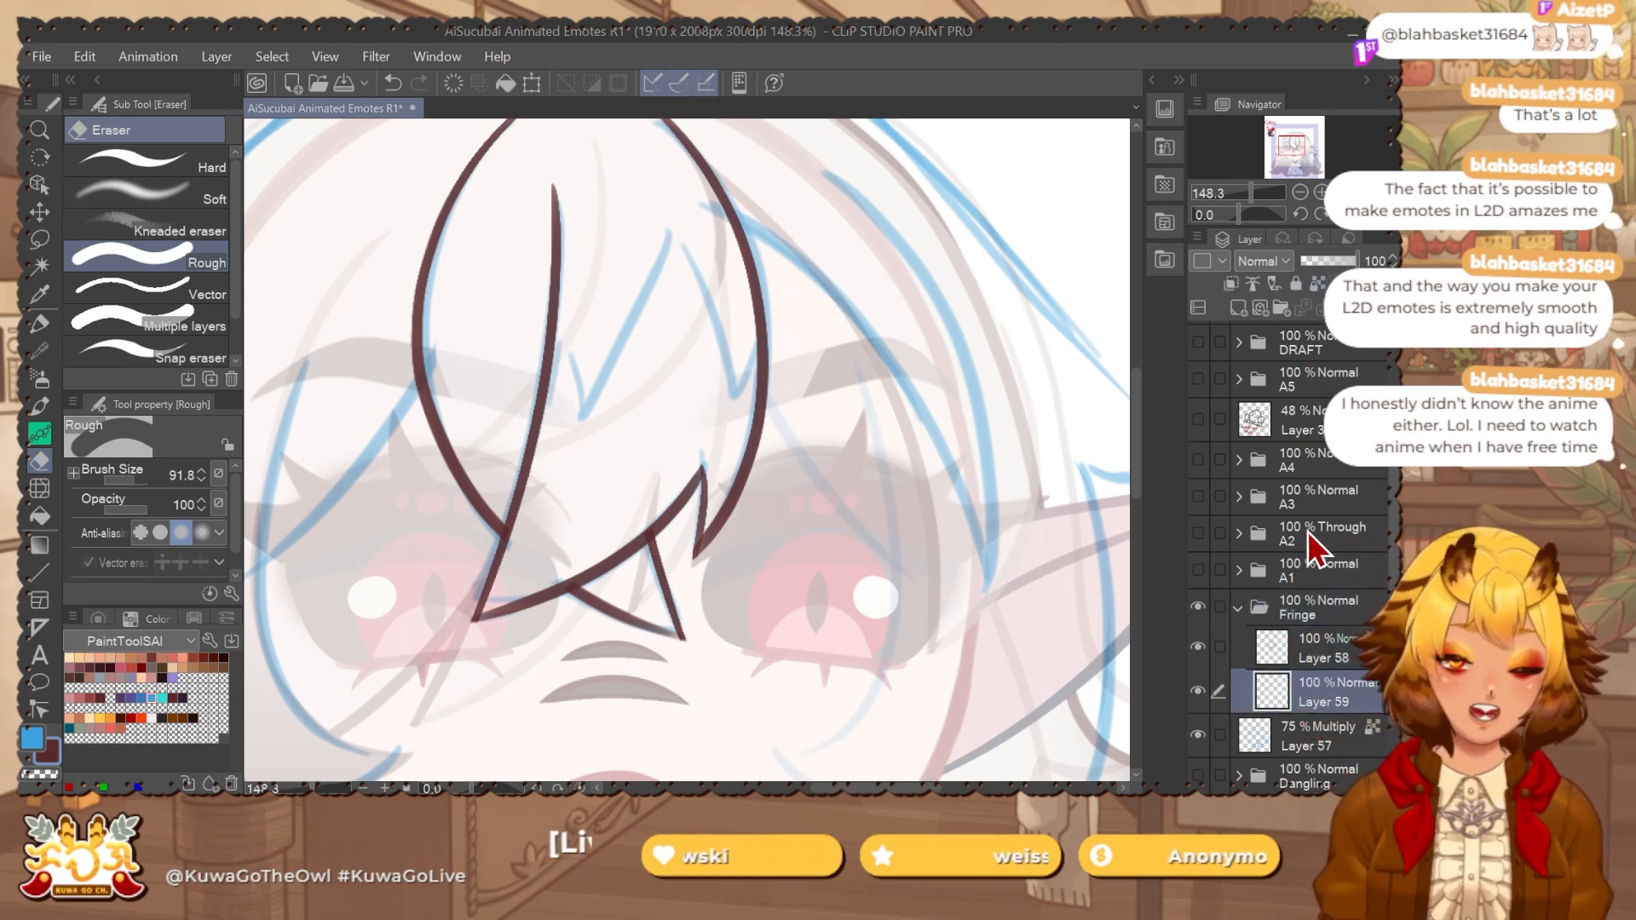
Lasso a patch closing the open top of the bangs on Layer 59 and fill it with blue.
key("m")
scroll(694, 446, "up", 3)
left_click(153, 223)
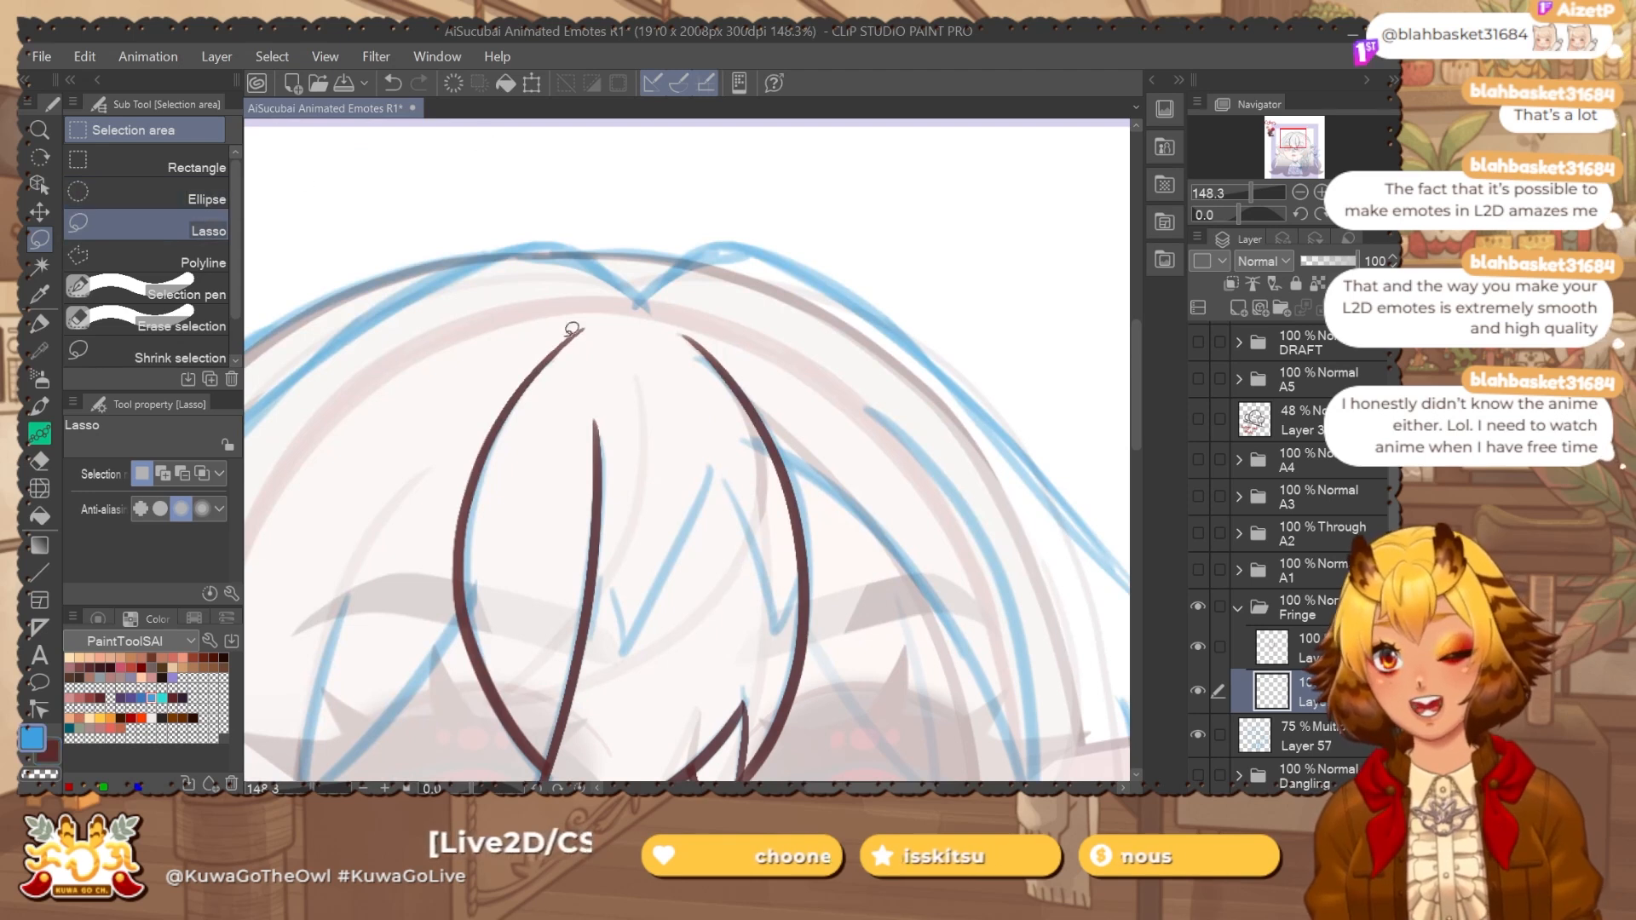
mouse_move(572, 329)
left_mouse_down()
mouse_move(662, 322)
mouse_move(682, 582)
left_mouse_up()
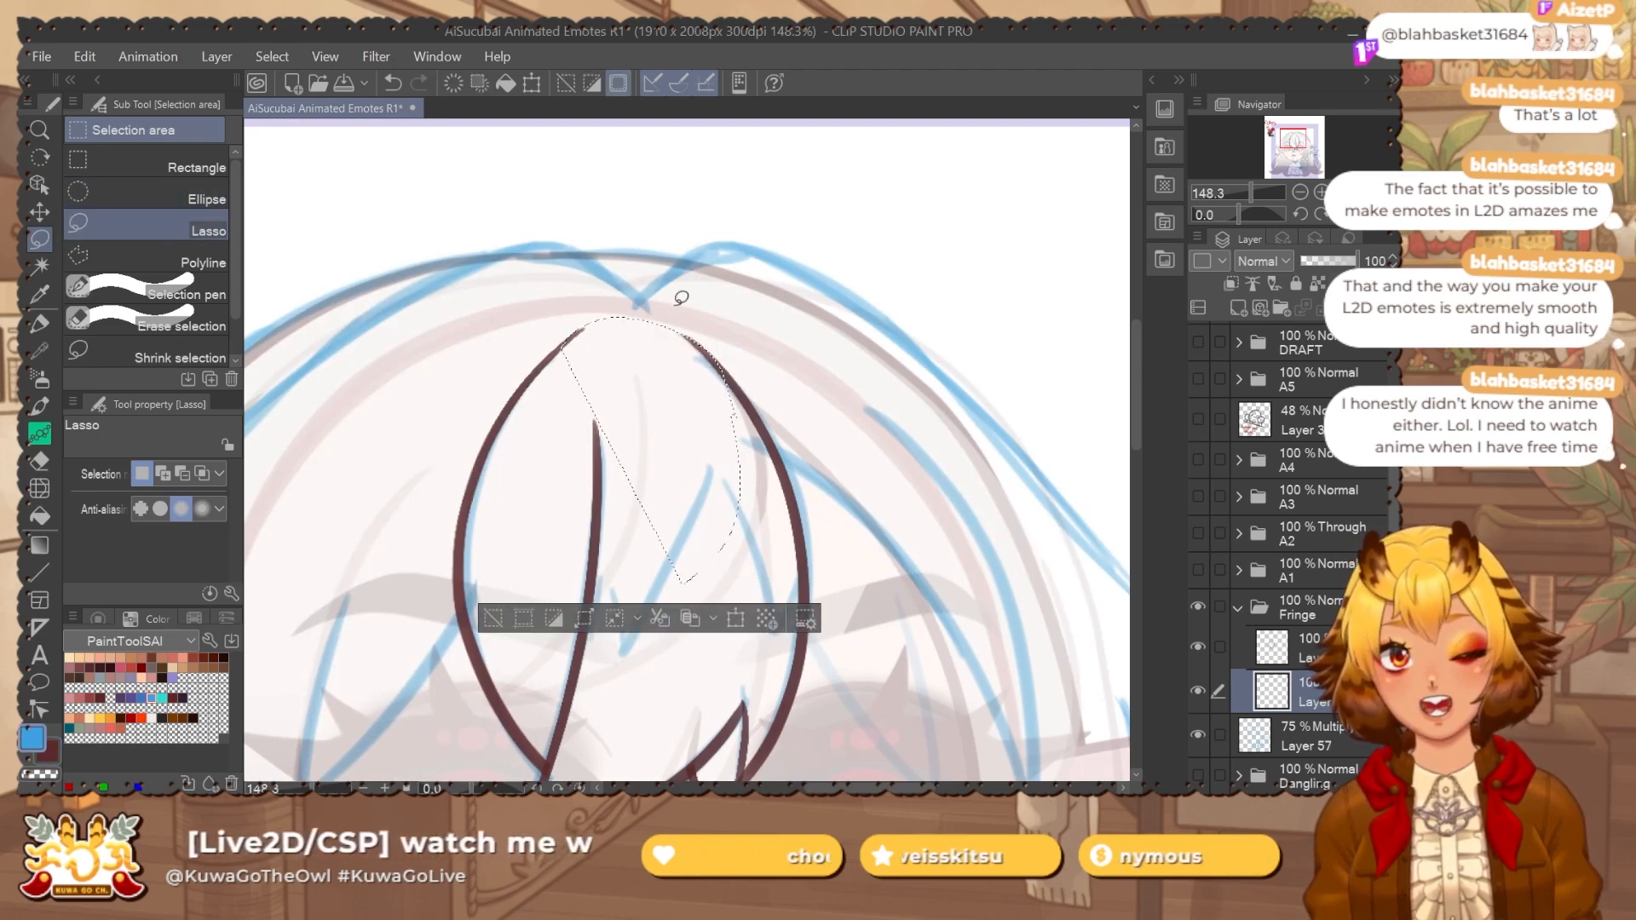
key("alt+BackSpace")
key("ctrl+d")
Select the area outside the Fringe art, expand it by 1 px, invert it, and fill the bangs with blue on Layer 59.
left_click(1227, 607)
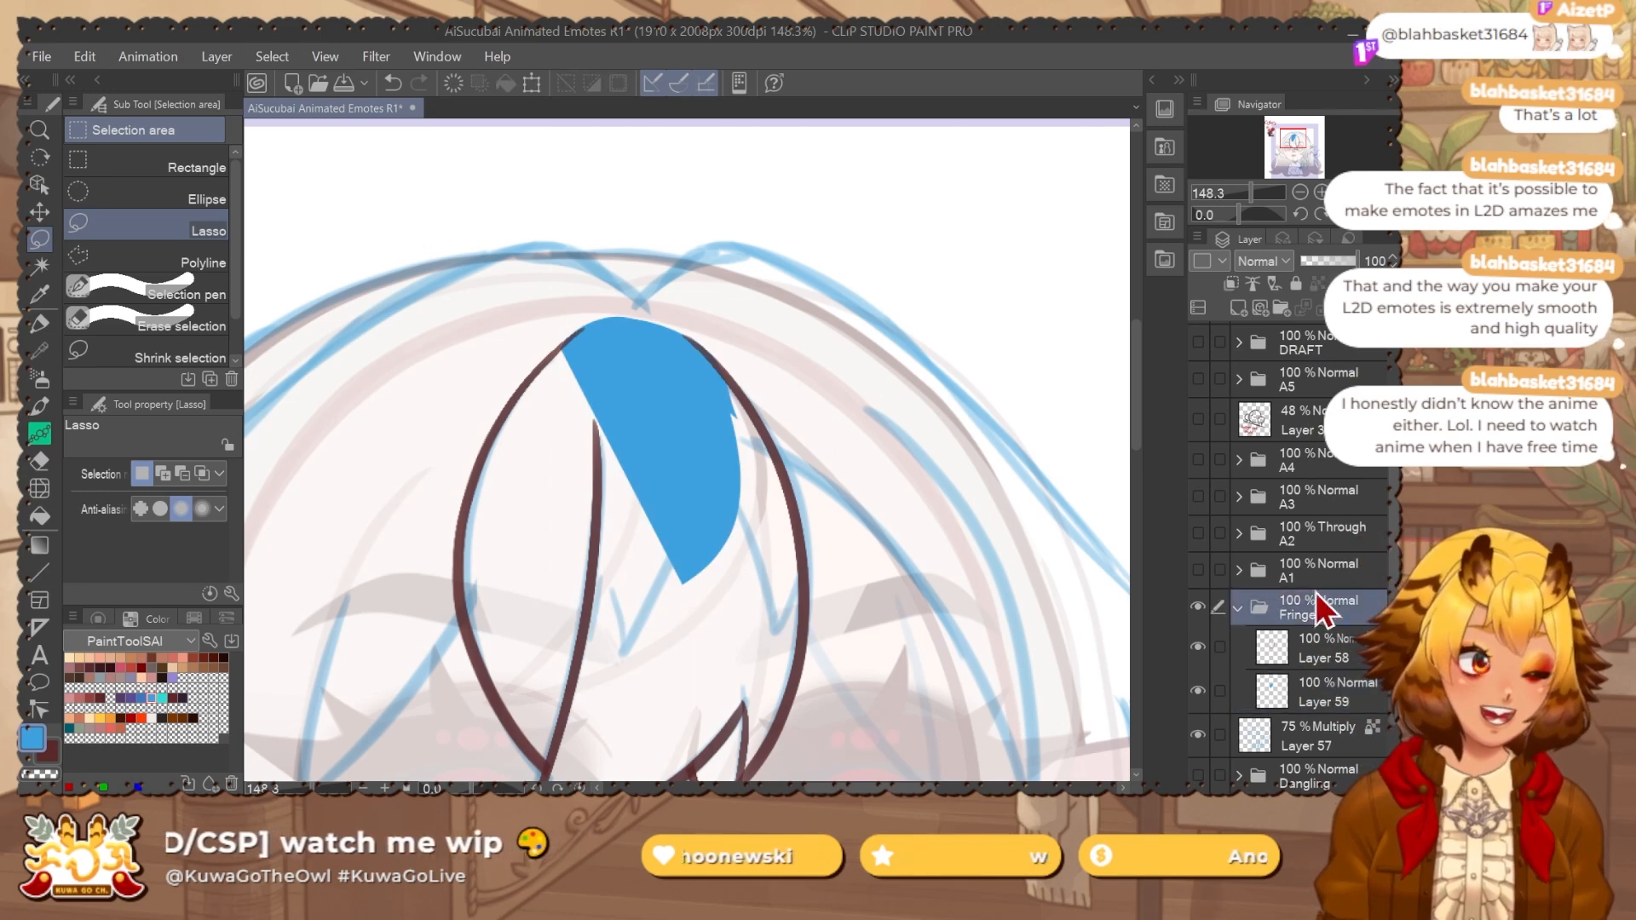
key("w")
left_click(845, 523)
left_click(551, 766)
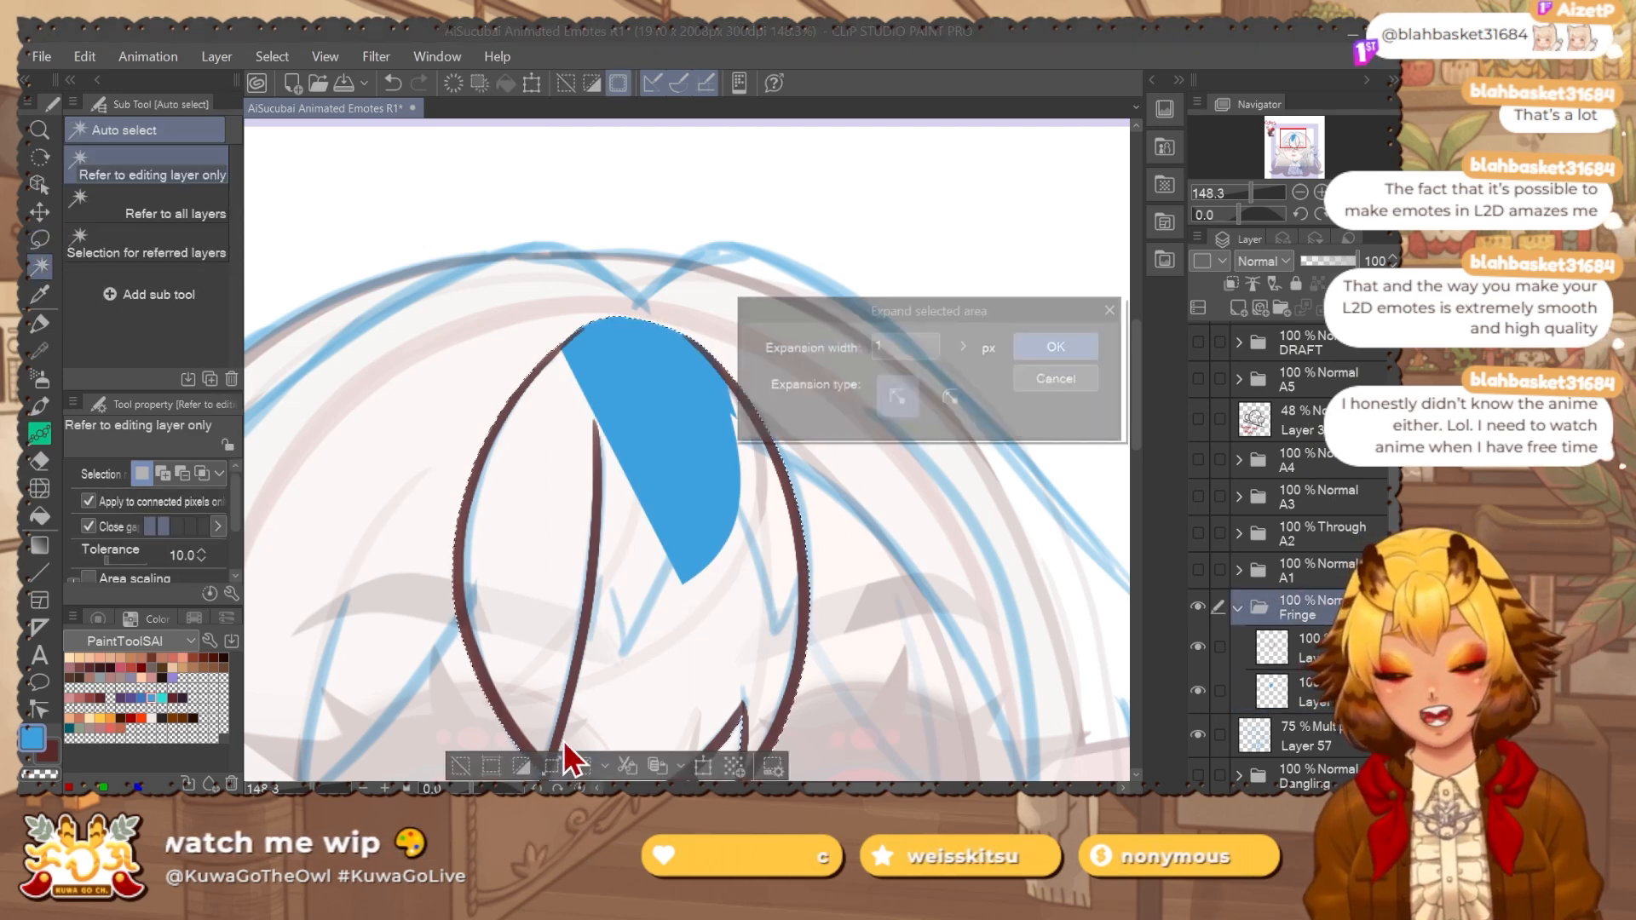
left_click(1052, 345)
left_click_drag(623, 673, 623, 559)
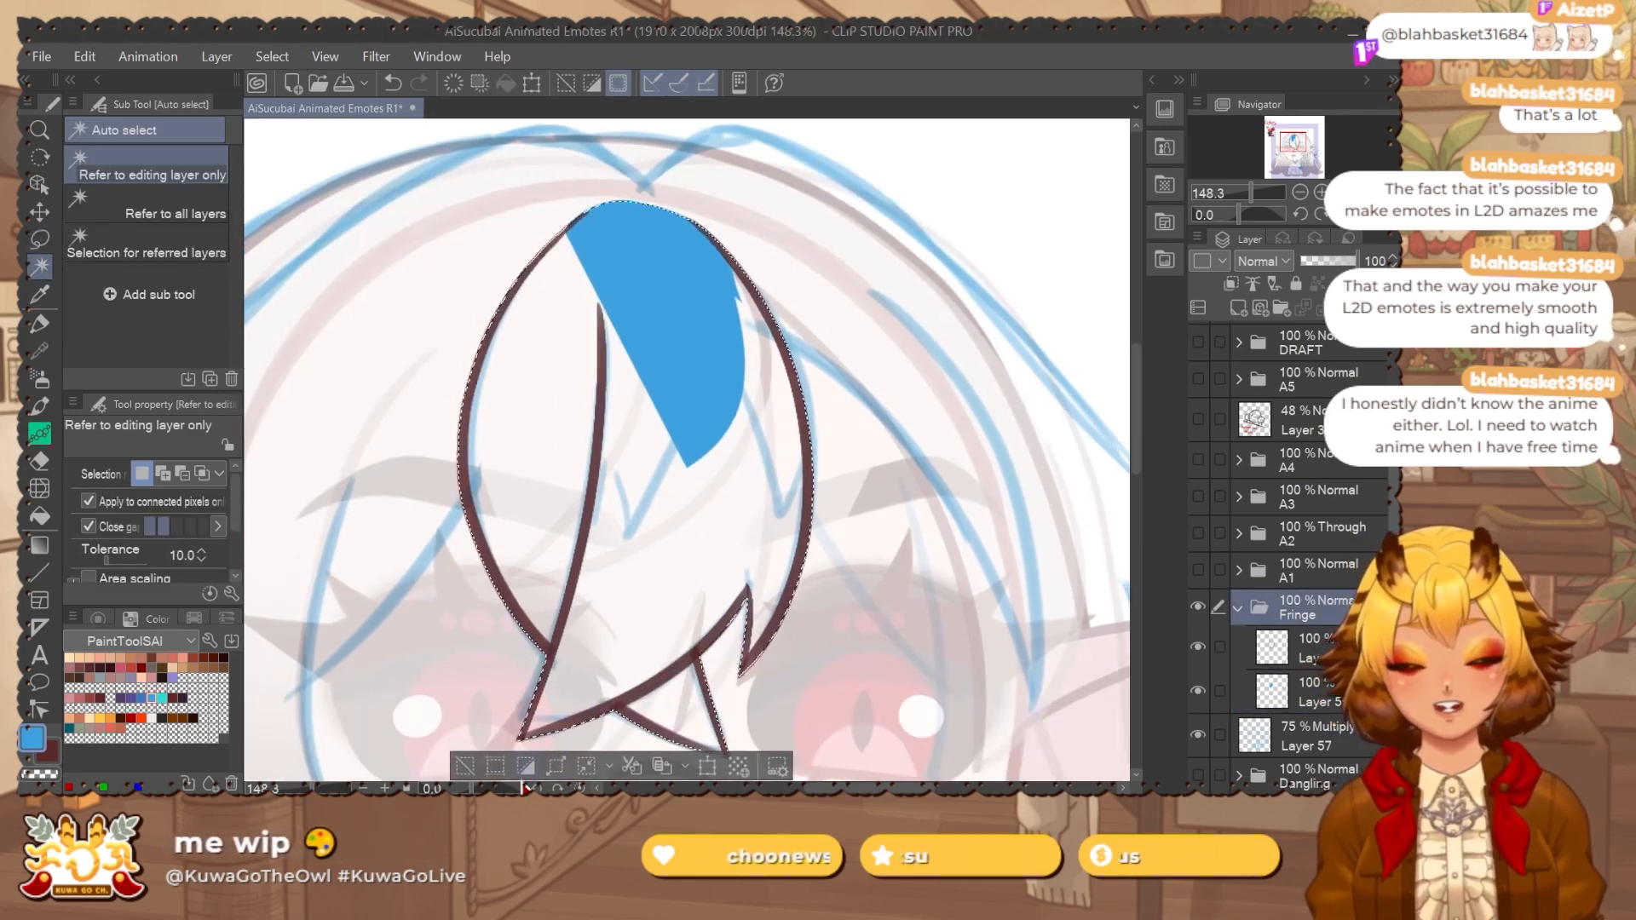
left_click(1326, 681)
key("alt+BackSpace")
key("ctrl+d")
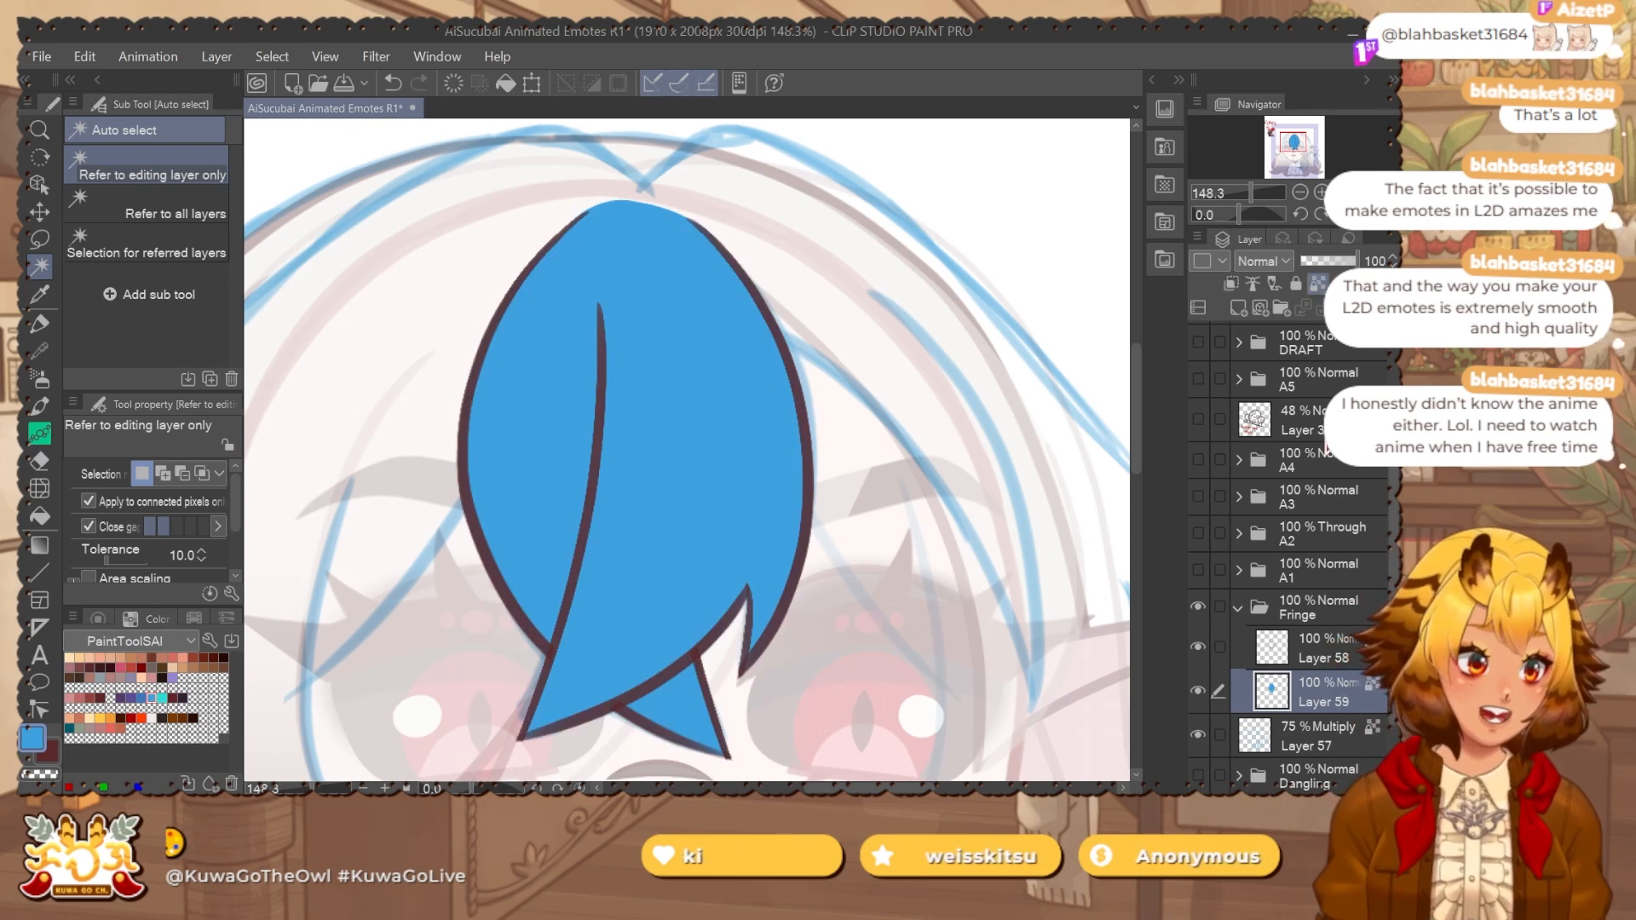
Lower Layer 59 to 52% opacity and outline the zigzag hair-tip area in pink on a new layer with the Flat marker at size 17.
left_click(1331, 263)
key("ctrl+shift+n")
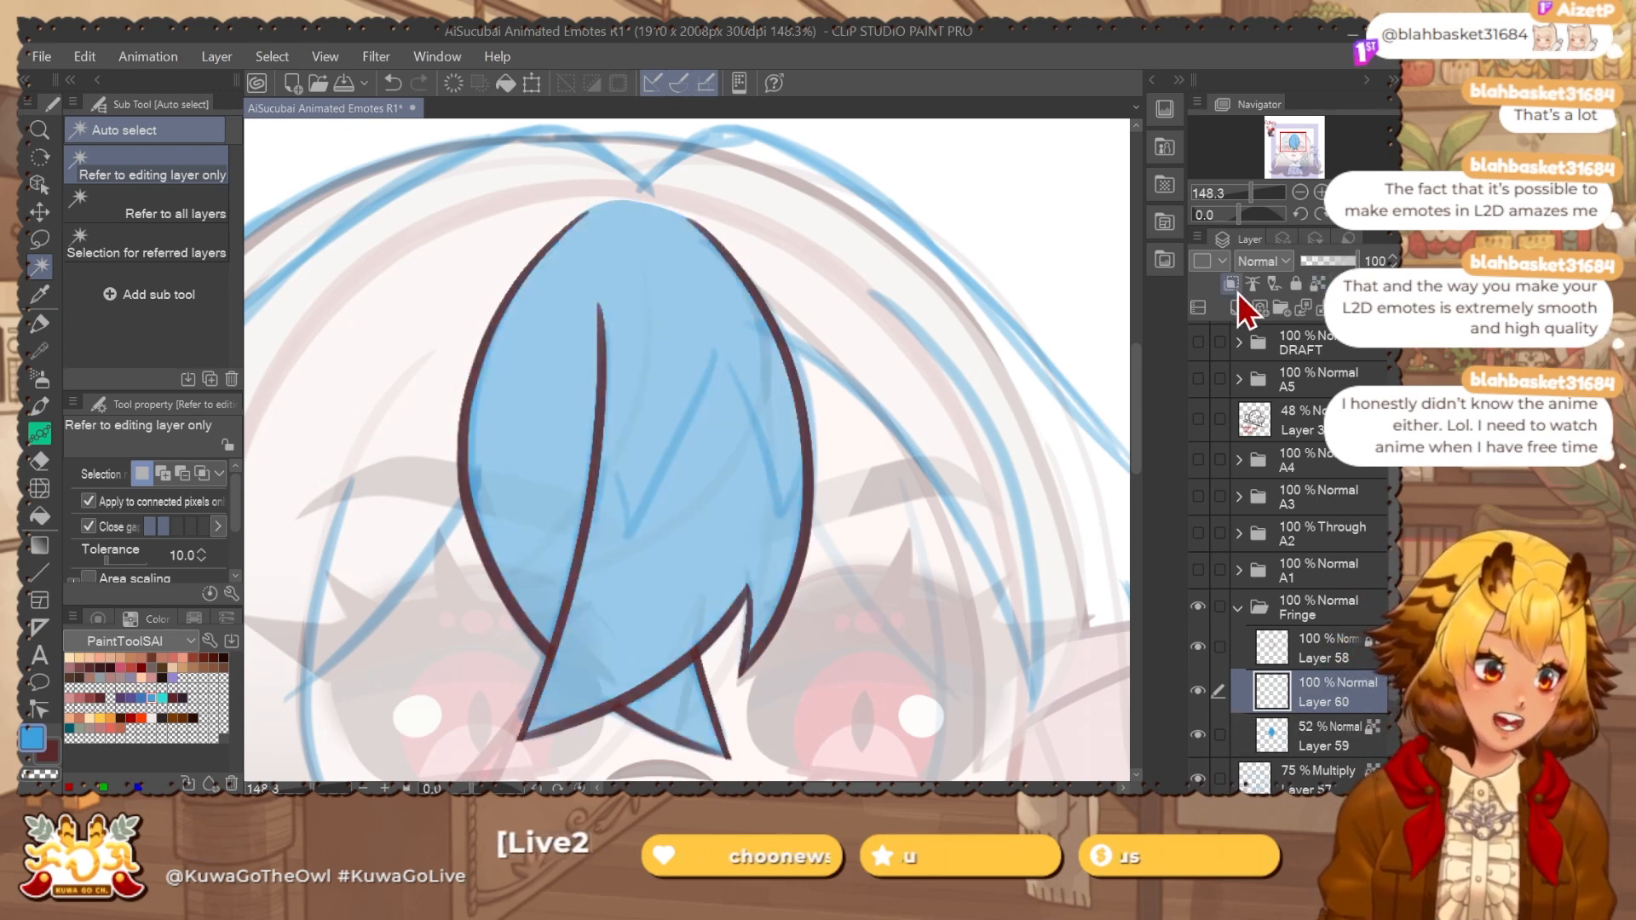
key("p")
left_click_drag(743, 492, 700, 391)
left_click(120, 668)
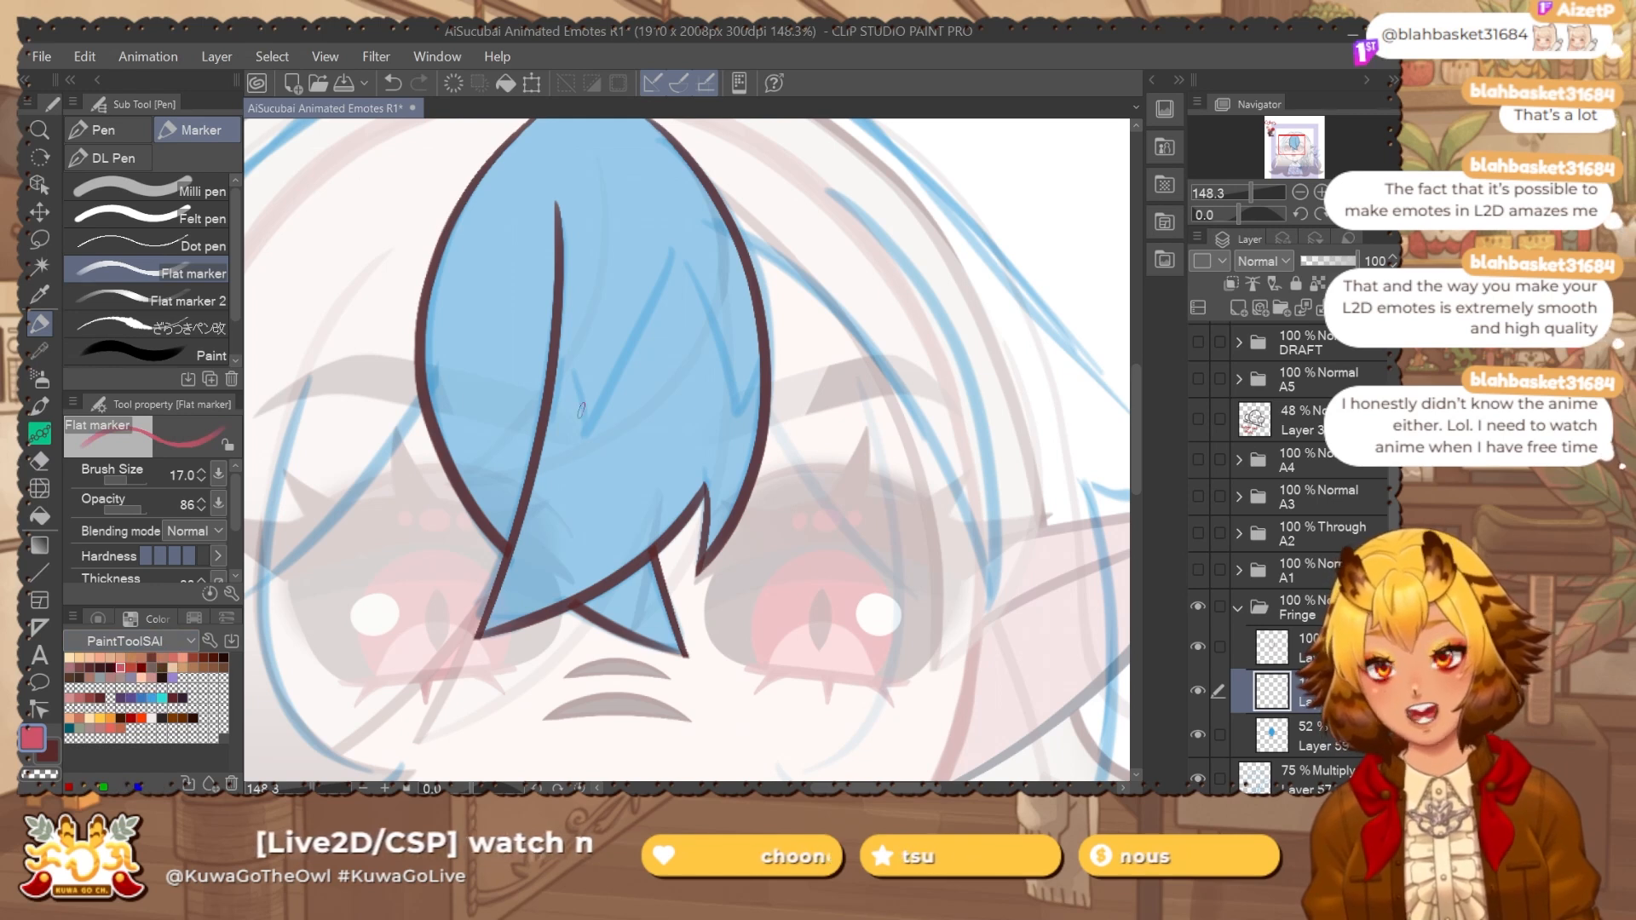
left_click_drag(559, 356, 584, 443)
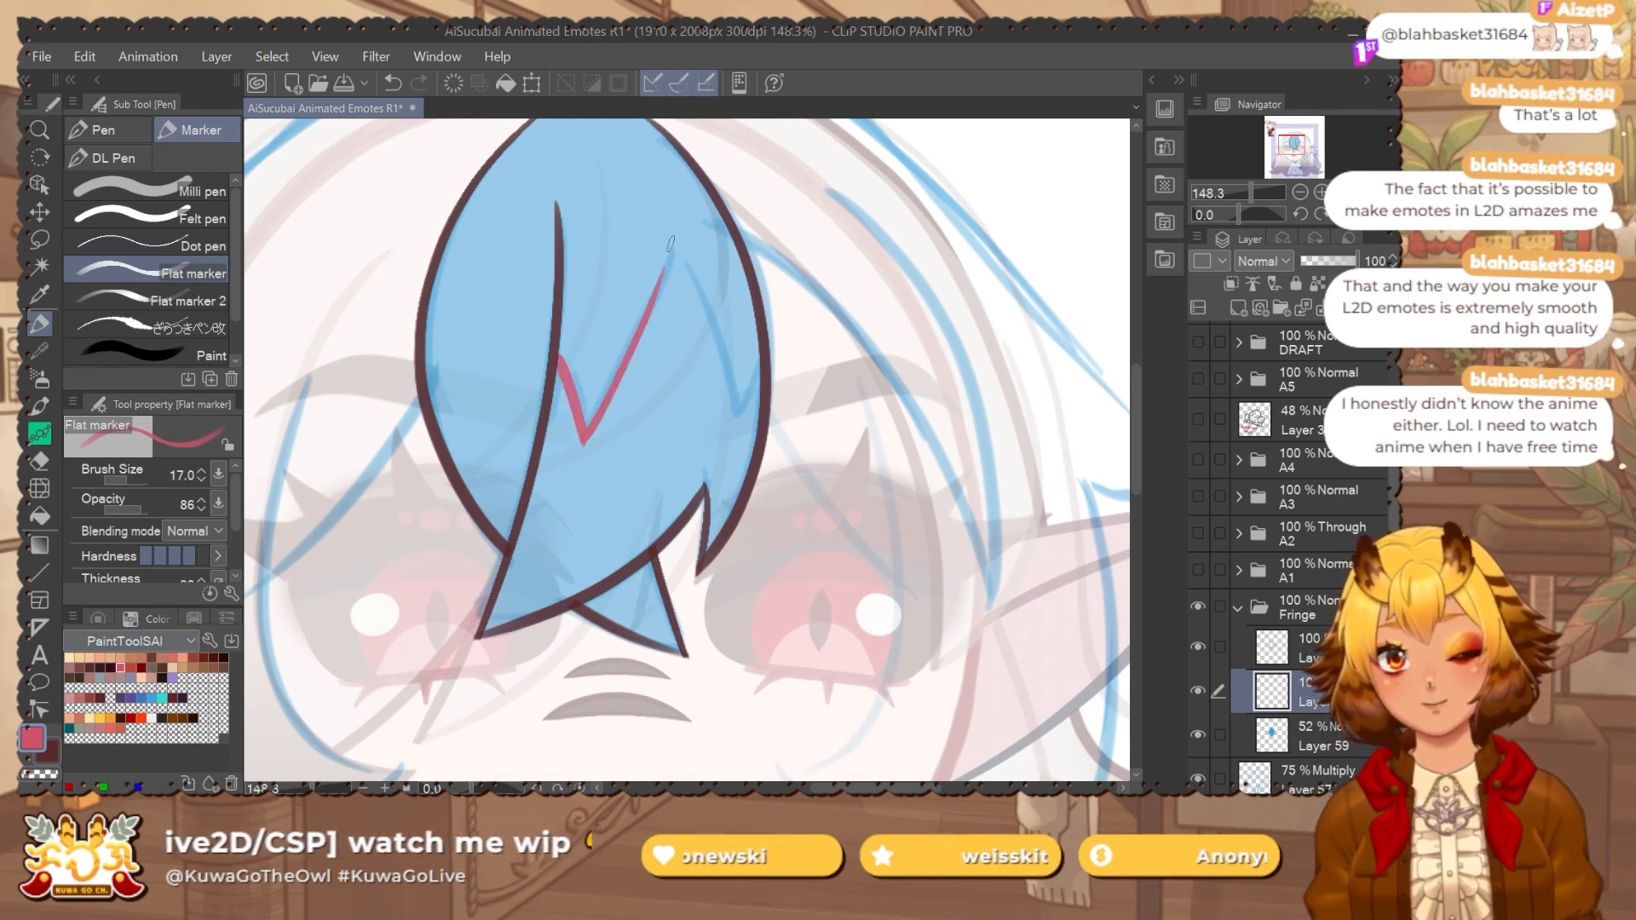
left_click_drag(678, 249, 738, 435)
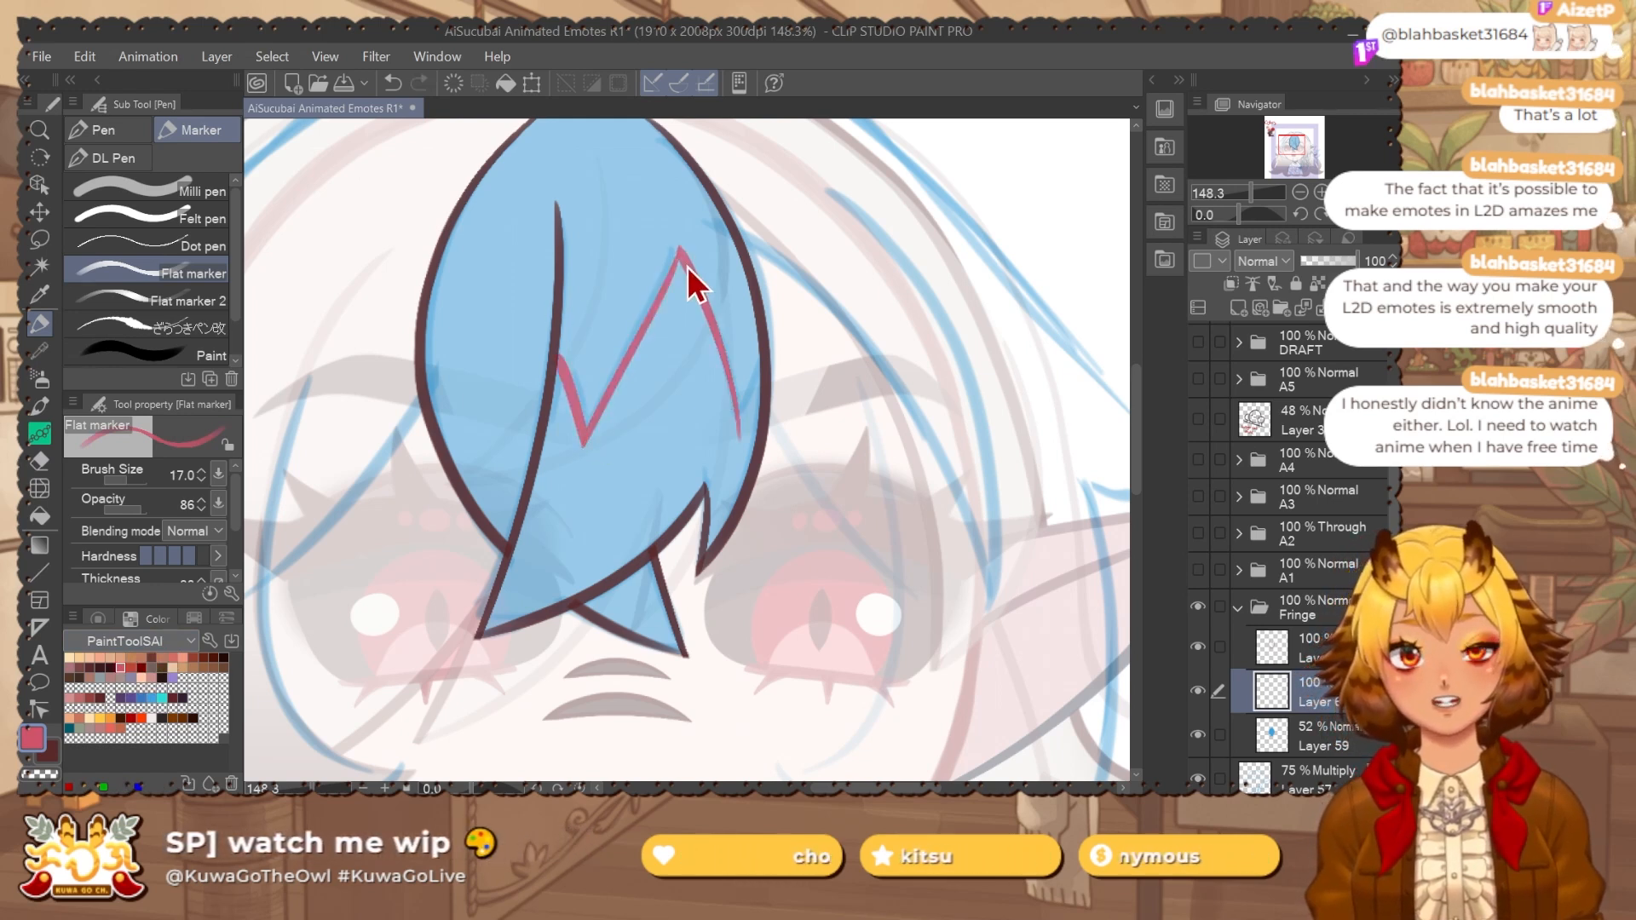
left_click_drag(767, 533, 712, 632)
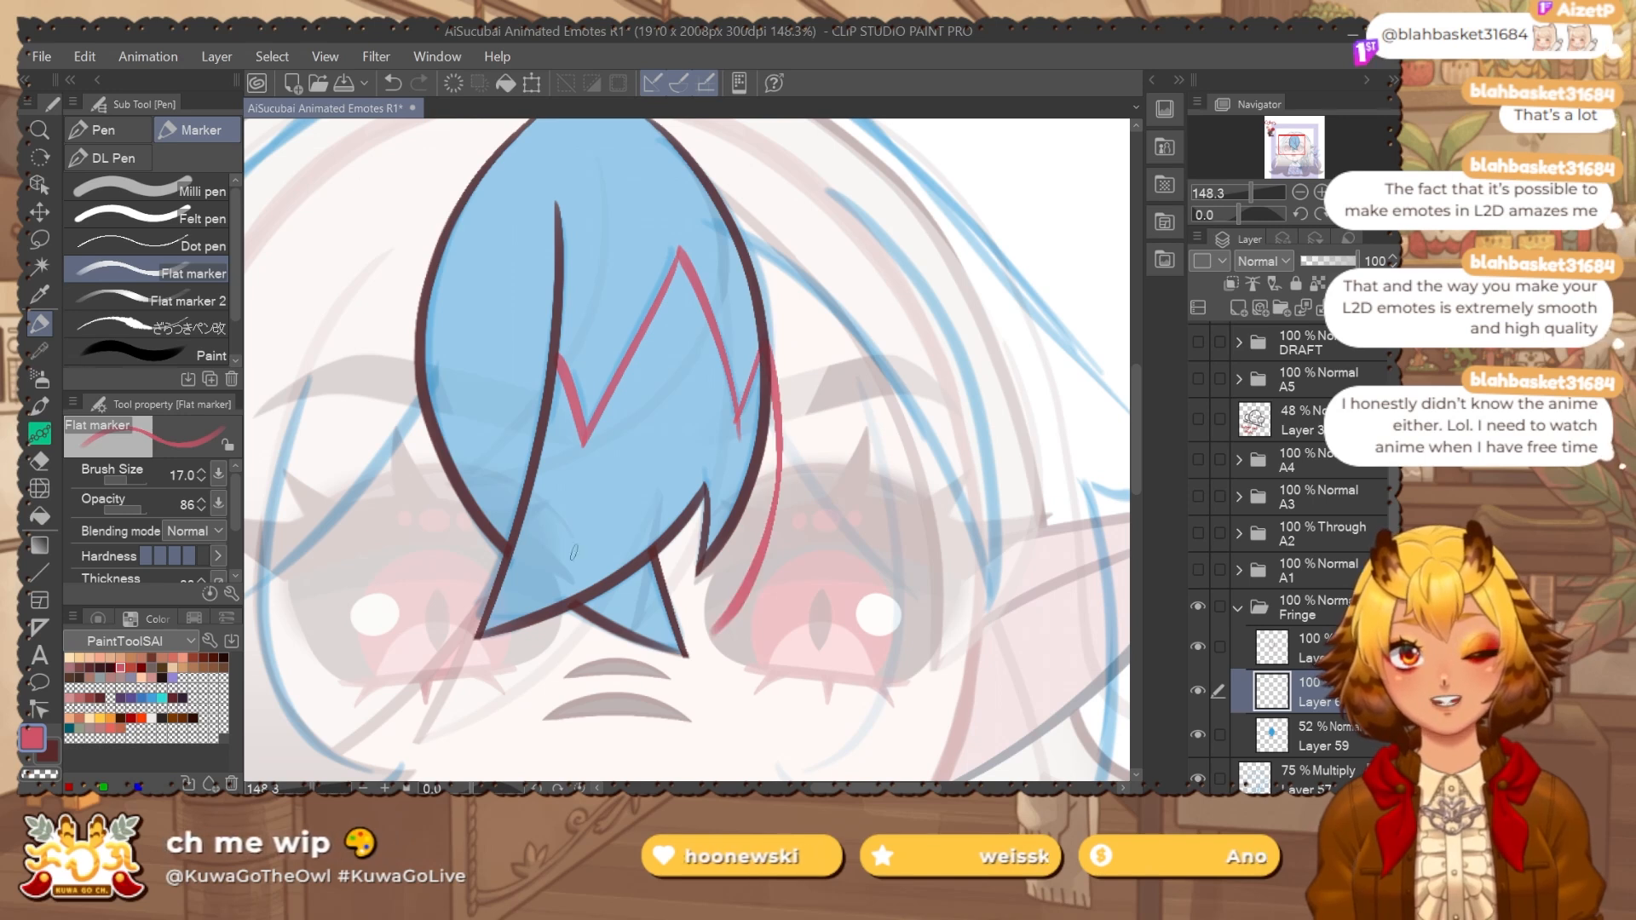
left_click_drag(481, 640, 494, 635)
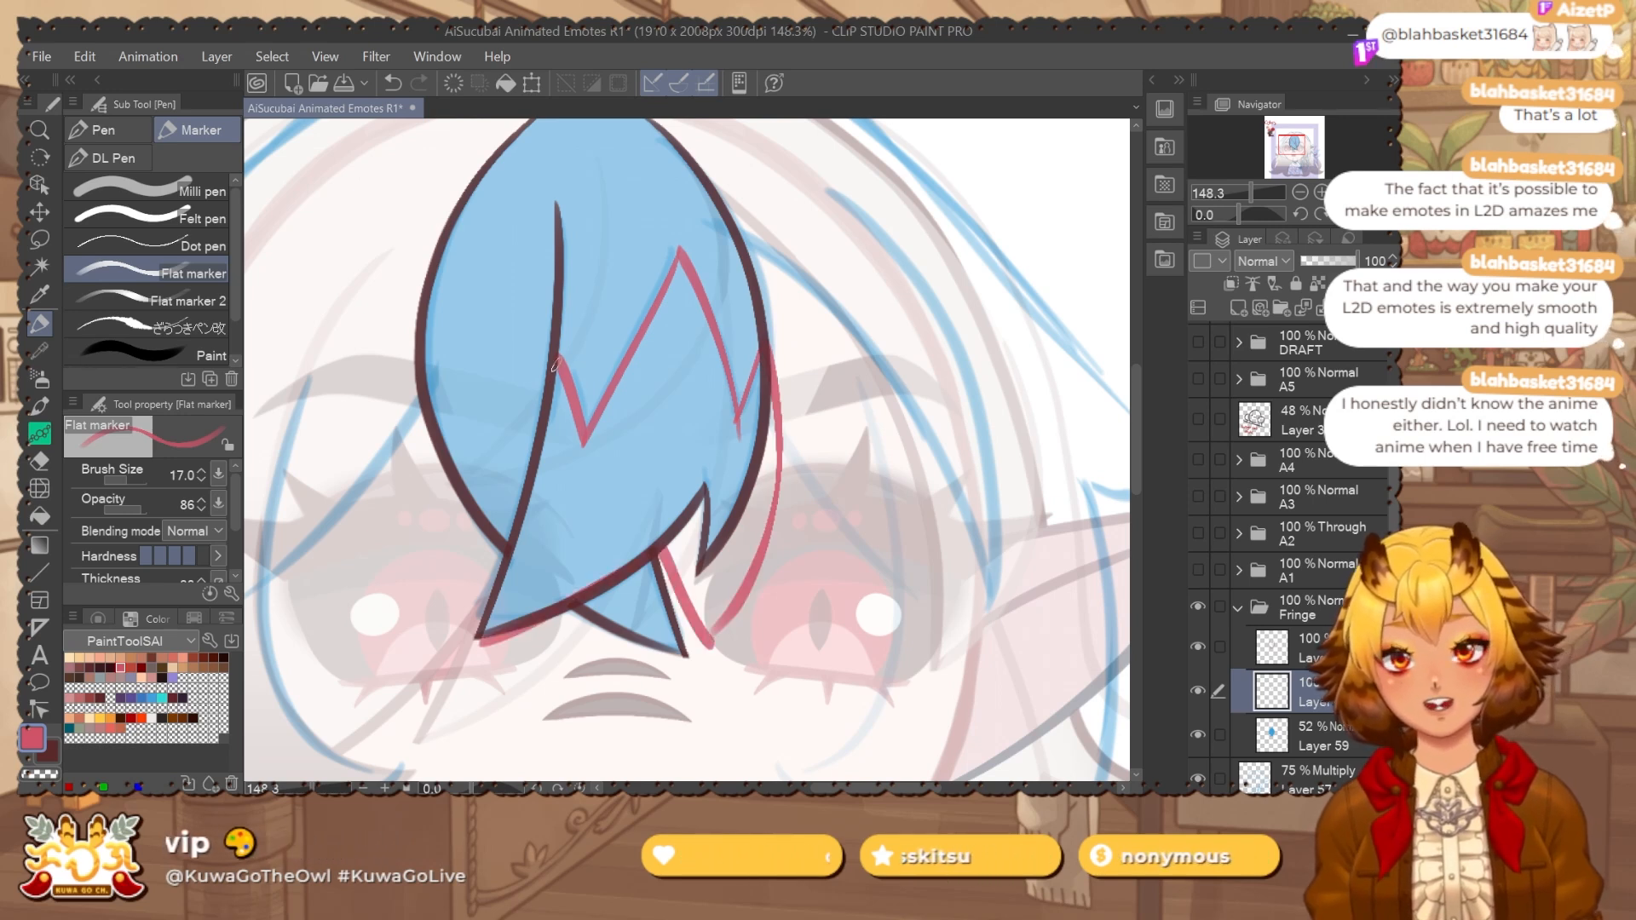
mouse_move(559, 362)
left_mouse_down()
mouse_move(520, 535)
mouse_move(472, 644)
left_mouse_up()
Select the area outside the pink outline on Layer 60, expand it by 1 px, invert it, and fill the hair-tip area with pink.
key("w")
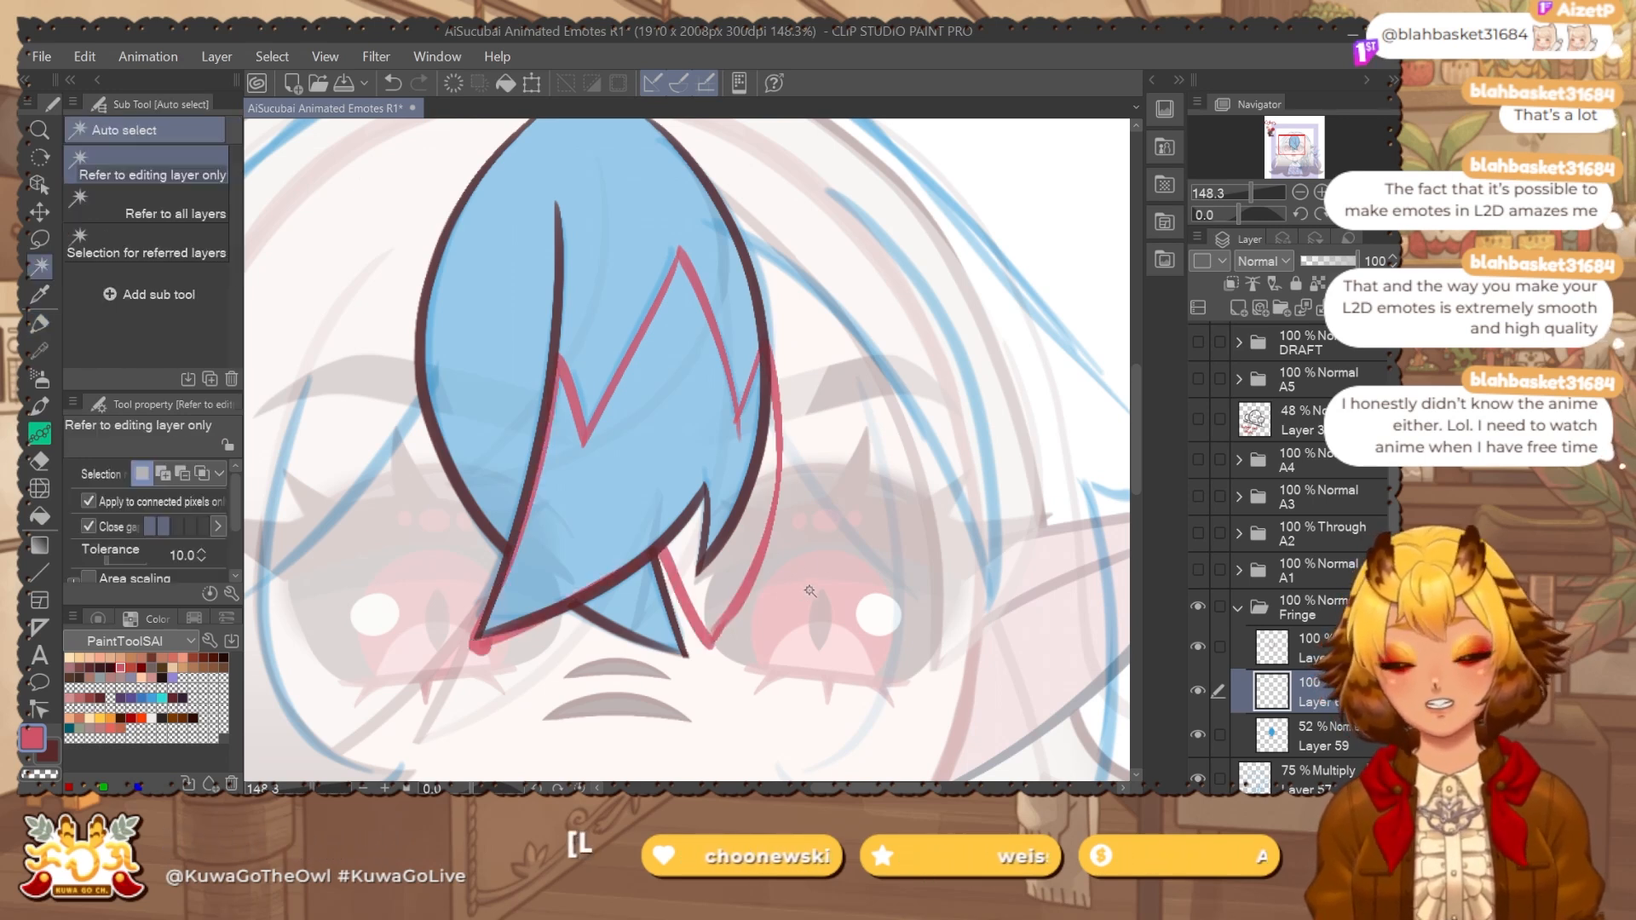
left_click(819, 563)
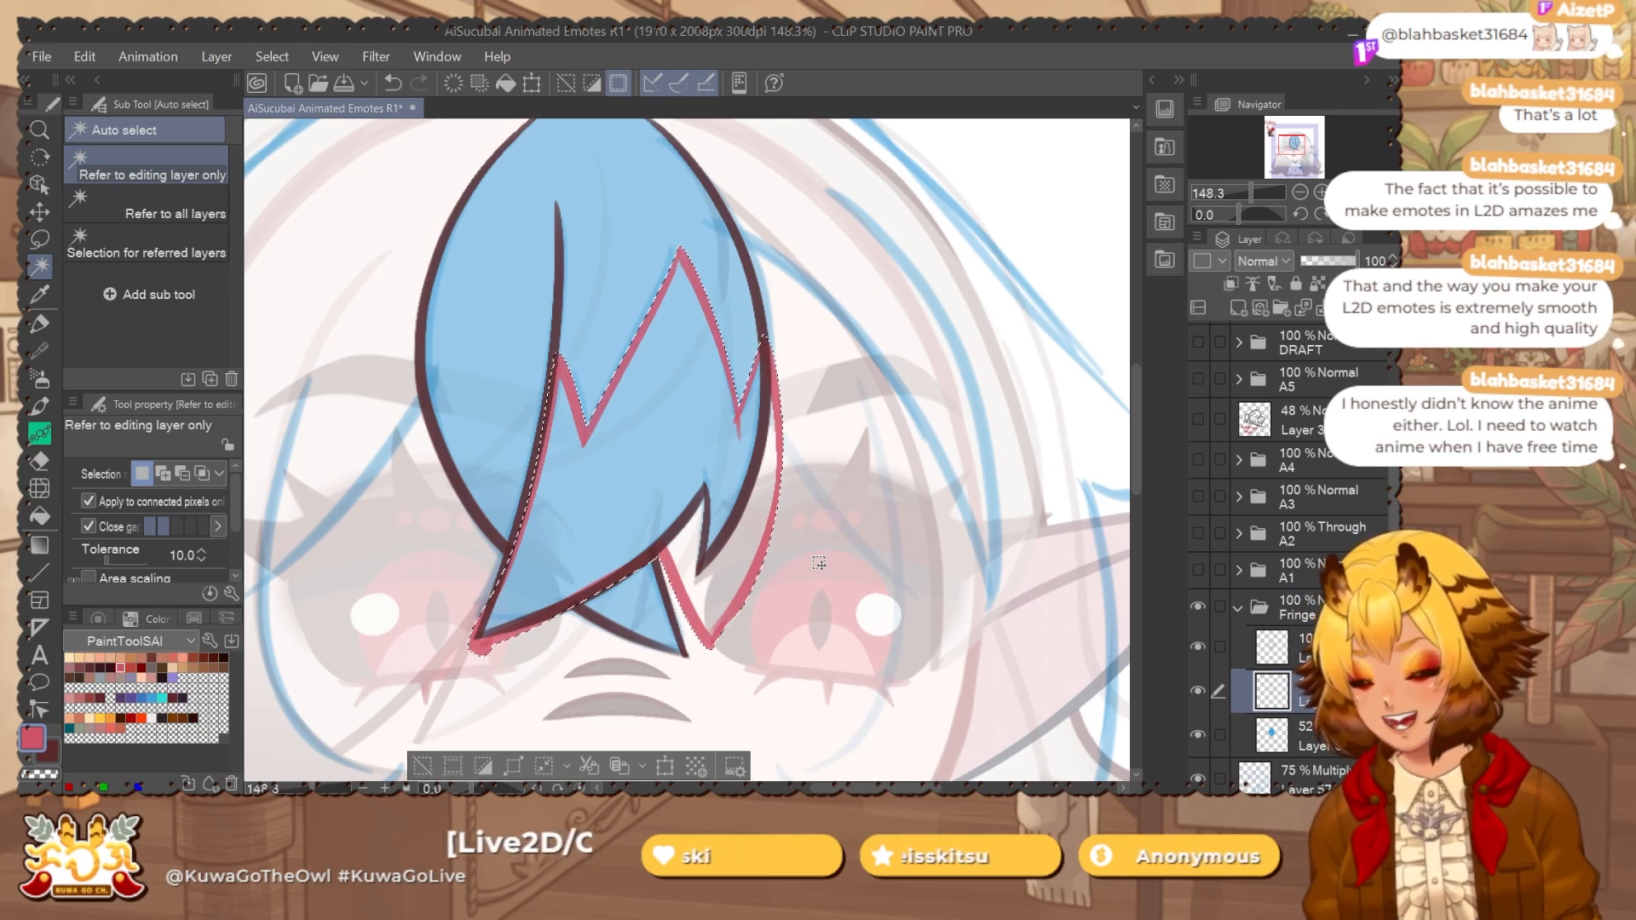
left_click(512, 763)
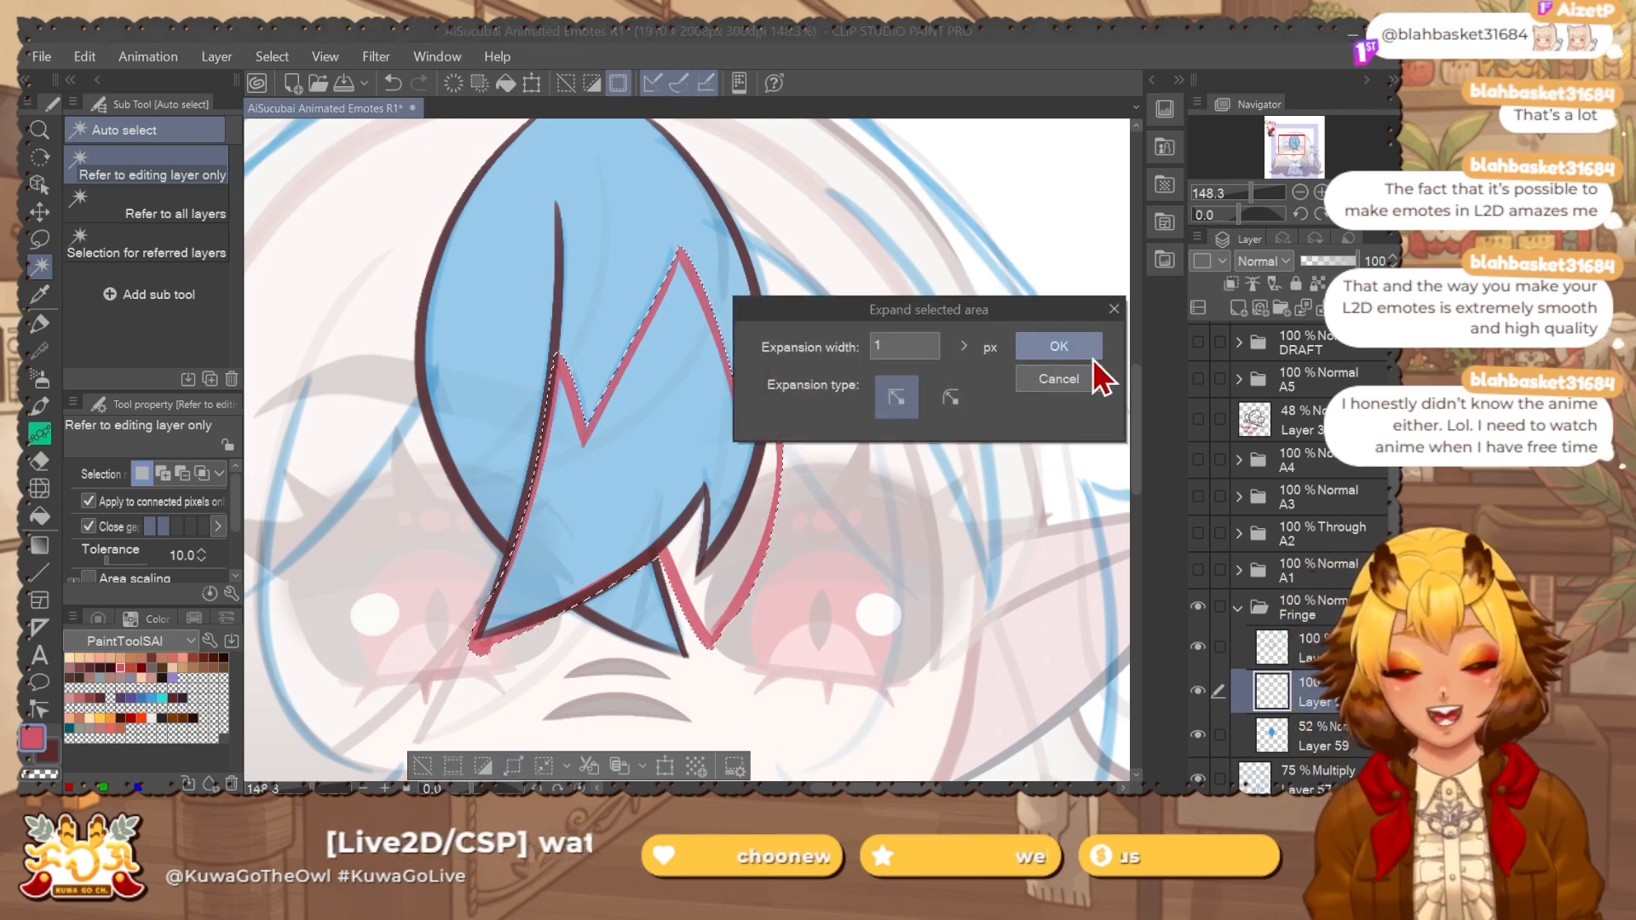
left_click(1100, 380)
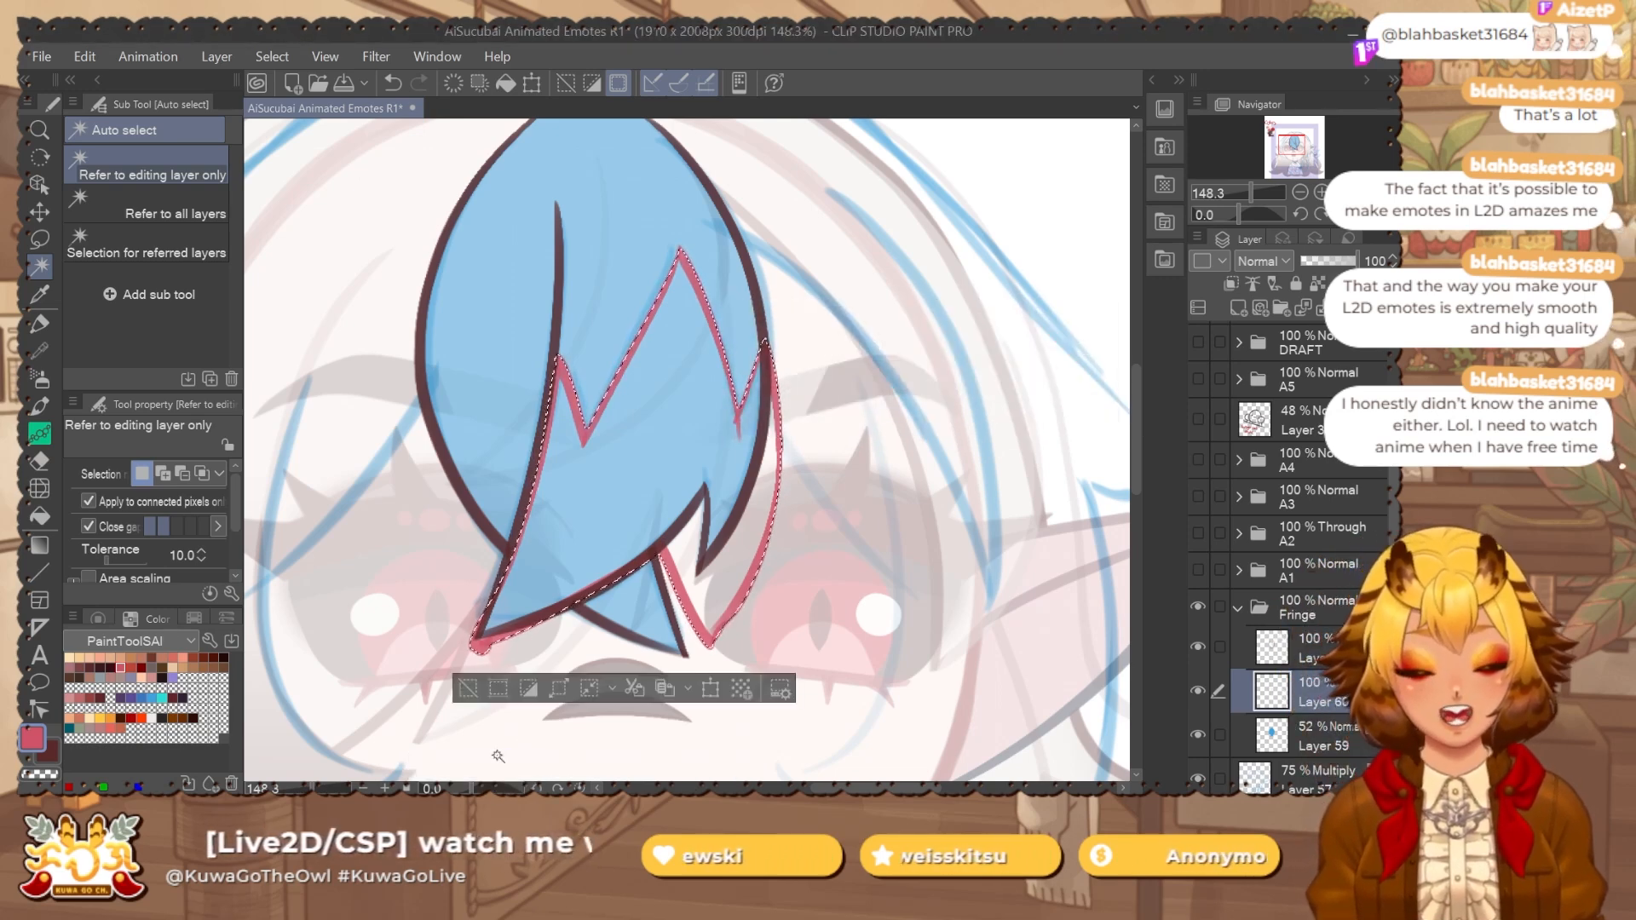
key("alt+BackSpace")
key("ctrl+d")
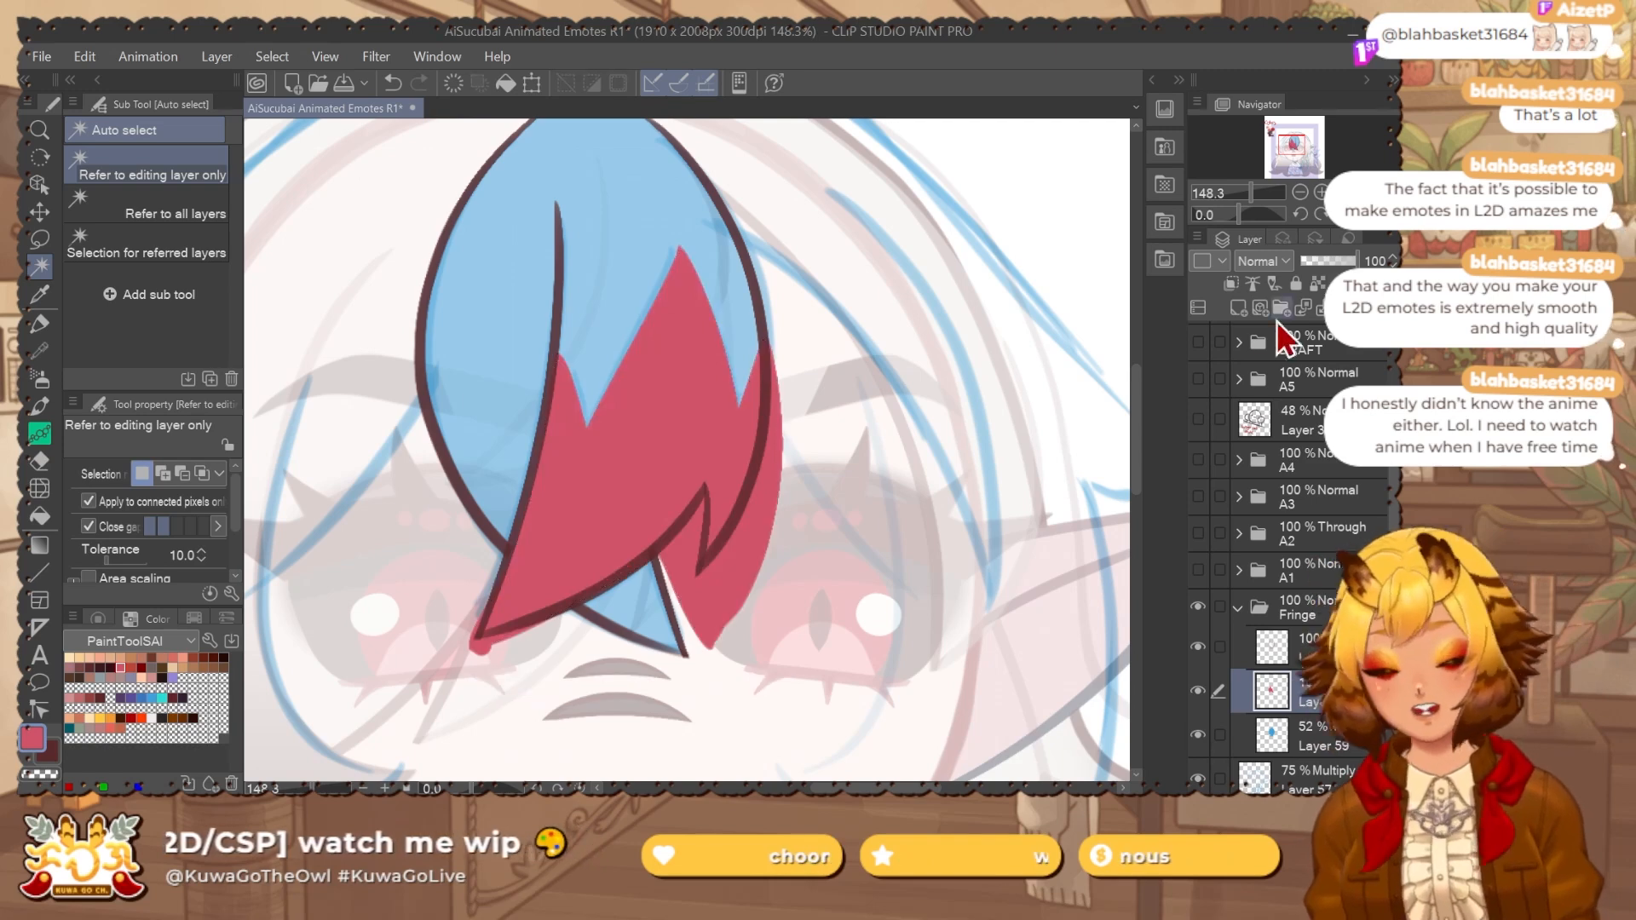
Clip Layer 60 to Layer 59, set Layer 59 to 100% opacity, and lock transparent pixels on the Fringe layers.
left_click(1232, 283)
left_click(1356, 261)
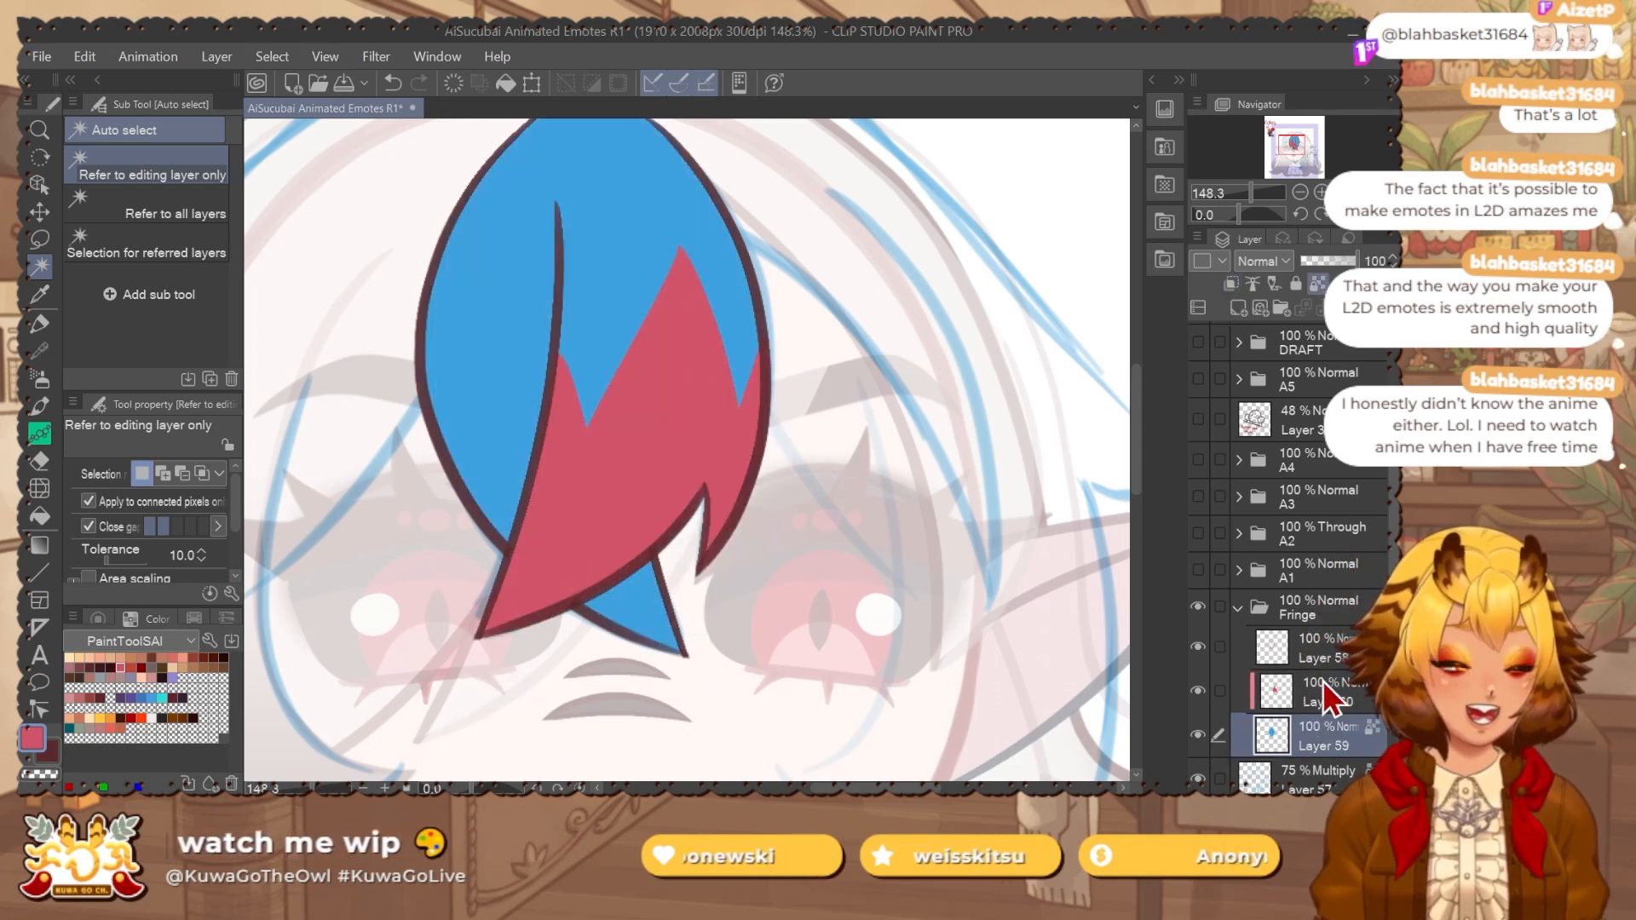
left_click(1363, 214)
key("b")
scroll(863, 442, "down", 3)
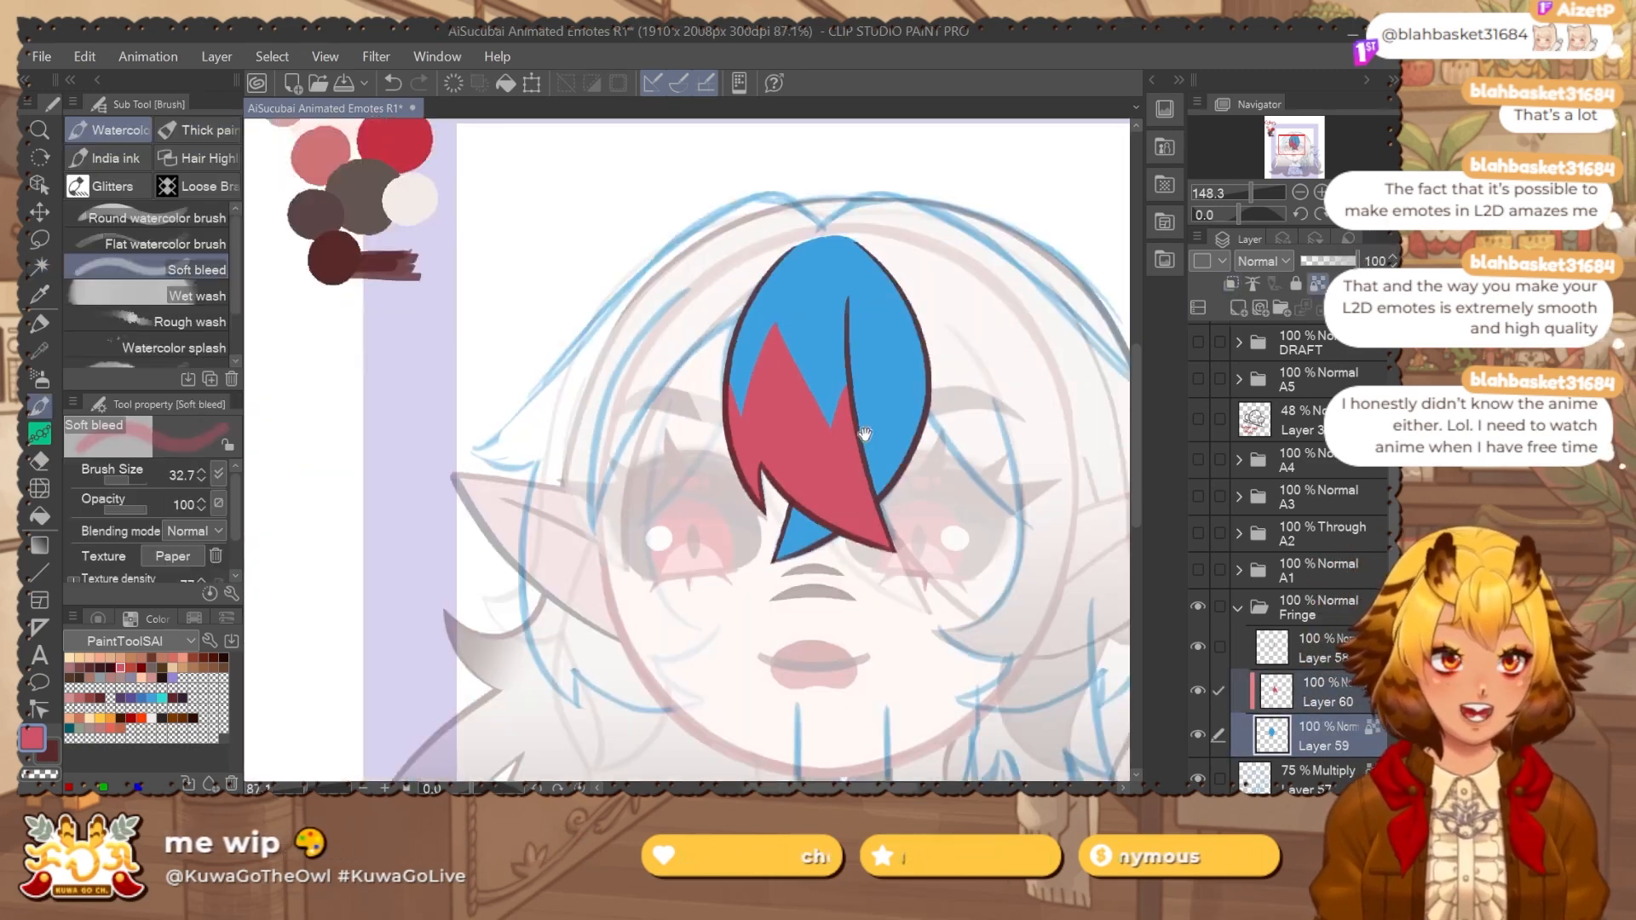
Hide the Fringe folder and raise the BASE folder to 100% opacity to view the original artwork.
left_click_drag(863, 442, 683, 468)
scroll(573, 375, "down", 2)
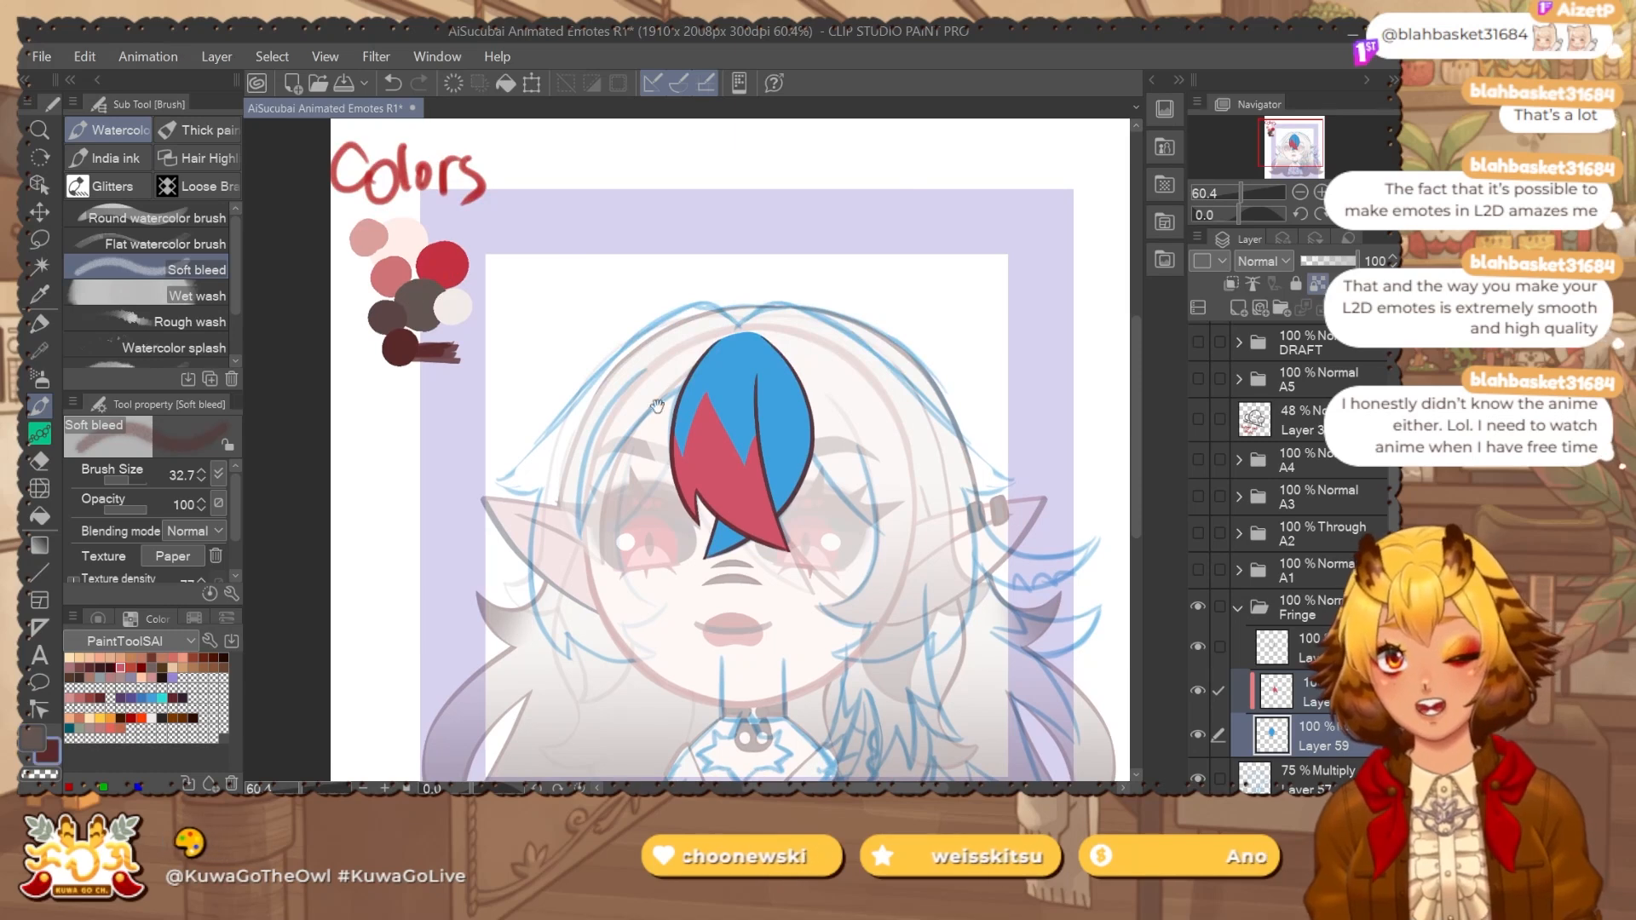
scroll(574, 376, "down", 2)
scroll(1286, 553, "down", 3)
left_click(1198, 491)
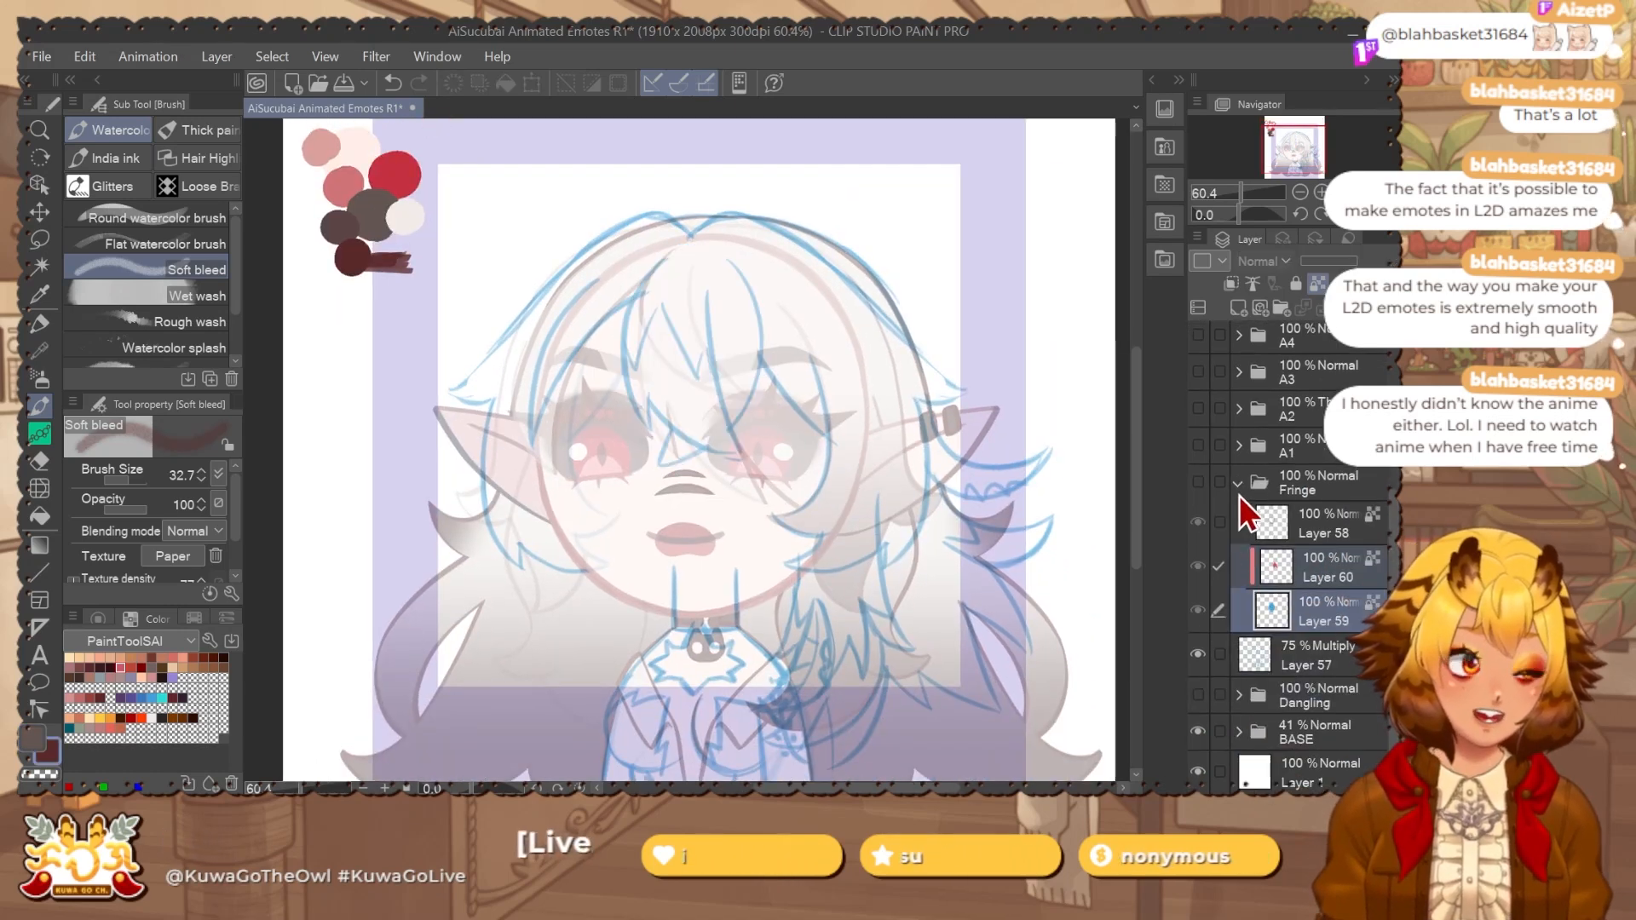
left_click(1239, 491)
left_click(1321, 701)
left_click(1329, 733)
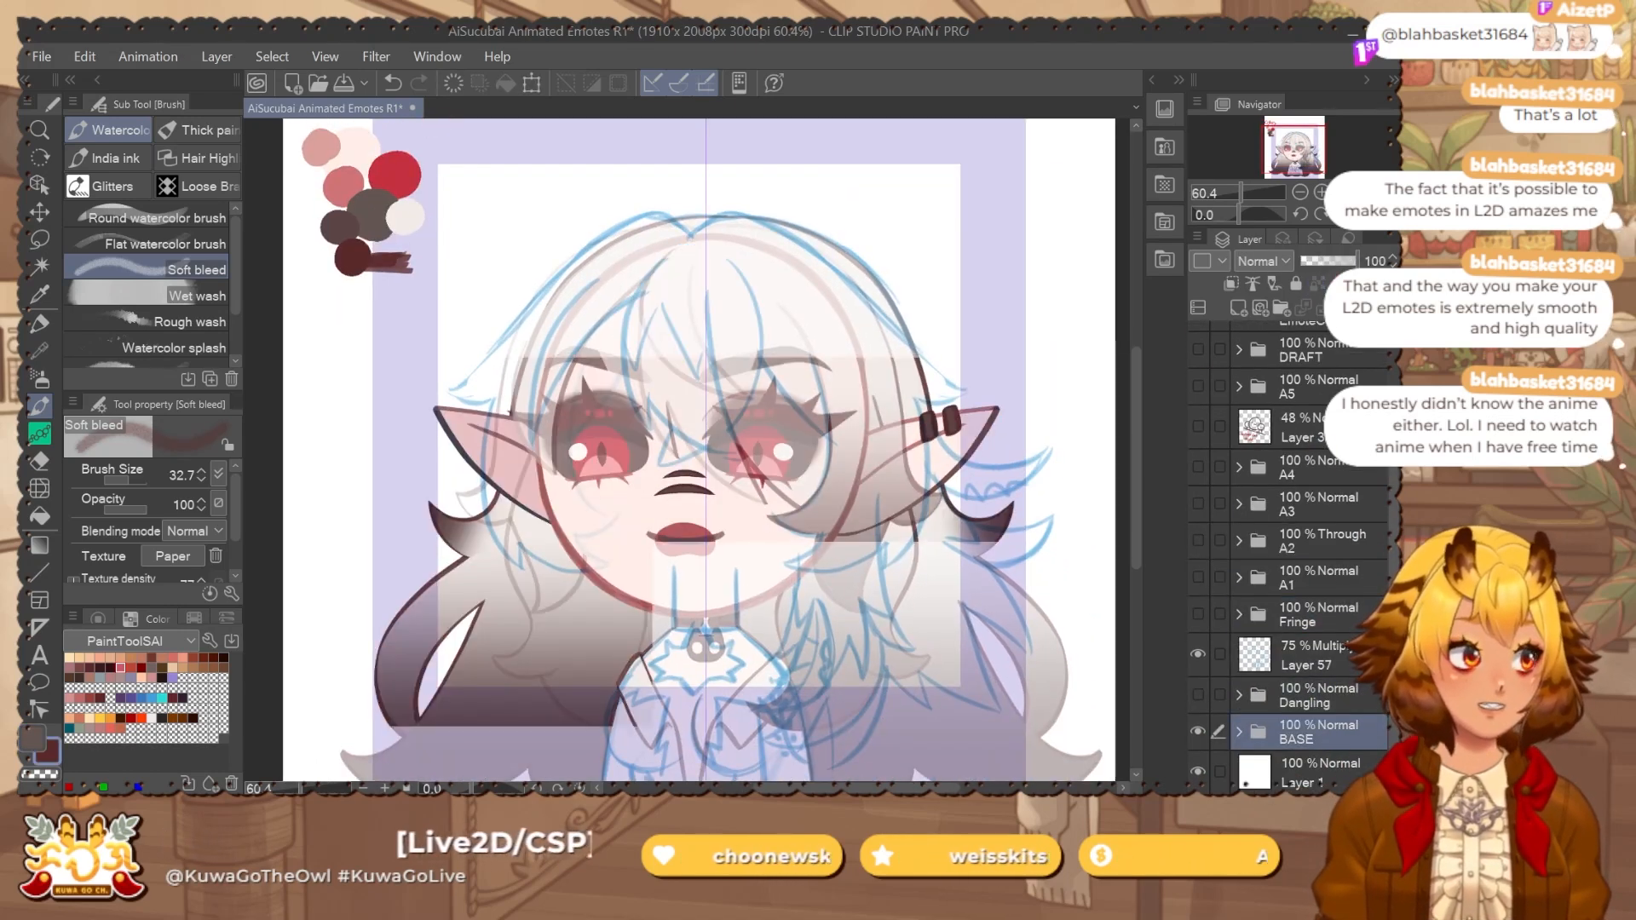
left_click_drag(507, 615, 397, 603)
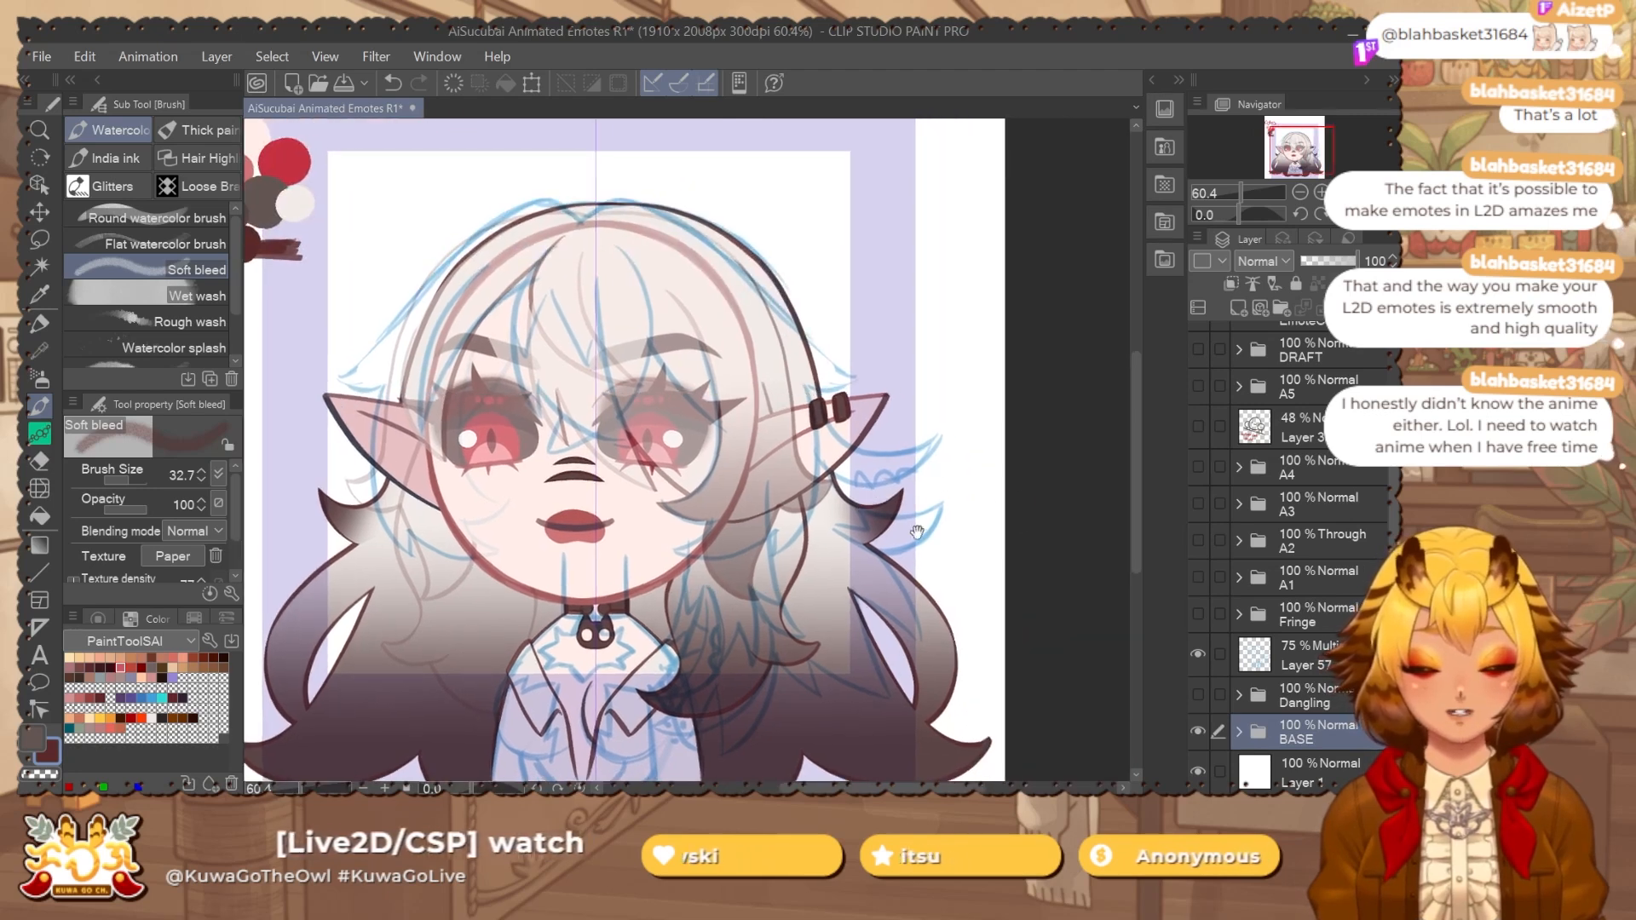
Set the FRONT H folder inside BASE to 100% opacity and examine the front hair's gradients and line colours.
left_click(1239, 733)
scroll(1364, 694, "down", 3)
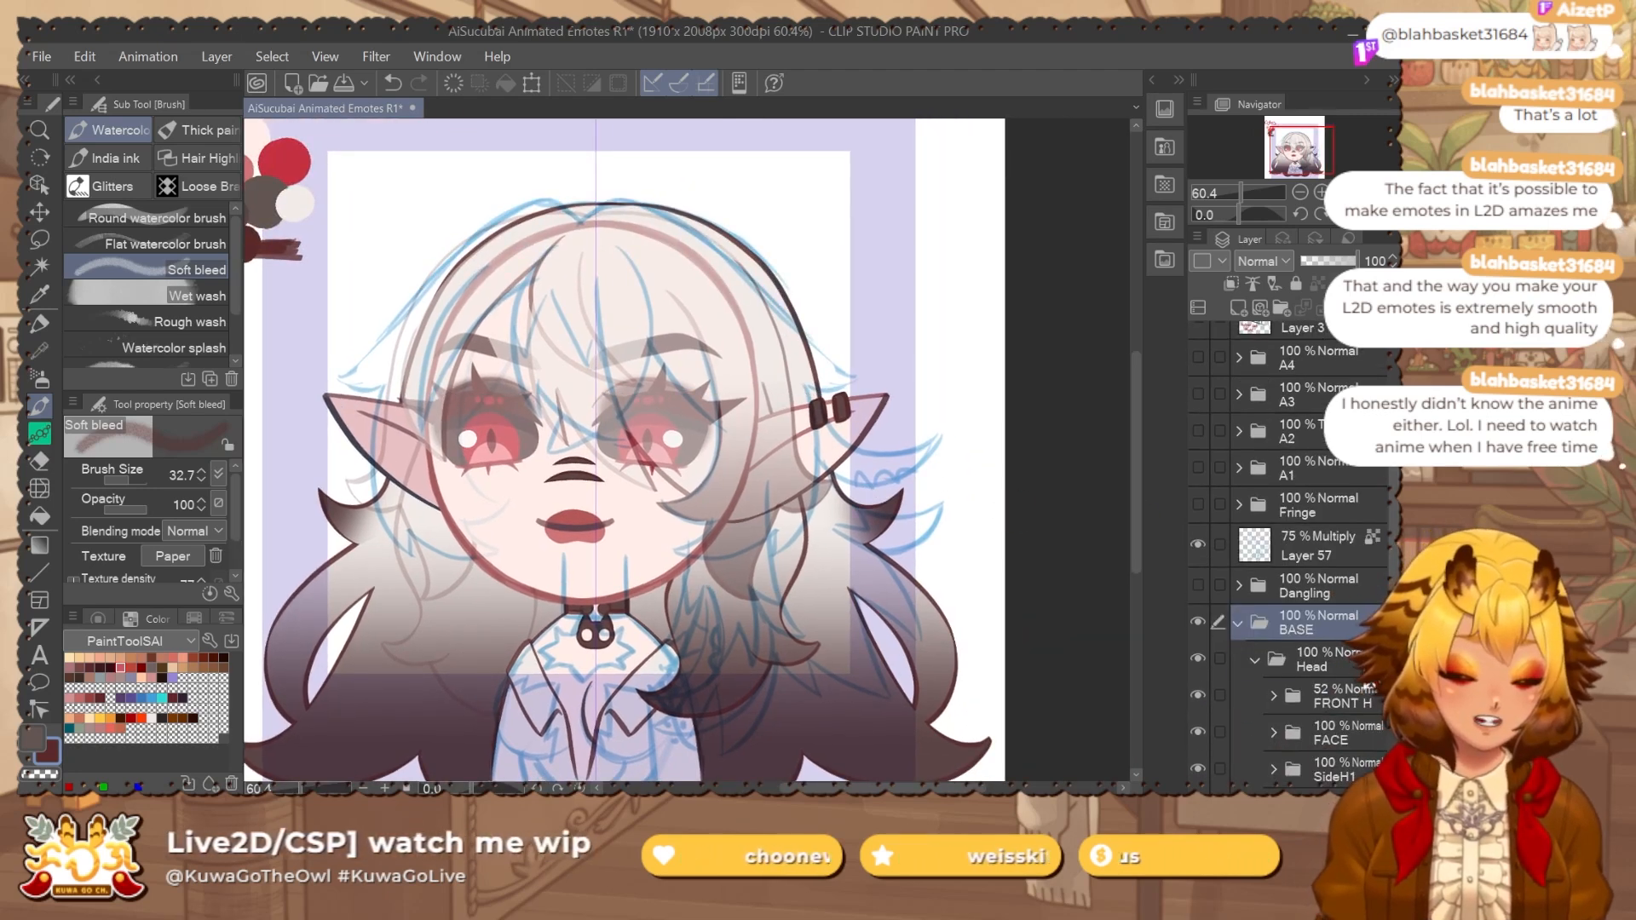
left_click(1355, 696)
left_click_drag(1342, 262, 1360, 262)
scroll(668, 517, "up", 5)
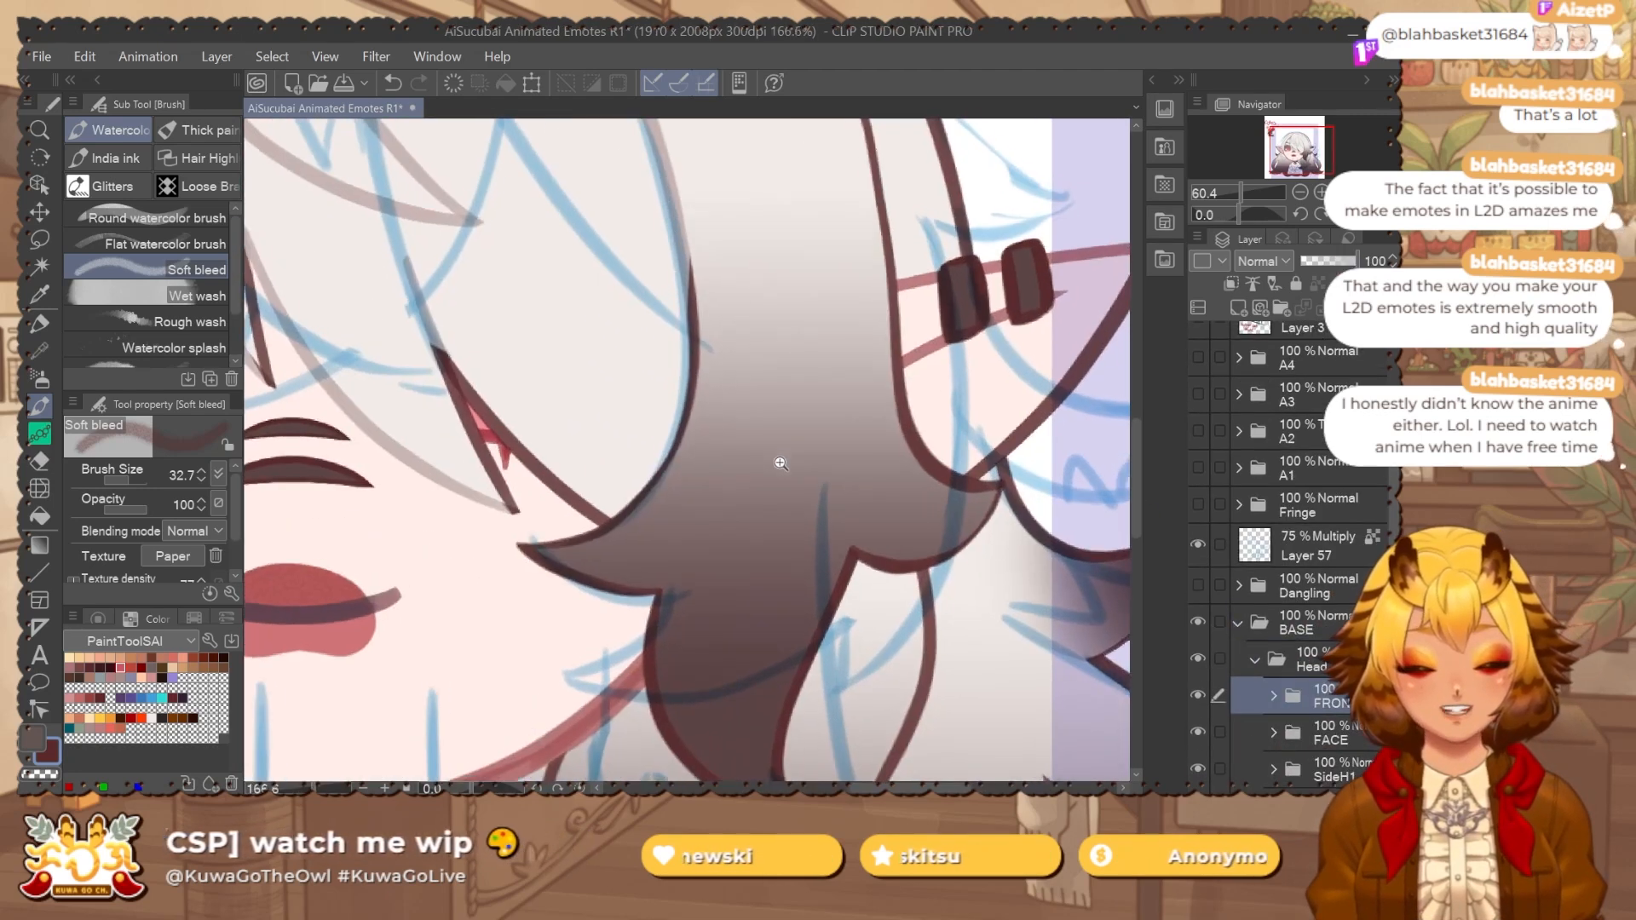
scroll(679, 517, "down", 5)
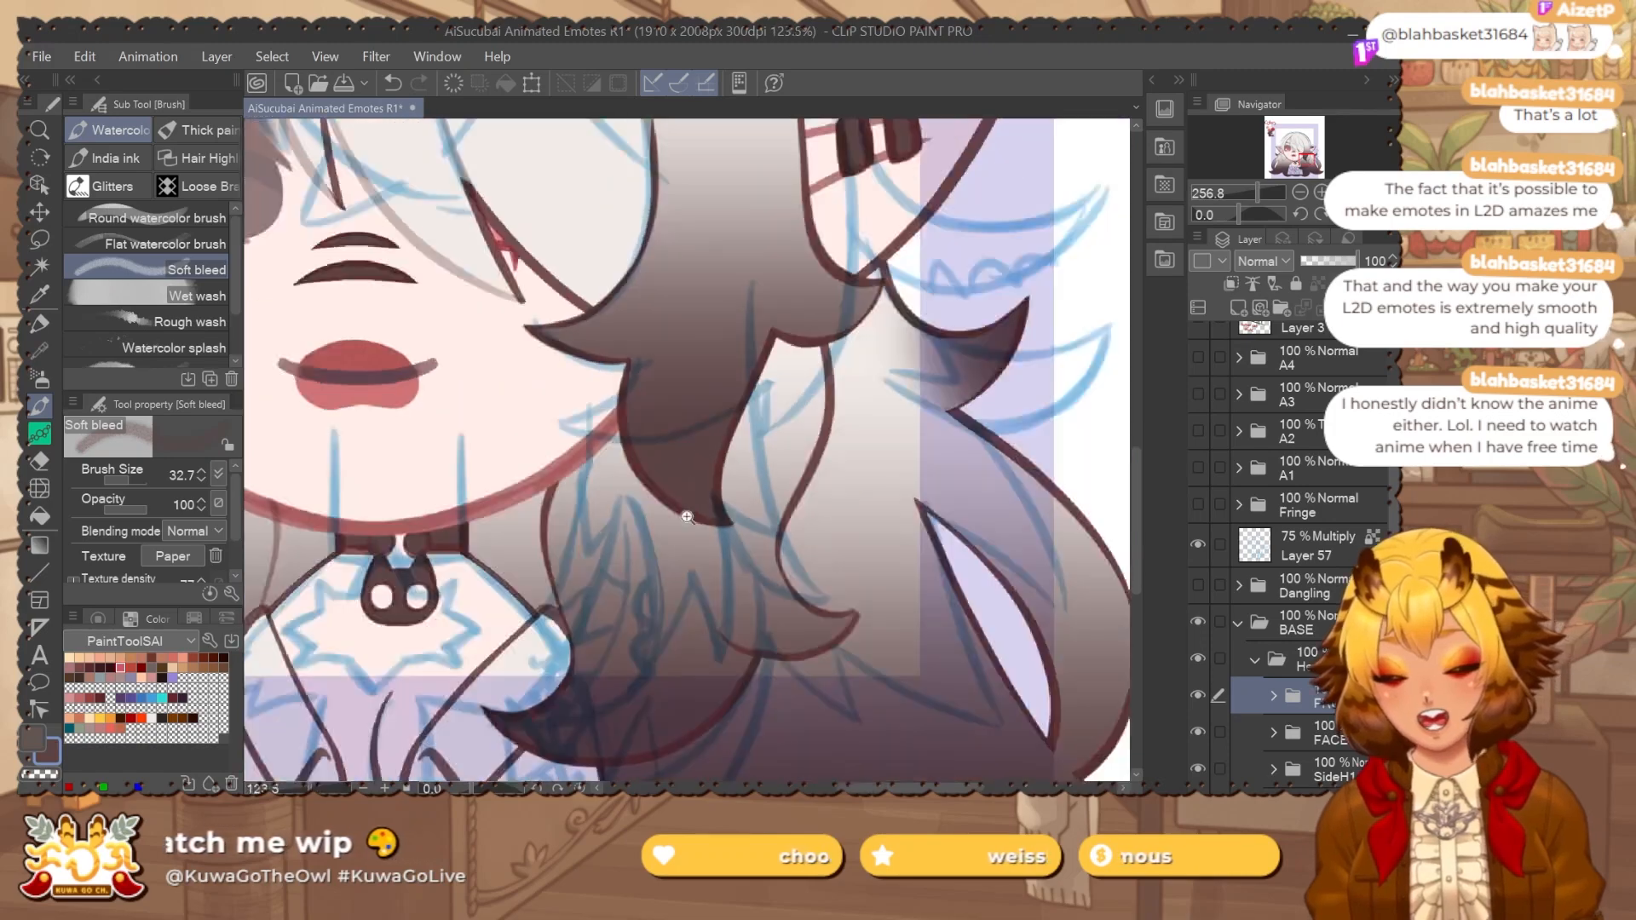
left_click_drag(485, 171, 832, 588)
mouse_move(1018, 750)
left_mouse_down()
mouse_move(745, 401)
mouse_move(718, 518)
mouse_move(594, 444)
left_mouse_up()
scroll(512, 415, "up", 5)
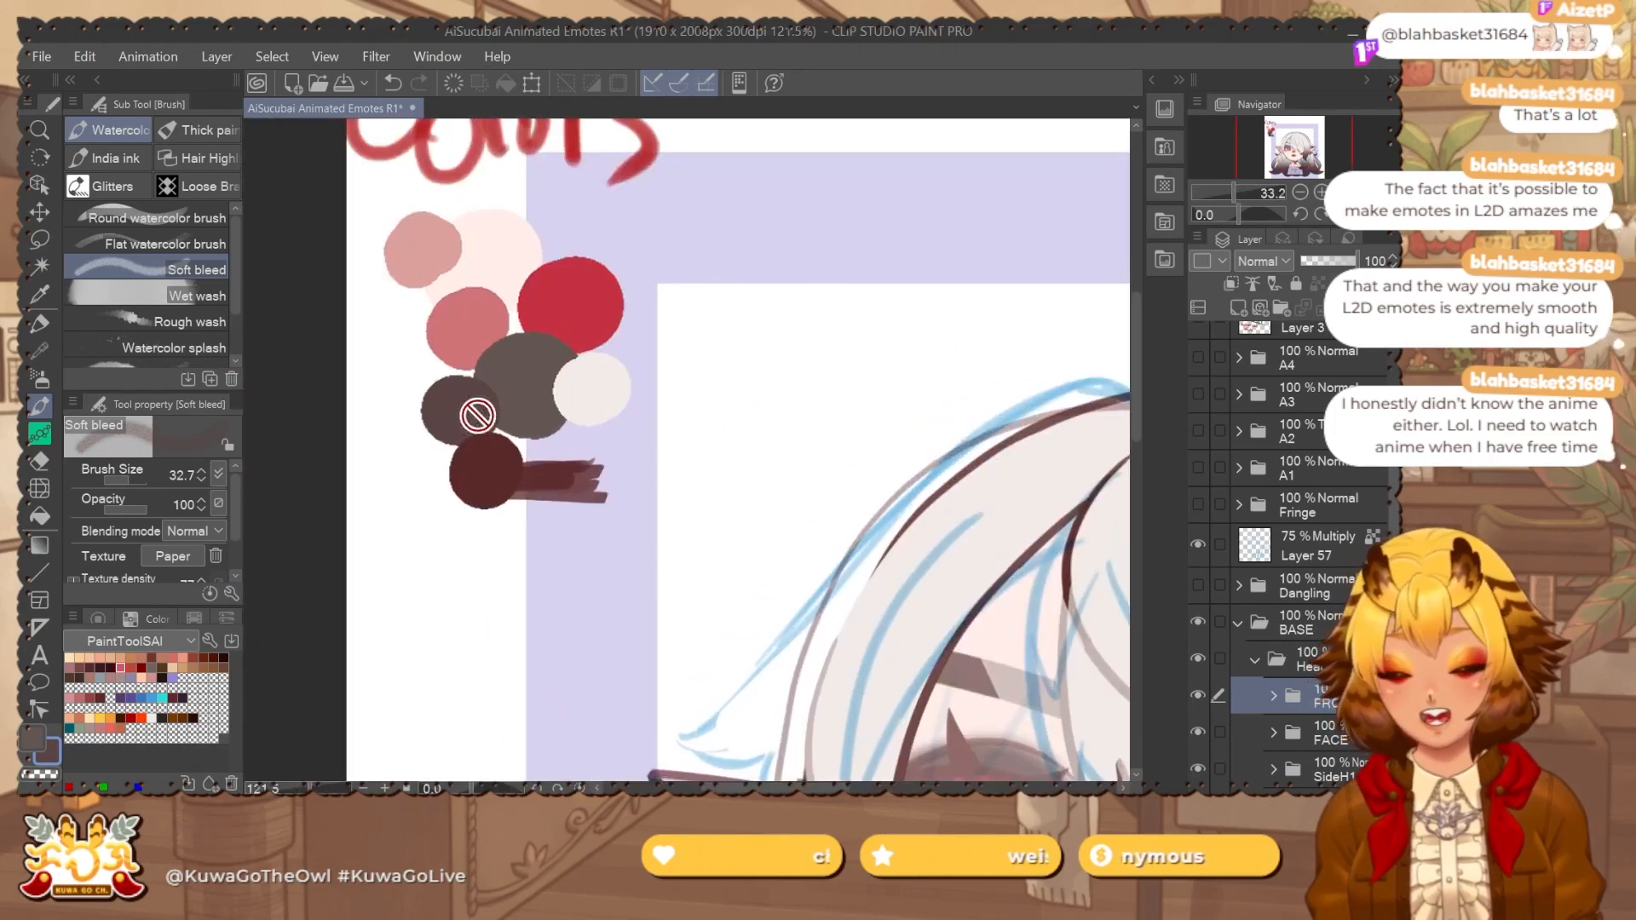
Sample the dark maroon palette swatch, fade the FRONT H folder again, and set the BASE folder to 35% opacity.
left_click(494, 460)
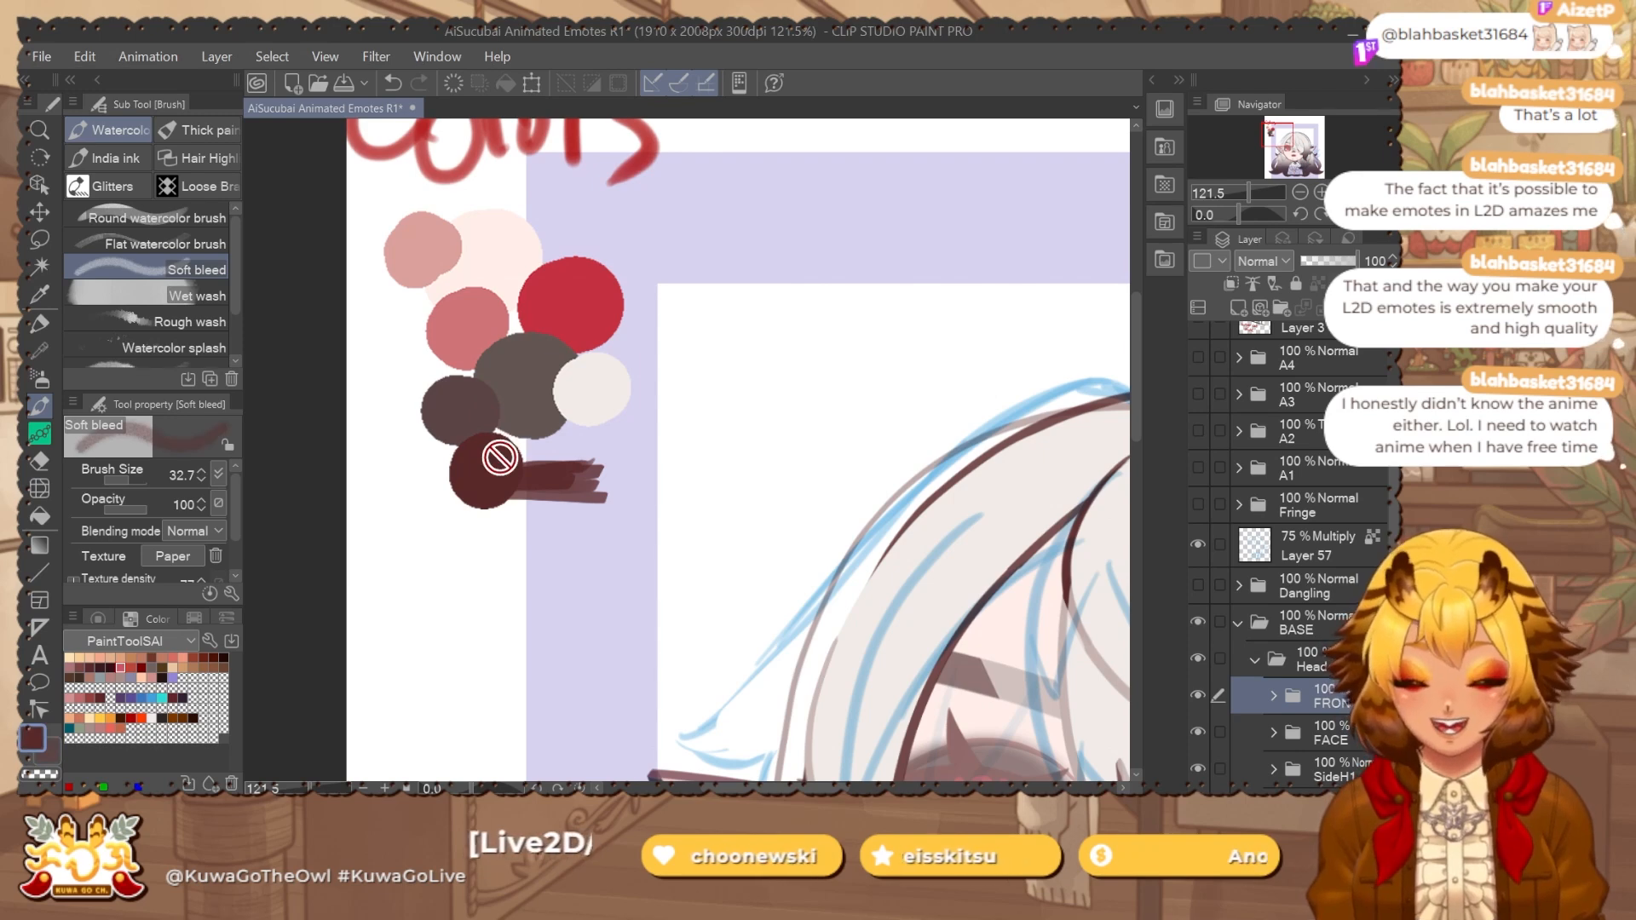
left_click(1319, 261)
left_click_drag(822, 576, 643, 618)
left_click(1237, 623)
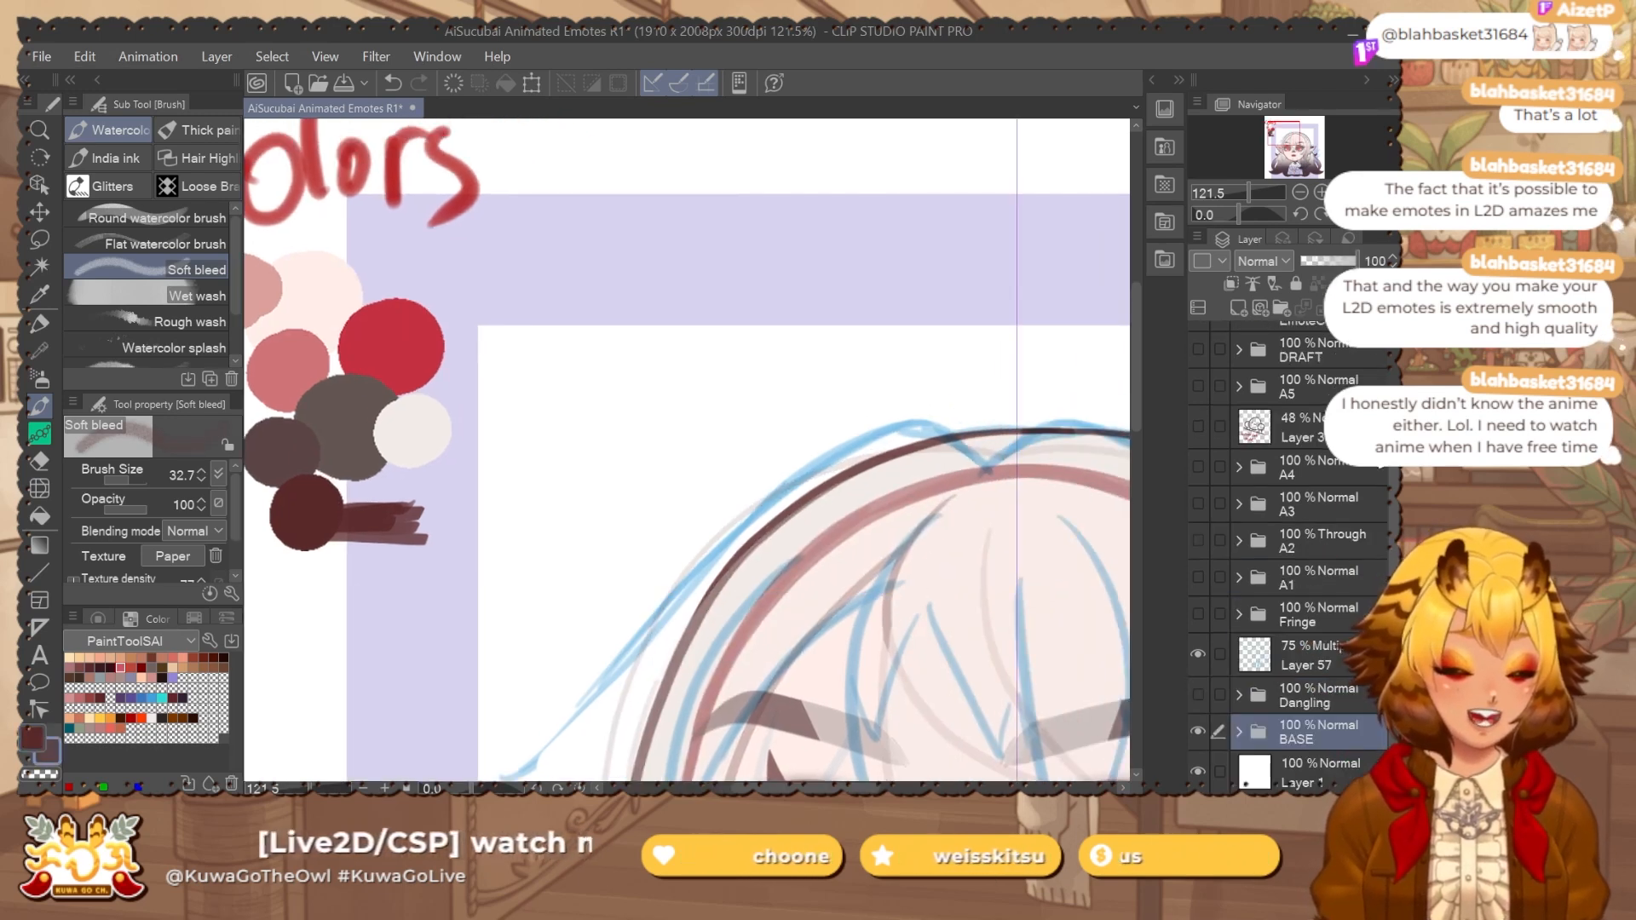
left_click(1320, 261)
left_click_drag(904, 580, 782, 566)
scroll(713, 539, "down", 3)
left_click_drag(749, 628, 706, 596)
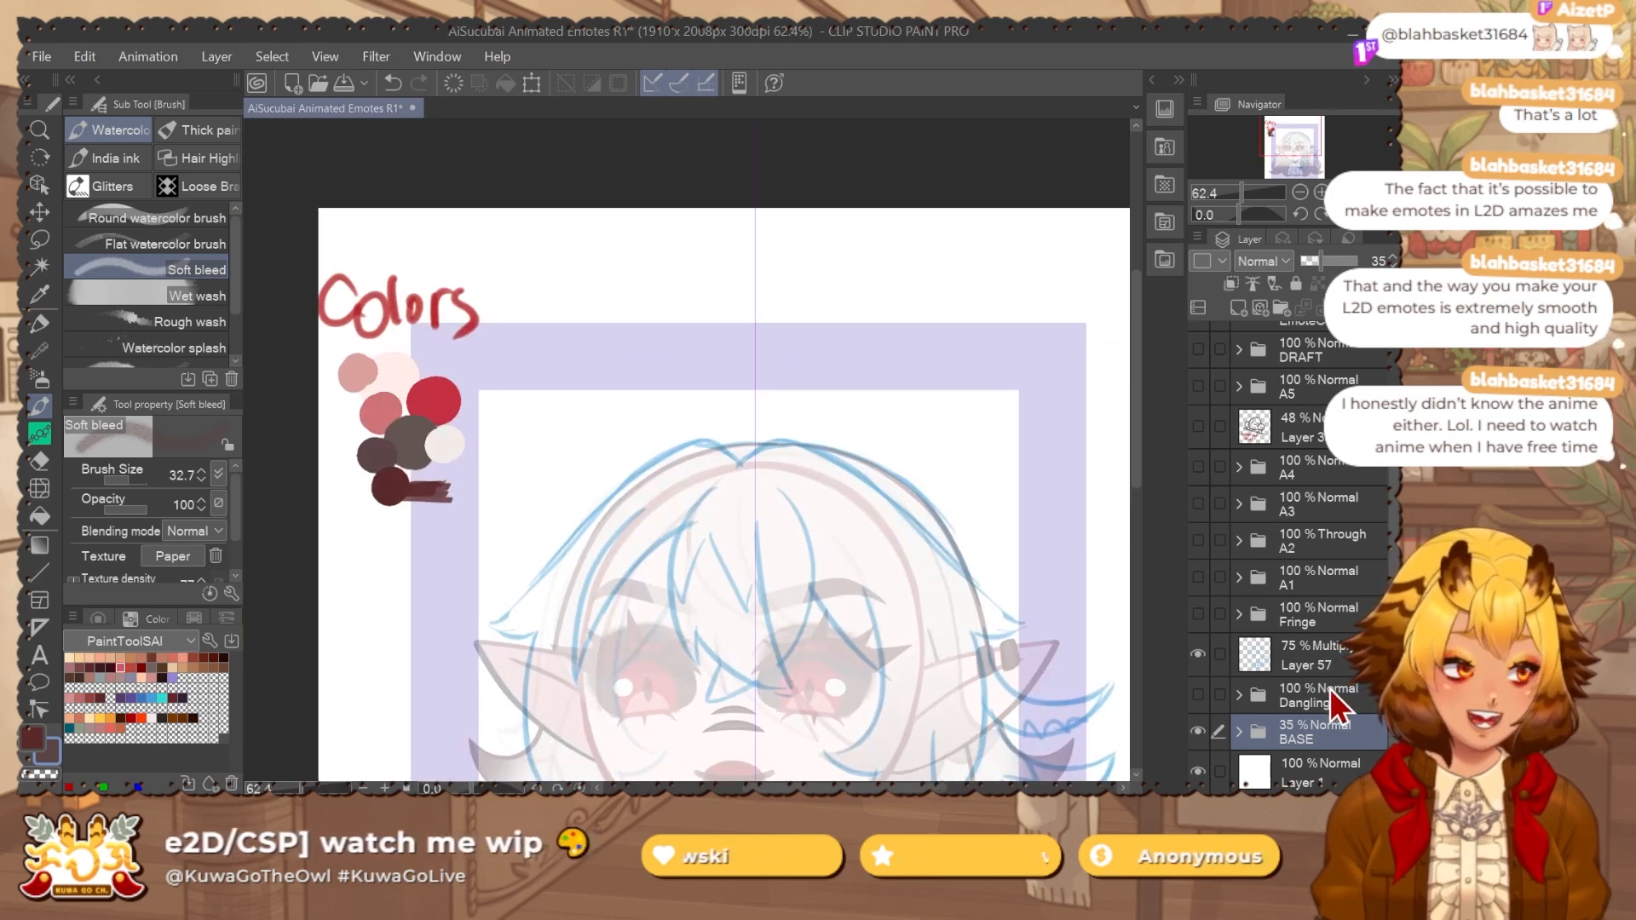
Show the Fringe folder again and expand it to reach its layers.
left_click(1358, 689)
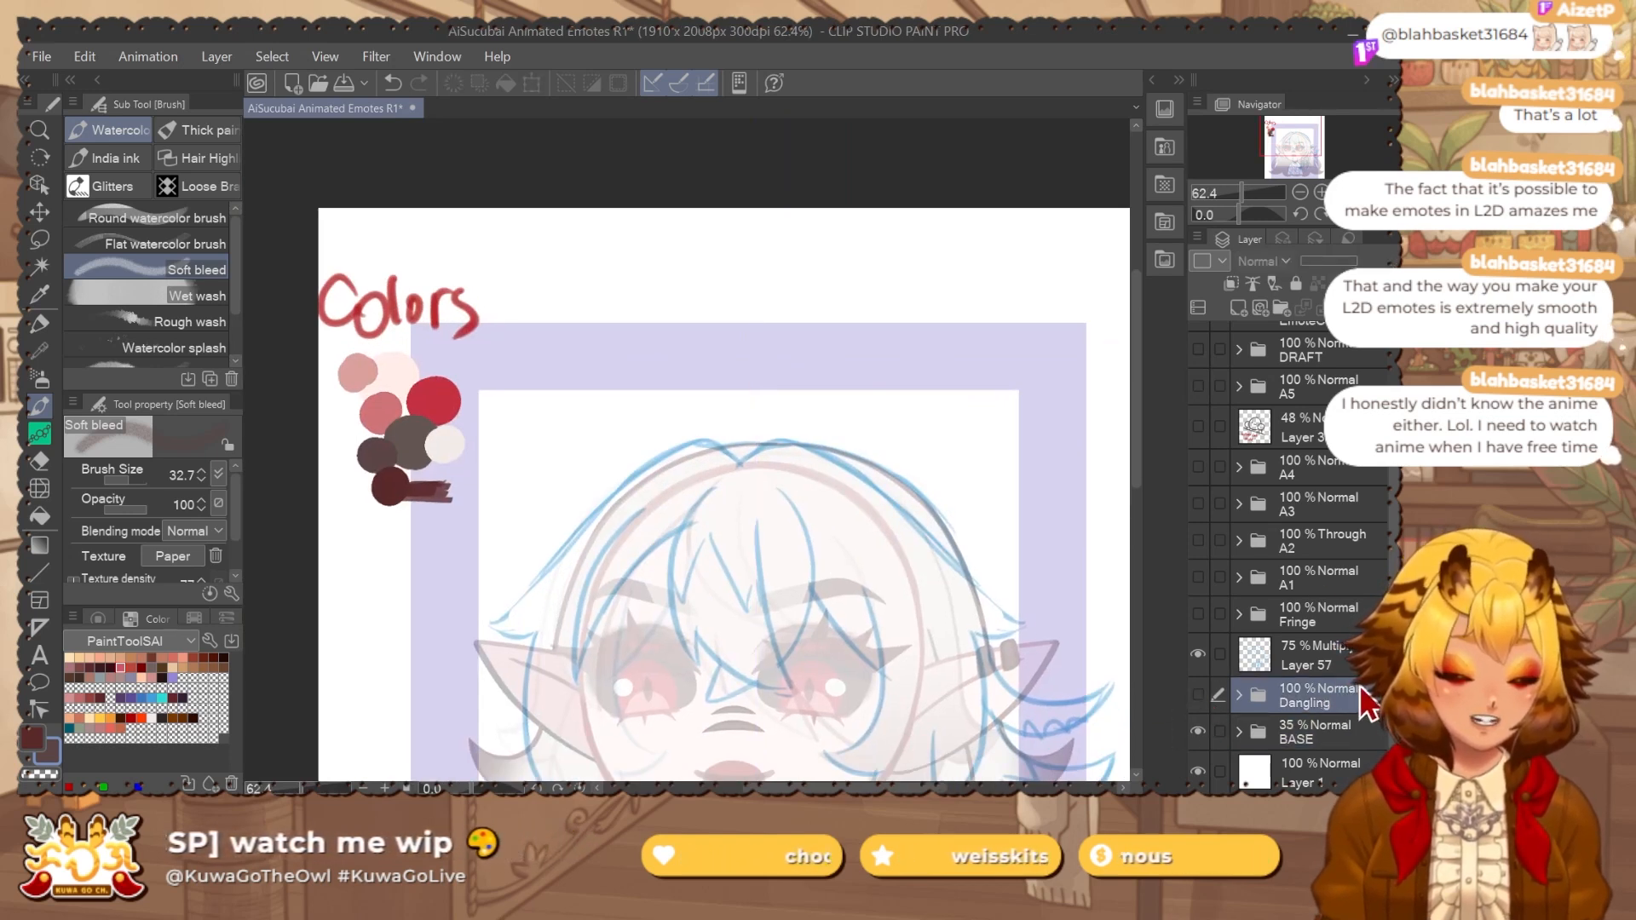
left_click(1198, 613)
left_click(1310, 621)
left_click(1238, 615)
scroll(1331, 670, "down", 2)
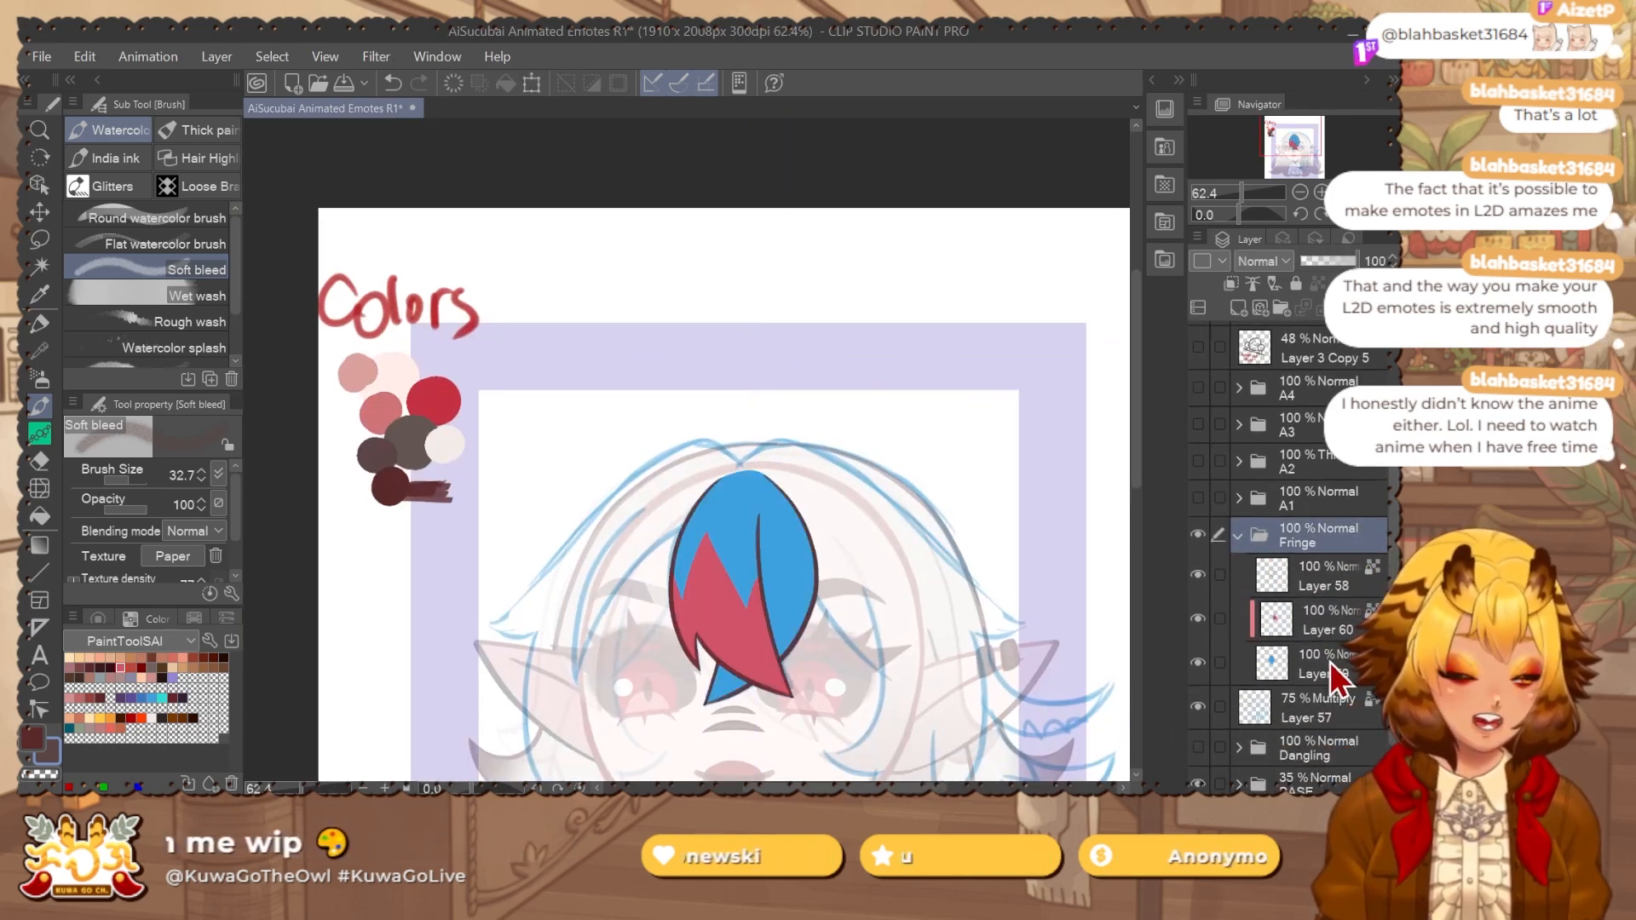
left_click(1331, 669)
left_click_drag(873, 585, 839, 522)
key("alt+Delete")
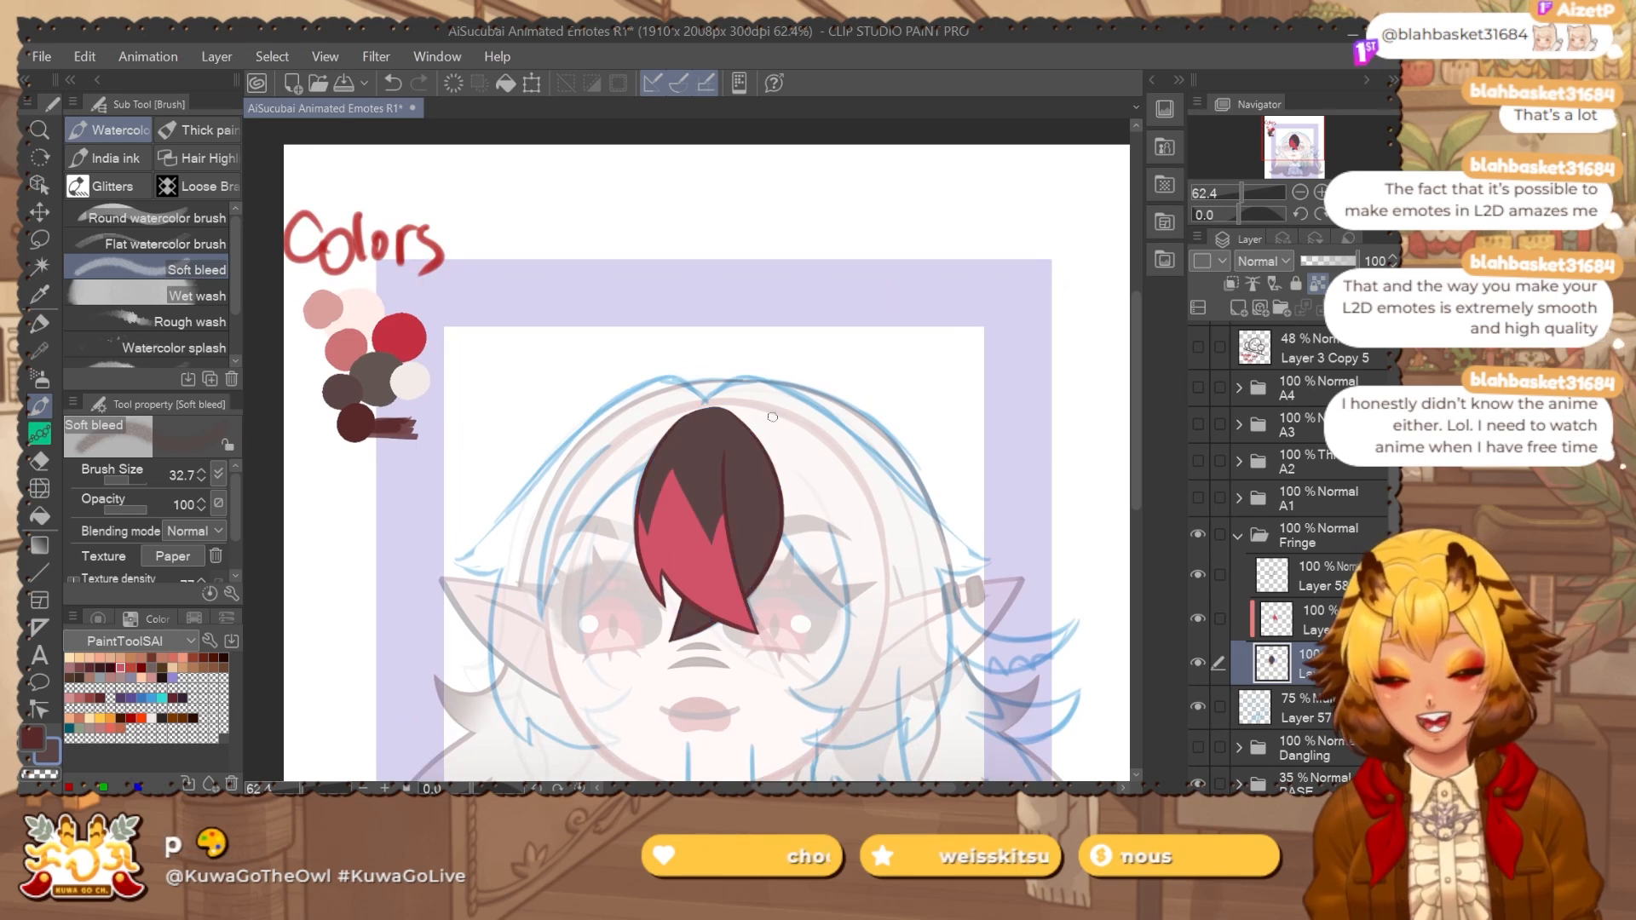
key("ctrl+z")
Fill the hair tips on Layer 60 with dark brown and the bangs on Layer 59 with the off-white palette colour.
left_click(1315, 600)
key("alt+Delete")
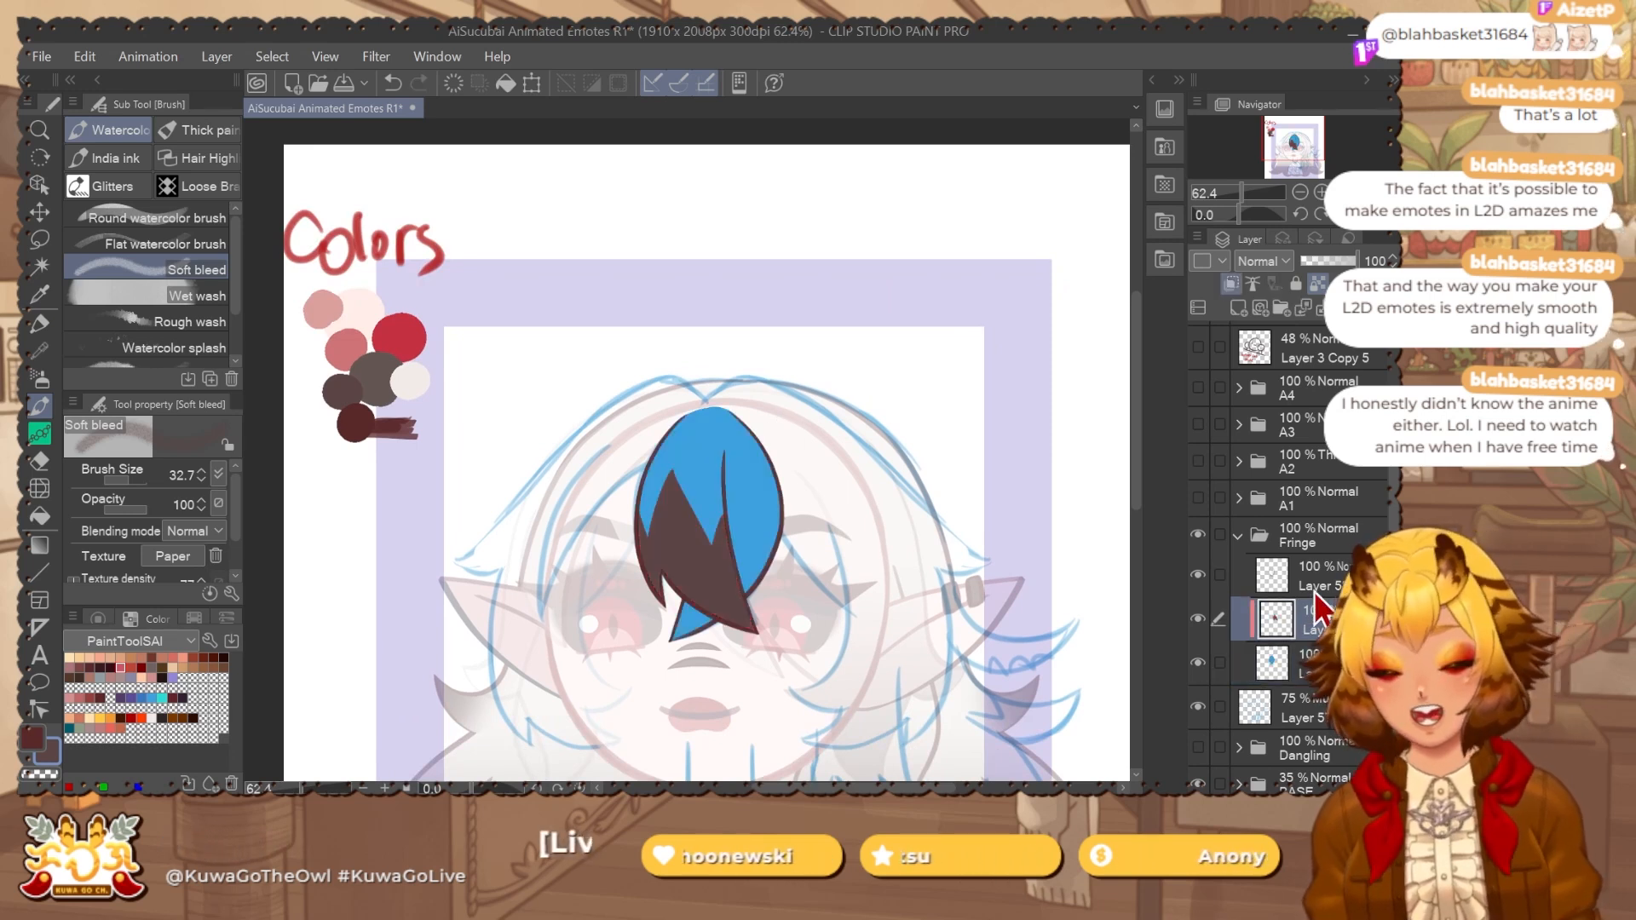
left_click(1334, 645)
key("b")
left_click(410, 381, "alt")
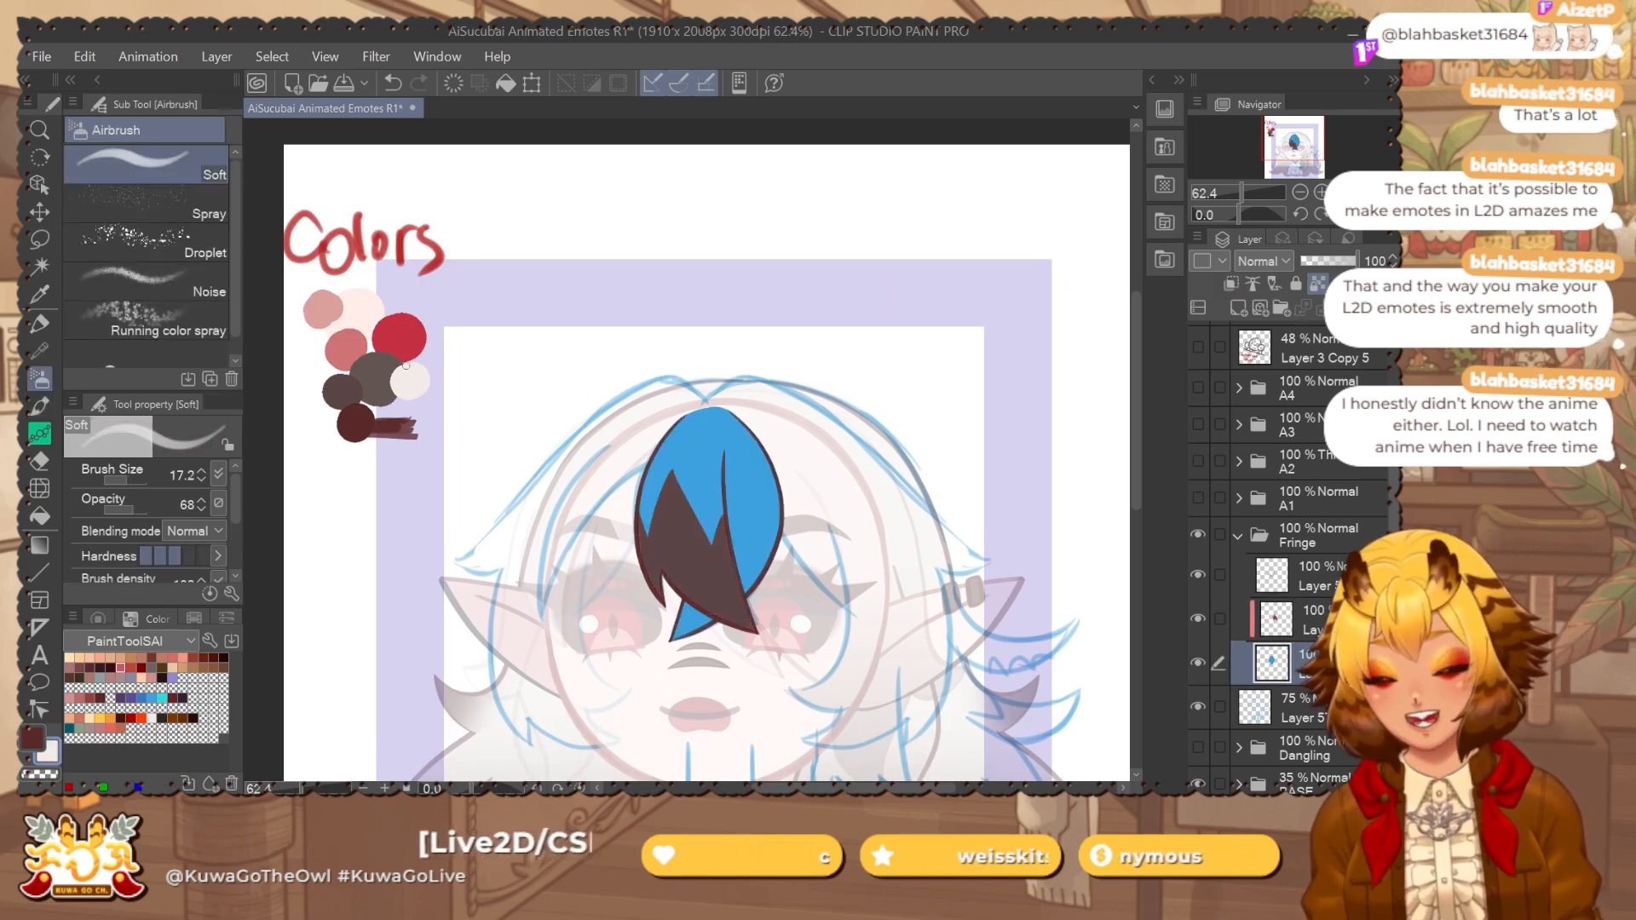
key("alt+Delete")
left_click_drag(975, 630, 944, 599)
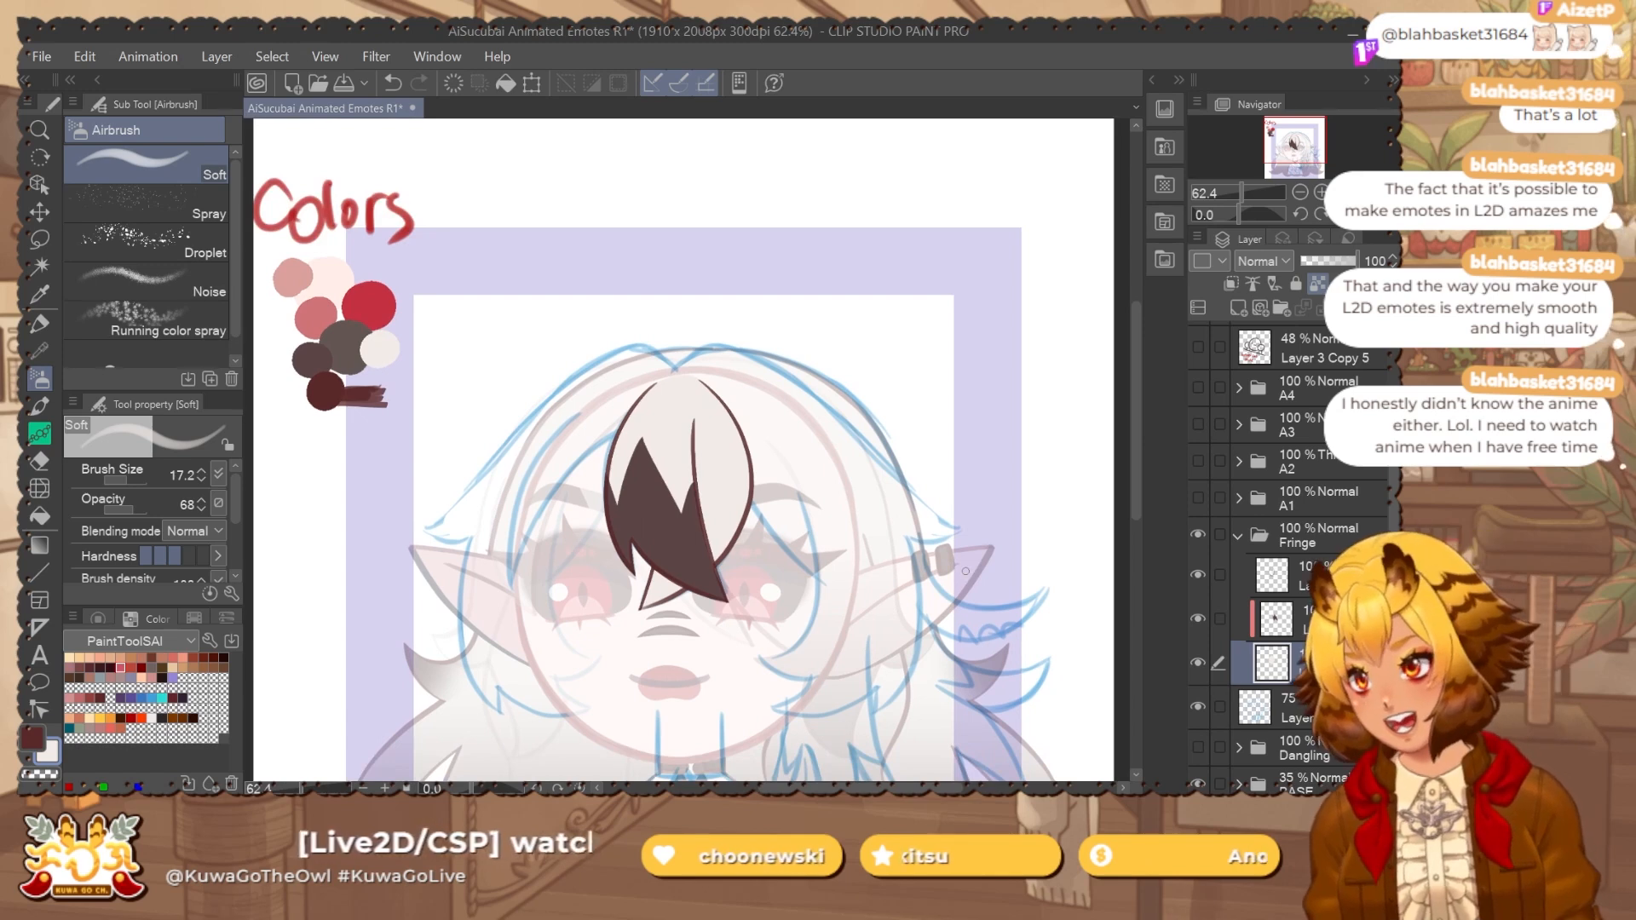
Collapse the Fringe folder and add a new layer above it.
left_click(1238, 535)
left_click(1200, 612)
left_click(1200, 613)
key("ctrl+shift+n")
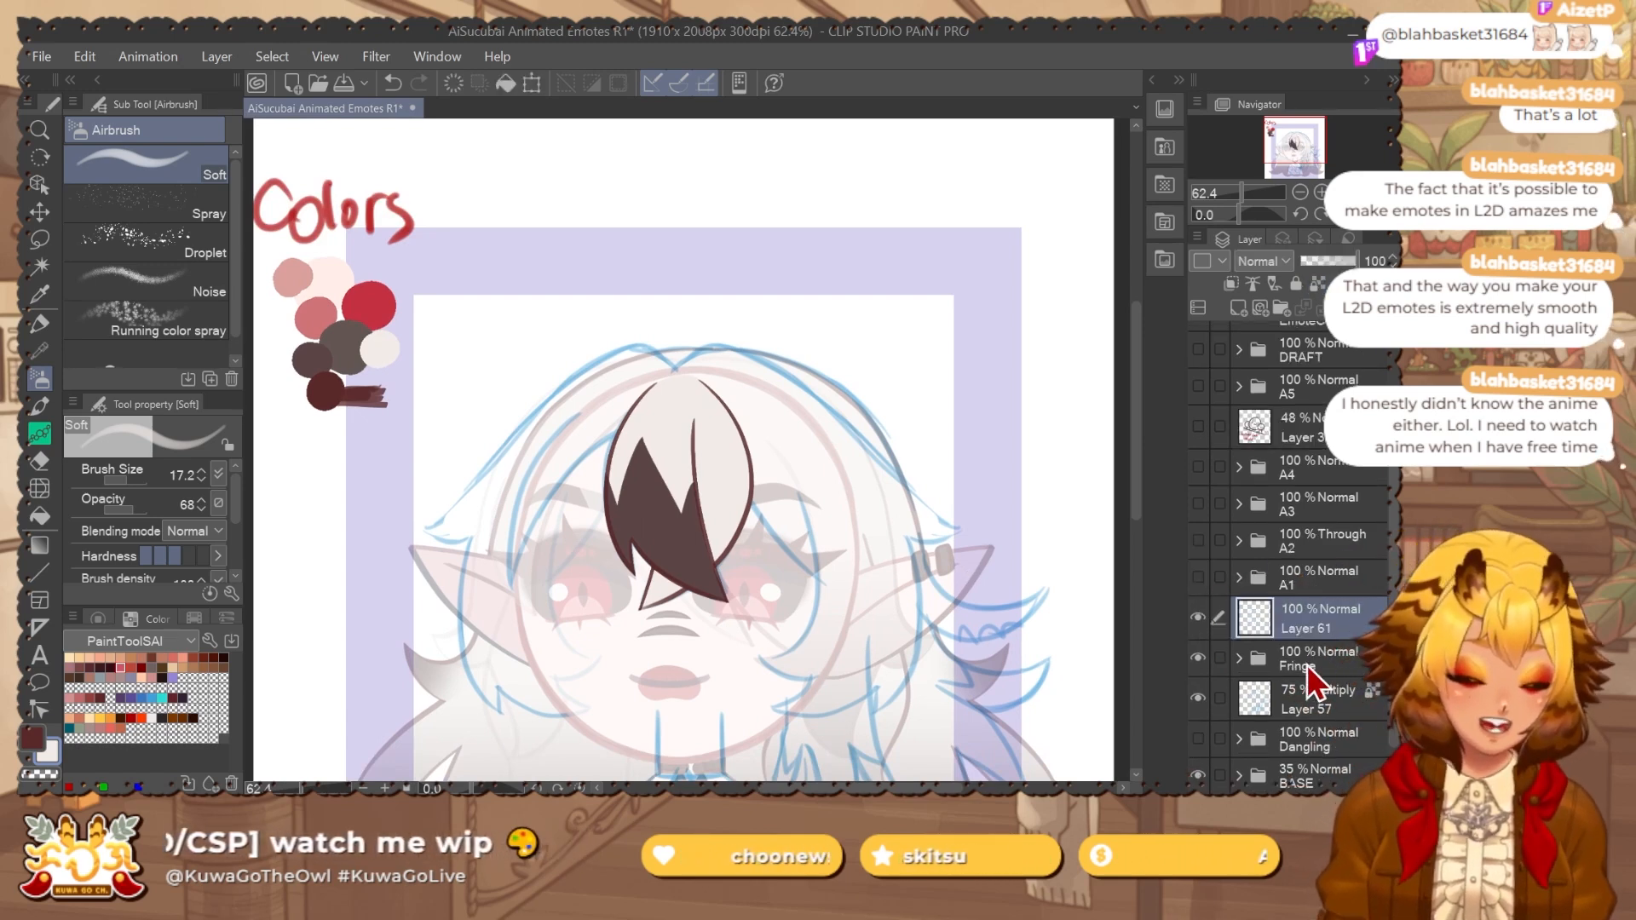
Tint the bangs' line art on Layer 58 with the Milli pen, using colours sampled from the palette swatches.
left_click(1306, 663)
left_click(1236, 656)
left_click(1327, 697)
key("p")
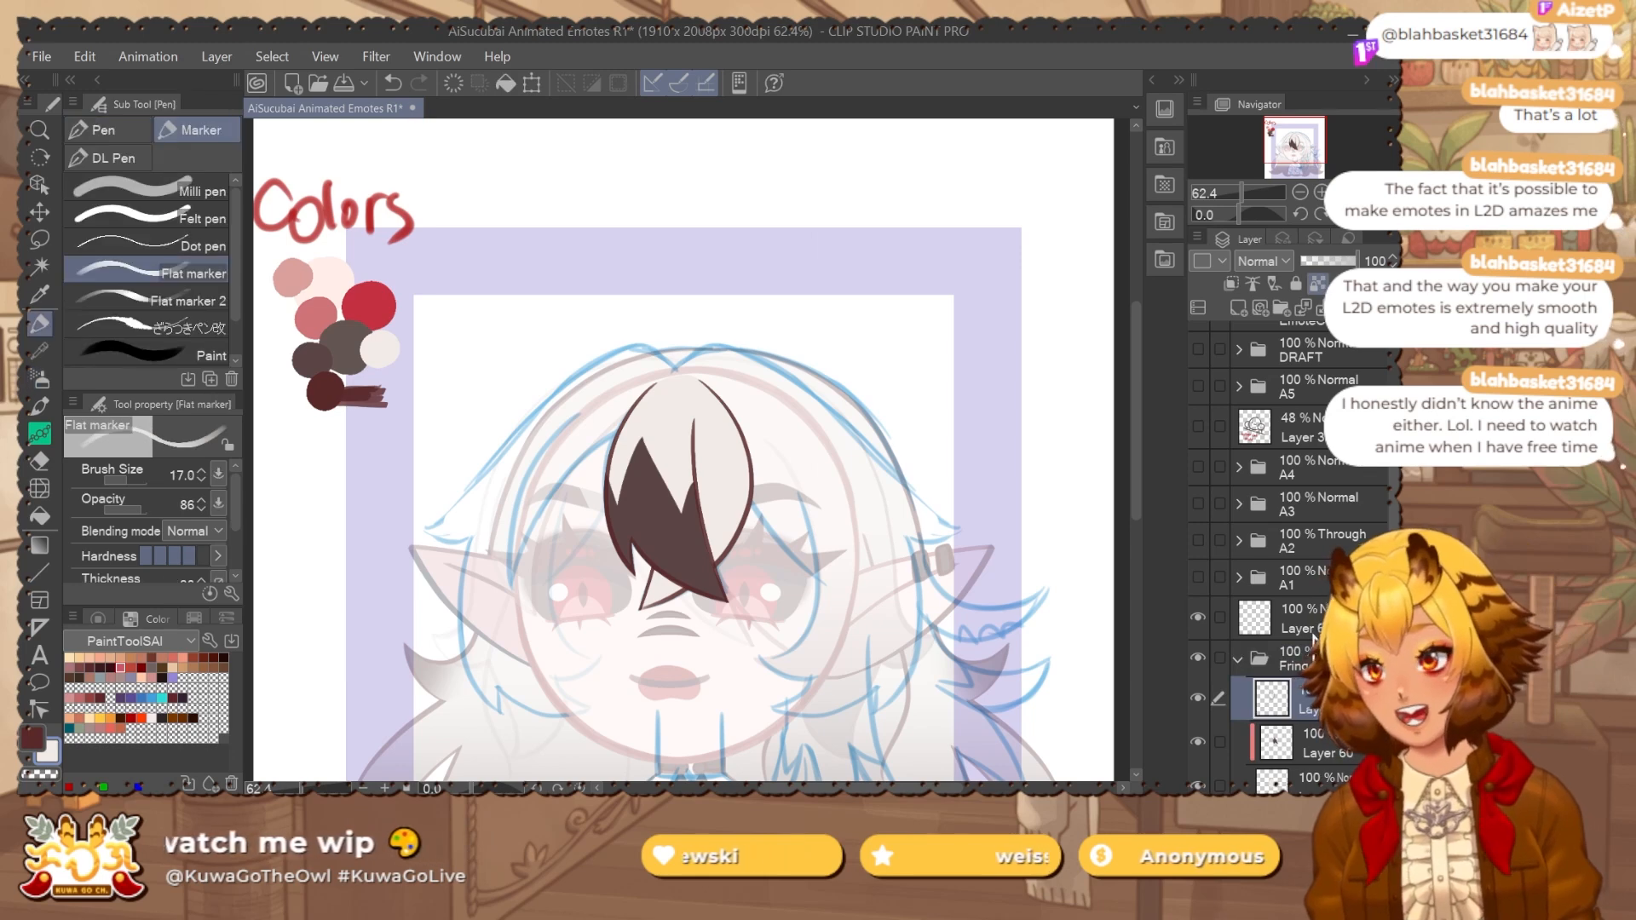
left_click_drag(464, 335, 483, 253)
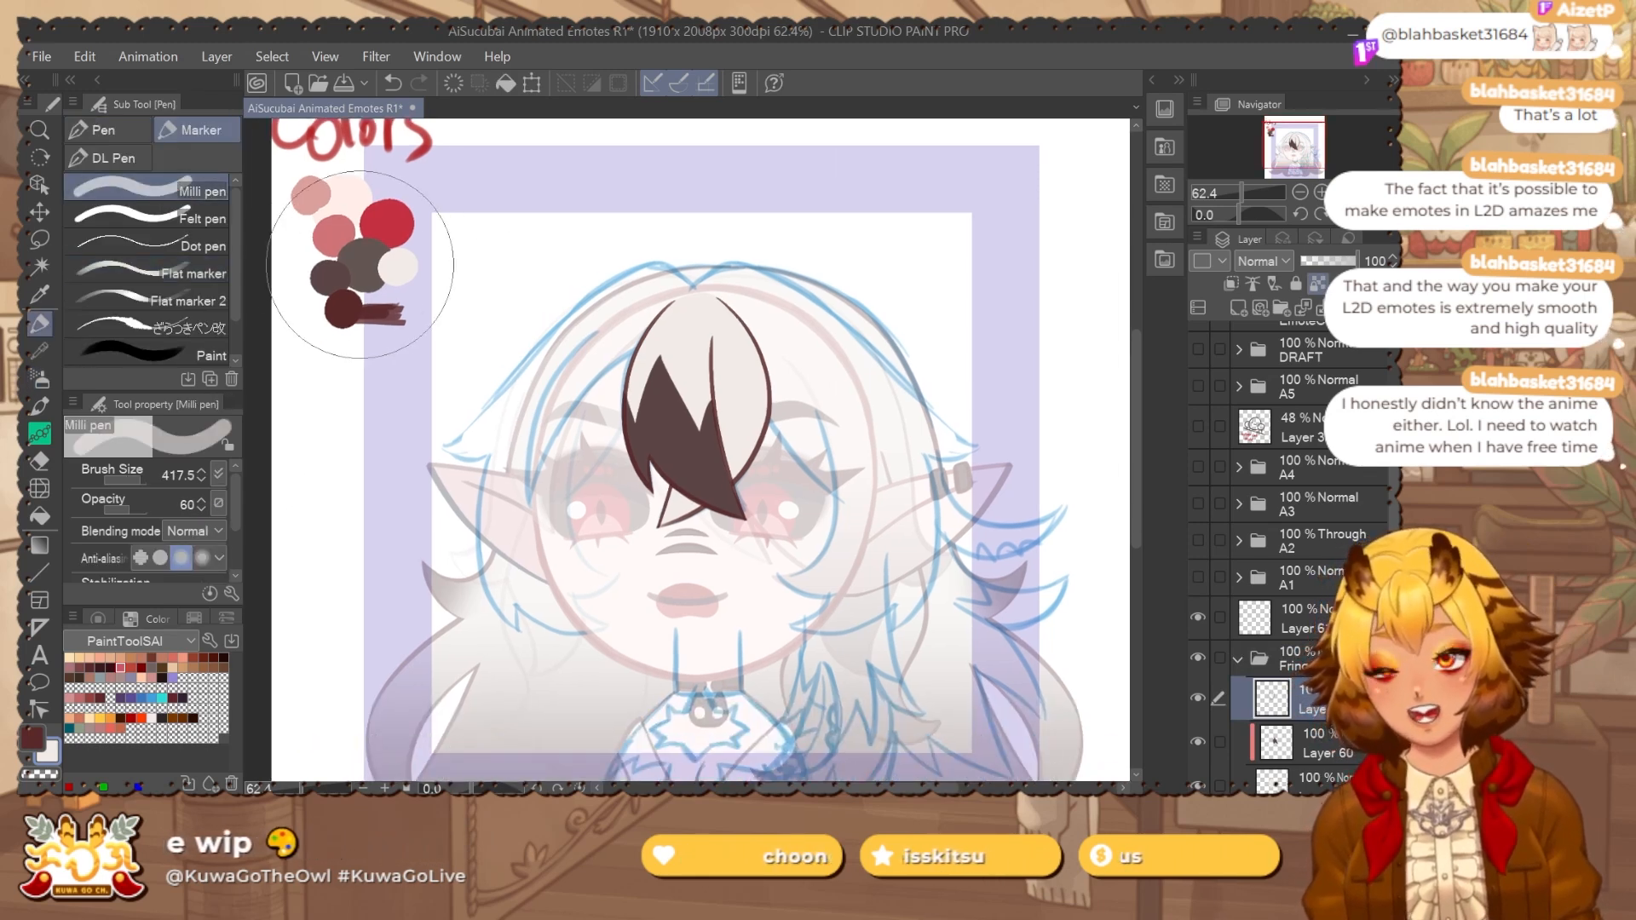
left_click(340, 273, "alt")
mouse_move(706, 445)
left_mouse_down()
mouse_move(721, 375)
mouse_move(714, 394)
left_mouse_up()
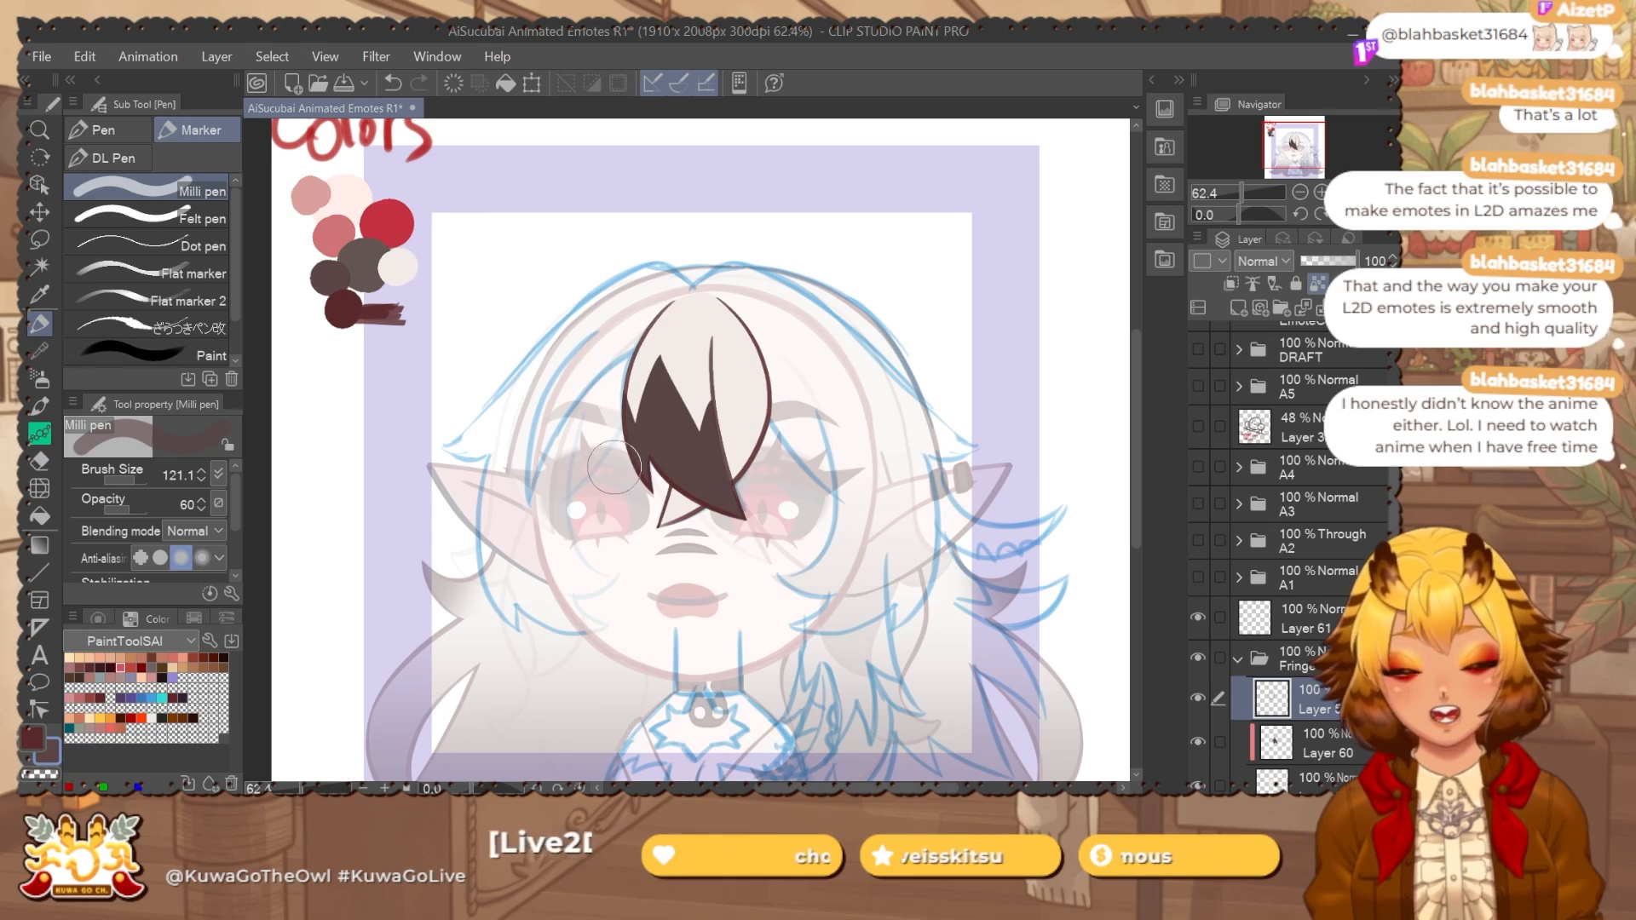
left_click(394, 265, "alt")
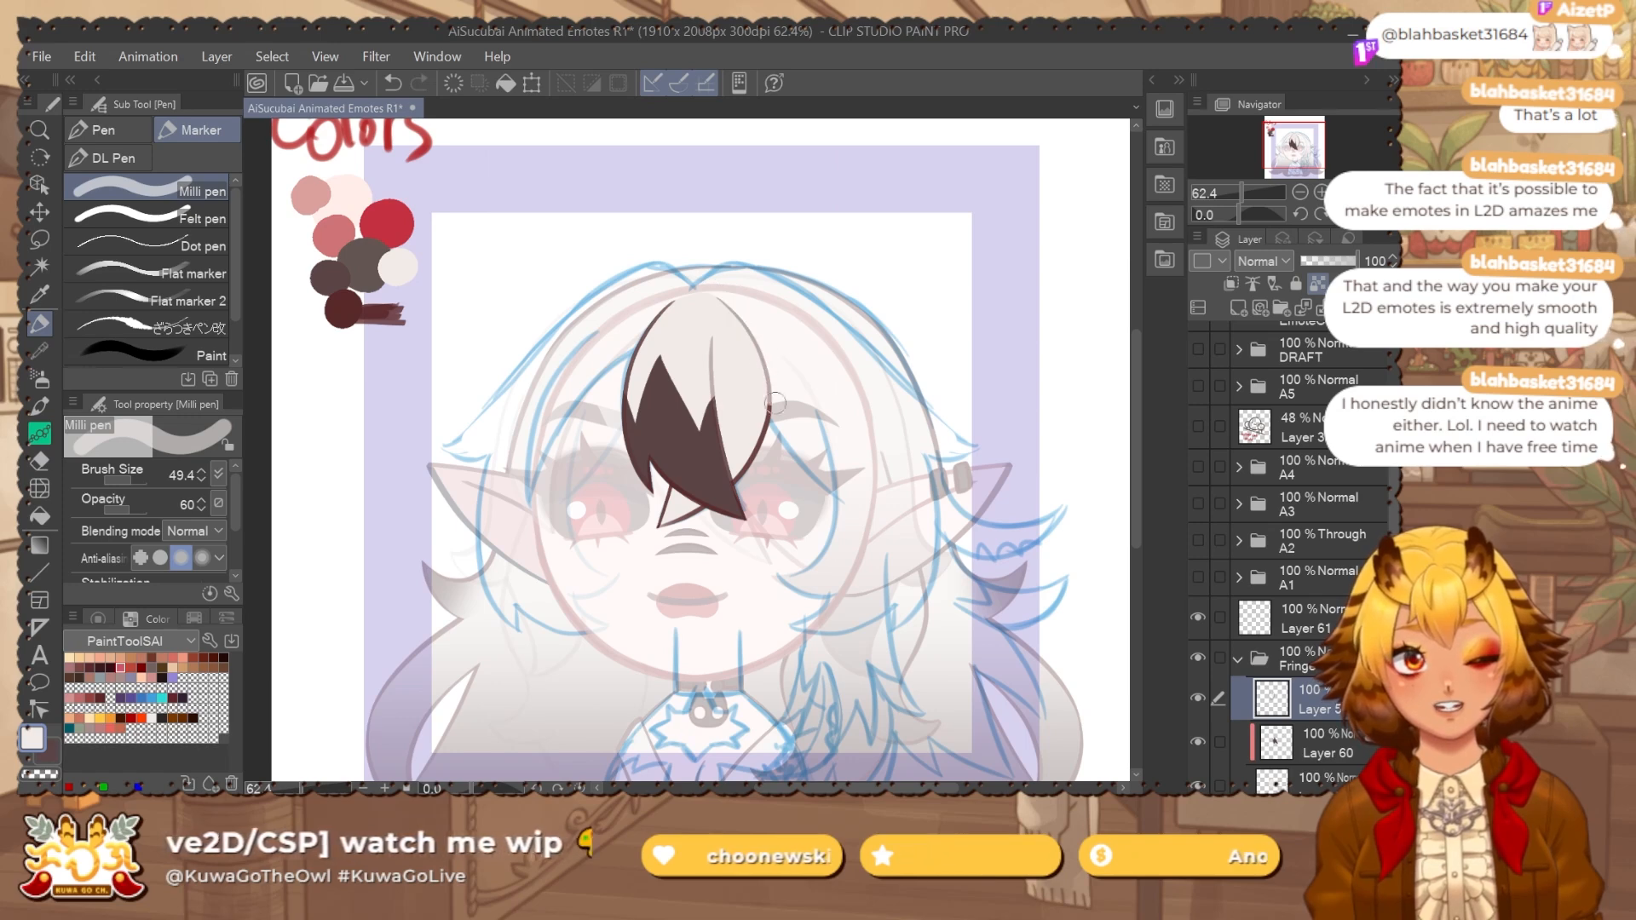
left_click_drag(837, 291, 808, 270)
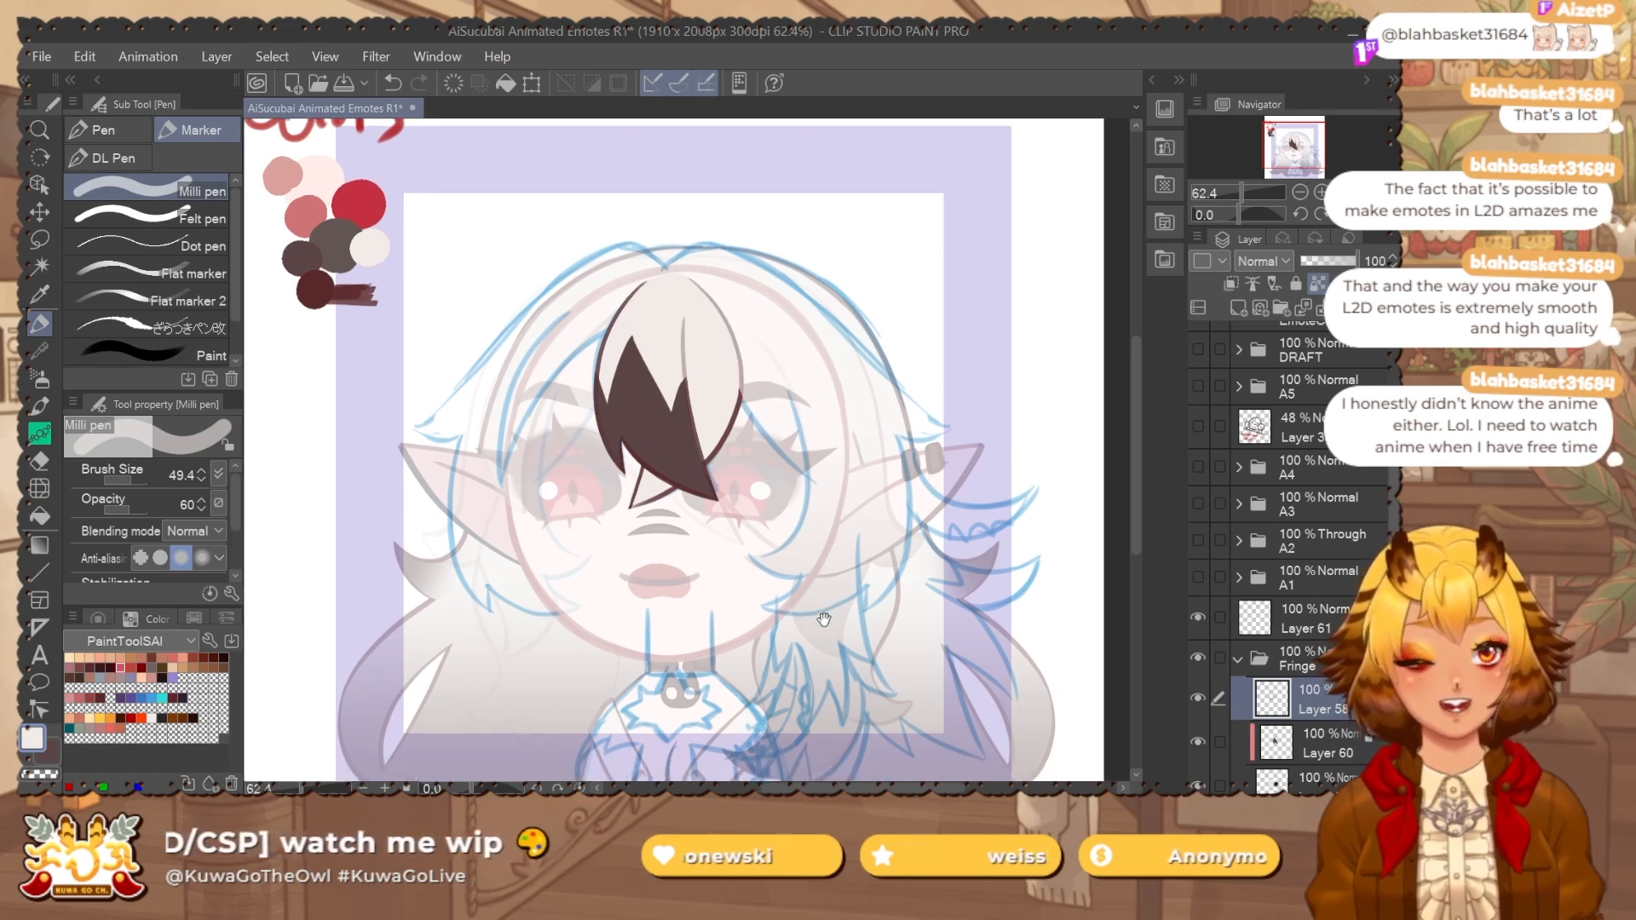
Put the new layer in a folder named SideH and line dark side-hair strands beside the bangs with the Flat marker at size 17.
left_click(1239, 659)
left_click(1310, 625)
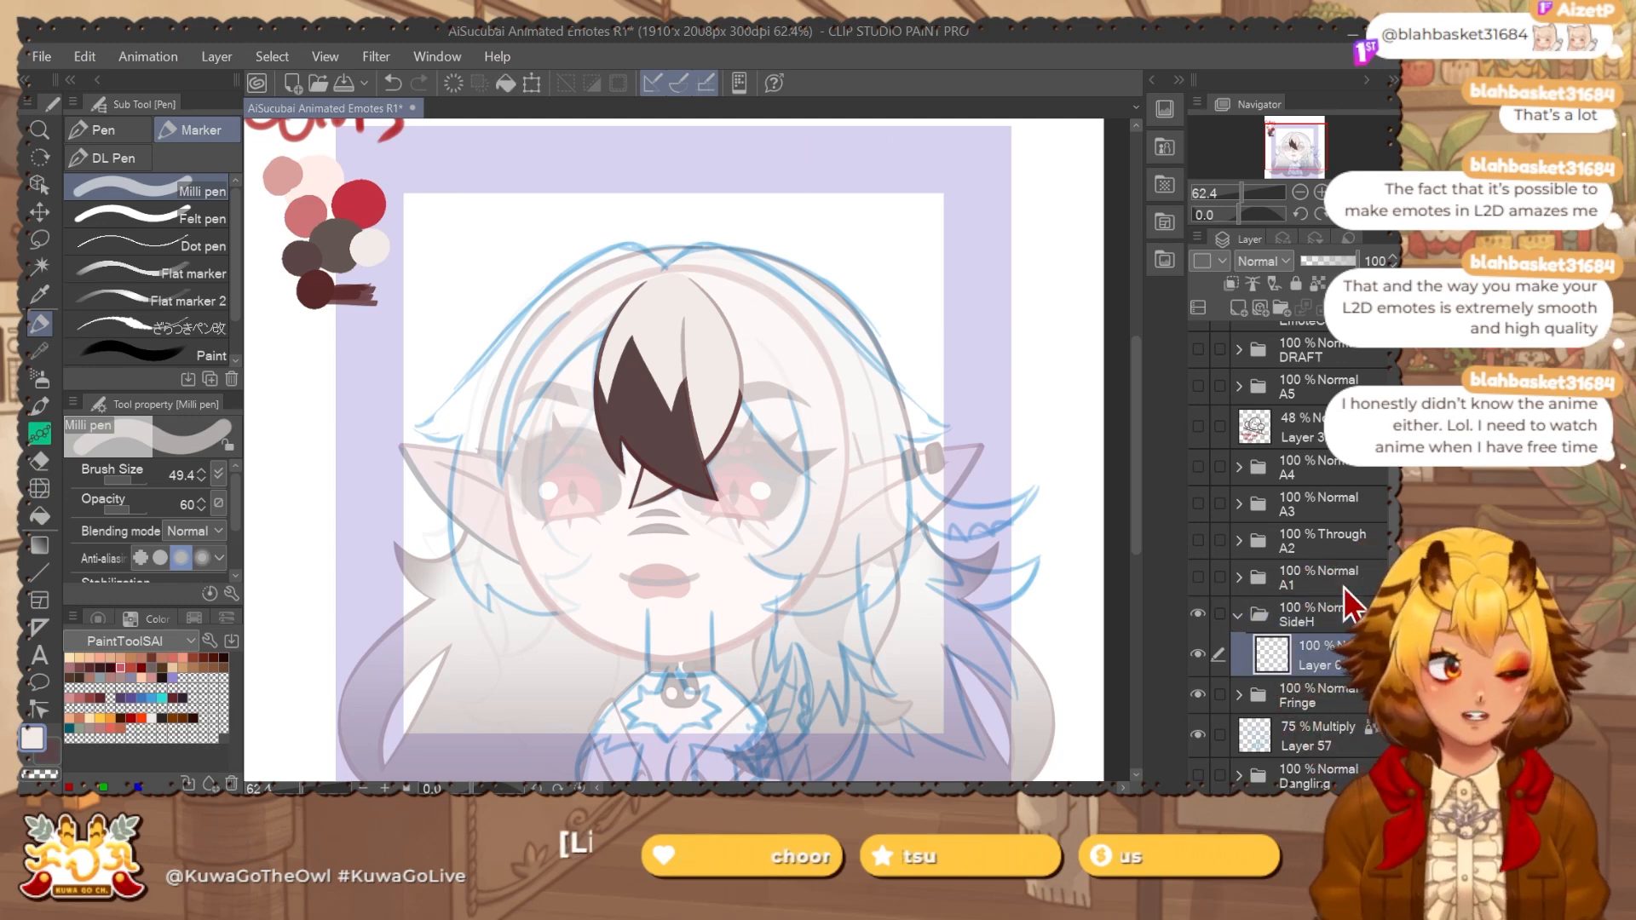
left_click(185, 274)
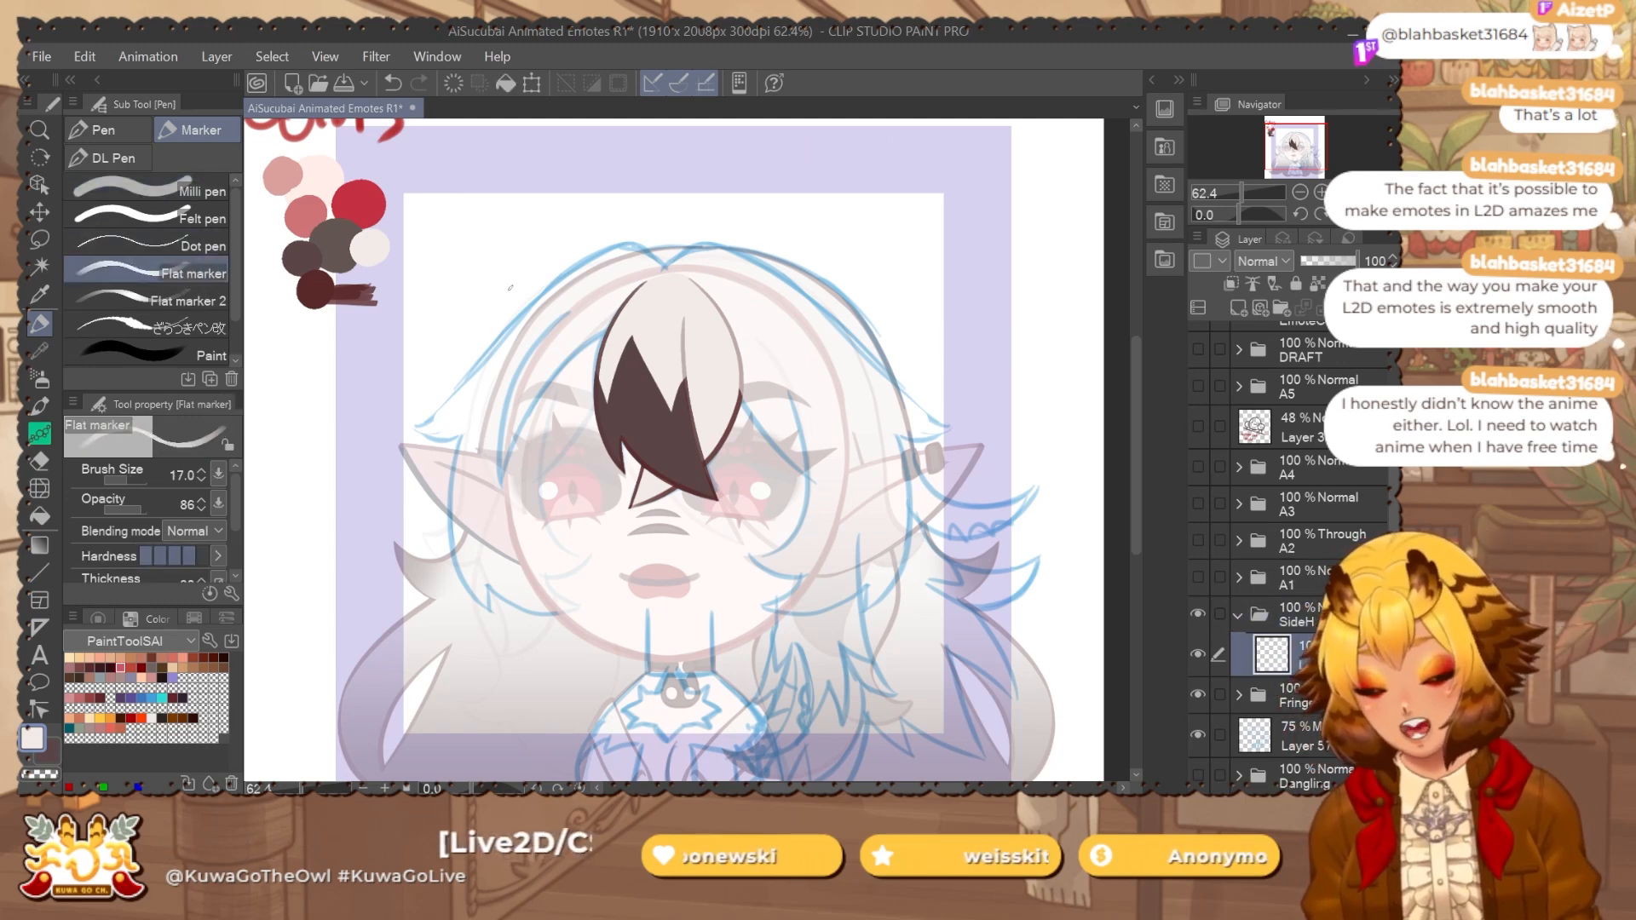
left_click_drag(822, 403, 748, 377)
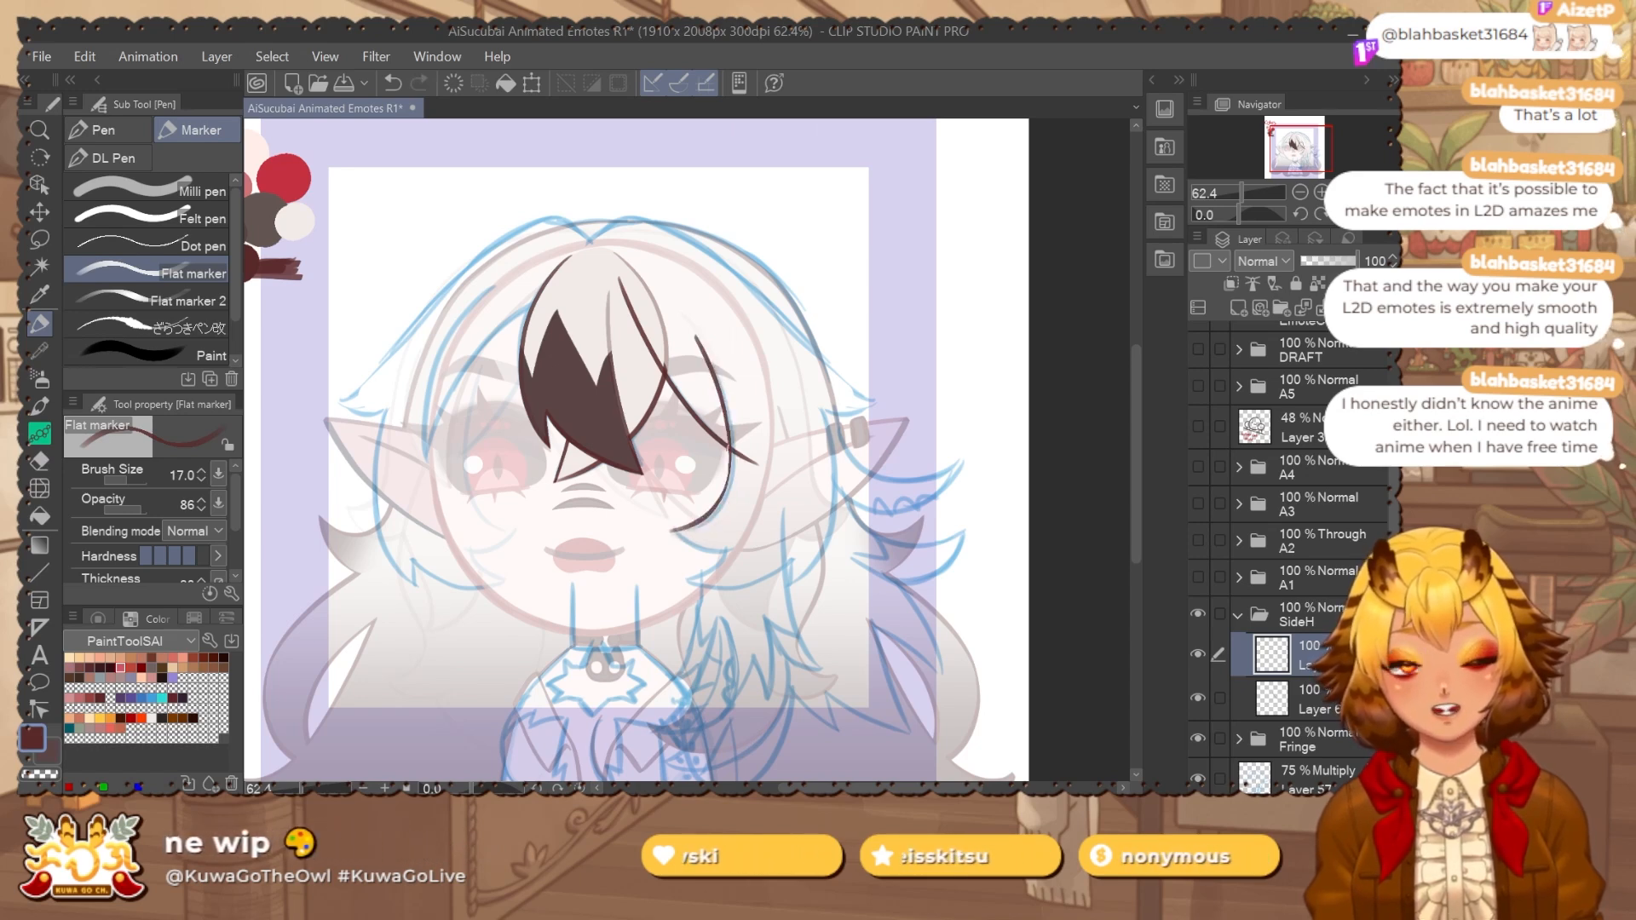
Reshape the dark side-hair strand beside the eye with Liquify so its curve follows the blue sketch.
key("j")
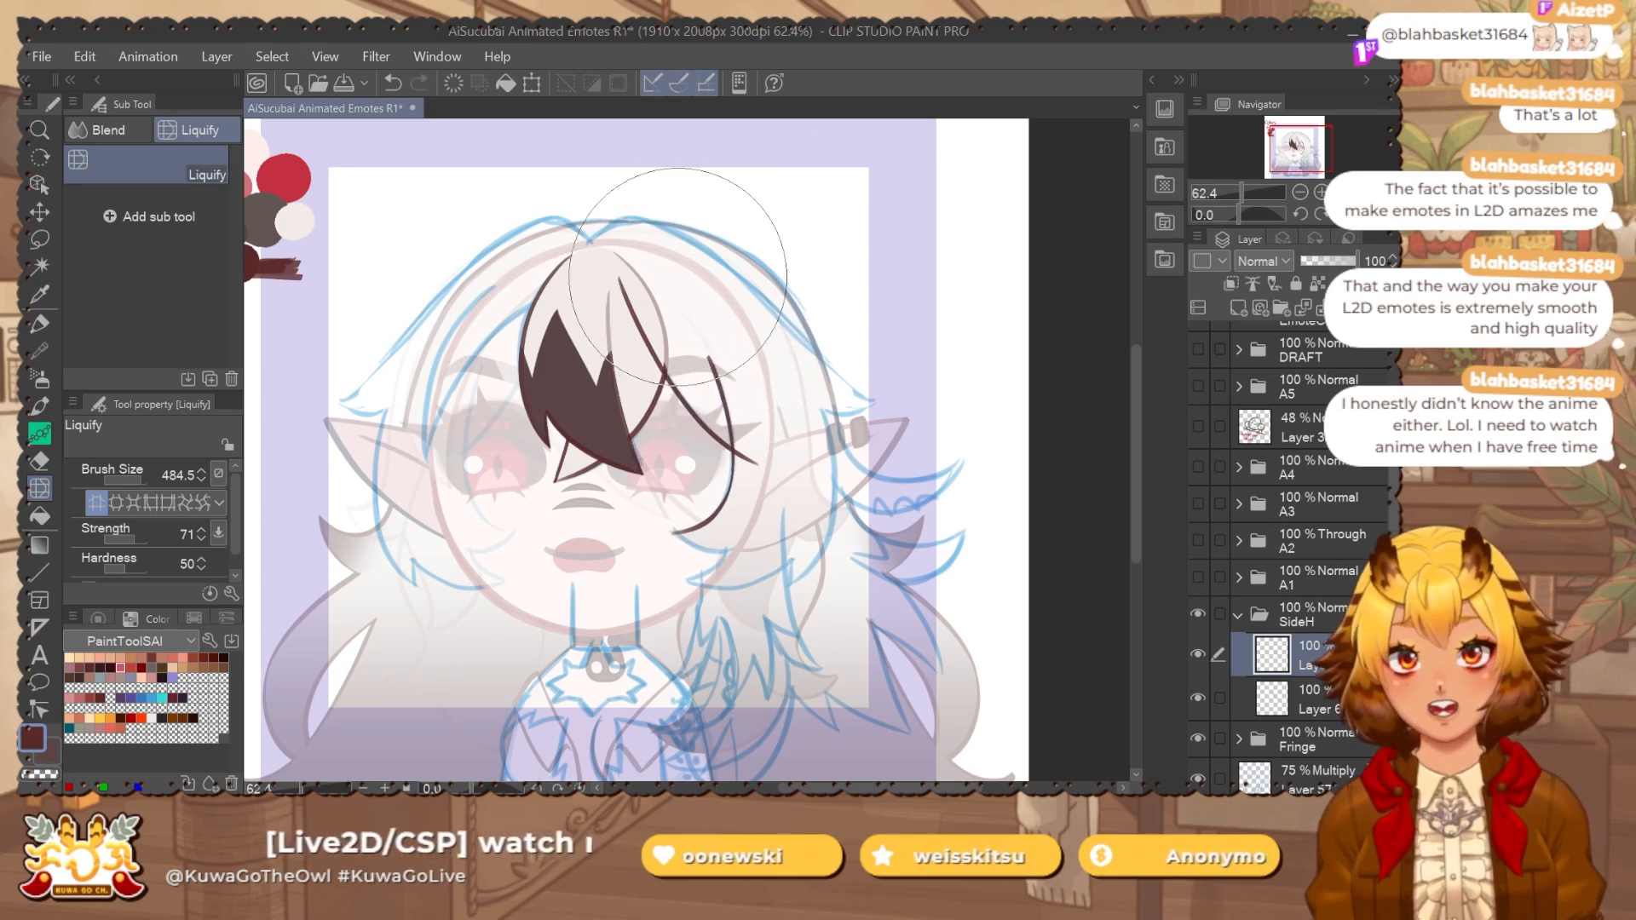
left_click_drag(735, 508, 733, 505)
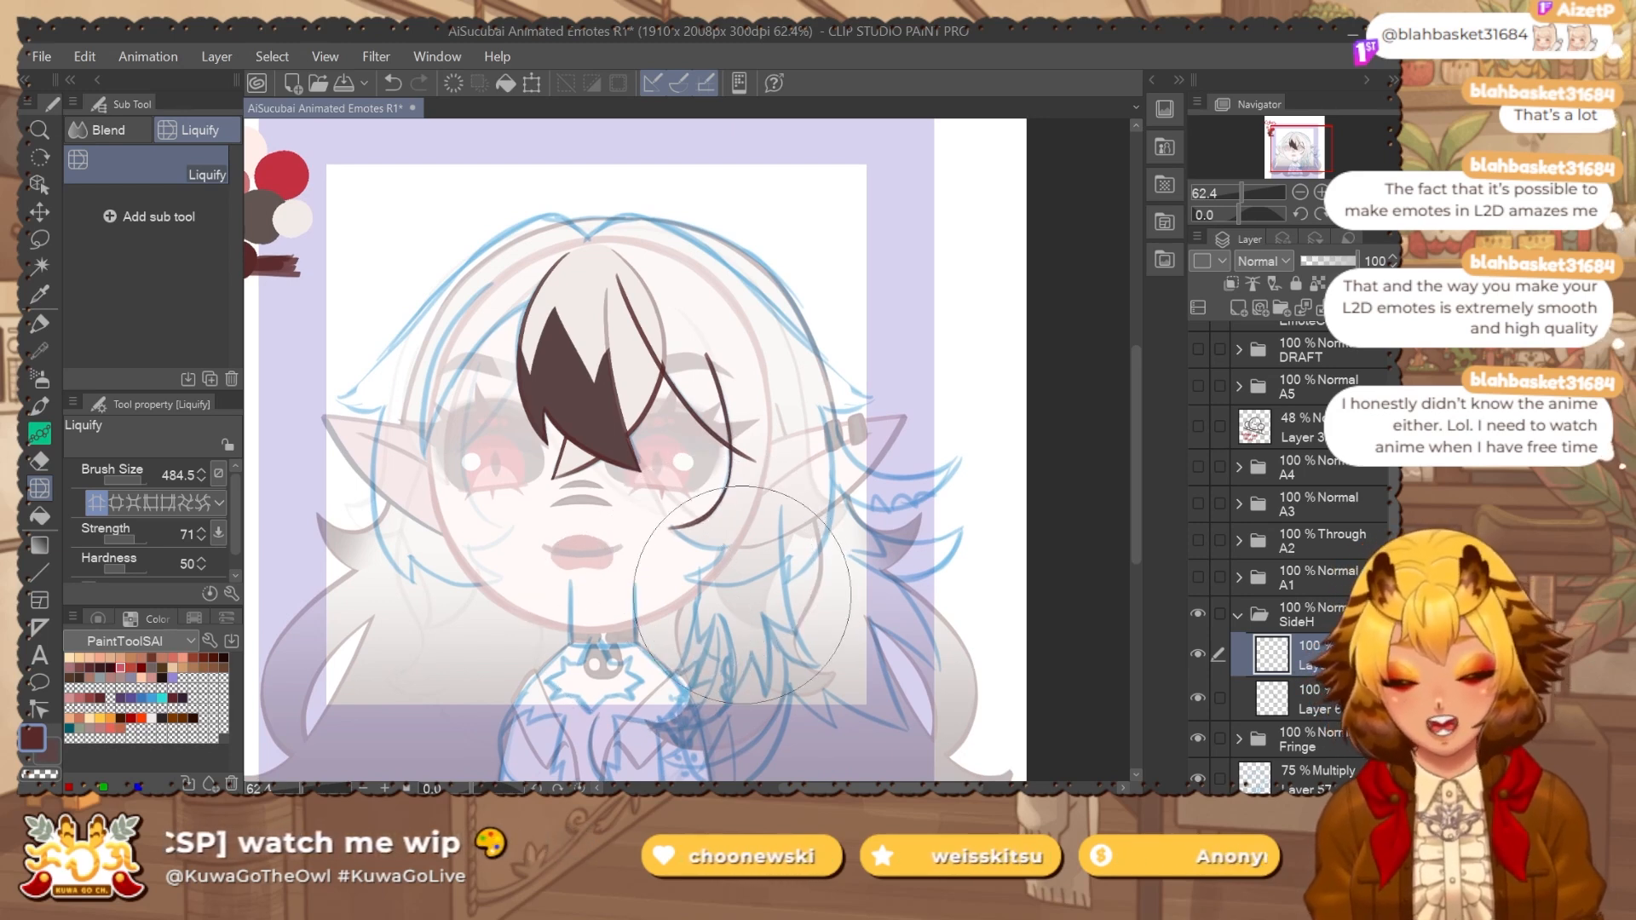
scroll(742, 595, "up", 3)
left_click_drag(719, 549, 609, 566)
Line the lower side-hair tip on a new layer with the Flat marker at size 17, refining its curve with Liquify.
key("p")
scroll(573, 515, "up", 2)
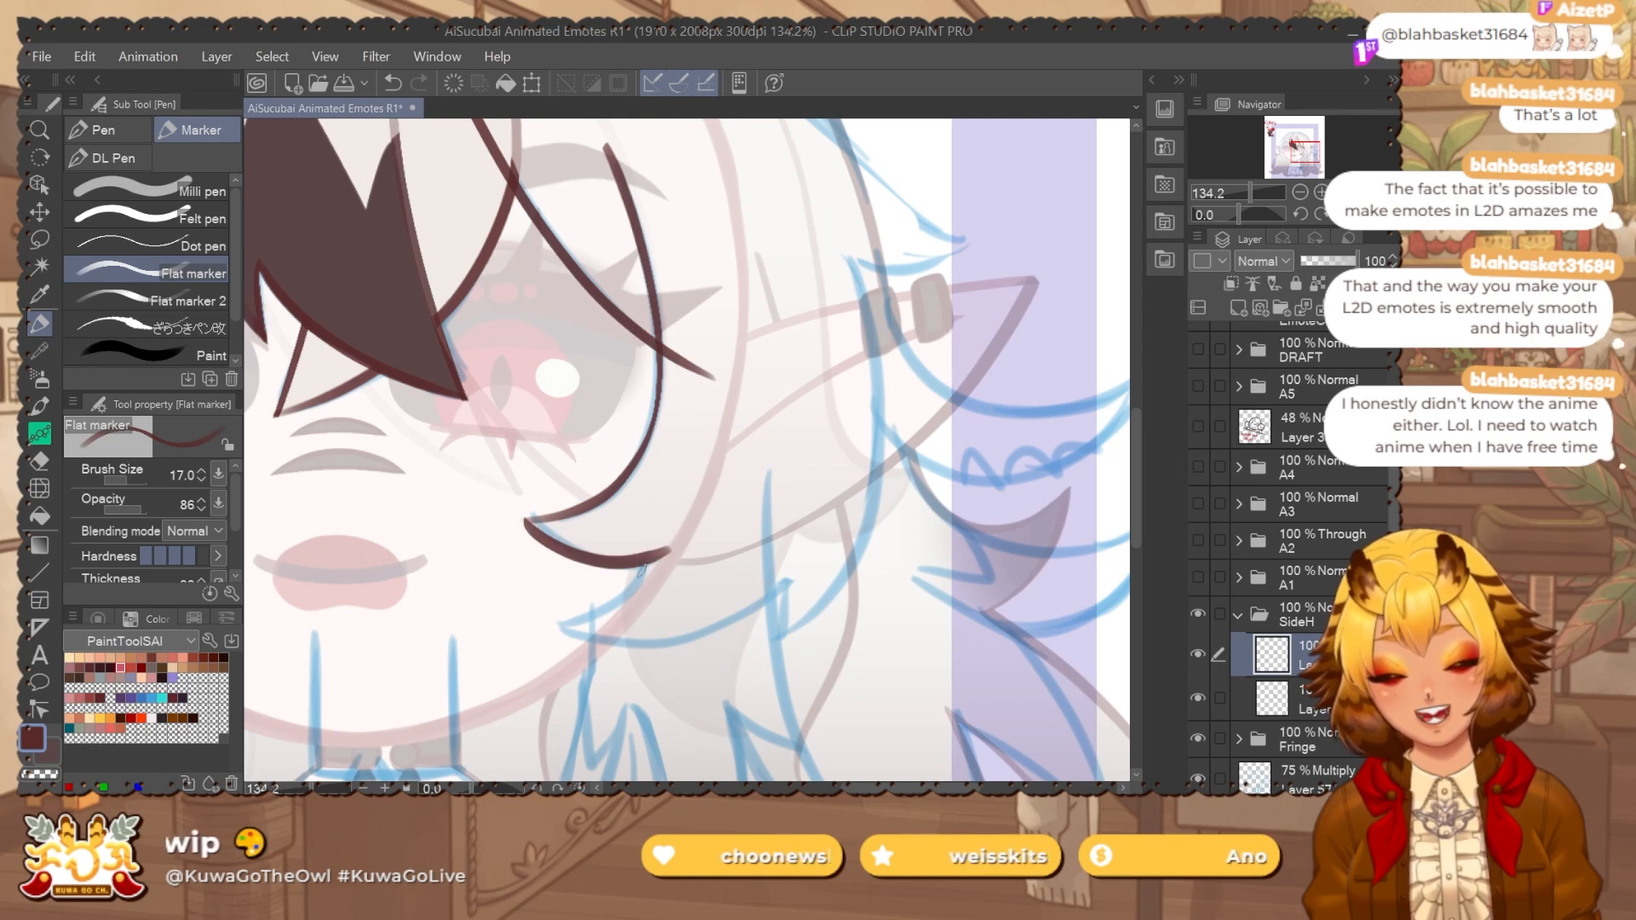
left_click_drag(649, 552, 538, 610)
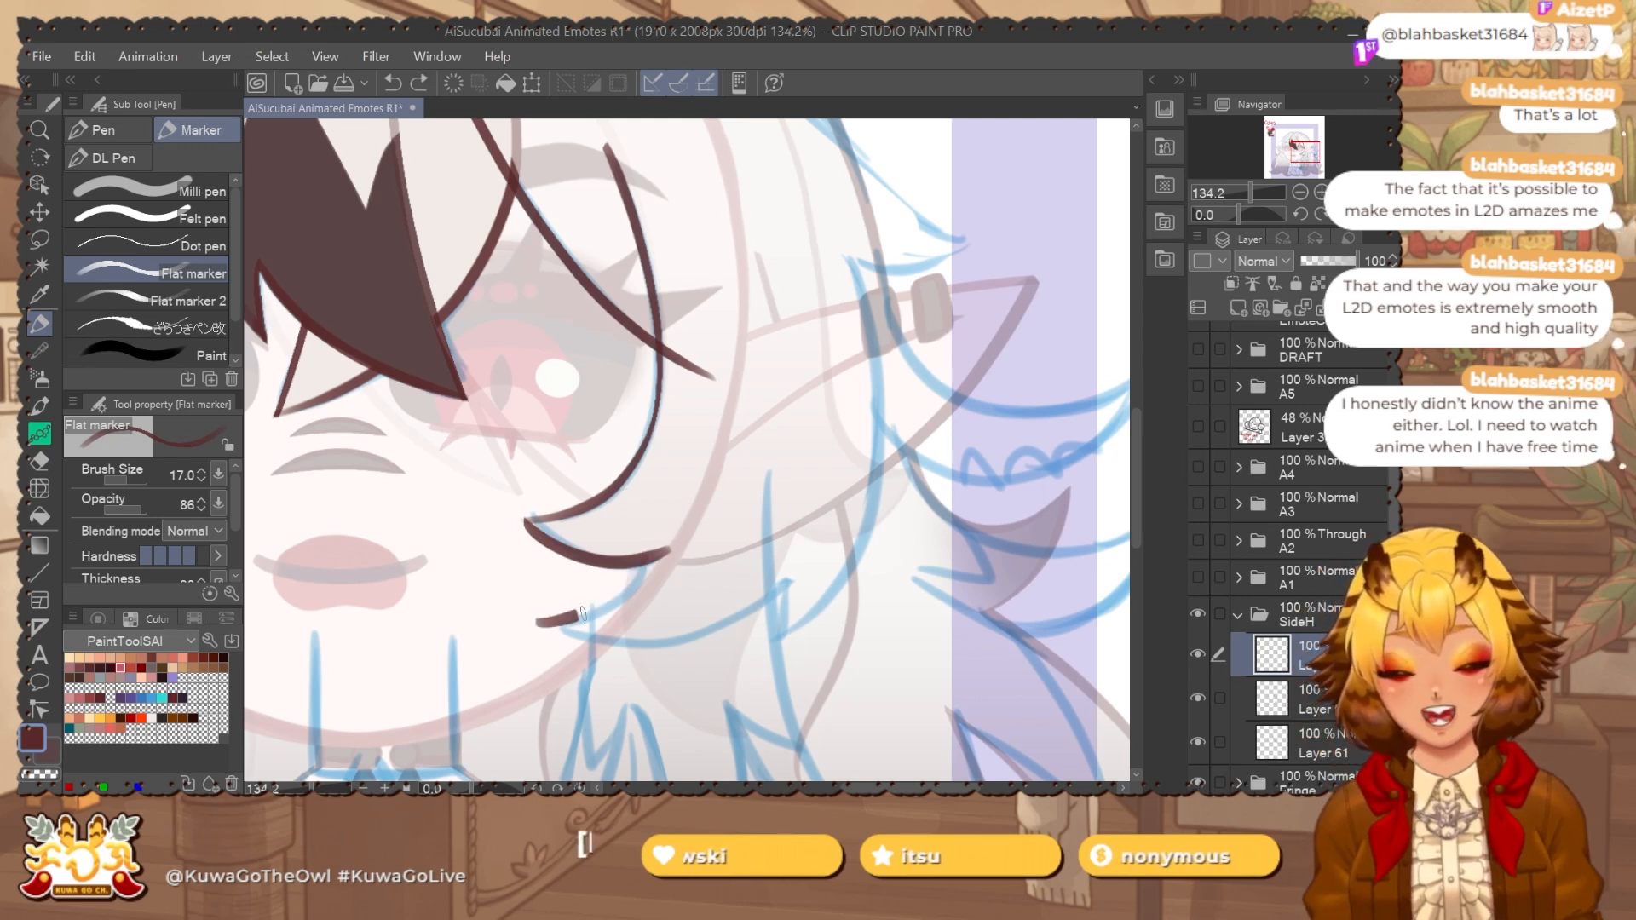
key("ctrl+z")
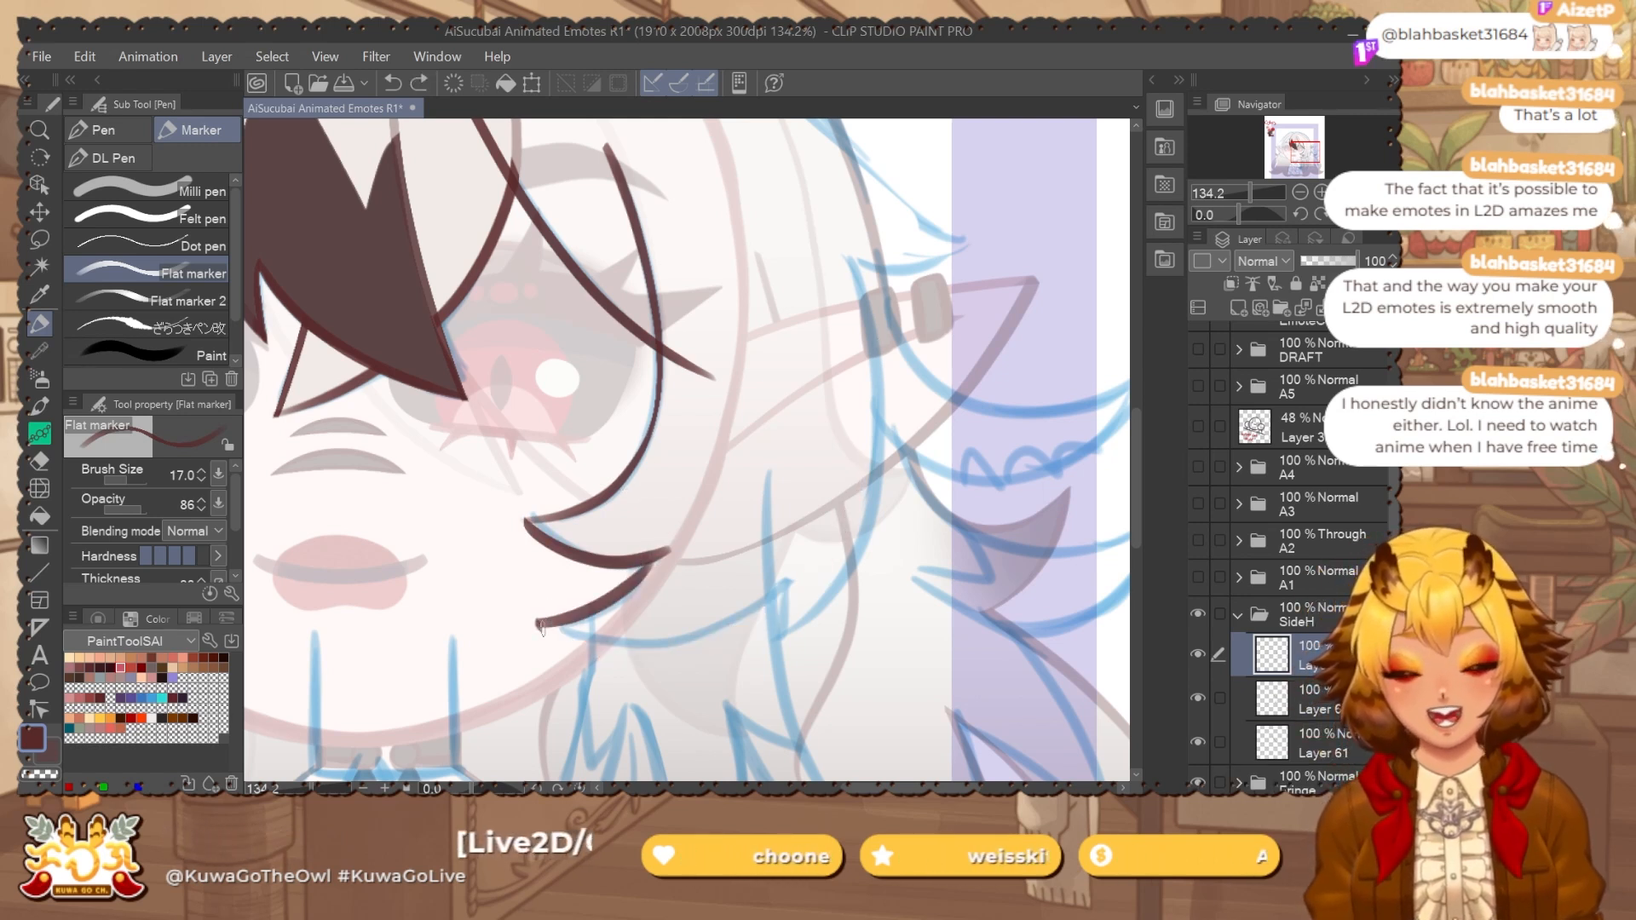
key("j")
mouse_move(701, 499)
left_mouse_down("ctrl+alt")
mouse_move(680, 484)
mouse_move(663, 508)
left_mouse_up("ctrl+alt")
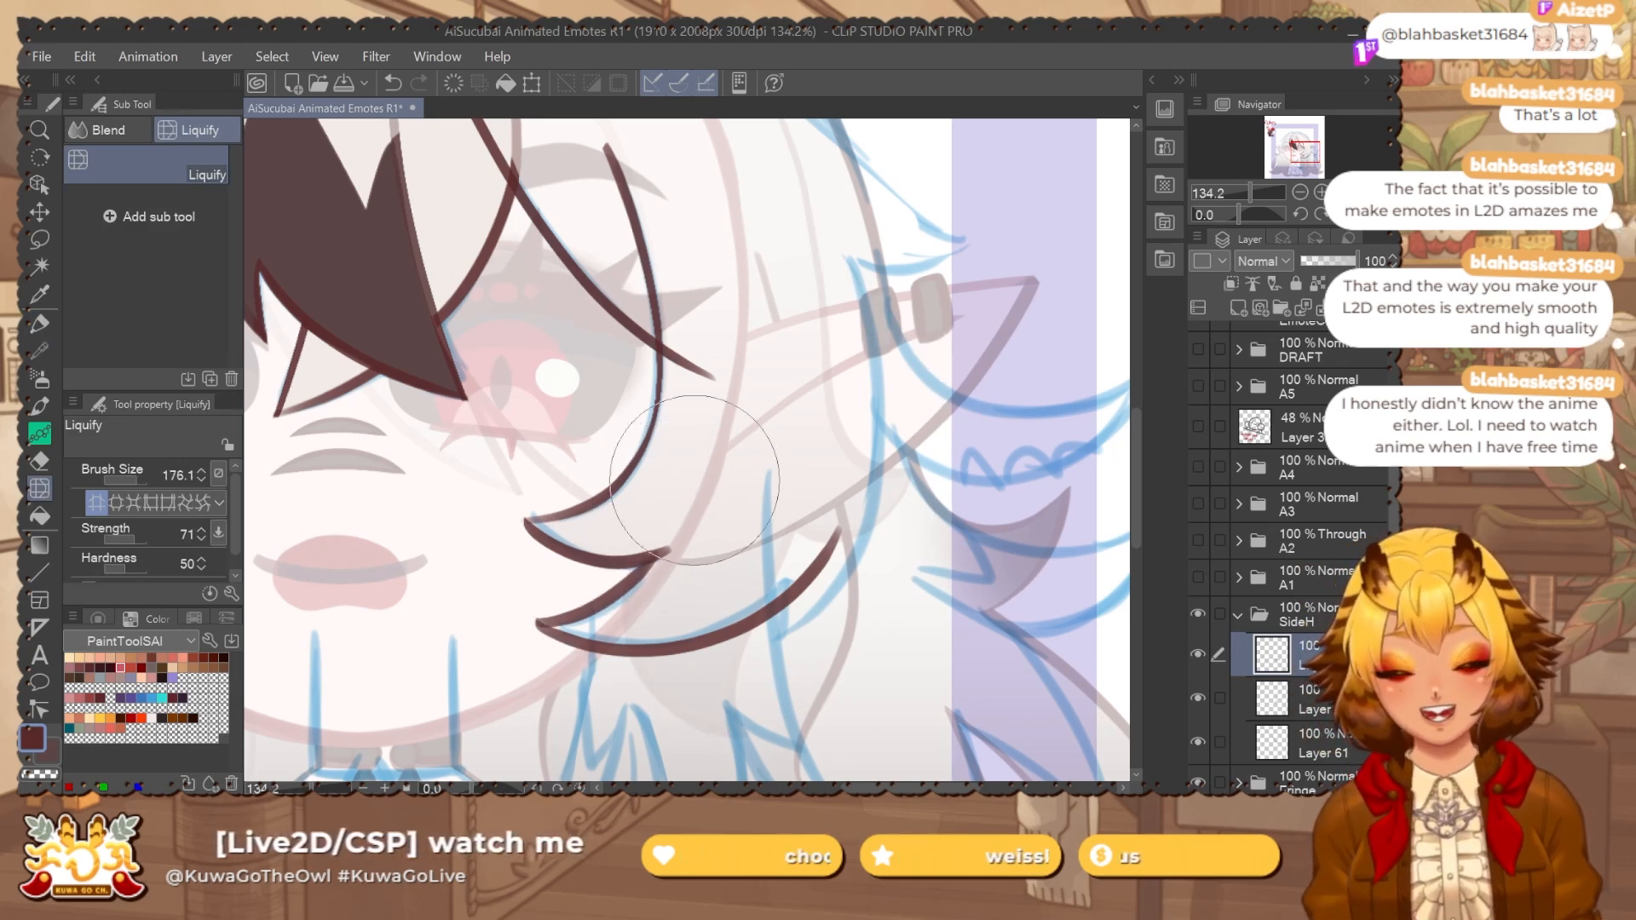
Erase the overshooting line end between the two lower hair tips on Layer 62 and merge Layer 63 down into it.
scroll(694, 479, "down", 3)
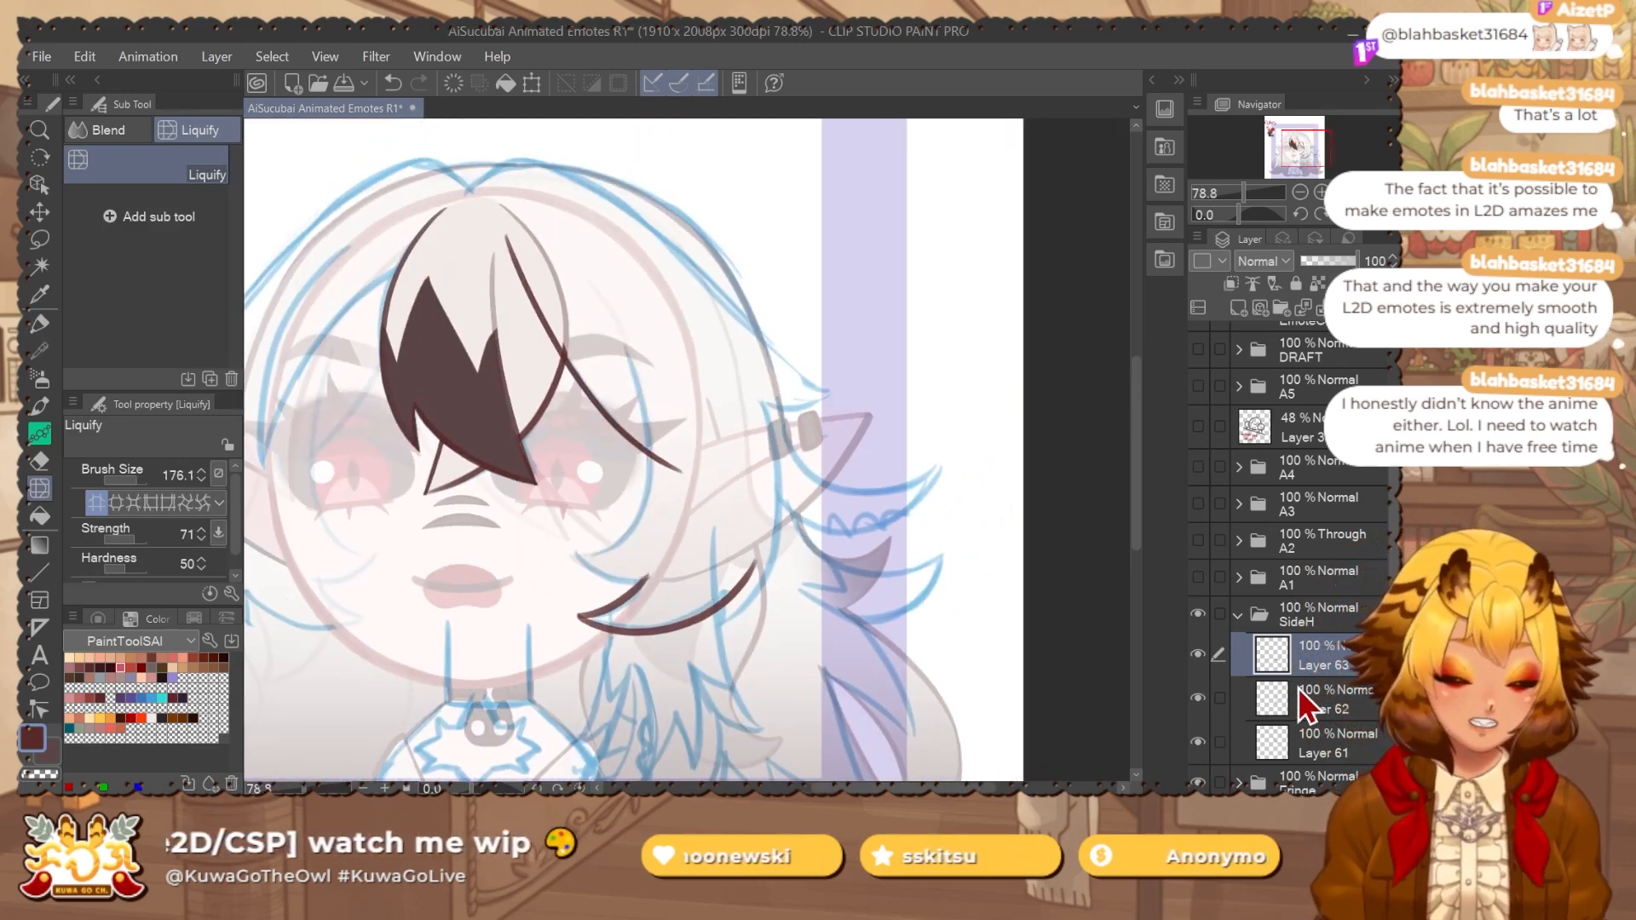
key("e")
scroll(658, 576, "up", 3)
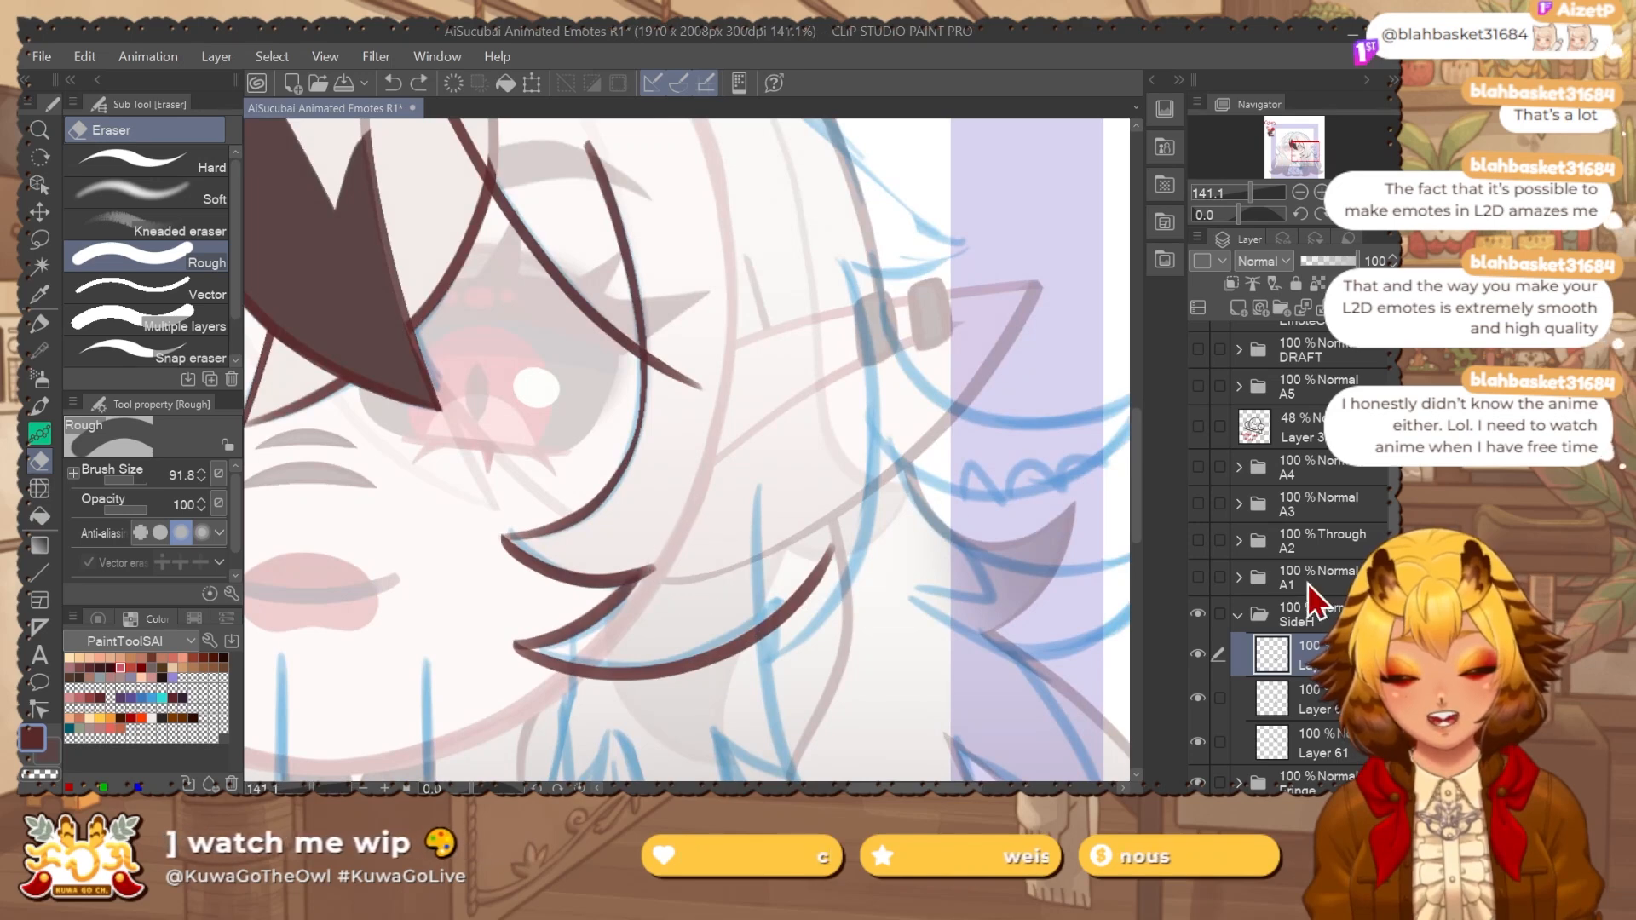
left_click(1299, 702)
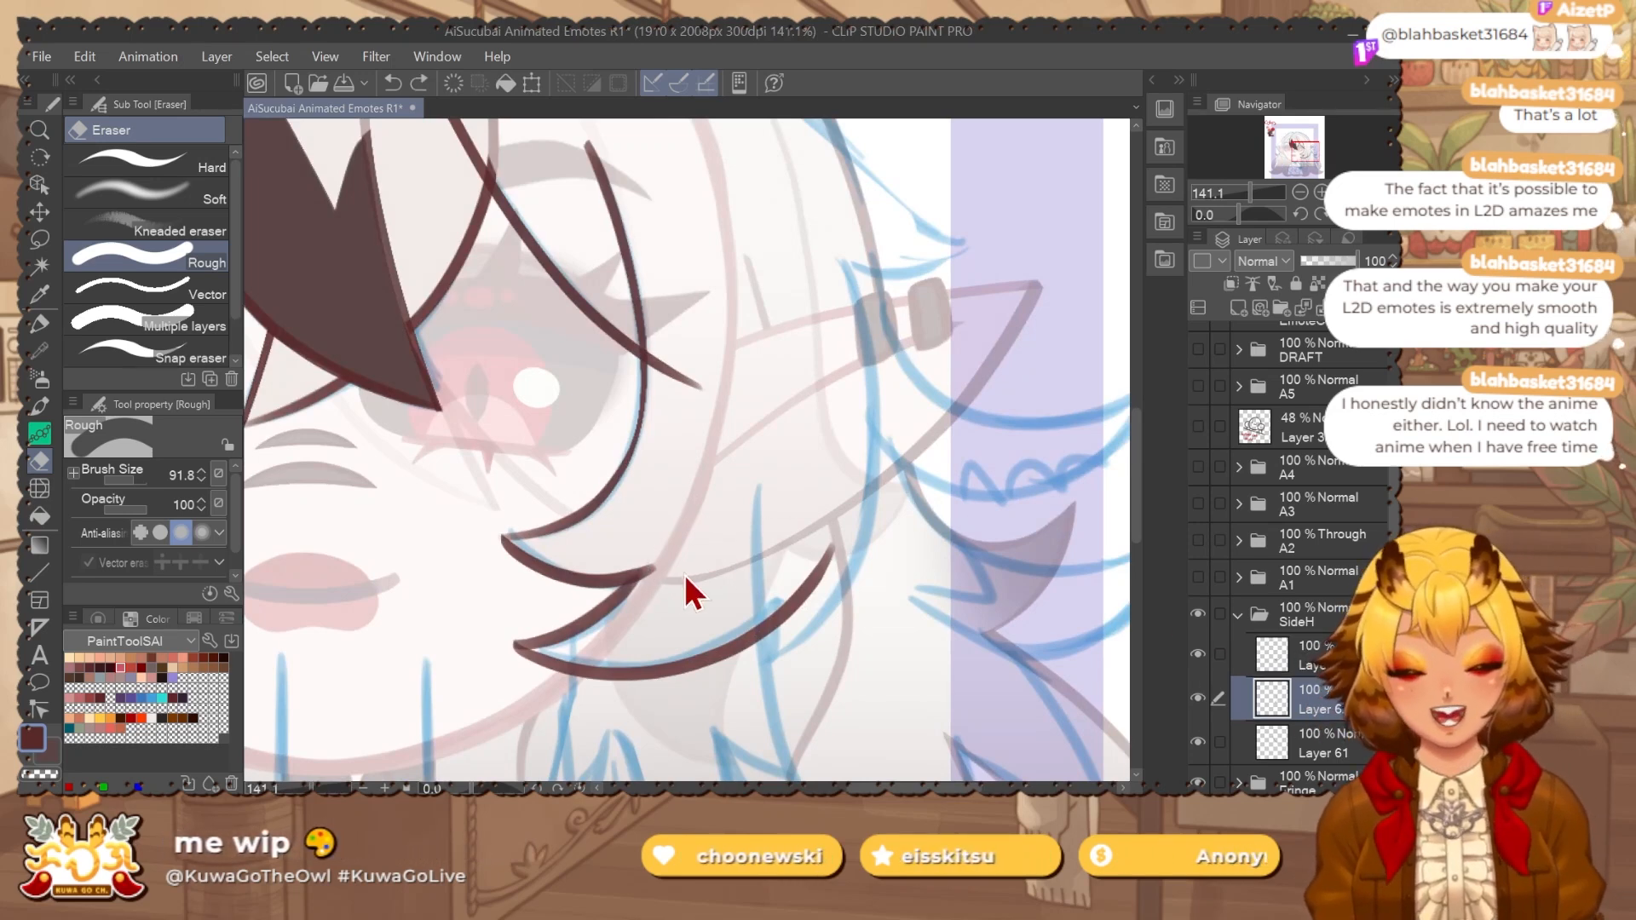
key("[")
left_click_drag(669, 570, 681, 575)
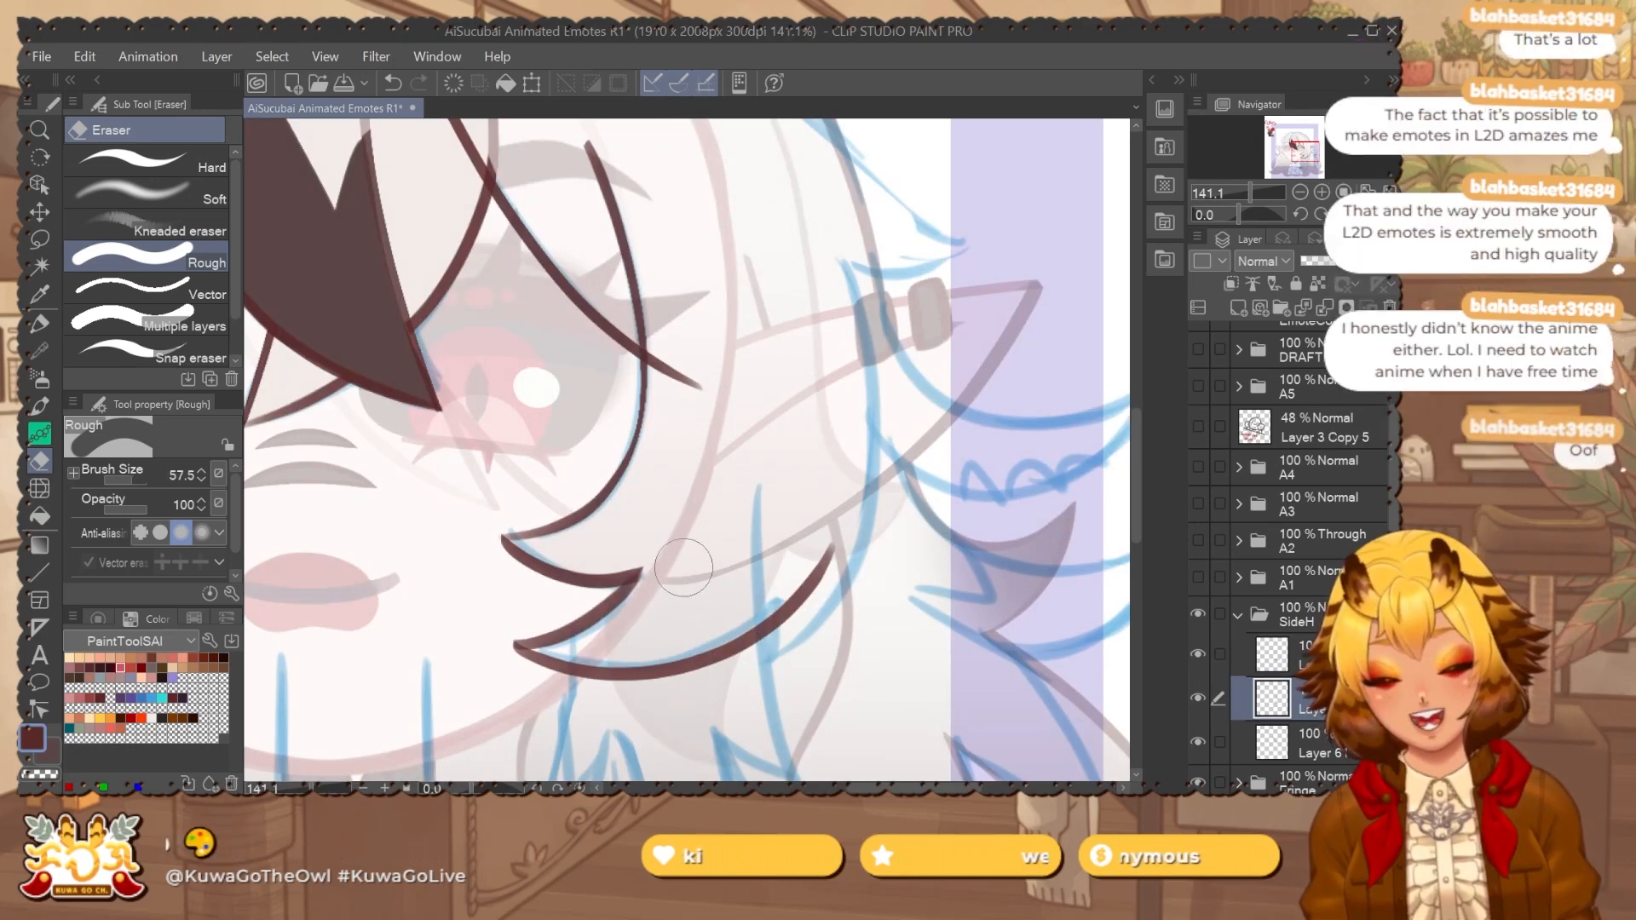
left_click(1312, 655)
key("ctrl+e")
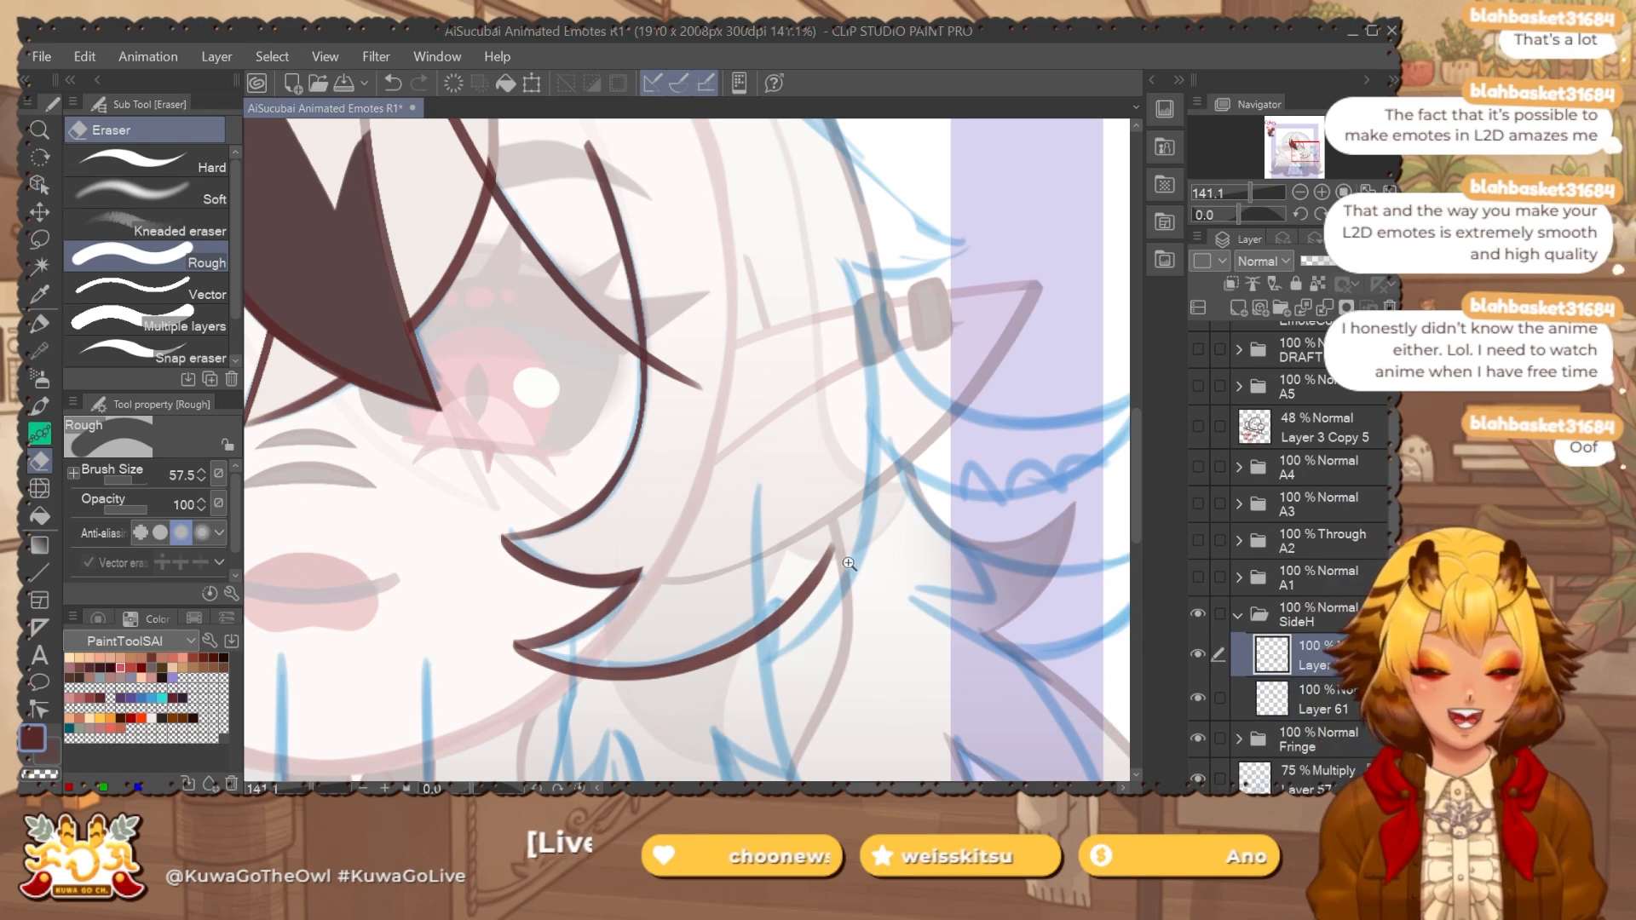
Mirror the canvas view and erase the end of the crossing strand on Layer 61 that extends past the side strand.
scroll(731, 647, "down", 2)
left_click(1365, 213)
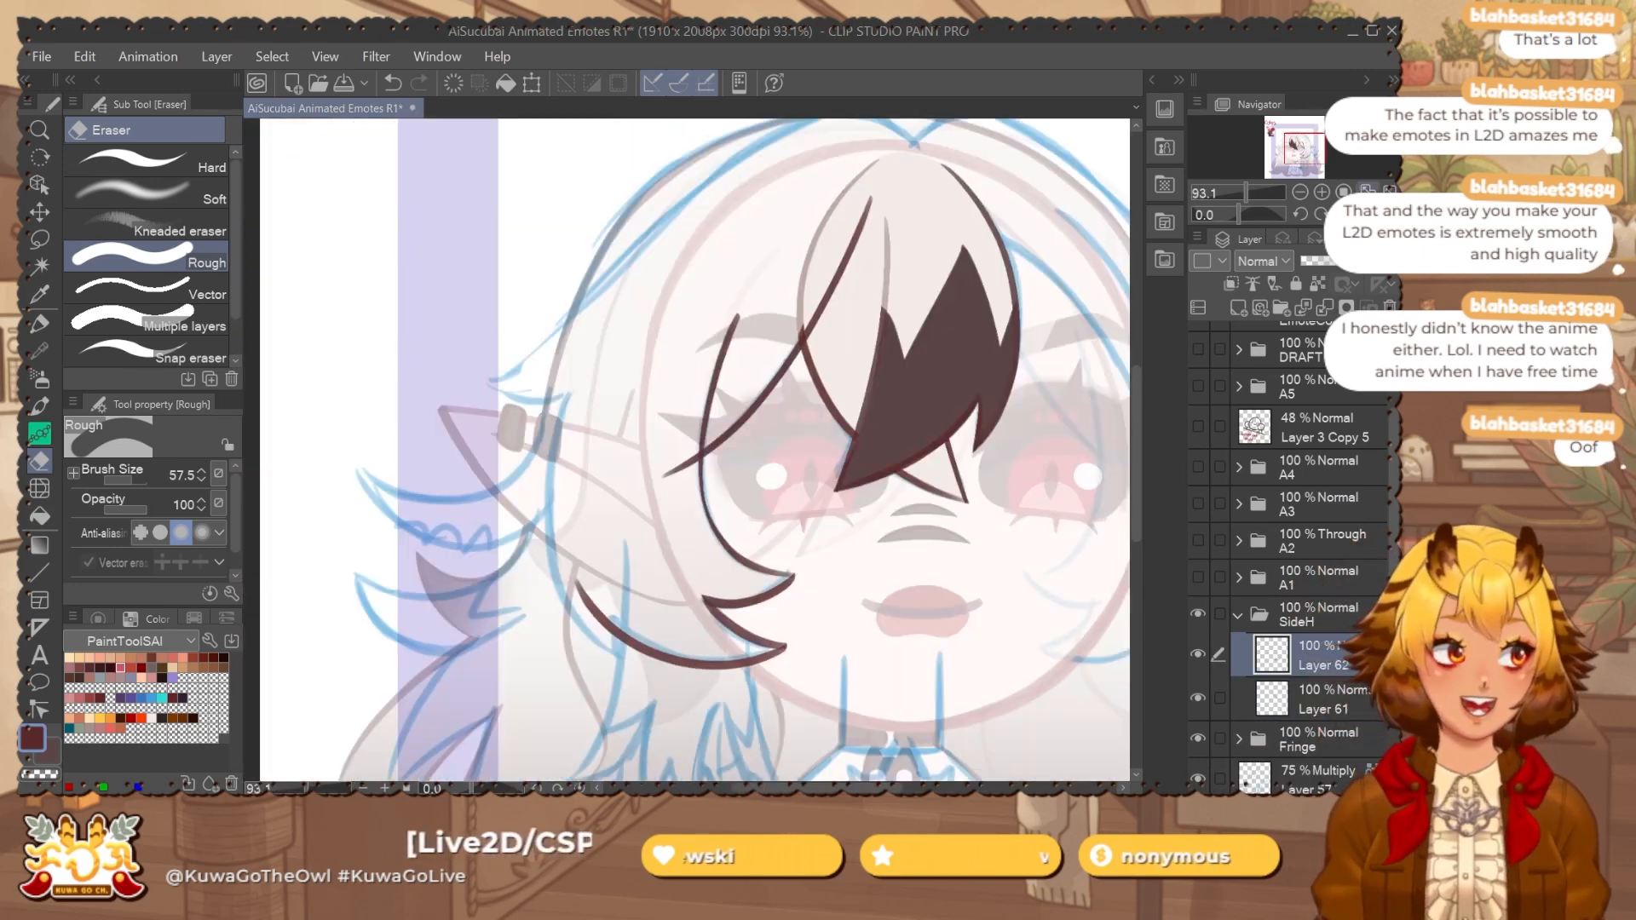
key("p")
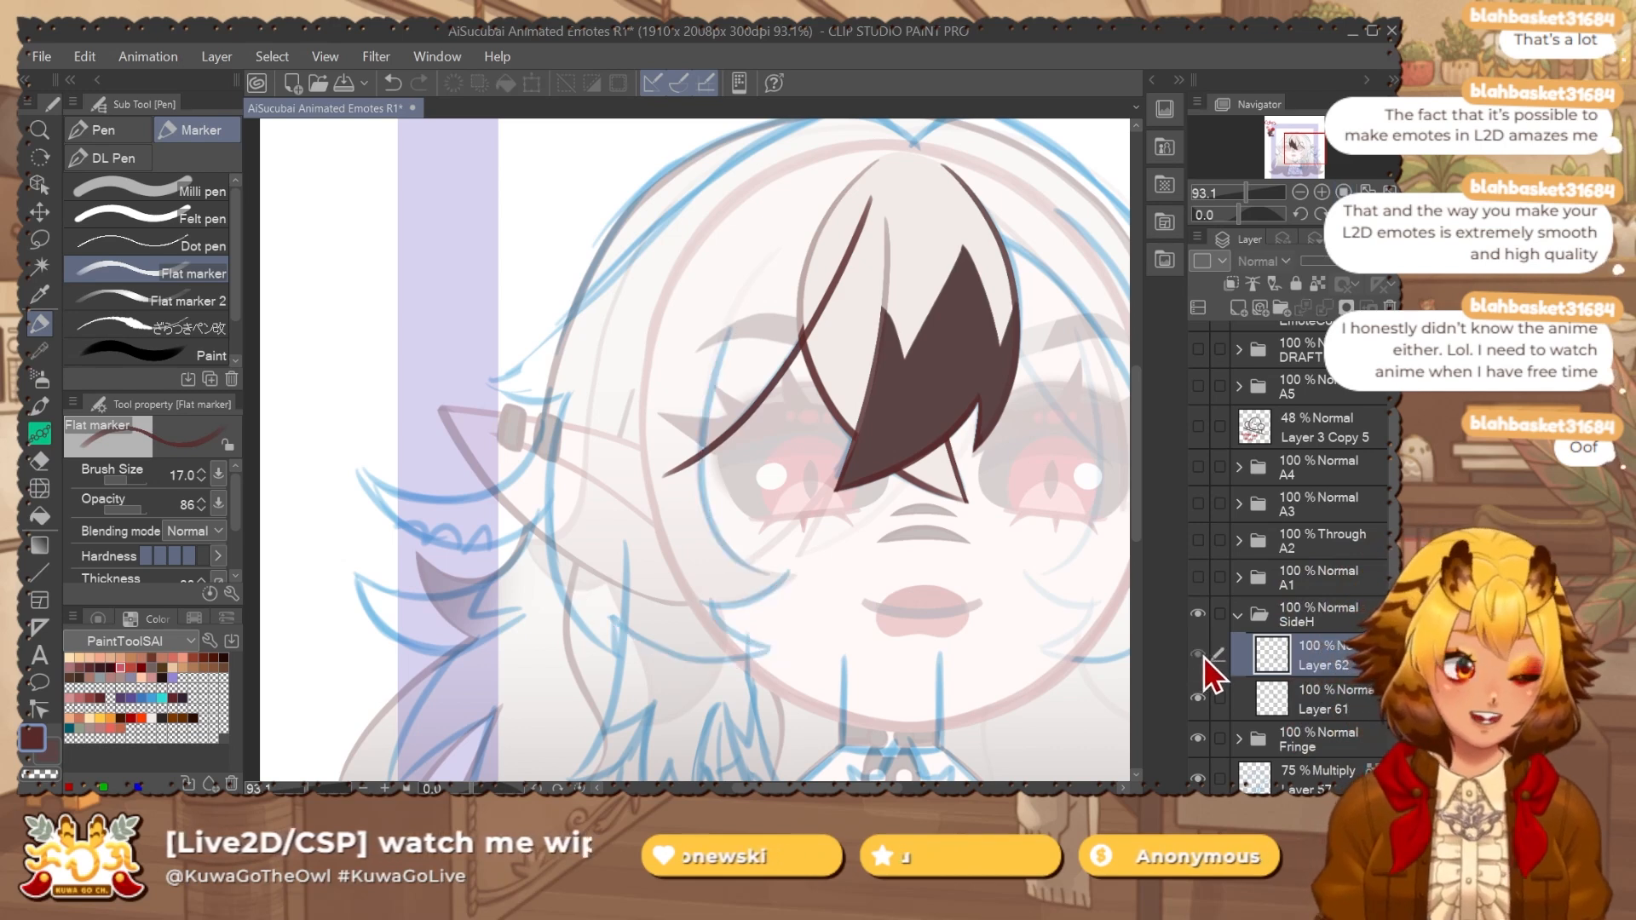
key("e")
left_click(1286, 707)
left_click(1197, 698)
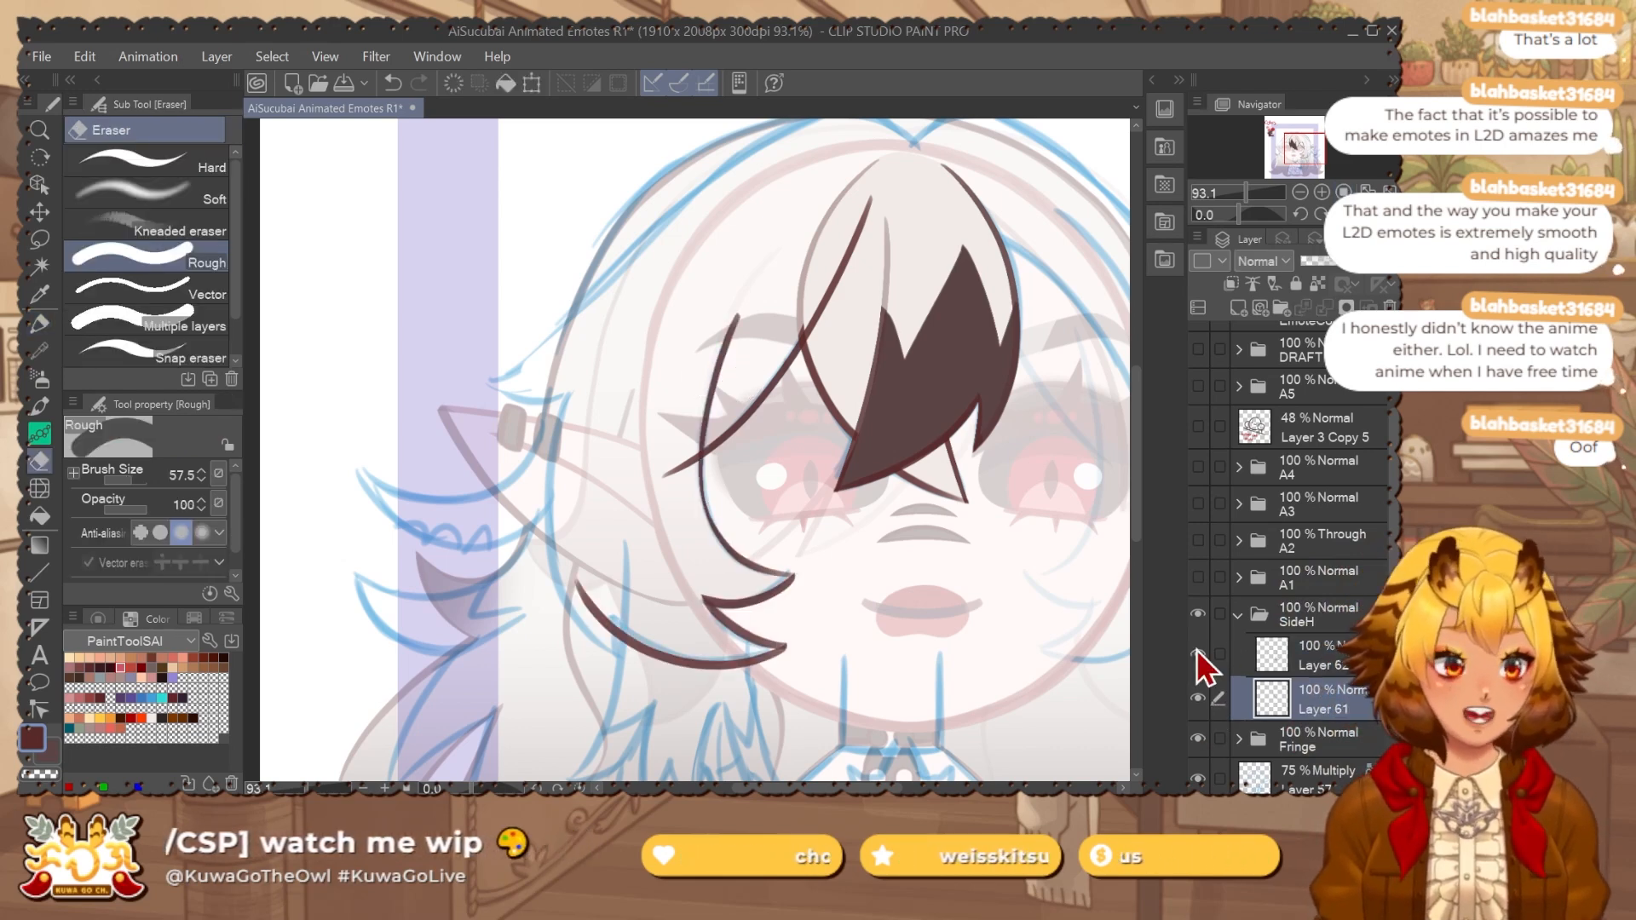
scroll(690, 401, "up", 1)
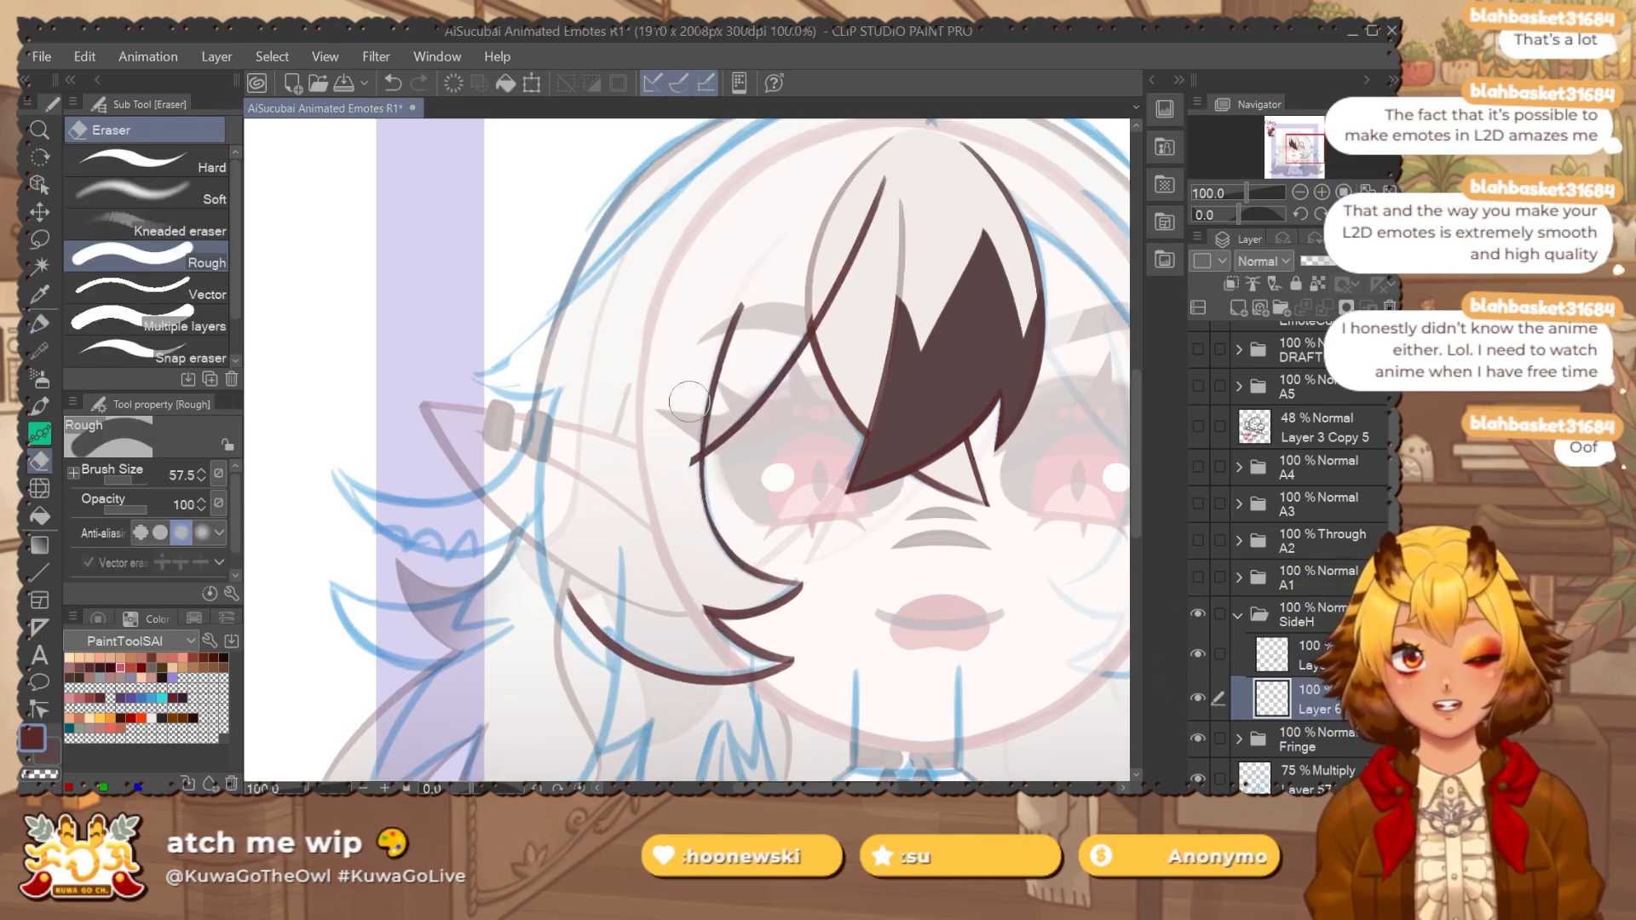
left_click_drag(678, 444, 631, 530)
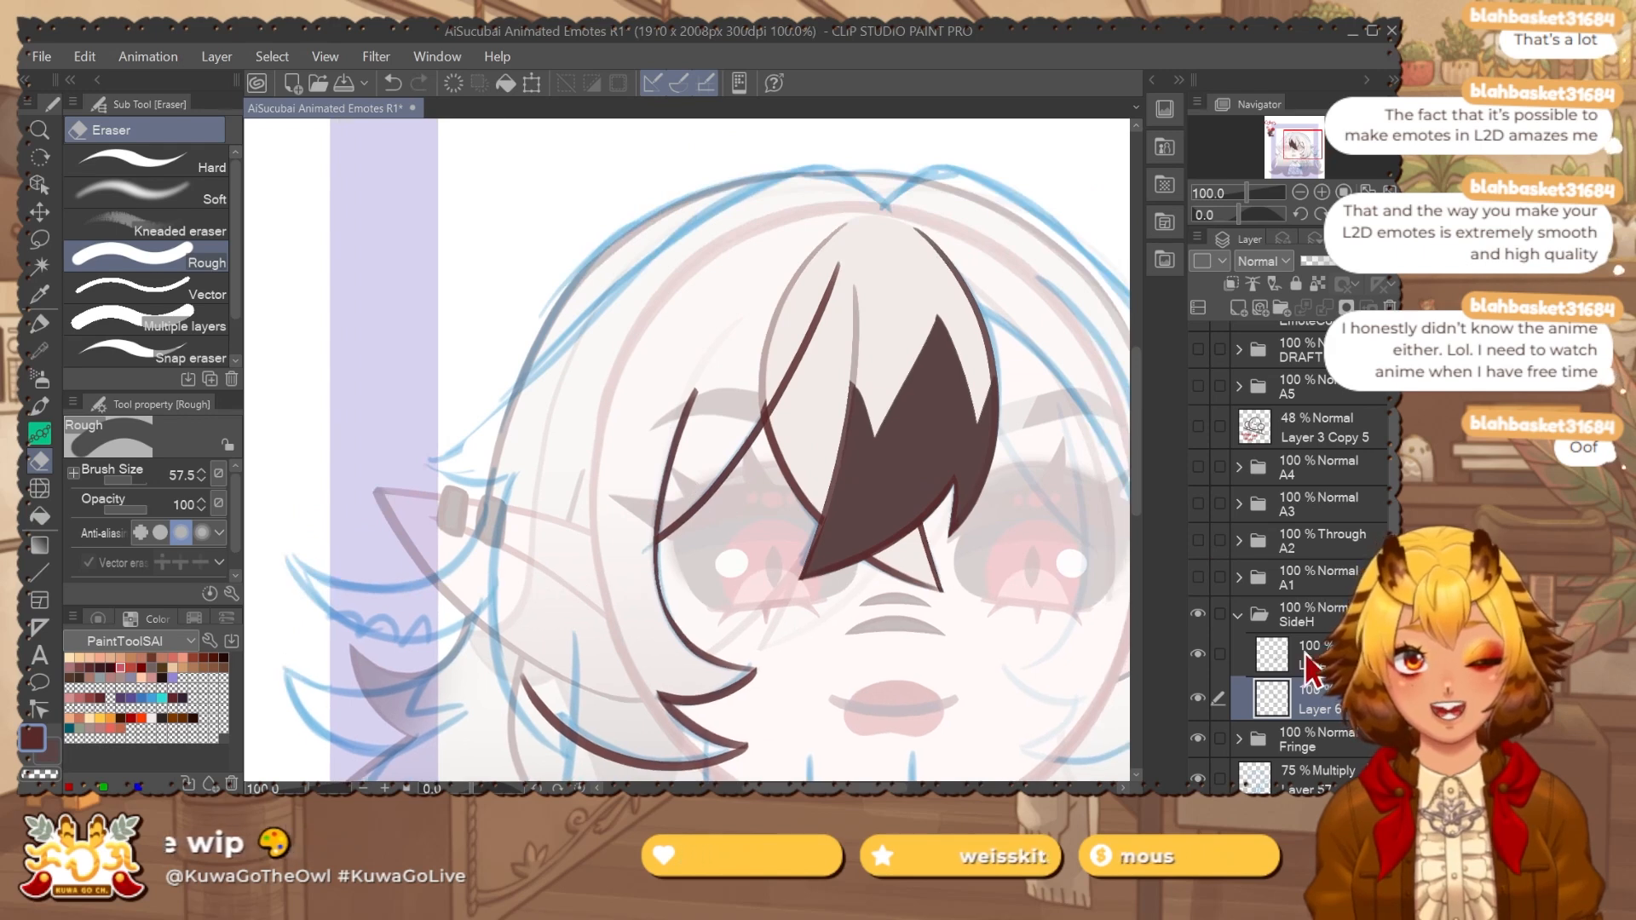
Line the outer hair contour from the crown parting to the pointed tip above the ear with the Flat marker on a new layer.
left_click(1305, 653)
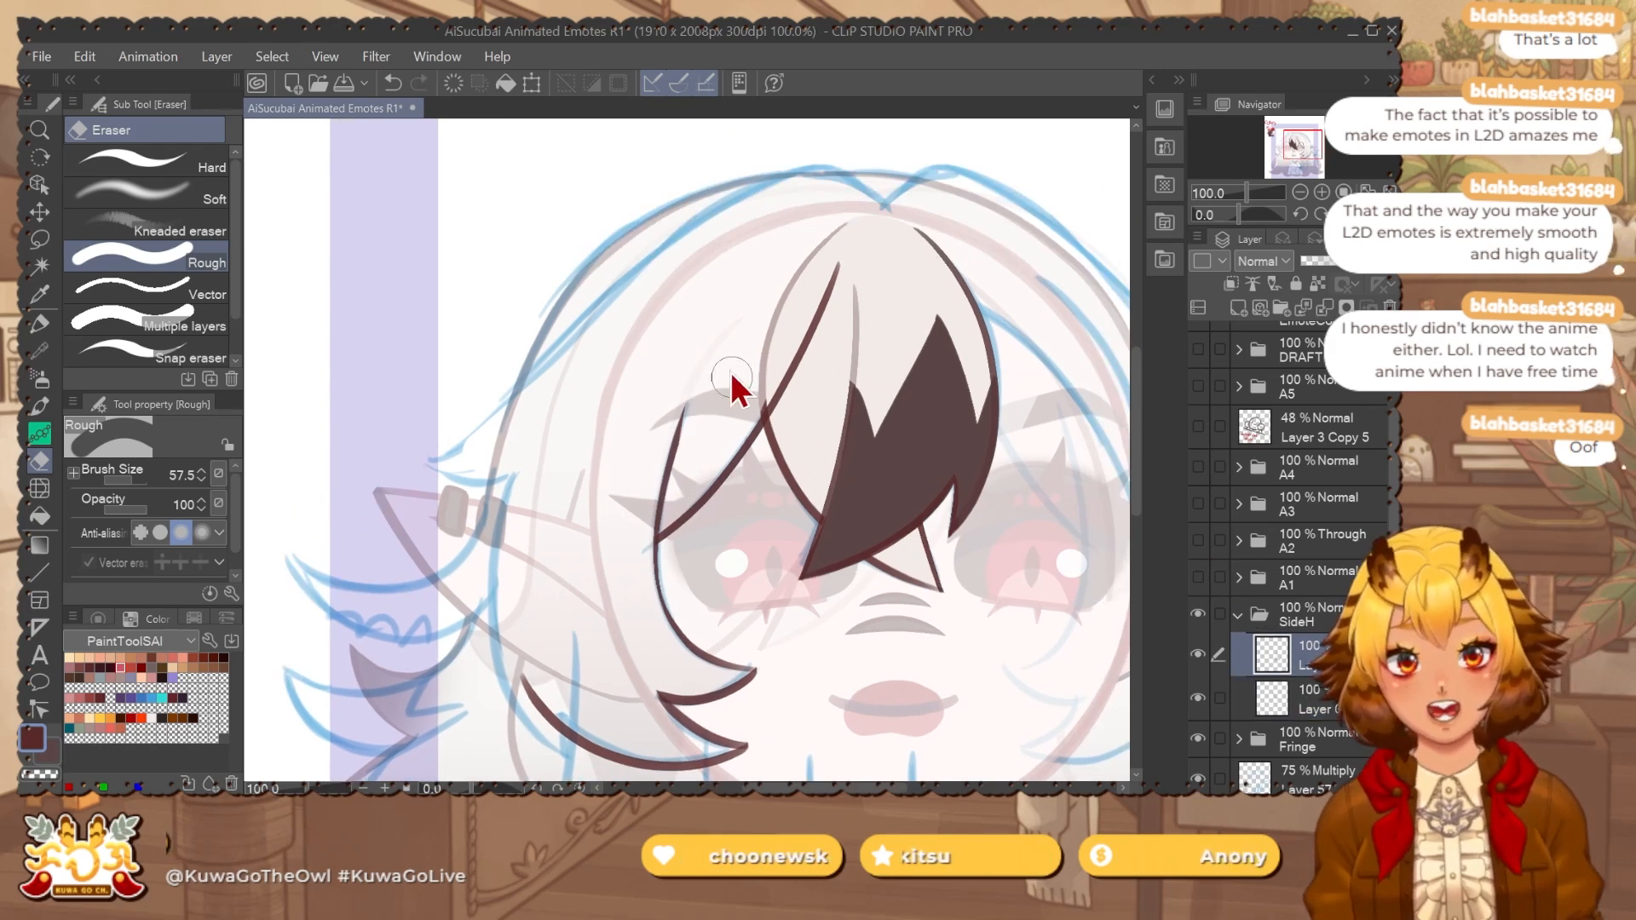
left_click_drag(784, 445, 747, 443)
key("ctrl+shift+n")
key("p")
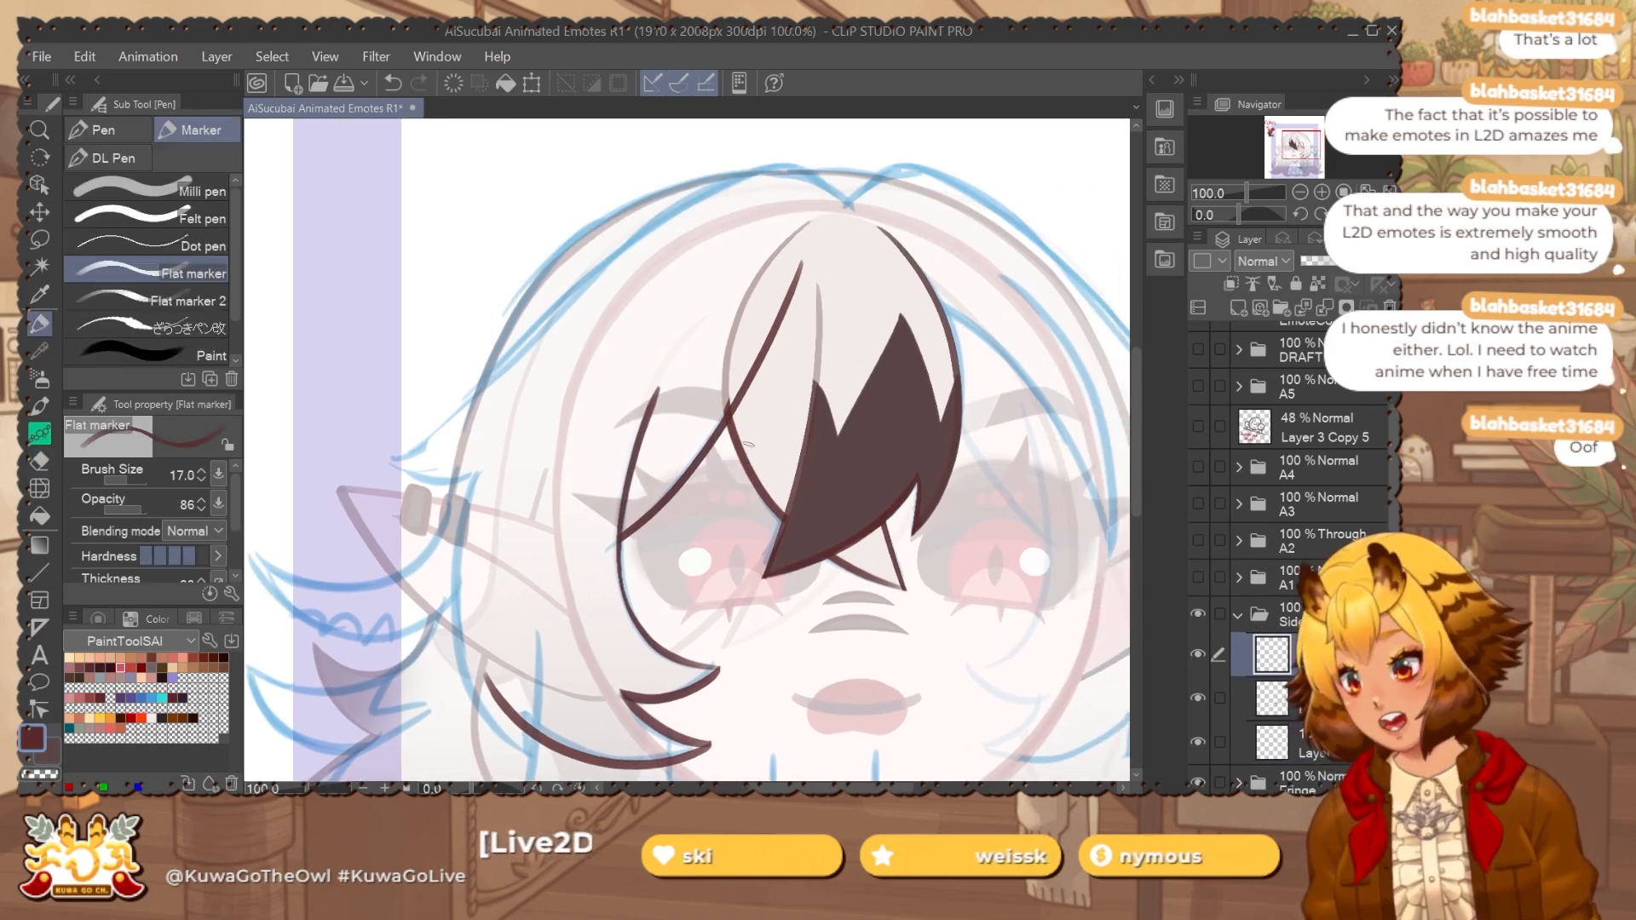
mouse_move(620, 233)
left_mouse_down()
mouse_move(360, 464)
mouse_move(470, 472)
left_mouse_up()
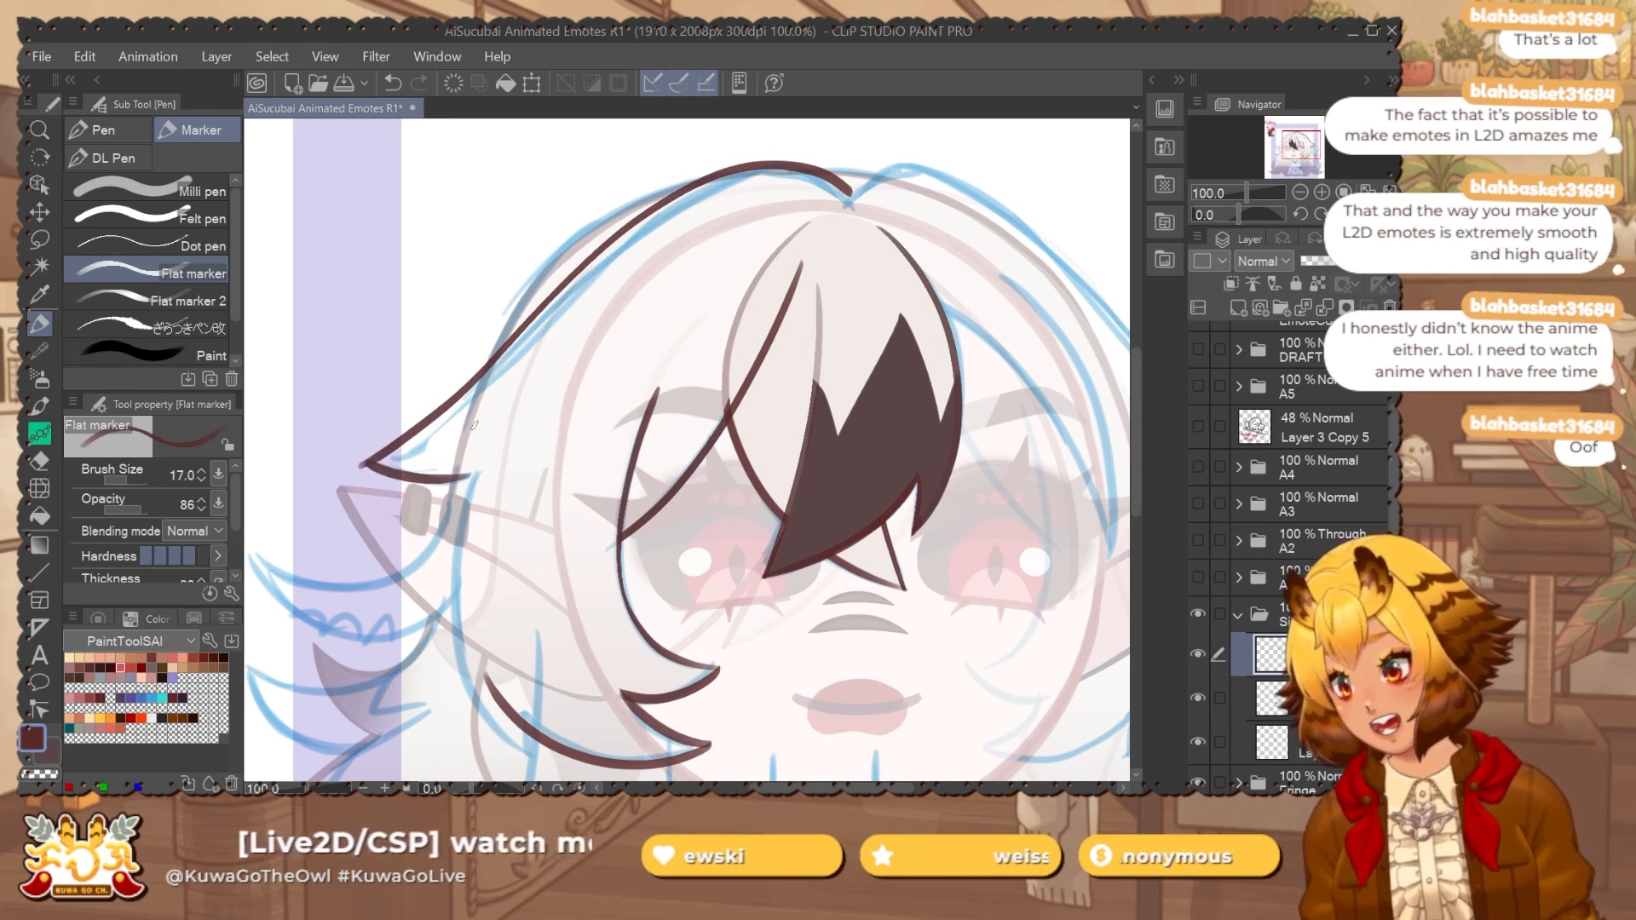
Adjust the outer hair contour with Liquify, varying the brush size, to follow the sketched head shape.
key("j")
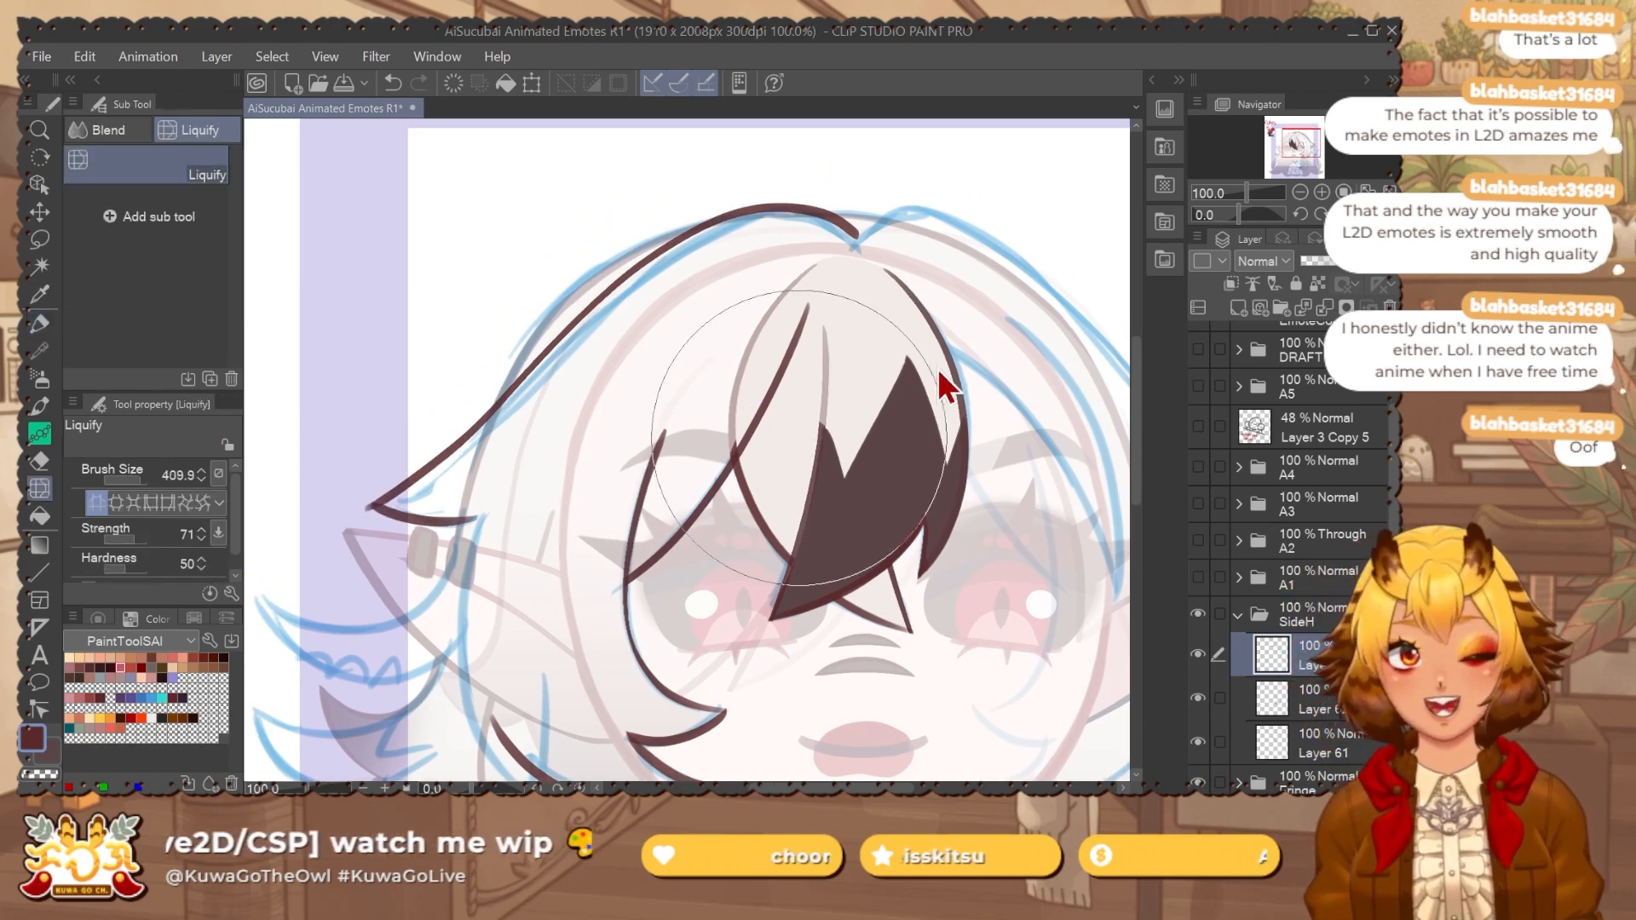
left_click_drag(938, 368, 1026, 323)
left_click_drag(810, 247, 814, 313)
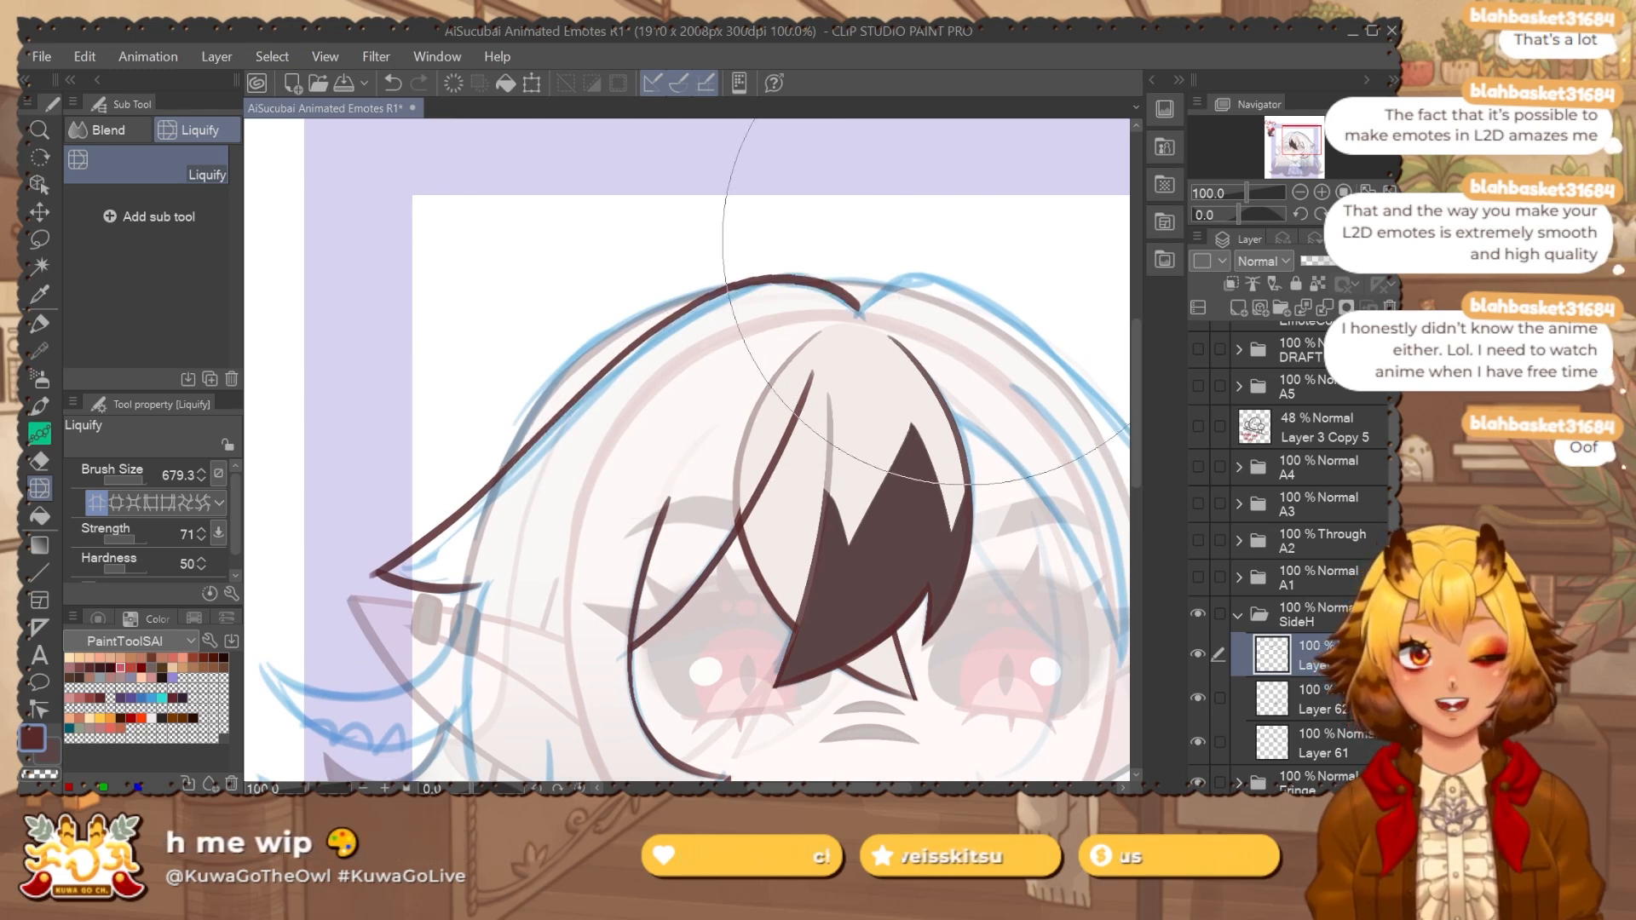
left_click_drag(794, 520, 882, 325)
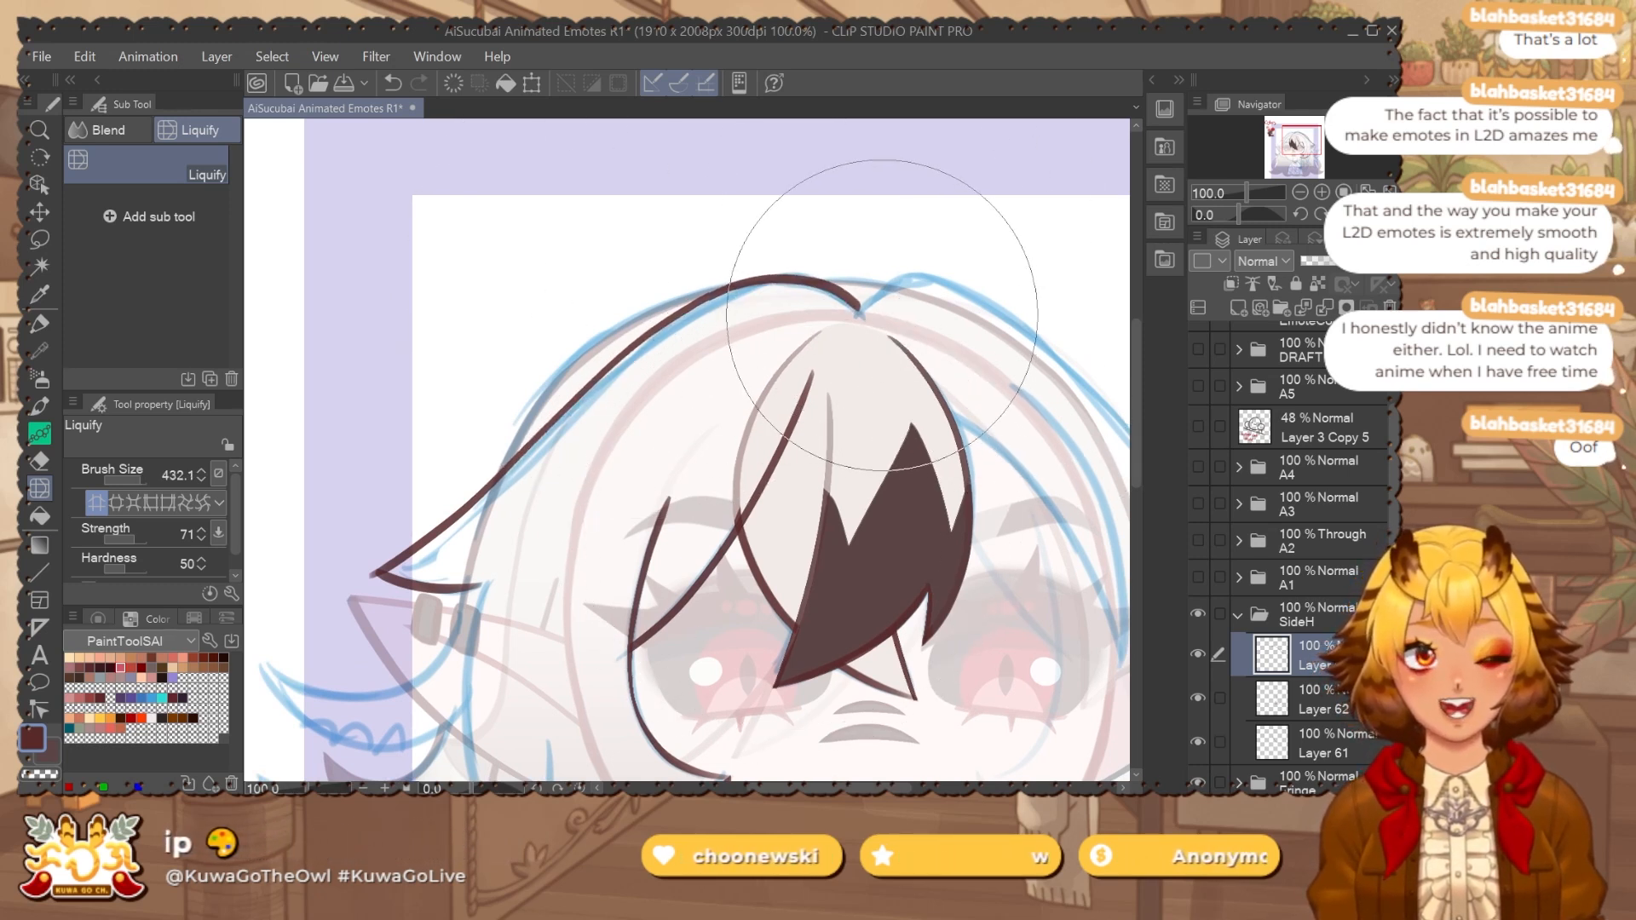
left_click_drag(656, 544, 739, 378)
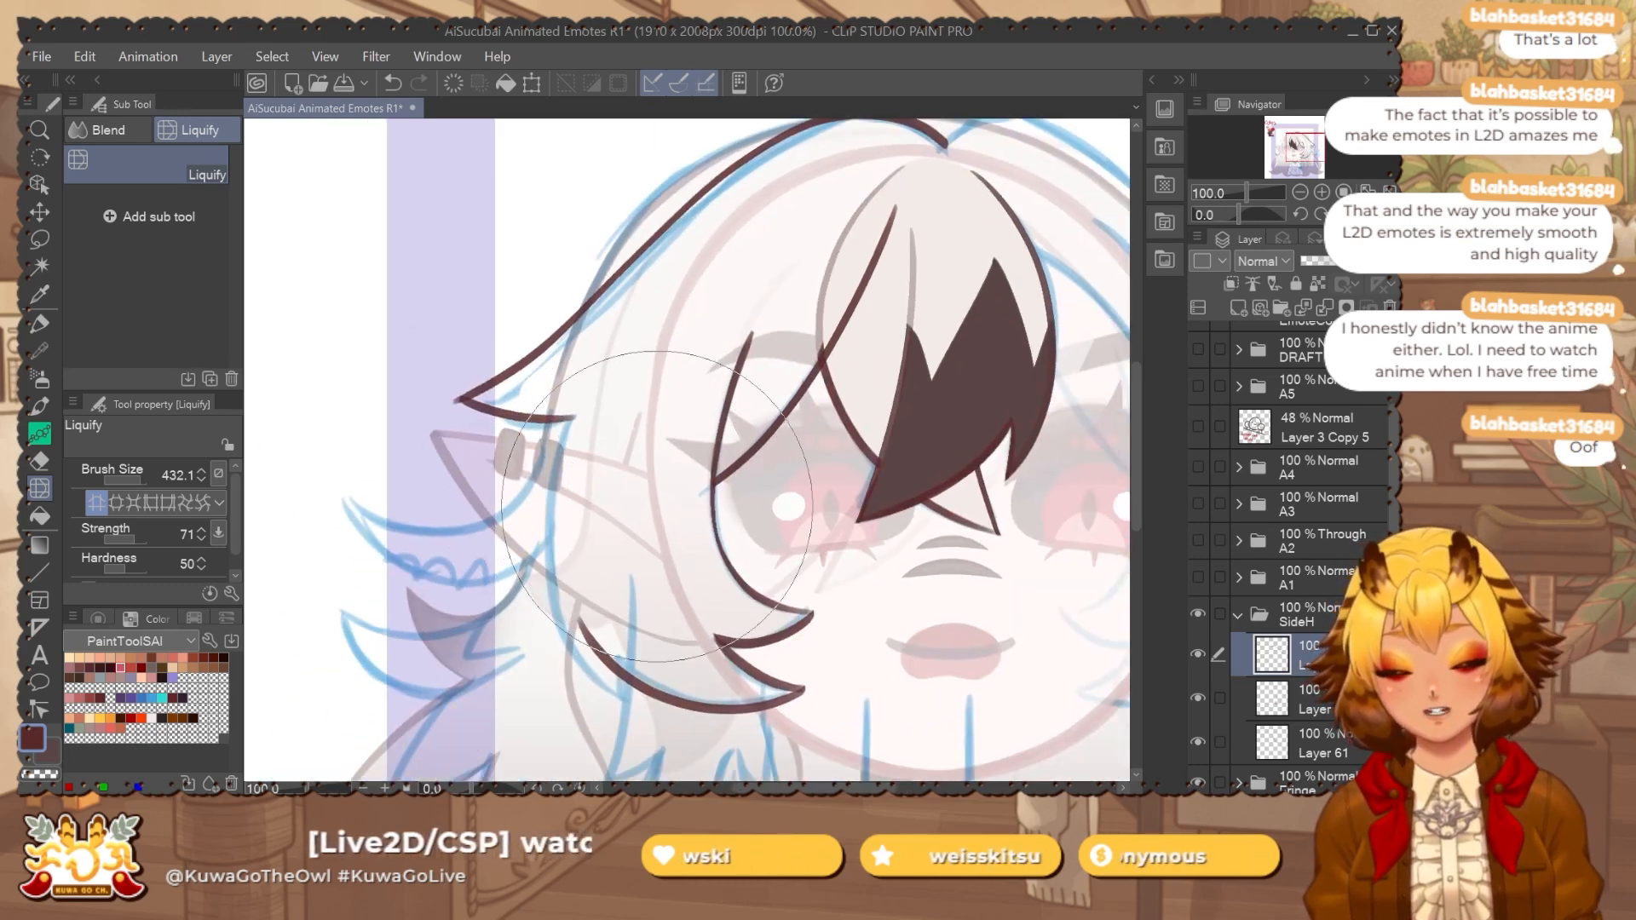
Line the long side-hair strand over the ear down to the lower tips on a new layer with the Flat marker.
left_click_drag(687, 432, 666, 381)
key("p")
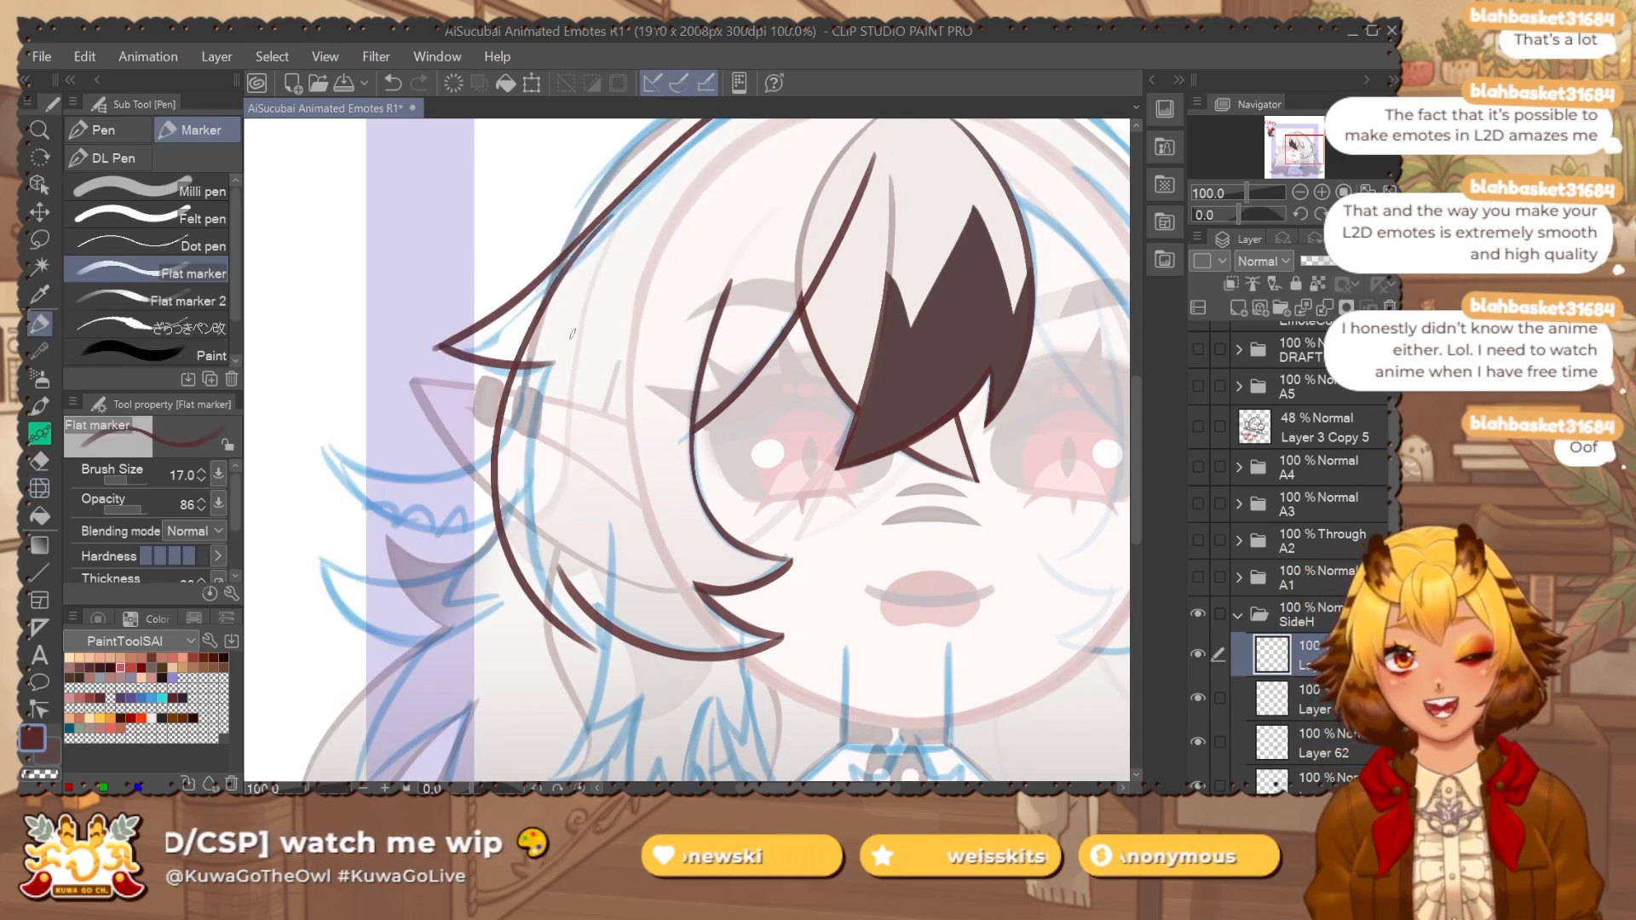
left_click_drag(600, 561, 548, 476)
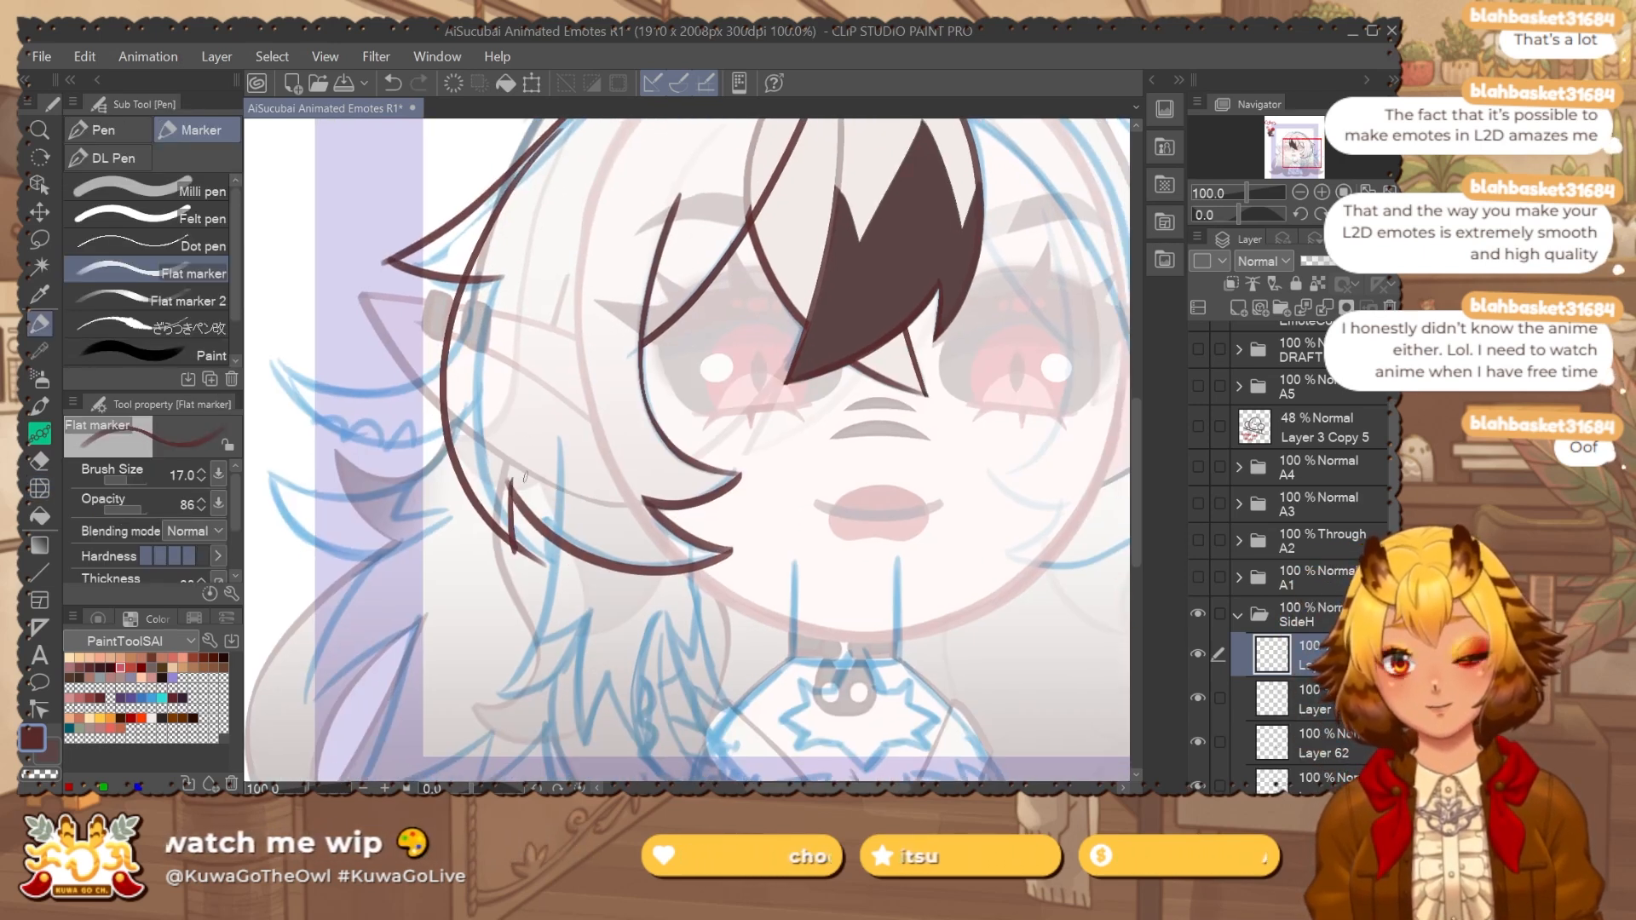
key("j")
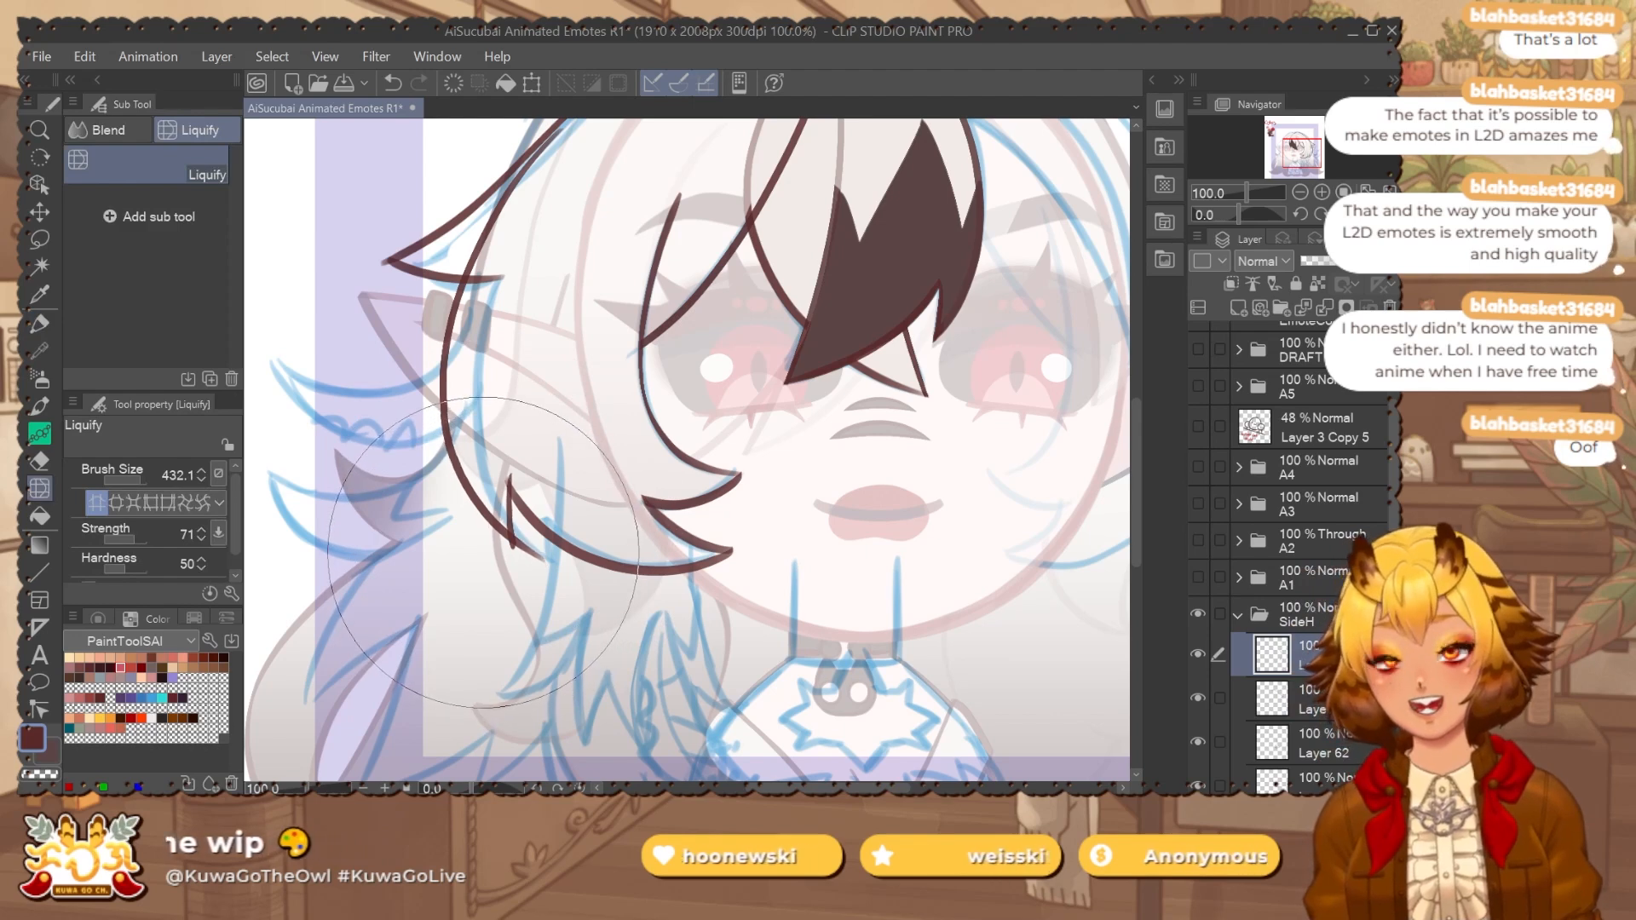
scroll(548, 615, "up", 3)
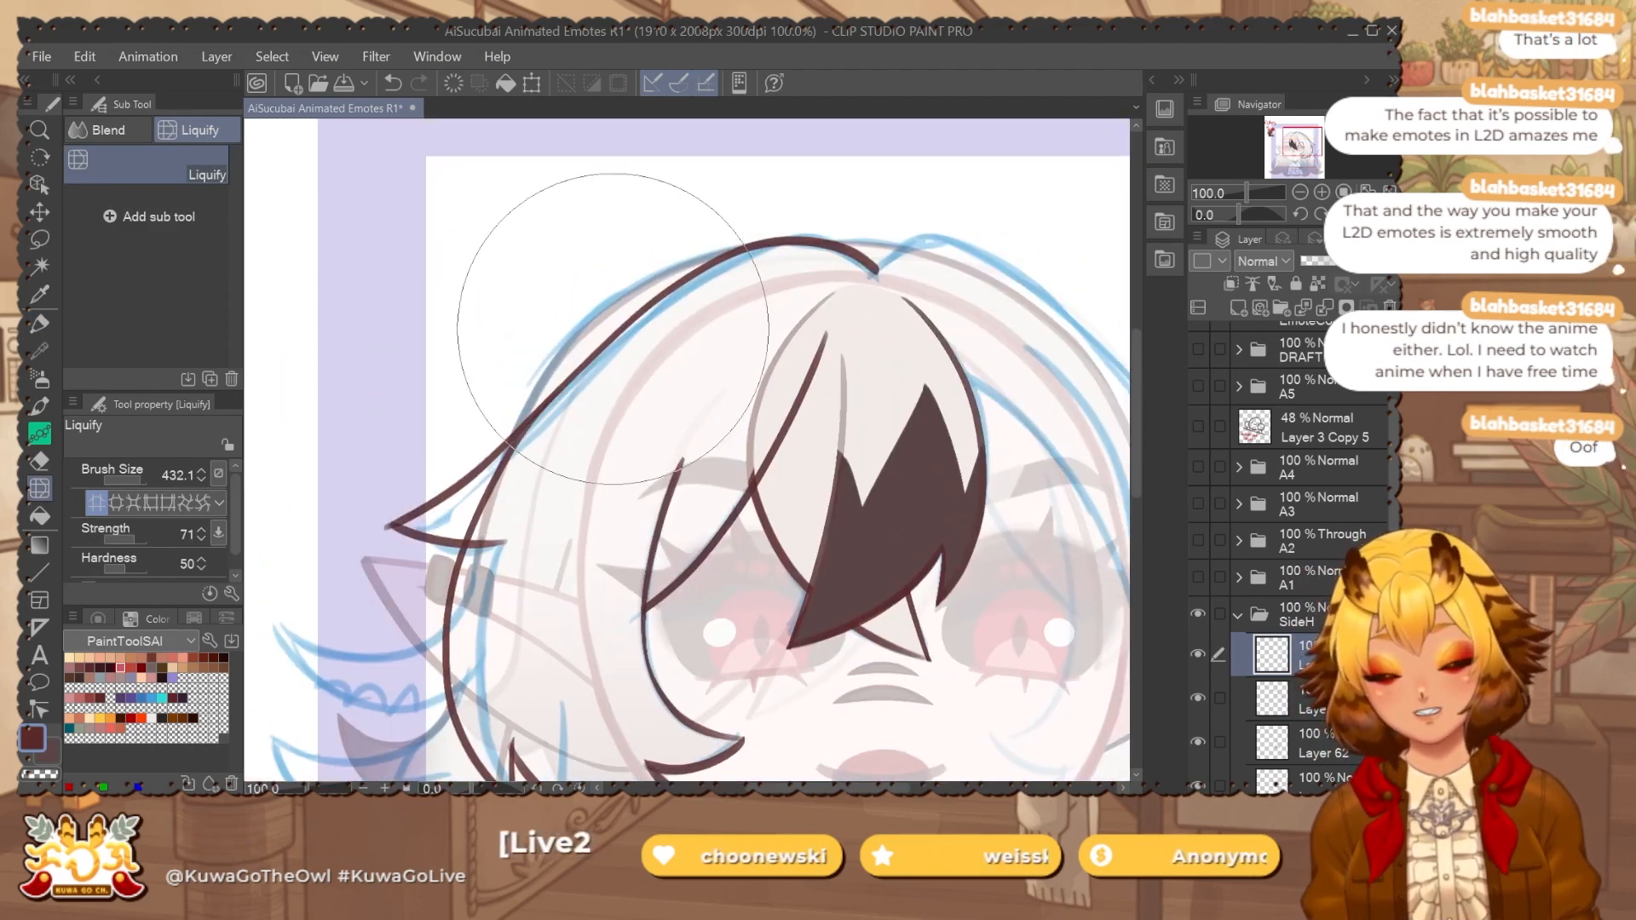
Erase the overlapping line ends where the long side strand meets the pointed tip, using the Rough eraser on Layer 63.
key("e")
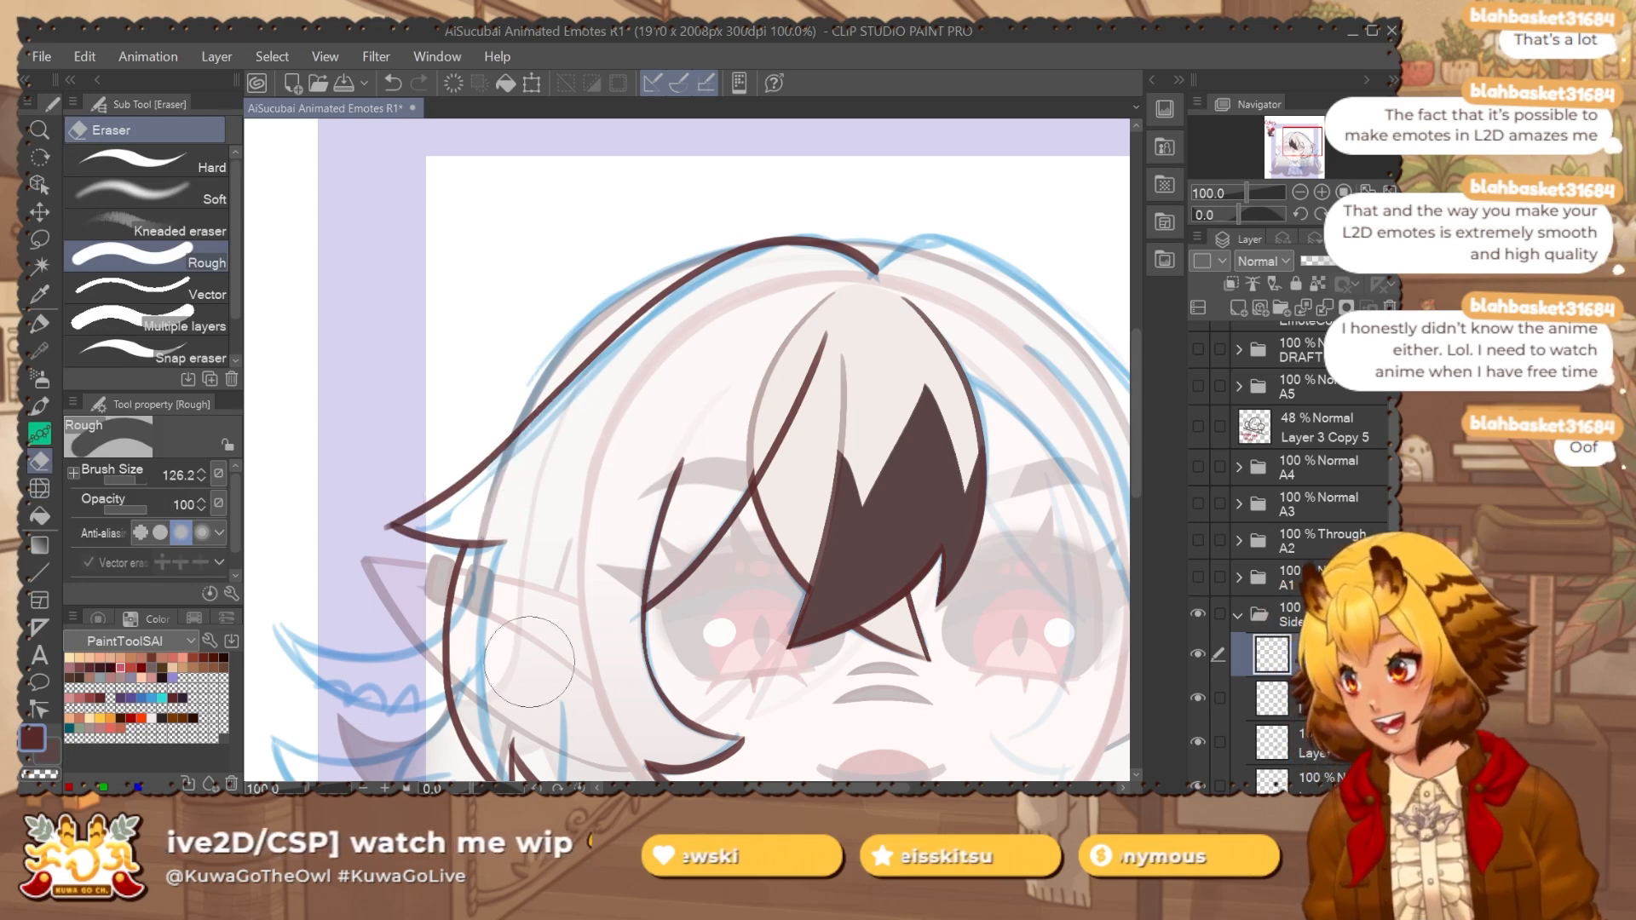
scroll(565, 594, "up", 2)
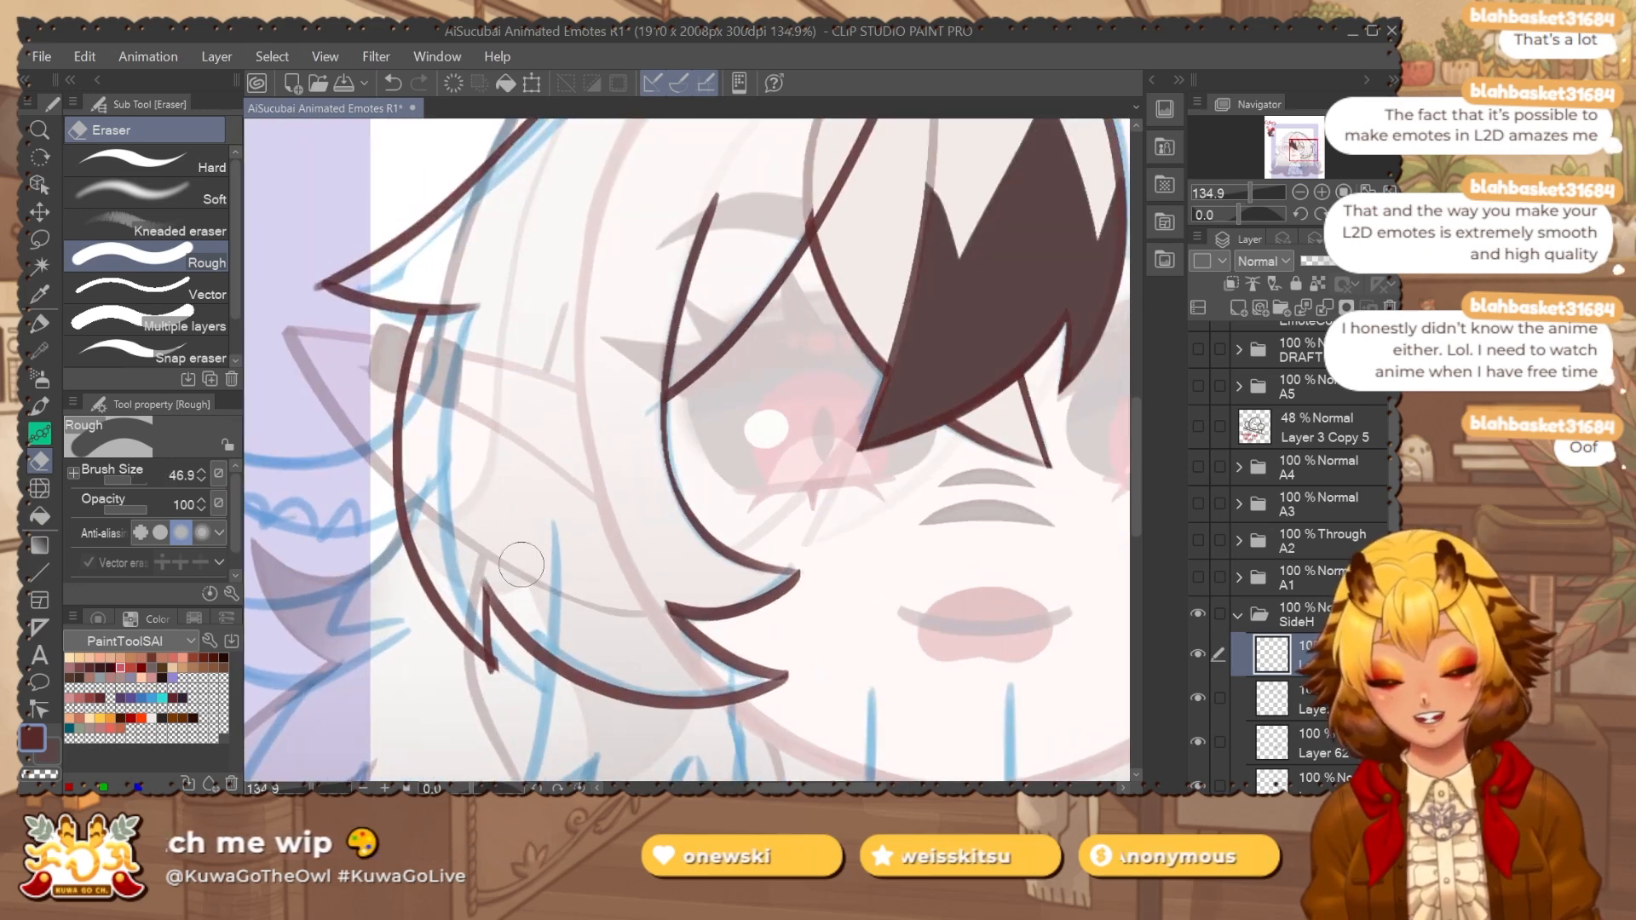
left_click(1225, 694)
mouse_move(460, 298)
left_mouse_down()
mouse_move(483, 426)
mouse_move(469, 435)
left_mouse_up()
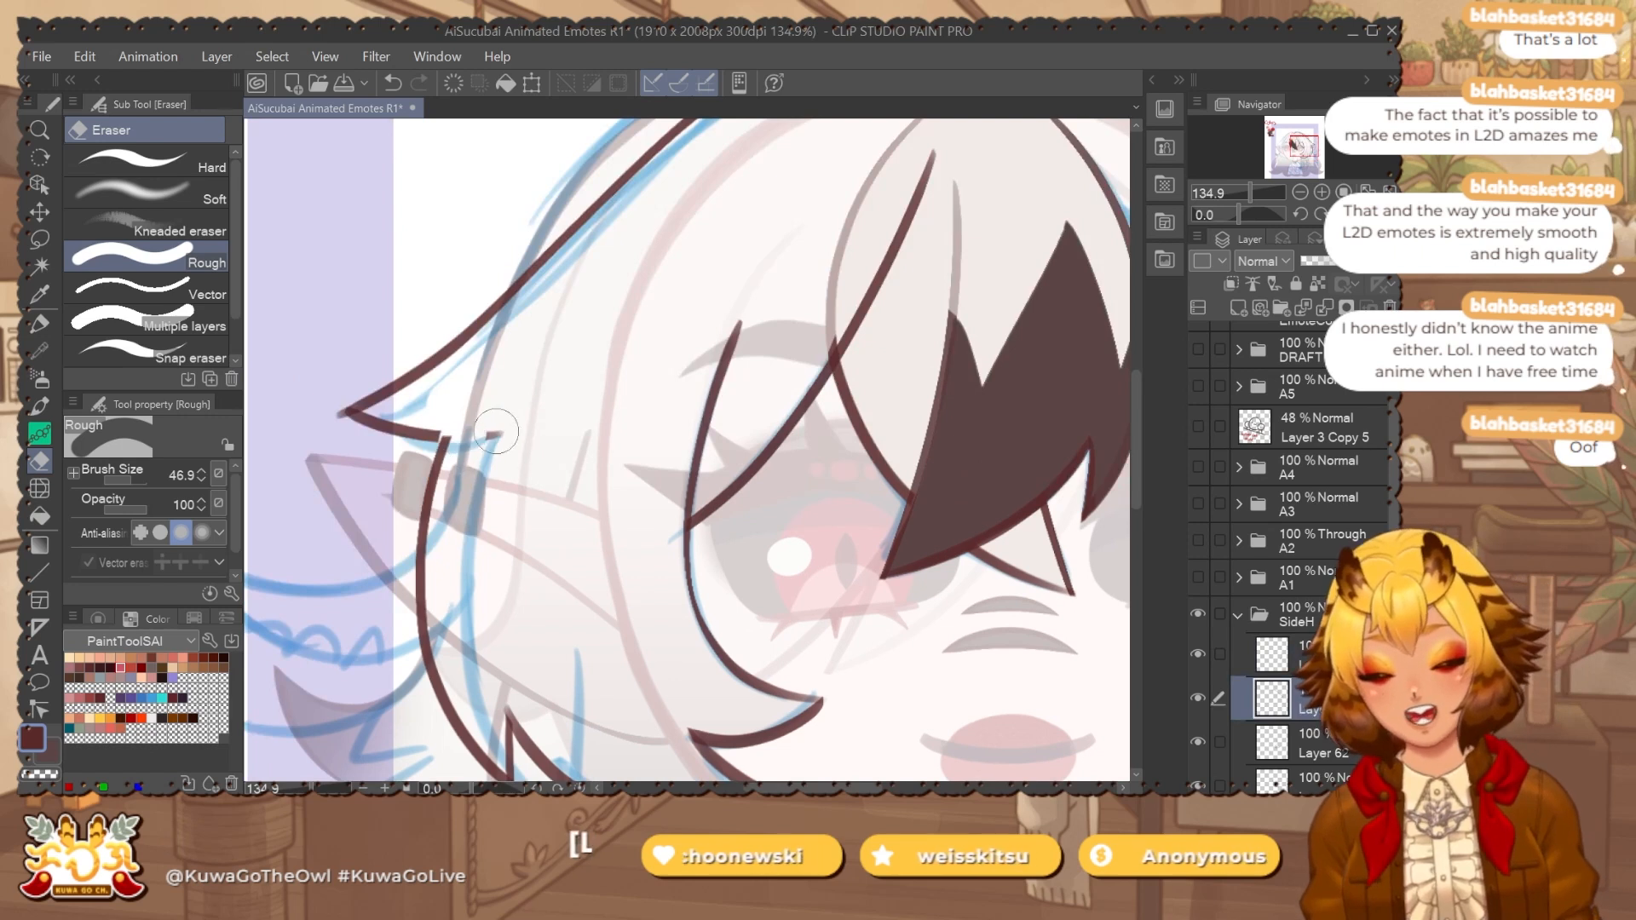
key("ctrl+z")
key("ctrl+z")
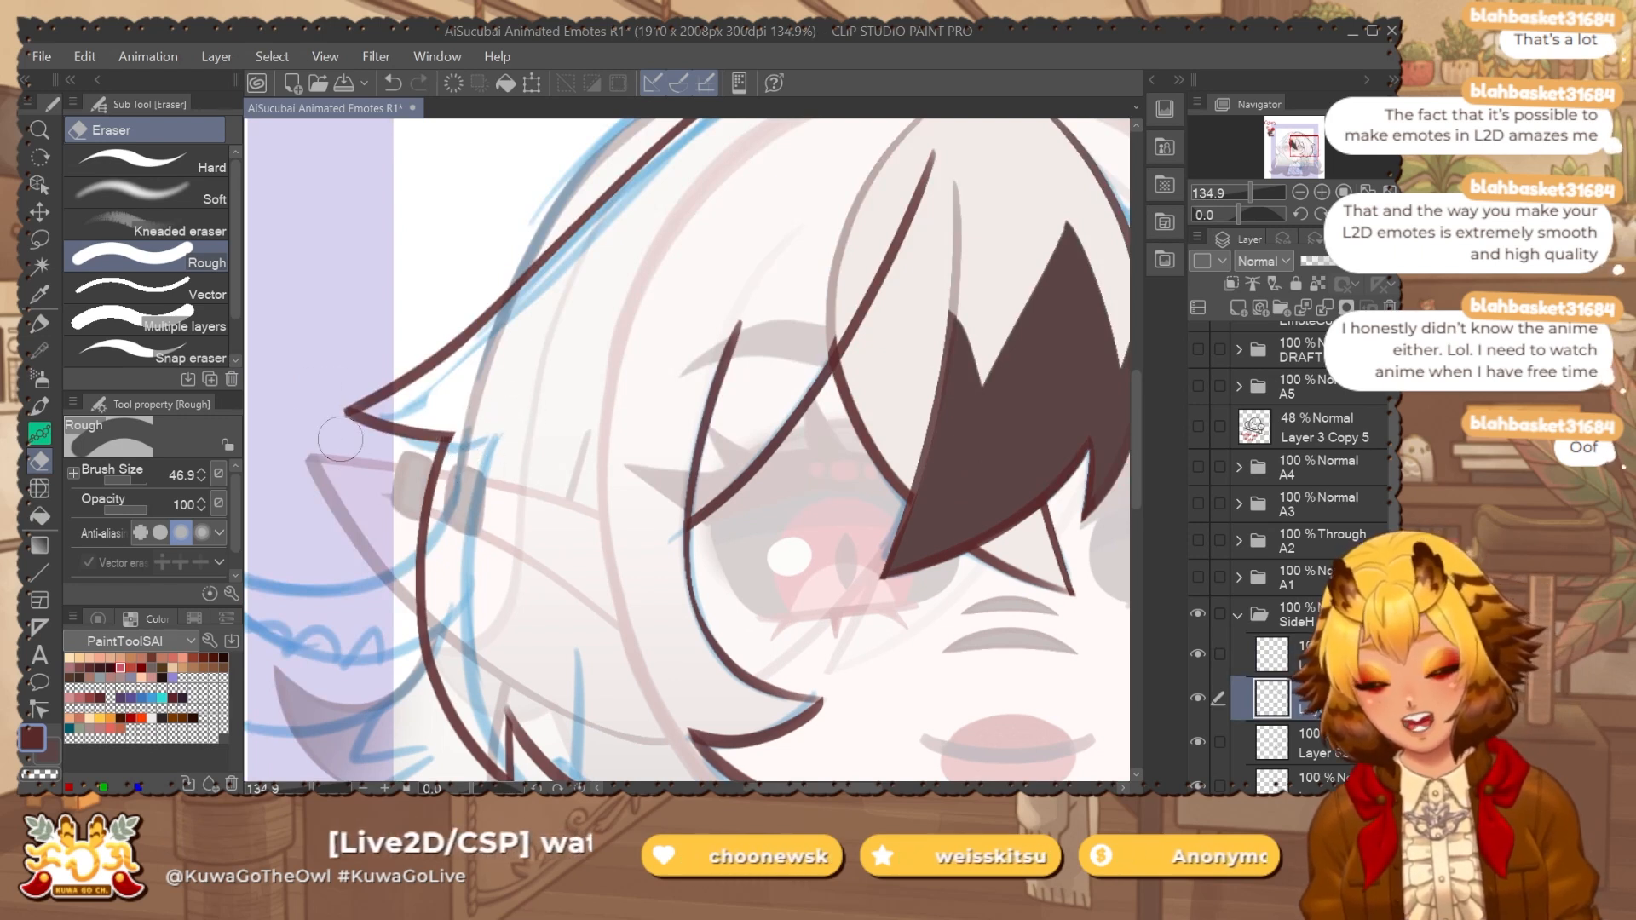
Check the side-hair line layers by toggling their visibility and merge Layers 64, 63 and 62 down into Layer 61.
scroll(614, 364, "down", 2)
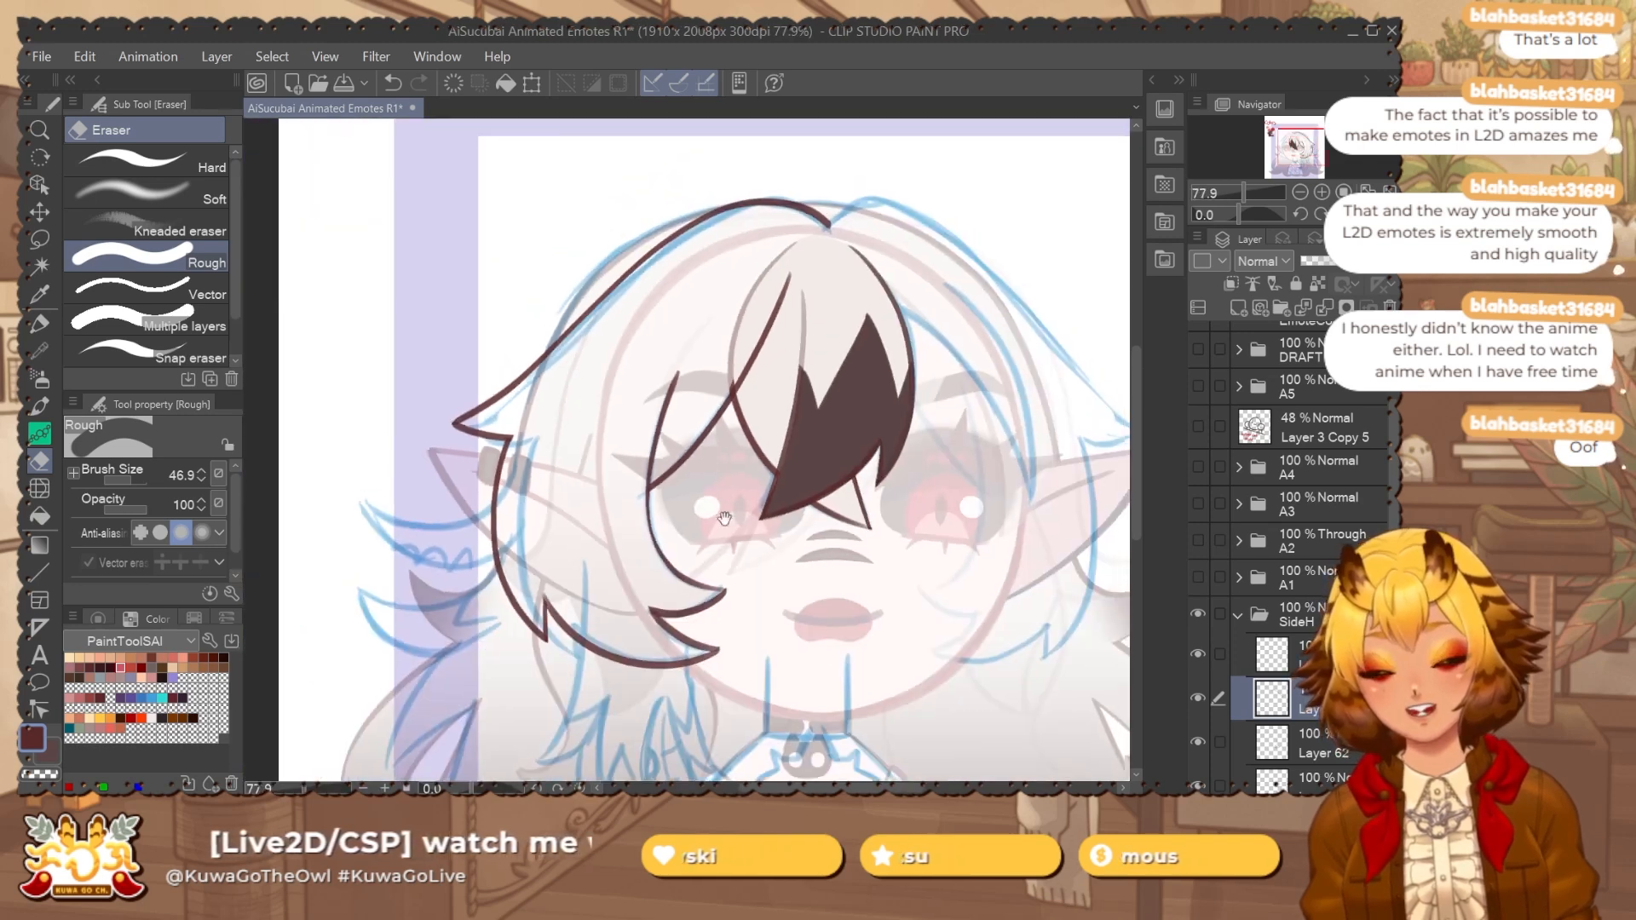
left_click_drag(725, 519, 645, 535)
scroll(1254, 559, "down", 2)
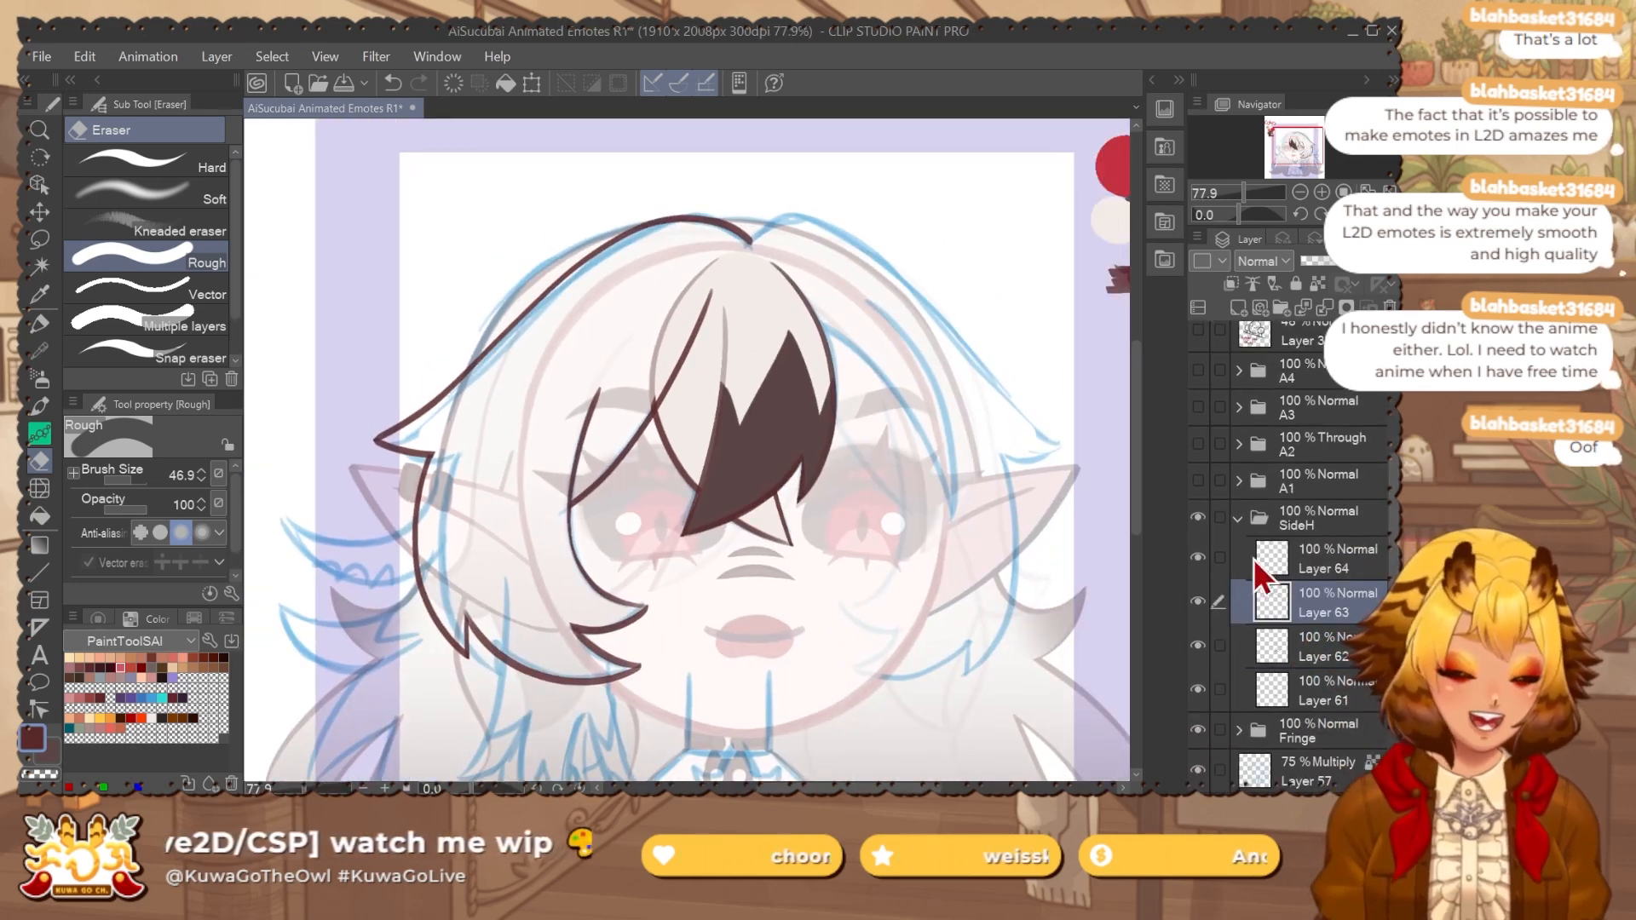
left_click(1196, 559)
left_click(1320, 559)
key("ctrl+e")
left_click(1199, 559)
left_click(1199, 559)
left_click(1200, 600)
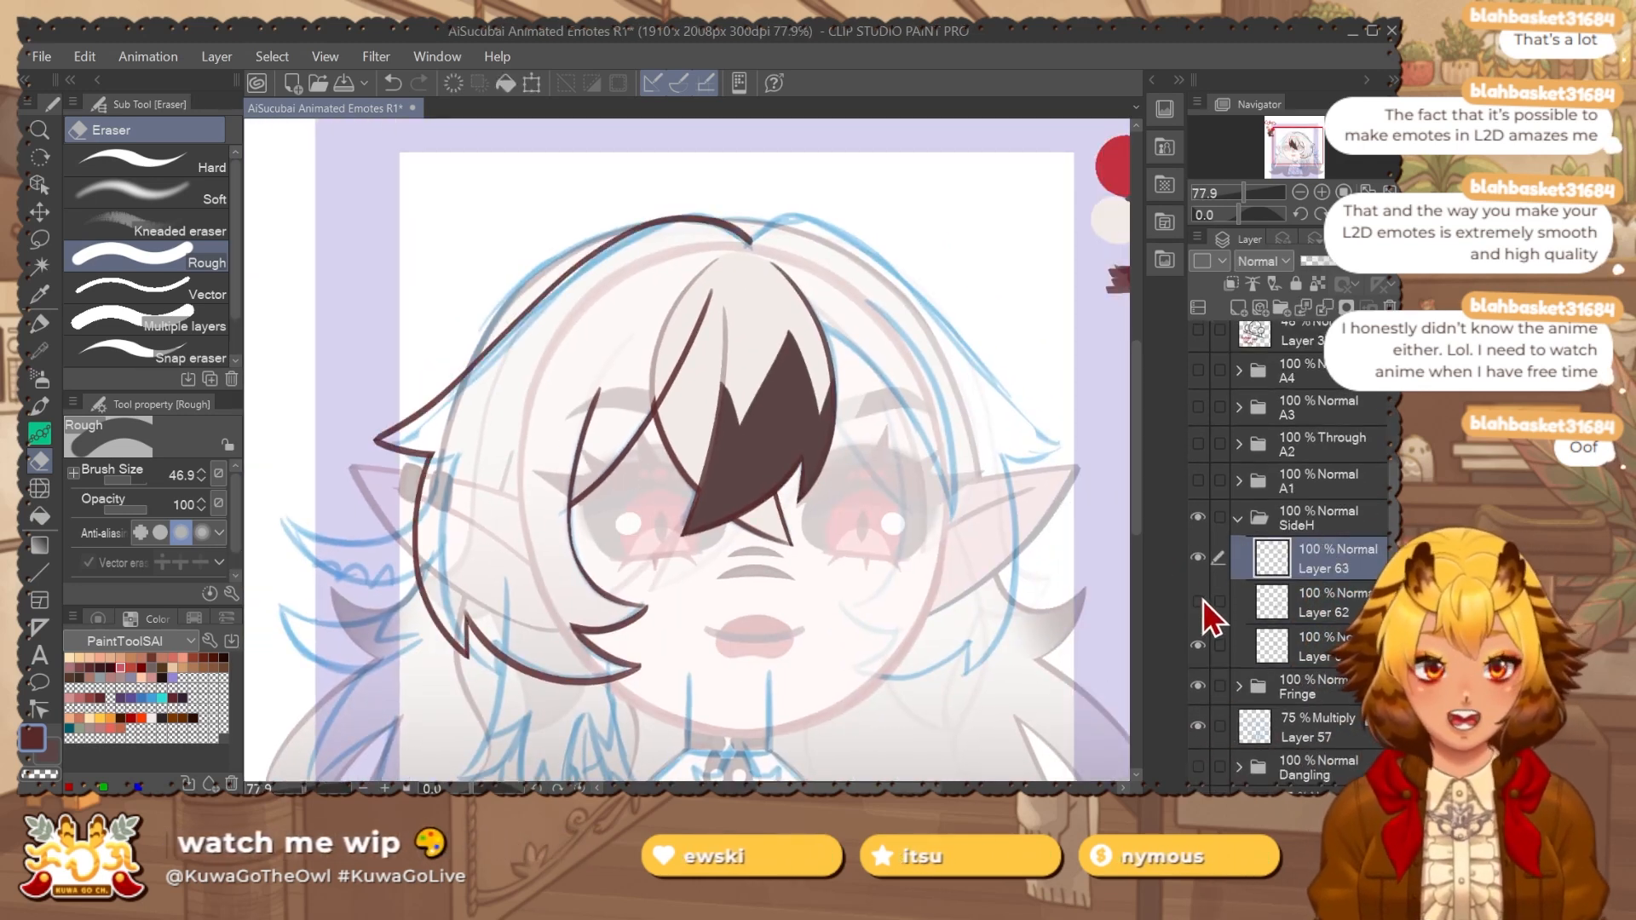
left_click(1199, 601)
key("ctrl+e")
key("ctrl+e")
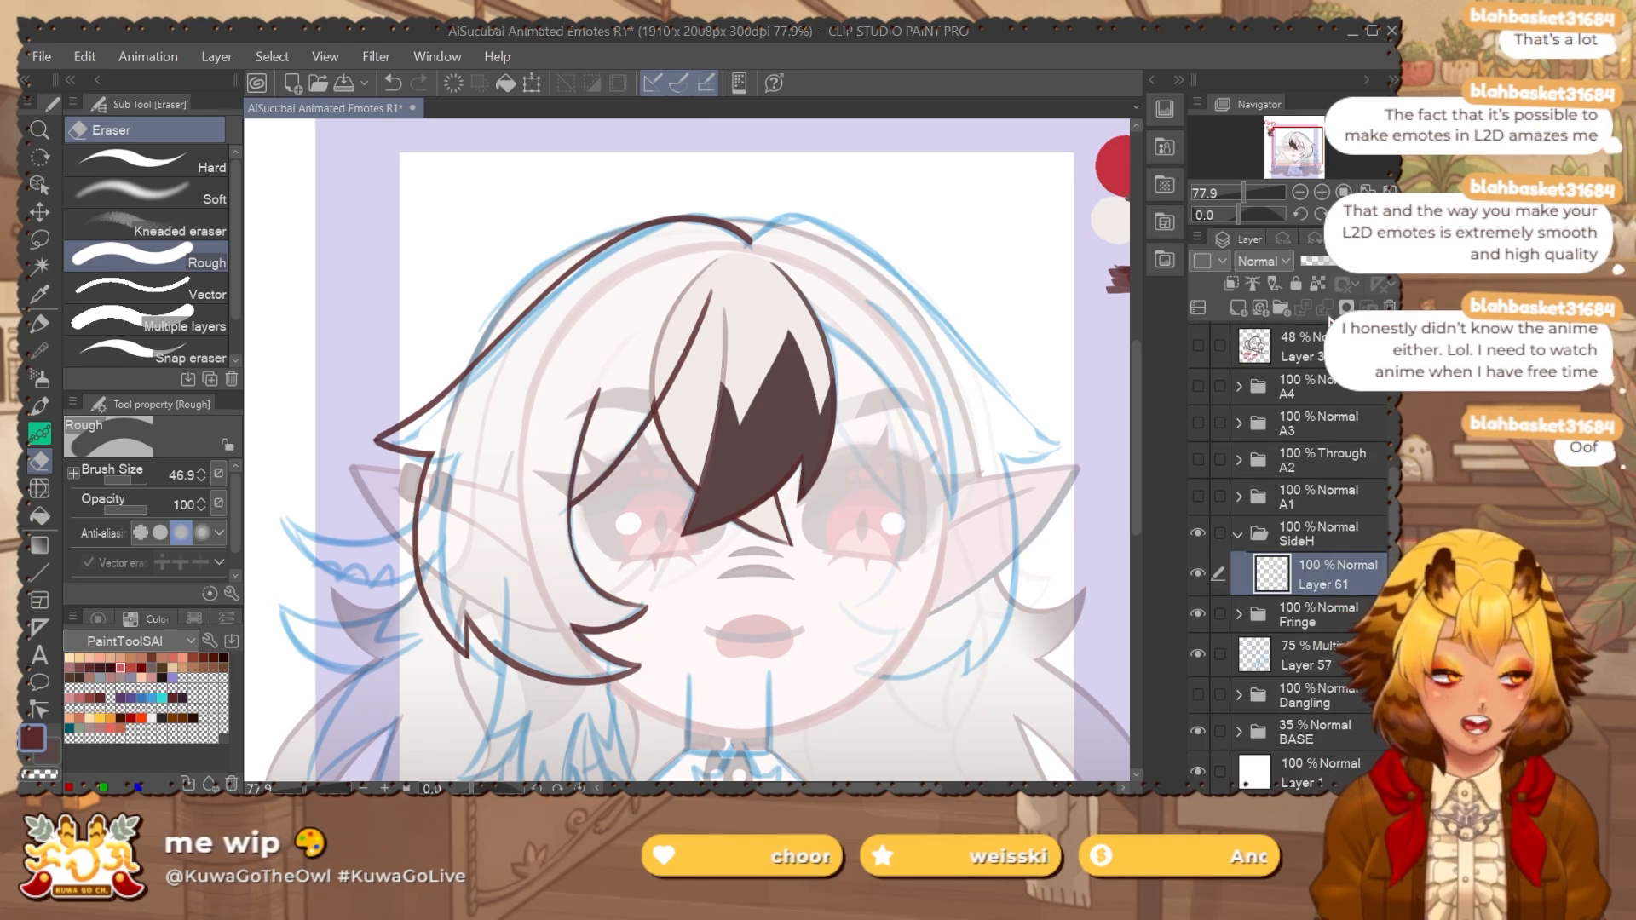
Lock the transparent pixels of Layer 61 and add a new layer beneath it in the SideH folder.
left_click(1318, 283)
left_click(1238, 307)
left_click_drag(1337, 581, 1347, 628)
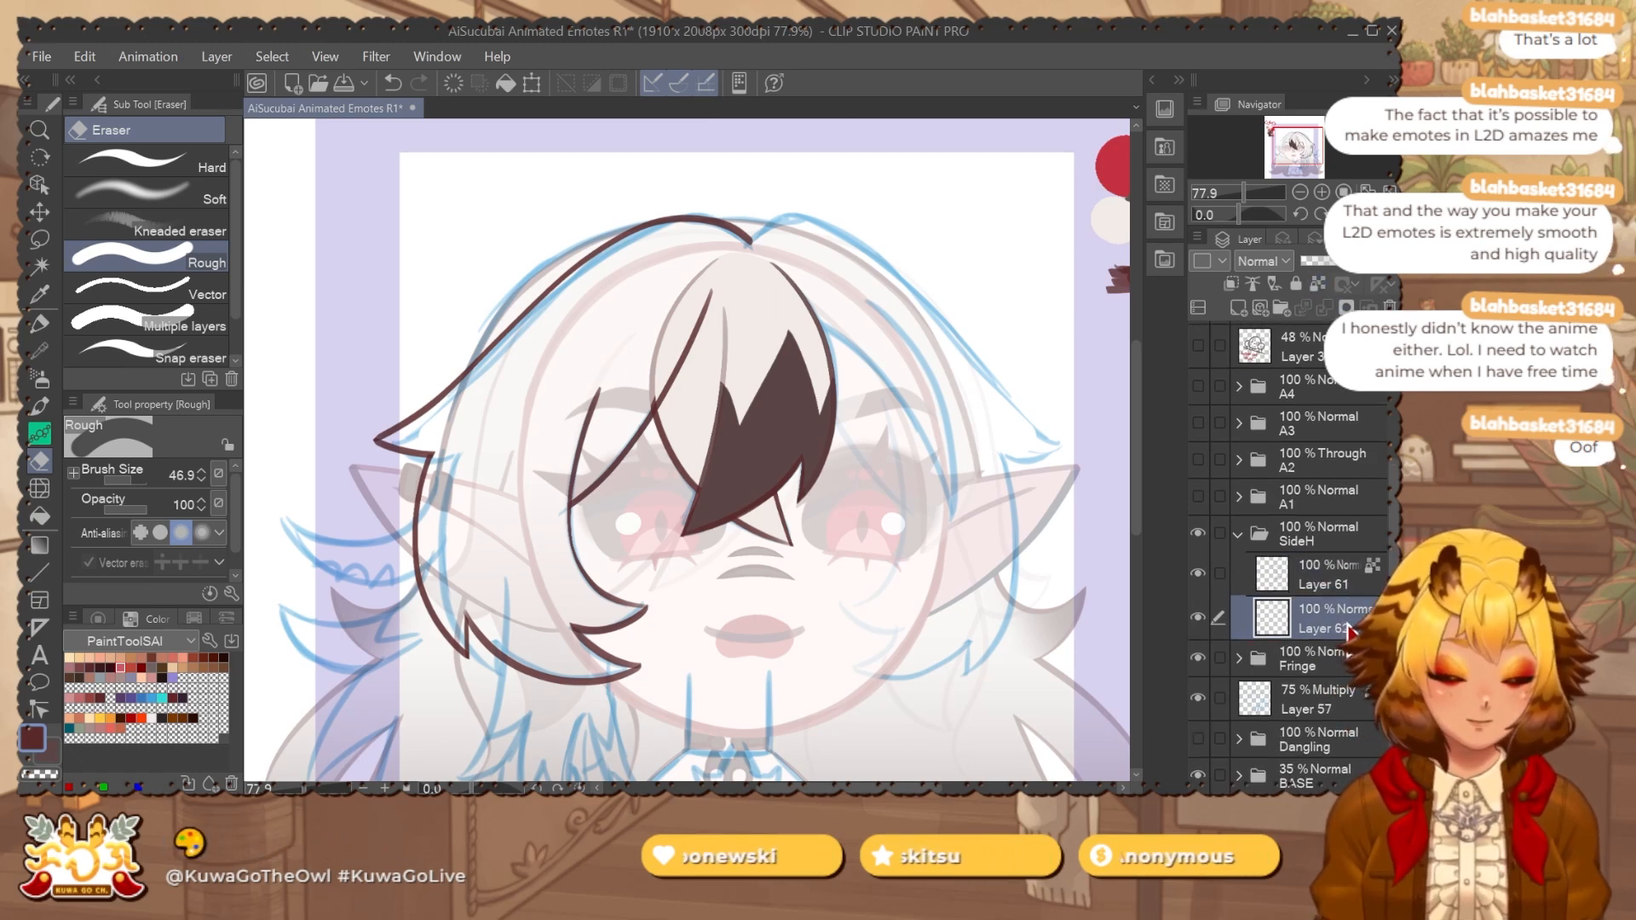
Lasso an oval patch below the hair parting and fill it with the dark line colour to close the strand's open top.
key("m")
scroll(720, 312, "up", 2)
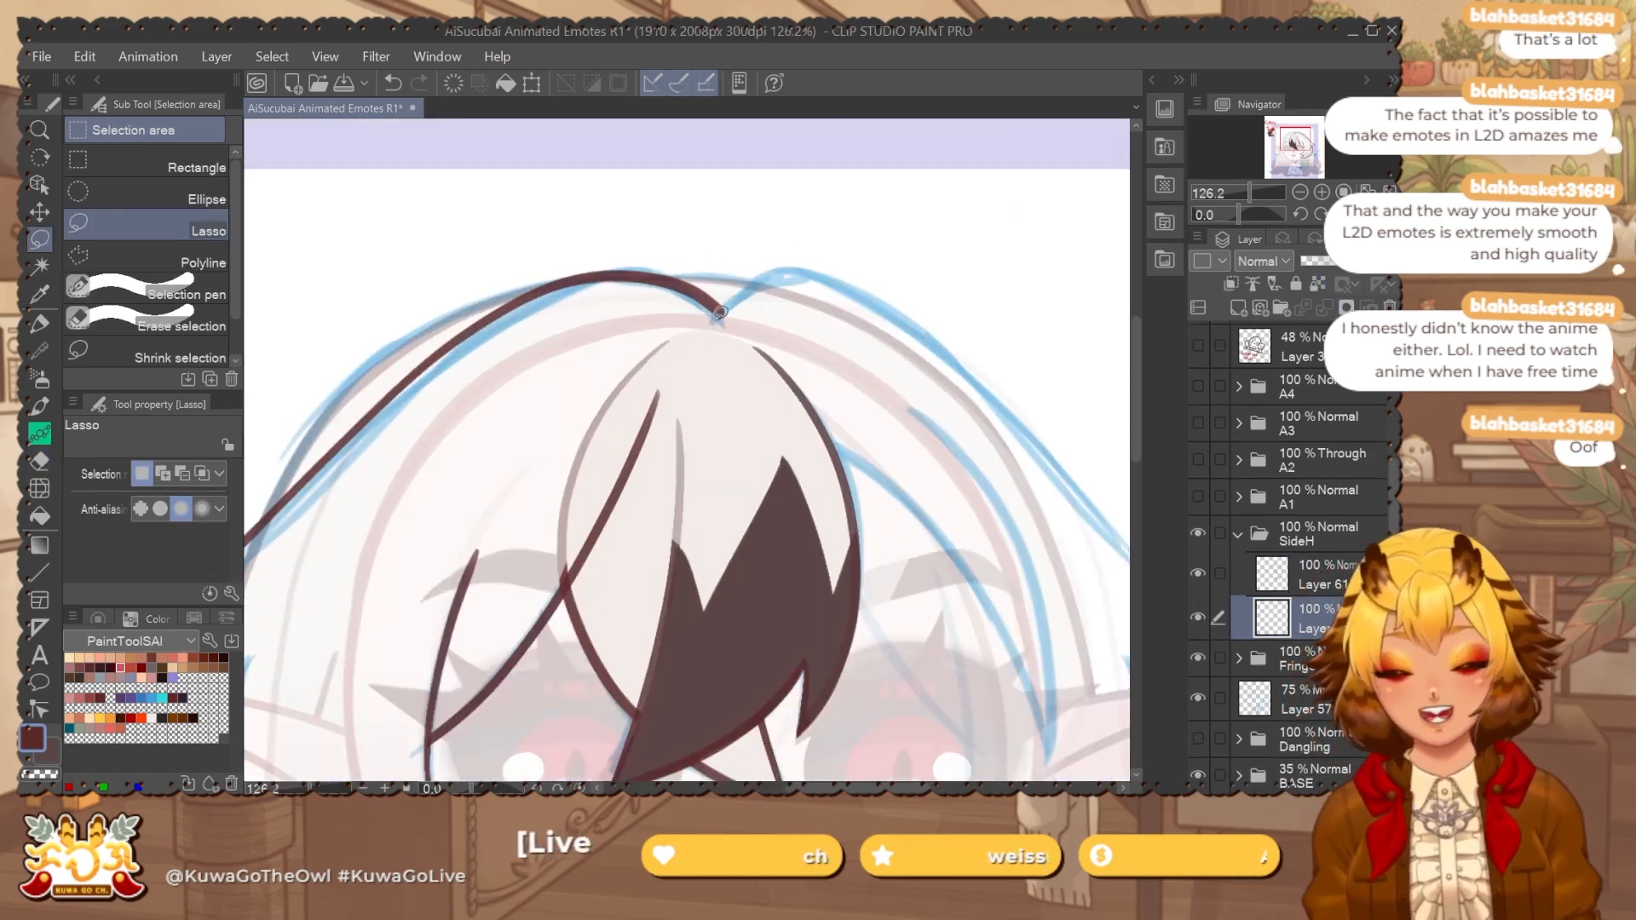
mouse_move(720, 315)
left_mouse_down()
mouse_move(714, 369)
mouse_move(610, 358)
mouse_move(715, 309)
left_mouse_up()
key("h")
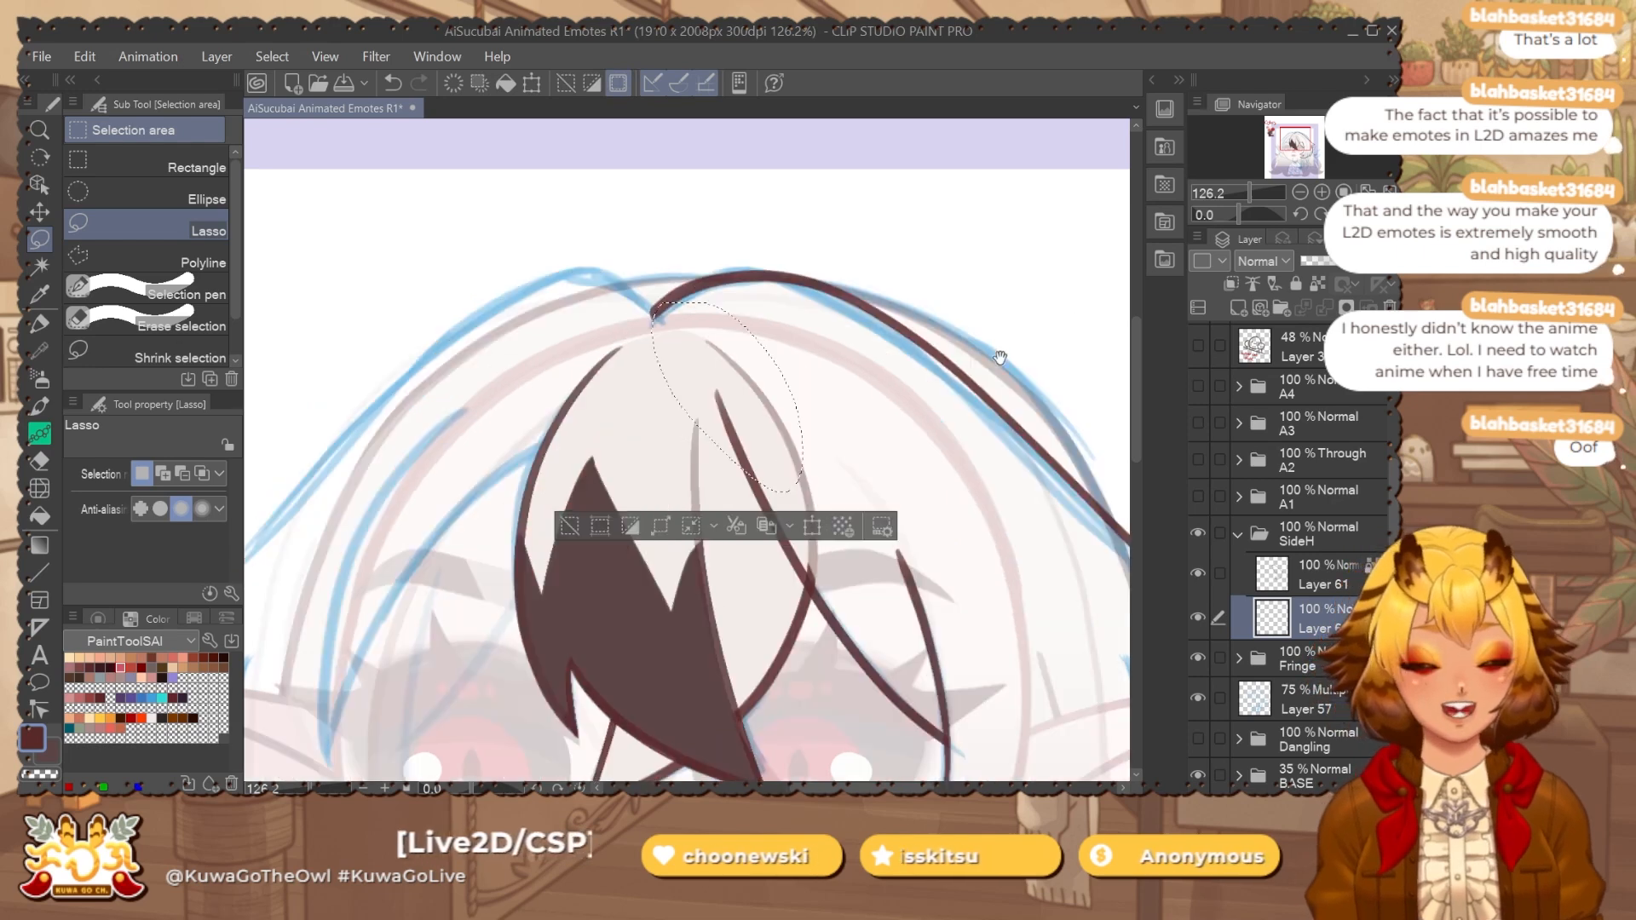
left_click_drag(999, 358, 921, 369)
scroll(798, 396, "down", 2)
key("alt+Delete")
key("ctrl+d")
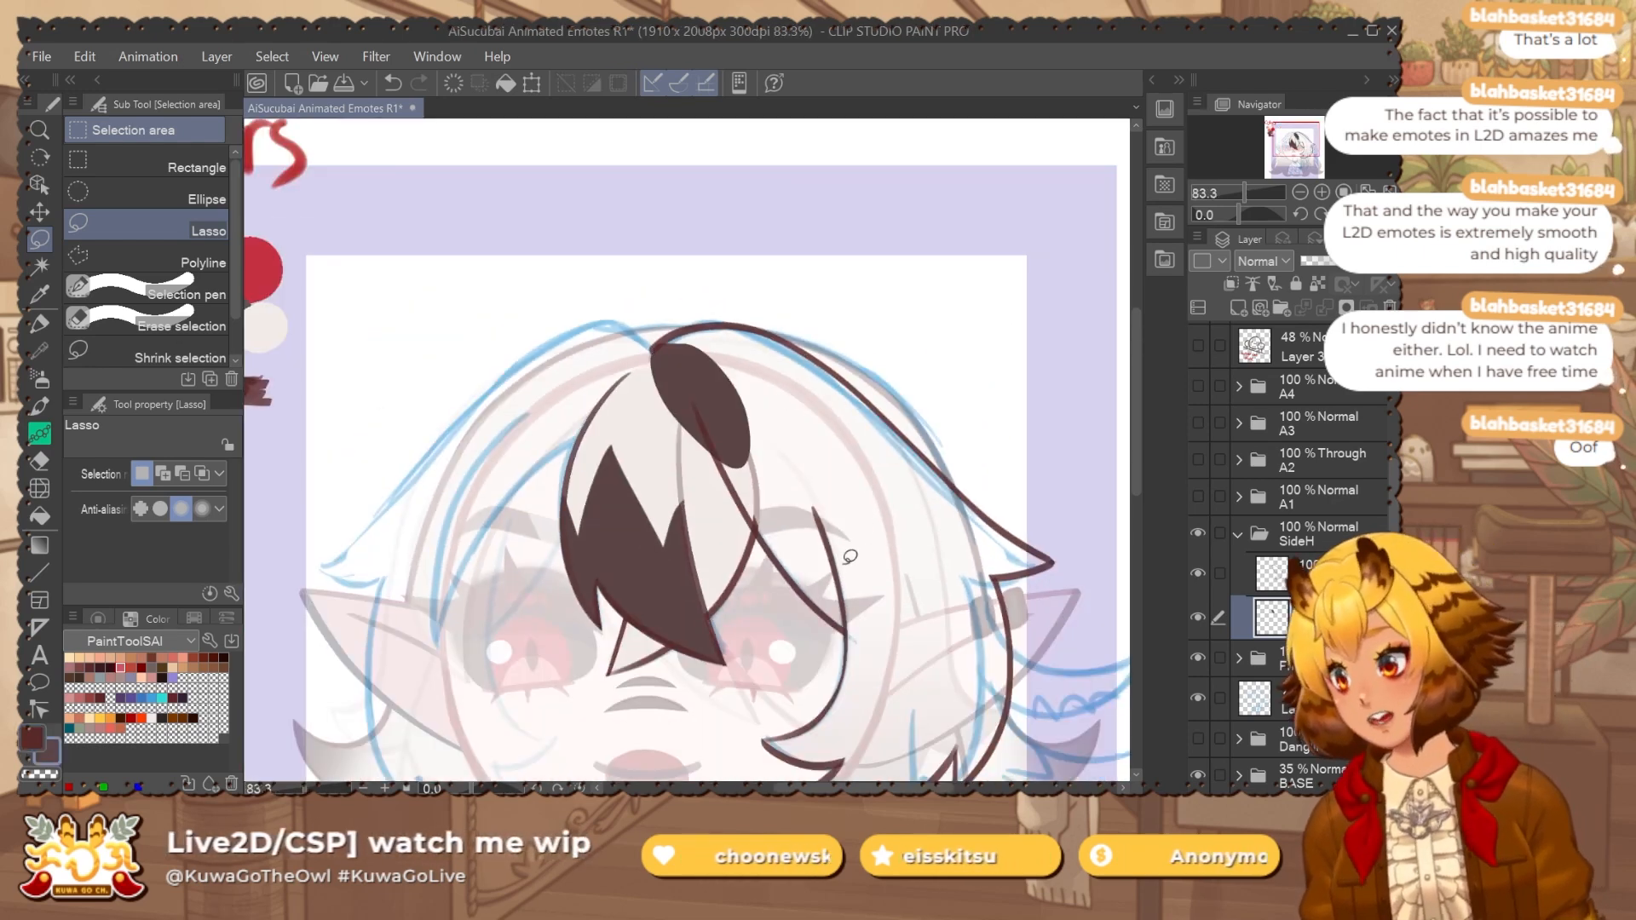
Select the interior of the side-hair shape by auto-selecting the area outside the SideH folder's line art and inverting the selection.
left_click(1346, 535)
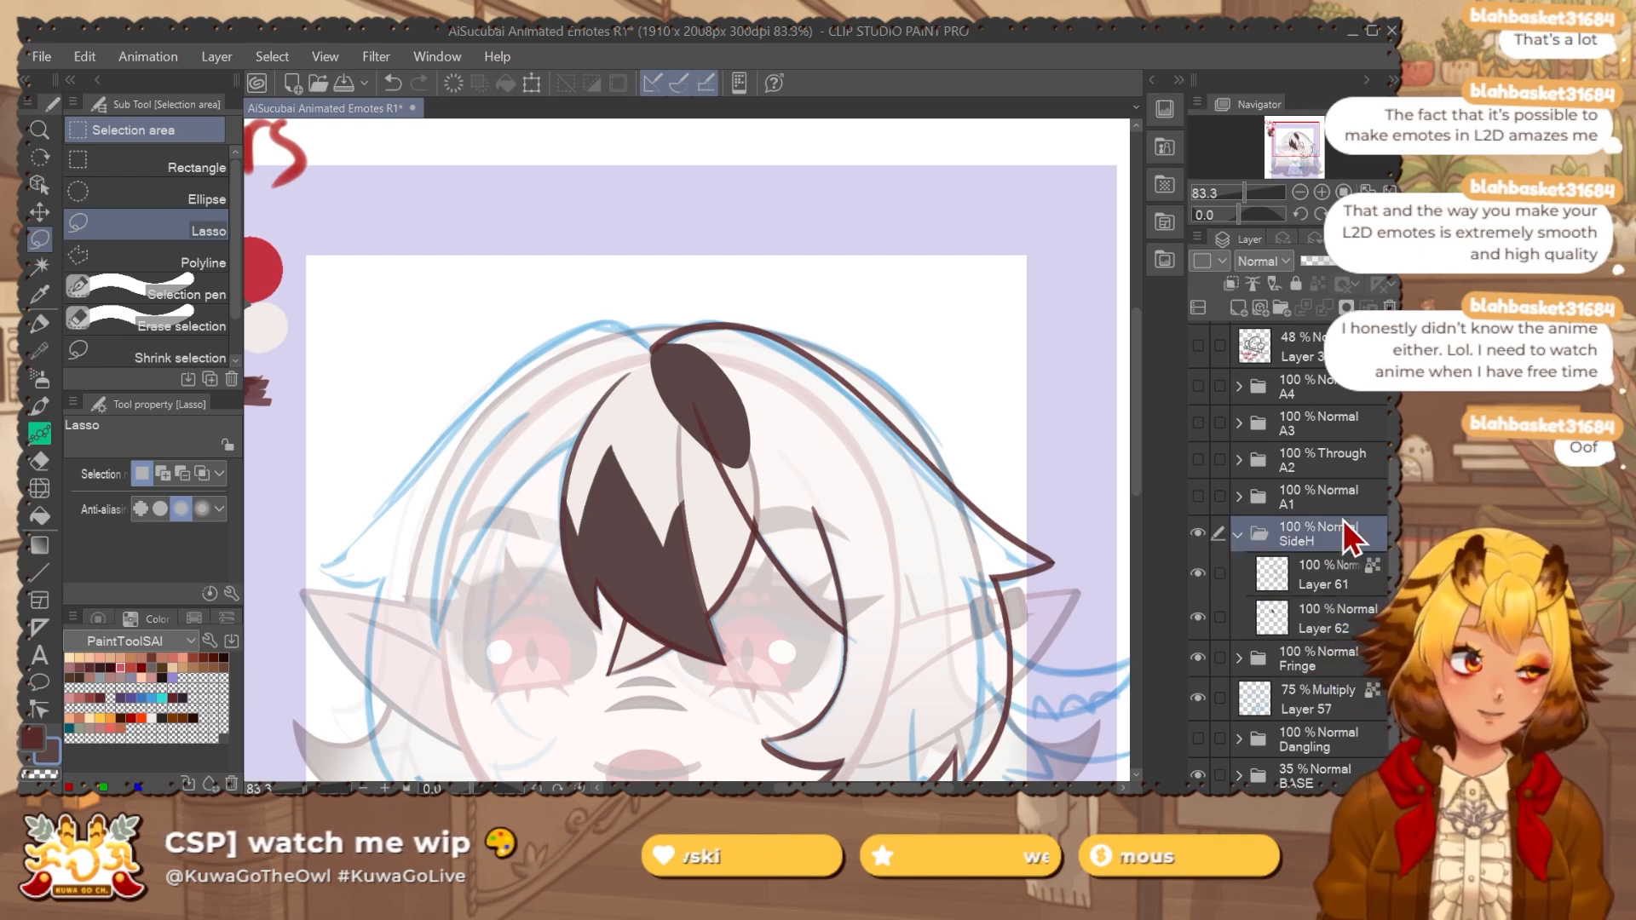
key("w")
left_click(916, 292)
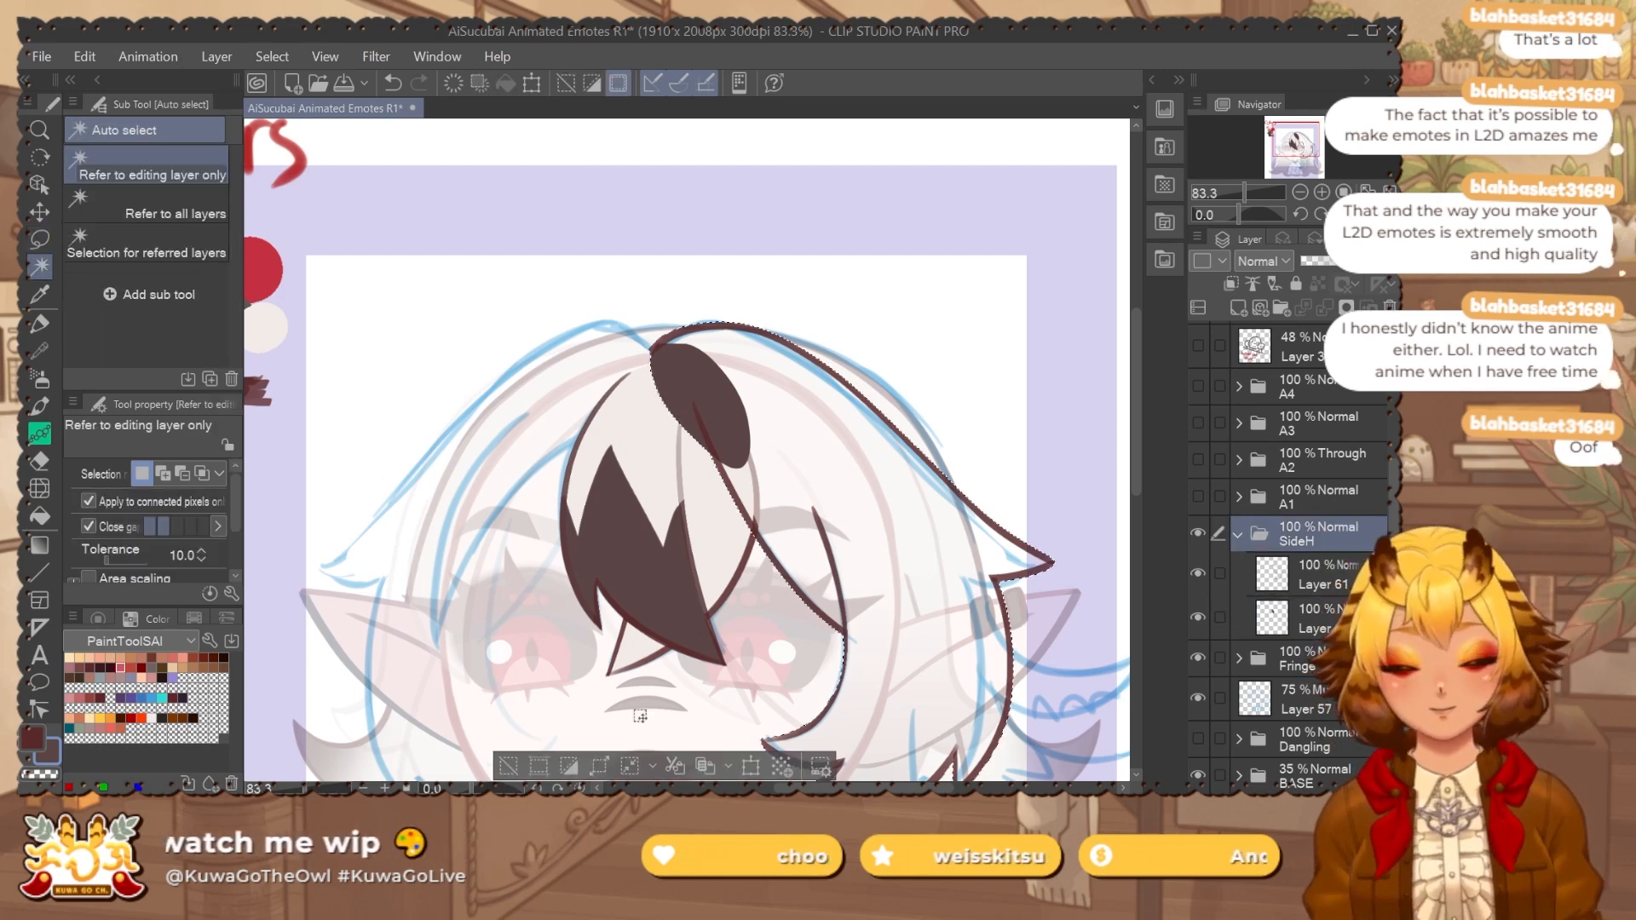
left_click(599, 764)
left_click(1075, 354)
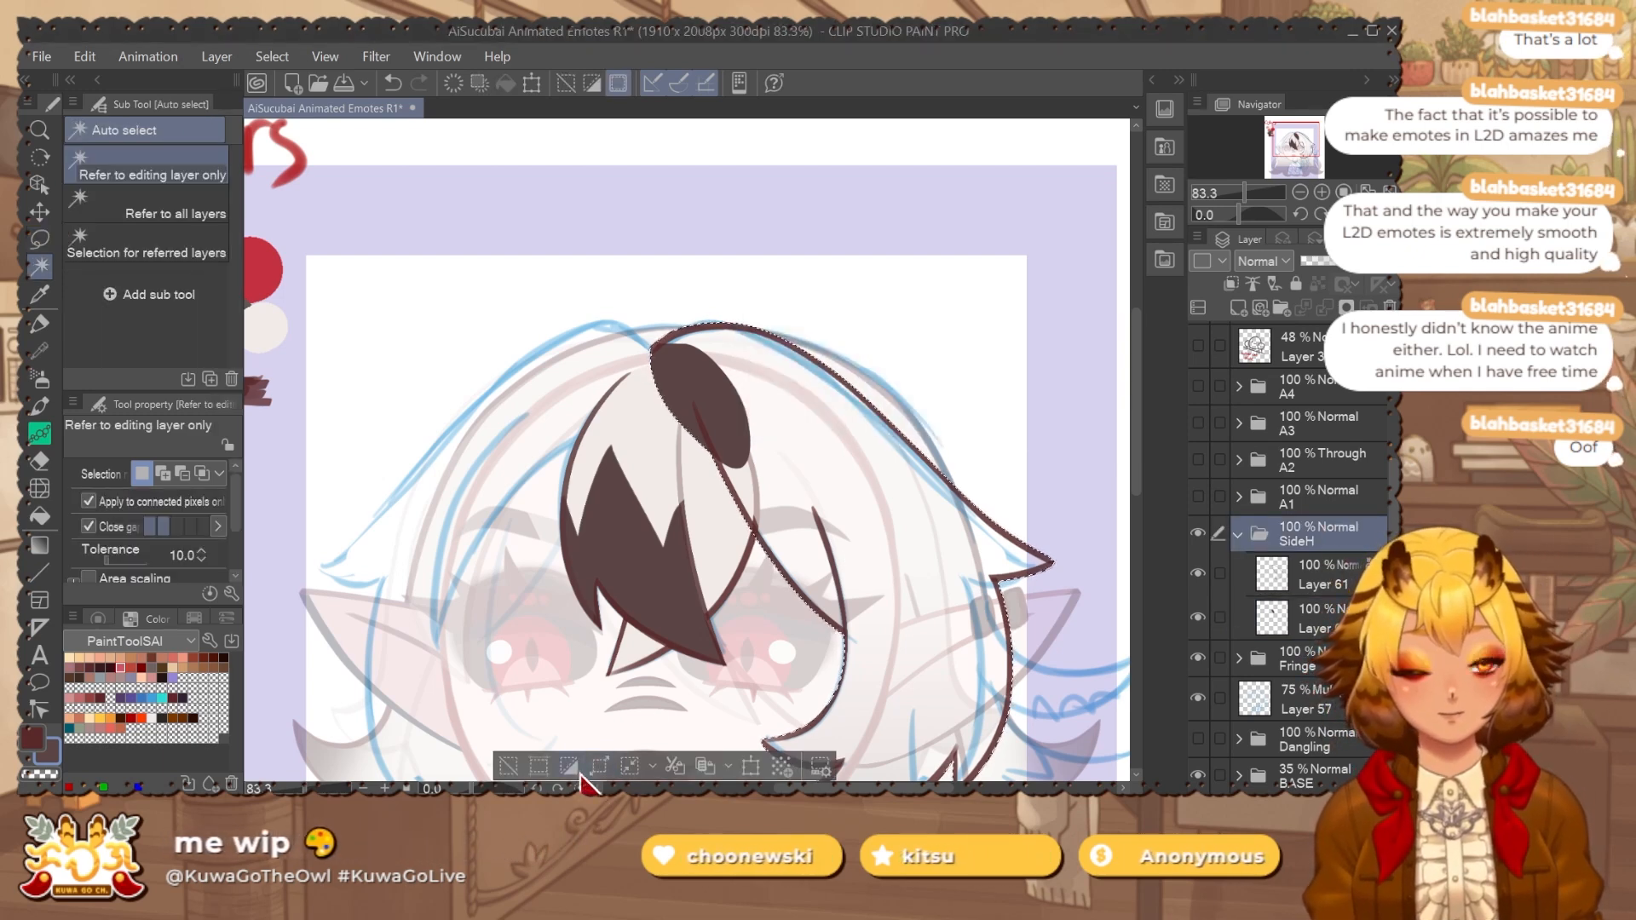
Fill the selected side-hair shape with the dark colour on Layer 62, checking the selection edges at the lower tips.
left_click(1341, 629)
key("m")
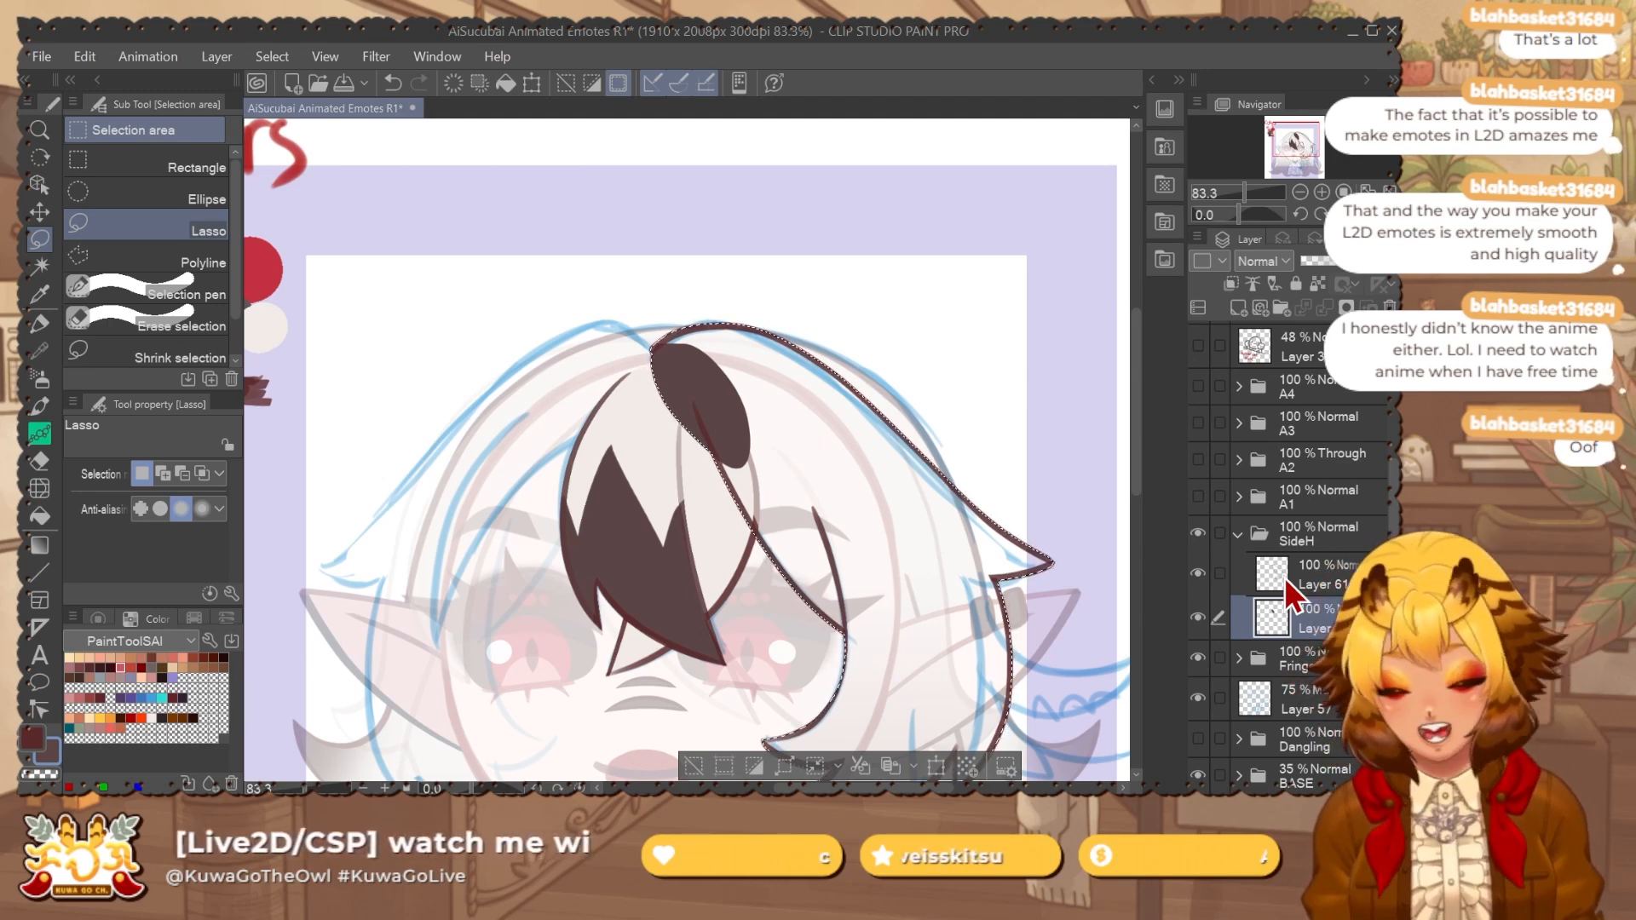
left_click_drag(995, 733, 919, 491)
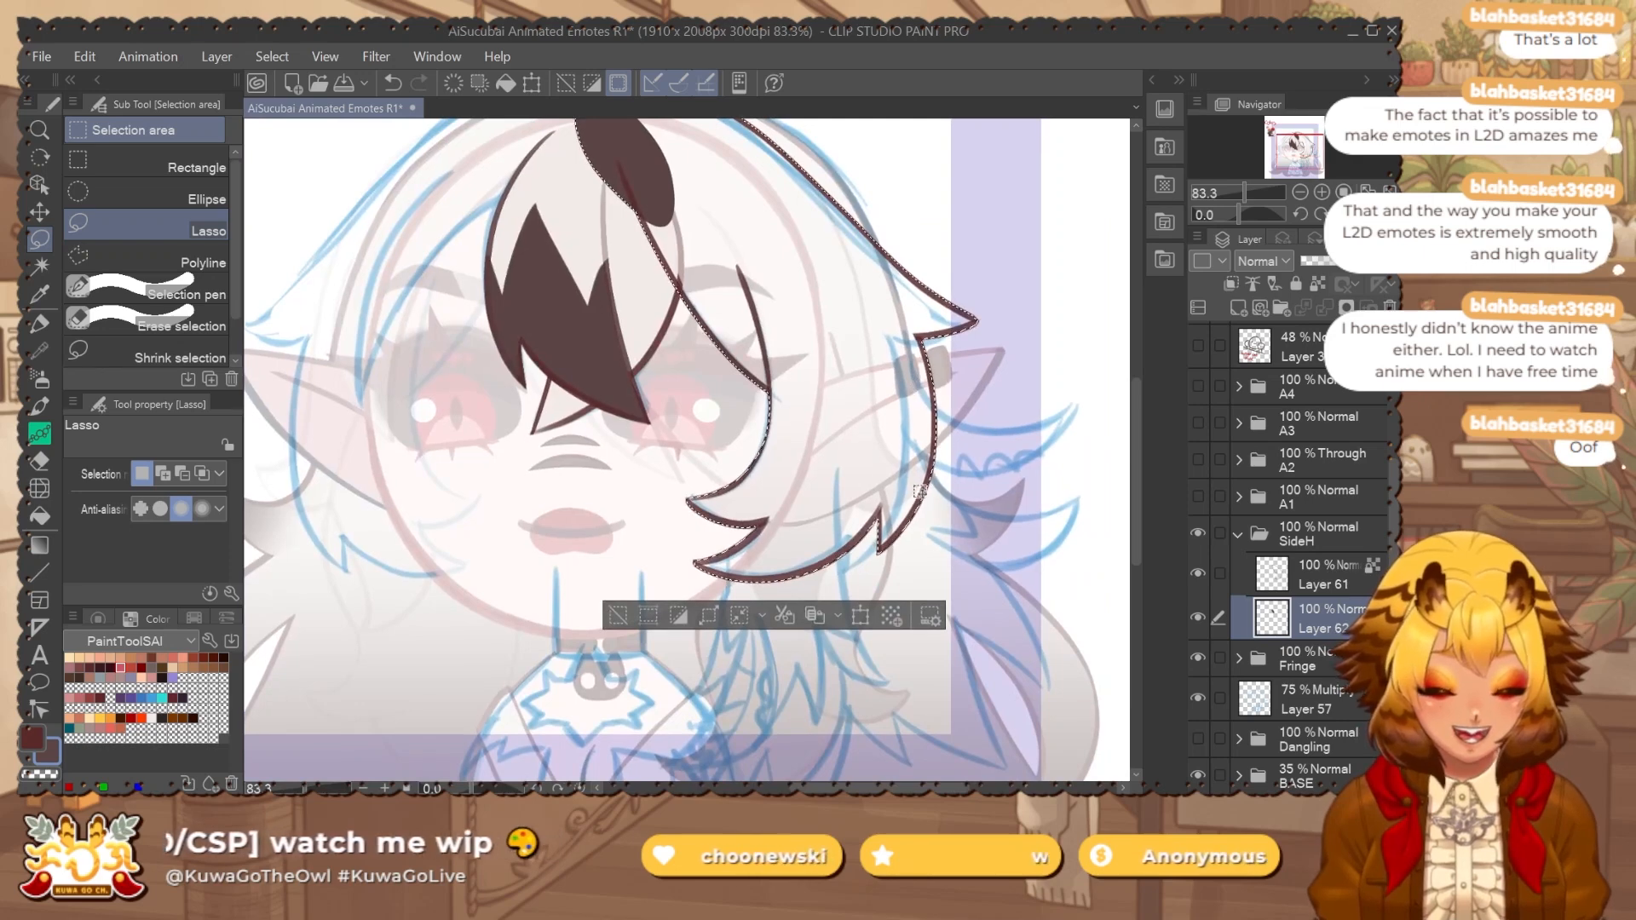
scroll(858, 544, "up", 5)
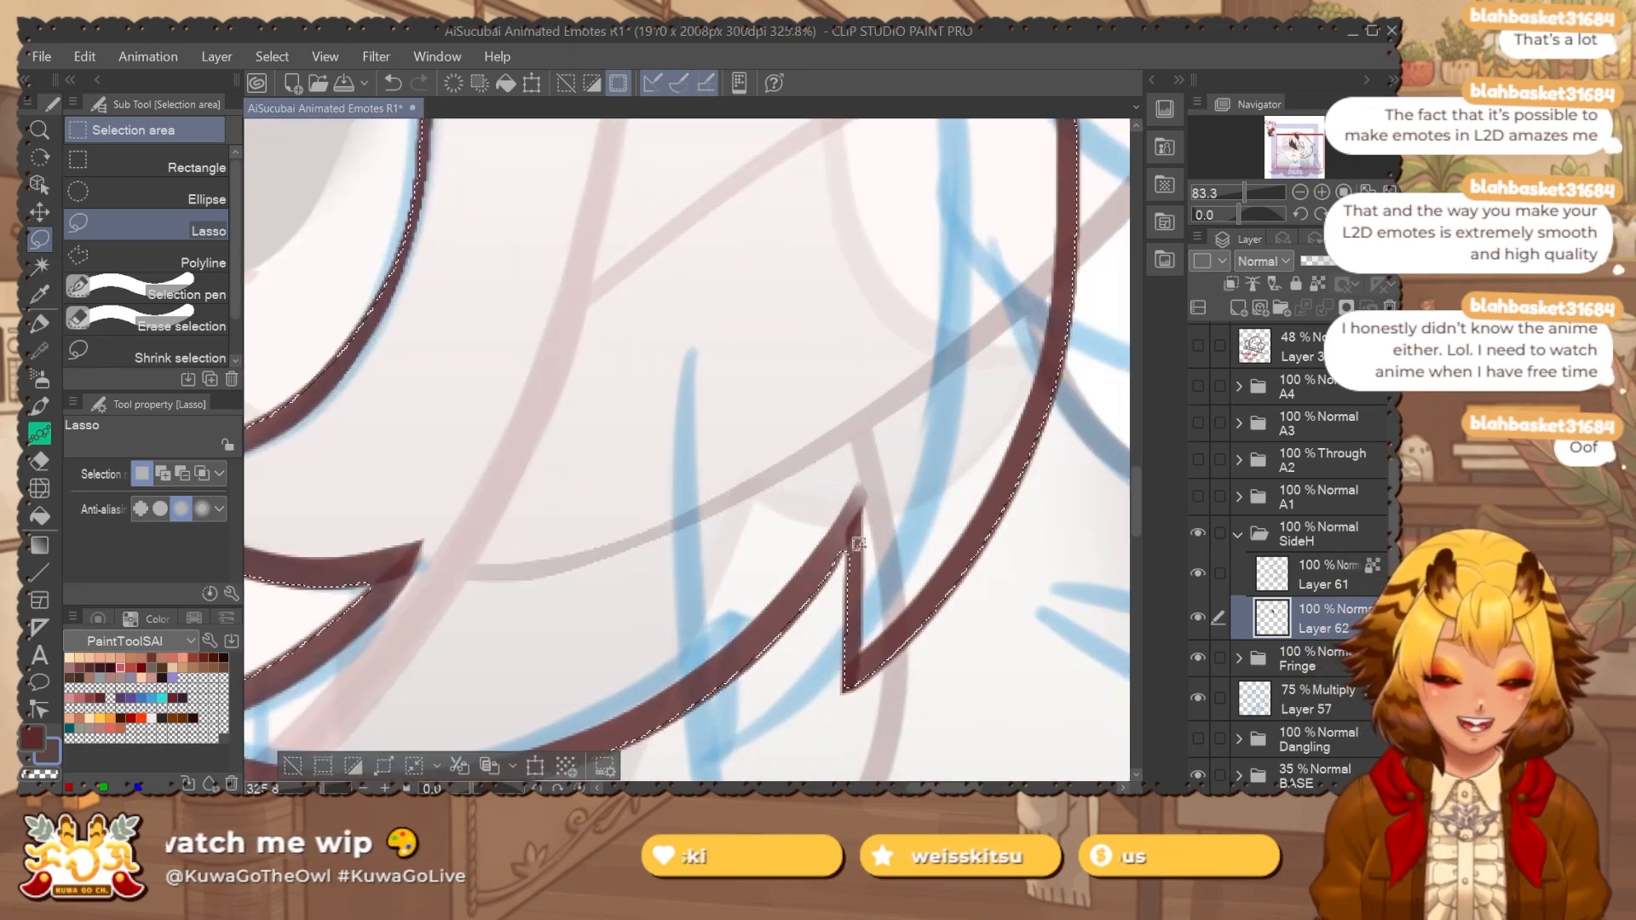
left_click_drag(858, 543, 847, 558)
left_click_drag(489, 518, 685, 458)
left_click_drag(564, 532, 587, 509)
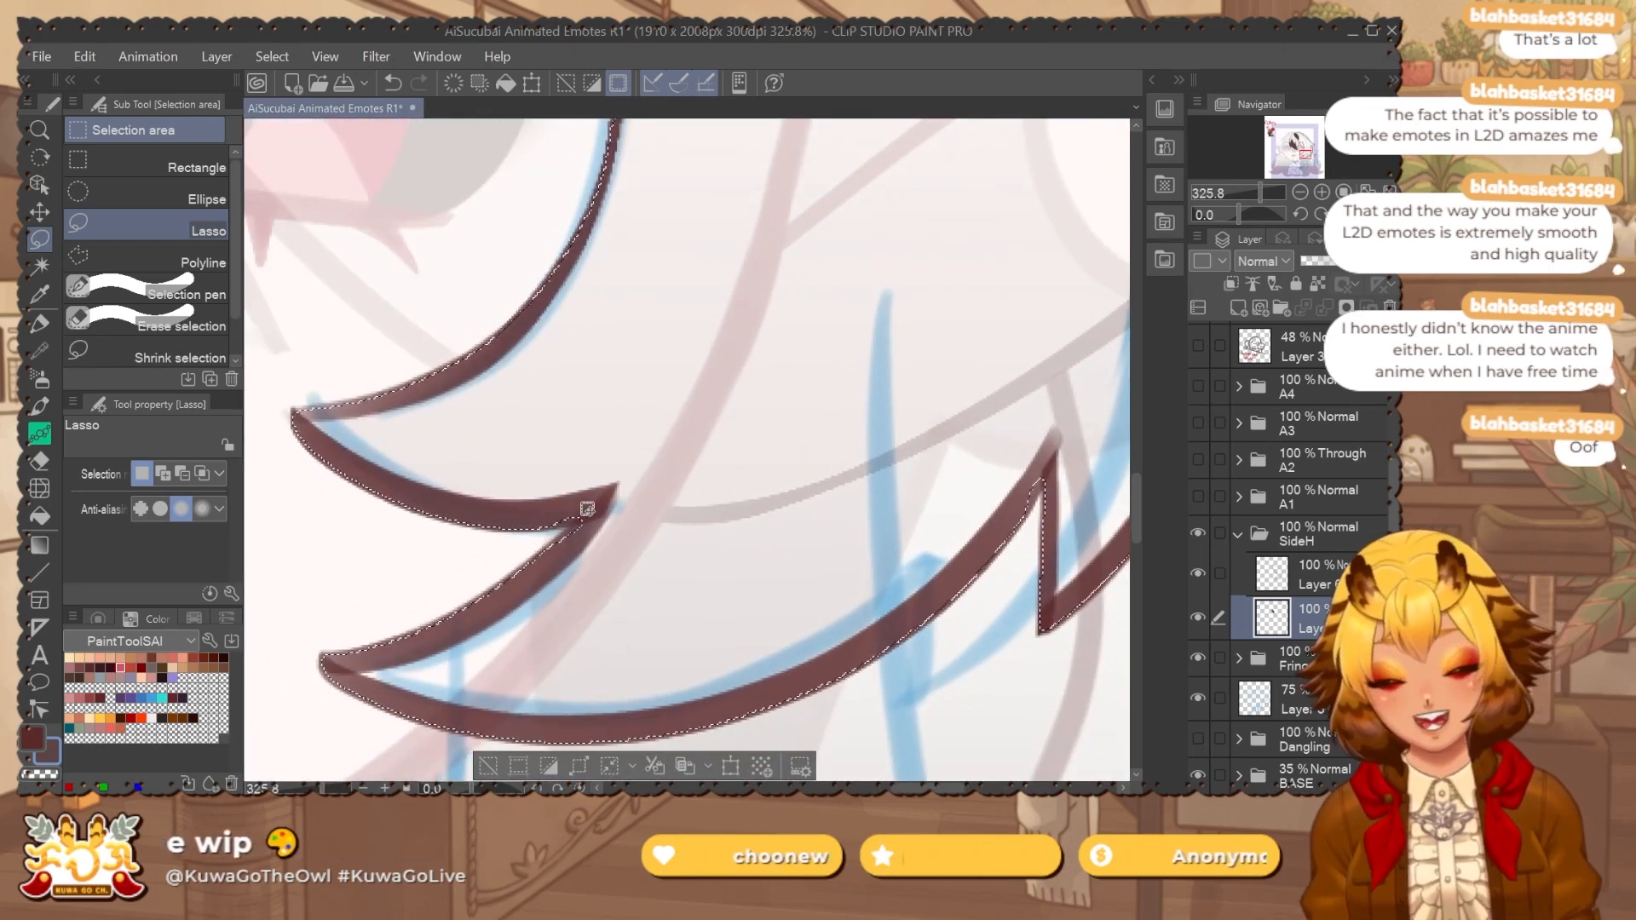
scroll(814, 559, "down", 10)
scroll(852, 537, "up", 6)
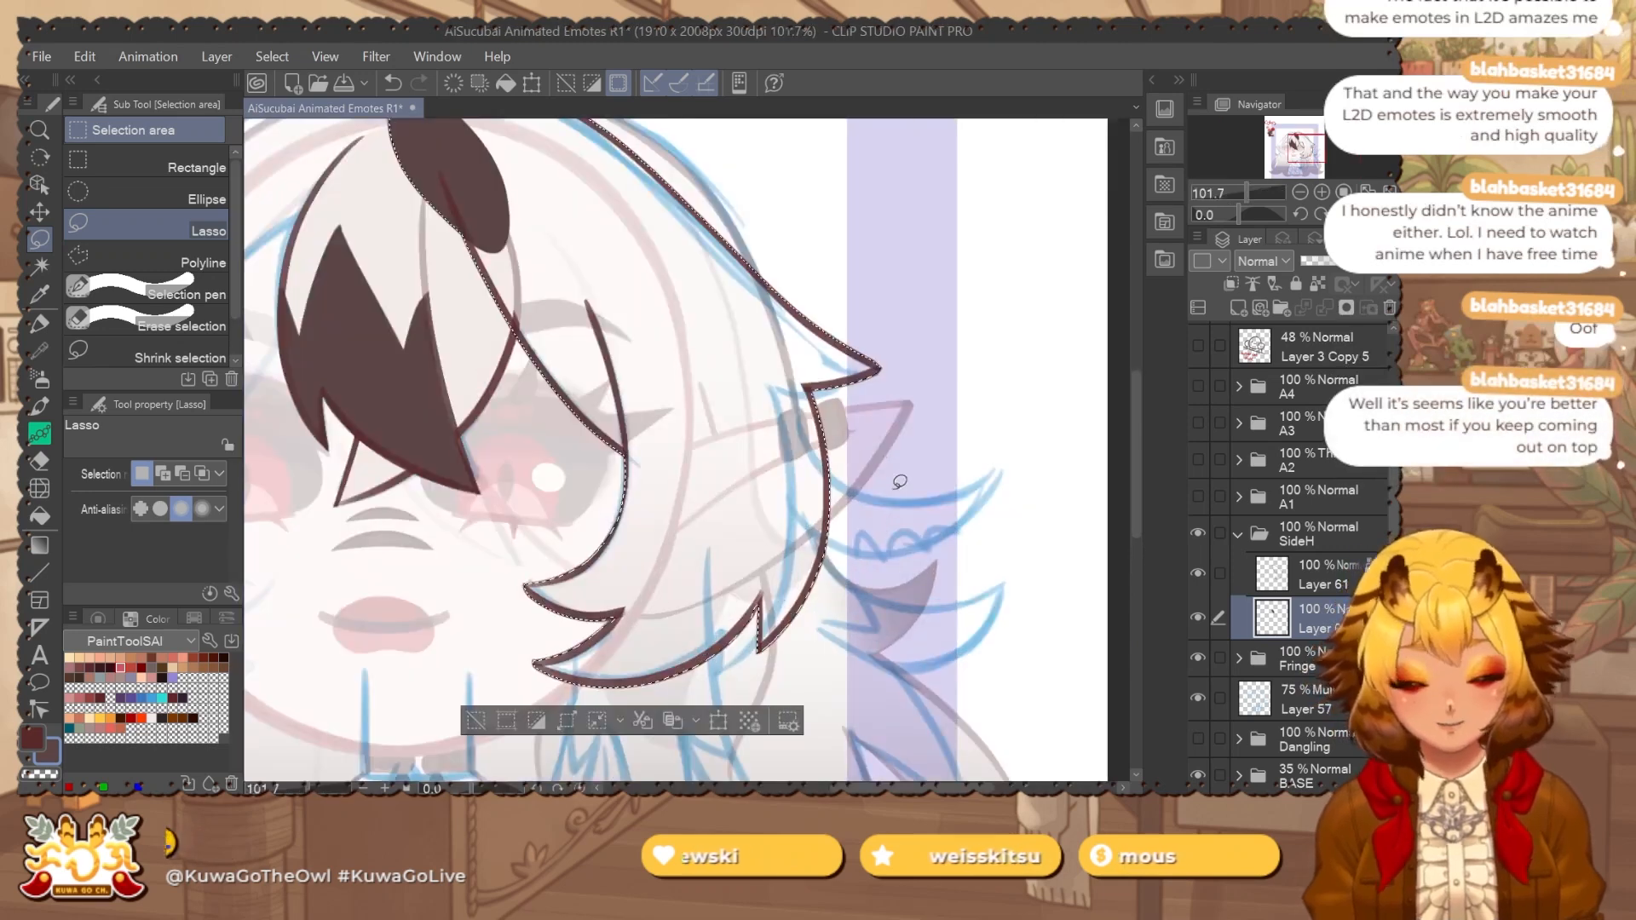
key("alt+BackSpace")
key("ctrl+d")
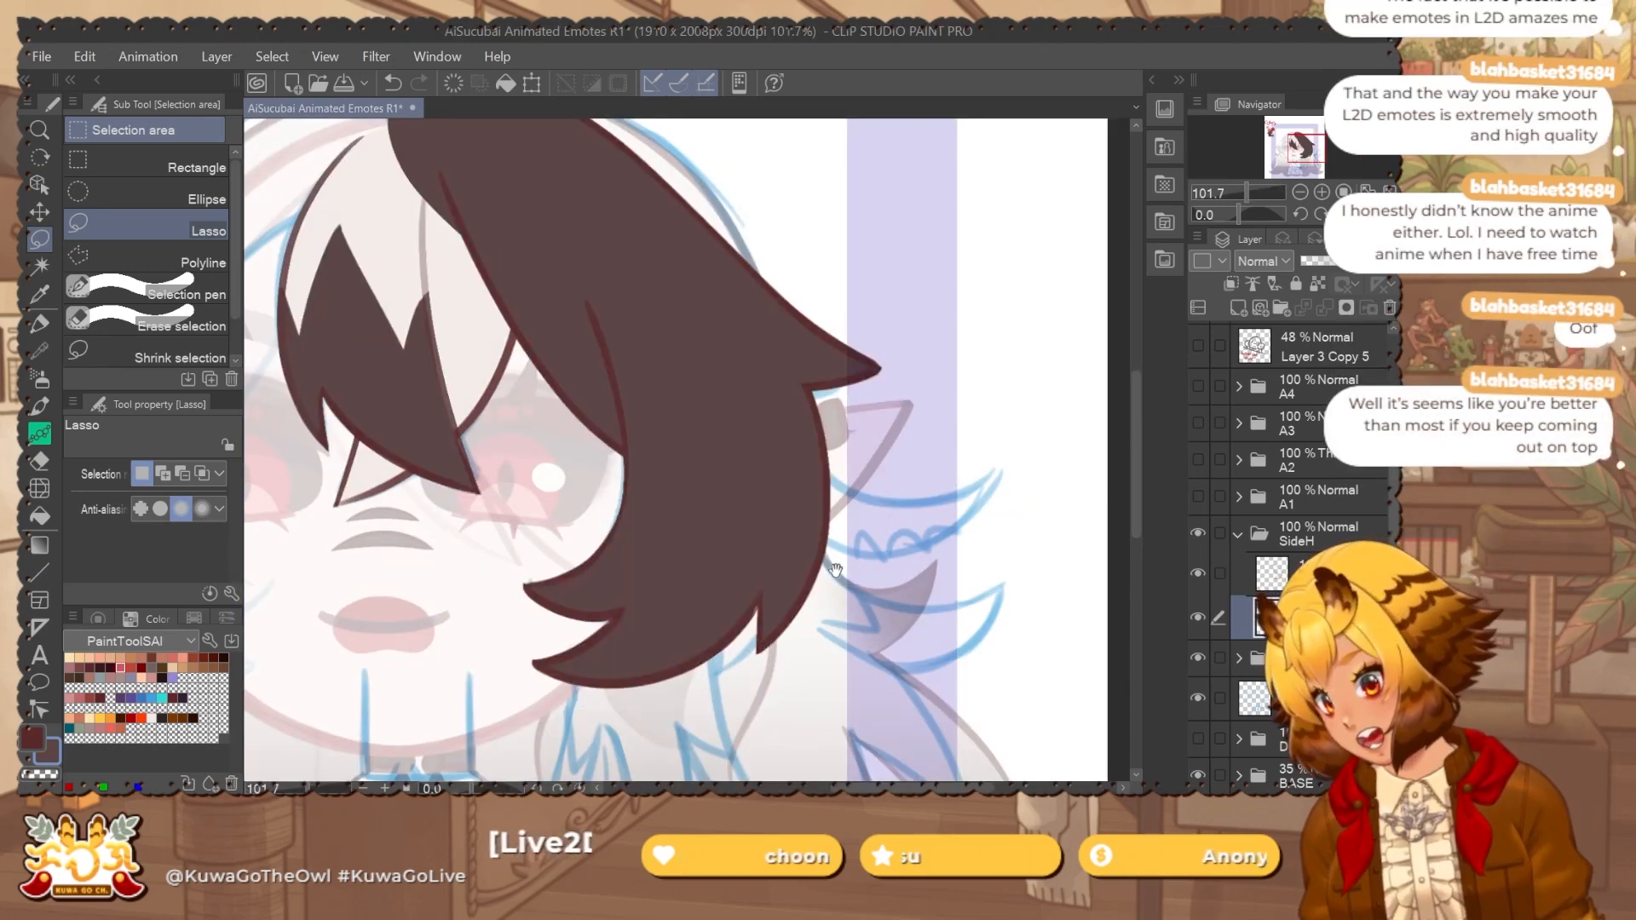
Lock Layer 62's transparent pixels and recolour the side-hair fill with the off-white sampled from the palette swatches.
left_click_drag(835, 569, 848, 544)
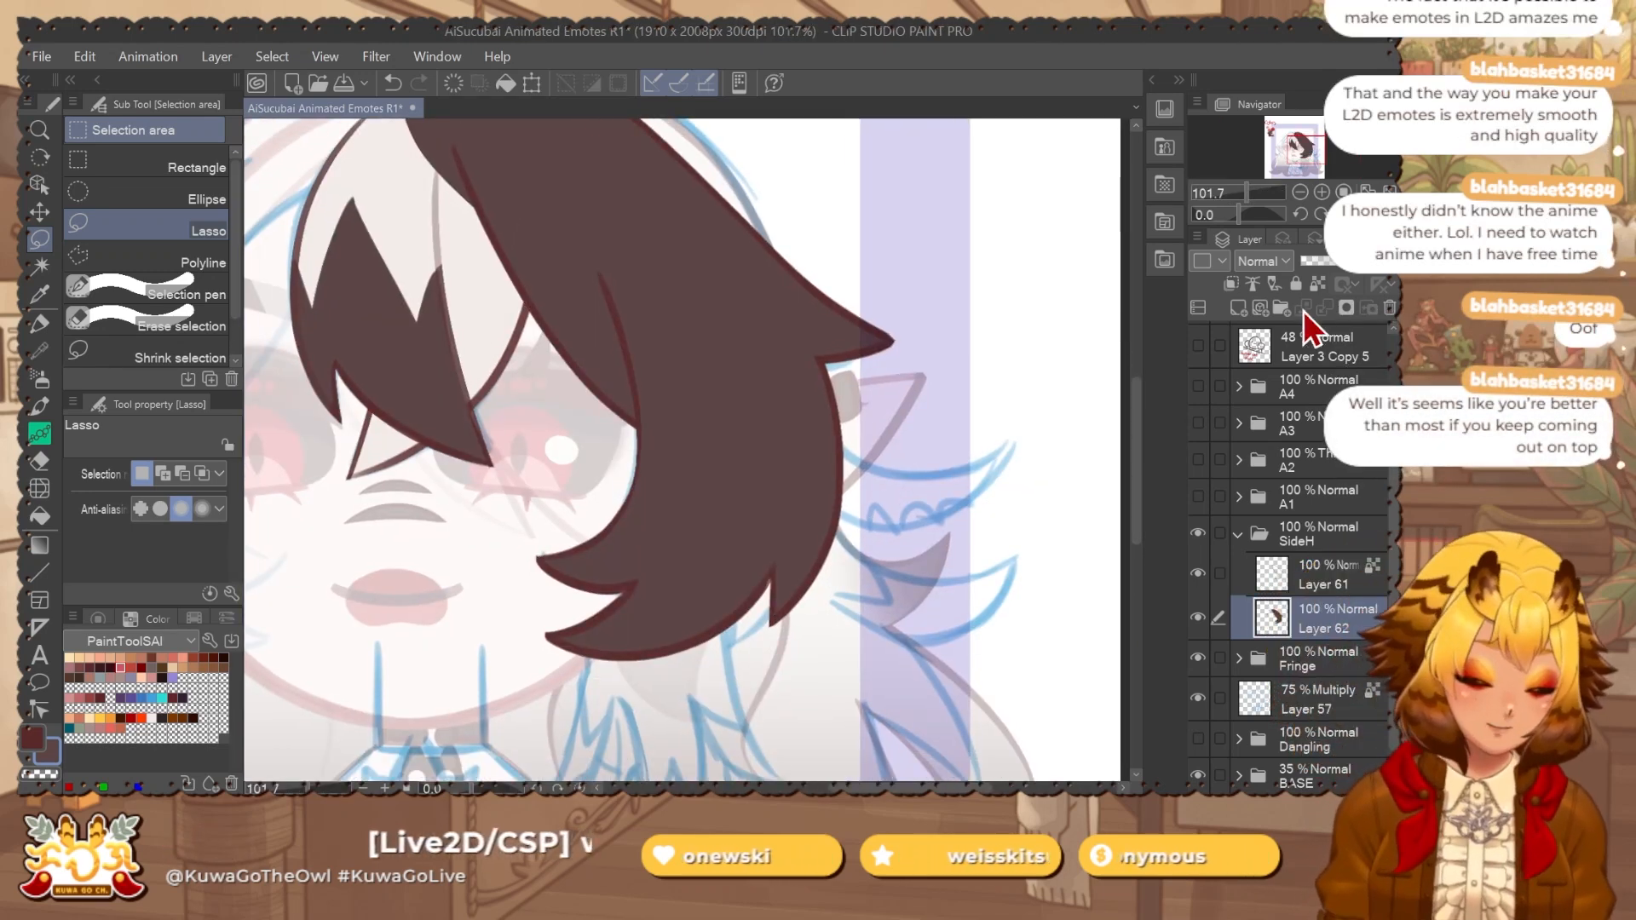
left_click(1317, 285)
key("b")
scroll(835, 380, "down", 3)
mouse_move(836, 380)
left_mouse_down()
mouse_move(895, 486)
mouse_move(1000, 439)
left_mouse_up()
left_click(384, 287, "alt")
key("alt+Delete")
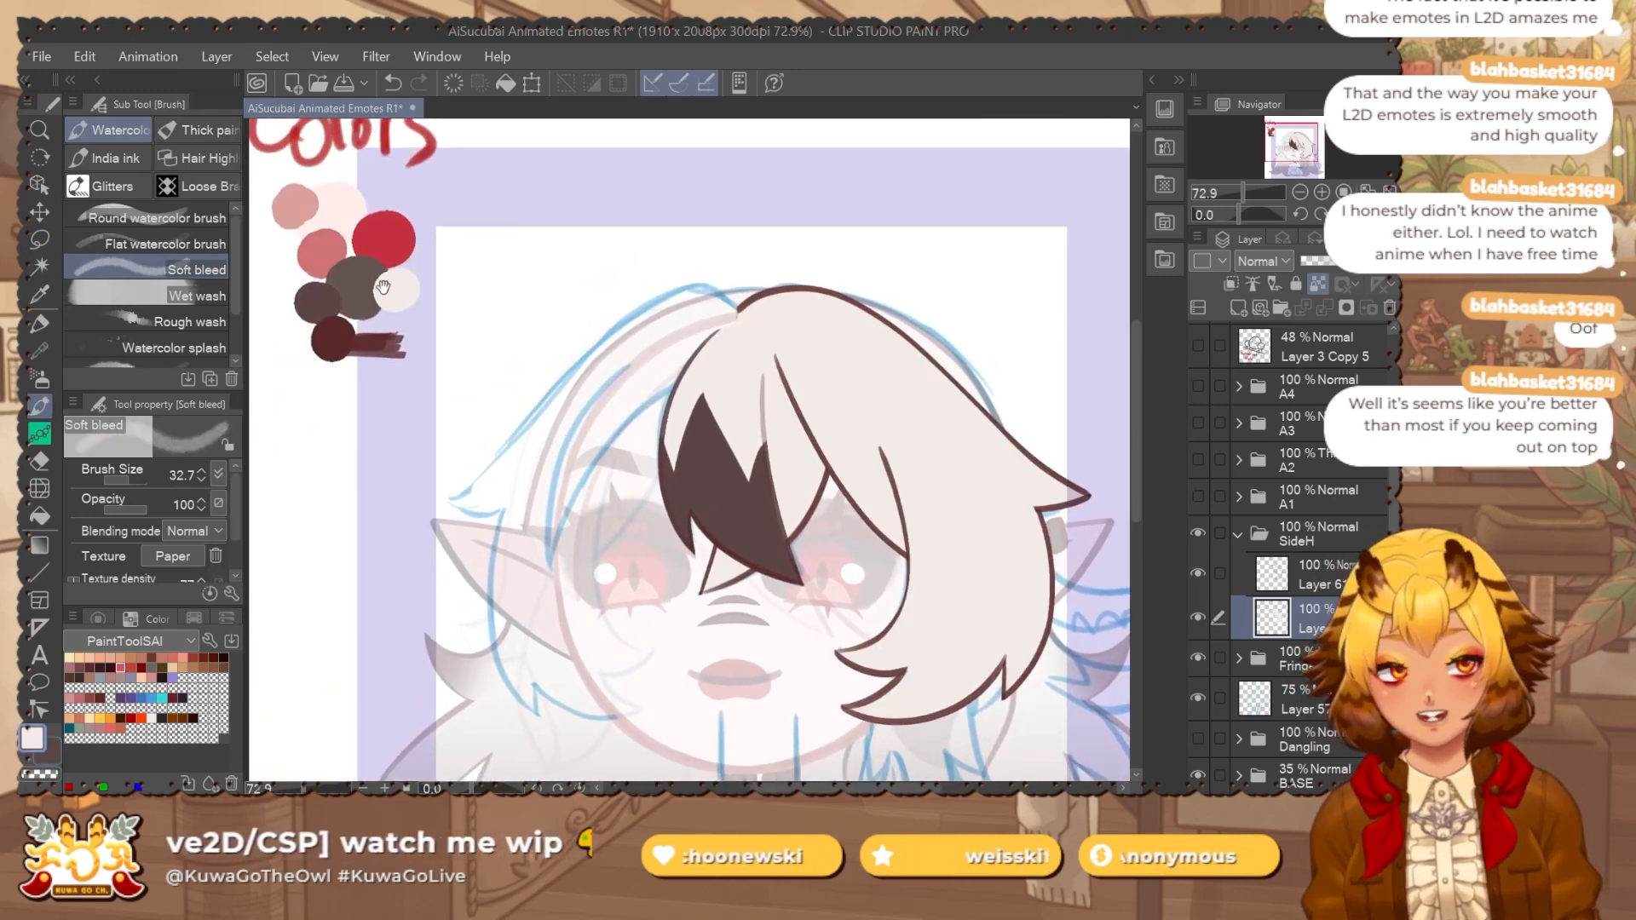
Soften the inner side-hair lines on Layer 61 by painting over them in the off-white hair colour with the Milli pen at brush size 40.7.
left_click_drag(766, 443, 706, 402)
left_click(1338, 586)
key("p")
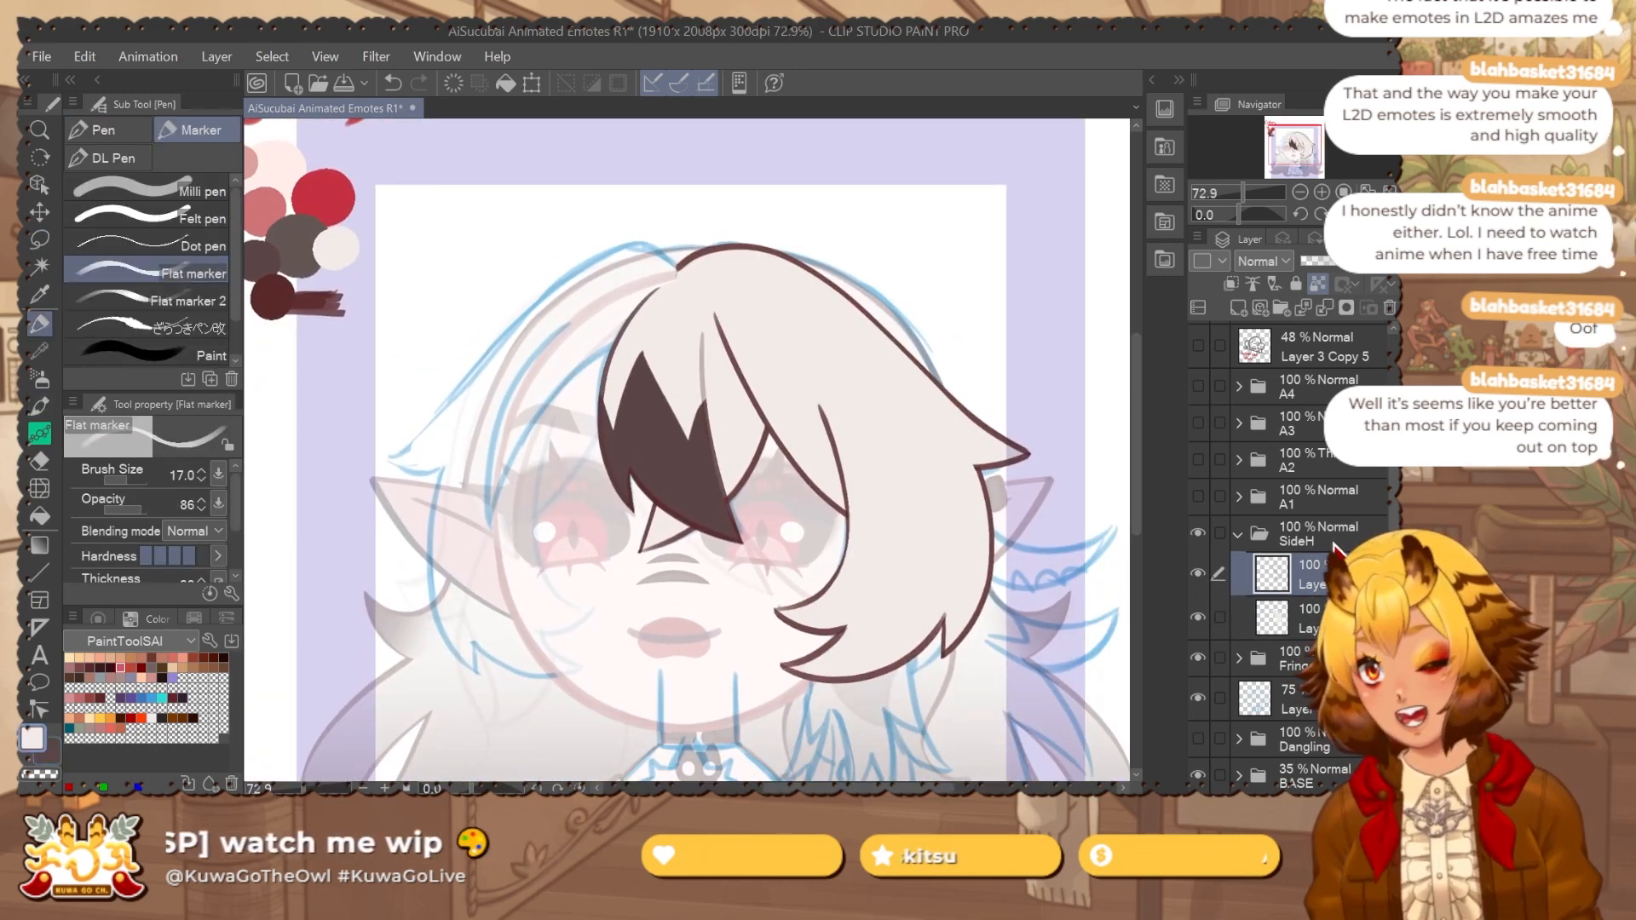
left_click_drag(734, 358, 765, 358, "ctrl+alt")
mouse_move(736, 314)
left_mouse_down()
mouse_move(743, 386)
mouse_move(814, 519)
mouse_move(790, 404)
mouse_move(830, 466)
mouse_move(791, 585)
mouse_move(804, 580)
mouse_move(777, 445)
left_mouse_up()
left_click_drag(764, 511, 725, 511, "ctrl+alt")
mouse_move(711, 540)
left_mouse_down("ctrl")
mouse_move(765, 540)
mouse_move(675, 546)
mouse_move(828, 481)
left_mouse_up("ctrl")
left_click_drag(844, 480, 814, 515)
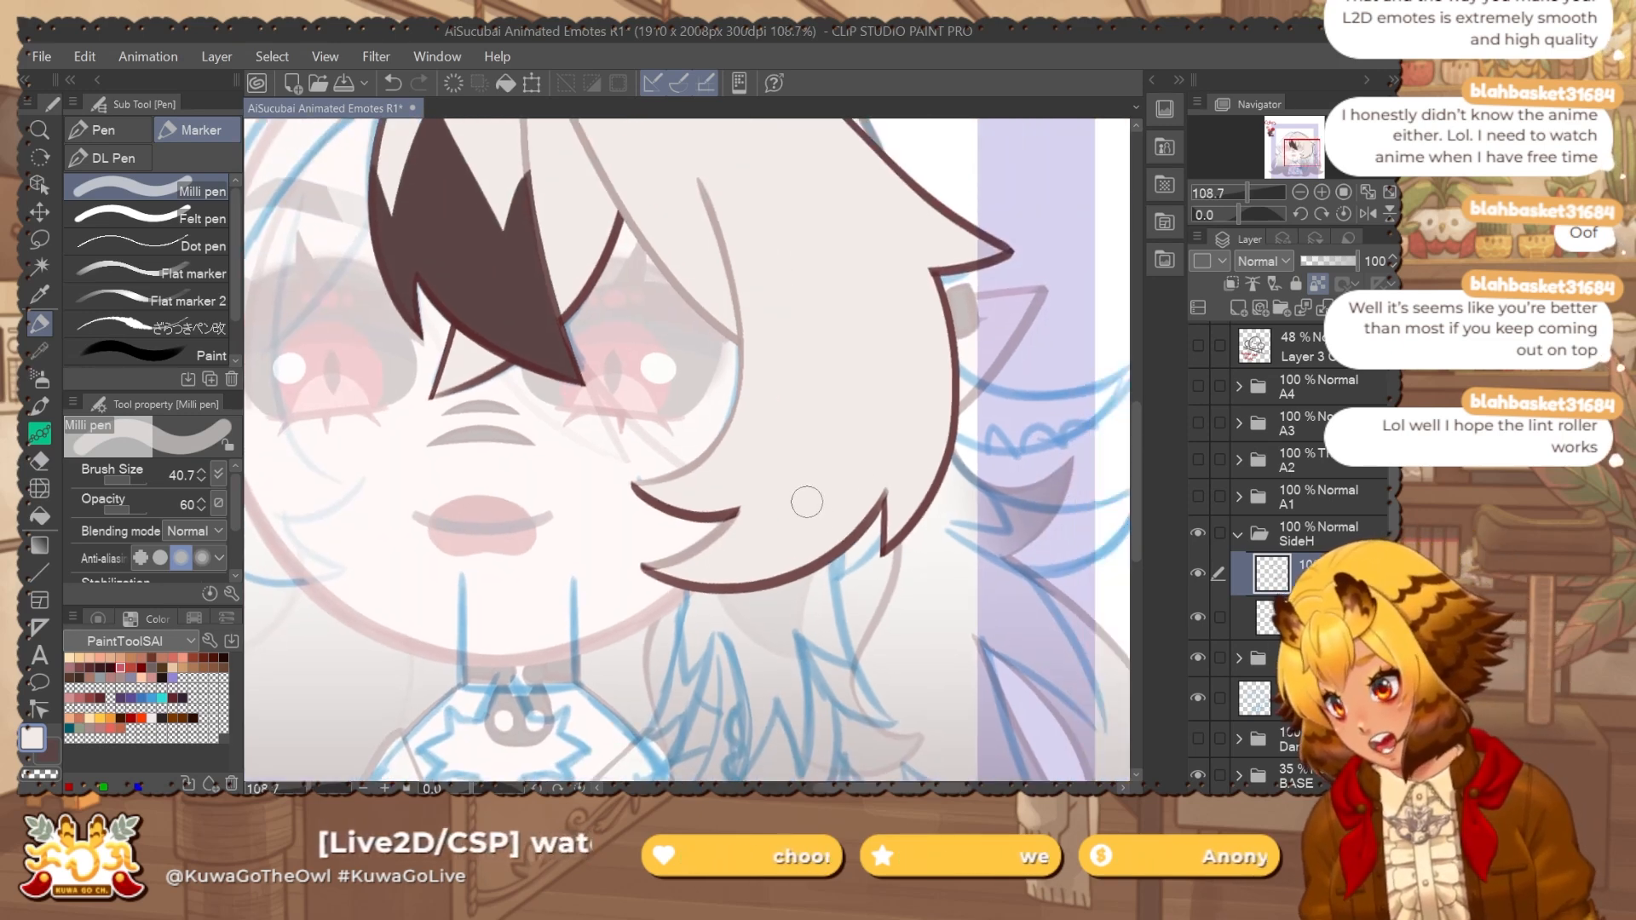
Move the collapsed SideH folder below the Fringe folder and duplicate it as SideHL.
left_click(1244, 533)
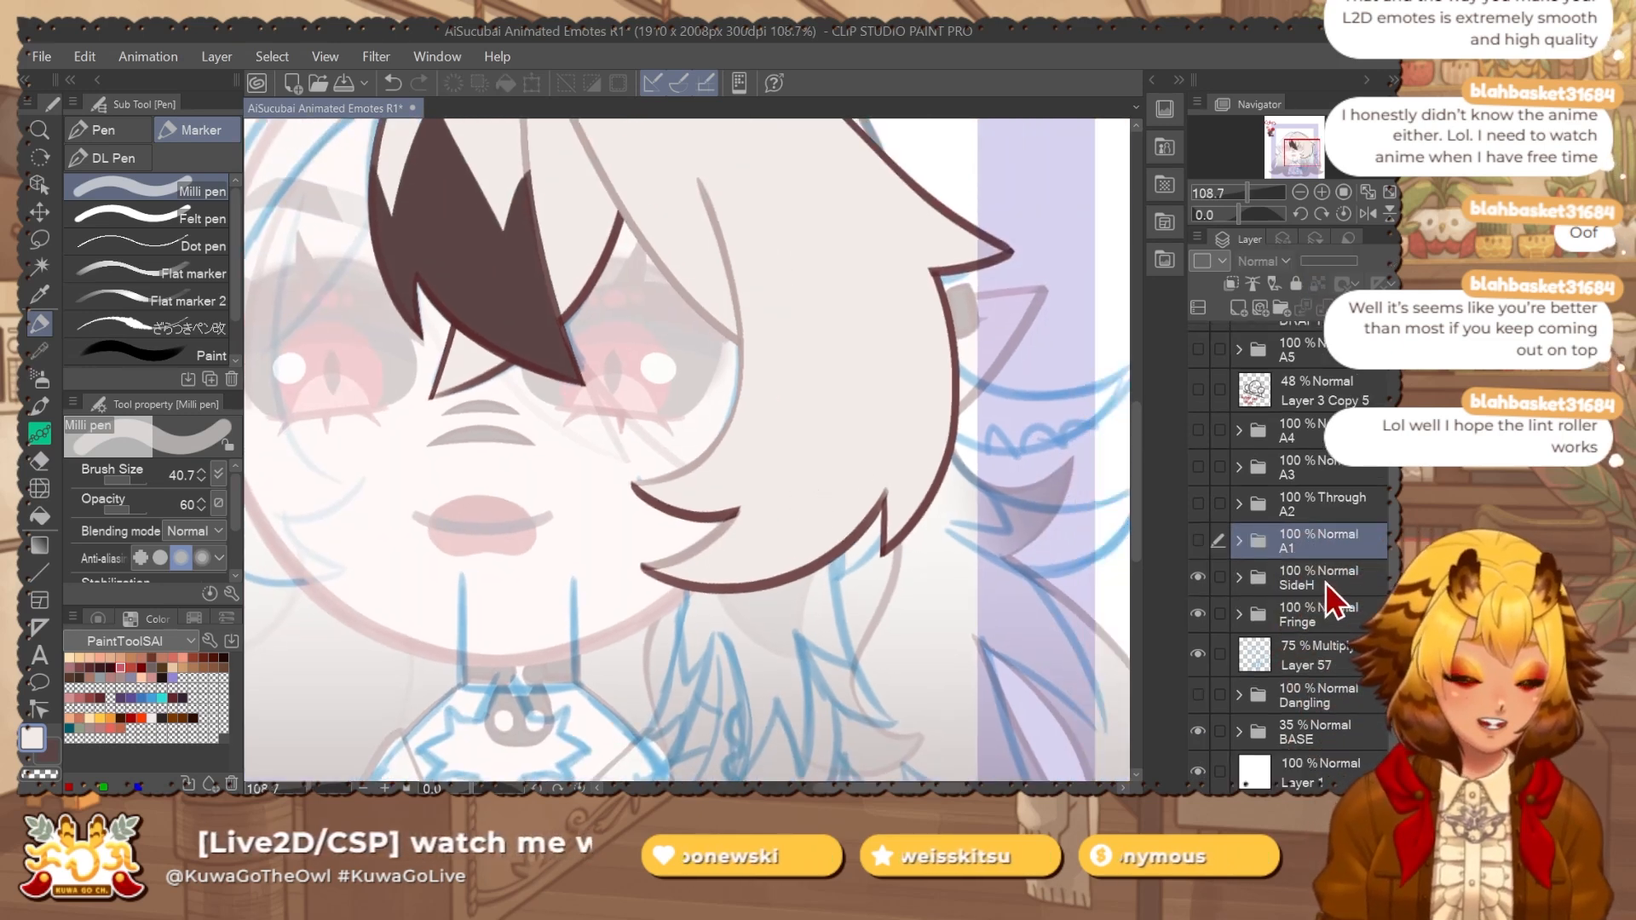
left_click_drag(1326, 581, 1346, 623)
left_click_drag(807, 754, 776, 702, "ctrl")
key("ctrl+c")
key("ctrl+v")
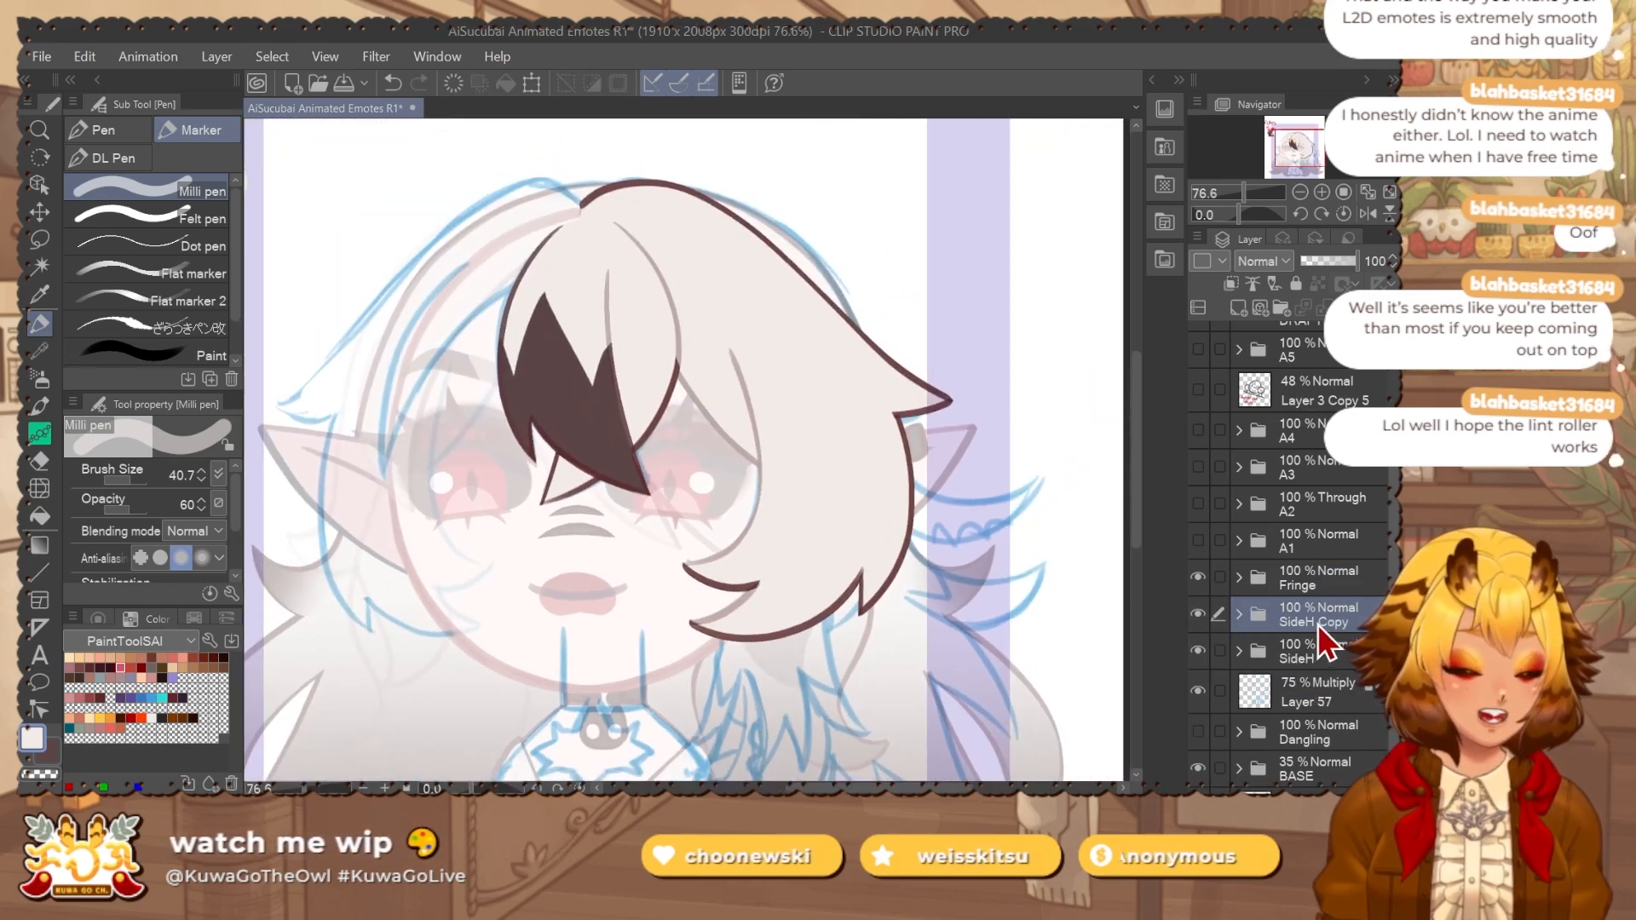
double_click(1317, 624)
key("Return")
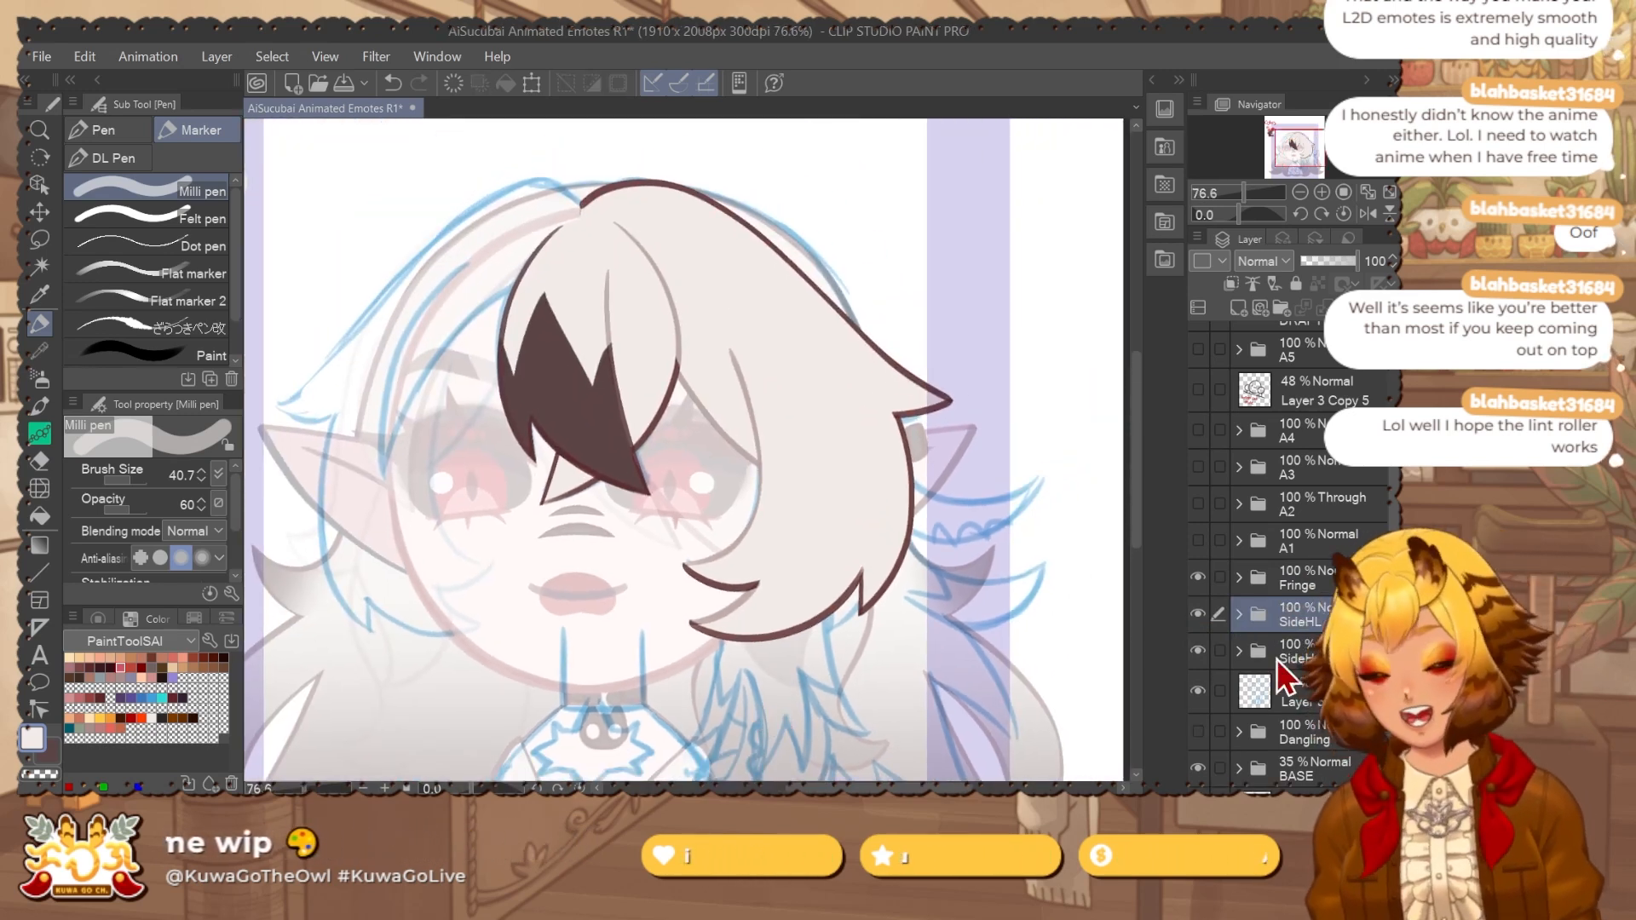
Try merging the SideHL folder into one layer, mirroring it horizontally onto the opposite side of the head and narrowing it with Free Transform.
key("alt+shift+e")
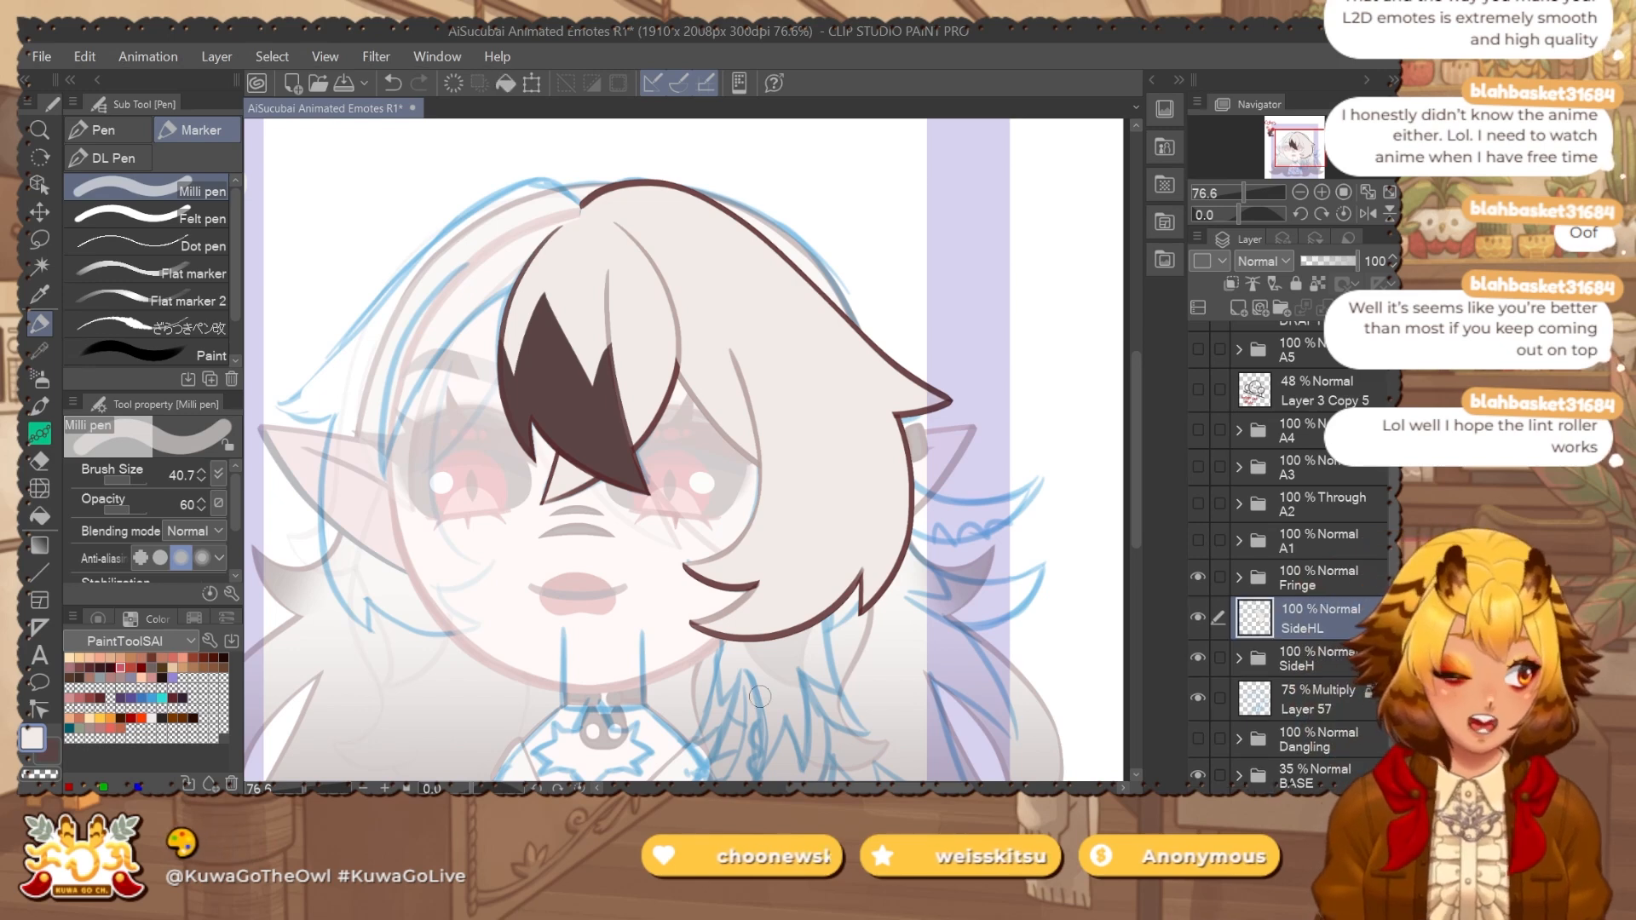
left_click_drag(719, 604, 761, 590)
key("ctrl+t")
left_click(129, 473)
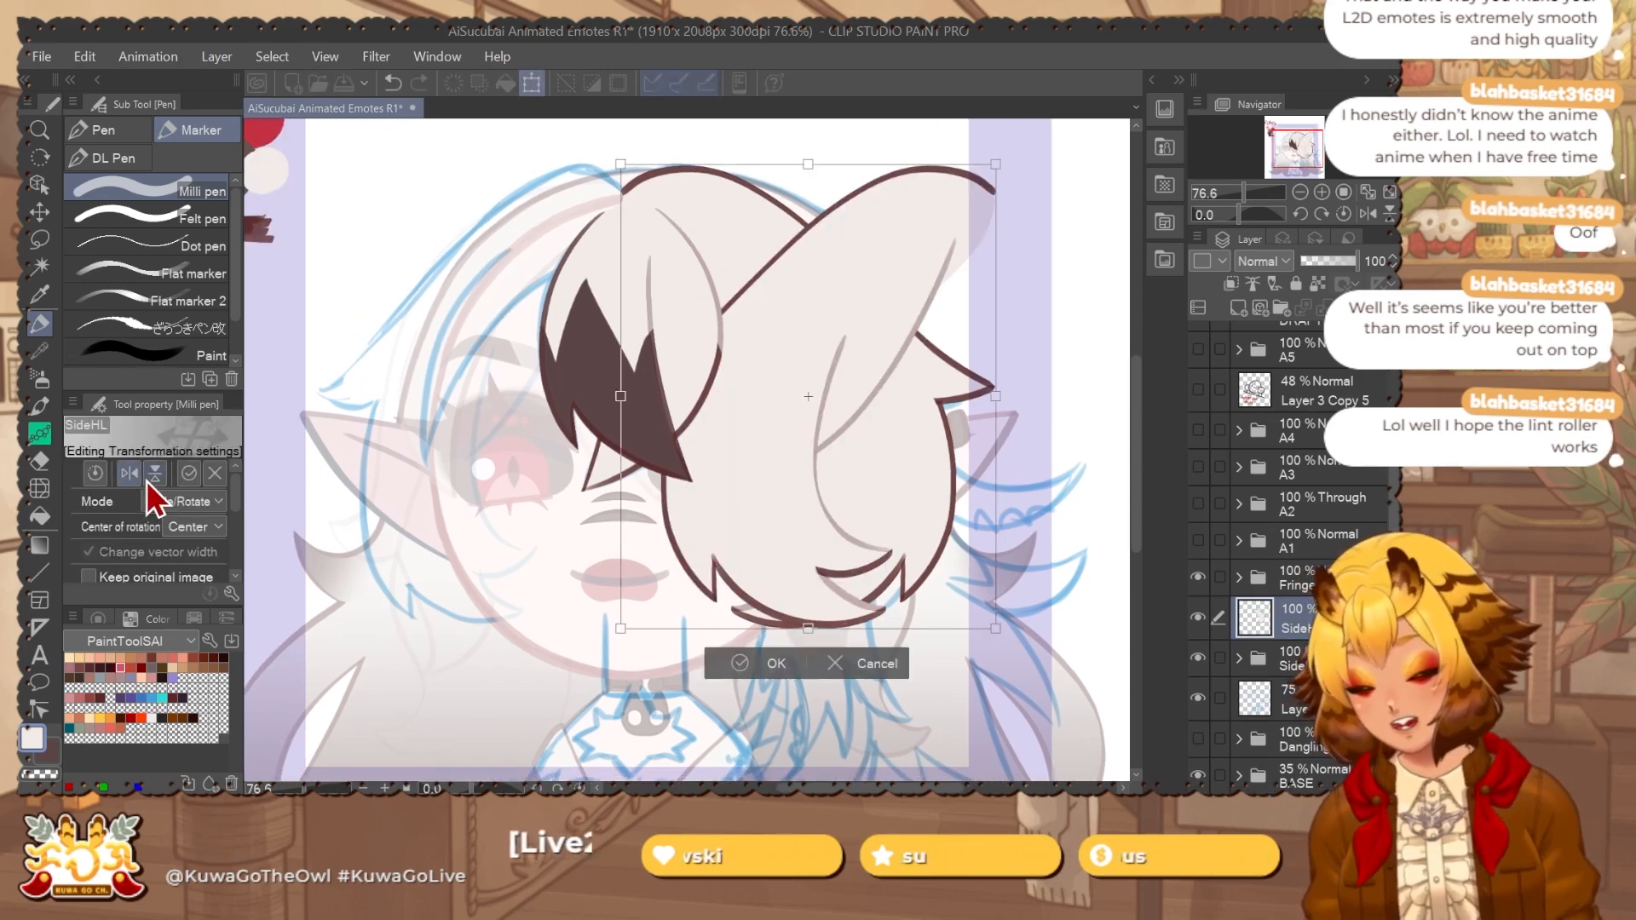
left_click_drag(890, 477, 569, 486)
left_click(187, 501)
left_click(187, 623)
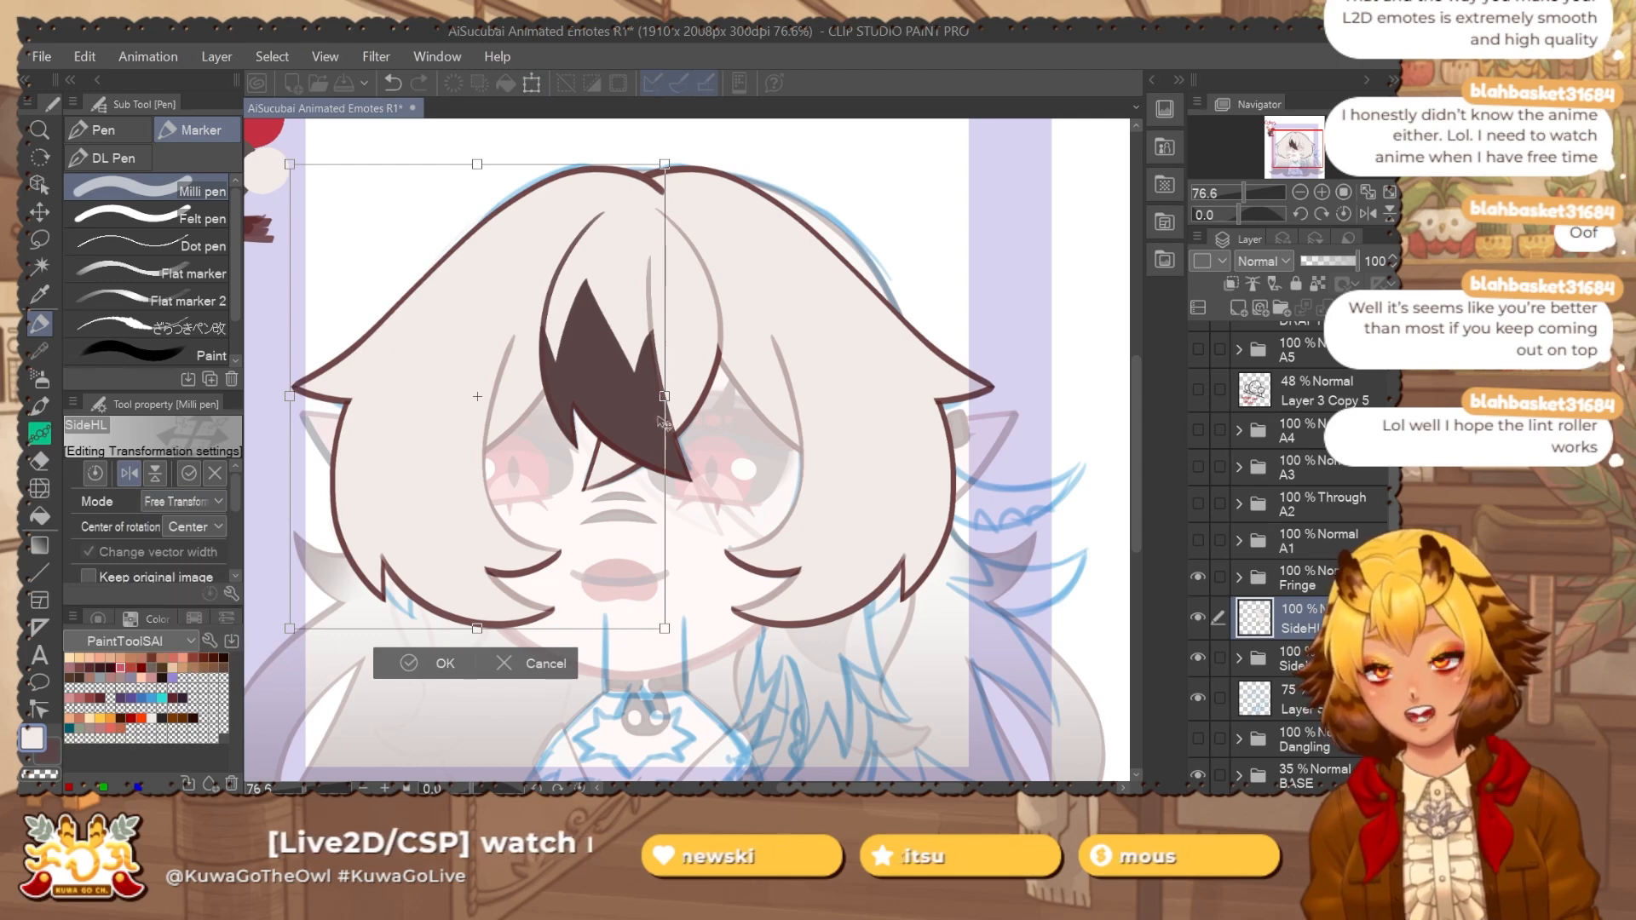
left_click_drag(664, 396, 598, 435)
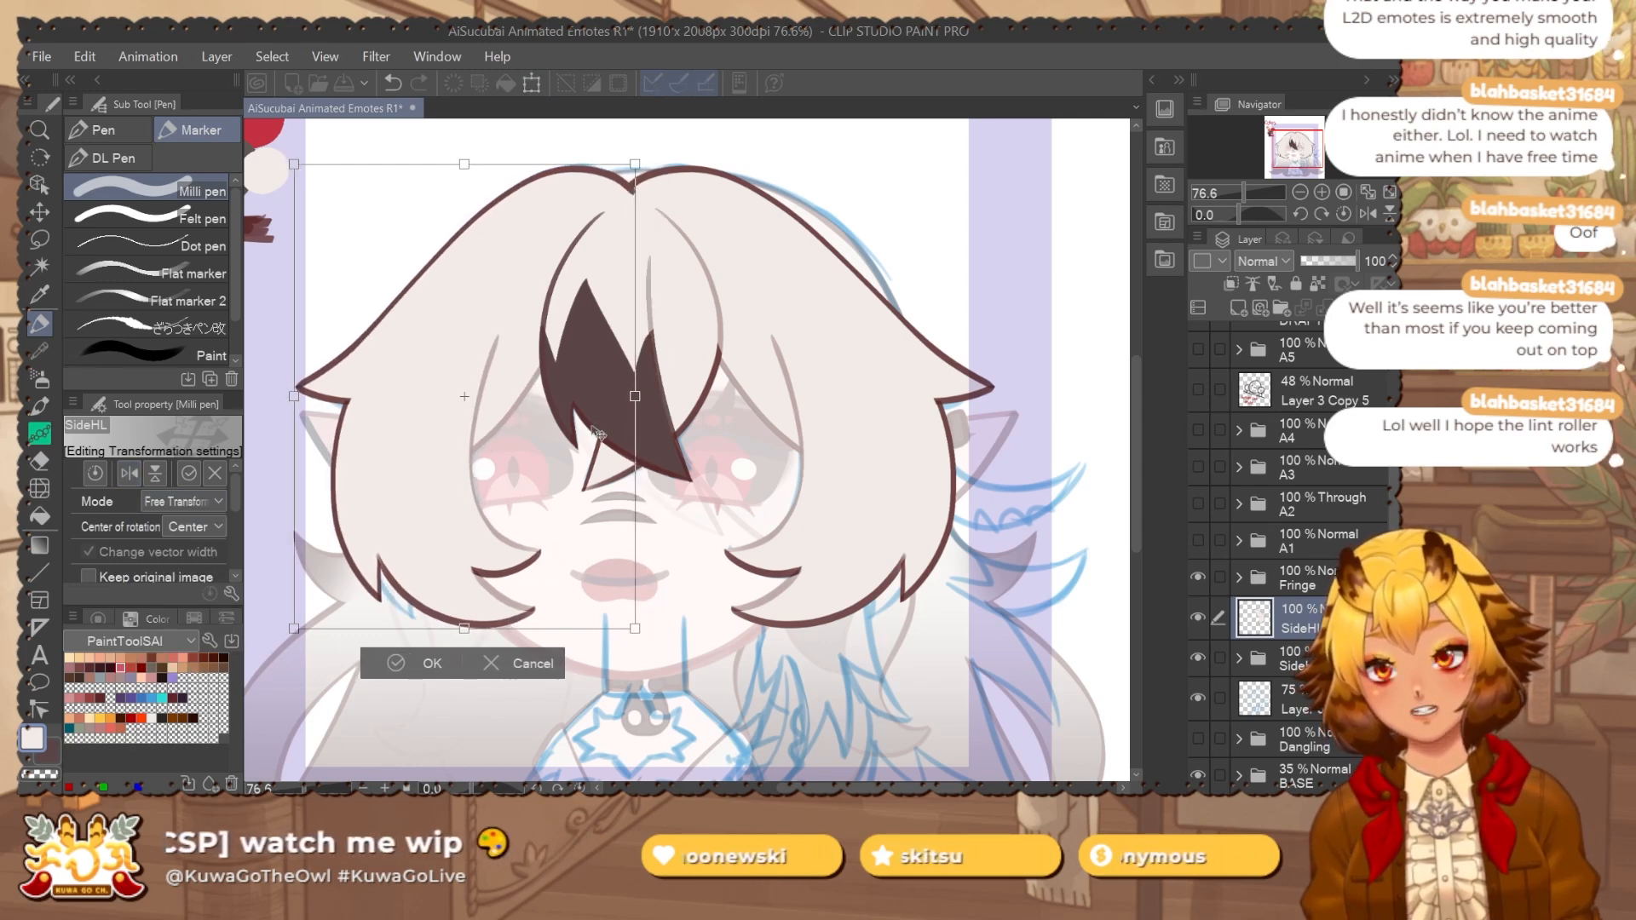
key("Return")
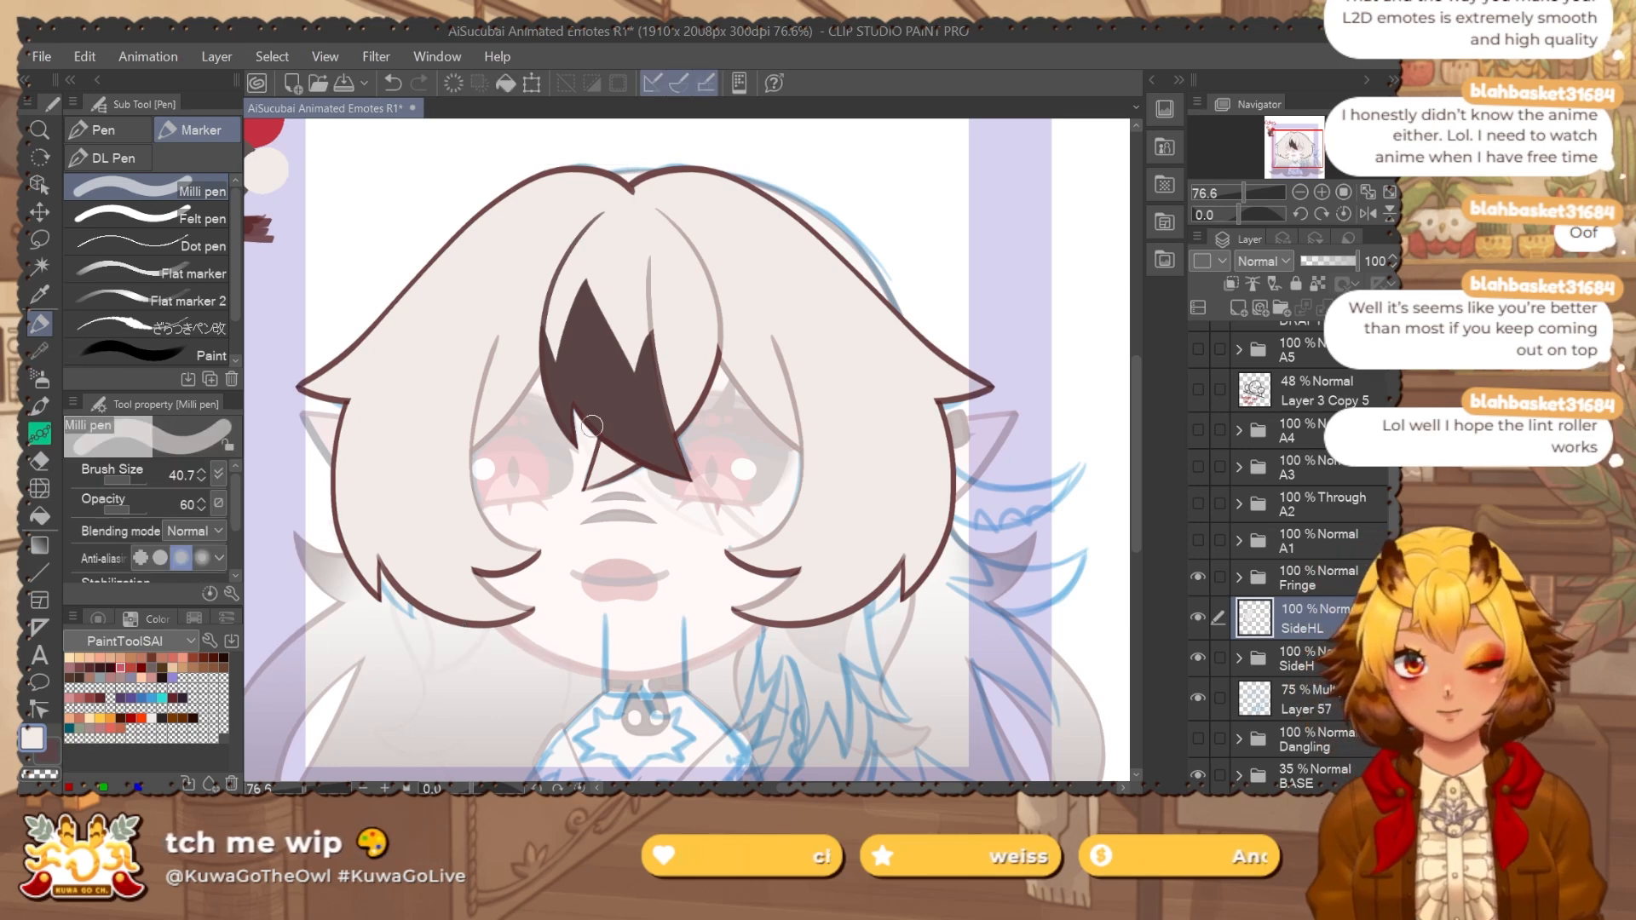
Try the merged SideHL layer at 46% opacity and undo its mirroring and merging back to the folder.
left_click(1327, 261)
scroll(799, 514, "down", 1)
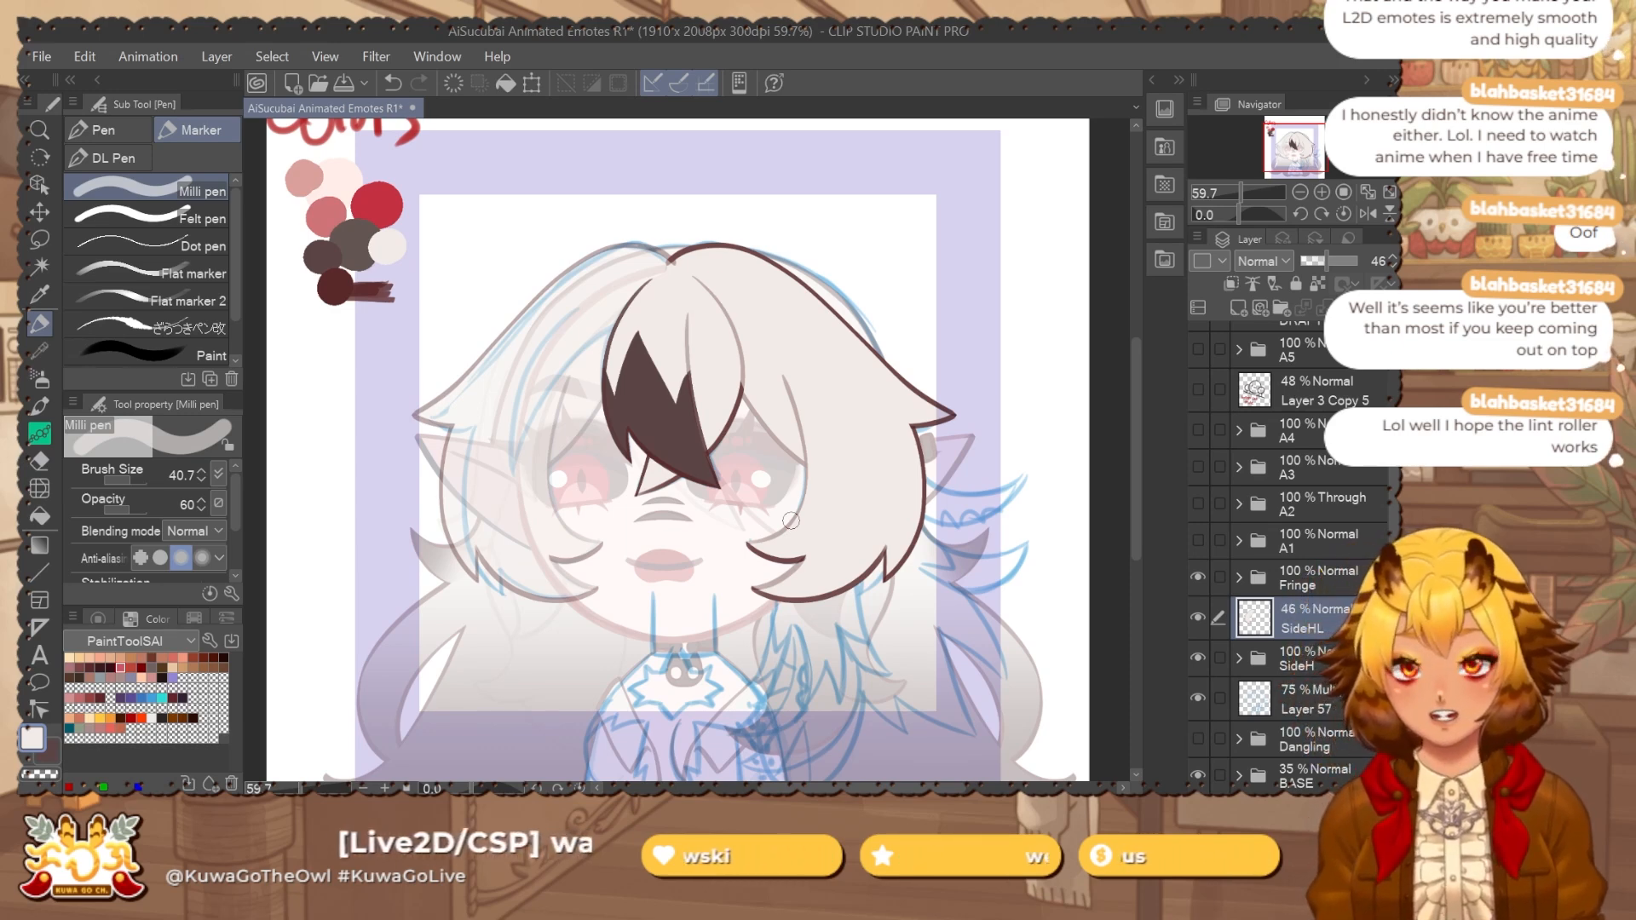
key("j")
key("ctrl+z")
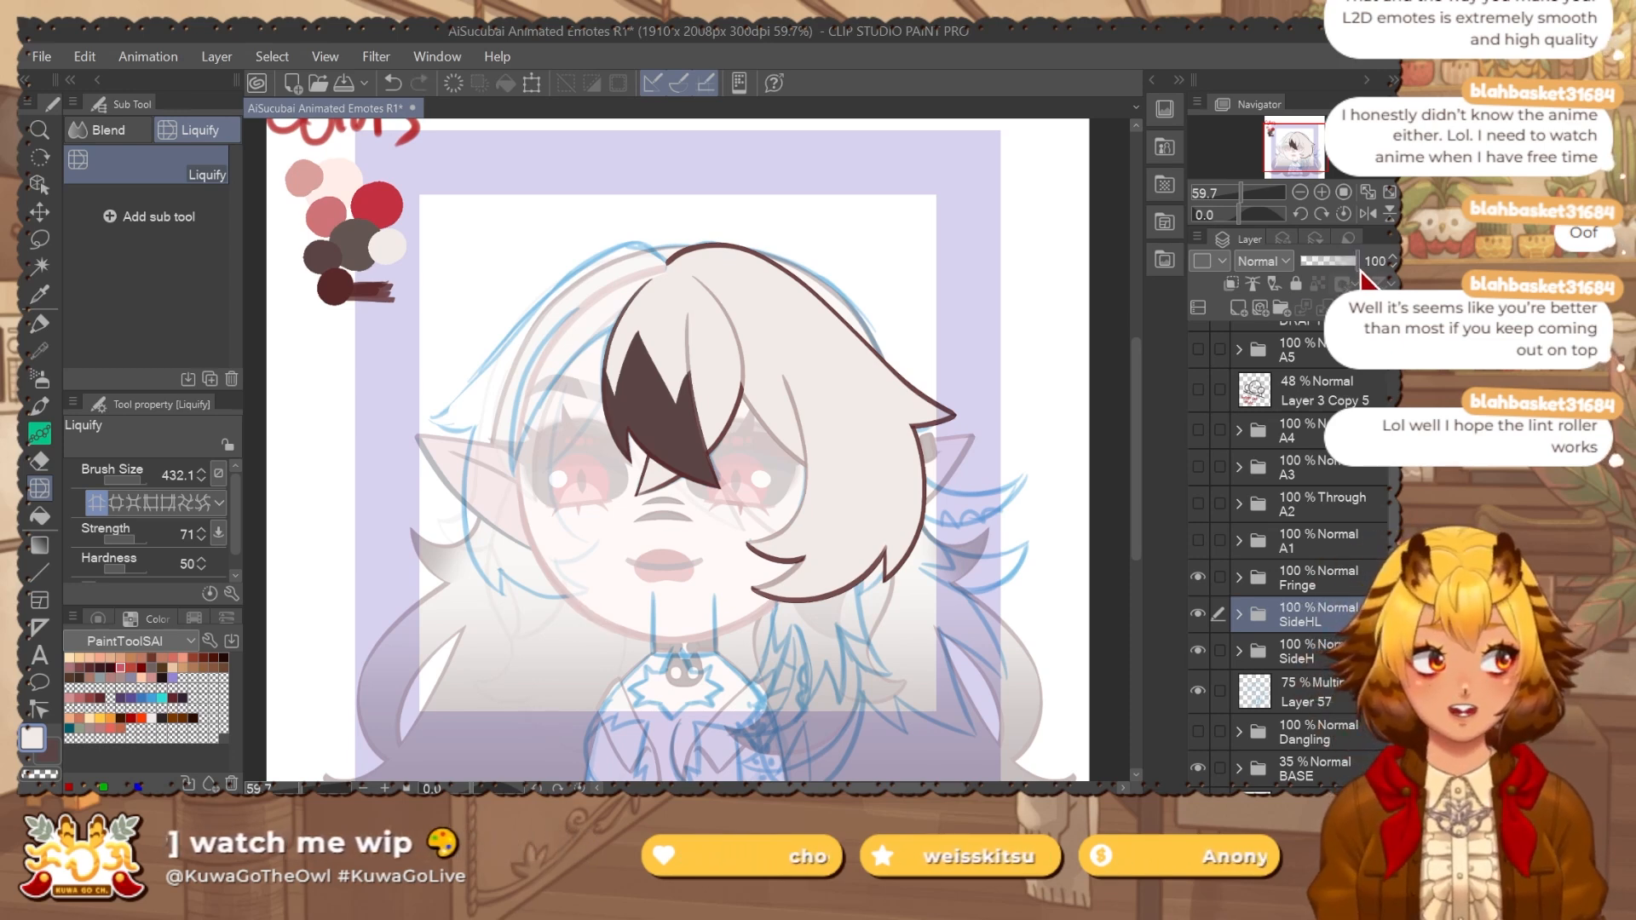
Mirror the SideHL folder horizontally, move it to the opposite side of the head and narrow it with Free Transform to meet the parting.
key("ctrl+t")
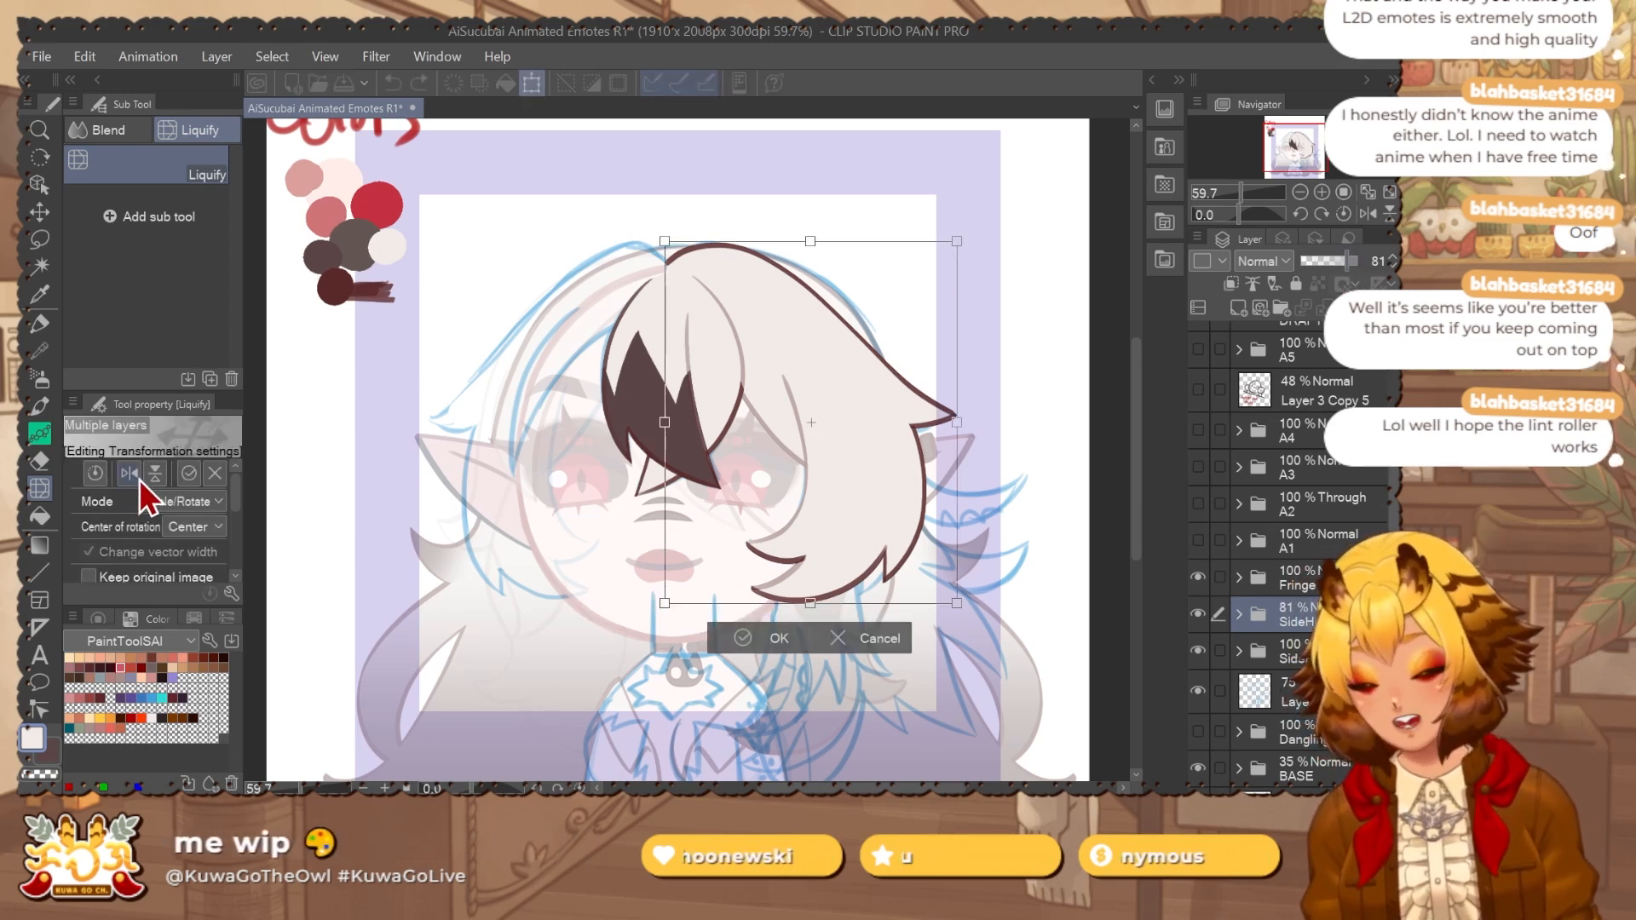
left_click(130, 475)
left_click_drag(909, 532, 637, 525)
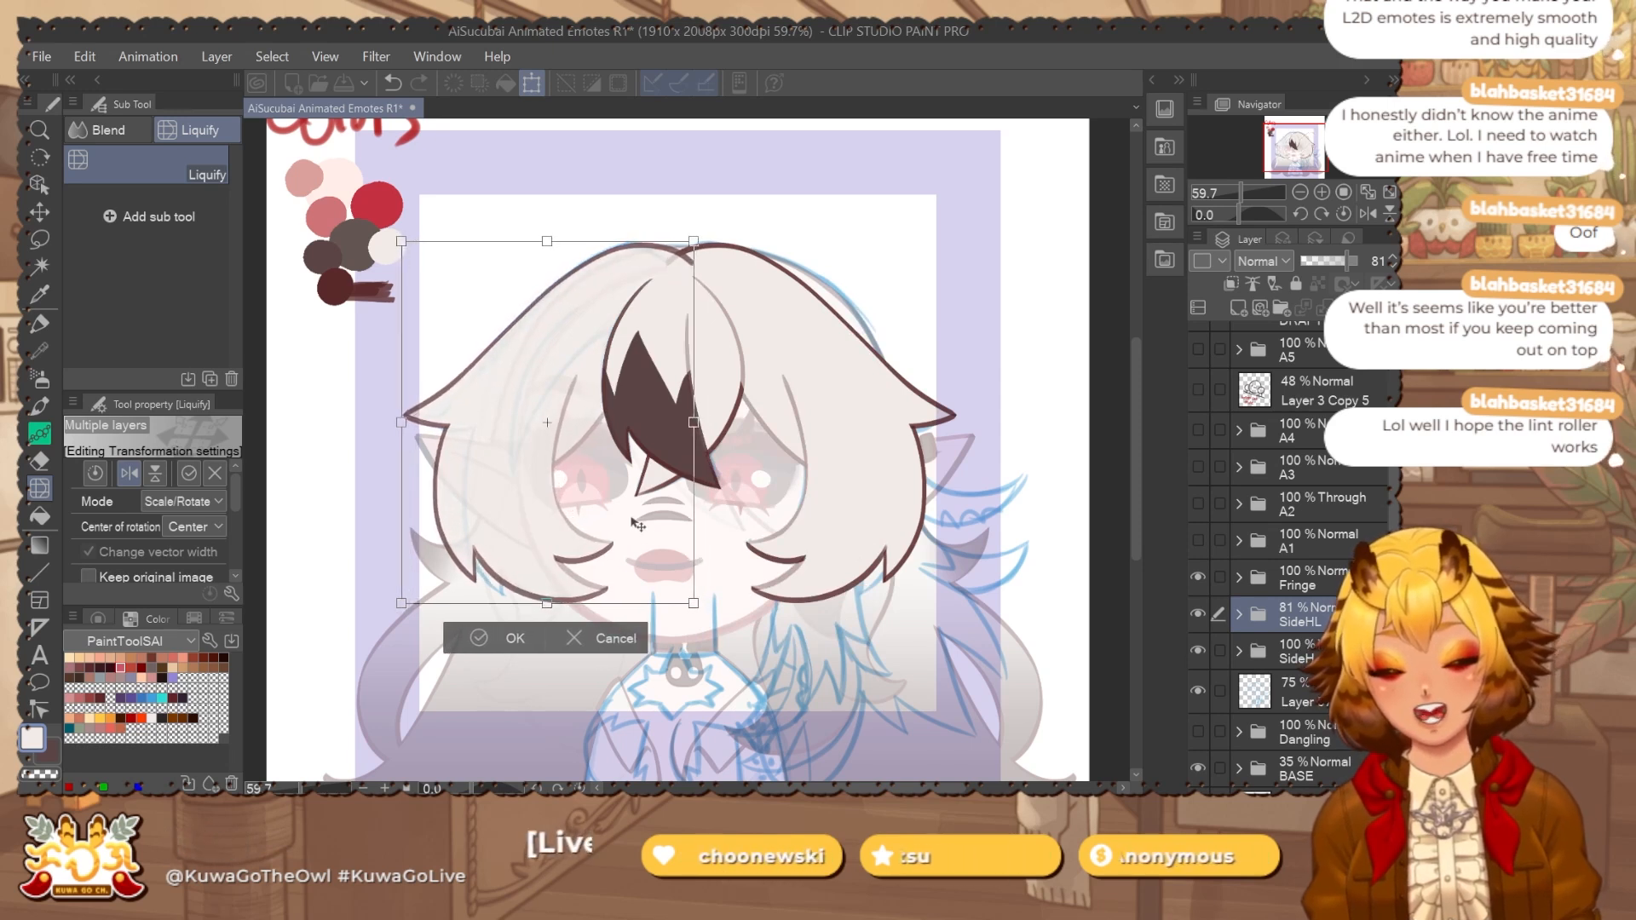
left_click(211, 501)
left_click(209, 586)
left_click_drag(694, 422, 628, 454)
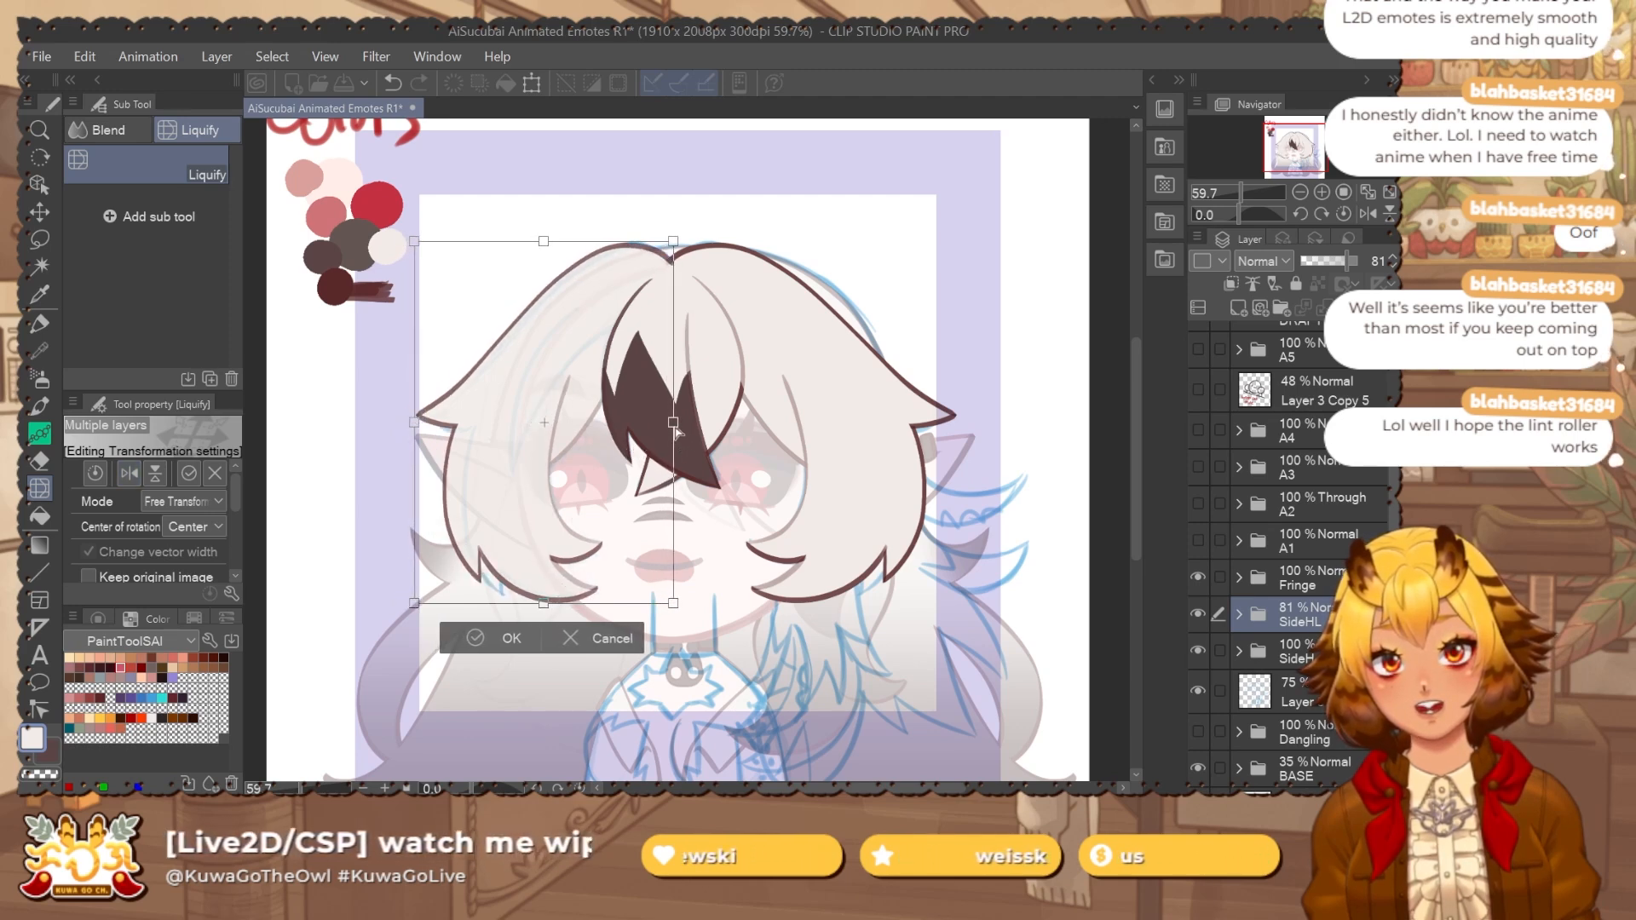
left_click_drag(657, 425, 647, 462)
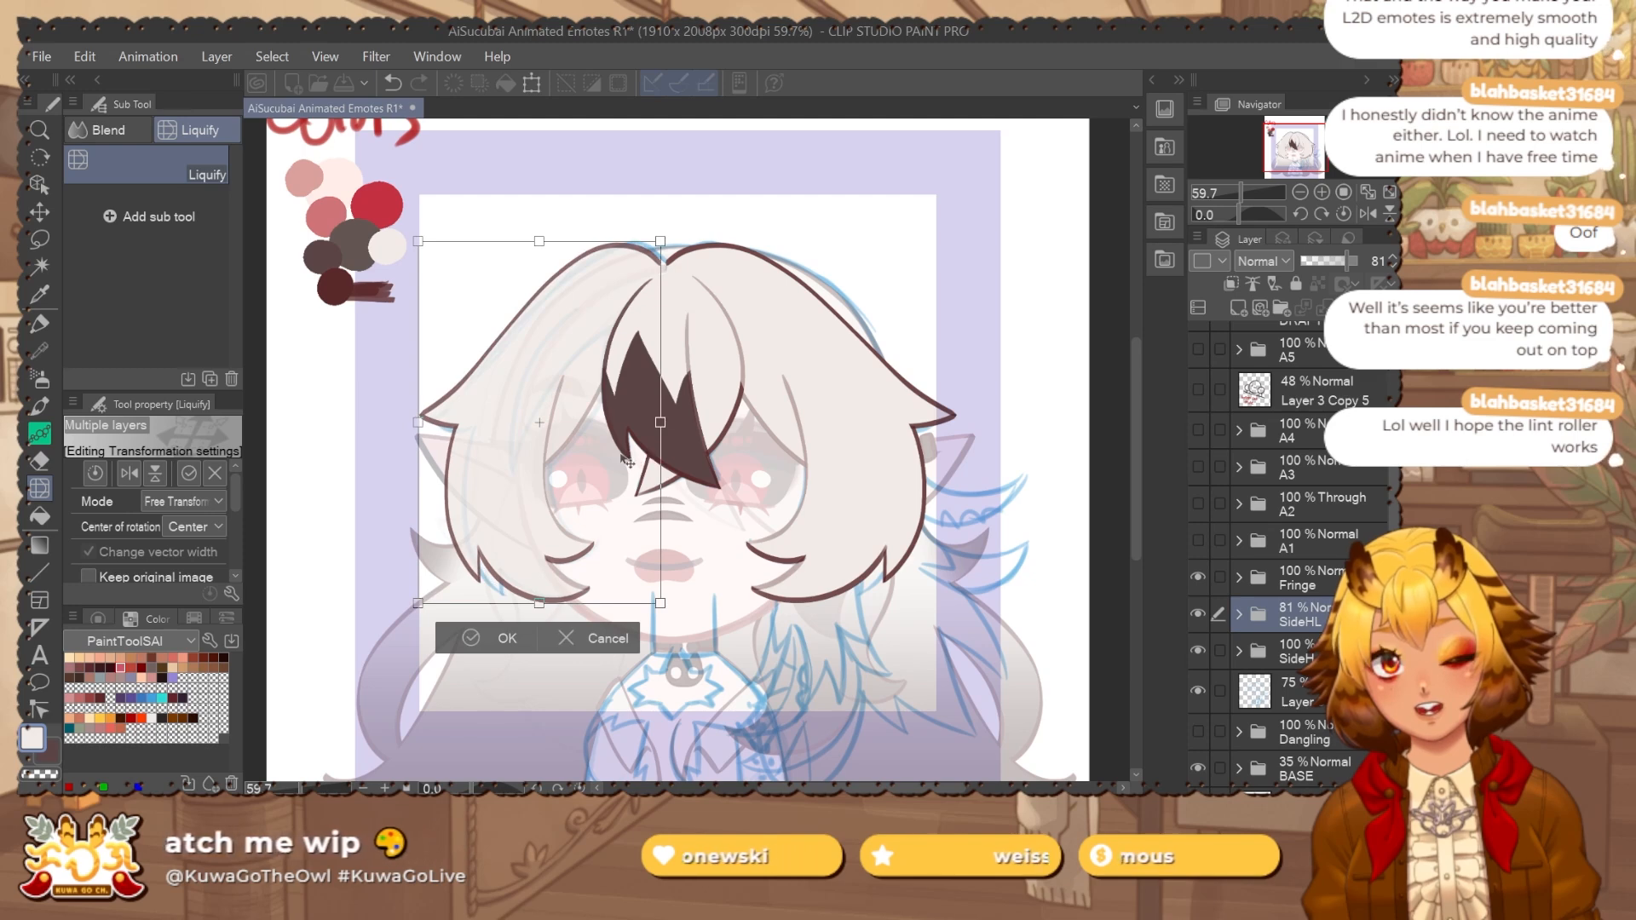
key("Return")
Lower the opacity of the mirrored SideHL folder to 49% and add a new layer above it for the line art.
left_click(1329, 261)
key("ctrl+shift+n")
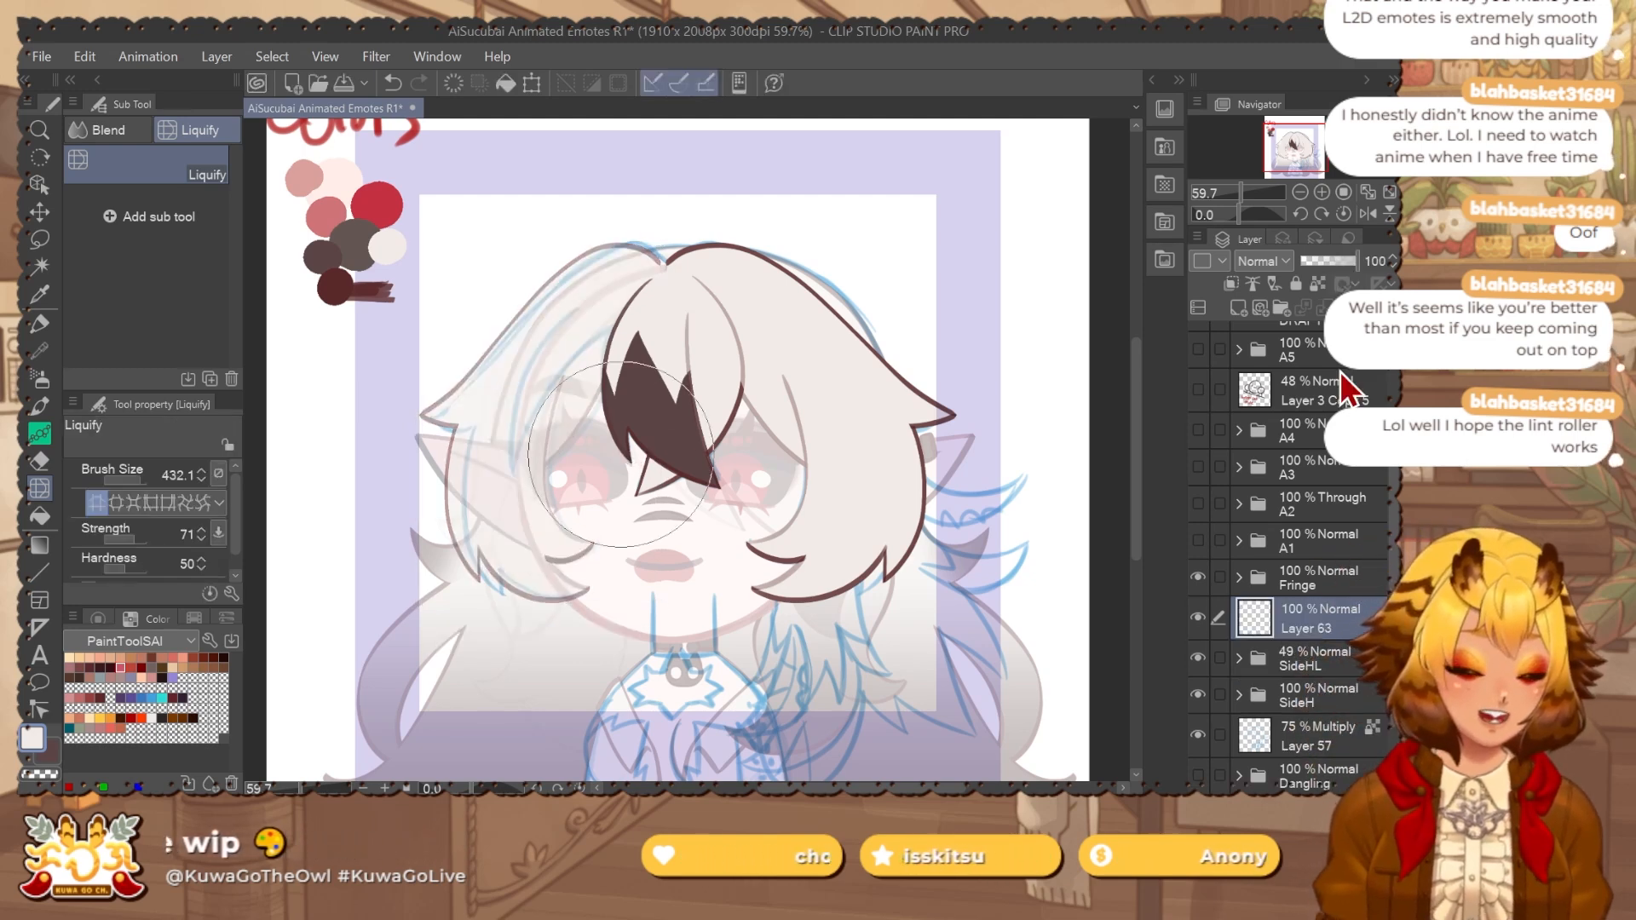
left_click_drag(843, 376, 792, 425)
Draw the crown line past the parting and the inner curve down beside the eye over the mirrored guide with the Flat marker.
key("p")
left_click(218, 274)
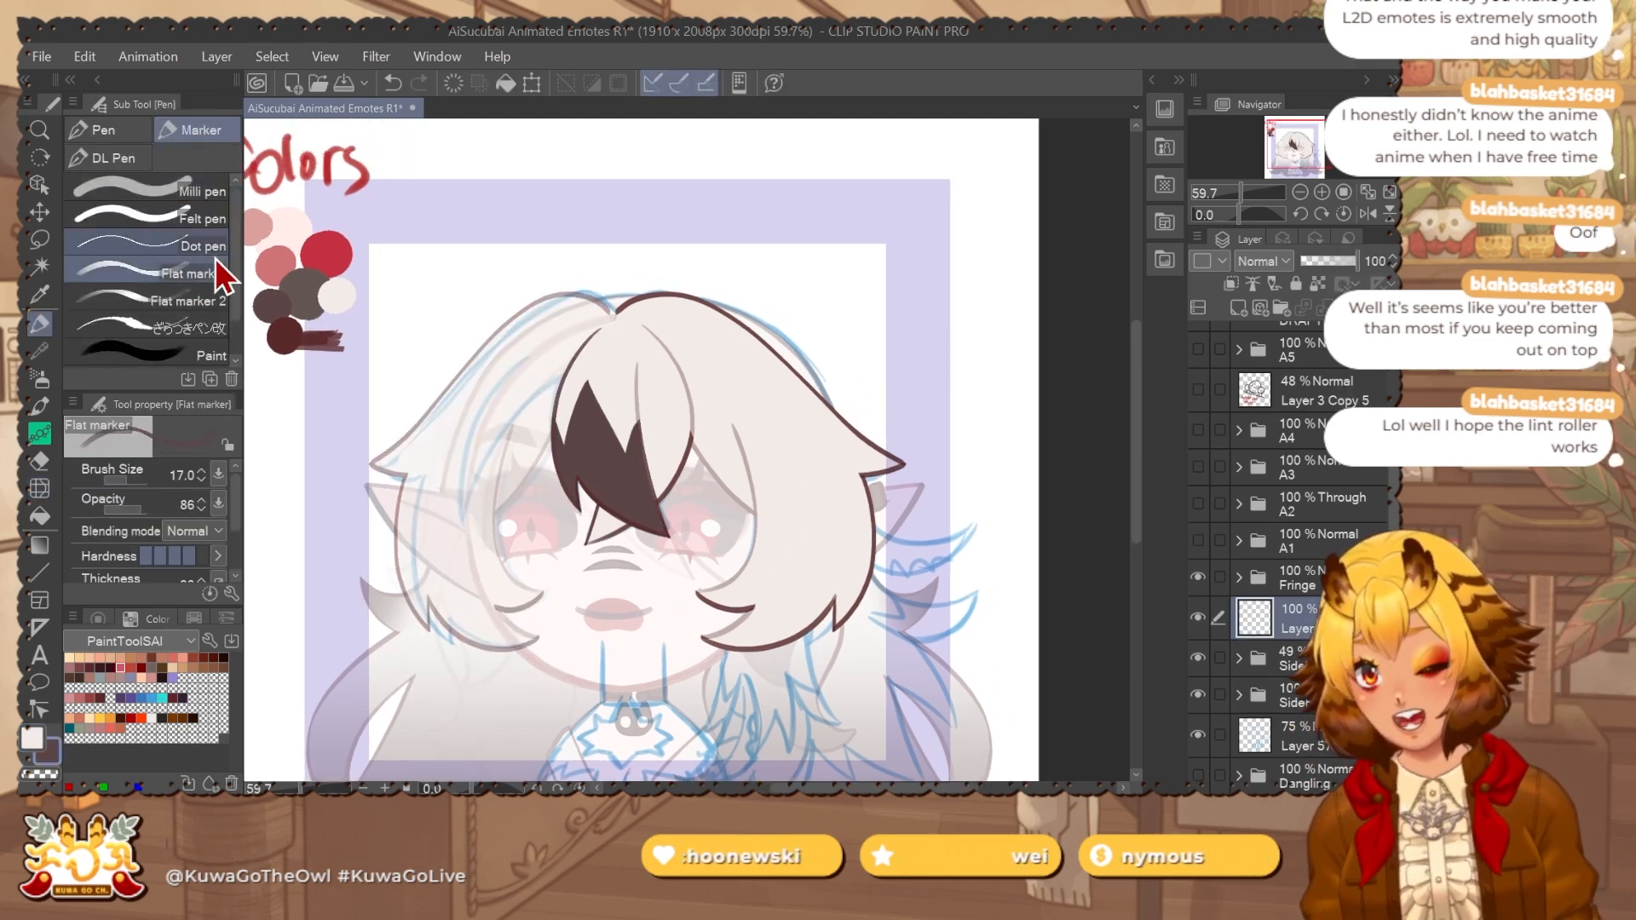
scroll(625, 317, "up", 3)
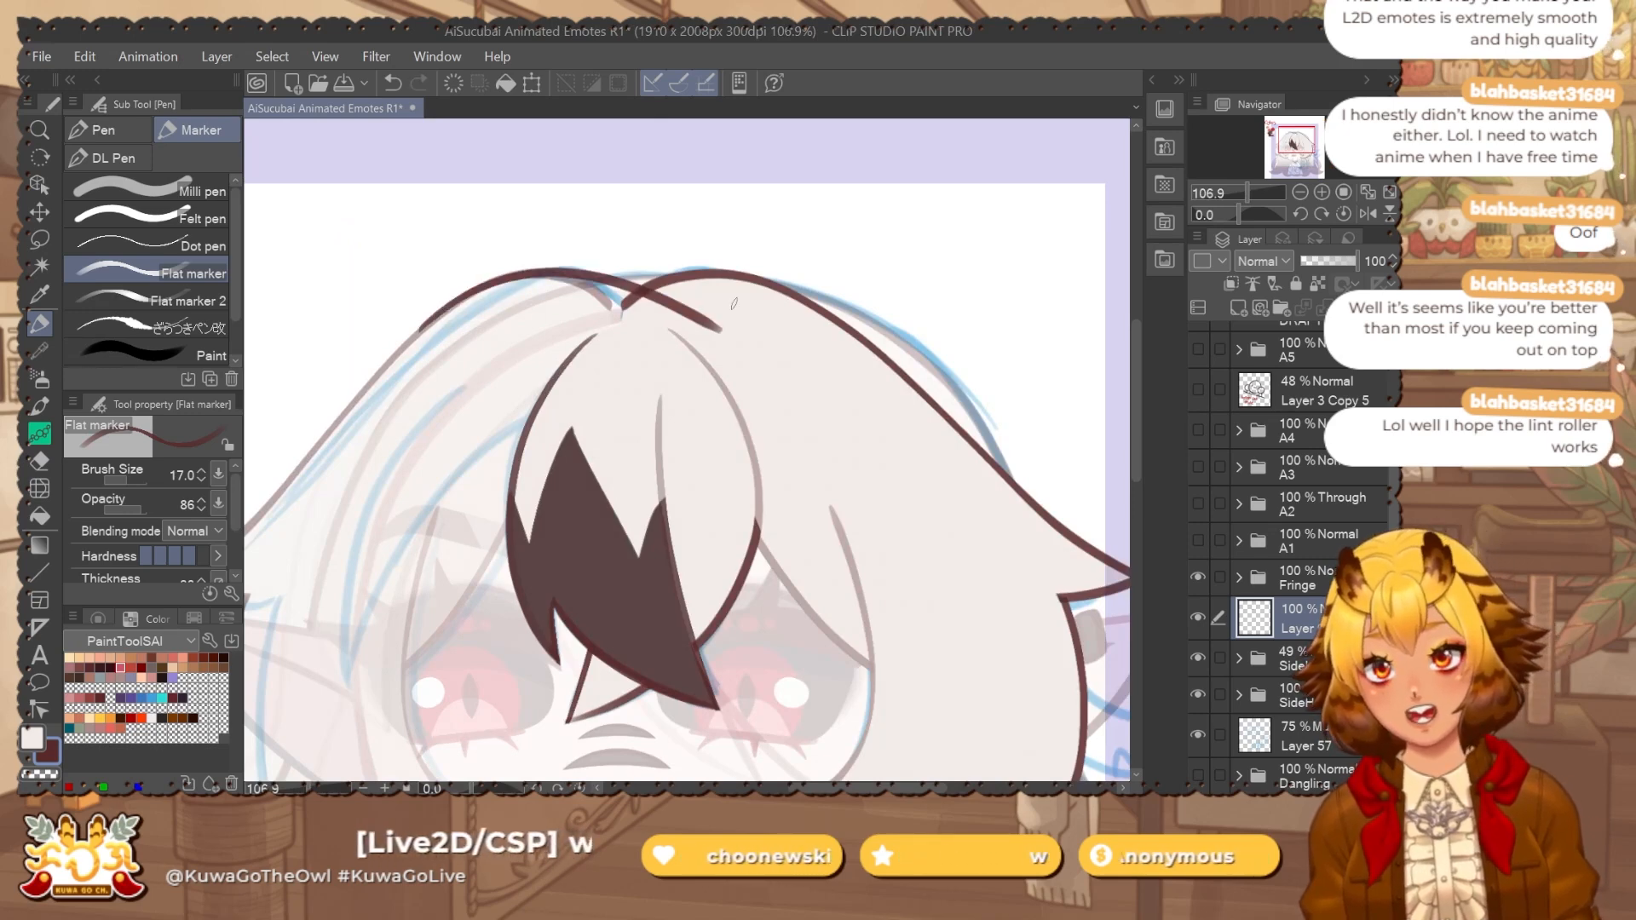
left_click_drag(529, 343, 618, 212)
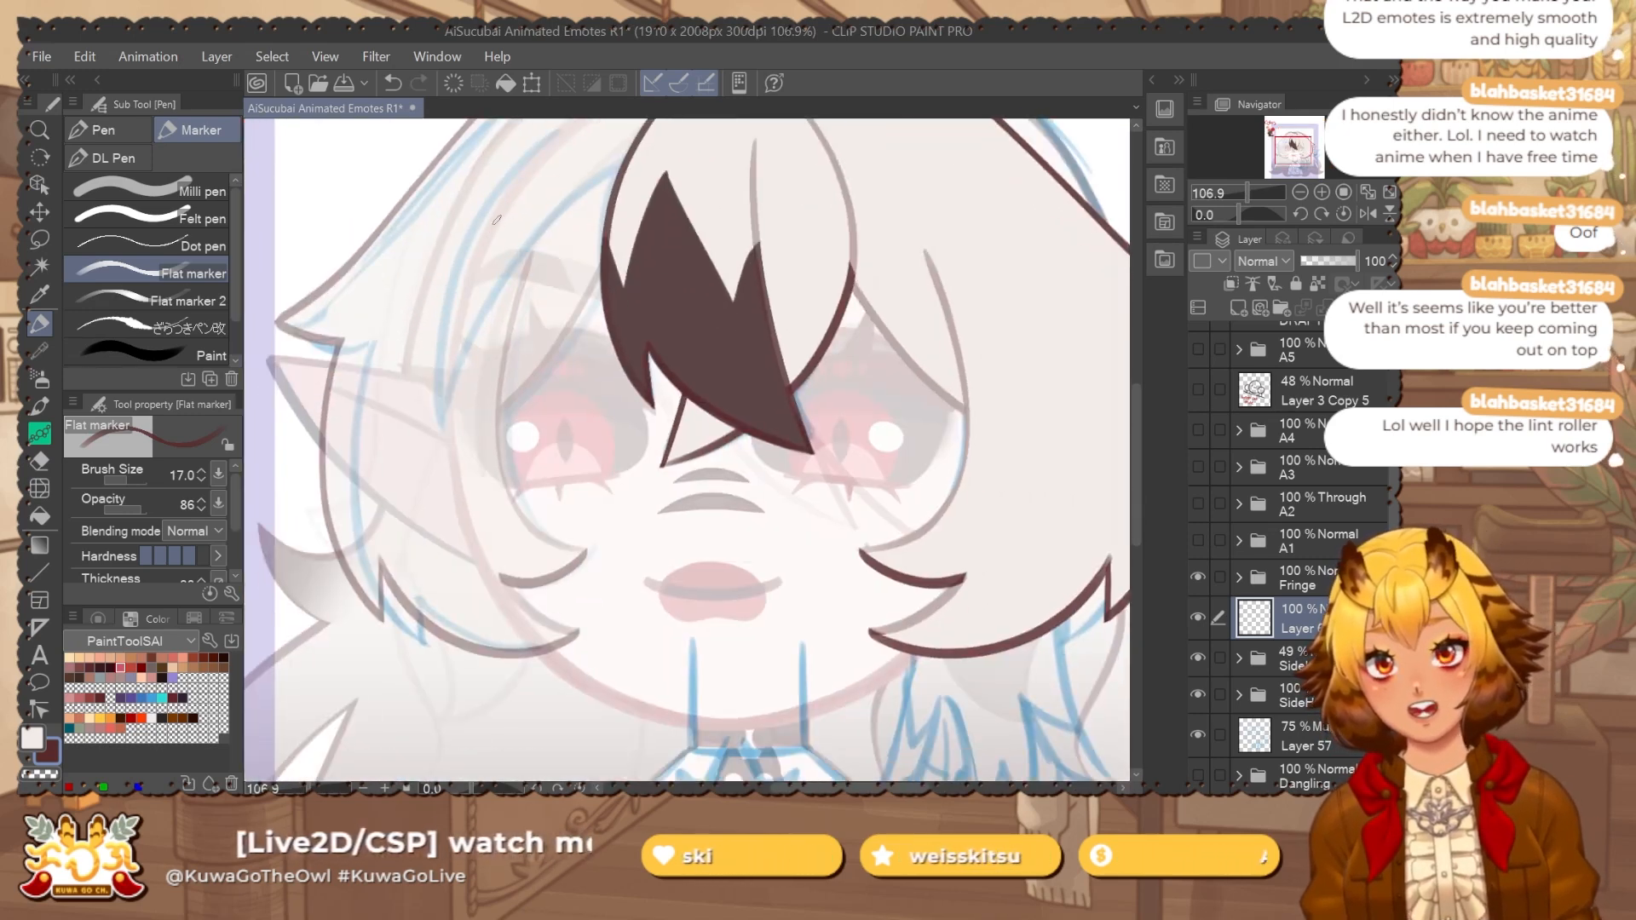
mouse_move(499, 221)
left_mouse_down()
mouse_move(504, 492)
mouse_move(600, 543)
left_mouse_up()
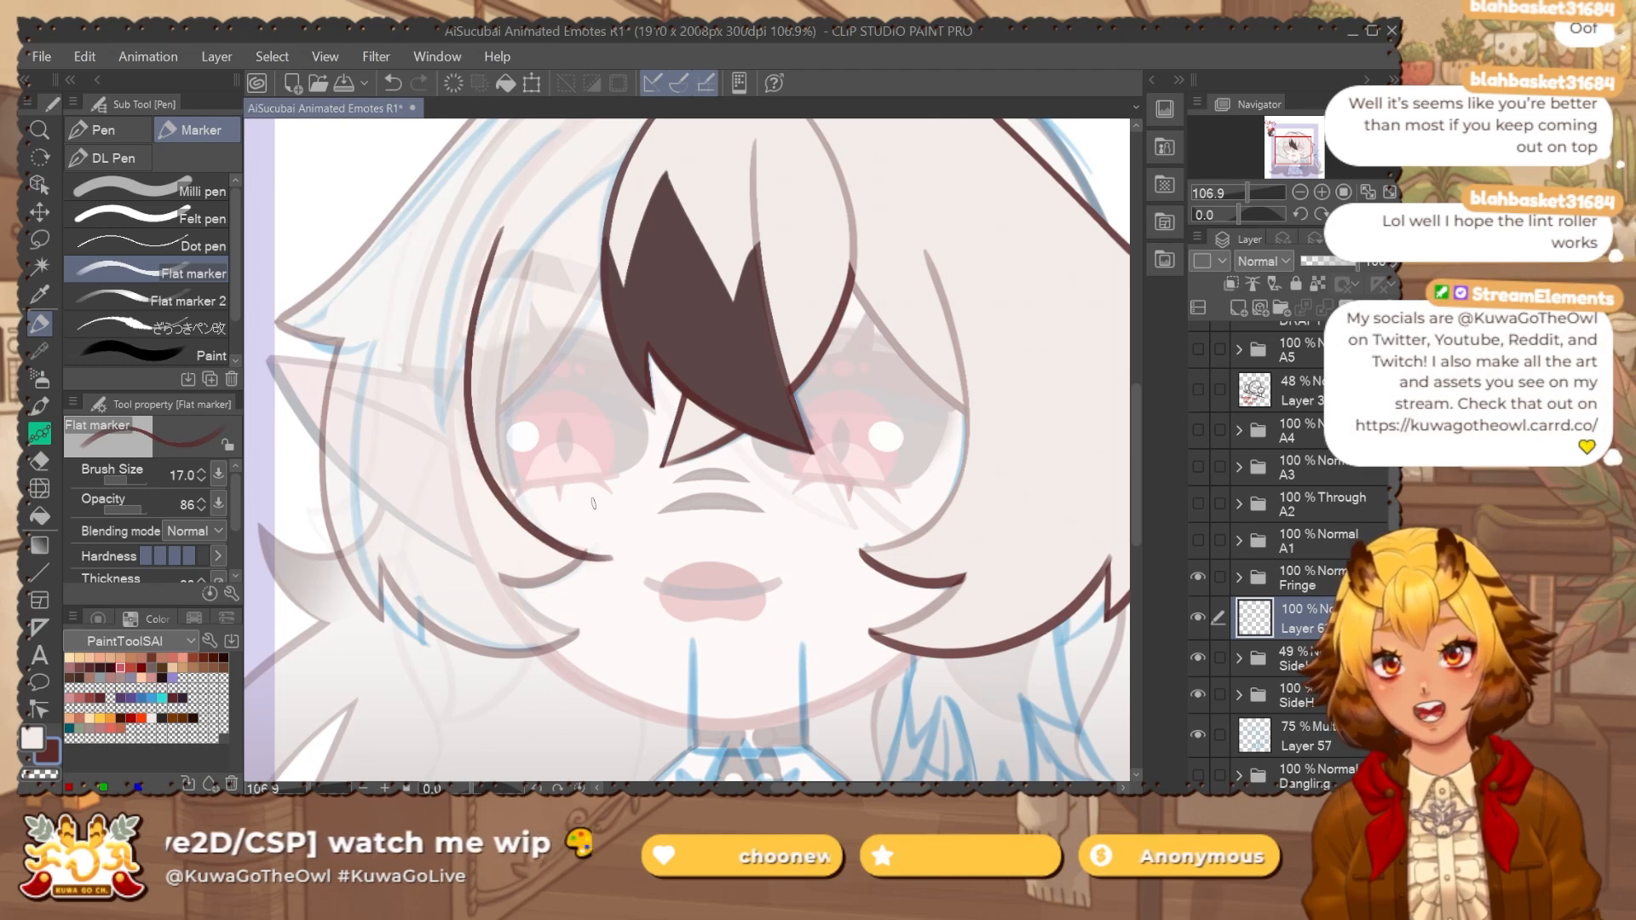
Reshape the new inner side-hair curve with Liquify to match the guide and trim its lower tip with the Rough eraser.
left_click_drag(624, 475, 613, 489)
key("j")
left_click_drag(532, 360, 528, 380)
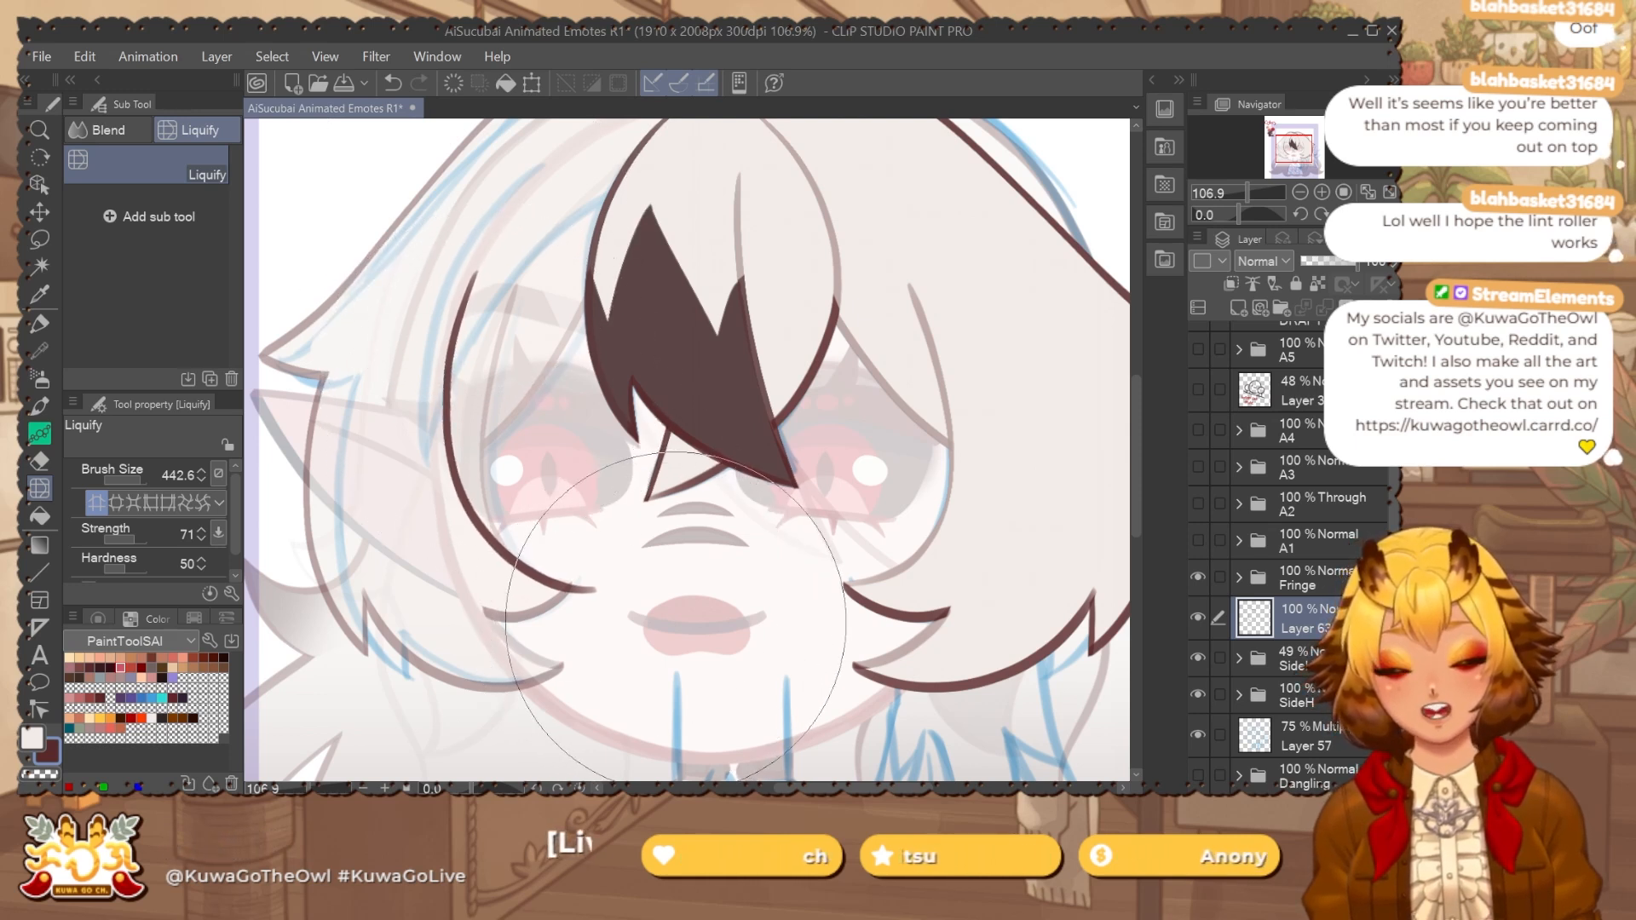
left_click_drag(523, 260, 527, 322)
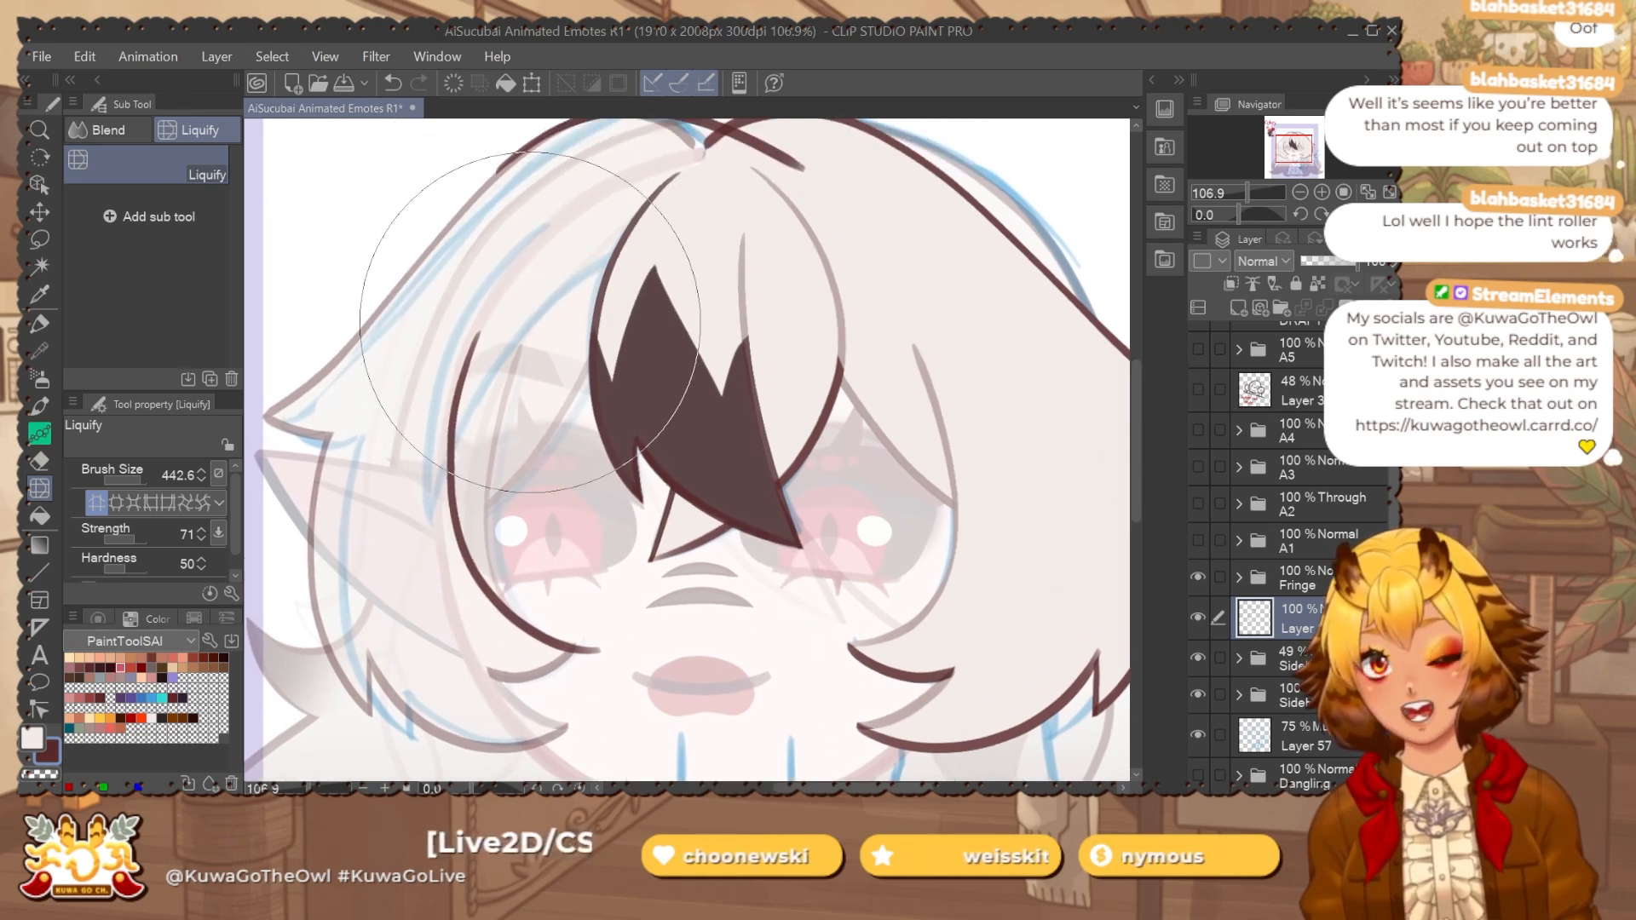
left_click_drag(525, 489, 496, 358)
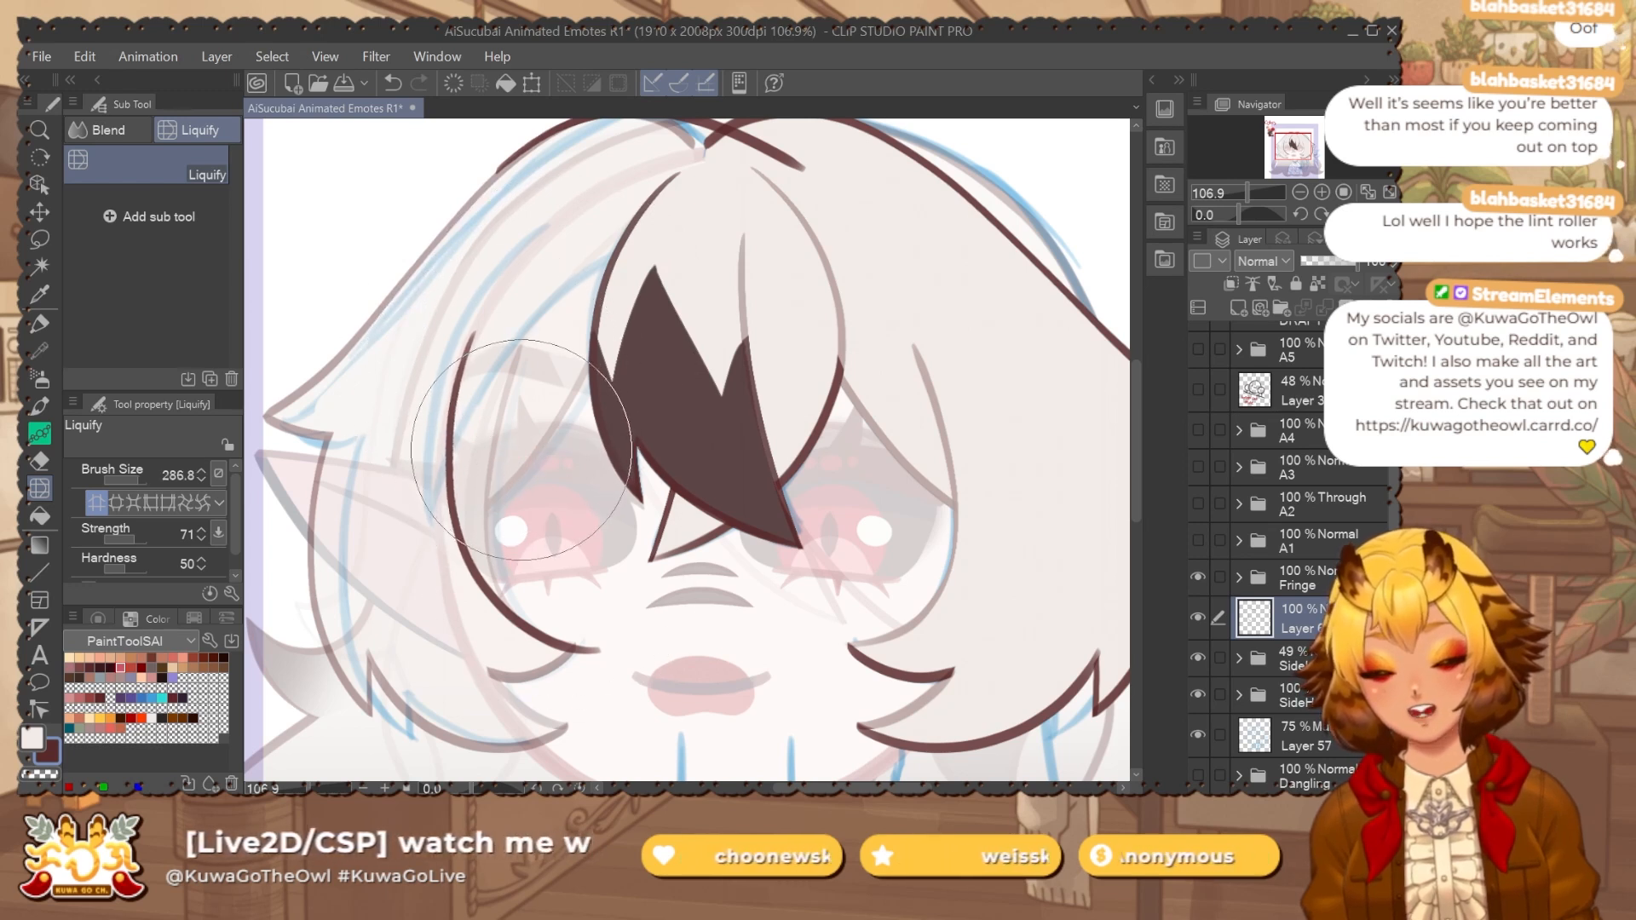
left_click_drag(522, 450, 498, 404)
key("e")
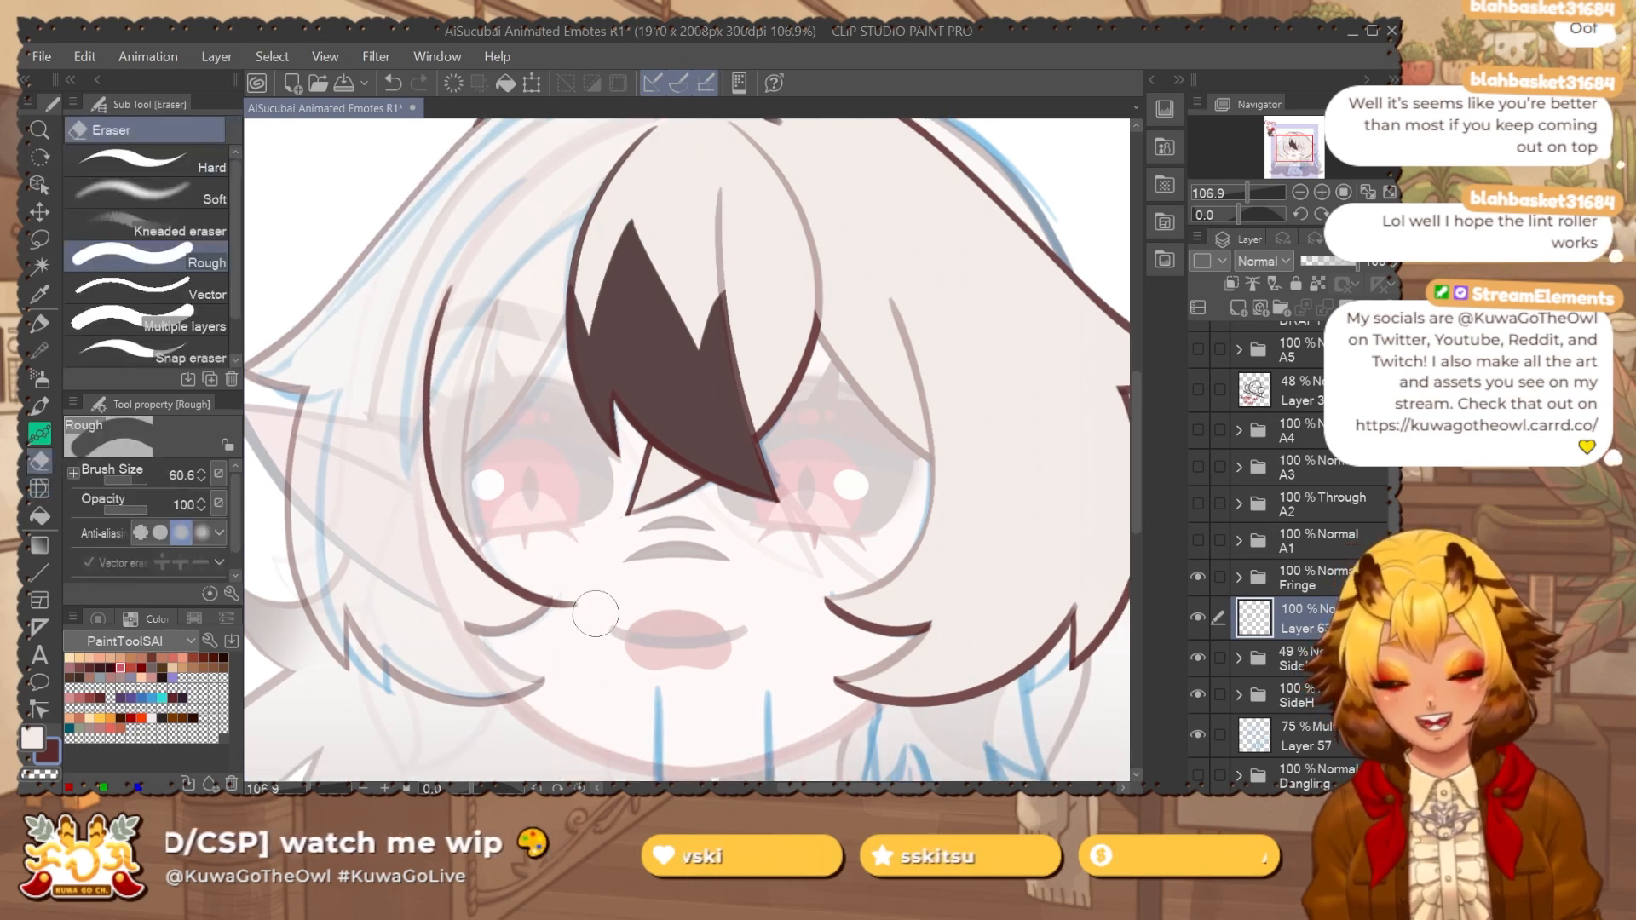
left_click_drag(581, 541, 548, 556)
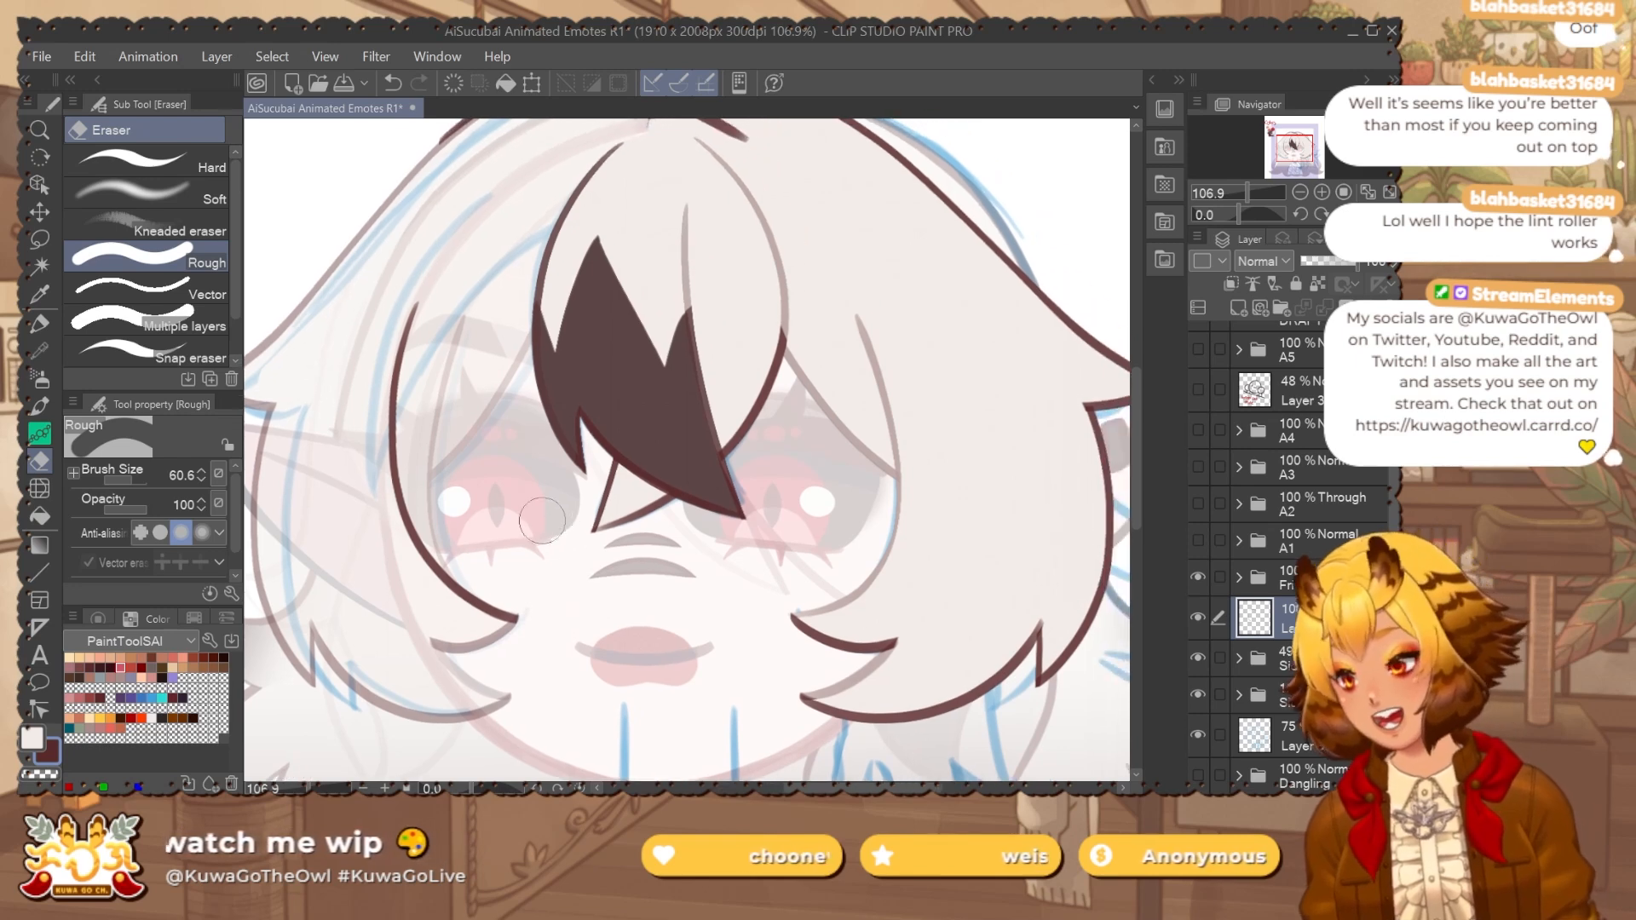
Fade the Fringe folder to 41%, draw the overlapping front strand lines on a new layer and clean up their lower tip.
key("p")
left_click_drag(458, 450, 422, 540)
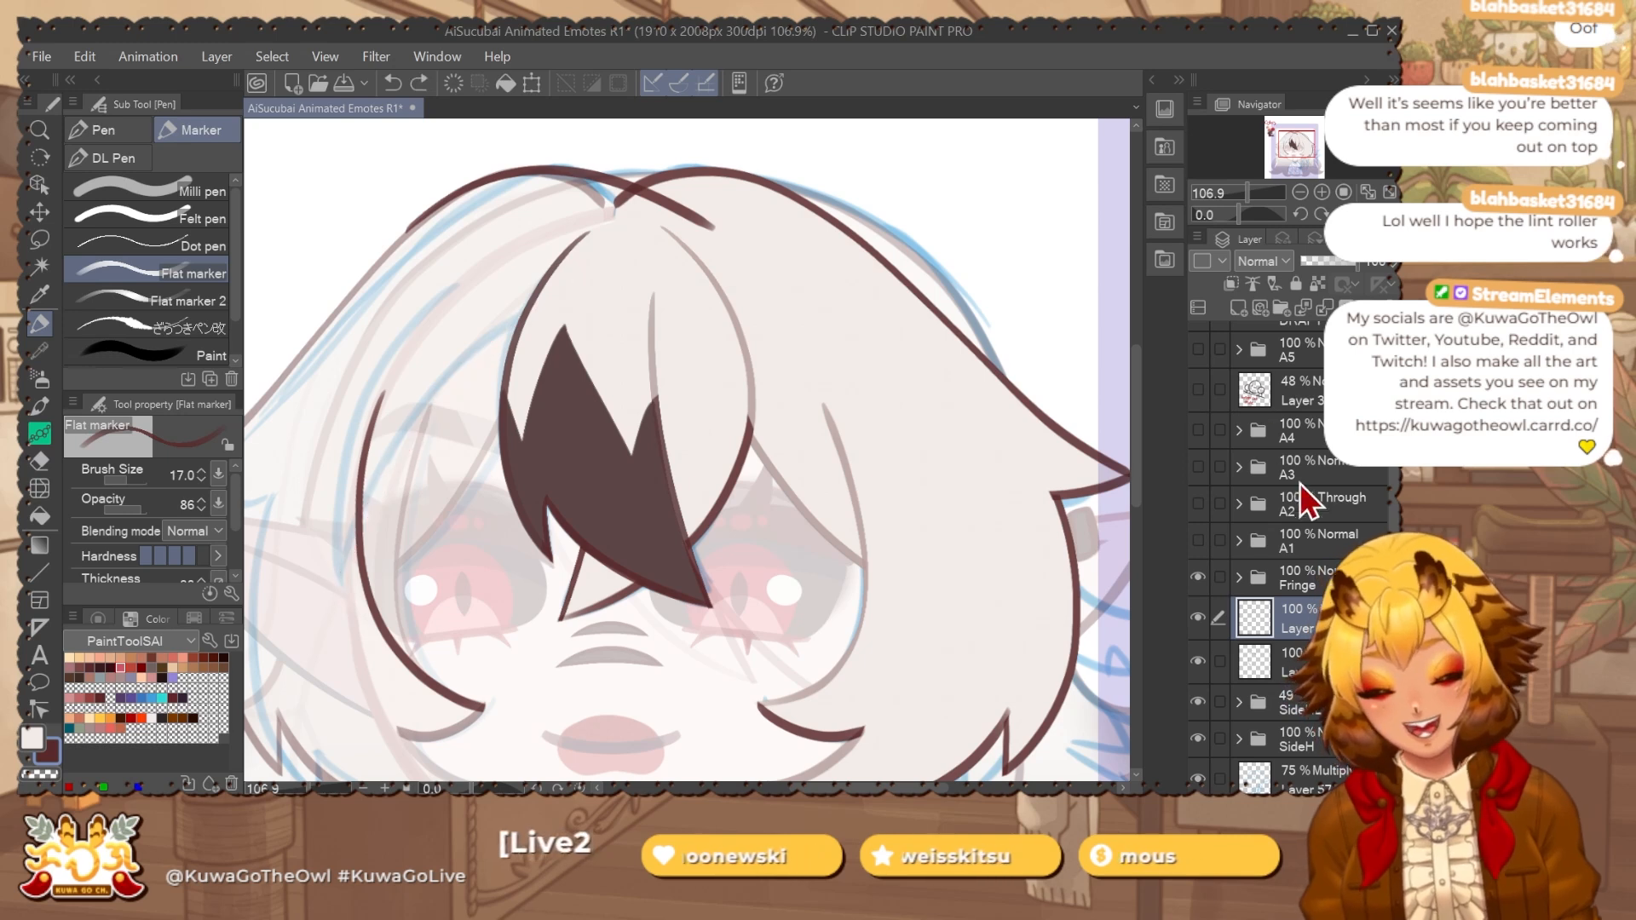
left_click(1313, 264)
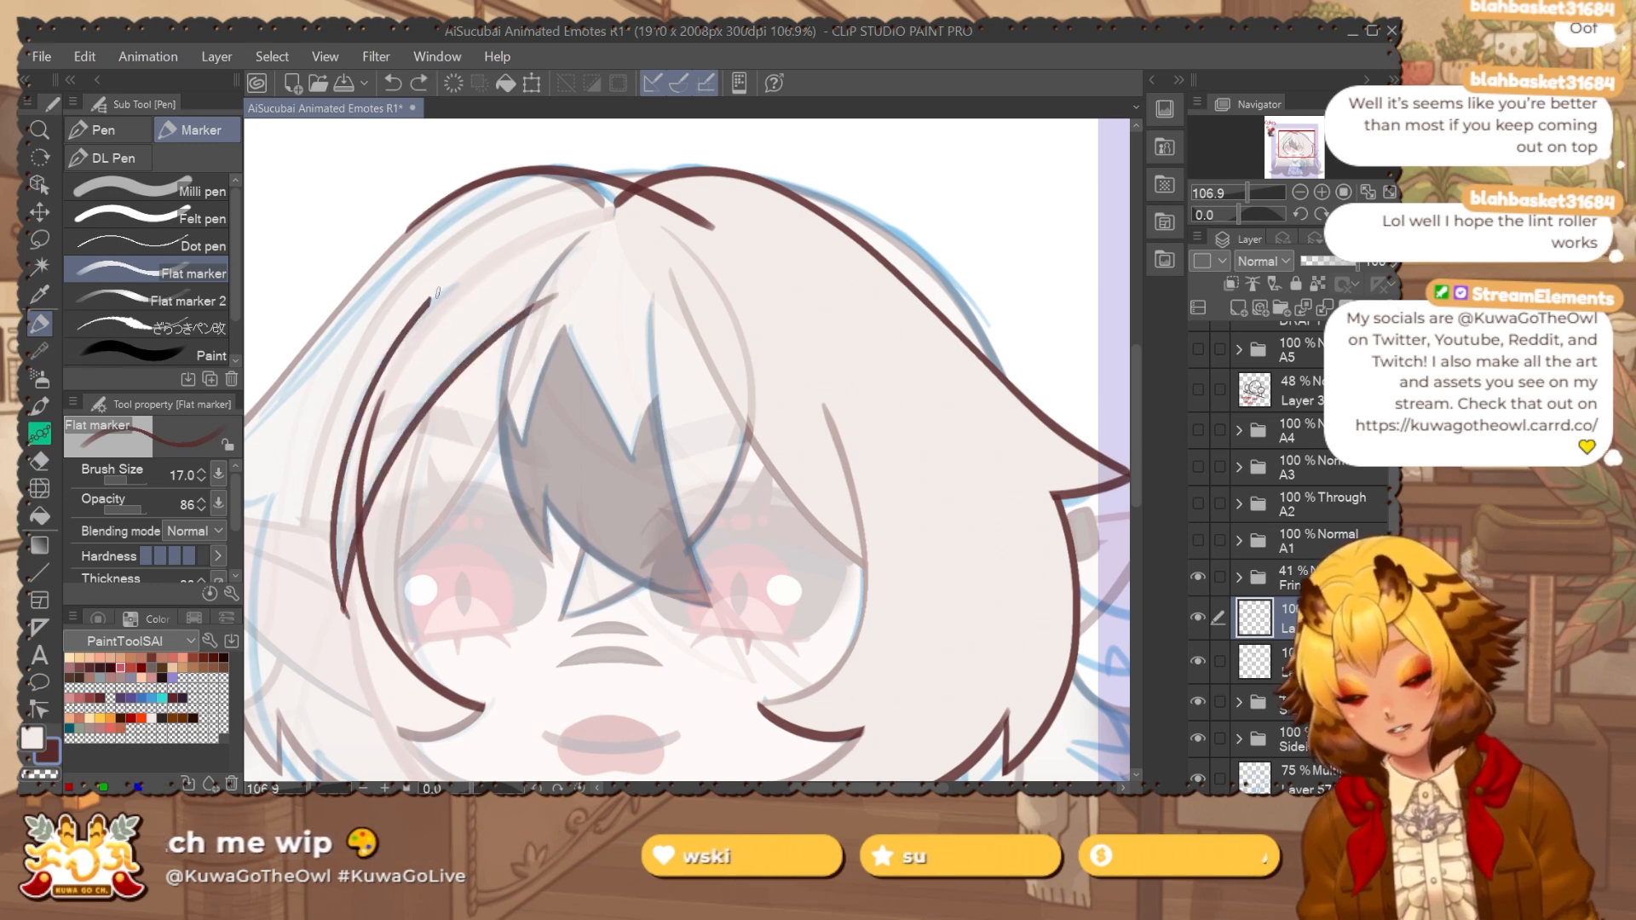
key("e")
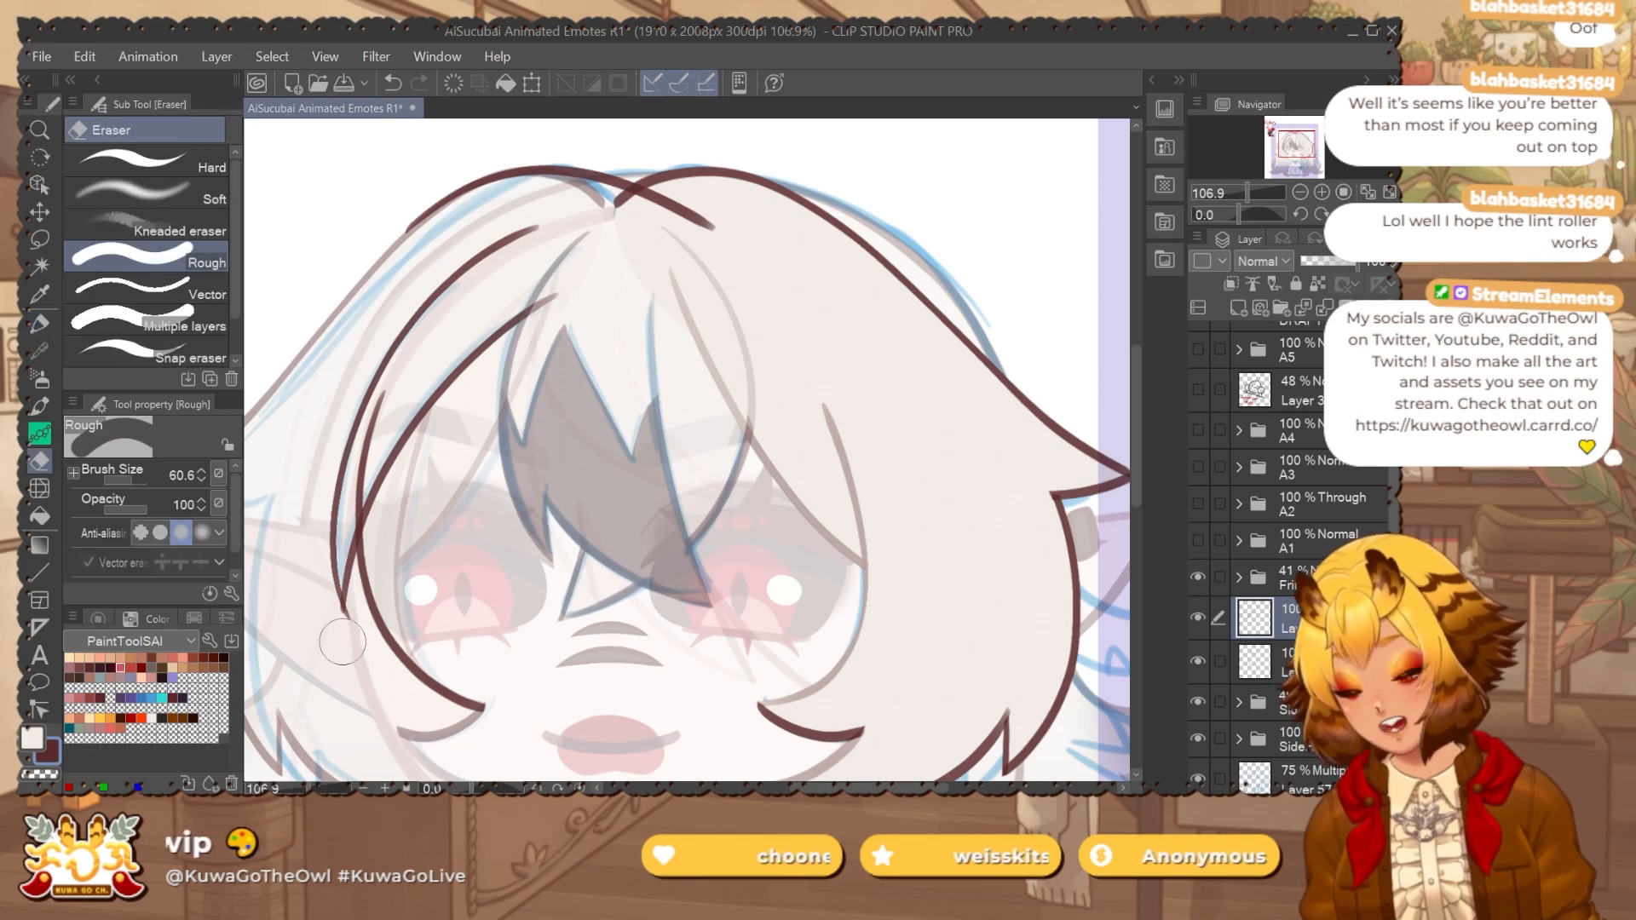
left_click_drag(422, 580, 452, 585)
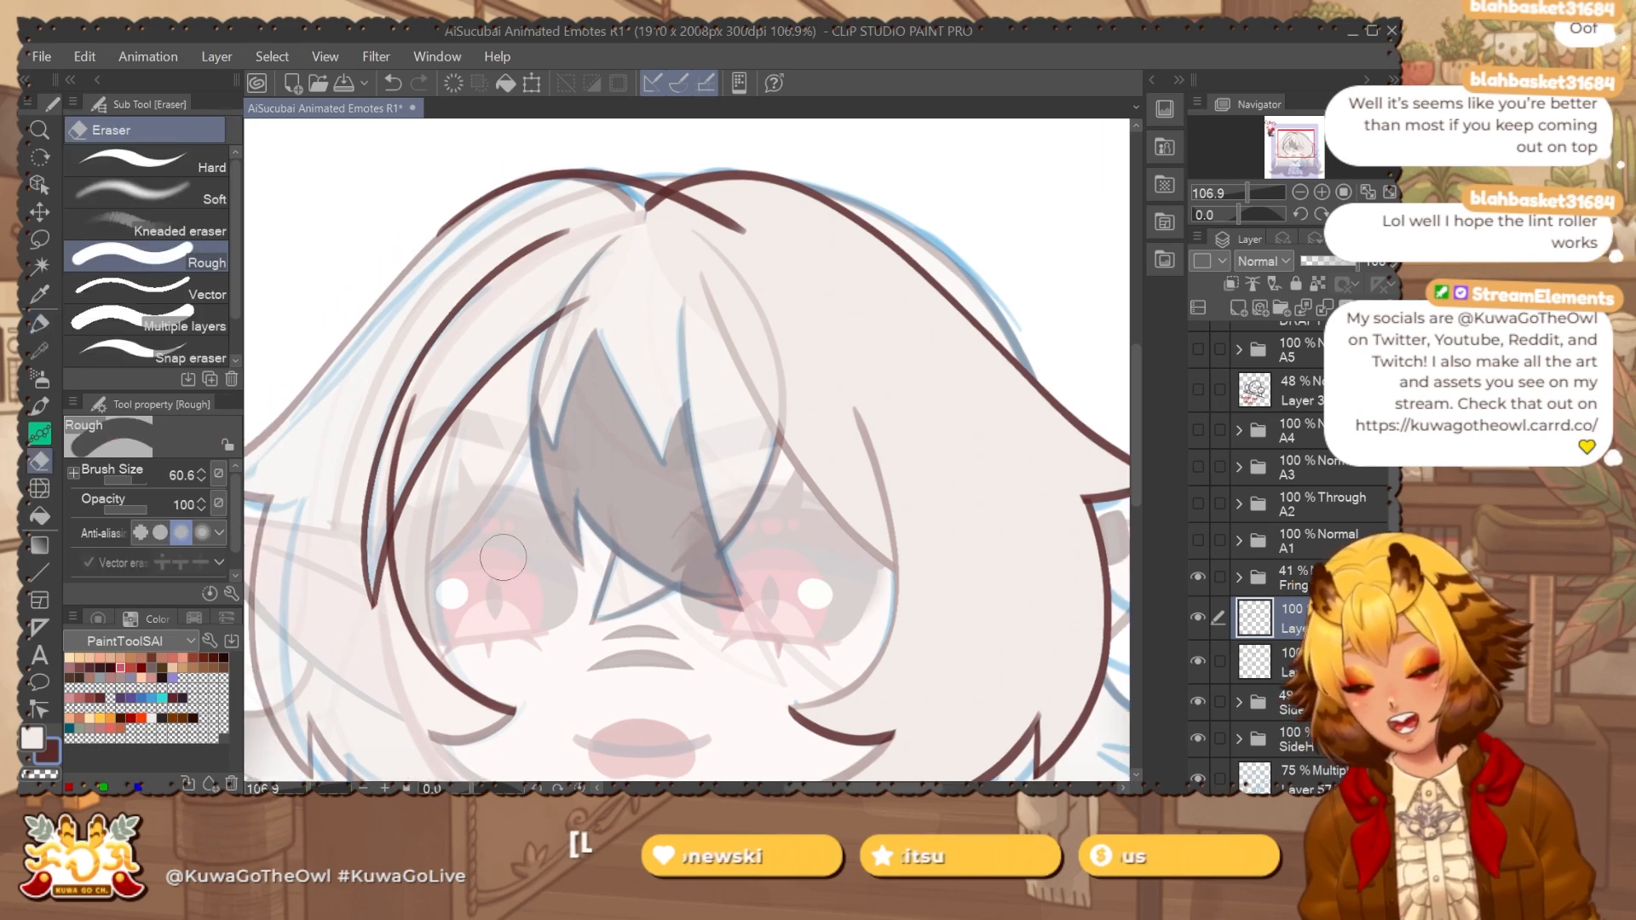
Adjust the curves of the front strand lines beside the bangs with Liquify.
key("j")
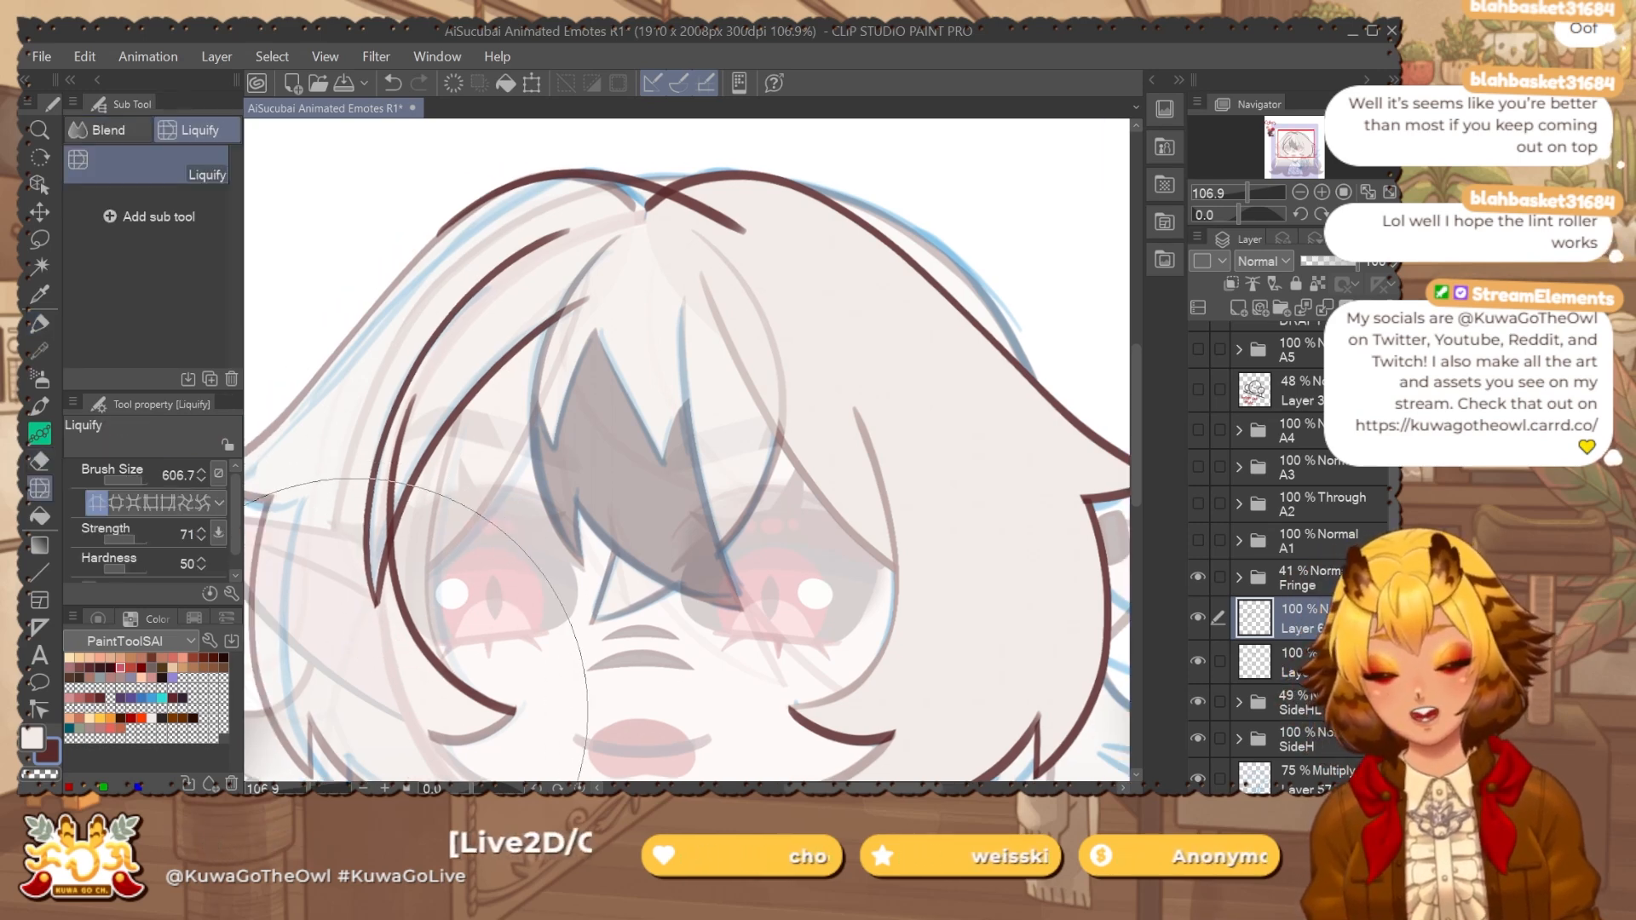
left_click_drag(547, 205, 515, 321)
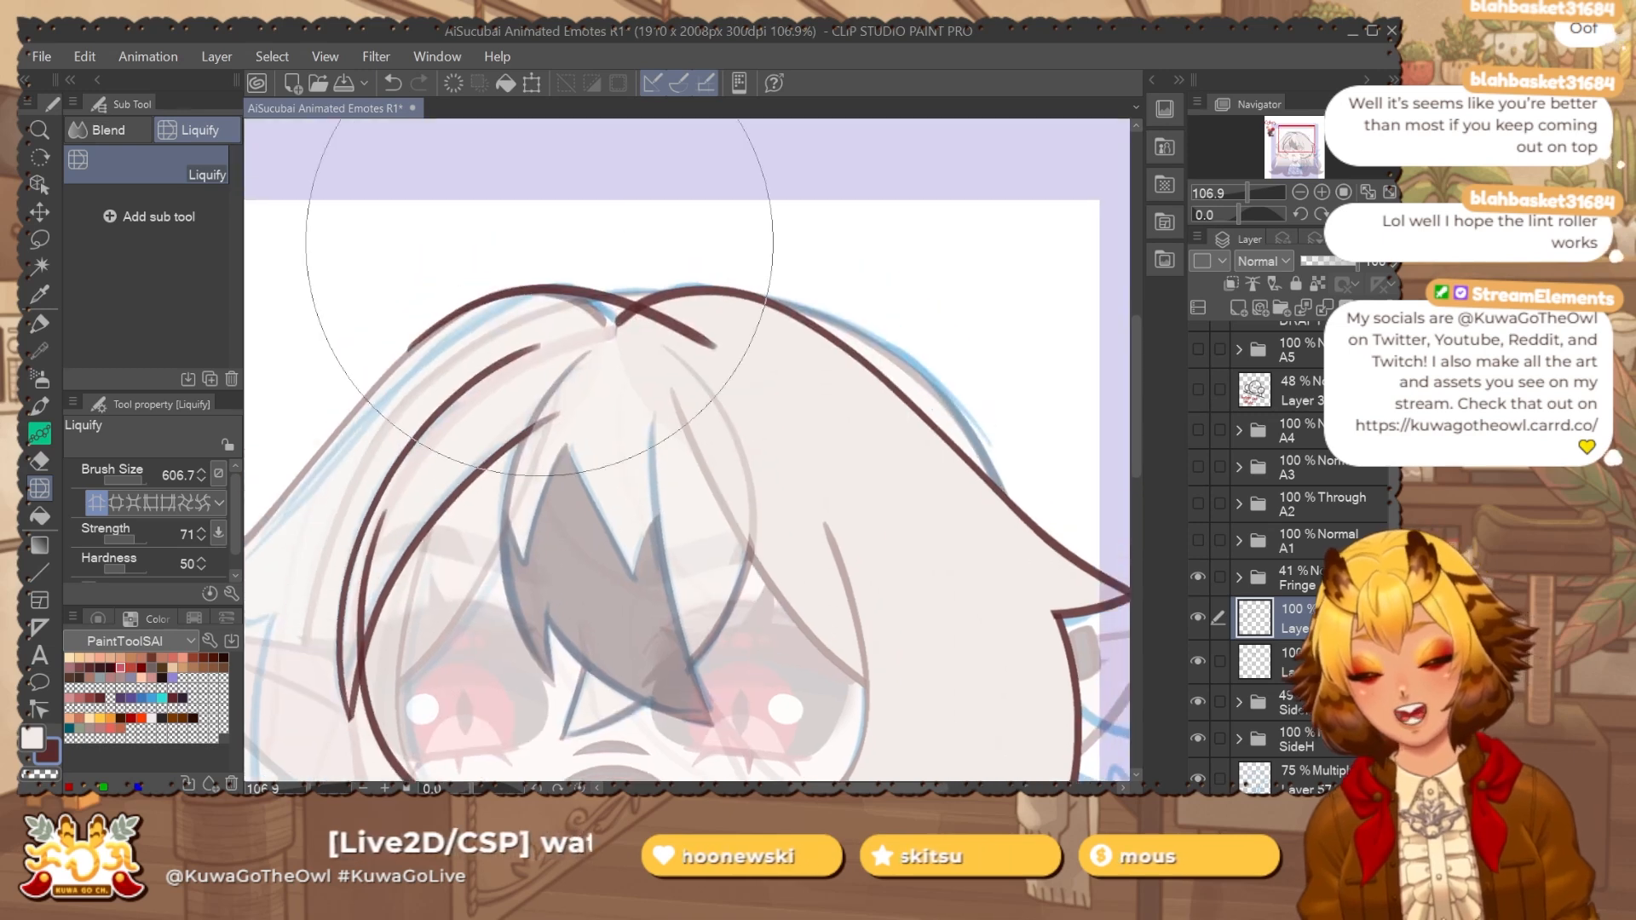
left_click_drag(592, 471, 577, 381)
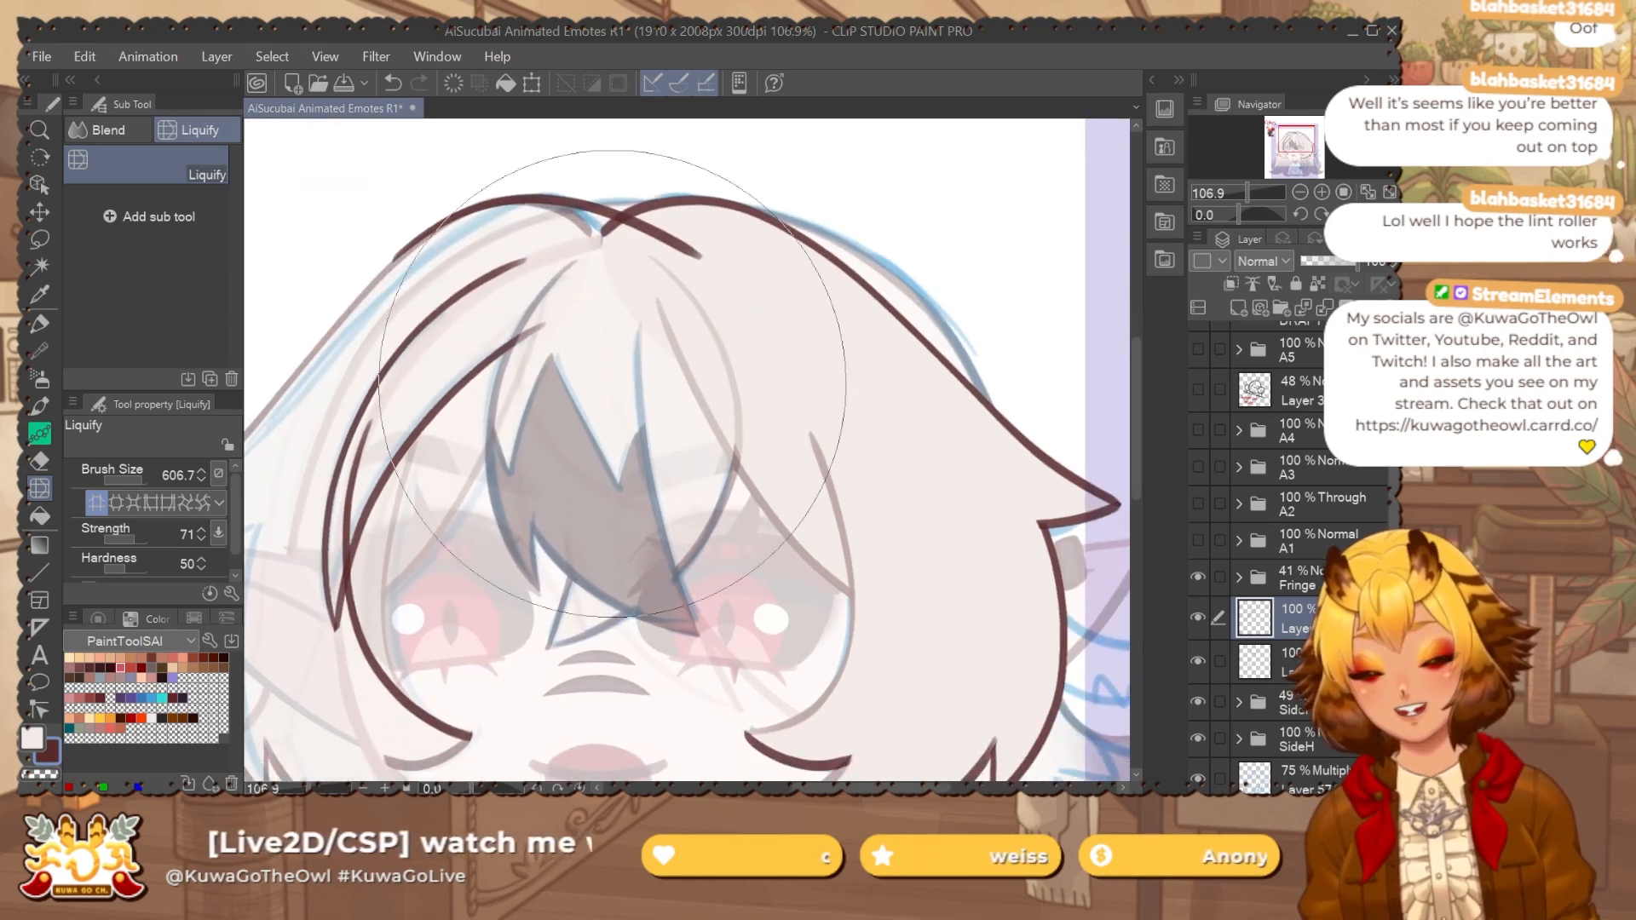
left_click_drag(486, 585, 560, 472)
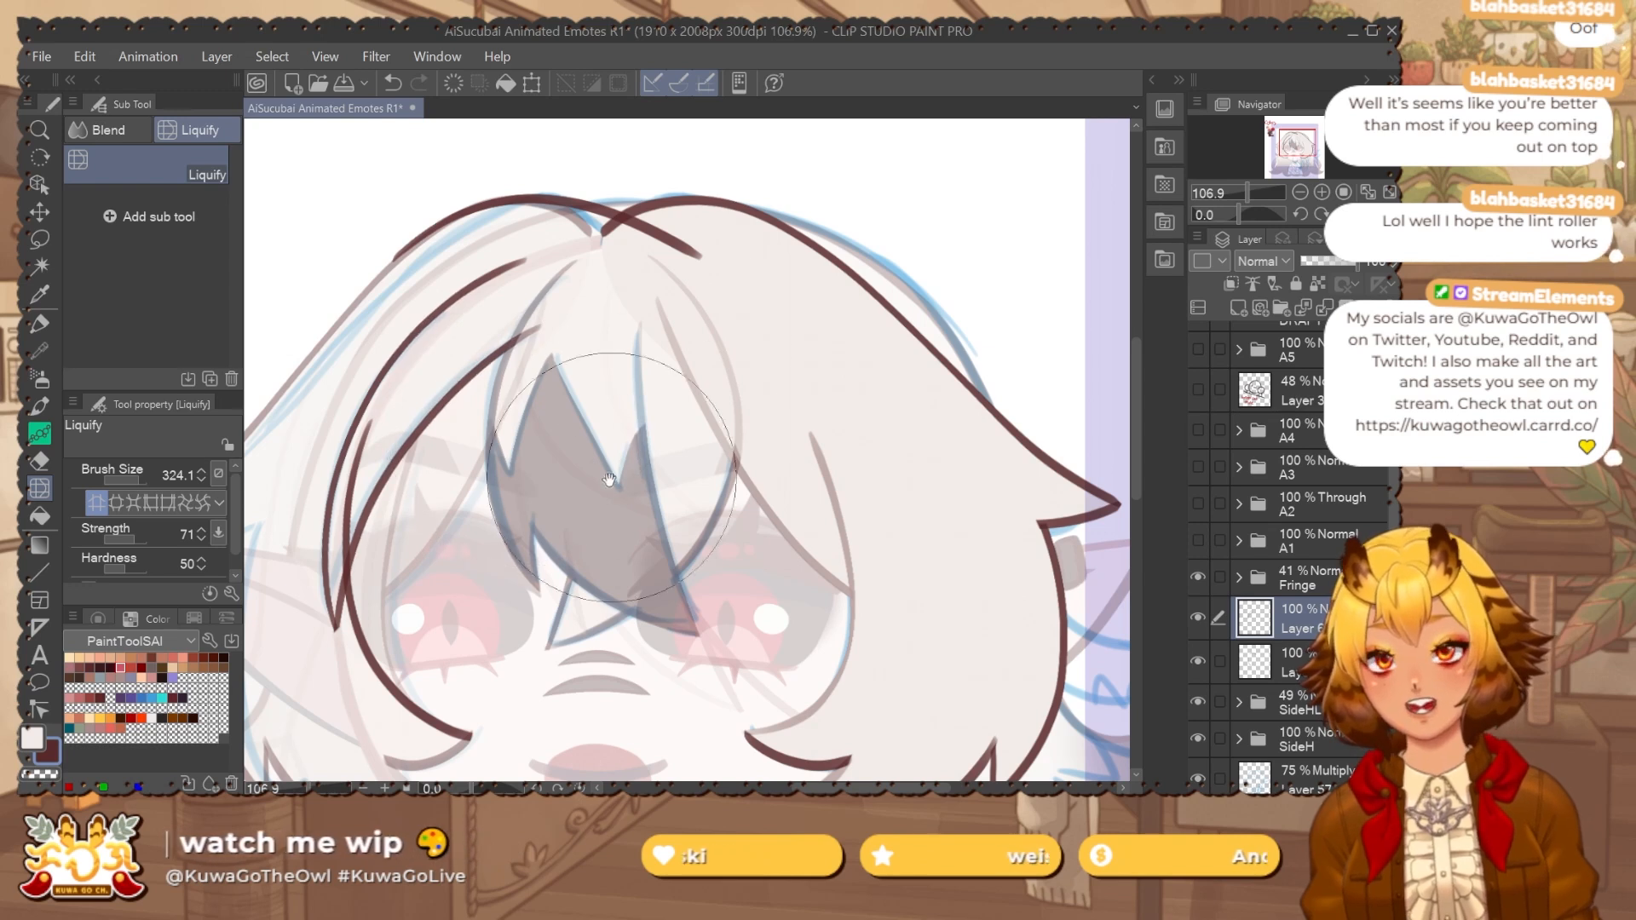
left_click_drag(609, 479, 612, 463)
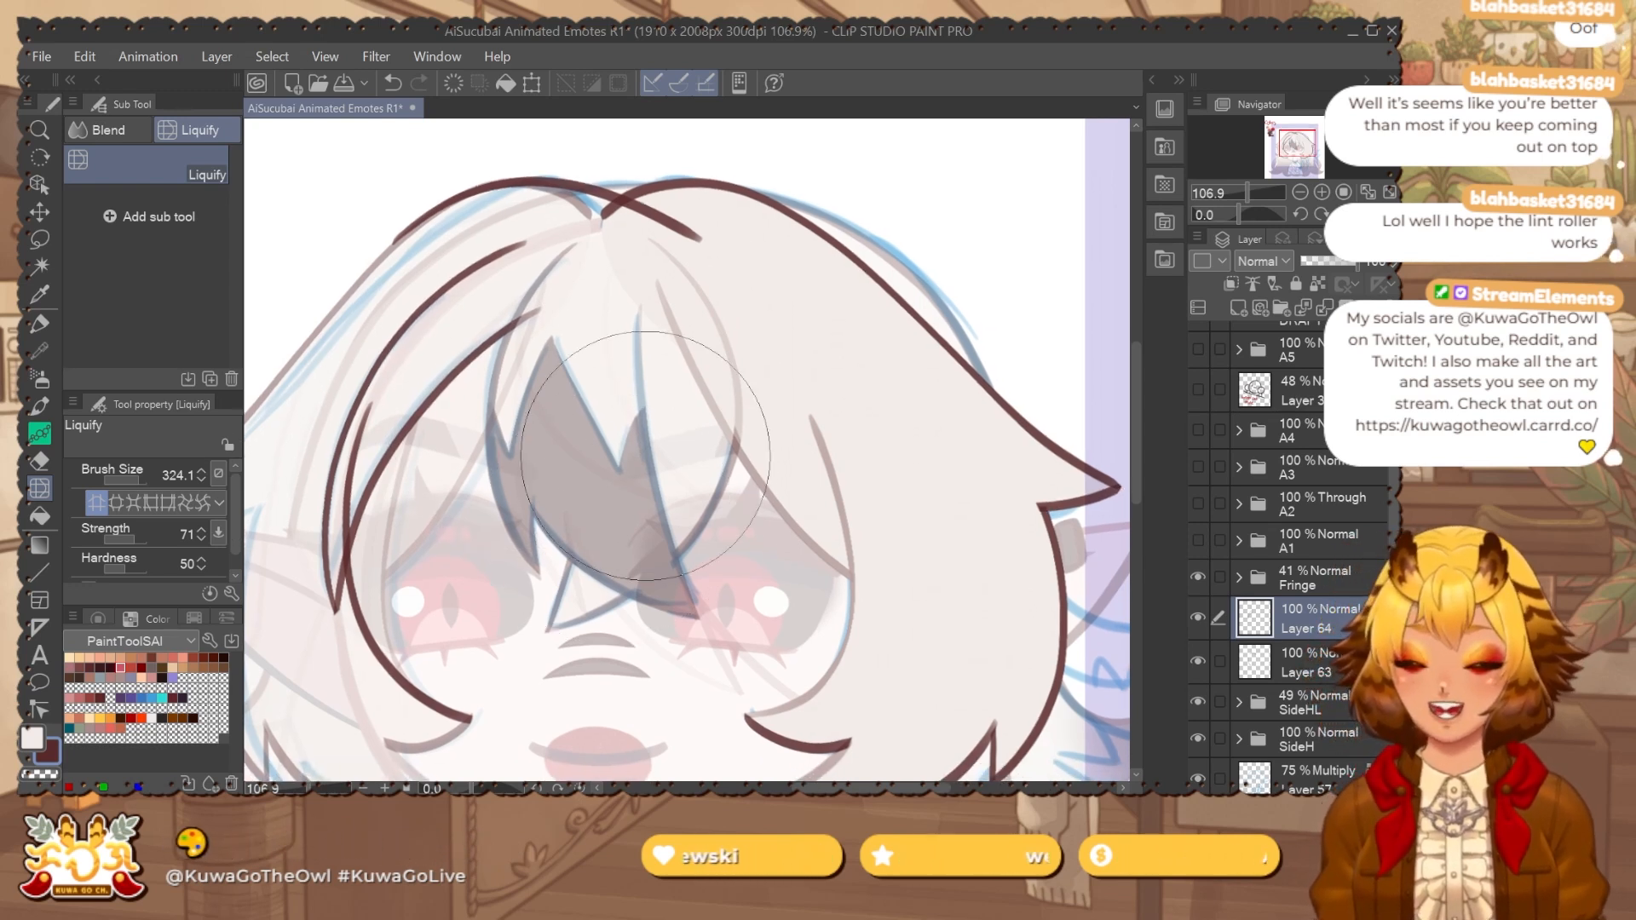
left_click_drag(475, 535, 509, 447)
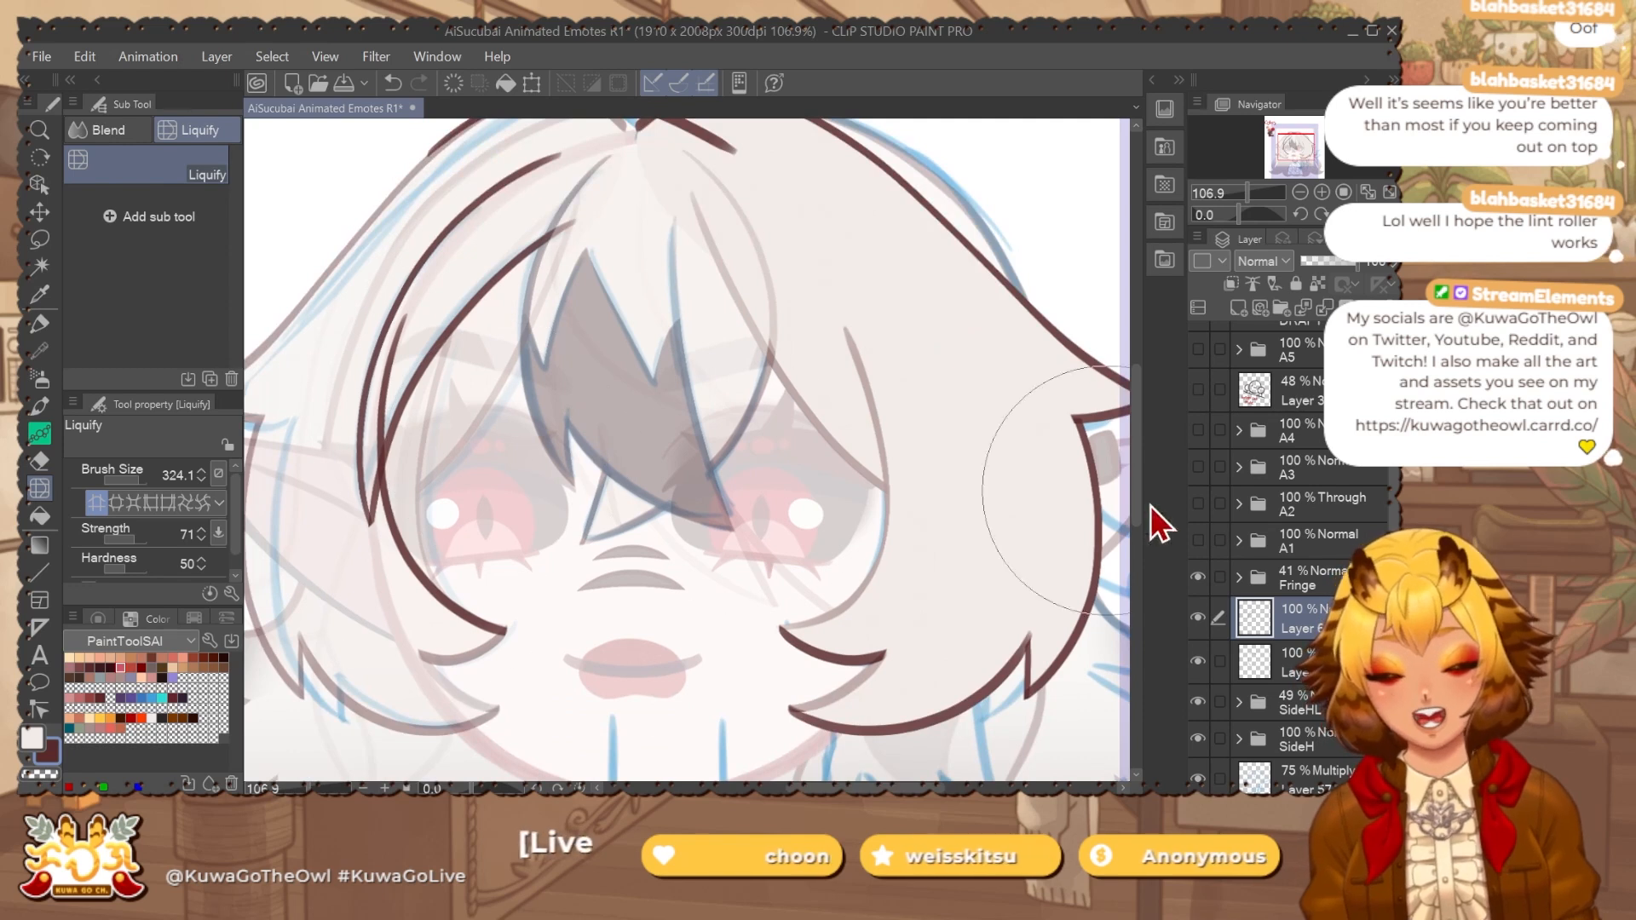
Open the SideHL folder and erase parts of the mirrored guide around the eye on its upper layer with the Rough eraser.
scroll(1229, 610, "down", 1)
left_click(1198, 631)
left_click(1261, 631)
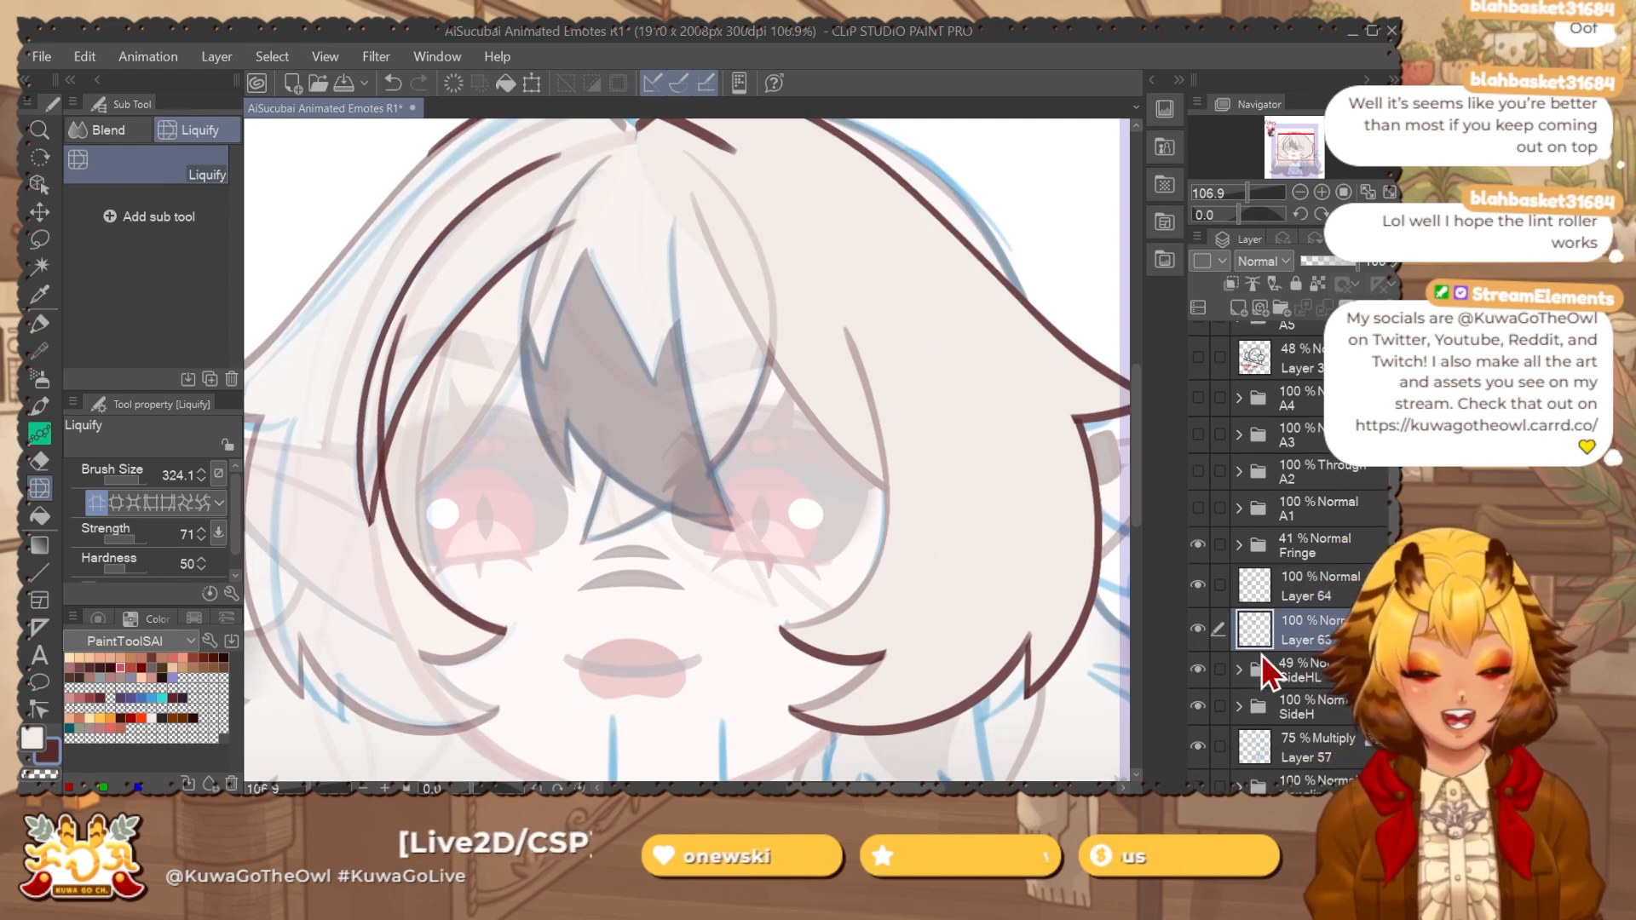
left_click(1260, 670)
scroll(1287, 610, "down", 1)
key("e")
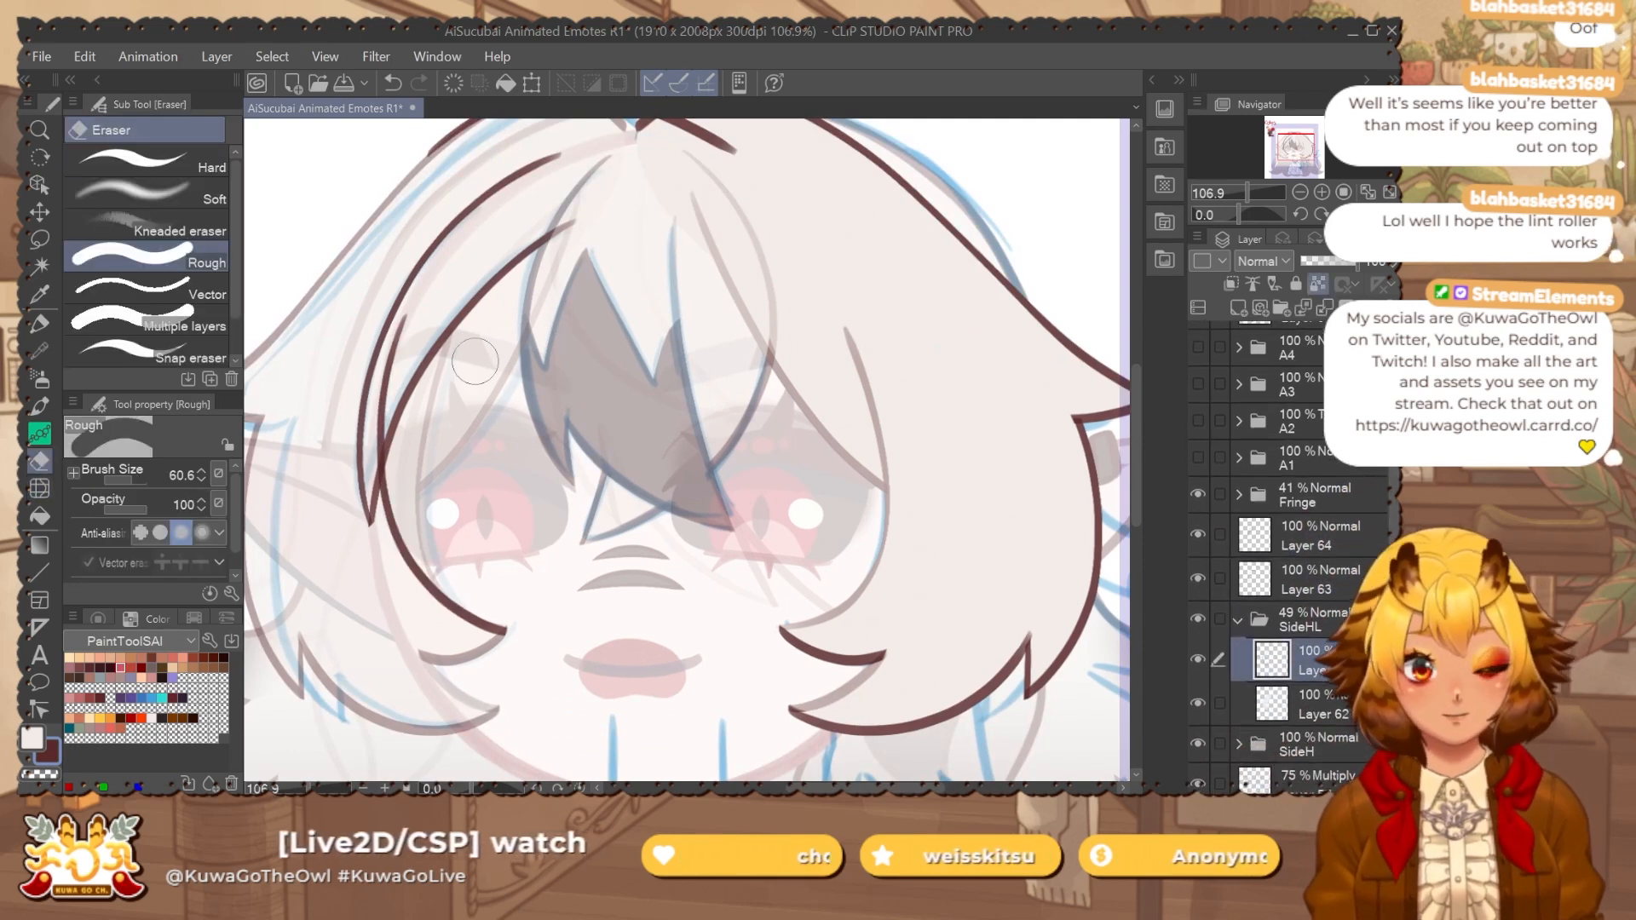
mouse_move(524, 366)
left_mouse_down()
mouse_move(505, 456)
mouse_move(586, 406)
left_mouse_up()
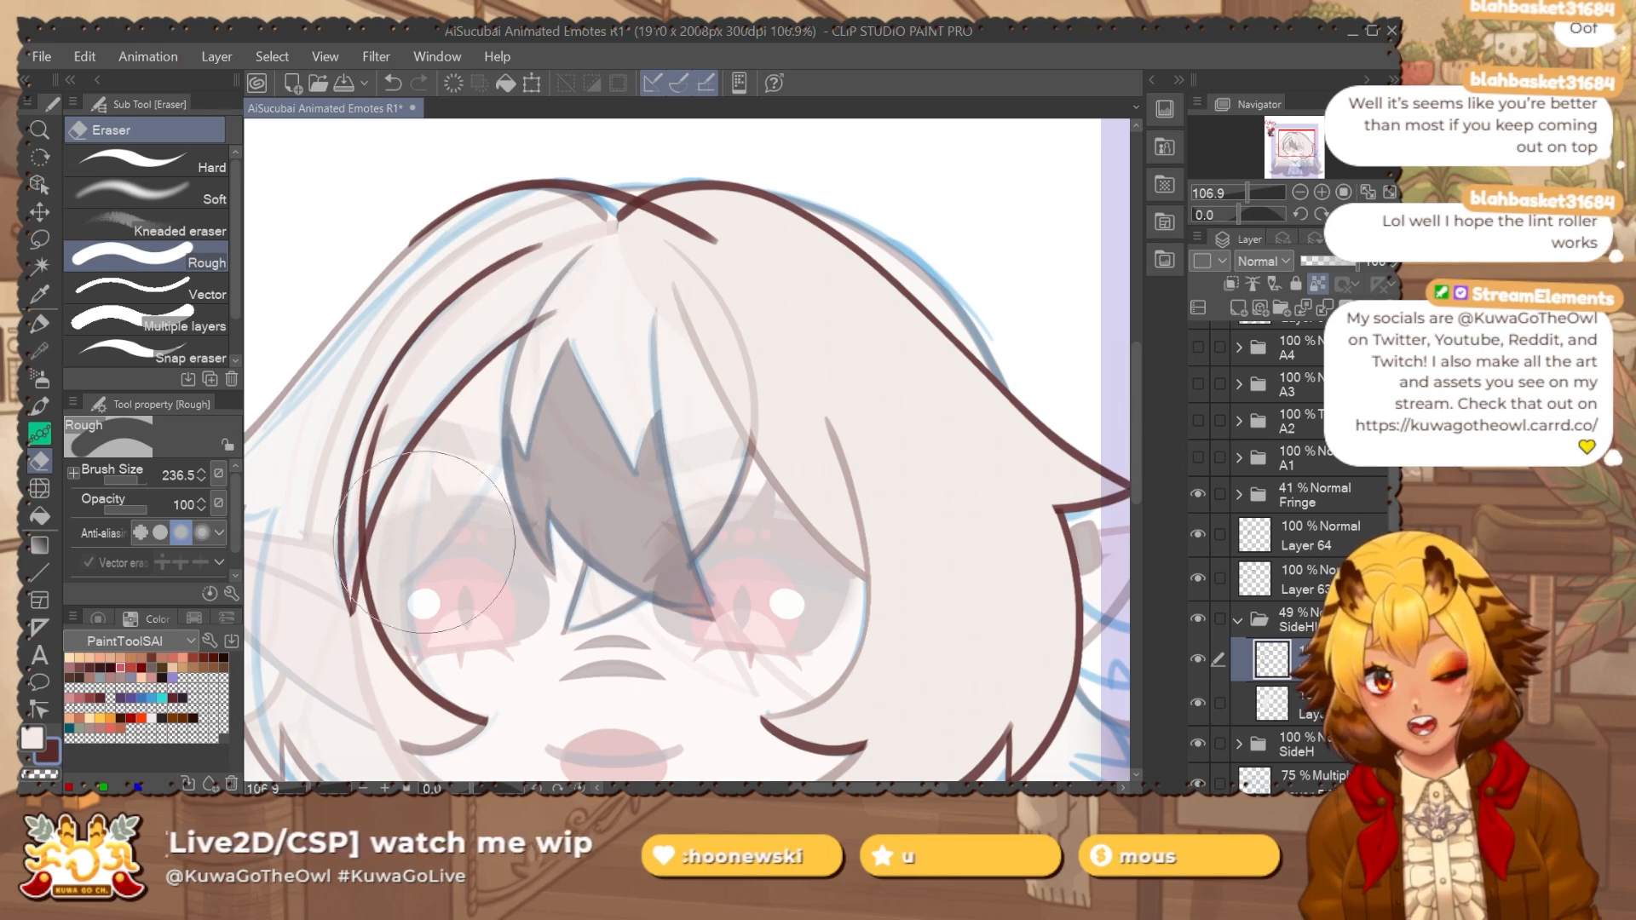
left_click_drag(466, 607, 474, 520)
left_click_drag(435, 608, 474, 583)
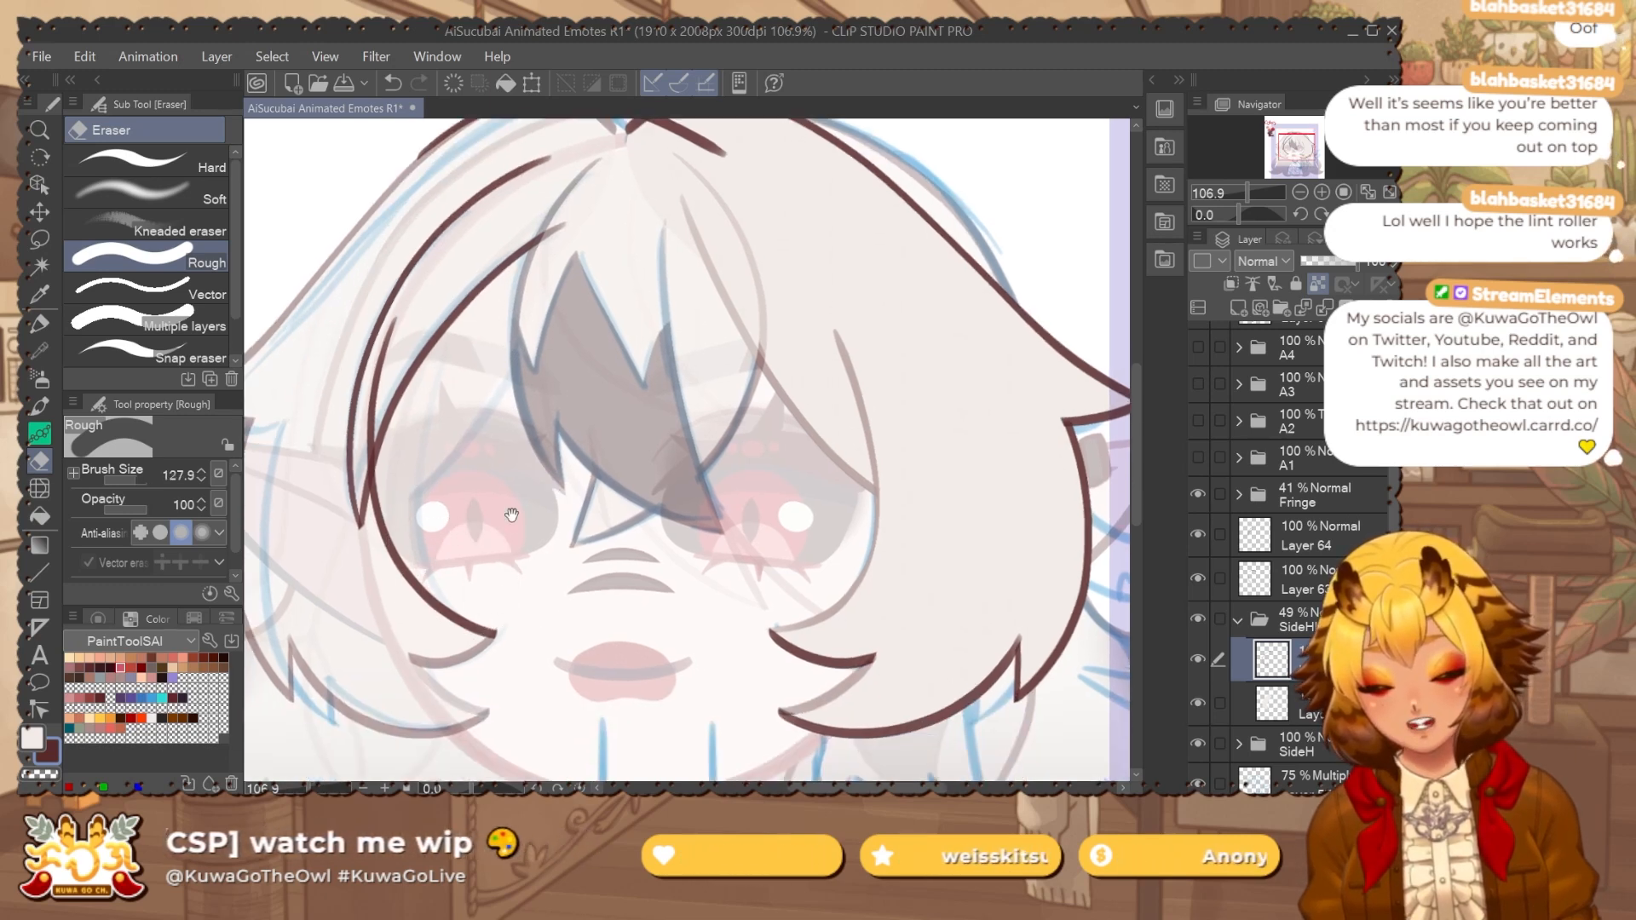
Move Layer 63 into the SideHL folder and set the folder's opacity to 100%.
mouse_move(511, 515)
left_mouse_down()
mouse_move(543, 545)
mouse_move(533, 527)
left_mouse_up()
left_click_drag(562, 389, 570, 674)
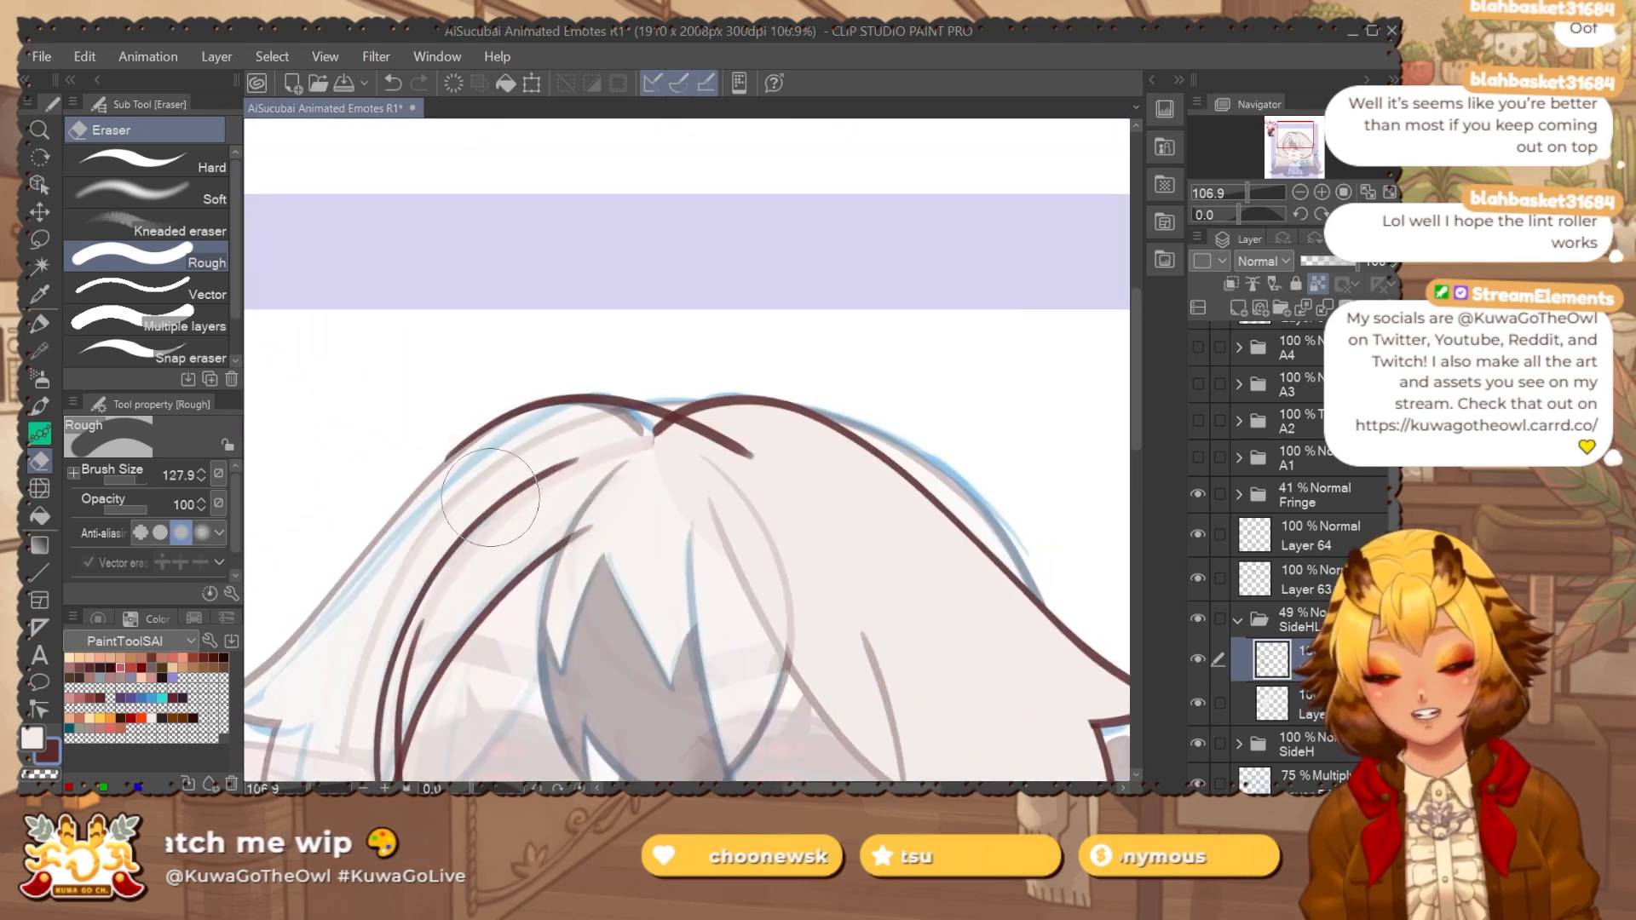
scroll(631, 441, "up", 4)
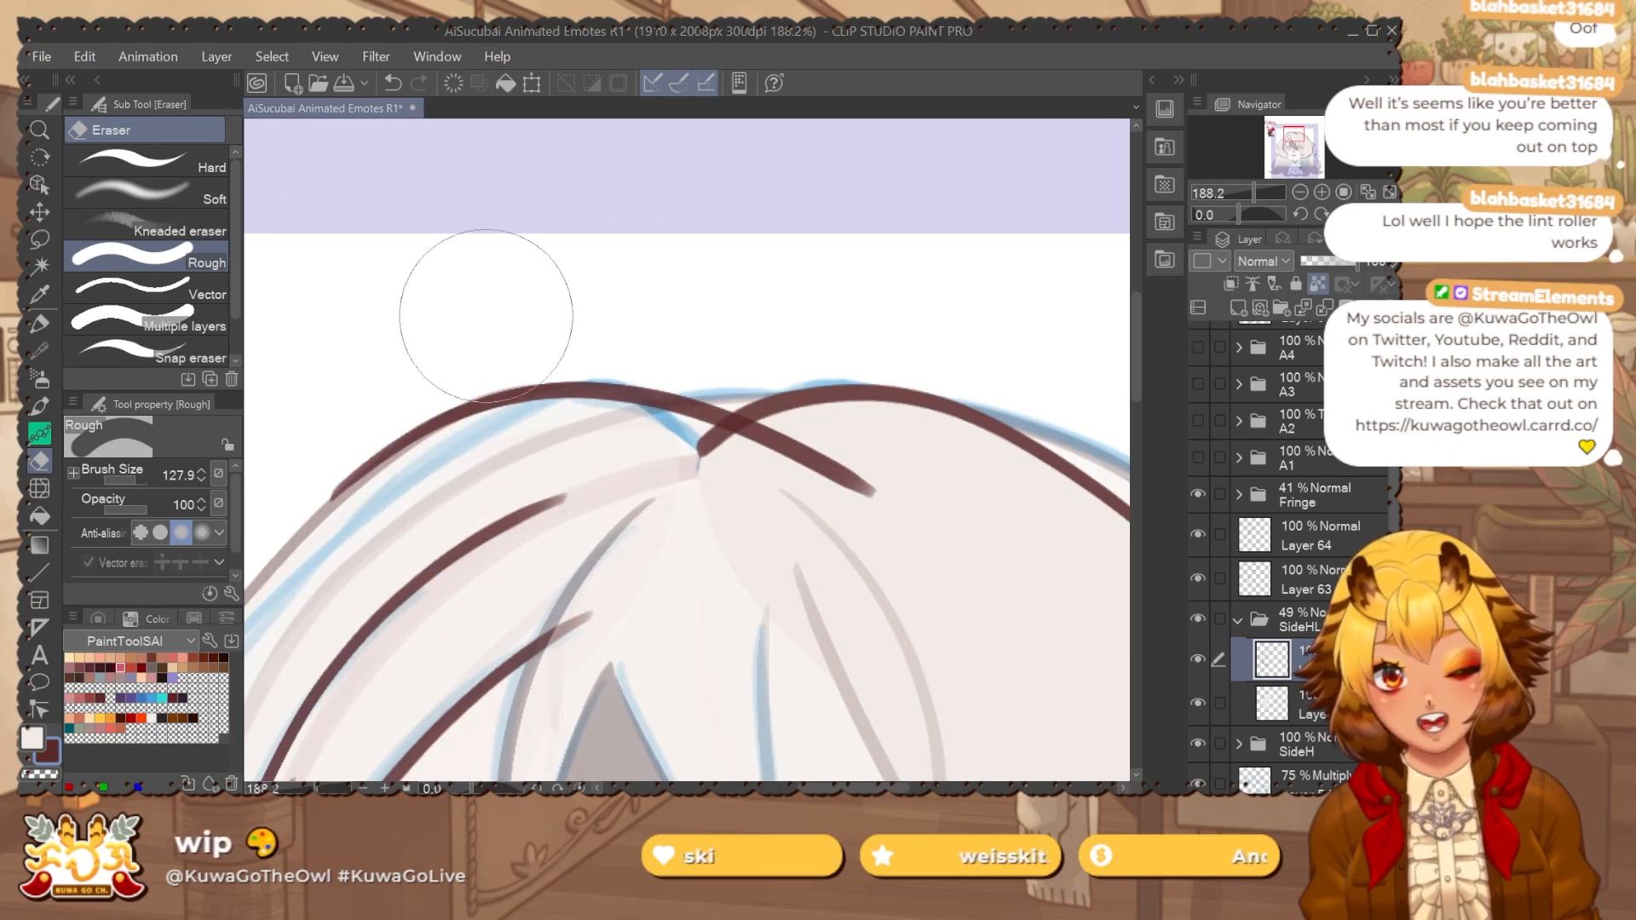
scroll(770, 365, "down", 5)
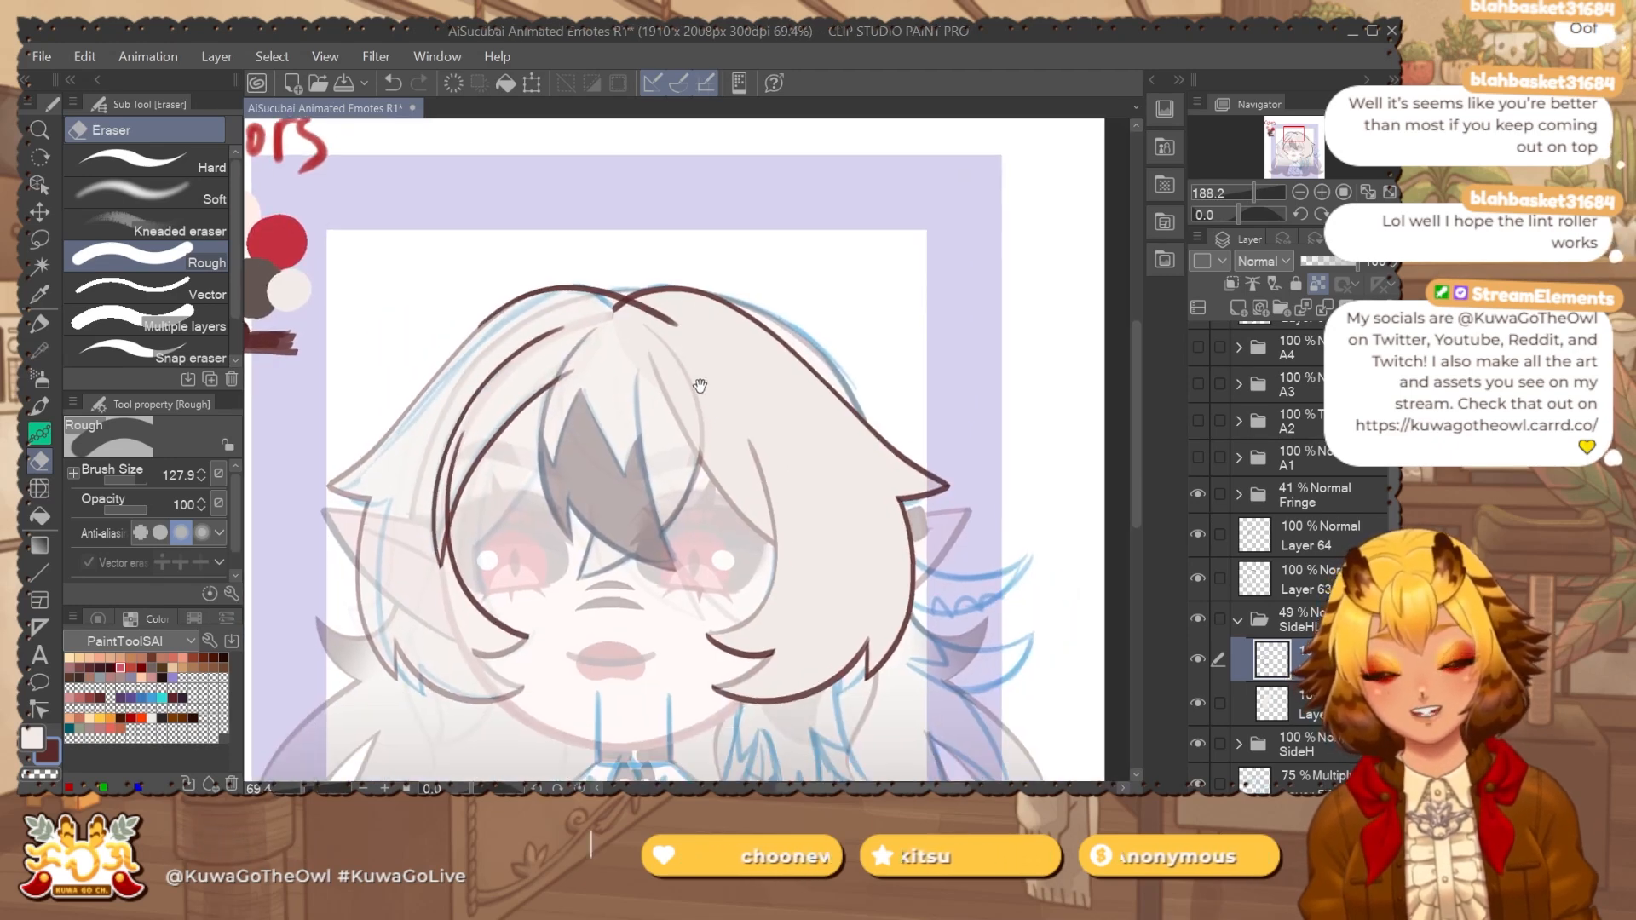
left_click(1303, 579)
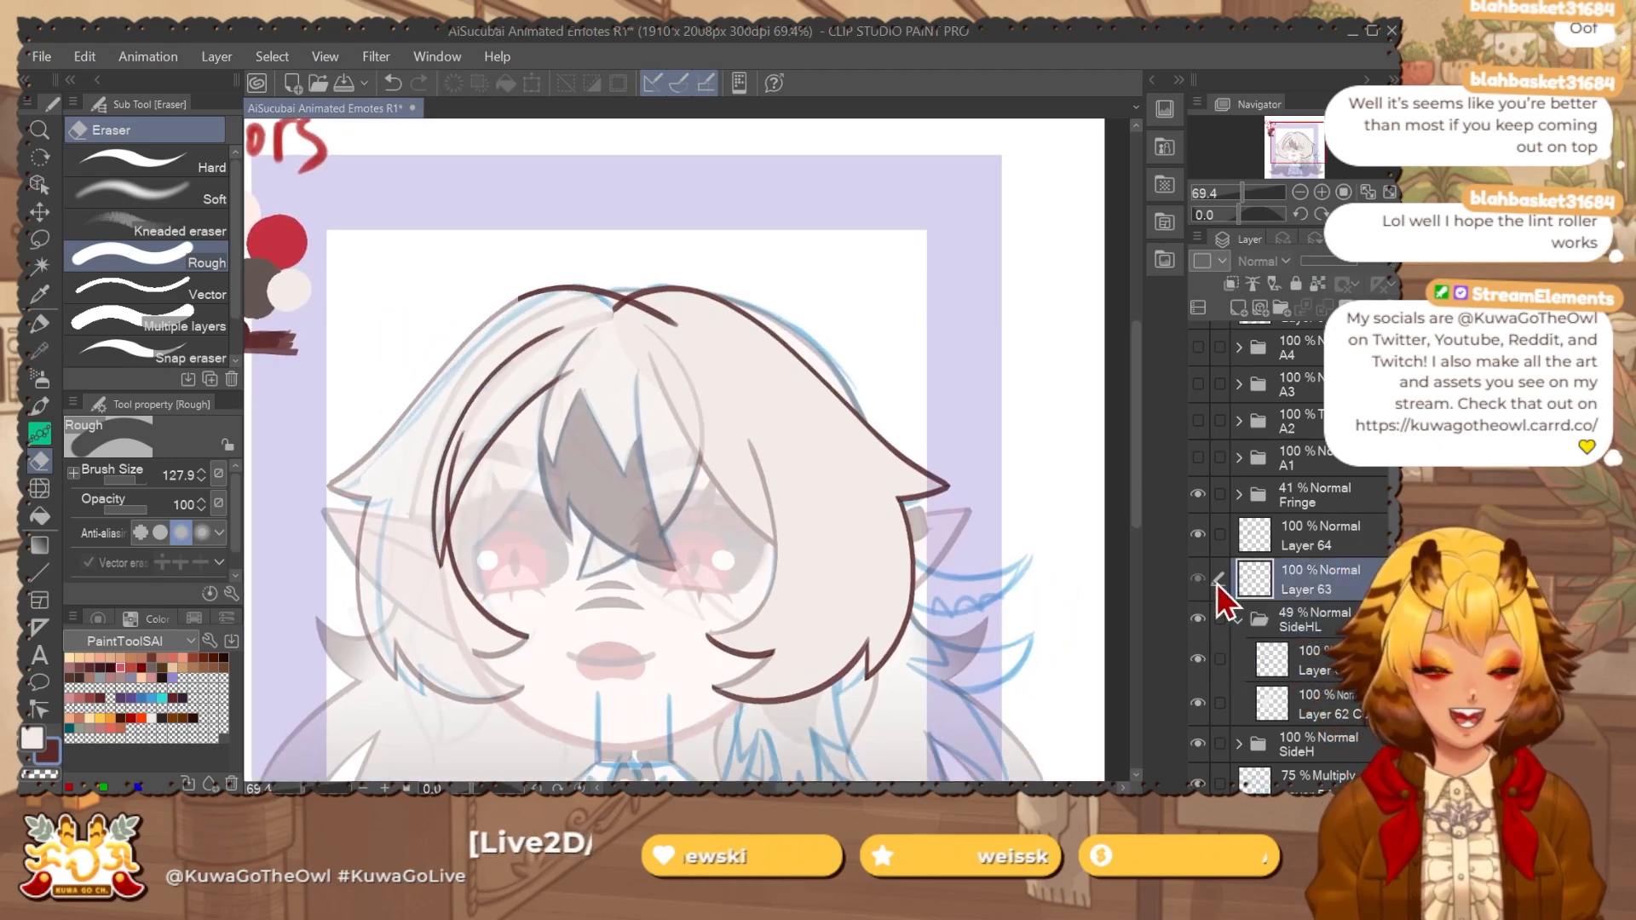
left_click_drag(1333, 586, 1326, 647)
left_click(1339, 576)
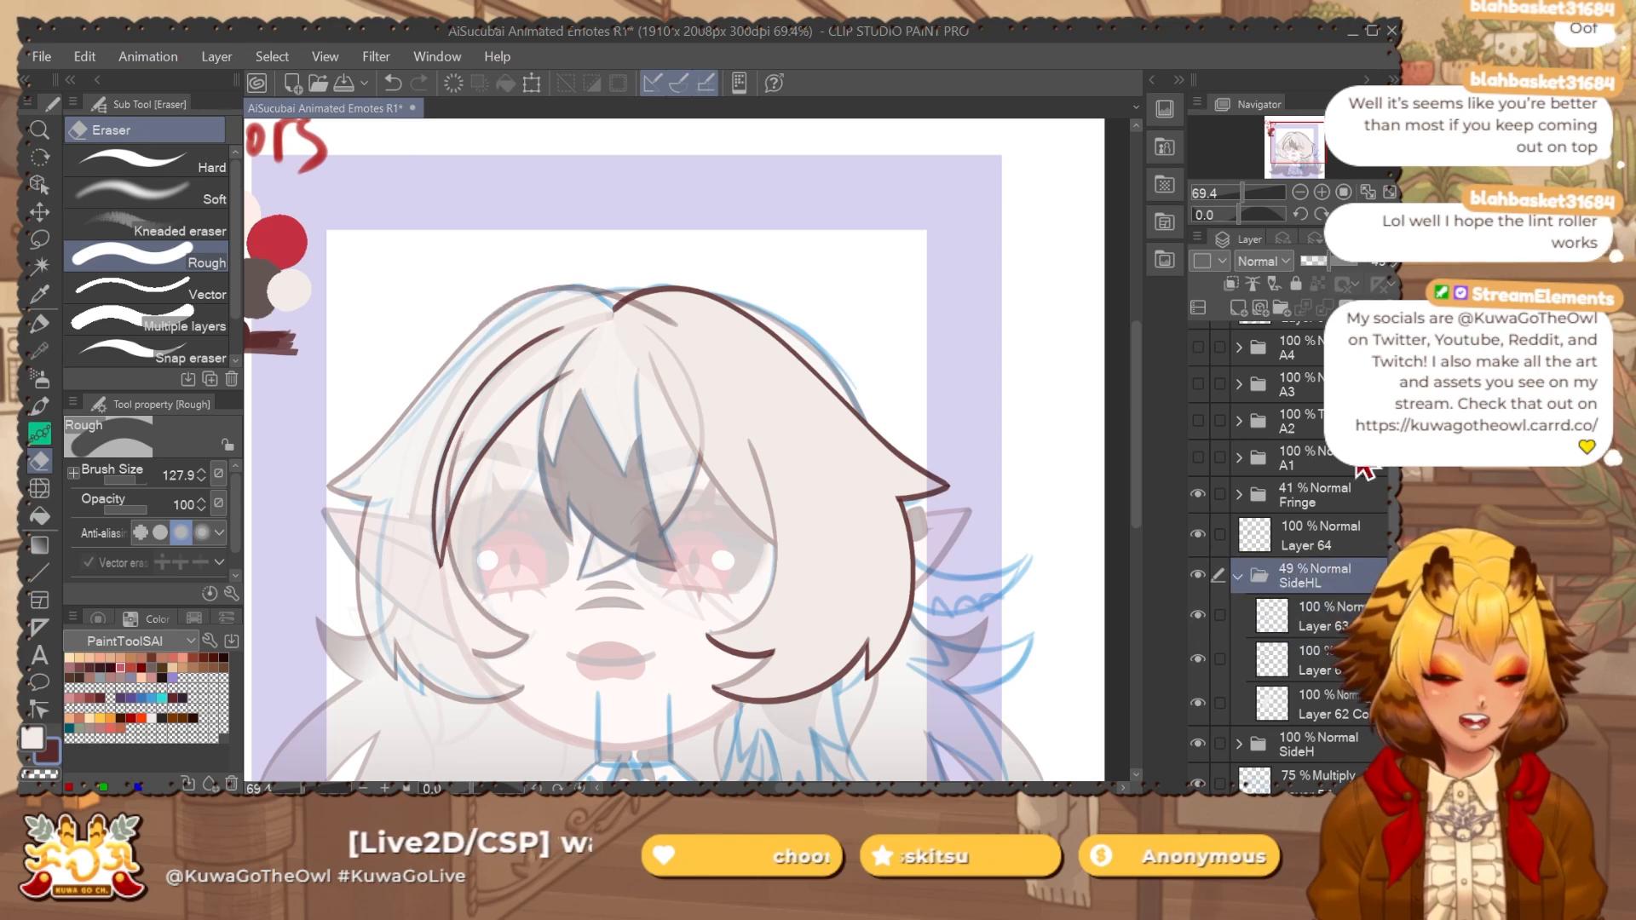
left_click(1354, 263)
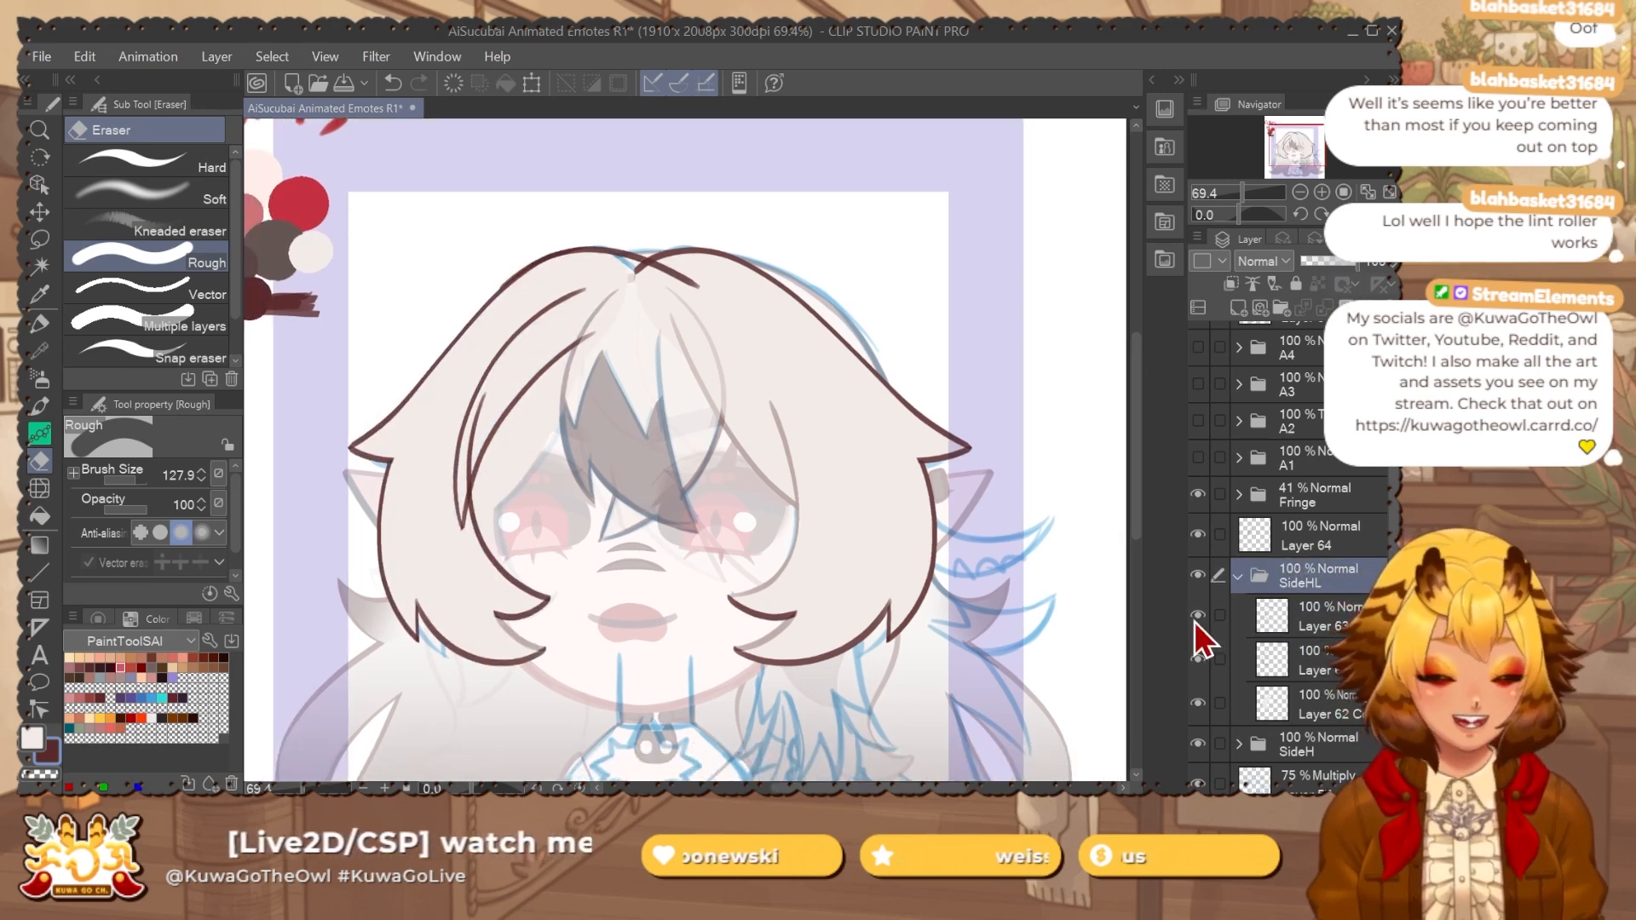
Merge Layer 63 down into the line art layer below it in the SideHL folder.
left_click(1341, 618)
key("j")
scroll(449, 341, "up", 2)
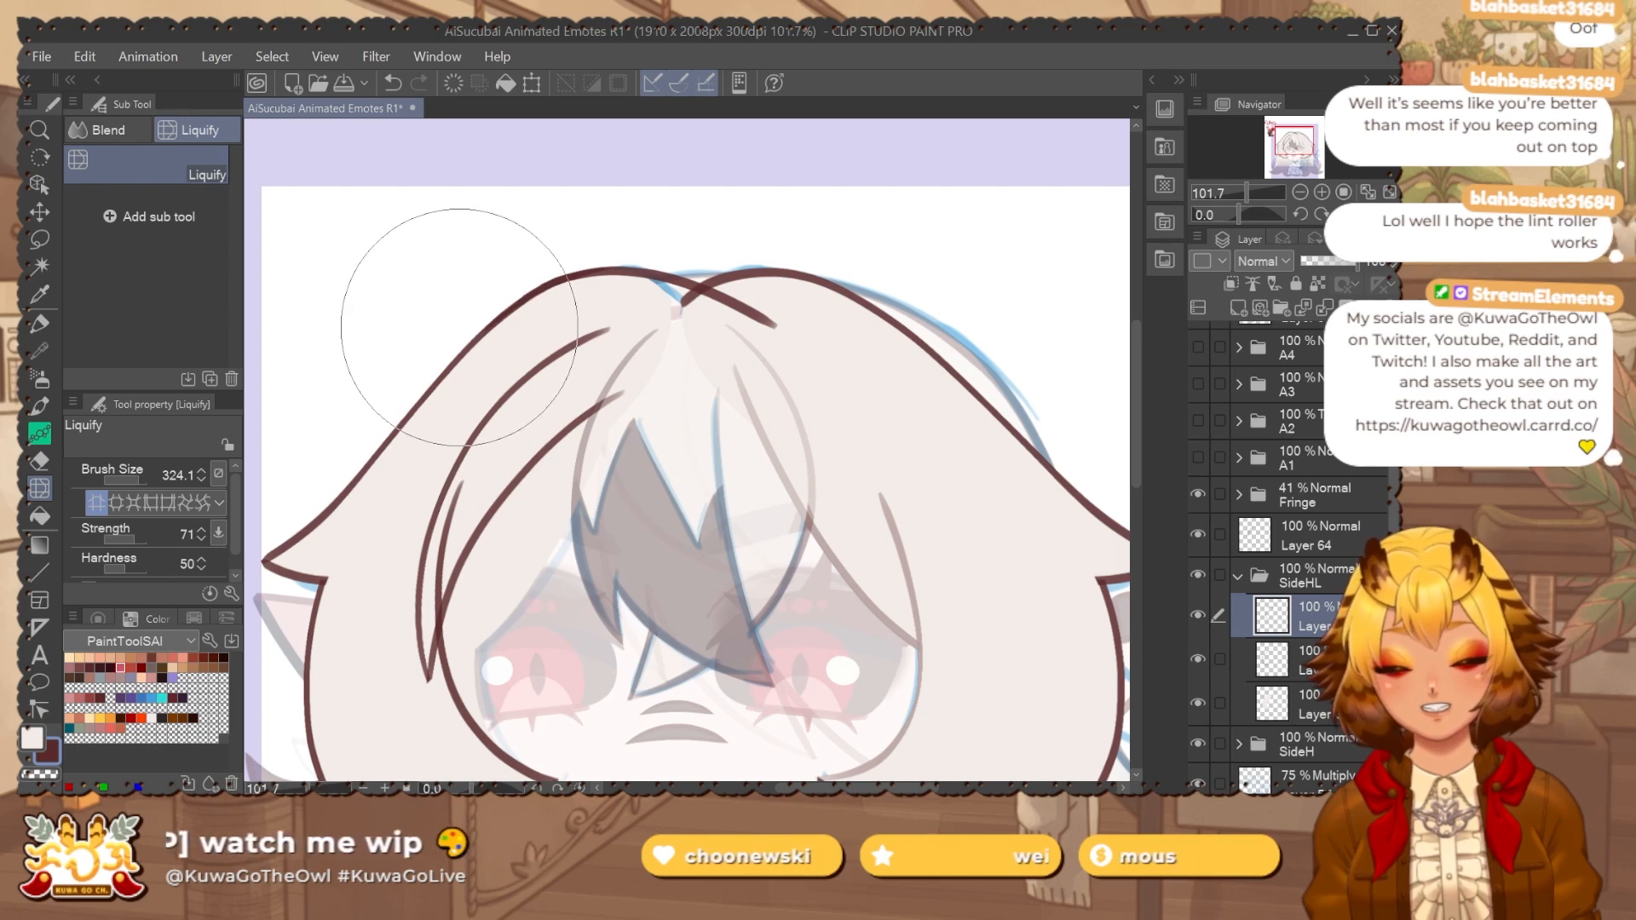
left_click_drag(814, 490, 783, 452)
key("ctrl+e")
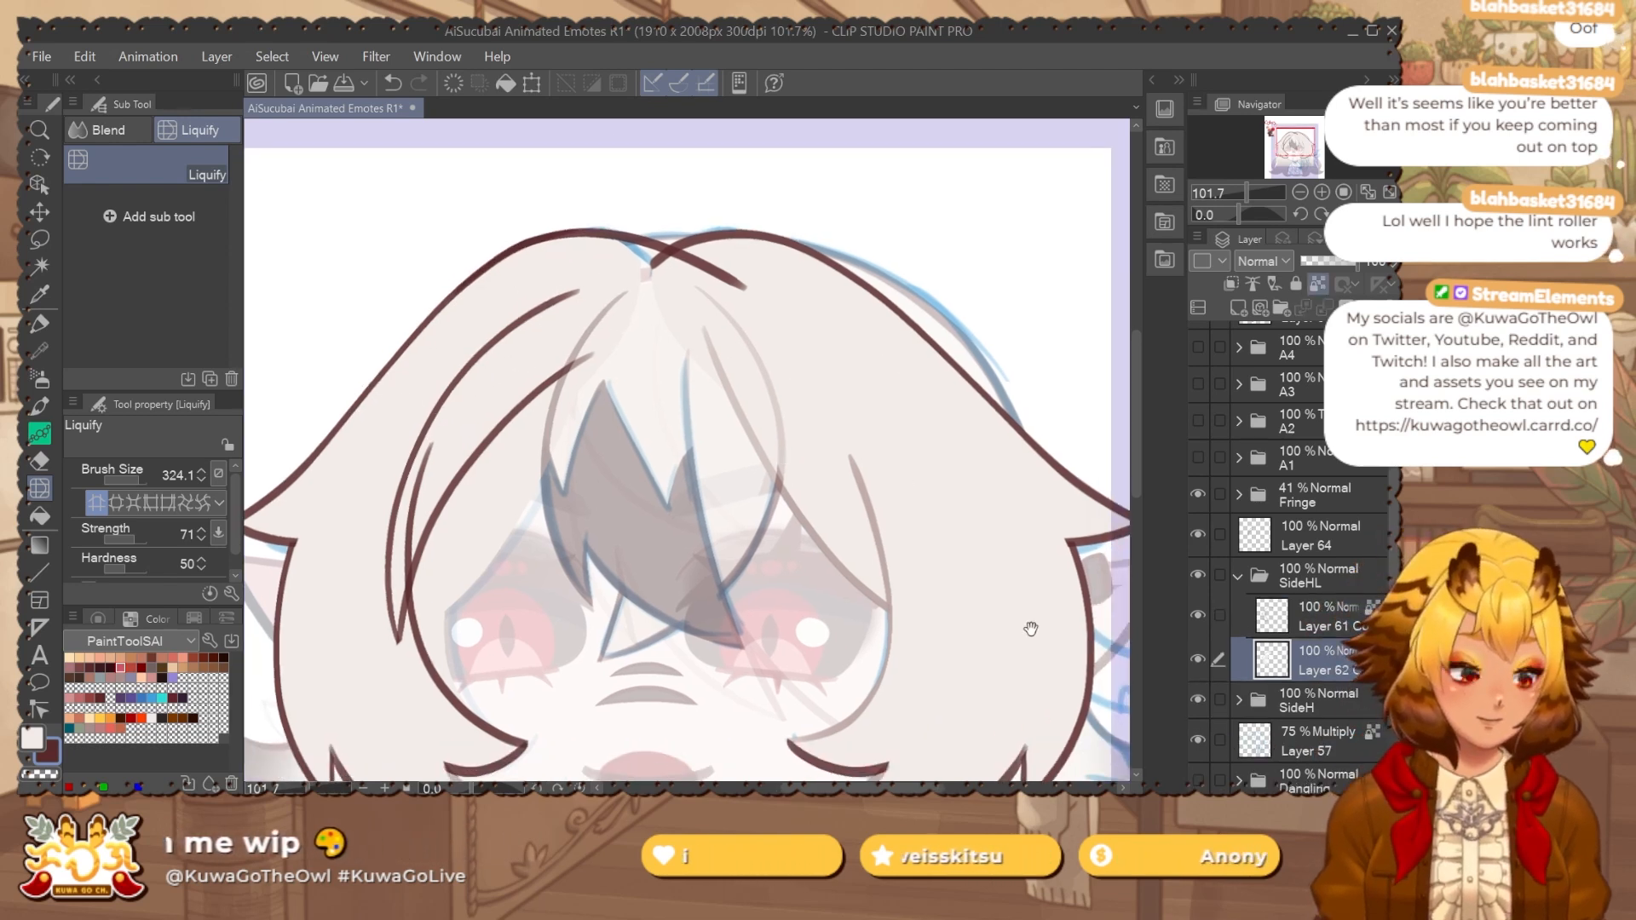
Fill the side hair's base colour layer, Layer 62 Copy, with bright cyan as a temporary contrast colour.
left_click_drag(1031, 628, 1000, 537)
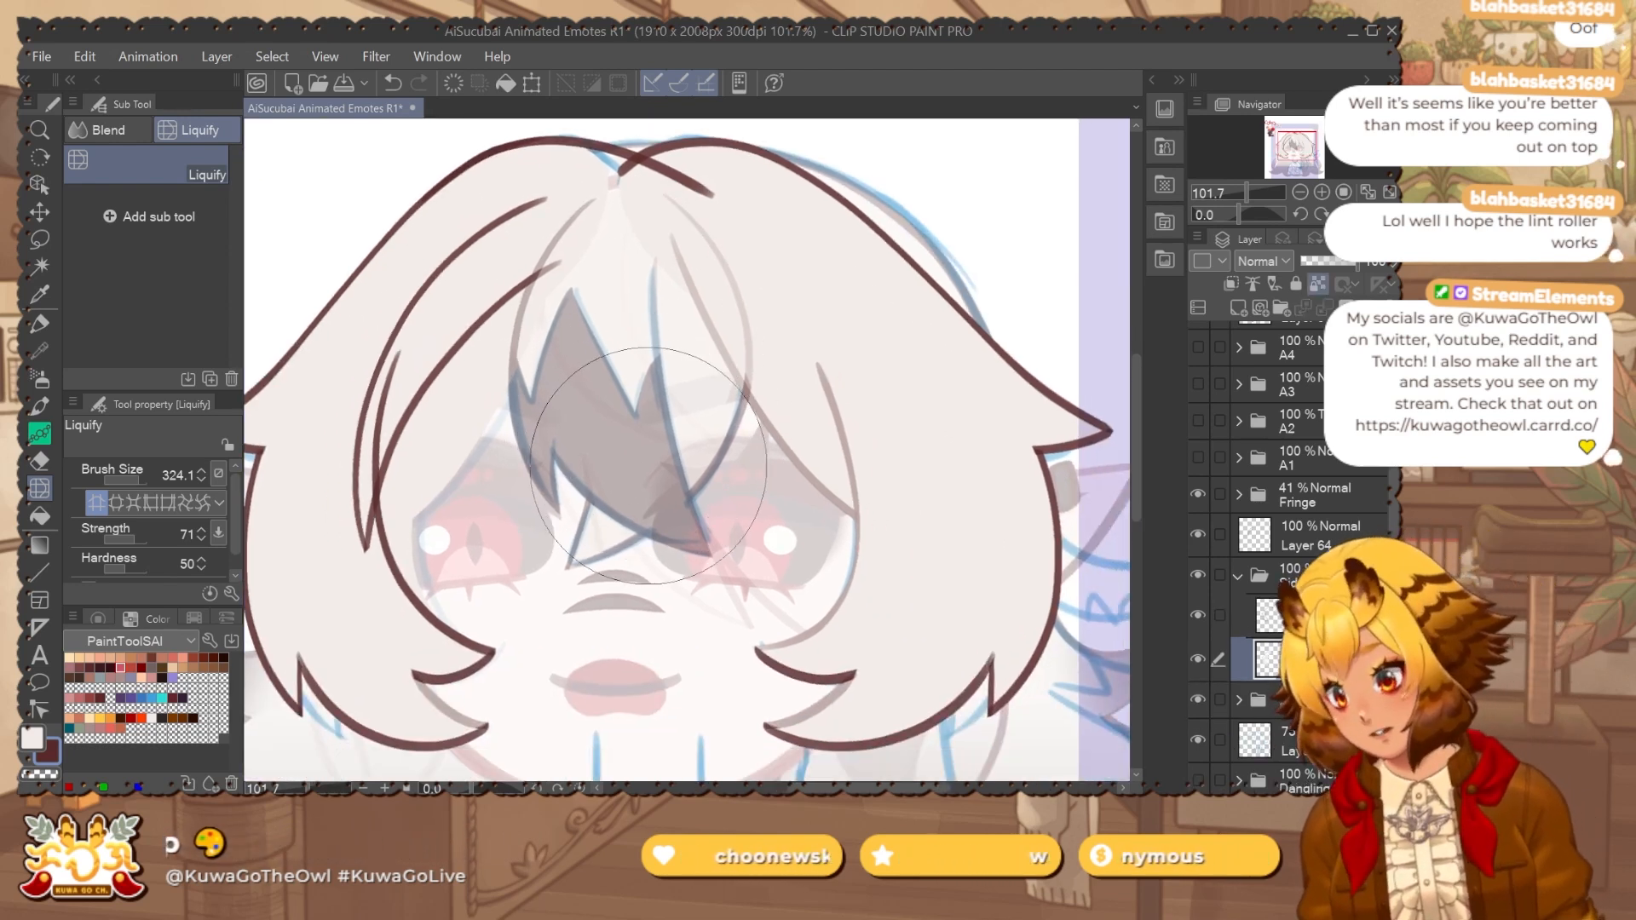
key("x")
left_click(162, 698)
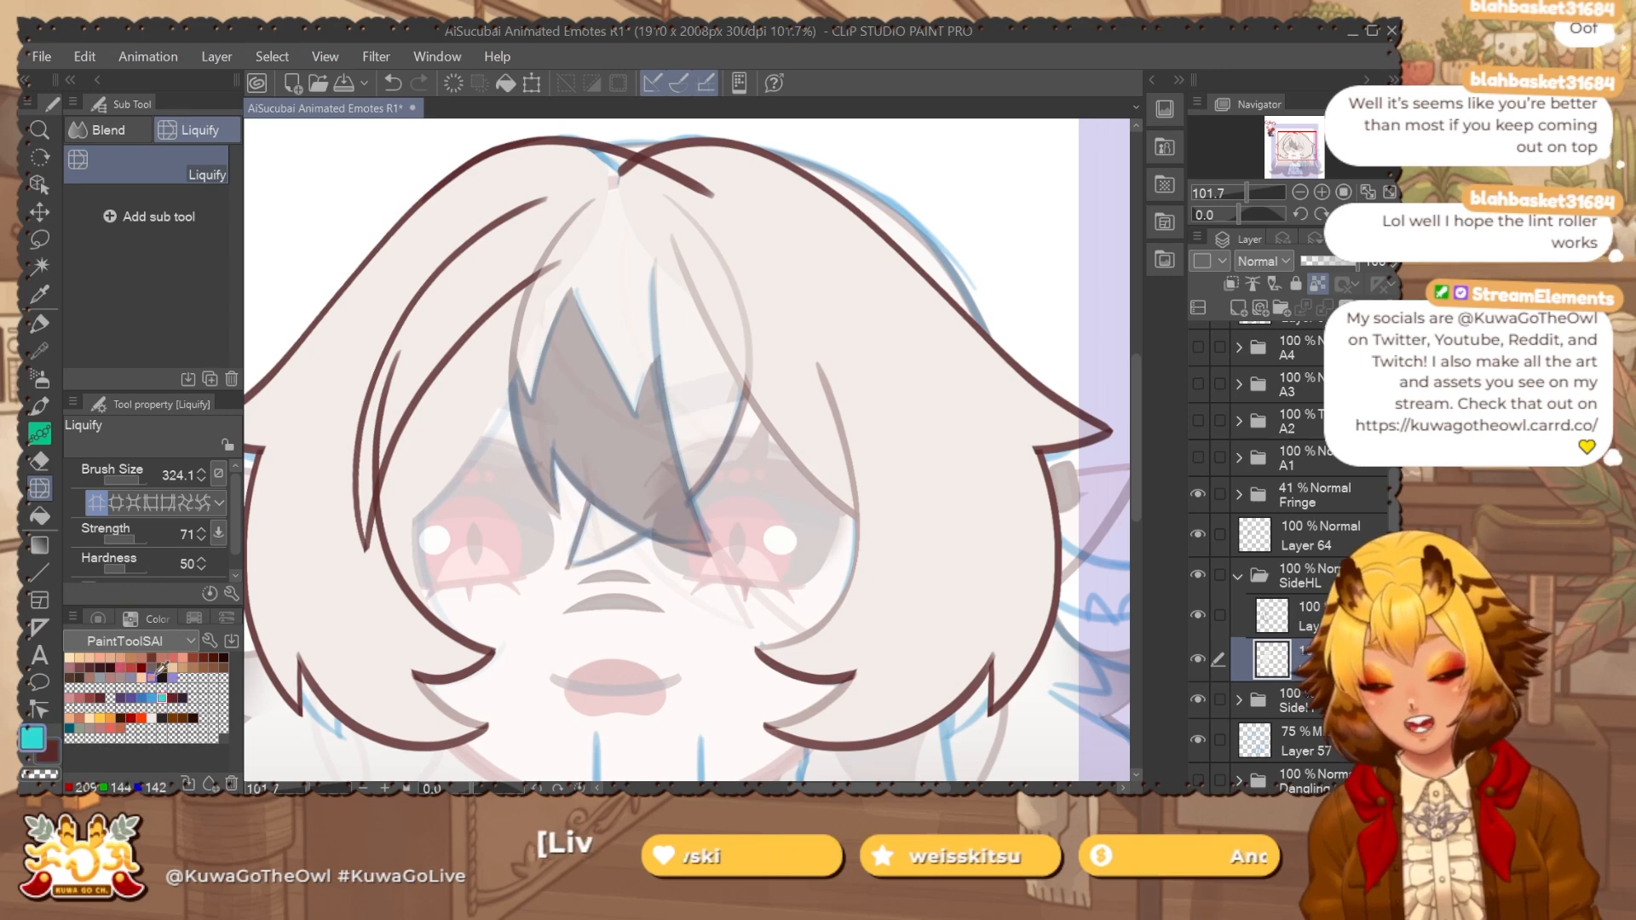
key("alt+Delete")
Liquify the cyan base at the hair parting, stretching it out to the pointed tip of the top line.
left_click_drag(622, 419, 578, 608)
key("k")
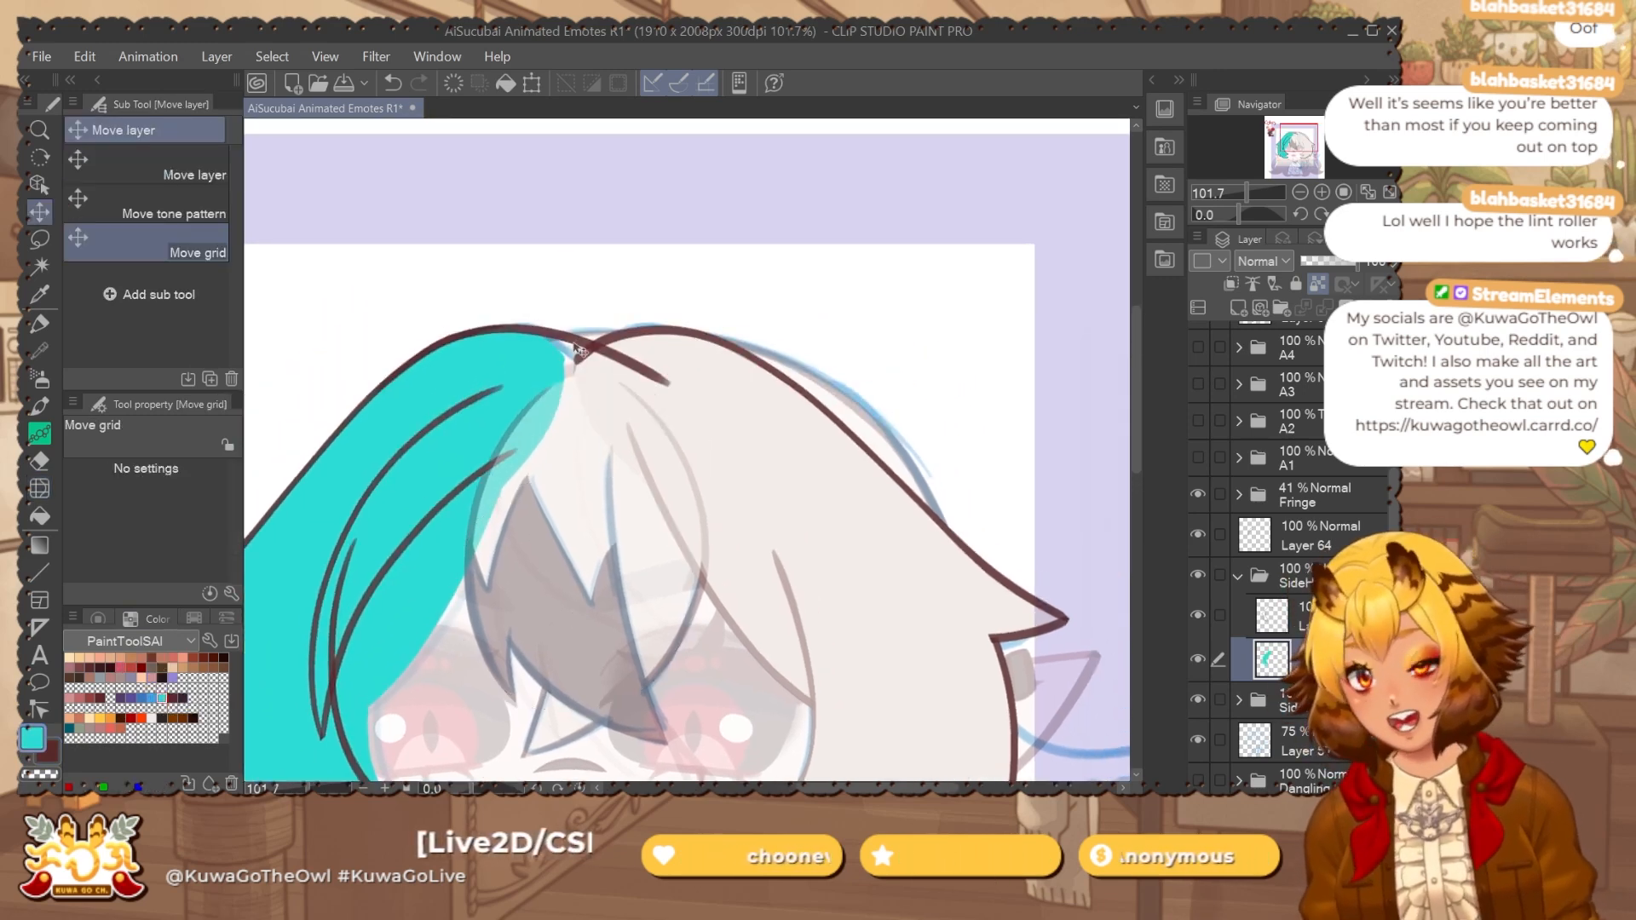
key("j")
mouse_move(596, 345)
left_mouse_down()
mouse_move(697, 361)
mouse_move(695, 381)
mouse_move(744, 315)
left_mouse_up()
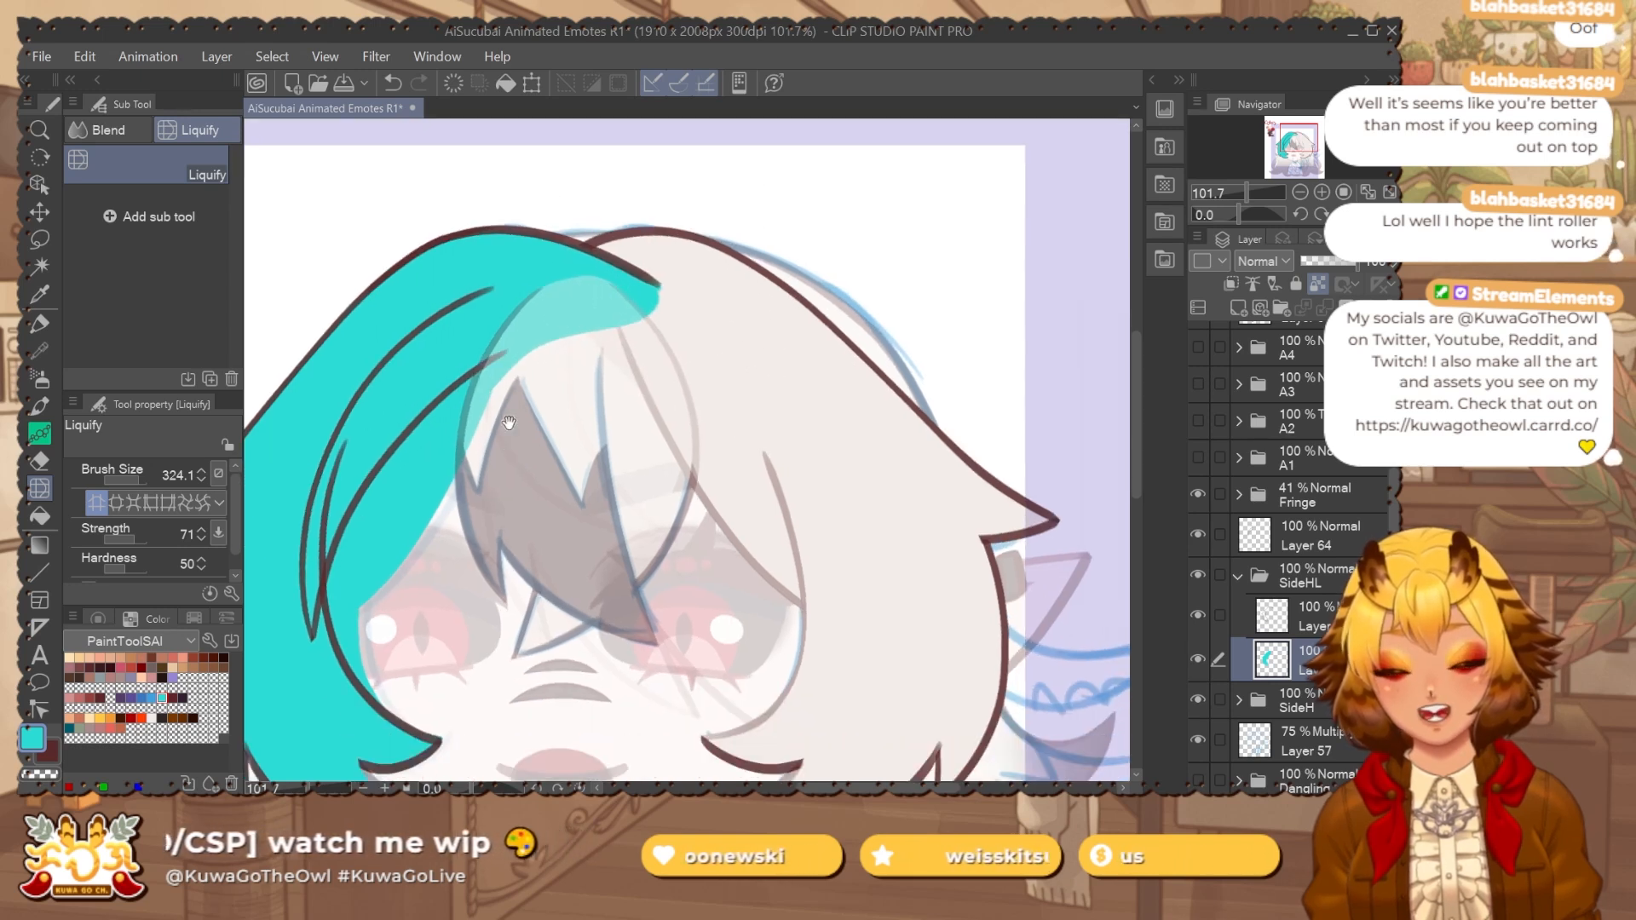
key("m")
mouse_move(404, 714)
left_mouse_down()
mouse_move(361, 674)
mouse_move(323, 536)
left_mouse_up()
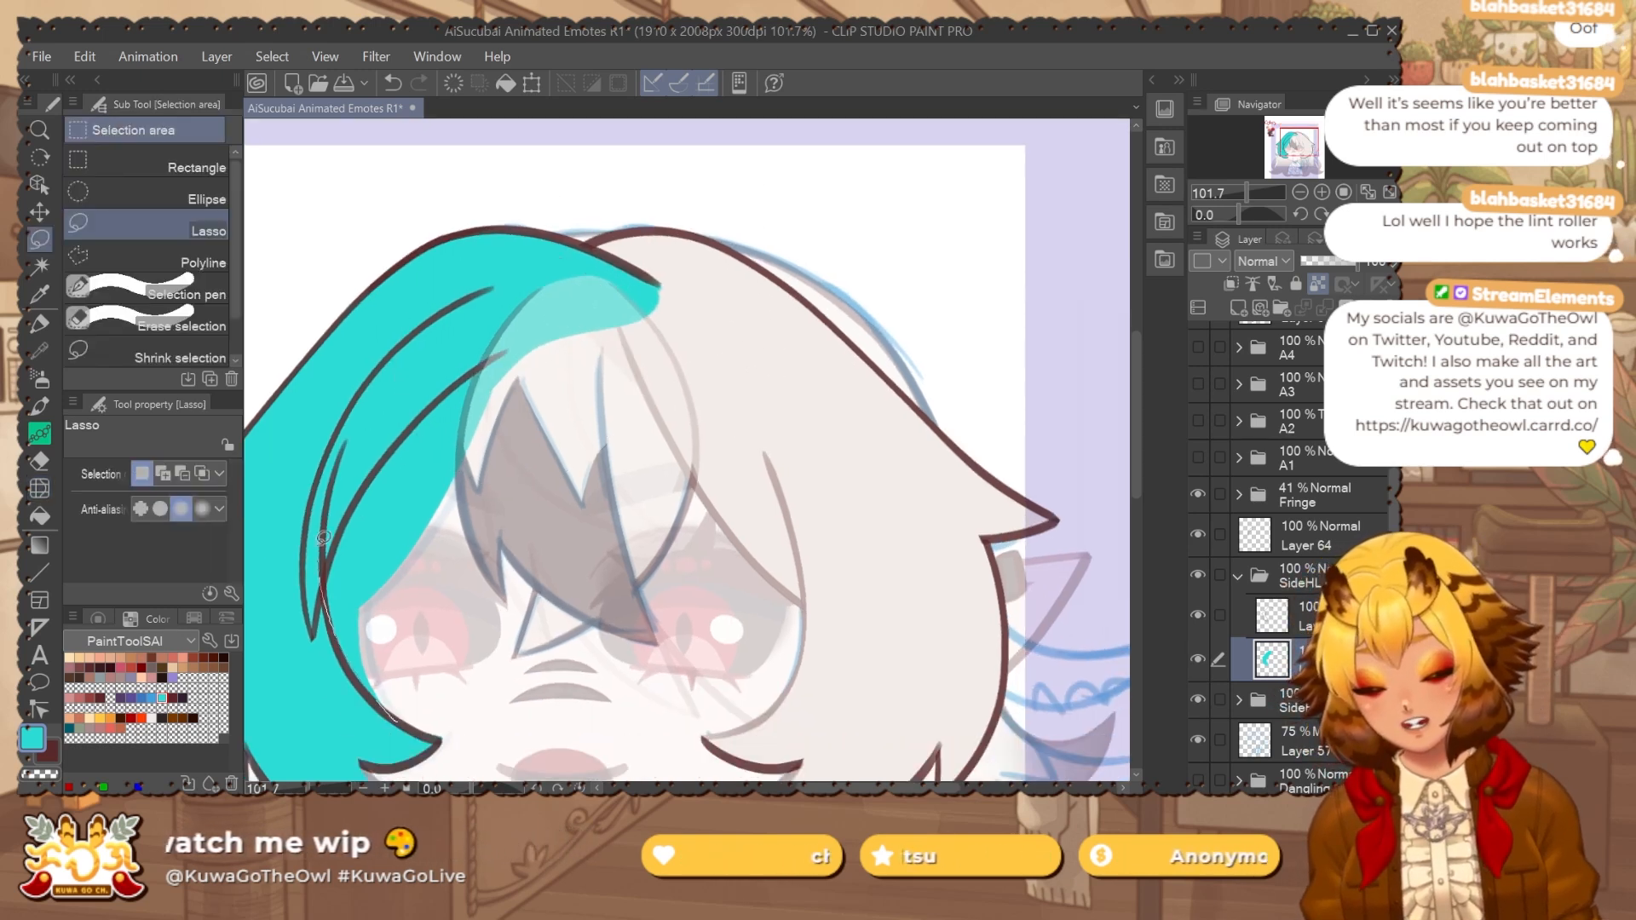
left_click_drag(732, 399, 724, 404)
key("ctrl+d")
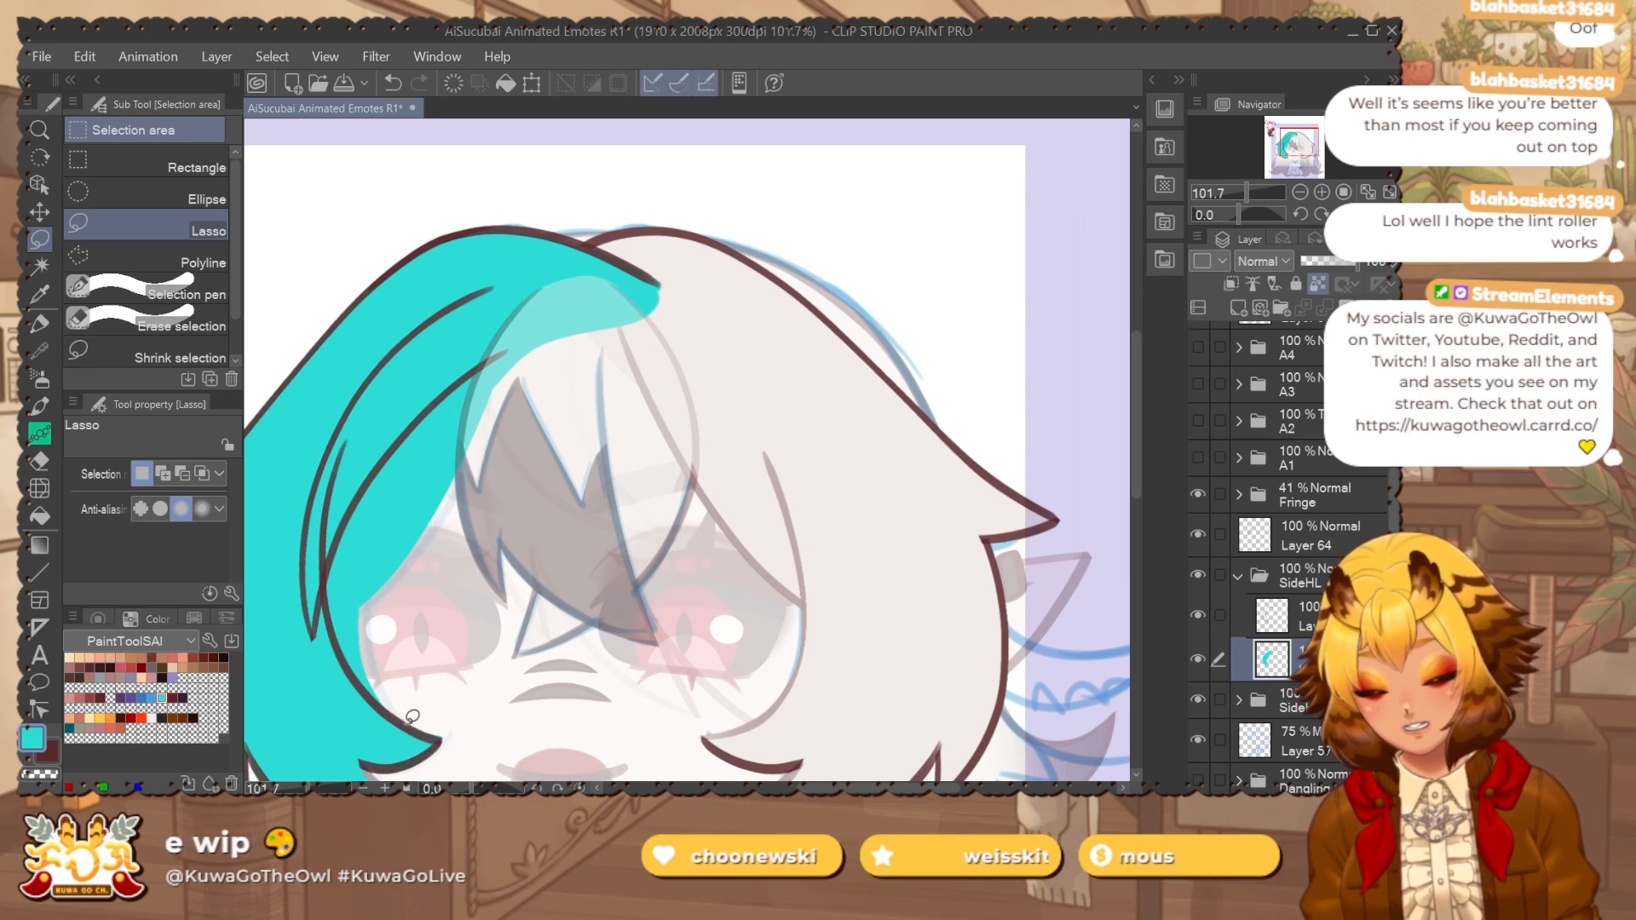
Erase the excess cyan below the parting and between the inner strand lines with the Rough eraser.
key("e")
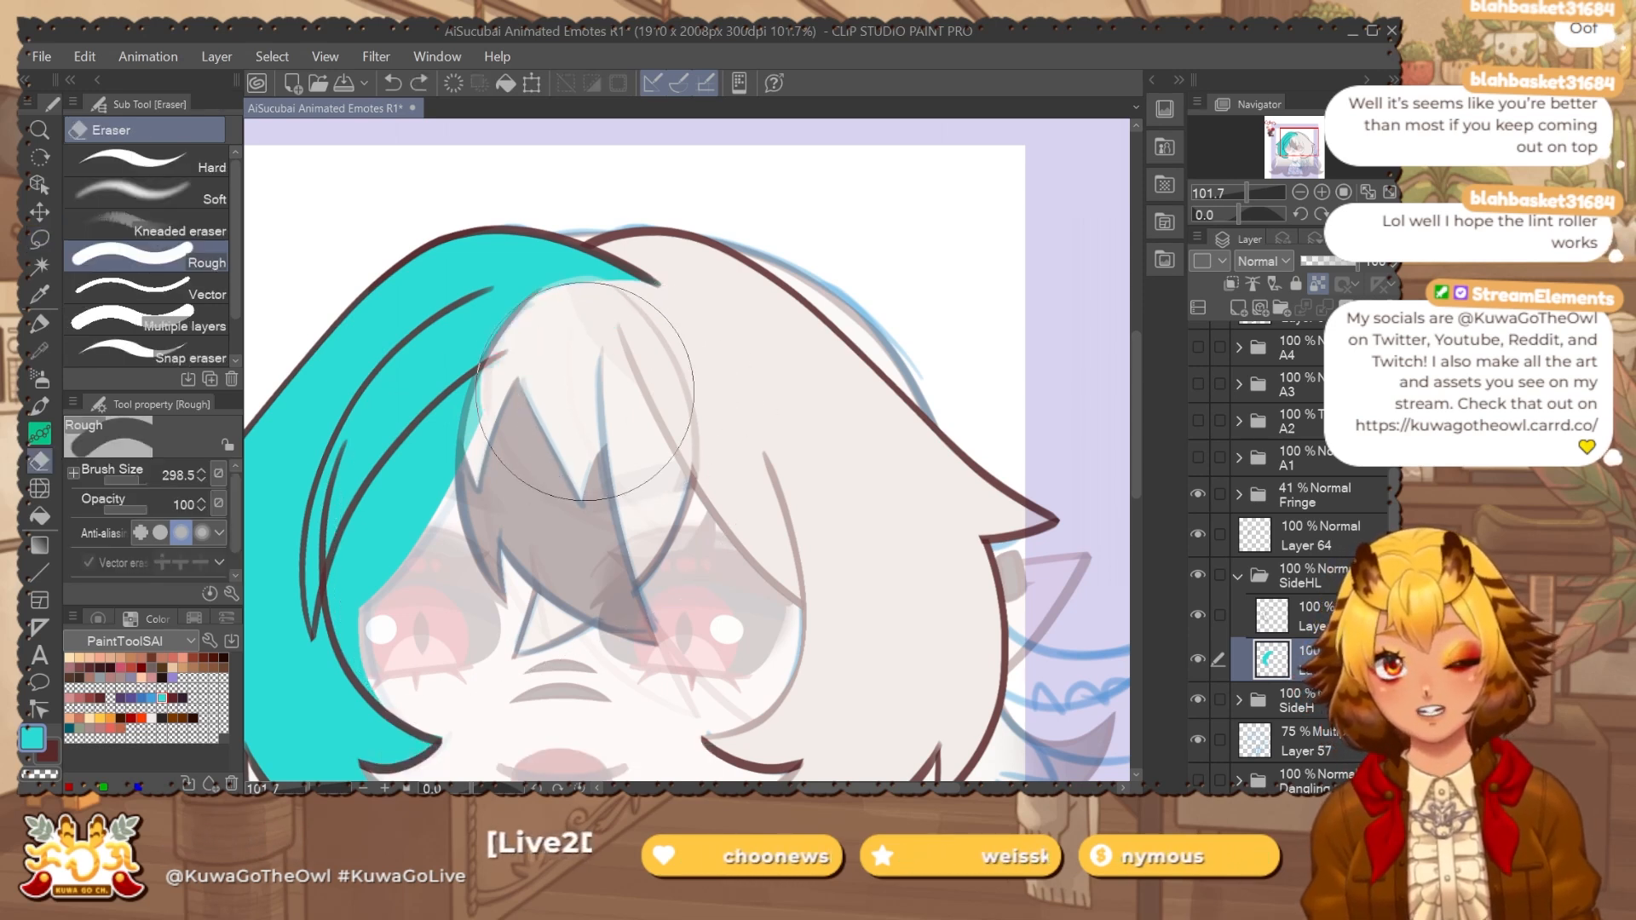
mouse_move(585, 390)
left_mouse_down()
mouse_move(470, 454)
mouse_move(466, 515)
mouse_move(452, 464)
mouse_move(497, 496)
left_mouse_up()
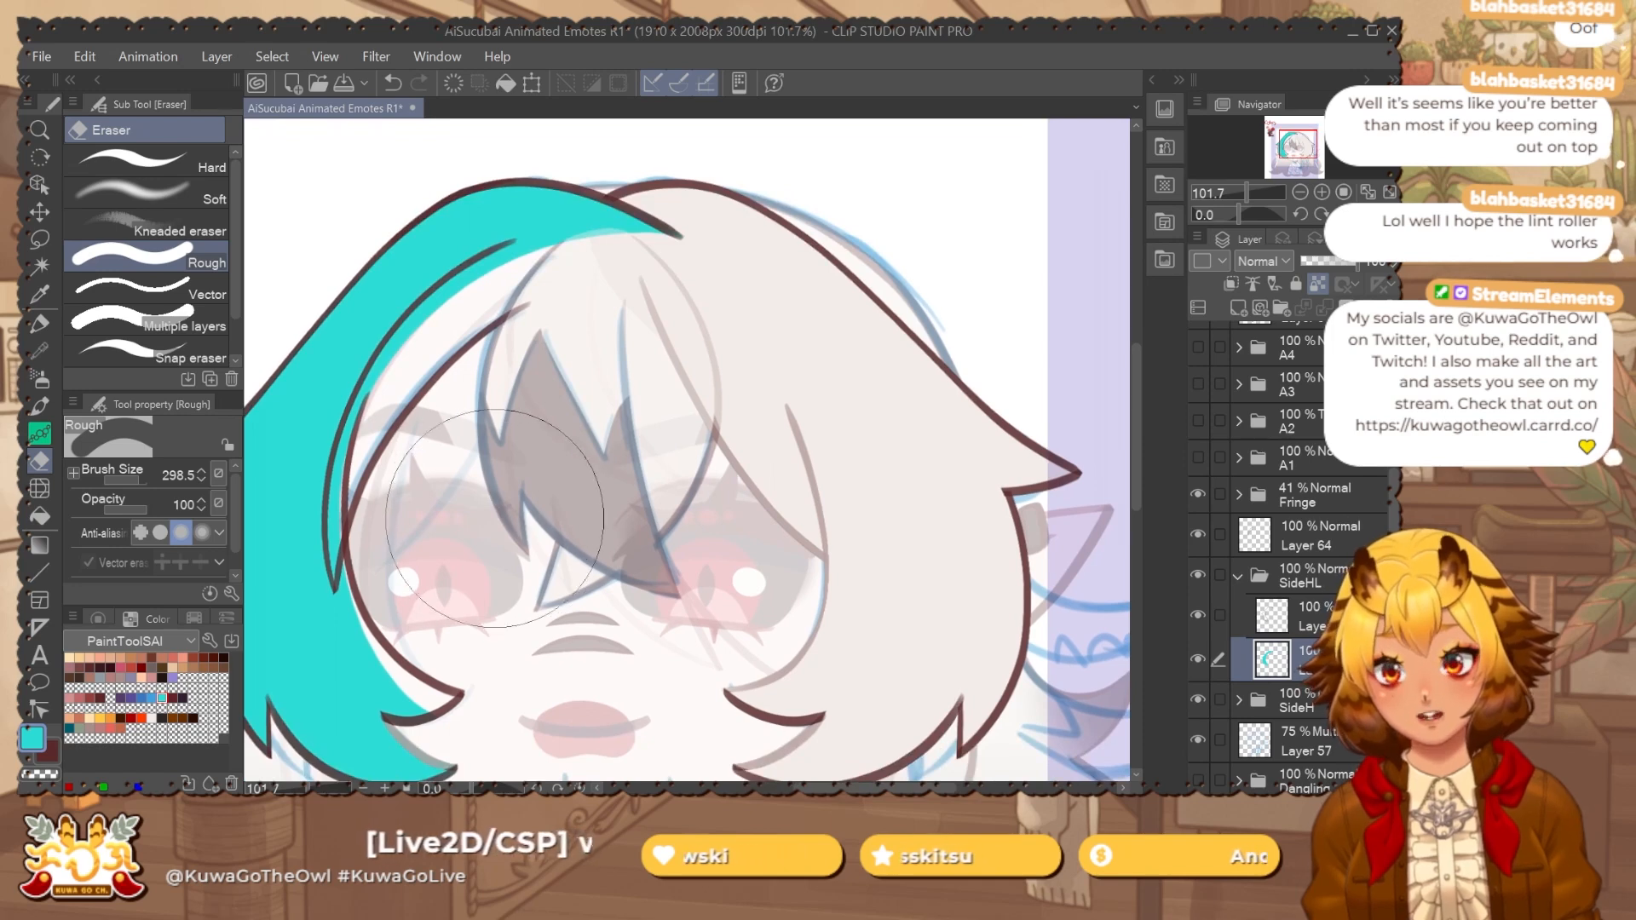
key("j")
left_click_drag(463, 634, 469, 573)
Lasso along the side lock's inner outline and fill the gaps down to its lower tips with cyan.
key("m")
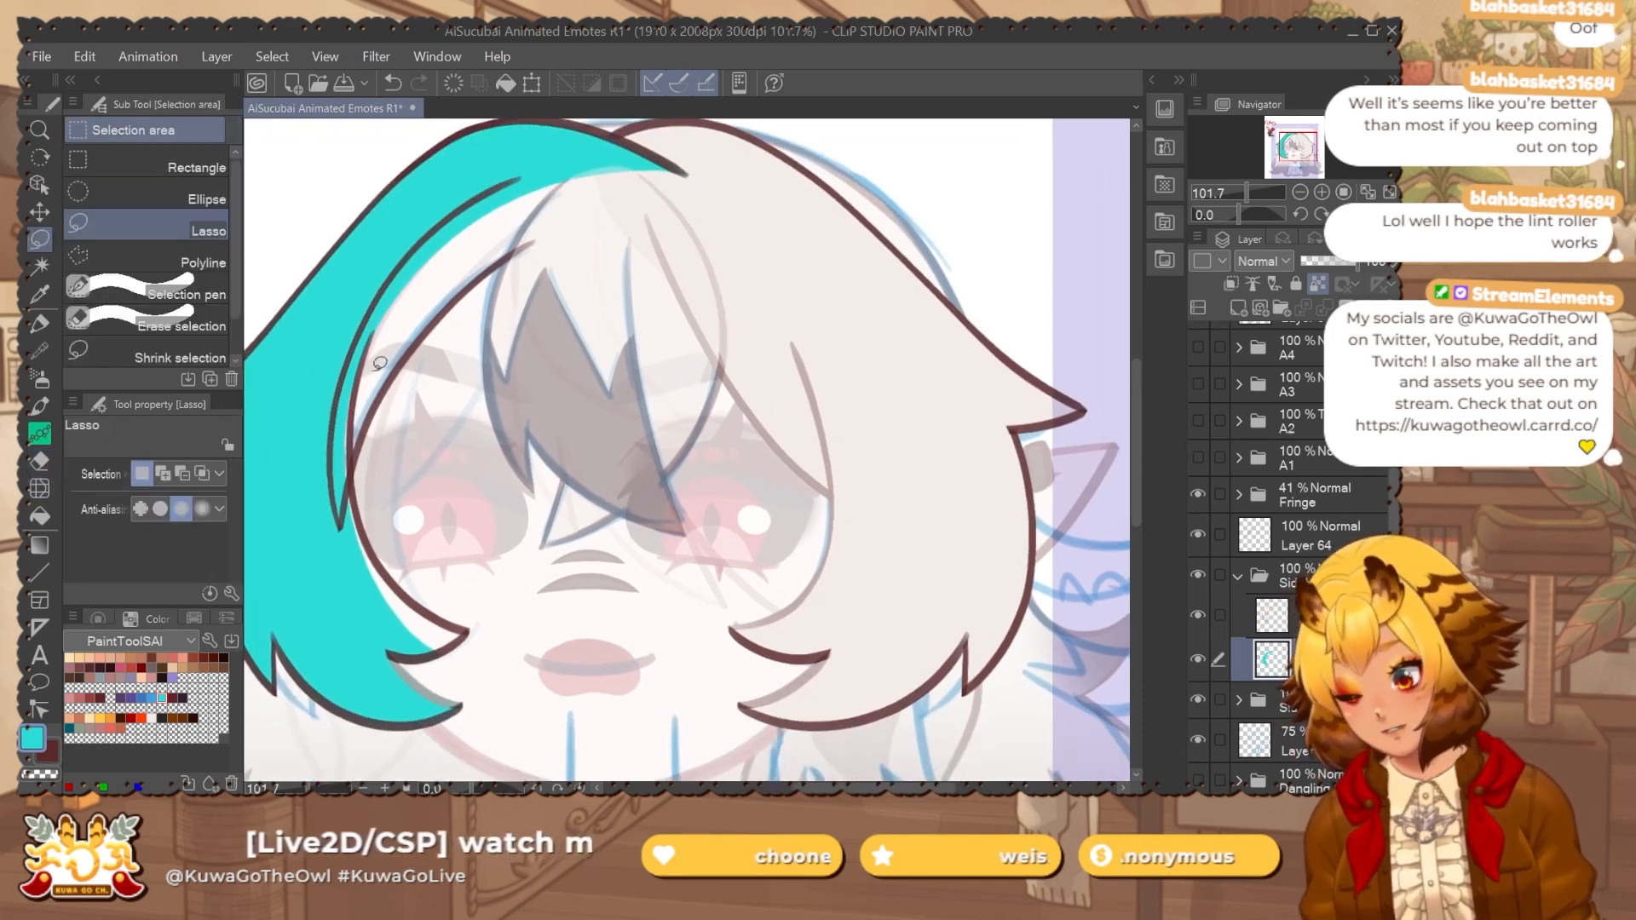
left_click_drag(295, 445, 389, 300)
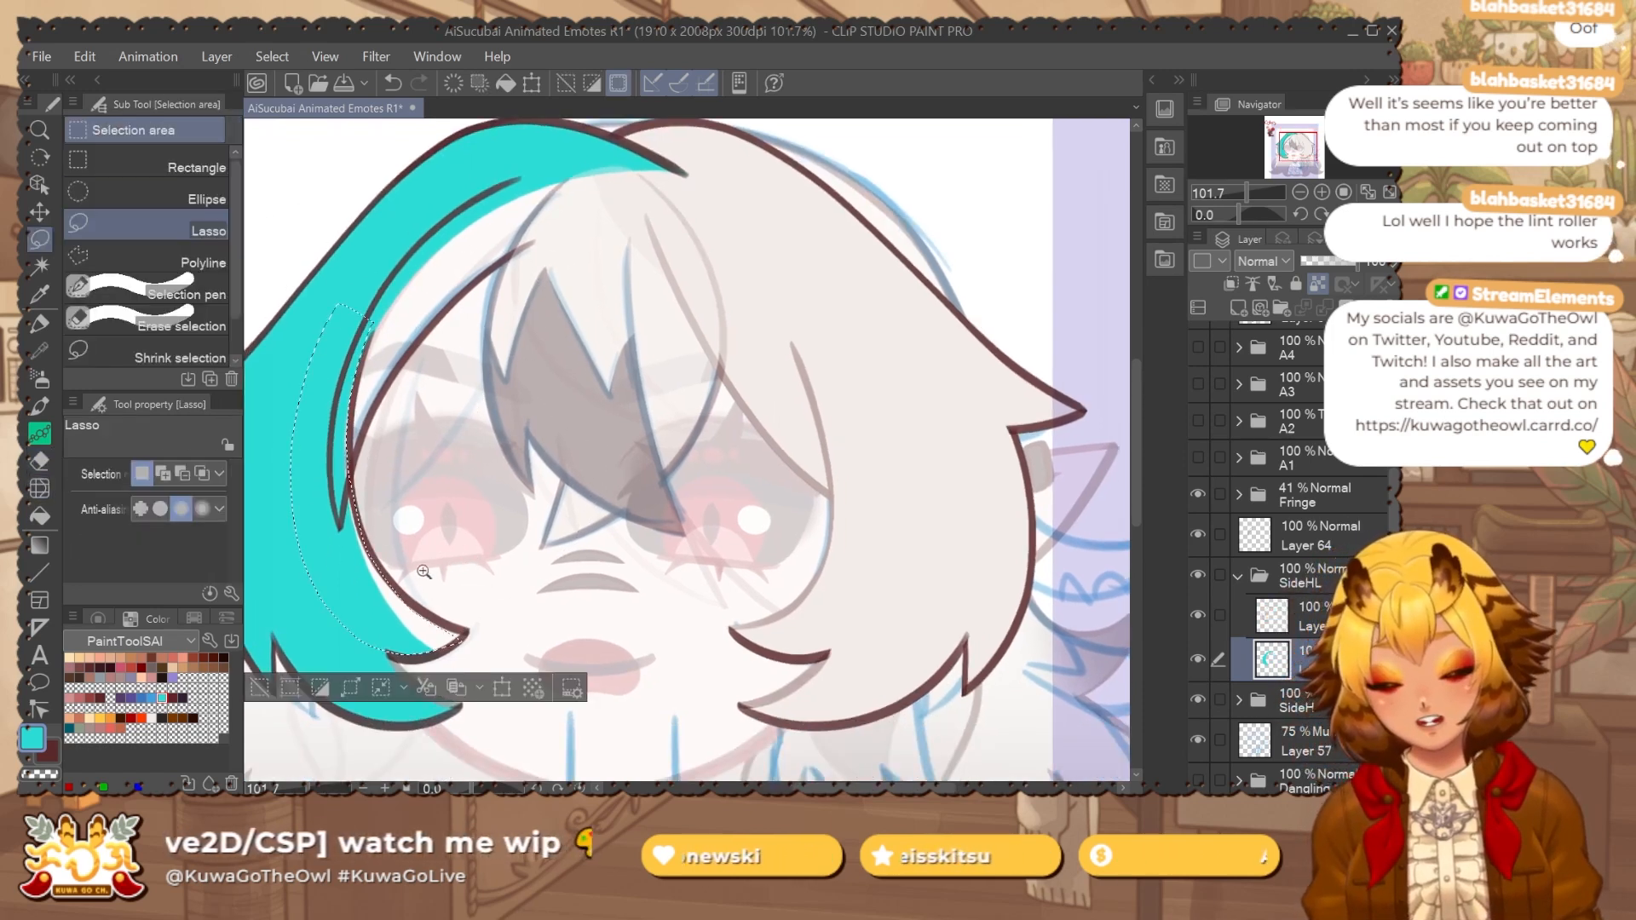
scroll(390, 300, "up", 2)
left_click_drag(414, 719, 383, 503)
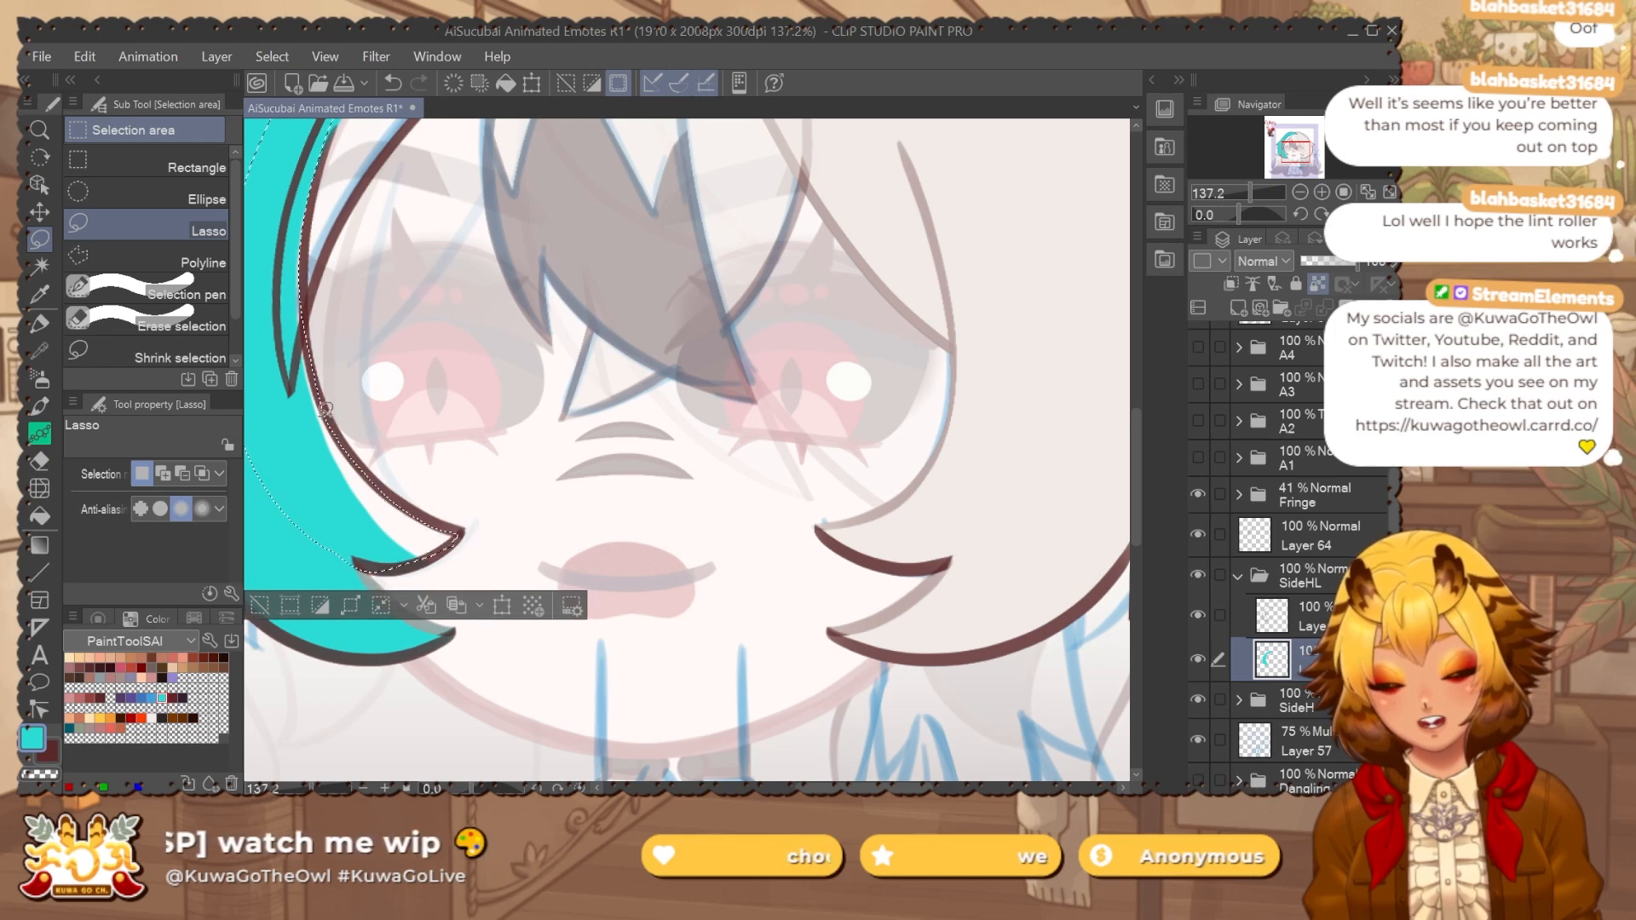
scroll(426, 509, "up", 2)
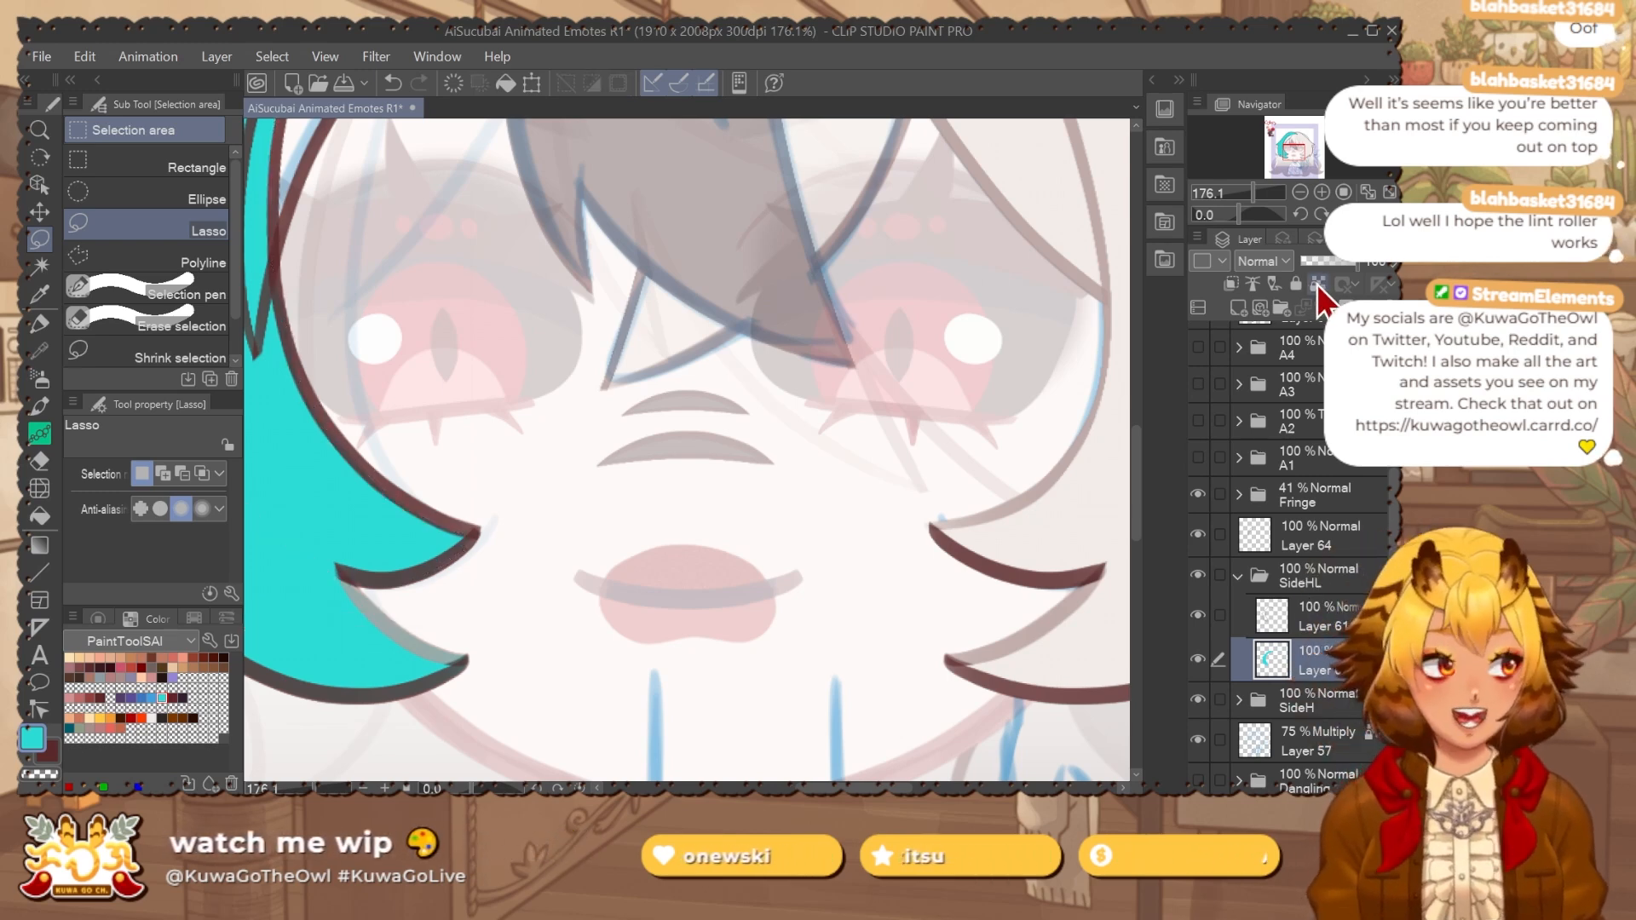
Sample the off-white hair swatch from the palette and refill the cyan base layer with it.
scroll(595, 482, "down", 4)
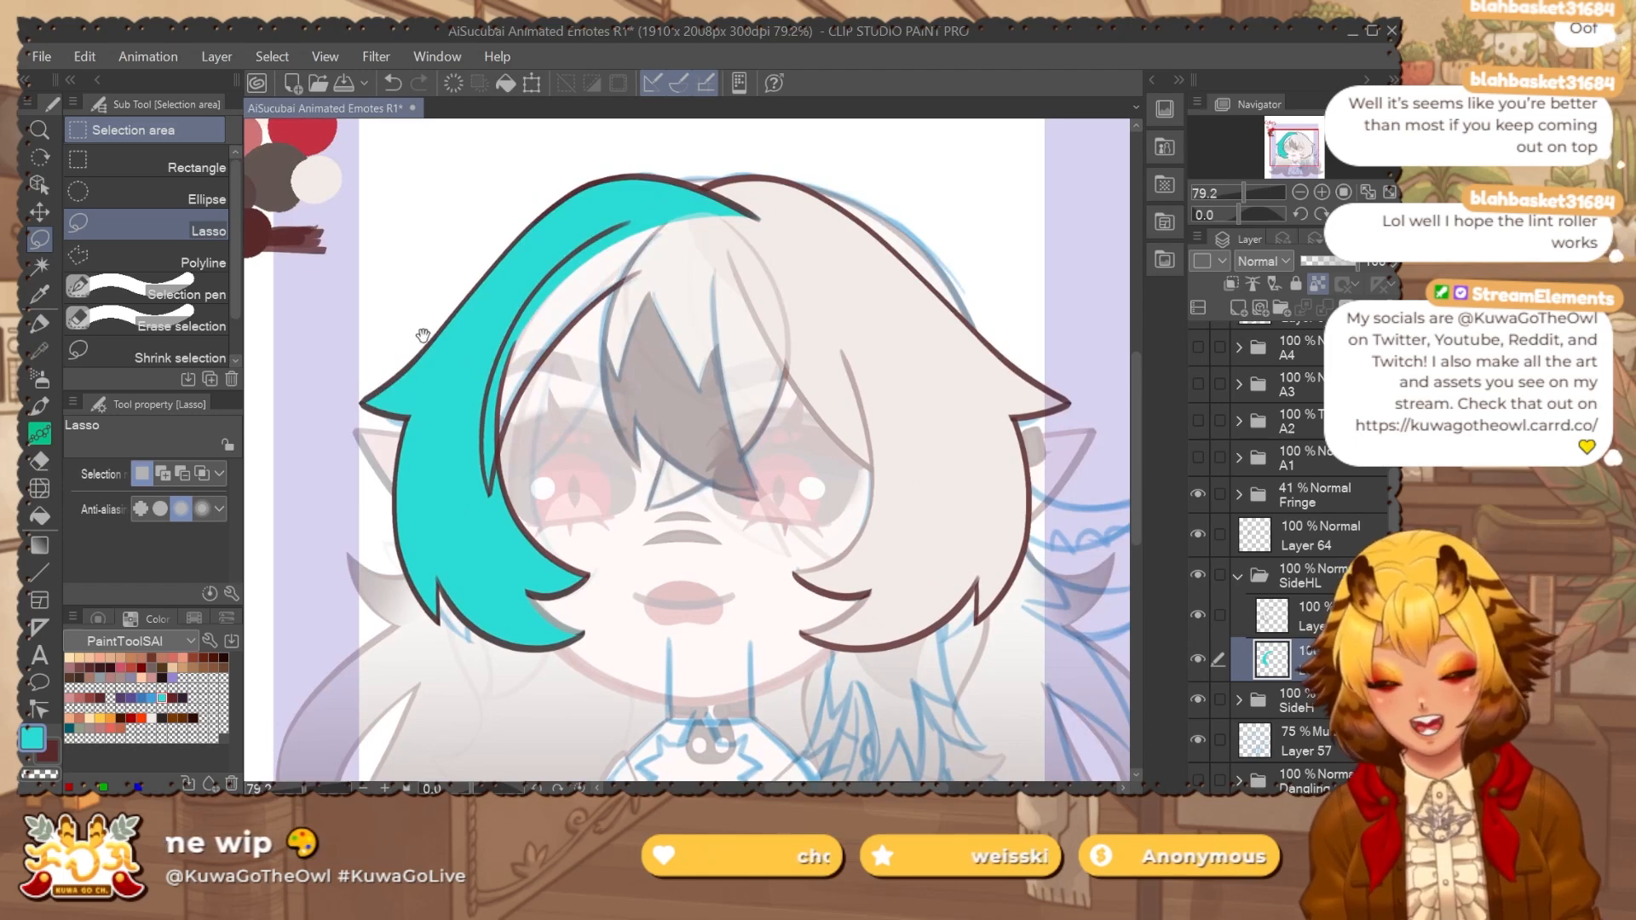
left_click_drag(321, 178, 363, 236)
key("b")
left_click(363, 236, "alt")
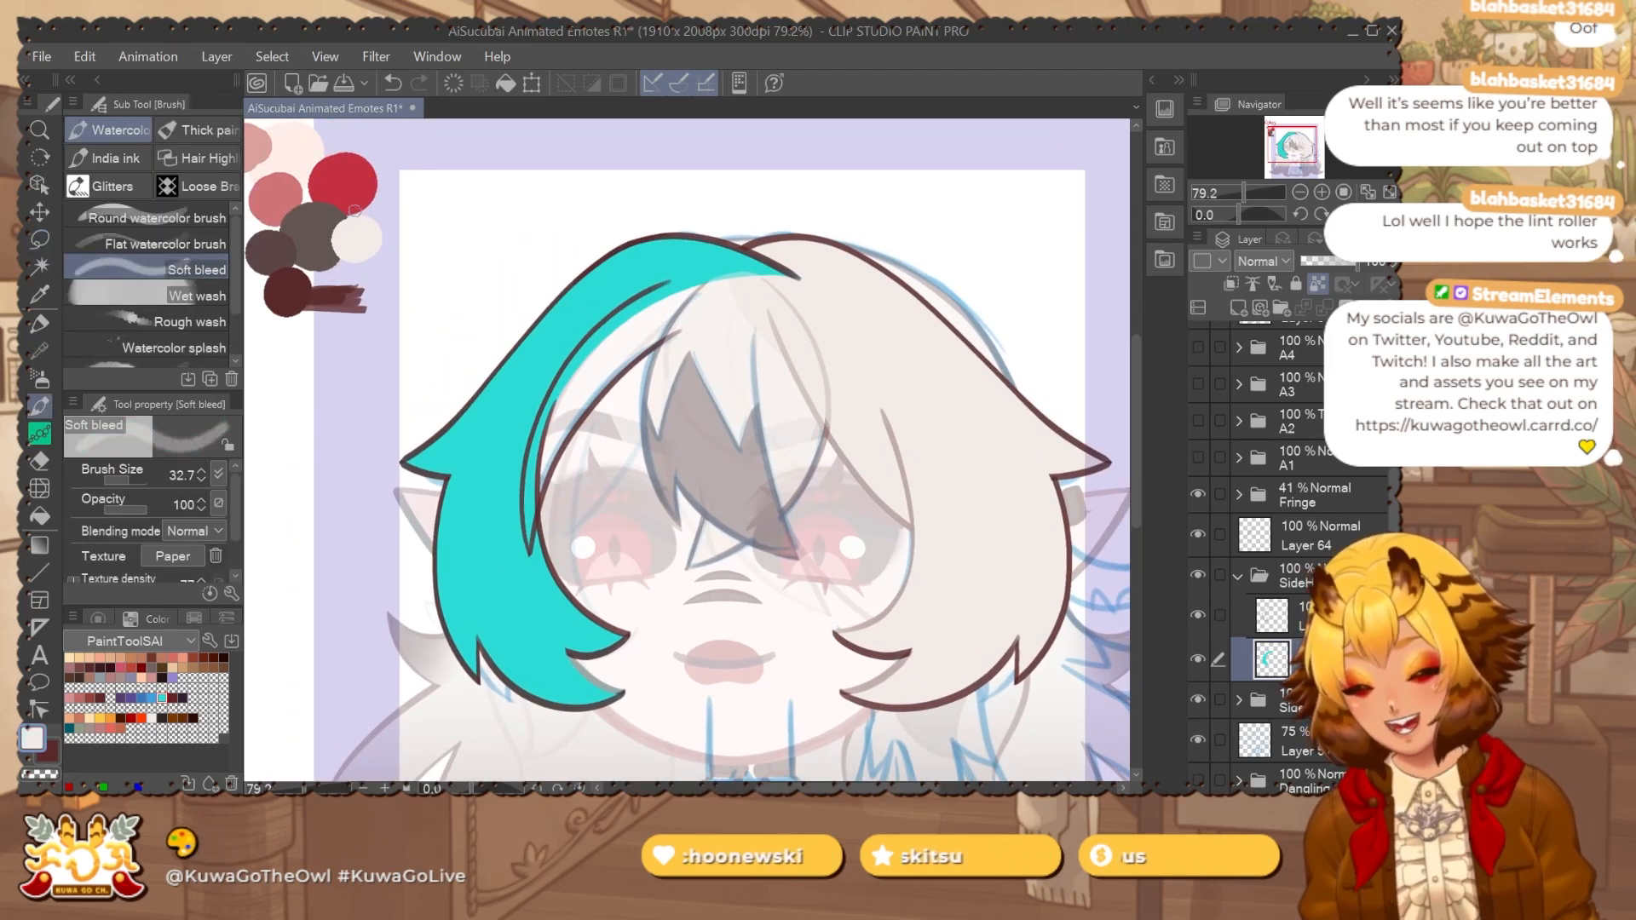
key("alt+BackSpace")
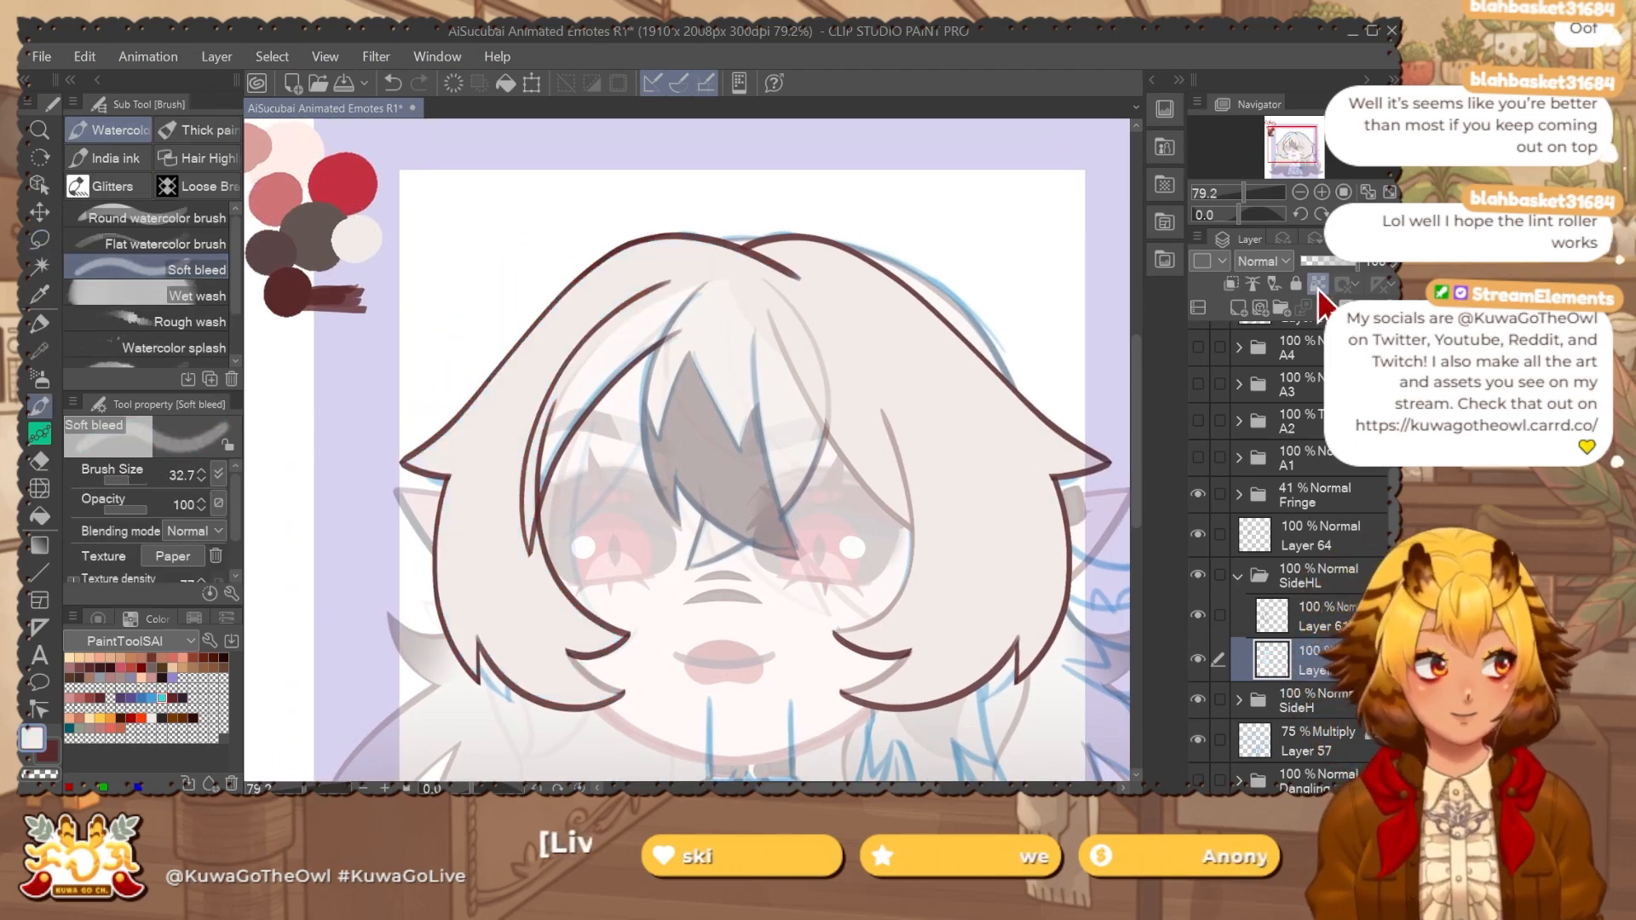
Group Layer 64 into a new folder and name the folder SideHin.
left_click(1235, 578)
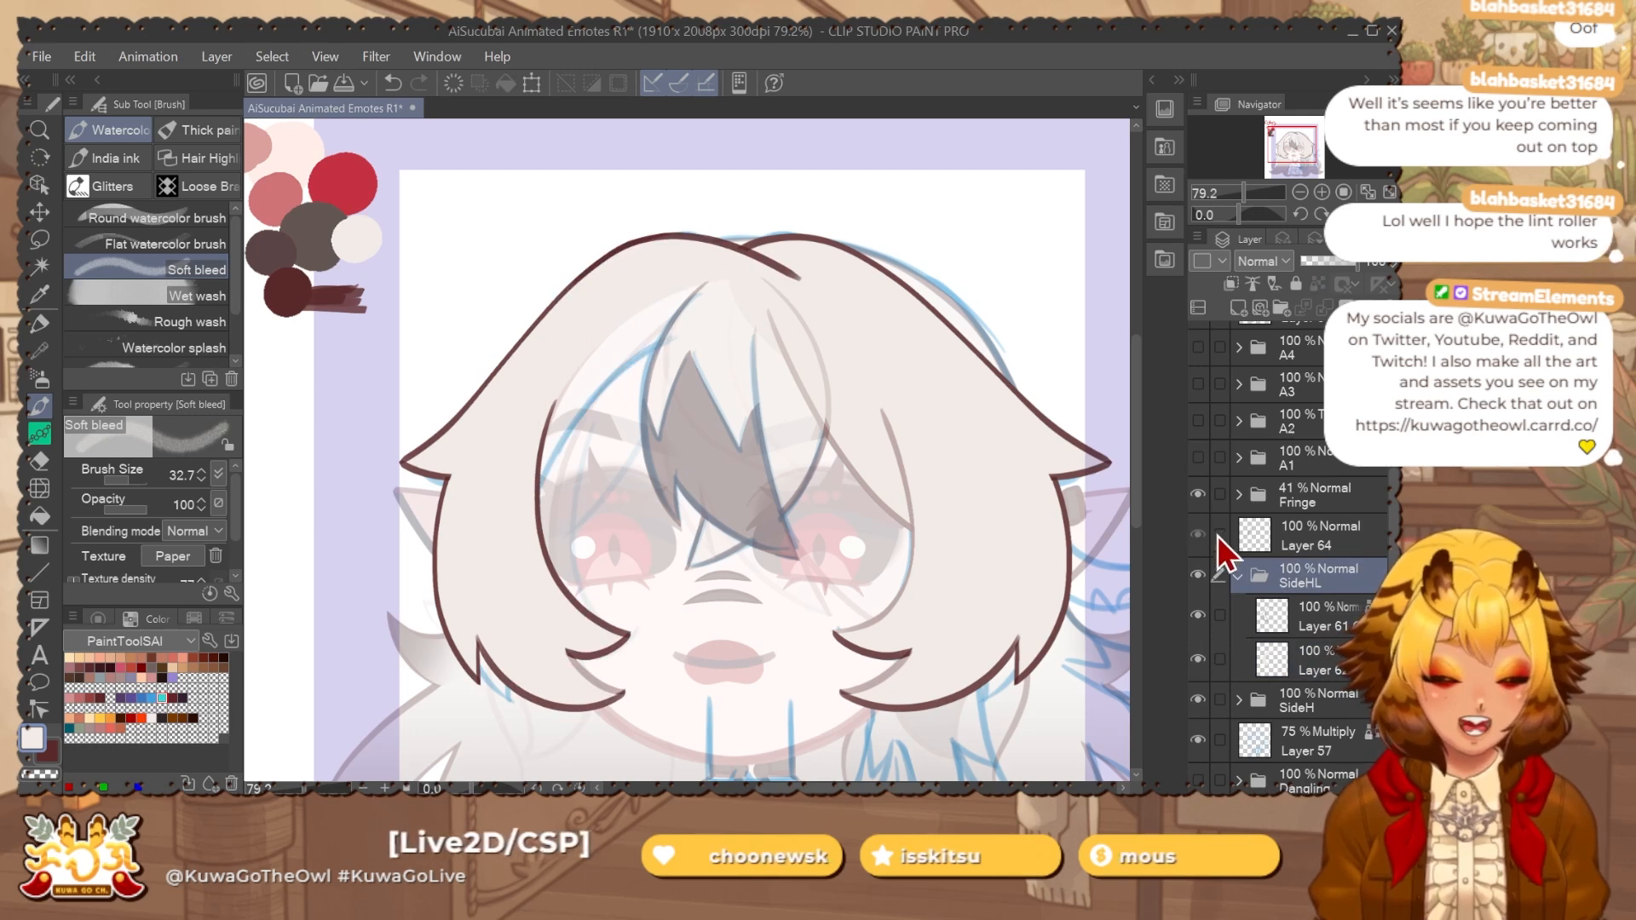
left_click(1325, 535)
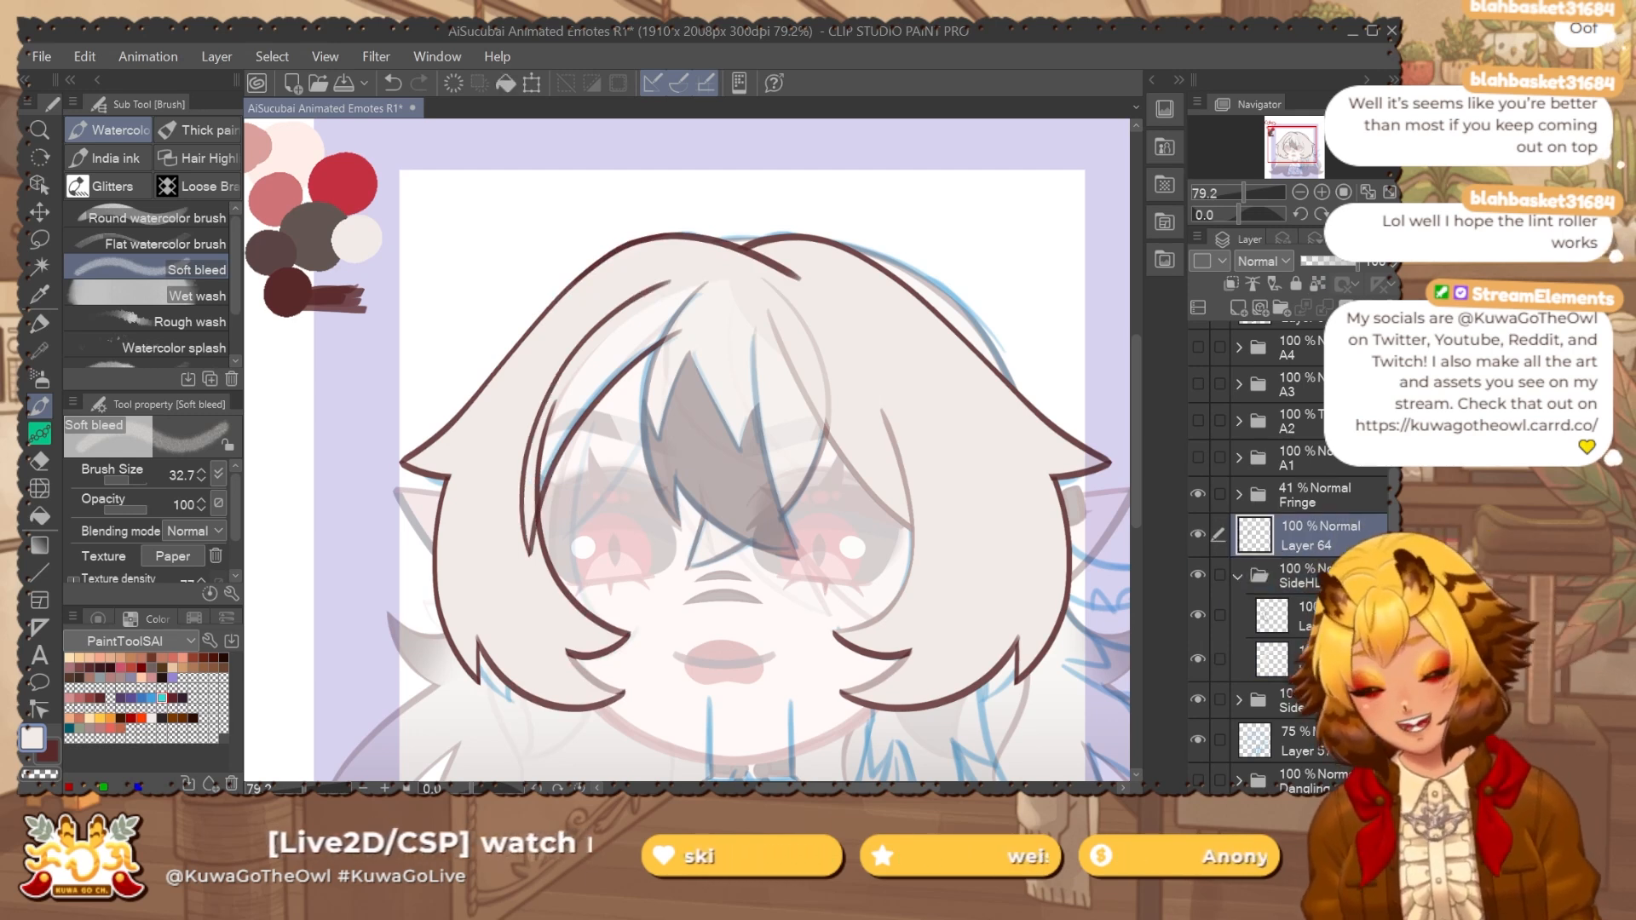
key("ctrl+g")
double_click(1302, 621)
key("Return")
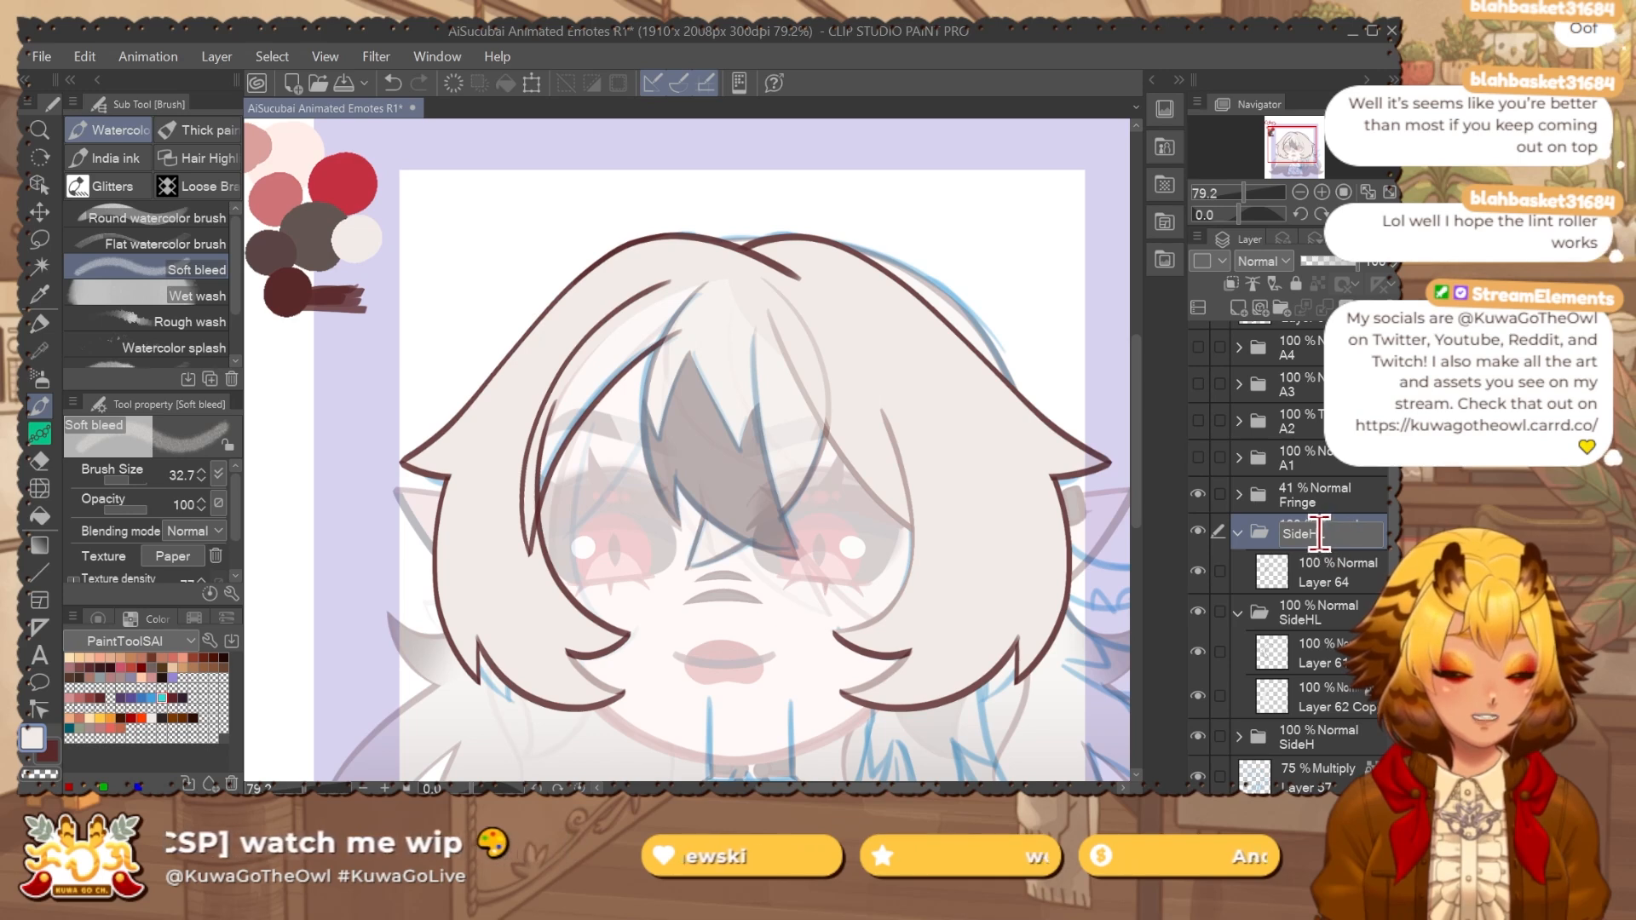
key("BackSpace")
type("in")
key("Return")
Add a new layer beneath Layer 64 inside the SideHin folder.
key("p")
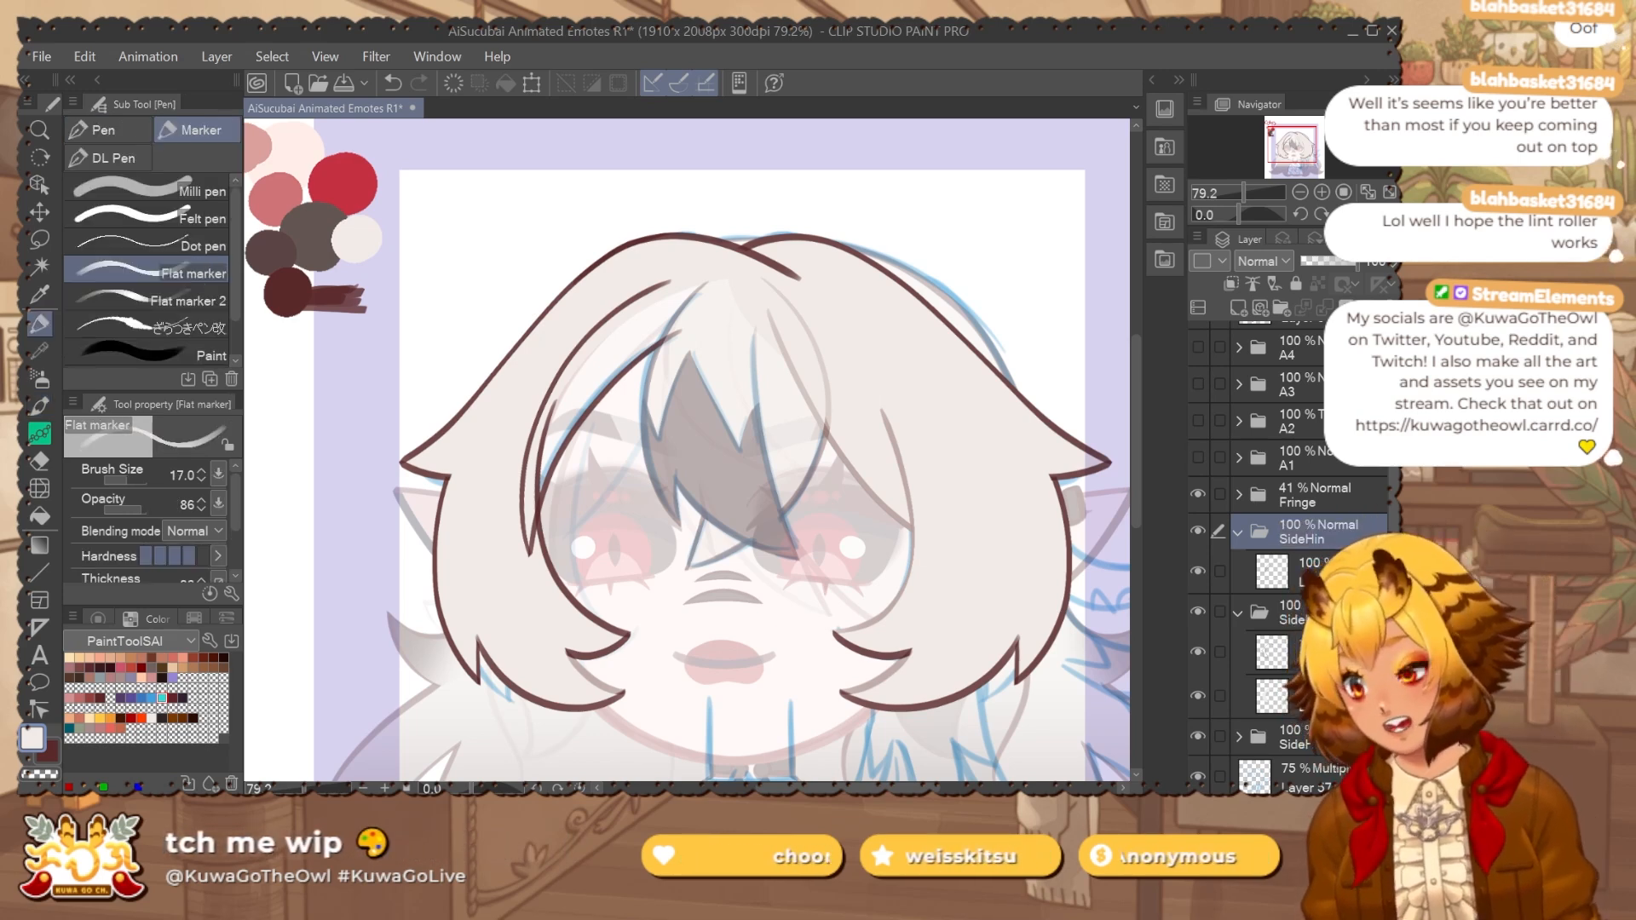
left_click(1342, 583)
key("m")
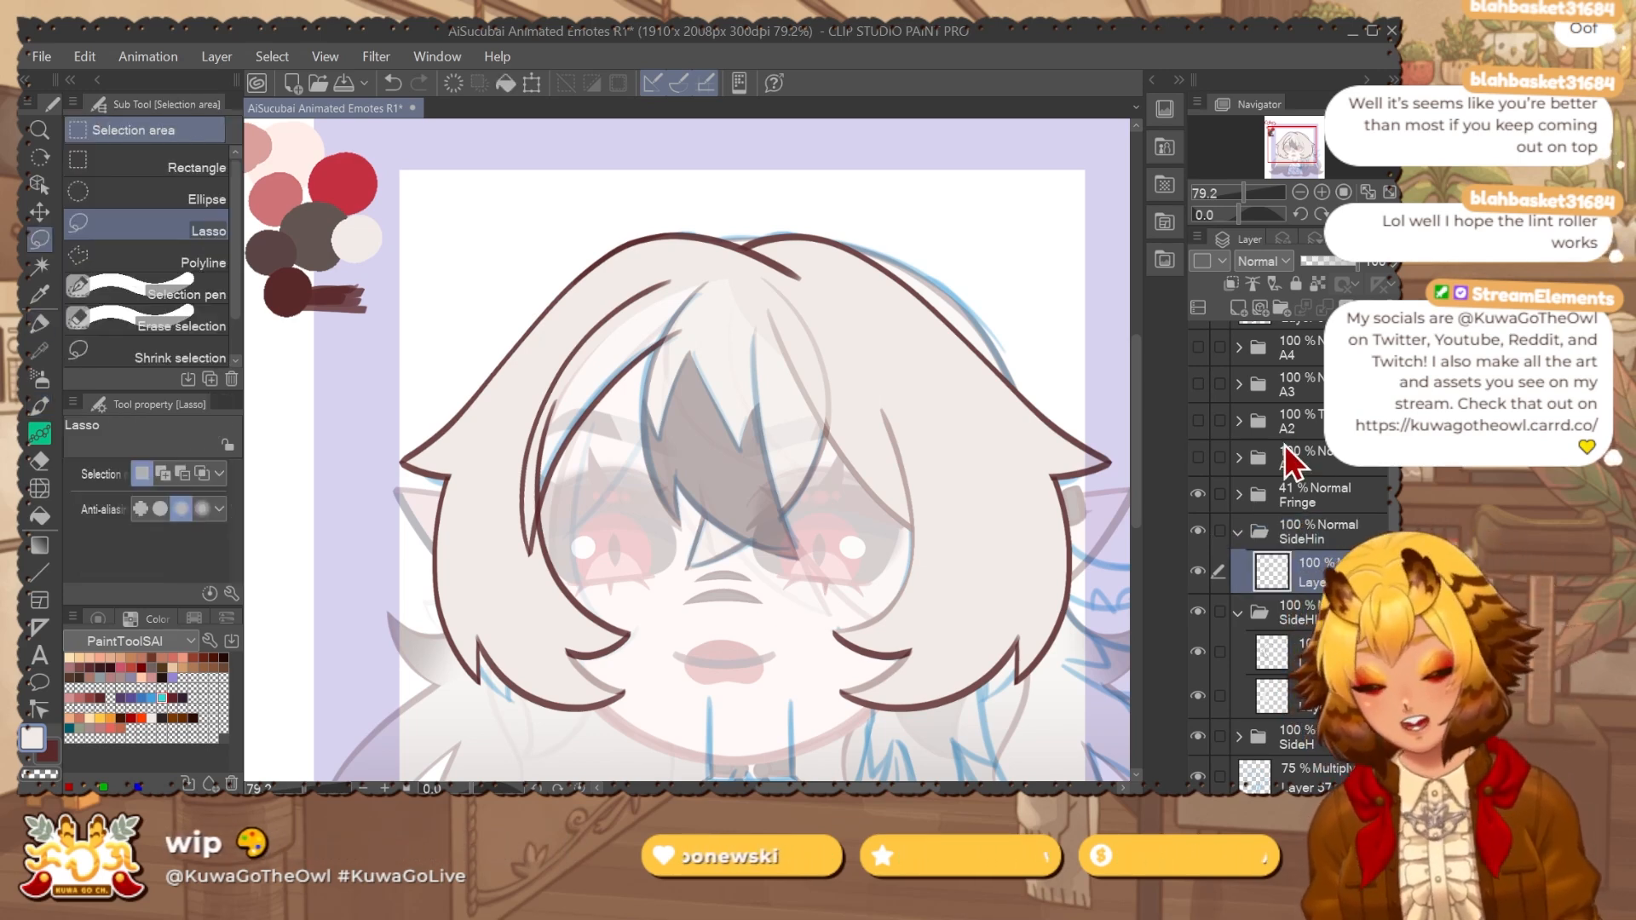
key("ctrl+shift+n")
left_click(1336, 627)
left_click(1361, 604)
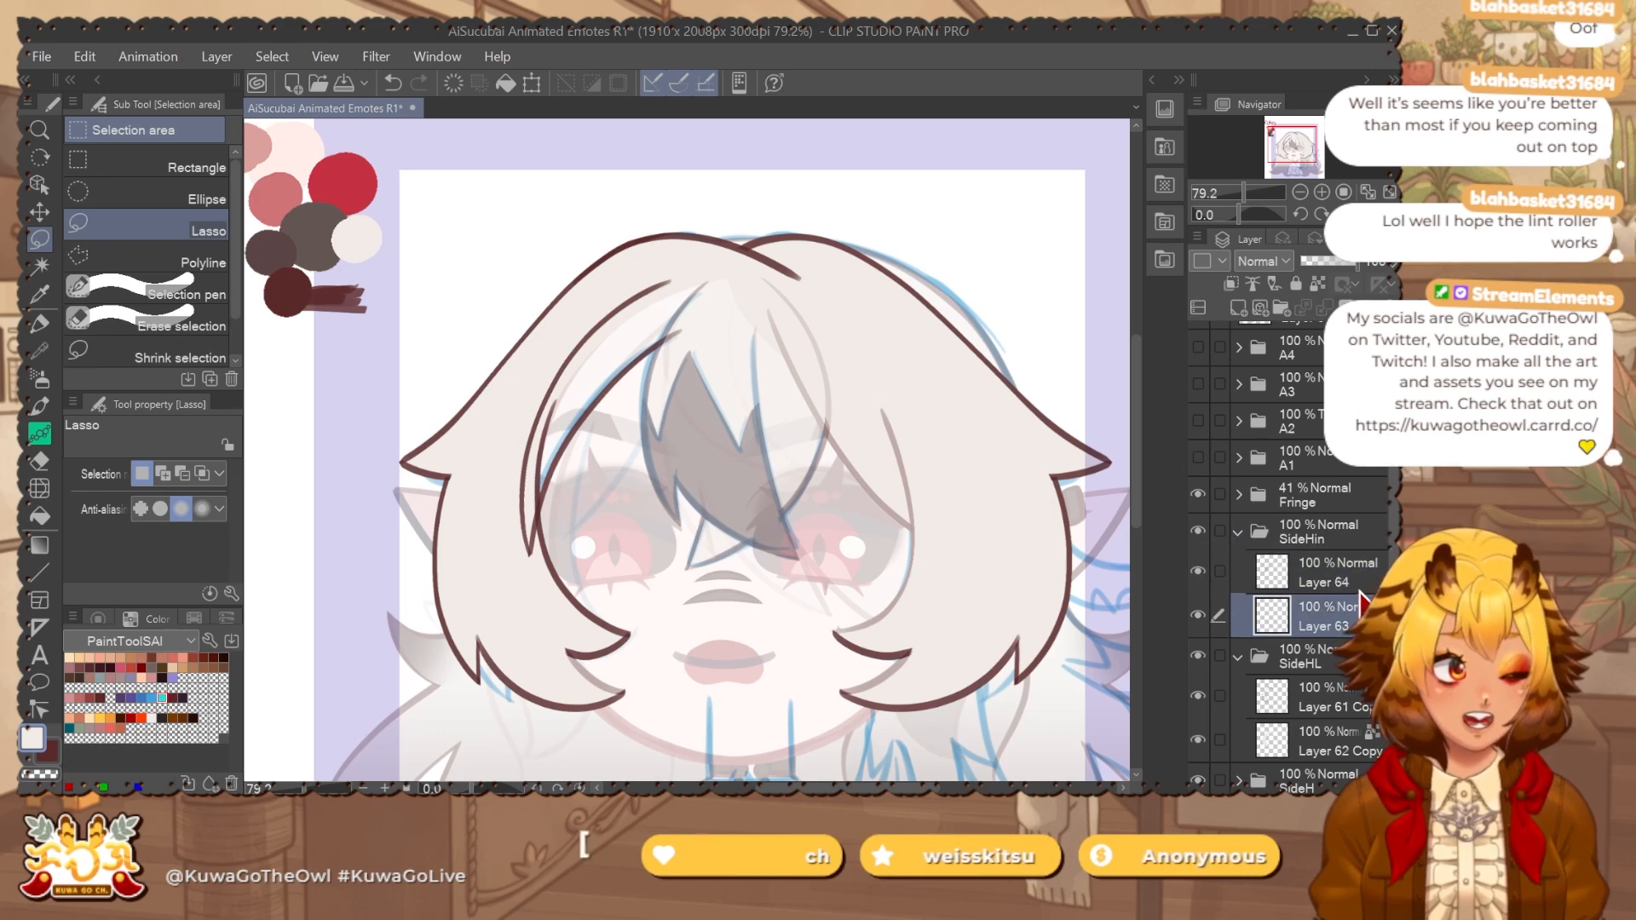
left_click(1202, 571)
left_click(1331, 586)
left_click(1334, 621)
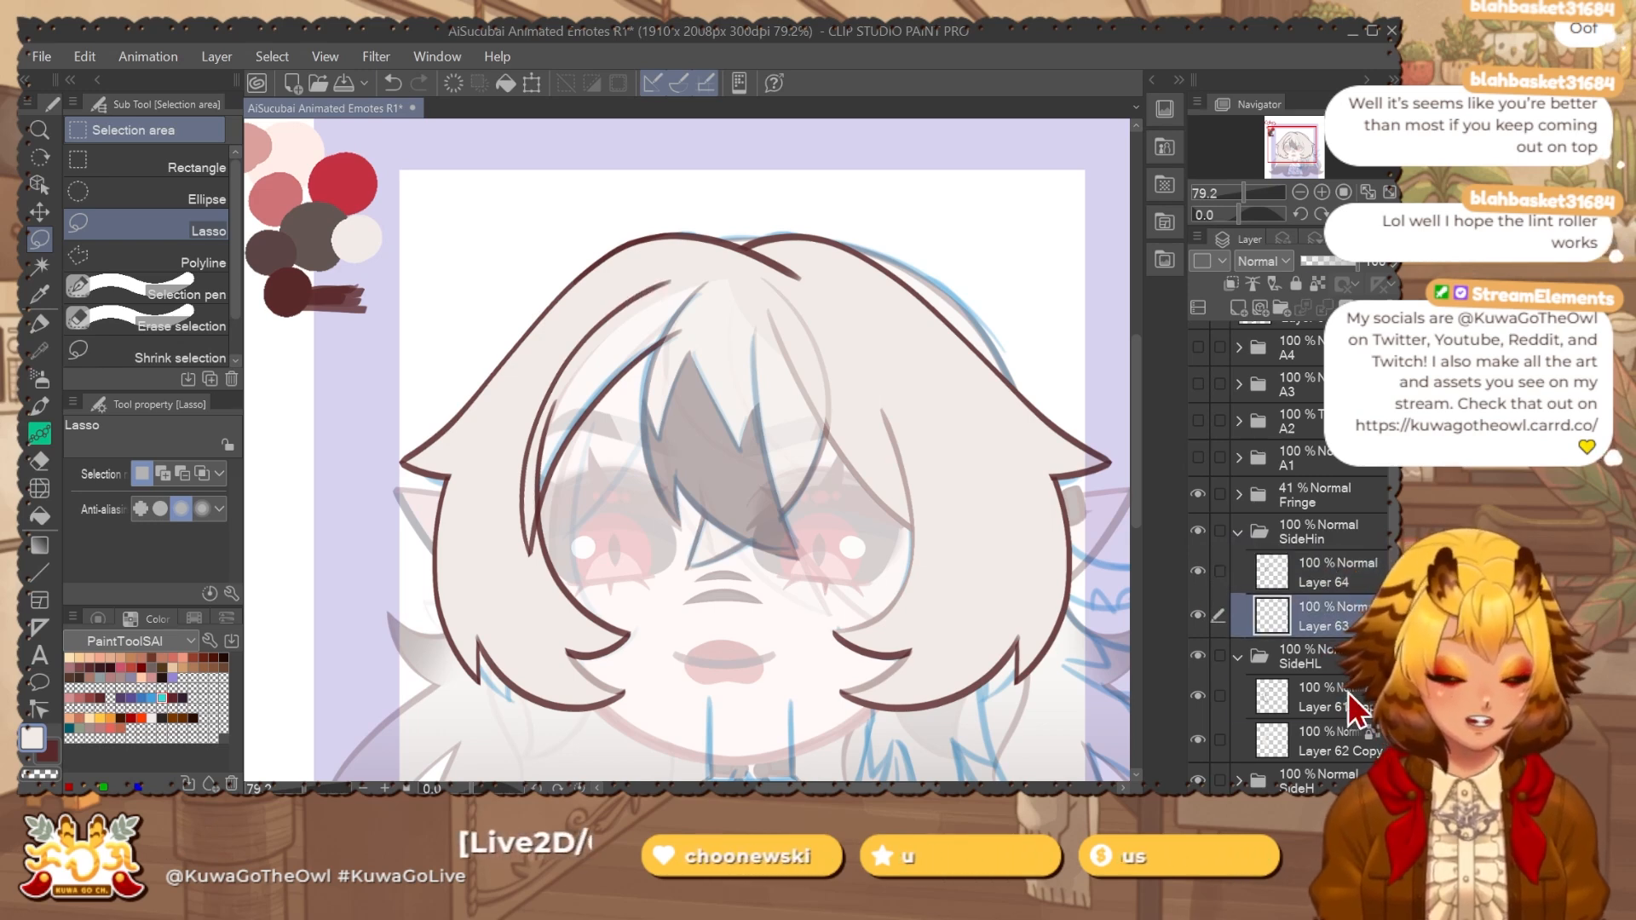
Lock the transparent pixels of Layer 64 and paint its inner strand lines off-white with the Milli pen.
left_click(1348, 694)
left_click_drag(755, 586, 705, 537)
key("p")
left_click(179, 189)
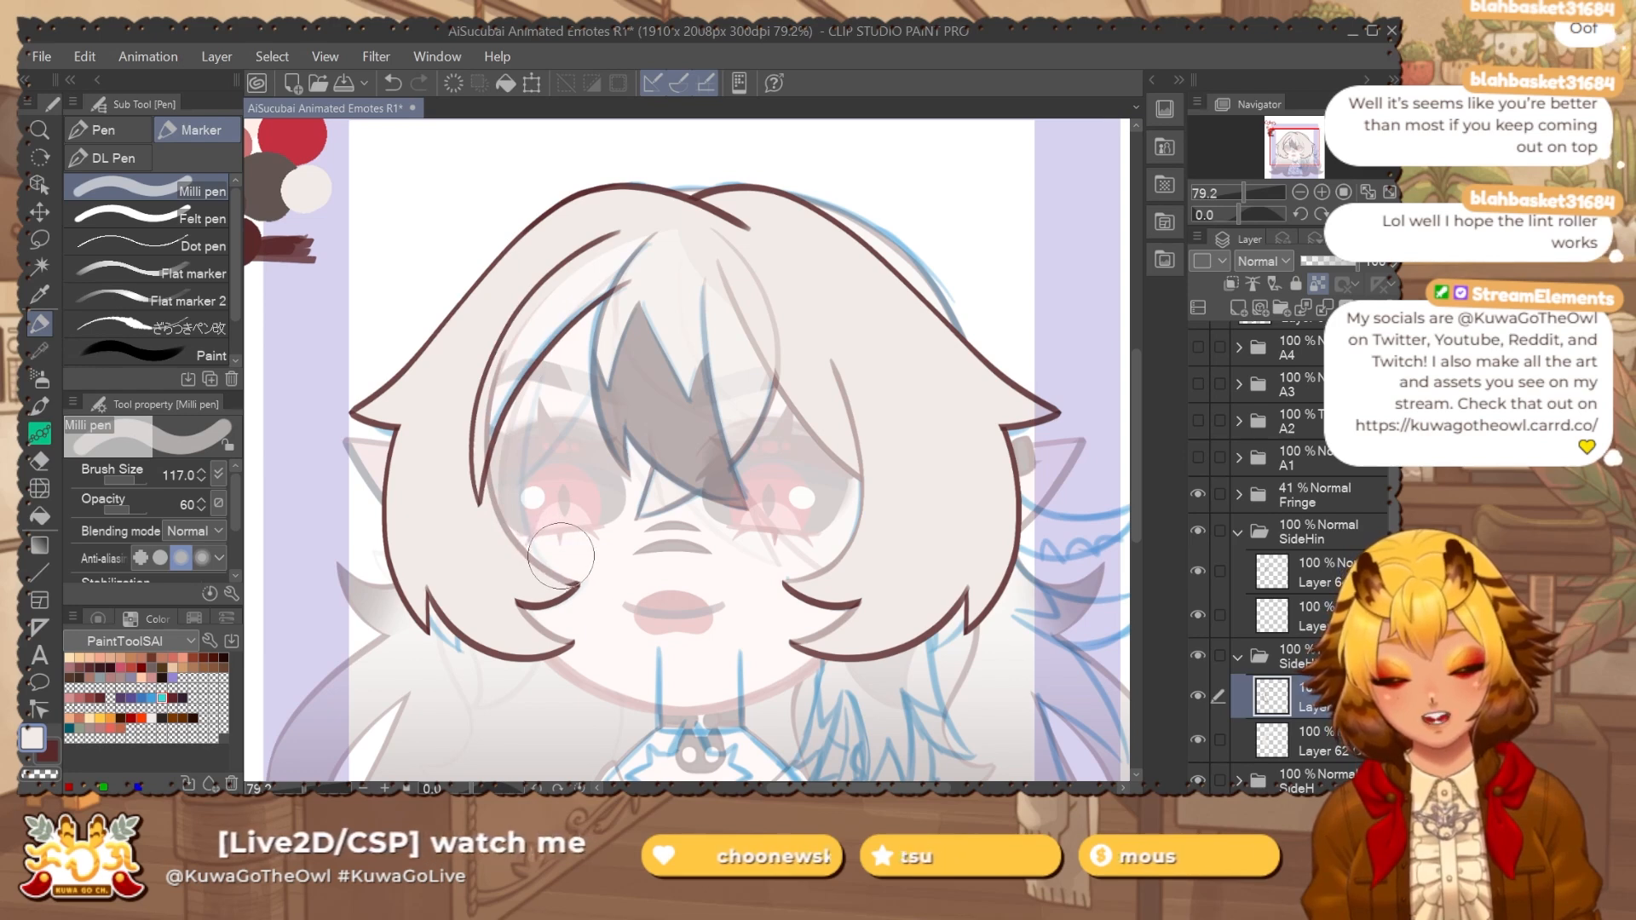
scroll(1385, 524, "down", 1)
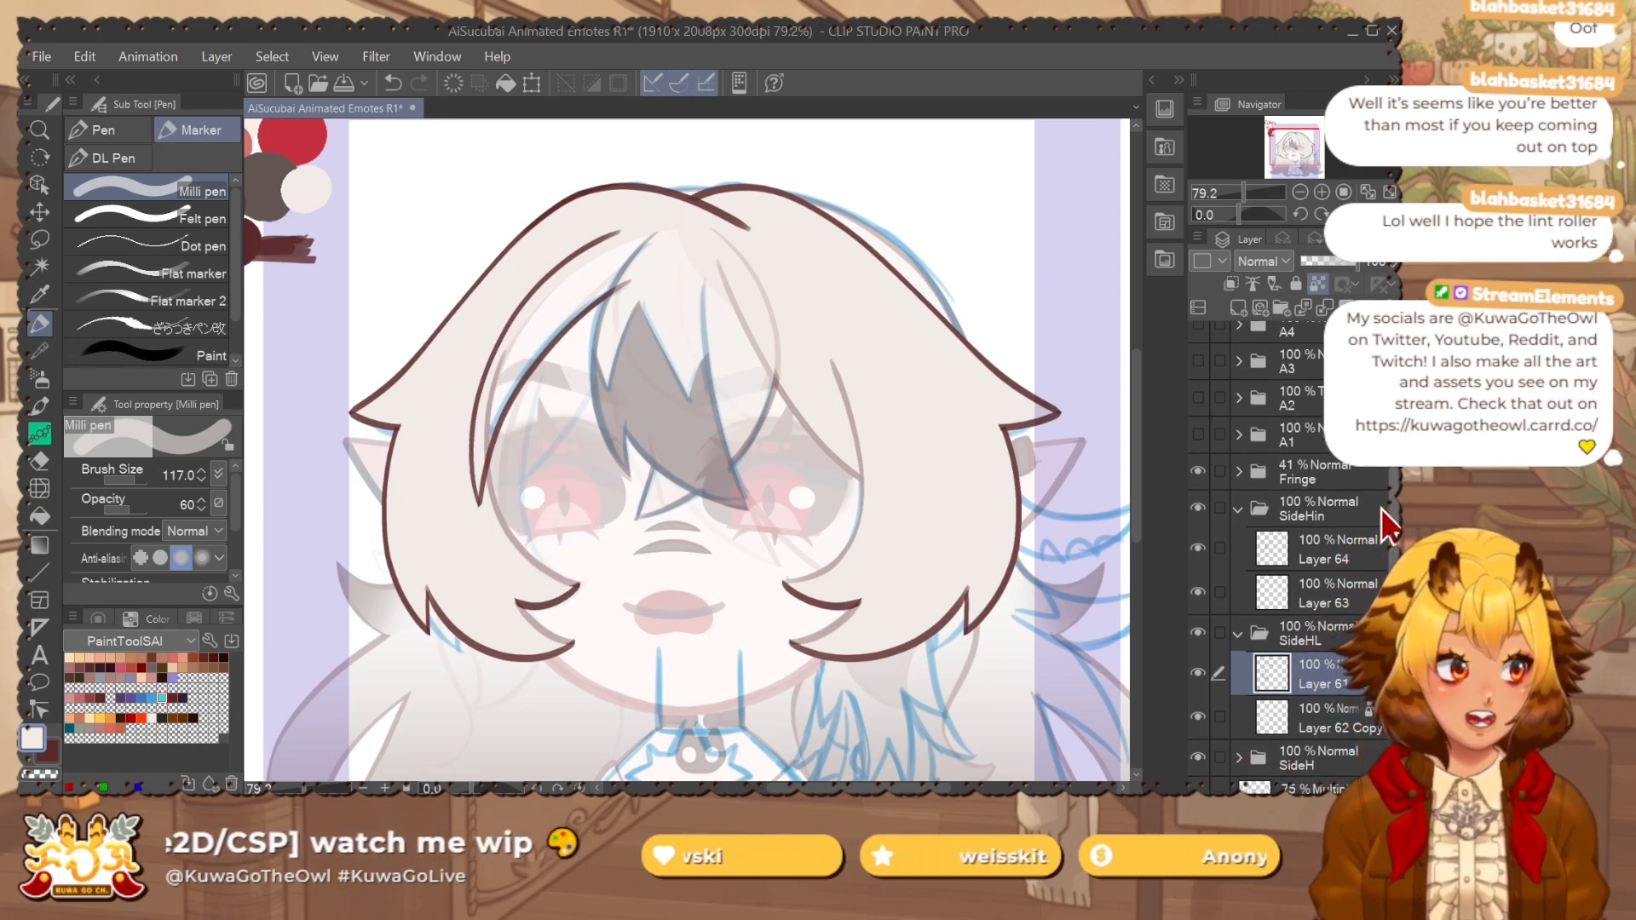
left_click(1359, 559)
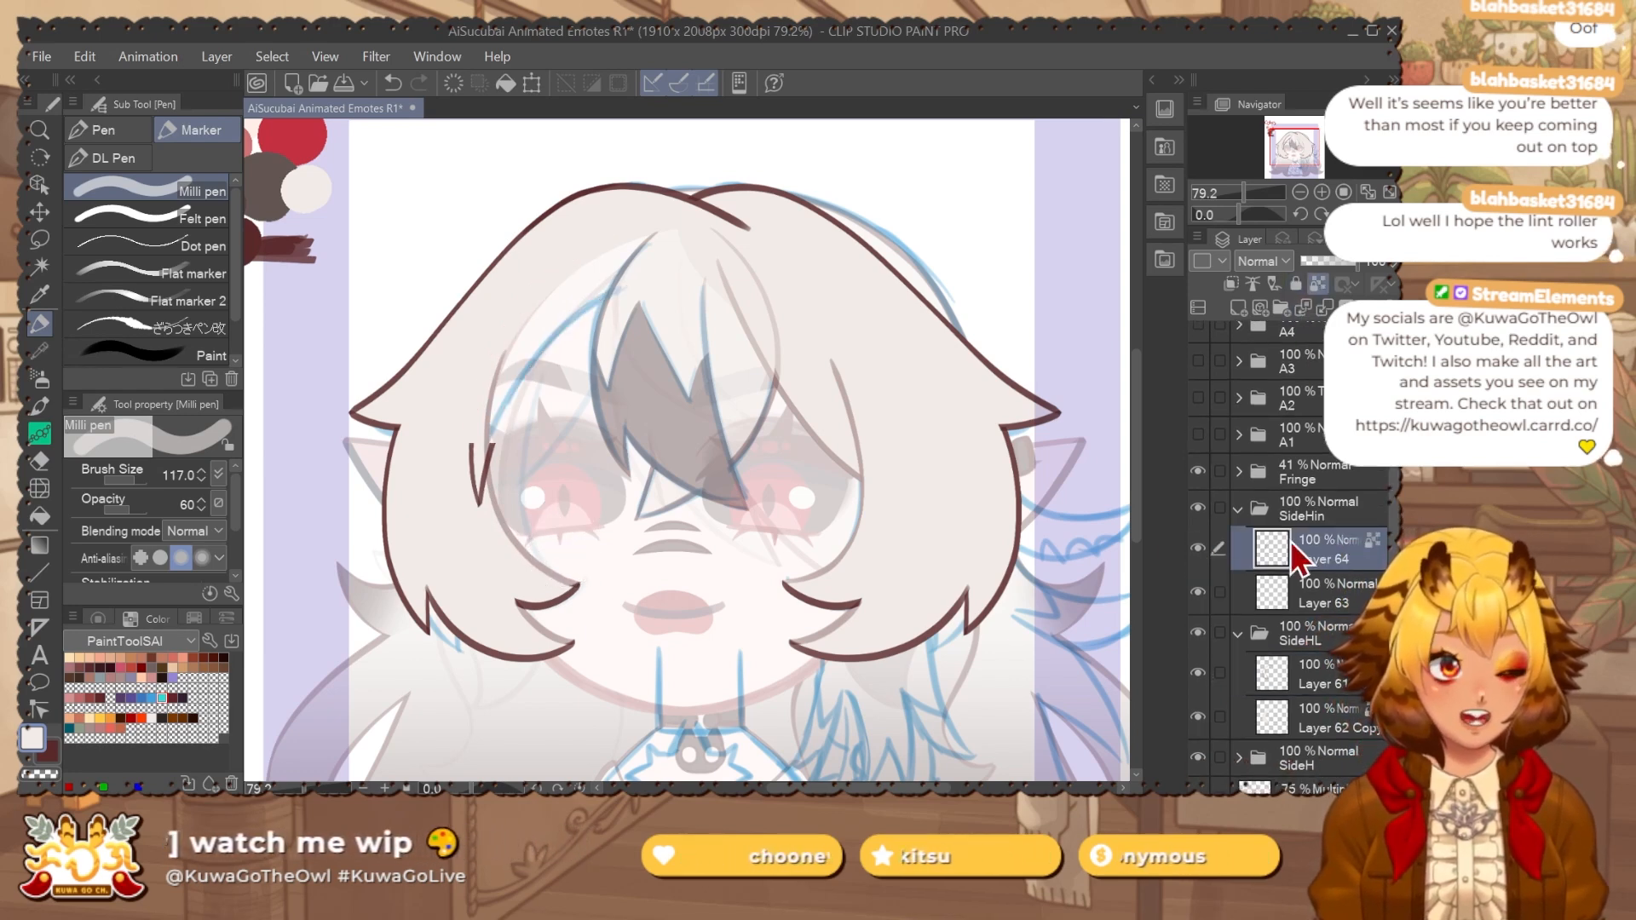
mouse_move(621, 235)
left_mouse_down()
mouse_move(539, 278)
mouse_move(484, 354)
mouse_move(449, 486)
left_mouse_up()
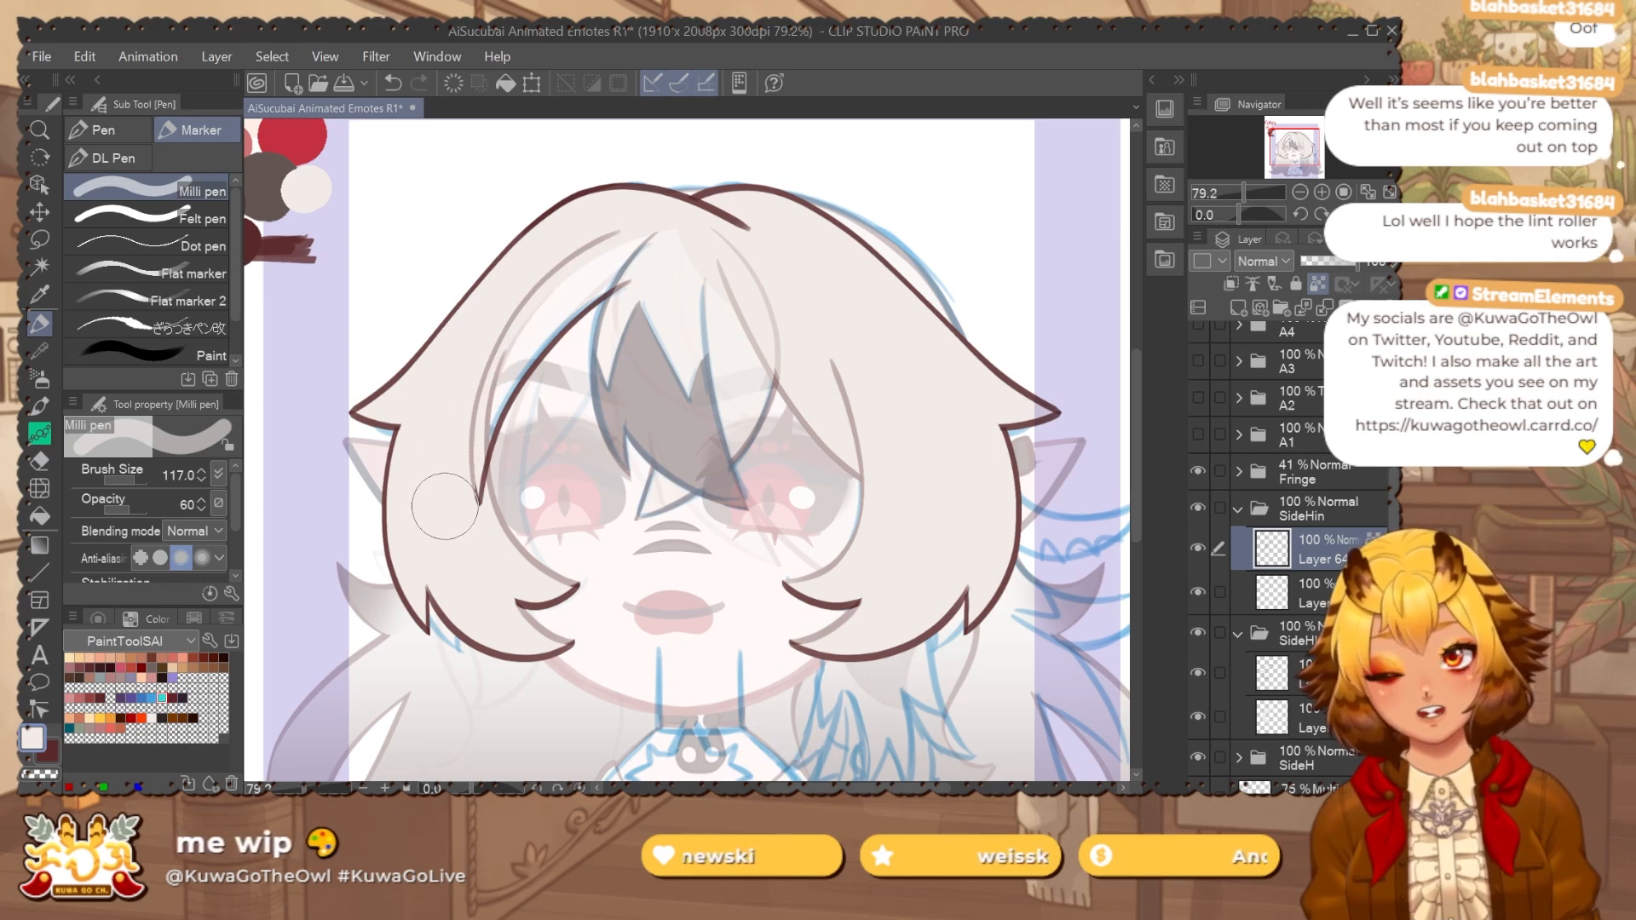
left_click(1363, 594)
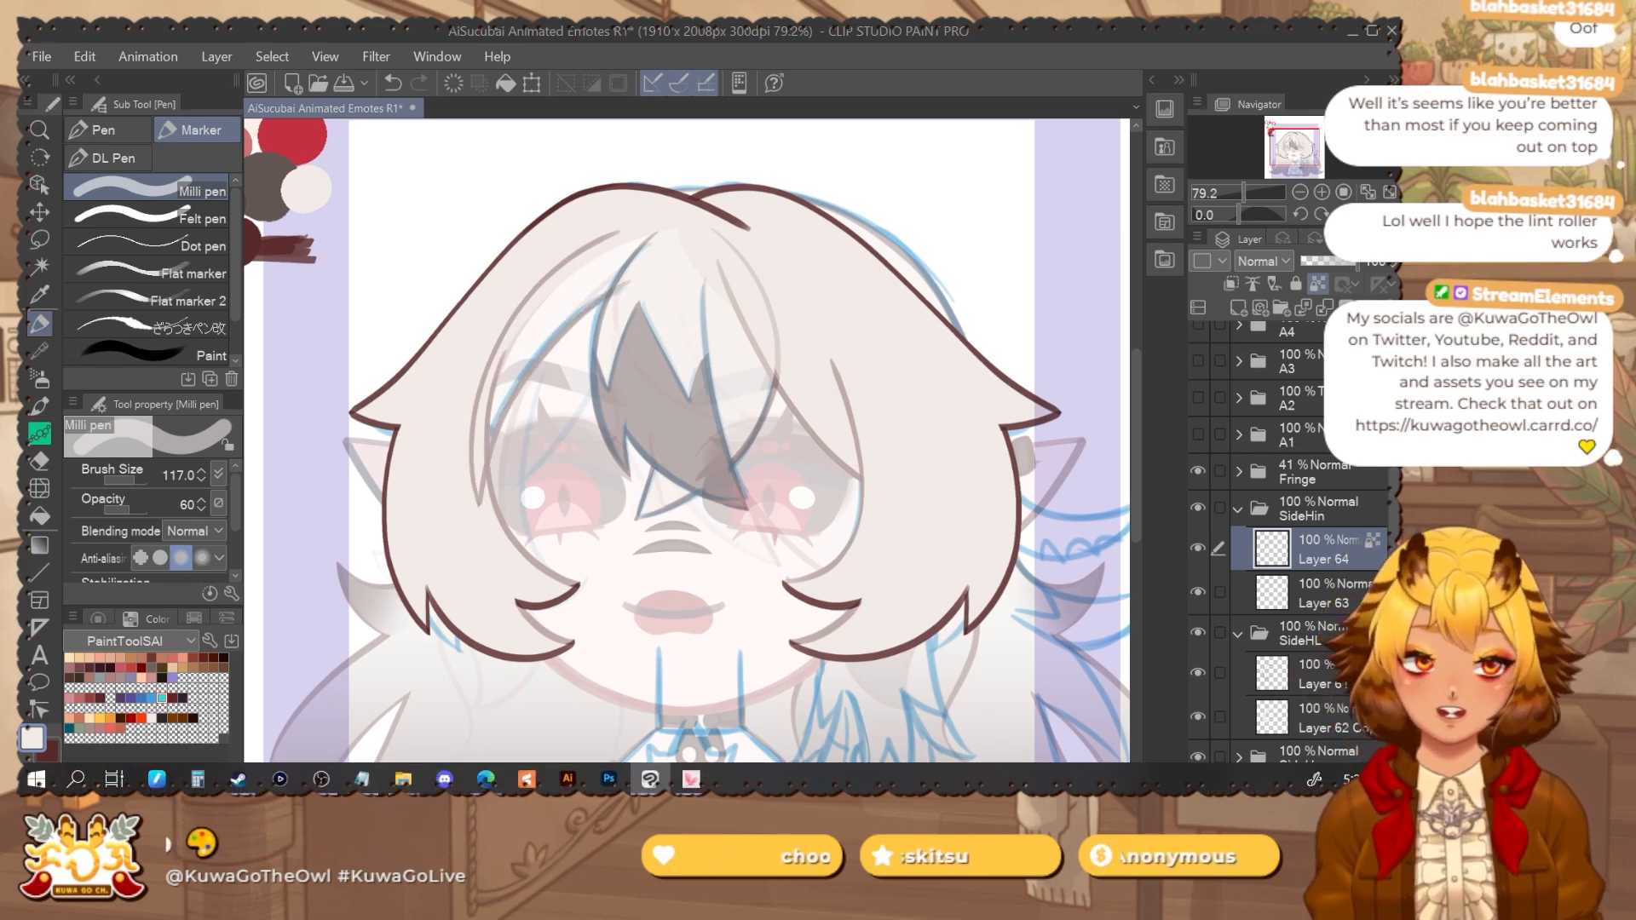
On Layer 63, fill a lassoed patch over the side strand's open upper end with off-white and clear the selection.
key("m")
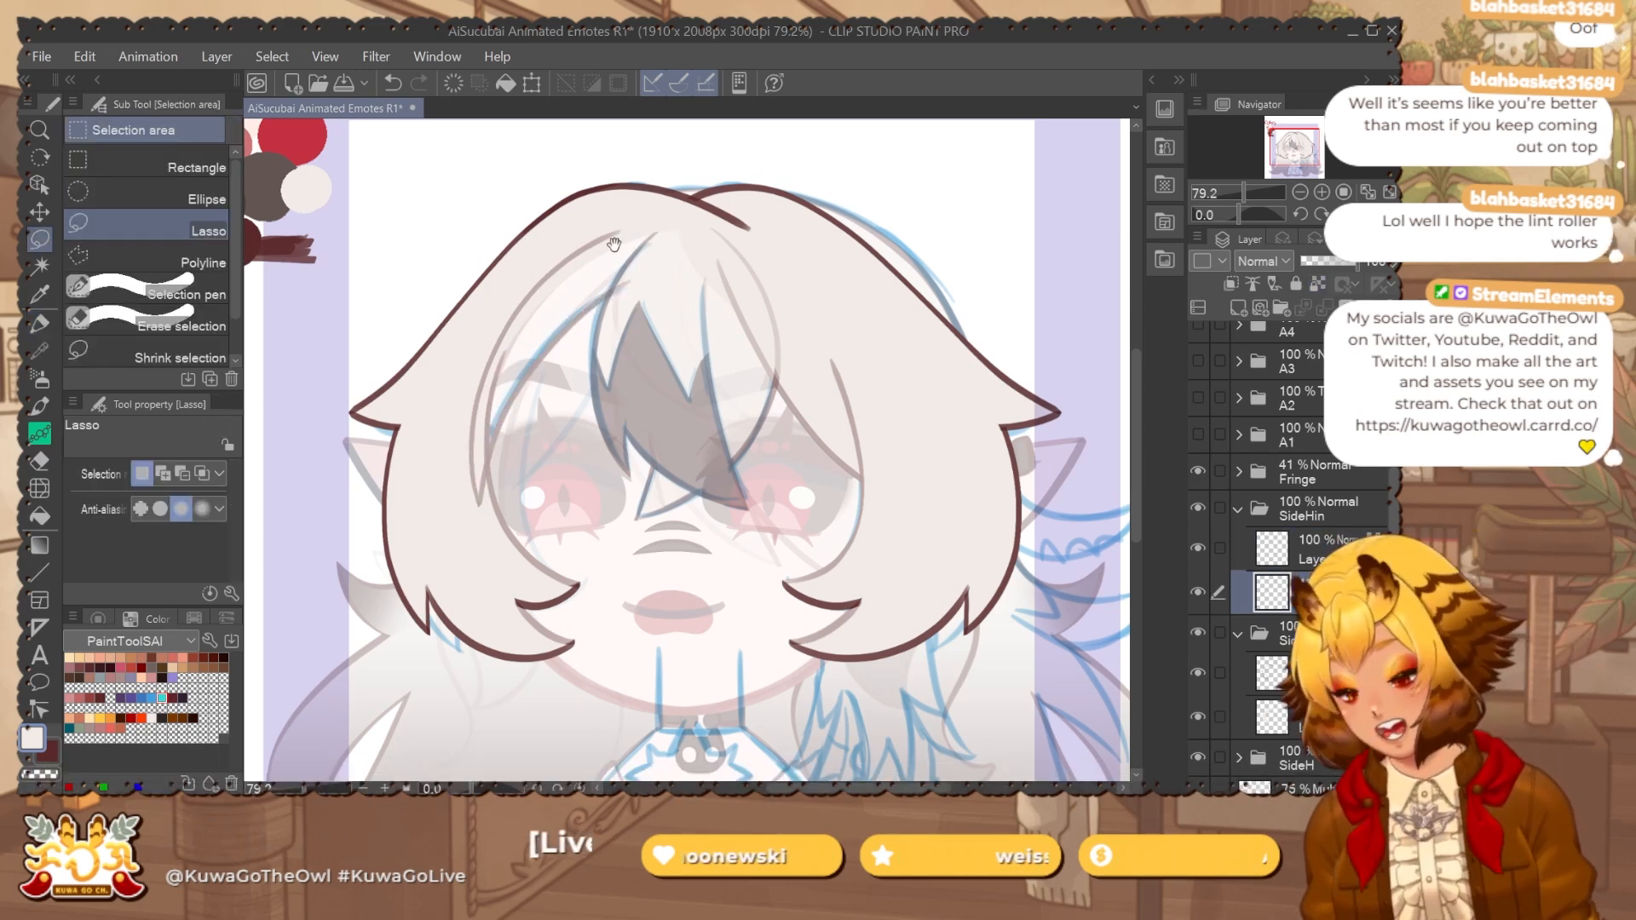
scroll(592, 271, "up", 4)
mouse_move(676, 183)
left_mouse_down()
mouse_move(733, 208)
mouse_move(729, 259)
left_mouse_up()
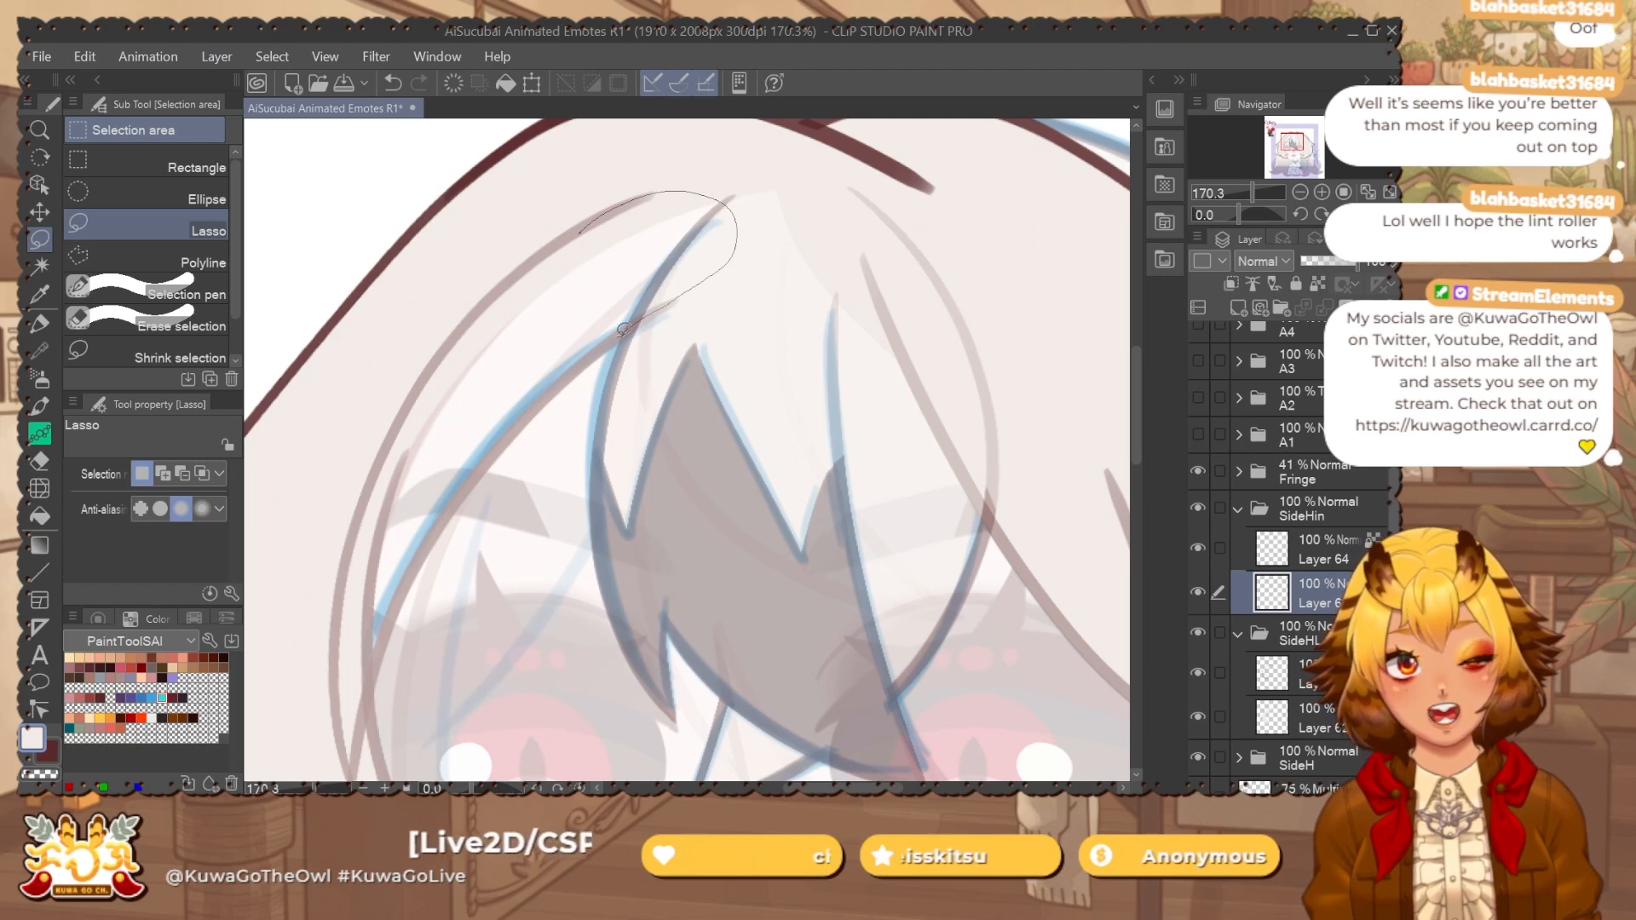
left_click_drag(623, 331, 615, 203)
key("Delete")
key("ctrl+d")
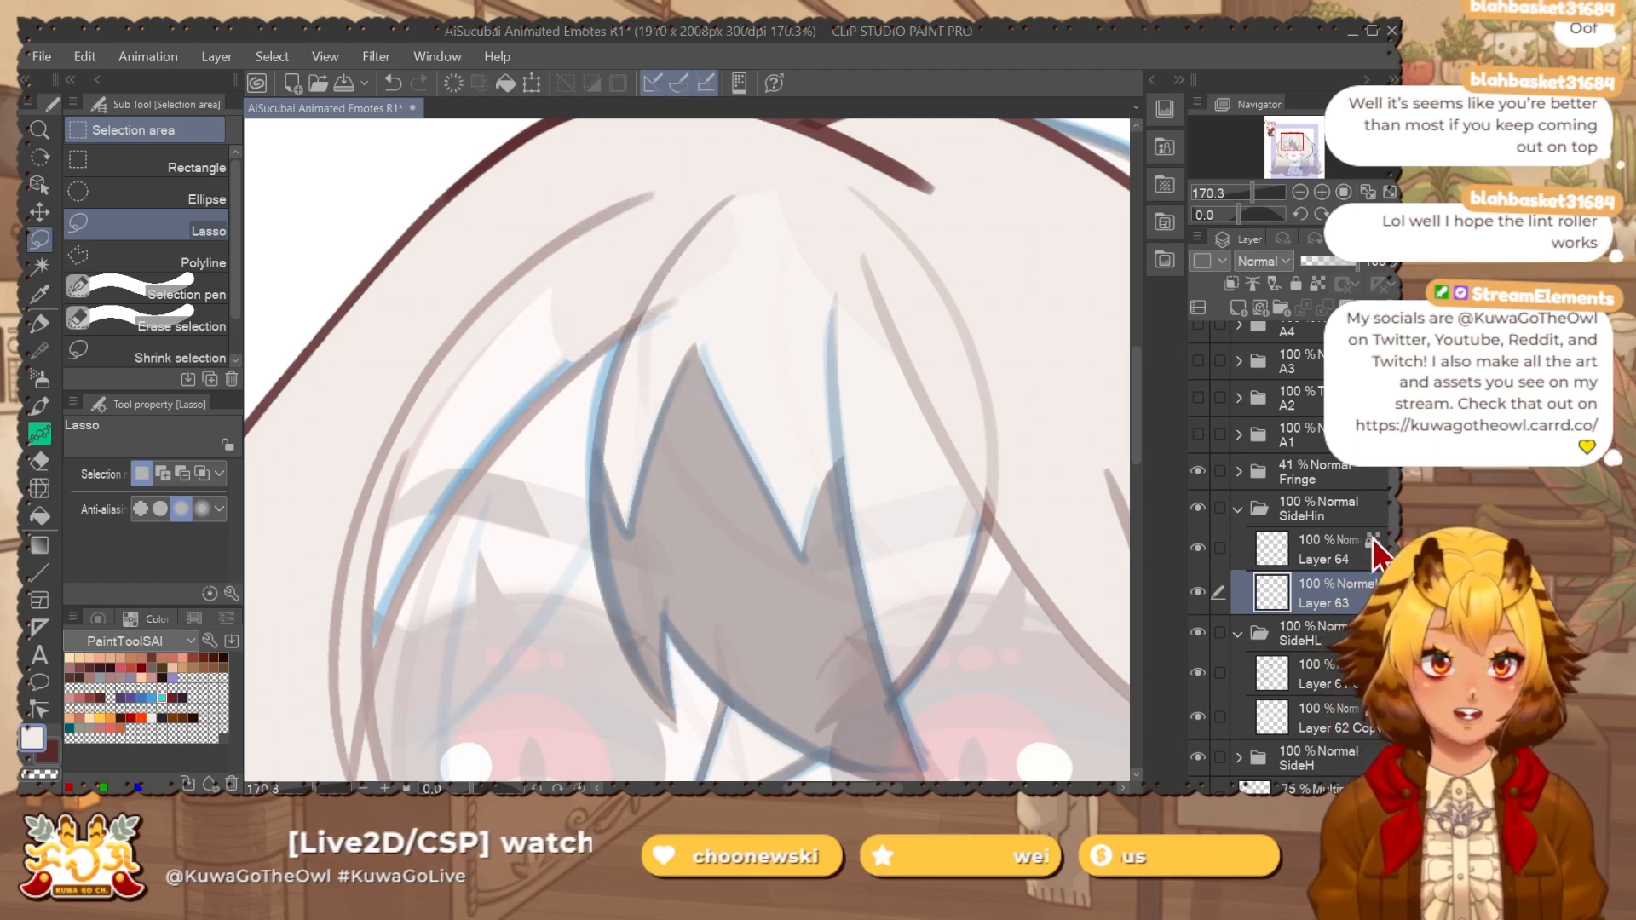
Select the area enclosed by the SideHin strand lines, fill it off-white on Layer 63, and mirror the canvas view.
left_click(1336, 516)
key("w")
left_click(799, 548)
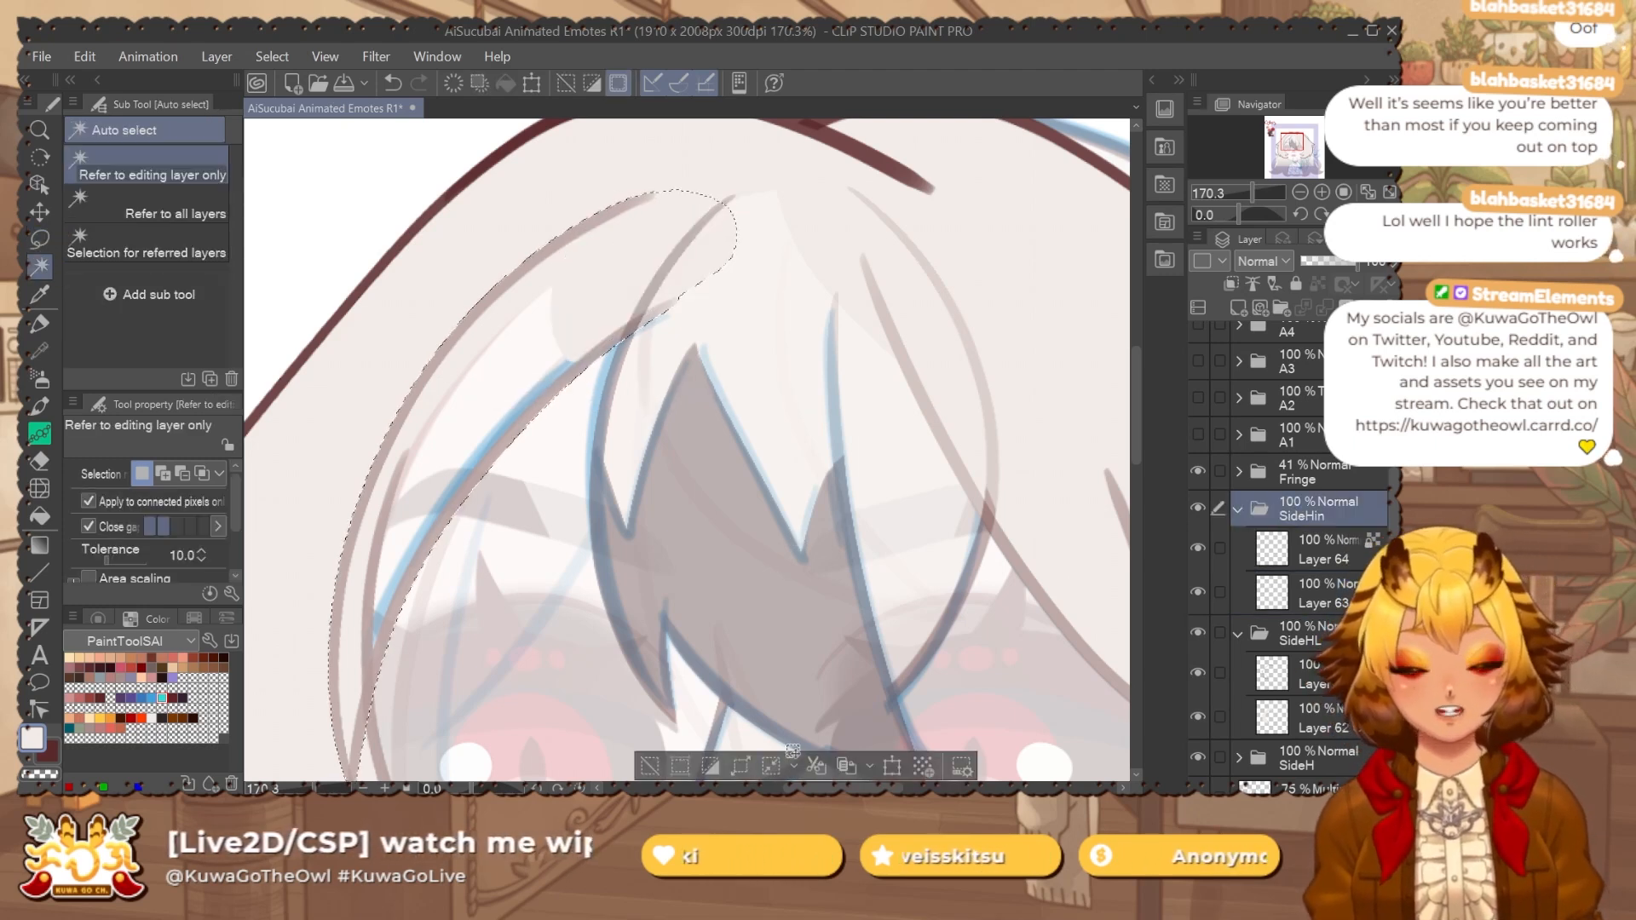
left_click(740, 765)
left_click(1056, 350)
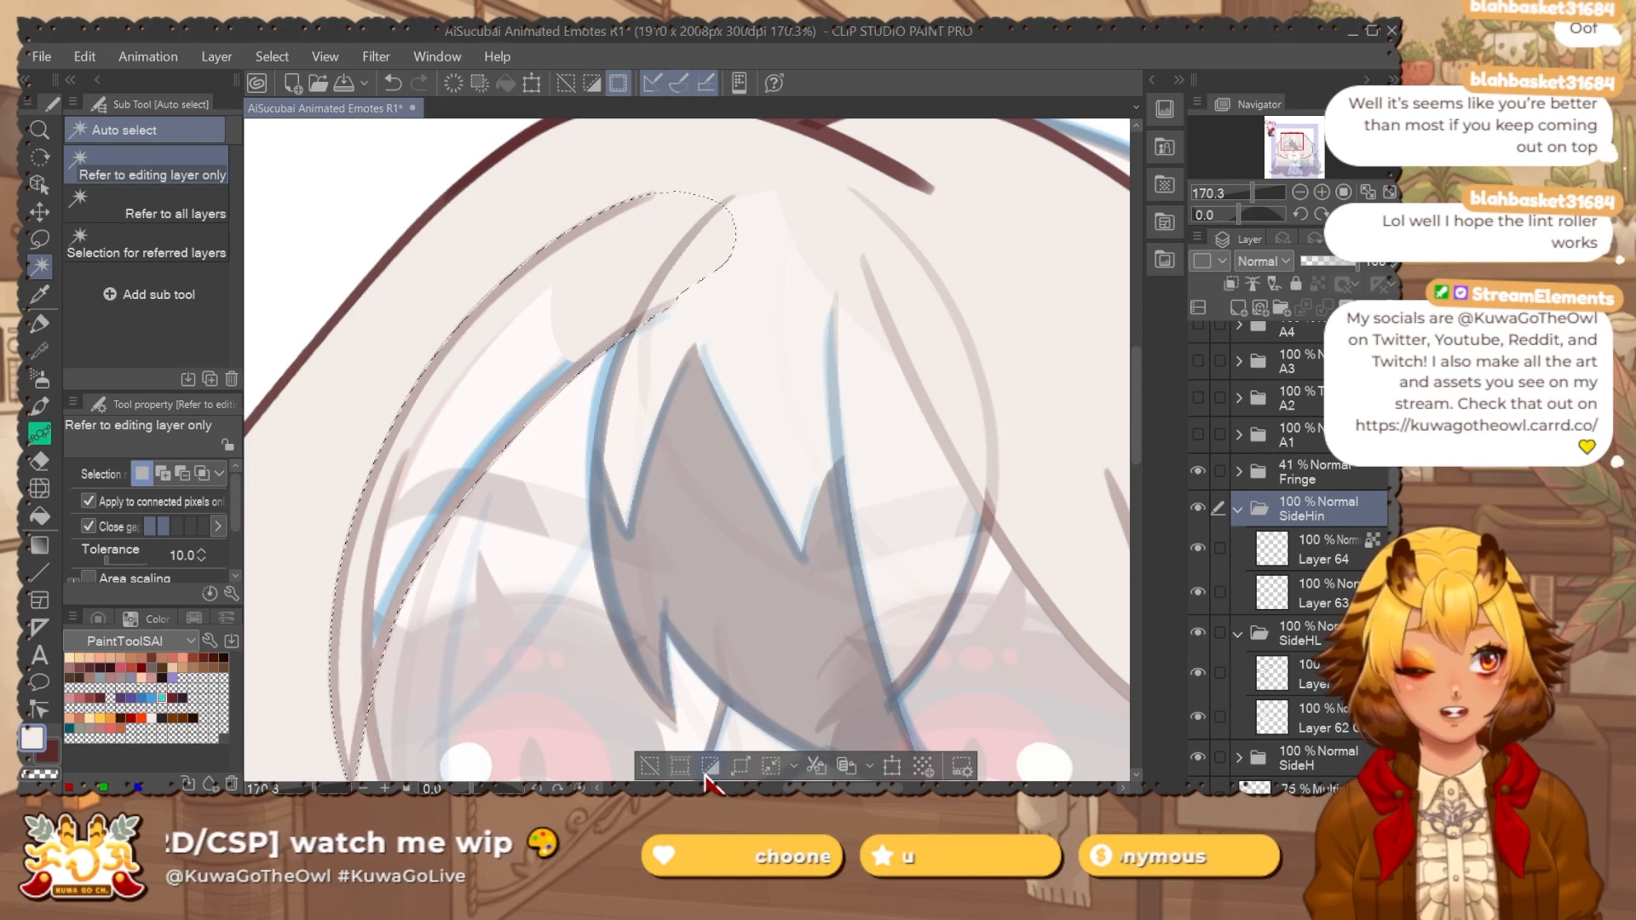
left_click(1342, 593)
key("ctrl+d")
key("h")
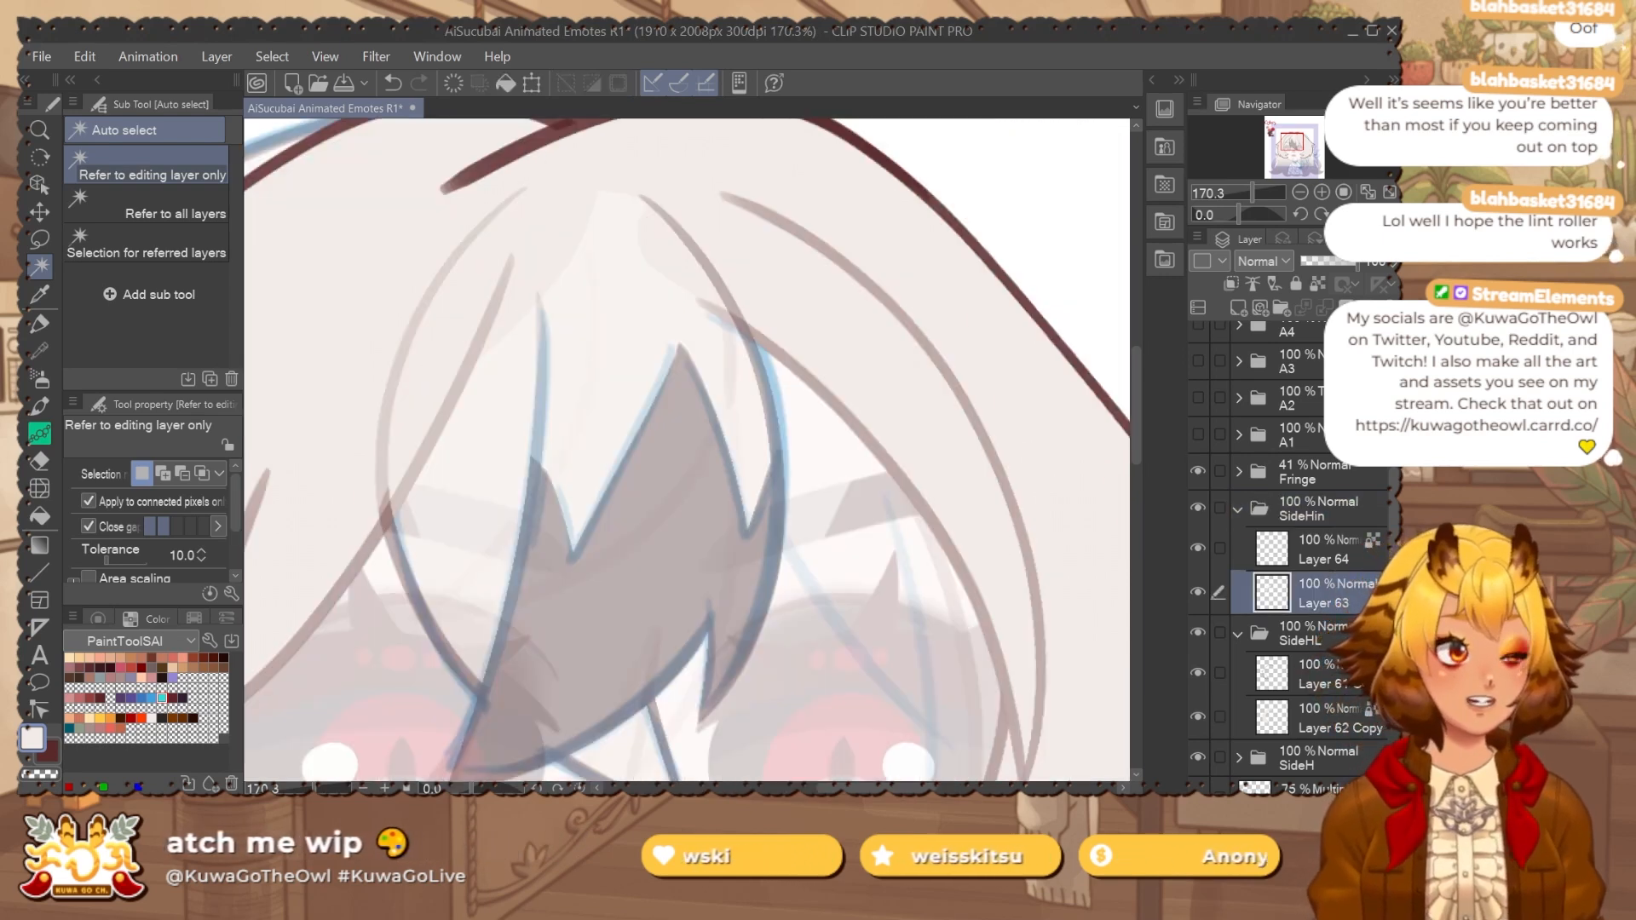
Collapse the SideHin and SideHL folders and move SideHL above SideHin.
key("b")
scroll(687, 449, "down", 4)
left_click_drag(724, 452, 698, 328)
left_click(1238, 508)
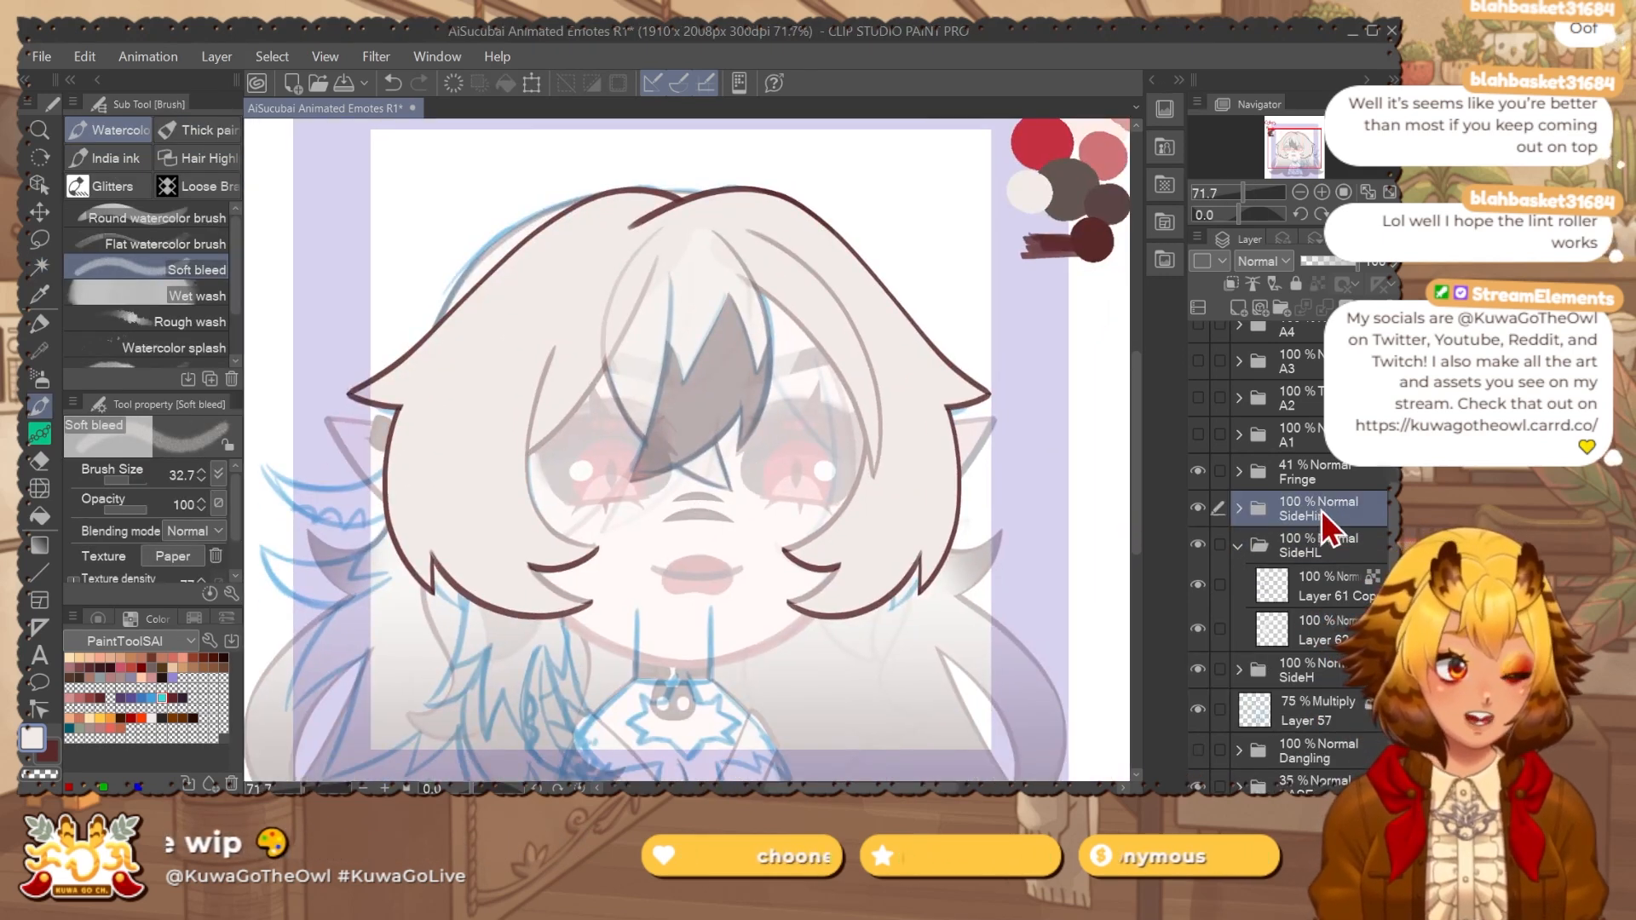
left_click(1240, 546)
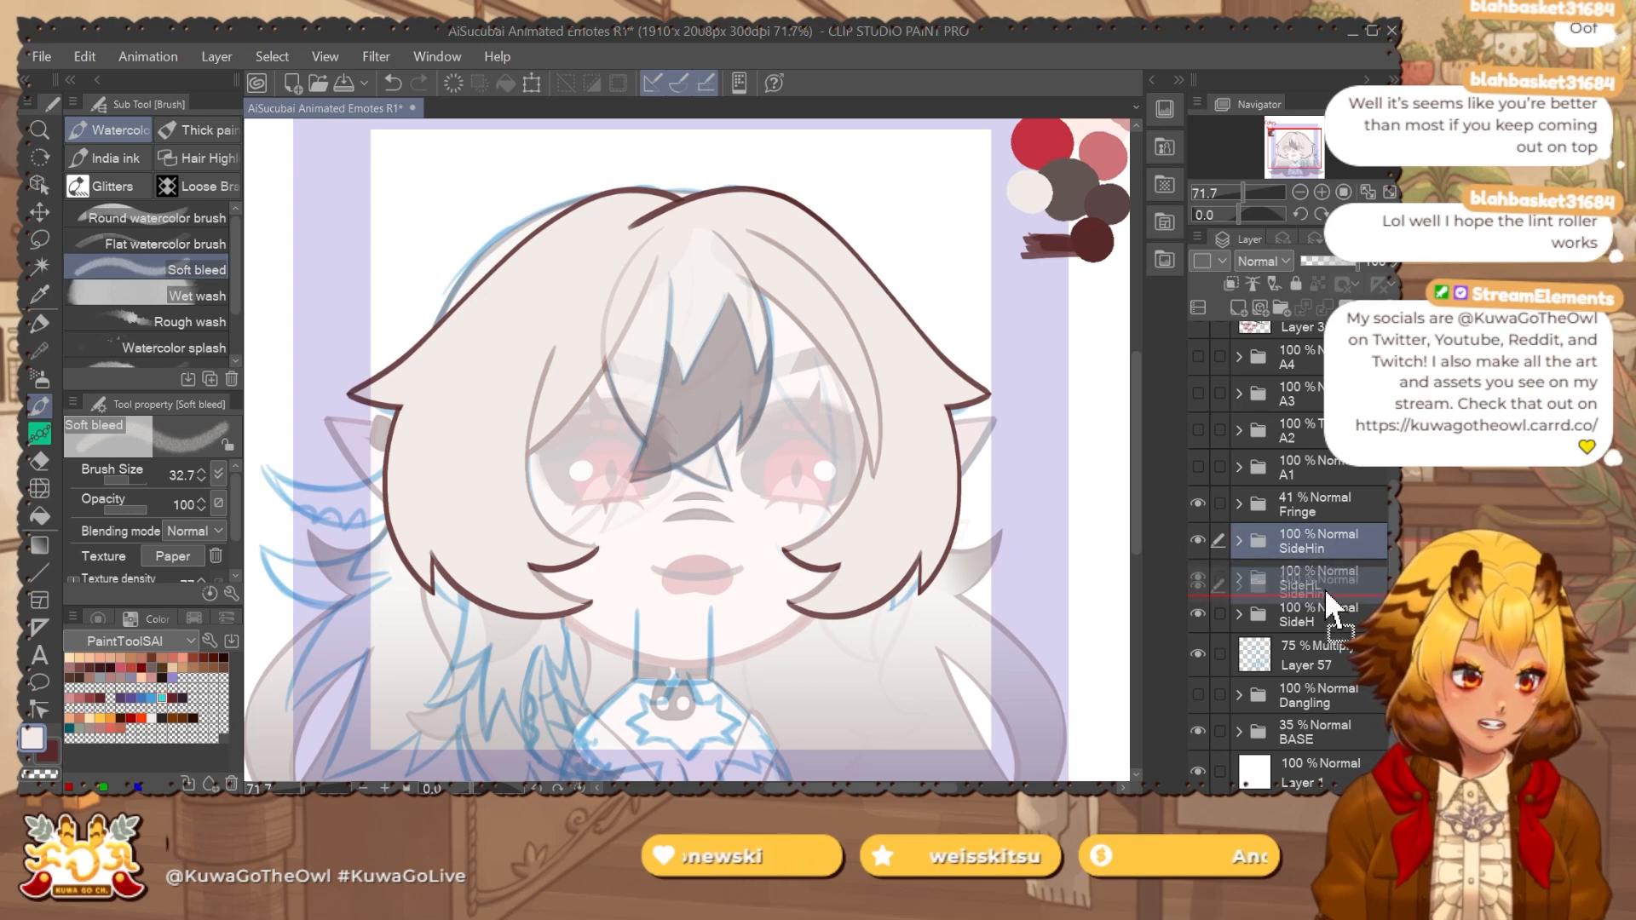
Move the SideH folder directly beneath Fringe, and set the opacity to 100% for Fringe and 58% for SideHL and SideHin.
left_click(1337, 511)
left_click_drag(1329, 260, 1376, 261)
left_click(1314, 625)
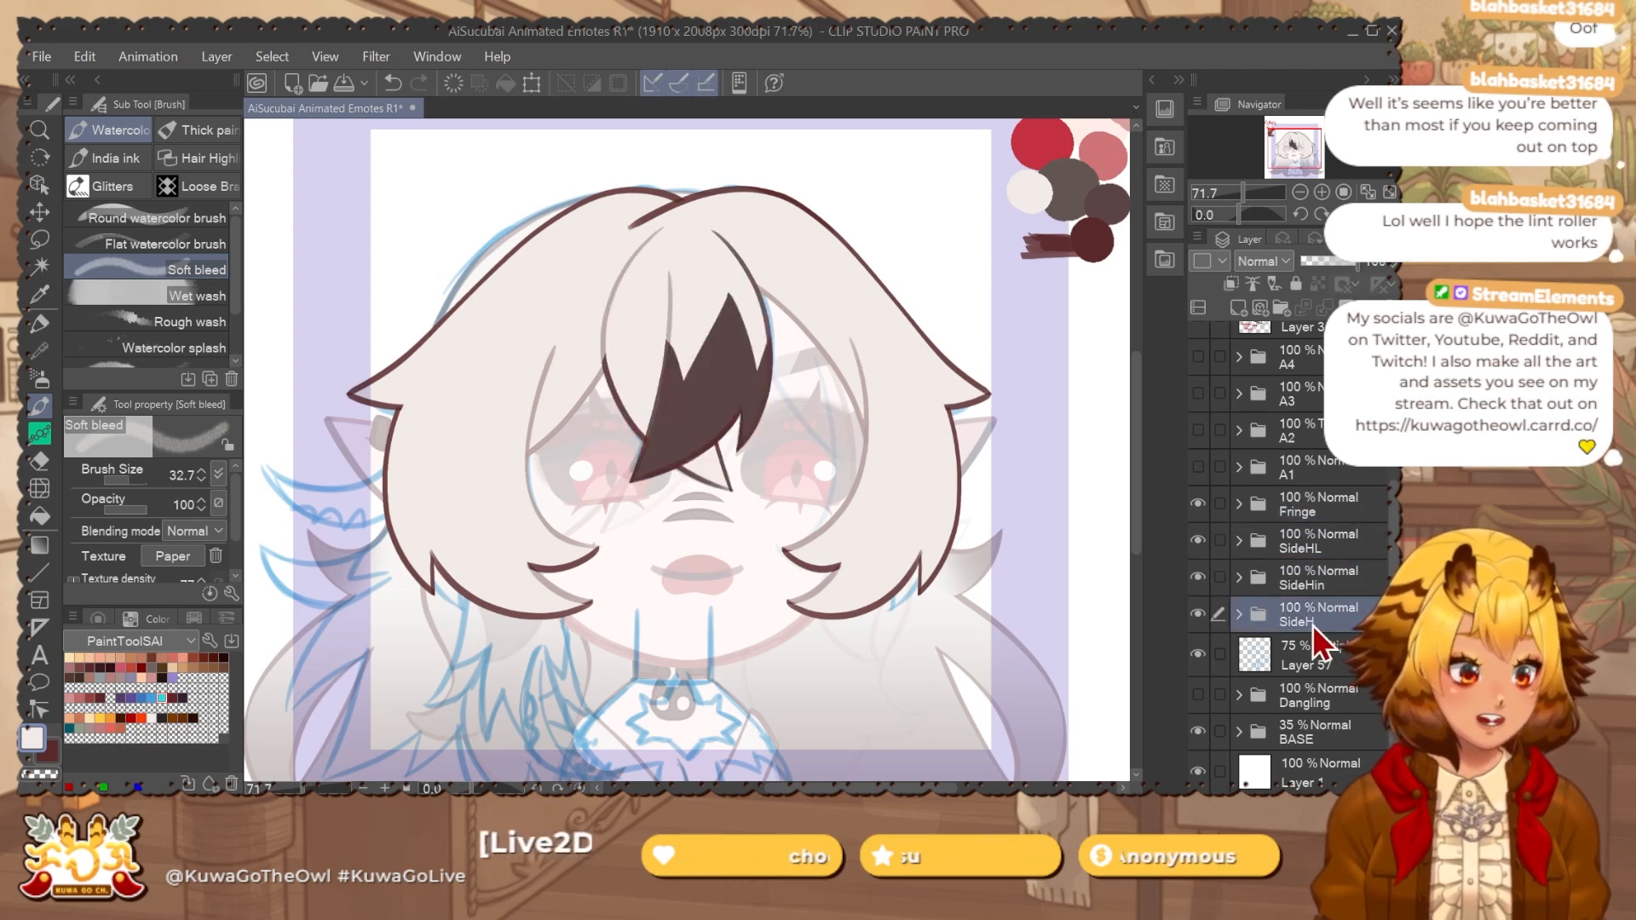
left_click_drag(1318, 546, 1329, 584)
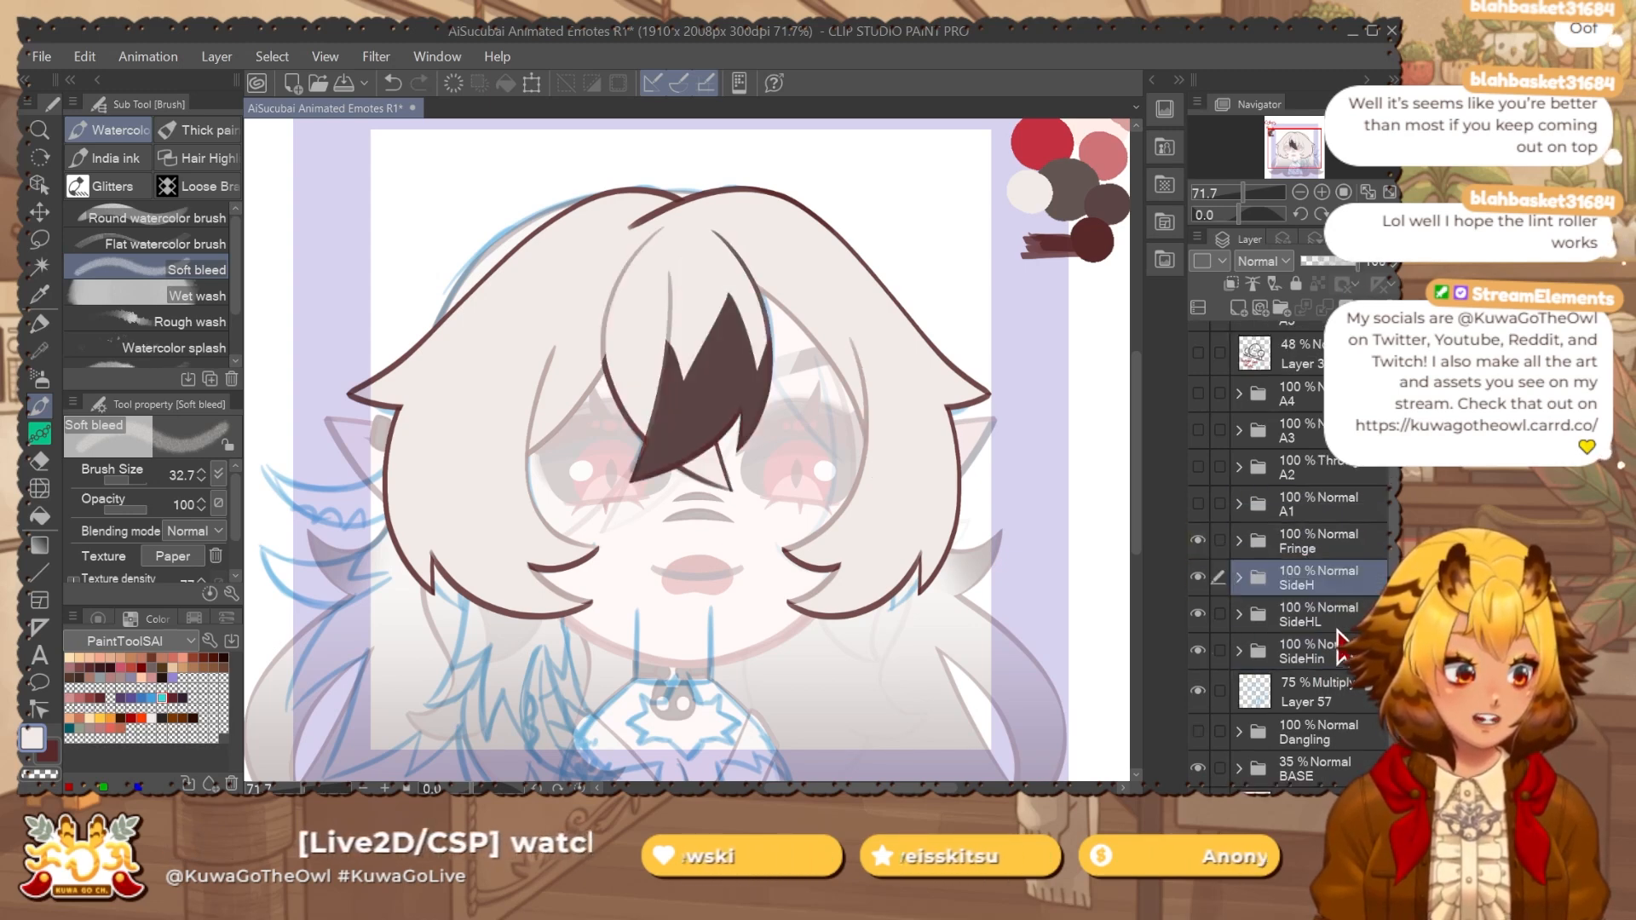
left_click_drag(1332, 263, 1321, 262)
left_click(1339, 264)
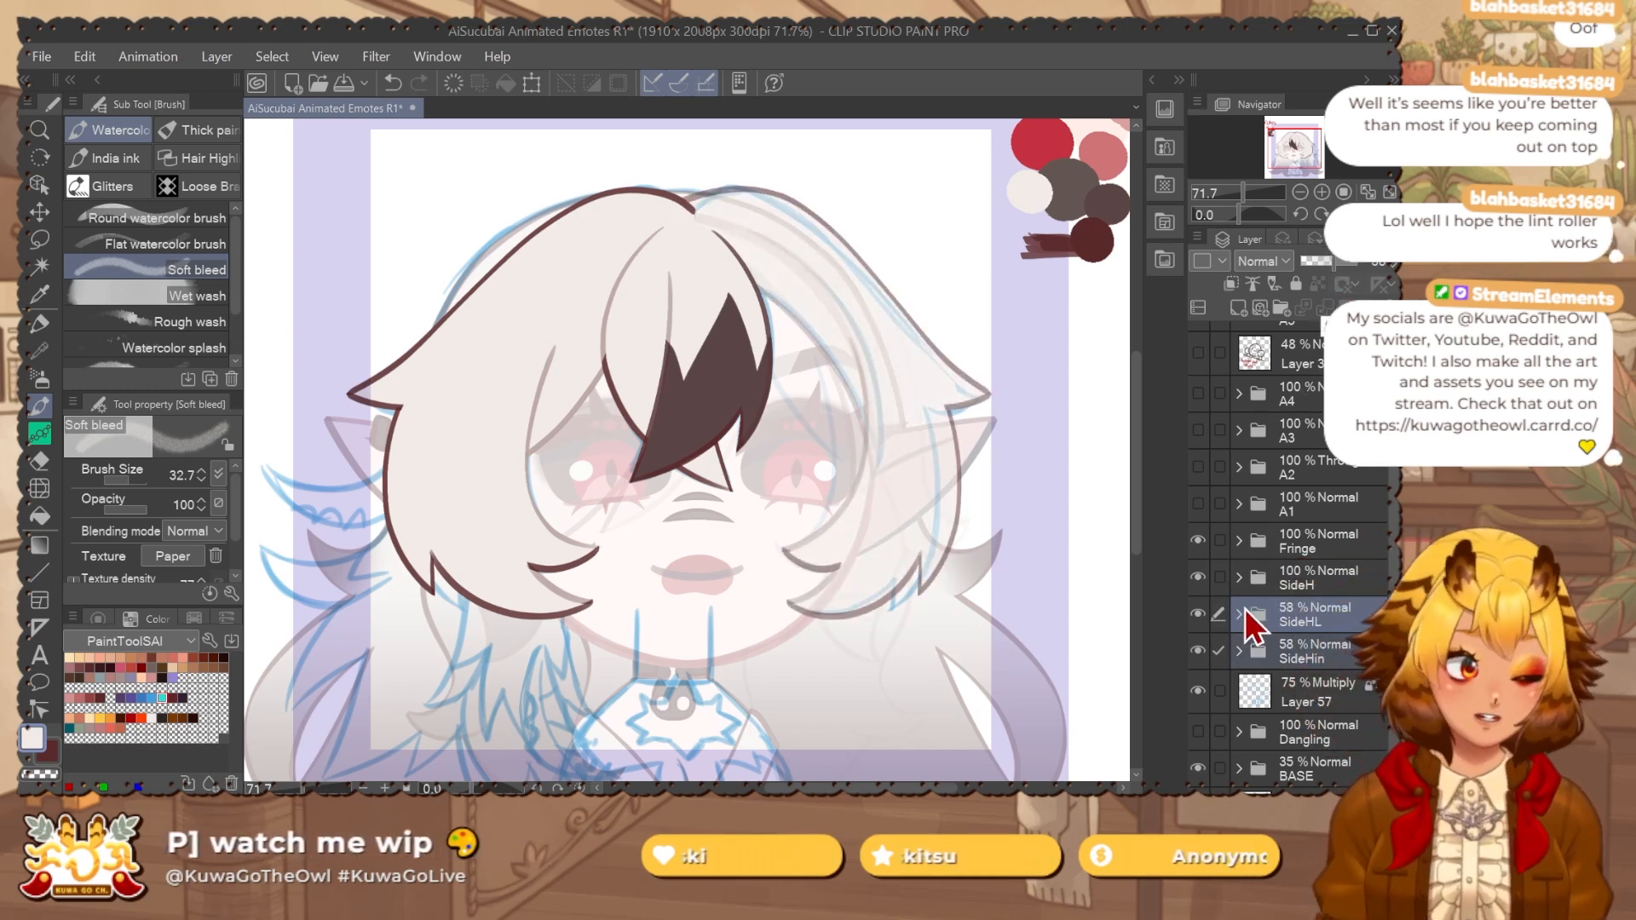
Group the Fringe, SideH, SideHL and SideHin folders into a new folder named FRONT H and collapse it.
left_click(1295, 541)
left_click_drag(854, 654, 849, 645)
scroll(849, 646, "down", 3)
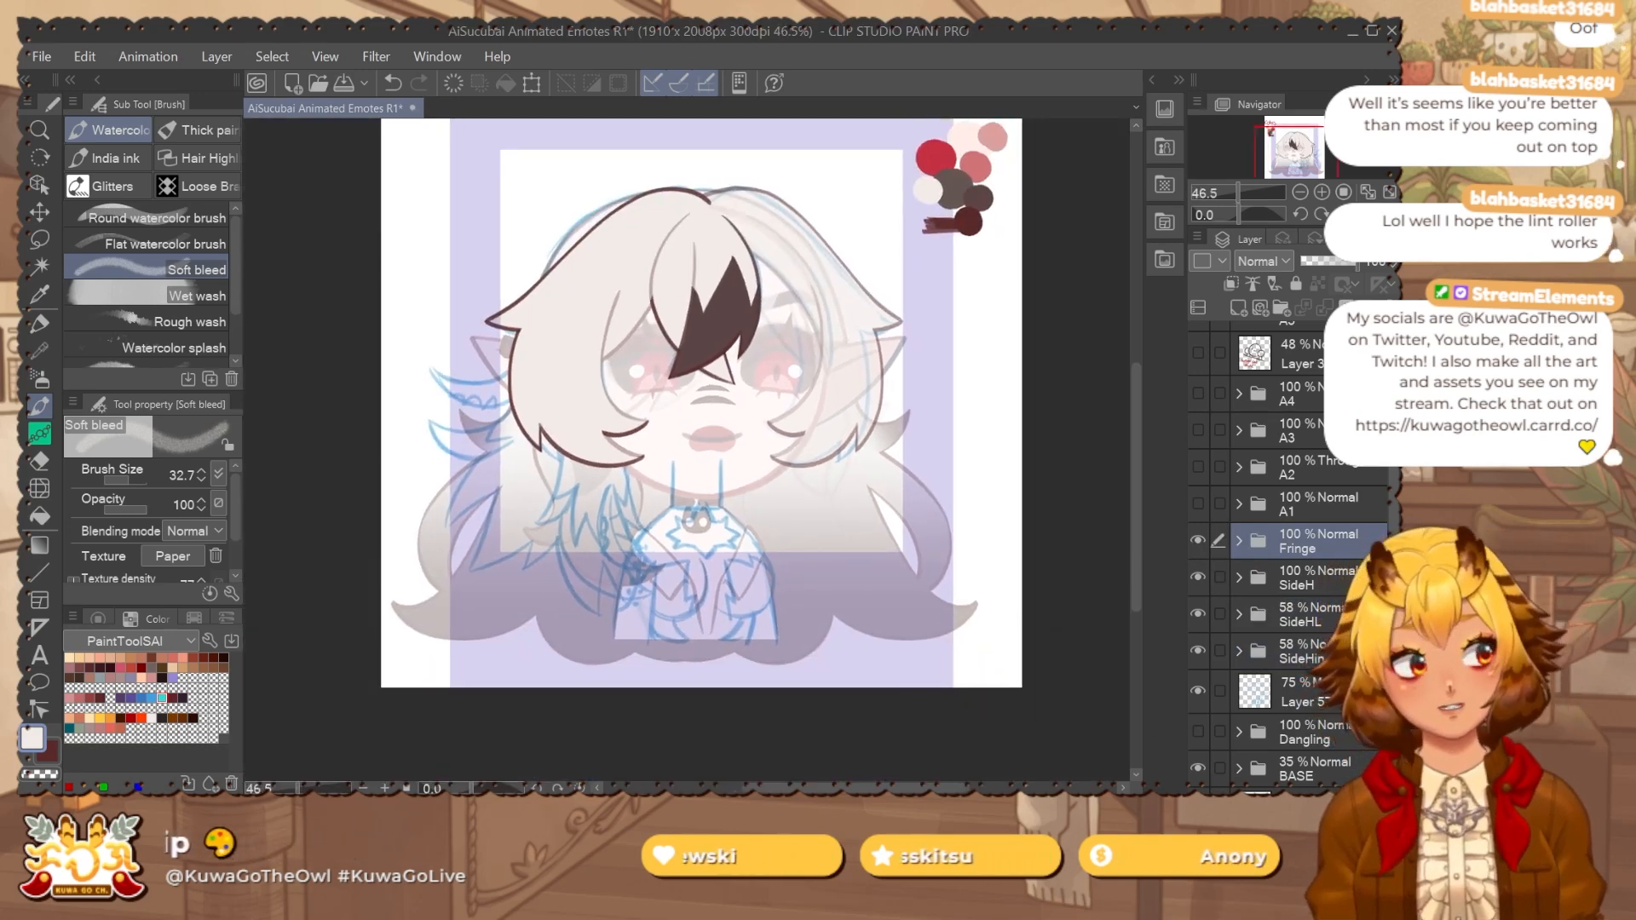
left_click(1322, 654, "shift")
key("ctrl+g")
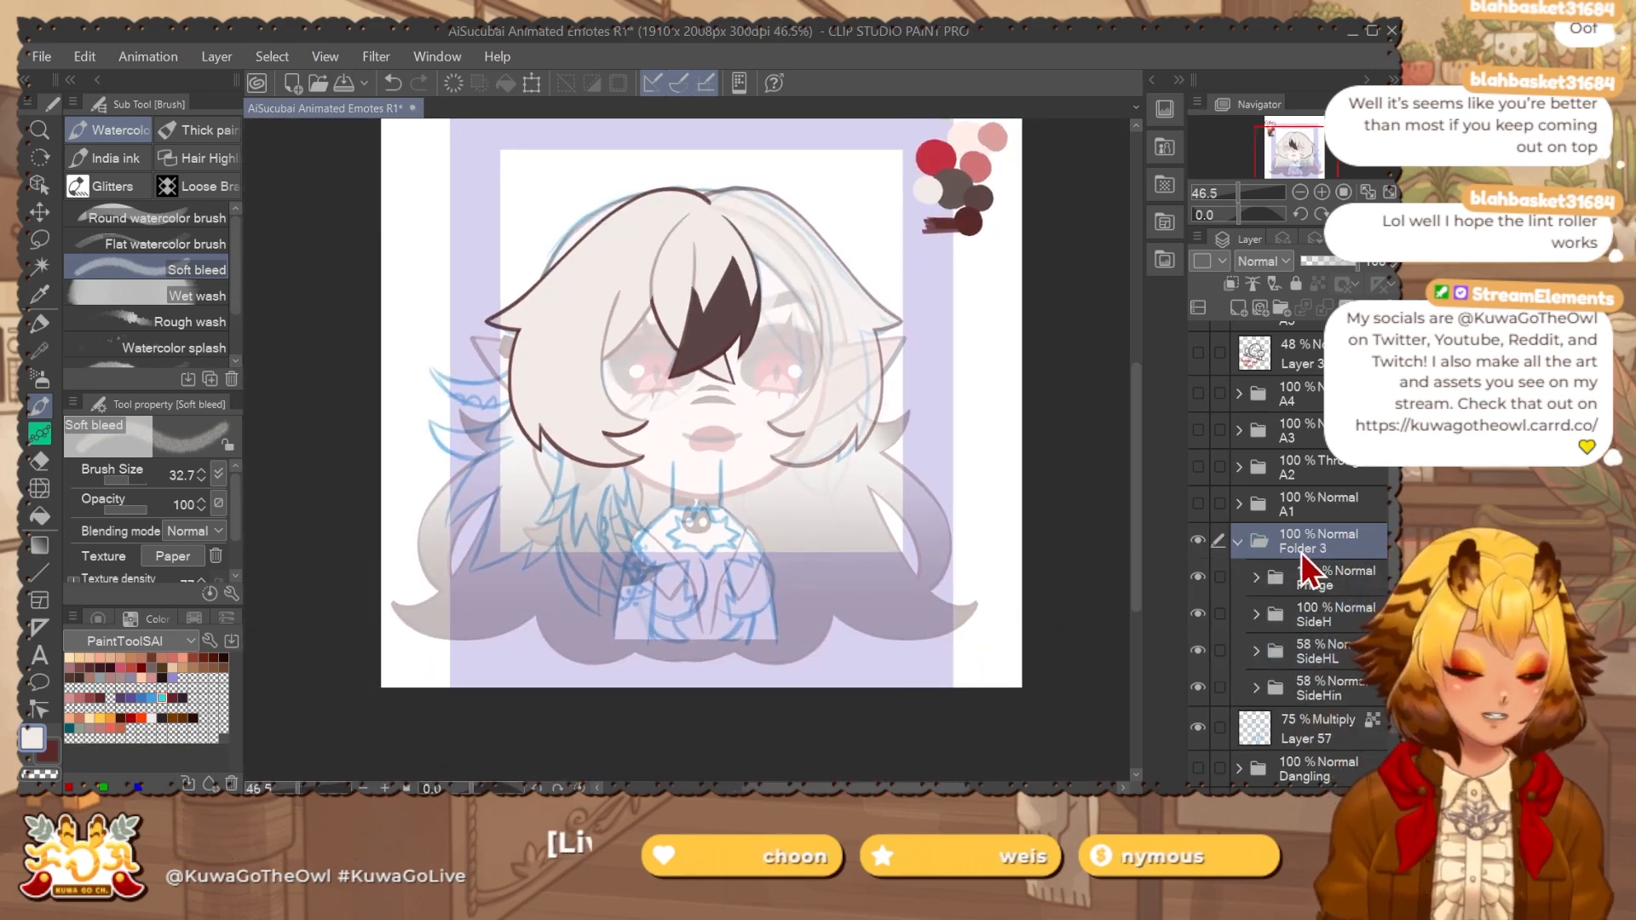
double_click(1301, 550)
type("FRONT H")
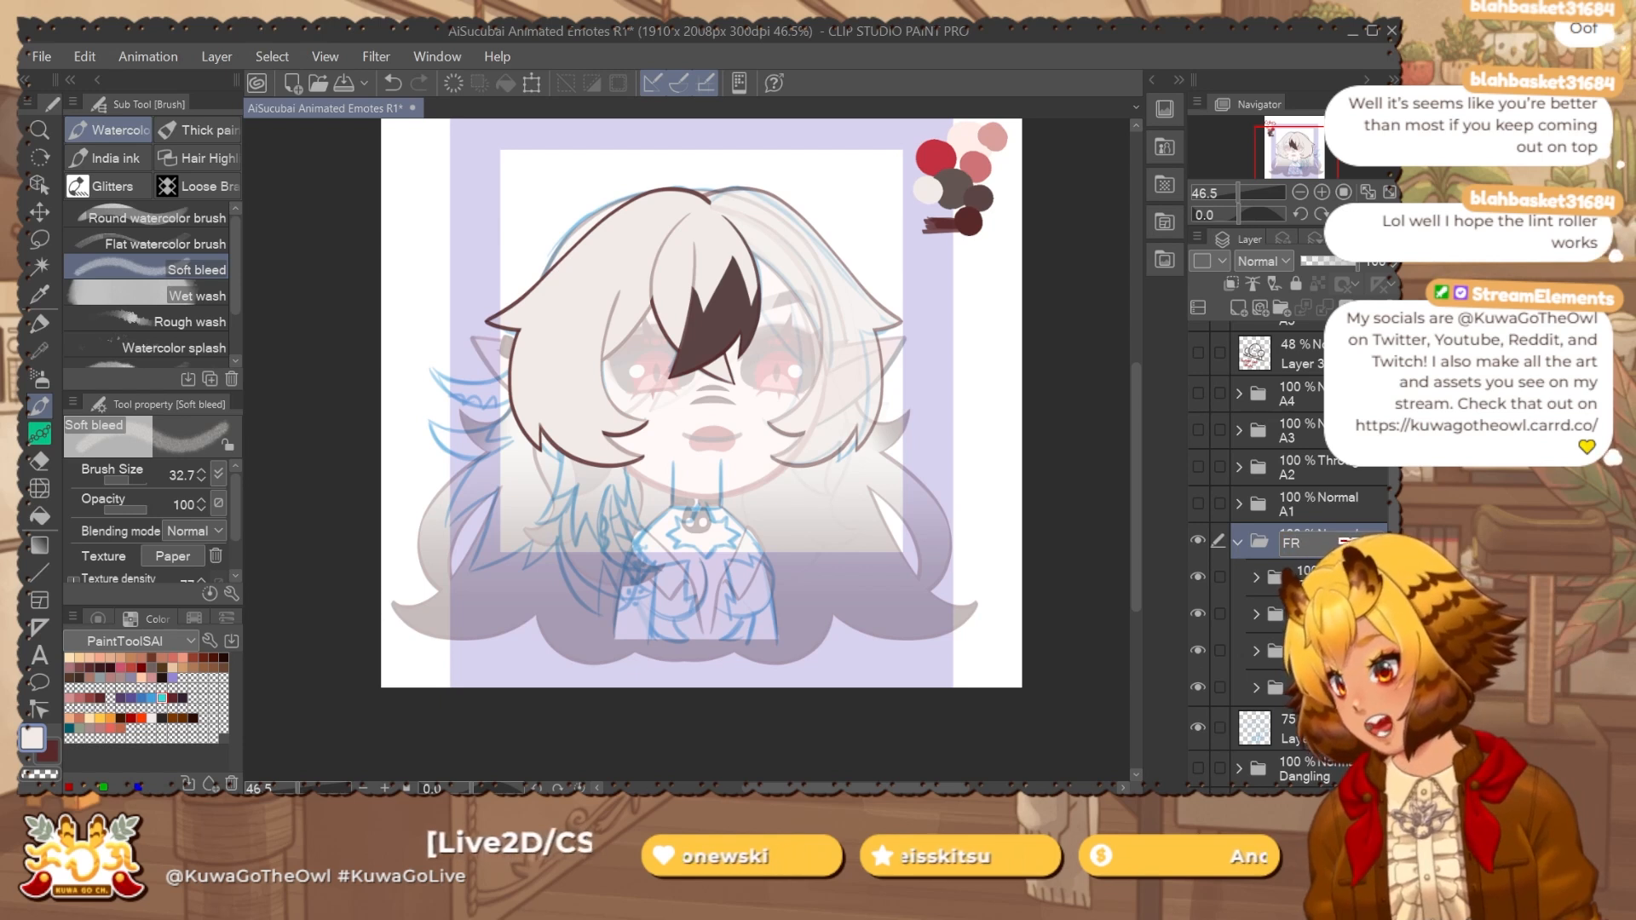
key("Return")
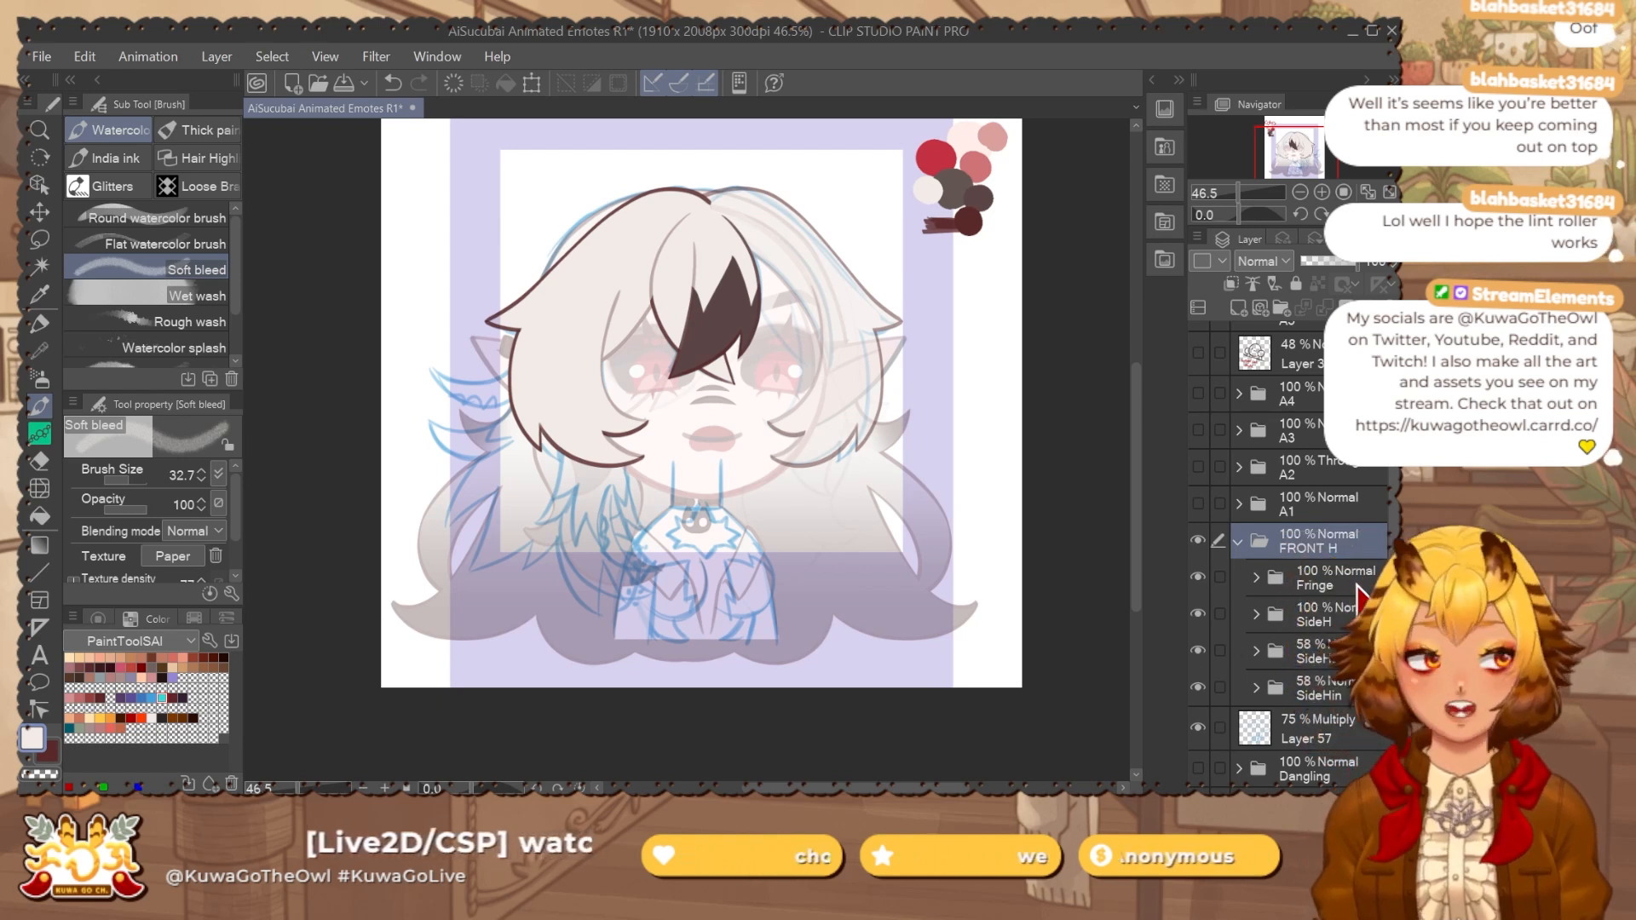
left_click(1239, 543)
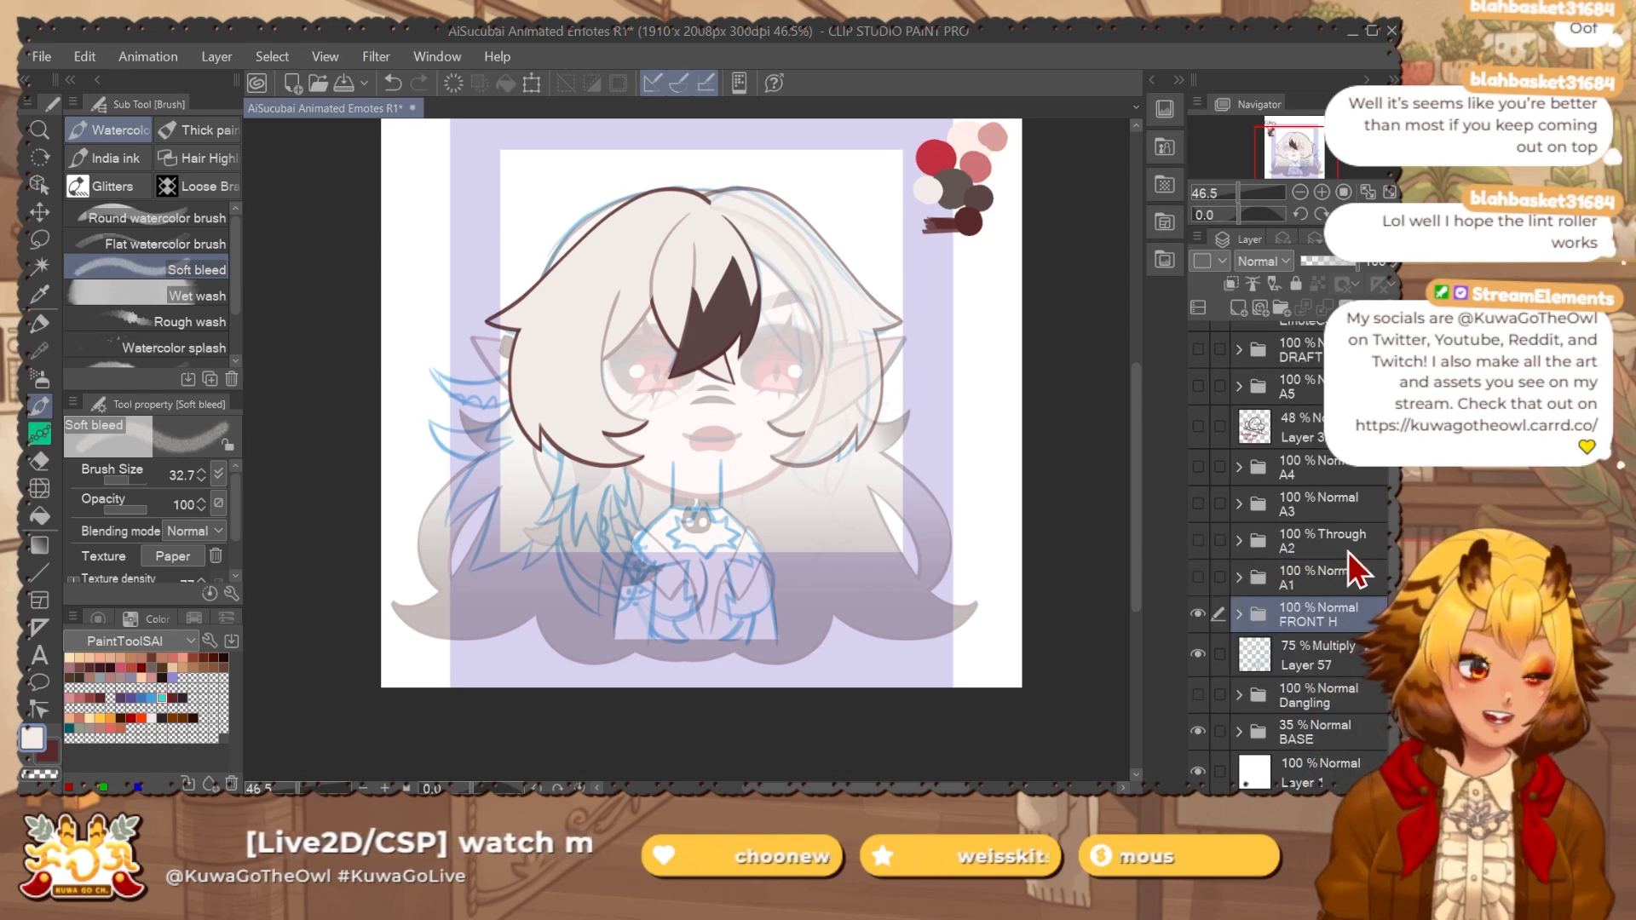
Set the FRONT H folder's opacity to 52% and add a new layer above Layer 57.
left_click(1331, 259)
left_click(1320, 658)
key("ctrl+shift+n")
mouse_move(826, 422)
left_mouse_down()
mouse_move(830, 380)
mouse_move(818, 405)
left_mouse_up()
Ink the upper ear feather with its scalloped lower edge over the blue sketch, using the Flat marker in dark brown.
key("p")
left_click(206, 269)
key("x")
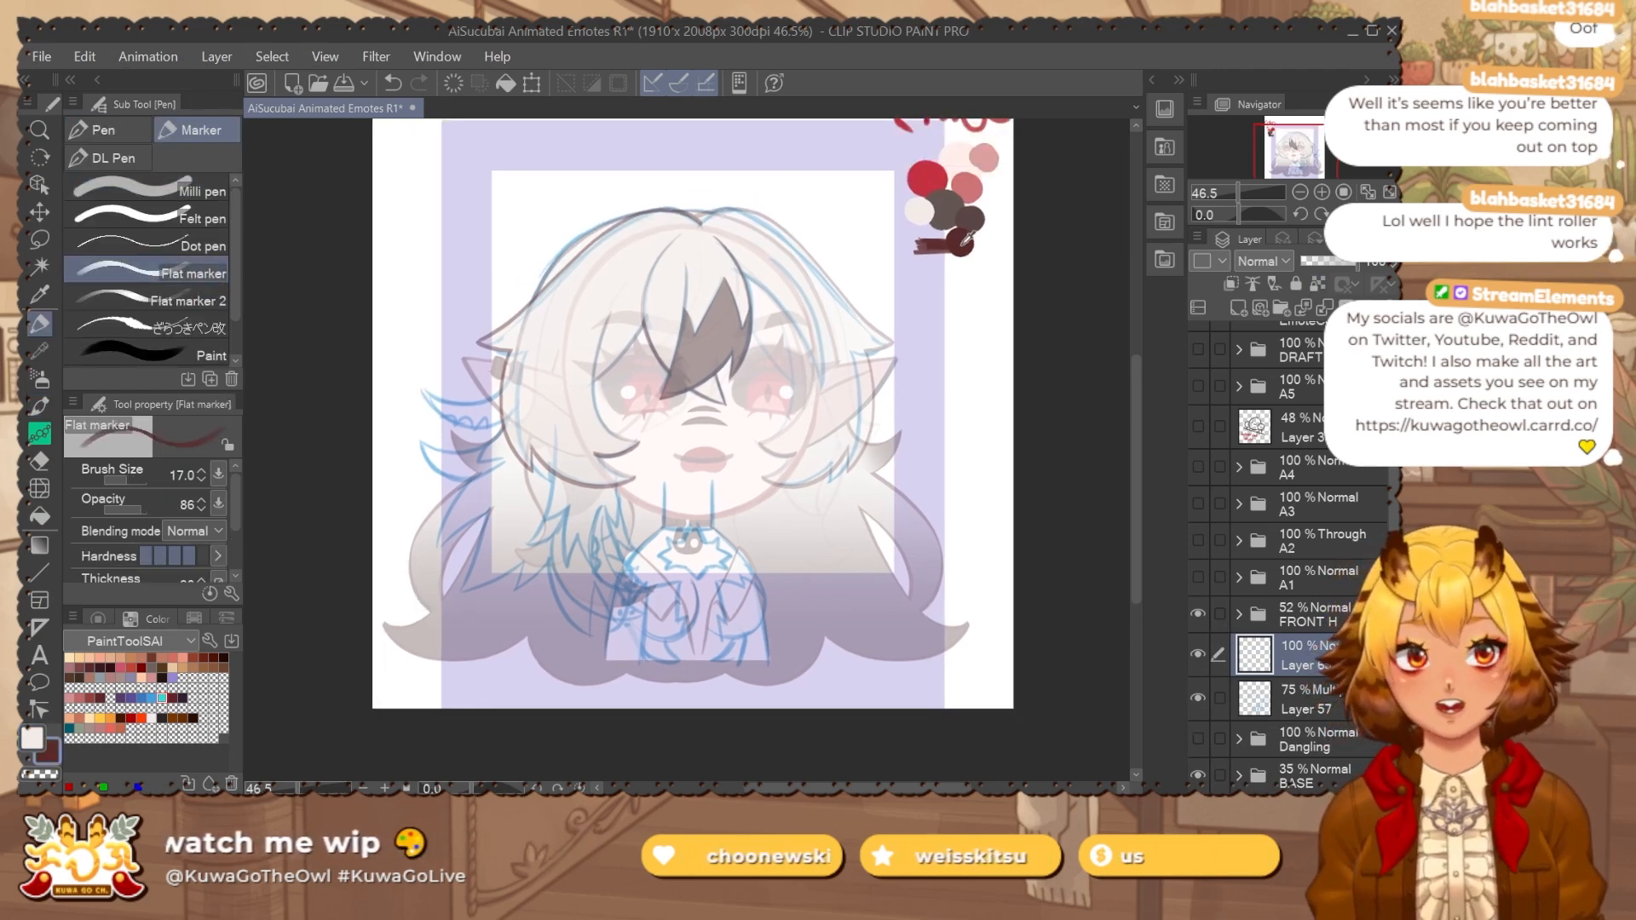
left_click_drag(562, 287, 656, 246)
key("ctrl+z")
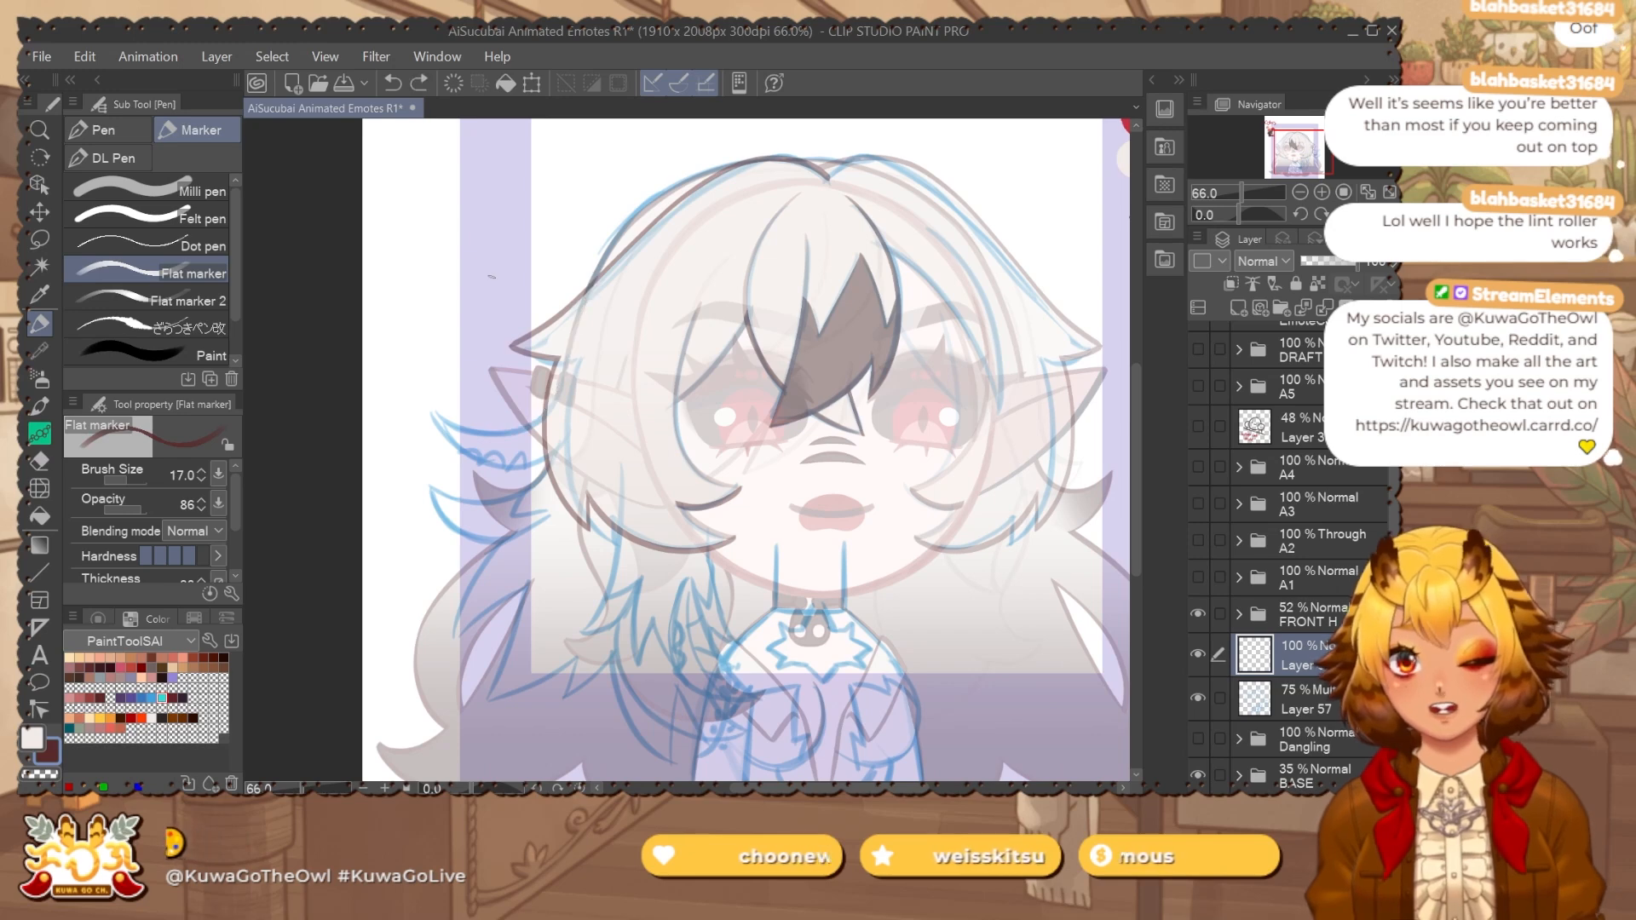
scroll(520, 421, "up", 2)
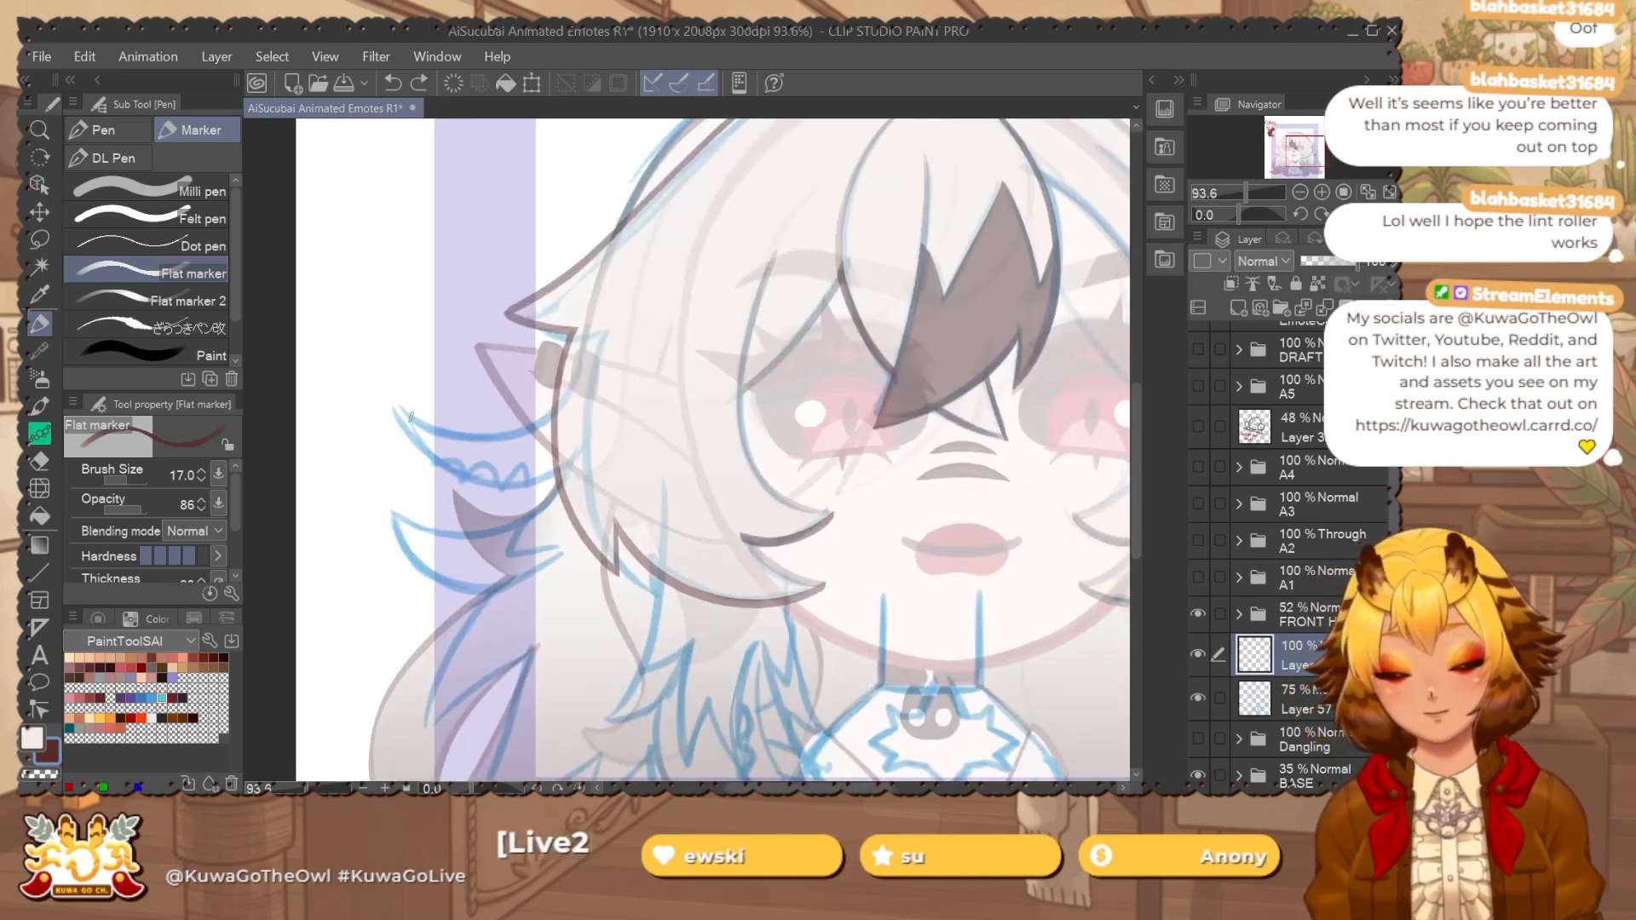
left_click_drag(393, 409, 556, 394)
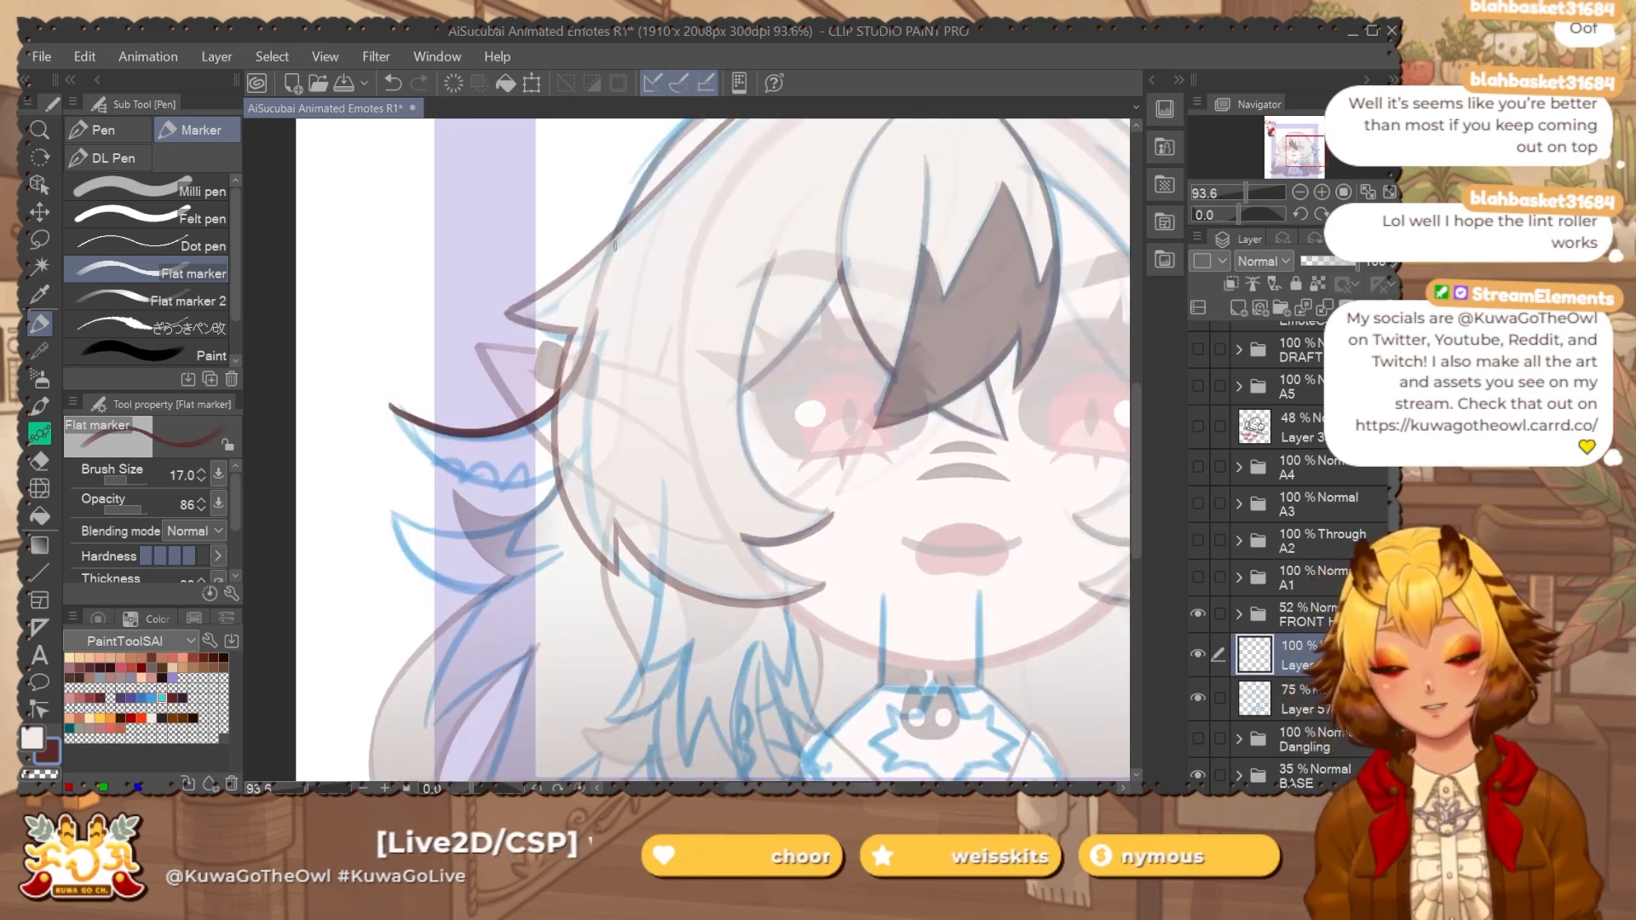
left_click_drag(619, 243, 580, 243)
key("ctrl+z")
left_click_drag(358, 409, 563, 325)
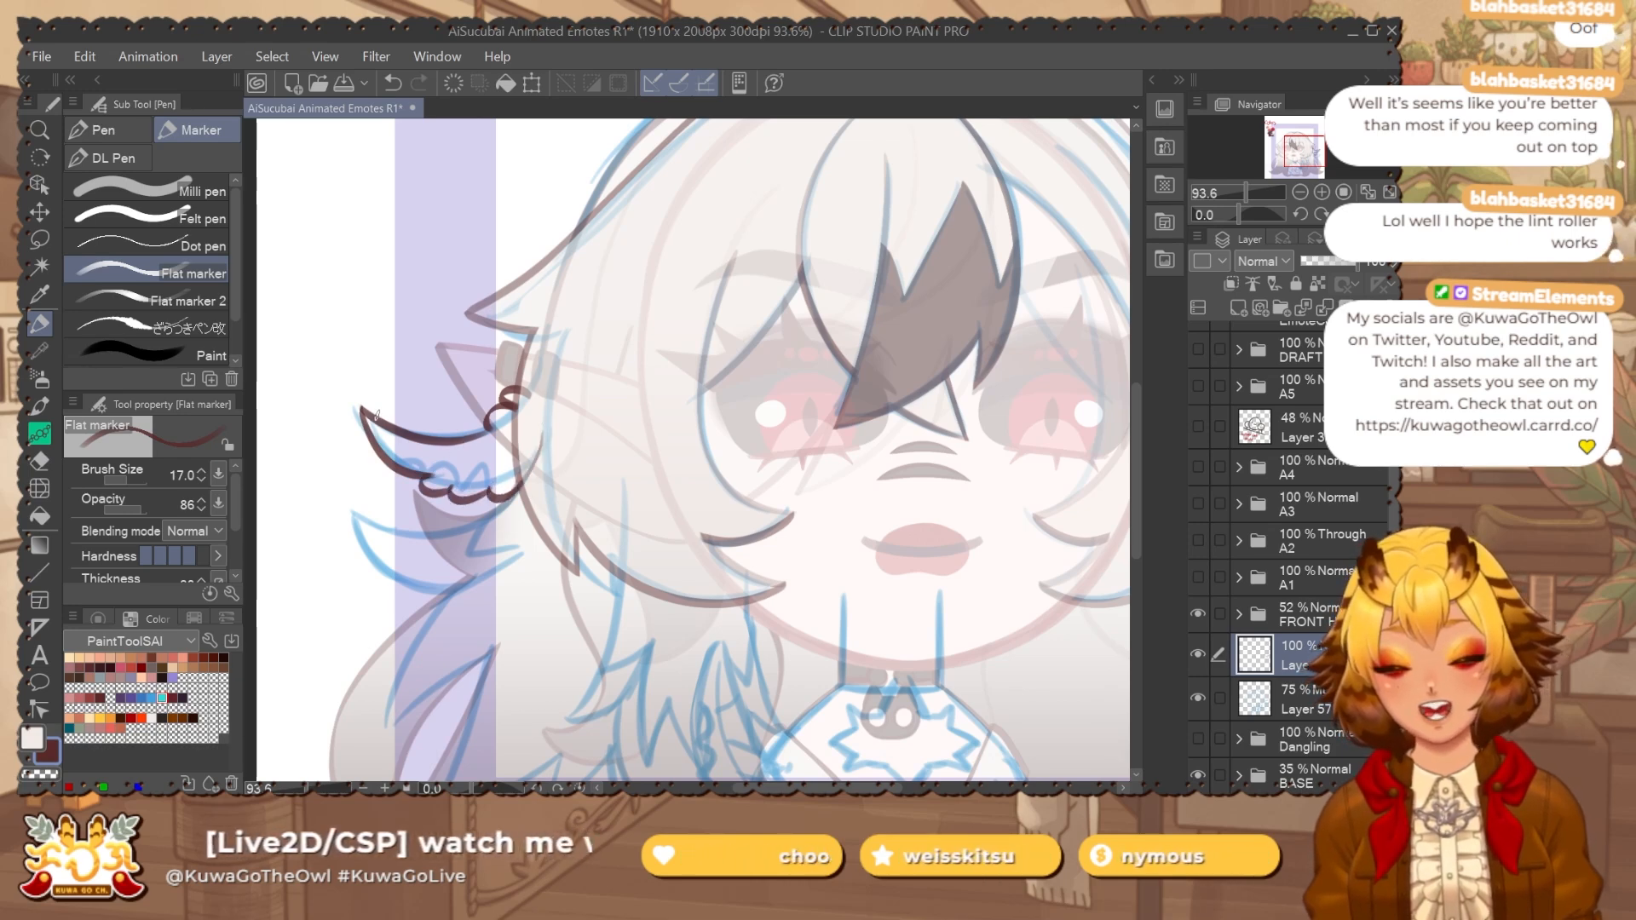
Mirror the canvas view and ink the lower ear feather in dark brown on a new layer above Layer 65.
key("h")
left_click_drag(954, 339, 786, 330)
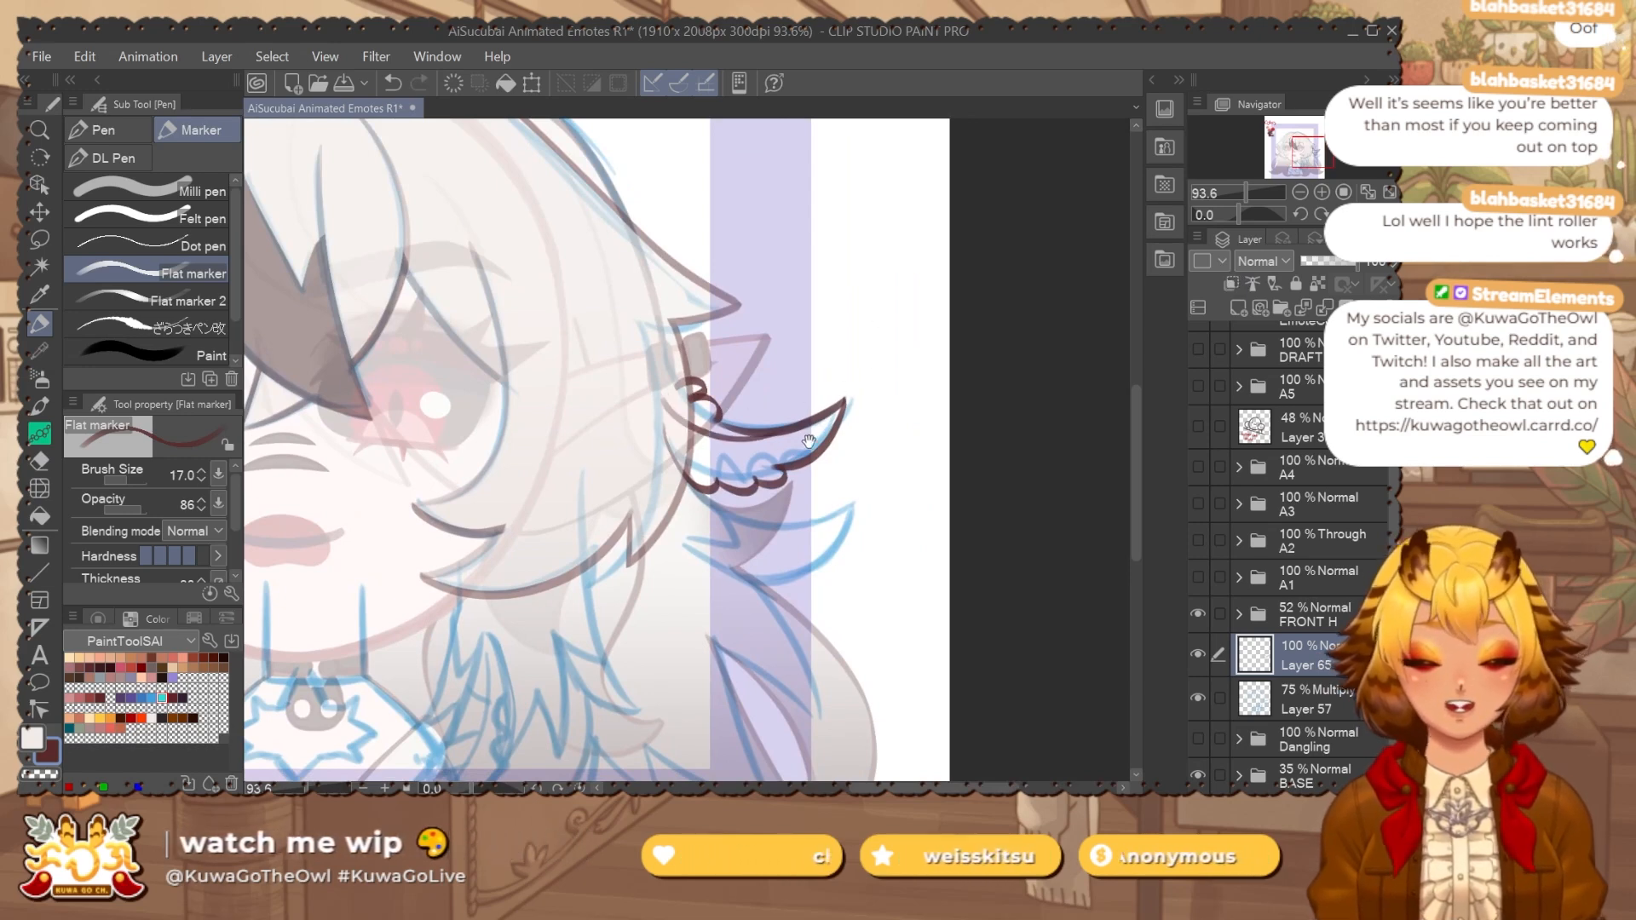
left_click_drag(809, 442, 757, 350)
mouse_move(527, 537)
left_mouse_down()
mouse_move(663, 388)
mouse_move(706, 377)
left_mouse_up()
left_click_drag(834, 363, 722, 473)
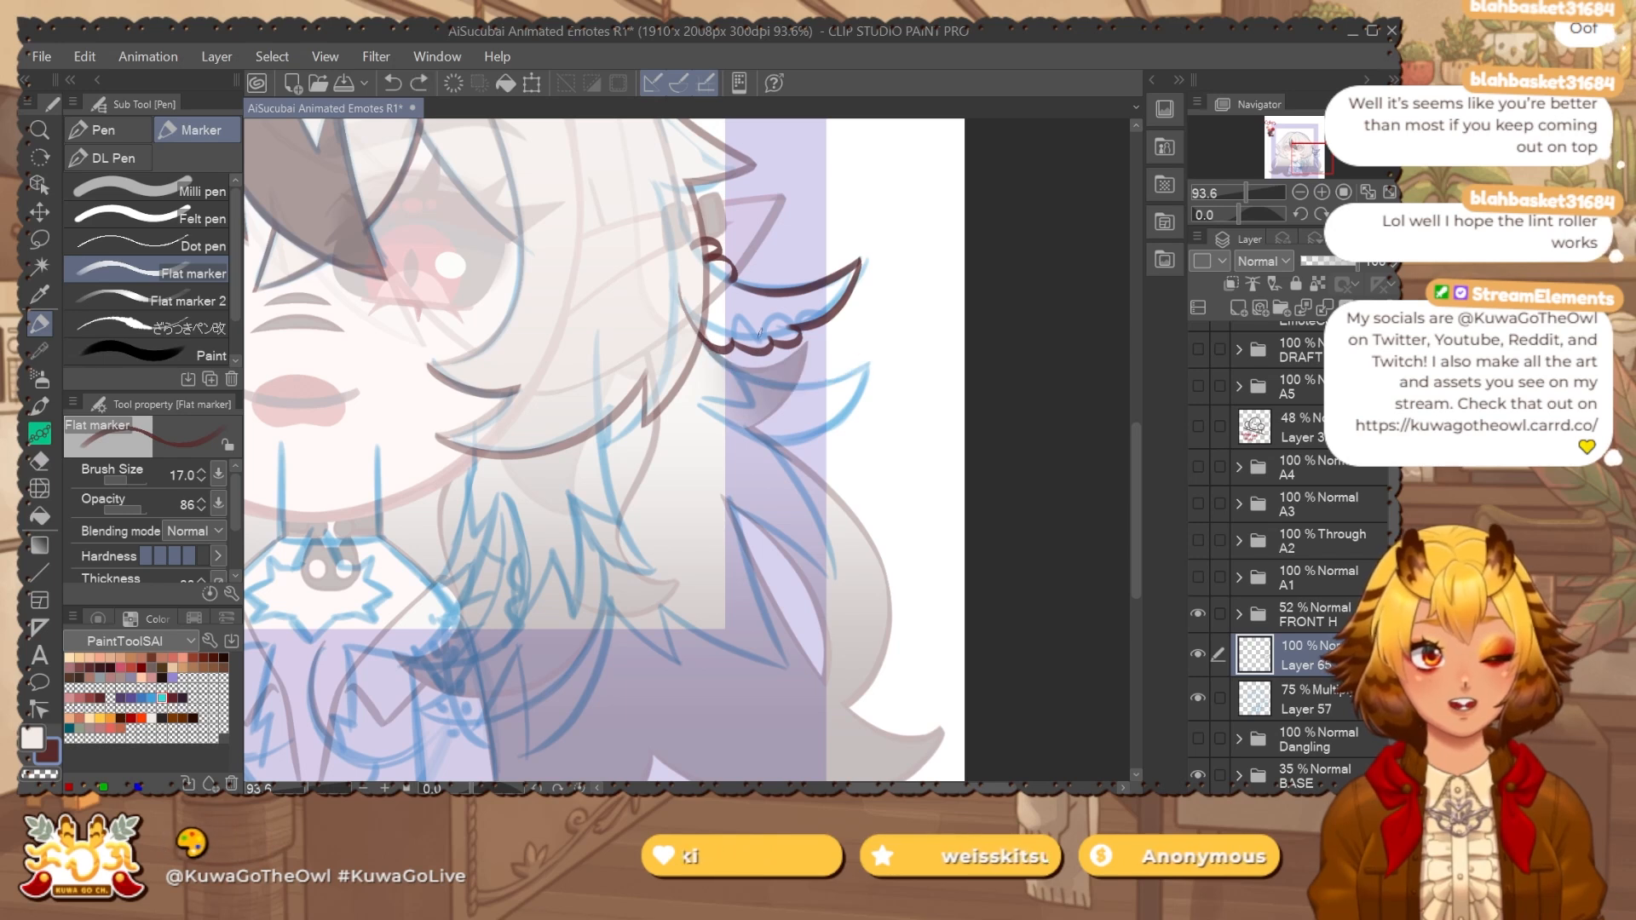
mouse_move(688, 300)
left_mouse_down()
mouse_move(868, 368)
mouse_move(825, 377)
left_mouse_up()
key("ctrl+z")
key("ctrl+z")
mouse_move(689, 298)
left_mouse_down()
mouse_move(825, 383)
mouse_move(903, 363)
mouse_move(833, 431)
left_mouse_up()
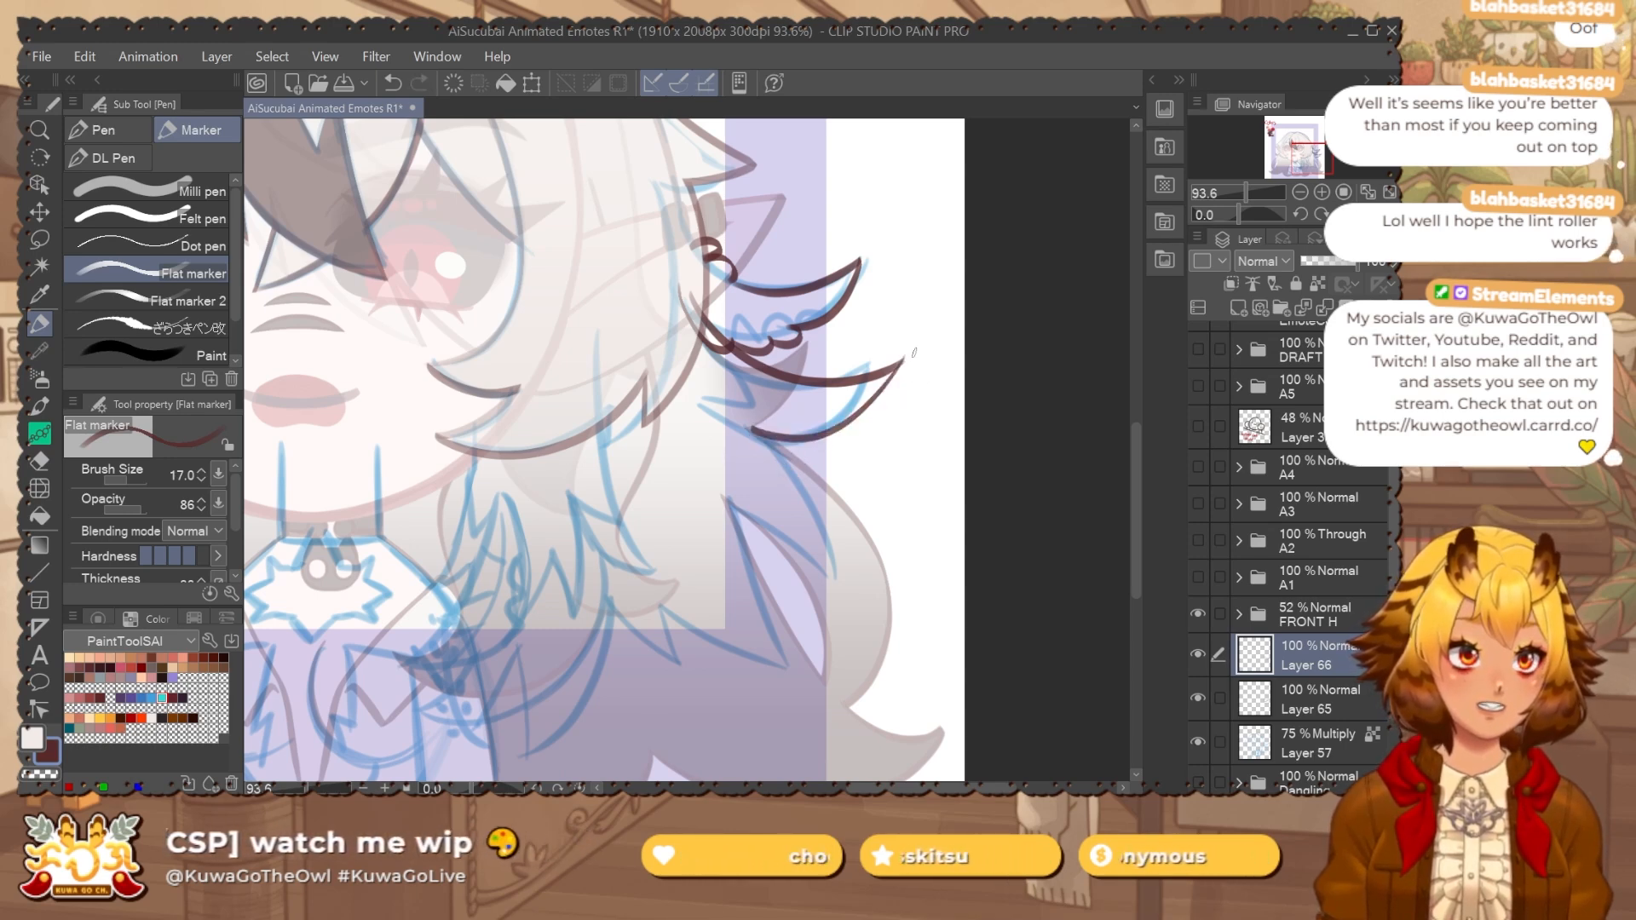
Move the BackH folder out of BASE to just above Layer 57 and collapse the BASE folder.
key("e")
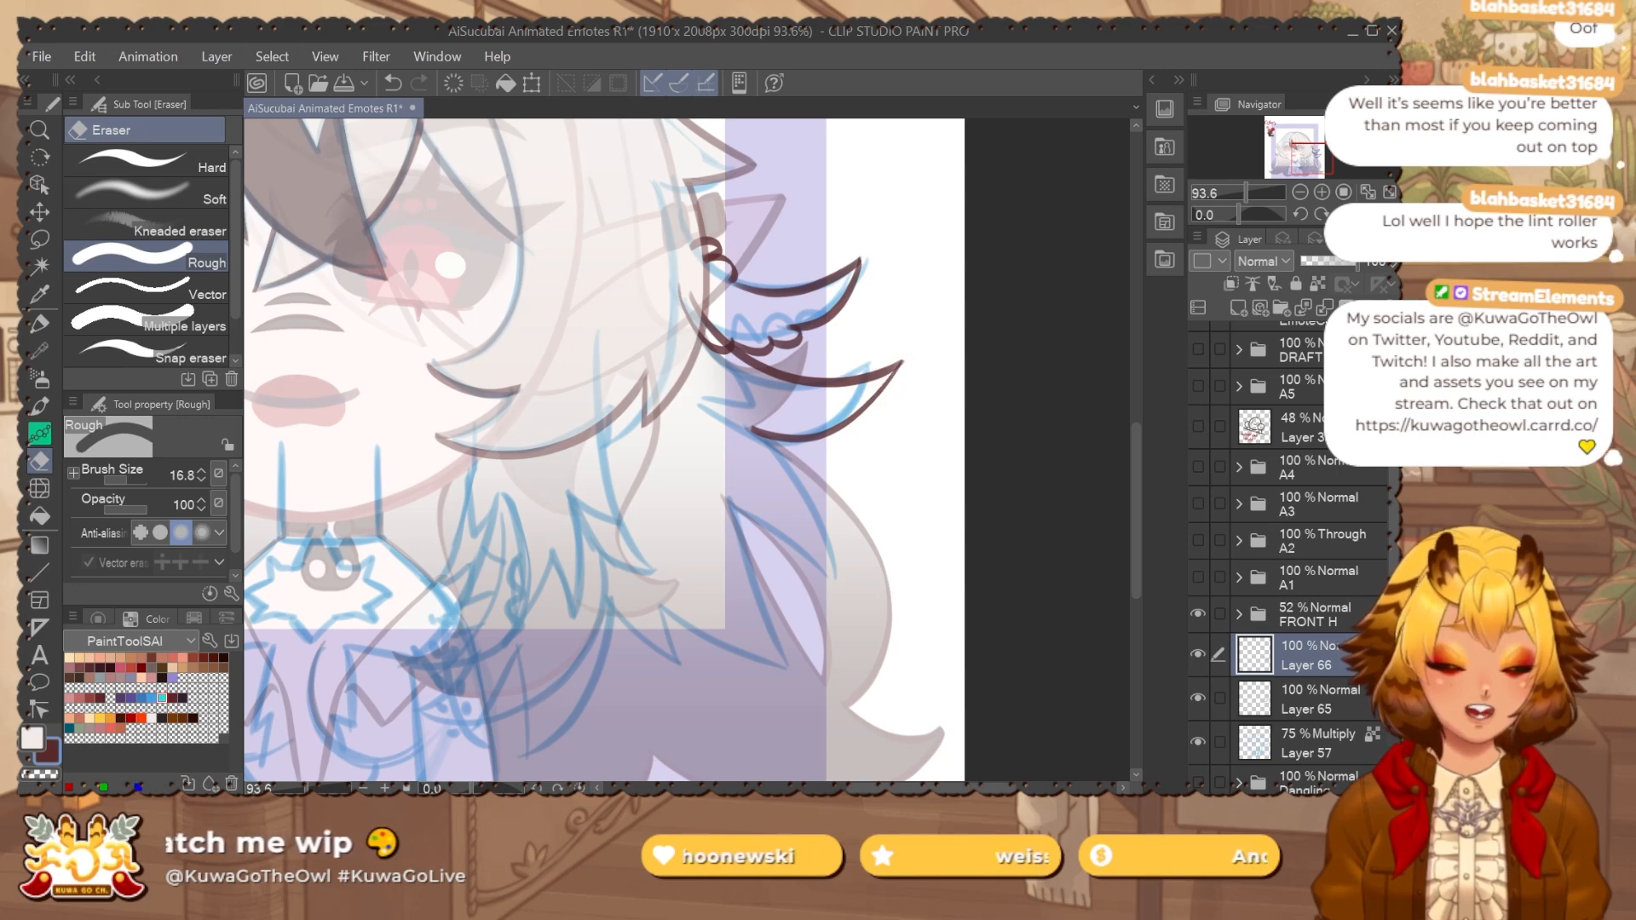
scroll(1286, 554, "down", 2)
scroll(1338, 699, "down", 5)
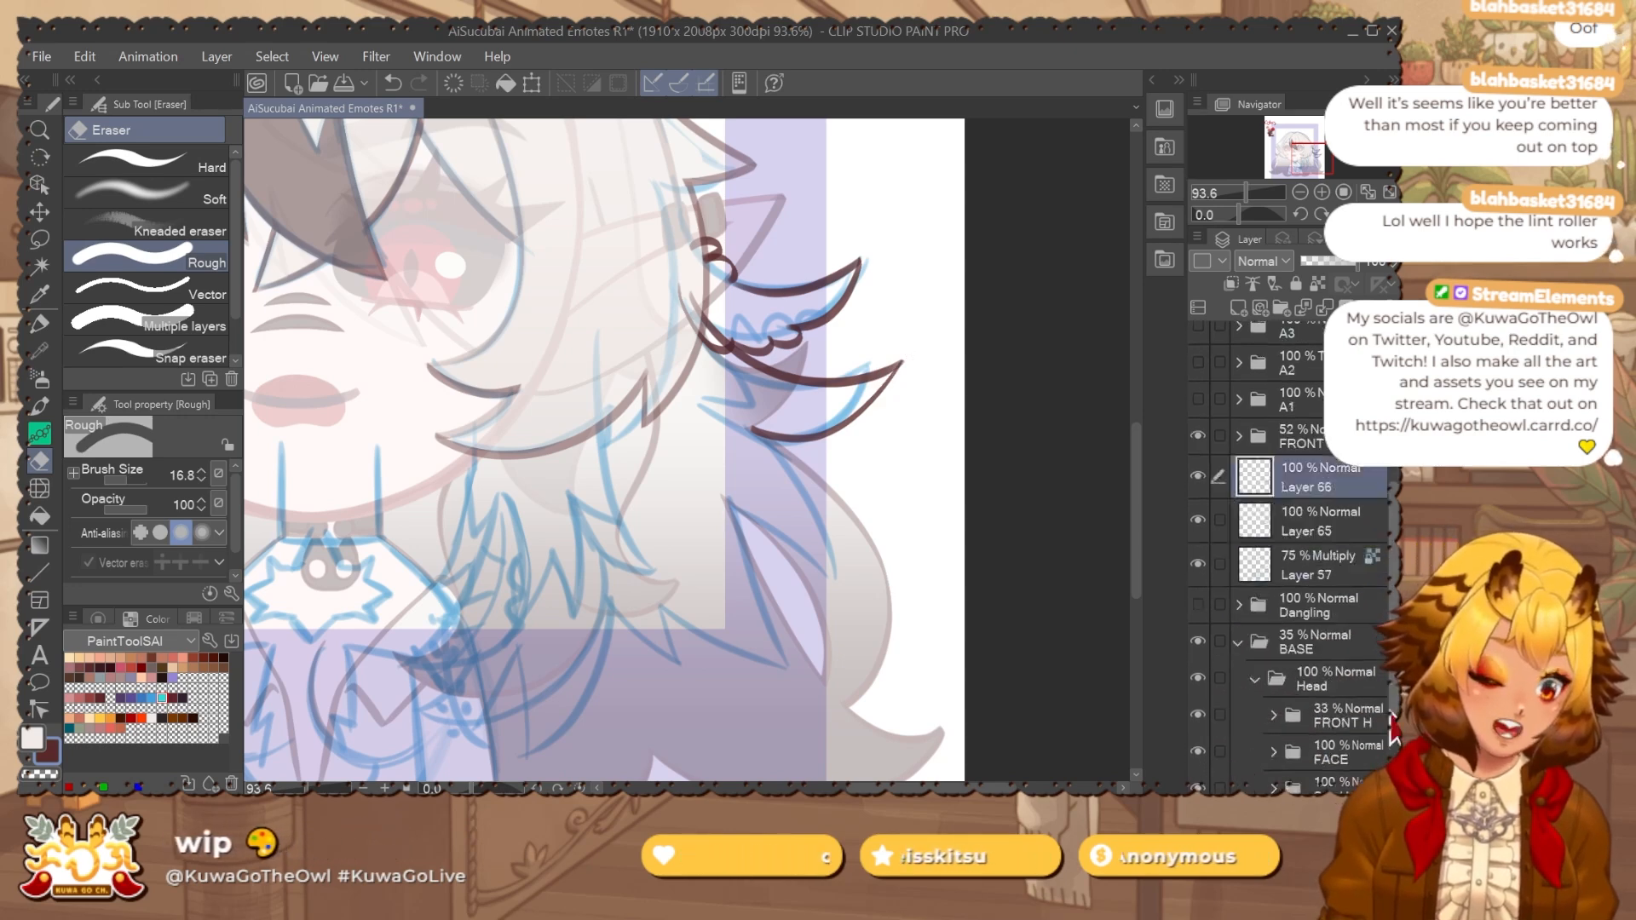
left_click(1339, 736)
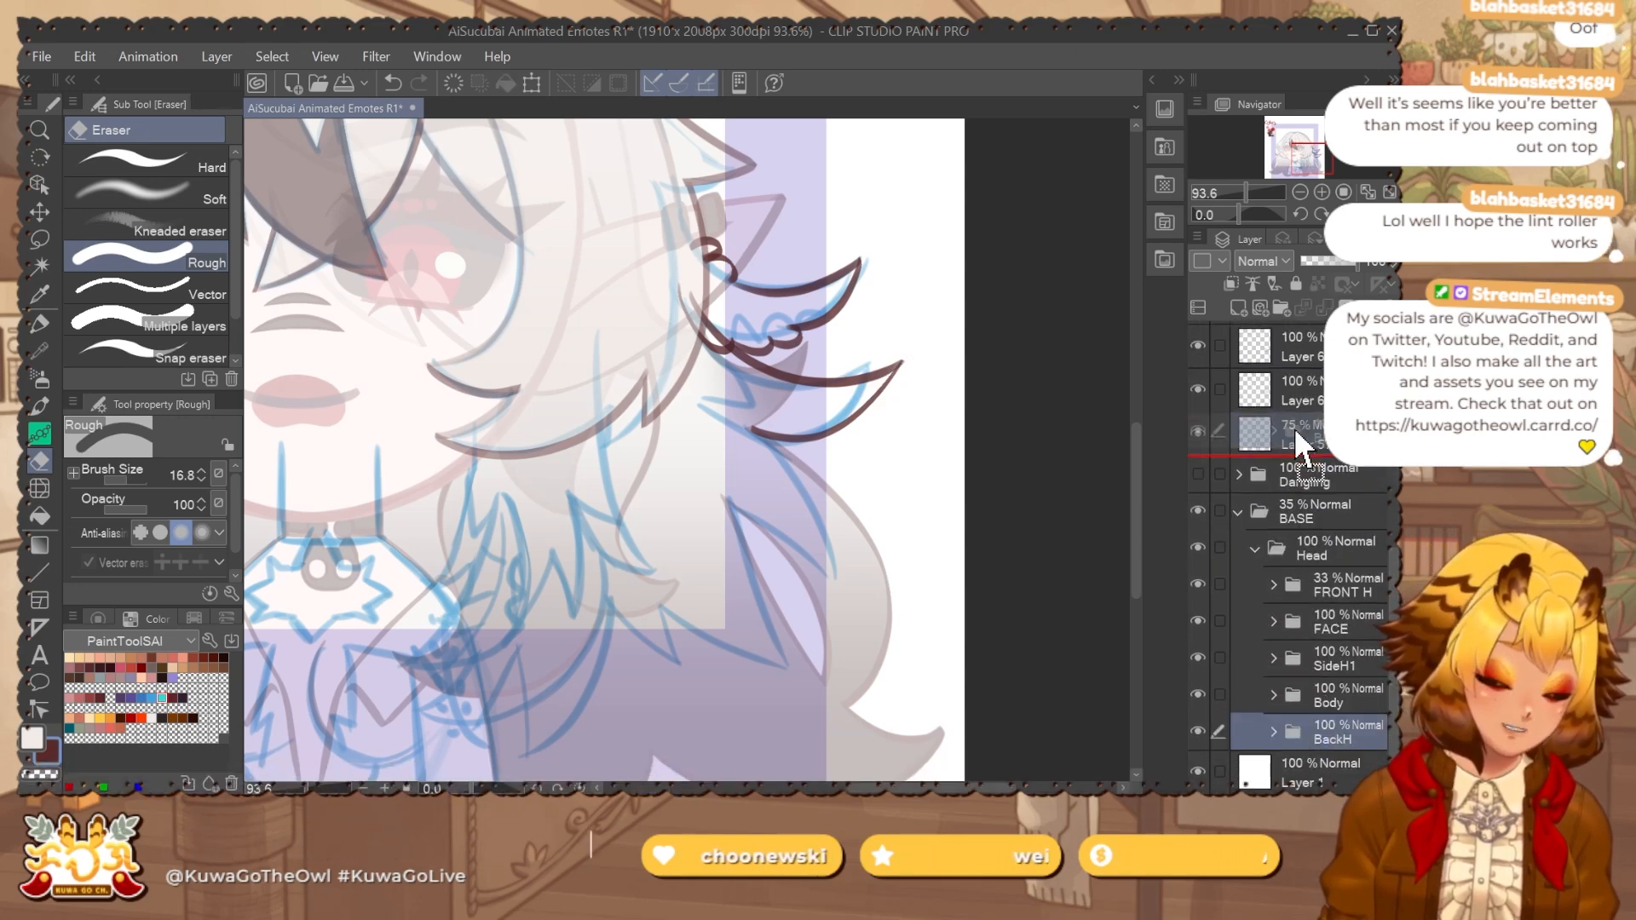
left_click_drag(1300, 443, 1299, 447)
left_click(1229, 558)
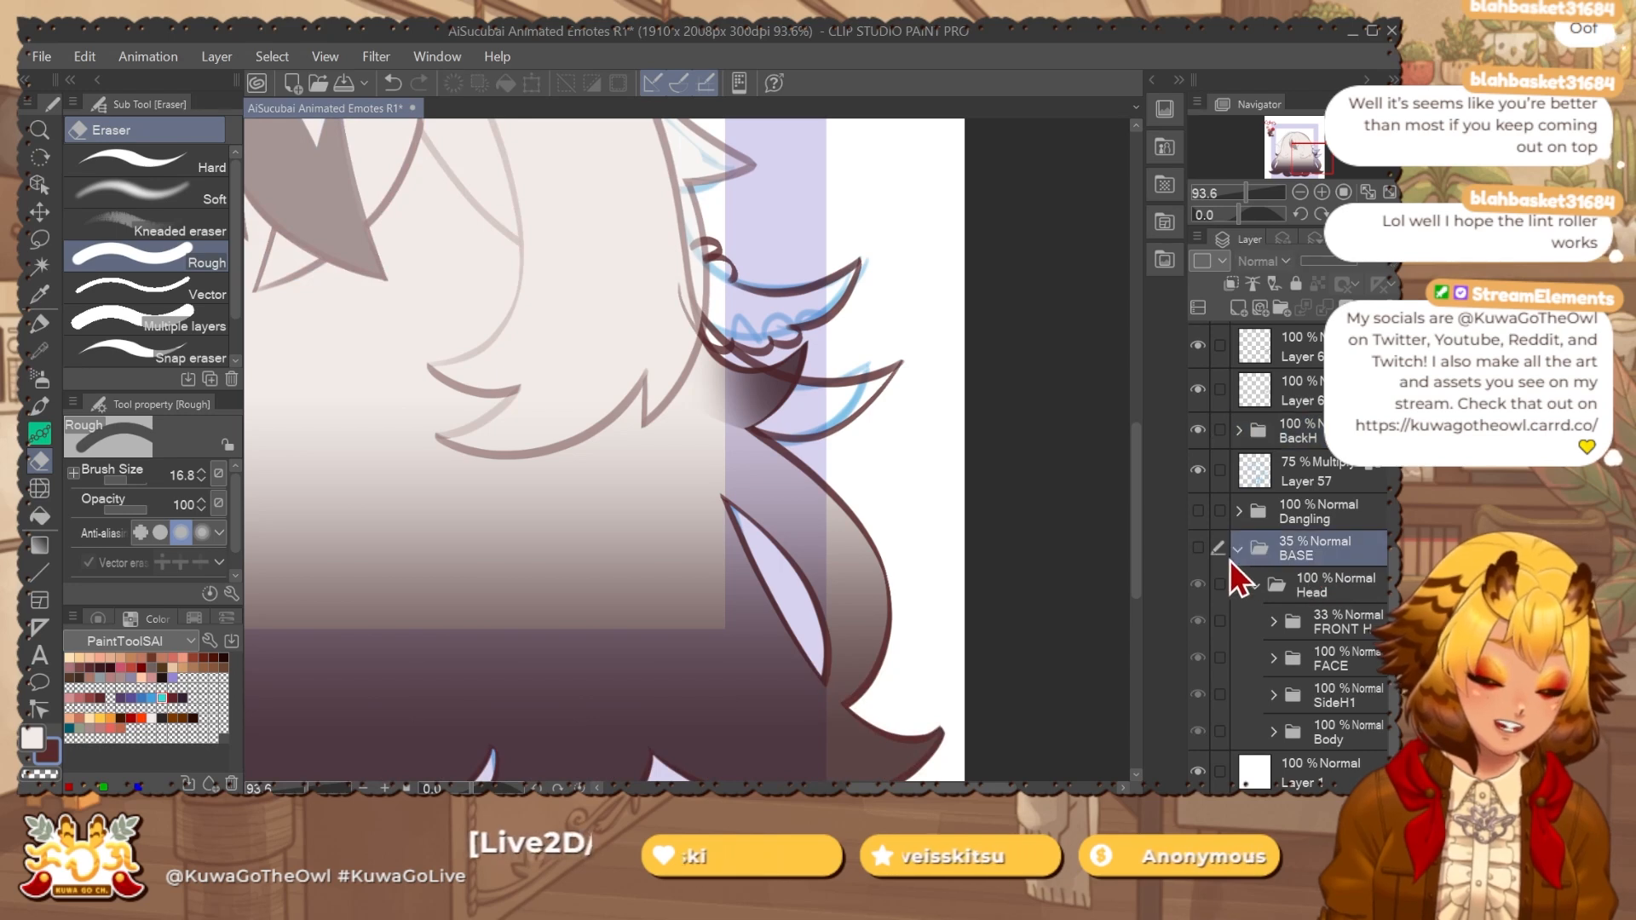
left_click(1237, 549)
Set the BackH folder's opacity to 53% and hide Layers 17, 16 and 15 inside it.
left_click(1342, 607)
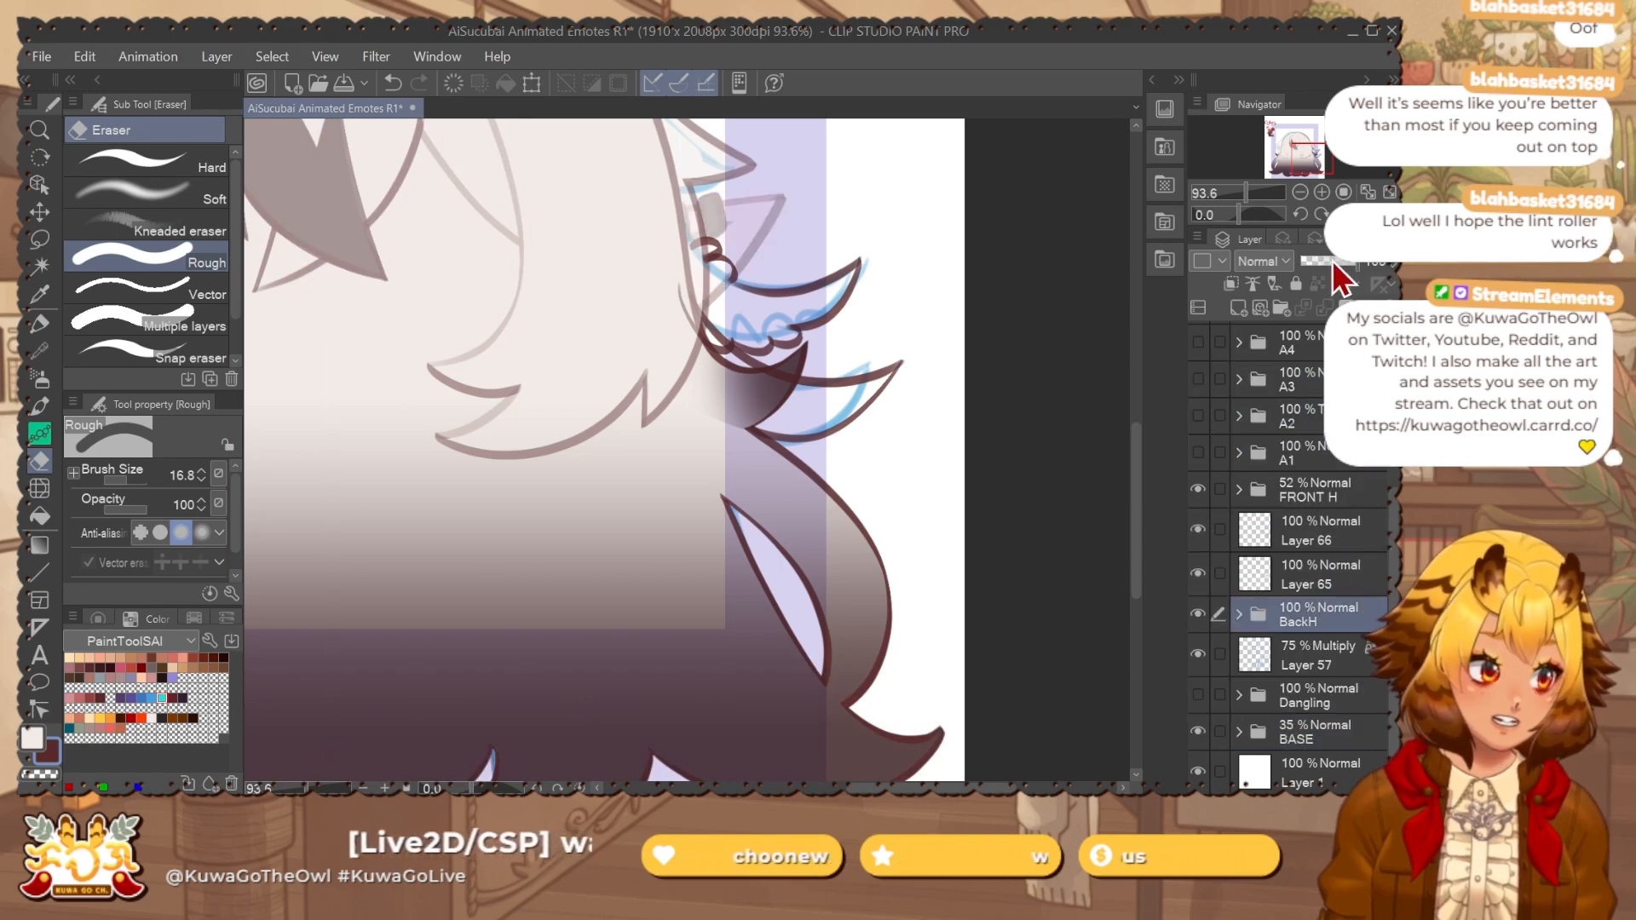
left_click(1332, 260)
scroll(880, 489, "down", 2)
left_click(1239, 615)
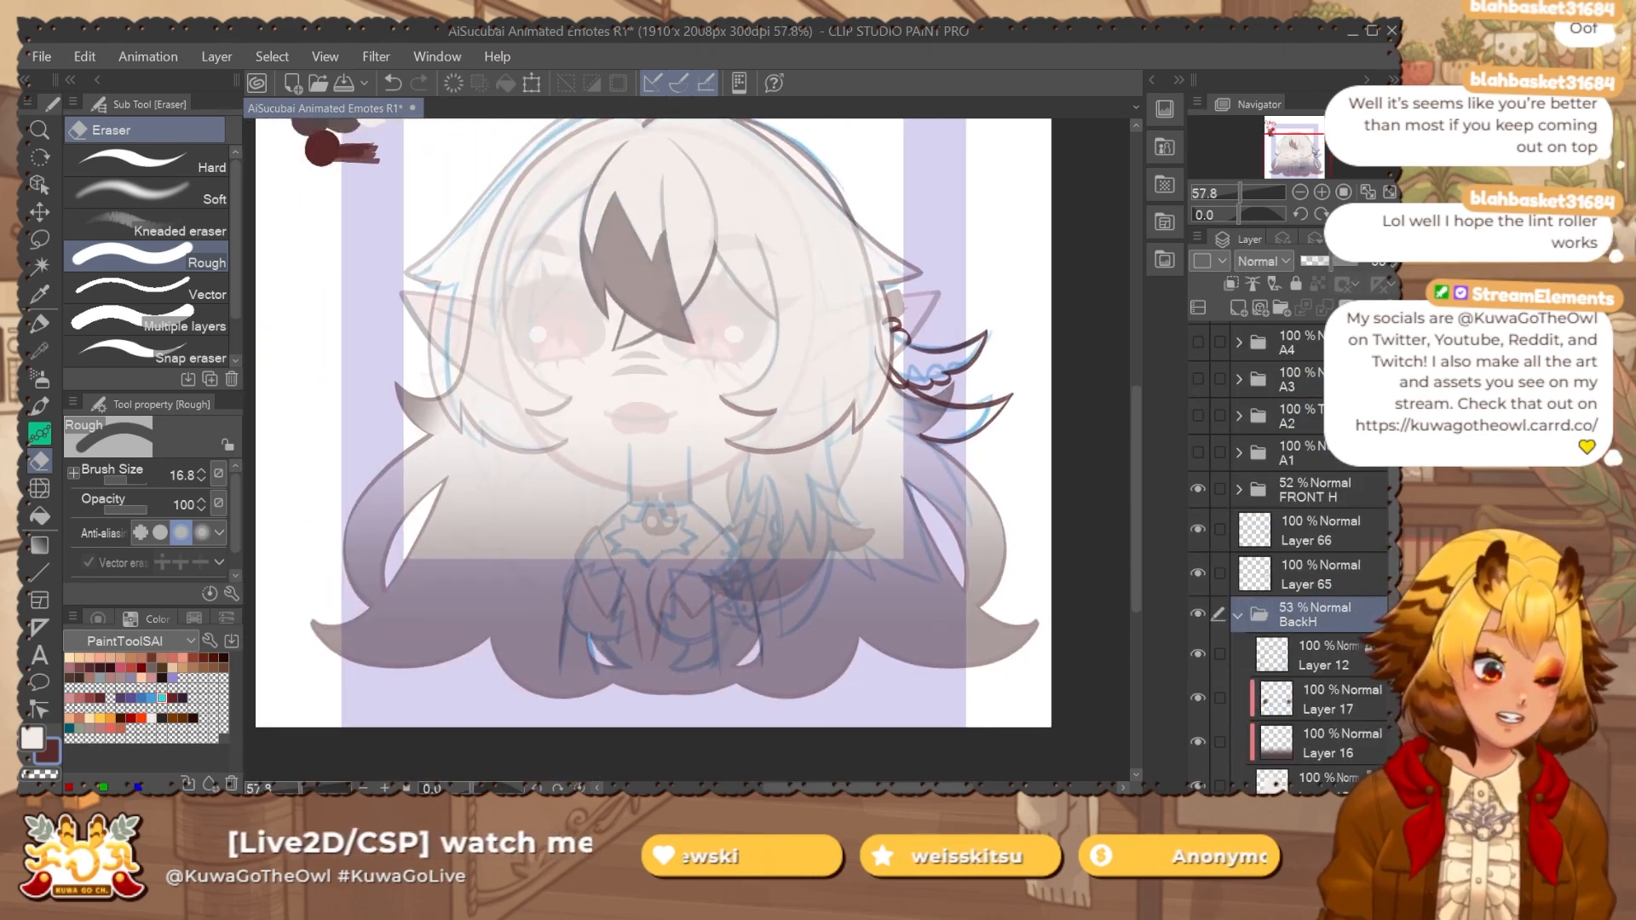
scroll(1329, 665, "down", 2)
left_click_drag(1196, 678, 1200, 616)
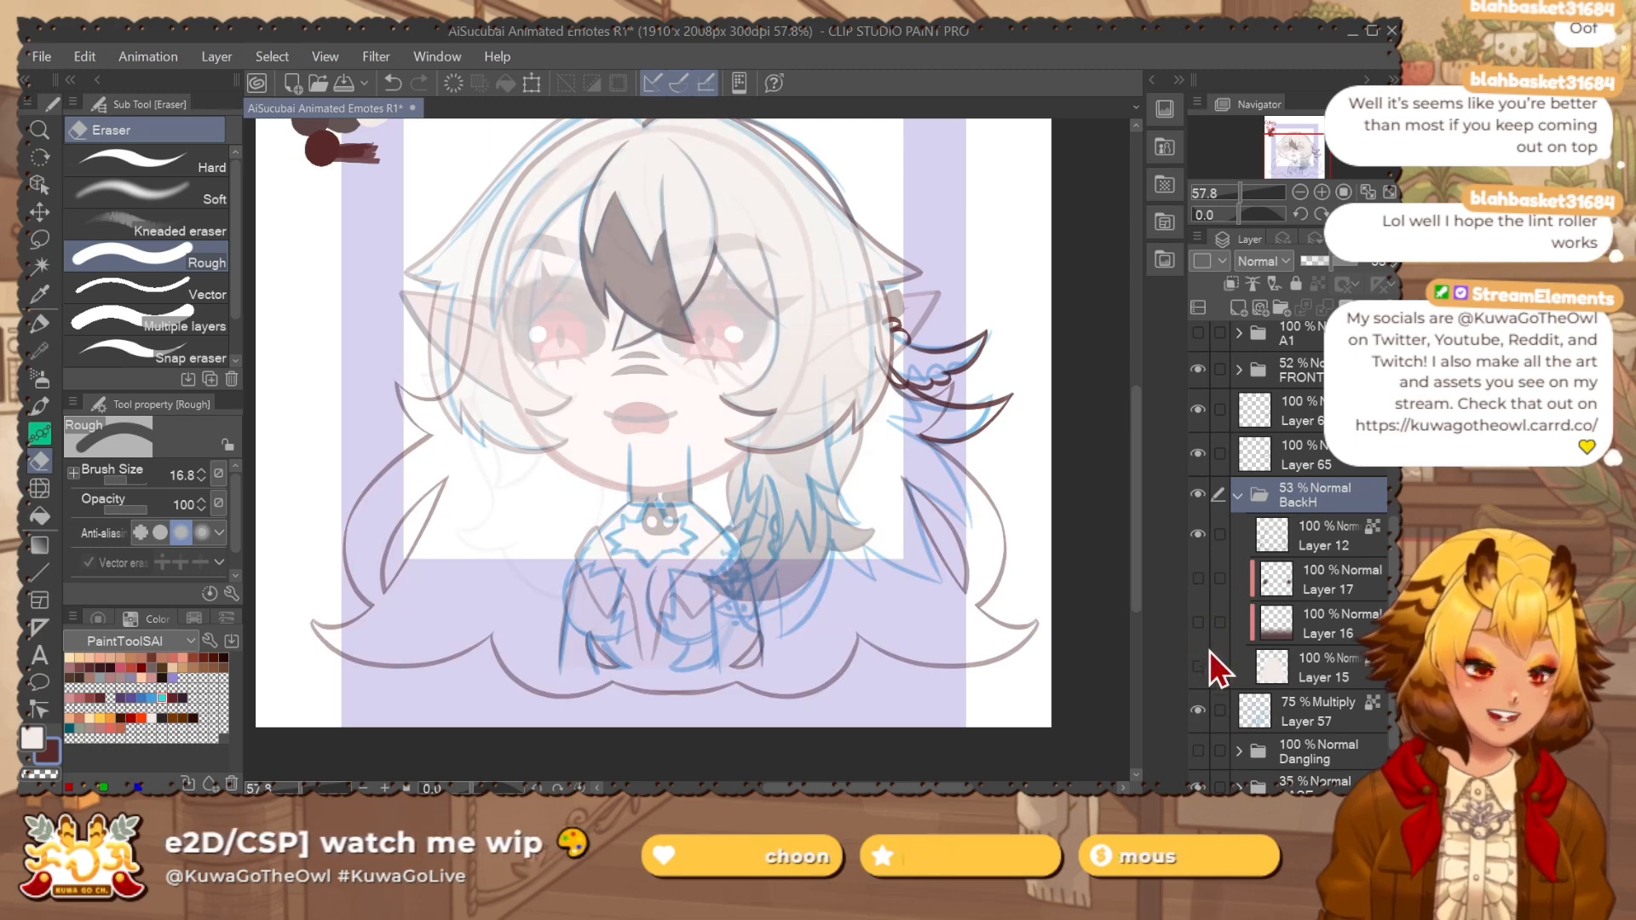
Recolour the back-hair line art on Layer 12 inside the BackH folder to red from the colour set.
left_click_drag(845, 622, 754, 635)
left_click(1340, 553)
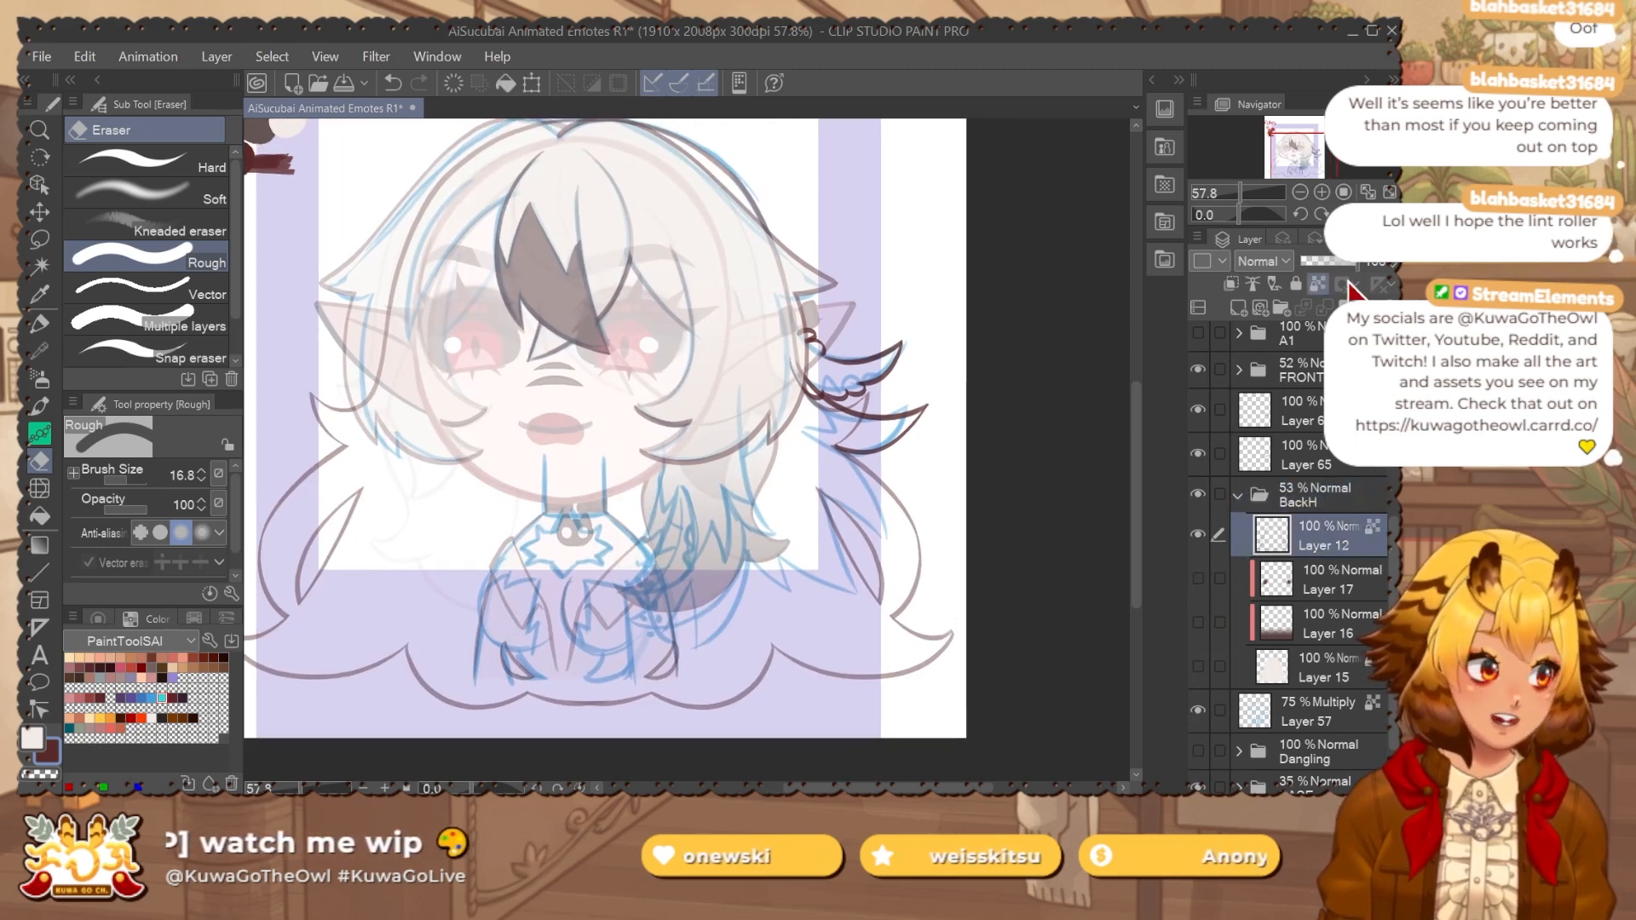
left_click(141, 698)
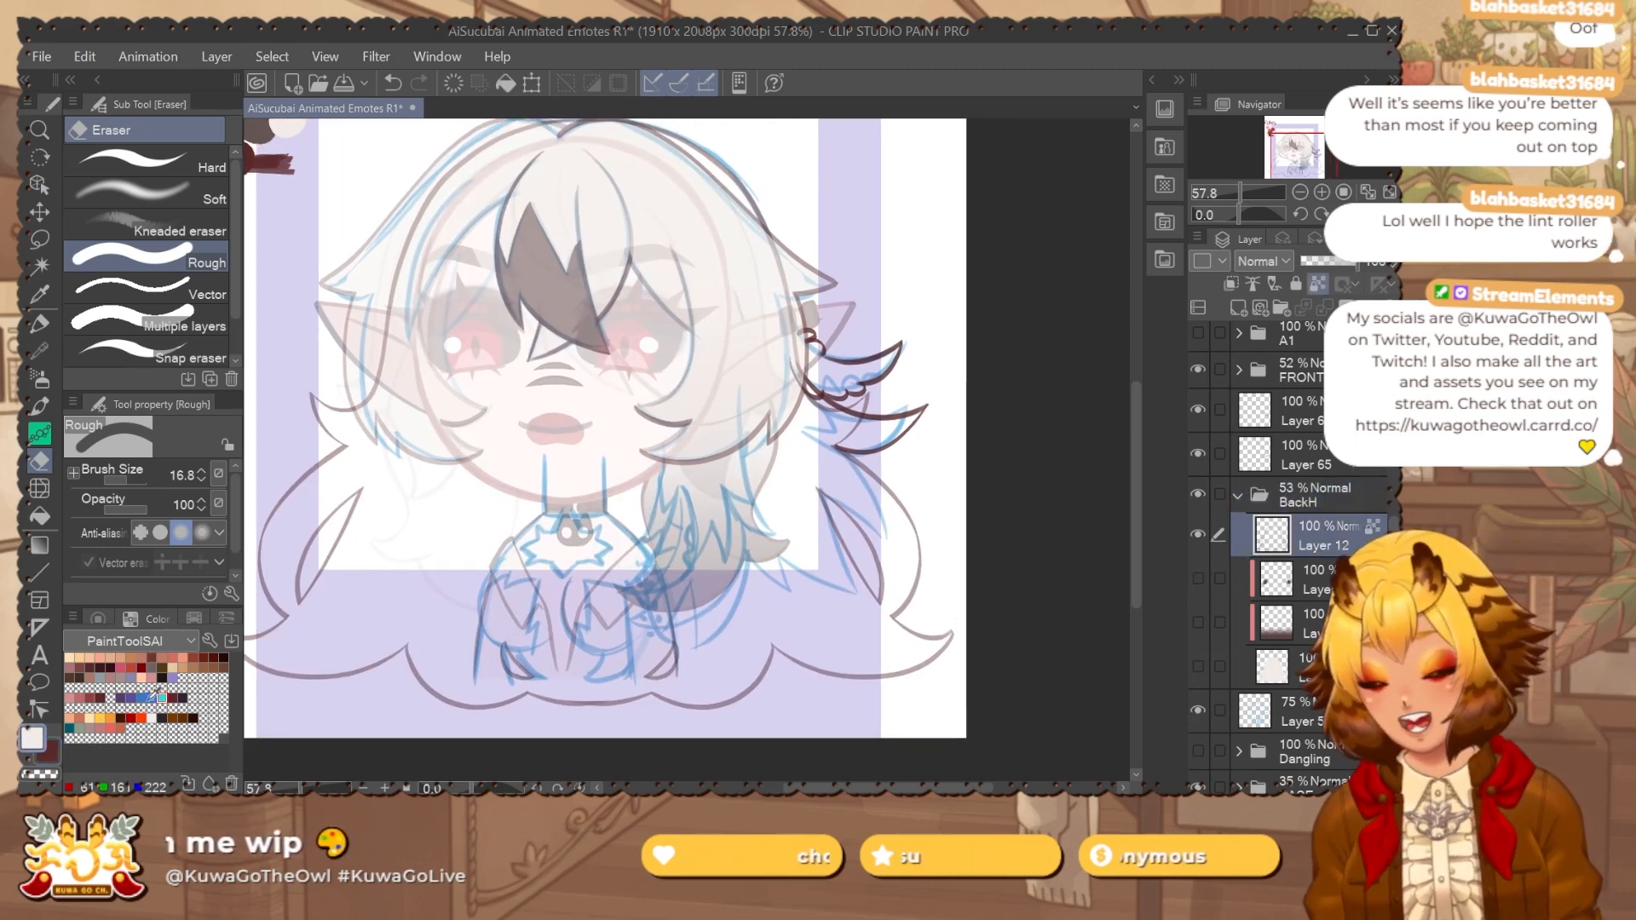
key("alt+Delete")
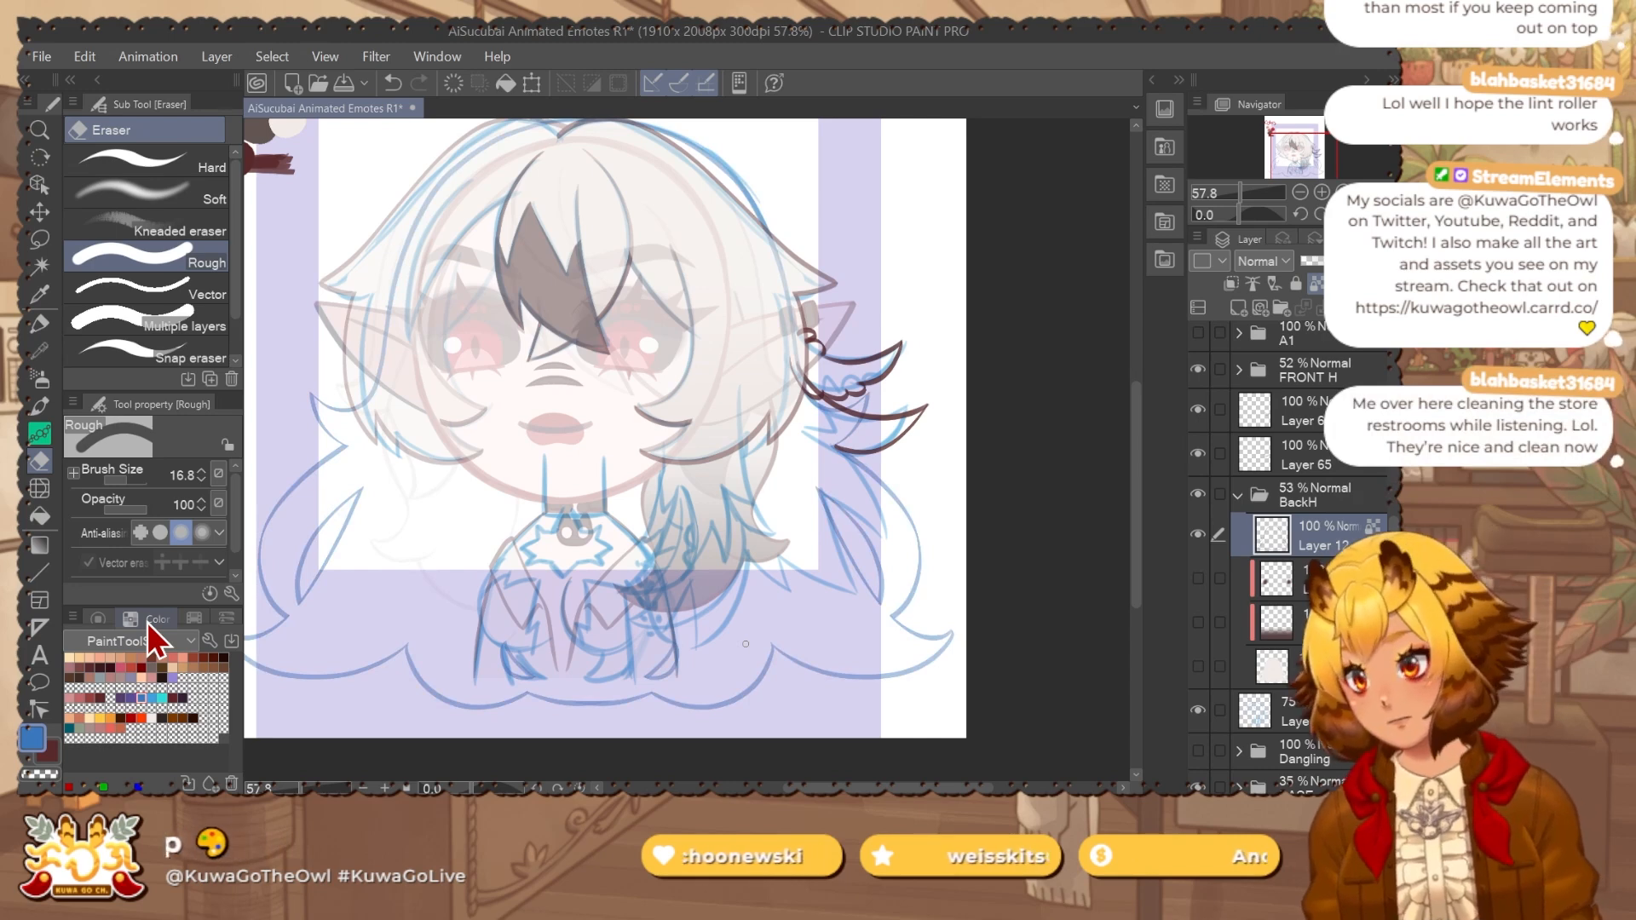
left_click(131, 668)
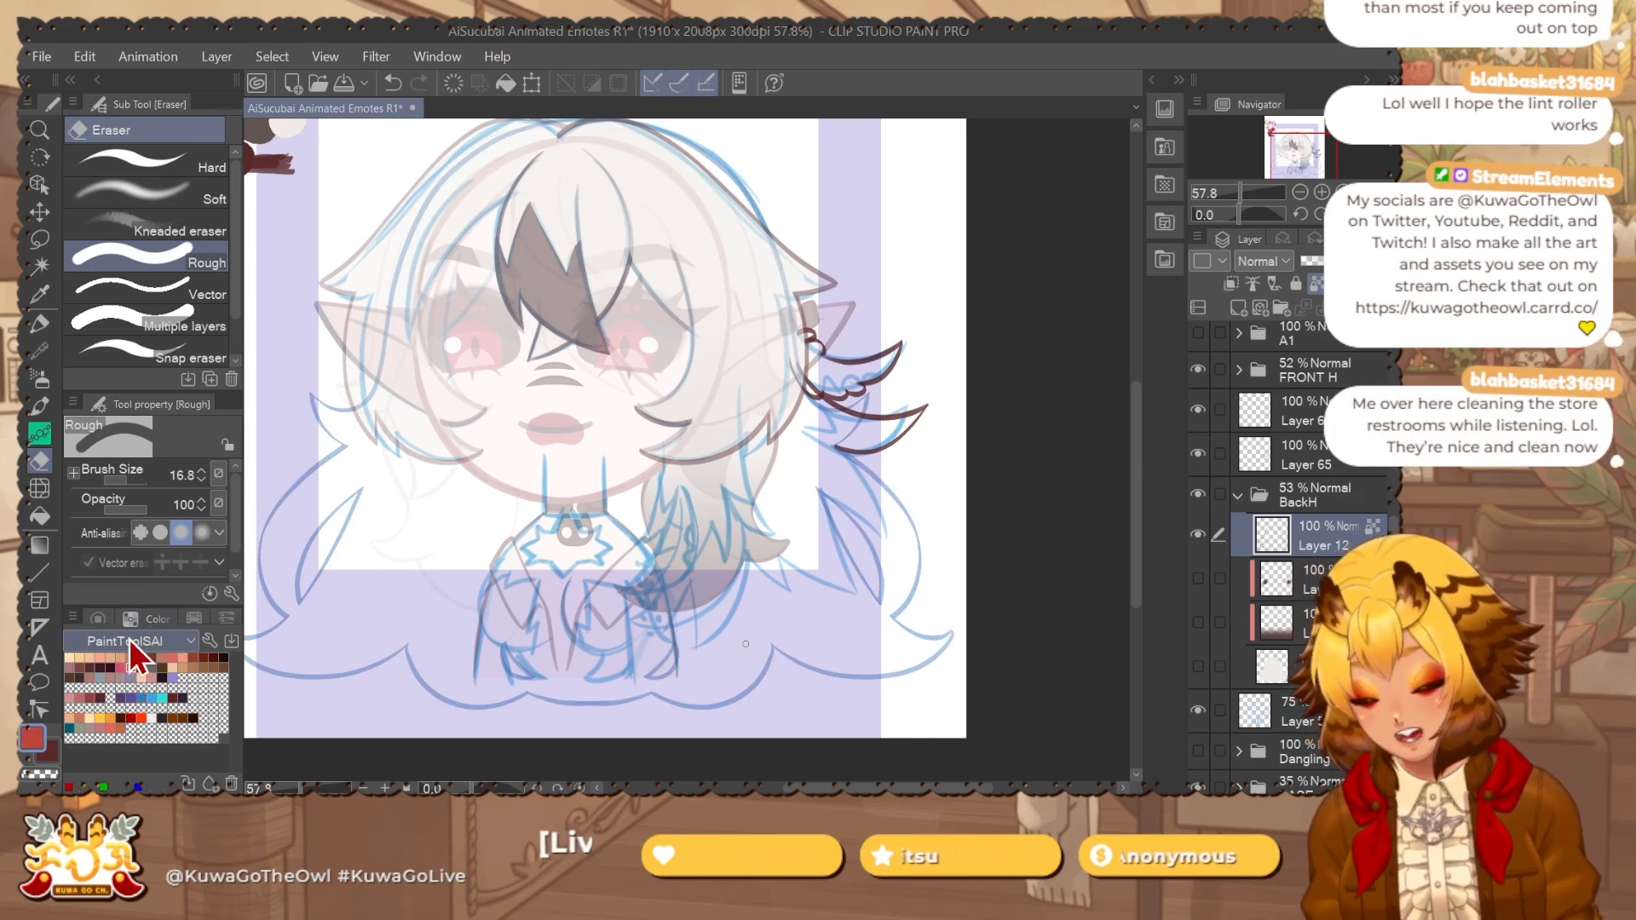
key("alt+Delete")
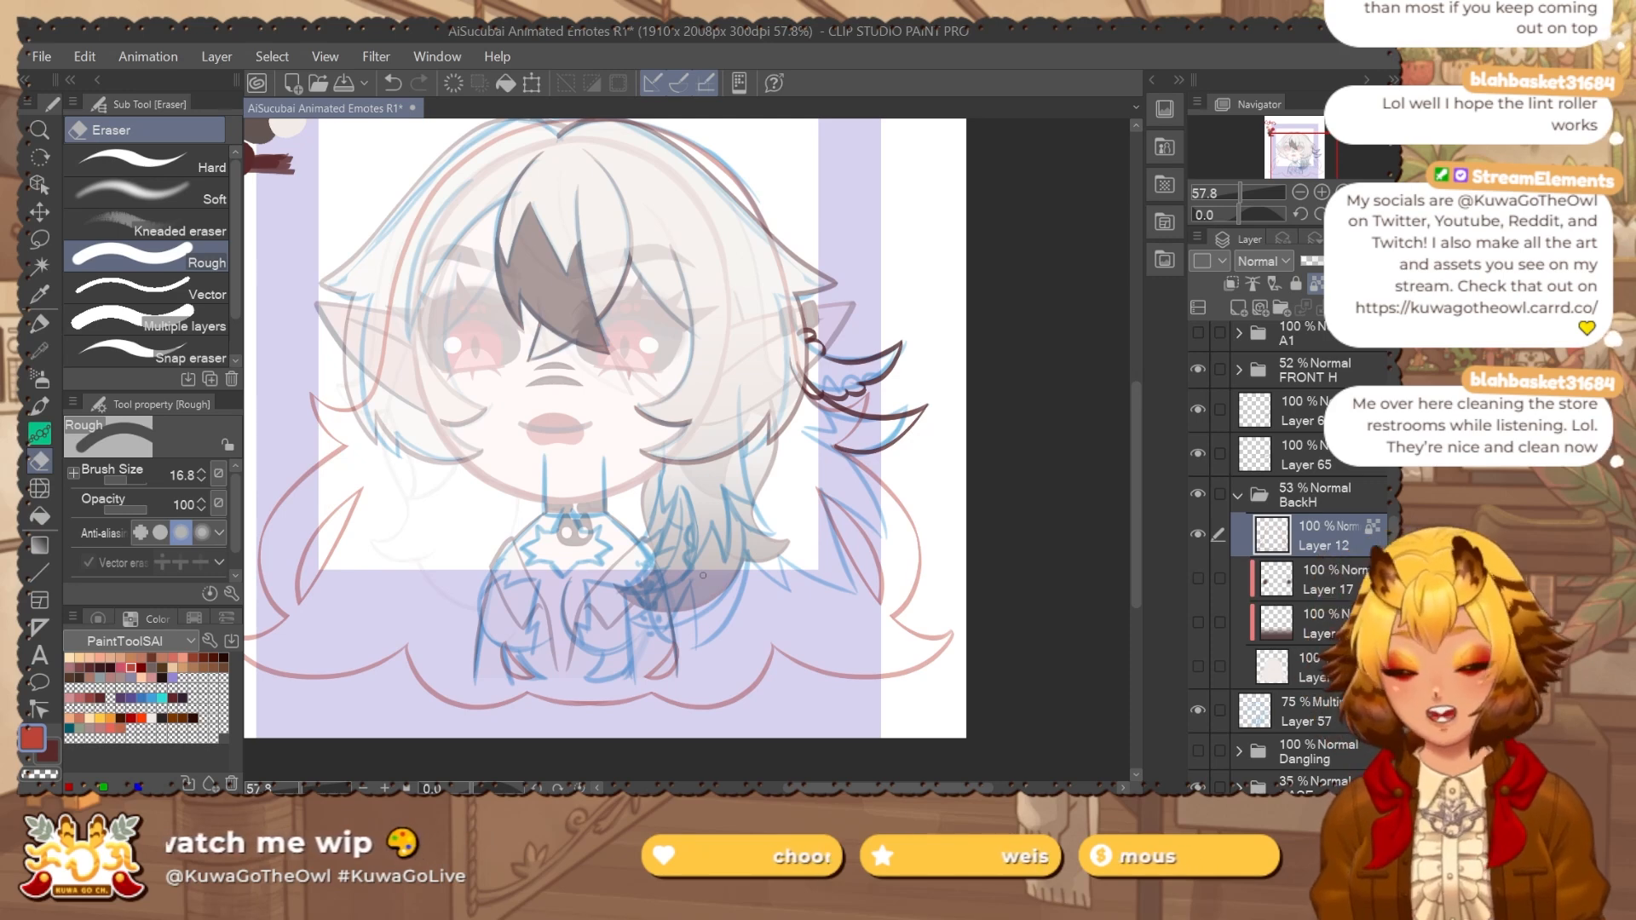
Examine the ear feather ink on Layer 66 up close against the blue sketch and the red back-hair lines.
scroll(1194, 489, "up", 1)
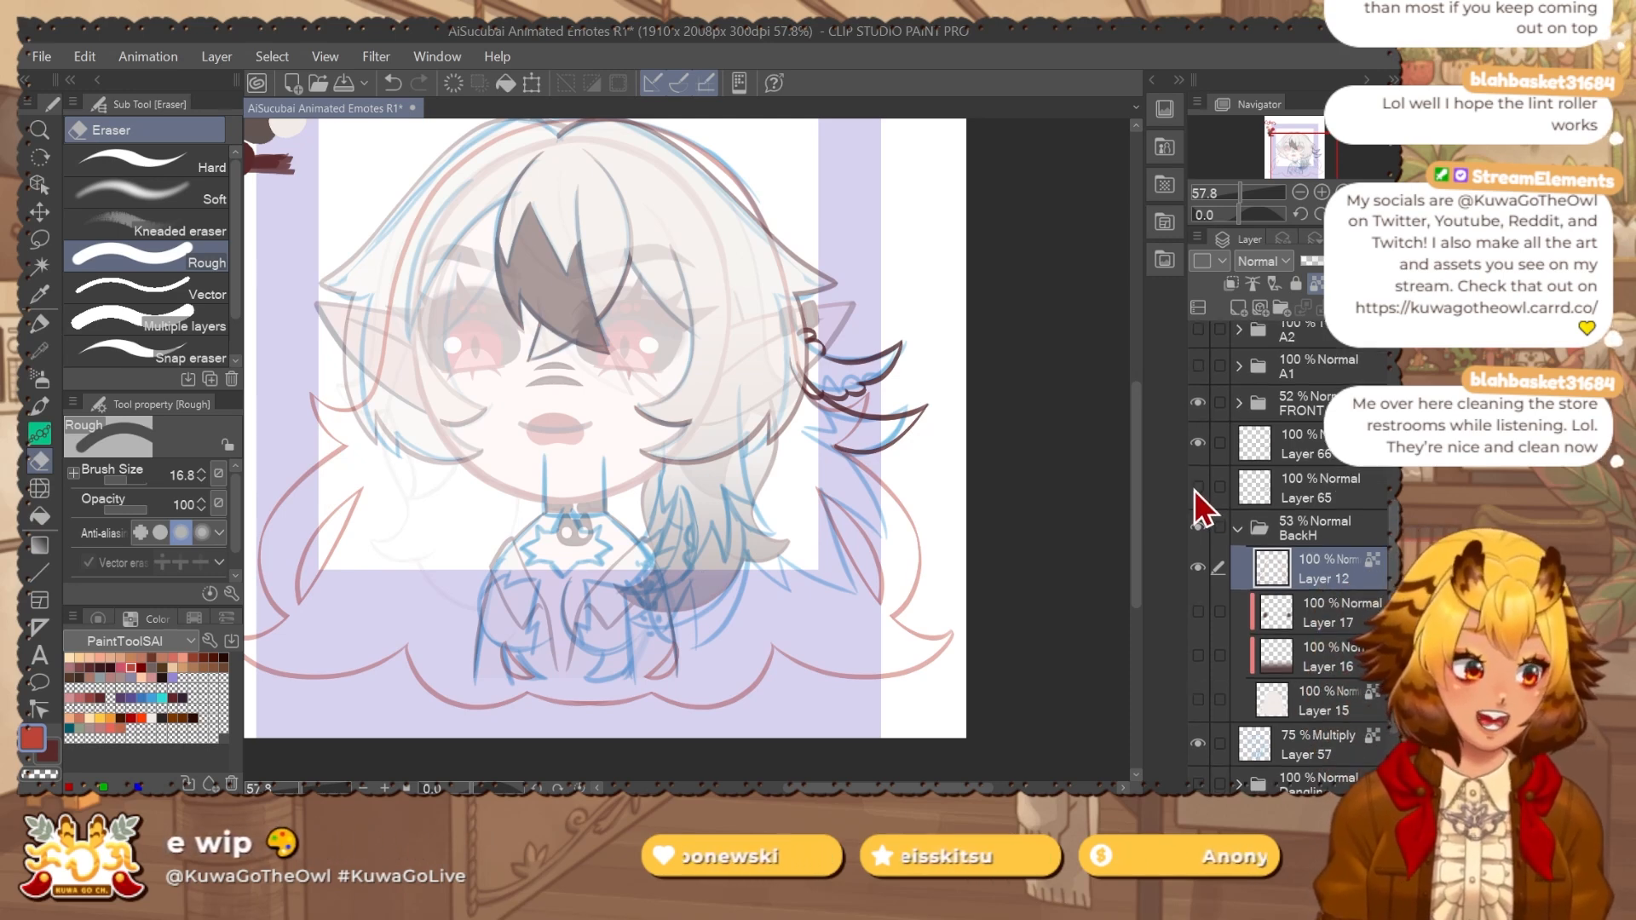
left_click(1326, 497)
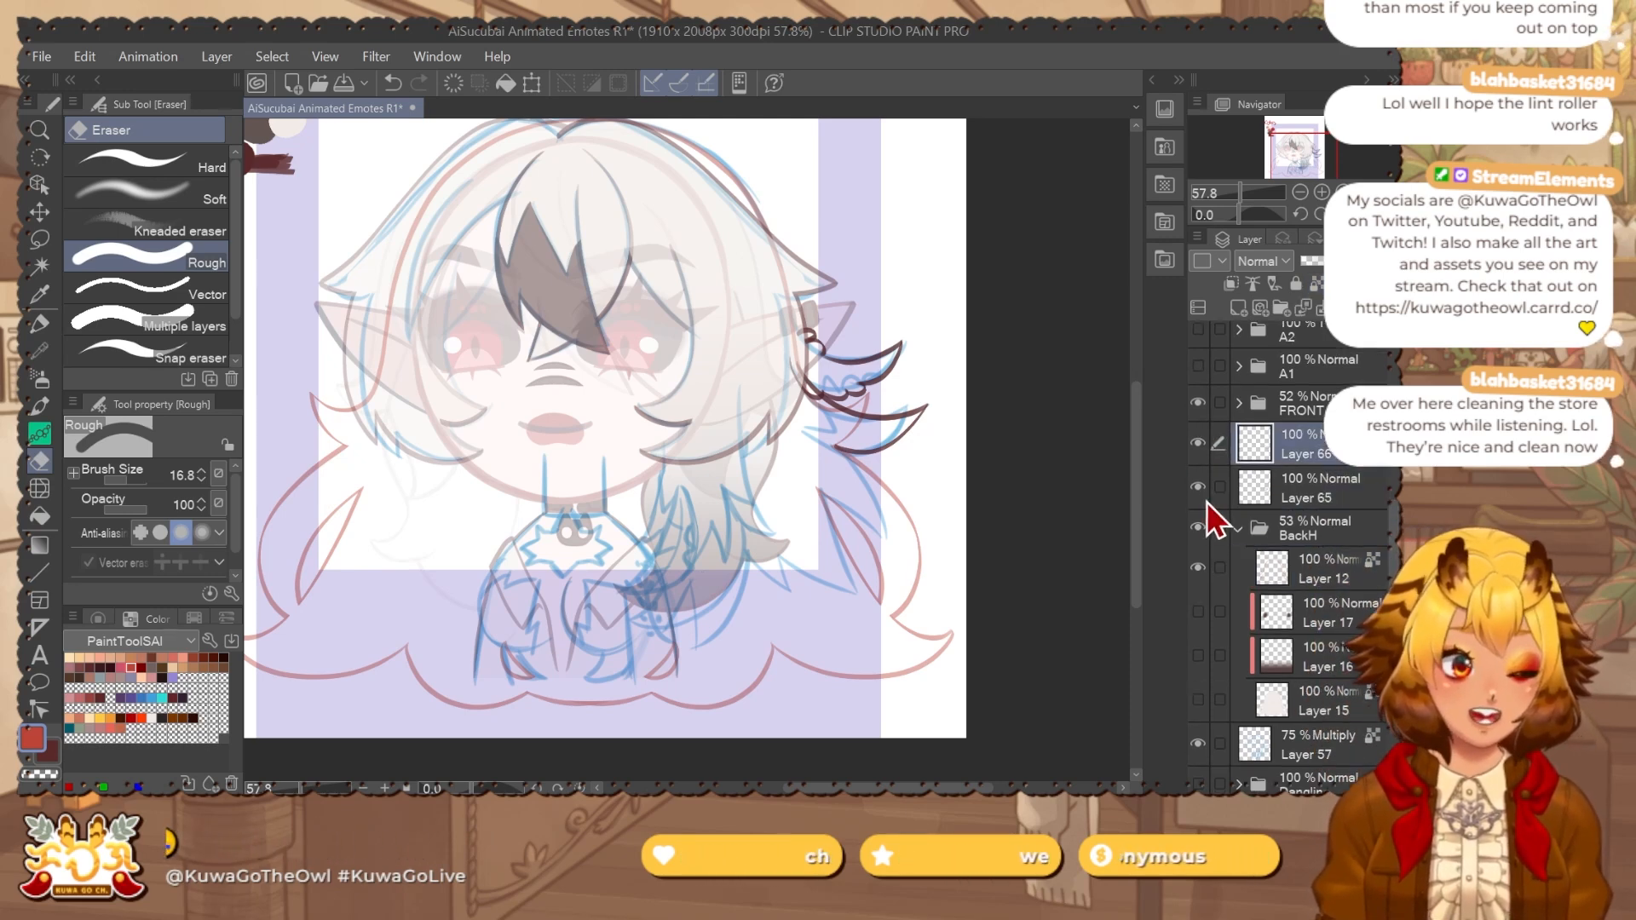
scroll(846, 374, "up", 4)
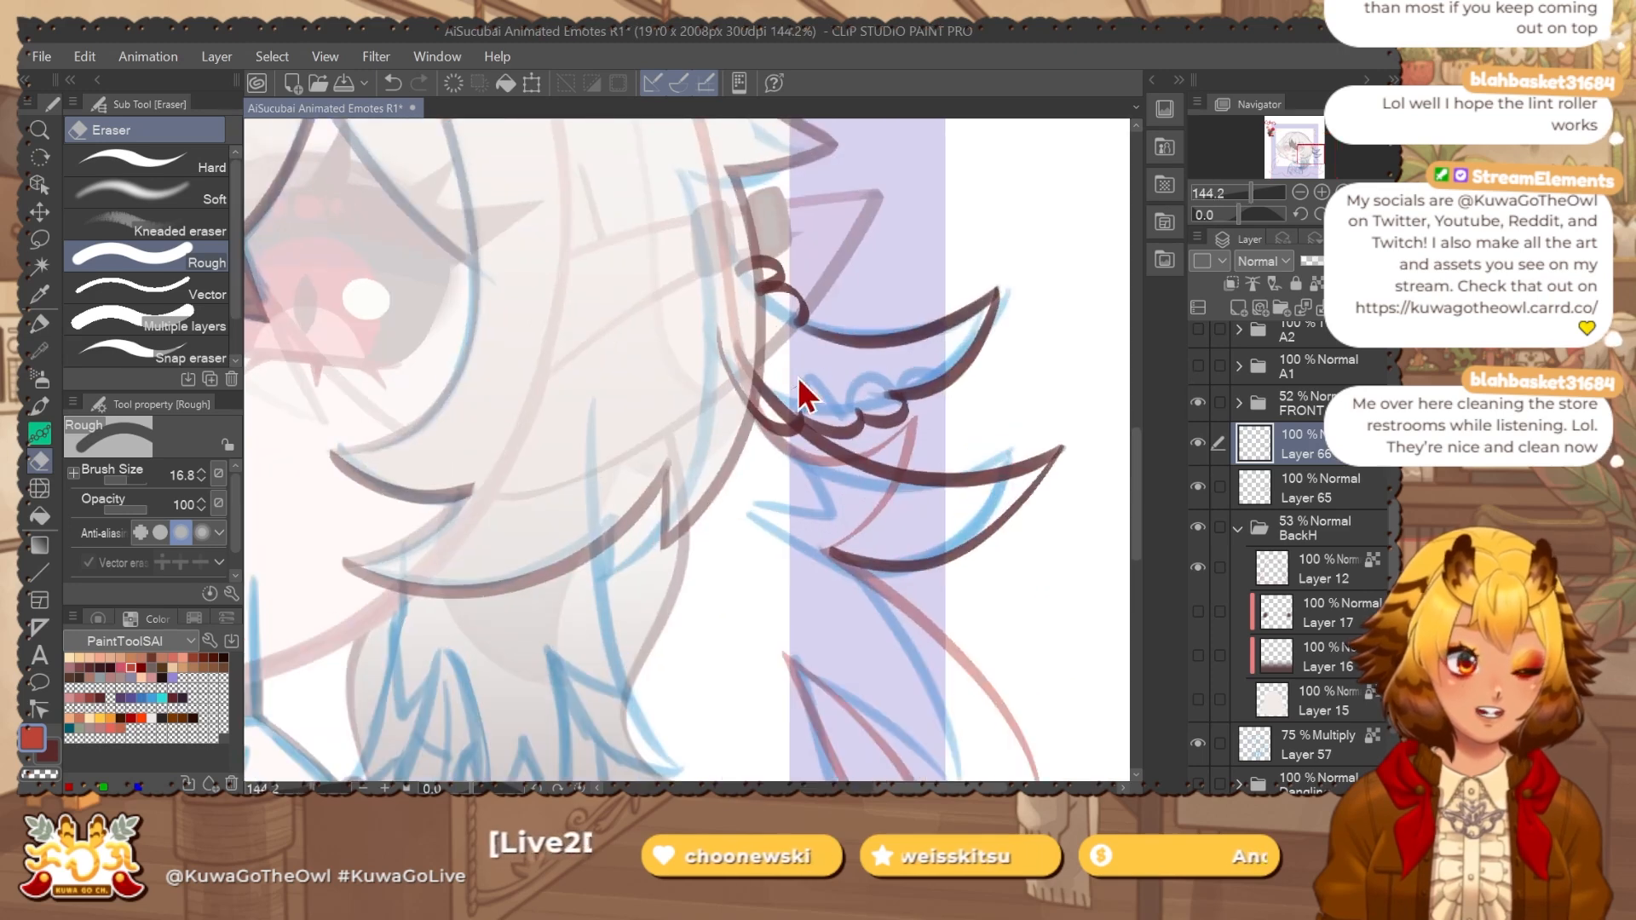
scroll(891, 388, "down", 2)
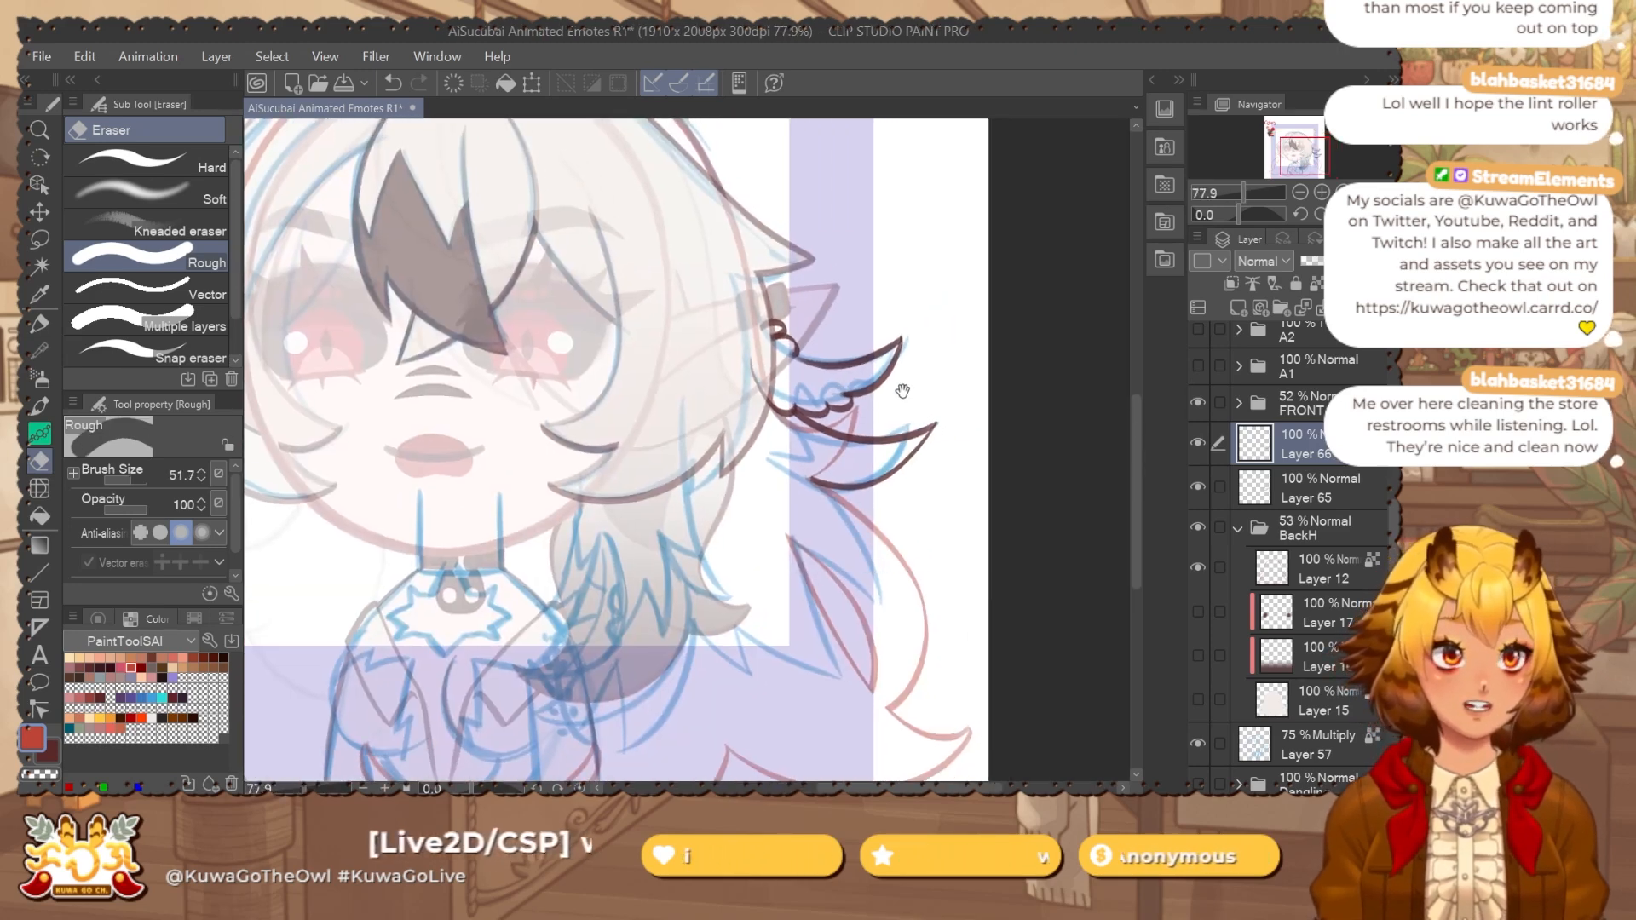
key("j")
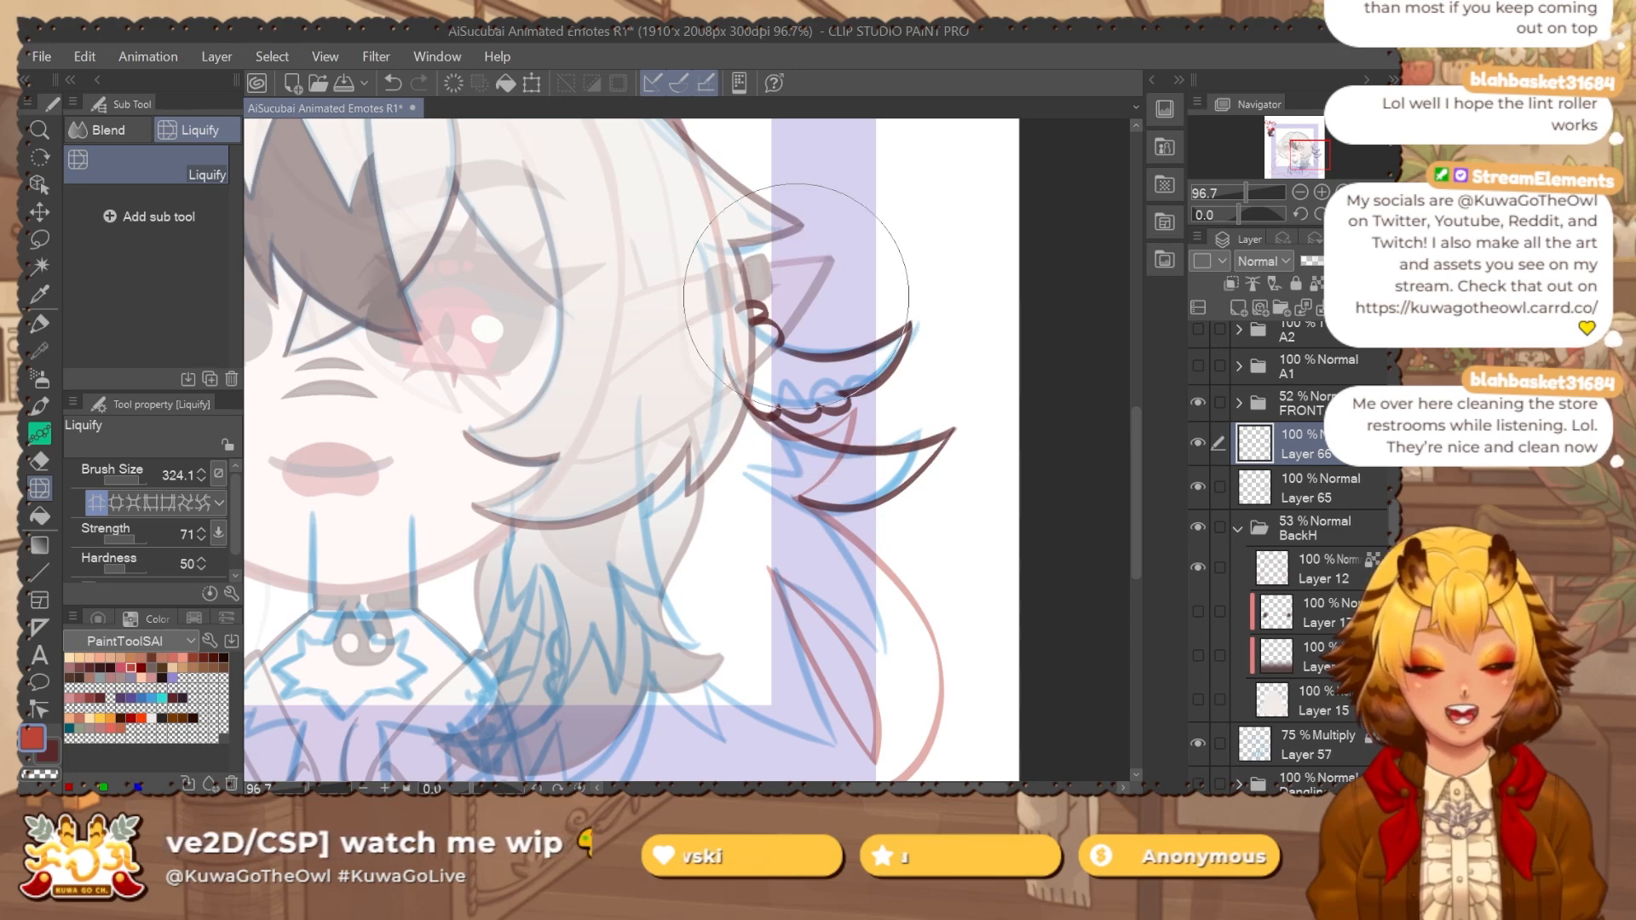
key("e")
scroll(1033, 494, "down", 1)
scroll(952, 428, "up", 4)
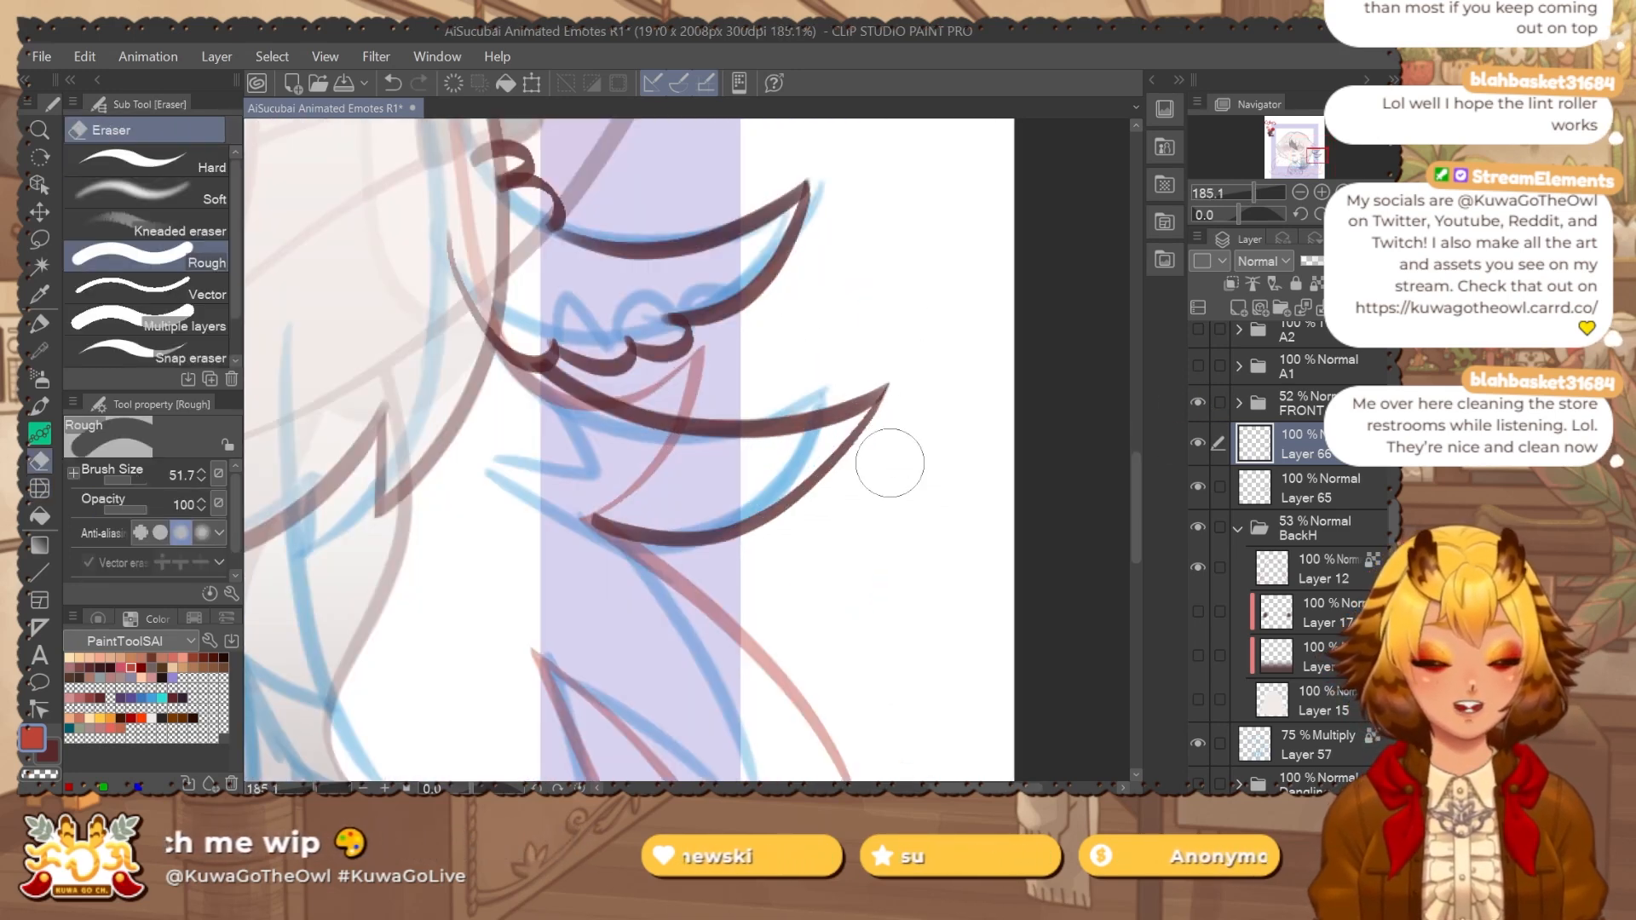
scroll(943, 406, "down", 1)
scroll(941, 400, "down", 1)
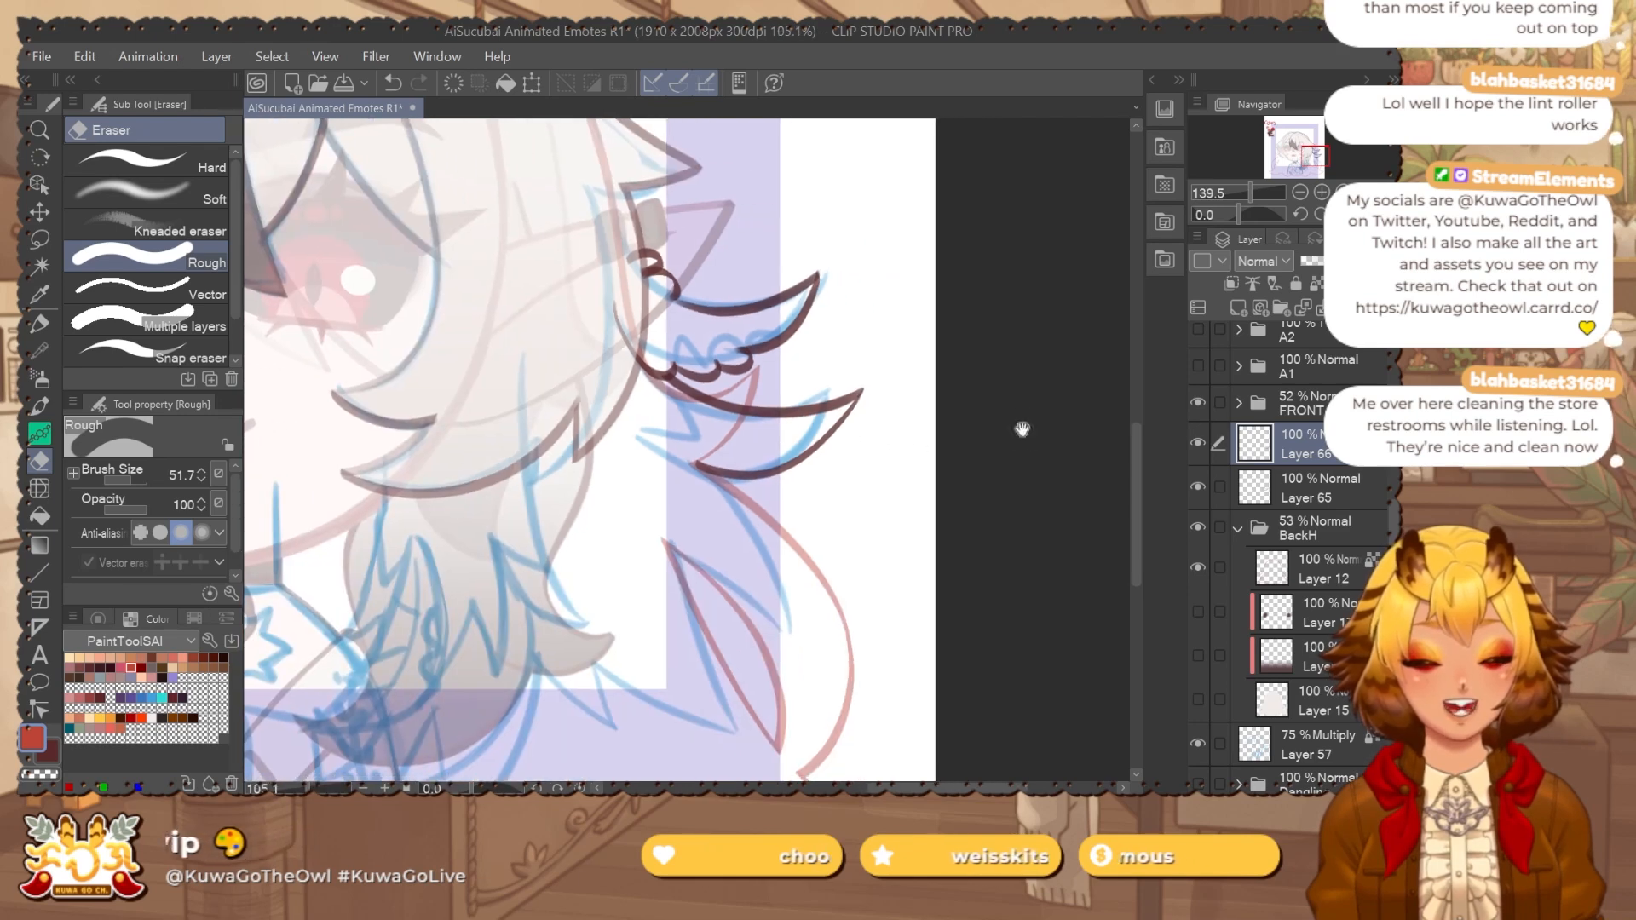
key("j")
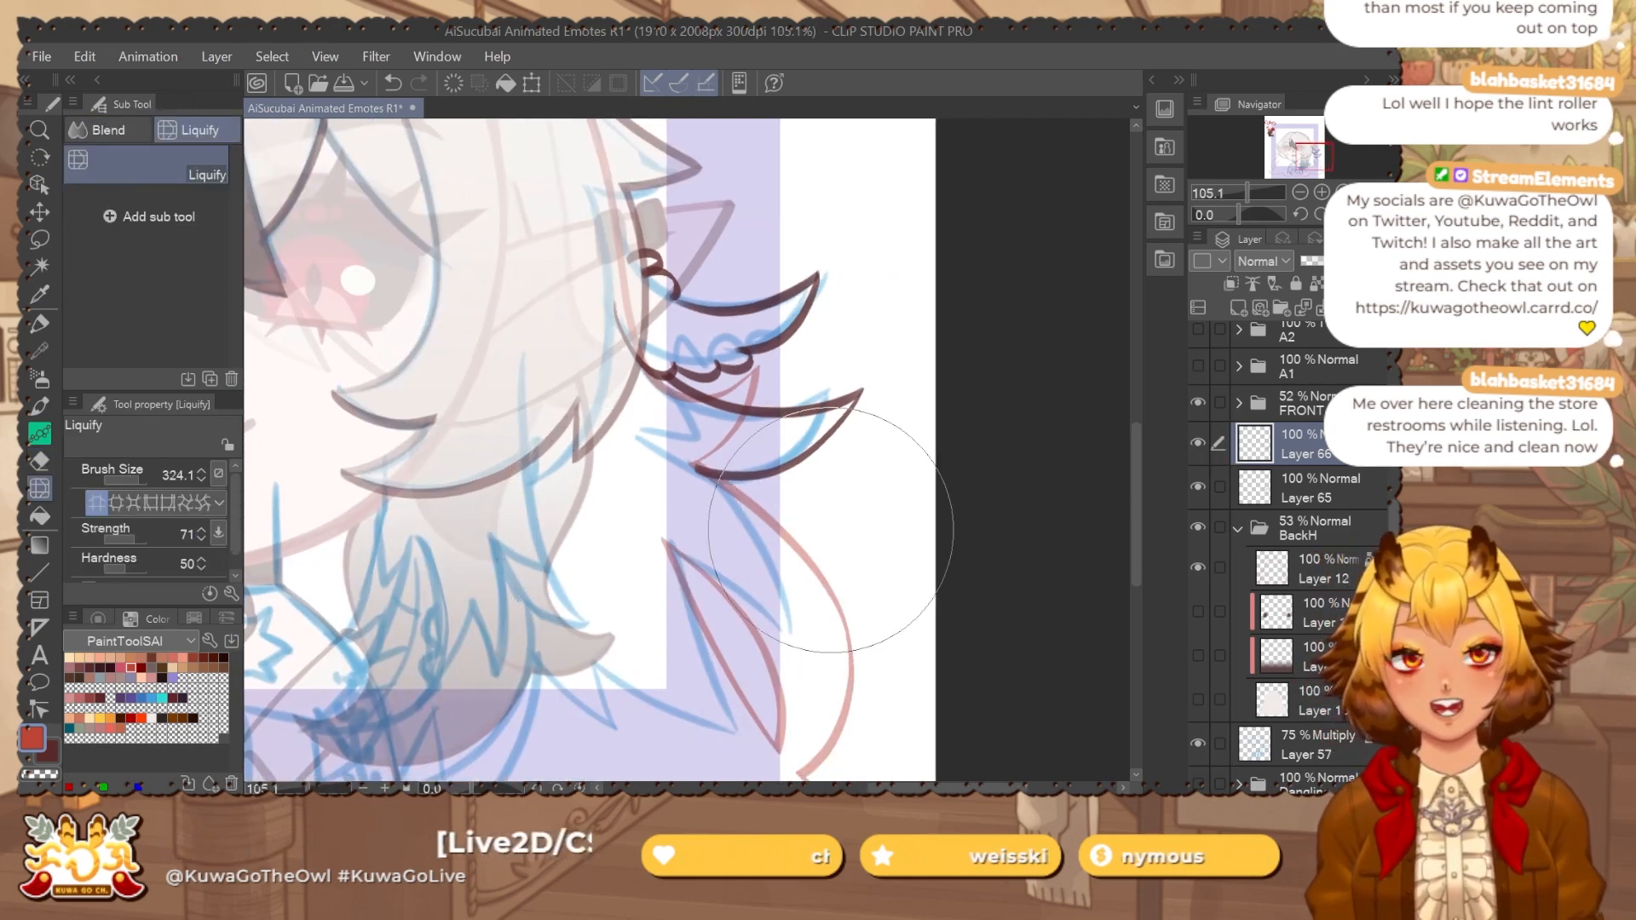
key("e")
scroll(711, 484, "up", 2)
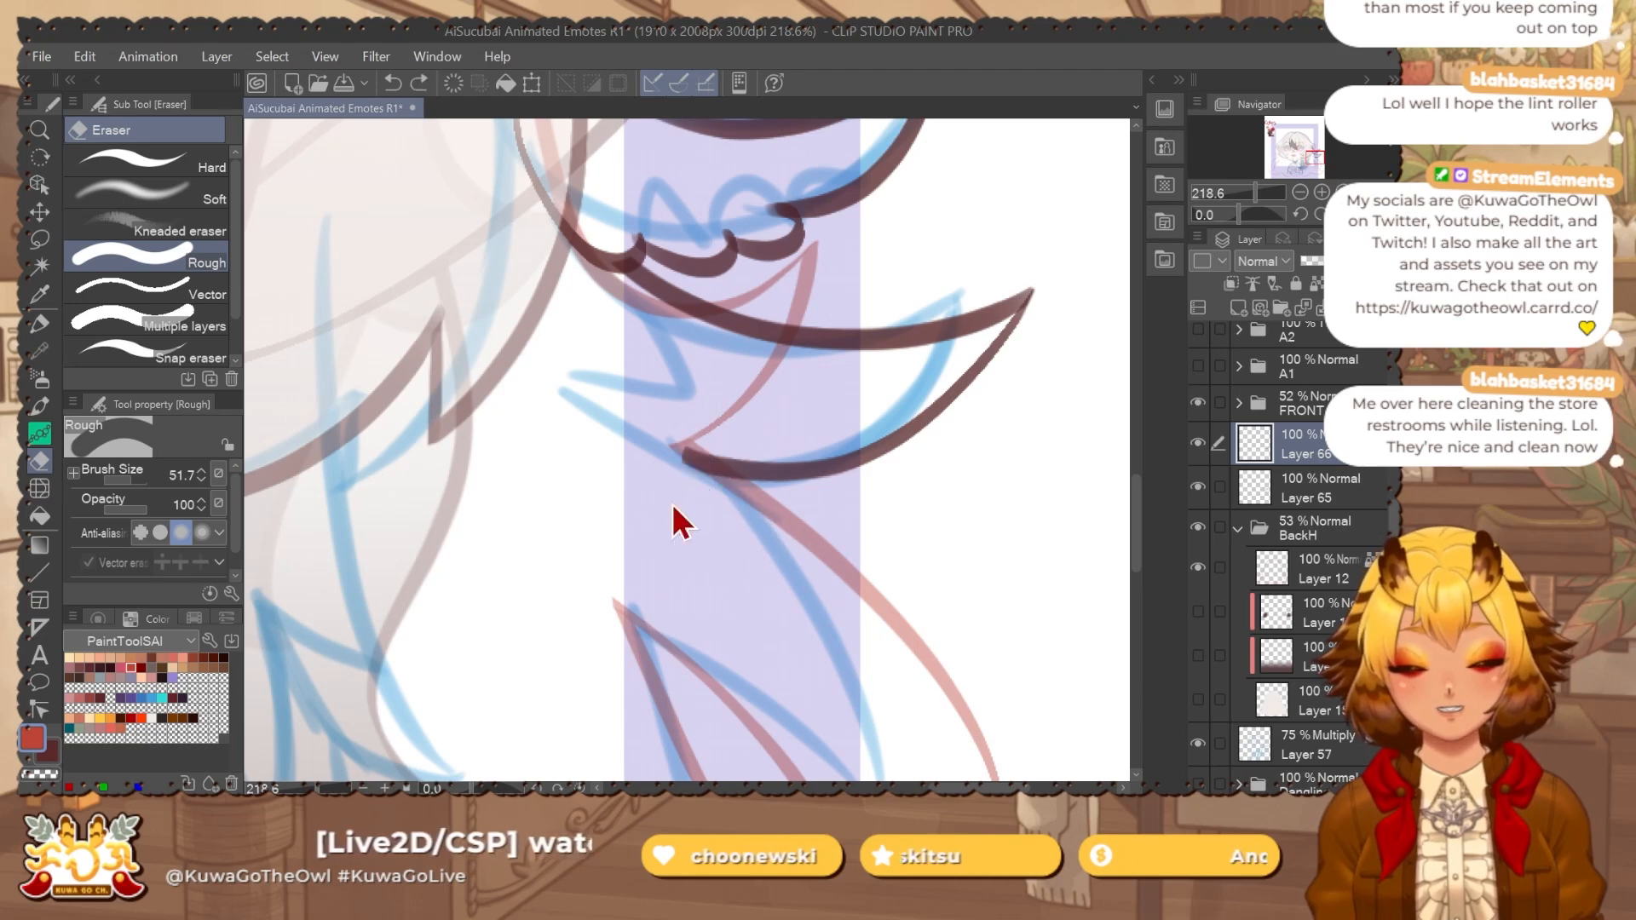
scroll(784, 560, "down", 2)
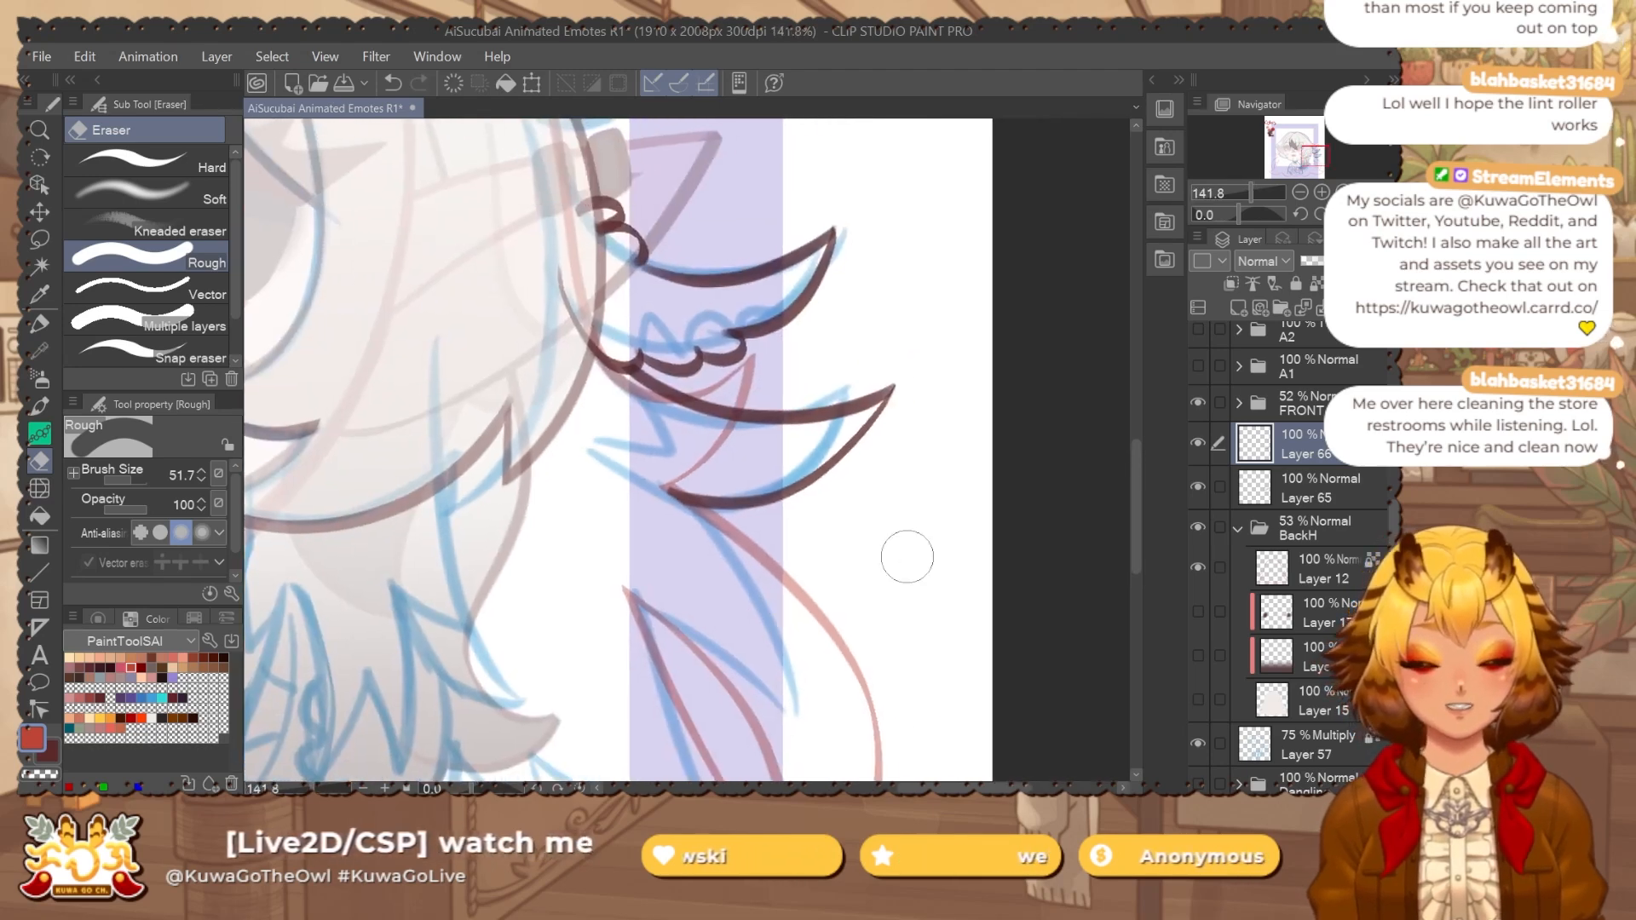
Mirror the canvas view and erase the red back-hair line on Layer 12 where it crosses the ear feathers, using the Rough eraser at size 89.
left_click(1329, 569)
scroll(699, 455, "down", 1)
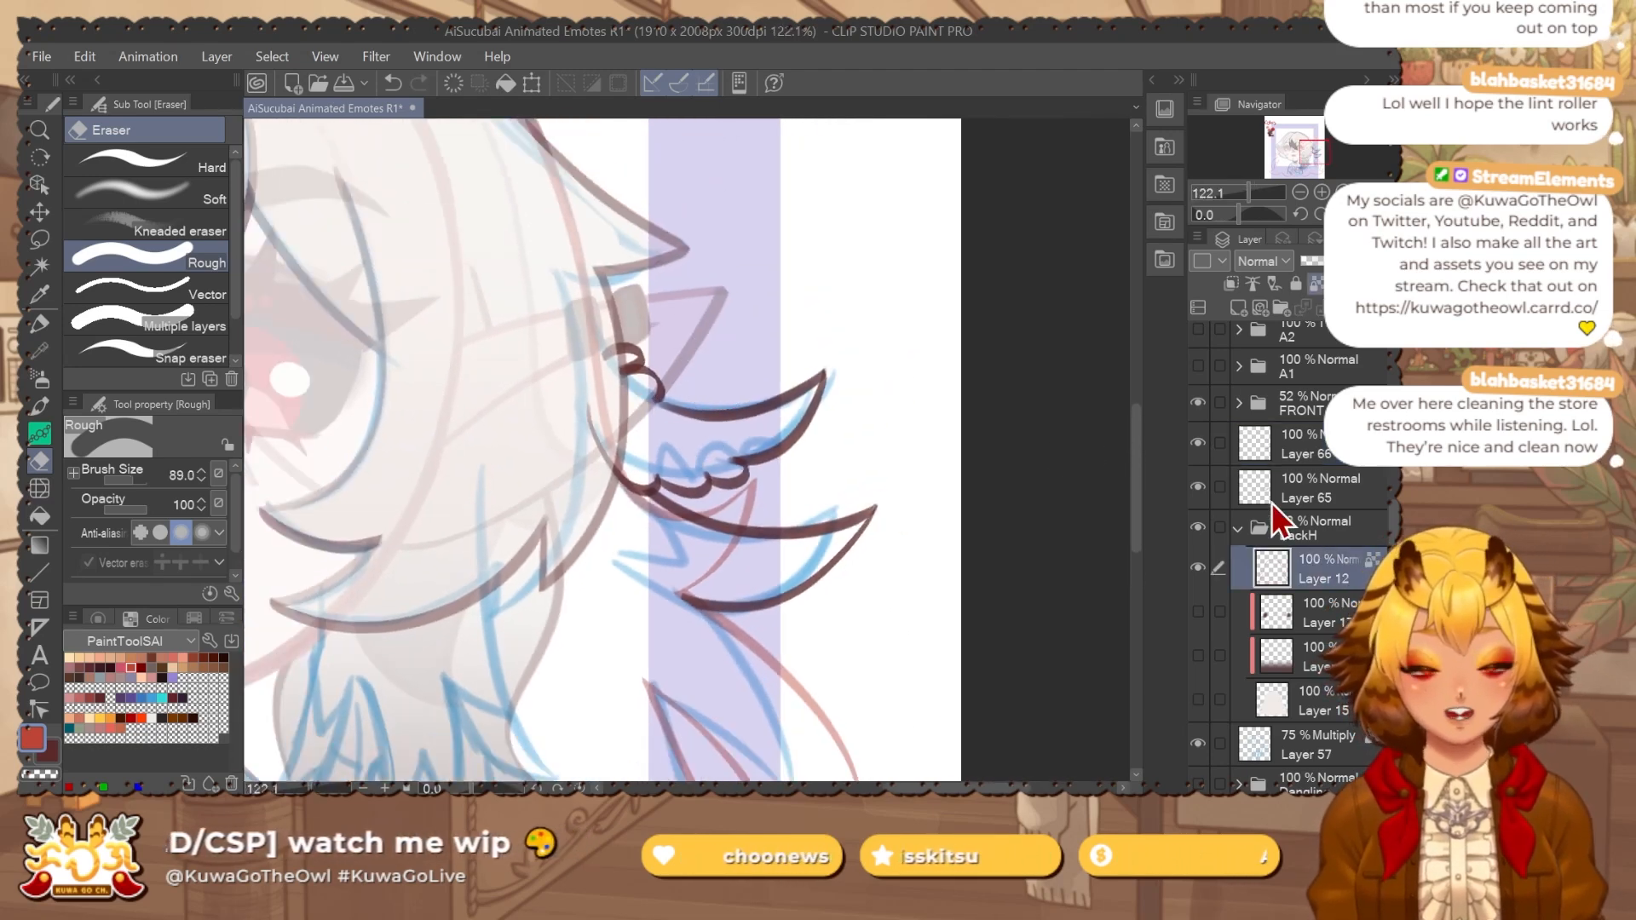
left_click(1258, 444)
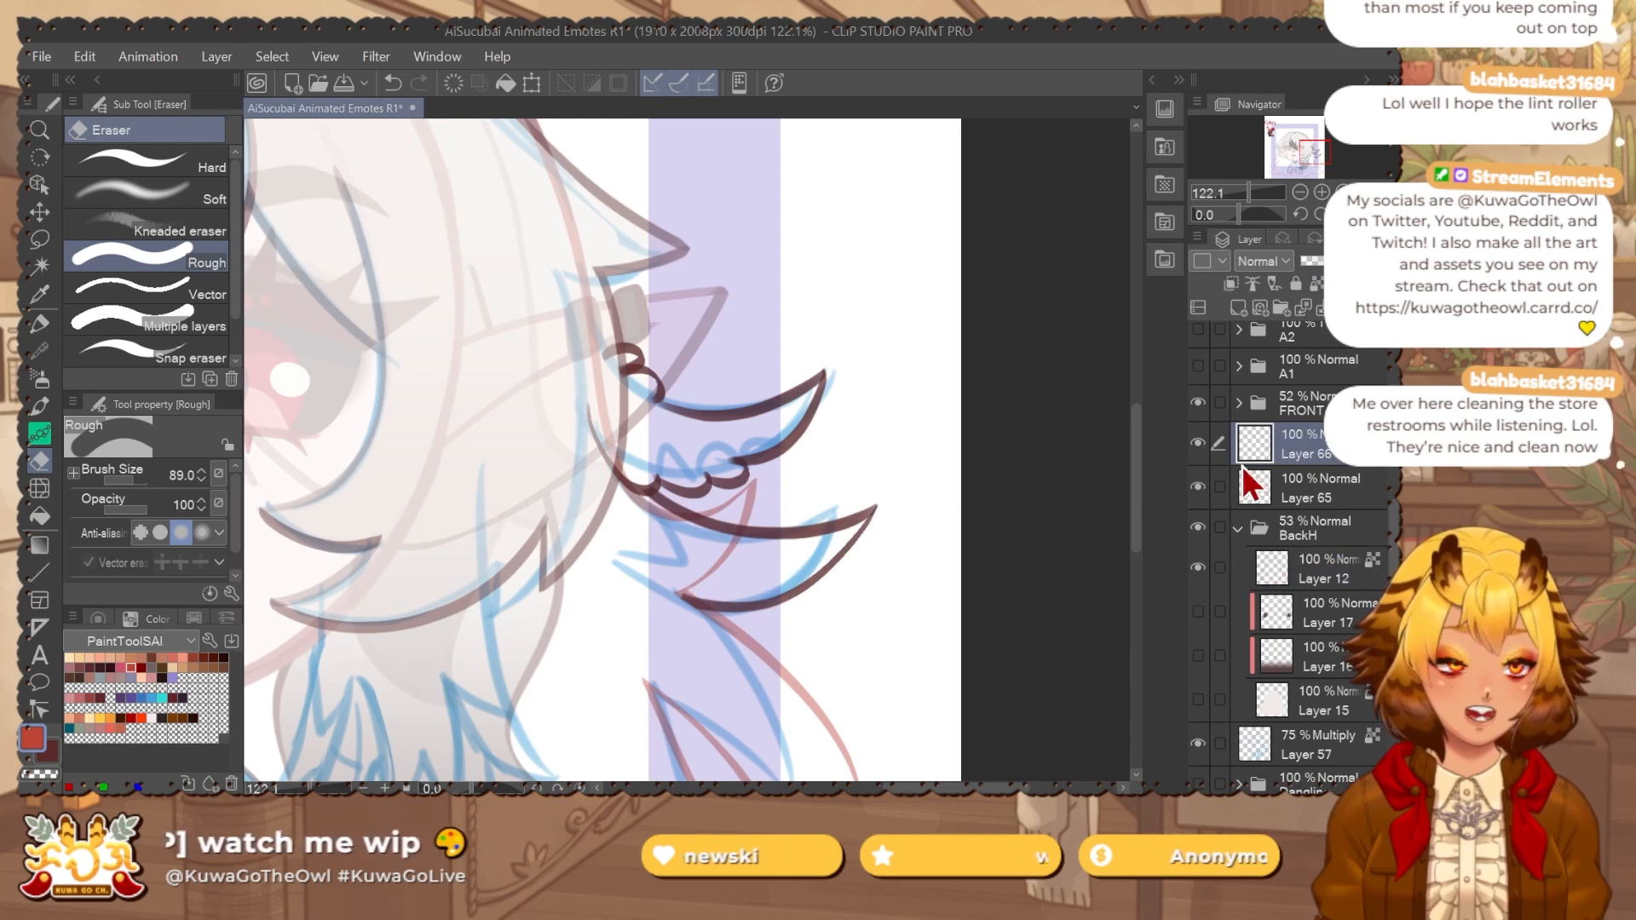
left_click(1197, 489)
left_click(1303, 487)
key("h")
left_click_drag(1095, 284, 976, 321)
key("j")
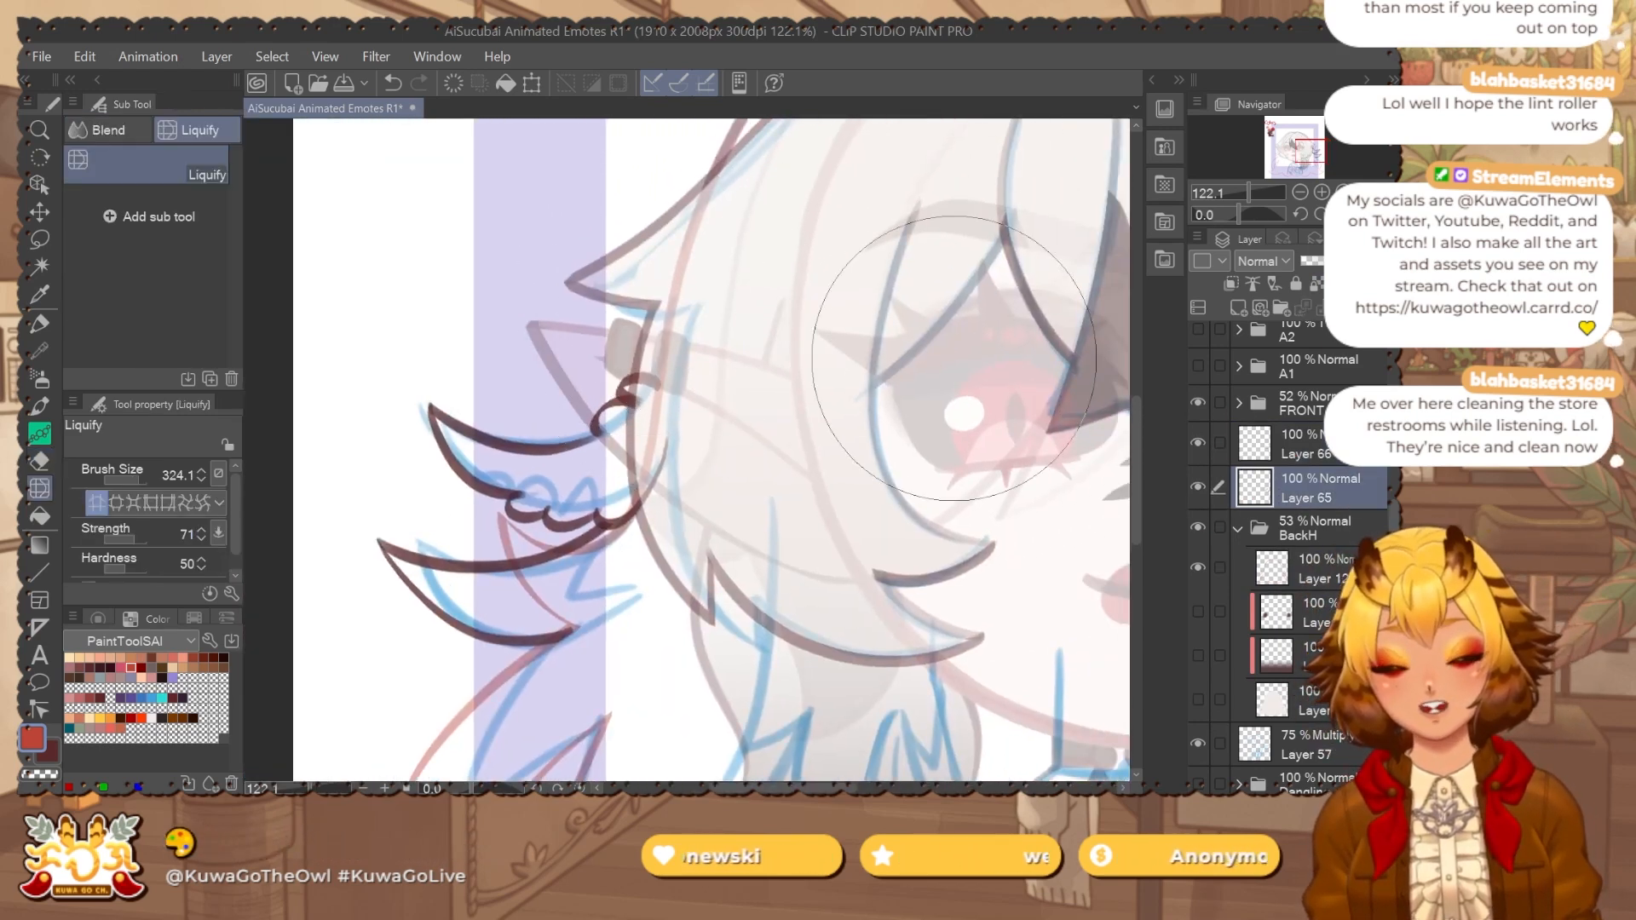
left_click(1331, 565)
key("e")
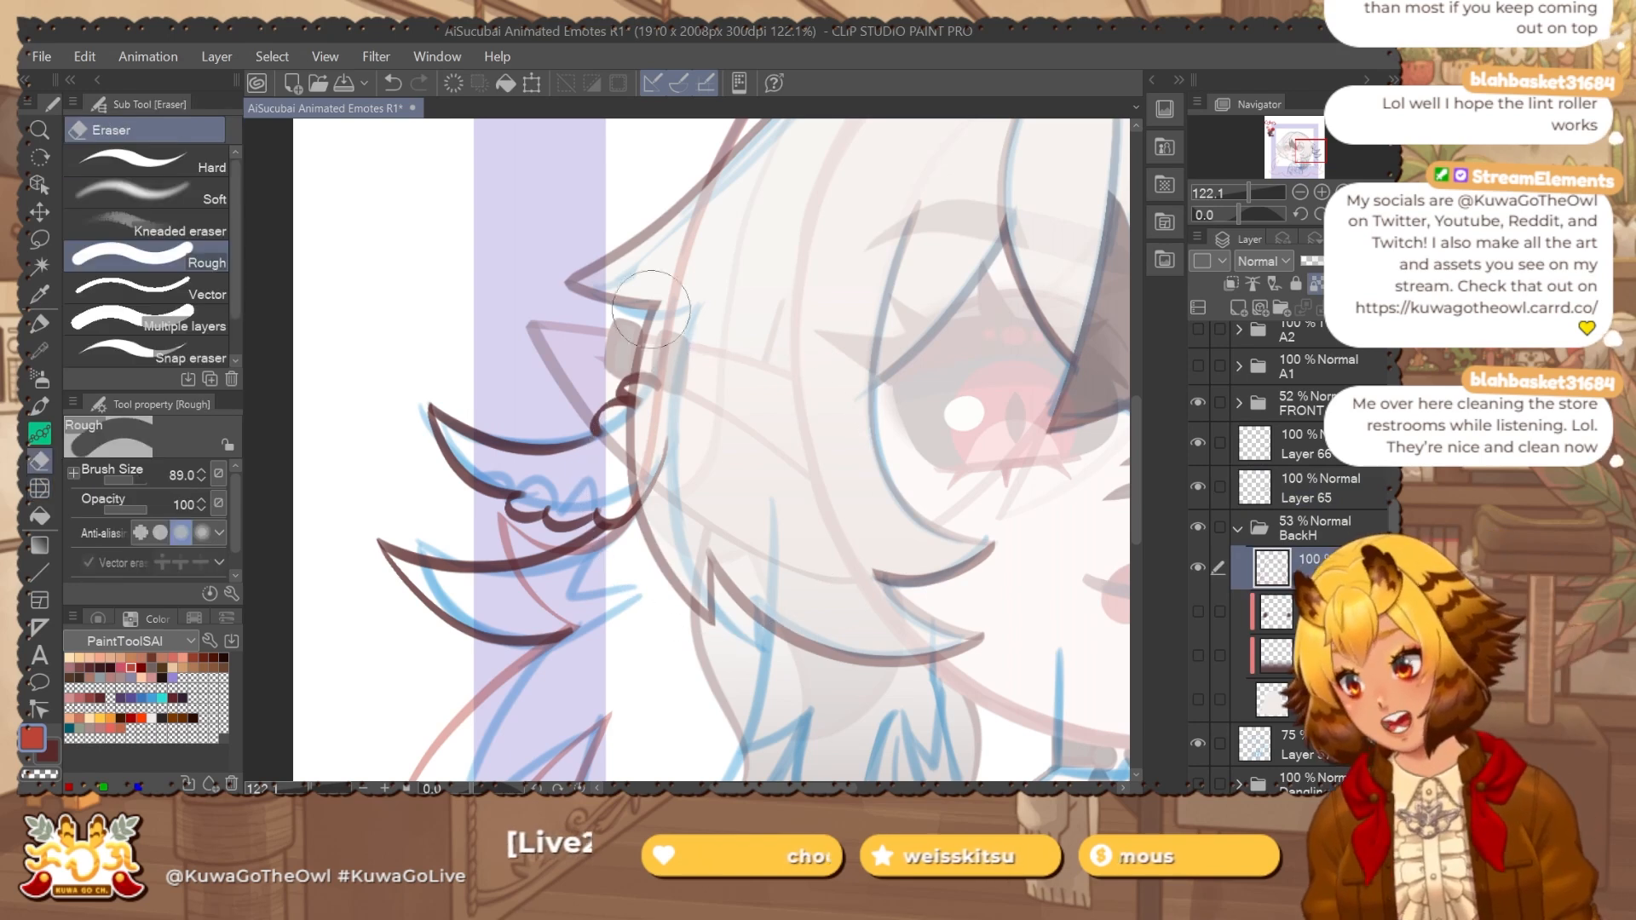
mouse_move(652, 400)
left_mouse_down()
mouse_move(667, 440)
mouse_move(708, 388)
left_mouse_up()
mouse_move(509, 517)
left_mouse_down()
mouse_move(517, 460)
mouse_move(542, 503)
left_mouse_up()
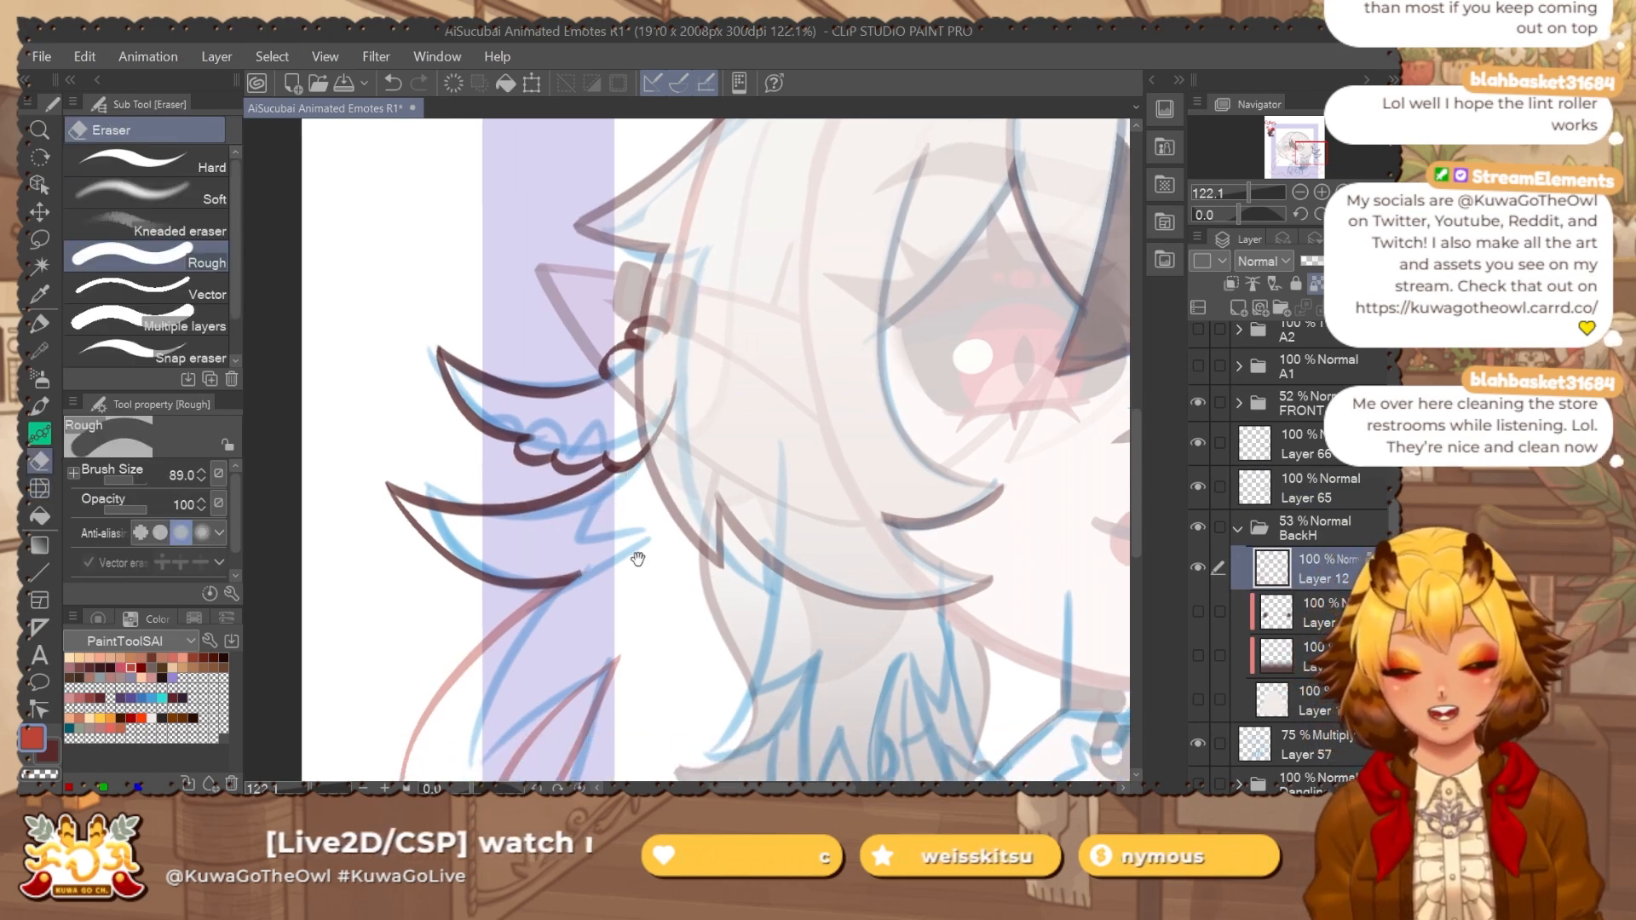
Merge the two ear feather layers, Layer 66 and Layer 65, into one layer.
scroll(647, 546, "down", 6)
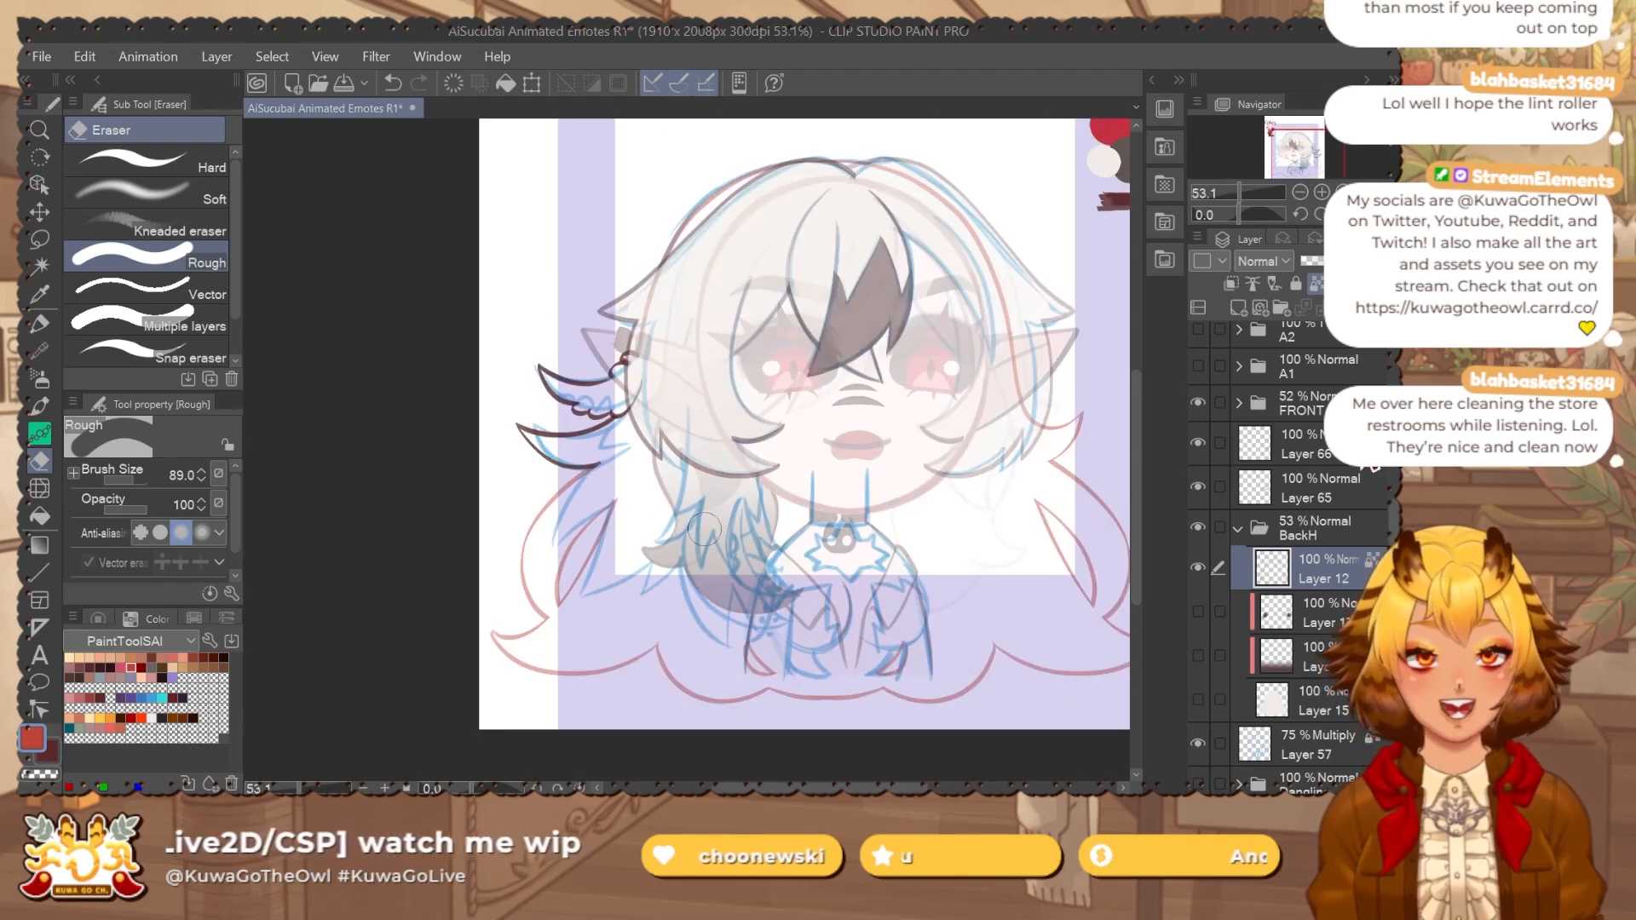
left_click(1303, 443)
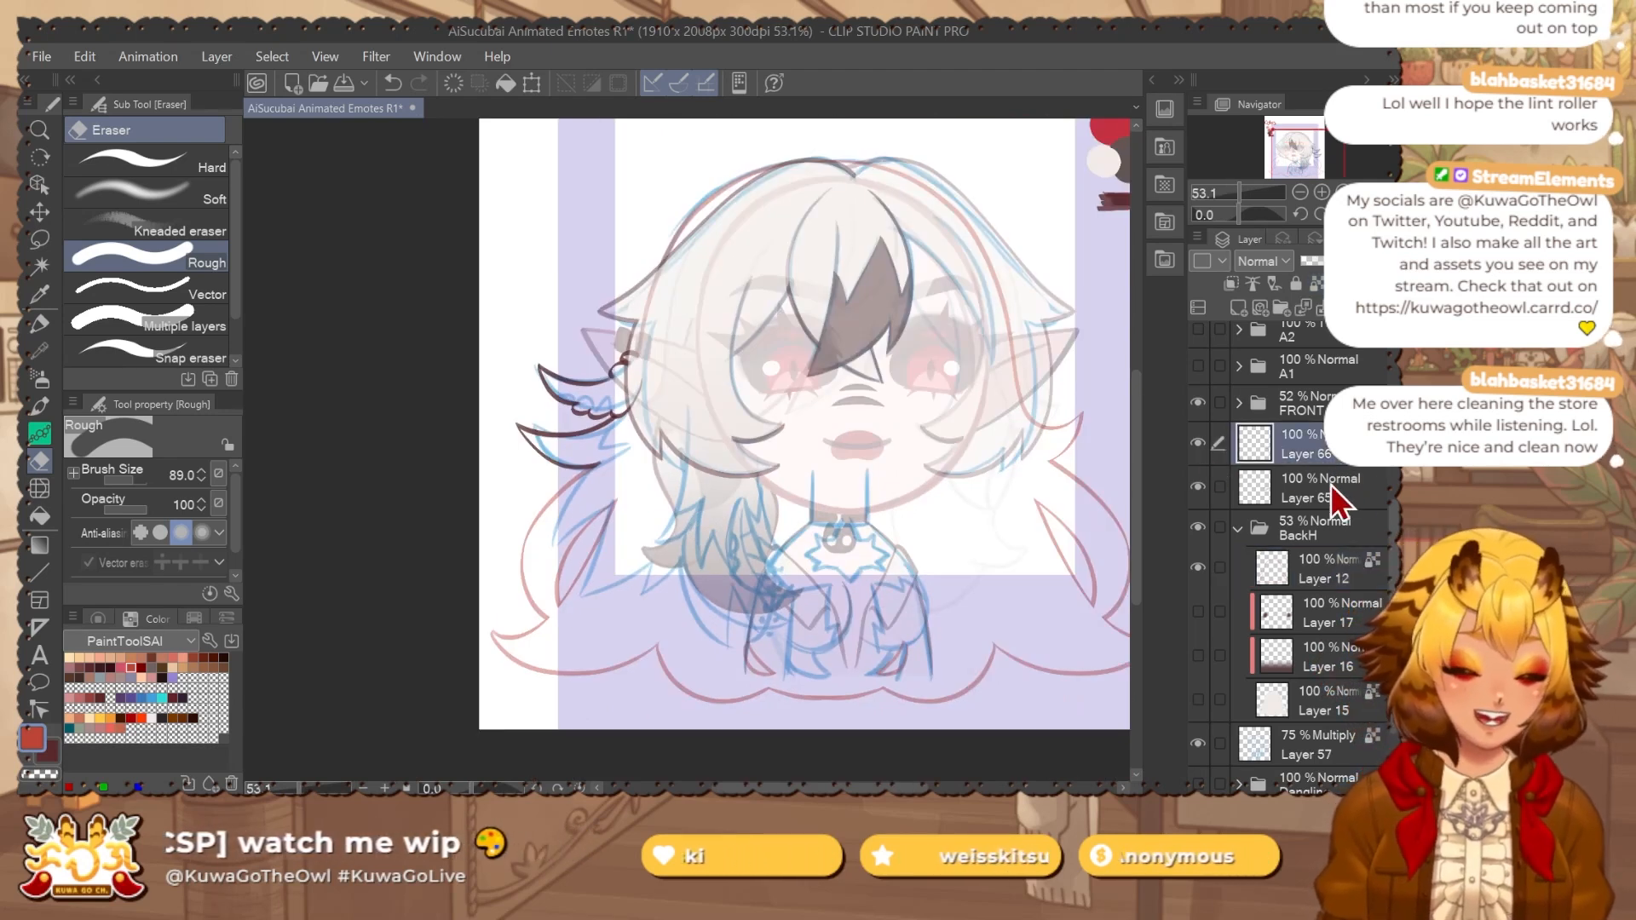
key("shift+alt+e")
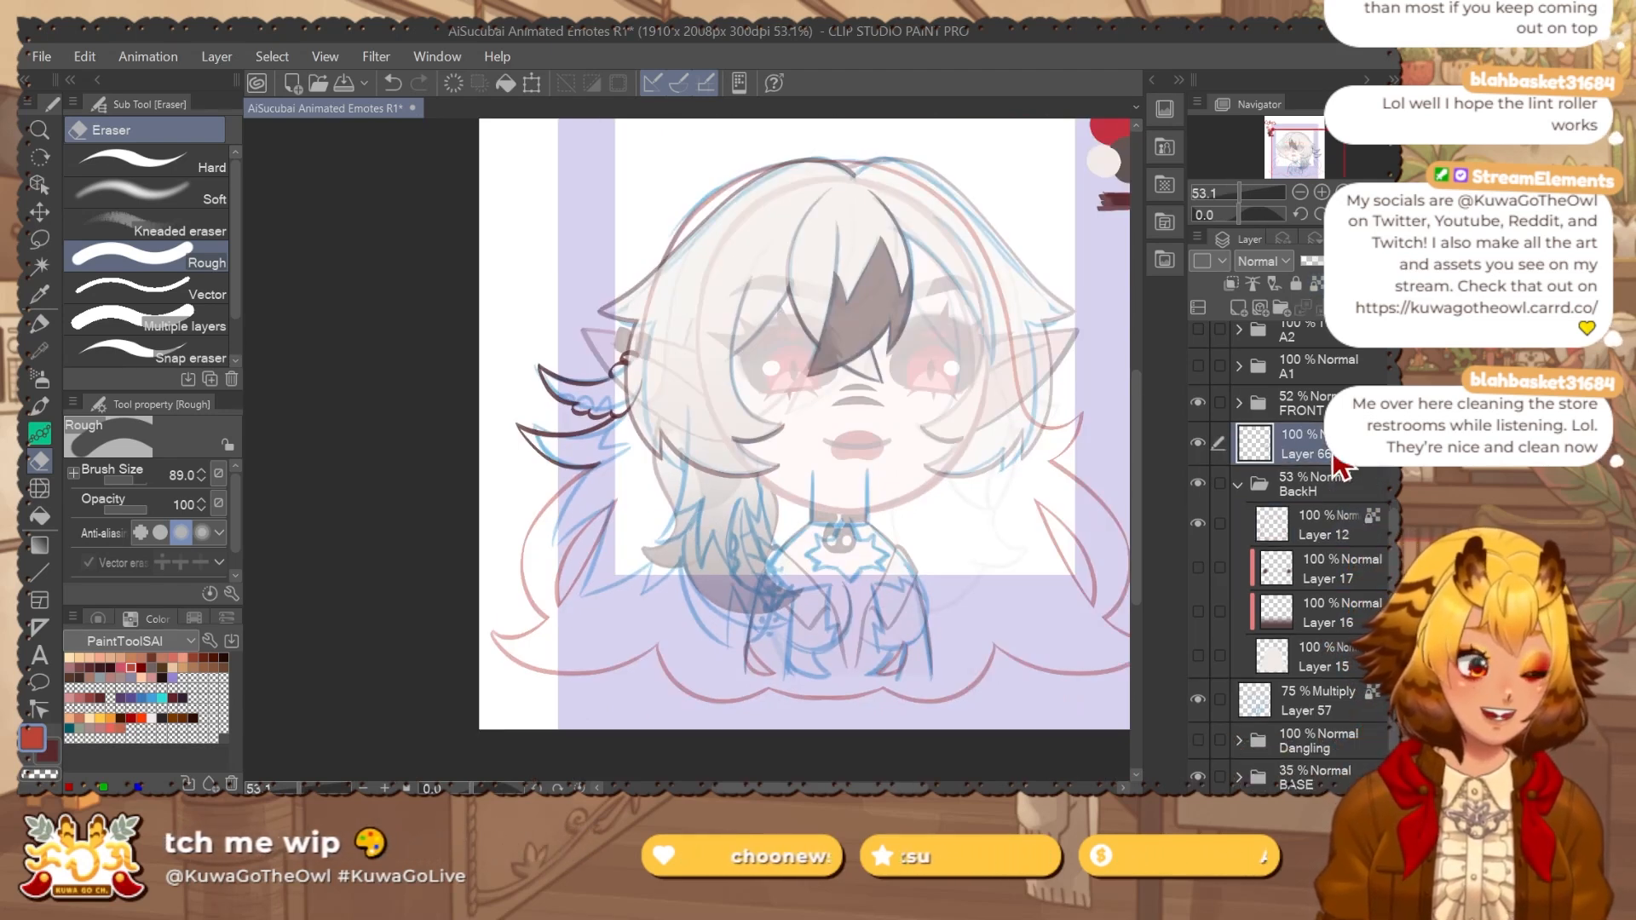
Move the merged feather layer into the BackH folder above Layer 12 and merge it down into Layer 12.
left_click_drag(1334, 460, 1361, 498)
key("ctrl+e")
key("ctrl+z")
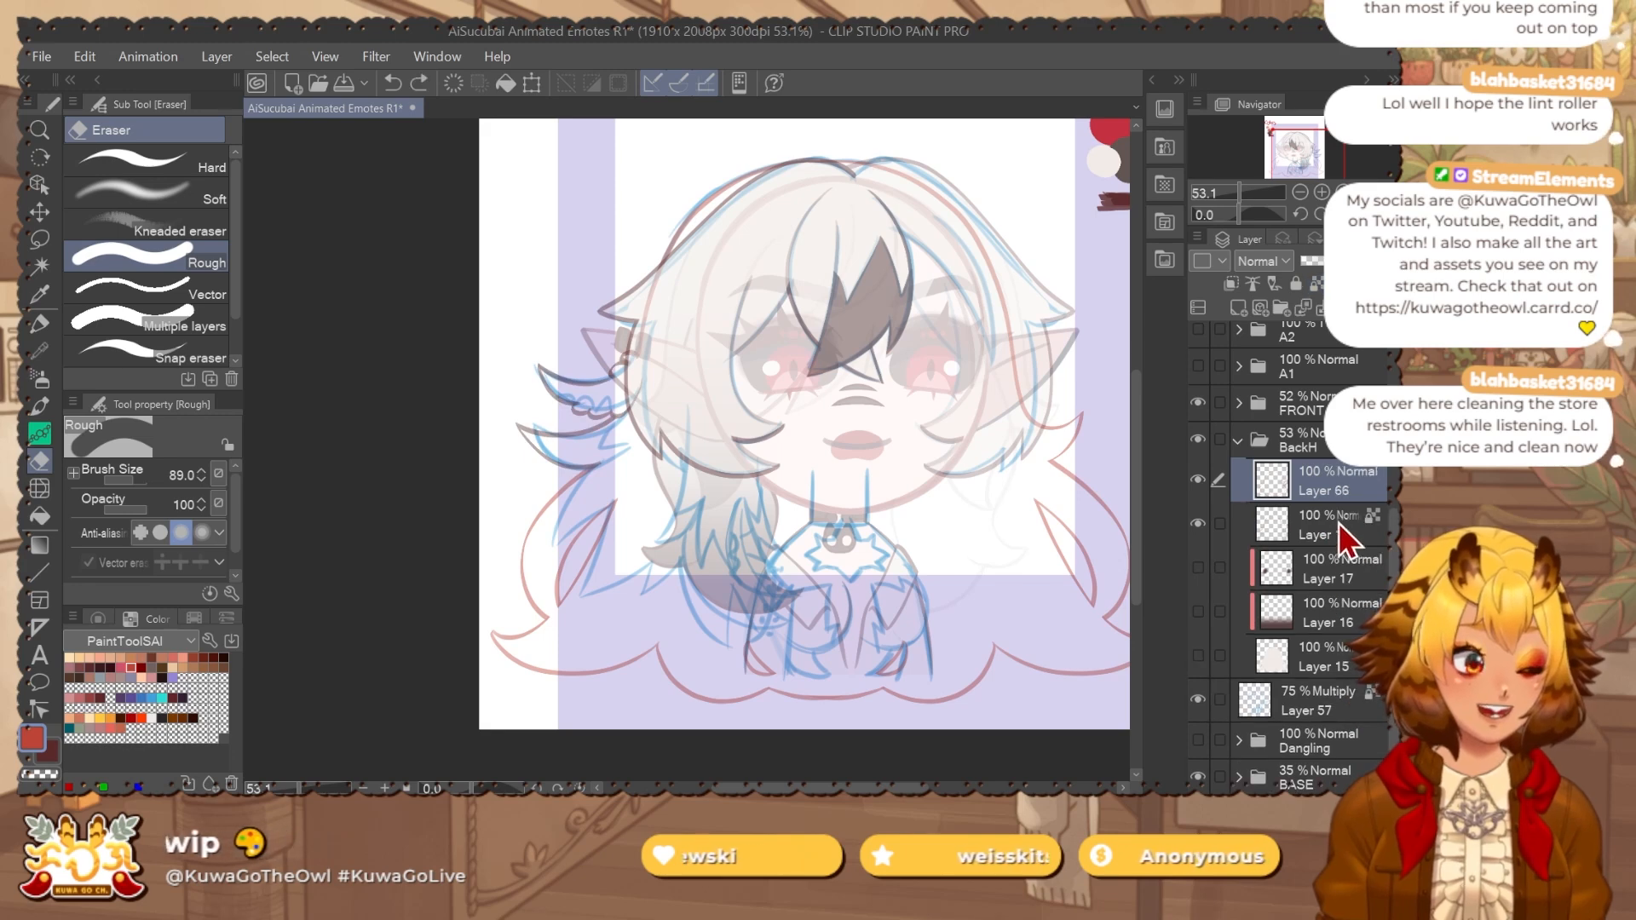
left_click(1352, 488)
key("ctrl+e")
Set the BackH folder's opacity to 100%.
left_click(1329, 443)
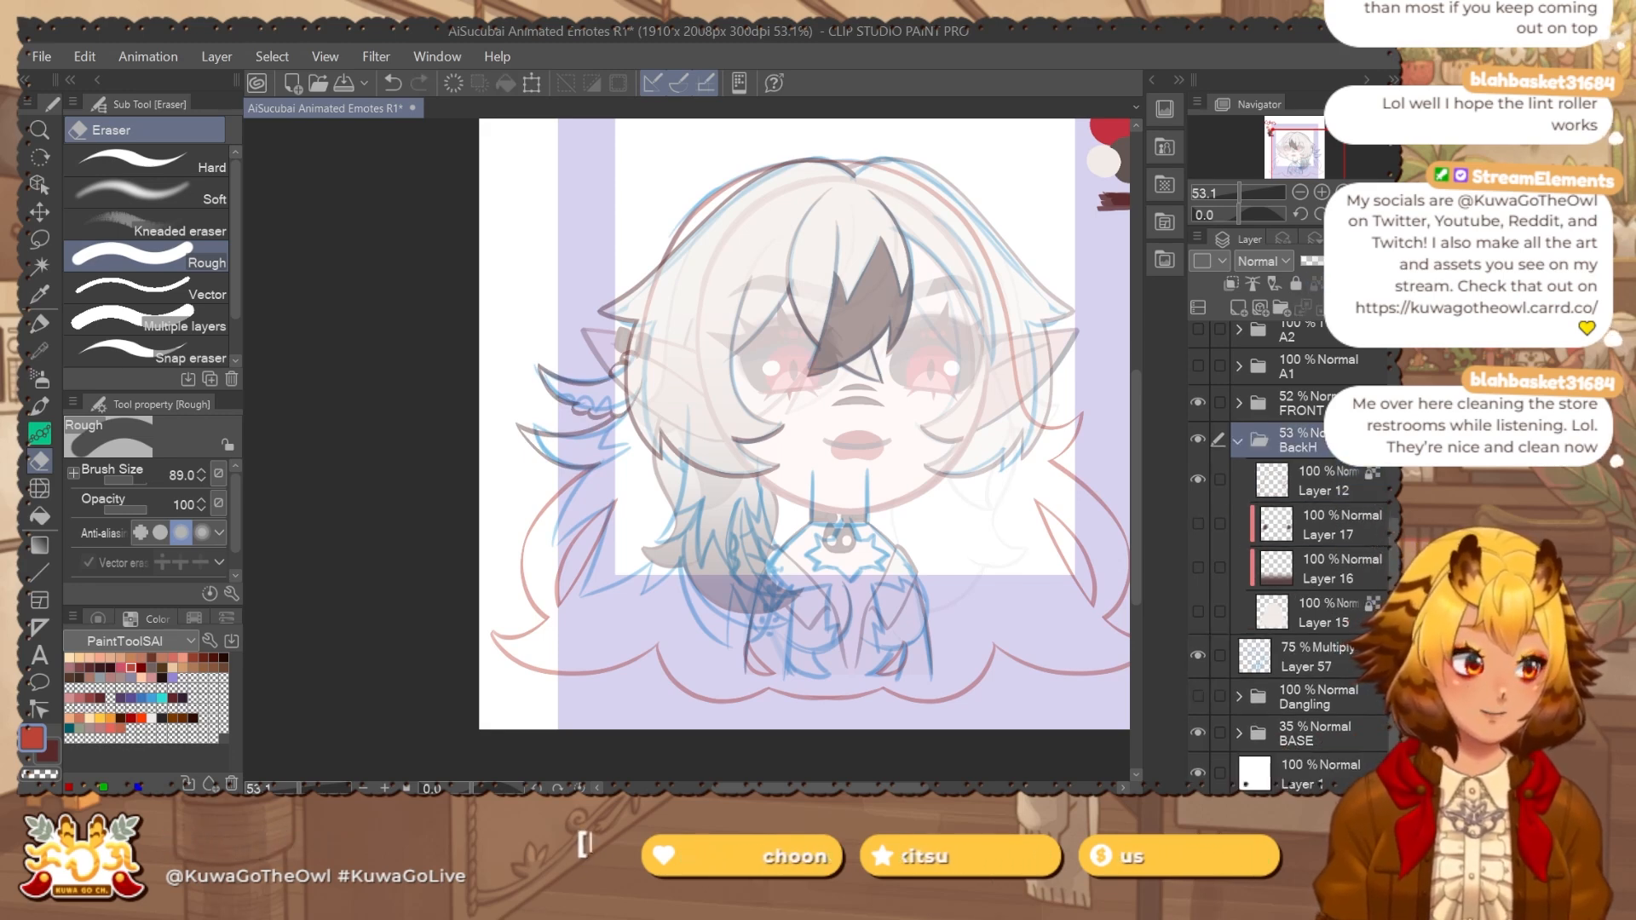
left_click(1363, 260)
left_click_drag(985, 482, 902, 472)
key("ctrl+a")
key("ctrl+c")
key("ctrl+v")
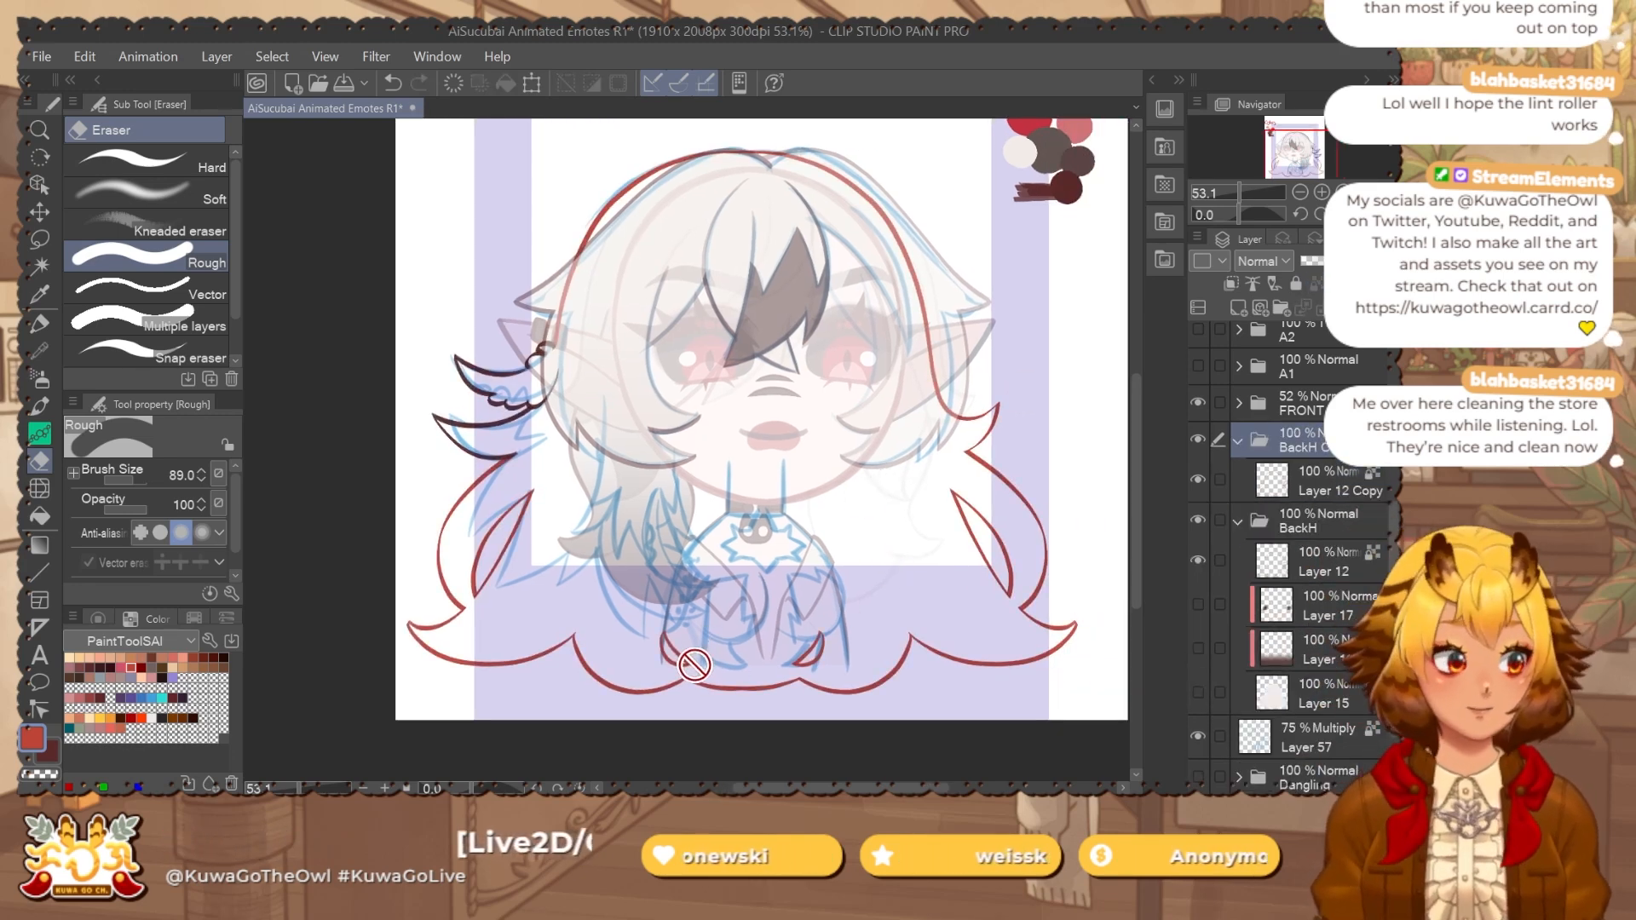
key("ctrl+z")
key("ctrl+z")
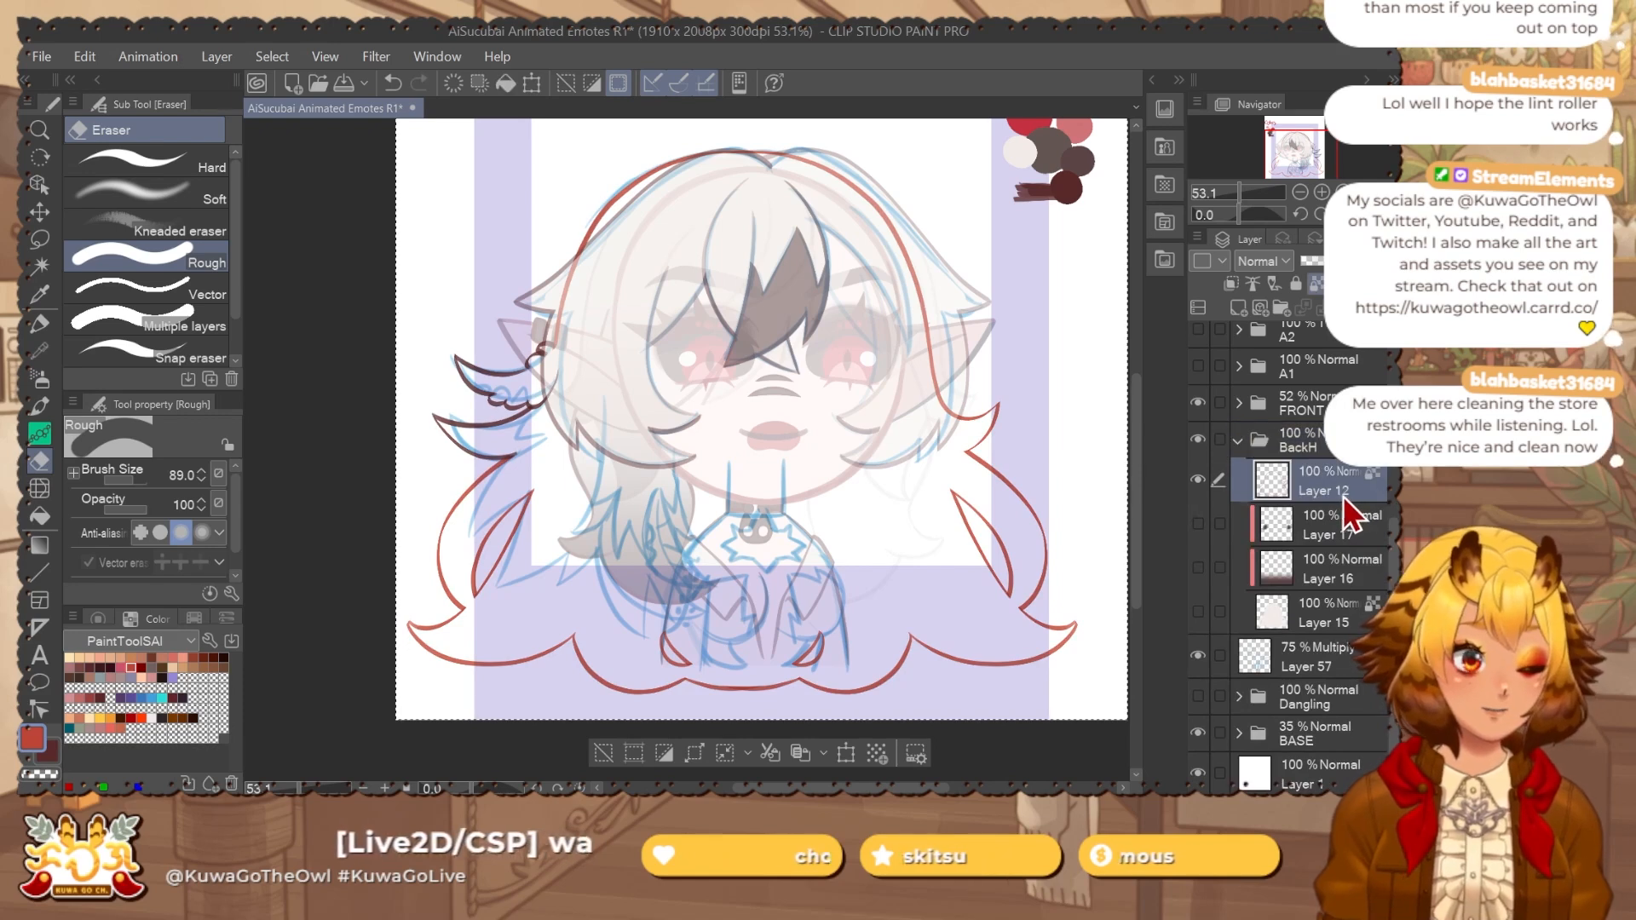
Duplicate Layer 12 and flip the copy horizontally so the ear feathers mirror onto the other side of the head.
key("ctrl+c")
key("ctrl+v")
key("ctrl+t")
left_click(130, 473)
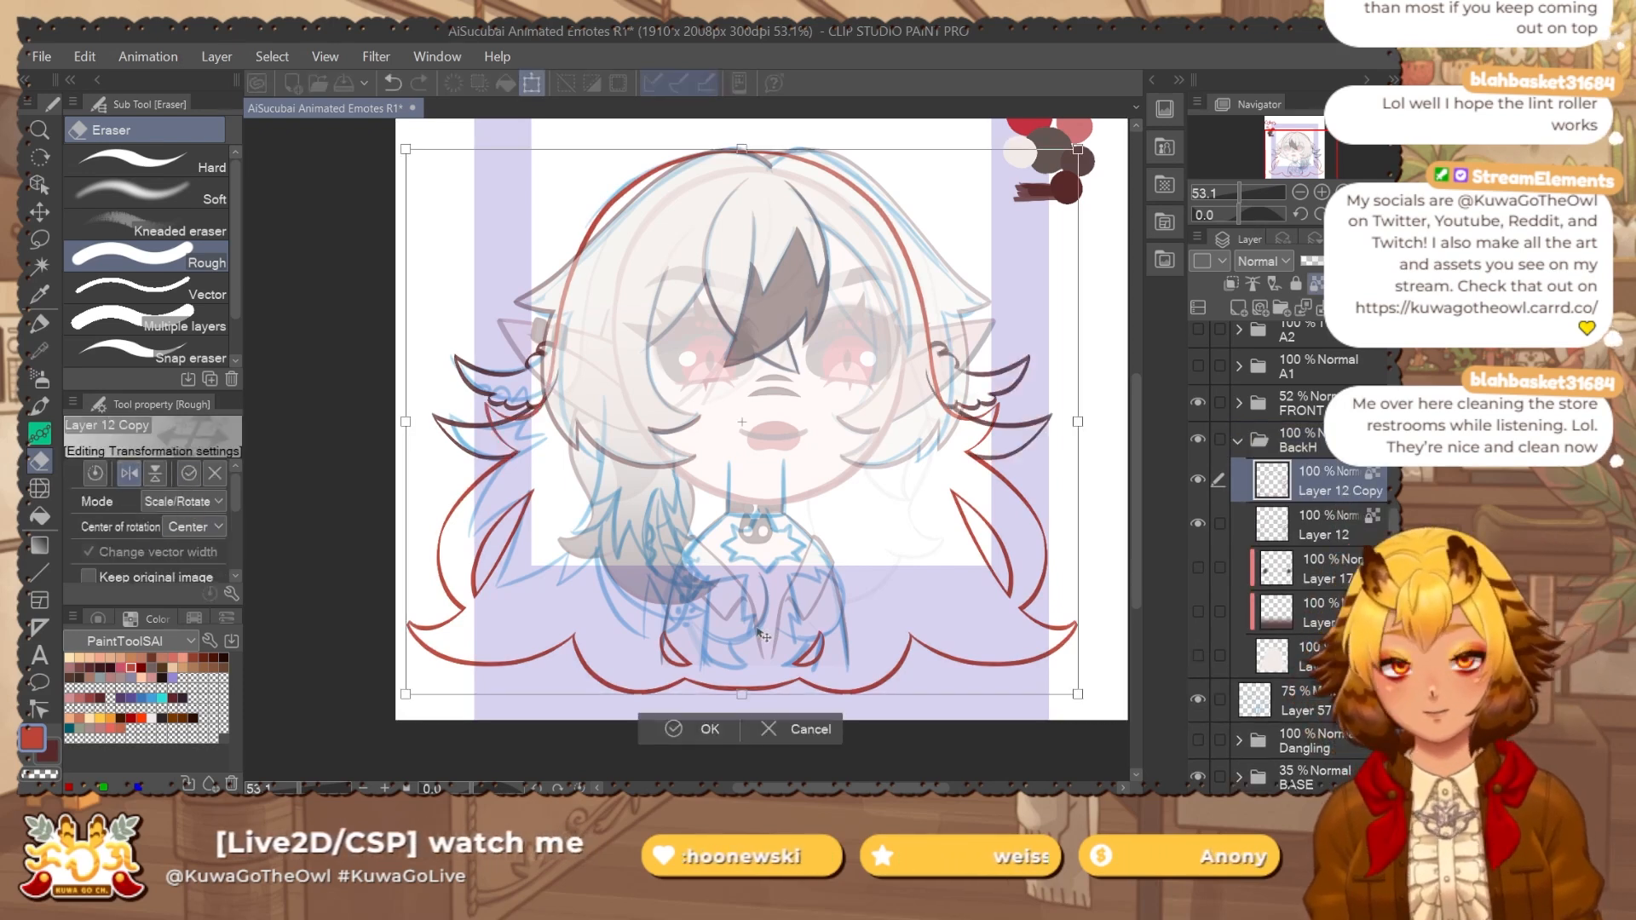
key("Return")
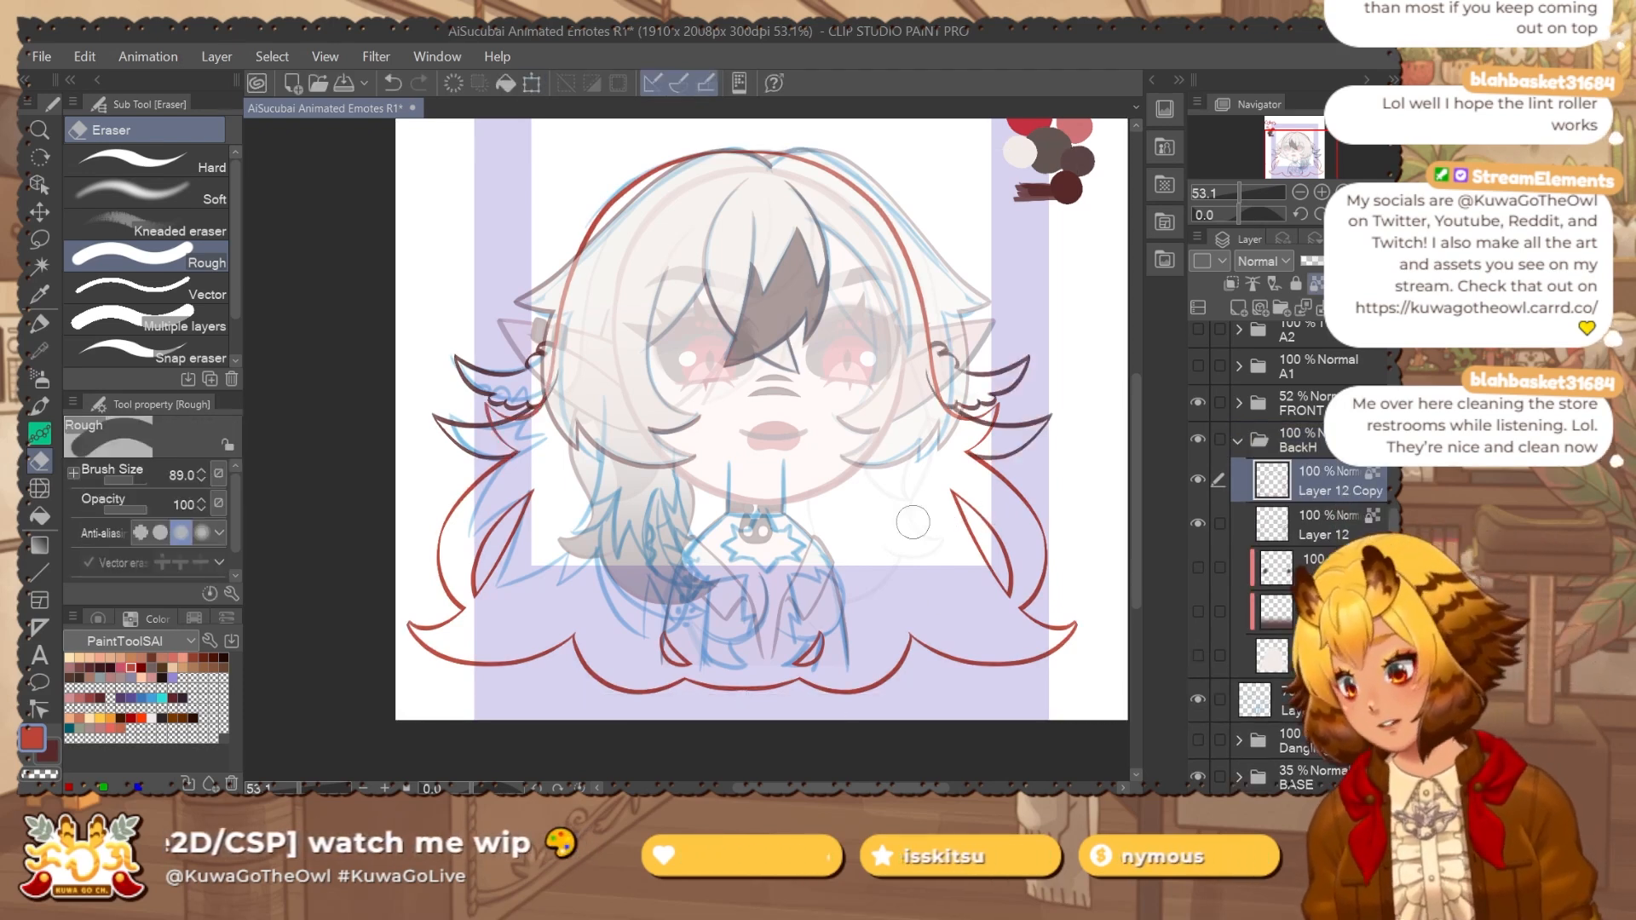
Lasso the unneeded side of the head and the lower hair on Layer 12 Copy and delete that line art.
key("m")
left_click_drag(926, 356, 882, 369)
mouse_move(791, 218)
left_mouse_down()
mouse_move(676, 132)
mouse_move(315, 444)
mouse_move(508, 758)
mouse_move(903, 732)
mouse_move(1122, 654)
mouse_move(992, 483)
left_mouse_up()
left_click_drag(671, 388, 674, 391)
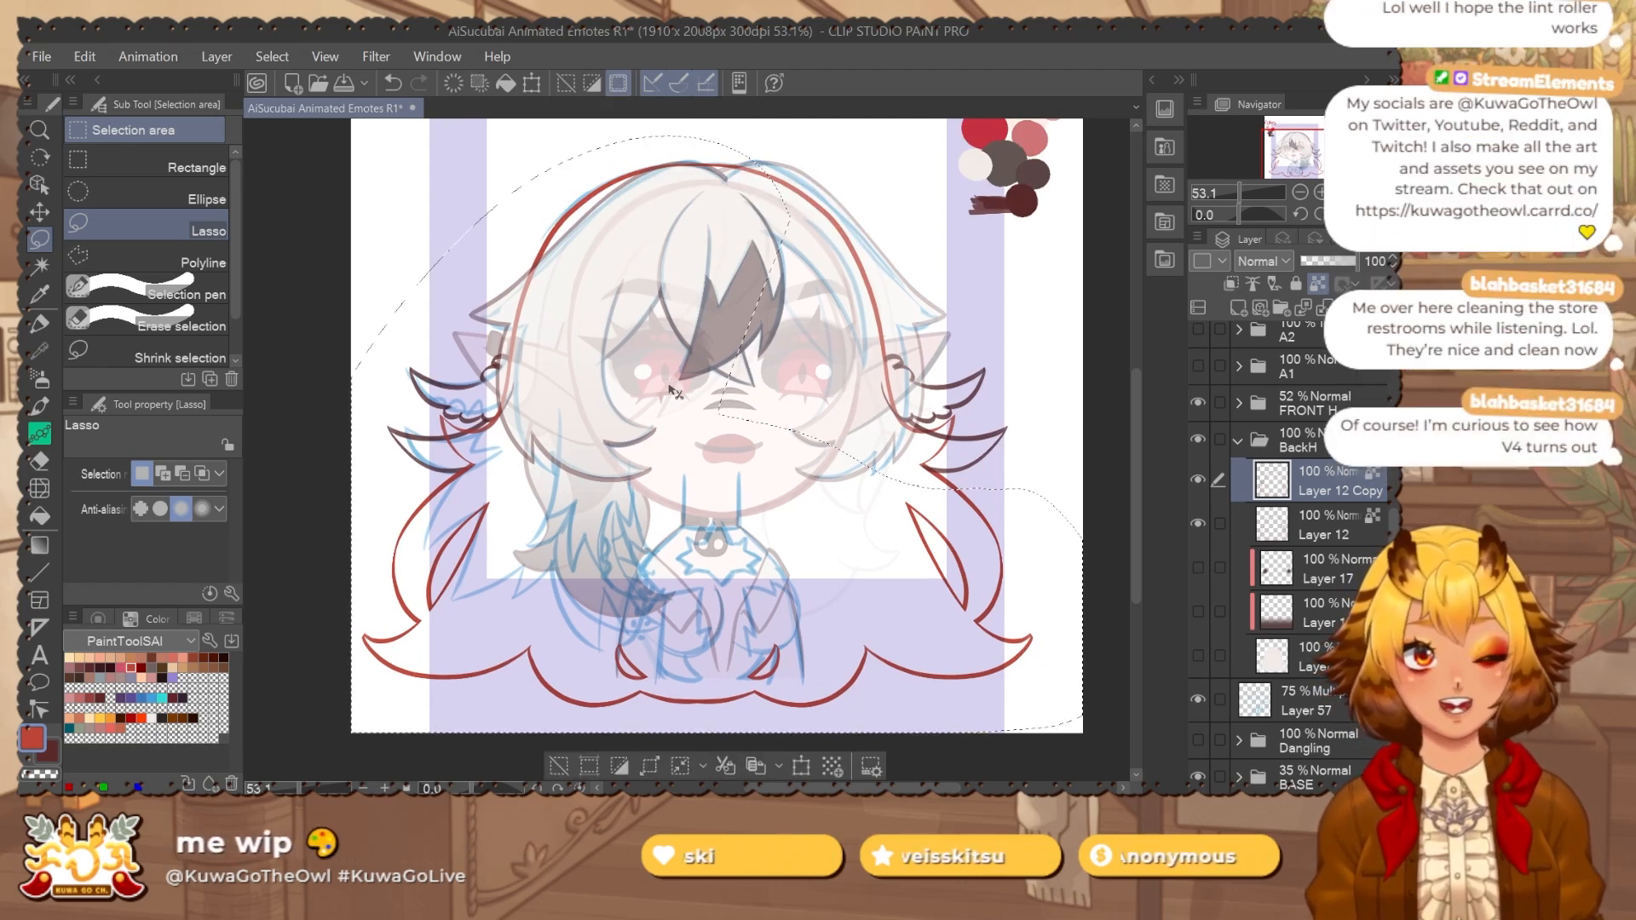
Erase the overlapping leftover lines on Layer 12 around the head and ear feathers with a large Rough eraser.
left_click(1345, 521)
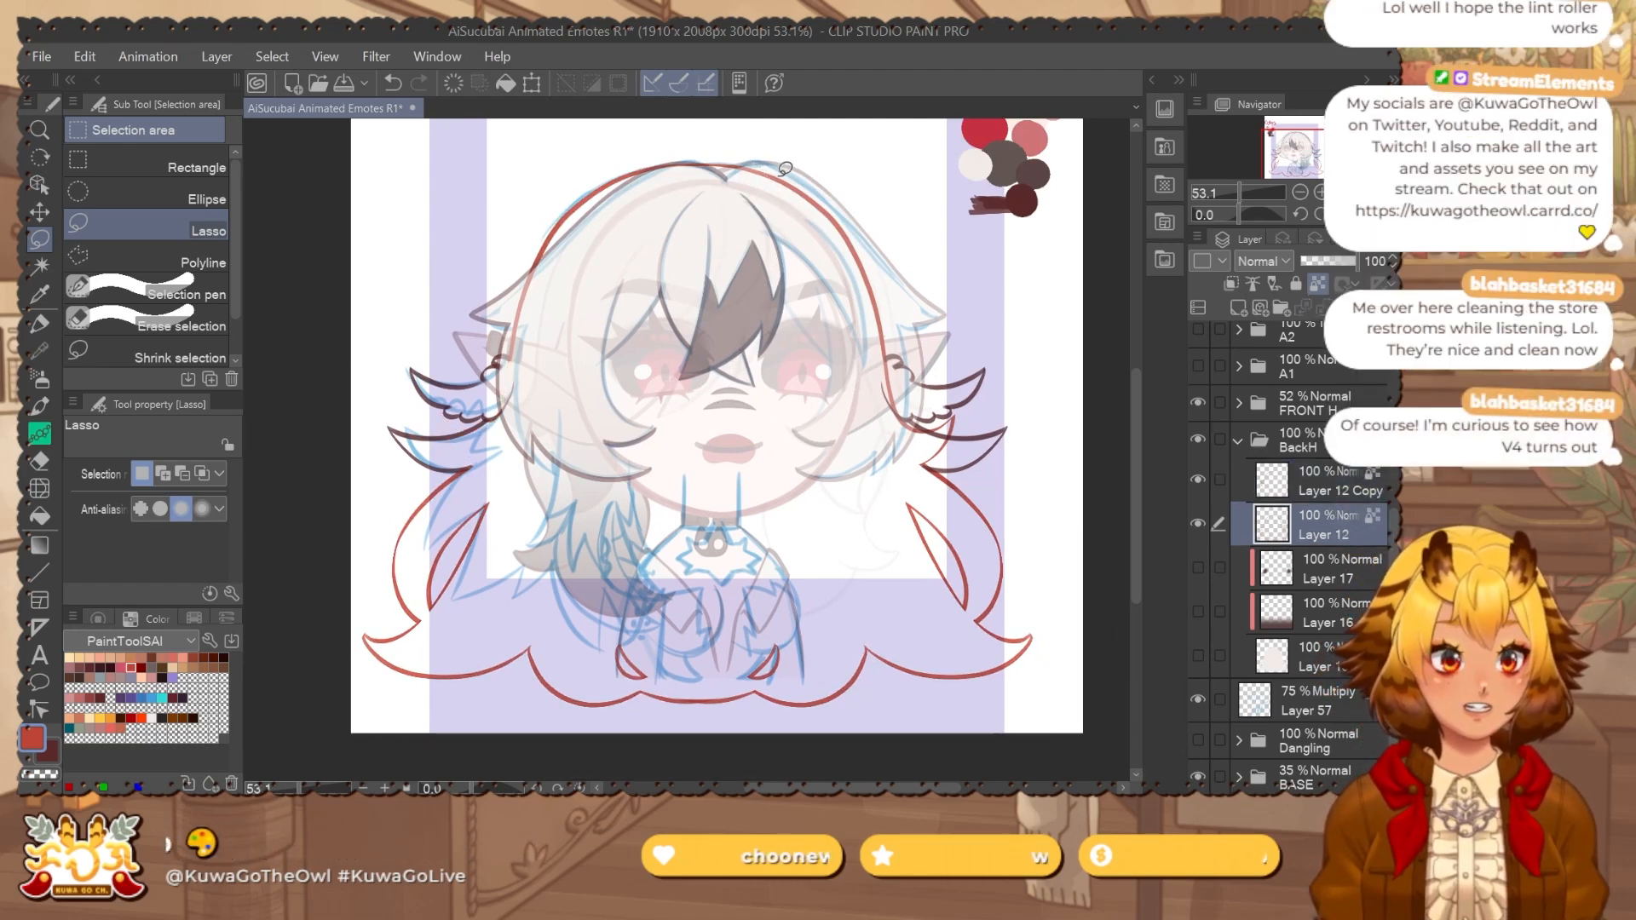
key("e")
scroll(786, 169, "up", 4)
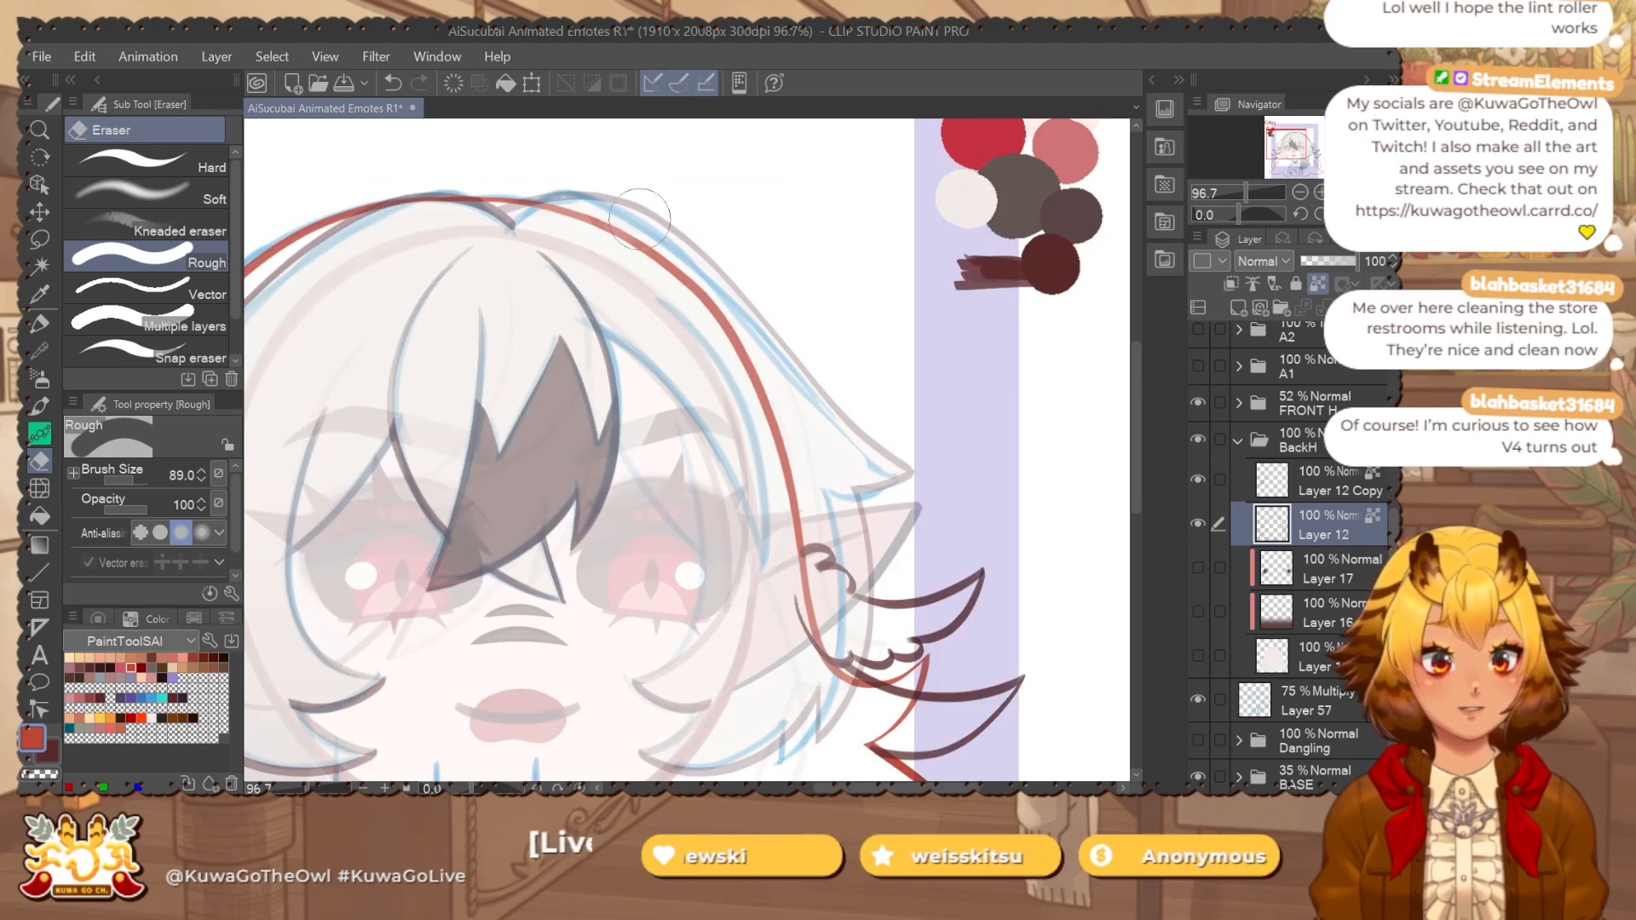
mouse_move(887, 509)
left_mouse_down()
mouse_move(702, 281)
mouse_move(603, 289)
left_mouse_up()
mouse_move(648, 401)
left_mouse_down()
mouse_move(809, 392)
mouse_move(819, 575)
left_mouse_up()
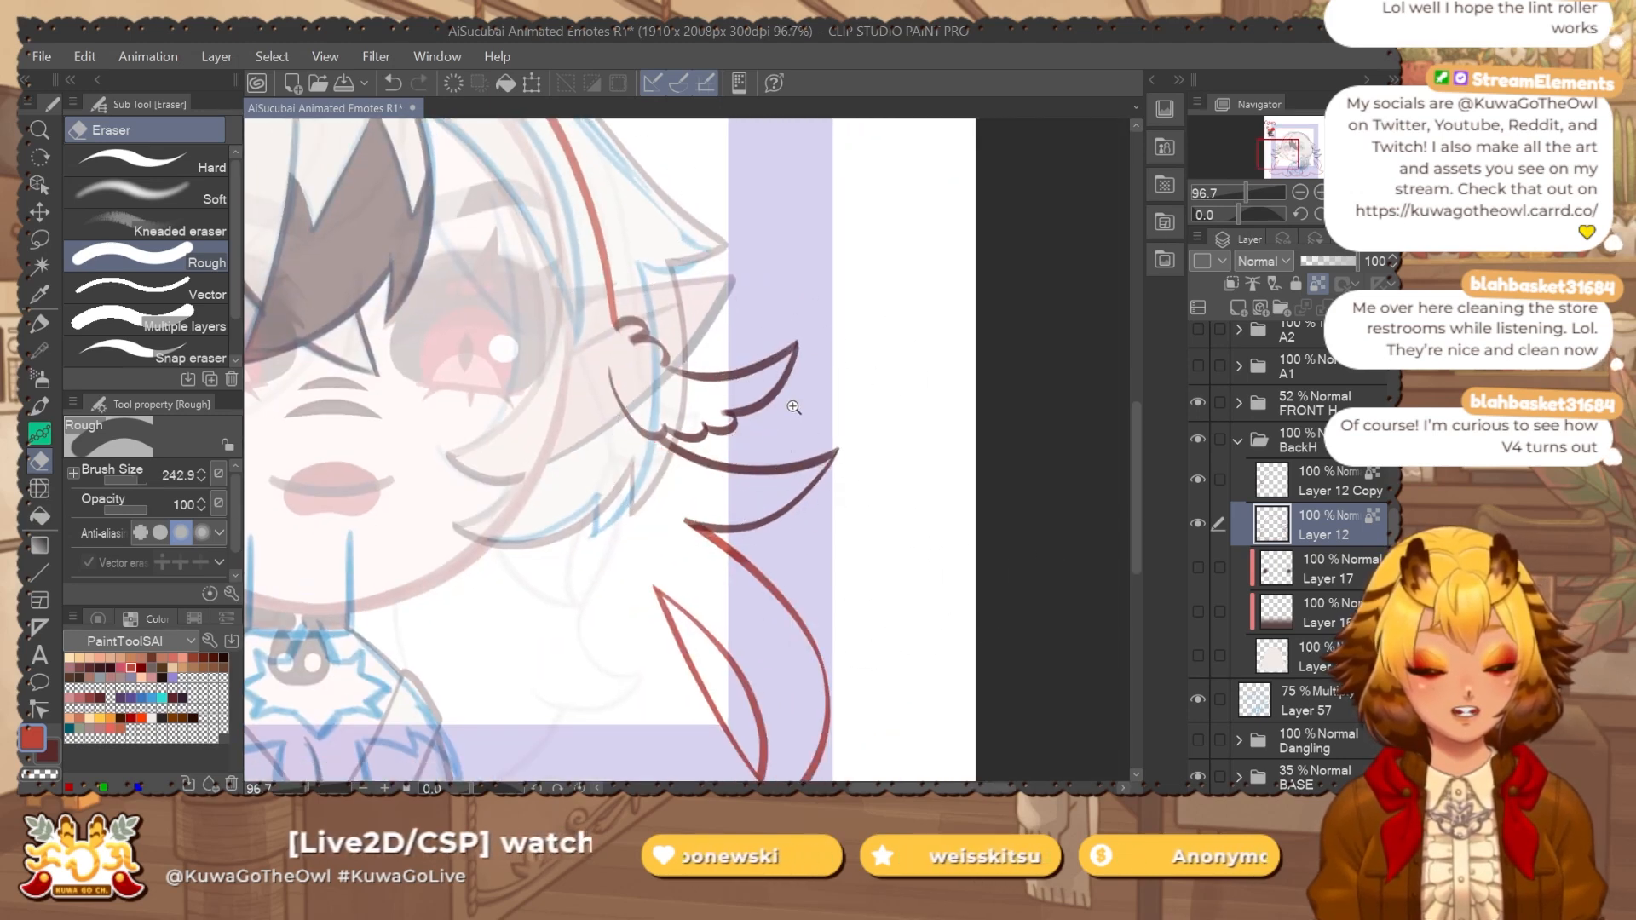
scroll(793, 407, "down", 2)
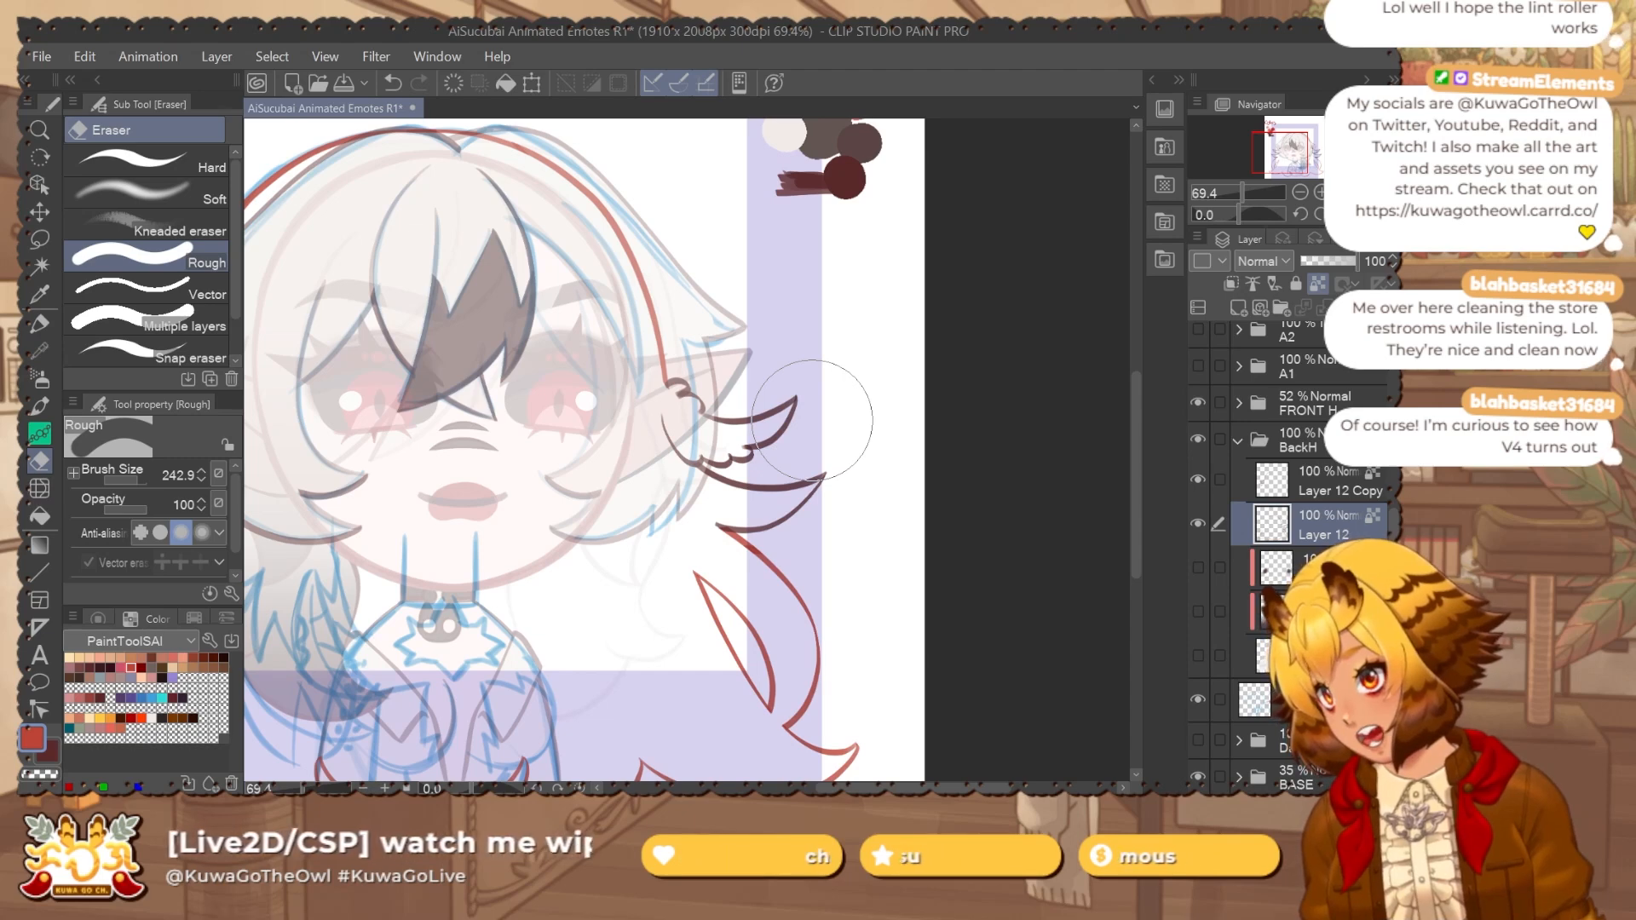
mouse_move(686, 415)
left_mouse_down()
mouse_move(782, 480)
mouse_move(808, 459)
left_mouse_up()
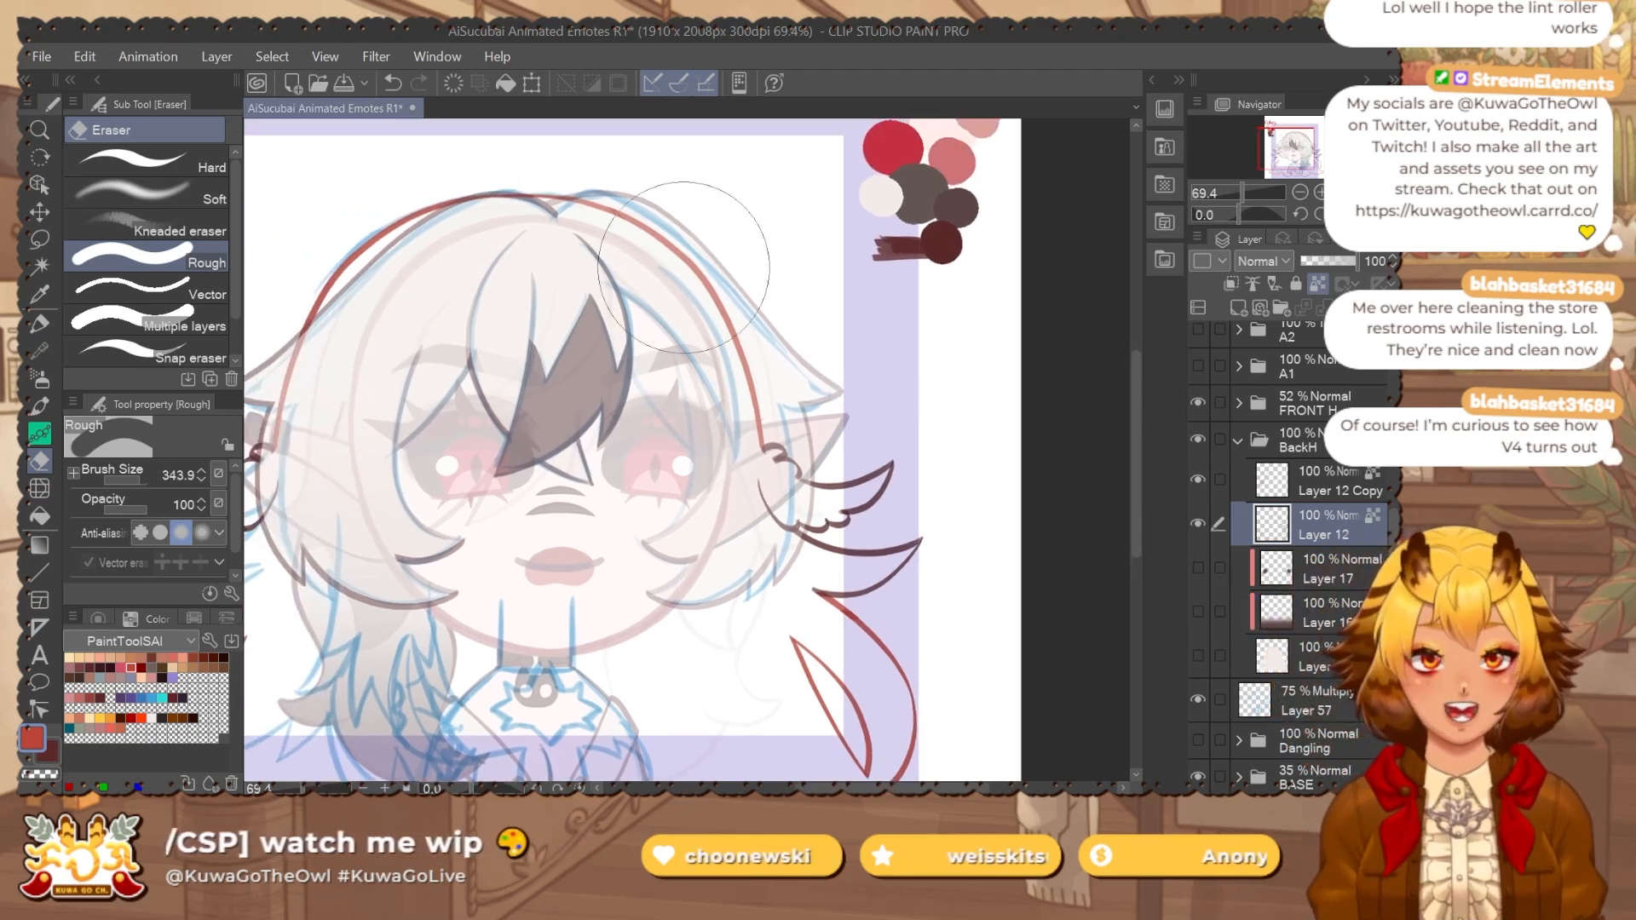
scroll(717, 253, "down", 2)
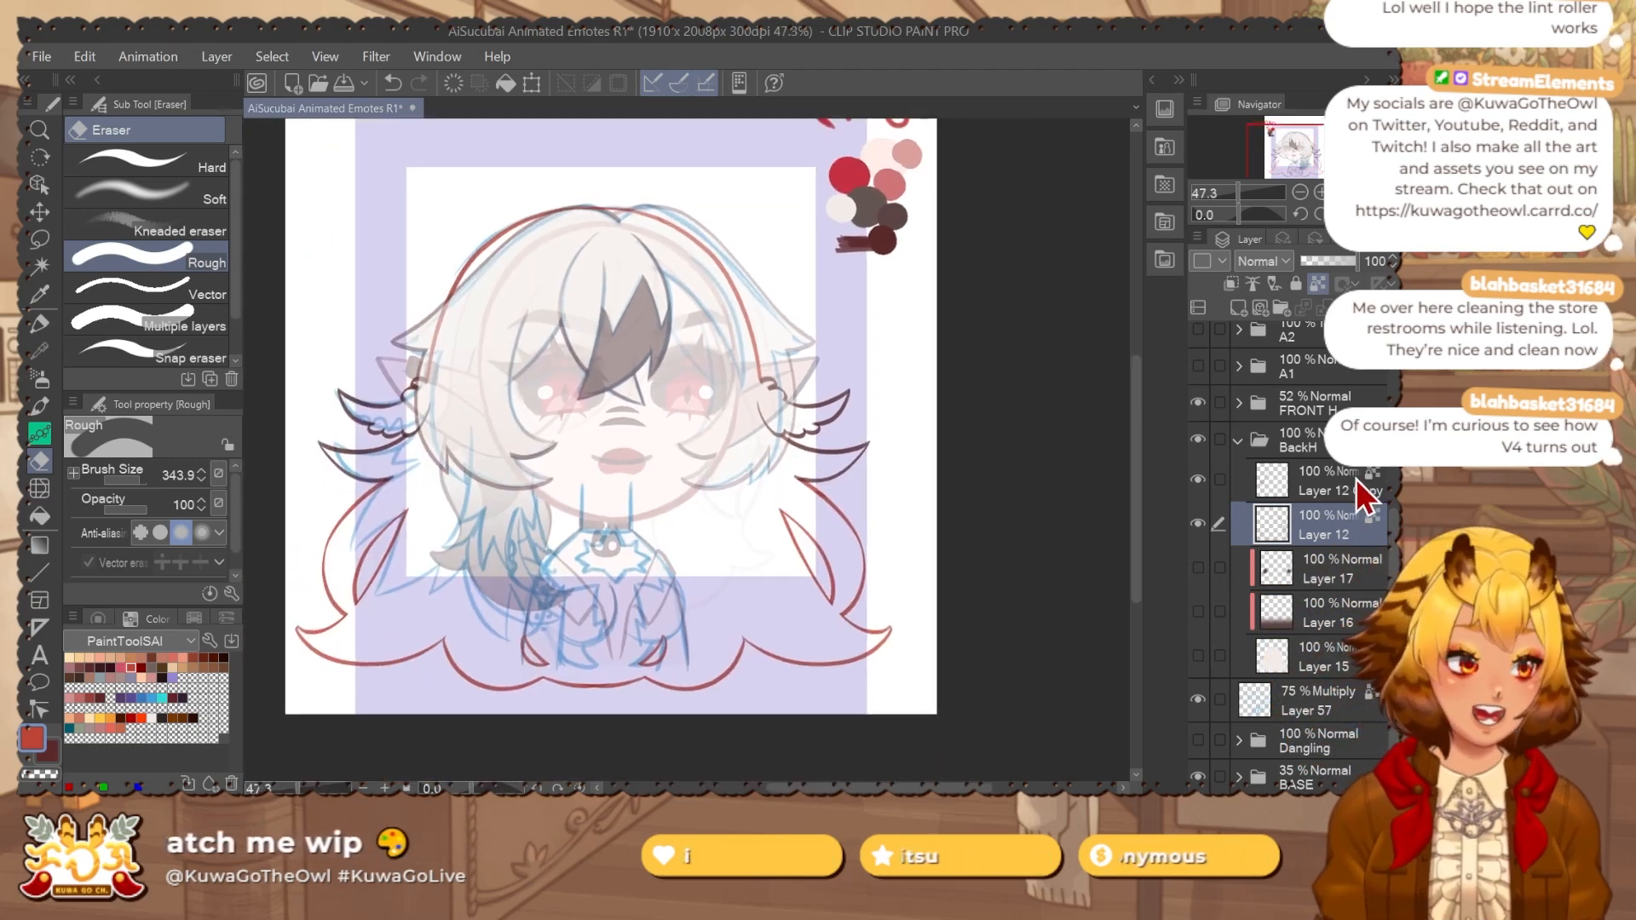
Merge Layer 12 Copy down into Layer 12 and recolour the combined line art dark brown.
left_click(1357, 478)
key("ctrl+e")
key("x")
key("alt+Delete")
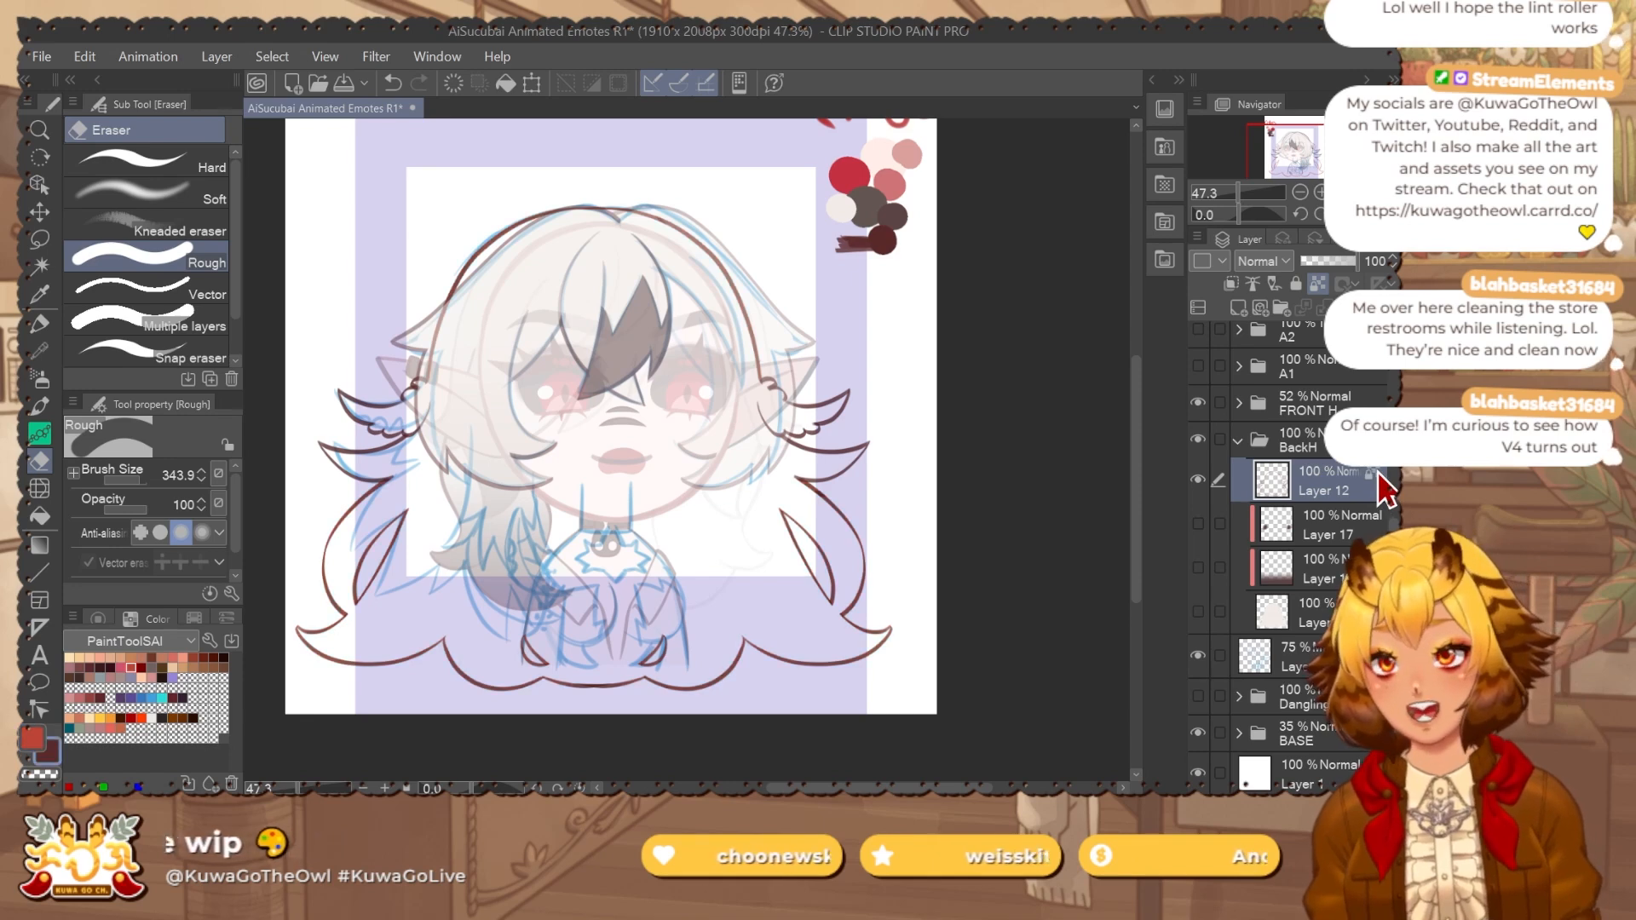
Auto-select the area outside the back hair line art on Layer 12 and expand the selection.
left_click_drag(828, 596, 834, 551)
key("w")
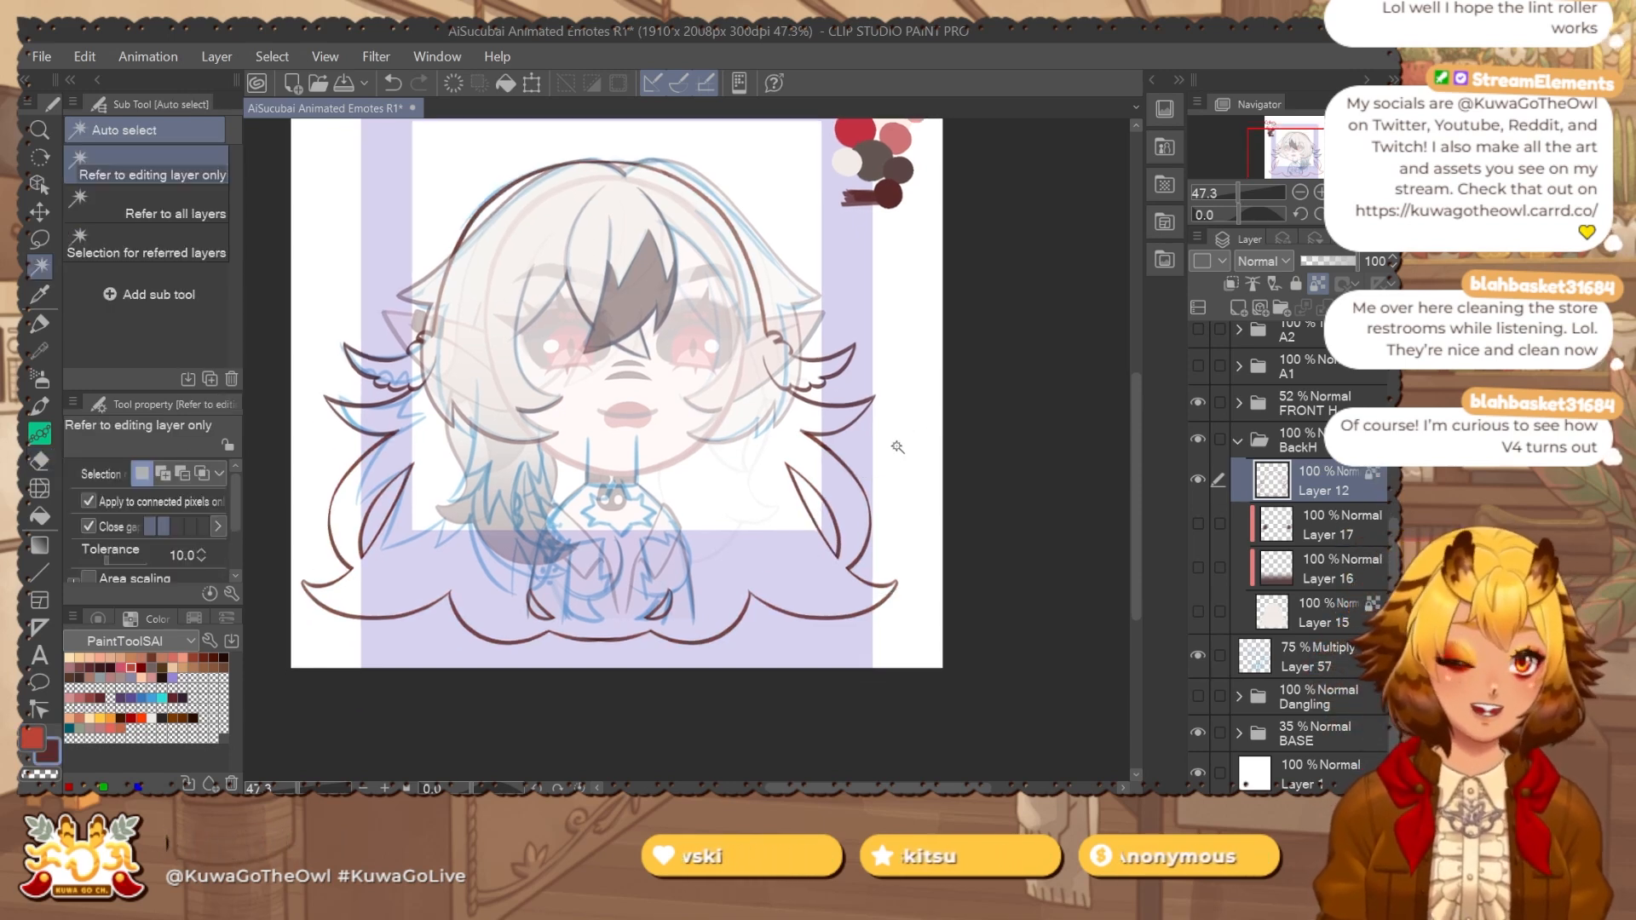
left_click(380, 509)
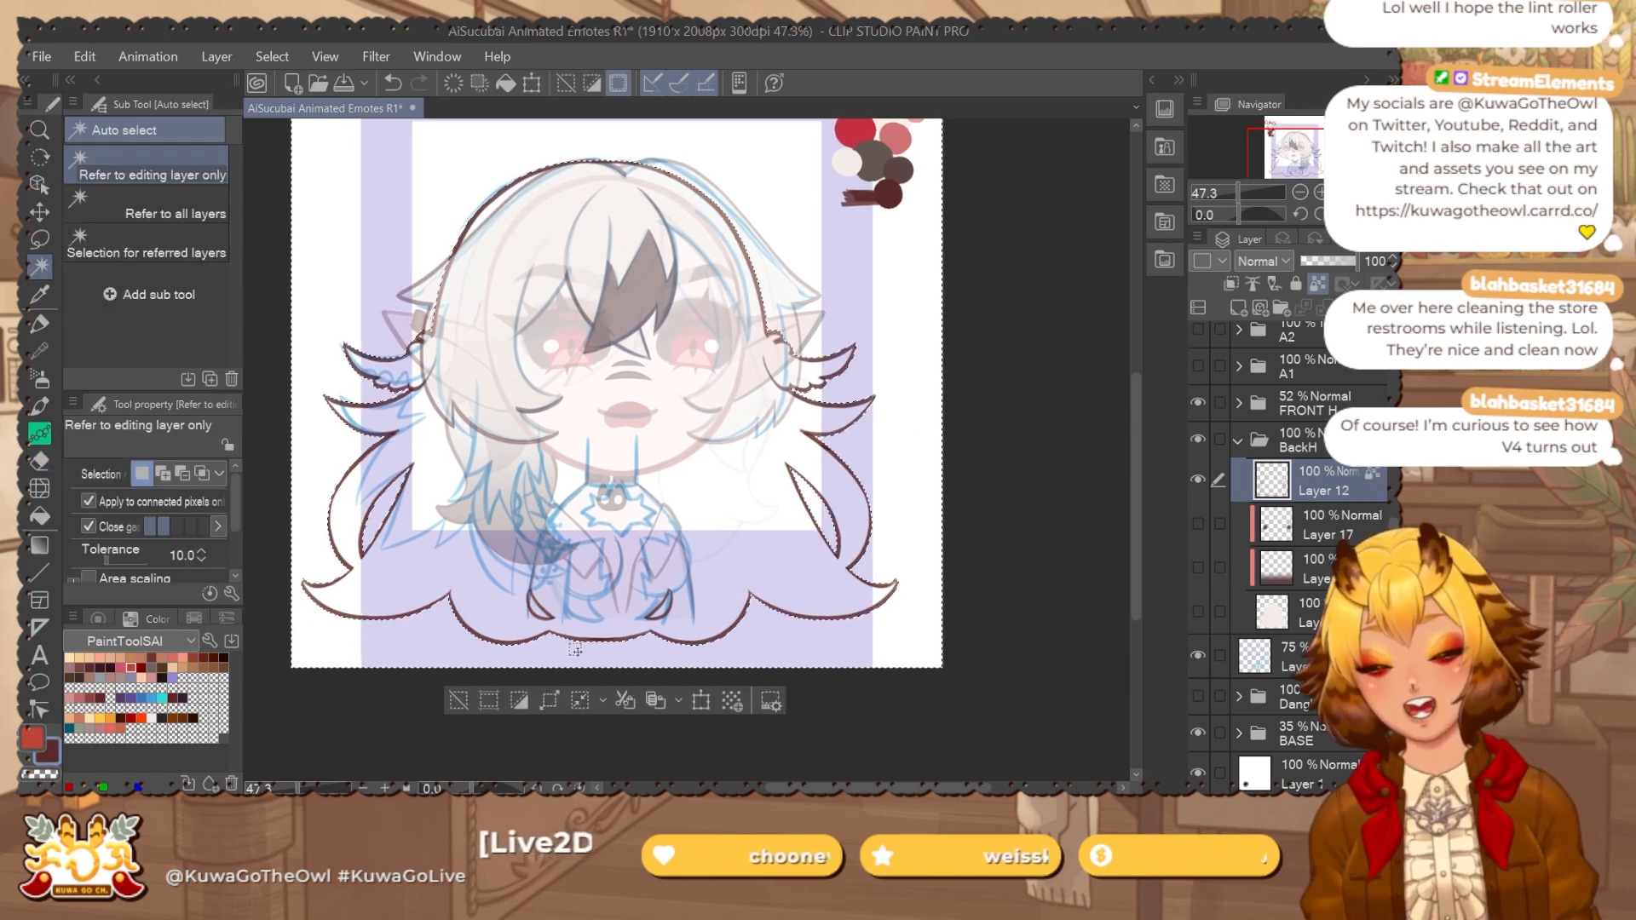
left_click(548, 700)
left_click(1055, 354)
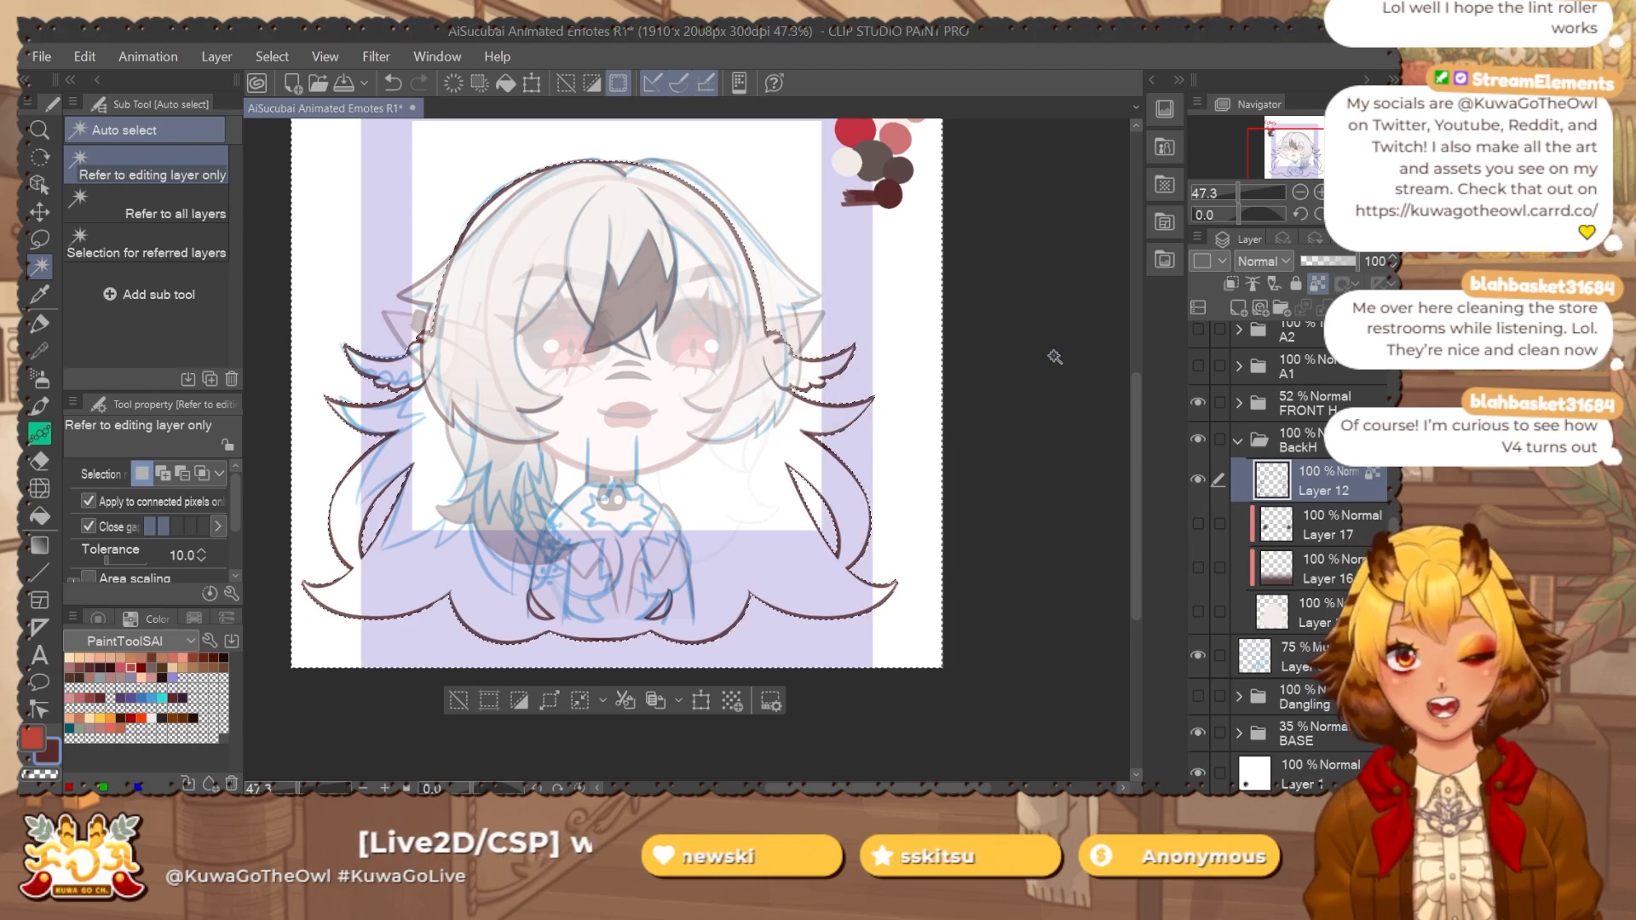
Add a new layer beneath Layer 12 and fill the inverted selection with the off-white hair colour from the palette.
key("ctrl+shift+n")
left_click_drag(1337, 497, 1353, 526)
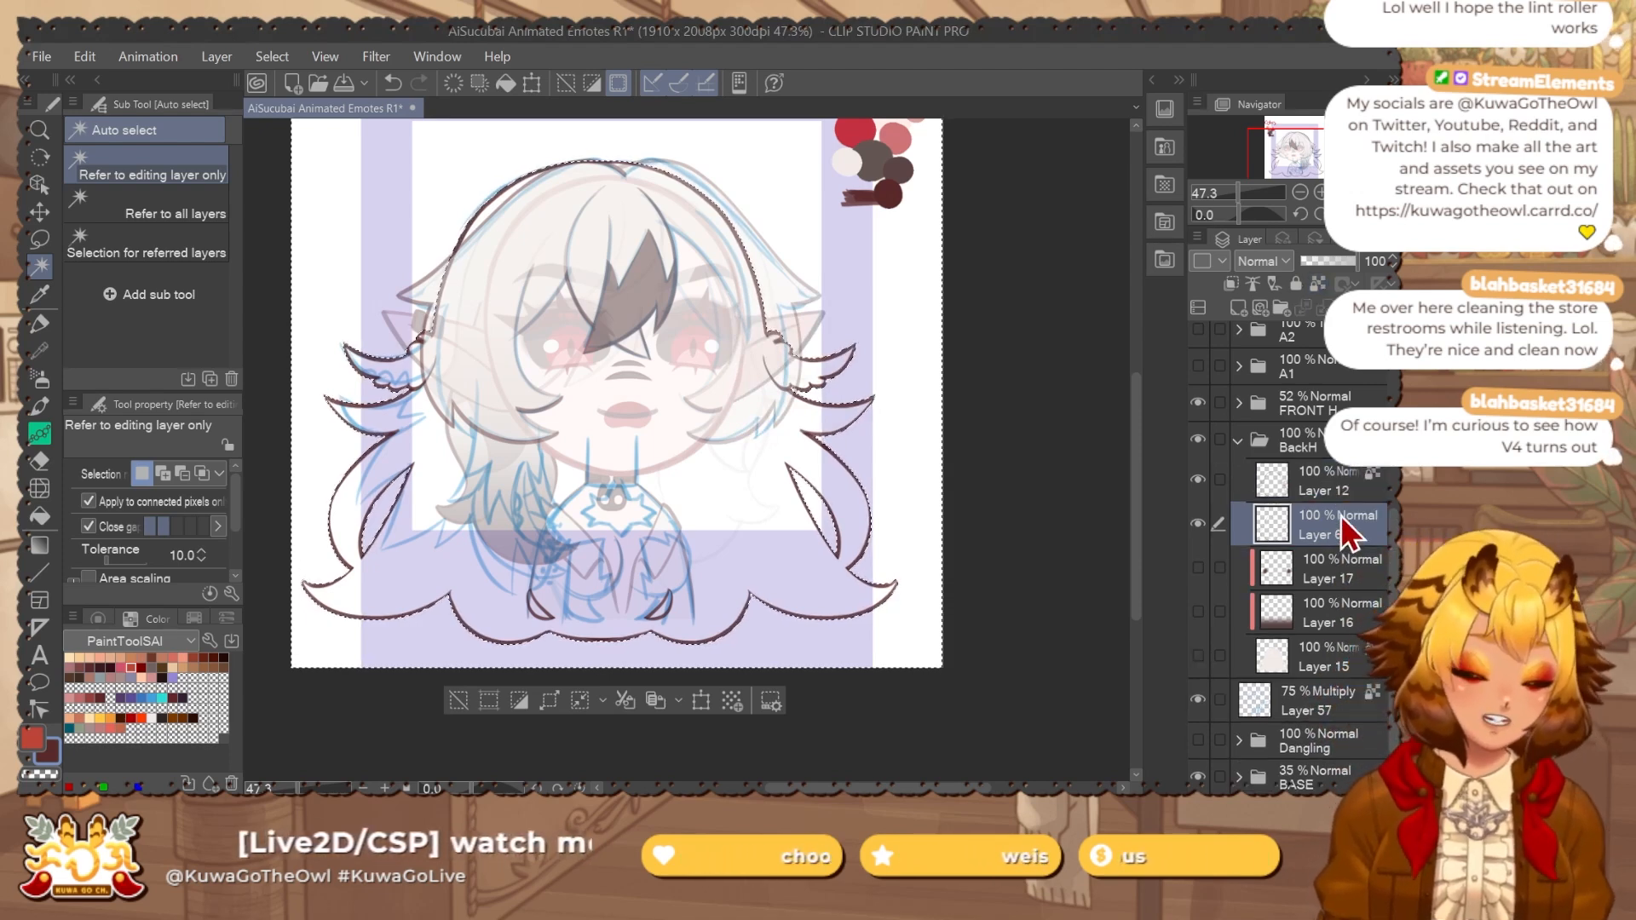
key("b")
key("h")
left_click_drag(710, 242, 632, 294)
left_click(631, 294, "alt")
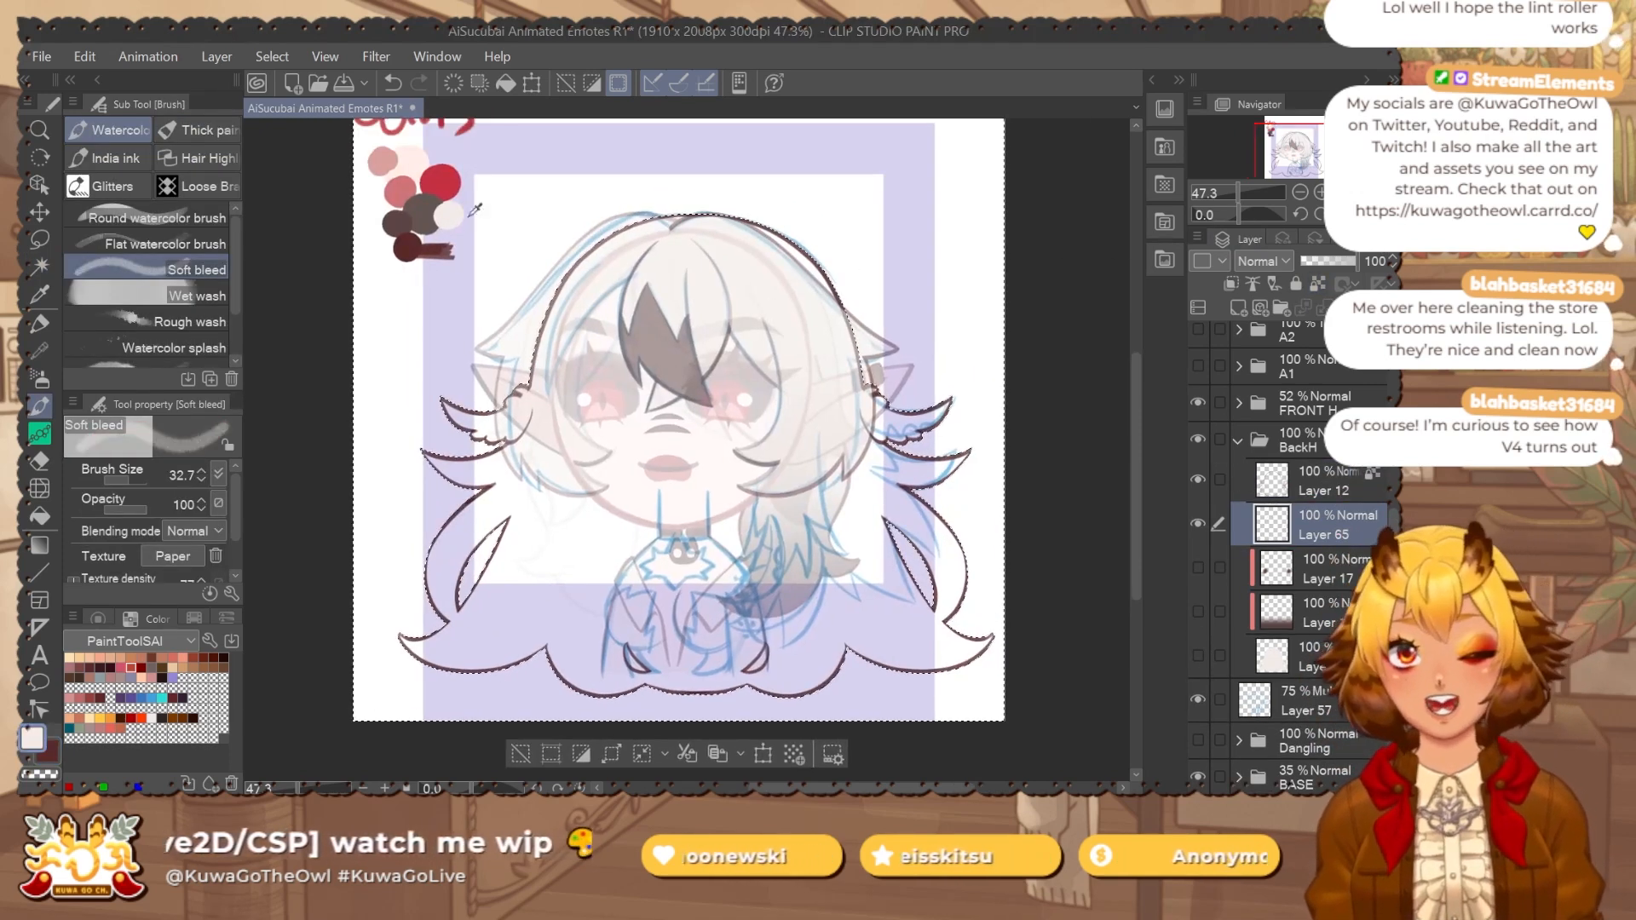
left_click(581, 754)
key("alt+Delete")
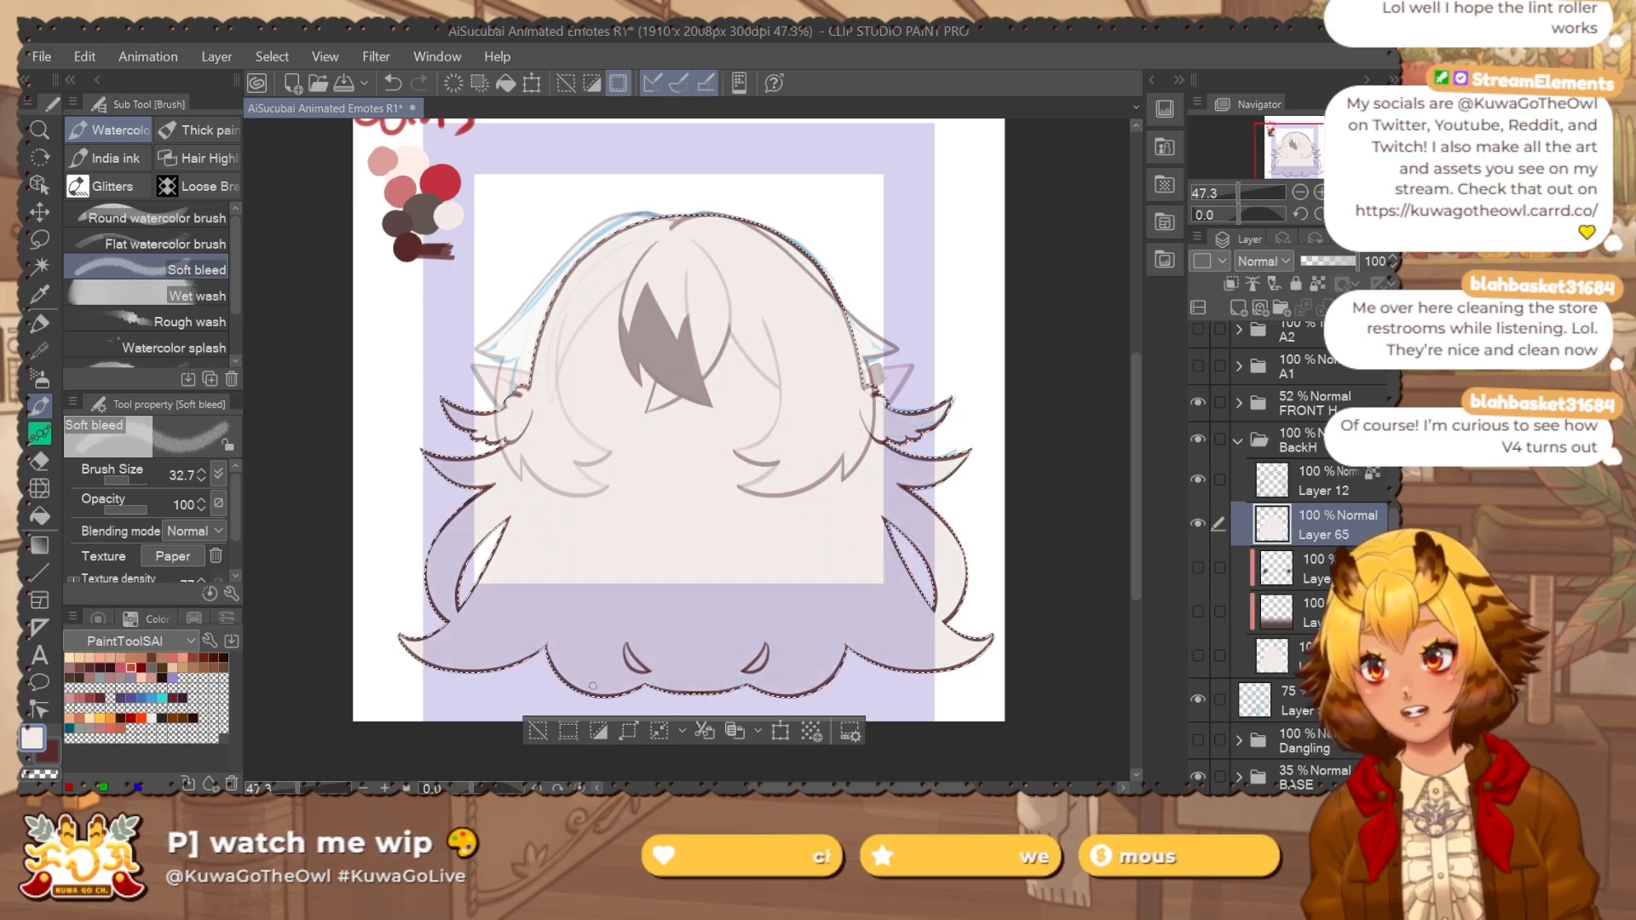
key("ctrl+d")
Lasso and delete the fill spilling into the narrow feather and lock corners on one side of the back hair.
left_click_drag(522, 461, 632, 488)
key("m")
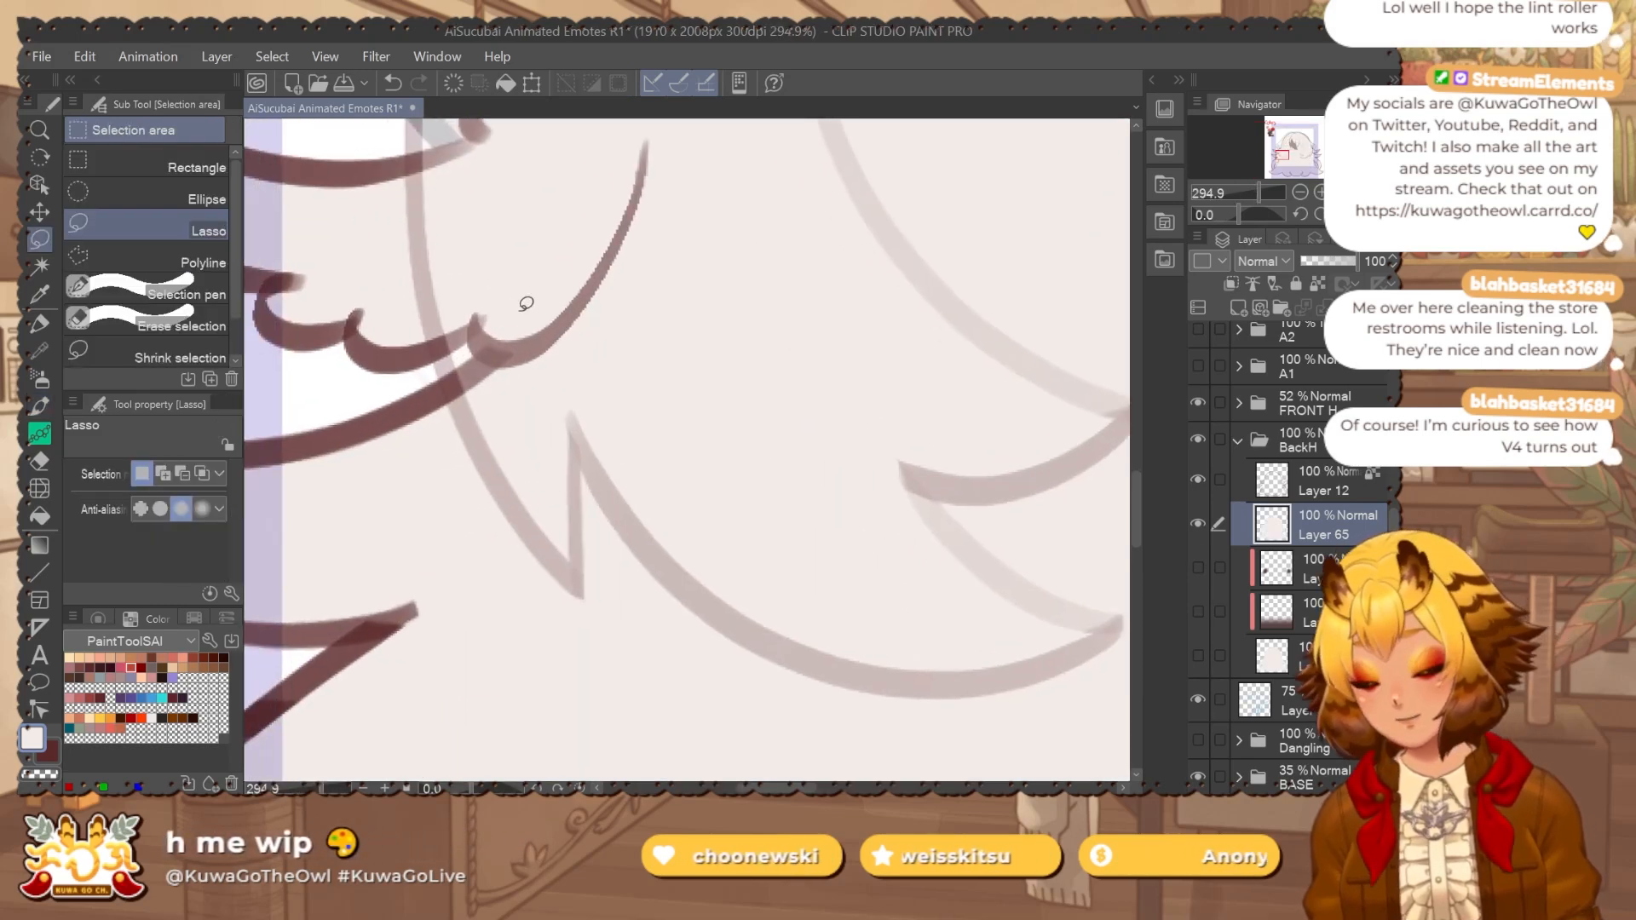
mouse_move(484, 339)
left_mouse_down()
mouse_move(461, 361)
mouse_move(484, 347)
left_mouse_up()
left_click_drag(548, 355, 511, 375)
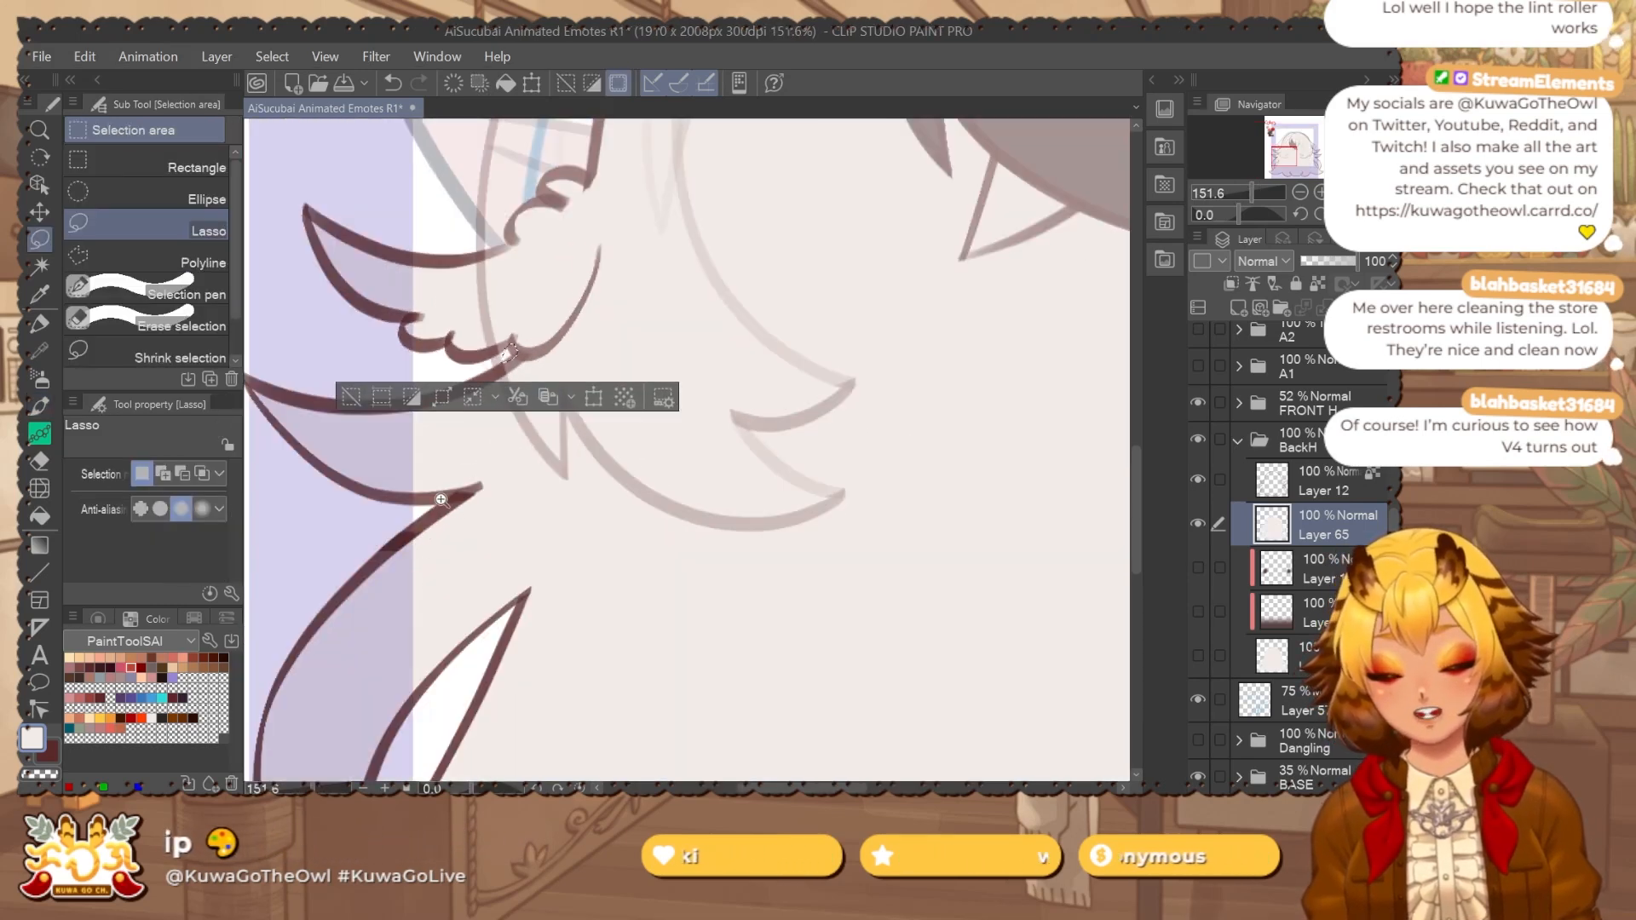
mouse_move(434, 502)
left_mouse_down()
mouse_move(477, 503)
mouse_move(409, 528)
left_mouse_up()
left_click_drag(712, 610, 604, 264)
left_click_drag(504, 393, 482, 404)
scroll(540, 406, "down", 4)
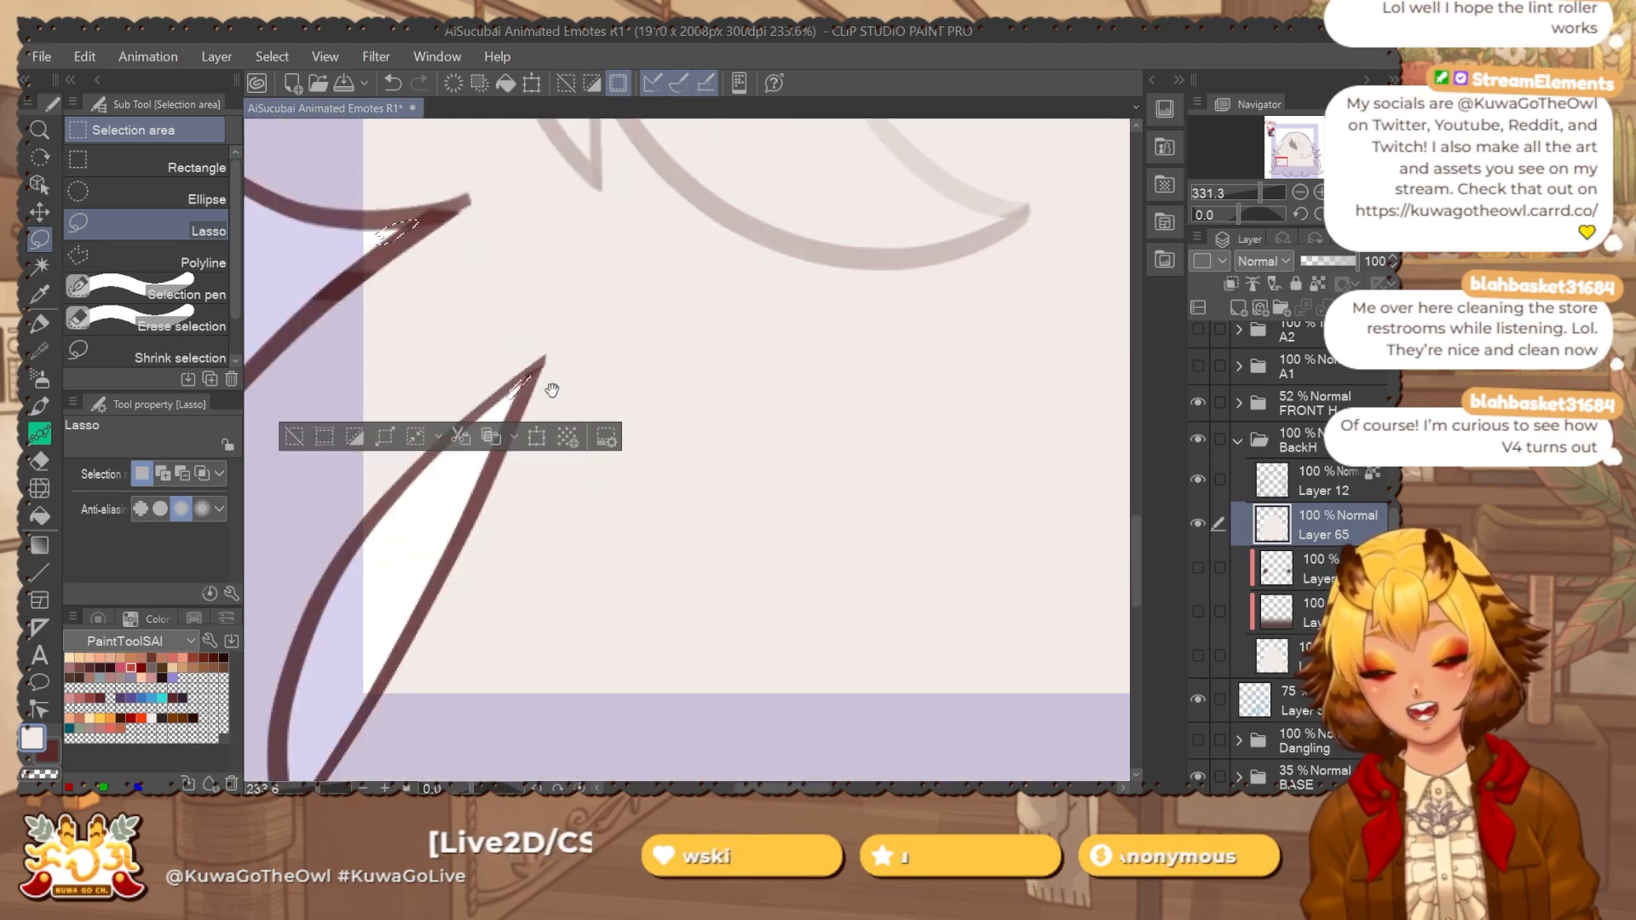
scroll(353, 690, "up", 4)
left_click_drag(368, 658, 433, 607)
scroll(526, 535, "down", 4)
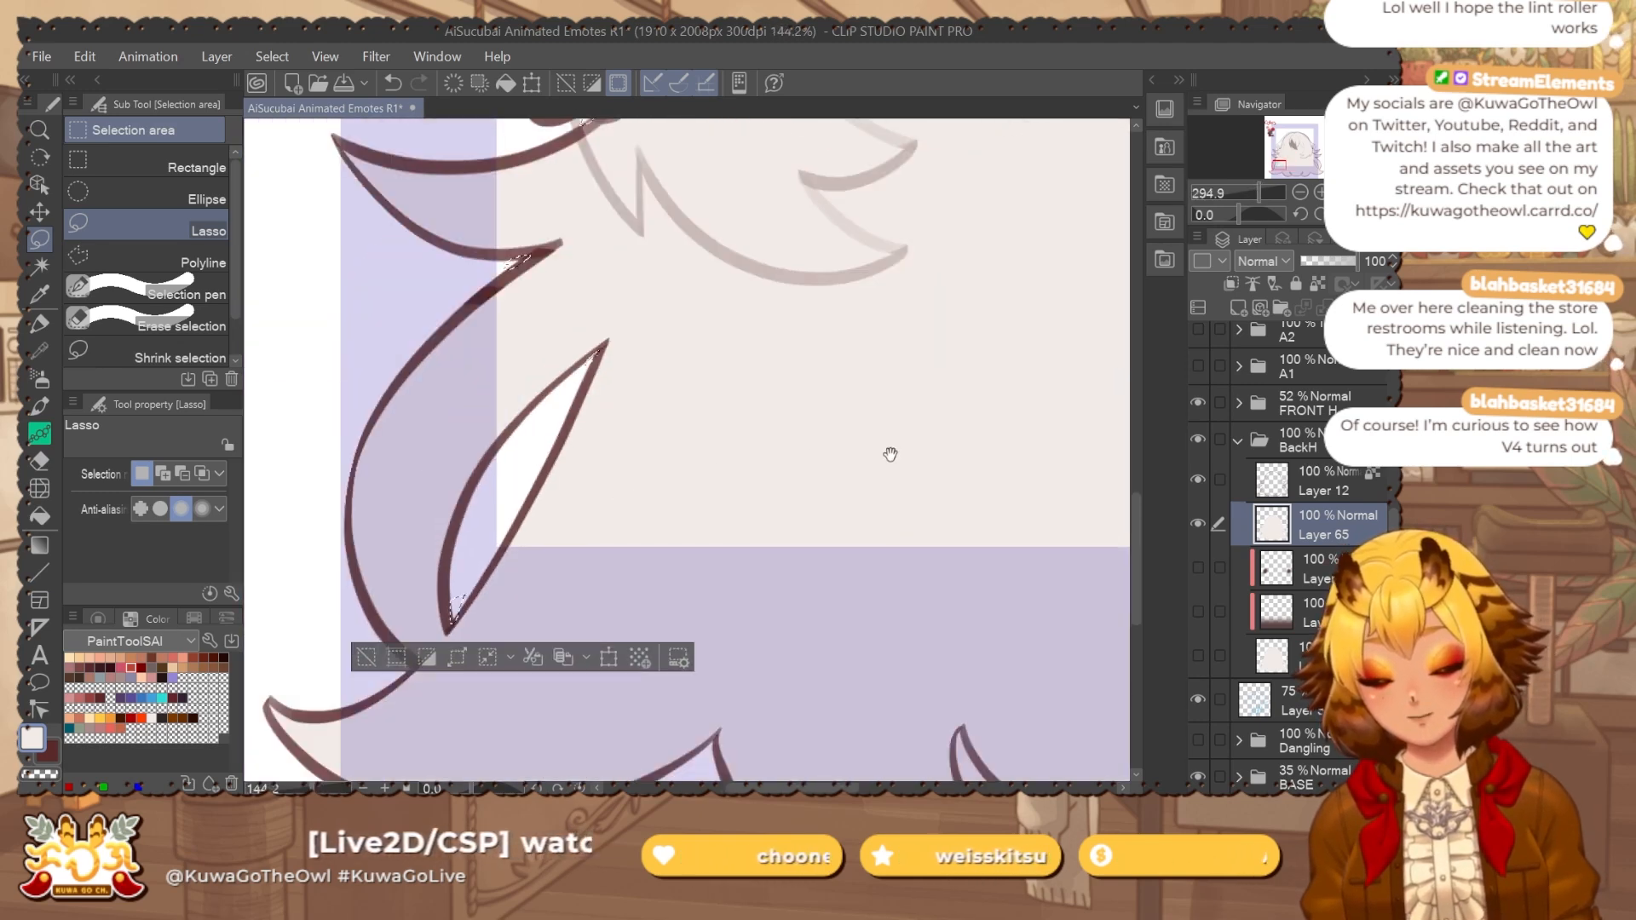
Lasso the two small crescent cutouts along the back hair's lower edge and delete the fill inside them.
left_click_drag(891, 456, 256, 430)
left_click_drag(971, 469, 256, 457)
left_click_drag(678, 522, 877, 182)
left_click_drag(594, 237, 685, 220)
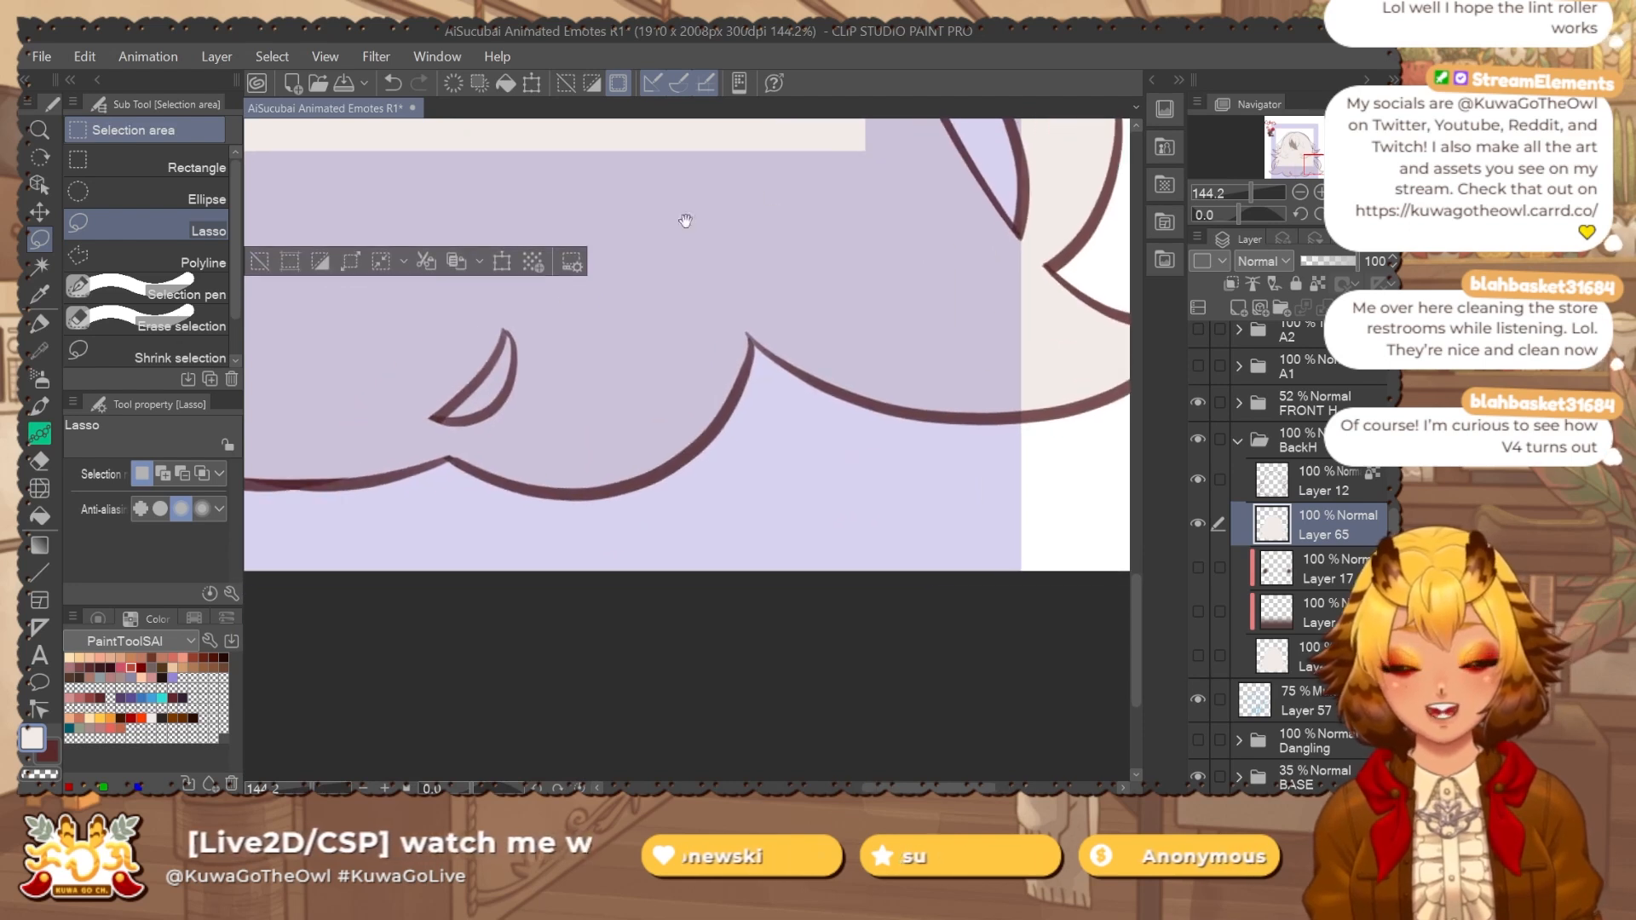
scroll(479, 390, "up", 2)
mouse_move(423, 434)
left_mouse_down()
mouse_move(520, 391)
mouse_move(521, 307)
mouse_move(424, 433)
left_mouse_up()
left_click_drag(255, 376, 877, 391)
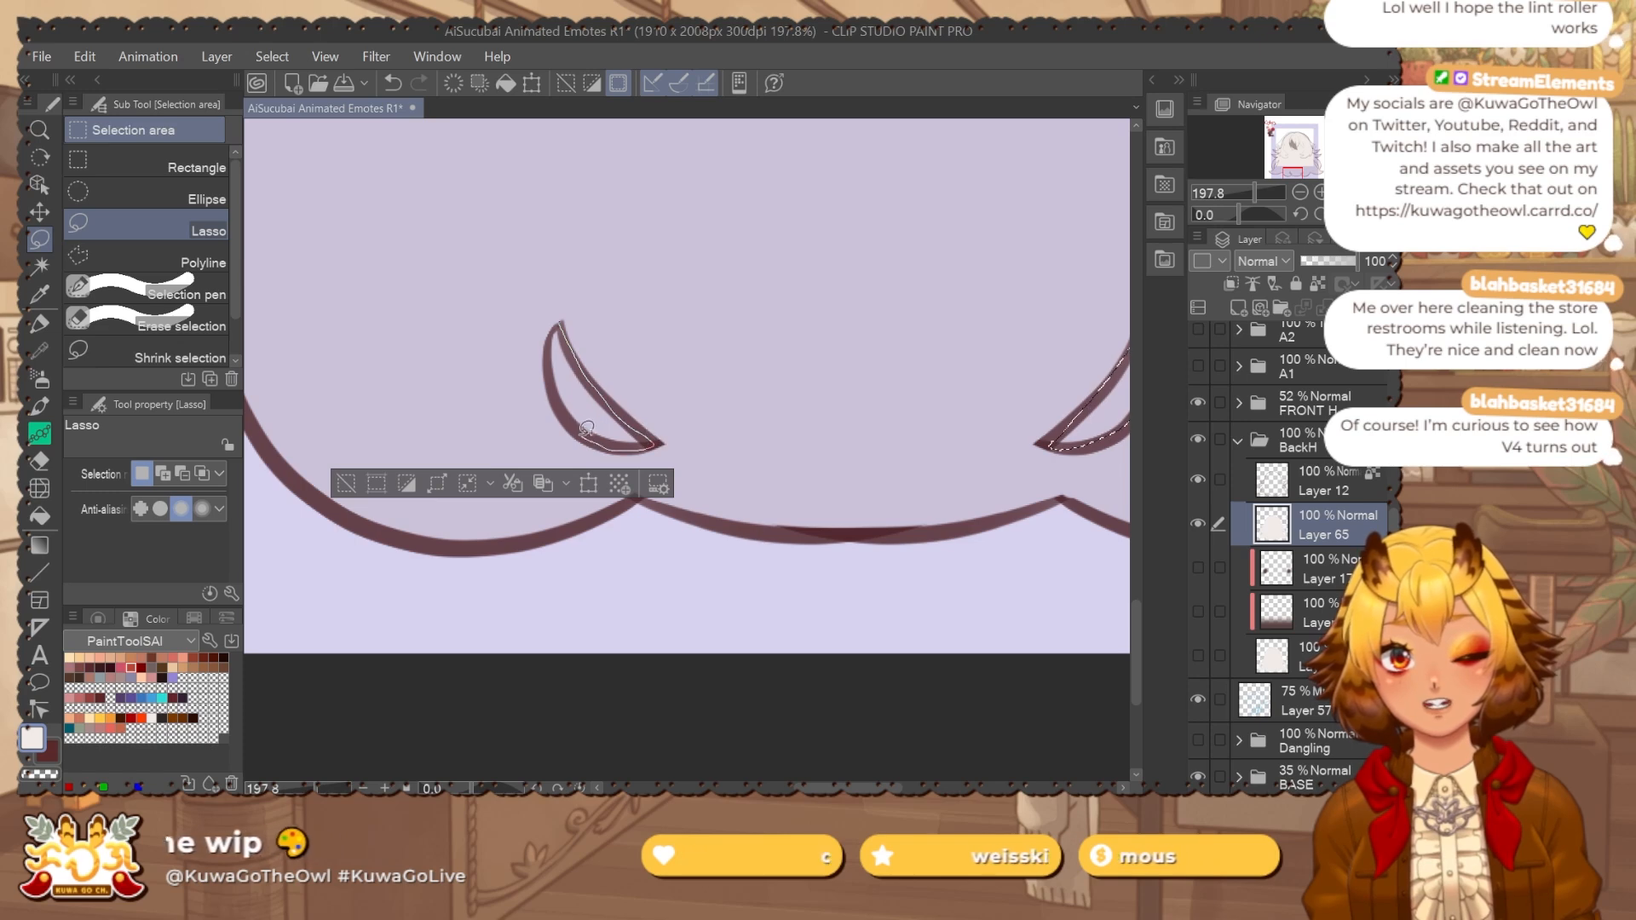
mouse_move(586, 428)
left_mouse_down()
mouse_move(552, 375)
mouse_move(561, 317)
left_mouse_up()
left_click_drag(677, 303, 596, 304)
Delete the spilled fill in the long cutout's tips and the feather corners on the opposite side of the back hair.
left_click_drag(925, 275, 449, 533)
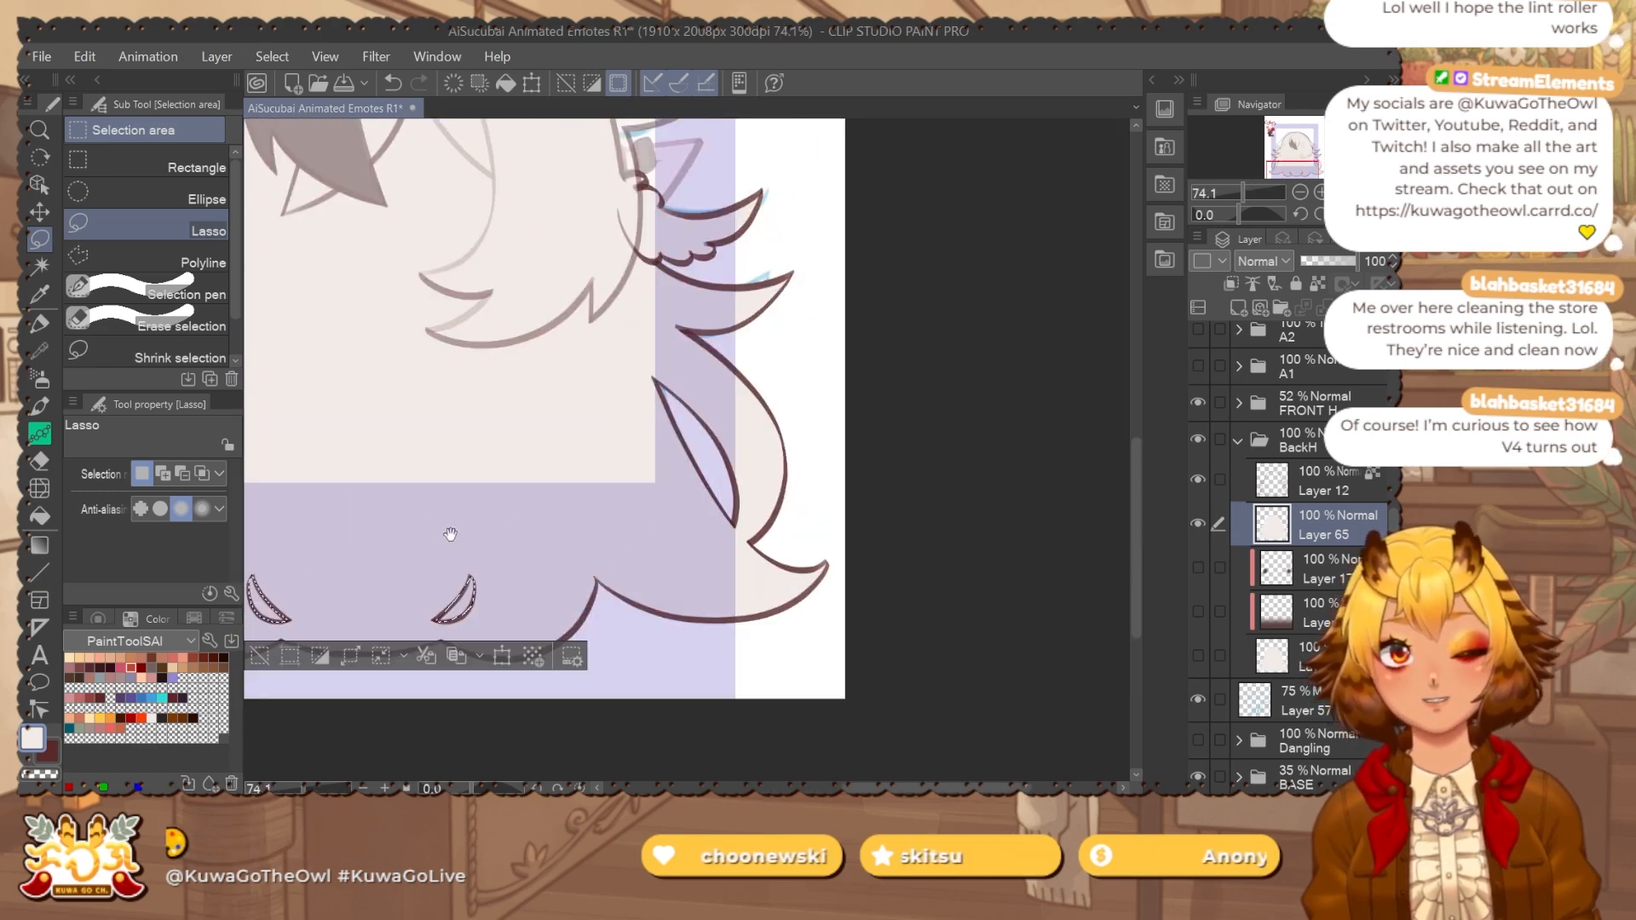
left_click_drag(712, 419, 760, 387)
left_click_drag(579, 348, 637, 375)
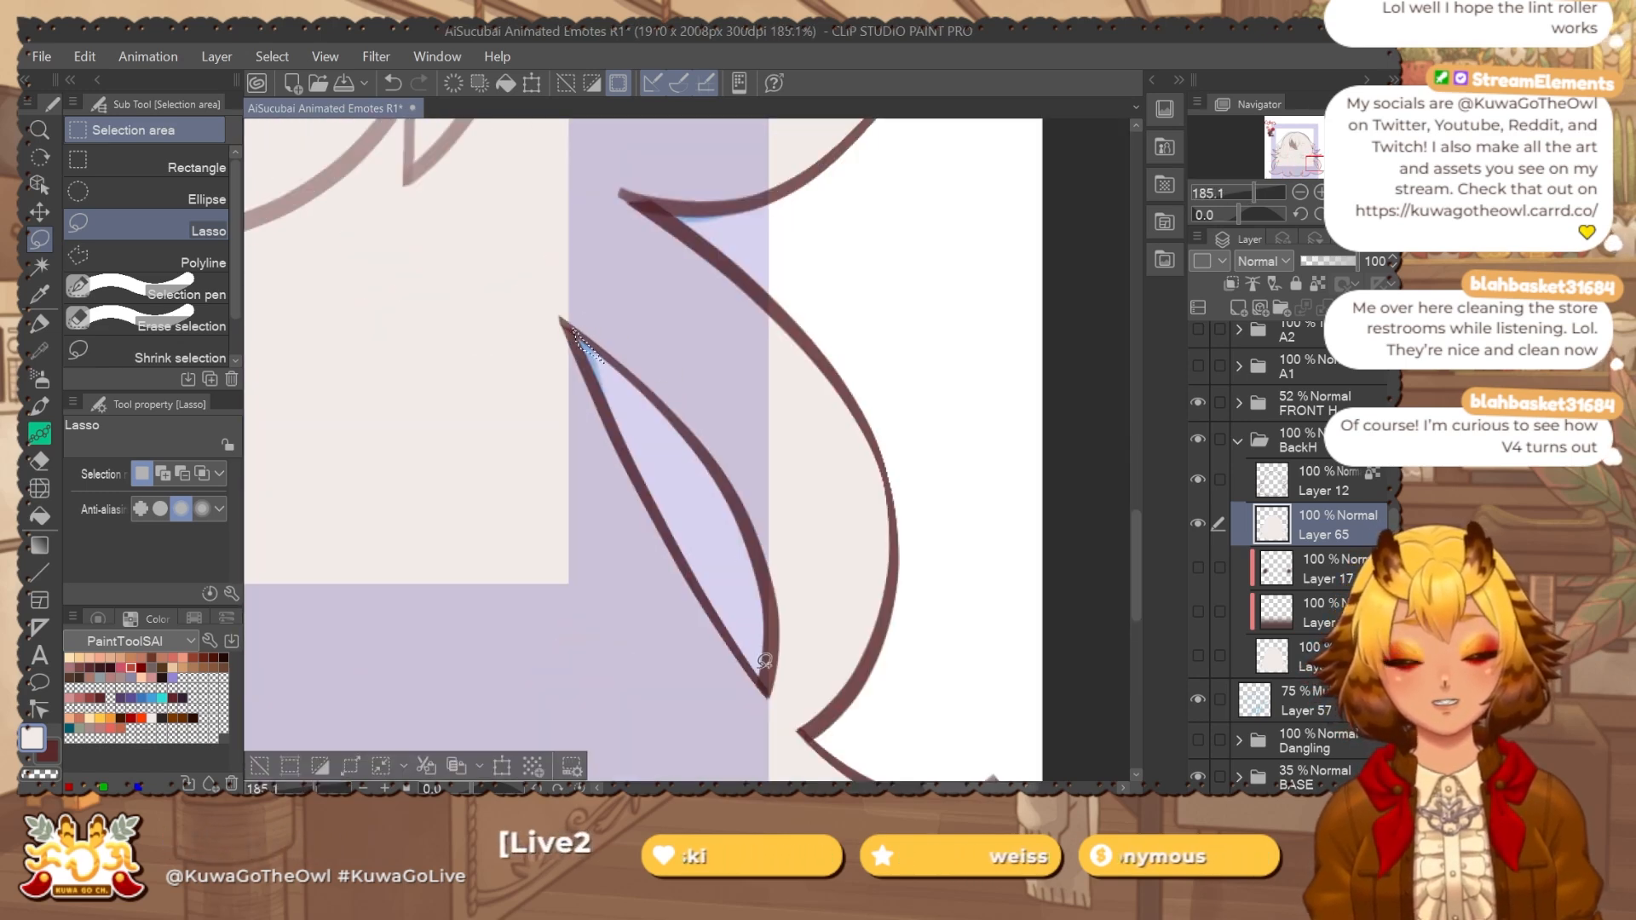
left_click_drag(761, 665, 760, 685)
left_click_drag(703, 206, 673, 530)
left_click_drag(527, 418, 530, 419)
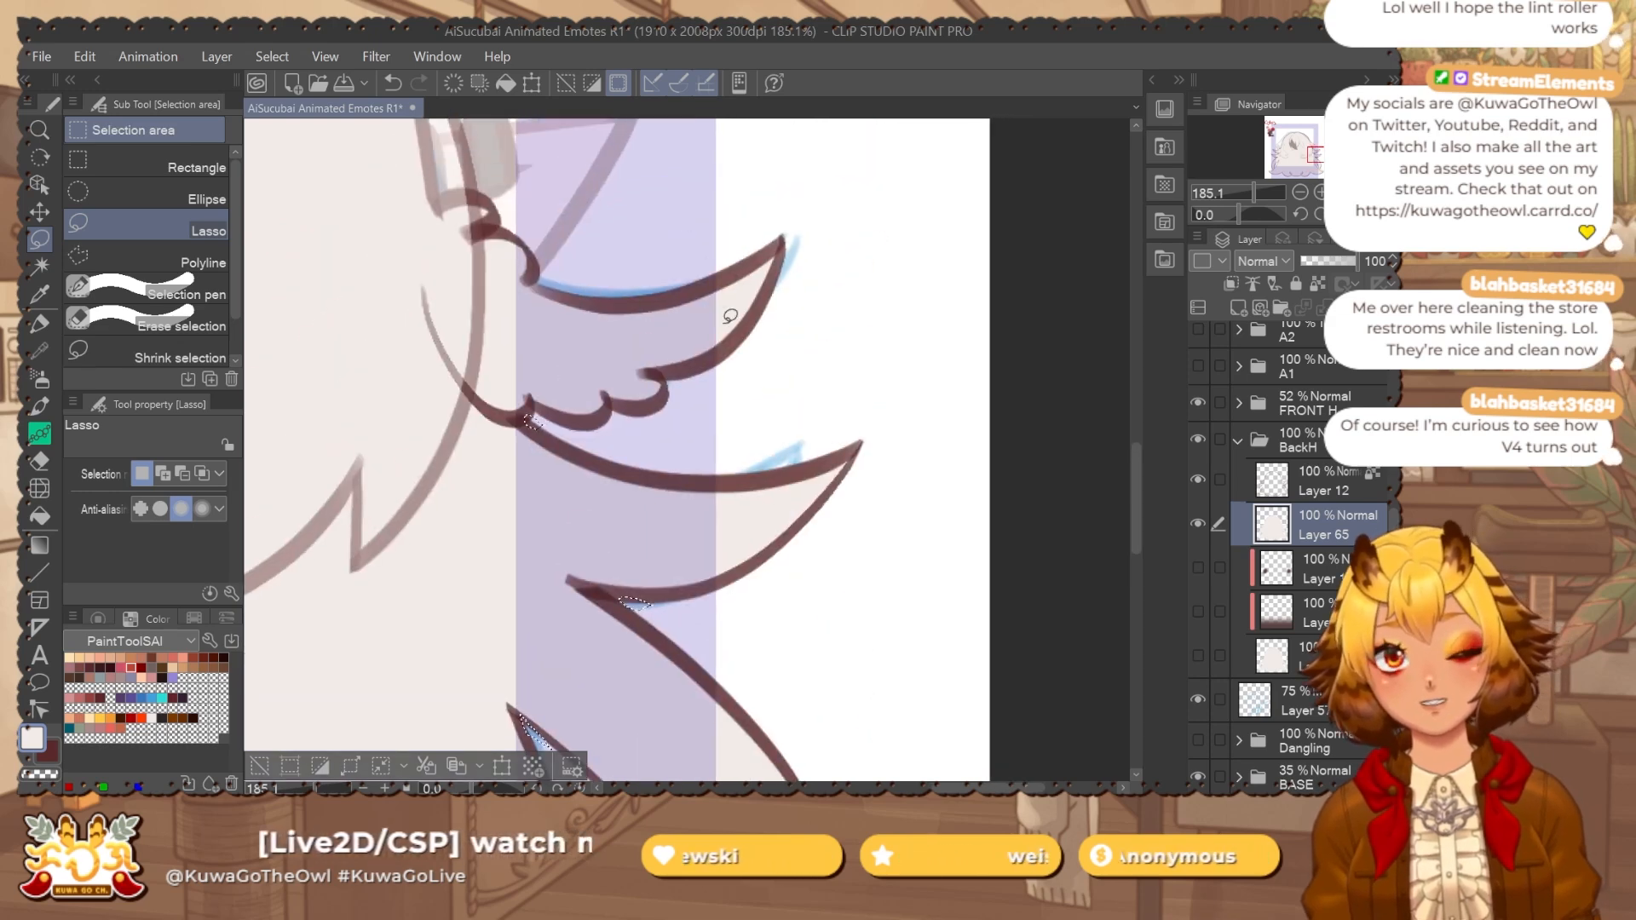
key("ctrl+d")
Move Layer 65 below Layers 17 and 16 in the BackH folder and show both shading layers.
mouse_move(839, 452)
left_mouse_down()
mouse_move(750, 452)
mouse_move(825, 477)
left_mouse_up()
mouse_move(831, 511)
left_mouse_down()
mouse_move(785, 555)
mouse_move(765, 513)
left_mouse_up()
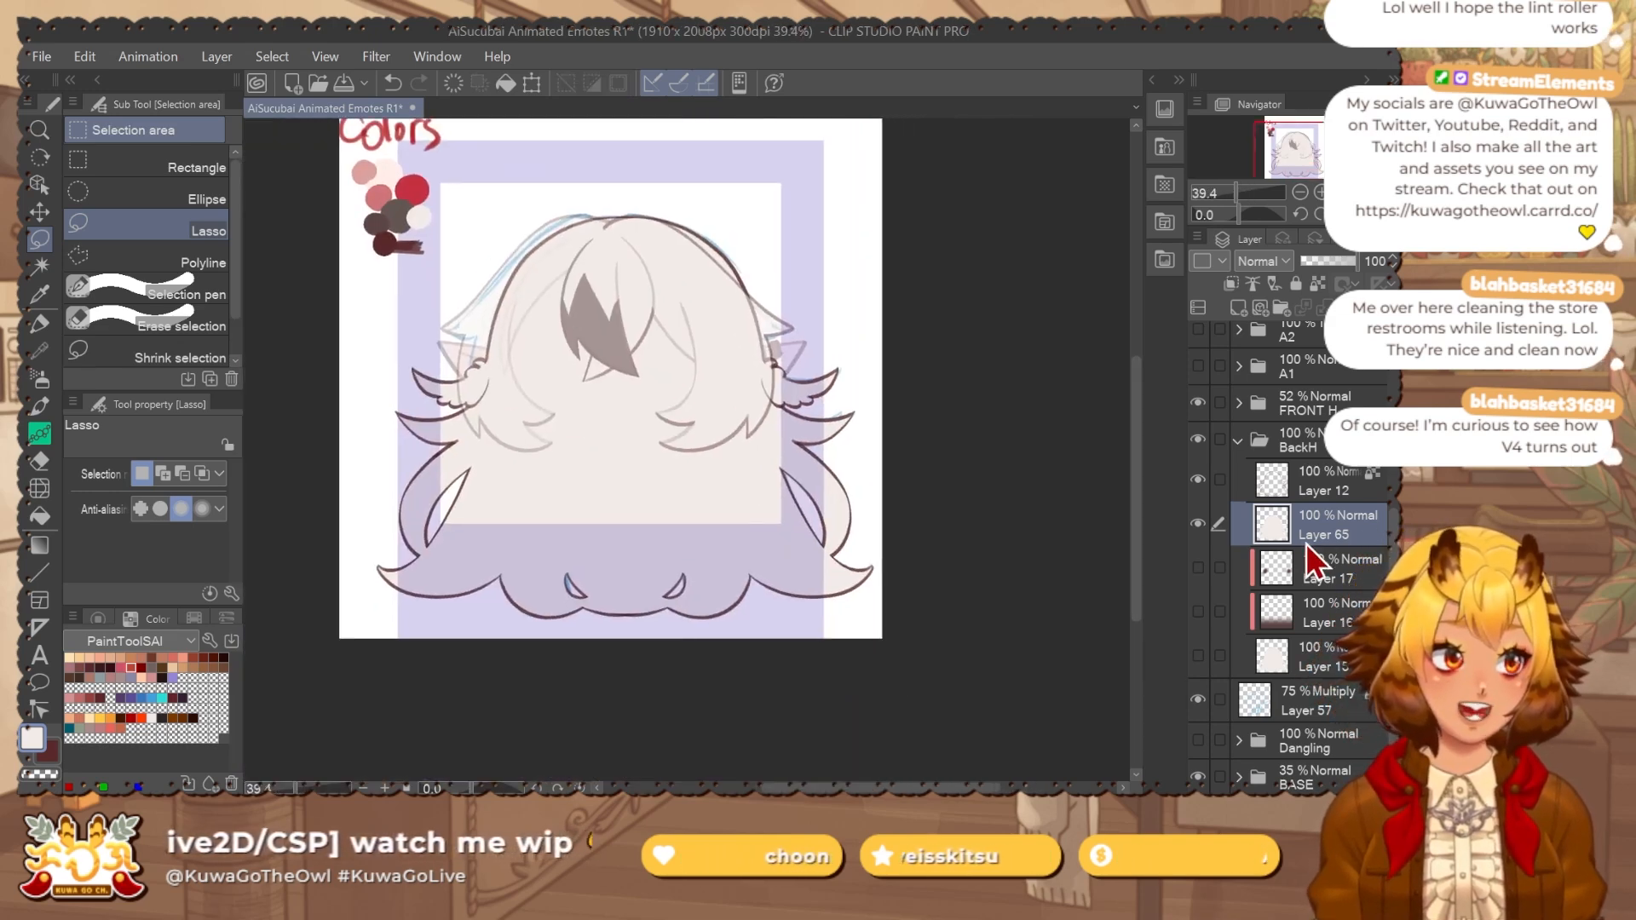
left_click_drag(1306, 543, 1258, 667)
left_click_drag(1198, 566, 1198, 523)
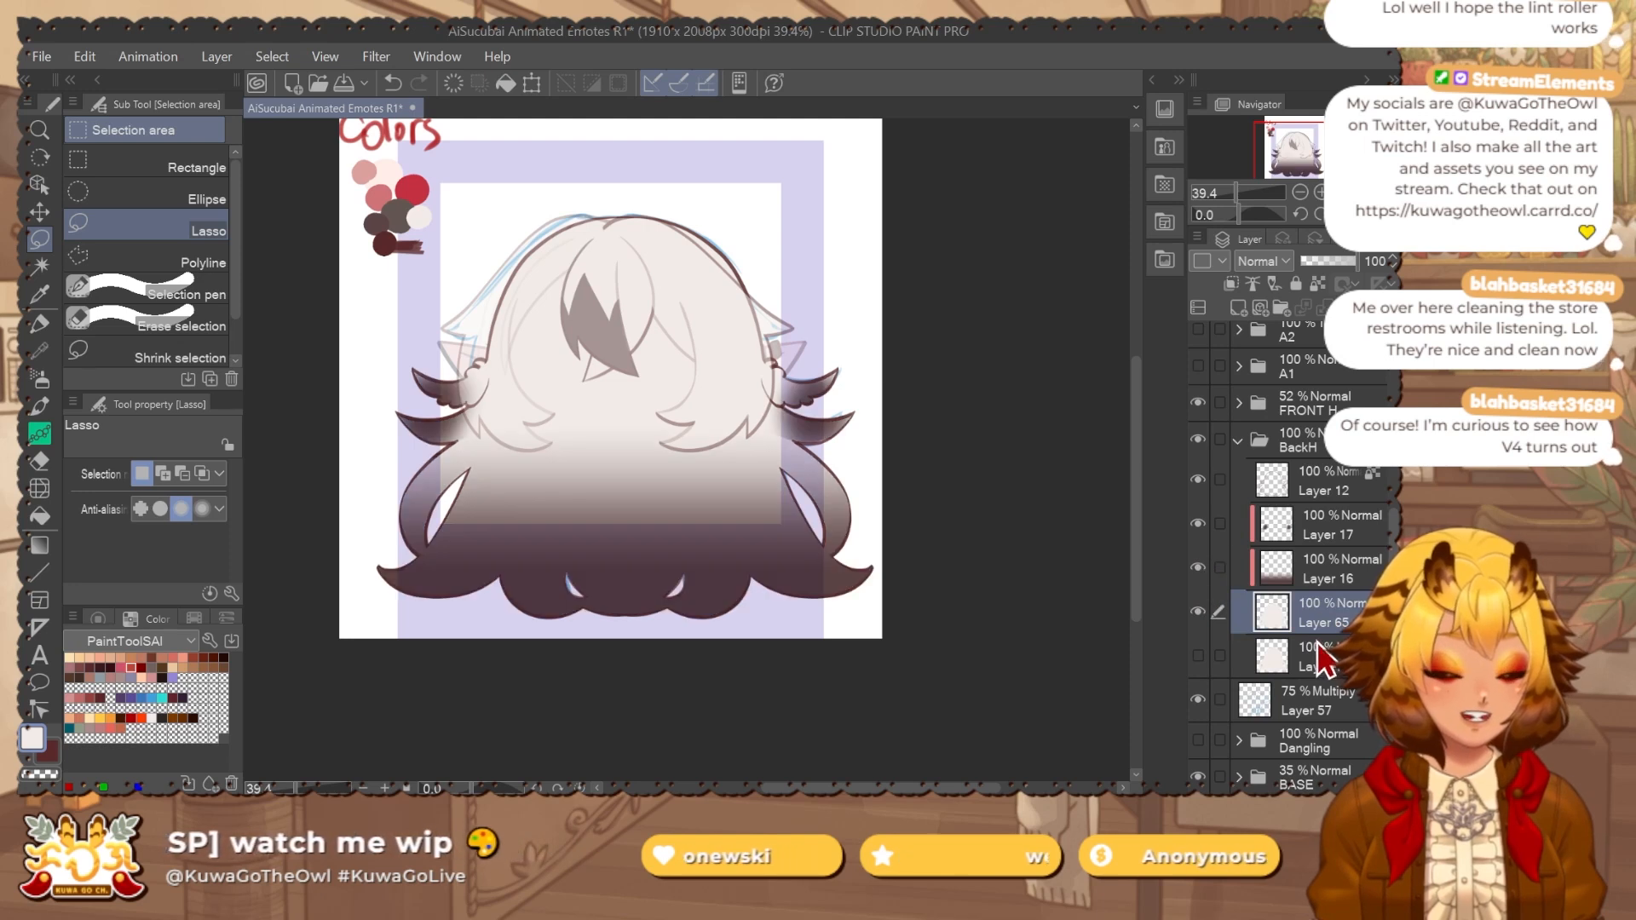
Delete the old base Layer 15 and clear the existing feather shading from Layer 17.
left_click(1388, 308)
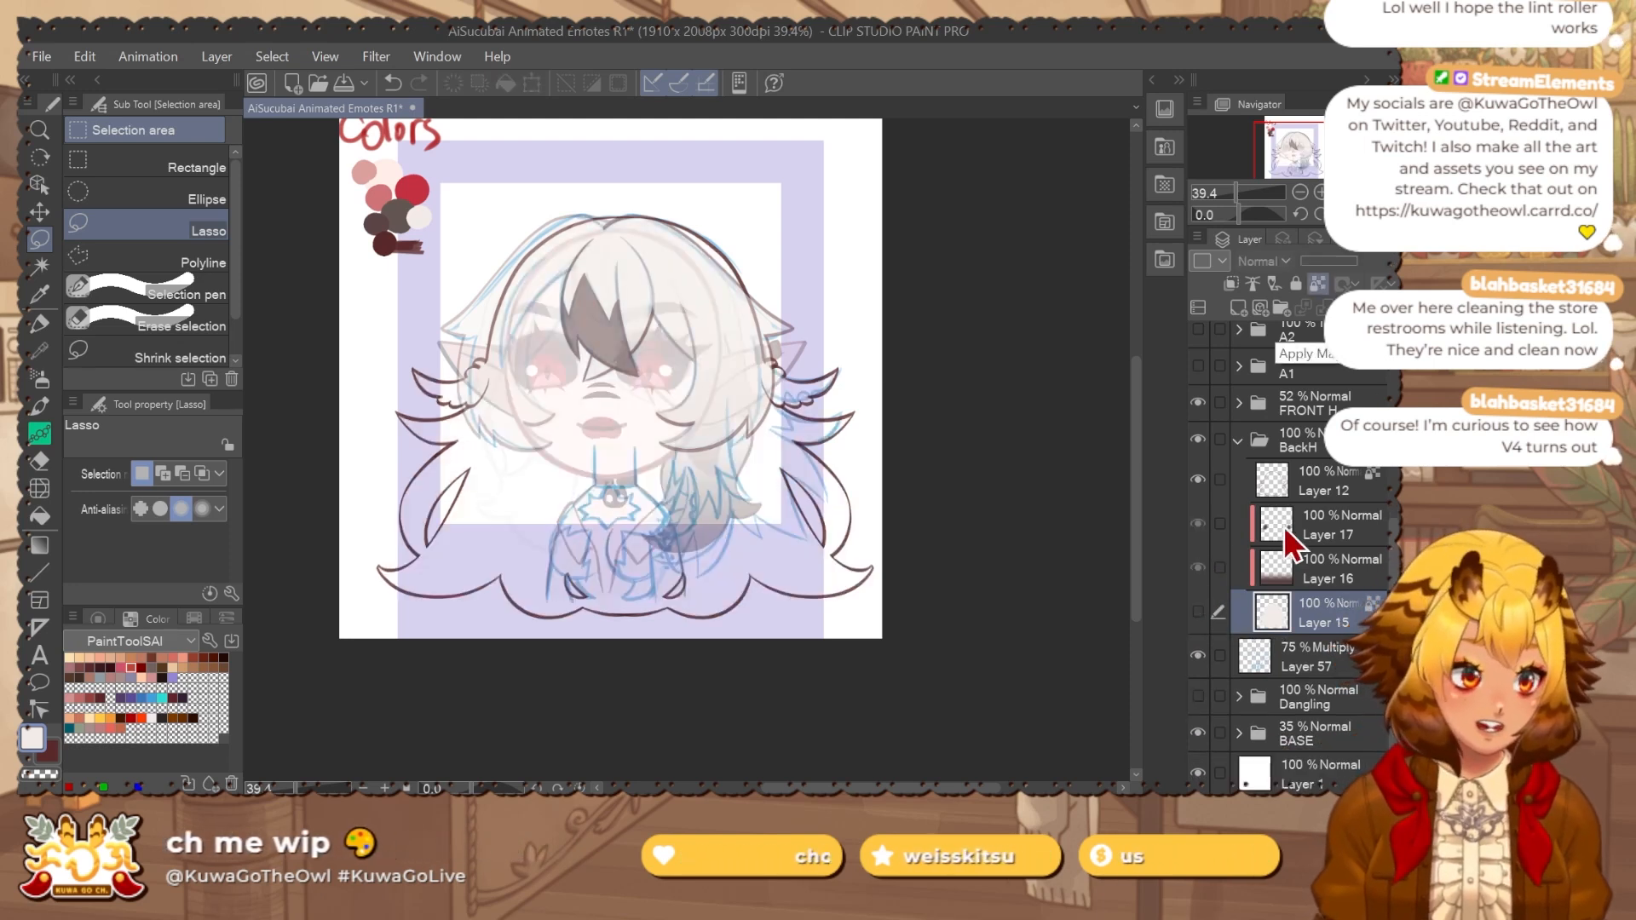
key("ctrl+z")
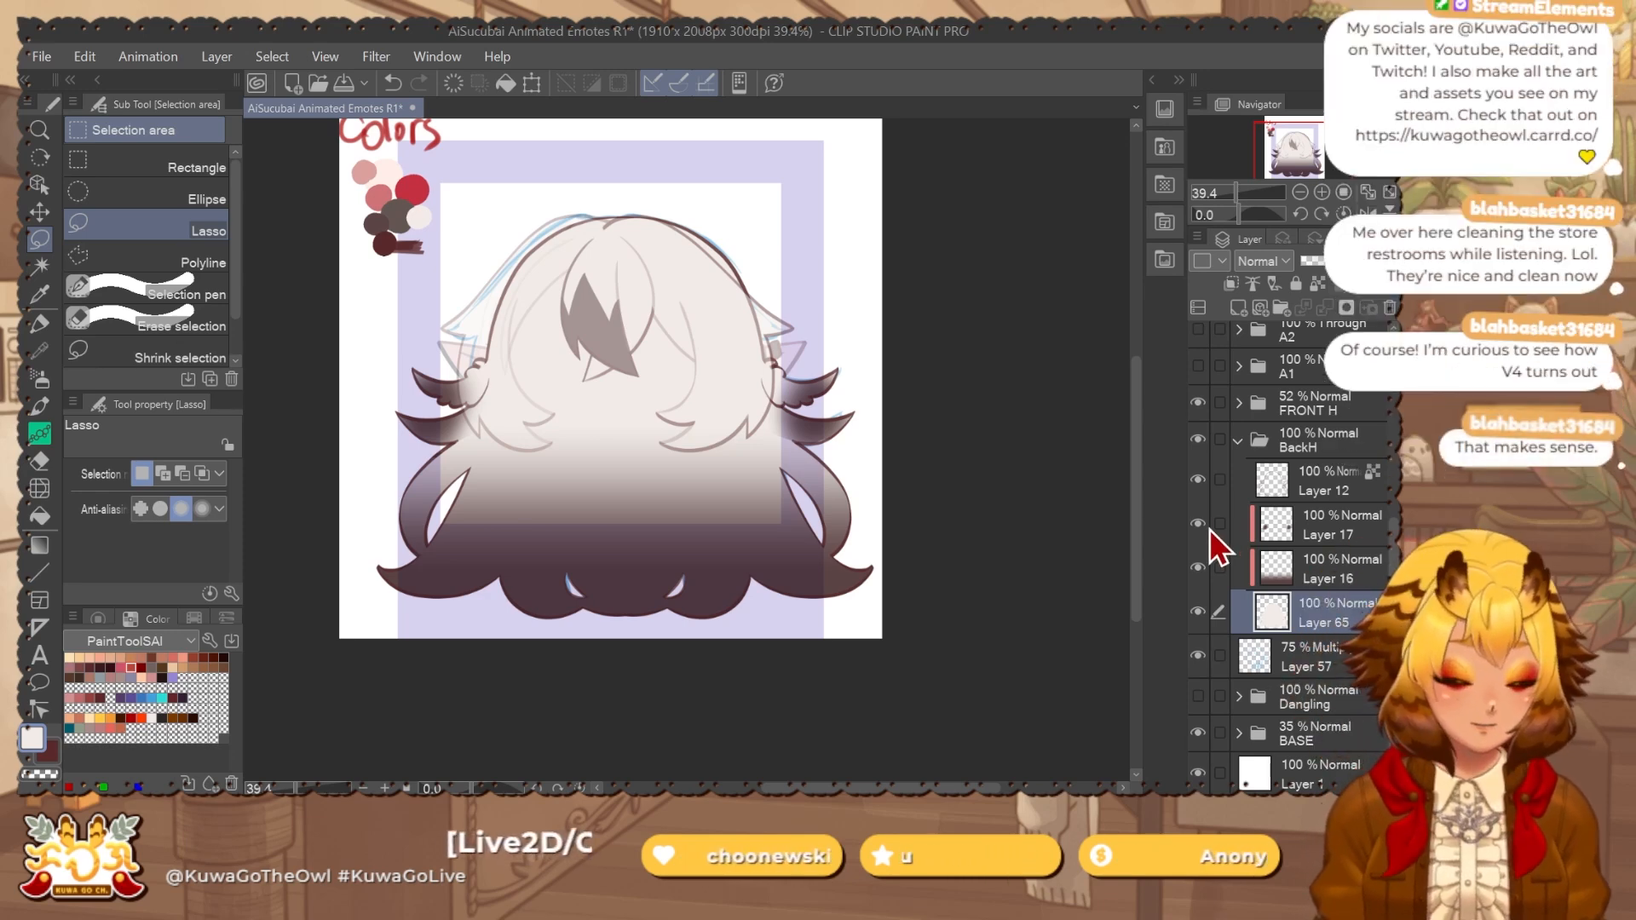
left_click(1197, 523)
left_click(1327, 528)
left_click(1197, 523)
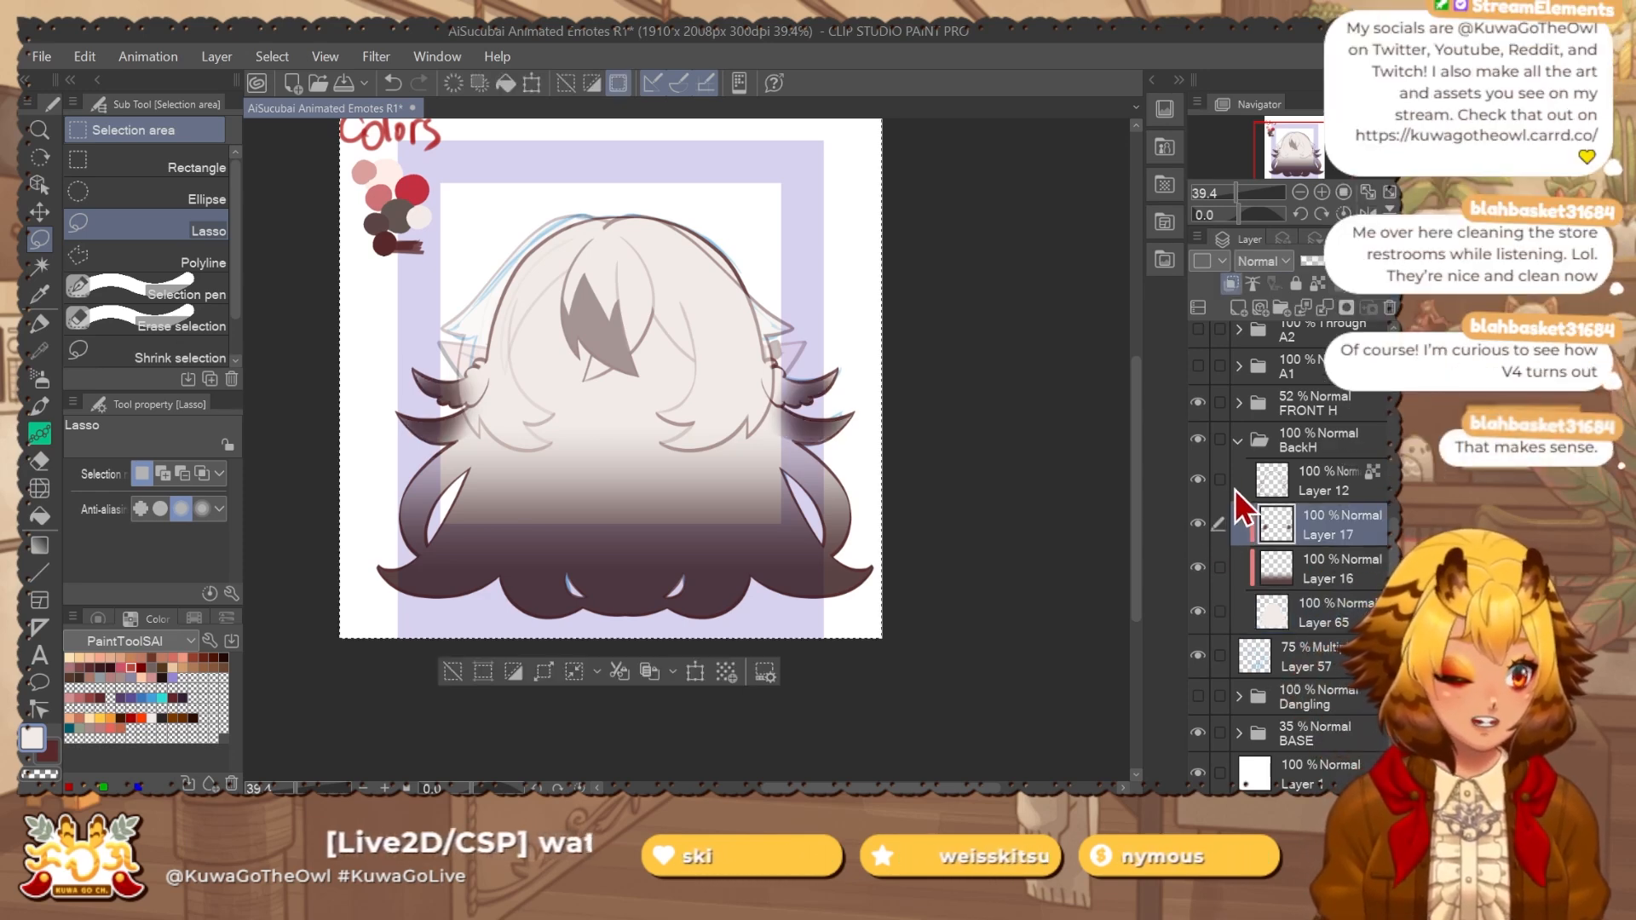
left_click_drag(764, 430, 726, 484)
Set the Flat marker to the dark palette swatch and move the Layer 57 sketch above the BackH folder.
key("p")
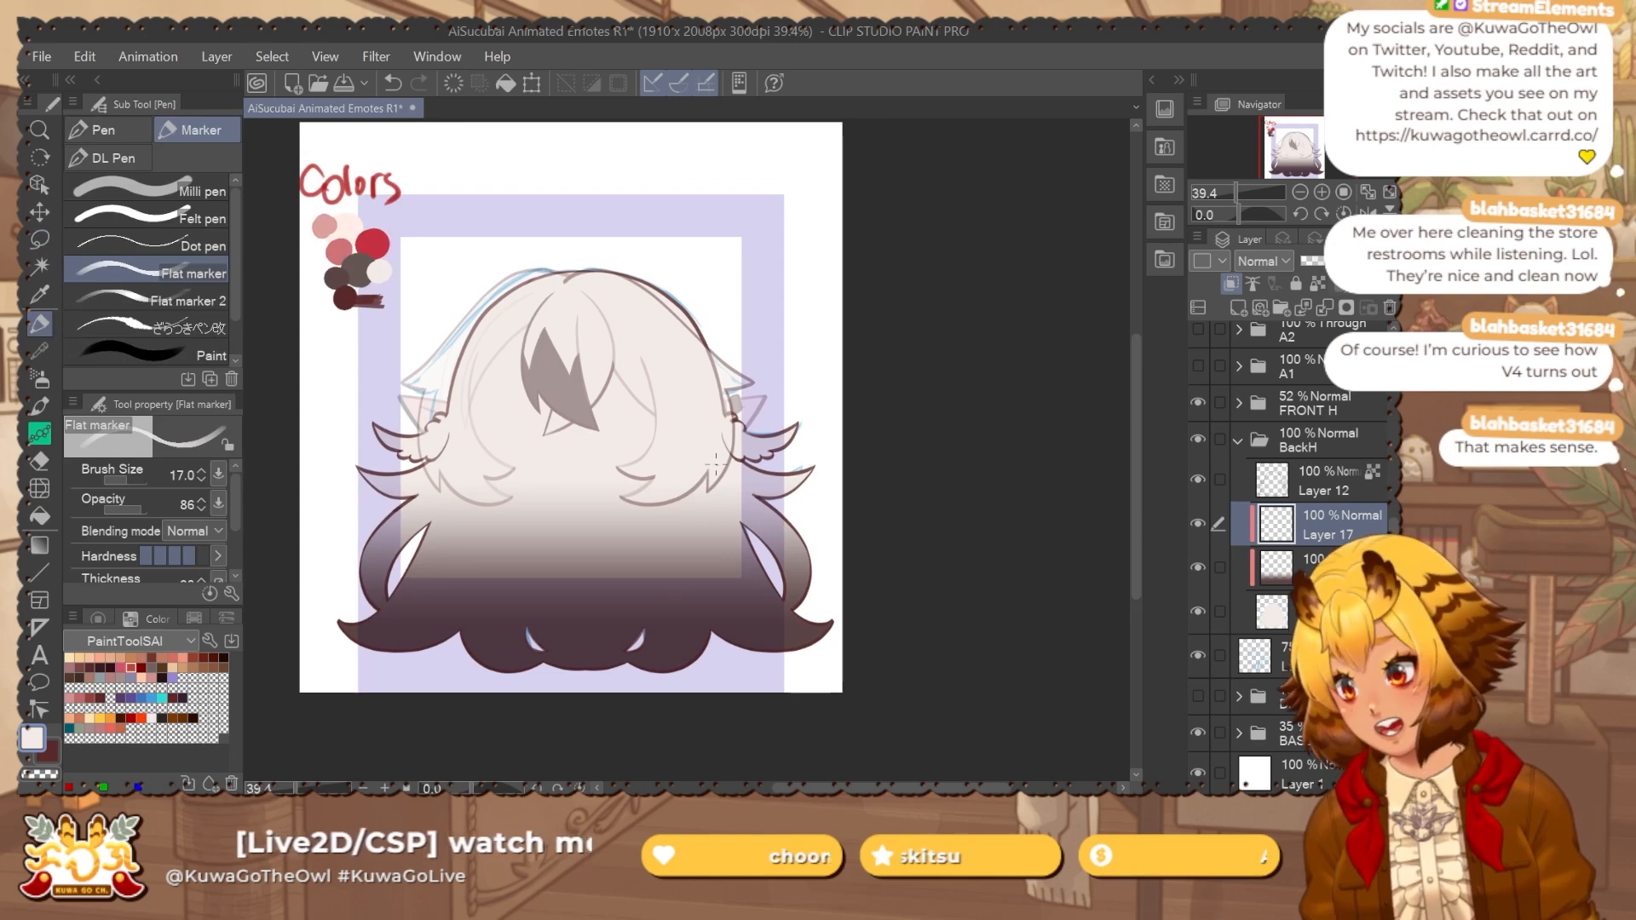
left_click(344, 272, "alt")
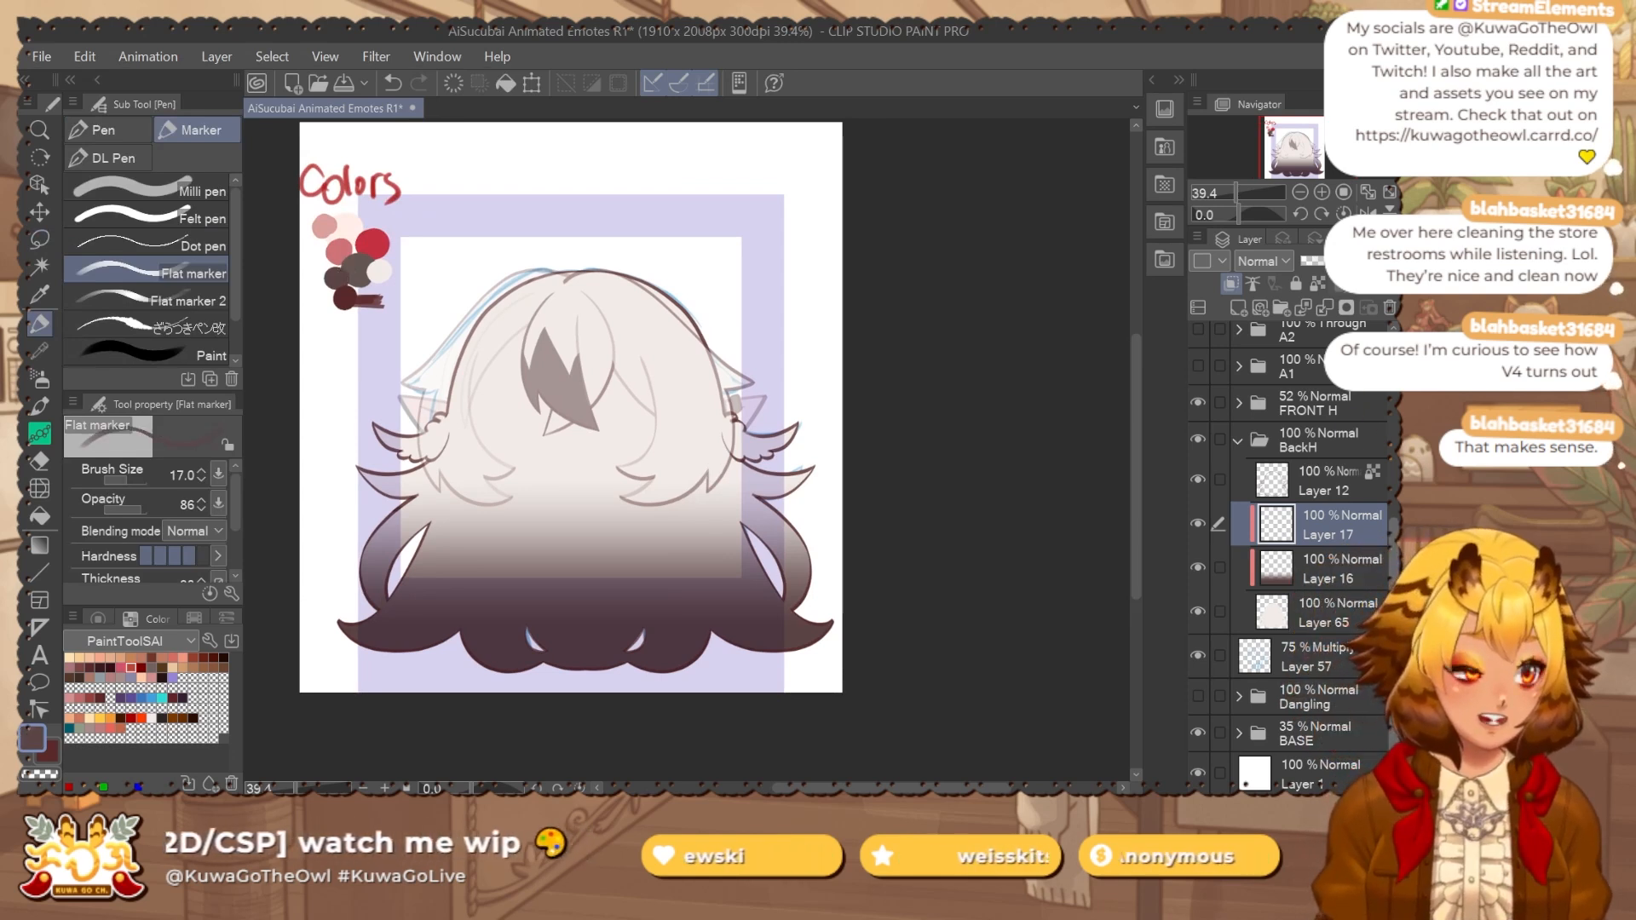
scroll(1291, 554, "up", 1)
scroll(1262, 481, "up", 1)
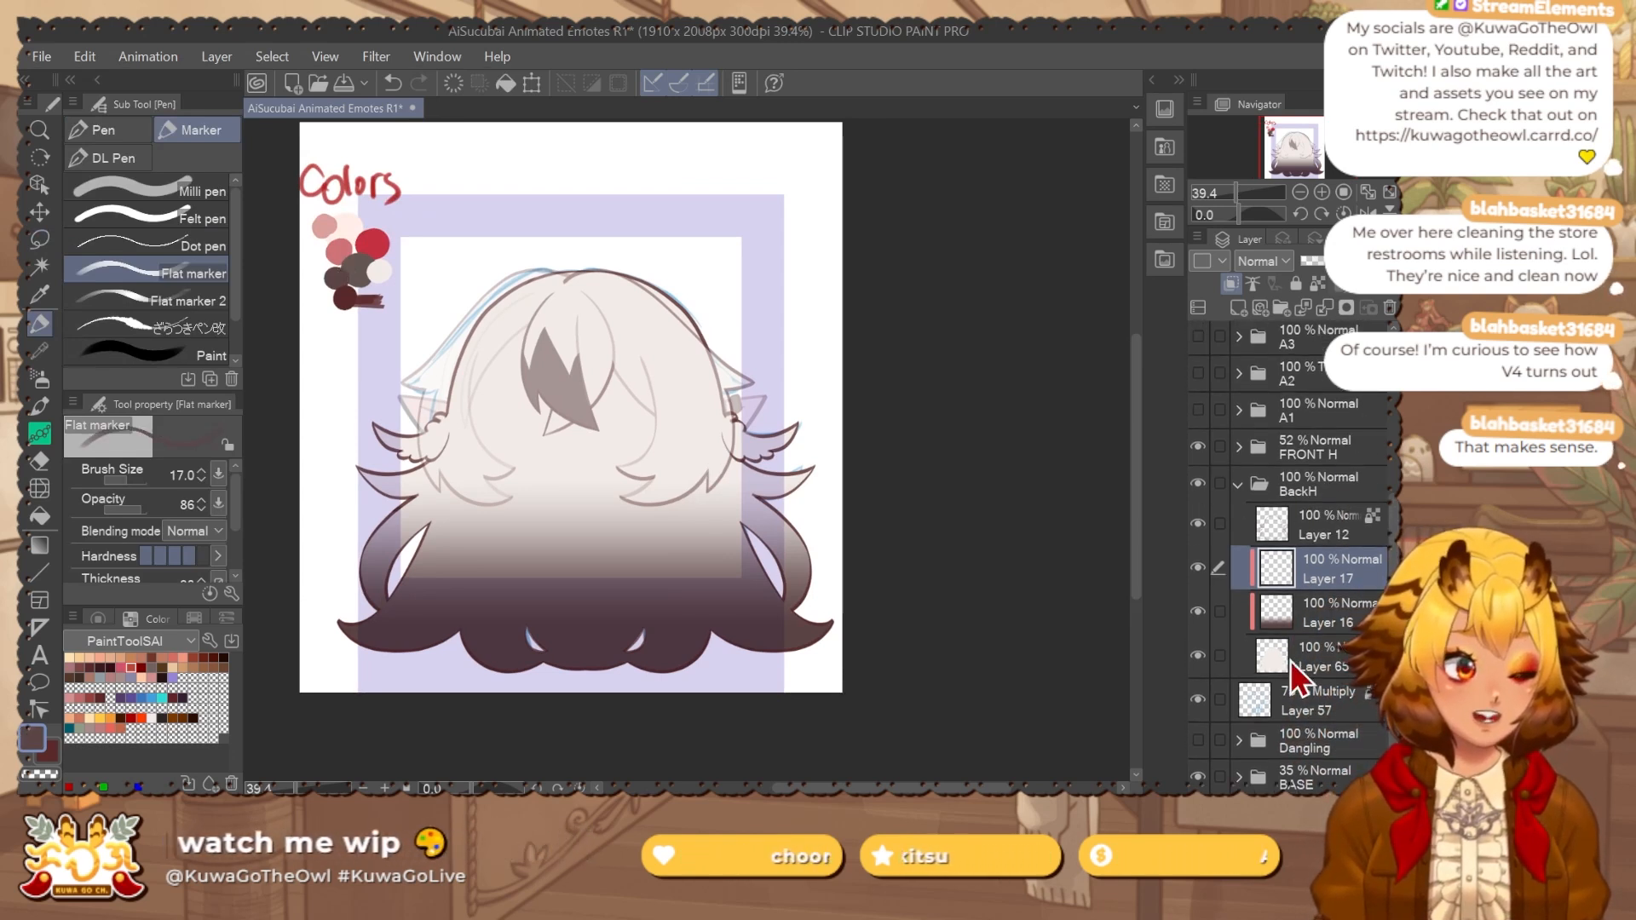
left_click_drag(1302, 701, 1321, 474)
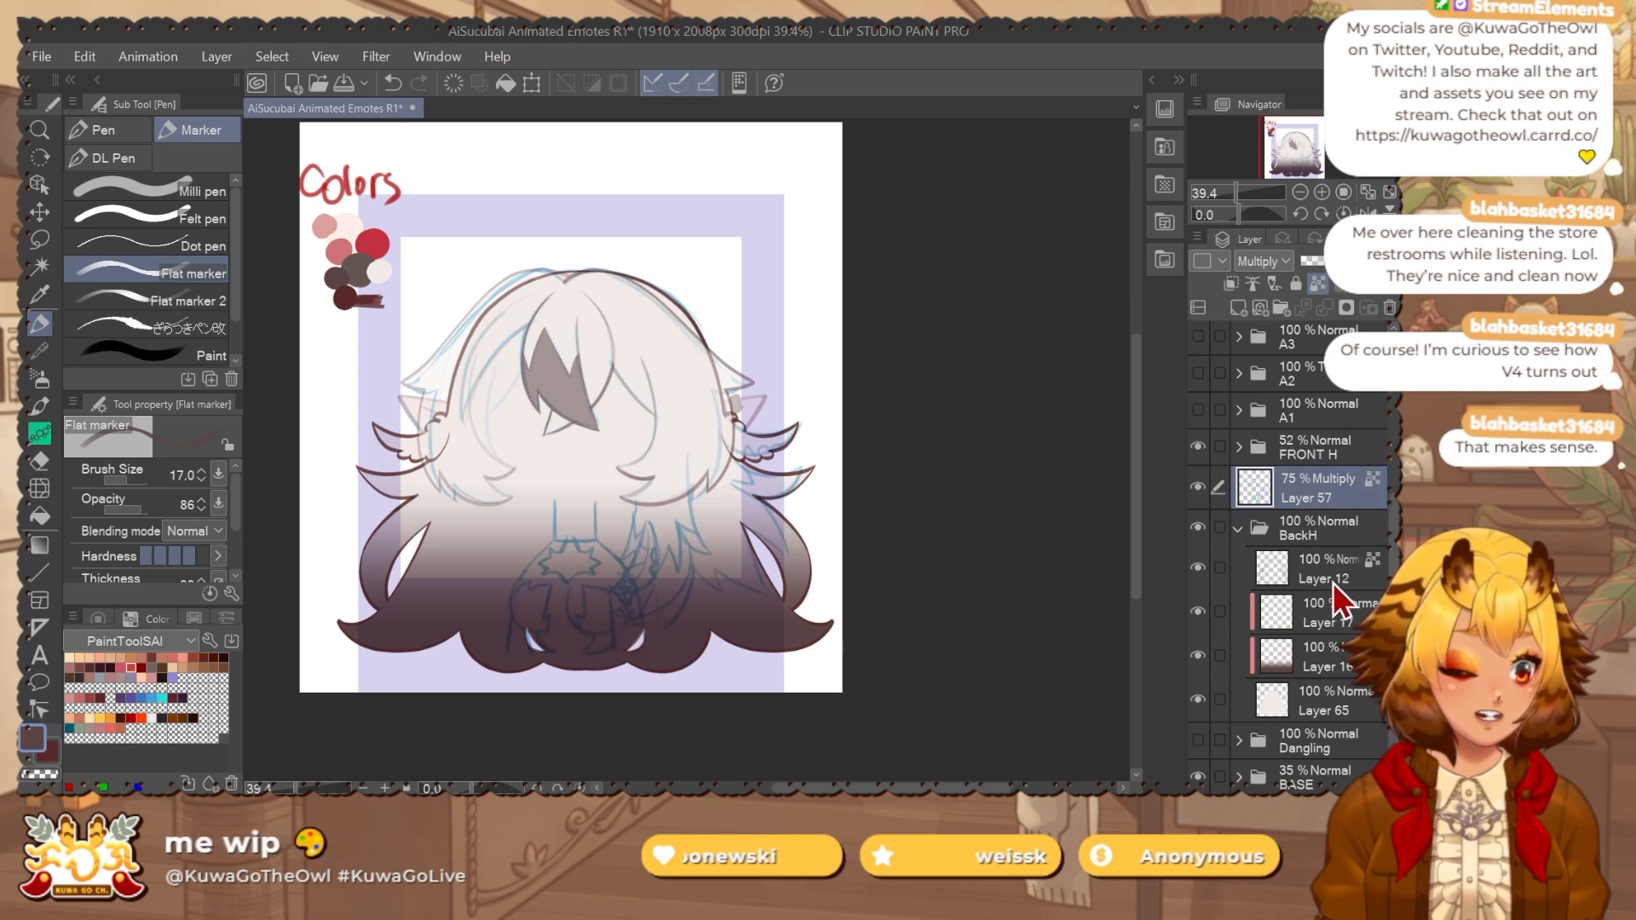
Draw the jagged inner strand outline on Layer 17 across one half of the back hair, from the ear feathers to the centre.
left_click(1329, 608)
scroll(772, 391, "up", 3)
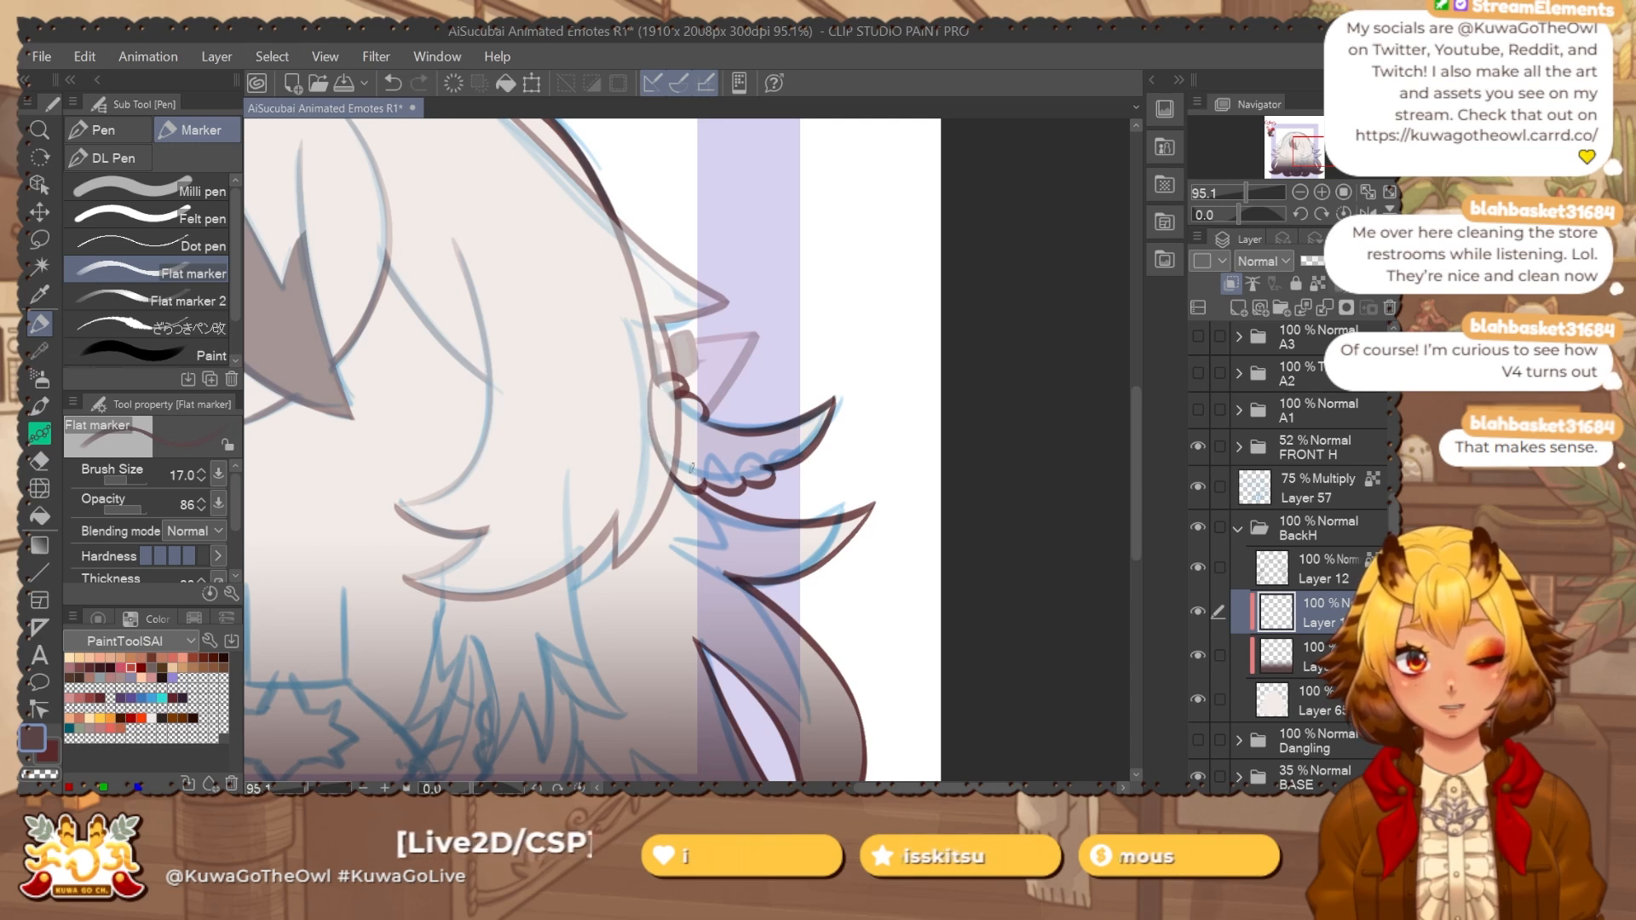
left_click_drag(709, 491, 631, 343)
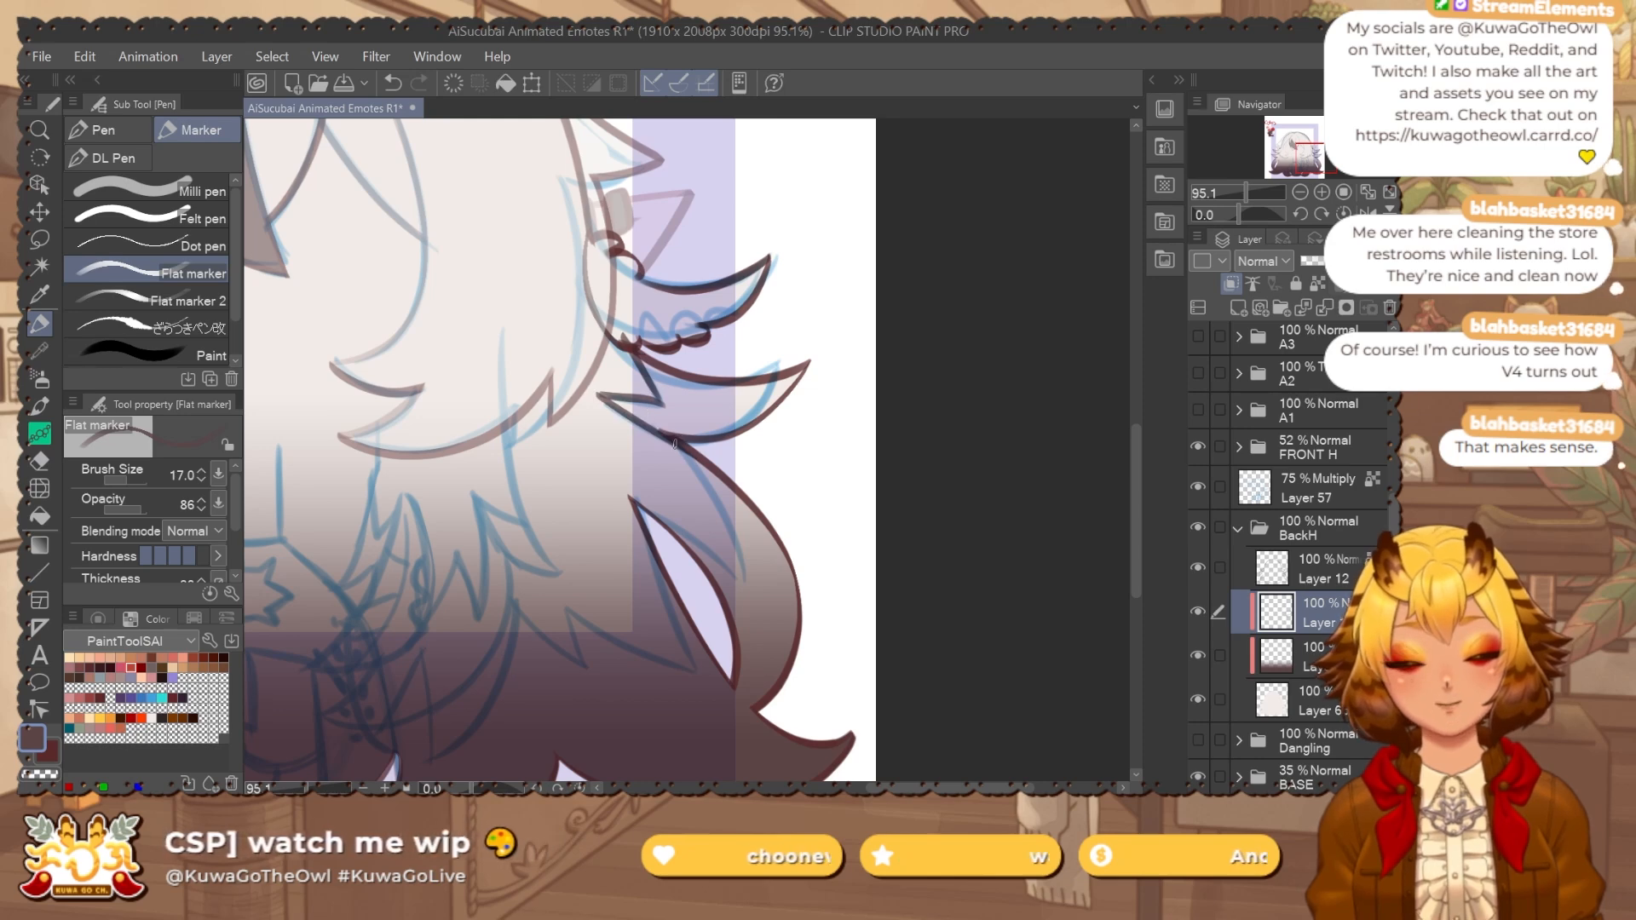
left_click(1367, 212)
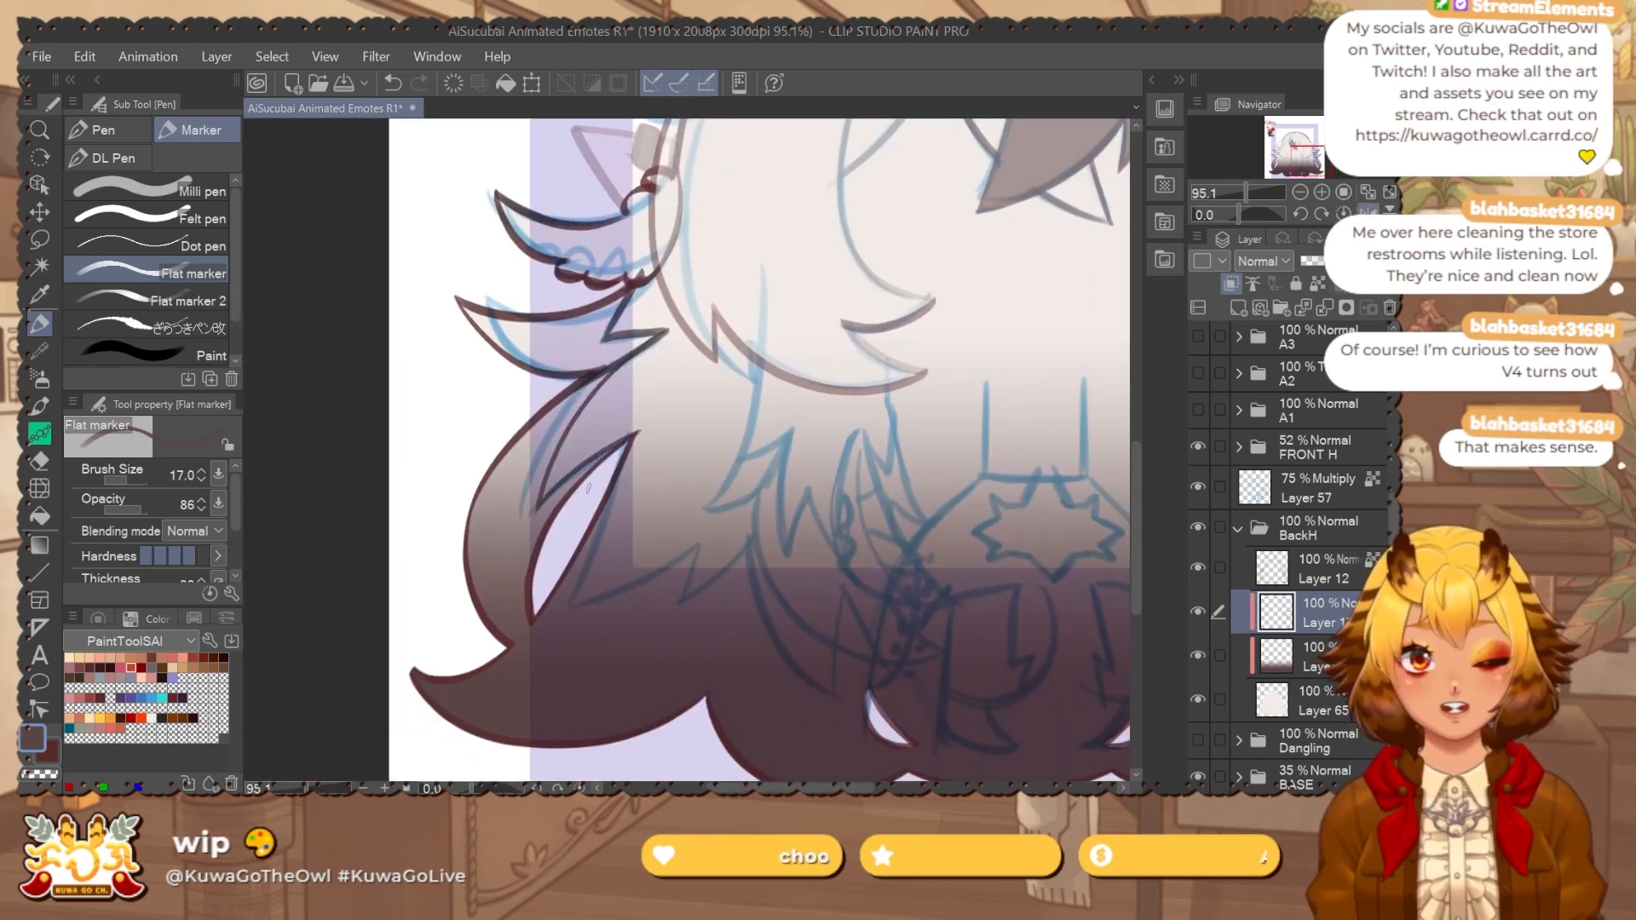
left_click_drag(588, 488, 601, 281)
key("e")
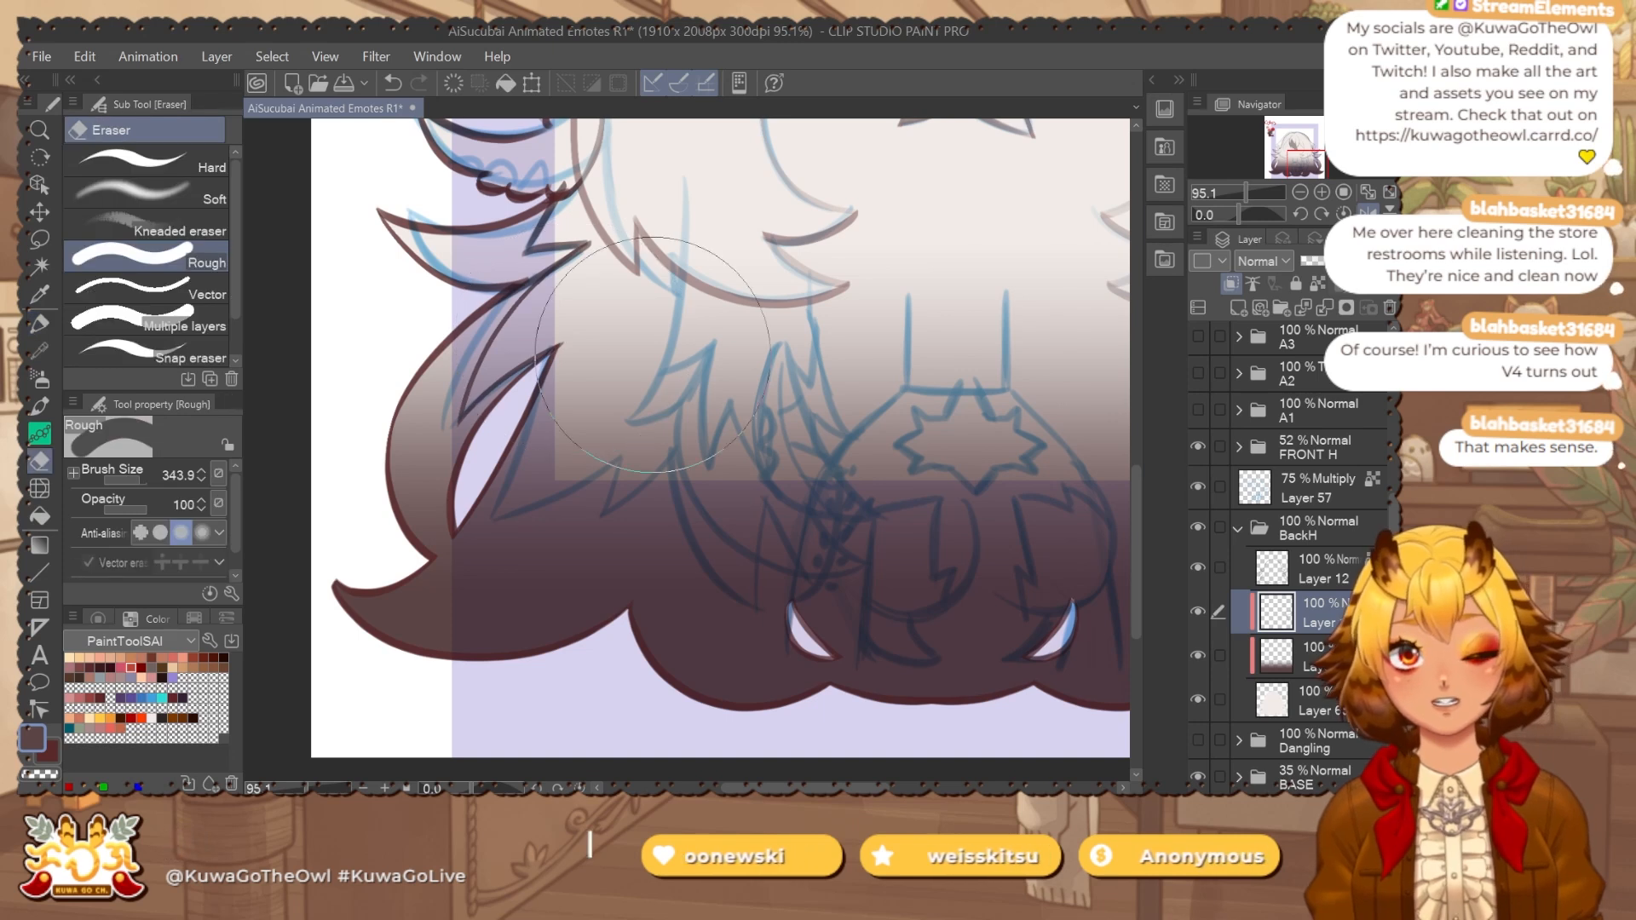
key("p")
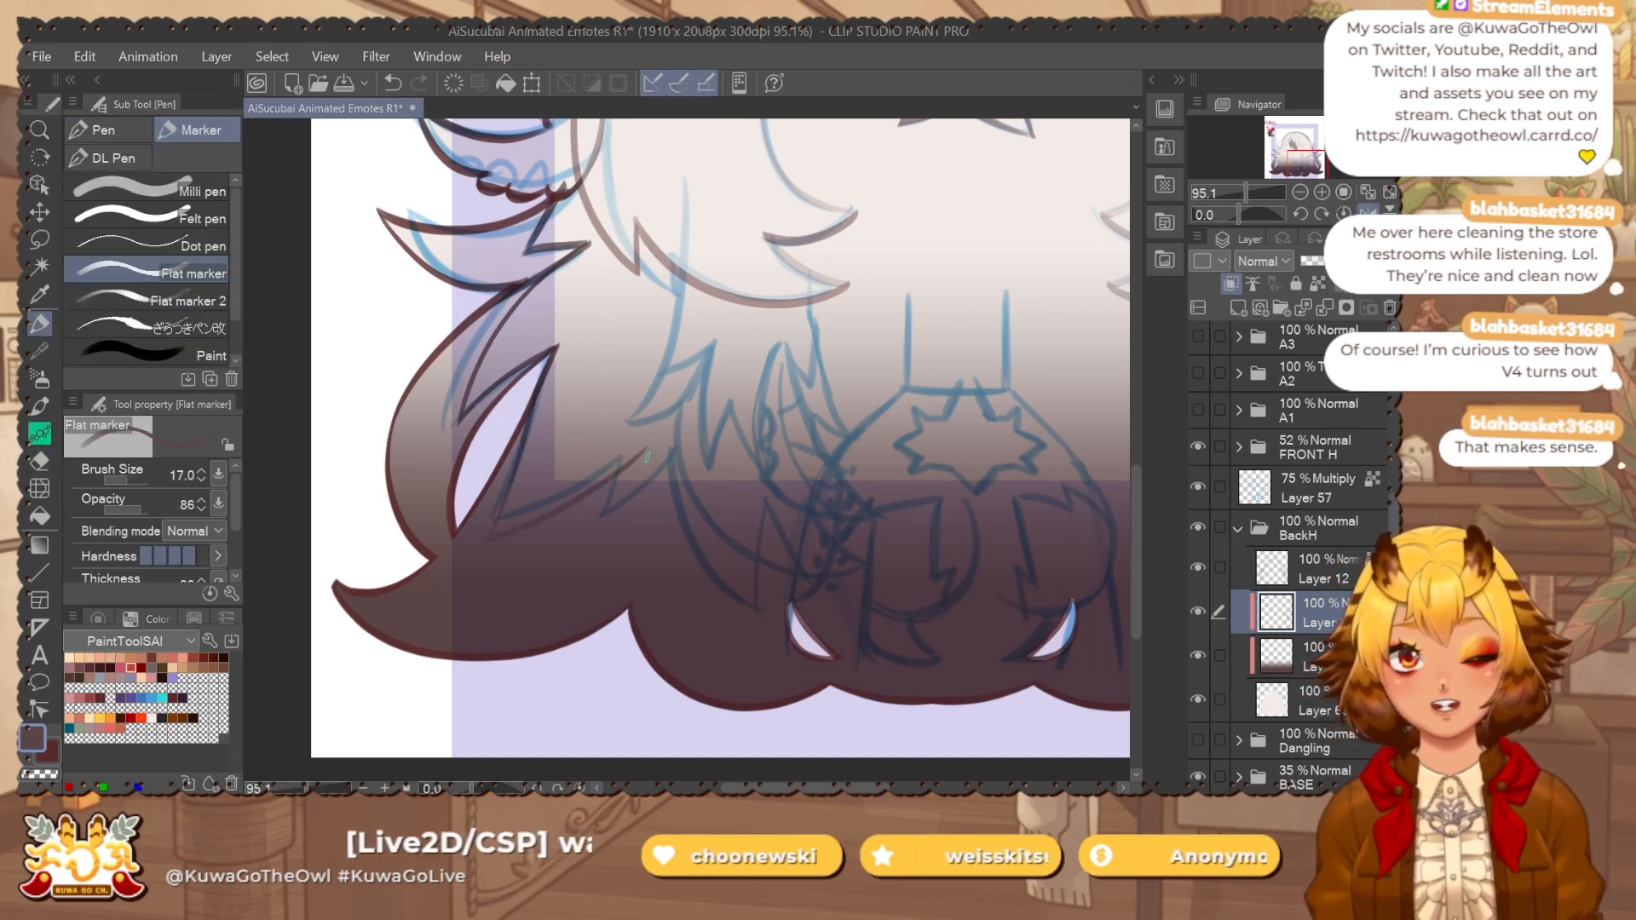
left_click_drag(660, 494, 430, 482)
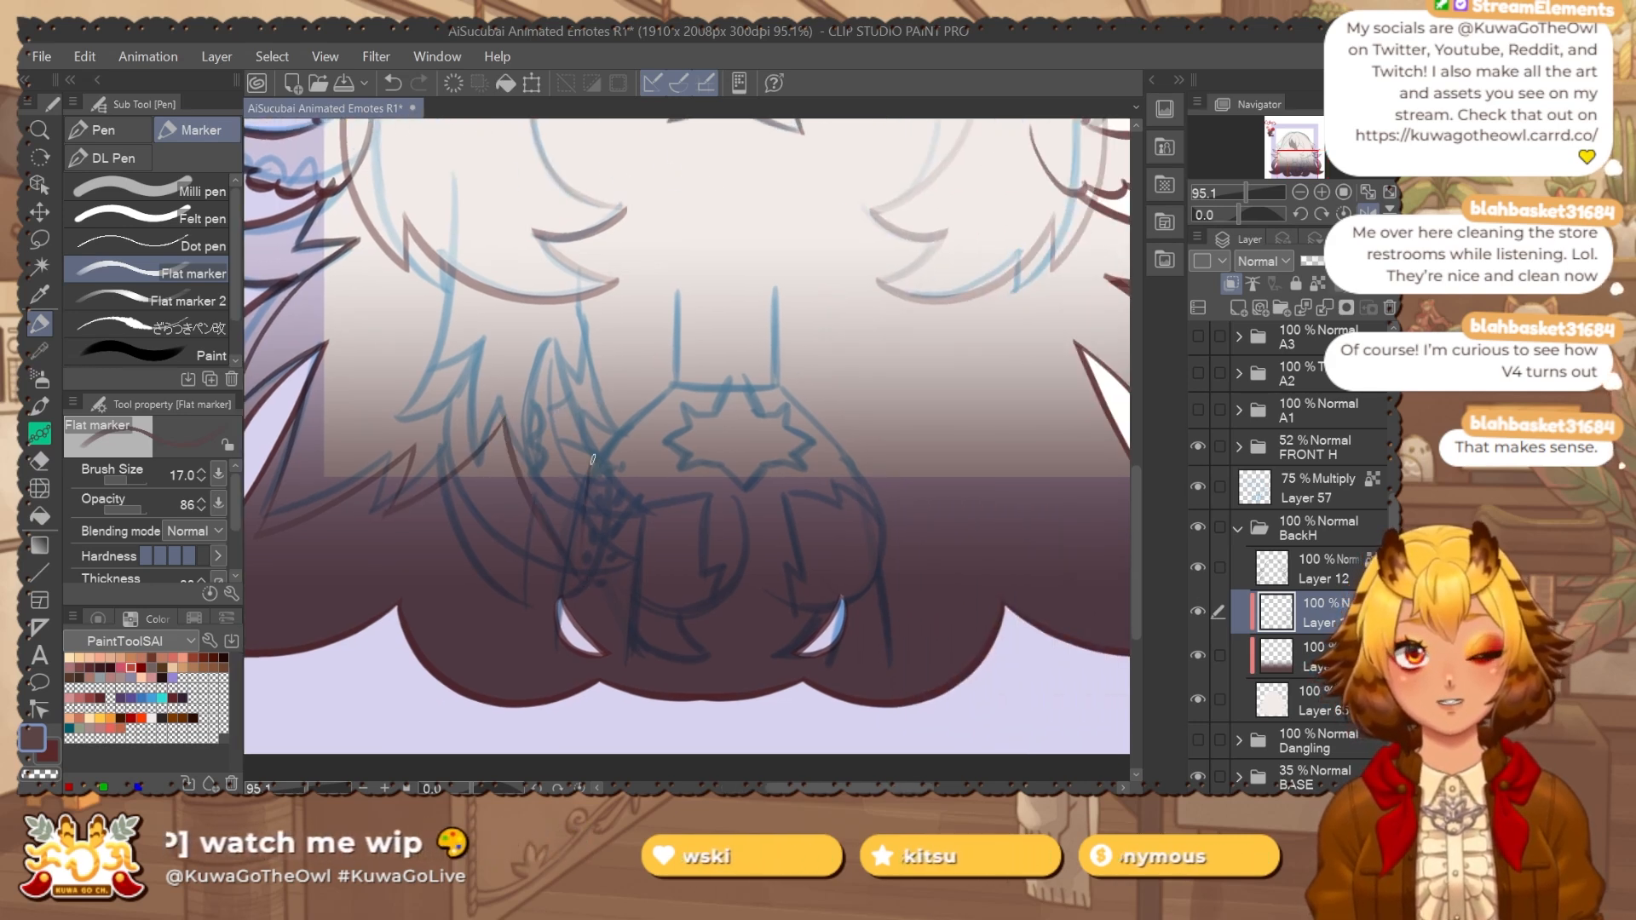
left_click_drag(869, 531, 800, 537)
left_click_drag(801, 536, 721, 573)
Duplicate the strand outline of Layer 17 and flip the copy horizontally over the other half of the back hair.
key("ctrl+a")
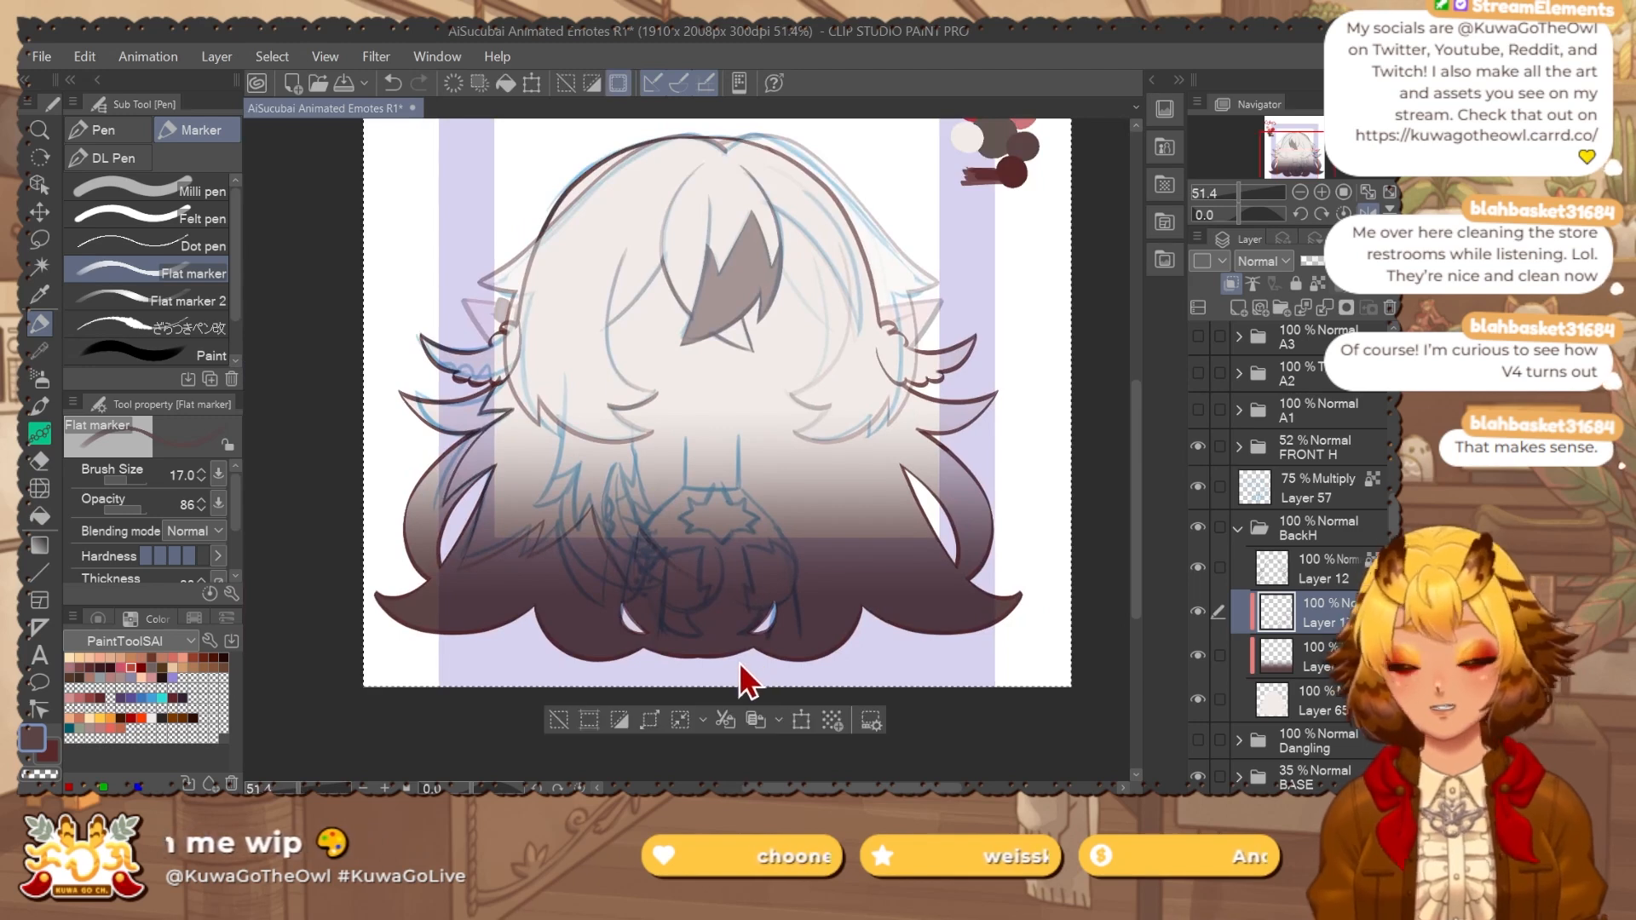
key("ctrl+c")
key("ctrl+v")
key("ctrl+t")
left_click_drag(632, 517, 892, 517)
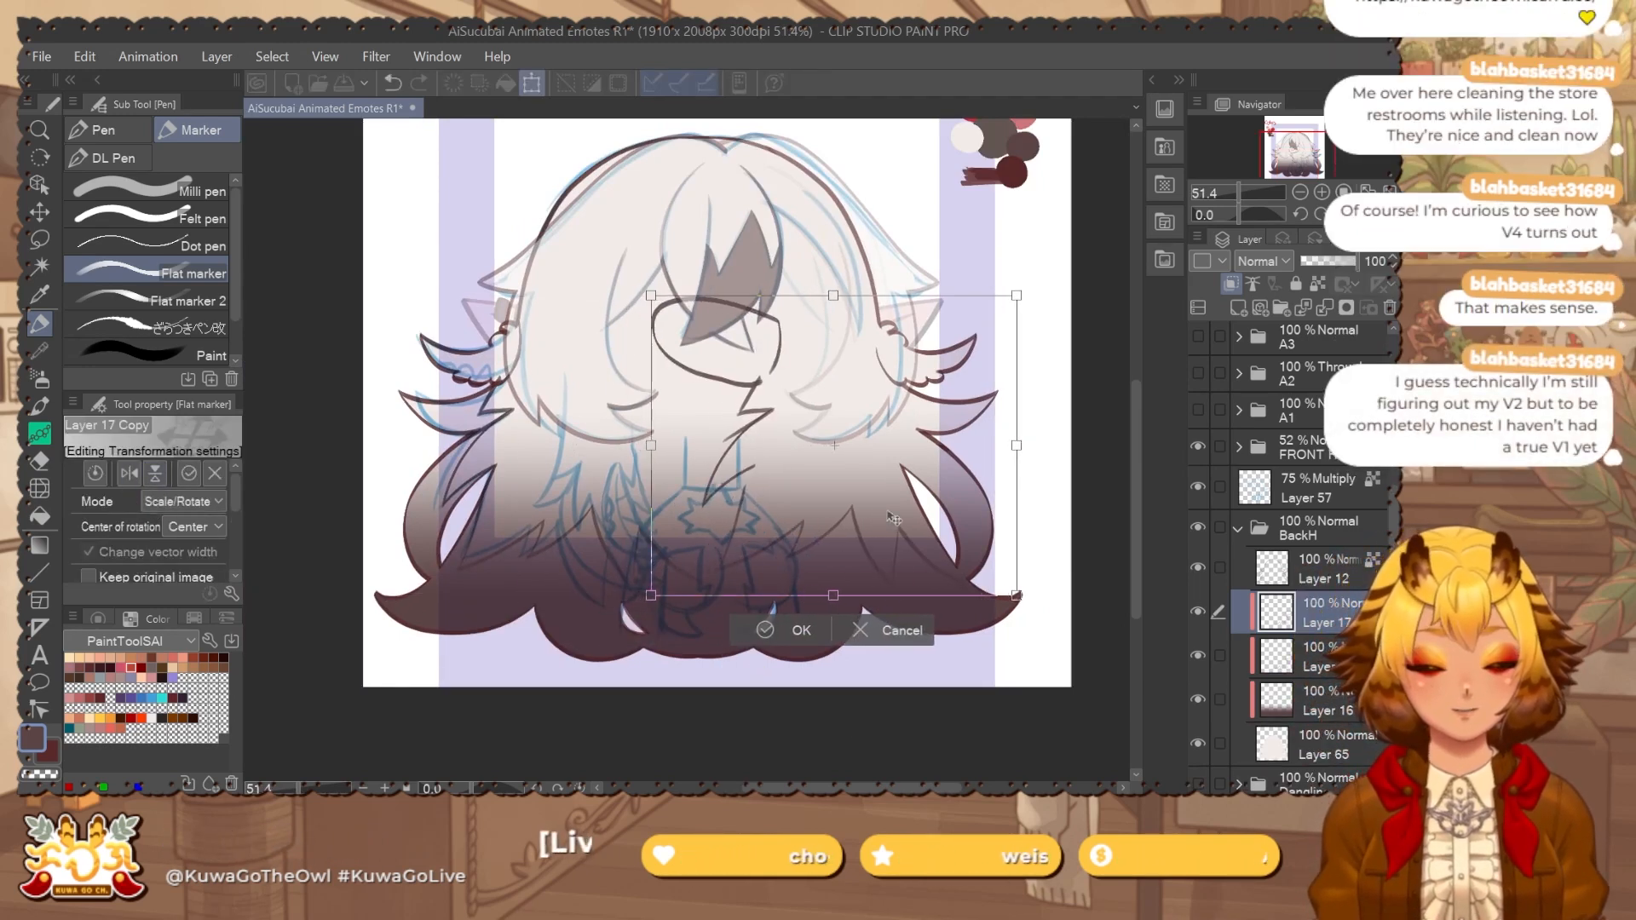
left_click(129, 473)
scroll(648, 456, "up", 5)
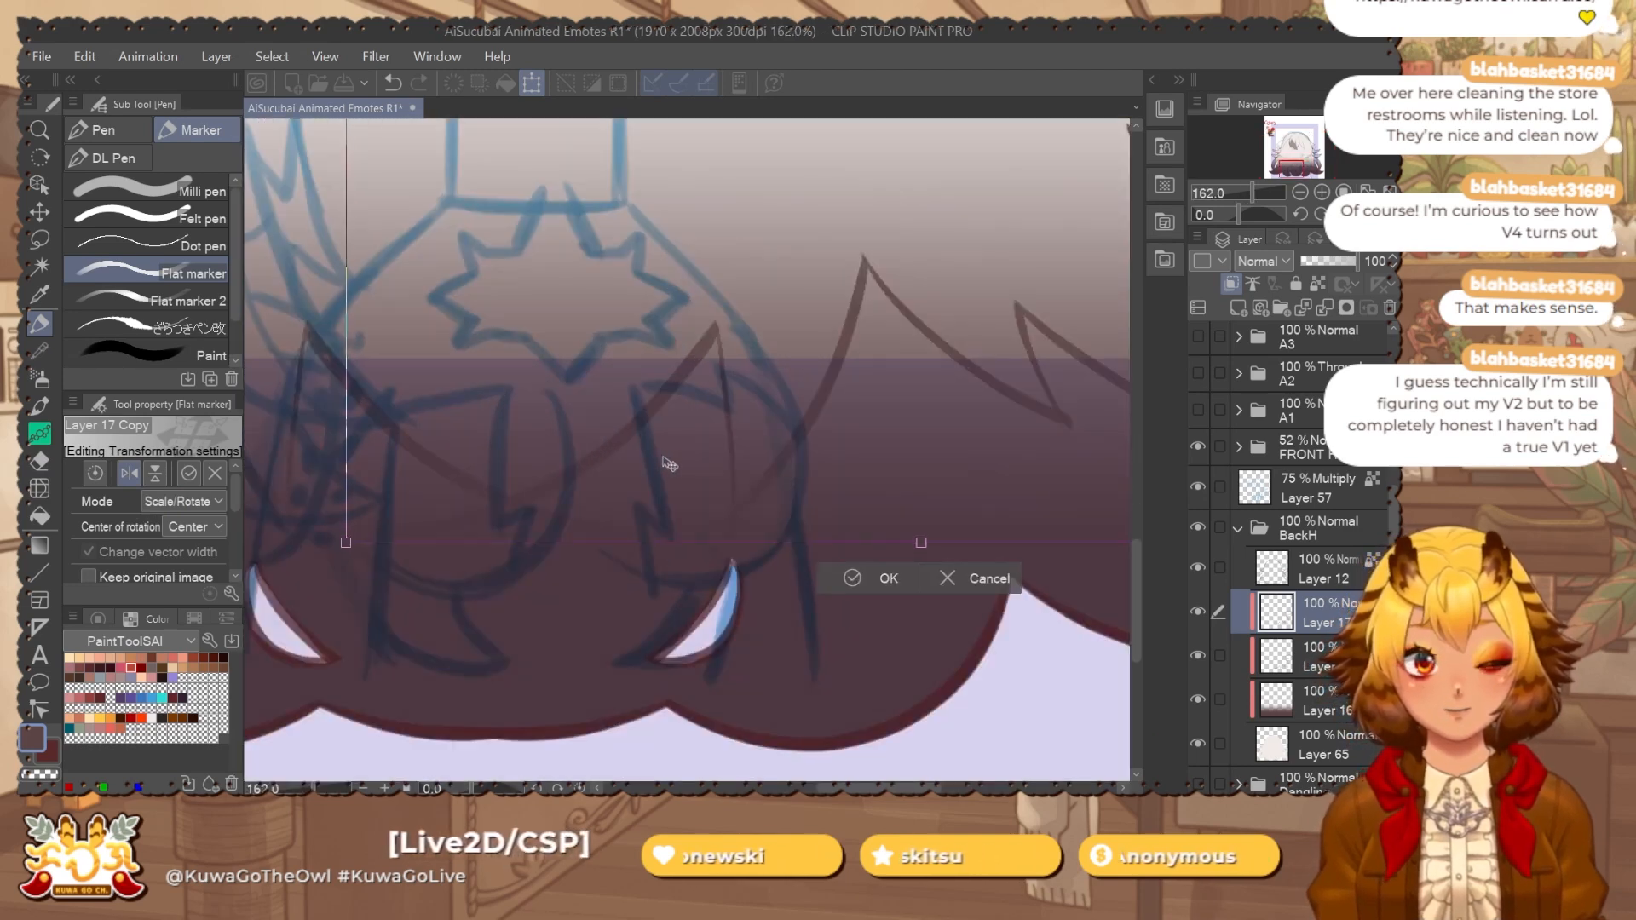
Align the mirrored strand outline with the opposite ear feathers and hair edge, apply the transformation and merge the copy into Layer 17.
left_click_drag(665, 460, 689, 457)
scroll(809, 409, "down", 2)
left_click_drag(821, 406, 566, 644)
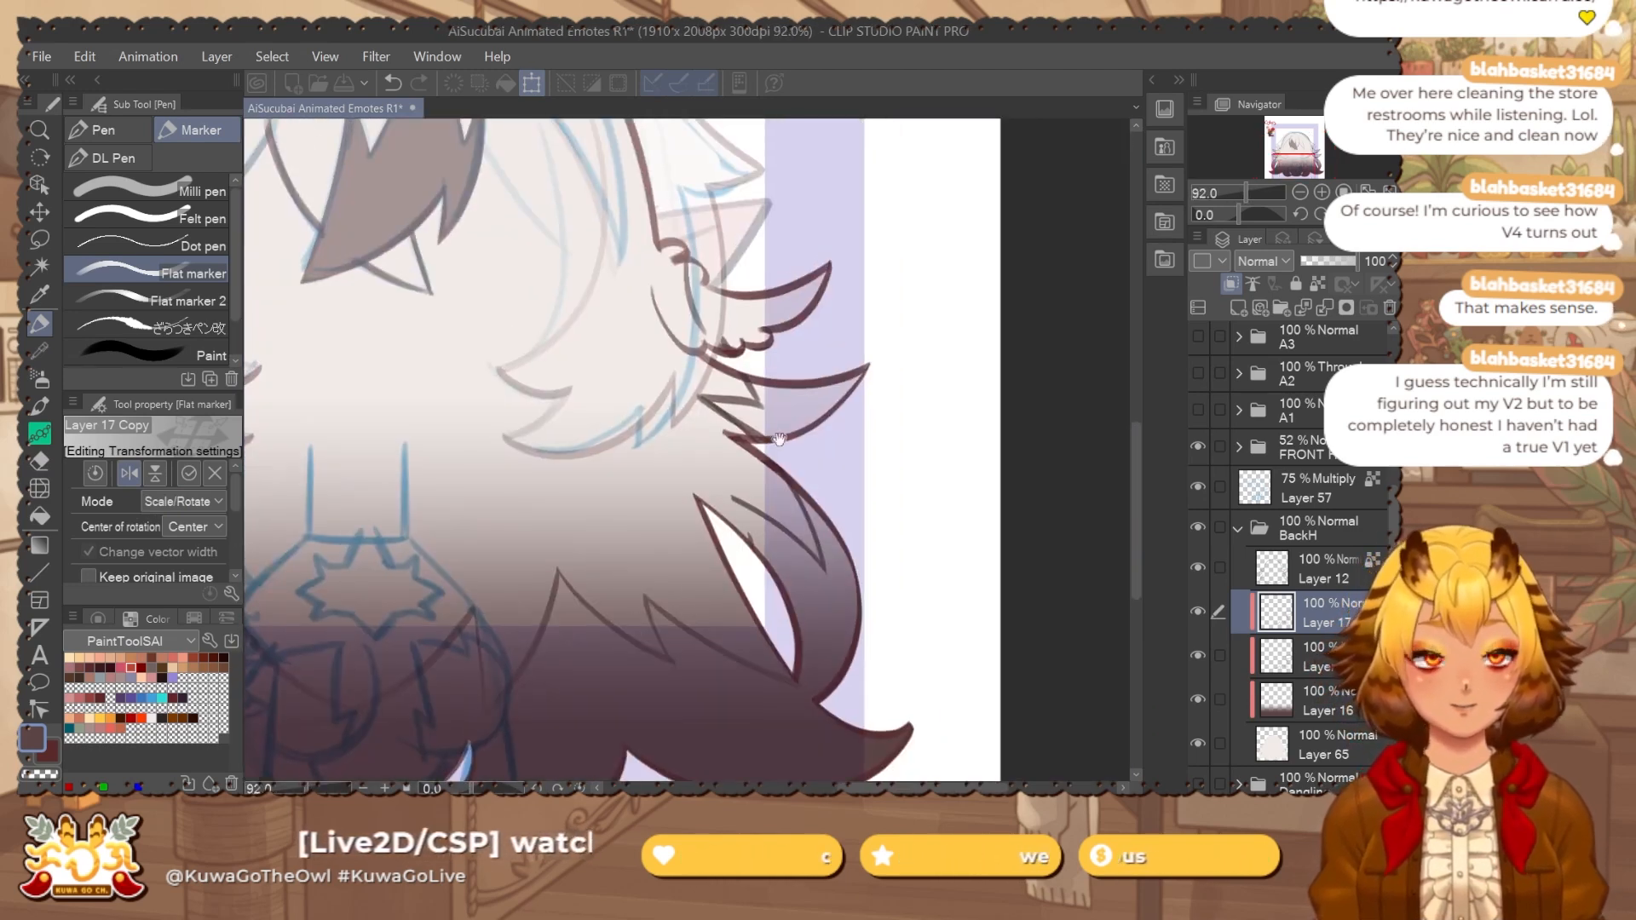
scroll(771, 413, "up", 1)
left_click_drag(777, 411, 739, 429)
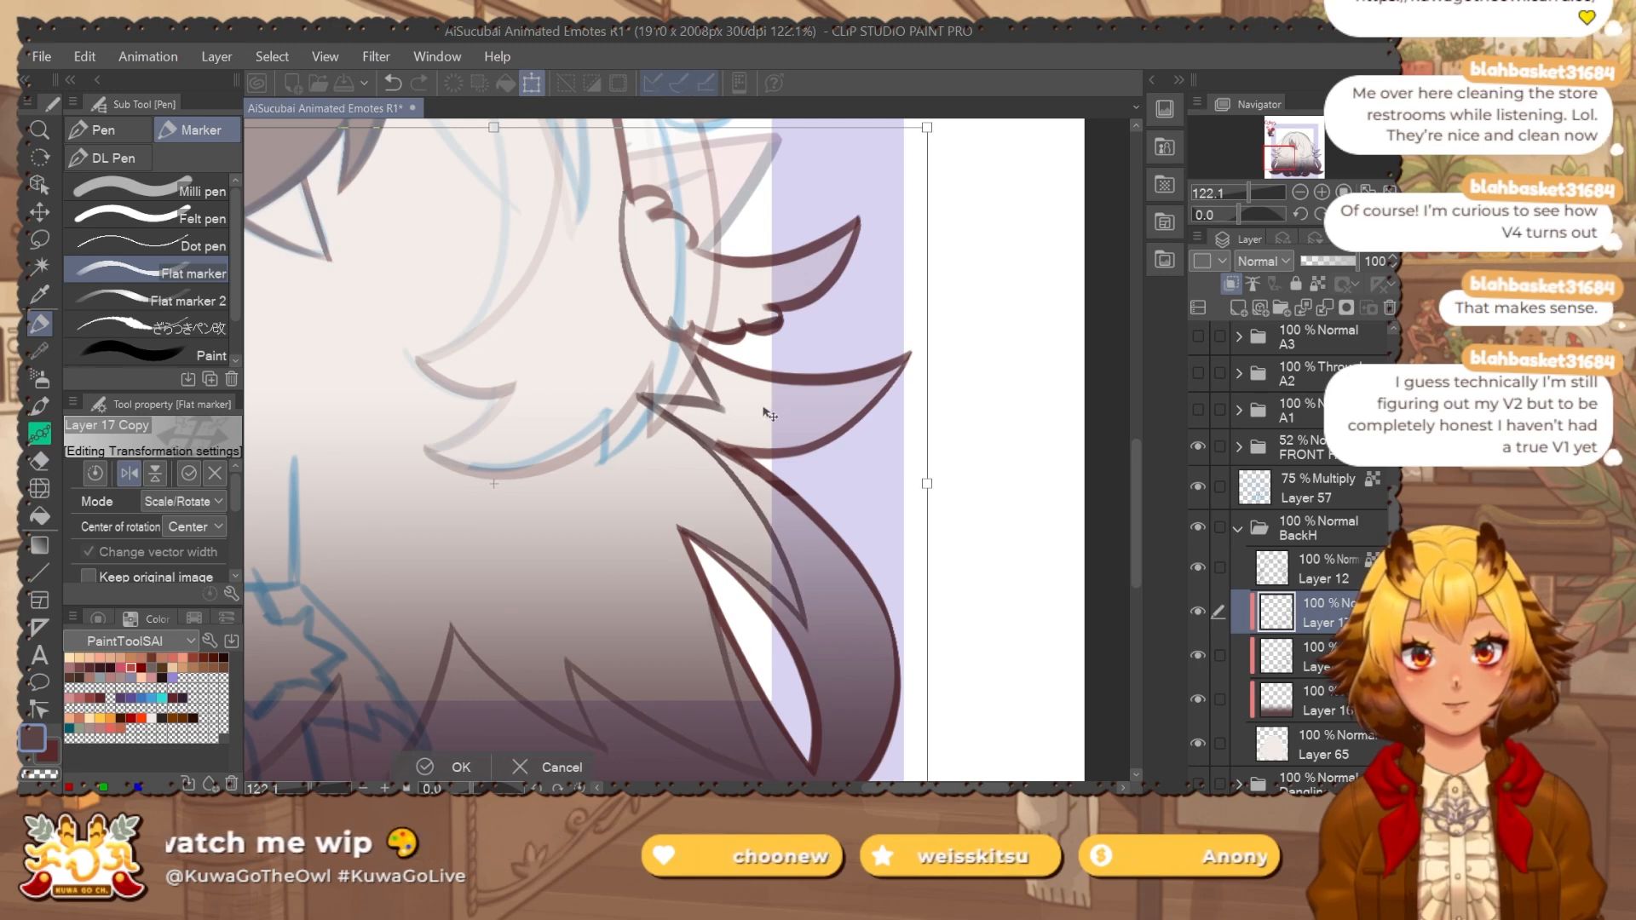
key("Return")
scroll(771, 424, "down", 3)
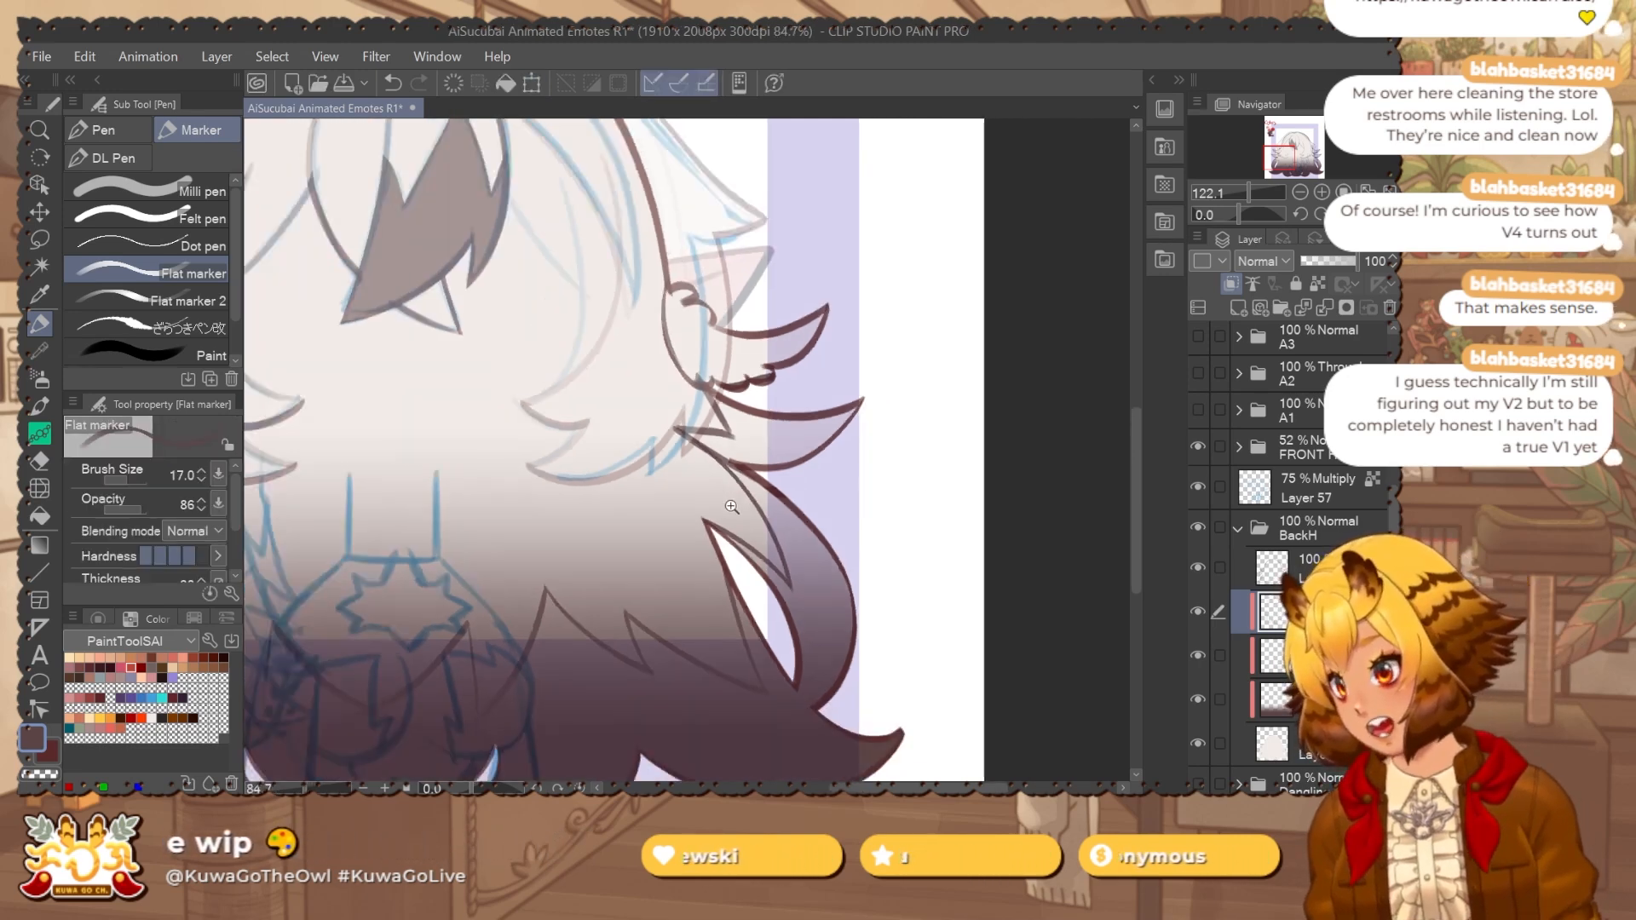
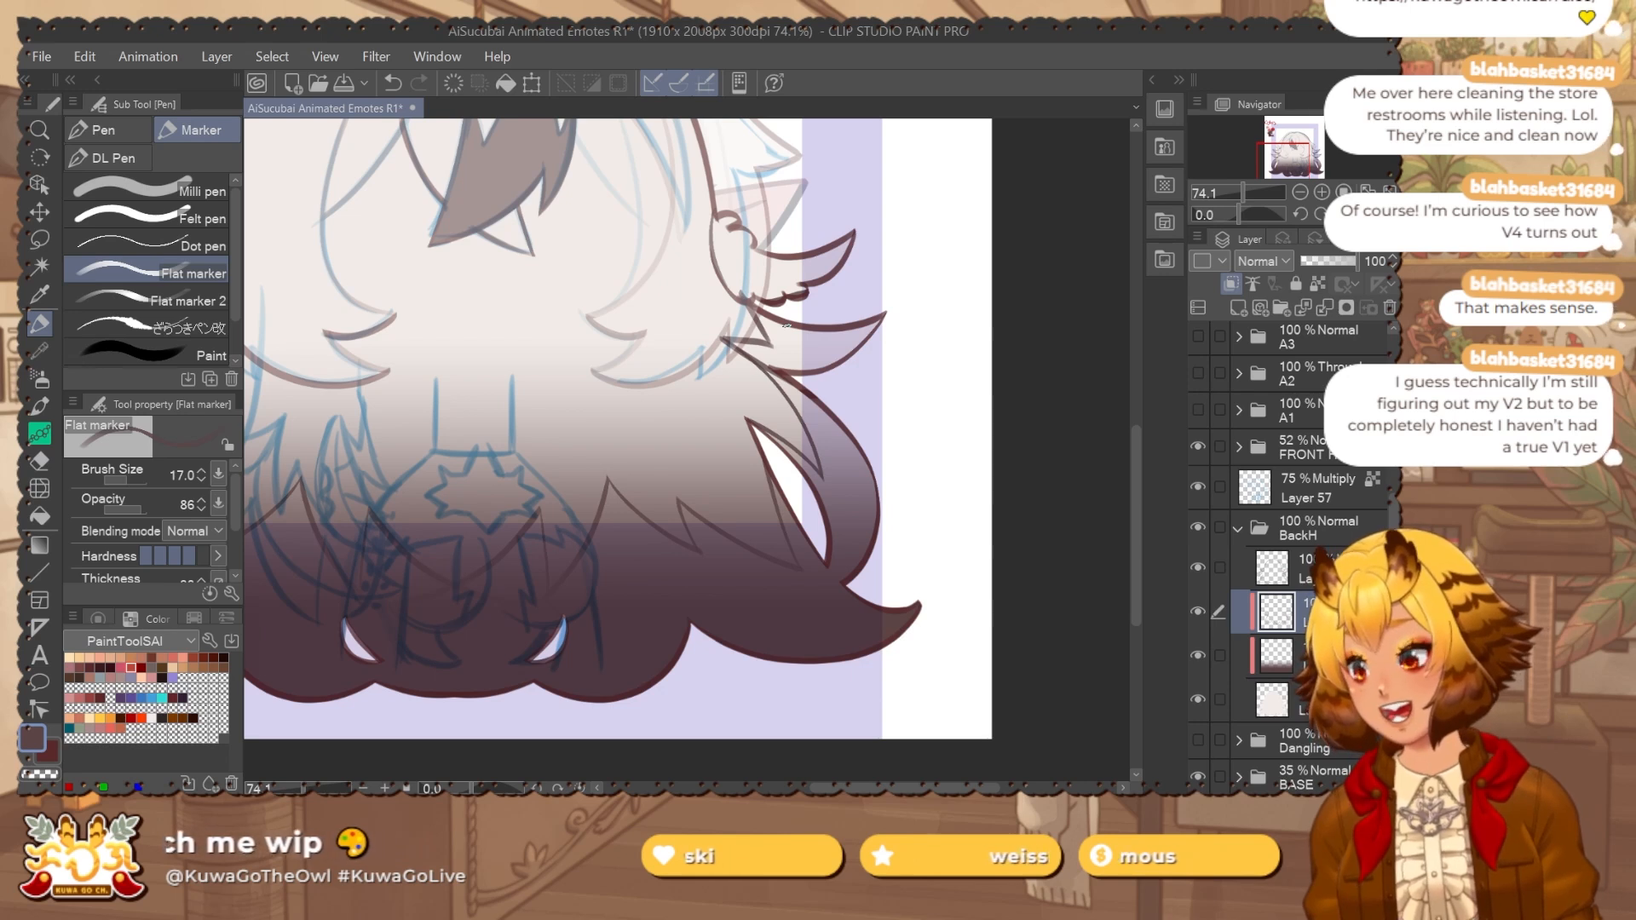
Lasso the feather tips, outer locks and lower hair ends on both sides, fill them with the dark colour and deselect.
left_click_drag(639, 495, 758, 450)
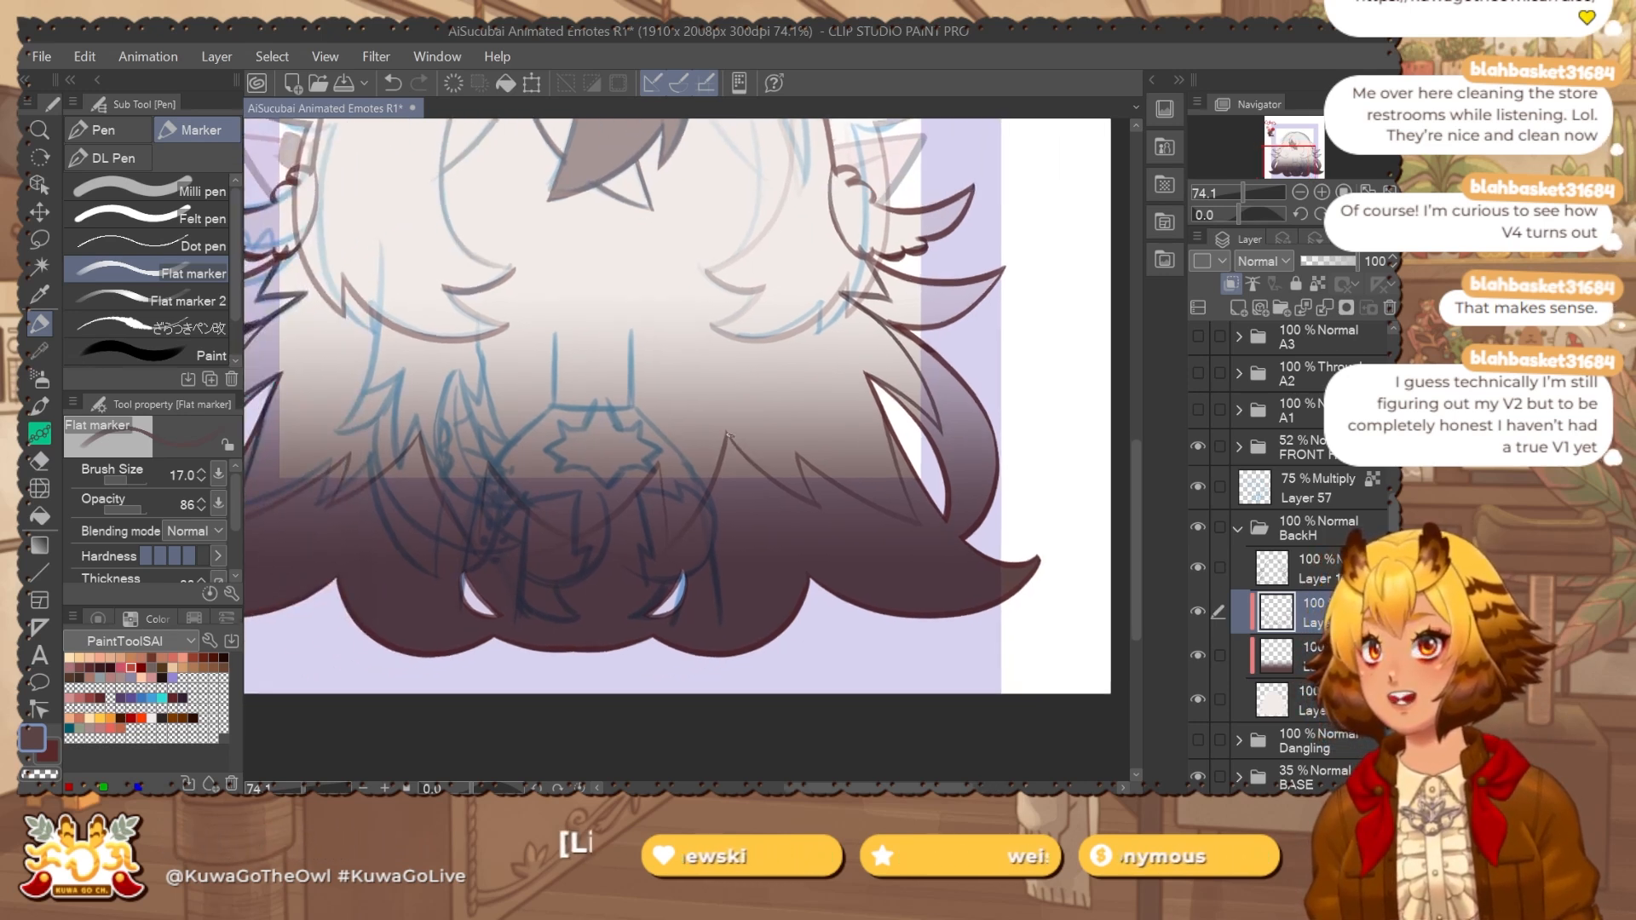
key("m")
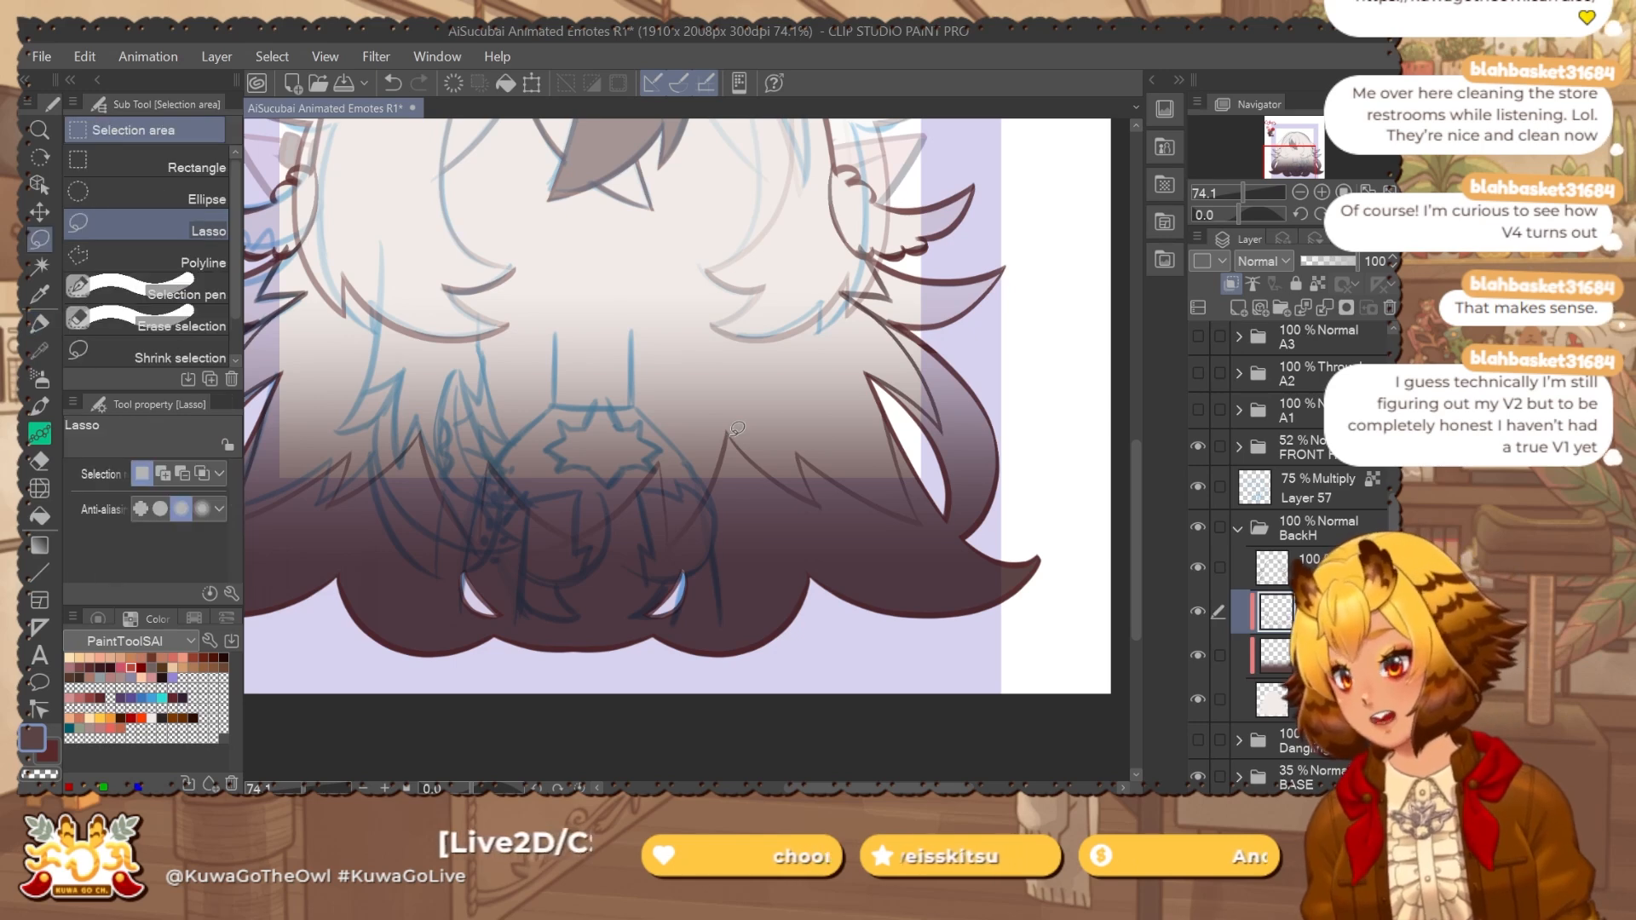
left_click_drag(616, 540, 807, 496)
left_click_drag(646, 434, 679, 452)
left_click_drag(589, 396, 590, 508)
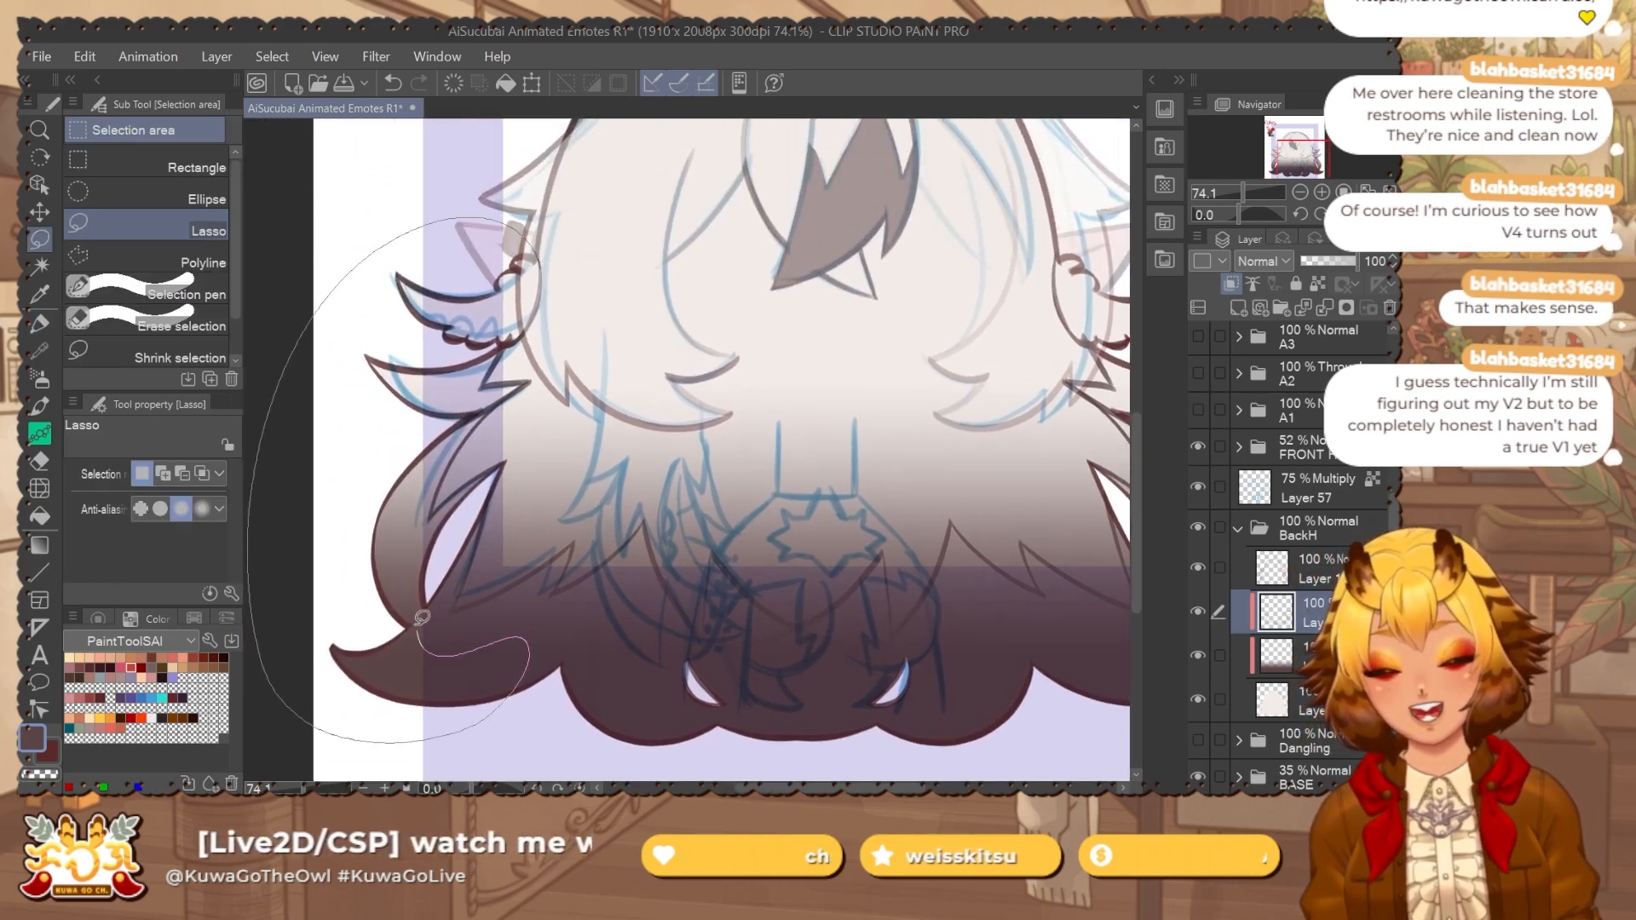
left_click_drag(457, 348, 536, 272)
mouse_move(930, 531)
left_mouse_down()
mouse_move(898, 409)
mouse_move(613, 299)
left_mouse_up()
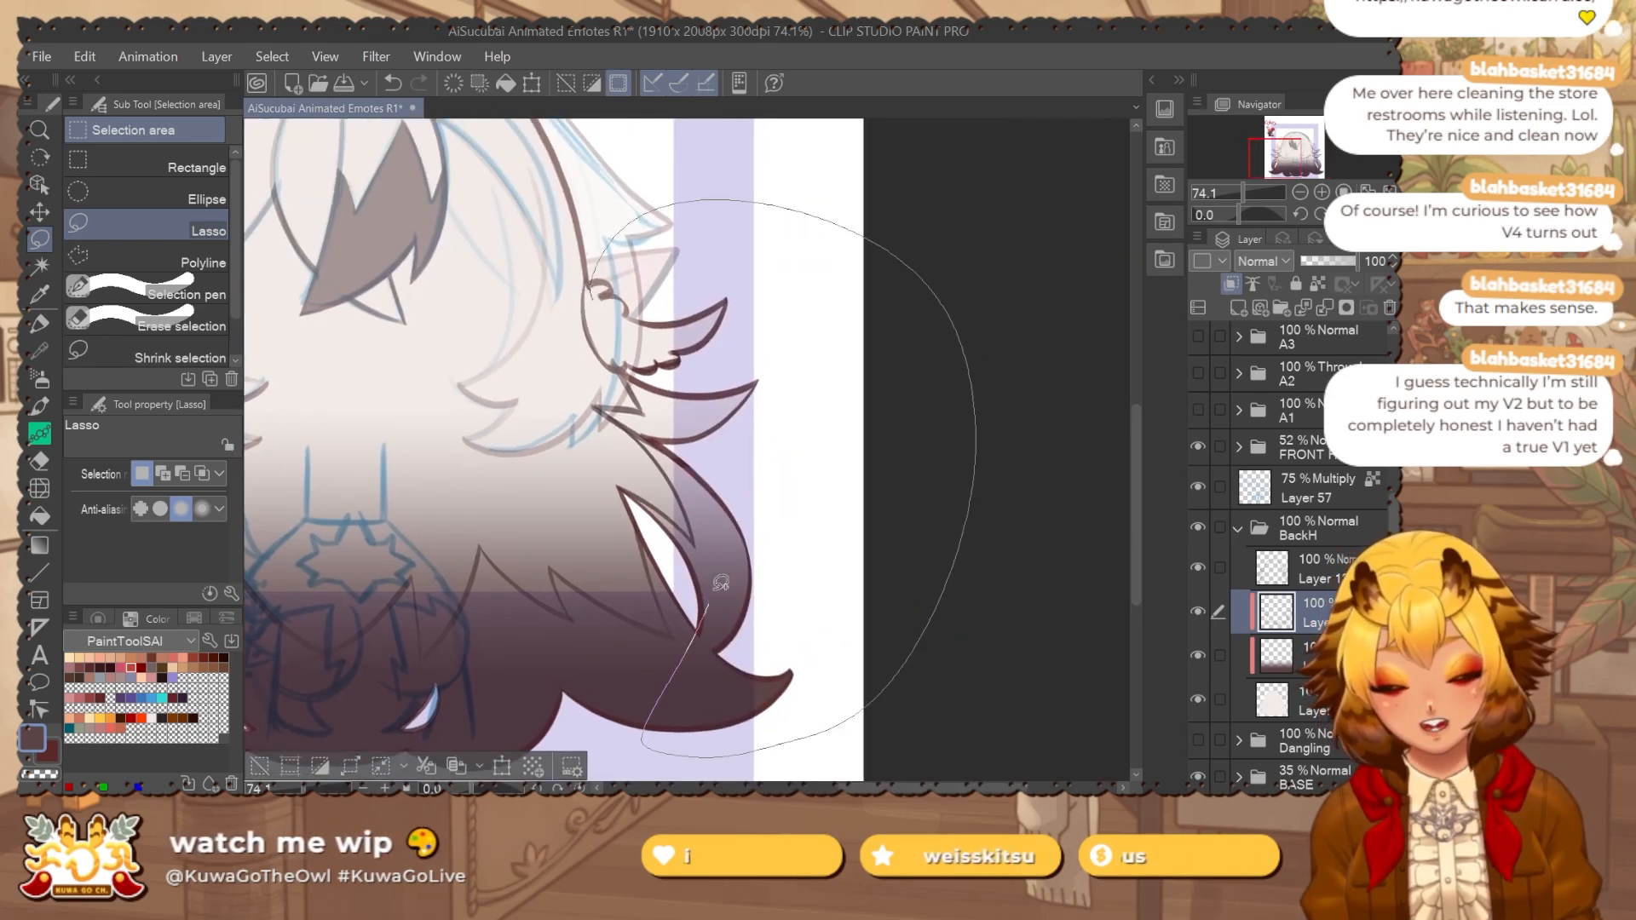
scroll(679, 331, "down", 4)
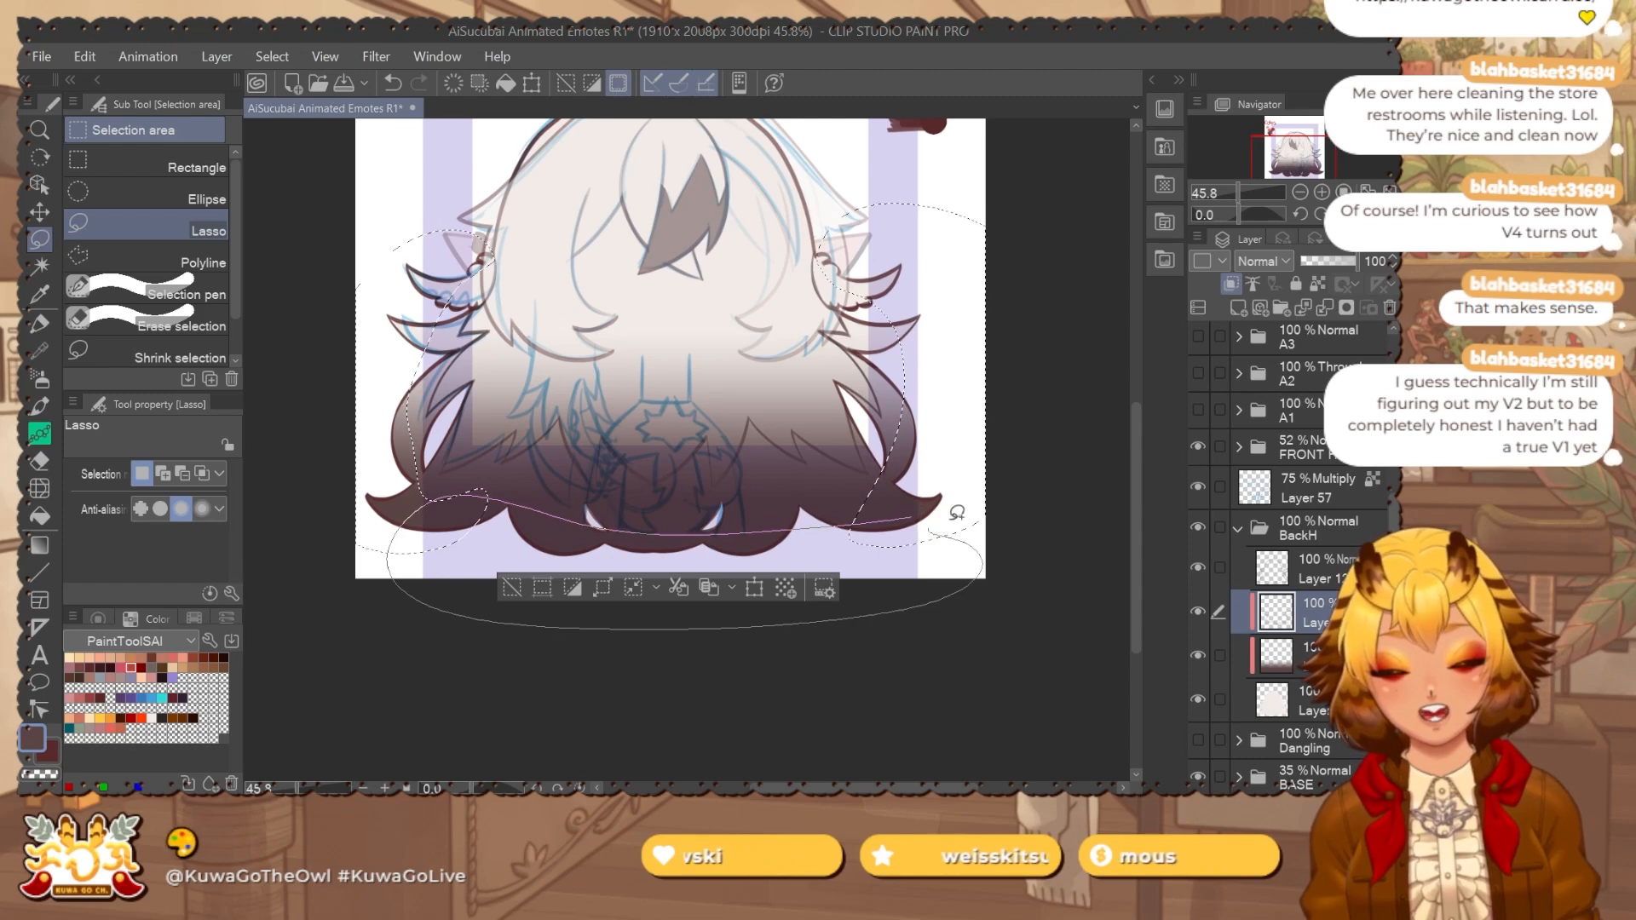
left_click_drag(956, 513, 861, 606)
key("alt+Delete")
key("ctrl+d")
key("w")
left_click(808, 242)
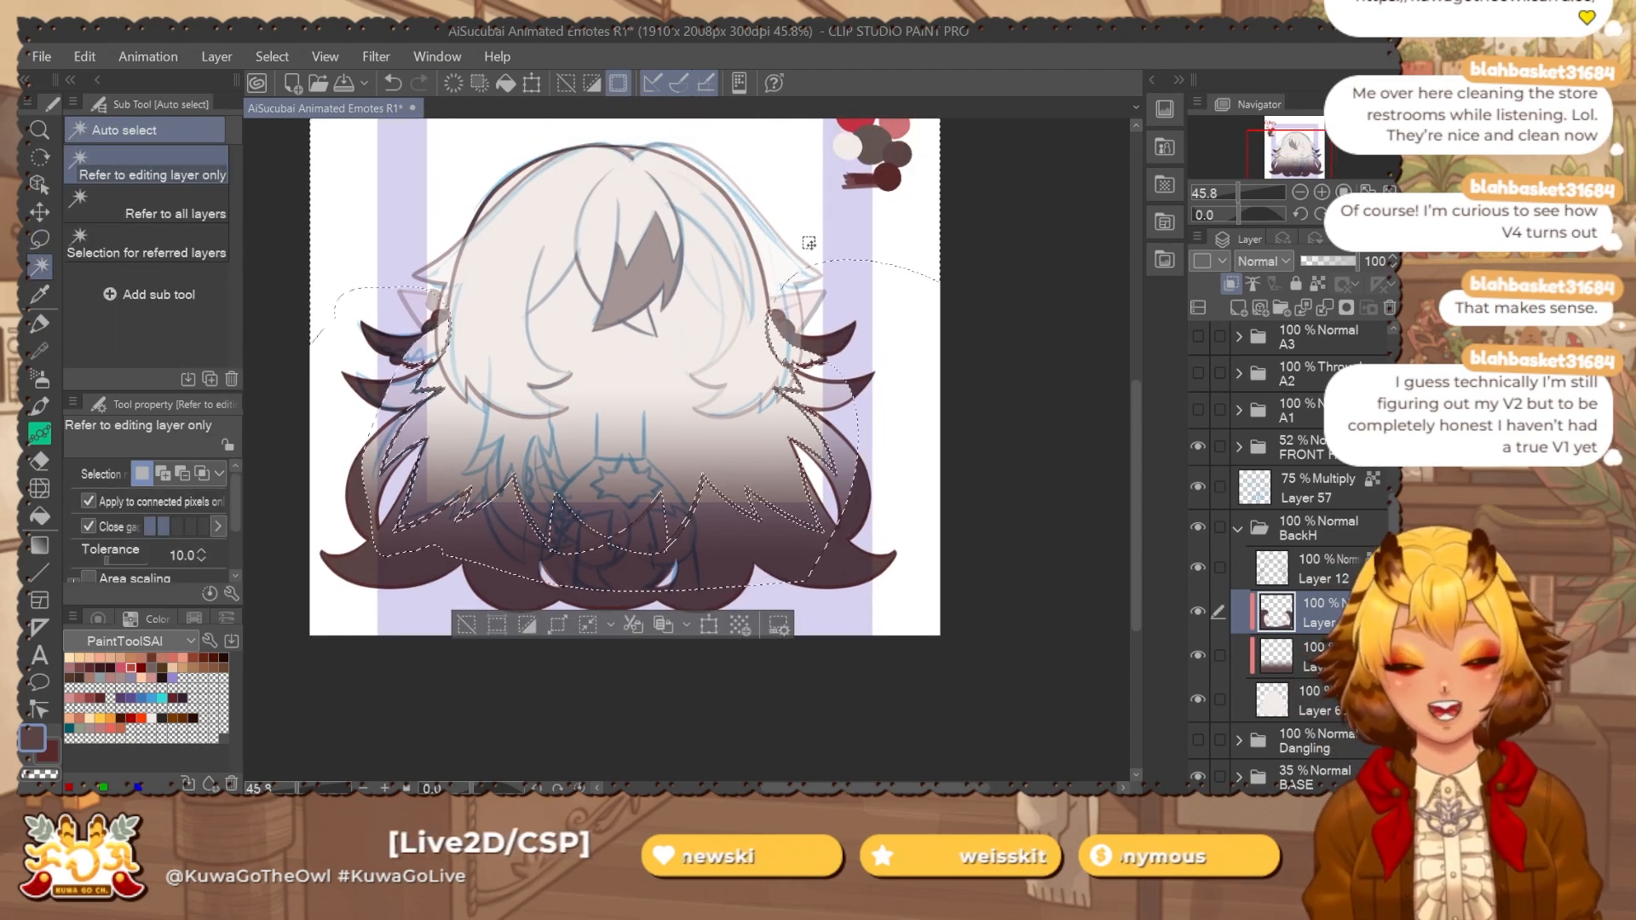
key("ctrl+d")
Lasso-select the unfilled gaps along the strand outline on one side, from the ear feathers down to the long cutout.
key("m")
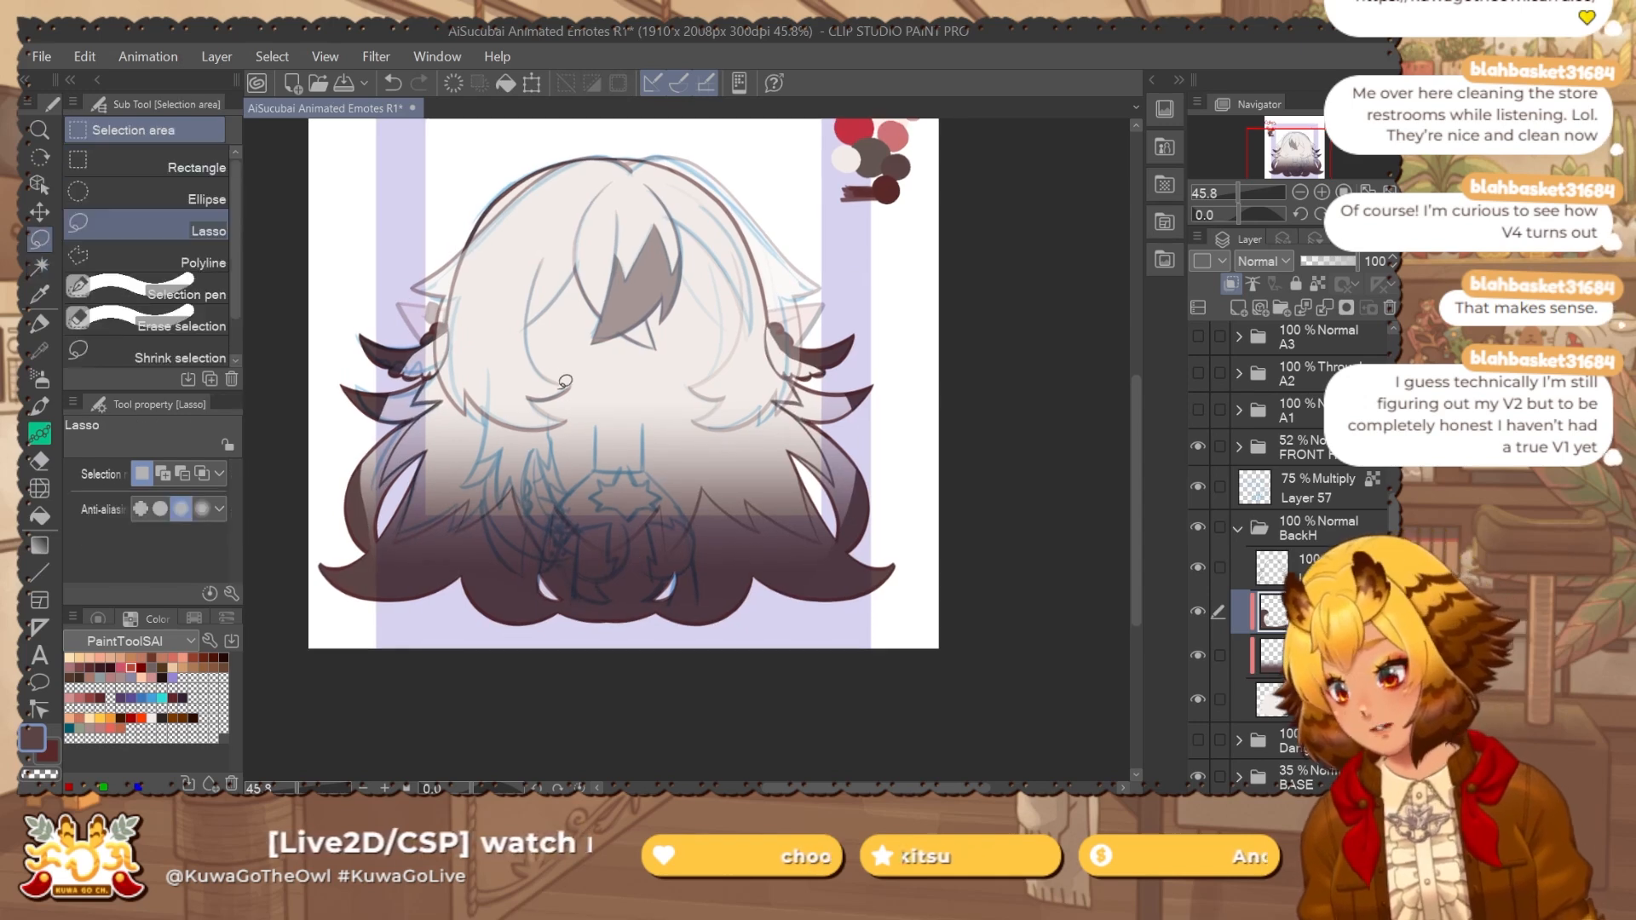
left_click_drag(421, 365, 479, 358)
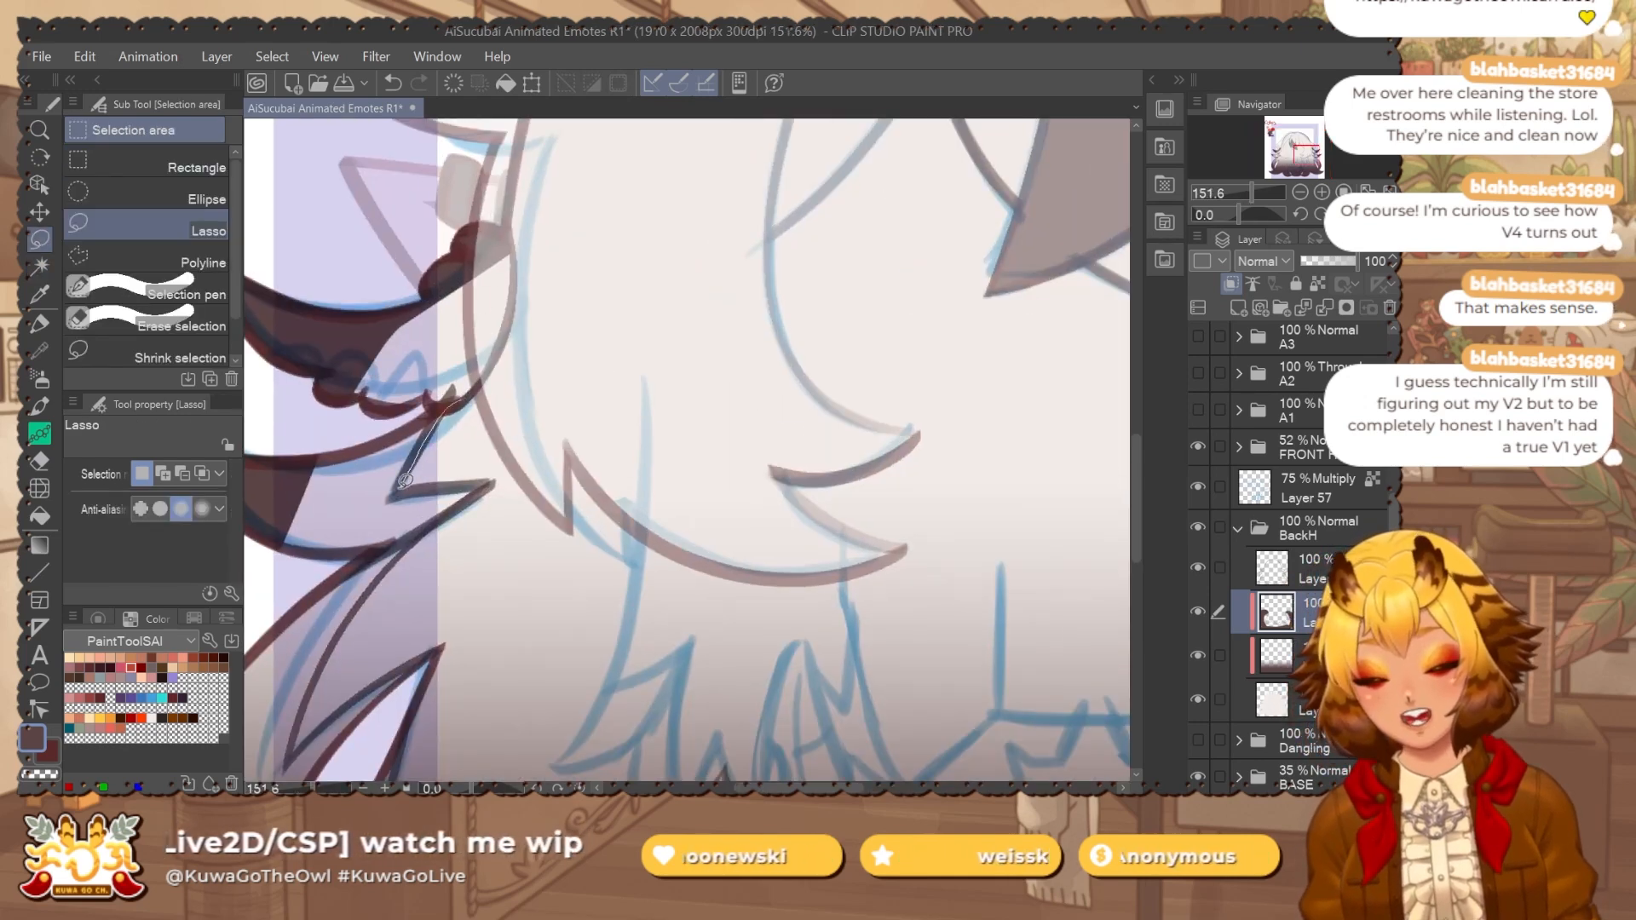
left_click_drag(516, 233, 503, 330)
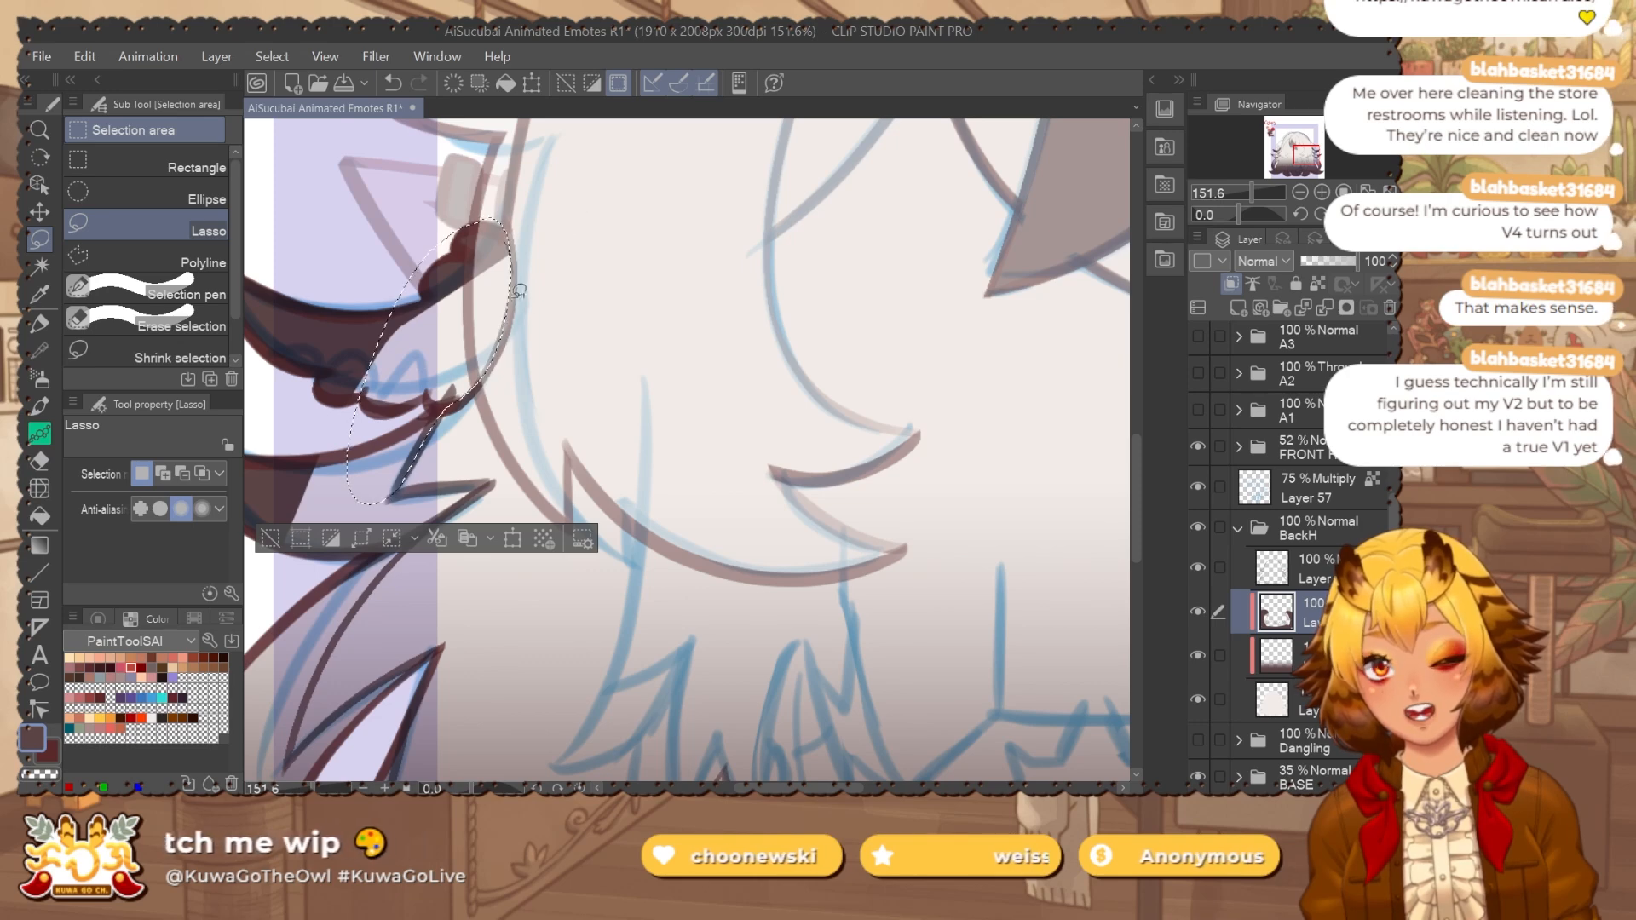
left_click_drag(485, 466, 509, 399)
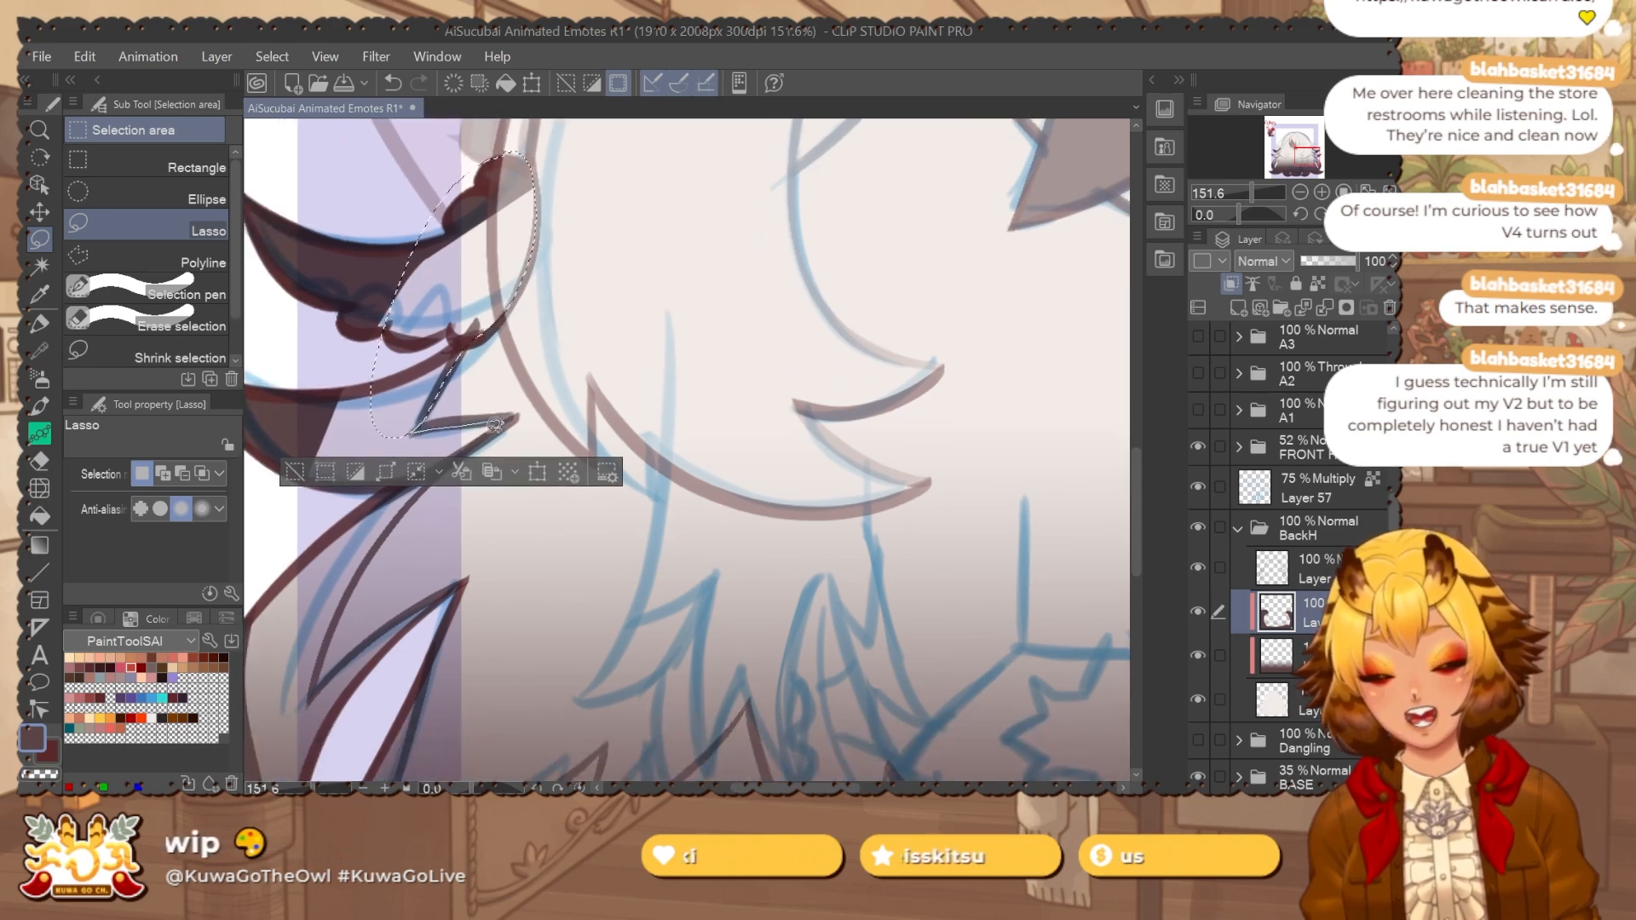
left_click_drag(344, 442, 380, 415)
left_click_drag(404, 536, 454, 422)
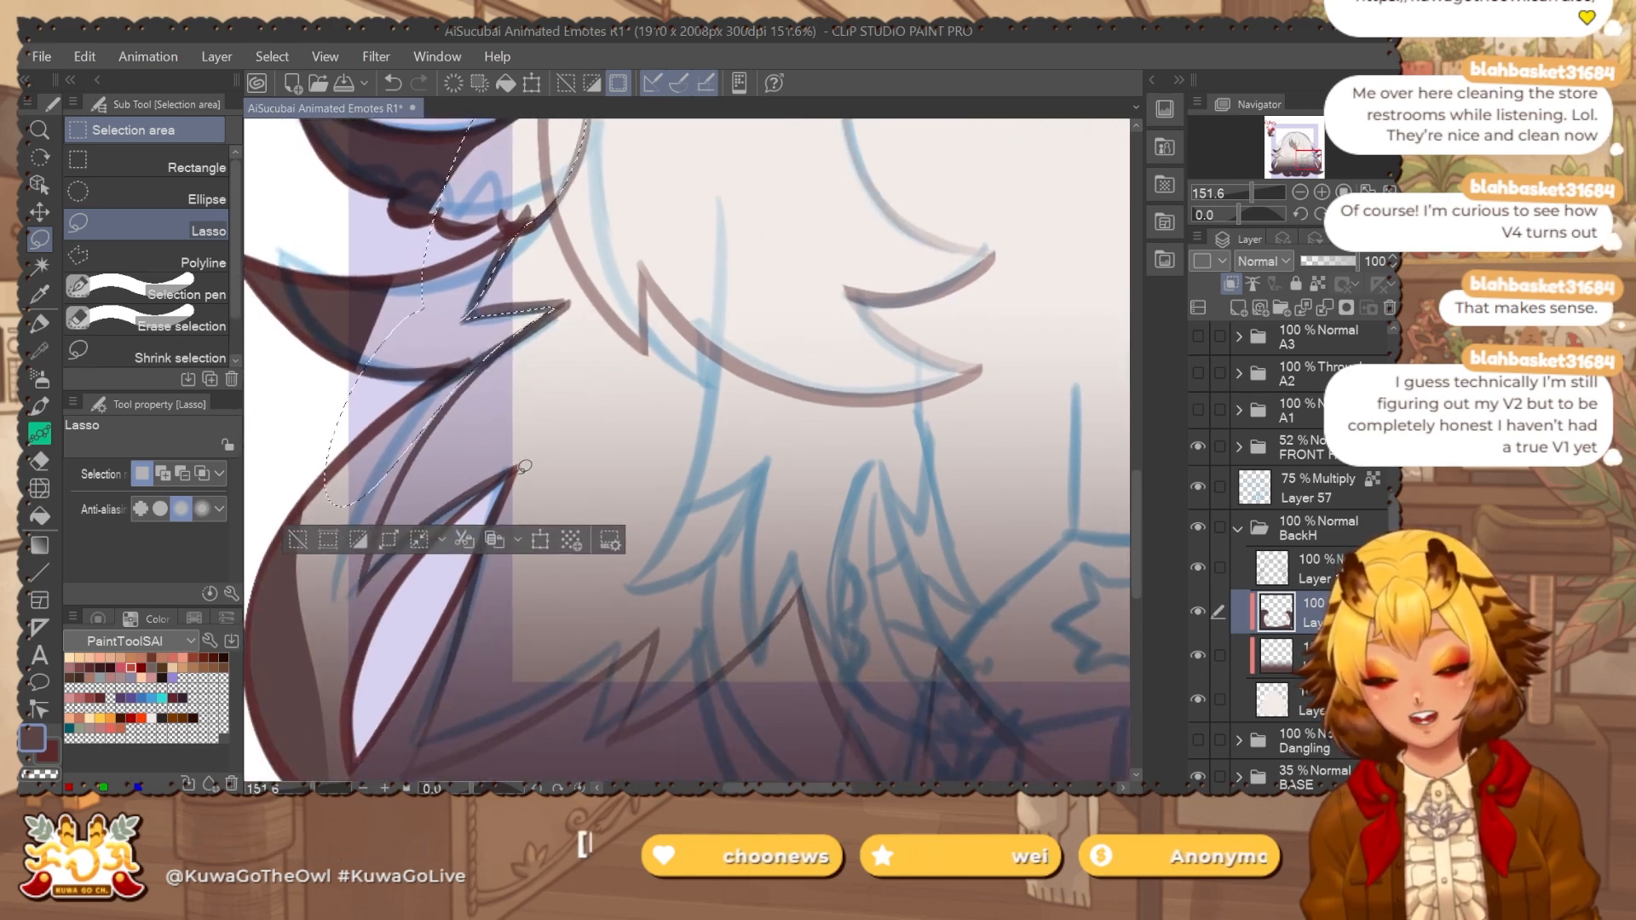
left_click_drag(341, 710, 335, 712)
left_click_drag(491, 509, 457, 434)
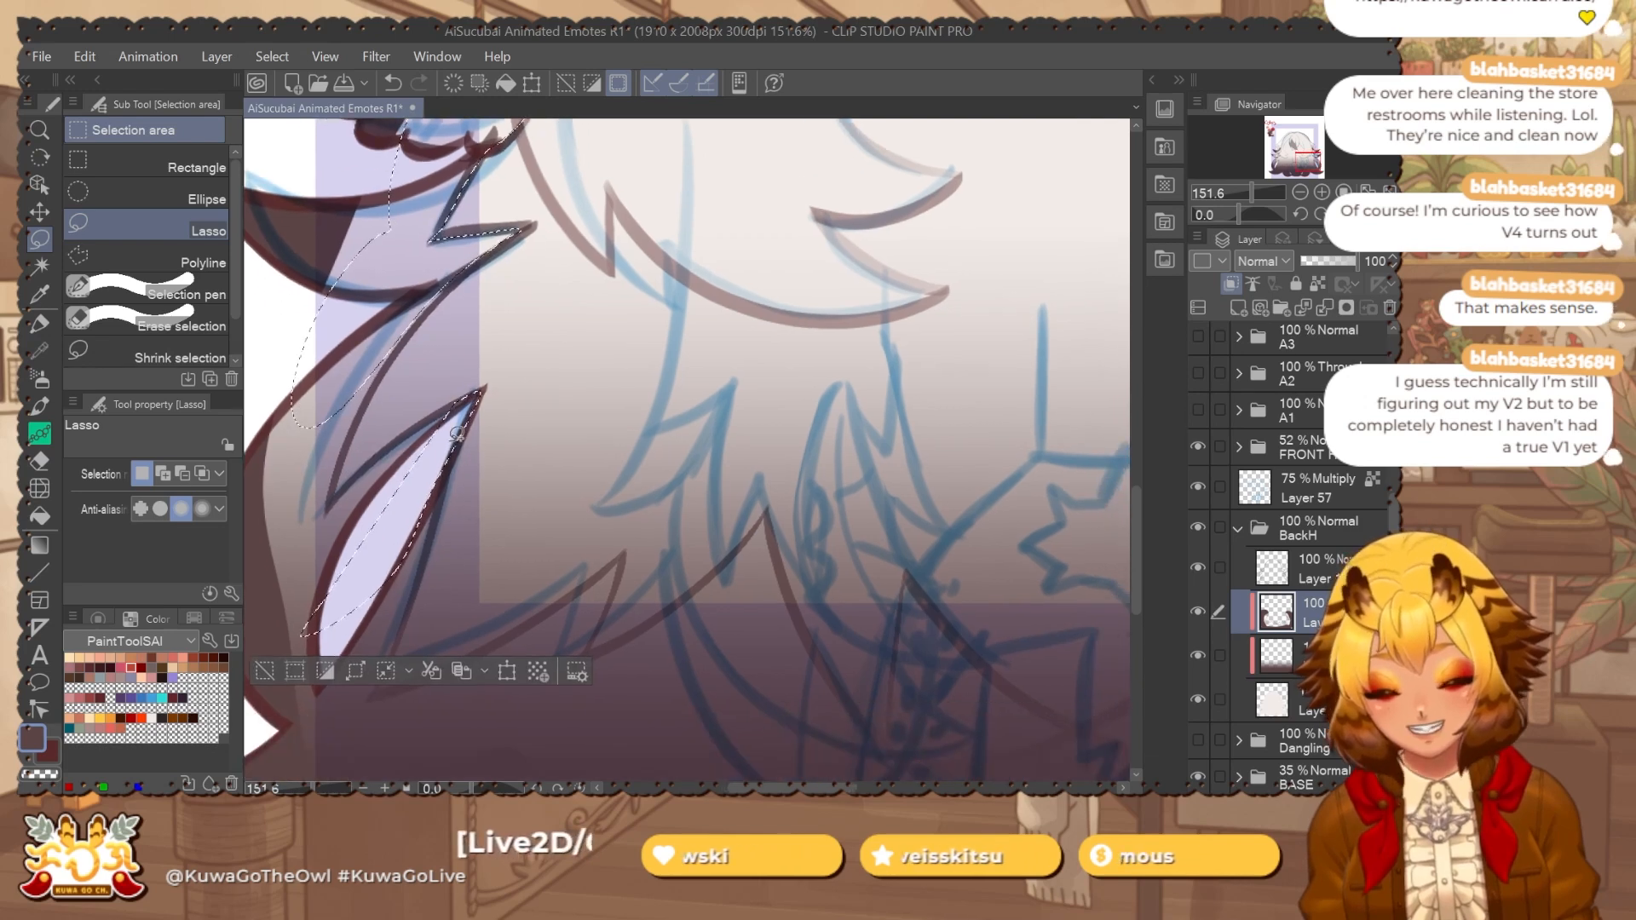
left_click_drag(698, 509, 527, 331)
left_click_drag(737, 401, 511, 353)
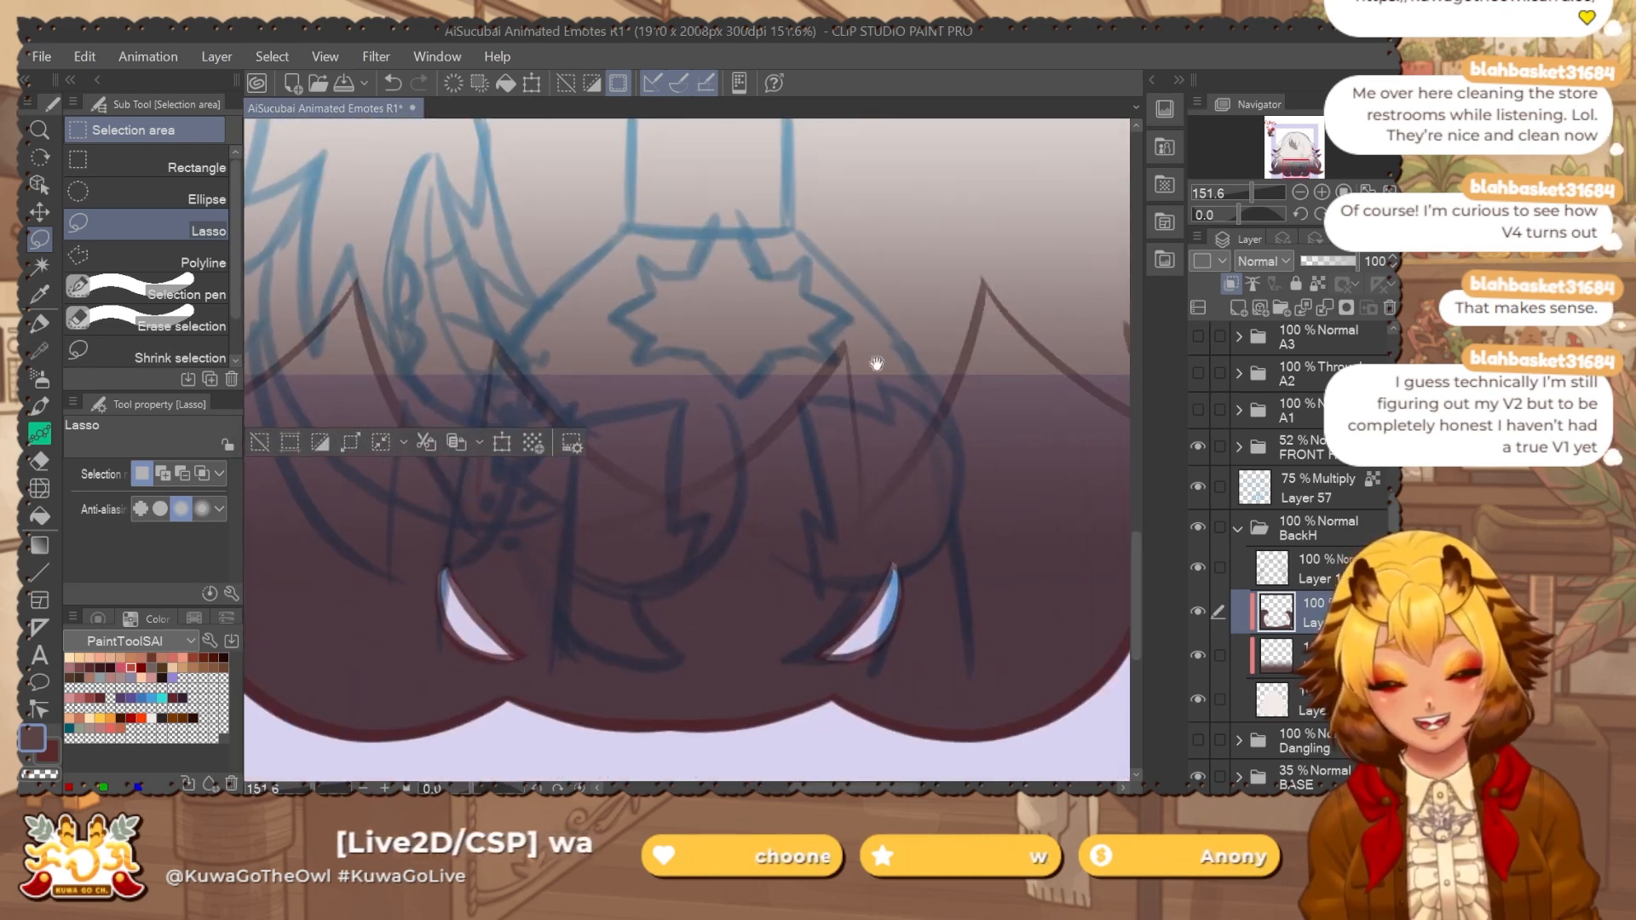
Add the matching gaps by the opposite ear feathers to the selection, fill it all with the dark colour and deselect.
left_click_drag(877, 365, 438, 657)
left_click_drag(818, 548, 574, 710)
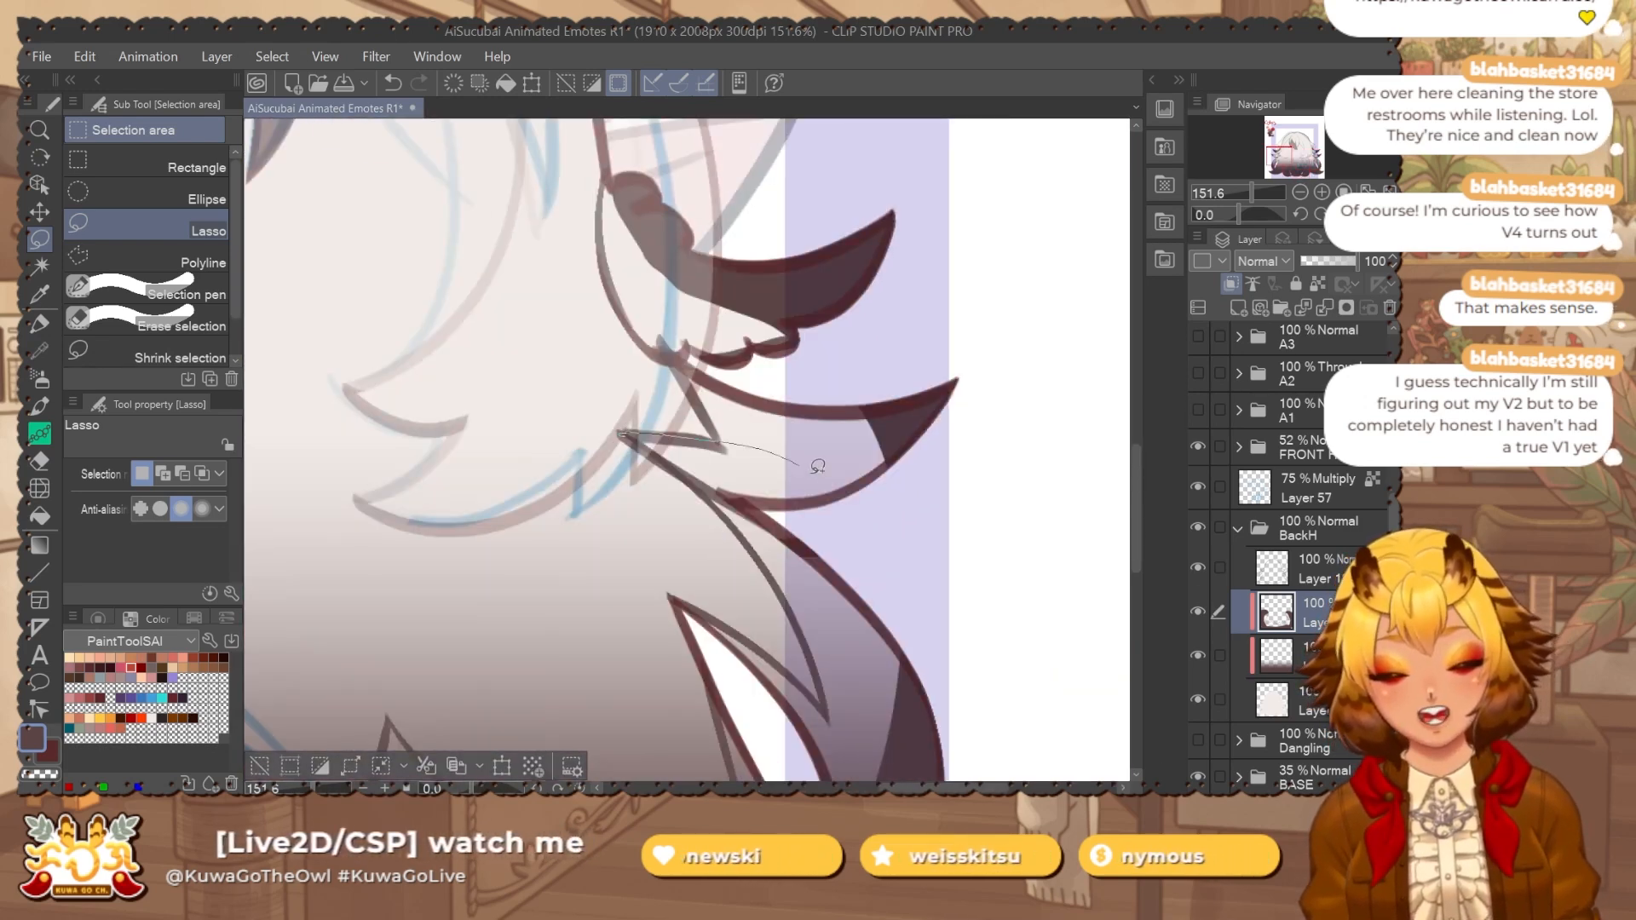
mouse_move(763, 491)
left_mouse_down()
mouse_move(709, 430)
mouse_move(731, 511)
mouse_move(694, 394)
left_mouse_up()
mouse_move(633, 298)
left_mouse_down()
mouse_move(653, 372)
mouse_move(701, 297)
mouse_move(796, 507)
left_mouse_up()
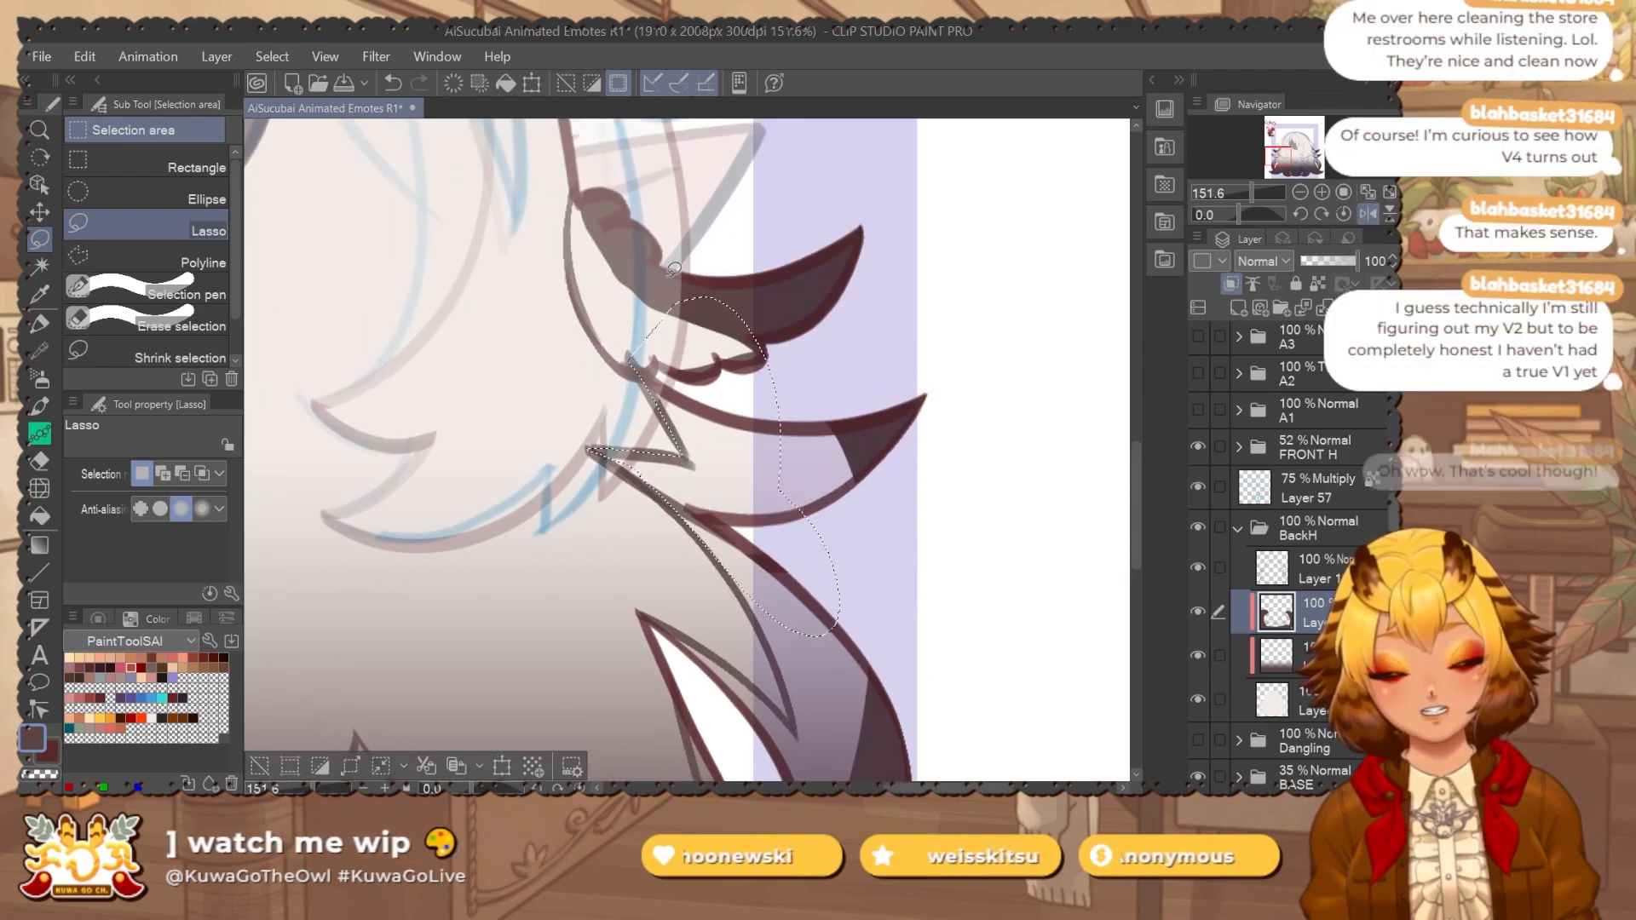
mouse_move(632, 362)
left_mouse_down()
mouse_move(576, 213)
mouse_move(747, 294)
mouse_move(762, 328)
left_mouse_up()
scroll(862, 365, "down", 3)
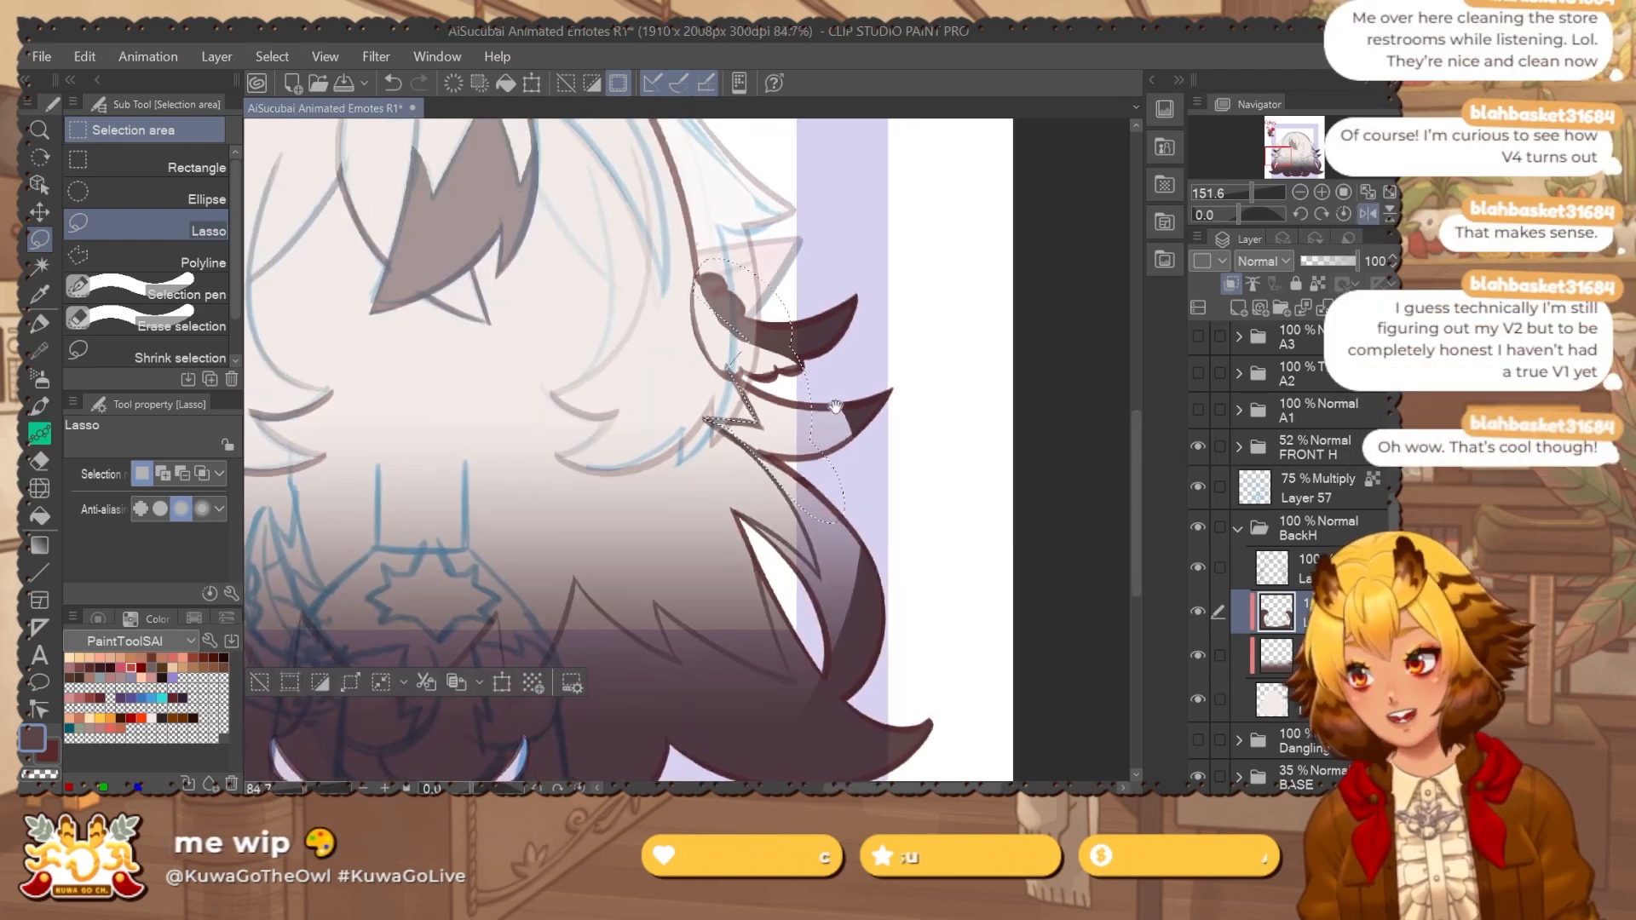
left_click_drag(820, 568, 781, 576)
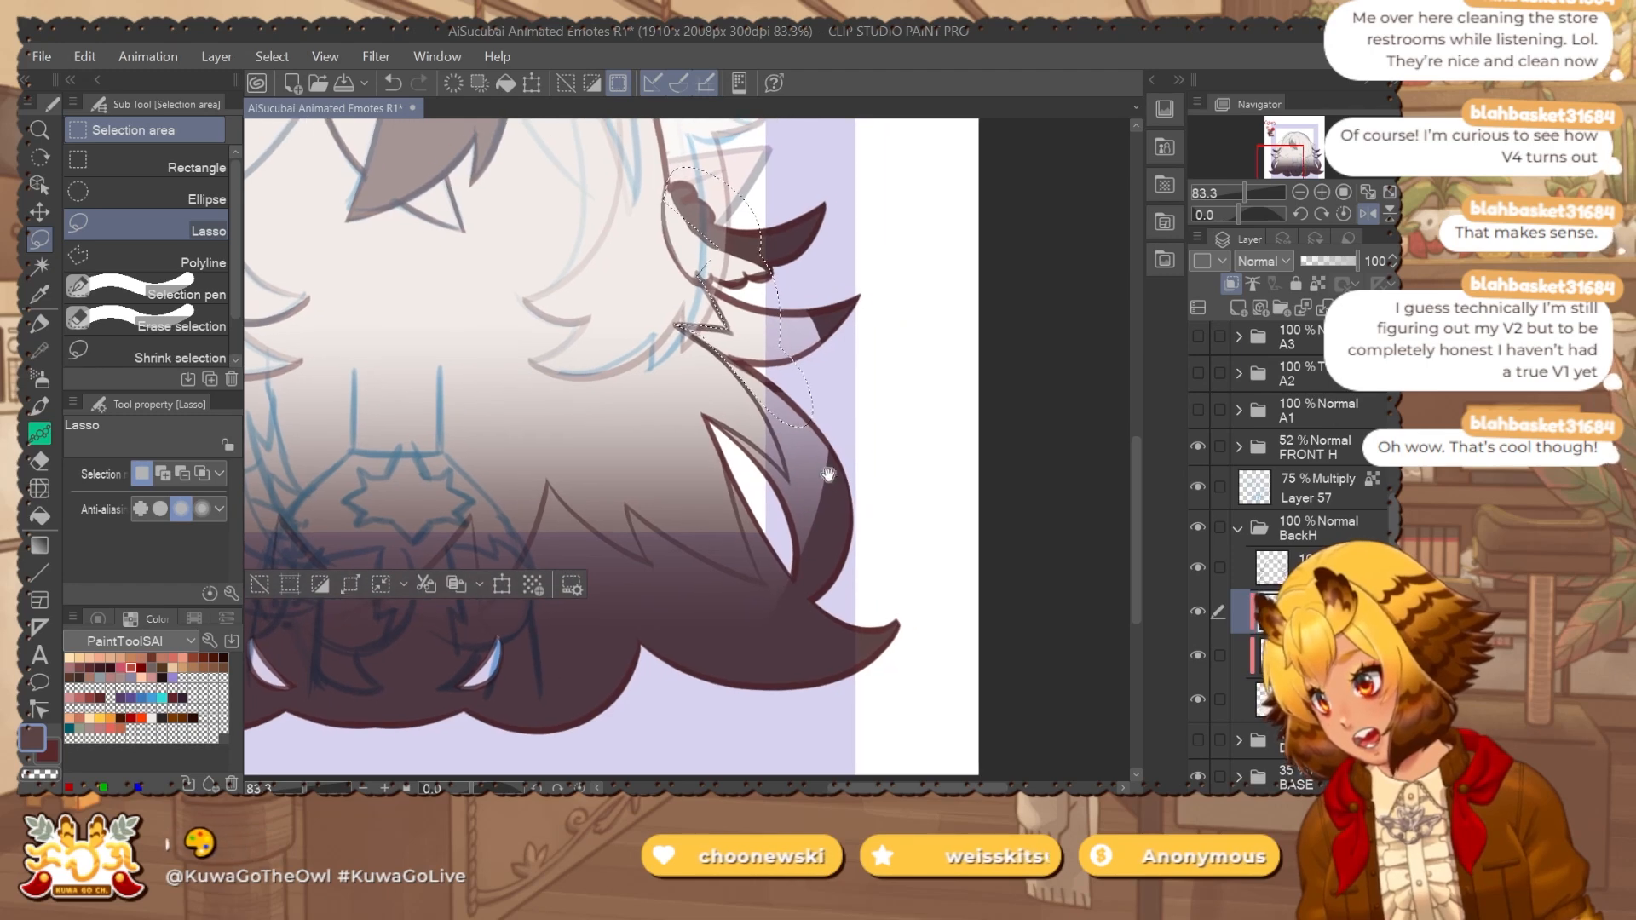
mouse_move(495, 519)
left_mouse_down()
mouse_move(810, 456)
mouse_move(579, 592)
left_mouse_up()
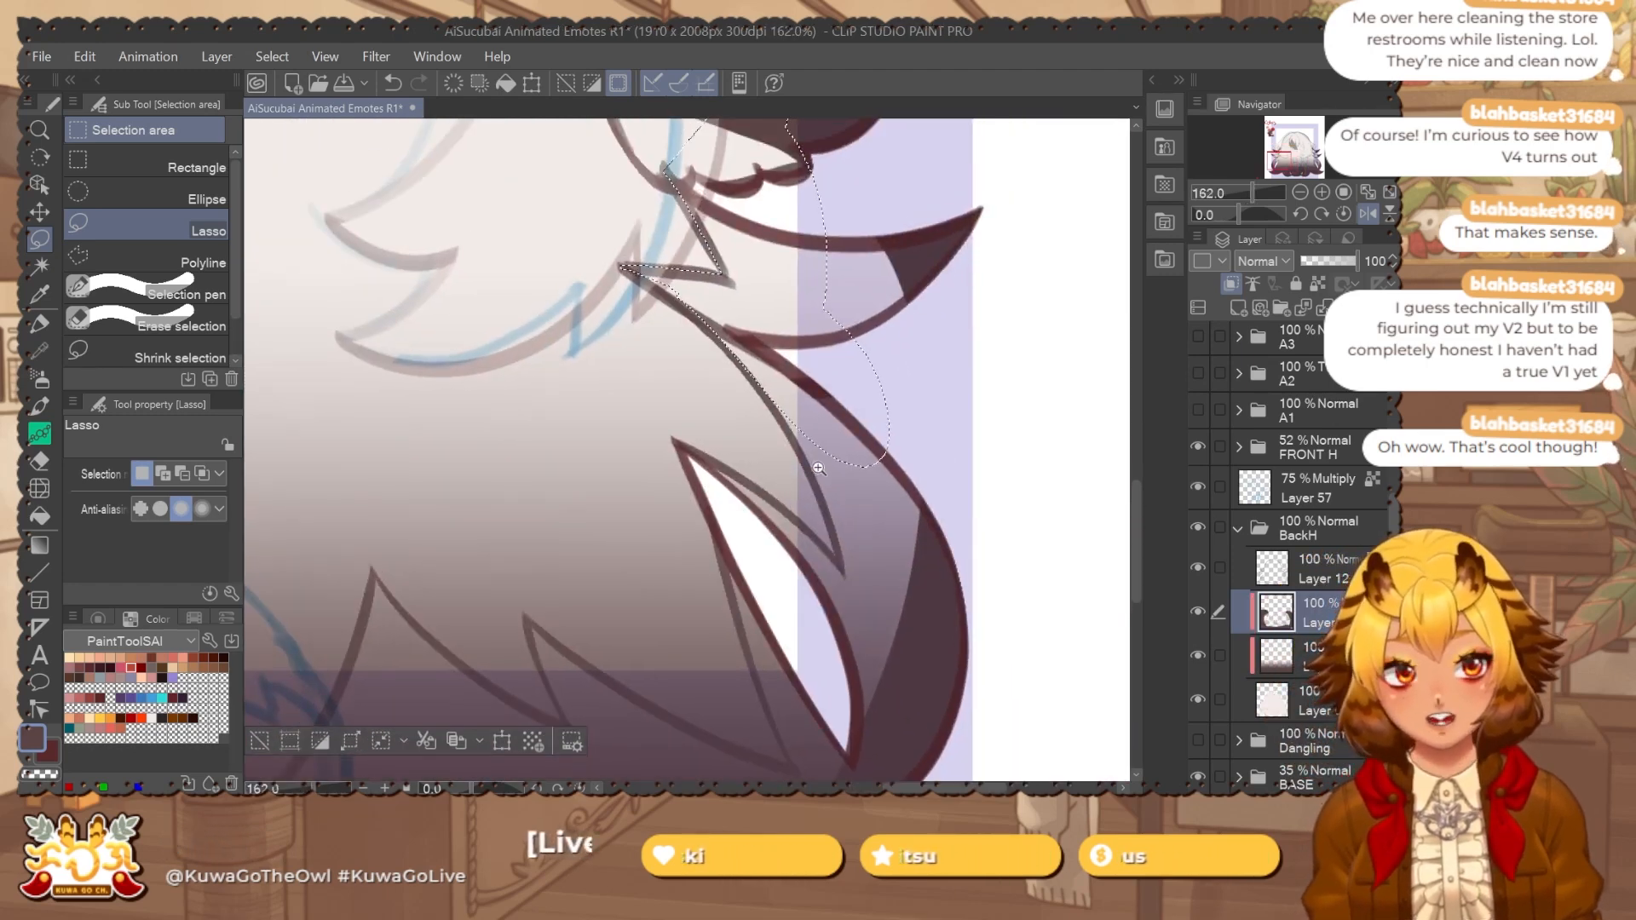
left_click_drag(818, 468, 682, 477)
mouse_move(851, 414)
left_mouse_down()
mouse_move(869, 427)
mouse_move(914, 395)
left_mouse_up()
key("alt+Delete")
key("ctrl+d")
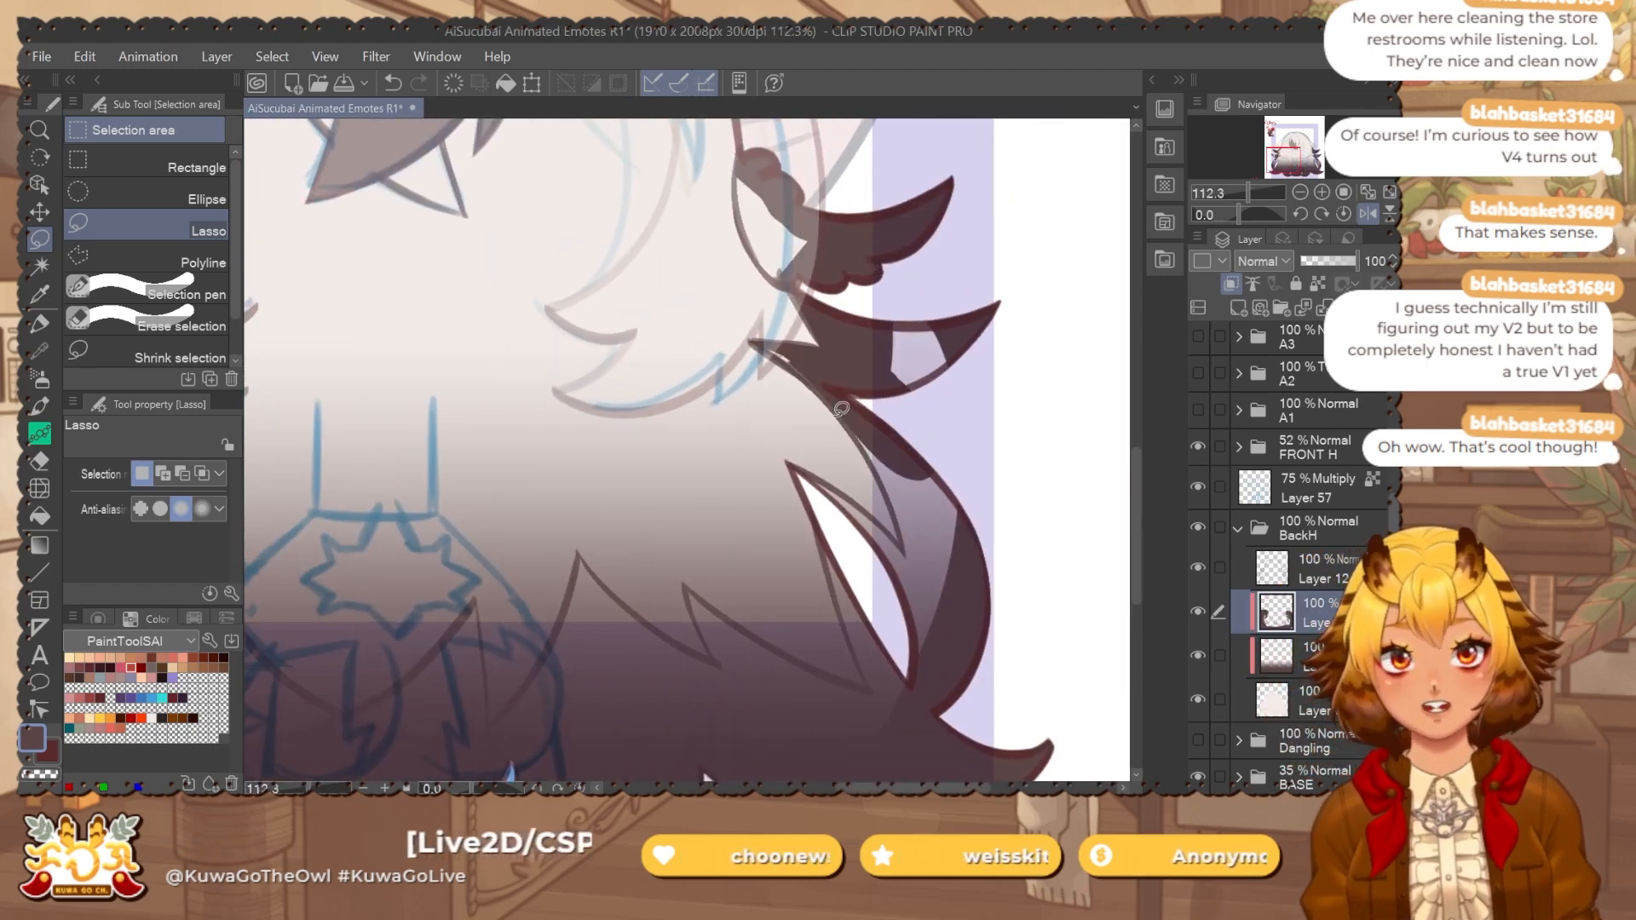
Turn off the clipping of Layer 17 in the BackH folder and ready the Lasso at the lower back hair.
left_click_drag(758, 547, 676, 593)
key("w")
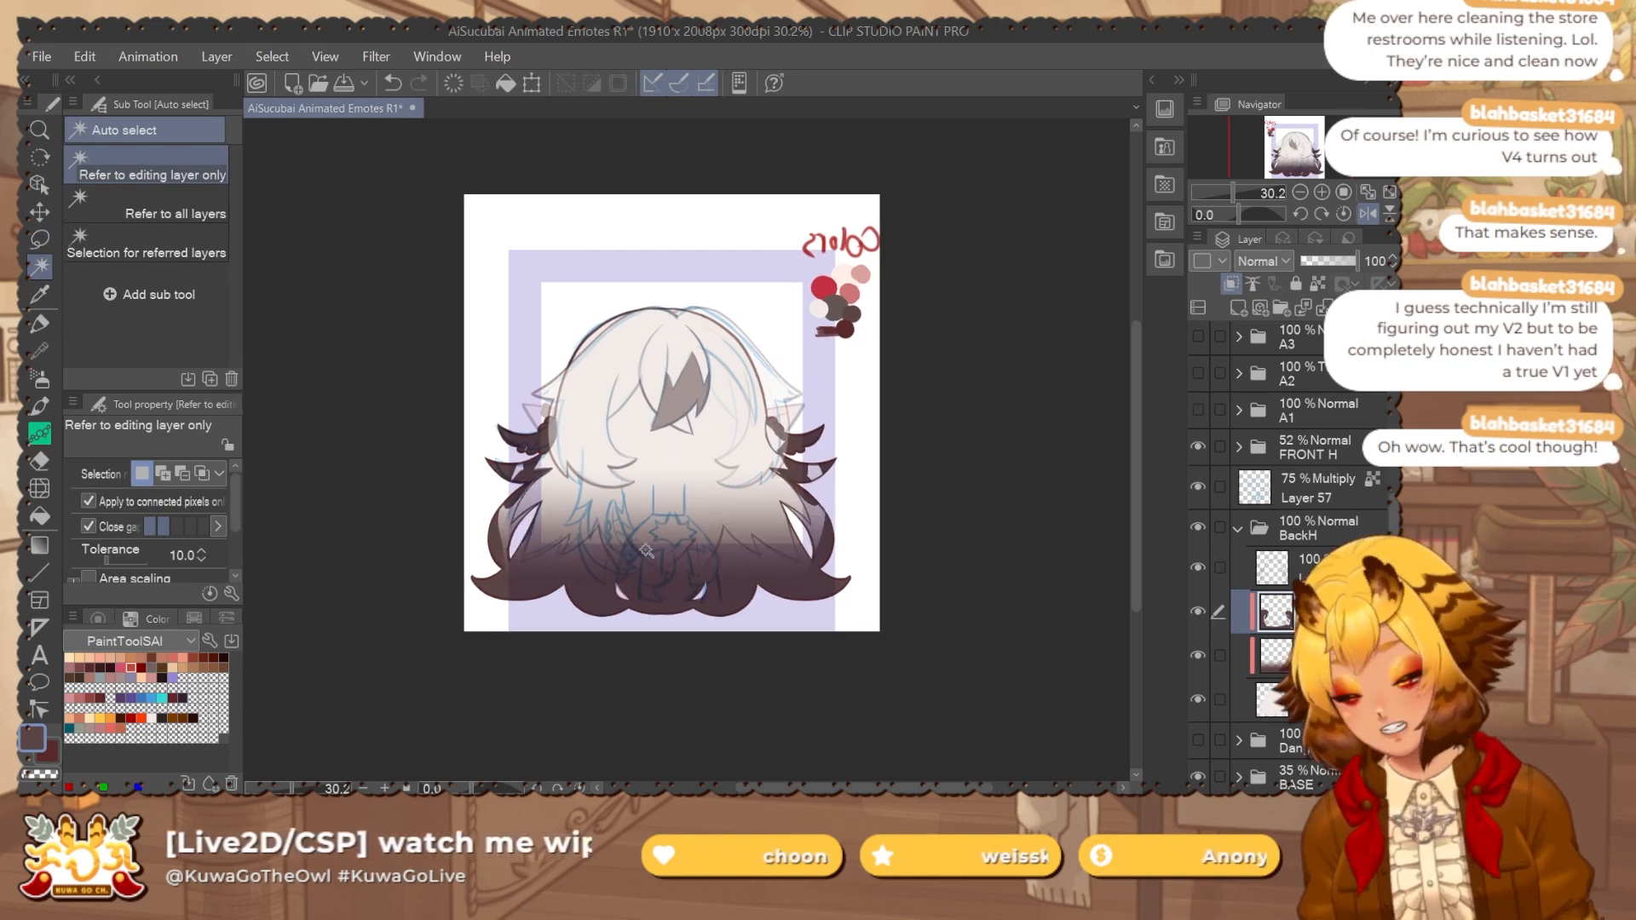
left_click(1198, 613)
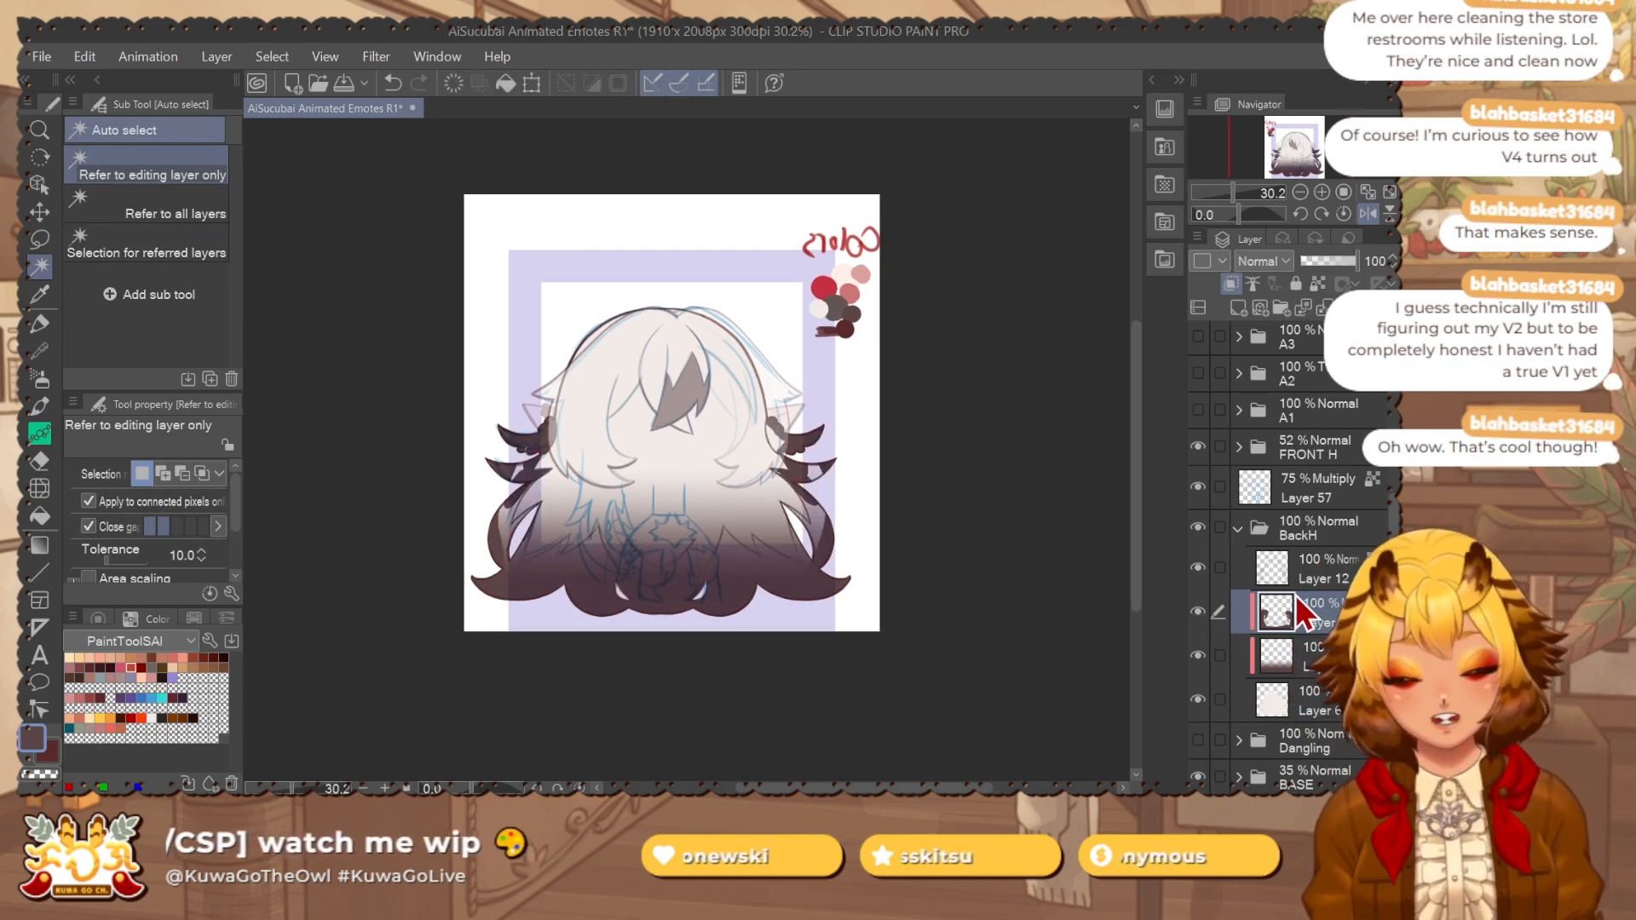
key("m")
scroll(832, 566, "up", 3)
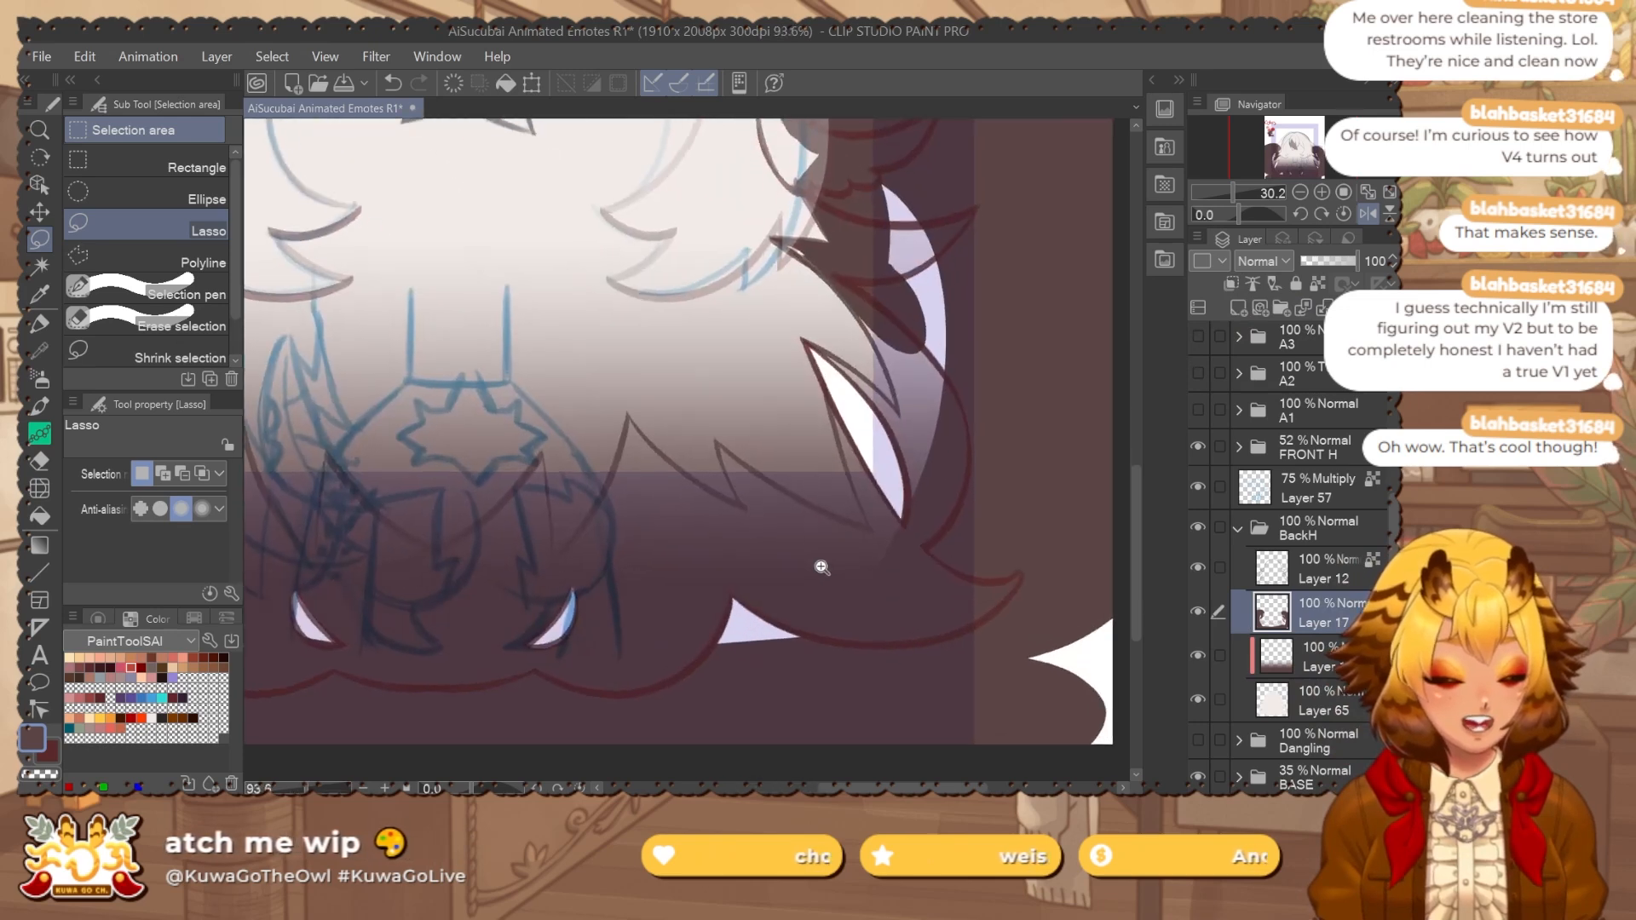
Recolour the dark shading on Layer 17 in the BackH folder to red.
left_click_drag(738, 538, 866, 547)
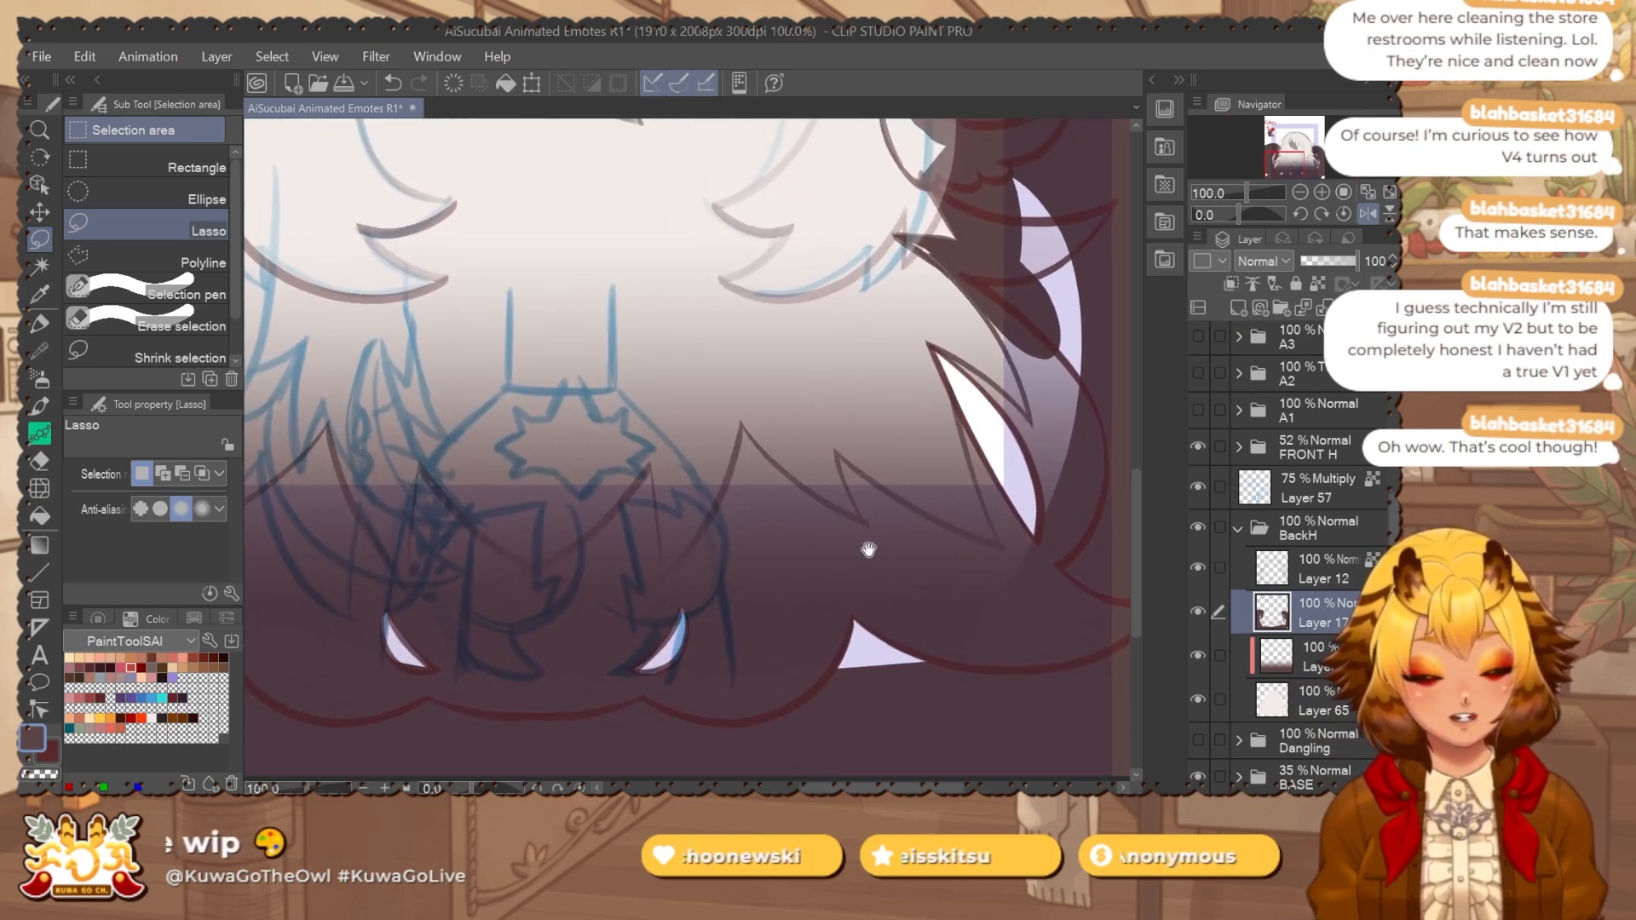
left_click(132, 667)
key("alt+Delete")
left_click_drag(869, 533, 879, 611)
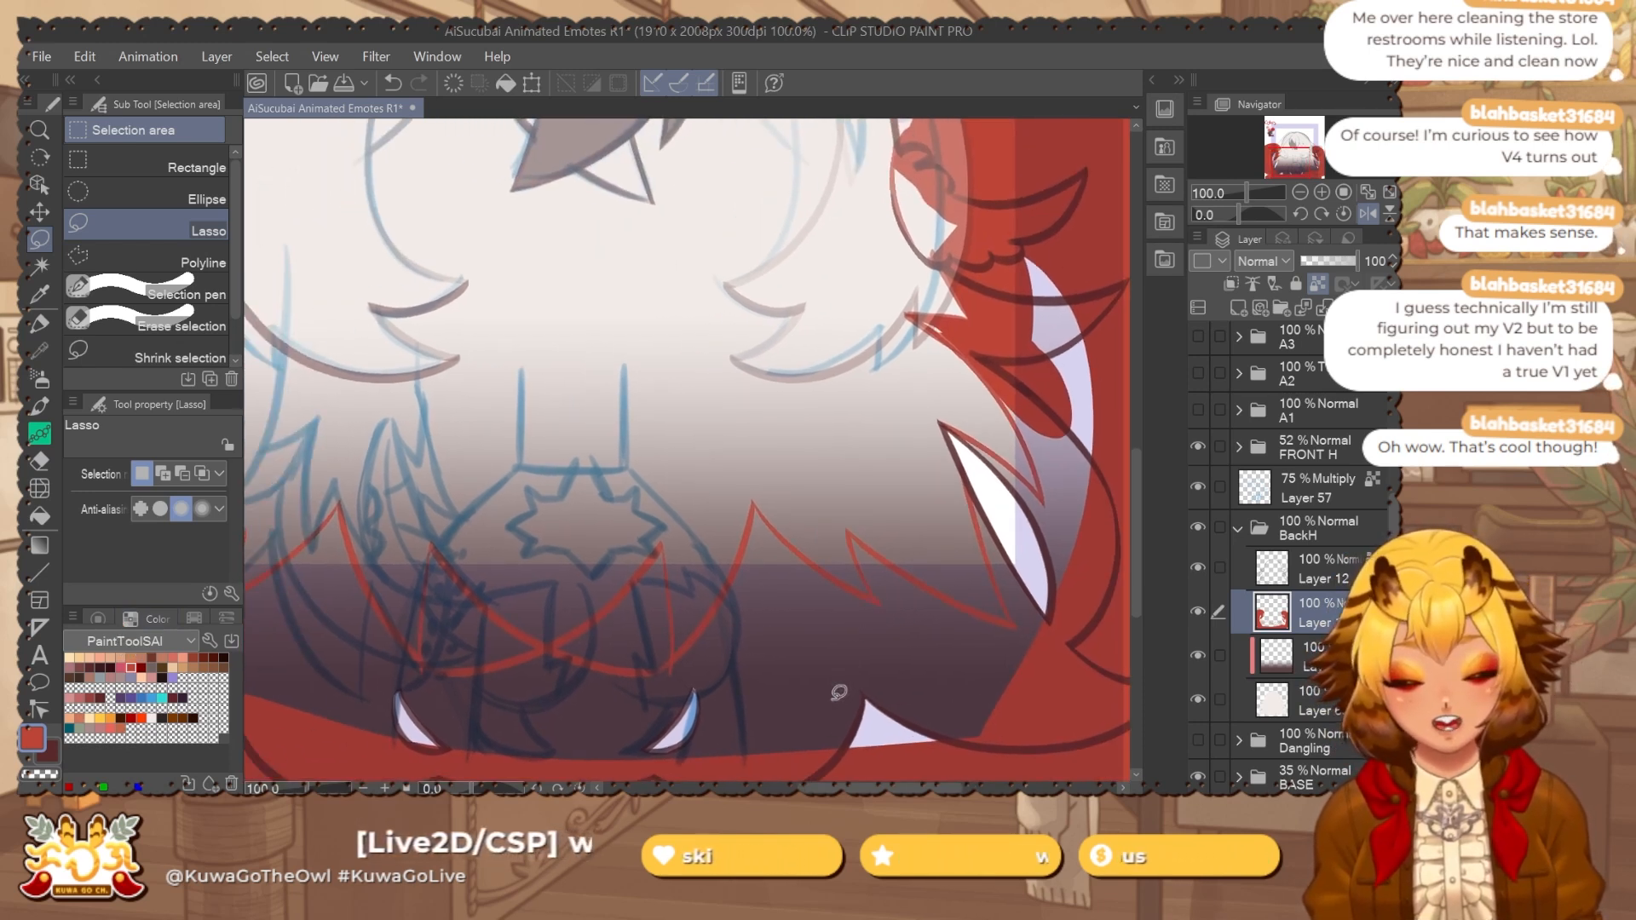
left_click_drag(1035, 498, 958, 532)
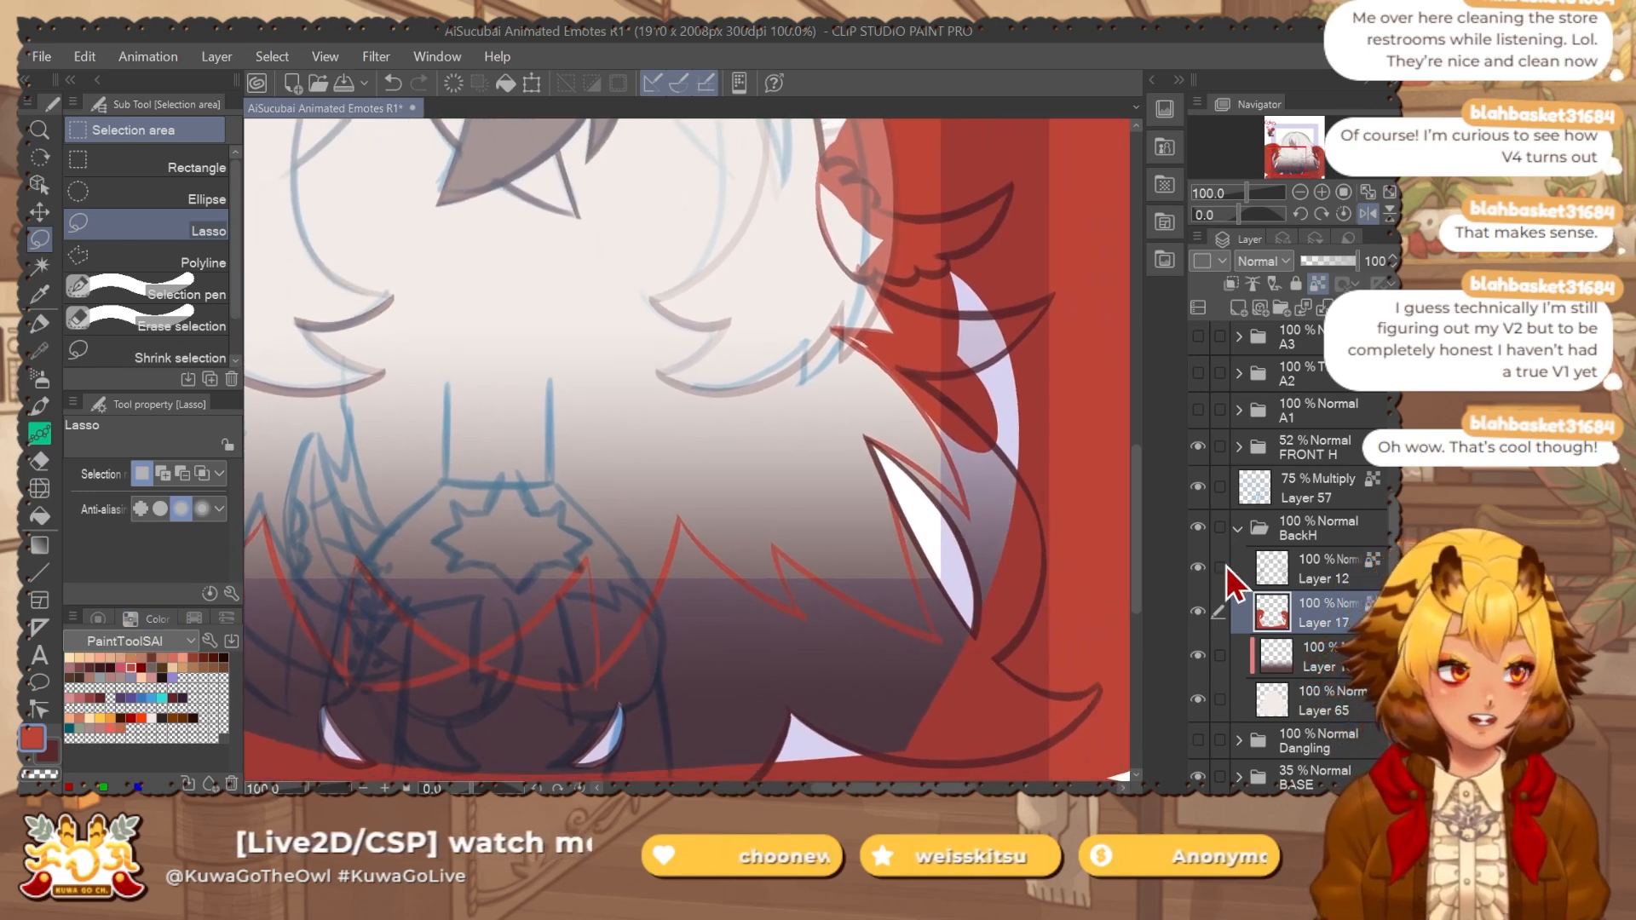
Use the Flat marker at size 17 to close the gap in the red strand outline at the white cutout's tip.
left_click(1198, 569)
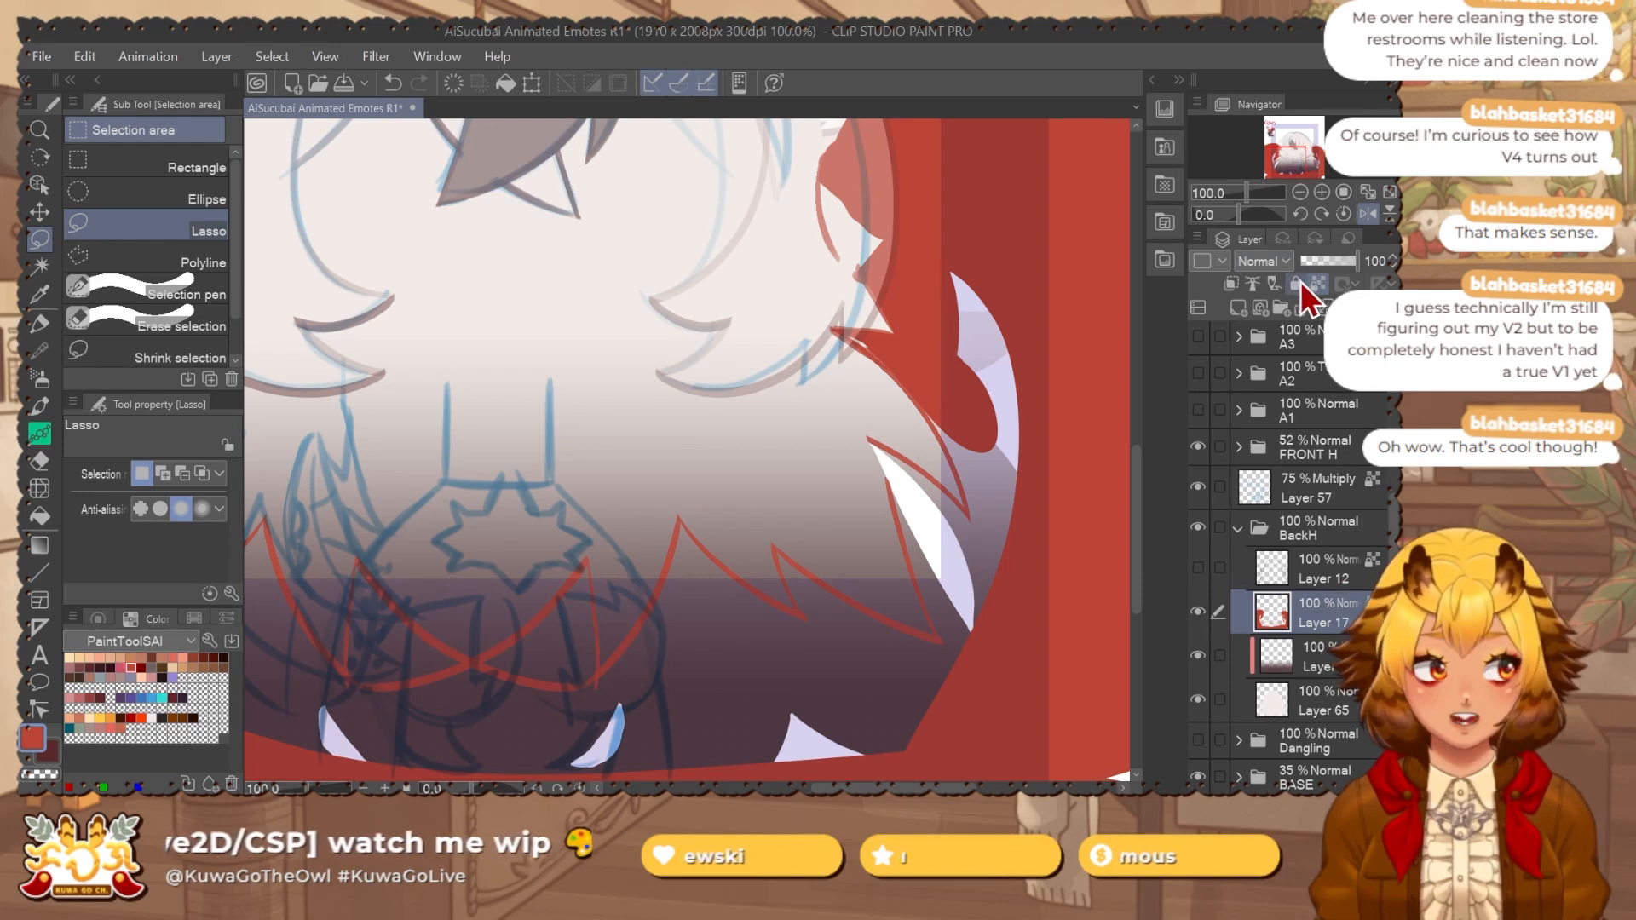
key("p")
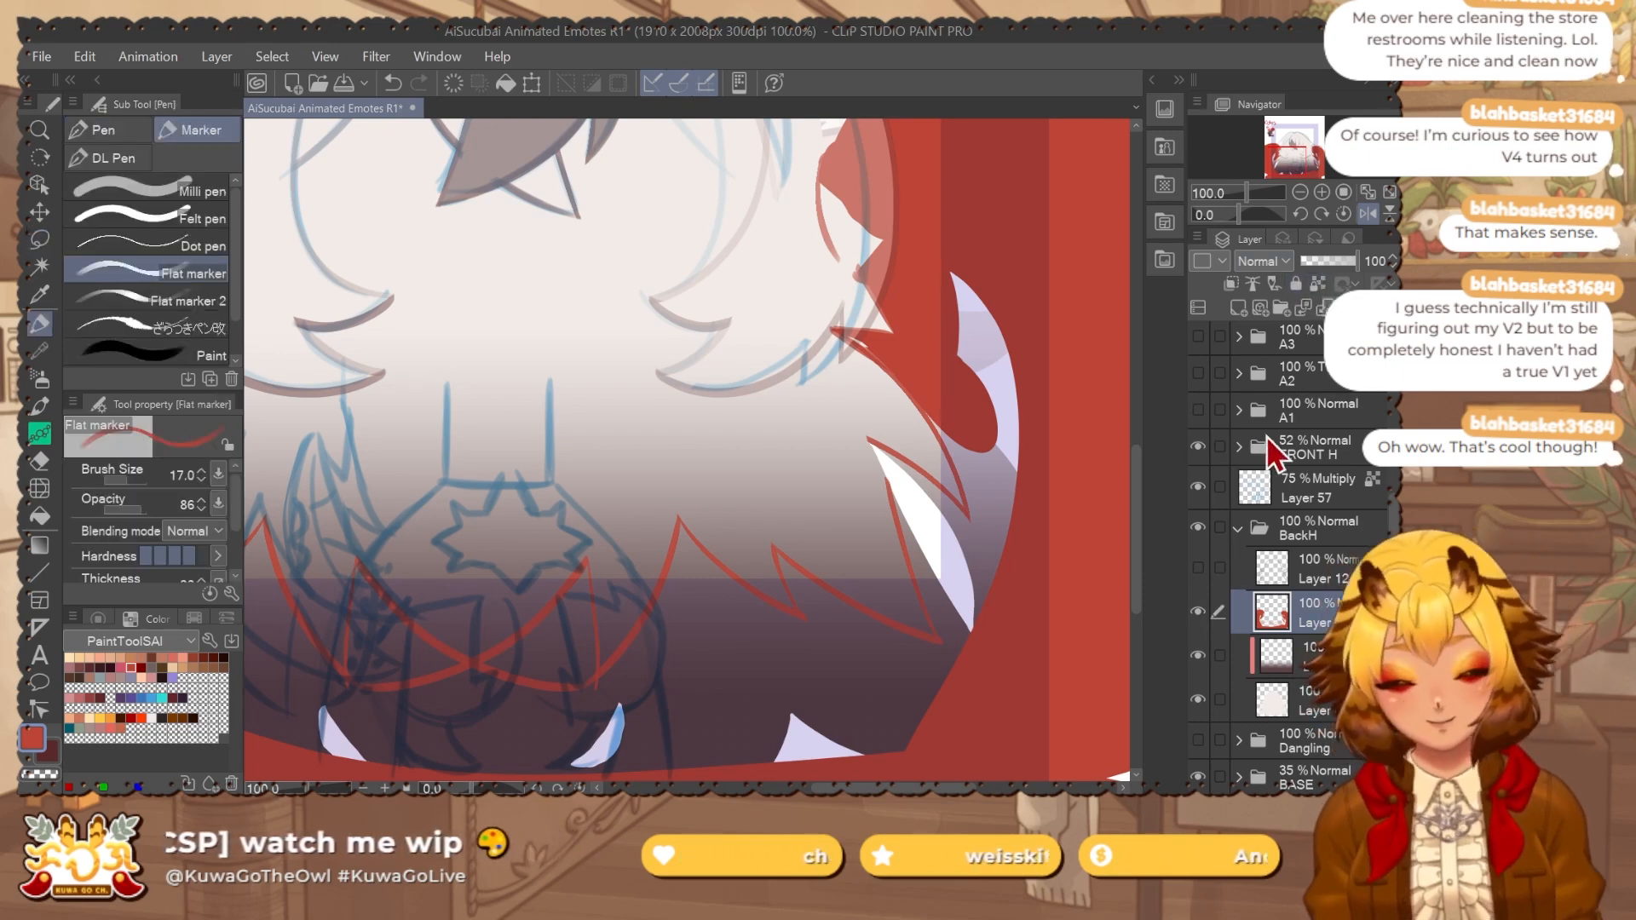
left_click(1198, 568)
scroll(867, 437, "up", 3)
left_click_drag(868, 437, 896, 505)
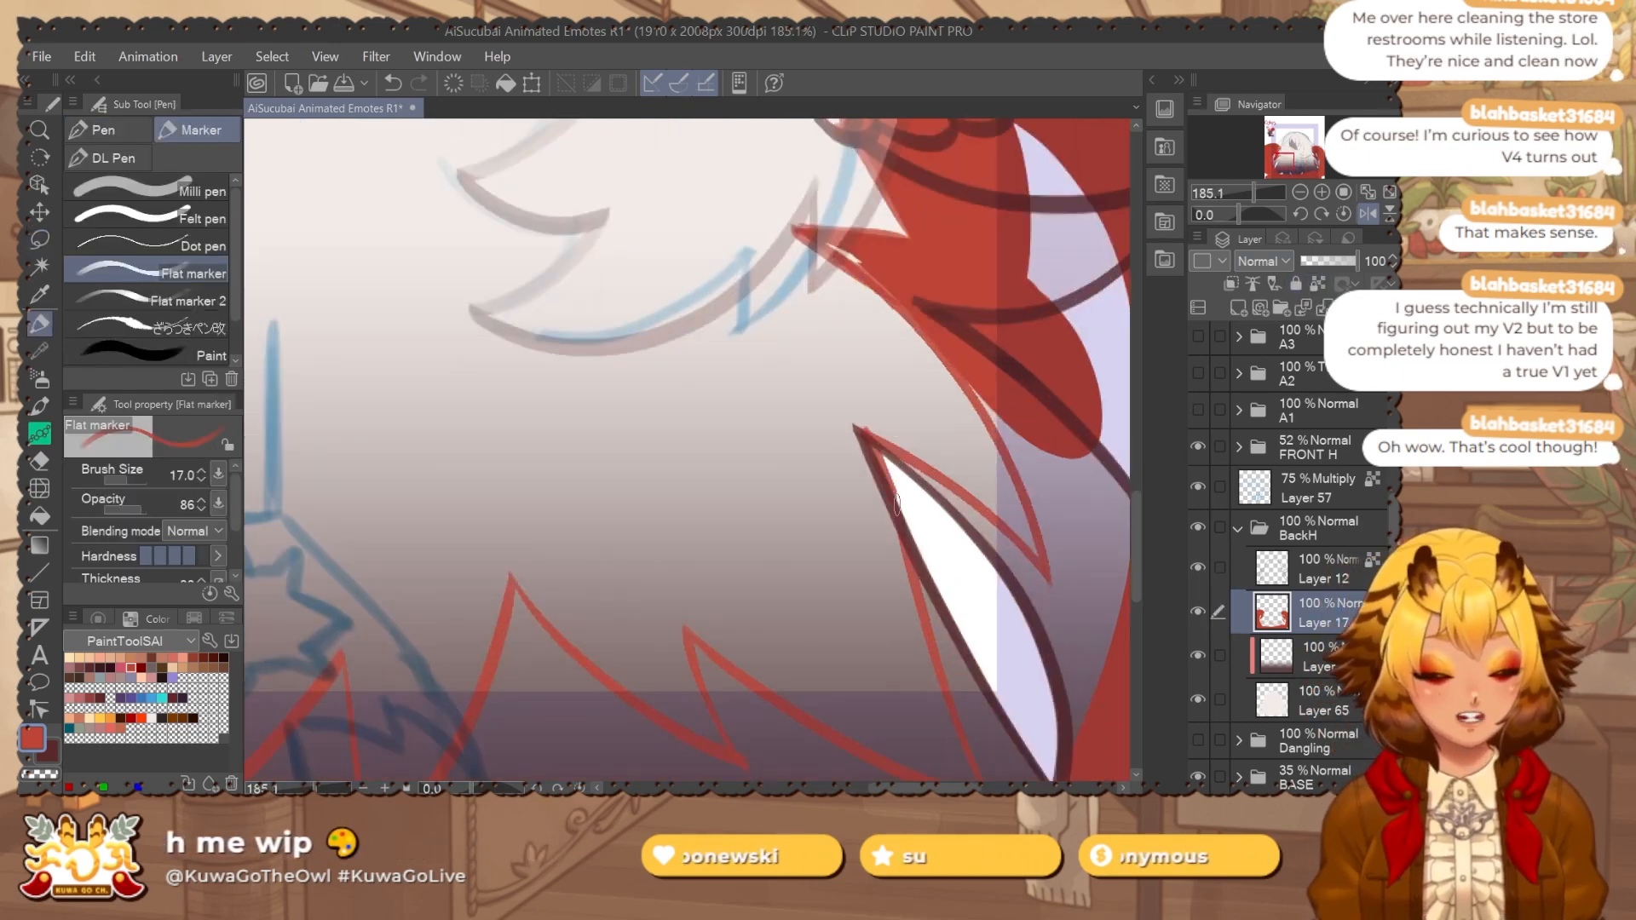
key("ctrl+z")
left_click_drag(865, 431, 921, 563)
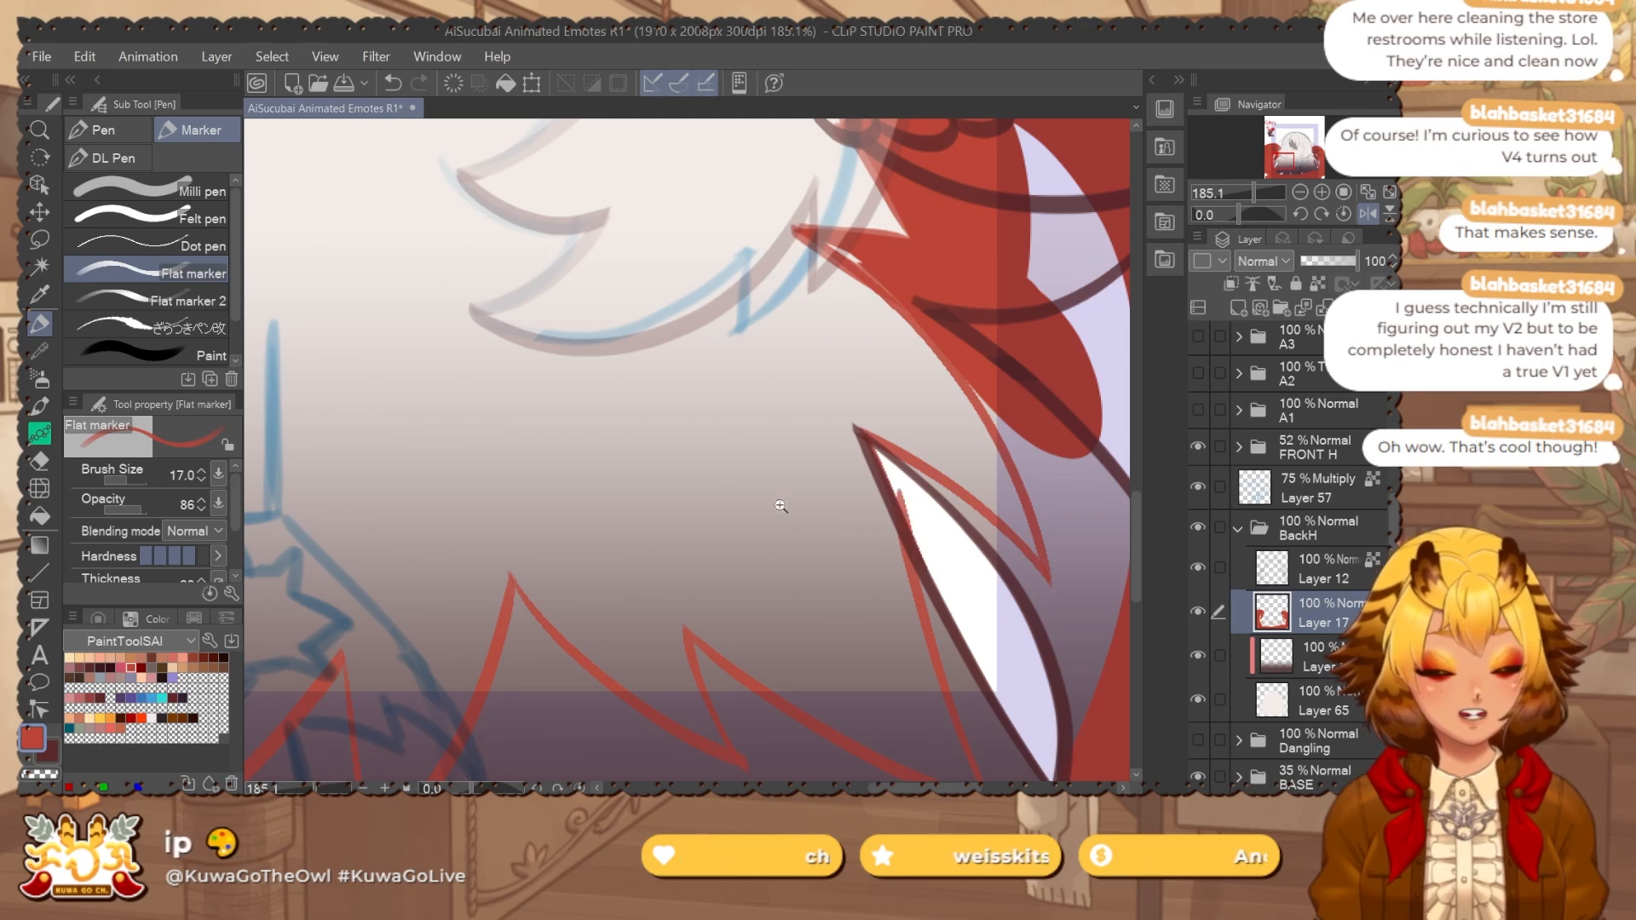
Auto-select the light area on Layer 17, expand and invert the selection, fill it with red and deselect.
left_click_drag(911, 499, 740, 527)
scroll(740, 526, "up", 3)
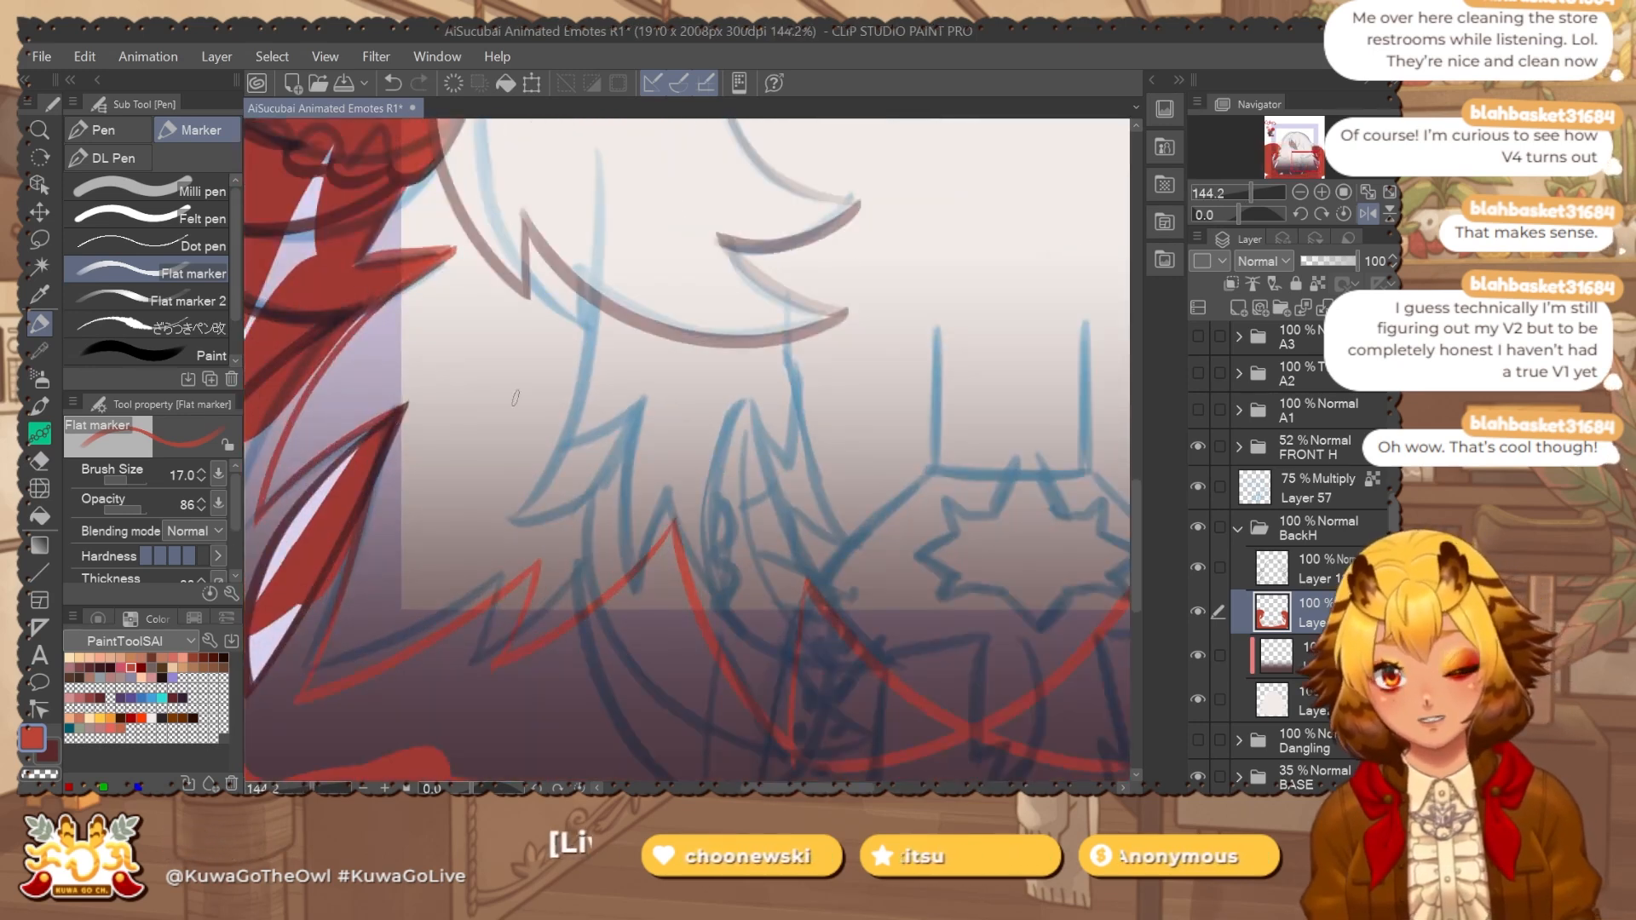
key("w")
left_click(511, 390)
scroll(511, 391, "down", 6)
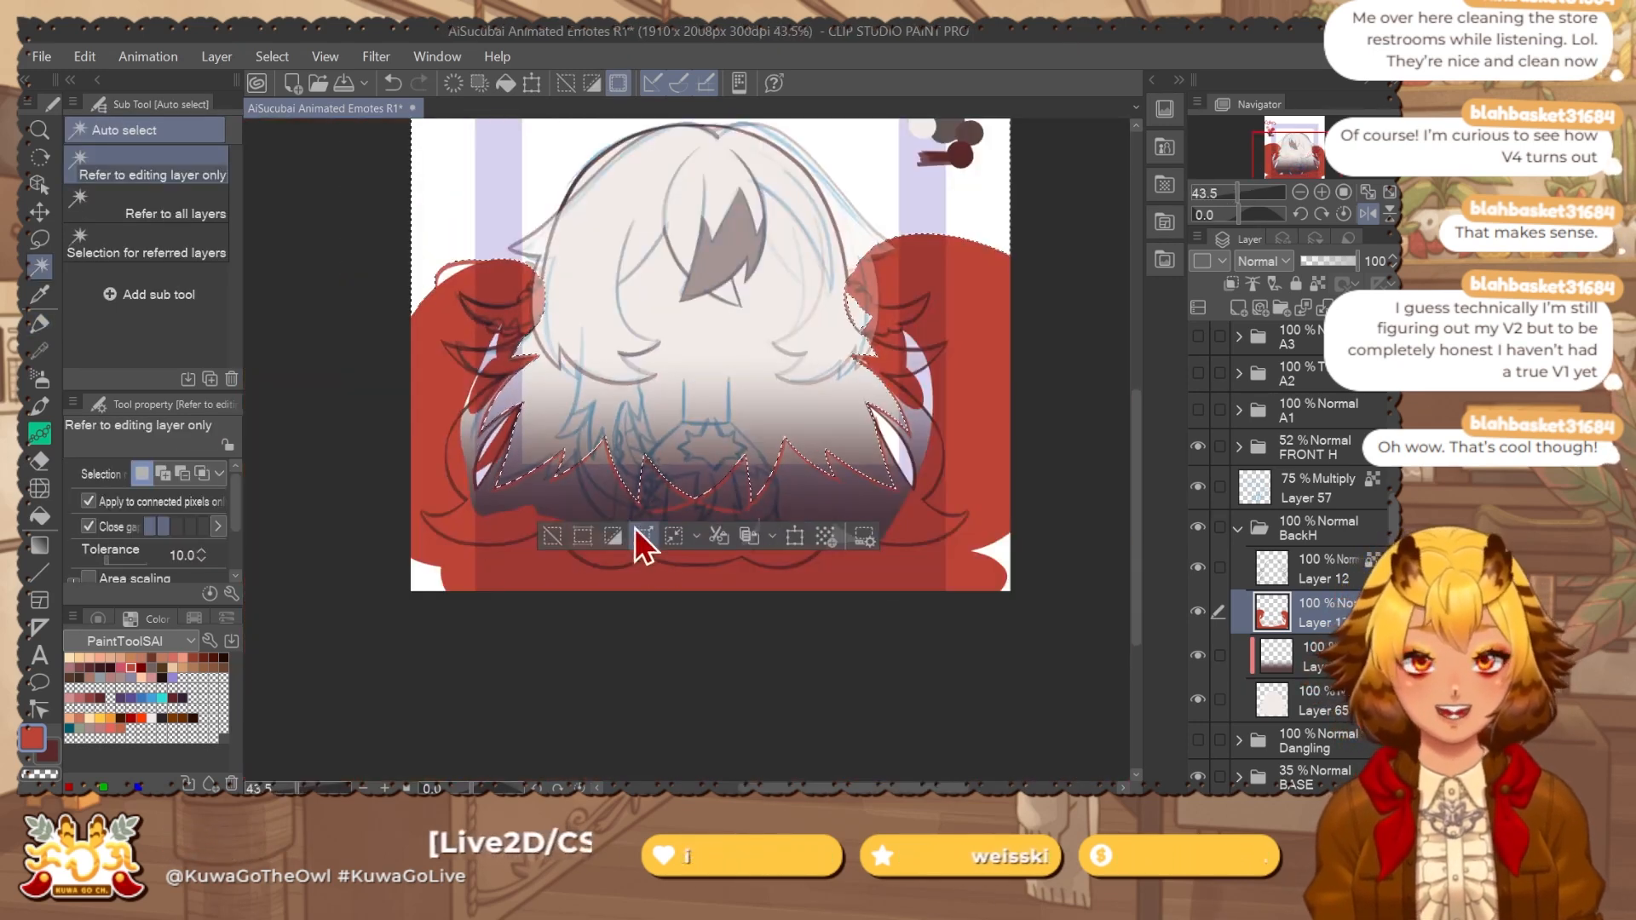
left_click(673, 536)
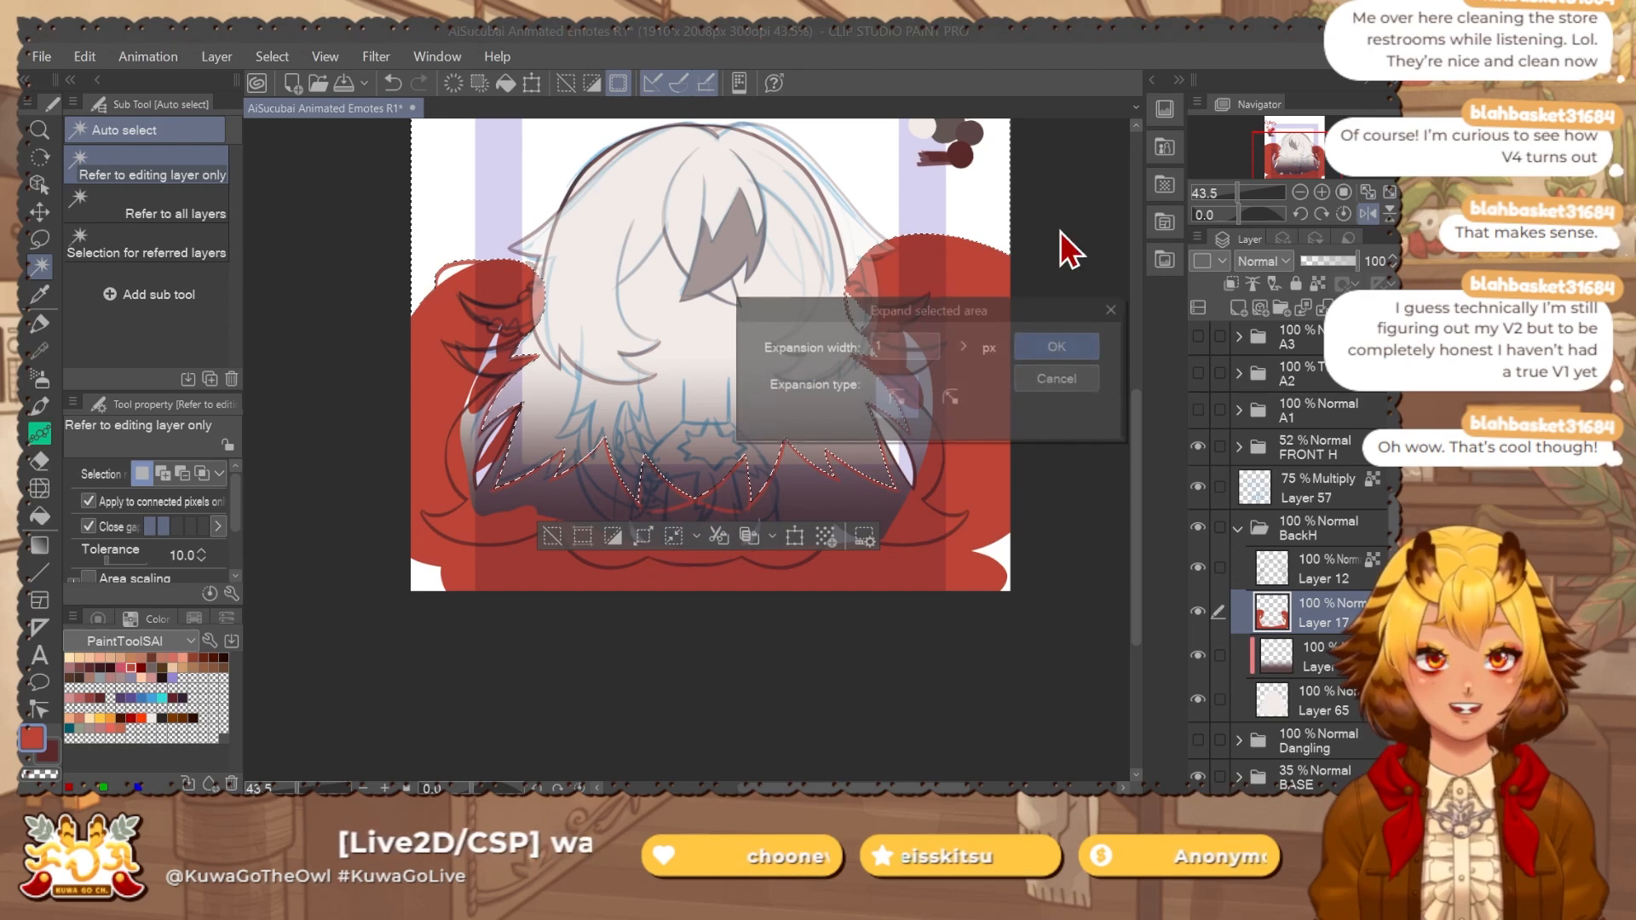
left_click(1054, 351)
left_click(613, 536)
key("ctrl+d")
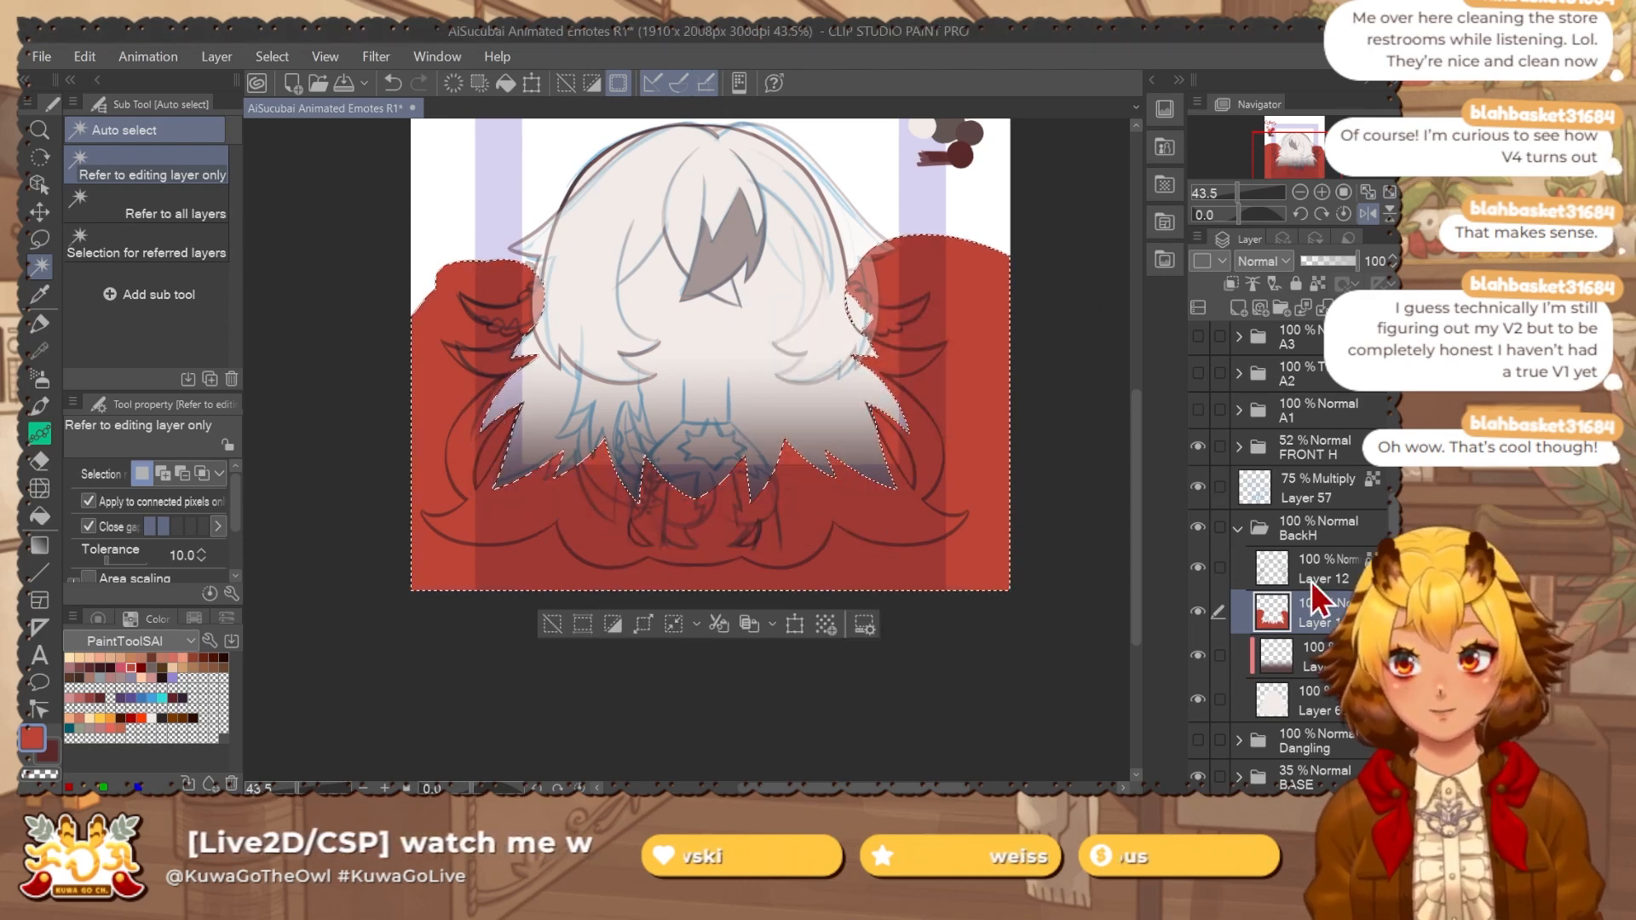
Lock Layer 17's transparent pixels, refill it with the dark brown from the colour swatches and clip it to the layer below.
left_click(1317, 284)
key("b")
left_click_drag(970, 132, 929, 224)
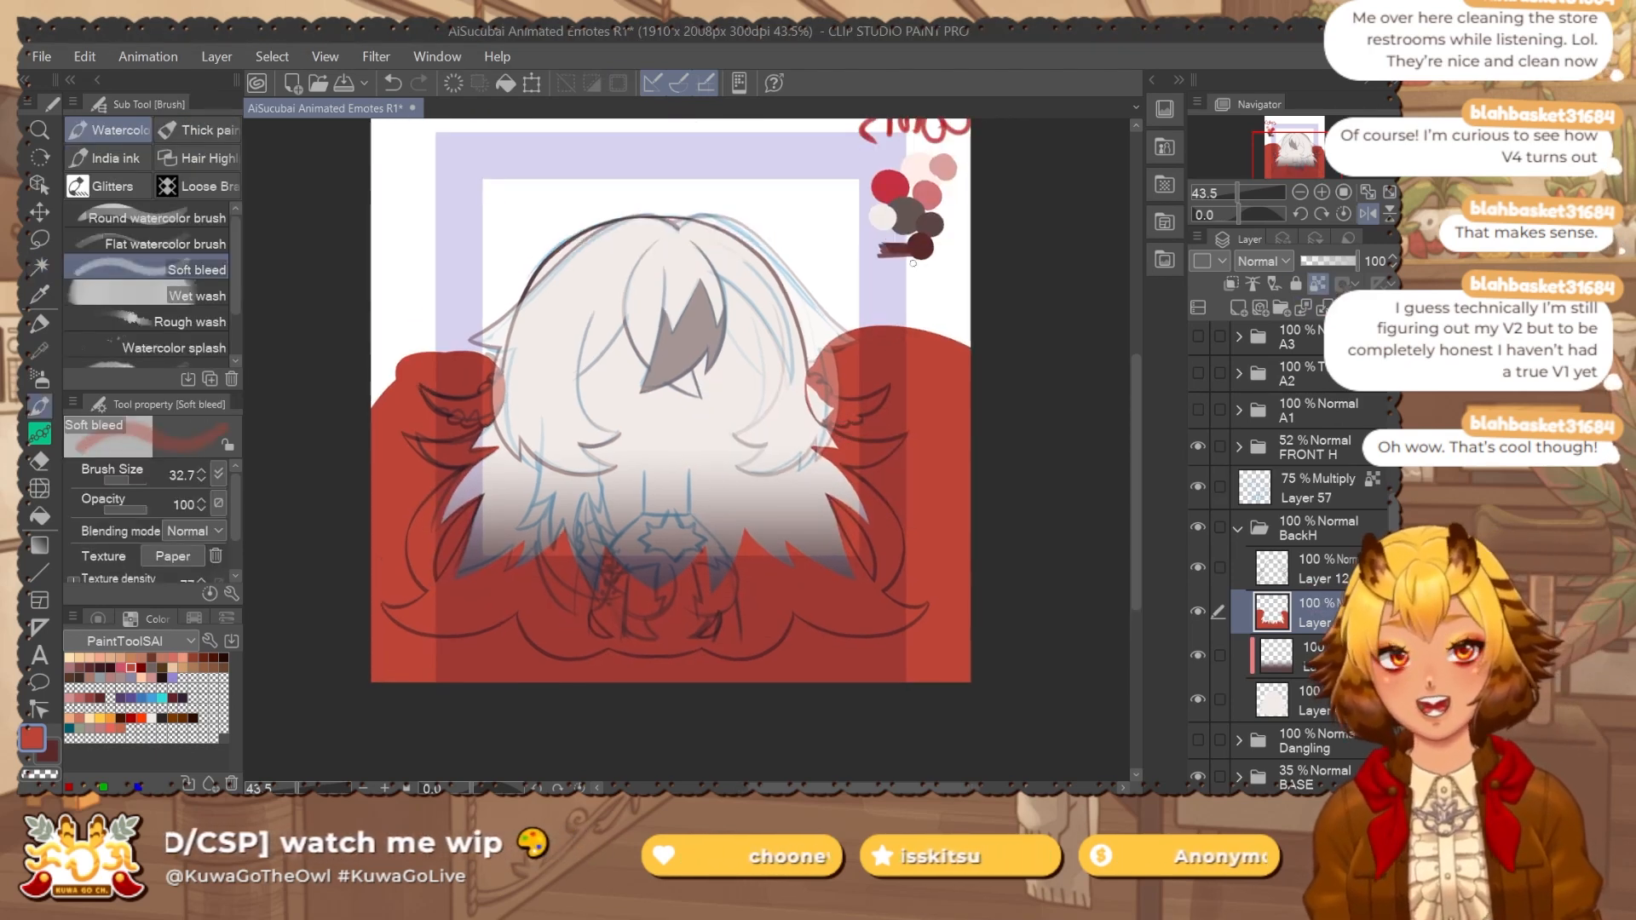
left_click(929, 223, "alt")
key("alt+Delete")
left_click(1230, 284)
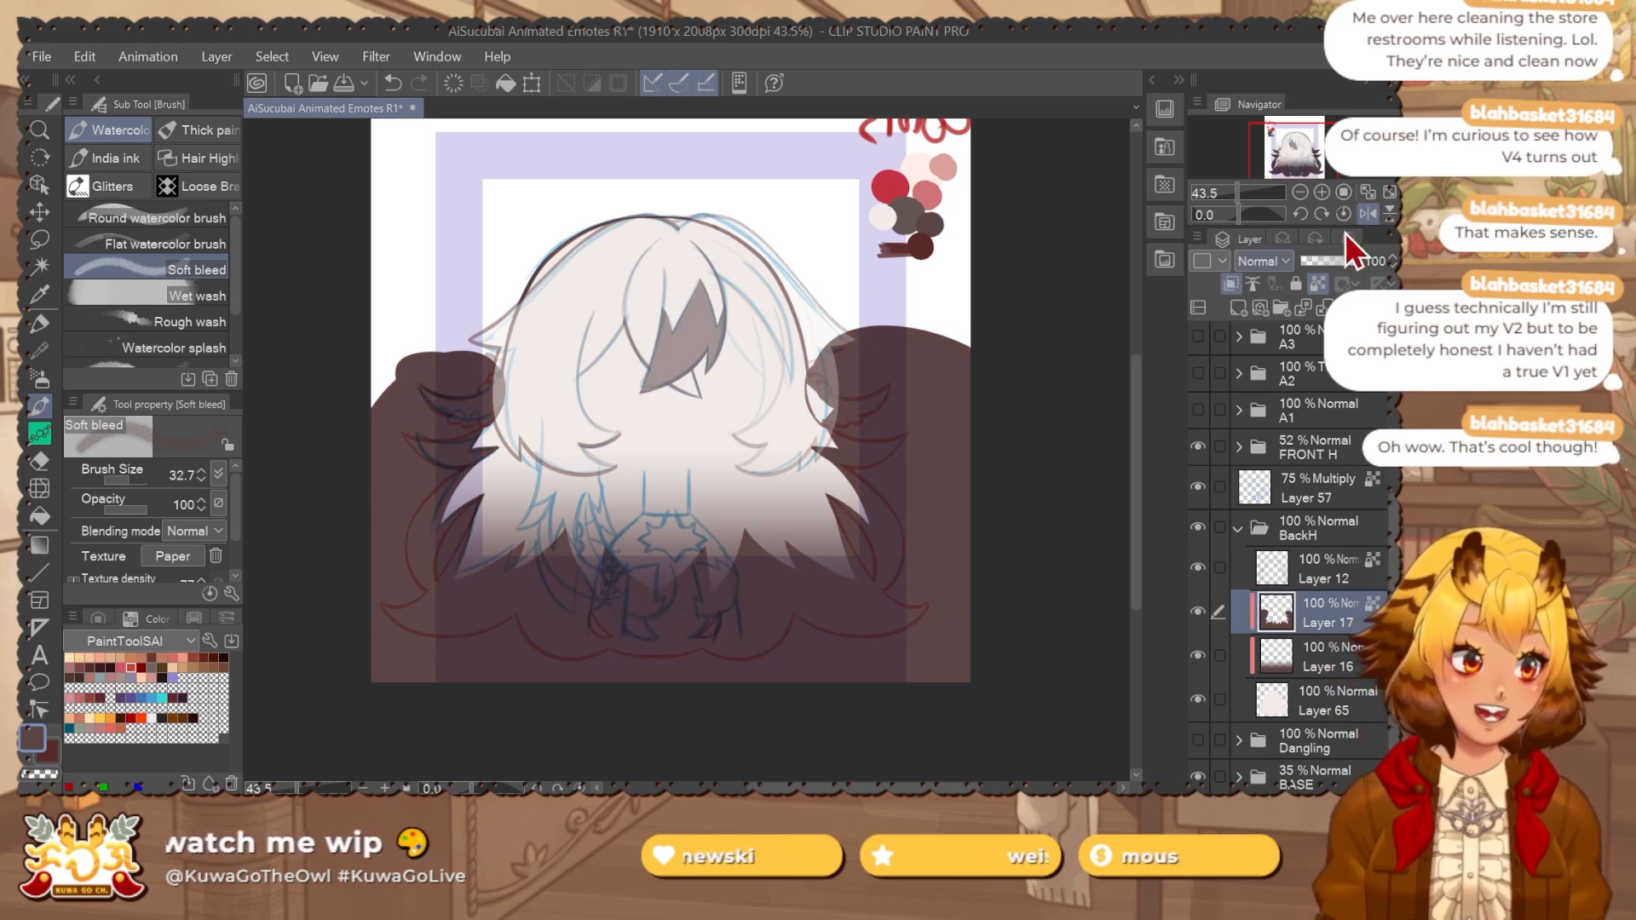
left_click(1367, 214)
scroll(931, 436, "down", 3)
left_click_drag(968, 522, 781, 536)
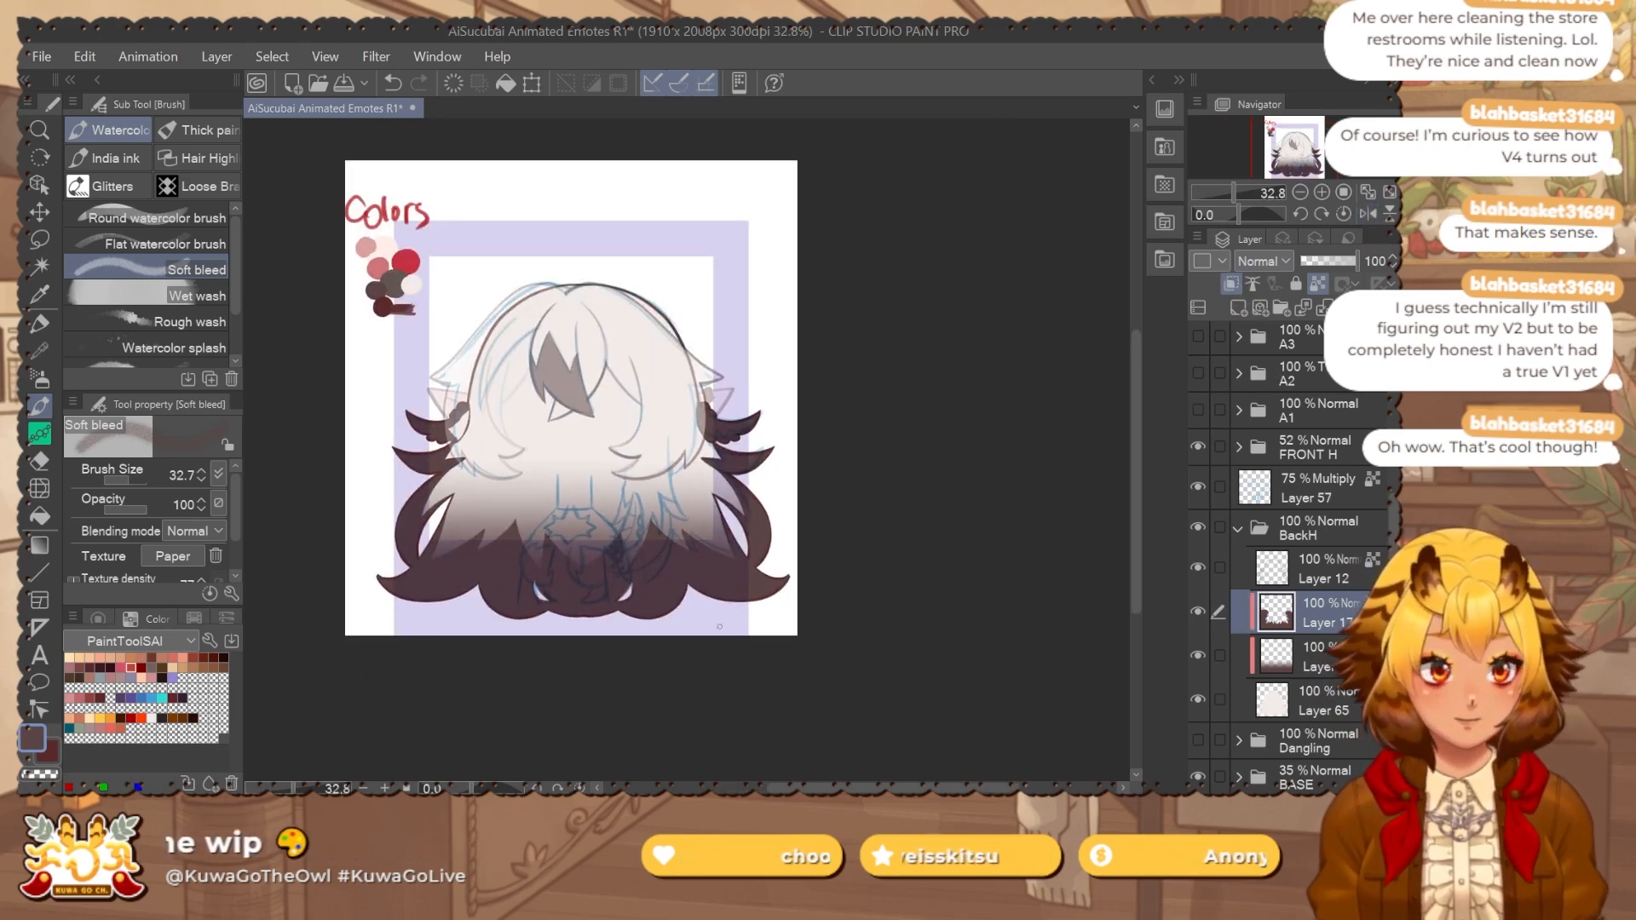
Collapse the back hair folder and rename it BACKH.
left_click(1238, 529)
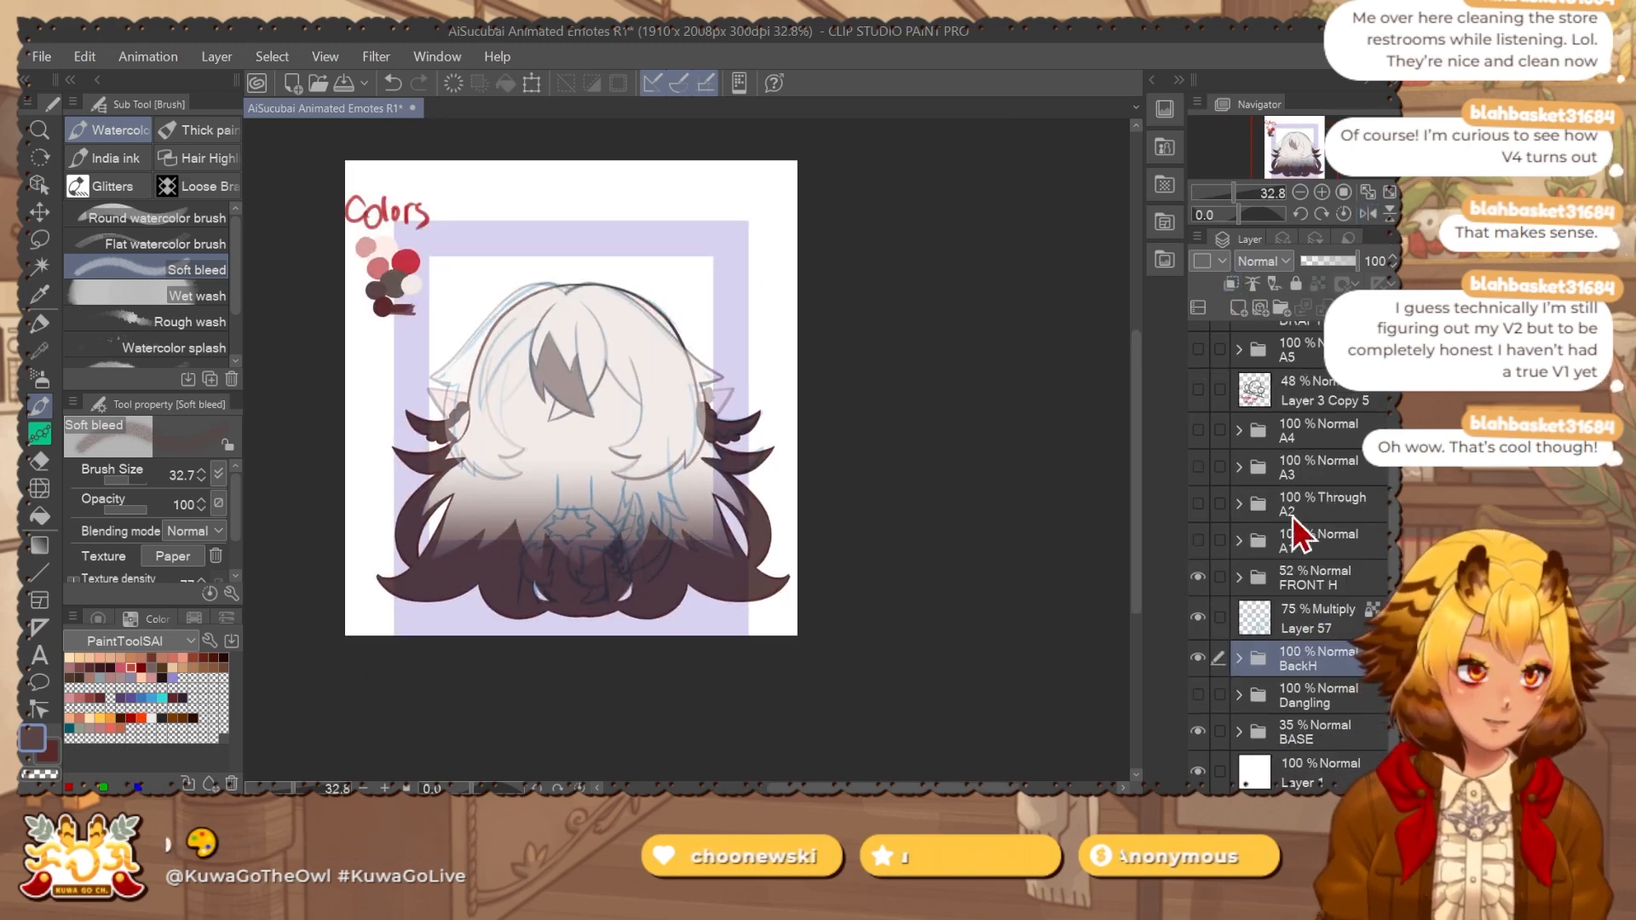
left_click(1328, 608)
left_click(1335, 657)
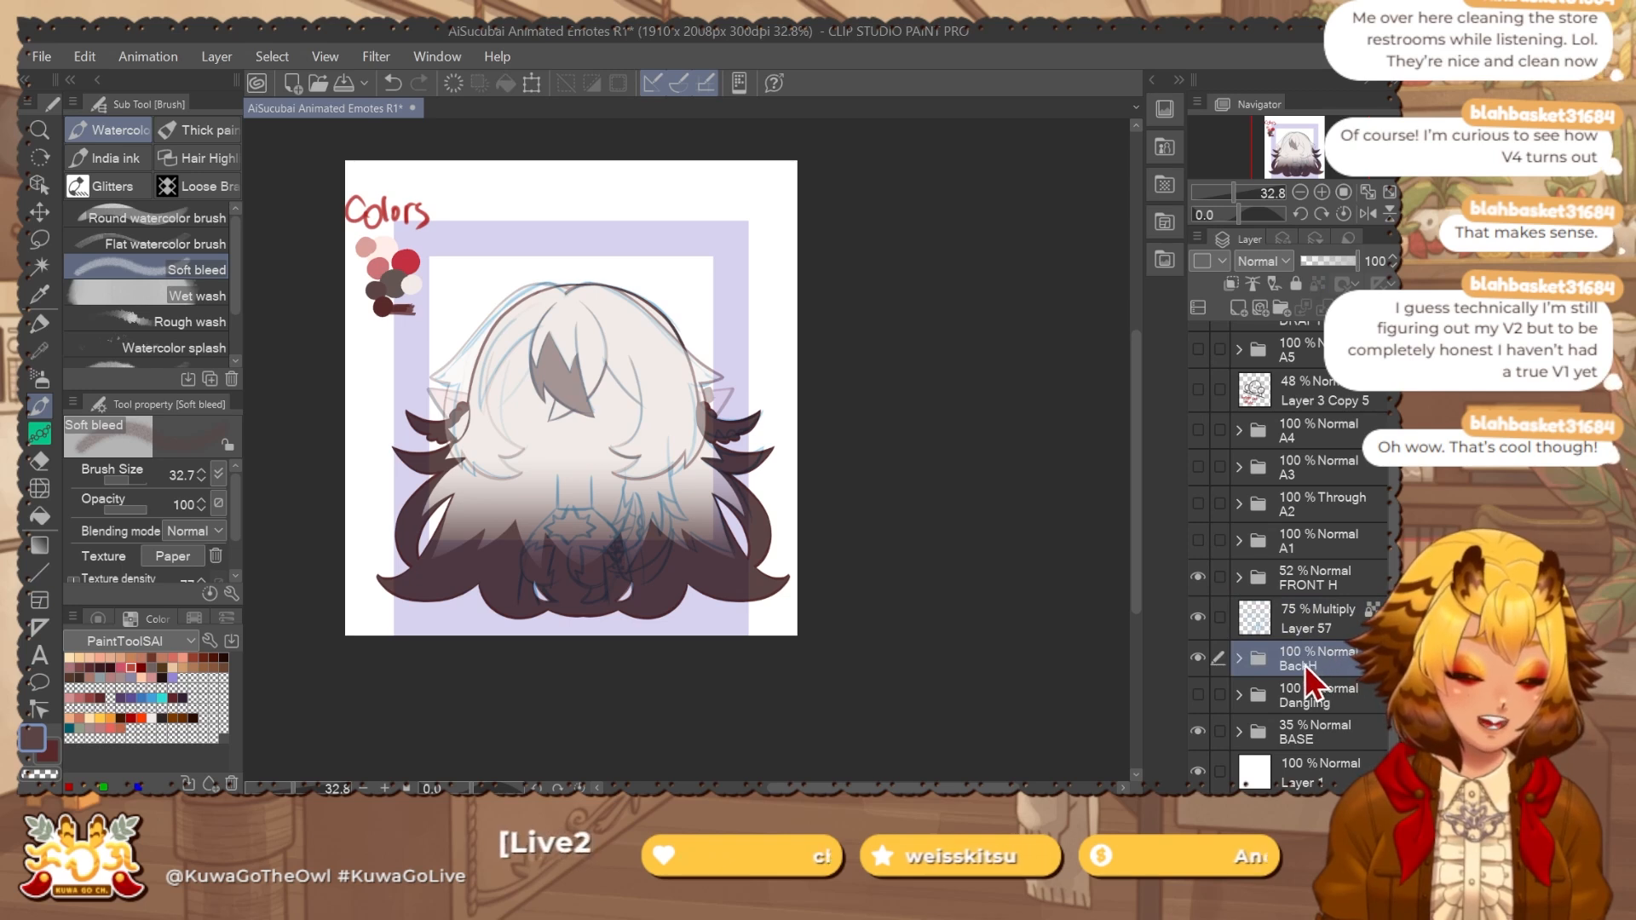
double_click(1306, 663)
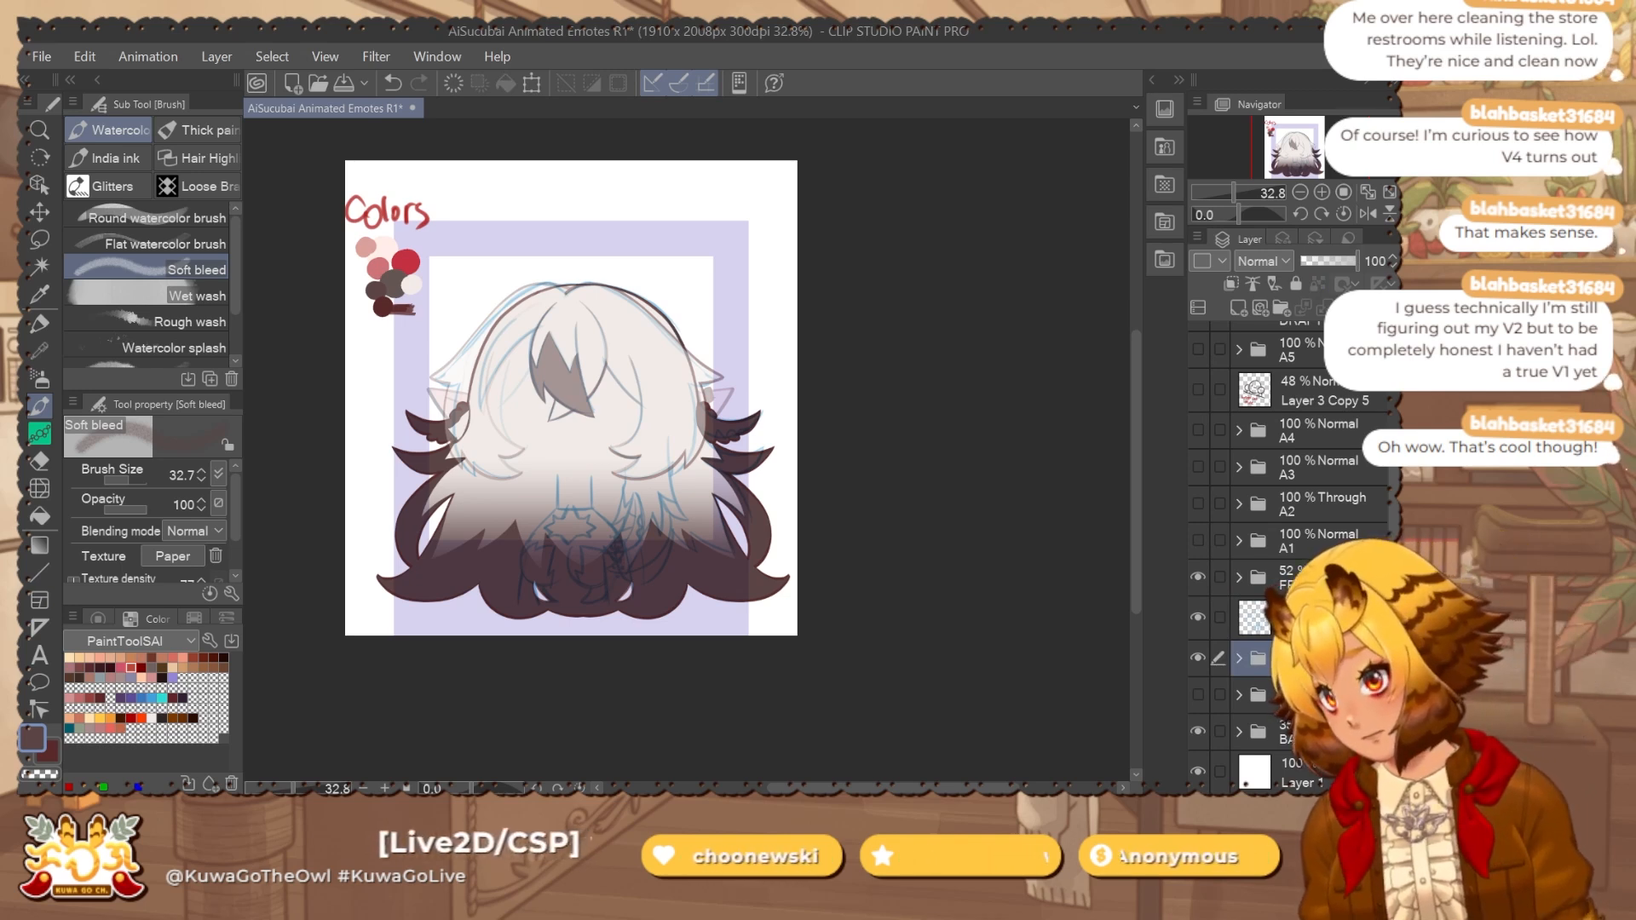
type("BACKH")
left_click(1346, 617)
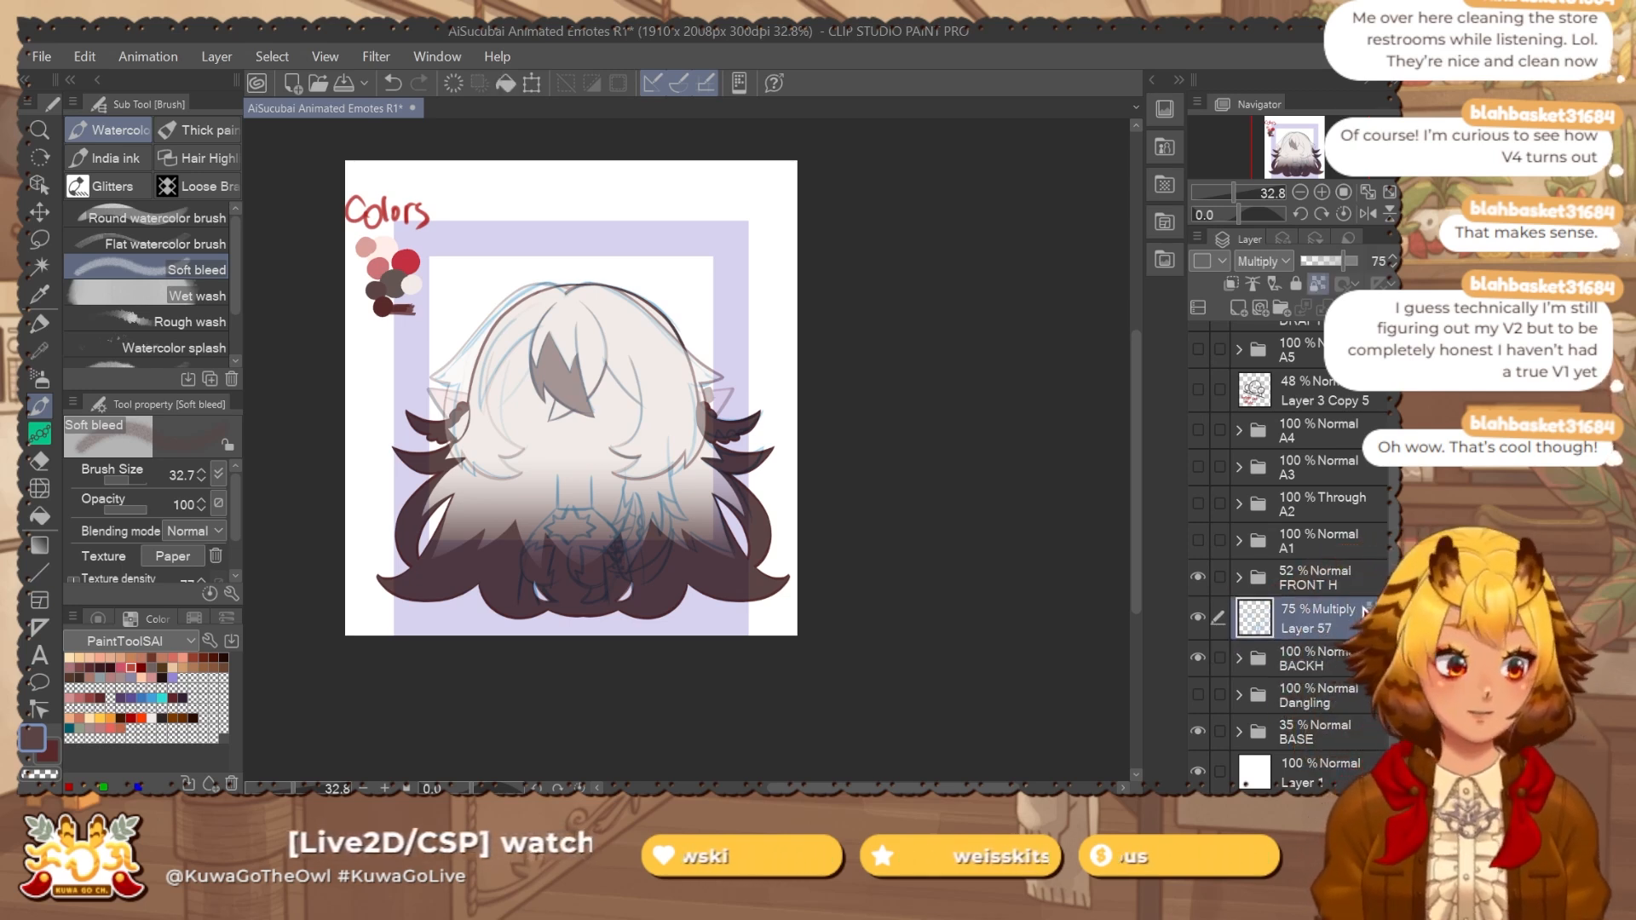
left_click(1343, 664)
Set the top-level FRONT H folder's opacity to 100%.
left_click(1341, 578)
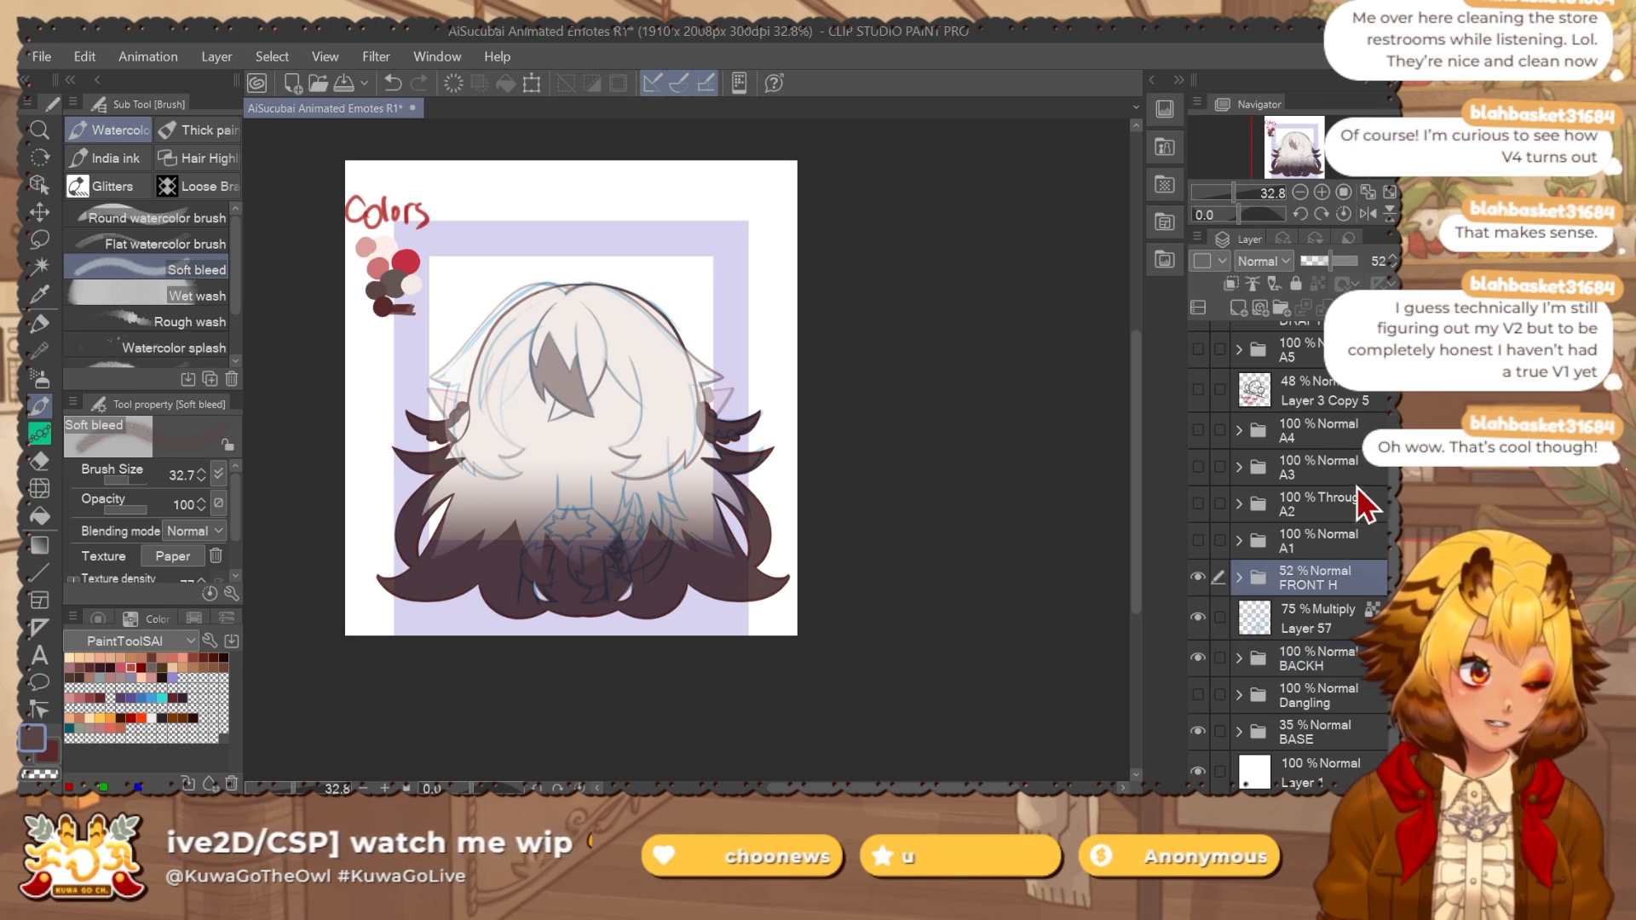
left_click(1356, 260)
left_click(1240, 658)
left_click(1240, 658)
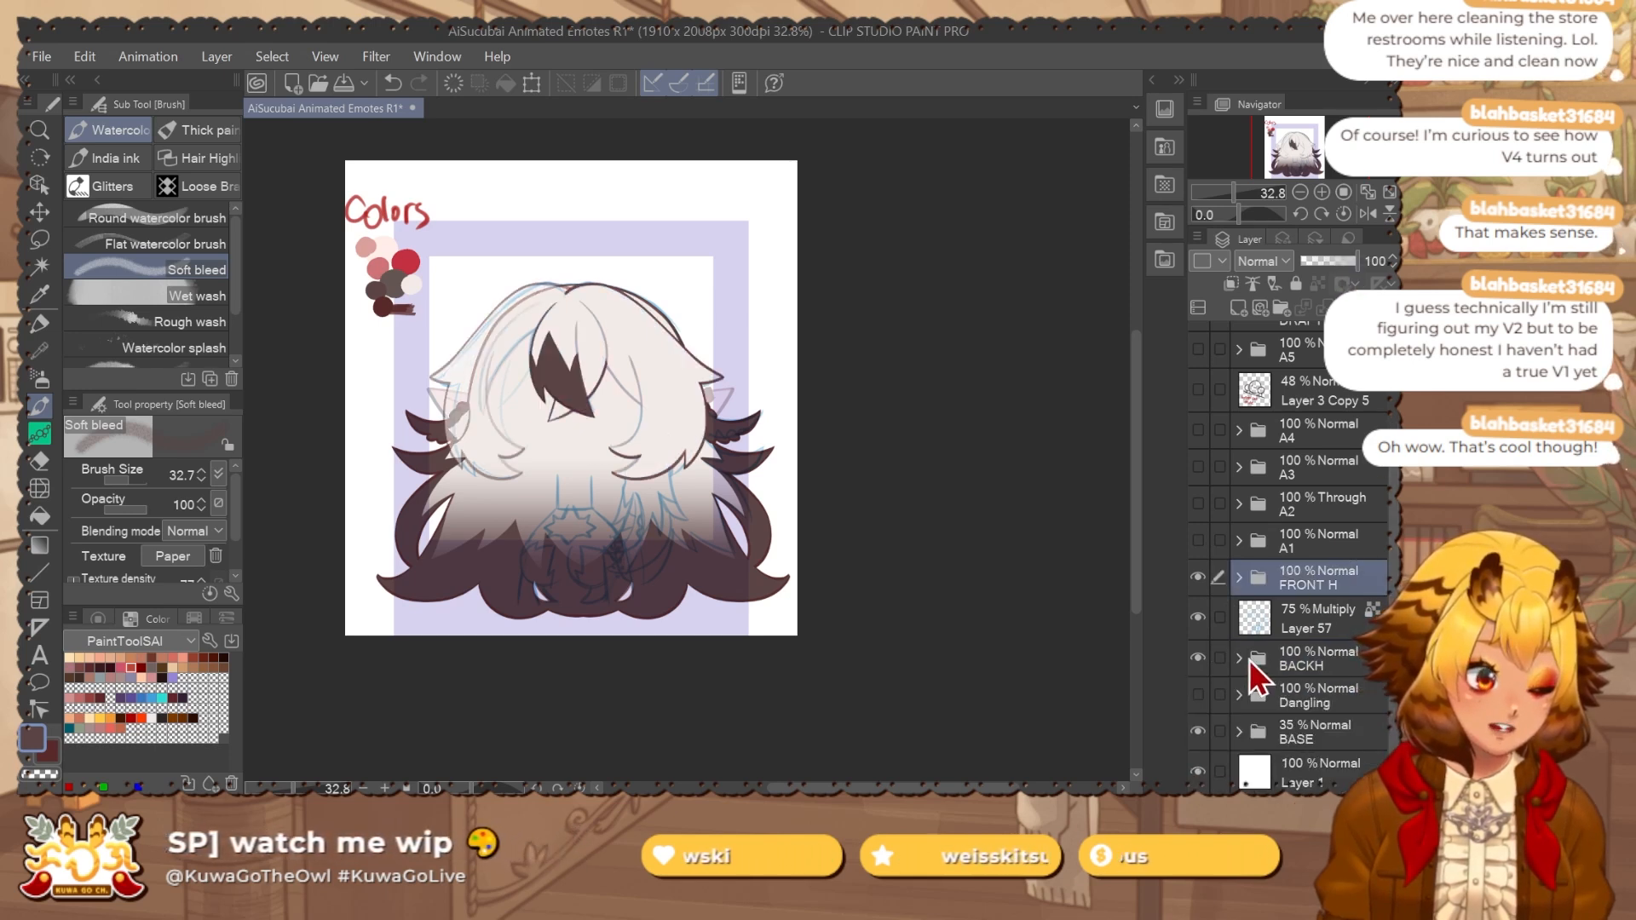
Remove the Dangling folder and delete the old 33% FRONT H folder inside BASE's Head folder.
left_click(1318, 723)
left_click_drag(1316, 709, 1303, 735)
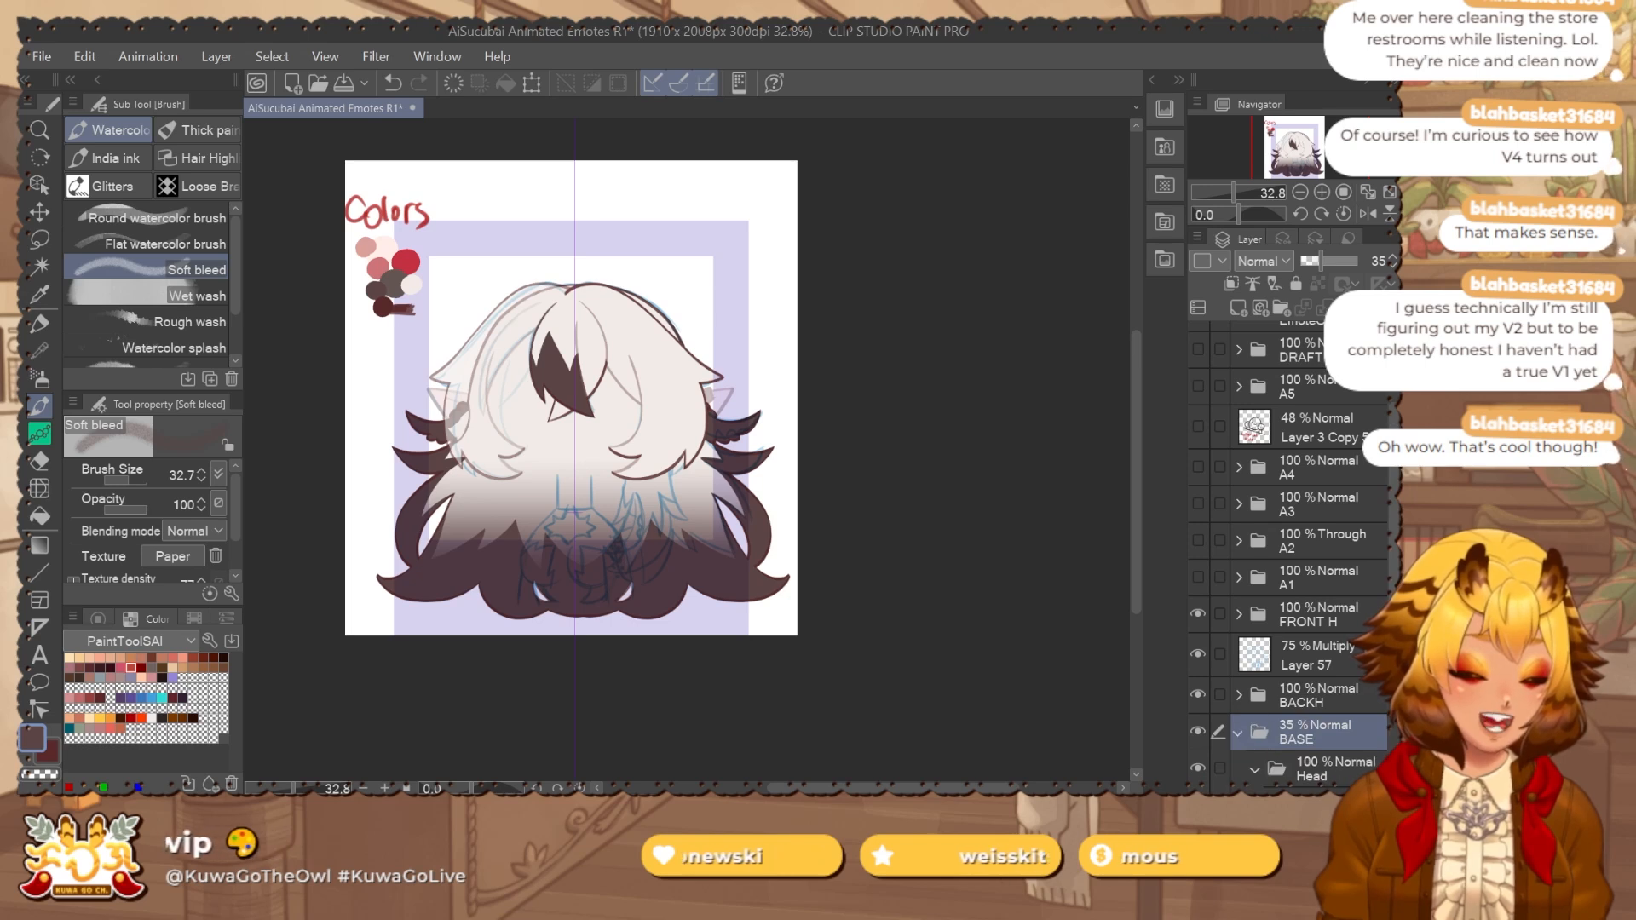
left_click(1239, 733)
left_click(1342, 624)
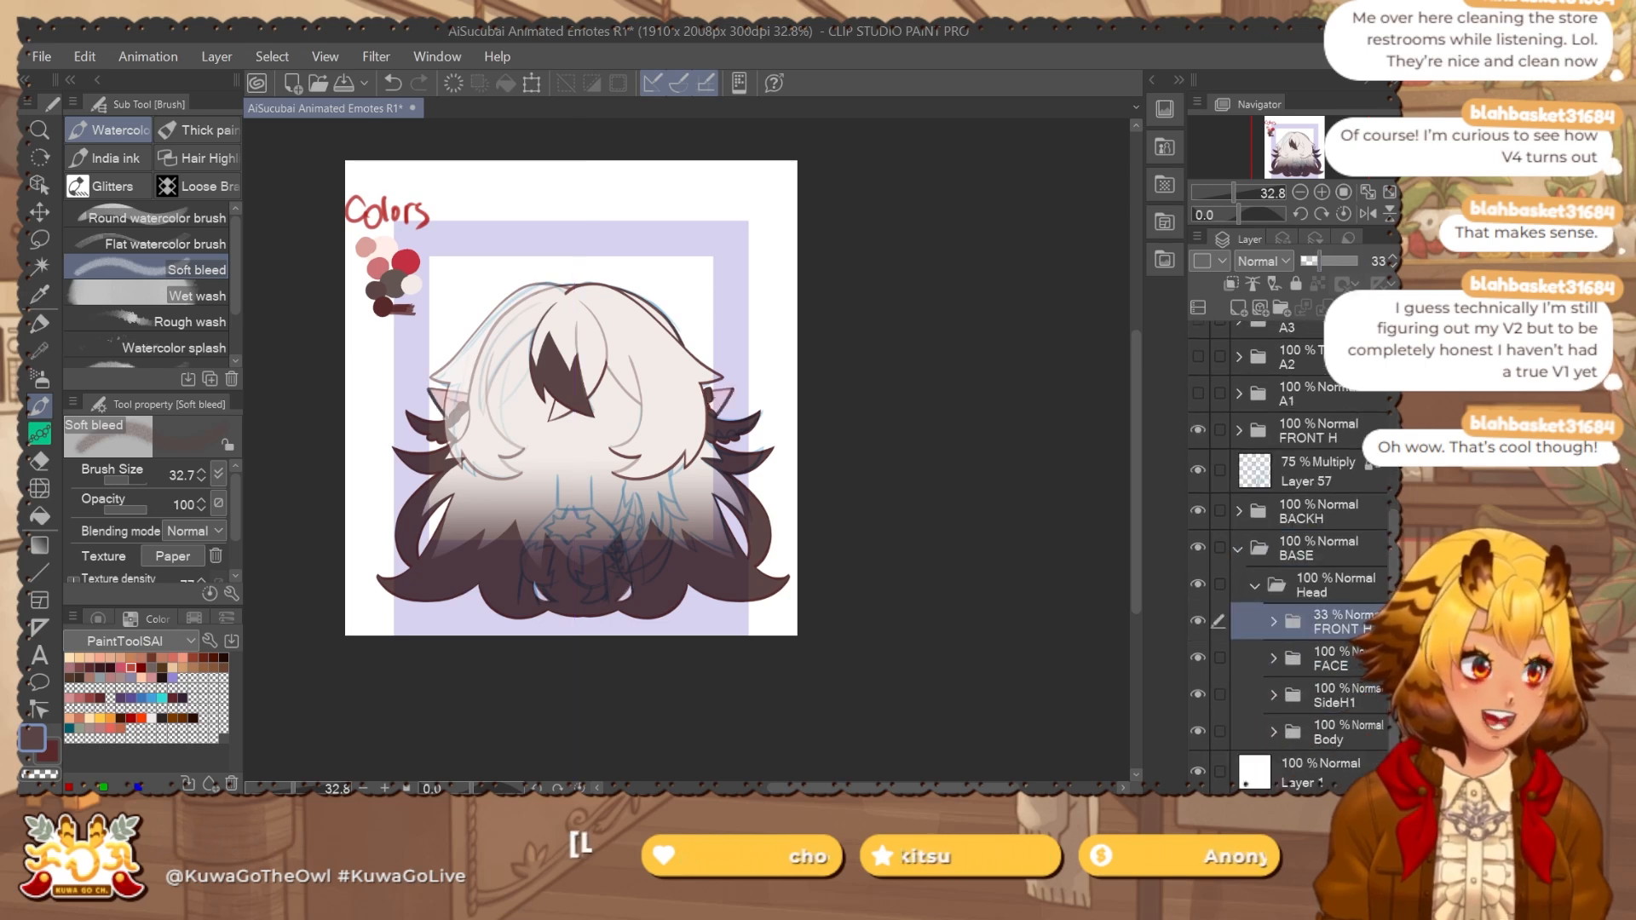
key("Delete")
Move the new FRONT H folder to the top of the Head folder and the BACKH folder below Body.
left_click(1337, 436)
left_click_drag(1337, 468, 1339, 631)
left_click_drag(1331, 516, 1354, 738)
key("ctrl+z")
key("ctrl+y")
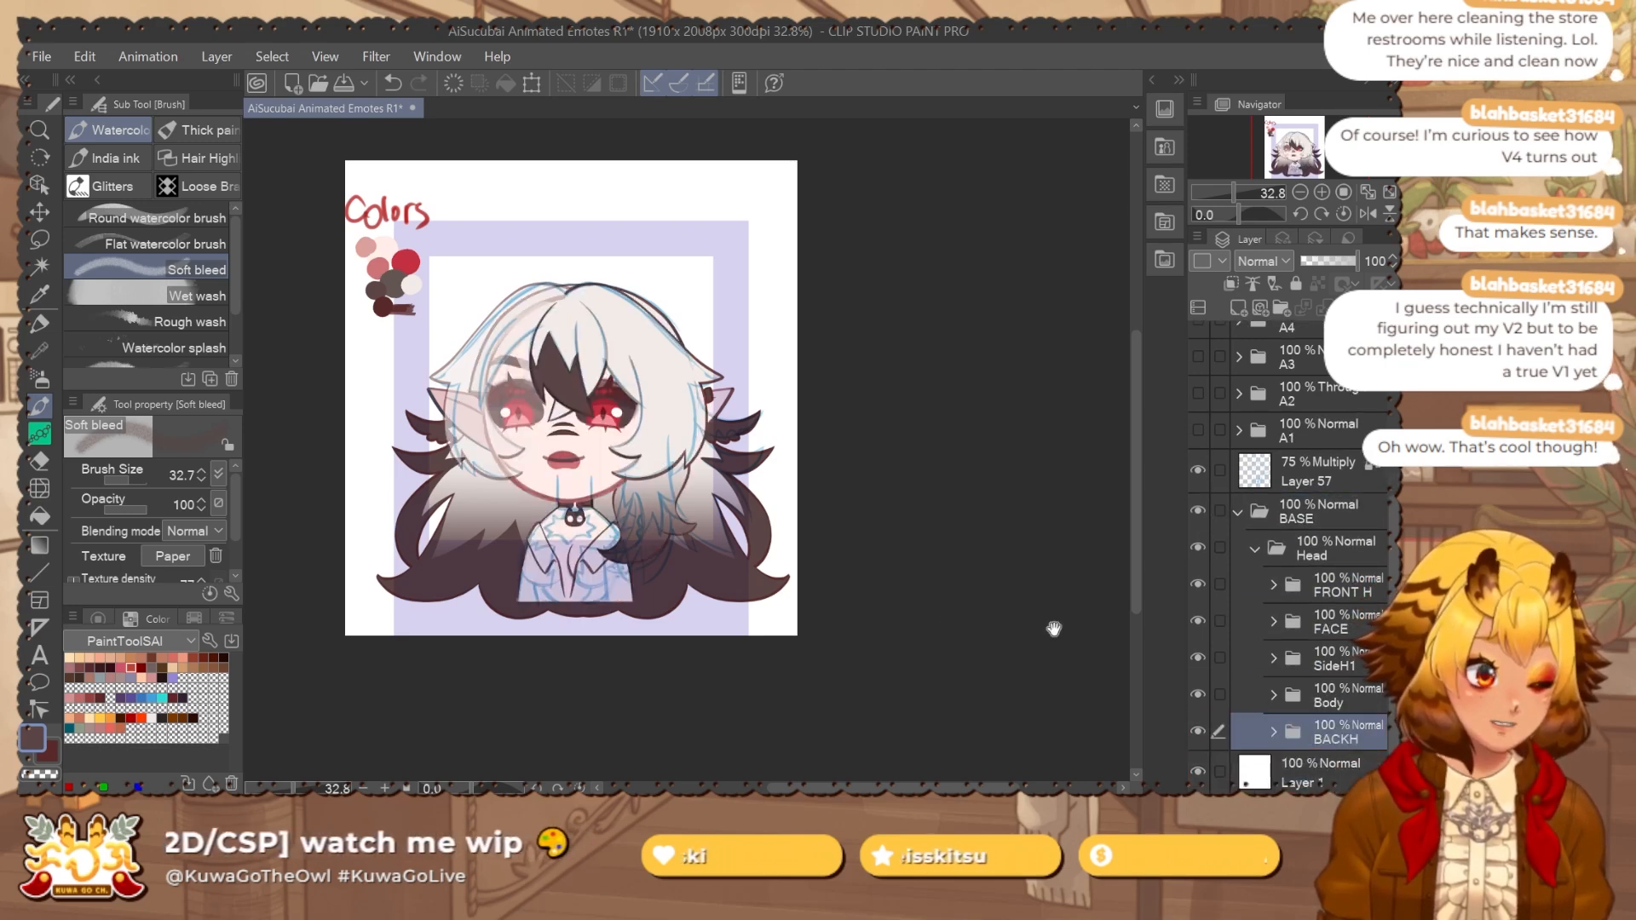
scroll(599, 400, "up", 2)
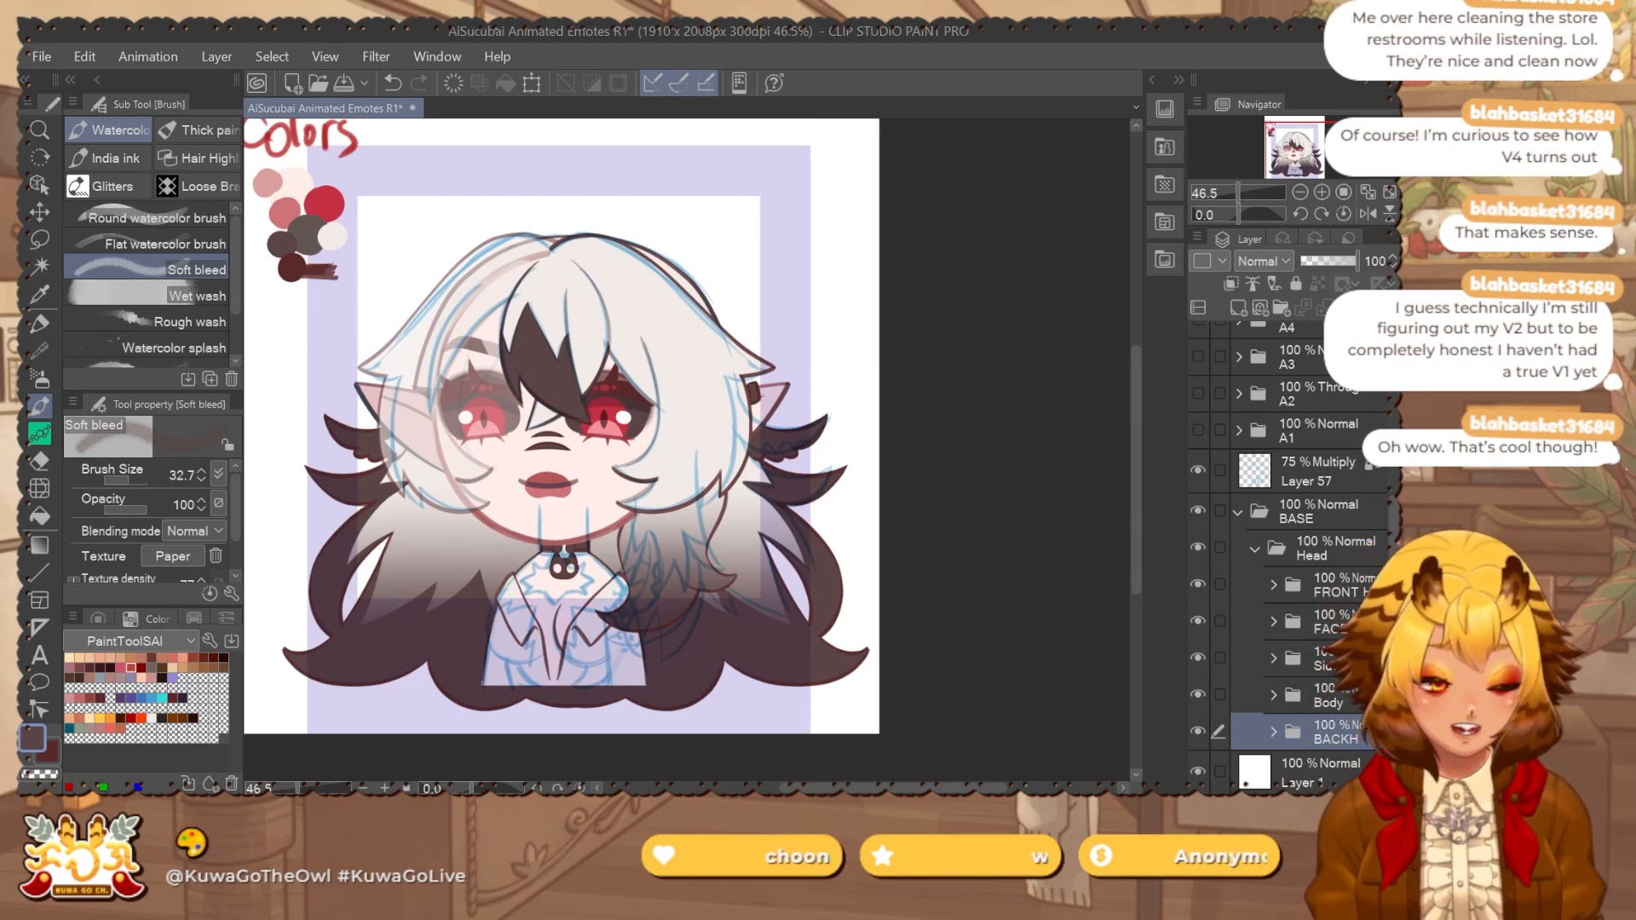
Lower the BASE folder's opacity to 47% and add a new raster layer above Layer 57.
left_click(1320, 512)
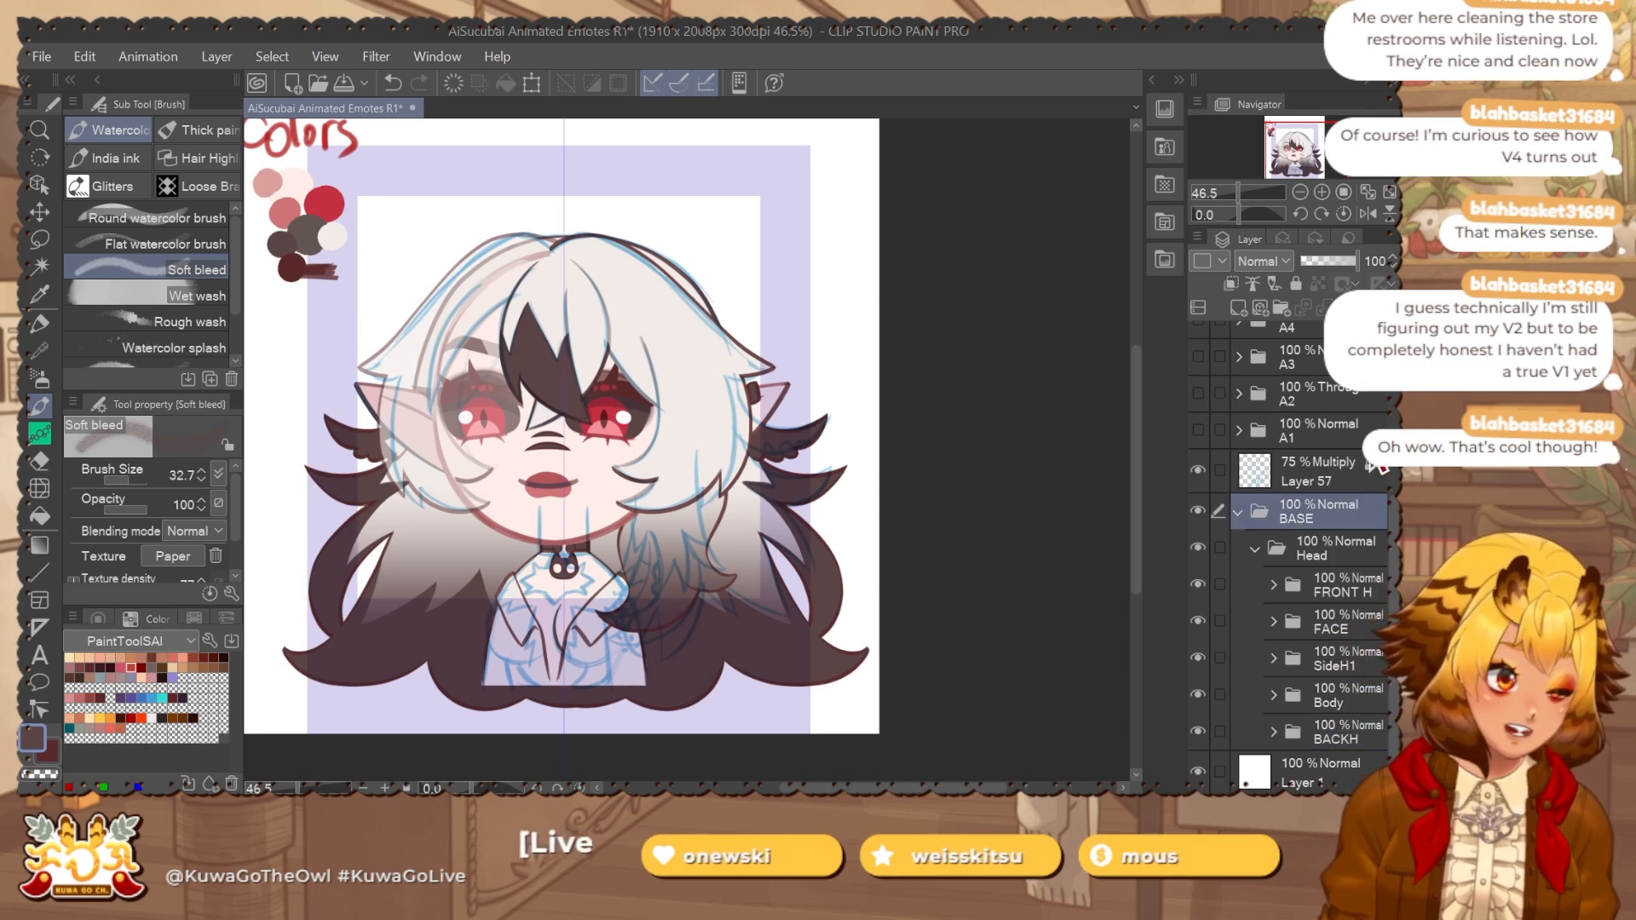
left_click(1327, 260)
left_click(1341, 468)
key("ctrl+shift+n")
left_click_drag(961, 494, 903, 516)
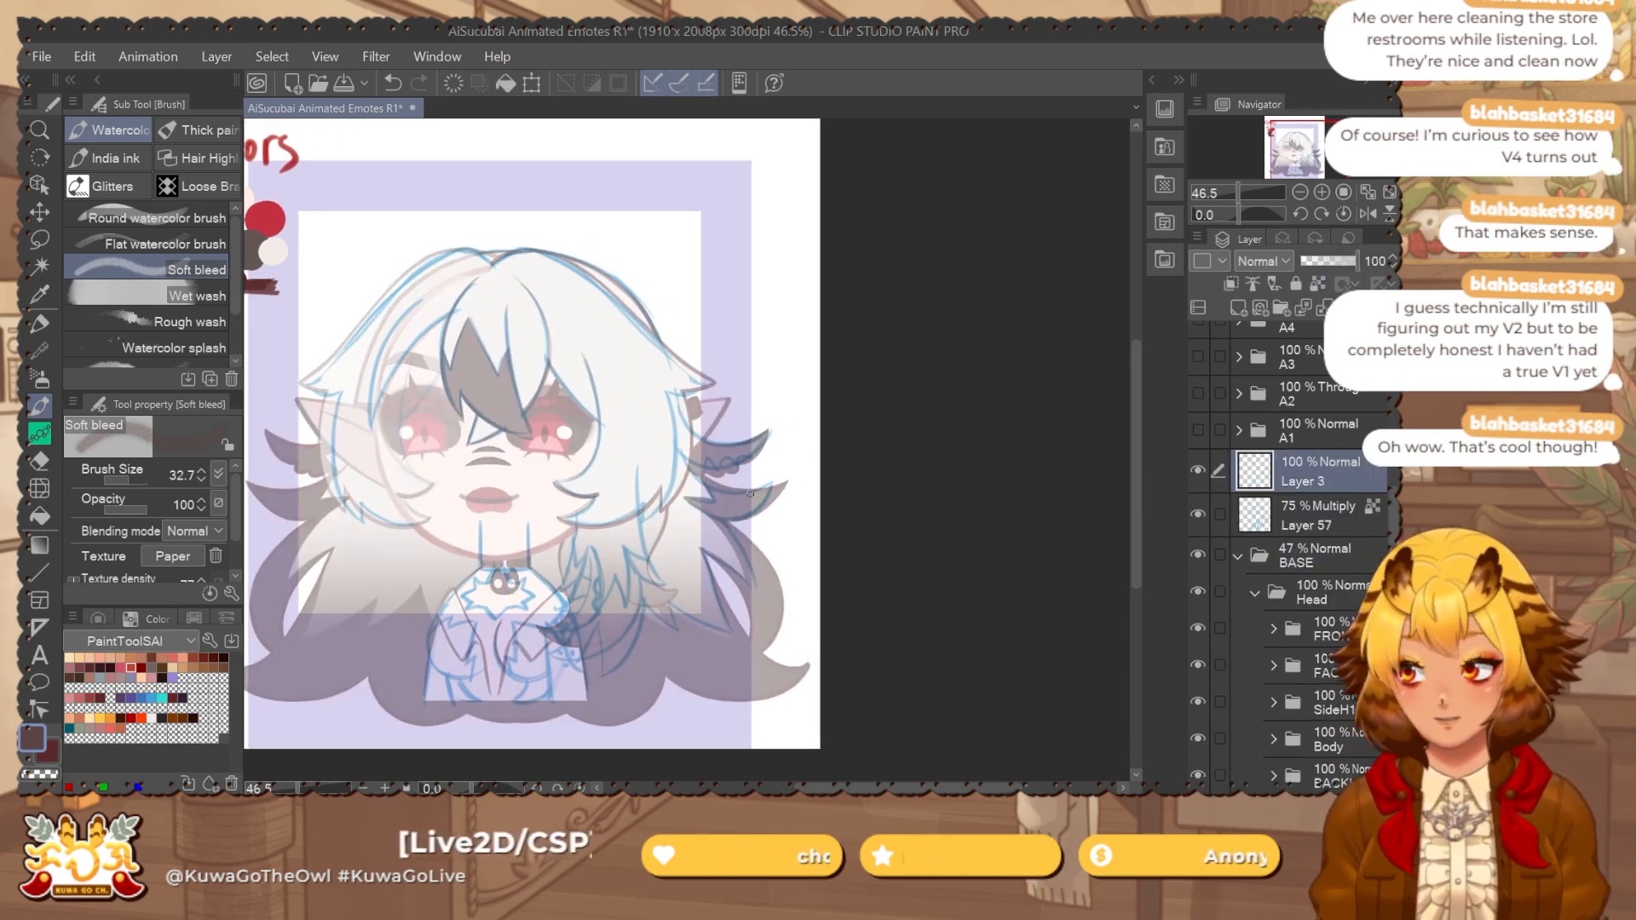
Ink the long dangling side lock with its pointed lower tips on Layer 3, using the Flat marker at size 17 in dark brown.
left_click(39, 323)
left_click_drag(477, 357, 566, 358)
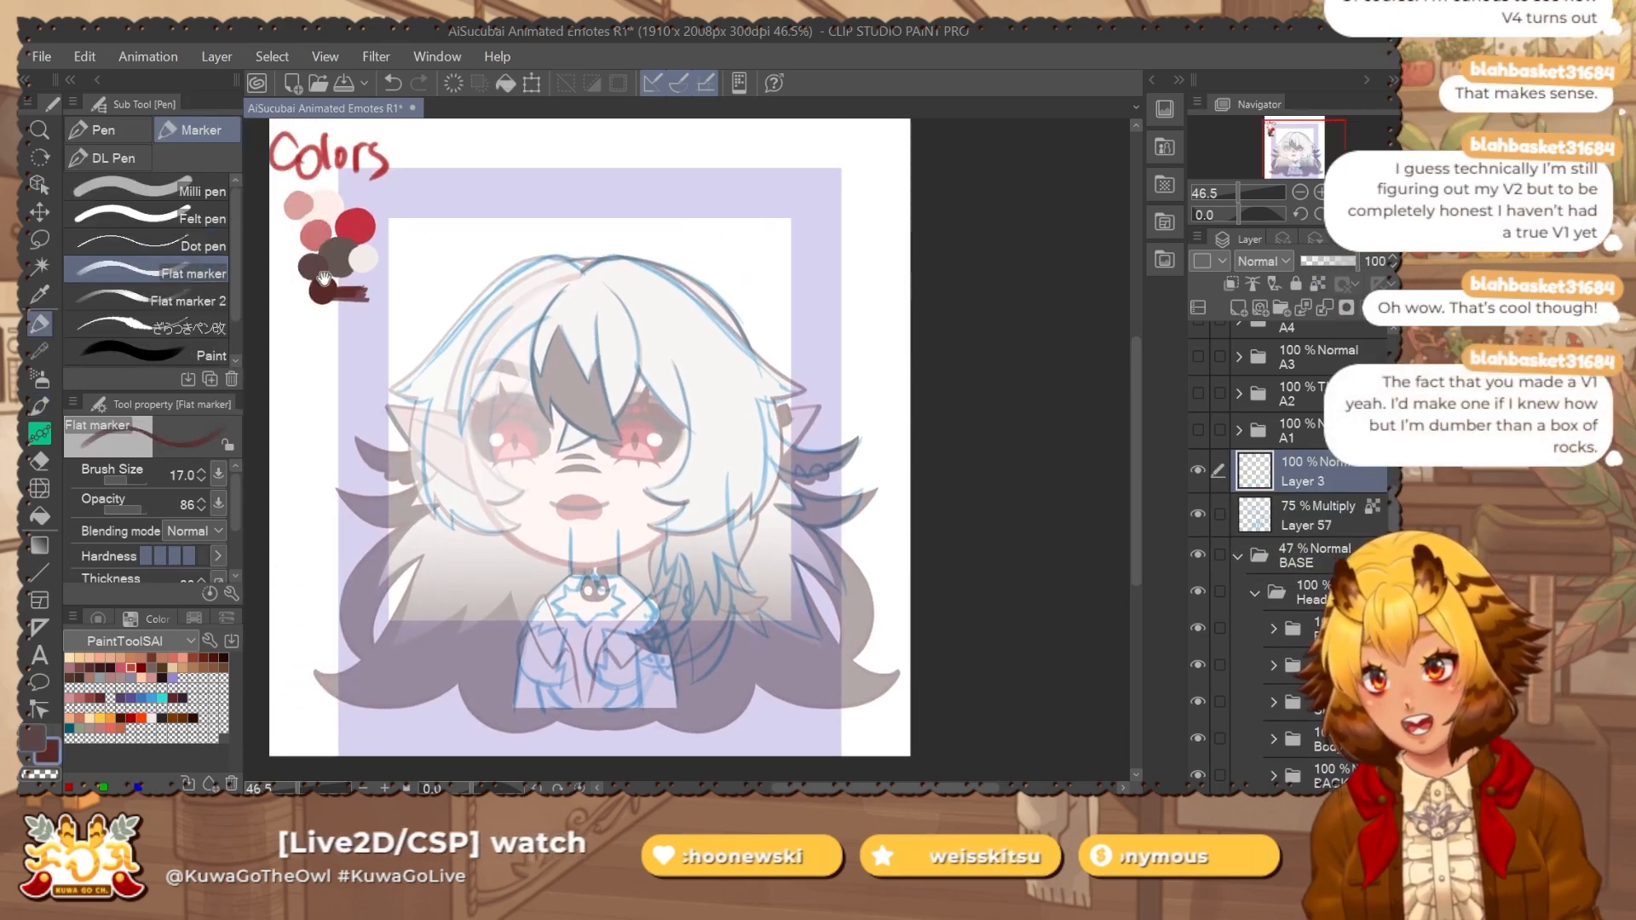
scroll(782, 514, "up", 3)
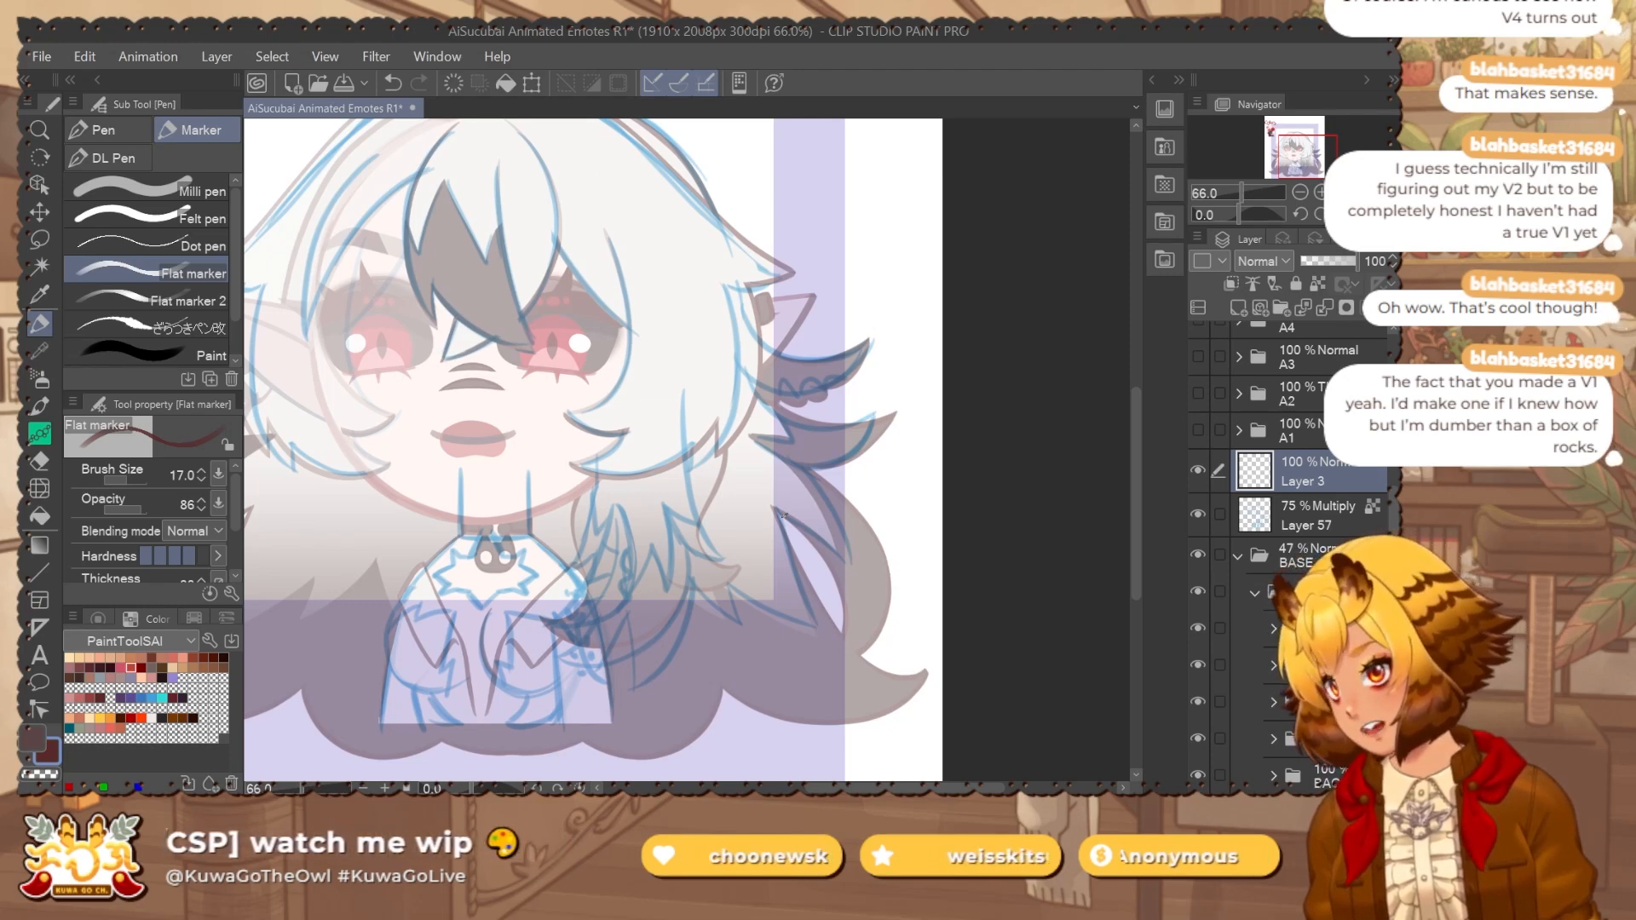
left_click_drag(770, 565, 757, 503)
scroll(615, 390, "up", 3)
left_click_drag(578, 243, 547, 580)
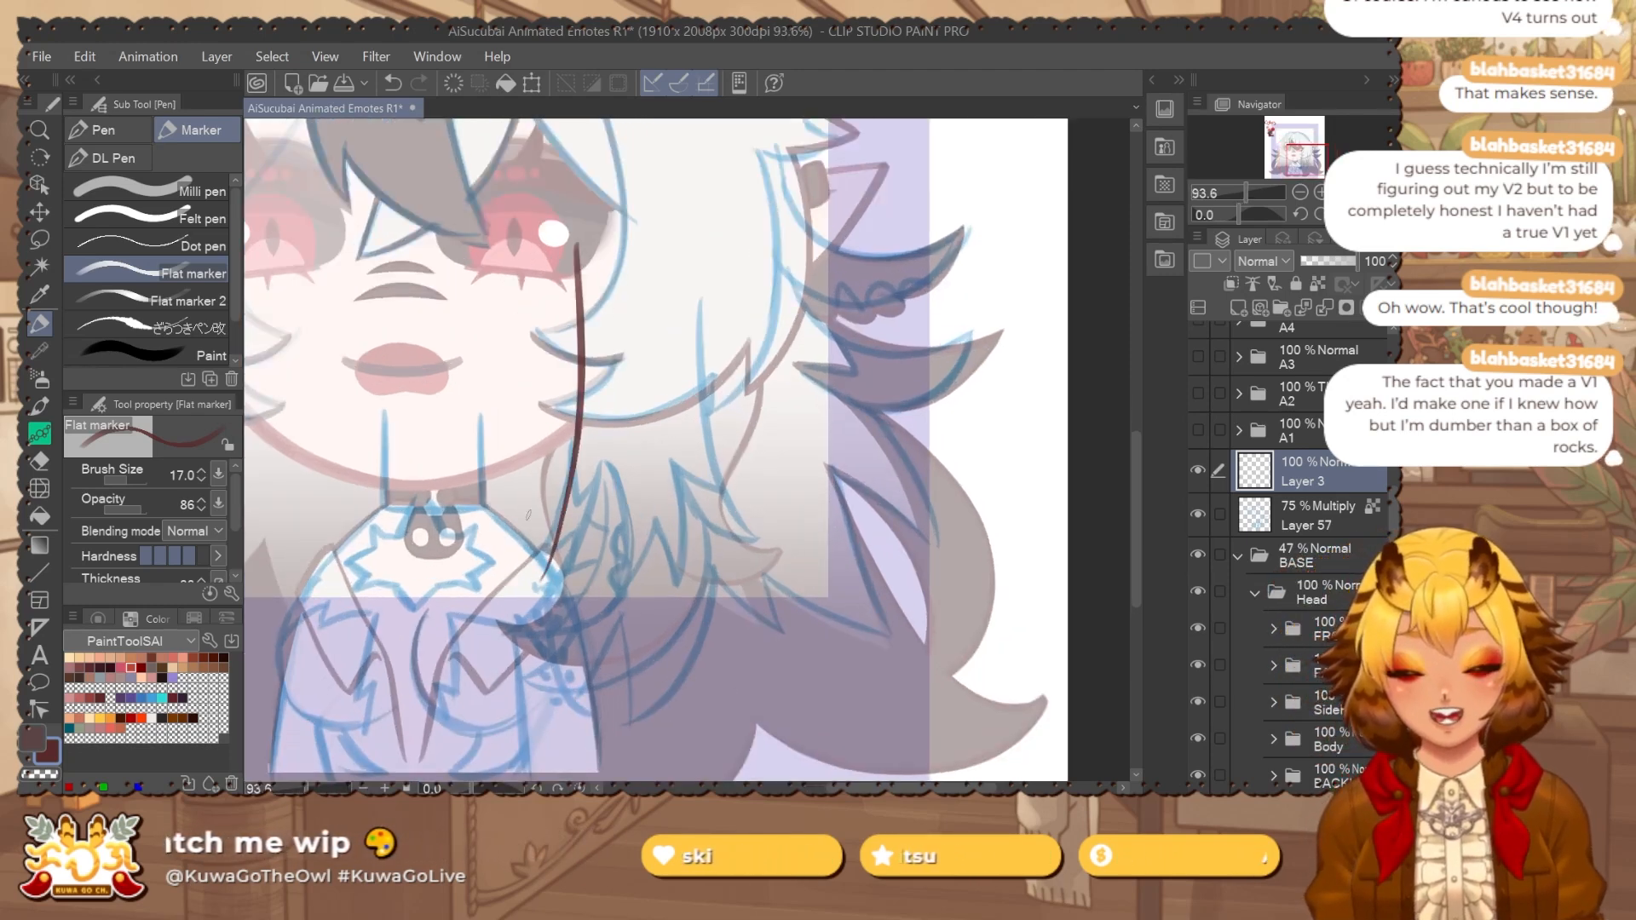
key("ctrl+z")
left_click_drag(577, 230, 543, 536)
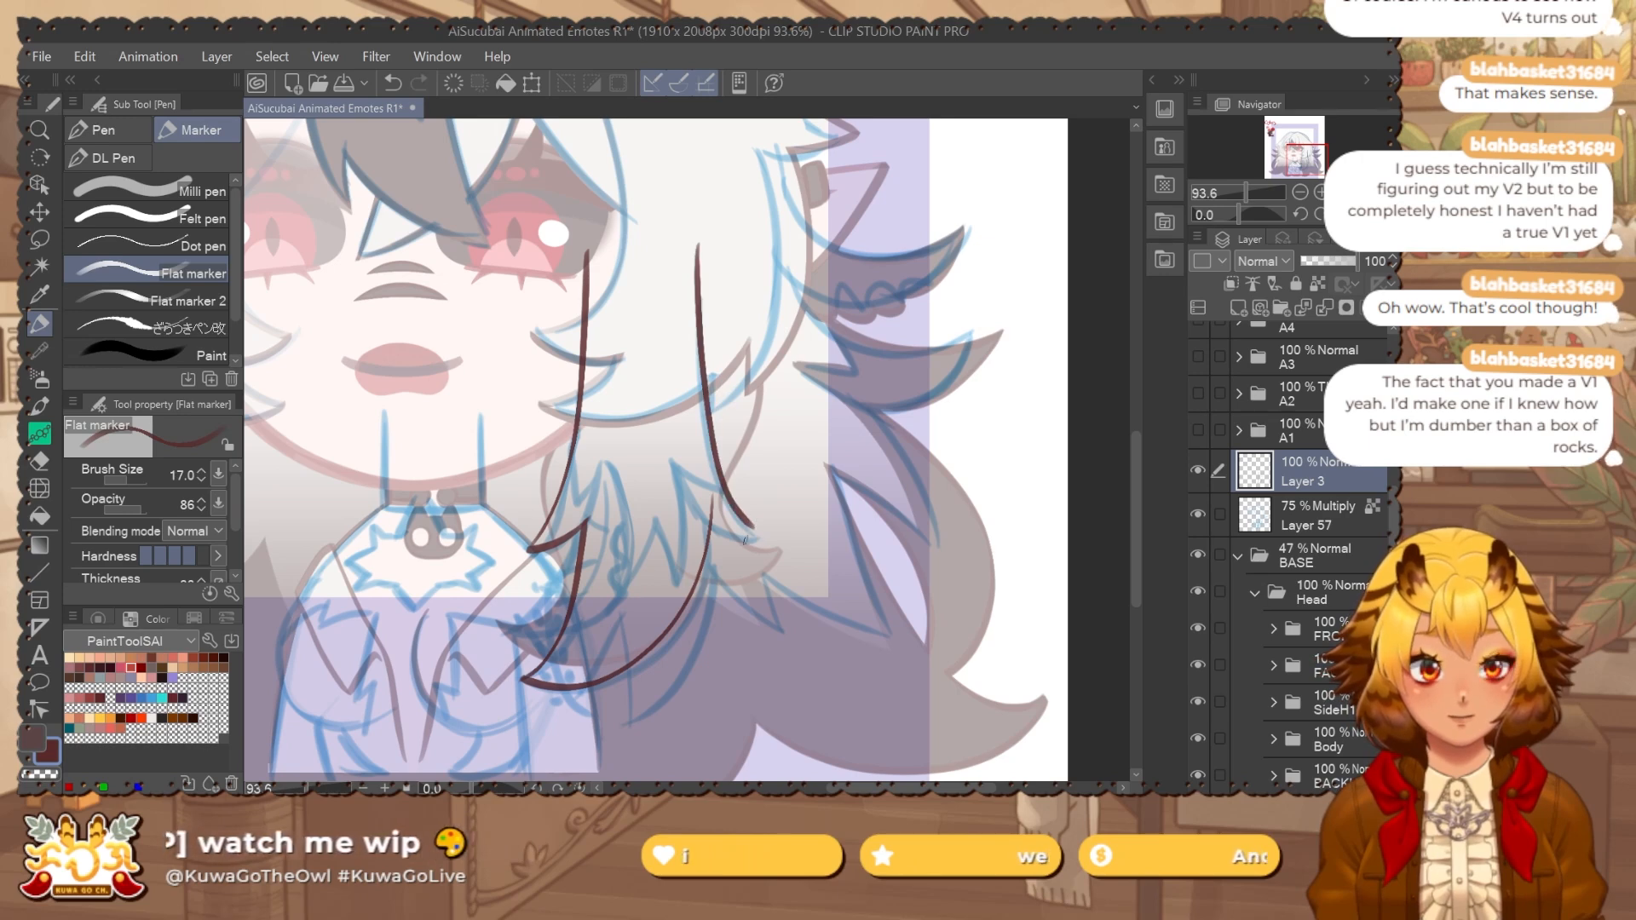
Mirror the canvas view horizontally and tidy the inked side lock with the Rough eraser at size 42.9.
left_click(1381, 214)
key("e")
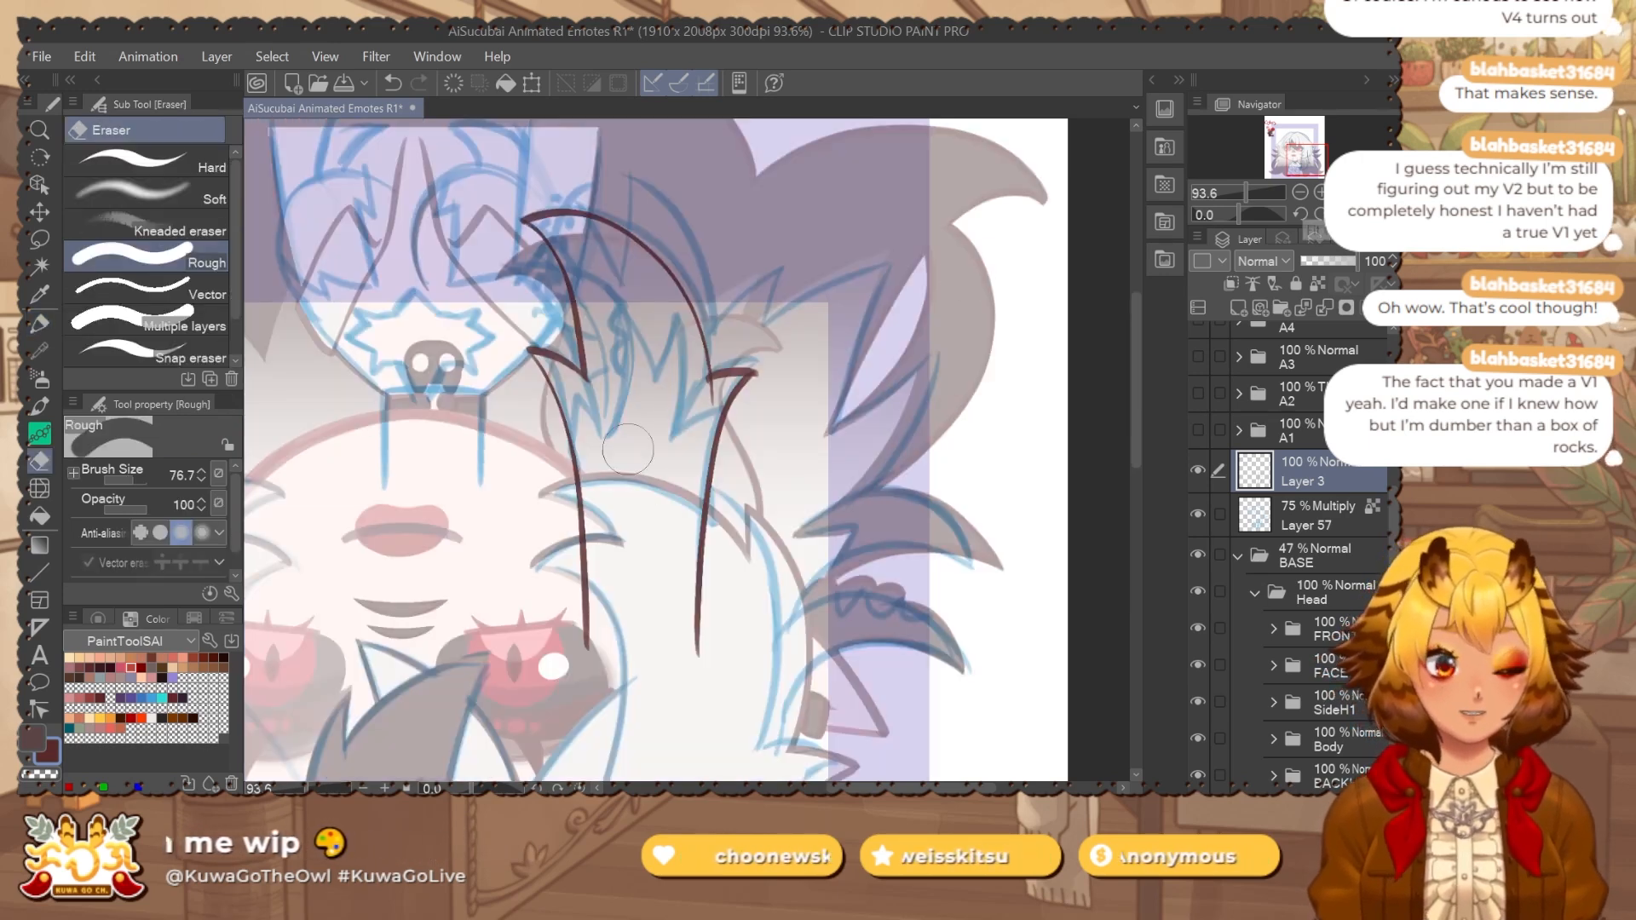
left_click(1382, 214)
left_click(1362, 214)
left_click_drag(666, 504, 583, 498)
scroll(579, 498, "up", 2)
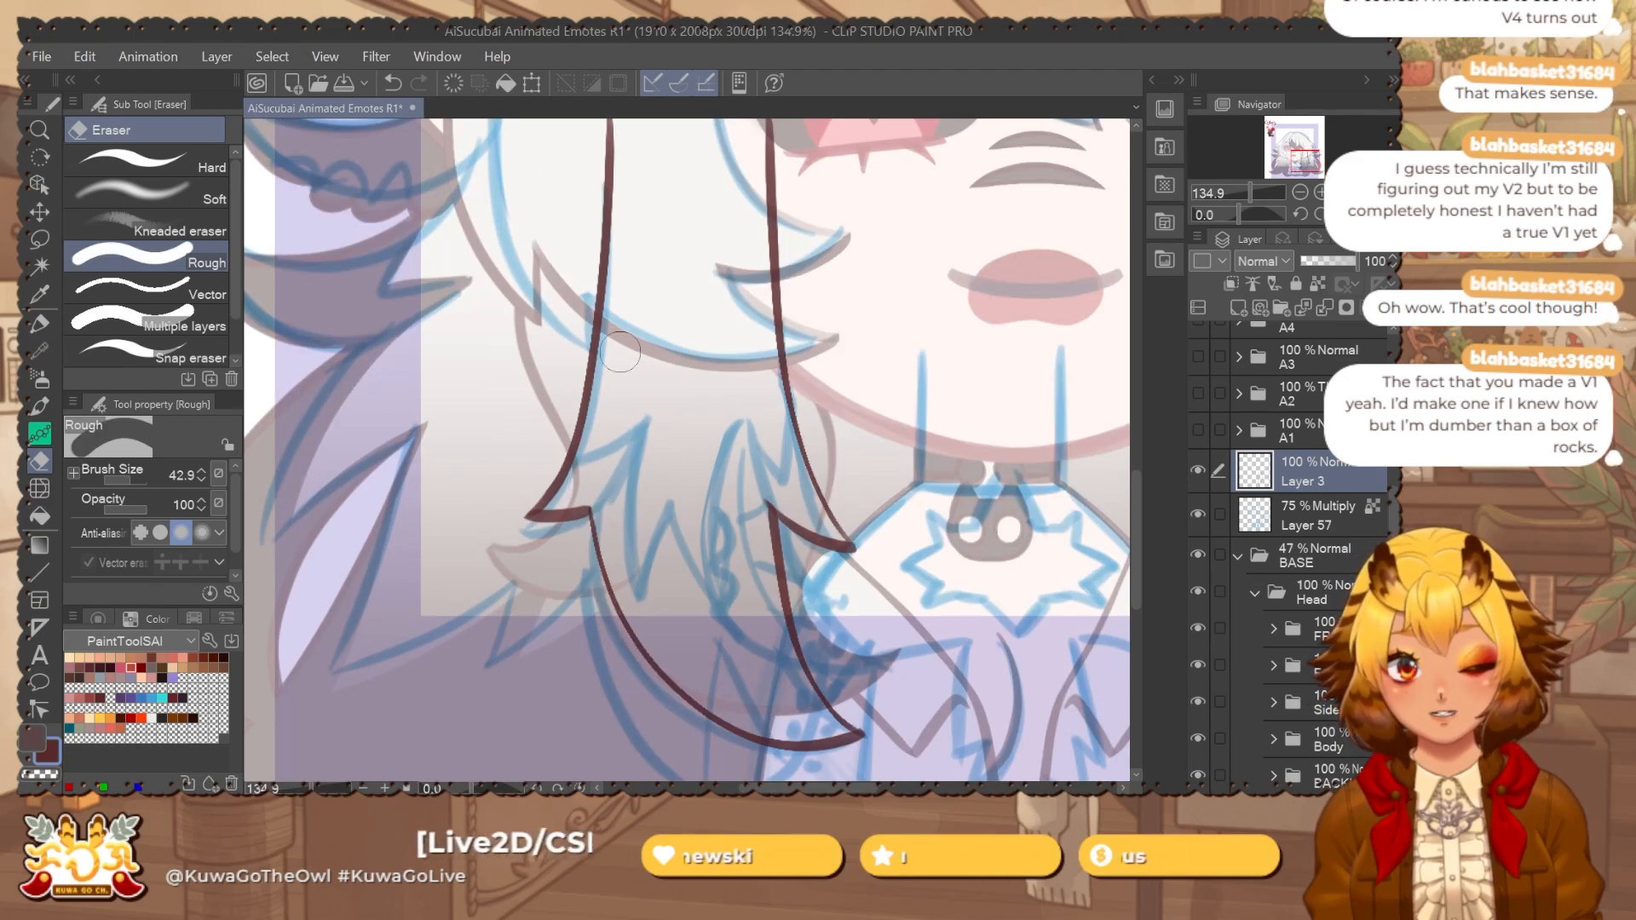
scroll(619, 352, "down", 3)
left_click_drag(772, 544, 738, 550)
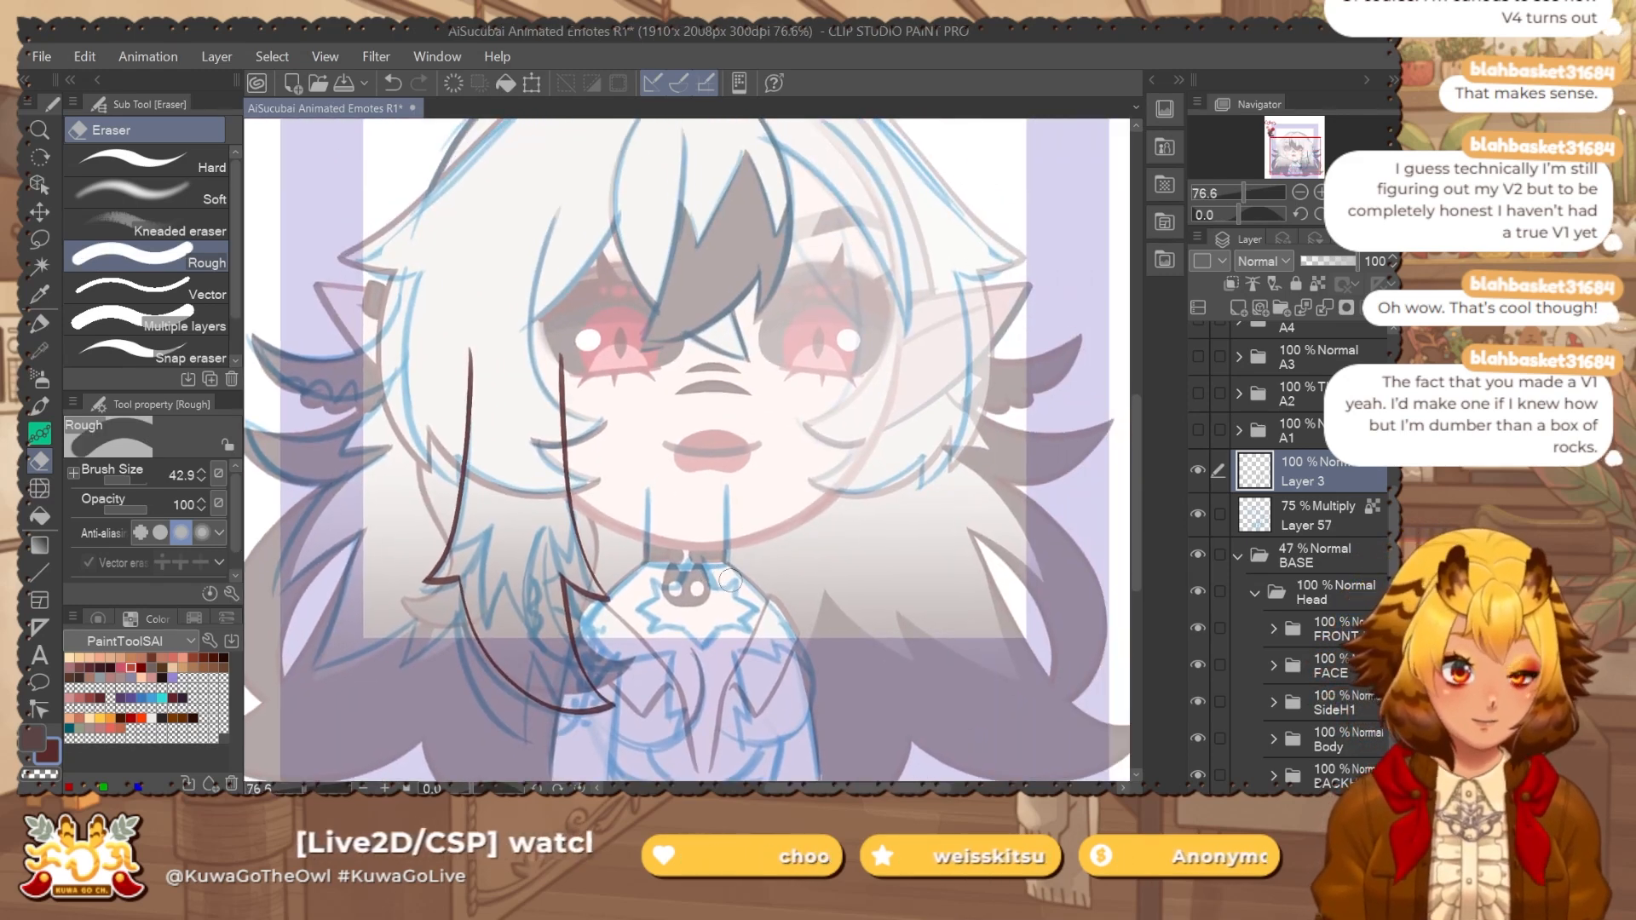
Add a new layer above Layer 3 and ink the smaller curved inner lock over the dangling lock's lower end.
key("p")
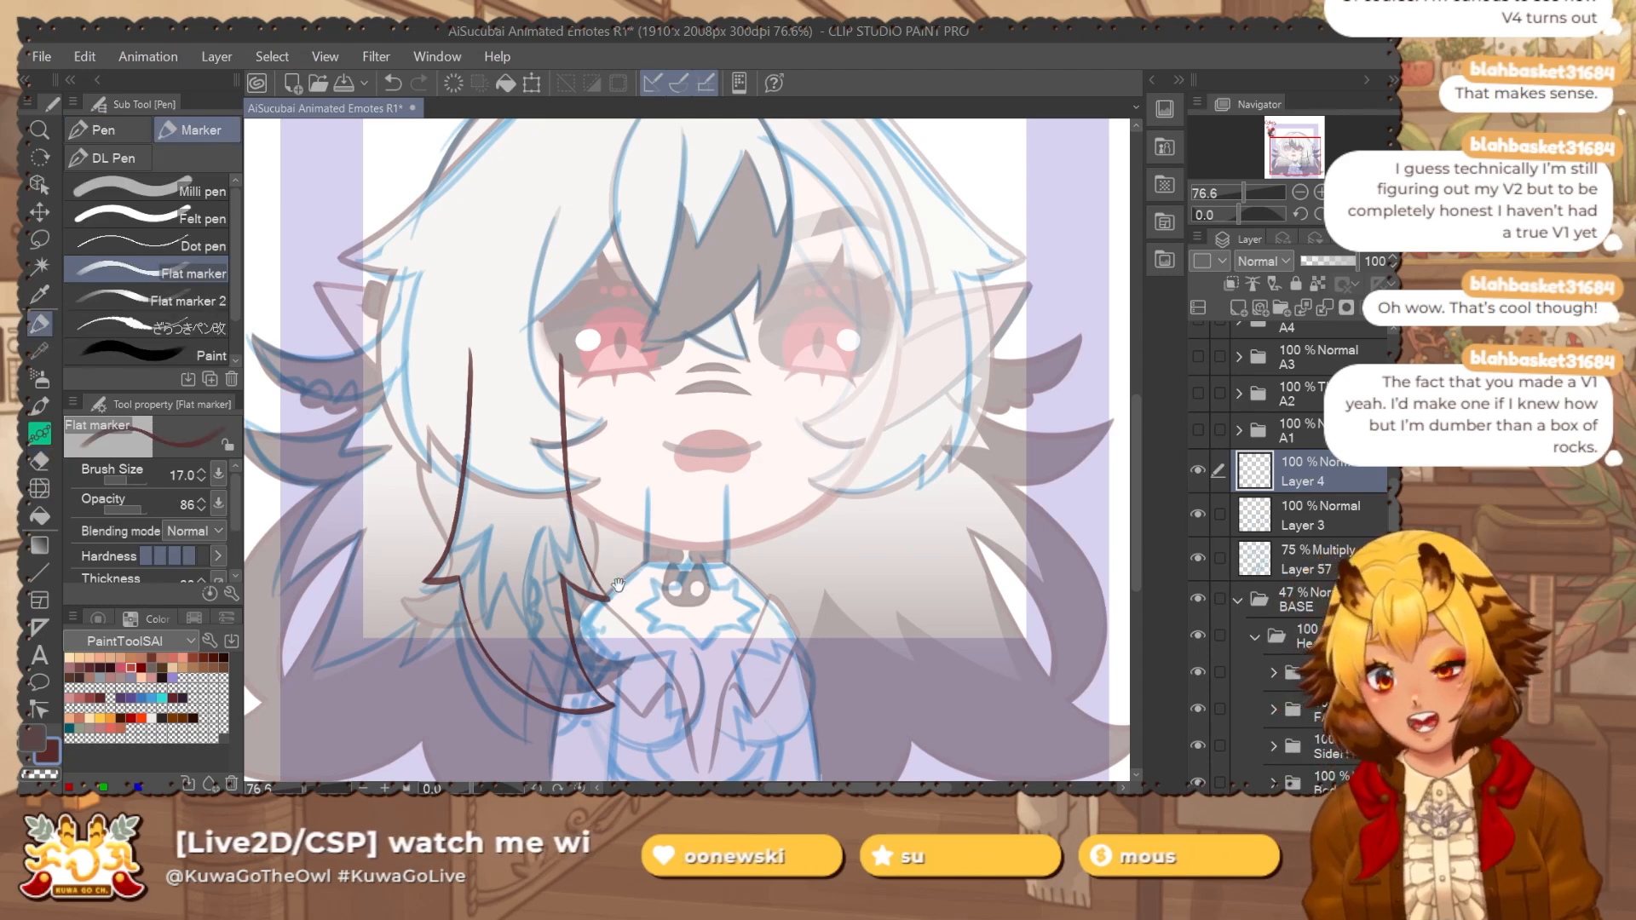
scroll(564, 494, "up", 1)
left_click_drag(564, 493, 501, 435)
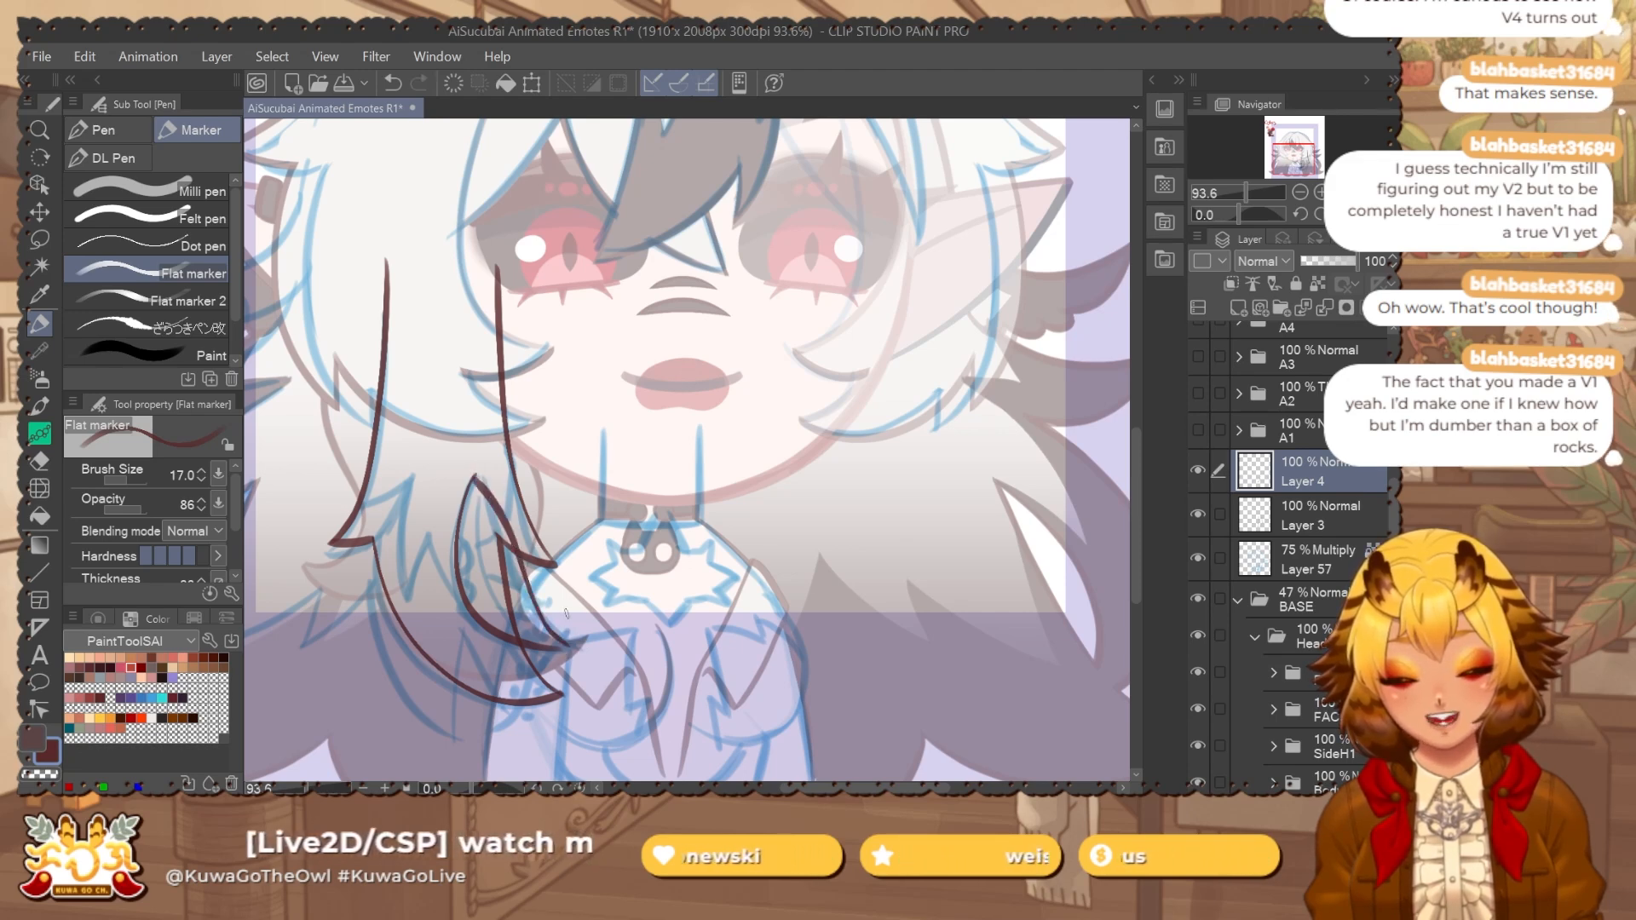
Add a new raster layer above Layer 4 and lower Layer 4's opacity to 51%.
left_click_drag(567, 613, 429, 562)
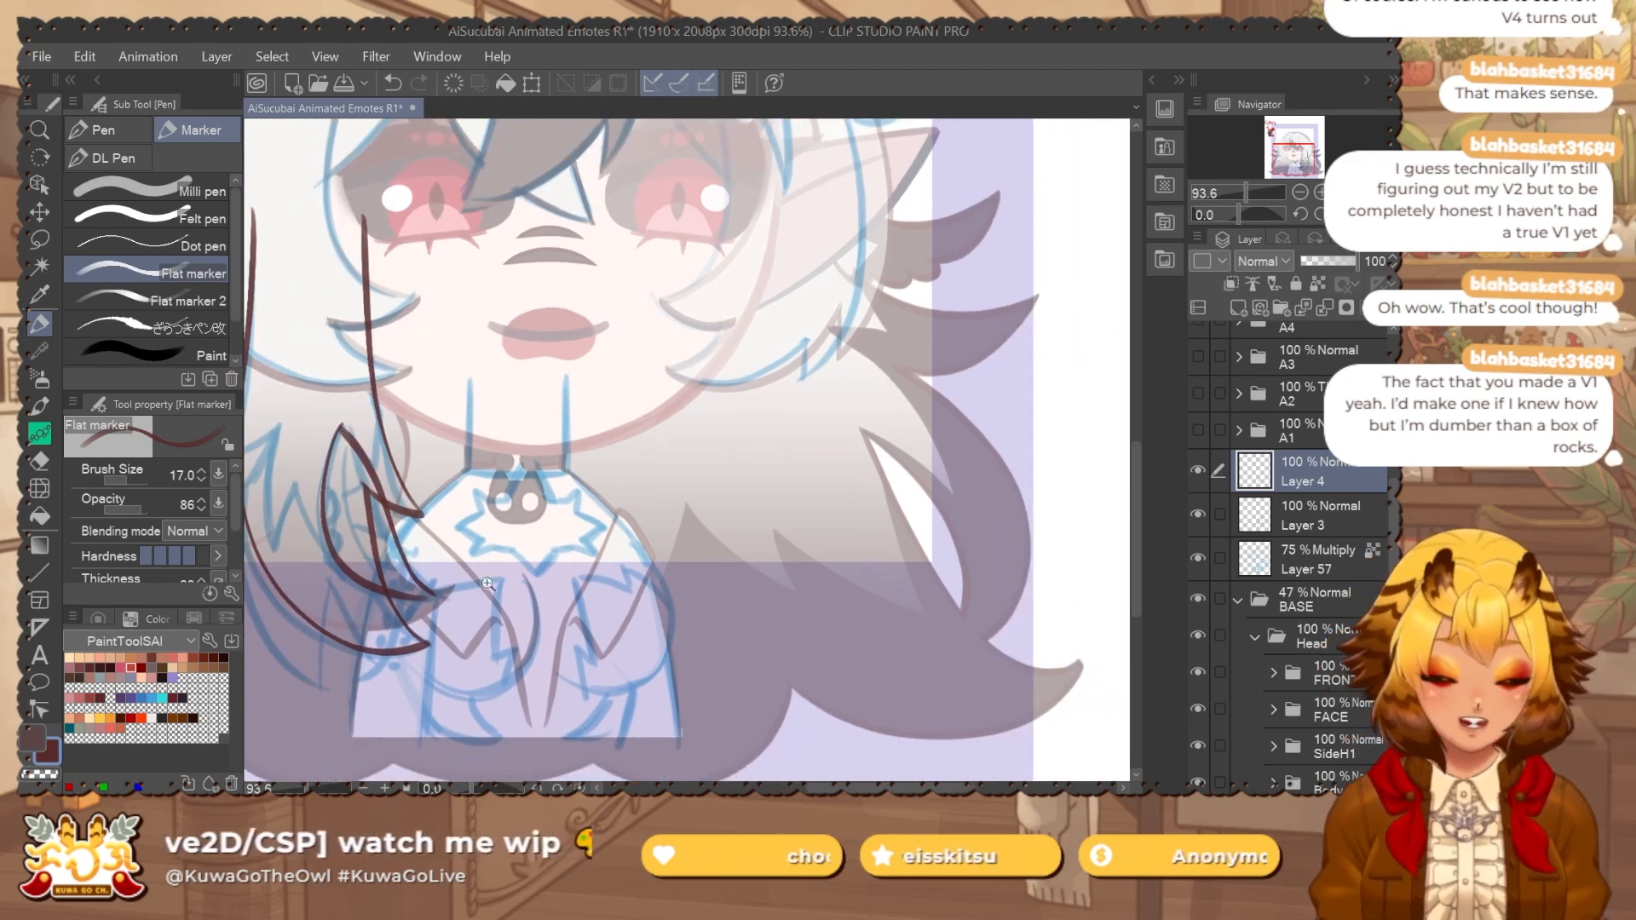
scroll(417, 596, "up", 3)
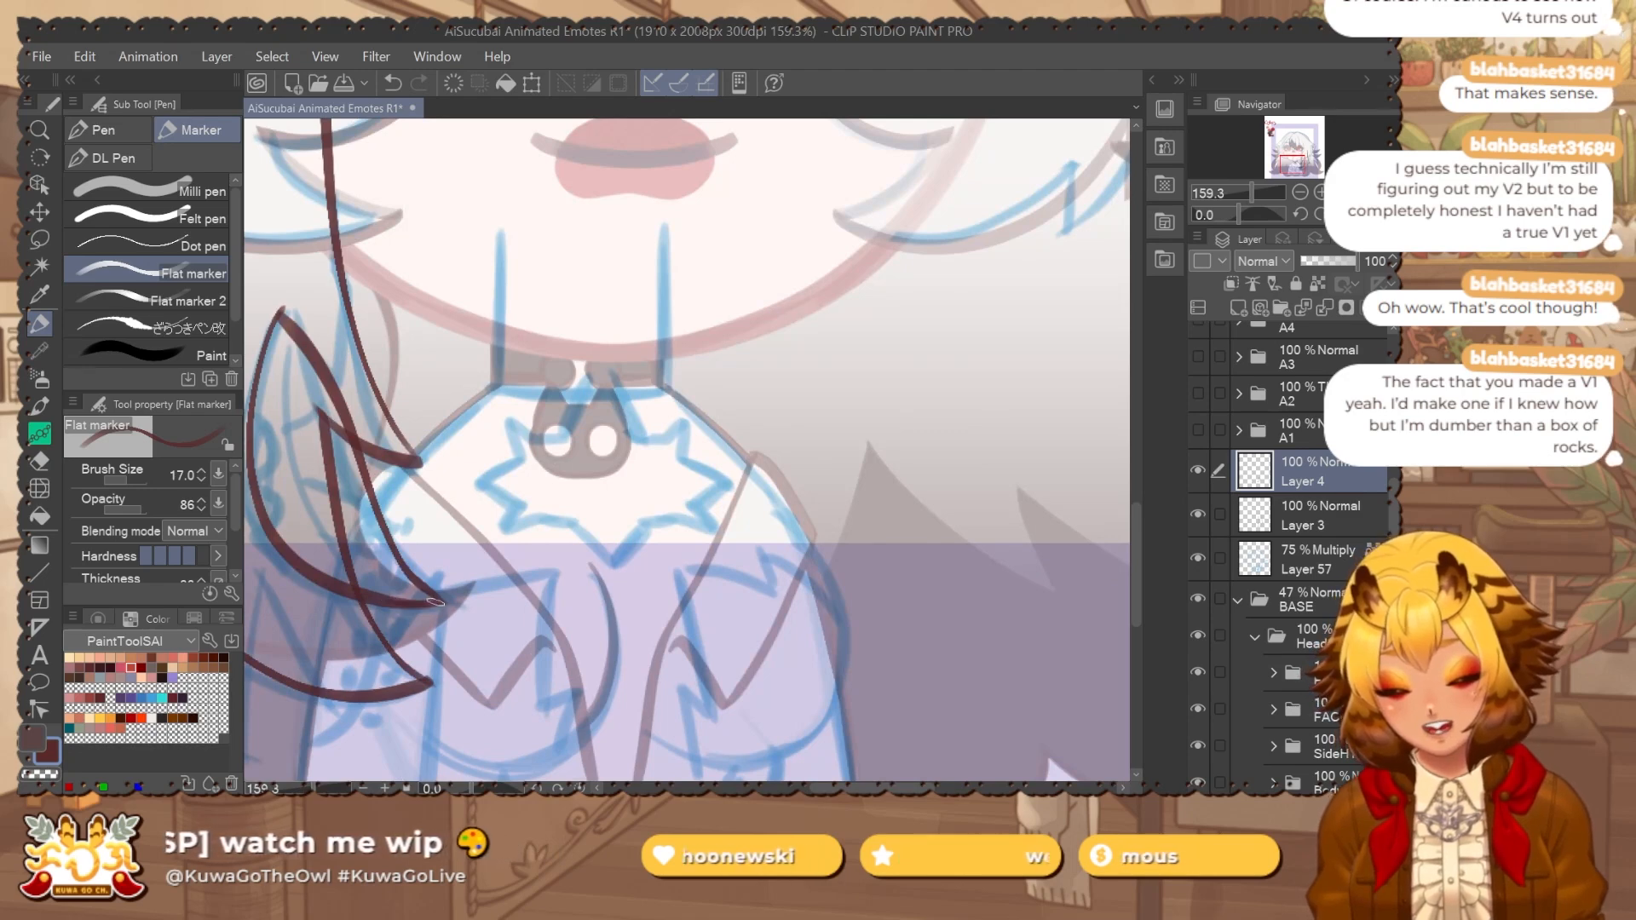
left_click_drag(541, 573, 635, 614)
key("ctrl+shift+n")
left_click(1336, 516)
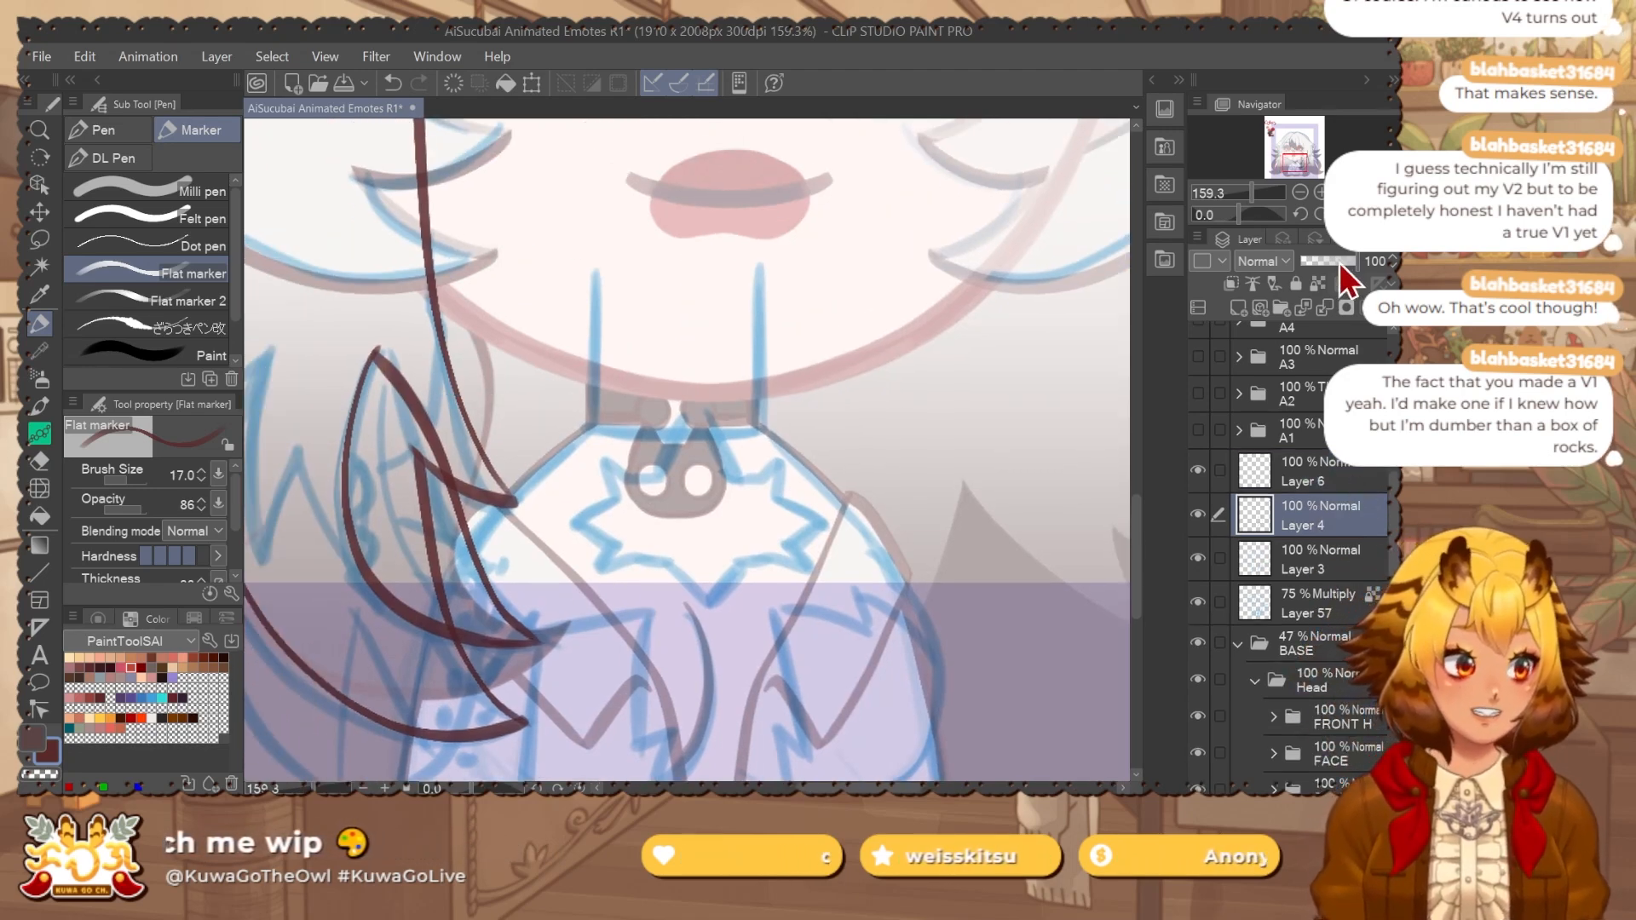
left_click_drag(1340, 266, 1330, 264)
left_click(1321, 468)
Ink a jagged, tufted top for the inner lock on Layer 6, and erase Layer 4's old tip with the Rough eraser at size 23.3.
left_click_drag(375, 349, 349, 394)
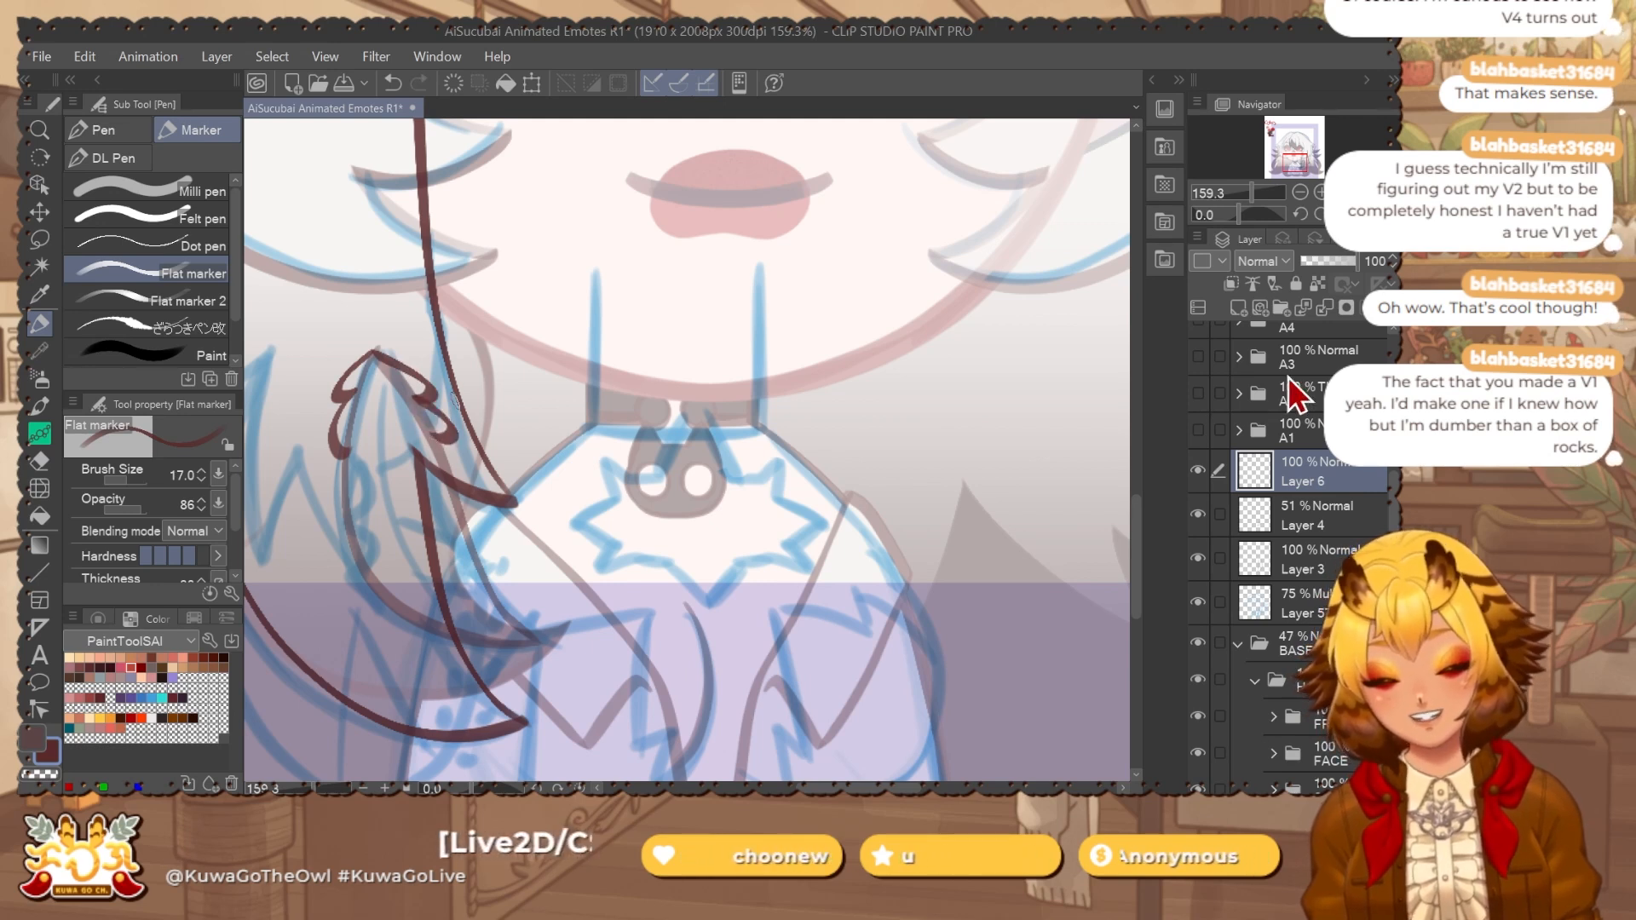
left_click(1293, 503)
key("e")
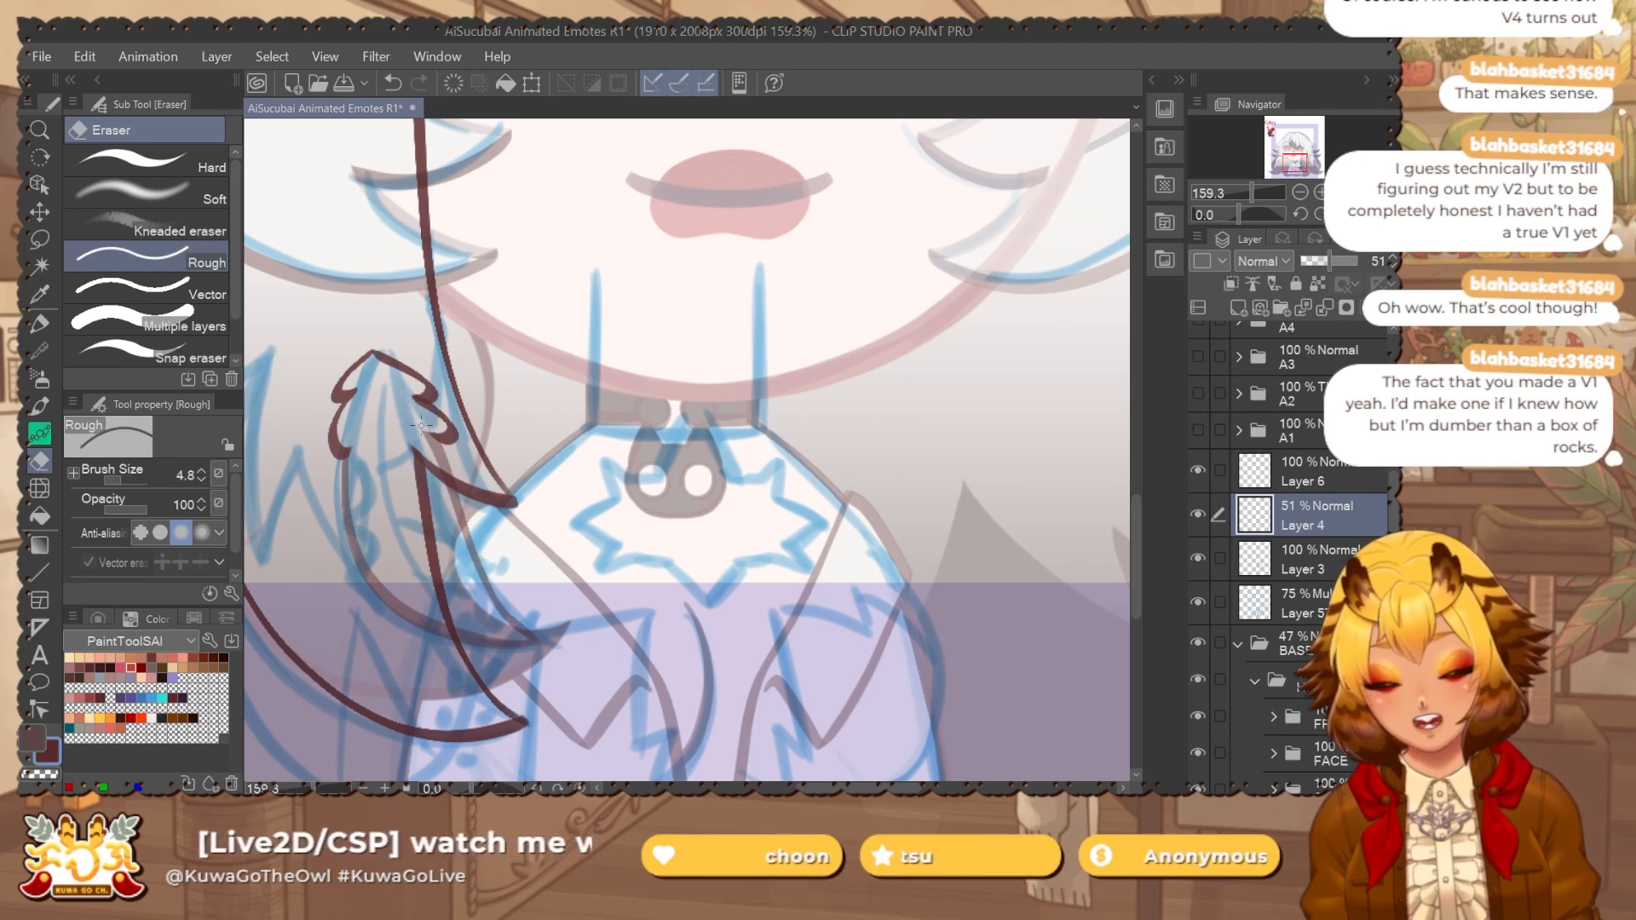
key("h")
left_click_drag(1139, 346, 917, 362)
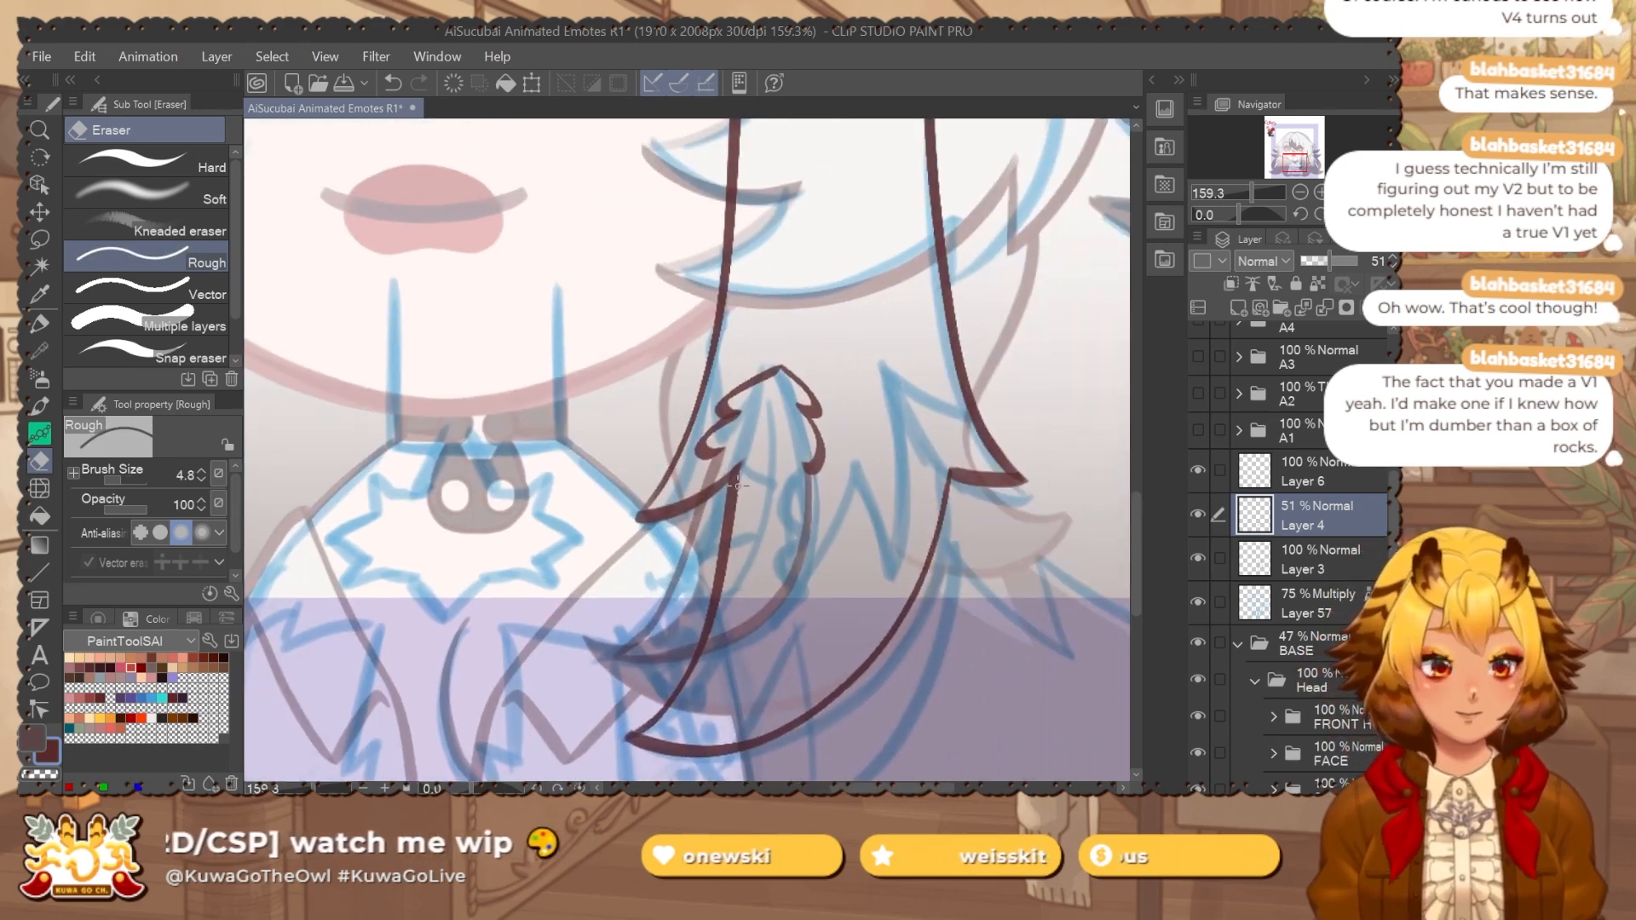
left_click_drag(723, 444, 738, 445, "ctrl+alt")
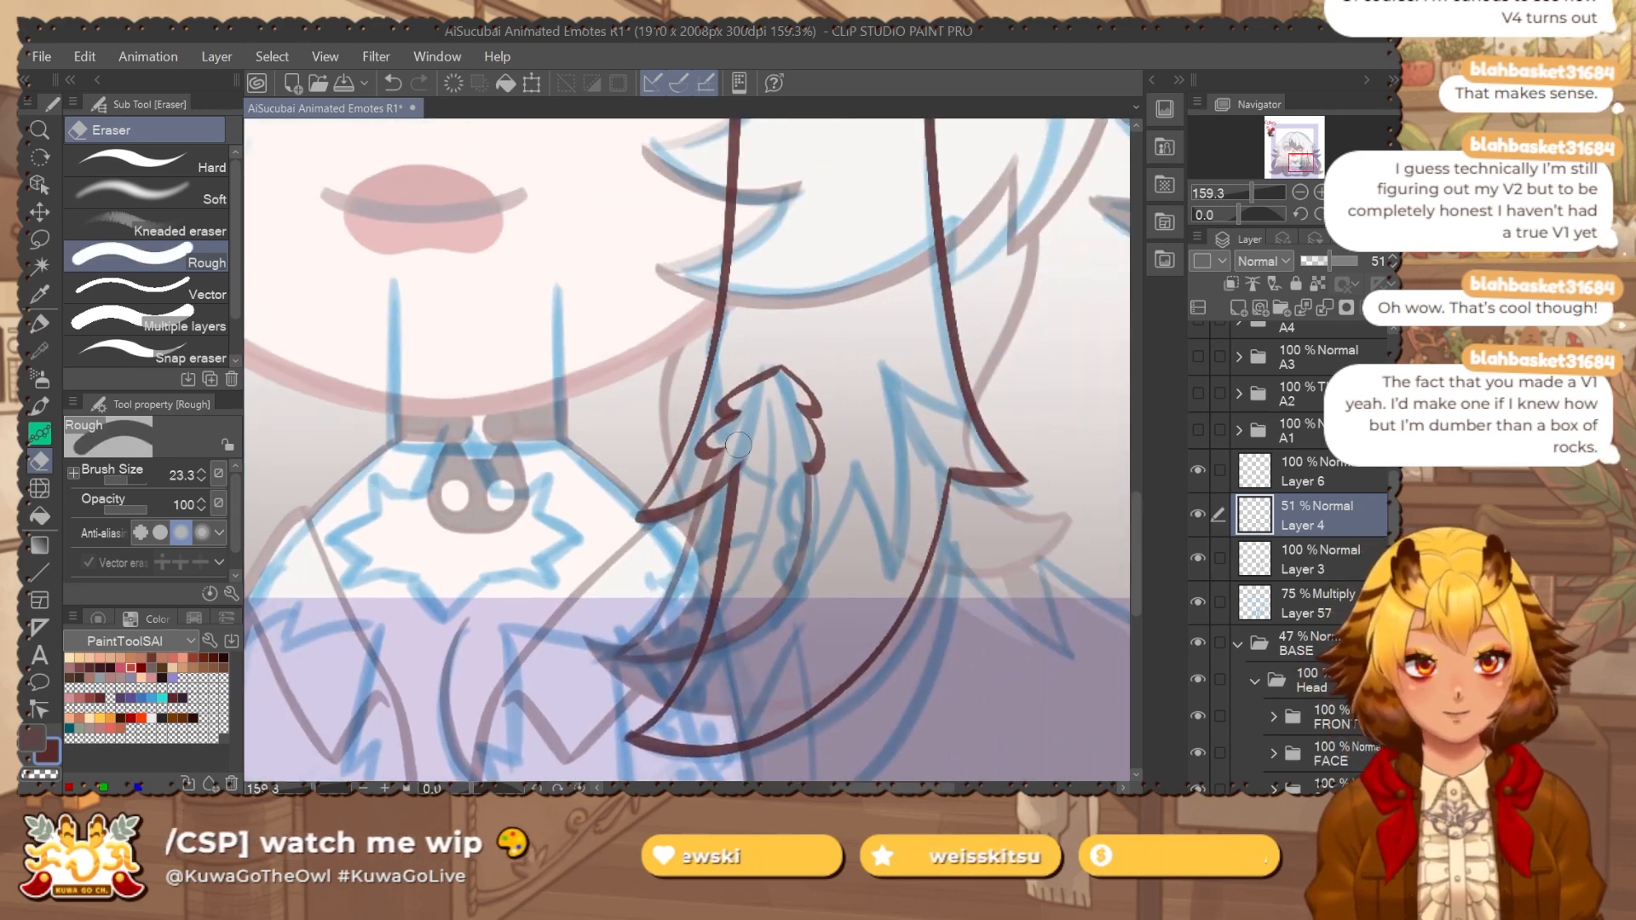
key("ctrl+z")
scroll(697, 546, "down", 3)
Merge Layer 6 into Layer 4 at 100% opacity and erase Layer 3's line overlapping the inner lock, using the Rough eraser at size 50.8.
left_click(1355, 477)
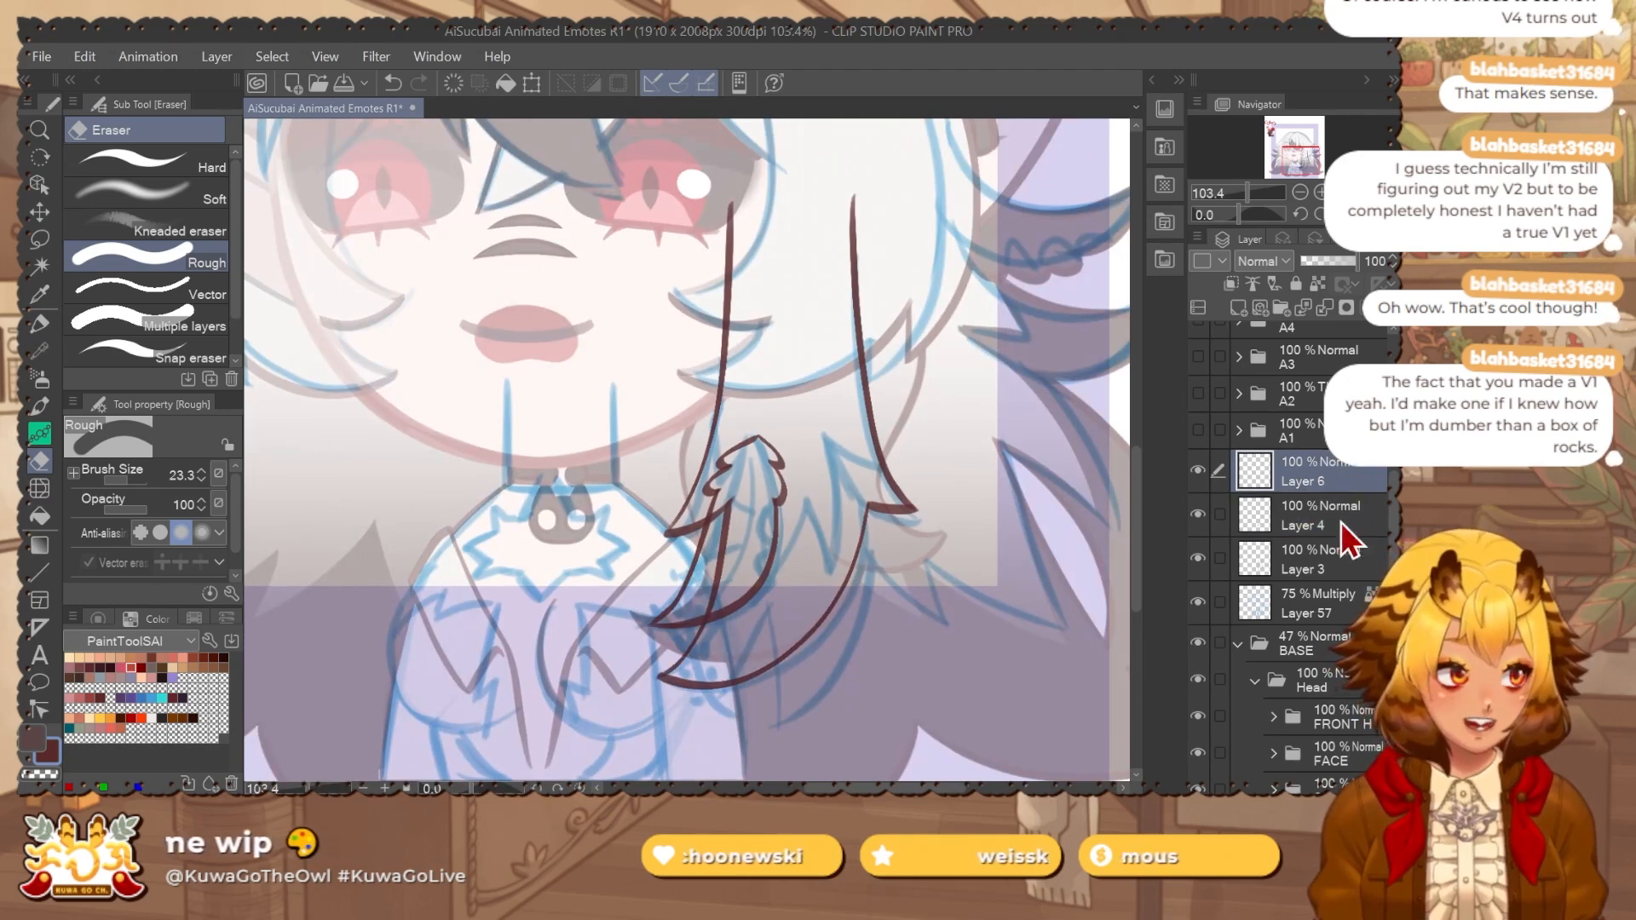
key("ctrl+e")
key("ctrl+r")
key("ctrl+r")
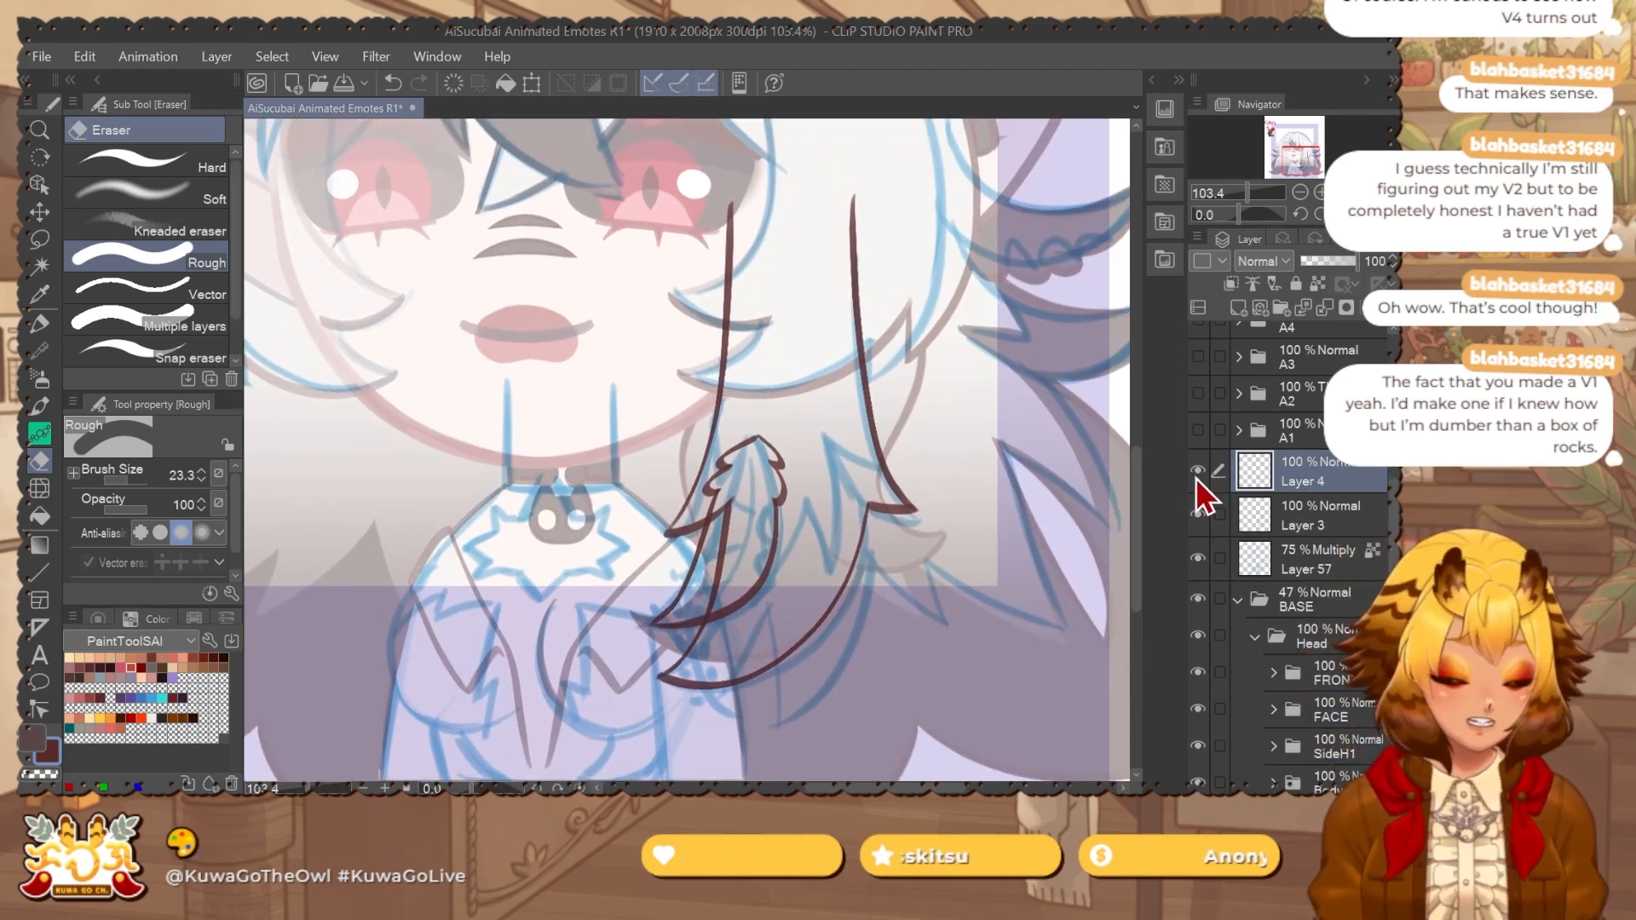
left_click(1316, 518)
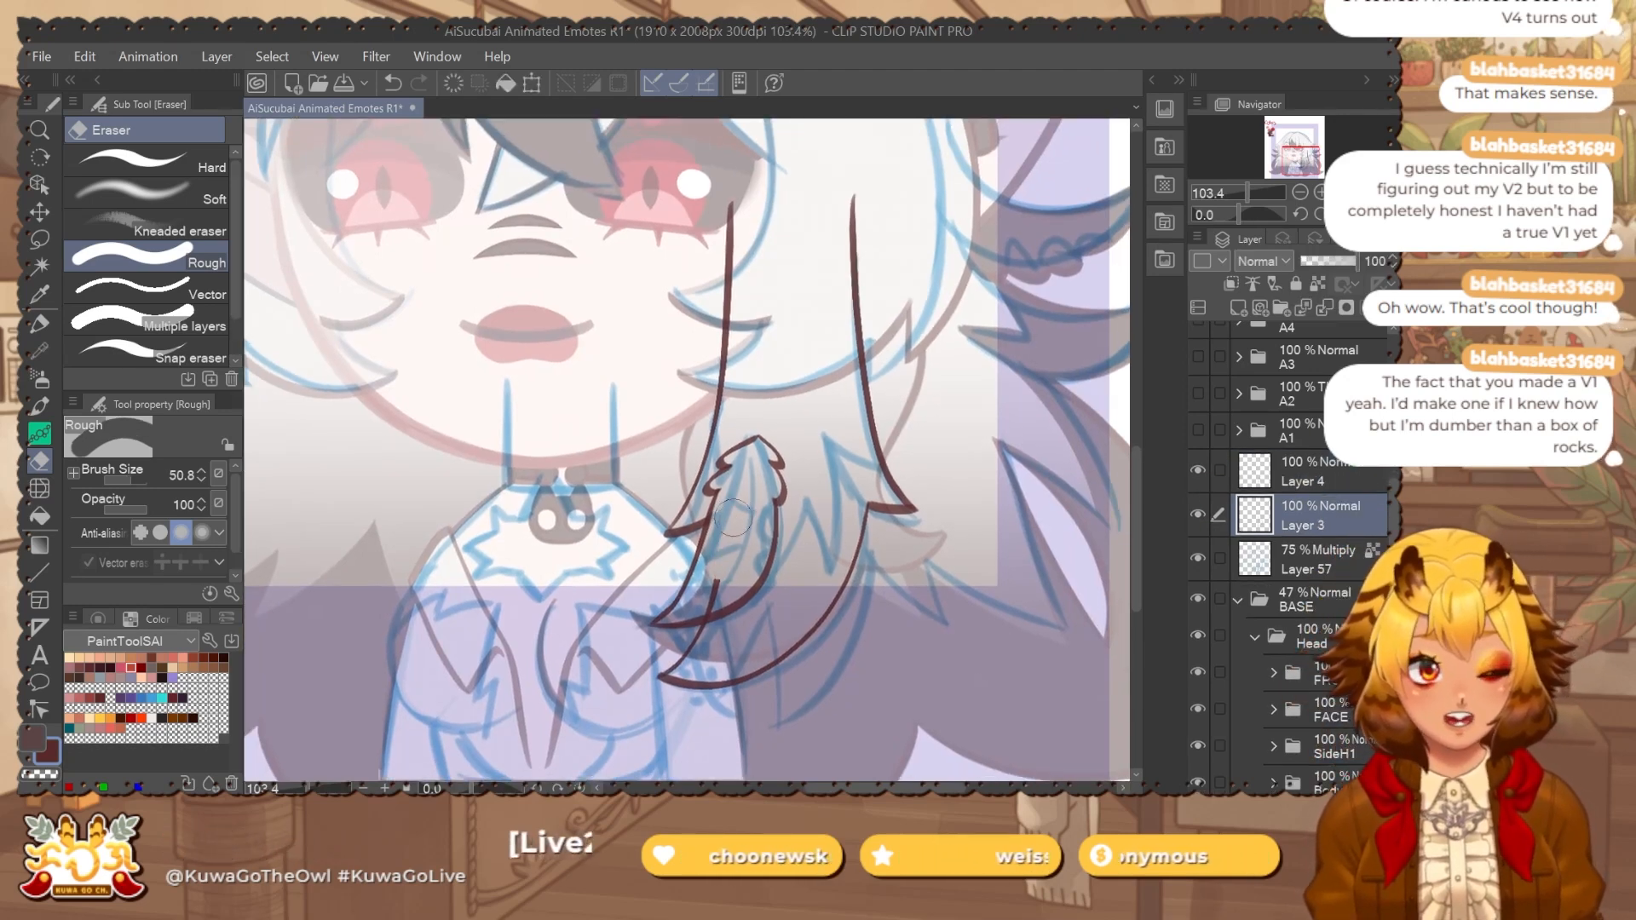
left_click(1343, 472)
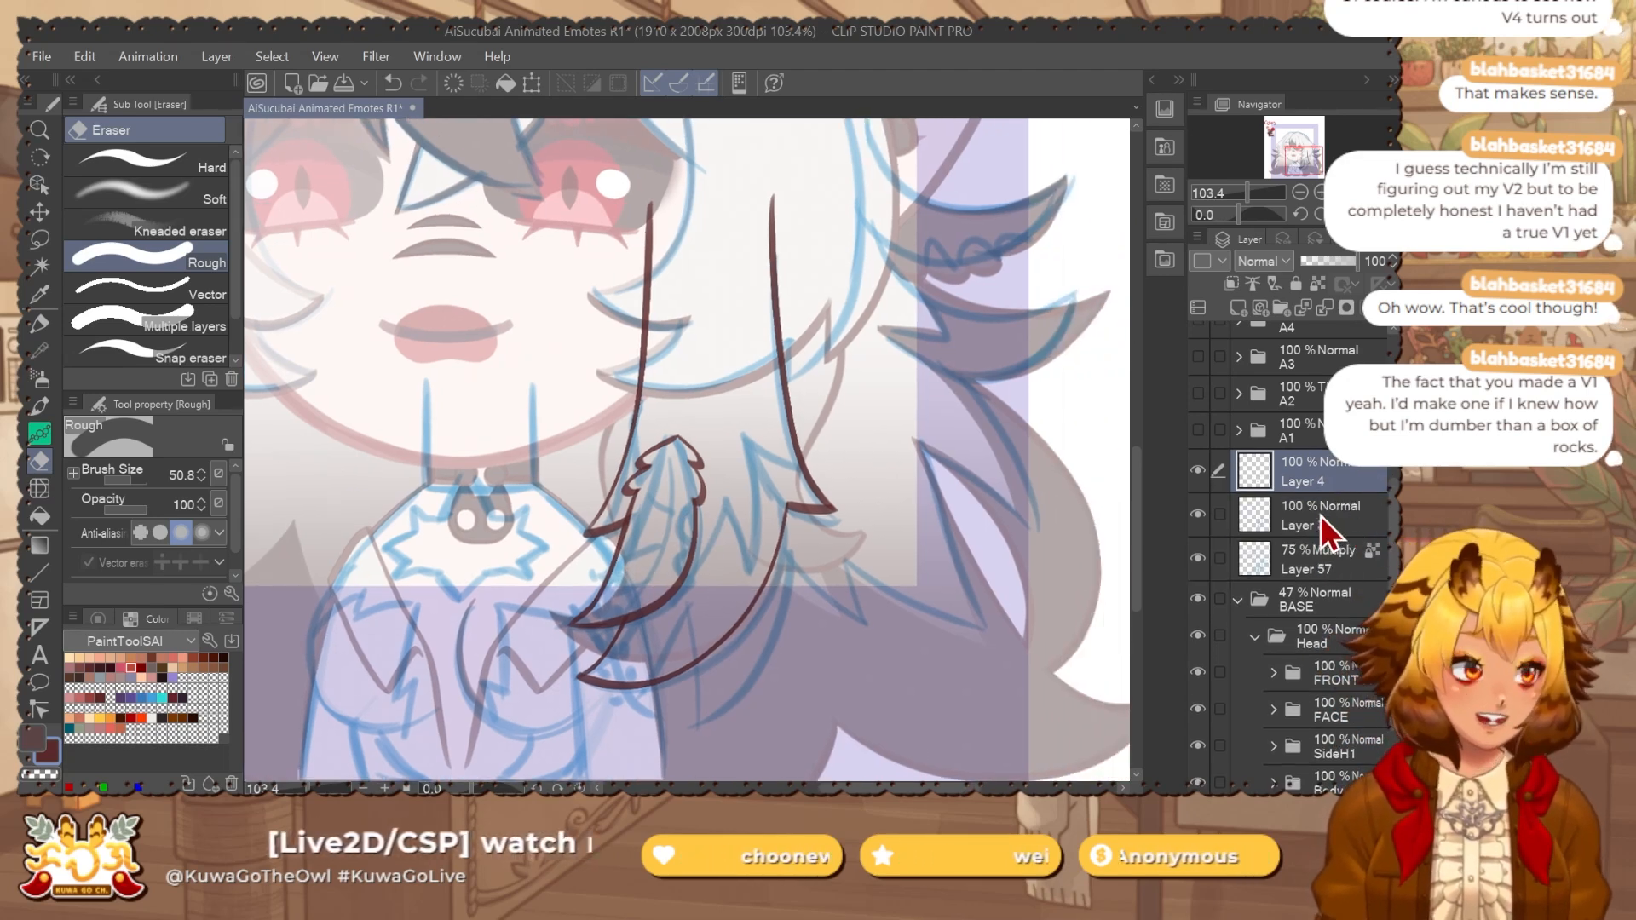
Group Layer 3 and Layer 4 into a folder named SideH, with Layer 3 on top.
left_click_drag(1321, 515, 1347, 493)
key("ctrl+g")
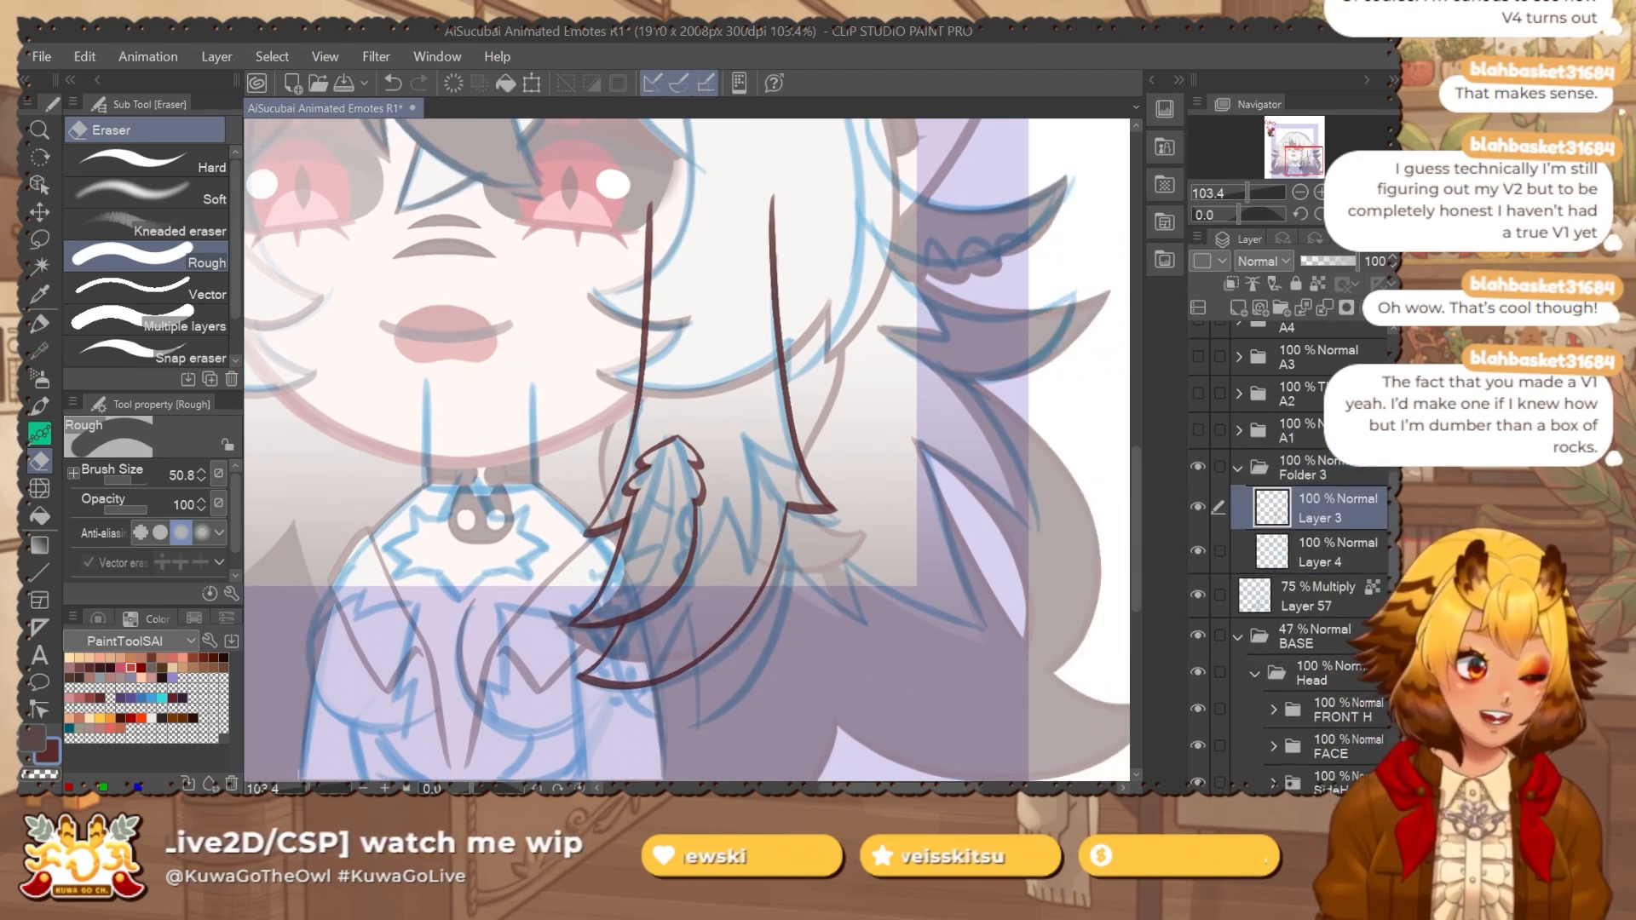
double_click(1308, 474)
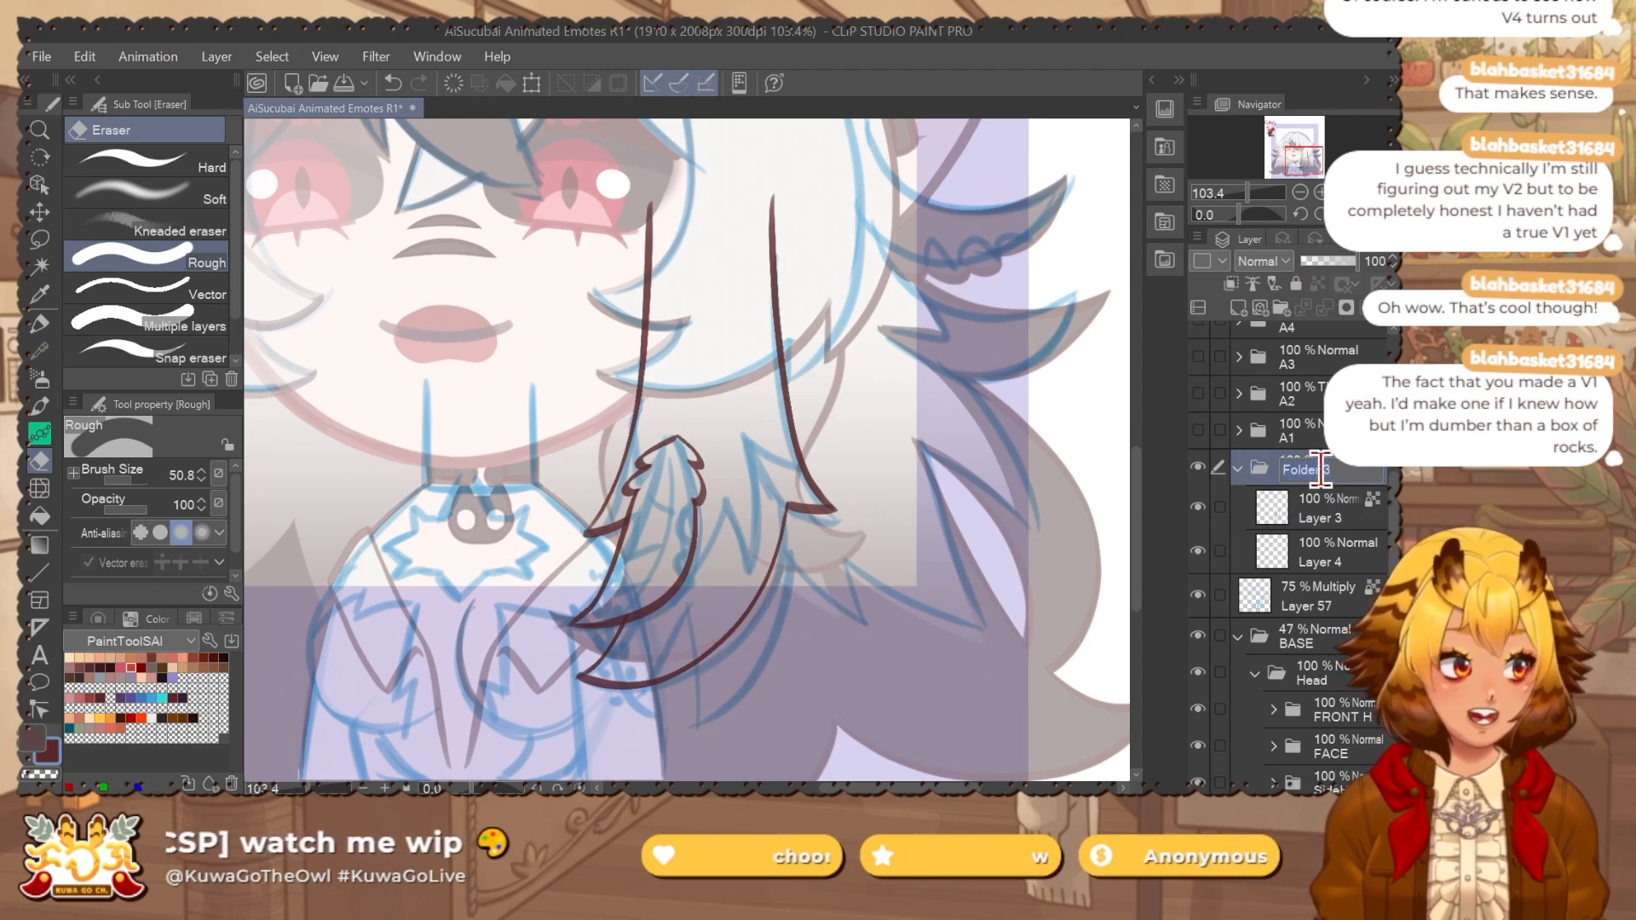
type("SideH")
key("Return")
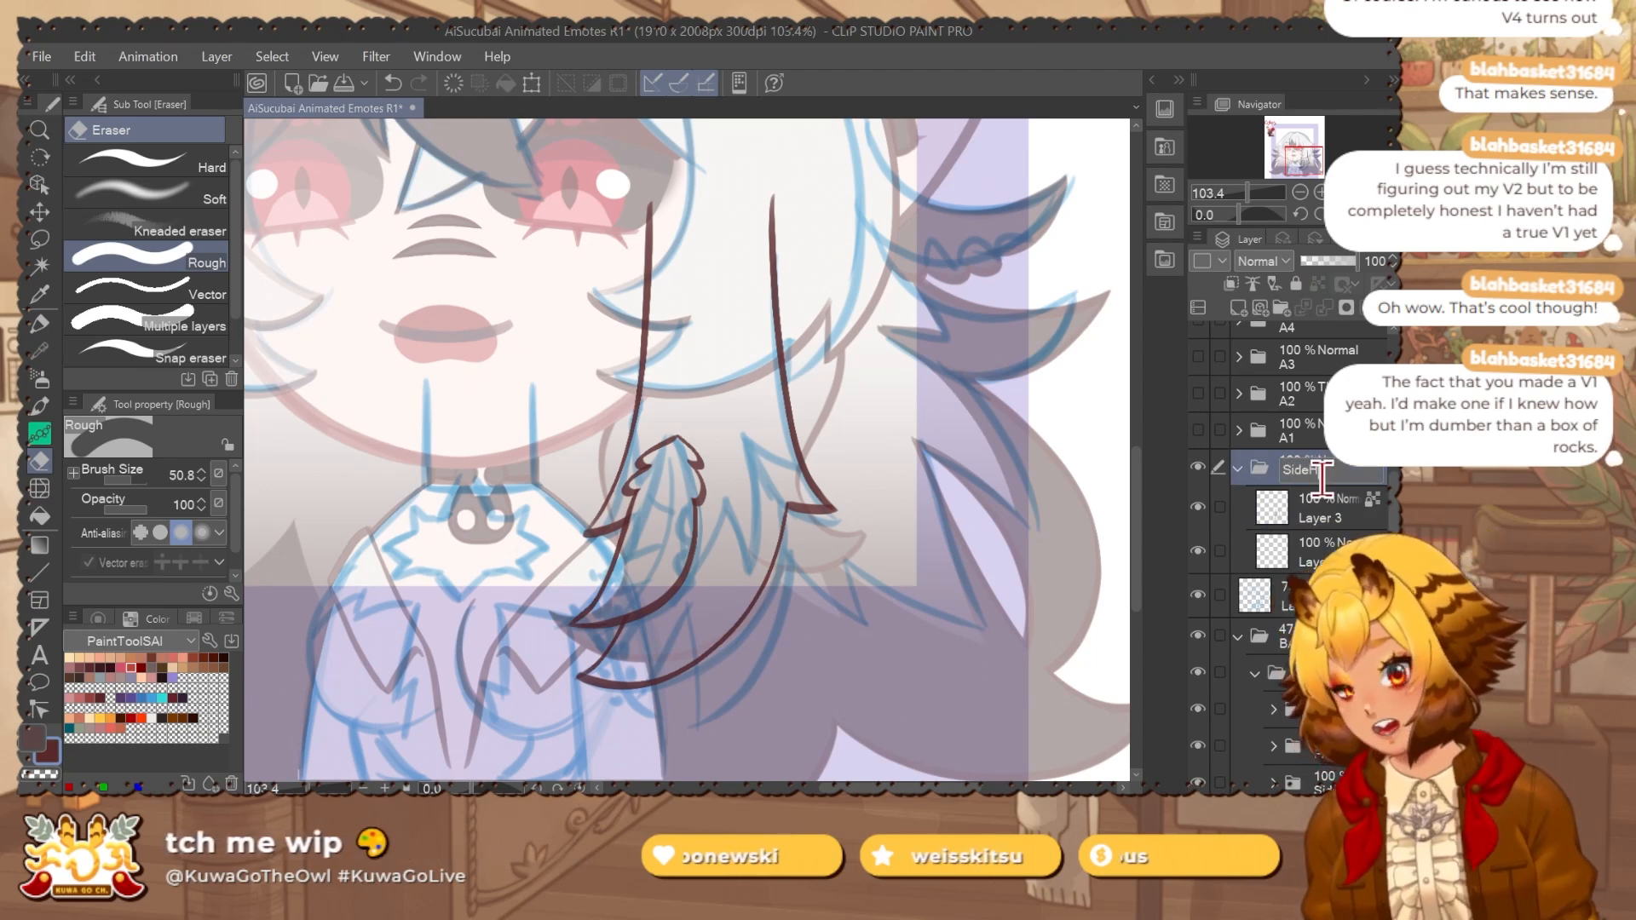
Lasso a rounded cap between the upper ends of the side lock's lines on Layer 4 and fill it with dark brown.
left_click(1338, 556)
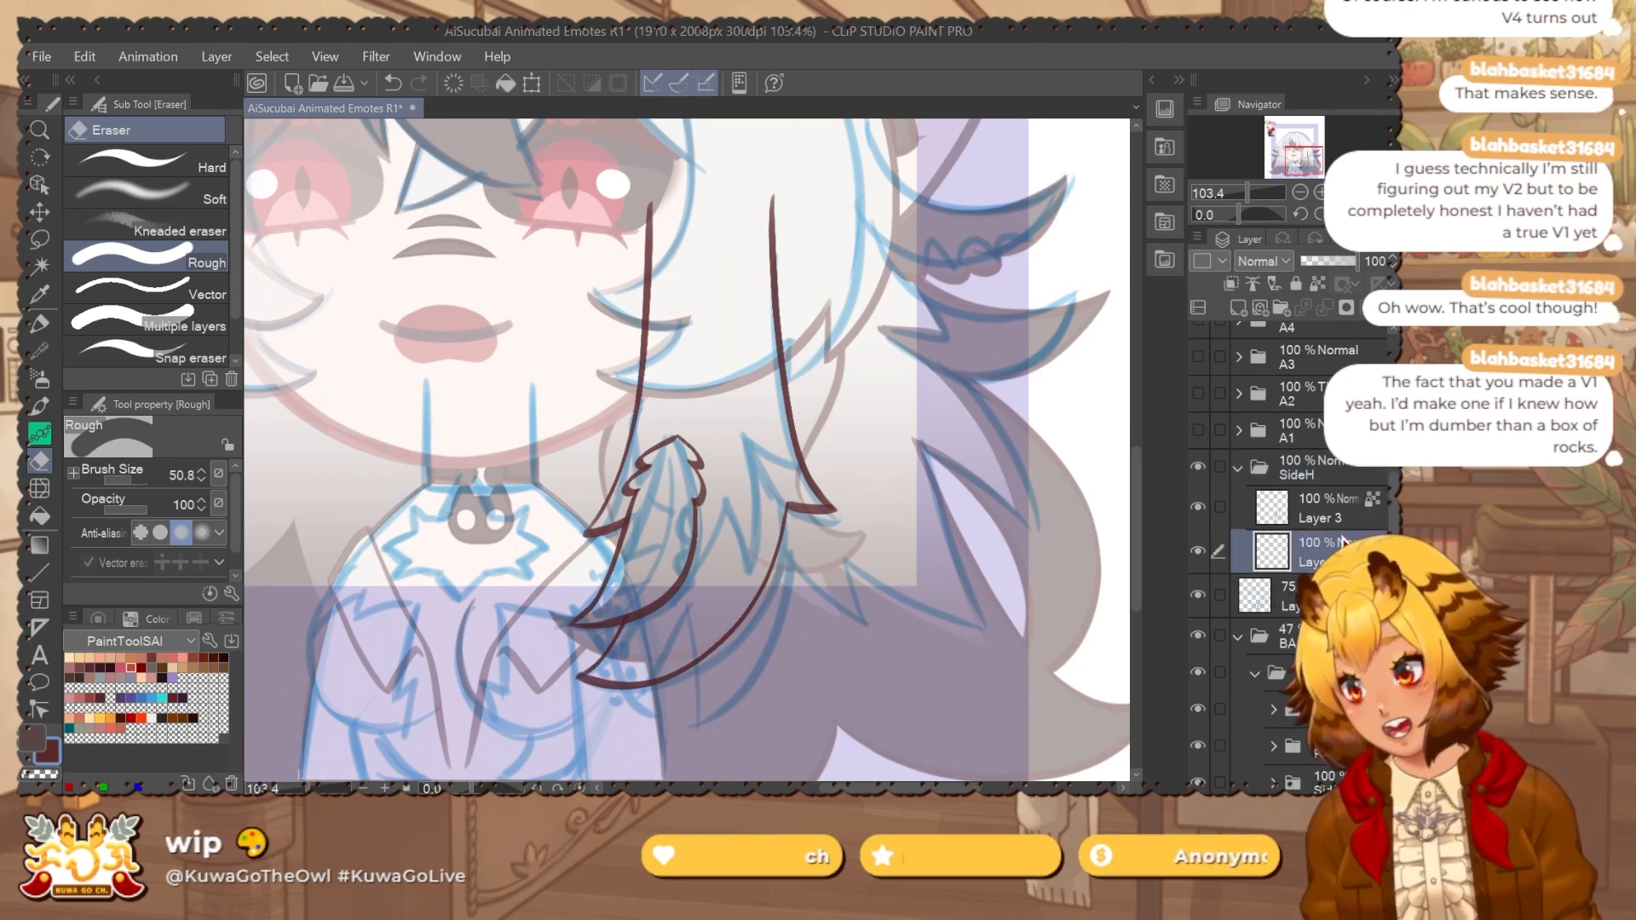
key("m")
scroll(623, 380, "up", 2)
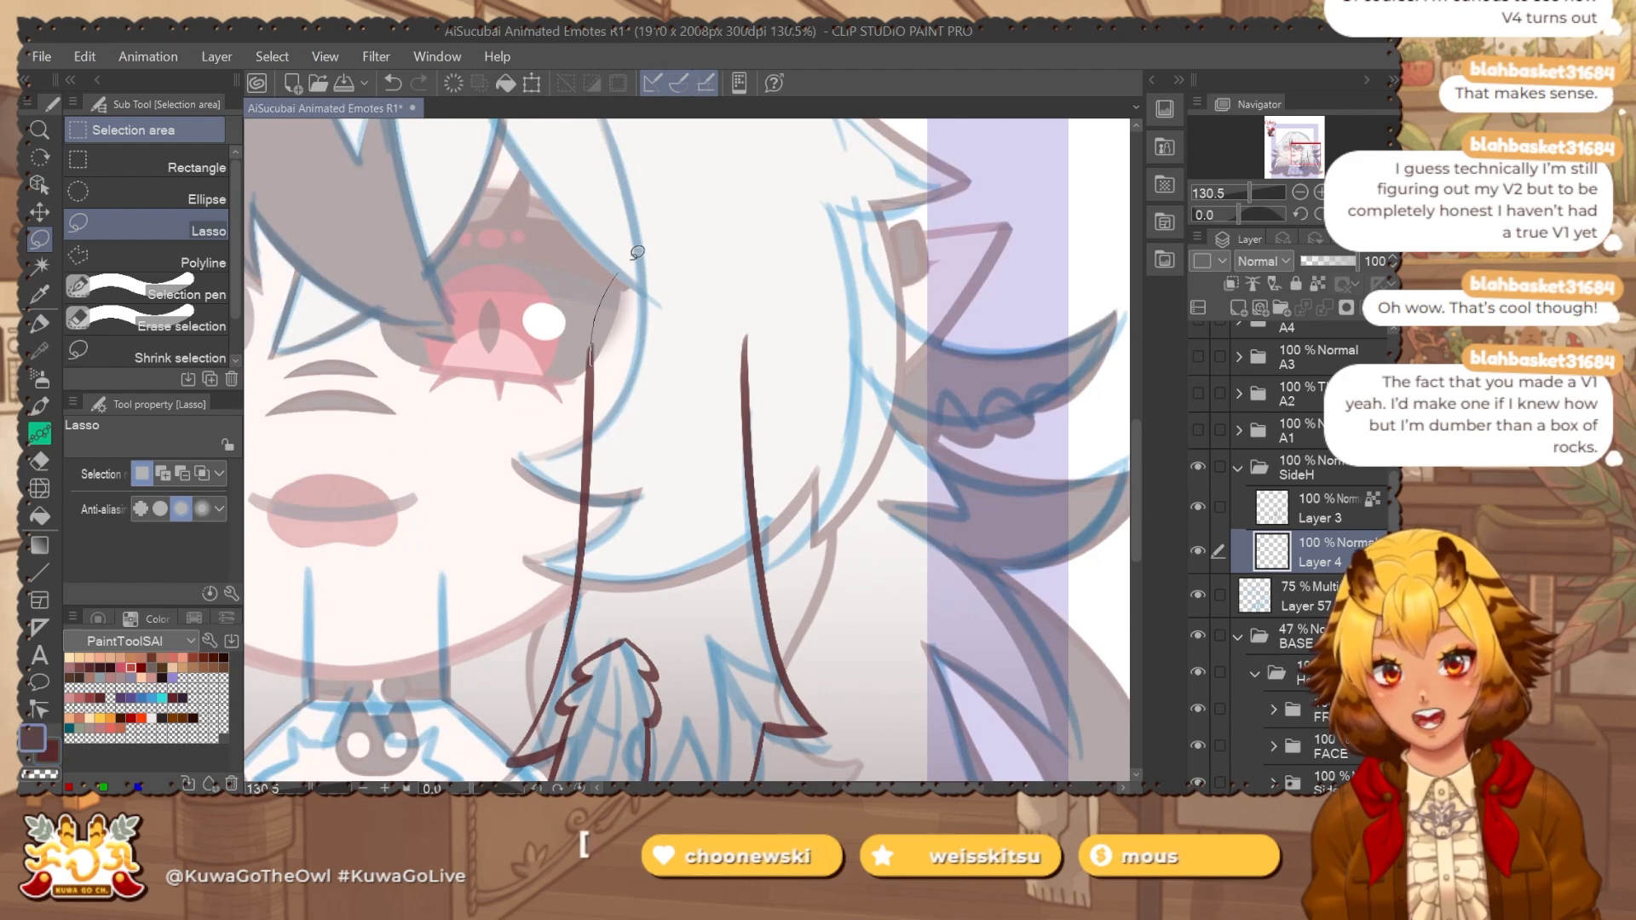
left_click_drag(637, 252, 724, 468)
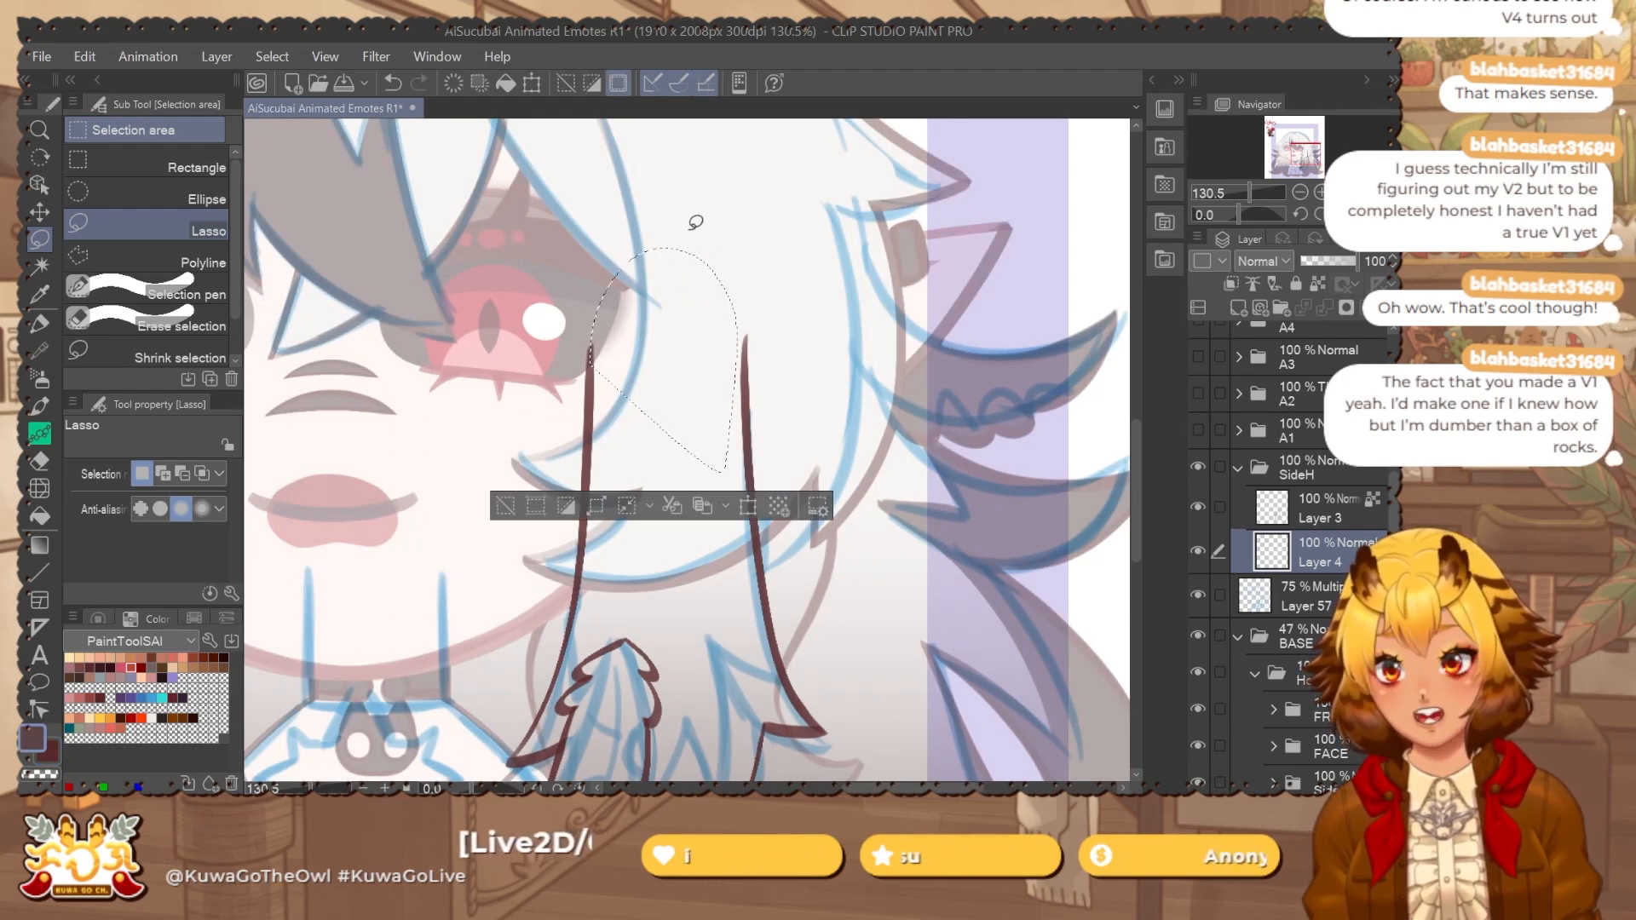
key("alt+Delete")
key("ctrl+d")
left_click_drag(807, 410, 744, 457)
key("j")
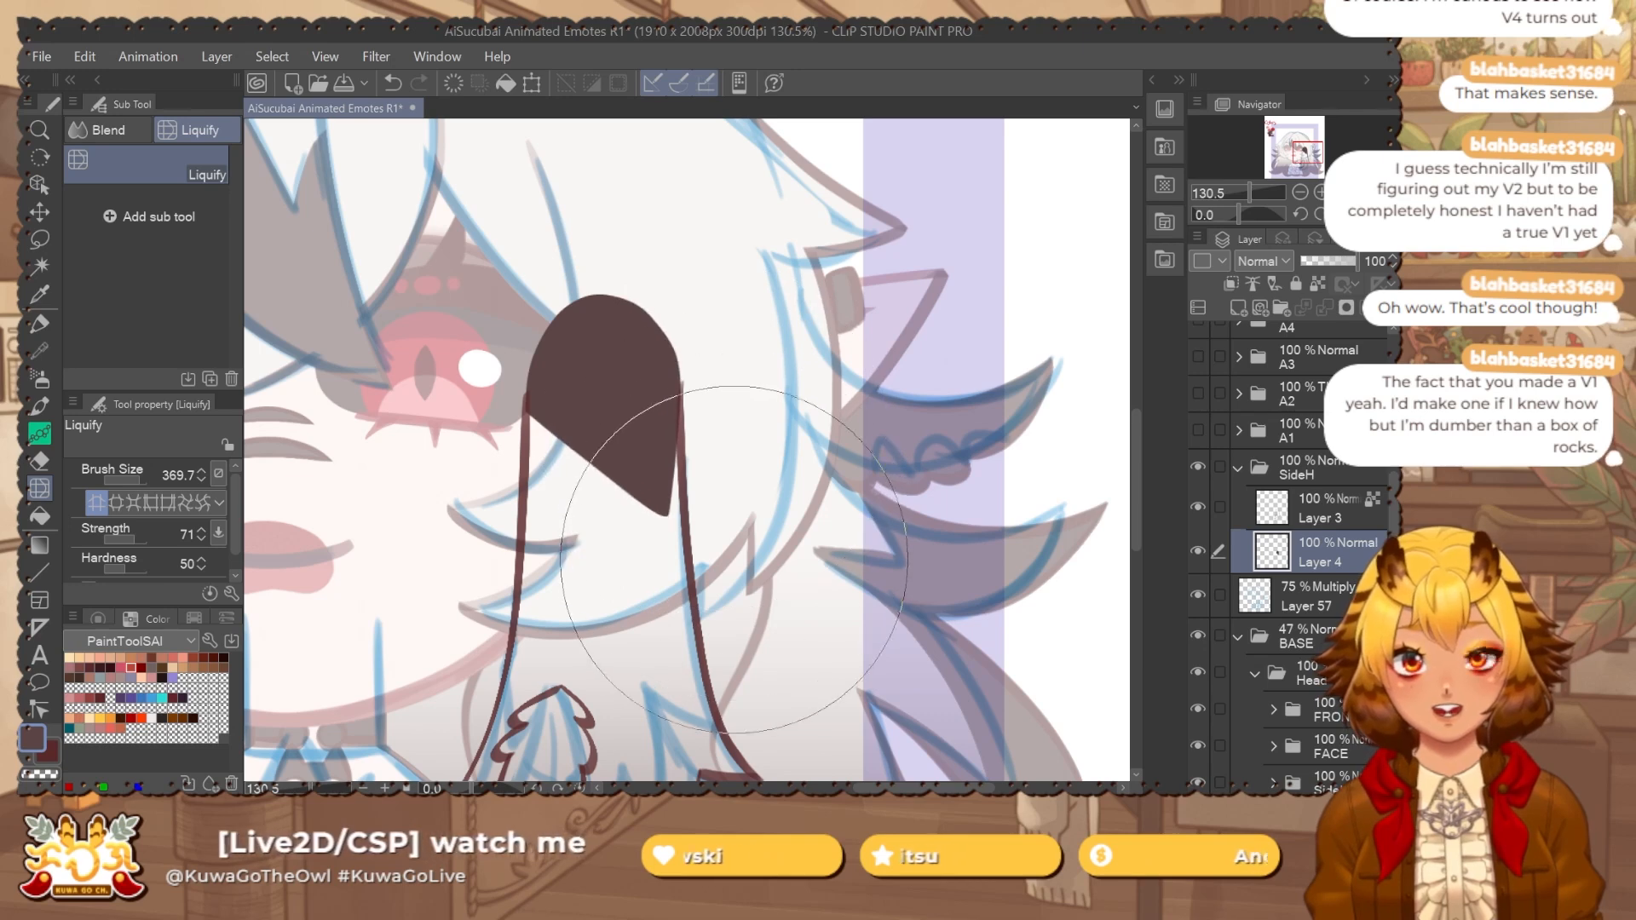
Auto-select the side lock's shape from the SideH folder, expand the selection by 1 px and fill it dark brown on Layer 4.
left_click(1353, 490)
left_click(1277, 465)
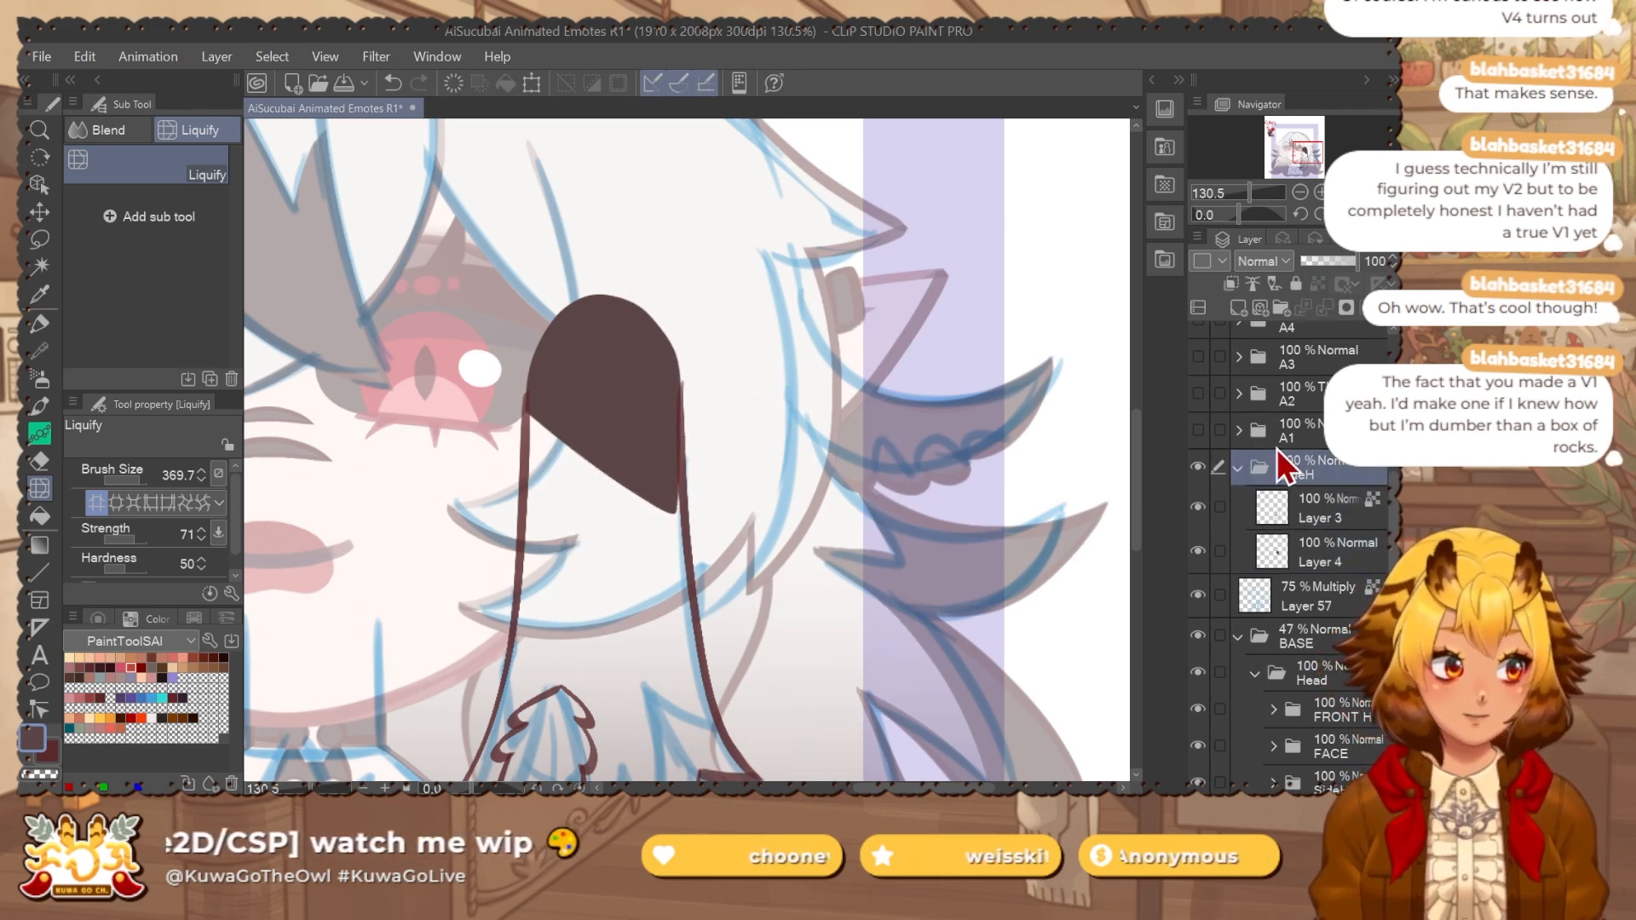
key("w")
left_click(825, 527)
left_click_drag(820, 592, 861, 243)
left_click(354, 762)
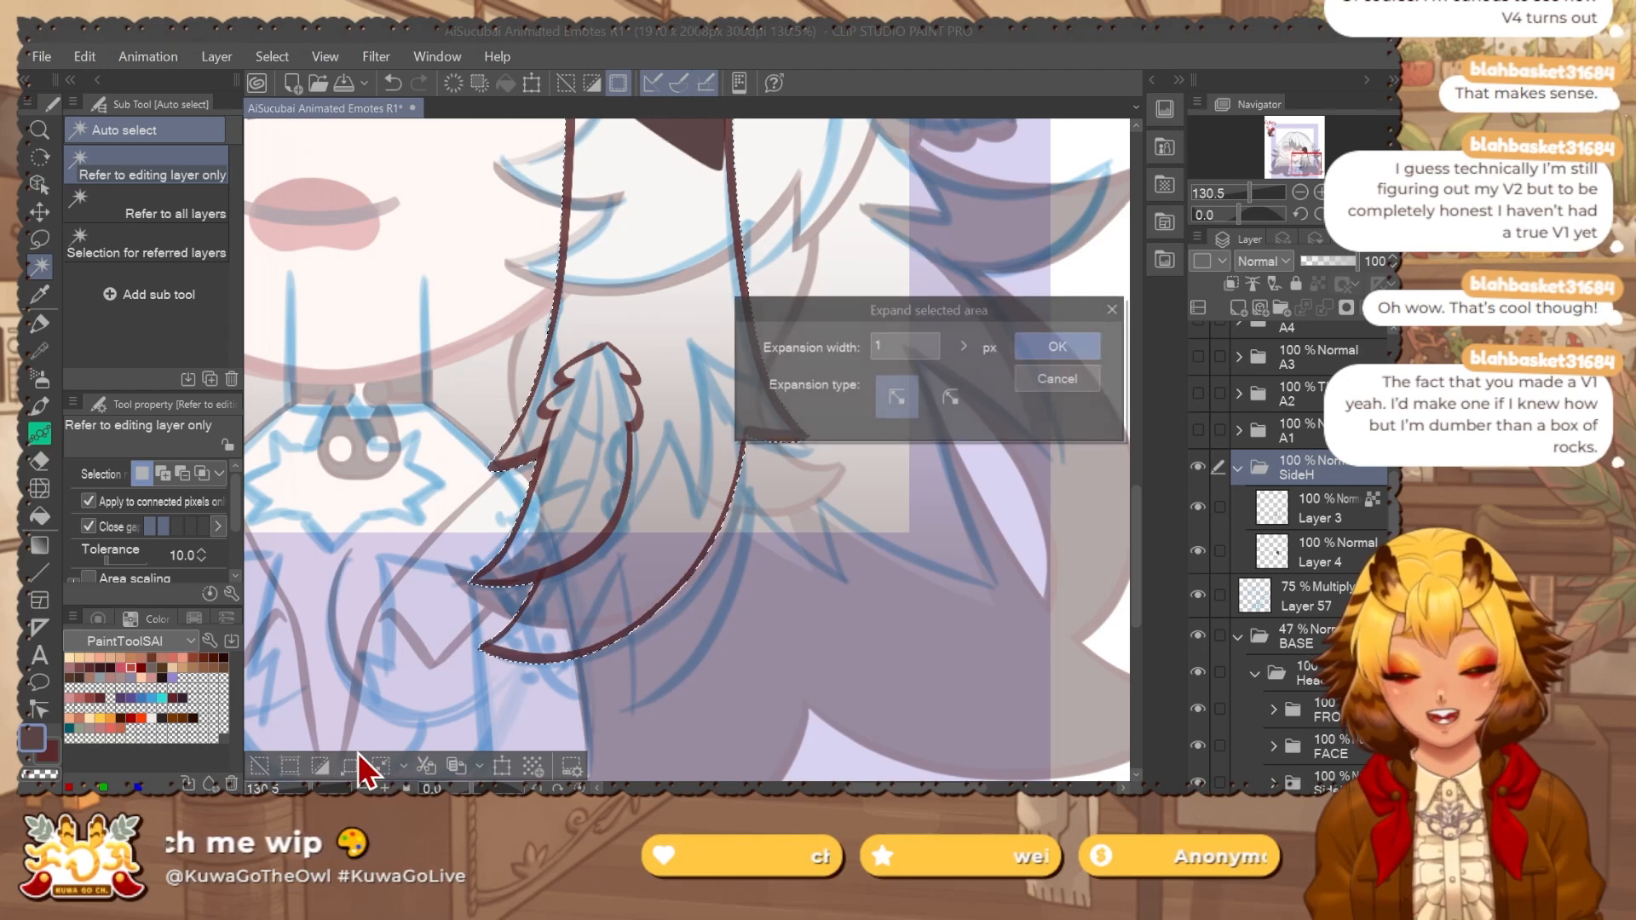
left_click(1053, 347)
left_click(1312, 537)
key("alt+Delete")
key("ctrl+d")
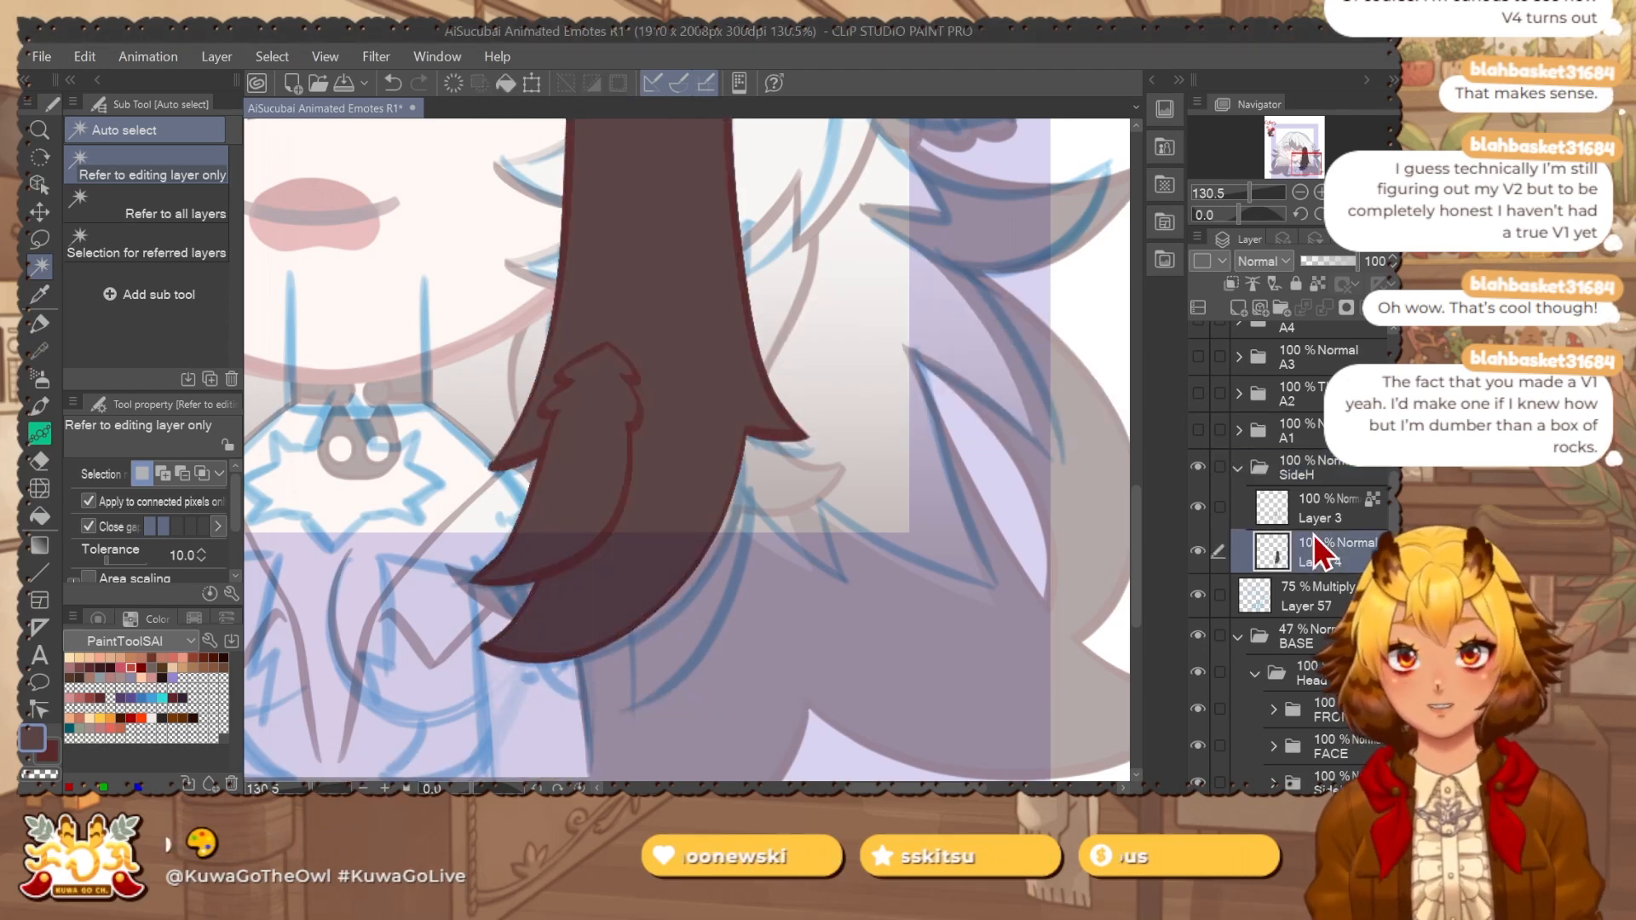
Lock Layer 4's transparent pixels and add a new layer clipped to it.
left_click_drag(726, 588, 721, 613)
key("m")
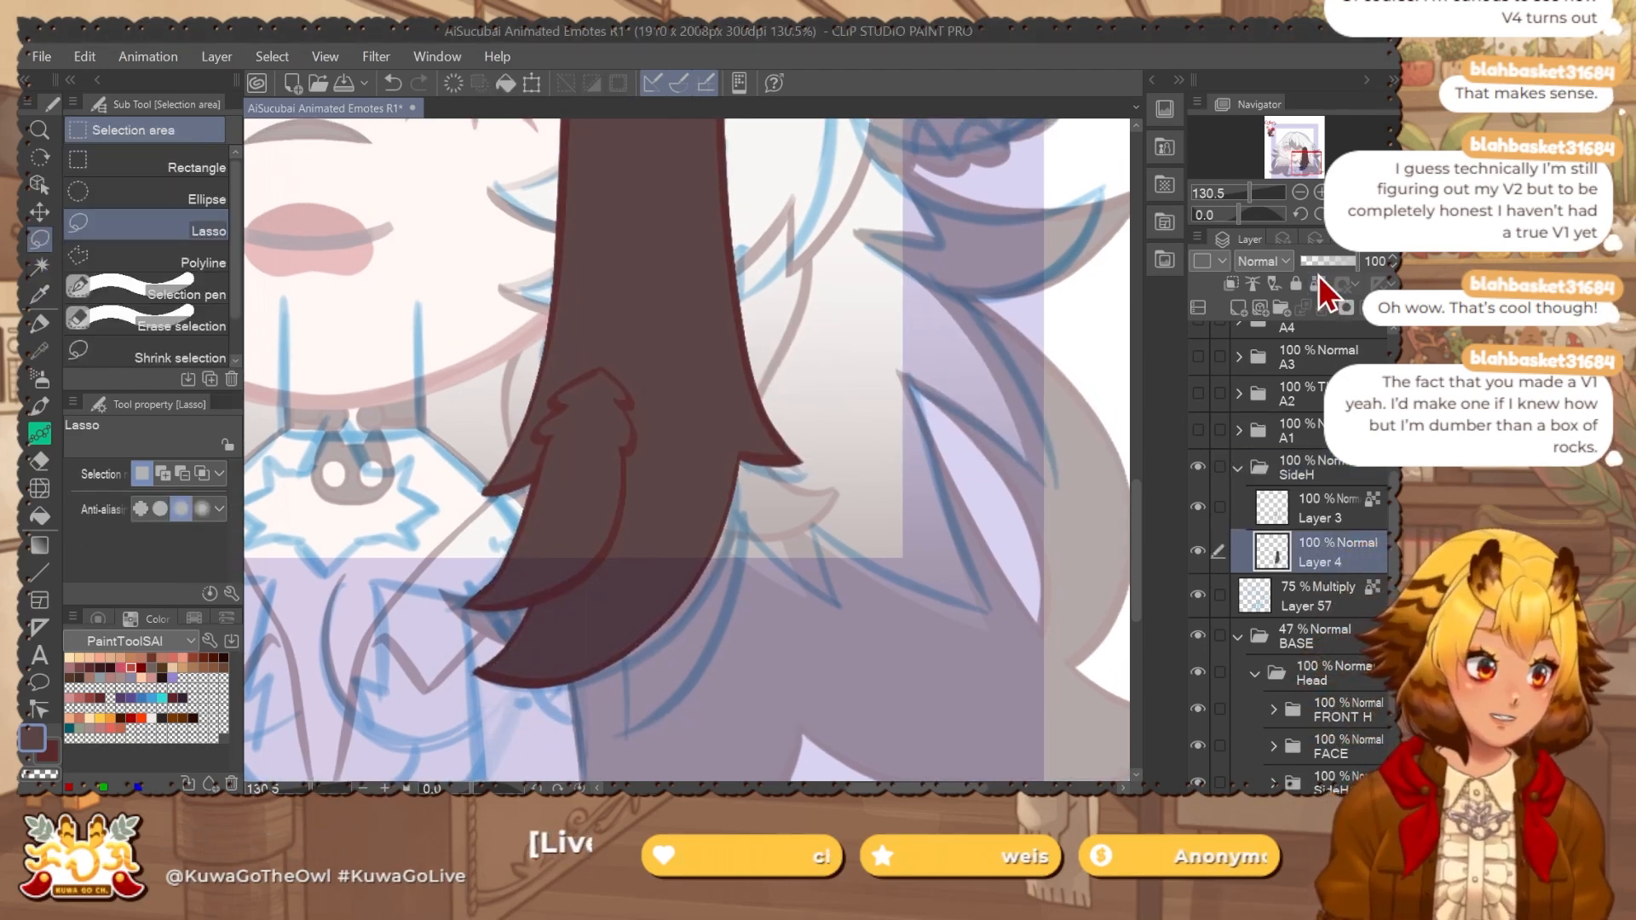
key("ctrl+shift+n")
left_click(1326, 595)
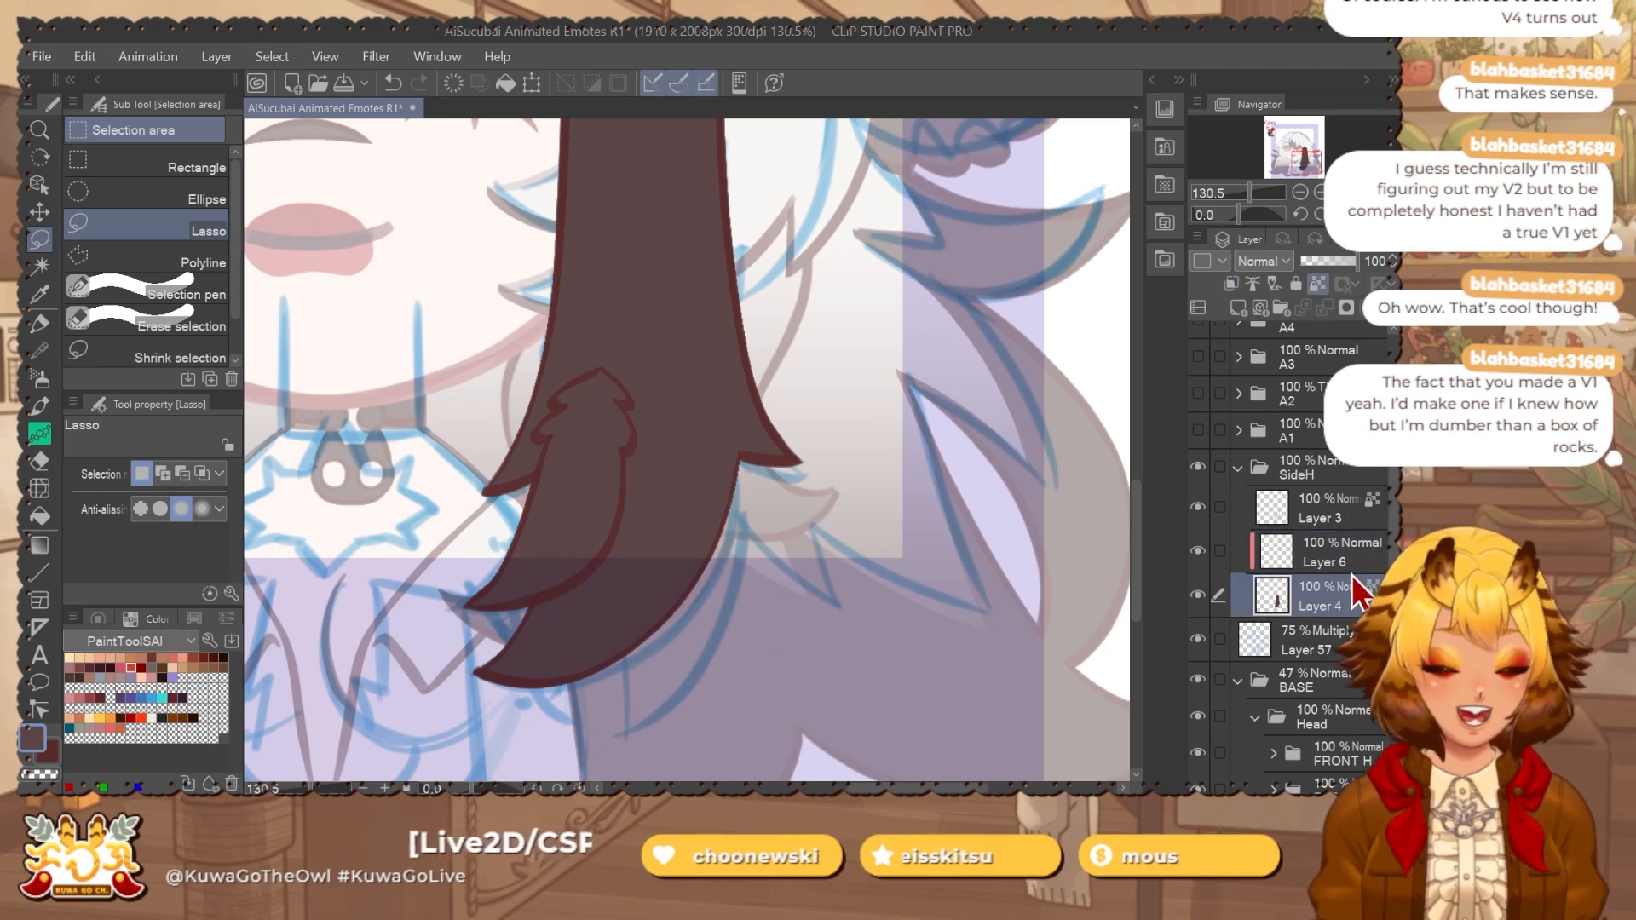
Recolour the side lock's fill on Layer 4 with the pale off-white from the Colors swatches.
key("b")
scroll(832, 419, "down", 2)
scroll(833, 419, "down", 3)
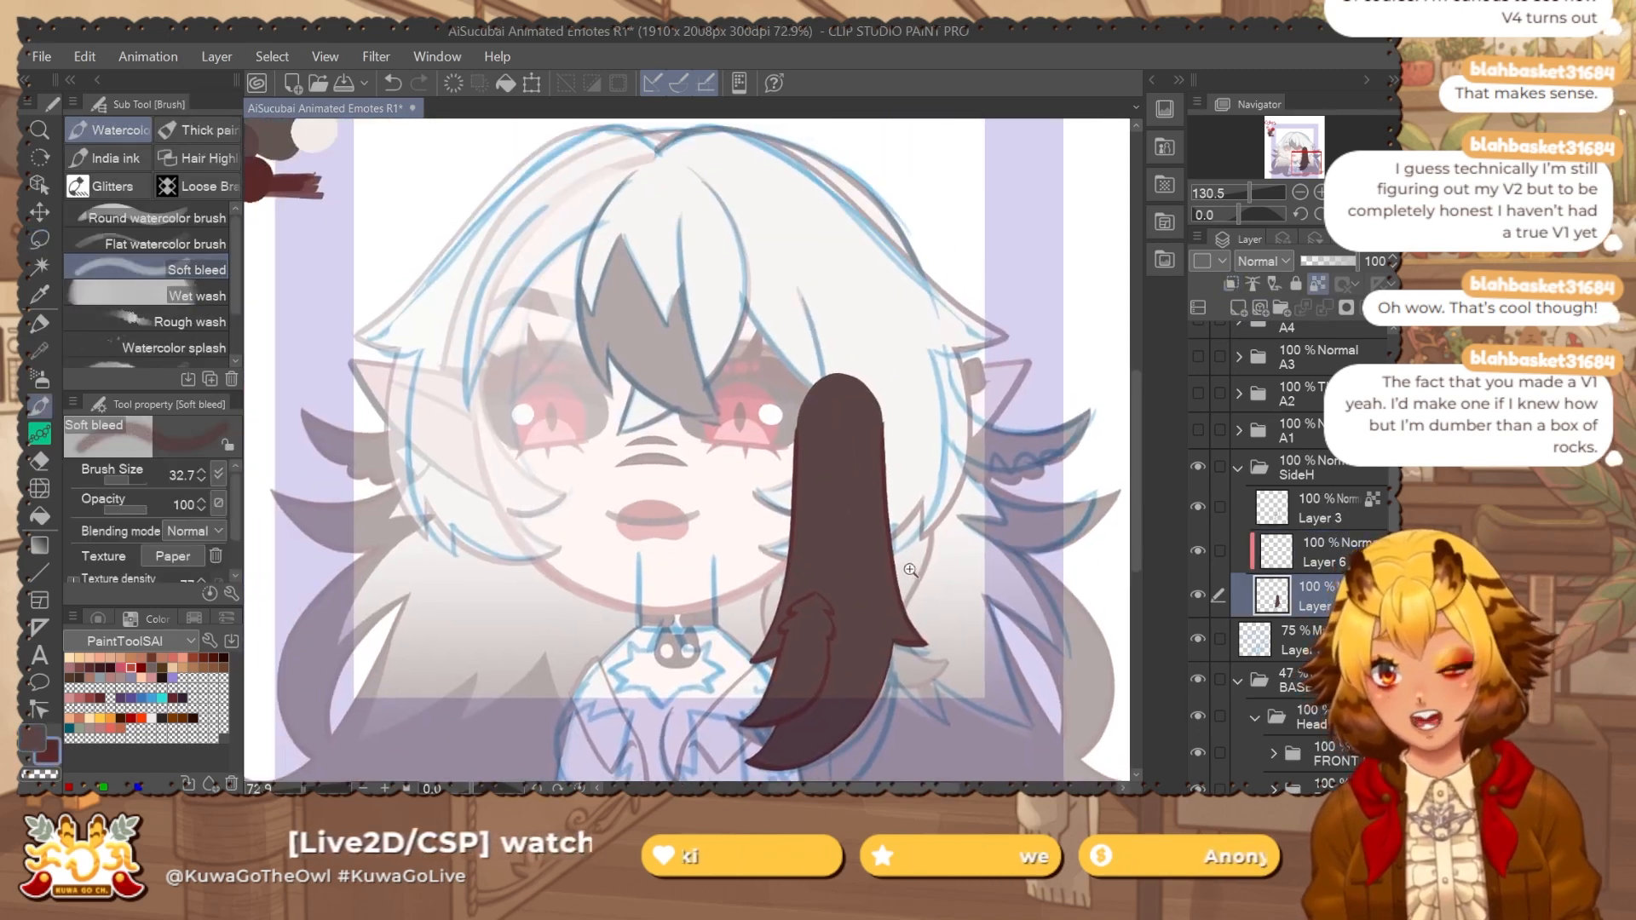
key("alt+Delete")
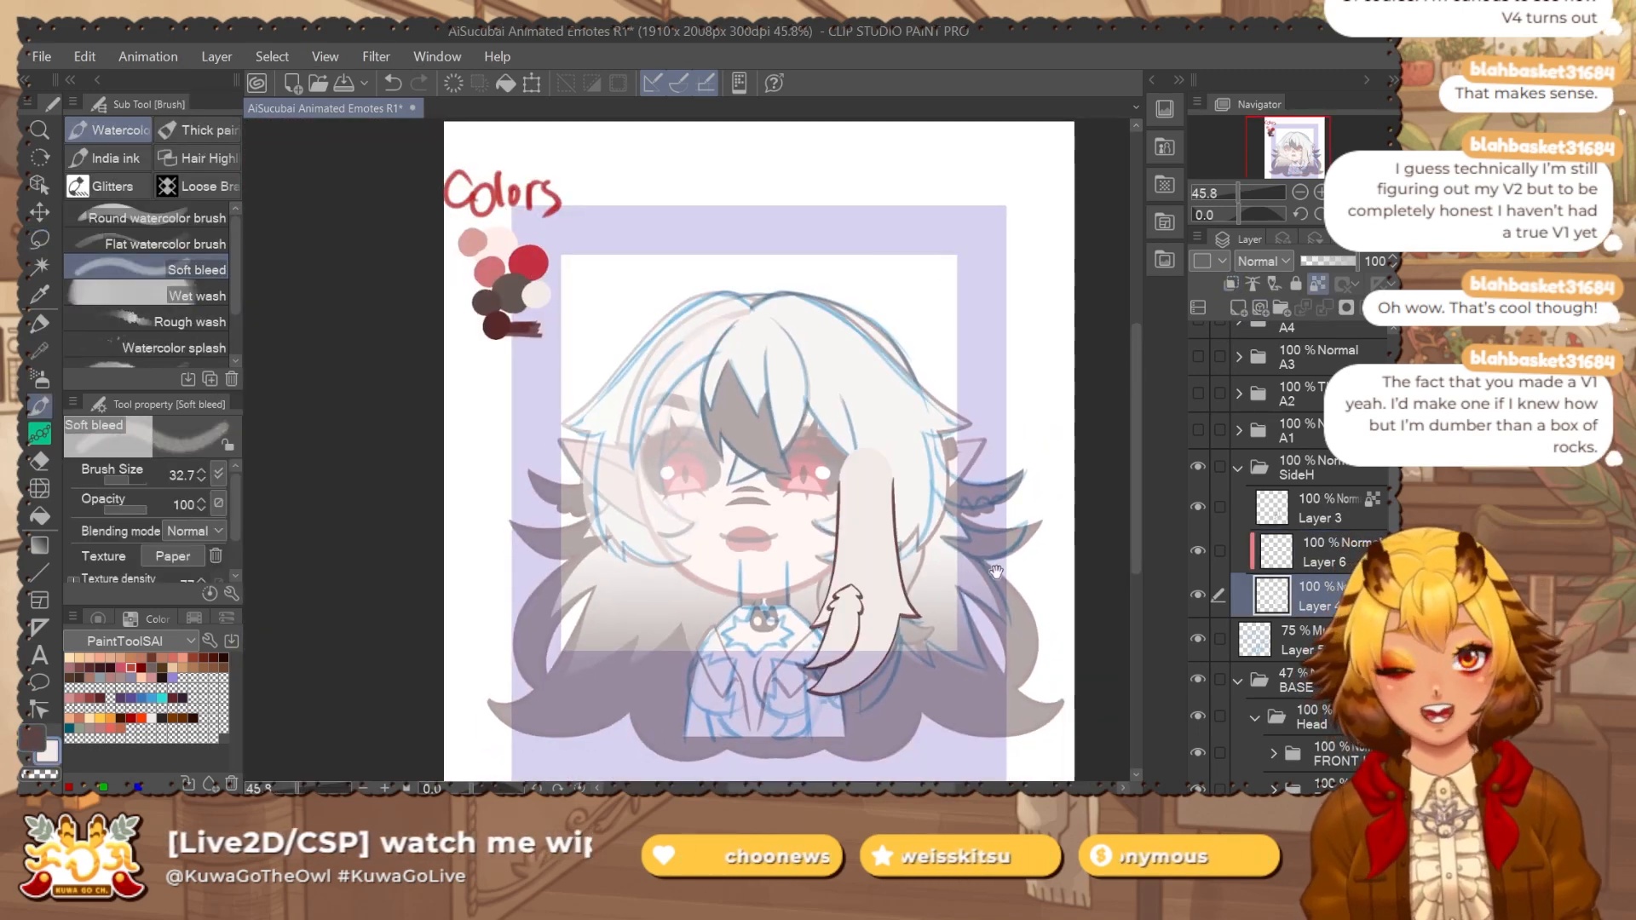
Lasso the tufted inner lock along its outline on the clipped Layer 6 and fill it with dark brown.
left_click_drag(530, 275, 420, 238)
left_click(1321, 552)
key("m")
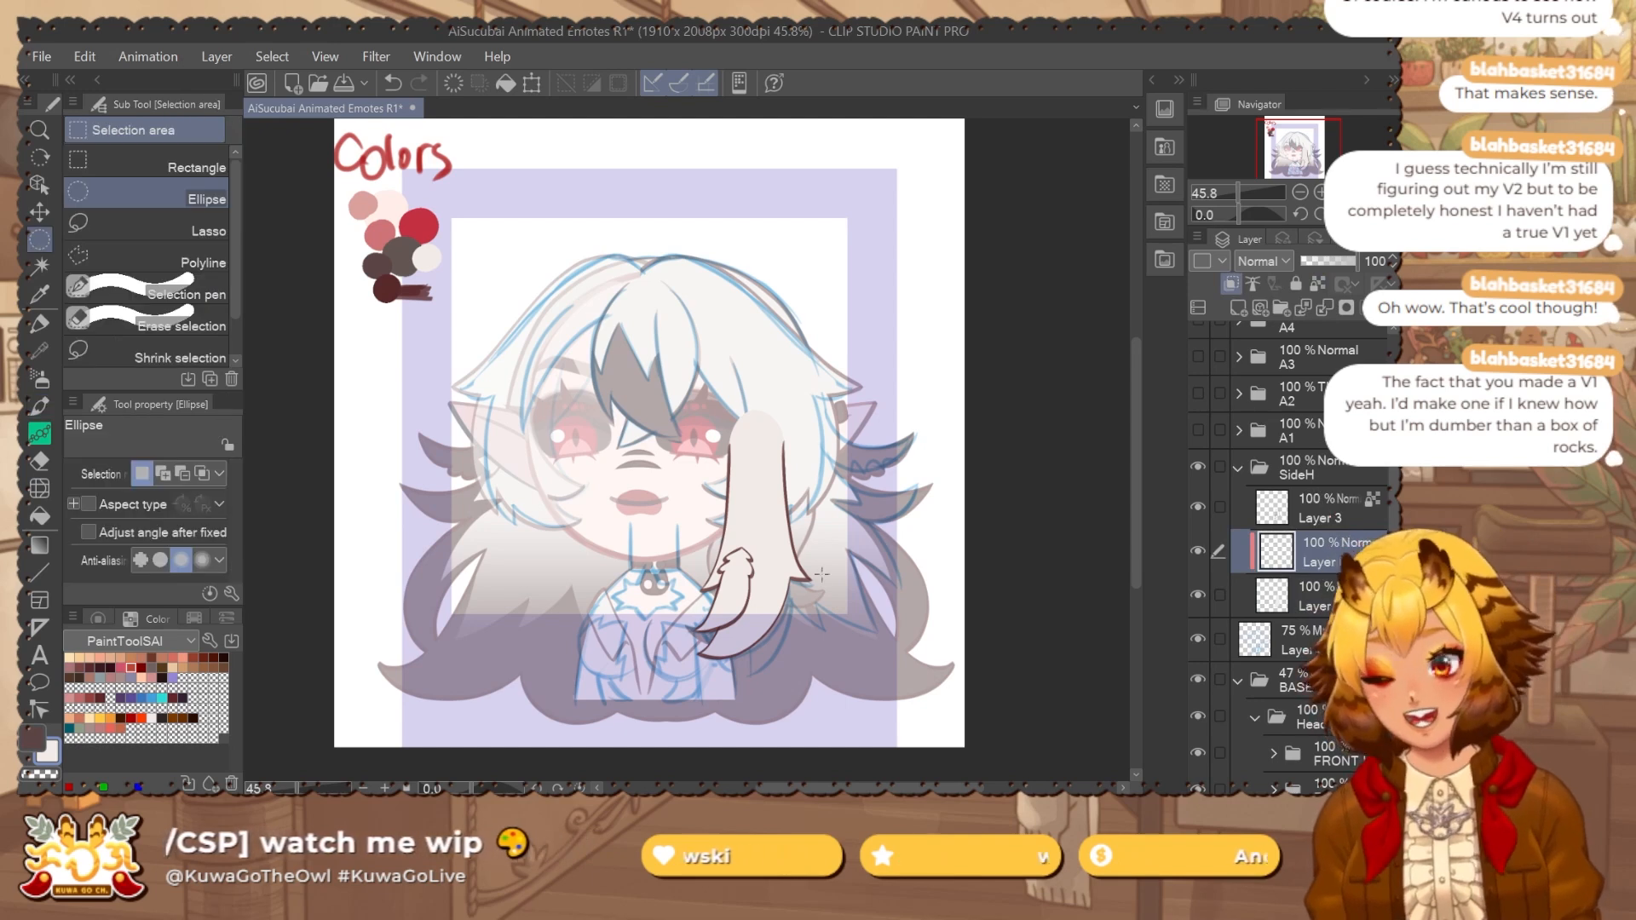
scroll(600, 423, "up", 4)
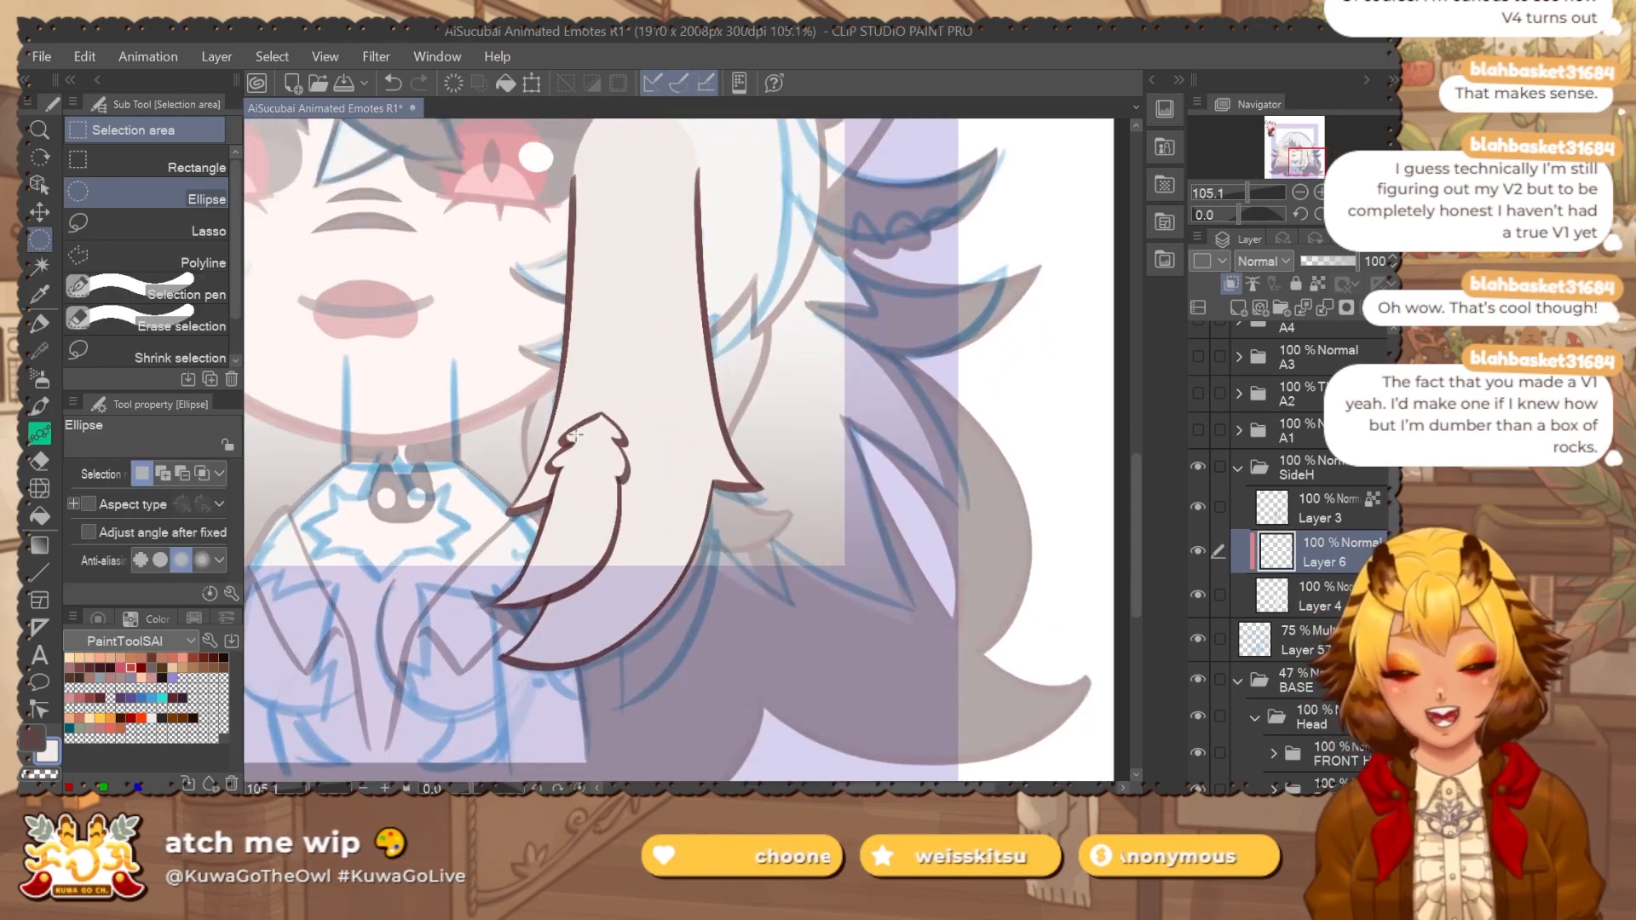
left_click(196, 226)
scroll(566, 450, "up", 3)
mouse_move(566, 450)
left_mouse_down()
mouse_move(619, 395)
mouse_move(668, 444)
mouse_move(650, 448)
mouse_move(666, 482)
mouse_move(653, 564)
left_mouse_up()
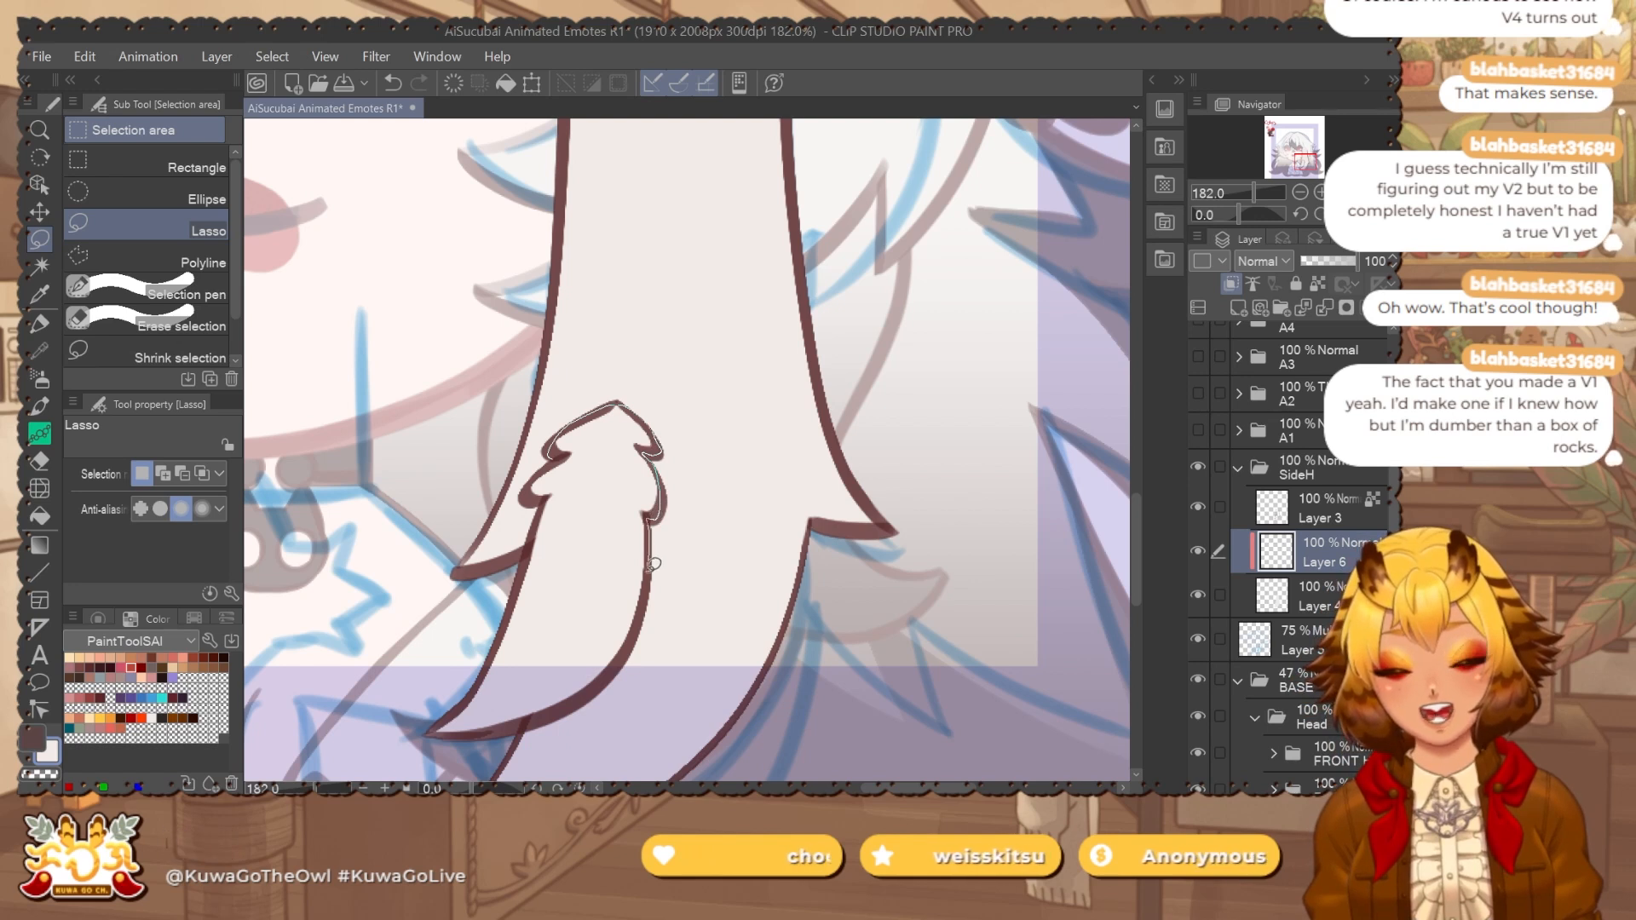
mouse_move(623, 659)
left_mouse_down()
mouse_move(576, 699)
mouse_move(446, 750)
mouse_move(501, 601)
left_mouse_up()
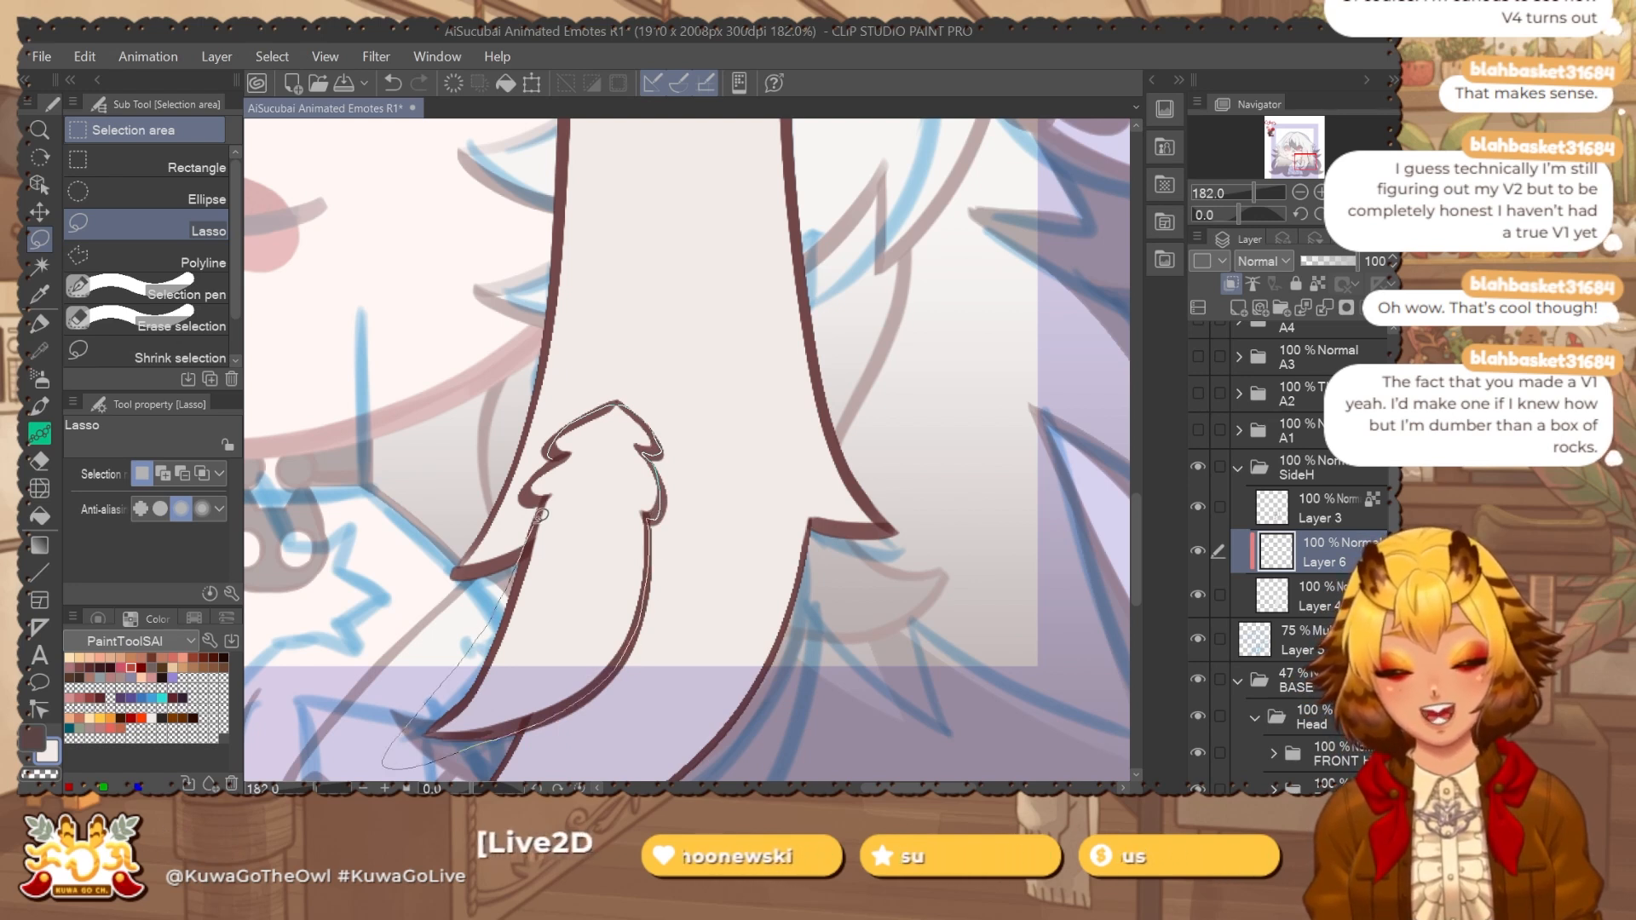
left_click_drag(528, 492, 535, 477)
scroll(609, 452, "down", 1)
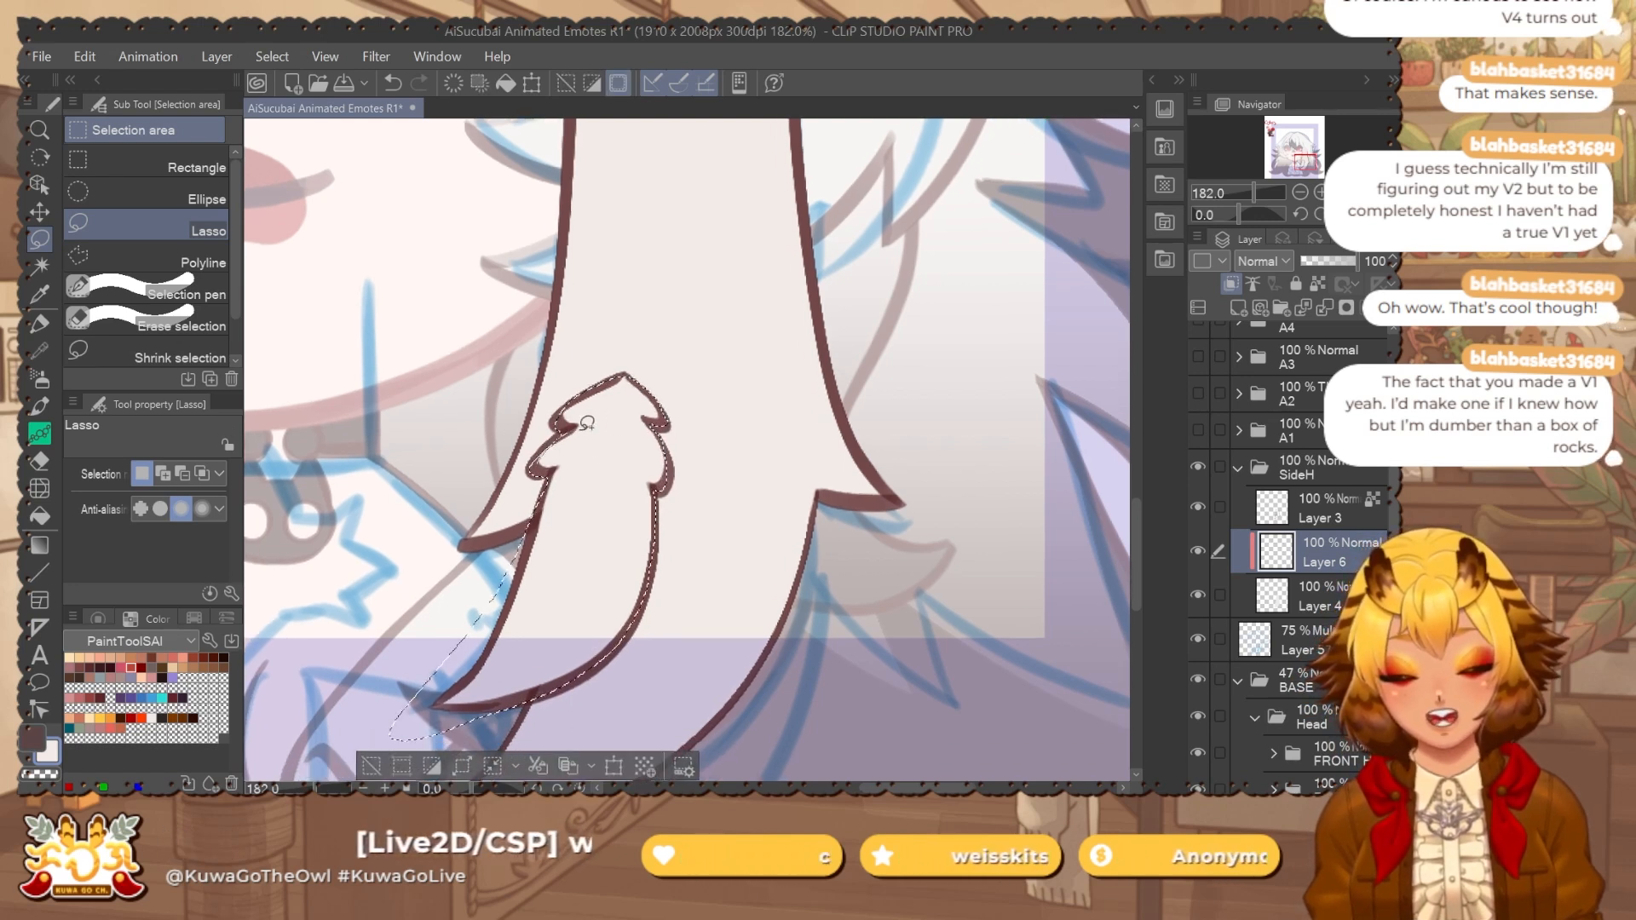
key("alt+Delete")
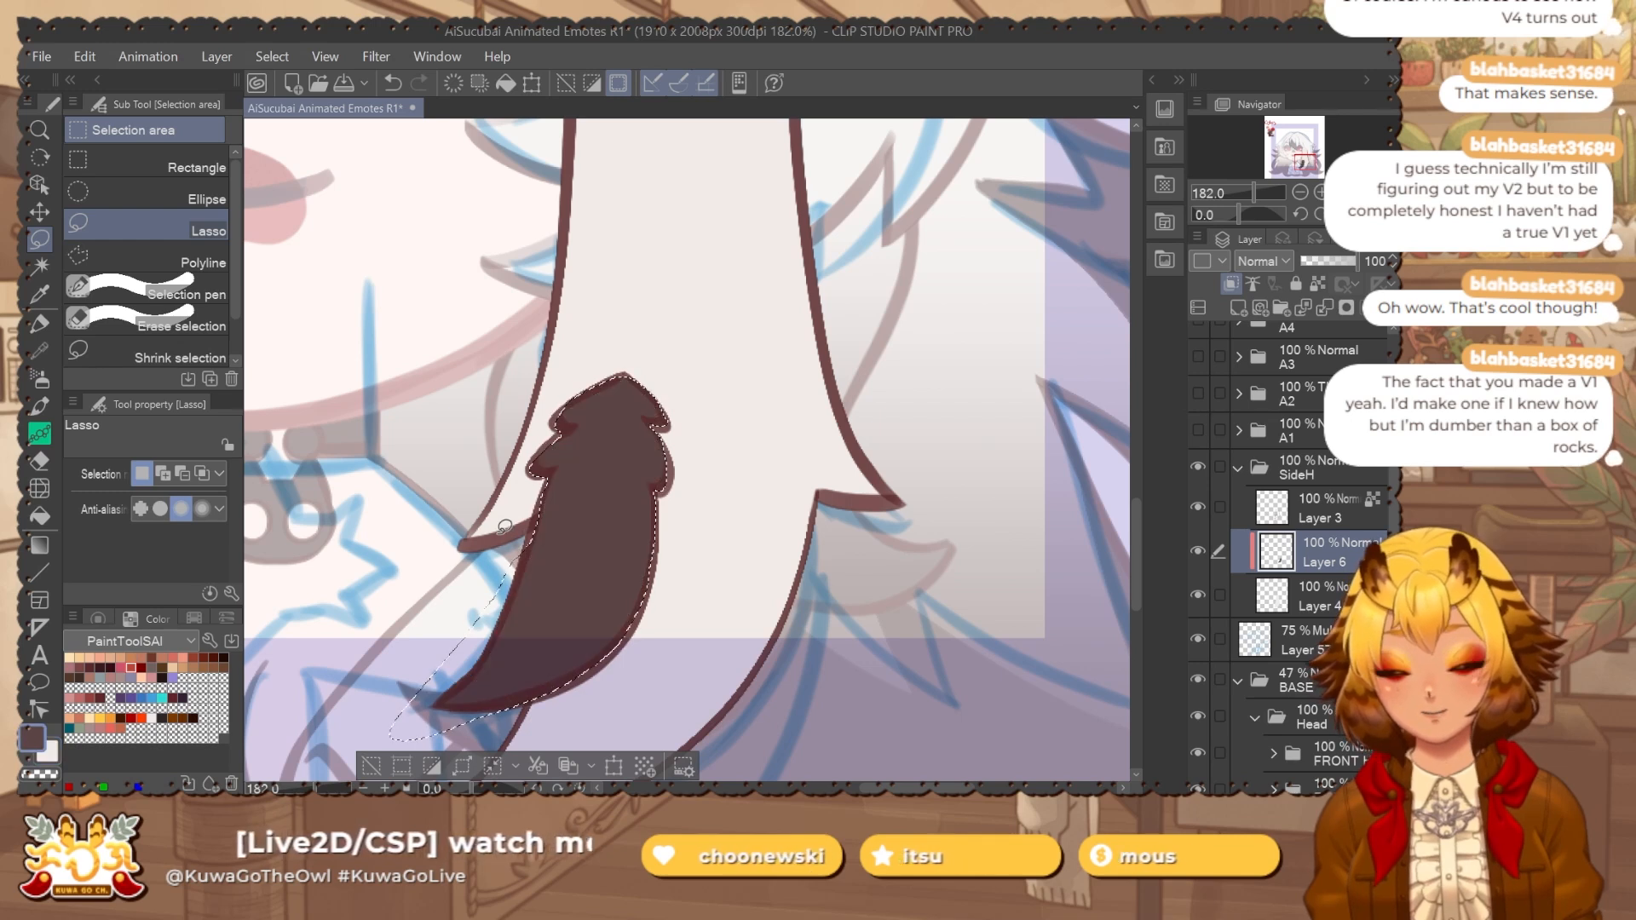
key("ctrl+d")
Add another clipped layer directly above Layer 4 and move the Layer 57 sketch above the SideH folder.
left_click_drag(778, 585, 745, 523)
left_click(1342, 594)
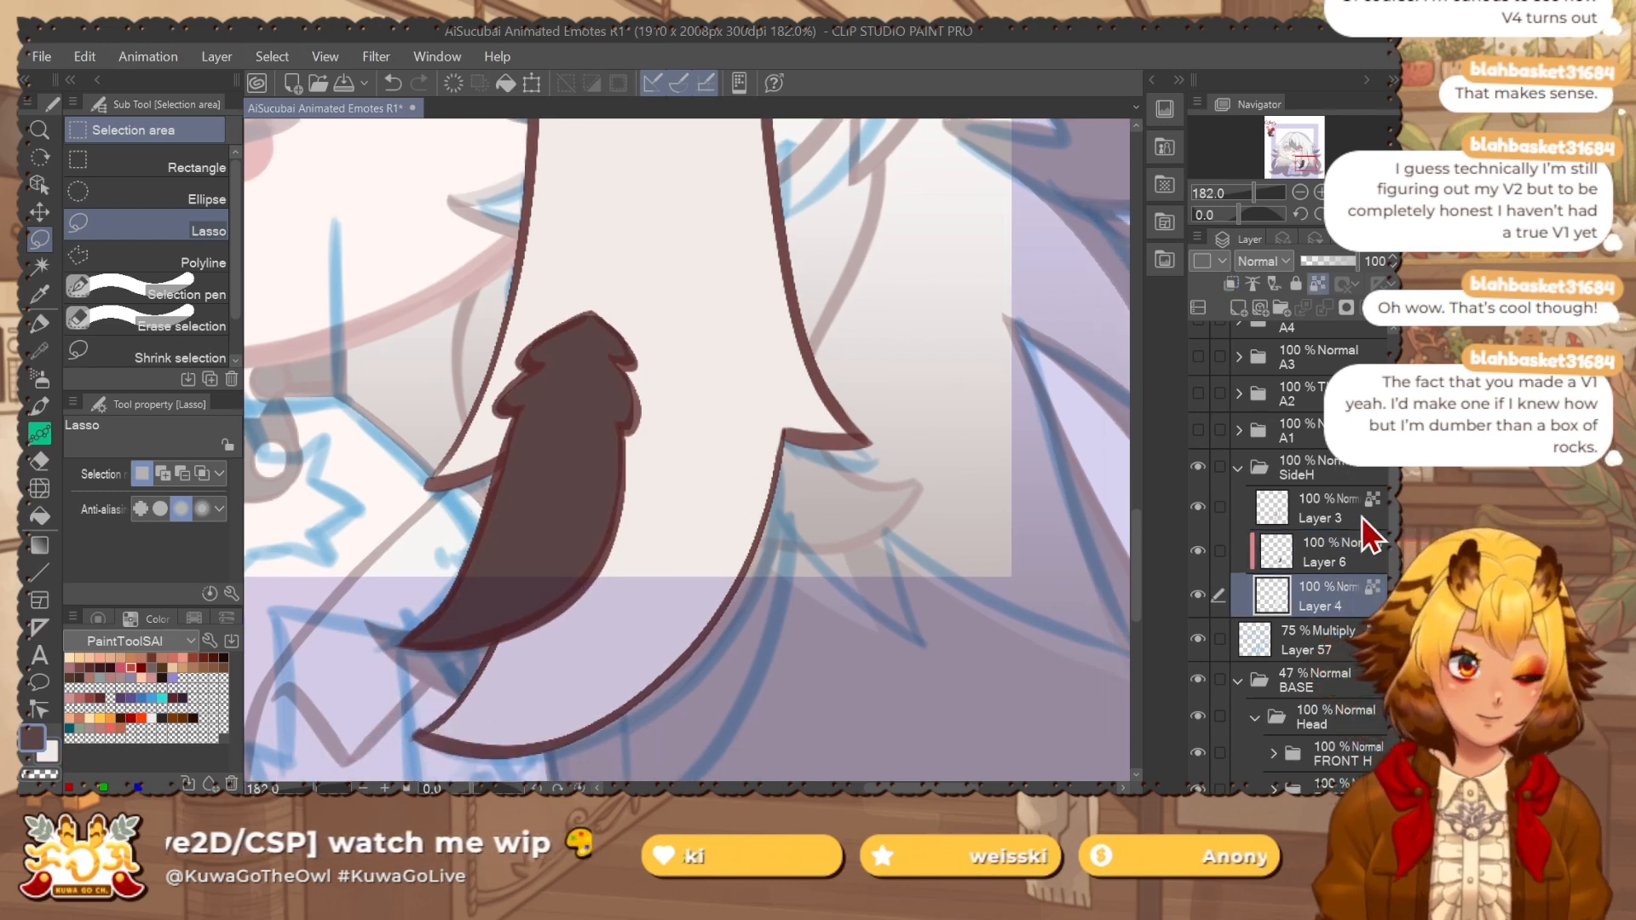
key("ctrl+shift+n")
left_click(1313, 688)
left_click_drag(1314, 689, 1304, 447)
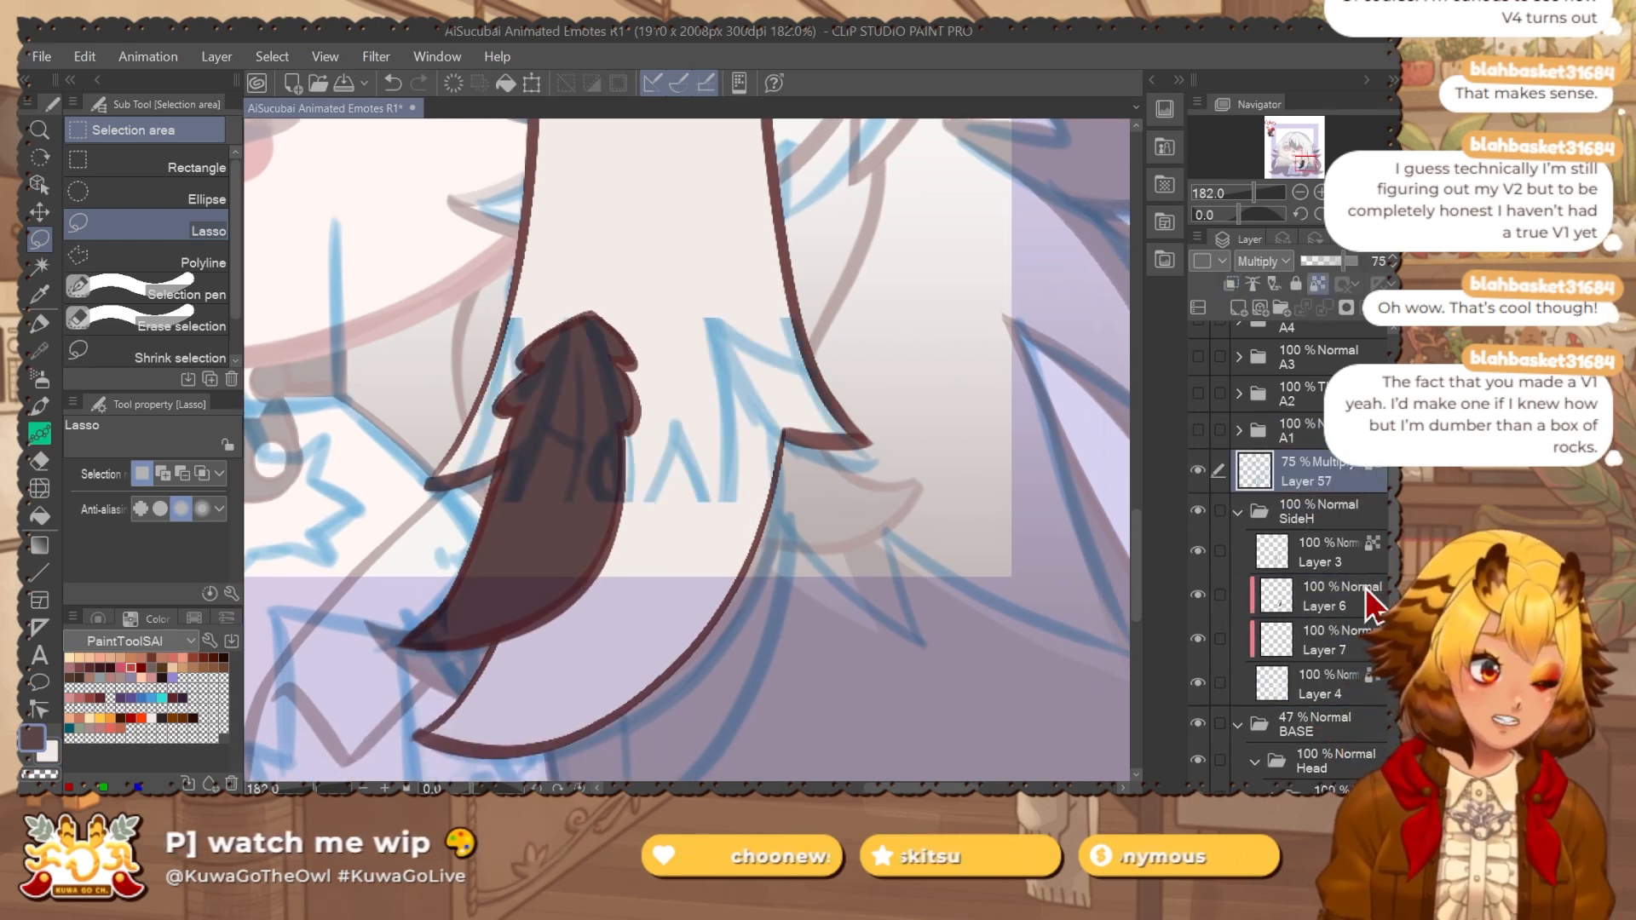
Ink the zigzag upper edge of the tip marking across the side lock on clipped Layer 7, following the sketch with the Flat marker.
left_click(1316, 629)
left_click_drag(883, 484, 822, 490)
key("p")
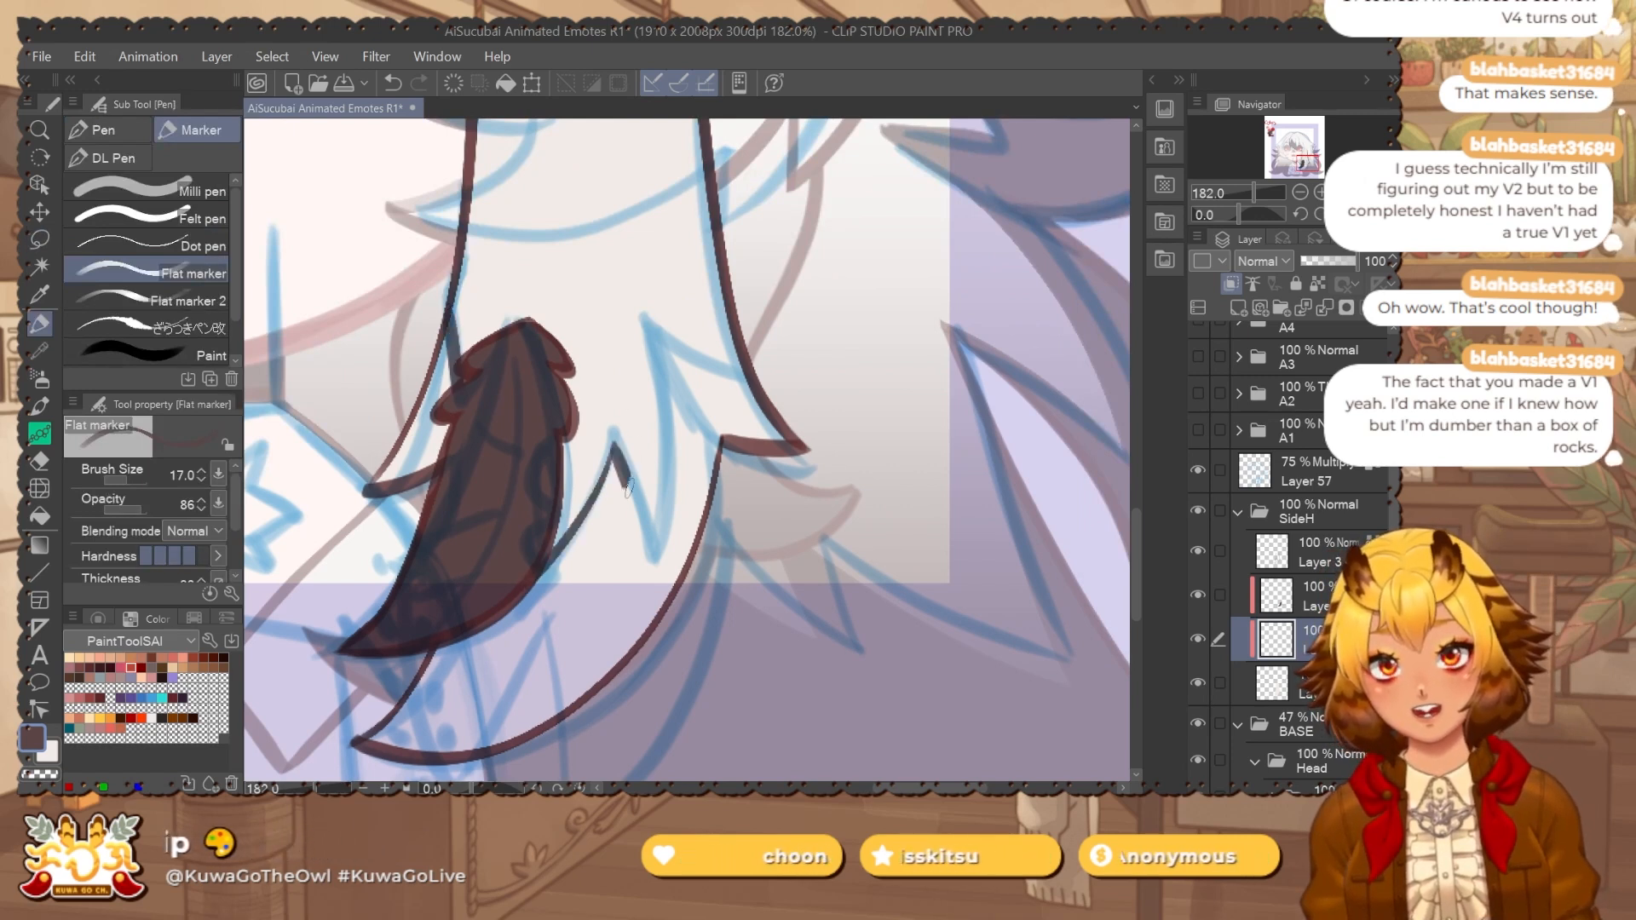
left_click_drag(622, 473, 652, 583)
mouse_move(650, 296)
left_mouse_down()
mouse_move(665, 471)
mouse_move(650, 569)
left_mouse_up()
key("ctrl+z")
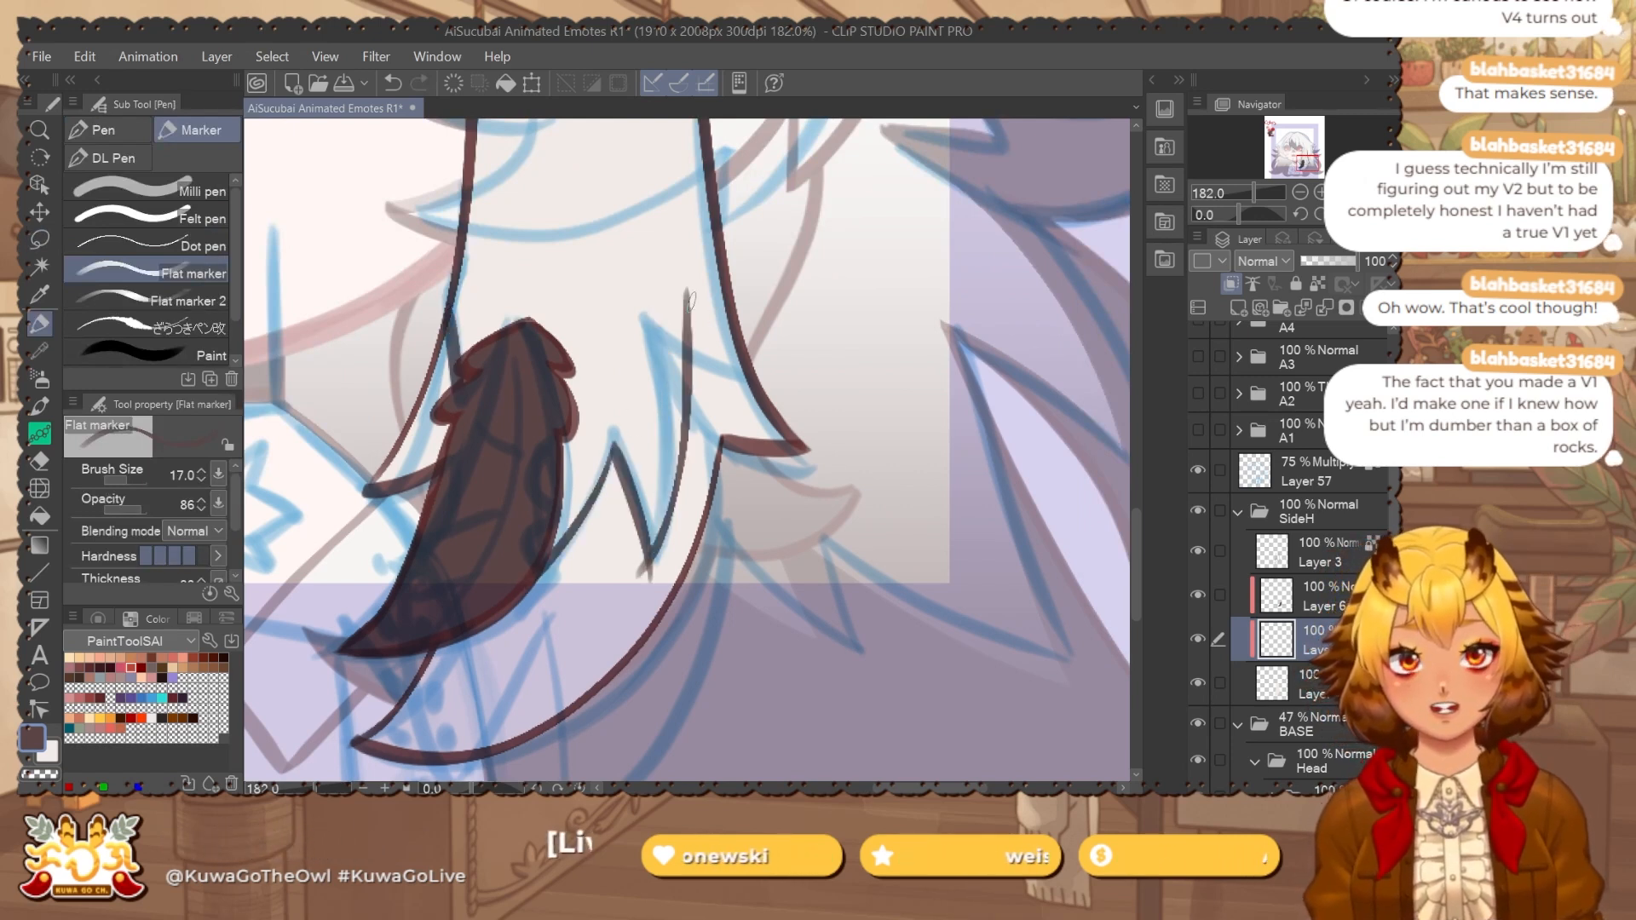
left_click_drag(688, 292, 750, 374)
key("ctrl+z")
left_click_drag(781, 298, 716, 300)
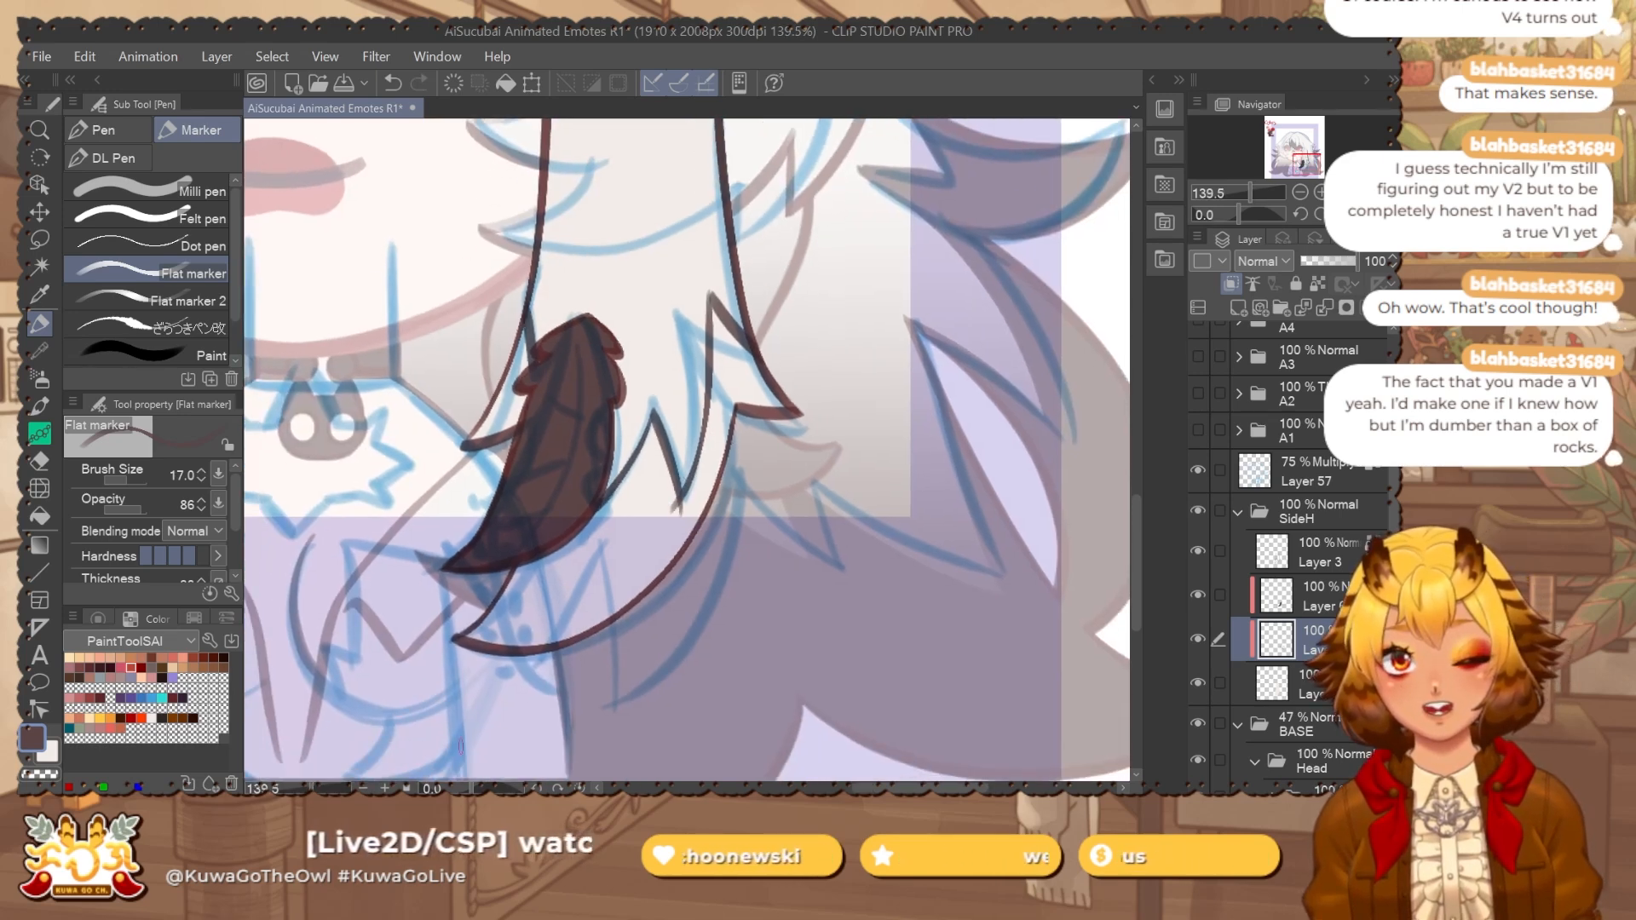
Auto-select the side lock's tip area below the zigzag line on Layer 7, expand the selection, fill it with dark brown and deselect.
key("w")
left_click(706, 577)
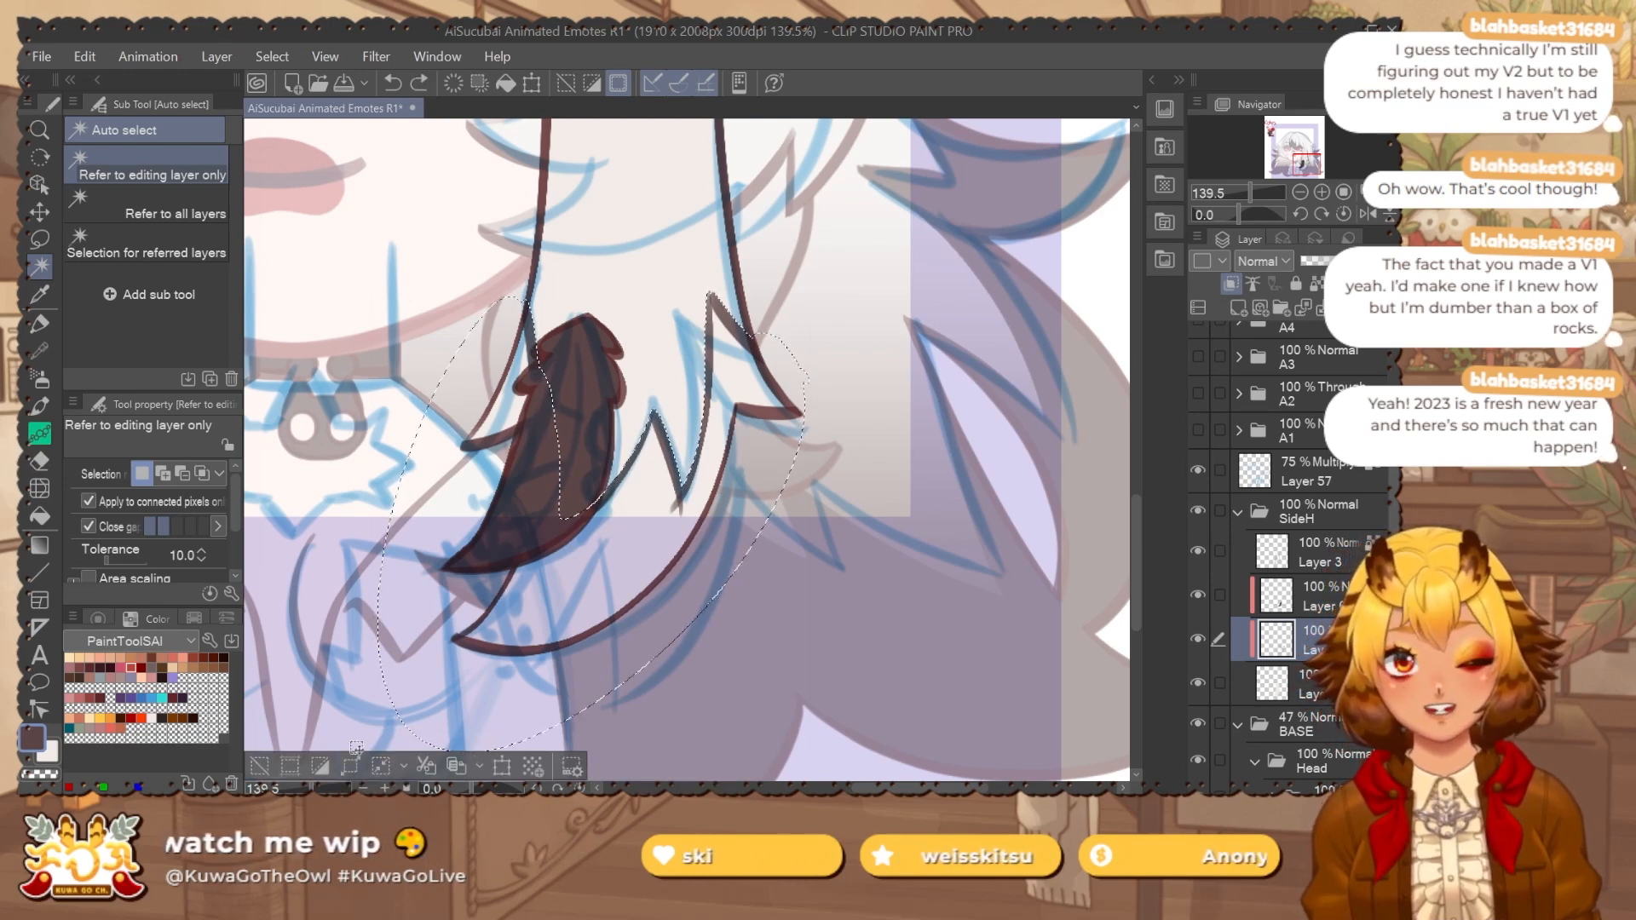
left_click(350, 764)
left_click(1071, 349)
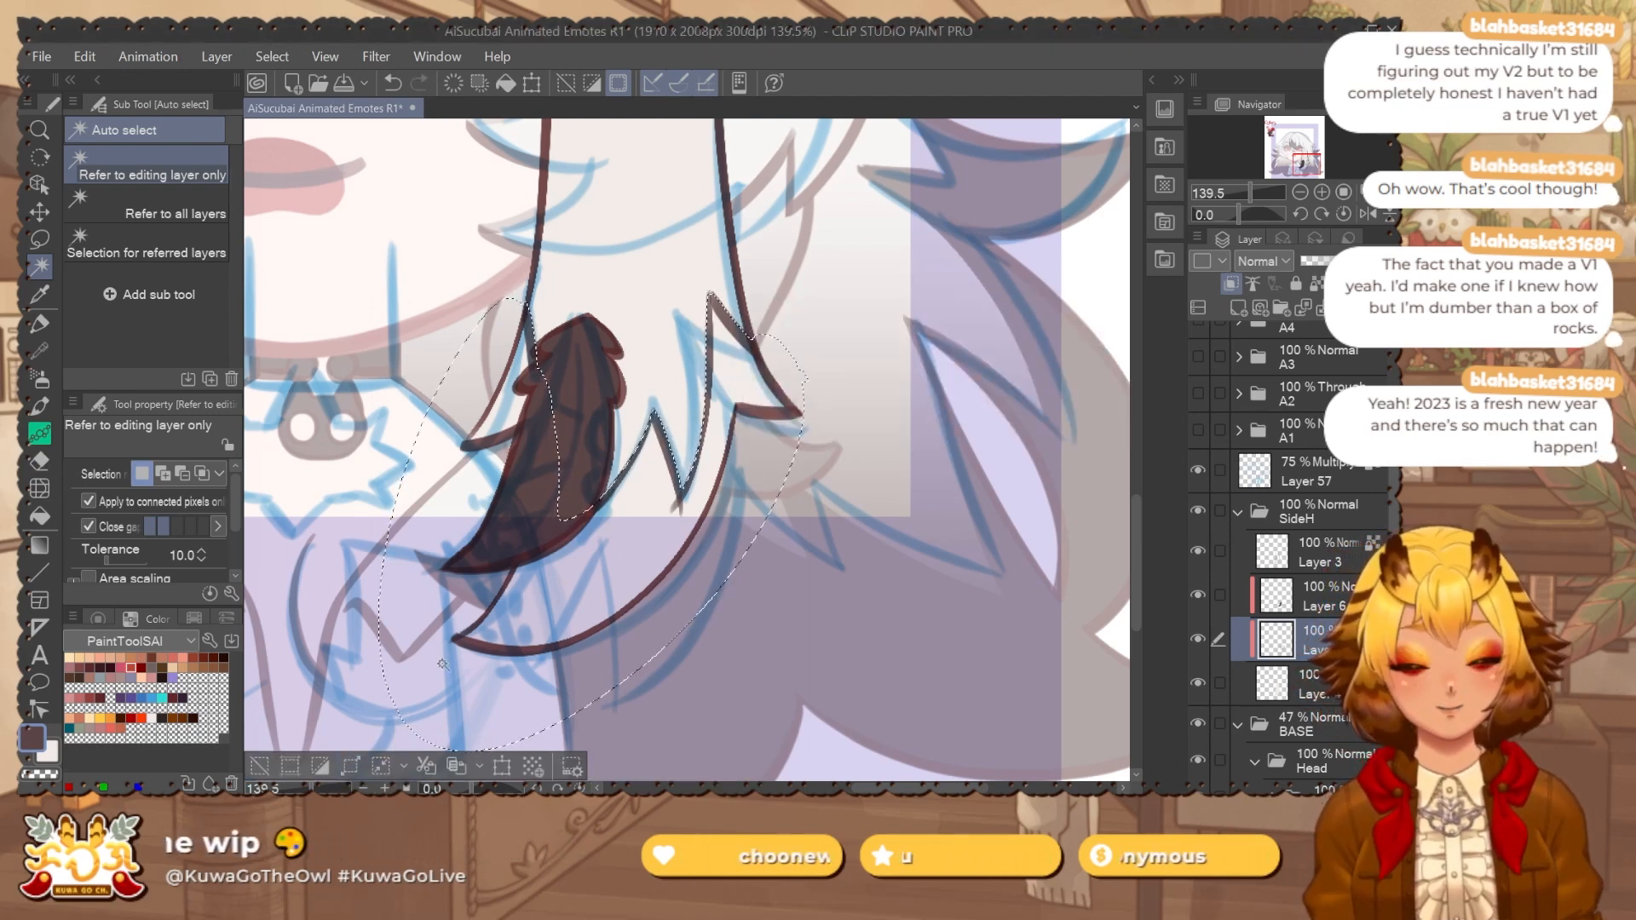
left_click(320, 765)
key("alt+Delete")
key("ctrl+d")
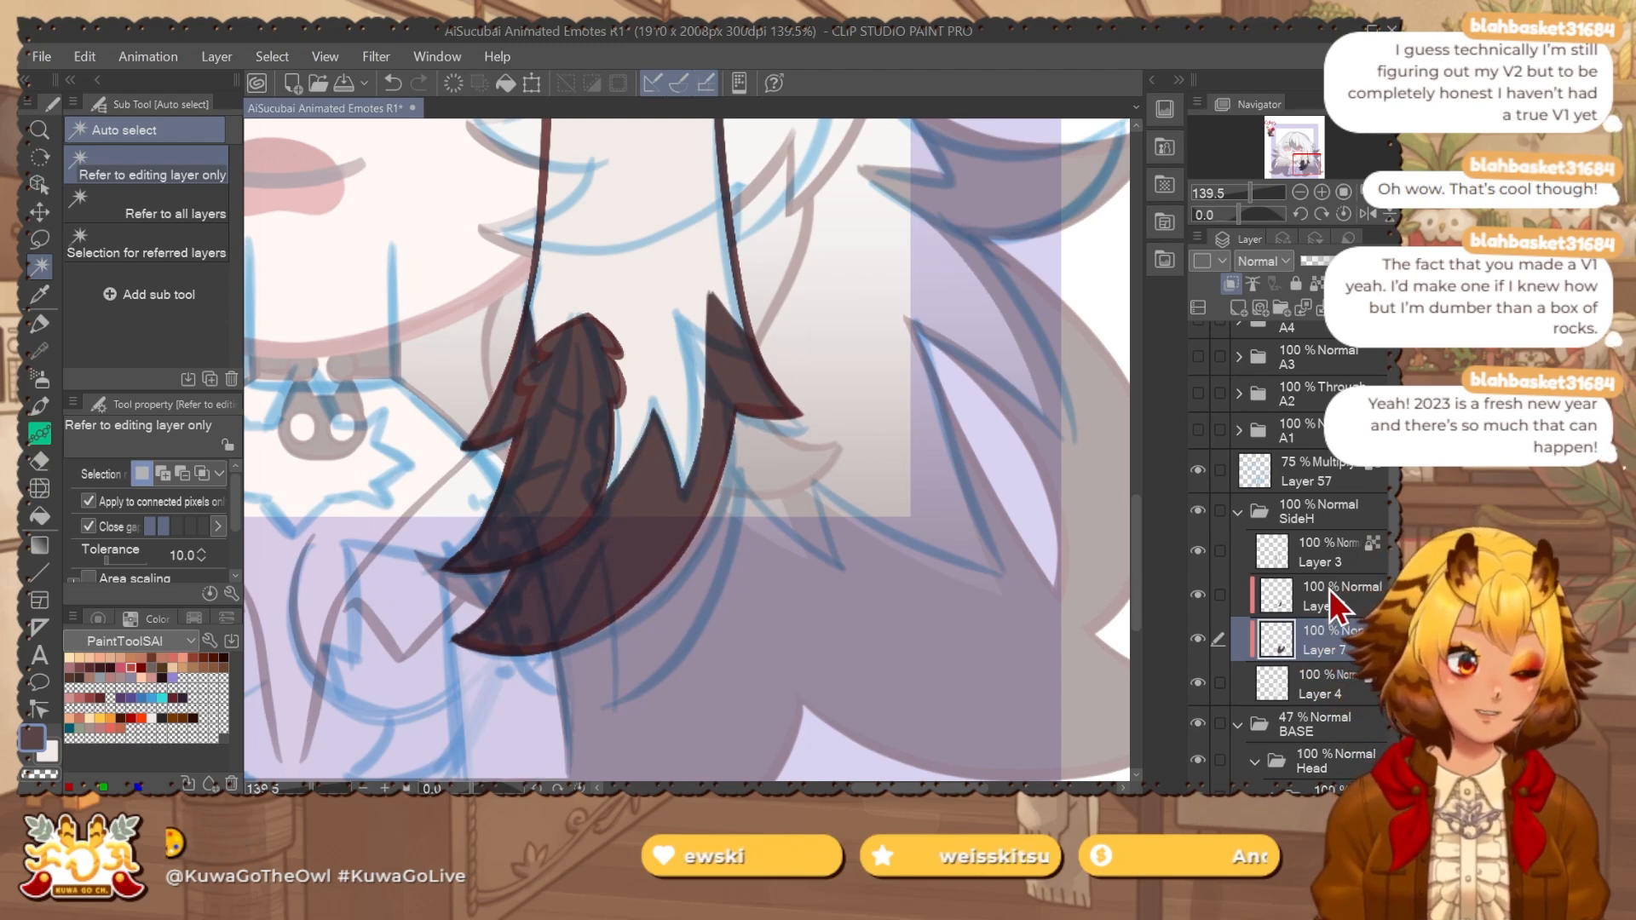
Merge the clipped Layer 6 into Layer 7, then collapse the SideH folder with the Layer 57 sketch hidden.
left_click_drag(819, 446, 765, 558)
left_click_drag(765, 558, 760, 664)
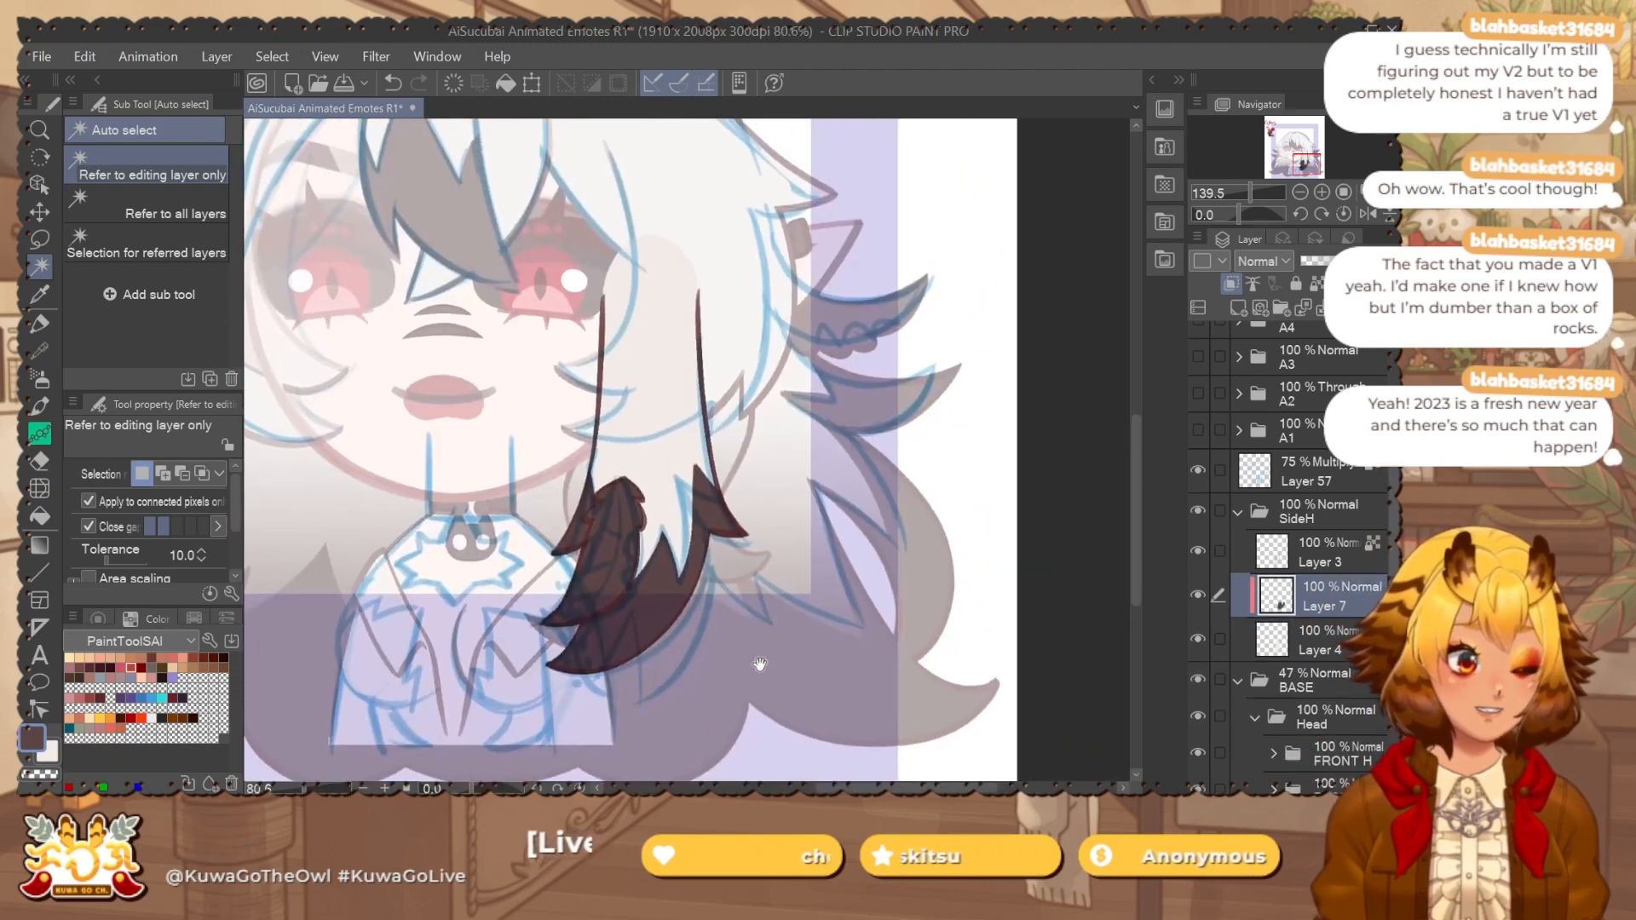
left_click(1238, 512)
scroll(716, 604, "down", 4)
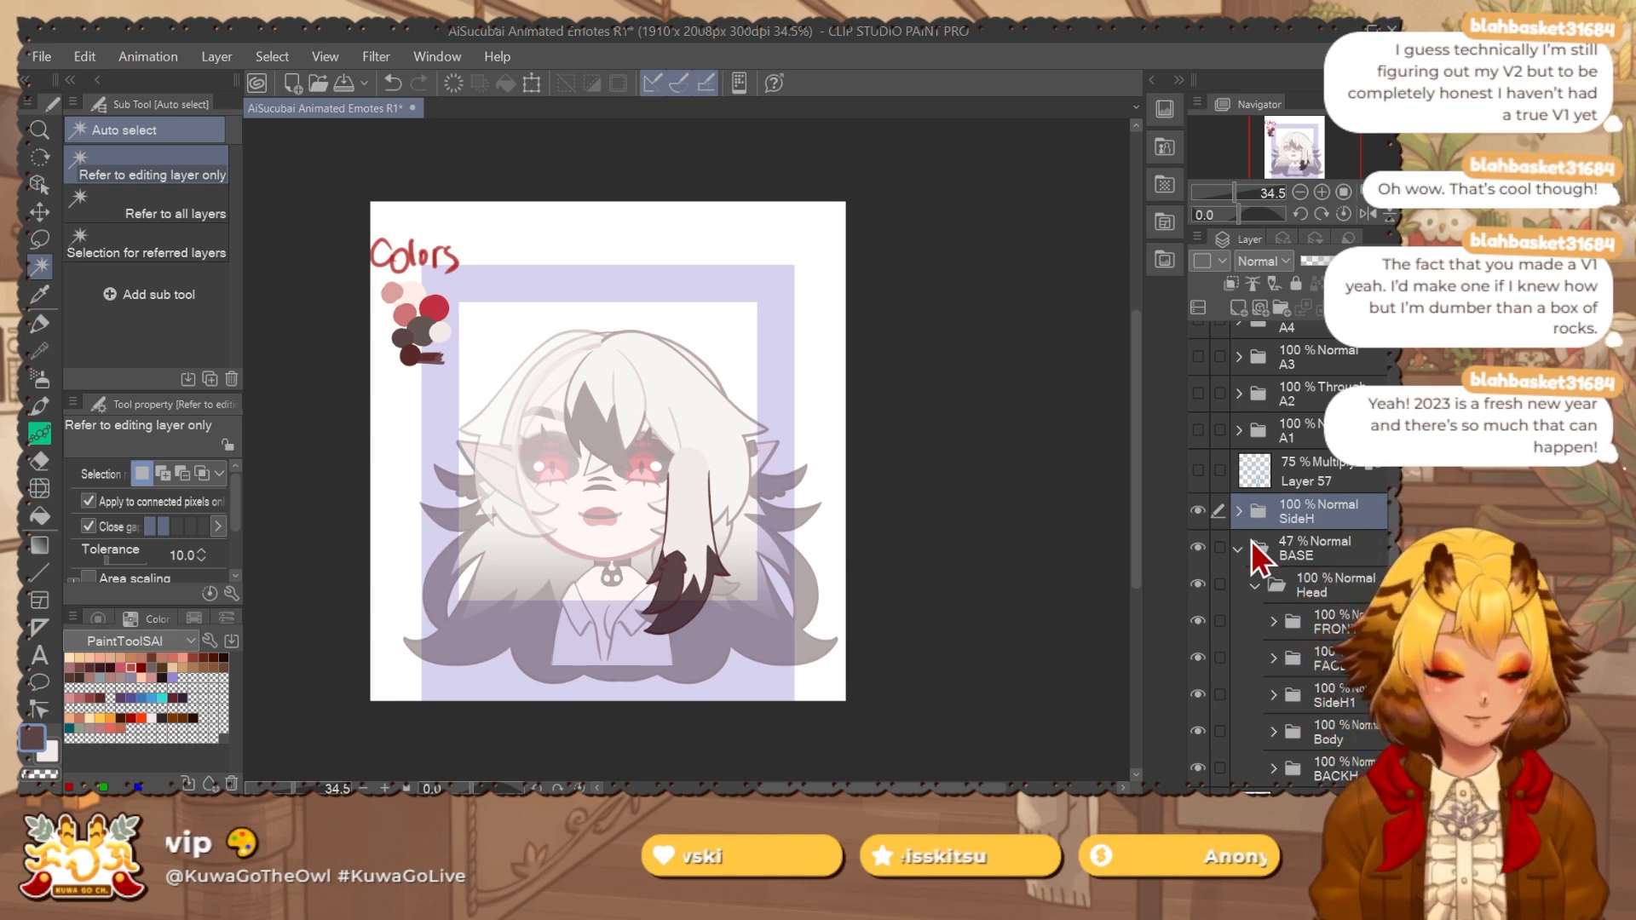
Move the SideH folder between FACE and Body in the Head folder and place a horizontally flipped copy on the face's opposite side.
left_click_drag(1364, 640, 1363, 694)
left_click(1355, 658)
key("ctrl+c")
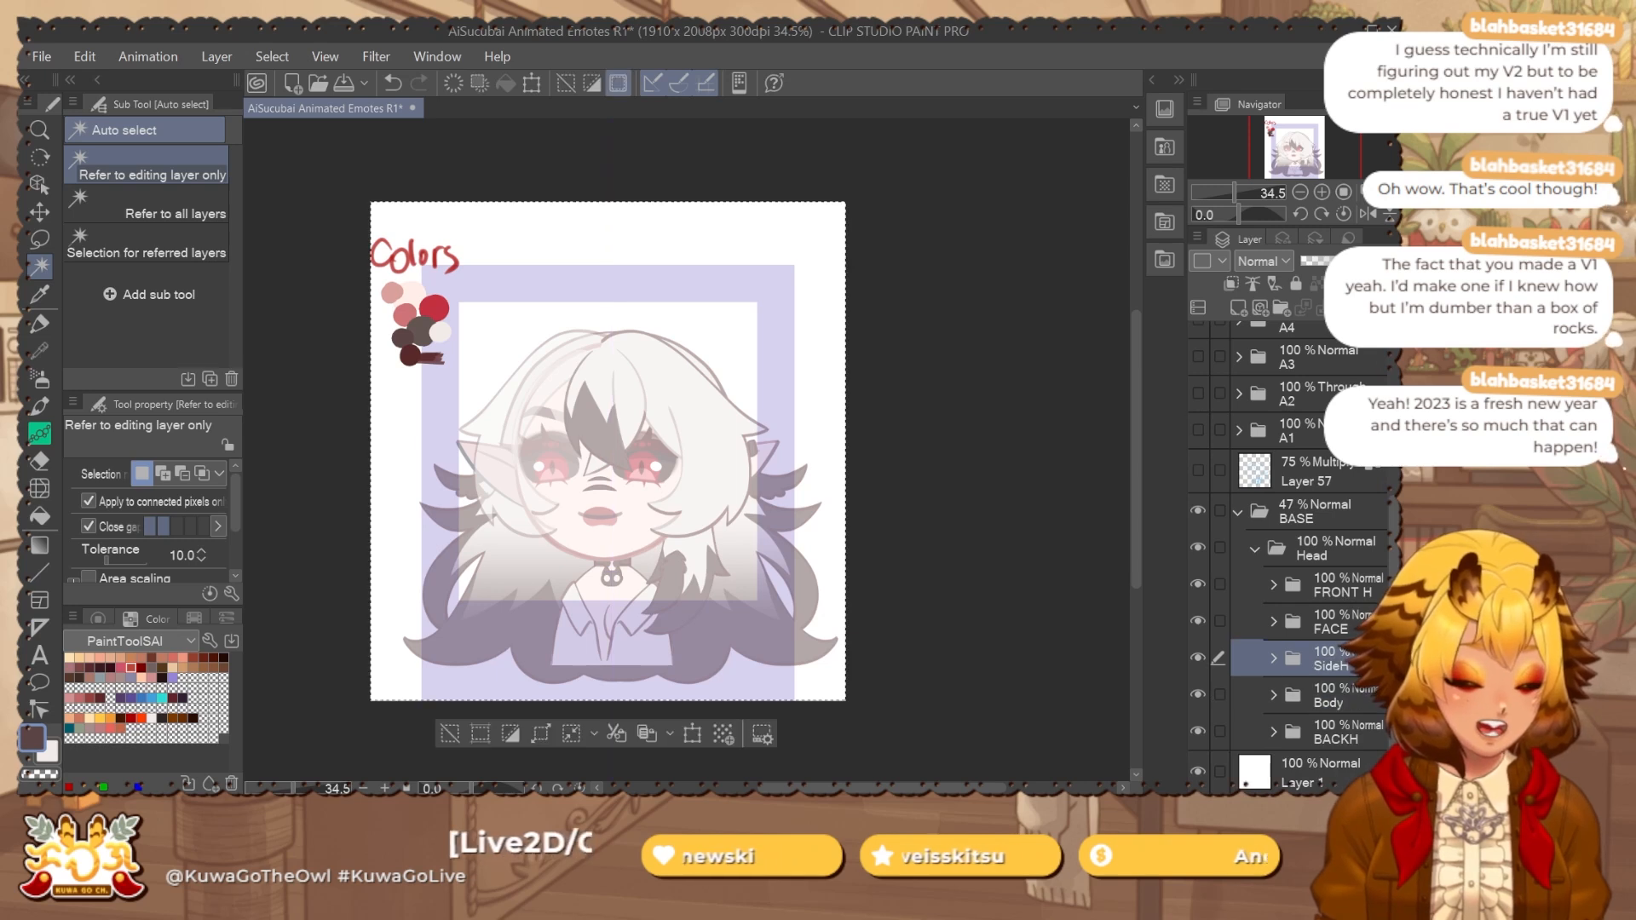
key("ctrl+v")
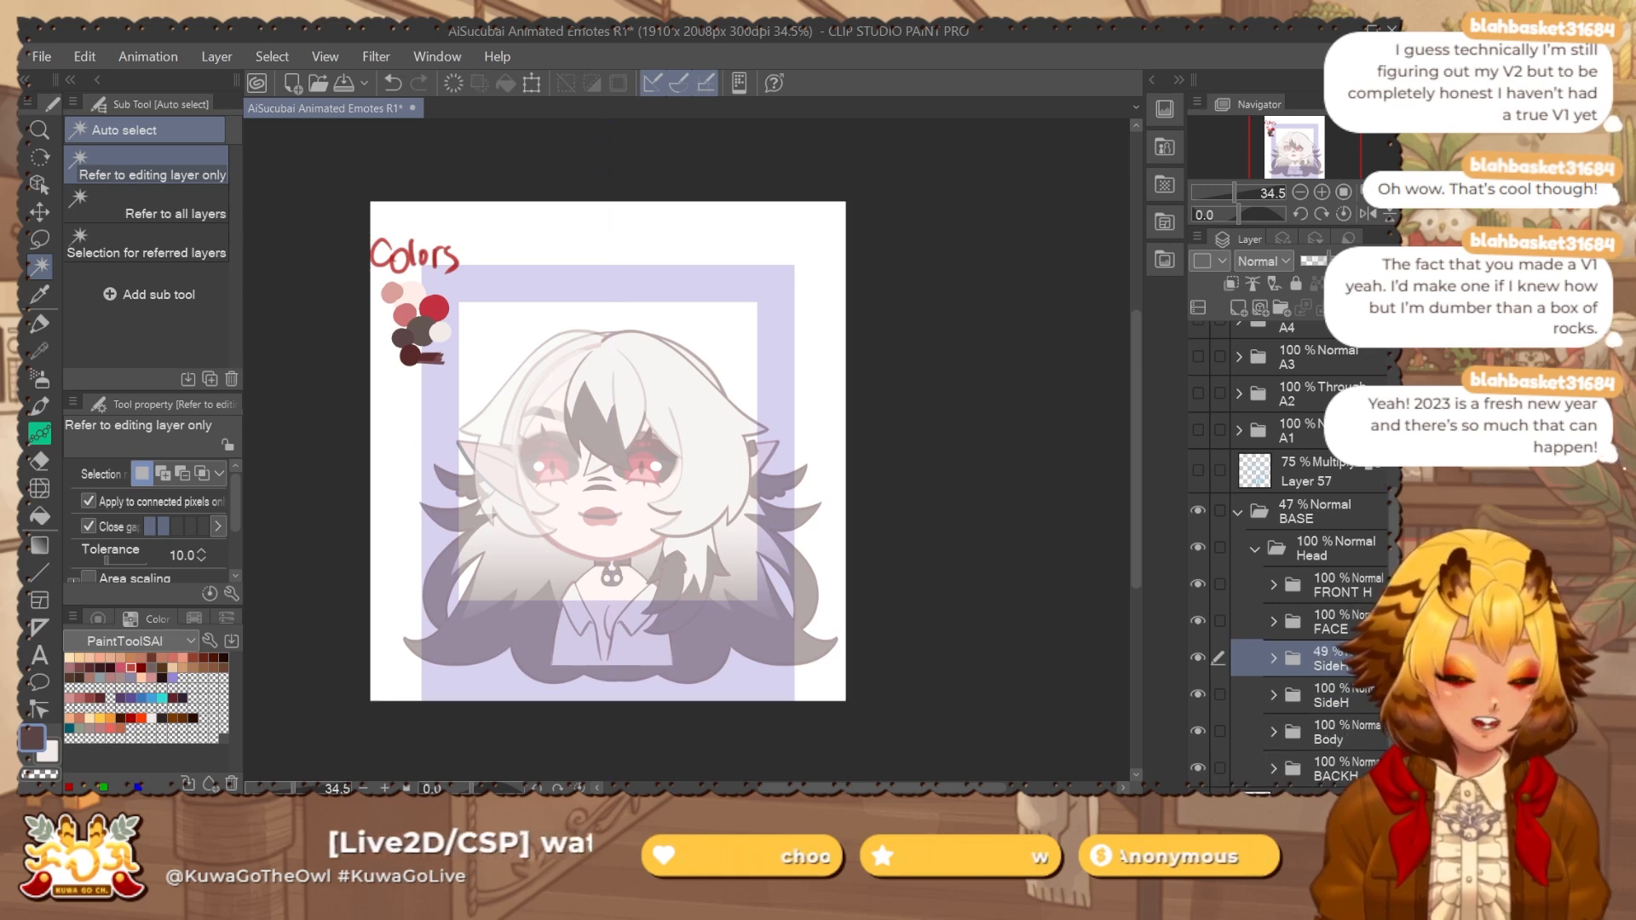
key("ctrl+t")
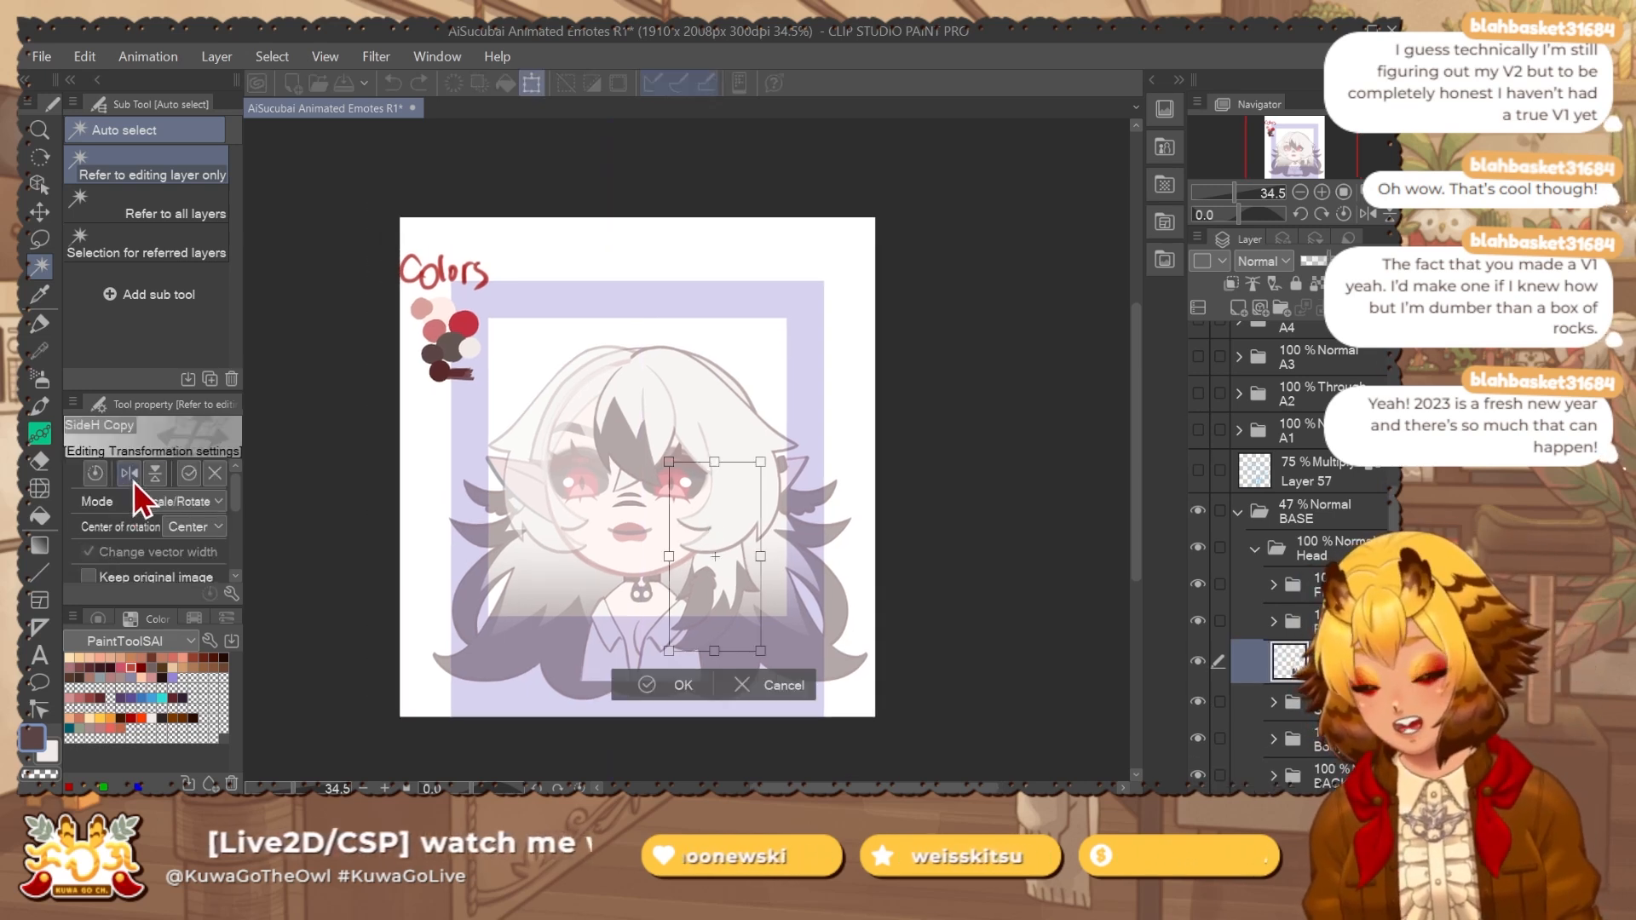
left_click_drag(732, 607, 594, 607)
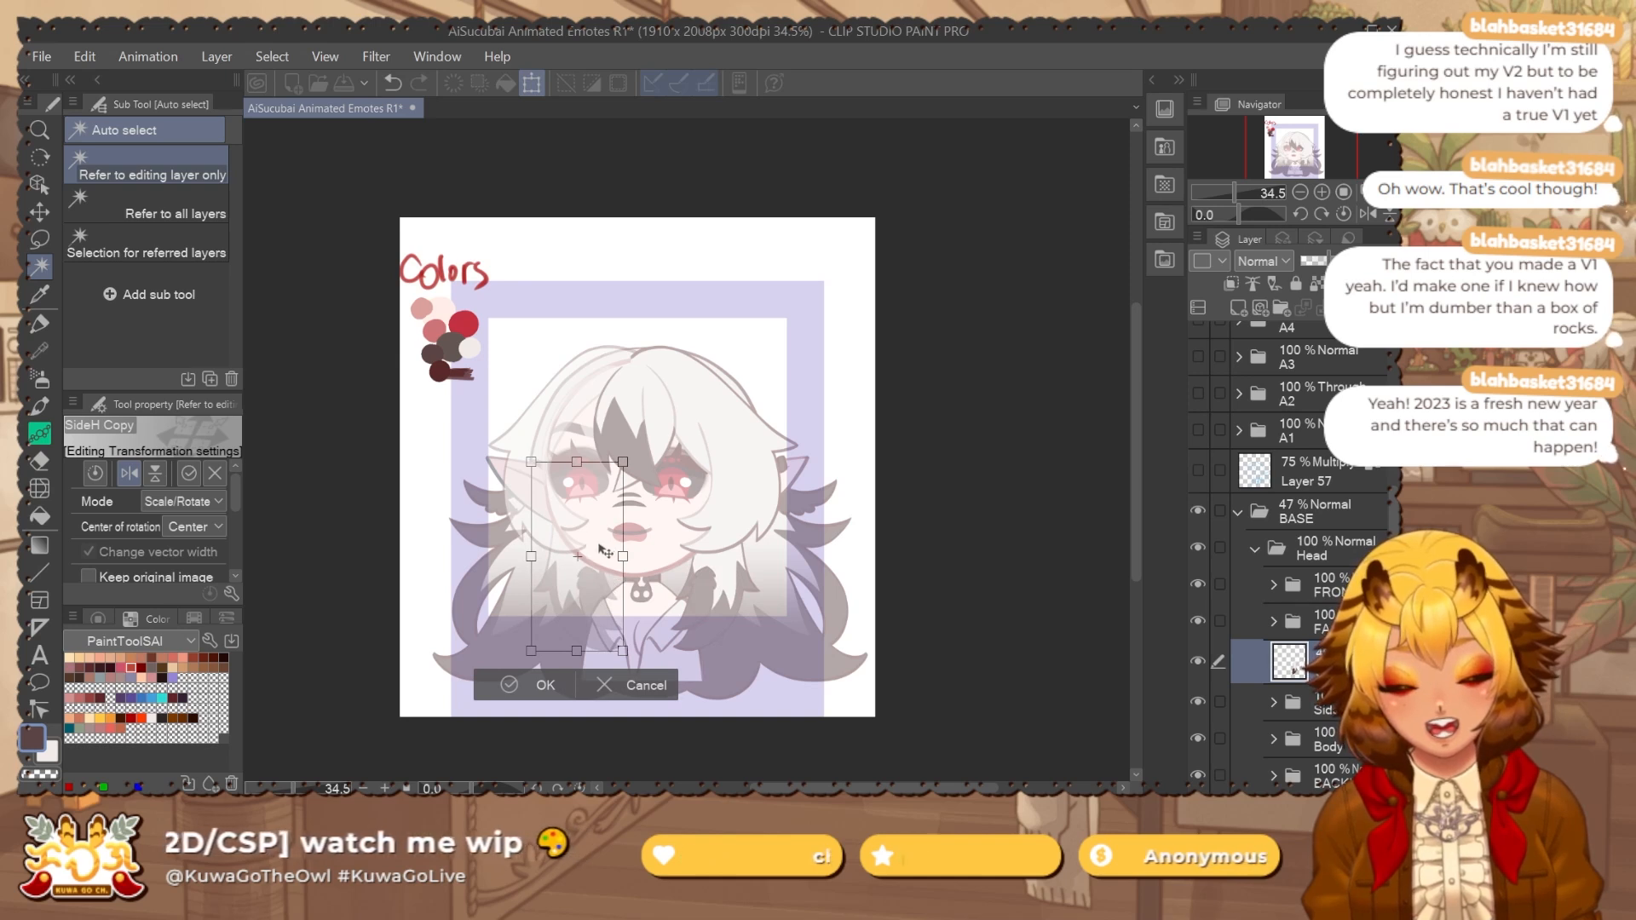
key("Return")
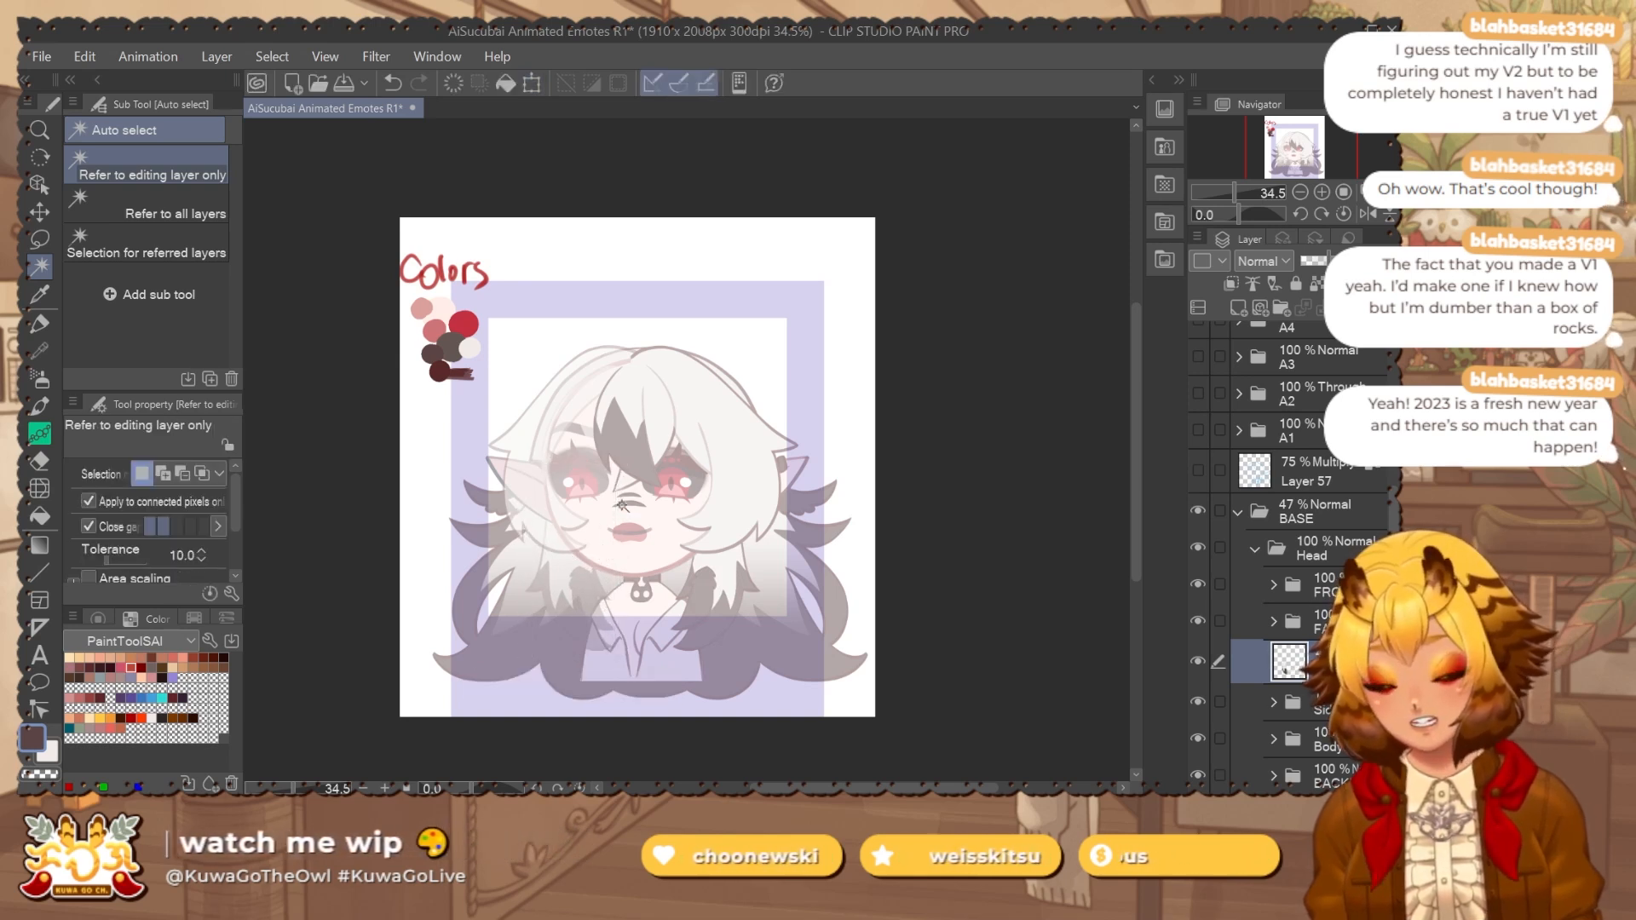
Show the Layer 57 sketch and add a new layer above it inside a new folder named BODY.
scroll(1286, 554, "down", 2)
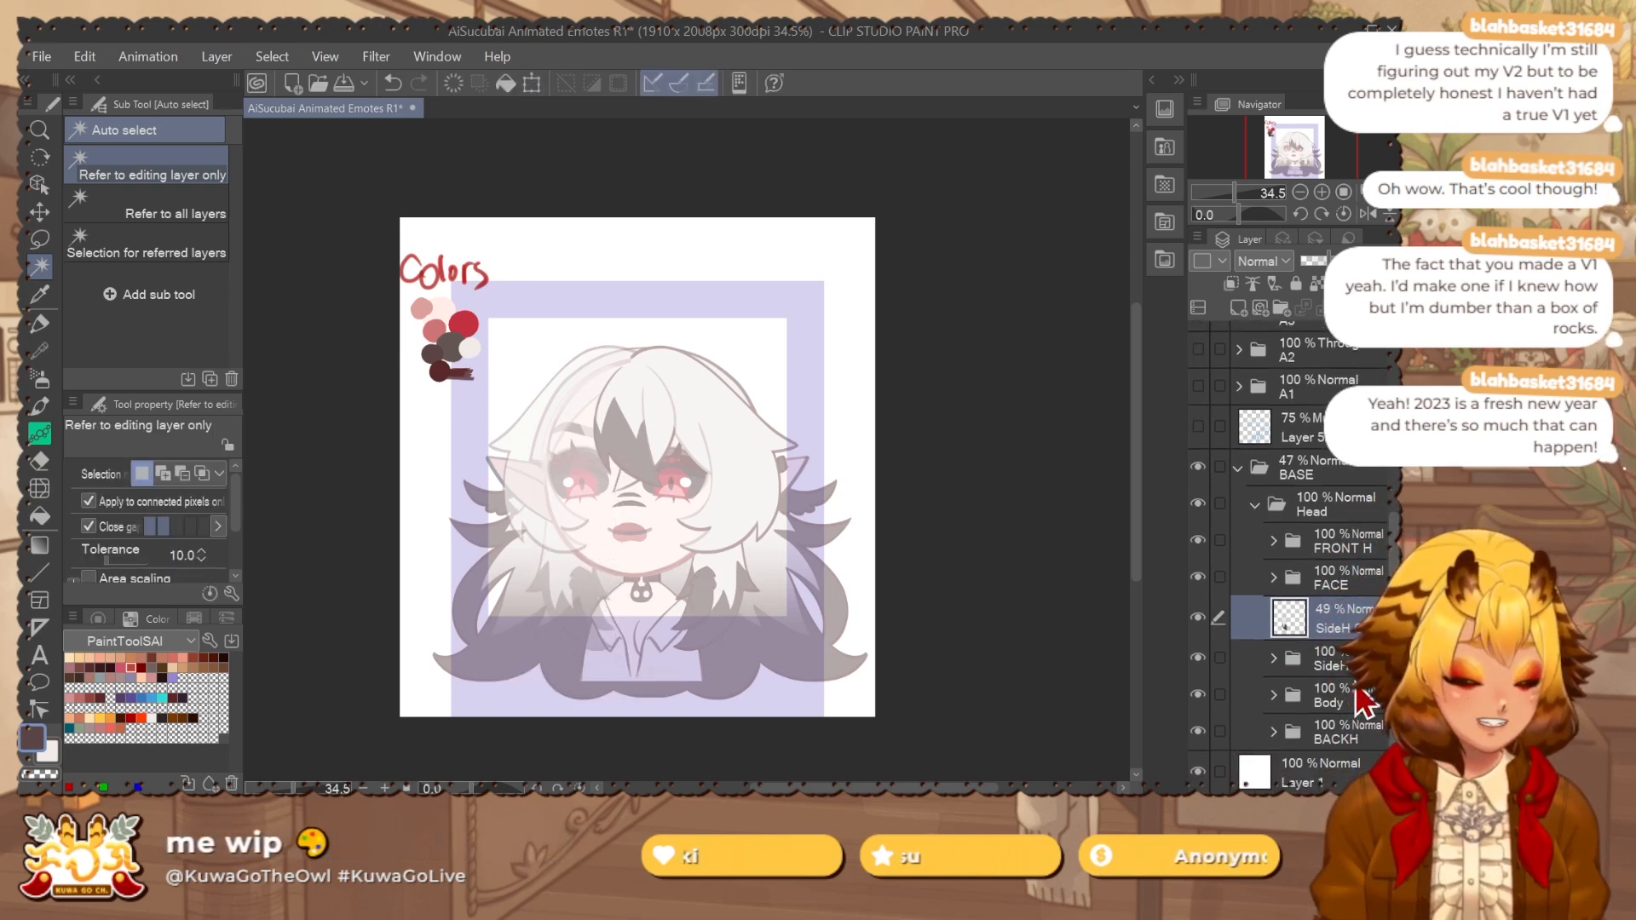
left_click(1271, 703)
scroll(1204, 467, "up", 3)
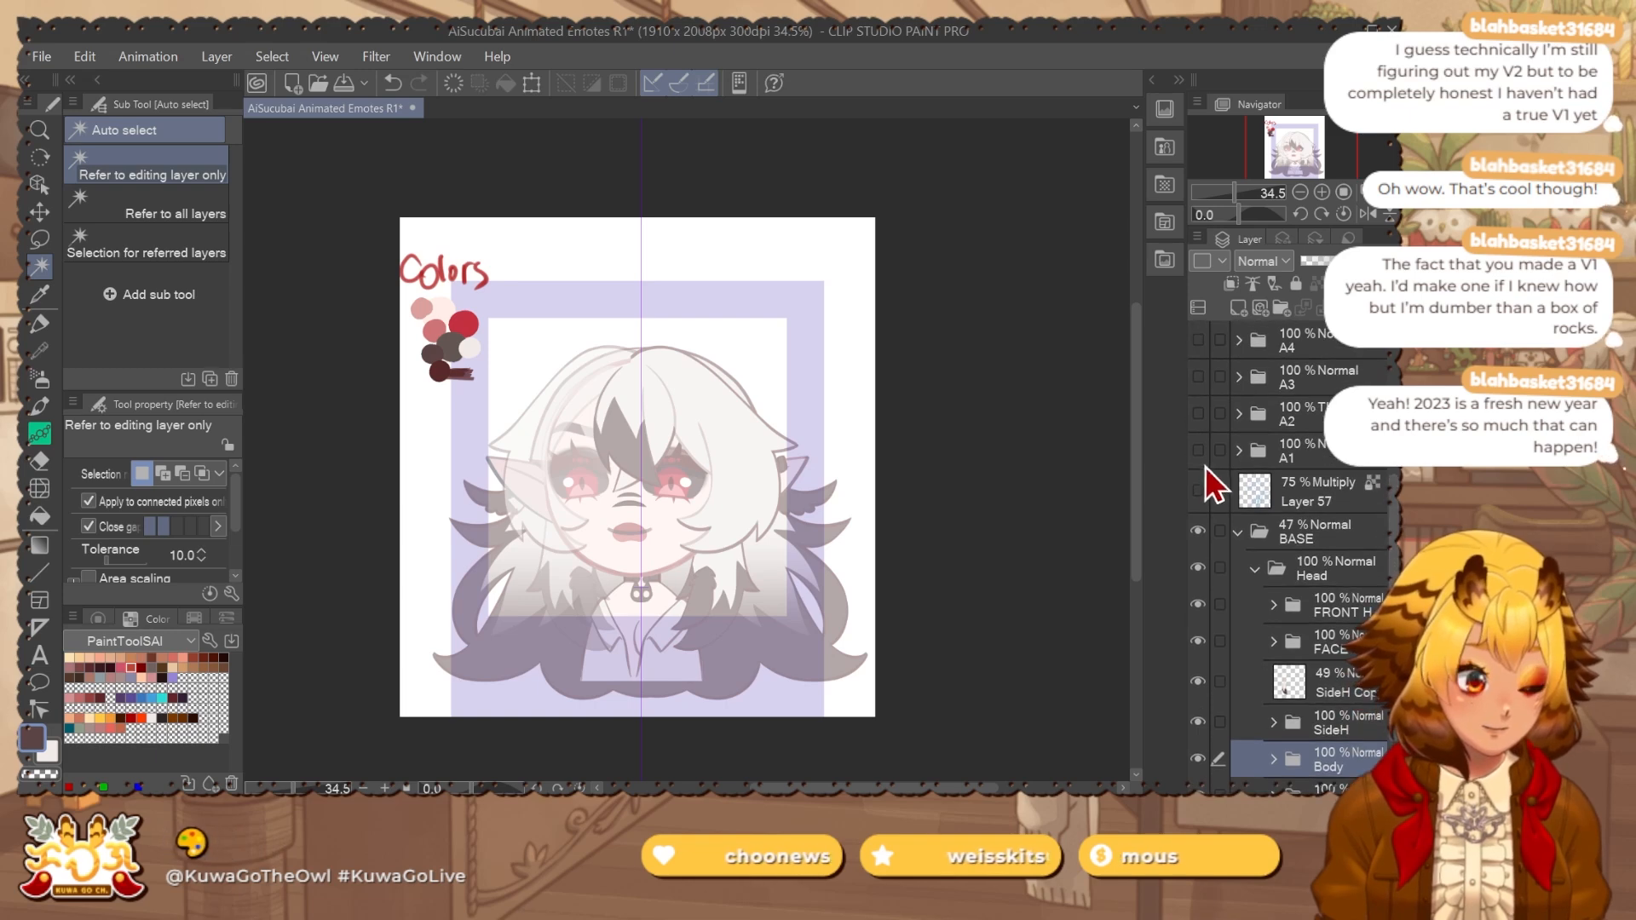
left_click(1206, 492)
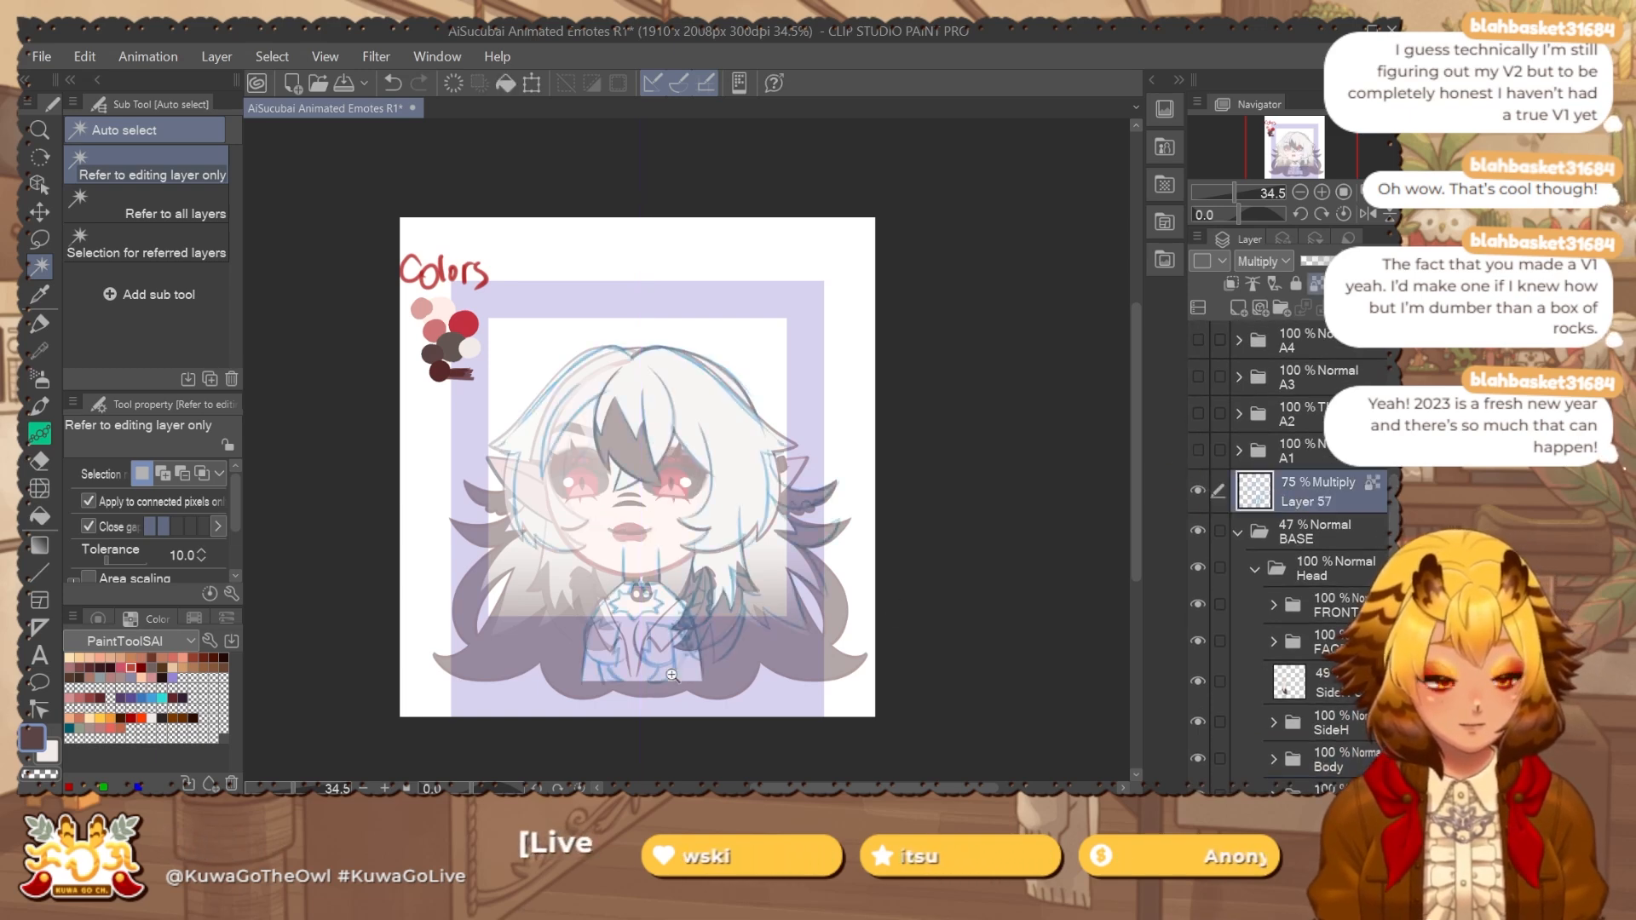
scroll(675, 614, "up", 2)
key("ctrl+shift+n")
key("ctrl+g")
double_click(1320, 493)
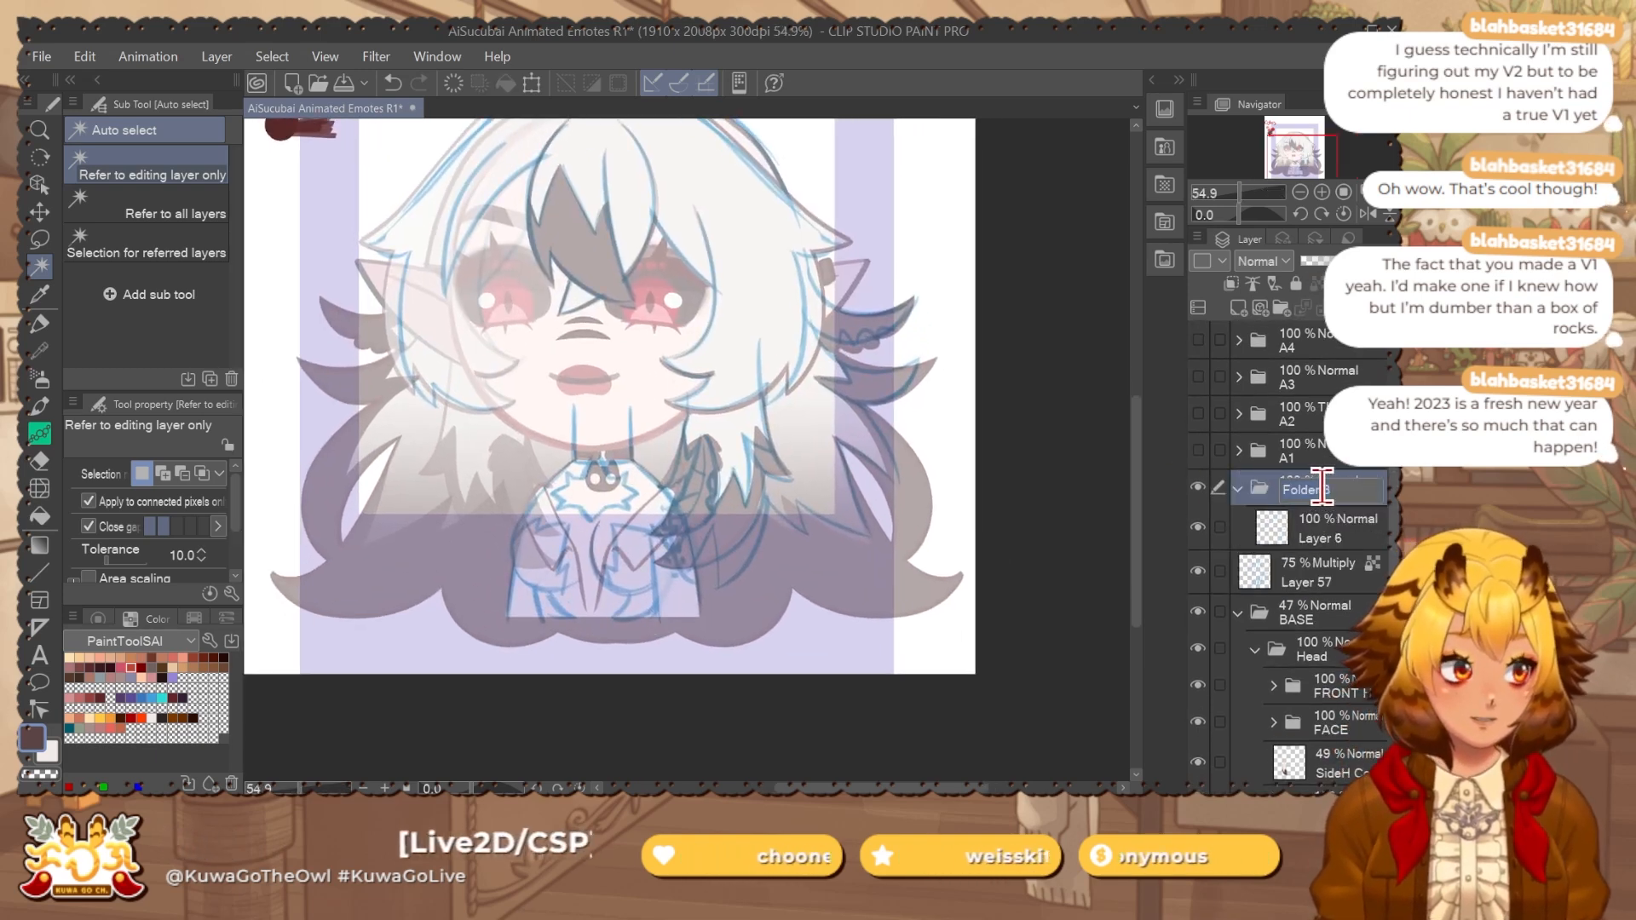
type("BODY")
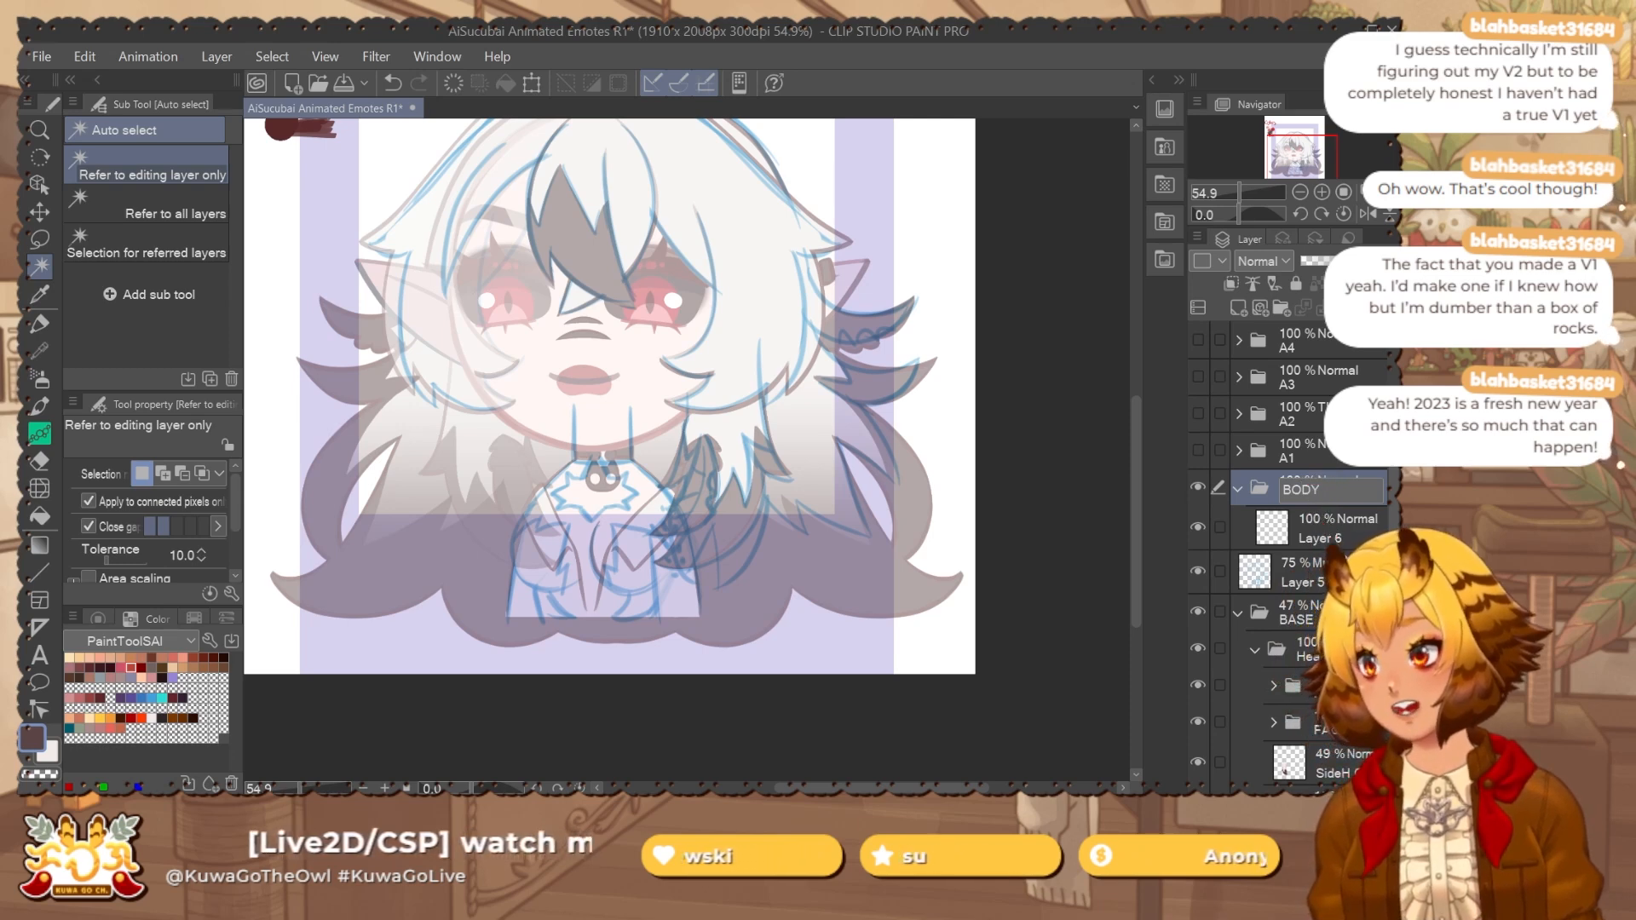
key("Return")
Put Layer 6 in a subfolder named Torso inside BODY and collapse that subfolder.
left_click(1319, 529)
key("ctrl+g")
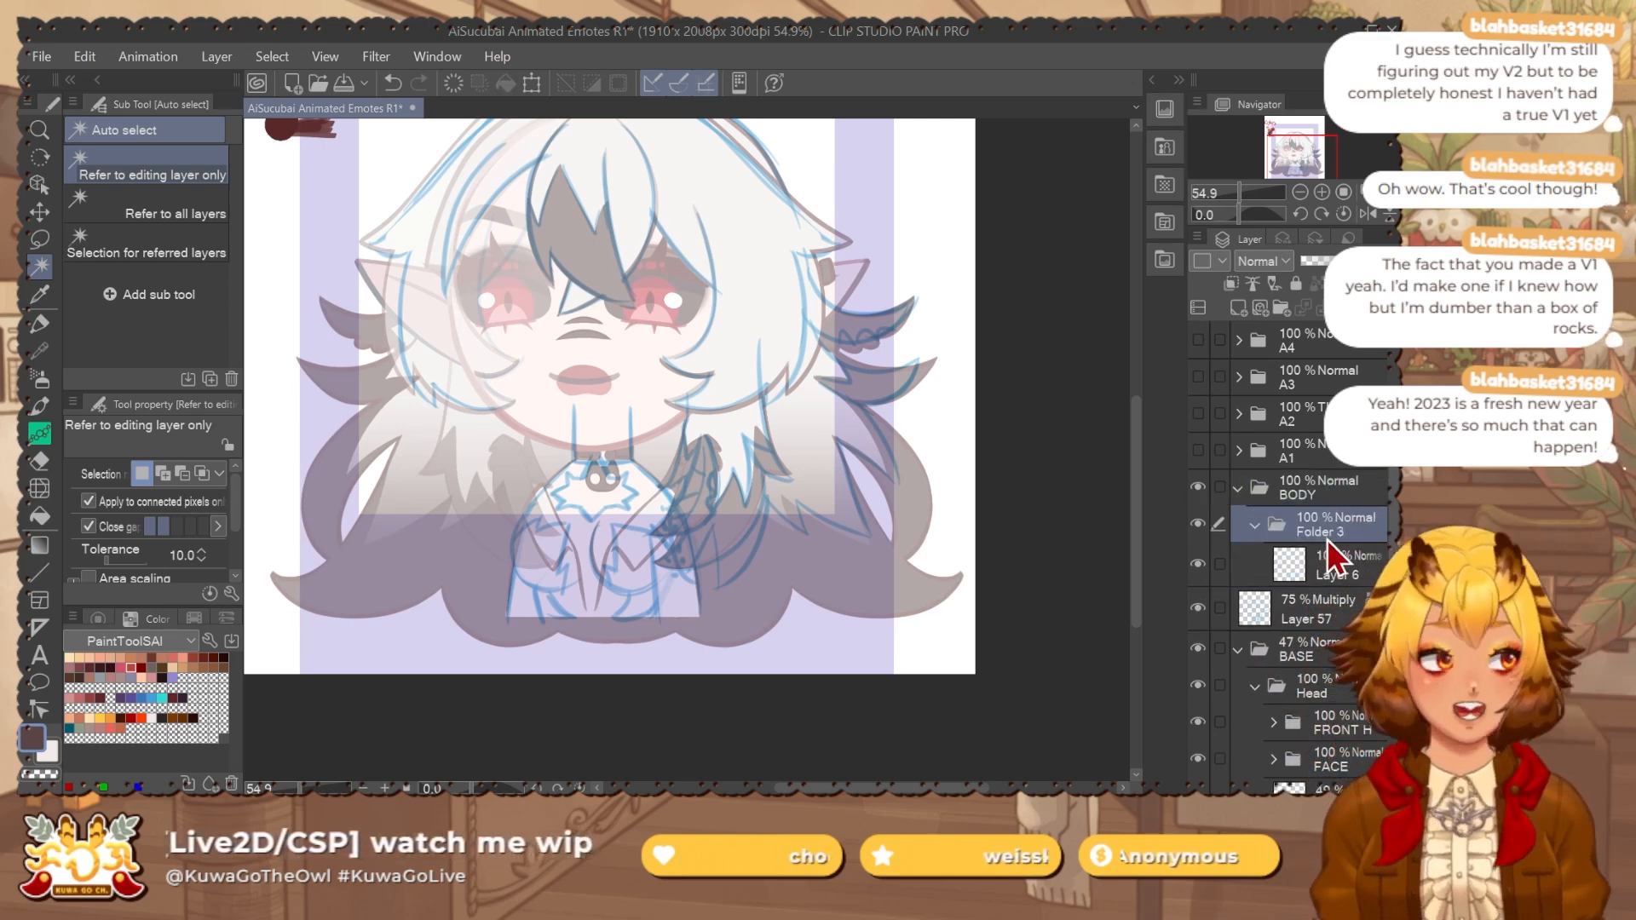
double_click(1333, 533)
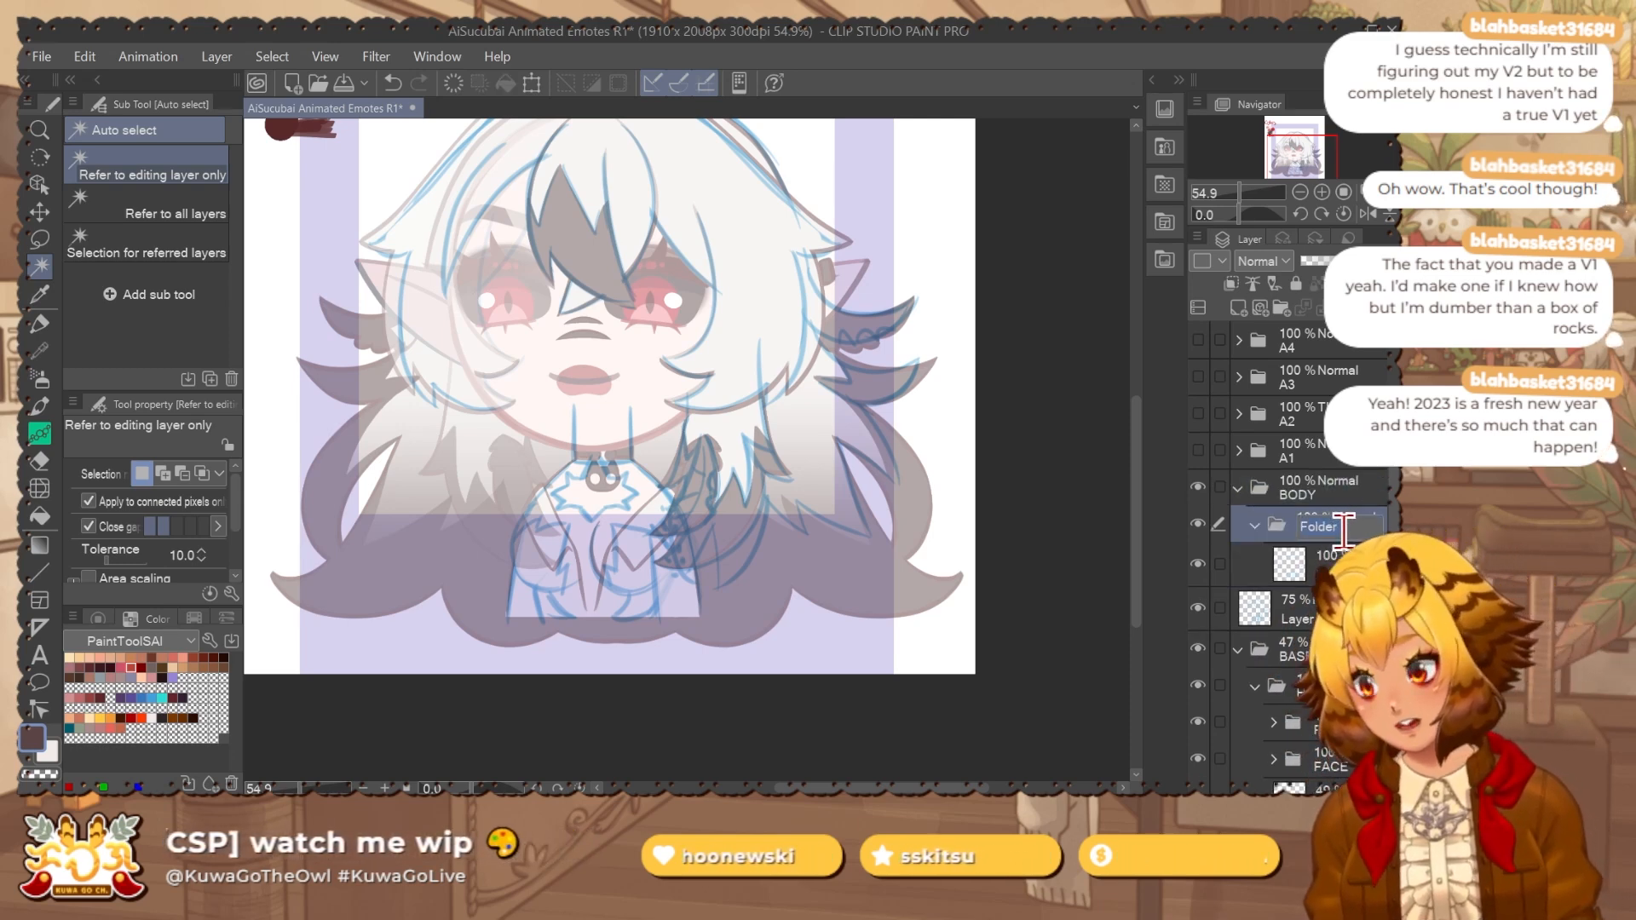
type("Torso")
left_click(1344, 559)
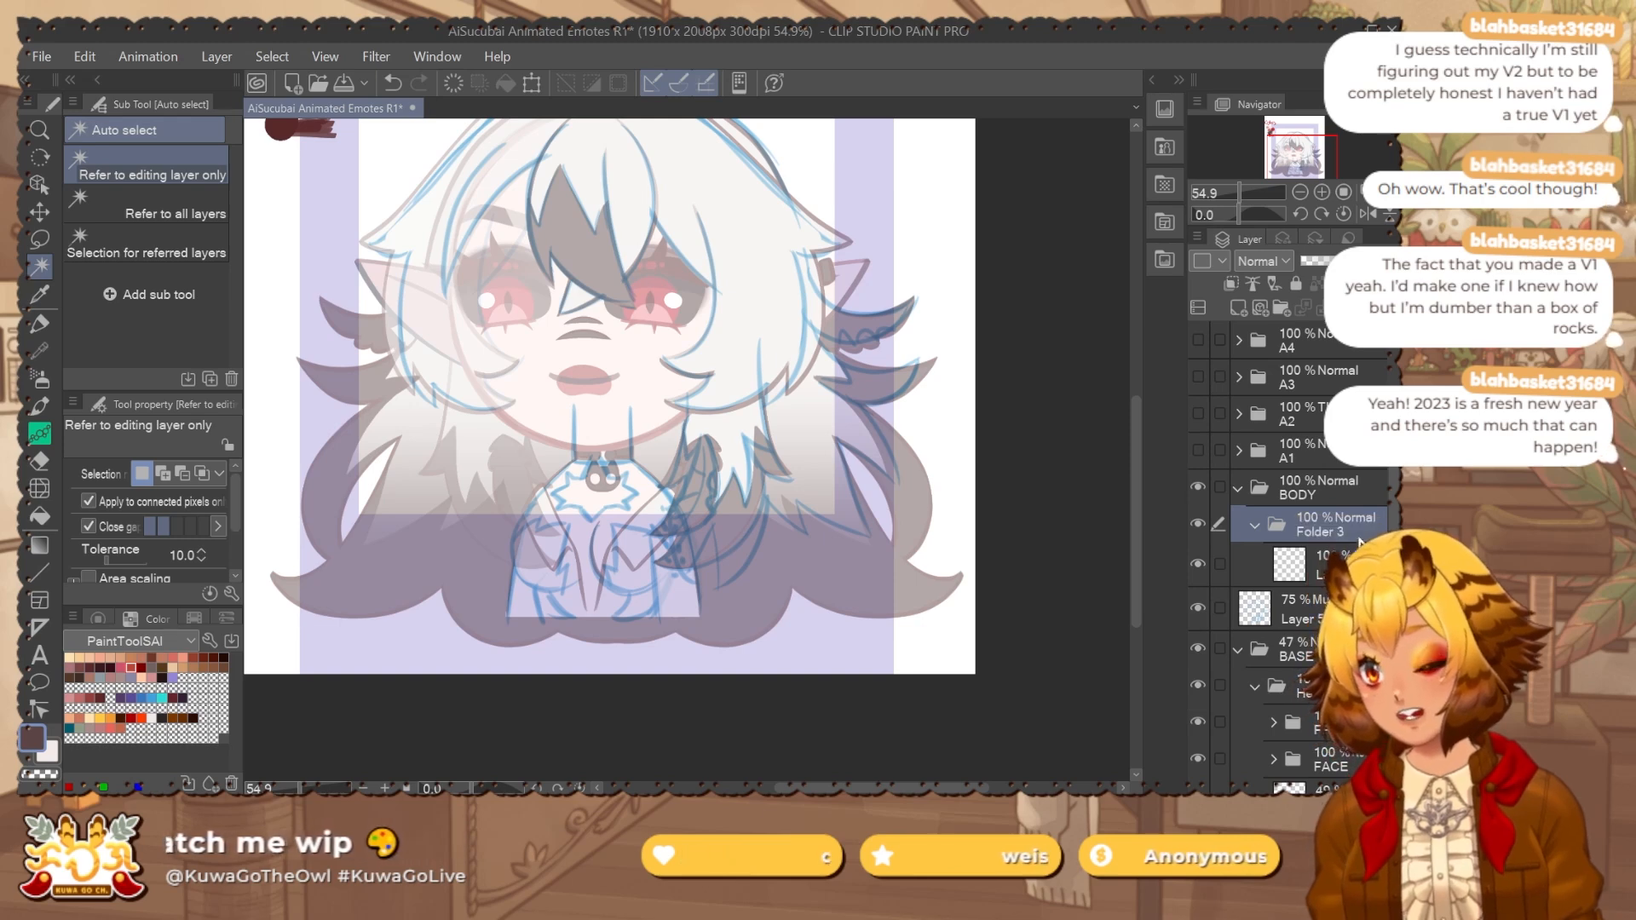
left_click(1275, 526)
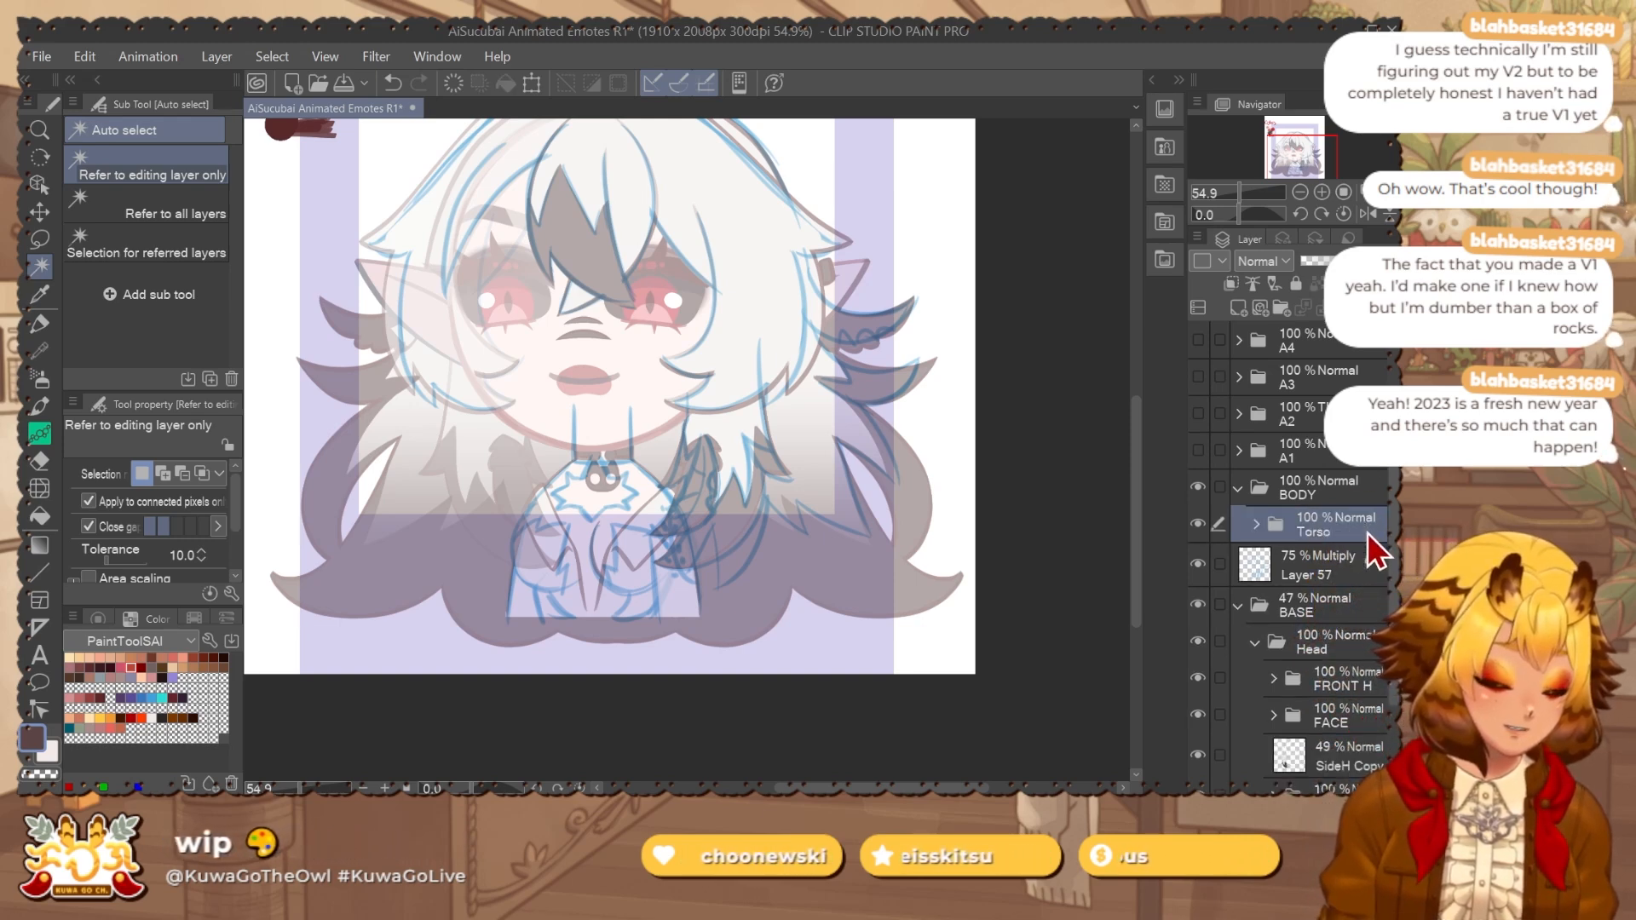
Add a new layer in a subfolder named Arms inside BODY and arrange the Torso folder above Arms.
key("ctrl+shift+n")
key("ctrl+g")
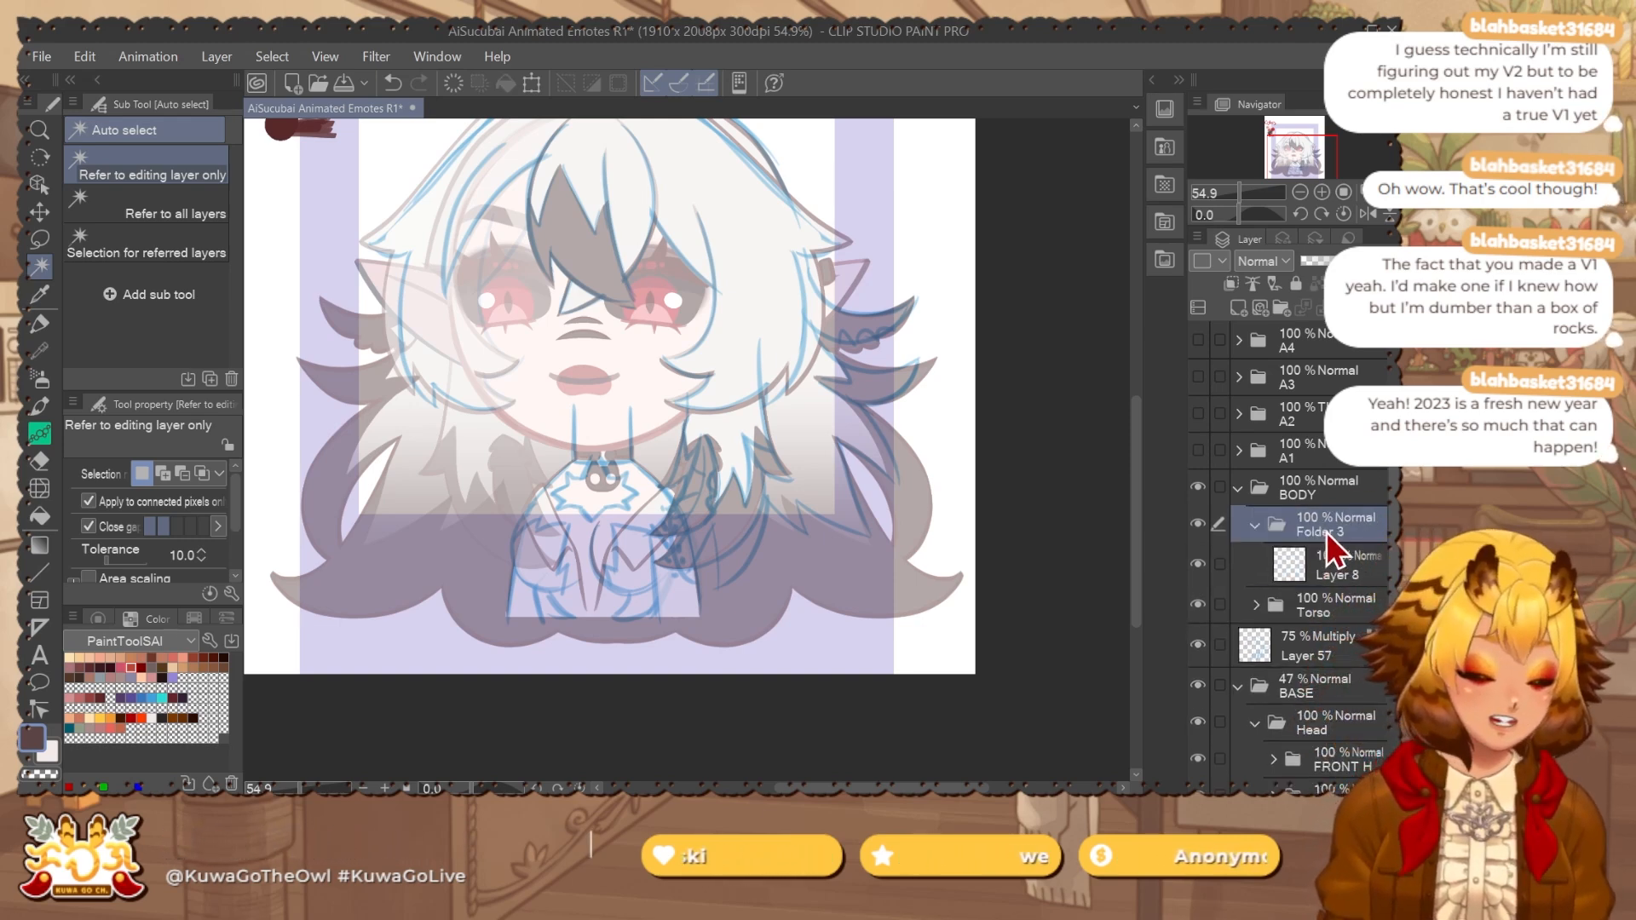
double_click(1325, 532)
type("Arm")
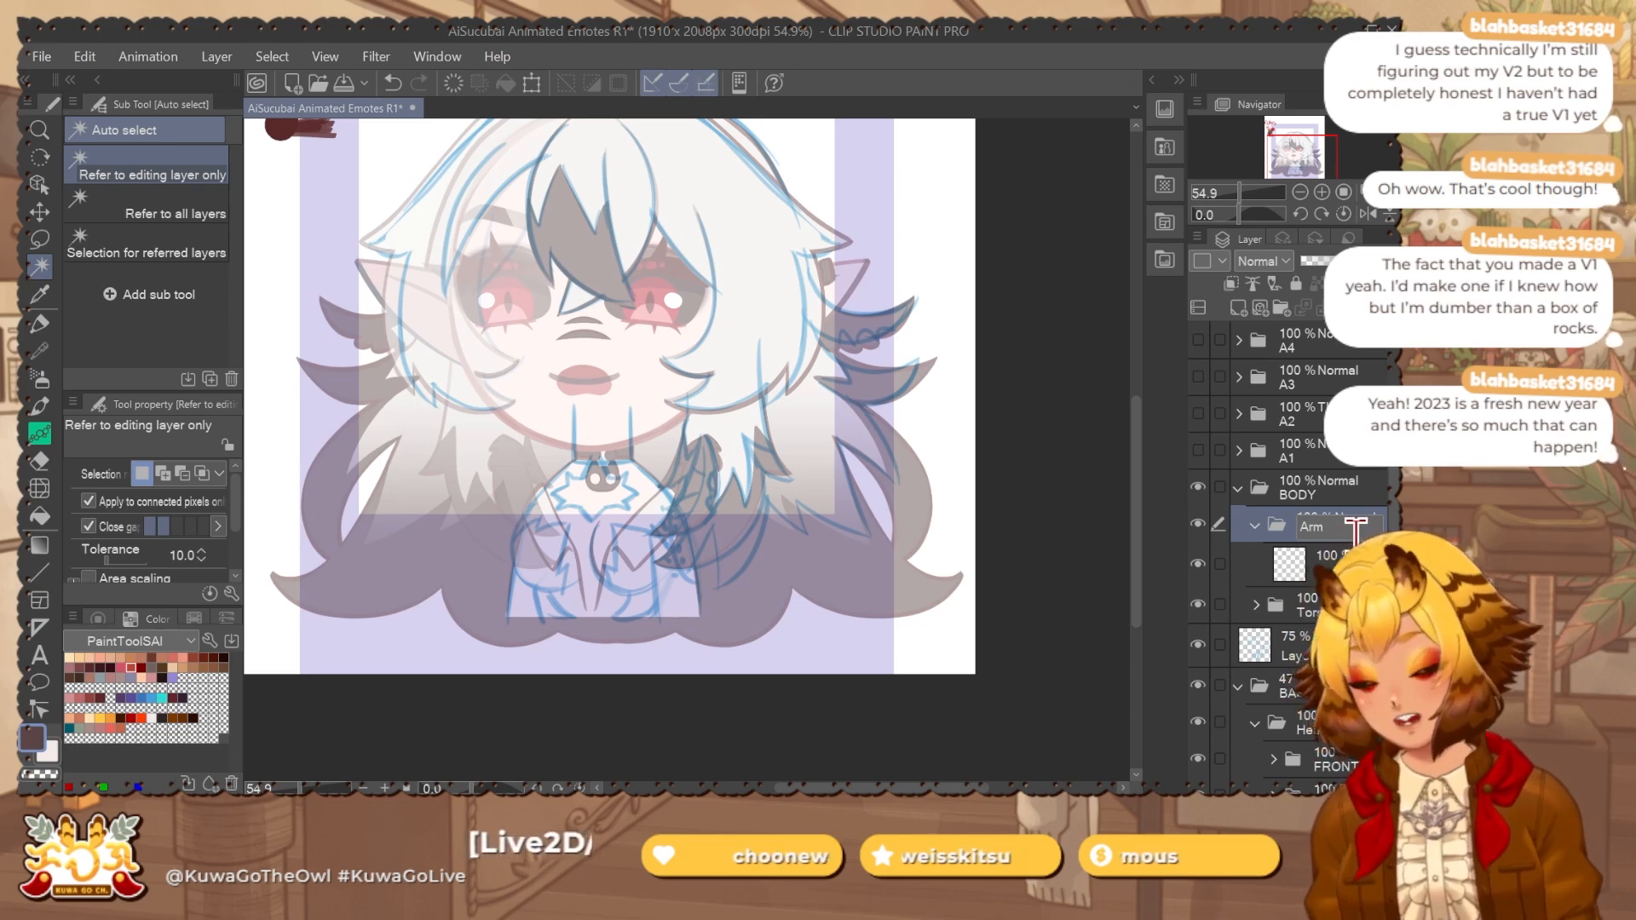
type("s")
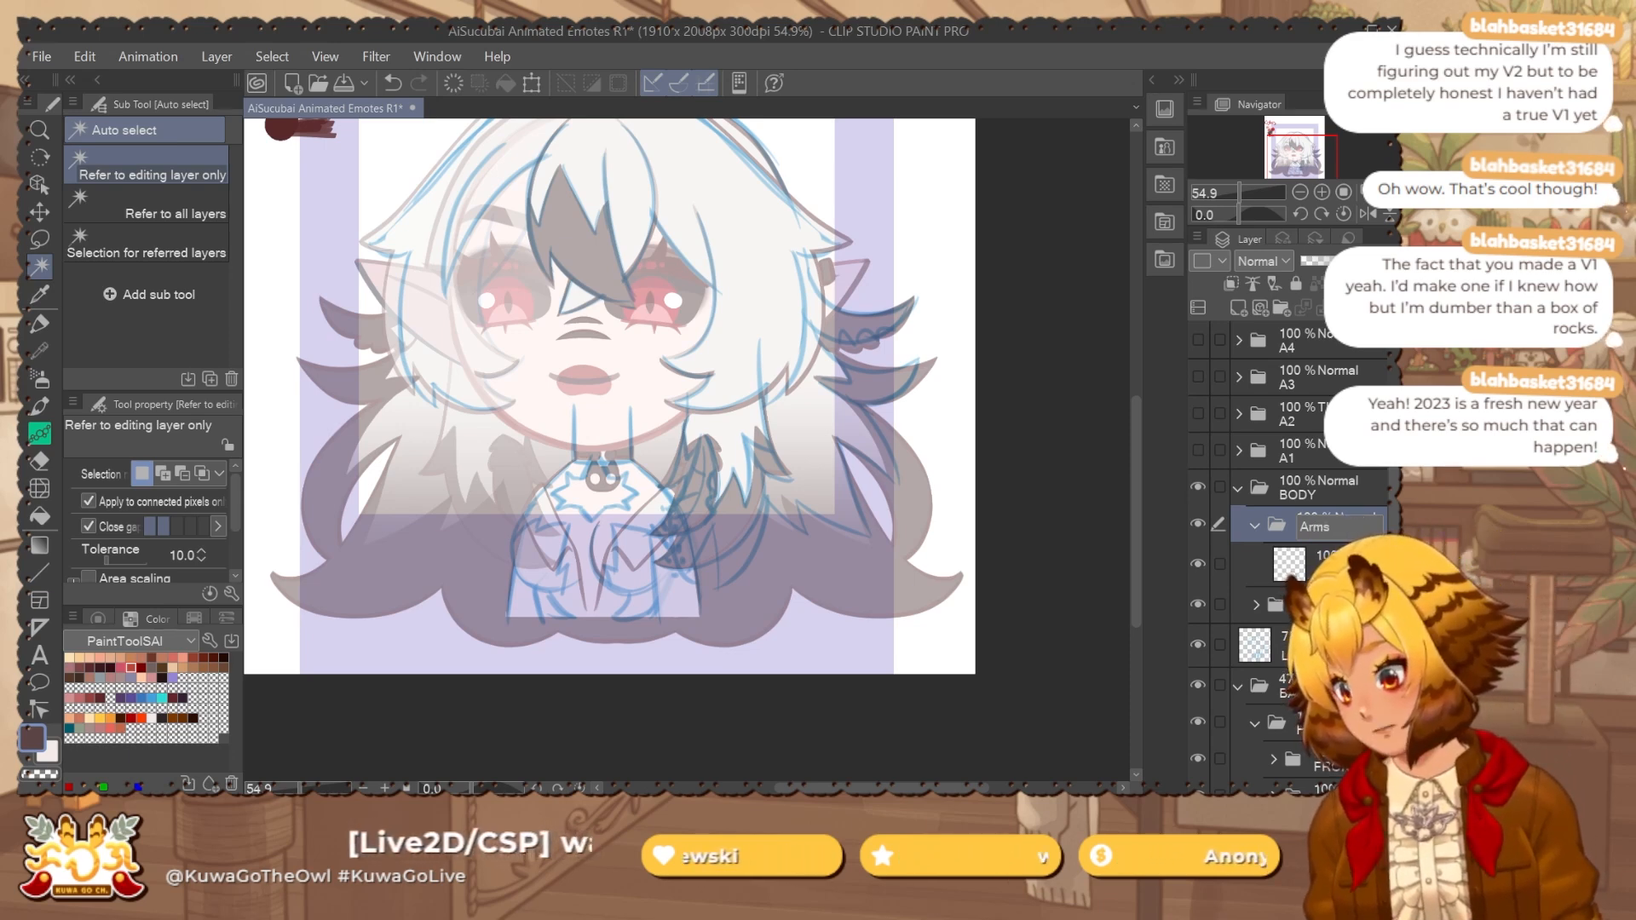
key("Return")
left_click(1255, 605)
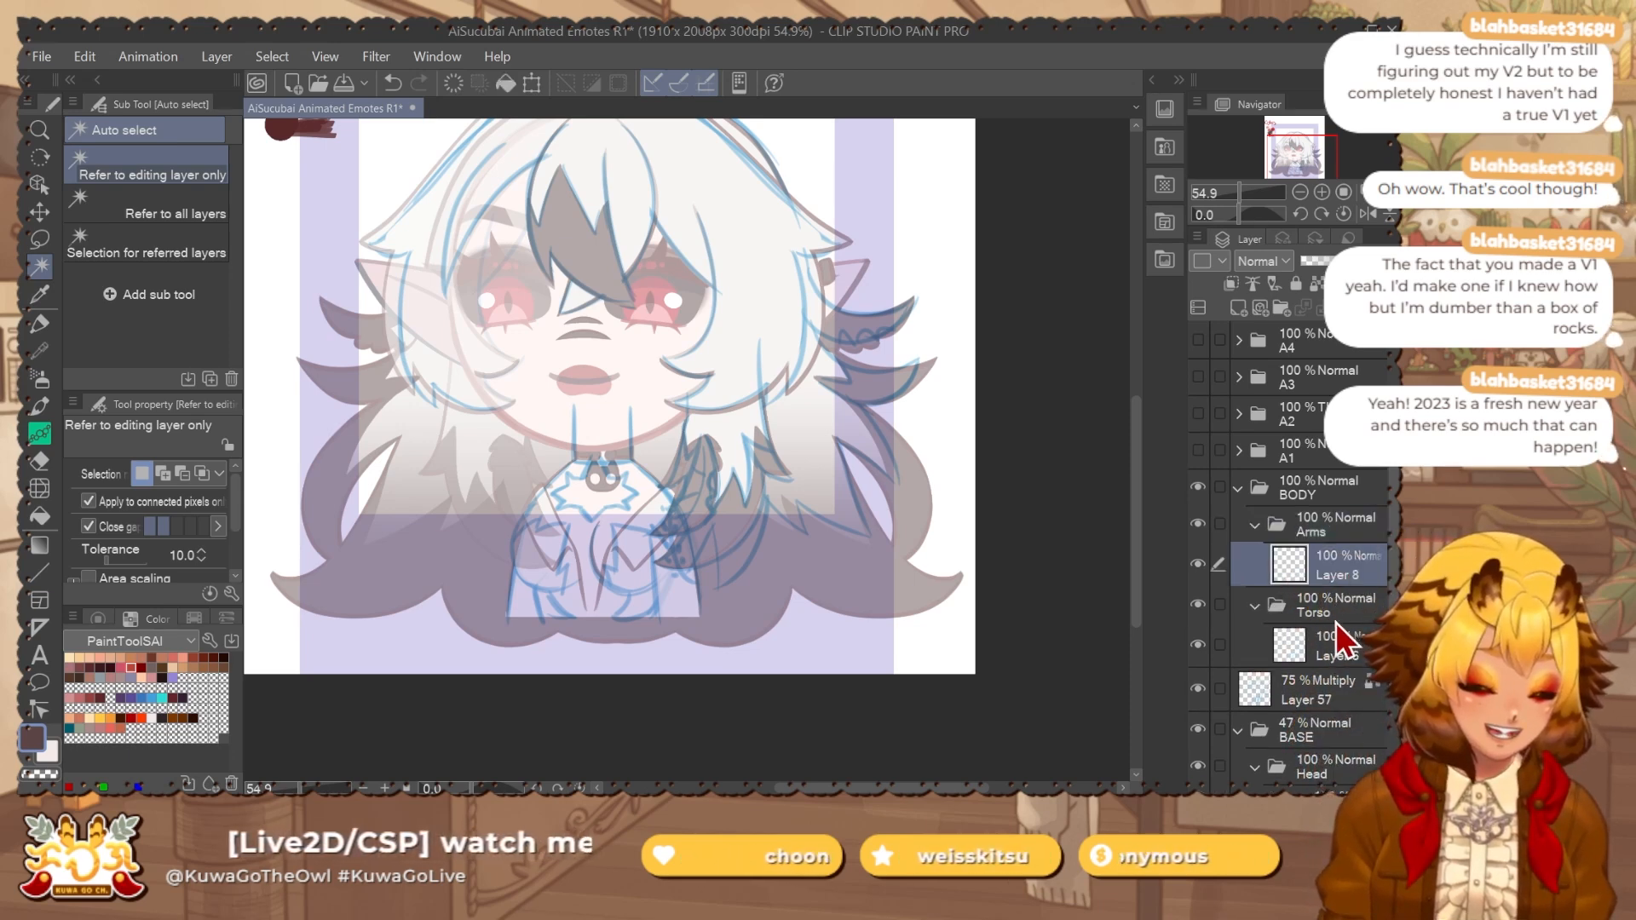
left_click_drag(1320, 521, 1313, 506)
Ink one side of the neck, shoulder and torso on Layer 6 in dark maroon with the Flat marker, following the sketch.
left_click(1350, 567)
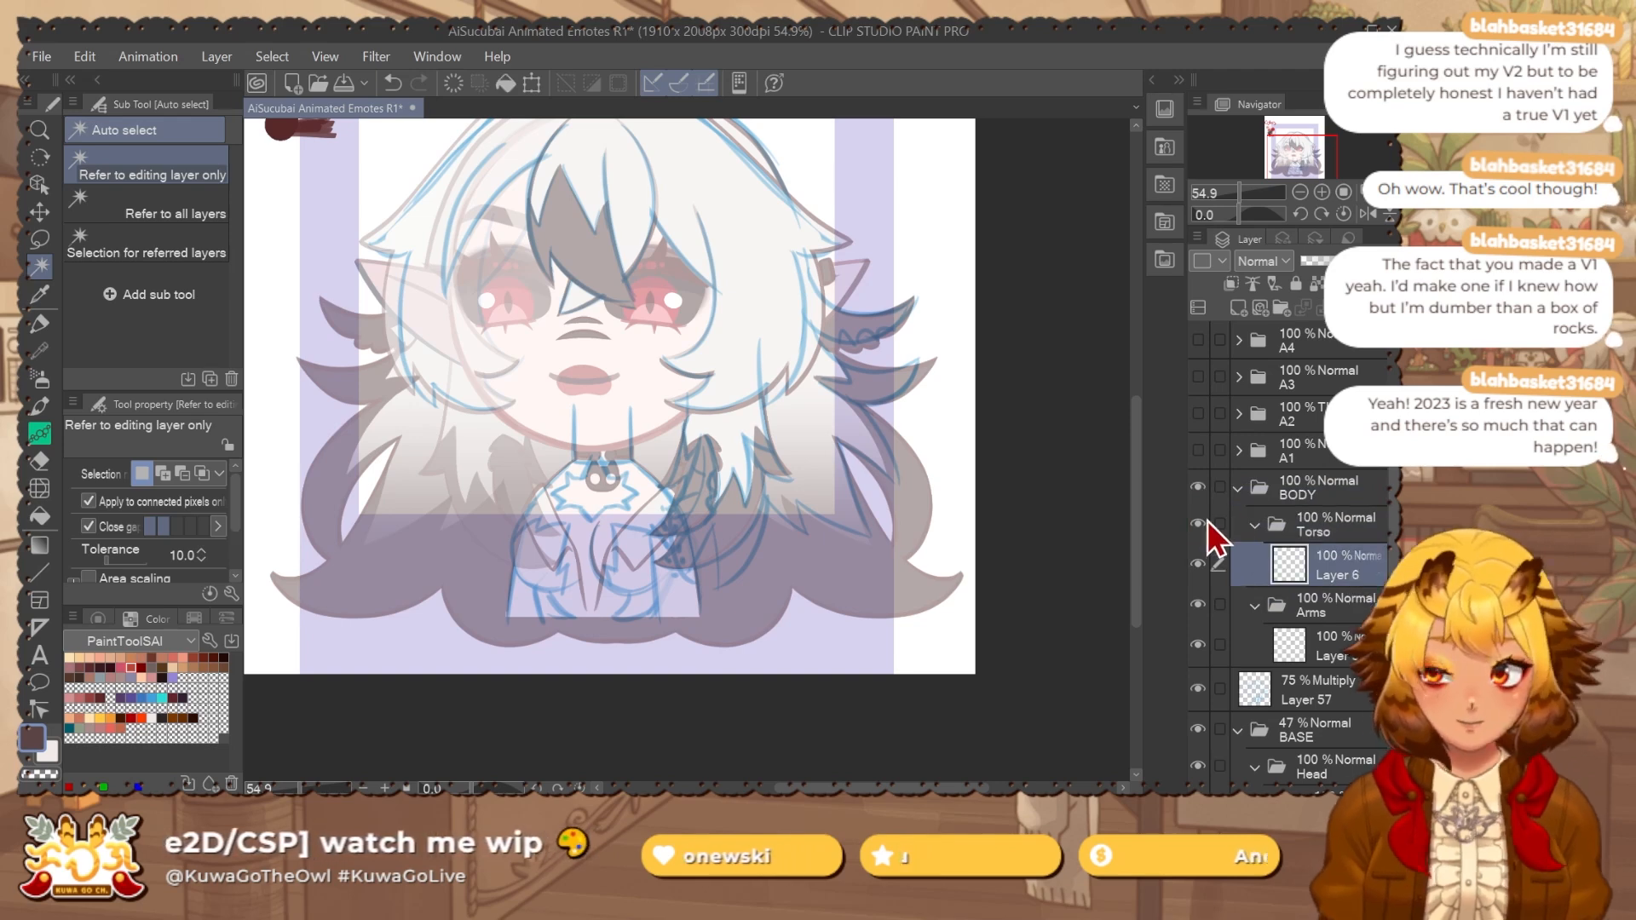
key("p")
left_click_drag(618, 460, 682, 460)
mouse_move(622, 396)
left_mouse_down()
mouse_move(622, 303)
mouse_move(579, 303)
left_mouse_up()
key("x")
left_click_drag(607, 312, 648, 560)
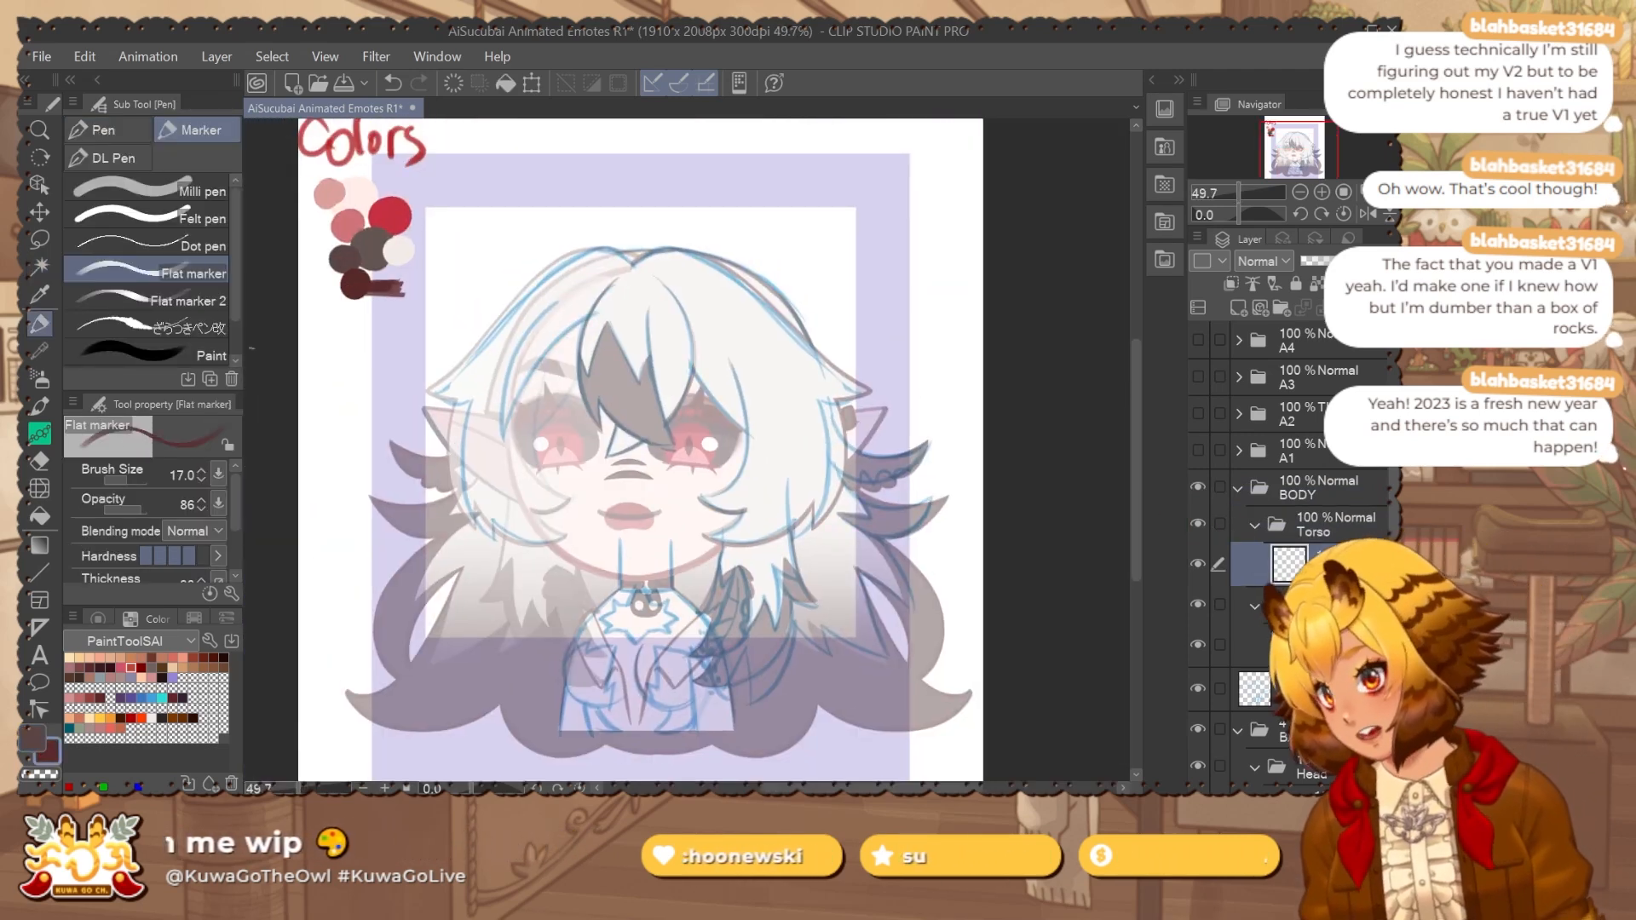
key("x")
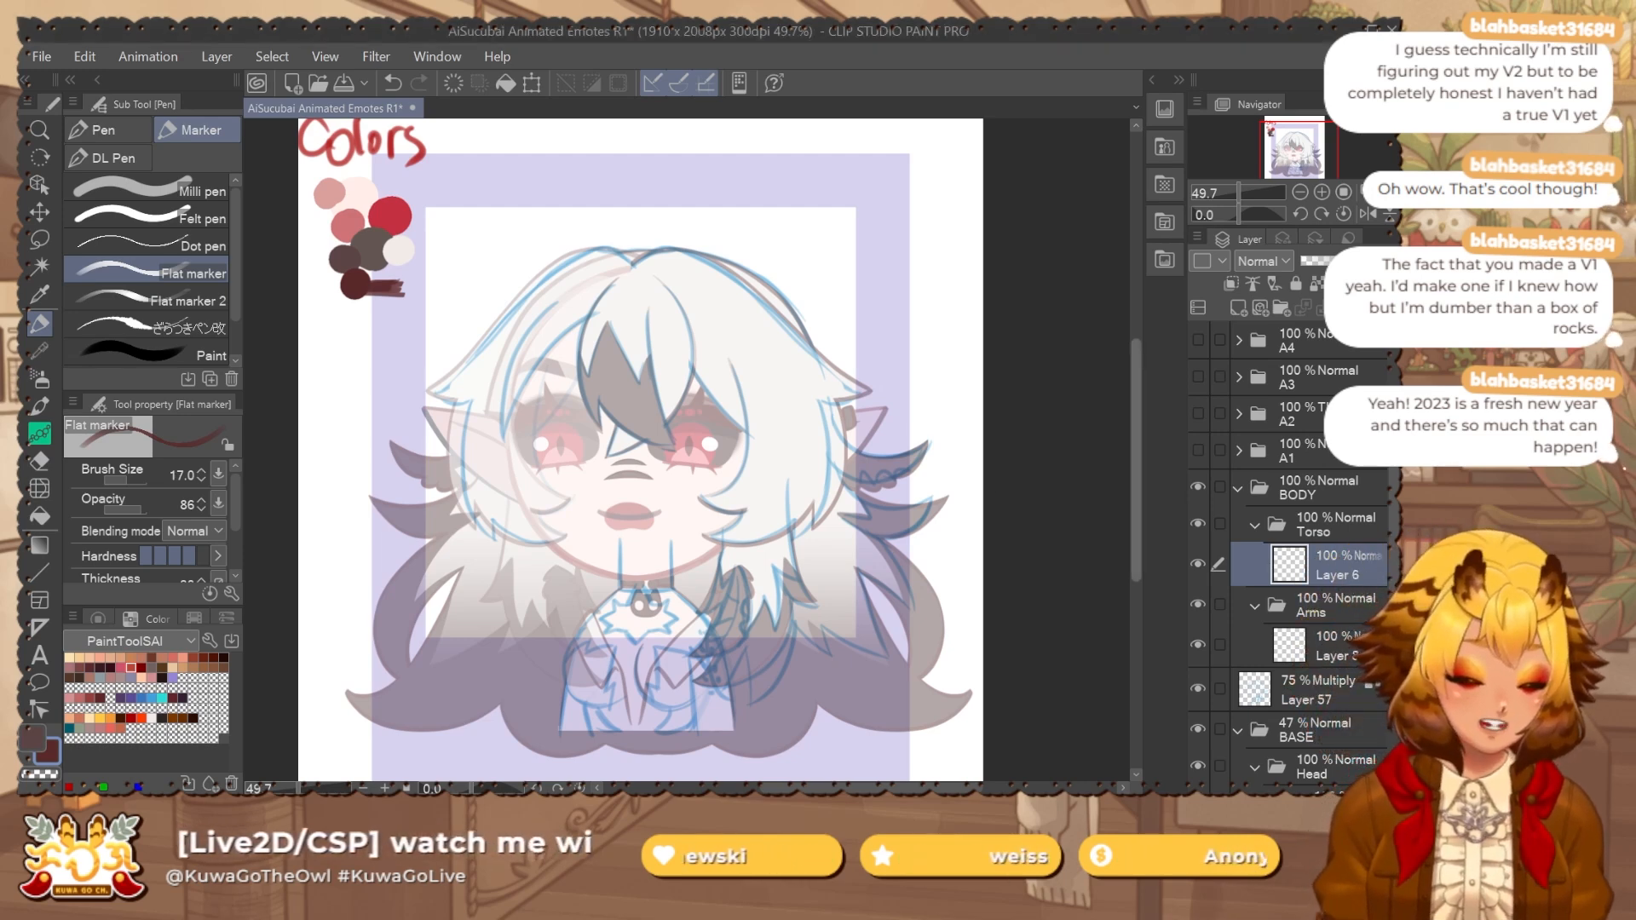
left_click_drag(672, 536, 650, 439)
scroll(650, 434, "up", 3)
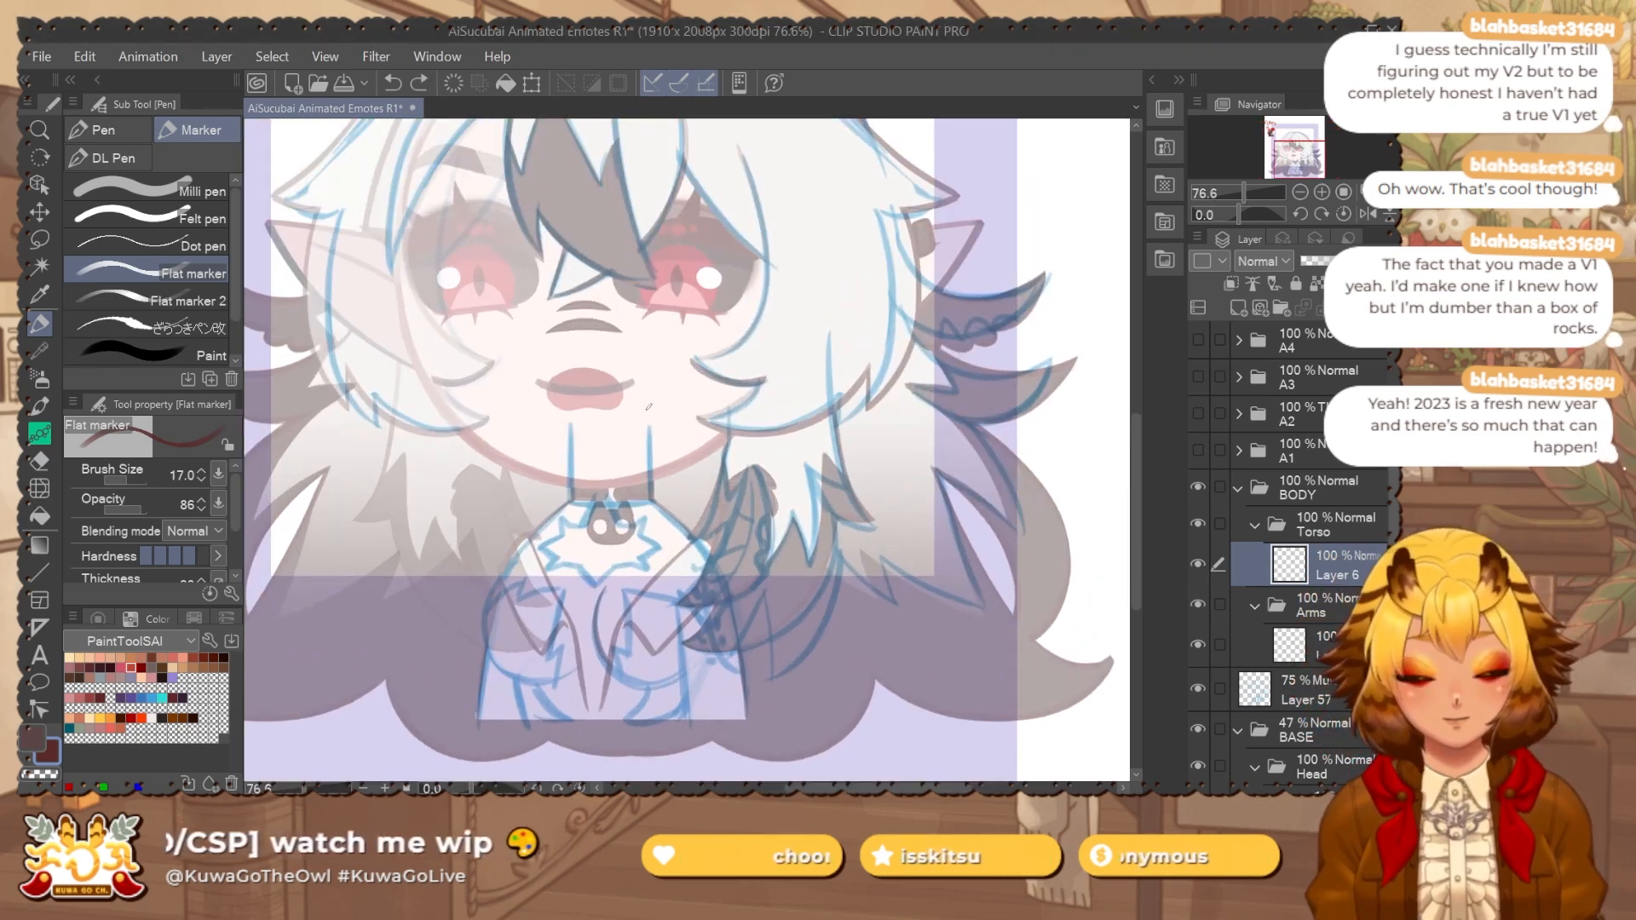
scroll(656, 442, "up", 2)
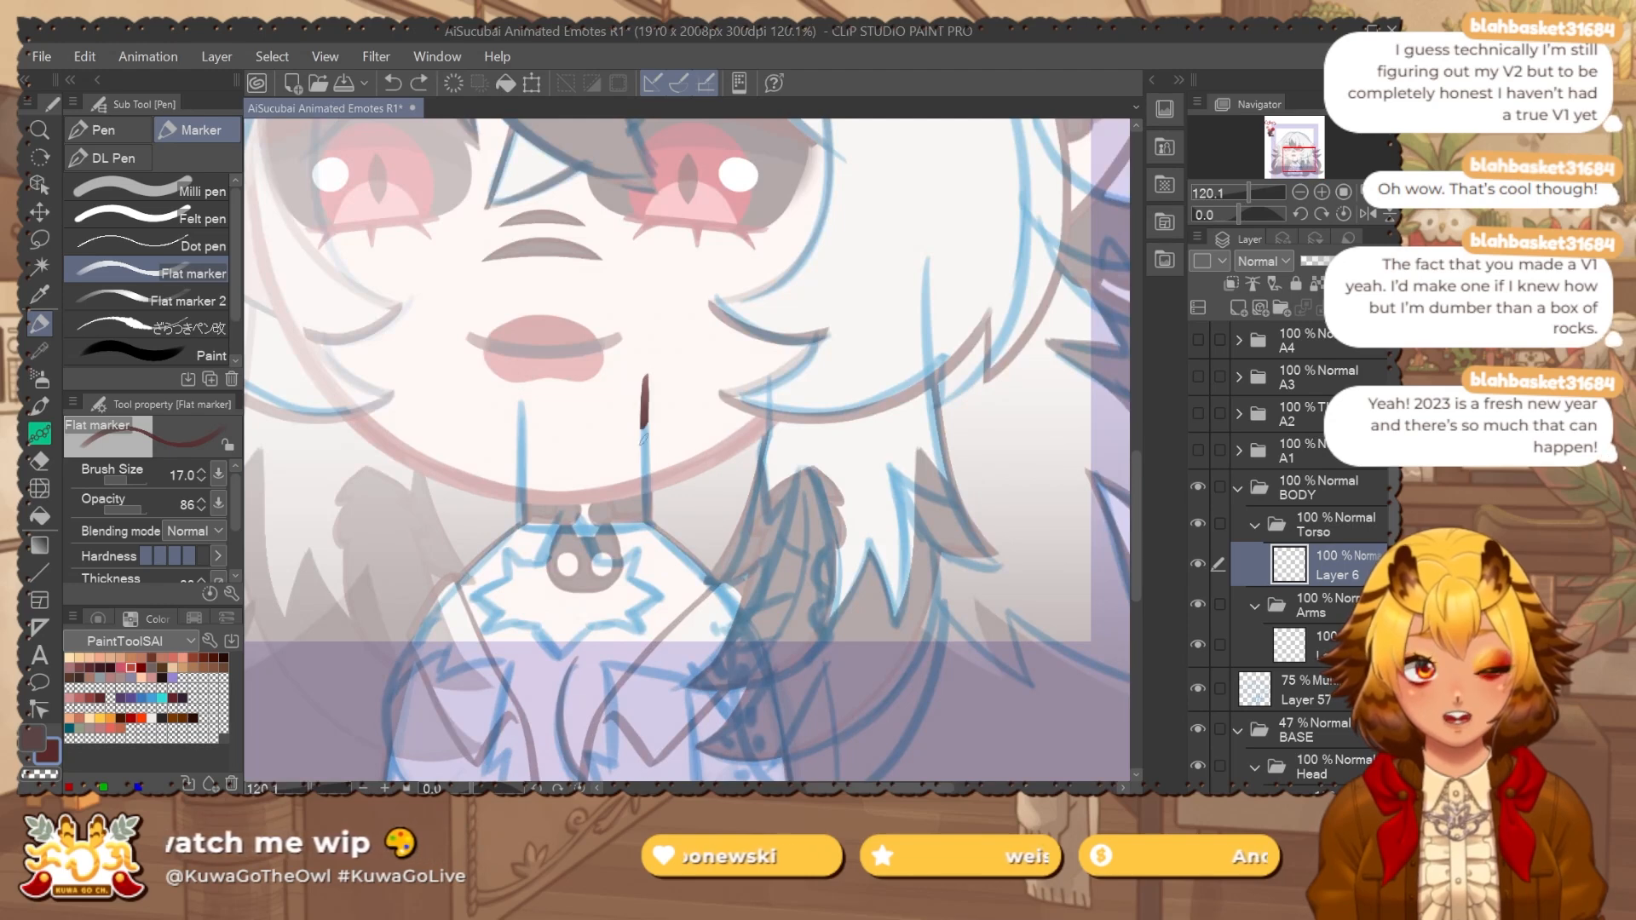
mouse_move(657, 480)
left_mouse_down()
mouse_move(628, 363)
mouse_move(596, 324)
mouse_move(703, 521)
left_mouse_up()
key("ctrl+z")
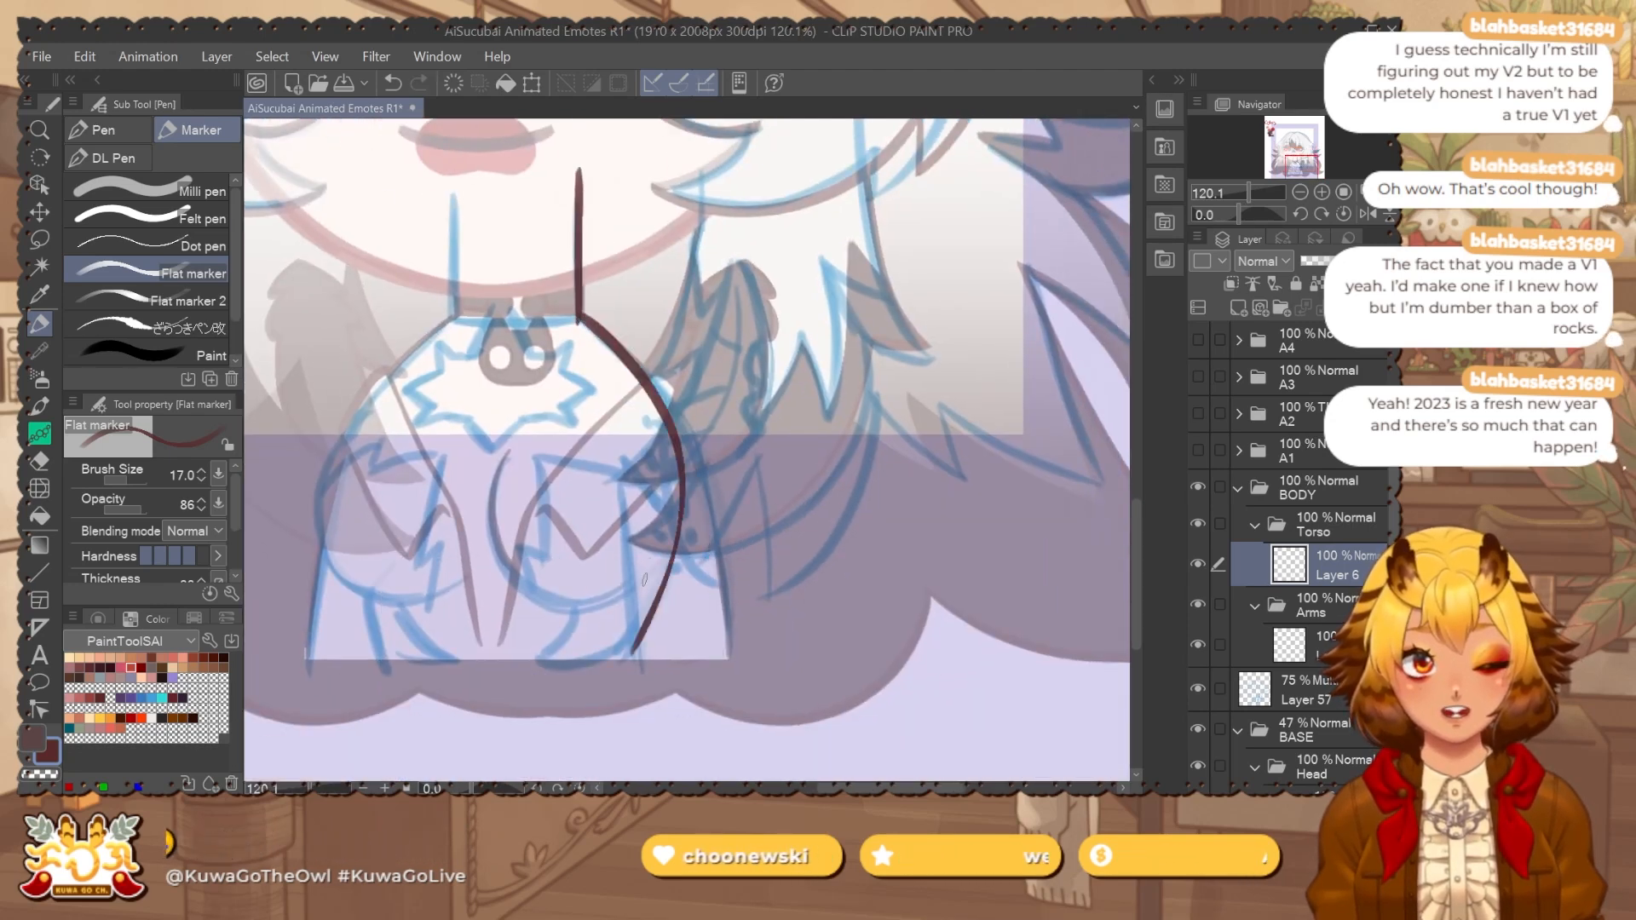
Duplicate the inked neck and torso side, flip the copy horizontally and place it on the opposite side of the body.
key("e")
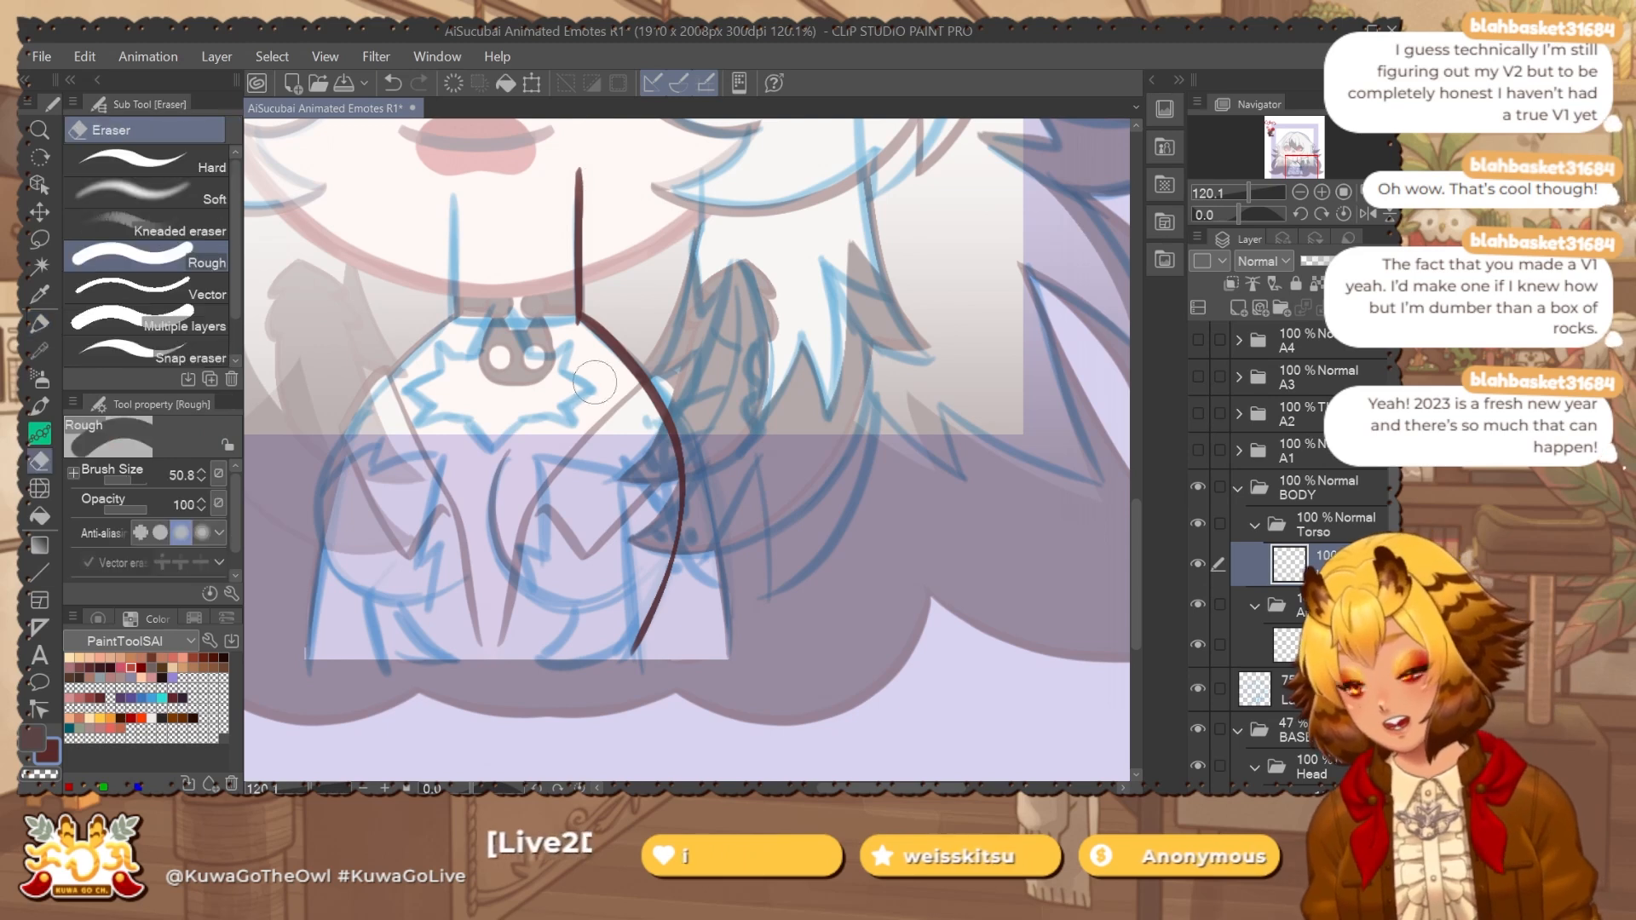
left_click_drag(553, 327, 588, 365)
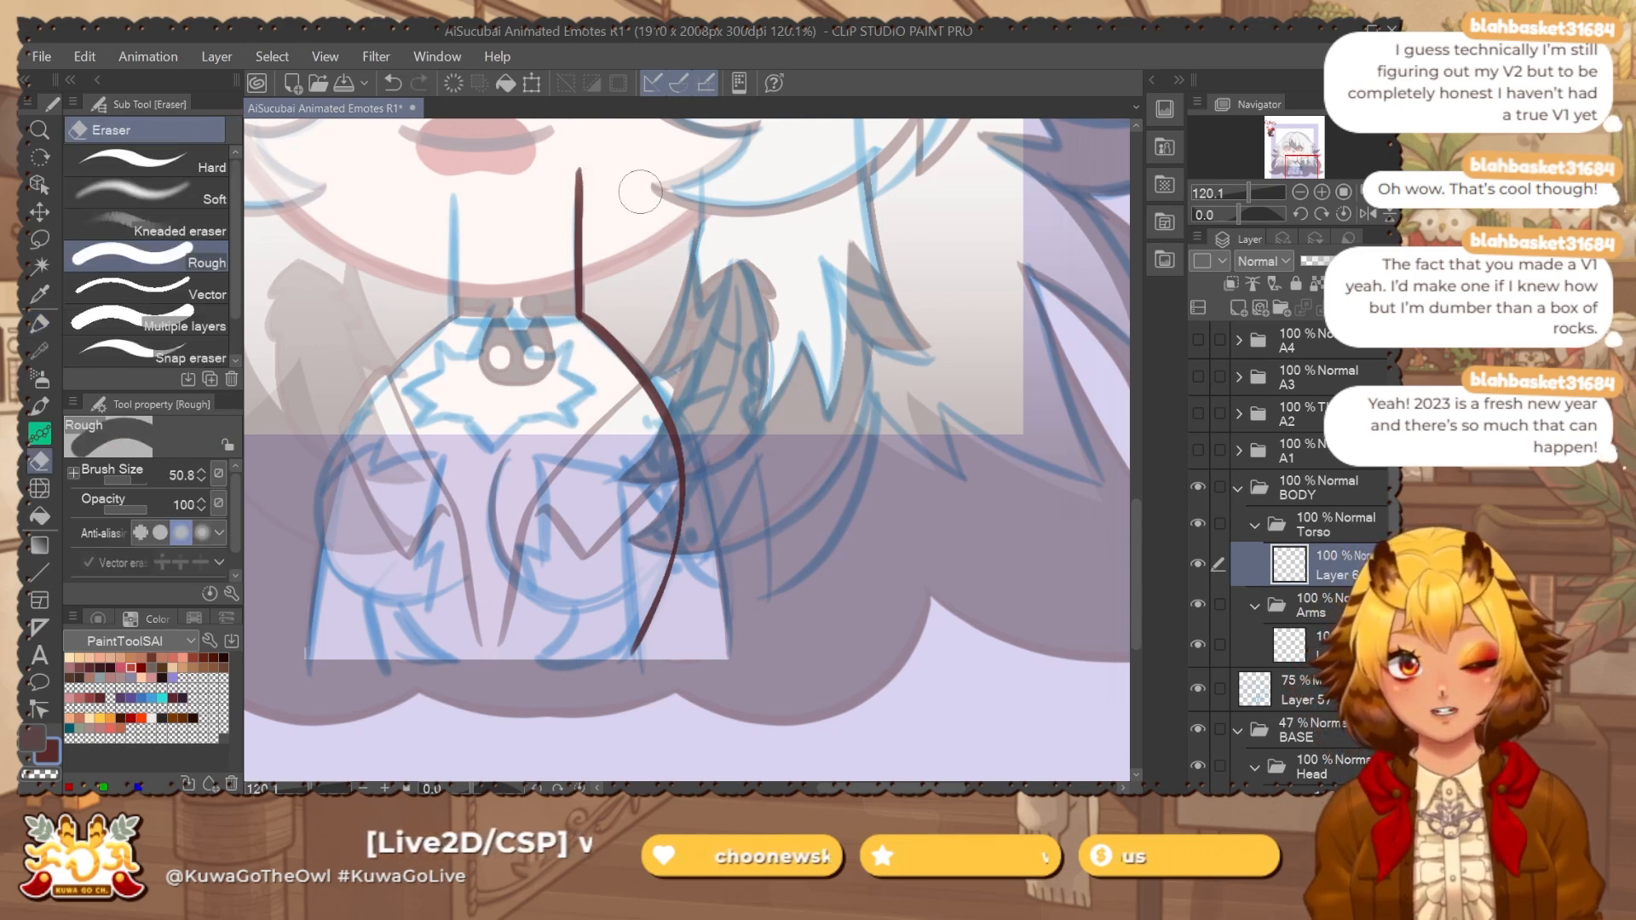
key("j")
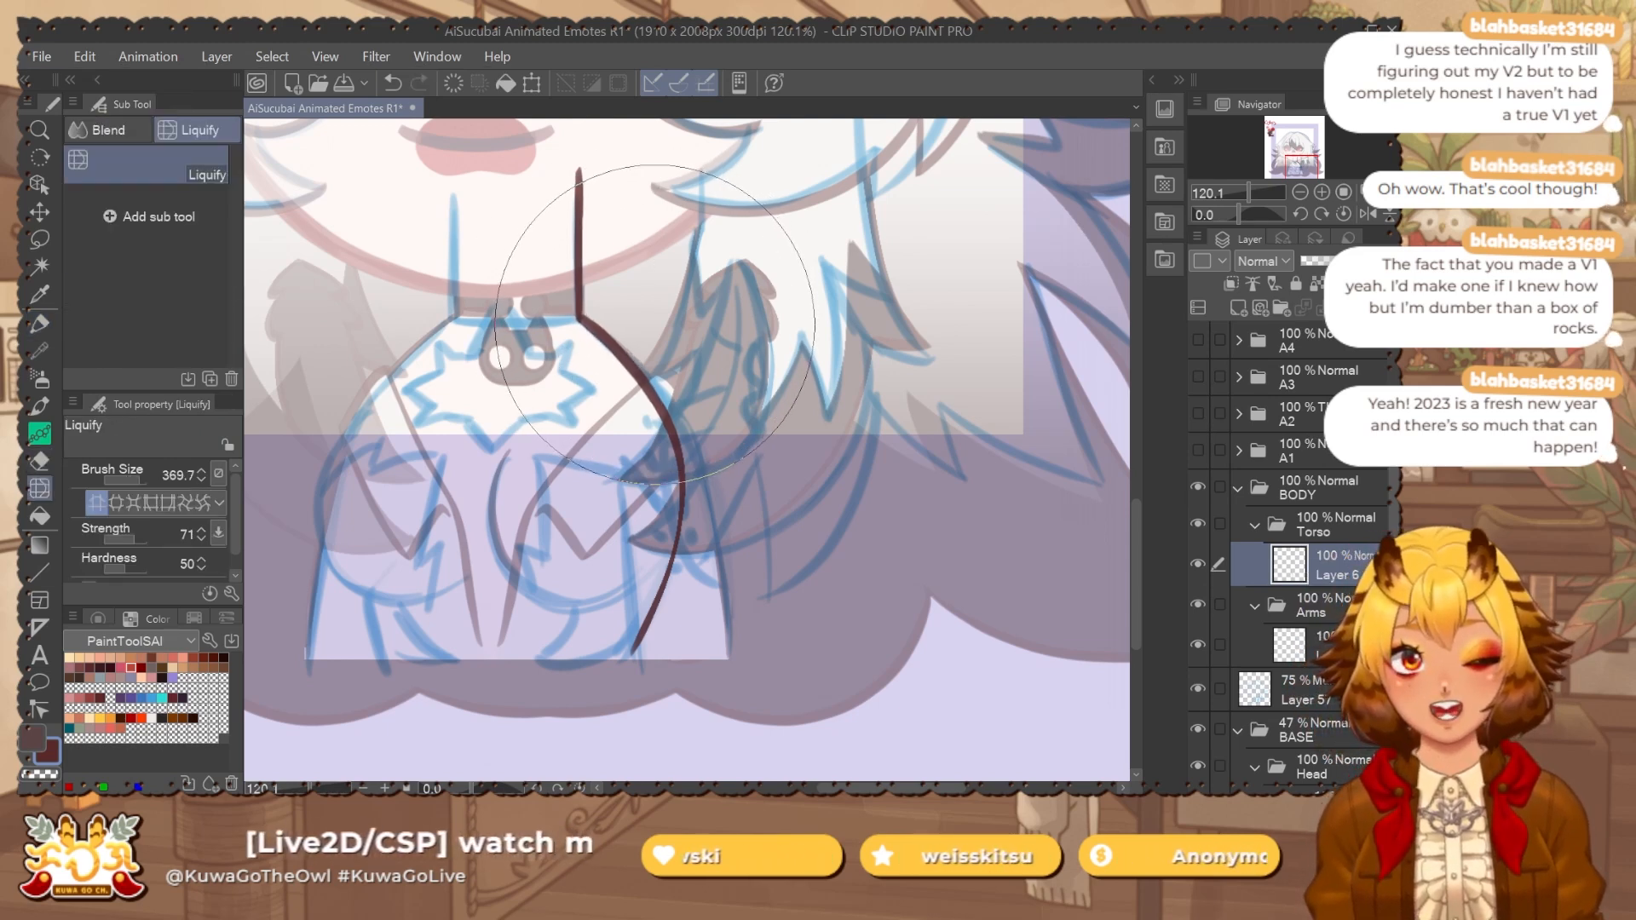
left_click_drag(681, 426, 695, 398)
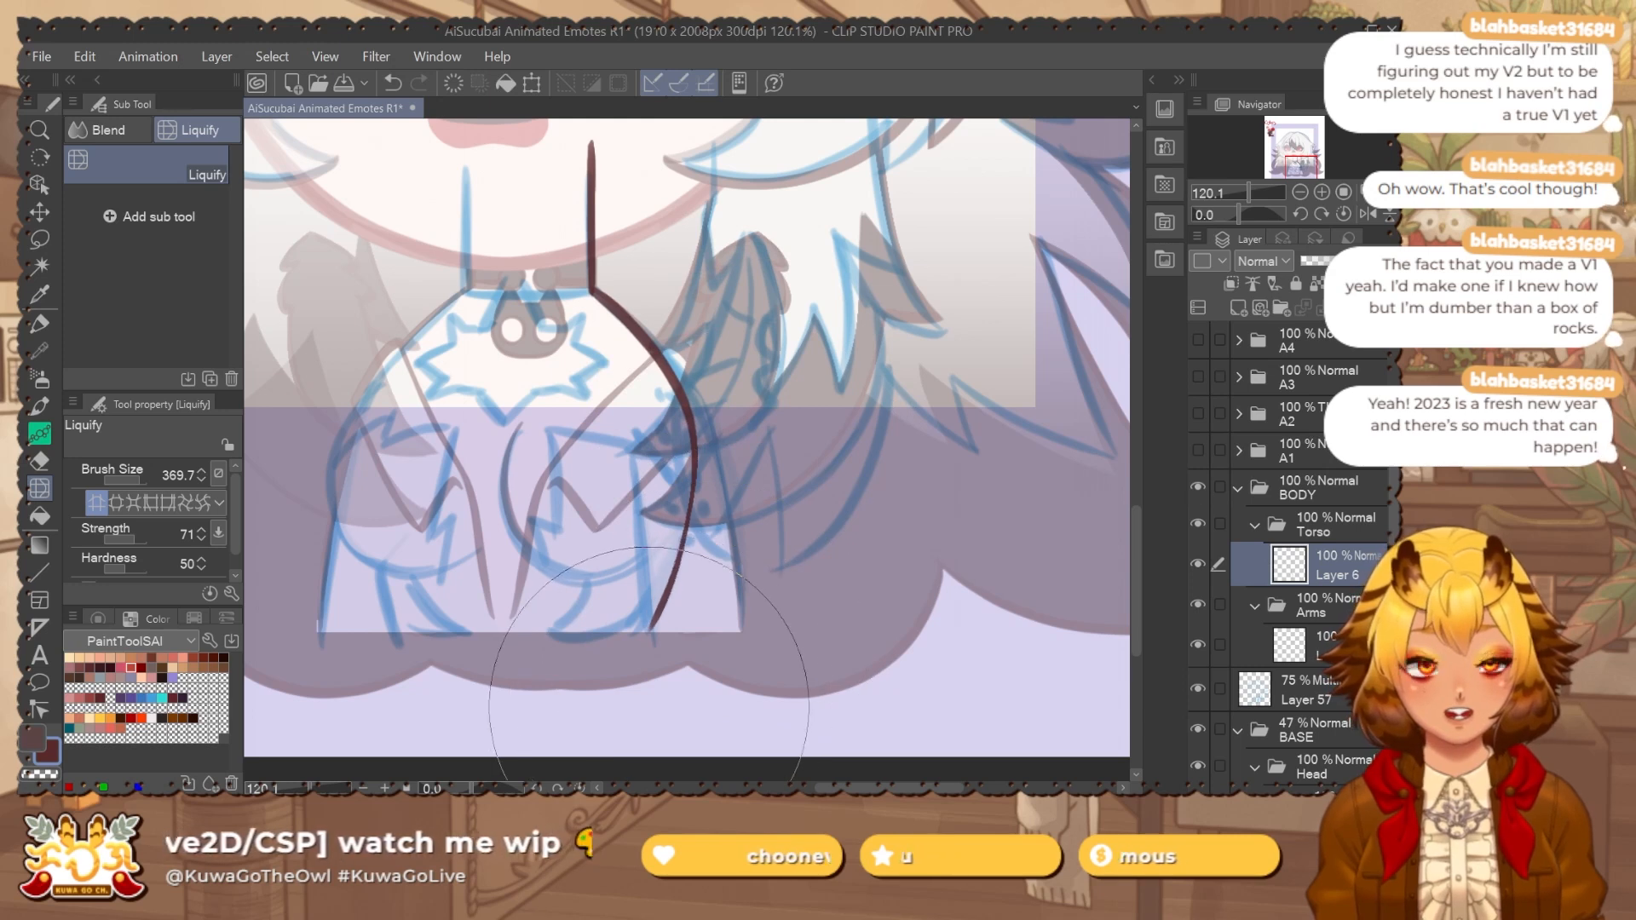
left_click_drag(807, 417, 836, 431)
key("ctrl+c")
key("ctrl+v")
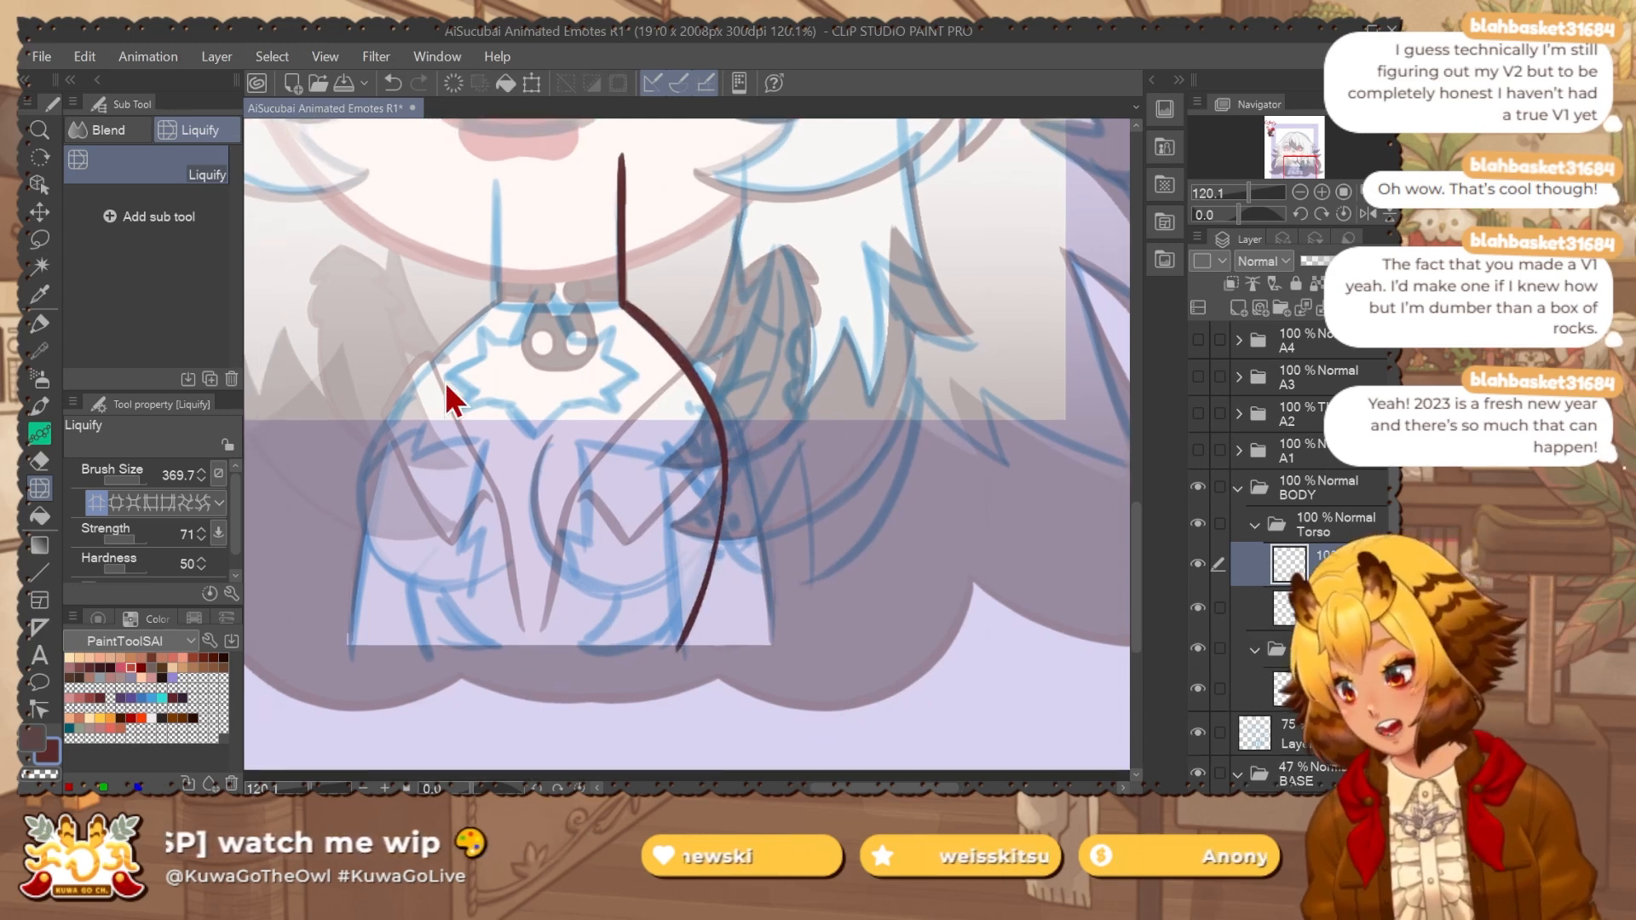
key("ctrl+t")
left_click(128, 473)
left_click_drag(699, 505, 475, 505)
key("Return")
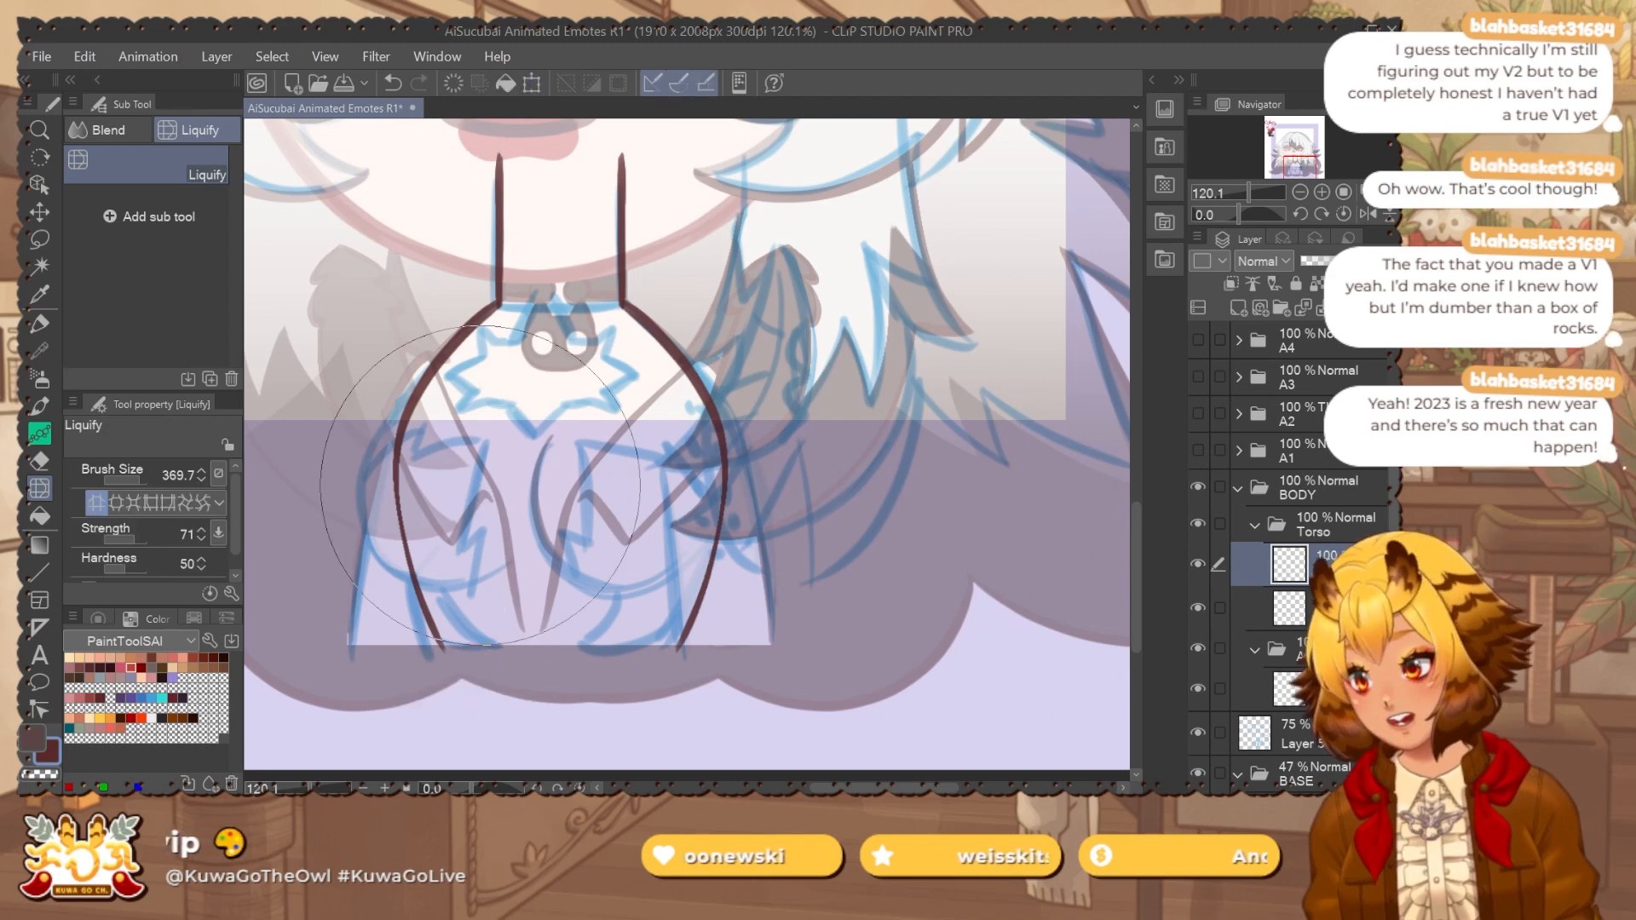
Lower Layer 6 to 51% opacity and ink one rounded chest curve on a new layer above it with the Flat marker.
key("ctrl+shift+n")
key("p")
right_click(1331, 610)
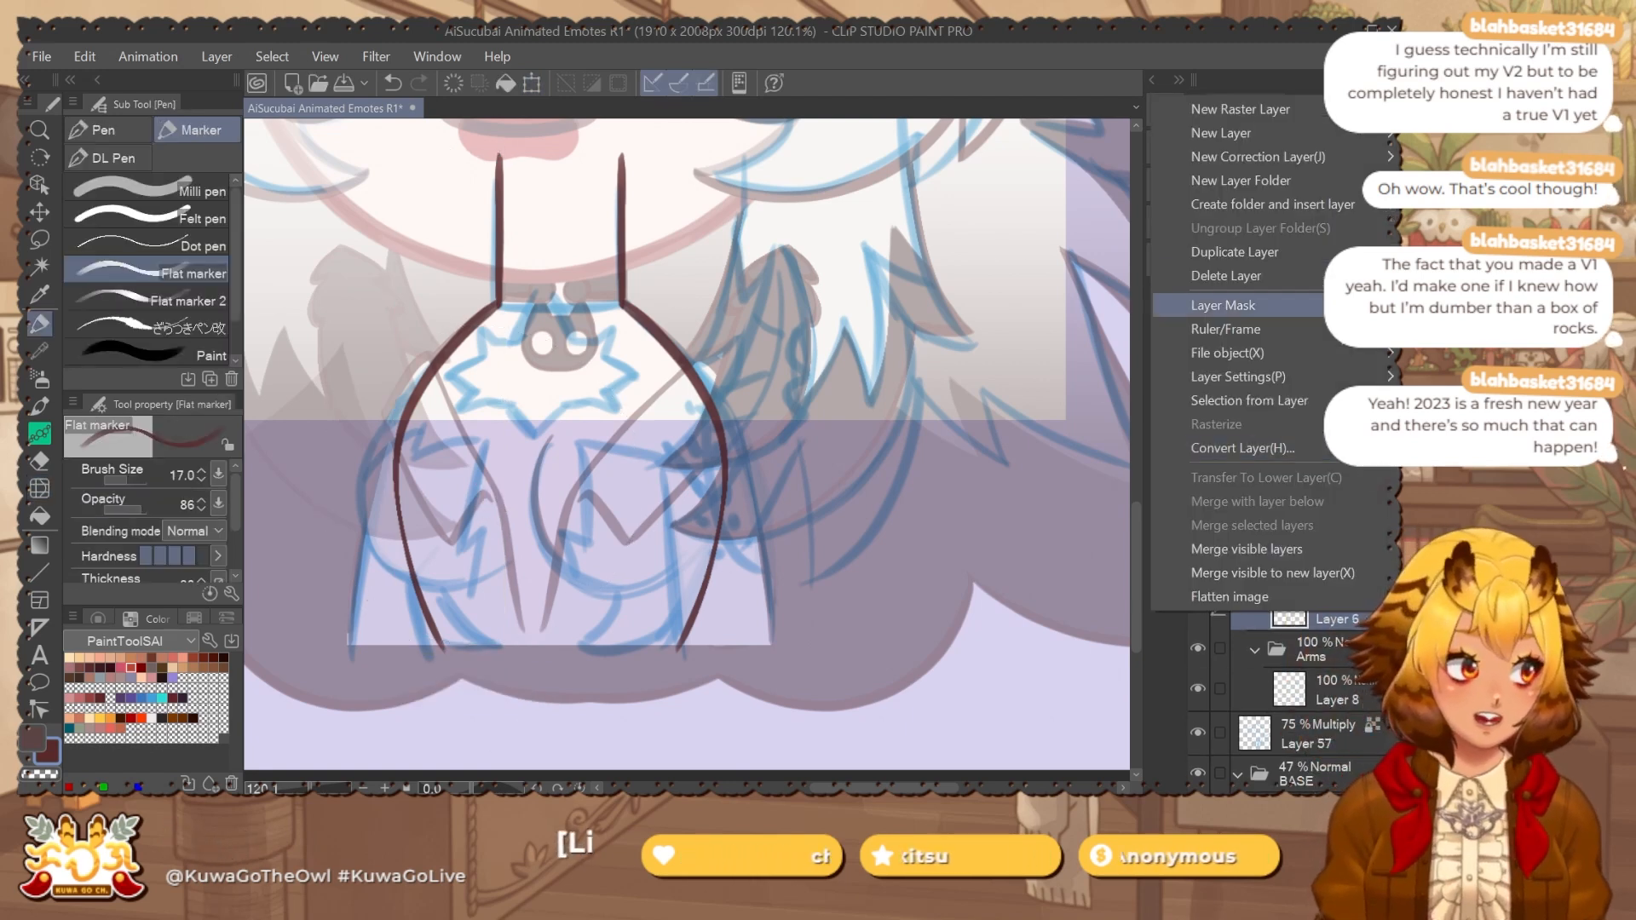
left_click(1360, 625)
left_click(1343, 555)
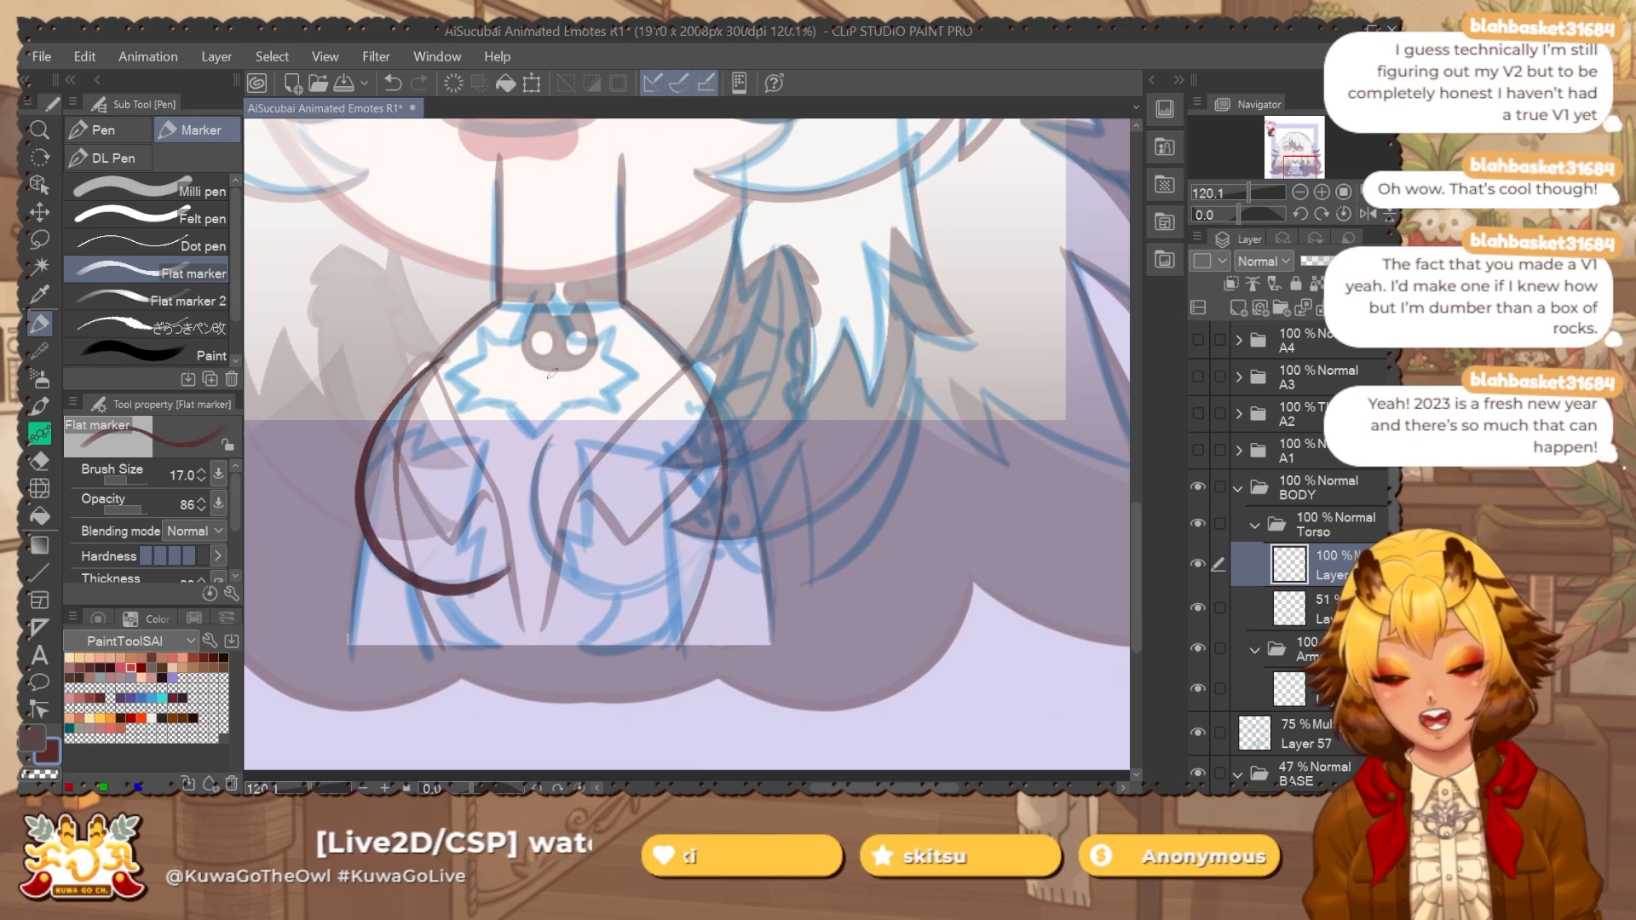
Duplicate the inked chest curve and move the copy across to the other side of the chest.
left_click_drag(552, 373, 565, 356)
key("j")
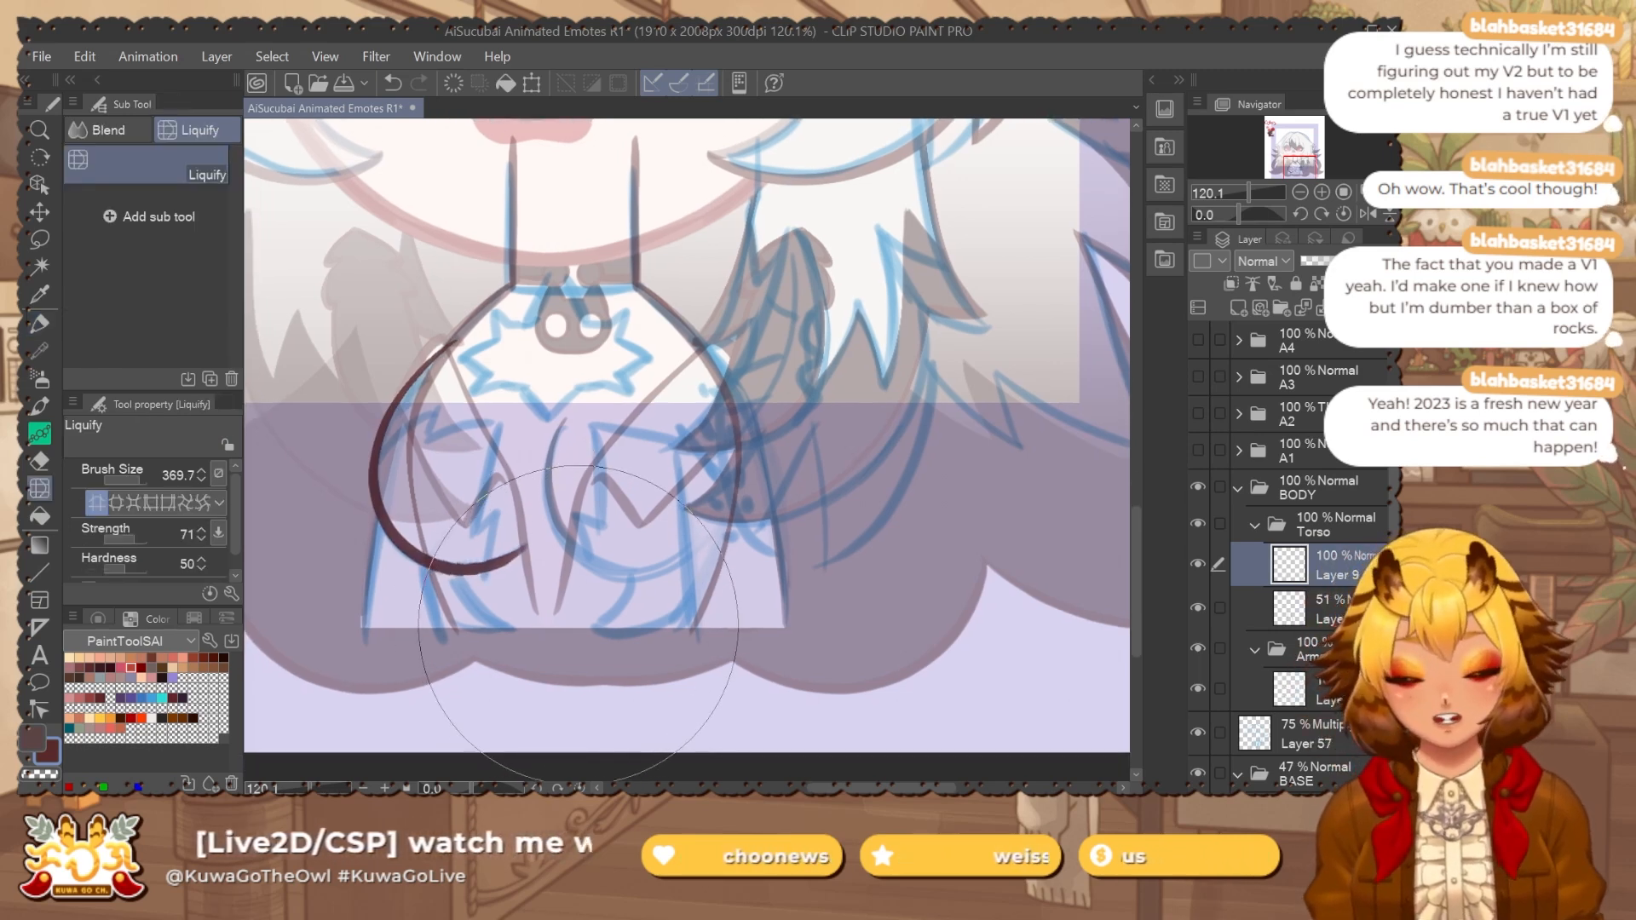
left_click_drag(699, 578, 709, 576)
key("ctrl+c")
key("ctrl+v")
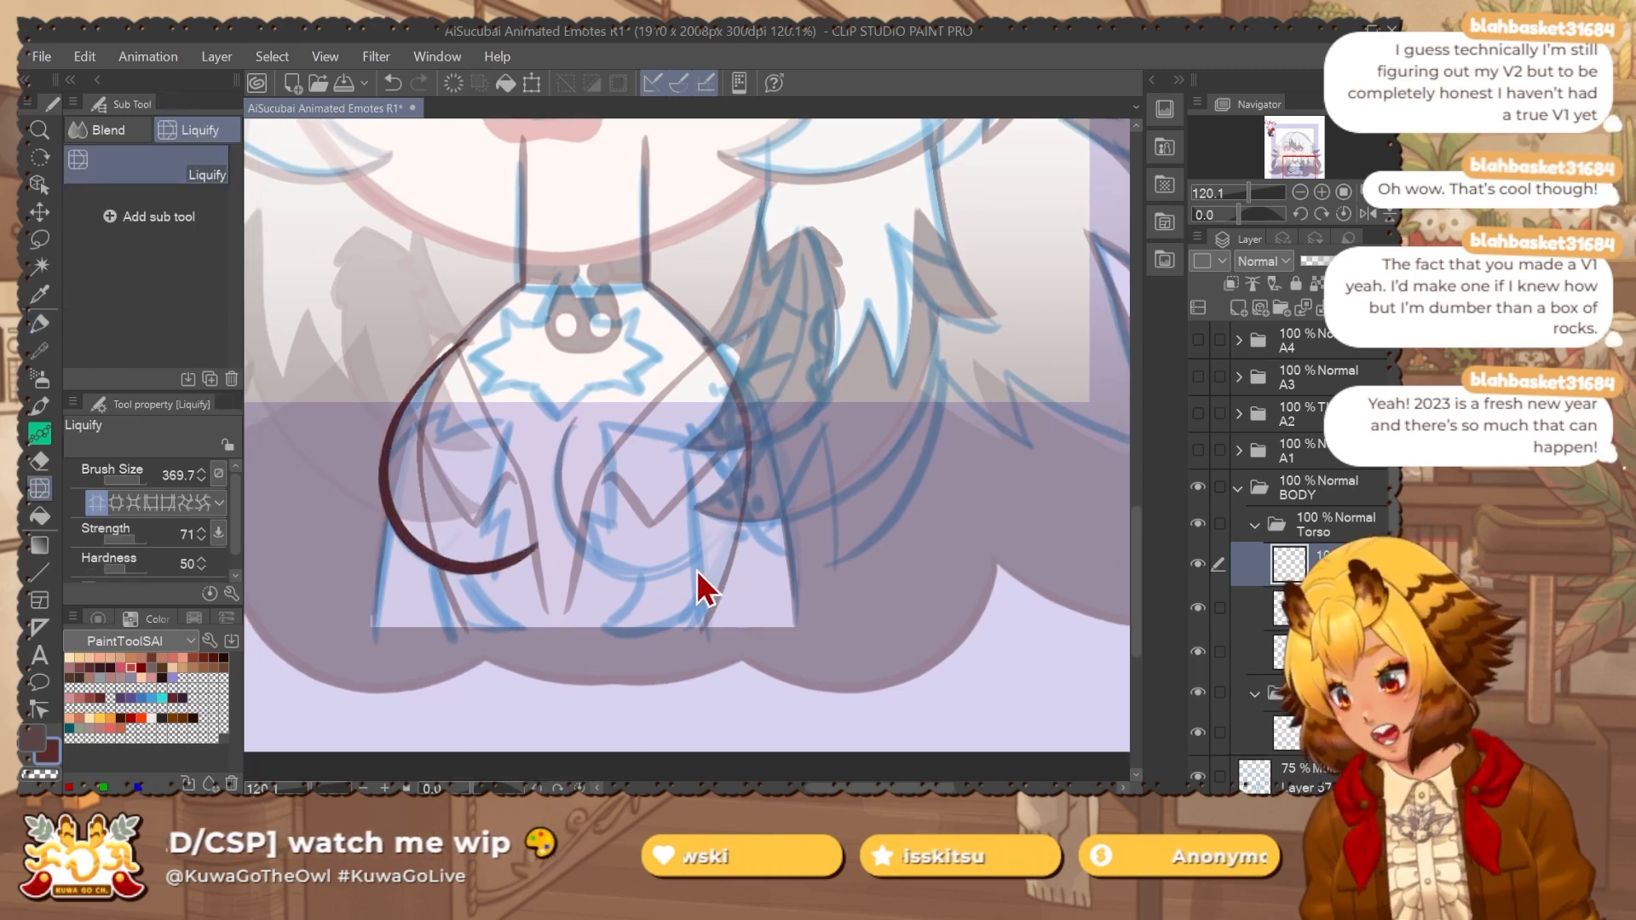
key("ctrl+t")
left_click_drag(477, 499, 647, 509)
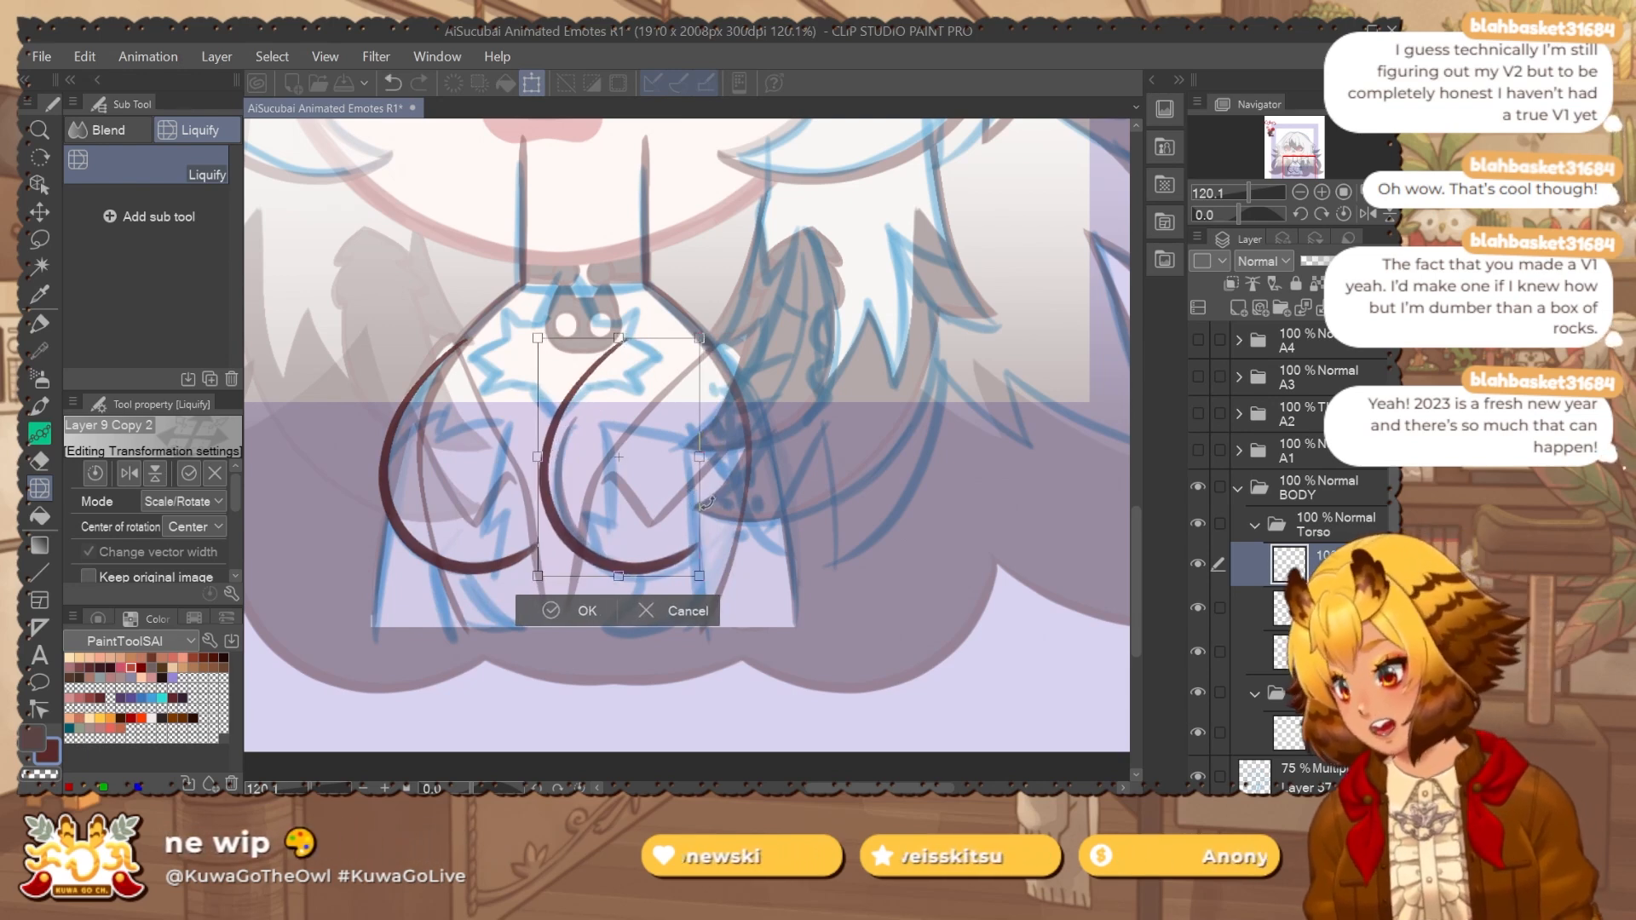
key("Return")
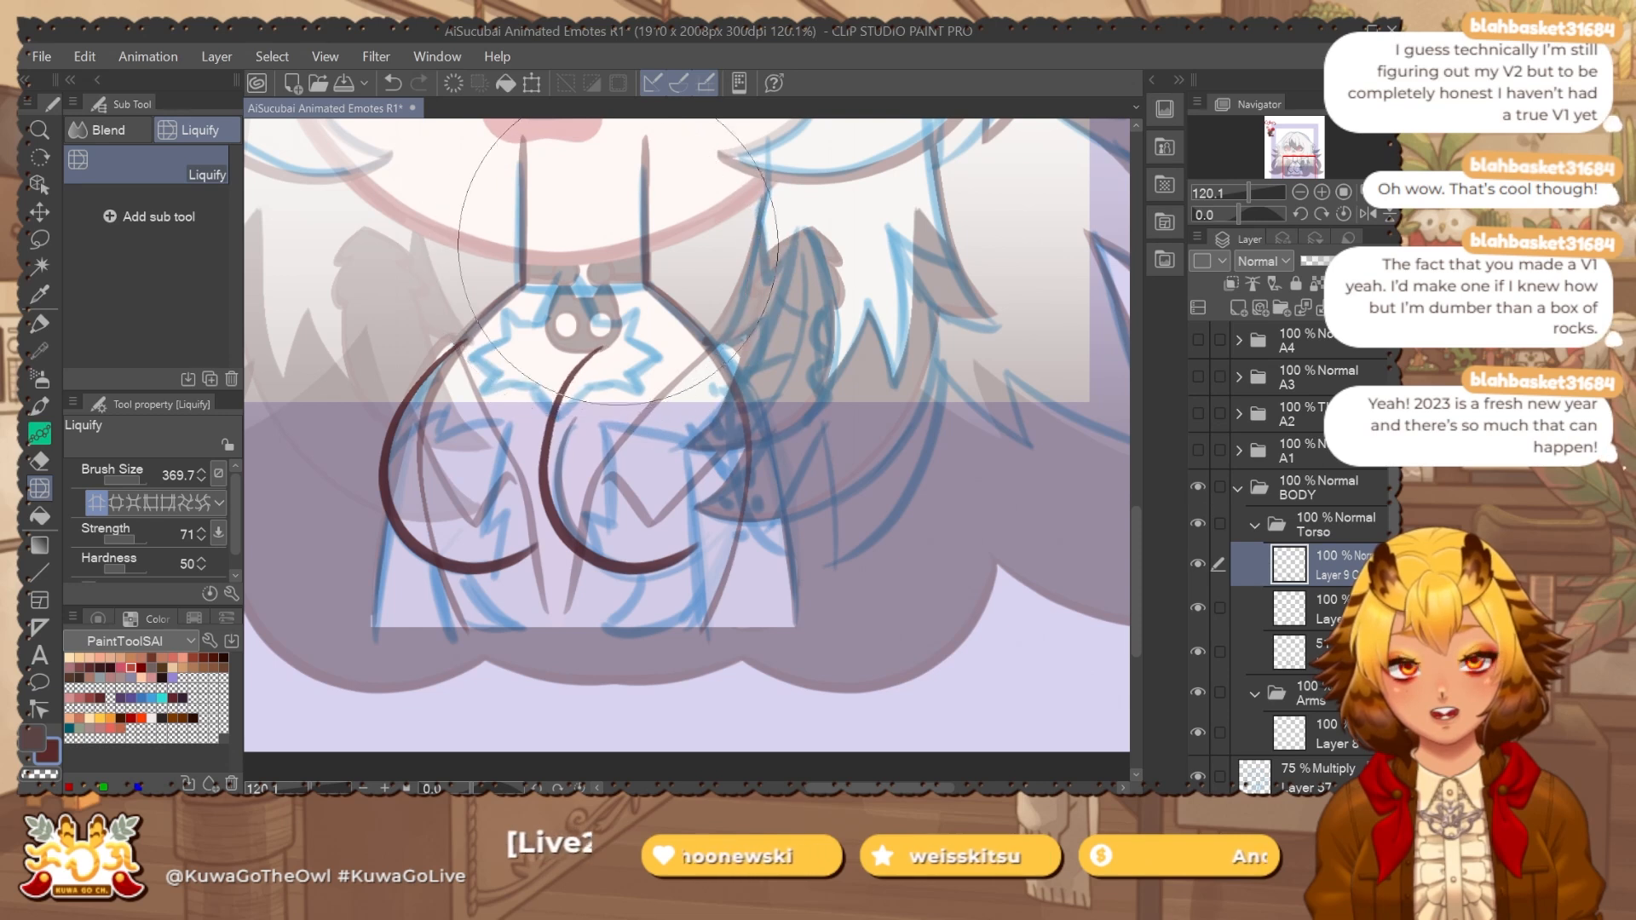
Erase the upper end of the copied chest curve with the Rough eraser at size 89.7 and merge the copy into Layer 9.
key("e")
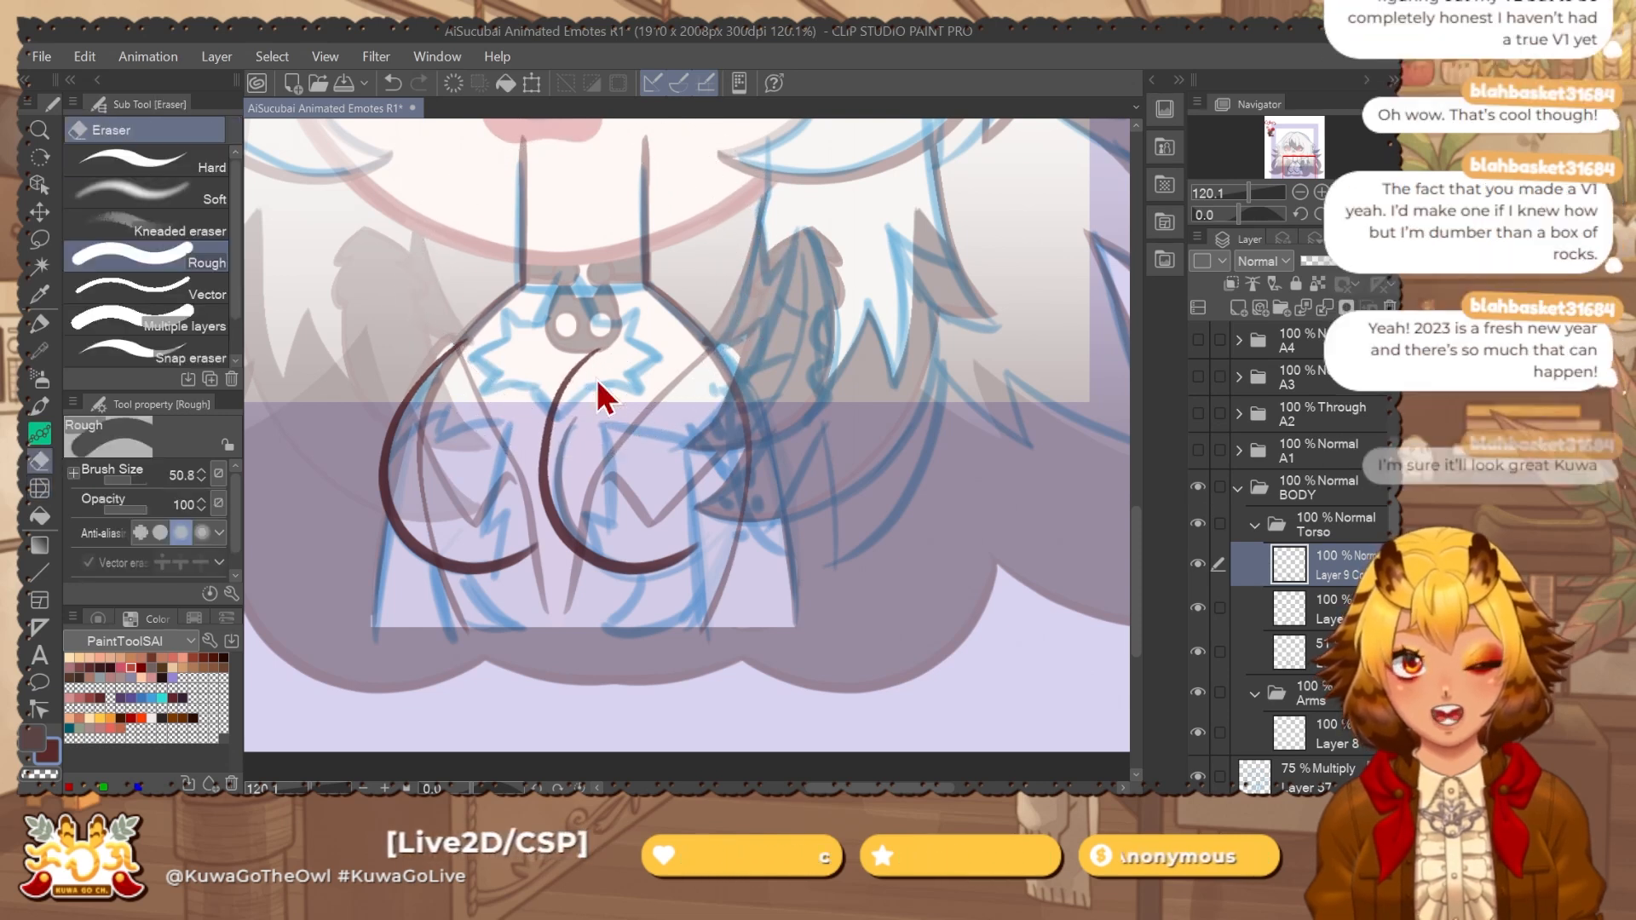
left_click_drag(597, 381, 630, 338, "ctrl+alt")
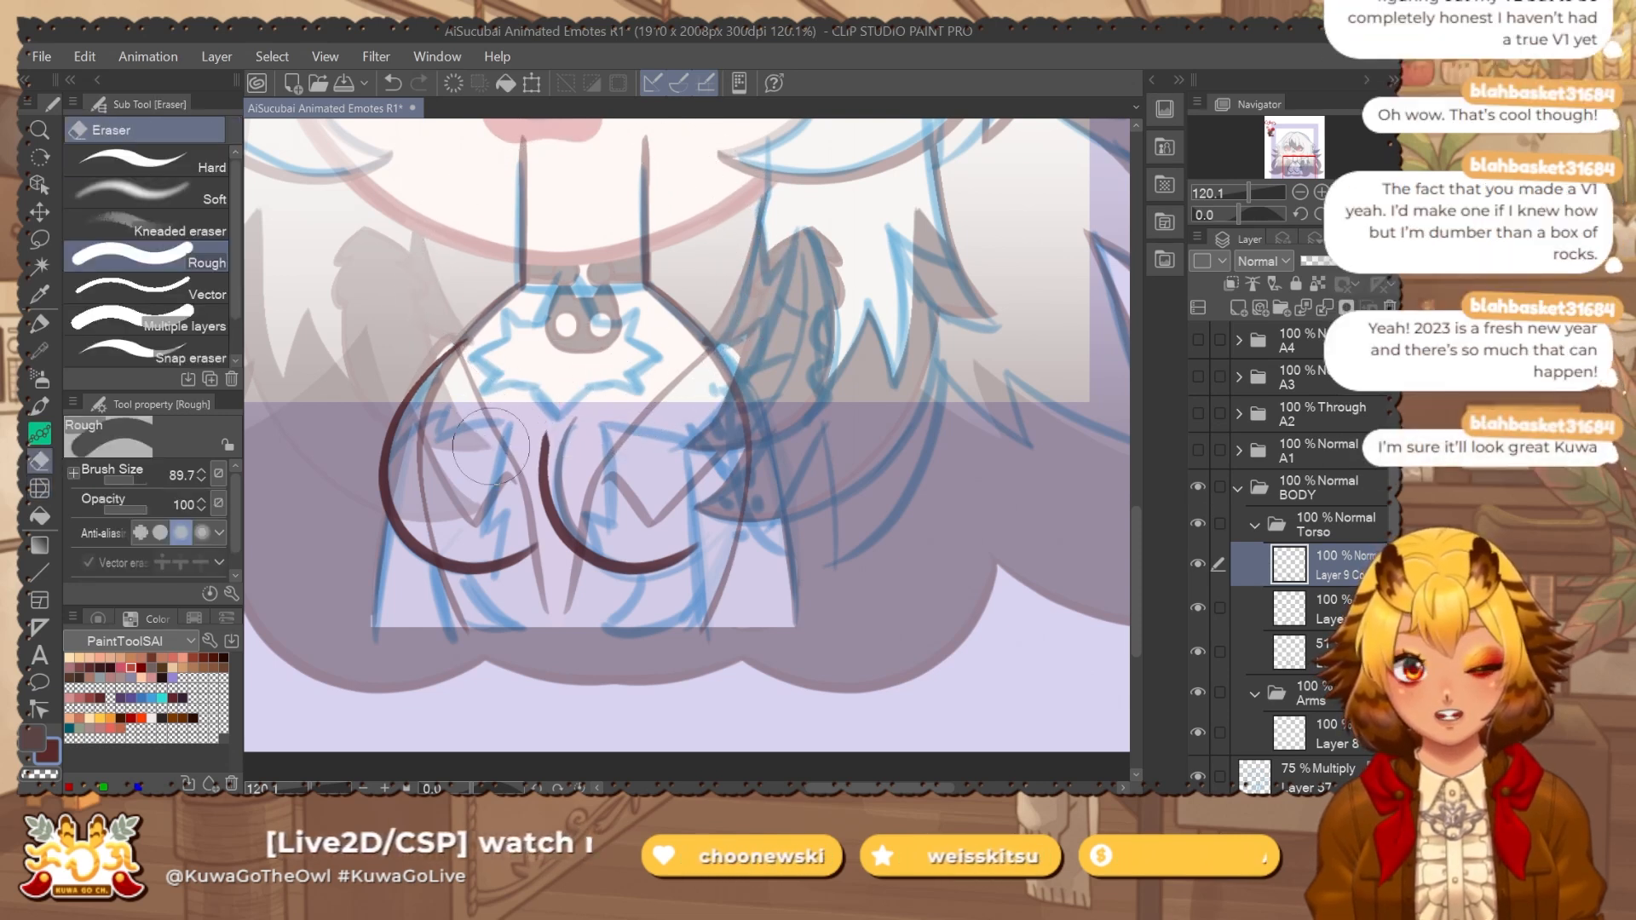
left_click_drag(612, 352, 595, 361)
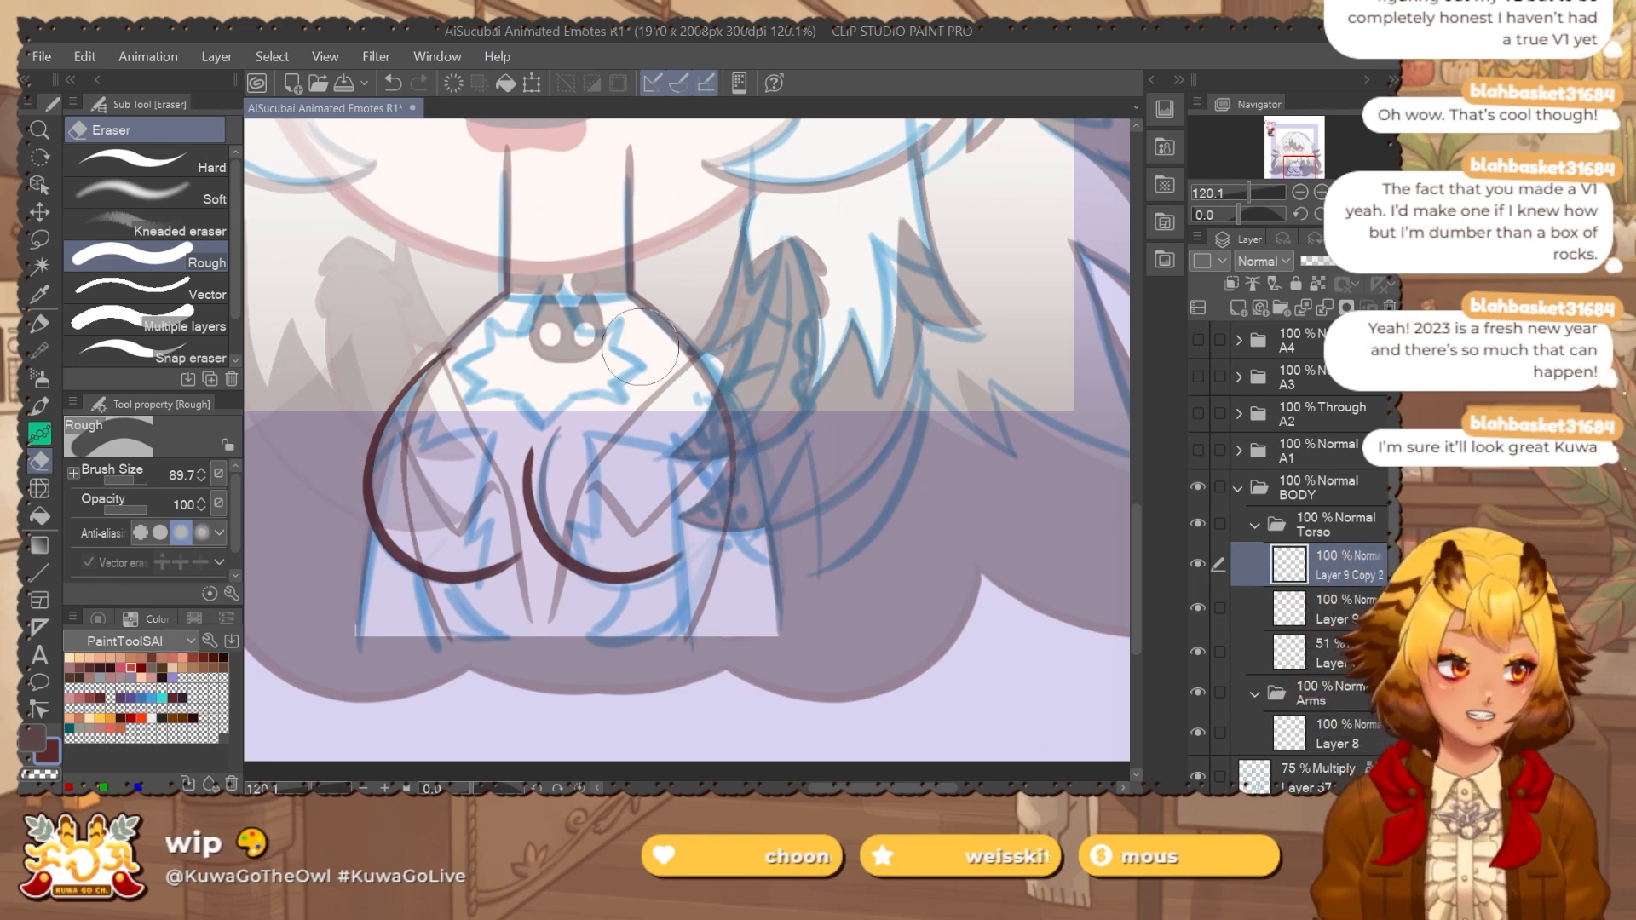
left_click(1200, 567)
key("ctrl+e")
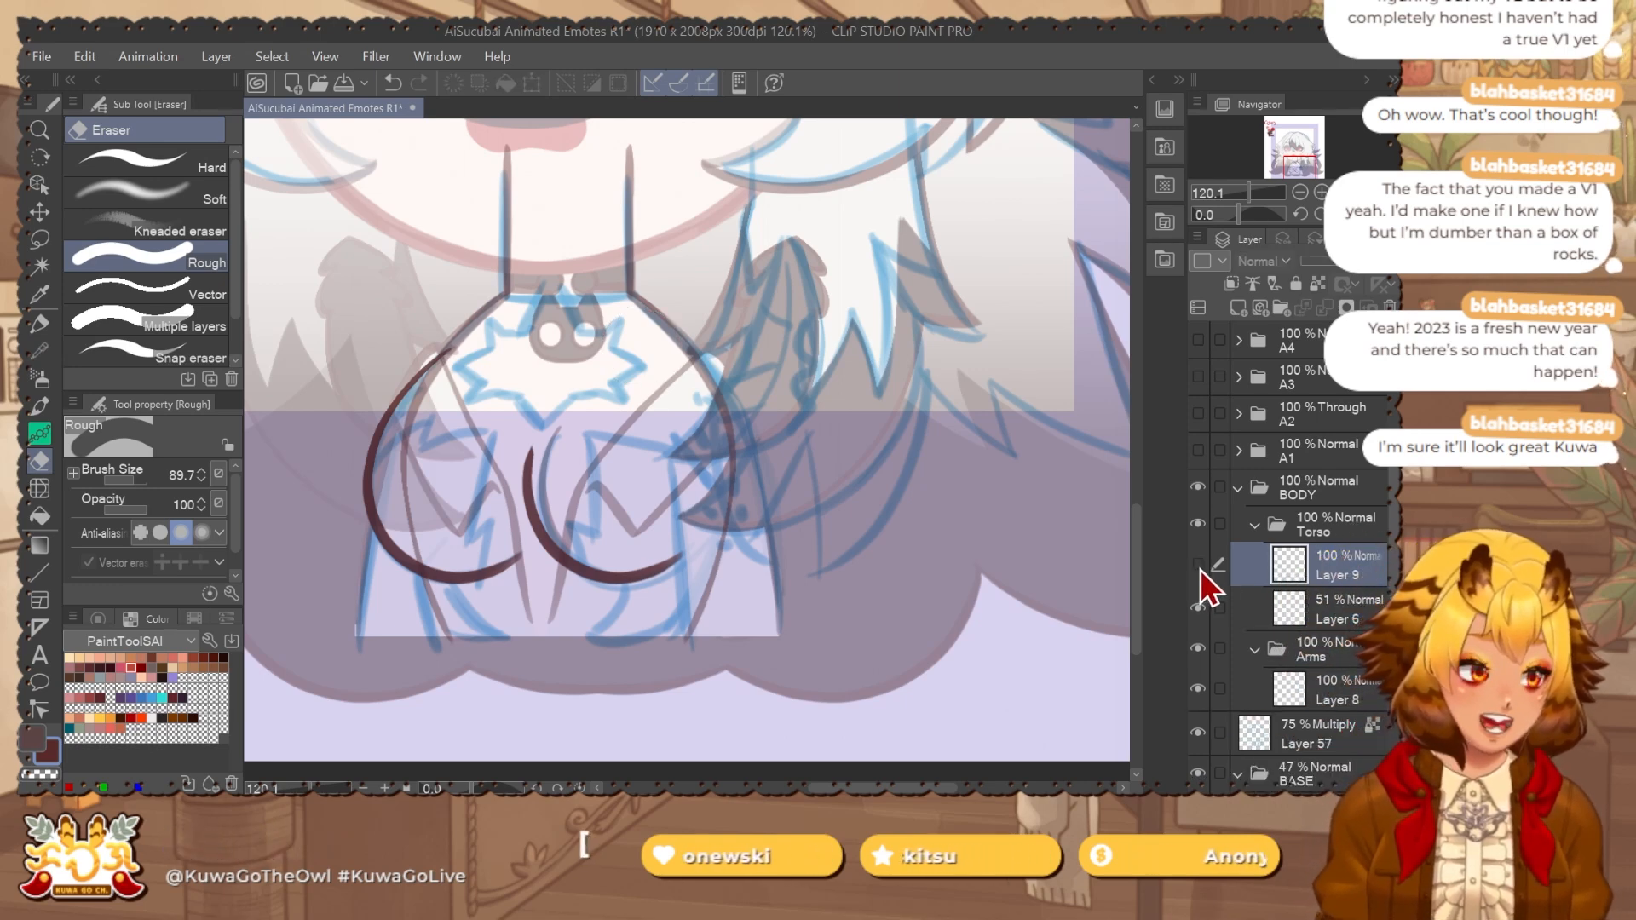
Trim the inner lower end of the first chest curve with the Rough eraser at size 53.8.
left_click(1199, 567)
left_click(1200, 567)
mouse_move(532, 559)
left_mouse_down("ctrl+alt")
mouse_move(494, 569)
mouse_move(496, 556)
left_mouse_up("ctrl+alt")
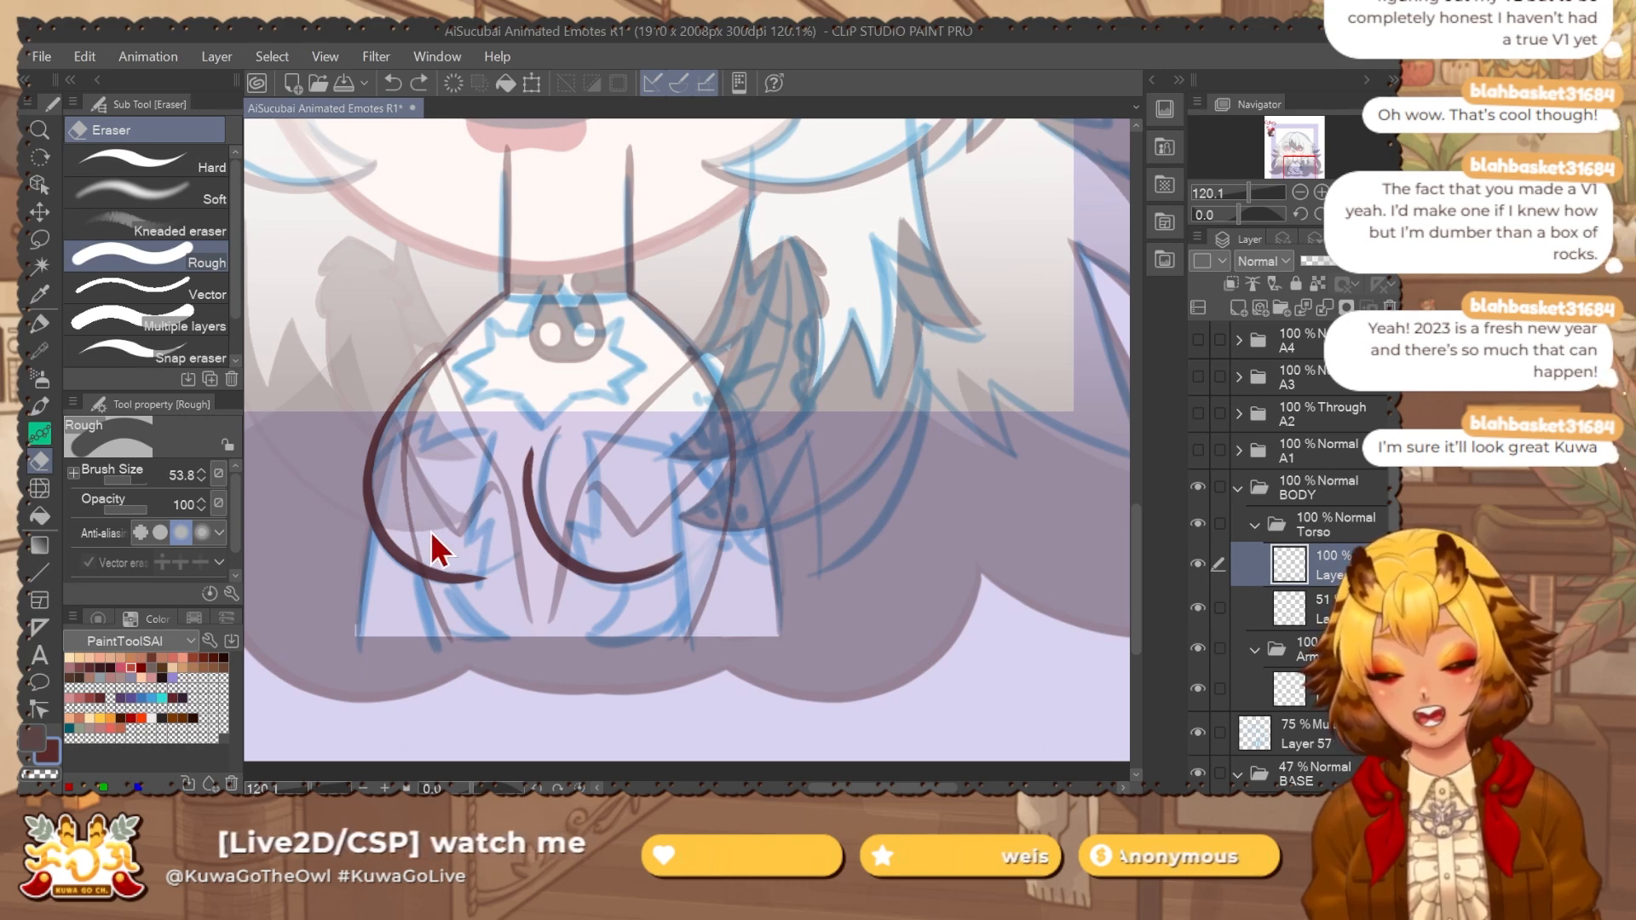
scroll(483, 566, "up", 1)
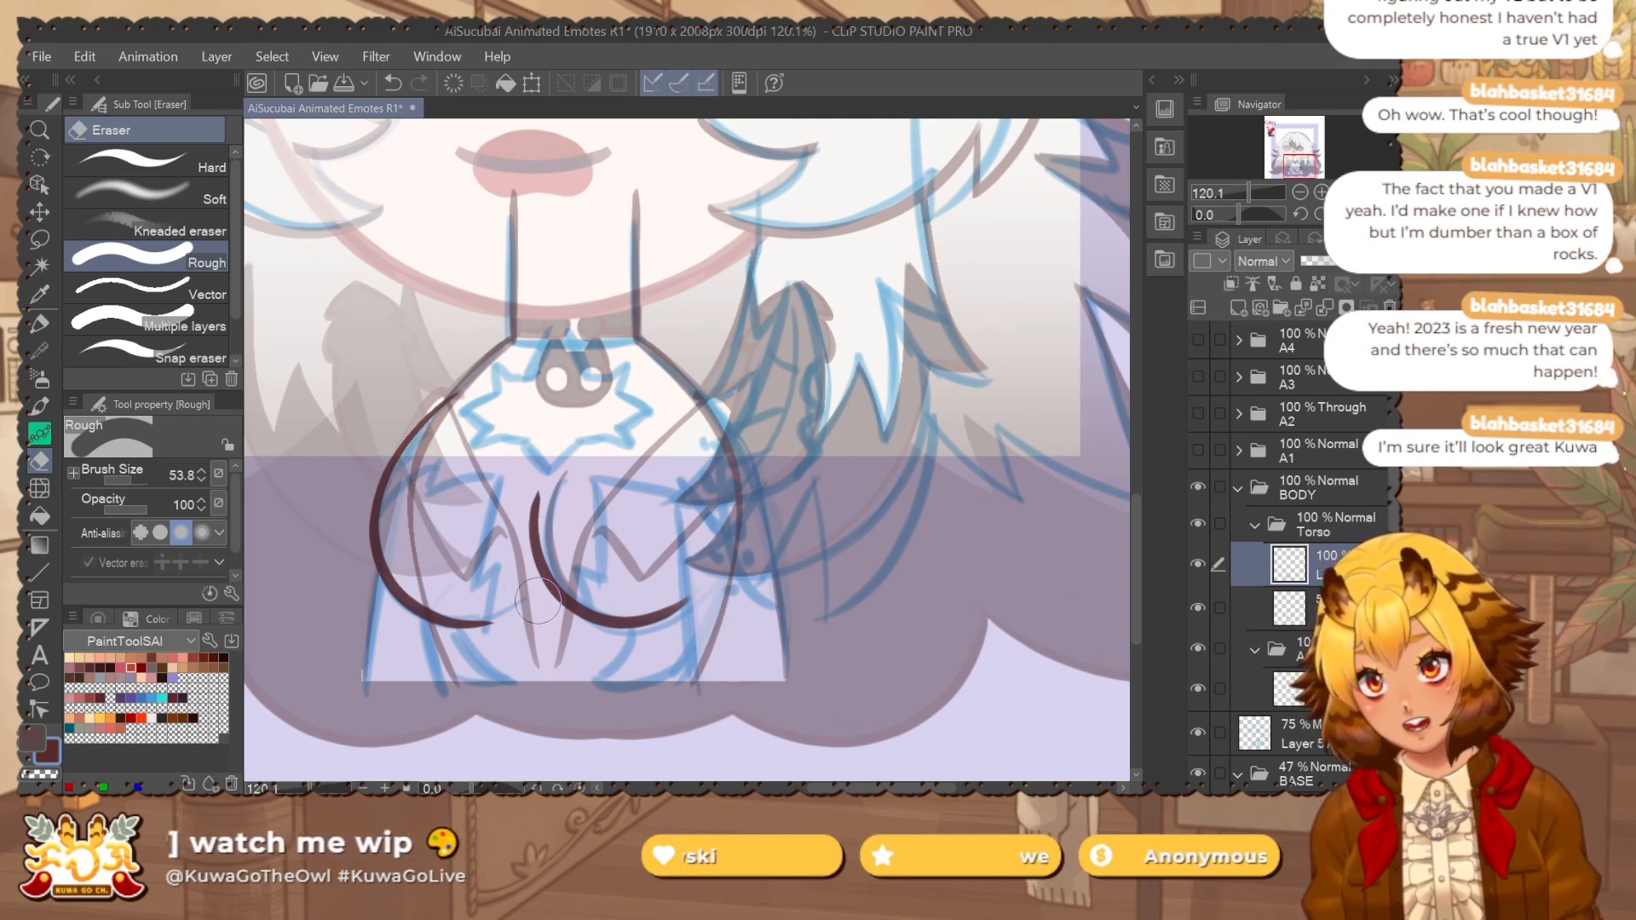
Restore Layer 6 to 100% opacity, erase its torso outline inside the outer chest curve and merge Layer 9 into it.
left_click(1321, 288)
left_click(1198, 566)
left_click(1261, 605)
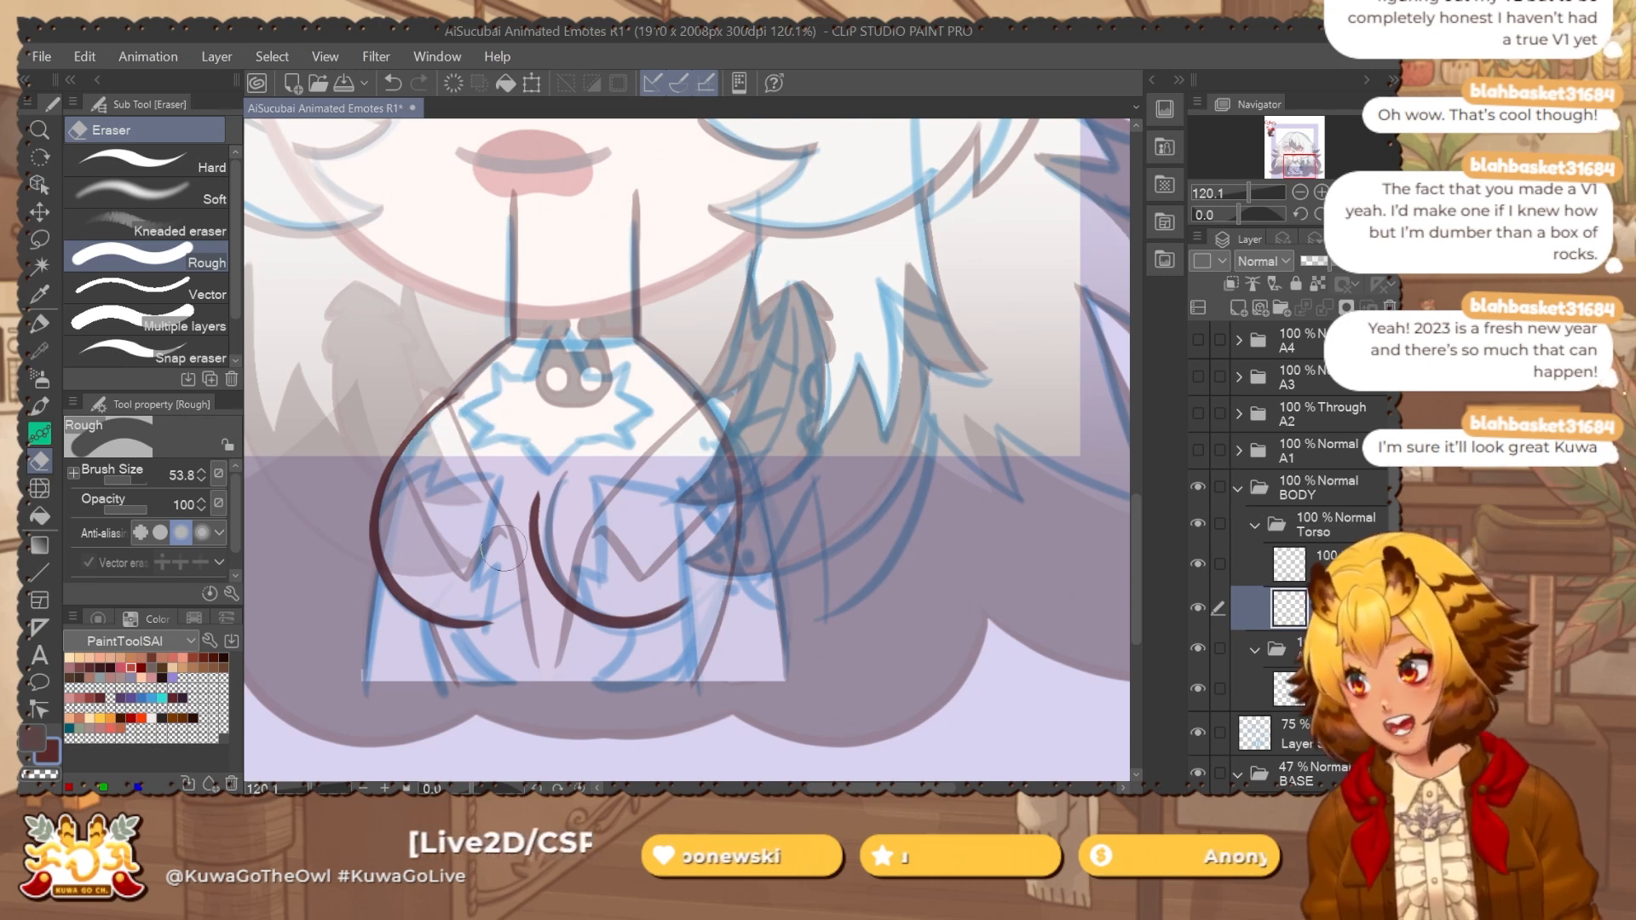
left_click(1360, 570)
left_click(1350, 610)
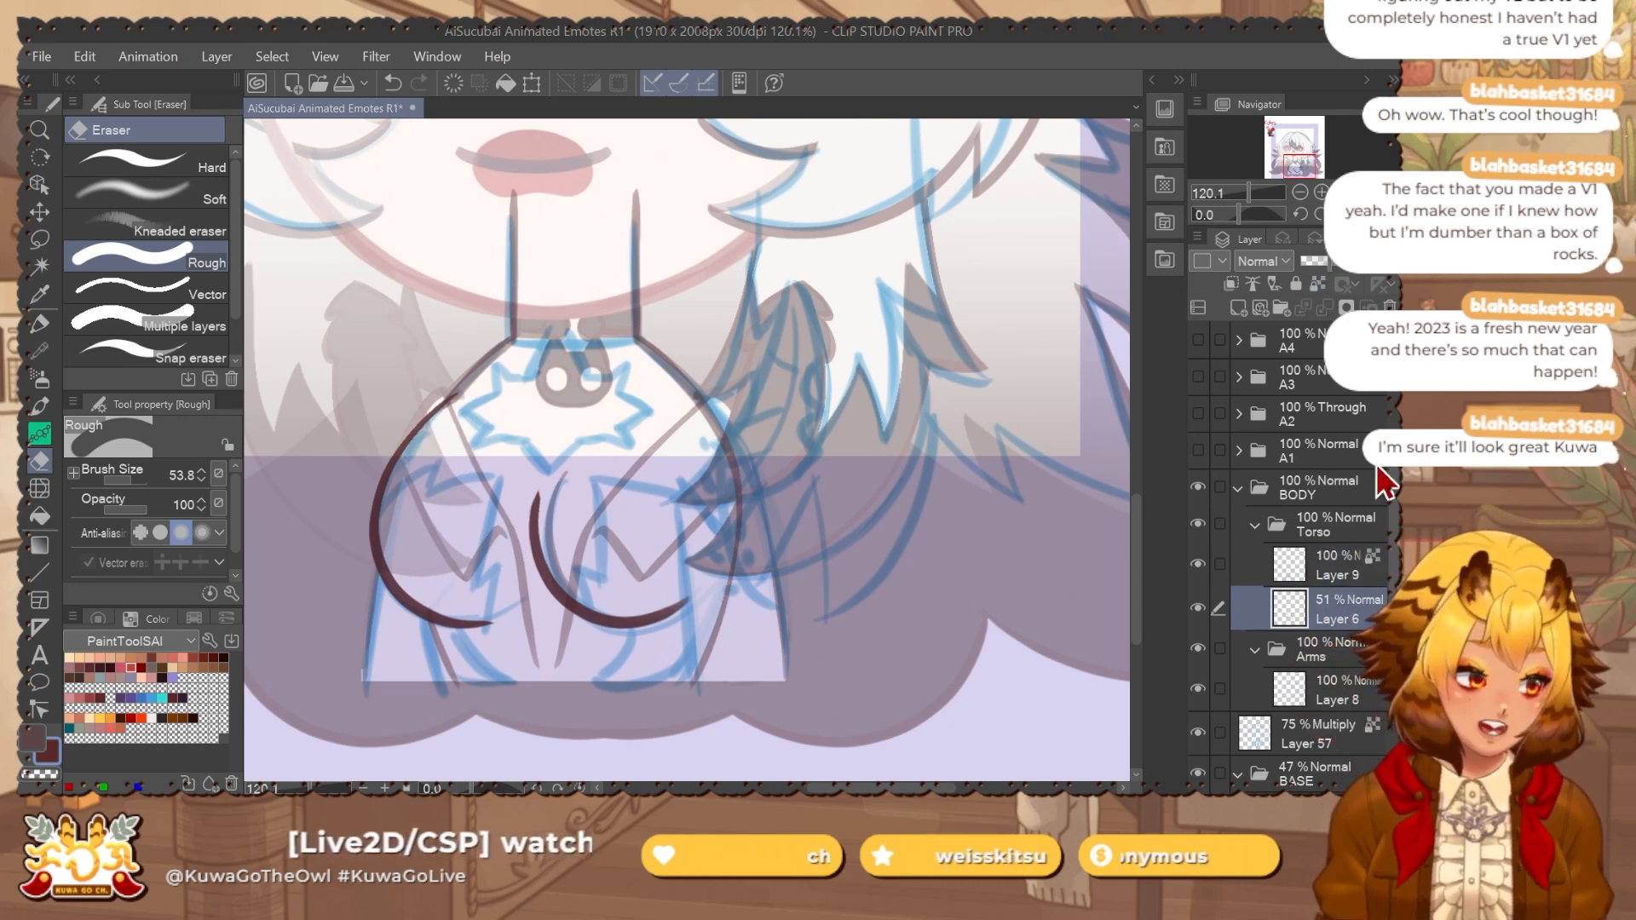
left_click(1382, 262)
left_click(1338, 576)
left_click_drag(781, 604, 783, 615)
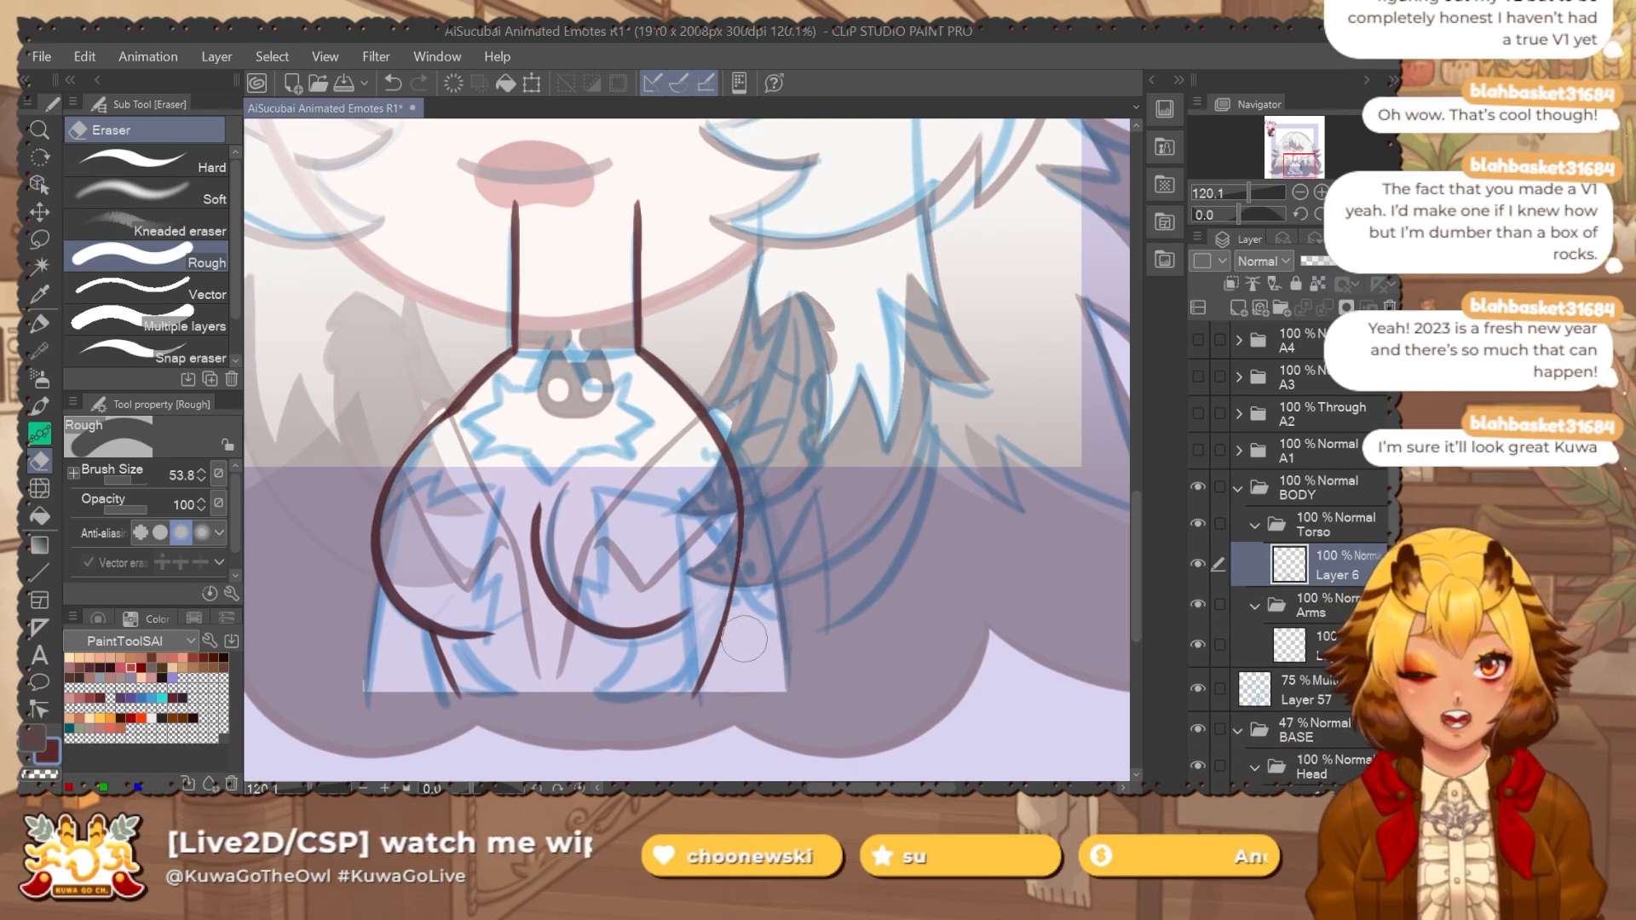
Ink the jagged fur edge over the first side of the chest on a new layer with the Flat marker, redoing unsatisfactory strokes.
key("p")
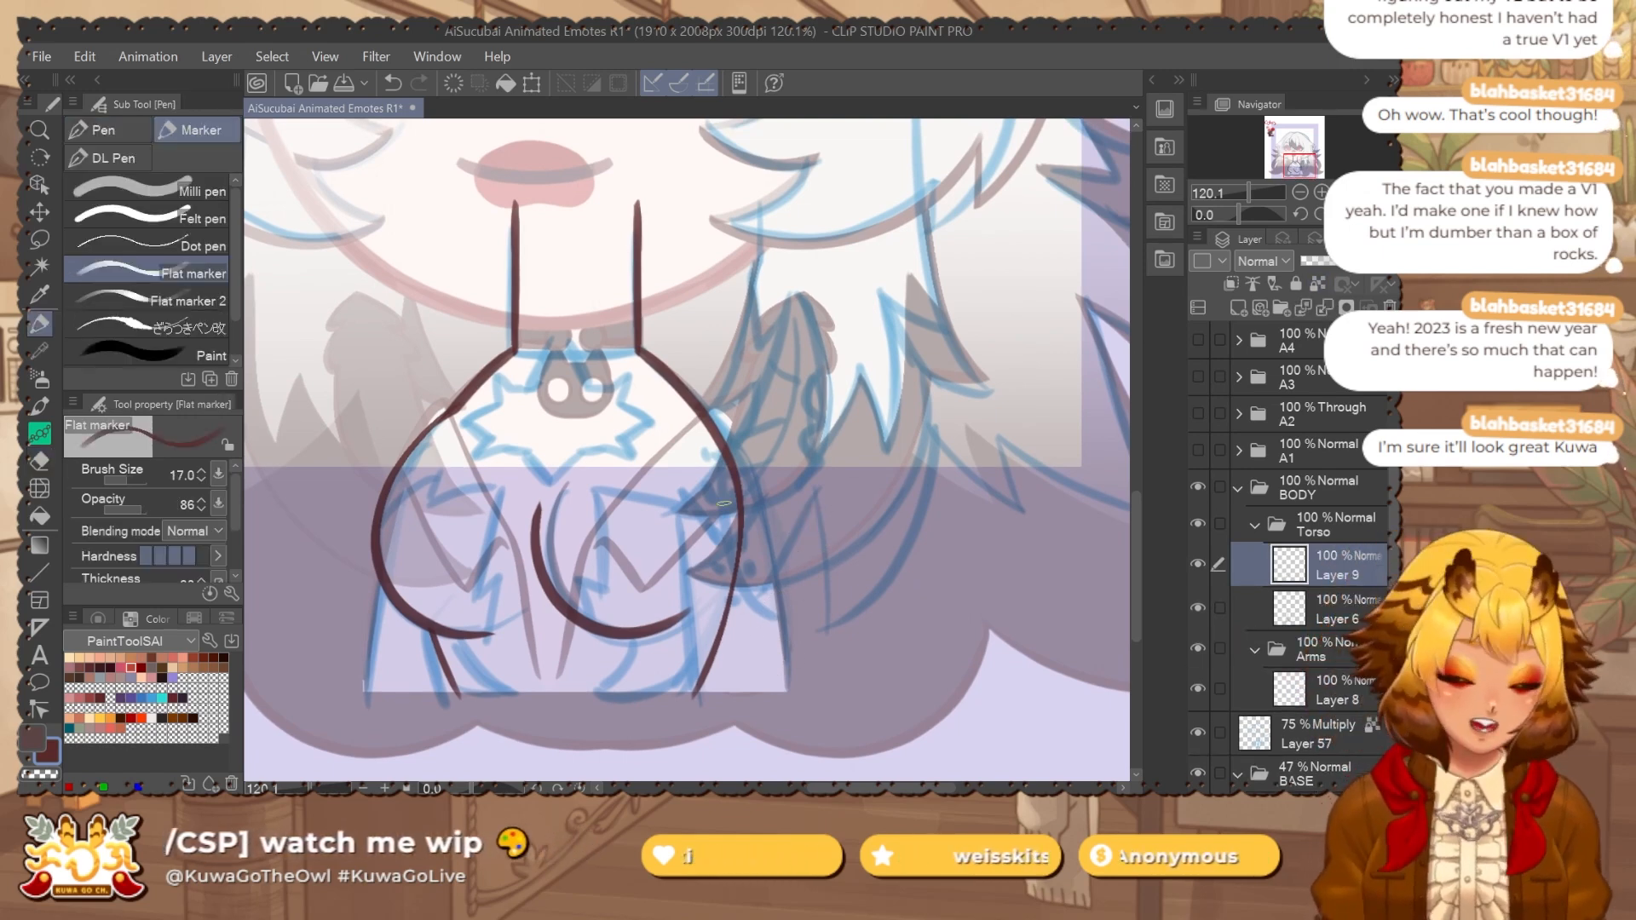
mouse_move(384, 501)
left_mouse_down()
mouse_move(438, 433)
mouse_move(387, 496)
mouse_move(444, 467)
mouse_move(430, 503)
mouse_move(453, 475)
mouse_move(433, 501)
mouse_move(498, 478)
mouse_move(485, 535)
left_mouse_up()
key("ctrl+z")
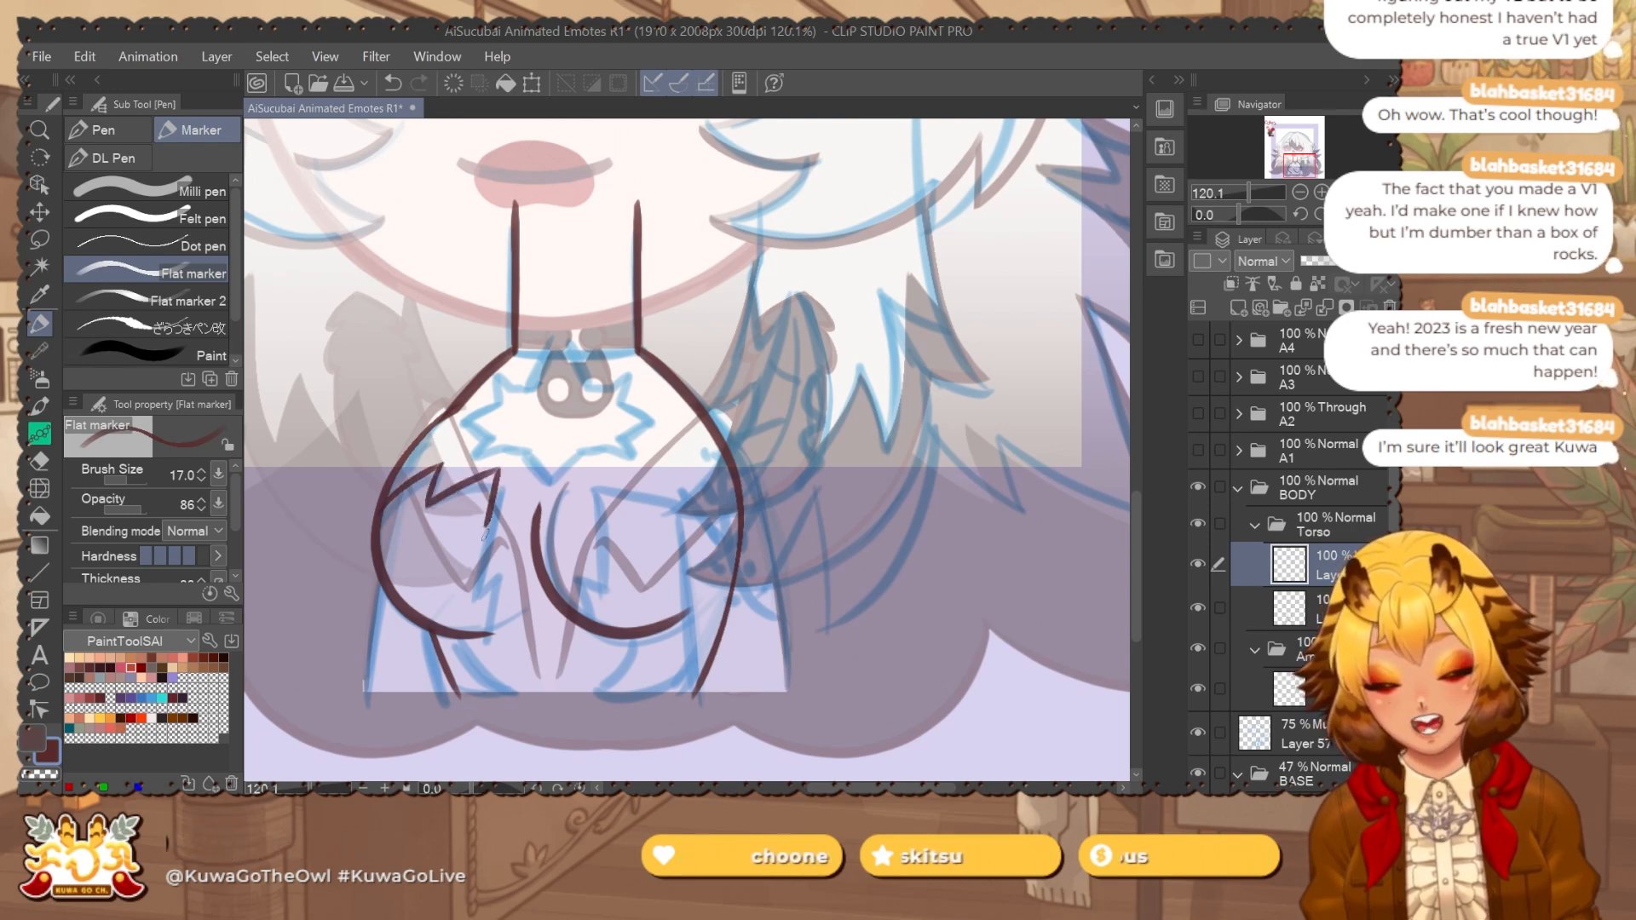
key("ctrl+z")
key("ctrl+z")
mouse_move(383, 511)
left_mouse_down()
mouse_move(432, 488)
mouse_move(420, 519)
mouse_move(492, 492)
left_mouse_up()
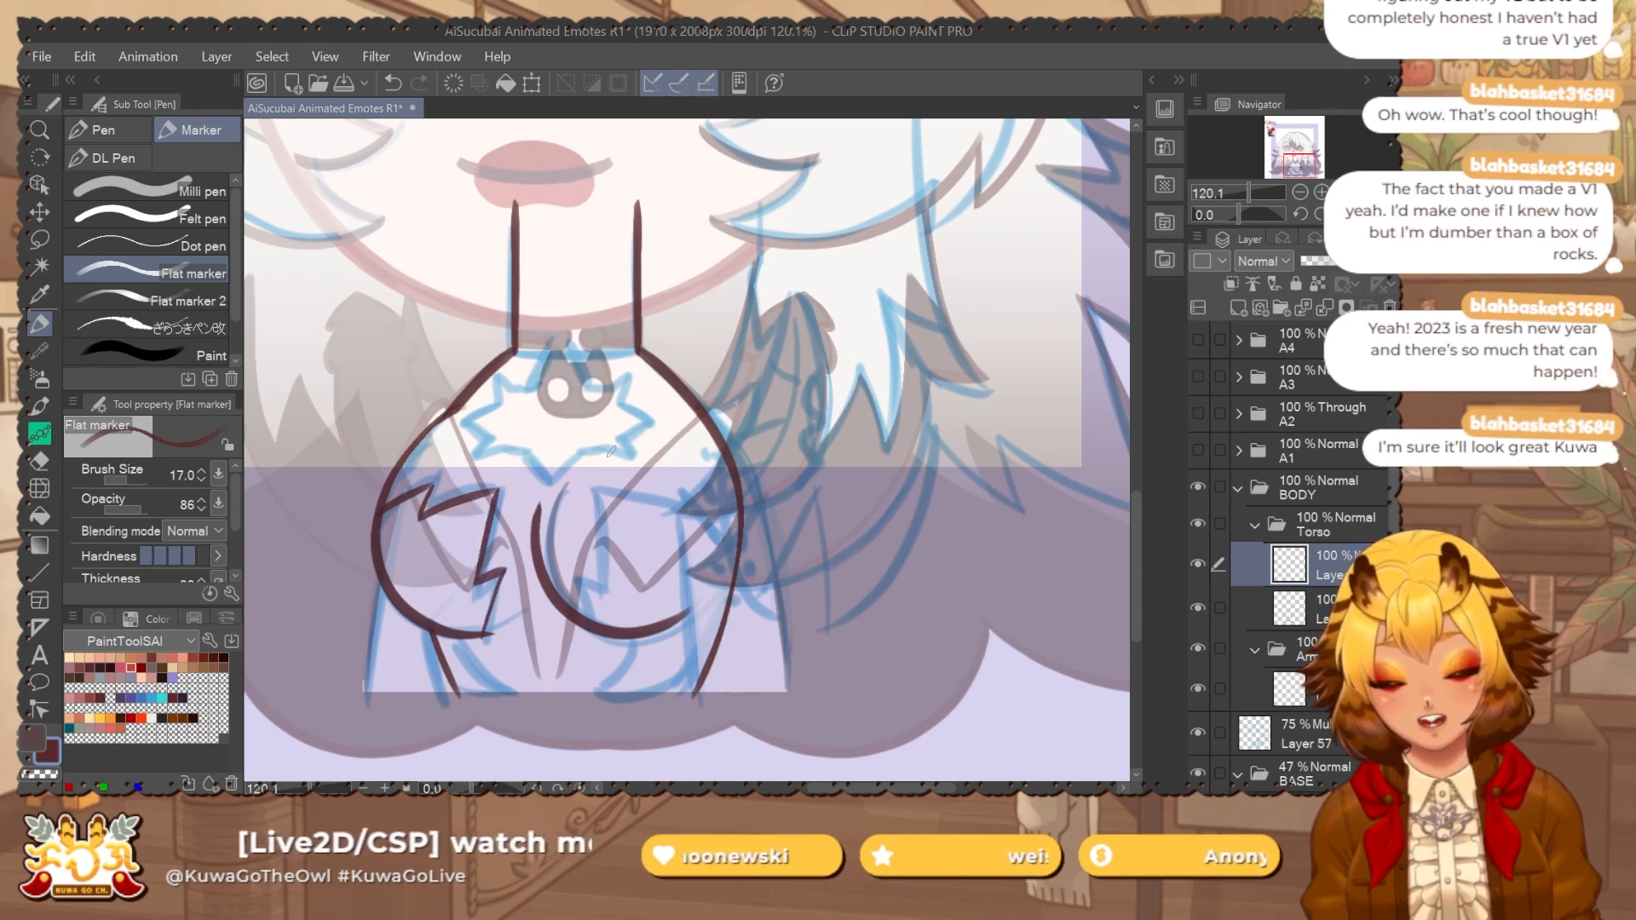
Ink the matching jagged fur edge on the other side of the chest in the mirrored view.
scroll(607, 548, "down", 2)
scroll(606, 549, "up", 4)
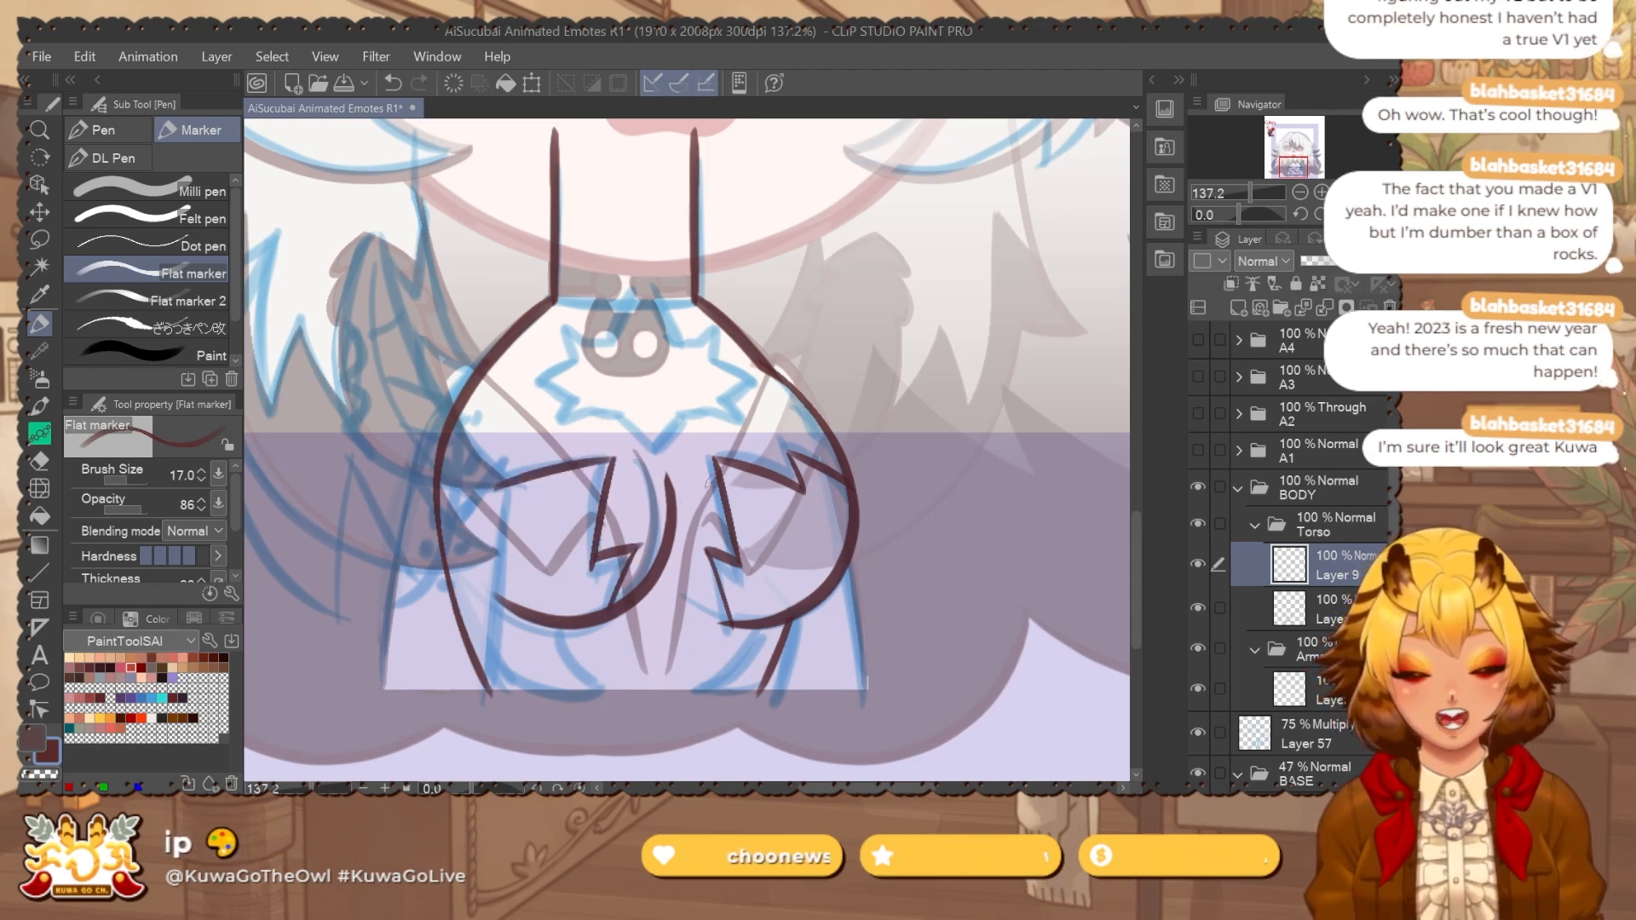
key("e")
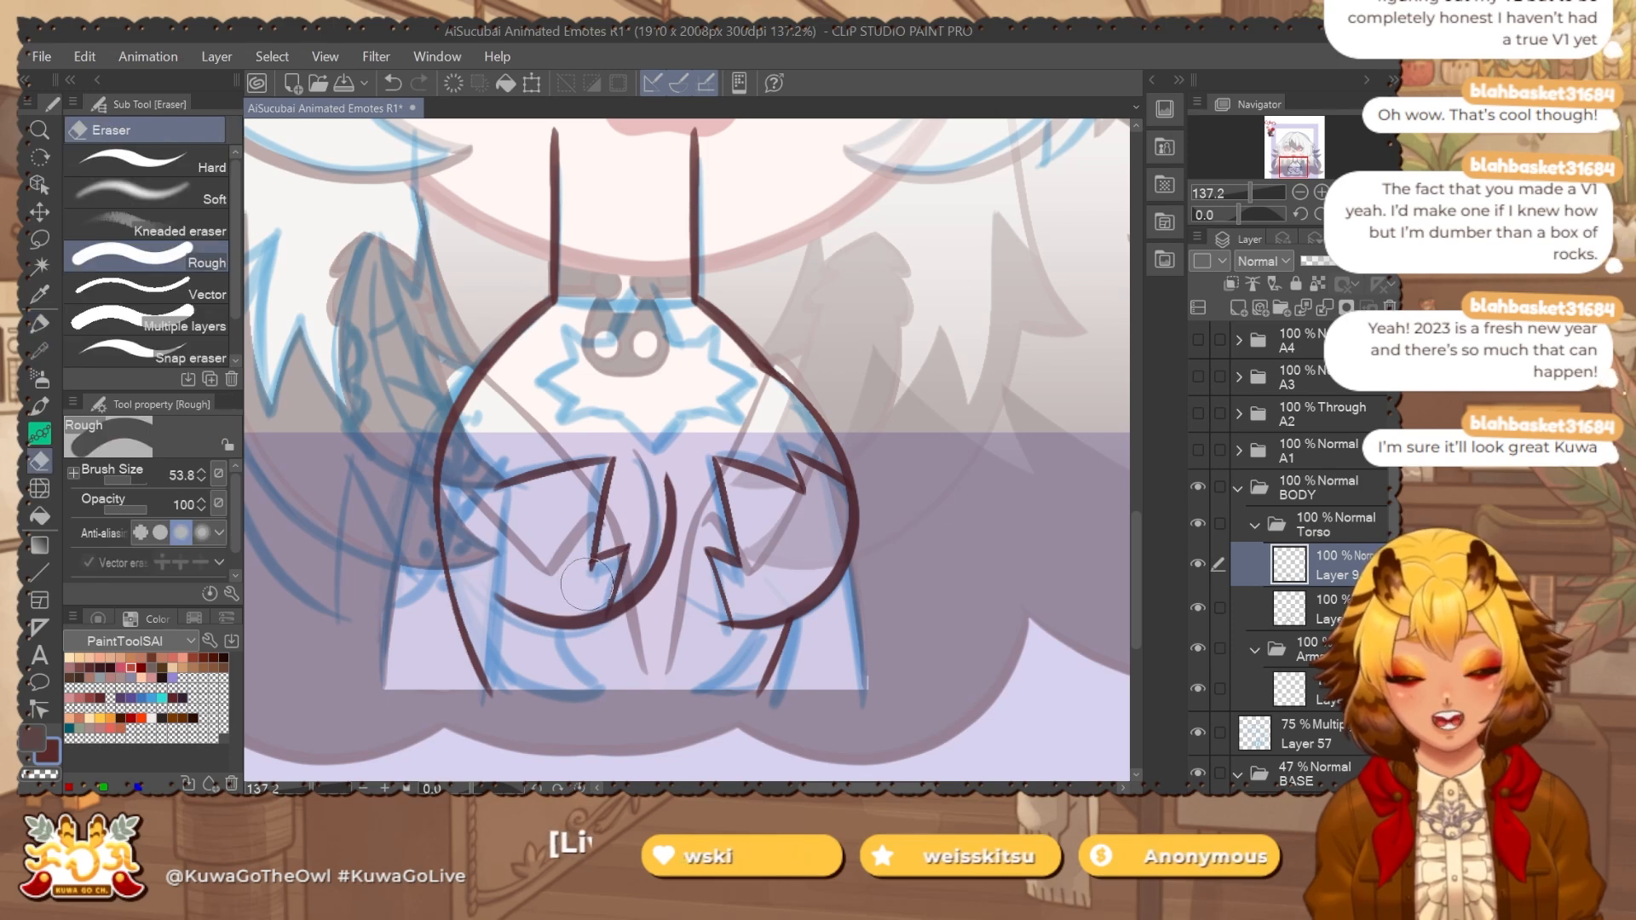
key("p")
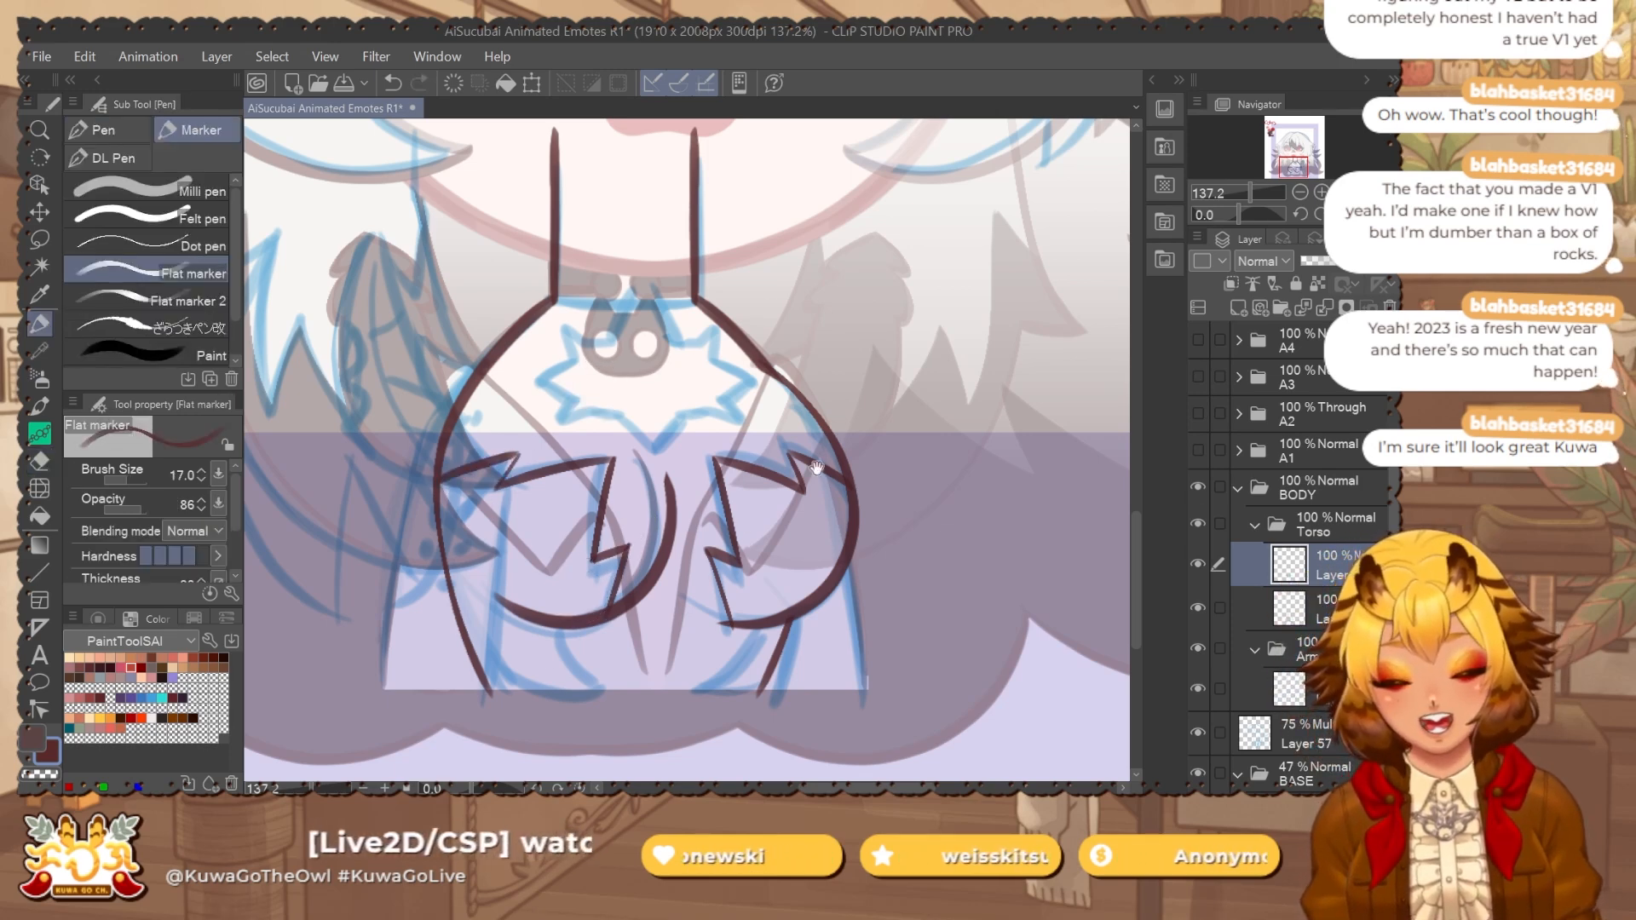
Ink the short curved fur lines below both chest curves, clean up with the eraser at size 18.5 and merge Layer 9 into Layer 6.
left_click_drag(816, 466, 721, 369)
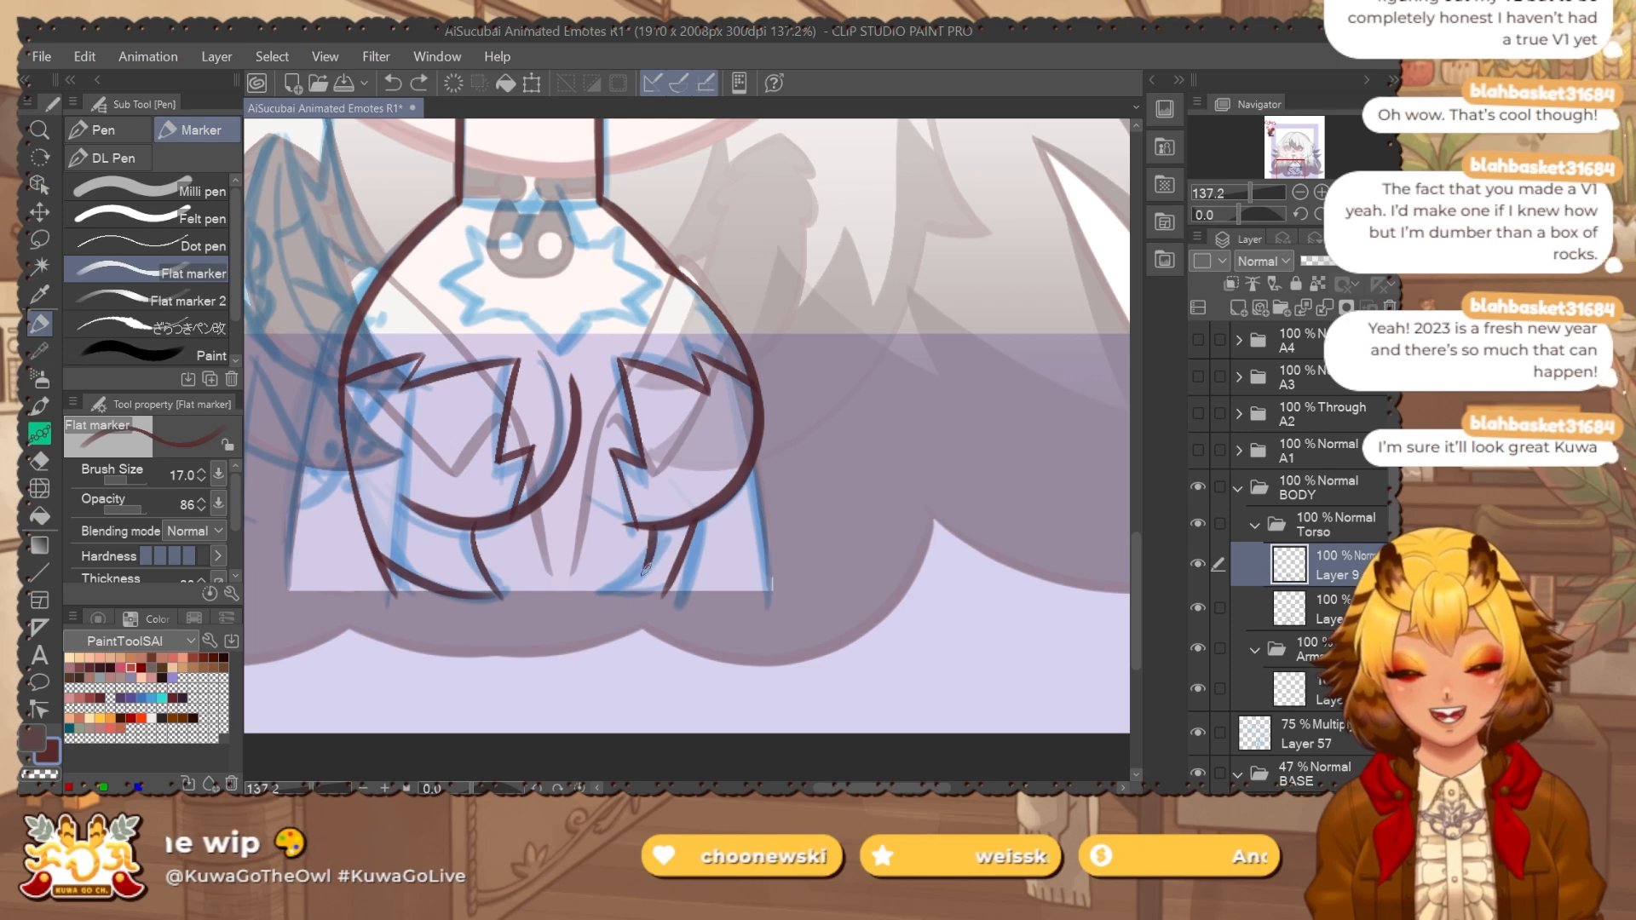
key("e")
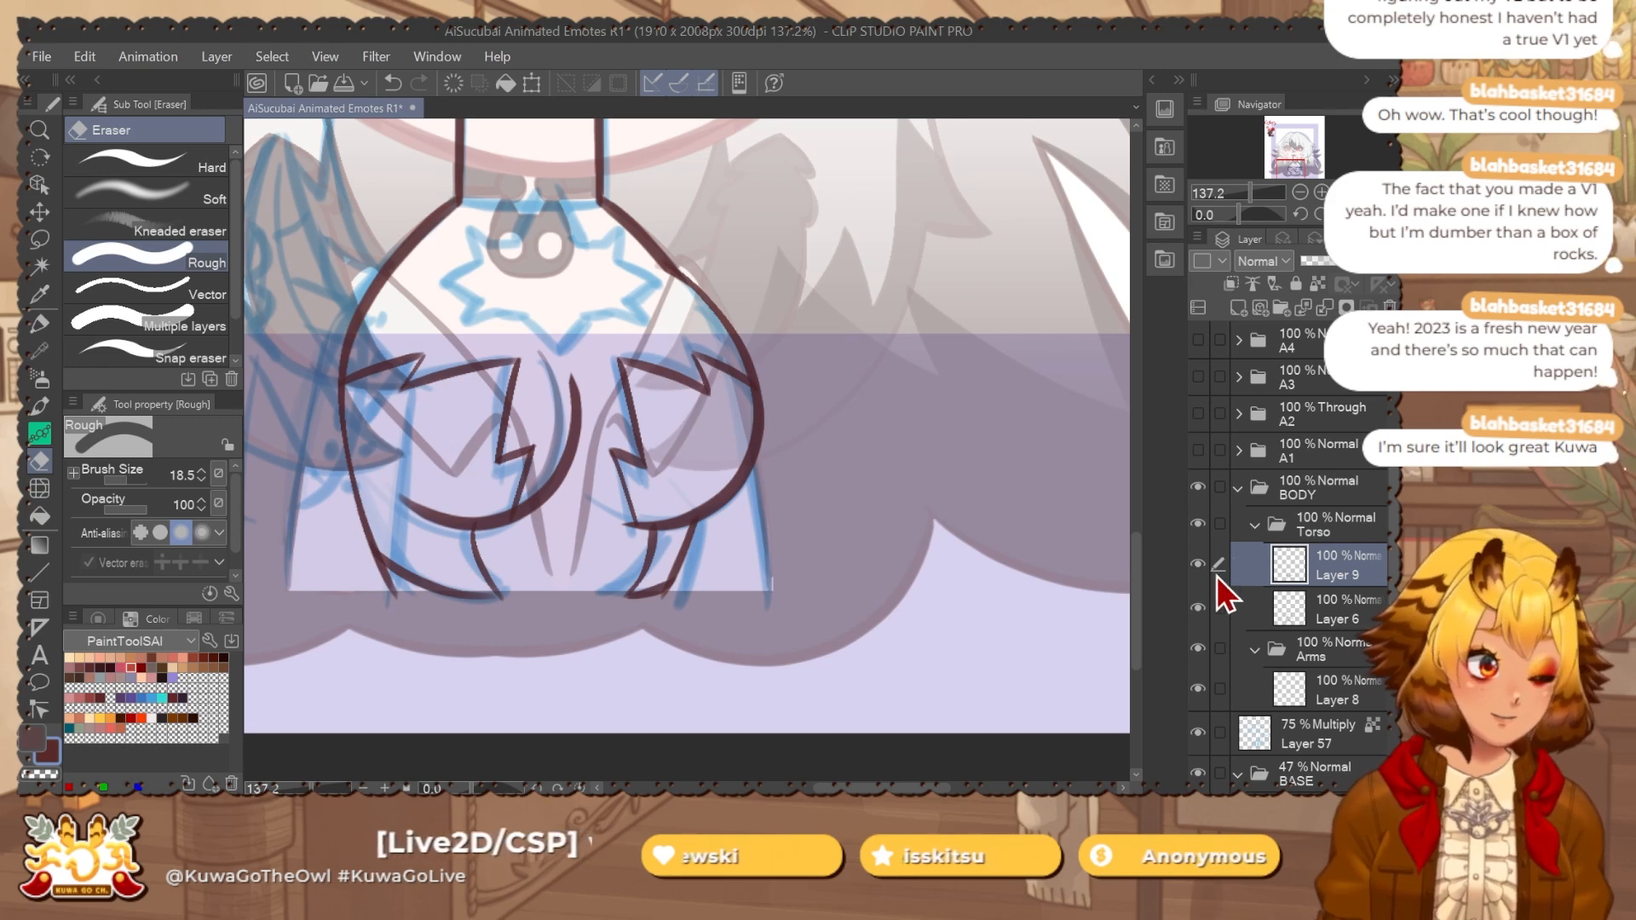
left_click(1196, 569)
left_click(1196, 569)
left_click_drag(744, 545, 776, 577)
key("ctrl+e")
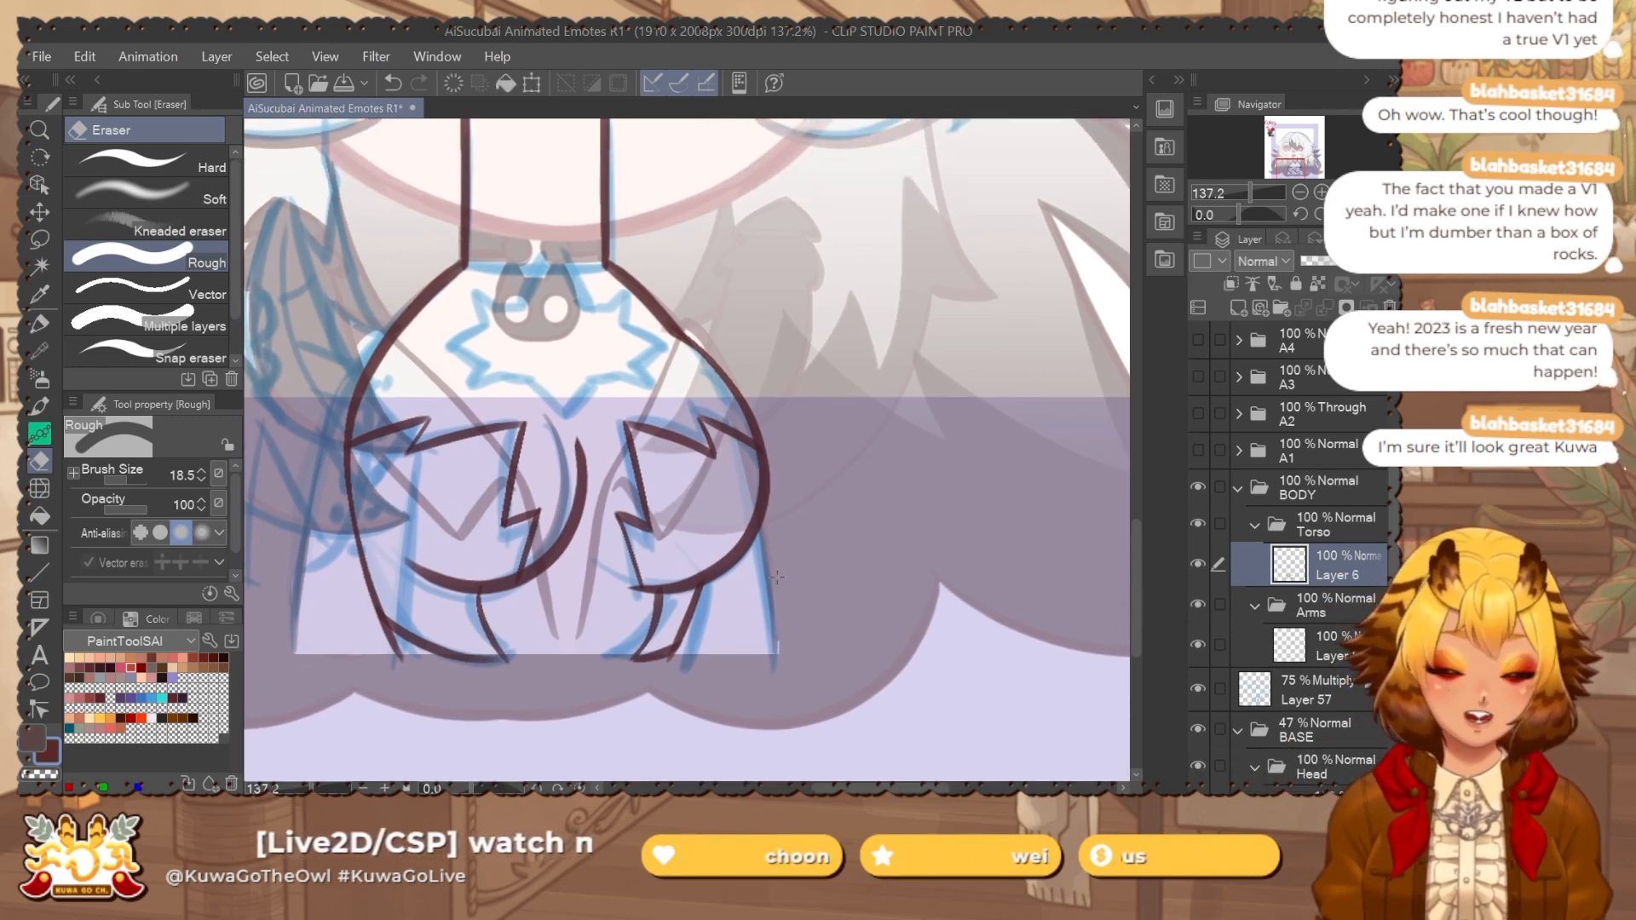
Ink a curved line across the base of the neck on a new layer and erase its overshooting end.
key("ctrl+shift+n")
left_click_drag(744, 486, 718, 529)
key("p")
left_click_drag(572, 401, 627, 438)
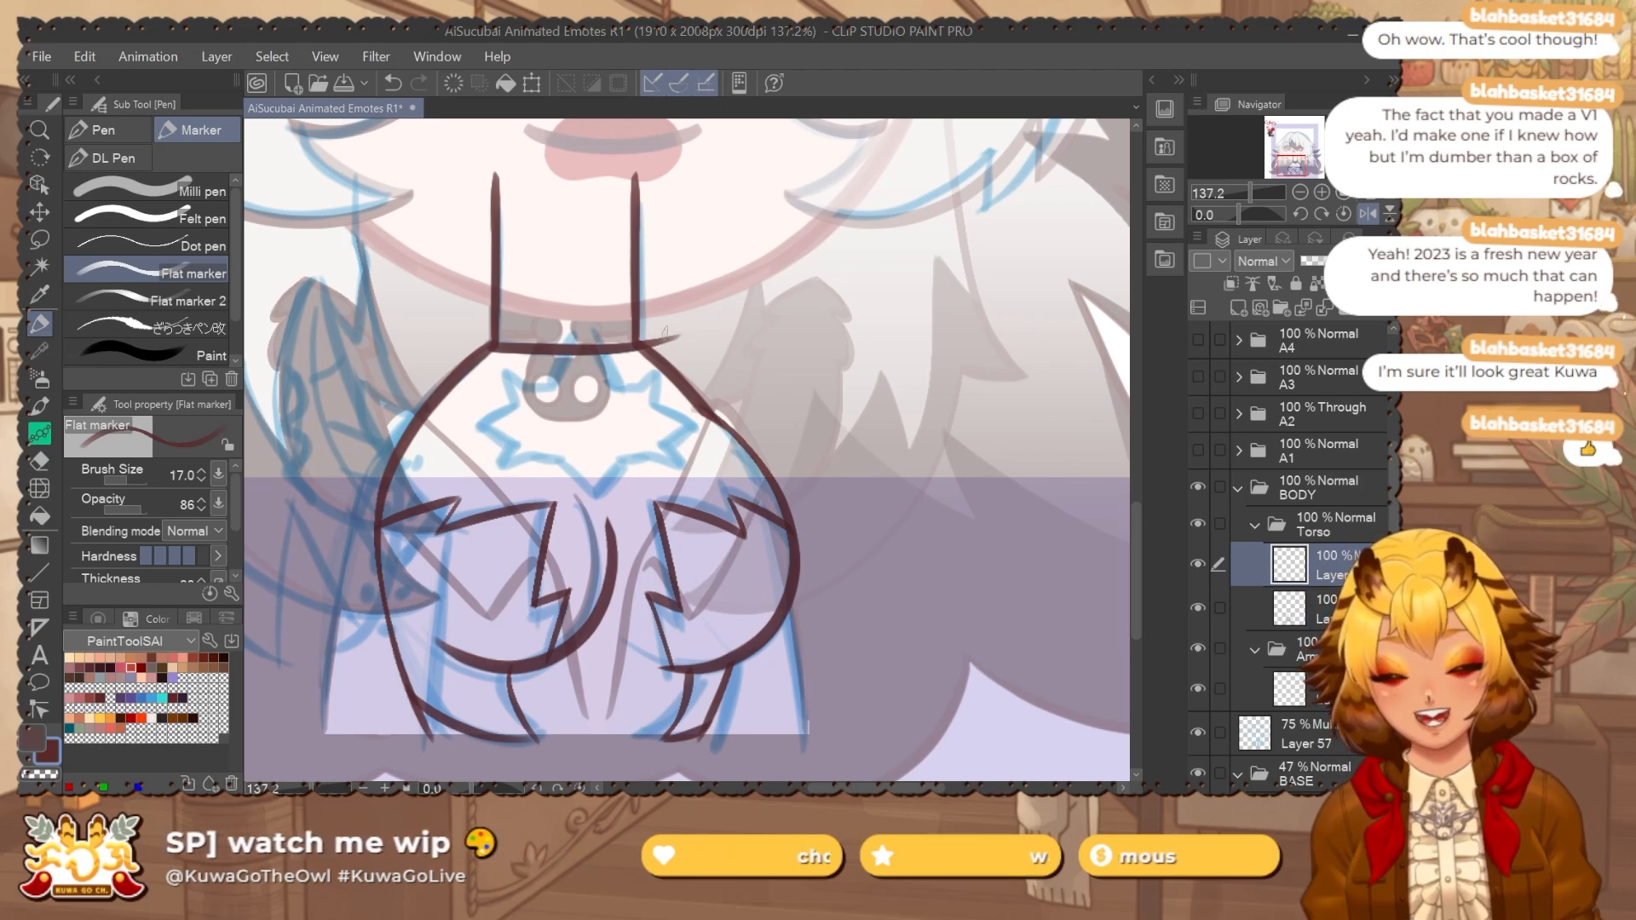
key("e")
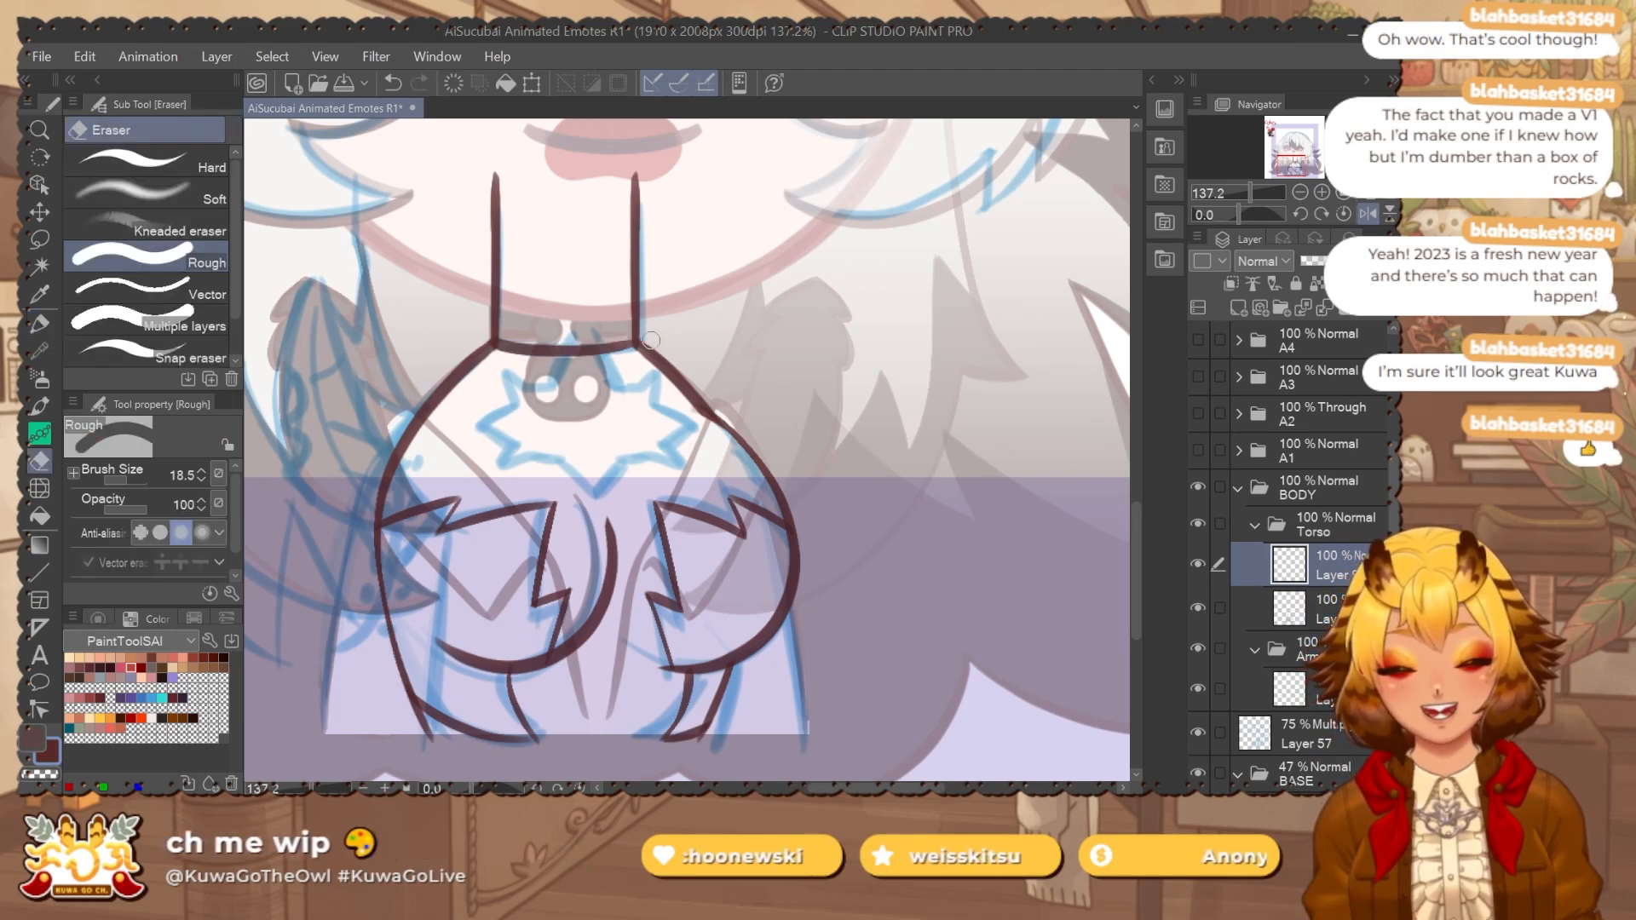
left_click_drag(651, 340, 621, 345)
key("p")
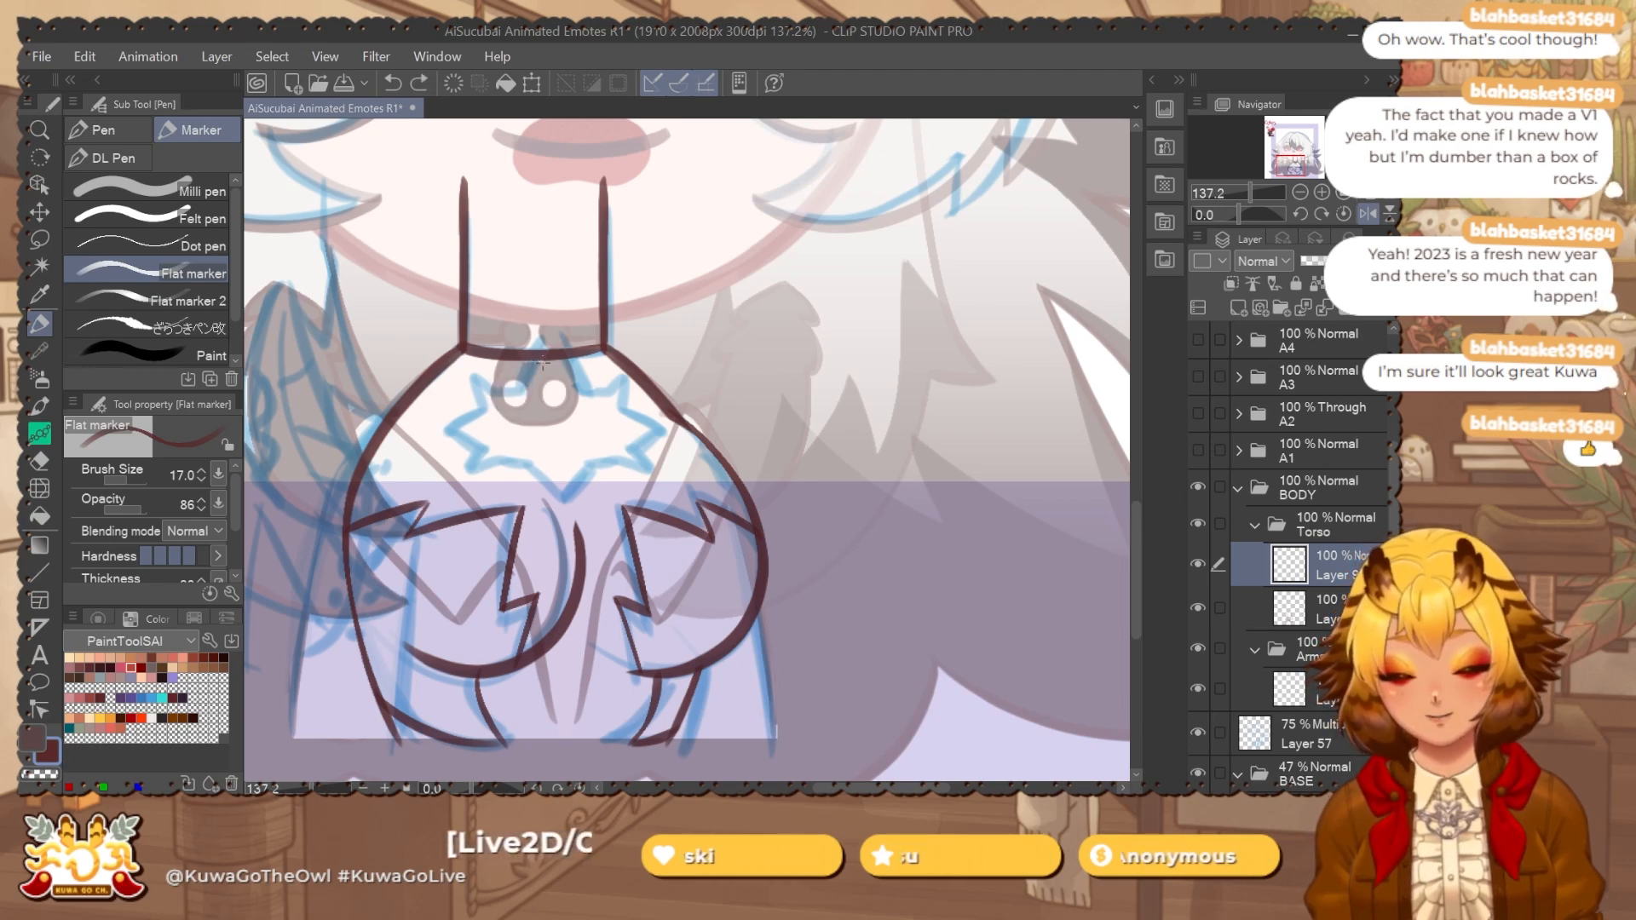
Ink one half of the spiky chest tuft below the neck on another new layer, following the blue sketch.
key("ctrl+shift+n")
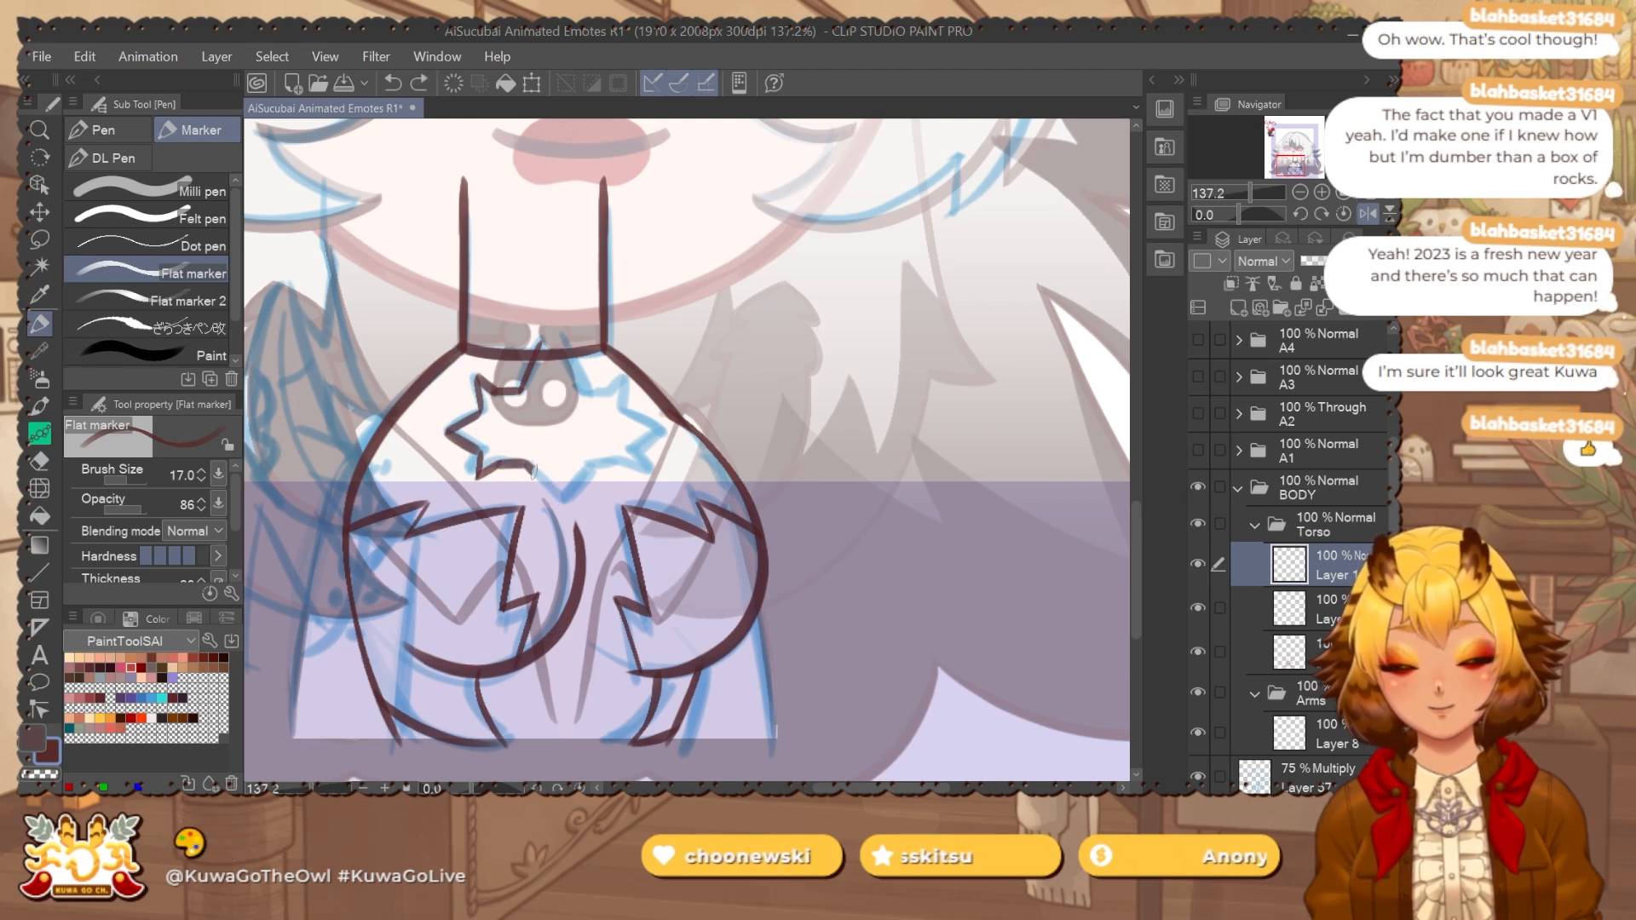
left_click_drag(534, 471, 567, 500)
left_click_drag(607, 461, 625, 474)
Duplicate the inked half of the chest tuft, flip the copy horizontally and align it to complete the spiky outline.
key("ctrl+a")
key("ctrl+c")
key("ctrl+v")
key("ctrl+t")
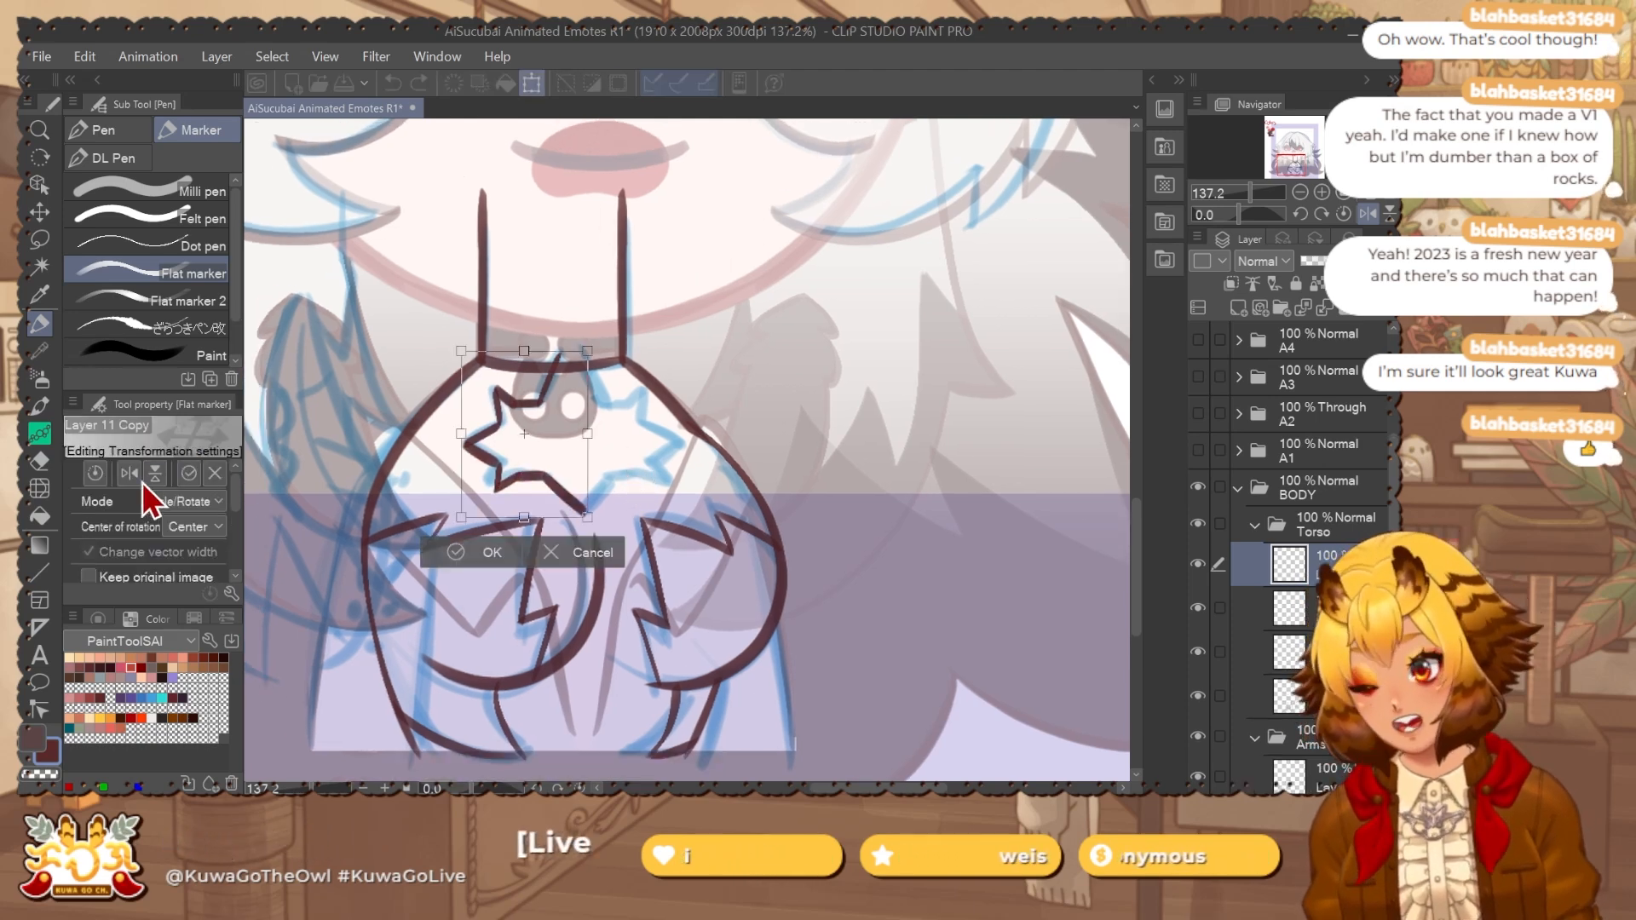
left_click(129, 473)
left_click_drag(559, 372, 616, 356)
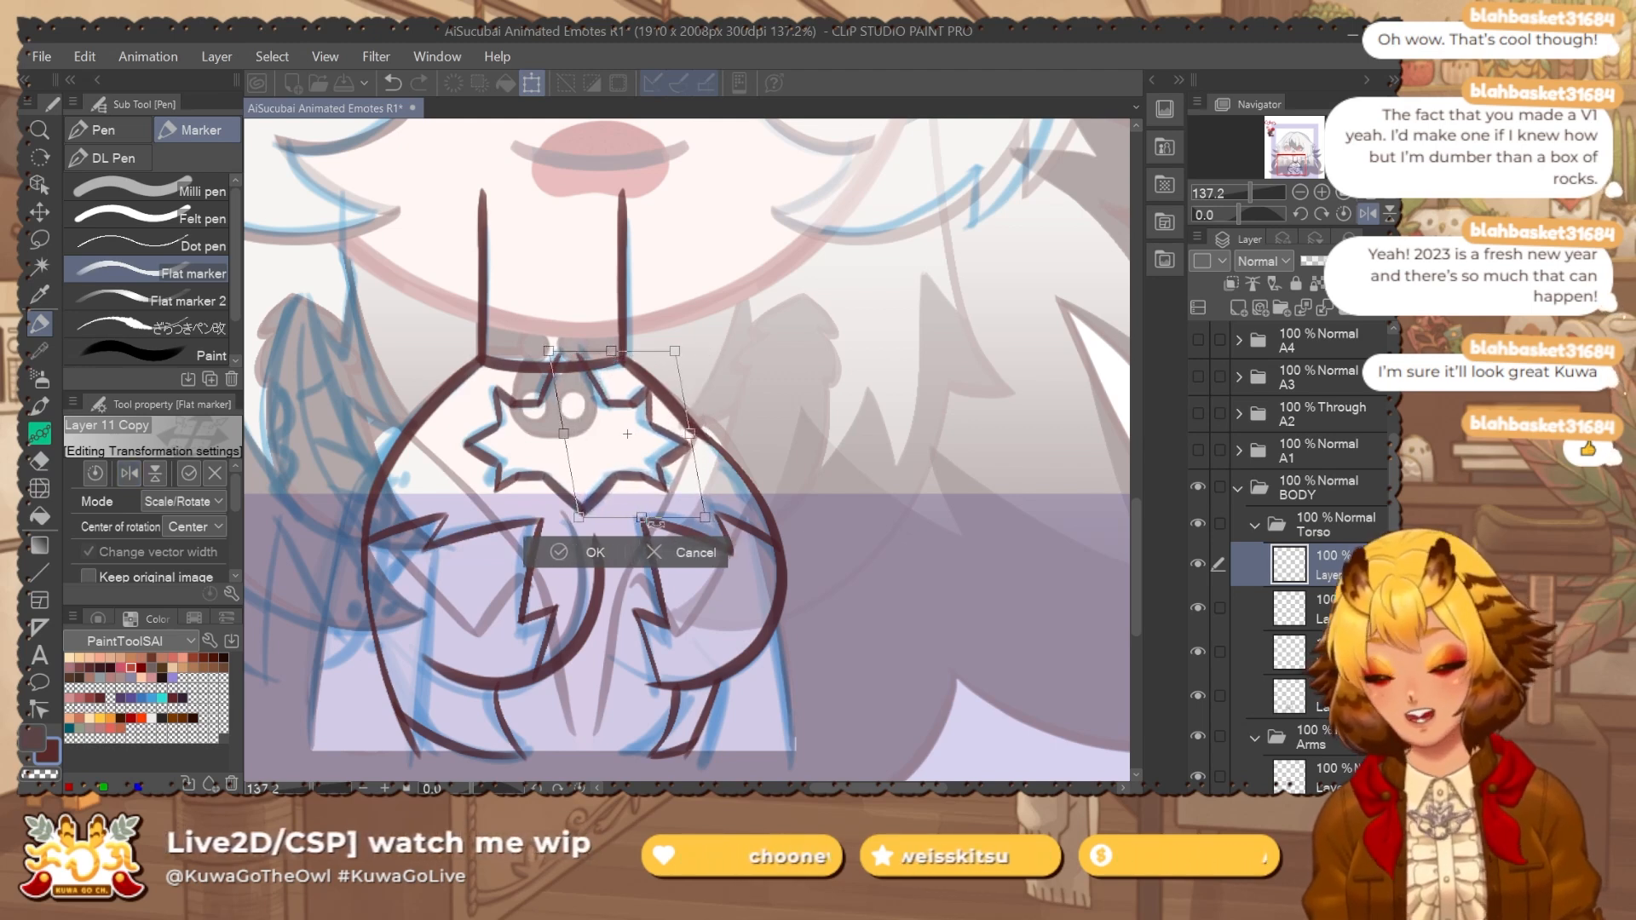
left_click_drag(690, 434, 679, 434)
key("Return")
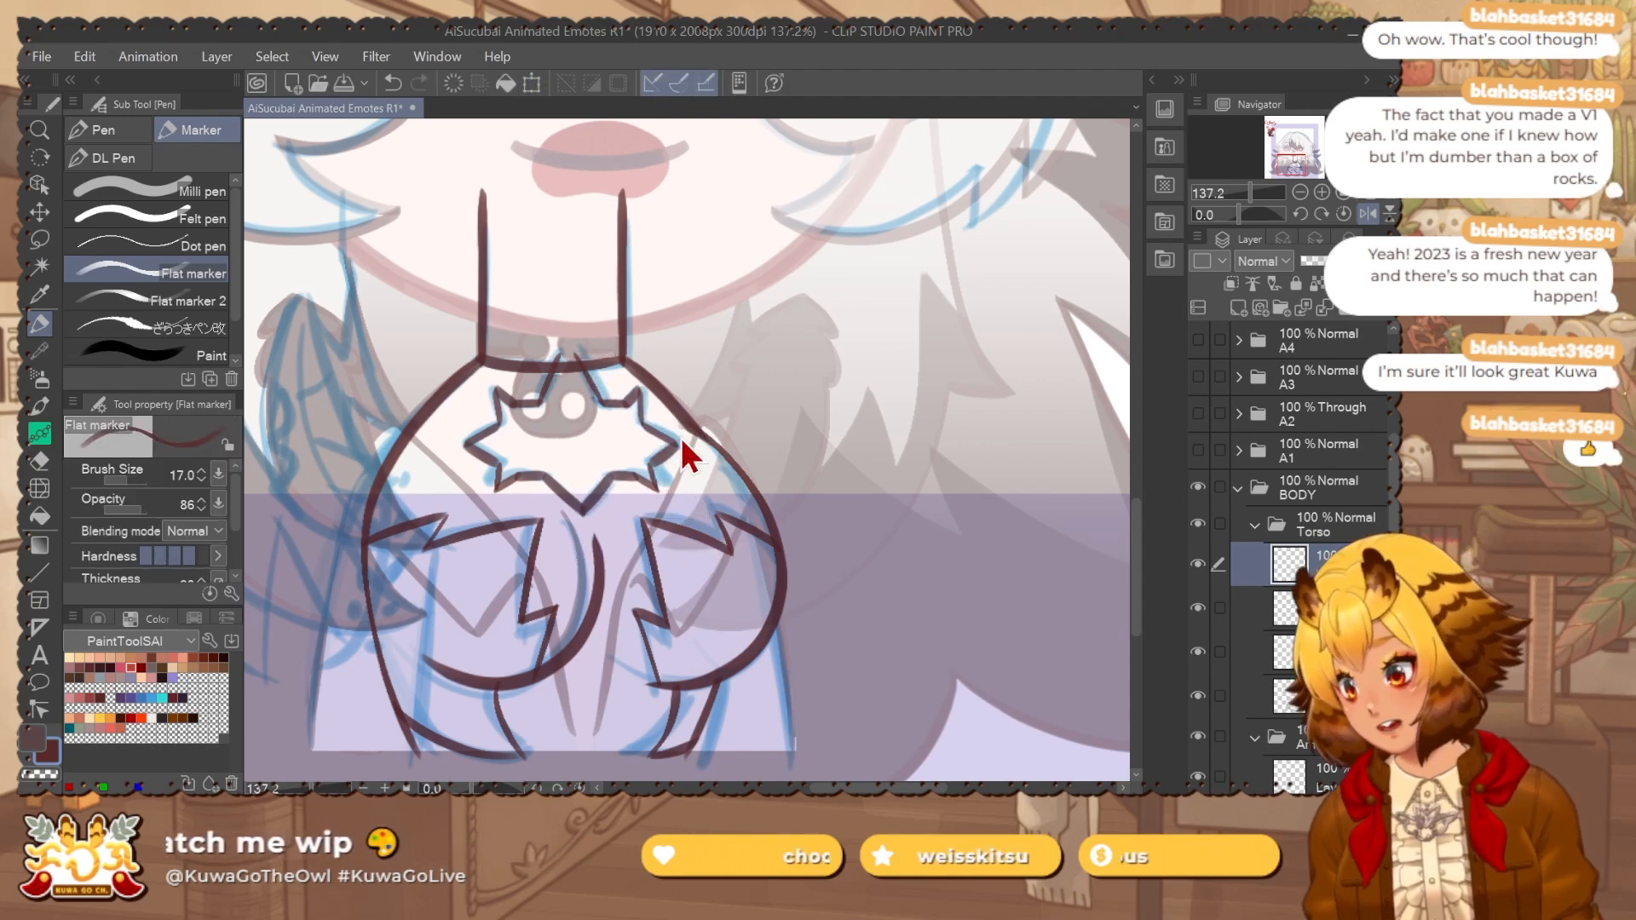
Merge the mirrored half into the tuft layer and erase the overlapping tuft tips and the neck line between them.
key("ctrl+e")
key("e")
left_click_drag(547, 366, 564, 367, "ctrl+alt")
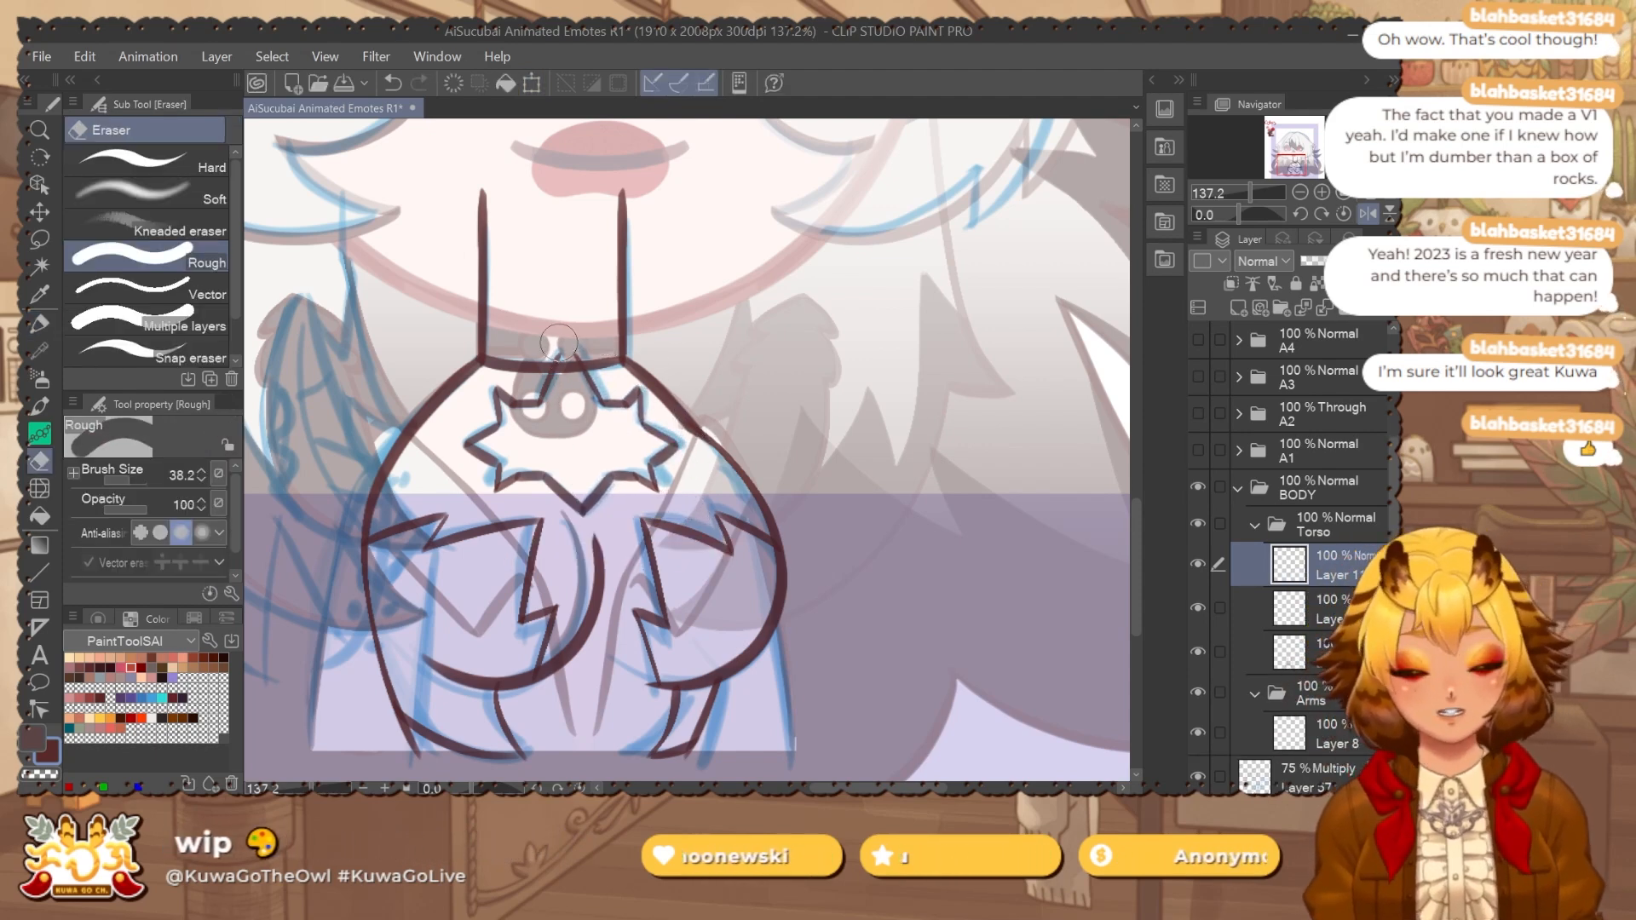
left_click(563, 343)
left_click(1331, 613)
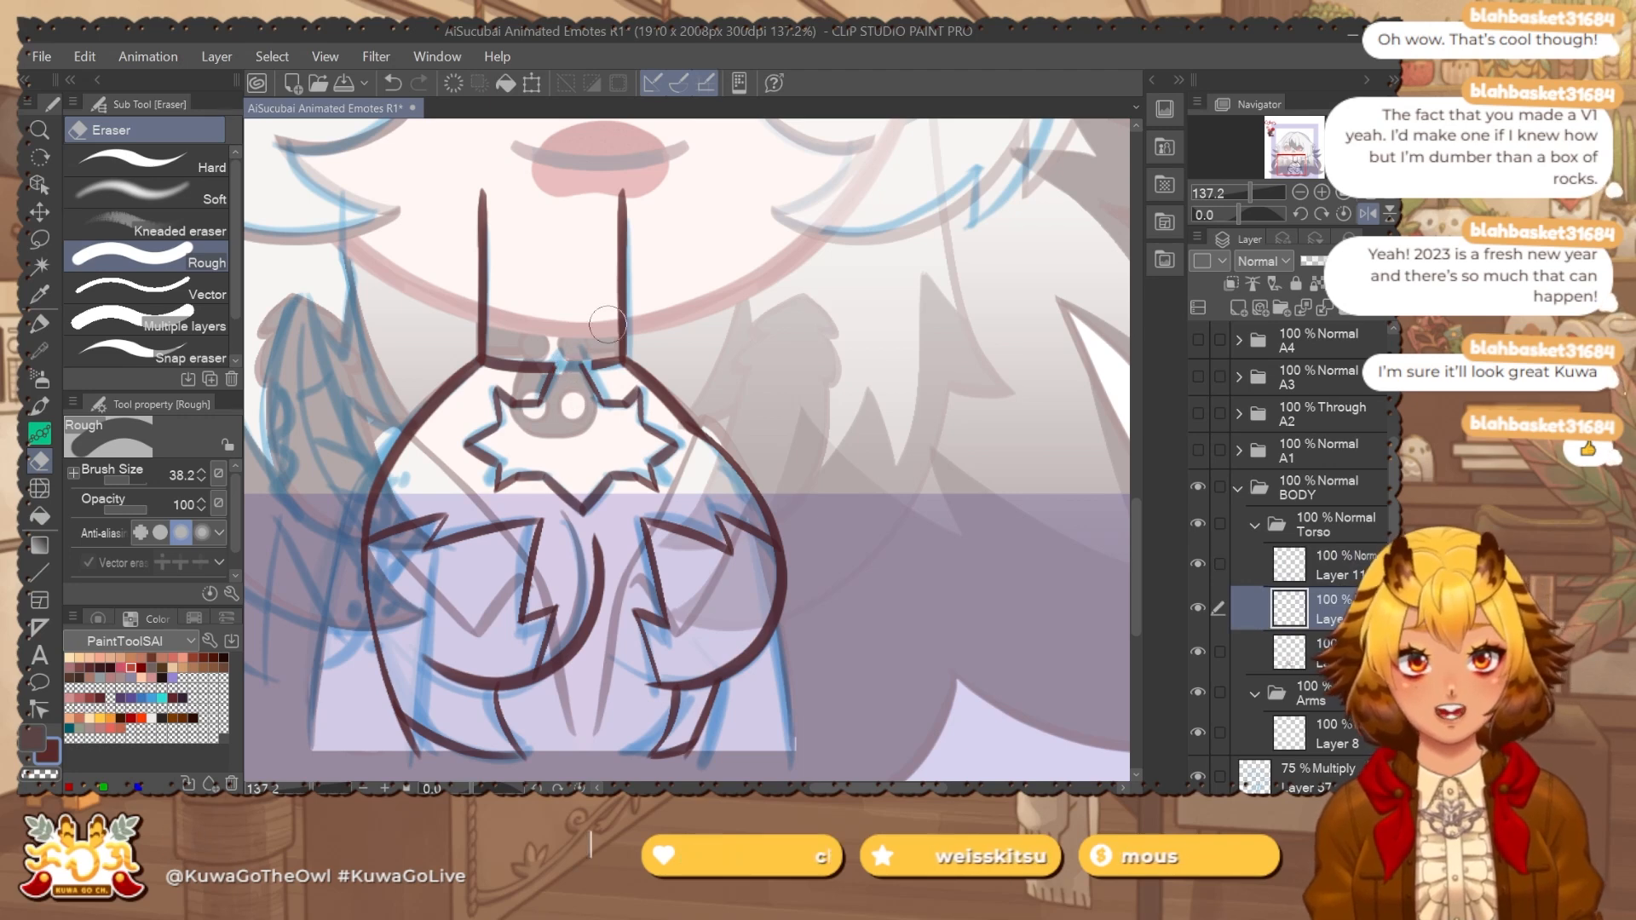
mouse_move(573, 384)
left_mouse_down("ctrl+alt")
mouse_move(558, 398)
mouse_move(622, 355)
mouse_move(589, 358)
left_mouse_up("ctrl+alt")
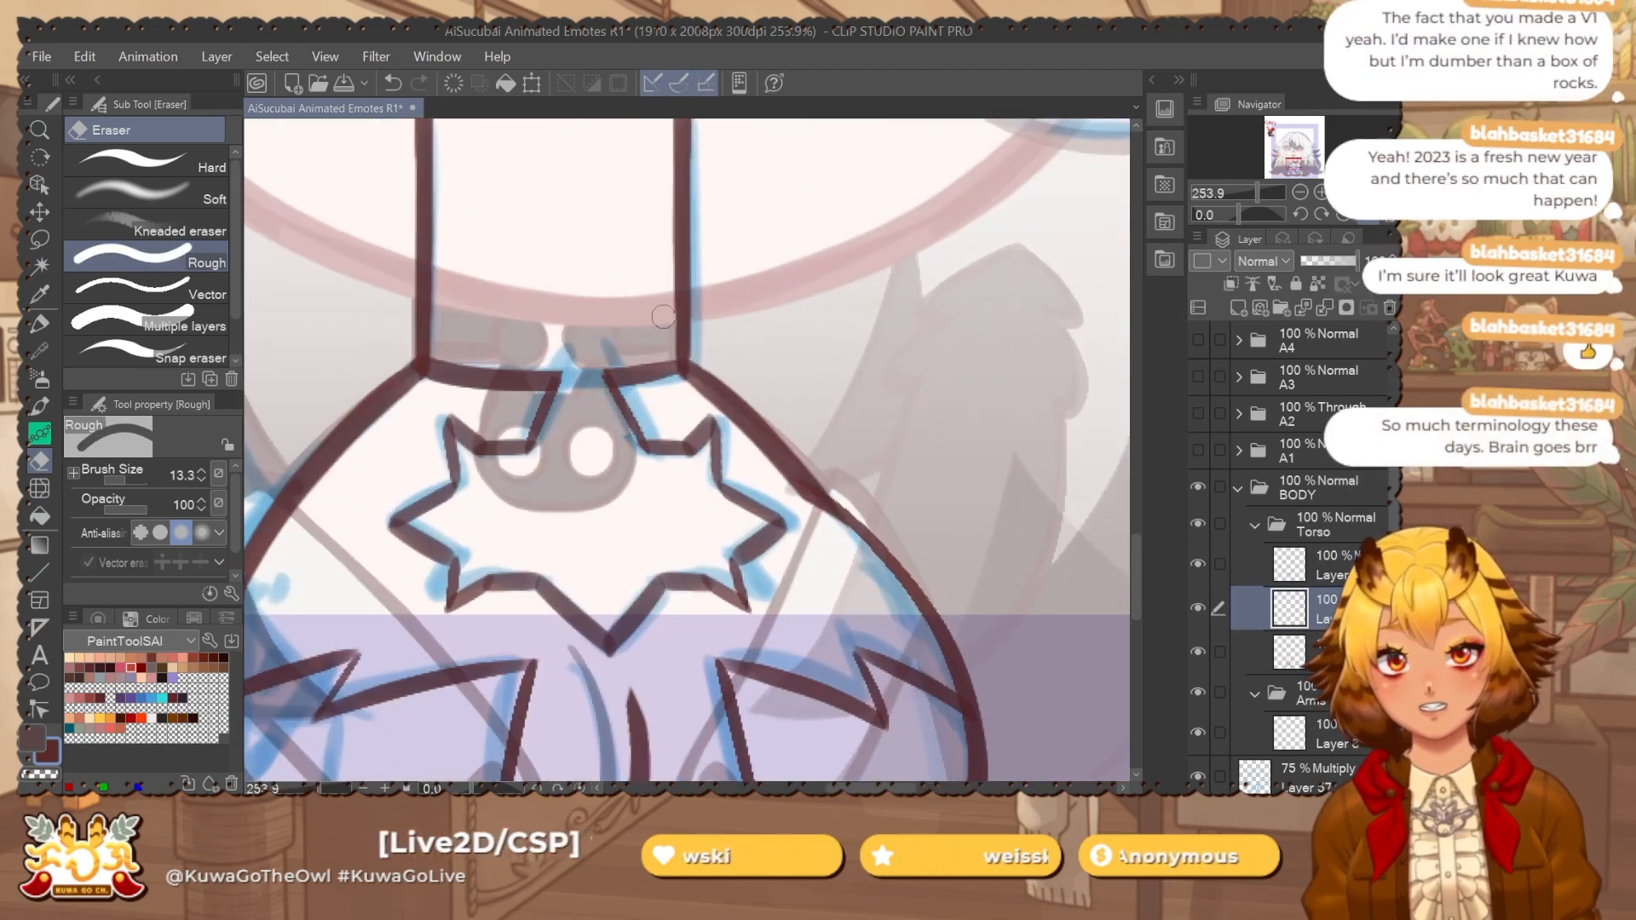
Merge the tuft and neck-line layers down into Layer 6 and turn off the mirrored canvas view.
left_click(1346, 571)
key("ctrl+e")
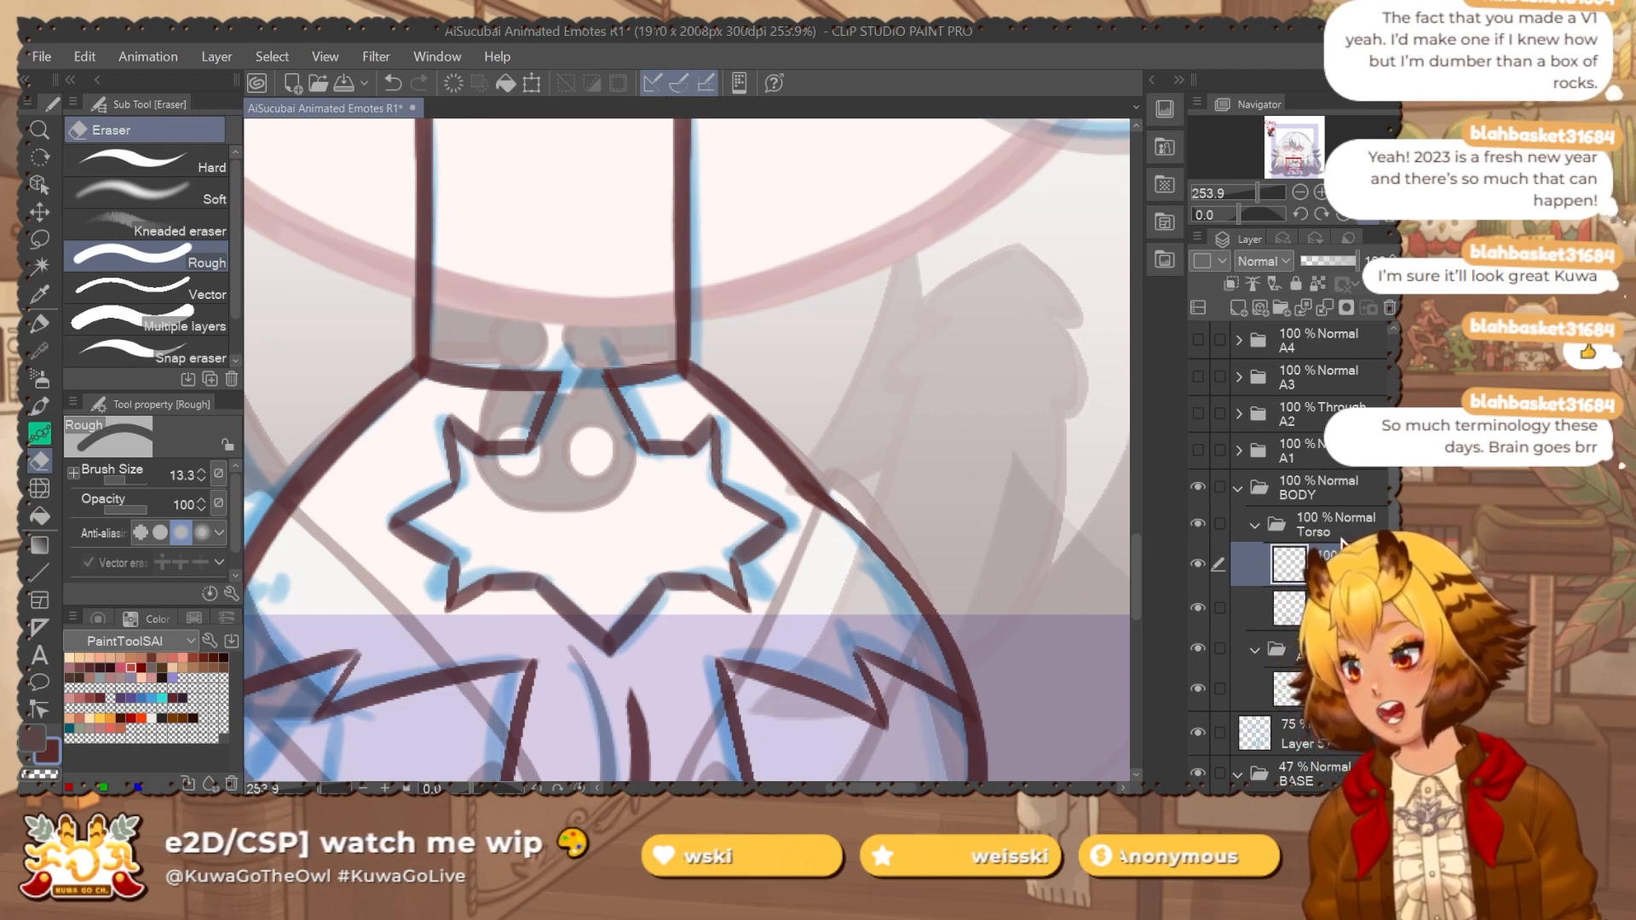
left_click(1368, 219)
scroll(847, 443, "down", 4)
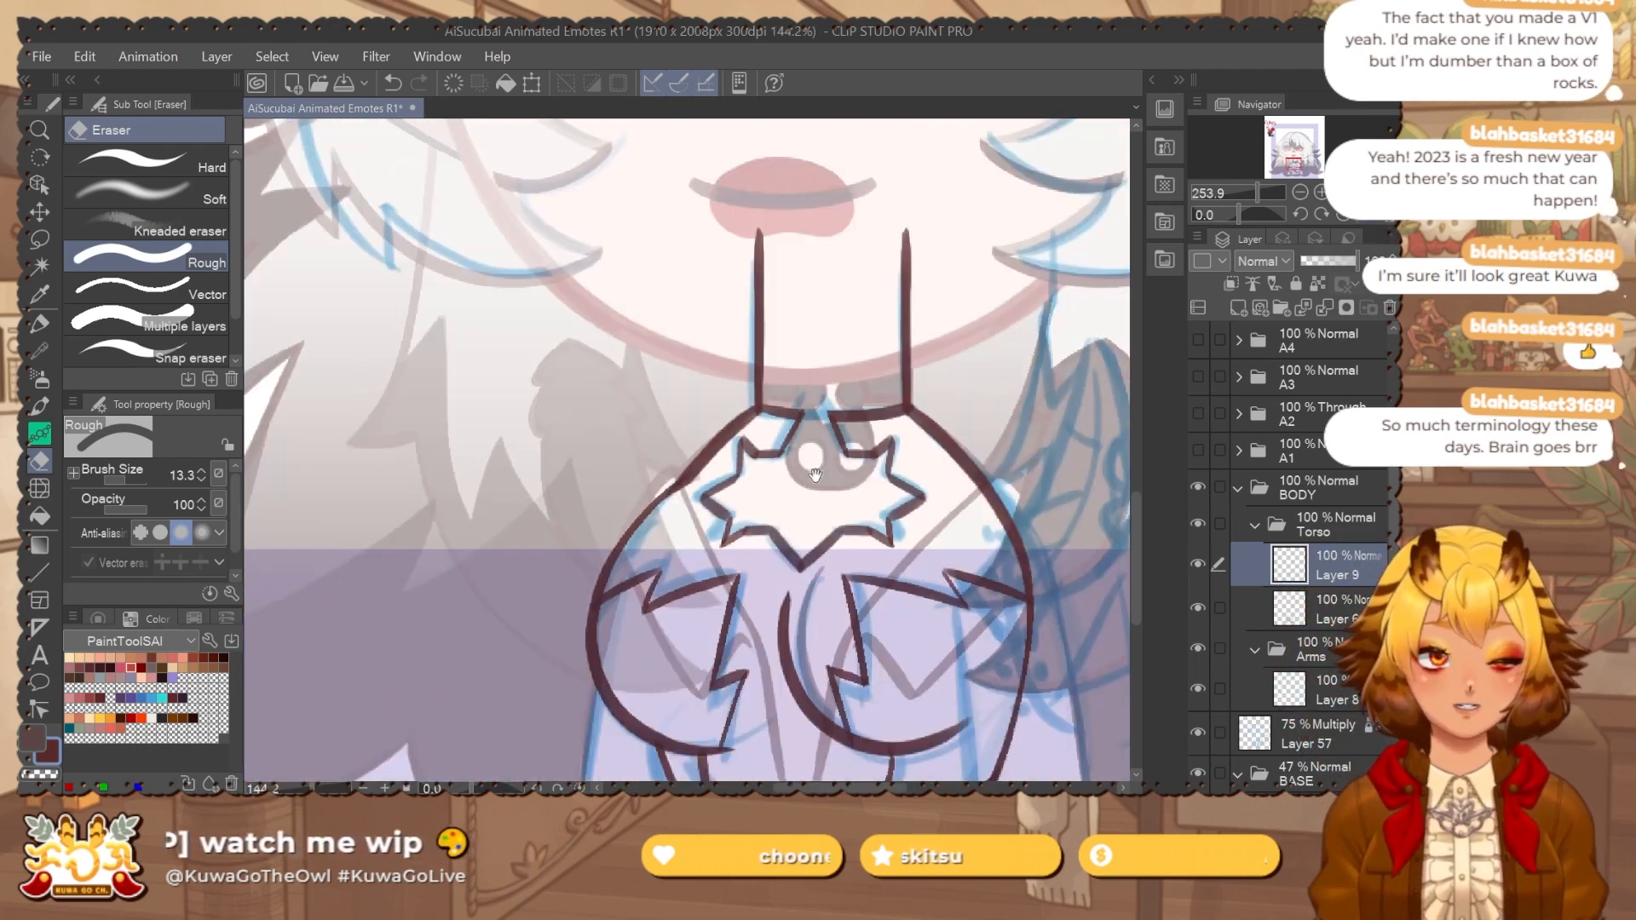
left_click_drag(847, 443, 660, 430)
key("ctrl+e")
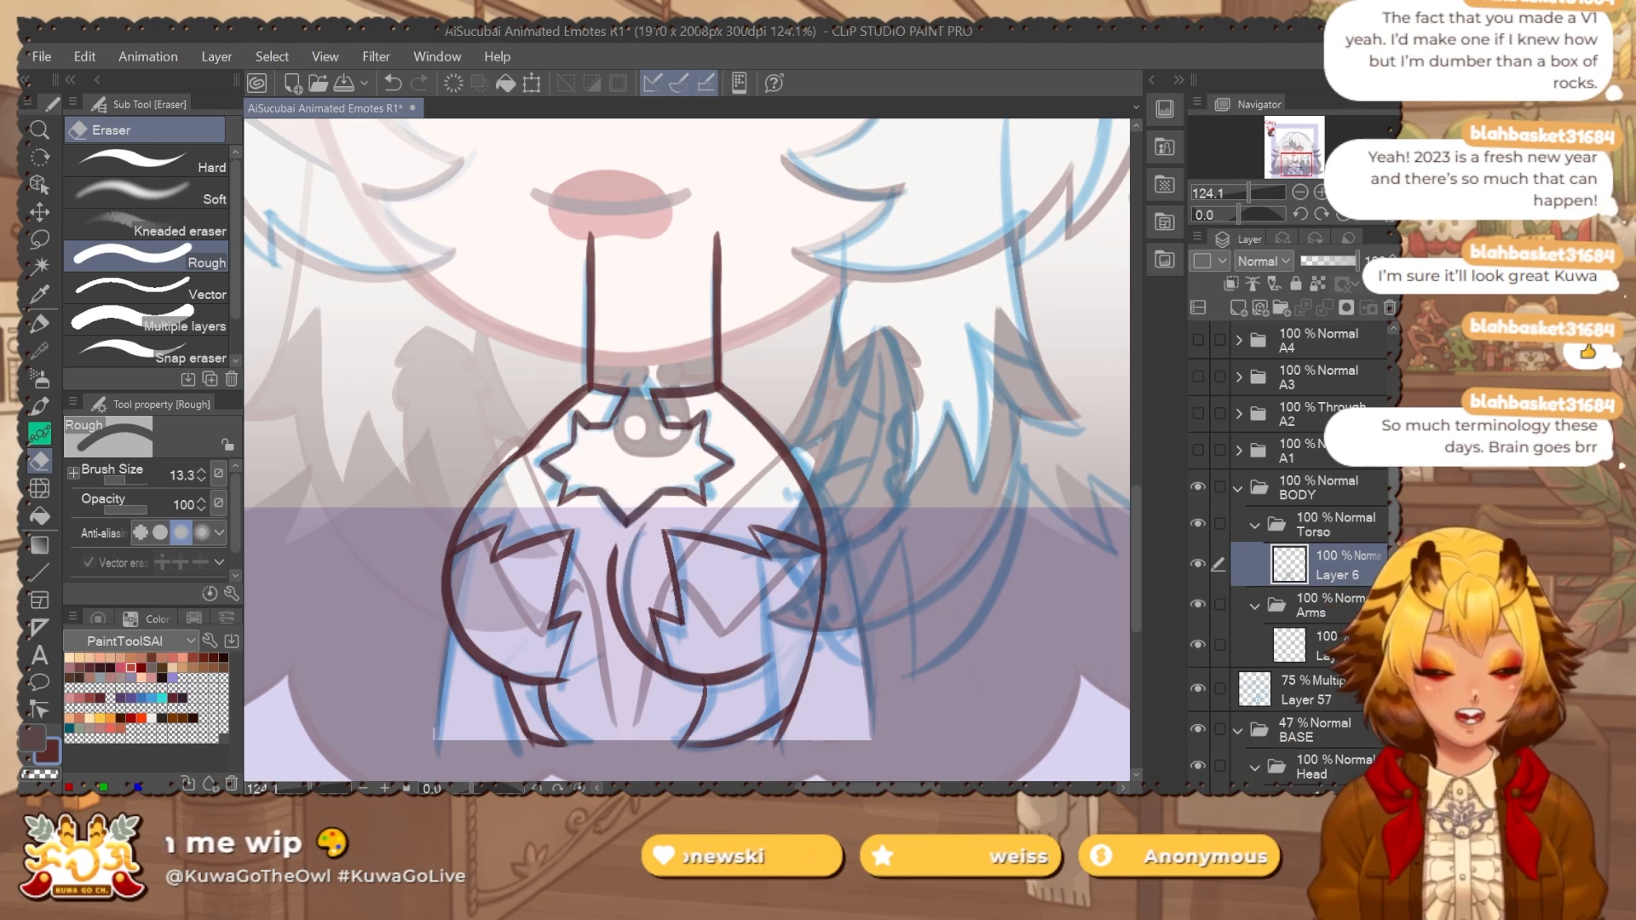
Lock the transparent pixels of Layer 6 and place a new layer beneath it in the Torso folder.
left_click_drag(857, 555, 818, 540)
left_click(1318, 290)
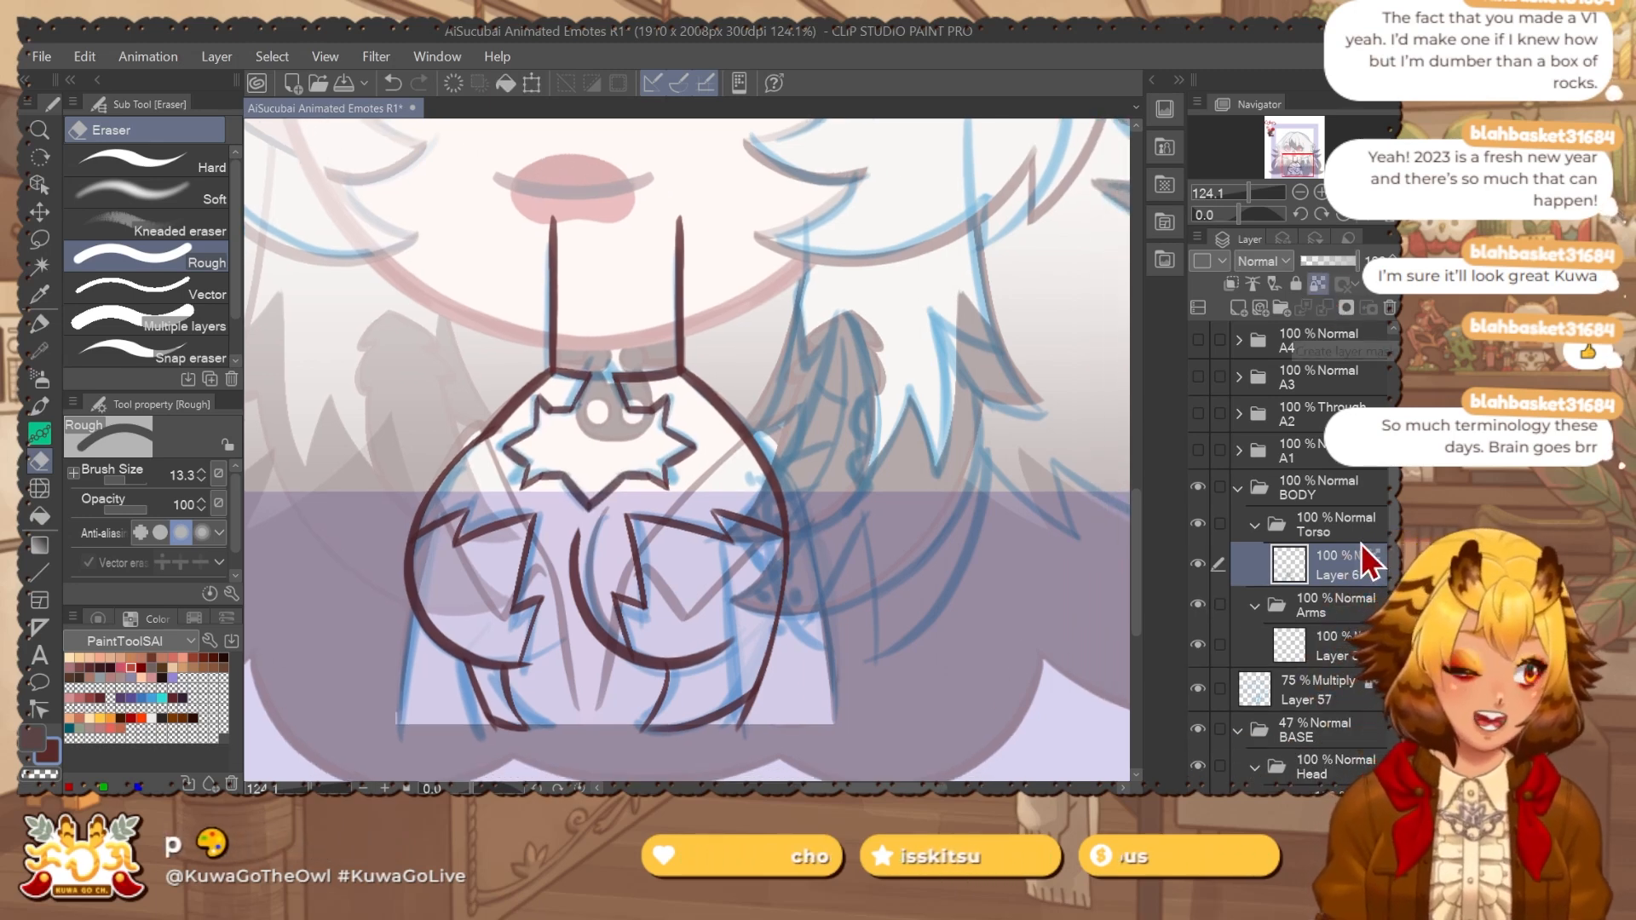
key("ctrl+shift+n")
left_click_drag(1350, 564, 1348, 621)
Fill rectangular selections across the neck's open top and the torso's open bottom with the pale skin colour on the new layer.
key("m")
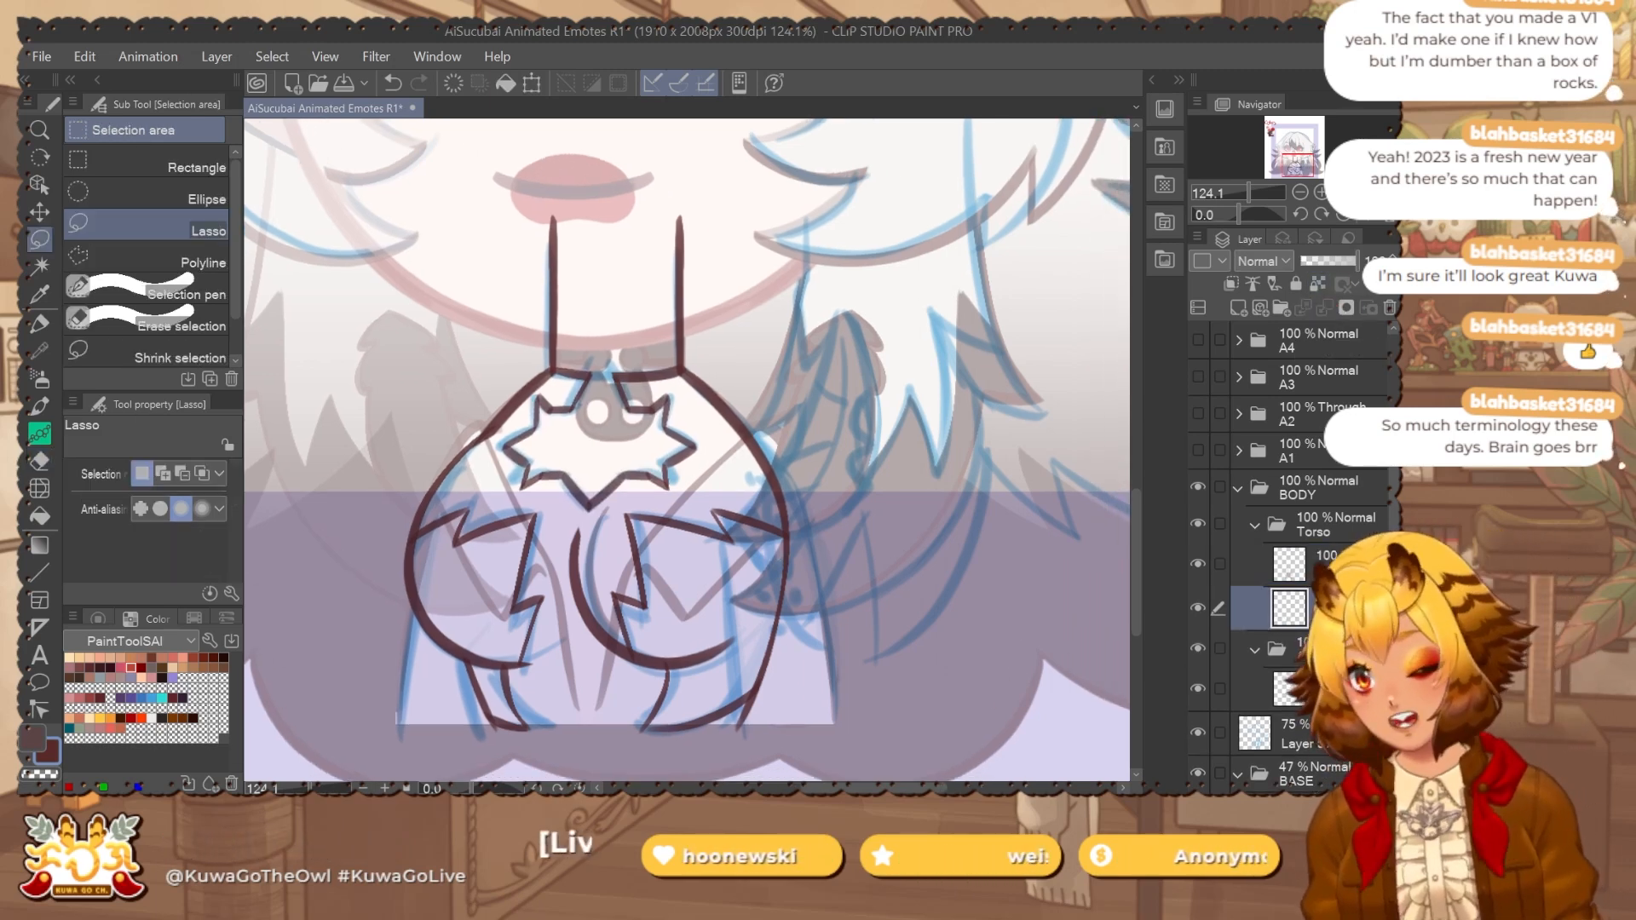
left_click(217, 158)
mouse_move(554, 210)
left_mouse_down()
mouse_move(699, 288)
mouse_move(681, 306)
left_mouse_up()
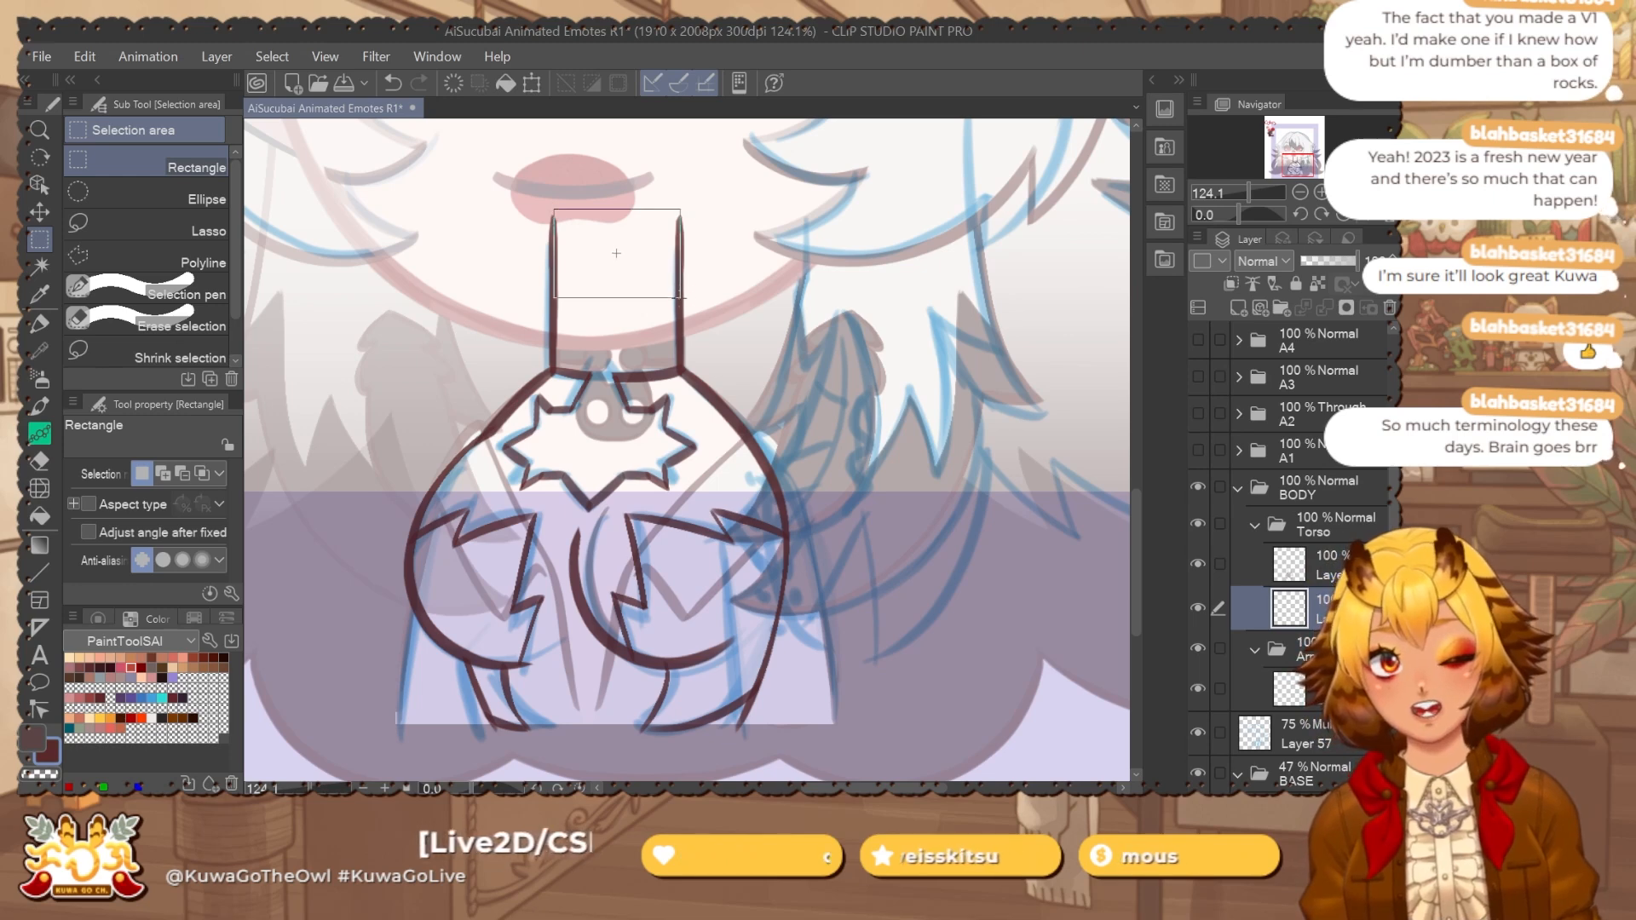
mouse_move(501, 732)
left_mouse_down()
mouse_move(493, 688)
mouse_move(730, 660)
left_mouse_up()
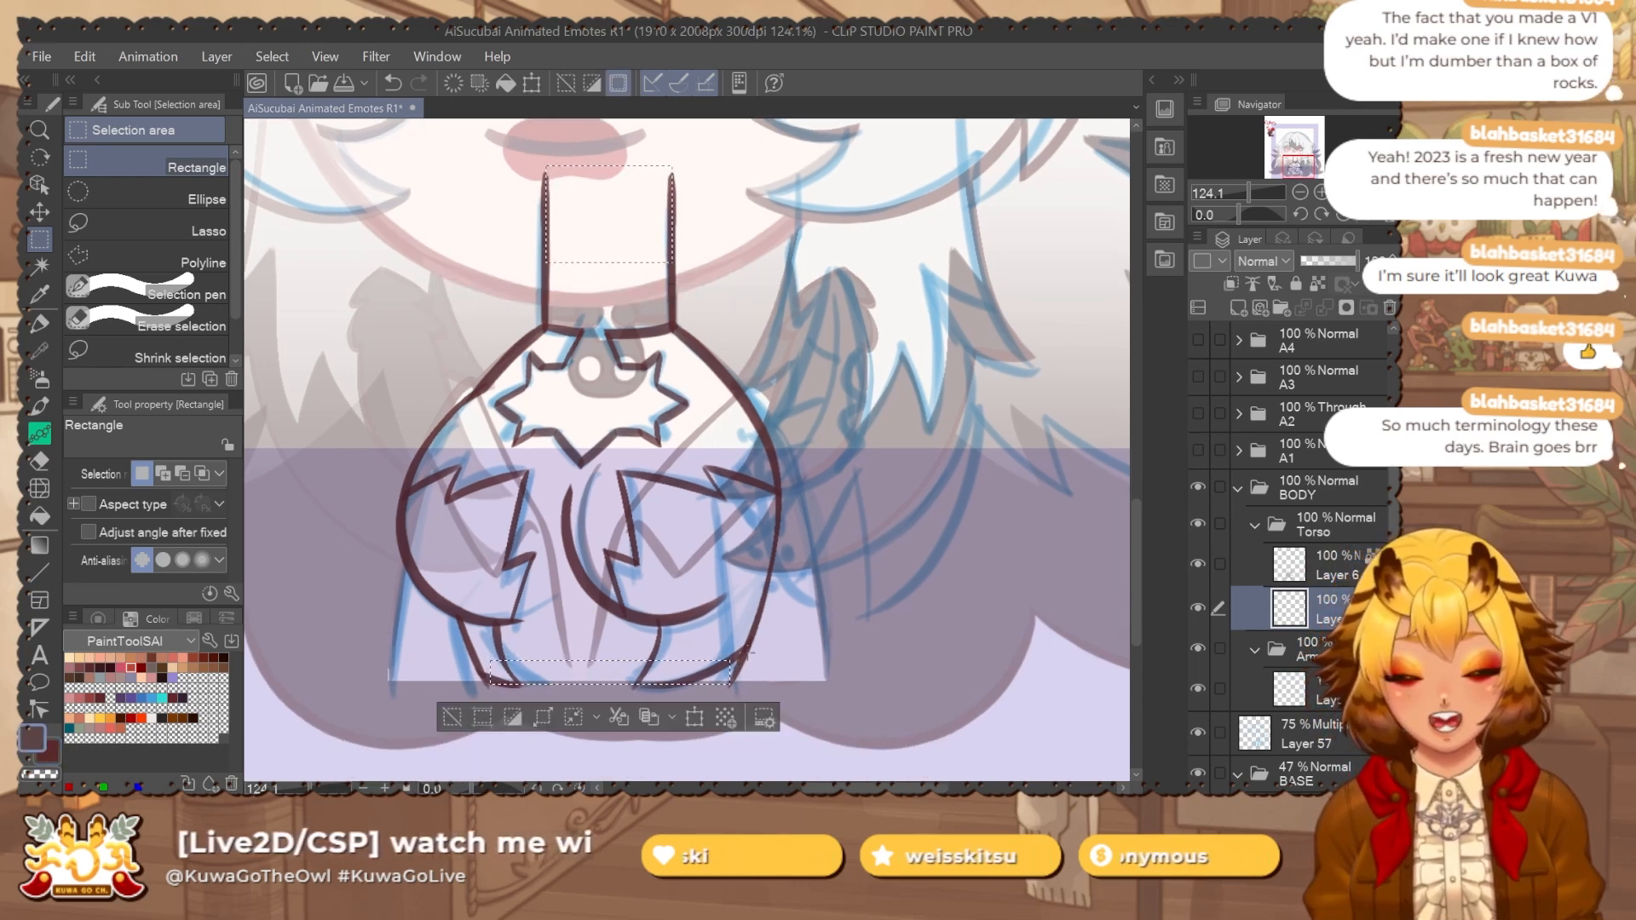
key("b")
scroll(822, 513, "down", 3)
mouse_move(930, 401)
left_mouse_down()
mouse_move(806, 597)
mouse_move(775, 516)
left_mouse_up()
left_click(279, 167, "alt")
key("alt+Delete")
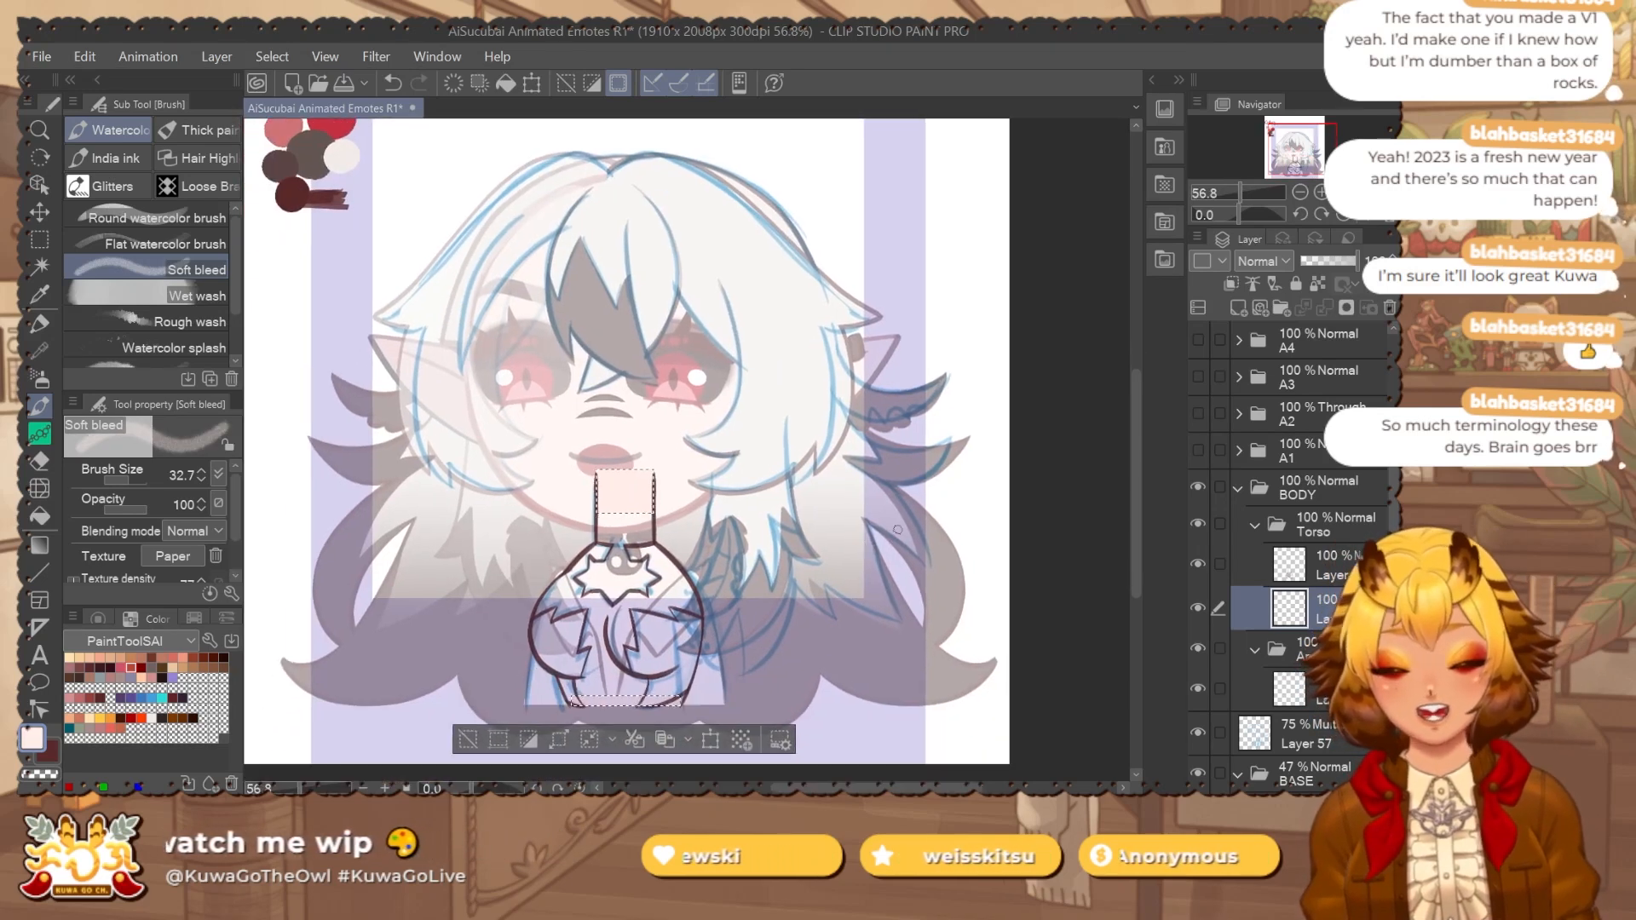
Auto-select around the Torso folder's outline, expand the selection by 1 px and fill the torso silhouette with pale skin on the layer below the lines.
left_click(1332, 528)
key("w")
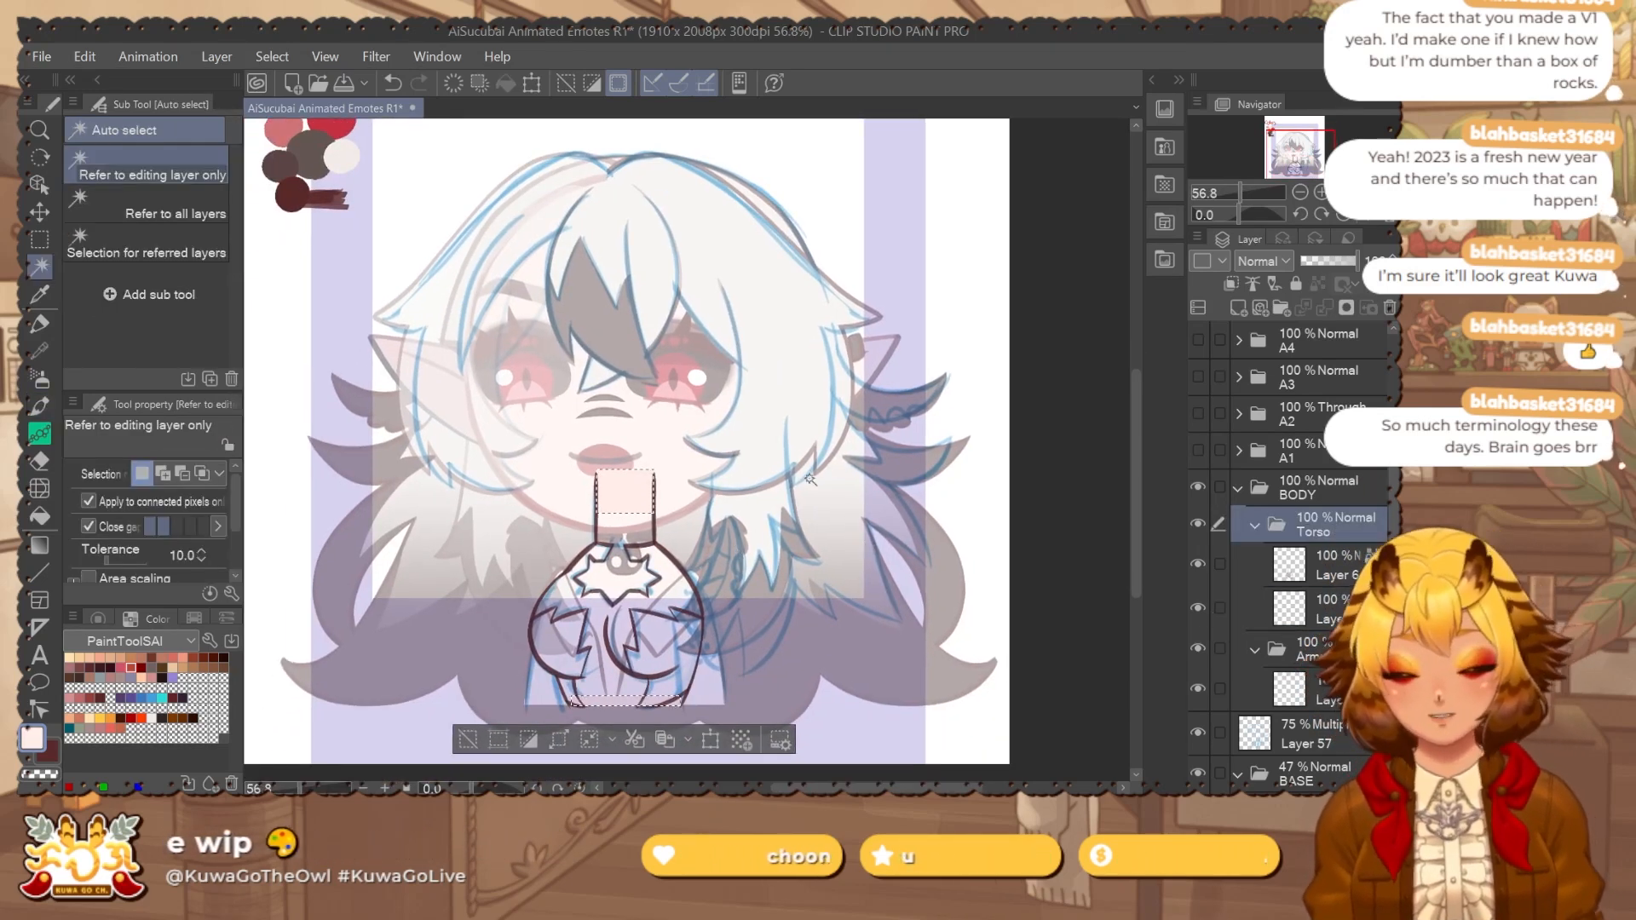
left_click(714, 556)
left_click(553, 766)
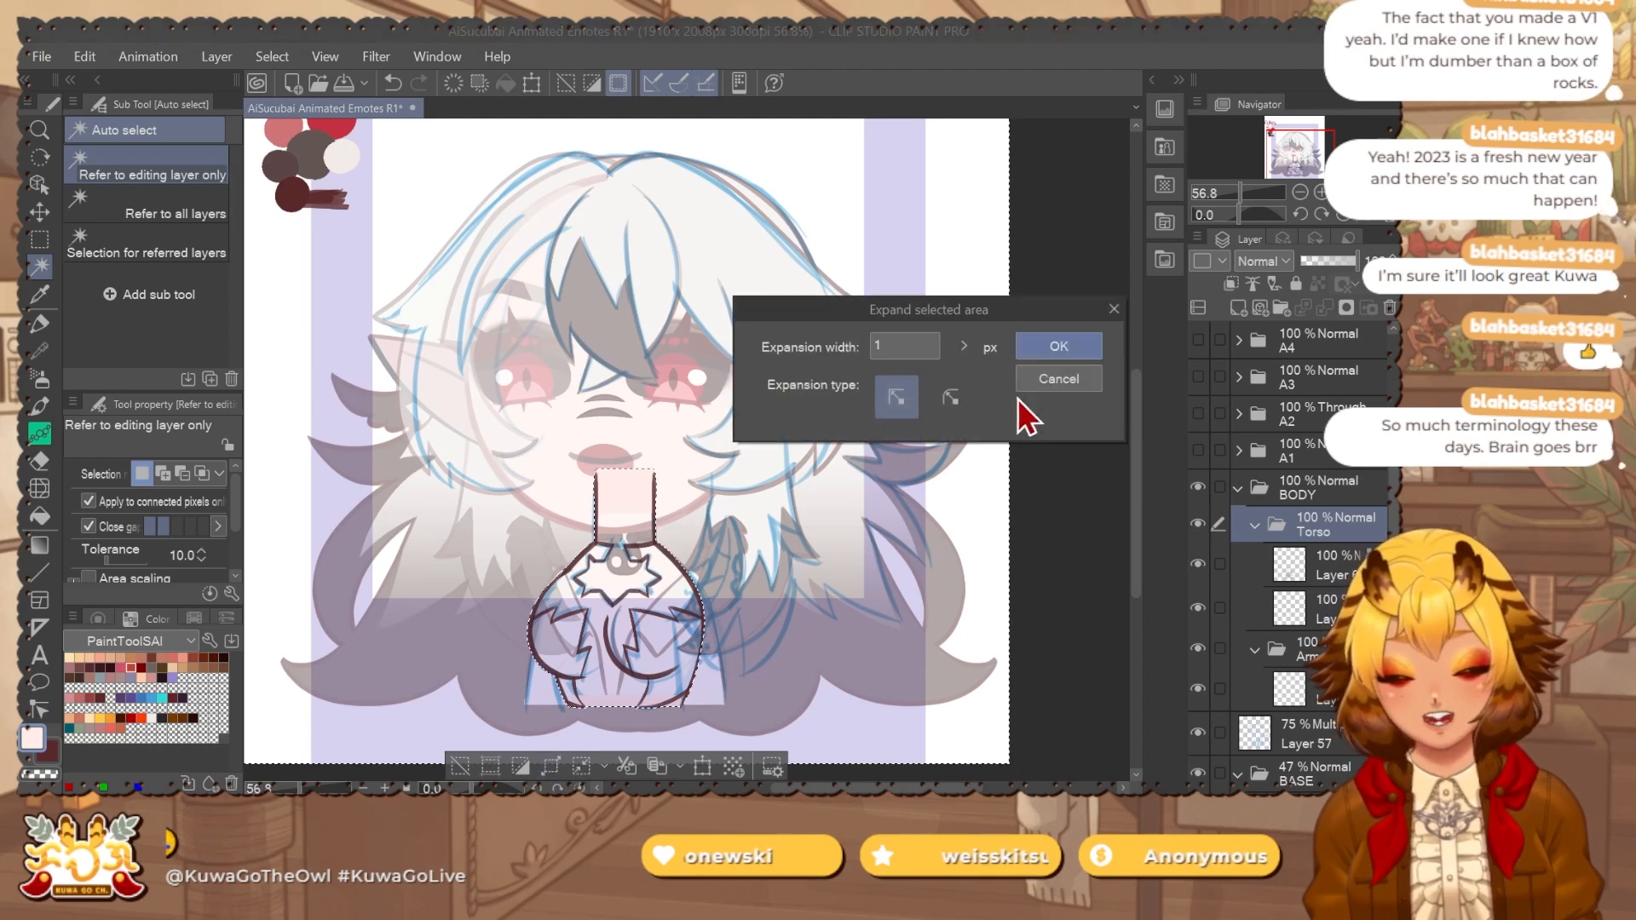
left_click(1057, 343)
left_click(1312, 609)
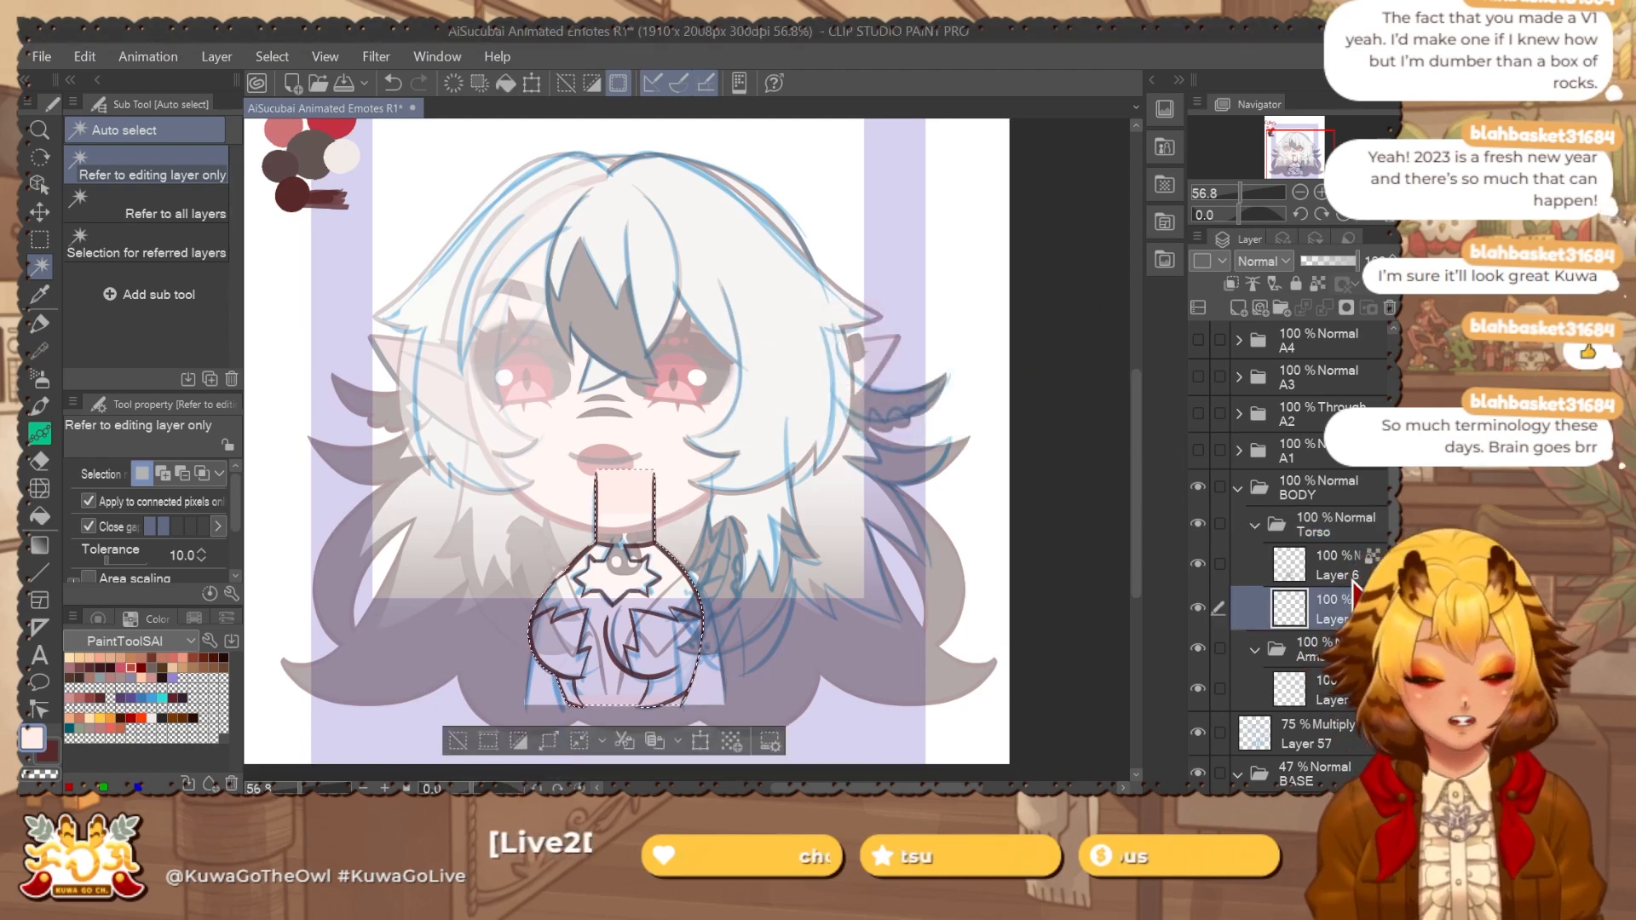
key("alt+Delete")
key("ctrl+d")
left_click_drag(958, 595, 979, 537)
Add a new layer clipped to the torso fill and select the neck area with a rectangle.
left_click(1320, 284)
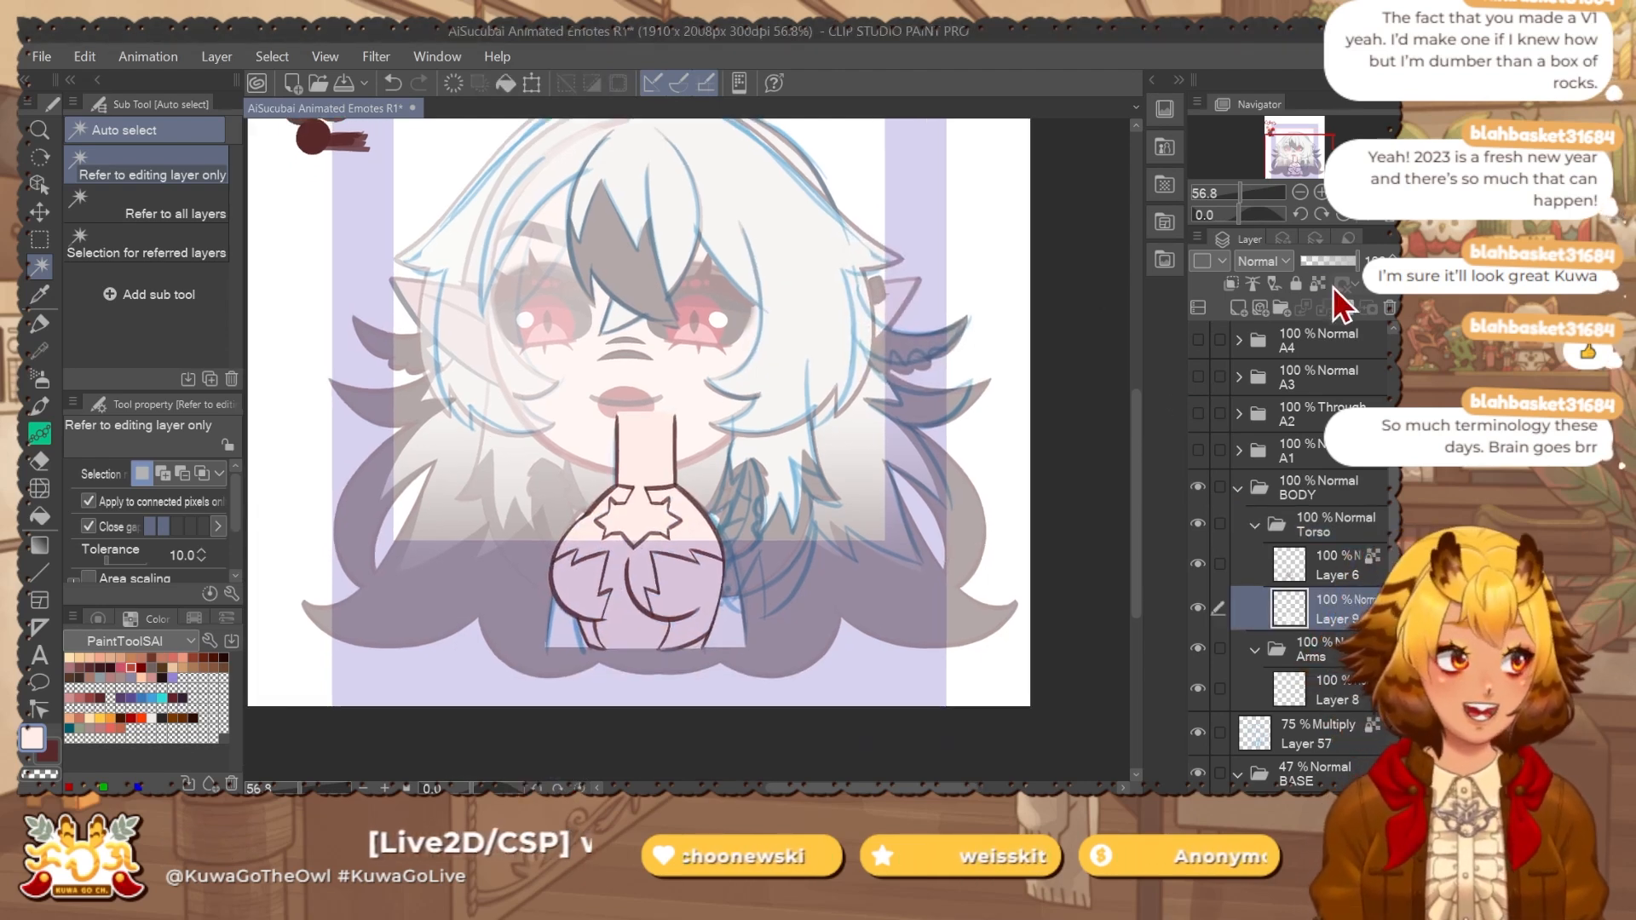
key("ctrl+shift+n")
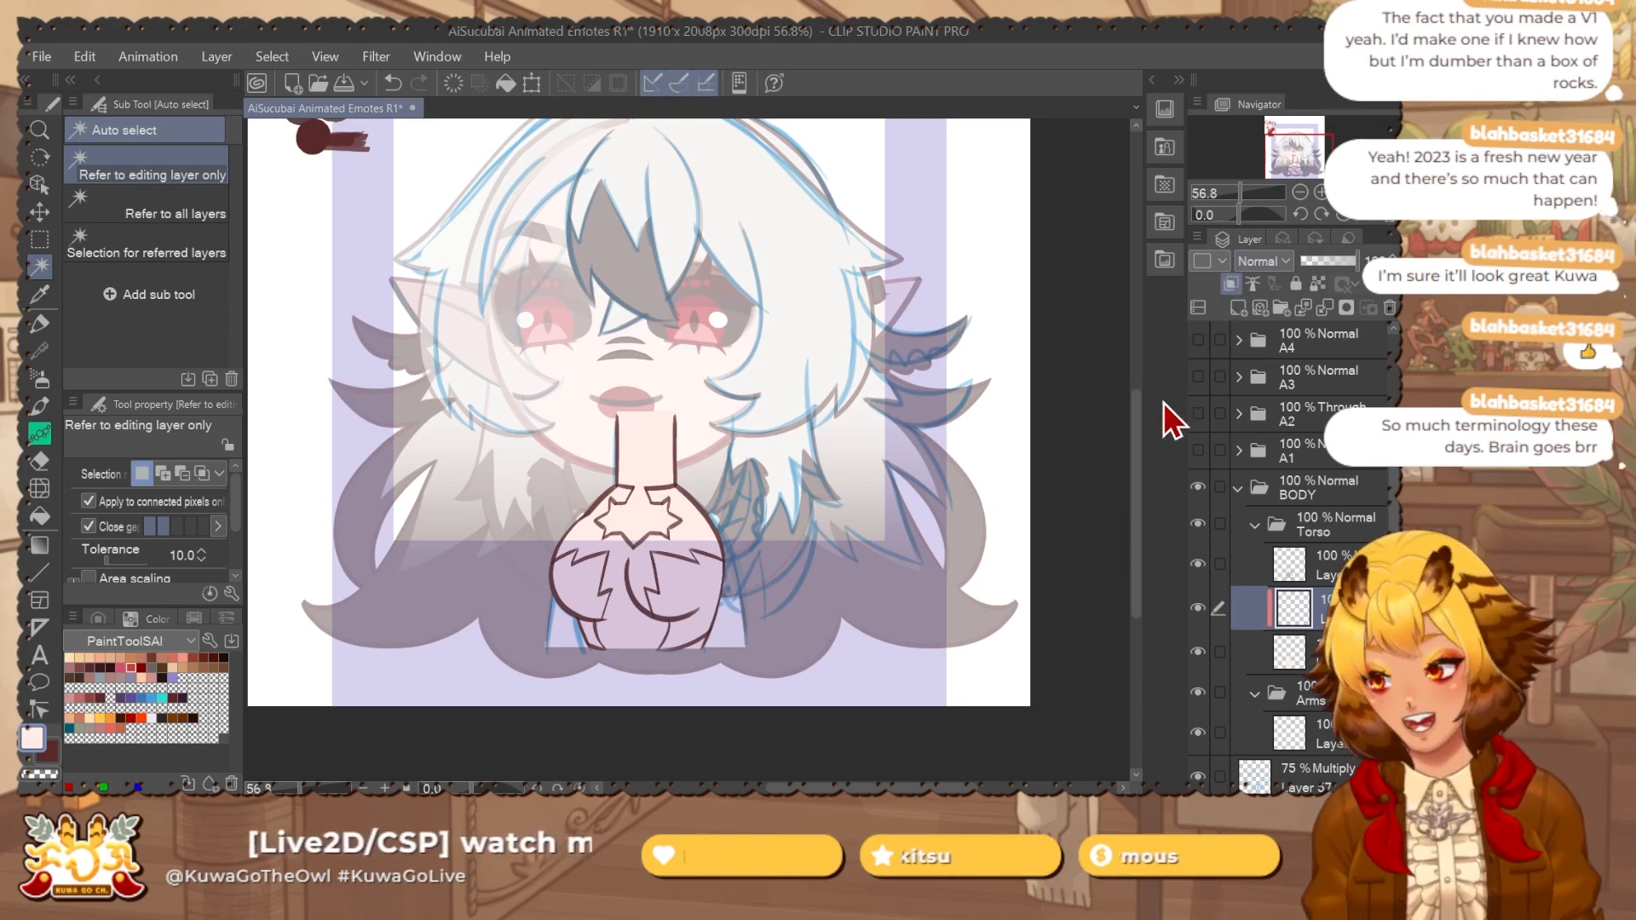
key("m")
left_click_drag(734, 547, 765, 588)
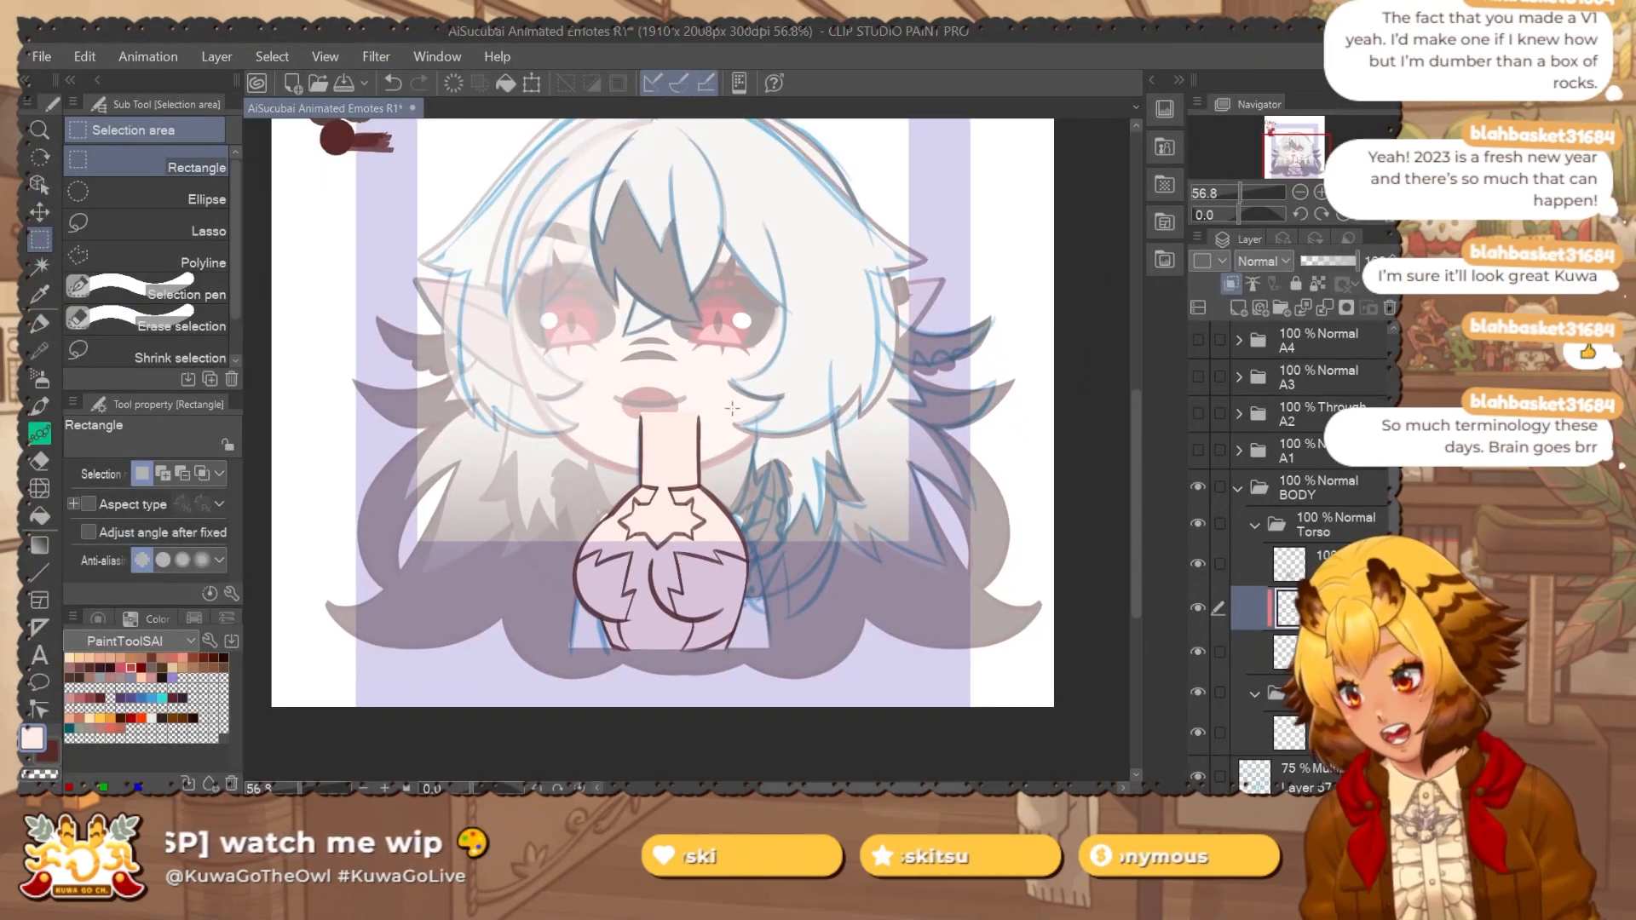
scroll(689, 411, "up", 2)
left_click_drag(723, 502, 725, 508)
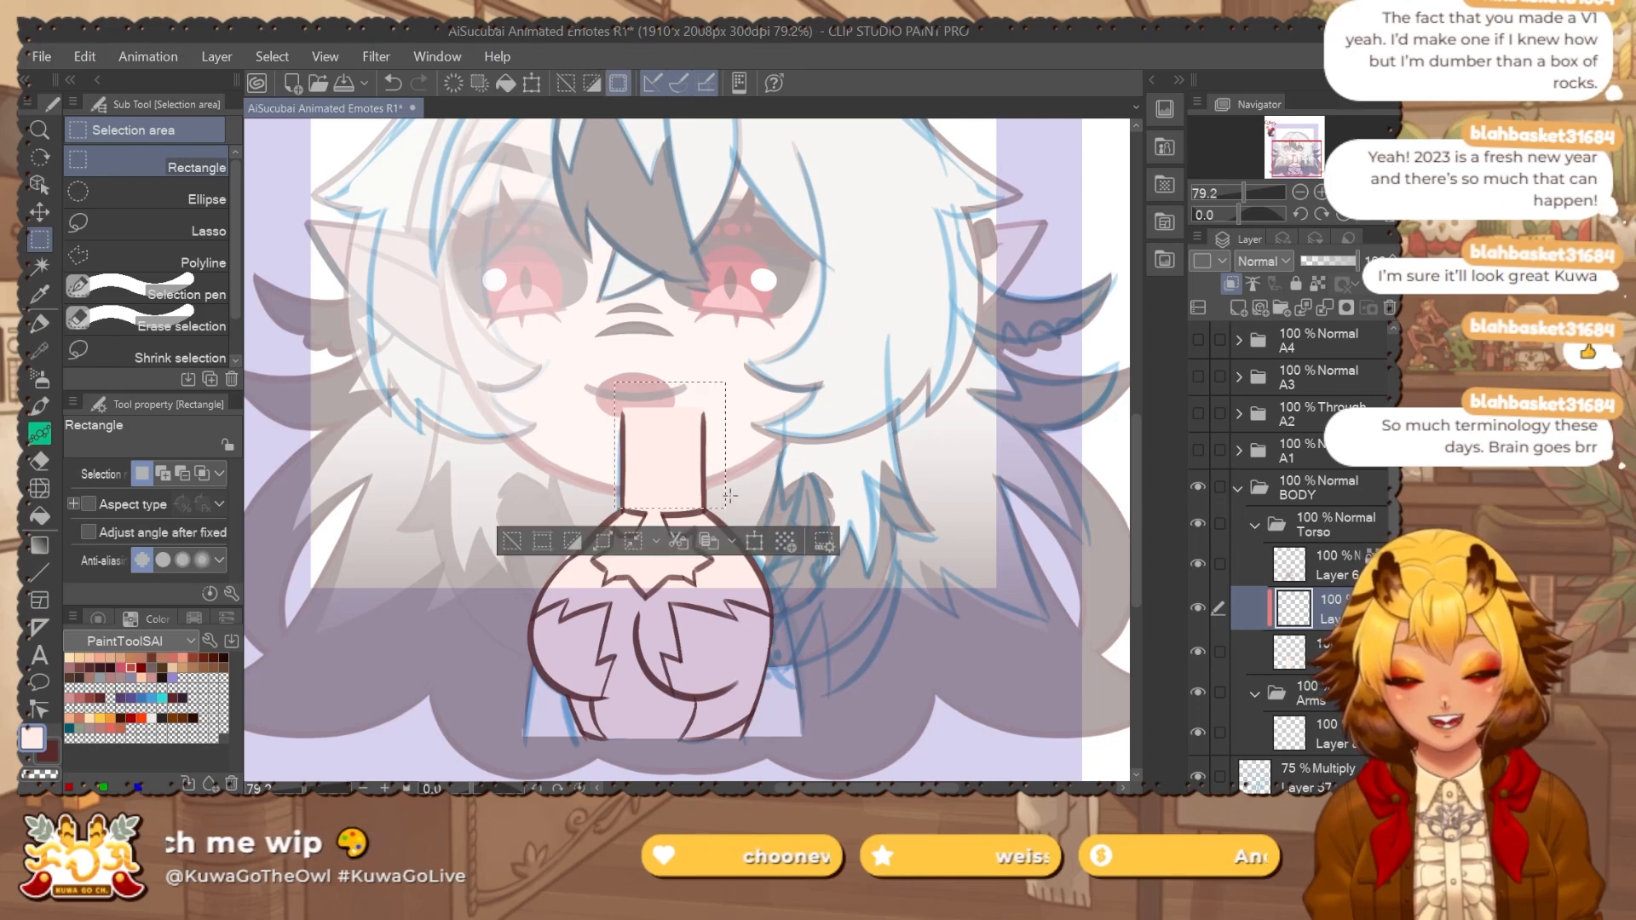
Extend the selection with the Lasso along the base of the neck and into the upper part of the chest tuft.
left_click(162, 226)
scroll(647, 485, "up", 3)
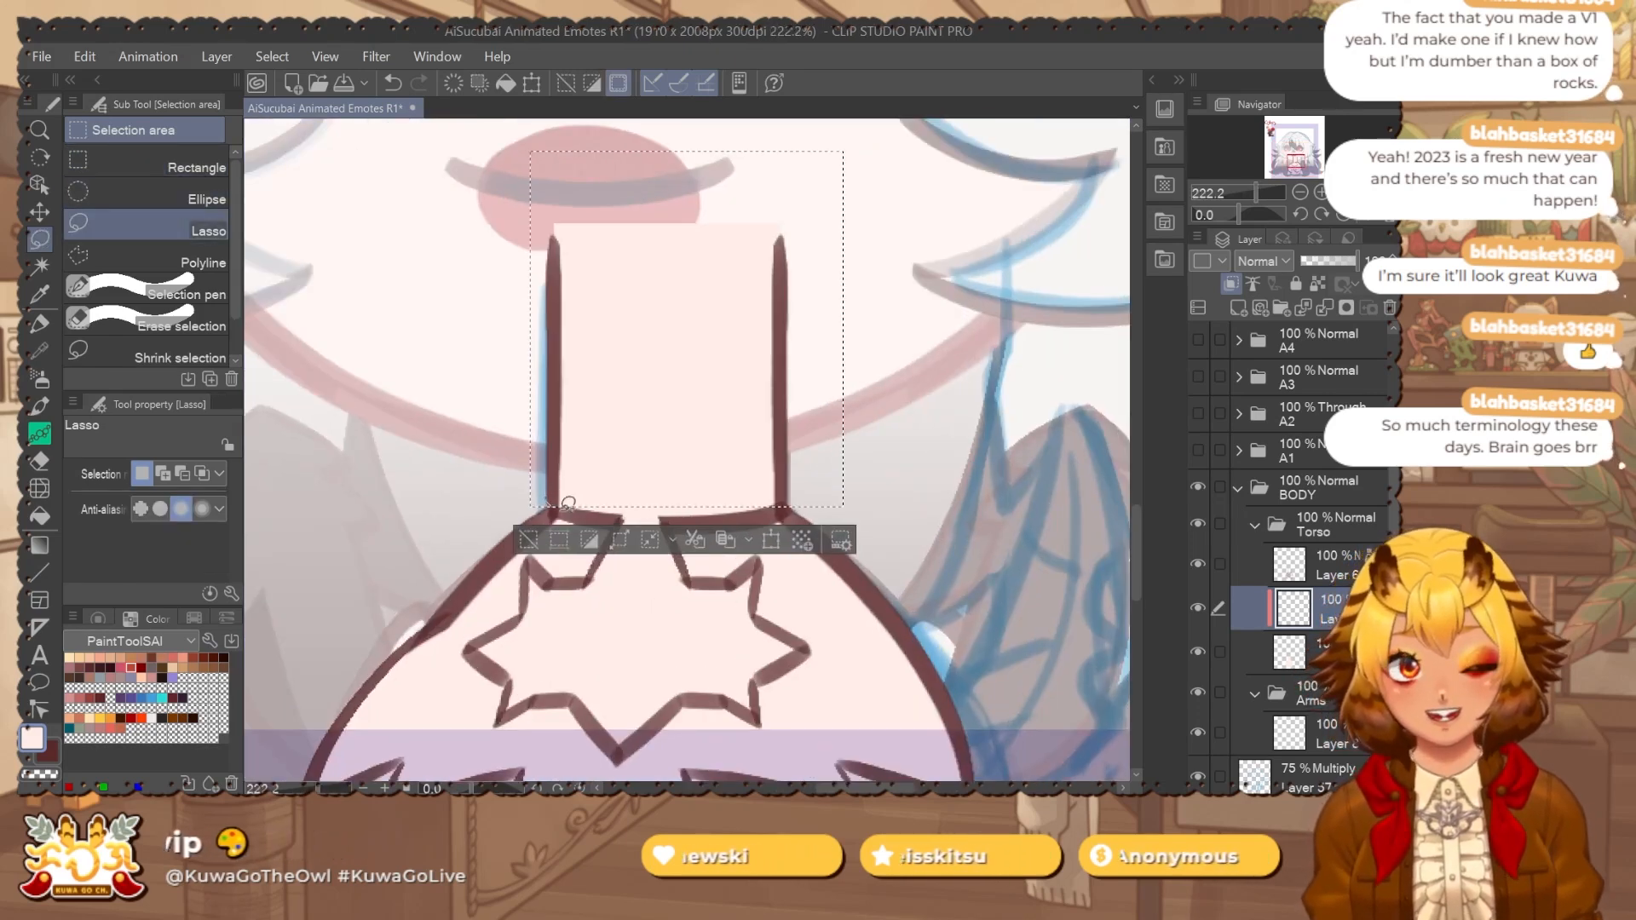
mouse_move(642, 408)
left_mouse_down()
mouse_move(628, 517)
mouse_move(710, 500)
left_mouse_up()
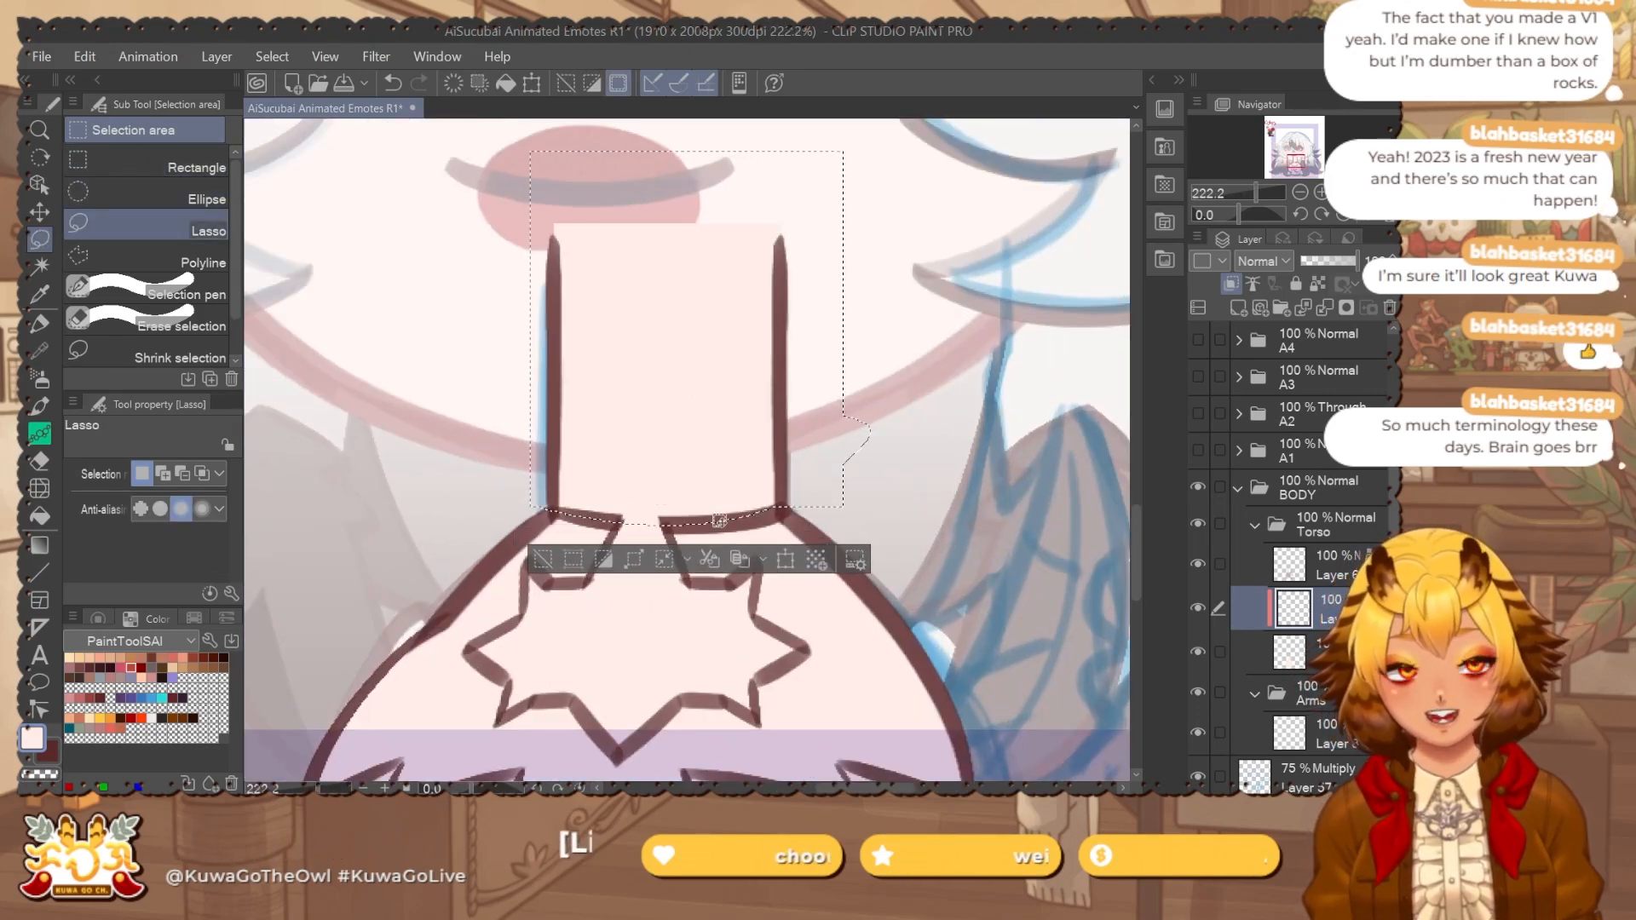
left_click_drag(700, 637, 630, 530)
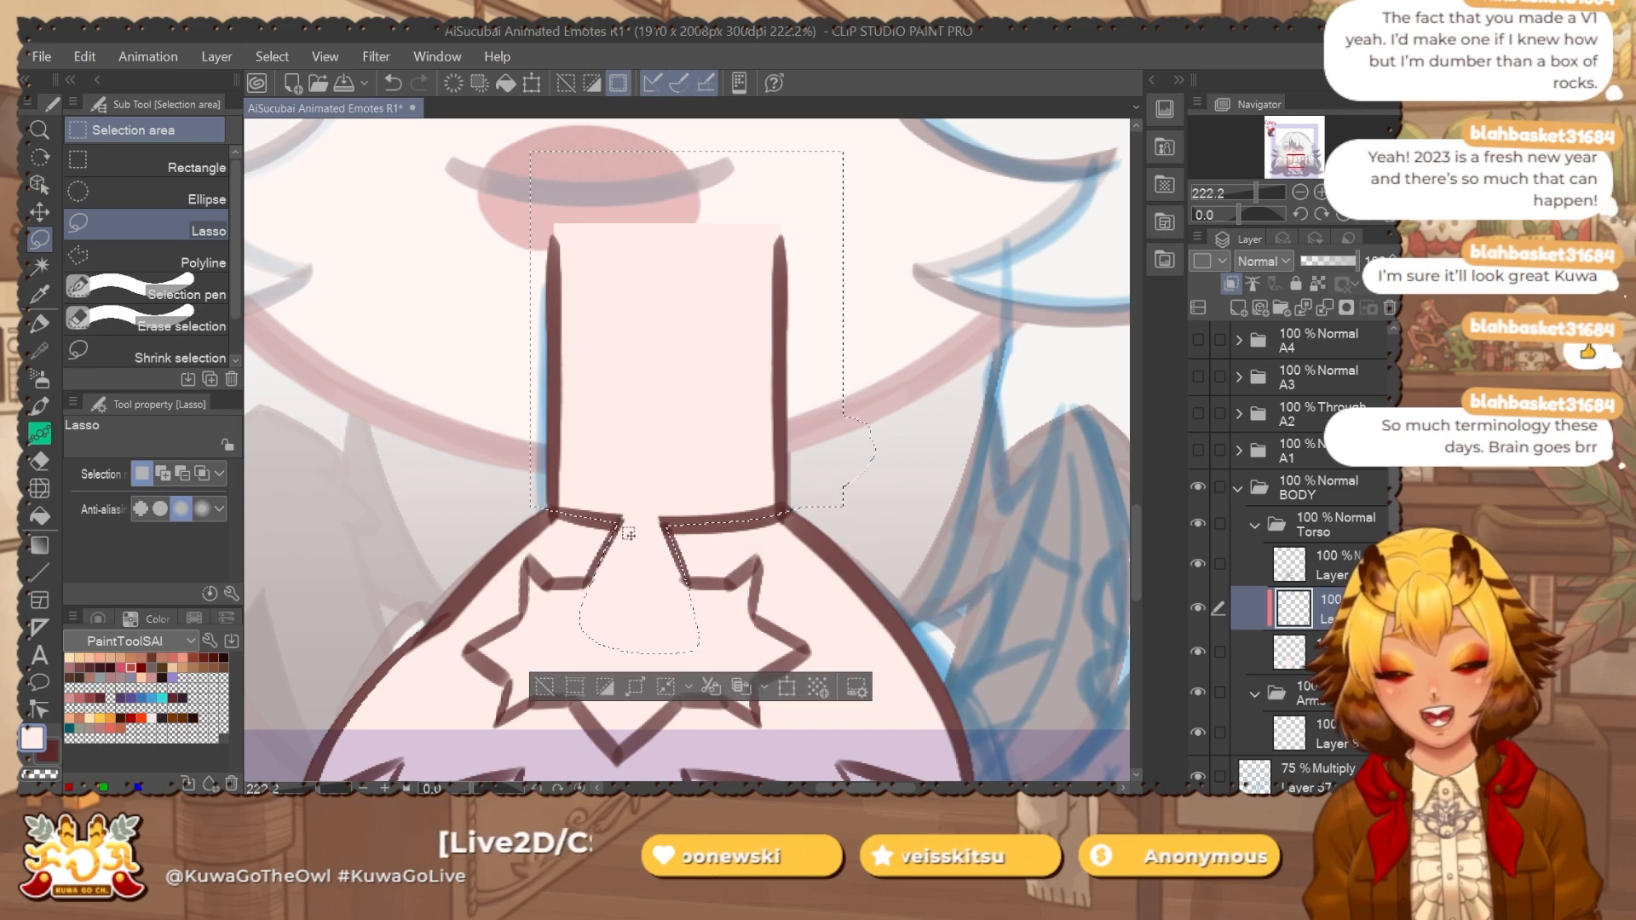
mouse_move(603, 588)
left_mouse_down()
mouse_move(564, 646)
mouse_move(551, 504)
left_mouse_up()
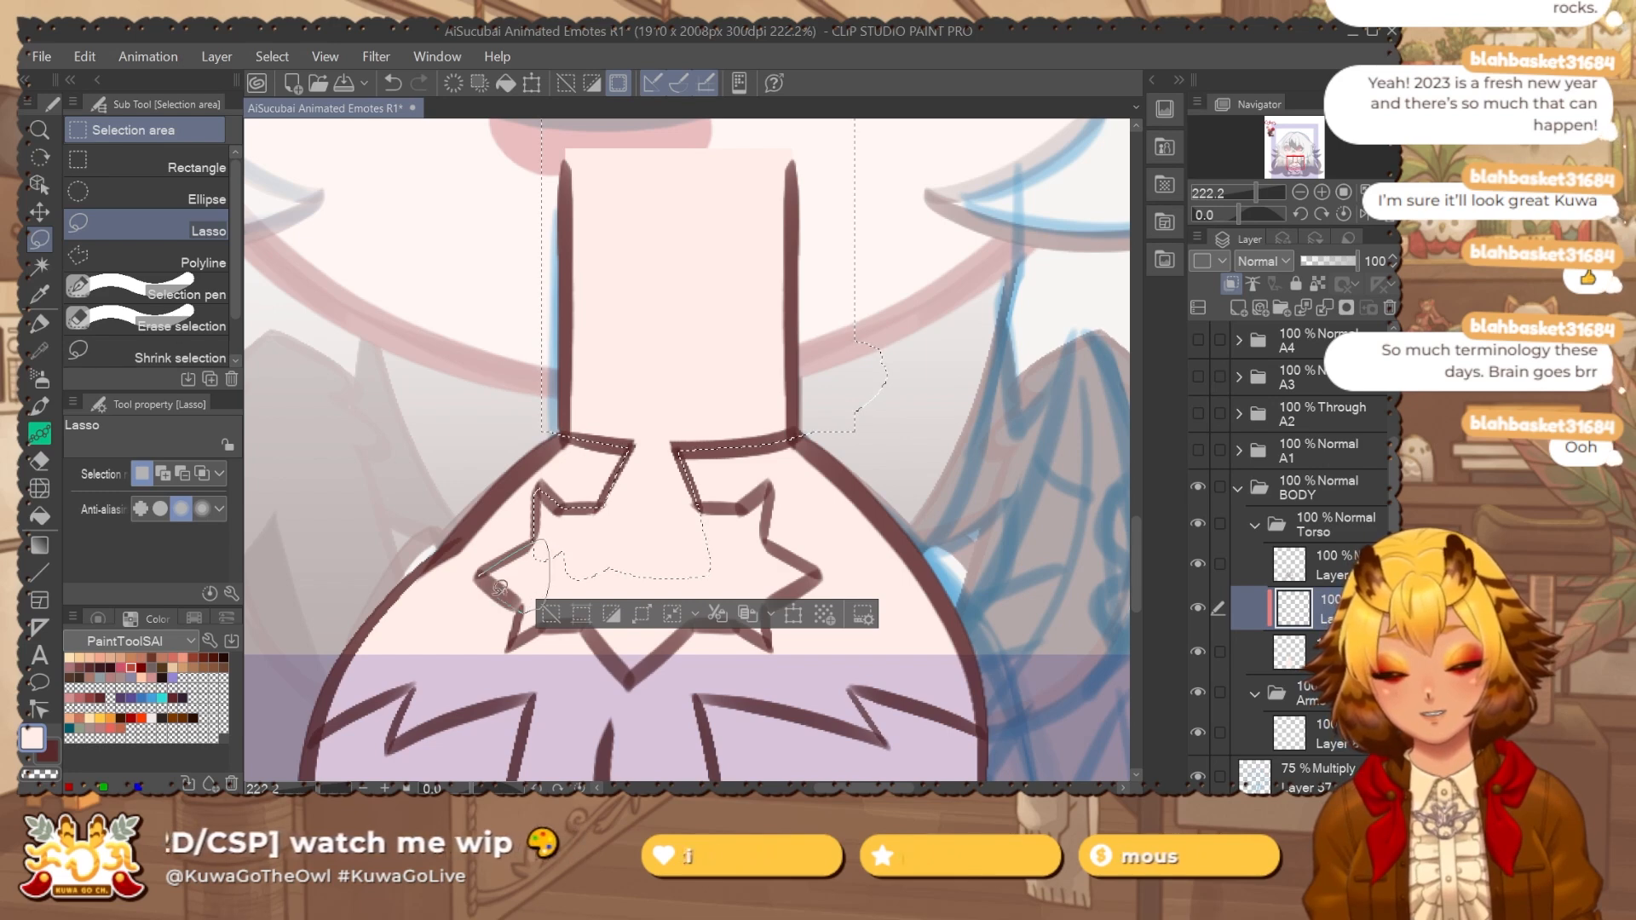
Lasso along the tuft's remaining spikes, down to its lower point and up the other side, to select the whole tuft.
mouse_move(500, 588)
left_mouse_down()
mouse_move(549, 573)
mouse_move(505, 560)
left_mouse_up()
left_click_drag(548, 477, 530, 498)
left_click_drag(624, 513, 522, 469)
left_click_drag(418, 544, 472, 534)
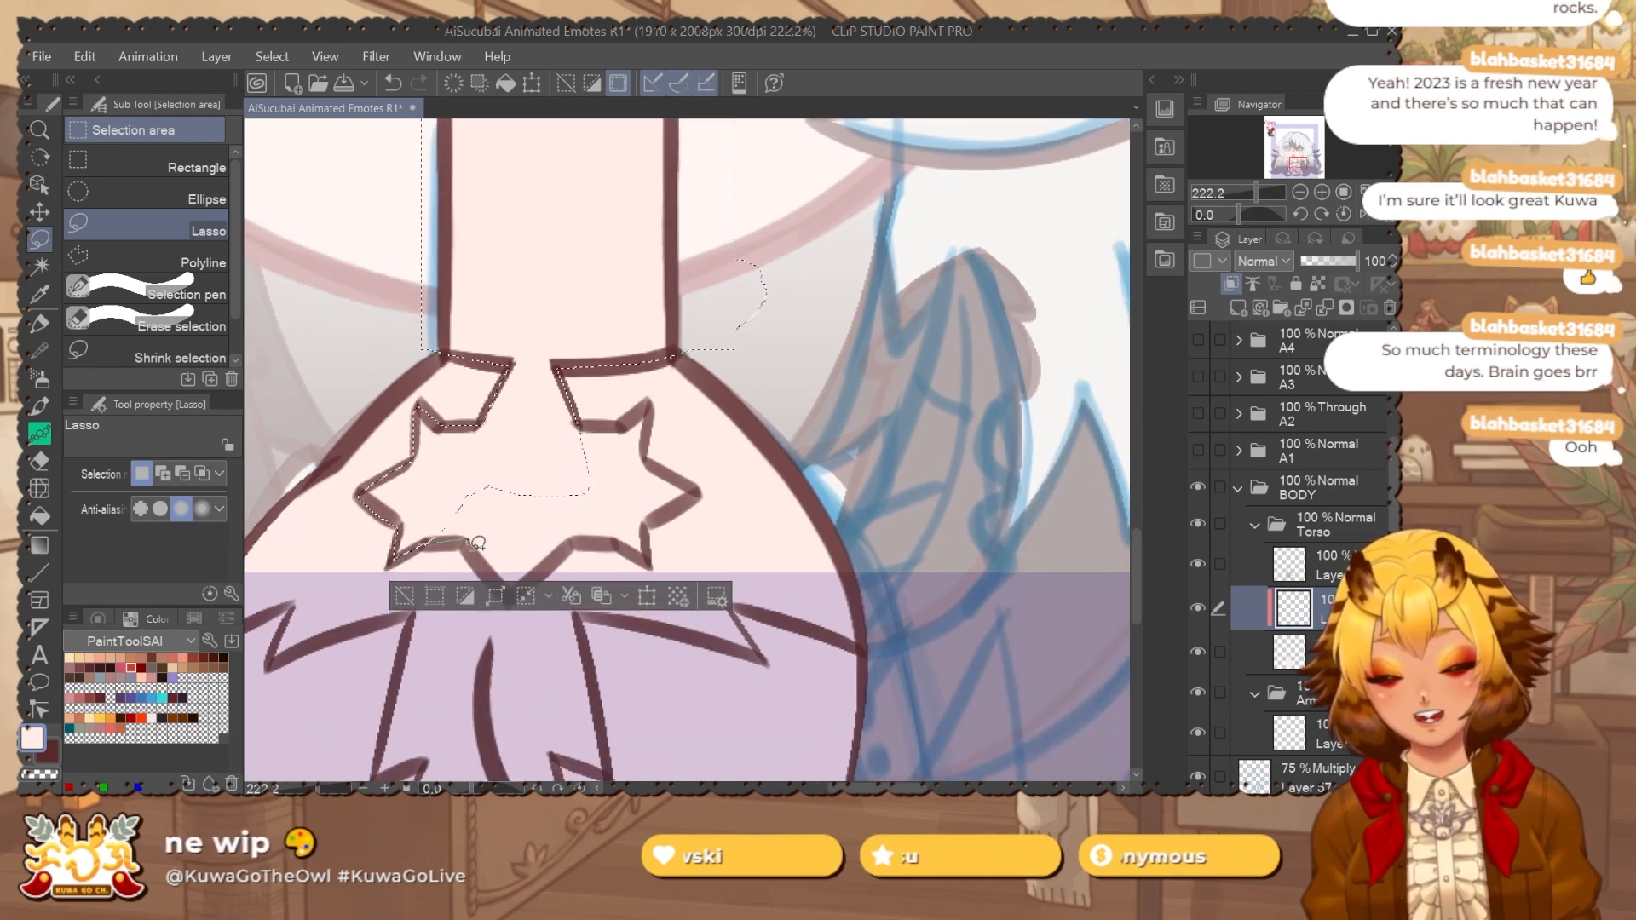
left_click_drag(558, 471, 479, 501)
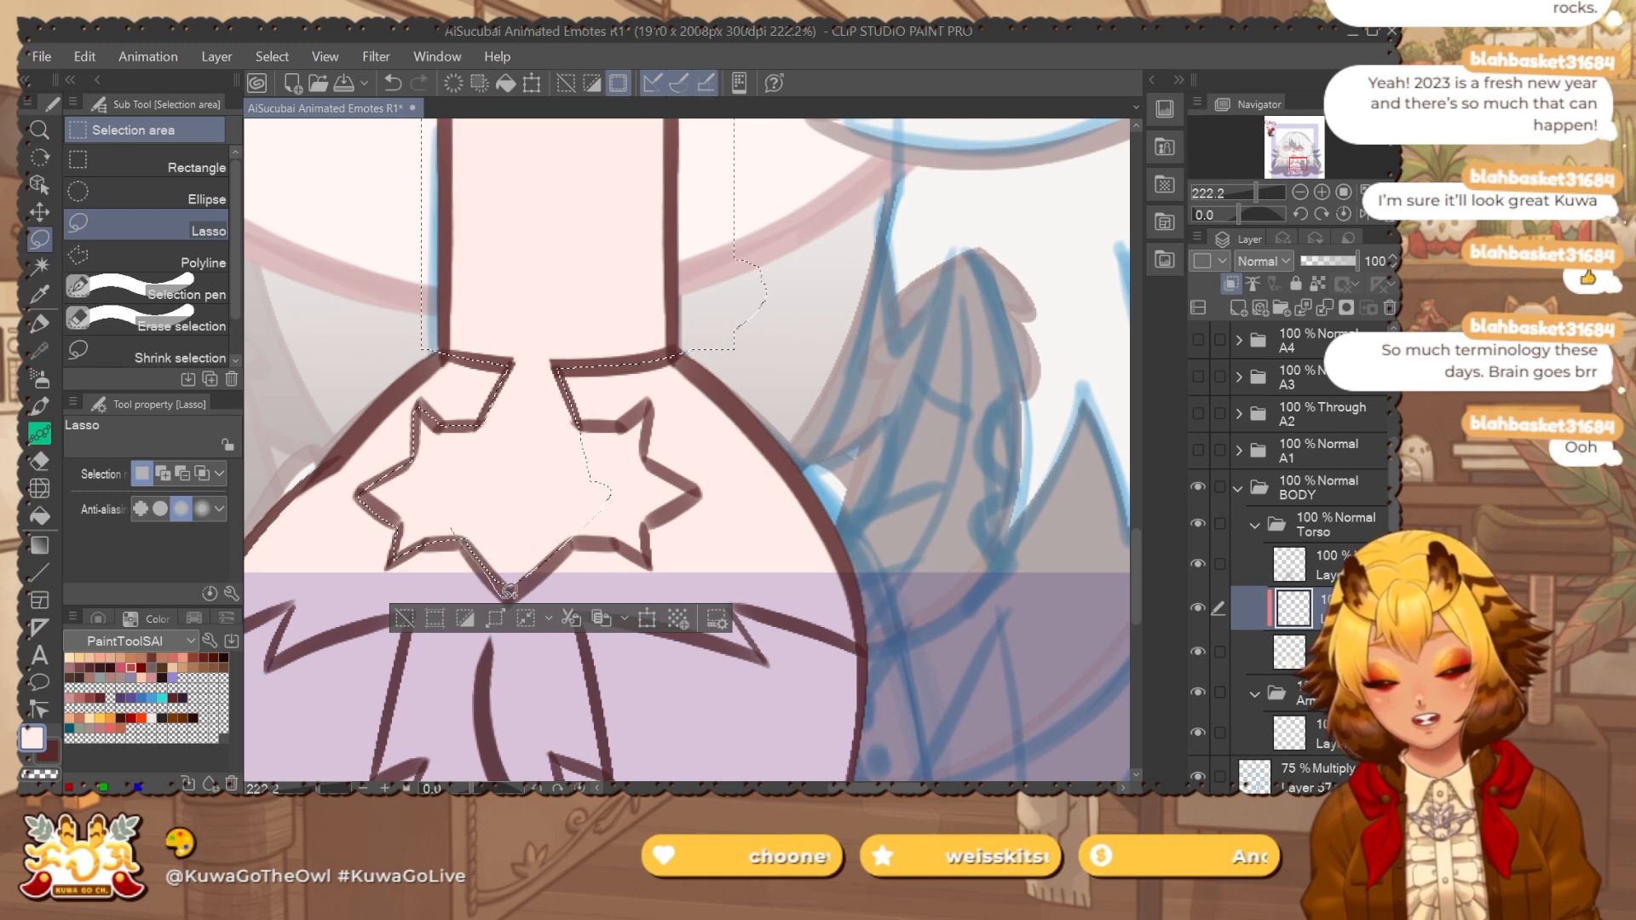
left_click_drag(509, 590, 509, 598)
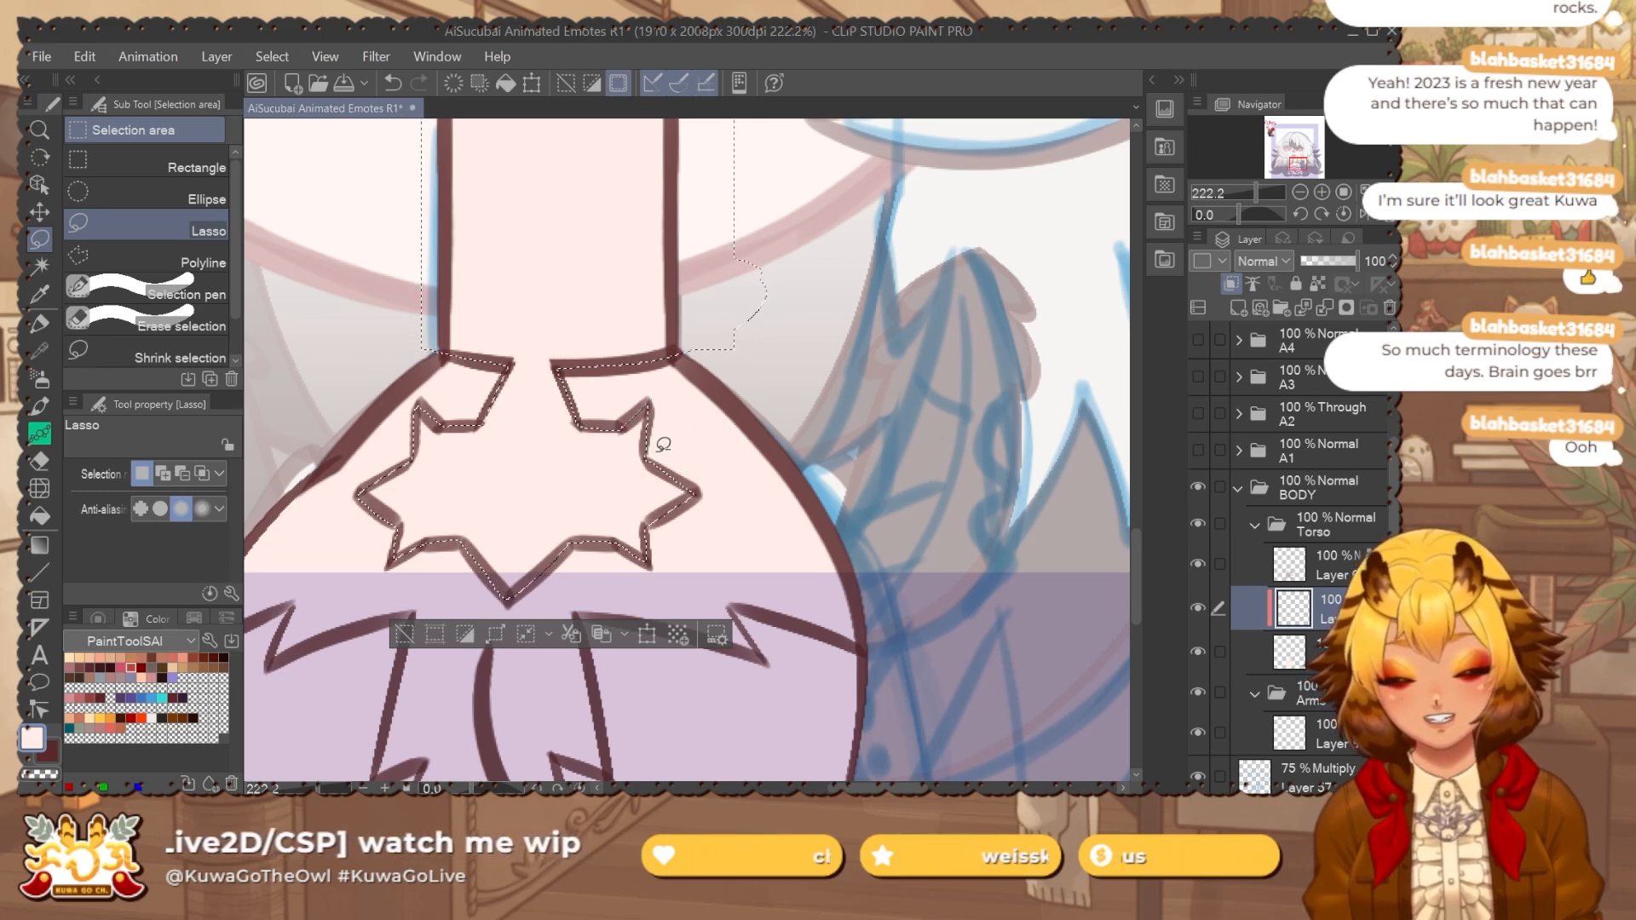
left_click_drag(721, 438, 693, 431)
Add the jagged fur patch on one side of the chest to the selection by lassoing along its inked edge.
mouse_move(692, 419)
left_mouse_down()
mouse_move(698, 324)
mouse_move(721, 282)
left_mouse_up()
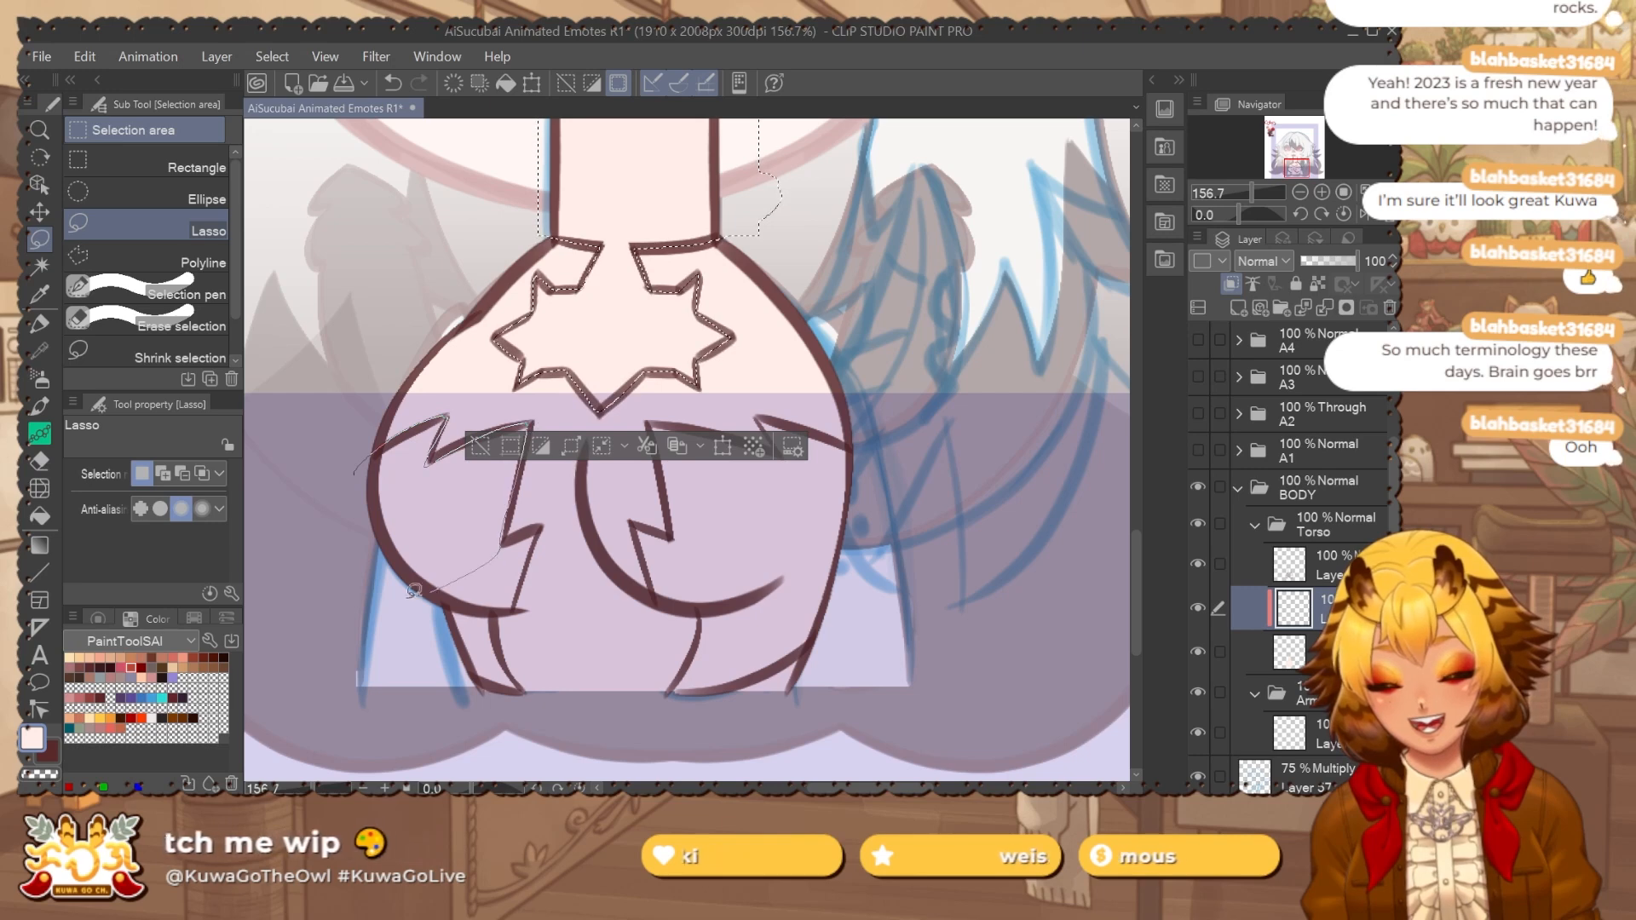
left_click_drag(414, 590, 354, 477)
scroll(396, 445, "up", 1)
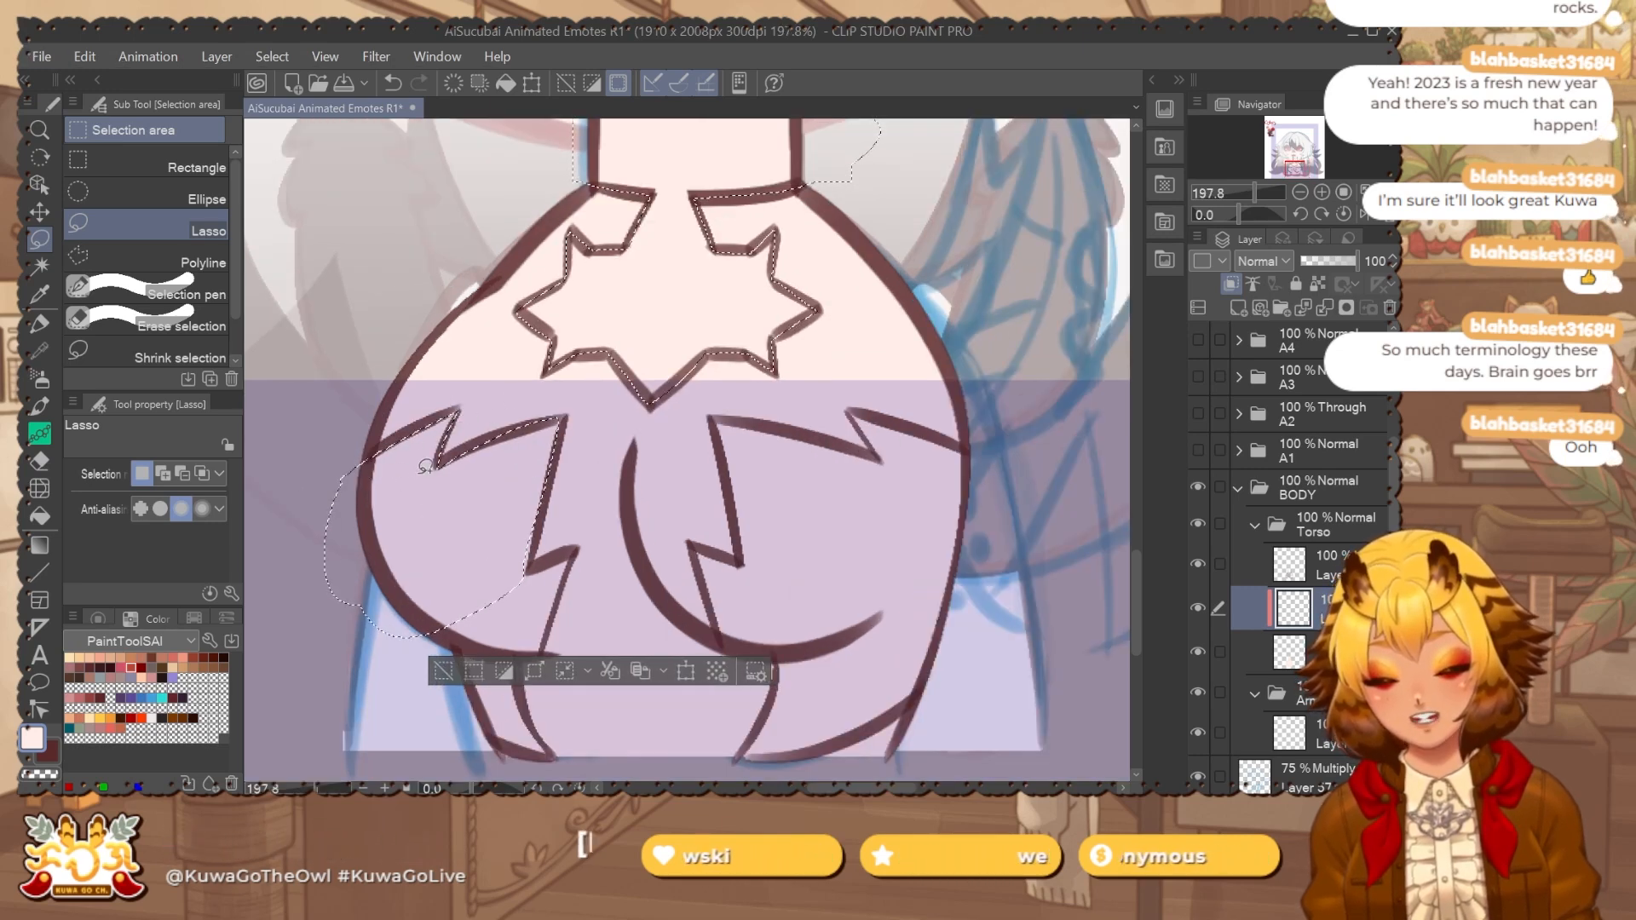
left_click_drag(581, 442, 527, 390)
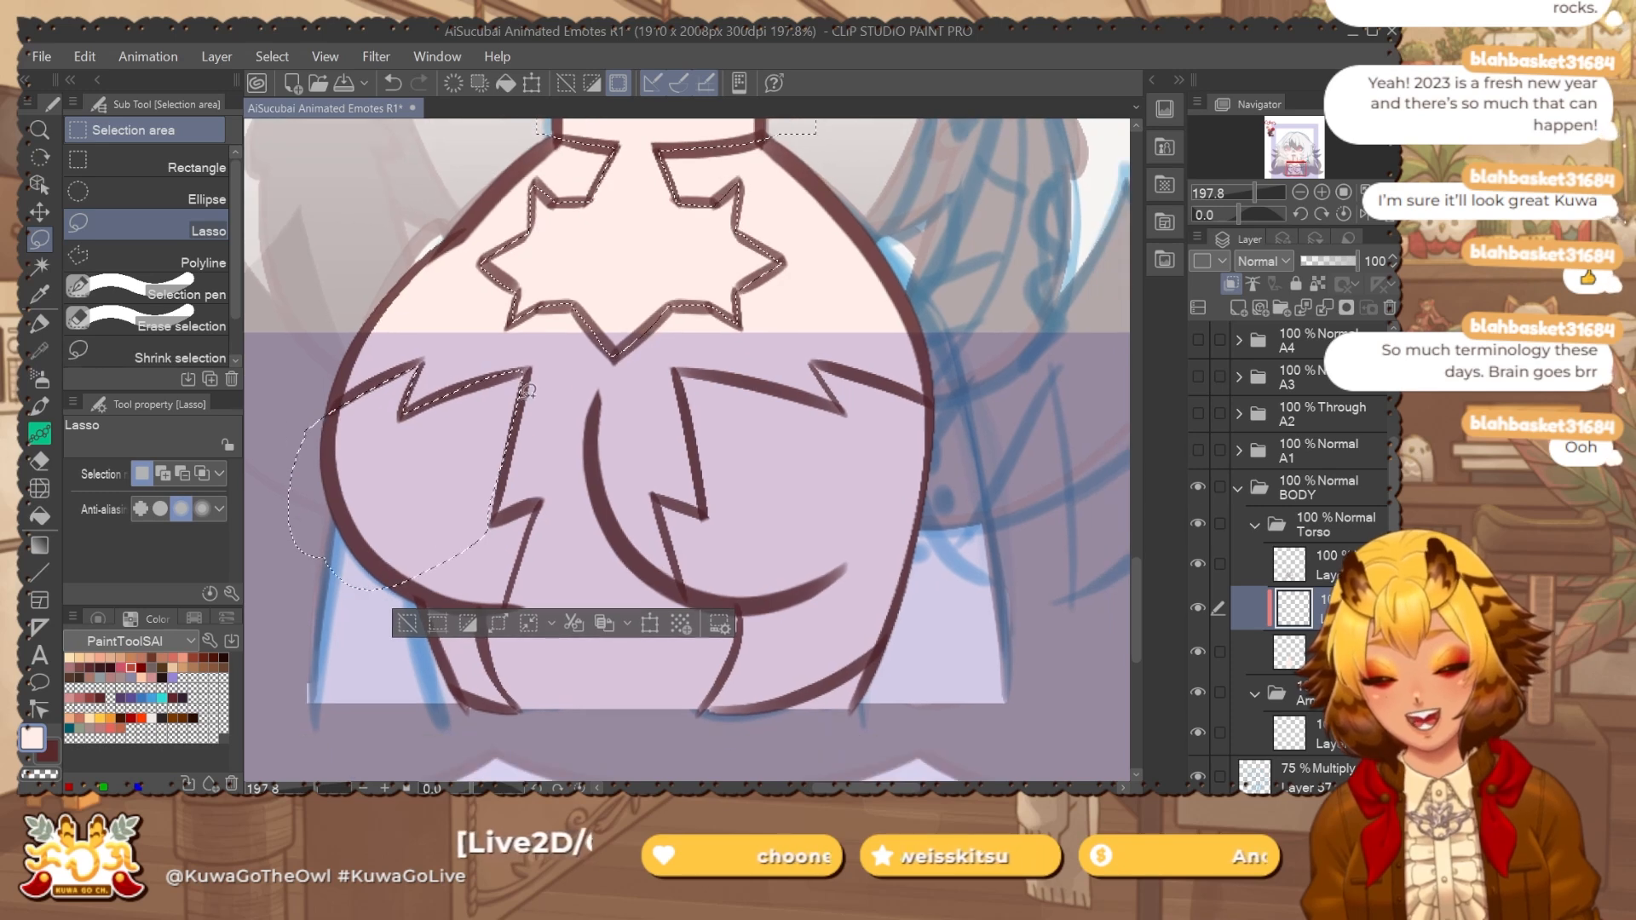
left_click_drag(500, 465, 497, 395)
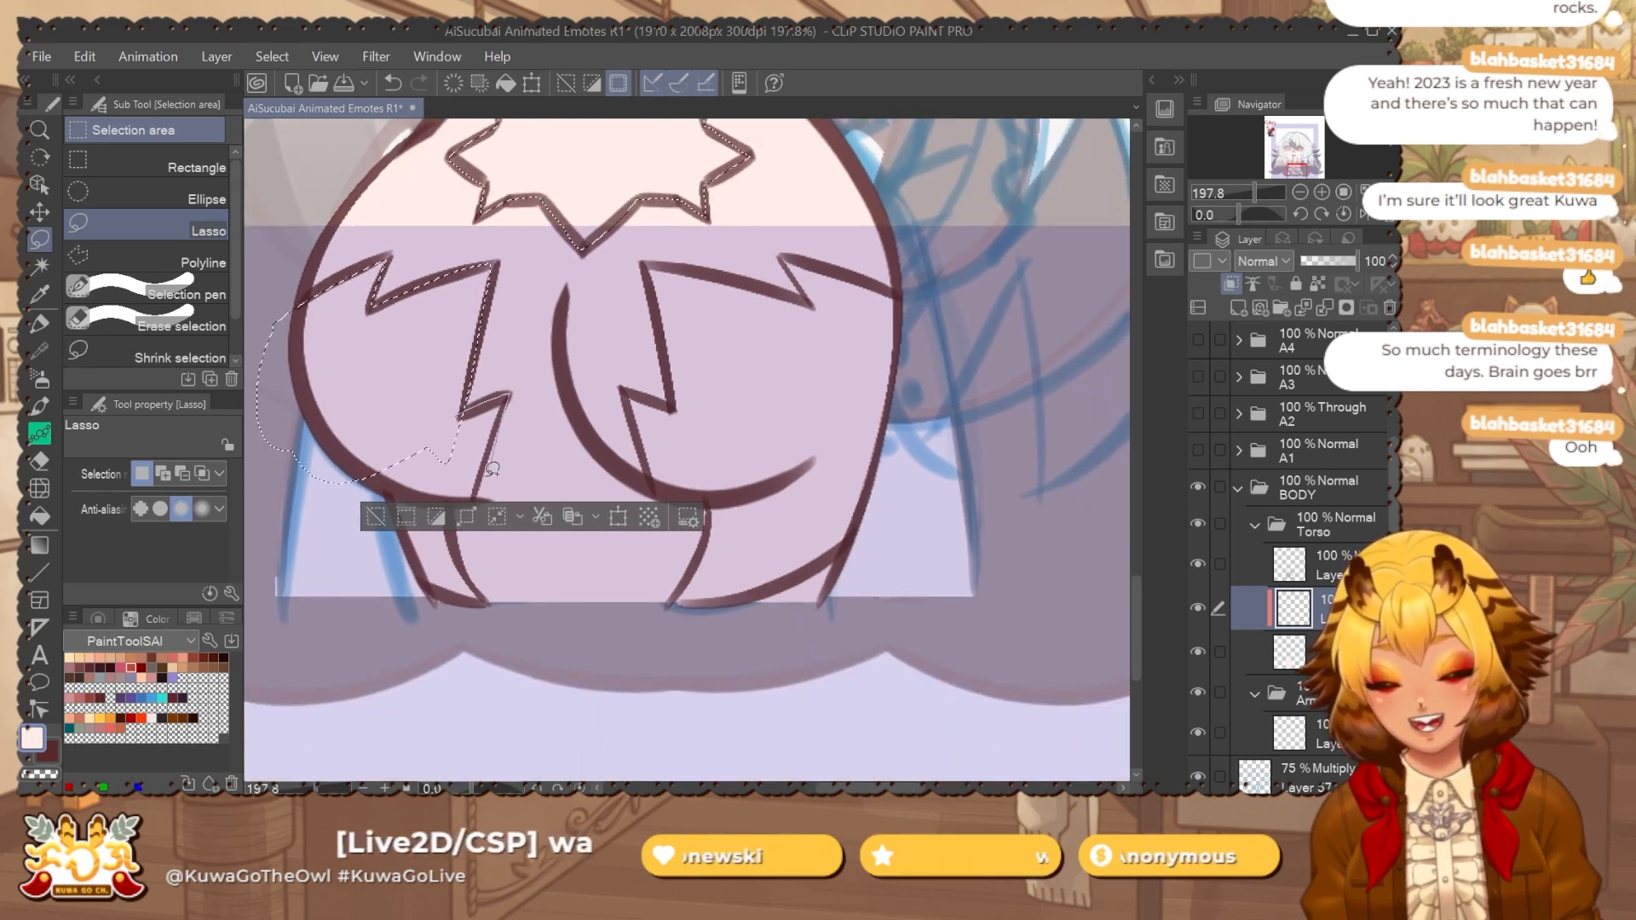
left_click_drag(352, 477, 205, 357)
Lasso the rest of the first fur patch, including its lower stripe along the waist, to add it to the selection.
left_click_drag(686, 423, 620, 391)
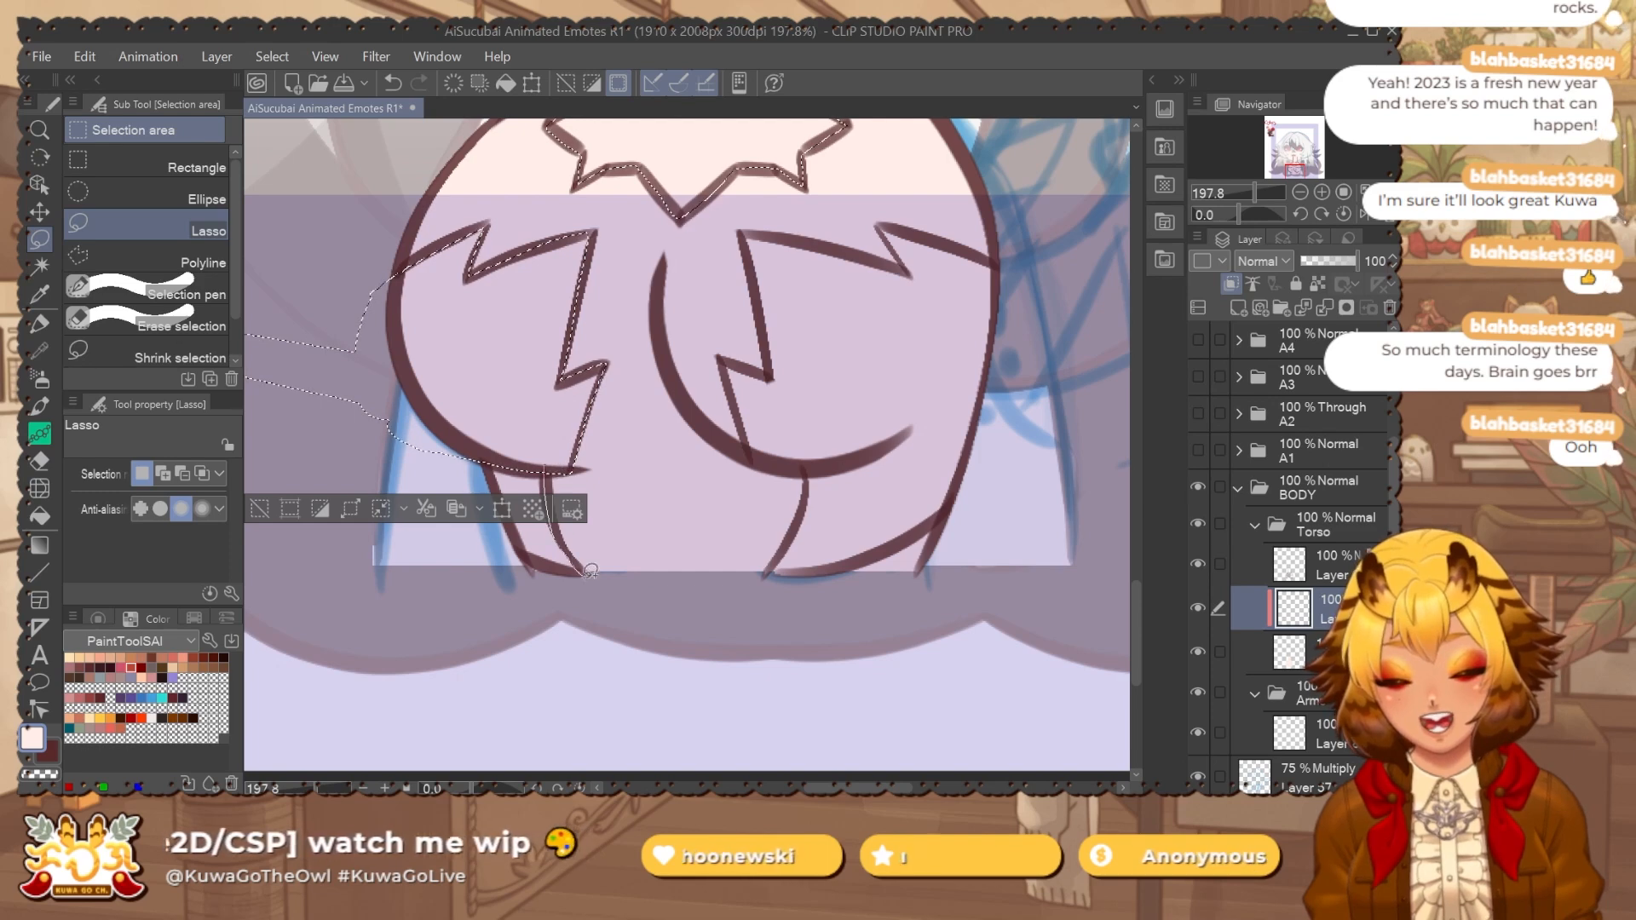
left_click_drag(589, 570, 508, 371)
left_click_drag(492, 516, 517, 541)
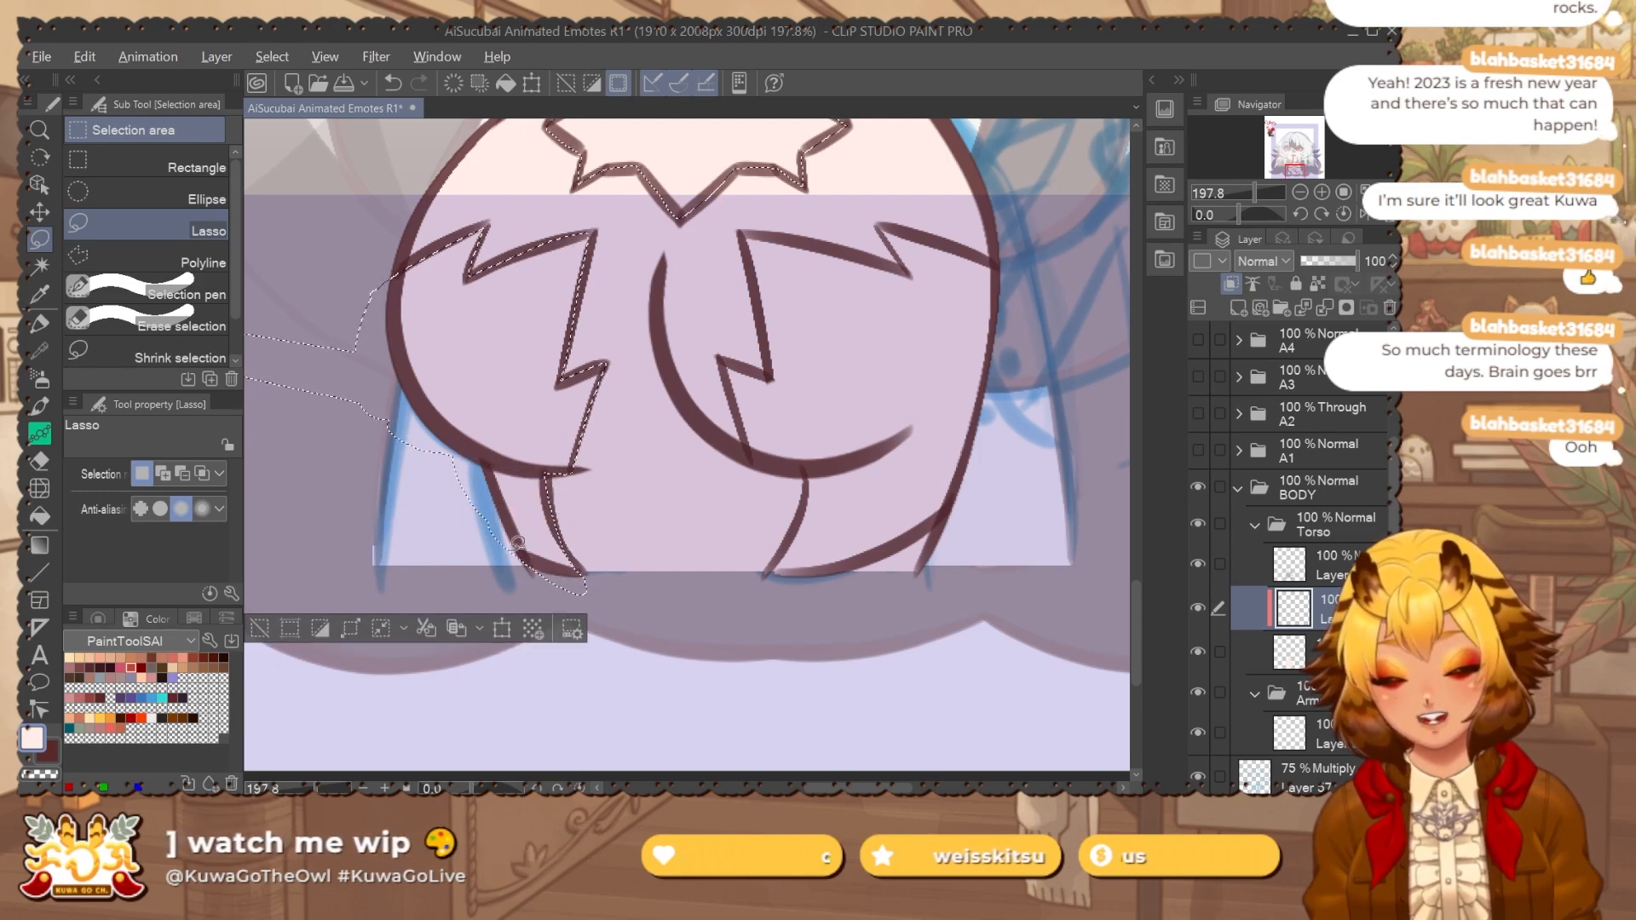
left_click_drag(537, 600, 504, 563)
Lasso the matching jagged fur patch on the other side of the chest to add it to the selection.
left_click_drag(793, 504, 662, 470)
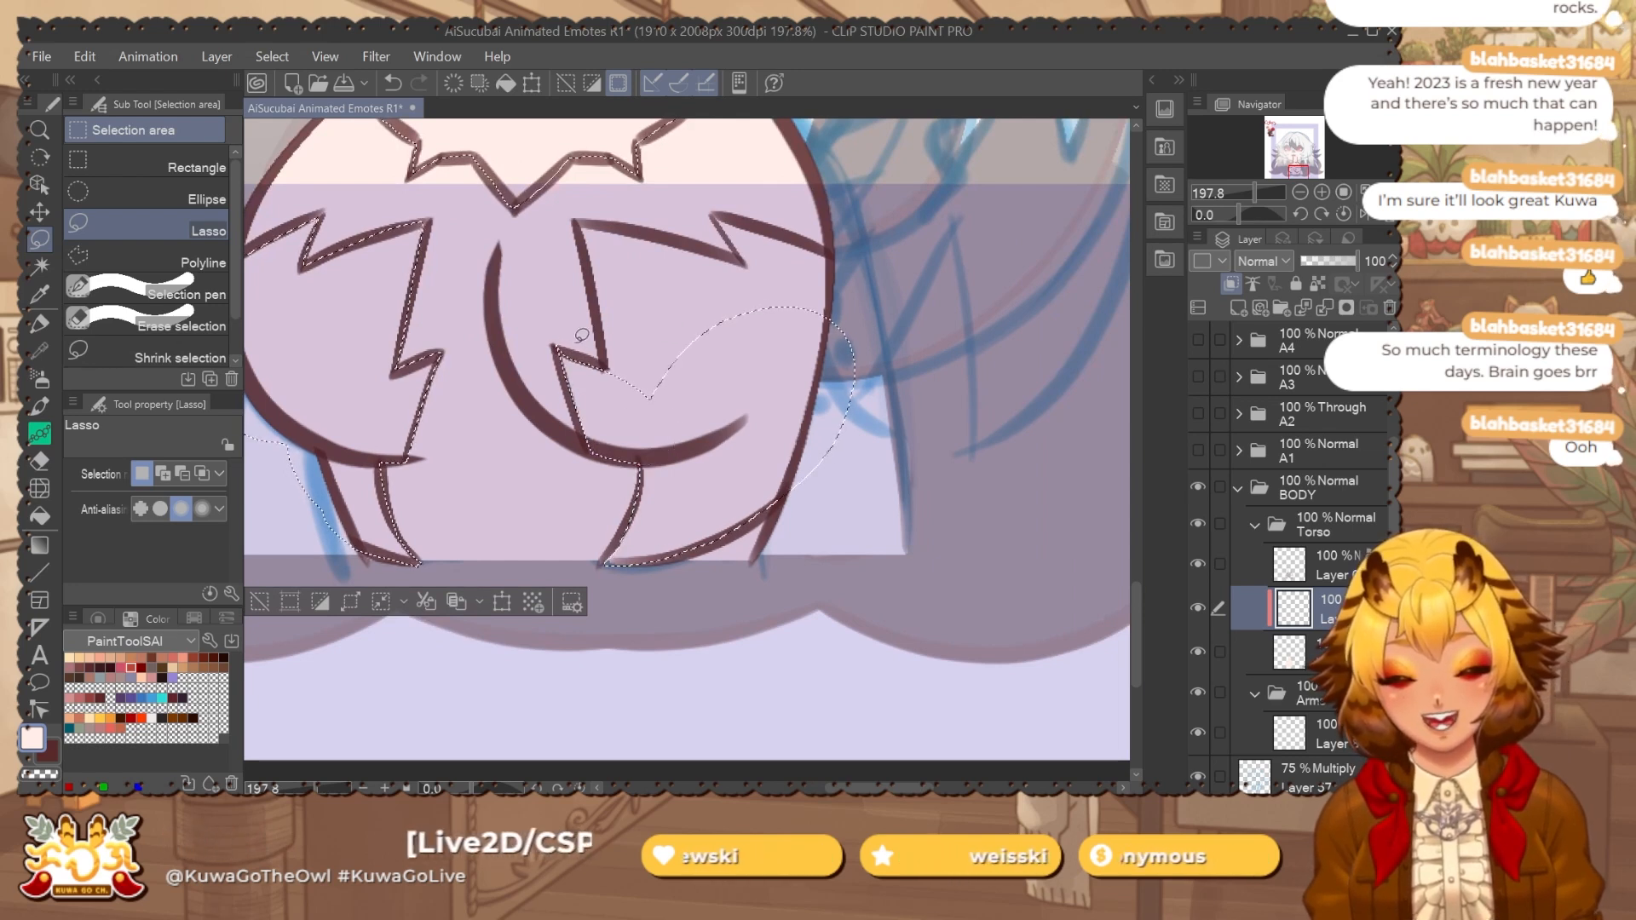
left_click_drag(613, 310, 597, 343)
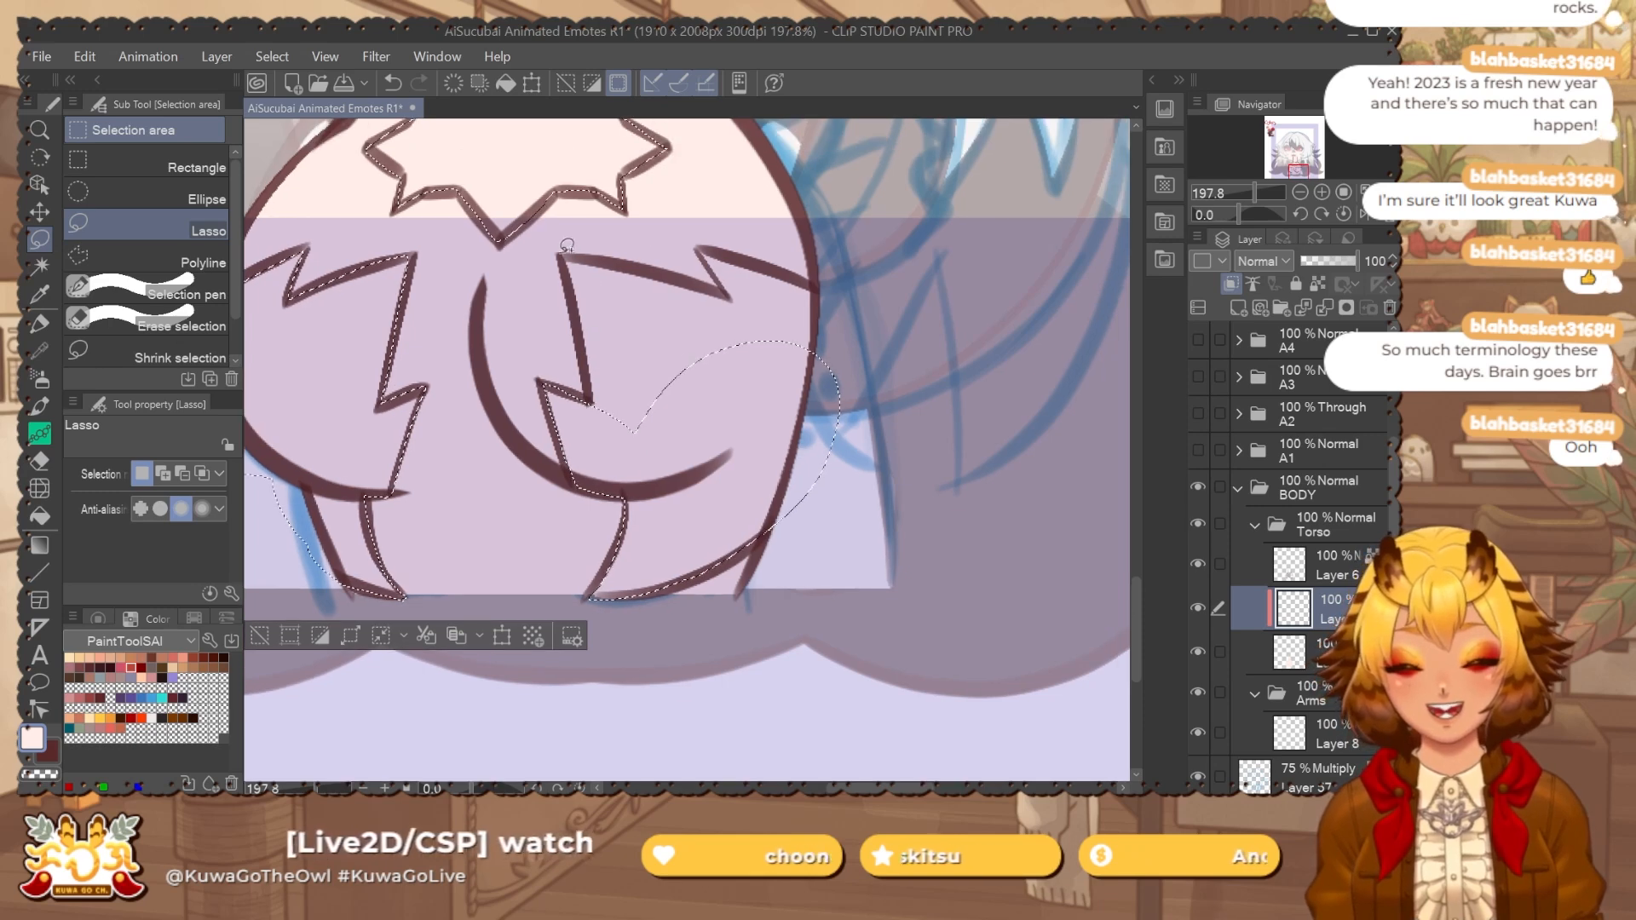
left_click_drag(687, 368, 692, 354)
mouse_move(781, 274)
left_mouse_down()
mouse_move(716, 314)
mouse_move(771, 353)
mouse_move(761, 438)
left_mouse_up()
left_click_drag(758, 501, 682, 477)
Fill the selected neck, chest tuft and fur patches with the dark brown fur colour and clear the selection.
key("x")
key("b")
mouse_move(721, 407)
left_mouse_down()
mouse_move(686, 532)
mouse_move(683, 425)
mouse_move(642, 513)
left_mouse_up()
left_click_drag(587, 370, 568, 398)
key("alt+Delete")
key("ctrl+d")
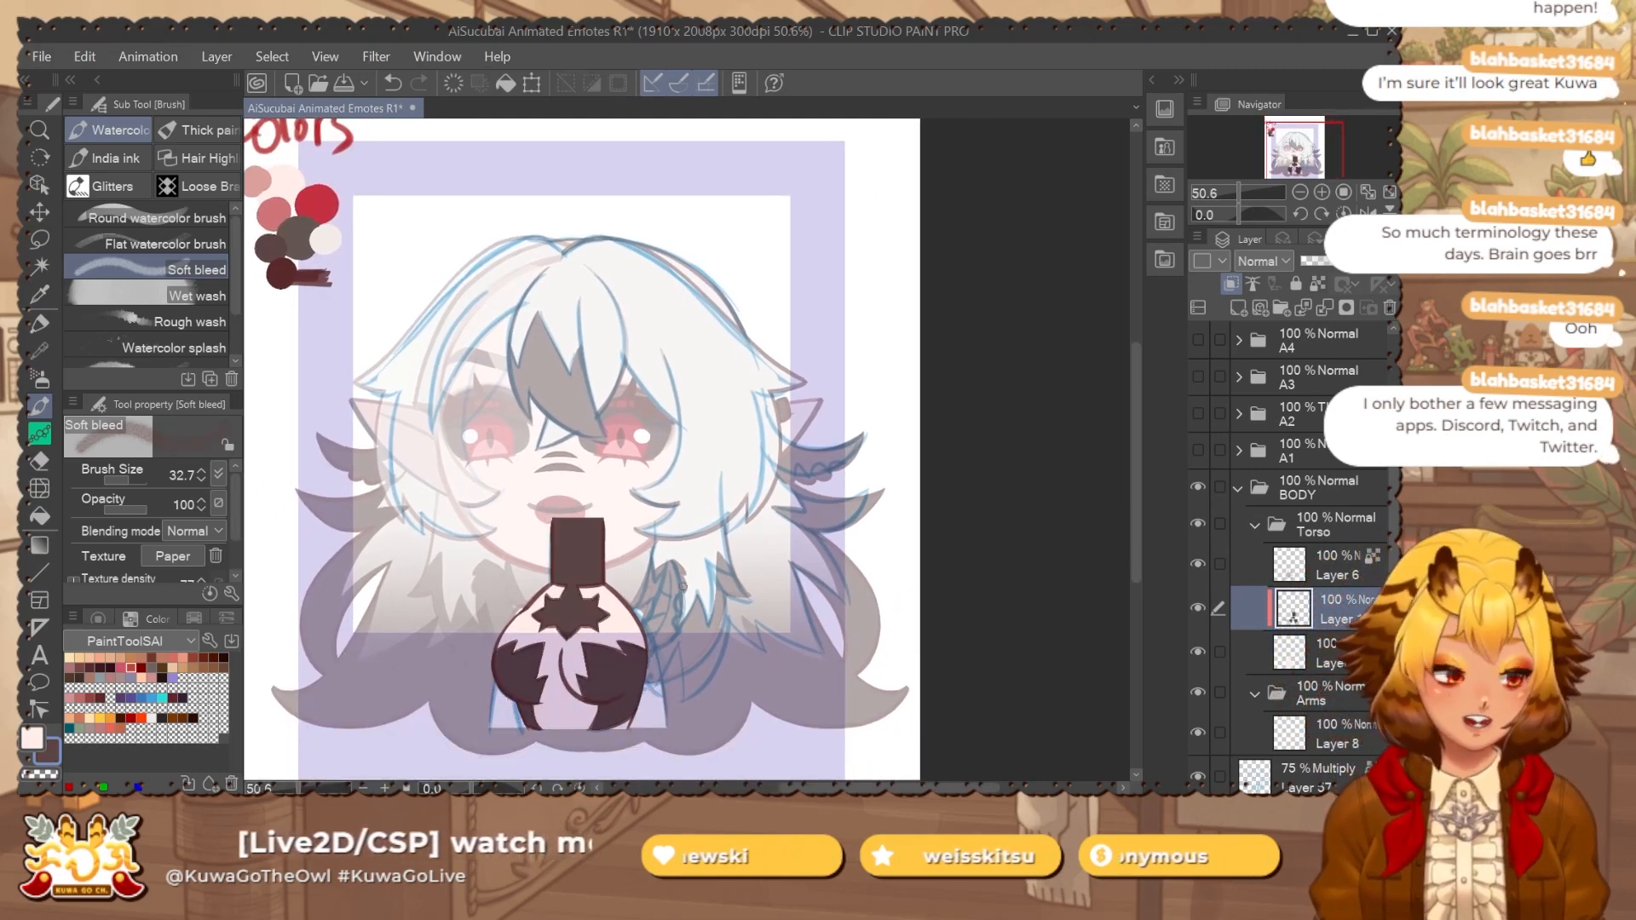
On the dark fur layer, lasso the unfilled gaps along the upper spikes of the first fur patch in a mirrored view.
left_click(1325, 562)
left_click_drag(743, 617, 690, 585)
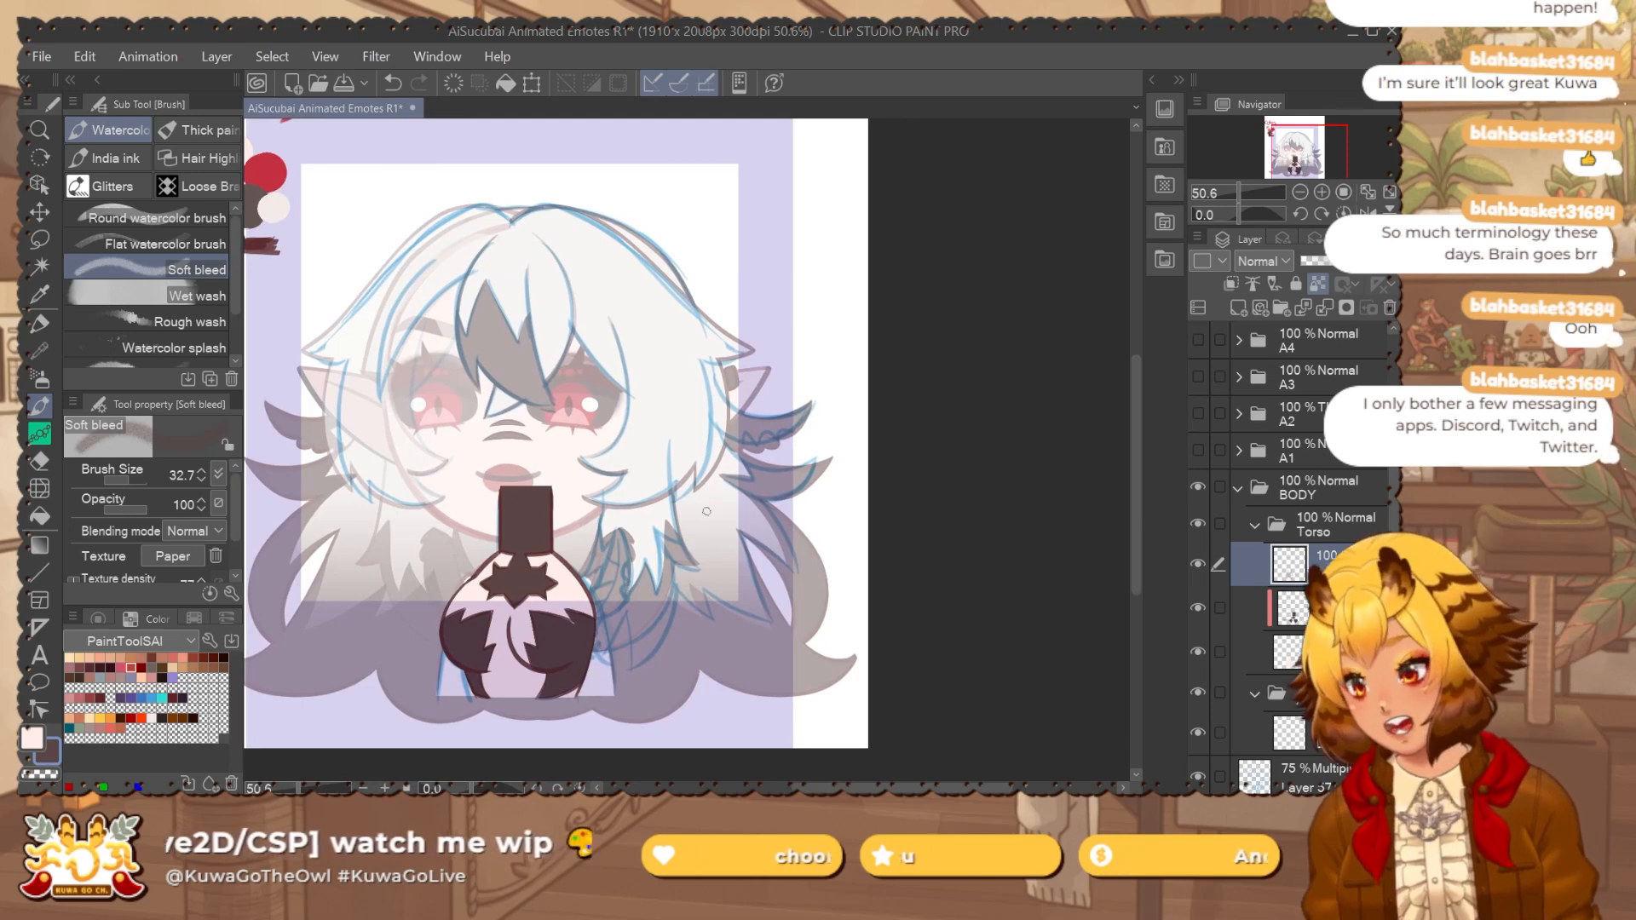
key("m")
left_click_drag(552, 636, 619, 590)
left_click(537, 589, "ctrl+shift")
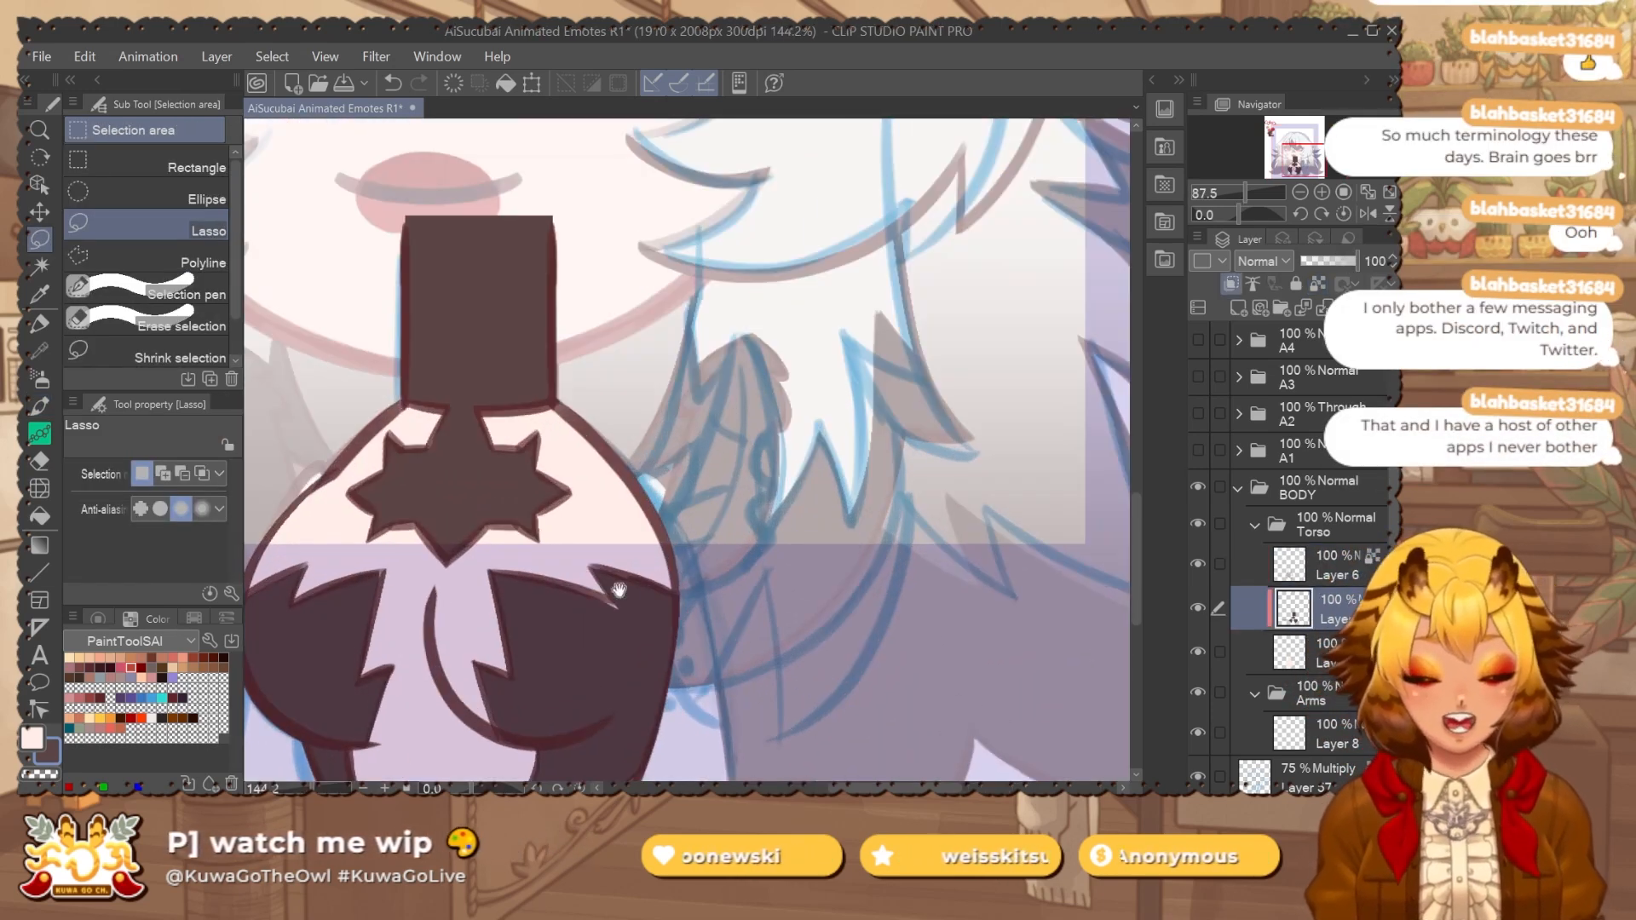
left_click(1367, 213)
scroll(748, 492, "up", 3)
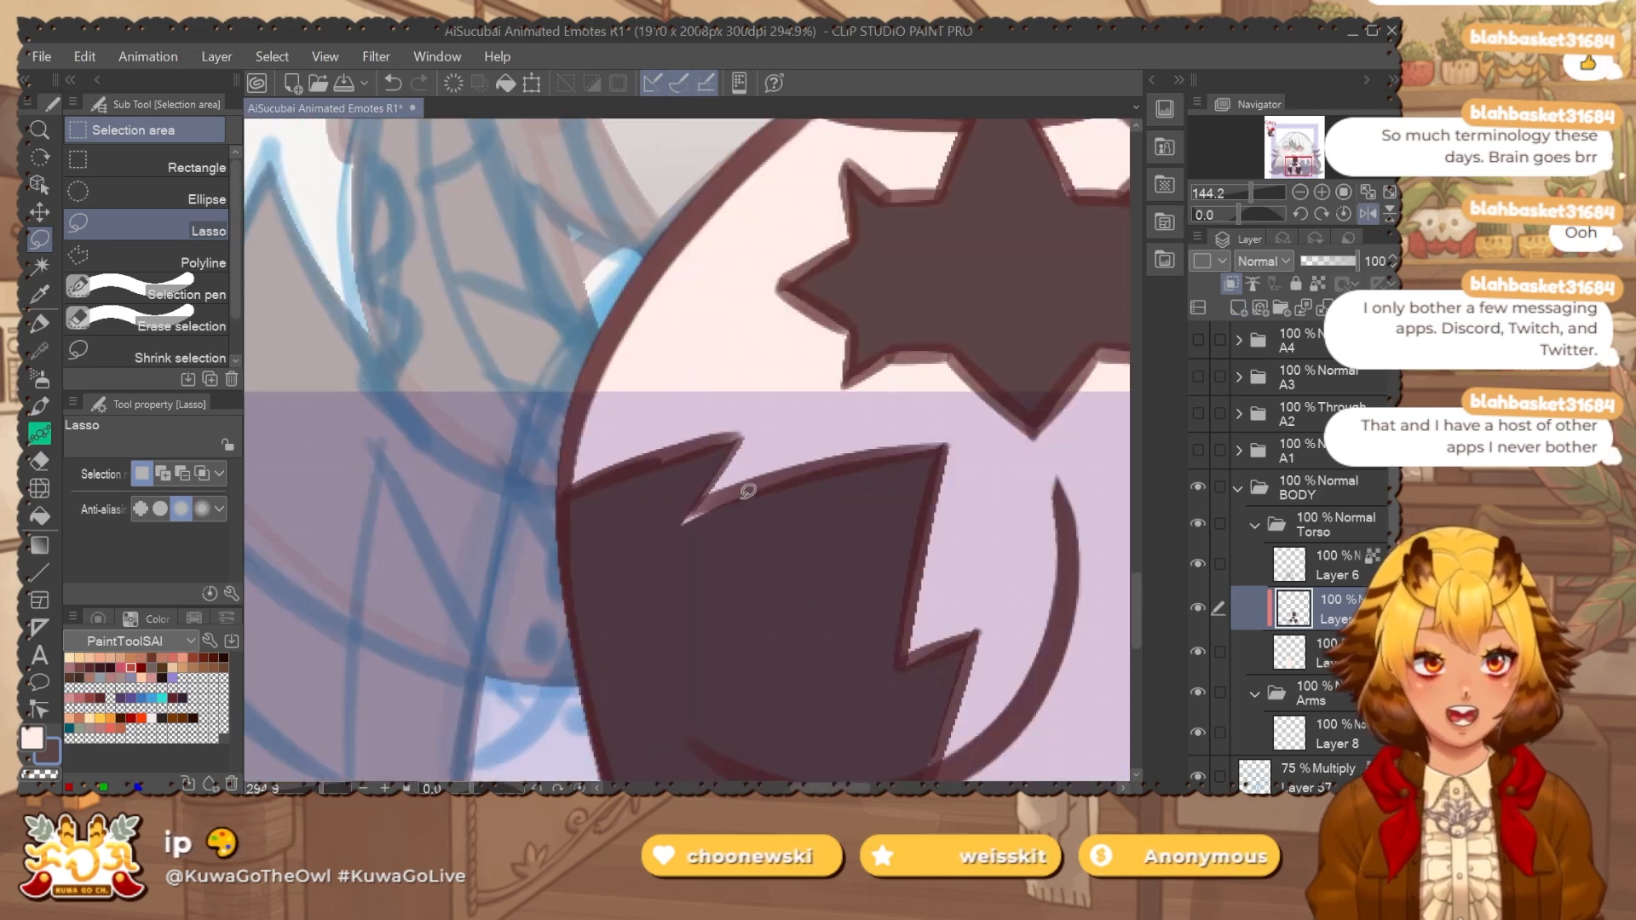
left_click_drag(857, 458, 606, 596)
mouse_move(573, 490)
left_mouse_down()
mouse_move(746, 430)
mouse_move(680, 497)
left_mouse_up()
left_click_drag(904, 451, 815, 460)
mouse_move(596, 495)
left_mouse_down()
mouse_move(545, 533)
mouse_move(730, 511)
mouse_move(647, 595)
left_mouse_up()
Add the gaps along the chest tuft's lower spikes to the selection with the Lasso.
mouse_move(822, 463)
left_mouse_down()
mouse_move(631, 431)
mouse_move(546, 578)
left_mouse_up()
mouse_move(520, 475)
left_mouse_down()
mouse_move(656, 468)
mouse_move(637, 406)
left_mouse_up()
mouse_move(719, 477)
left_mouse_down()
mouse_move(795, 469)
mouse_move(684, 455)
left_mouse_up()
left_click_drag(624, 336, 487, 187)
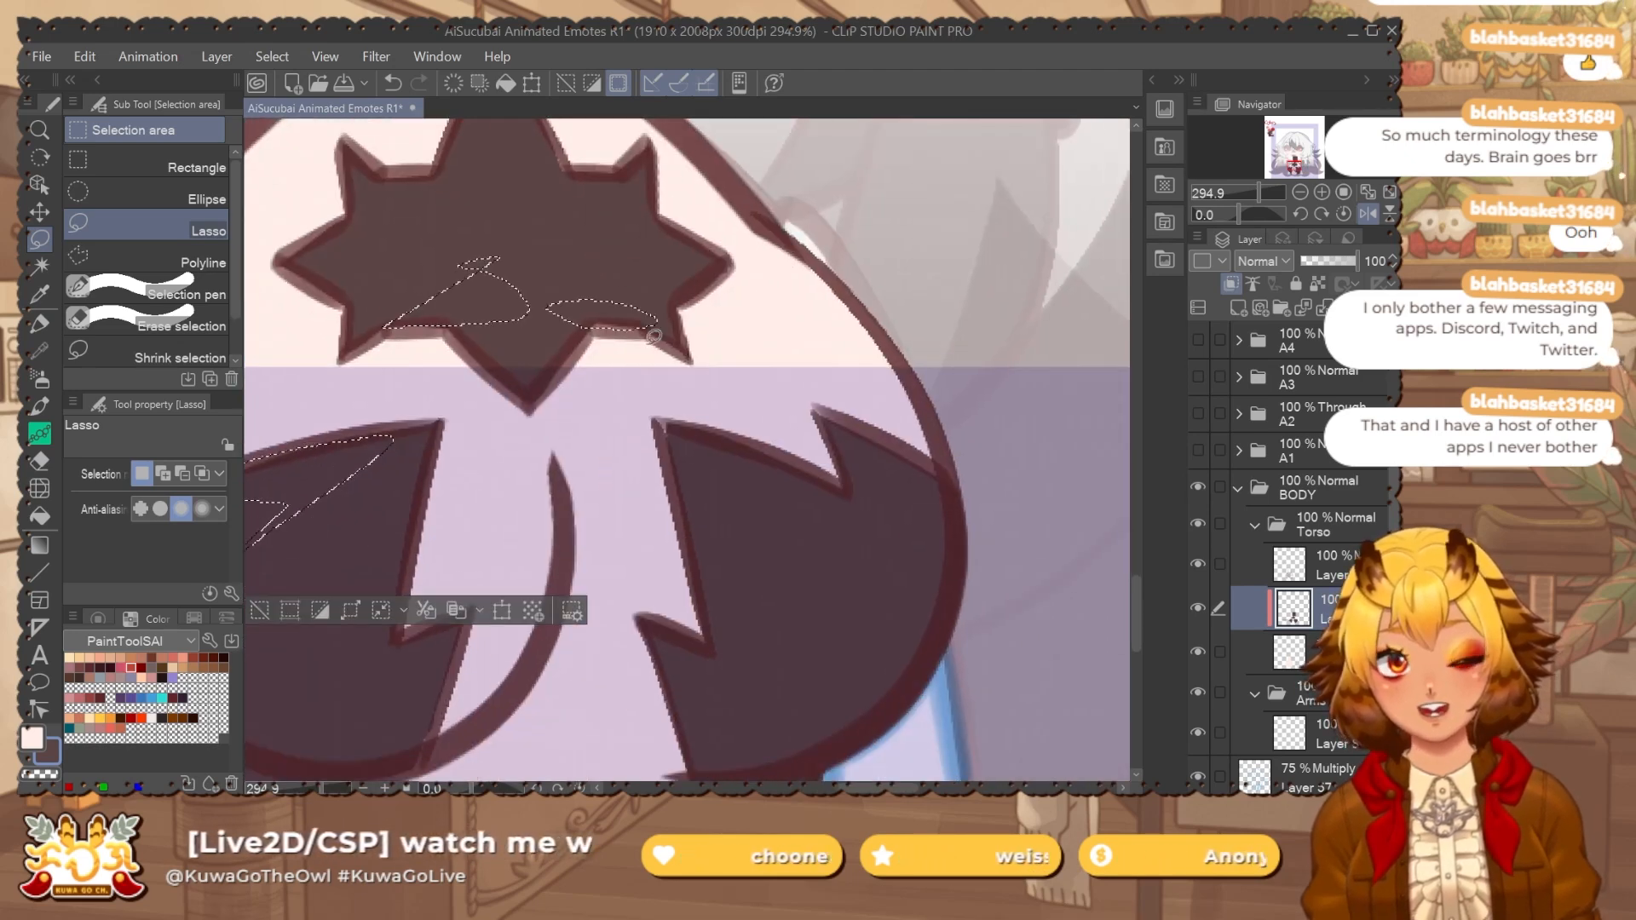
Lasso the gaps along the other fur patch's spikes, fill the selection with the dark fur colour and deselect.
mouse_move(656, 421)
left_mouse_down()
mouse_move(738, 485)
mouse_move(673, 435)
left_mouse_up()
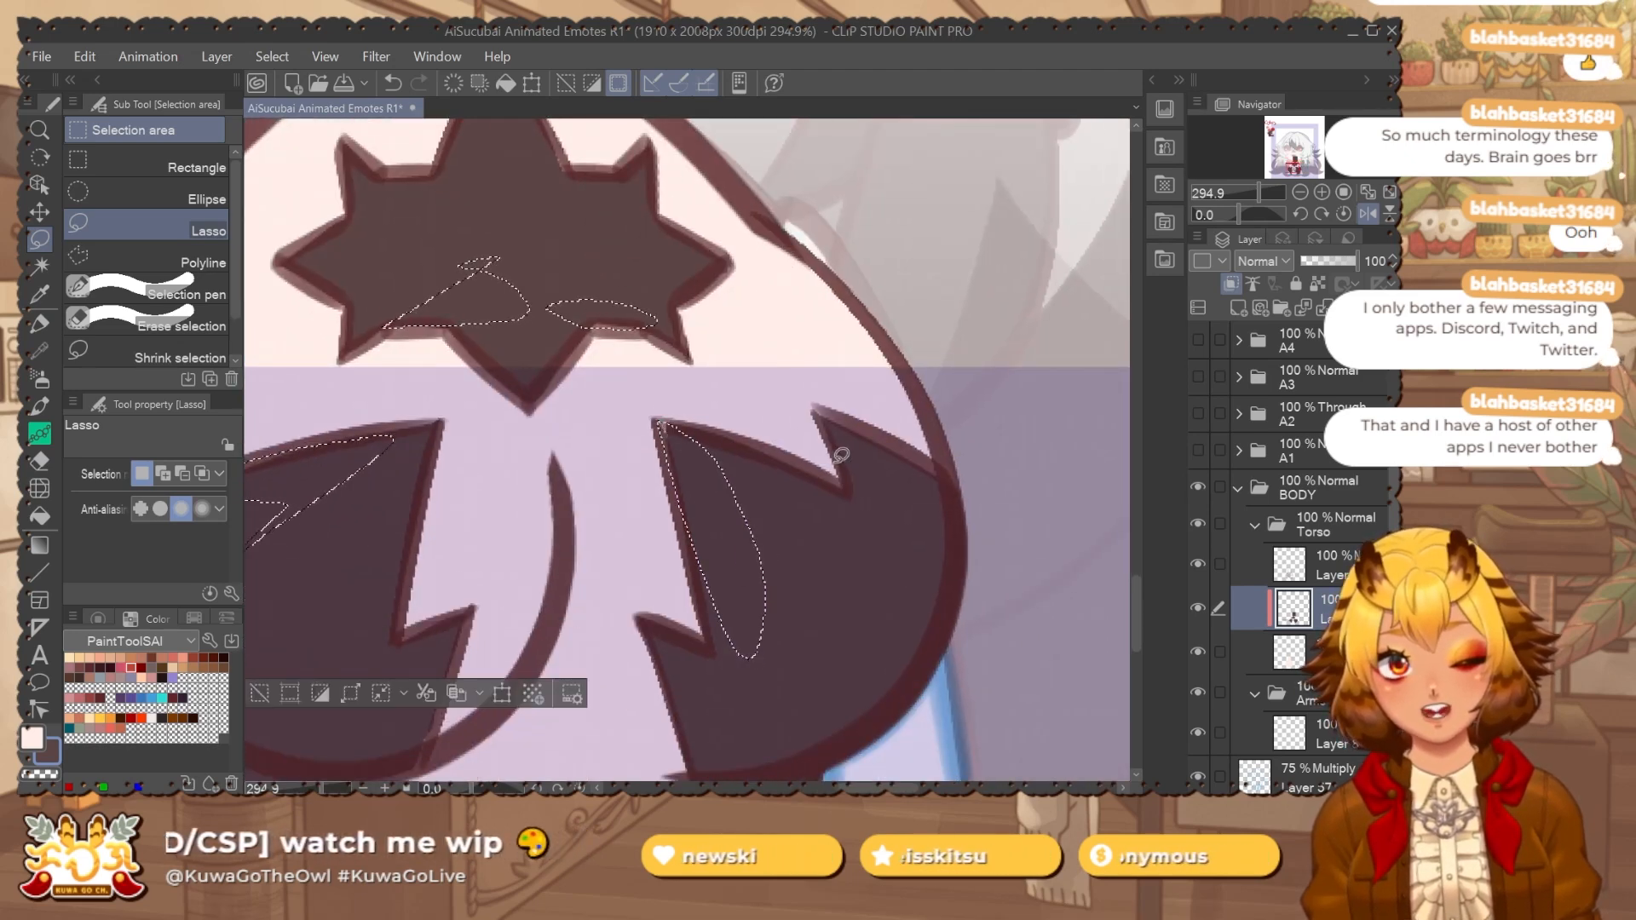
mouse_move(821, 414)
left_mouse_down()
mouse_move(761, 496)
mouse_move(887, 593)
mouse_move(756, 493)
left_mouse_up()
scroll(944, 545, "down", 3)
left_click_drag(944, 545, 841, 414)
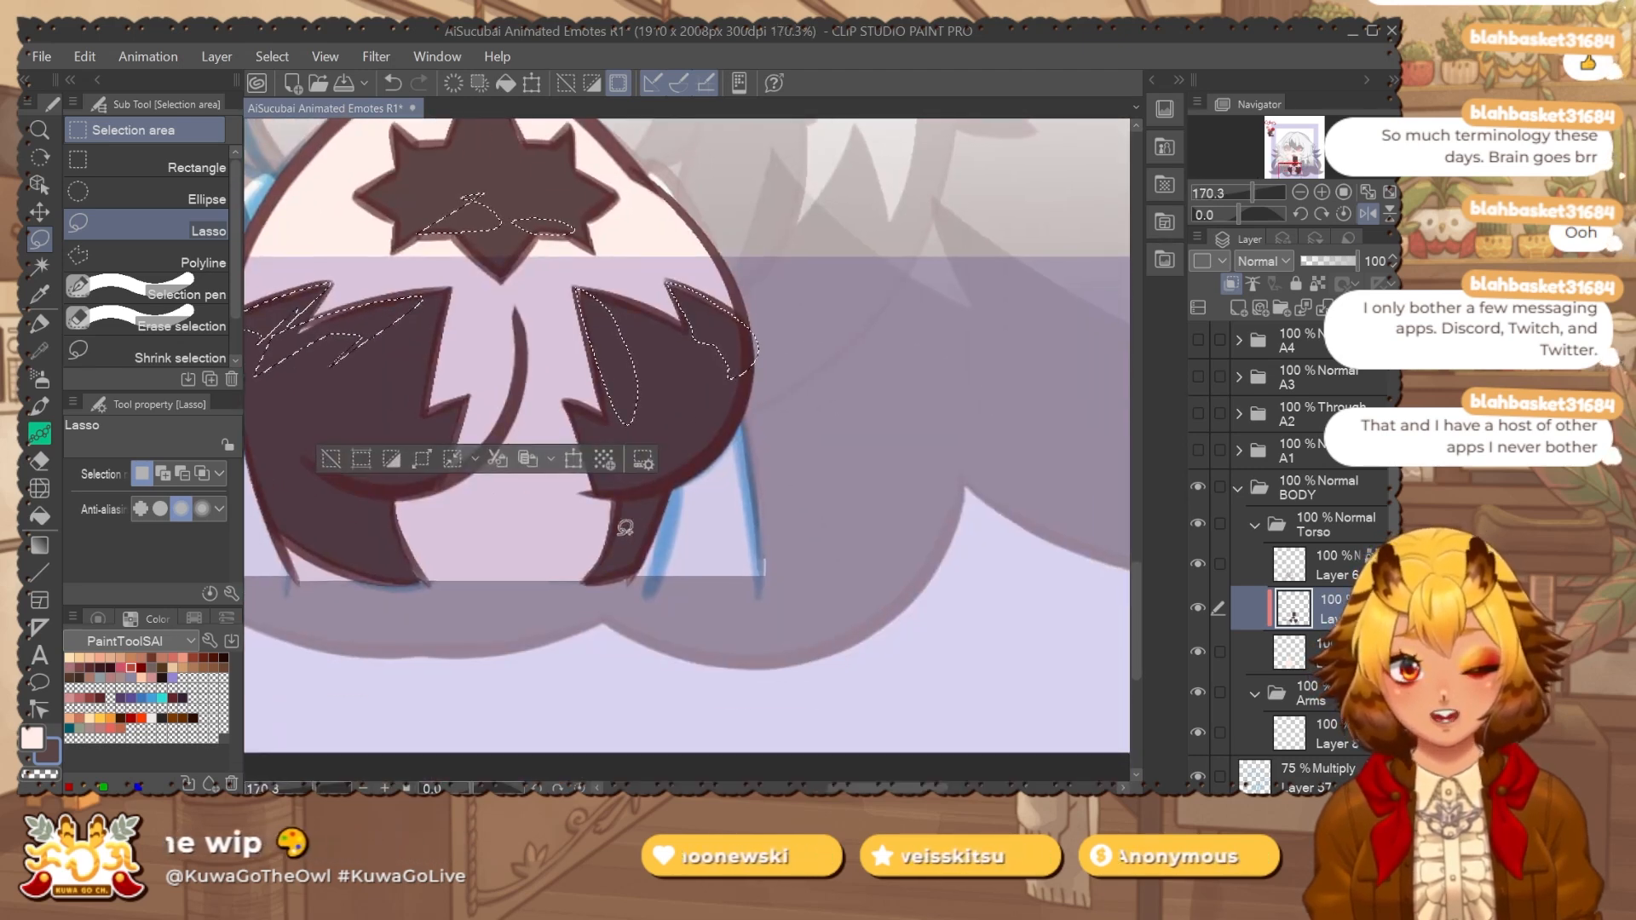
left_click_drag(446, 467, 348, 482)
mouse_move(385, 492)
left_mouse_down()
mouse_move(395, 550)
mouse_move(423, 579)
mouse_move(392, 578)
mouse_move(265, 489)
mouse_move(362, 515)
left_mouse_up()
key("ctrl+d")
On the torso line layer, set up the Milli pen at size 48 with the rose pink from the colour palette.
left_click(1335, 561)
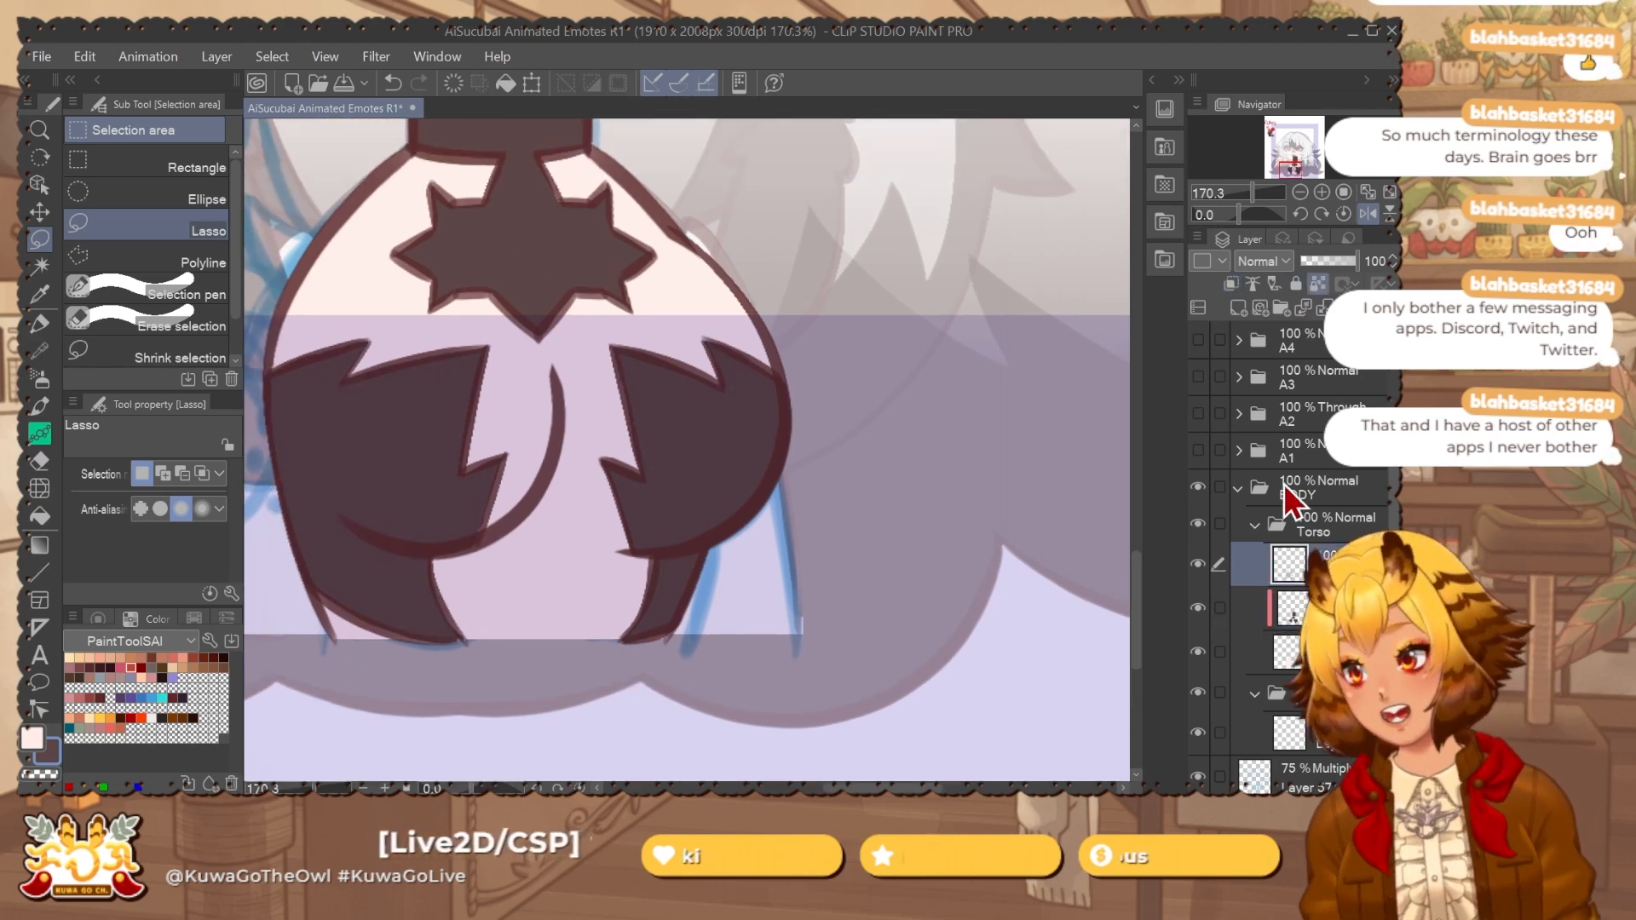
key("p")
scroll(788, 384, "down", 2)
left_click(157, 193)
scroll(944, 164, "down", 3)
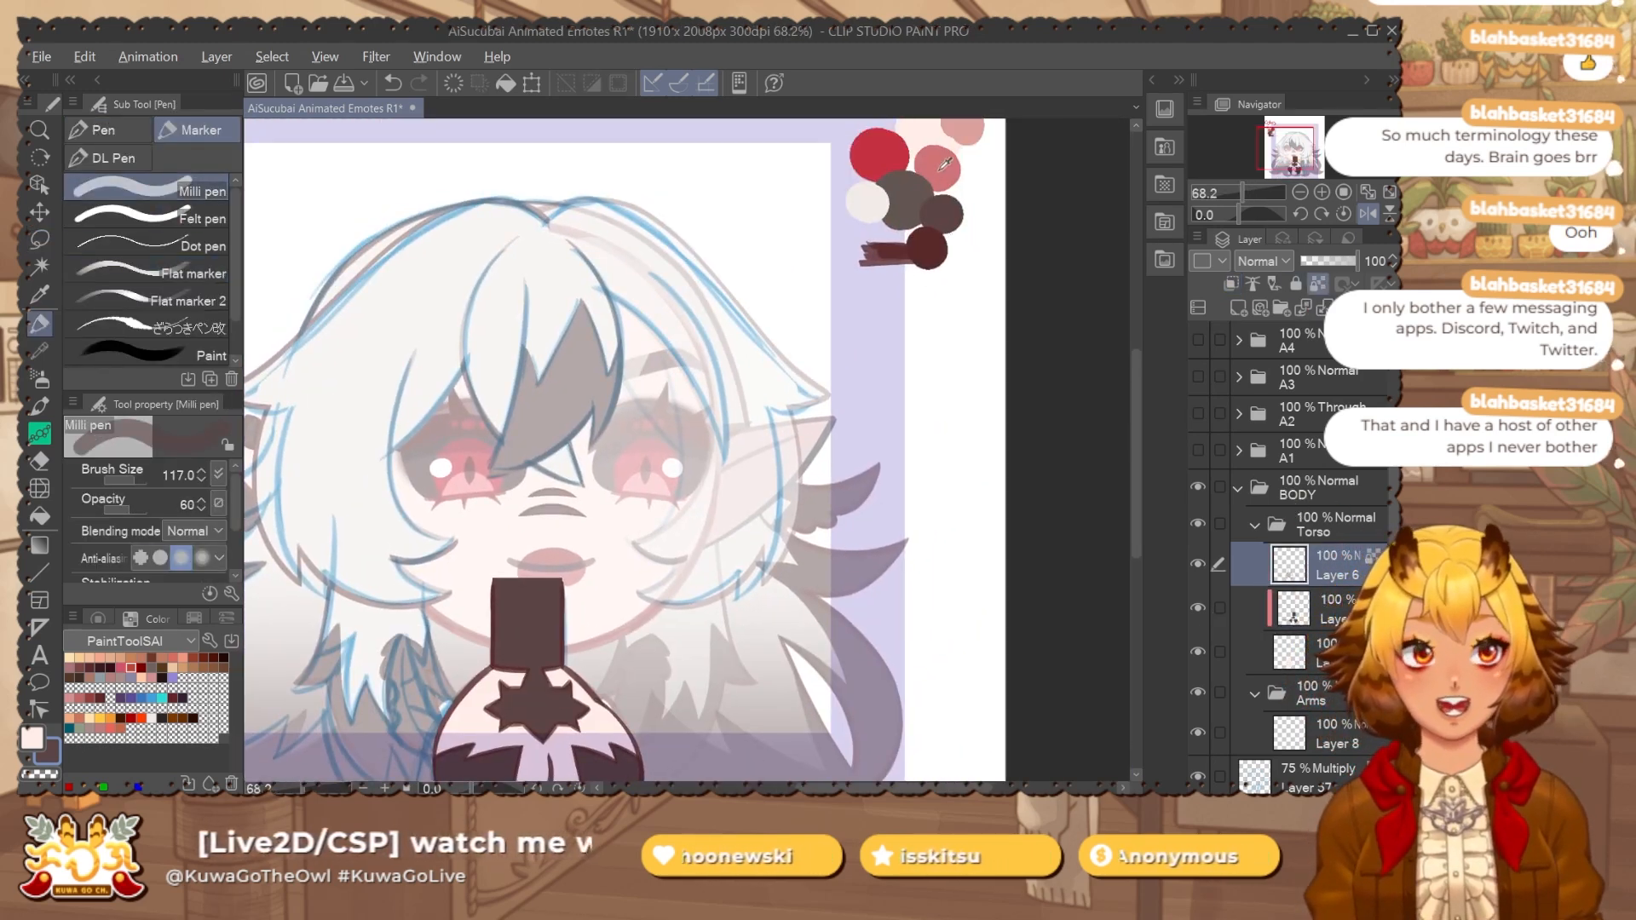
left_click(944, 163, "alt")
mouse_move(673, 647)
left_mouse_down()
mouse_move(710, 479)
mouse_move(776, 349)
left_mouse_up()
scroll(702, 474, "up", 3)
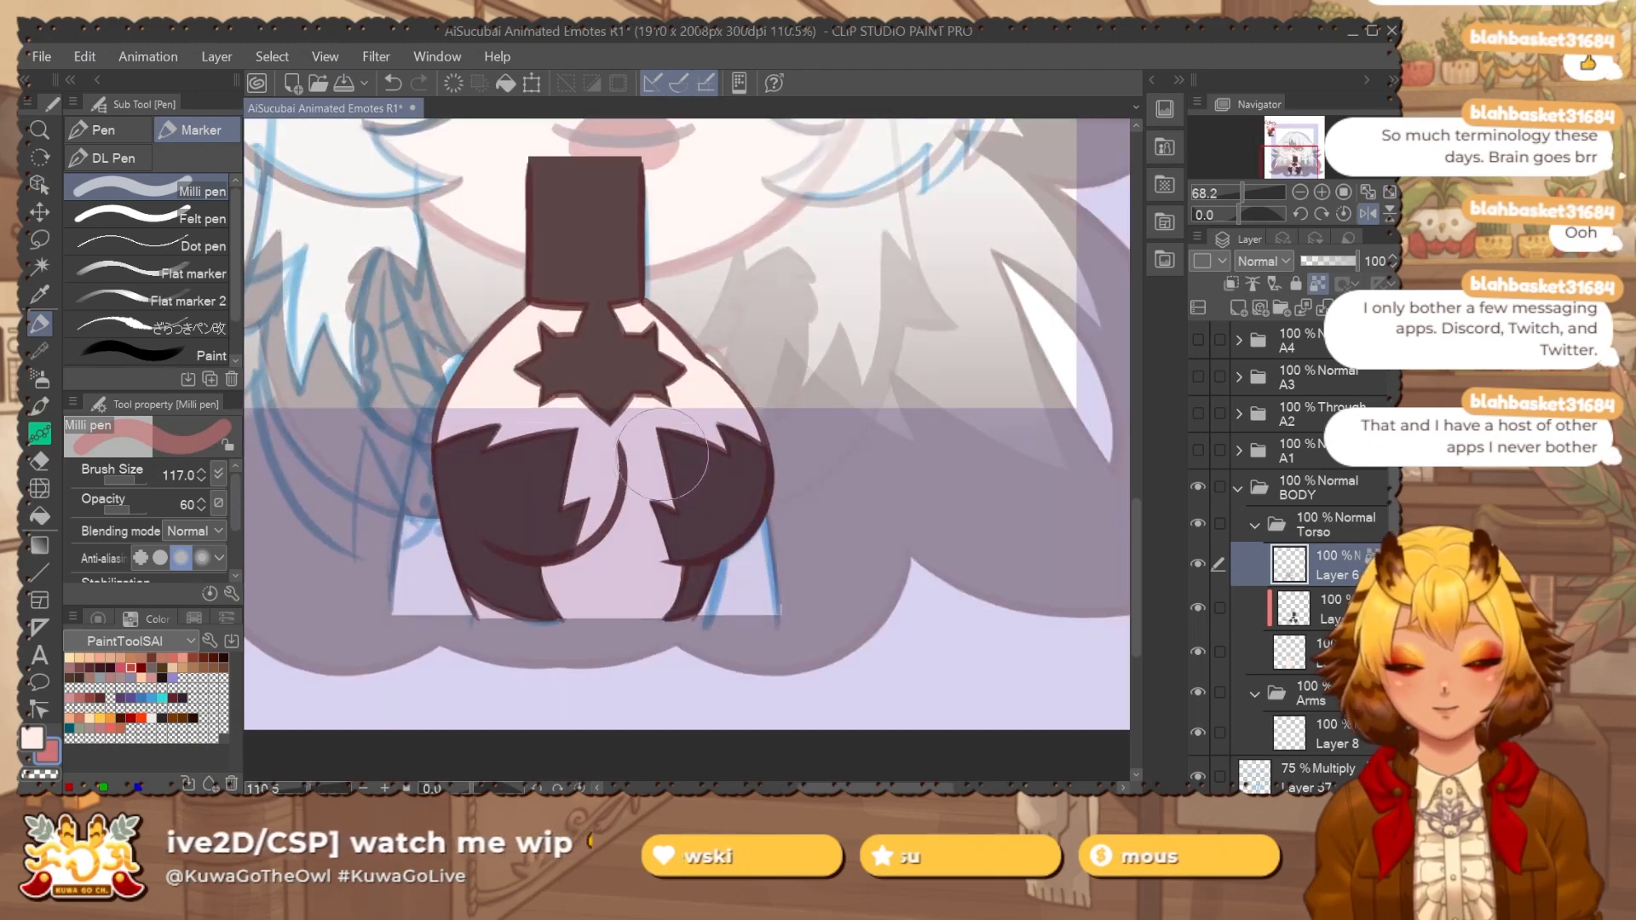
left_click_drag(670, 516, 615, 520)
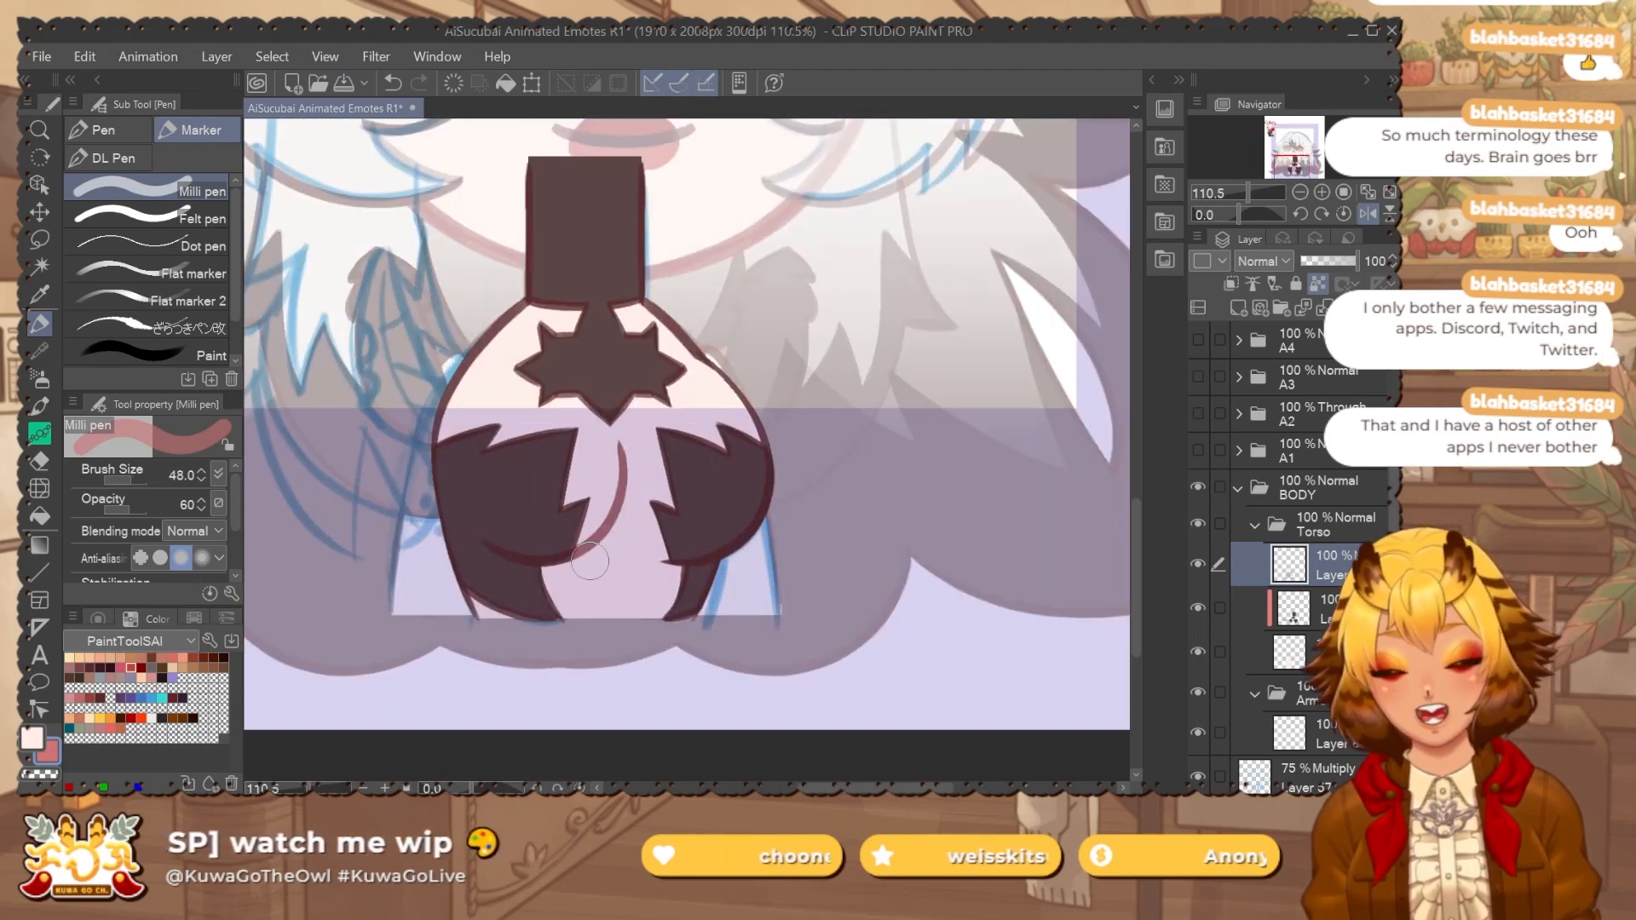
Sample the lighter pink from the palette, soften the curved inner chest line with it, and unmirror the view.
scroll(789, 416, "down", 3)
left_click_drag(1020, 205, 709, 664)
key("x")
left_click(731, 349, "alt")
left_click_drag(518, 701, 845, 240)
scroll(738, 482, "up", 3)
left_click_drag(696, 409, 676, 496)
key("ctrl+z")
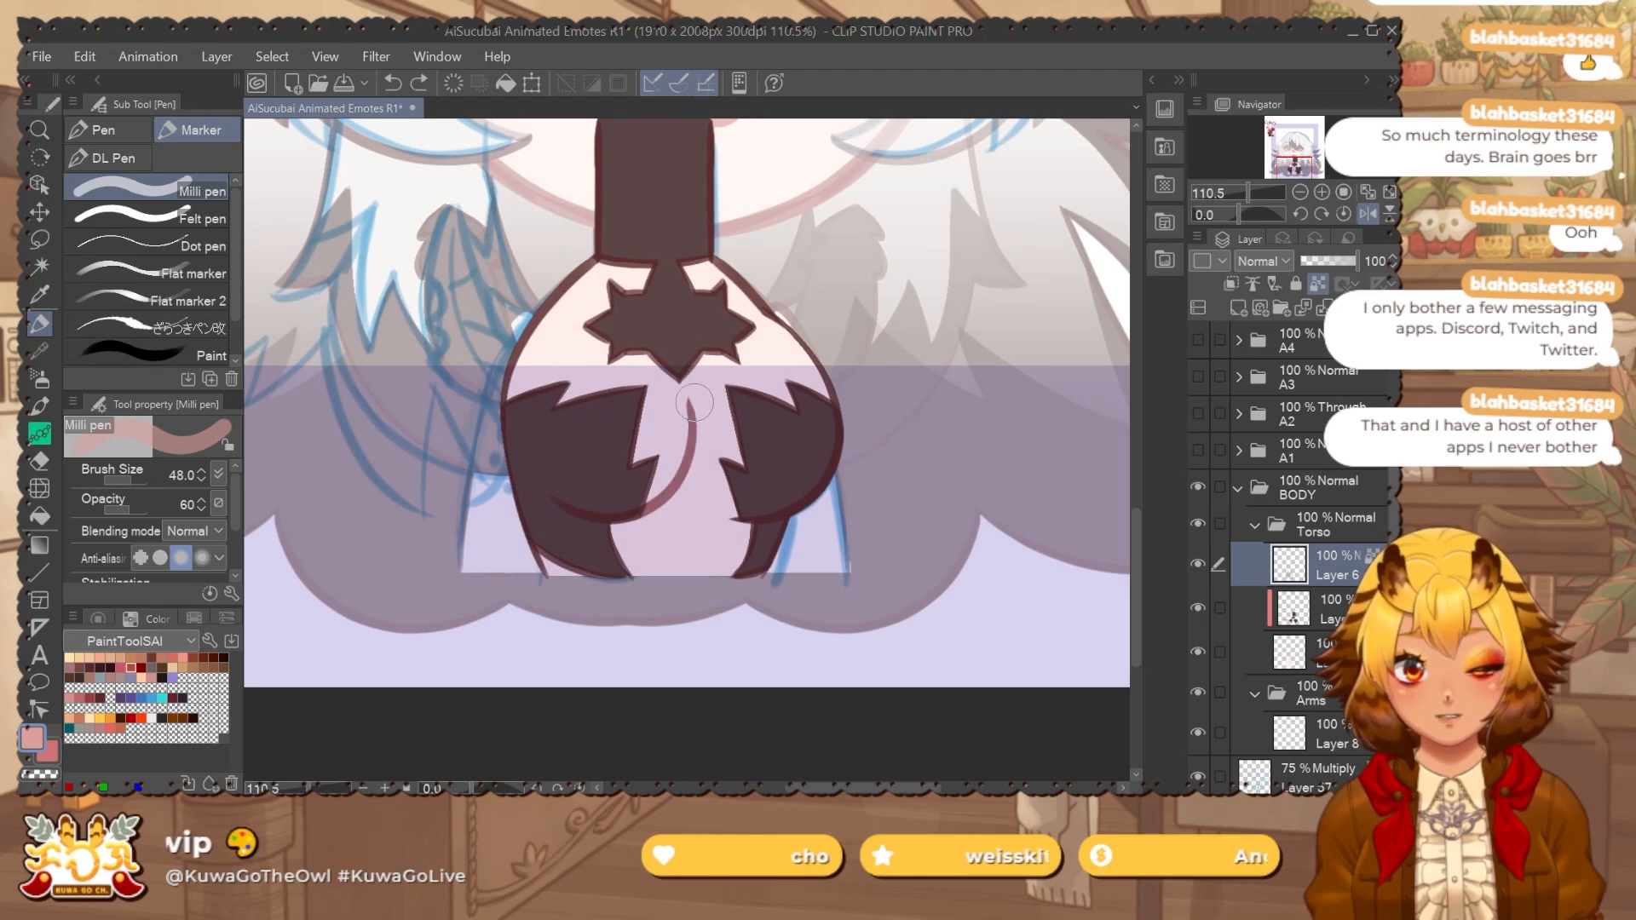
left_click_drag(796, 339, 753, 496)
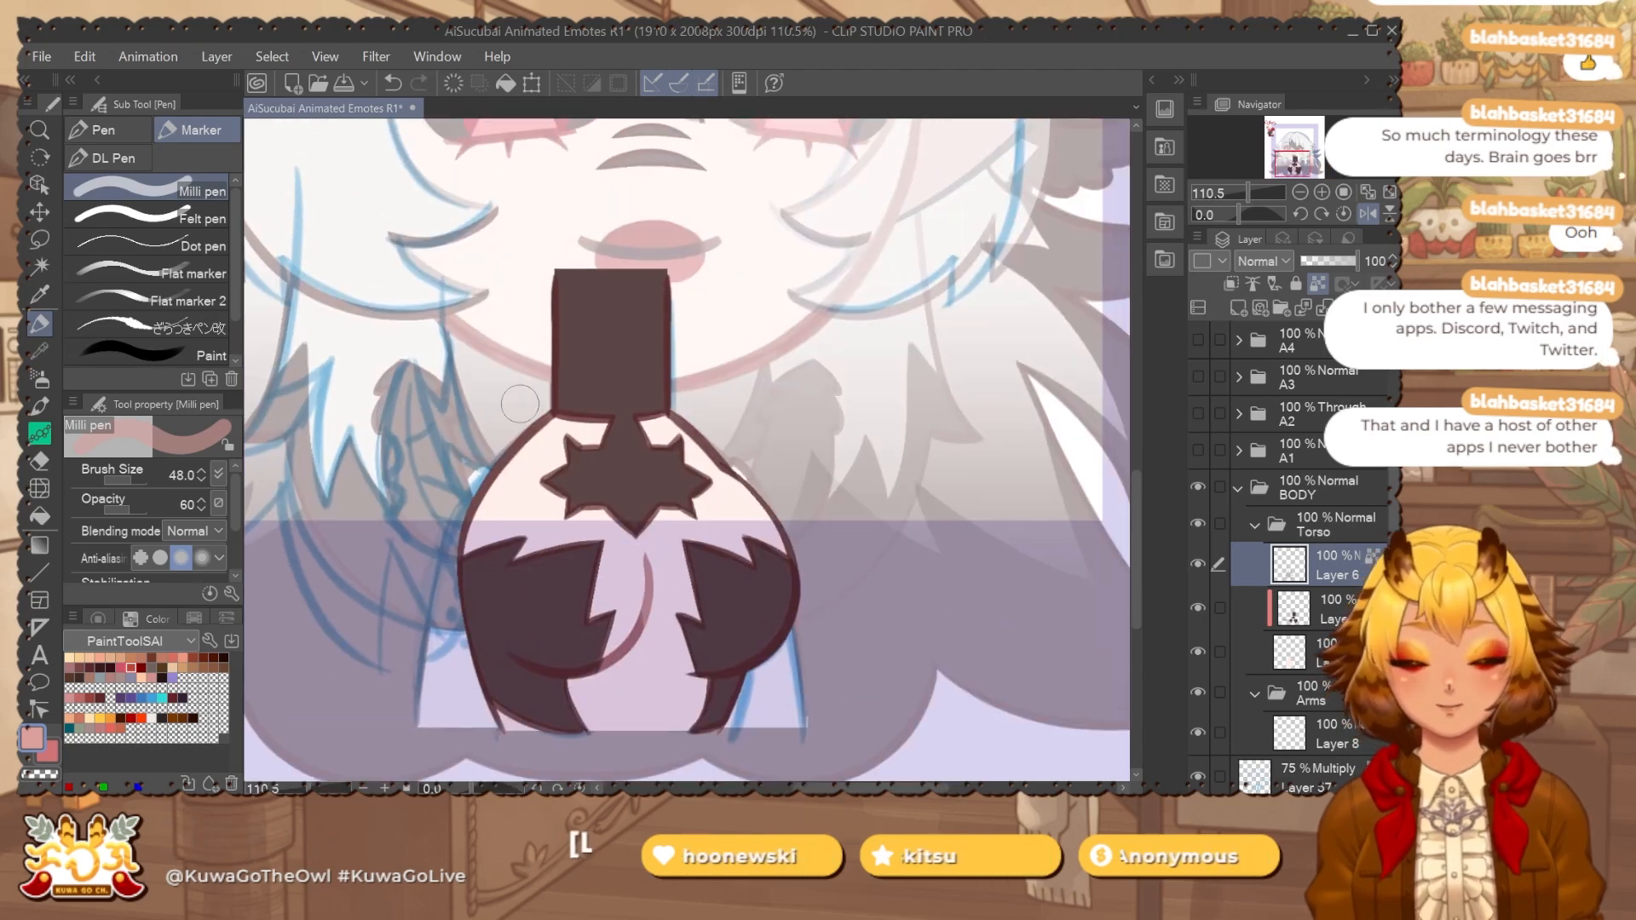
left_click(1377, 214)
Move the Arms folder above the Torso folder and the 75% Multiply sketch layer above BODY, keeping Layer 8 active.
left_click(1254, 525)
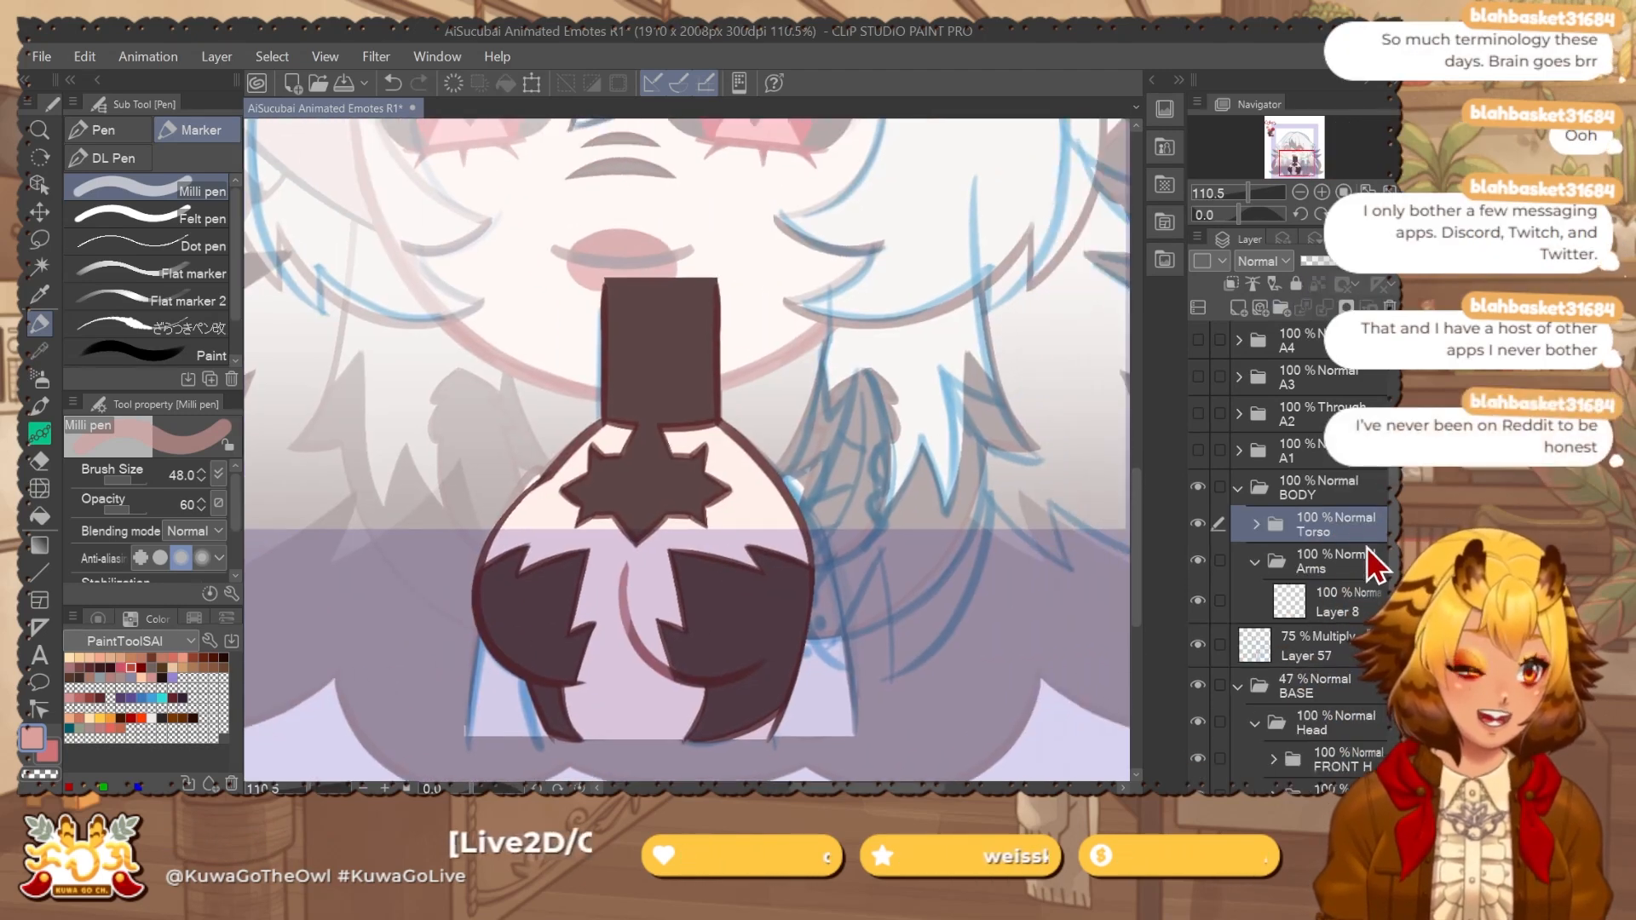
left_click_drag(1273, 570, 1326, 509)
left_click(1322, 564)
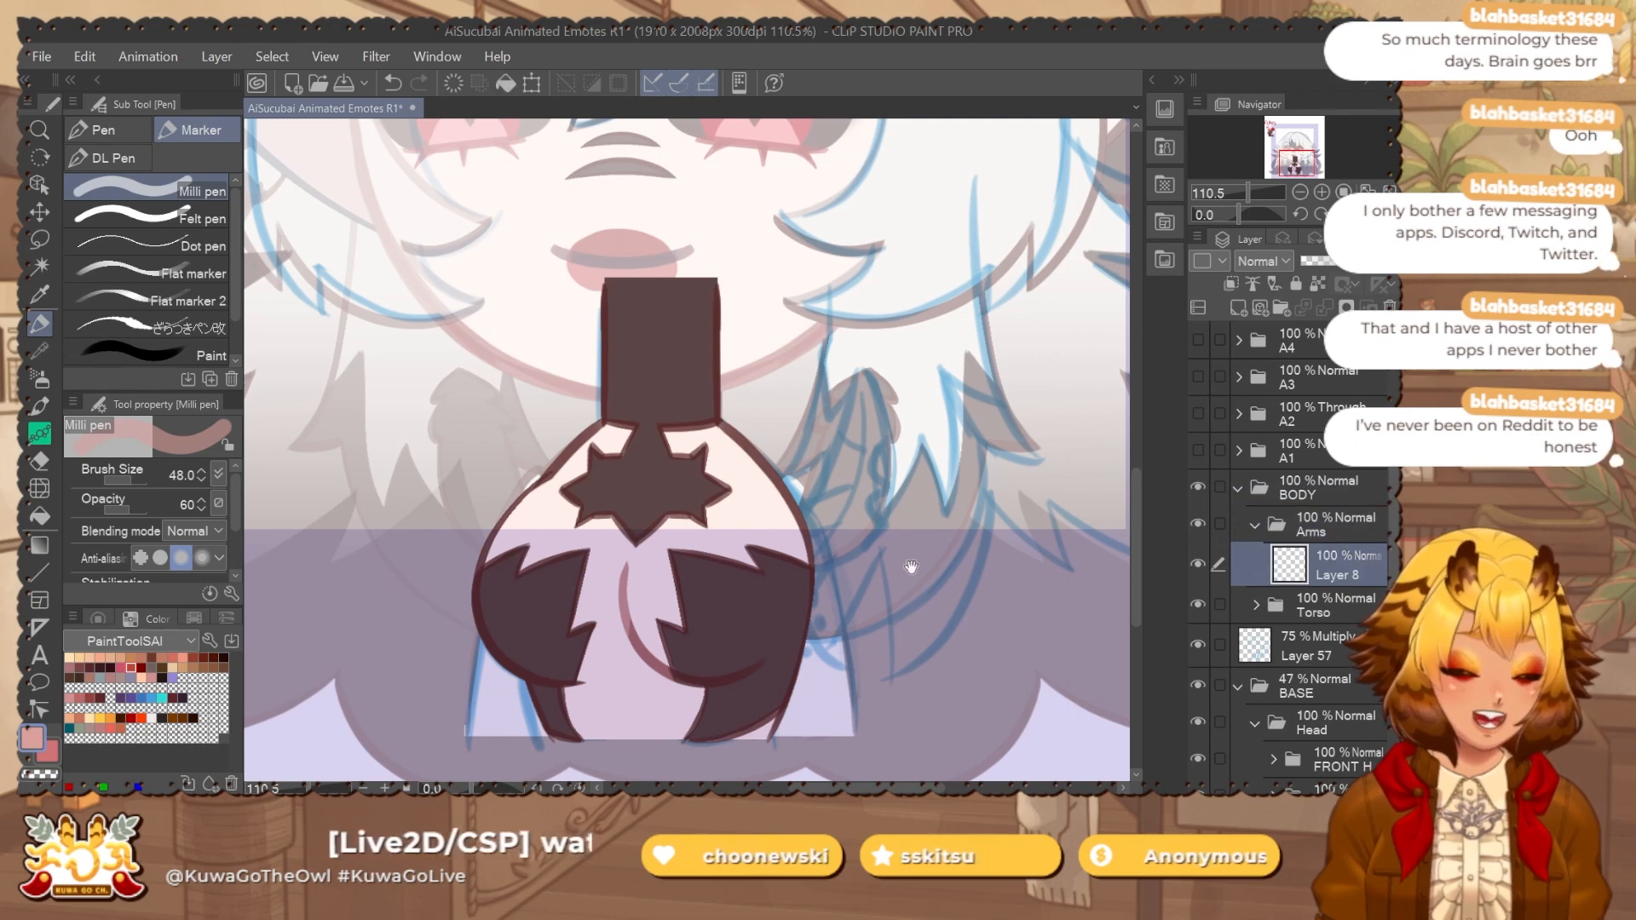
left_click_drag(909, 569, 846, 557)
key("p")
left_click_drag(1313, 646, 1303, 470)
left_click(1330, 606)
left_click_drag(878, 480, 797, 440)
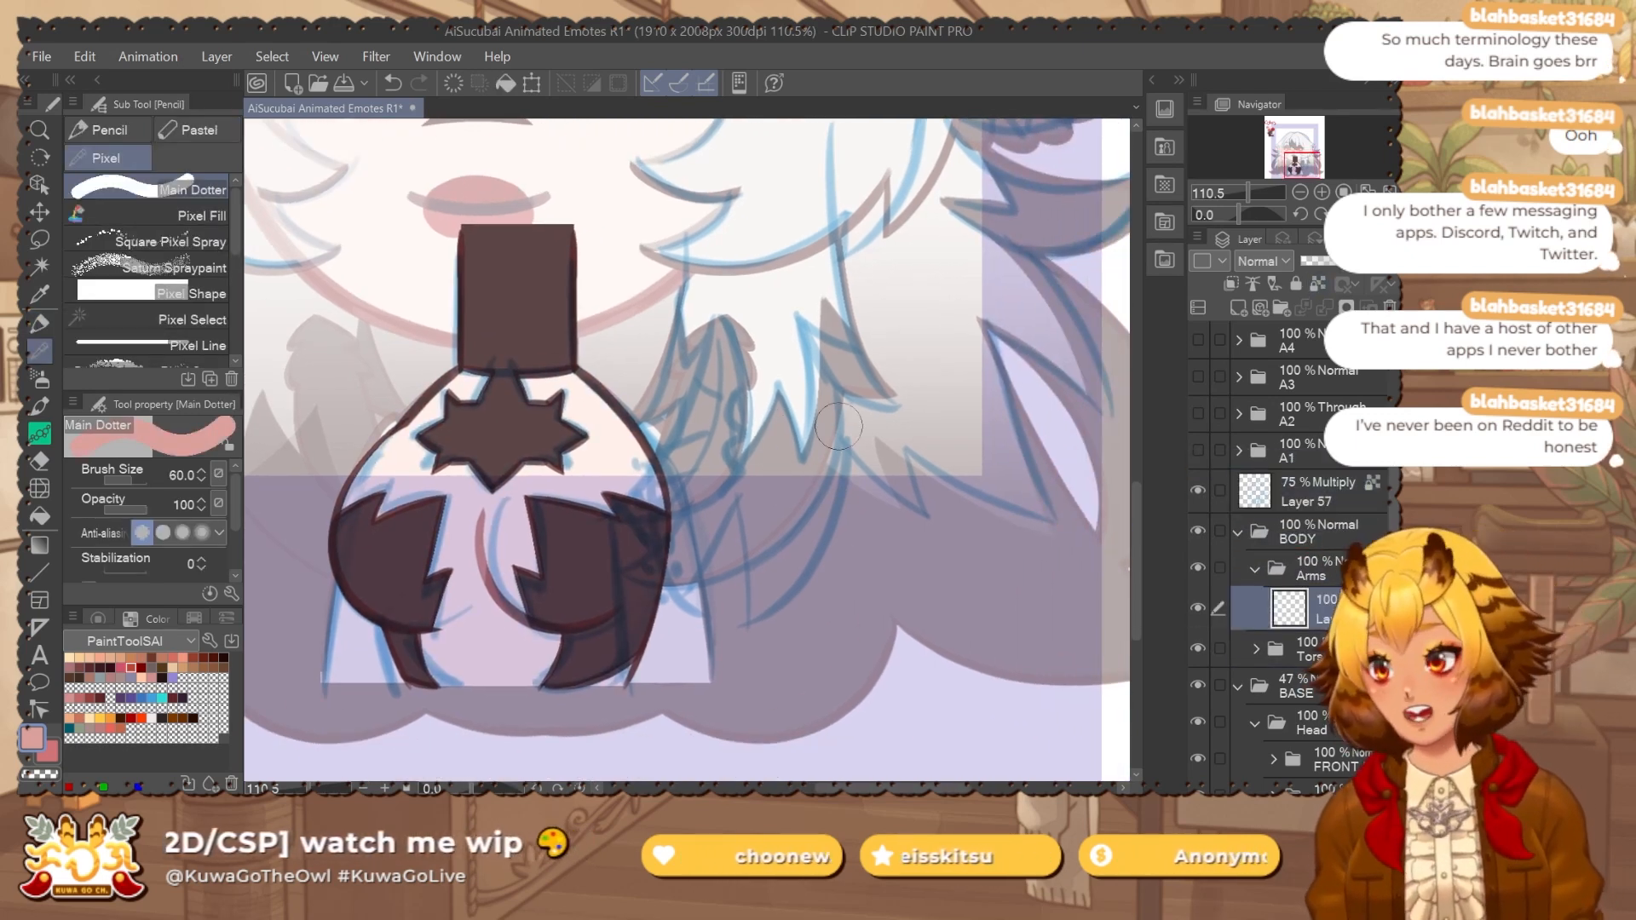
Switch to the Flat marker at size 17 in a mirrored view and sample the dark maroon line colour from the palette.
key("p")
key("h")
left_click(206, 275)
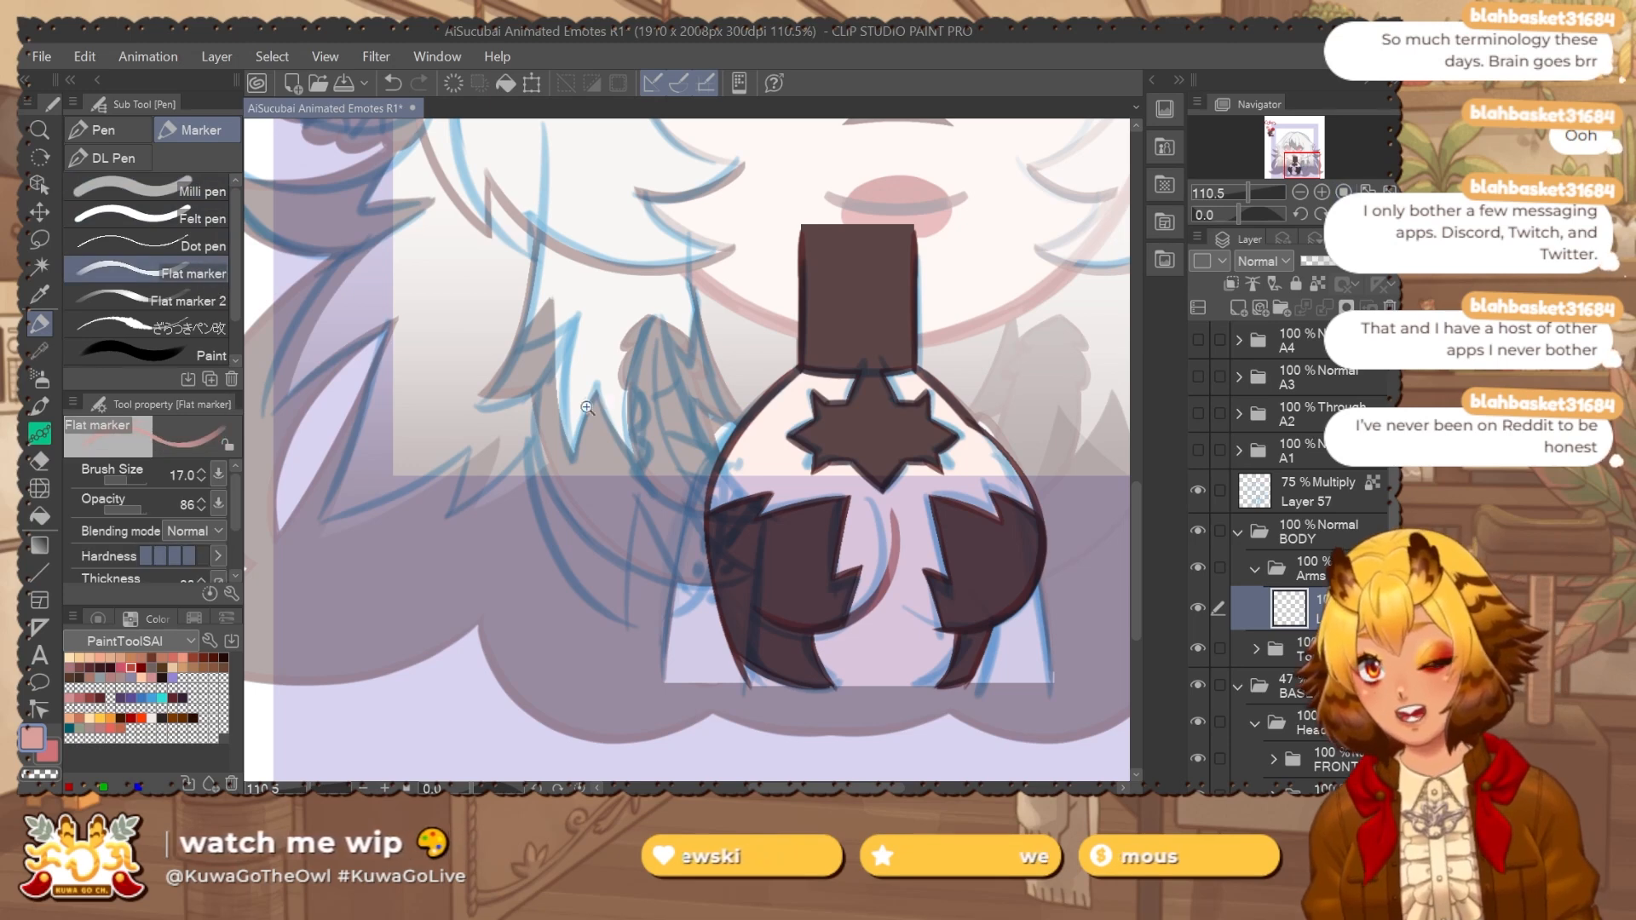
scroll(611, 596, "down", 4)
mouse_move(721, 429)
left_mouse_down()
mouse_move(651, 472)
mouse_move(662, 536)
mouse_move(580, 564)
left_mouse_up()
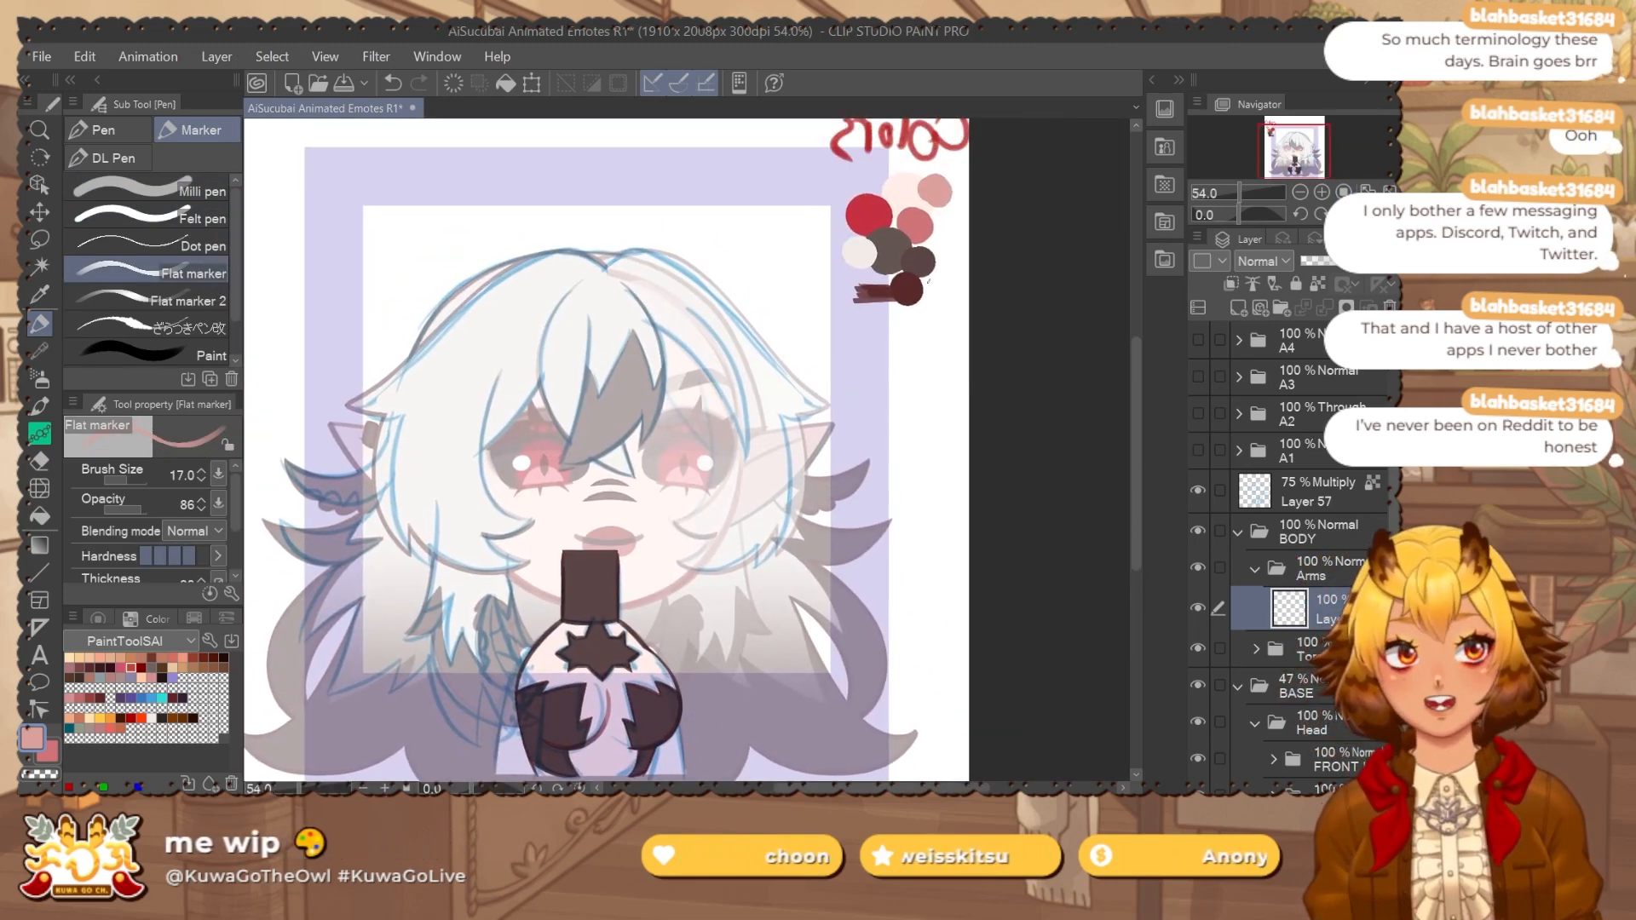
left_click(906, 291, "alt")
mouse_move(532, 649)
left_mouse_down()
mouse_move(527, 372)
mouse_move(647, 372)
left_mouse_up()
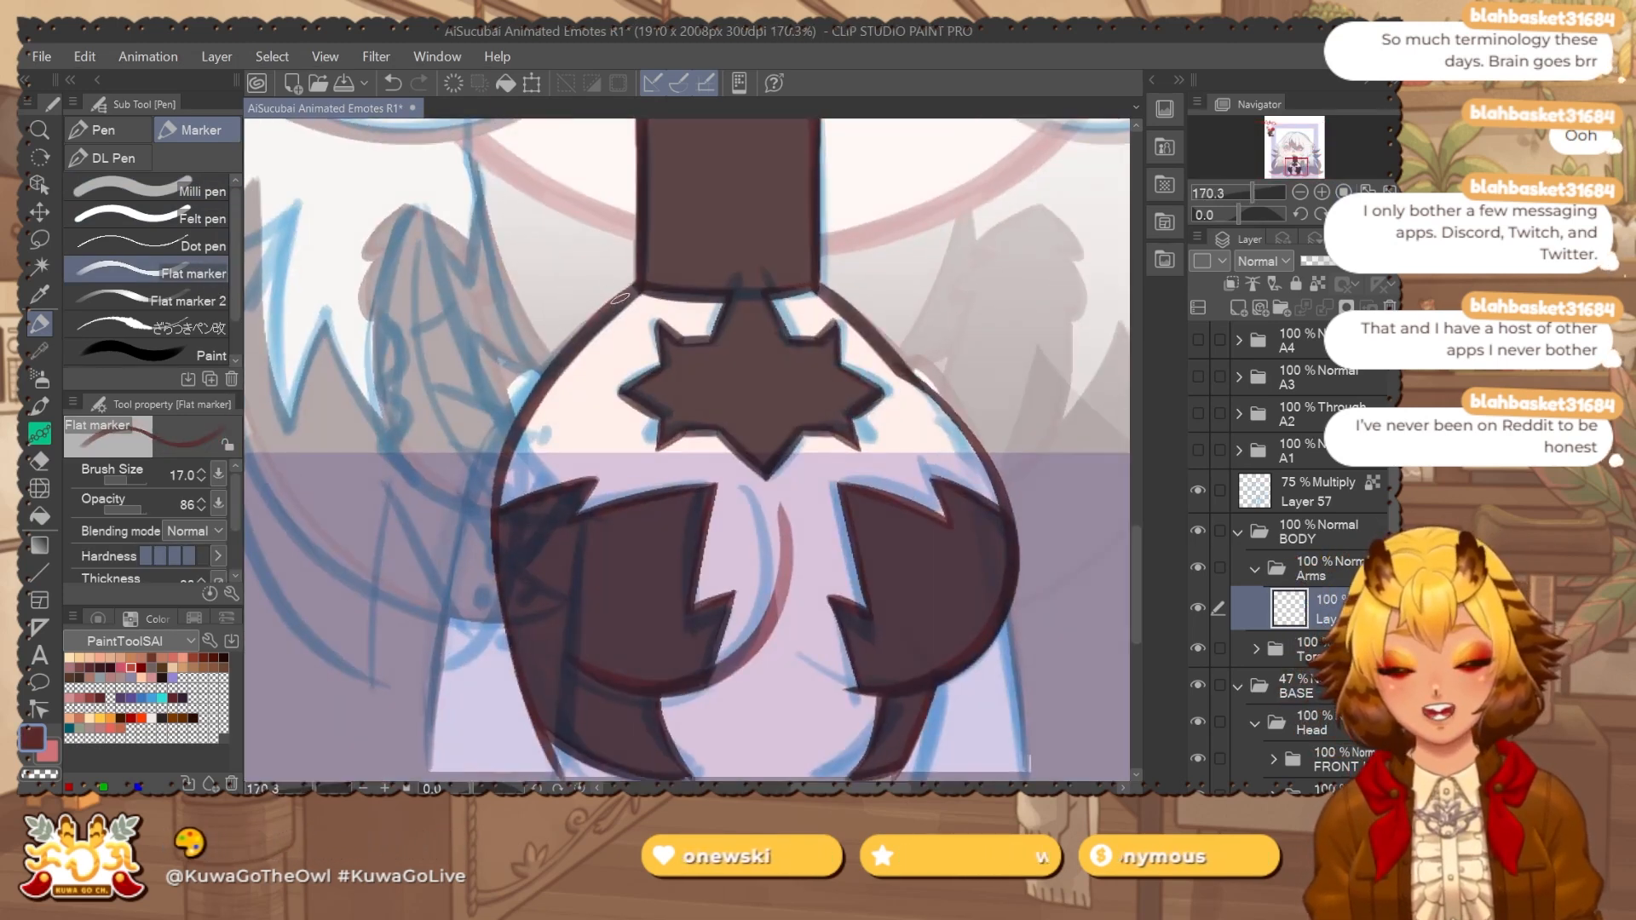
Ink the arm's outer contour from the base of the neck over the shoulder to below the torso, redoing strokes until smooth.
mouse_move(601, 321)
left_mouse_down()
mouse_move(411, 766)
mouse_move(440, 673)
left_mouse_up()
key("ctrl+z")
mouse_move(681, 198)
left_mouse_down()
mouse_move(566, 314)
mouse_move(471, 704)
mouse_move(530, 345)
mouse_move(433, 727)
left_mouse_up()
key("ctrl+z")
key("ctrl+z")
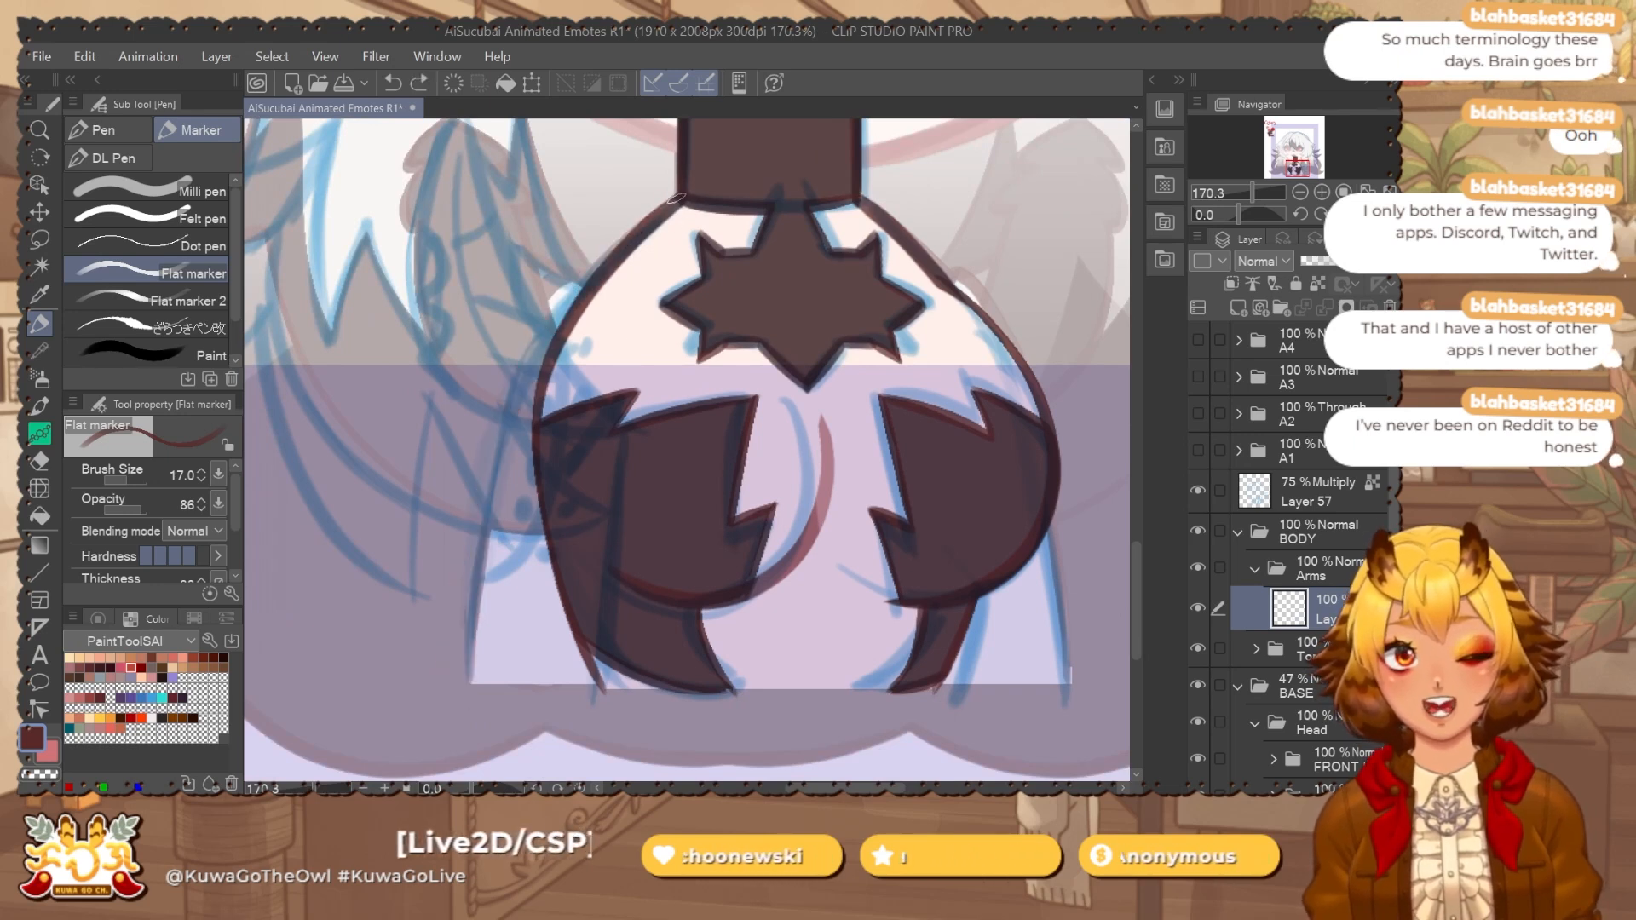
left_click_drag(682, 198, 445, 675)
key("ctrl+z")
left_click_drag(682, 198, 431, 728)
key("ctrl+z")
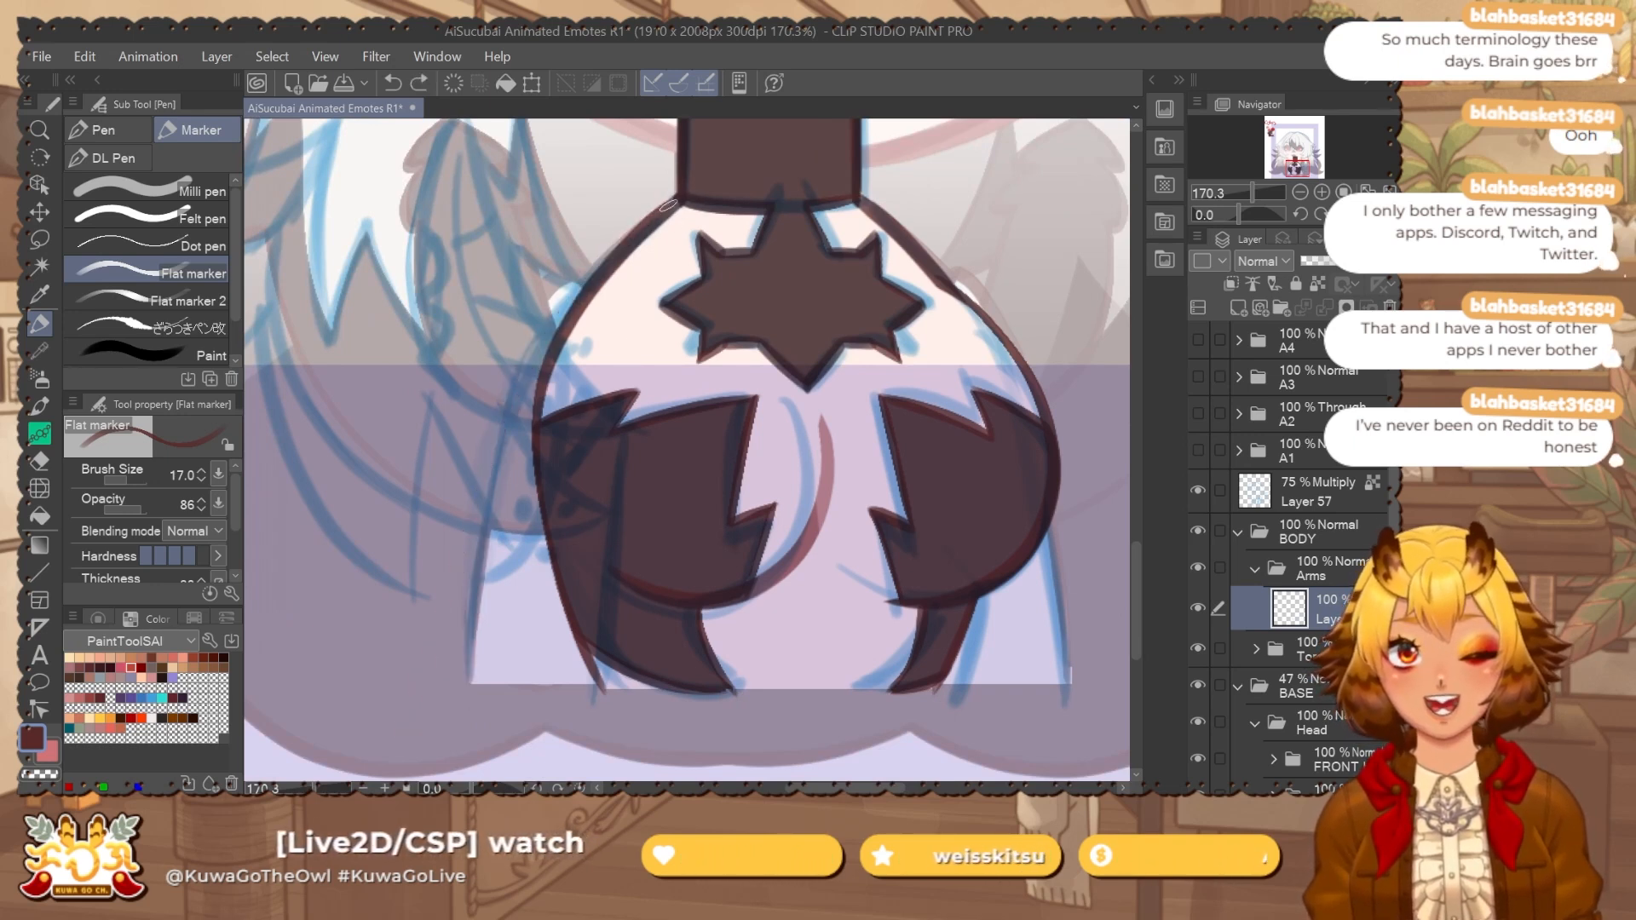
mouse_move(682, 197)
left_mouse_down()
mouse_move(506, 418)
mouse_move(463, 710)
mouse_move(562, 317)
mouse_move(453, 686)
left_mouse_up()
key("ctrl+z")
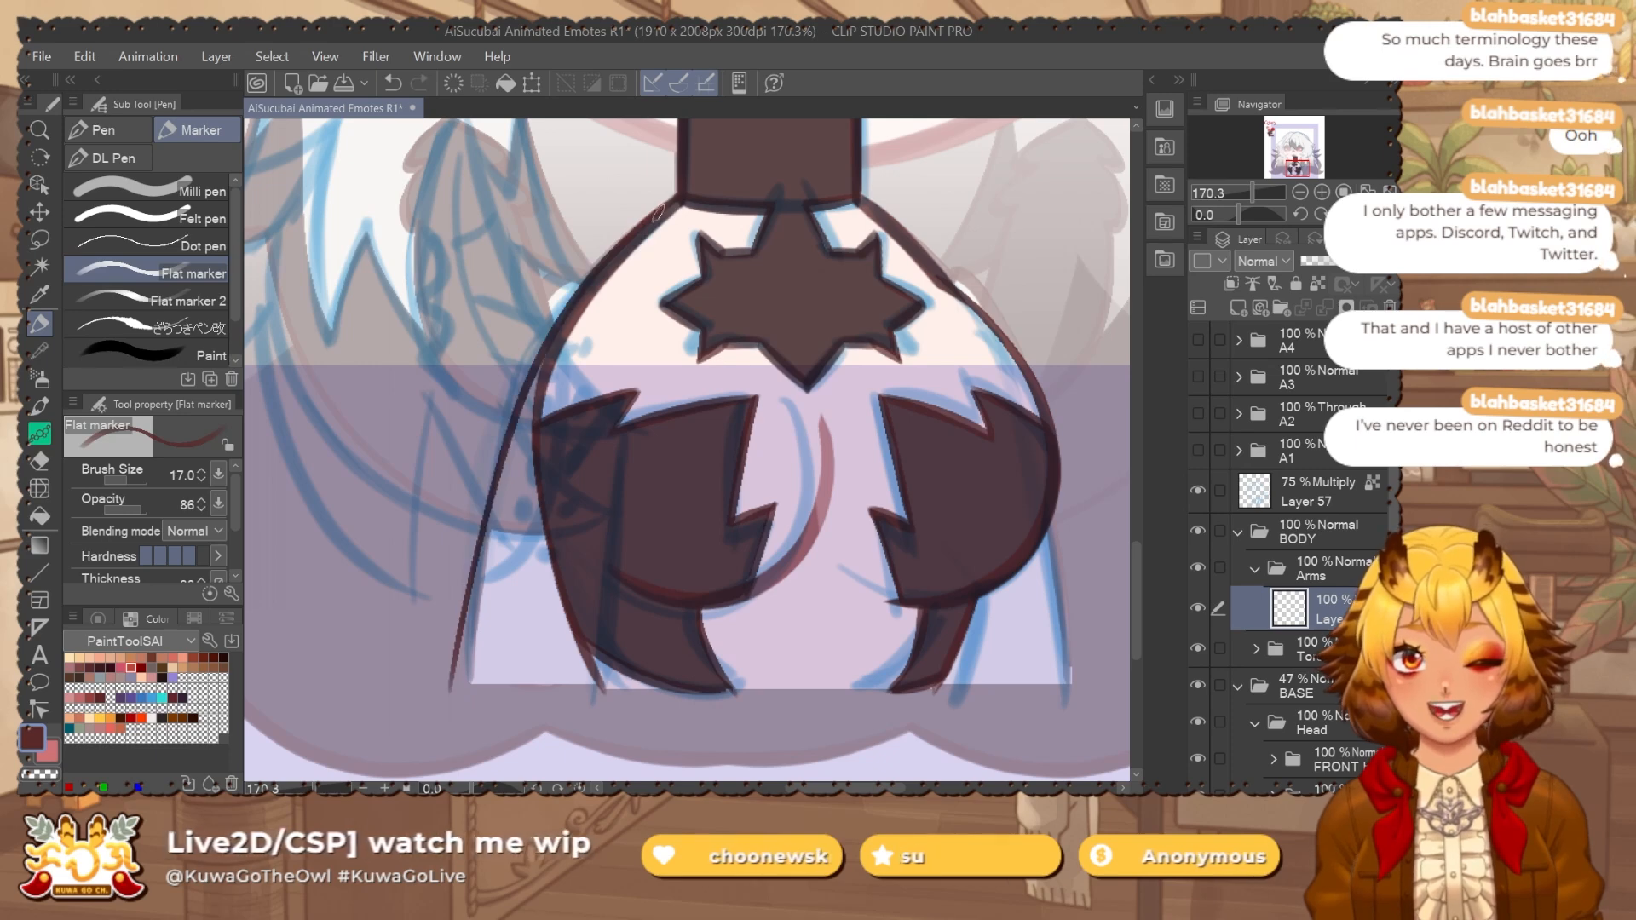
key("ctrl+z")
left_click_drag(676, 201, 476, 600)
key("ctrl+z")
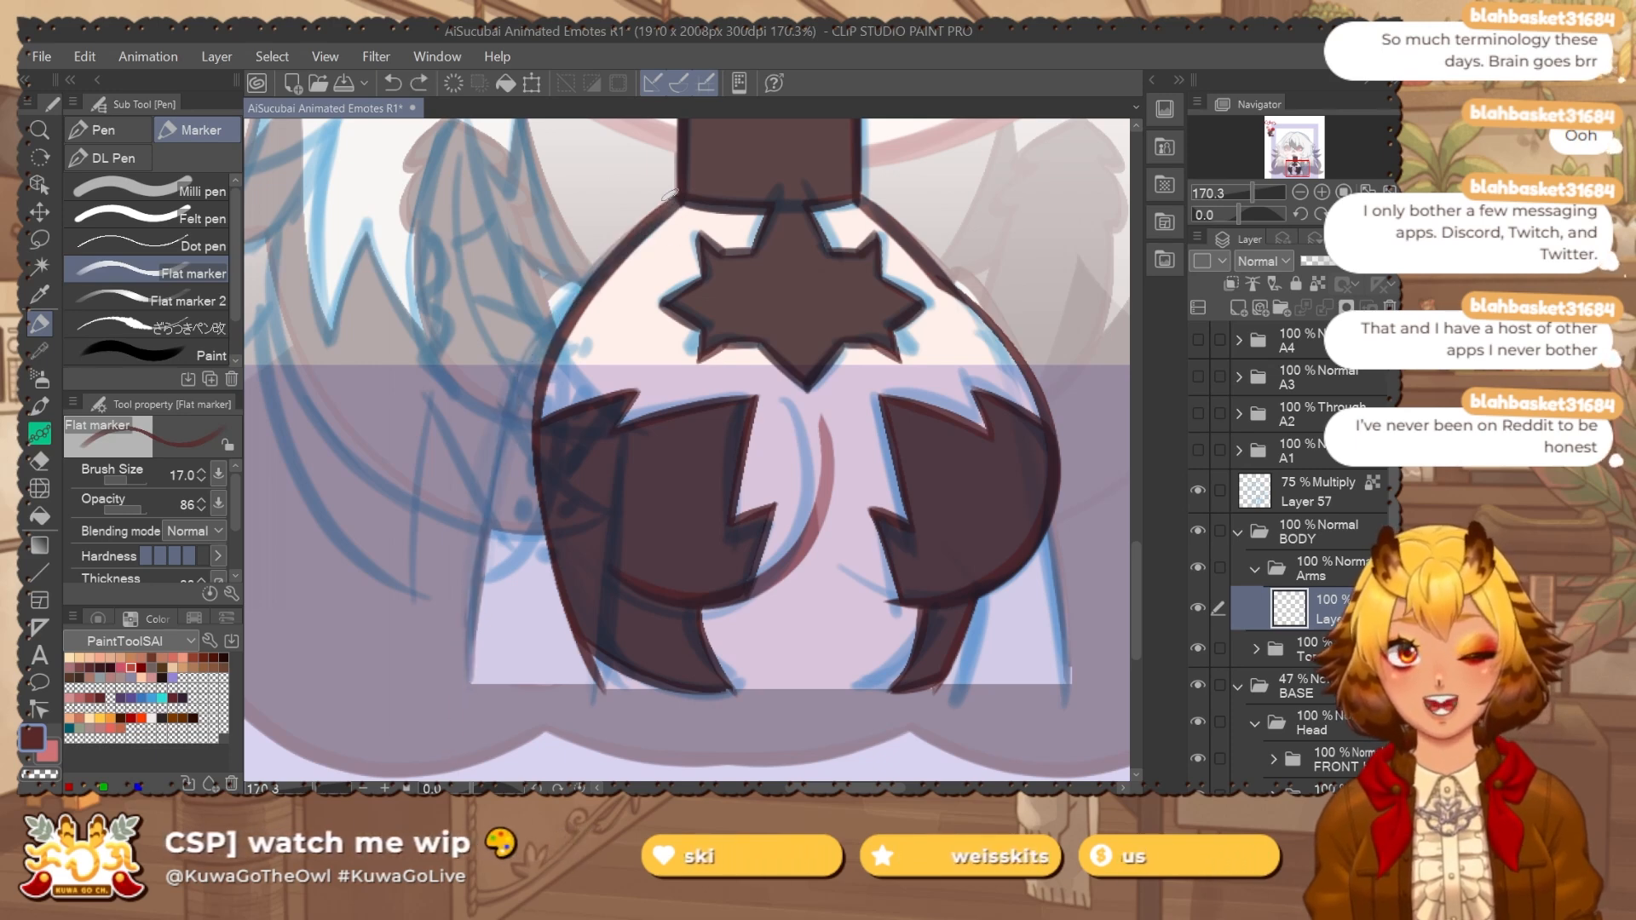
left_click_drag(644, 410, 603, 370)
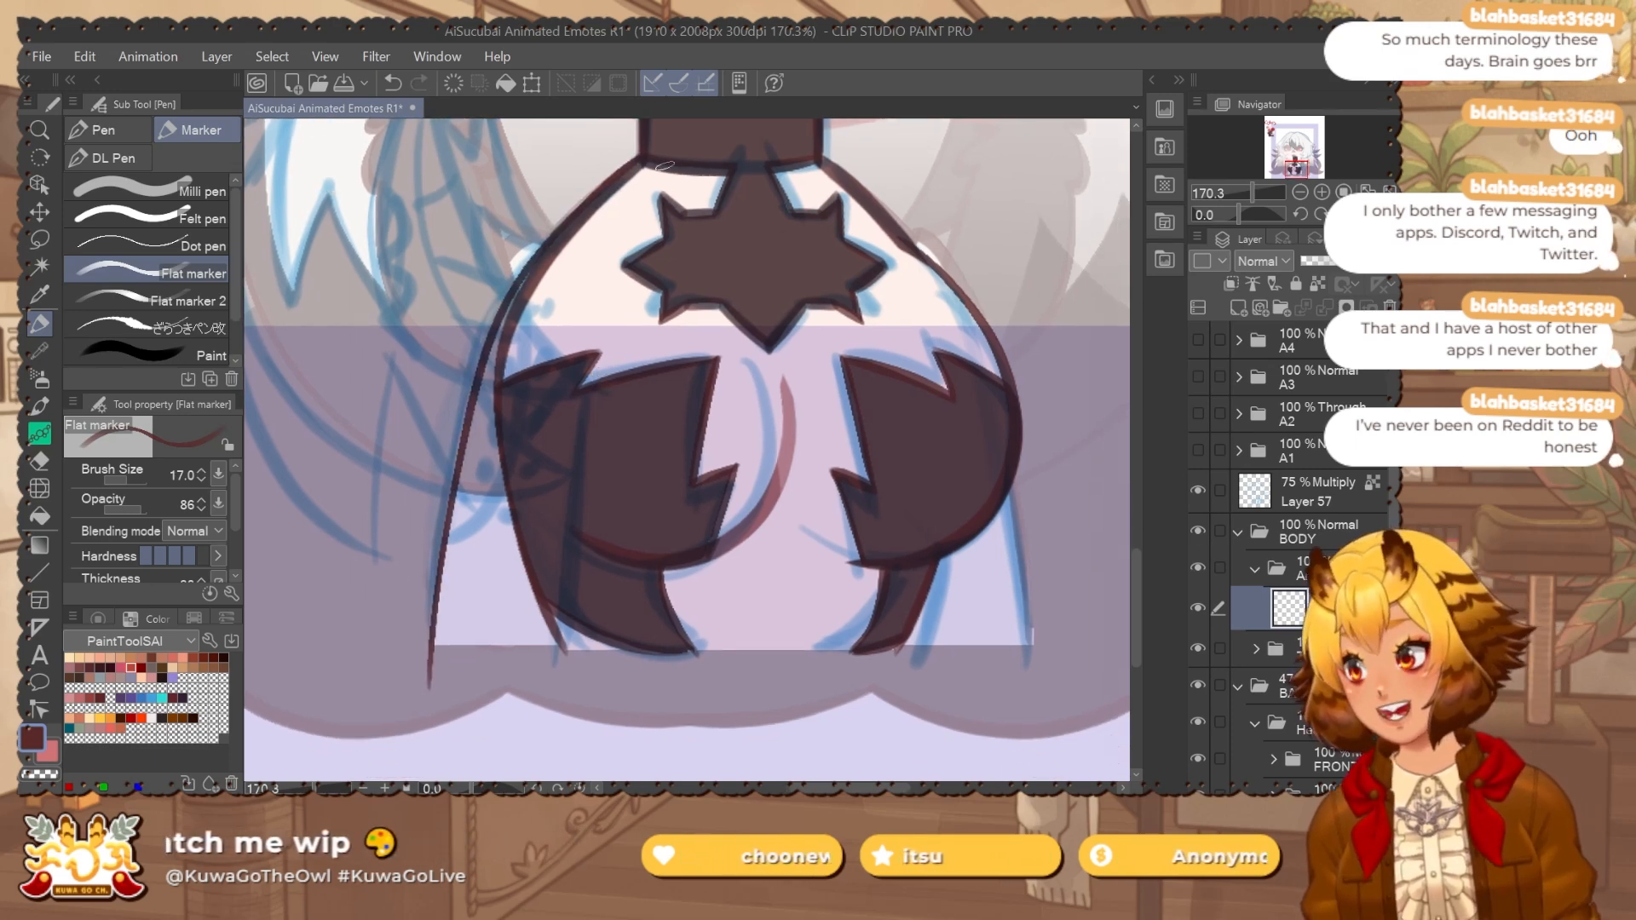
Adjust the curve of the arm's outer line along the torso with Liquify.
key("j")
left_click_drag(421, 253, 471, 326)
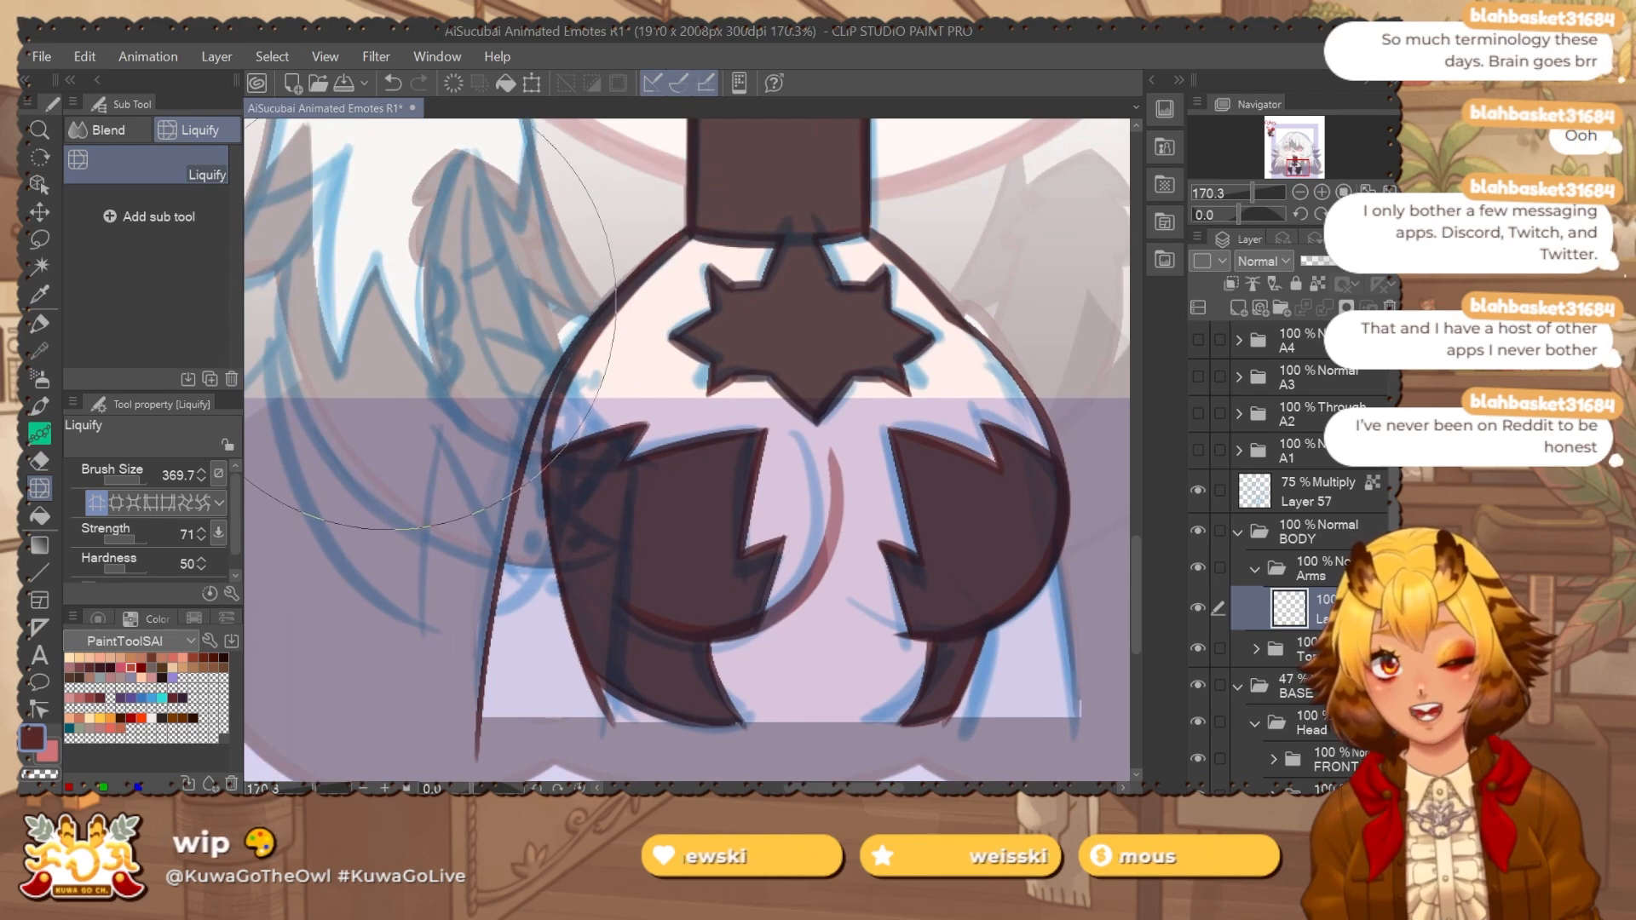
left_click_drag(606, 576, 629, 370)
left_click_drag(726, 388, 639, 424)
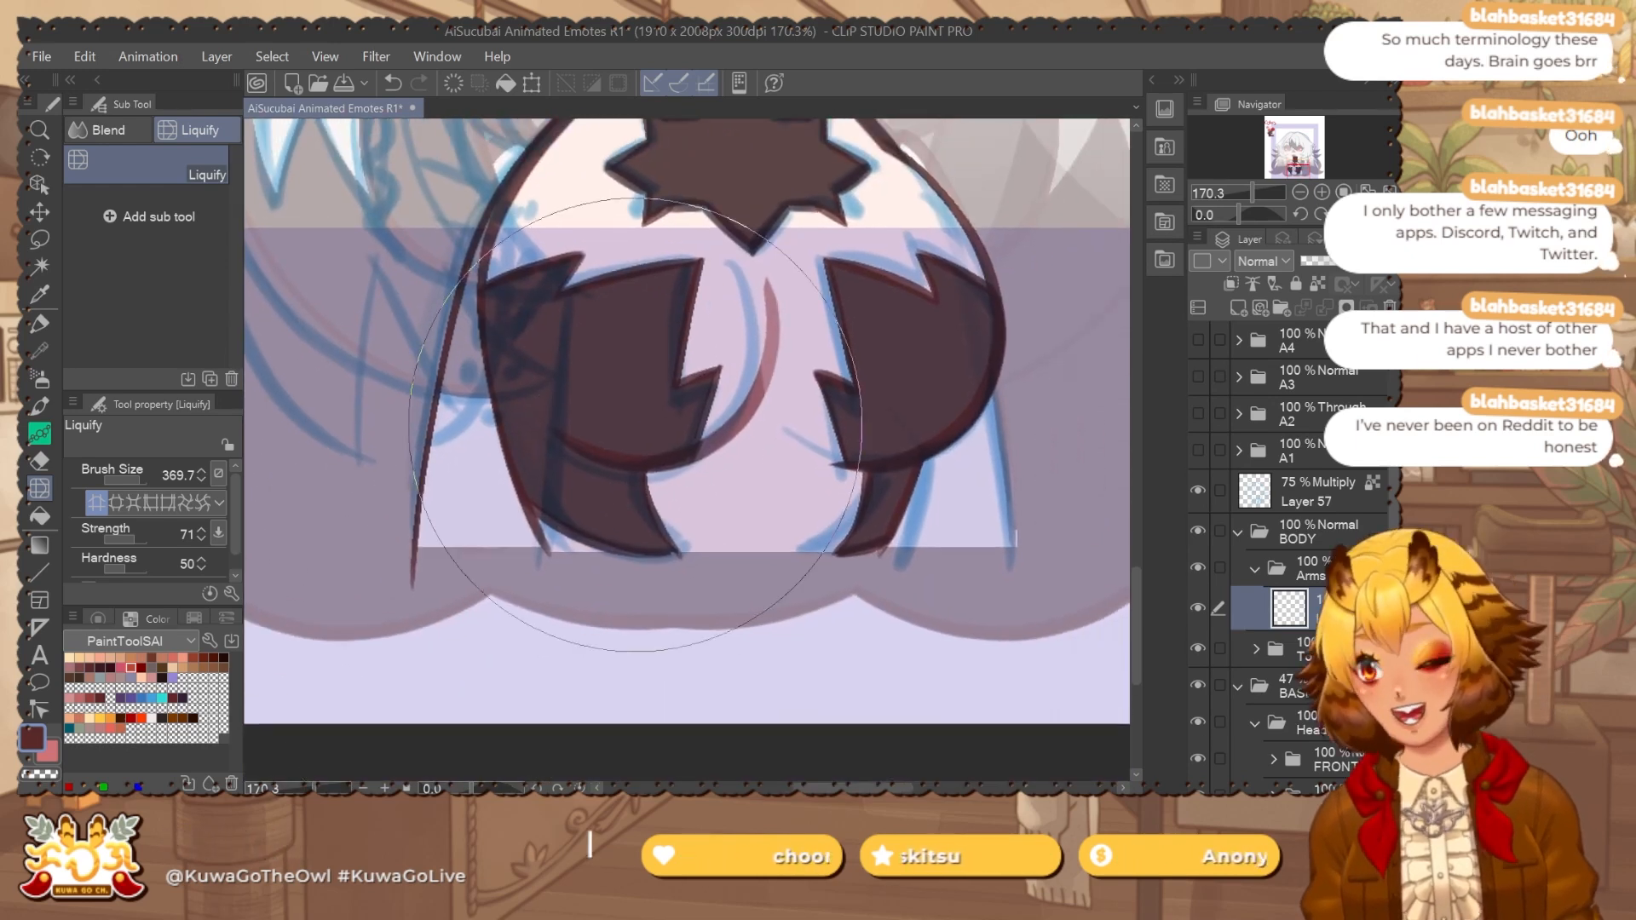
Add a layer below the arm outline in the Arms folder and ink the arm's inner line with the Flat marker.
key("p")
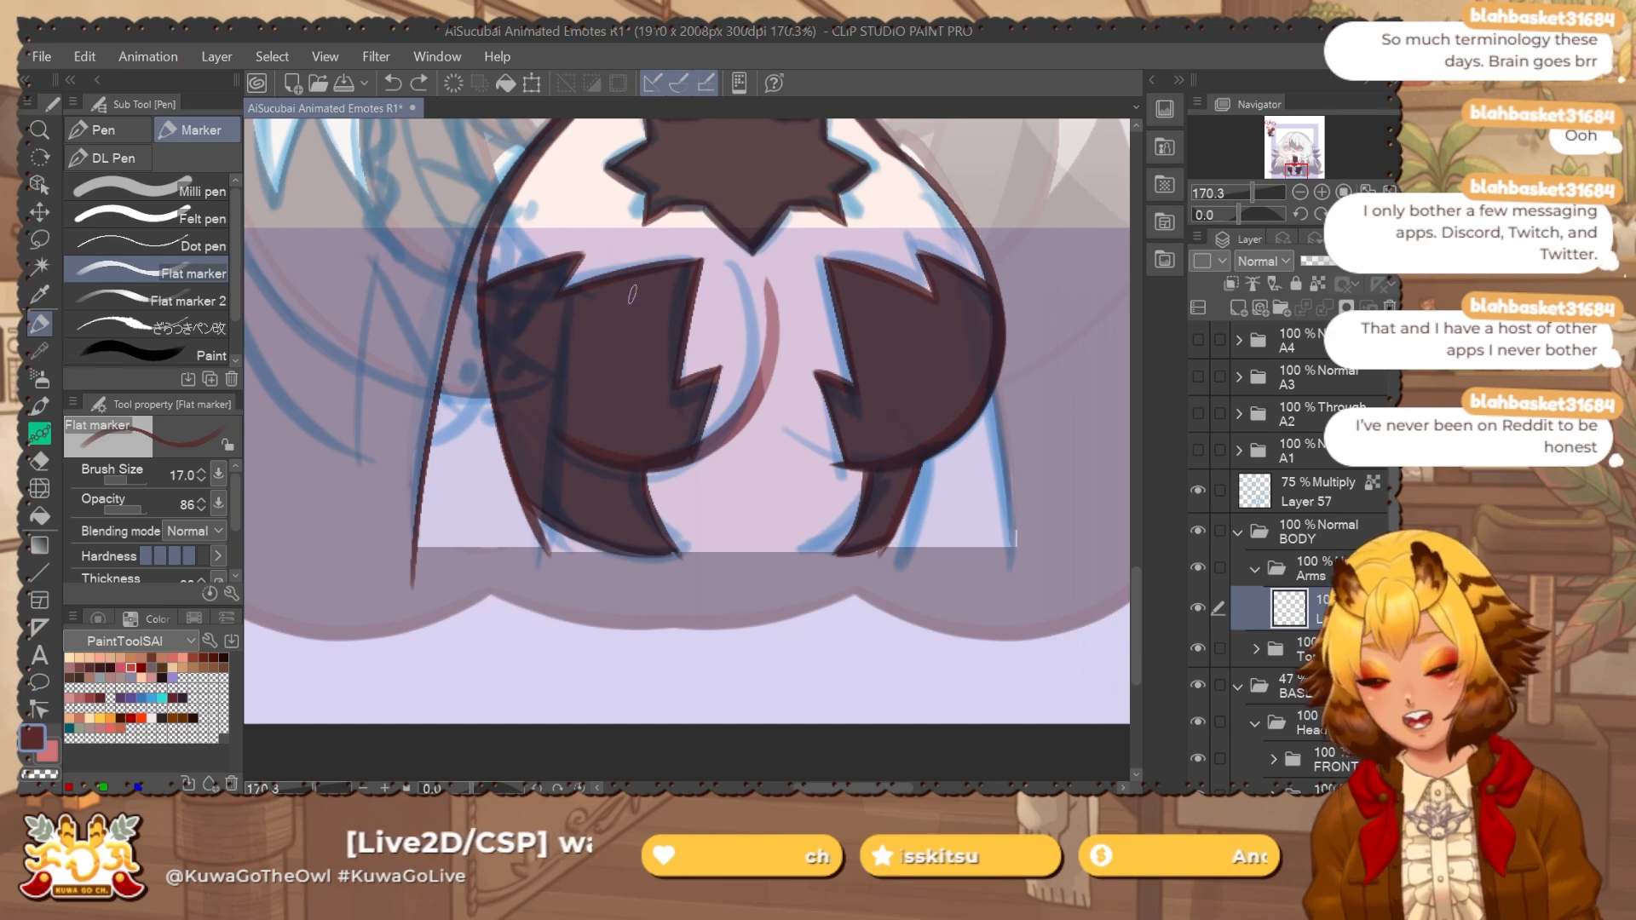
scroll(697, 282, "down", 4)
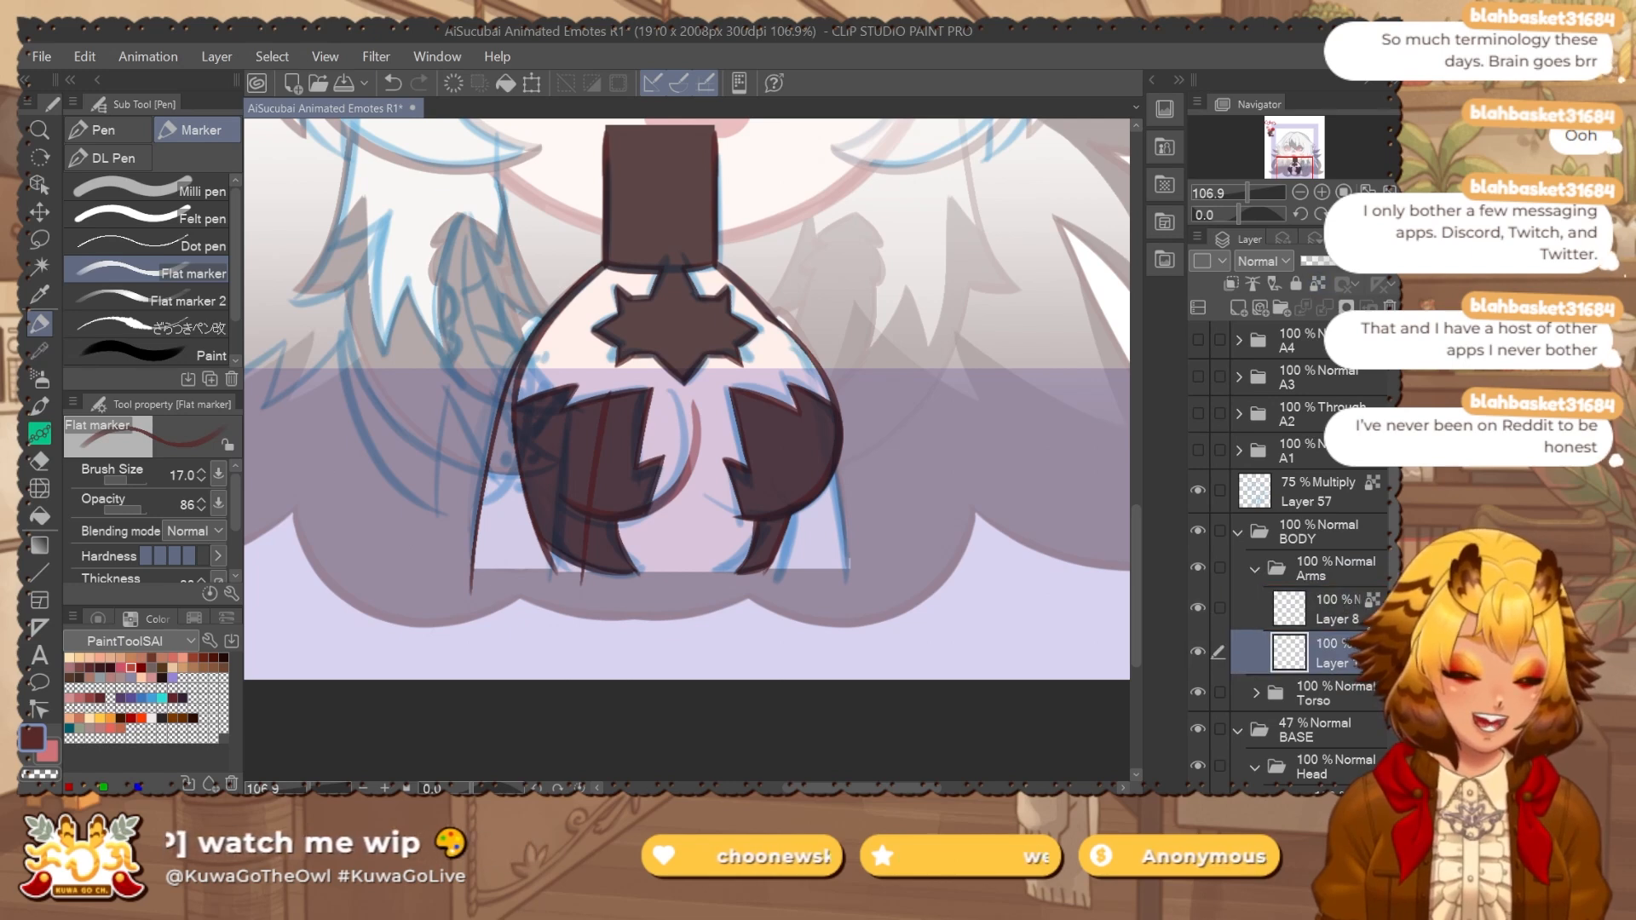
left_click_drag(826, 566, 782, 565)
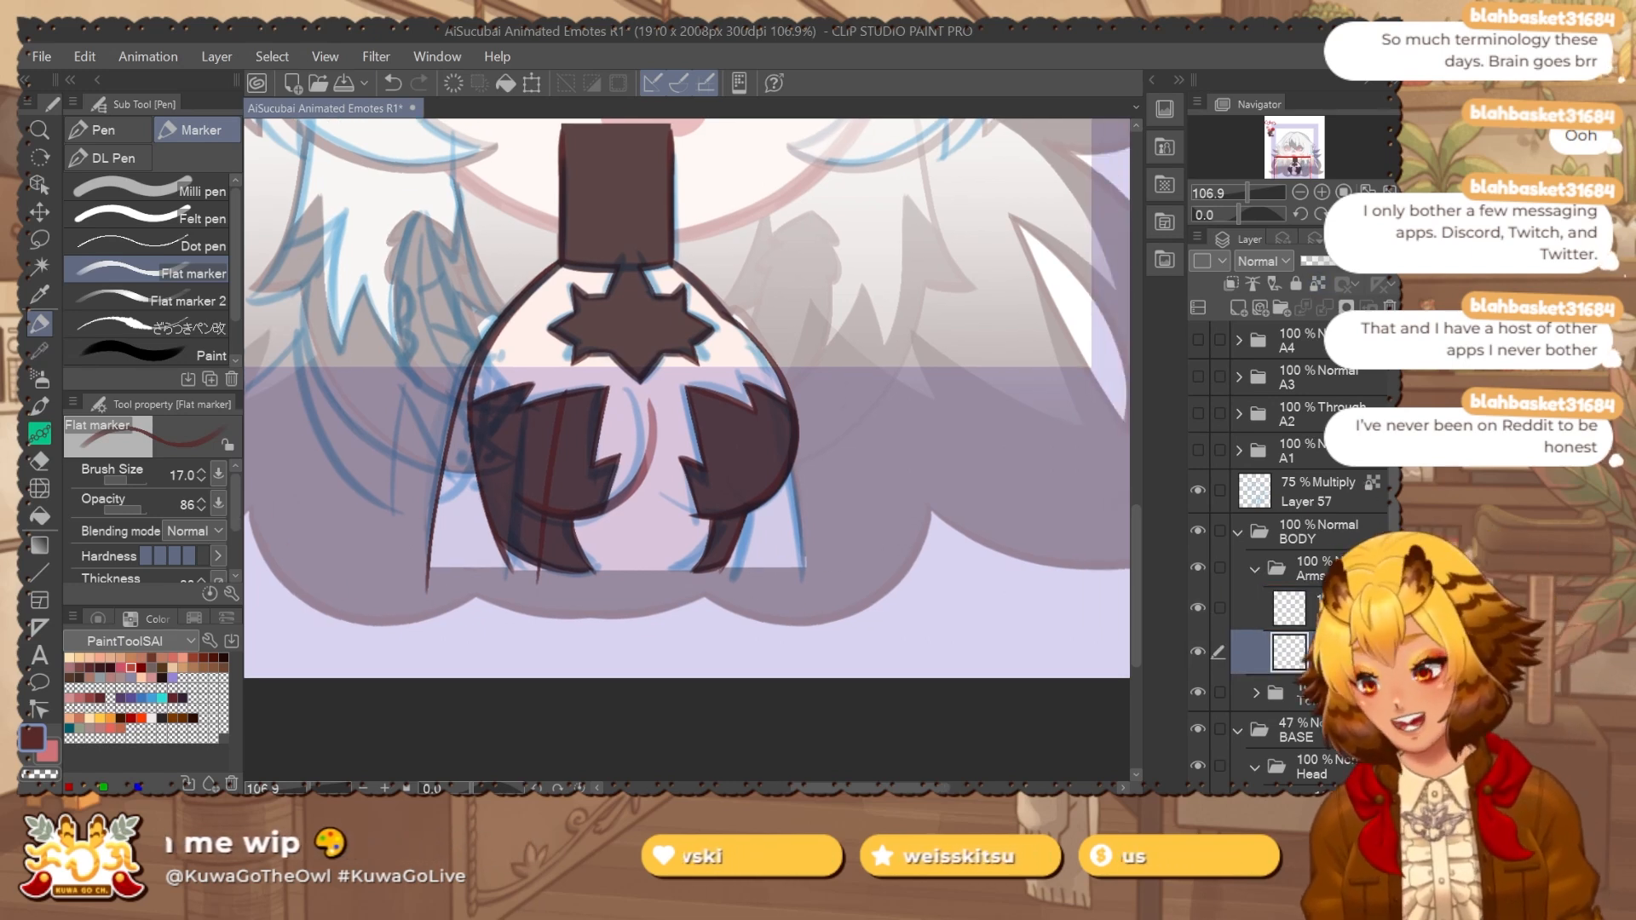
scroll(530, 244, "up", 4)
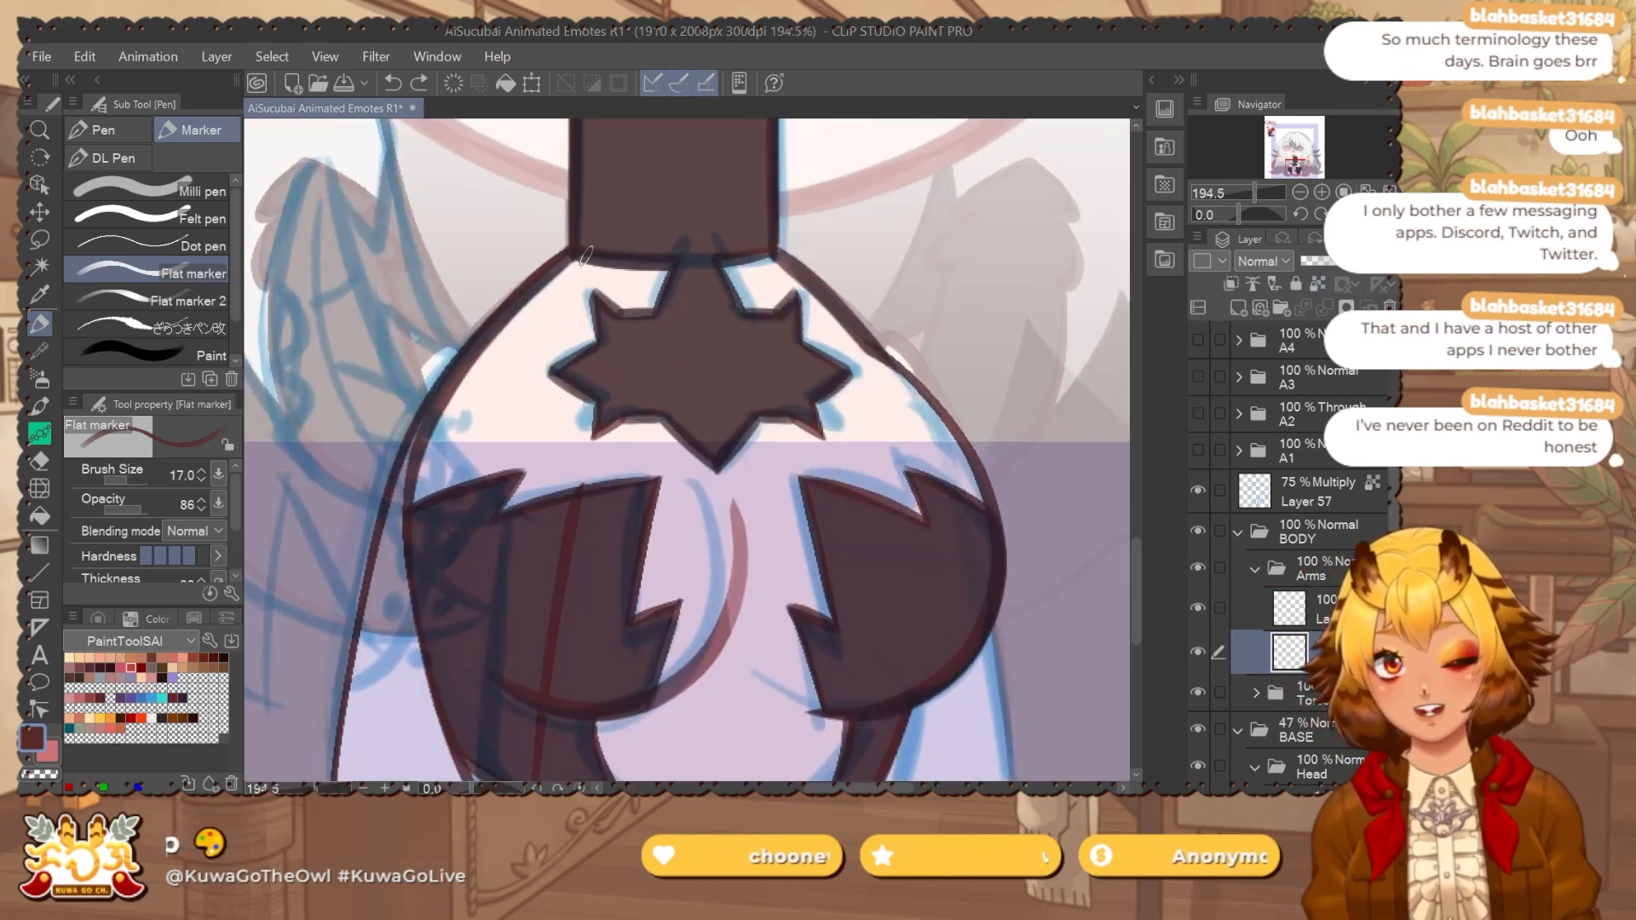
key("m")
key("p")
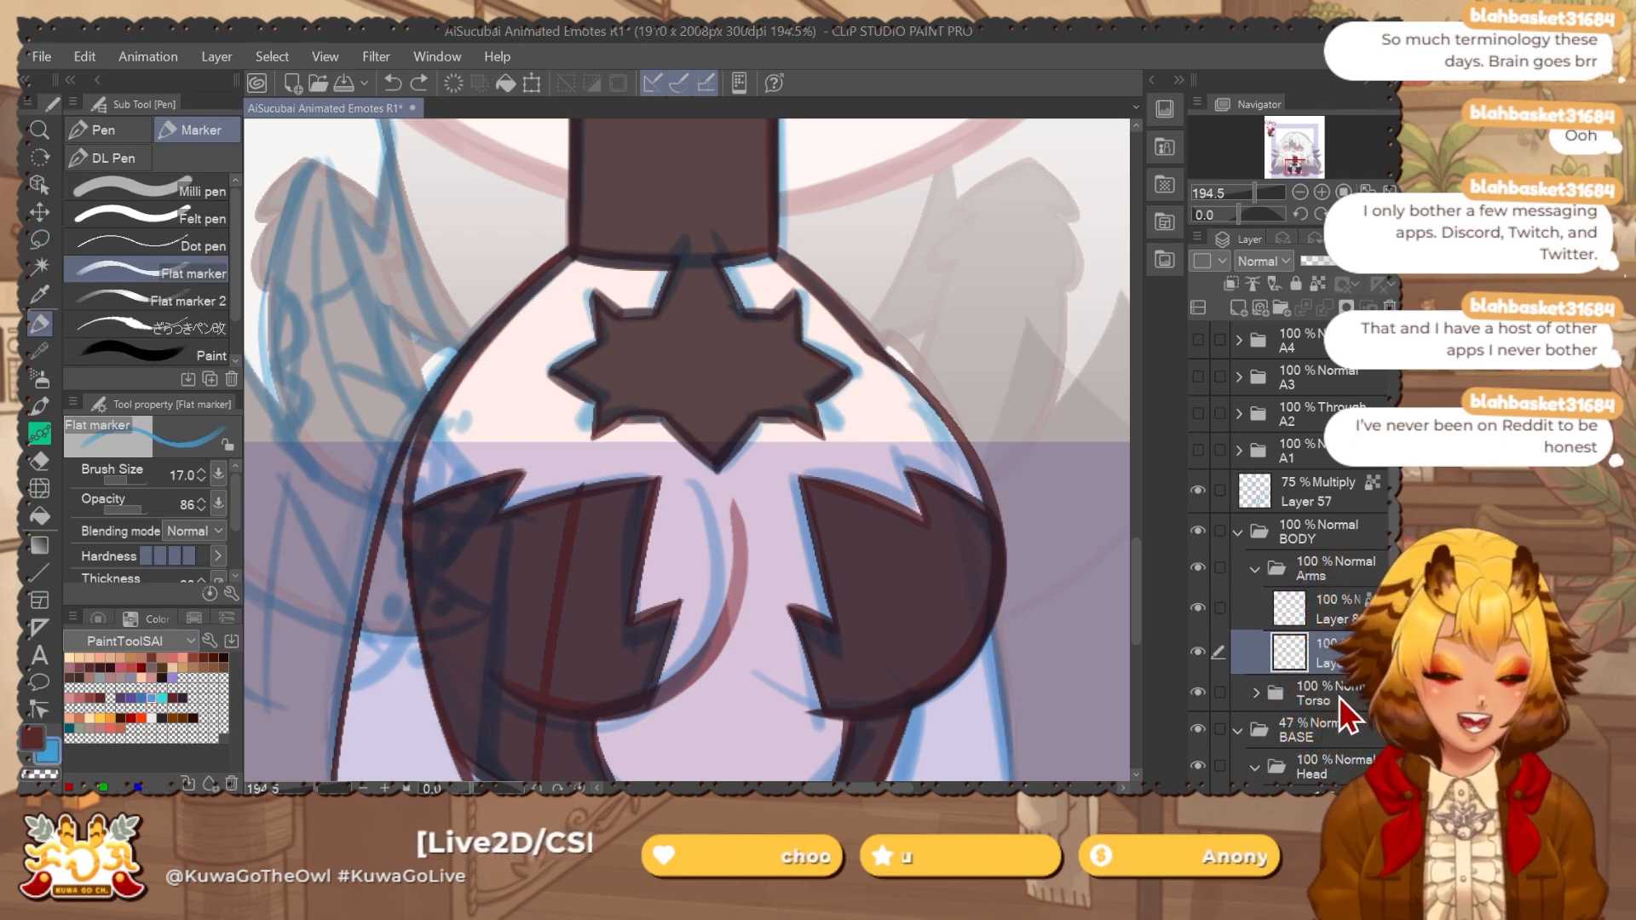
Set the Torso folder's opacity to 39% and close the arm shape with blue lines from the neck to the inner line and across its lower end.
left_click(1328, 262)
left_click(1326, 654)
scroll(568, 273, "up", 2)
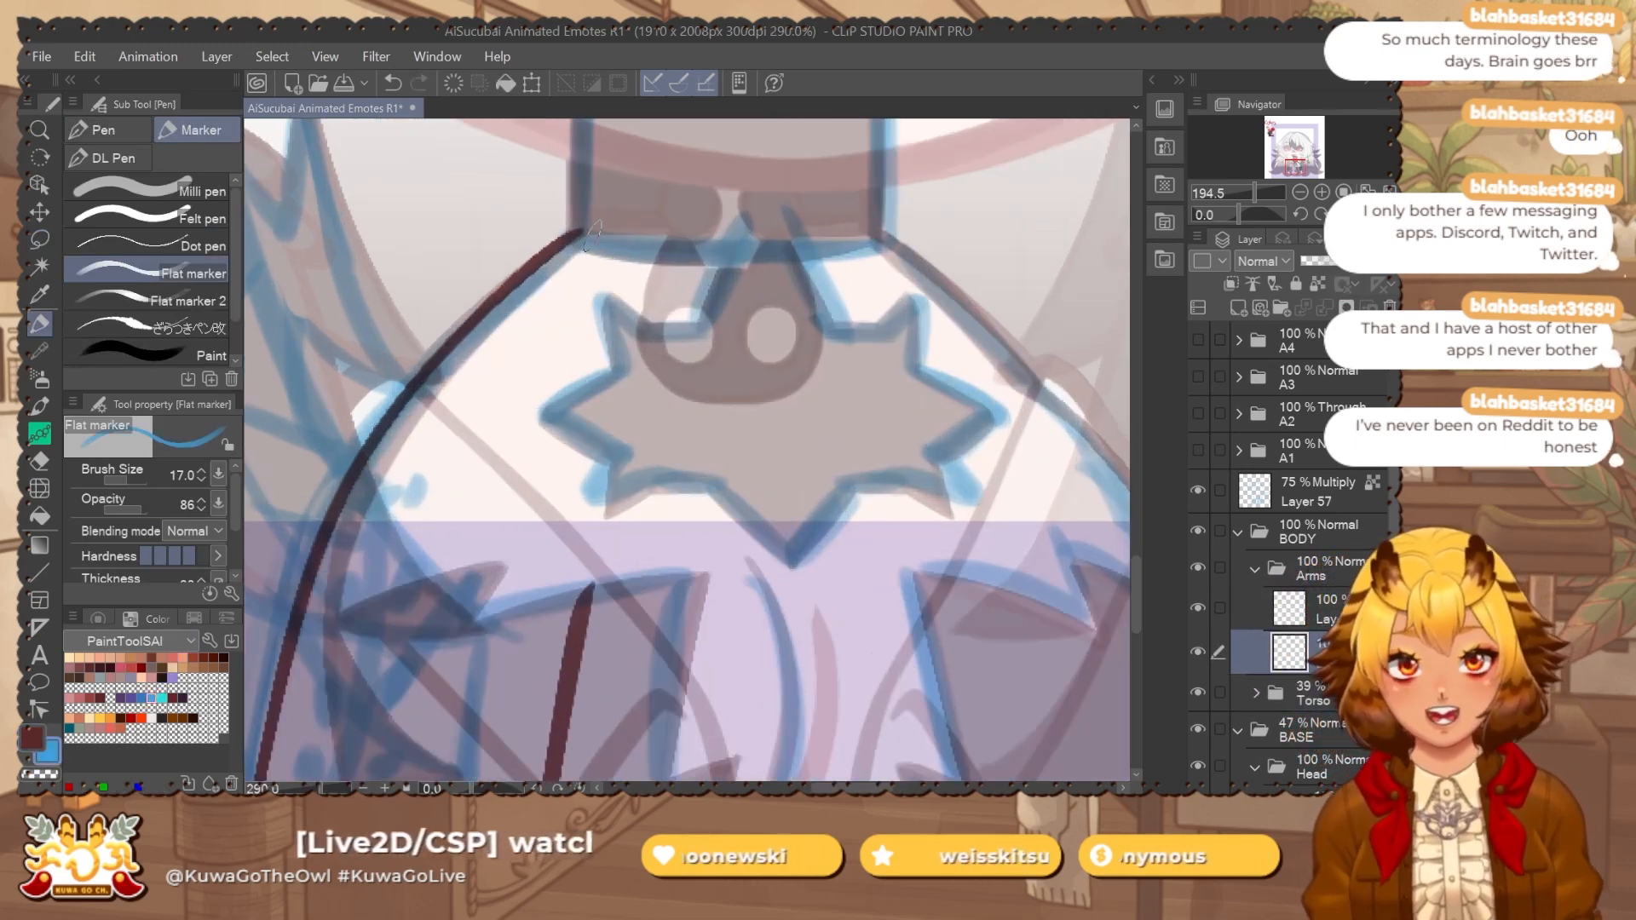
left_click_drag(572, 244, 588, 588)
scroll(743, 277, "down", 5)
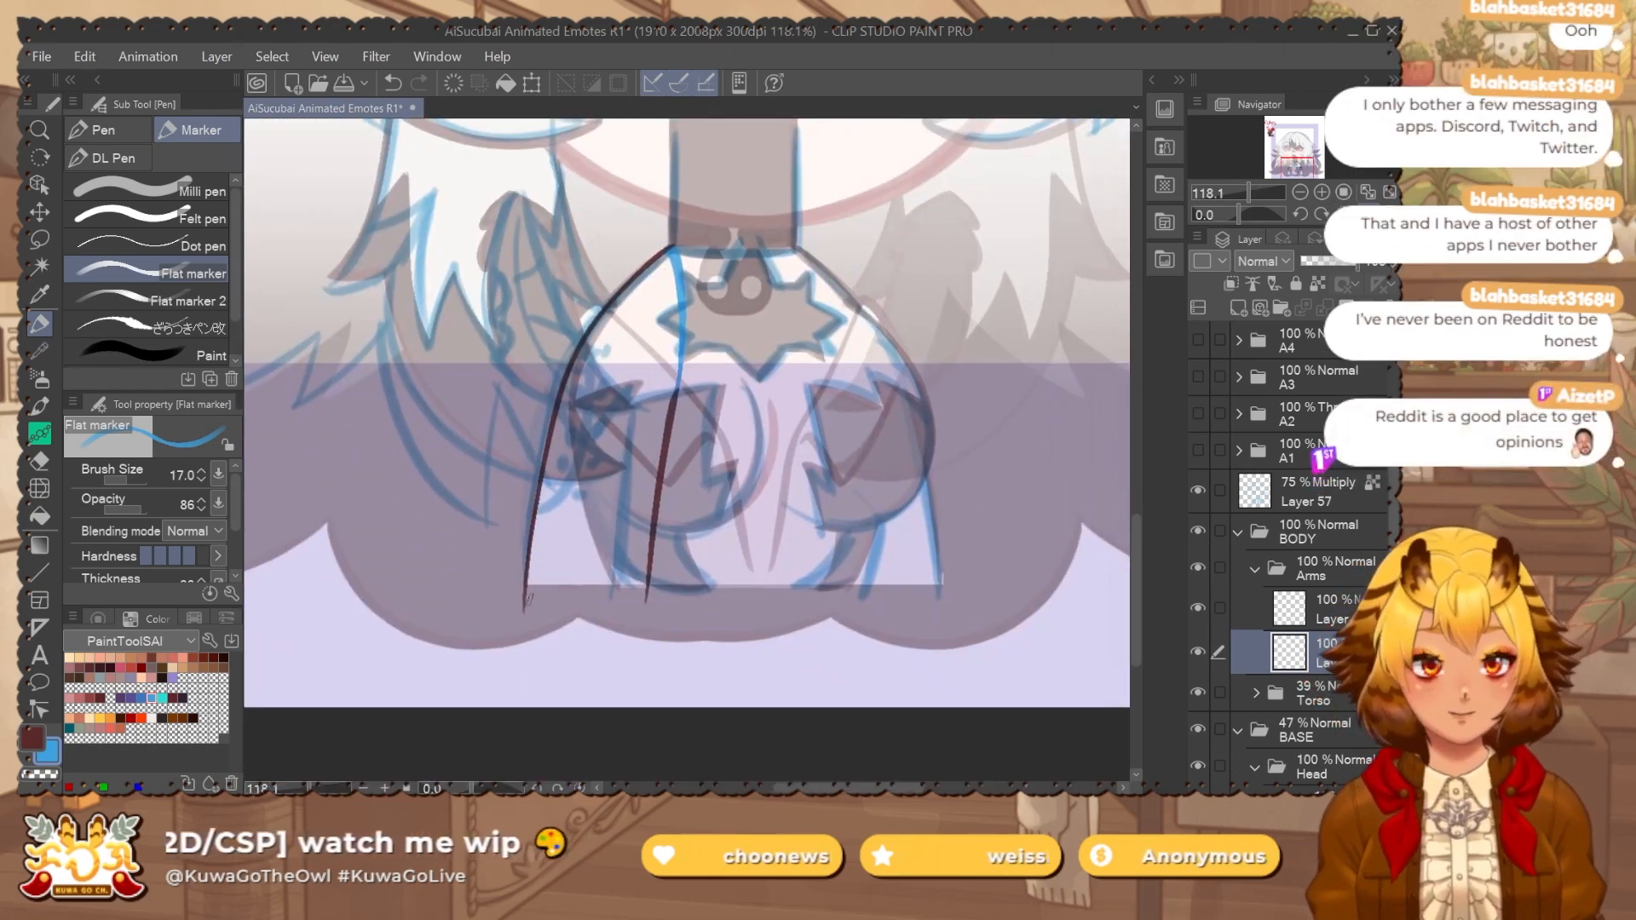
left_click_drag(529, 599, 632, 595)
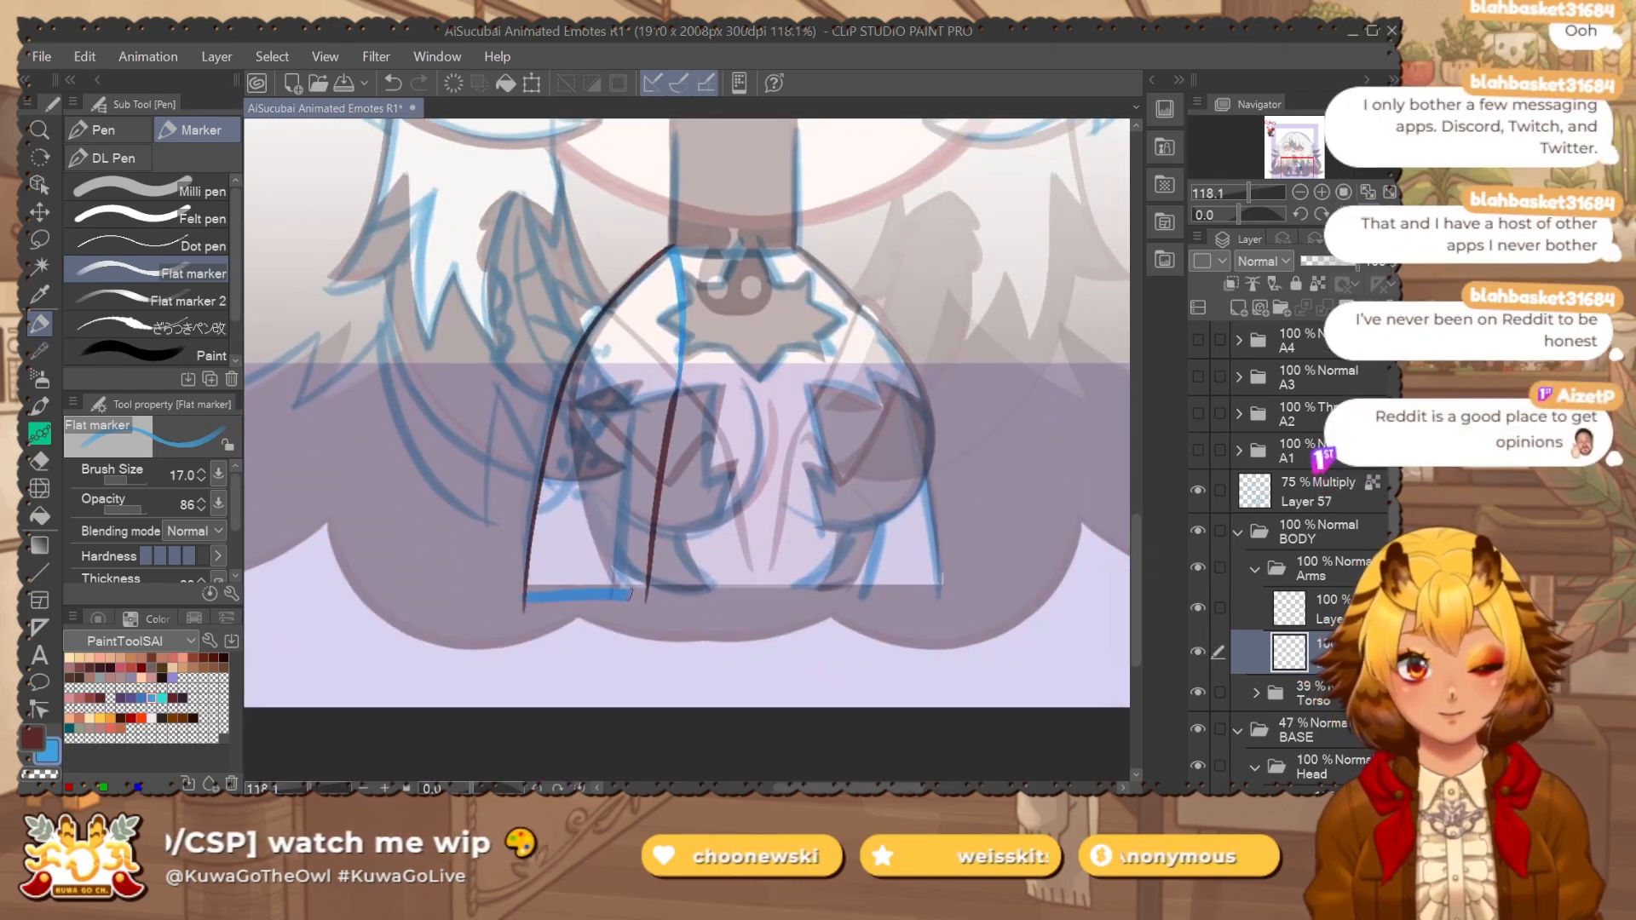
key("ctrl+z")
left_click_drag(527, 599, 639, 597)
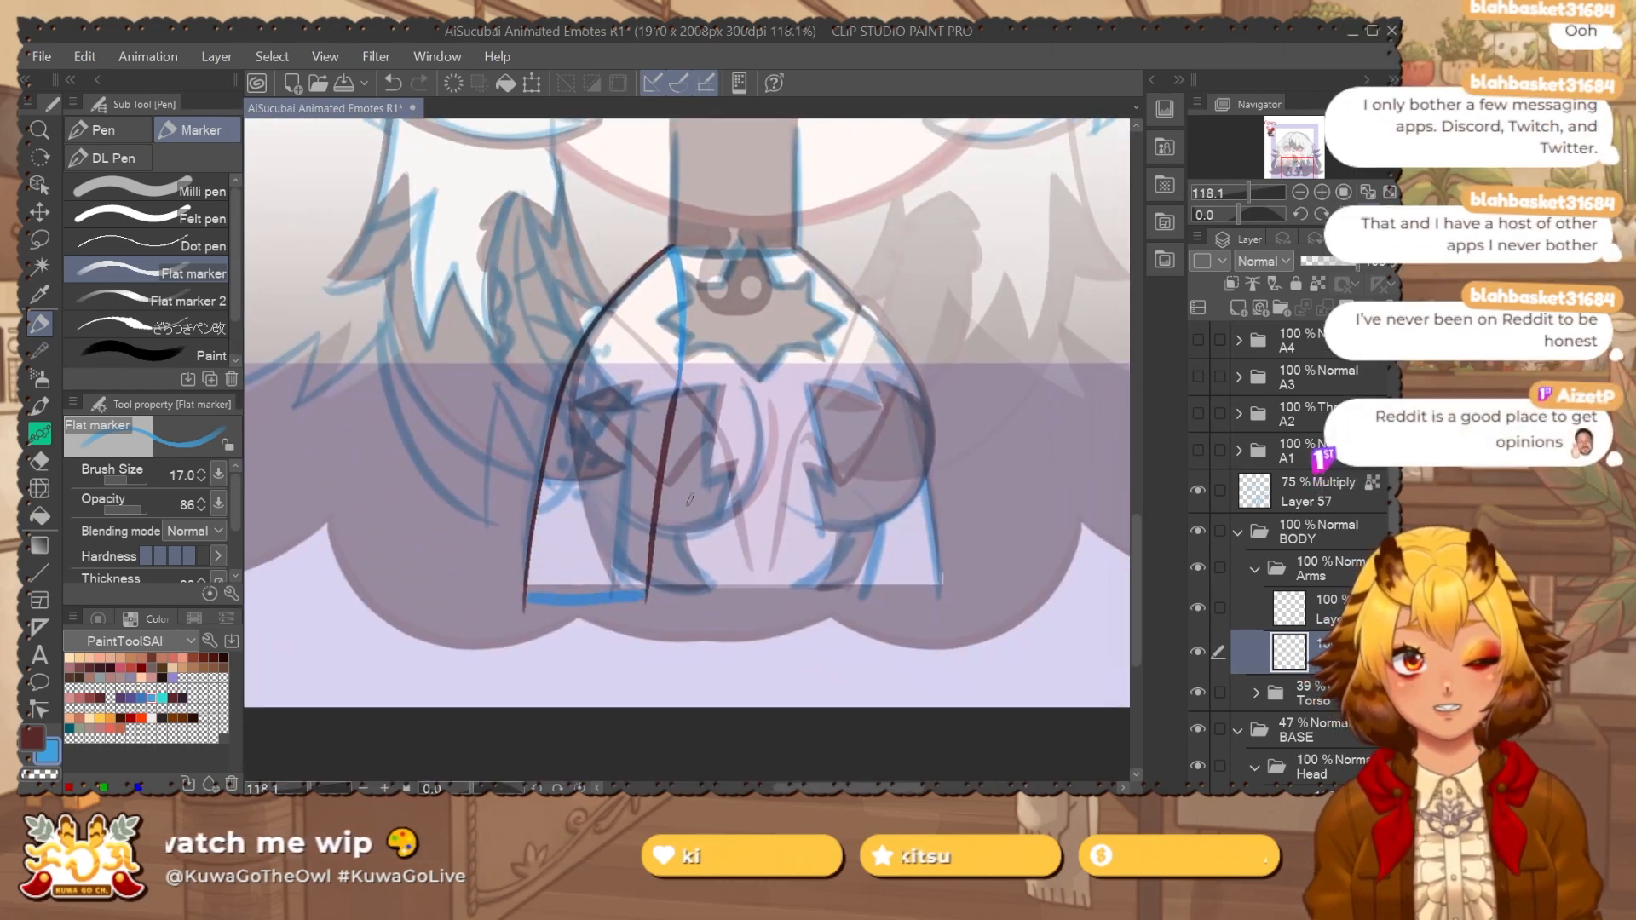
Auto-select the enclosed arm shape on the lower Arms layer, fill it with blue, and deselect.
key("w")
left_click(730, 538)
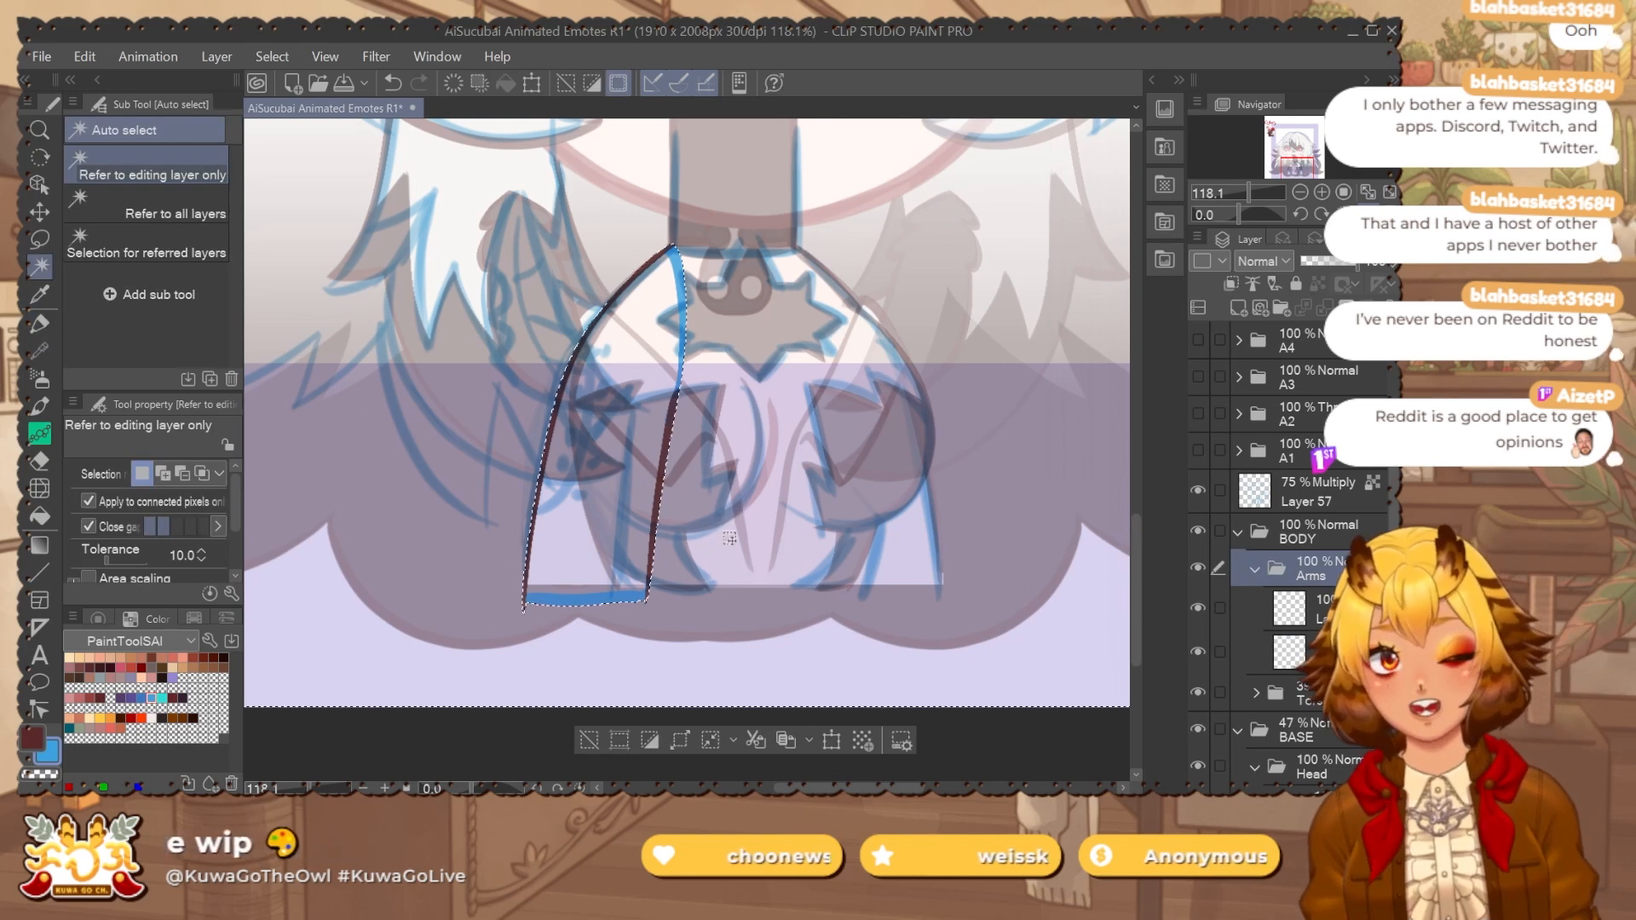
left_click(681, 741)
left_click(1060, 334)
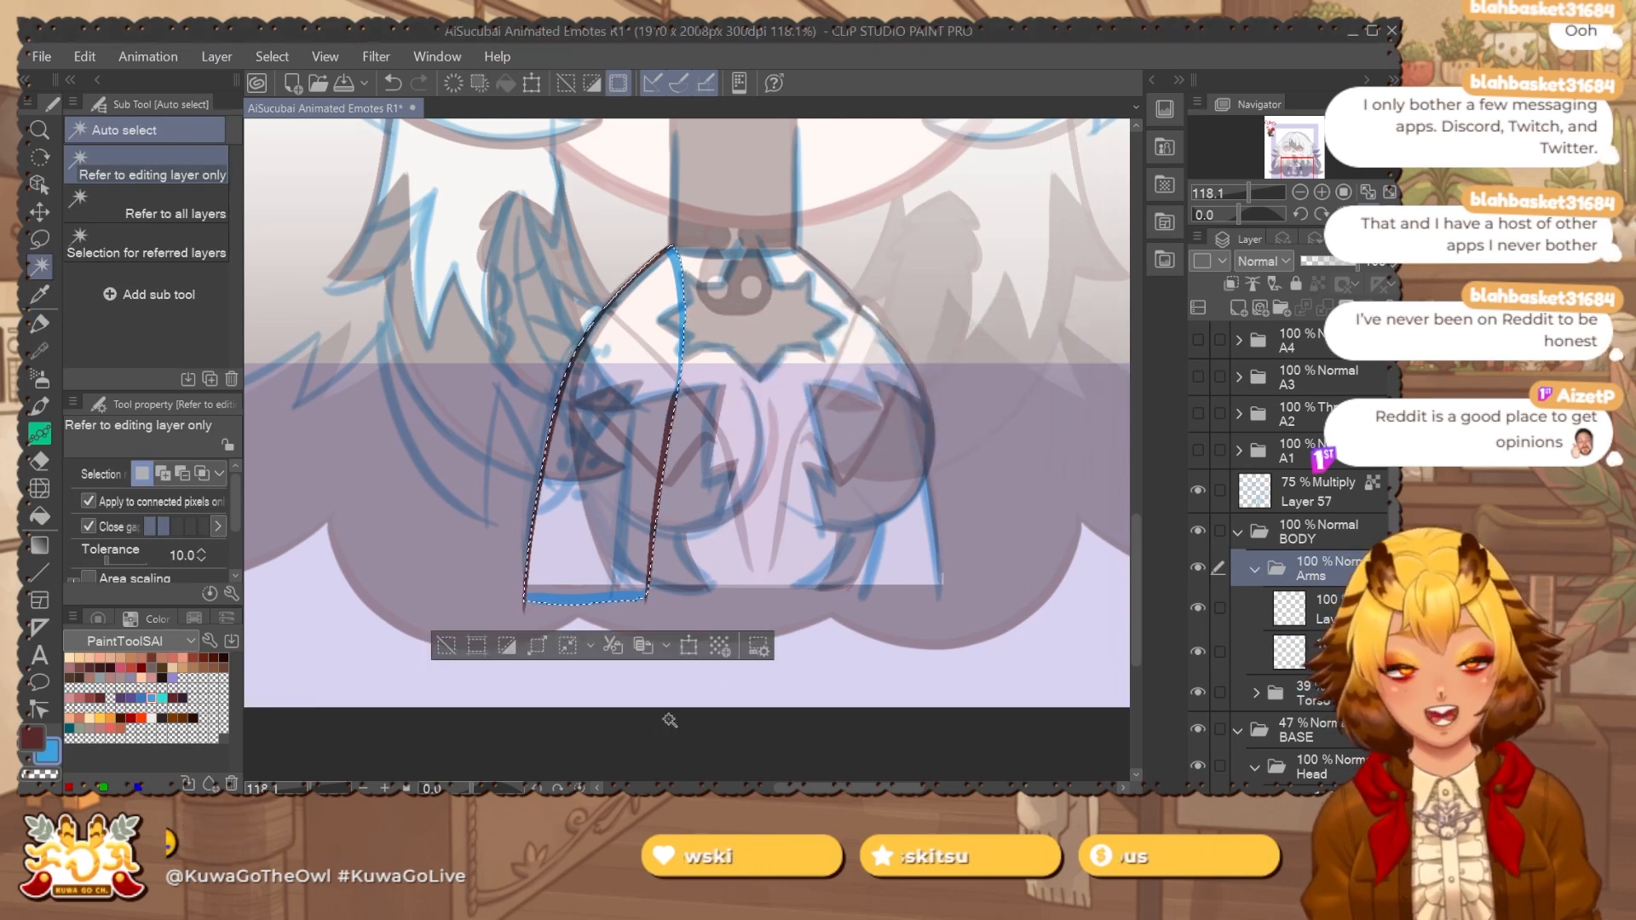
left_click(1317, 651)
key("ctrl+d")
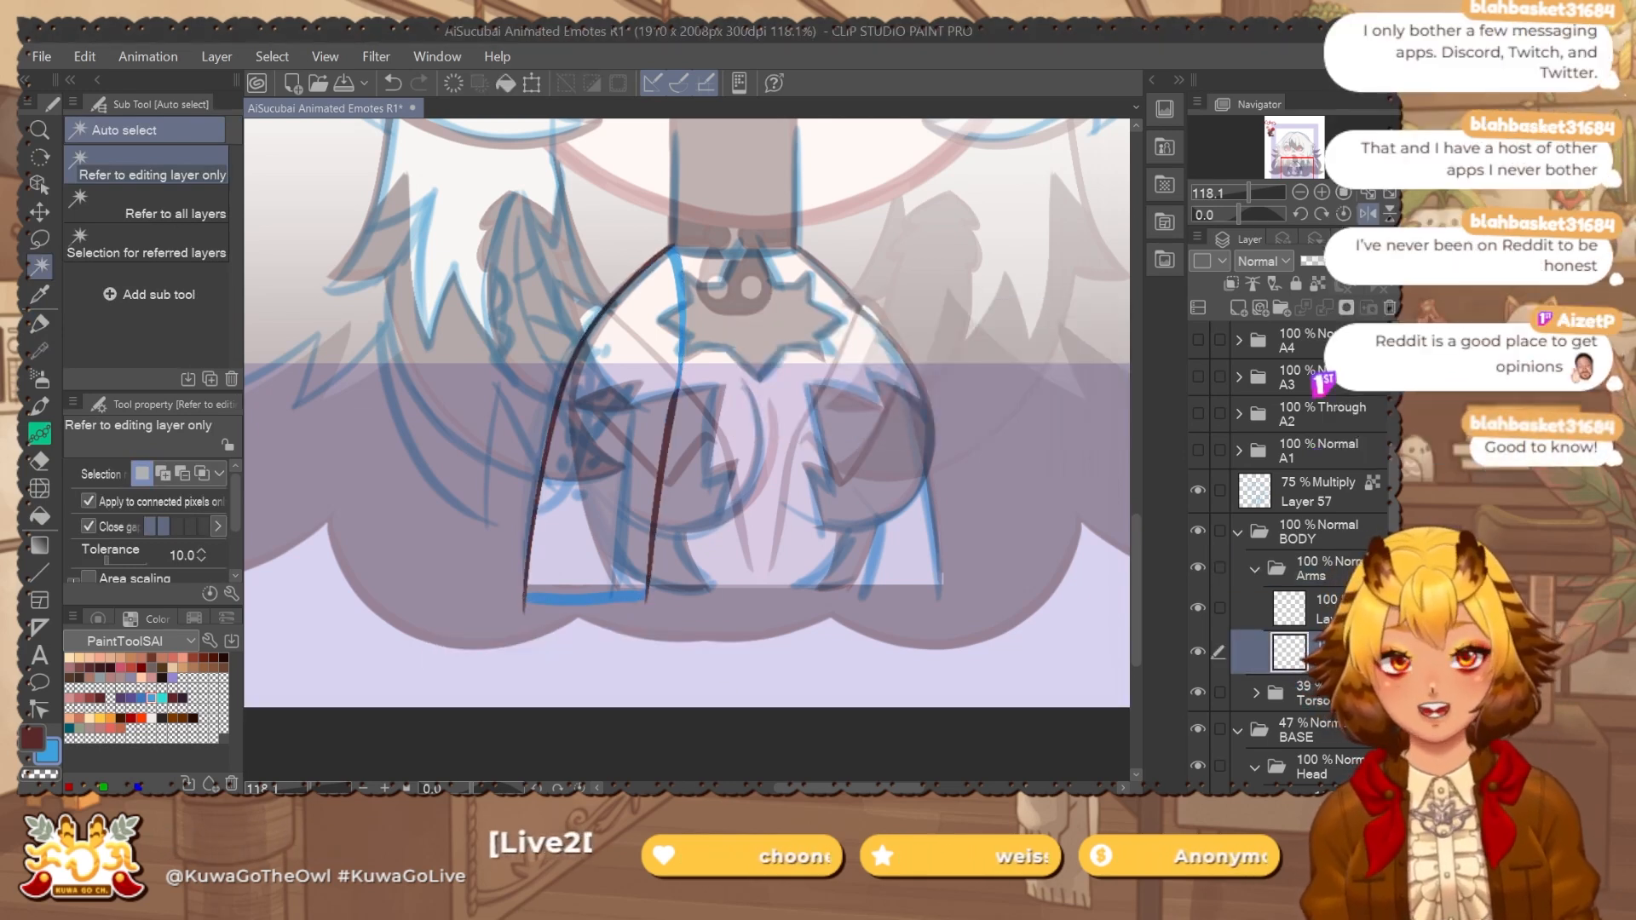
left_click(596, 477)
key("alt+Delete")
key("ctrl+d")
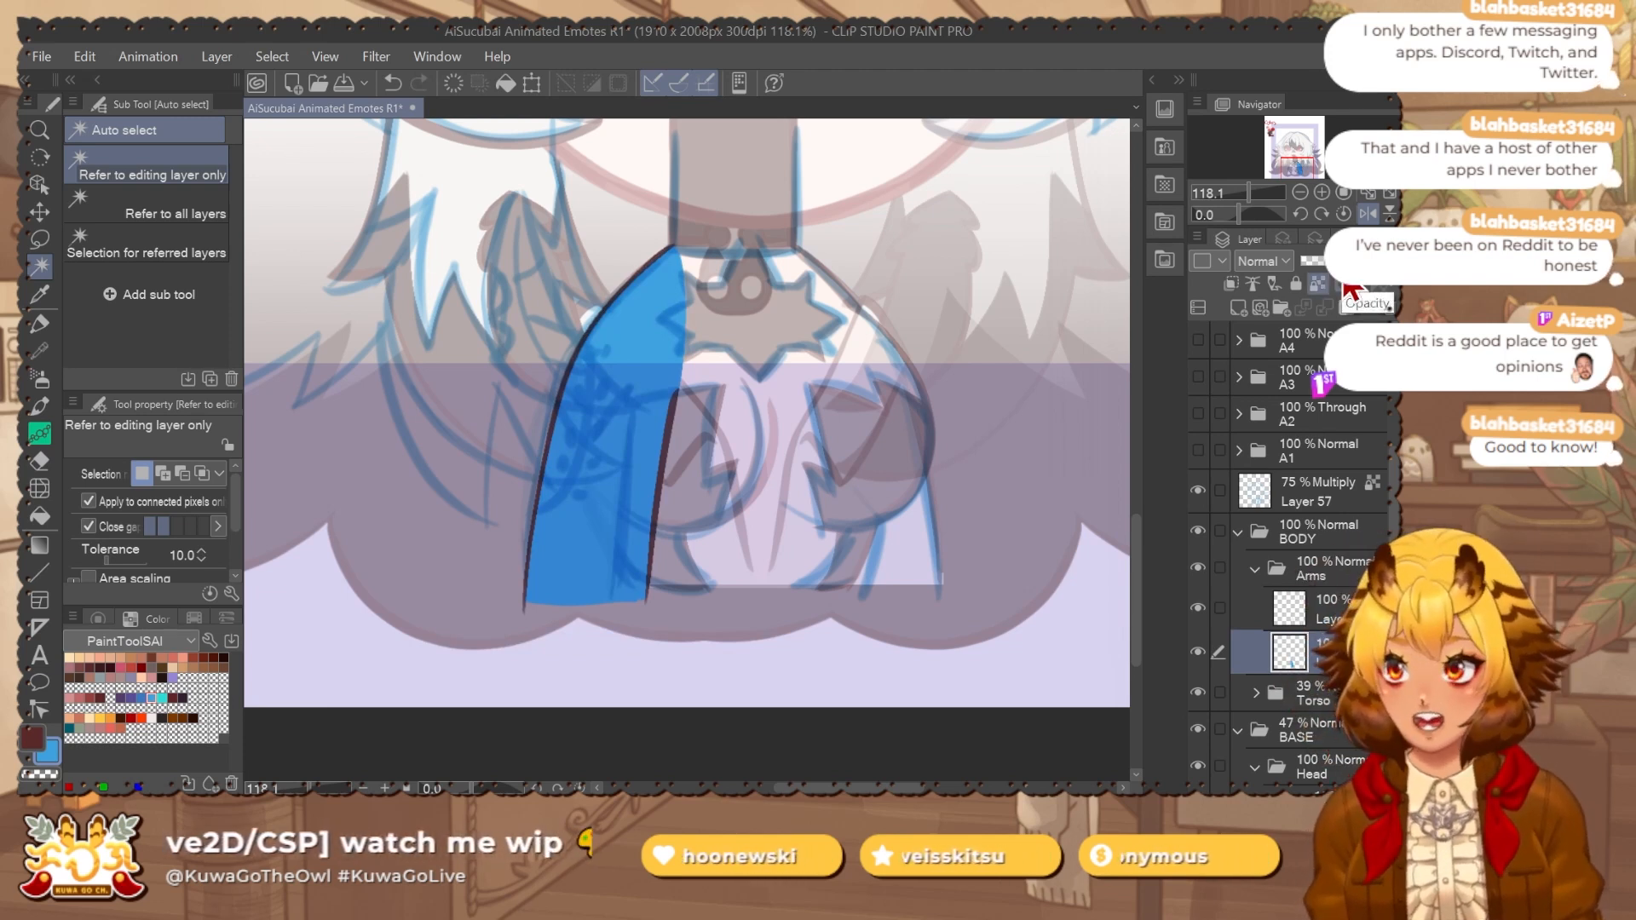
Trim the blue fill's inner shoulder edge into a smooth curve with the Rough eraser at size 49.5, redoing strokes as needed.
left_click(1367, 214)
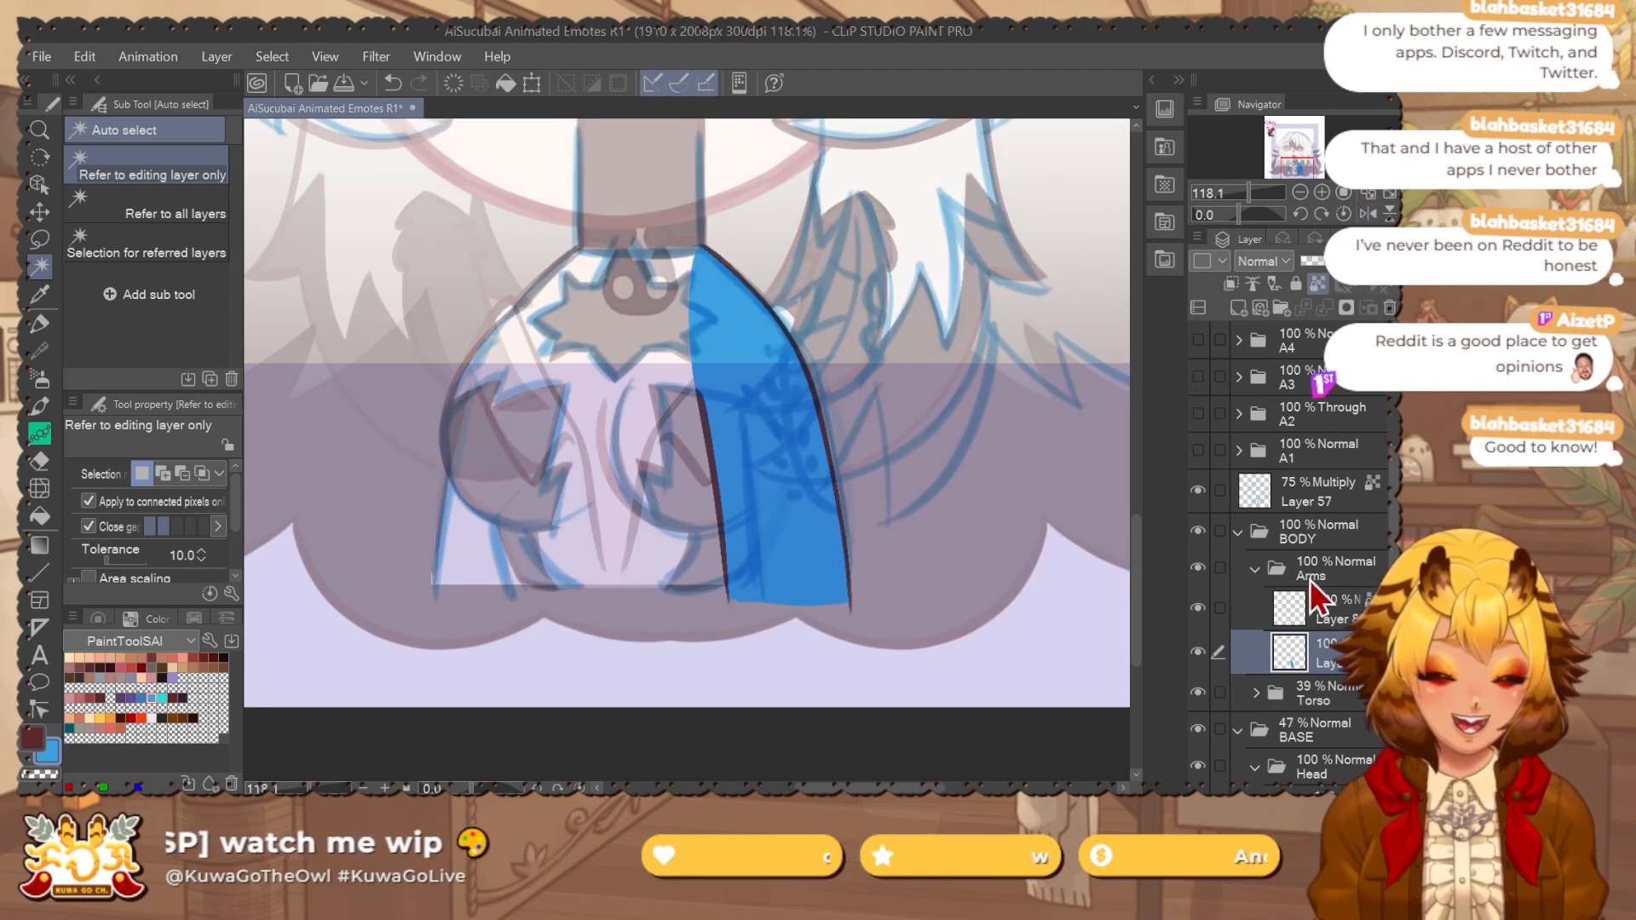
key("e")
scroll(752, 170, "up", 3)
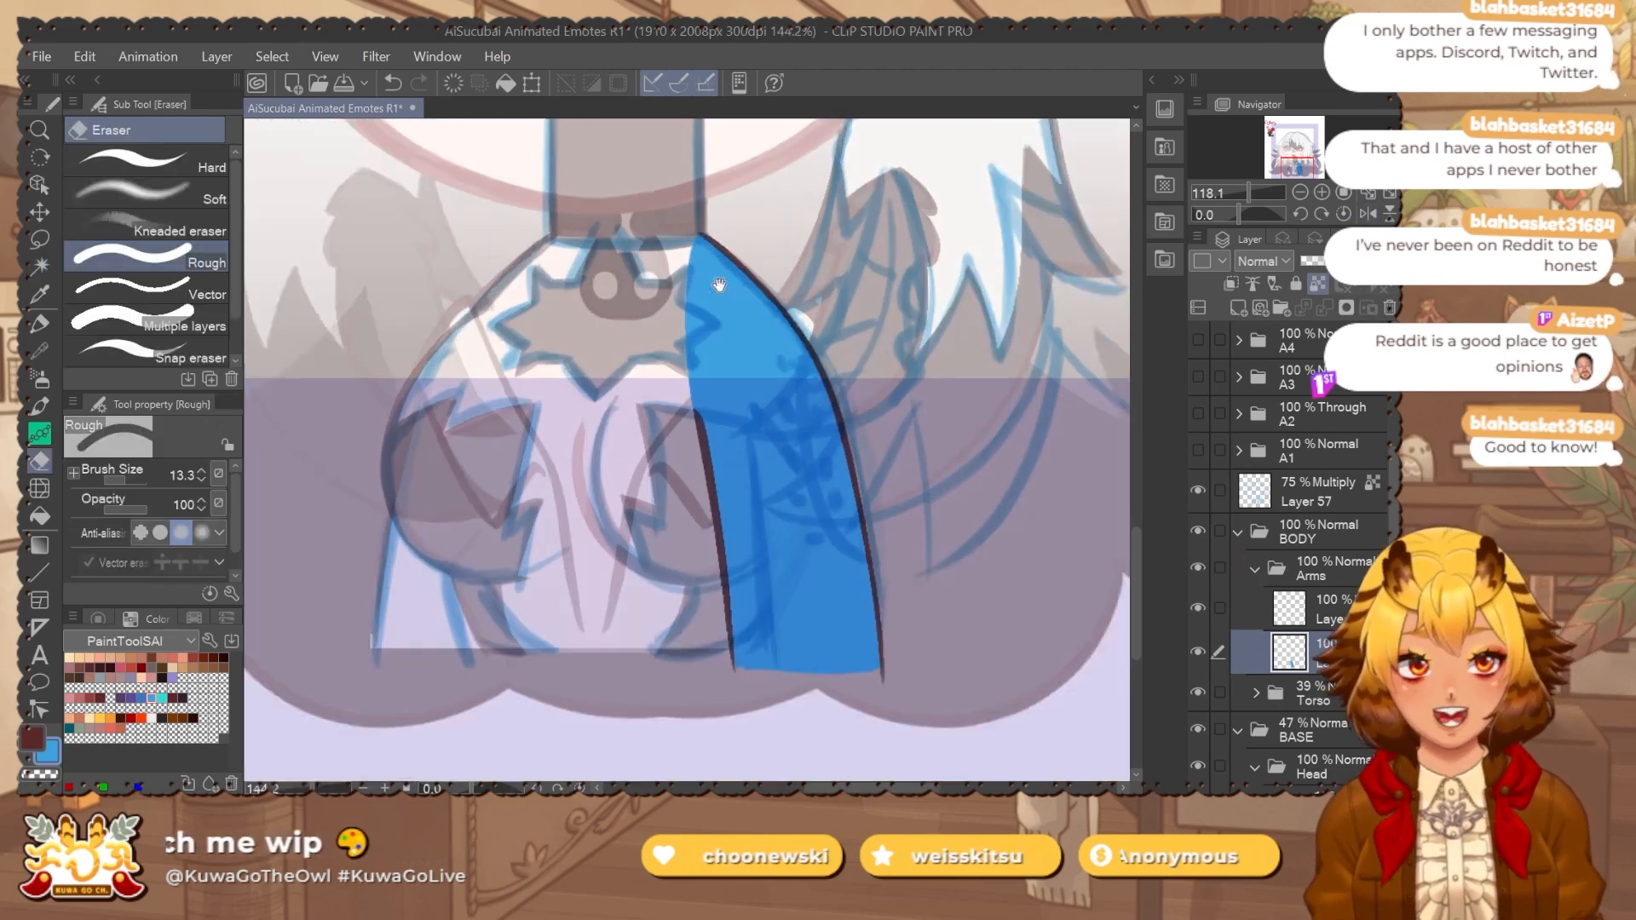
left_click(1367, 214)
left_click_drag(751, 365, 781, 366)
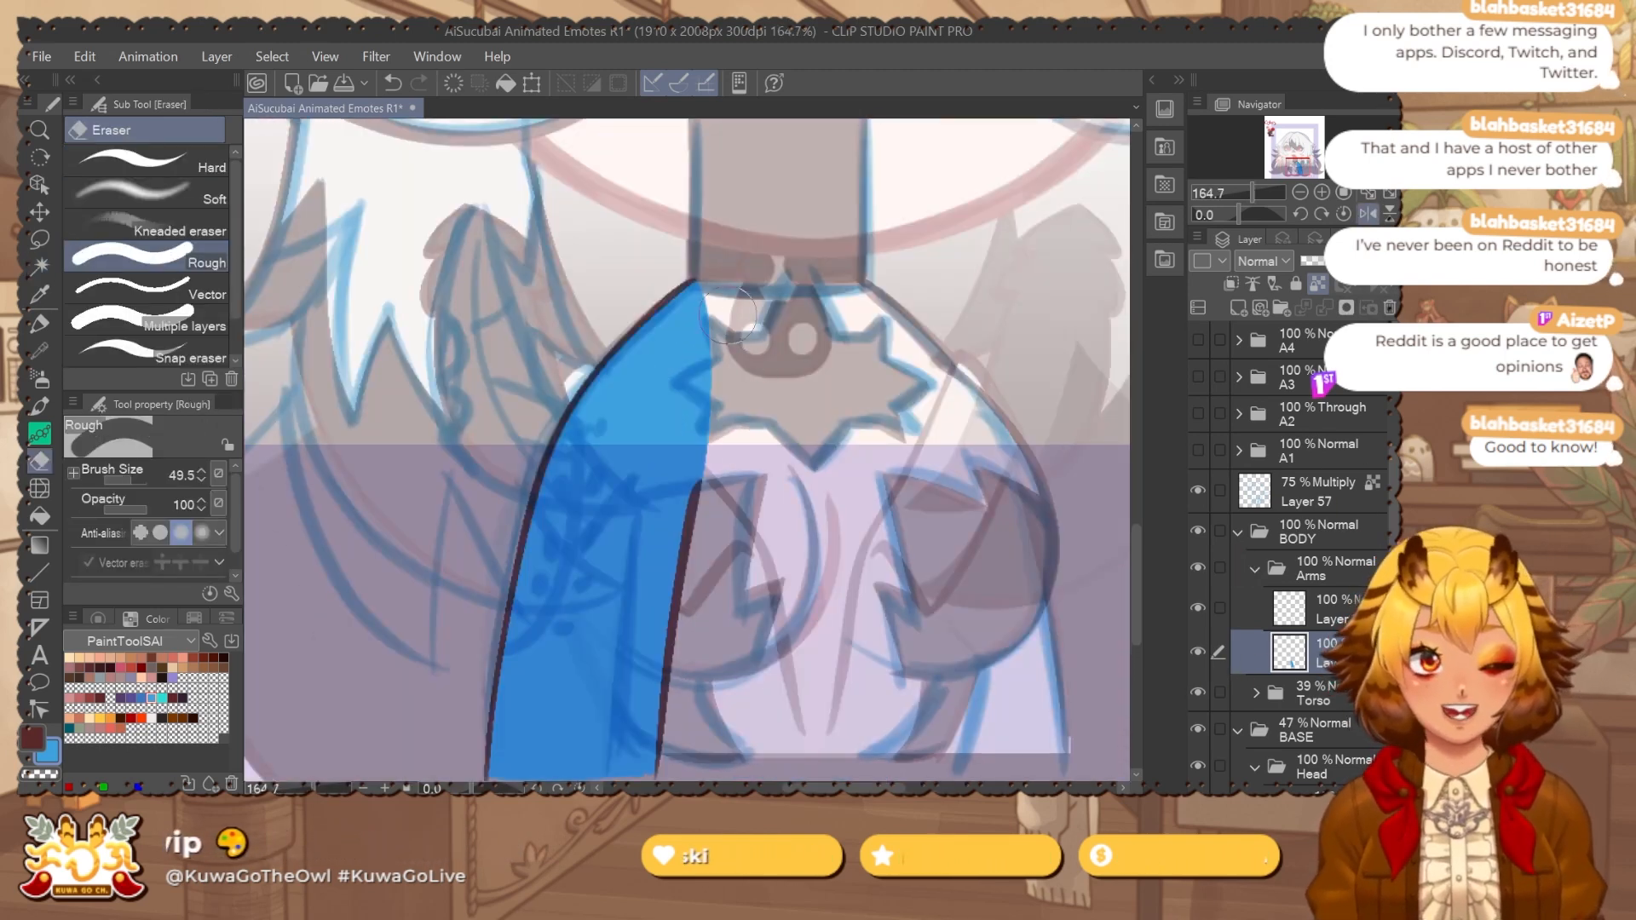
mouse_move(725, 441)
left_mouse_down()
mouse_move(723, 295)
mouse_move(735, 406)
left_mouse_up()
key("ctrl+z")
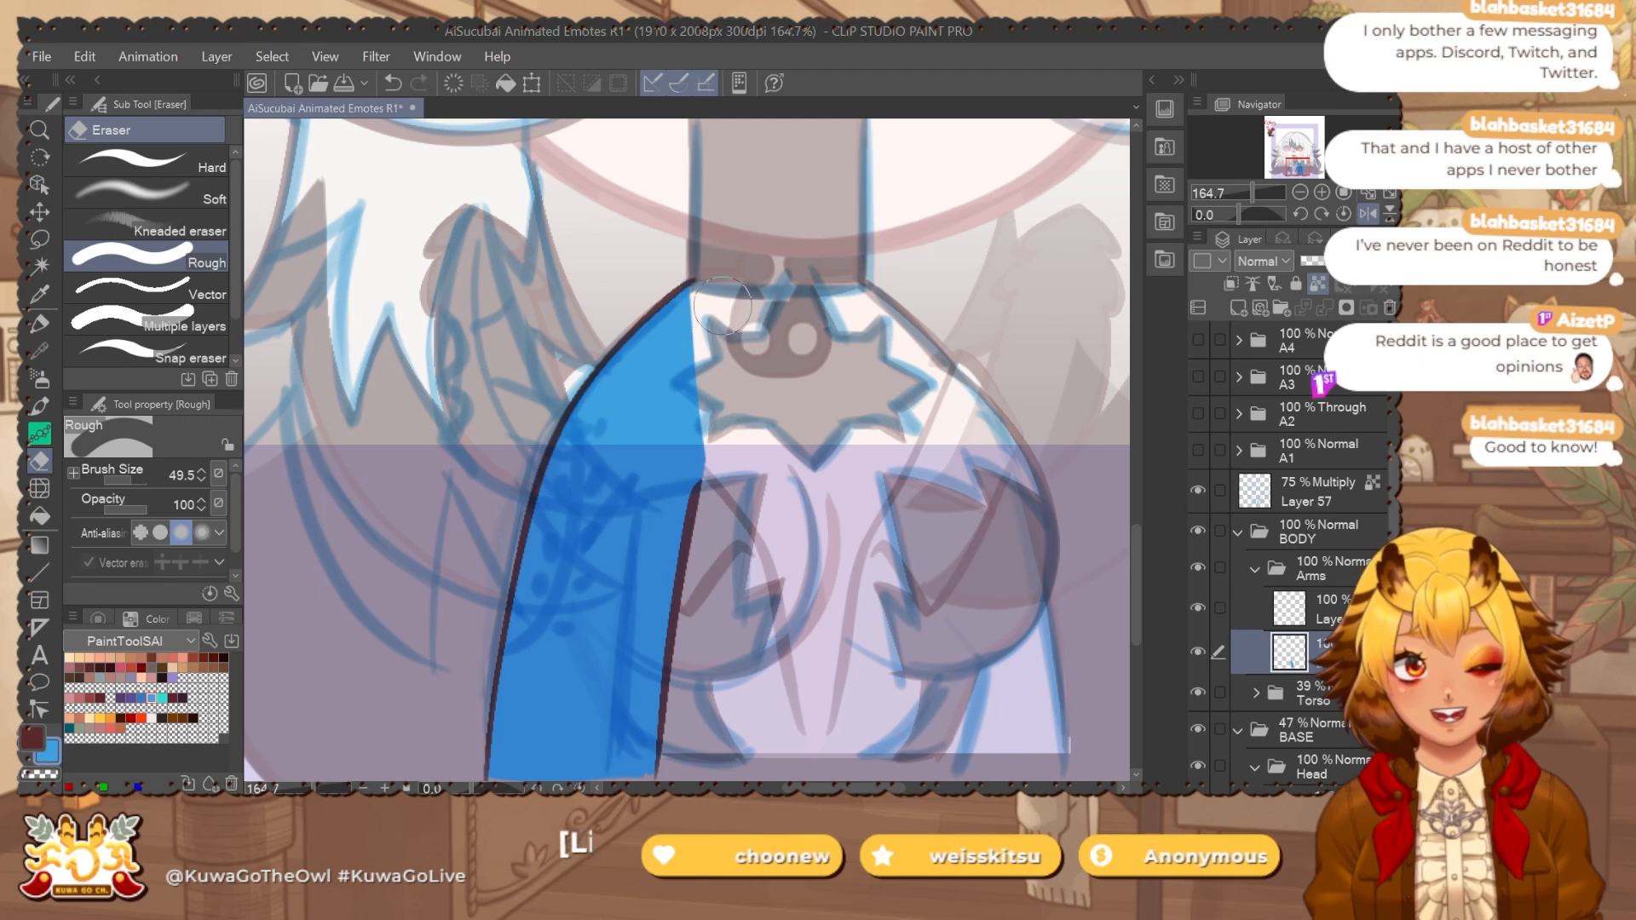
key("ctrl+z")
left_click_drag(722, 299, 731, 438)
key("ctrl+z")
left_click_drag(727, 303, 731, 438)
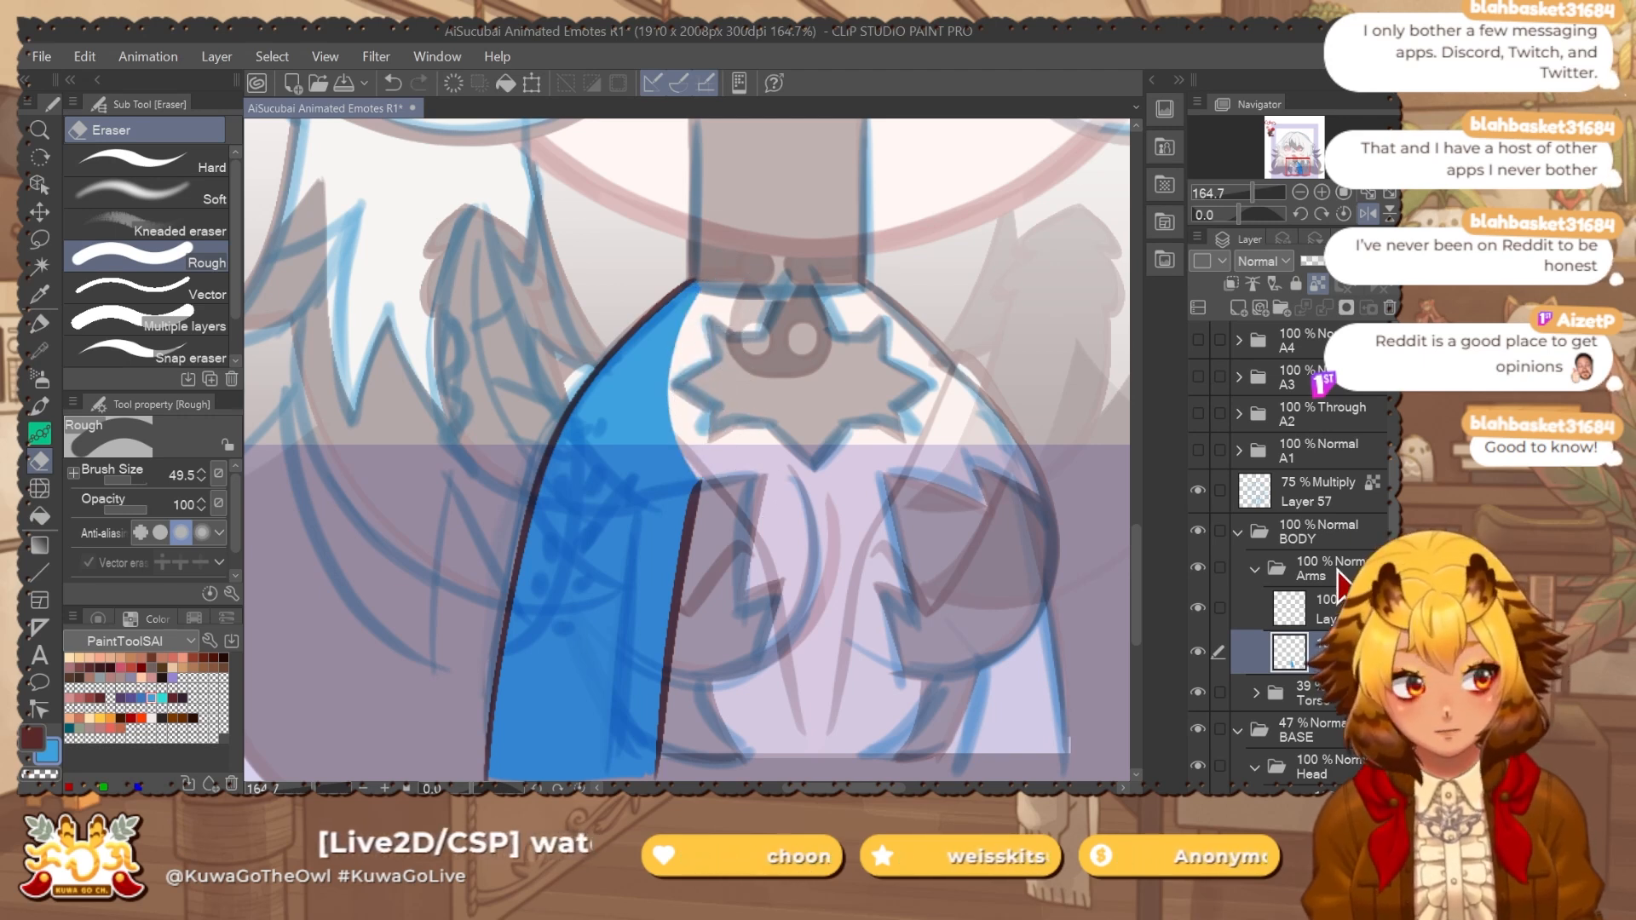
Restore the Torso folder's opacity to 100% and check the trimmed edge of the arm fill against the neck and chest.
left_click(1329, 693)
left_click(1365, 261)
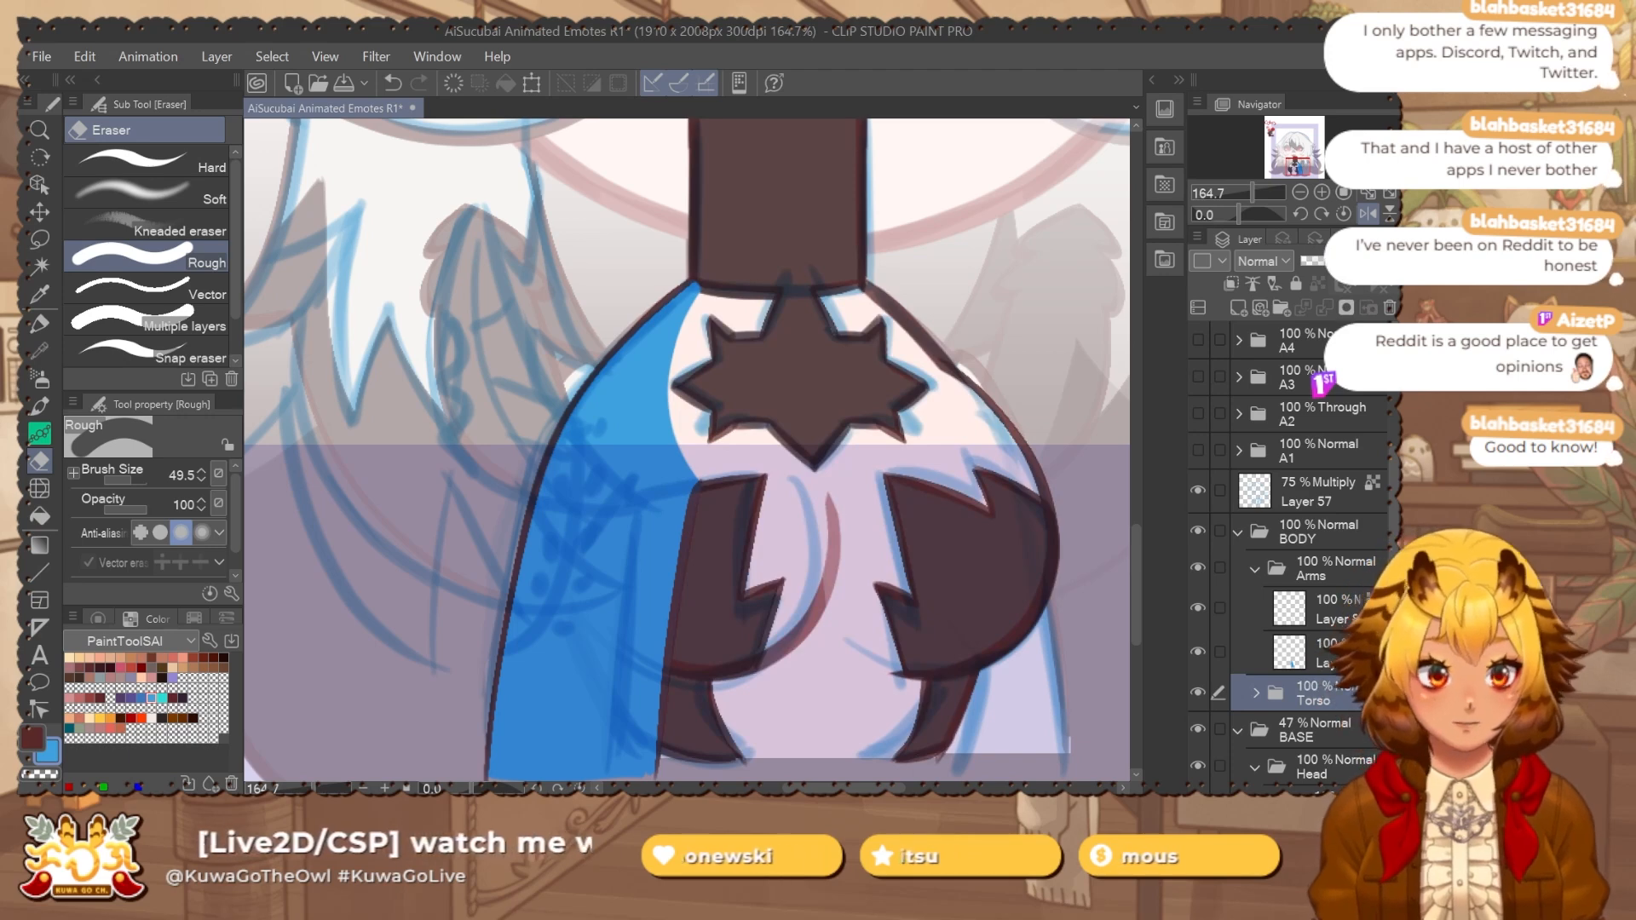
left_click(1329, 654)
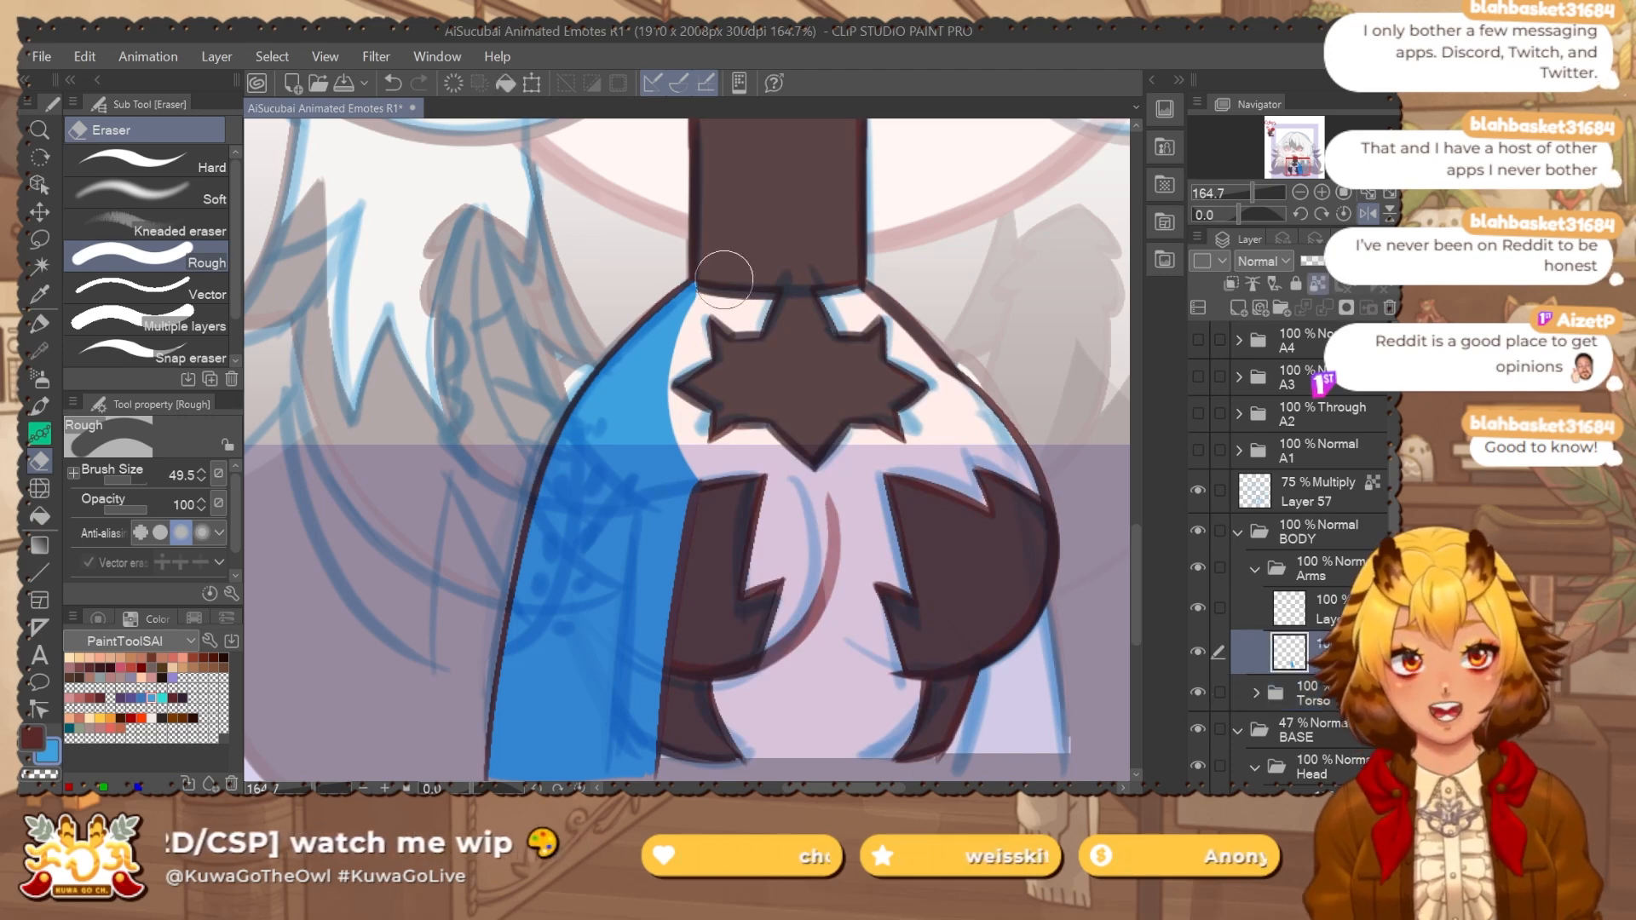
left_click_drag(727, 259, 711, 363)
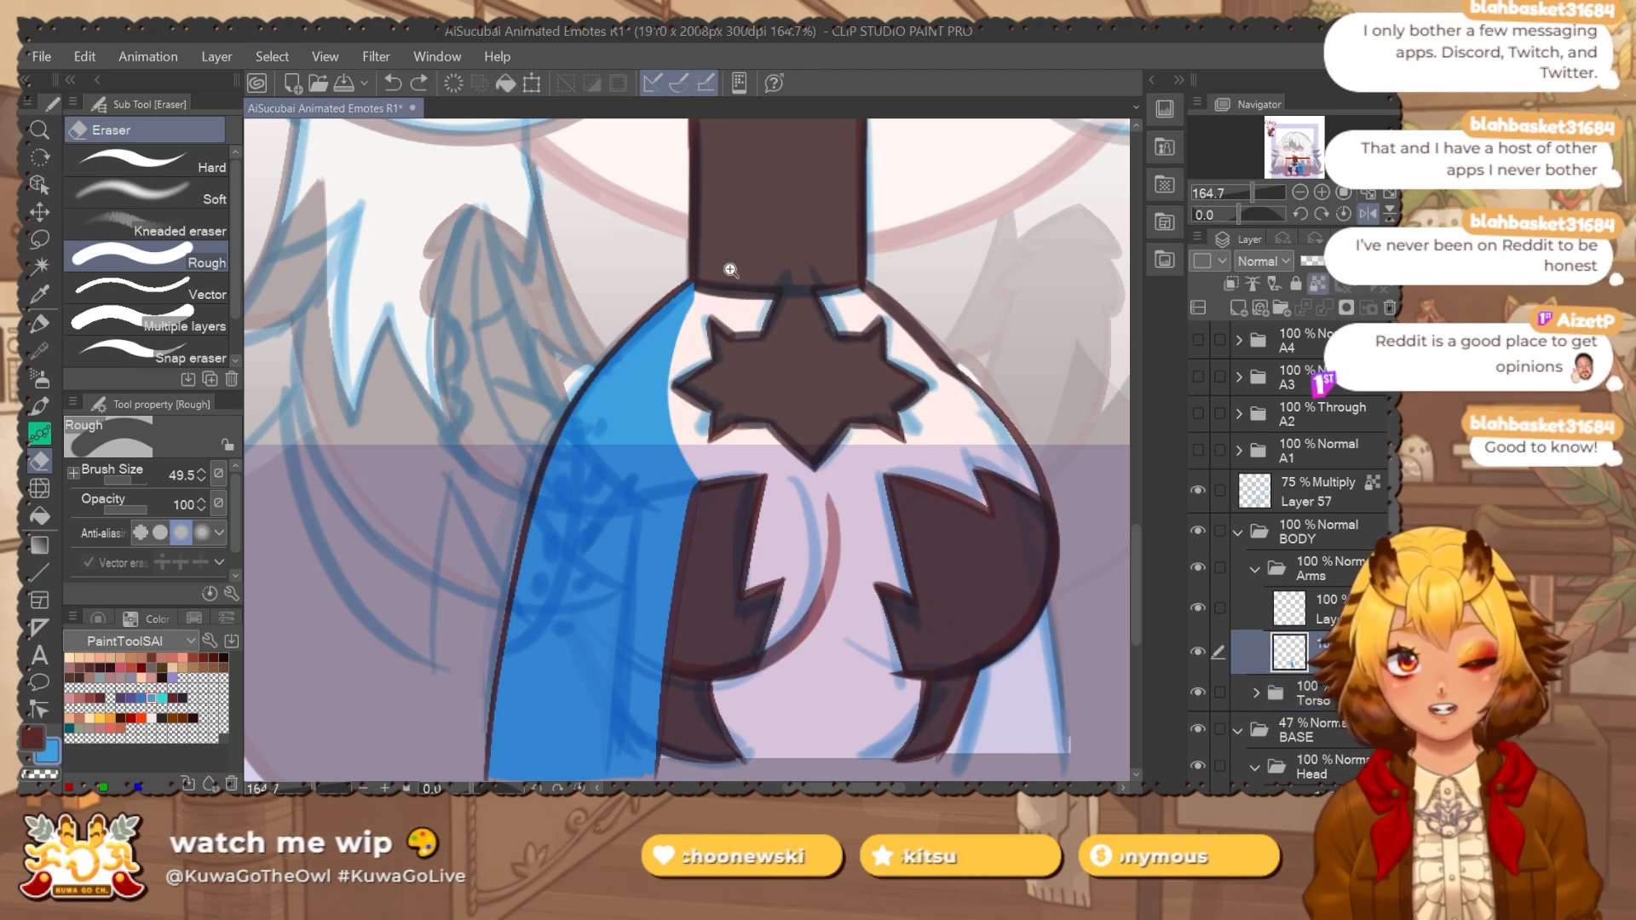
left_click(730, 270)
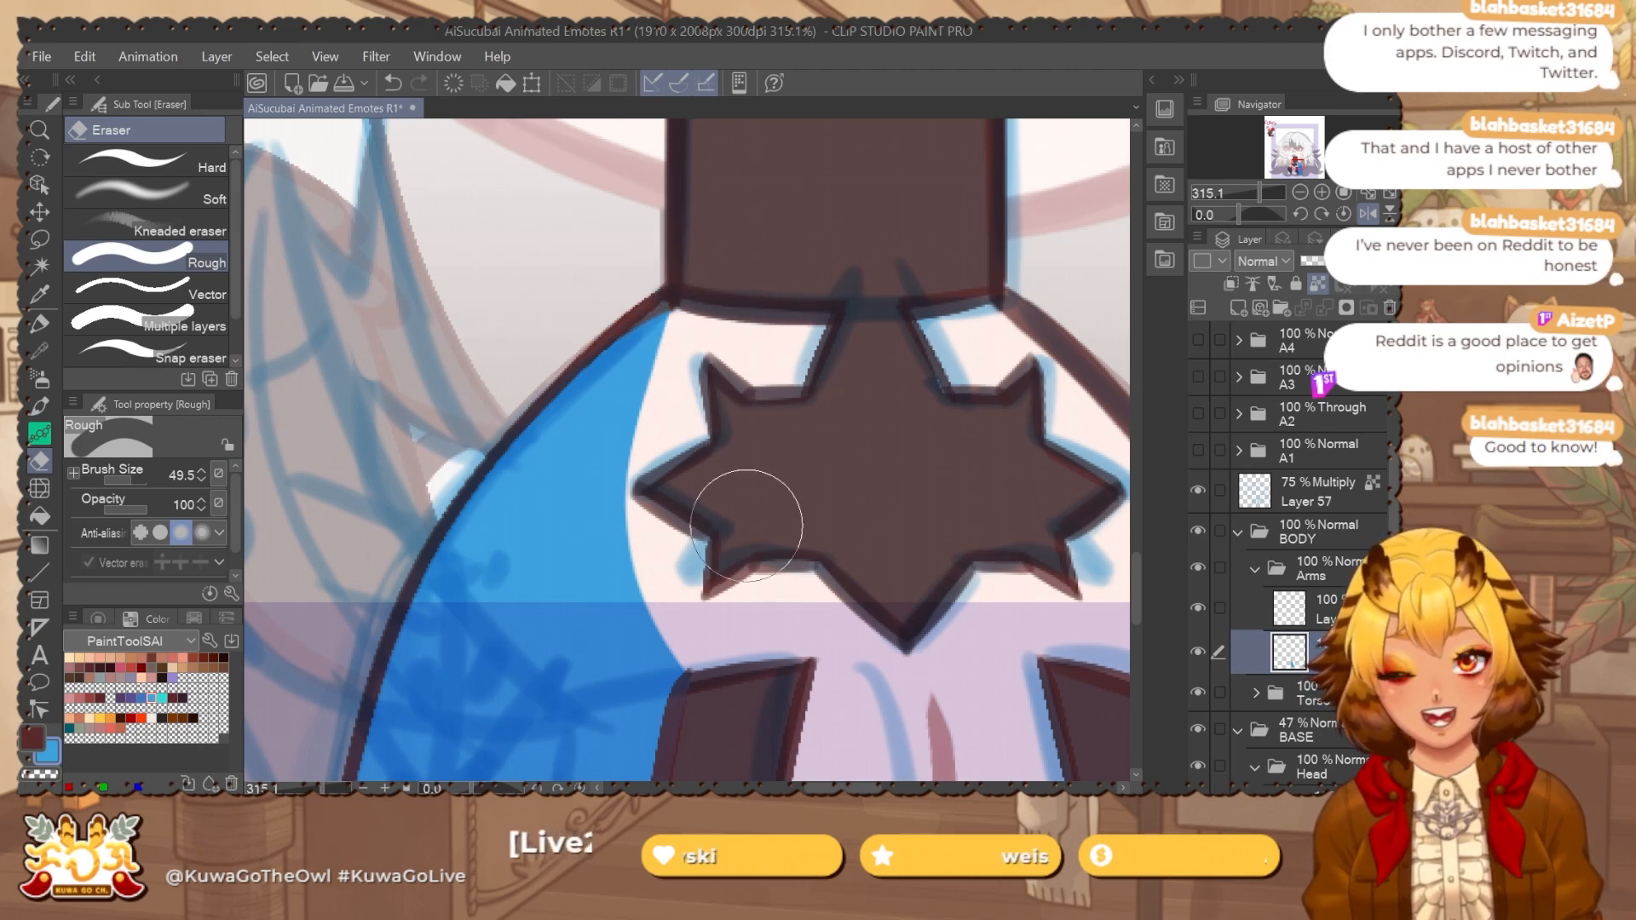
scroll(812, 463, "down", 3)
left_click_drag(812, 463, 741, 419)
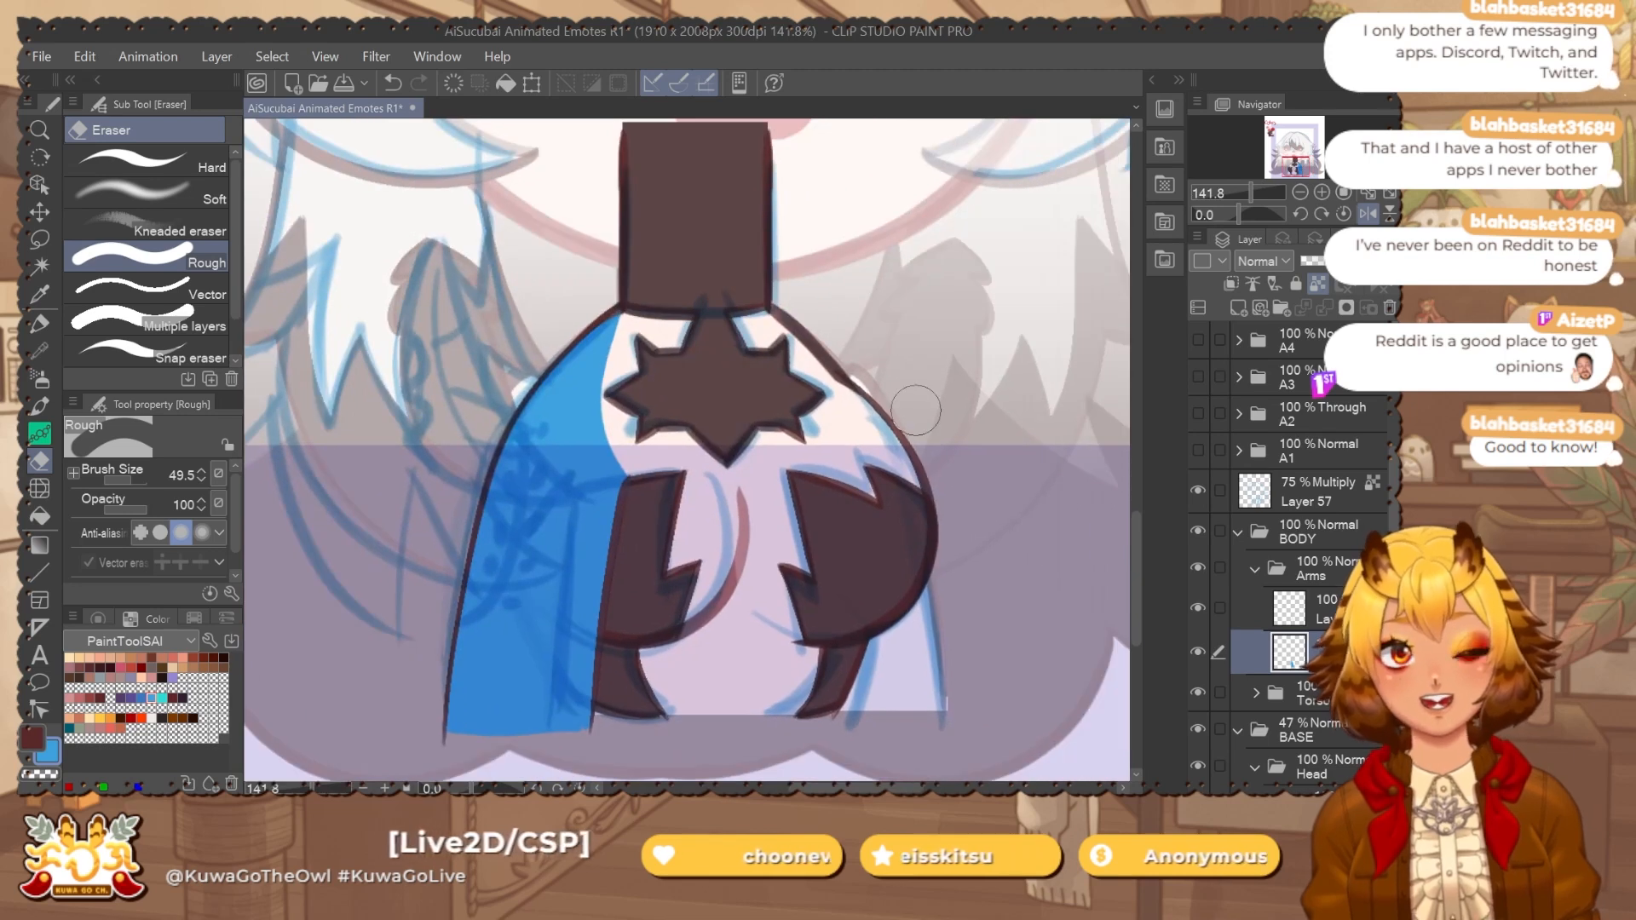
Recolour the arm's blue fill with the pale skin tone from the palette and add a clipping layer above it.
key("p")
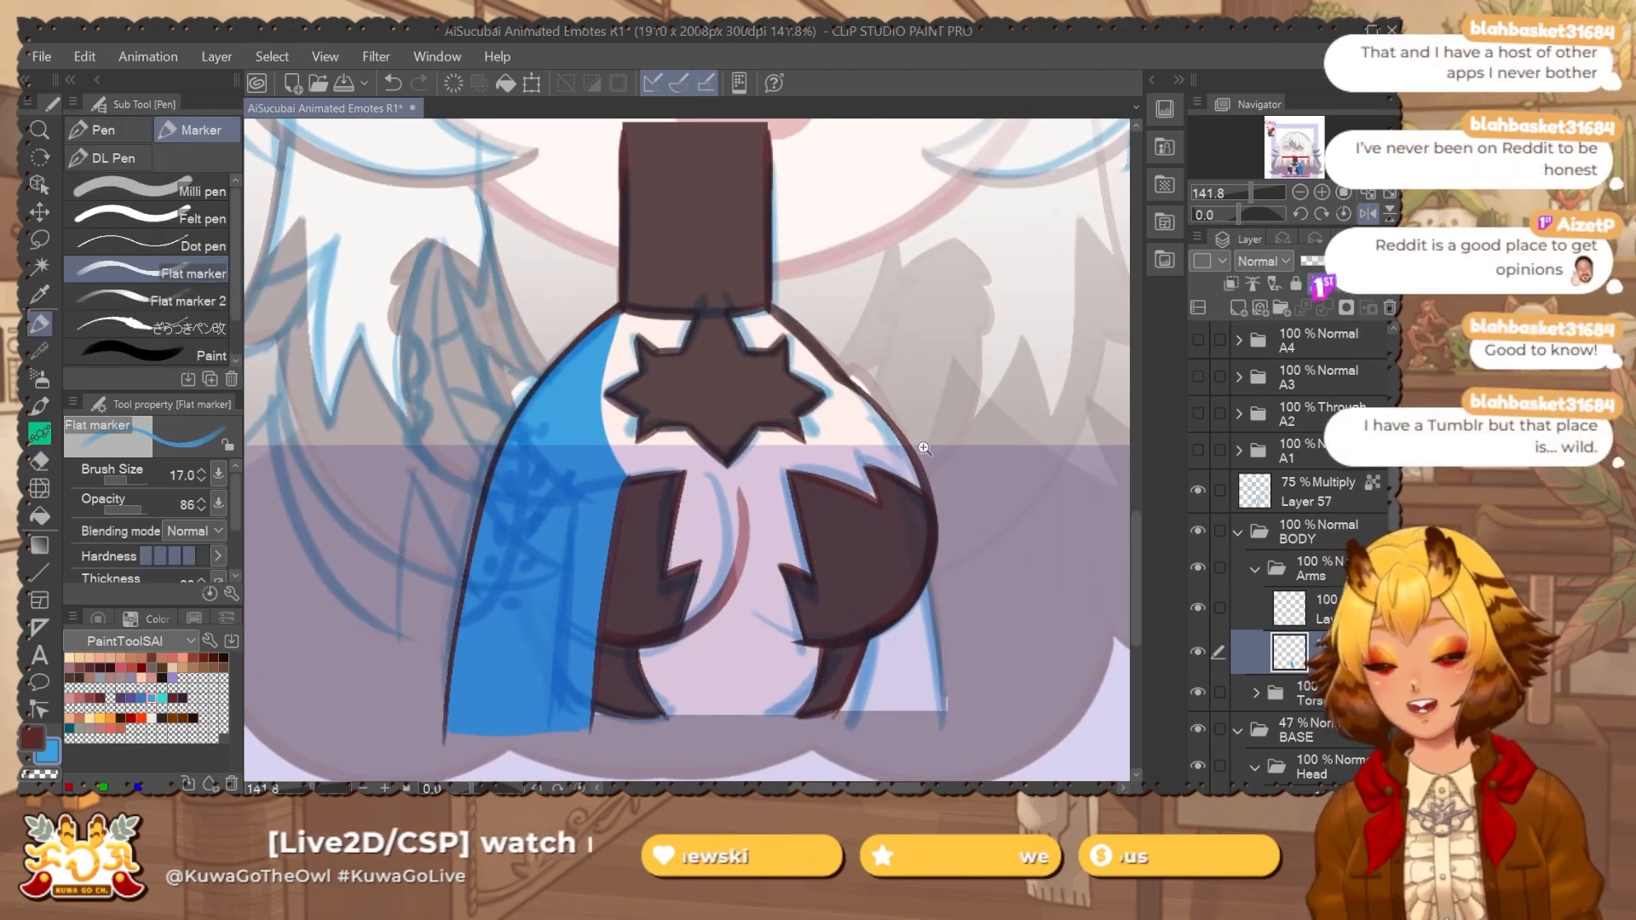
scroll(998, 481, "down", 4)
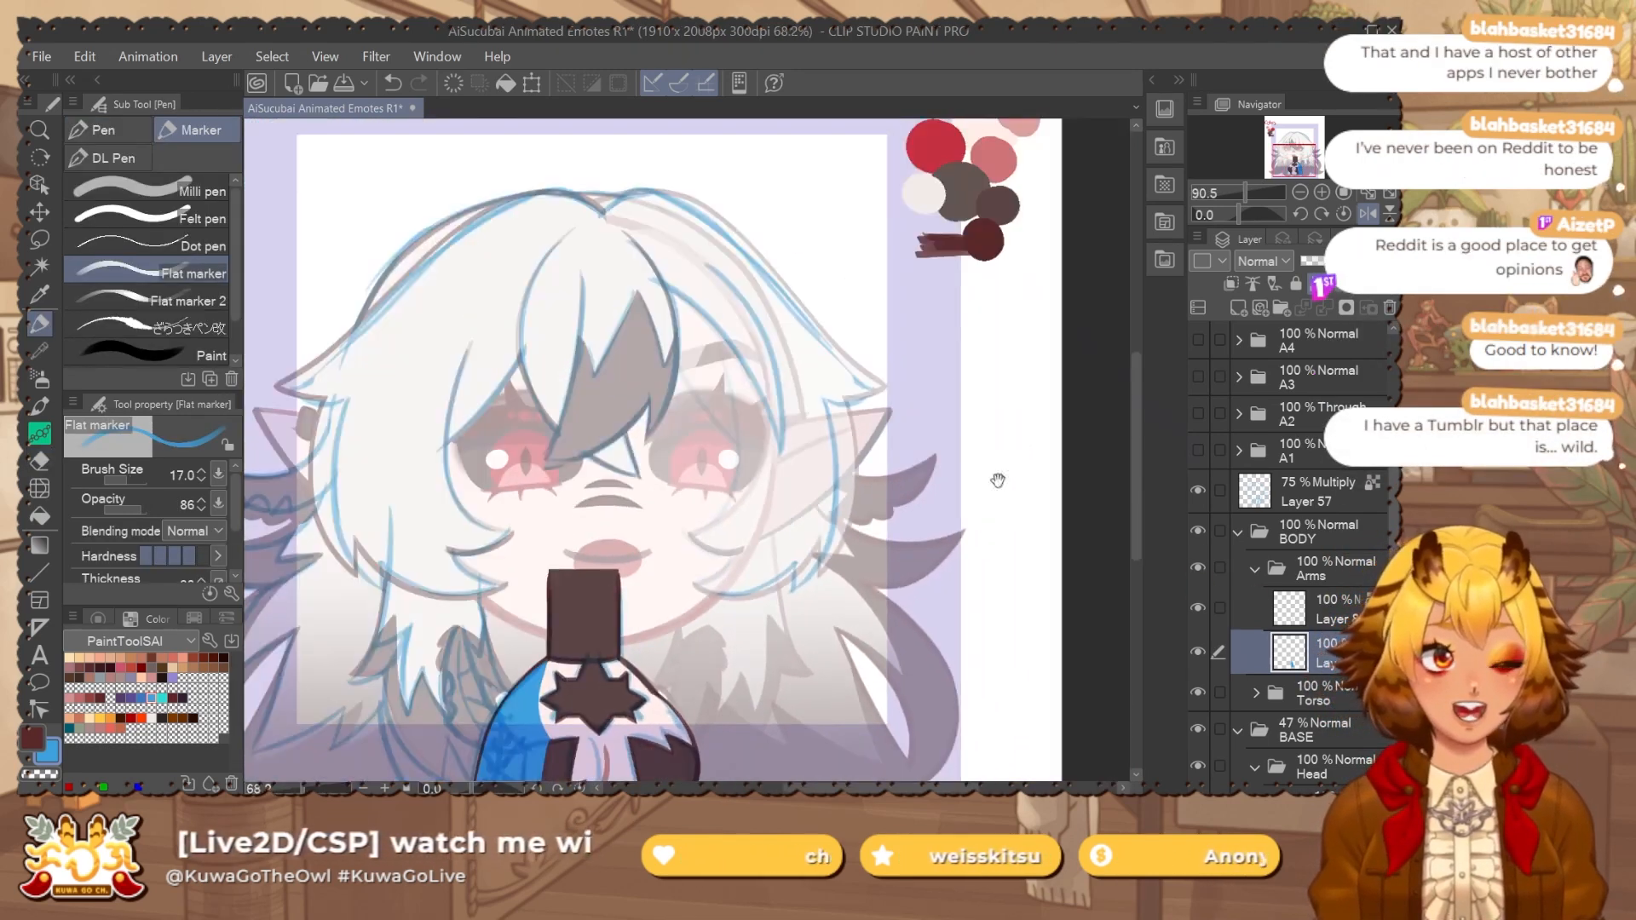
scroll(998, 481, "down", 1)
left_click(1368, 213)
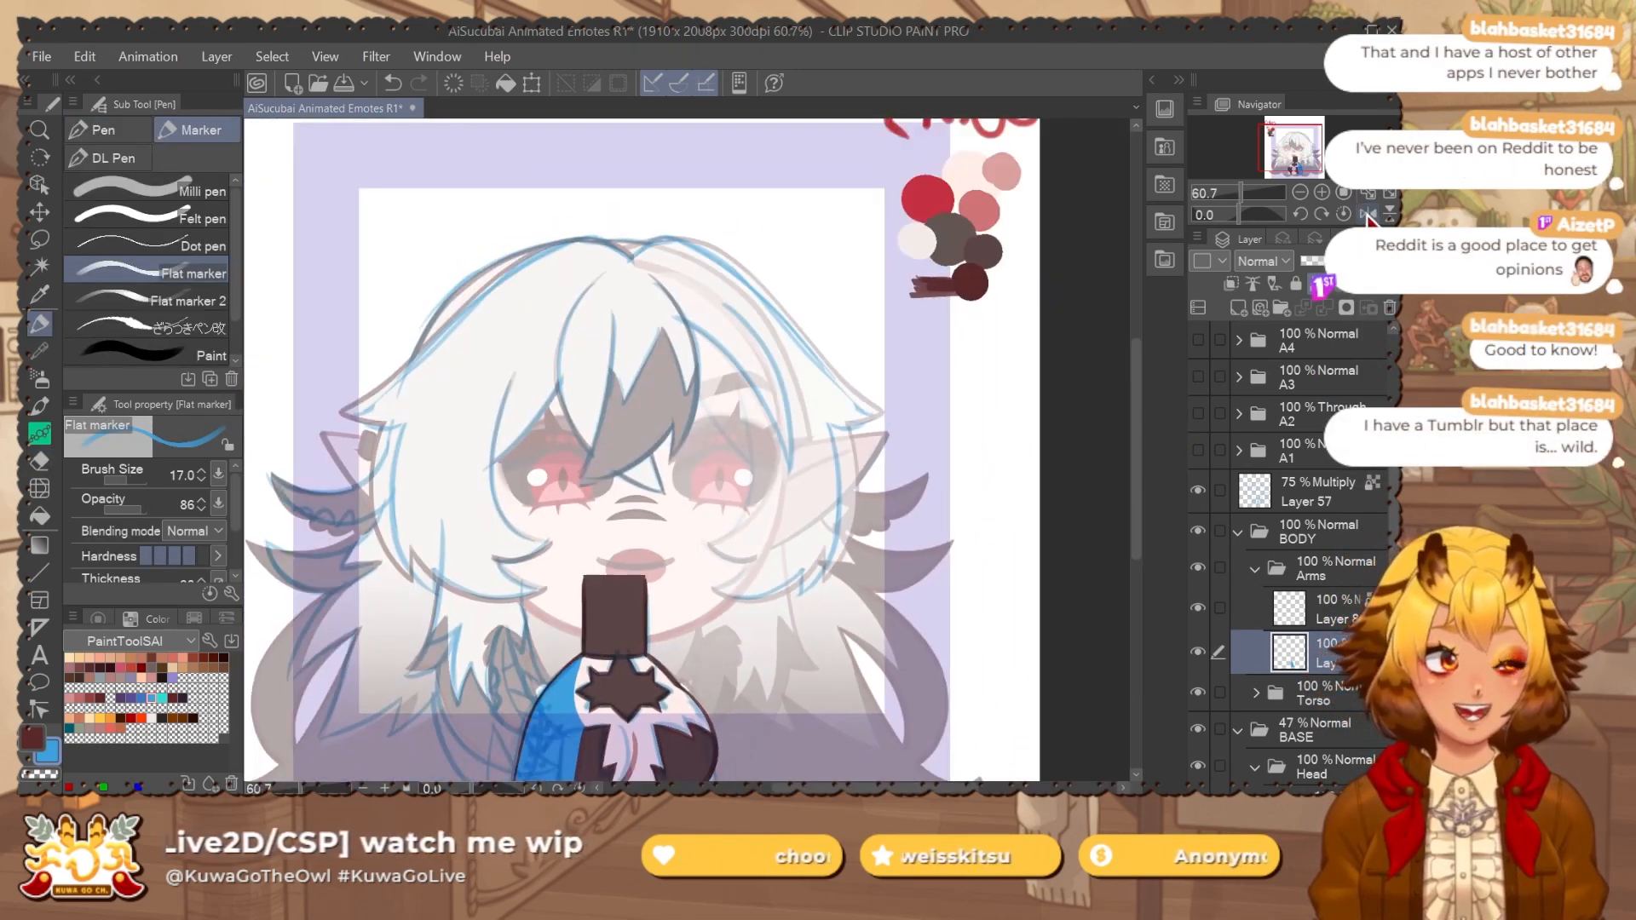
left_click_drag(638, 426, 543, 296)
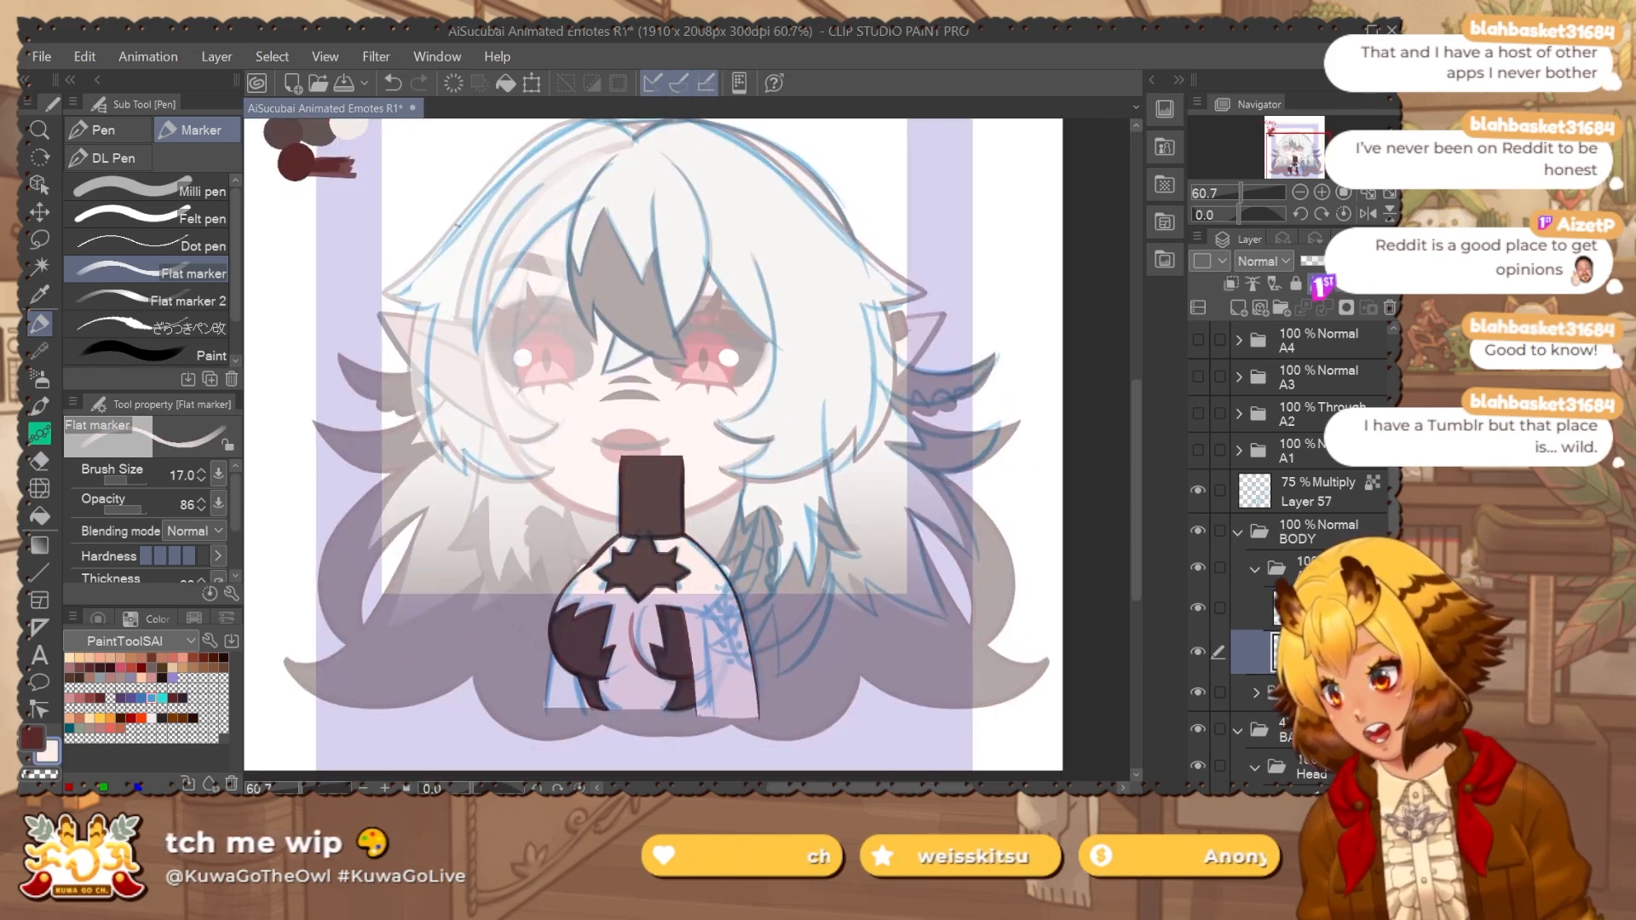
mouse_move(791, 581)
left_mouse_down()
mouse_move(738, 550)
mouse_move(765, 563)
mouse_move(752, 528)
mouse_move(777, 575)
left_mouse_up()
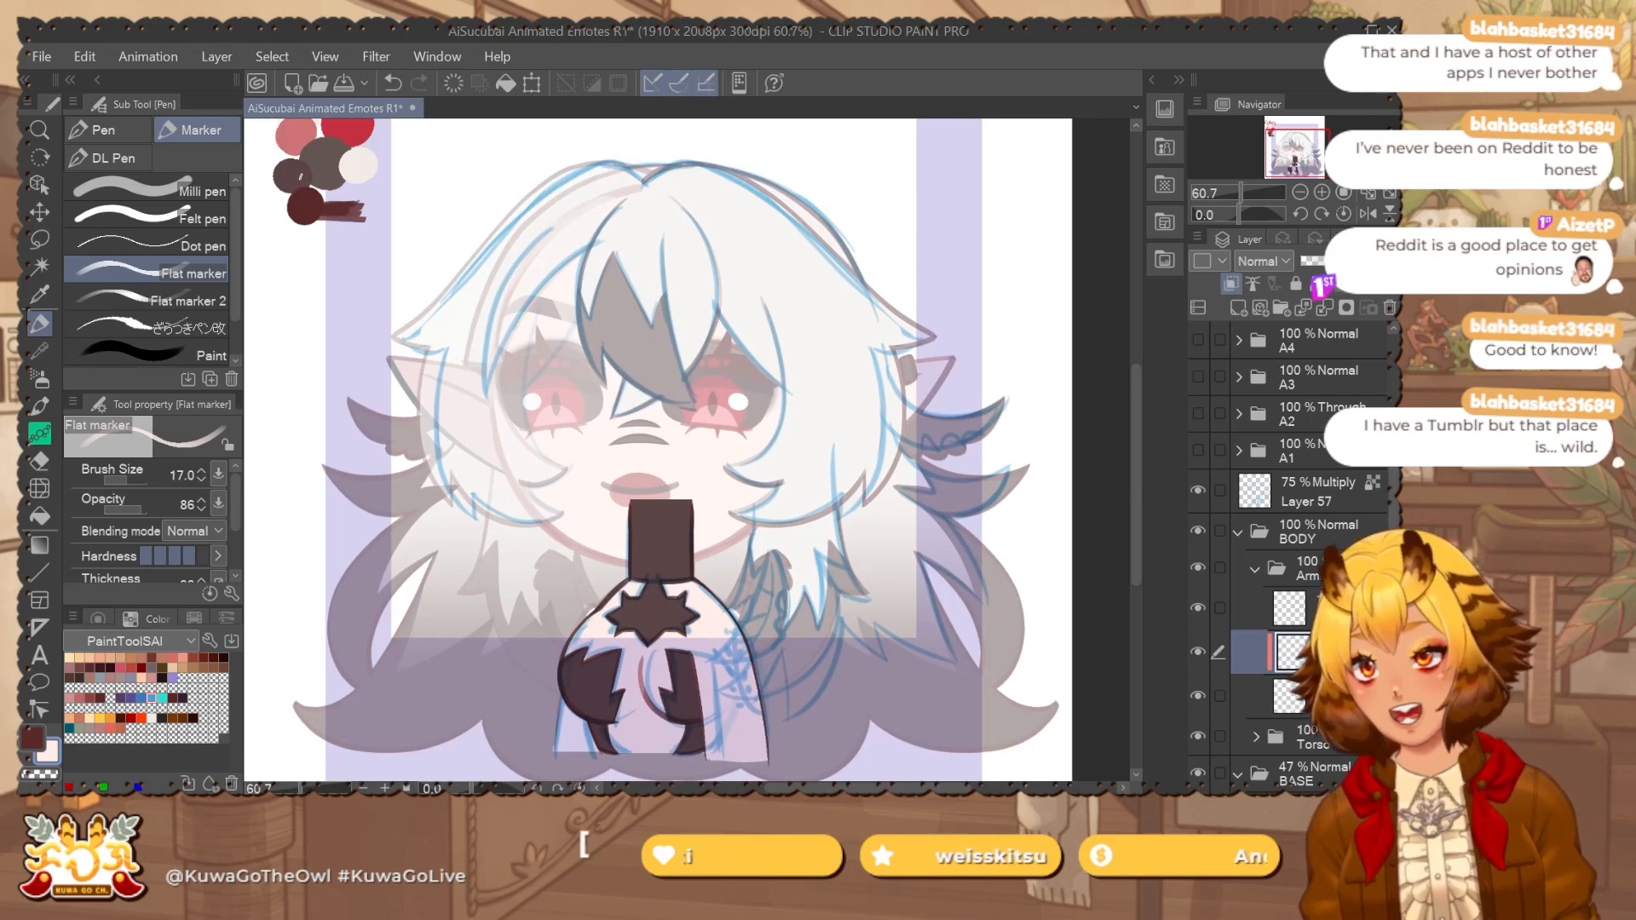
Ink a row of small dark leaf-shaped fur marks down the arm on the clipping layer with the size 17 Flat marker, cleaning edges with the eraser.
left_click_drag(712, 528, 567, 247)
scroll(582, 320, "up", 4)
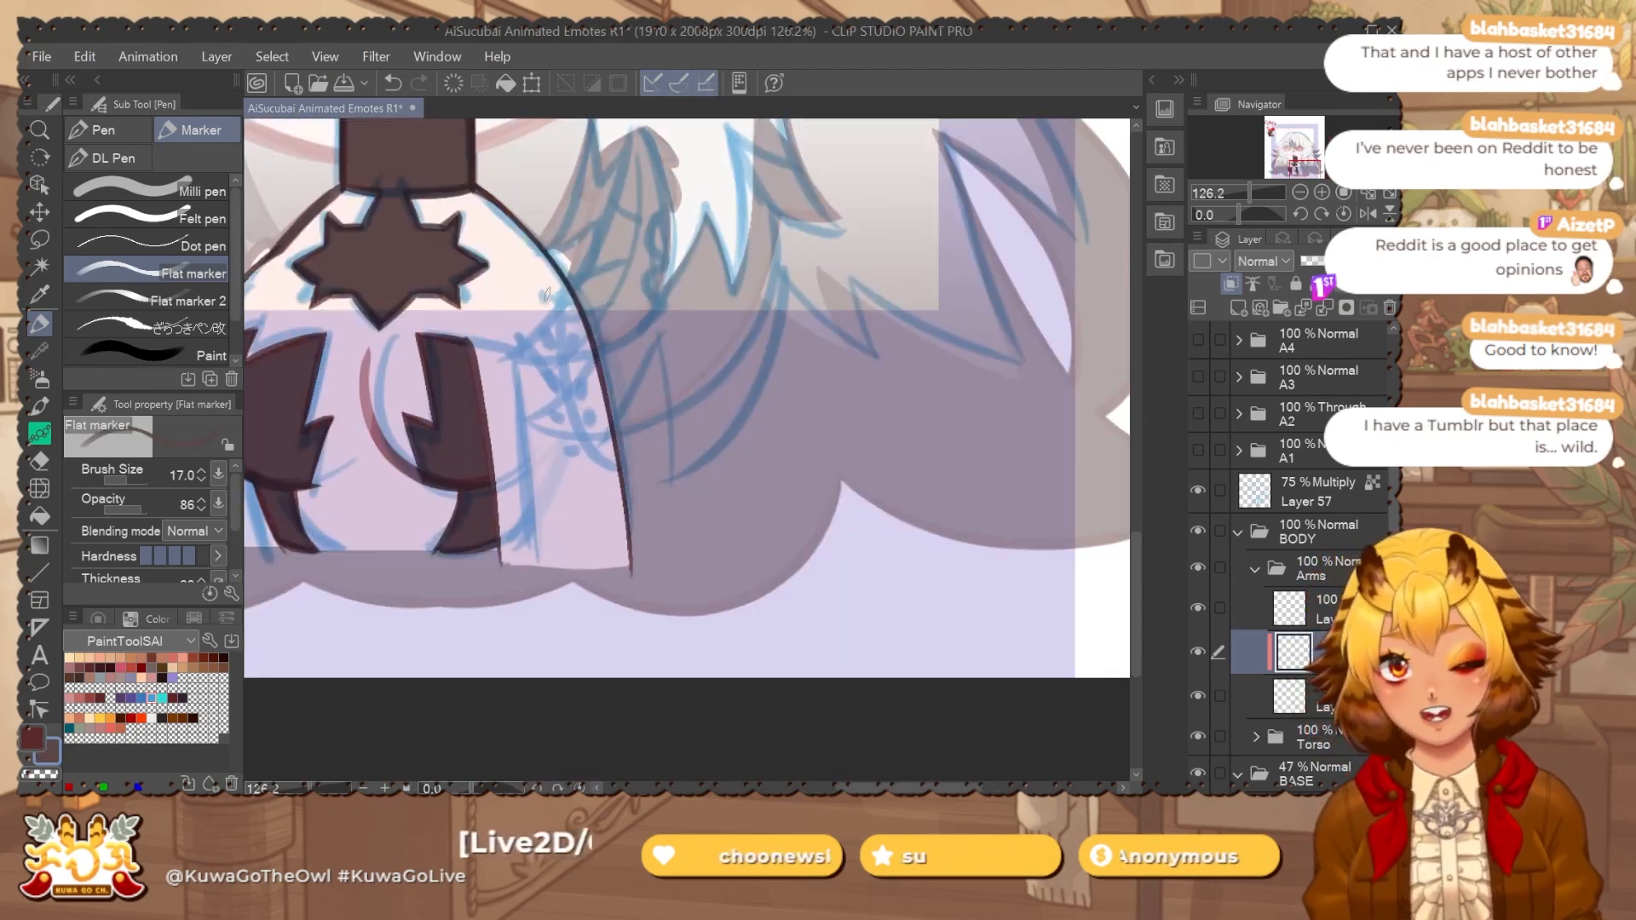
key("ctrl+z")
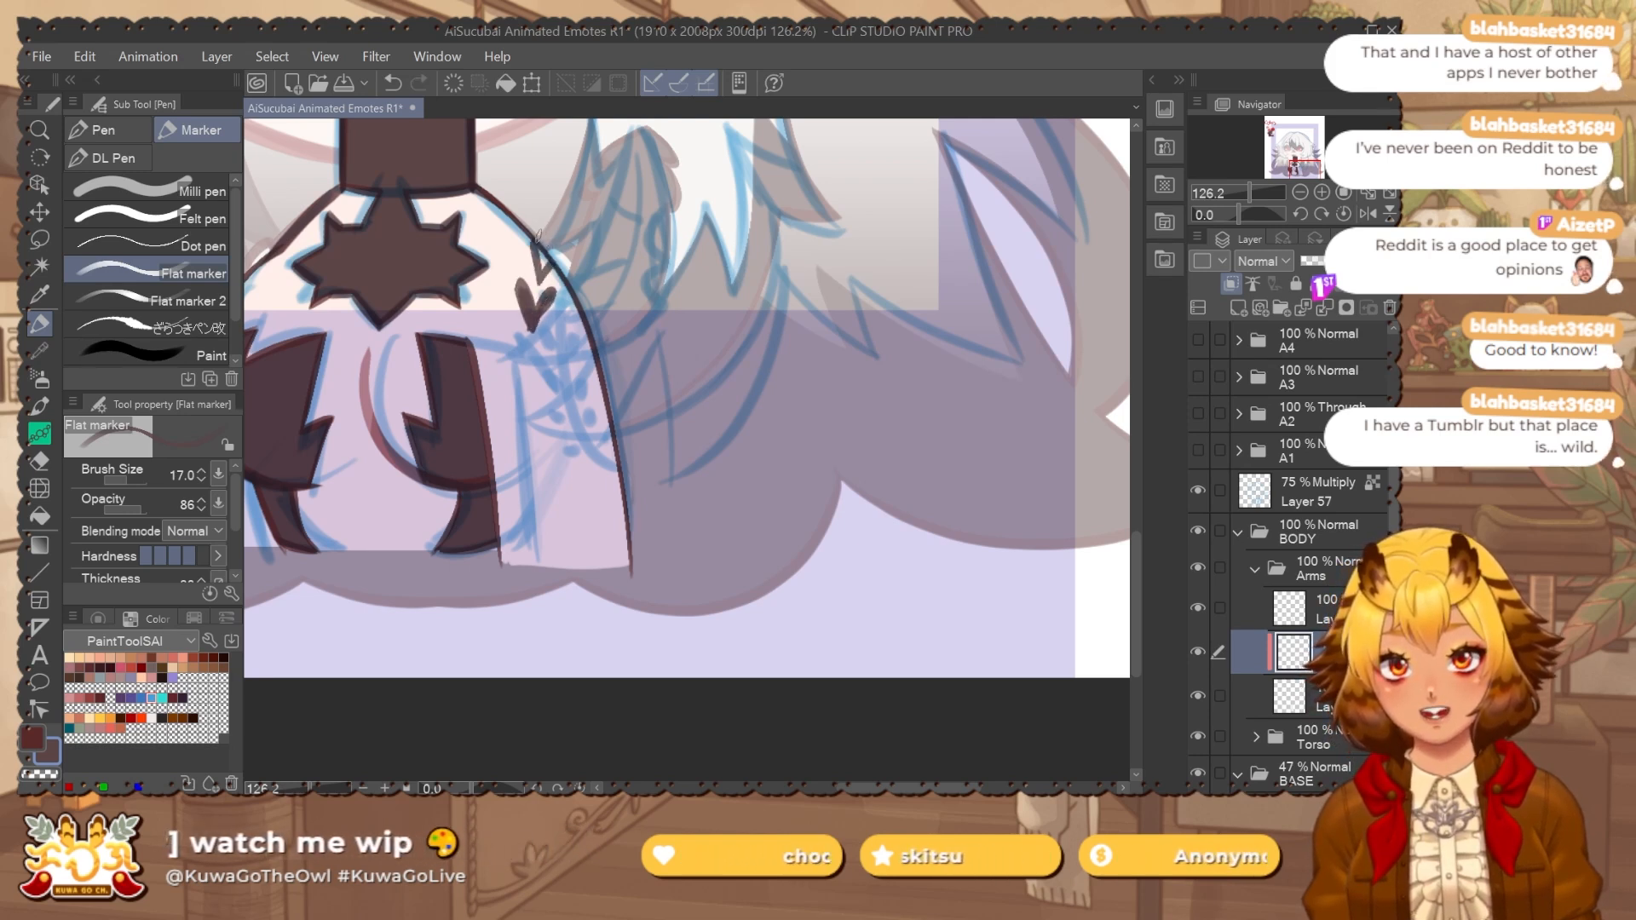
key("e")
left_click_drag(521, 294, 575, 313)
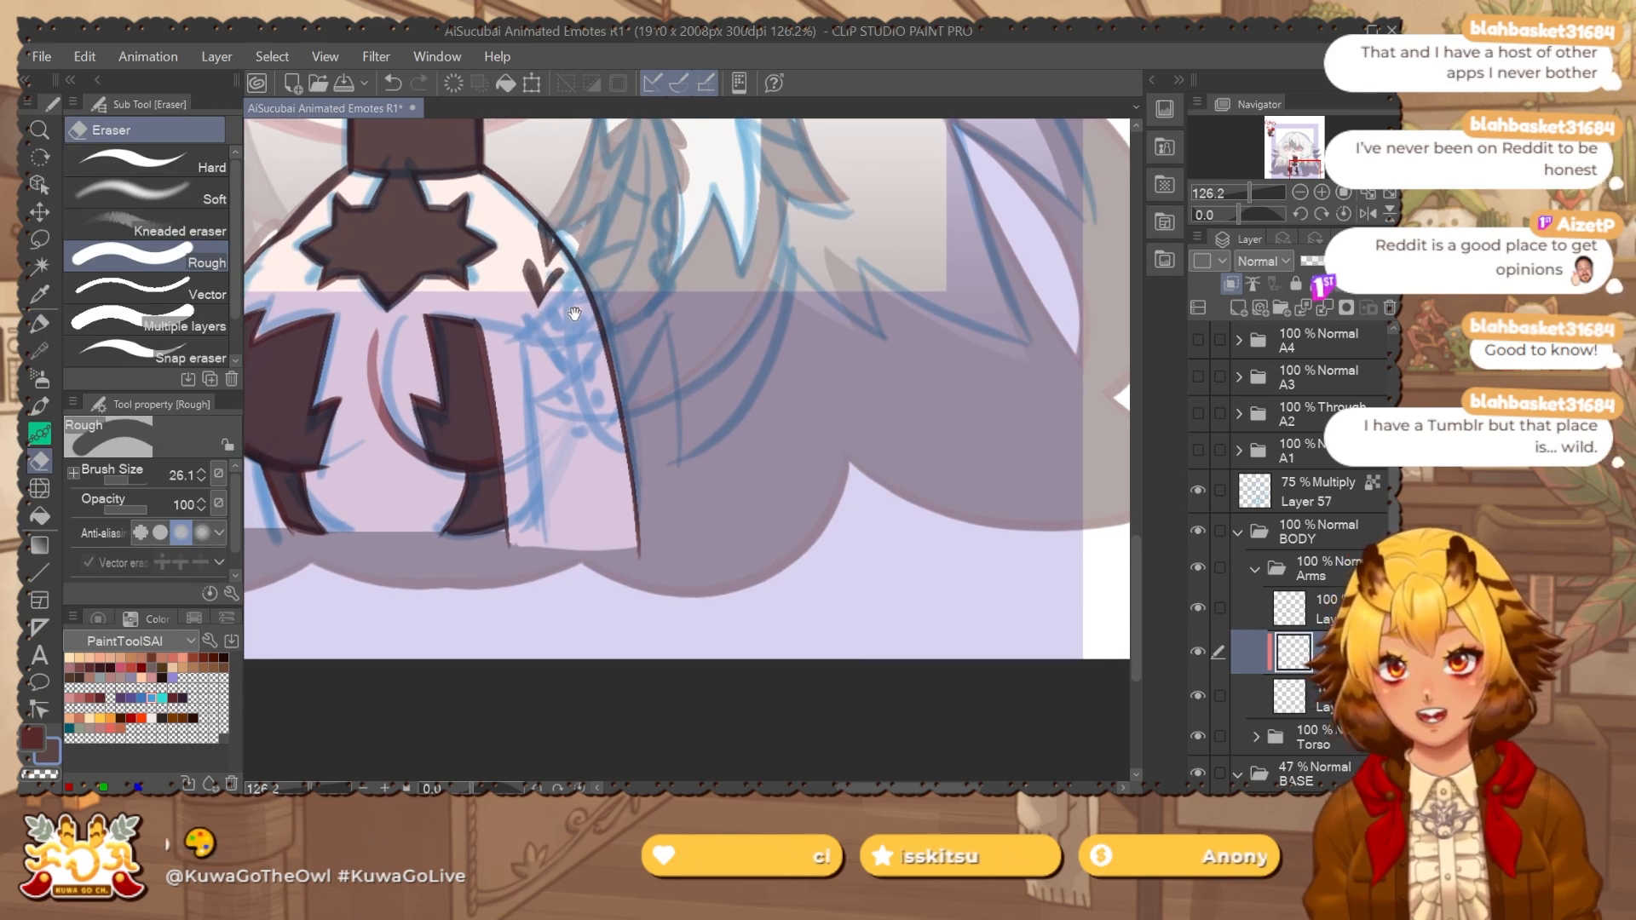
key("p")
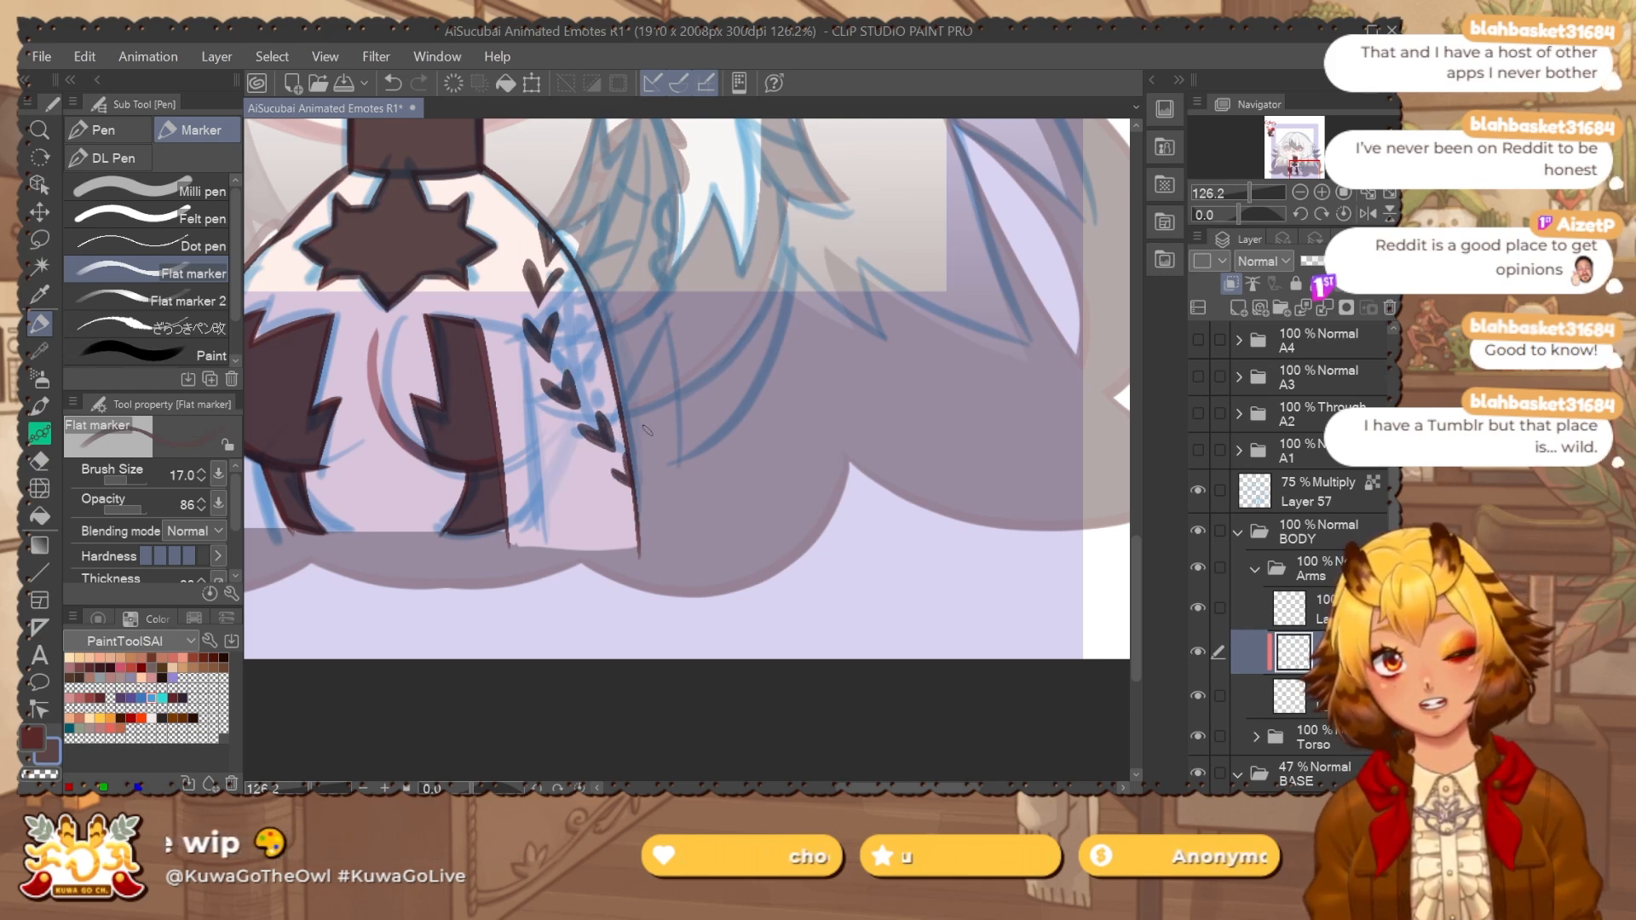
Lasso-select the arm with the arrow-shaped markings on the active Arms group layer.
left_click_drag(786, 535, 812, 542)
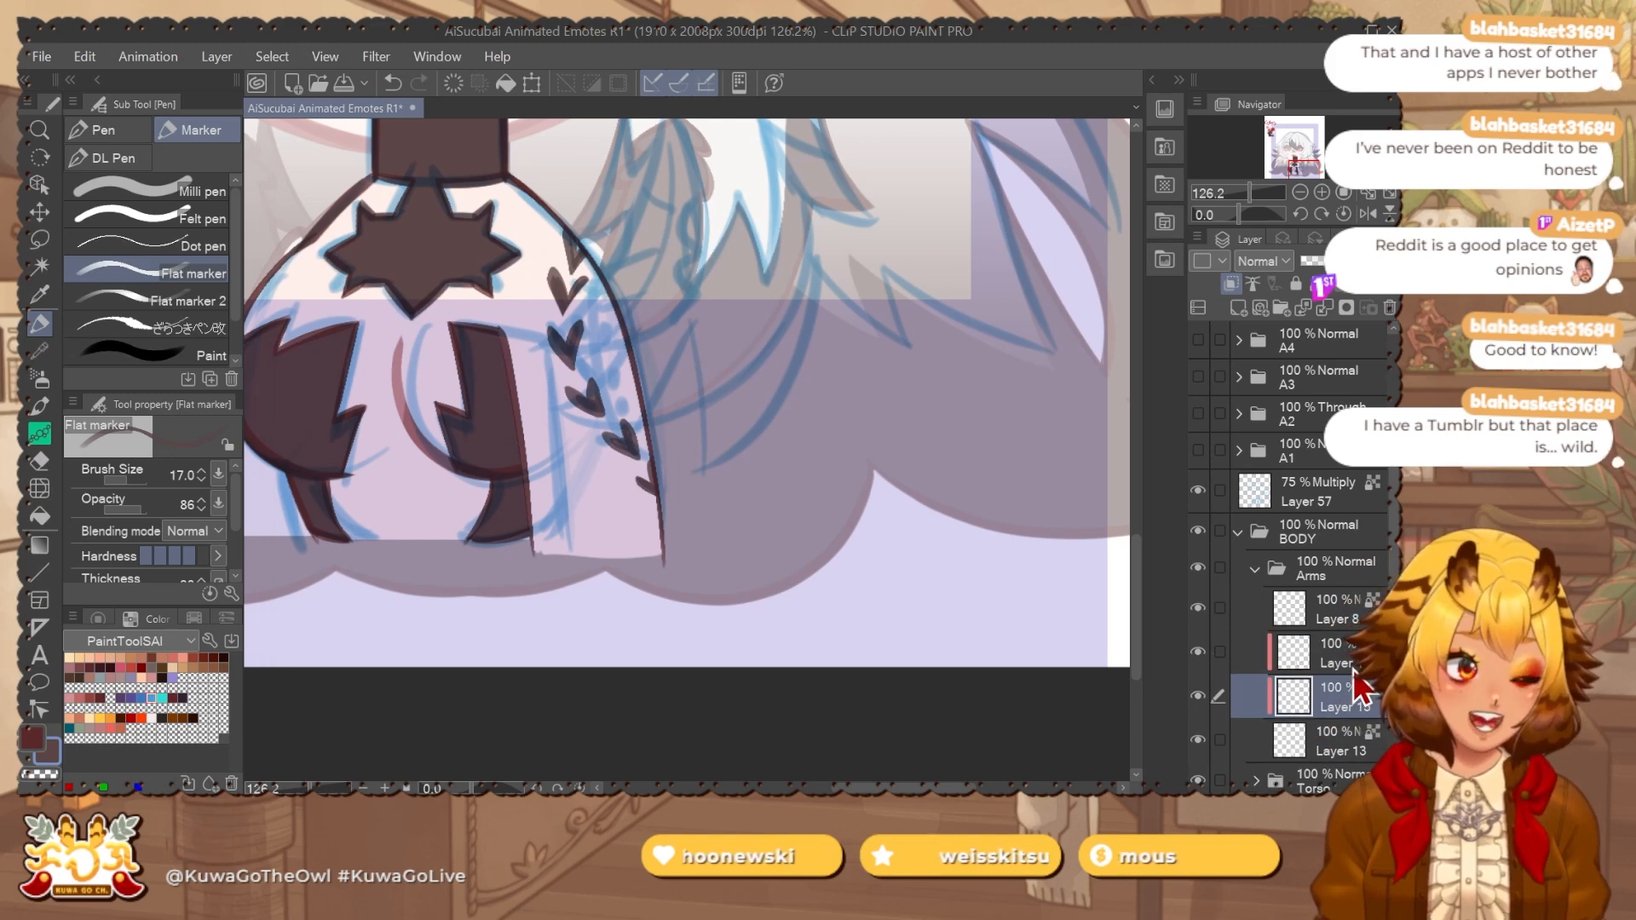
key("m")
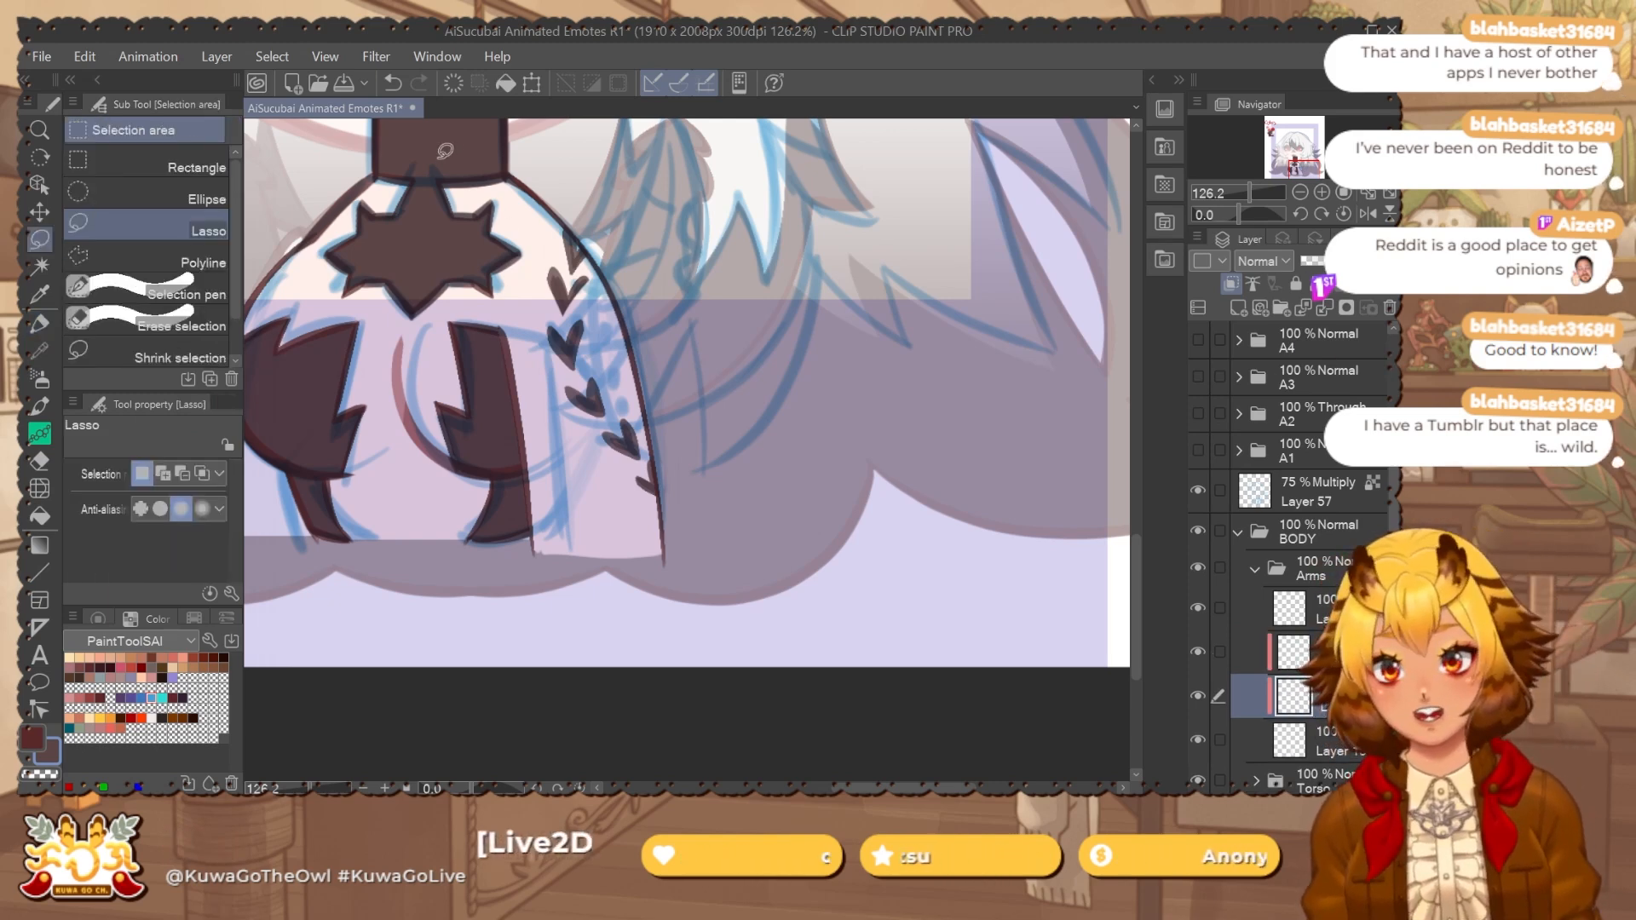
left_click_drag(587, 637, 460, 141)
left_click_drag(665, 294, 638, 319)
Apply a dark foreground-to-transparent gradient upward from the bottom of the selected arm and clear the selection.
key("g")
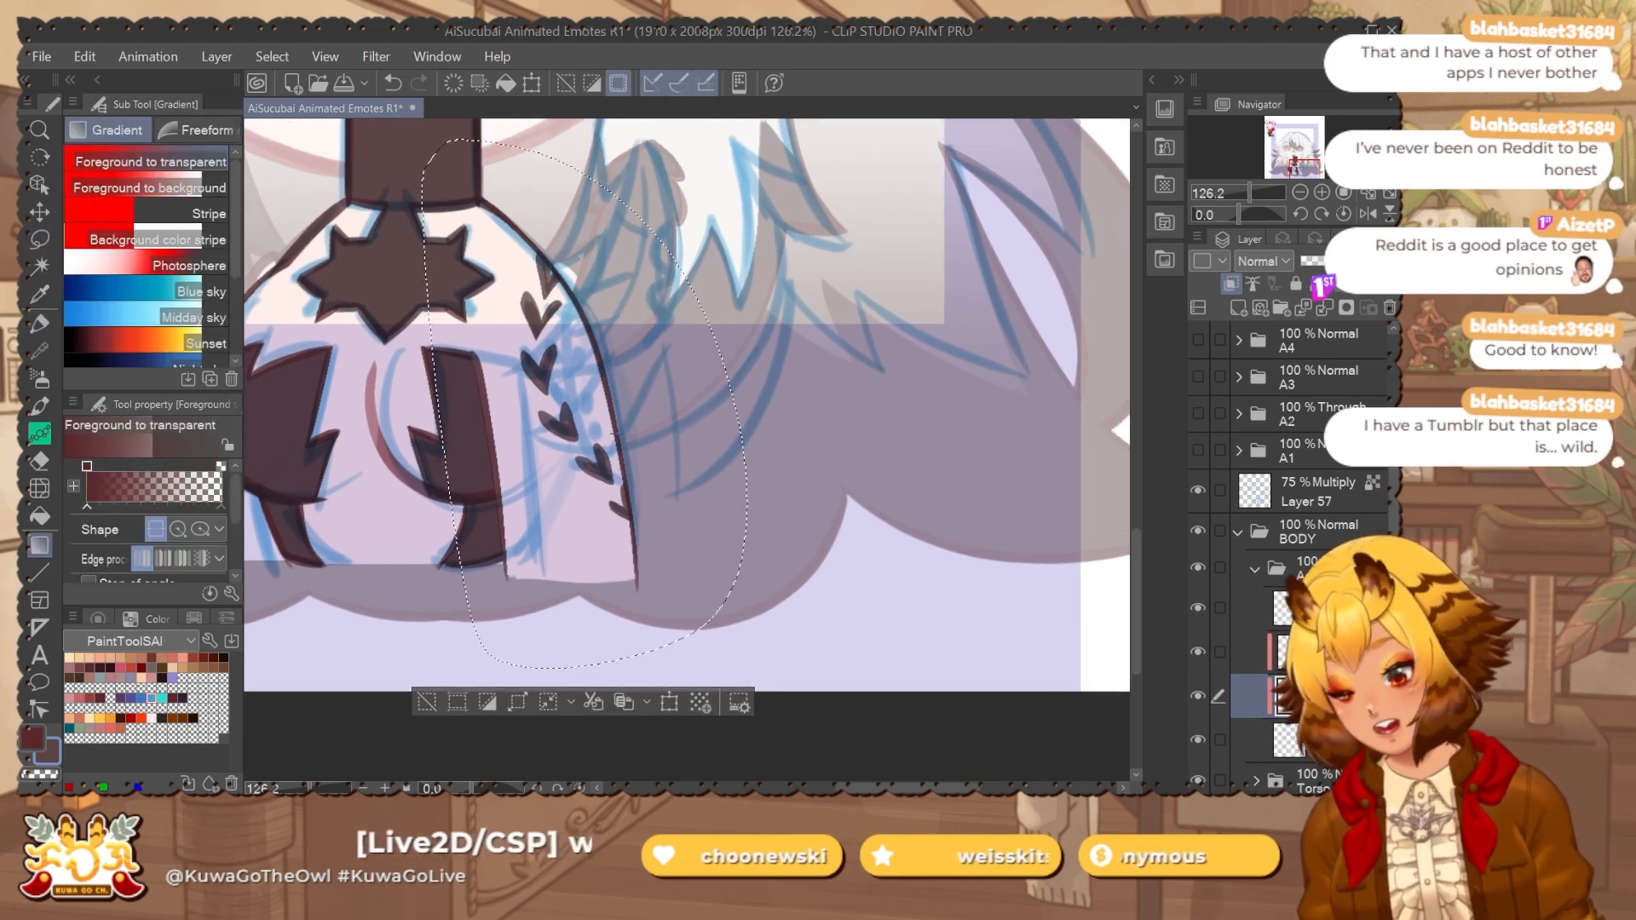
key("space")
scroll(648, 456, "down", 3)
key("b")
scroll(672, 383, "down", 4)
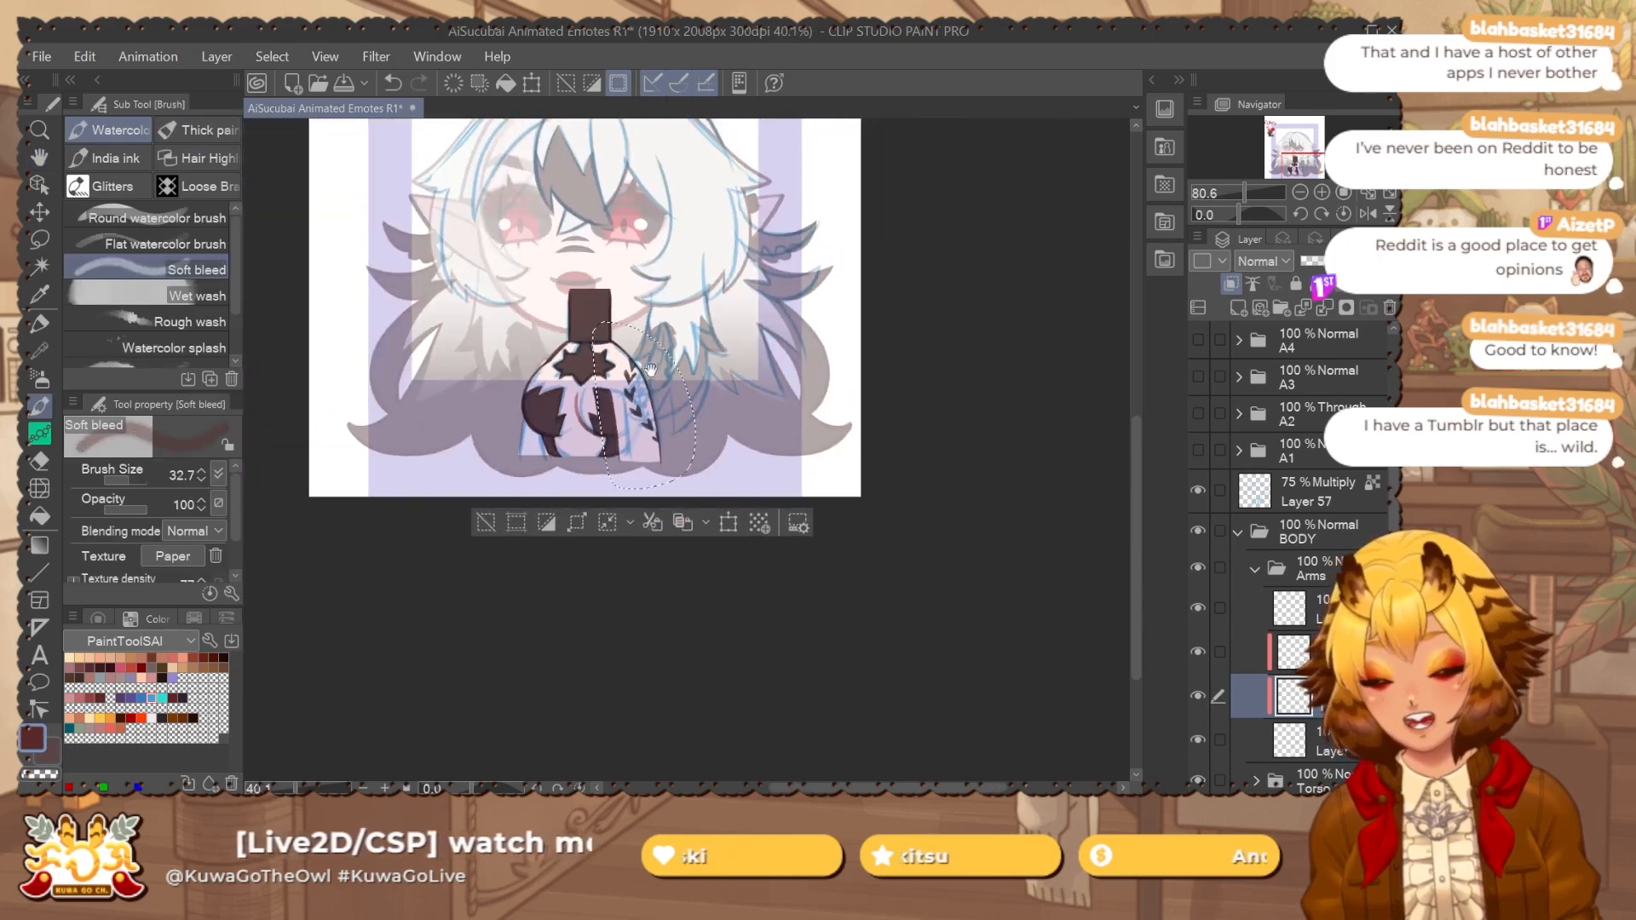
left_click_drag(400, 119, 420, 257)
key("space")
left_click_drag(653, 476, 616, 350)
key("g")
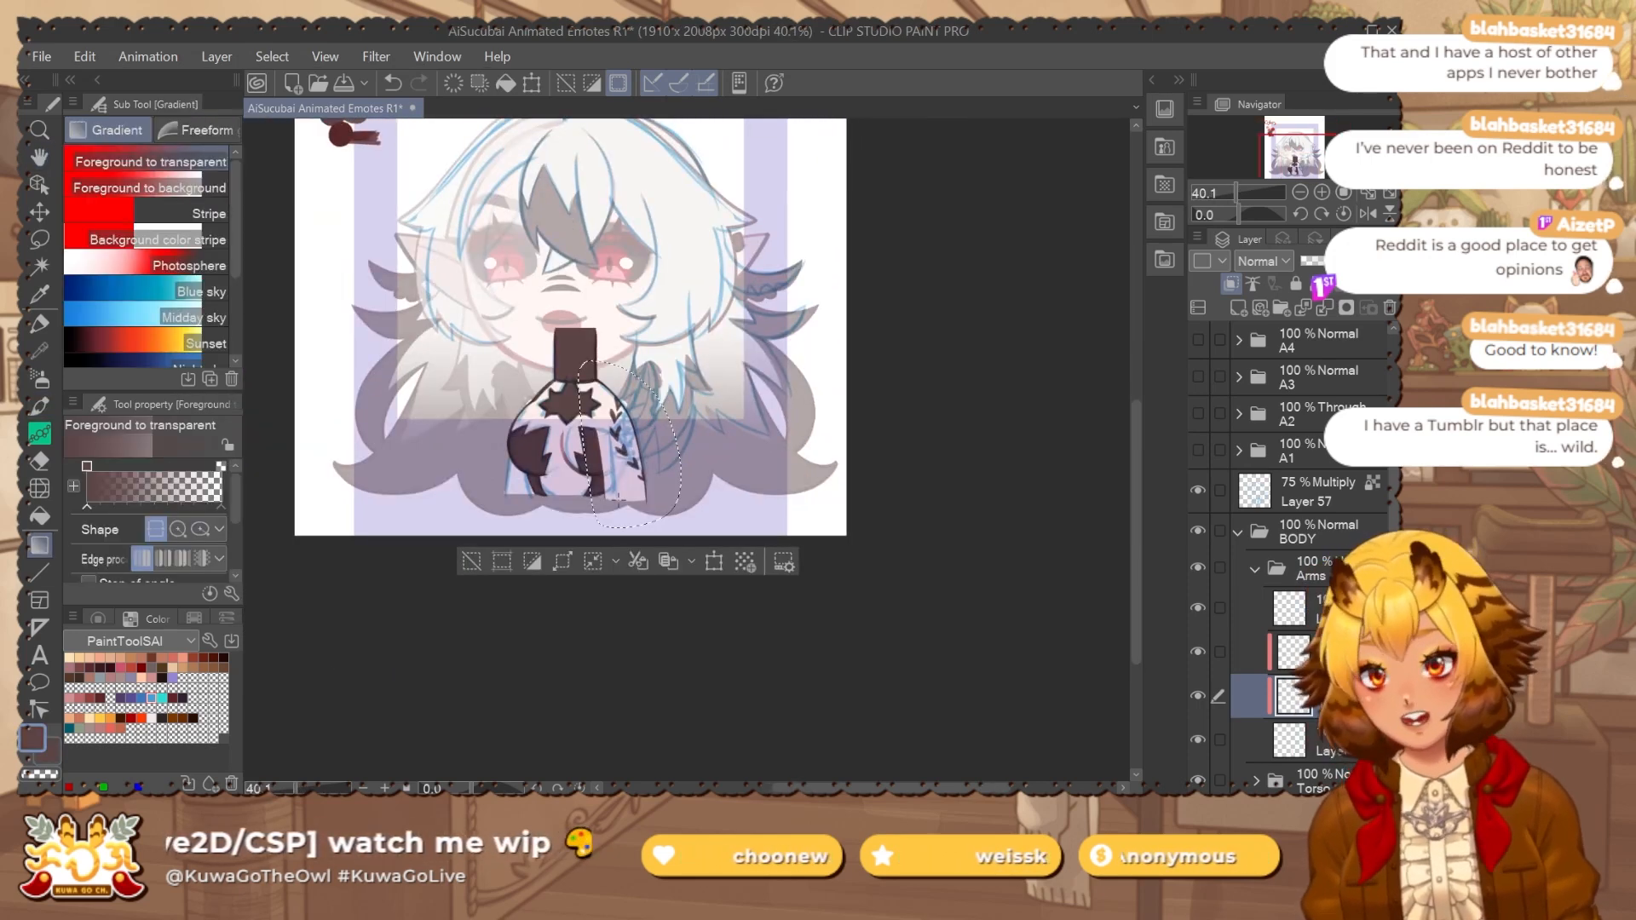
left_click_drag(616, 501, 634, 386)
key("ctrl+d")
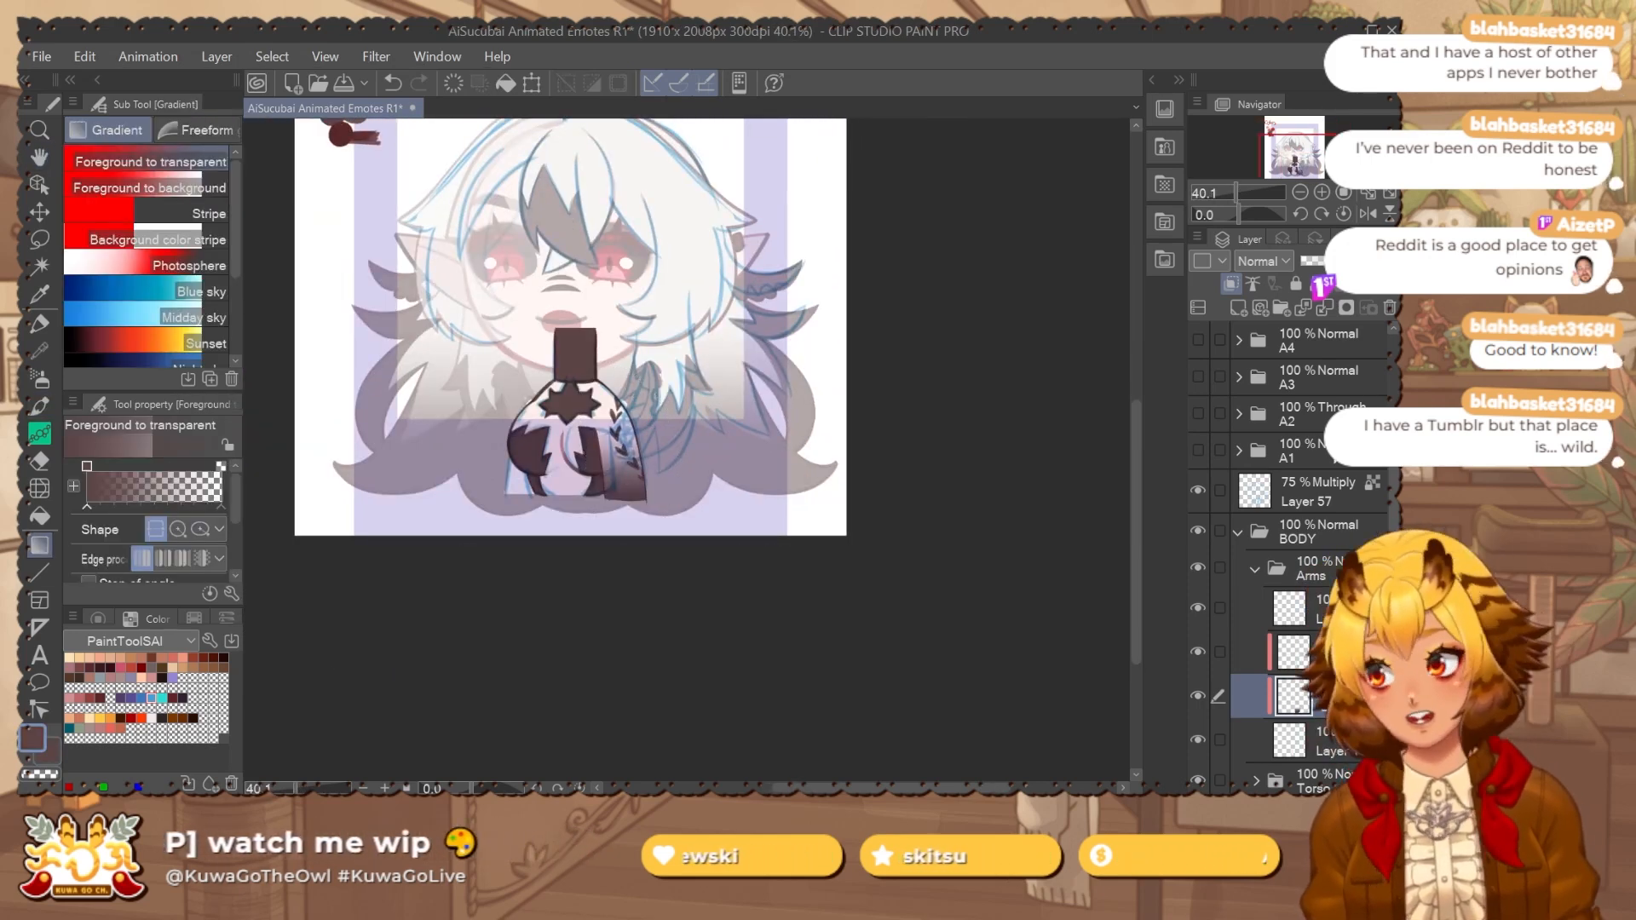
Undo the arm's gradient, reapply it as a shorter foreground-to-transparent fade from the bottom edge, and deselect.
key("ctrl+z")
key("g")
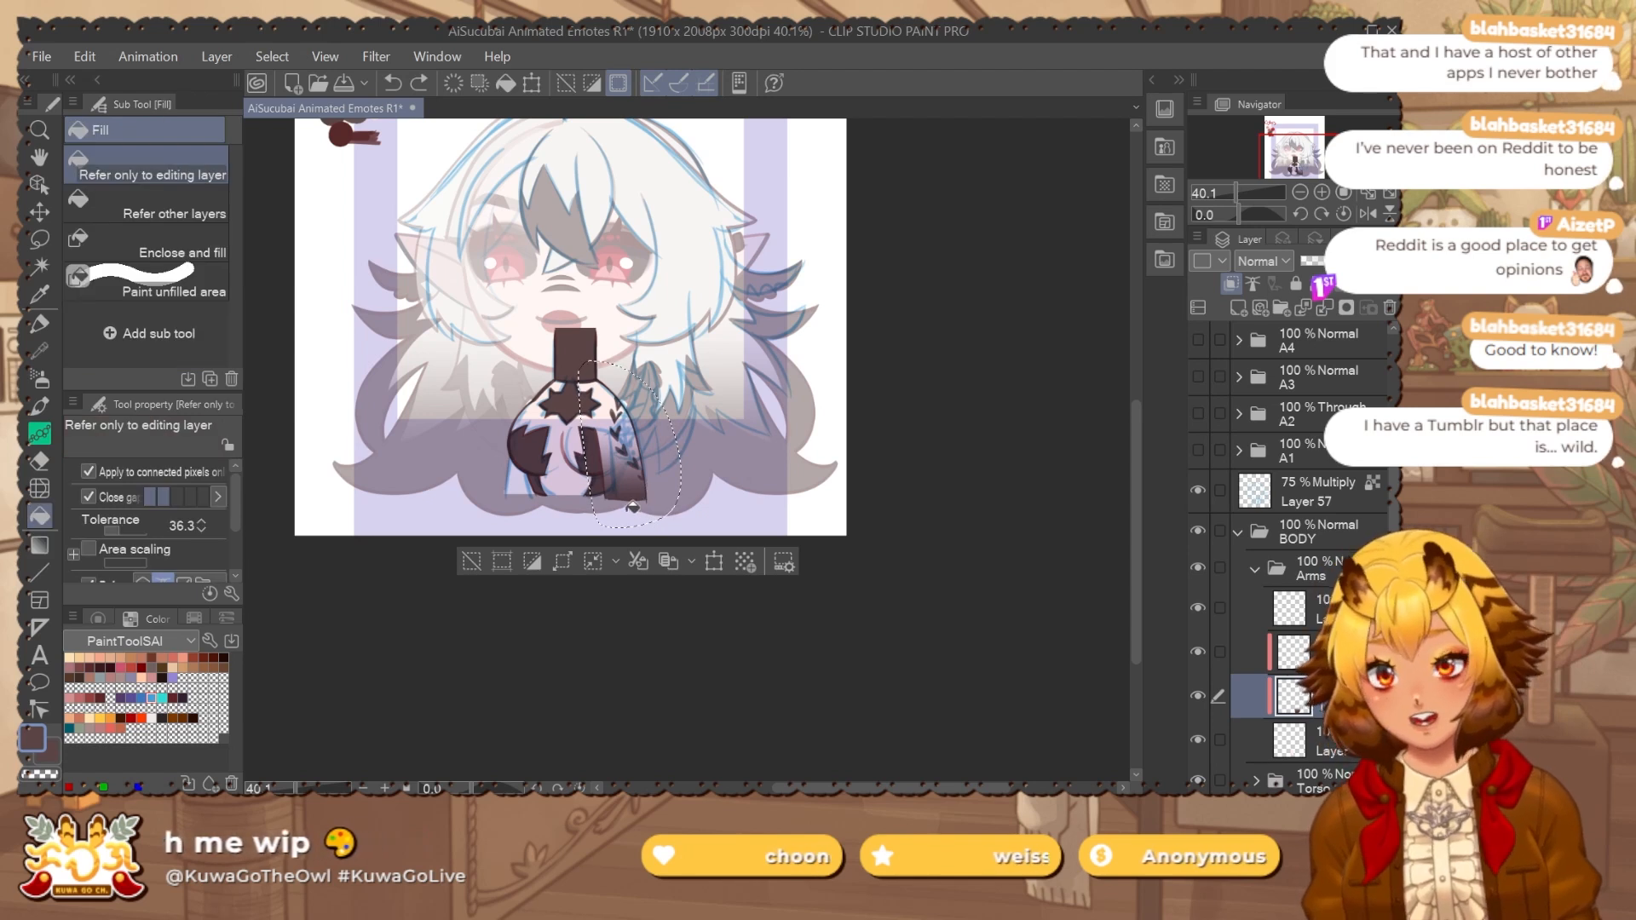
key("g")
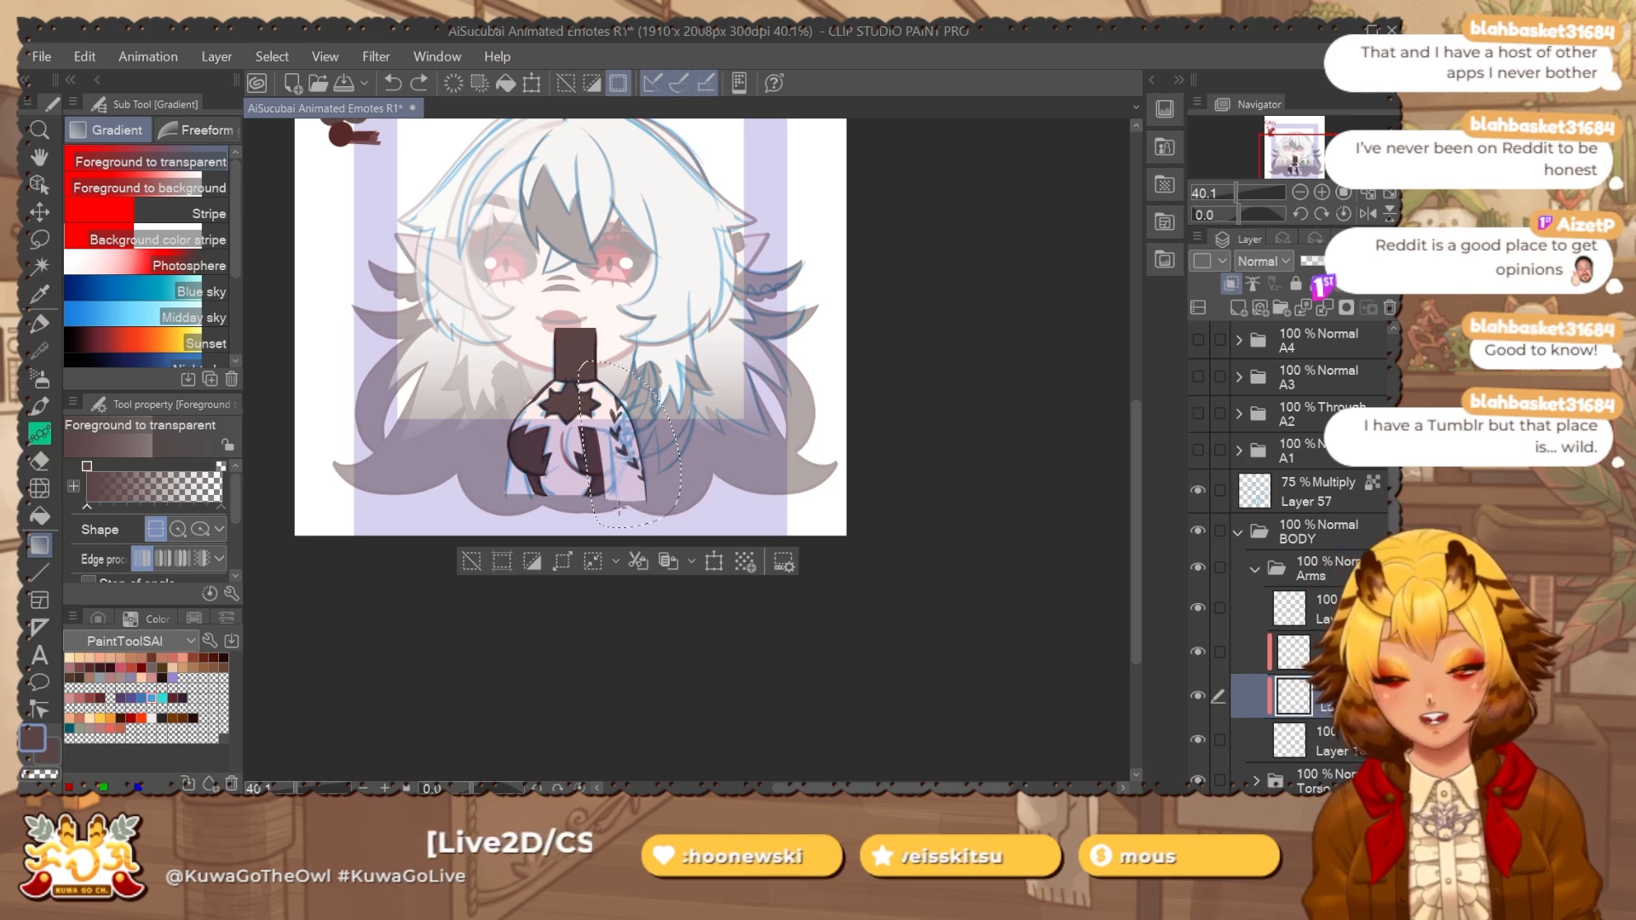
key("ctrl+d")
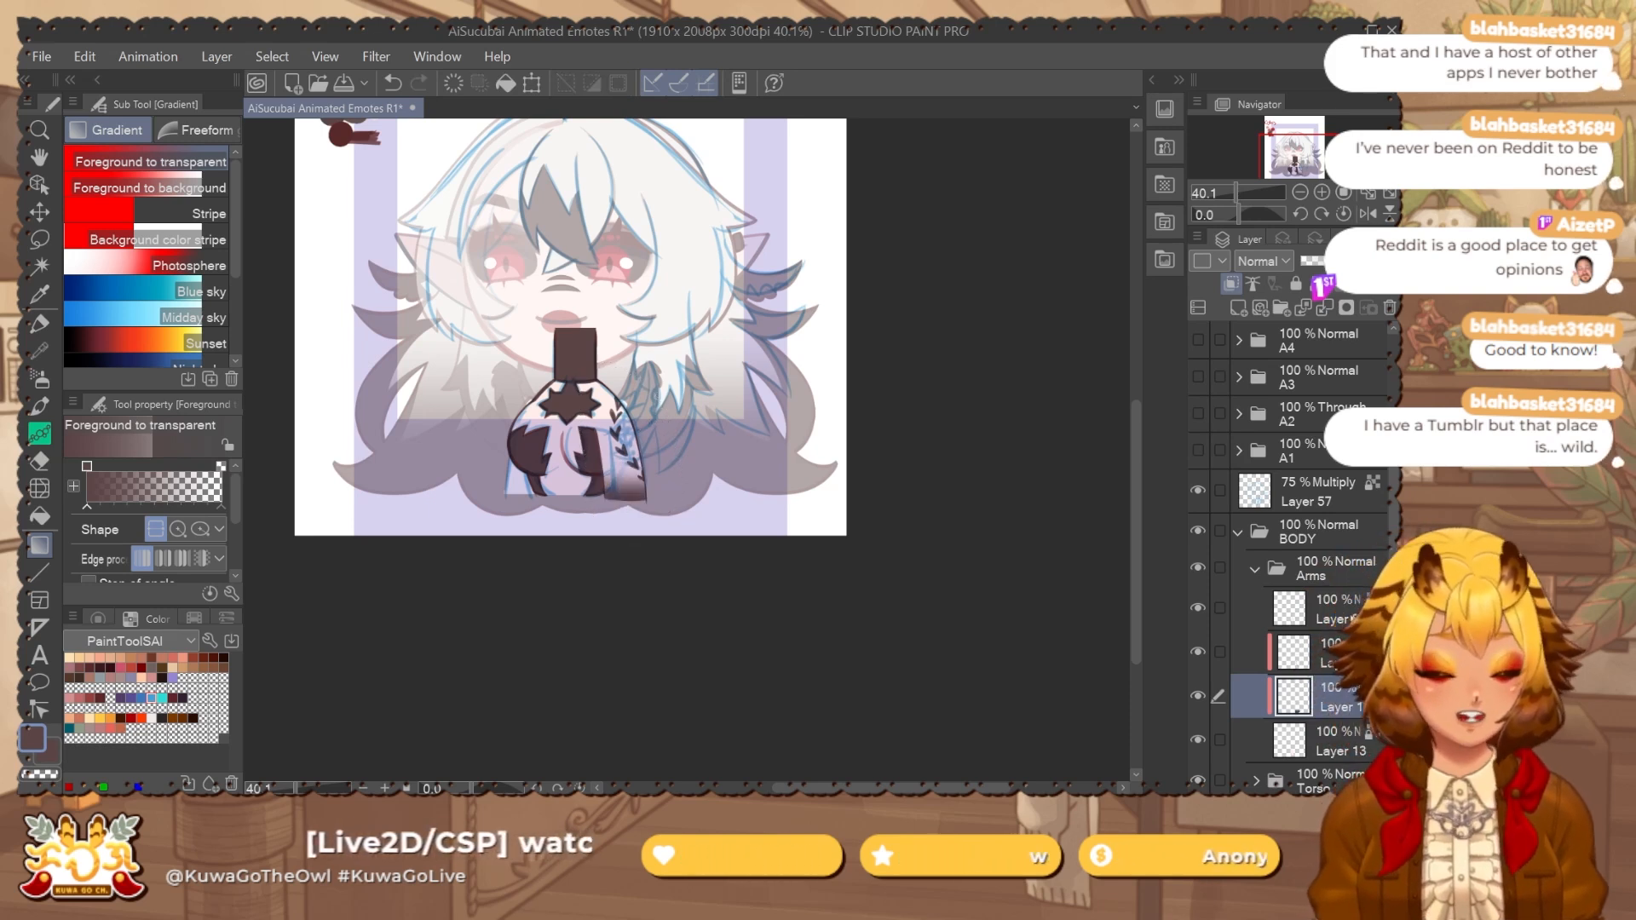
Duplicate the Arms group as a single merged layer named ArmsL and save the file.
left_click(1253, 573)
key("ctrl+a")
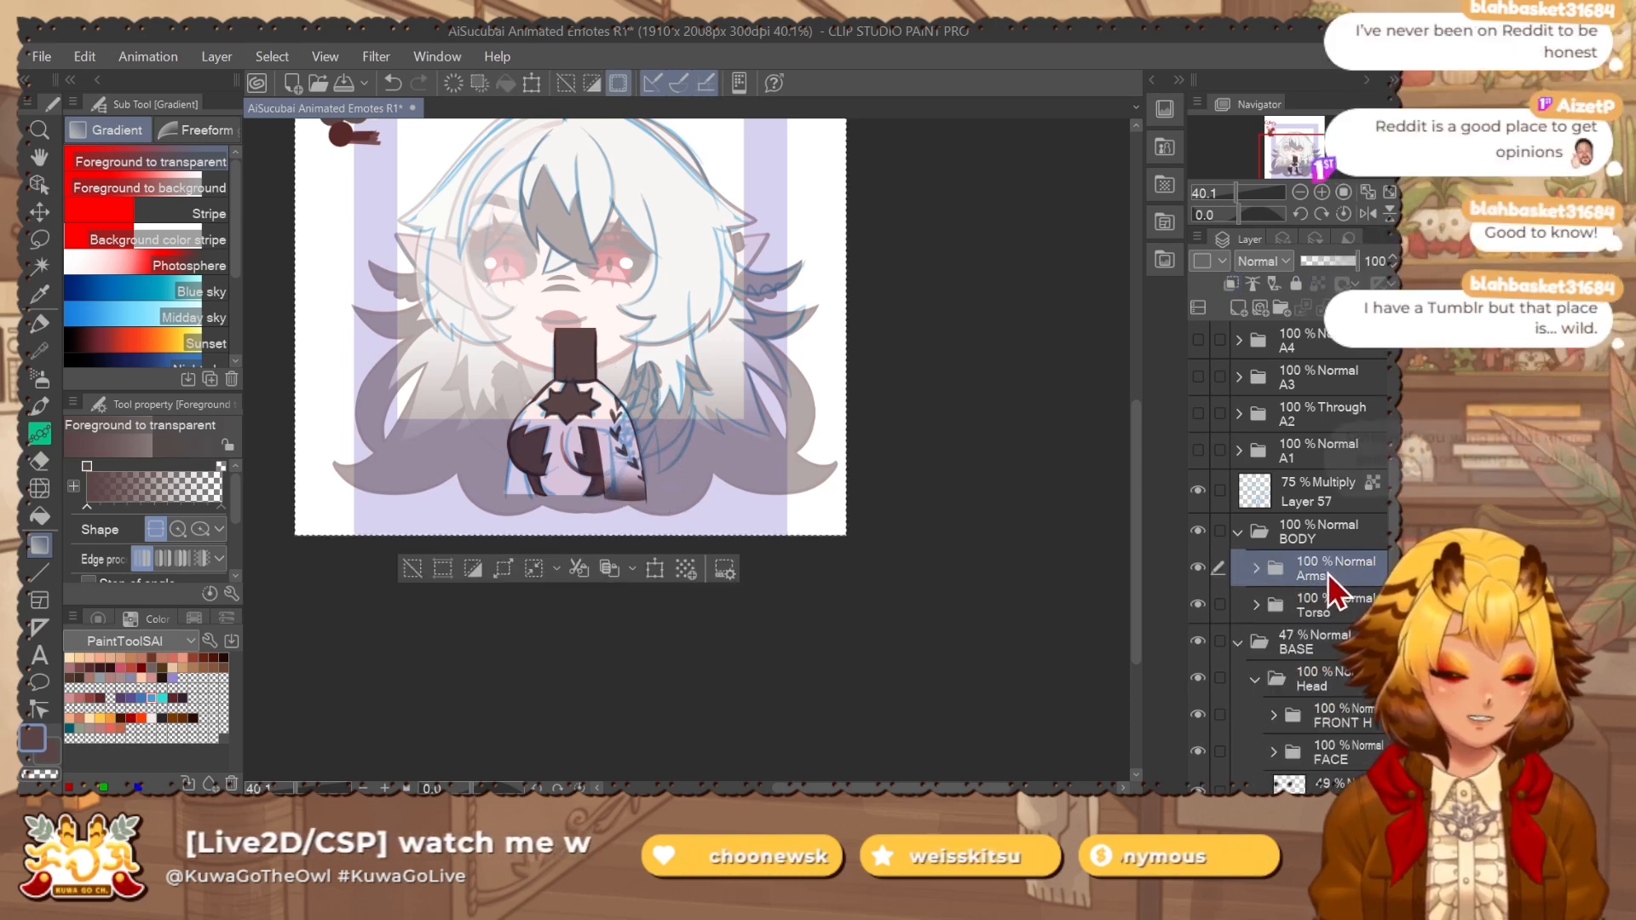
key("ctrl+c")
key("ctrl+v")
key("shift+alt+e")
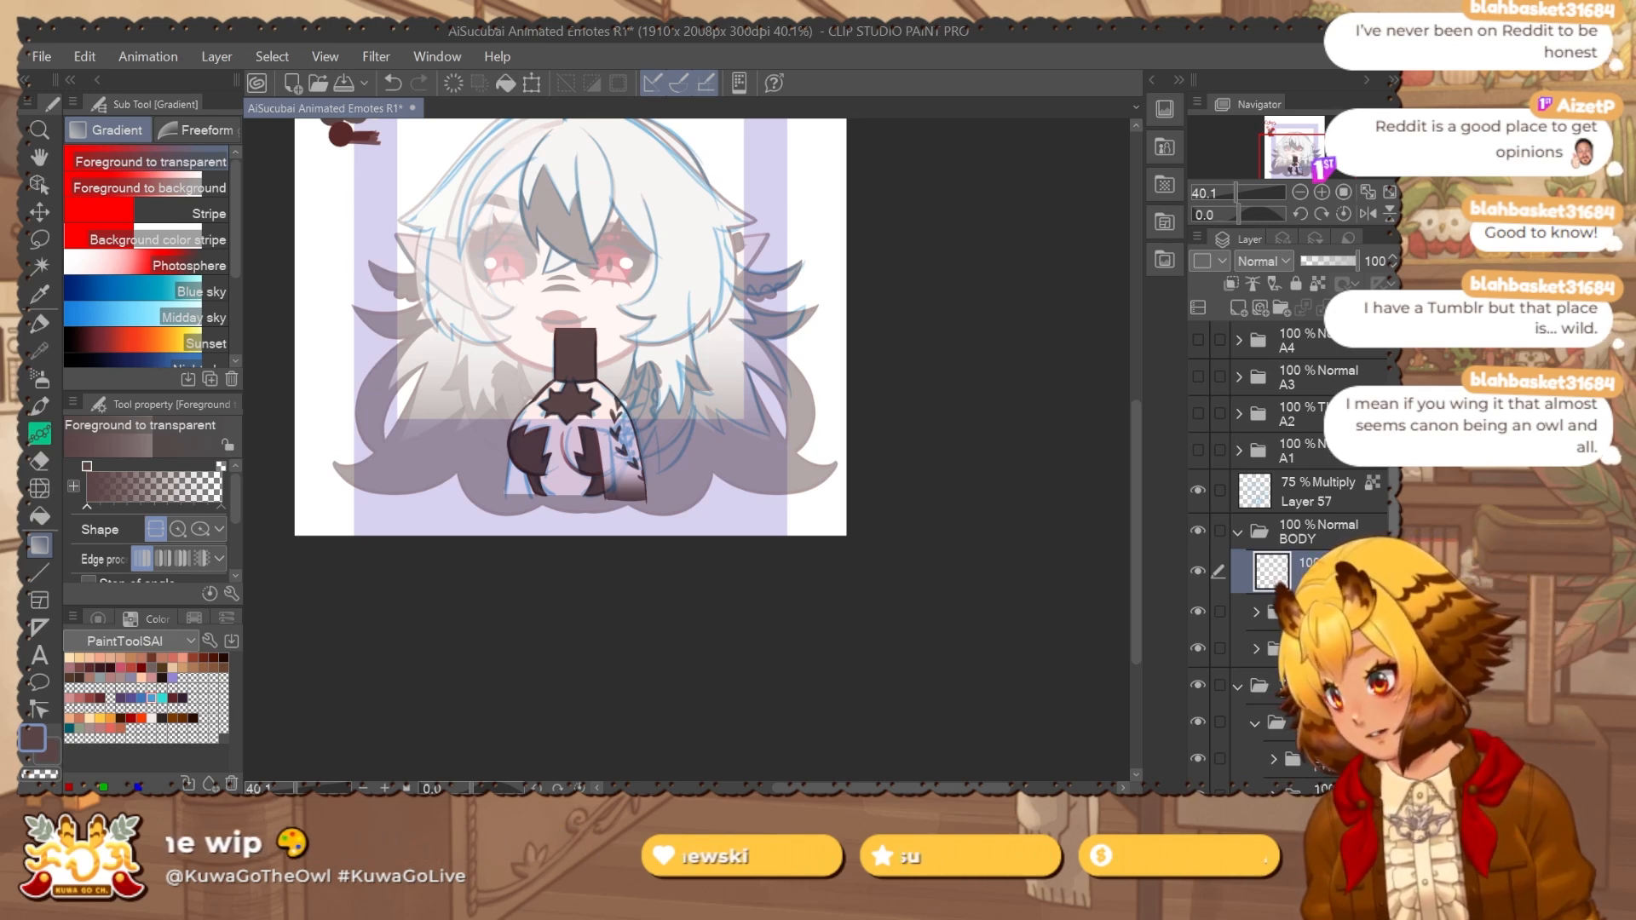
key("ctrl+s")
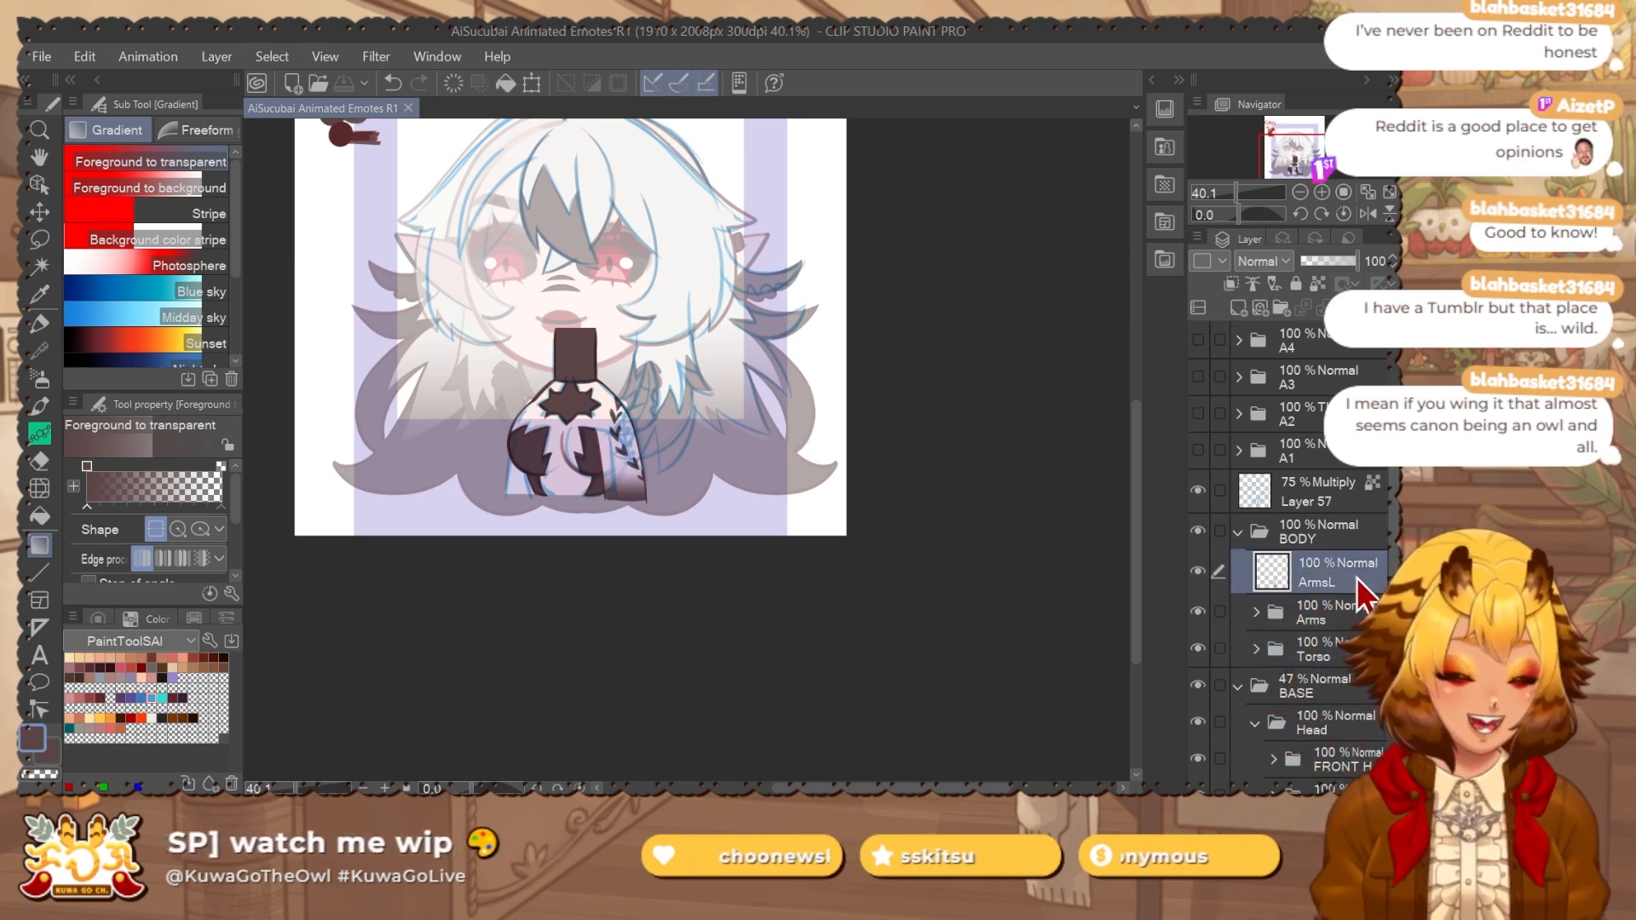
Place the ArmsL layer below the Torso group and flip it horizontally to form the opposite arm, aligned with the shoulder.
left_click_drag(1334, 679, 1355, 675)
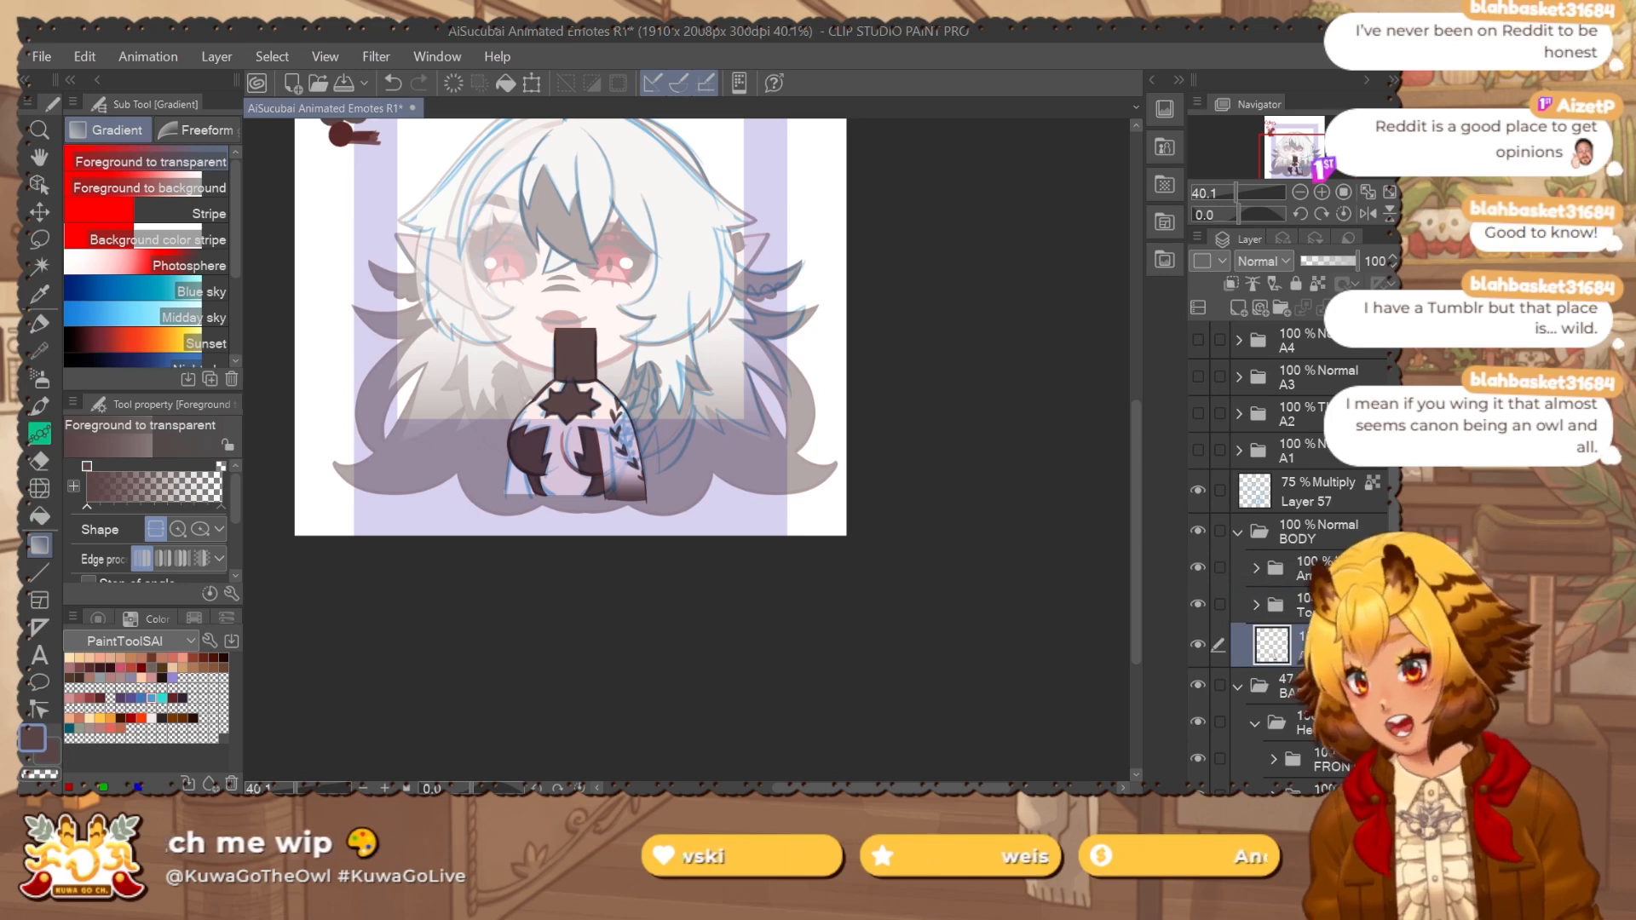
key("ctrl+t")
scroll(588, 417, "up", 2)
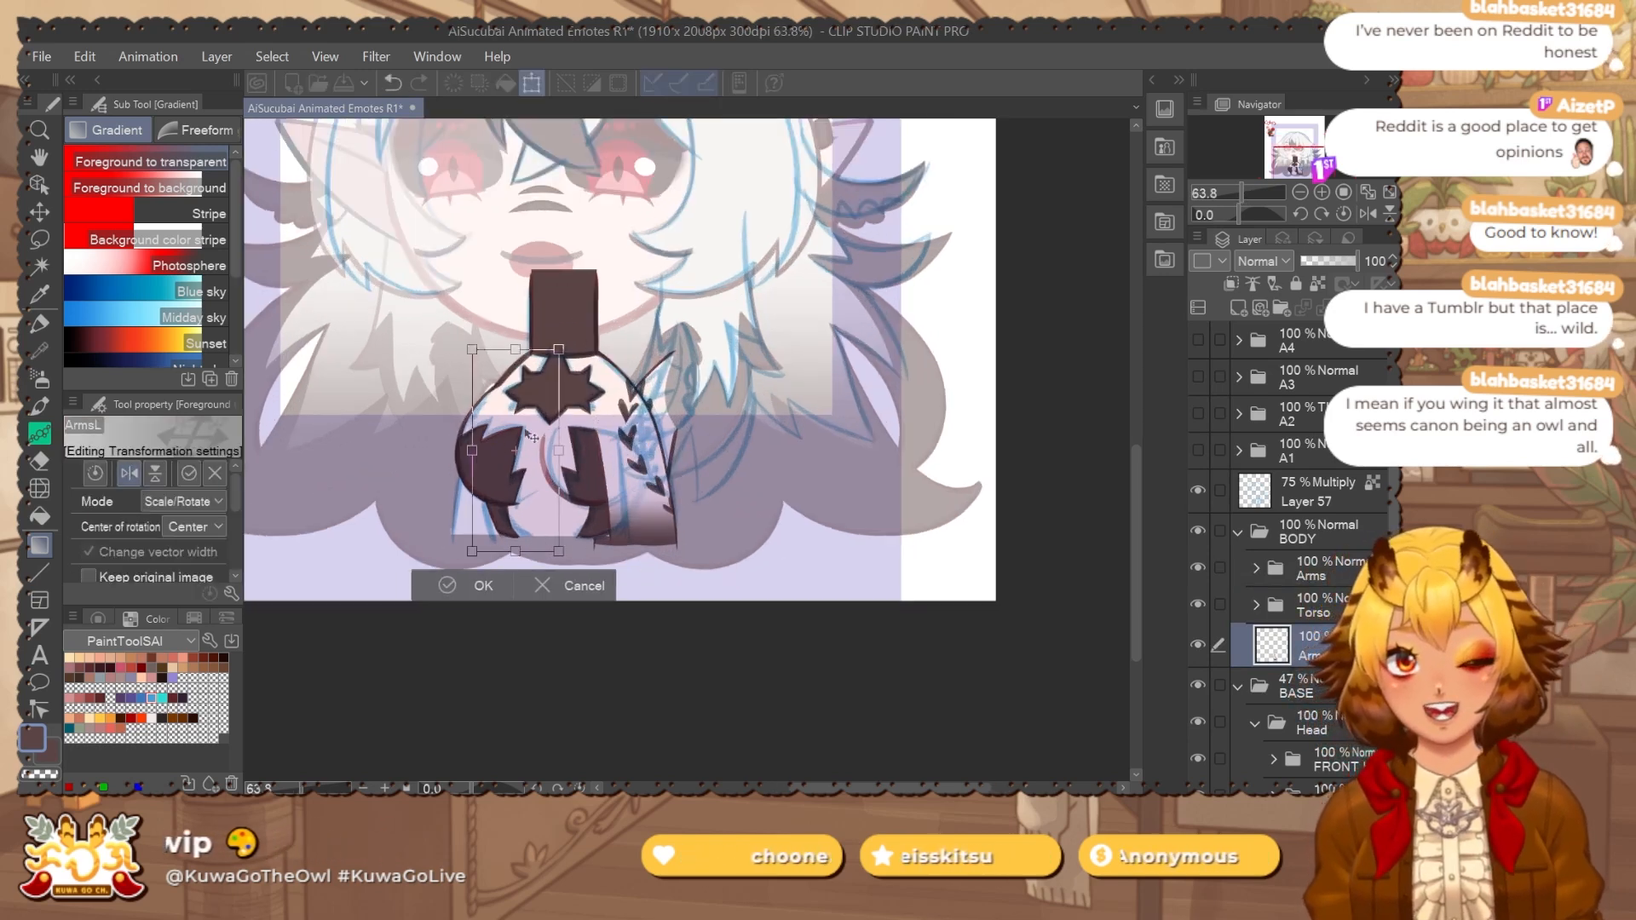
left_click_drag(527, 431, 507, 423)
scroll(554, 378, "up", 2)
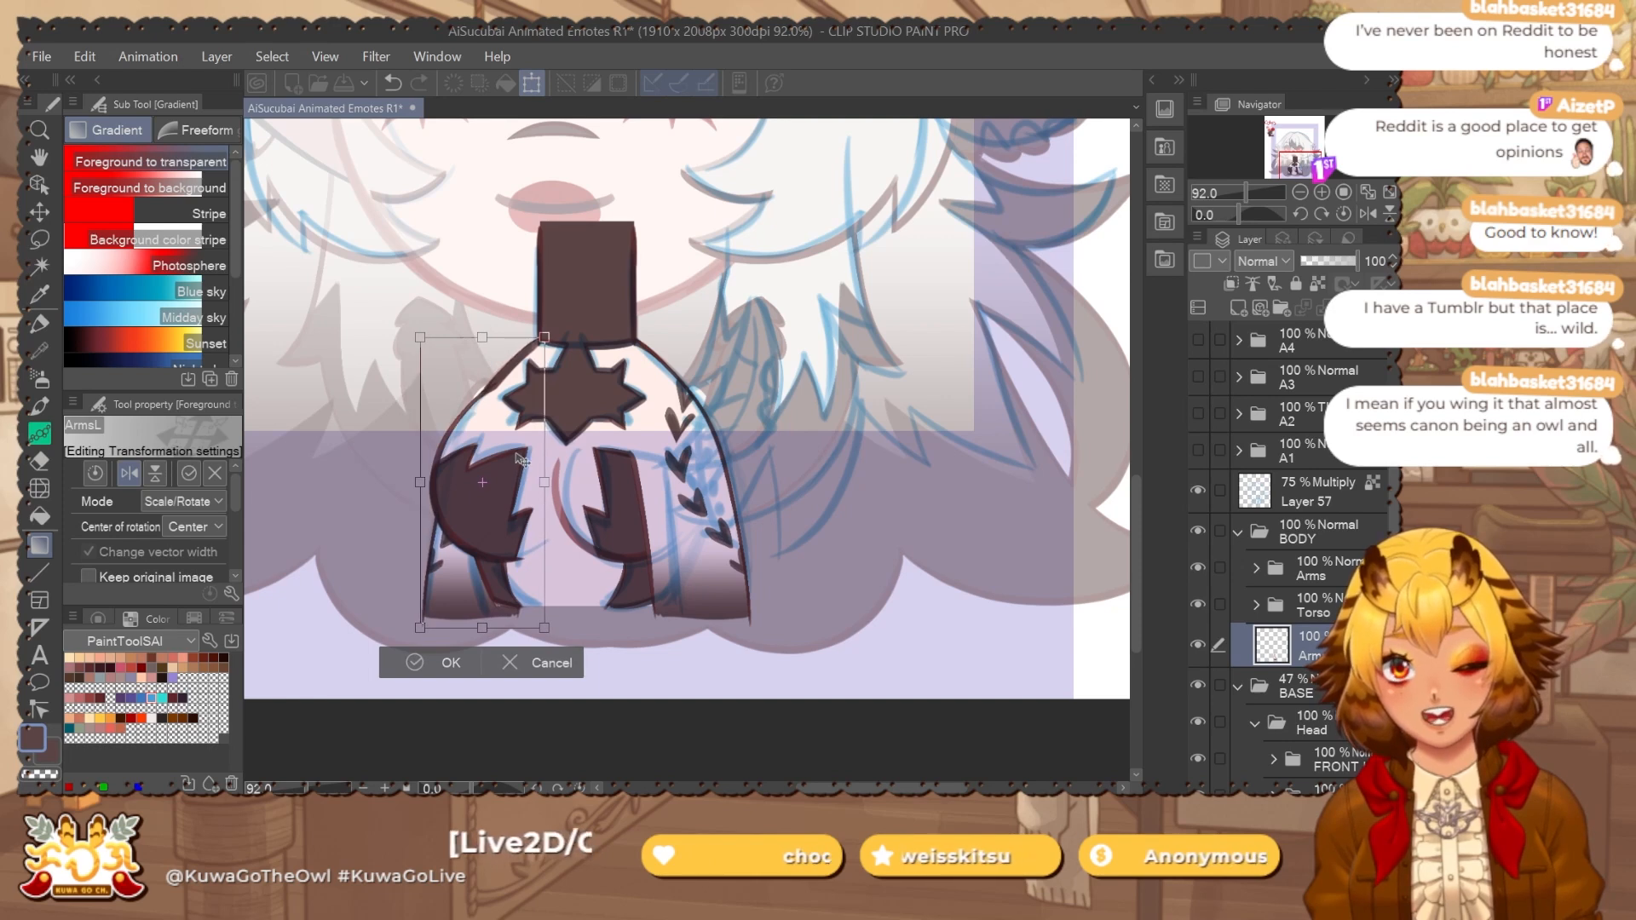
key("Return")
scroll(785, 394, "down", 2)
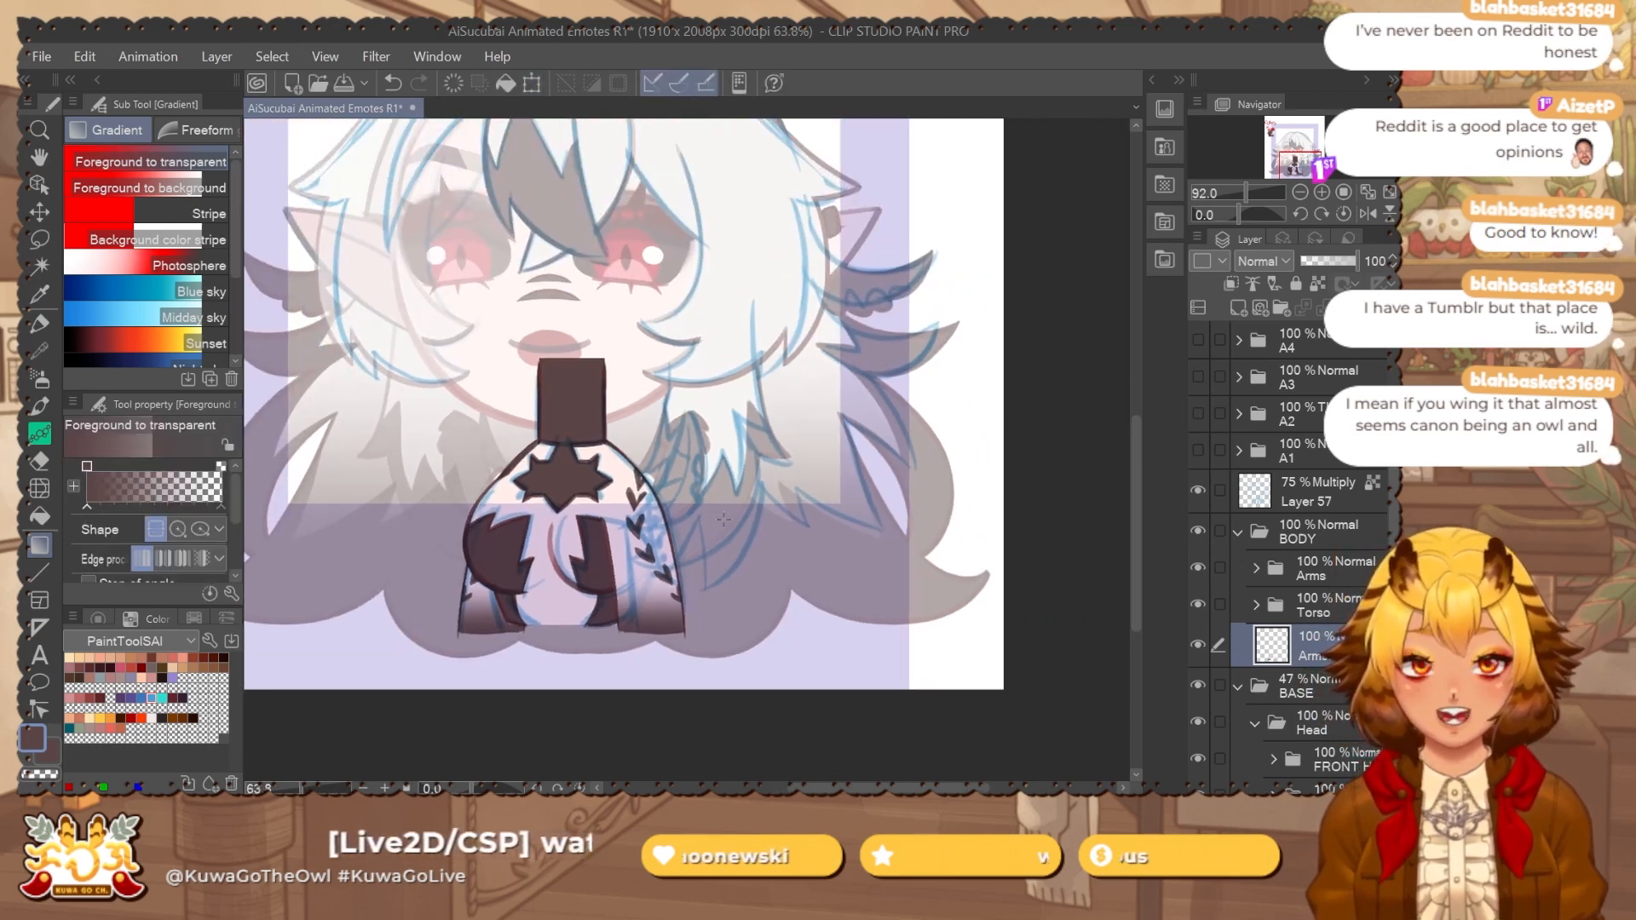
Hide the Layer 57 sketch and collapse the BODY group.
left_click(1198, 488)
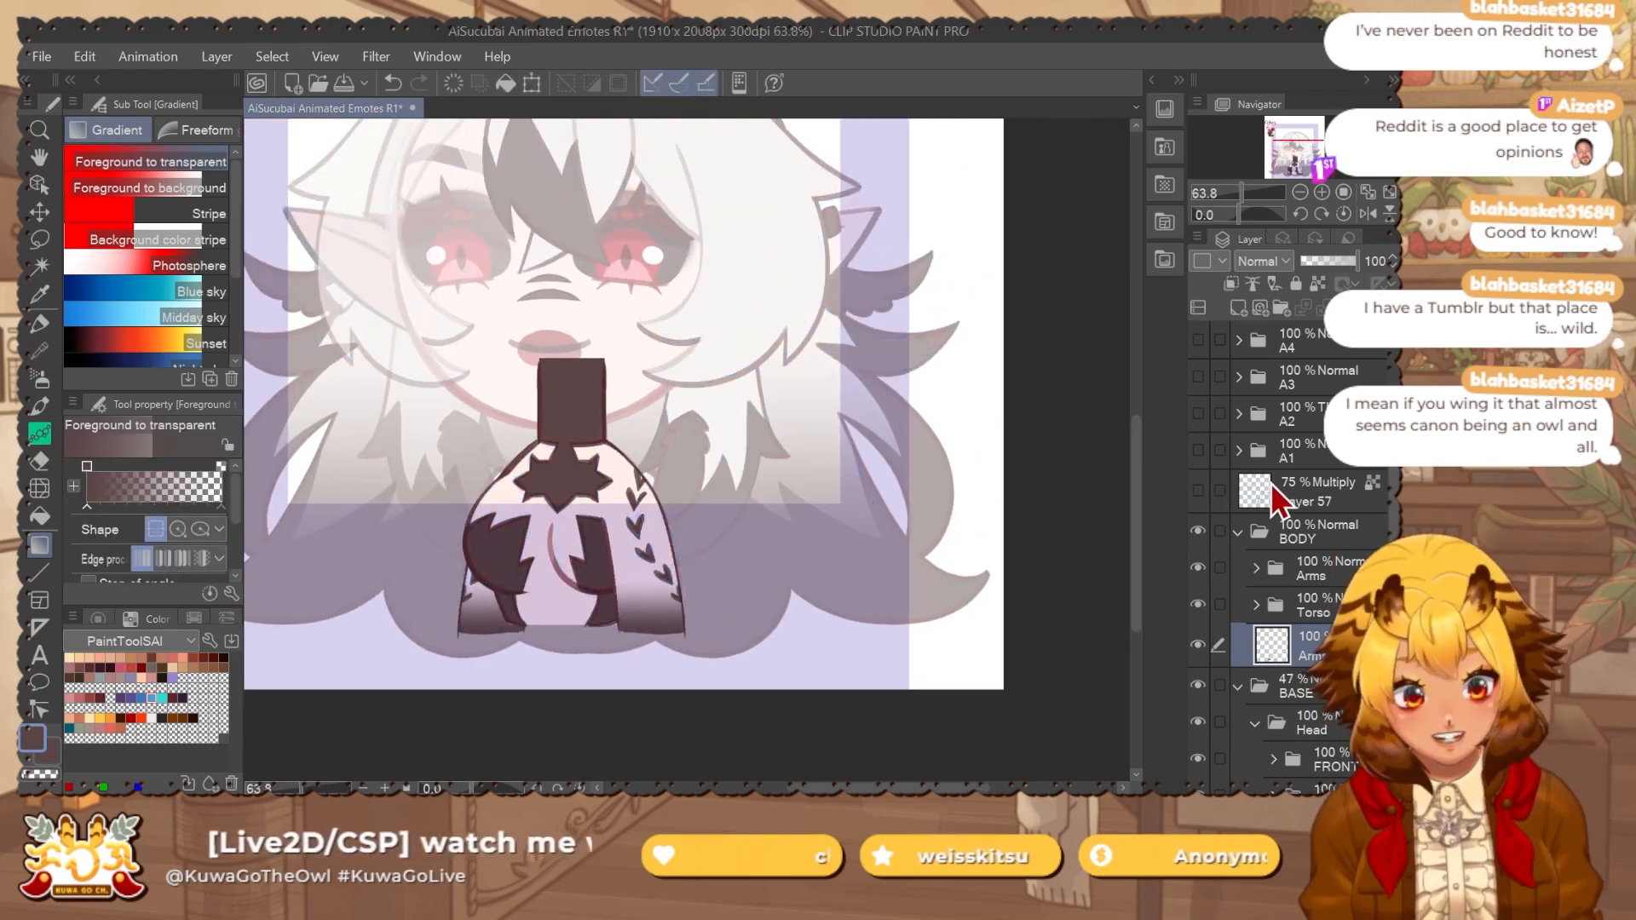
left_click(1238, 532)
left_click(1299, 544)
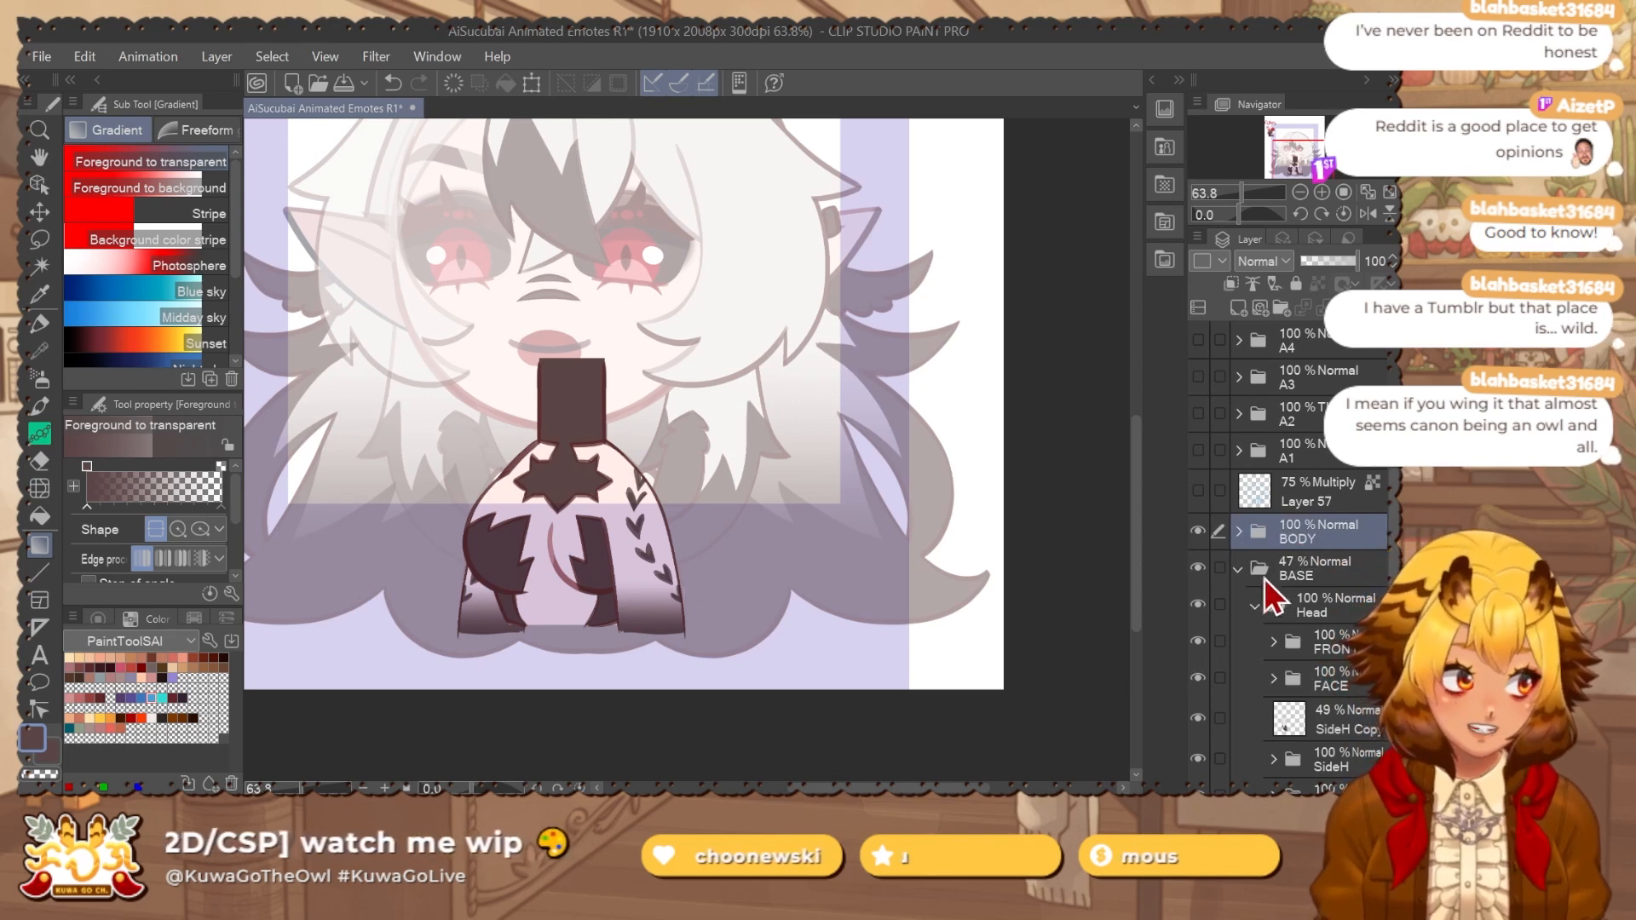
Replace the old Body group inside Head with the new BODY group, placed between SideH and BACKH, and save.
scroll(1287, 545, "down", 2)
left_click(1329, 720)
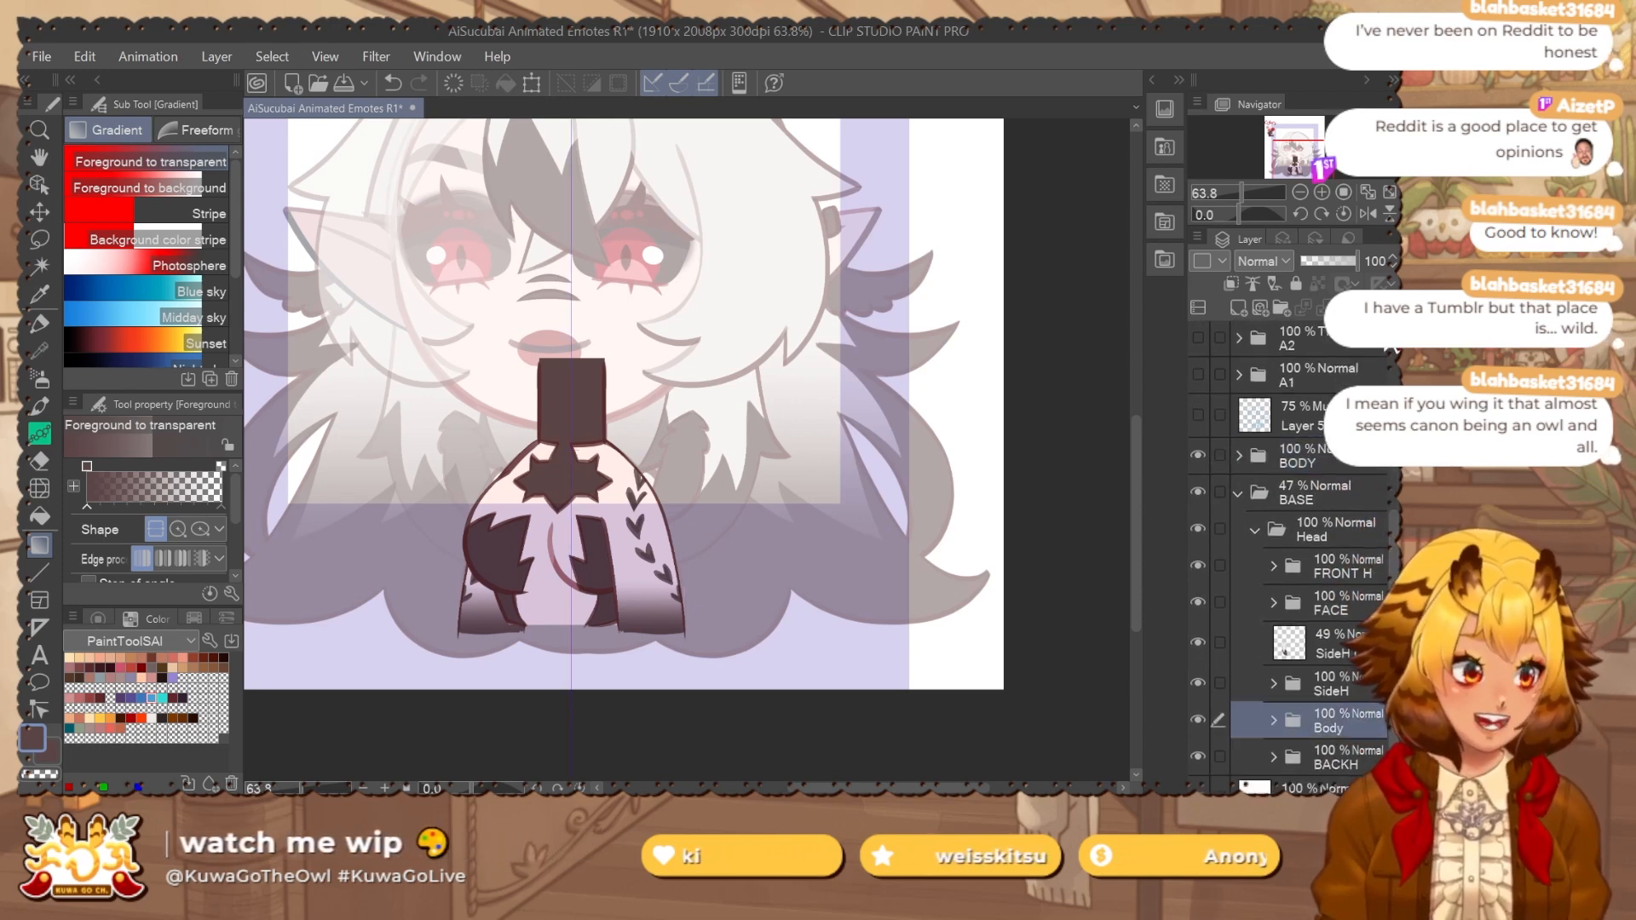
left_click(1388, 308)
left_click_drag(1343, 473, 1367, 704)
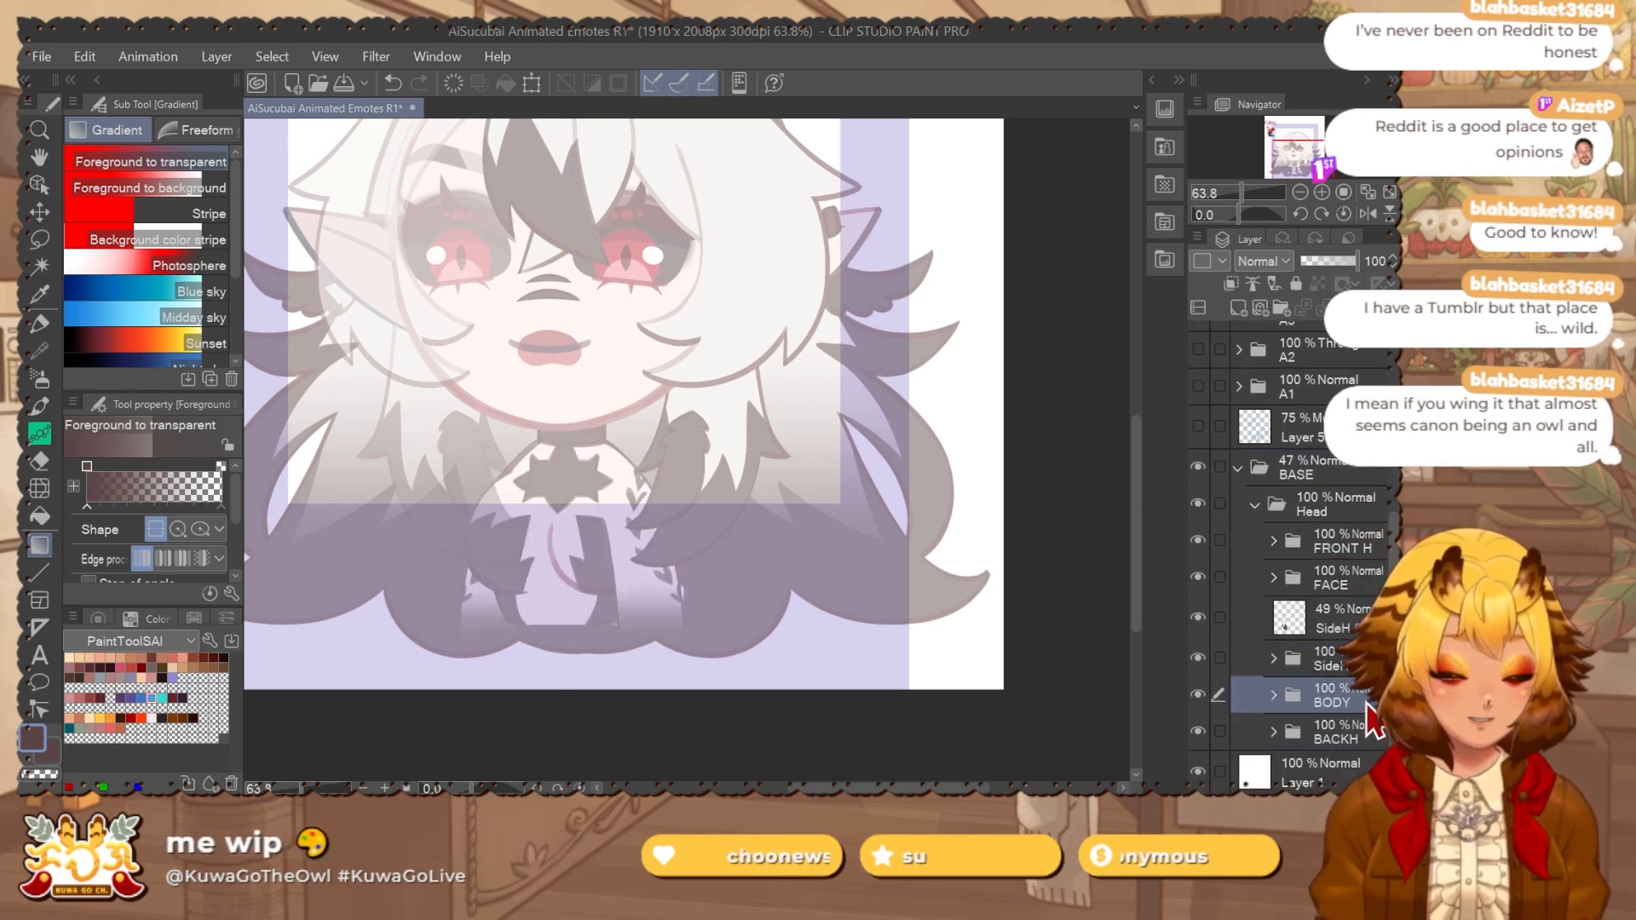
key("ctrl+s")
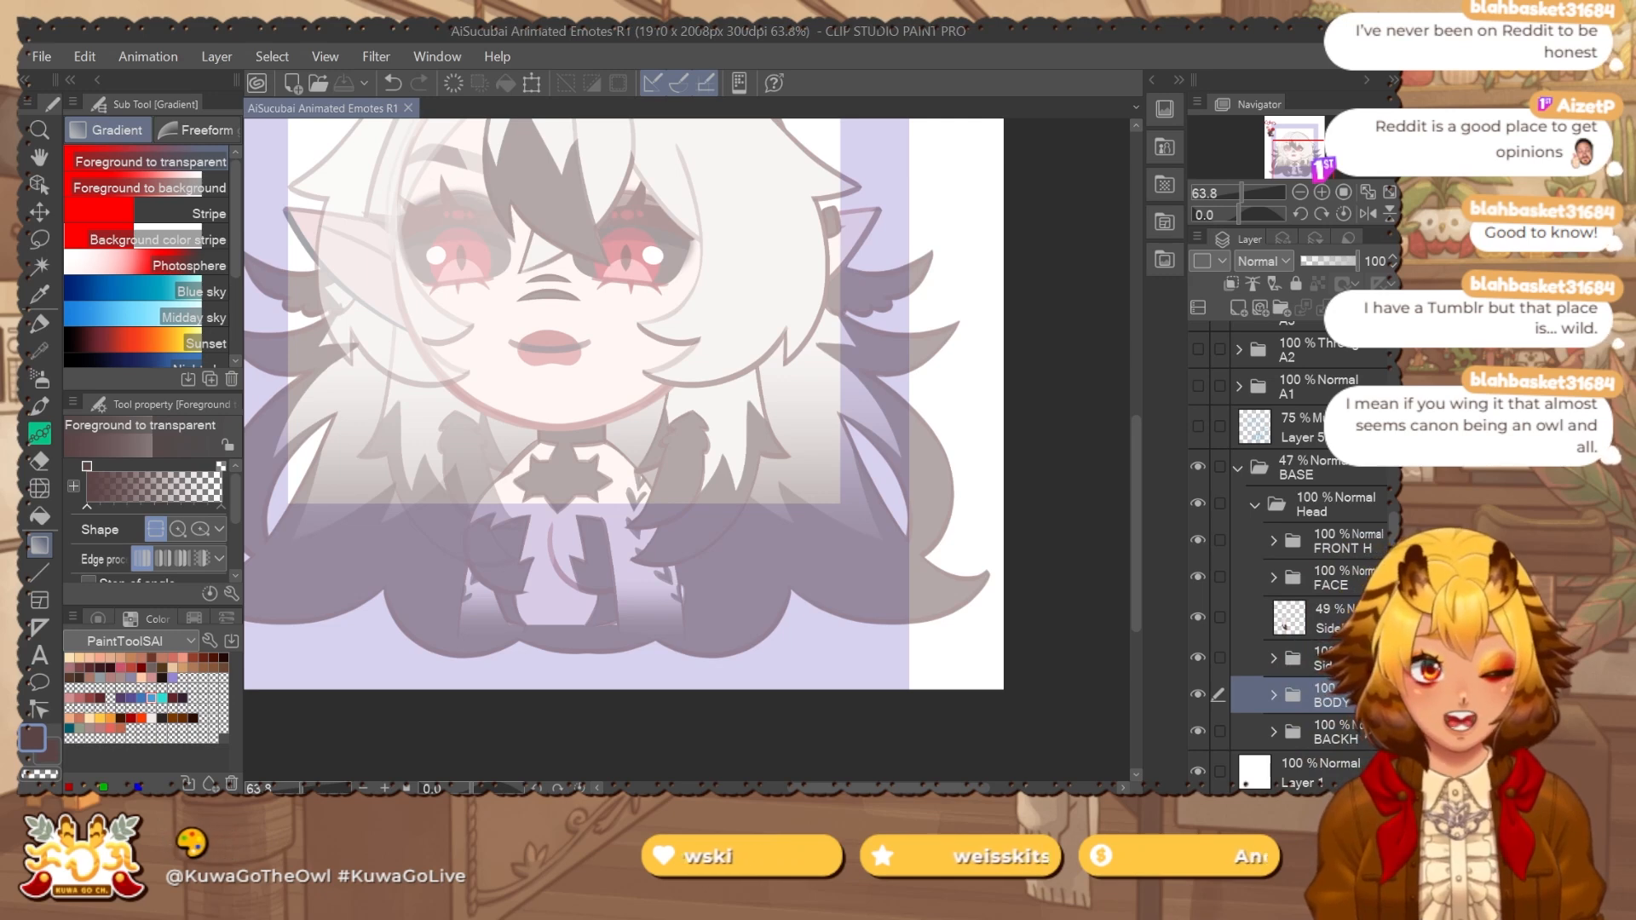
Raise the BASE group's opacity to 100% and save the file.
key("ctrl+0")
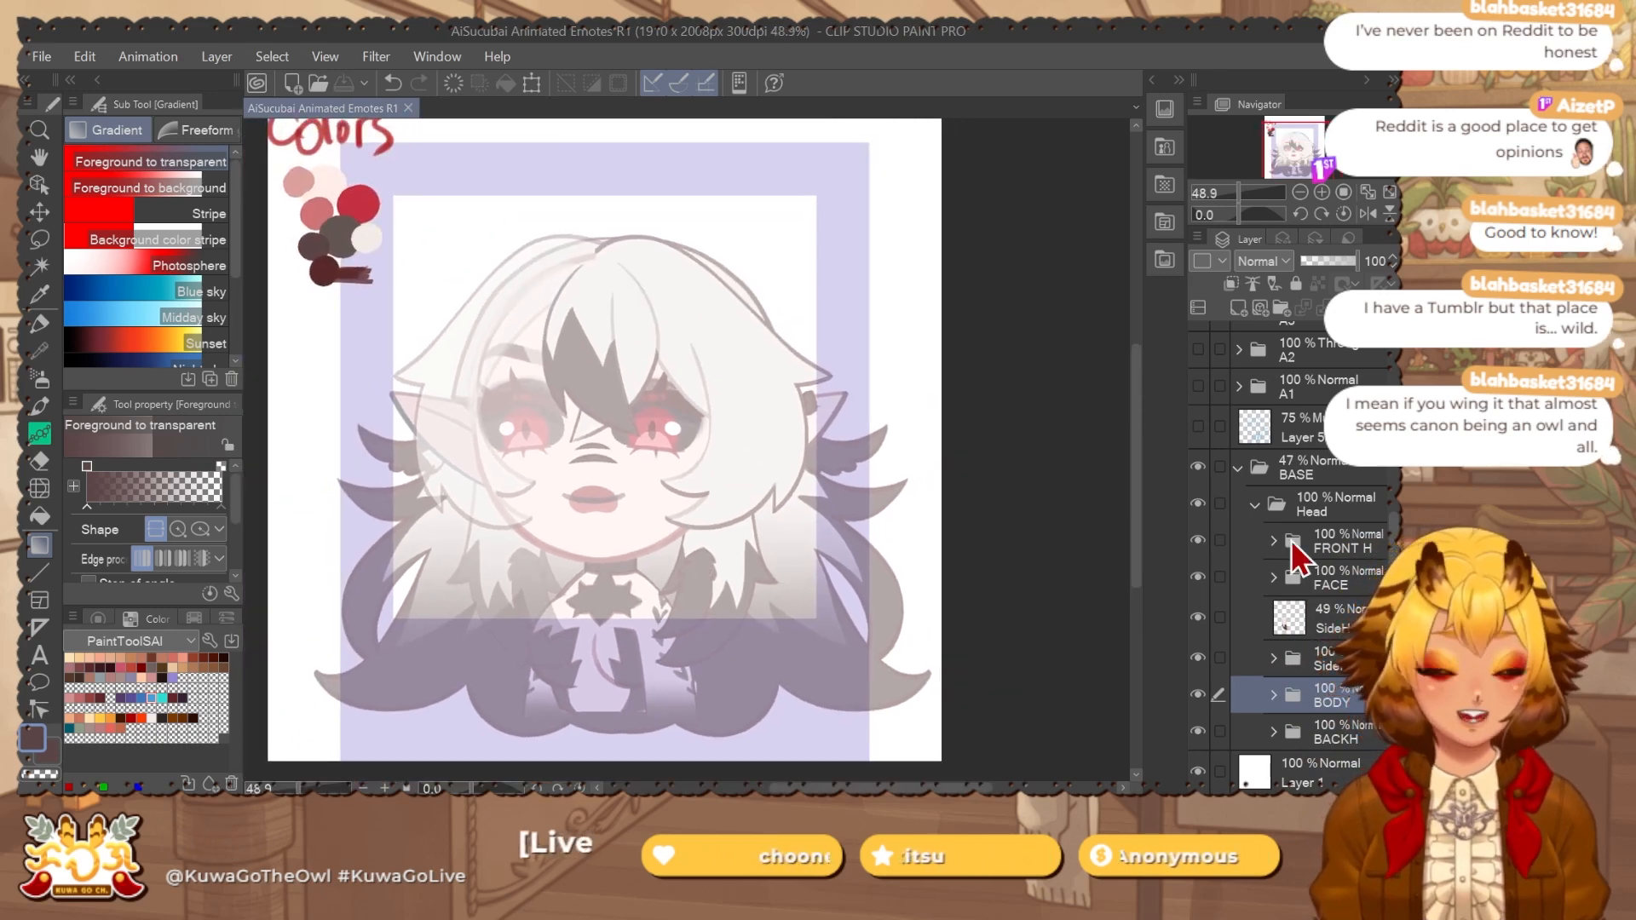
left_click(1346, 499)
left_click(1348, 468)
left_click(1357, 262)
left_click_drag(900, 535, 920, 547)
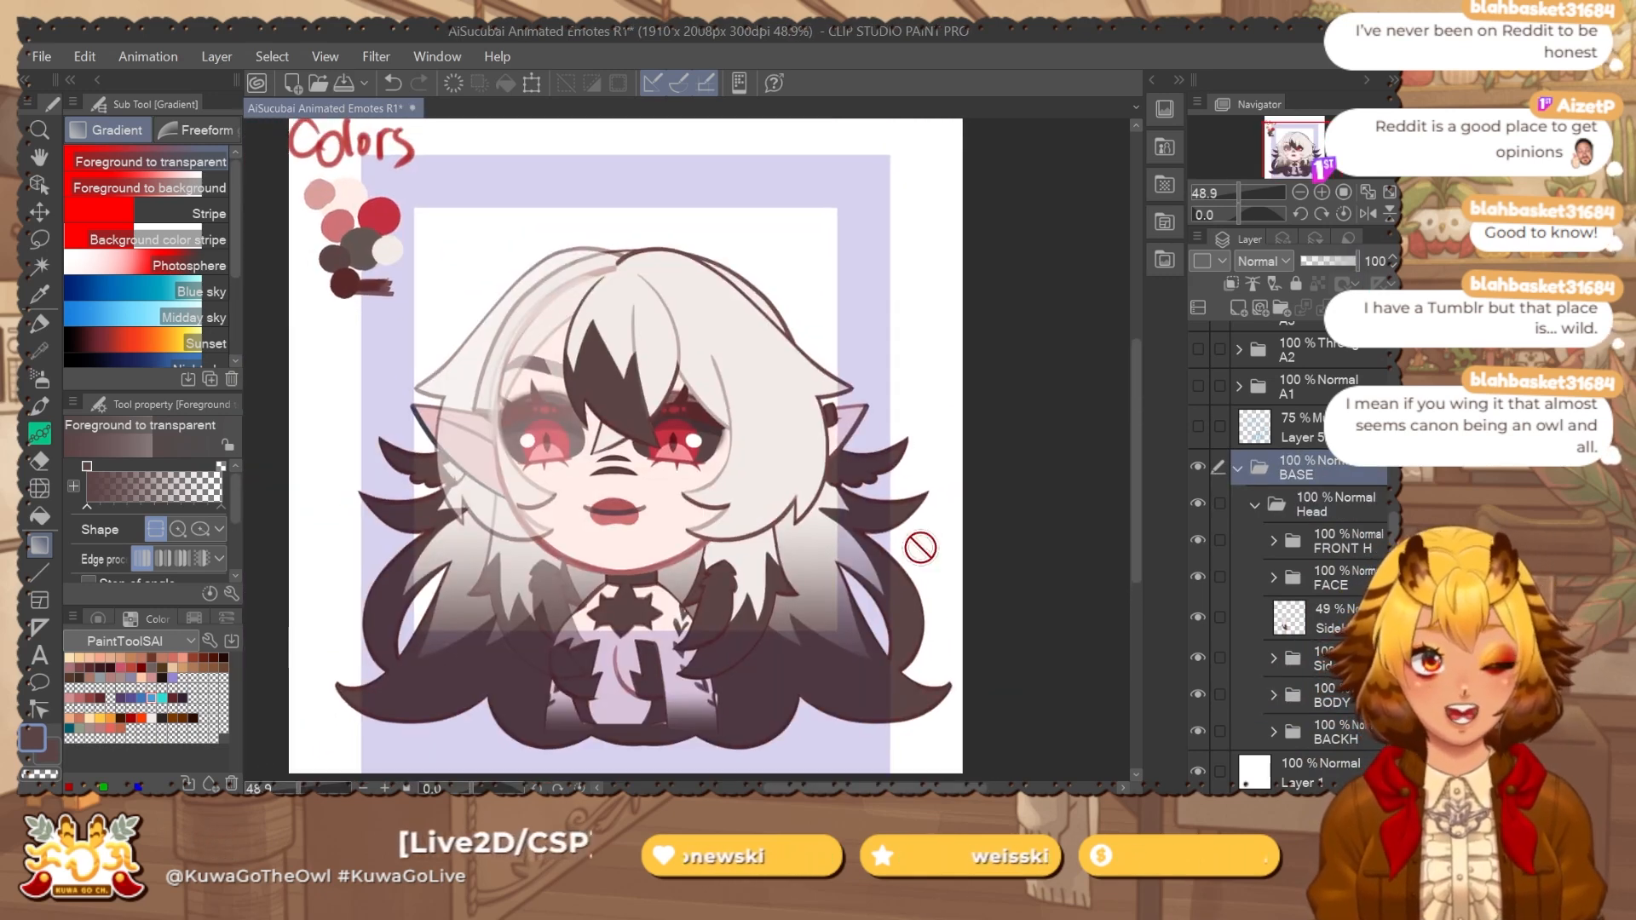
key("ctrl+s")
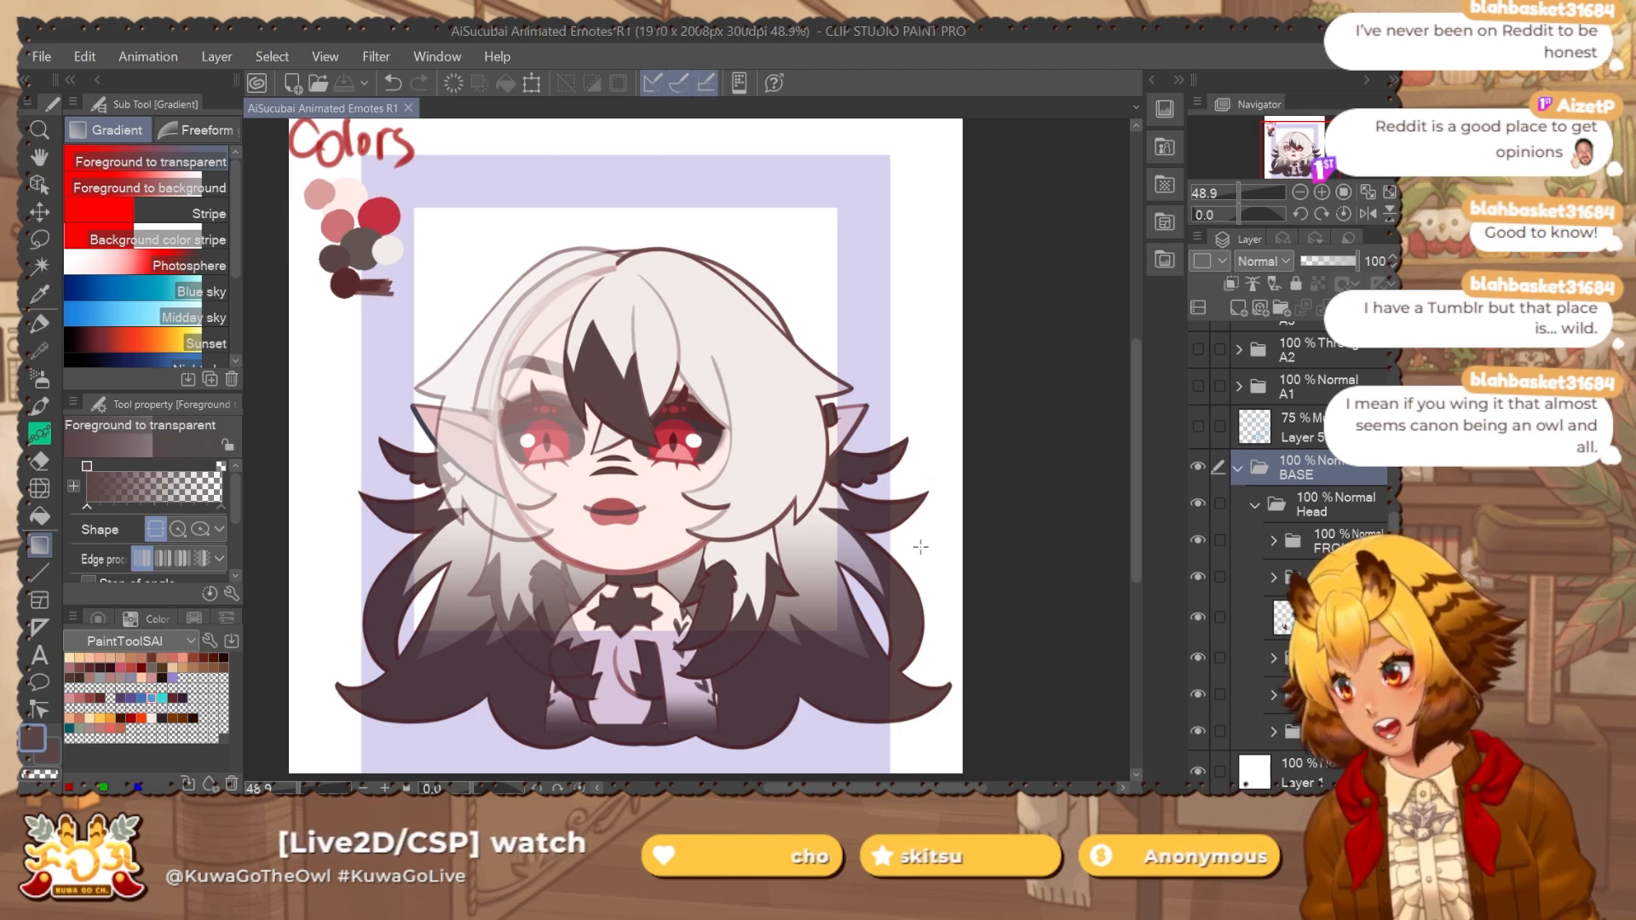
Collapse the BASE group and set its opacity to 37%.
scroll(1312, 511, "up", 2)
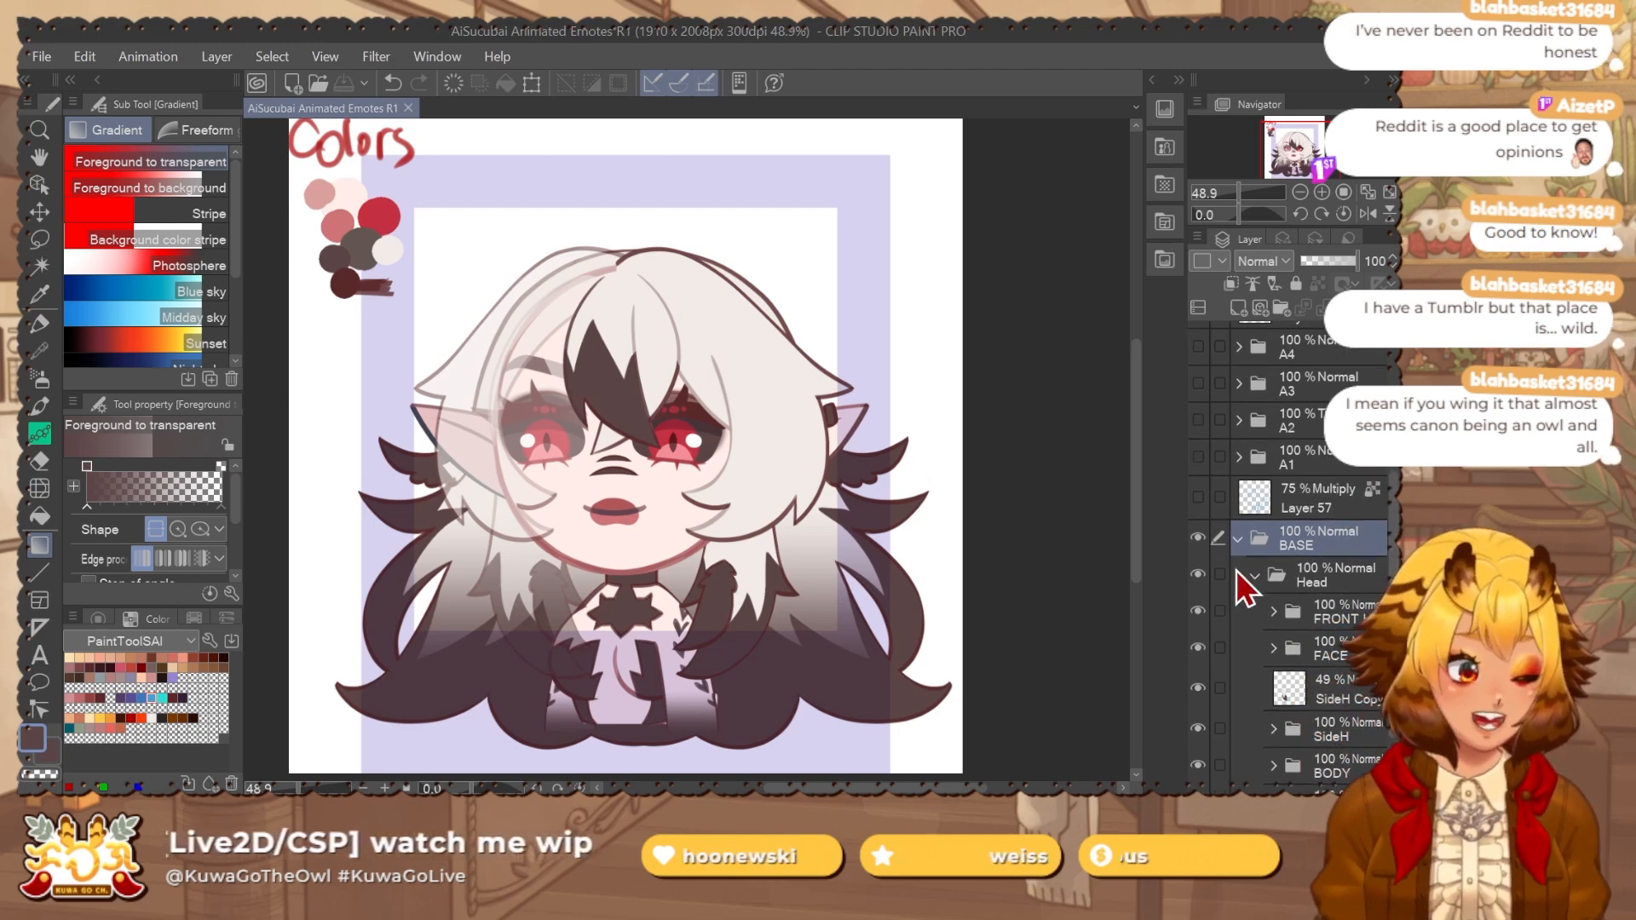
left_click(1237, 537)
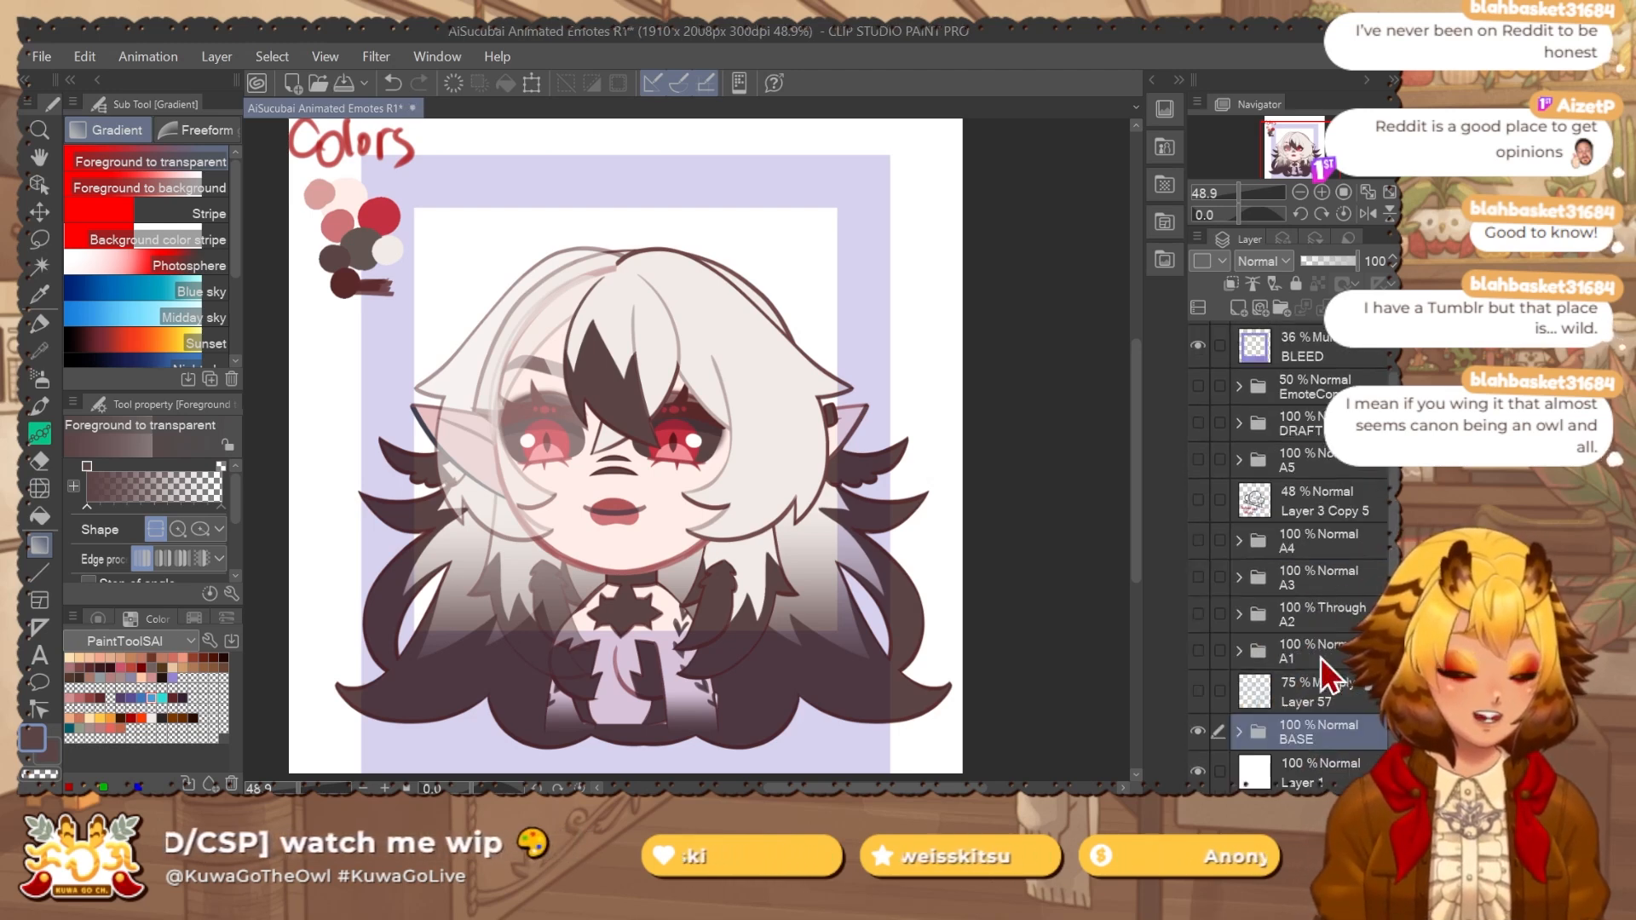
left_click(1321, 260)
left_click_drag(817, 620, 854, 608)
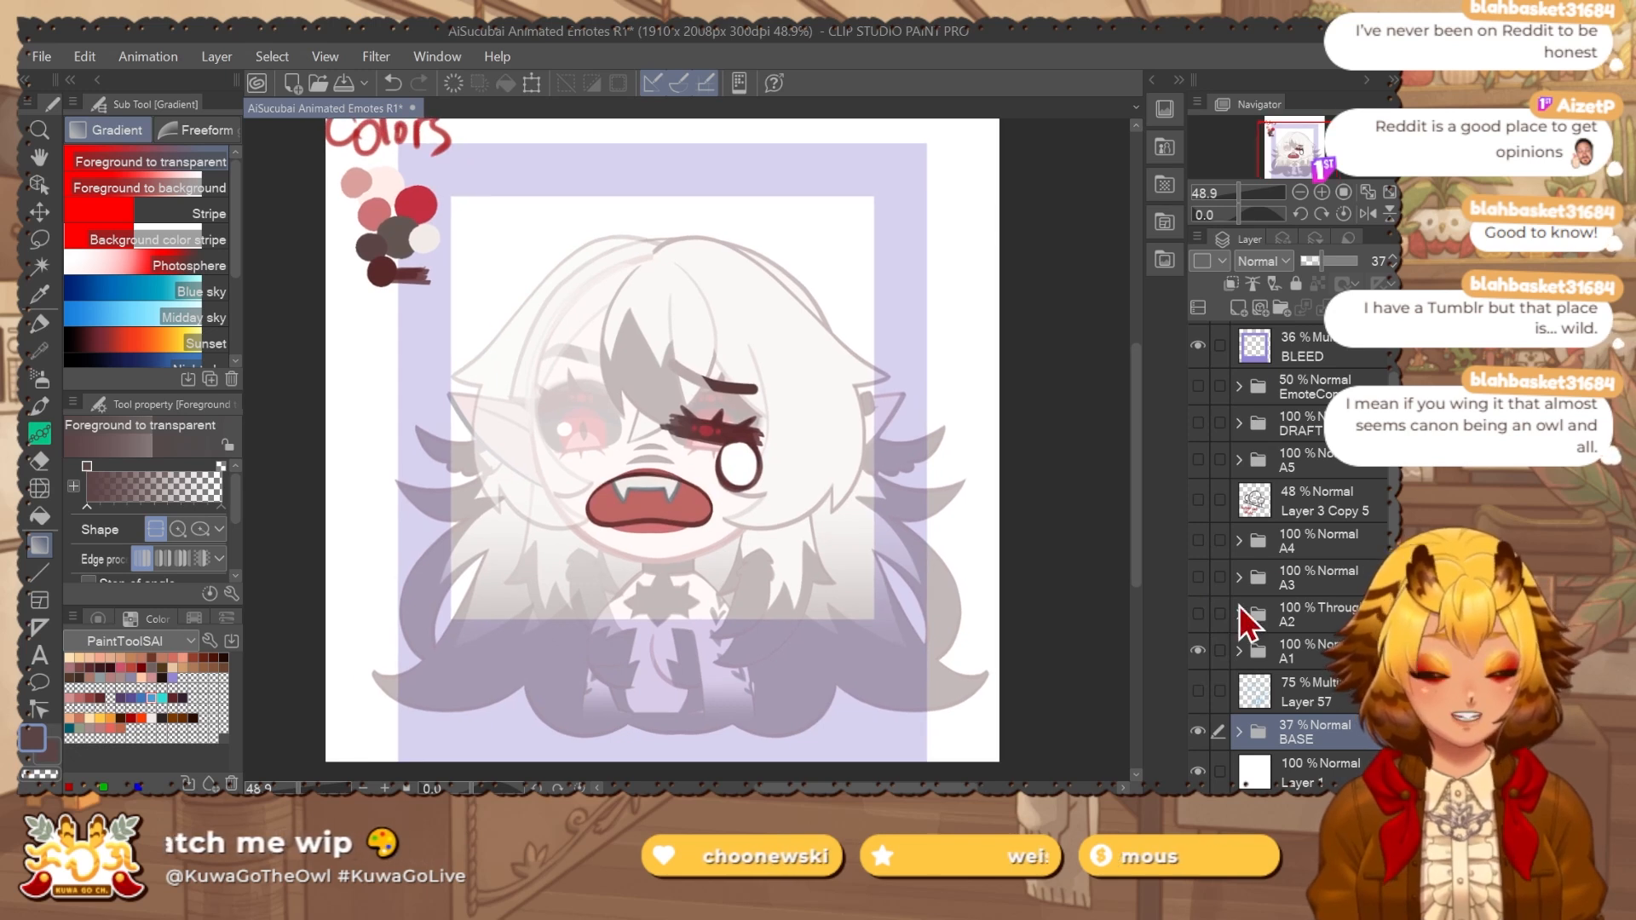
Hide the A1 emote group, check A2 briefly, and leave only A3 visible over the base.
left_click(1198, 652)
left_click(1198, 613)
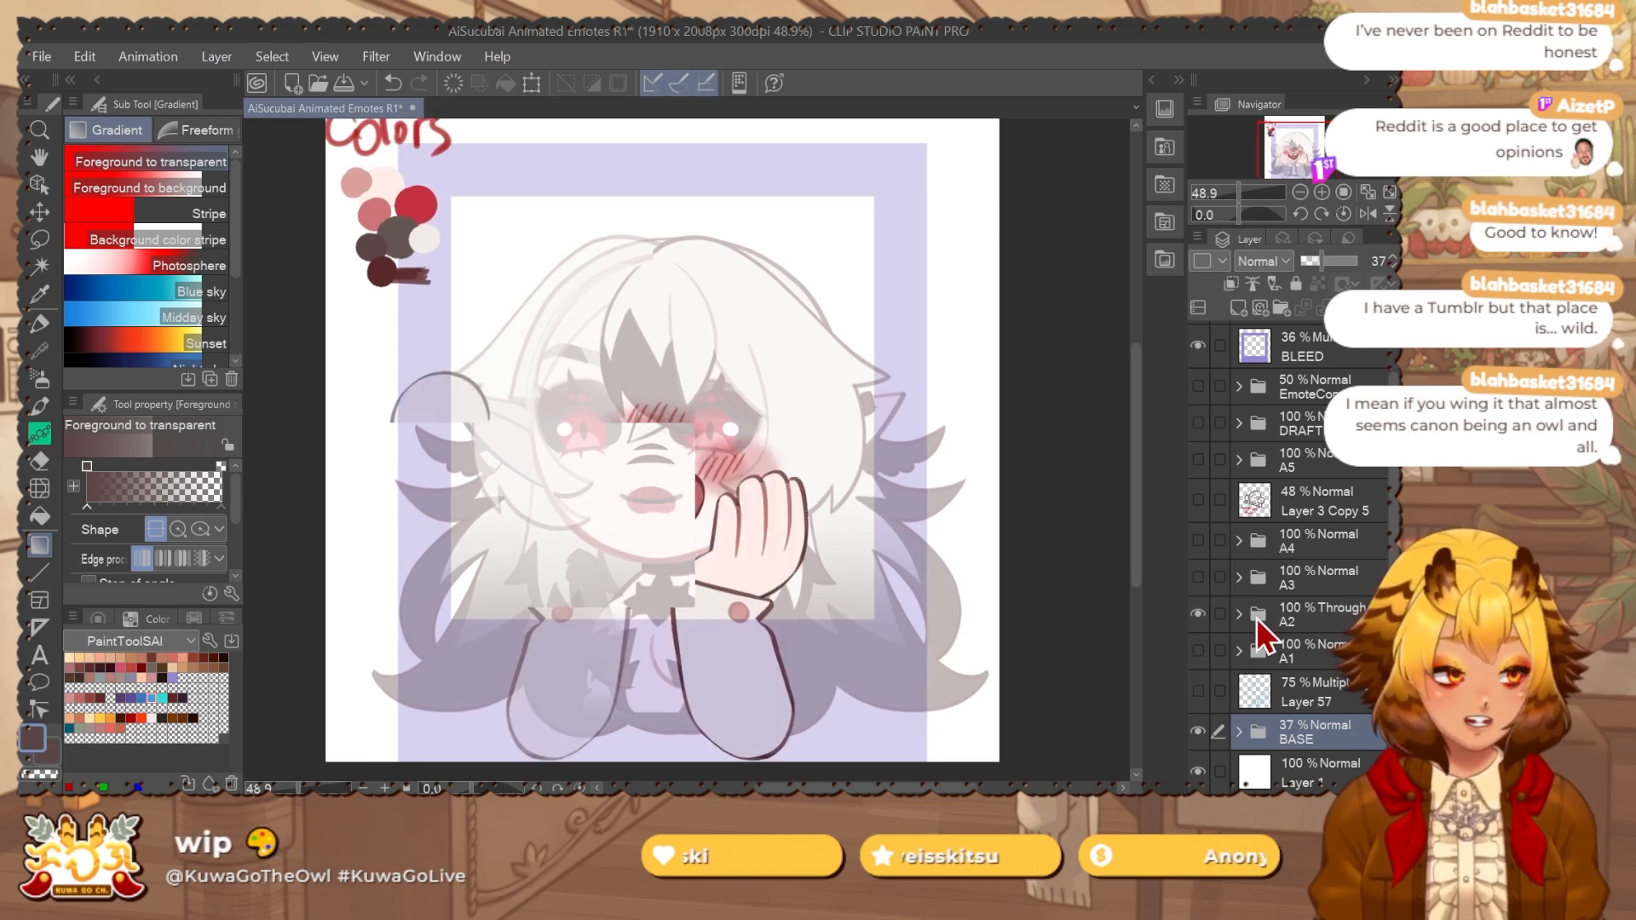
left_click(1198, 614)
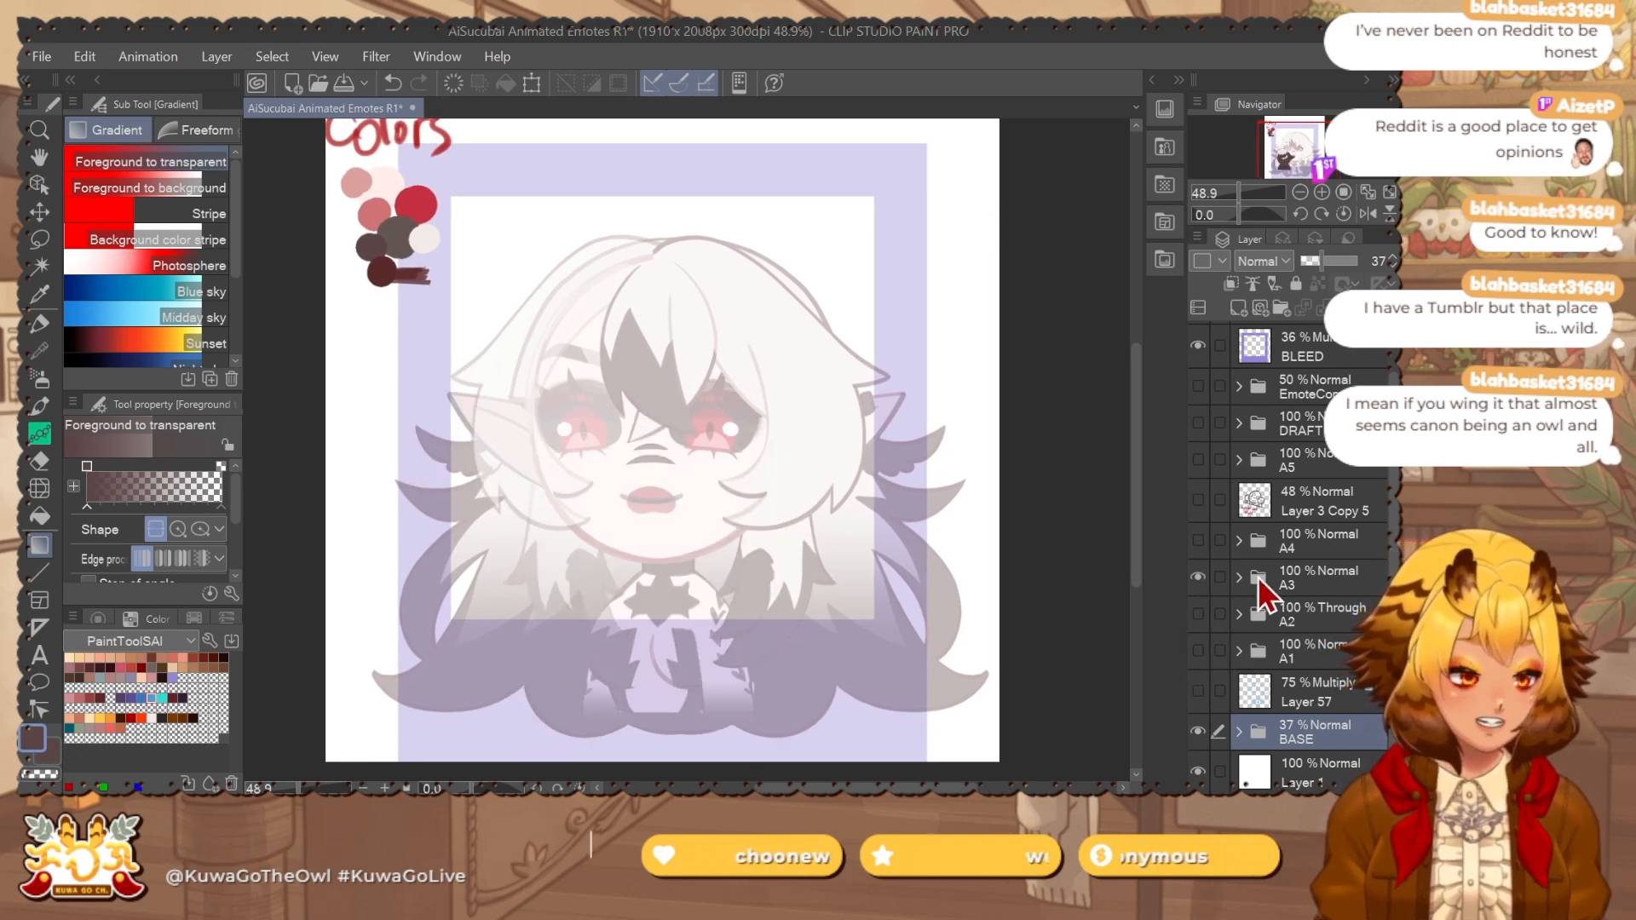
left_click(1198, 576)
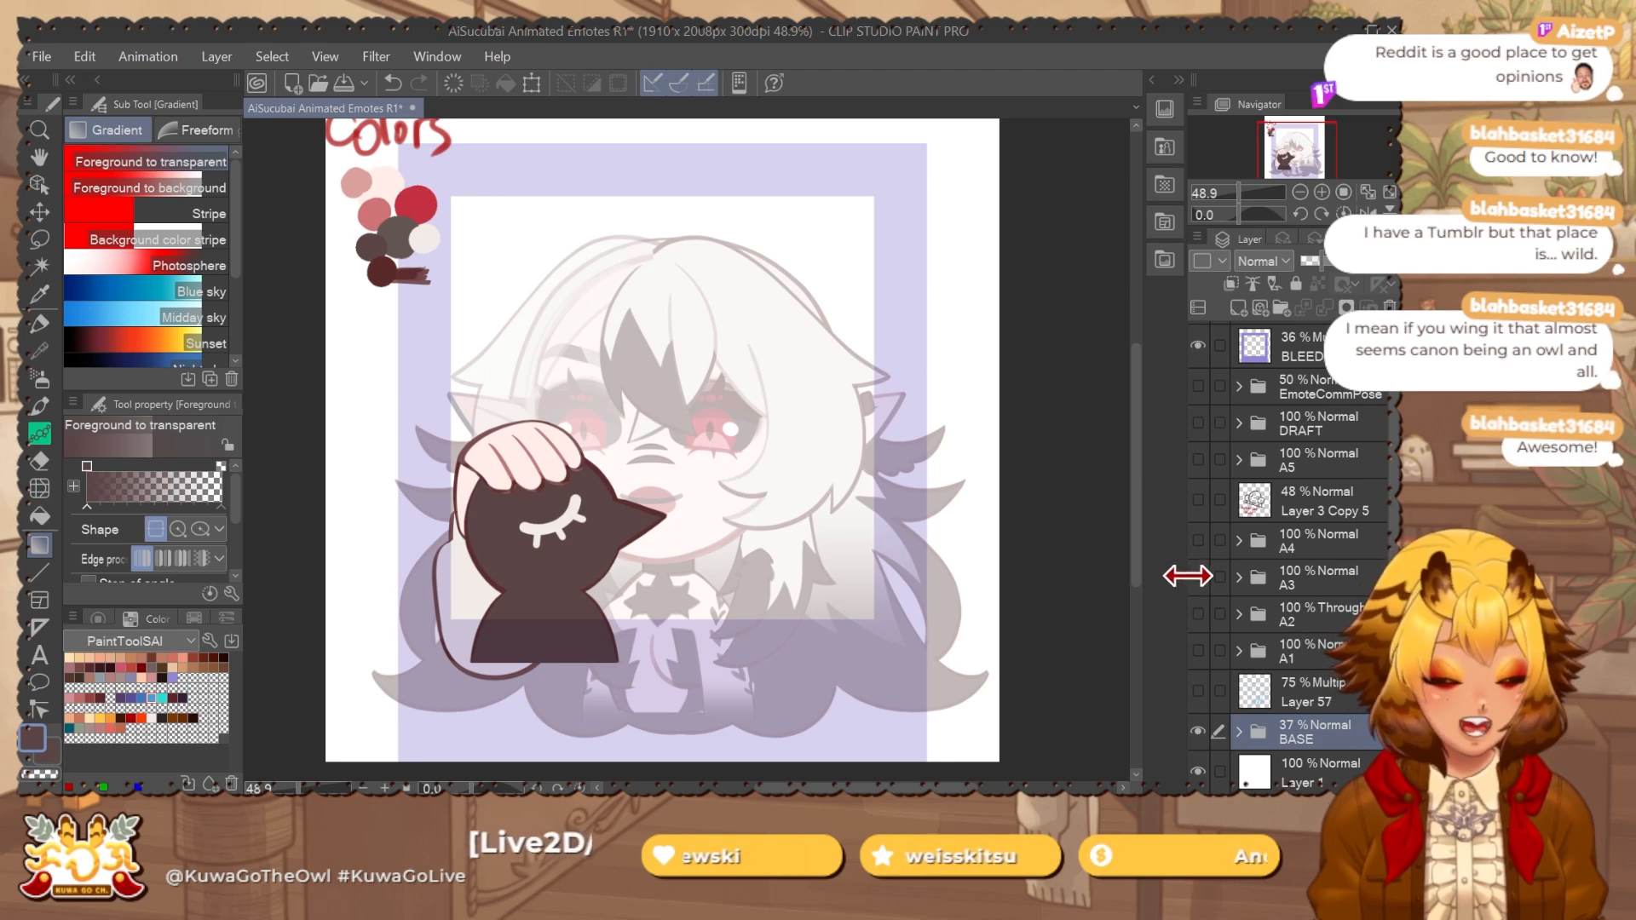
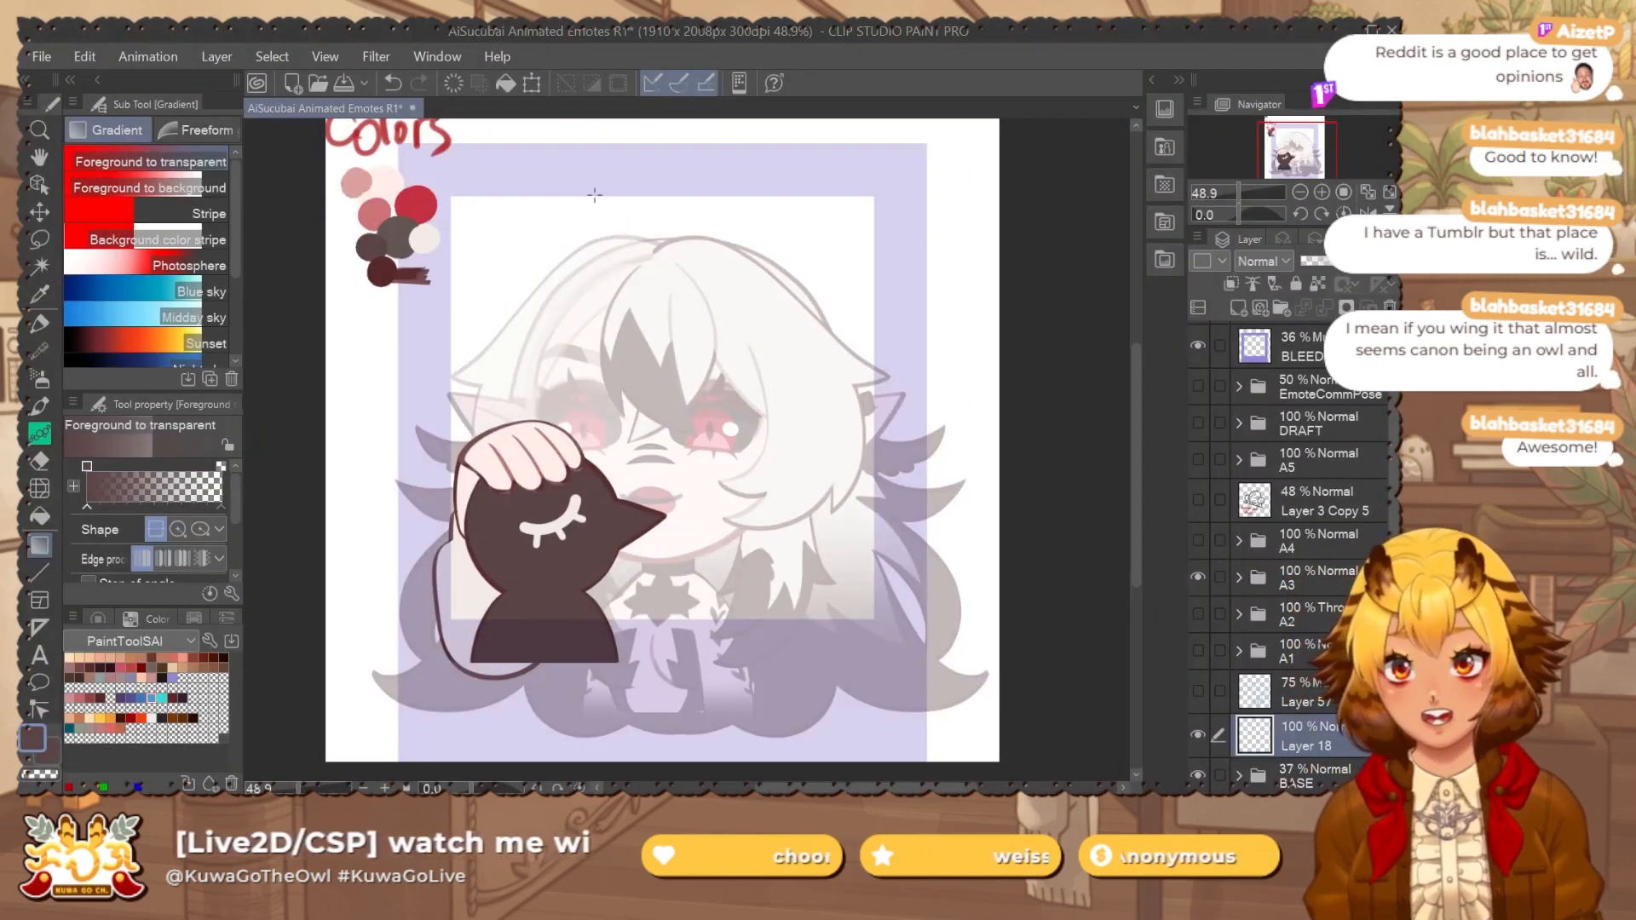
Move the small reference image on Layer 18 beneath the color palette and sample its light purple for the Flat marker.
left_click_drag(708, 177, 690, 262)
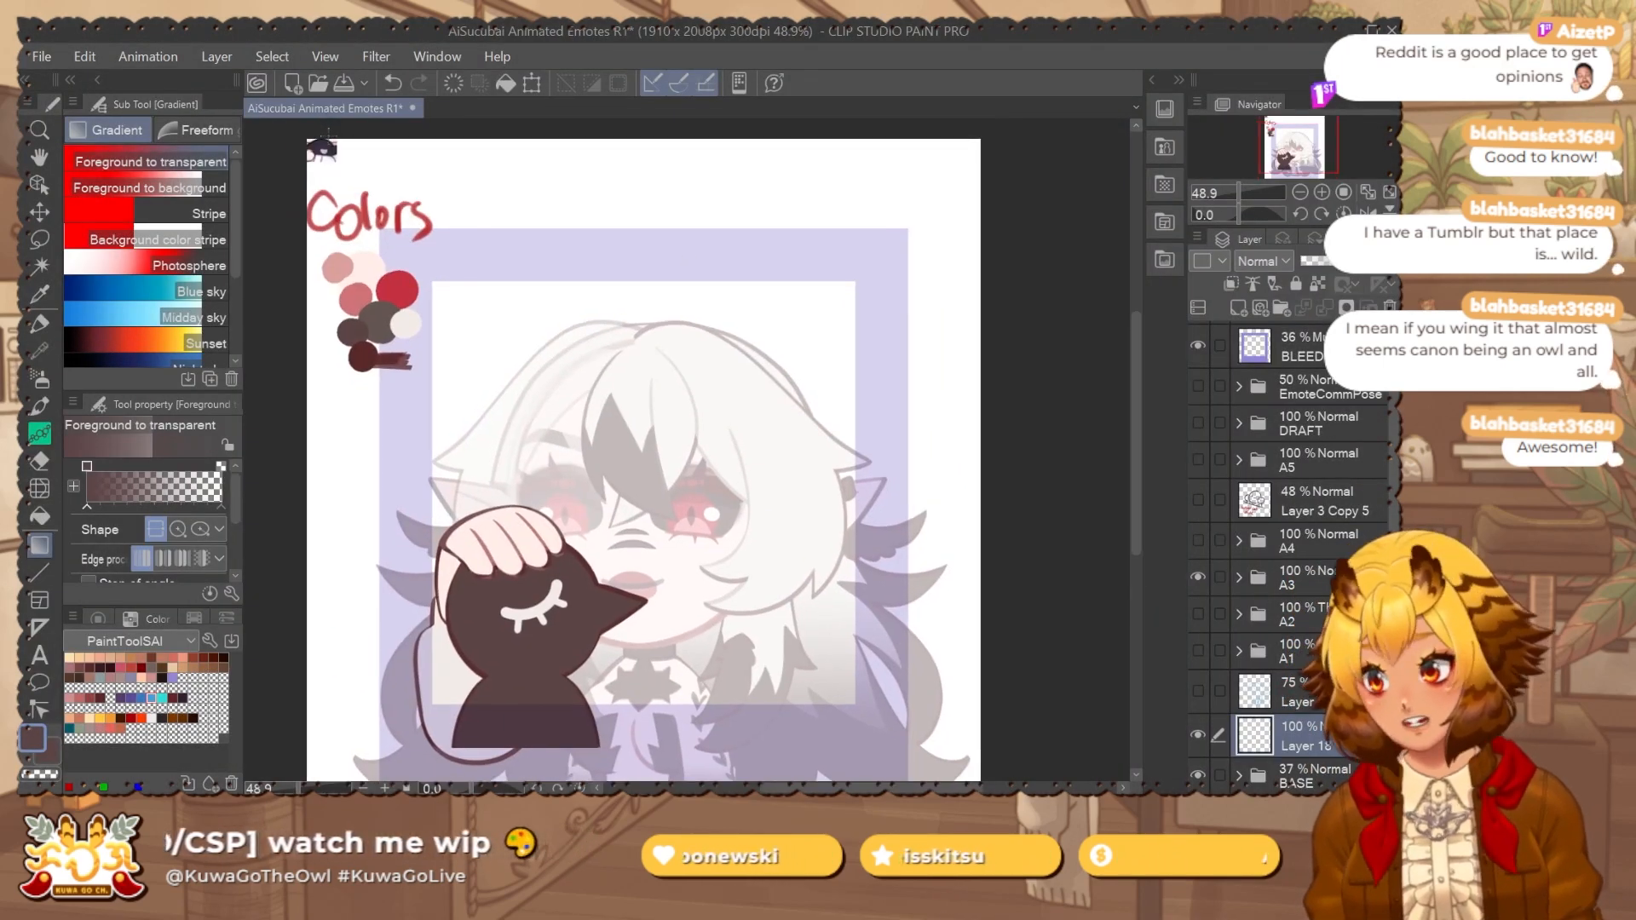
key("p")
mouse_move(352, 406)
left_mouse_down()
mouse_move(443, 407)
mouse_move(486, 432)
left_mouse_up()
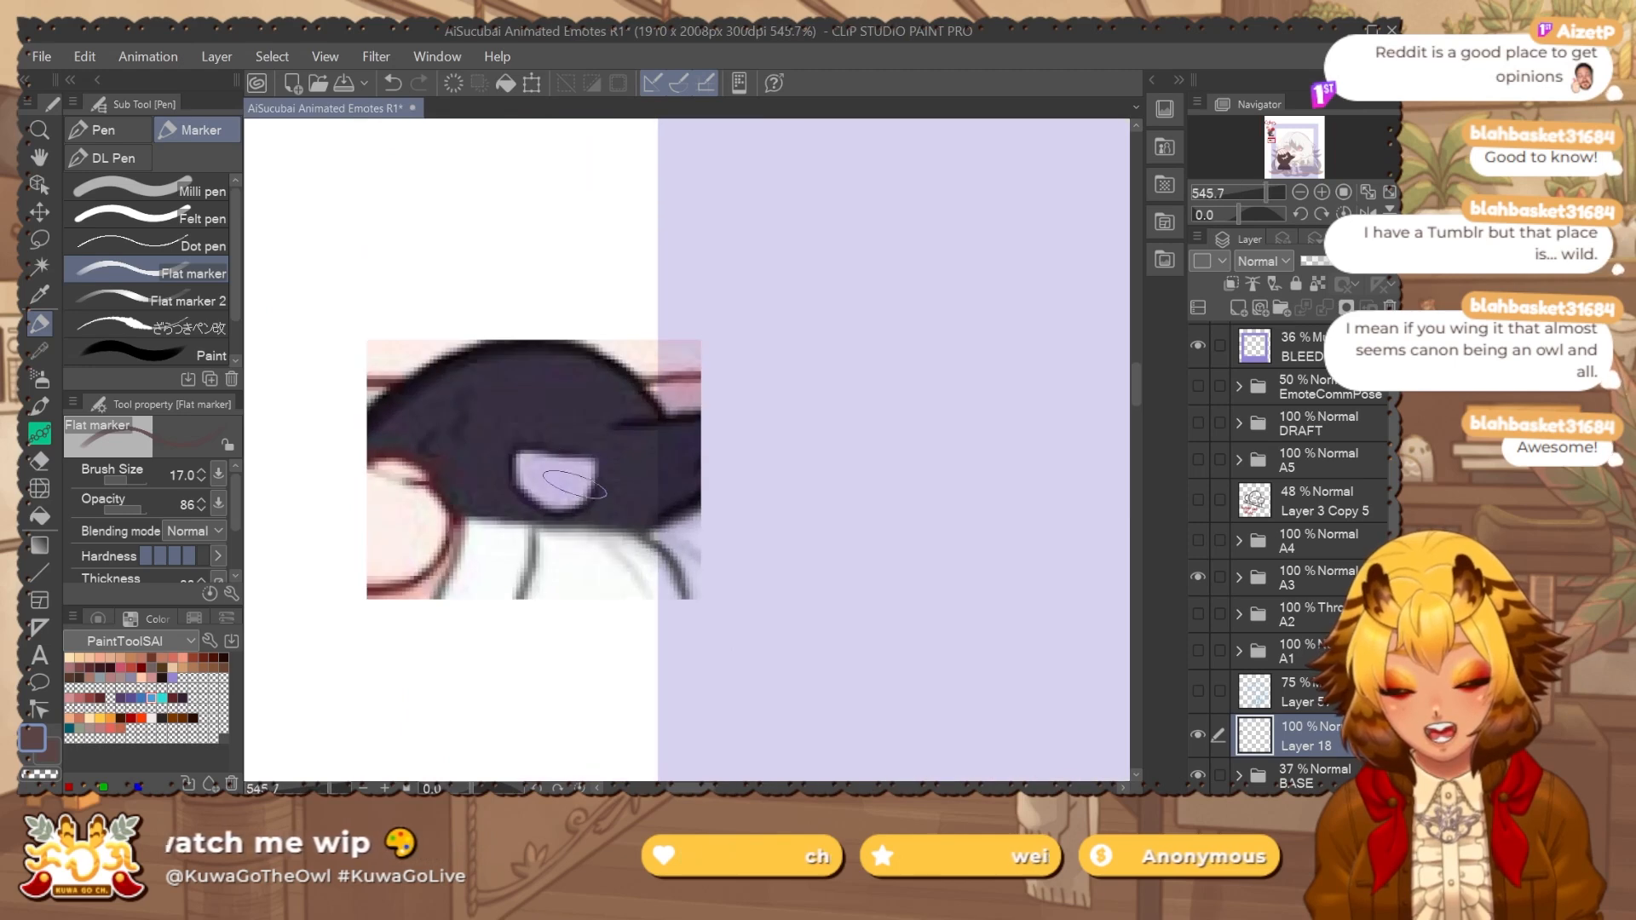
left_click(556, 481, "alt")
left_click_drag(758, 464, 649, 468)
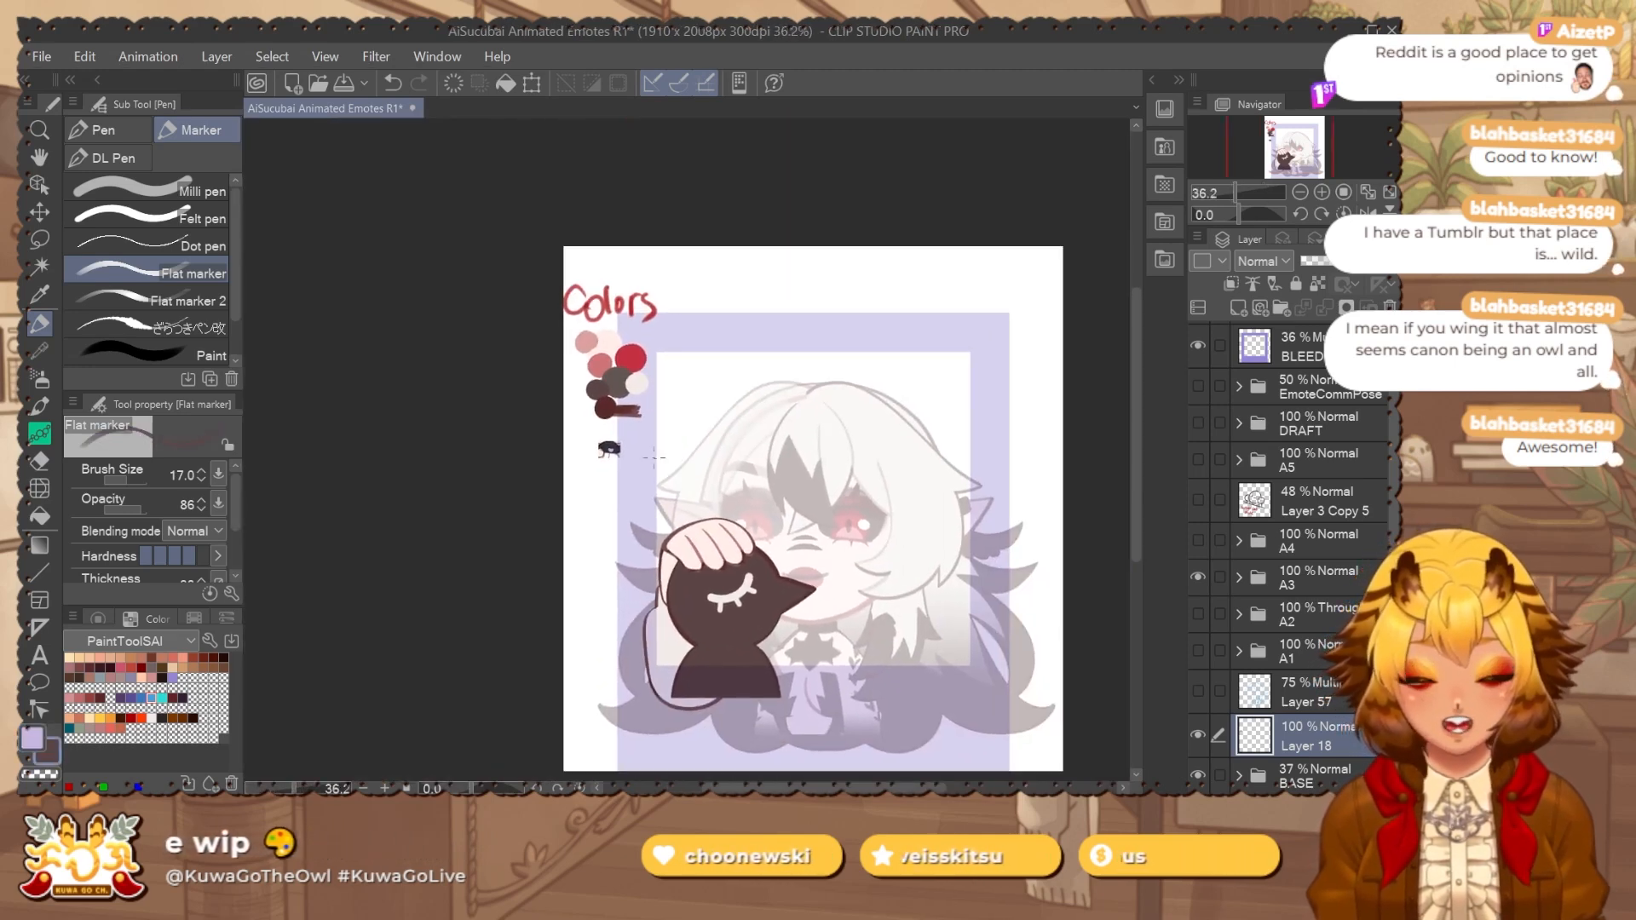
left_click_drag(772, 476, 680, 471)
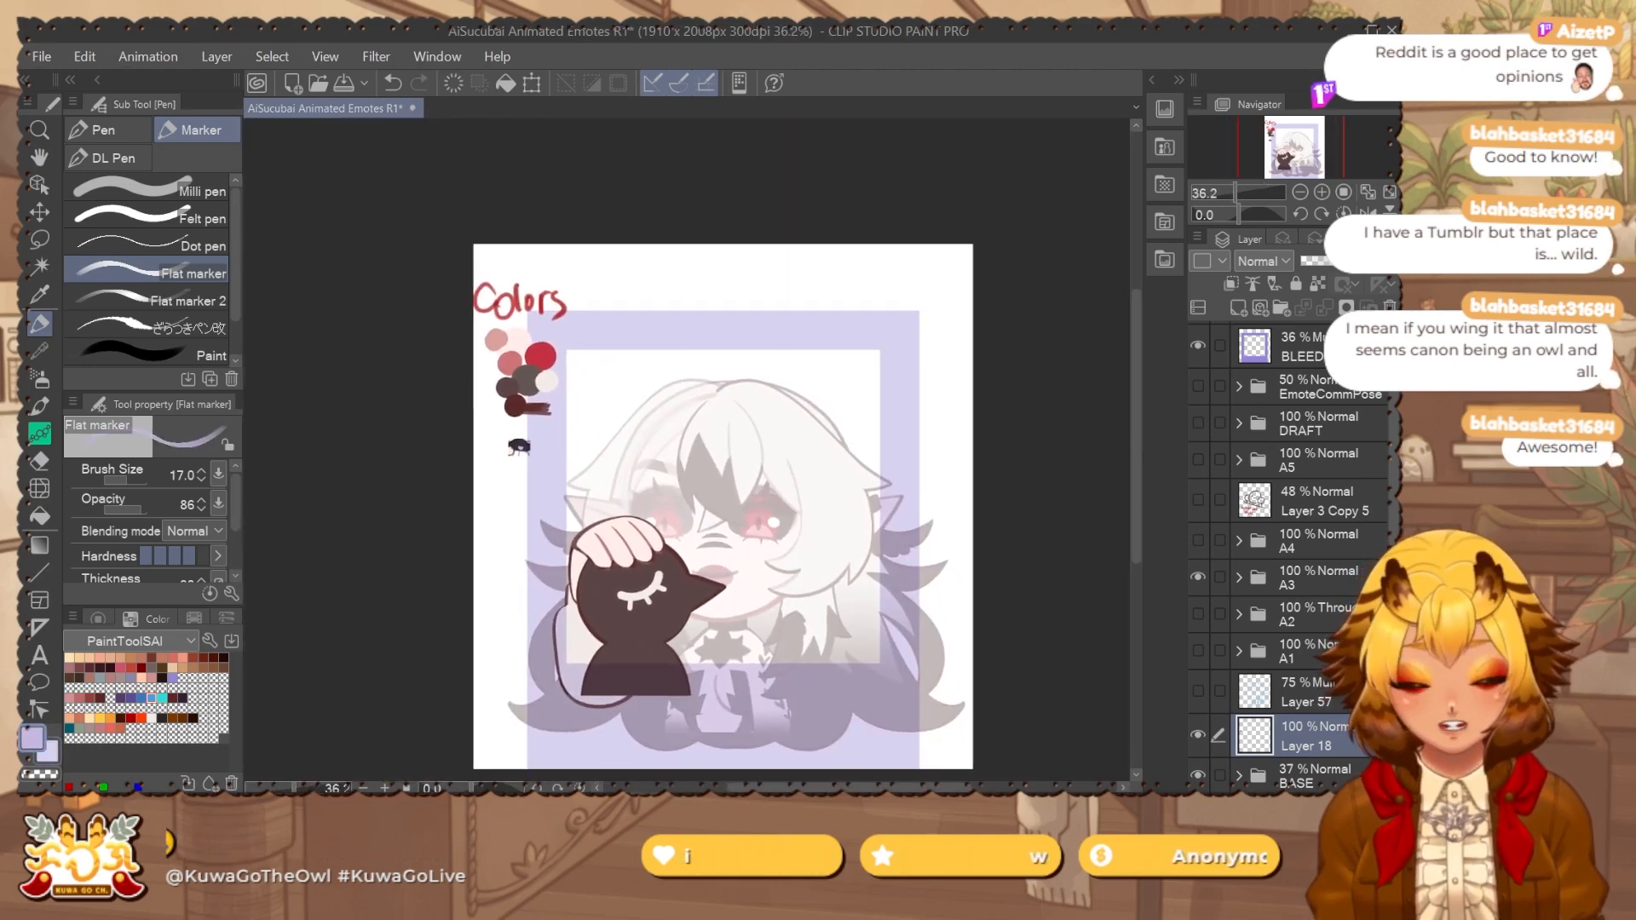
Delete Layer 18 with the small reference image and expand the A3 emote group.
scroll(1274, 643, "down", 1)
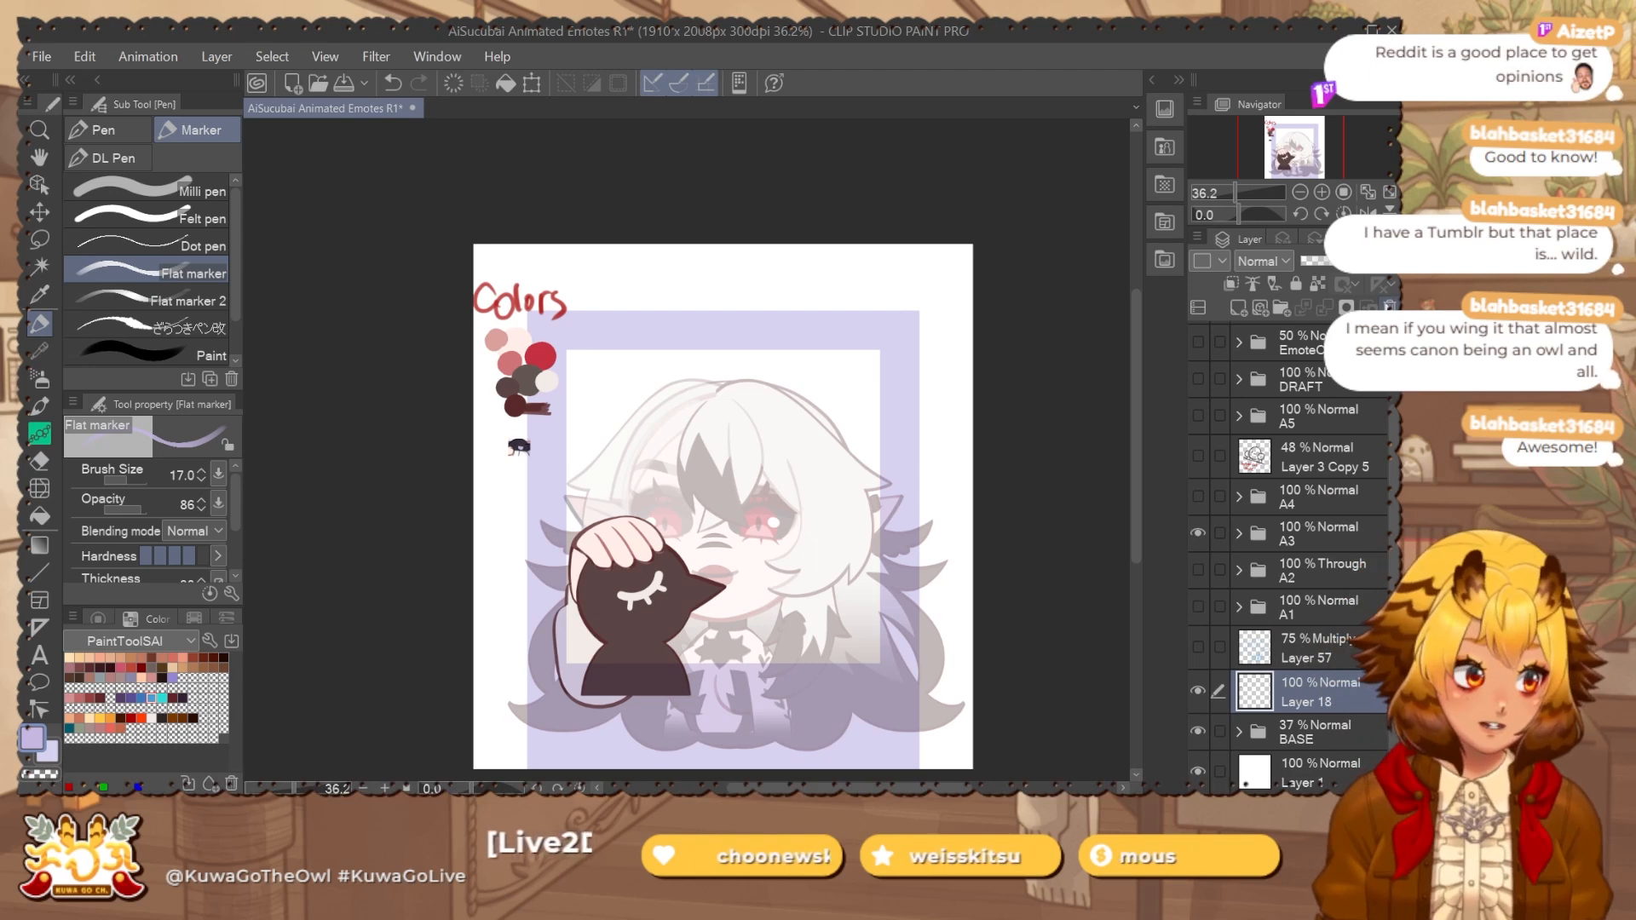
left_click(1388, 306)
left_click(1237, 581)
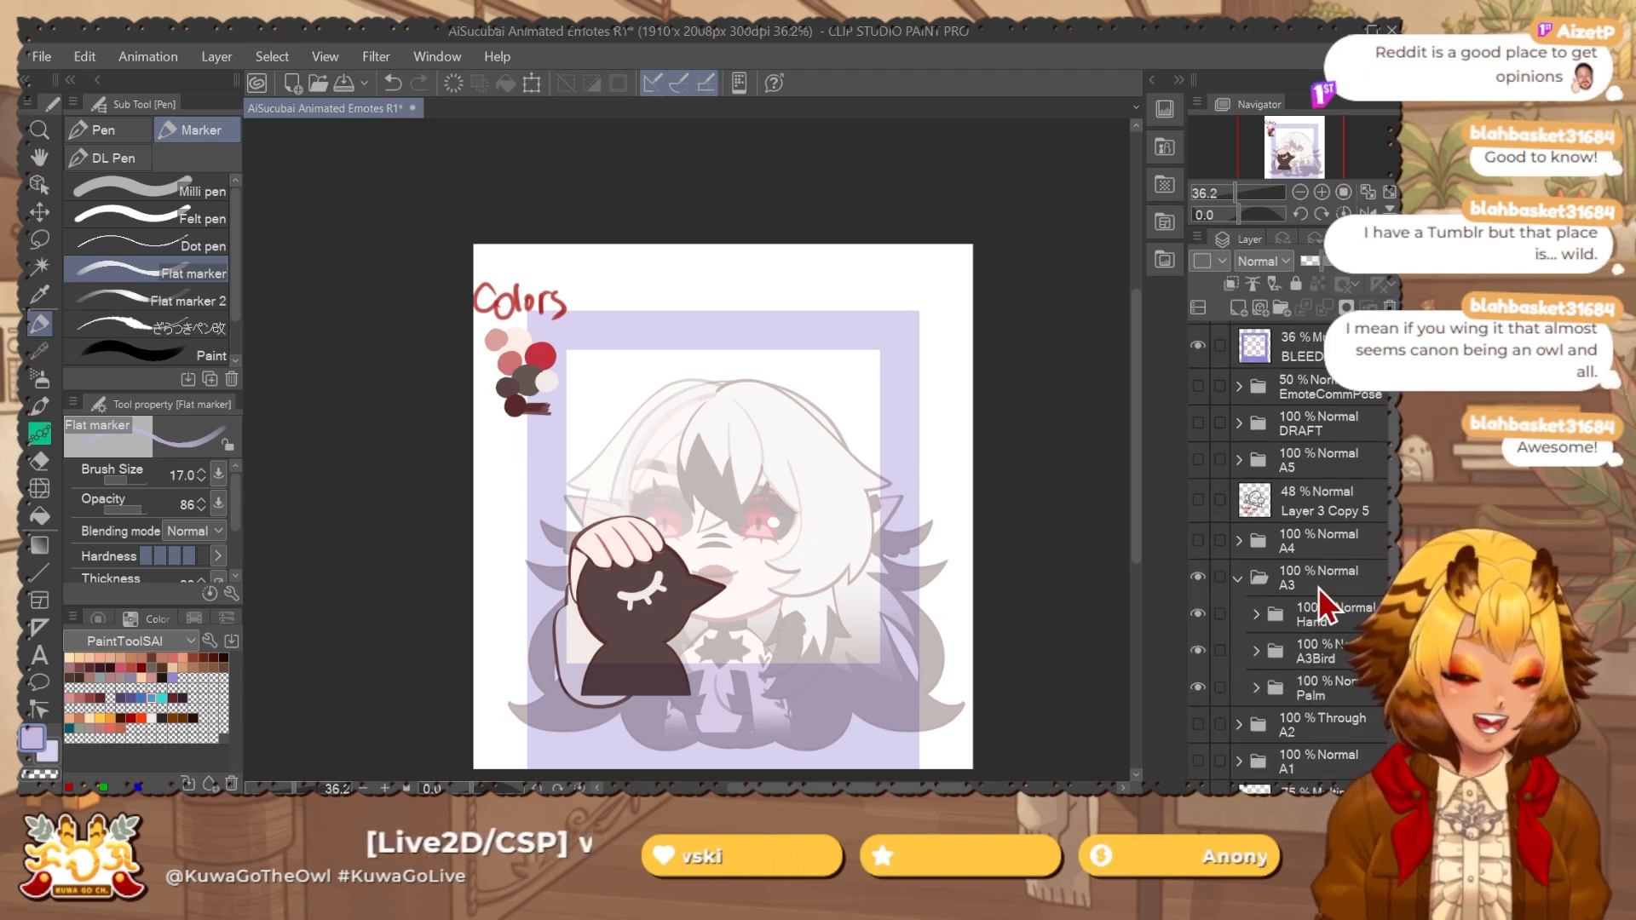
Recolor the bird's closed-eye marks on Layer 42 in the A3Bird group with the sampled light purple and save the file.
left_click(1317, 587)
left_click(1198, 652)
left_click(1199, 655)
left_click(1304, 651)
left_click(1256, 651)
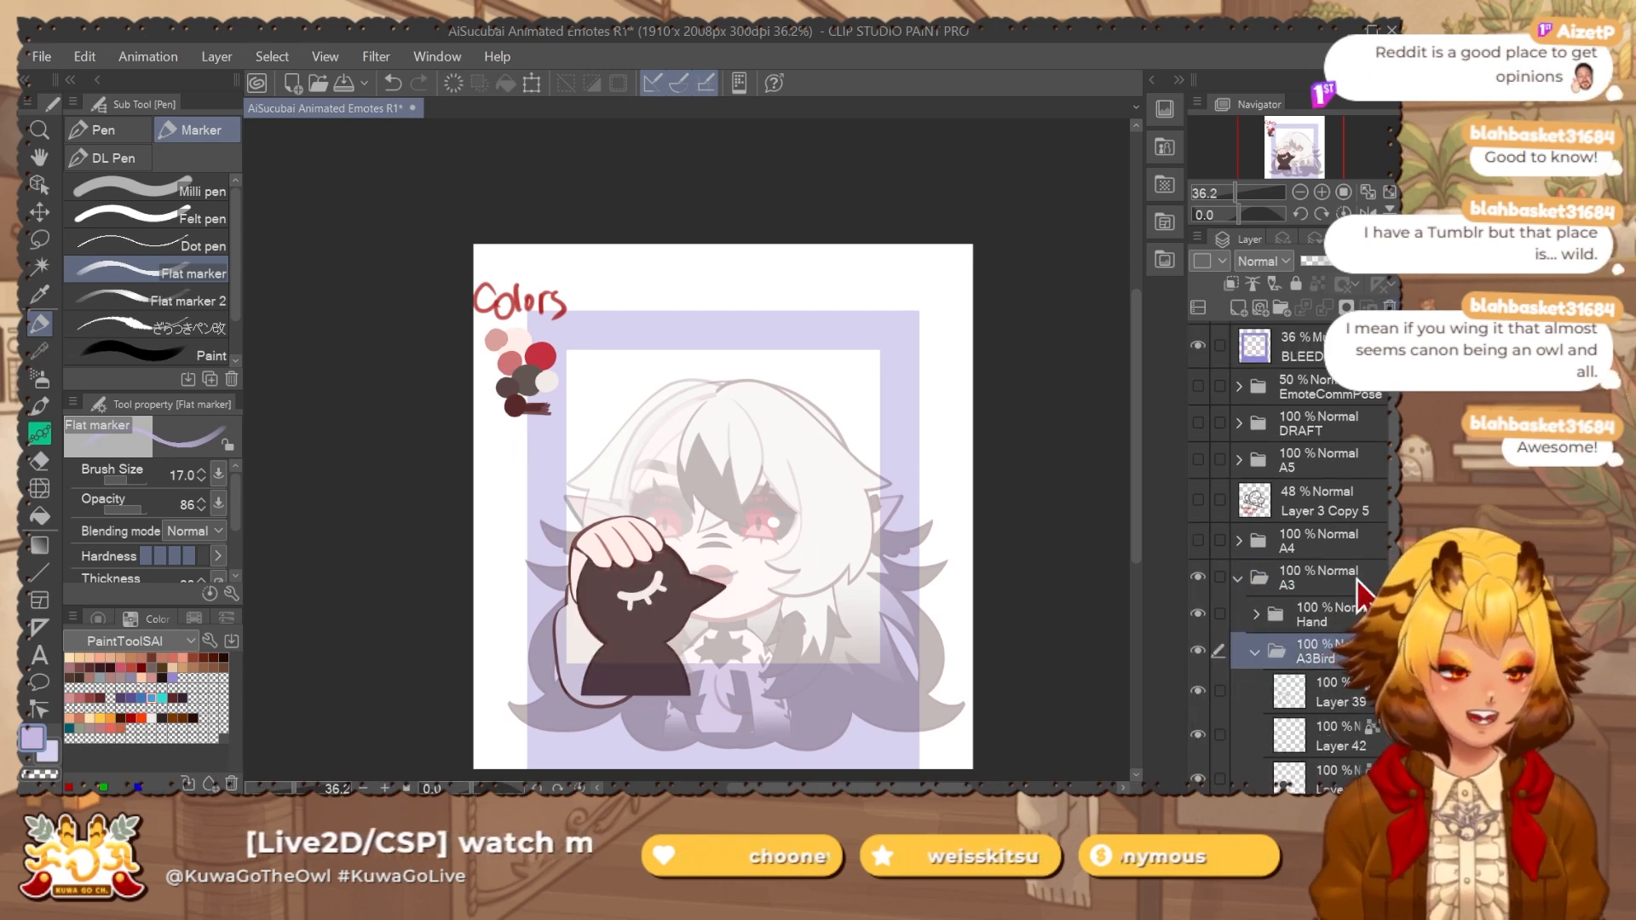
scroll(1218, 624, "down", 2)
left_click(1309, 603)
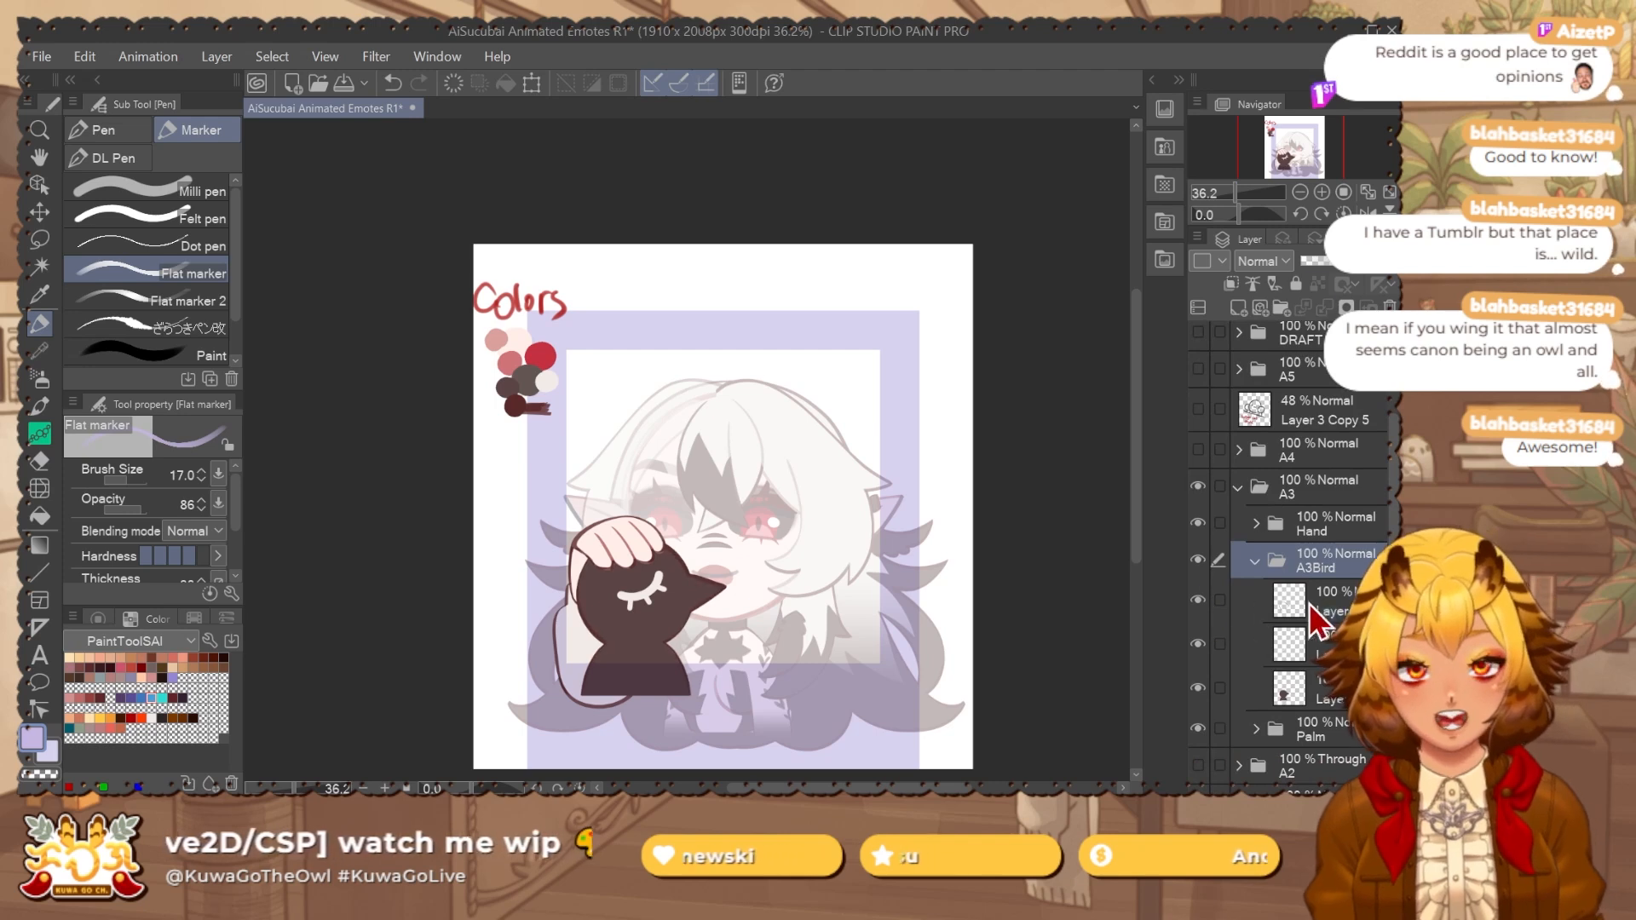
left_click(1326, 645)
scroll(888, 454, "right", 2)
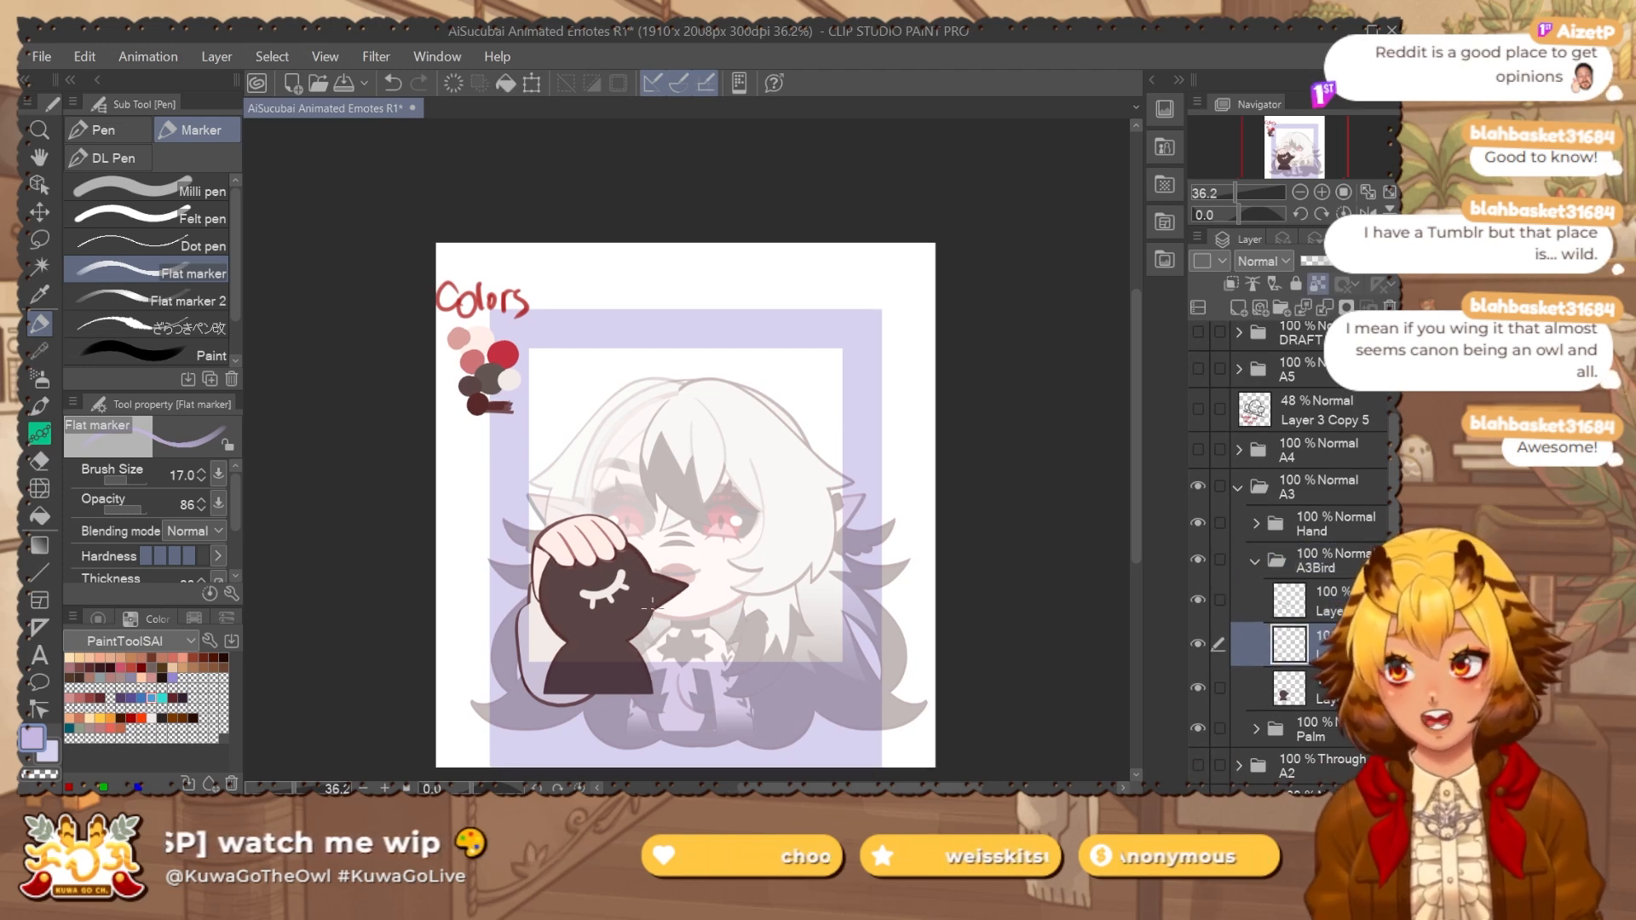
key("ctrl+s")
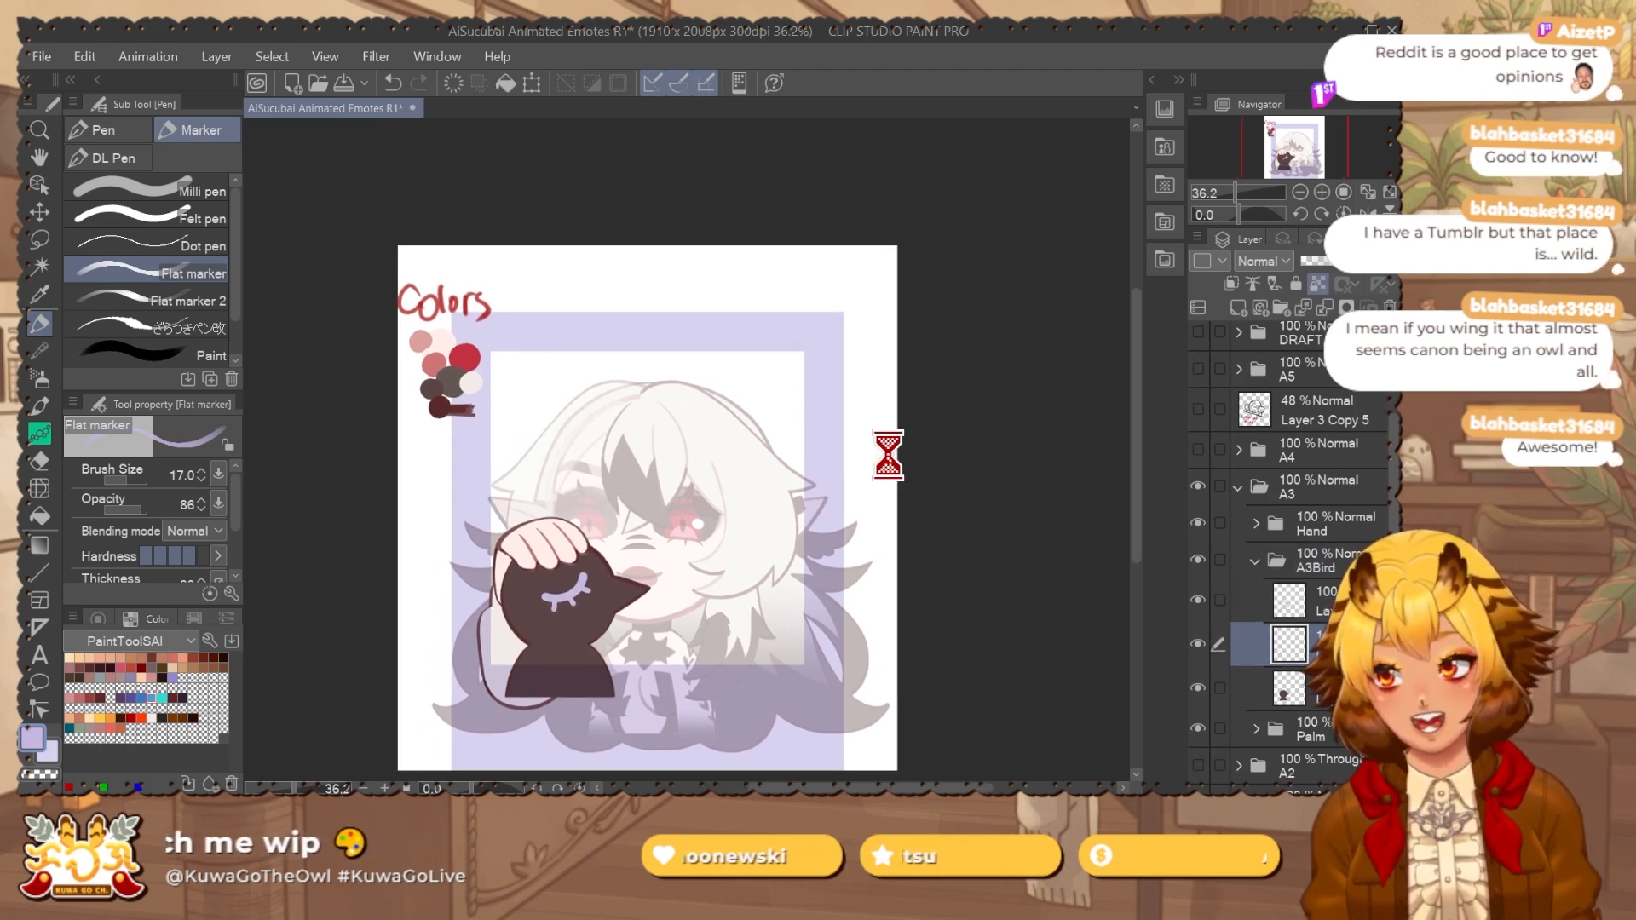
Collapse the A3Bird group and set the opacity of the Hand and A3Bird groups to 35%.
left_click(1253, 561)
left_click(1307, 530)
left_click(1342, 564, "shift")
left_click(1321, 262)
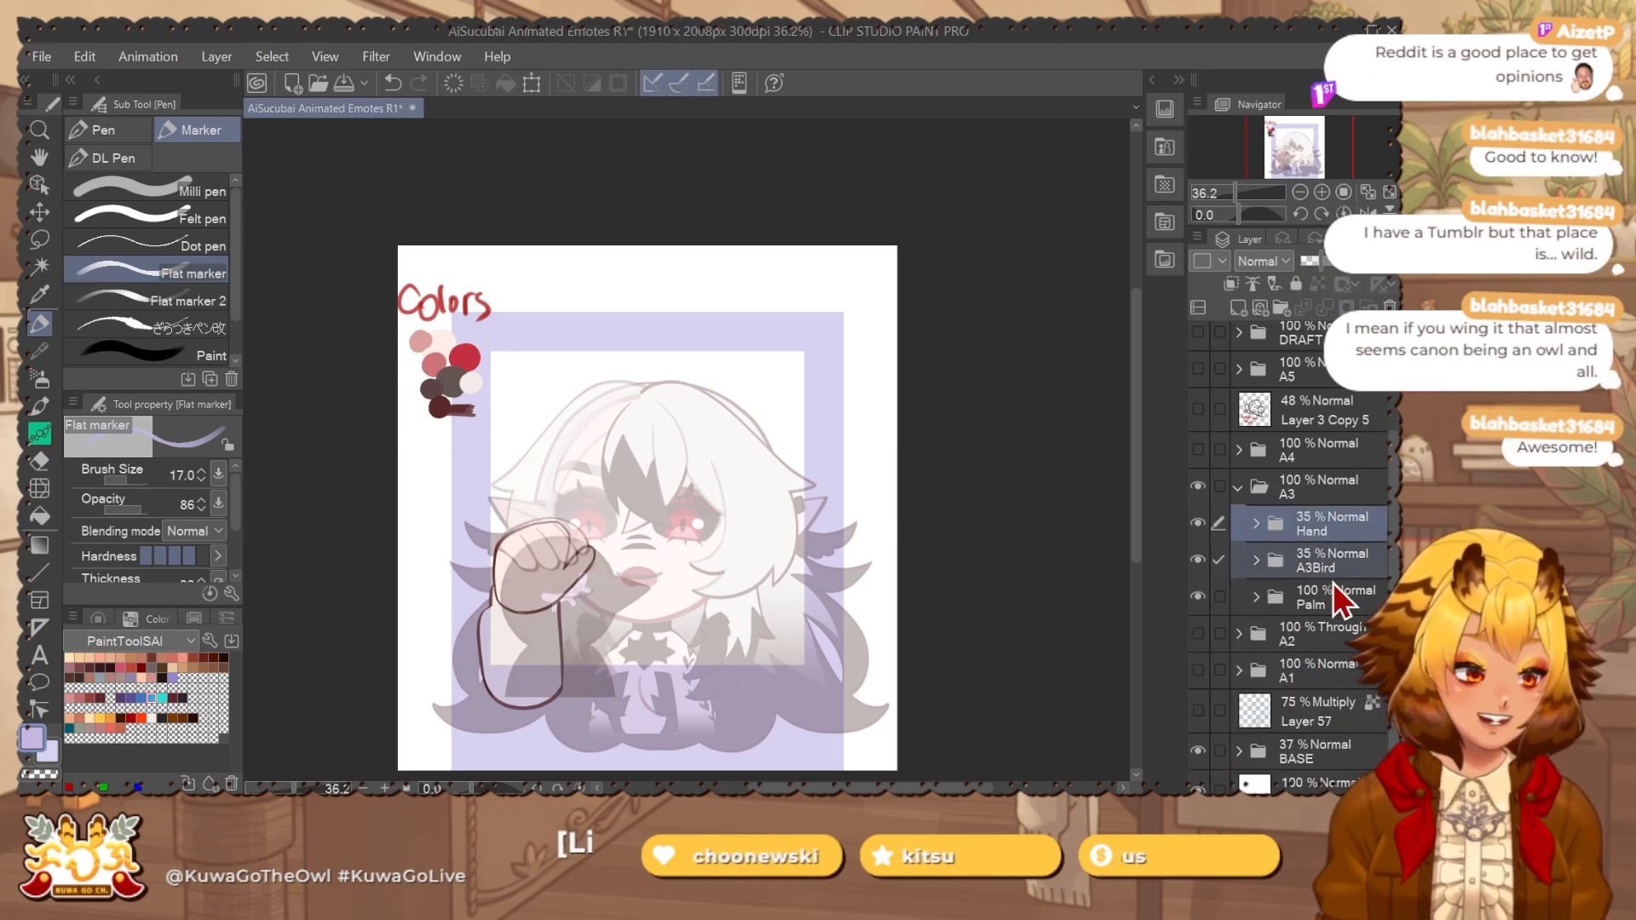
Add a new raster layer above the Palm group and set the Palm group's opacity to 42%.
left_click(1330, 595)
left_click_drag(888, 636, 899, 609)
key("ctrl+shift+n")
left_click(1316, 637)
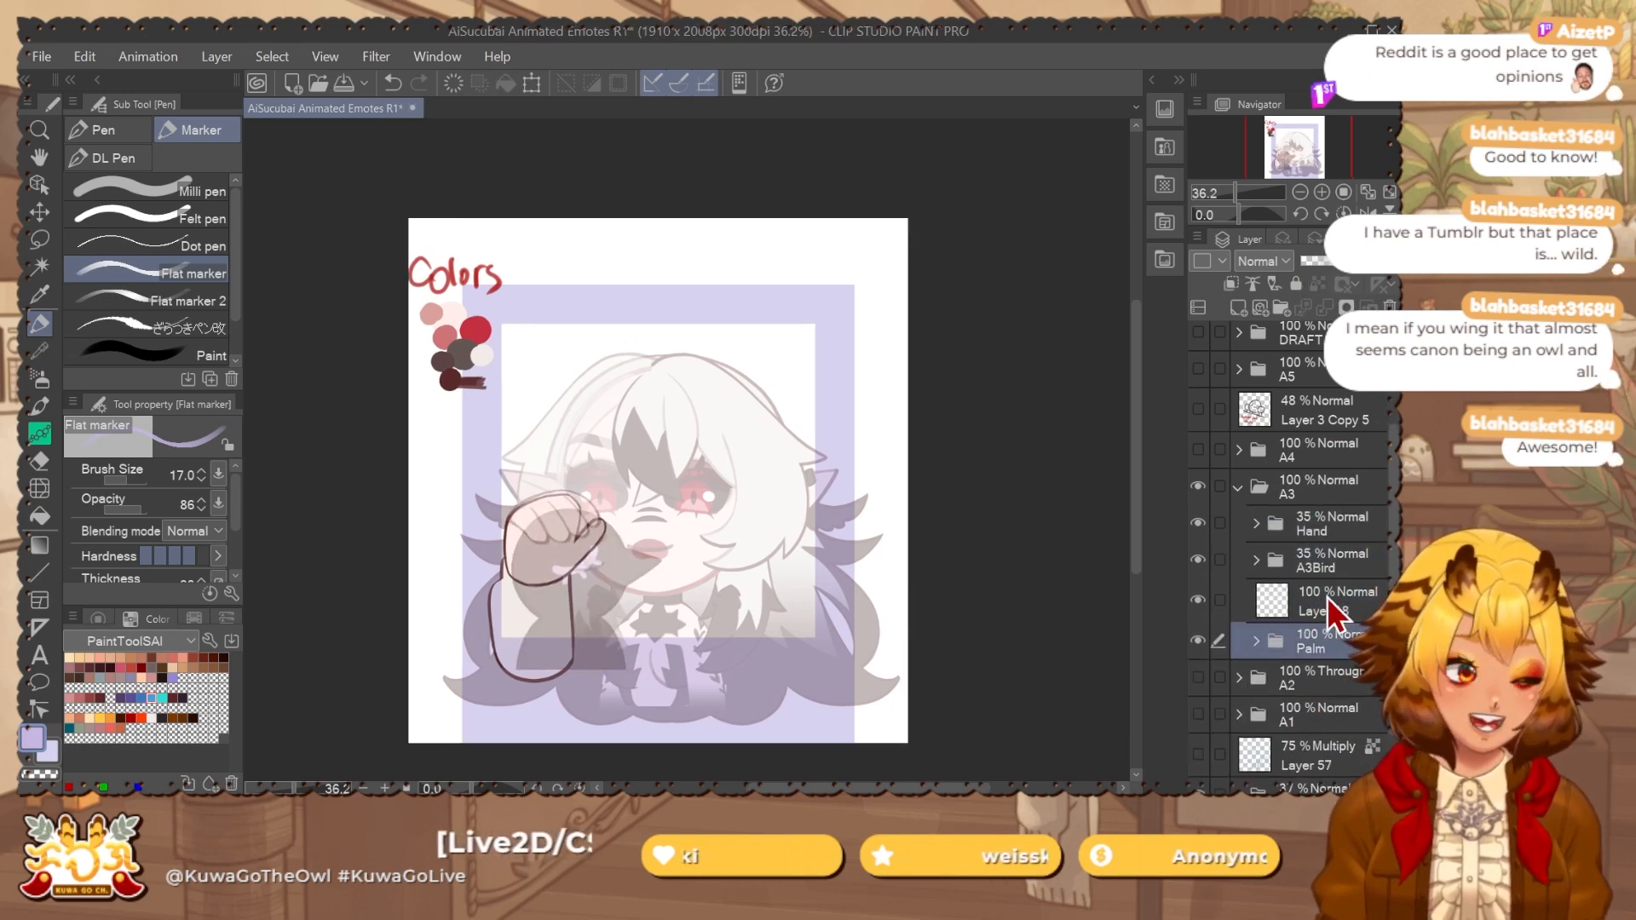
left_click(1324, 262)
key("p")
left_click(1331, 603)
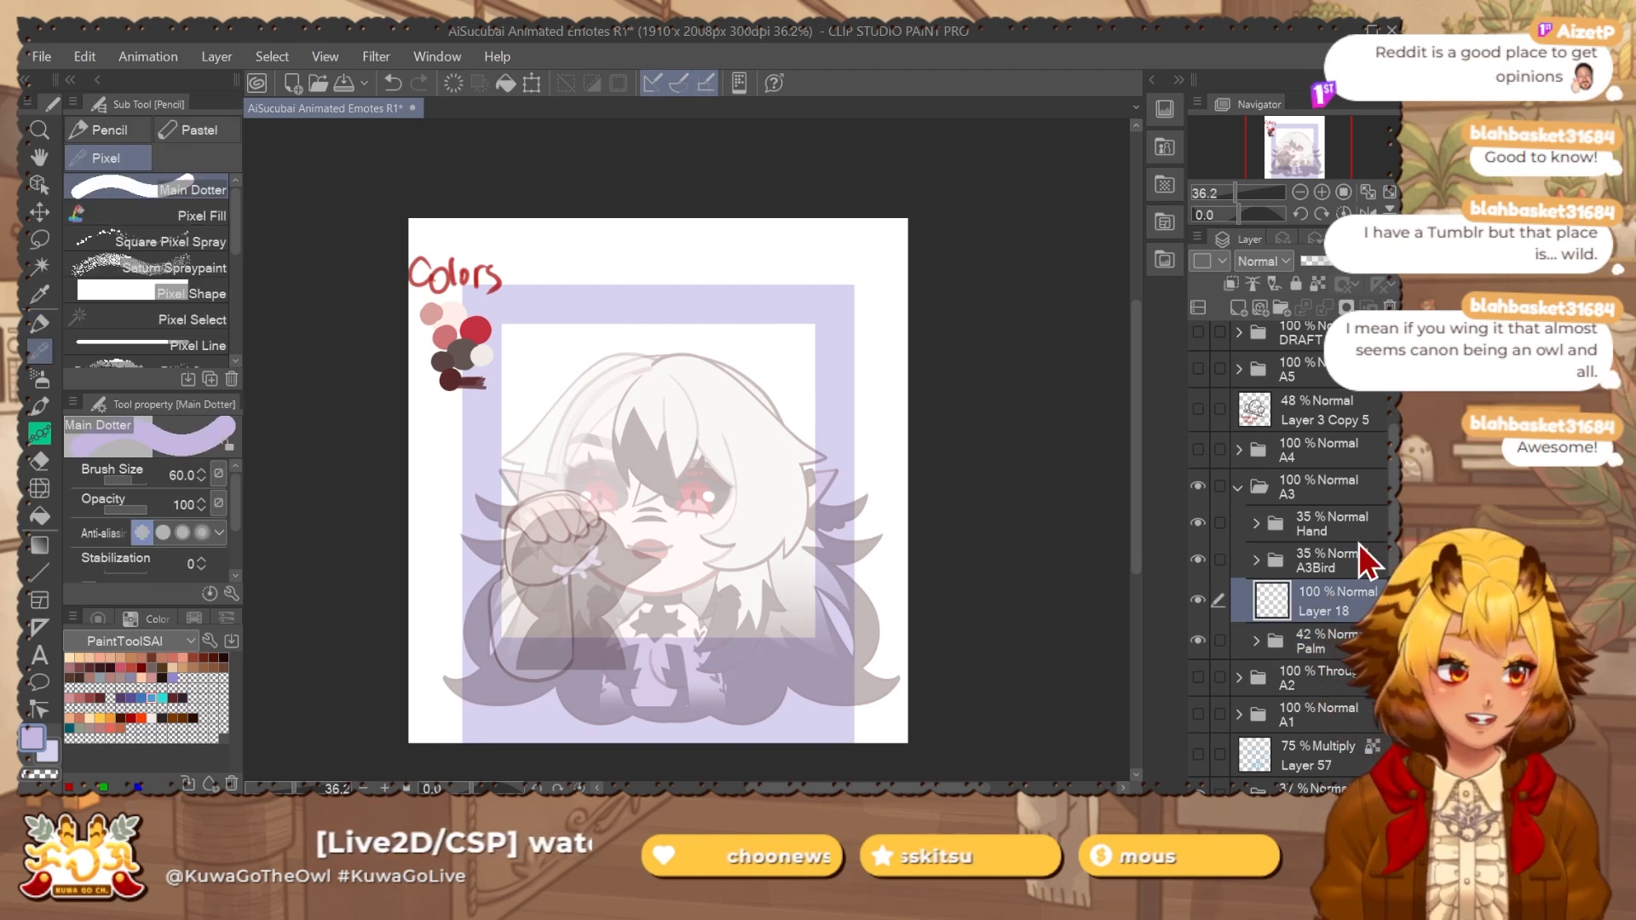
Sample the palette's dark brown and draw a new forearm outline over the faded arm on Layer 18 with the Flat marker.
left_click_drag(682, 426, 669, 382)
key("p")
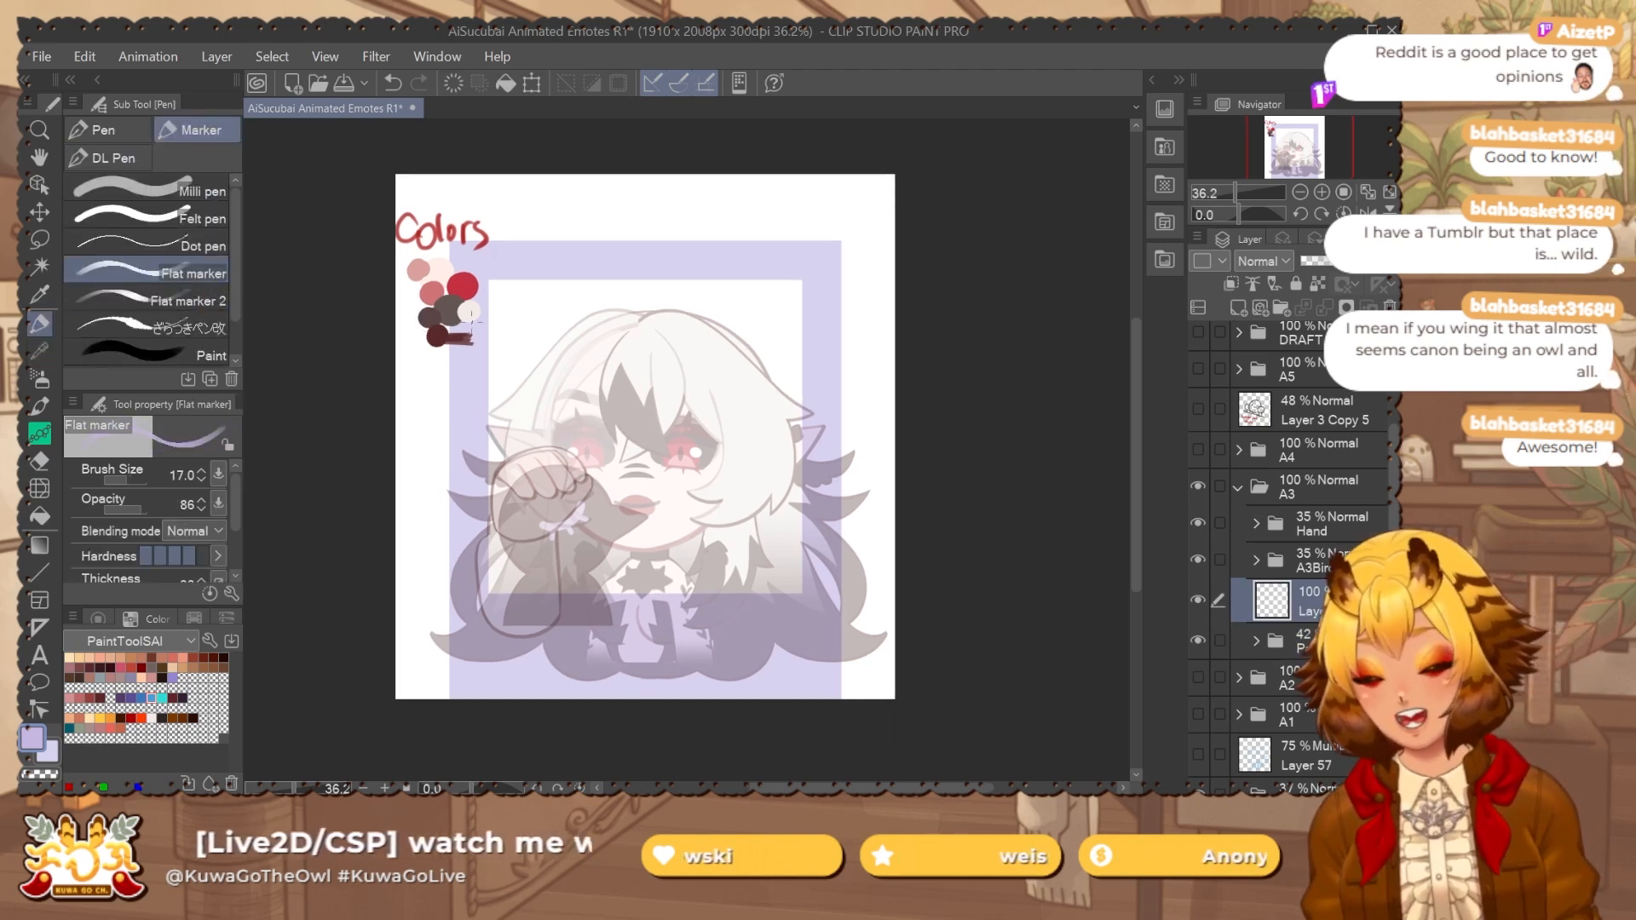
left_click(440, 316, "alt")
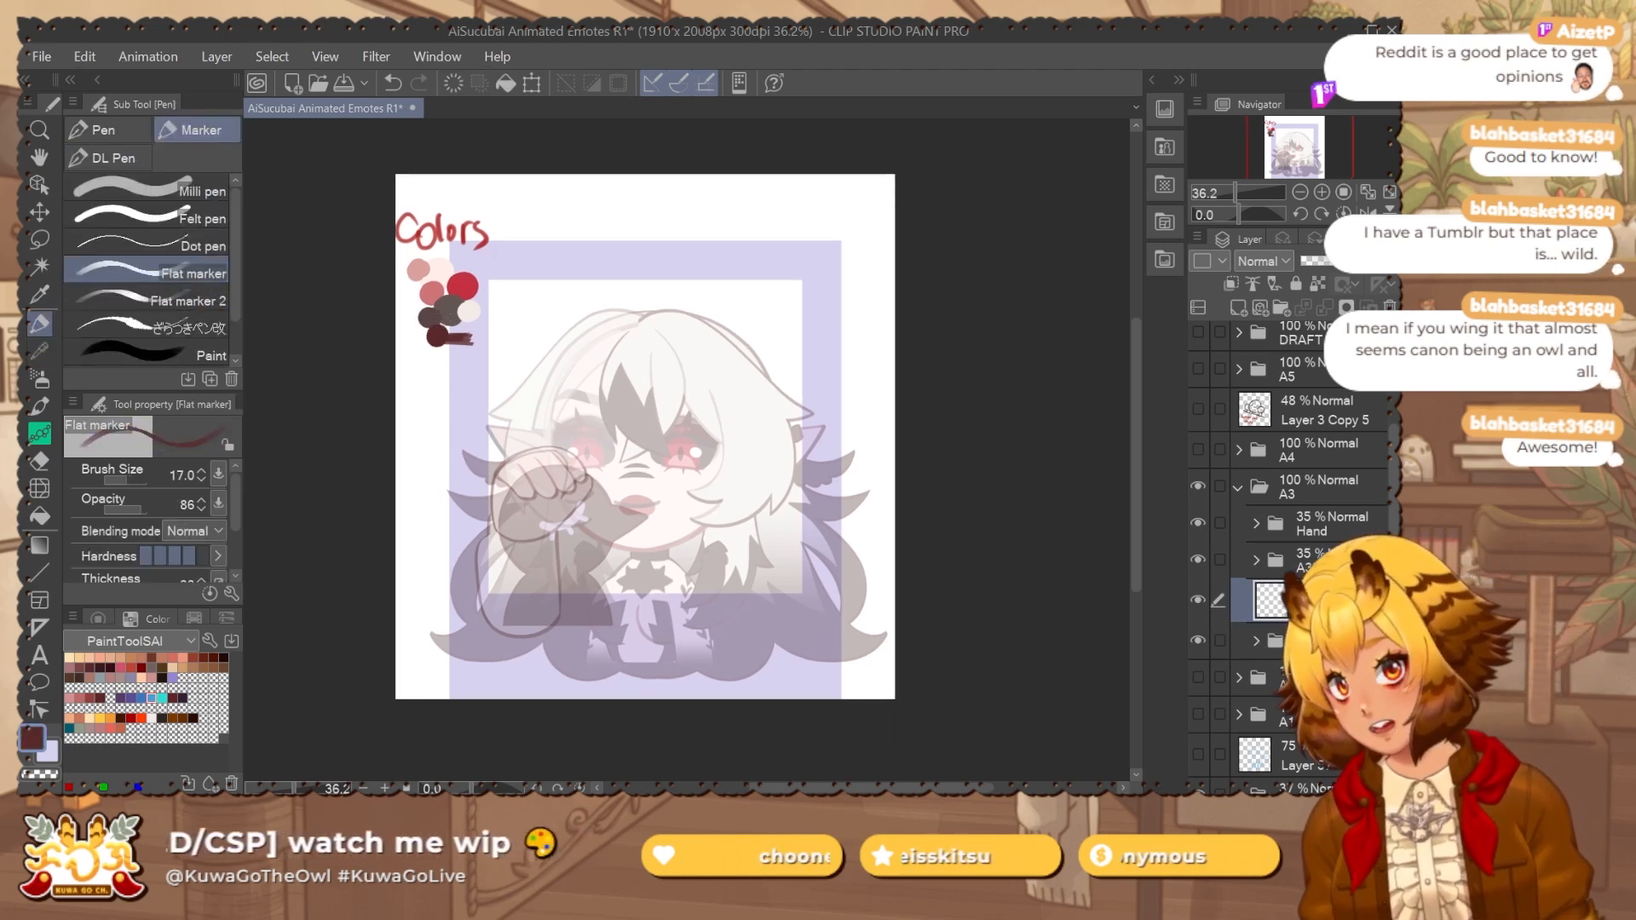
left_click(517, 528)
left_click_drag(548, 492, 584, 549)
left_click_drag(534, 512, 508, 387)
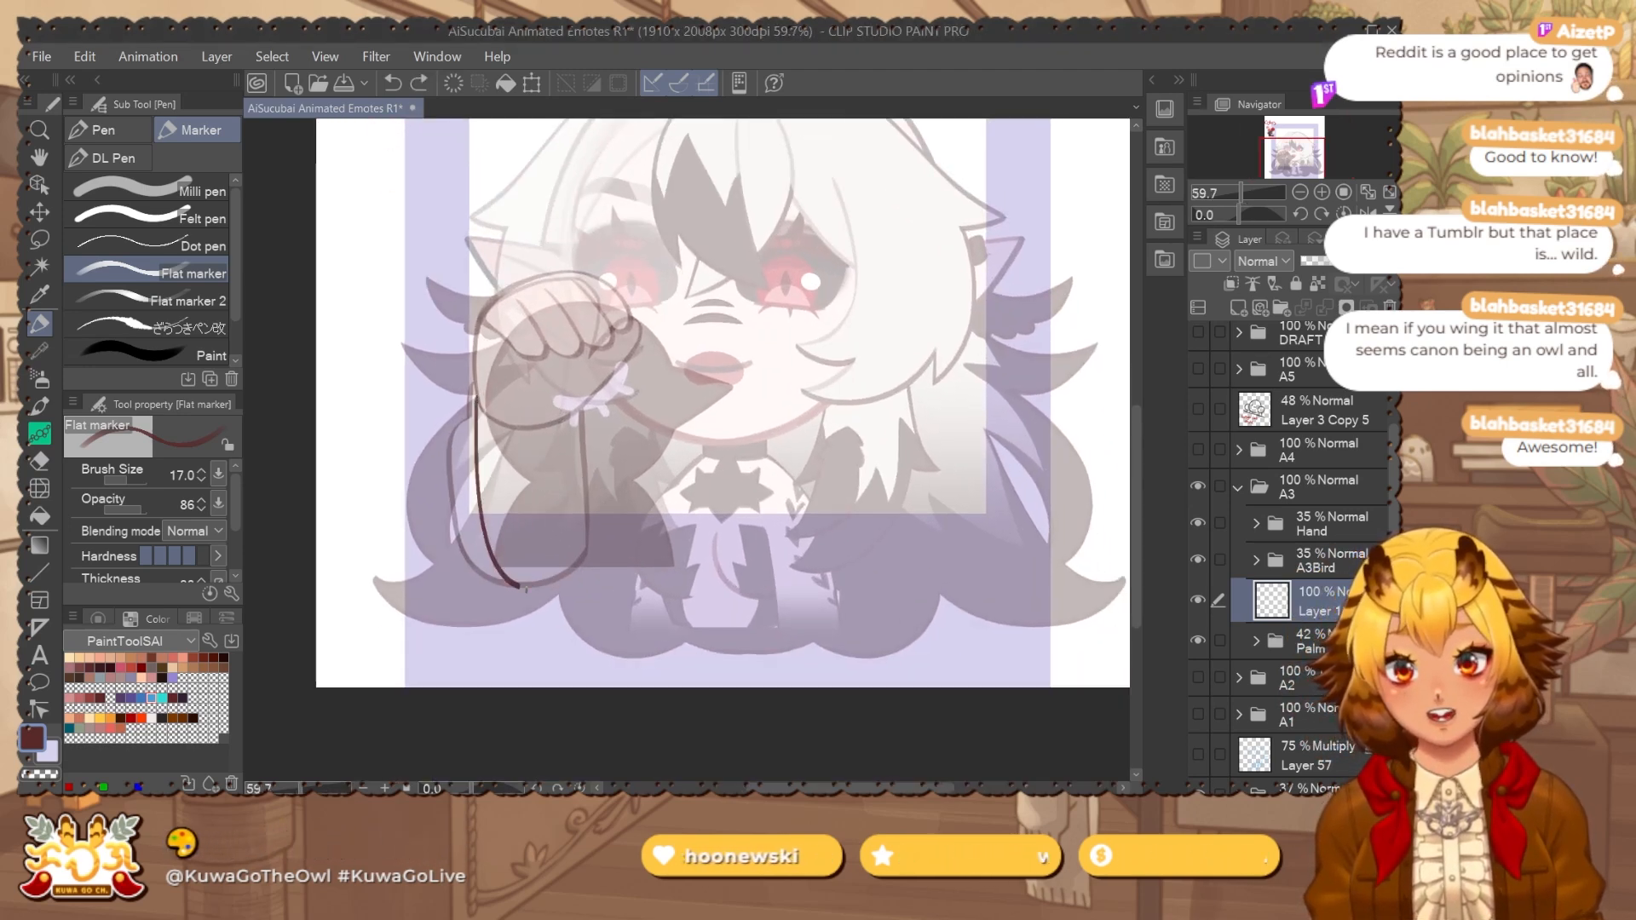
left_click_drag(579, 439, 599, 439)
key("ctrl+z")
key("ctrl+z")
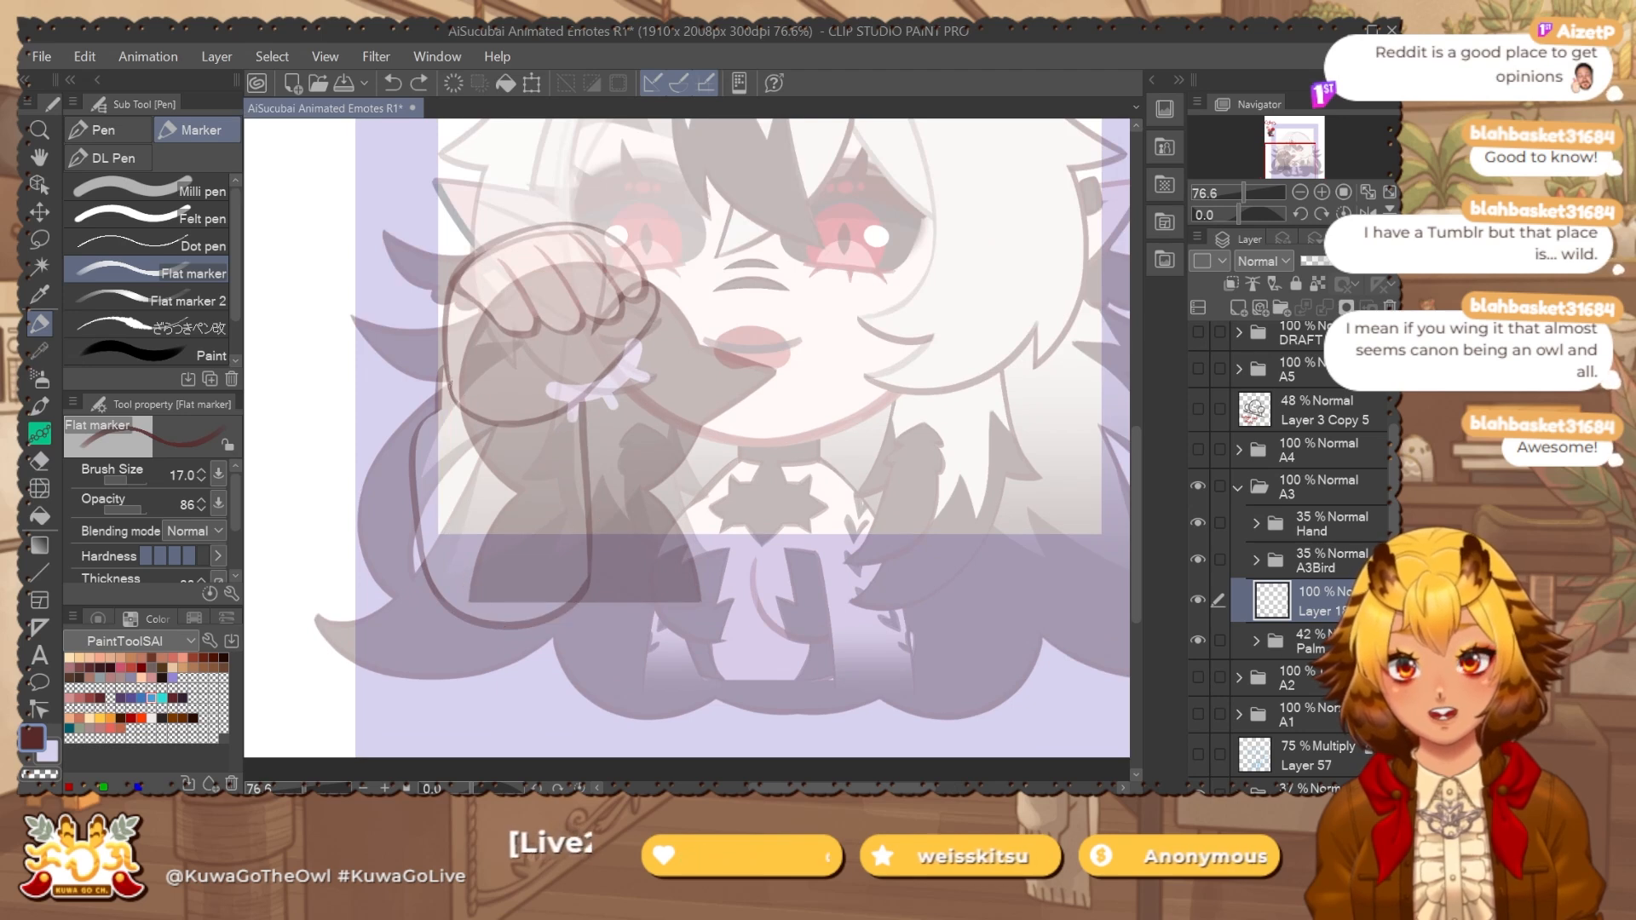
key("ctrl+z")
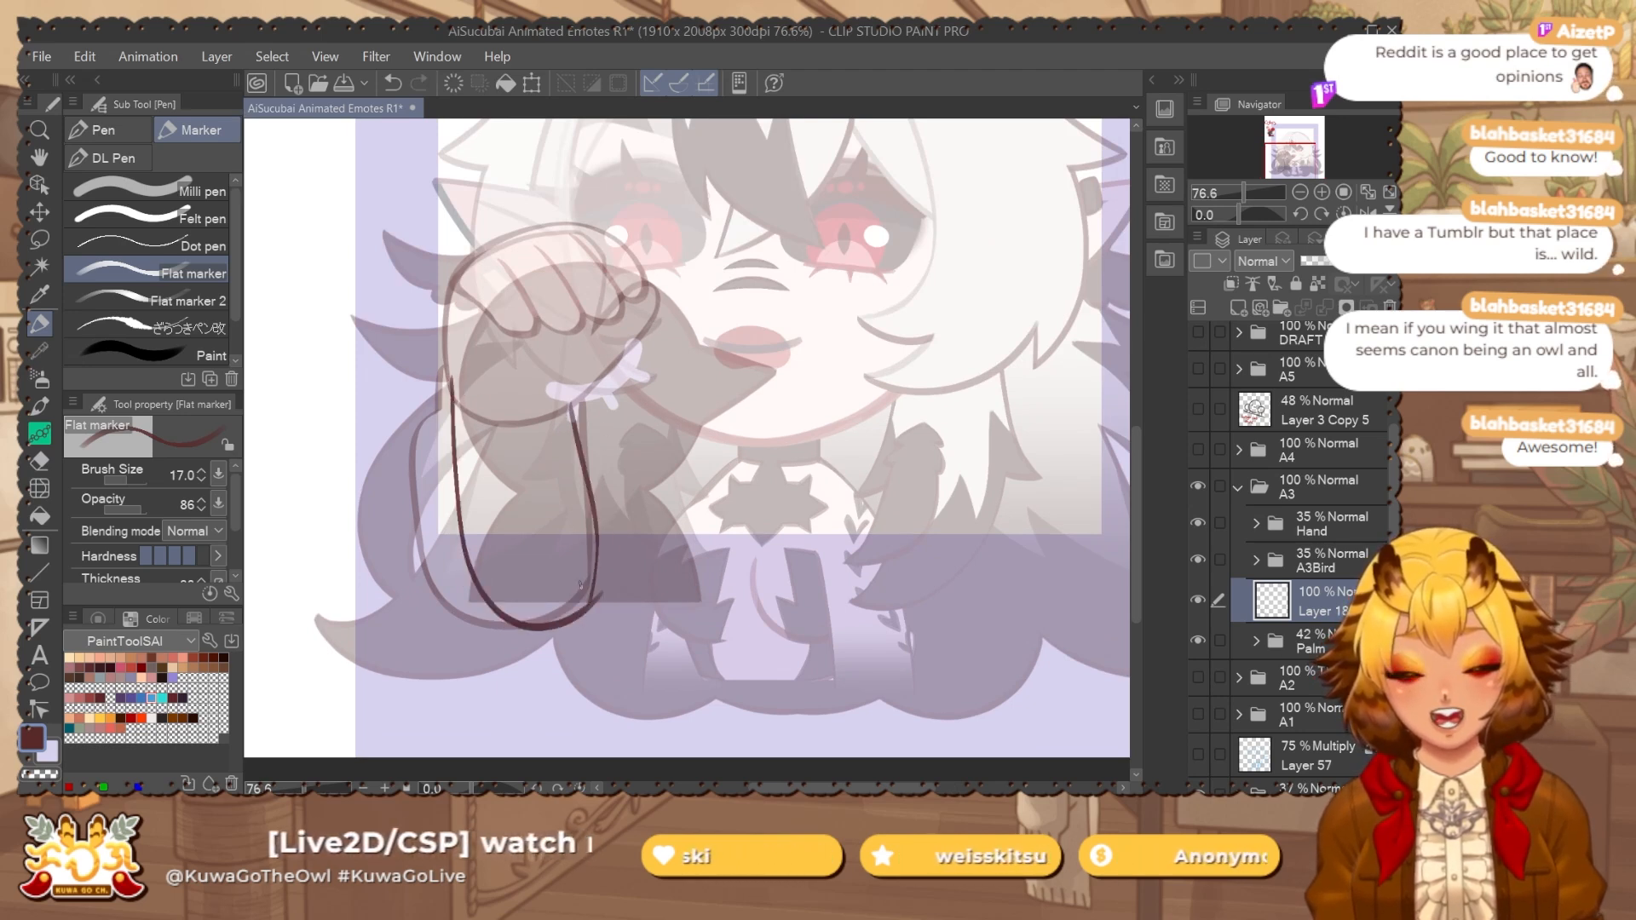
left_click_drag(639, 527, 664, 502)
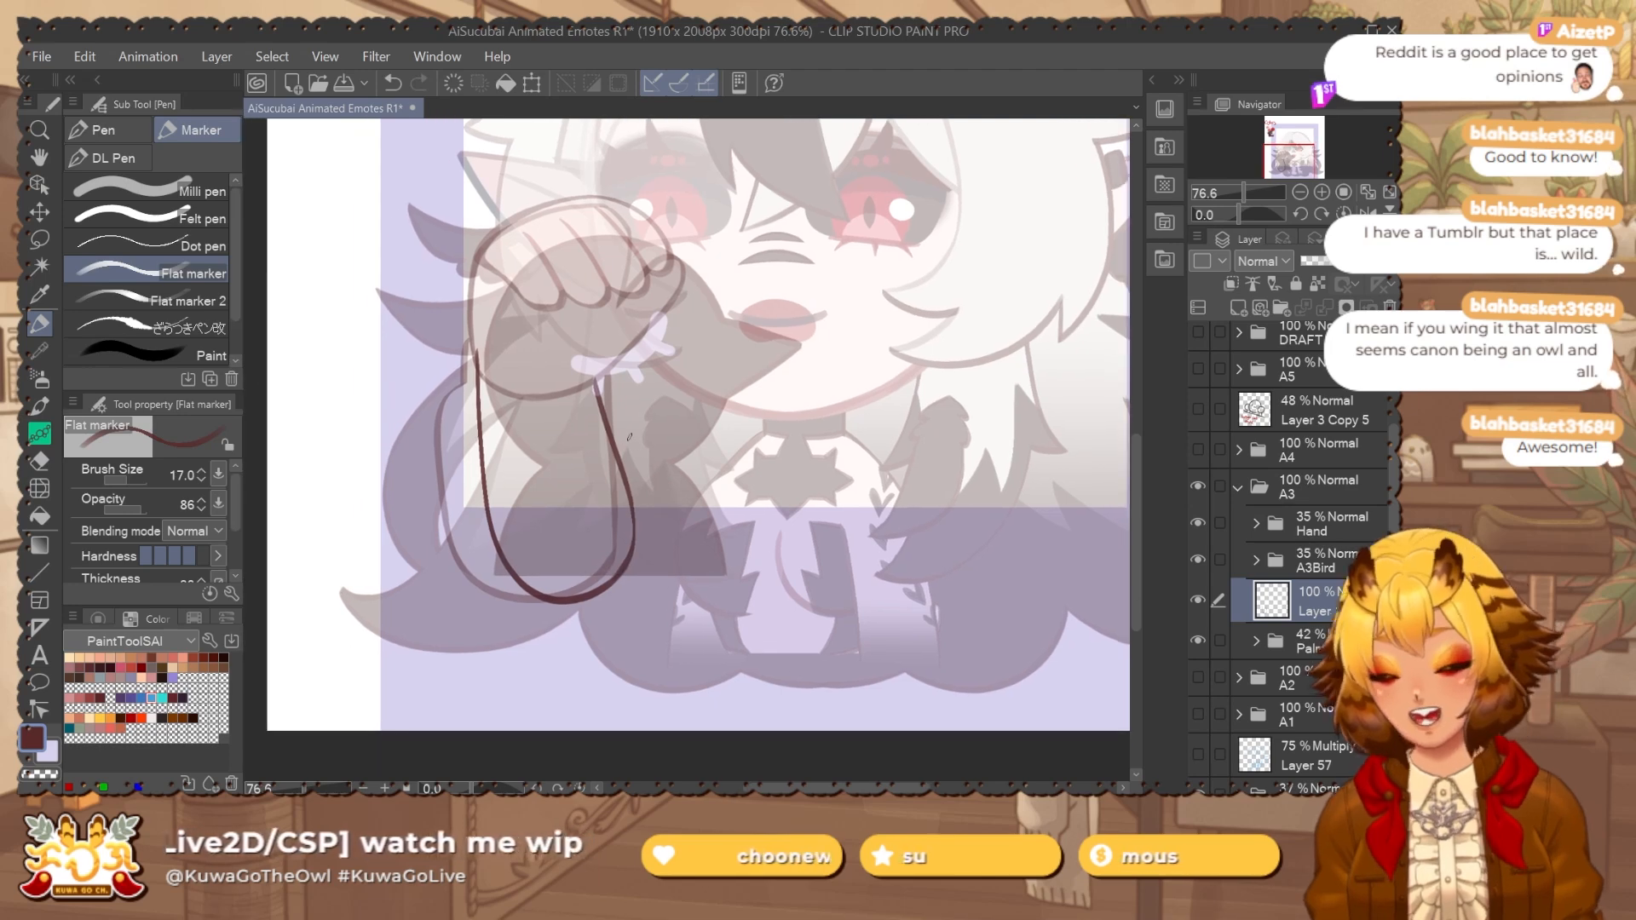
Reshape the new forearm outline with Liquify, using brush sizes from about 370 to 666.
key("j")
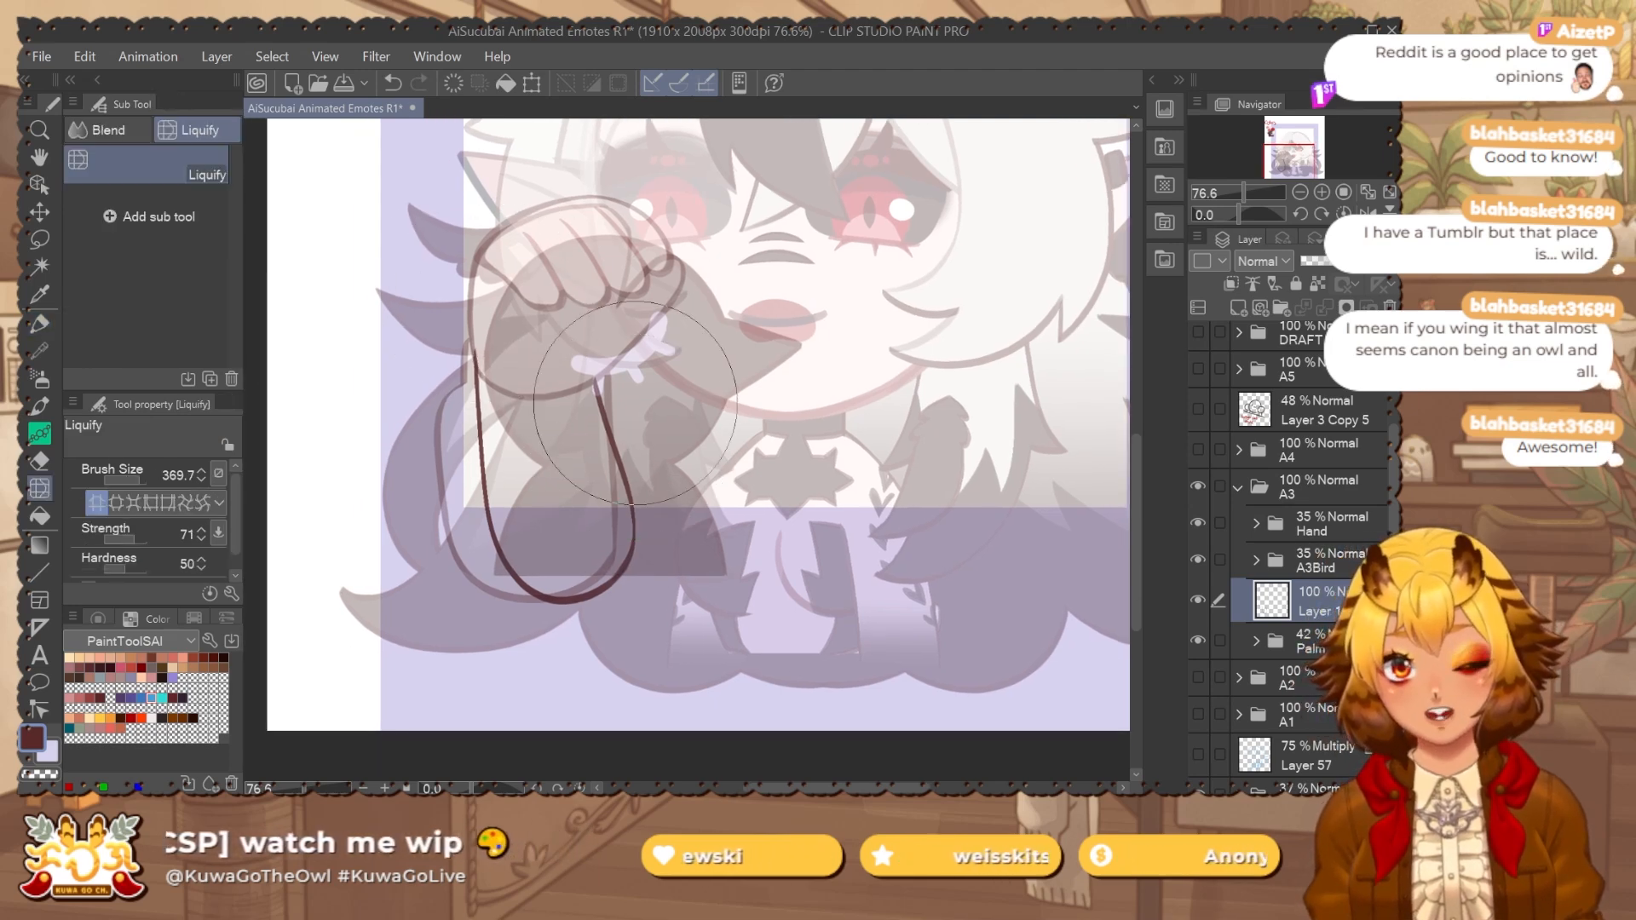
left_click_drag(687, 514, 646, 488)
mouse_move(558, 614)
left_mouse_down()
mouse_move(716, 520)
mouse_move(550, 600)
left_mouse_up()
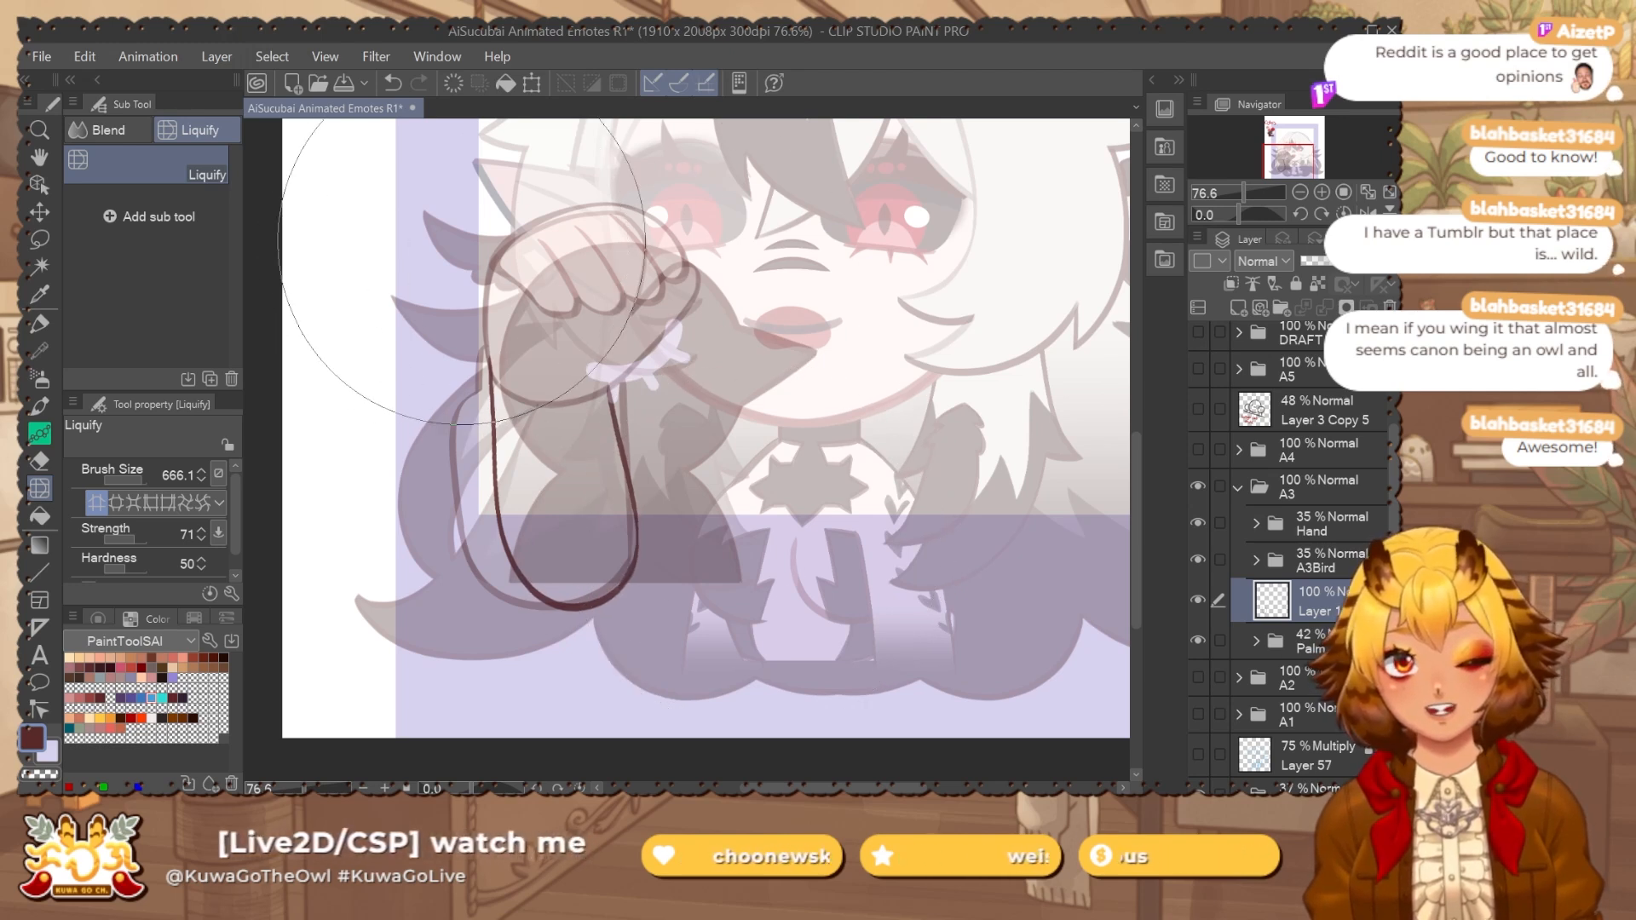
left_click_drag(679, 564, 672, 511)
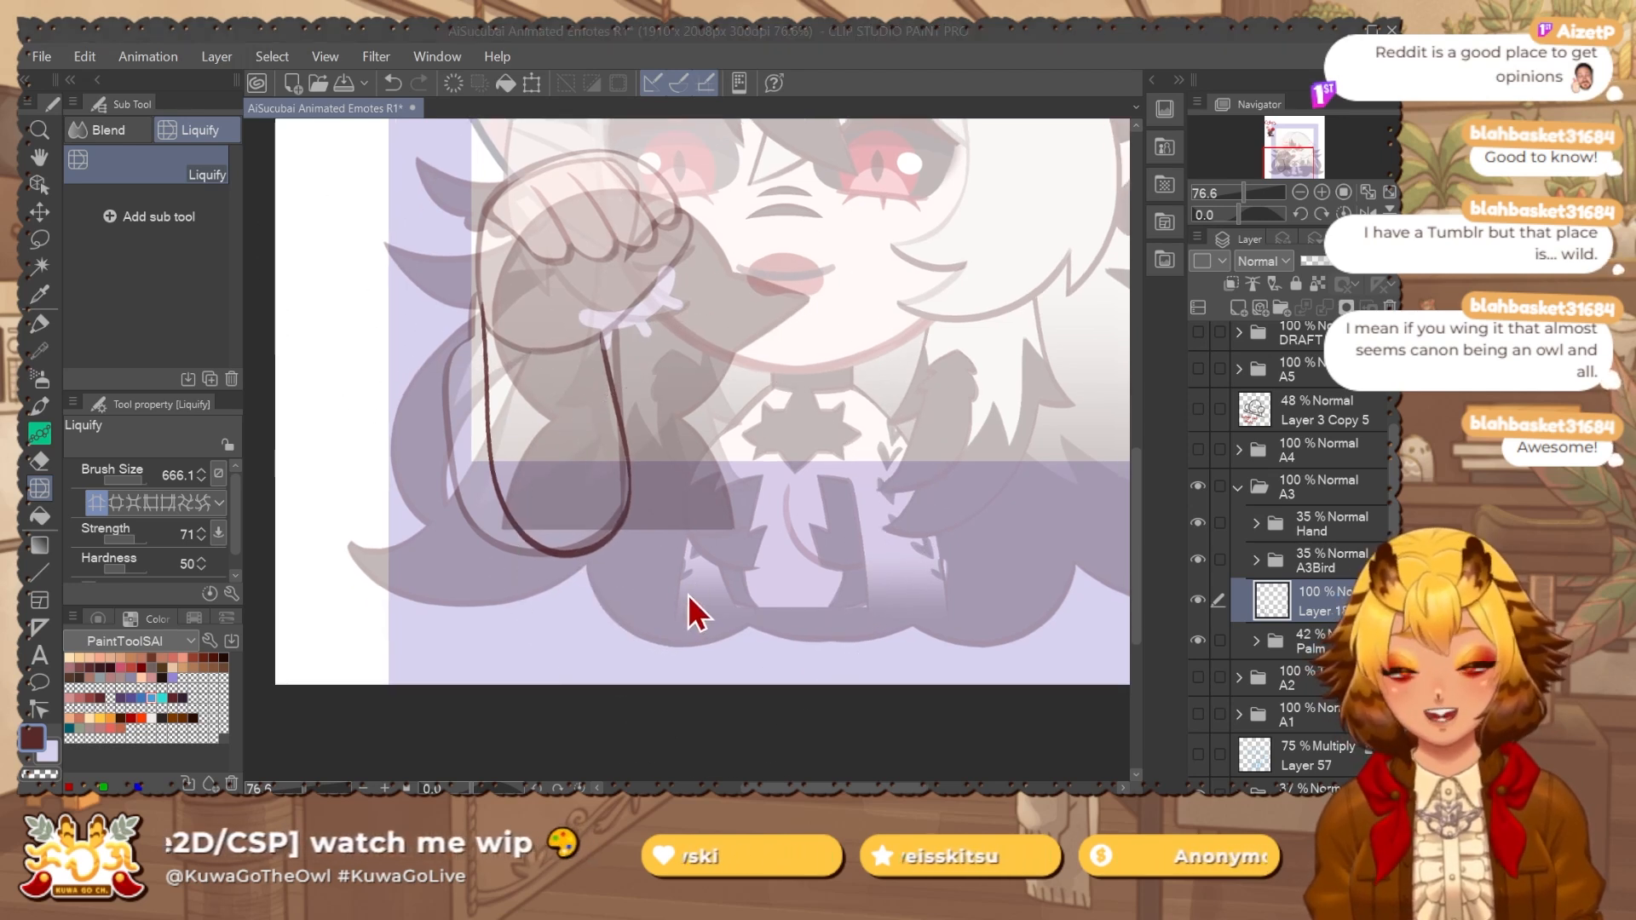
mouse_move(687, 594)
left_mouse_down()
mouse_move(724, 650)
mouse_move(667, 681)
mouse_move(609, 685)
left_mouse_up()
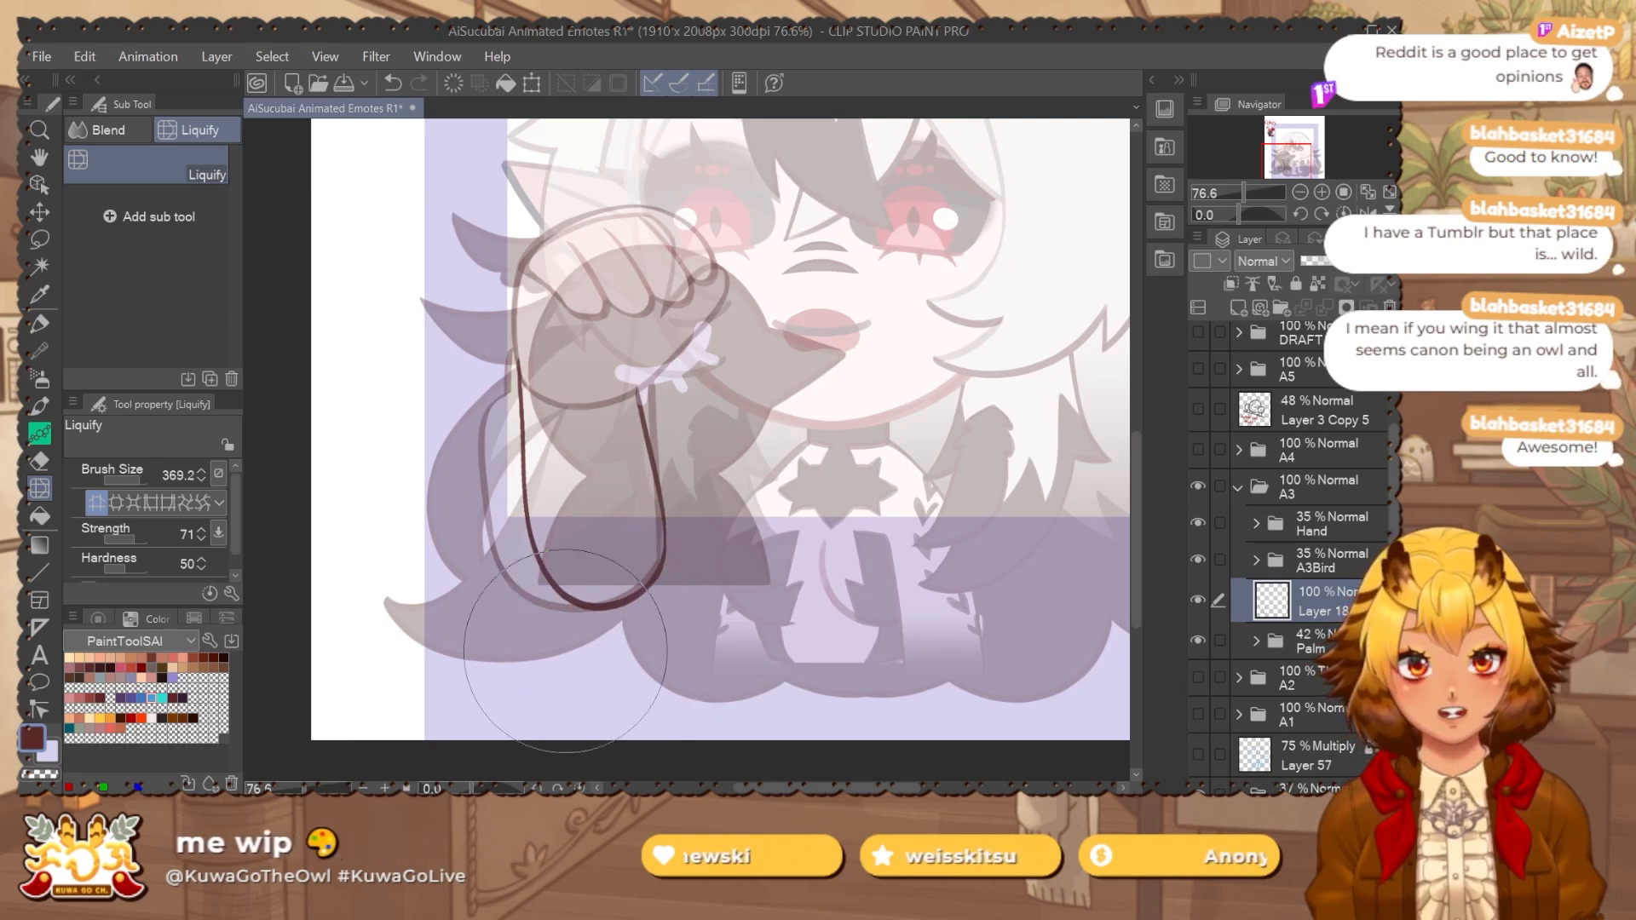
Erase the old forearm lines from the Palm group's line layer with the Rough eraser at size 38.2.
left_click(1249, 641)
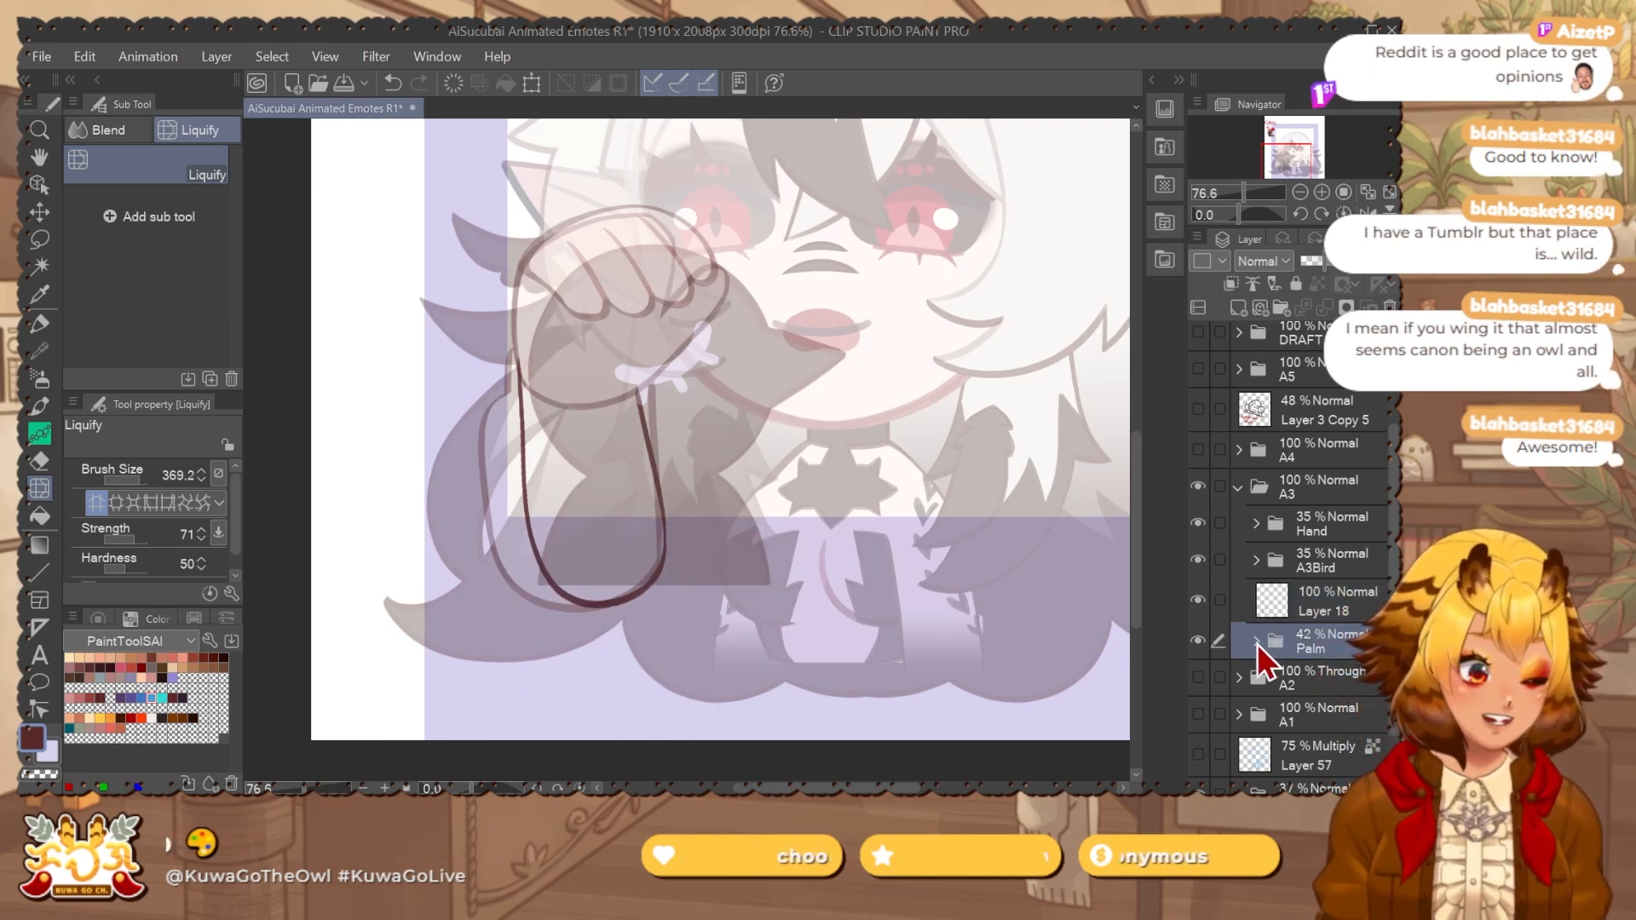
left_click(1342, 683)
key("e")
scroll(524, 323, "up", 2)
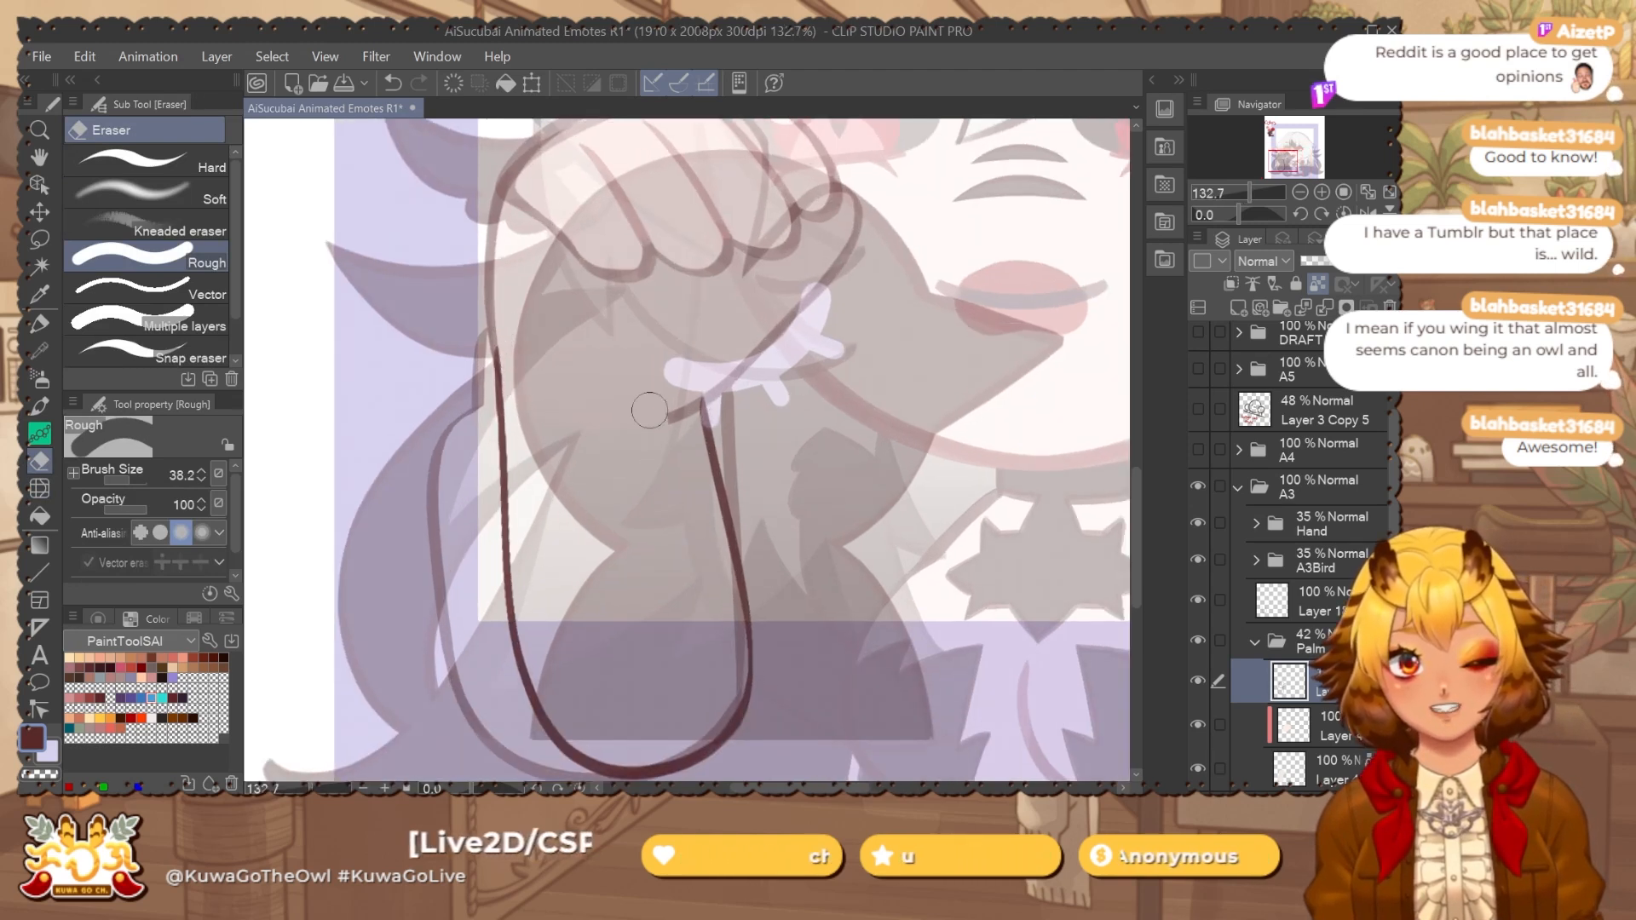
left_click_drag(753, 426, 718, 431)
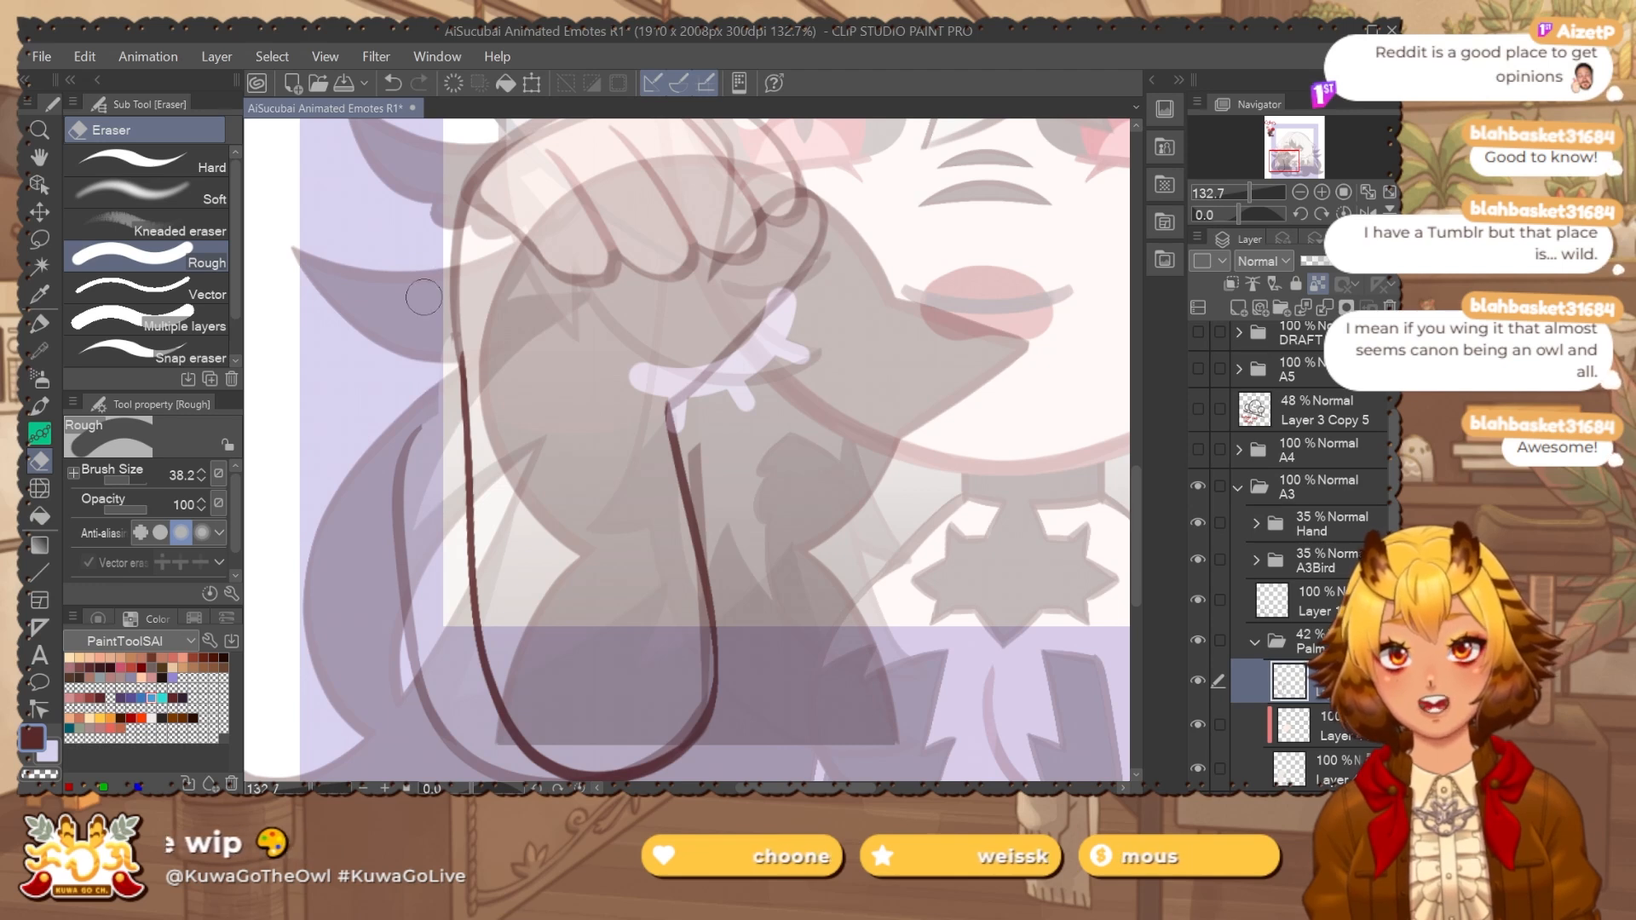
scroll(477, 505, "down", 3)
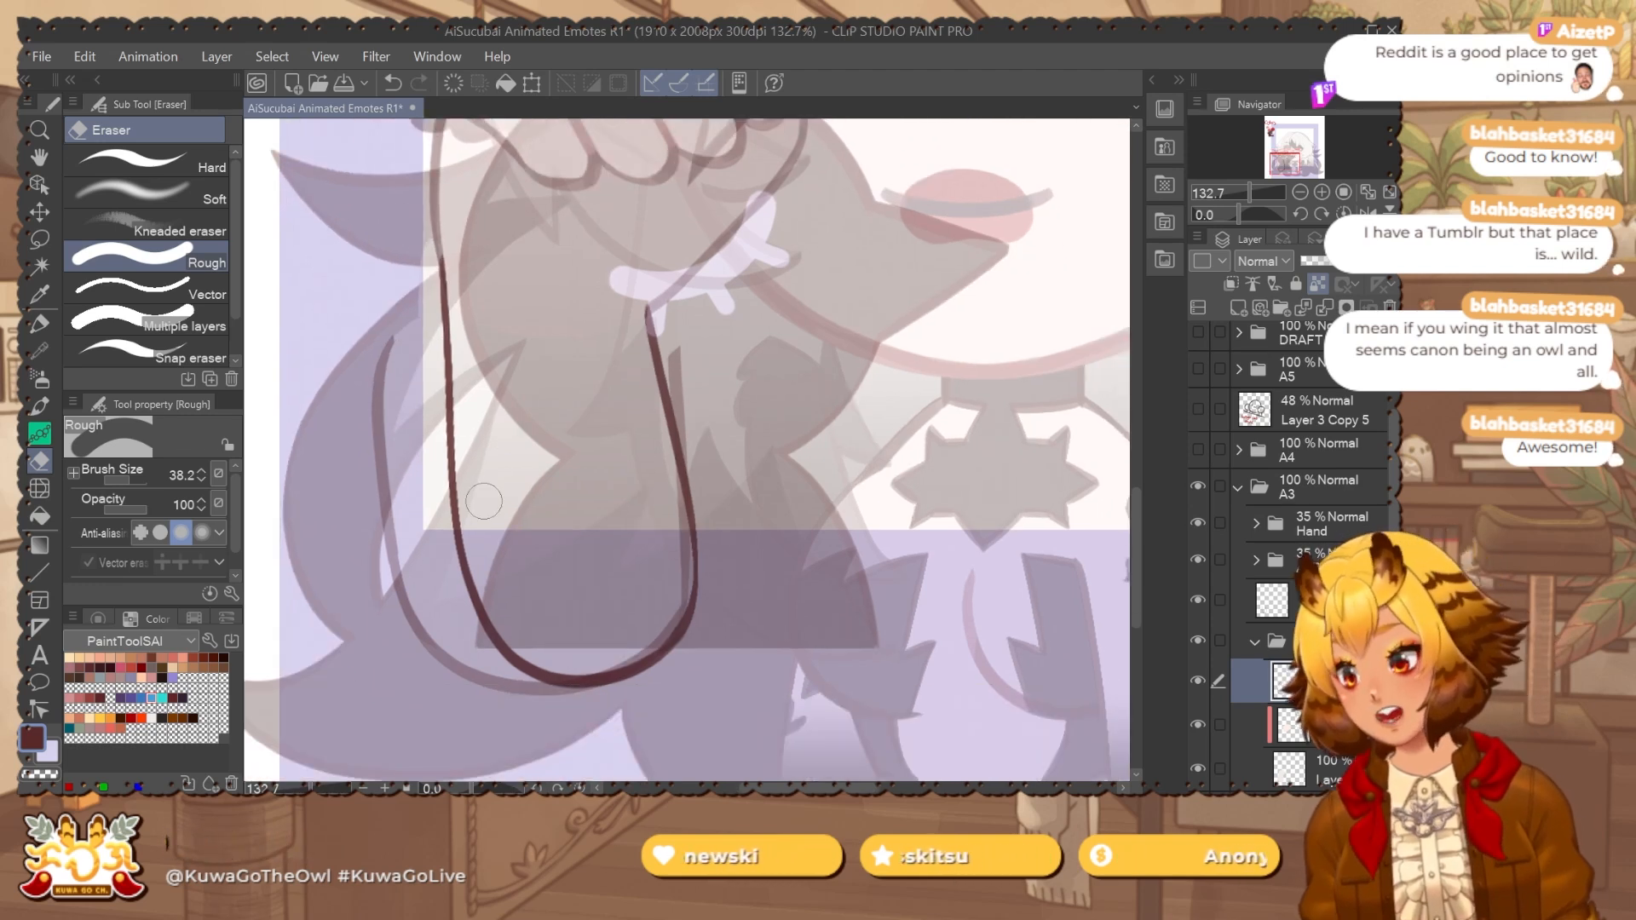
Move Layer 18 into the Palm group below its top line layer and set the group's opacity to 100%.
key("m")
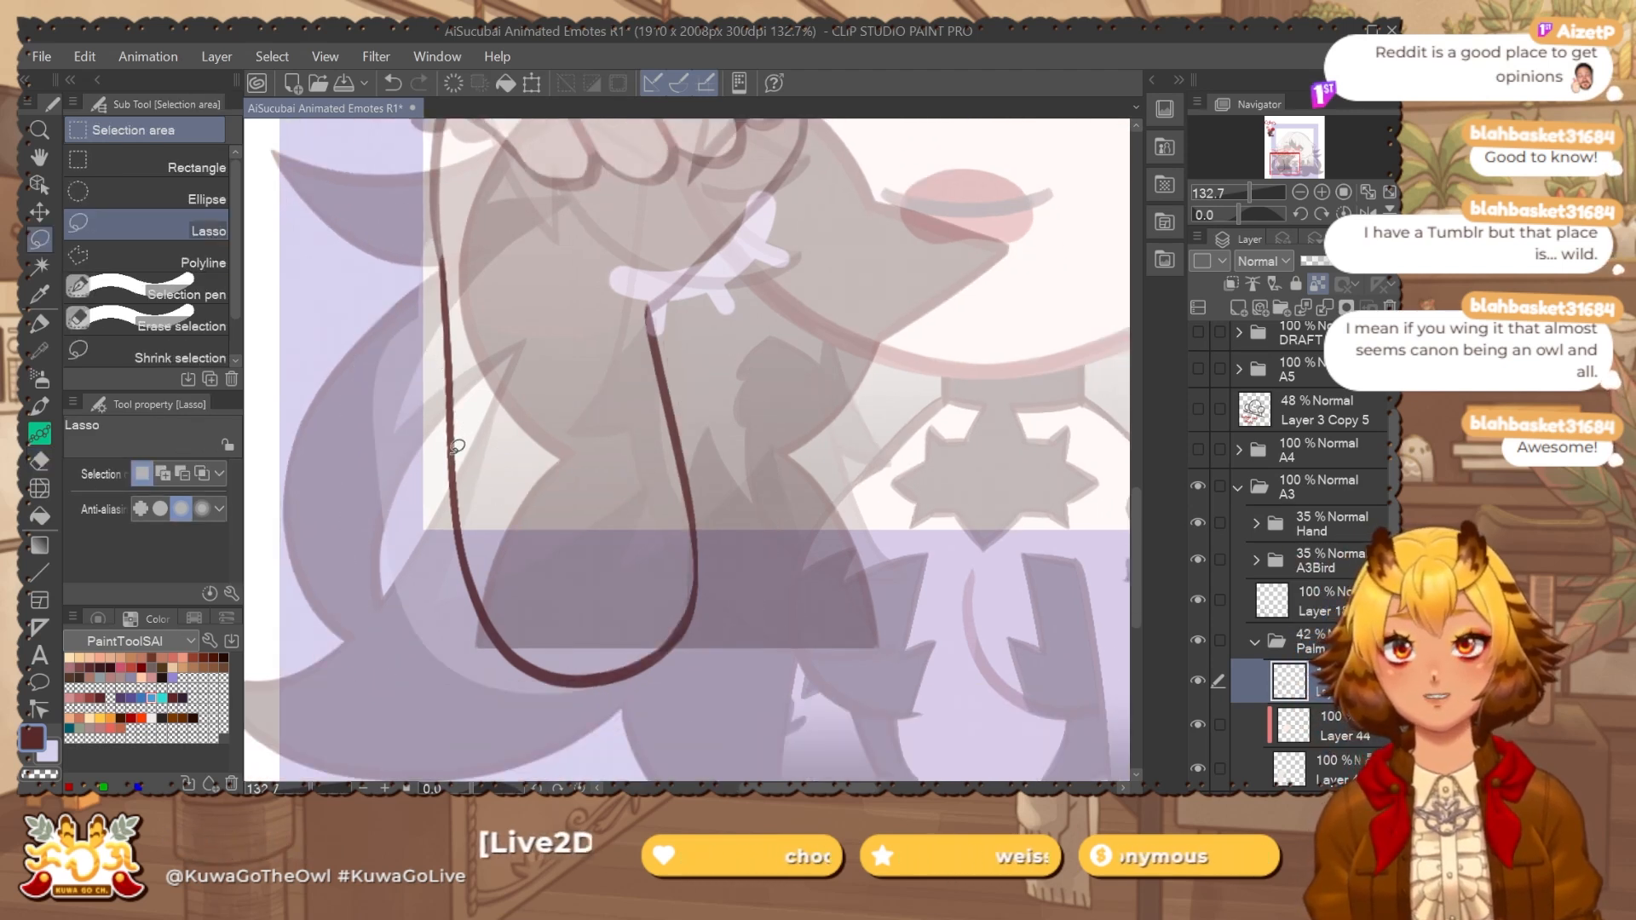
left_click(1329, 640)
scroll(1343, 554, "down", 1)
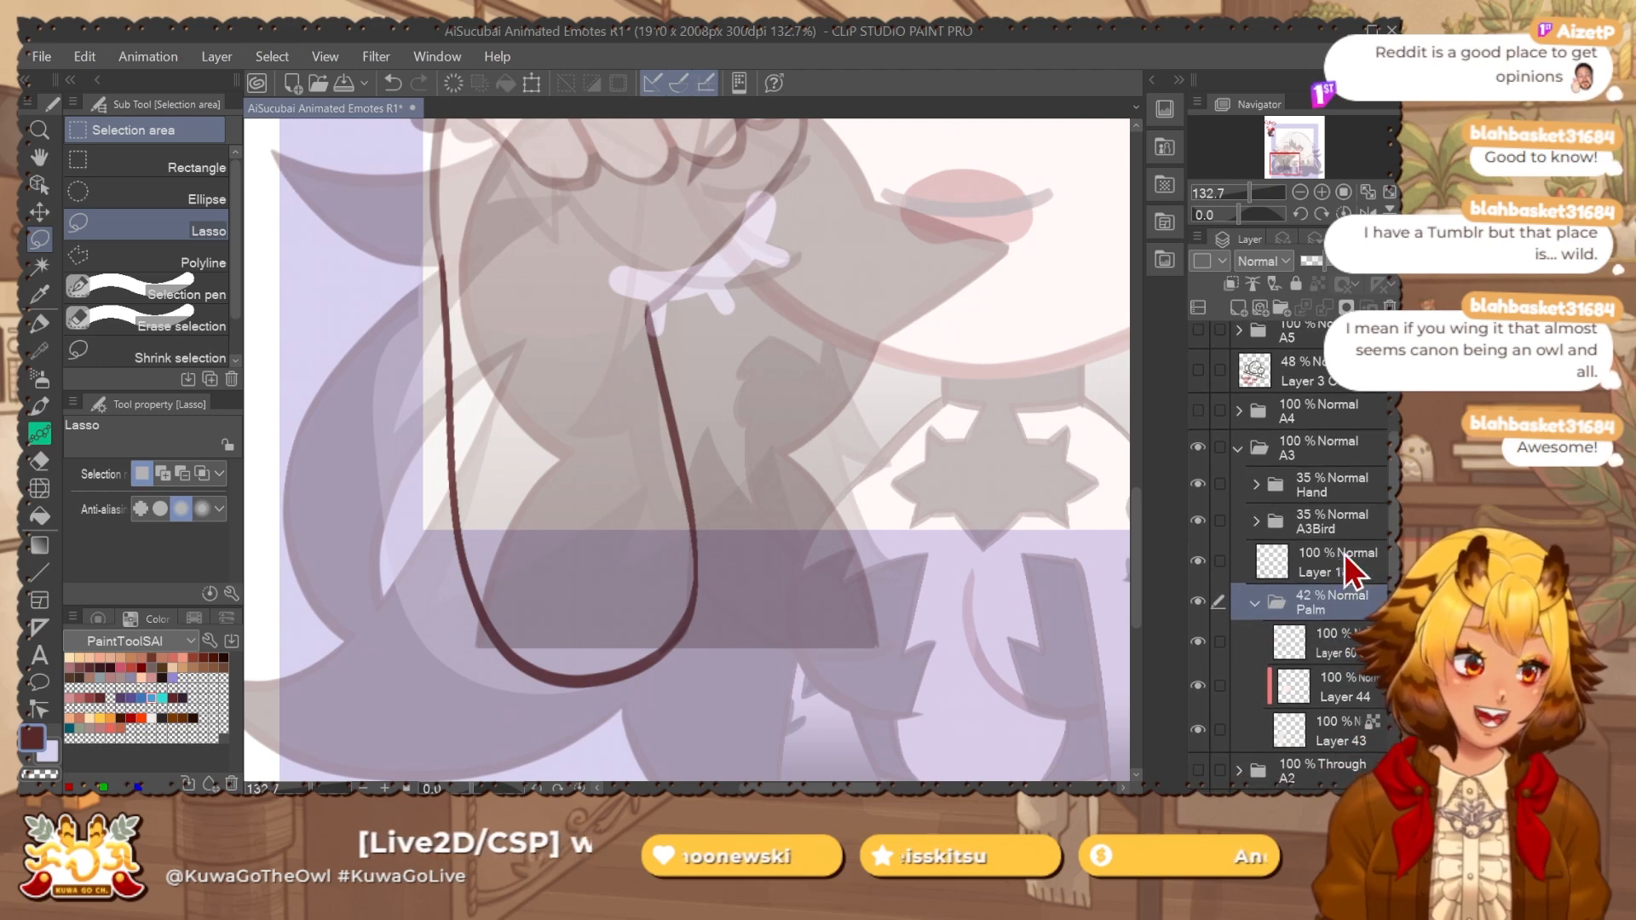
scroll(904, 447, "down", 2)
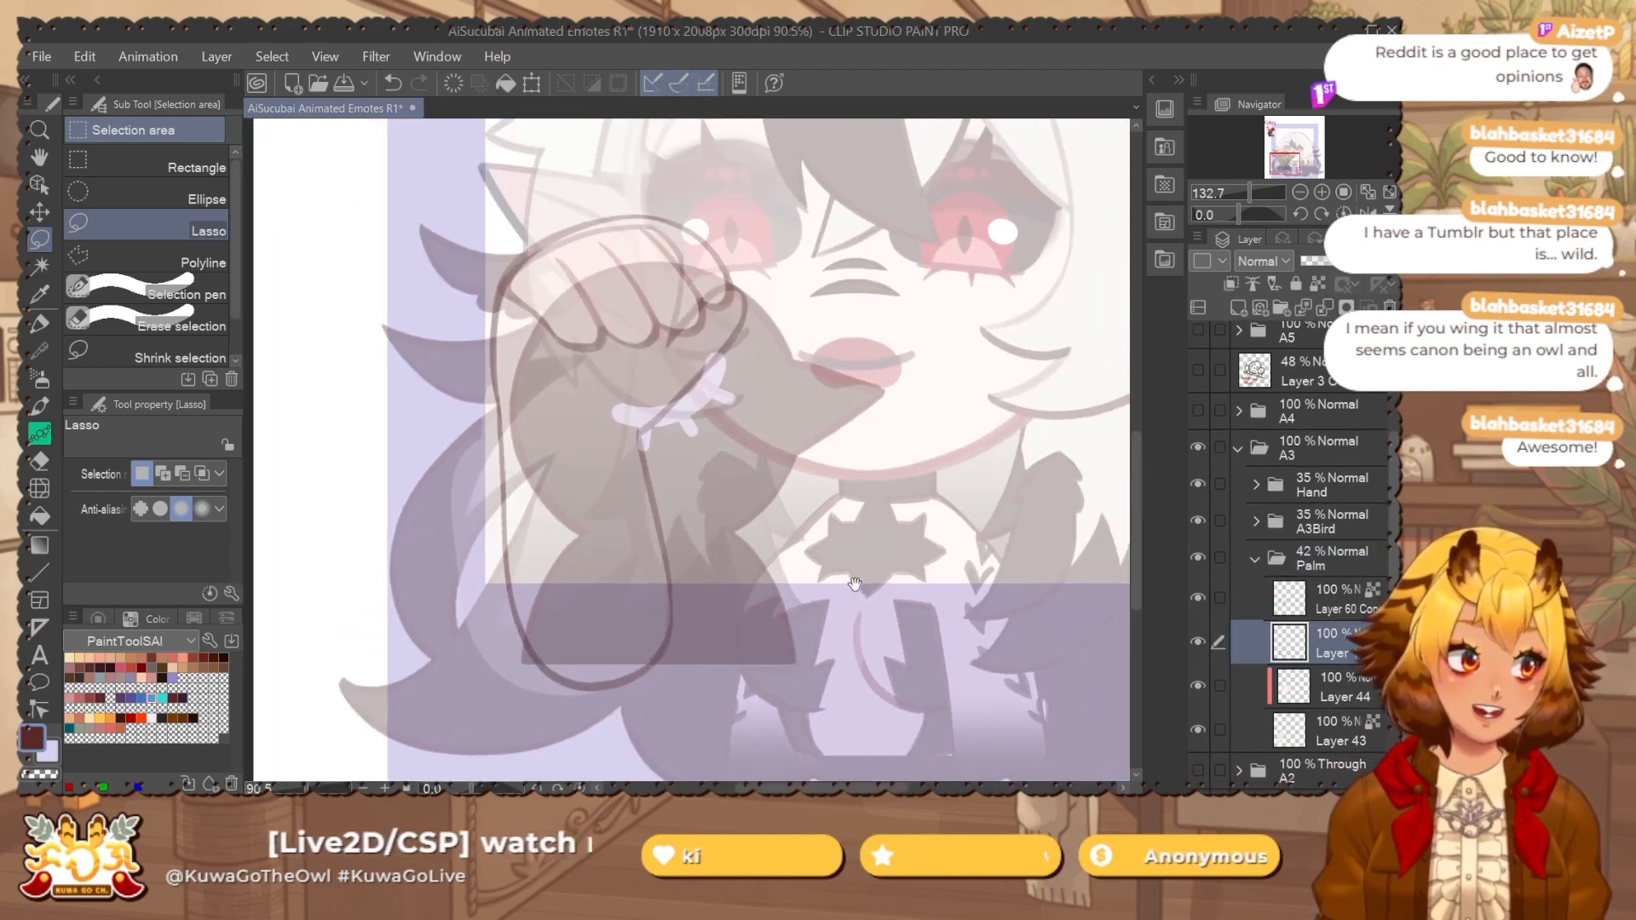
left_click(1351, 565)
left_click(1369, 260)
left_click_drag(955, 503, 912, 500)
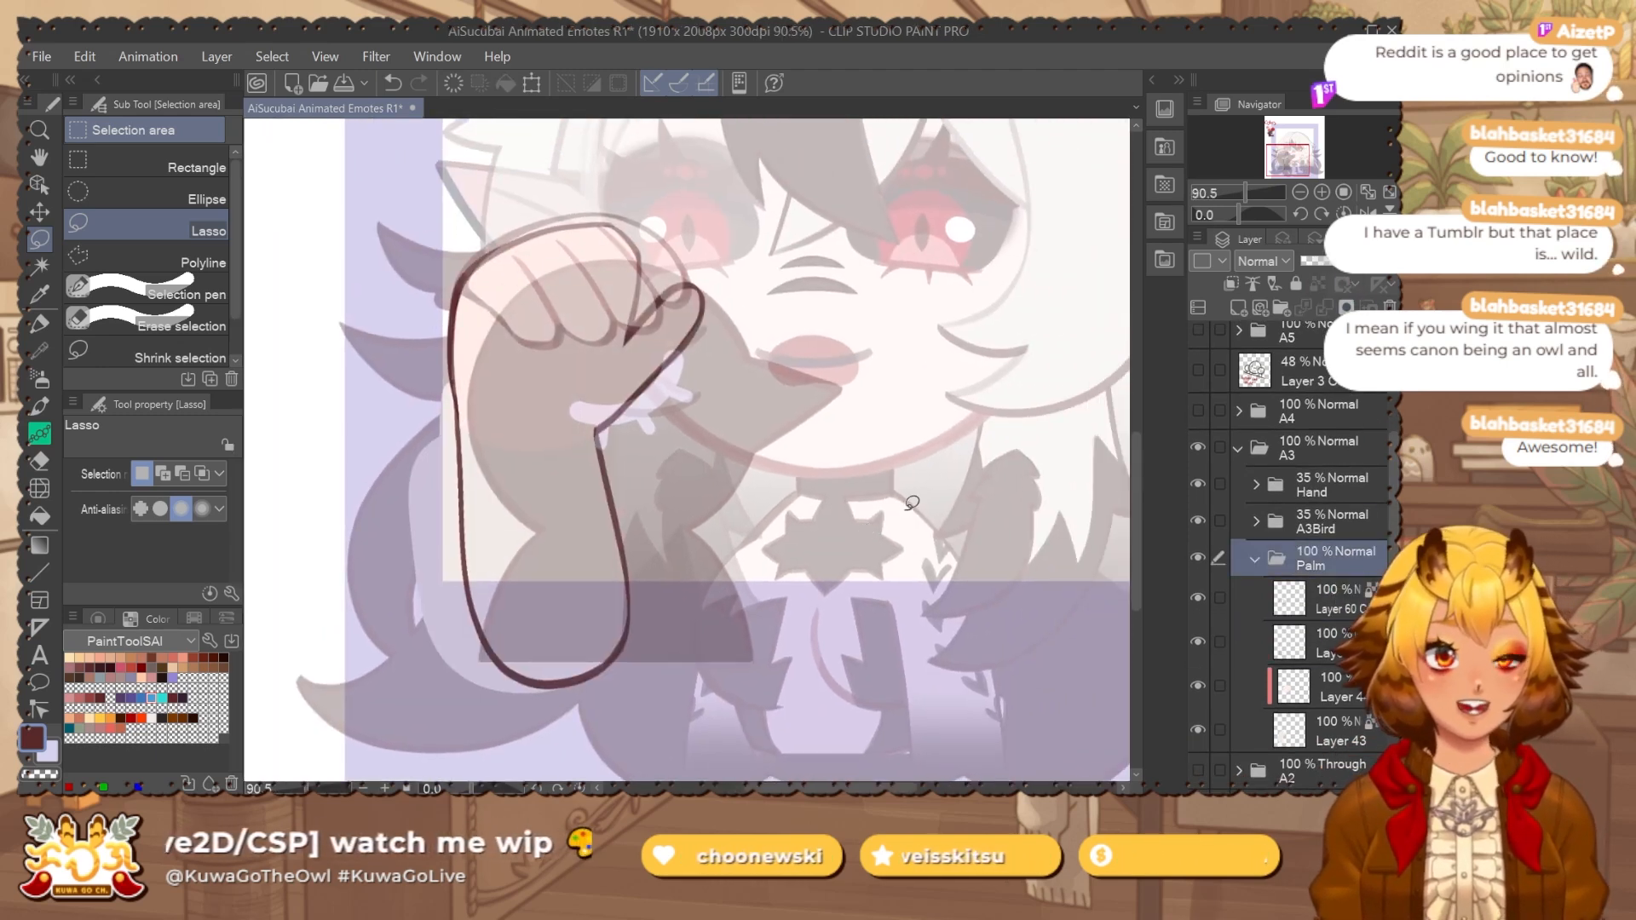
Merge the Palm group's top line layer into Layer 18, and Layer 44 into Layer 43.
left_click(1374, 608)
key("ctrl+e")
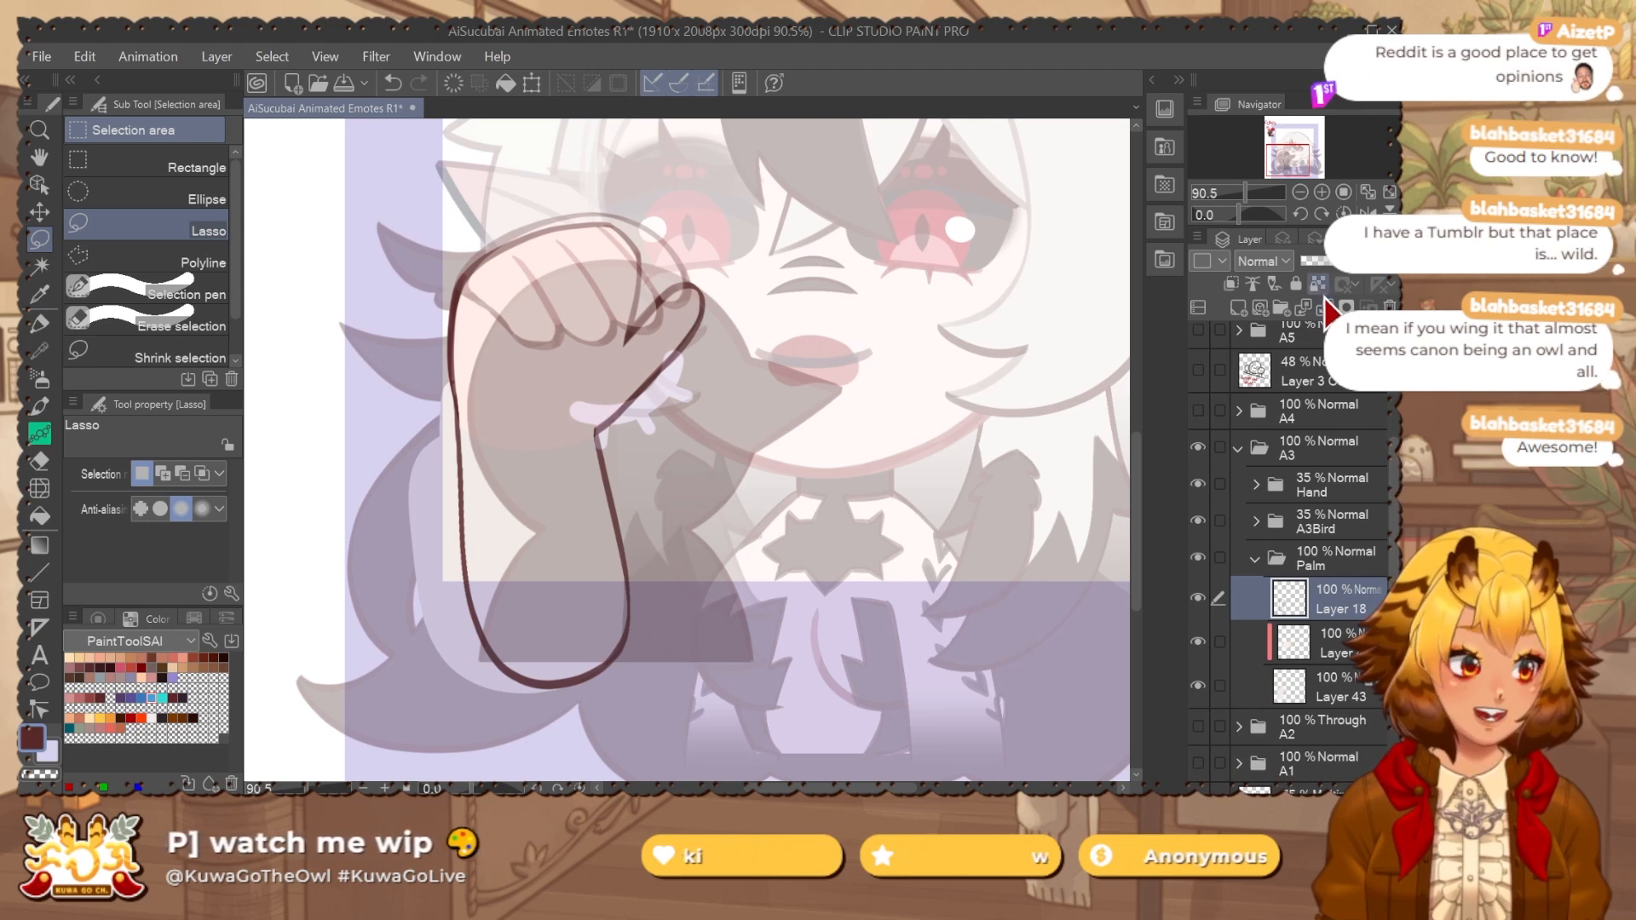
left_click(1361, 641)
key("ctrl+e")
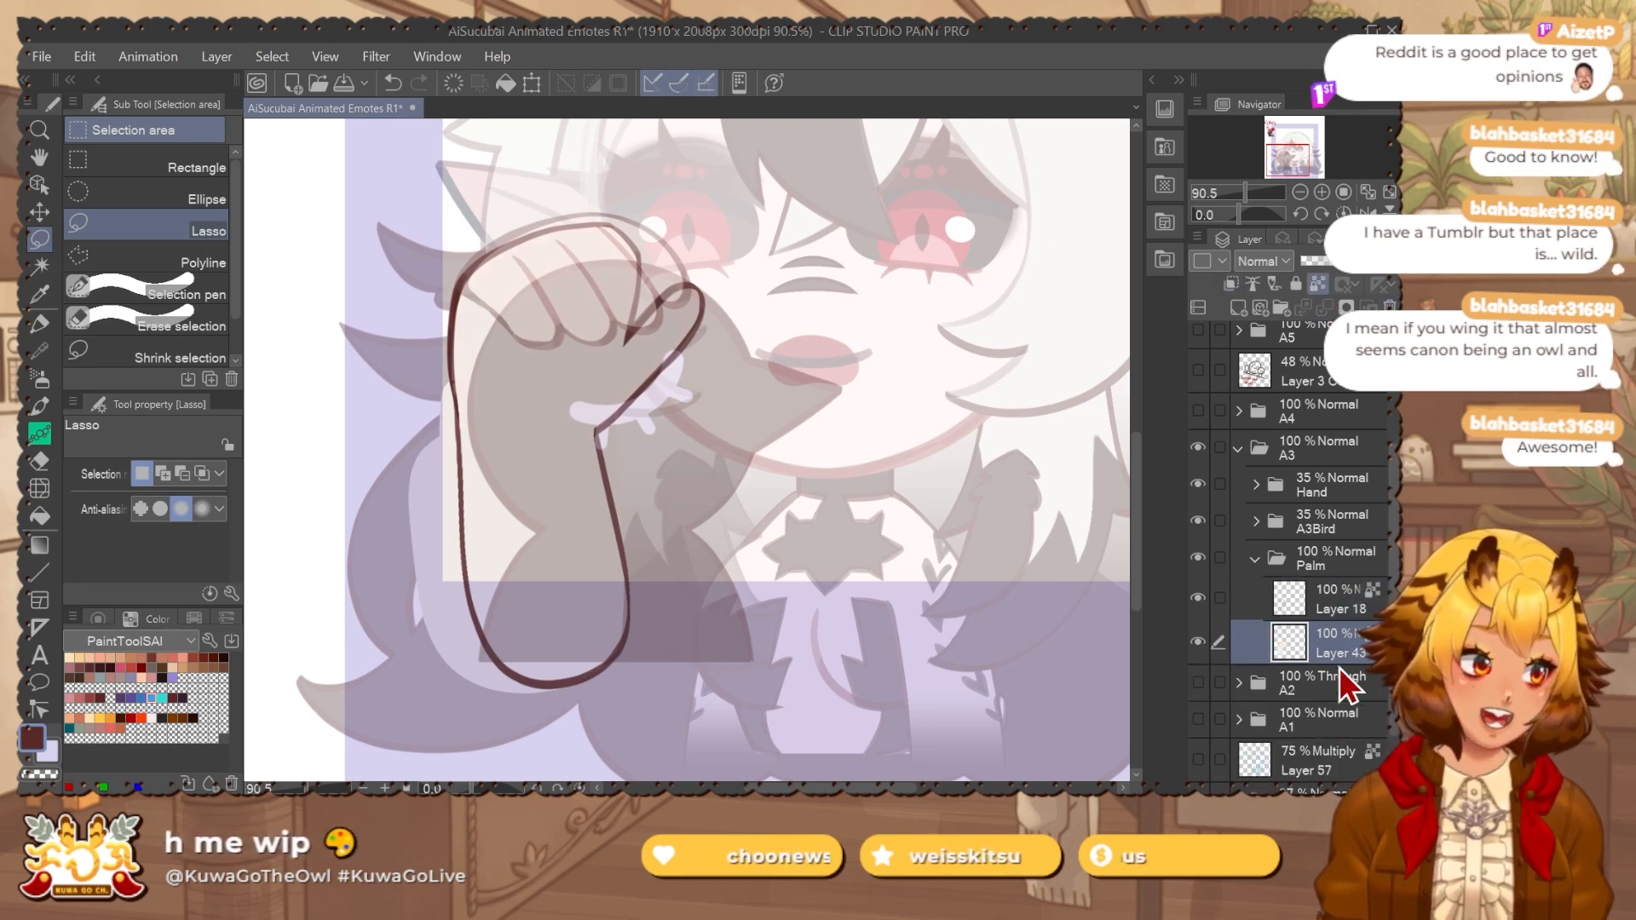
Auto-select the area outside the arm outline on Layer 18 and expand the selection by 1 px.
left_click(1355, 603)
key("w")
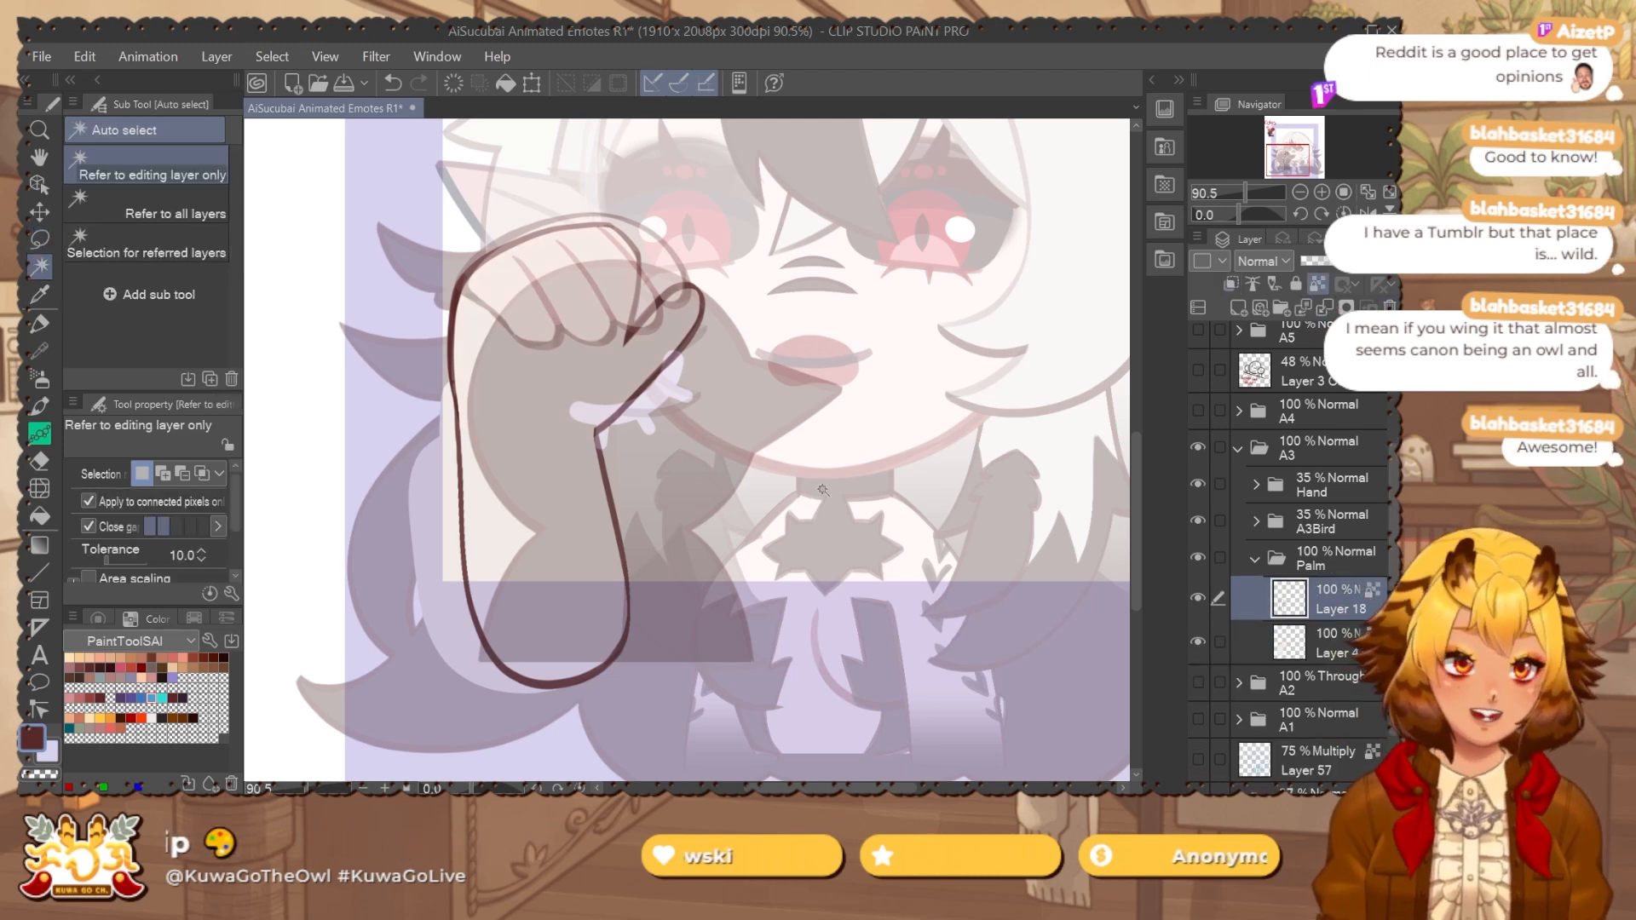
left_click(885, 491)
left_click(767, 766)
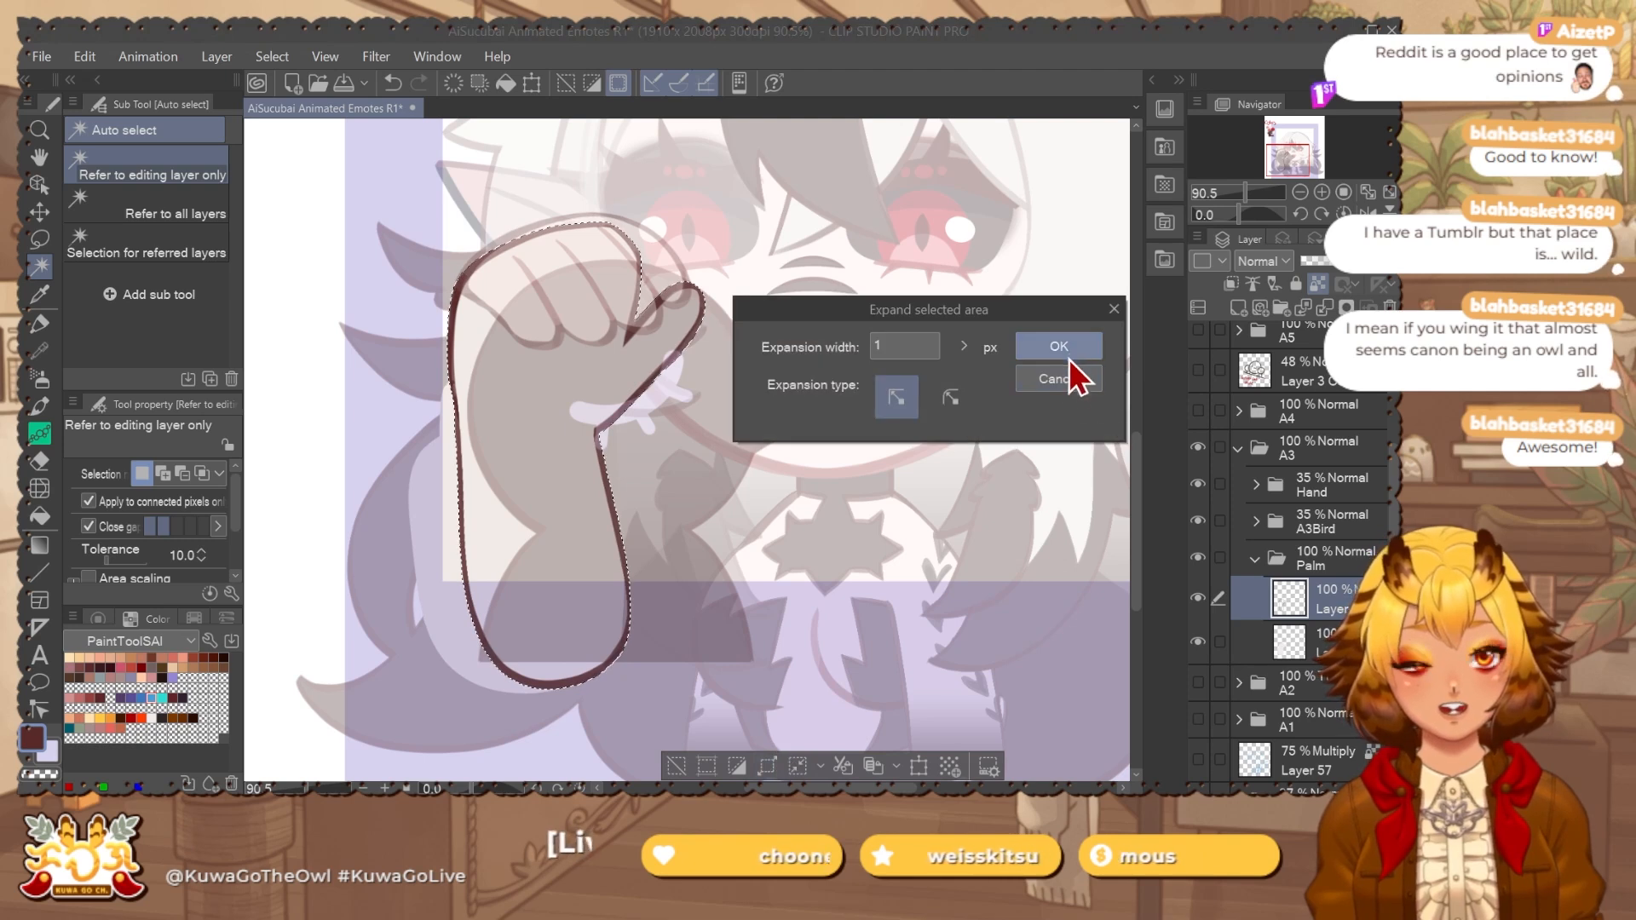
left_click(1060, 348)
Invert the selection, fill the arm silhouette on Layer 43, deselect, and lock the layer's transparent pixels.
left_click(1353, 640)
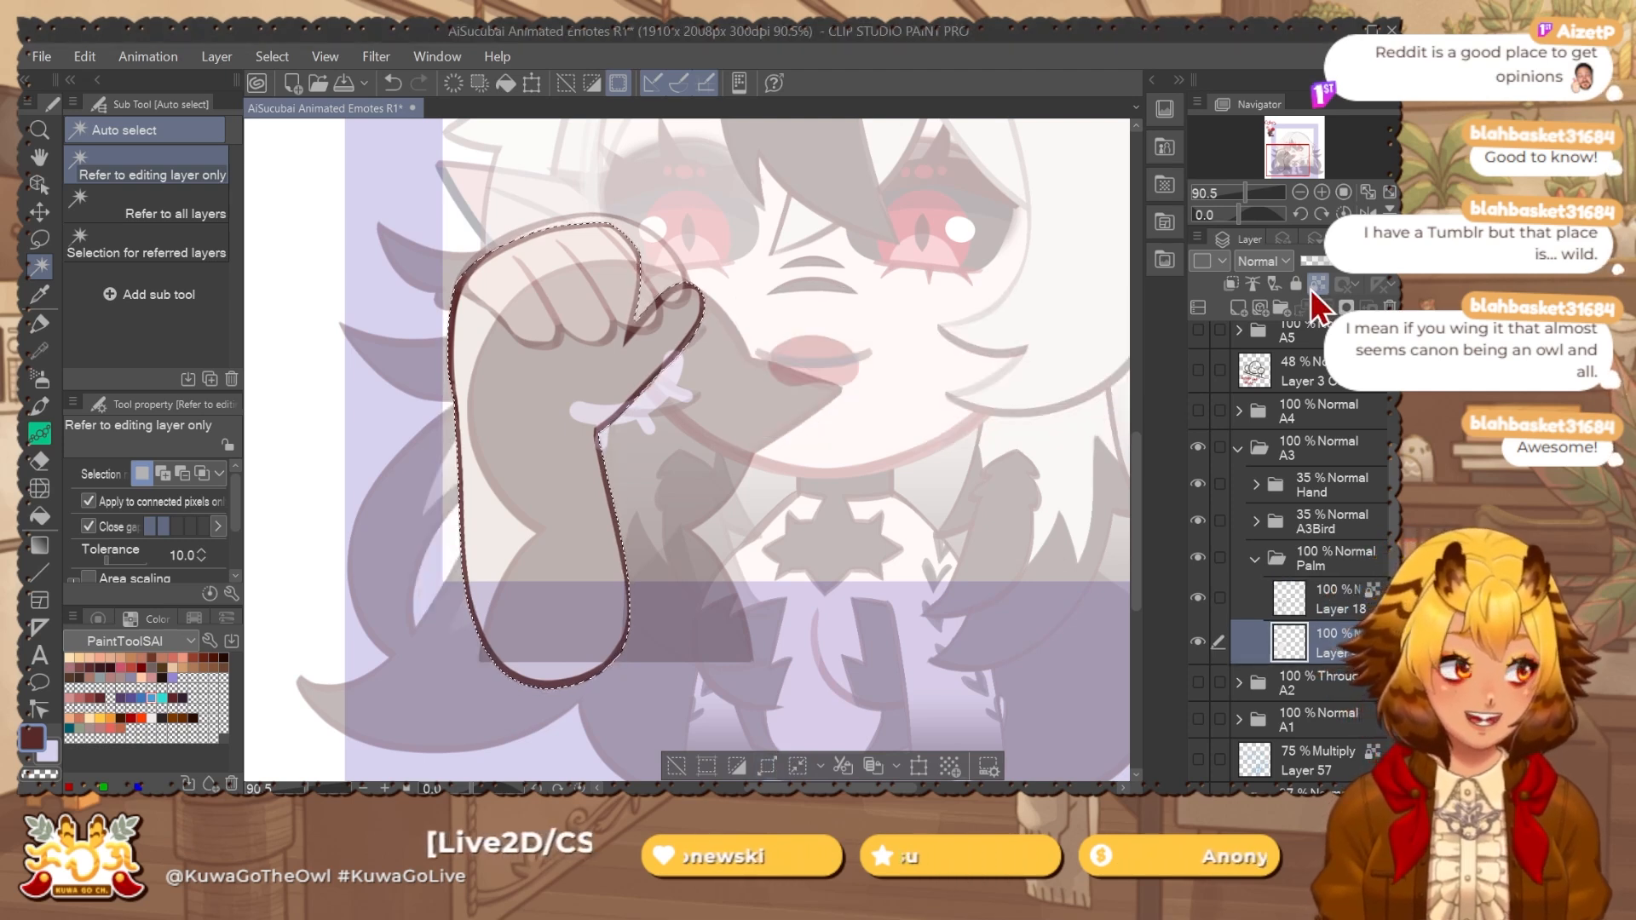
left_click(737, 766)
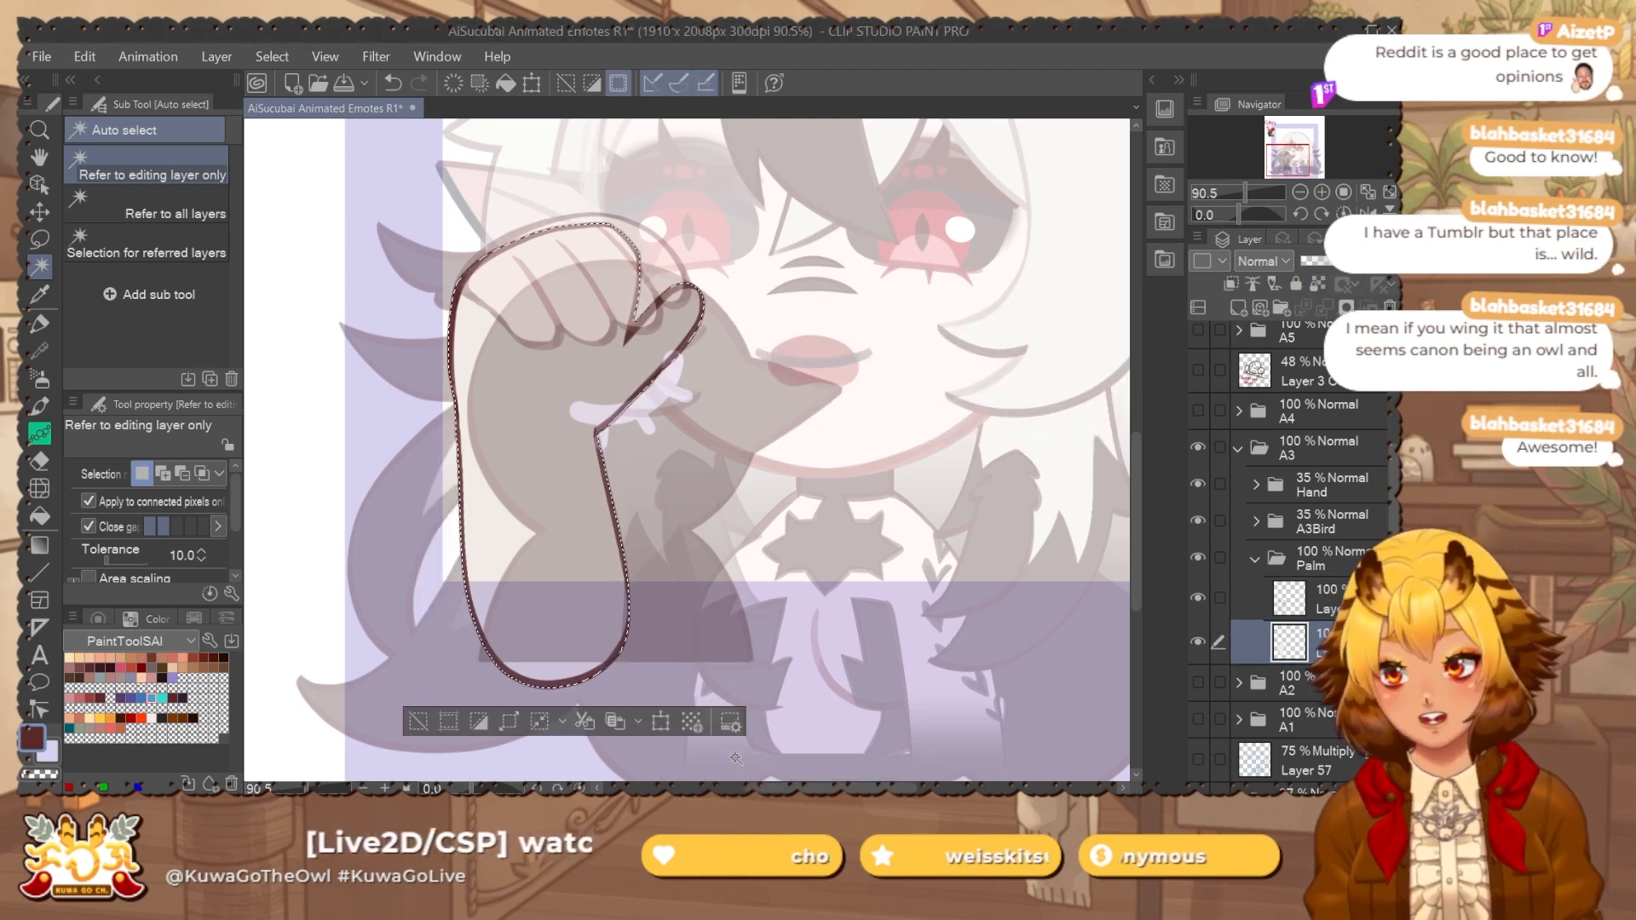
key("alt+Delete")
key("ctrl+d")
left_click(1317, 284)
Sample the palette's pale skin tone and refill the arm silhouette on Layer 43 with it.
key("b")
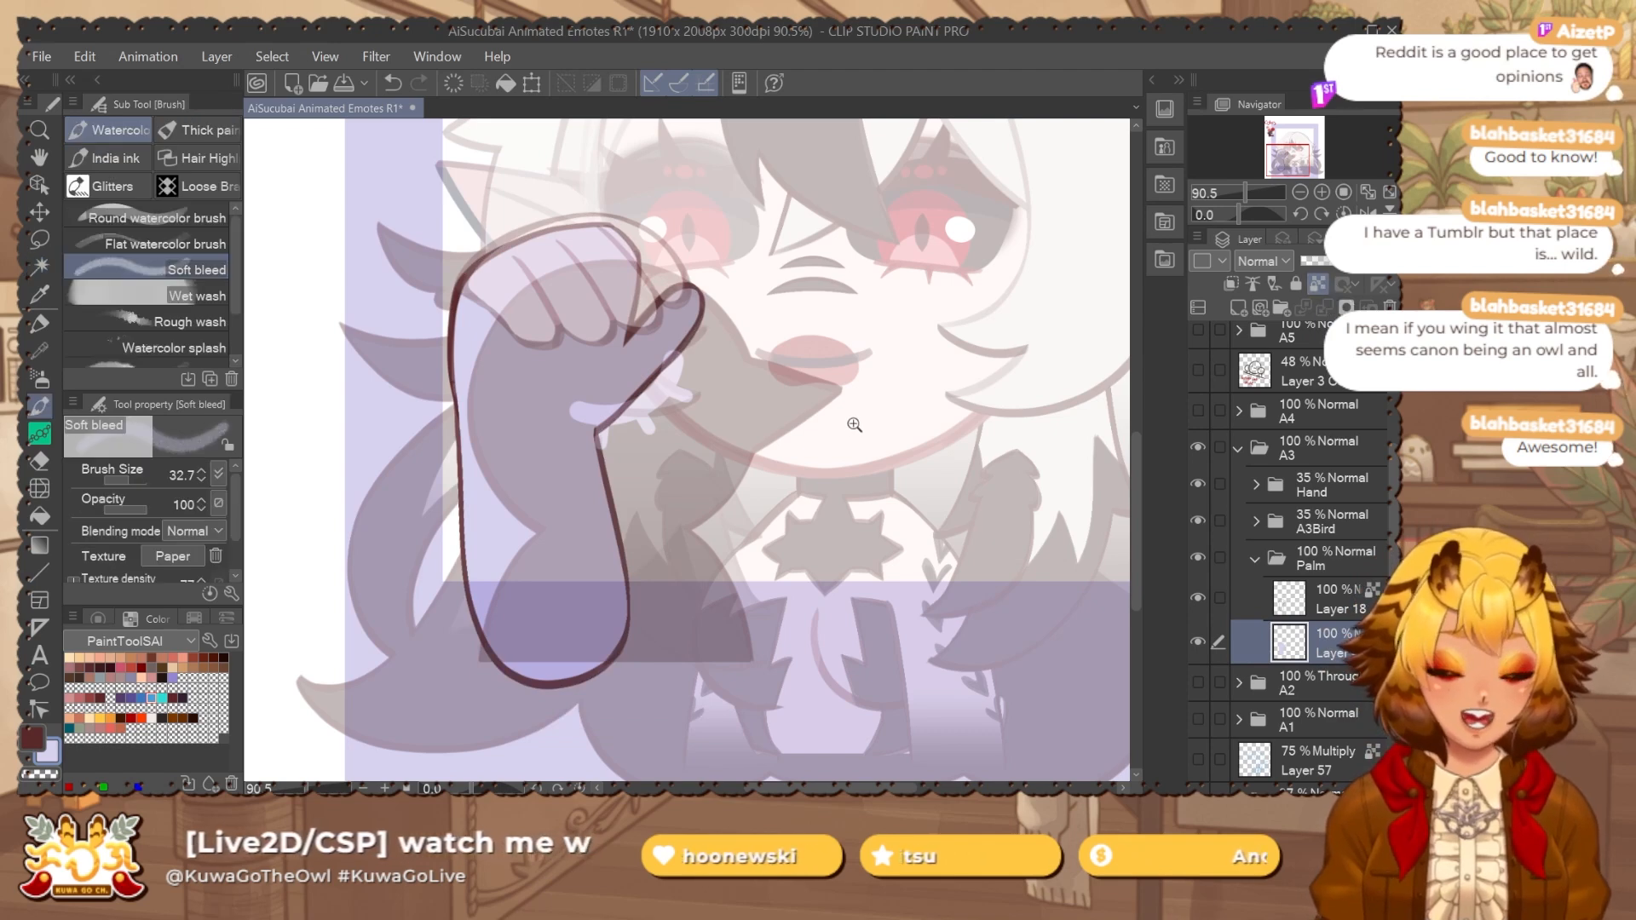
scroll(855, 426, "down", 2)
left_click_drag(712, 202, 657, 362)
left_click(466, 165, "alt")
key("alt+Delete")
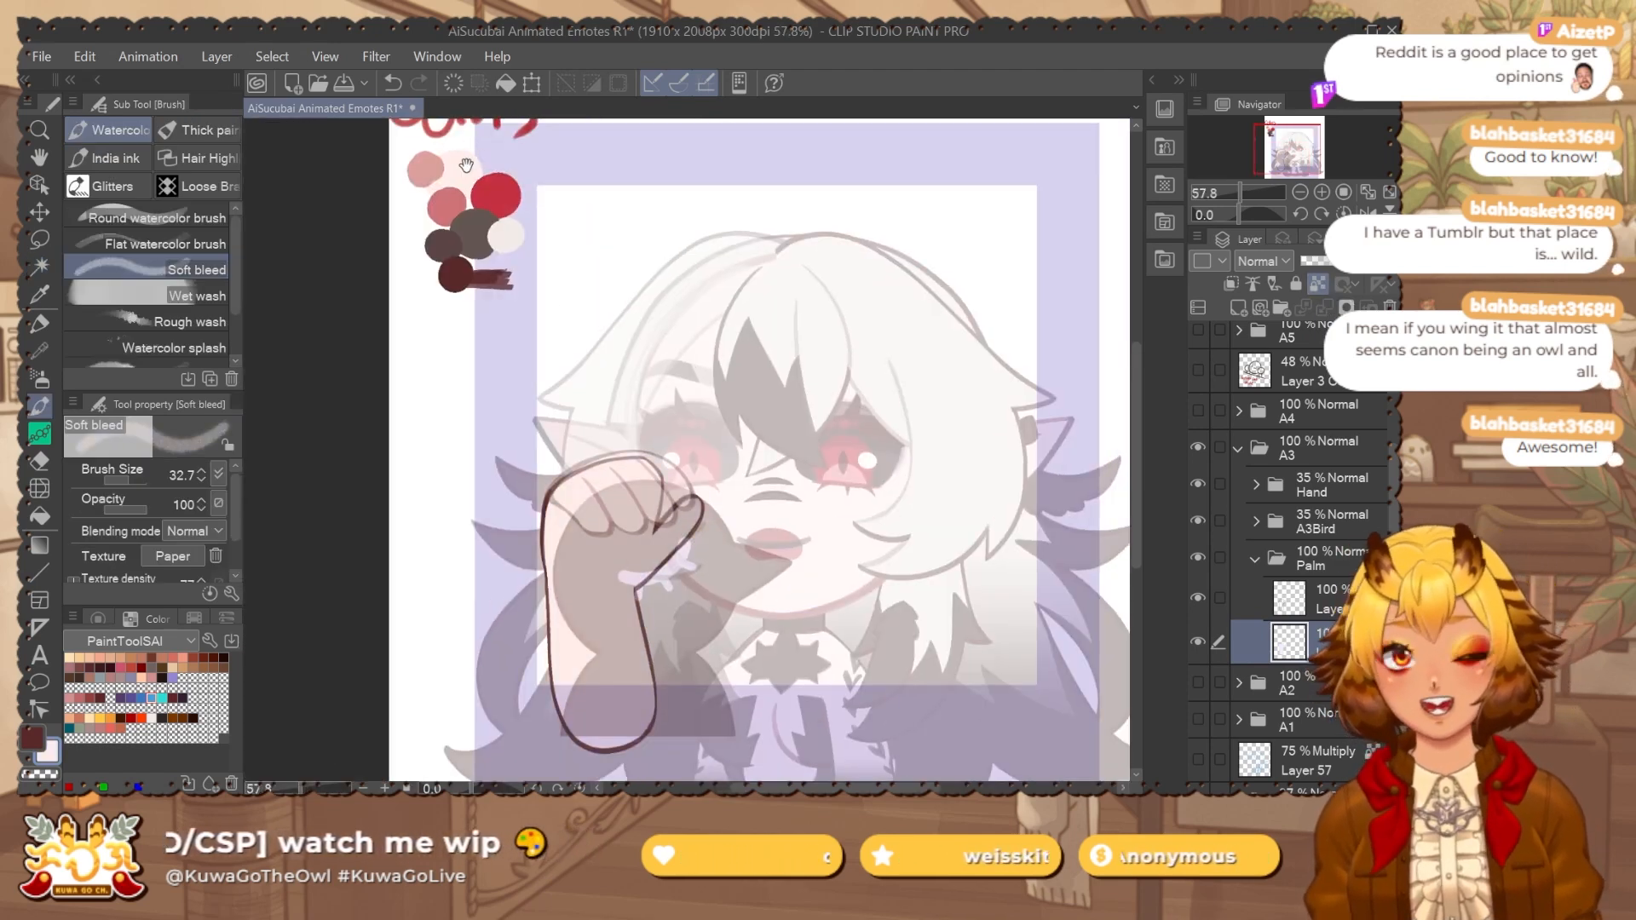
Add a new layer above Layer 43 in the Palm group and lasso a selection around the whole arm.
left_click_drag(808, 612, 794, 553)
left_click(1312, 555)
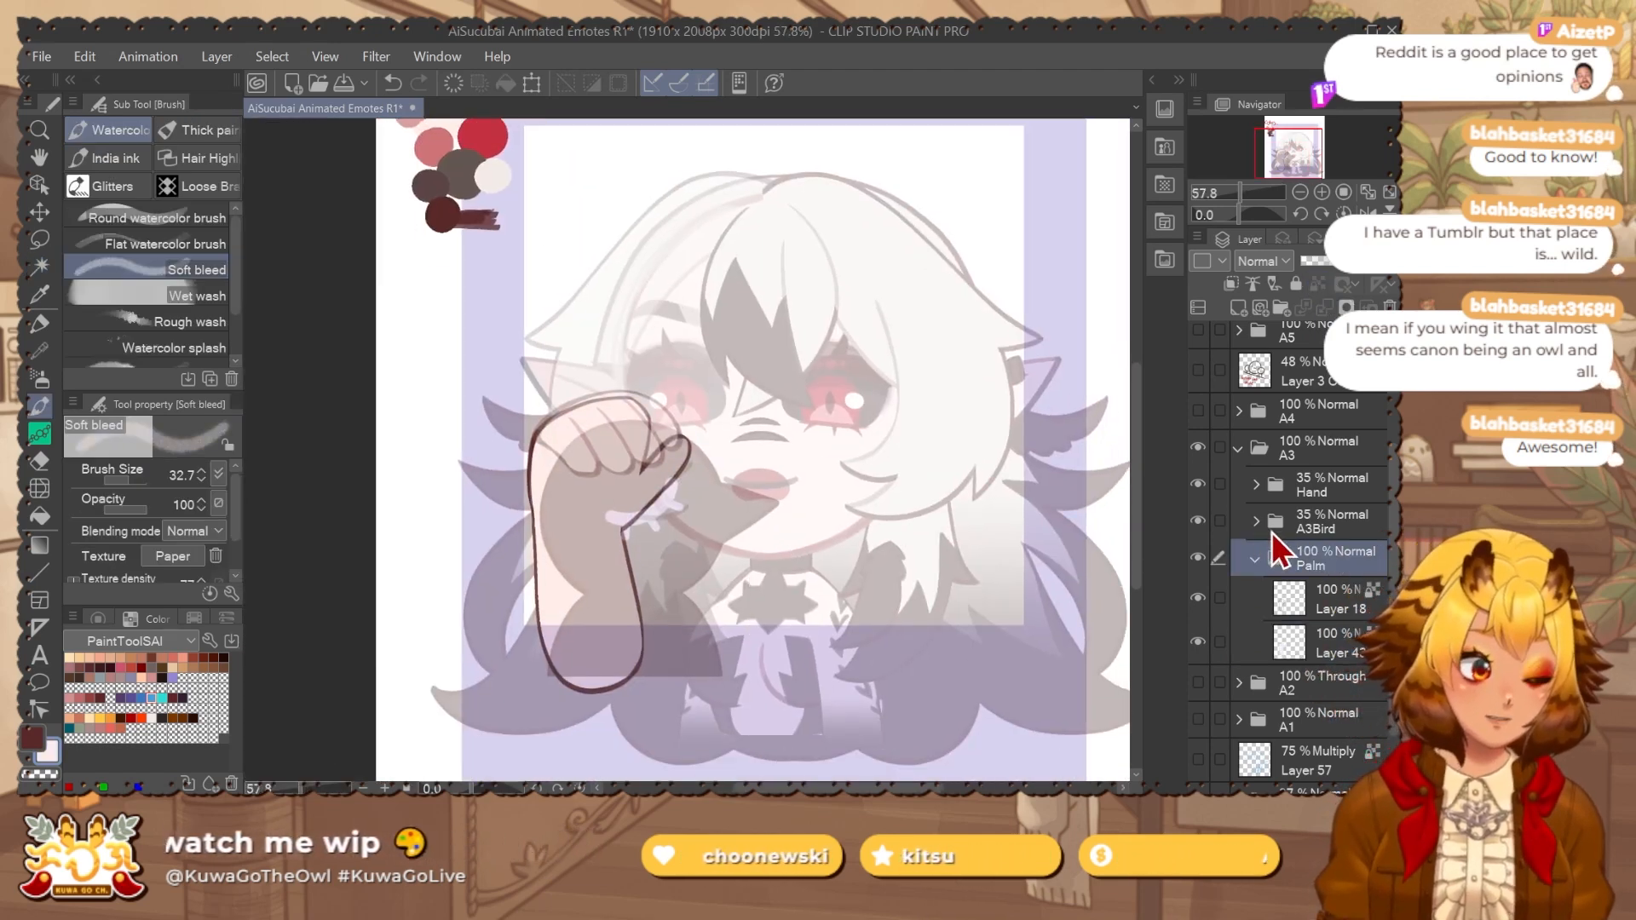
left_click(1347, 641)
key("ctrl+shift+n")
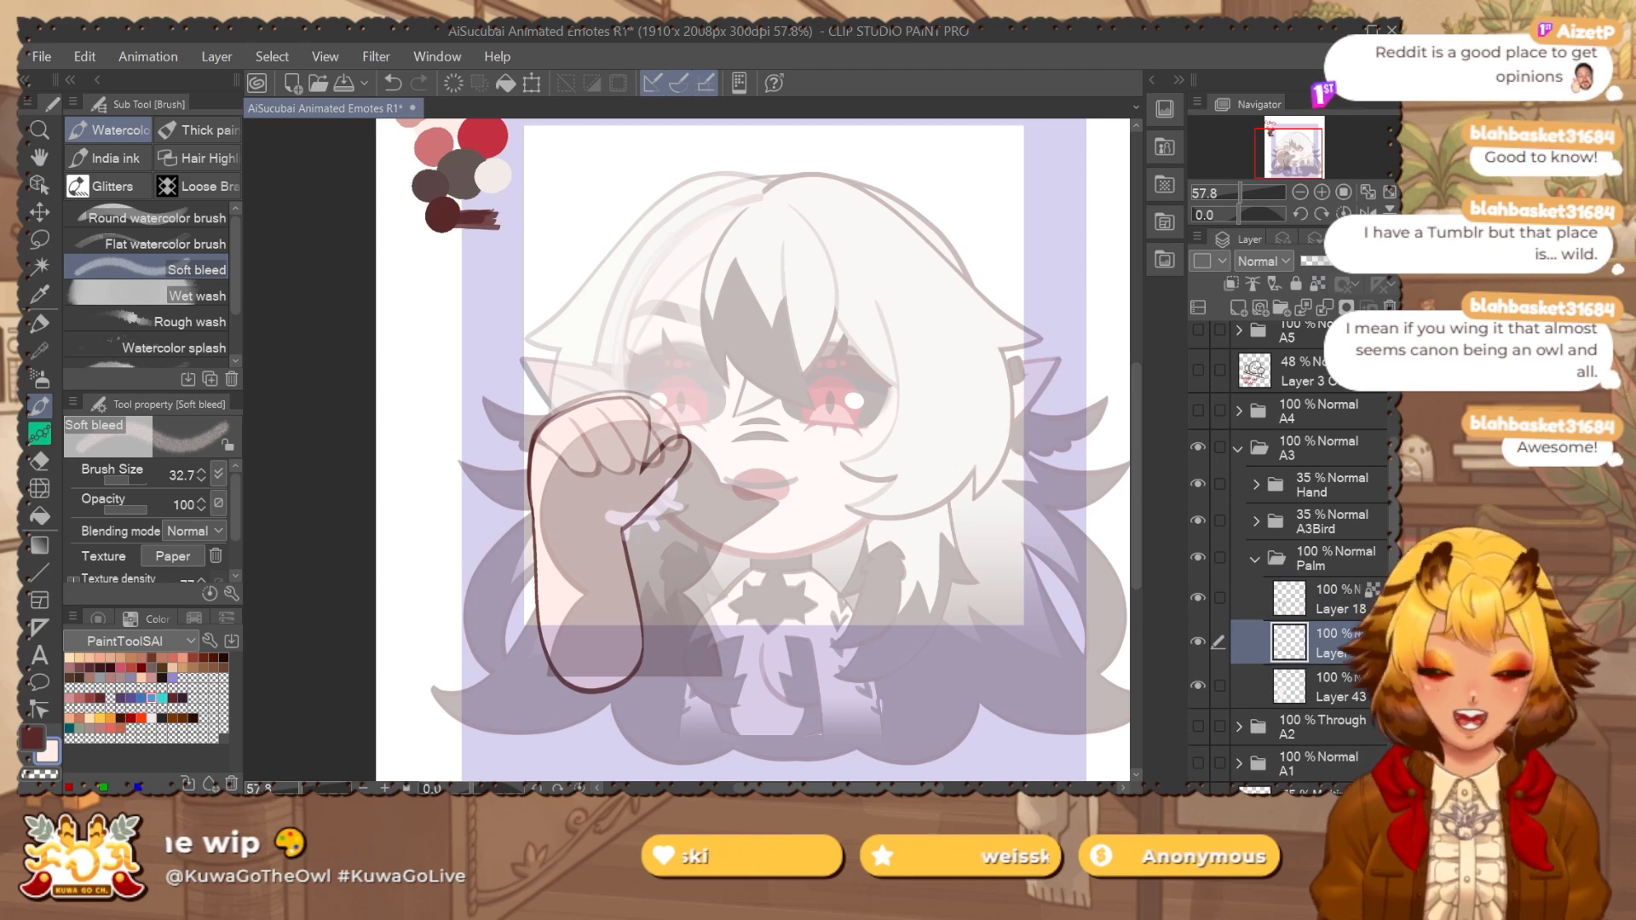
key("g")
key("m")
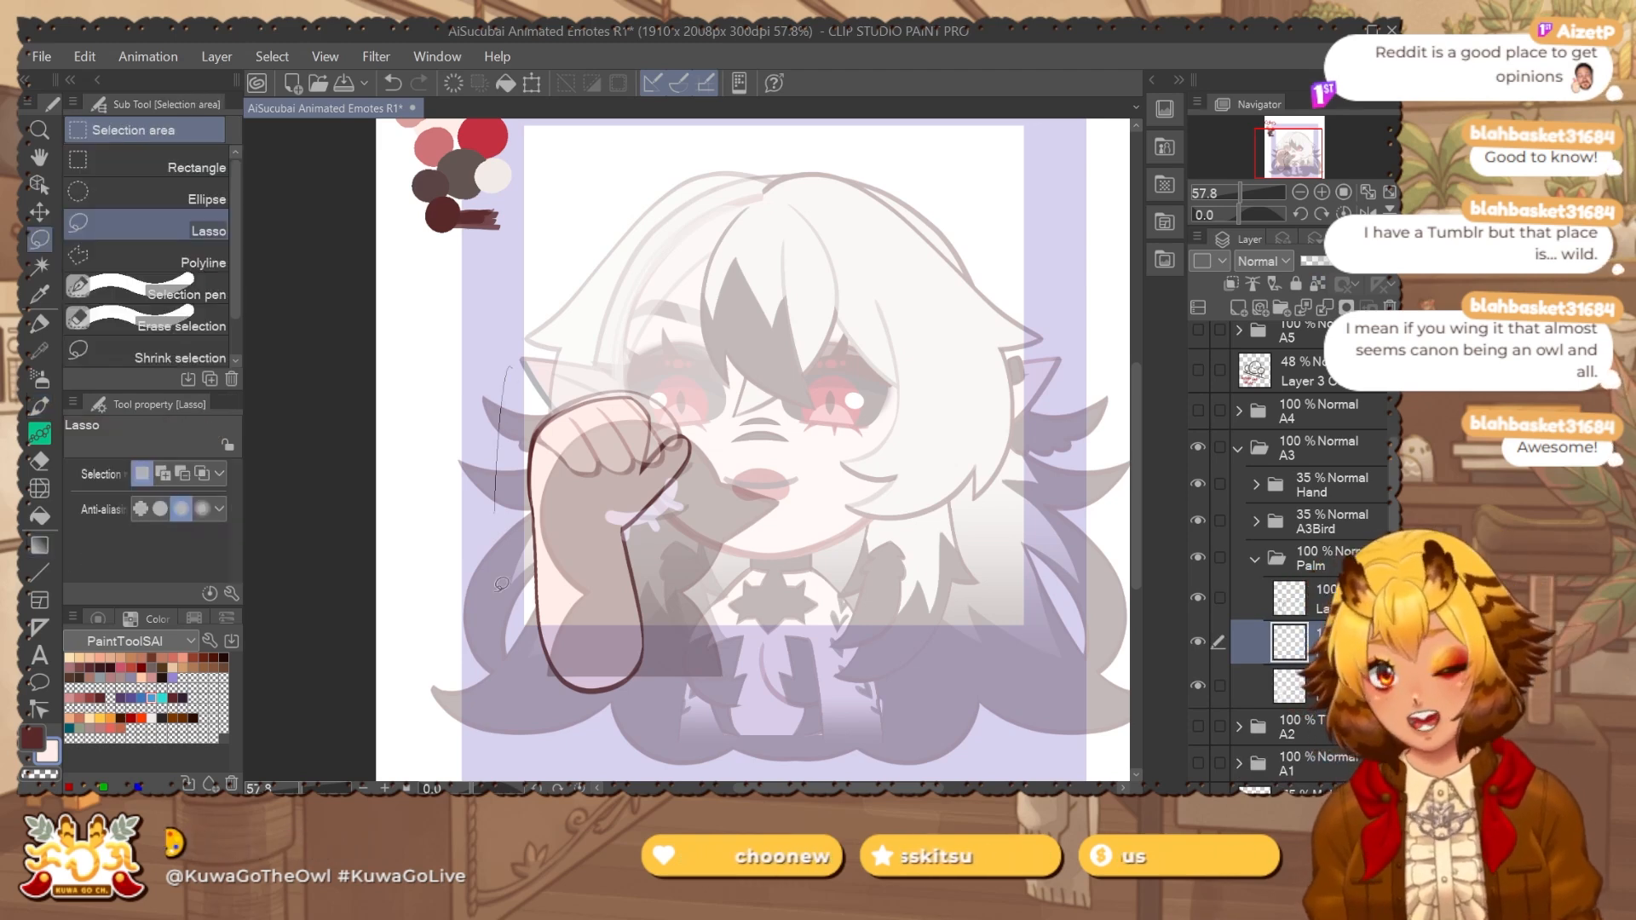
mouse_move(610, 328)
left_mouse_down()
mouse_move(535, 388)
mouse_move(545, 362)
left_mouse_up()
Sample the palette's dark grey, apply a foreground-to-transparent gradient down the arm, and clip the new layer to the skin fill below.
key("b")
scroll(451, 208, "up", 1)
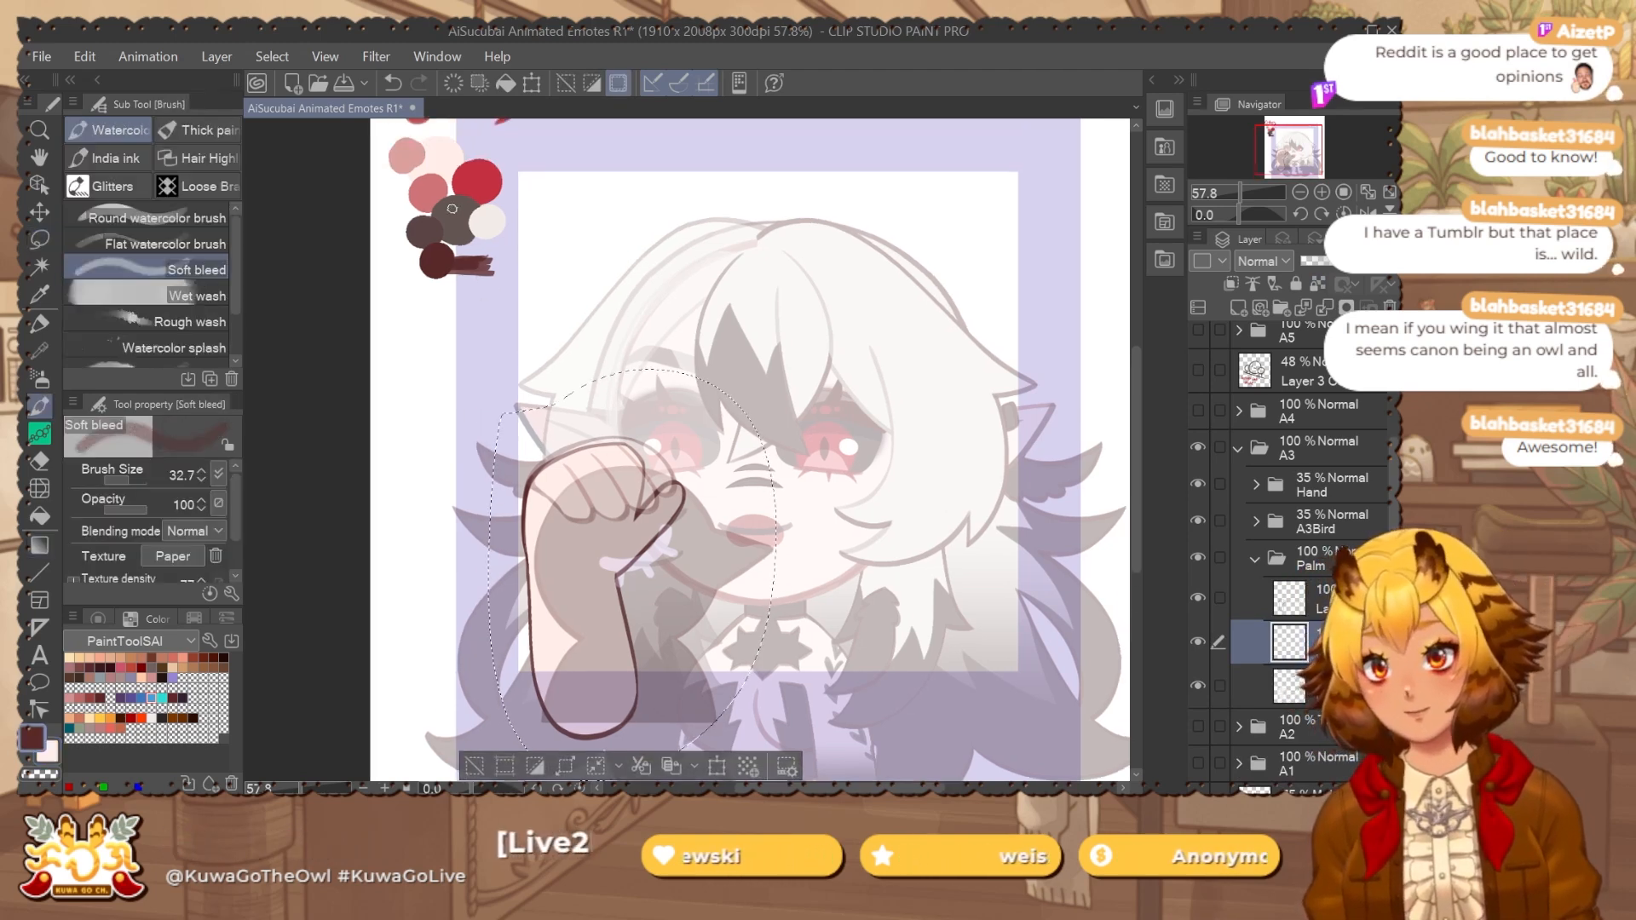
mouse_move(575, 478)
left_mouse_down()
mouse_move(561, 367)
mouse_move(563, 573)
left_mouse_up()
key("g")
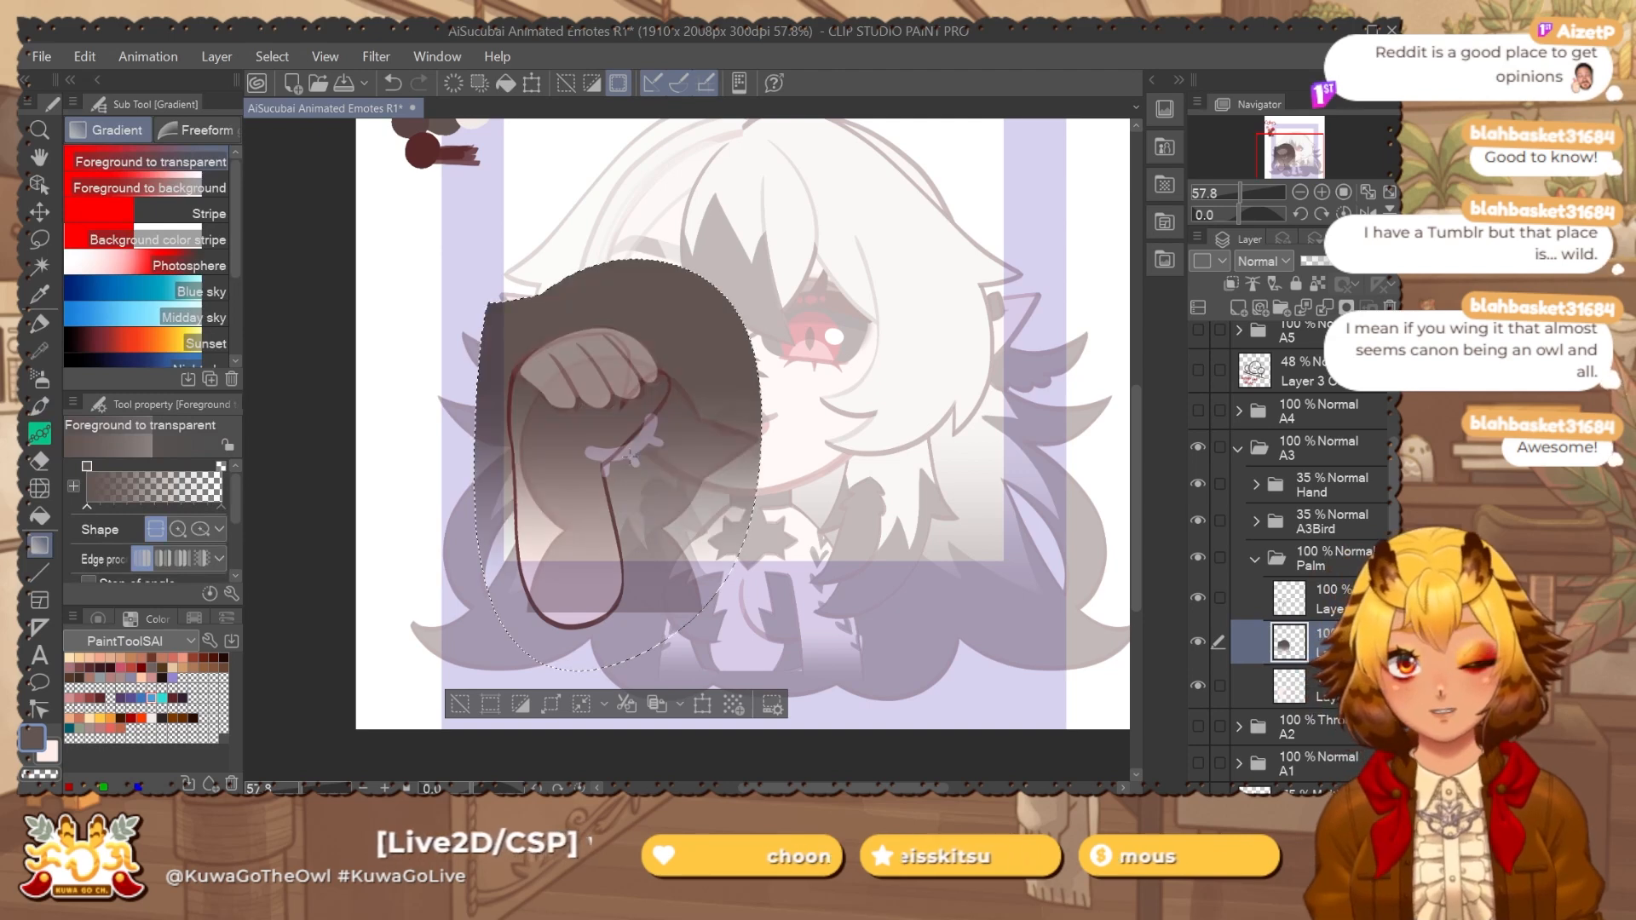
left_click(1230, 284)
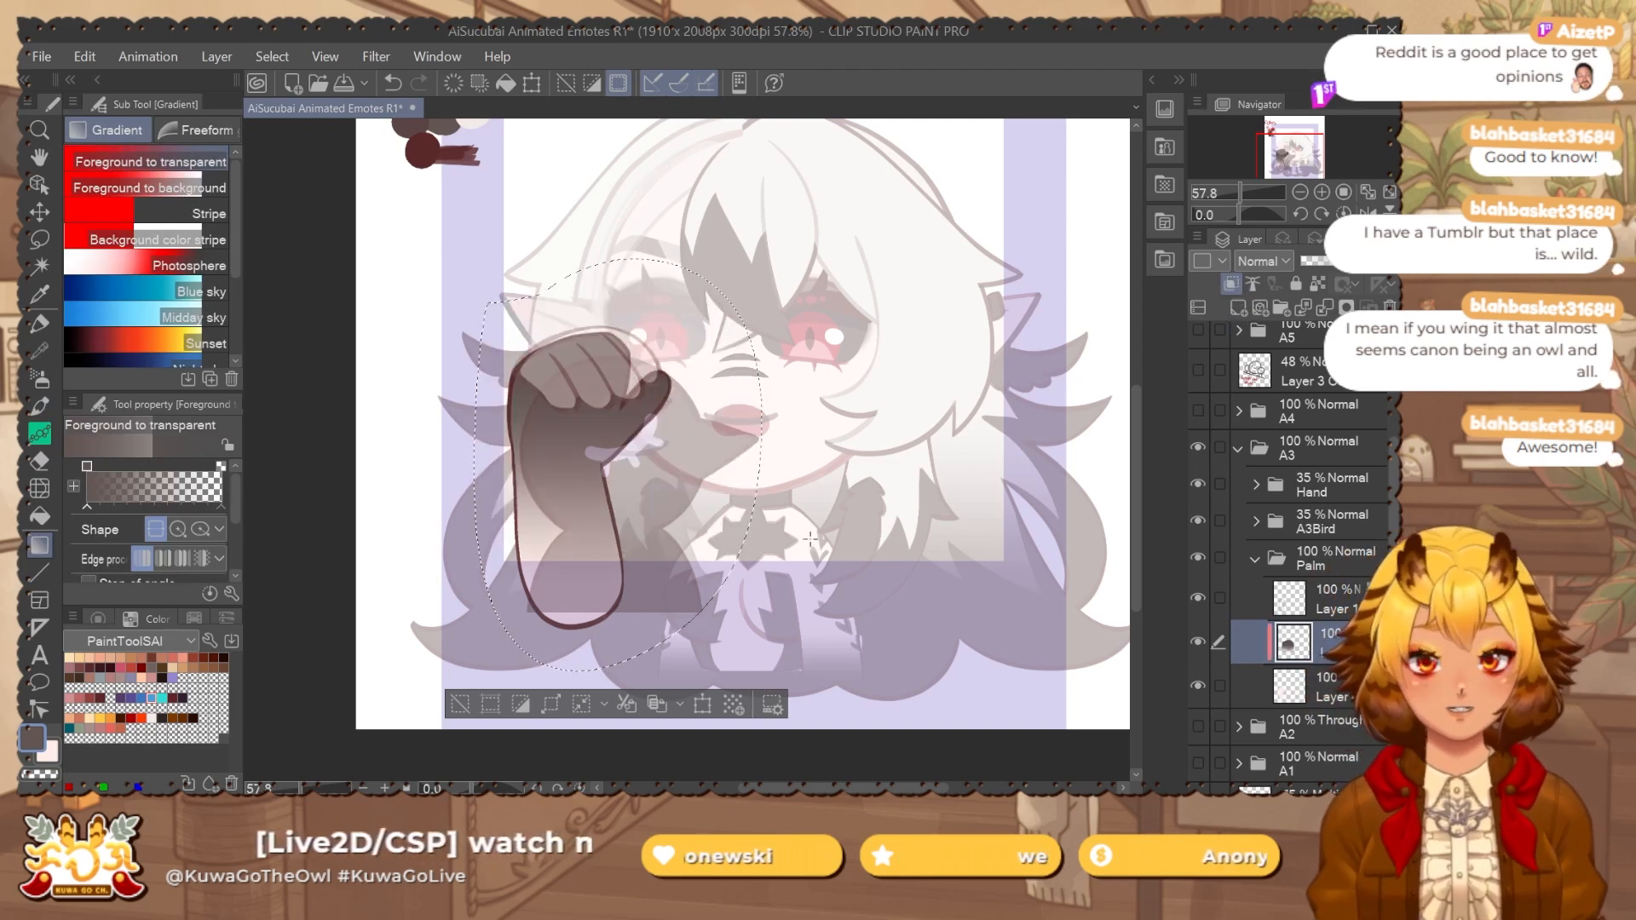
mouse_move(563, 444)
left_mouse_down()
mouse_move(586, 535)
mouse_move(572, 572)
left_mouse_up()
key("ctrl+z")
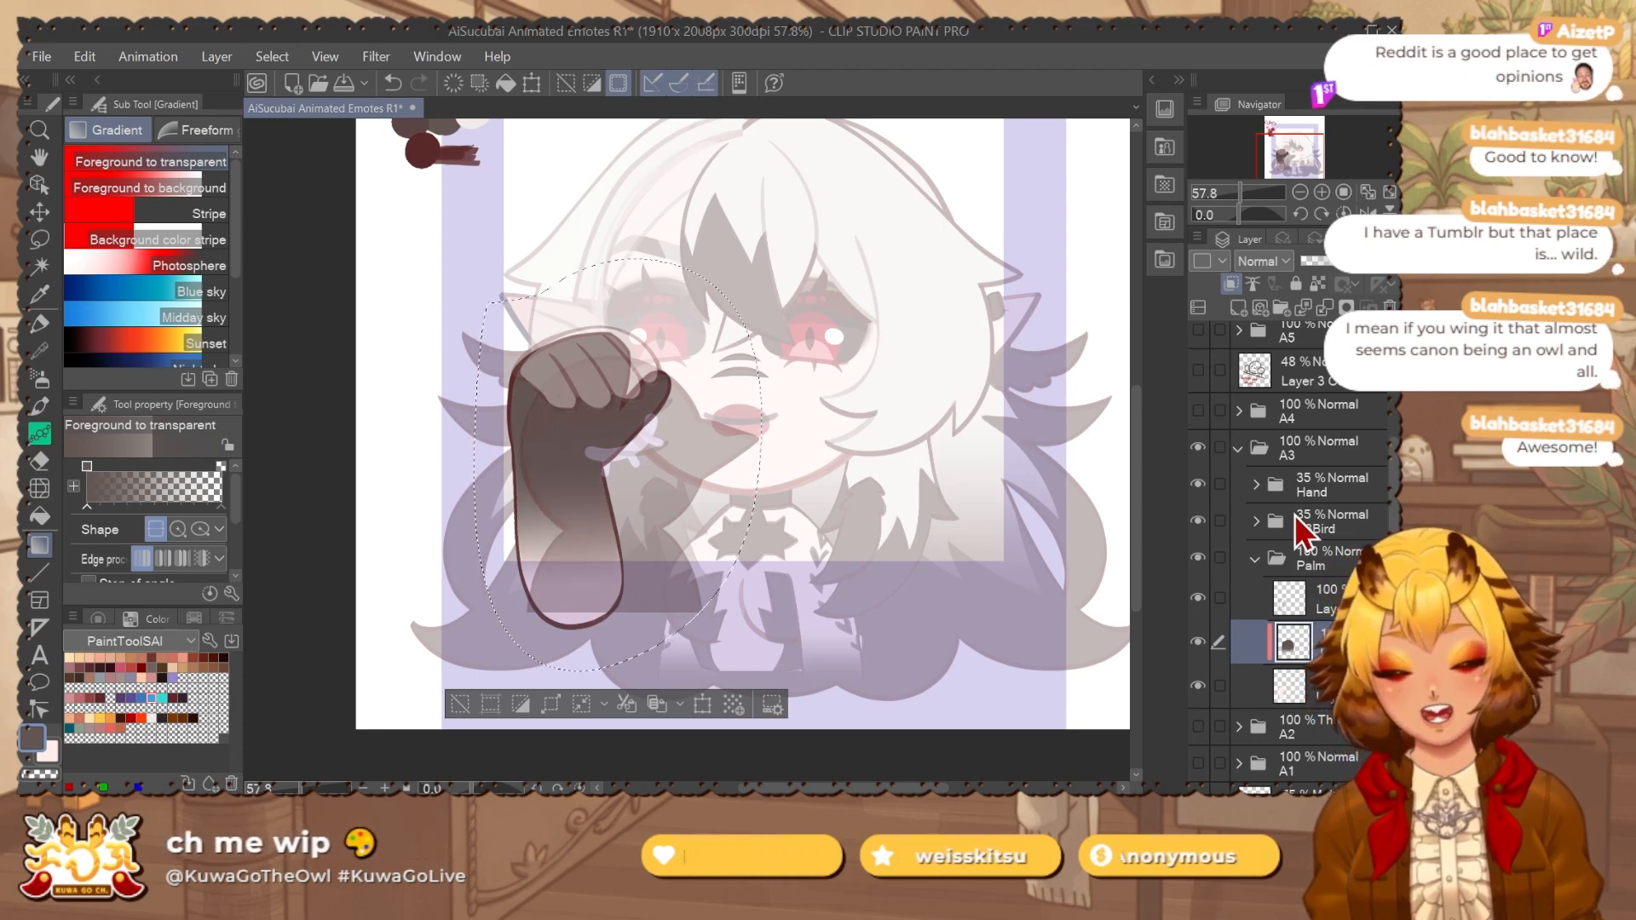
Collapse the Palm group, open the Hand group, and apply the same dark grey gradient to Layer 27 Copy.
left_click(1254, 559)
left_click(1278, 549)
left_click(1256, 503)
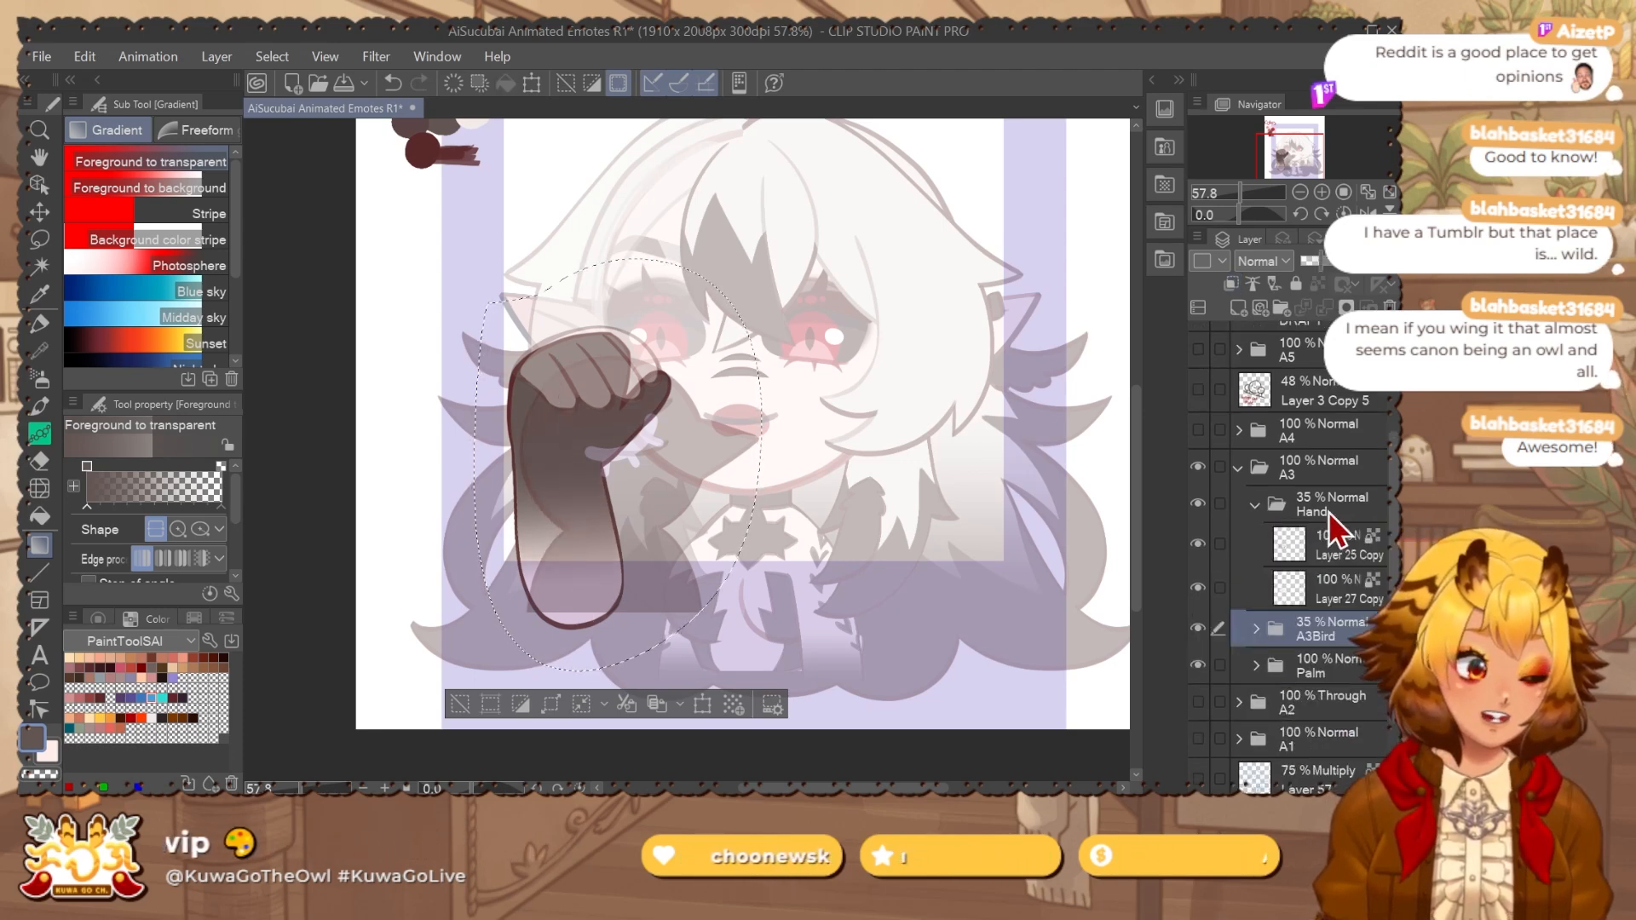
left_click(1348, 571)
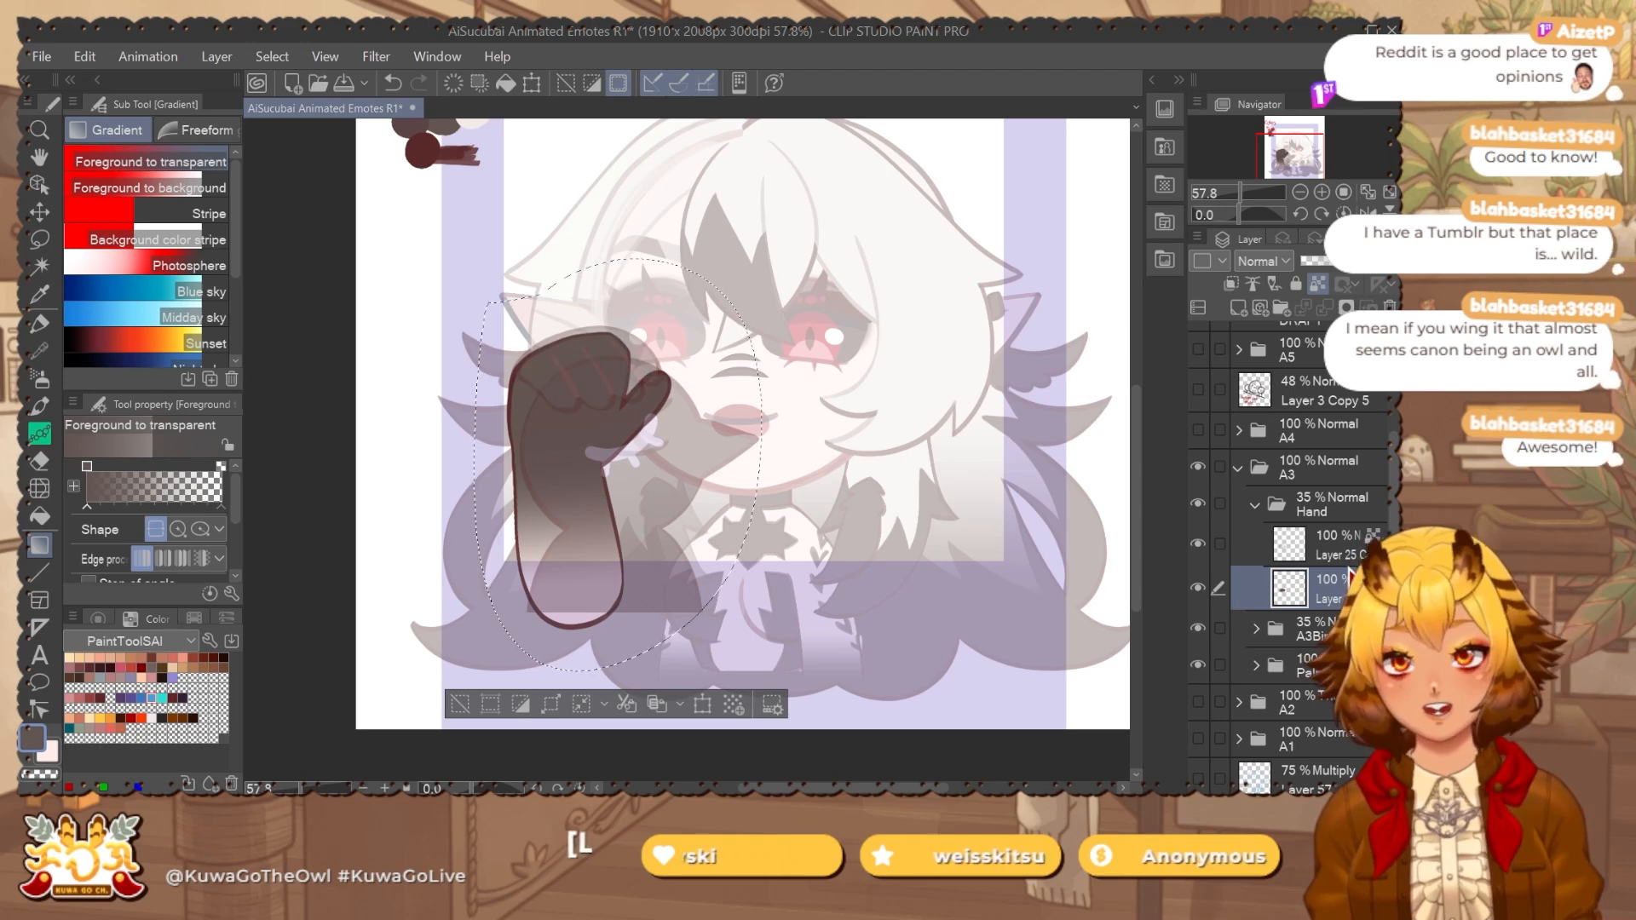
Sample the palette's dark maroon and recolor the hand's line art on Layer 25 Copy with it.
left_click(1341, 546)
mouse_move(432, 146)
left_mouse_down()
mouse_move(442, 241)
mouse_move(429, 200)
left_mouse_up()
key("b")
left_click(441, 244, "alt")
Raise the opacity of the Hand and A3Bird groups to 100%.
left_click(1343, 511)
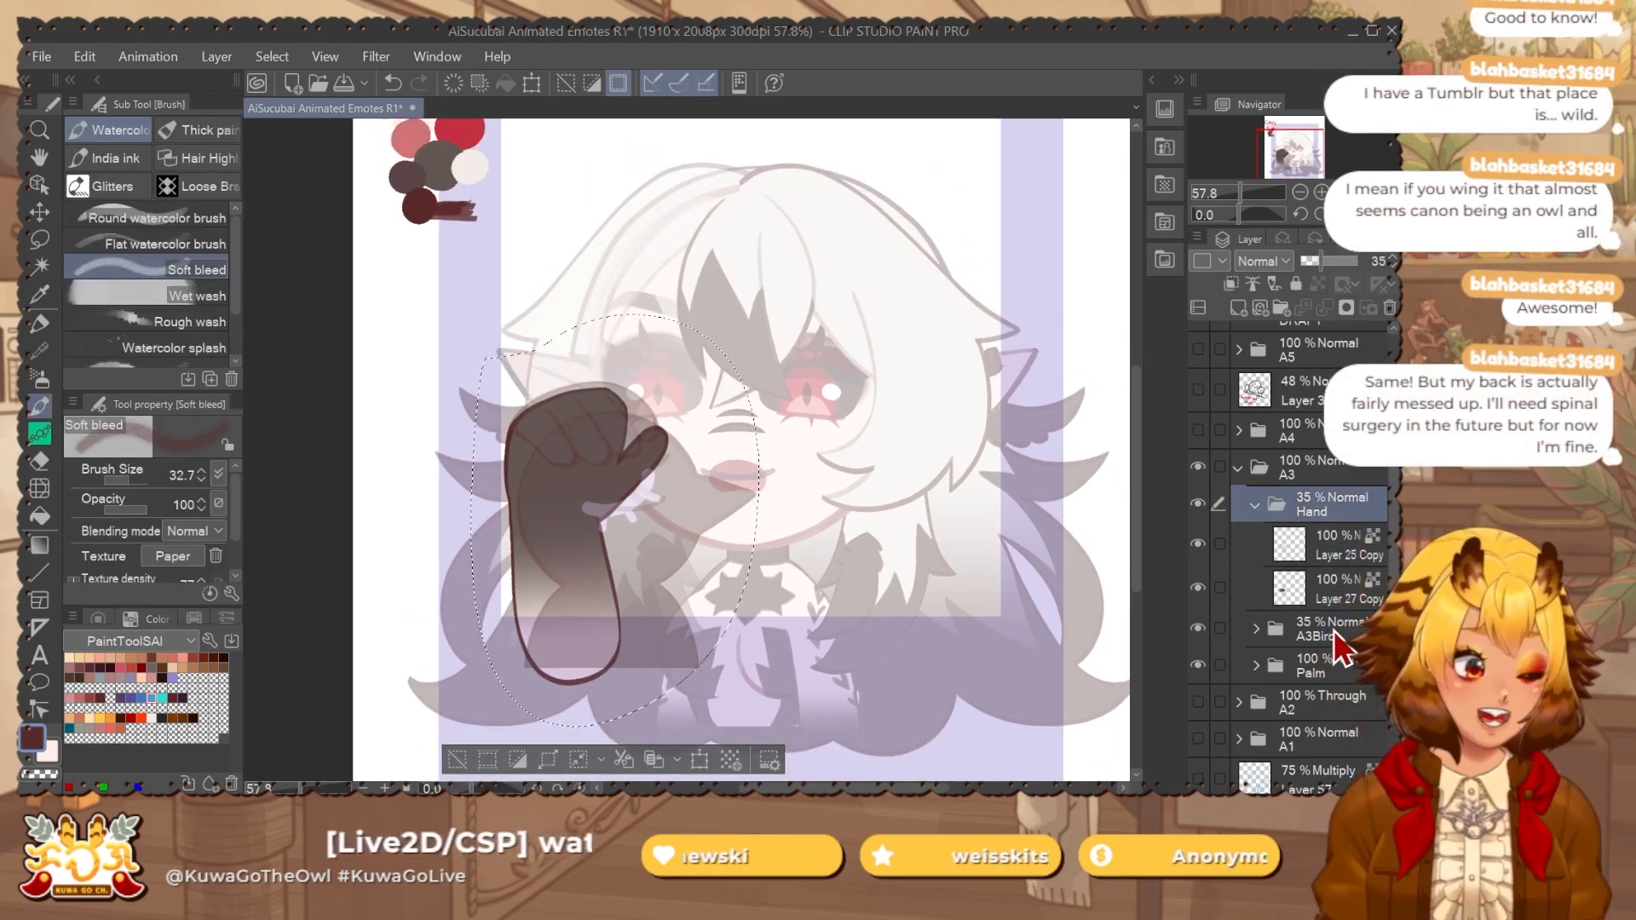
left_click_drag(1331, 263, 1358, 261)
scroll(945, 504, "down", 2)
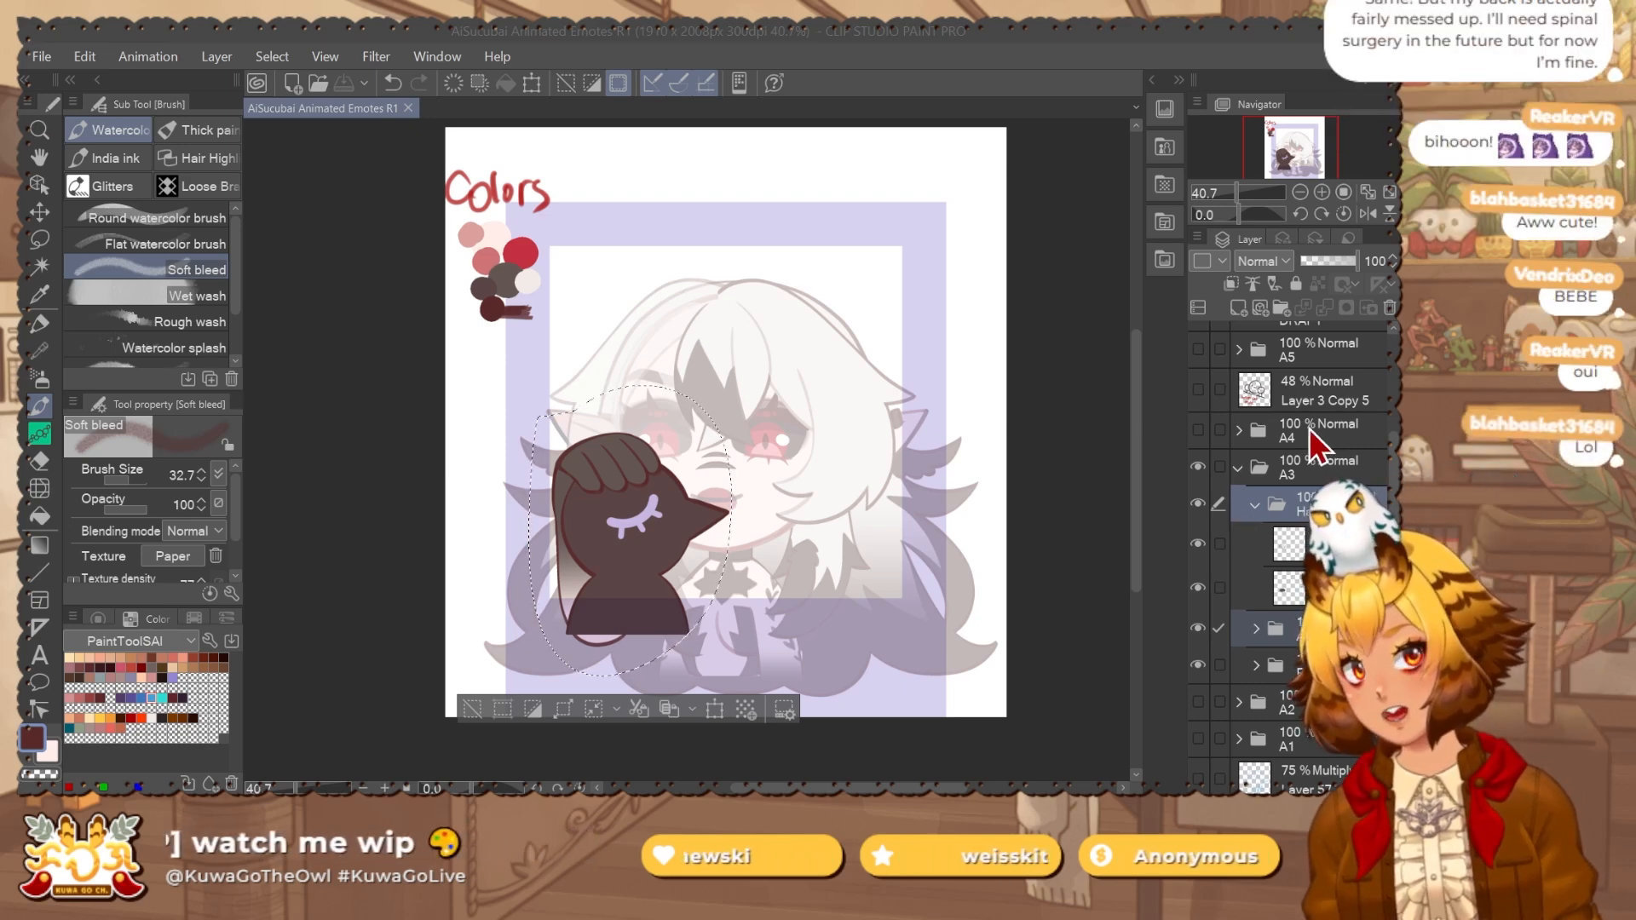
Collapse and hide the A3 group, and show the A2 group.
left_click(1255, 469)
left_click(1238, 471)
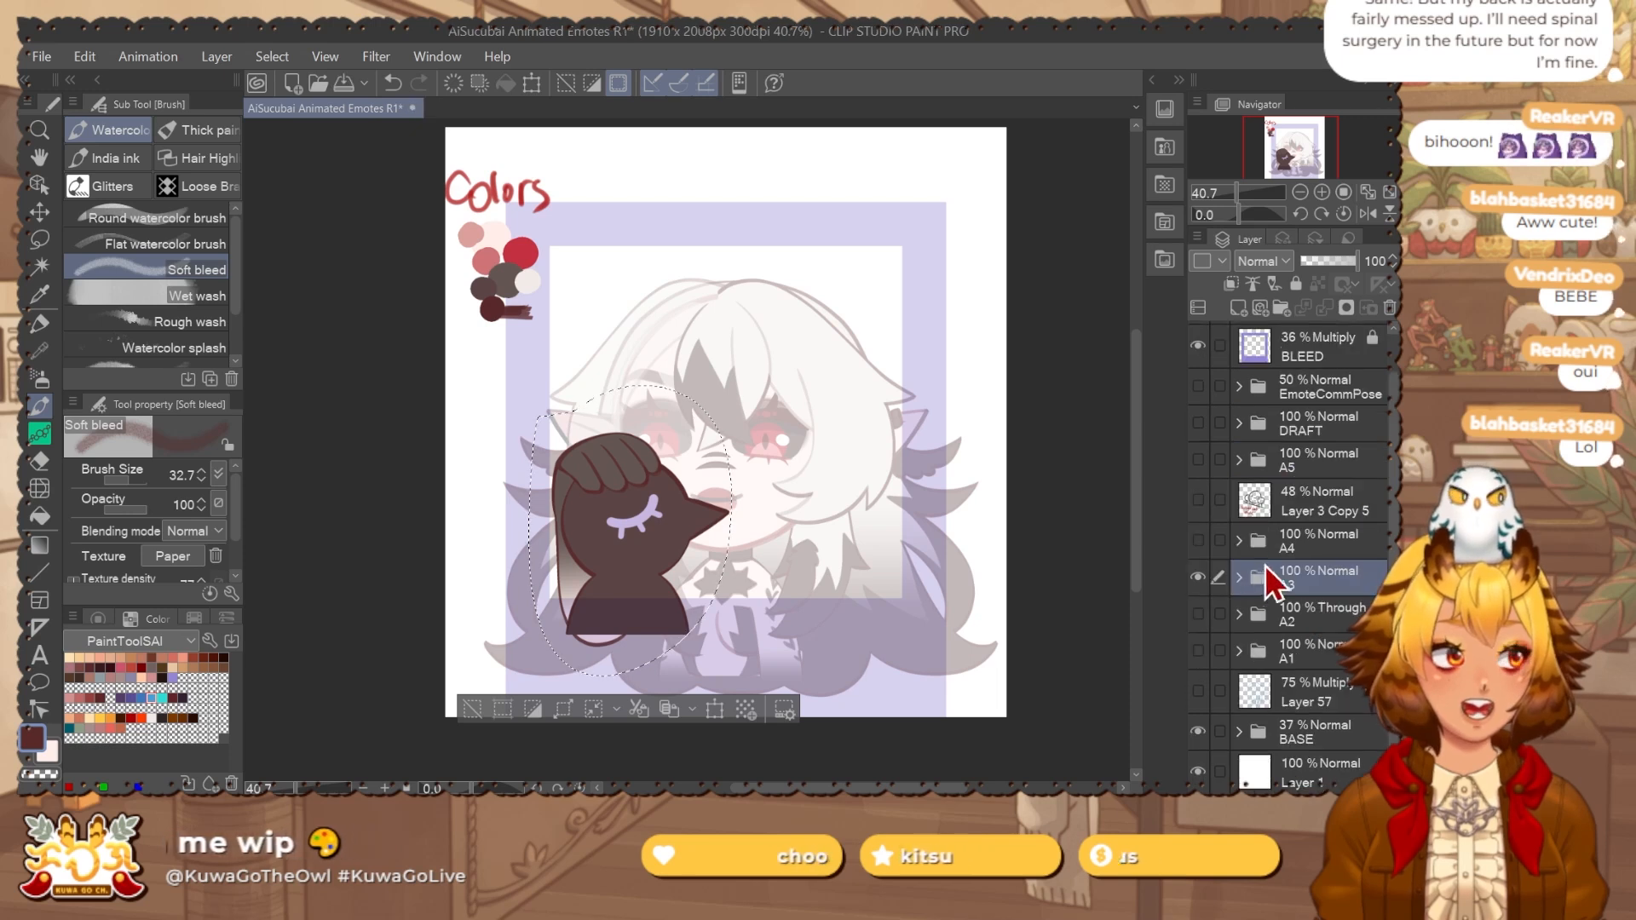
left_click(1199, 612)
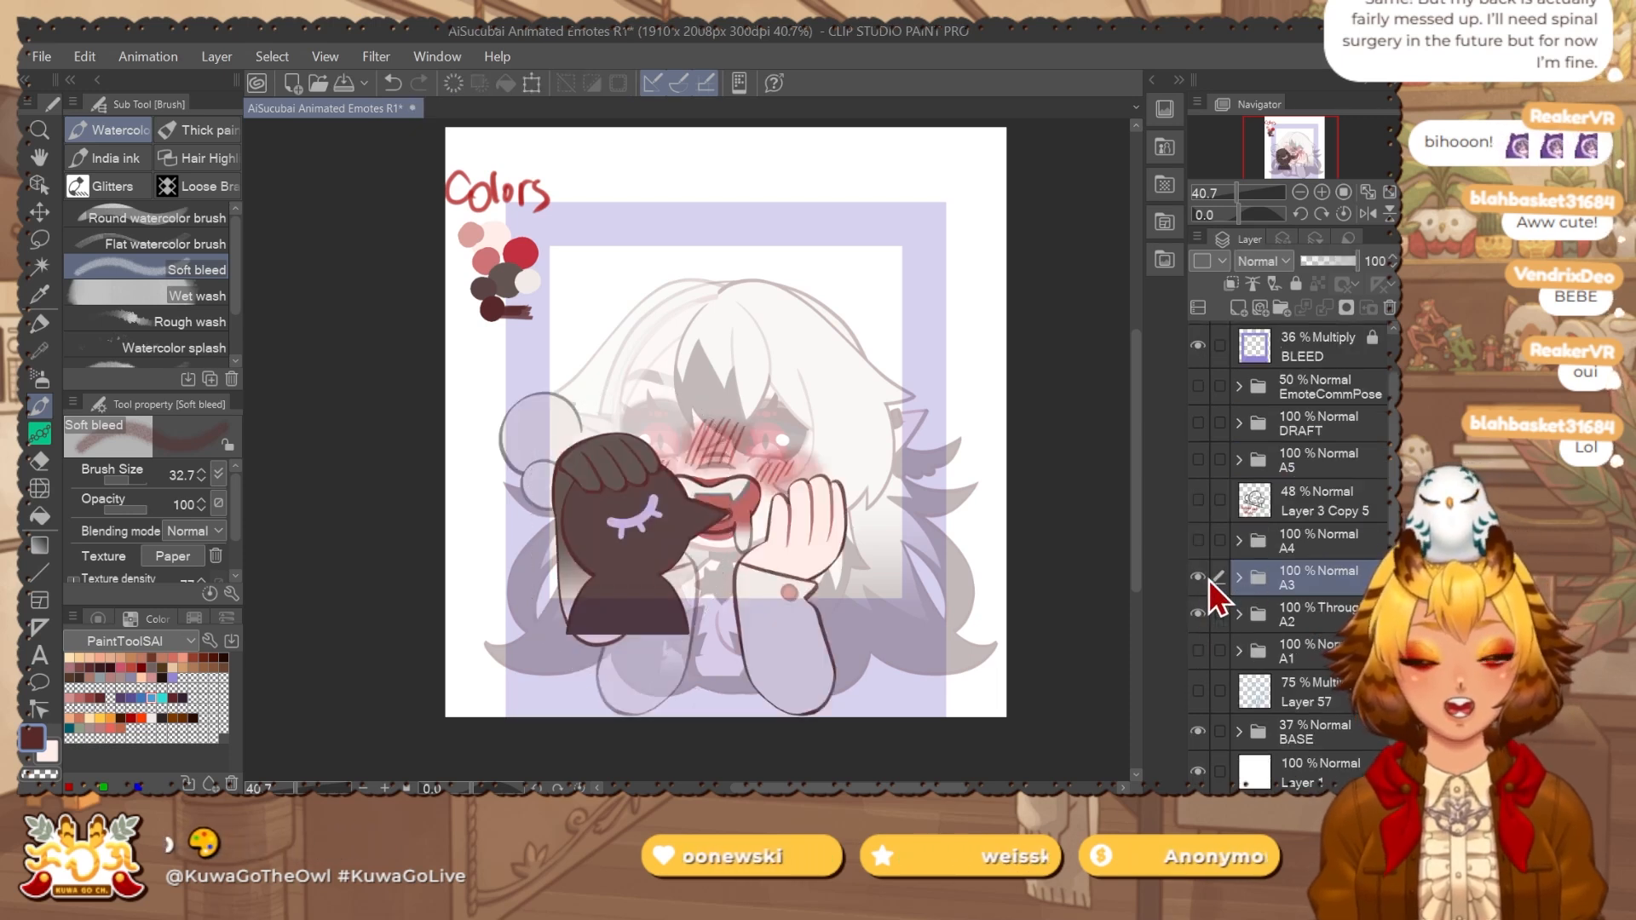
left_click(1198, 578)
left_click(1199, 610)
left_click(1199, 610)
left_click_drag(927, 623, 897, 537)
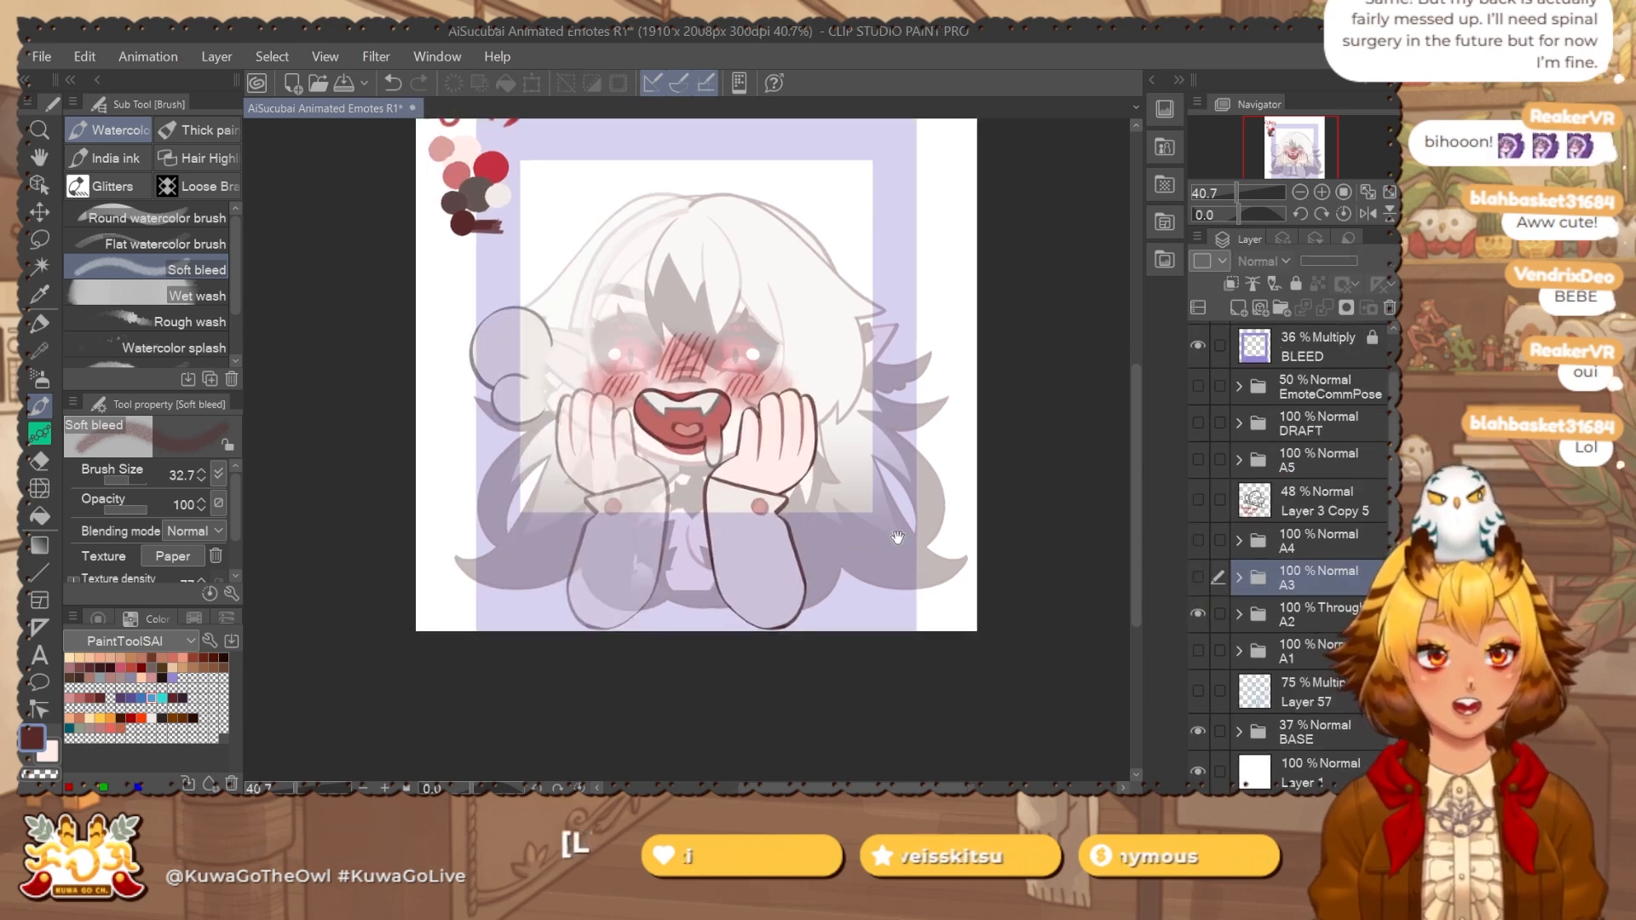
Expand the A2 group and hide its A2Mouth and A2Blush subgroups.
left_click(1239, 614)
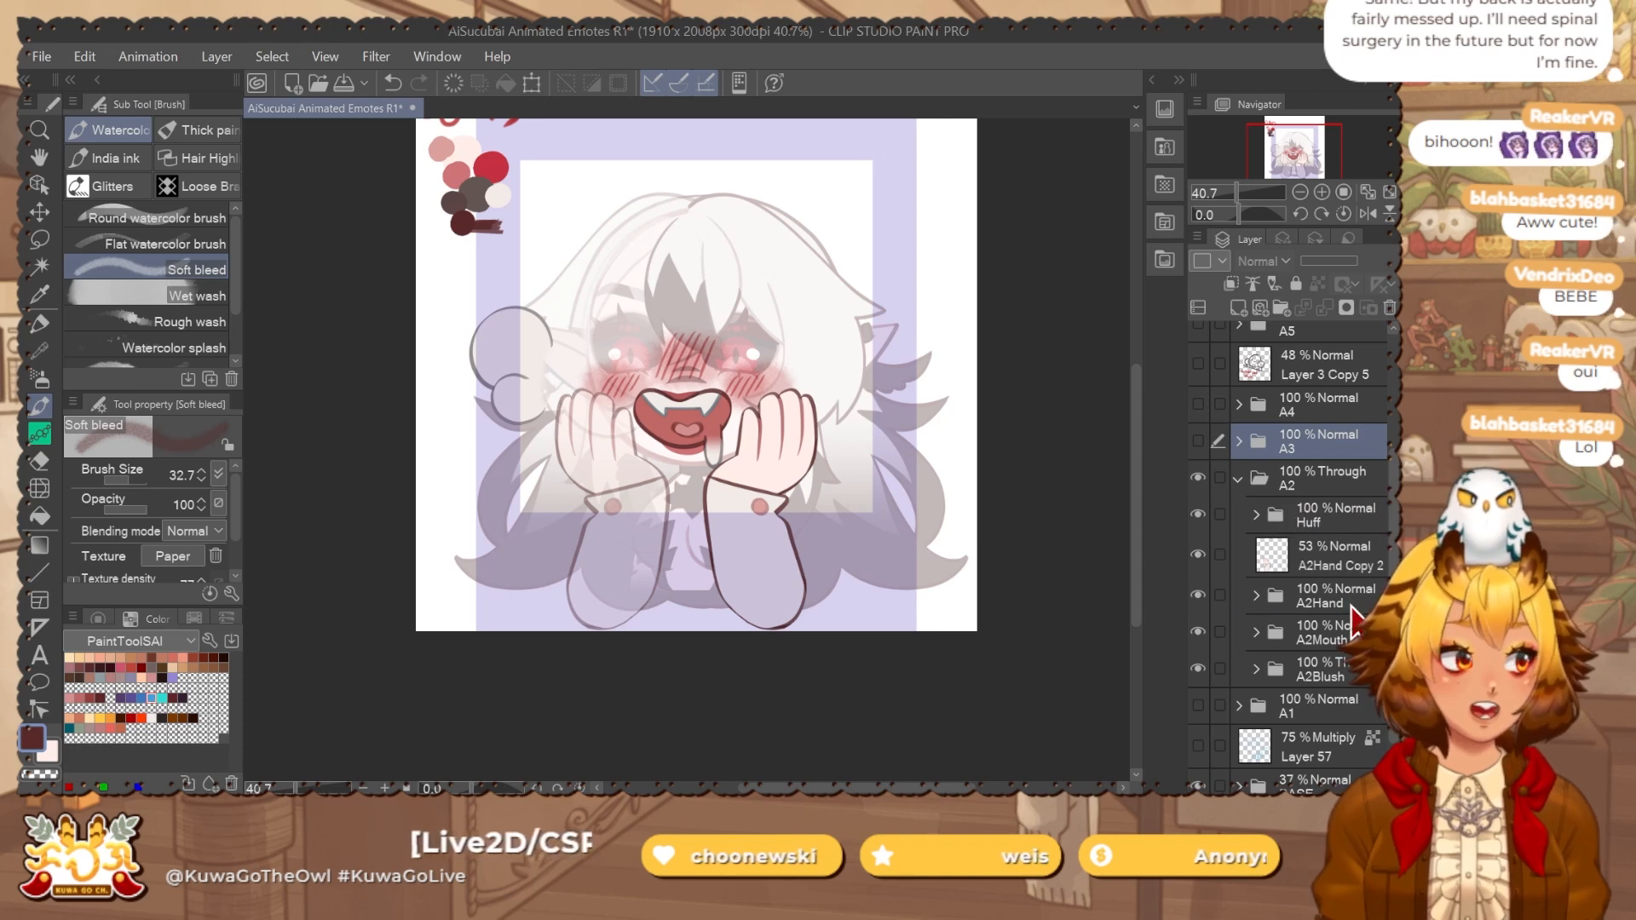
left_click(1198, 516)
left_click(1198, 554)
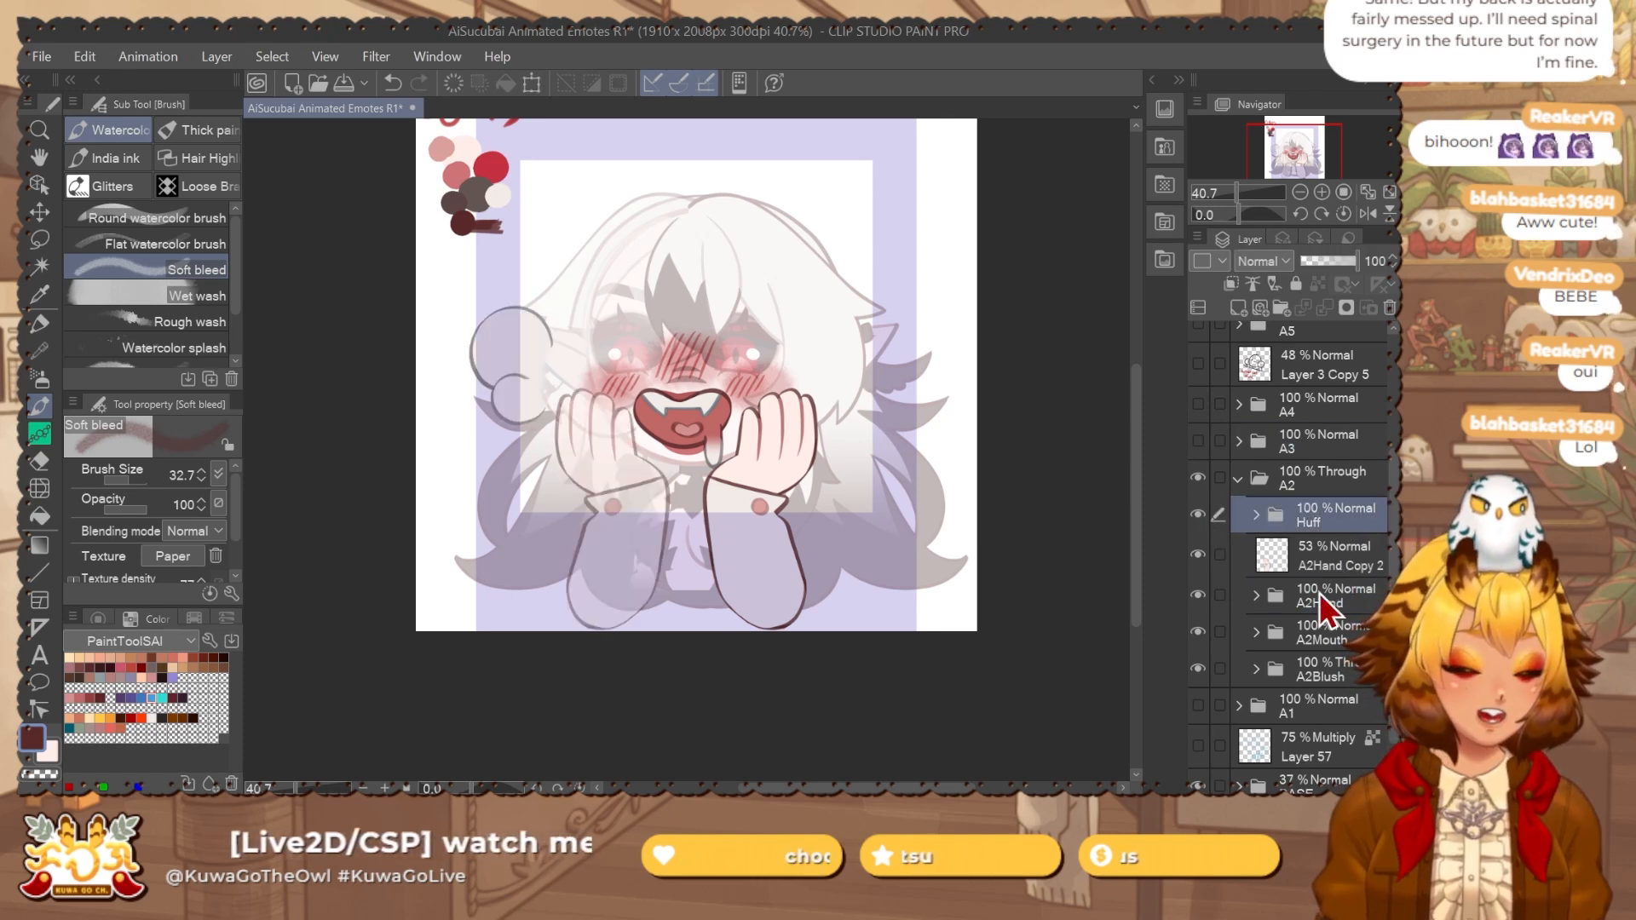
left_click(1198, 633)
left_click(1198, 668)
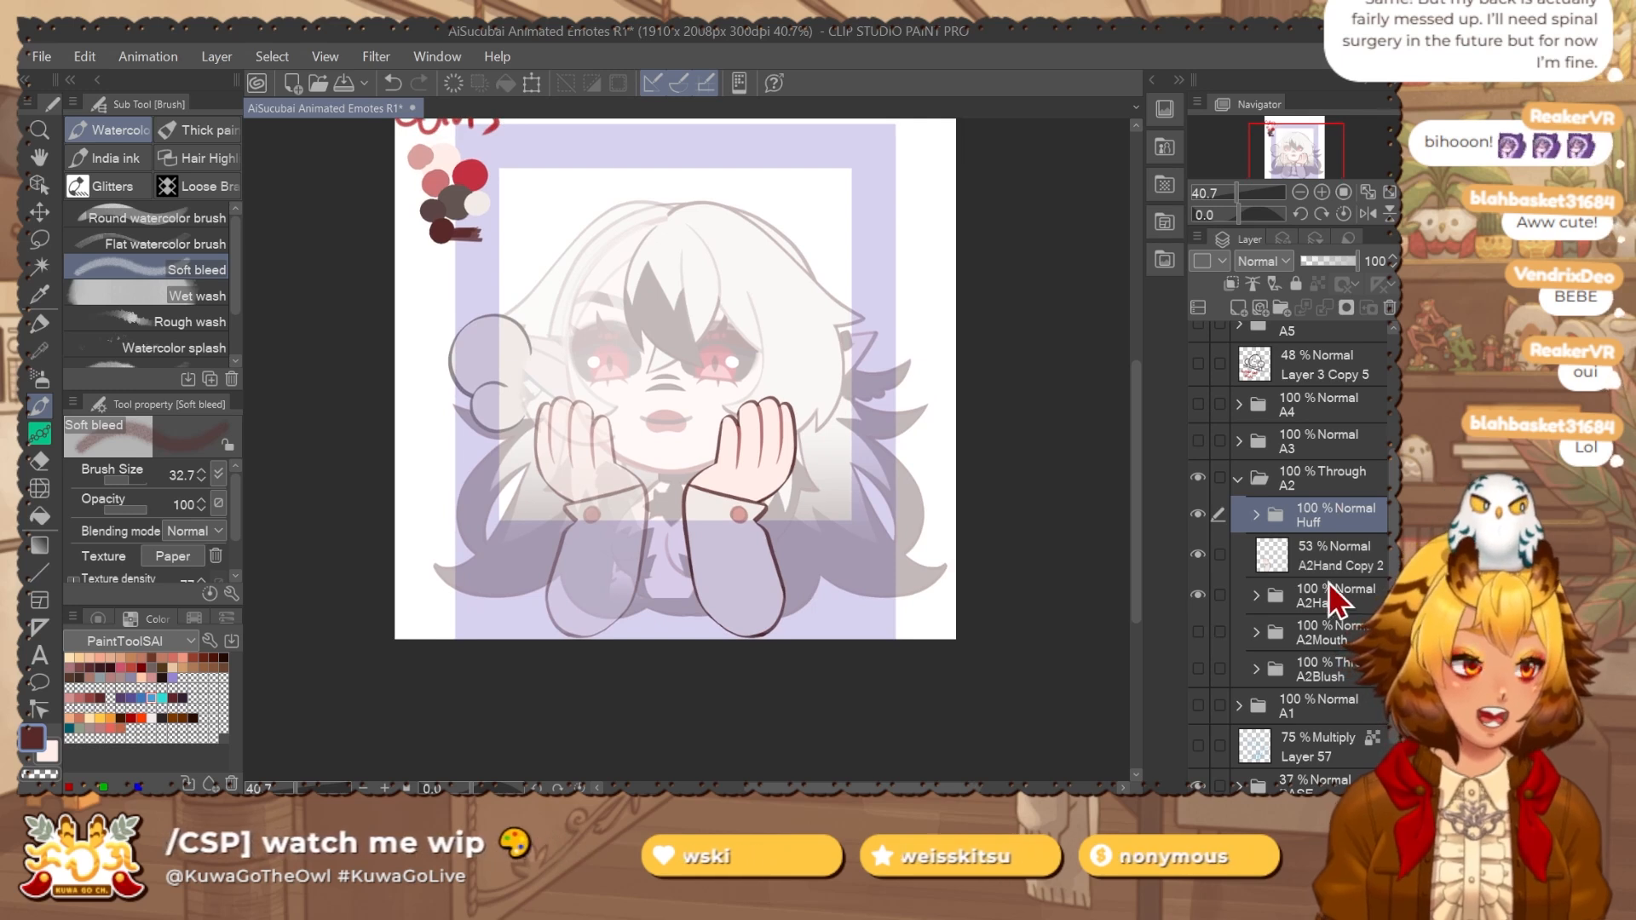
Toggle A2Hand Copy 2 and A2Hand to identify each arm, and add a new layer above the A2Hand group.
left_click(1198, 554)
left_click(1198, 554)
left_click(1235, 597)
left_click(1198, 598)
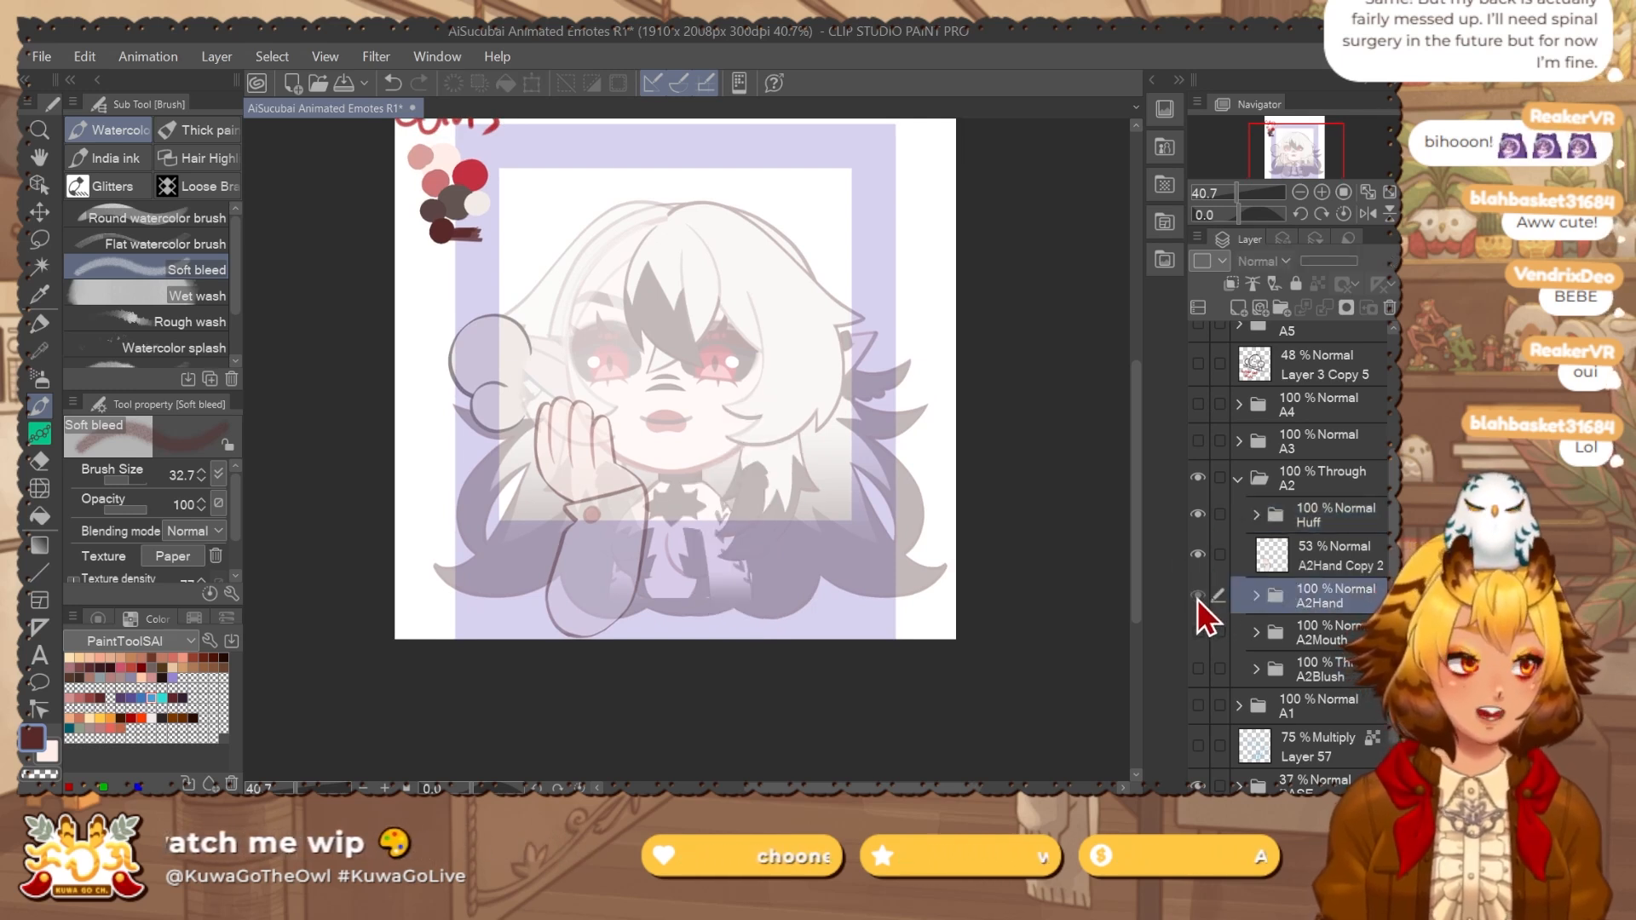
left_click(1198, 598)
key("ctrl+shift+n")
scroll(810, 636, "up", 2)
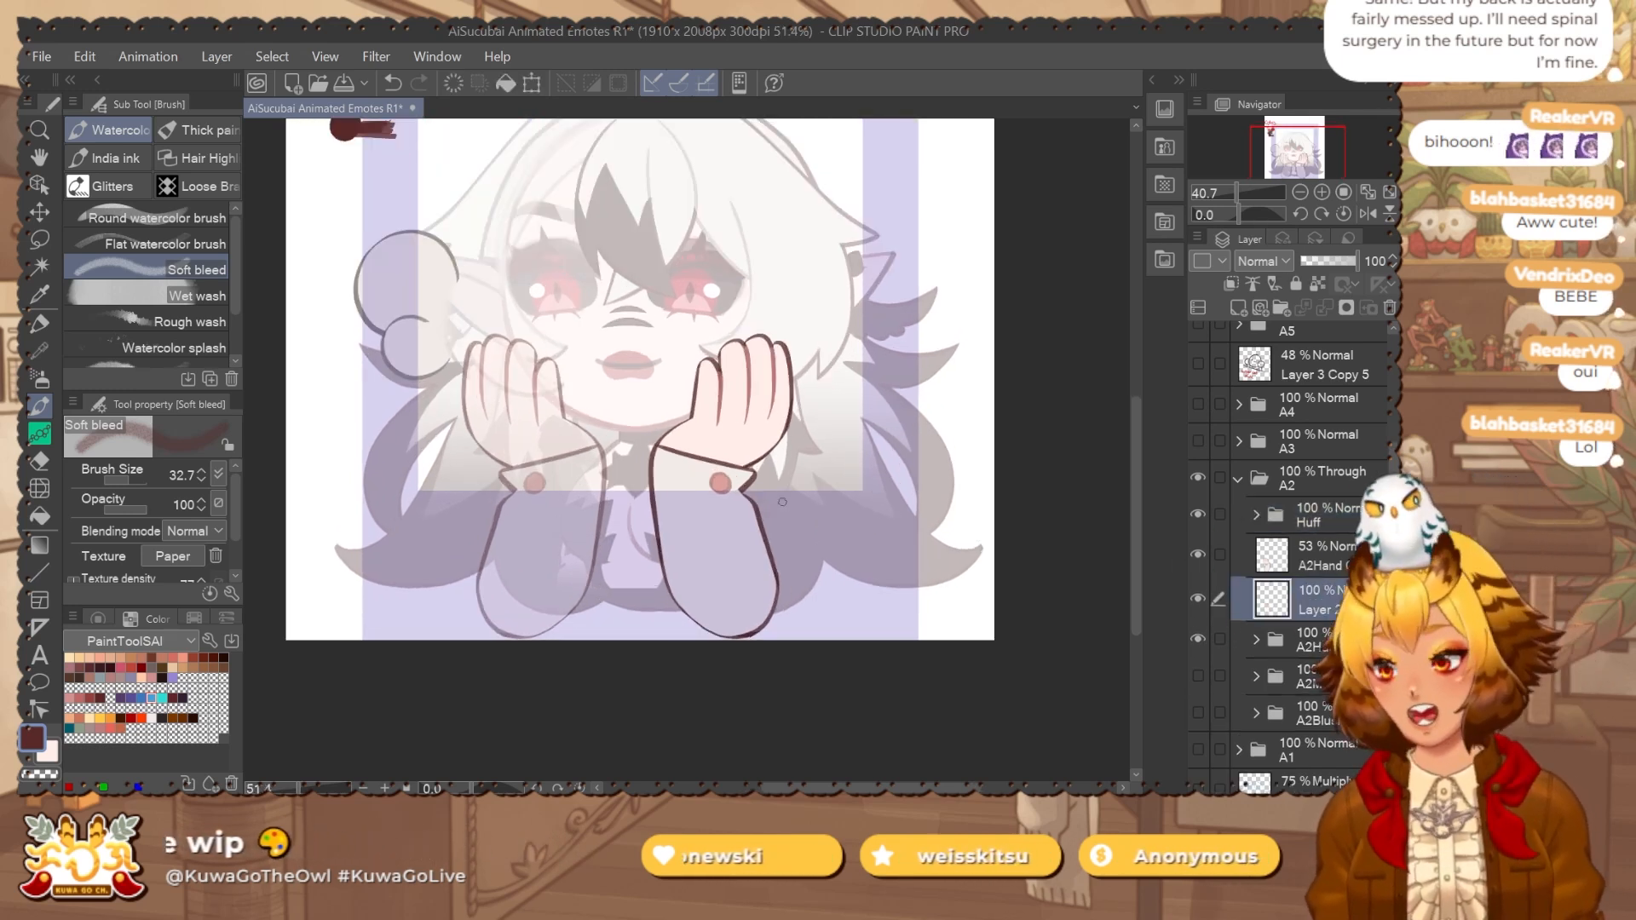
Set the A2Hand group's opacity to 42% and return to the new layer above it with the Flat marker.
key("p")
left_click(1312, 638)
left_click(1324, 261)
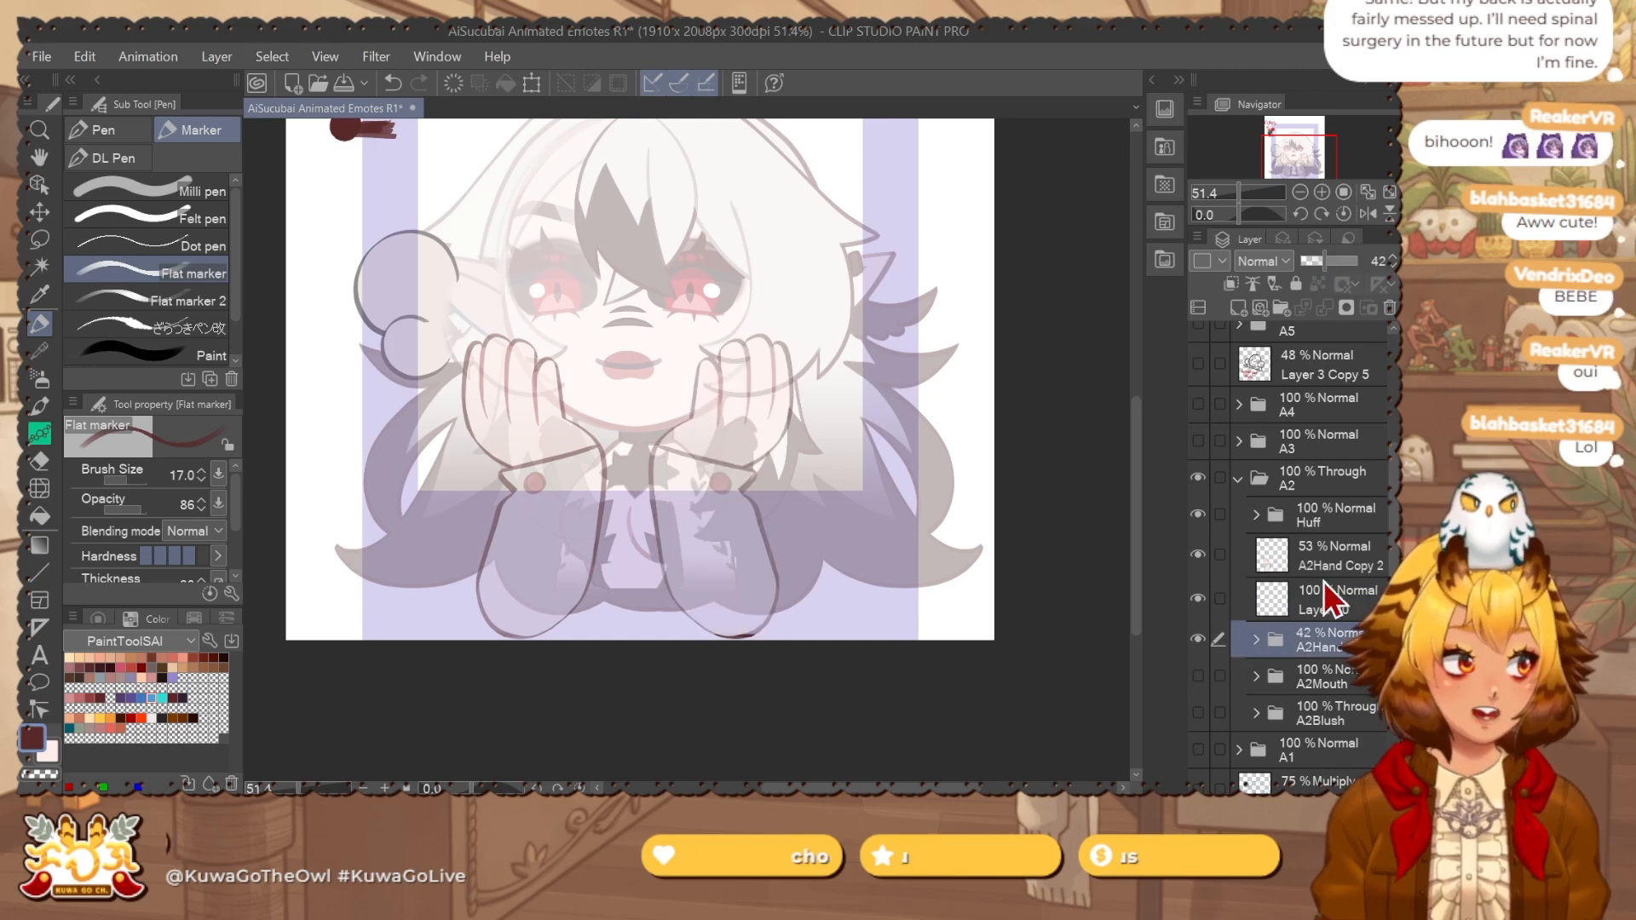
left_click(1320, 596)
scroll(798, 428, "up", 1)
left_click_drag(798, 429, 911, 645)
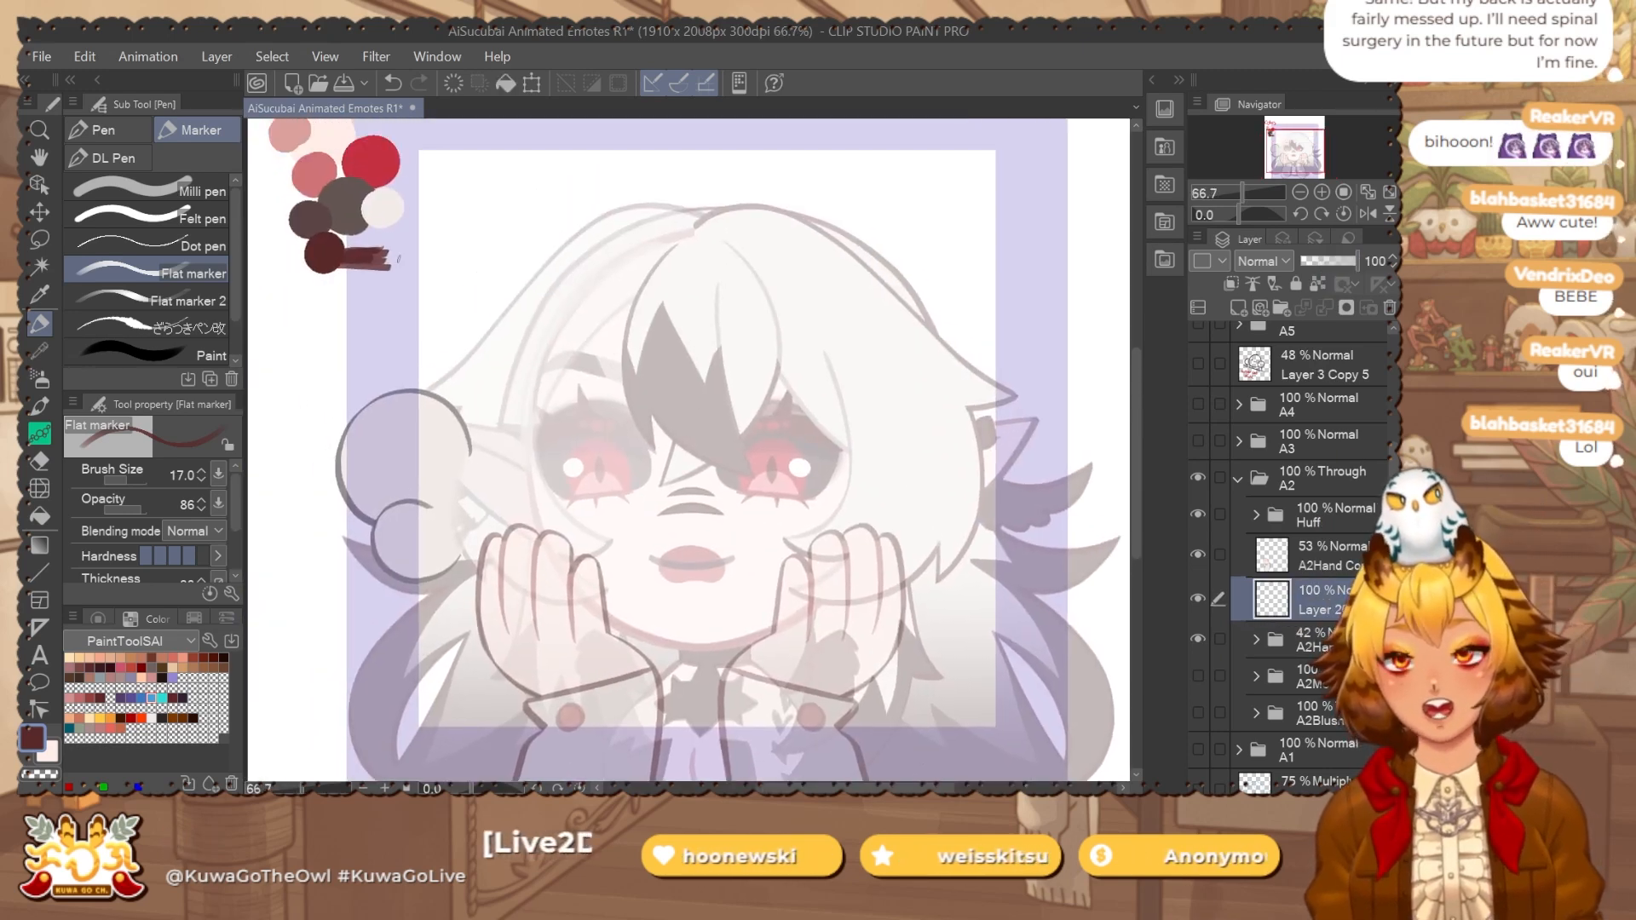
mouse_move(741, 601)
left_mouse_down()
mouse_move(621, 431)
mouse_move(616, 382)
mouse_move(632, 706)
mouse_move(610, 602)
left_mouse_up()
scroll(621, 431, "up", 2)
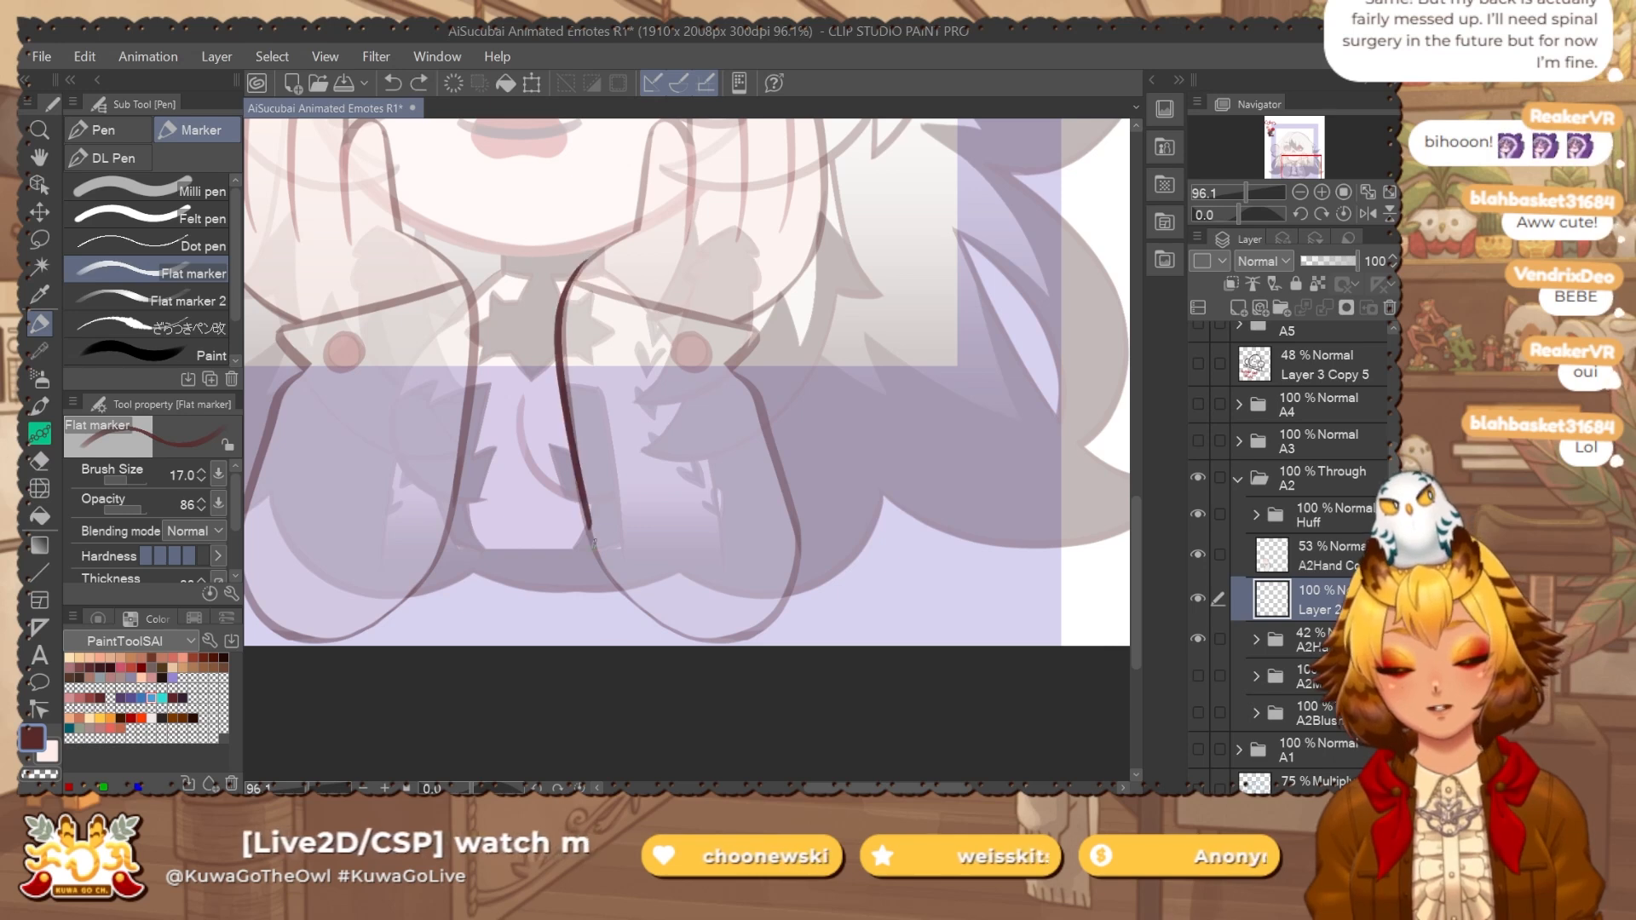
left_click_drag(582, 266, 599, 566)
key("ctrl+z")
left_click_drag(583, 266, 601, 569)
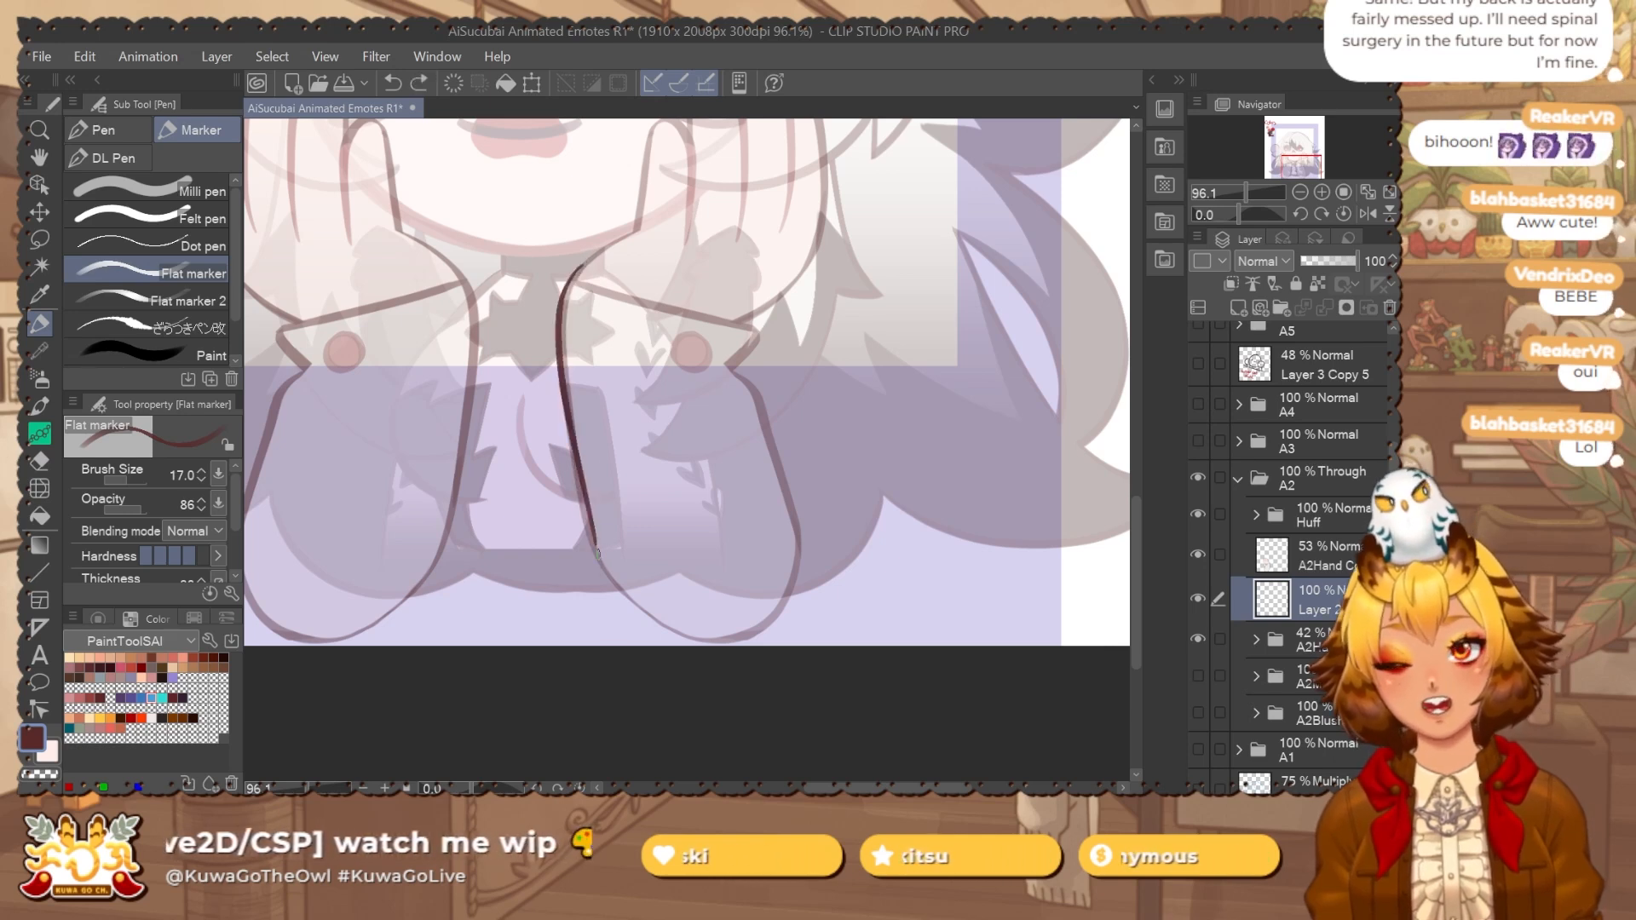
key("ctrl+z")
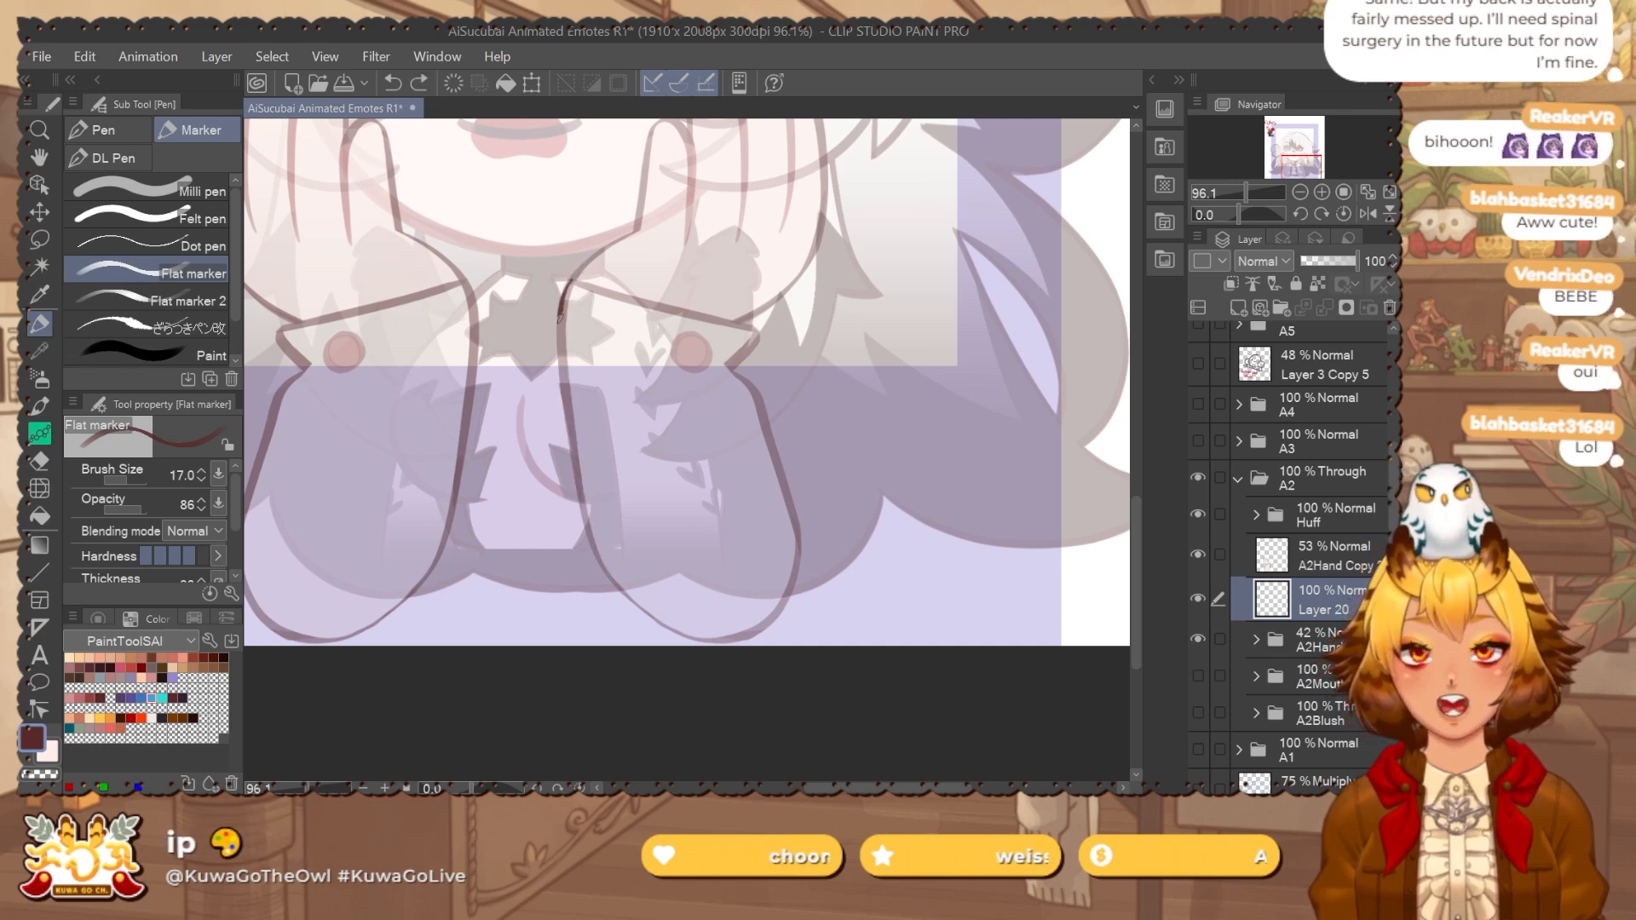
Ink the cuff line and a slimmer, rounded forearm outline on Layer 20 over the faded A2Hand arm.
left_click_drag(730, 319, 788, 317)
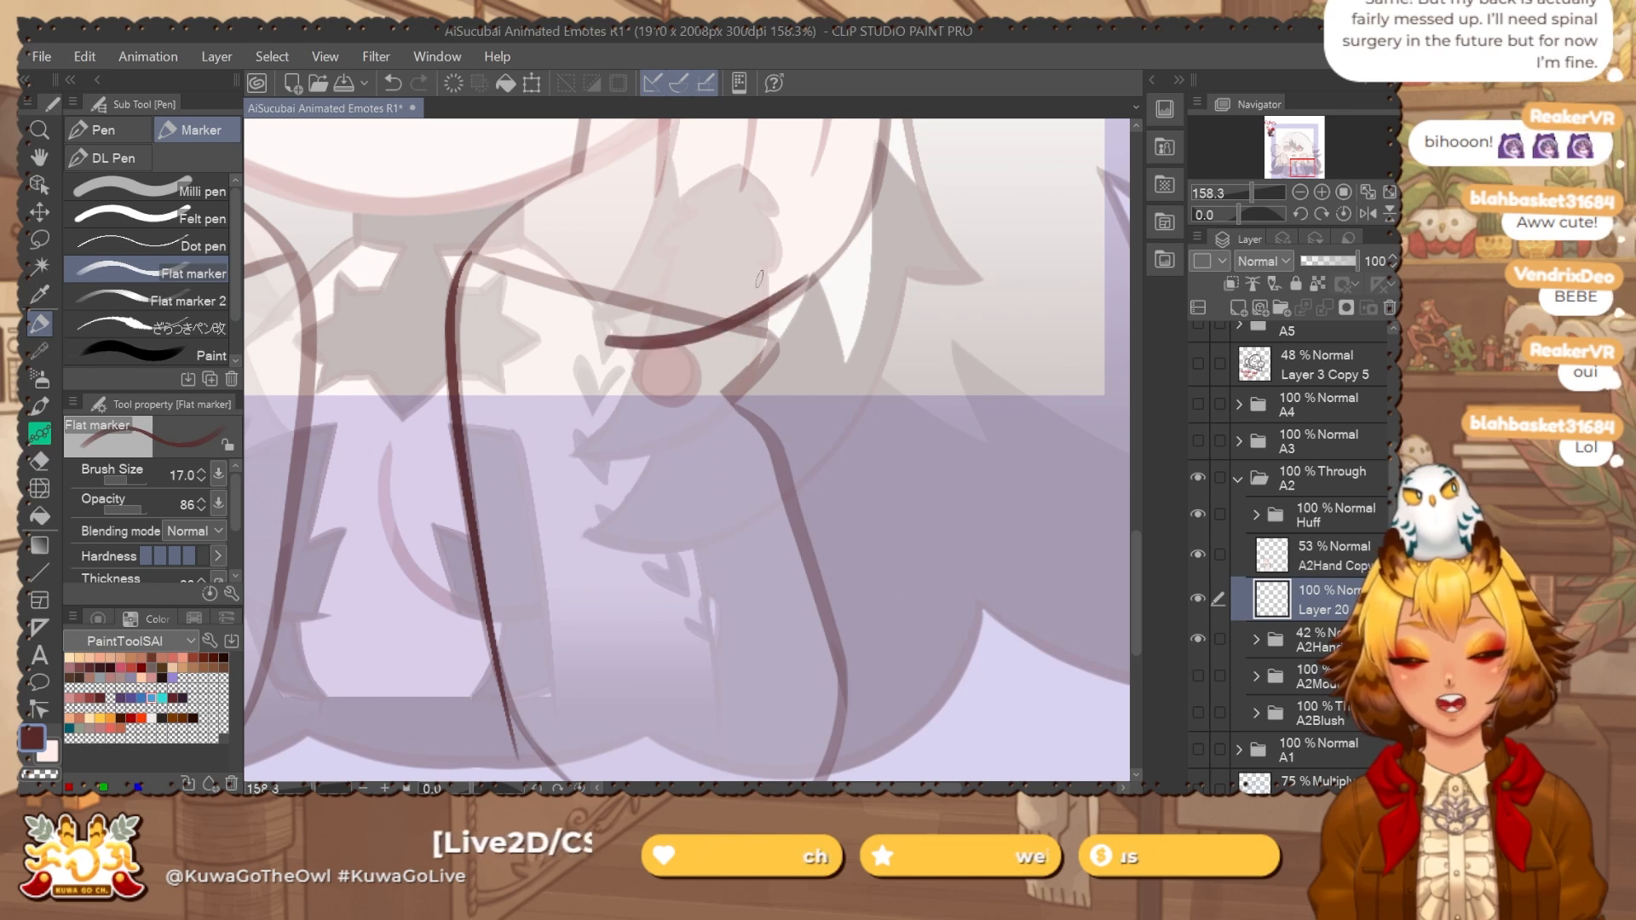
left_click_drag(710, 354, 657, 212)
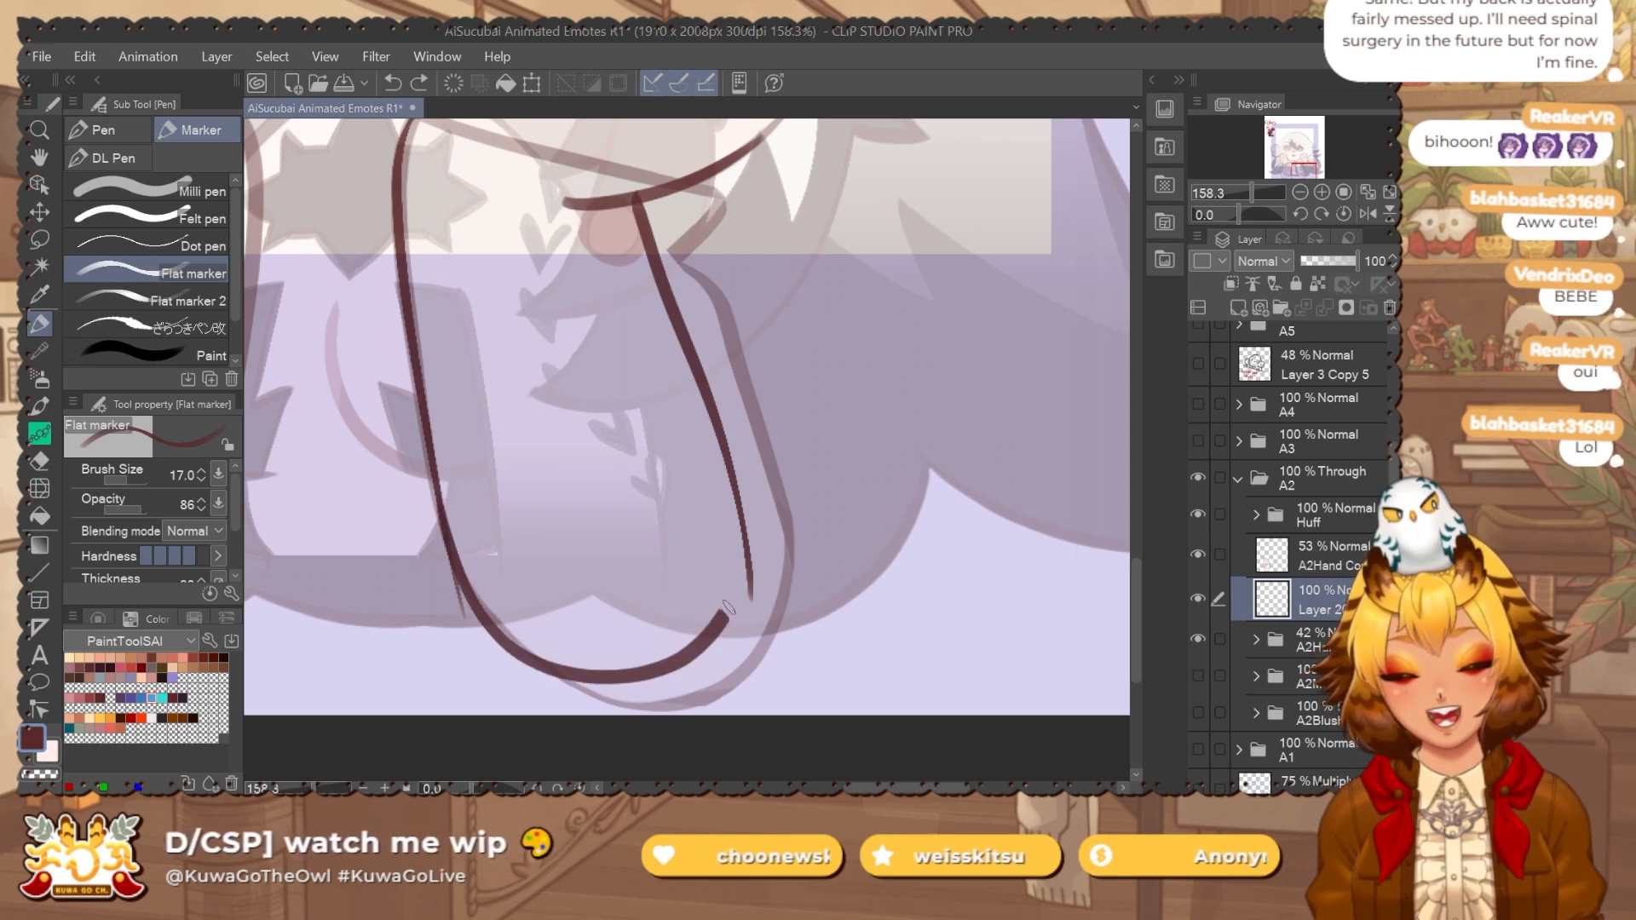
scroll(768, 537, "down", 2)
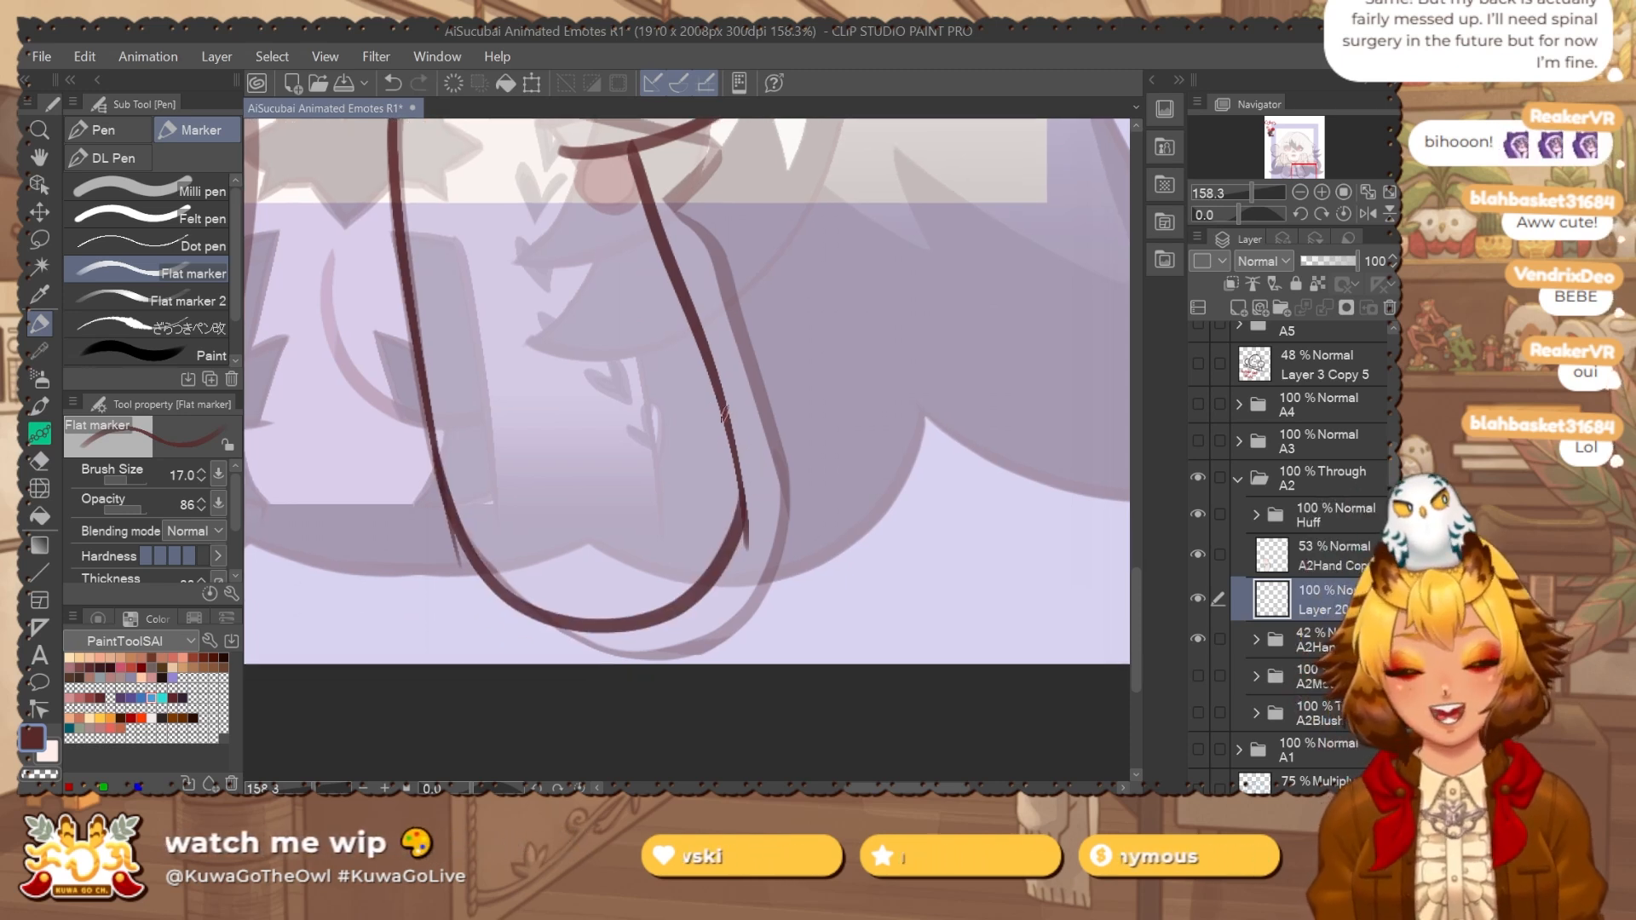
Clean up the overshooting stroke ends around the forearm's rounded lower end with the Rough eraser.
key("e")
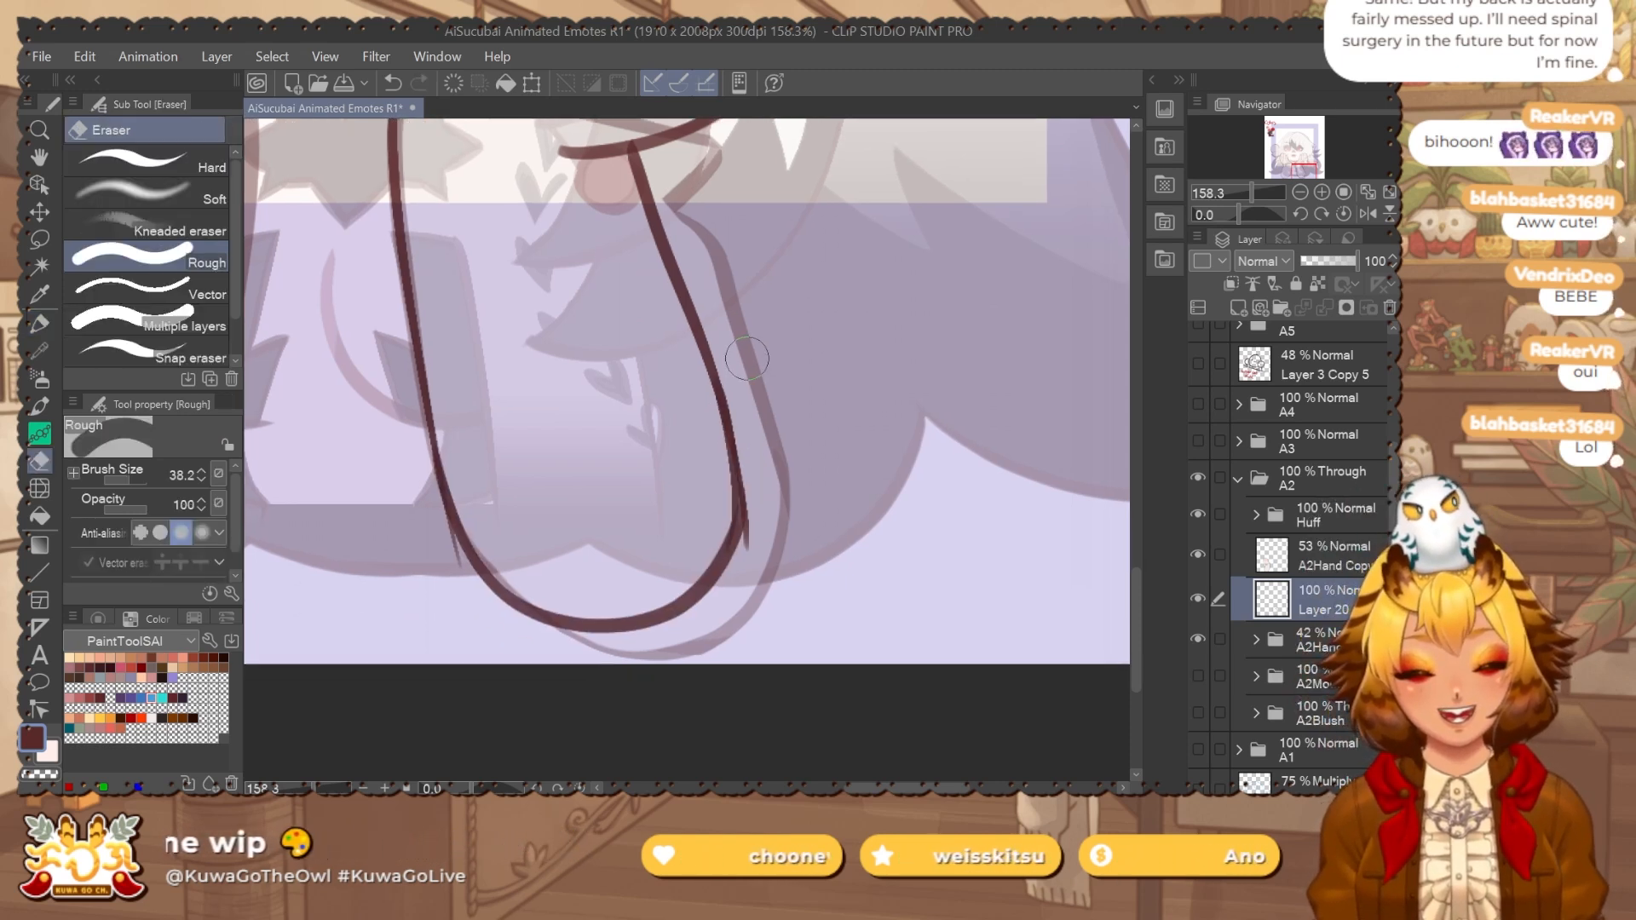
left_click_drag(763, 449, 736, 411)
key("ctrl+z")
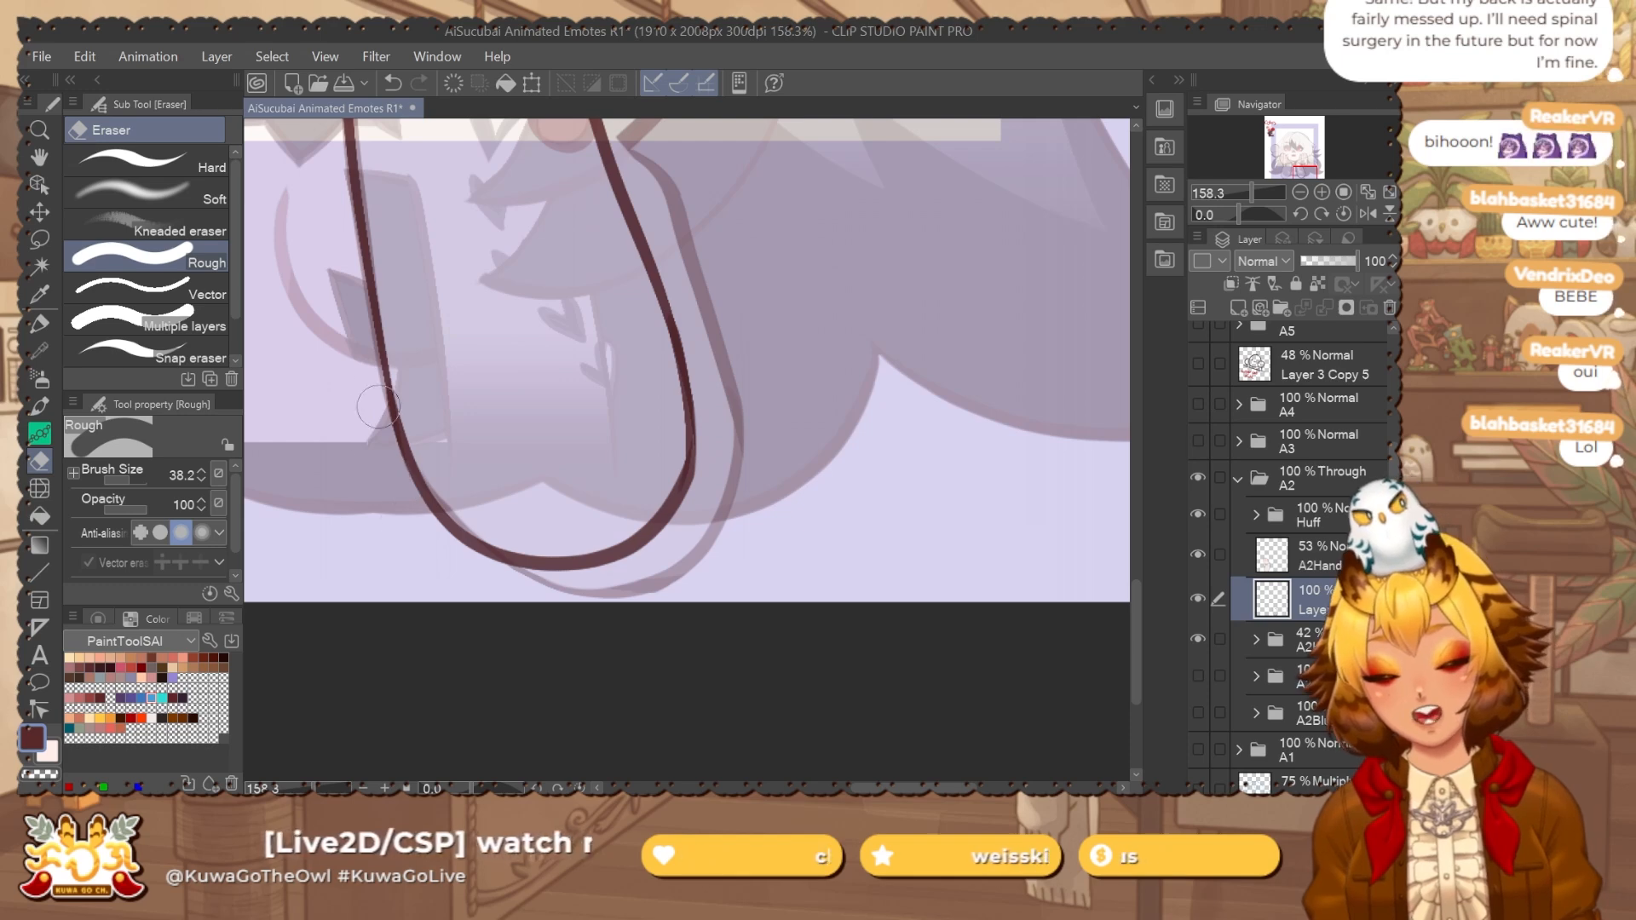
left_click_drag(674, 362, 673, 377)
Smooth the forearm outline's curve with Liquify and reduce the brush size to 233.1.
key("j")
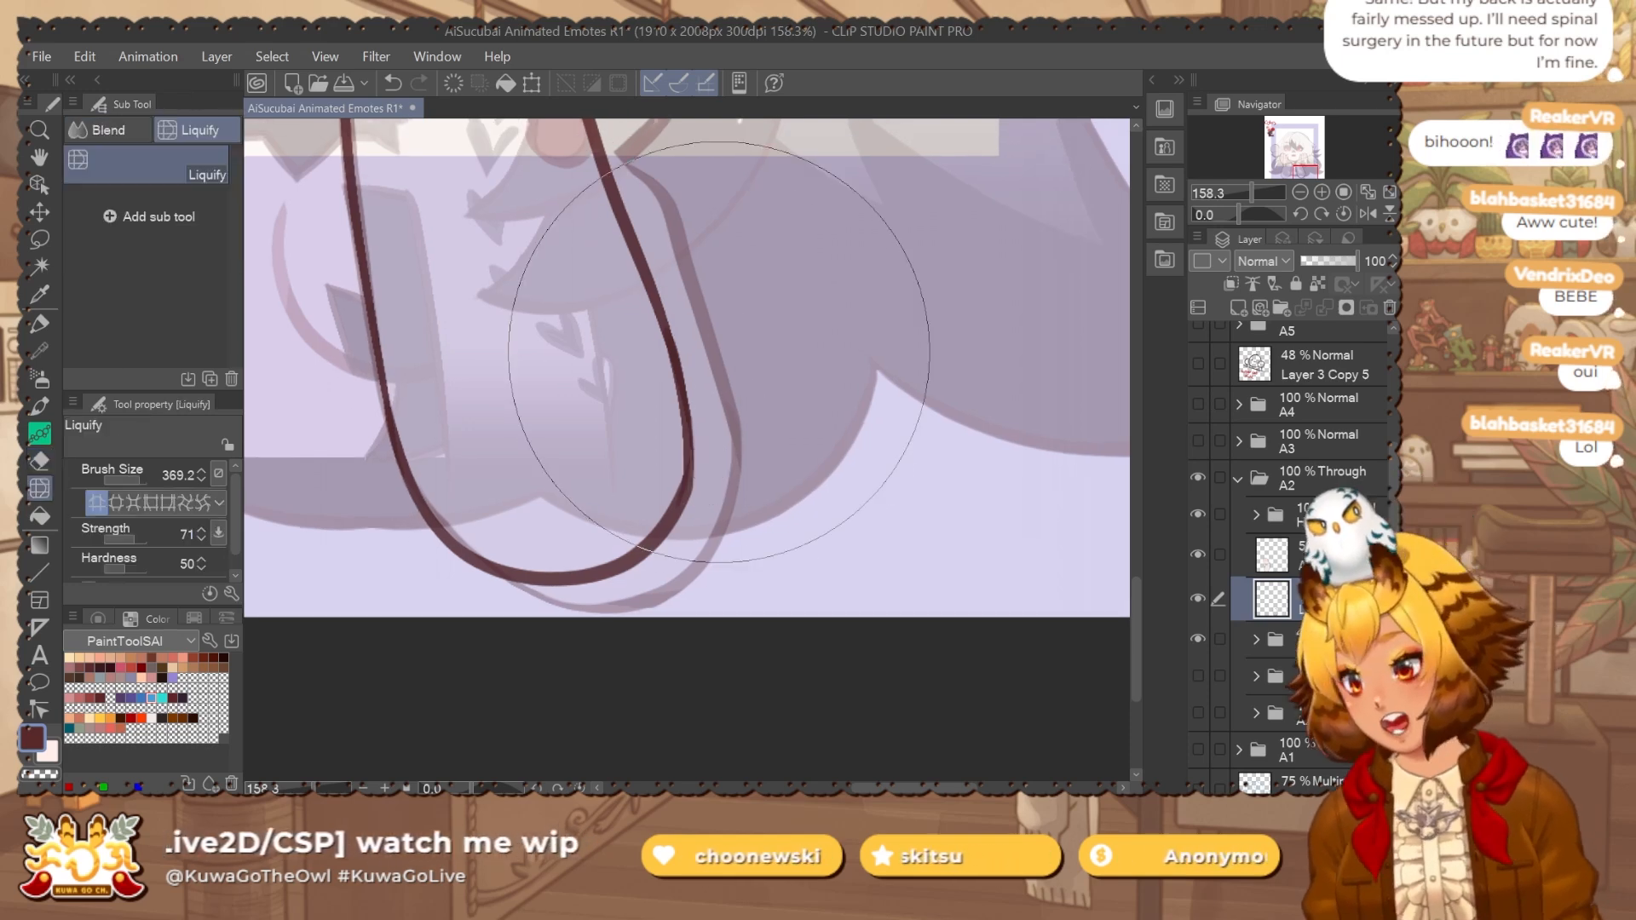
left_click_drag(832, 311, 832, 369)
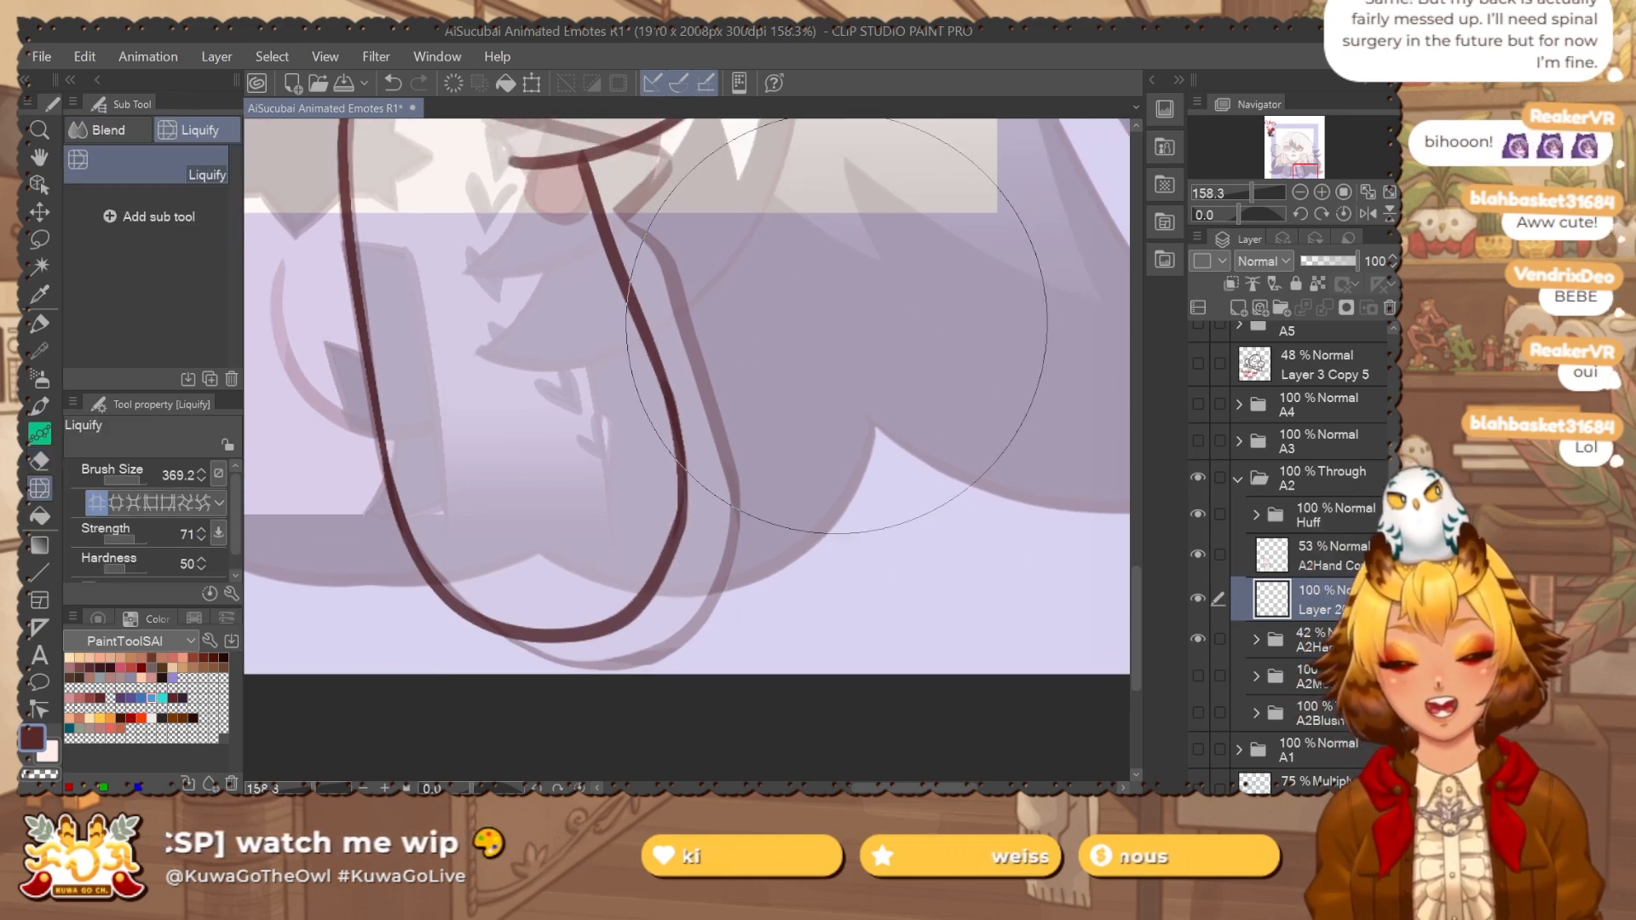
left_click_drag(762, 305, 767, 410)
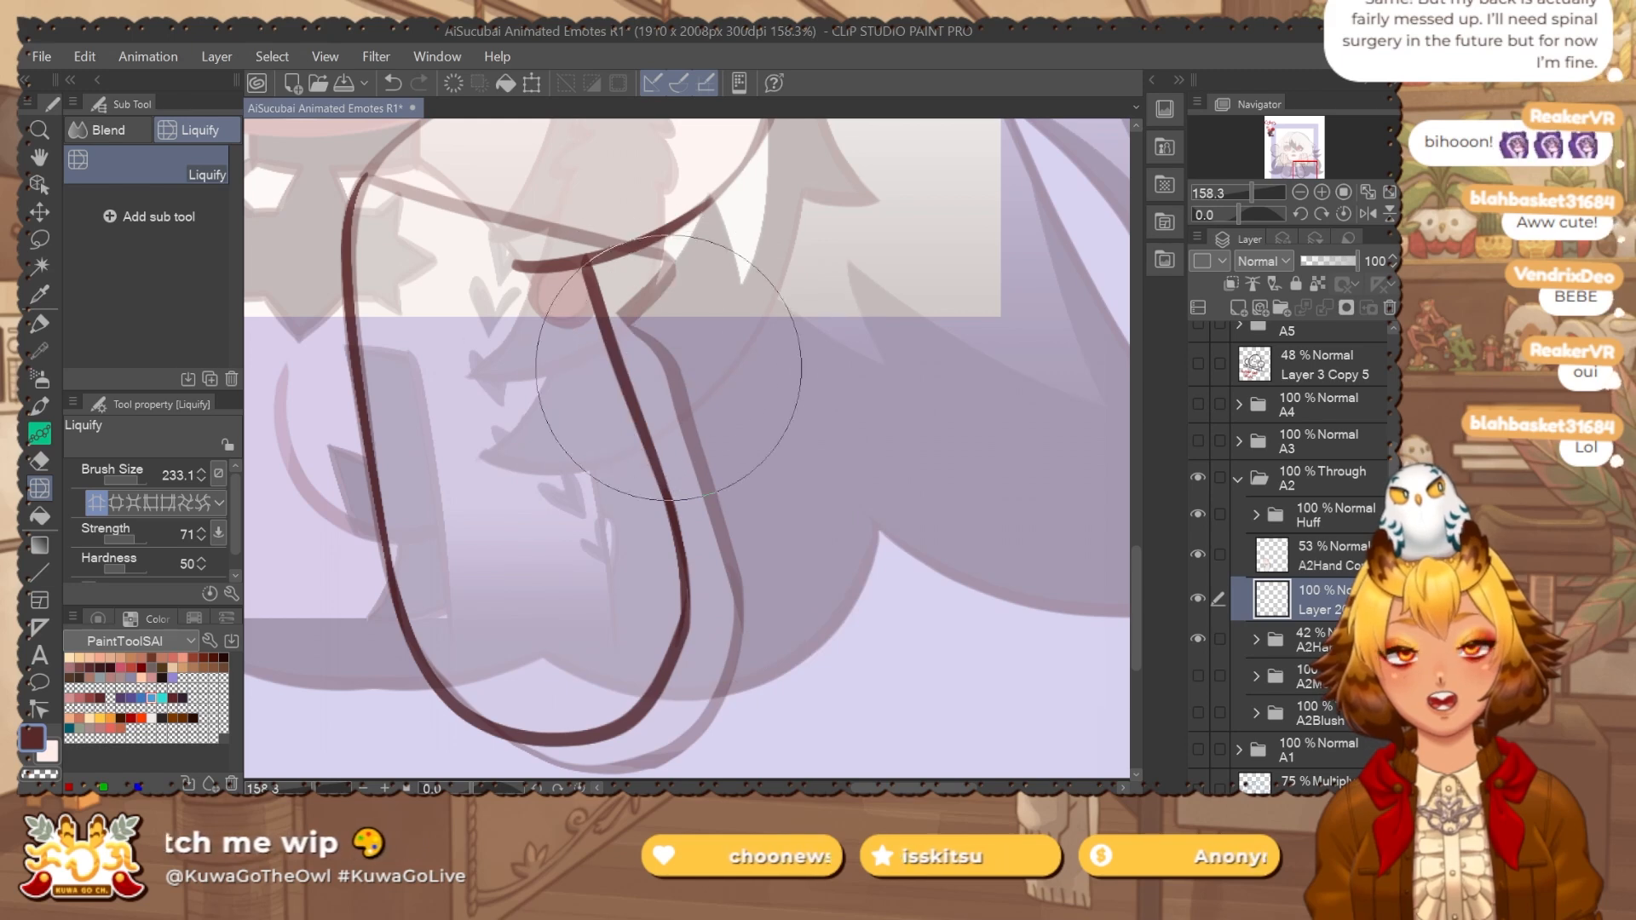
left_click_drag(672, 363, 680, 384)
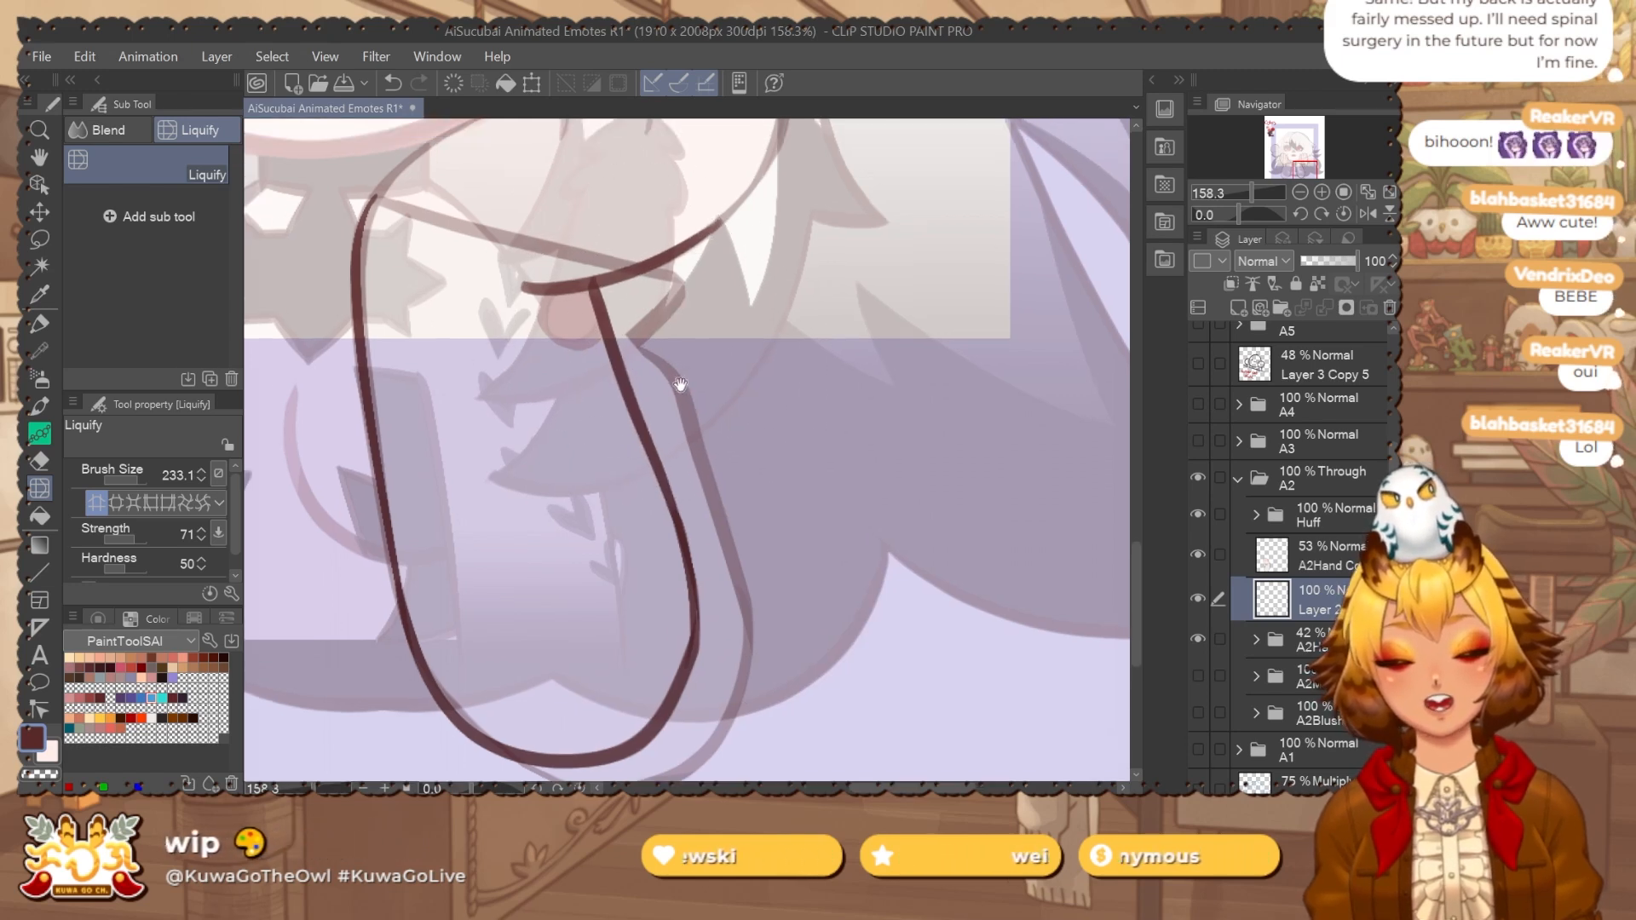
Trim the cuff line's excess inner end on Layer 20 with the Rough eraser.
key("e")
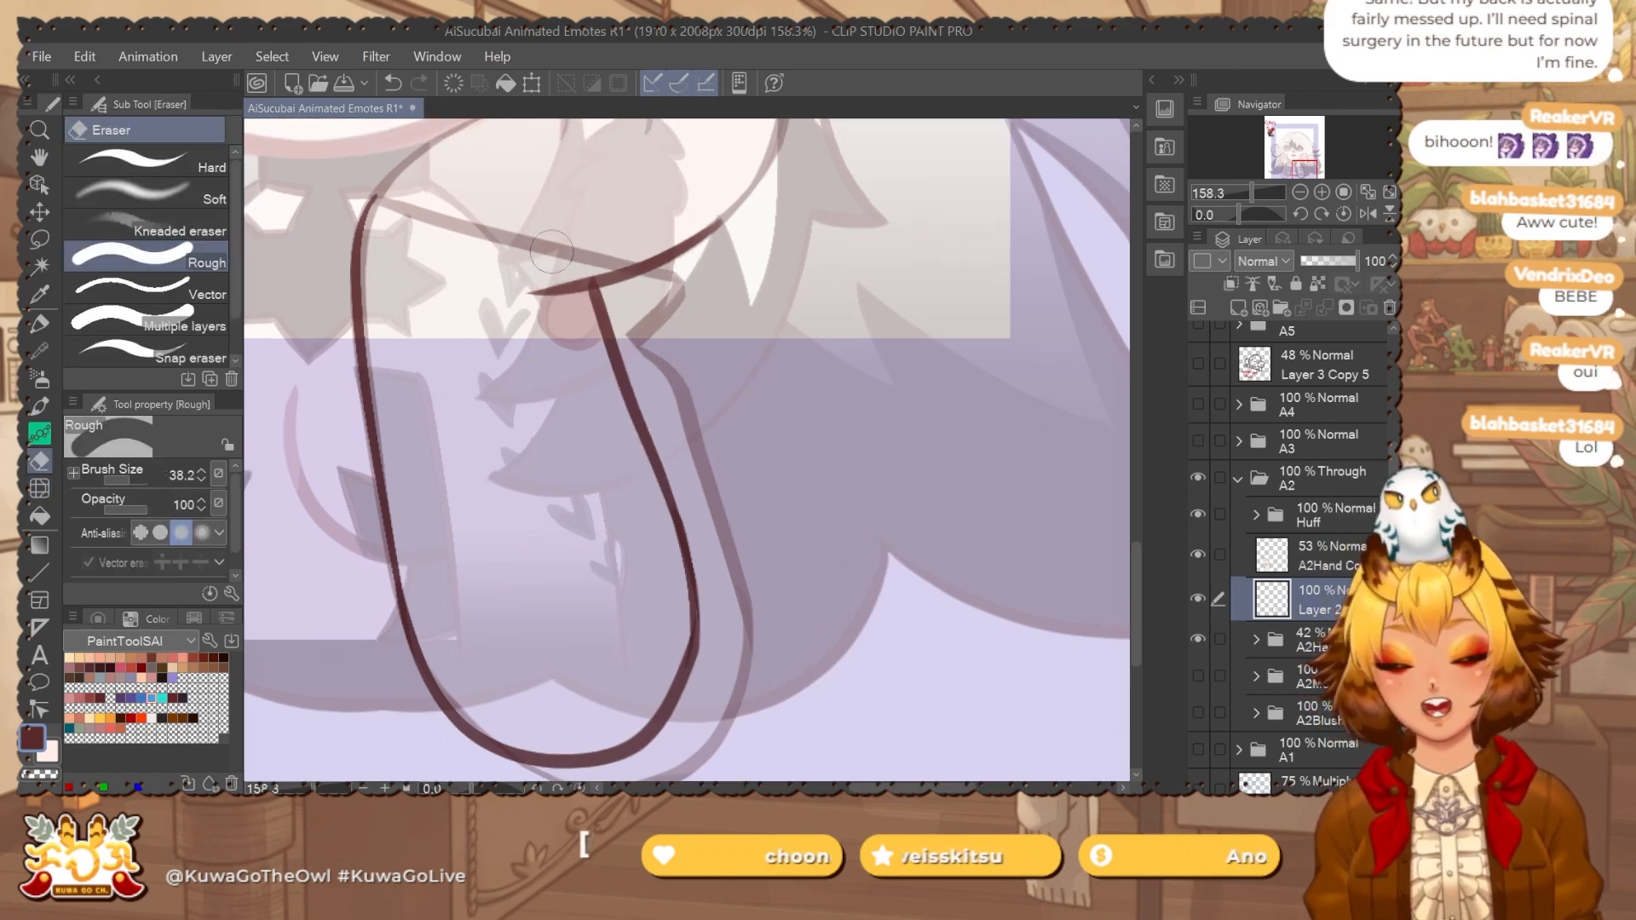
left_click_drag(690, 209, 702, 349)
scroll(664, 397, "down", 2)
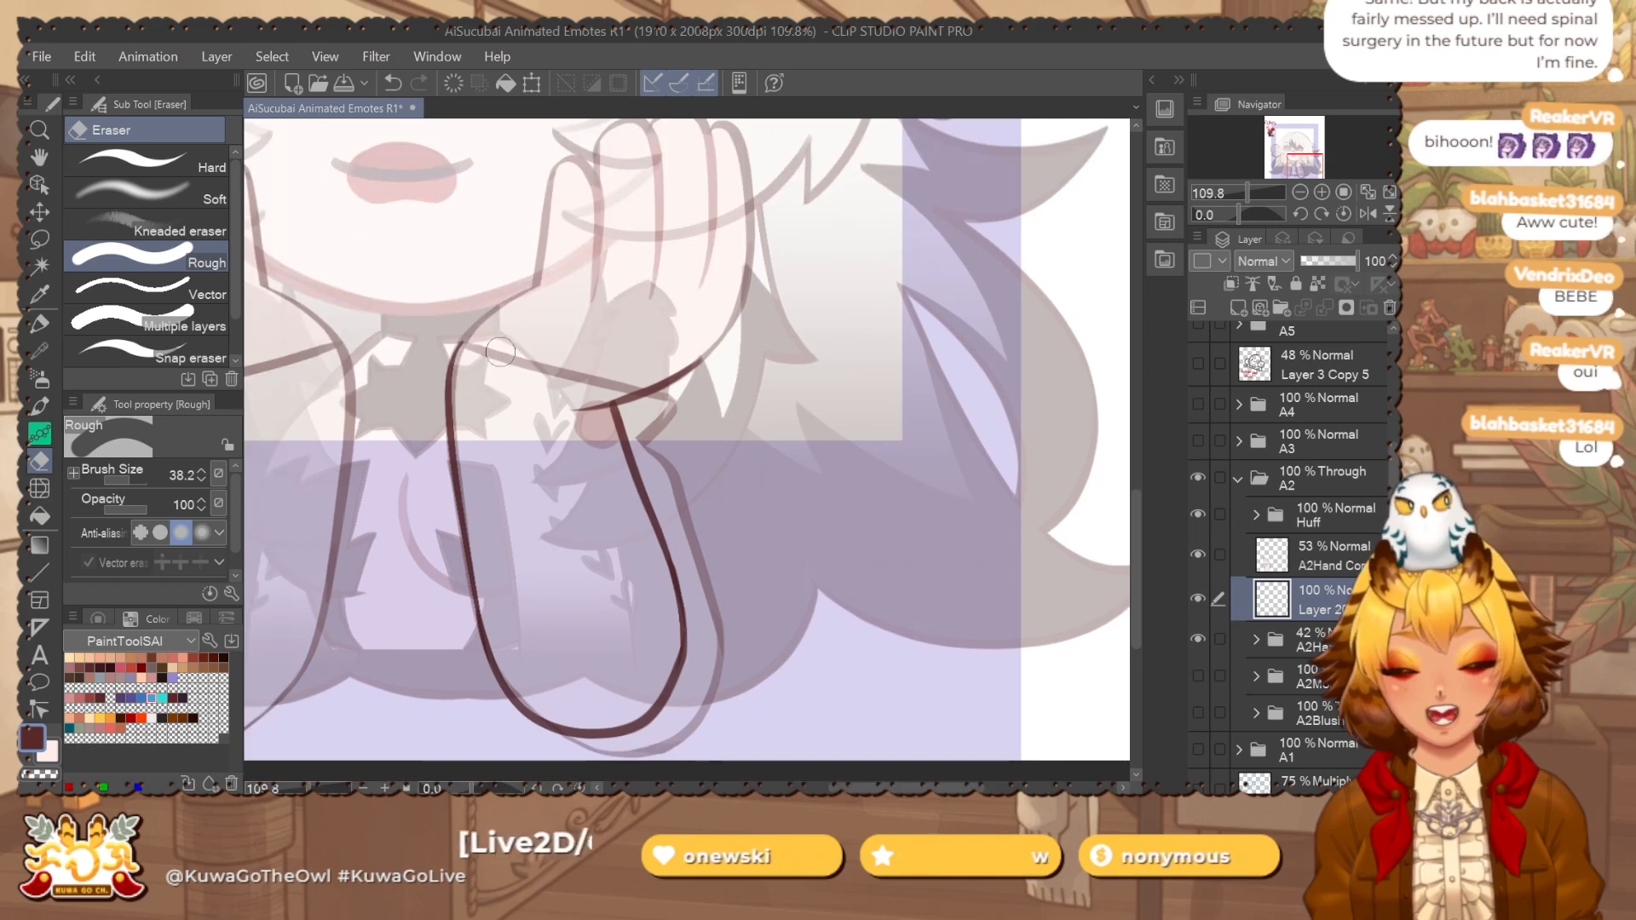
Erase the old cuff and forearm lines on Layer 36 in the A2Hand folder with the Rough eraser, up to size 135.
key("j")
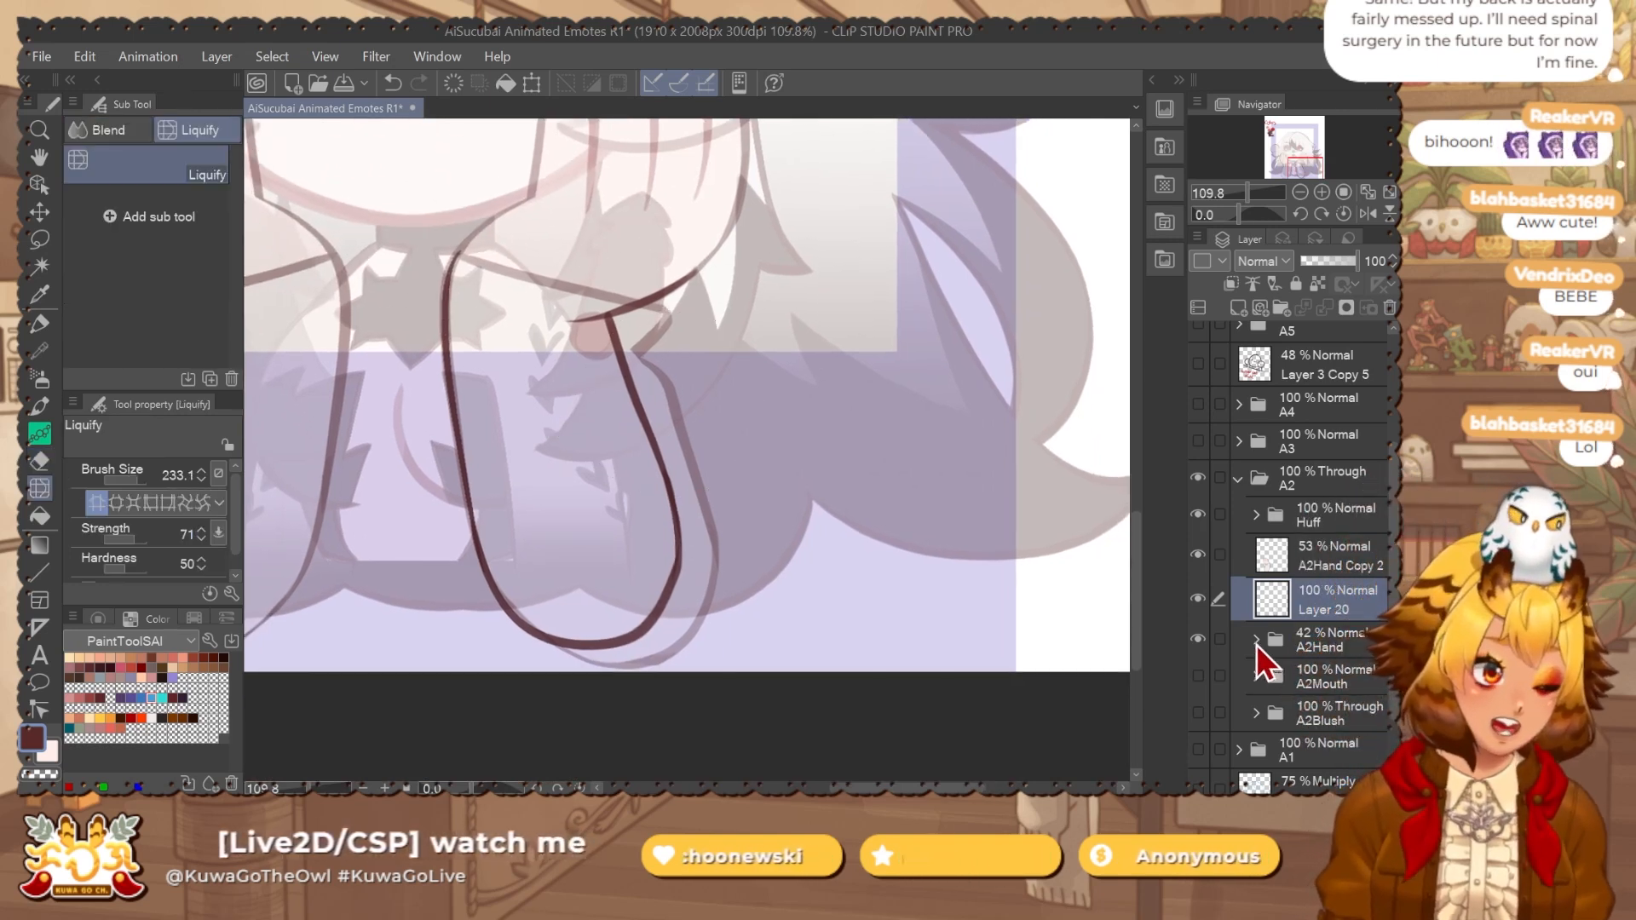
key("e")
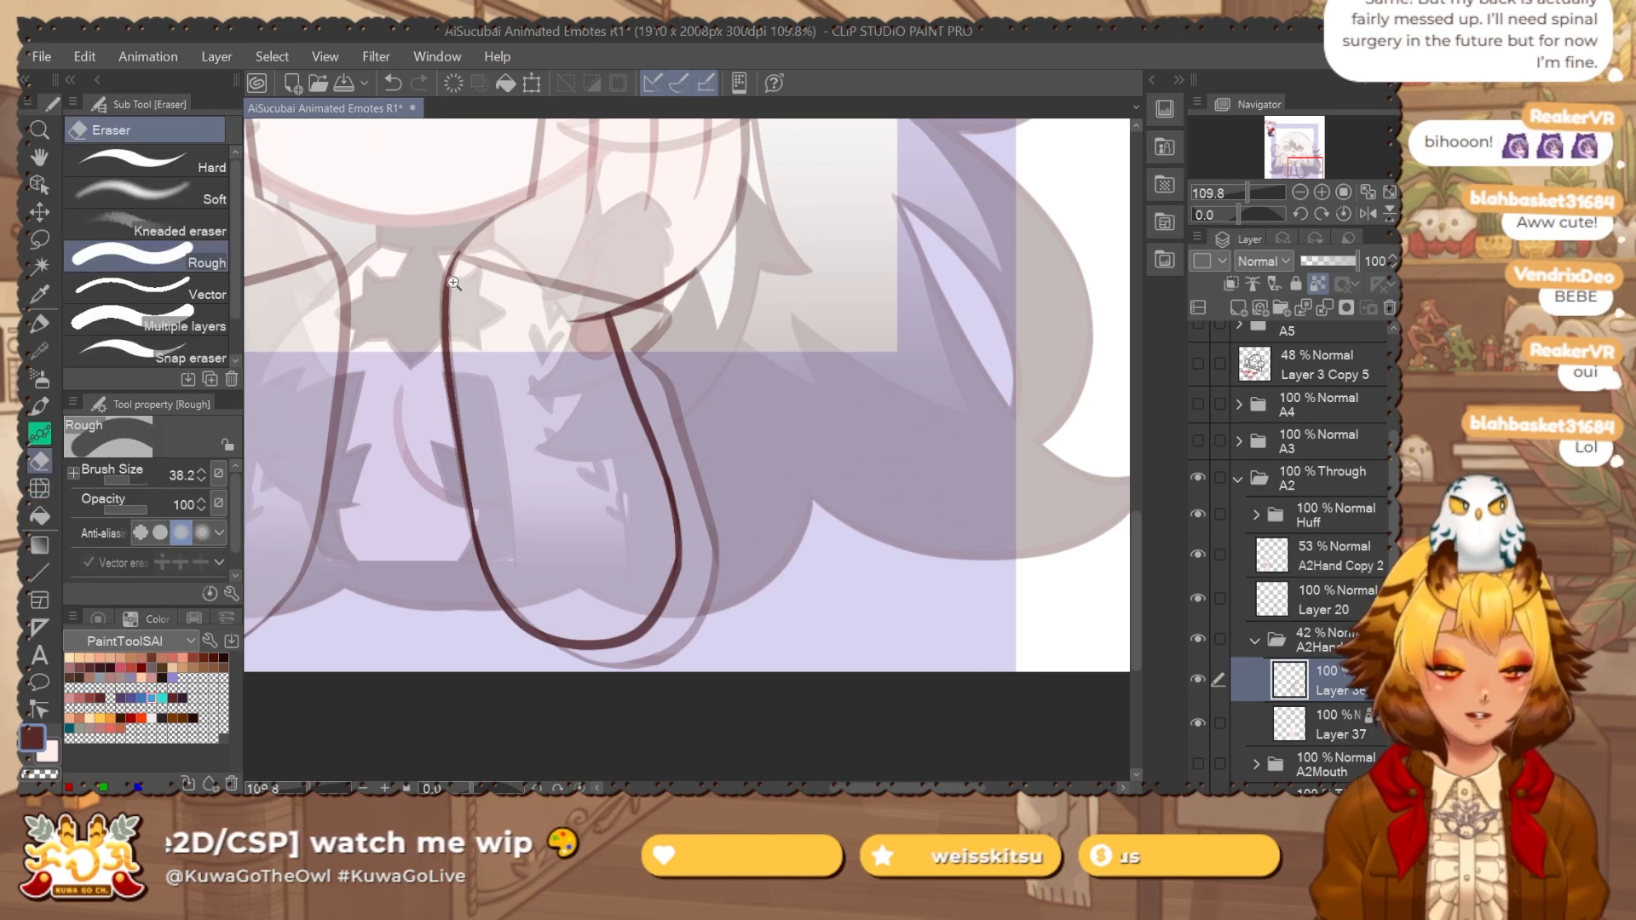
scroll(469, 308, "up", 3)
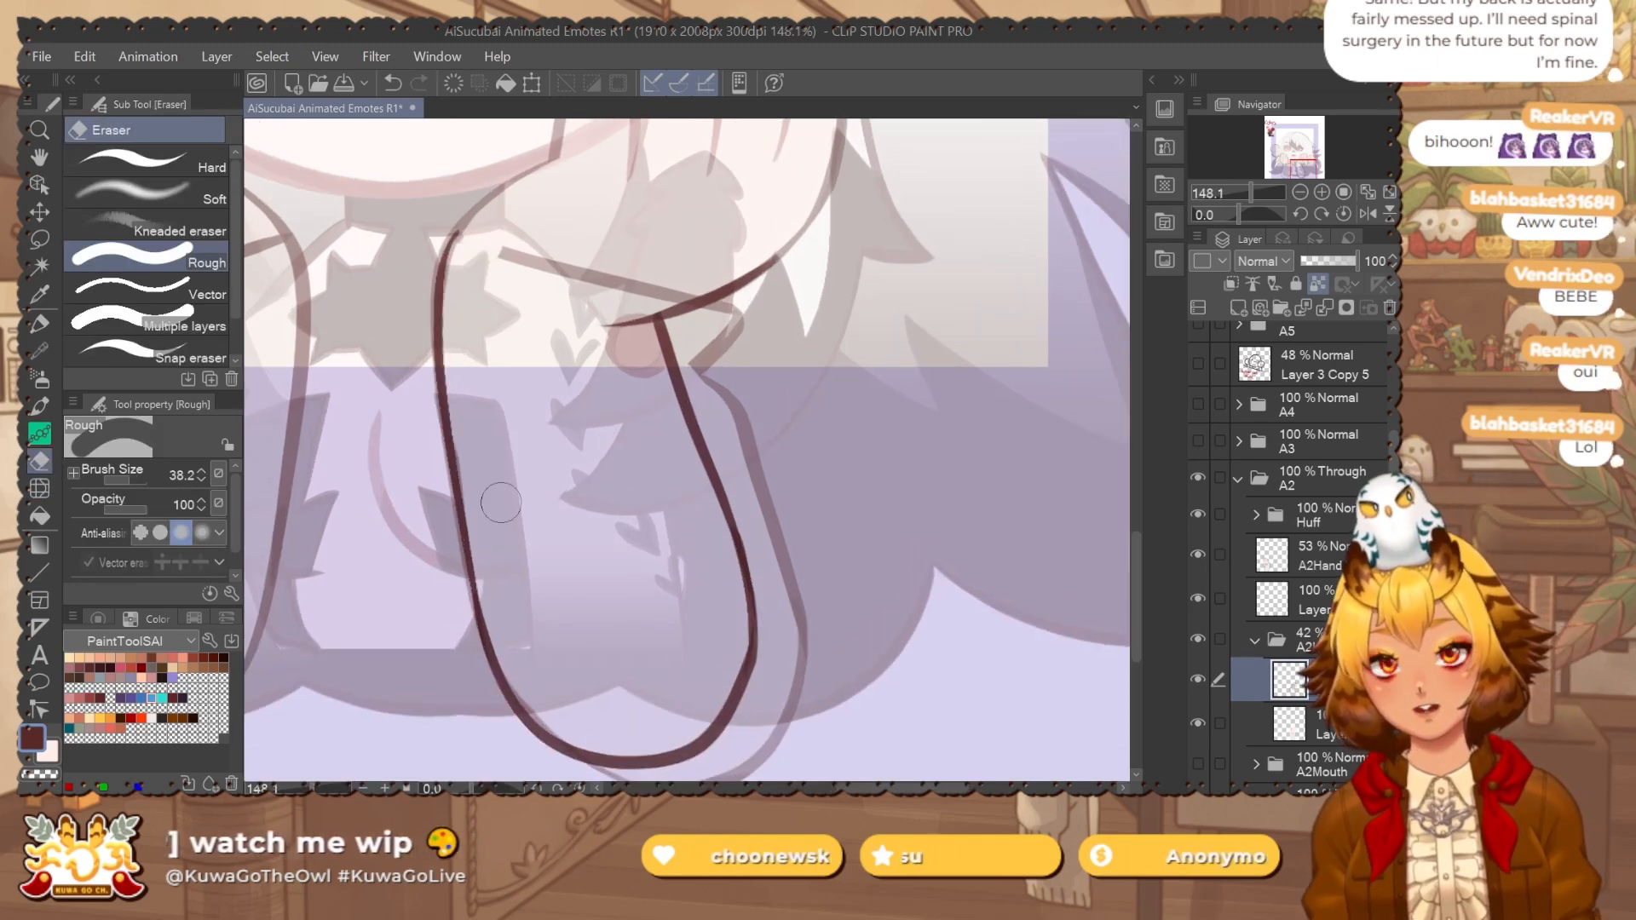
key("ctrl+z")
mouse_move(493, 464)
left_mouse_down()
mouse_move(478, 394)
mouse_move(492, 361)
left_mouse_up()
left_click_drag(563, 686, 603, 668)
left_click_drag(523, 515, 491, 485)
left_click_drag(612, 600, 594, 575)
mouse_move(594, 574)
left_mouse_down()
mouse_move(648, 627)
mouse_move(774, 438)
mouse_move(758, 392)
left_mouse_up()
left_click_drag(550, 201, 548, 372)
mouse_move(466, 413)
left_mouse_down()
mouse_move(498, 358)
mouse_move(578, 429)
mouse_move(608, 403)
mouse_move(624, 437)
mouse_move(692, 438)
left_mouse_up()
left_click_drag(821, 630, 801, 543)
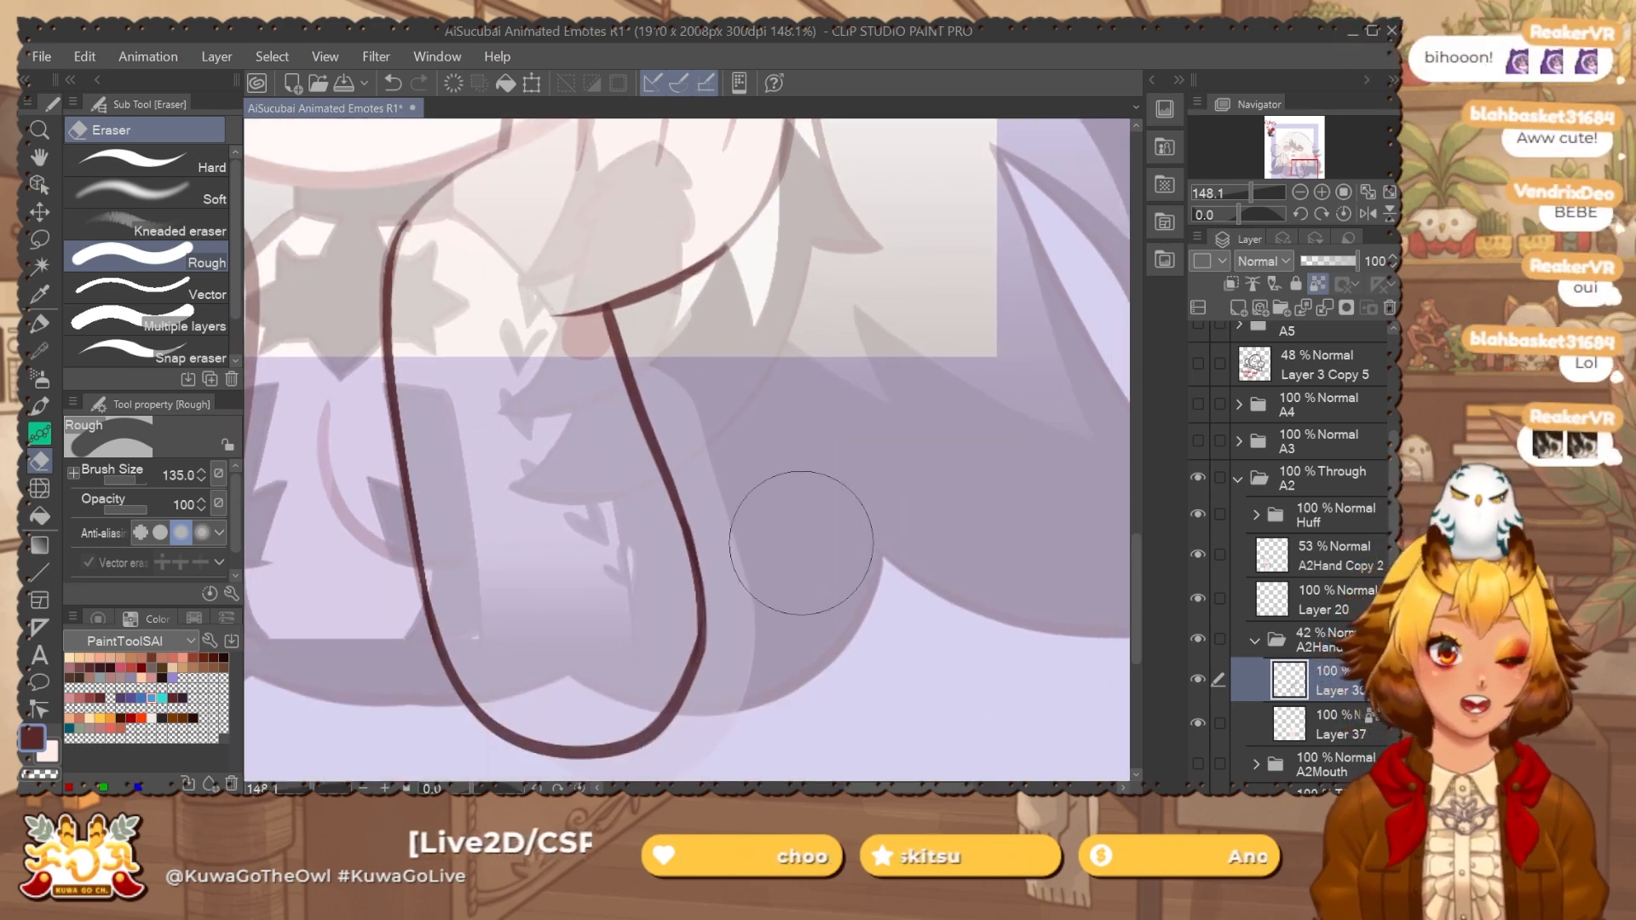
Clean up the old line remnants around the wrist on Layer 36 with the Rough eraser at size 67.6.
left_click_drag(433, 240, 451, 328)
scroll(426, 337, "up", 1)
left_click_drag(396, 352, 428, 340)
left_click_drag(440, 314, 466, 302)
left_click_drag(466, 238, 452, 255)
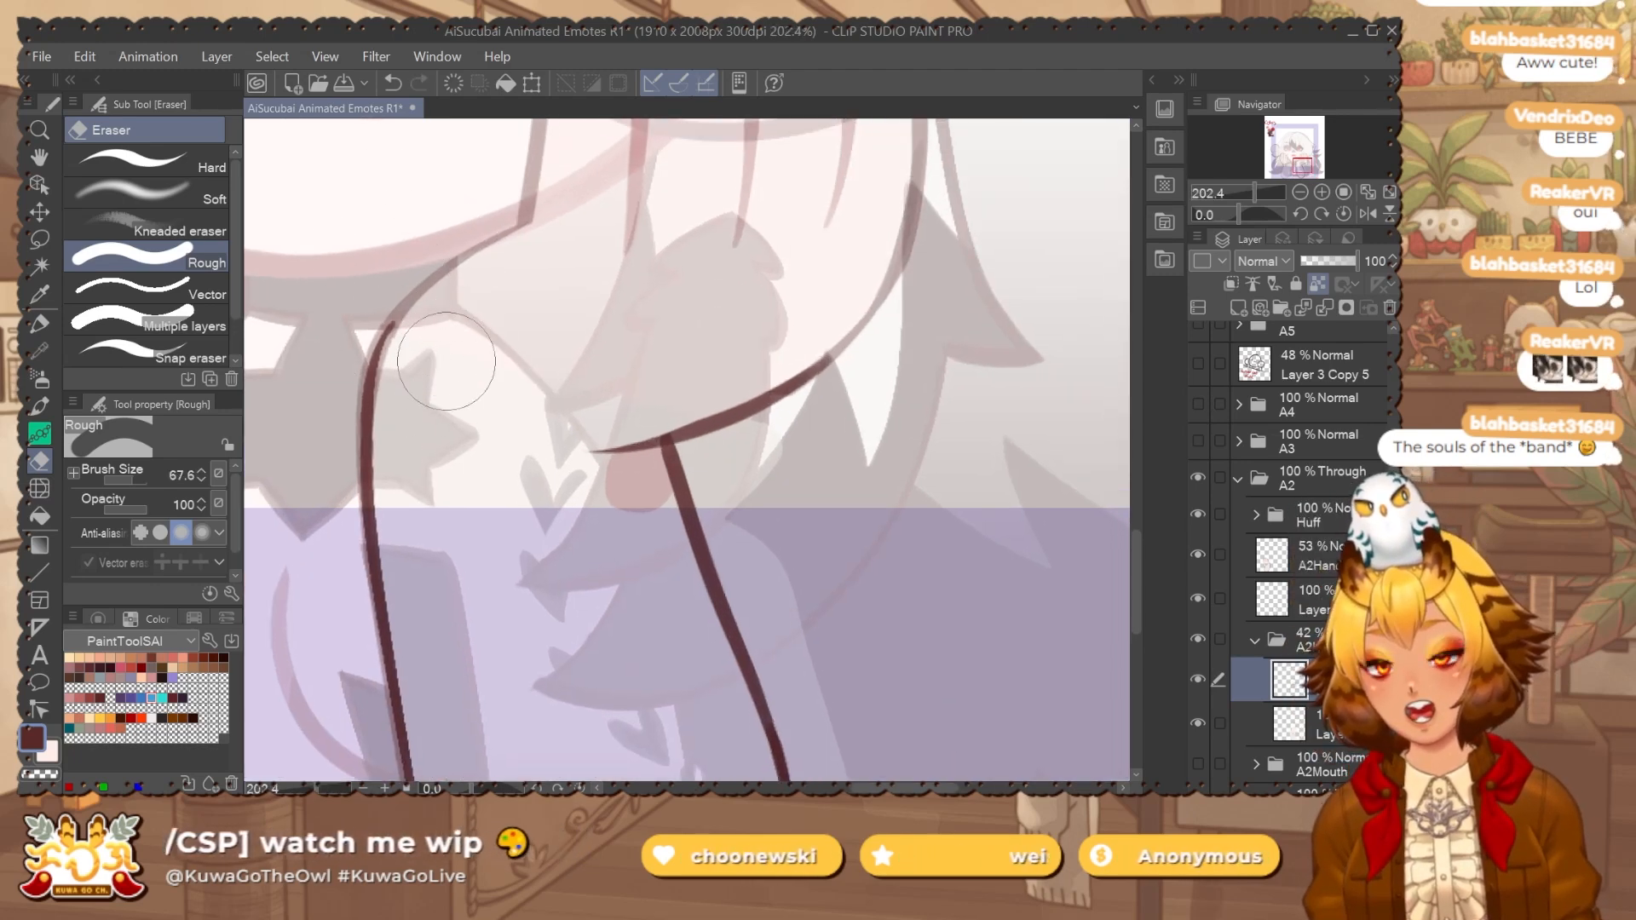
left_click_drag(495, 384, 411, 384)
left_click_drag(757, 465, 720, 412)
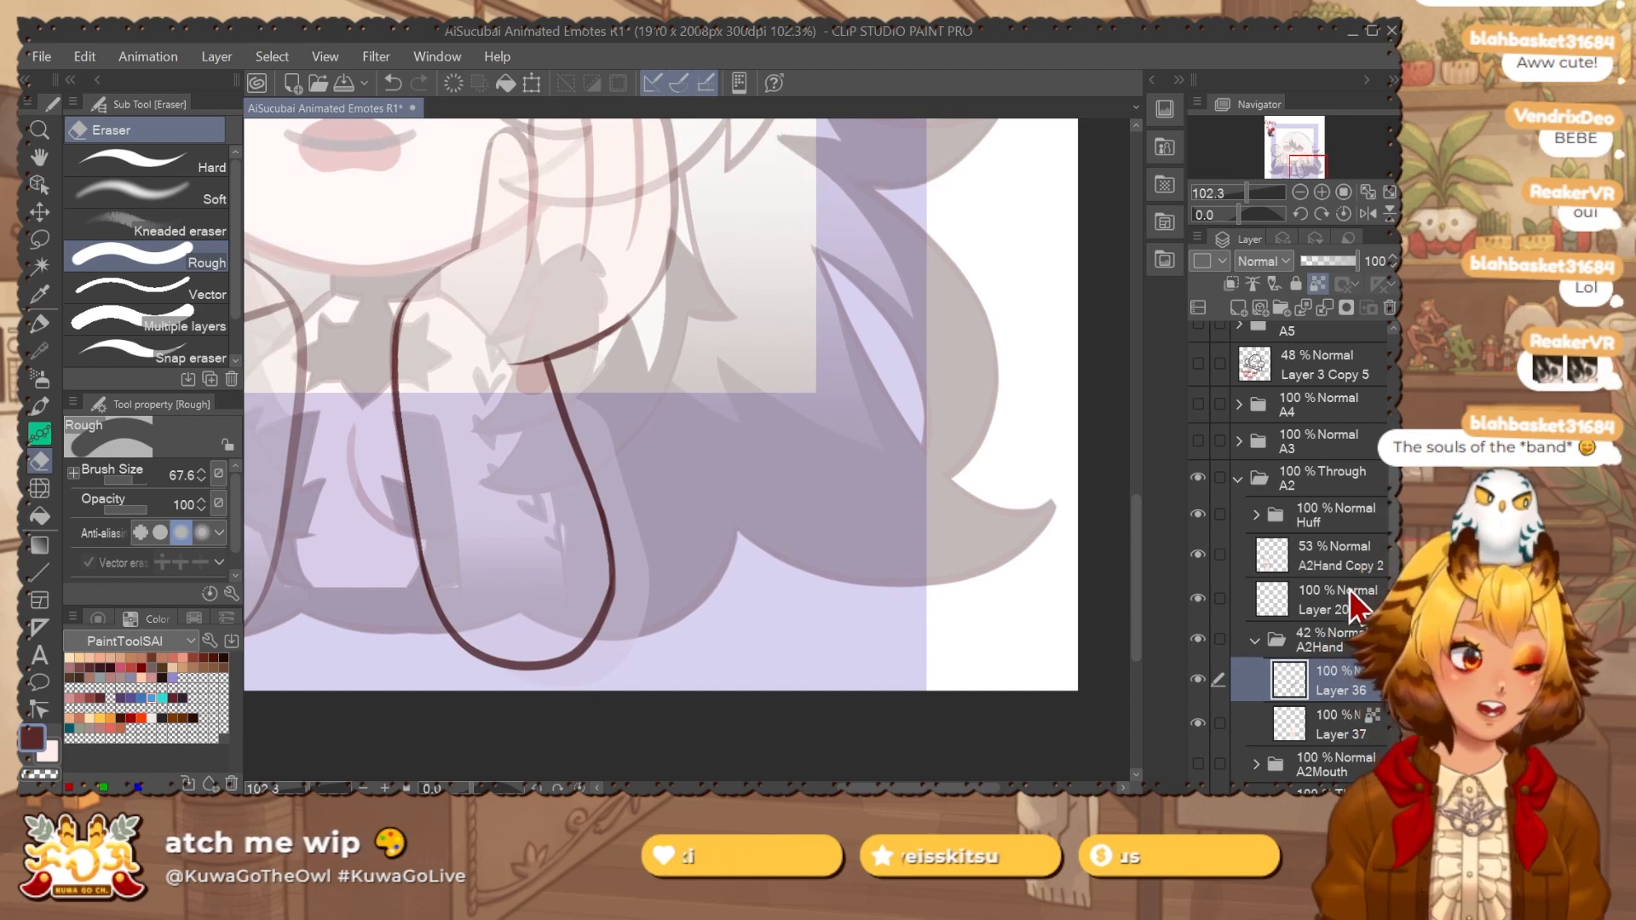
Move Layer 20 into the A2Hand folder and set the folder's opacity to 100%.
left_click(1281, 586)
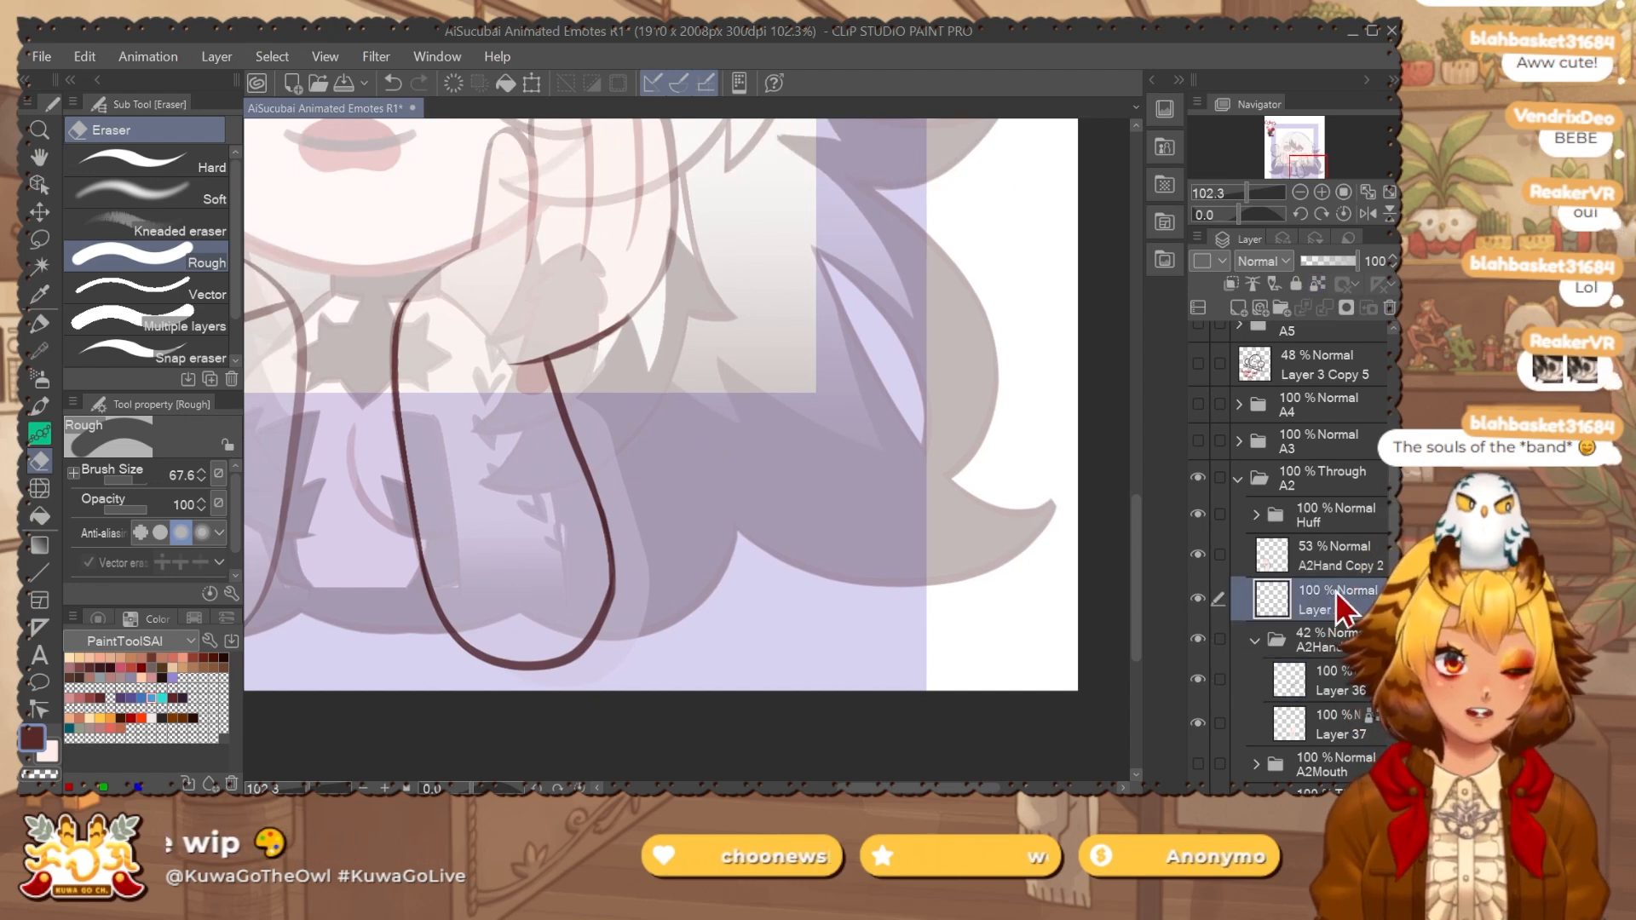
left_click_drag(1336, 591, 1336, 632)
left_click(1357, 261)
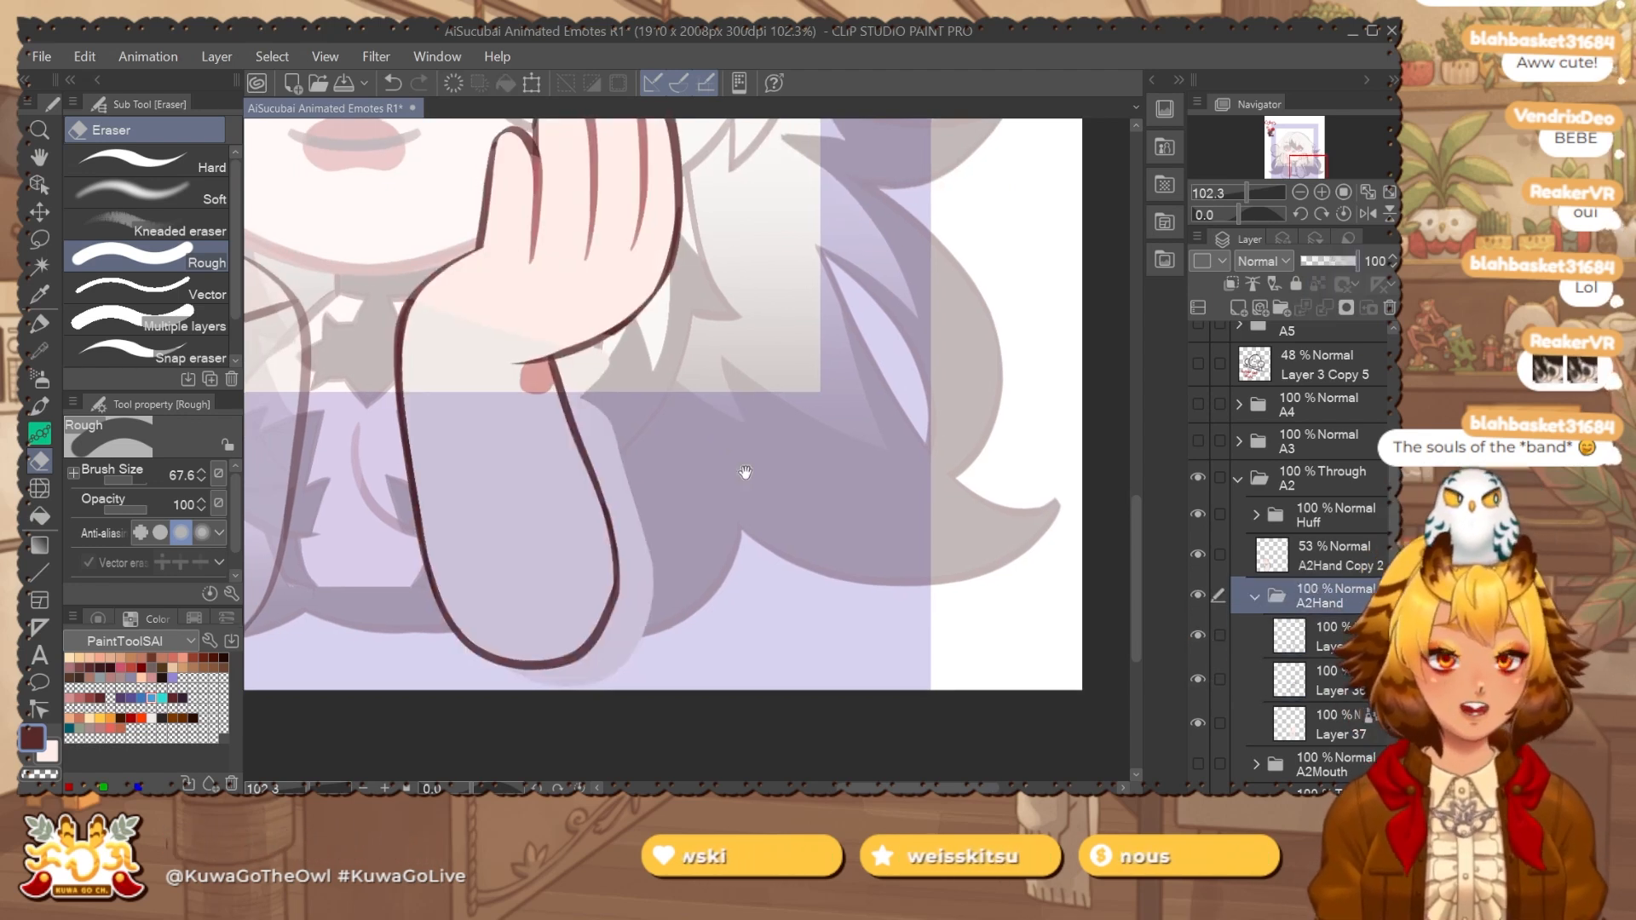
left_click_drag(744, 475, 771, 449)
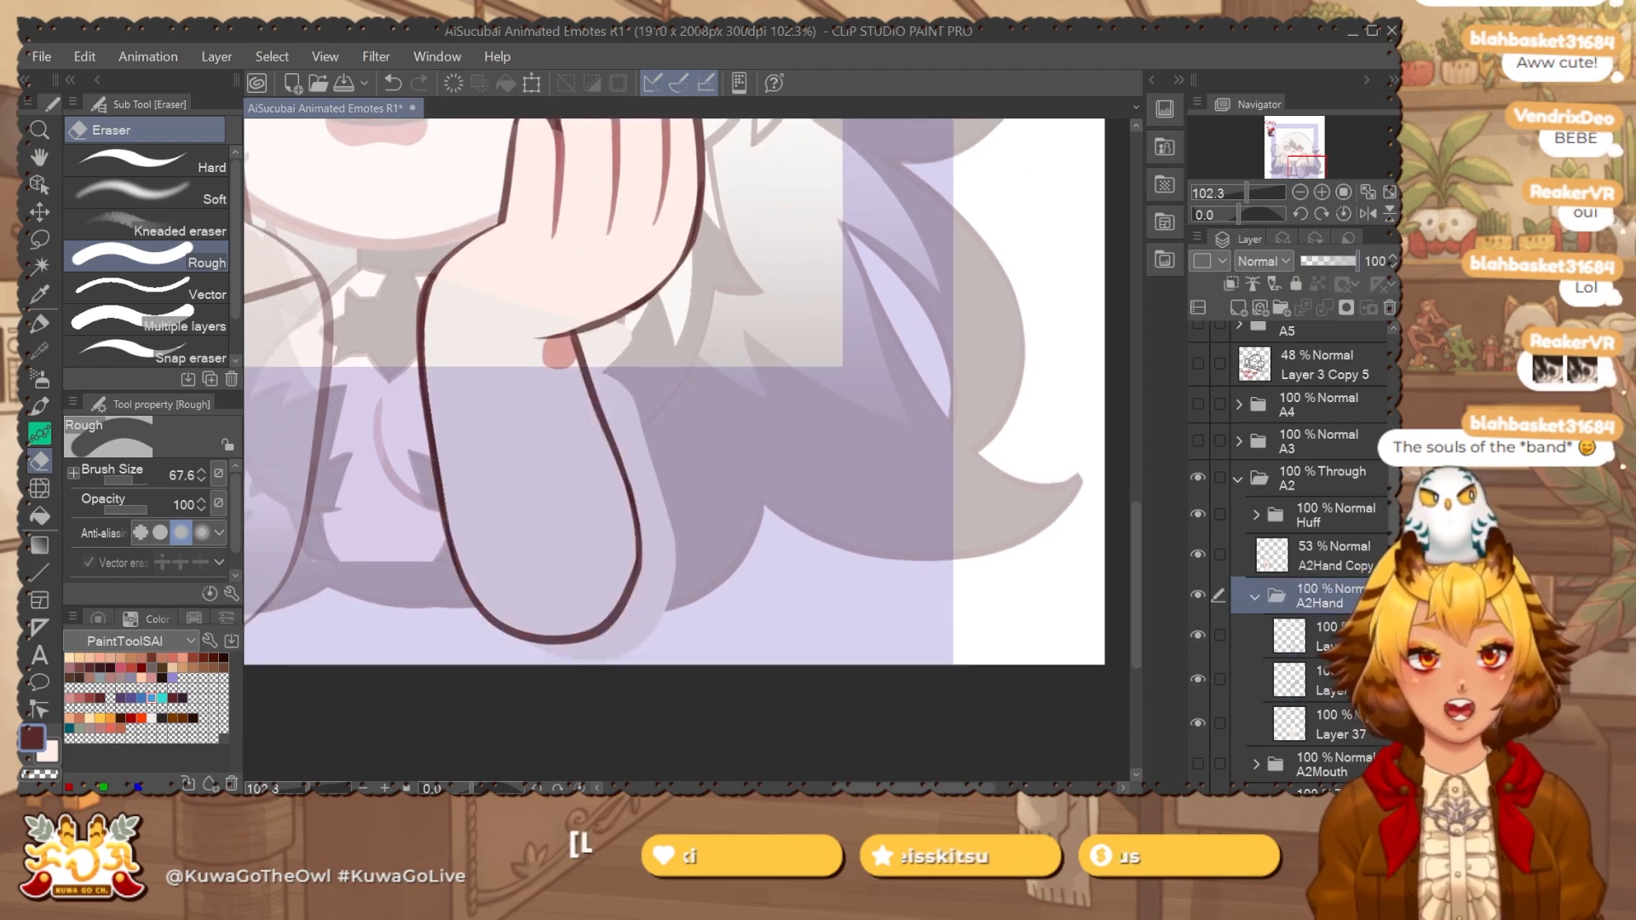
Merge the new forearm outline on Layer 20 down into the hand line art on Layer 36.
left_click(1331, 680)
scroll(665, 358, "up", 4)
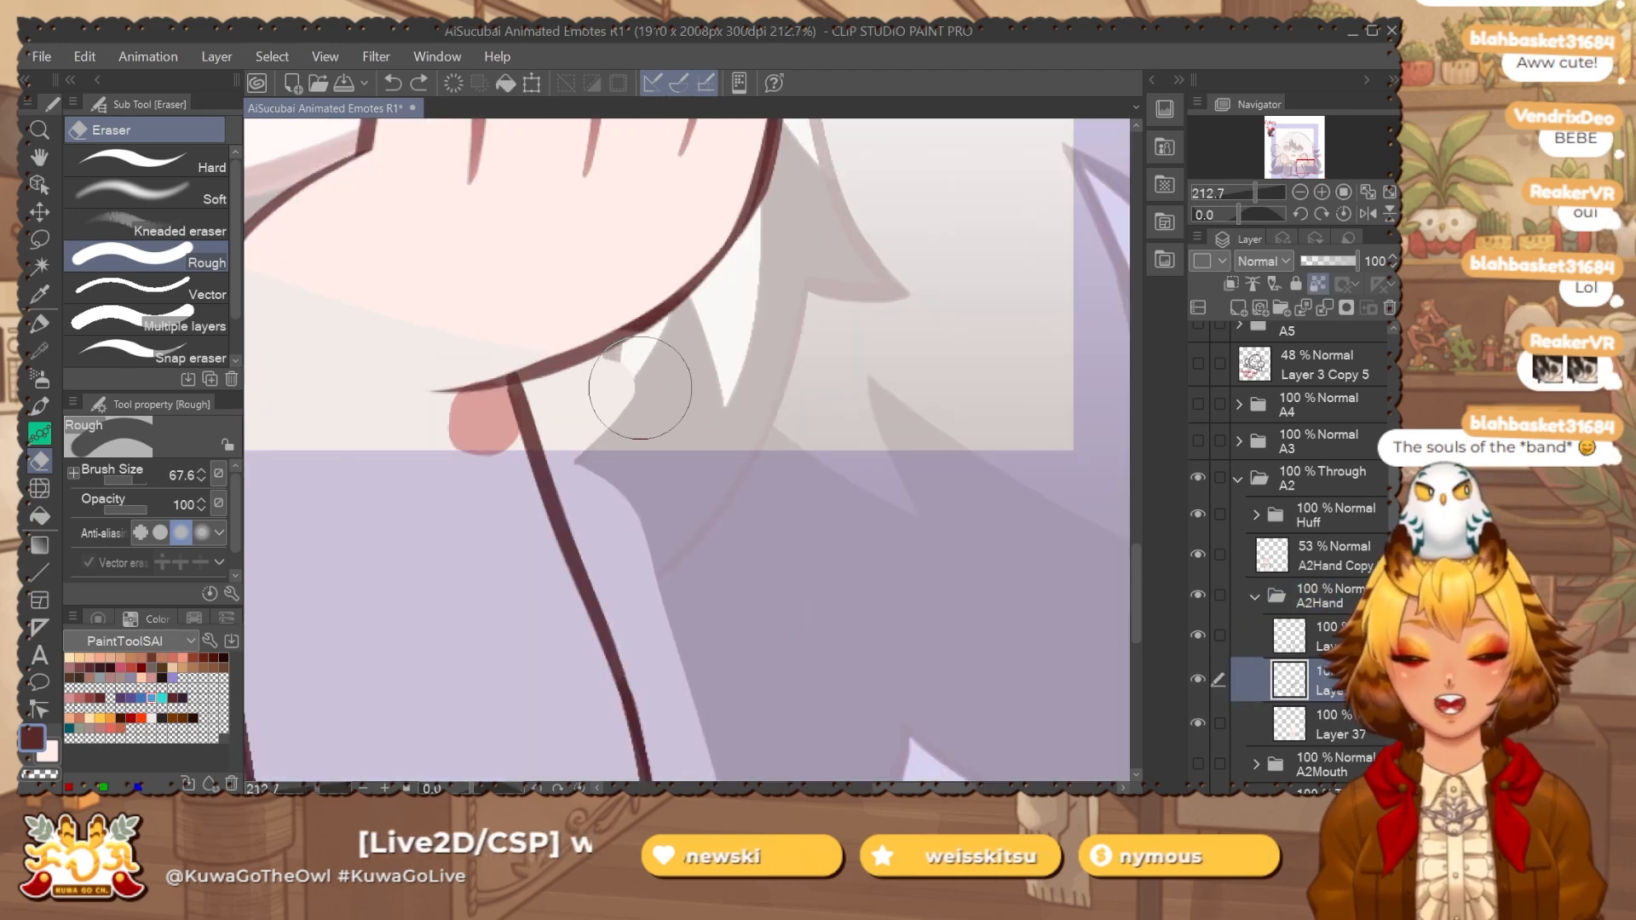
scroll(673, 409, "down", 4)
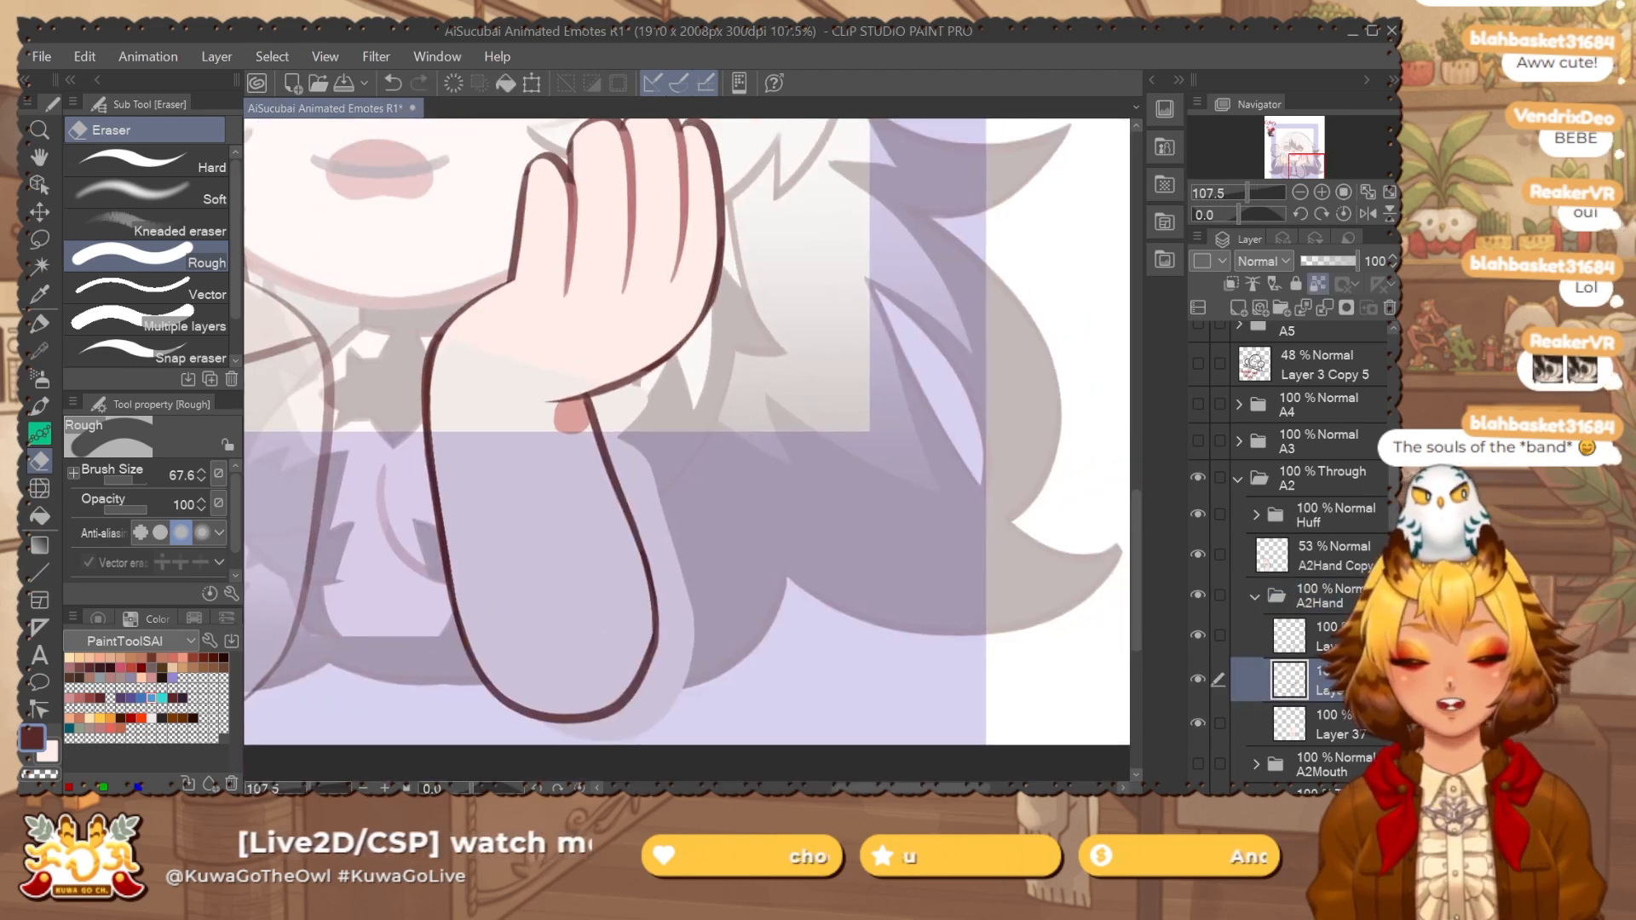
left_click(1347, 634)
key("ctrl+e")
Auto-select the area outside the arm outline, clear Layer 37's colour there, and fill the inverted selection with the skin colour.
key("w")
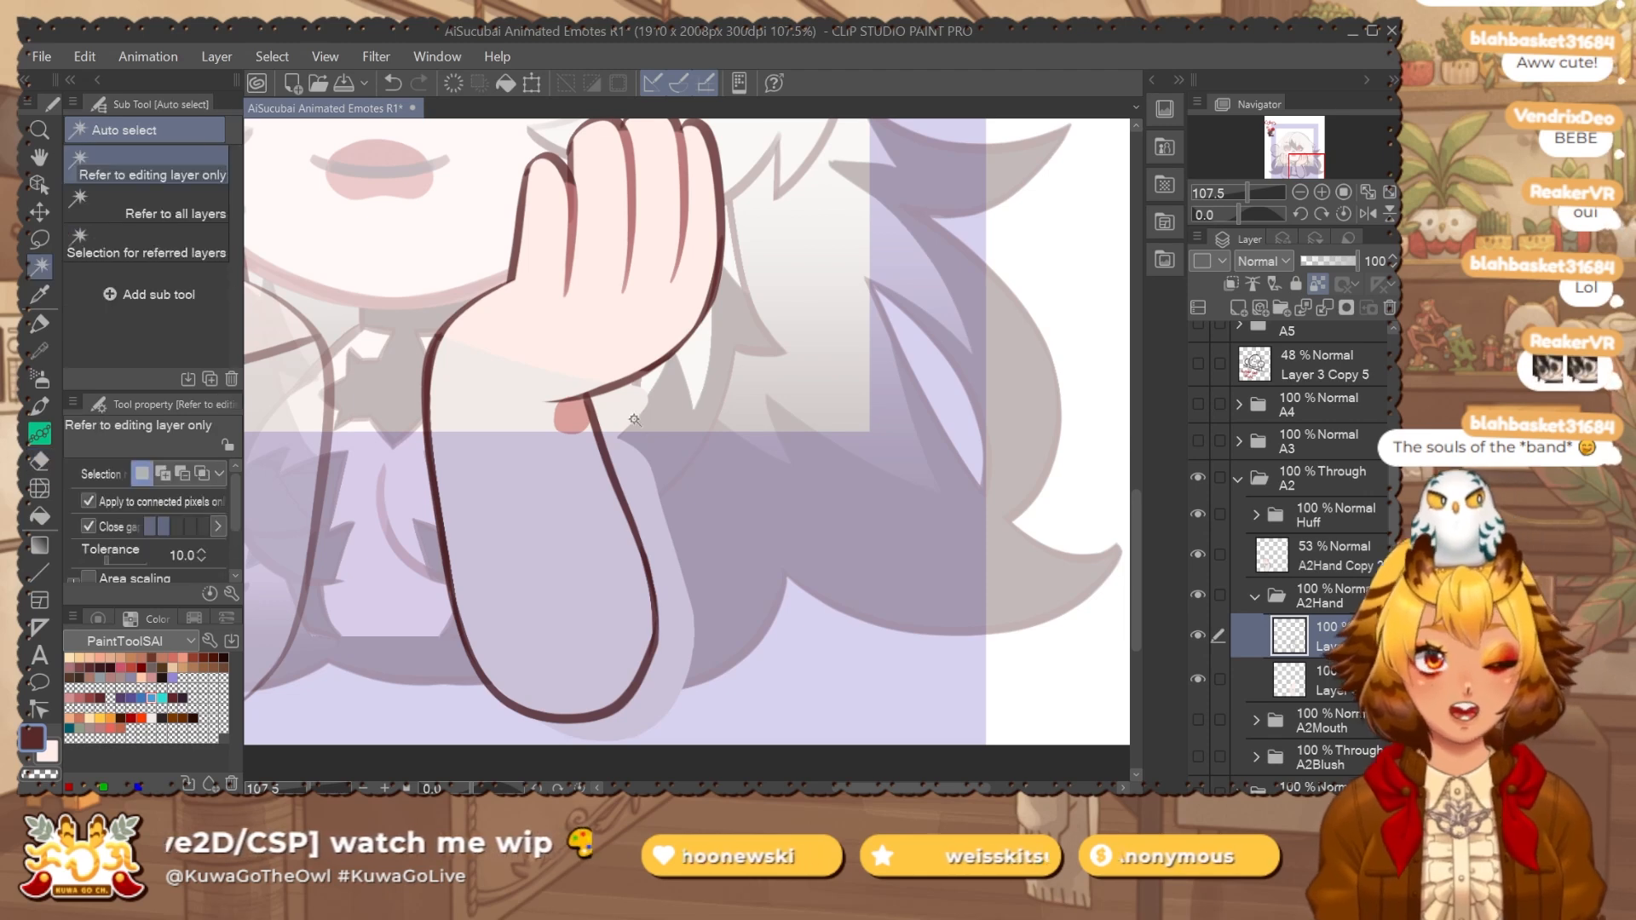
left_click(685, 385)
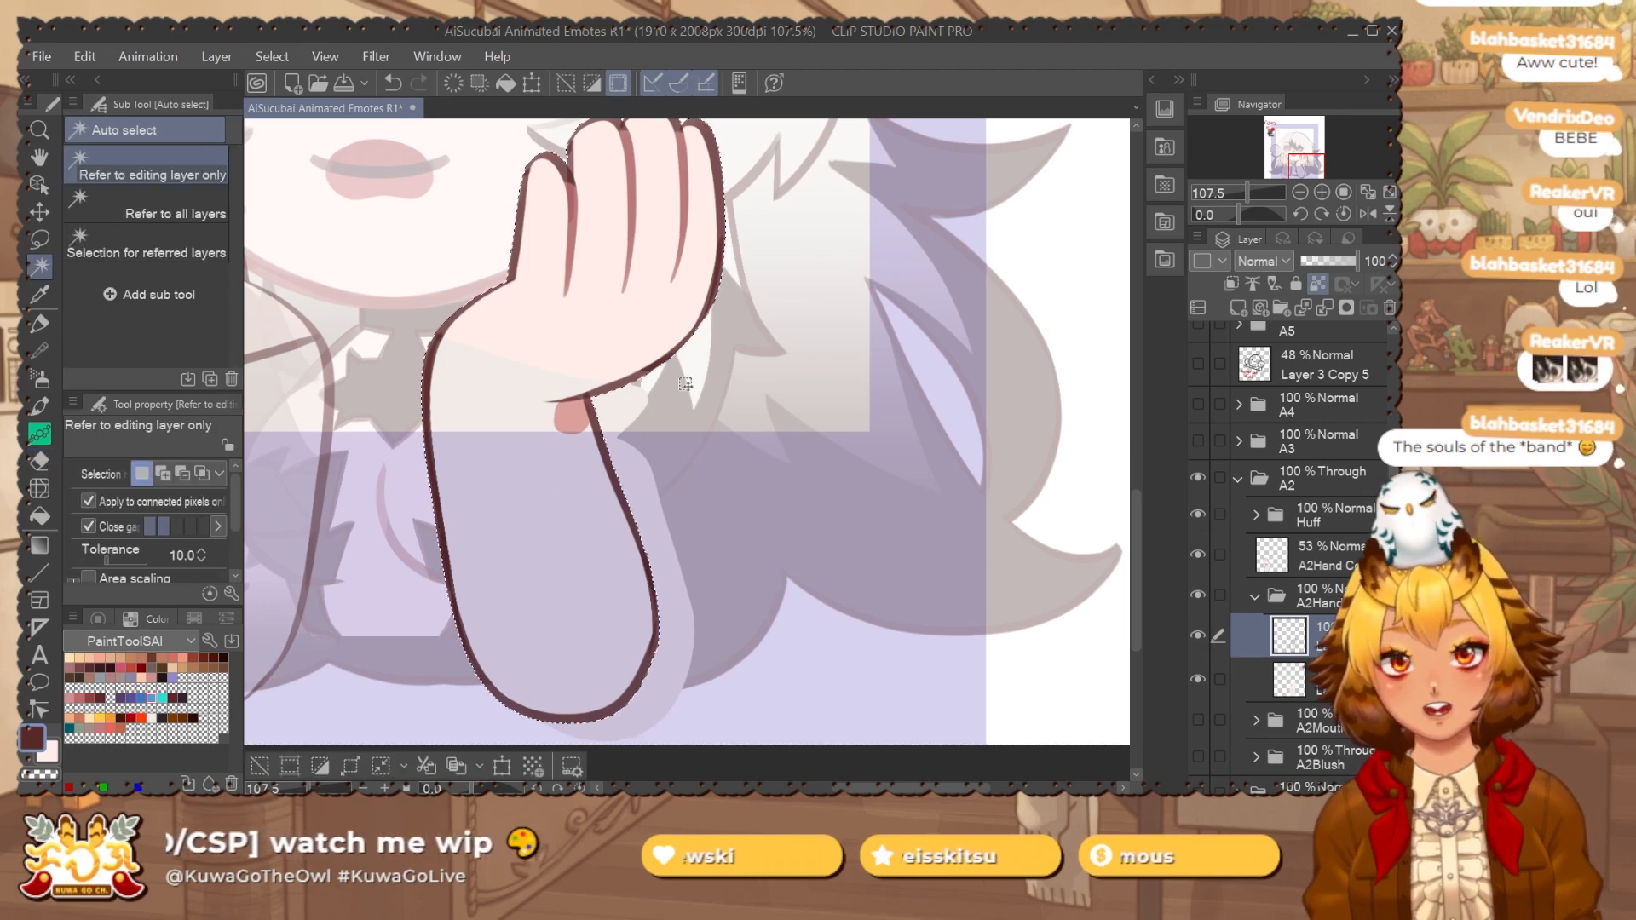
left_click(350, 765)
left_click(1075, 349)
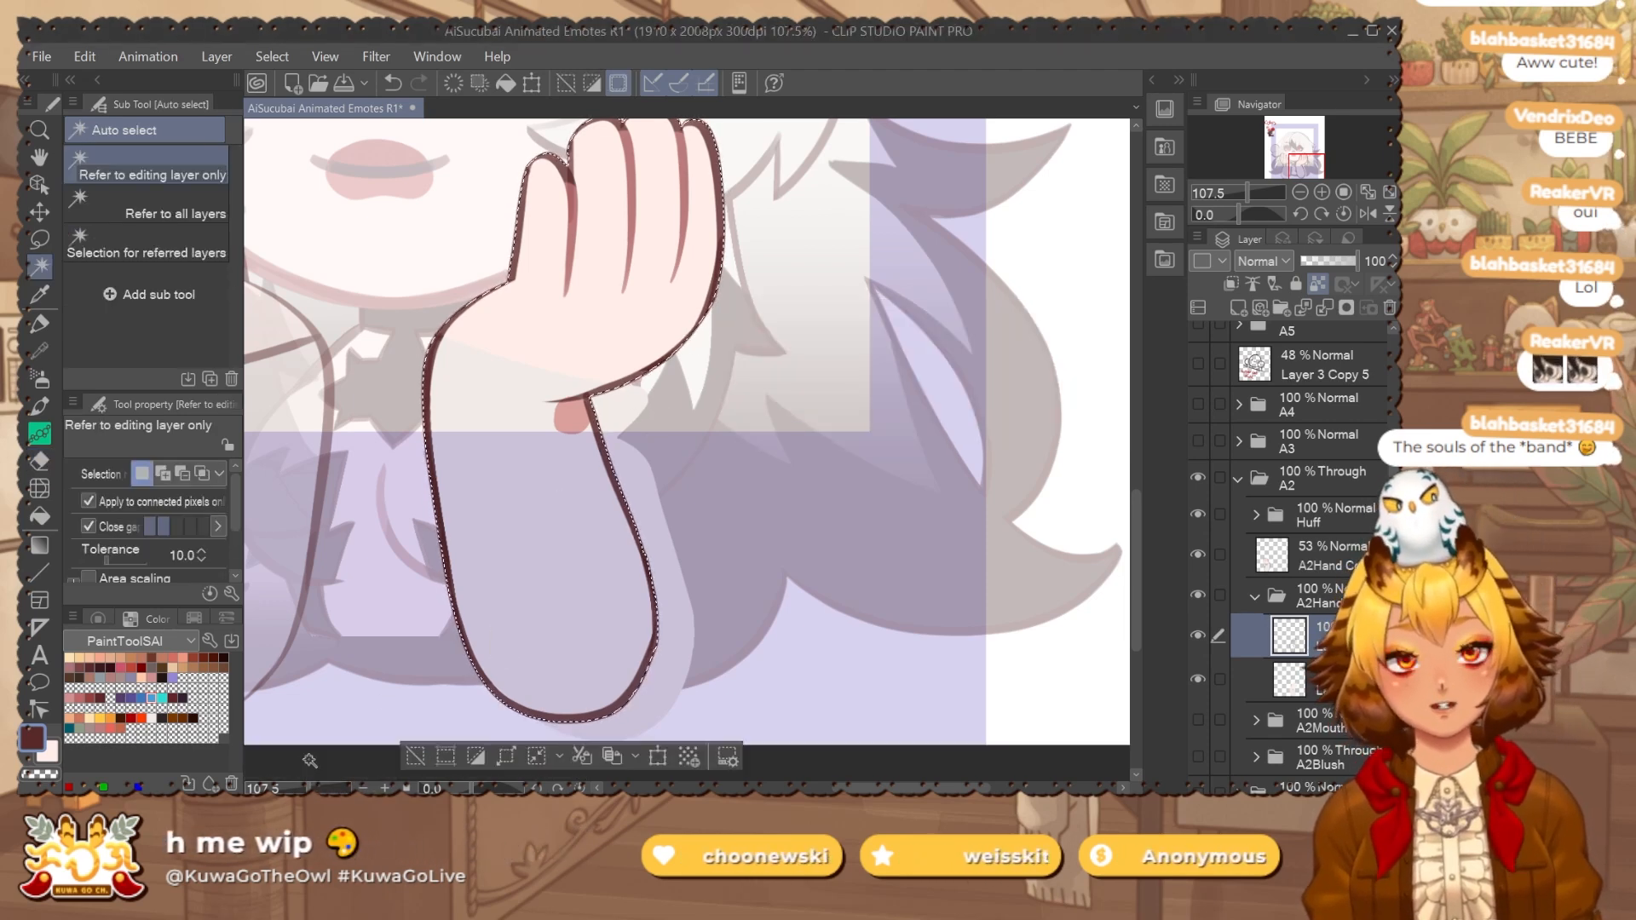
left_click(1346, 679)
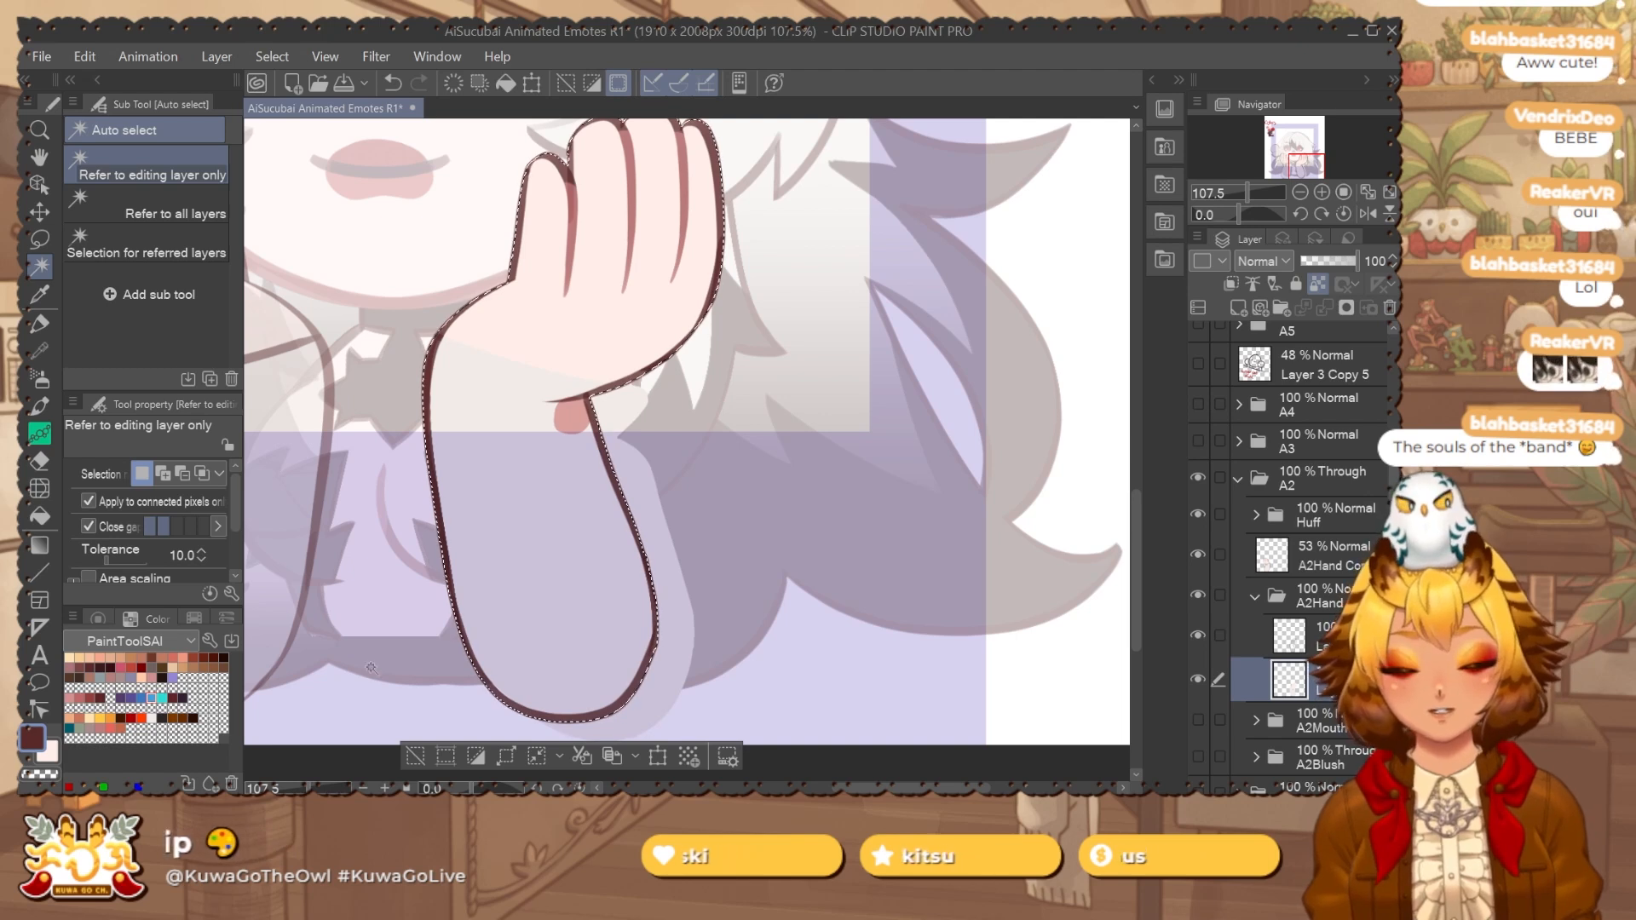
left_click(1318, 282)
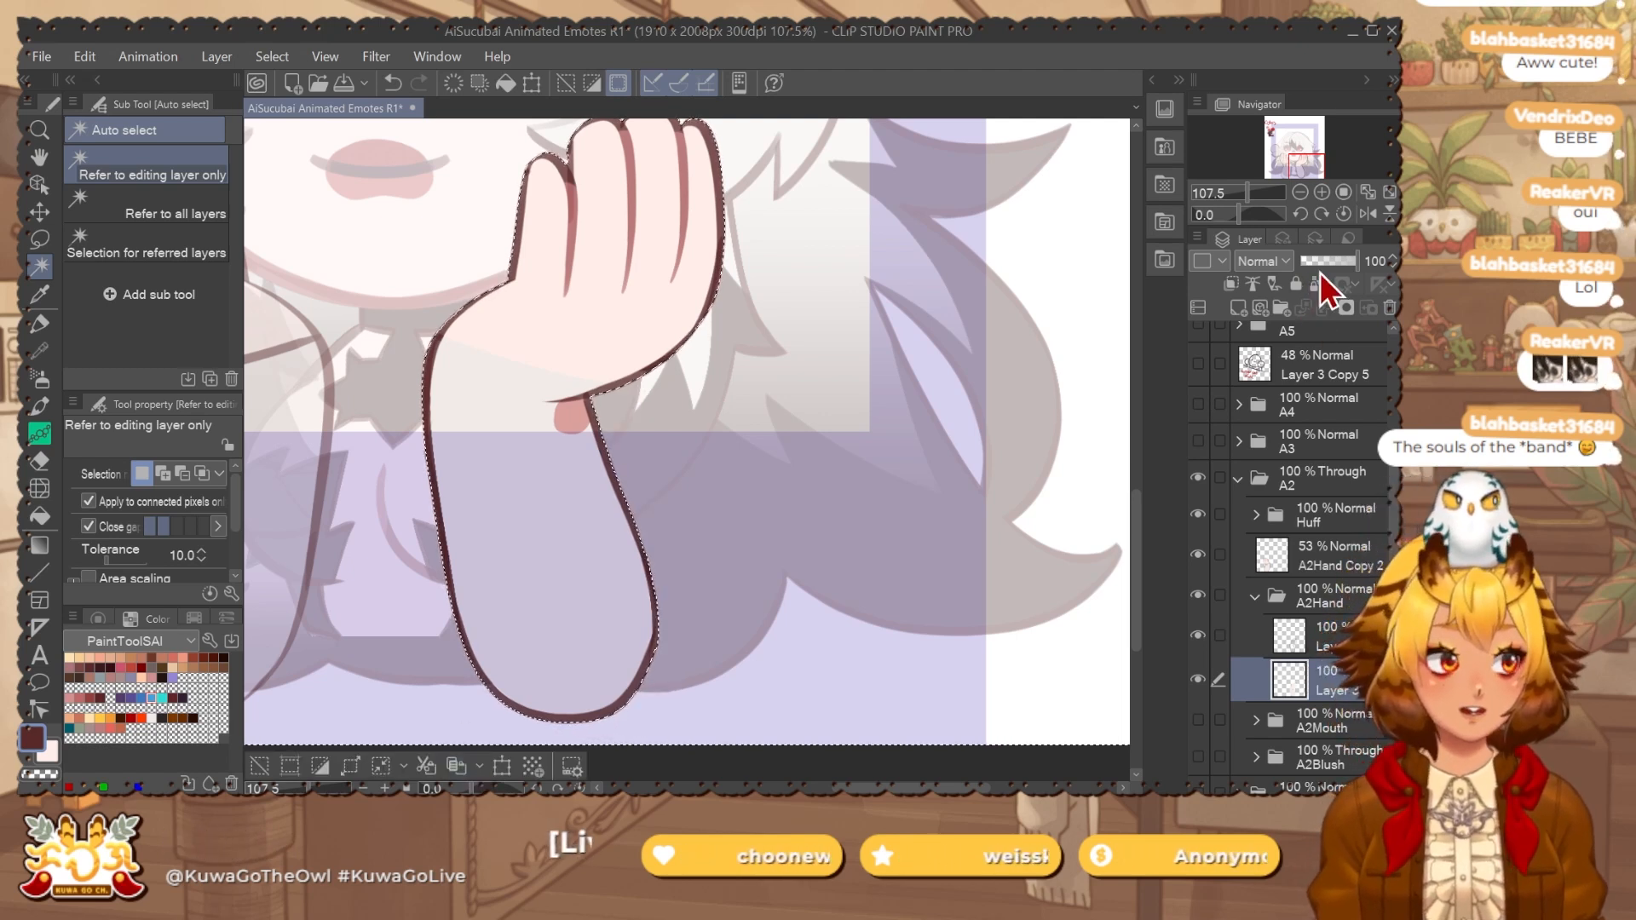
left_click(321, 764)
left_click(415, 755)
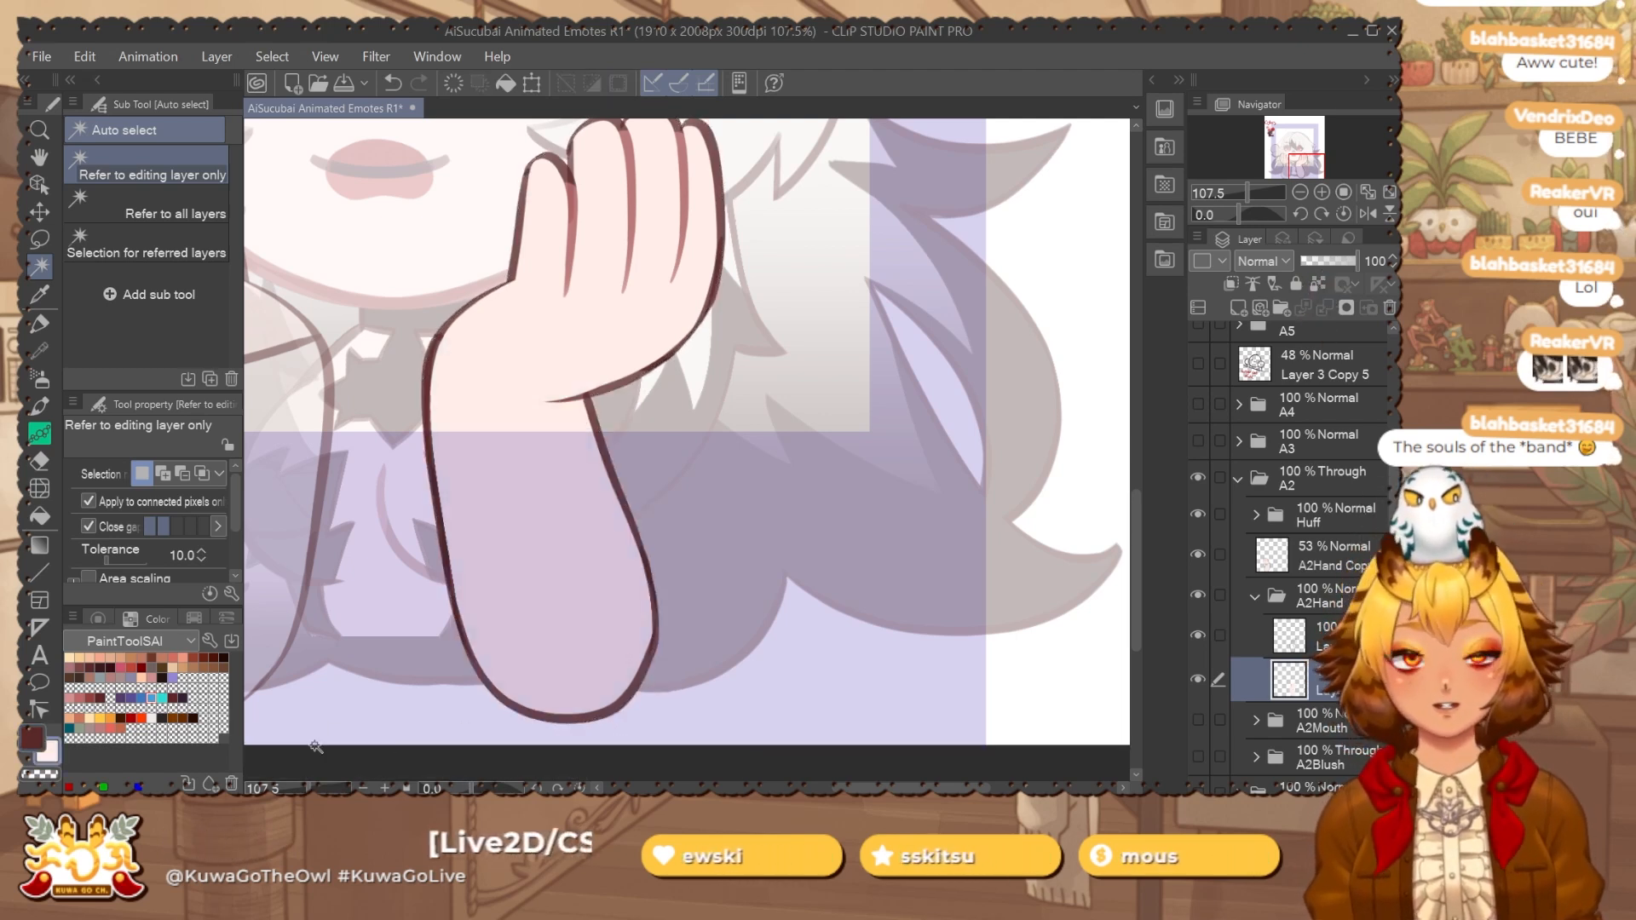
Add a new layer above the skin base Layer 37 and clip it to that base.
left_click(1359, 630)
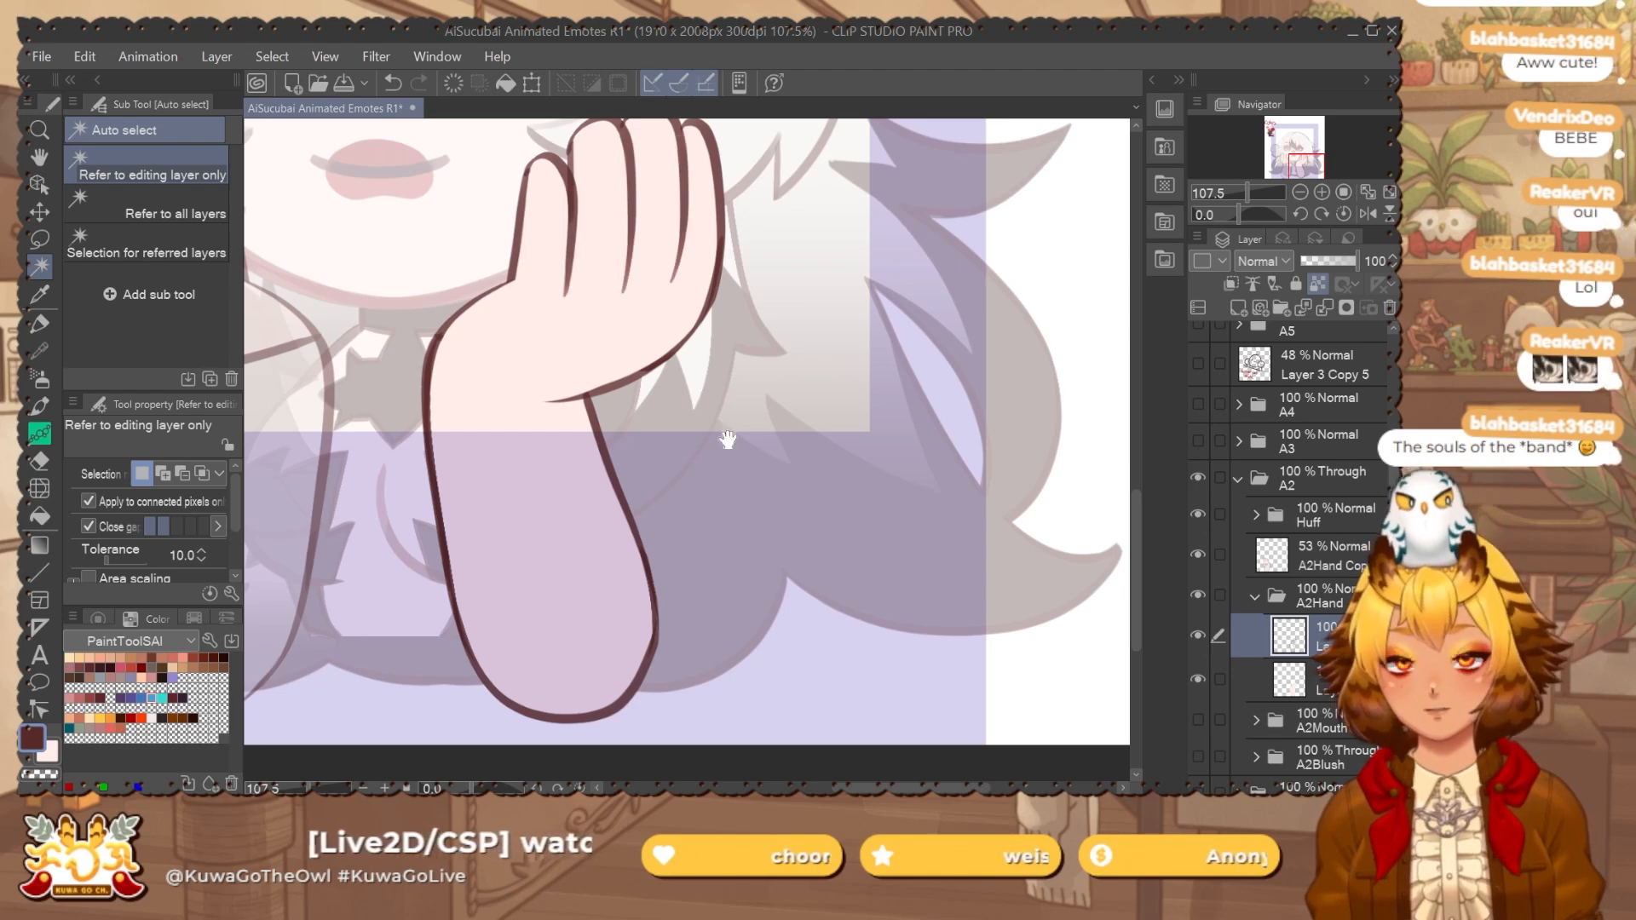
scroll(739, 551, "down", 3)
left_click(1329, 679)
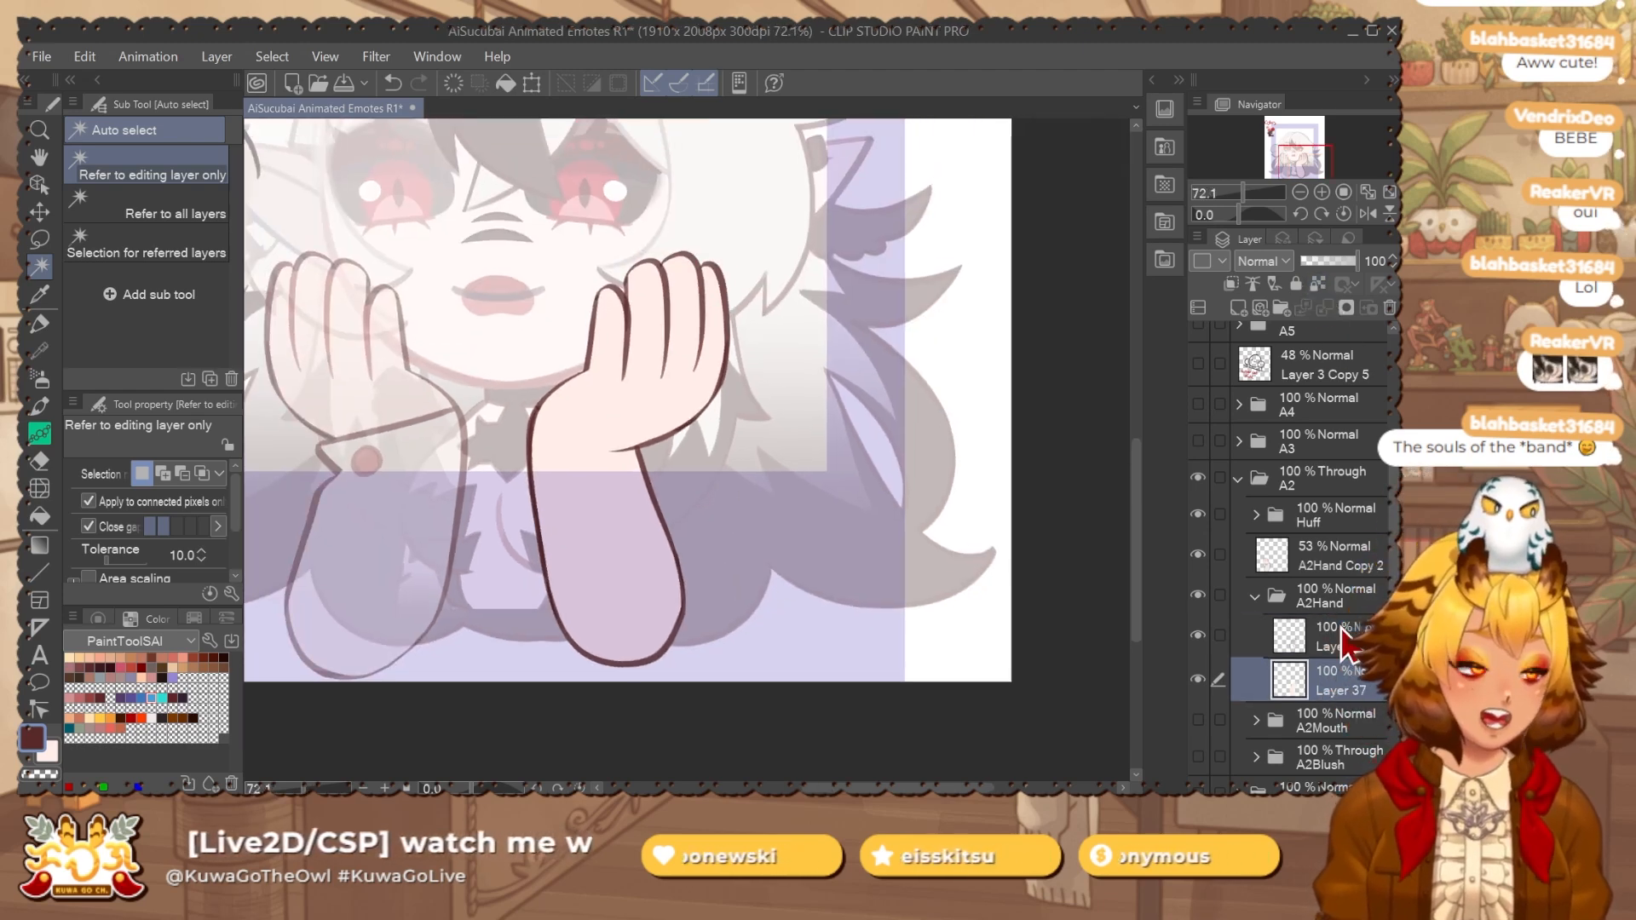
left_click(1238, 307)
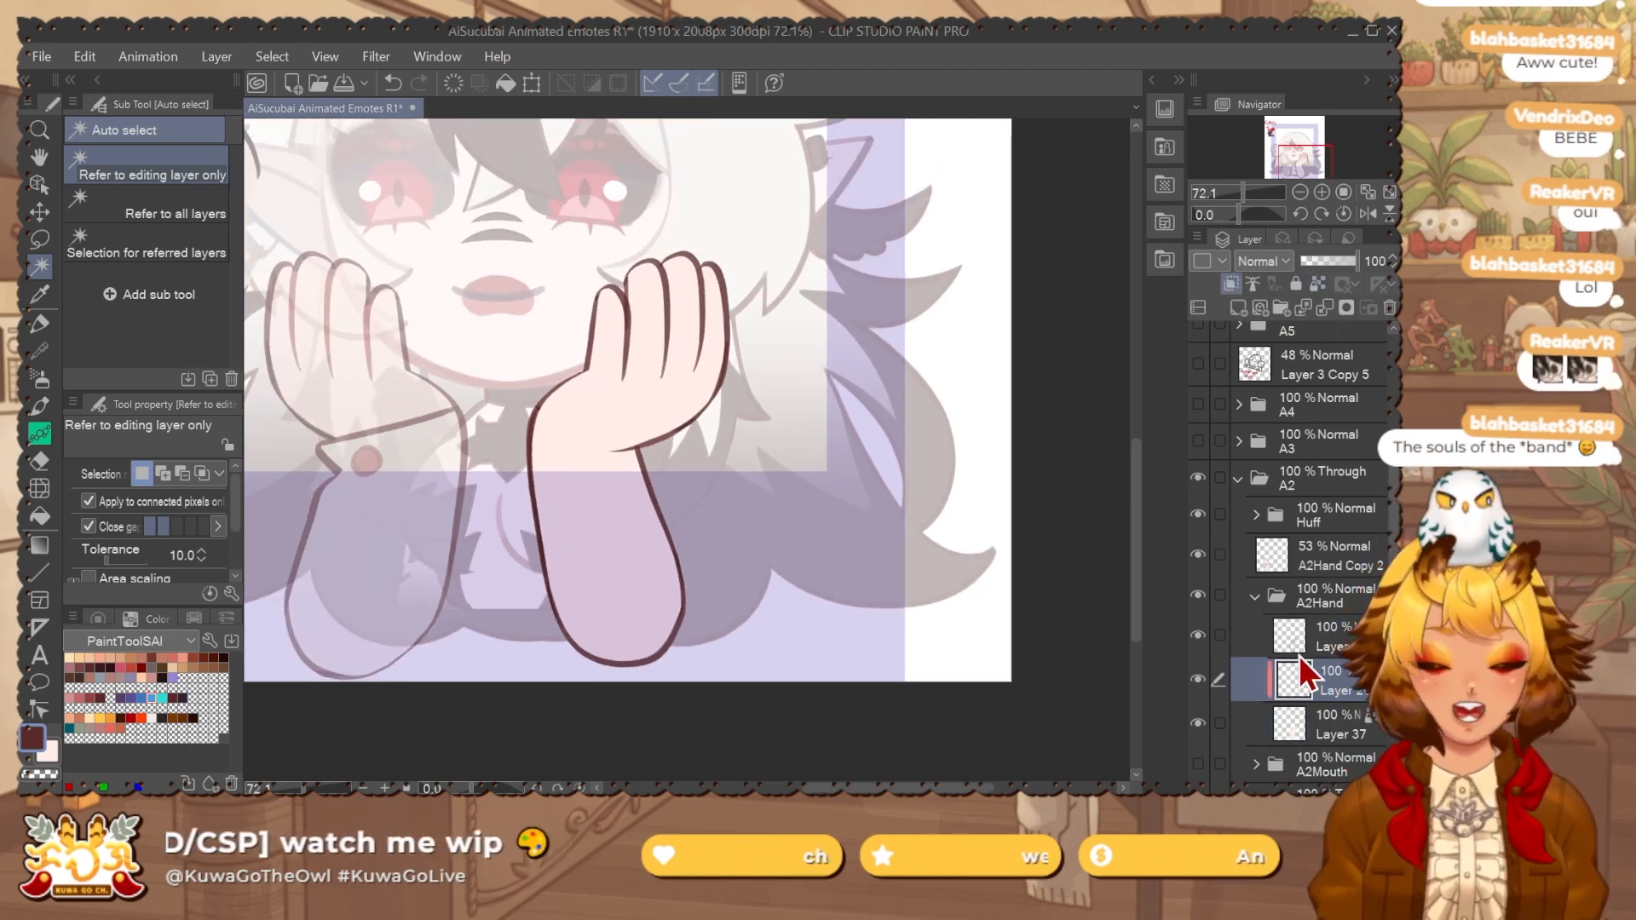
key("m")
left_click_drag(488, 237, 787, 604)
key("b")
key("ctrl+d")
left_click_drag(576, 379, 678, 572)
key("ctrl+z")
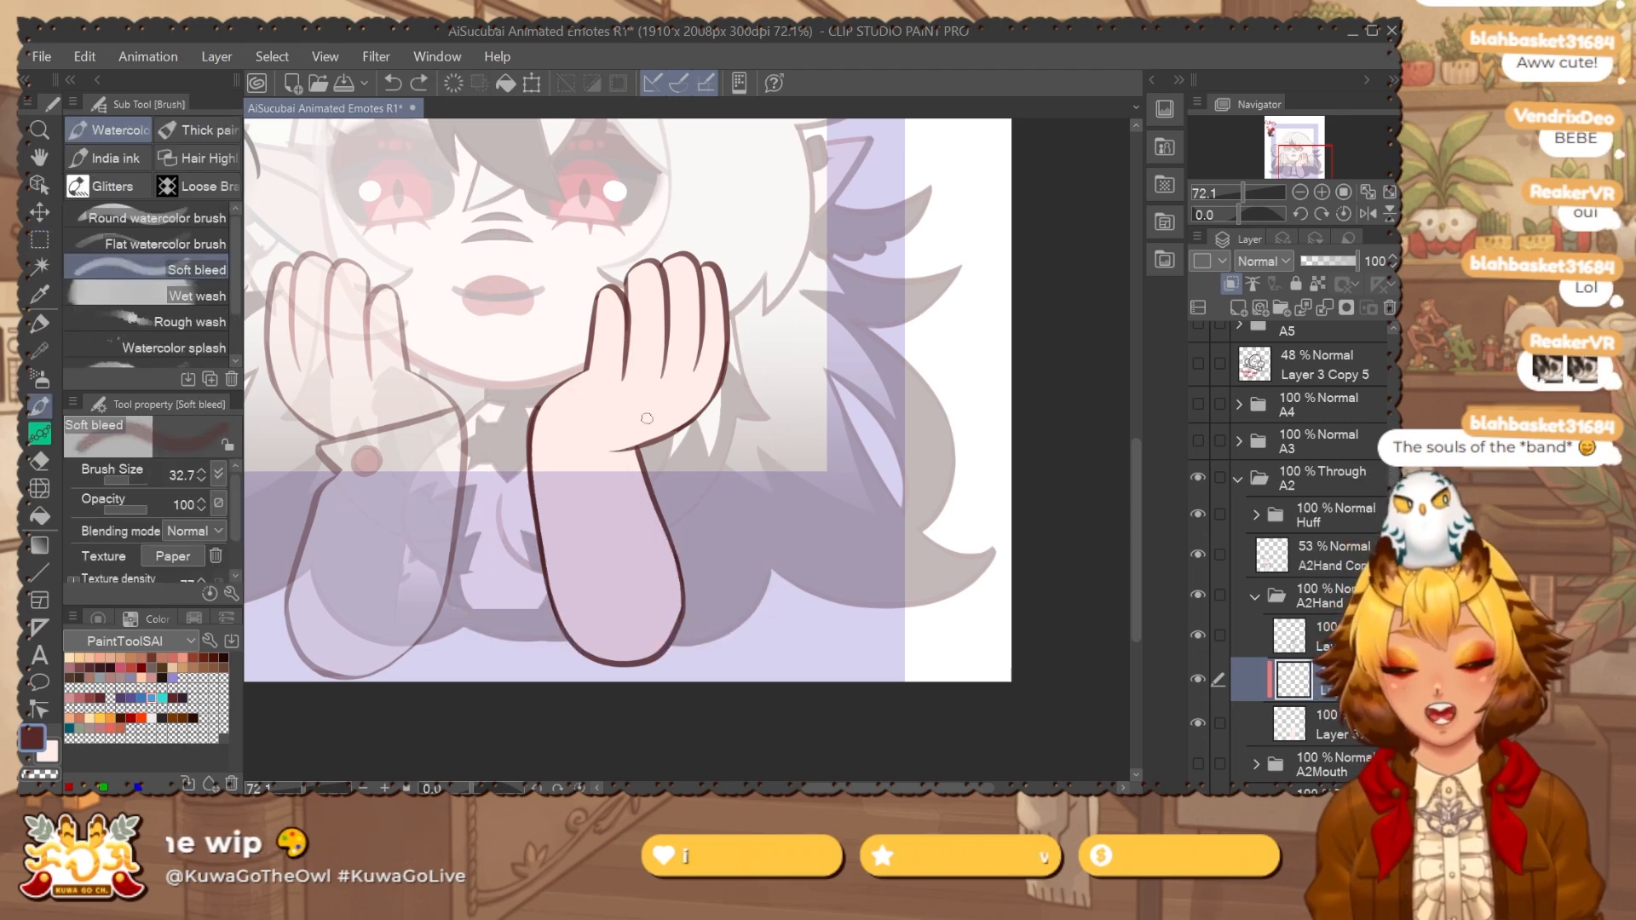
Shade the hand and forearm with a dark brown foreground-to-transparent gradient fading towards the elbow, within a rectangular selection around the arm.
key("m")
left_click_drag(461, 236, 809, 666)
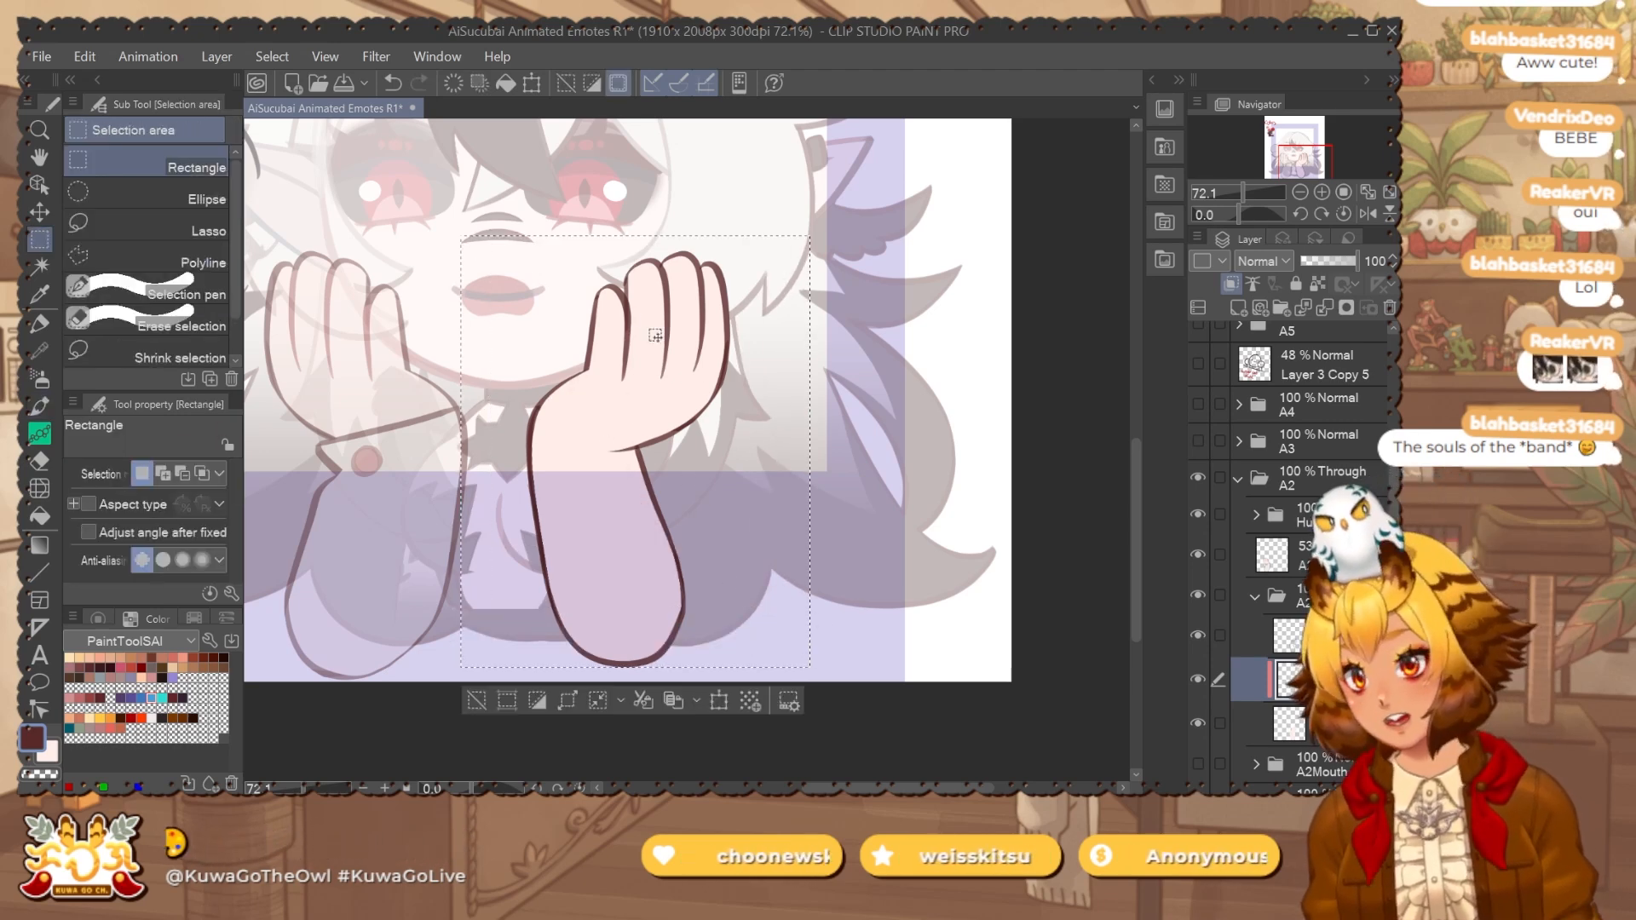
key("g")
key("g")
scroll(632, 349, "down", 2)
left_click_drag(632, 349, 673, 537)
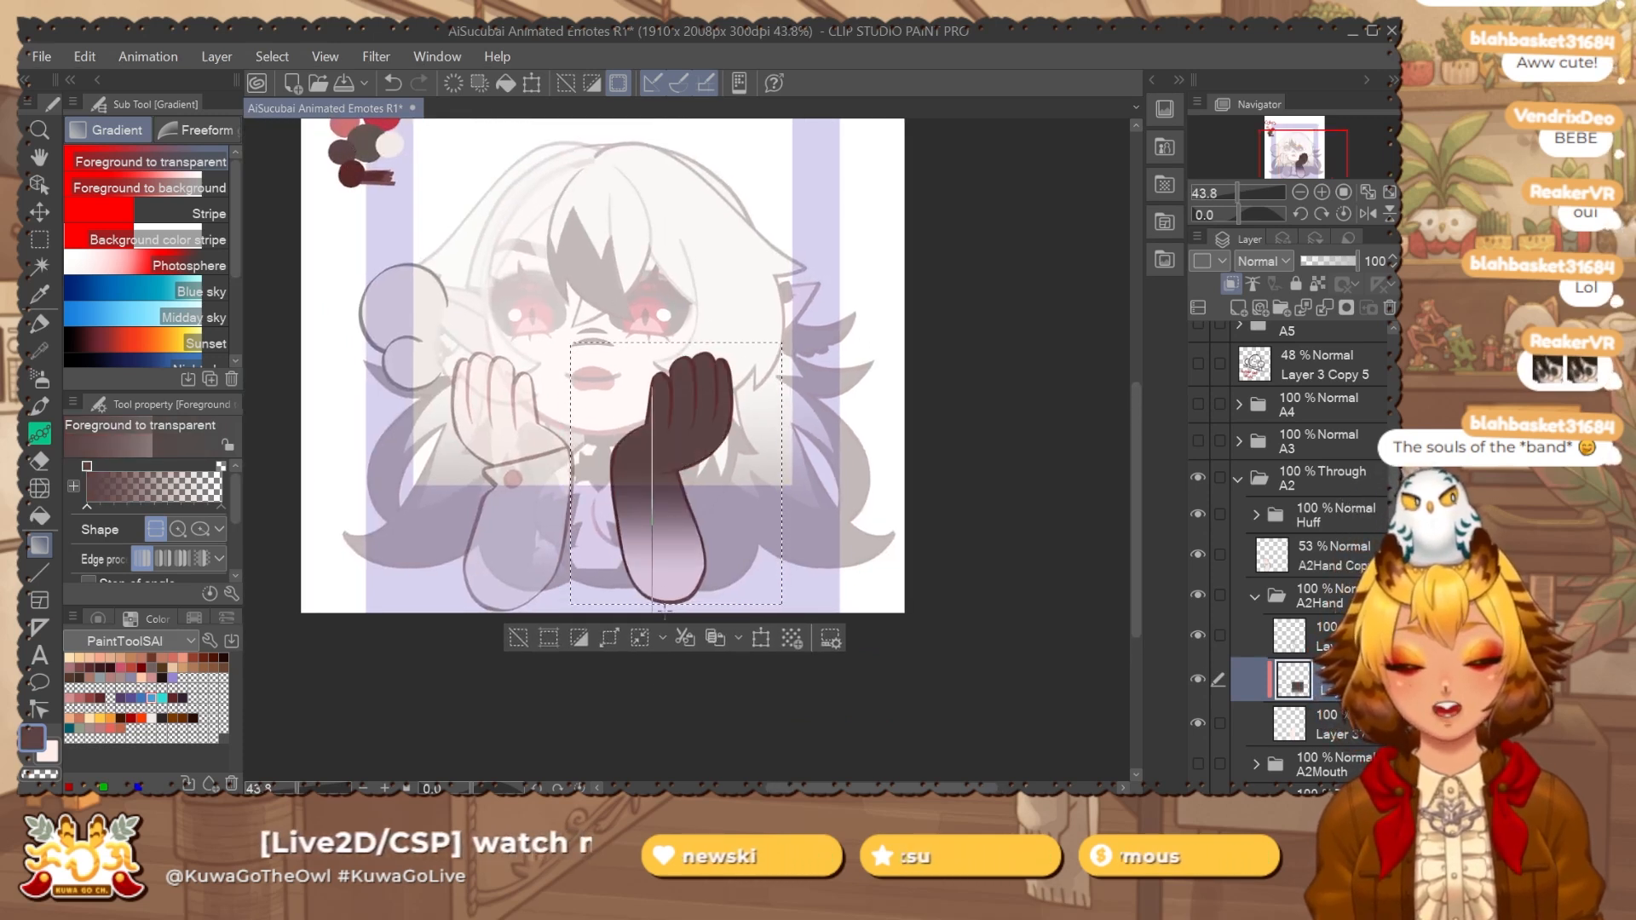
left_click_drag(664, 608, 664, 608)
left_click_drag(672, 689, 644, 642)
key("ctrl+d")
Duplicate the A2Hand folder and merge the duplicate into a single layer.
left_click(1253, 596)
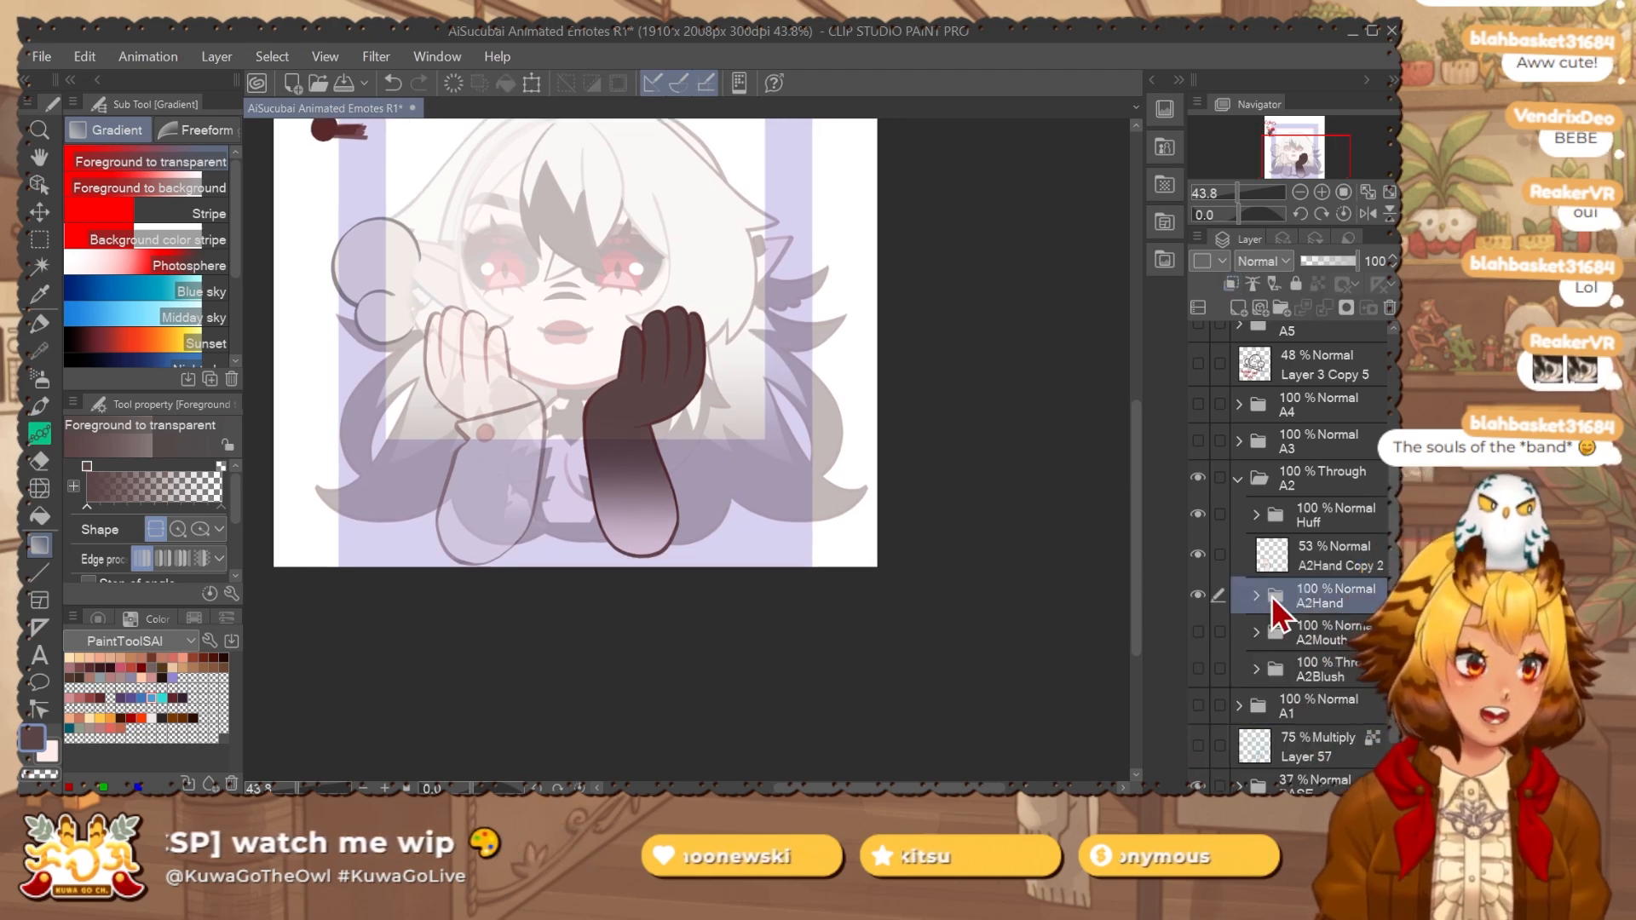
key("ctrl+a")
key("ctrl+c")
key("ctrl+v")
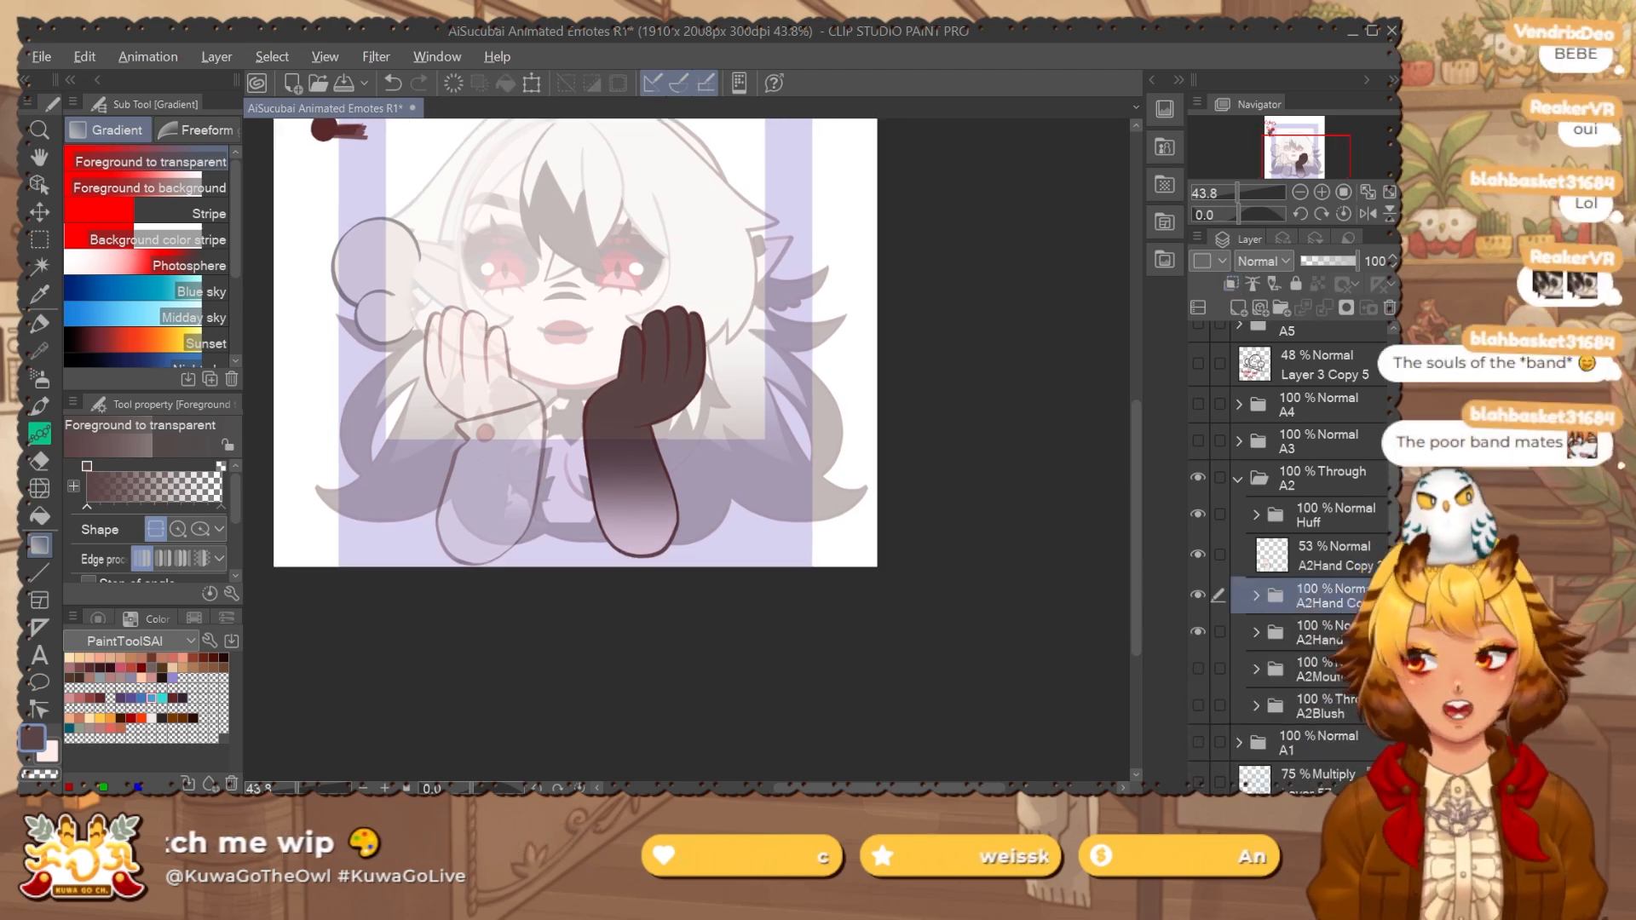
key("shift+alt+e")
Flip the merged arm copy horizontally and place it over the old faded arm on the opposite side of the face.
key("ctrl+t")
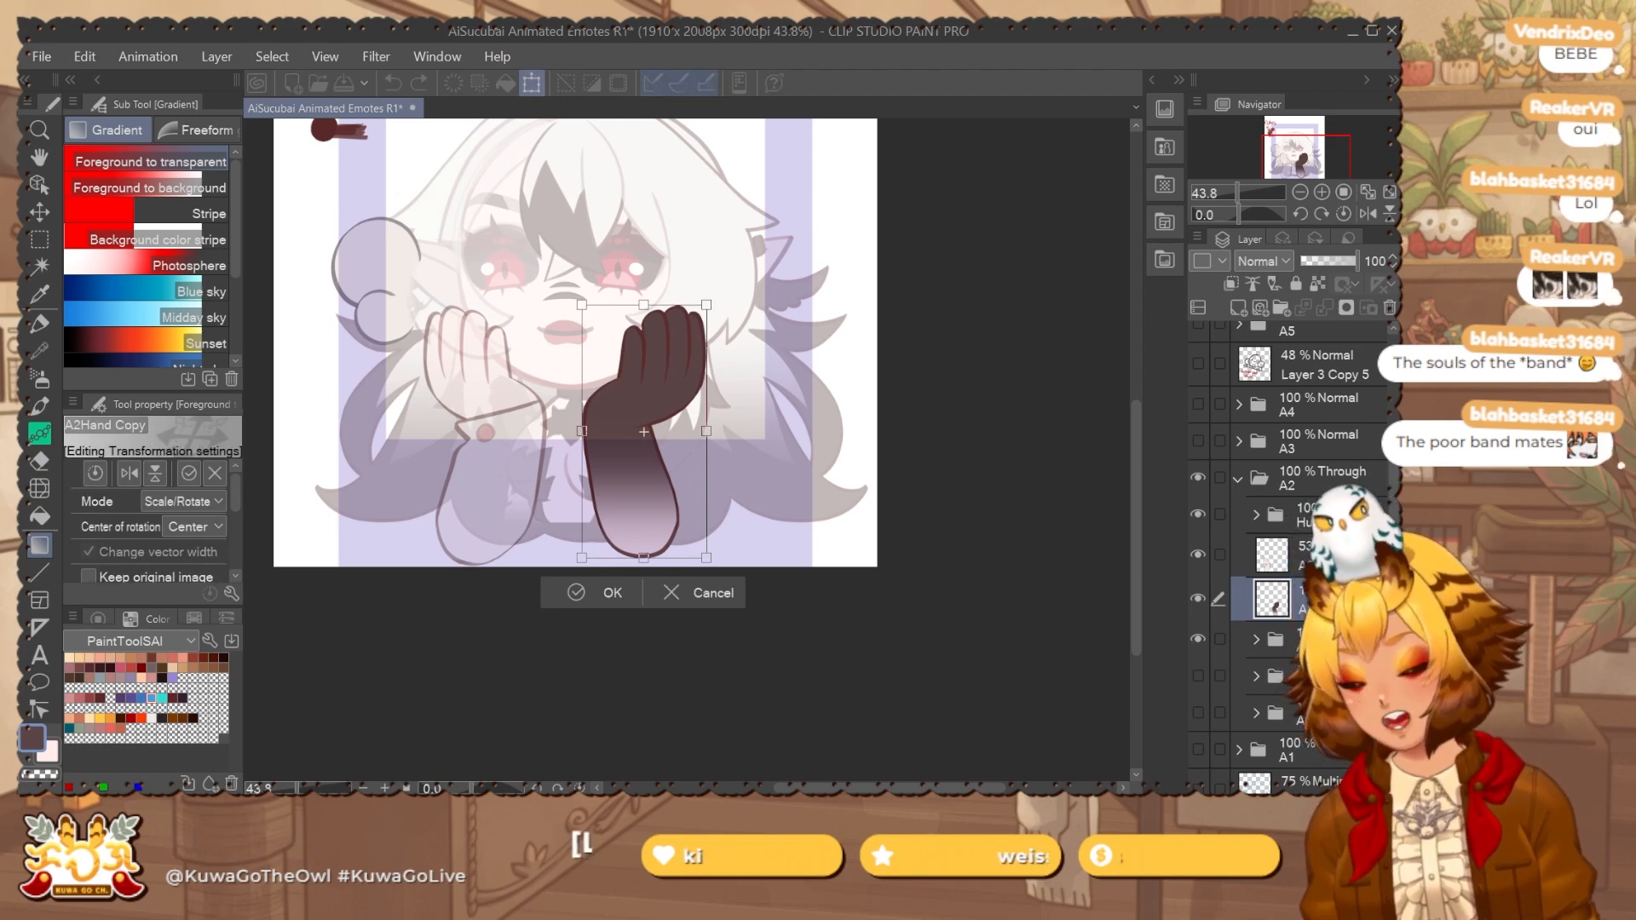
left_click(129, 472)
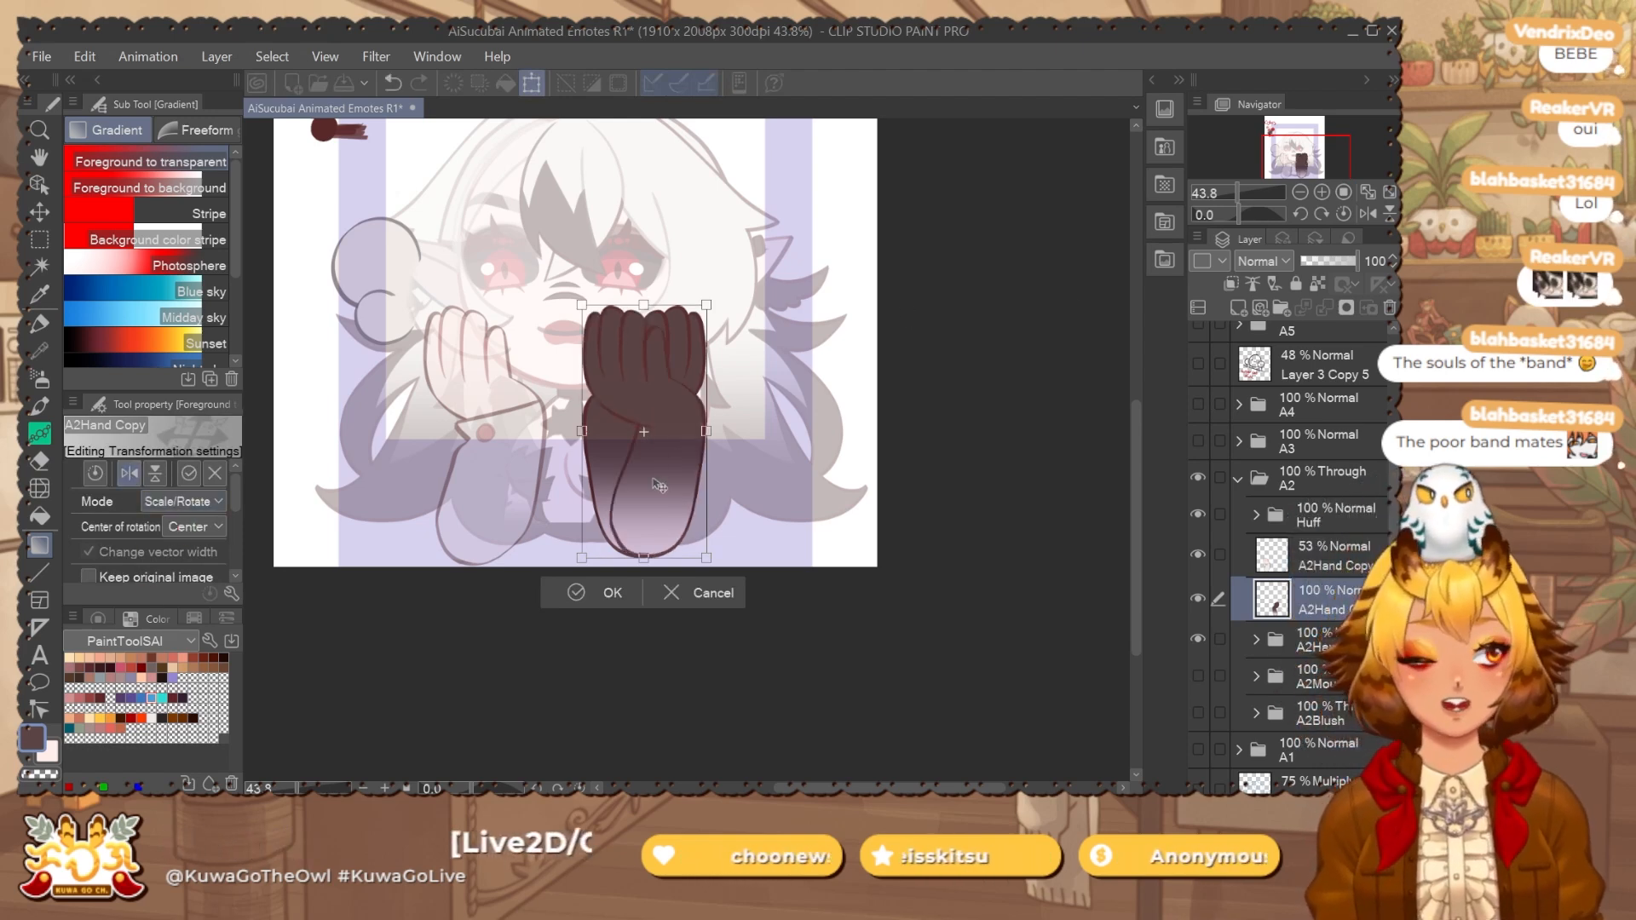
left_click_drag(712, 393, 554, 385)
scroll(539, 381, "up", 5)
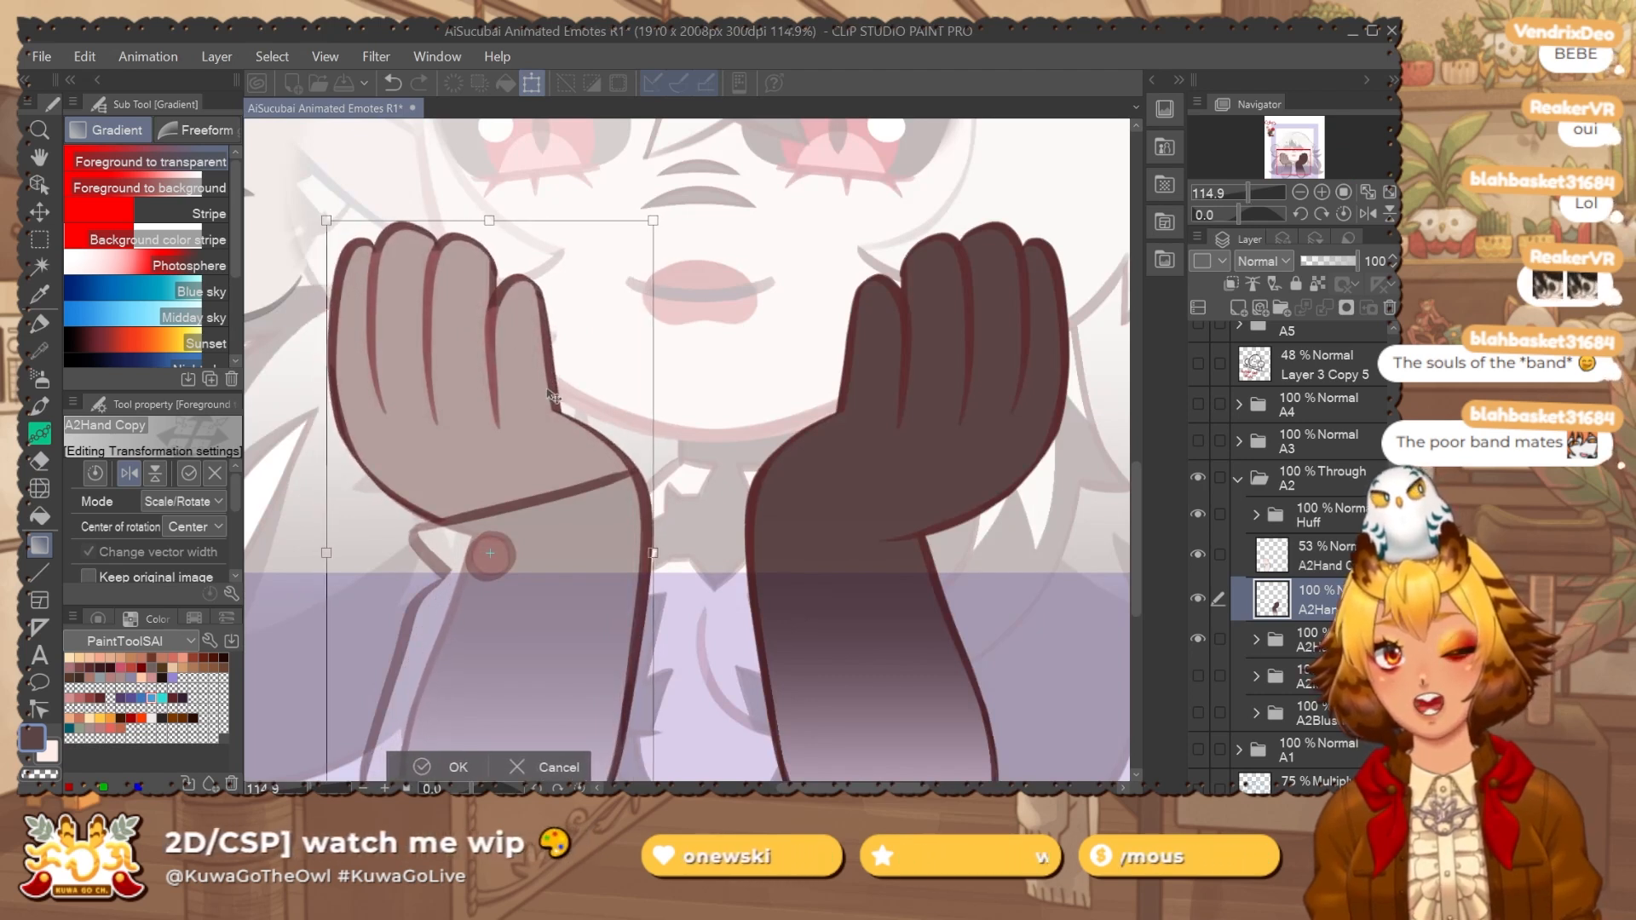
key("Return")
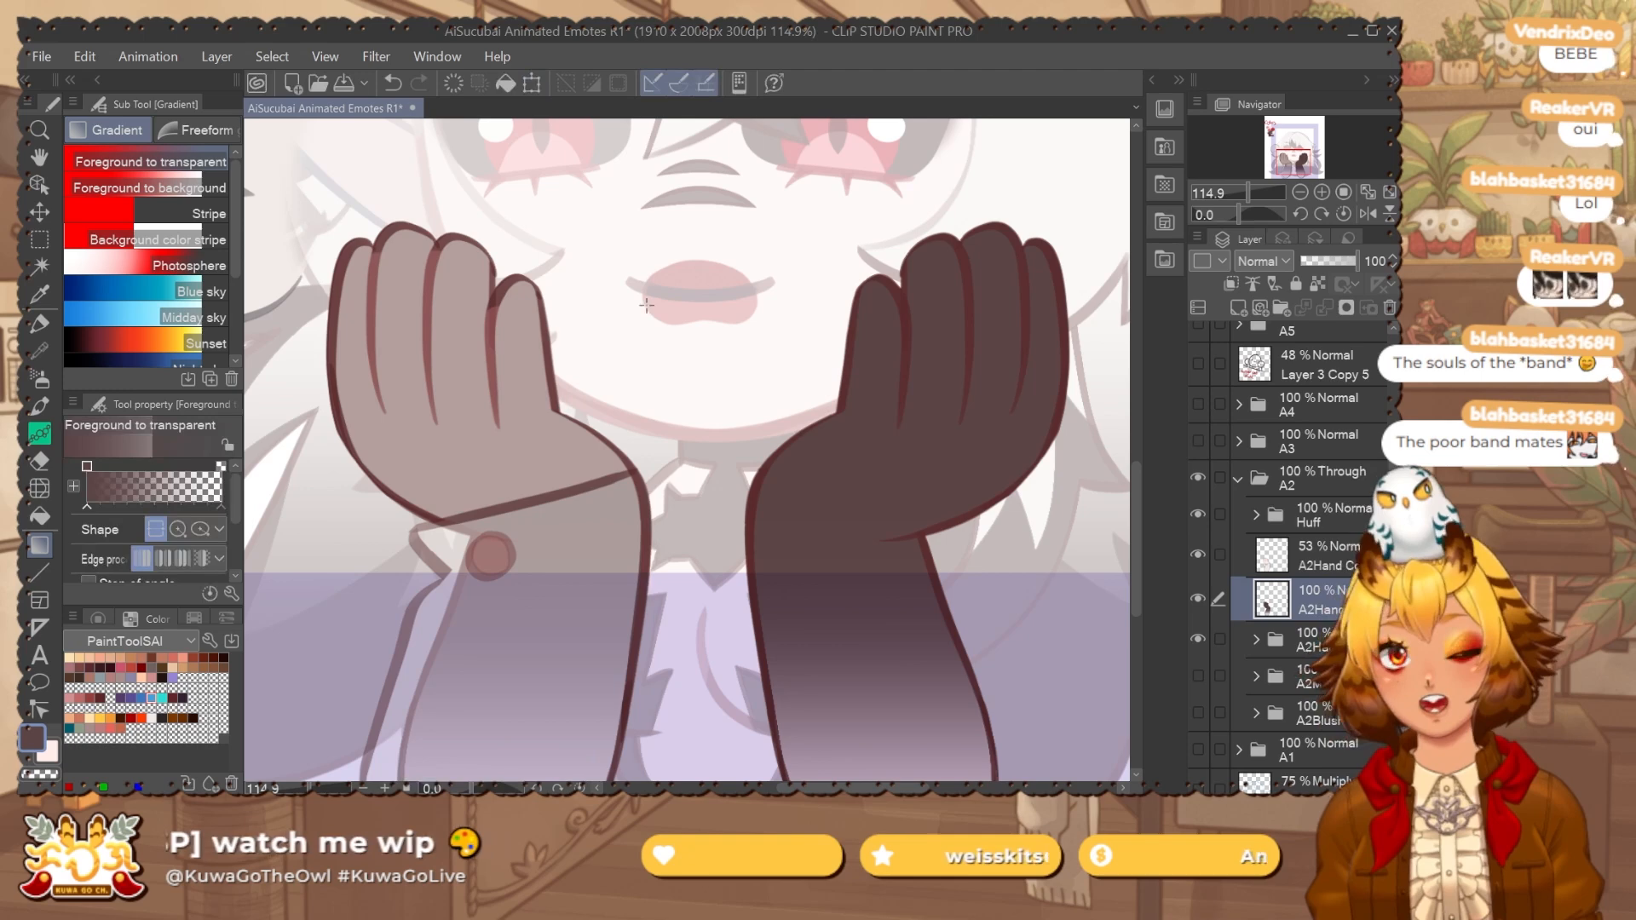
Set the mirrored arm layer's opacity to 44% and delete the old A2Hand Copy 2 layer.
left_click(1325, 262)
left_click(1341, 554)
left_click(1388, 307)
scroll(733, 421, "down", 1)
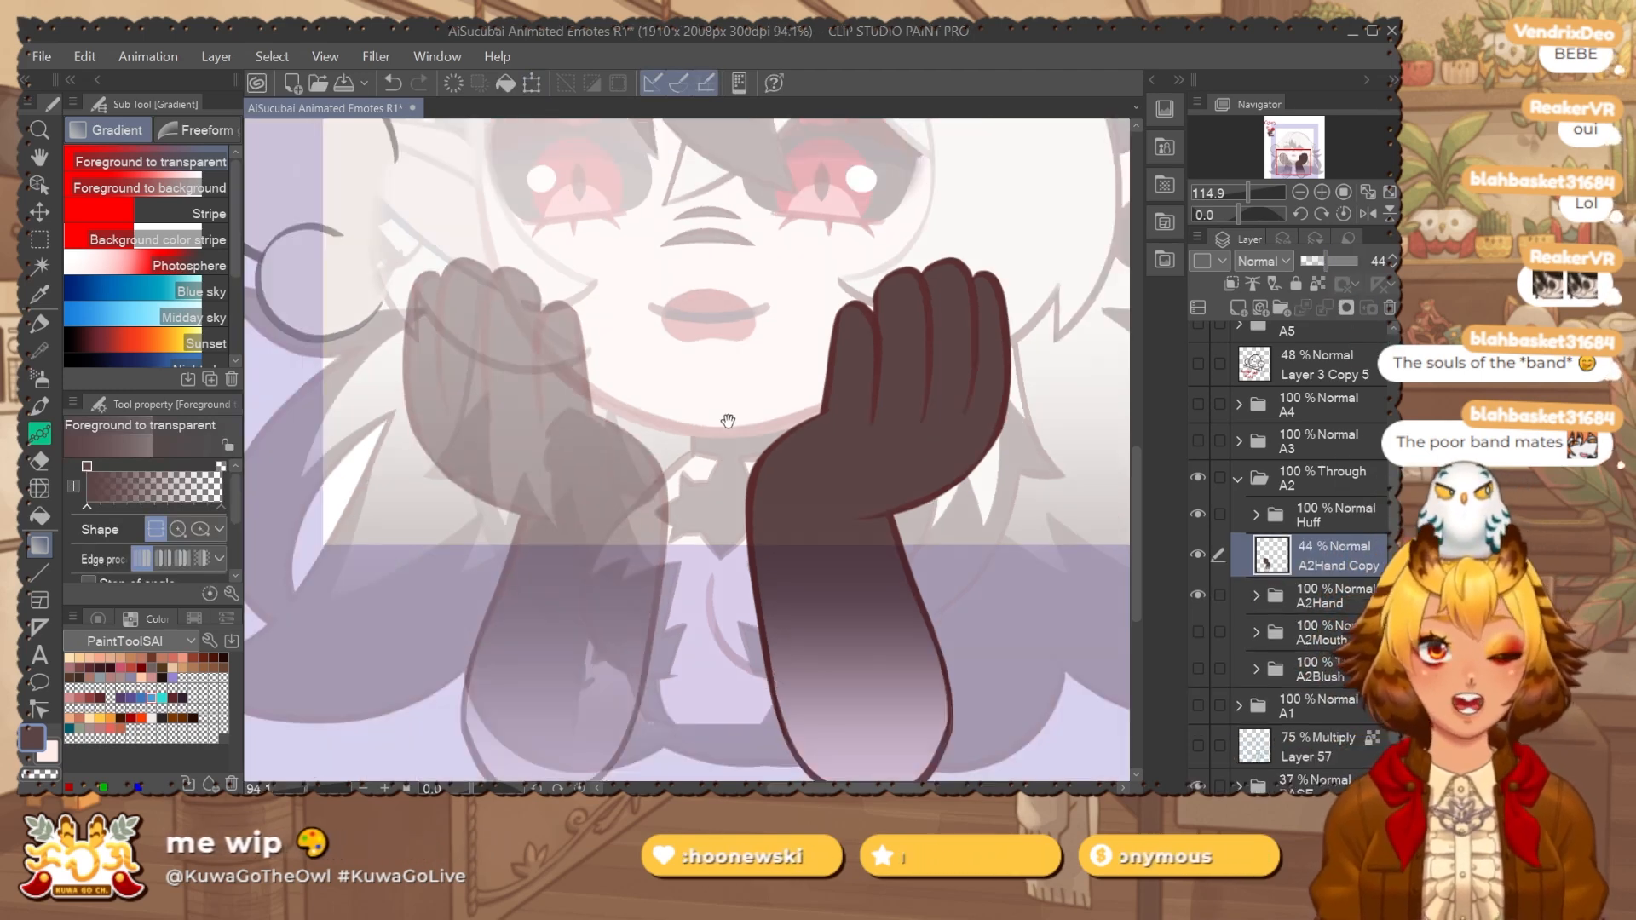
scroll(728, 421, "down", 1)
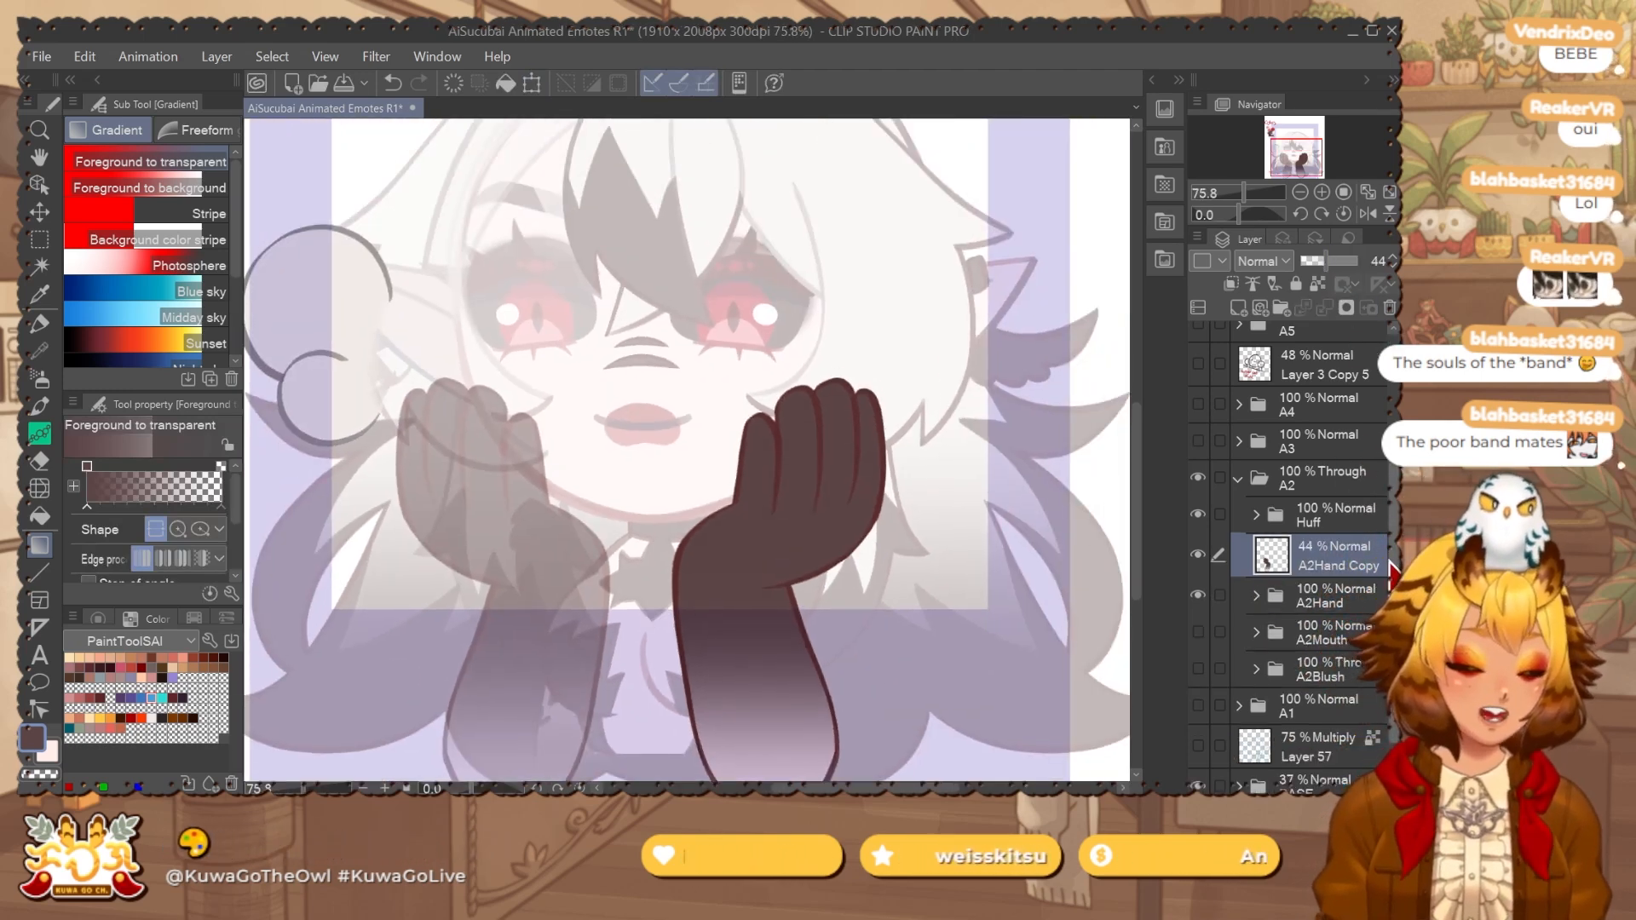
Show the A2Mouth and A2Blush folders, and collapse and hide the finished A2 folder.
scroll(1225, 644, "down", 1)
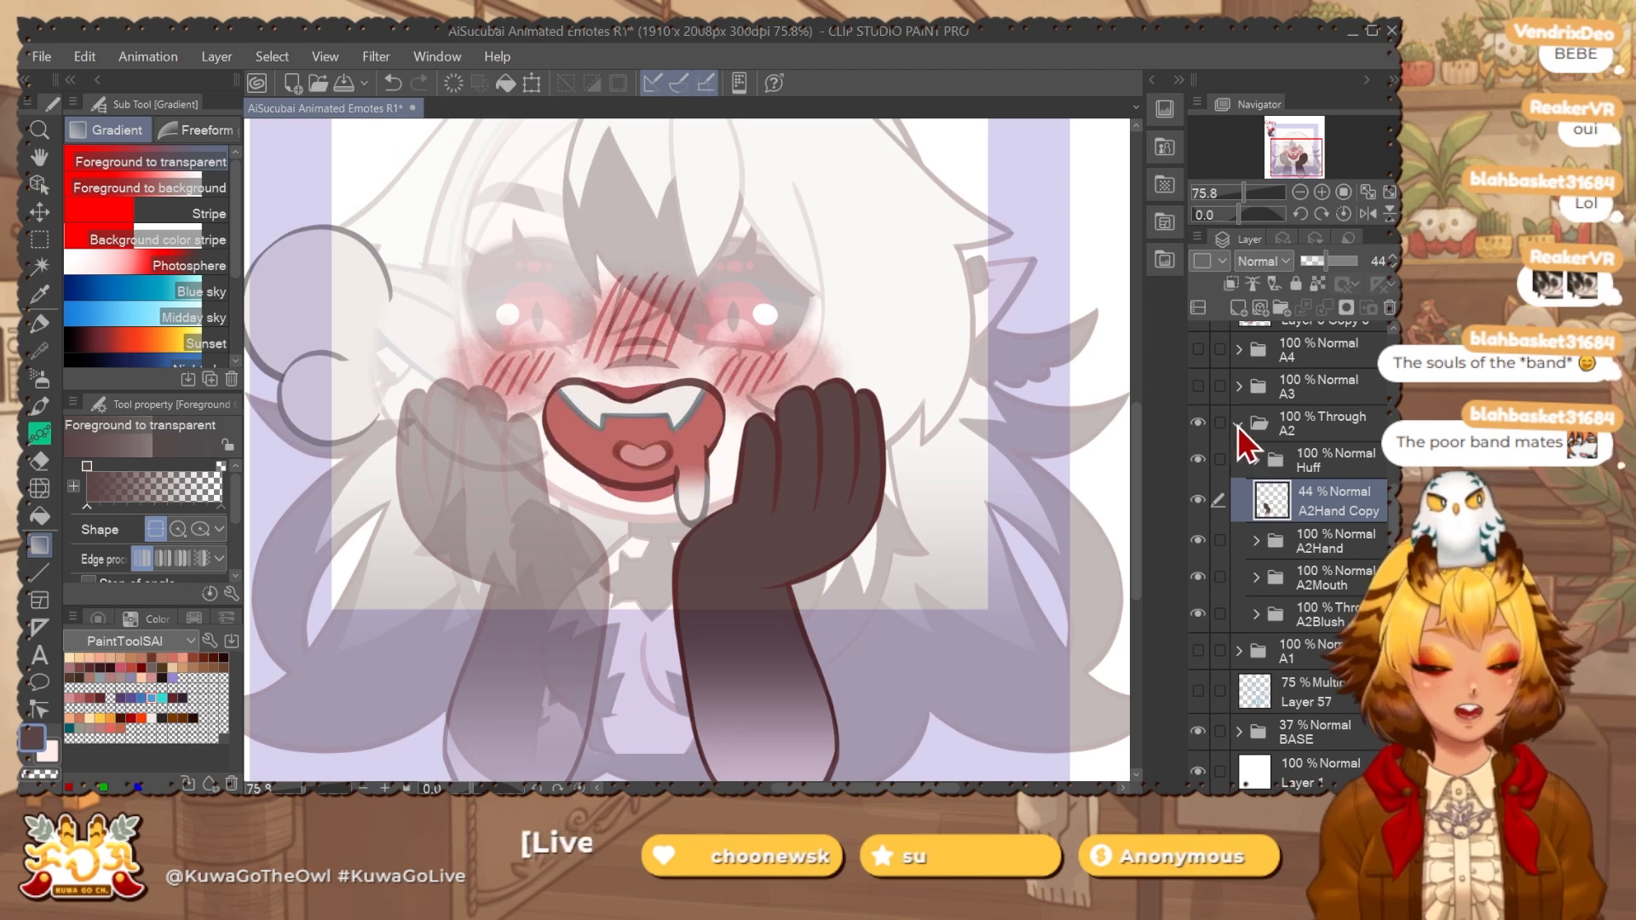
left_click(1237, 425)
left_click(1198, 610)
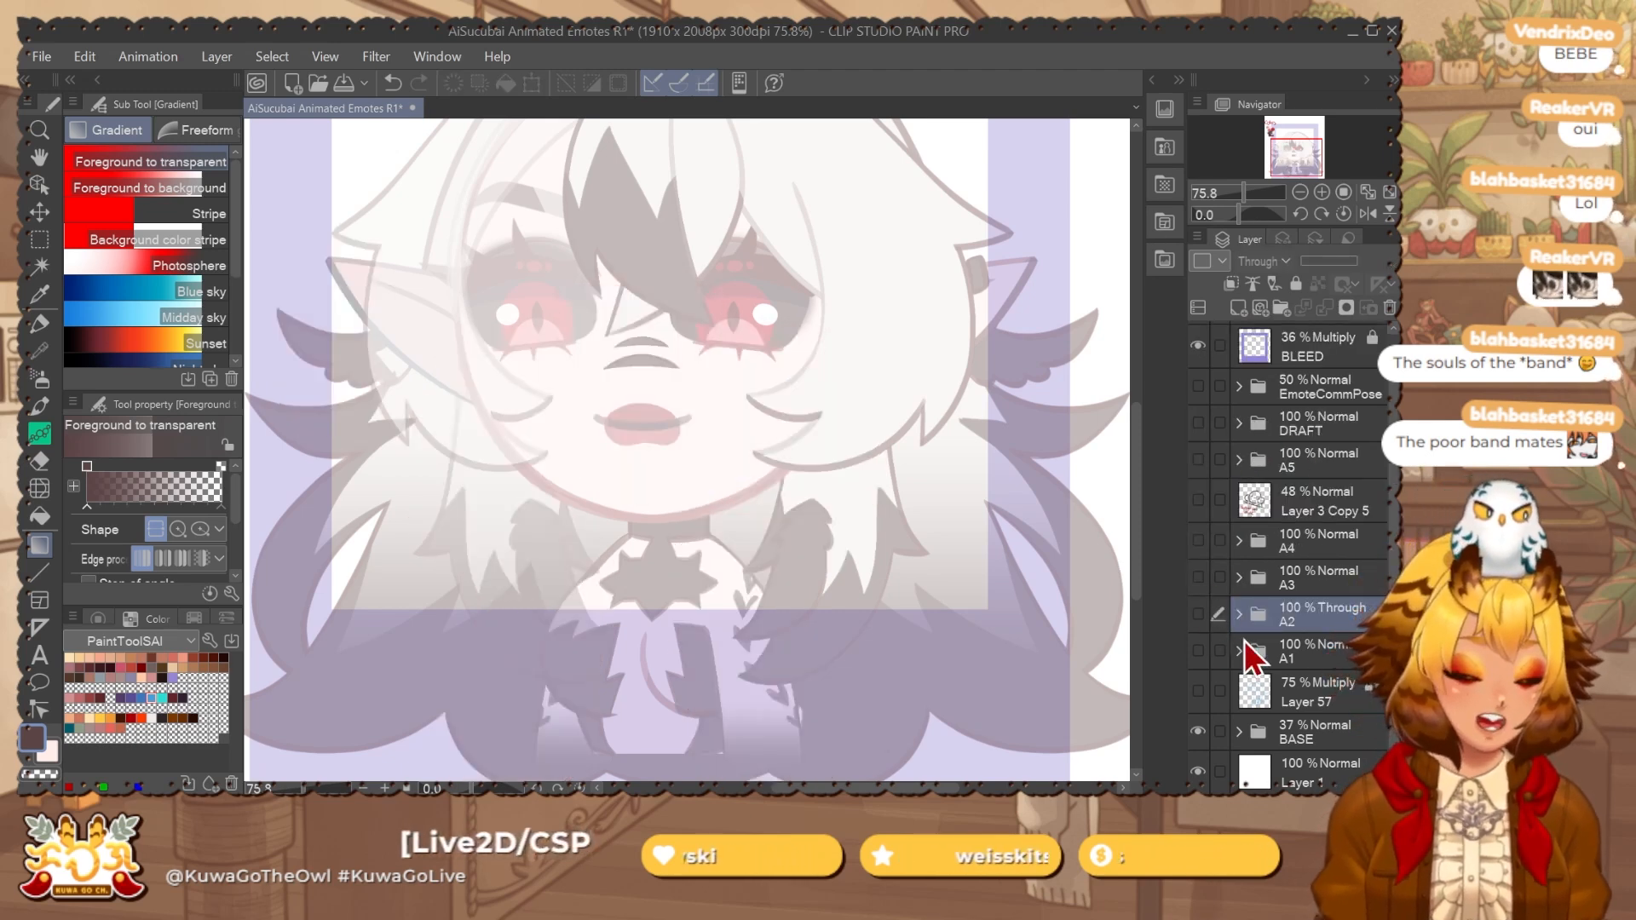
Review the contents of the A1, A2, A3 and A4 emote folders one at a time.
left_click(1198, 651)
left_click(1197, 652)
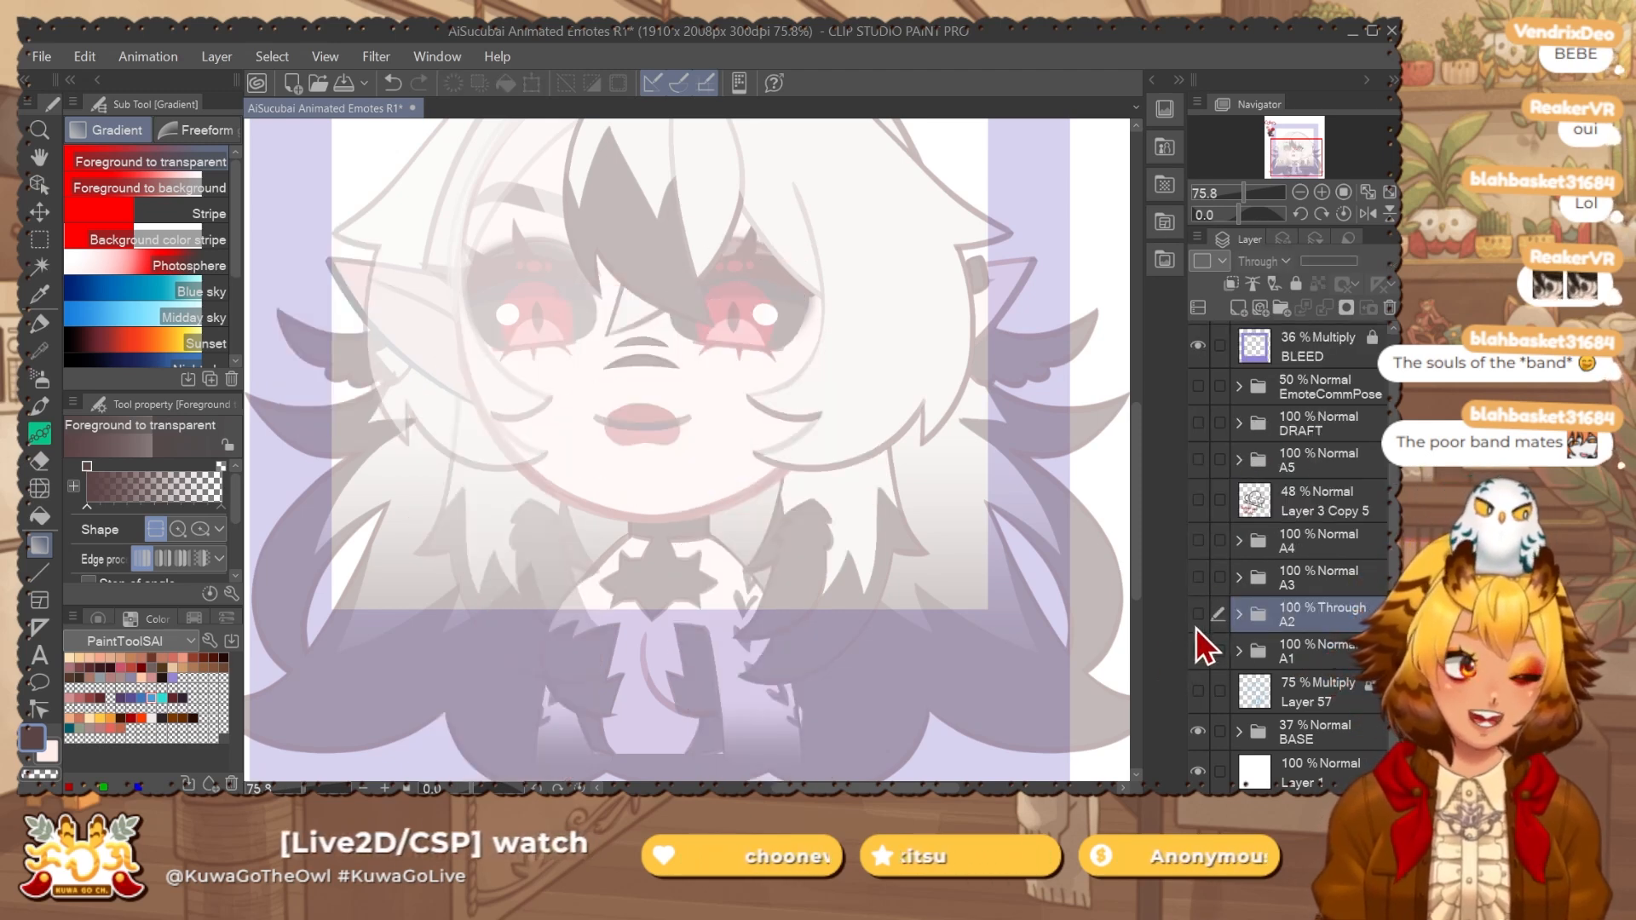
left_click(1198, 610)
left_click(1198, 610)
left_click(1198, 576)
left_click(1198, 577)
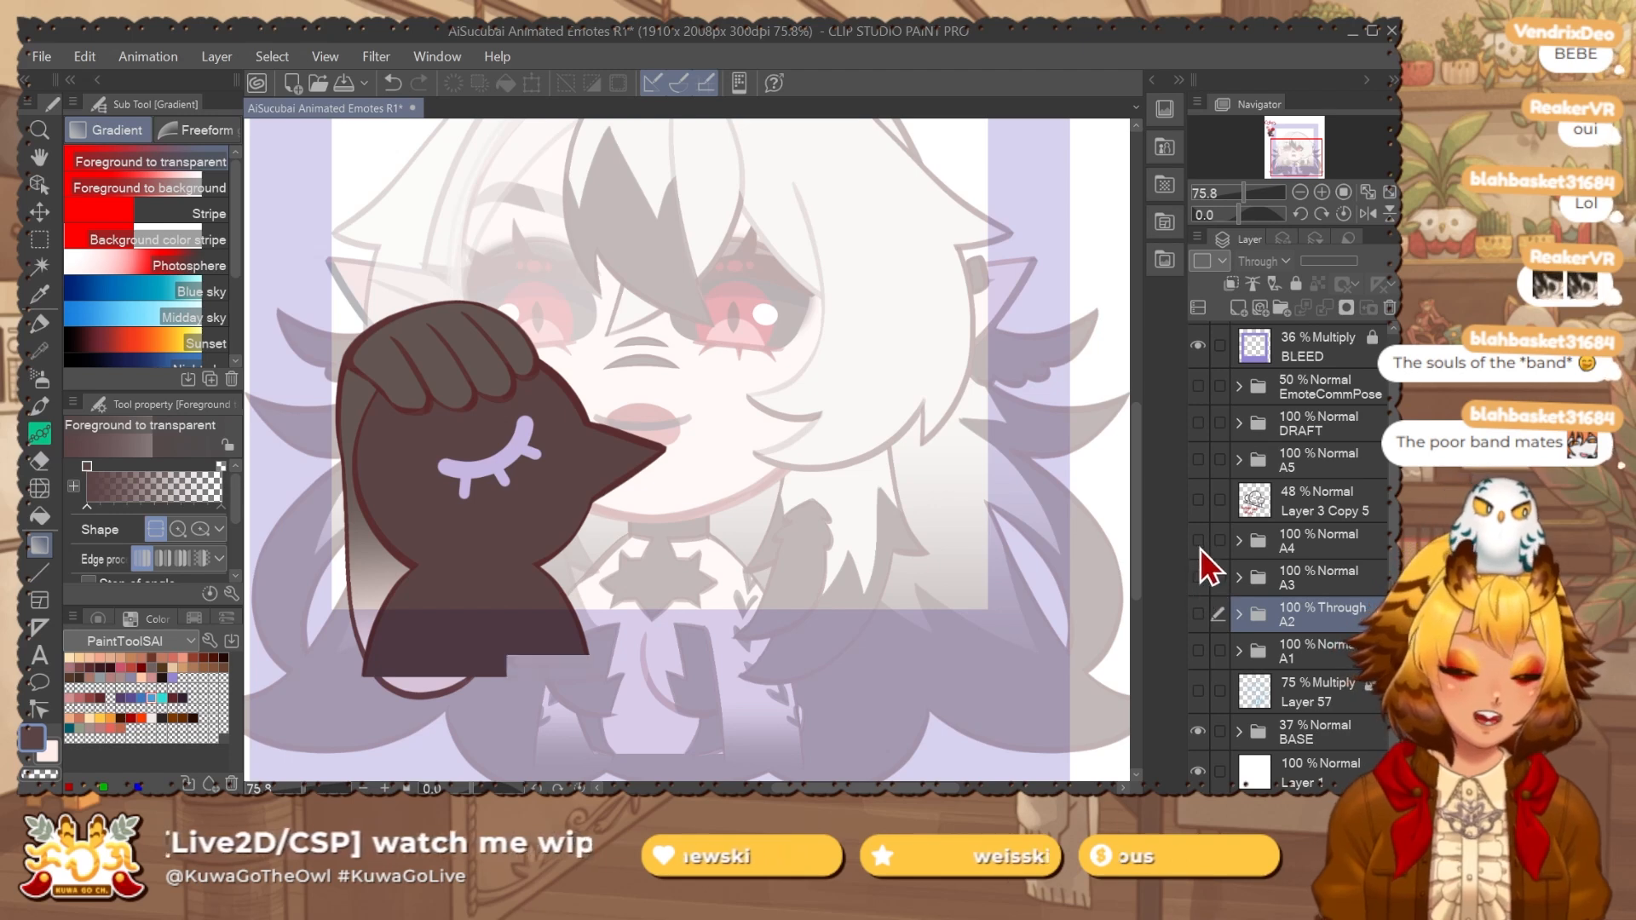
left_click(1197, 540)
left_click(1198, 540)
left_click(1198, 499)
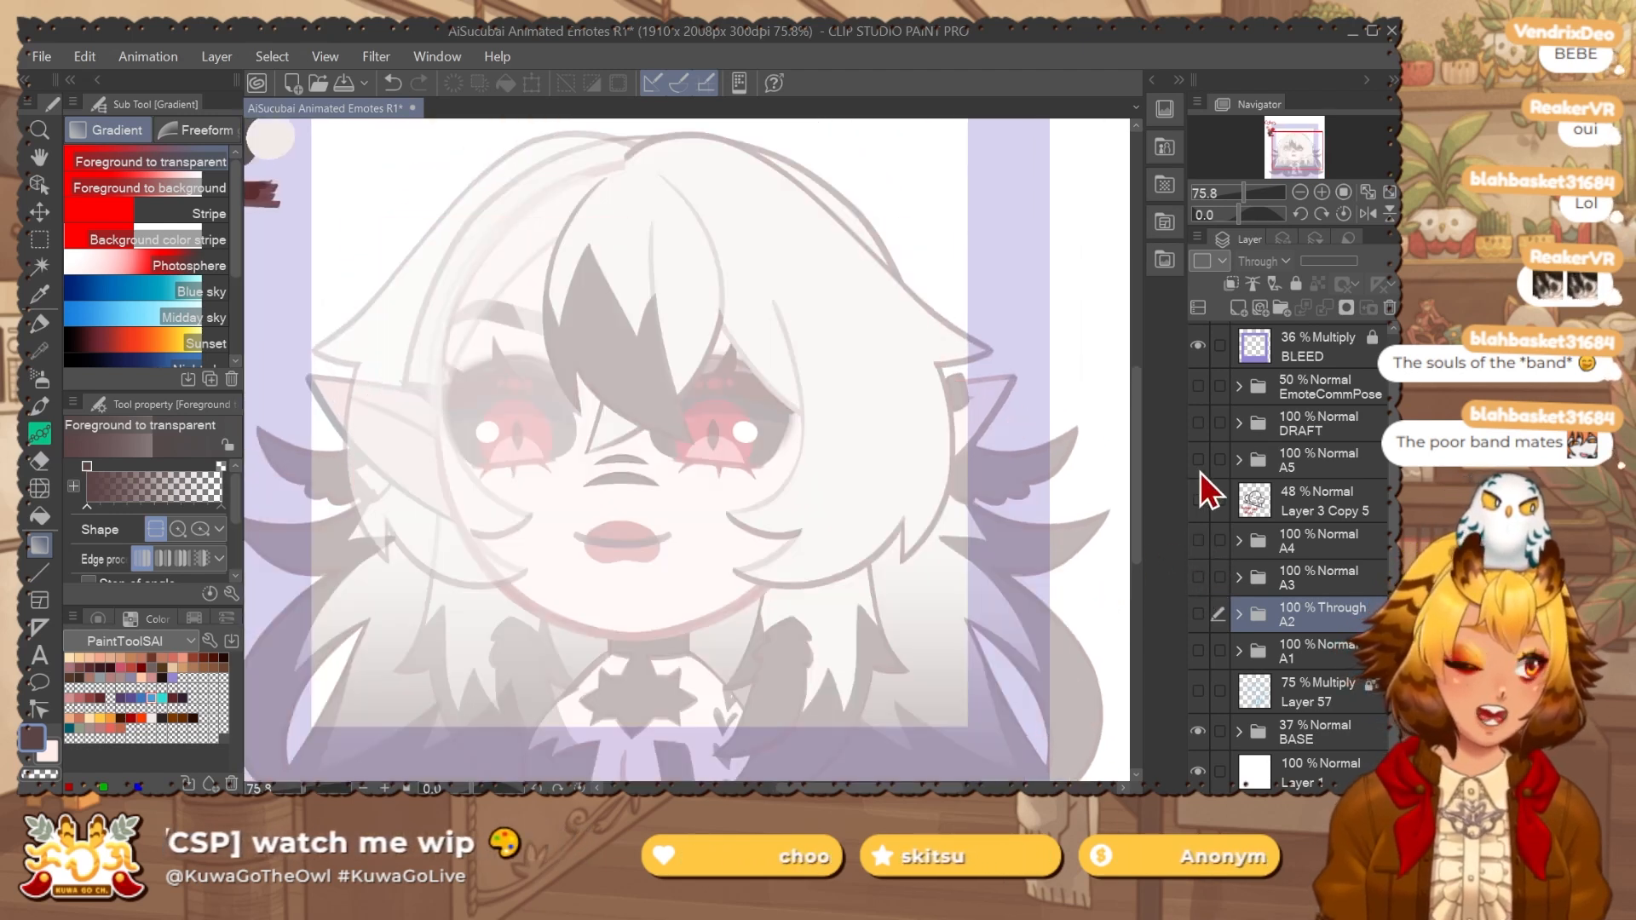
Show and expand the A5 folder, and check what its Folder 2 and A5Arm subfolders contain.
scroll(912, 567, "down", 2)
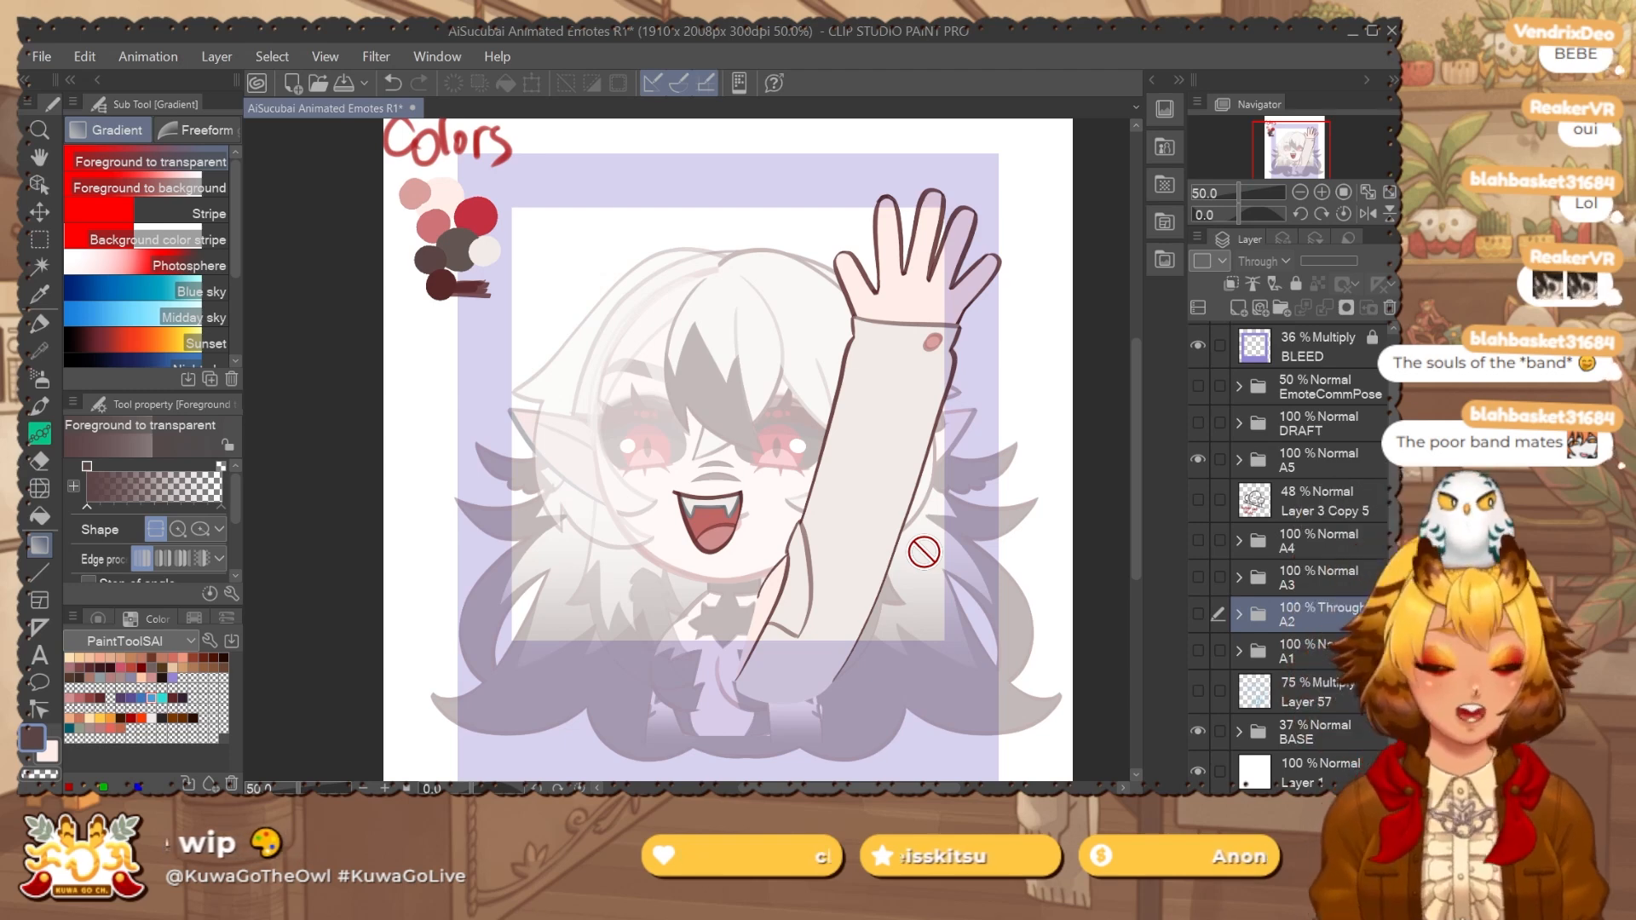
left_click(1239, 460)
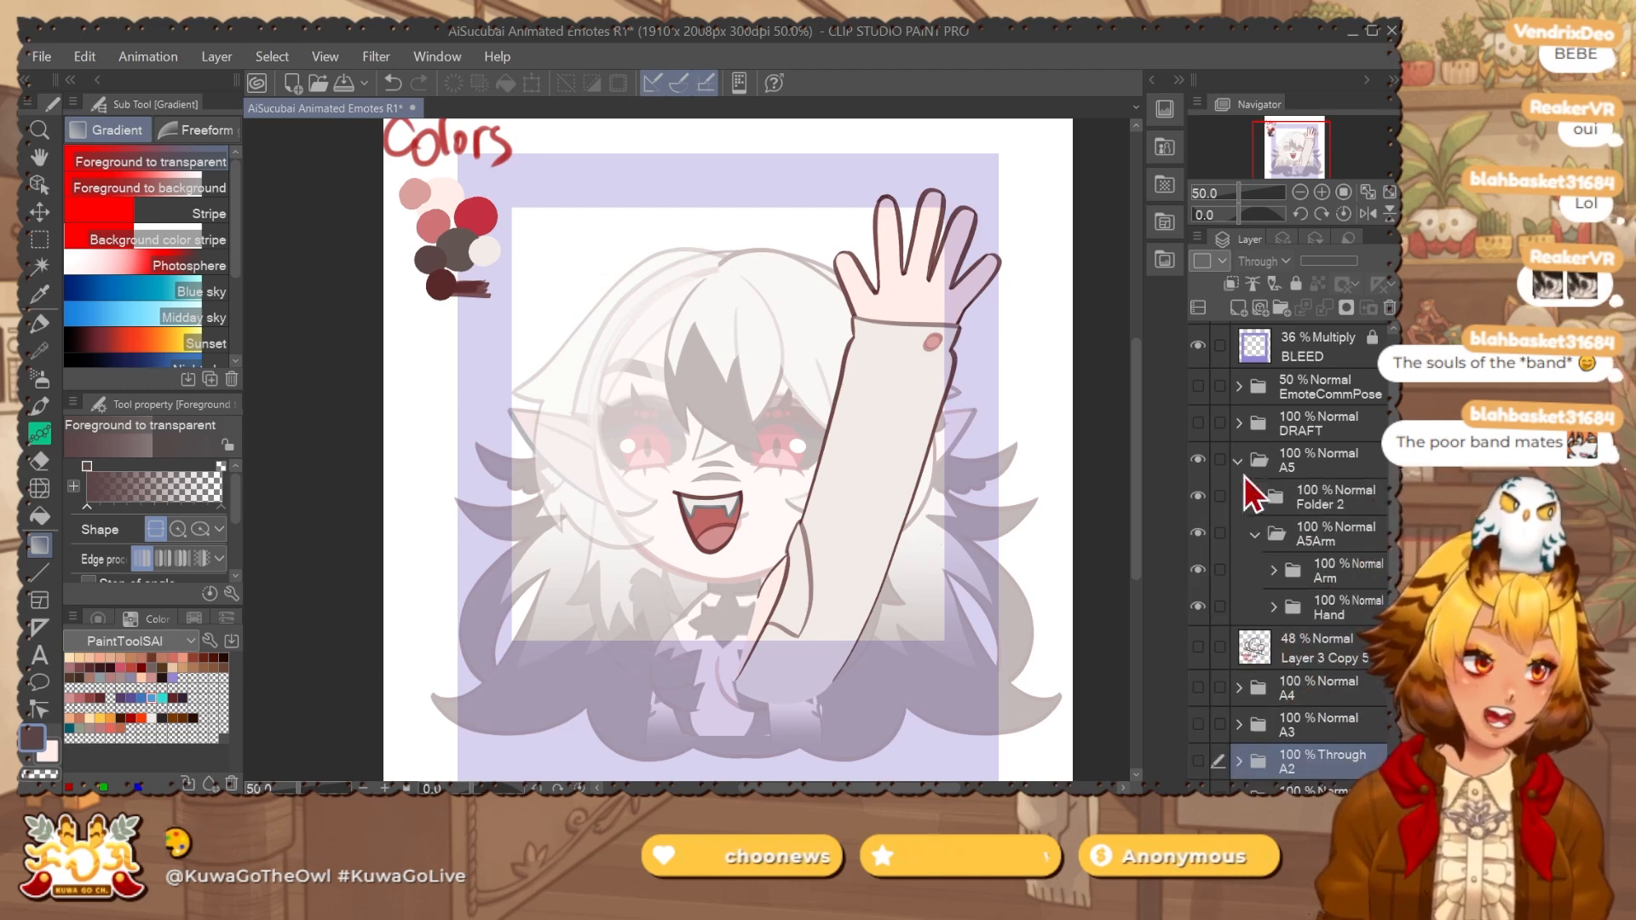
left_click(1197, 499)
left_click(1337, 495)
left_click(1198, 535)
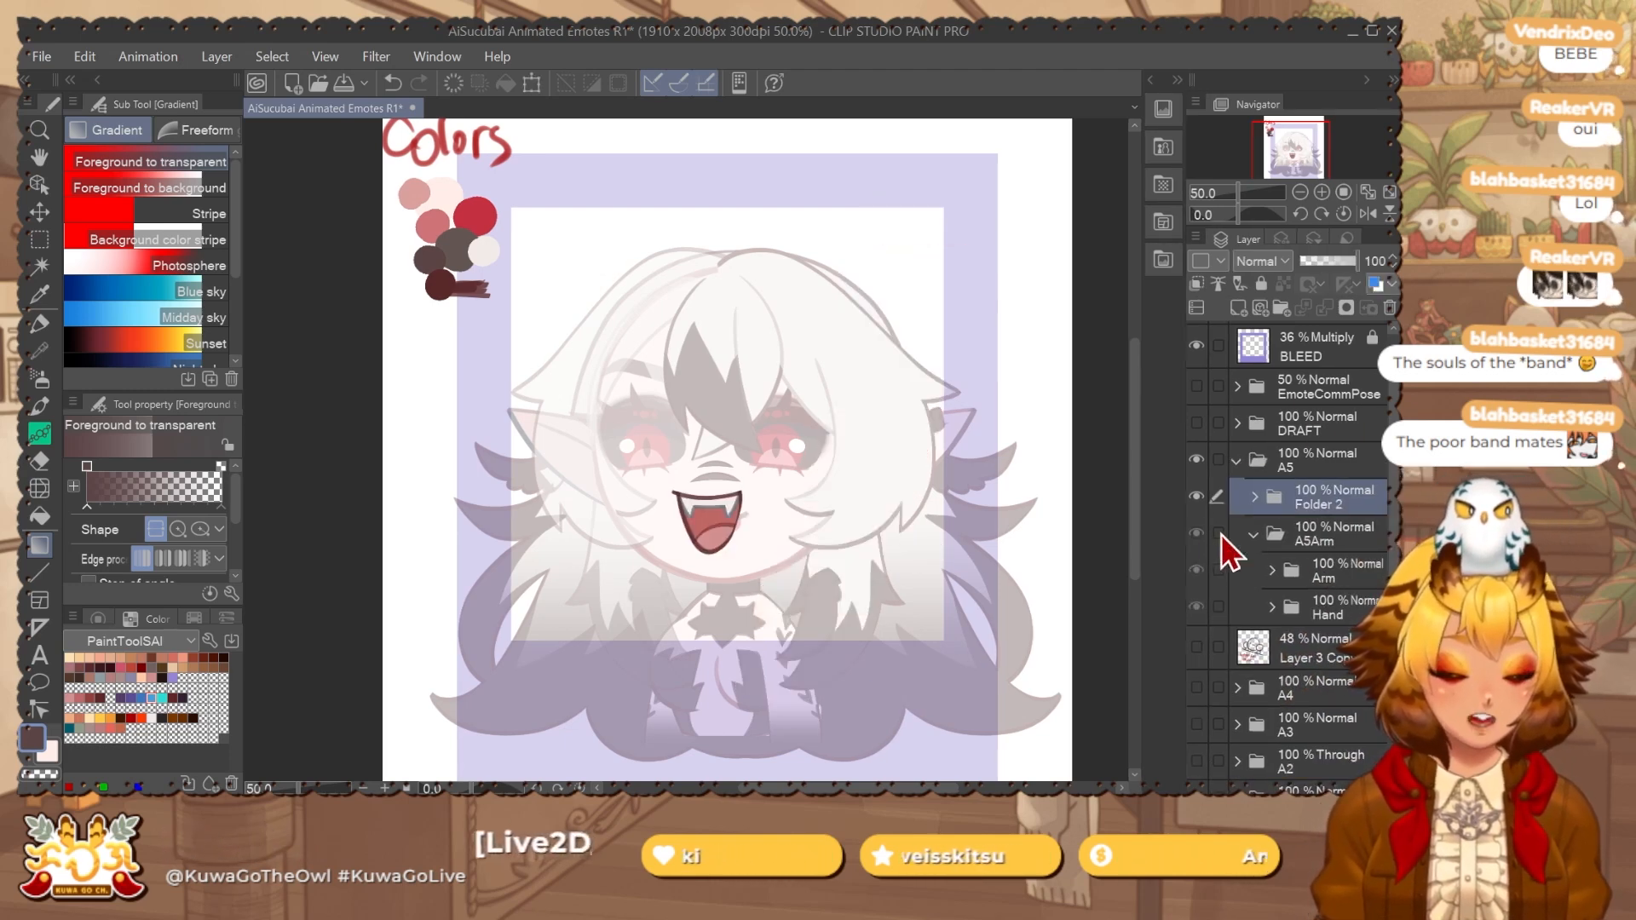
left_click(1197, 533)
left_click(1287, 535)
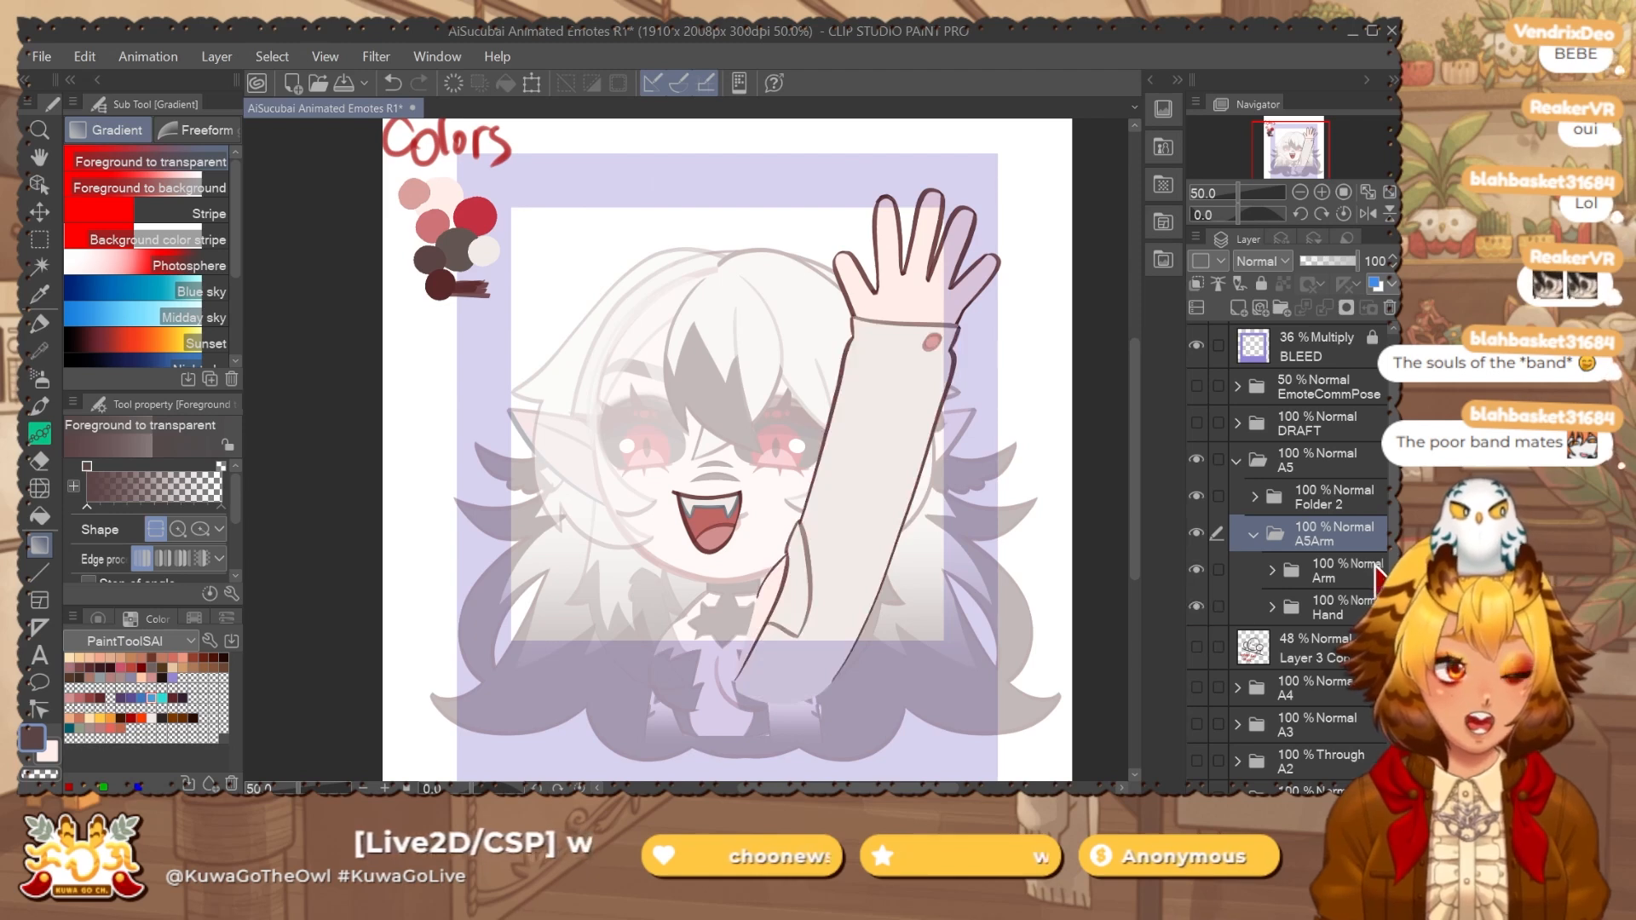
Fade the A5 Arm folder to 35% opacity and redraw both arm outlines with the Flat marker on a new layer above it.
left_click(1329, 571)
key("ctrl+shift+n")
left_click_drag(852, 426, 817, 366)
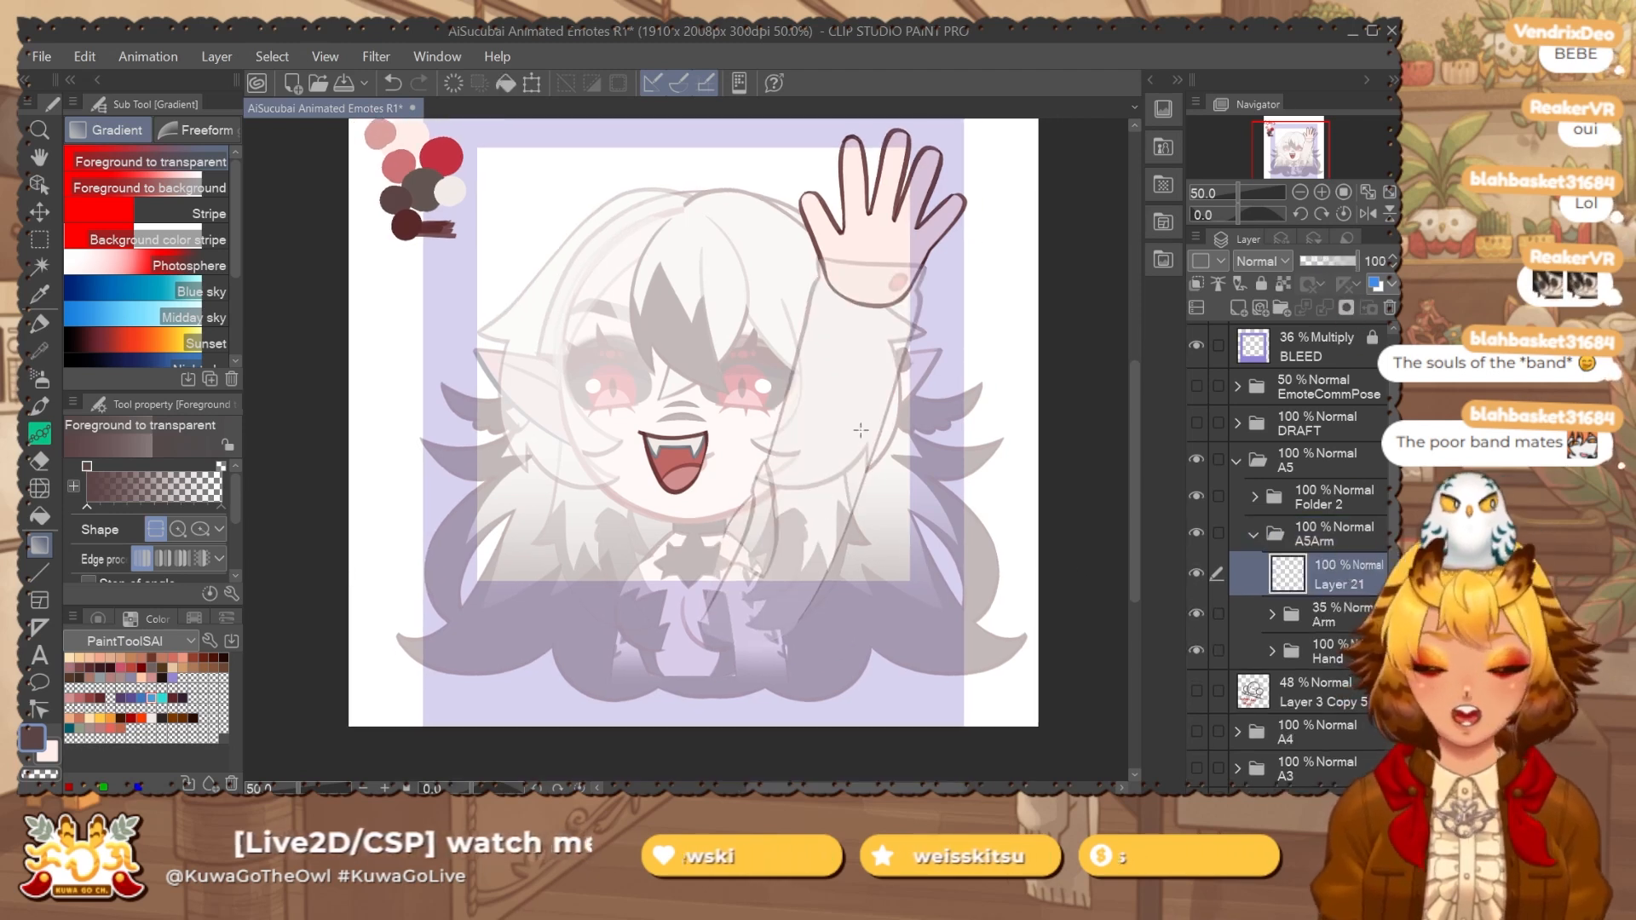
key("p")
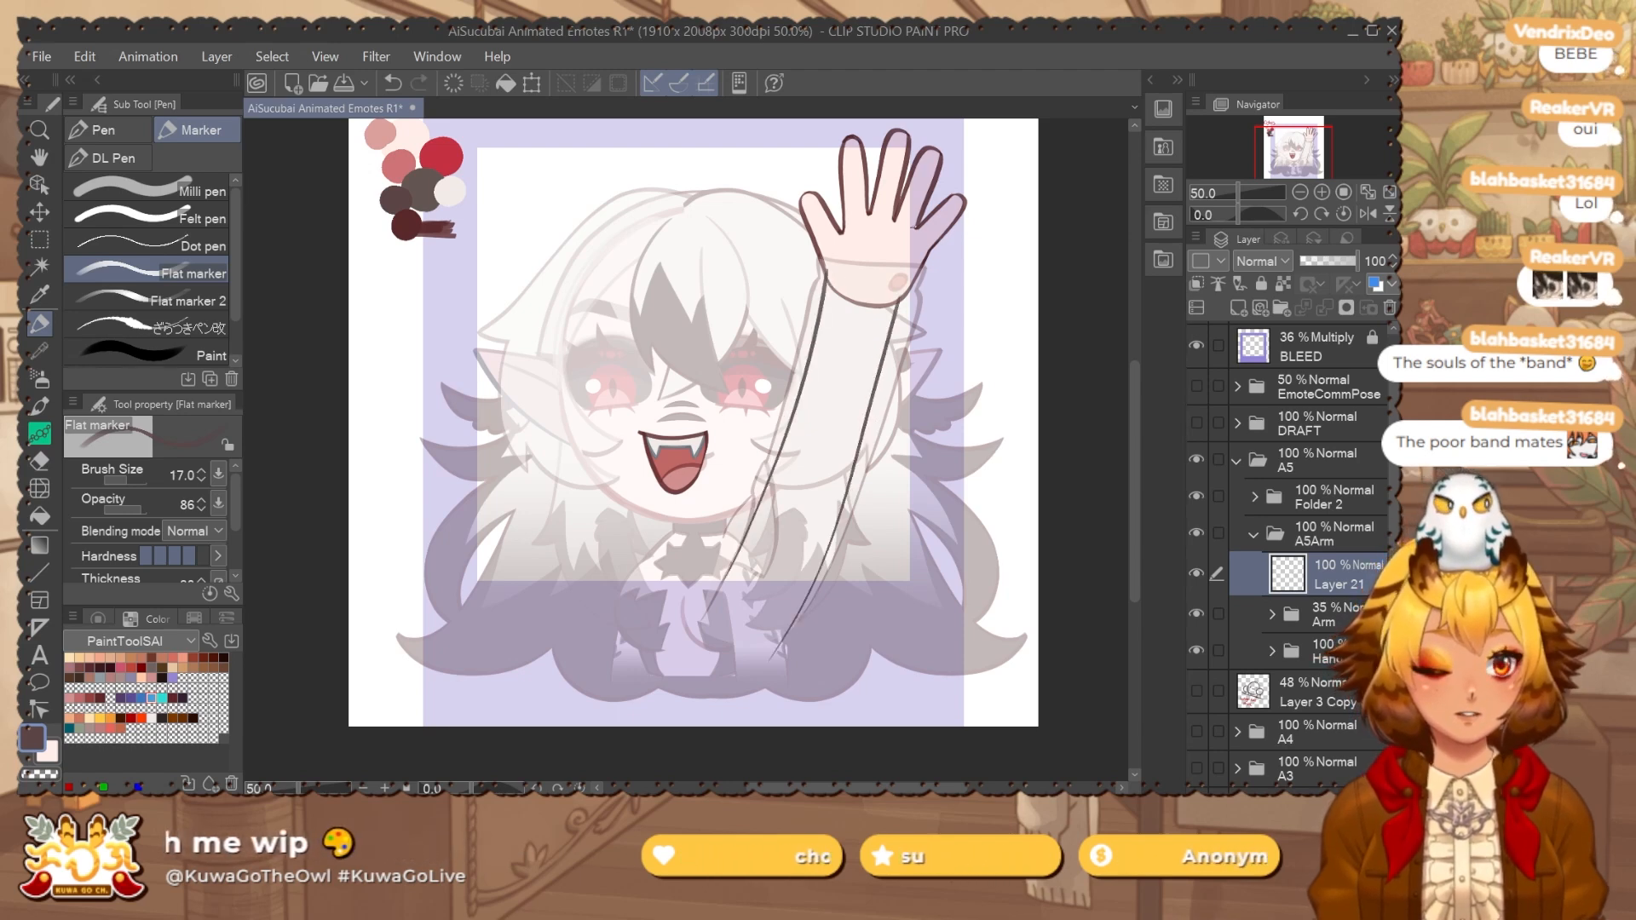
key("ctrl+z")
left_click_drag(902, 294, 781, 643)
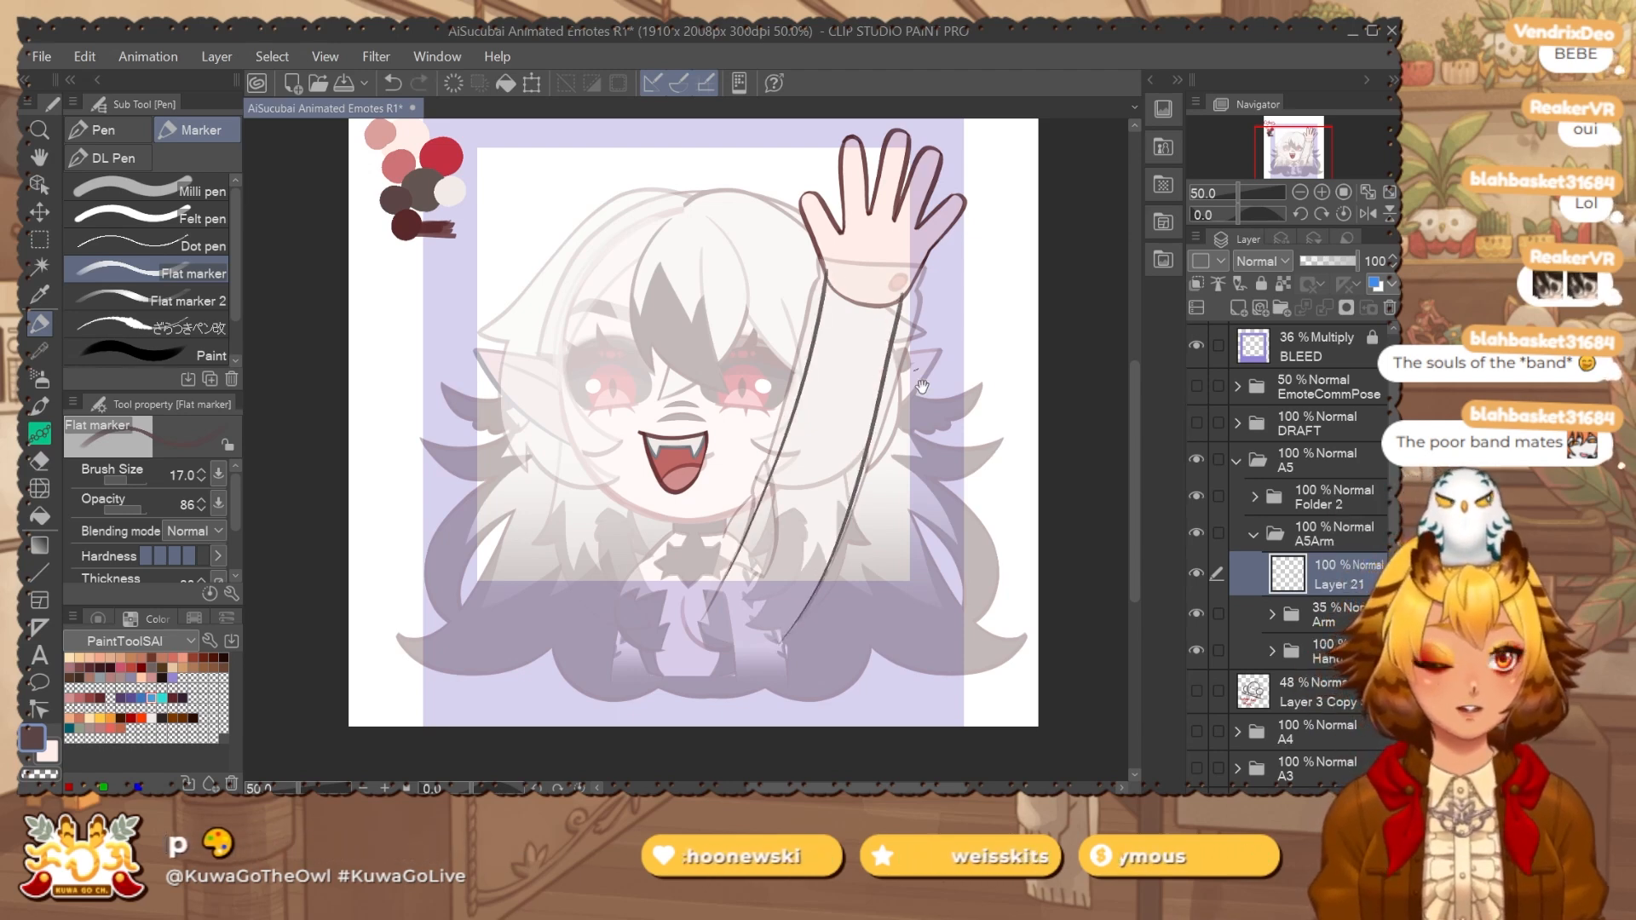
Reshape the lower part of the new arm outlines with Liquify.
left_click_drag(922, 386, 914, 362)
key("j")
mouse_move(810, 600)
left_mouse_down()
mouse_move(880, 612)
mouse_move(897, 511)
left_mouse_up()
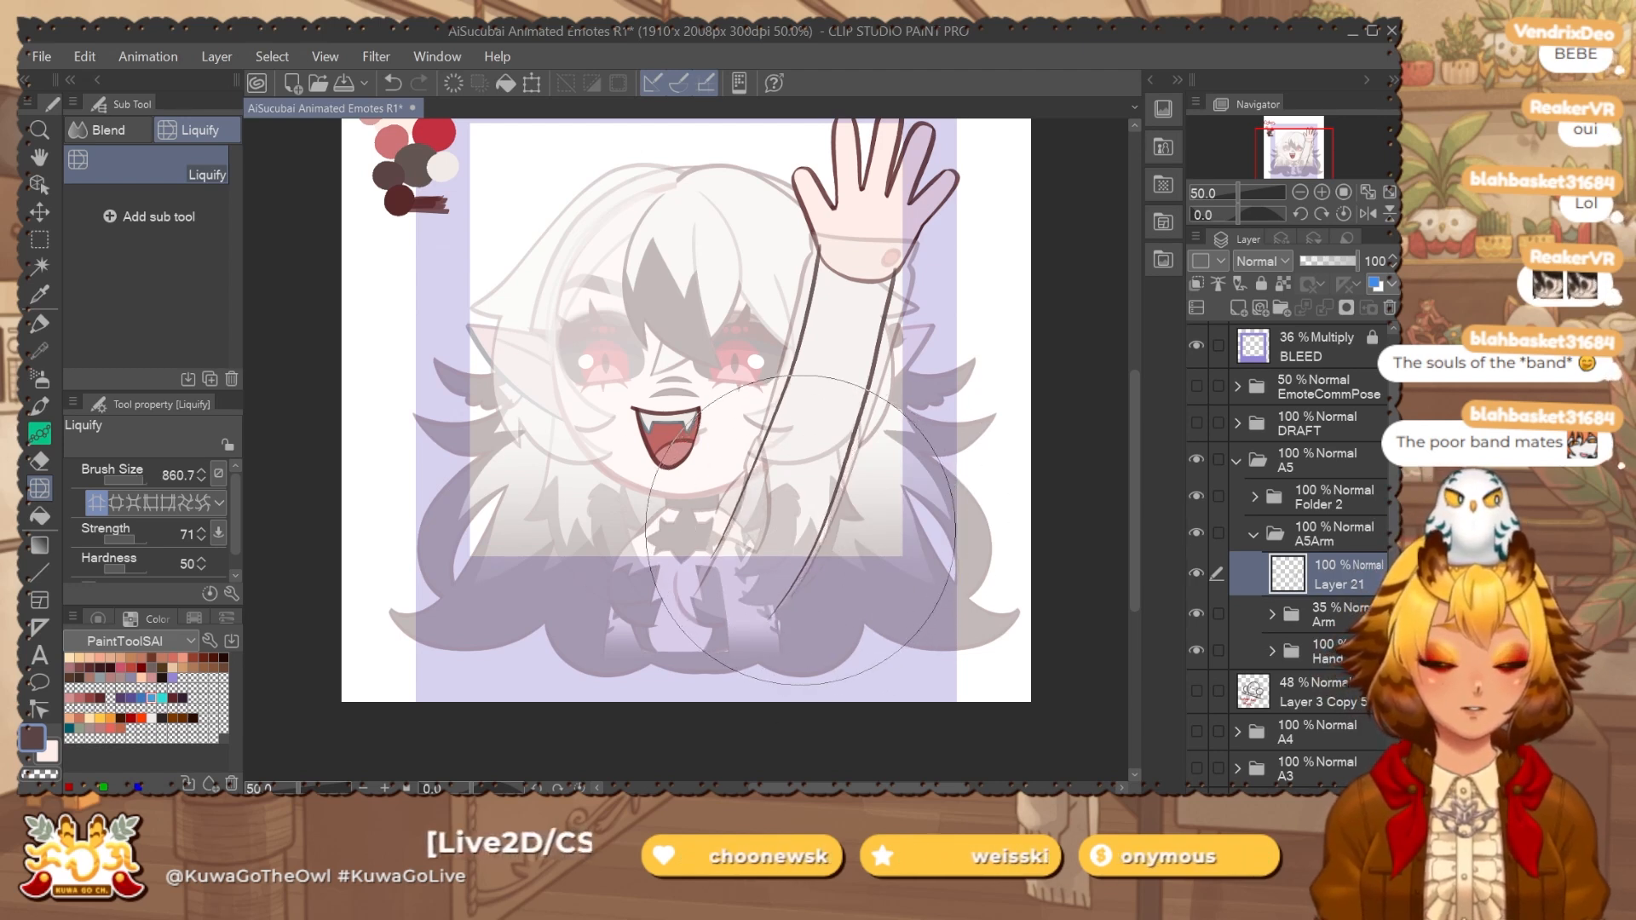
key("ctrl+z")
mouse_move(887, 478)
left_mouse_down()
mouse_move(864, 508)
mouse_move(833, 510)
left_mouse_up()
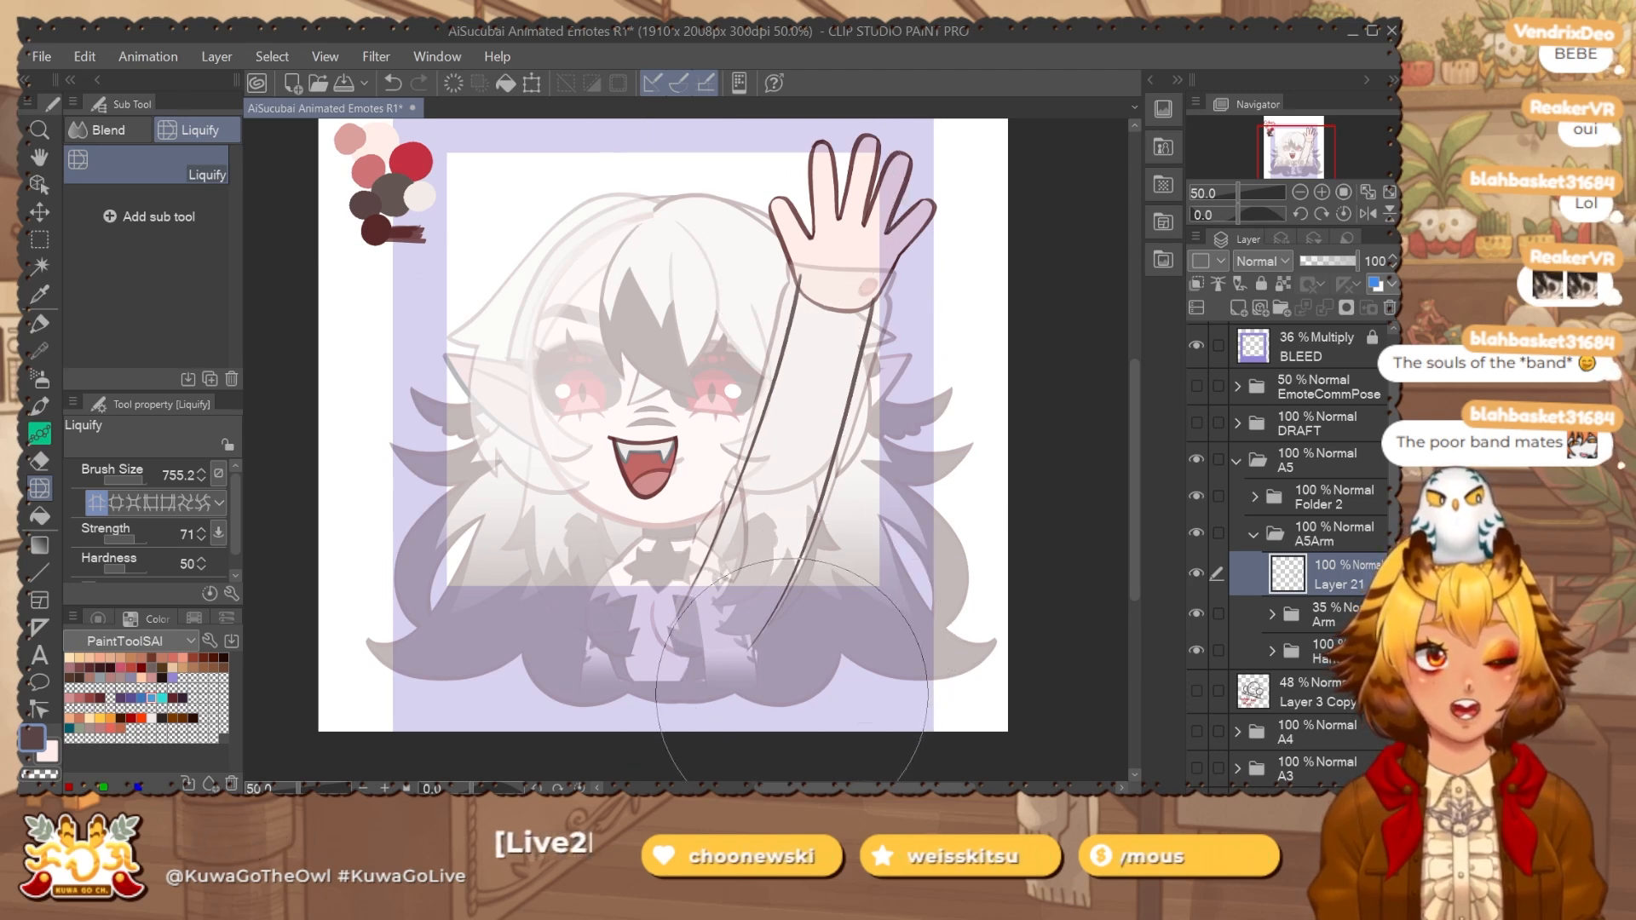
Flip the canvas view horizontally and rotate the new arm outlines slightly to improve their placement.
left_click(1367, 213)
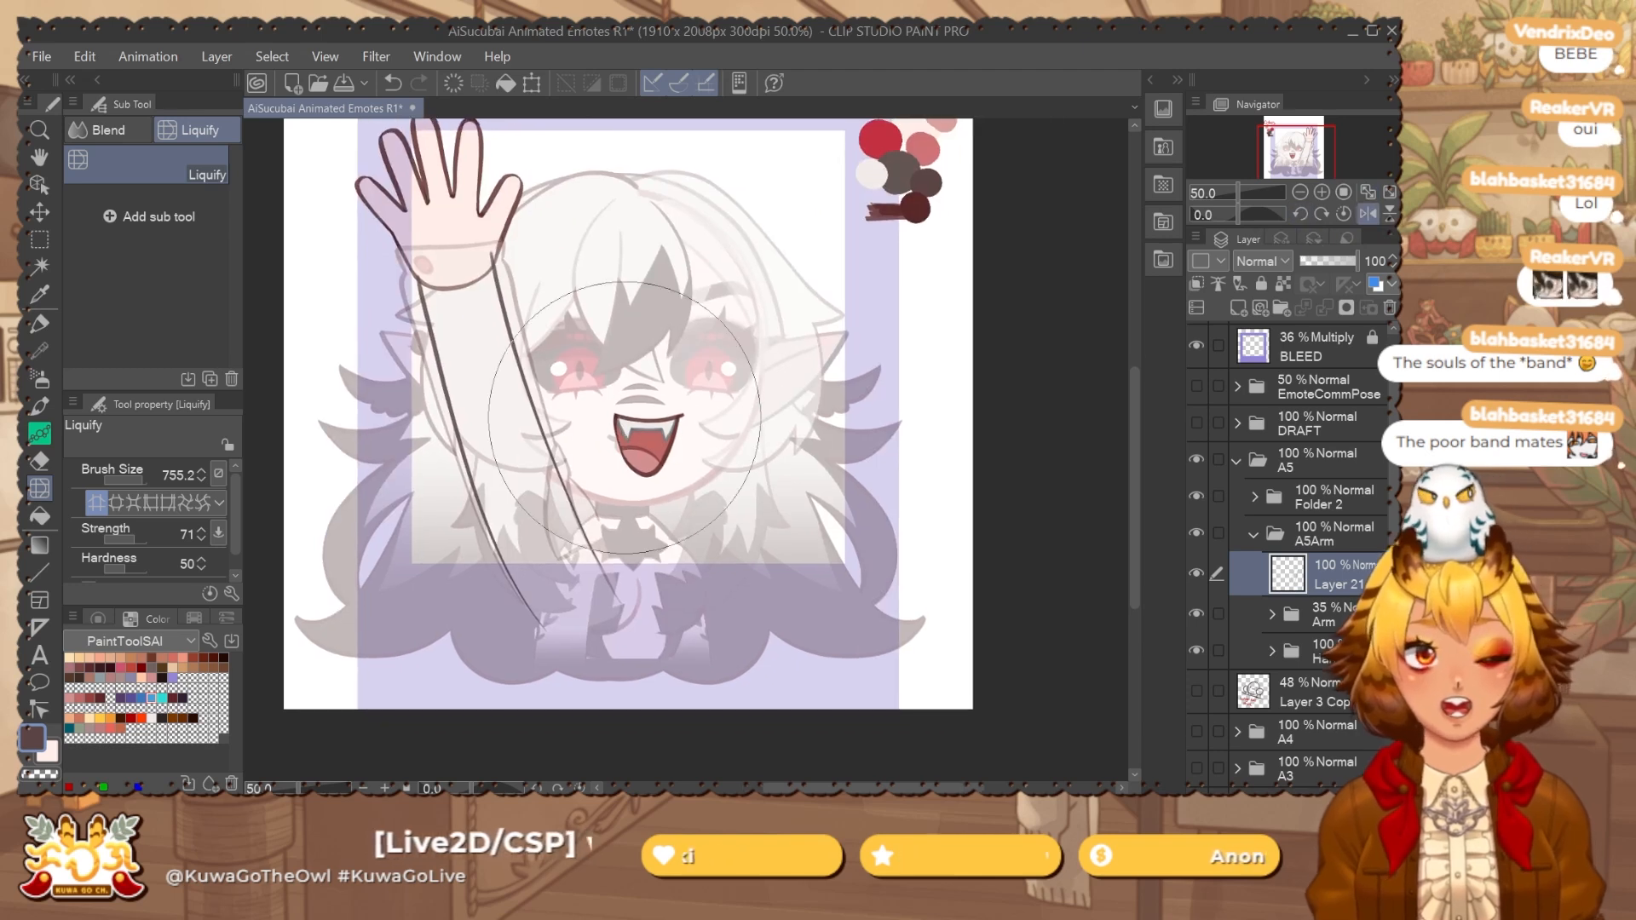
key("ctrl+t")
left_click_drag(602, 631, 616, 624)
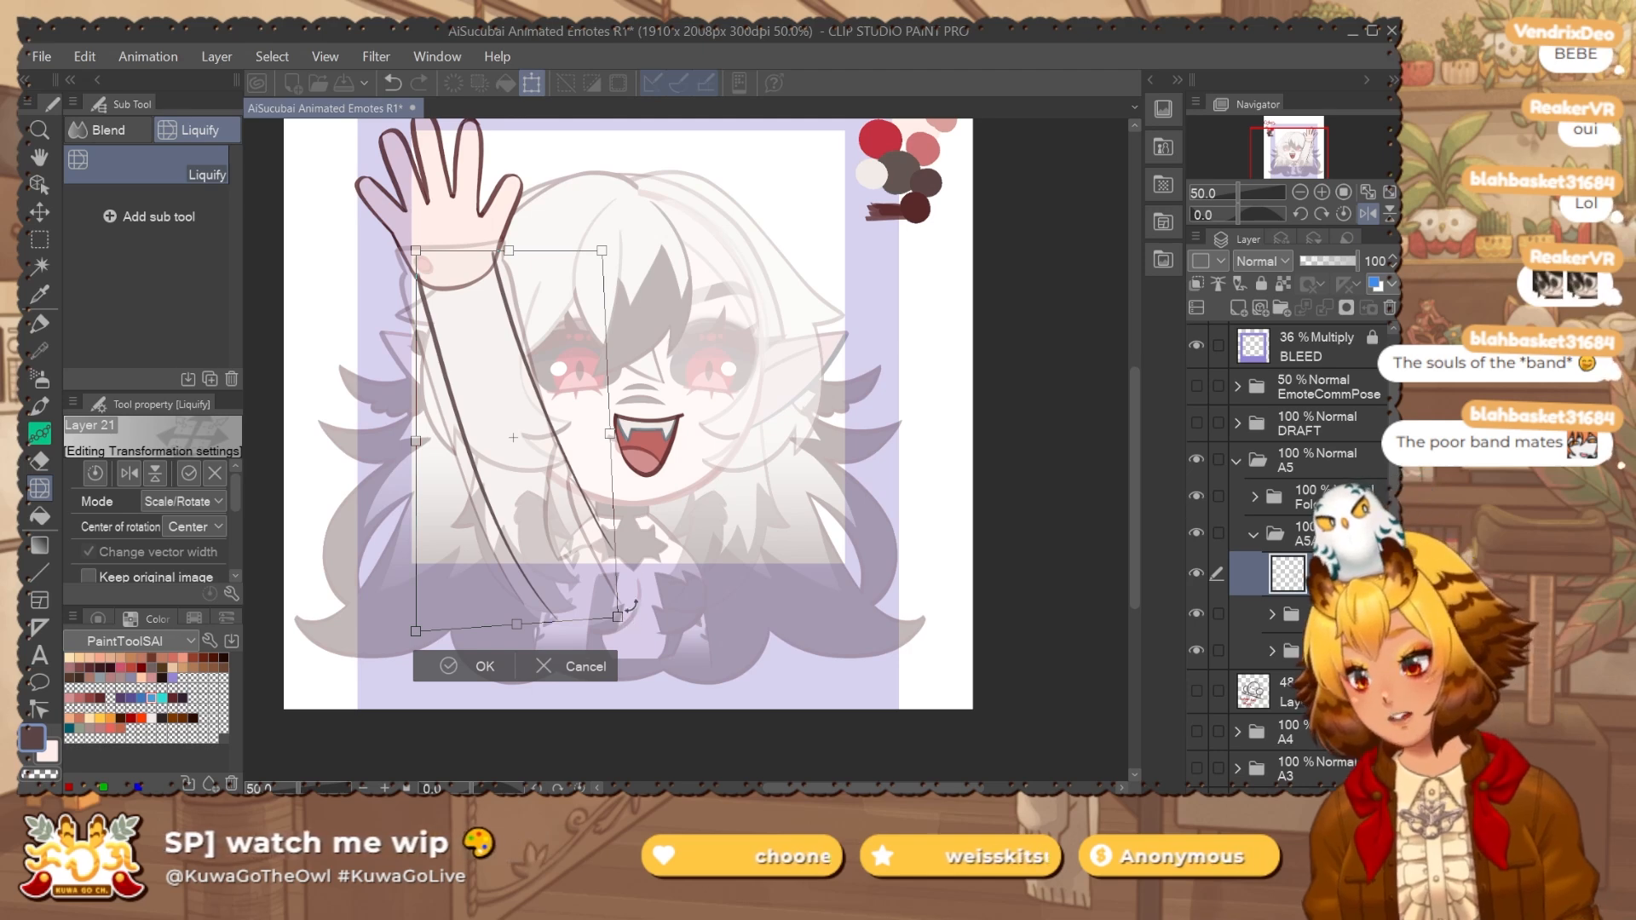
key("Return")
Redraw the elbow bend on a separate layer, erase the overlapping old line, and merge the correction into Layer 21.
key("p")
scroll(580, 487, "up", 1)
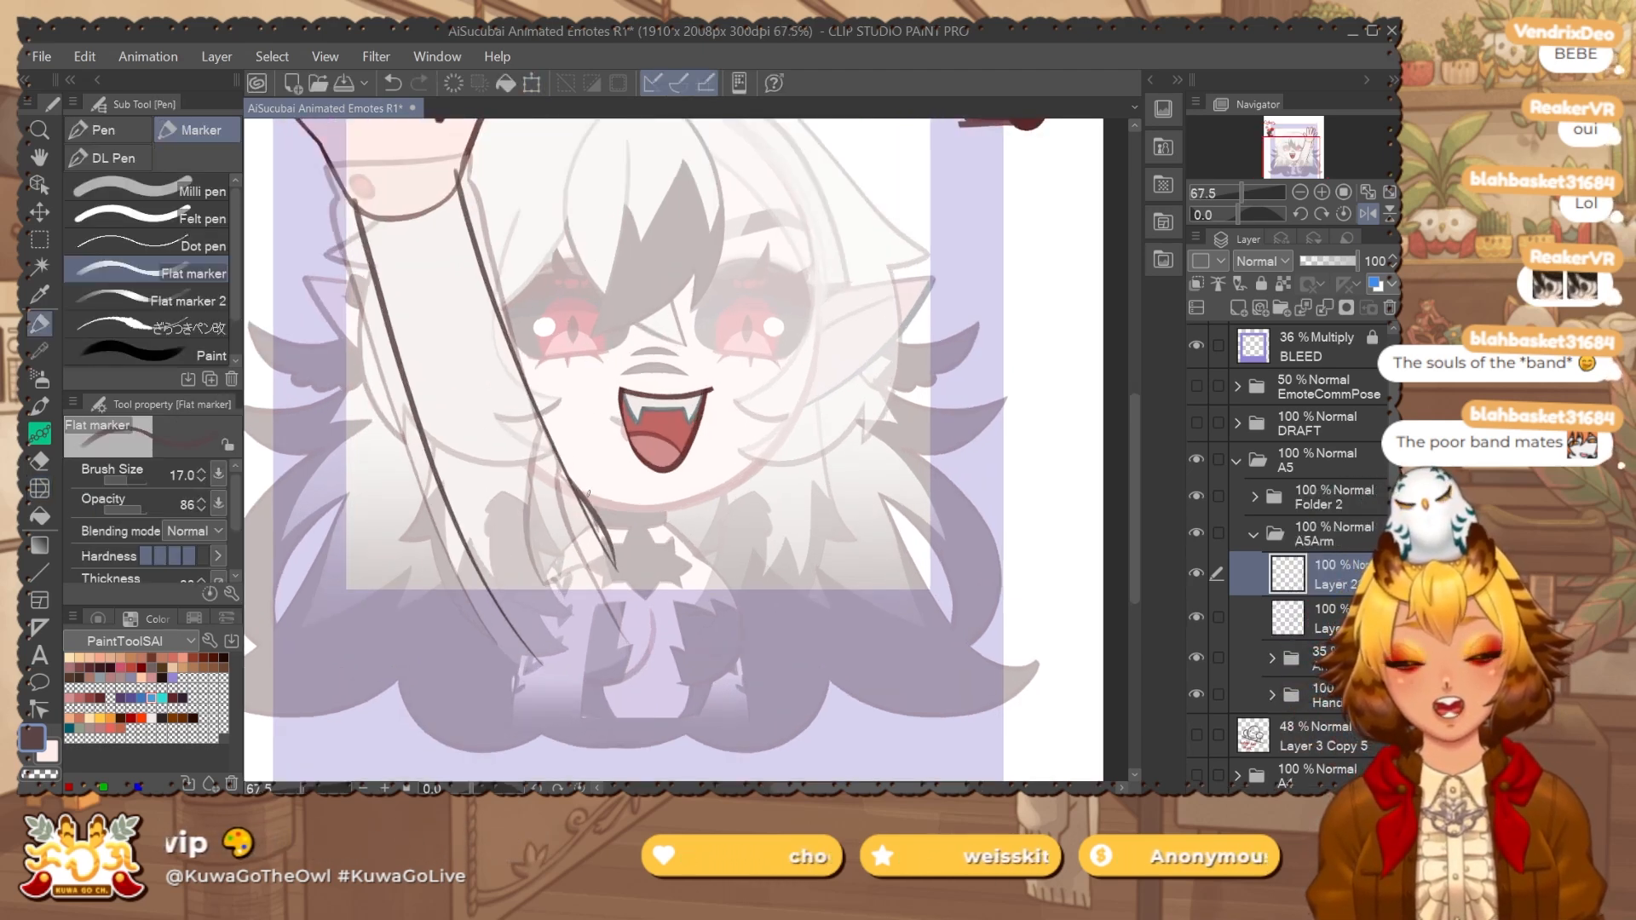
left_click_drag(588, 493, 591, 474)
left_click(1326, 623)
key("e")
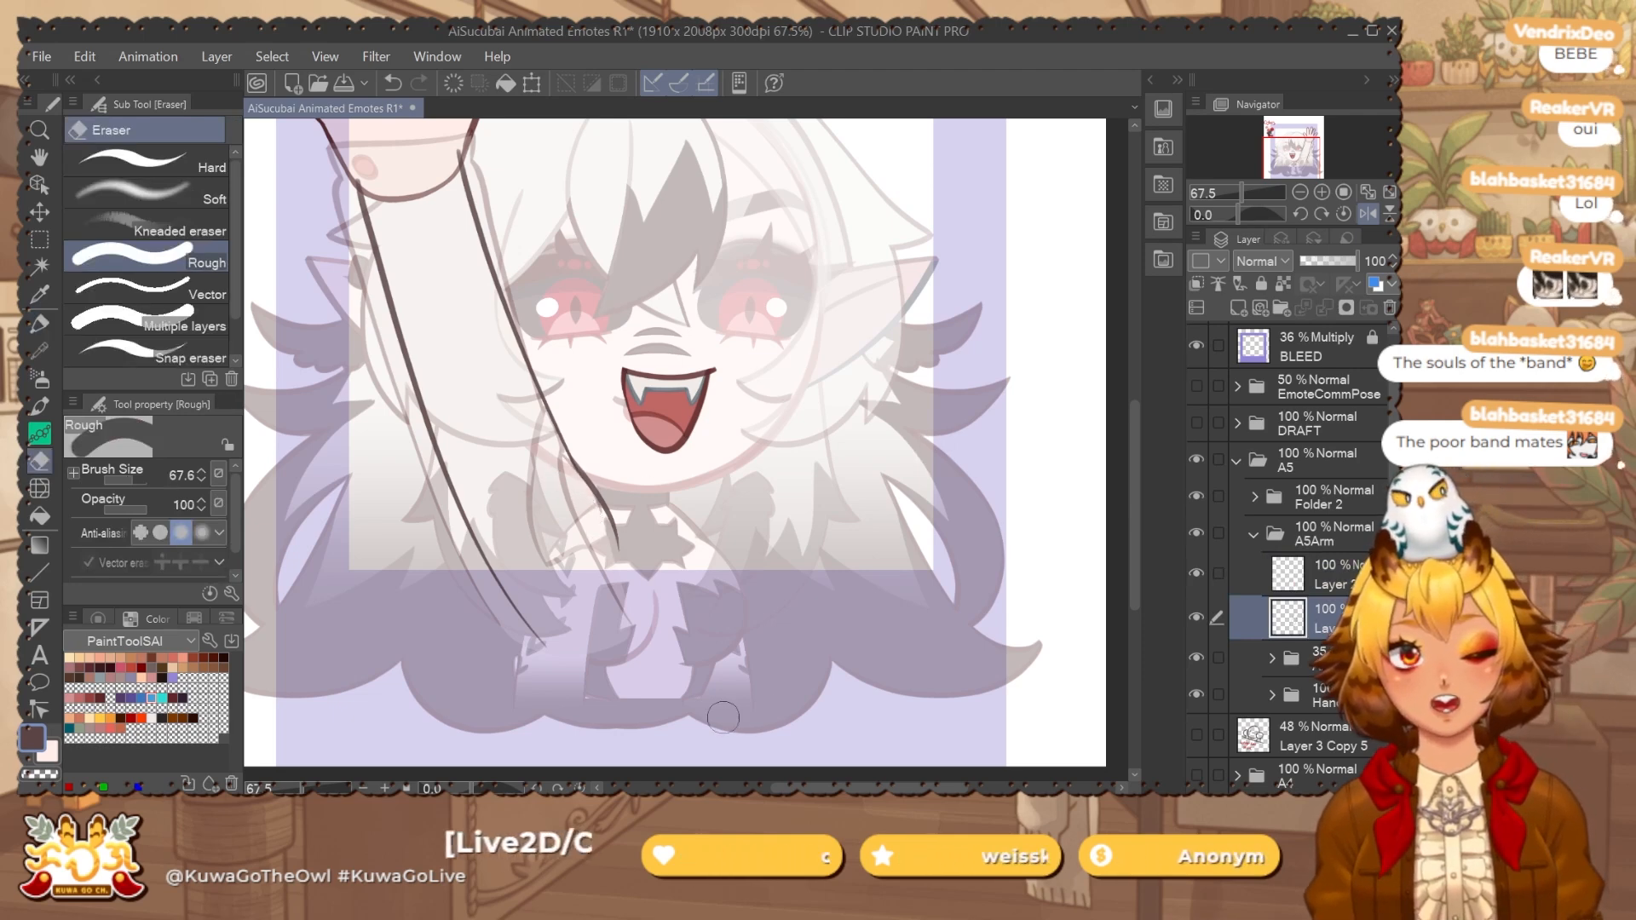
left_click(1341, 573)
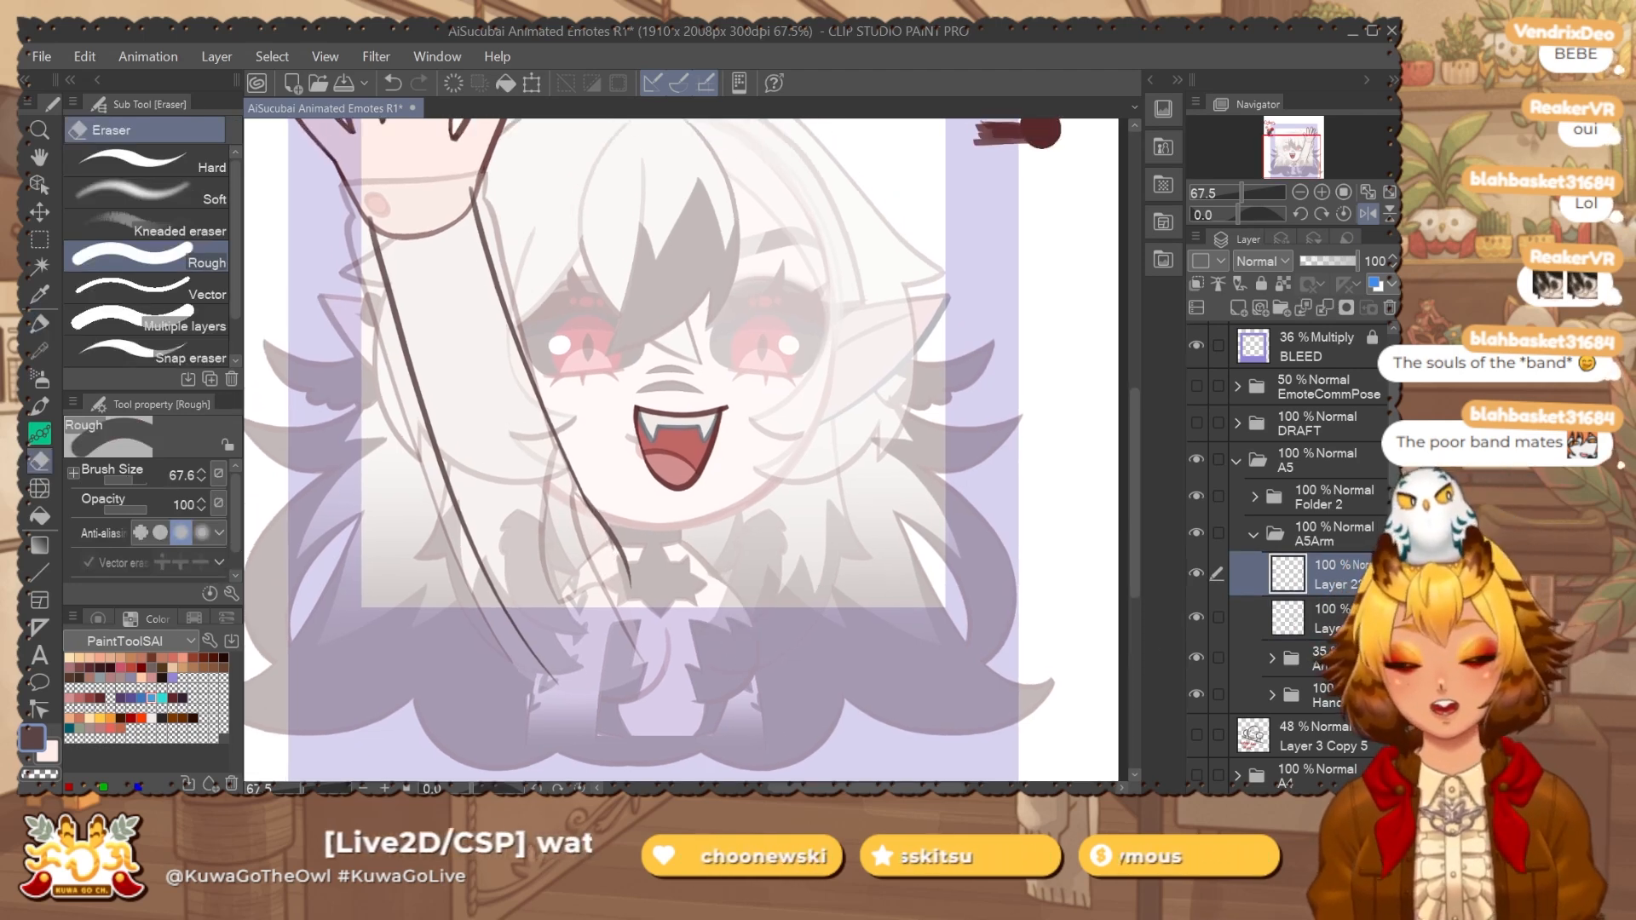
key("ctrl+e")
left_click(1200, 576)
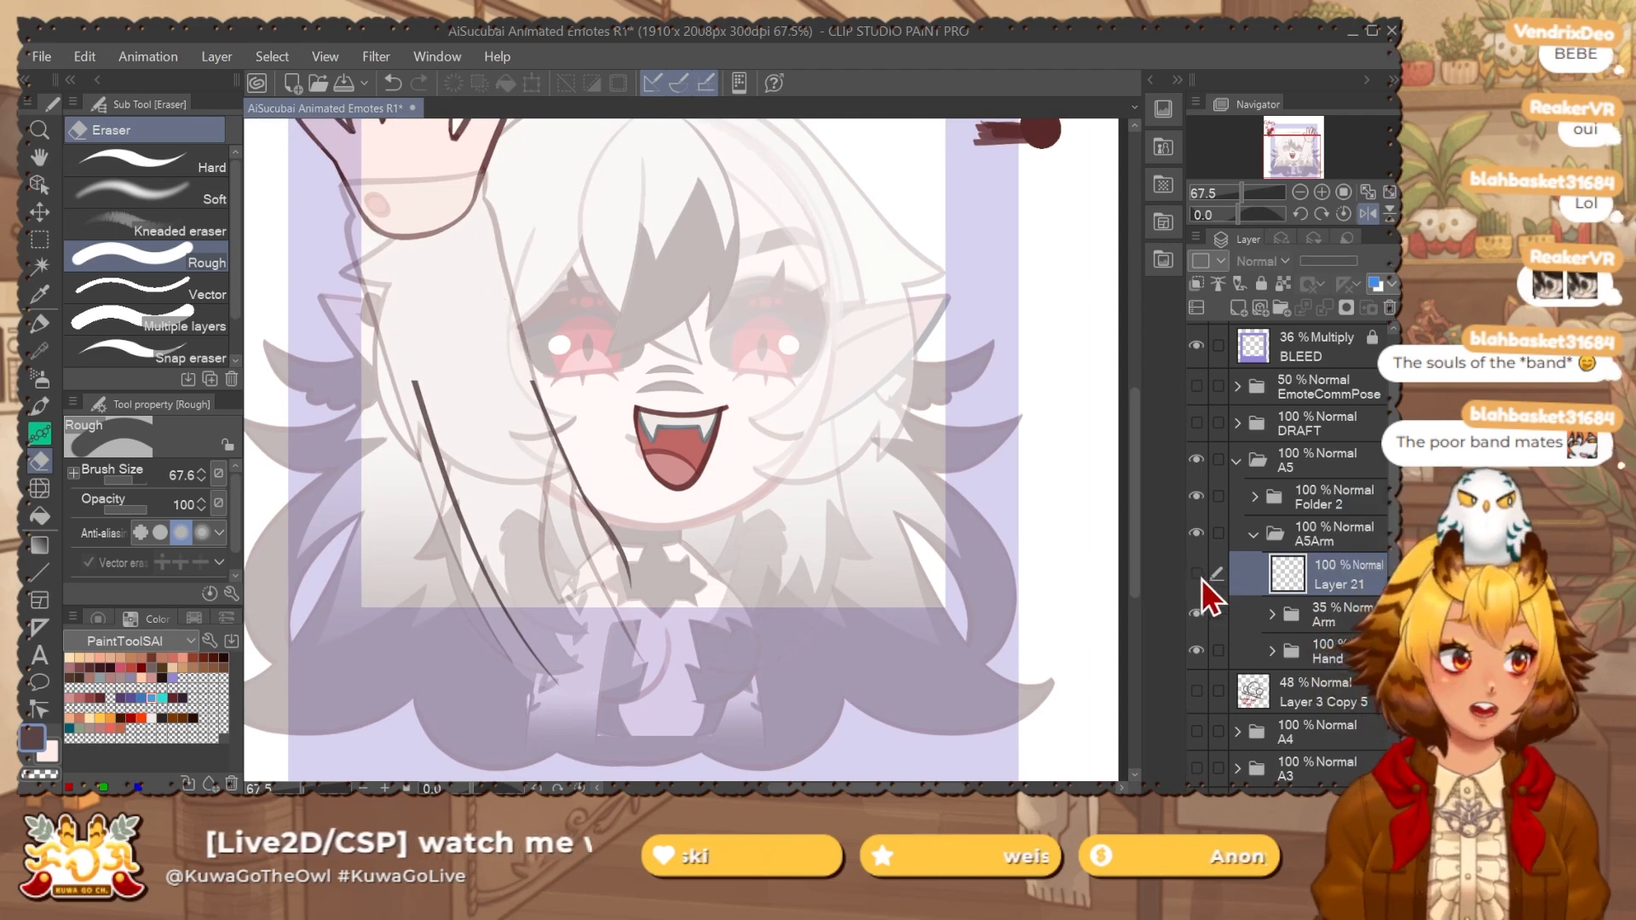
left_click(1196, 574)
Refine the arm outline's curve with a 550 Liquify brush and add a new layer above it.
key("j")
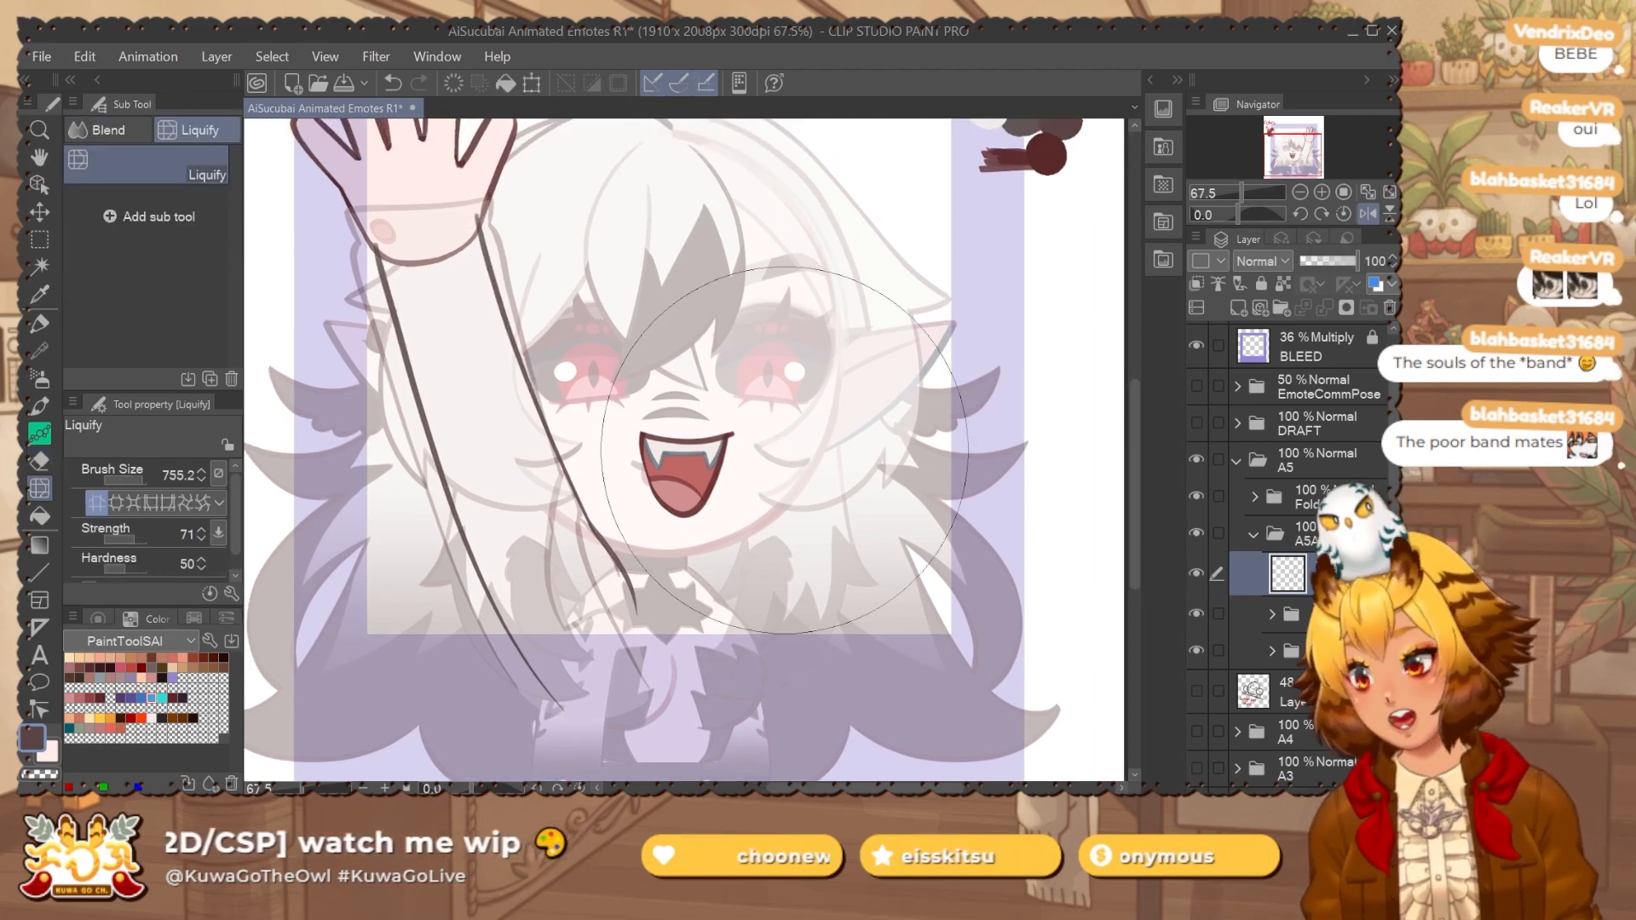
left_click_drag(456, 587, 469, 554)
key("[")
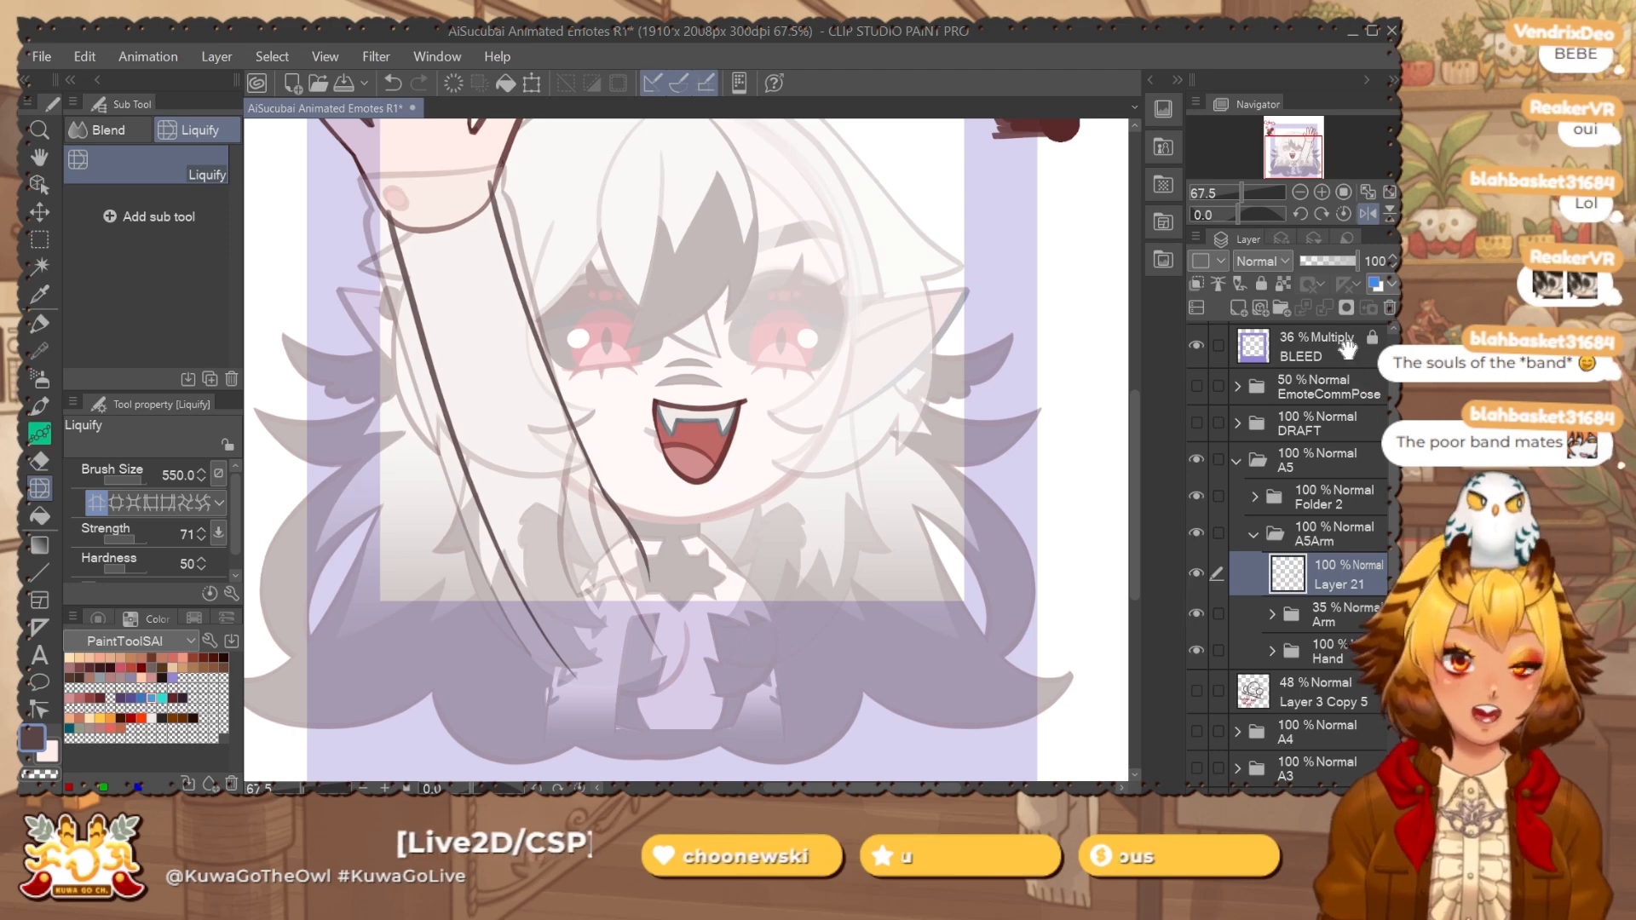
left_click_drag(720, 575, 732, 598)
key("ctrl+shift+n")
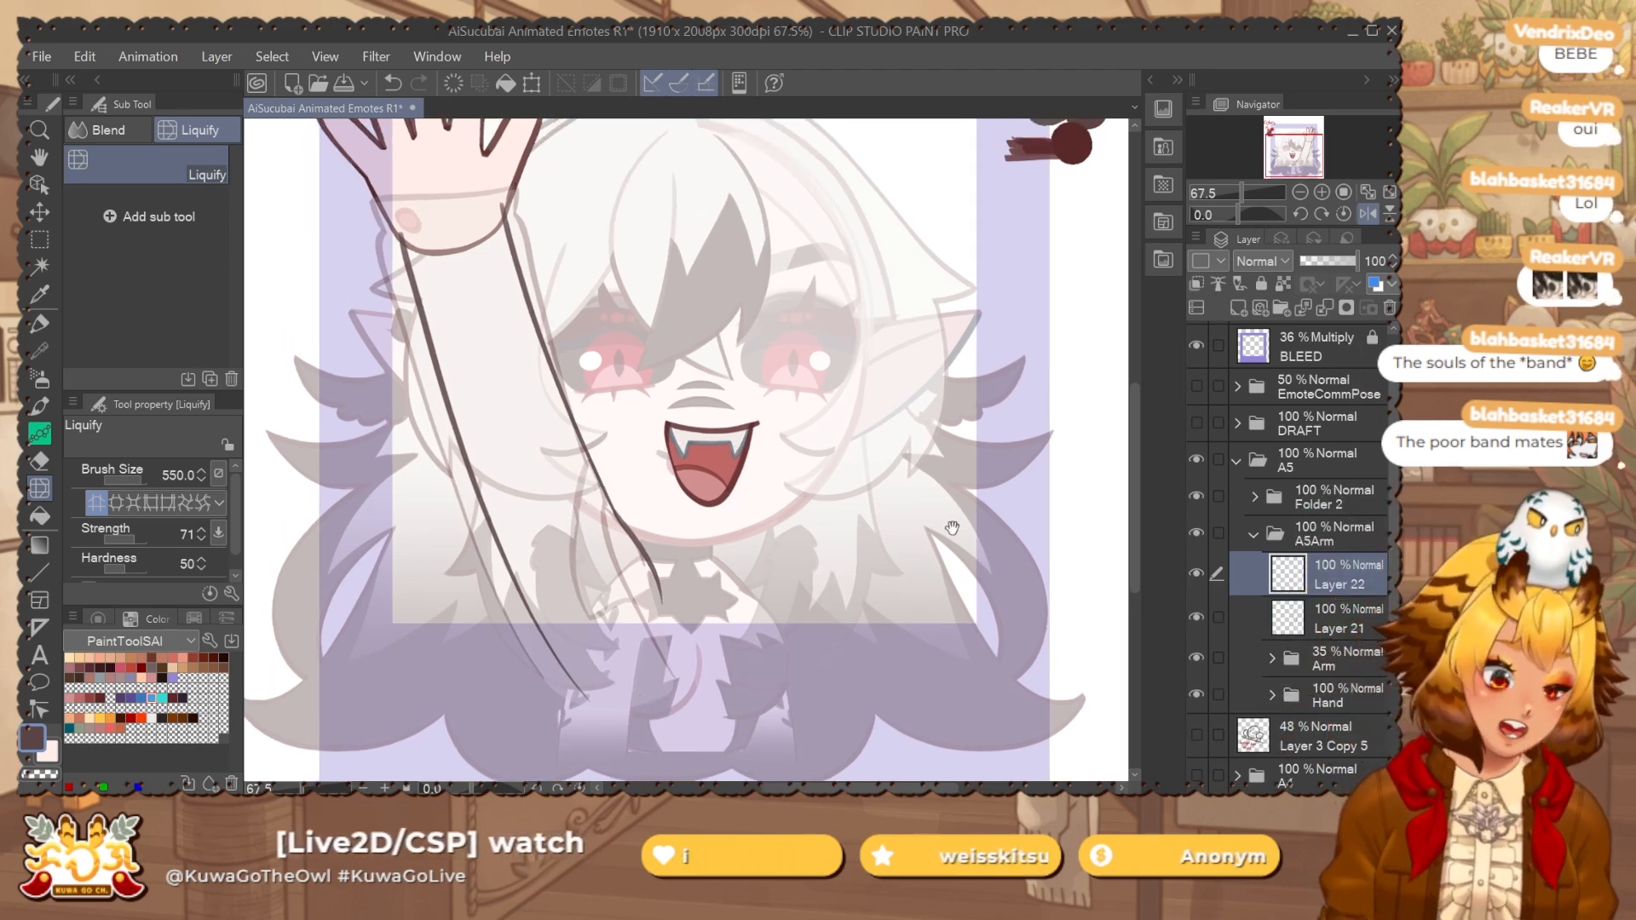
Delete the old faded Arm folder and ungroup the Hand folder's layers into A5Arm.
left_click_drag(952, 528, 951, 615)
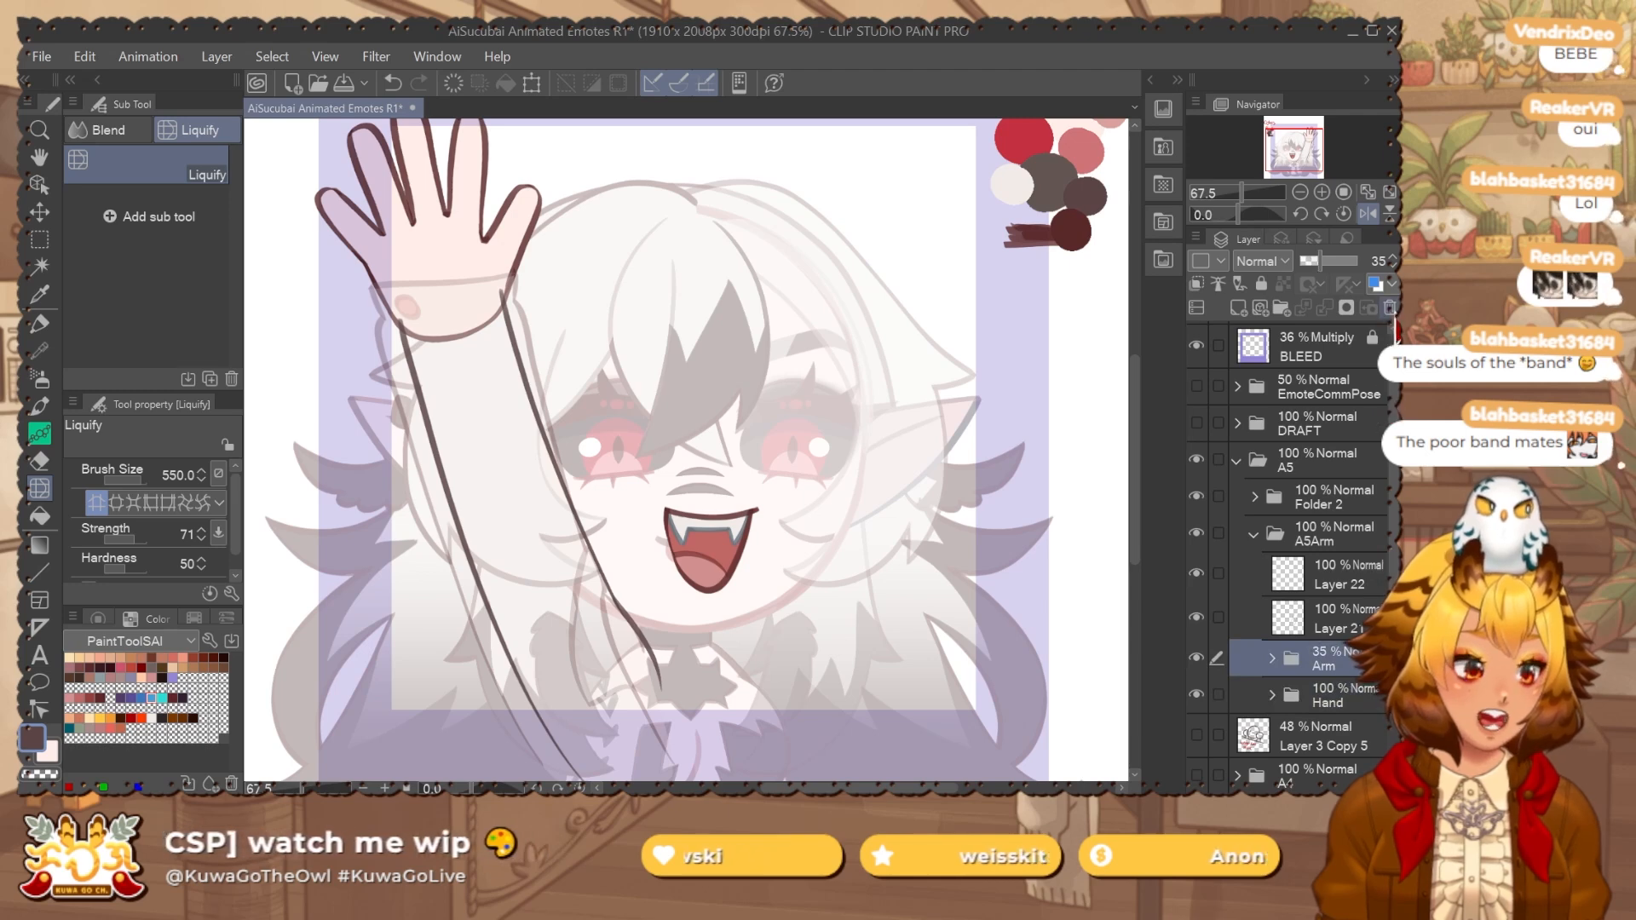
left_click(1389, 308)
left_click_drag(792, 614, 763, 527)
scroll(1306, 620, "down", 1)
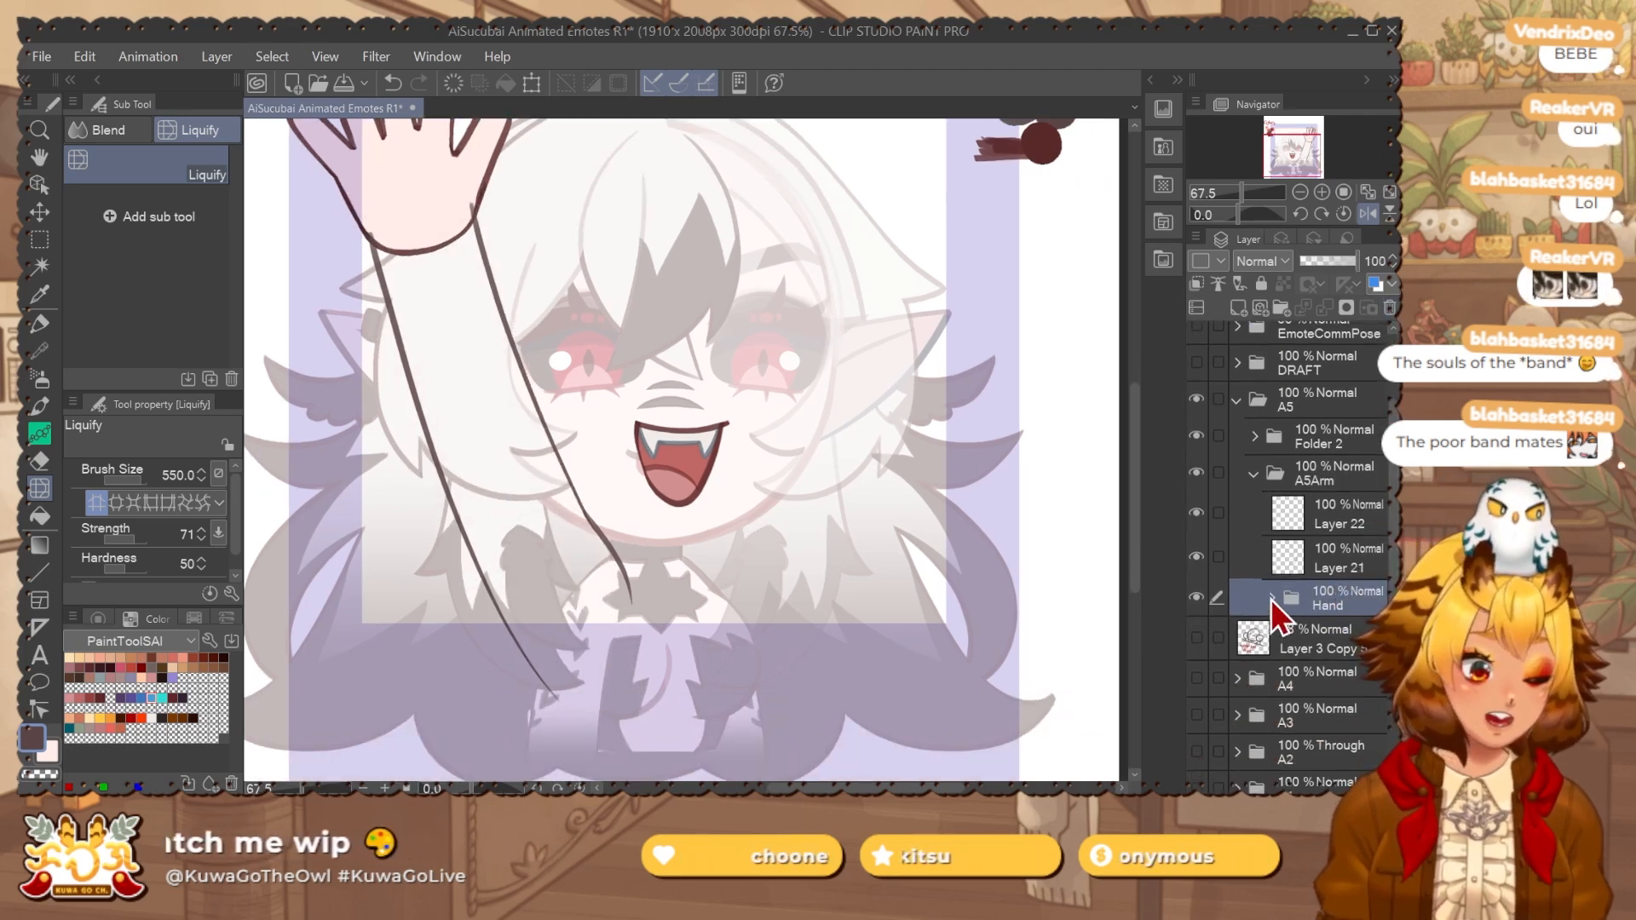
left_click(1270, 599)
key("ctrl+shift+g")
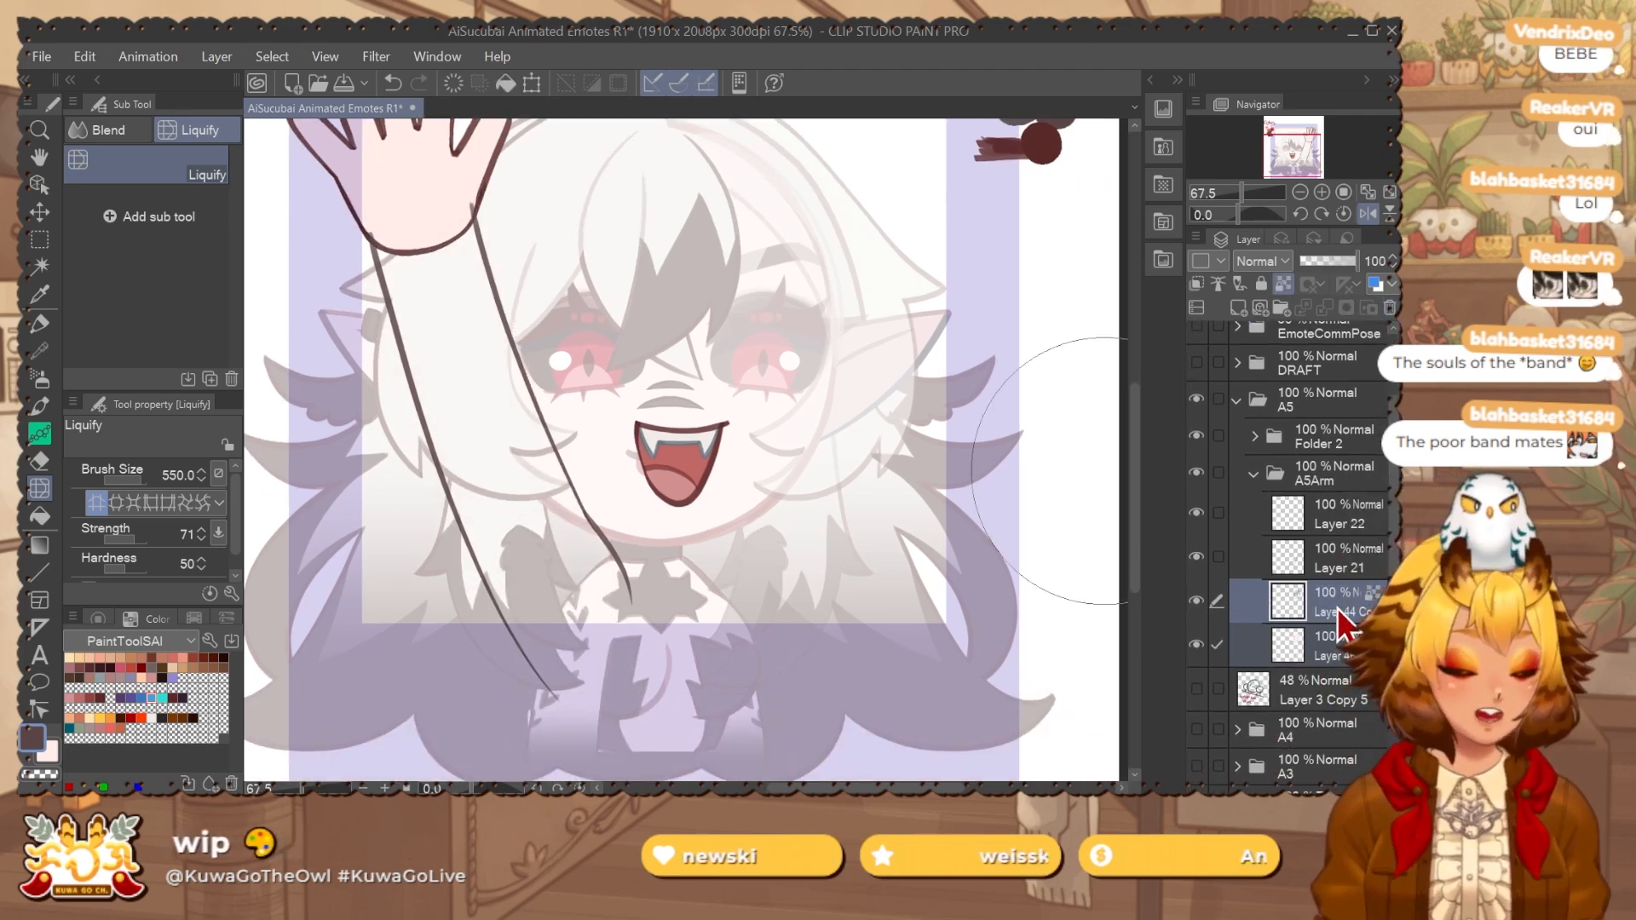
Erase the hand's closing line at the wrist and trim the Layer 21 arm lines where they meet the hand.
key("e")
scroll(403, 305, "up", 2)
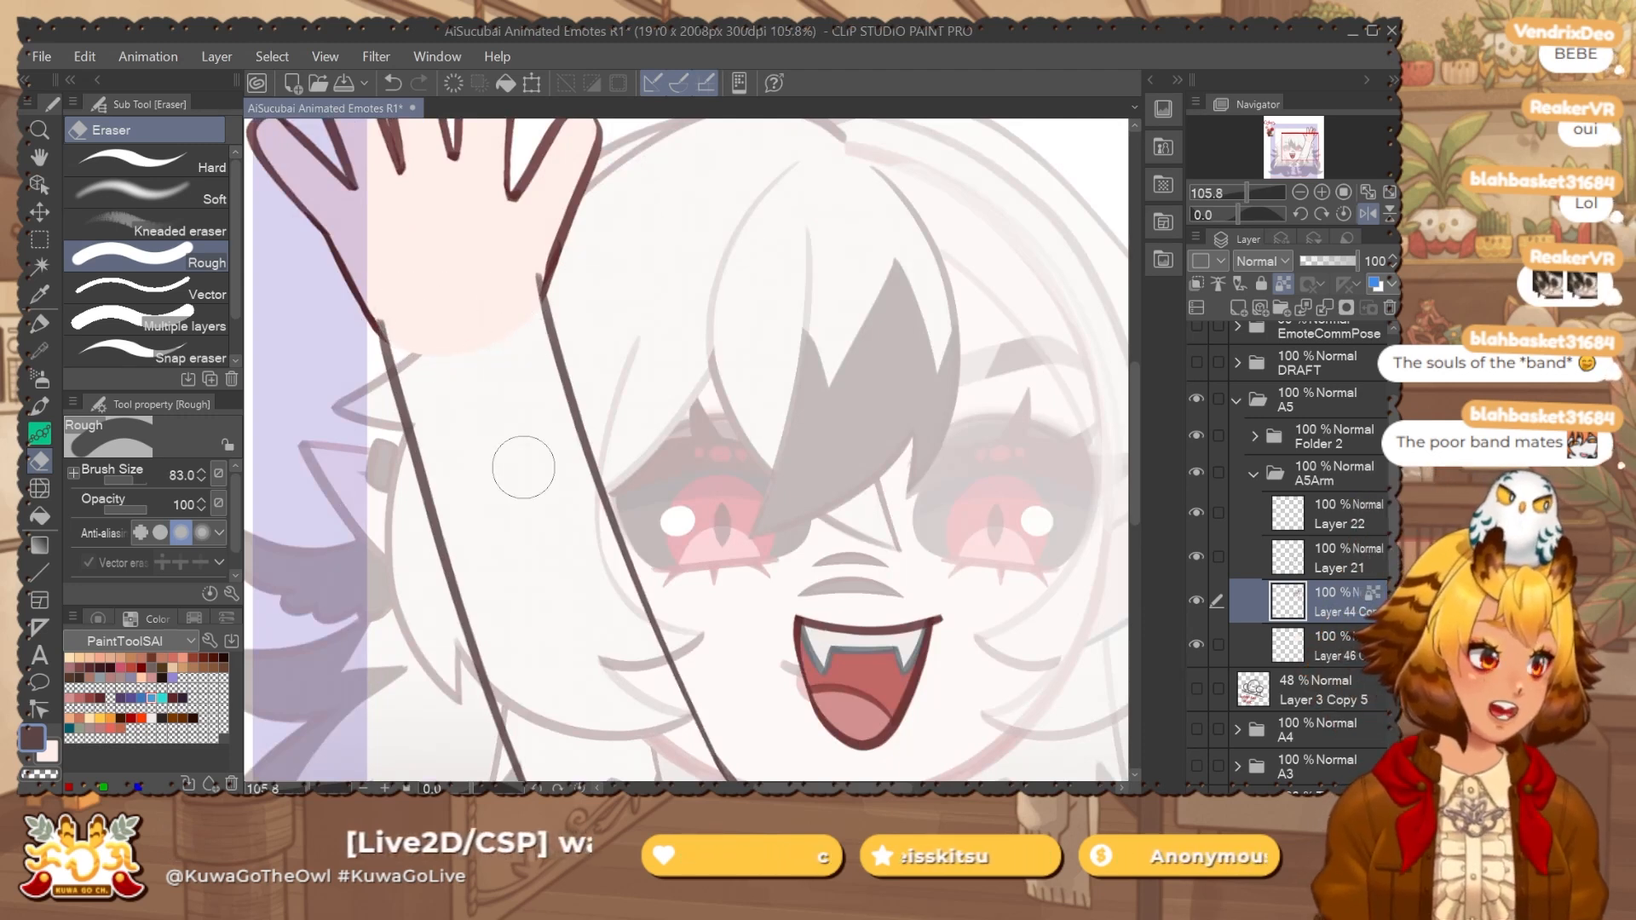
left_click(1303, 554)
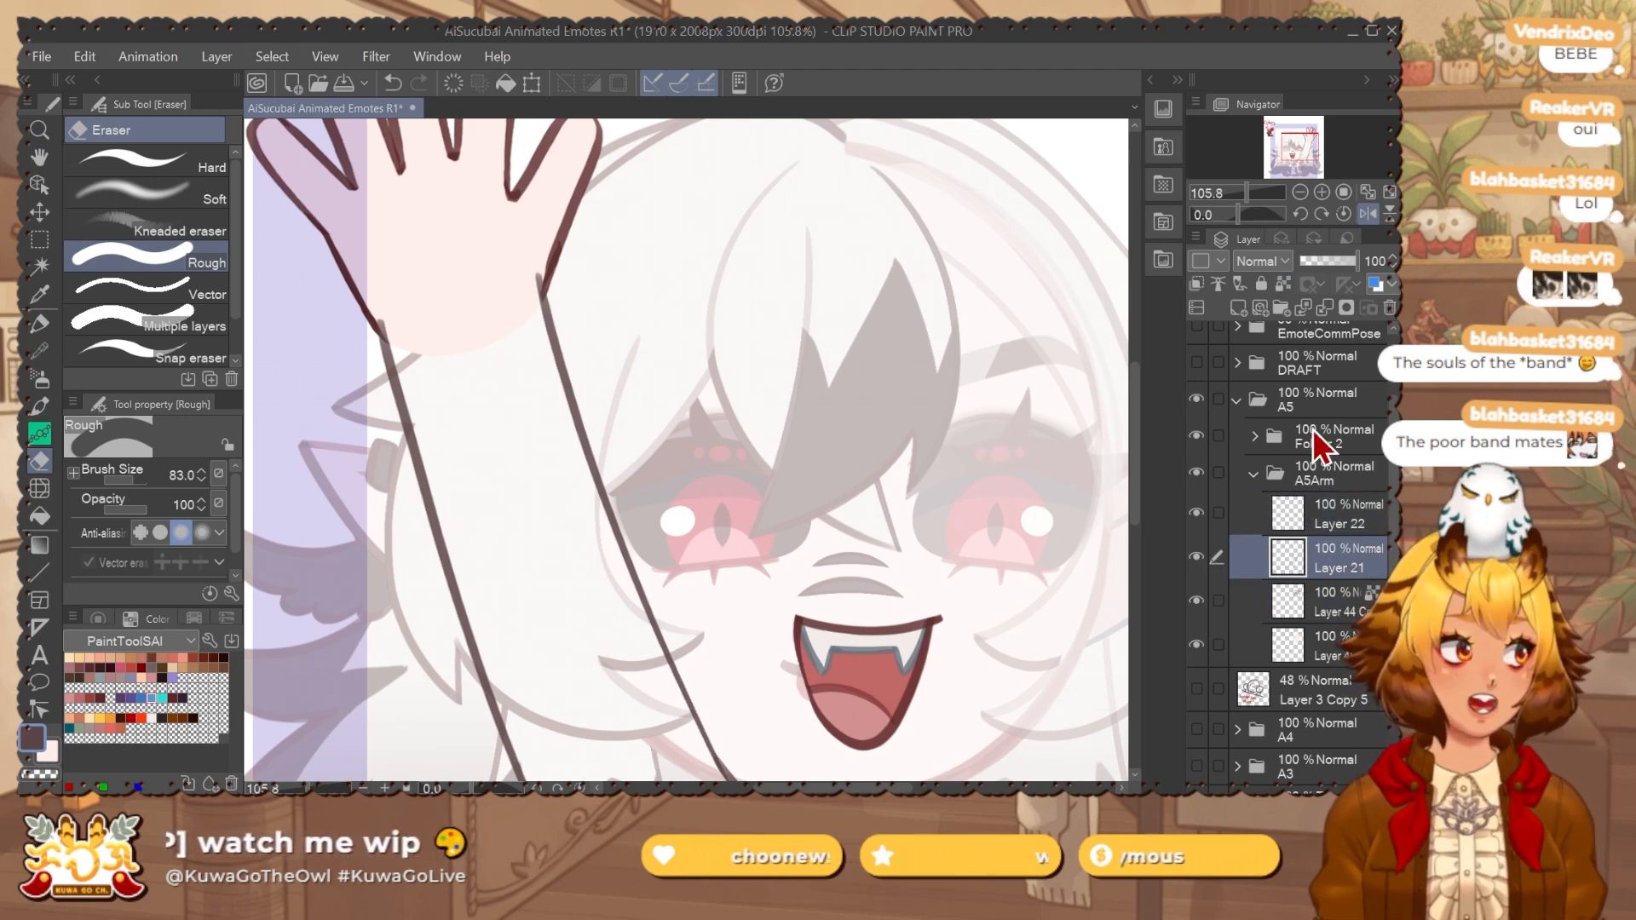
left_click(1259, 524)
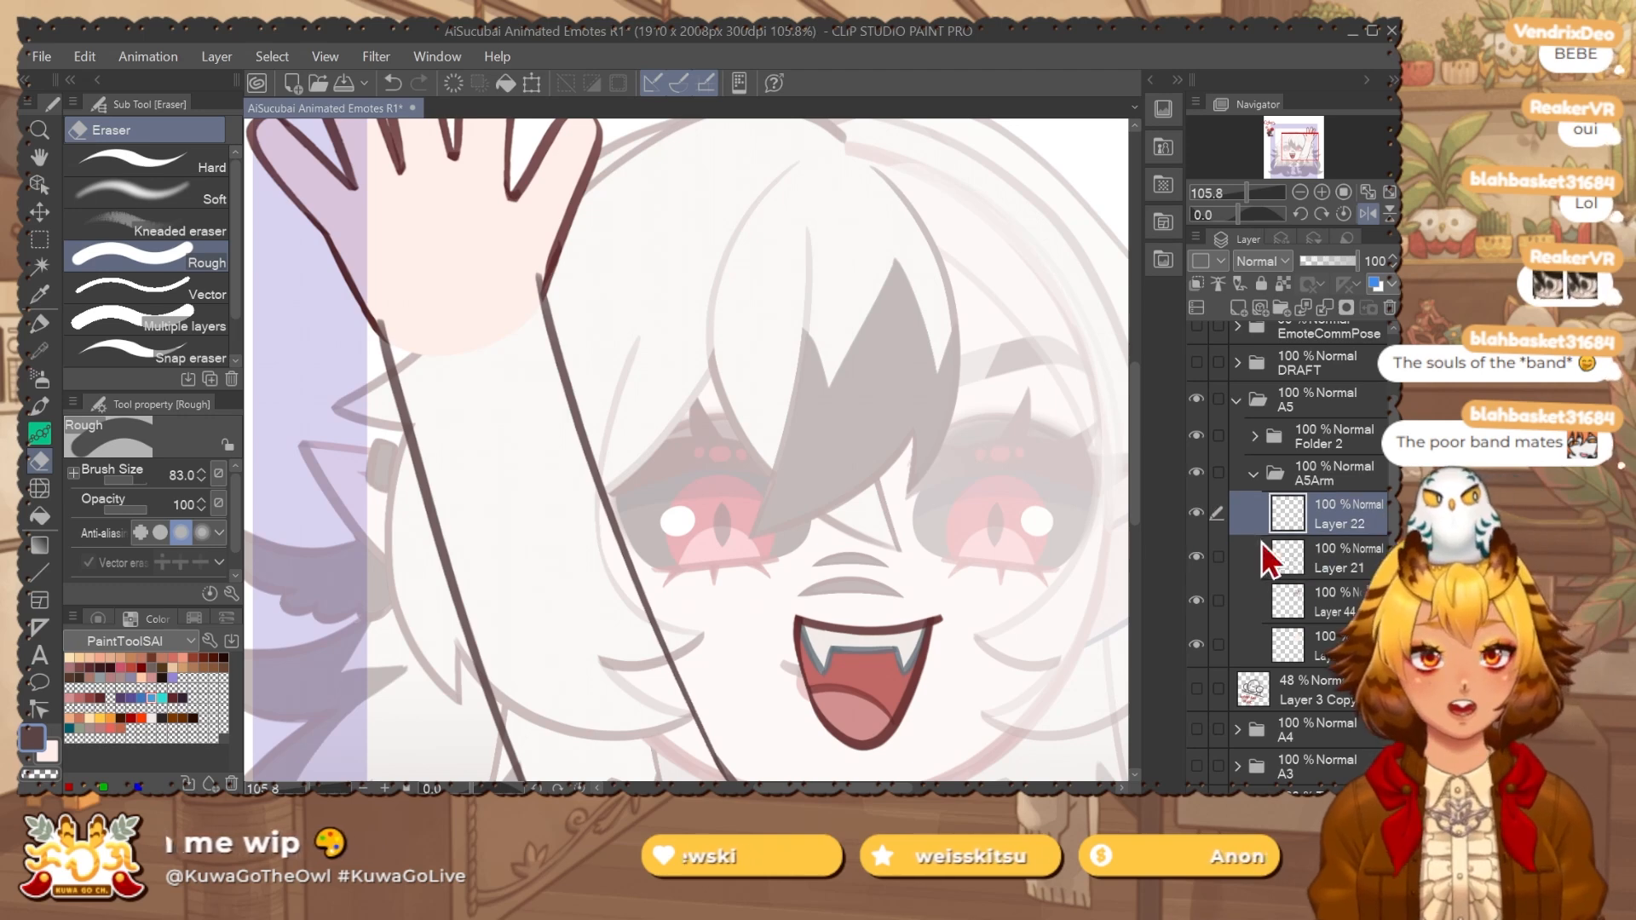
left_click(1196, 556)
left_click(1197, 557)
left_click(1324, 555)
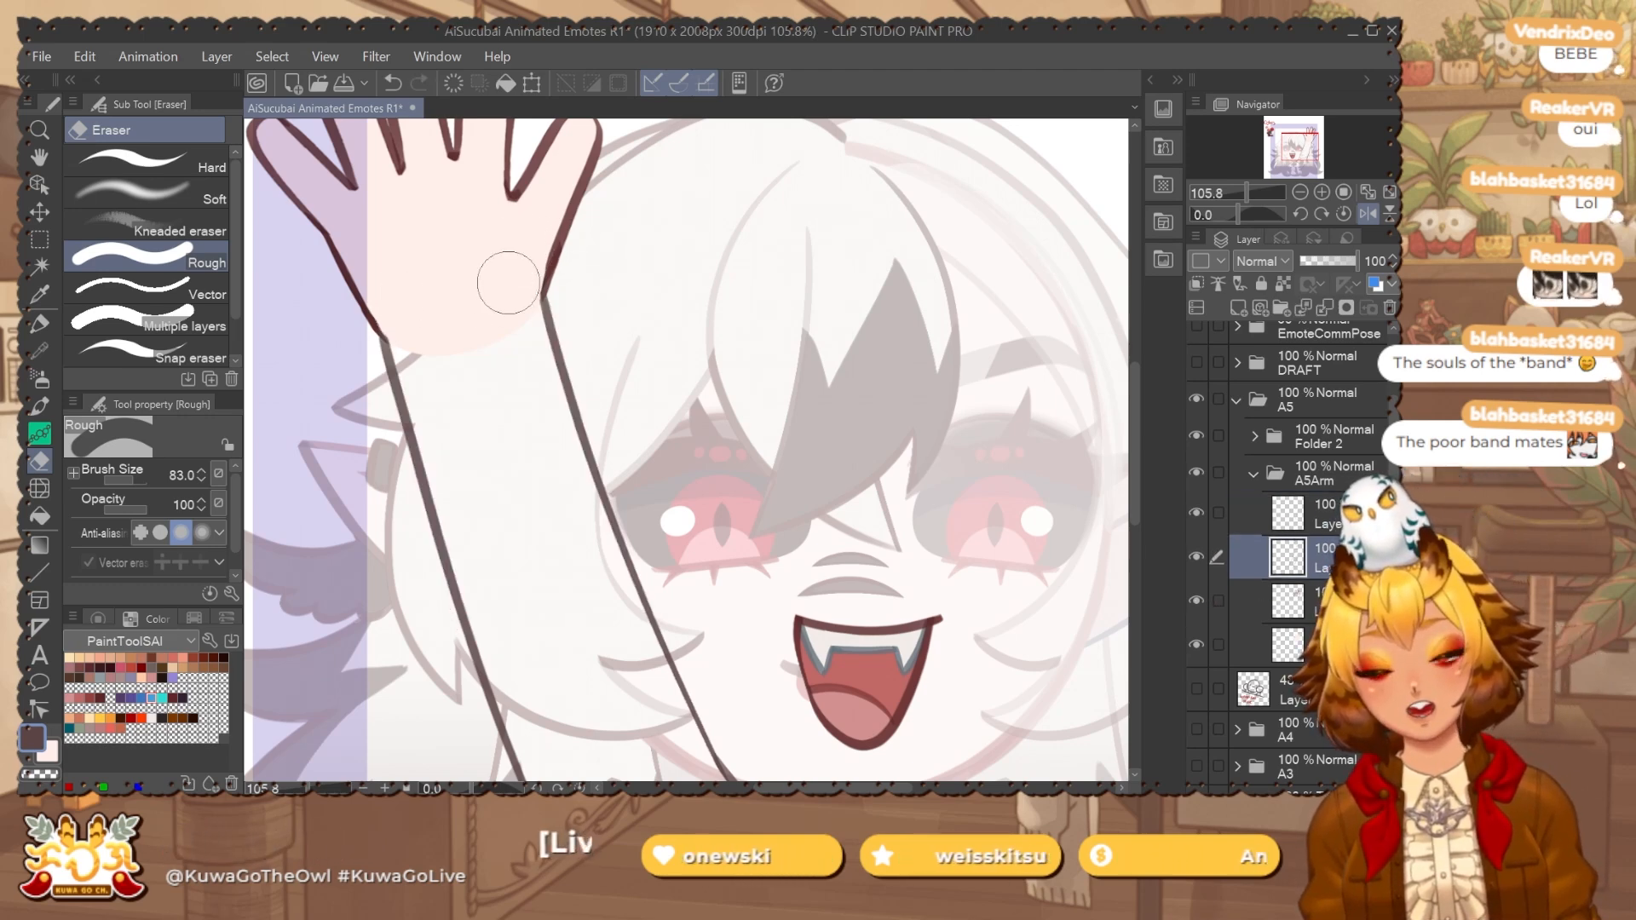
scroll(579, 294, "down", 3)
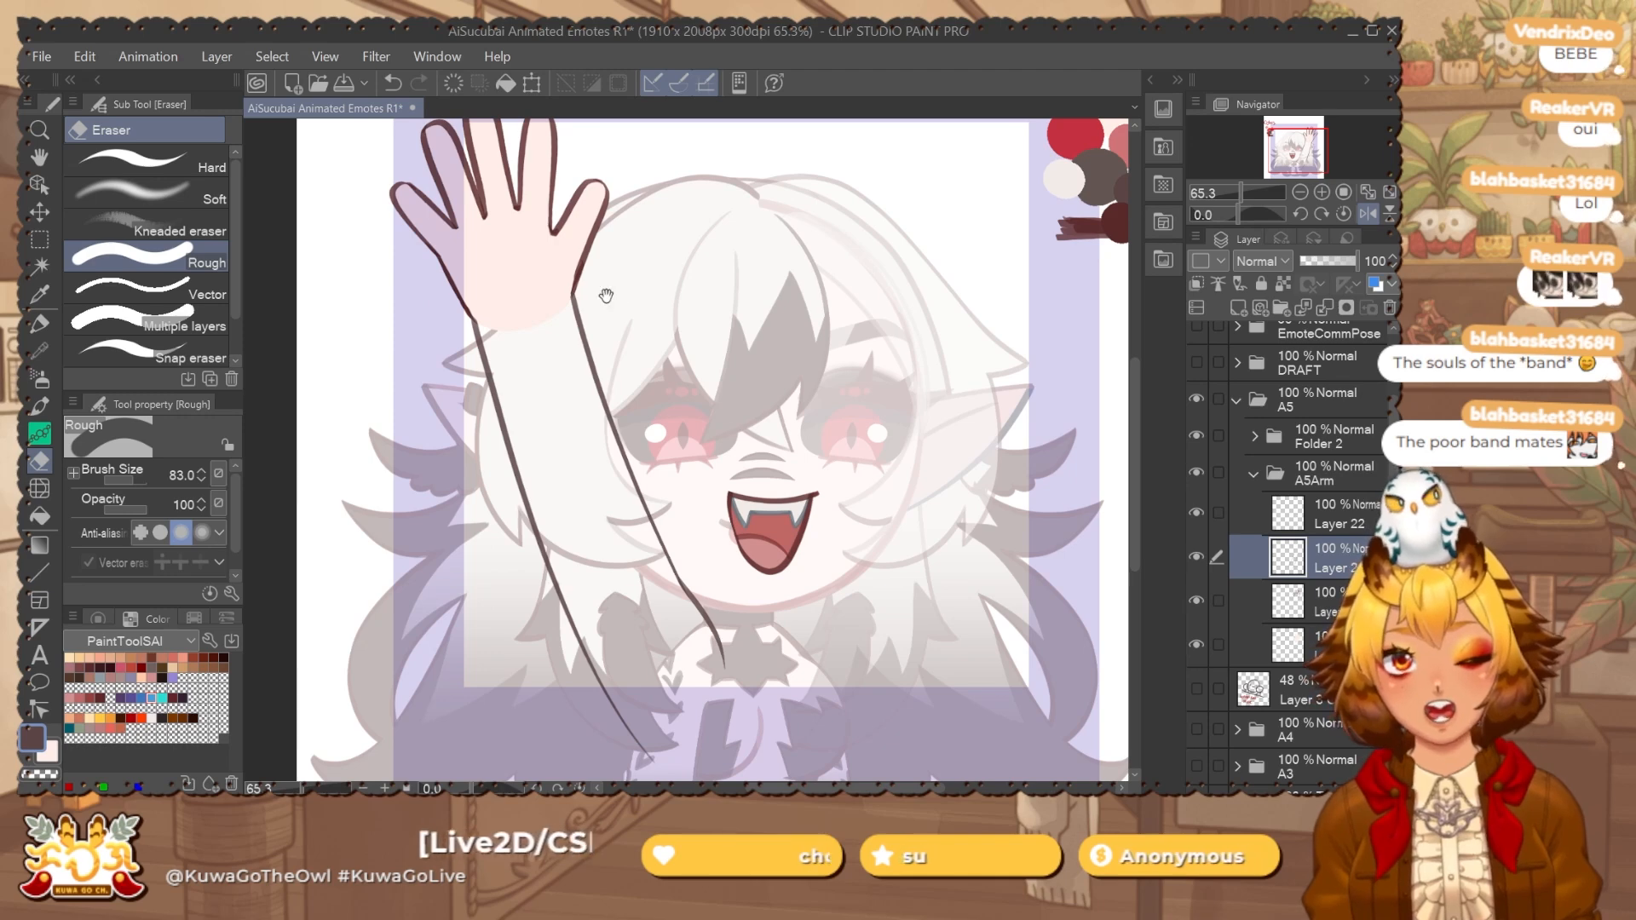
Draw crease lines on the palm, merge Layer 21 into the hand's line layer, and restore the unflipped canvas view.
left_click_drag(605, 295, 565, 328)
key("p")
scroll(474, 234, "up", 3)
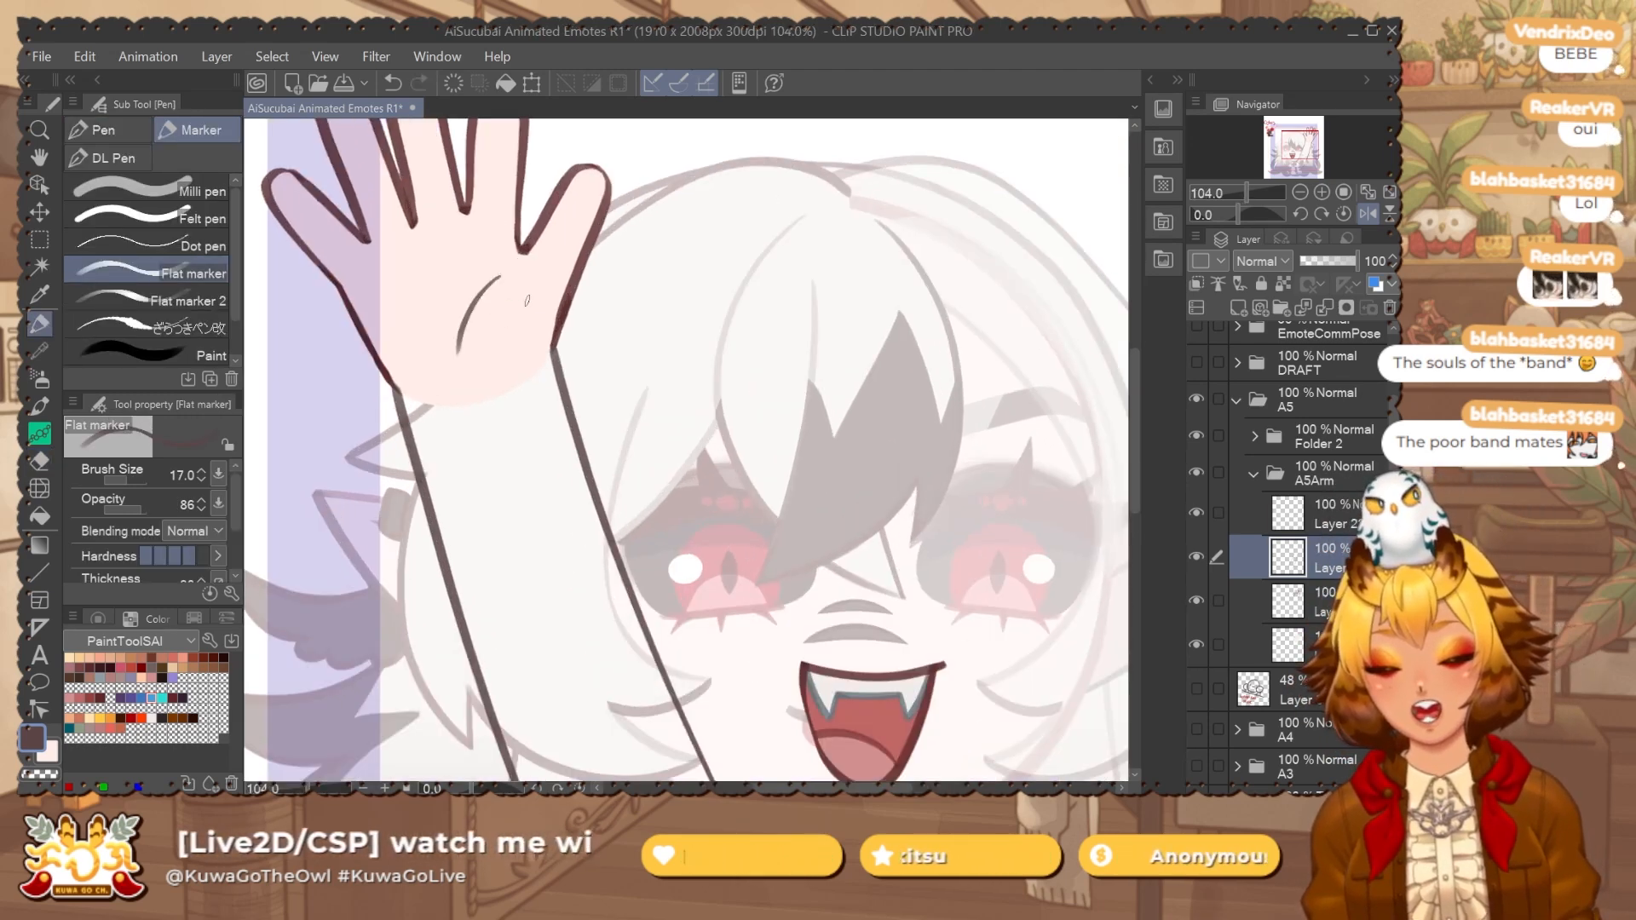
scroll(528, 301, "down", 3)
left_click_drag(684, 711, 639, 624)
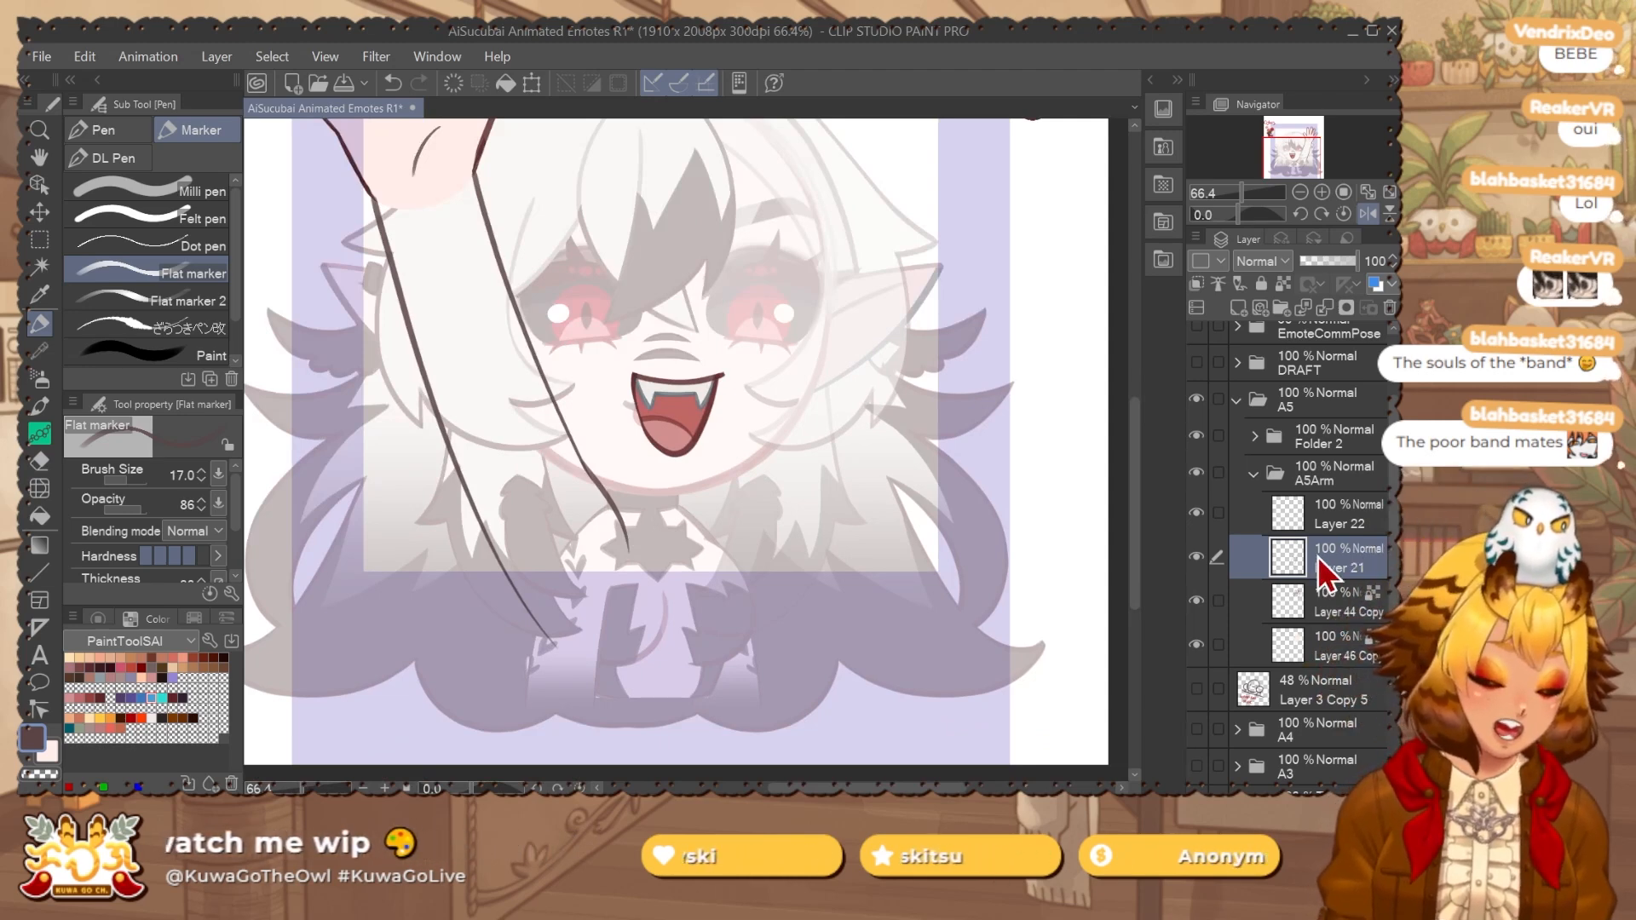
left_click(1367, 214)
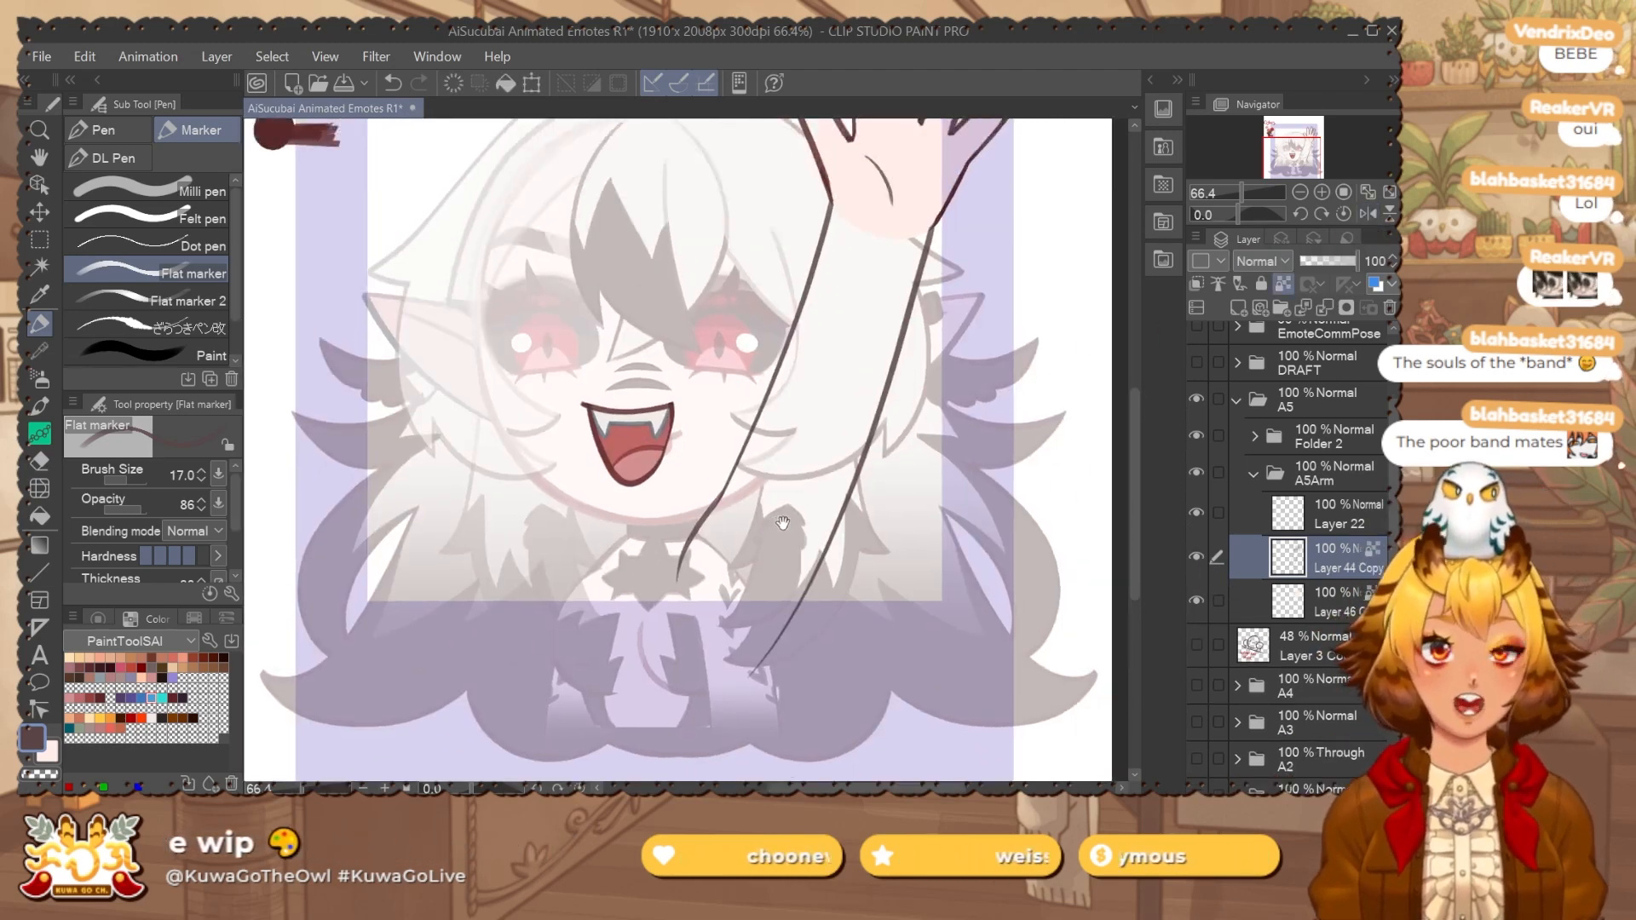
Recolour the merged arm and hand lines with the palette's dark red-brown, and delete the unused Layer 22.
scroll(651, 441, "down", 2)
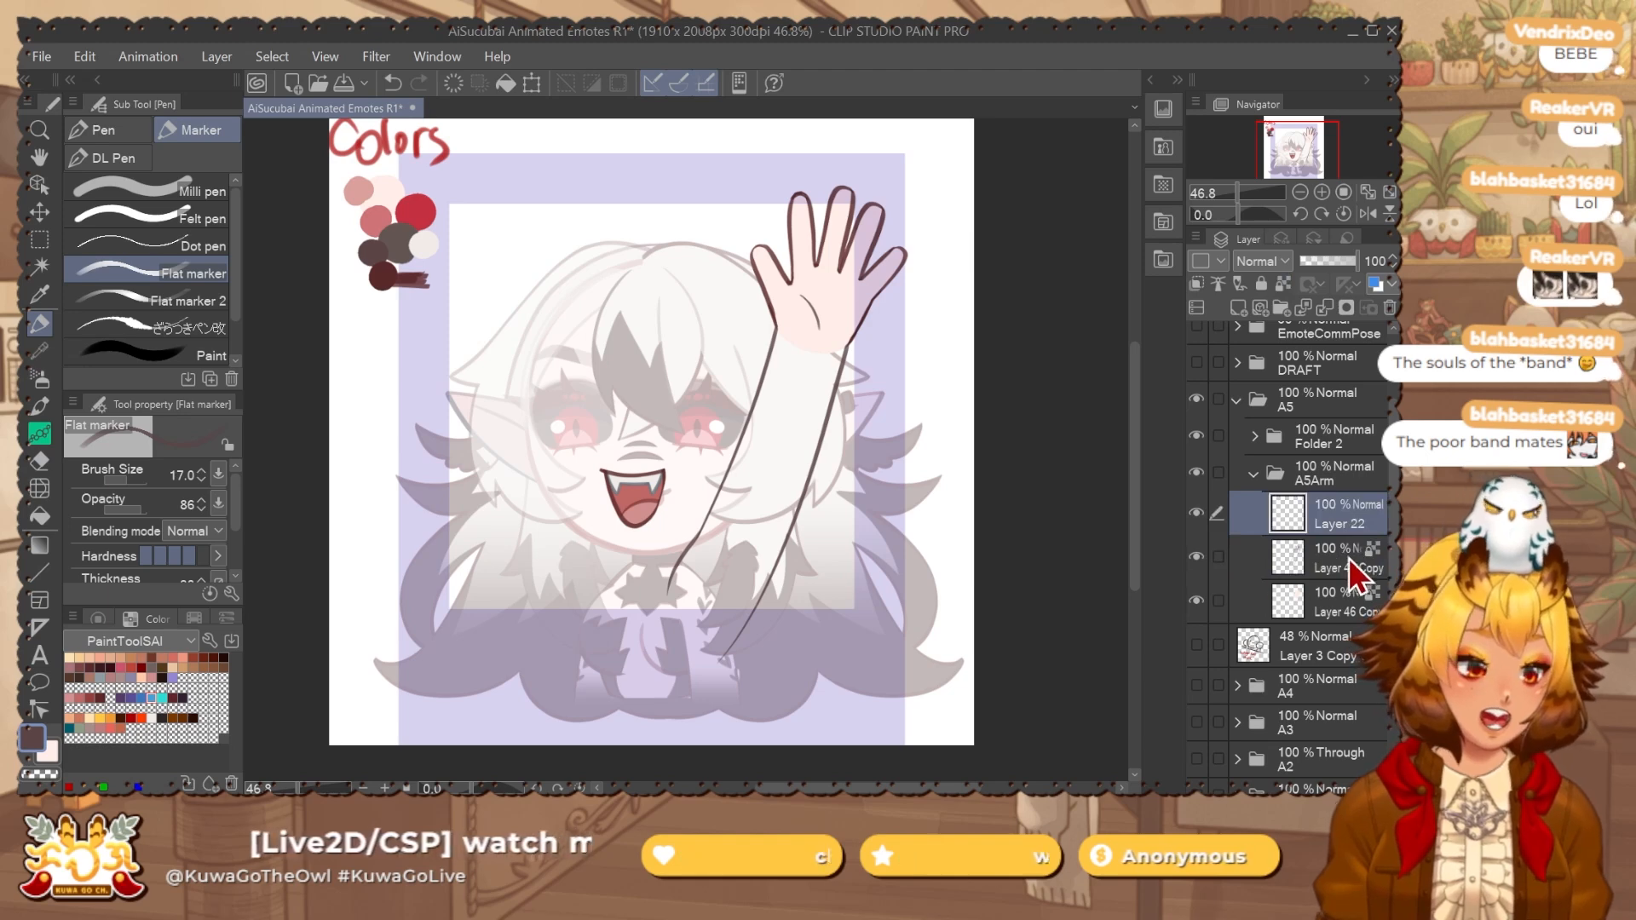
left_click(385, 274, "alt")
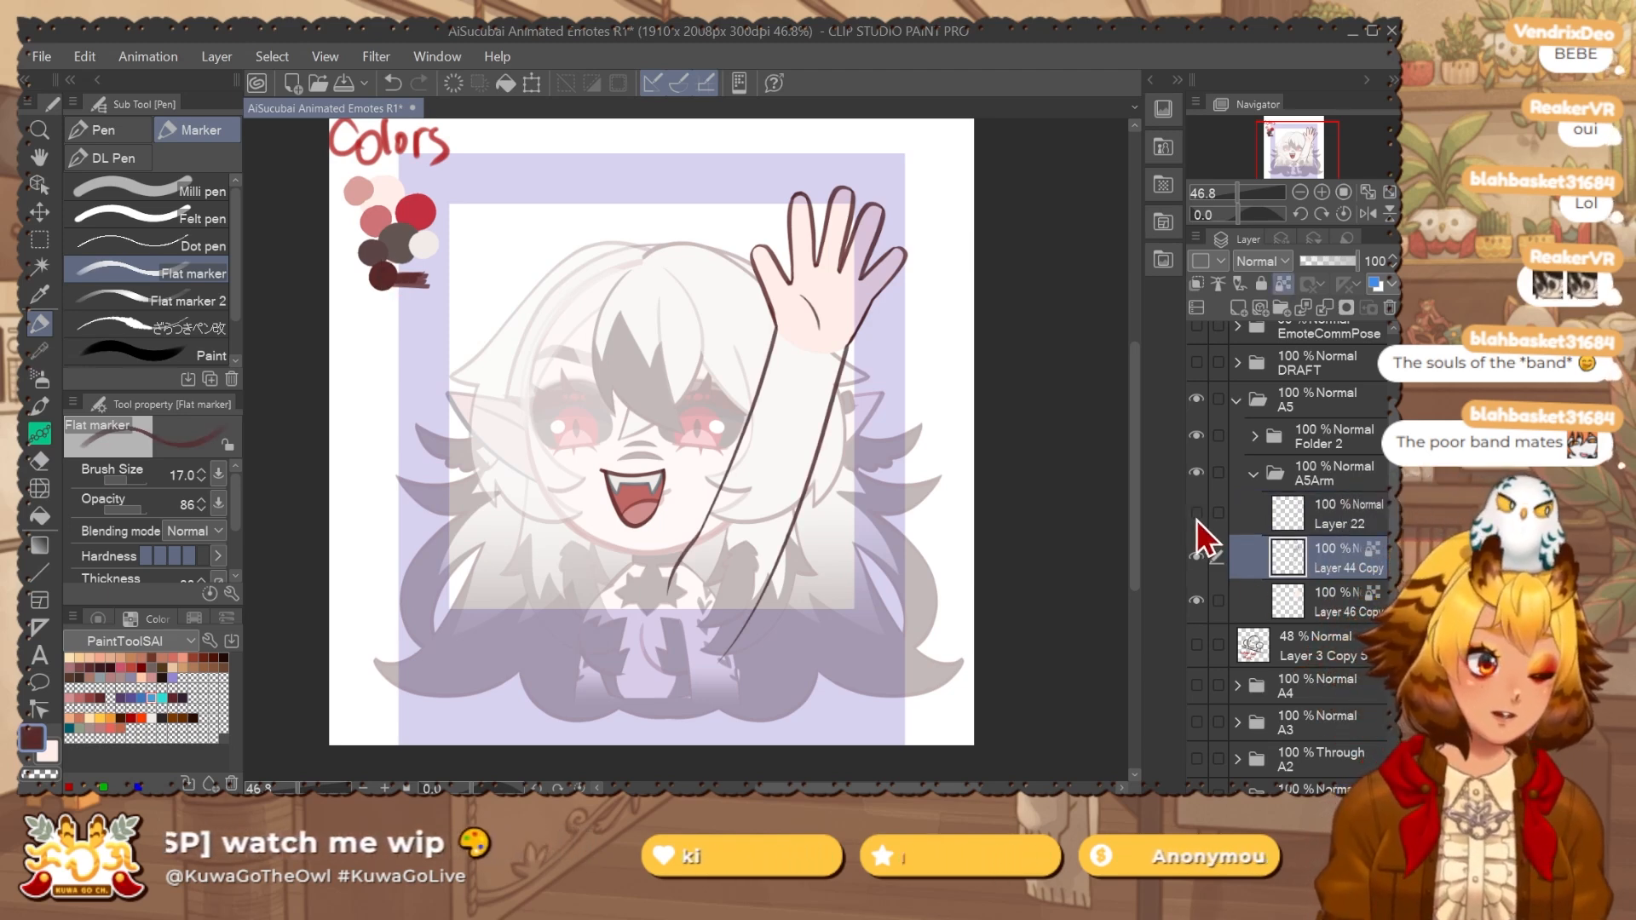
left_click(1244, 518)
left_click(1388, 308)
left_click(1364, 600)
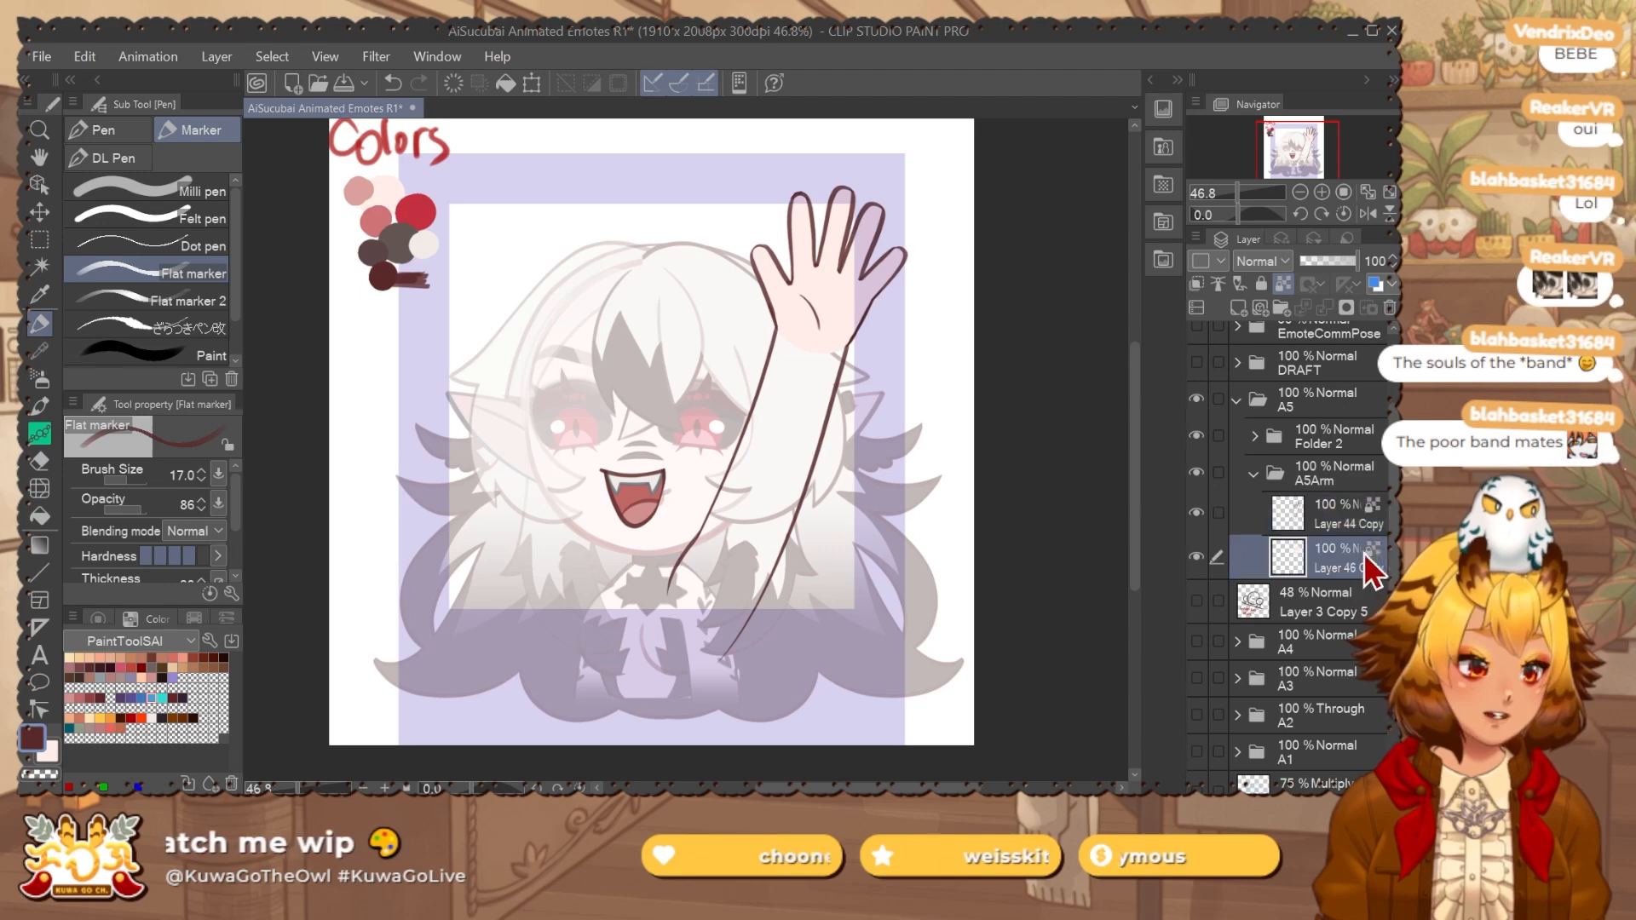
Unlock transparency on Layer 46 Copy, lasso the open area between the arm lines at the lower end, and fill it dark red-brown.
left_click(1290, 286)
key("m")
mouse_move(739, 562)
left_mouse_down()
mouse_move(735, 507)
mouse_move(642, 427)
left_mouse_up()
scroll(695, 475, "up", 4)
left_click(192, 231)
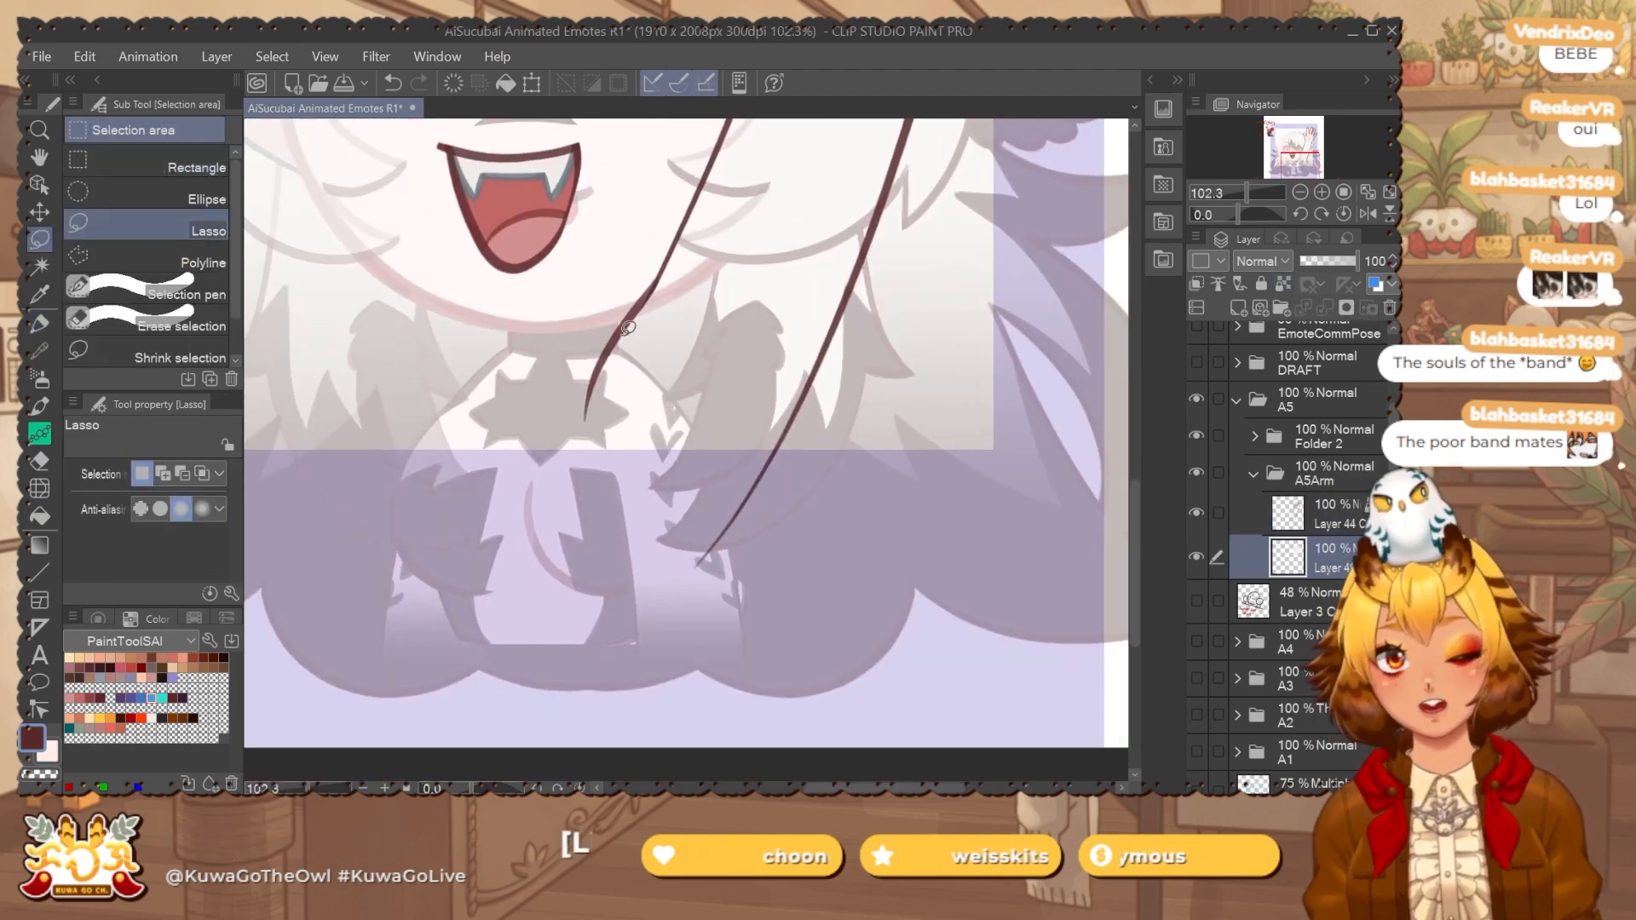
left_click_drag(627, 327, 619, 428)
left_click_drag(721, 532, 629, 331)
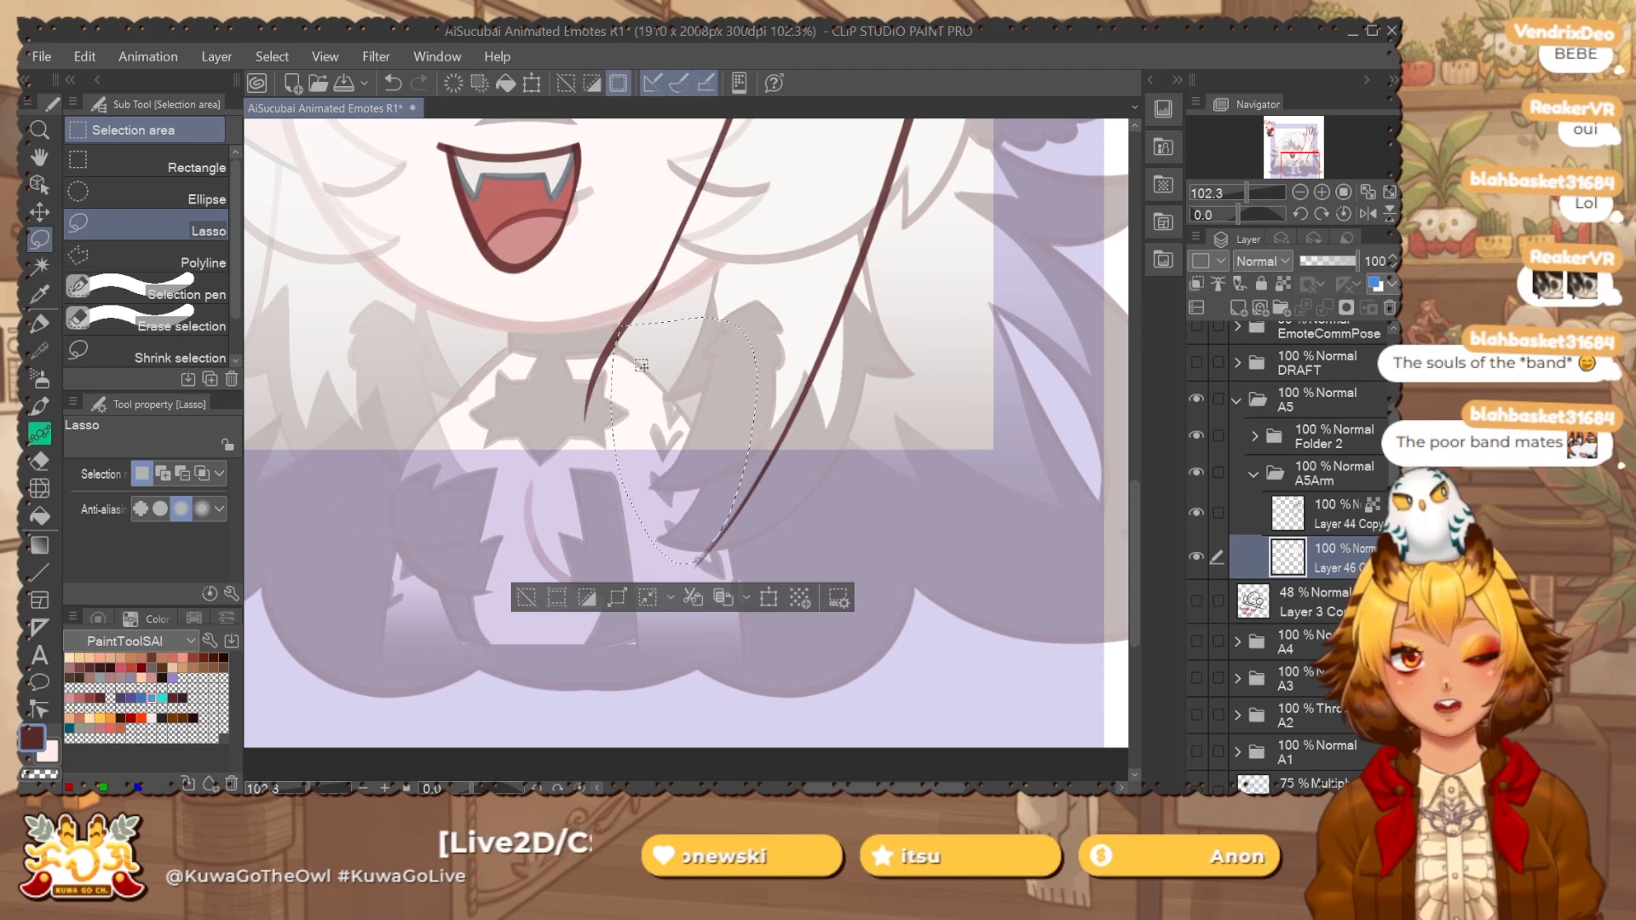
scroll(621, 368, "up", 2)
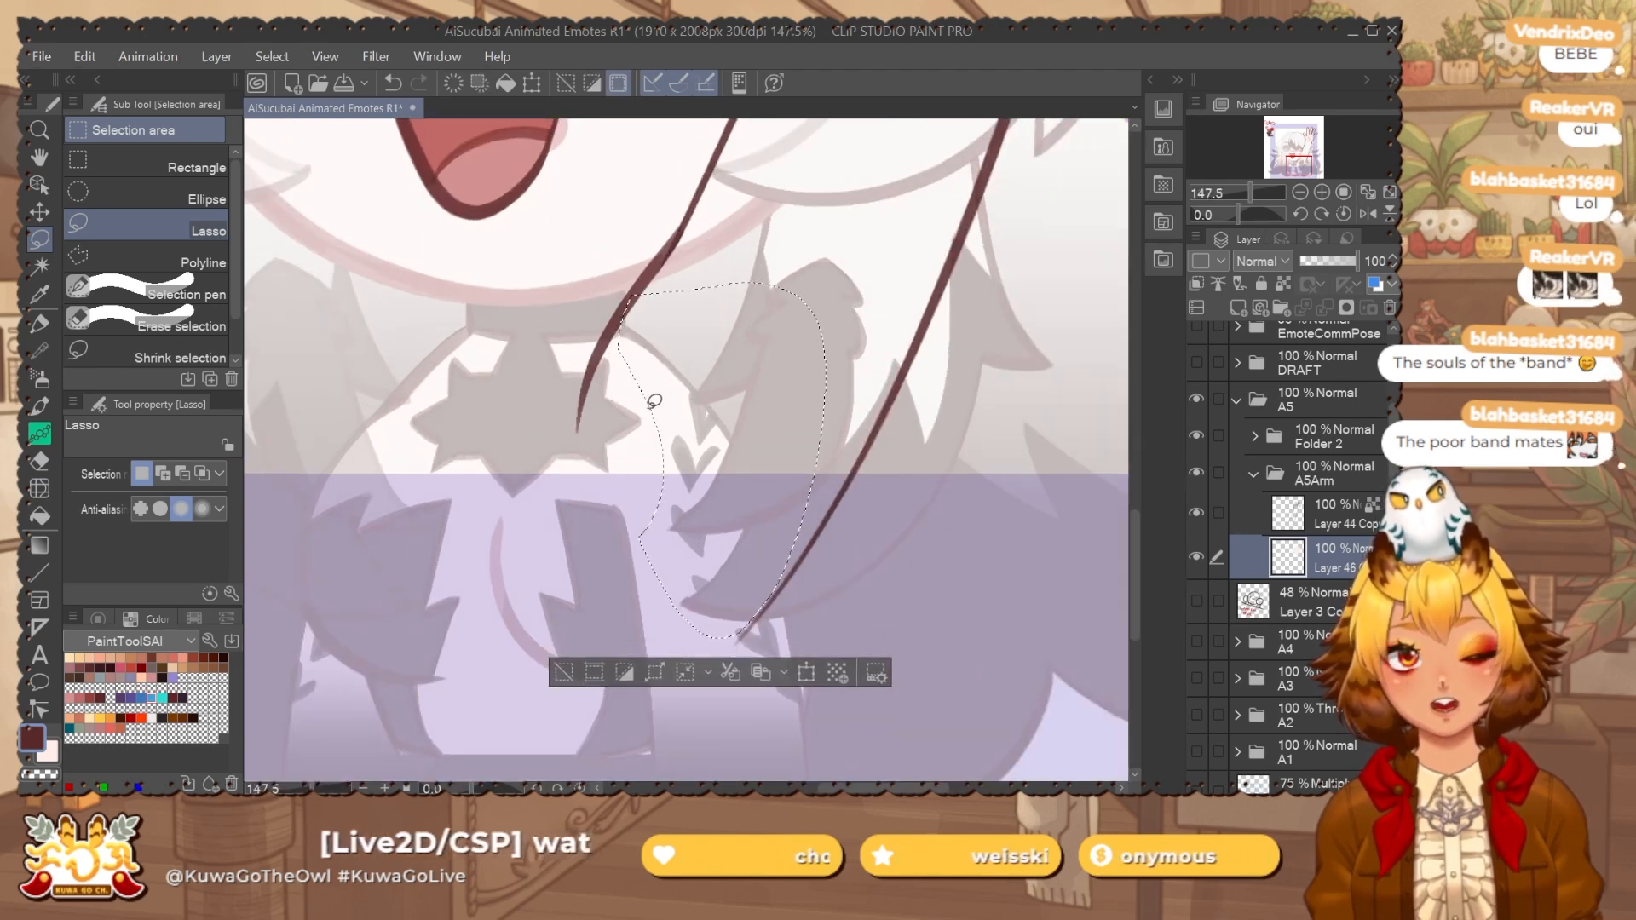
left_click_drag(623, 356, 599, 453)
key("ctrl+z")
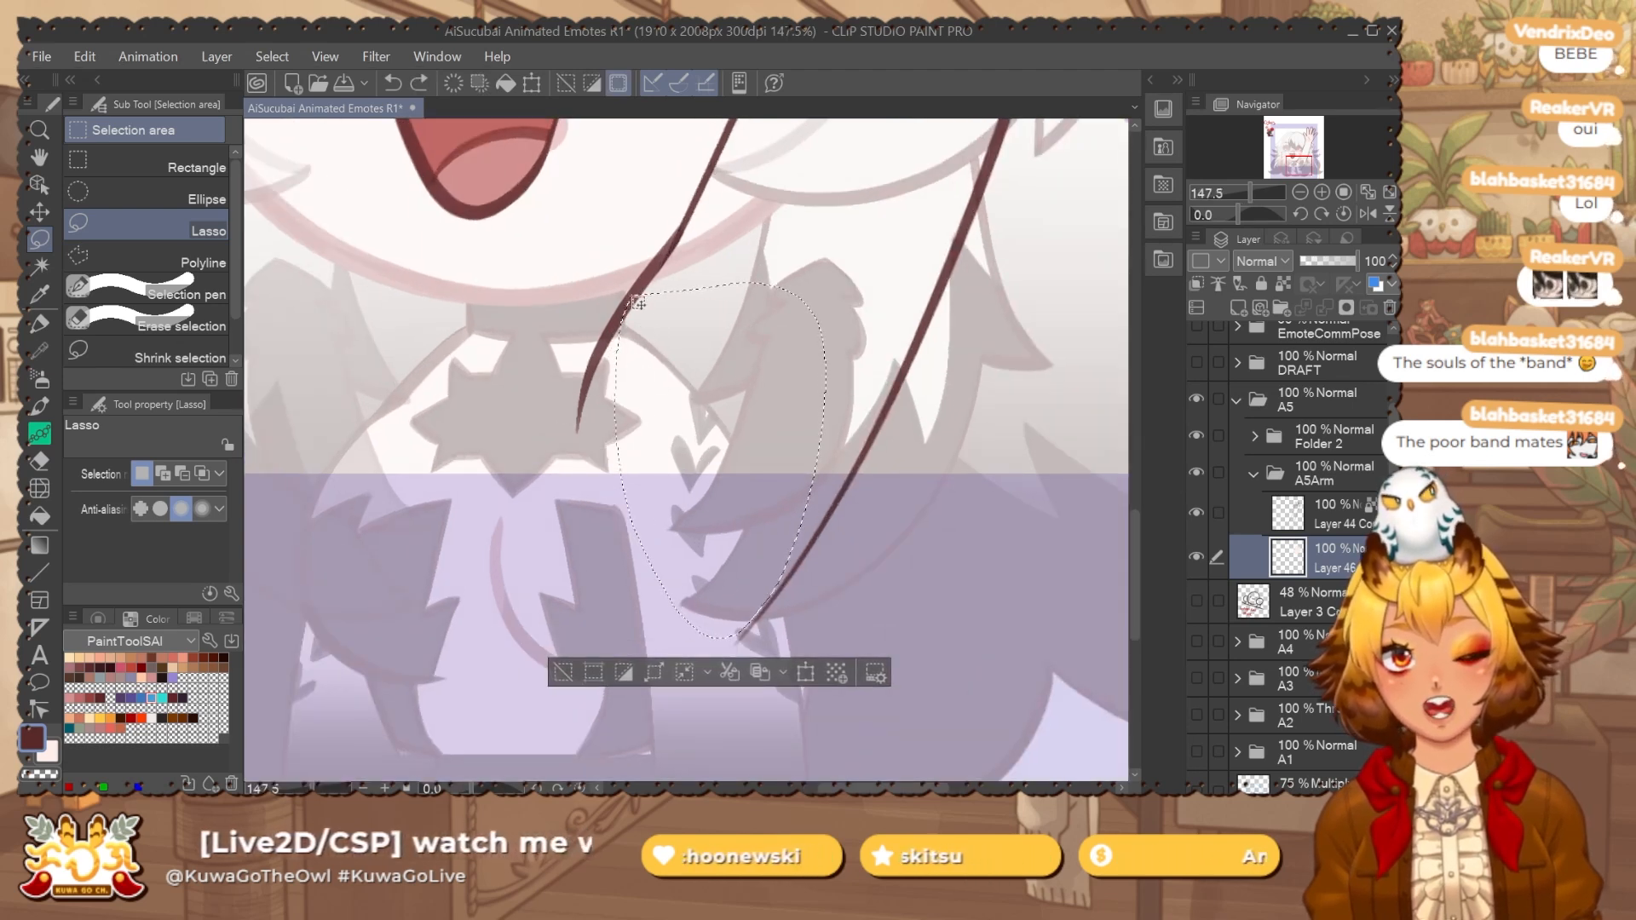
mouse_move(637, 294)
left_mouse_down()
mouse_move(610, 465)
mouse_move(643, 312)
left_mouse_up()
key("ctrl+z")
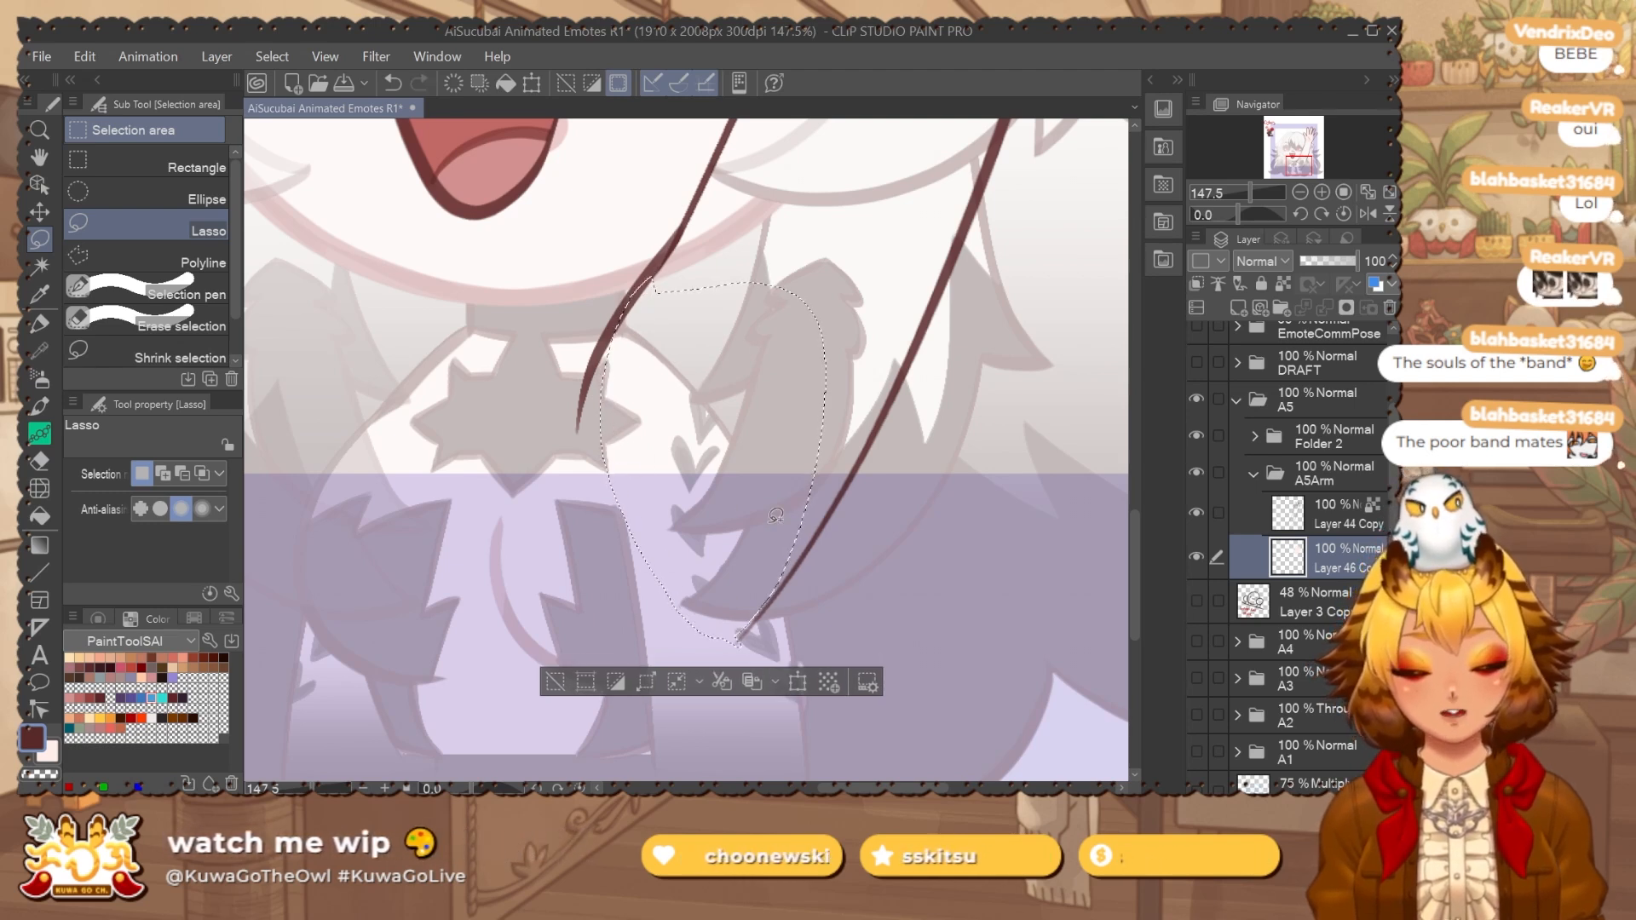
left_click_drag(730, 457, 714, 413)
key("alt+Delete")
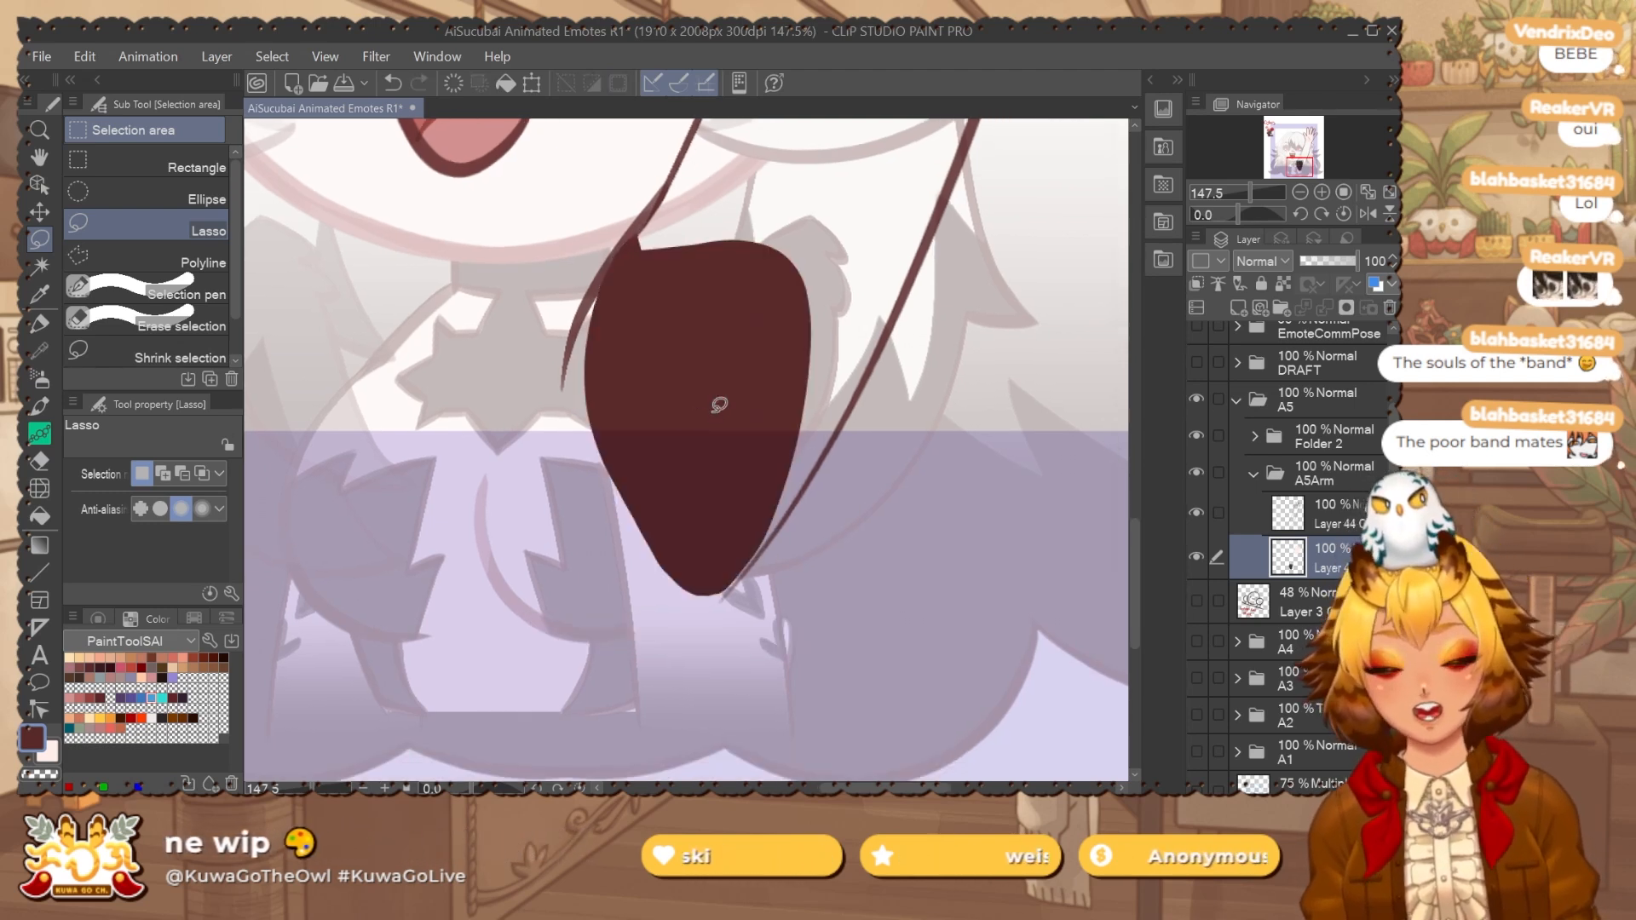
Auto-select the area around the A5Arm outline, invert it, exclude the loose line end near the neck, and fill Layer 46 Copy as a solid silhouette.
left_click(1242, 470)
key("w")
left_click(920, 513)
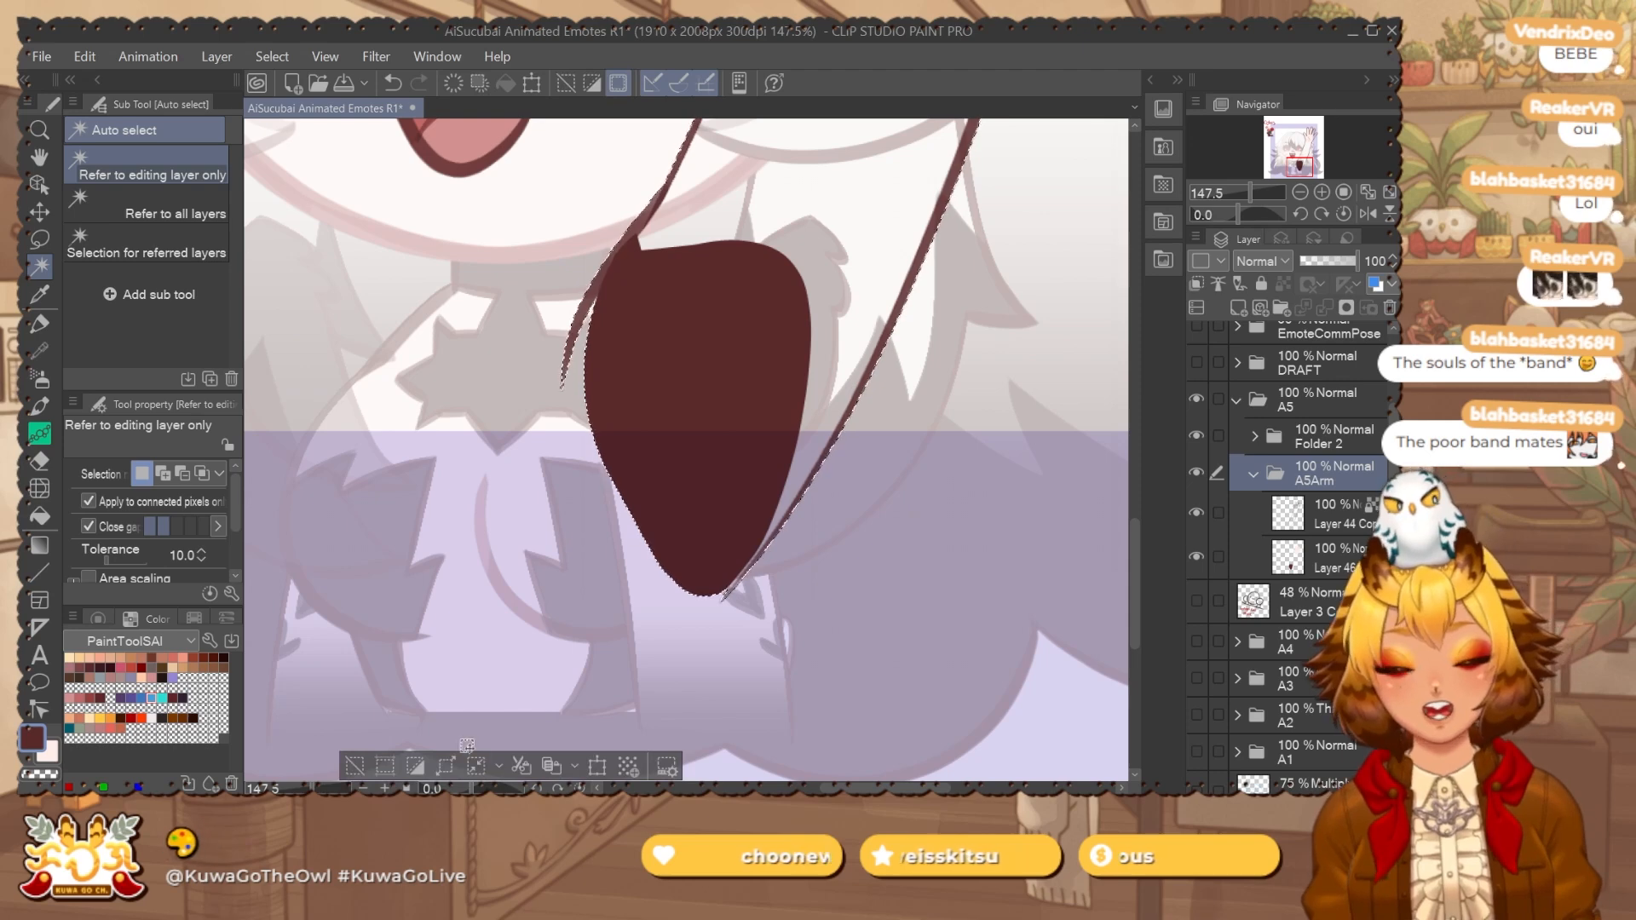
left_click(445, 765)
left_click(1081, 365)
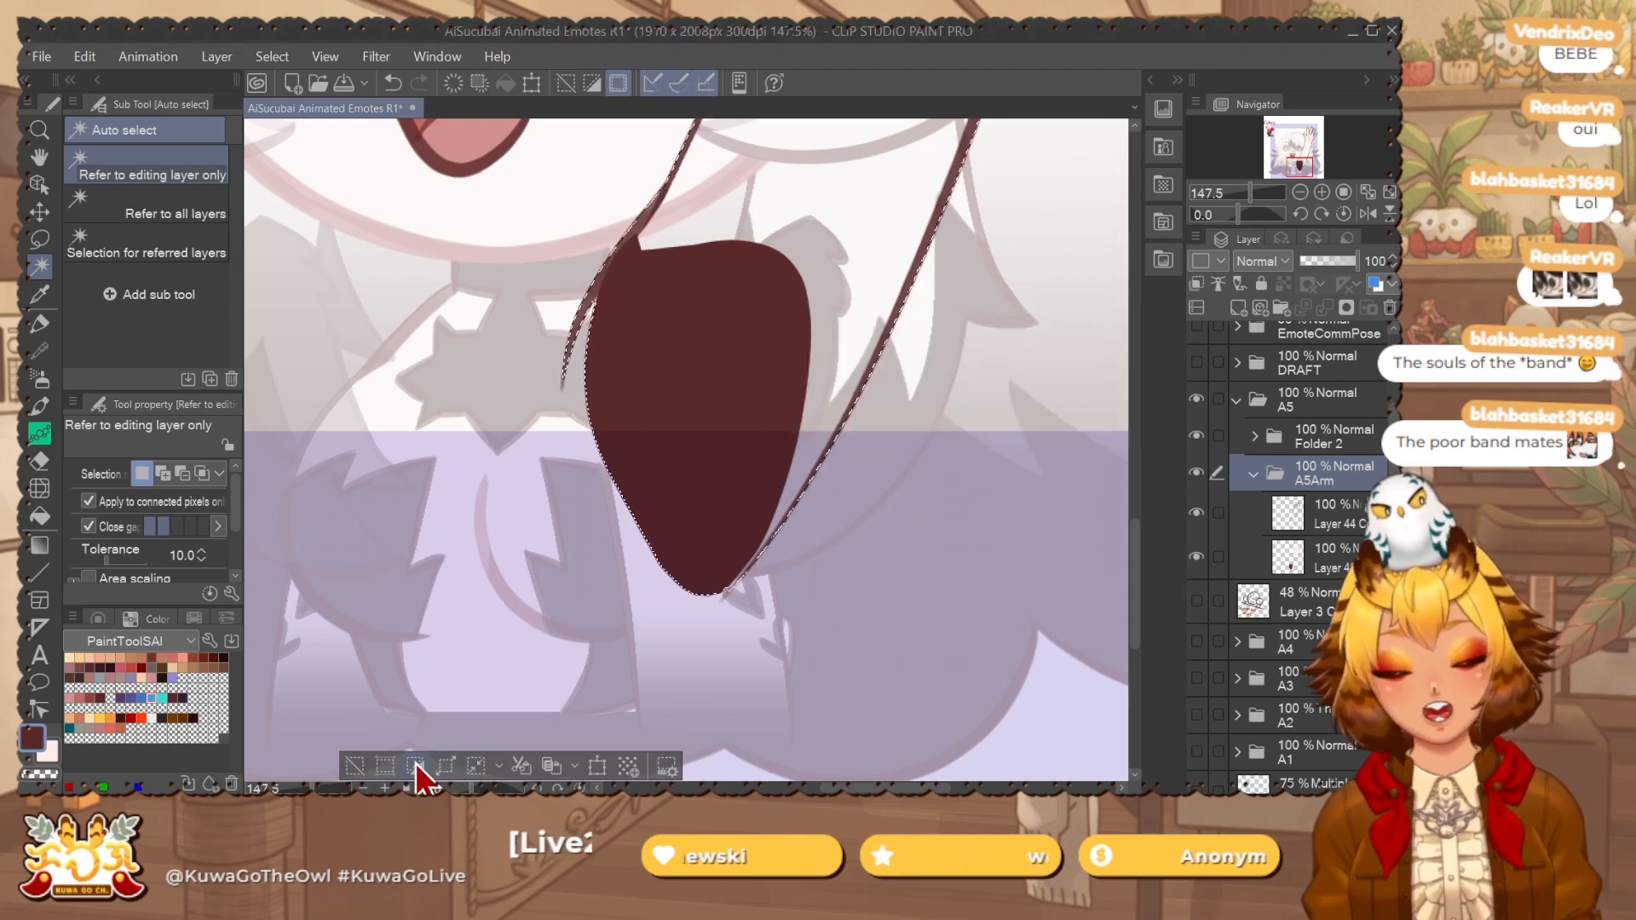
left_click(1336, 549)
key("m")
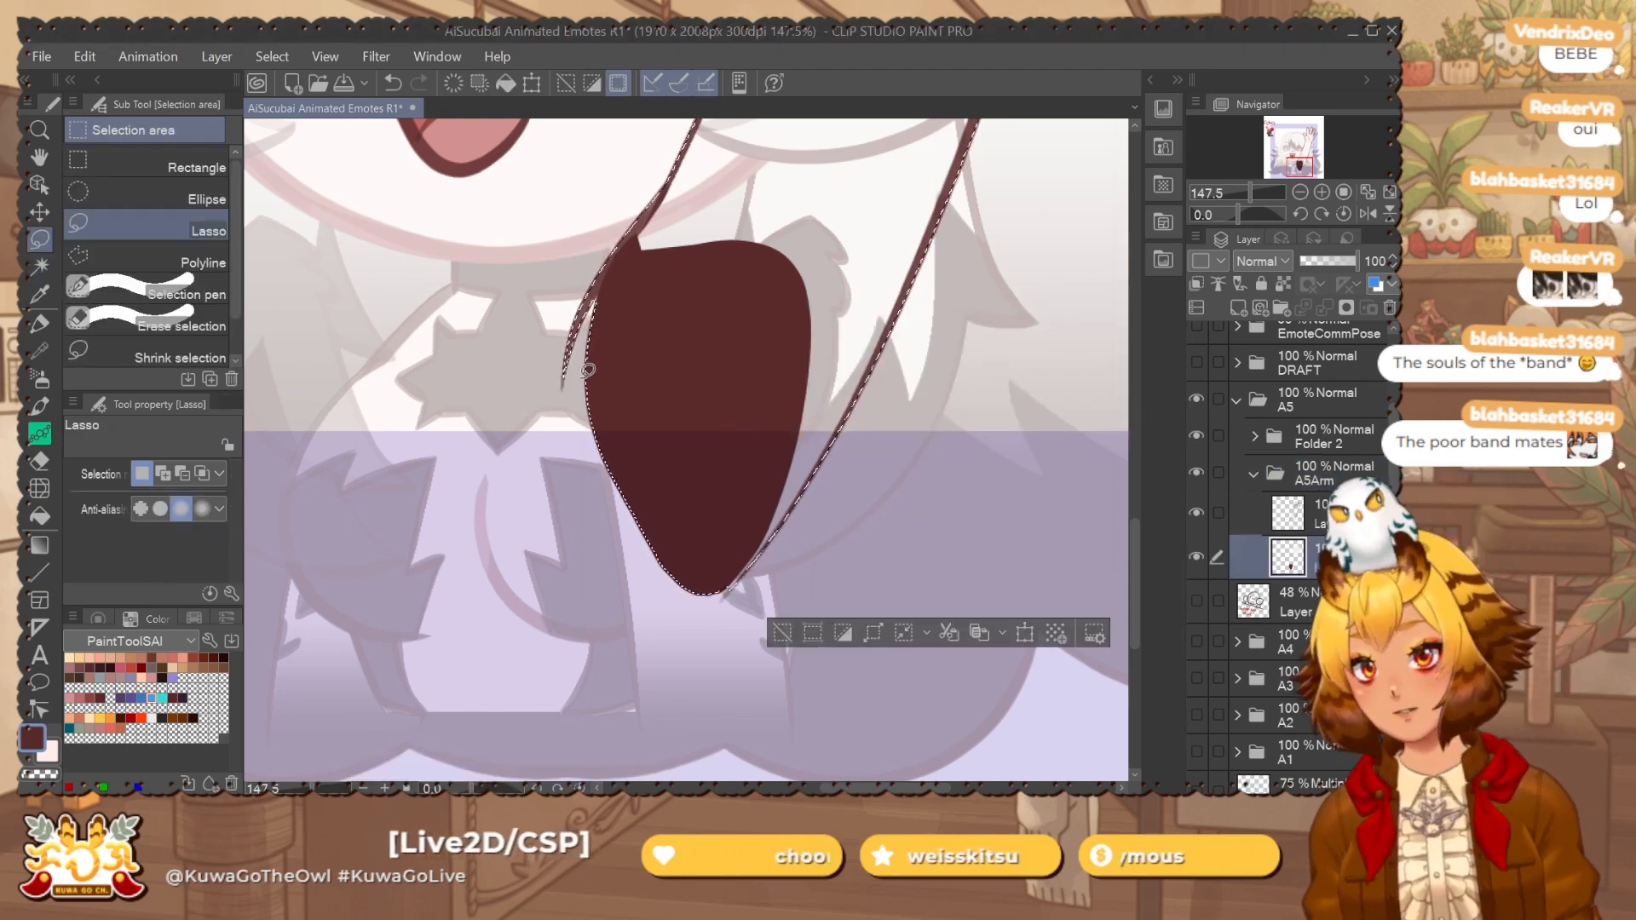
mouse_move(590, 409)
left_mouse_down()
mouse_move(650, 237)
mouse_move(556, 383)
left_mouse_up()
mouse_move(663, 194)
left_mouse_down()
mouse_move(651, 218)
mouse_move(679, 318)
left_mouse_up()
key("alt+BackSpace")
key("ctrl+d")
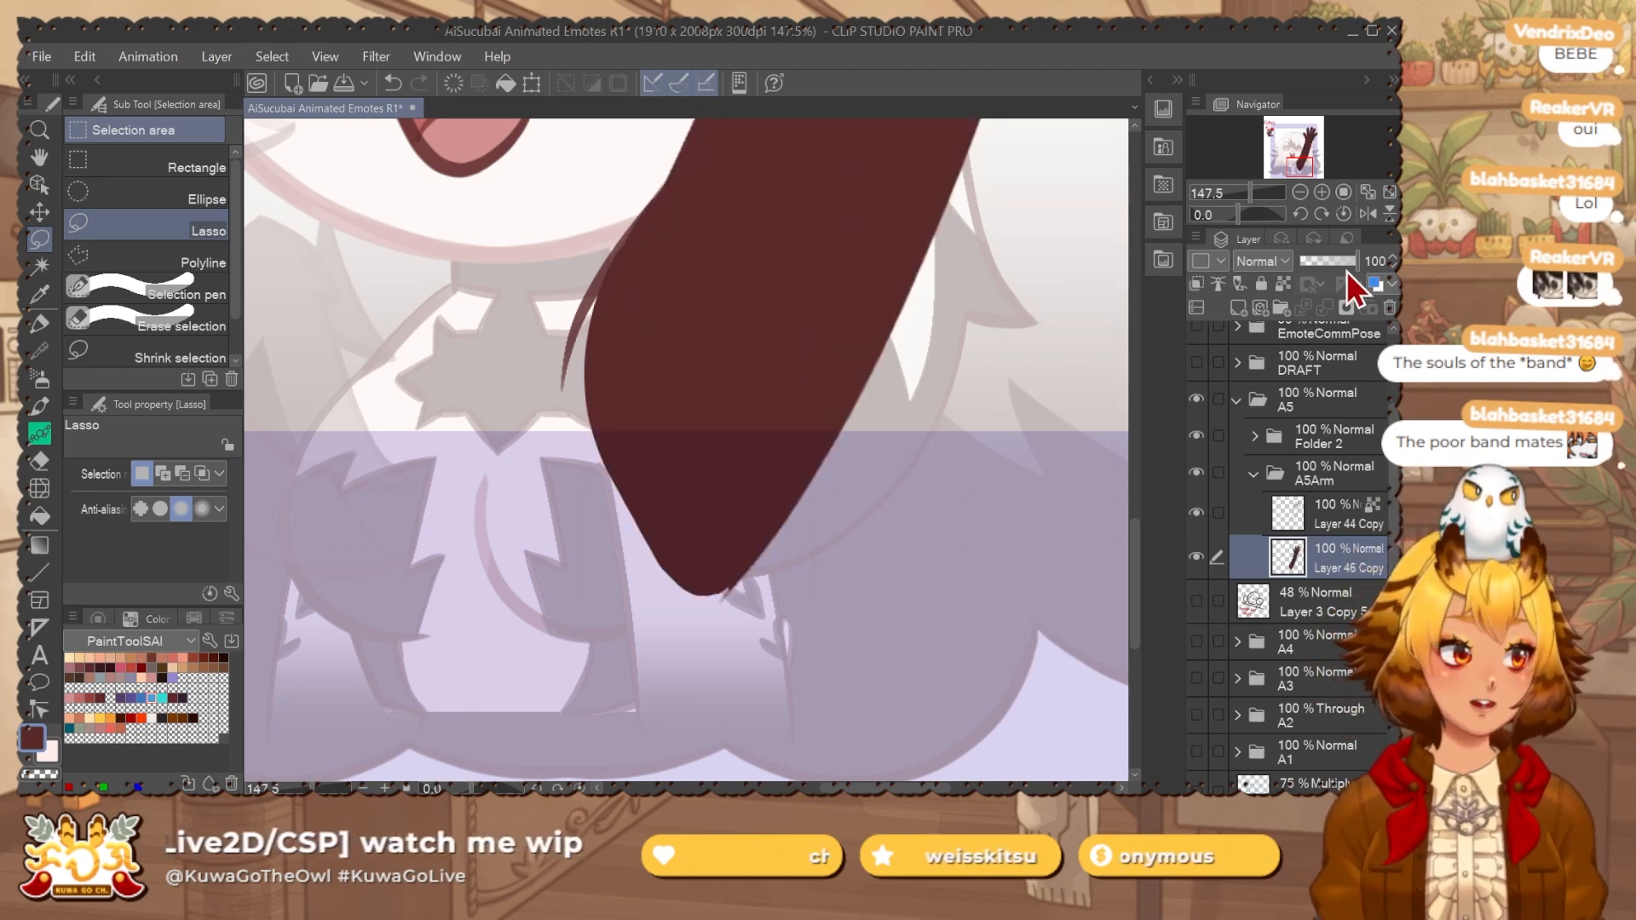
Recolour the arm silhouette on Layer 46 Copy with the pale skin tone sampled from the Colors palette.
key("b")
scroll(774, 368, "down", 3)
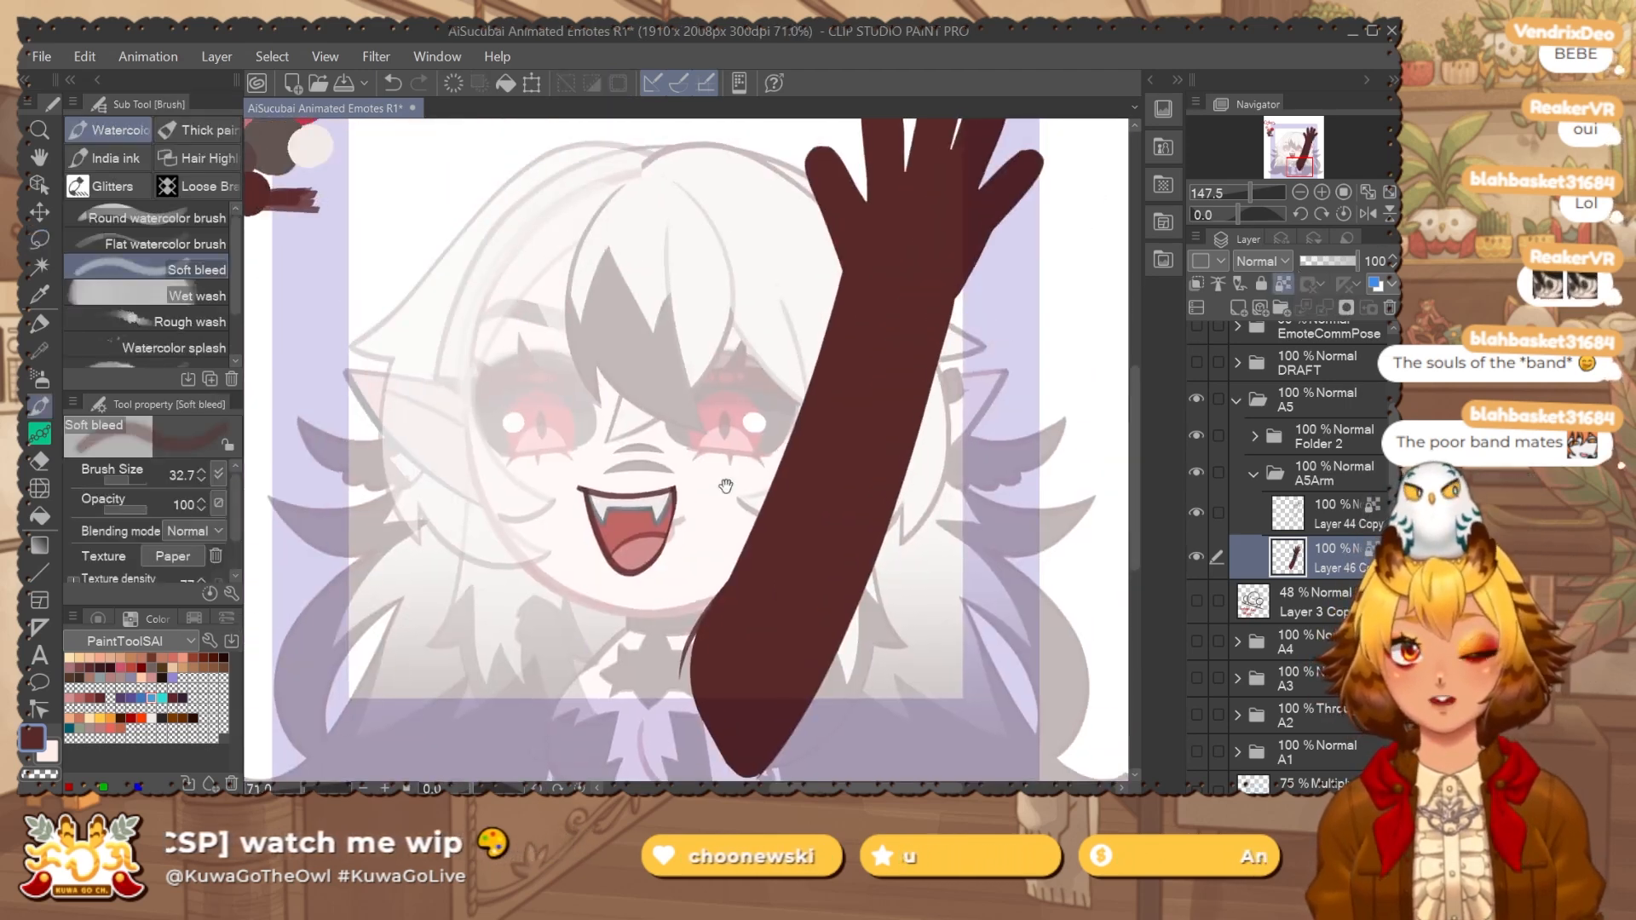
left_click(431, 273, "alt")
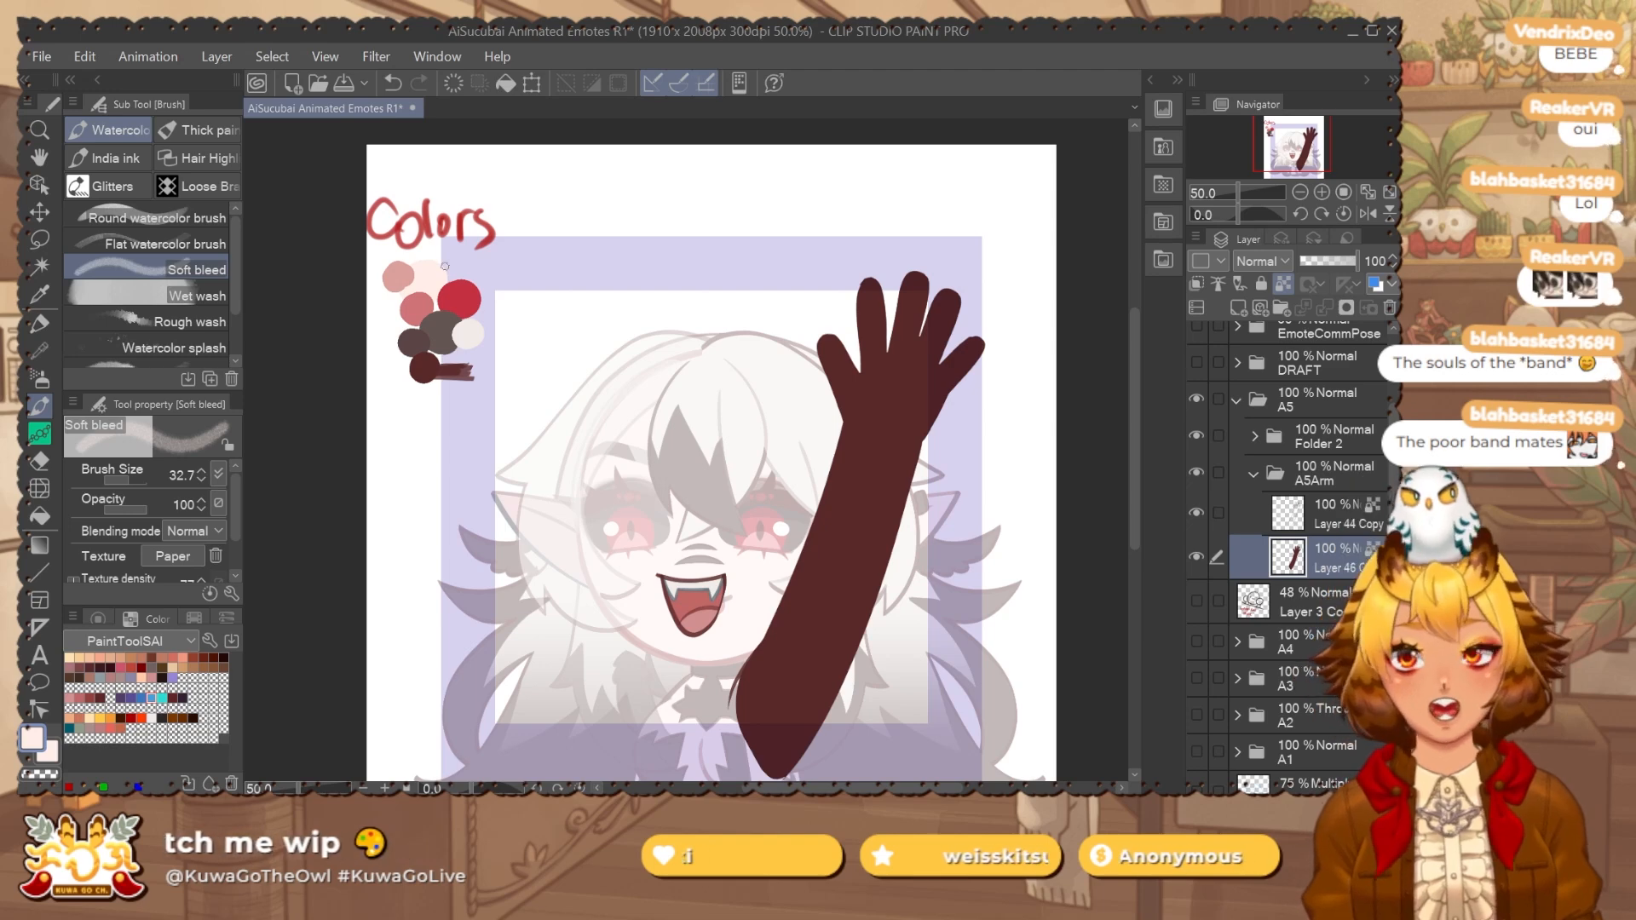
key("alt+BackSpace")
Flip the canvas view and Liquify the Layer 44 Copy arm line near the neck to follow the skin shape's edge.
left_click(1331, 506)
mouse_move(767, 684)
left_mouse_down()
mouse_move(716, 473)
mouse_move(767, 473)
left_mouse_up()
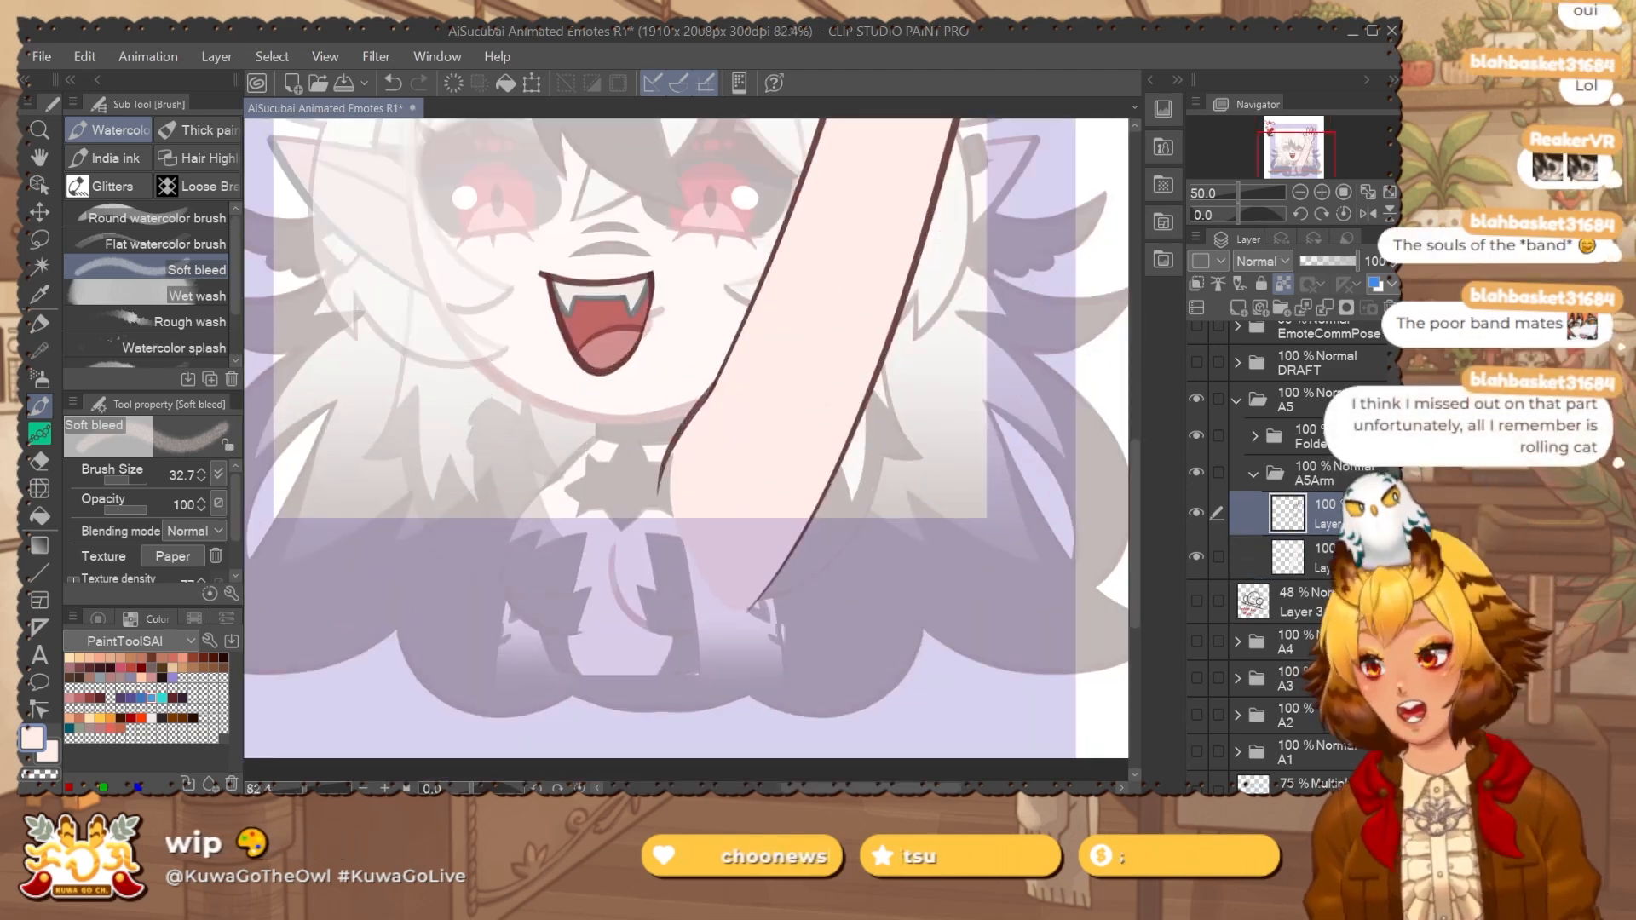
key("j")
left_click(1367, 213)
scroll(631, 481, "up", 3)
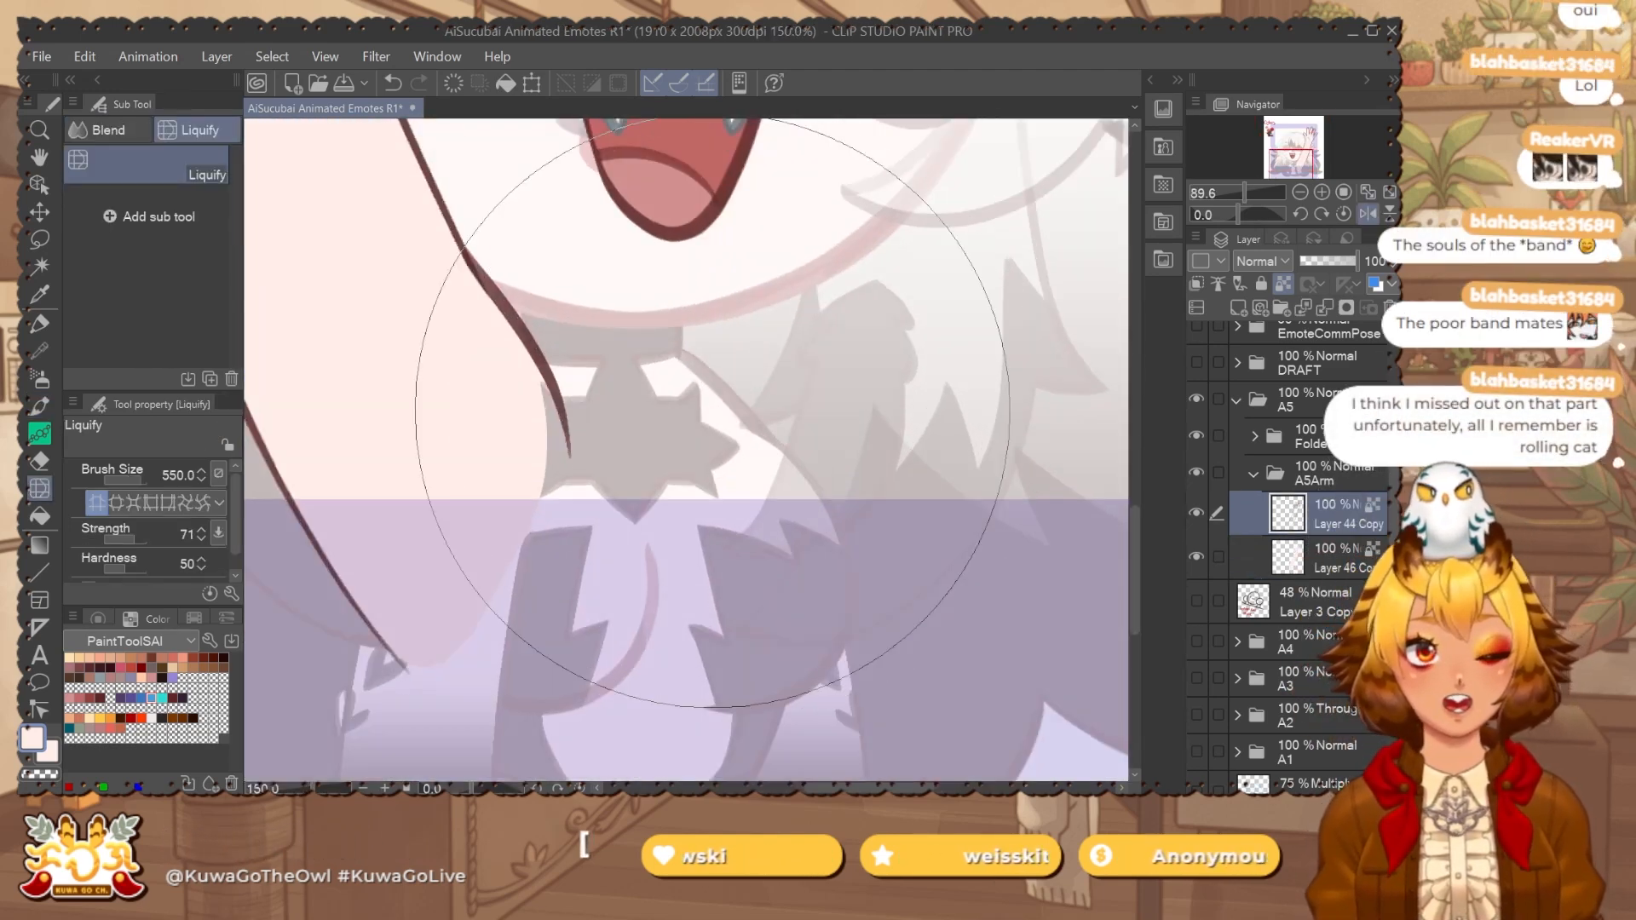
left_click_drag(585, 403, 574, 408)
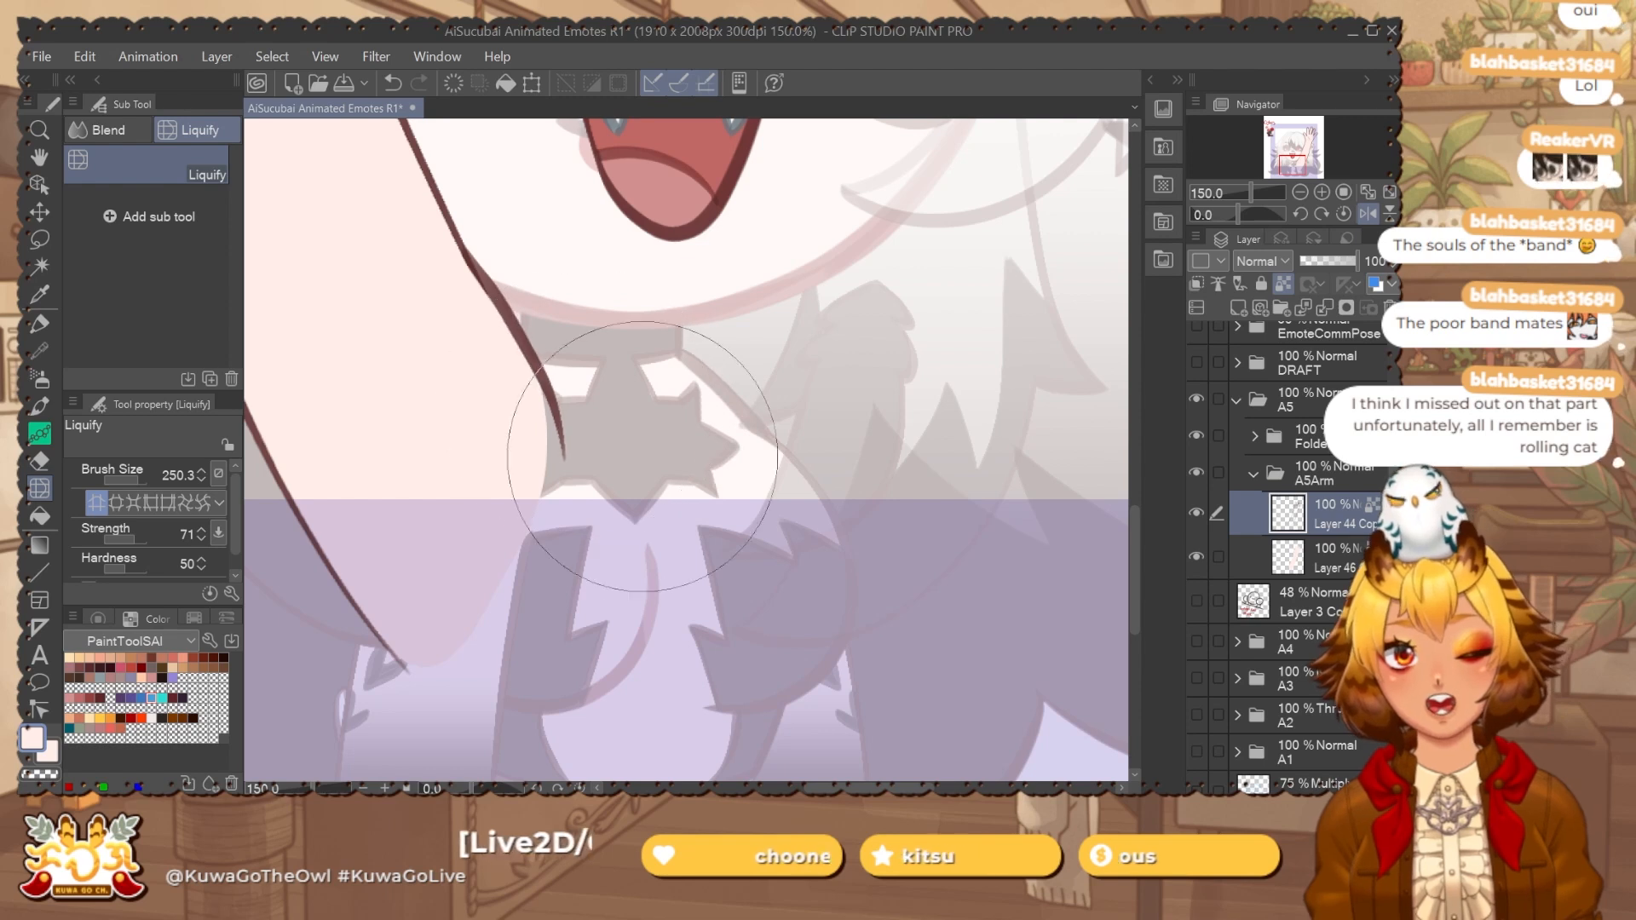
mouse_move(641, 454)
left_mouse_down()
mouse_move(610, 472)
mouse_move(615, 494)
left_mouse_up()
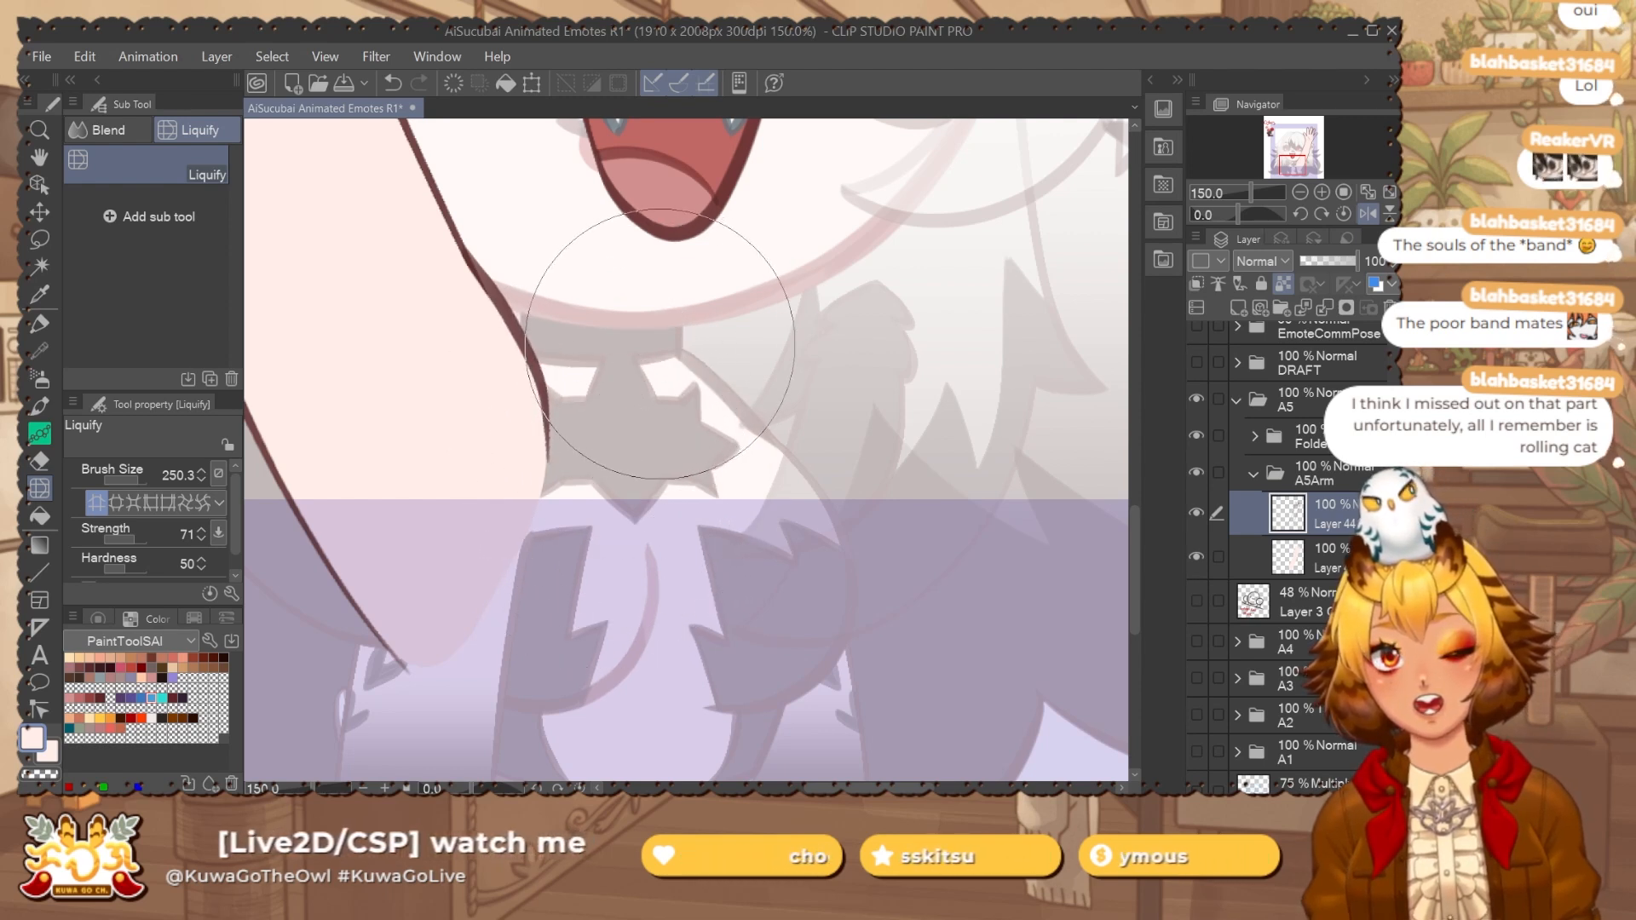
left_click_drag(700, 377, 615, 377)
left_click_drag(886, 470, 908, 545)
Create a new layer clipped to the Layer 46 Copy skin base in A5Arm.
left_click(1343, 550)
key("b")
left_click_drag(758, 558, 690, 558)
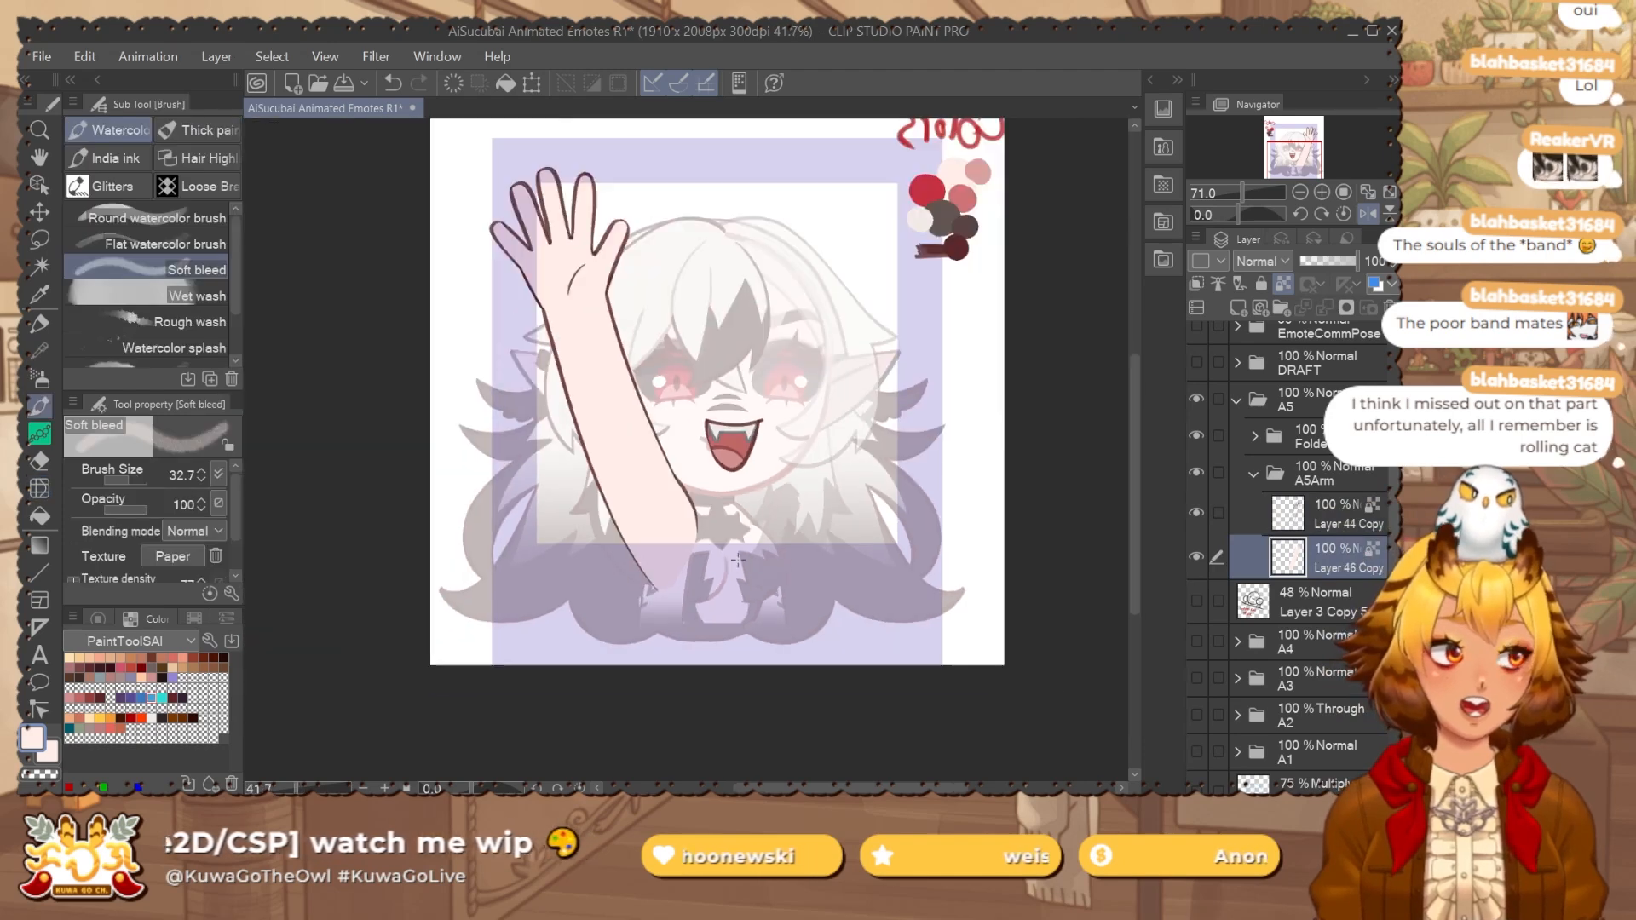
left_click(1237, 307)
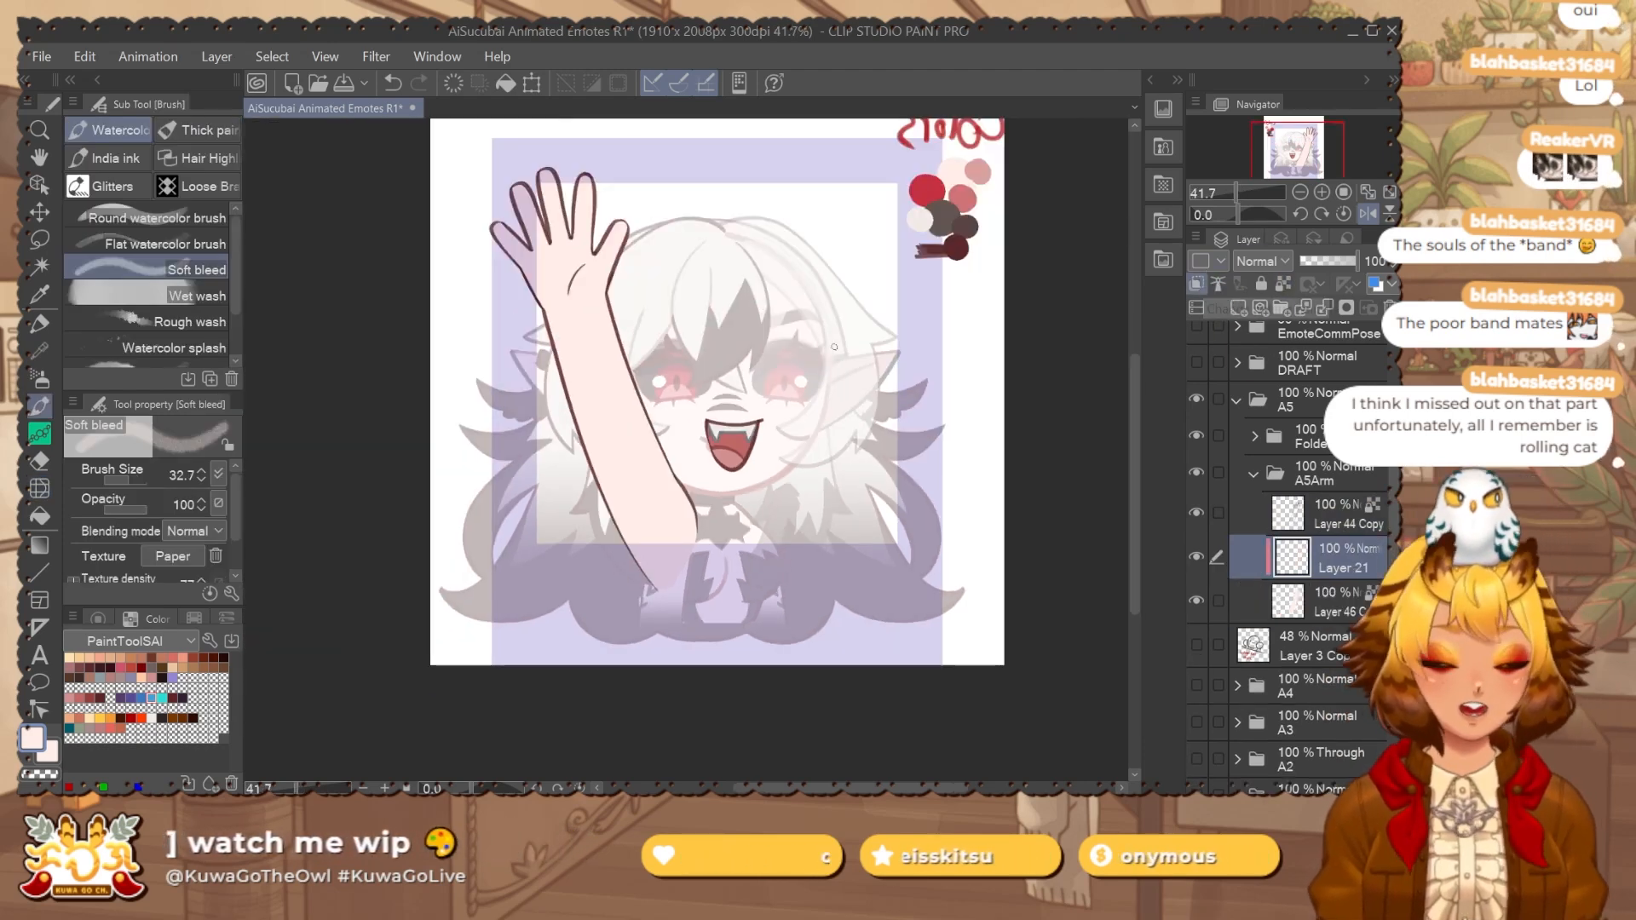
Lasso around the whole arm and apply a dark brown Foreground to transparent gradient that fades from the hand down the forearm.
key("m")
mouse_move(687, 276)
left_mouse_down()
mouse_move(487, 493)
mouse_move(794, 294)
mouse_move(769, 349)
left_mouse_up()
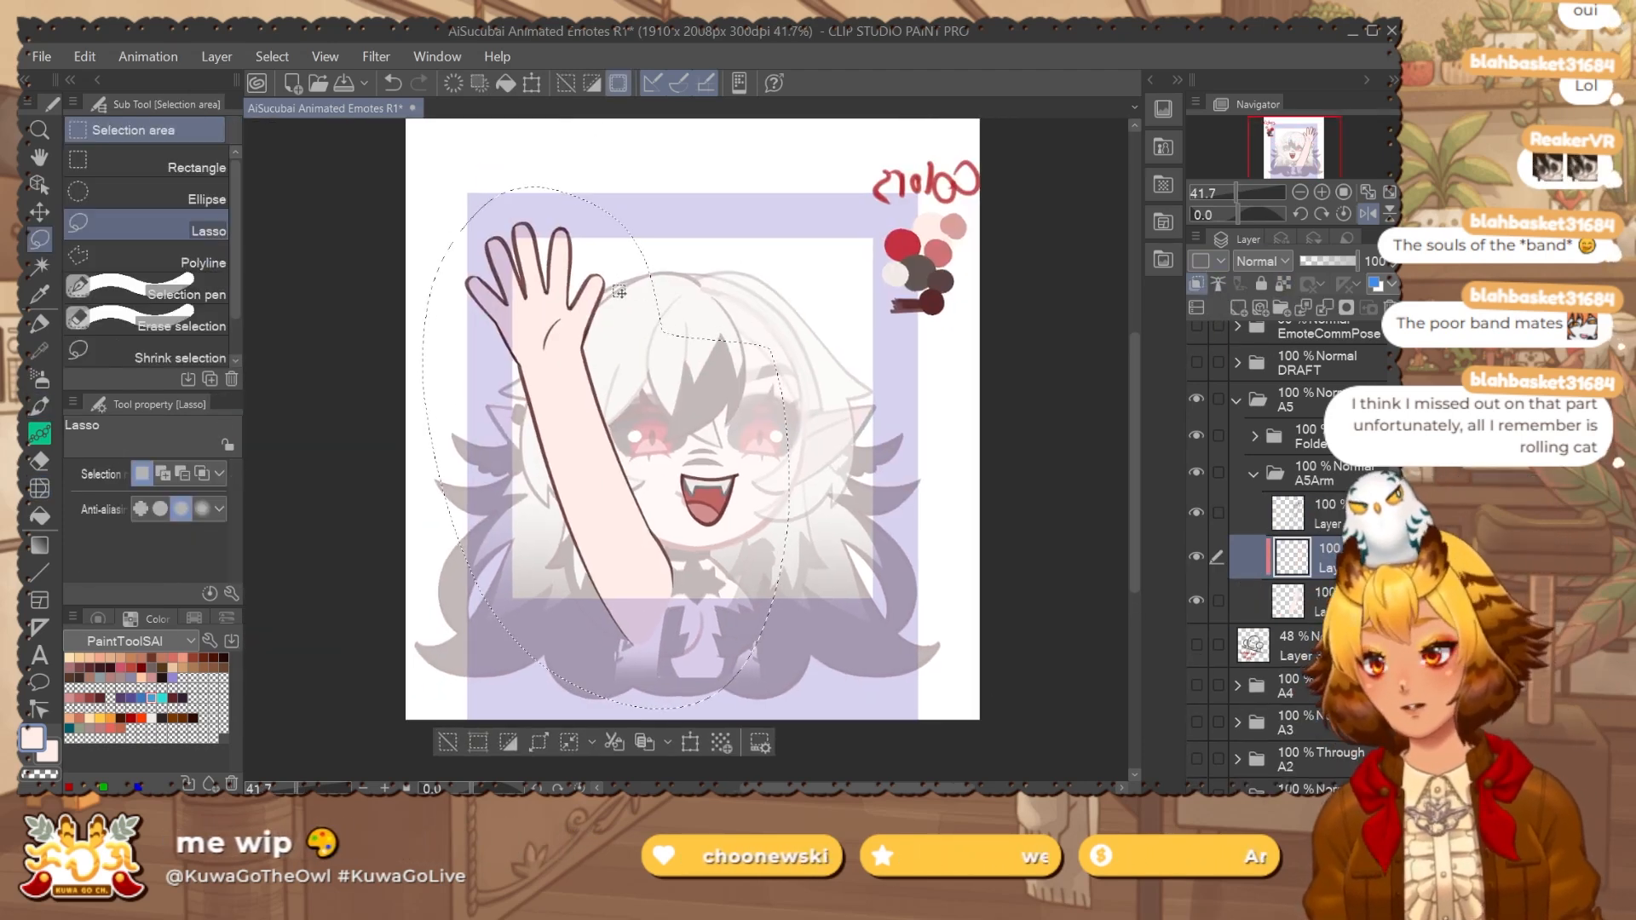
key("g")
key("b")
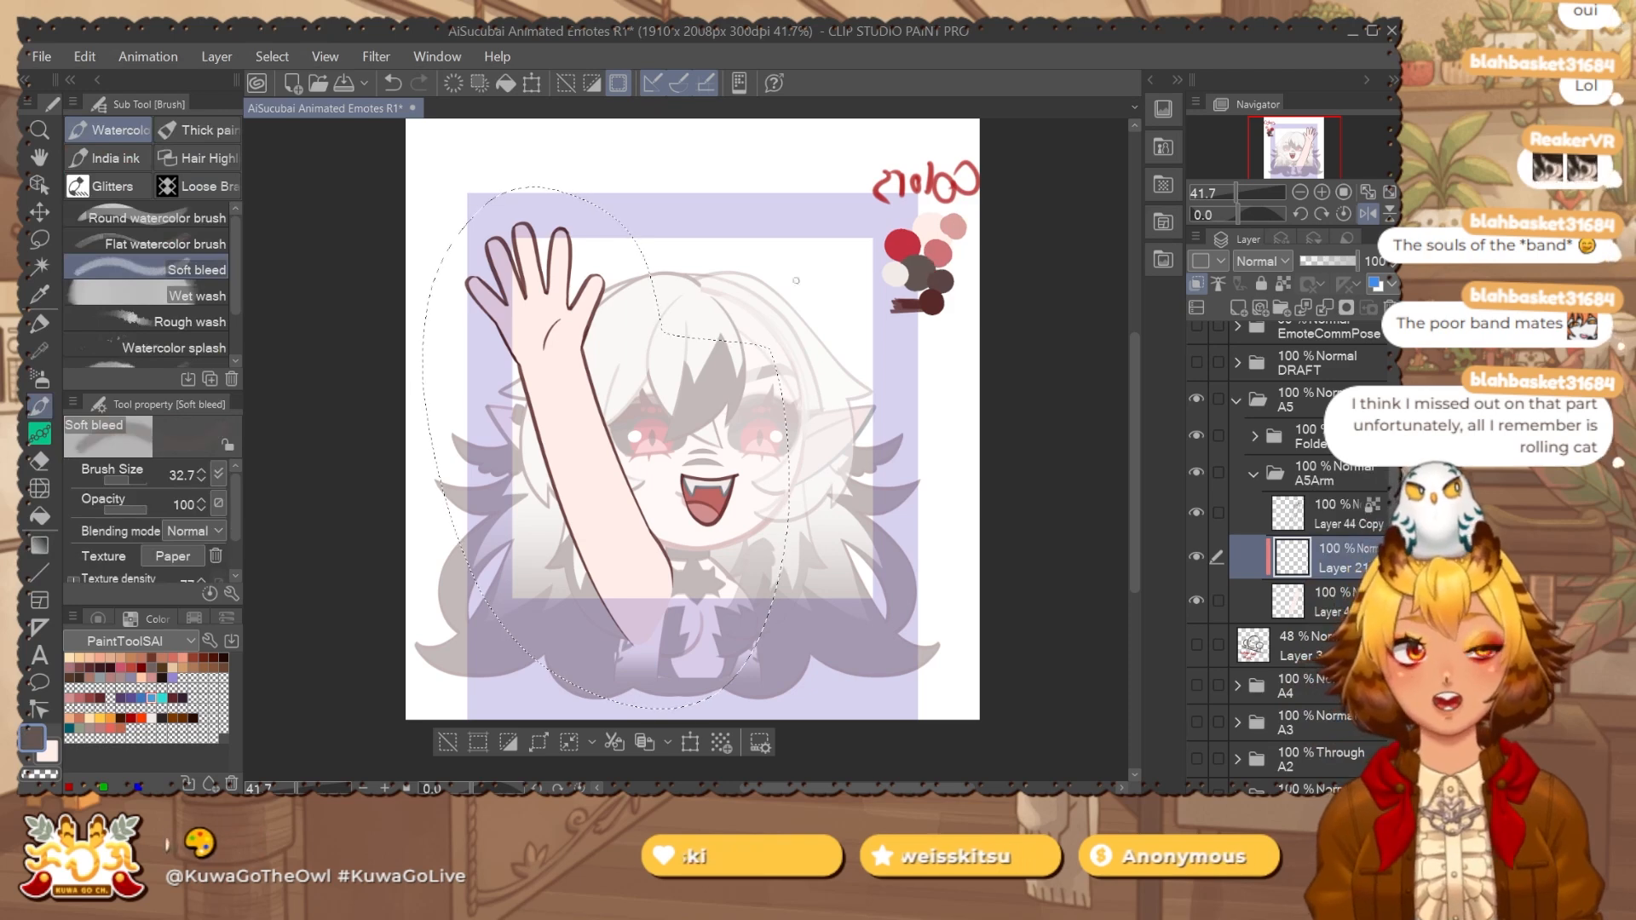
key("g")
left_click_drag(547, 313, 562, 564)
key("ctrl+z")
key("ctrl+y")
key("ctrl+z")
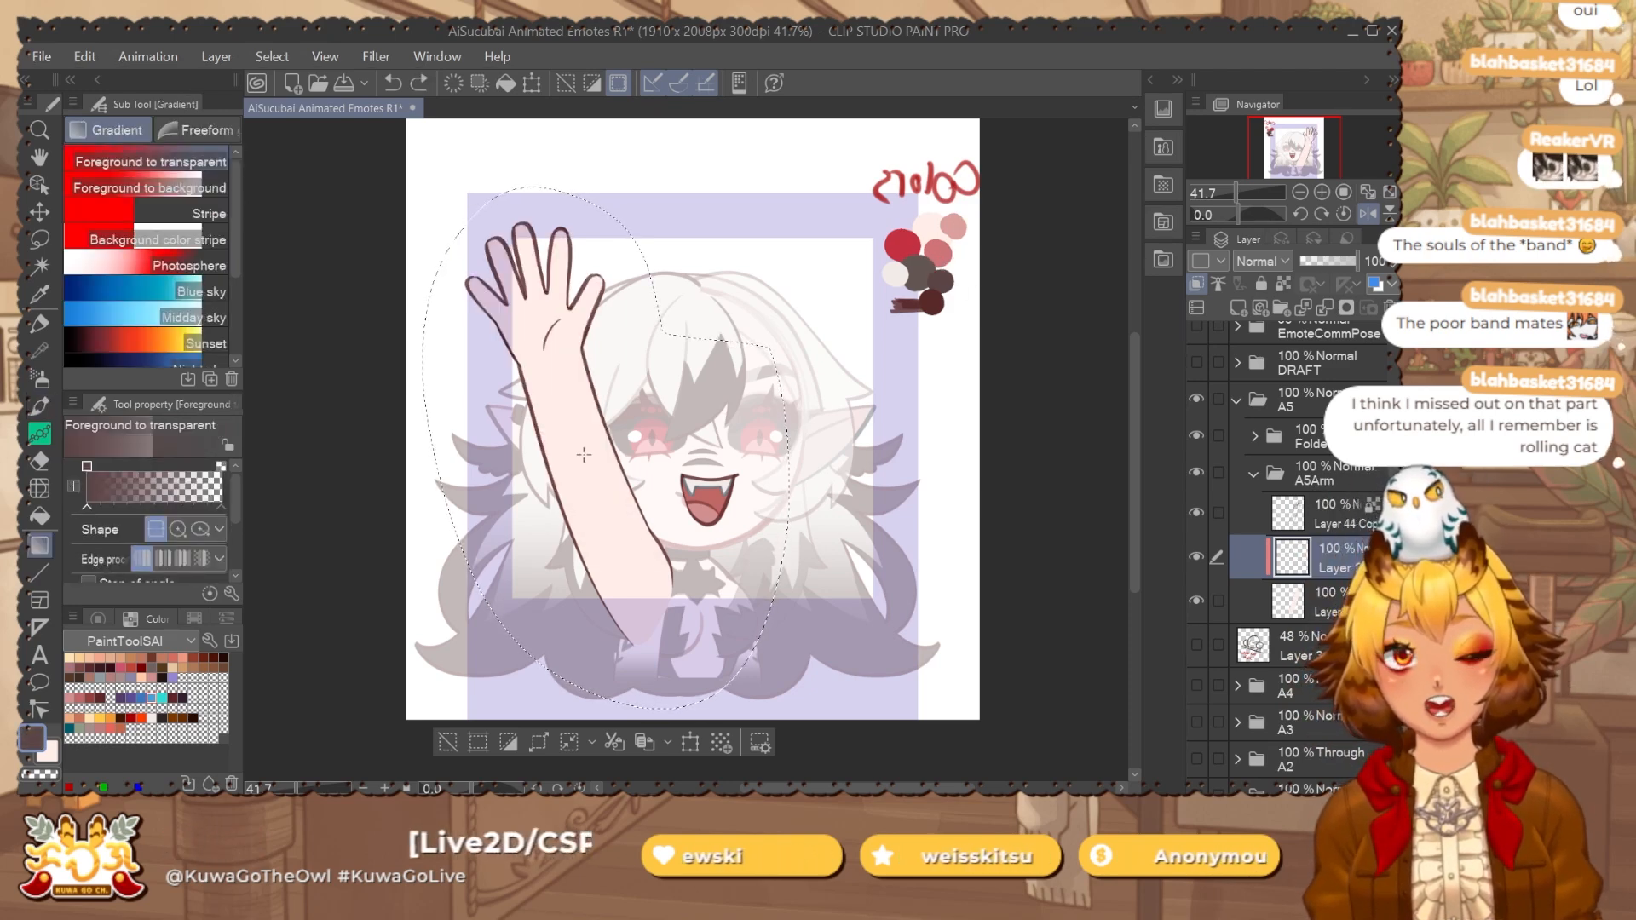
left_click_drag(576, 441, 613, 559)
key("ctrl+z")
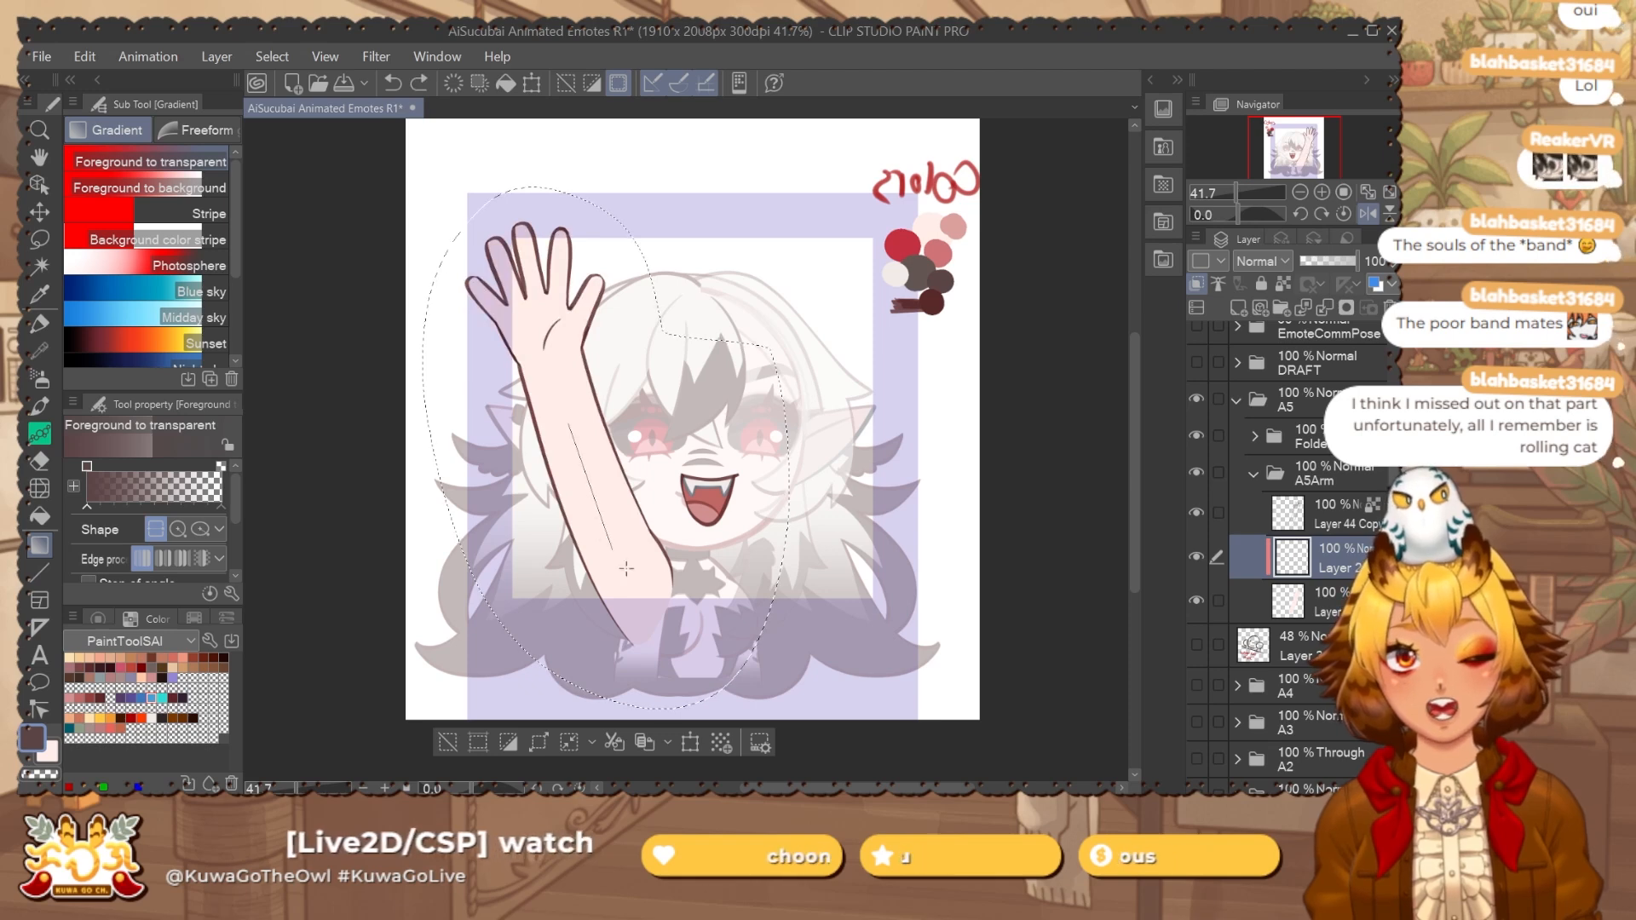
key("ctrl+y")
left_click_drag(563, 377, 613, 542)
key("ctrl+d")
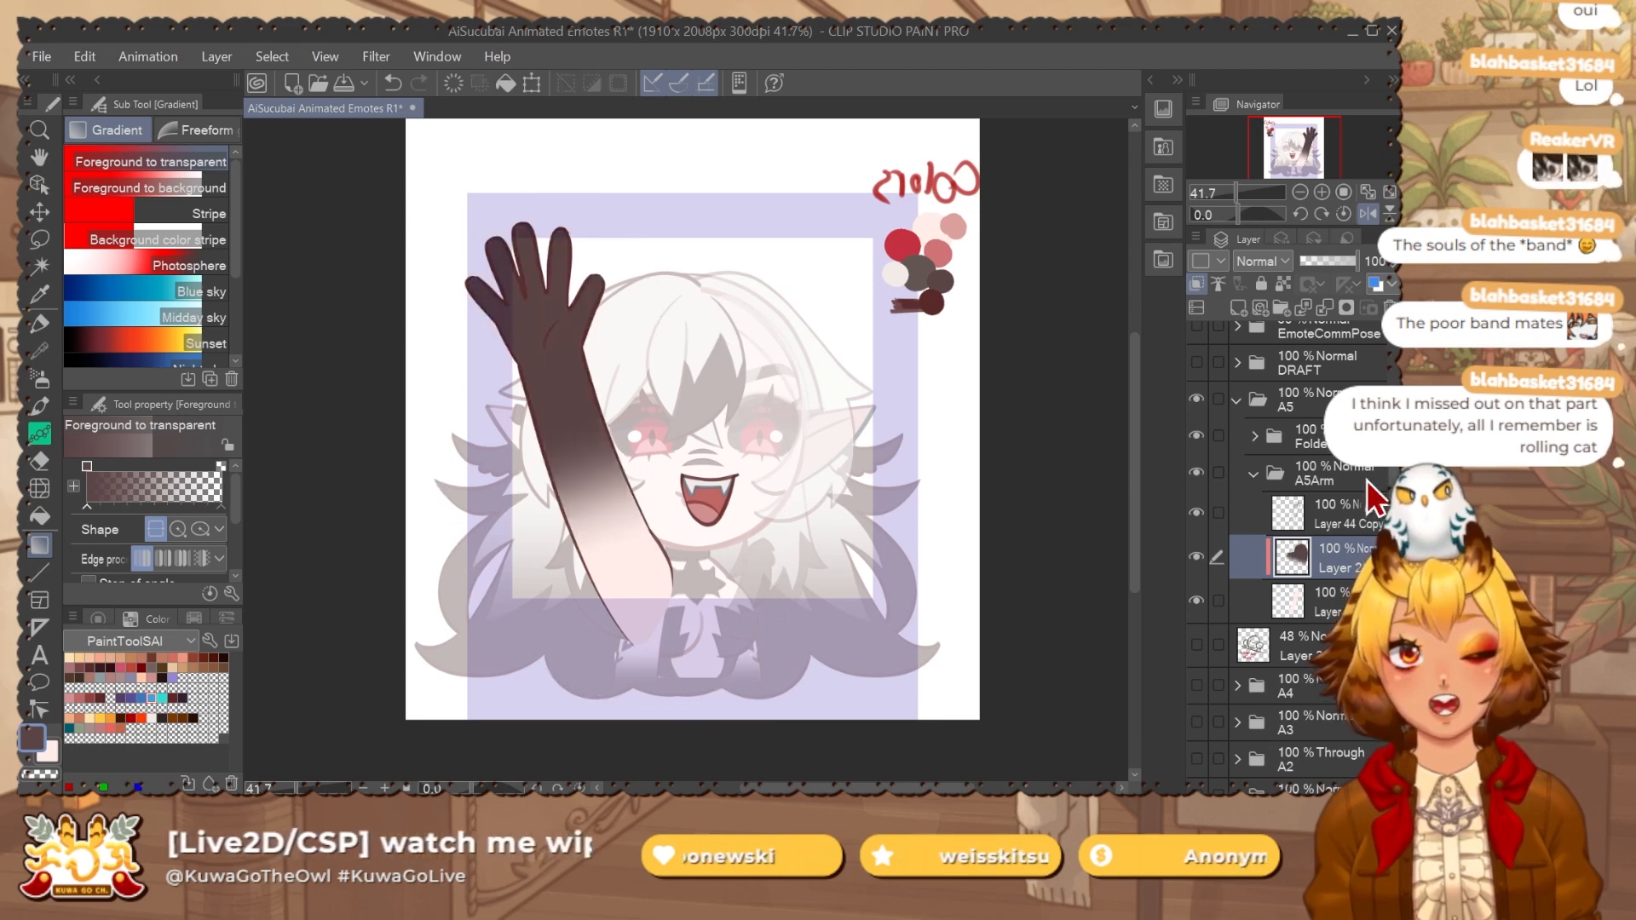
Copy the arm-marking layer from the BASE body's Arms folder and paste it into A5Arm, clipped above Layer 21.
scroll(1240, 631, "down", 3)
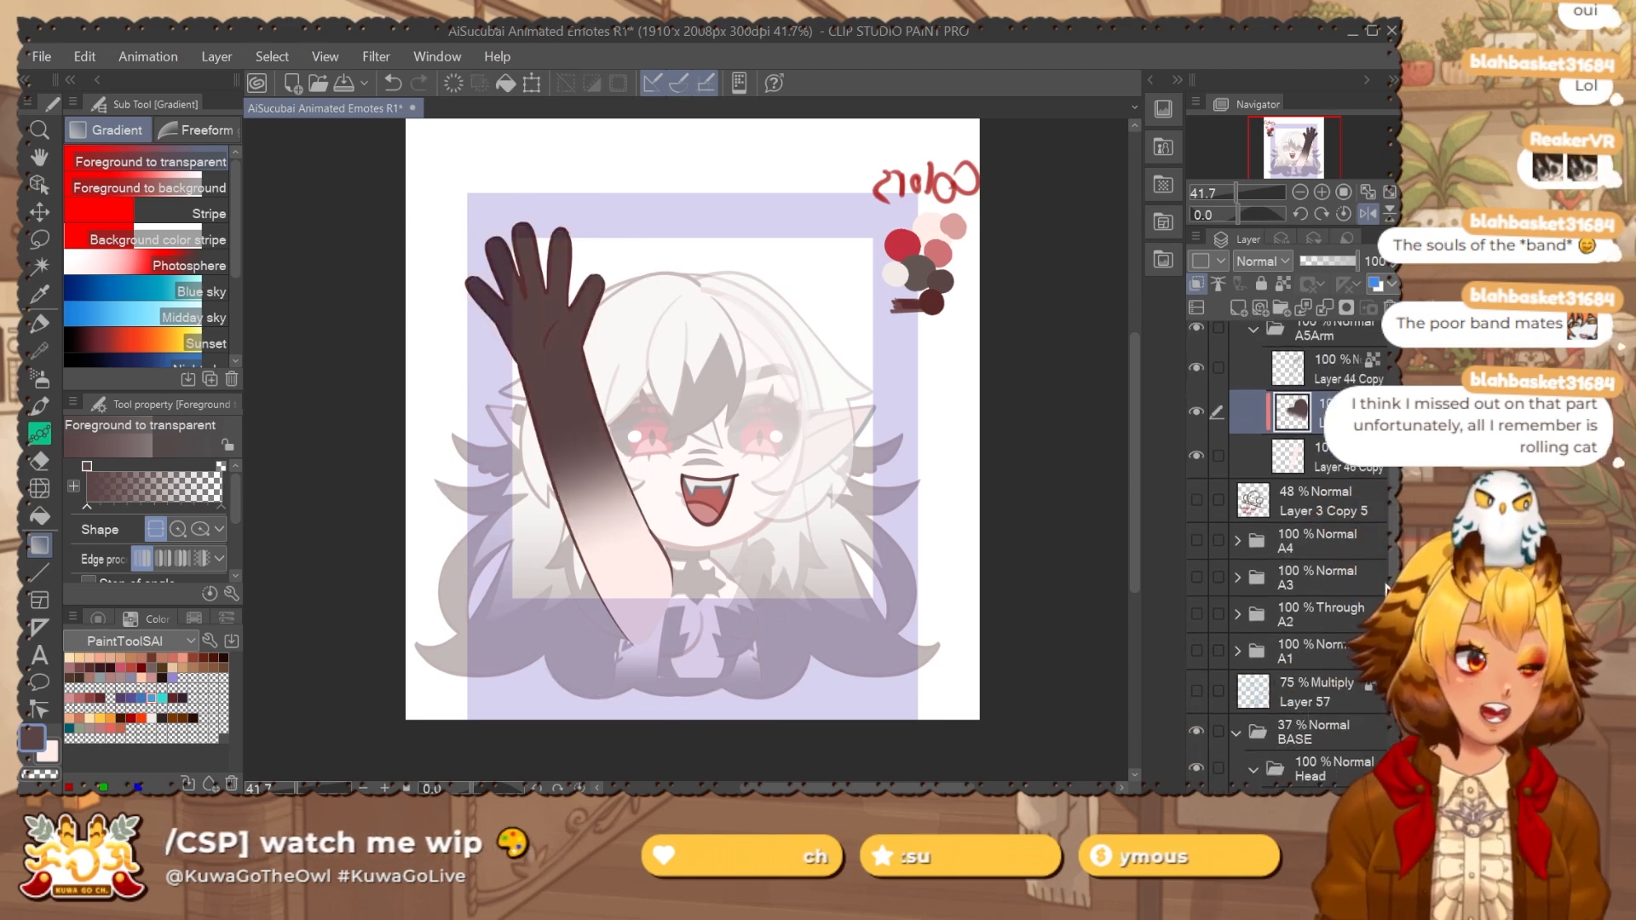
scroll(1366, 724, "down", 5)
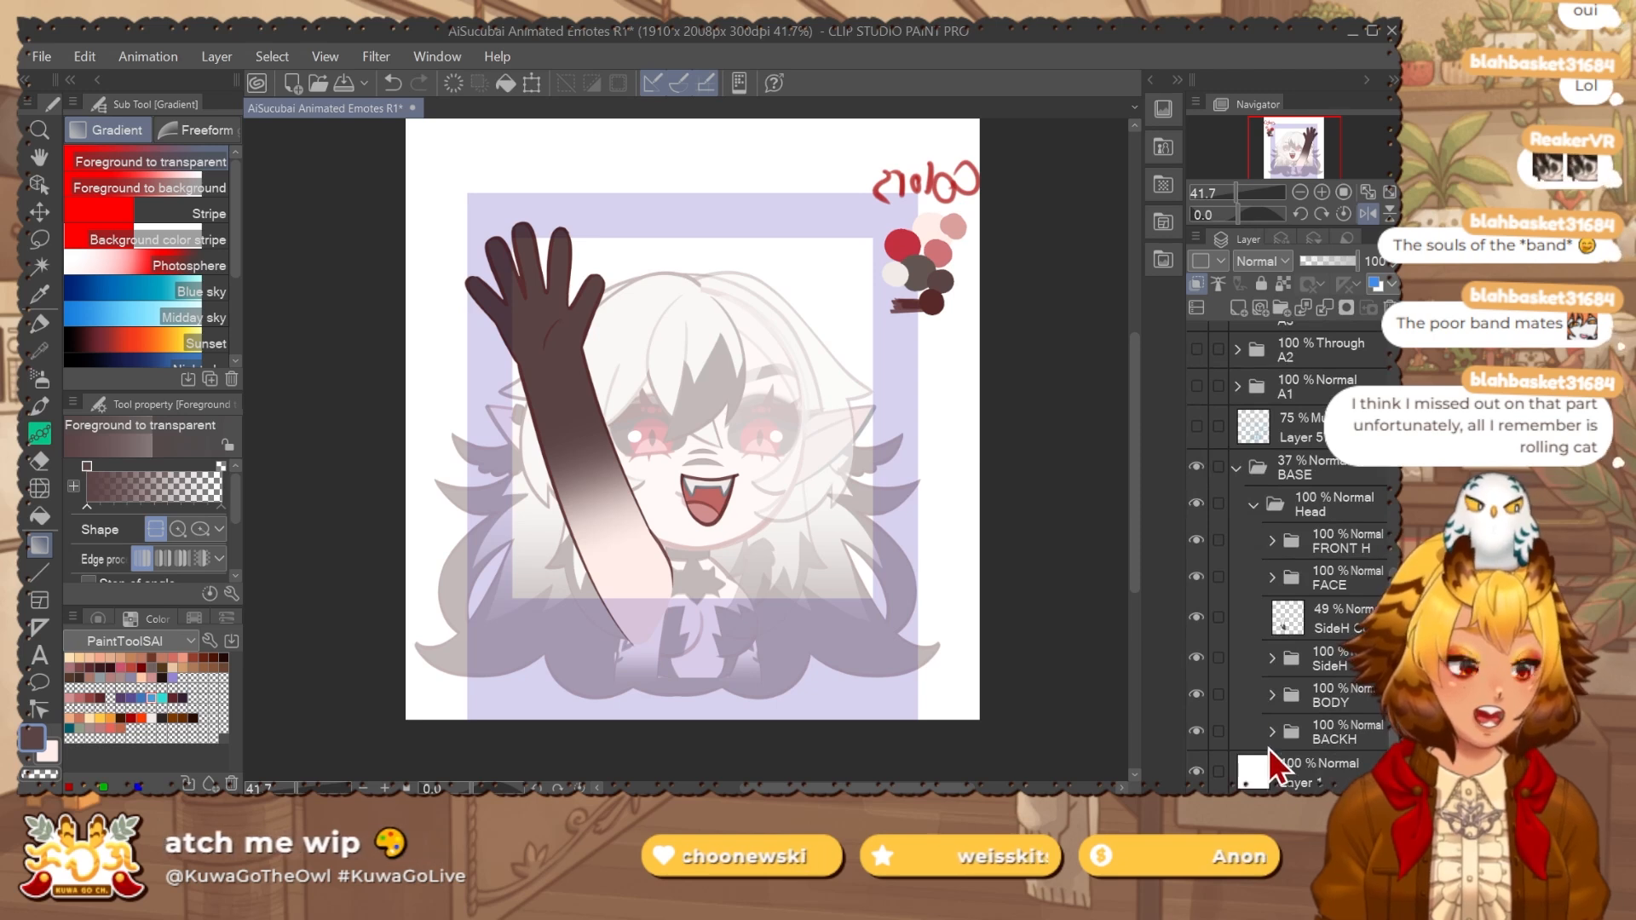
left_click(1267, 707)
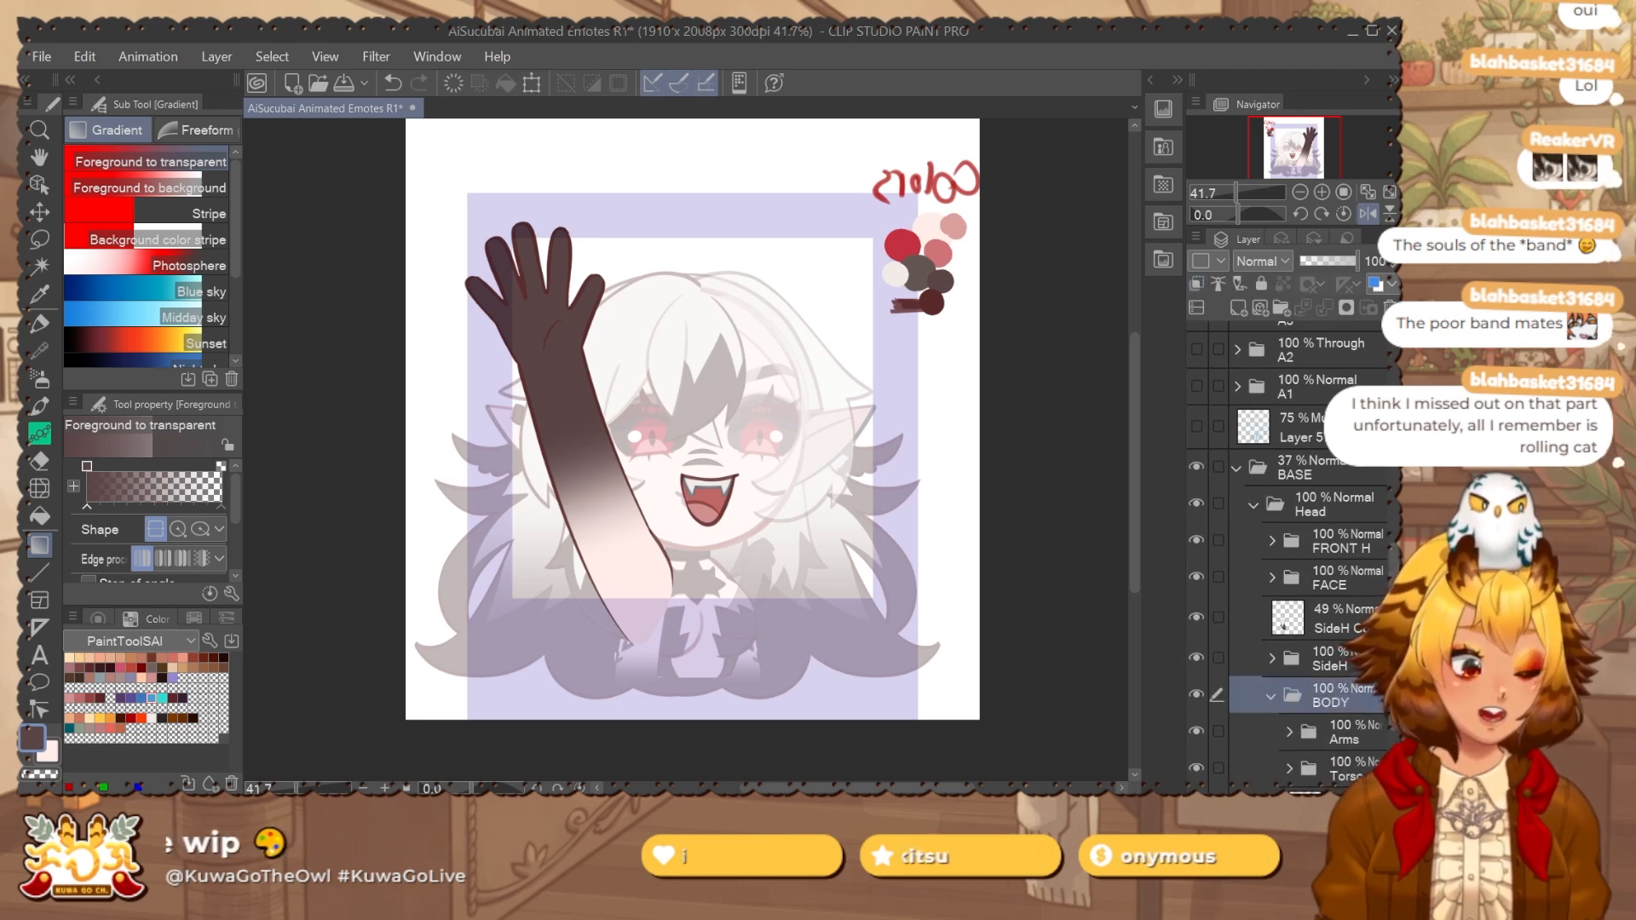
scroll(1312, 613, "down", 3)
left_click(1289, 619)
left_click(1370, 700)
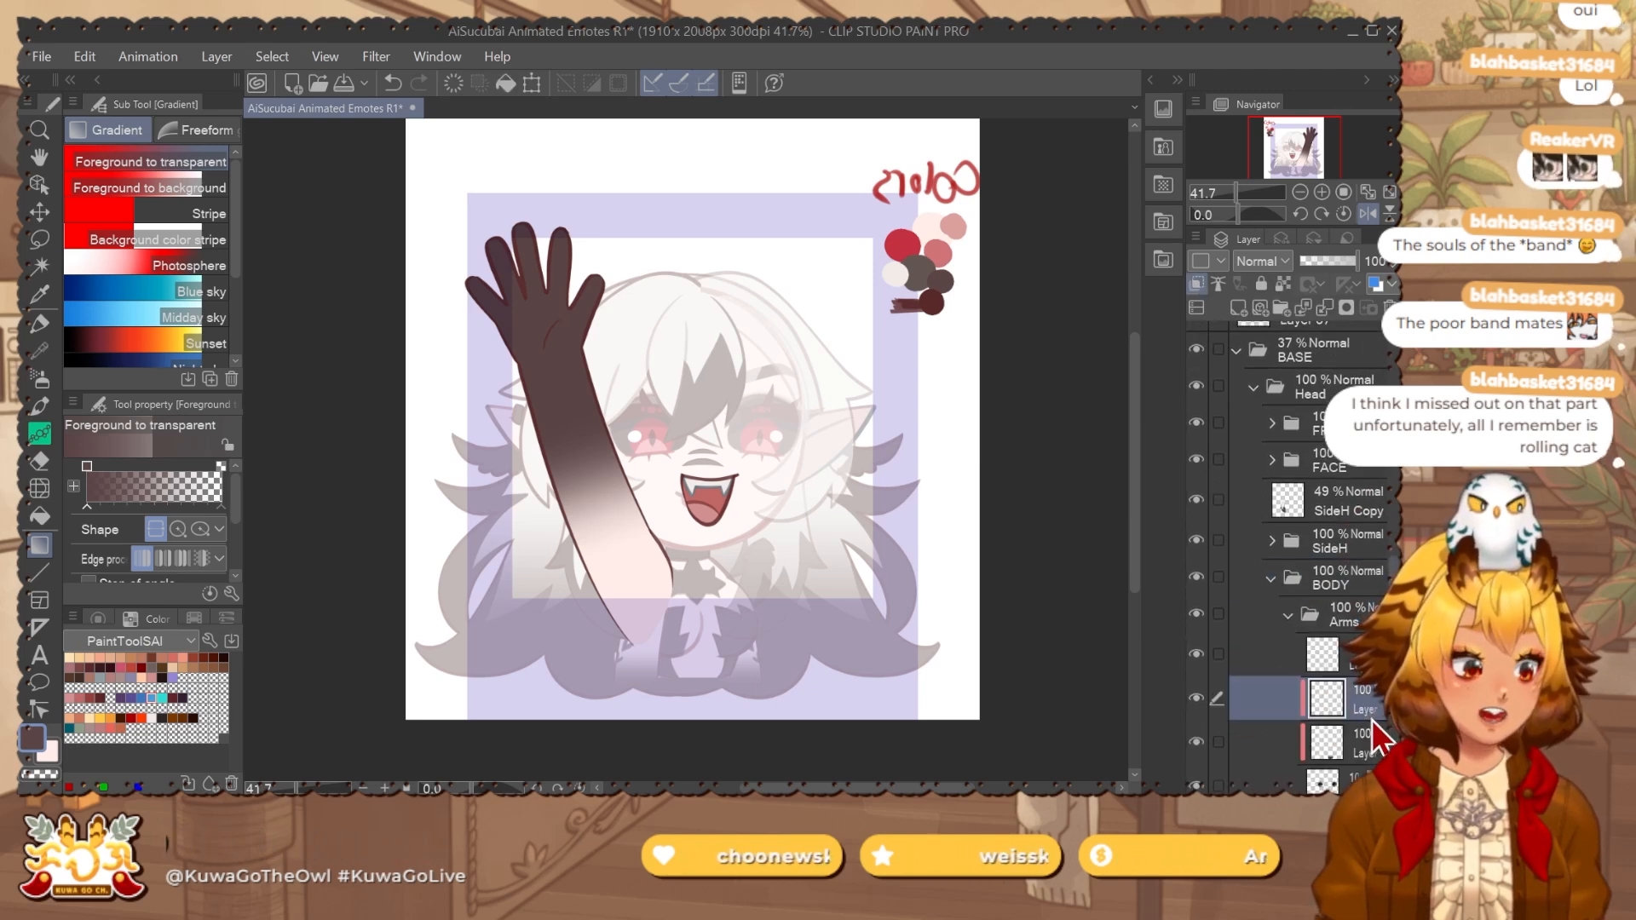
key("ctrl+a")
scroll(1273, 585, "up", 5)
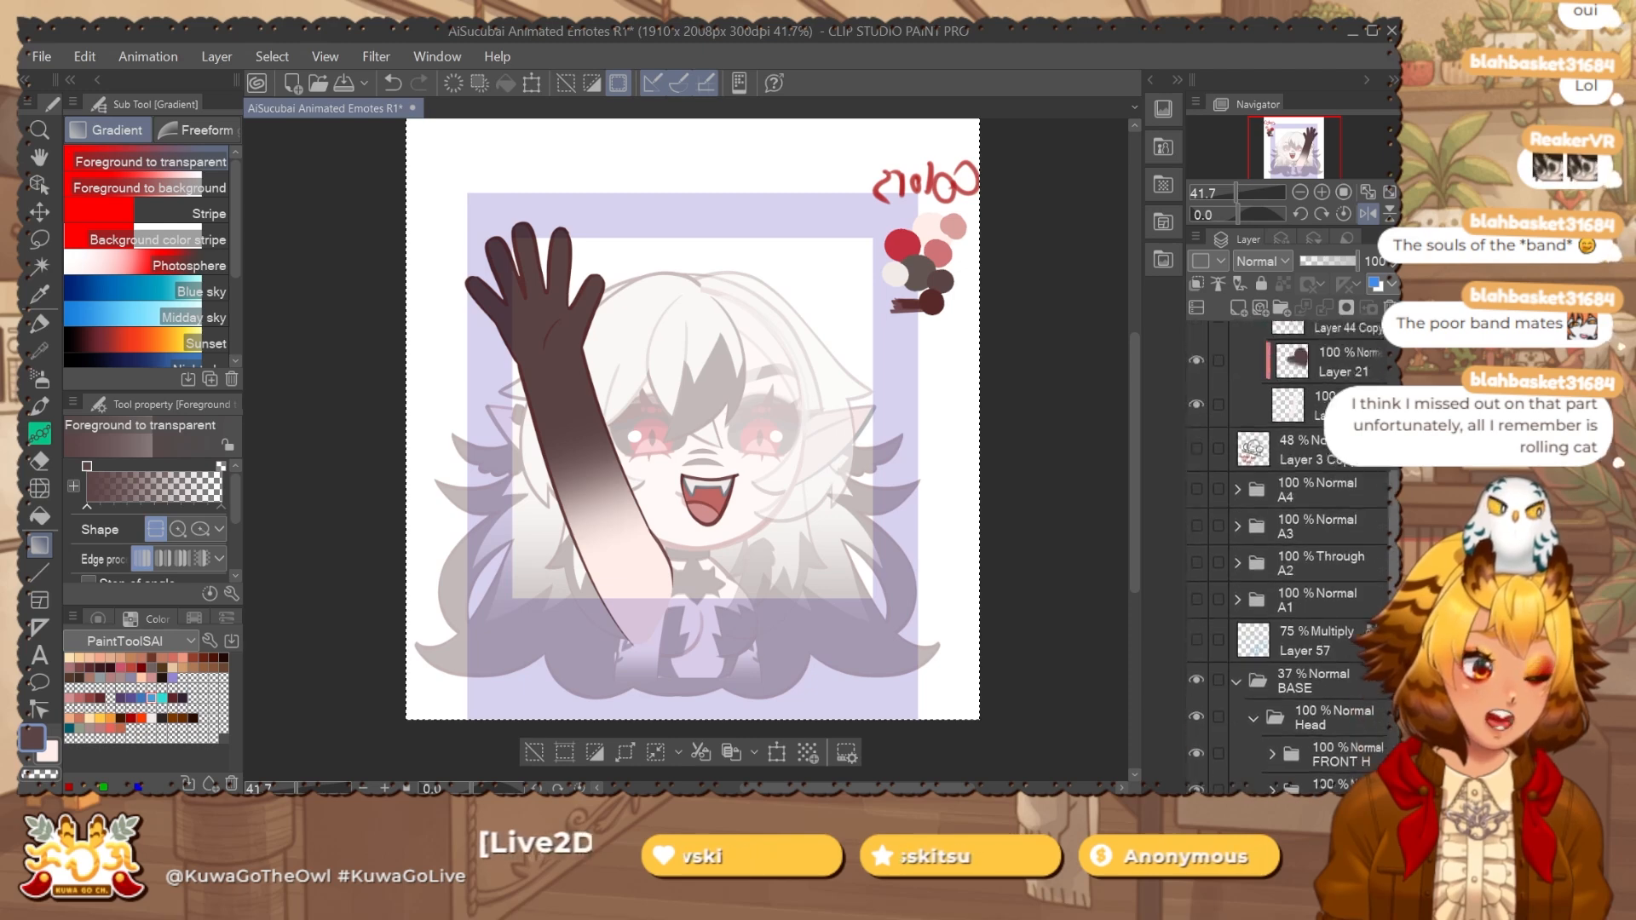
scroll(1351, 473, "up", 2)
key("ctrl+v")
left_click_drag(788, 573, 777, 529)
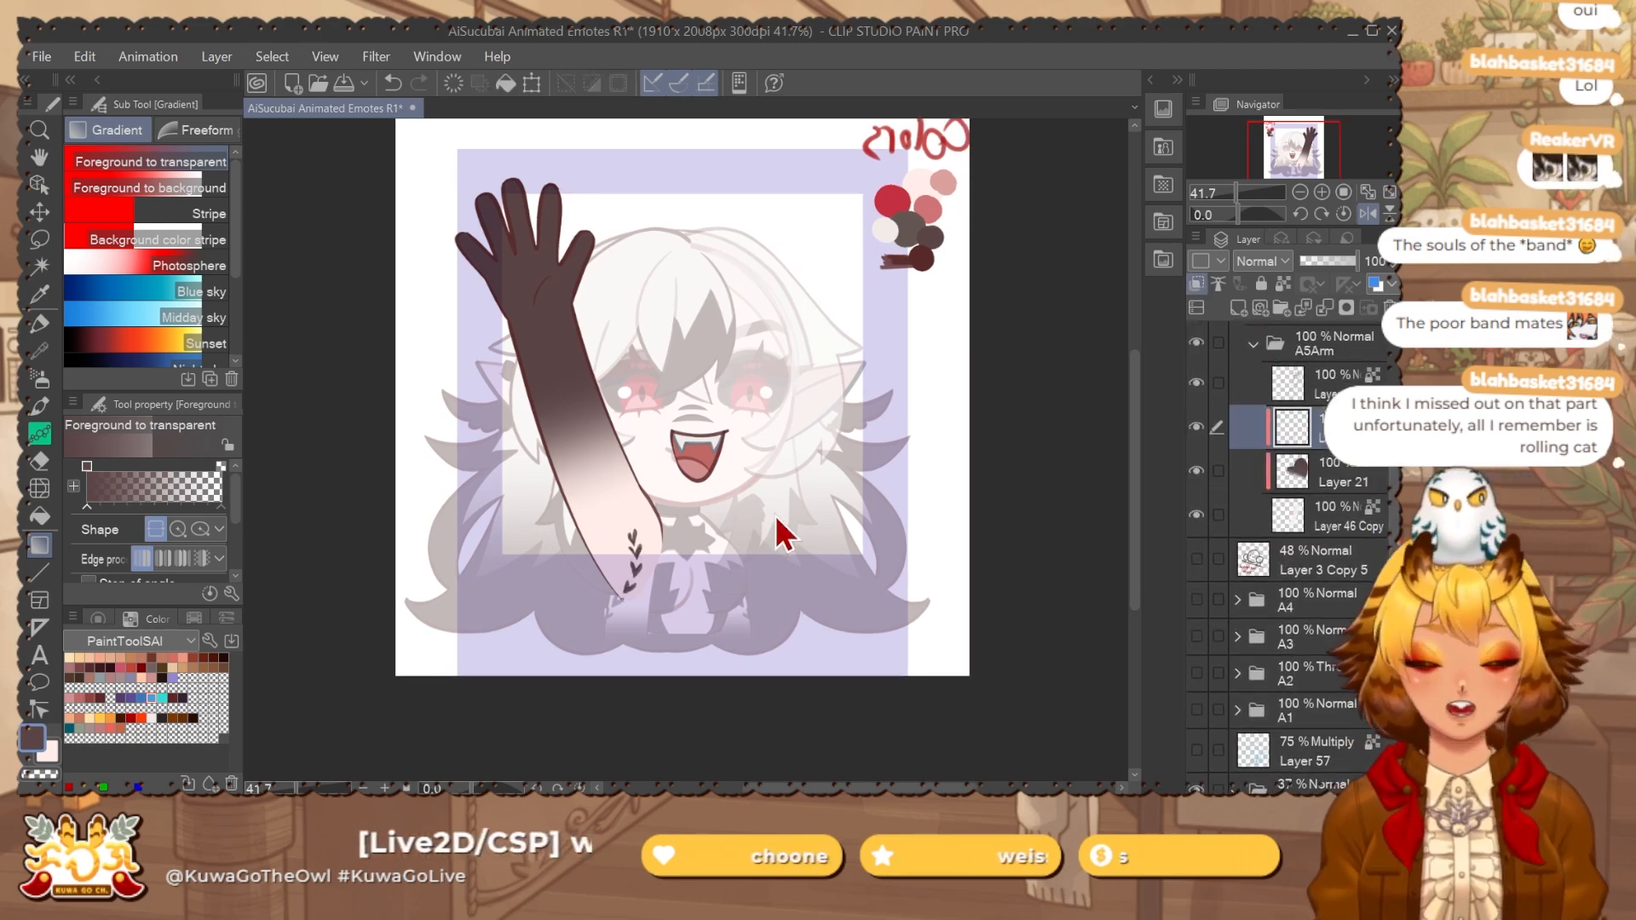
Rotate and move the pasted arrow markings onto the inner side of the raised forearm, and restore the unflipped canvas view.
key("ctrl+t")
left_click_drag(688, 385, 532, 394)
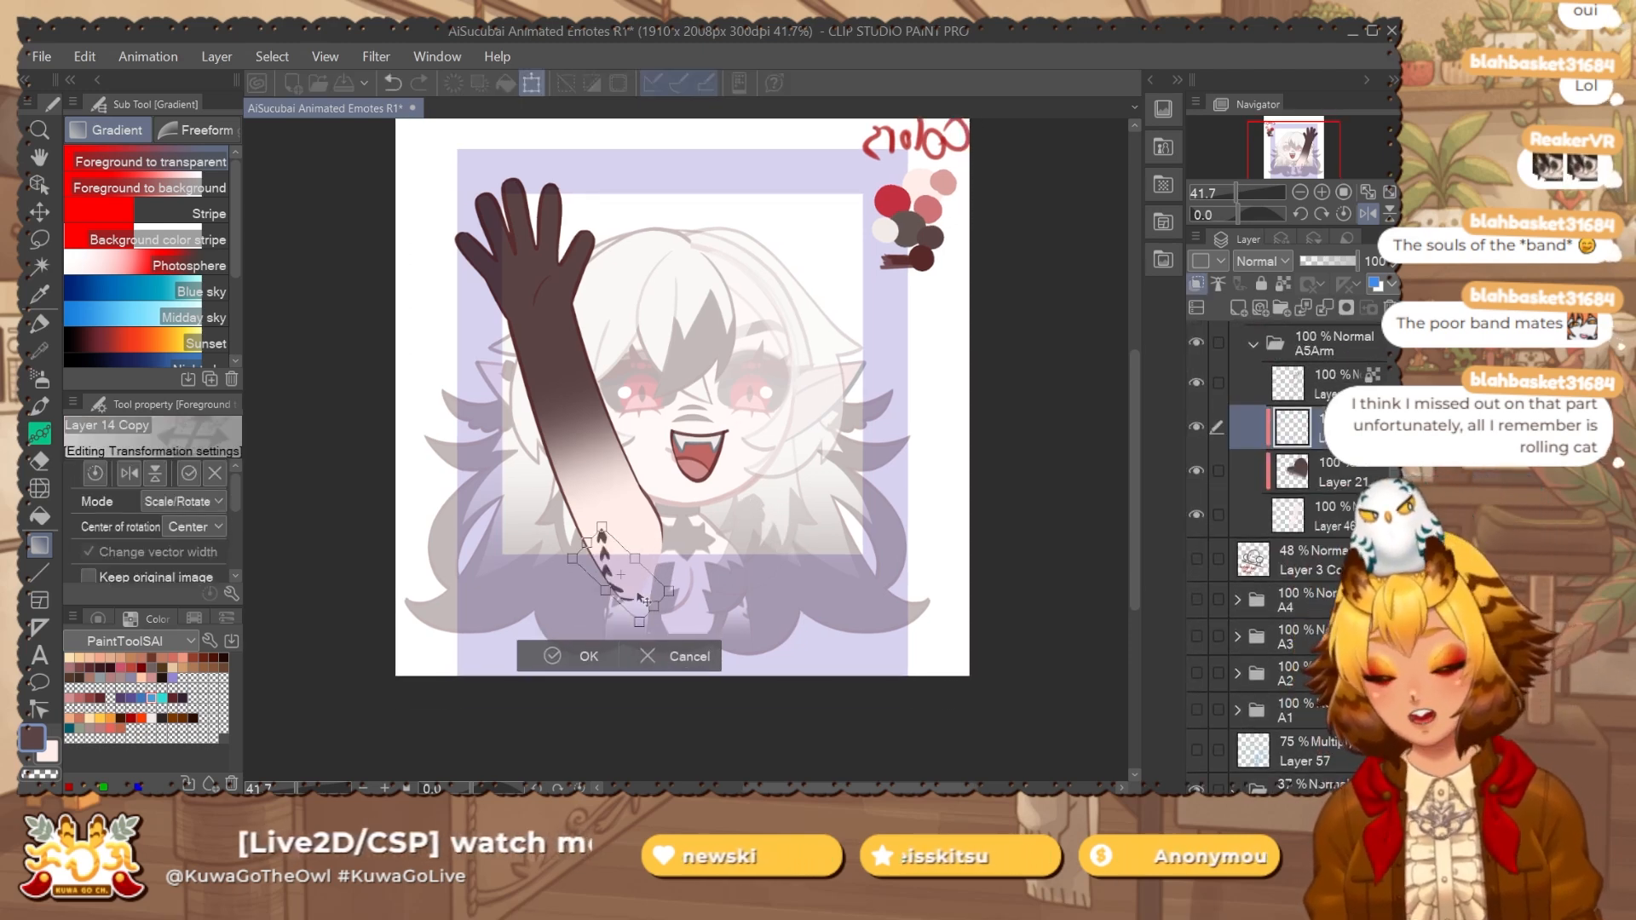
left_click_drag(621, 572, 659, 499)
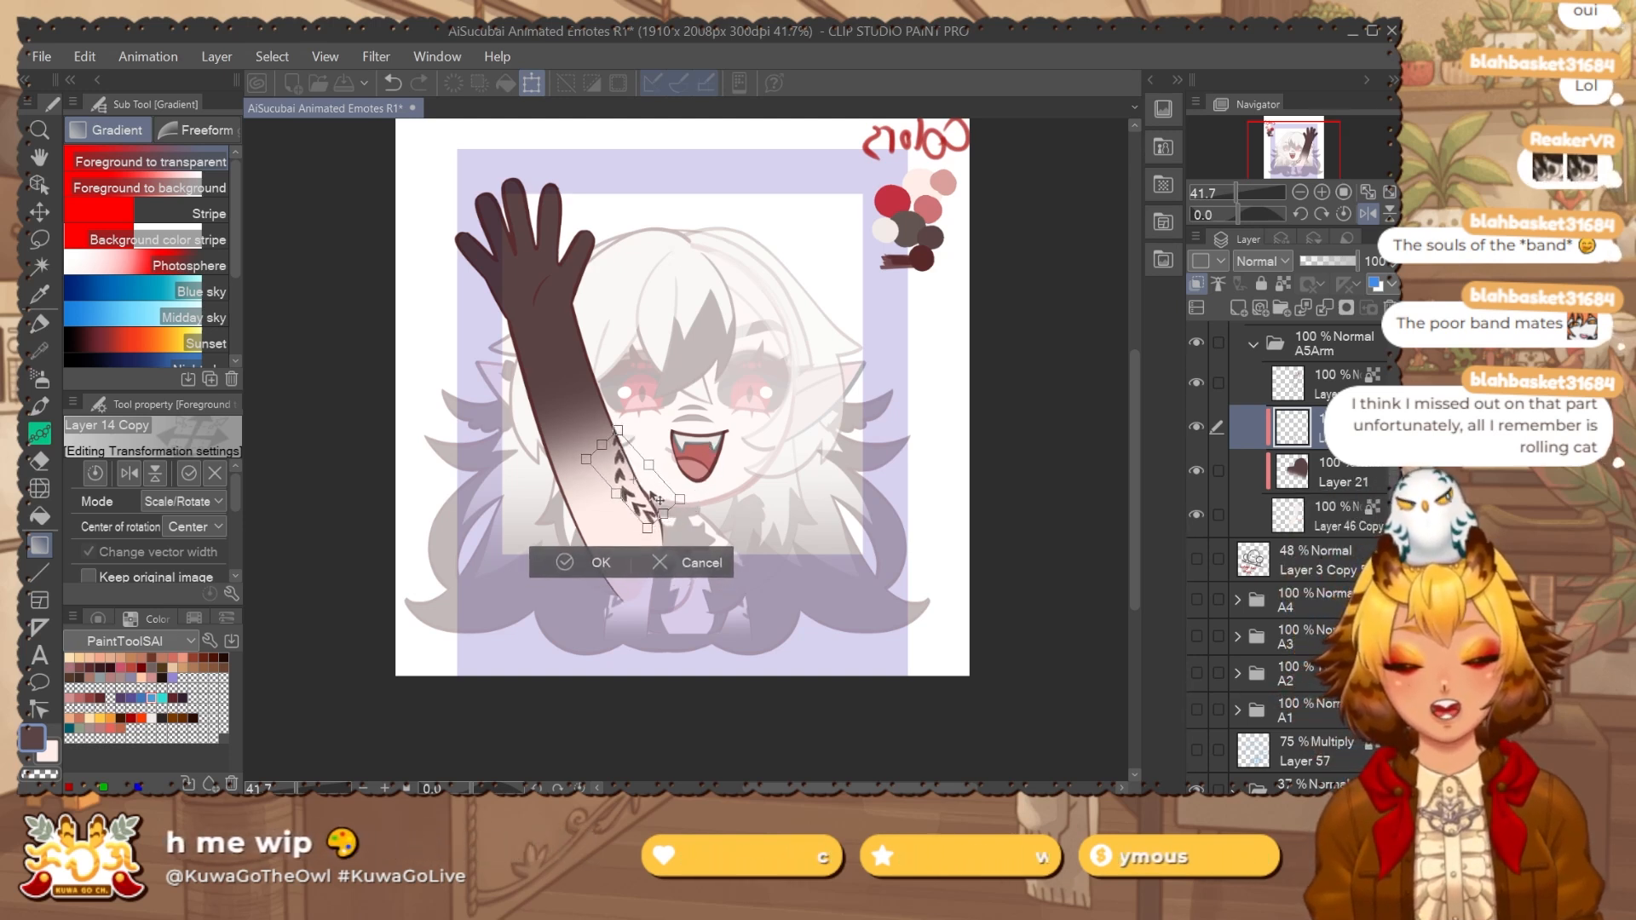
key("Return")
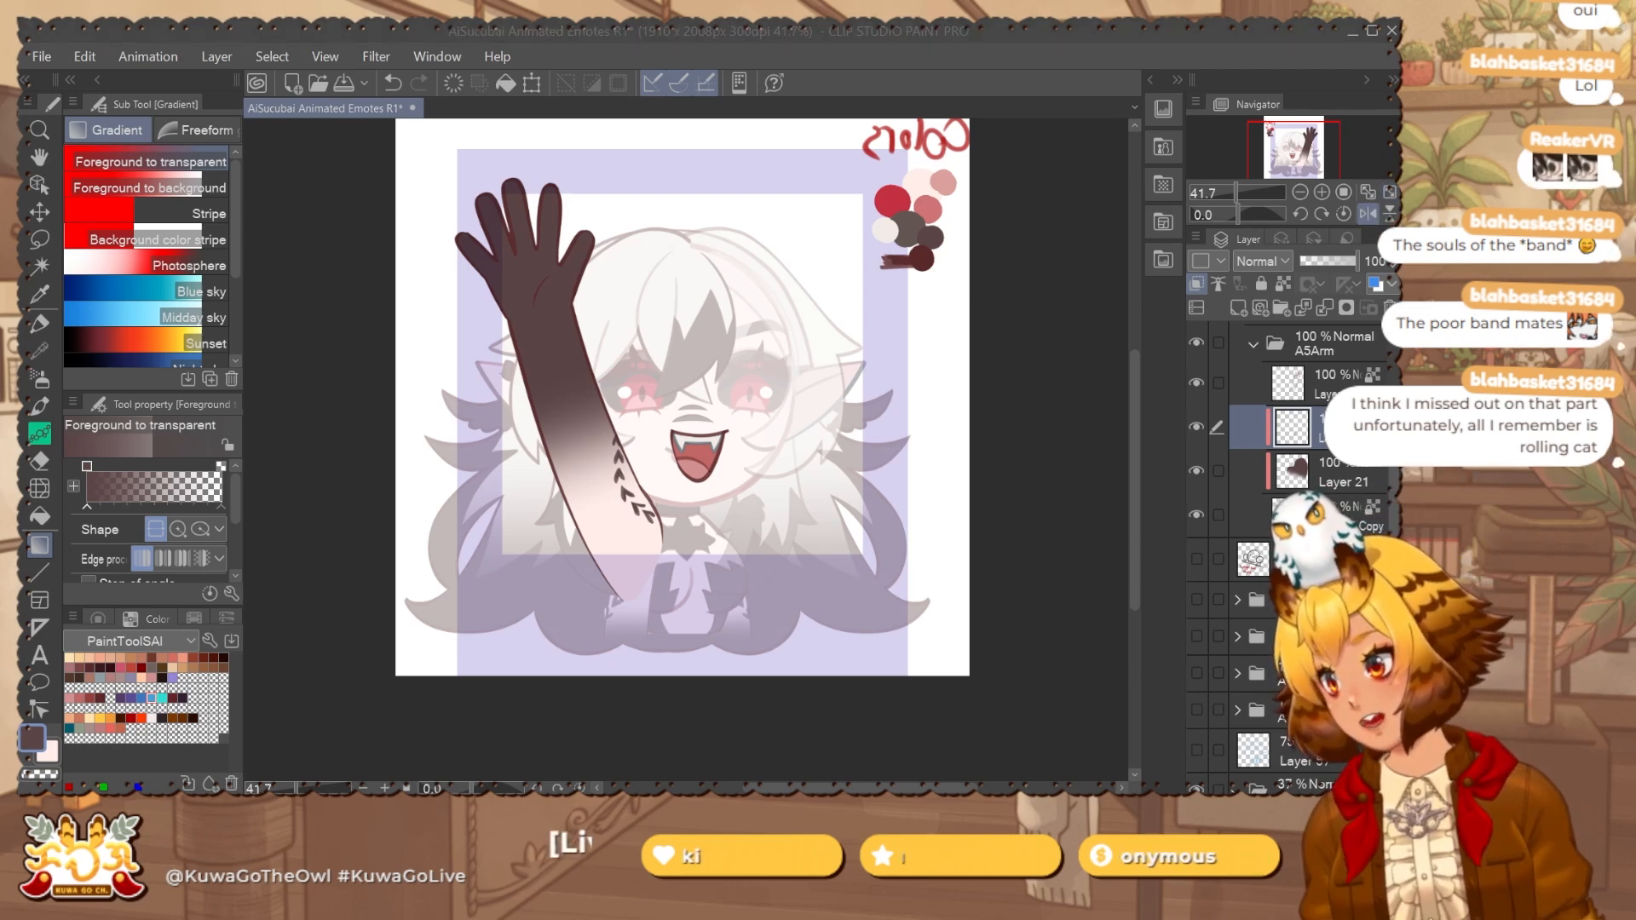
left_click(1367, 214)
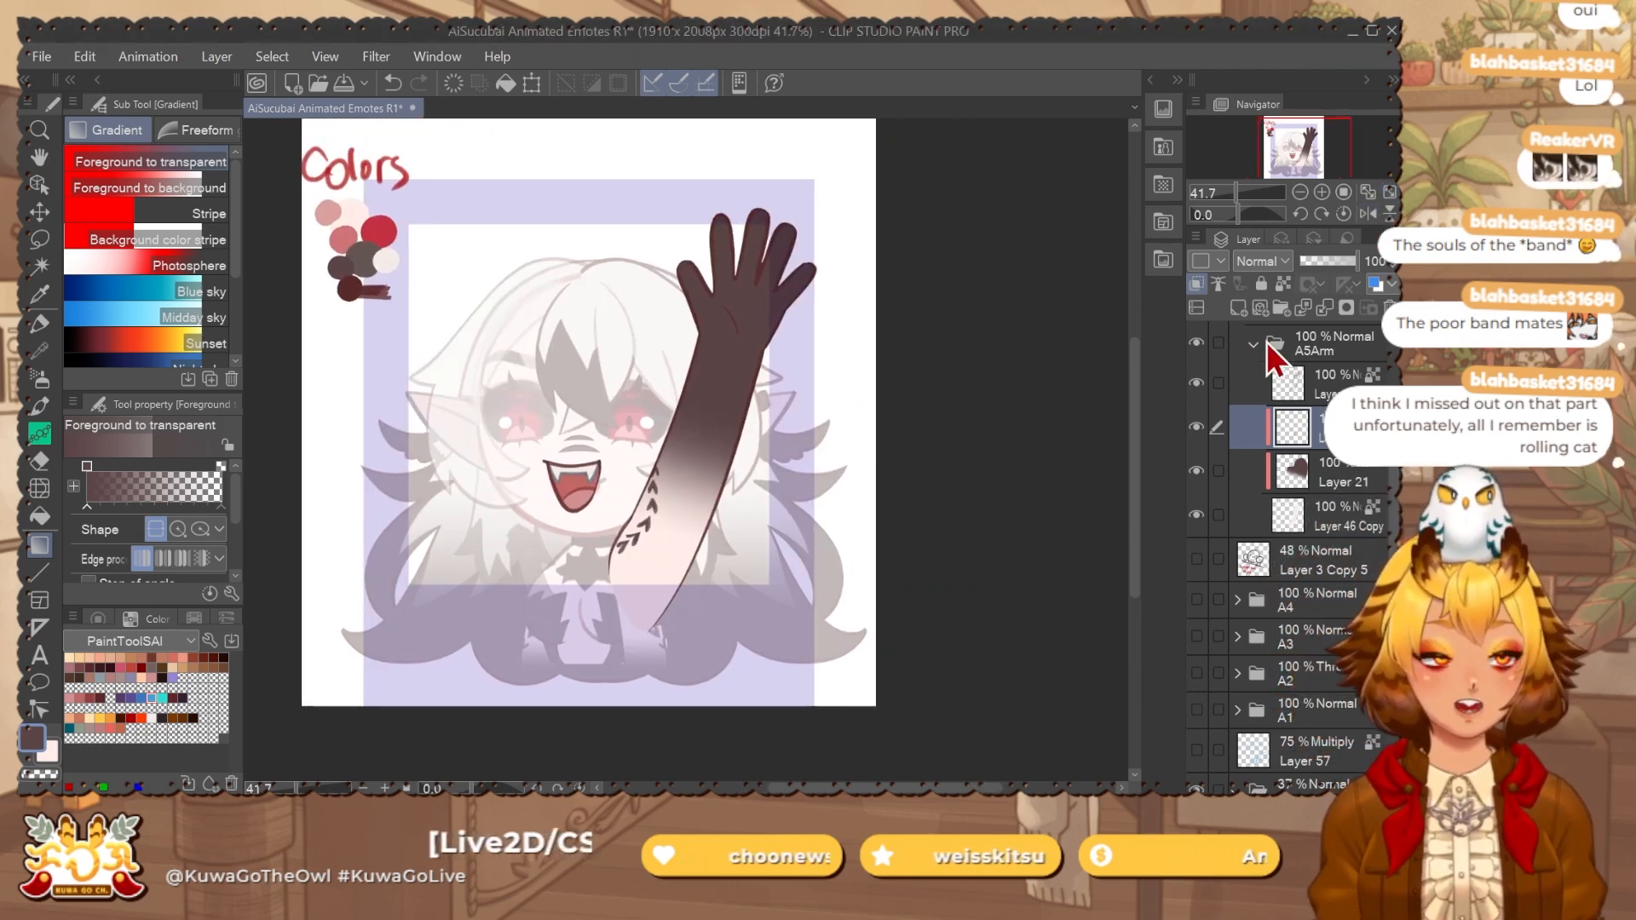
Lasso the two gaps beside the ring finger on A5Arm's Layer 46 Copy skin base and erase the fill inside them.
left_click(1252, 345)
left_click(1271, 341)
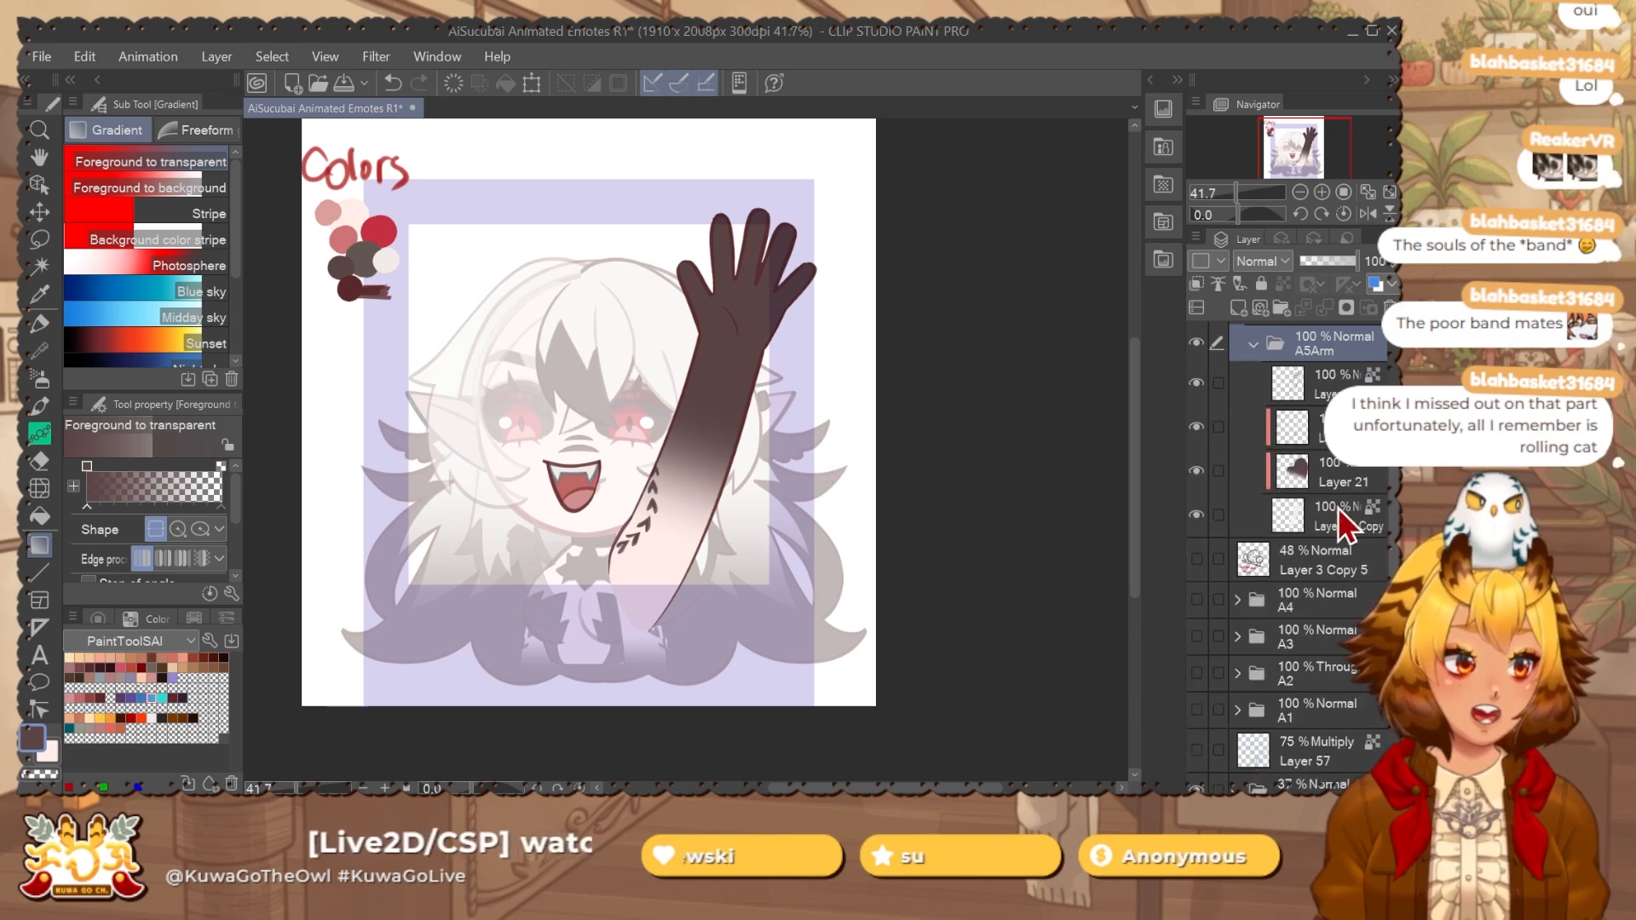
left_click(1339, 503)
key("m")
left_click_drag(765, 252, 843, 227)
left_click_drag(761, 301, 713, 355)
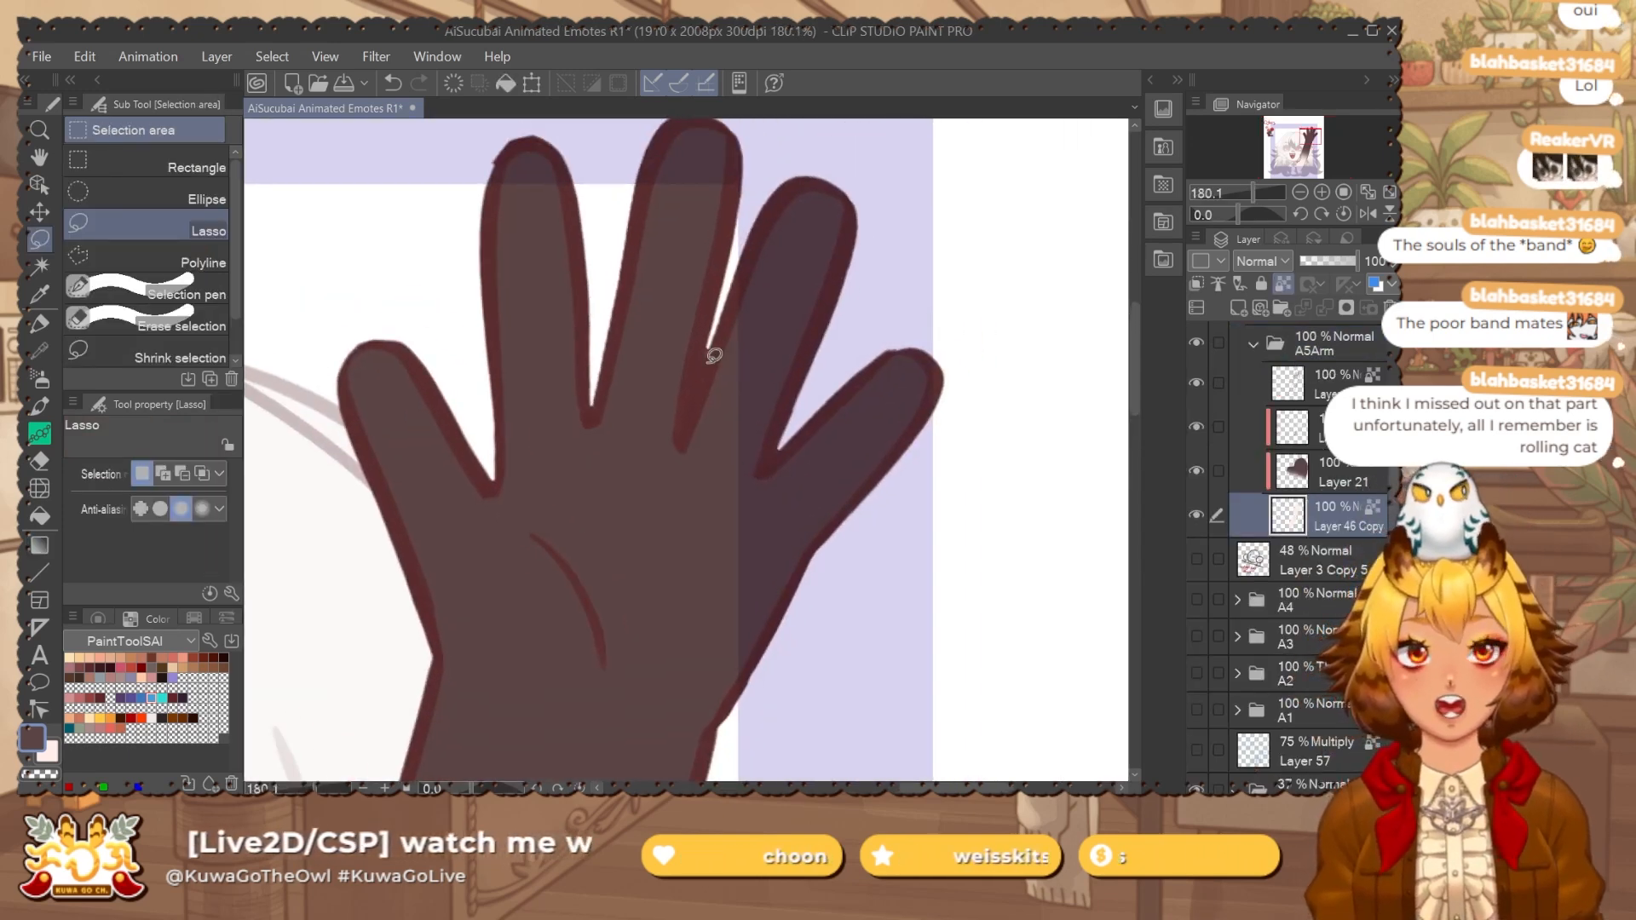
left_click_drag(777, 453, 851, 352)
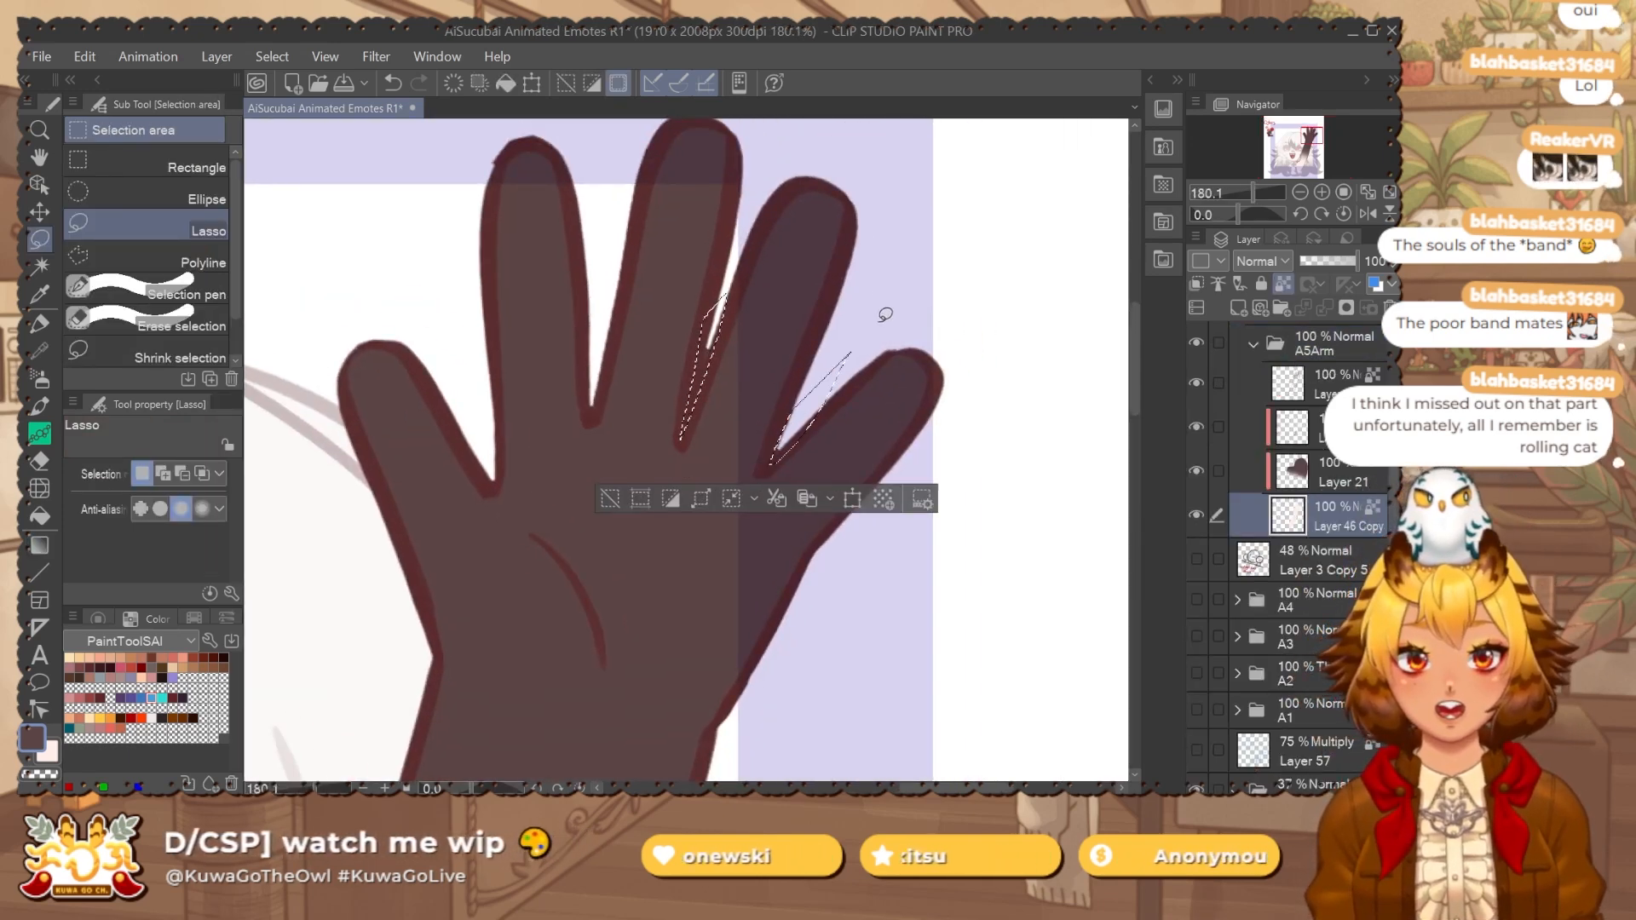
mouse_move(725, 318)
left_mouse_down()
mouse_move(690, 369)
mouse_move(695, 398)
left_mouse_up()
mouse_move(832, 487)
left_mouse_down()
mouse_move(805, 537)
mouse_move(912, 481)
left_mouse_up()
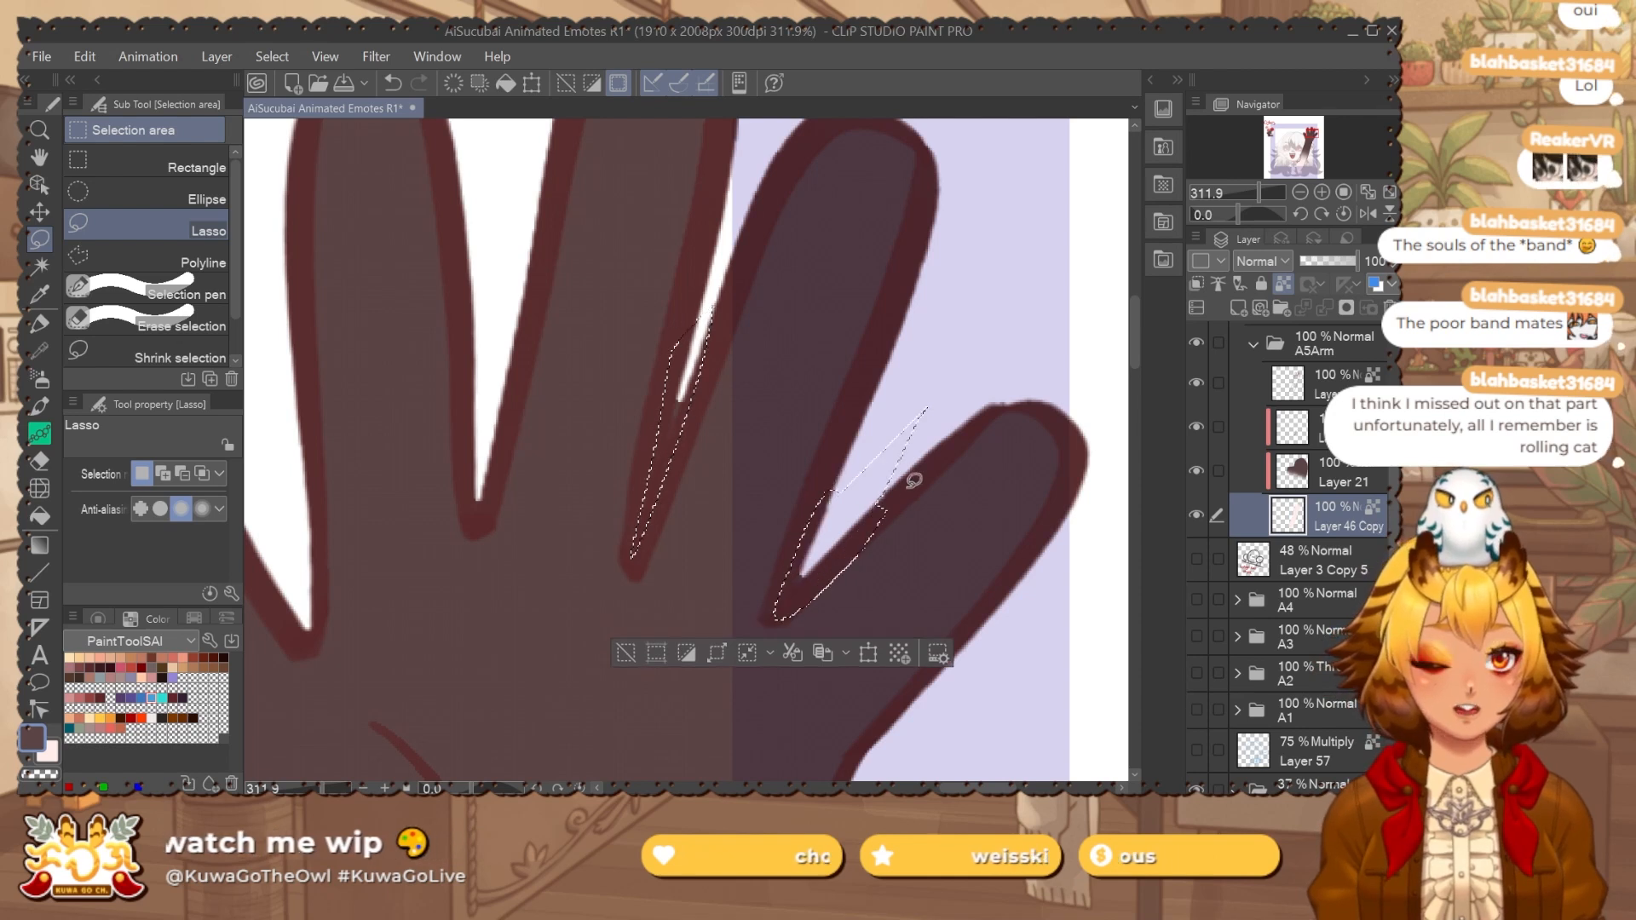
key("Delete")
key("ctrl+d")
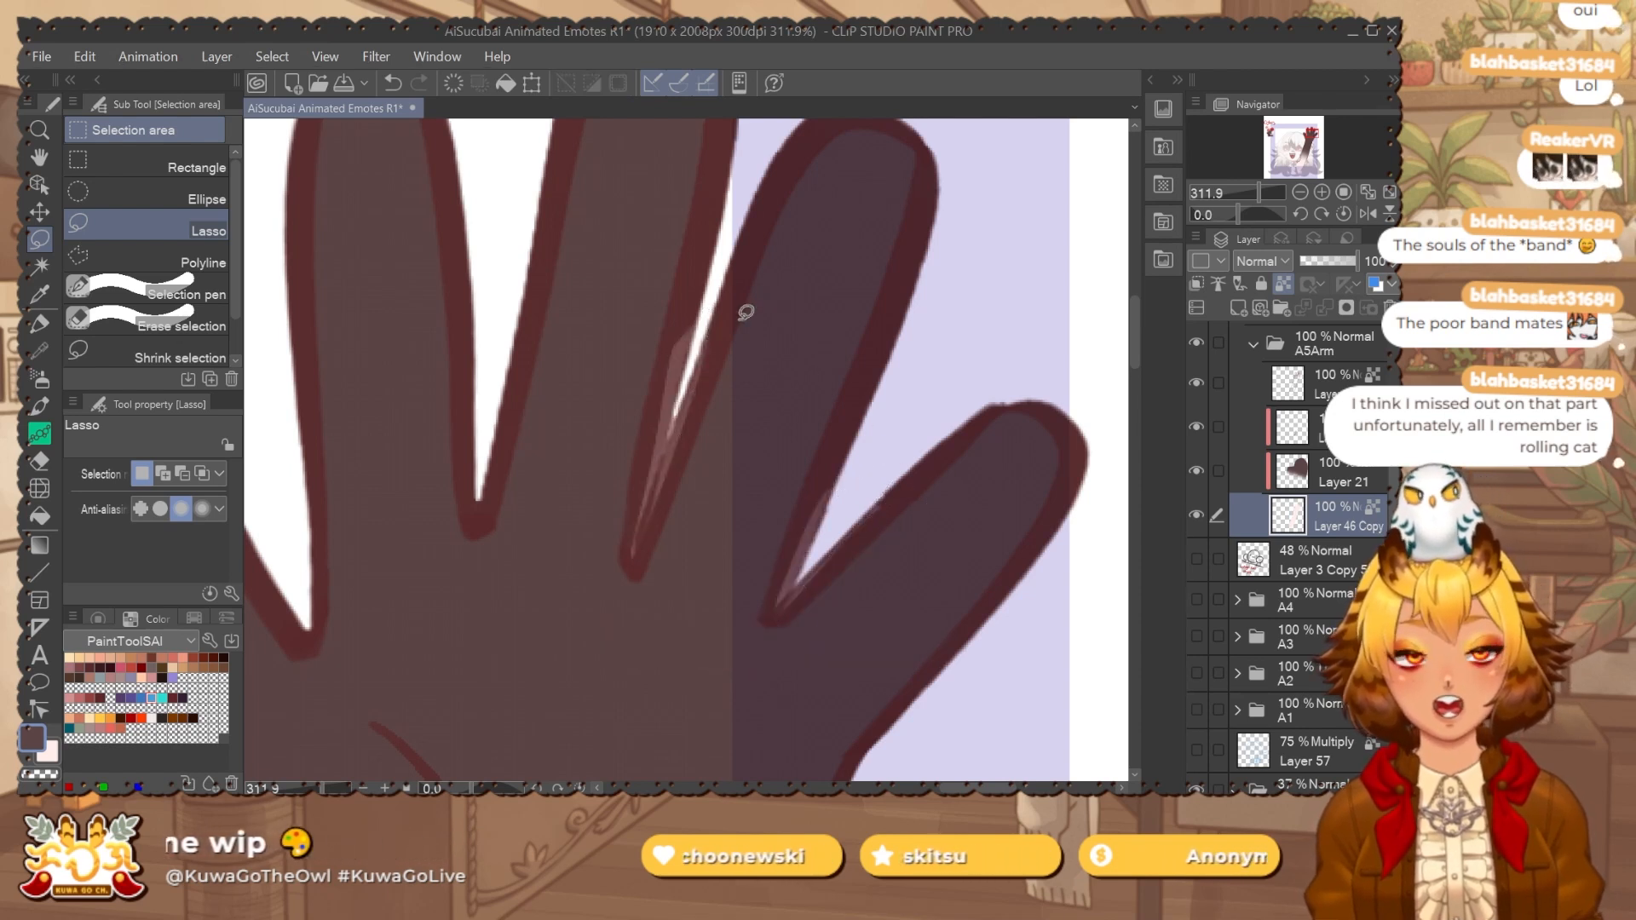
left_click_drag(744, 314, 649, 523)
left_click_drag(554, 639, 716, 230)
key("ctrl+z")
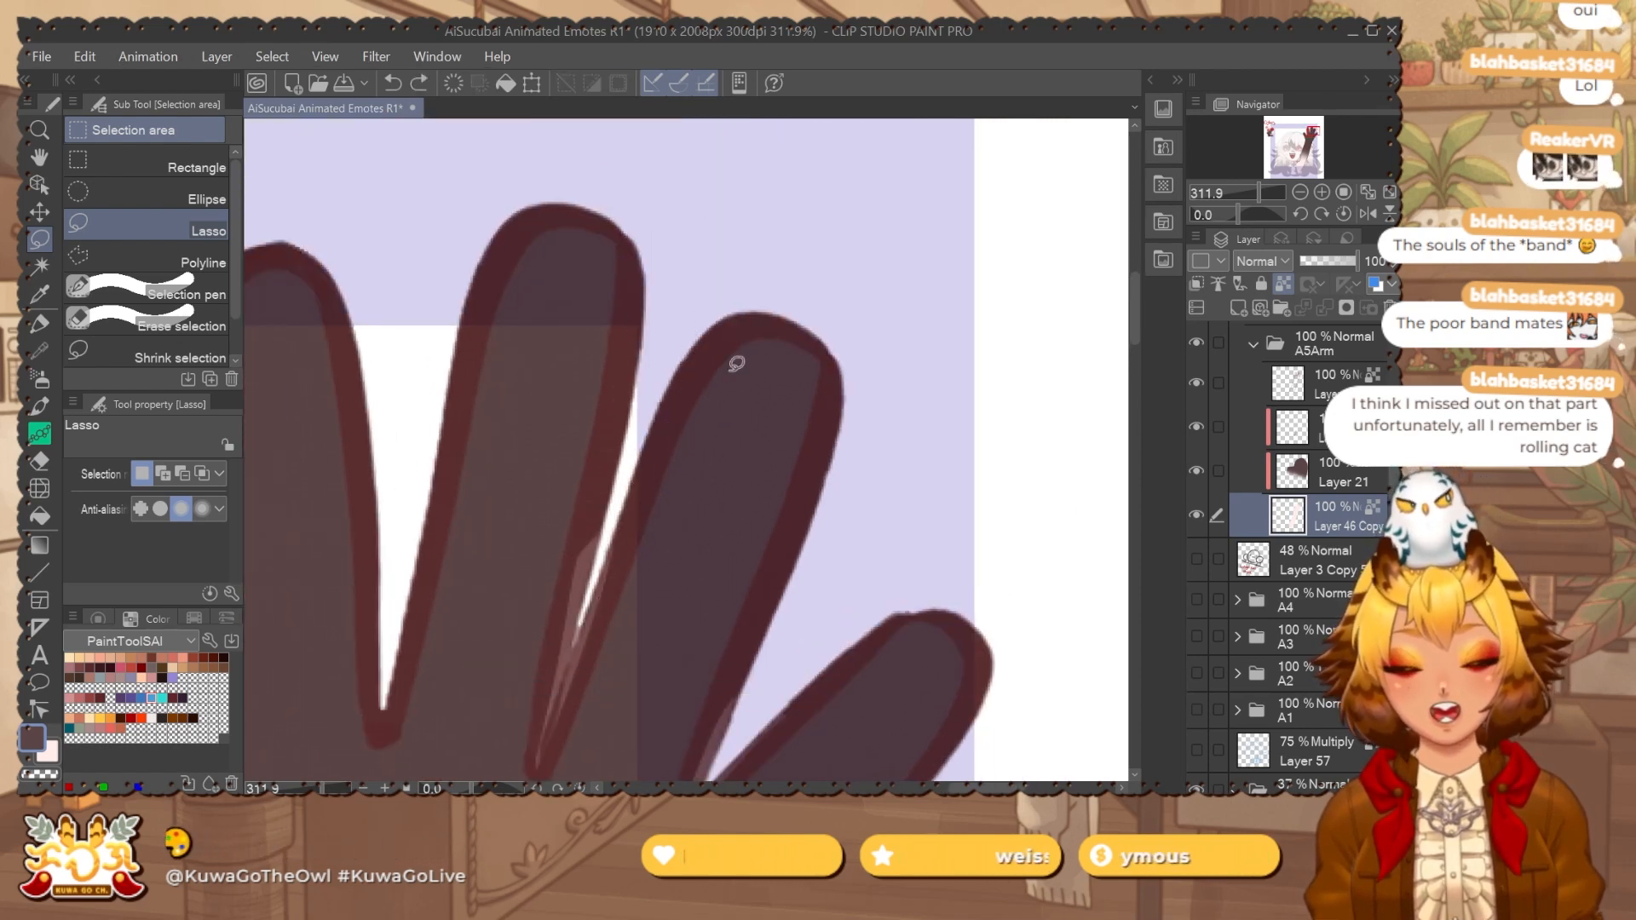
Auto-select the area outside the raised arm, expand the selection by 1 px and trim the Layer 46 Copy skin base with it.
left_click(720, 332, "ctrl+shift")
key("w")
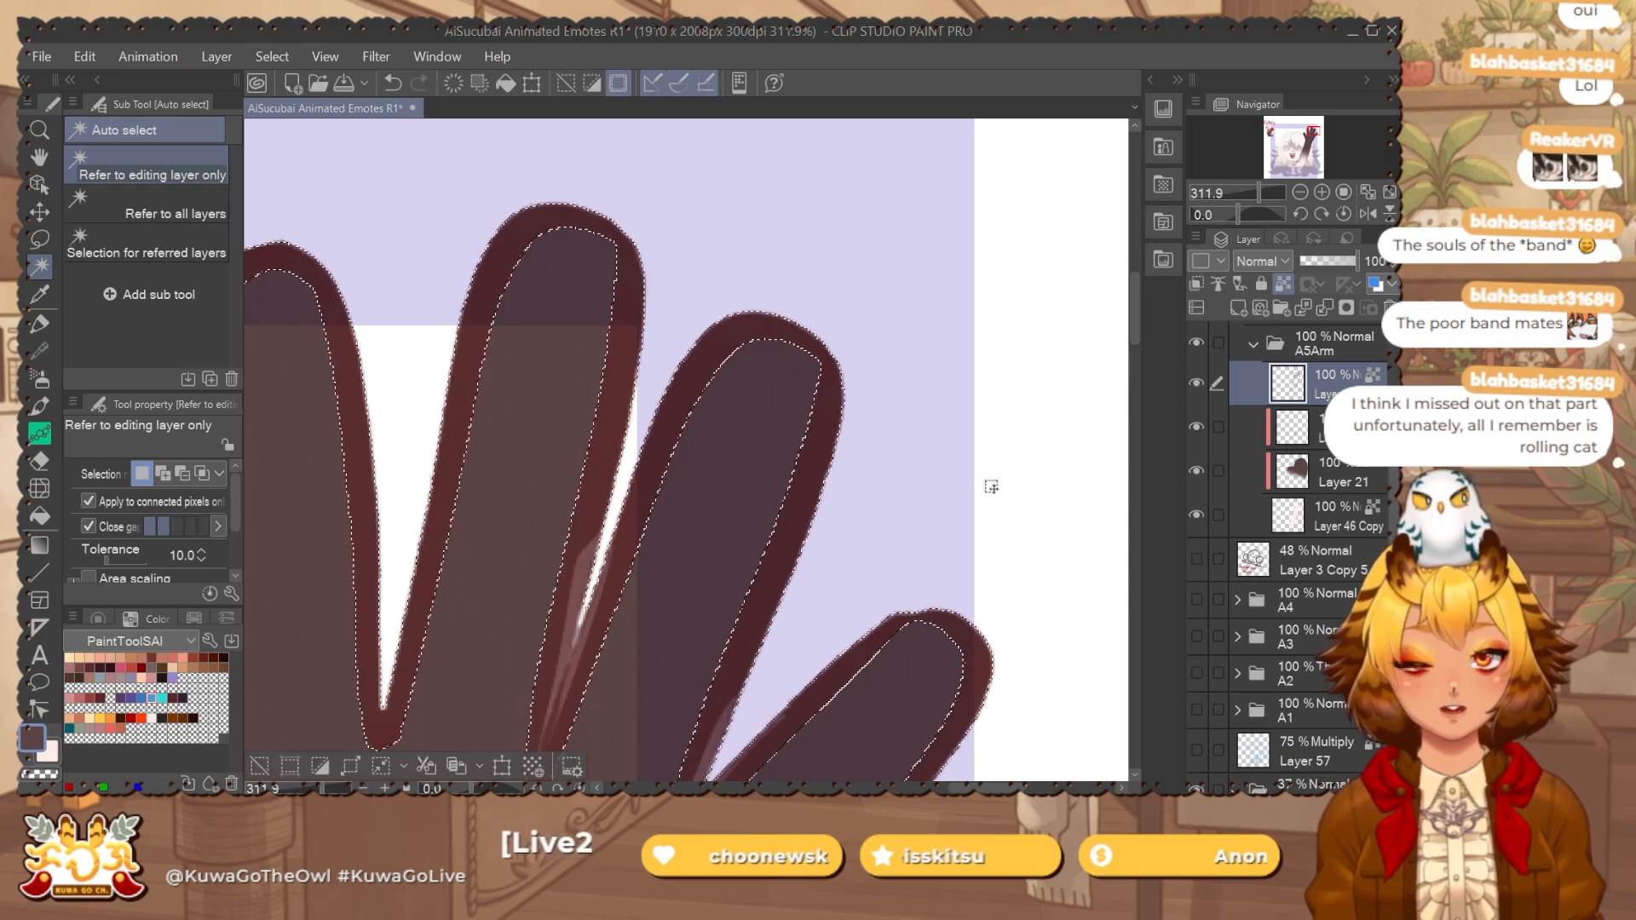
left_click(1329, 343)
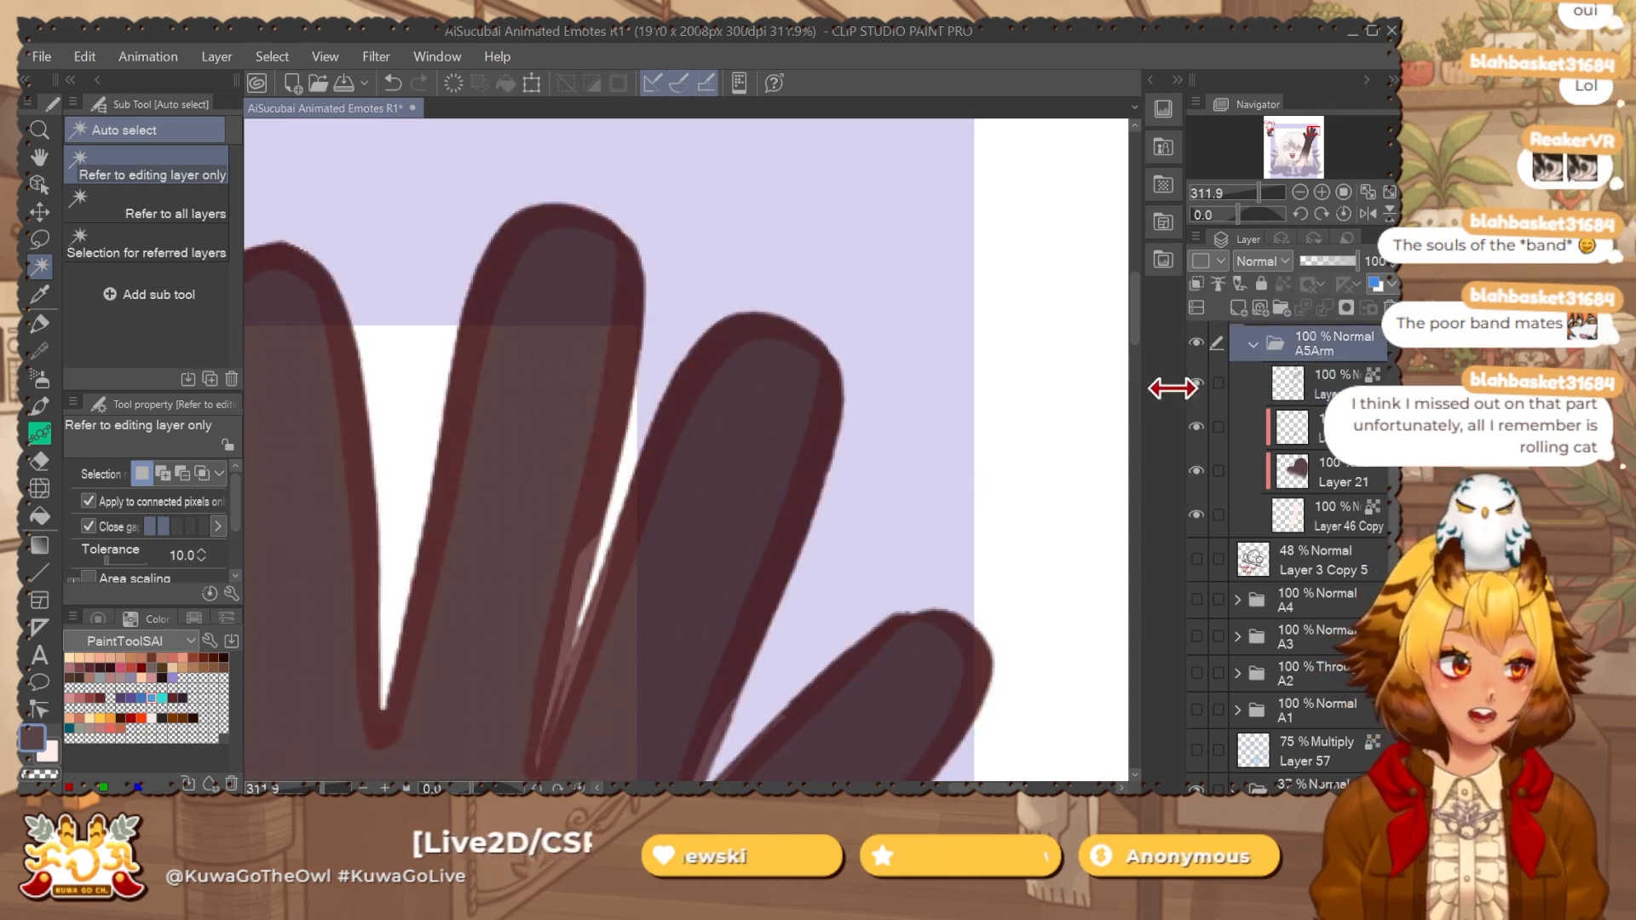
left_click(945, 474)
left_click(350, 766)
left_click(1088, 345)
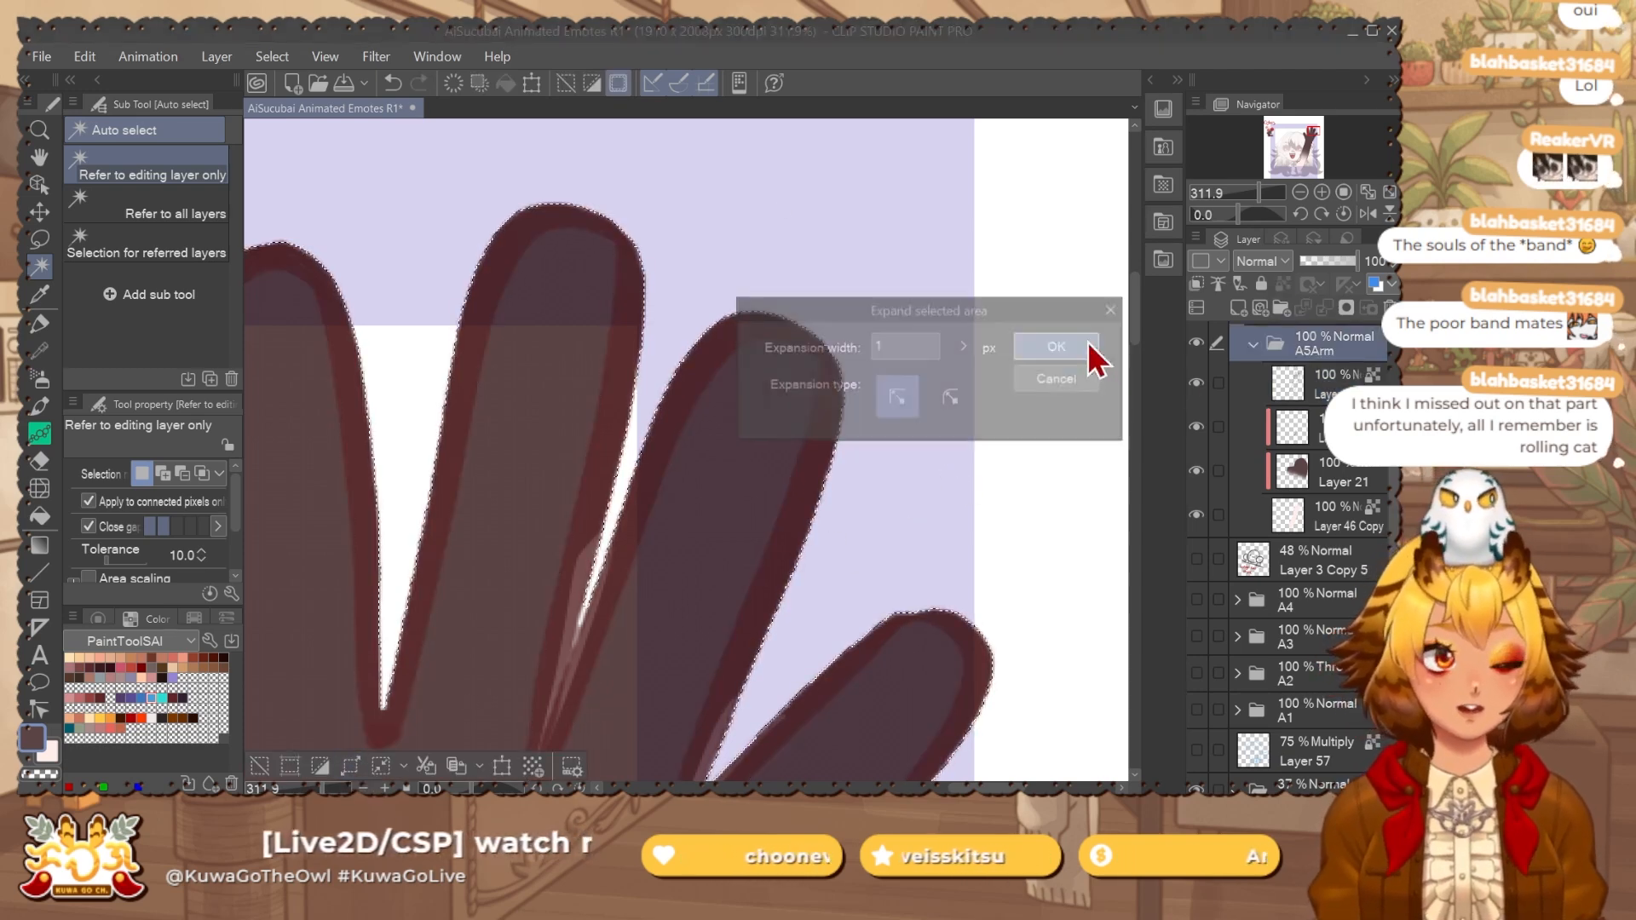
left_click(1351, 513)
key("ctrl+d")
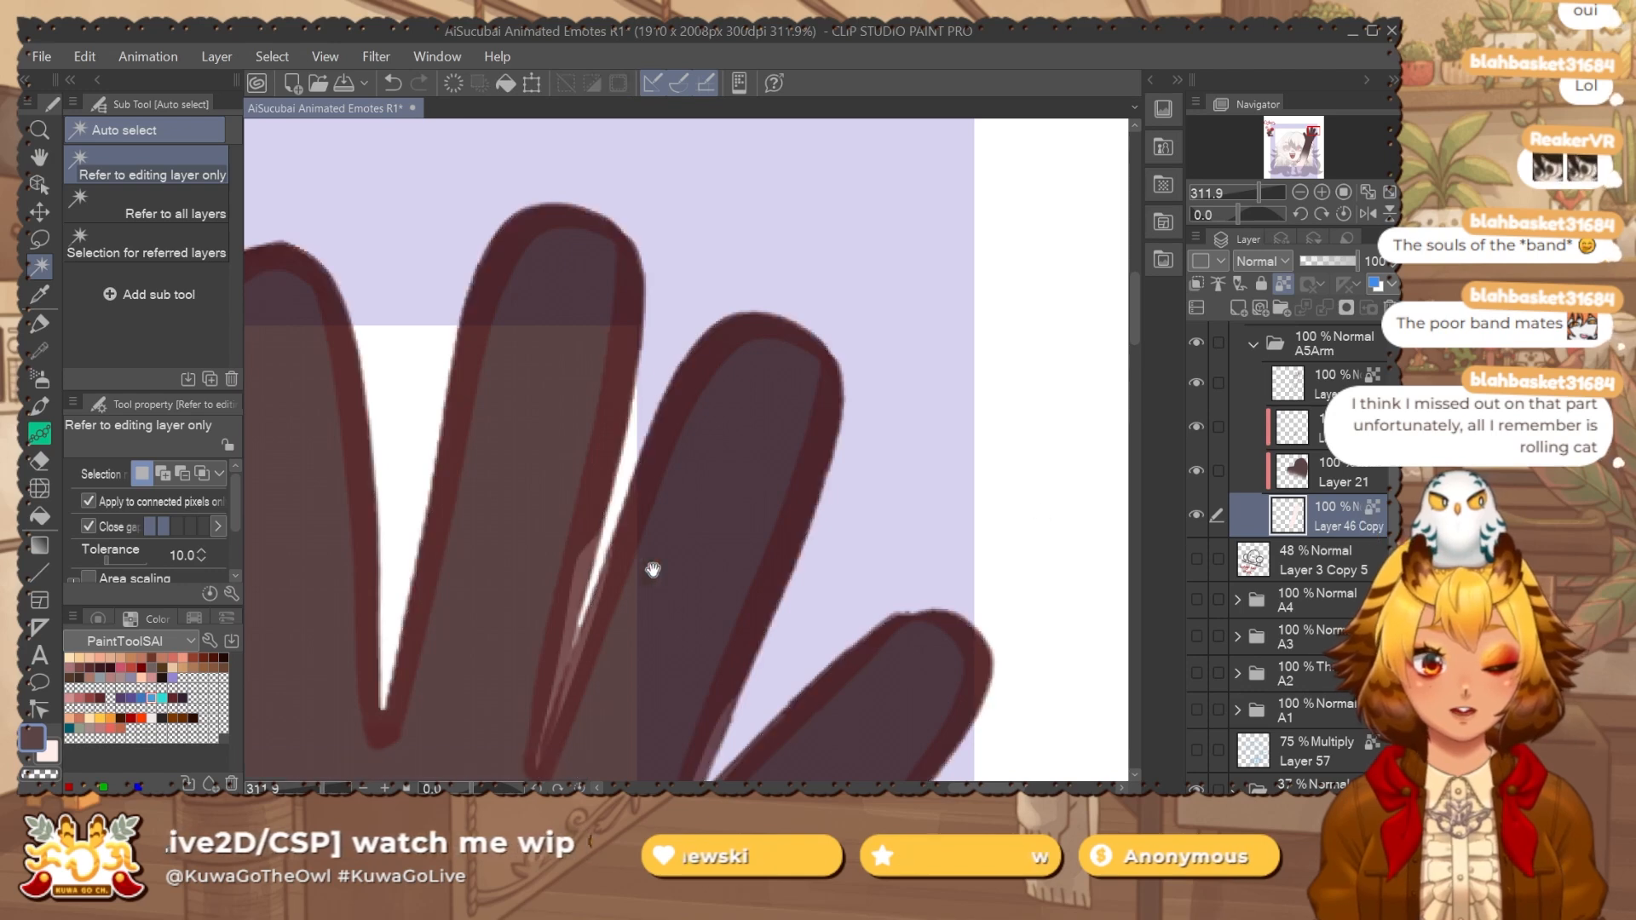
Lasso the over-erased edge beside the narrow gap between the middle and ring fingers on Layer 46 Copy and patch the base.
left_click_drag(654, 569, 767, 405)
key("m")
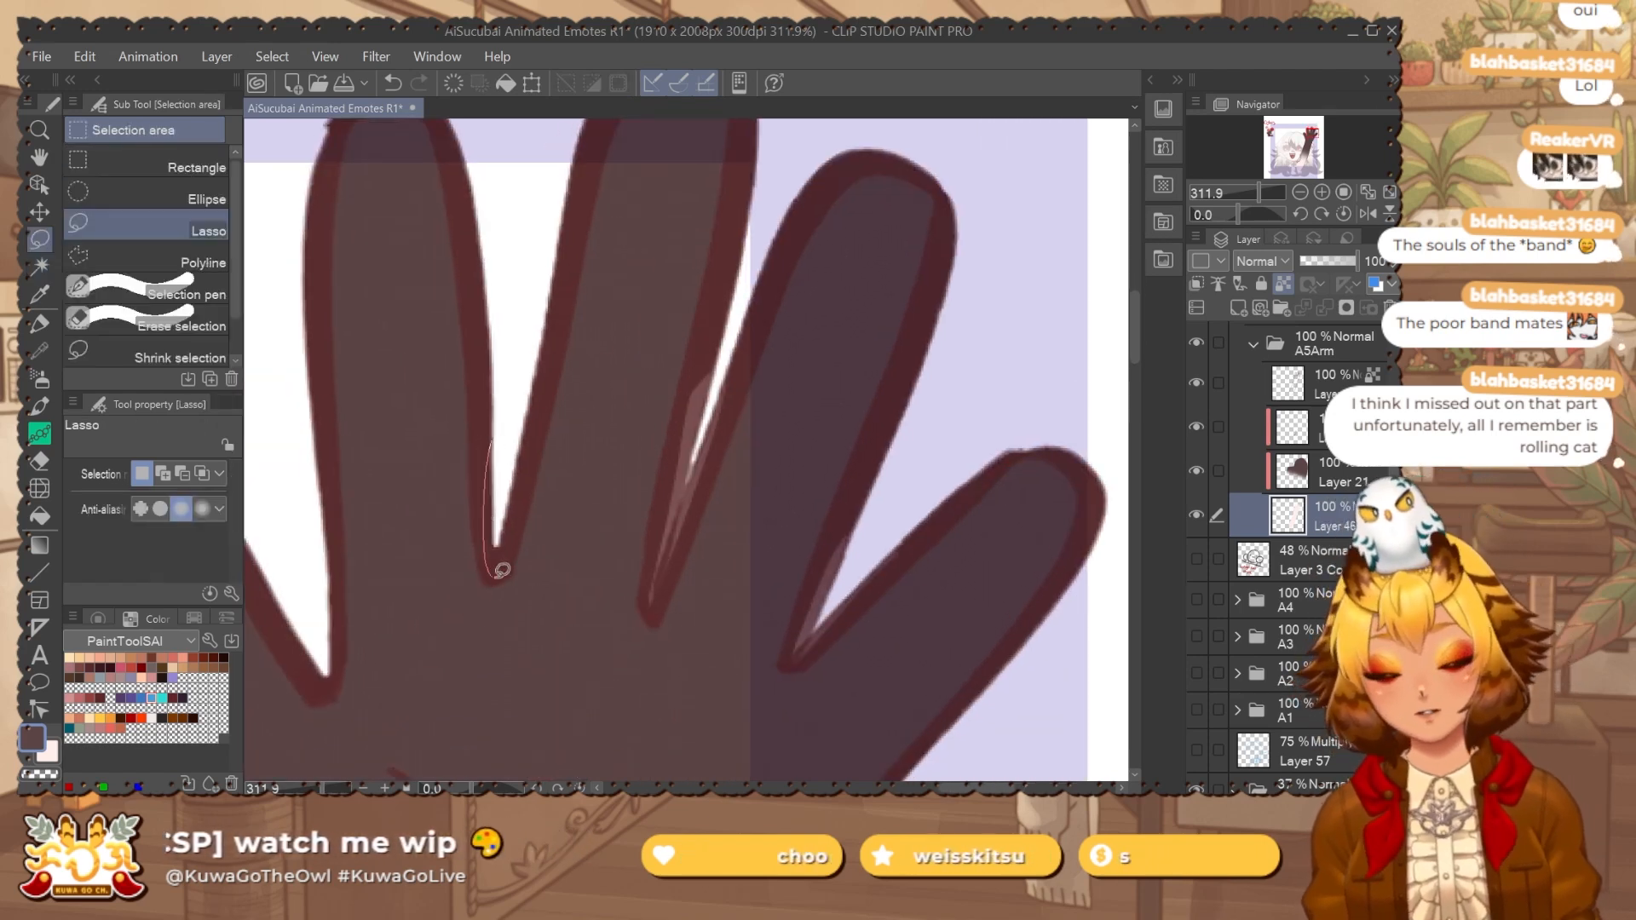
scroll(746, 388, "down", 5)
left_click_drag(746, 388, 836, 196)
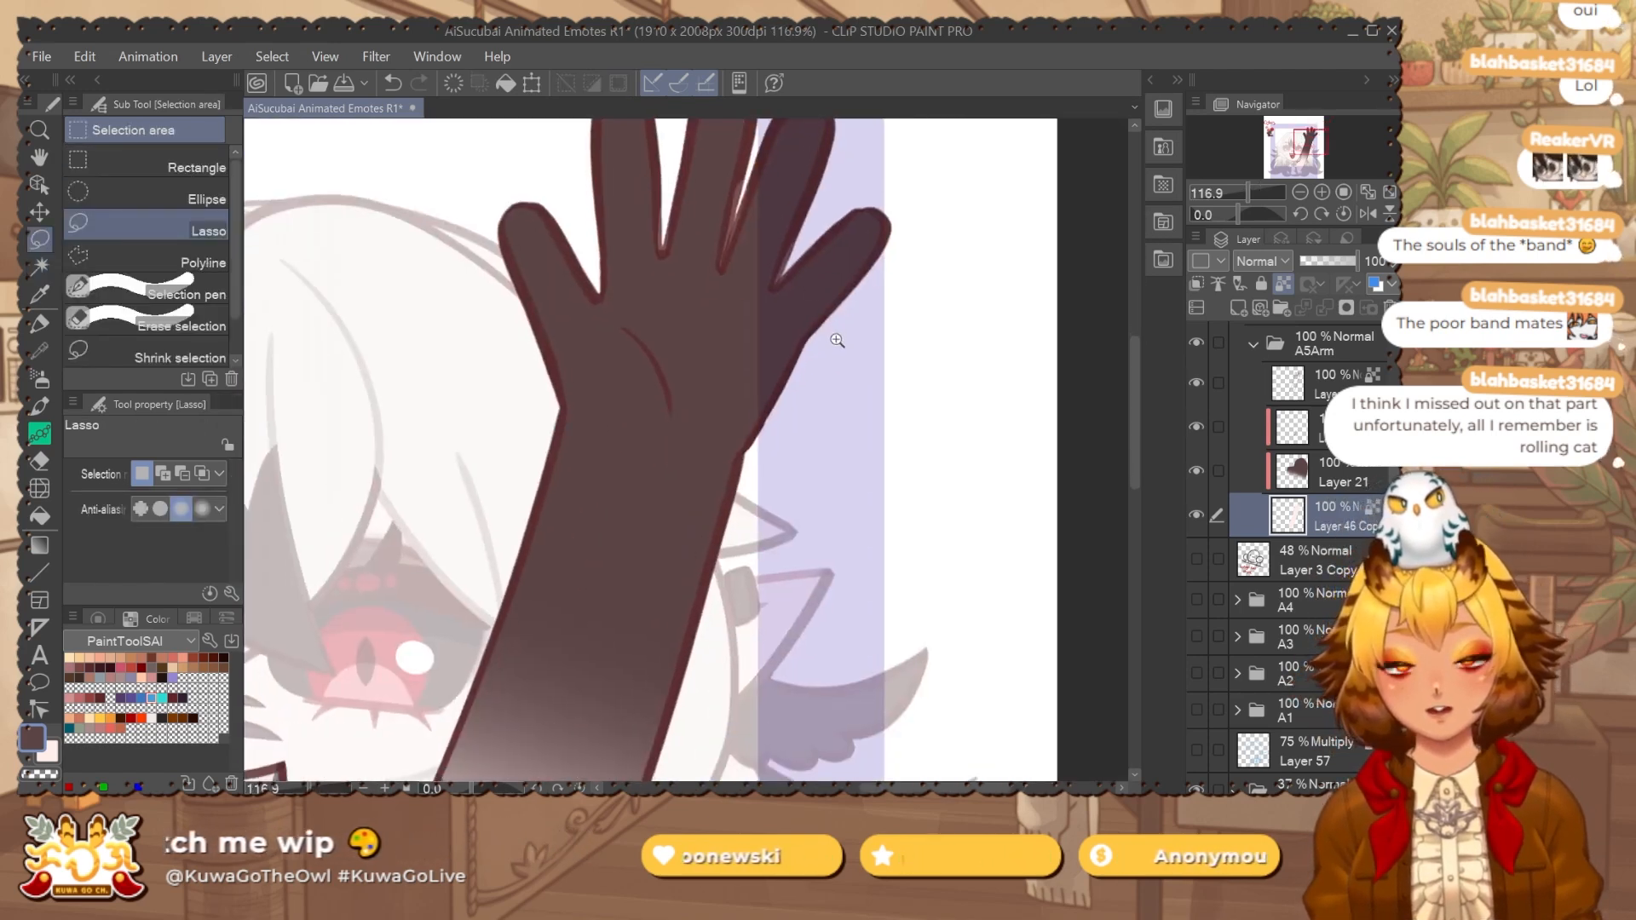
left_click_drag(836, 340, 832, 477)
left_click_drag(808, 229, 767, 479)
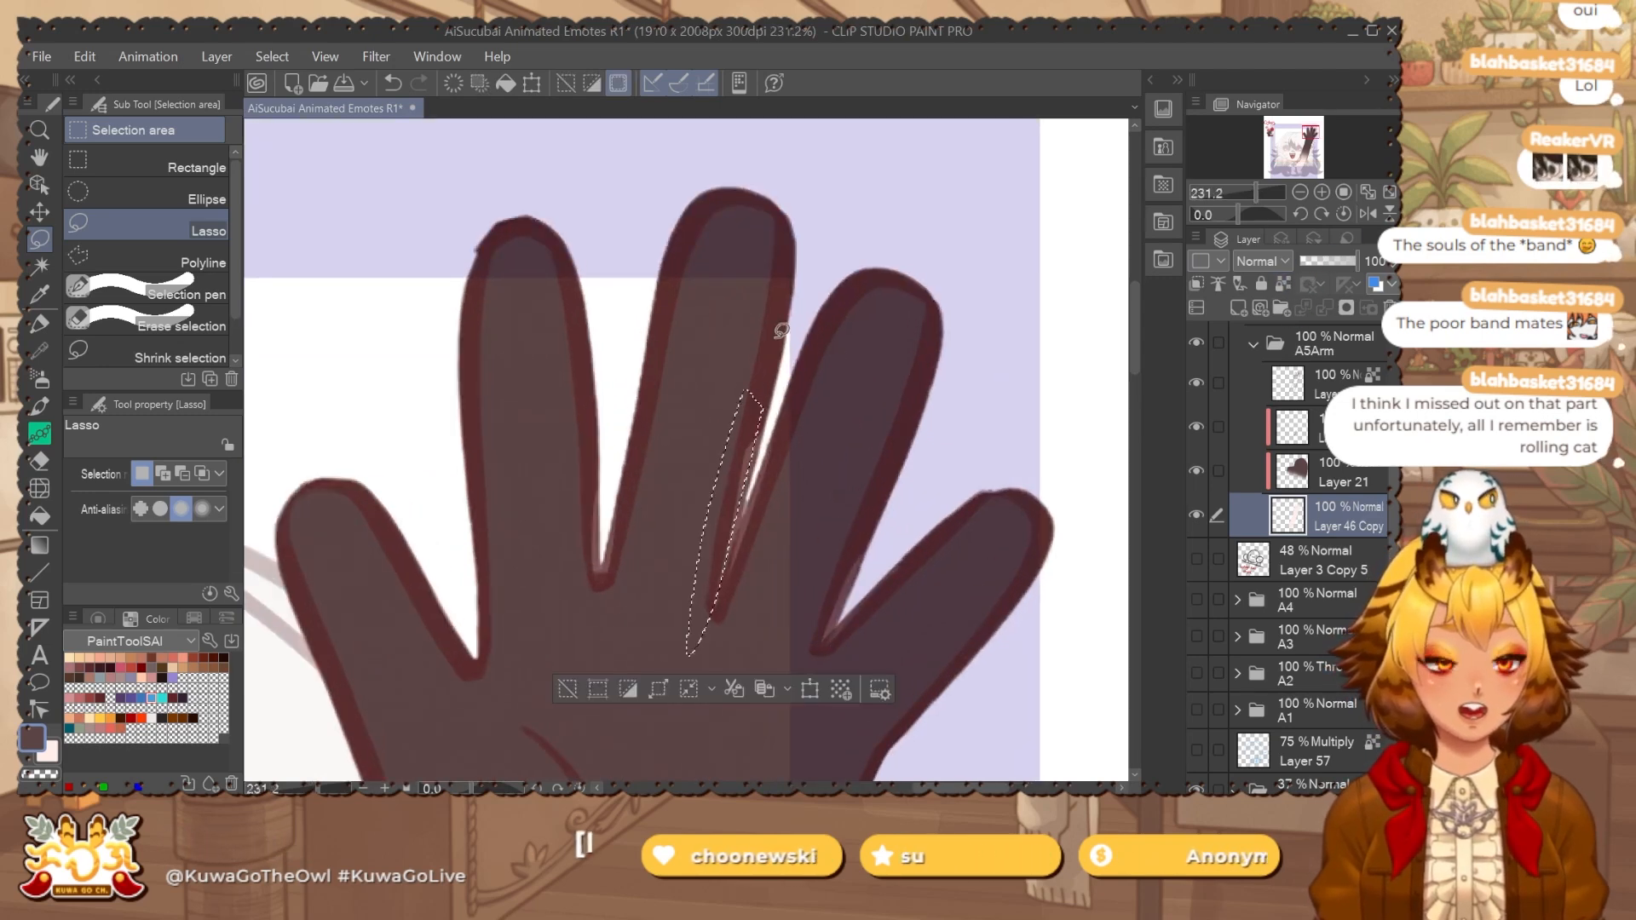
key("b")
scroll(681, 375, "down", 5)
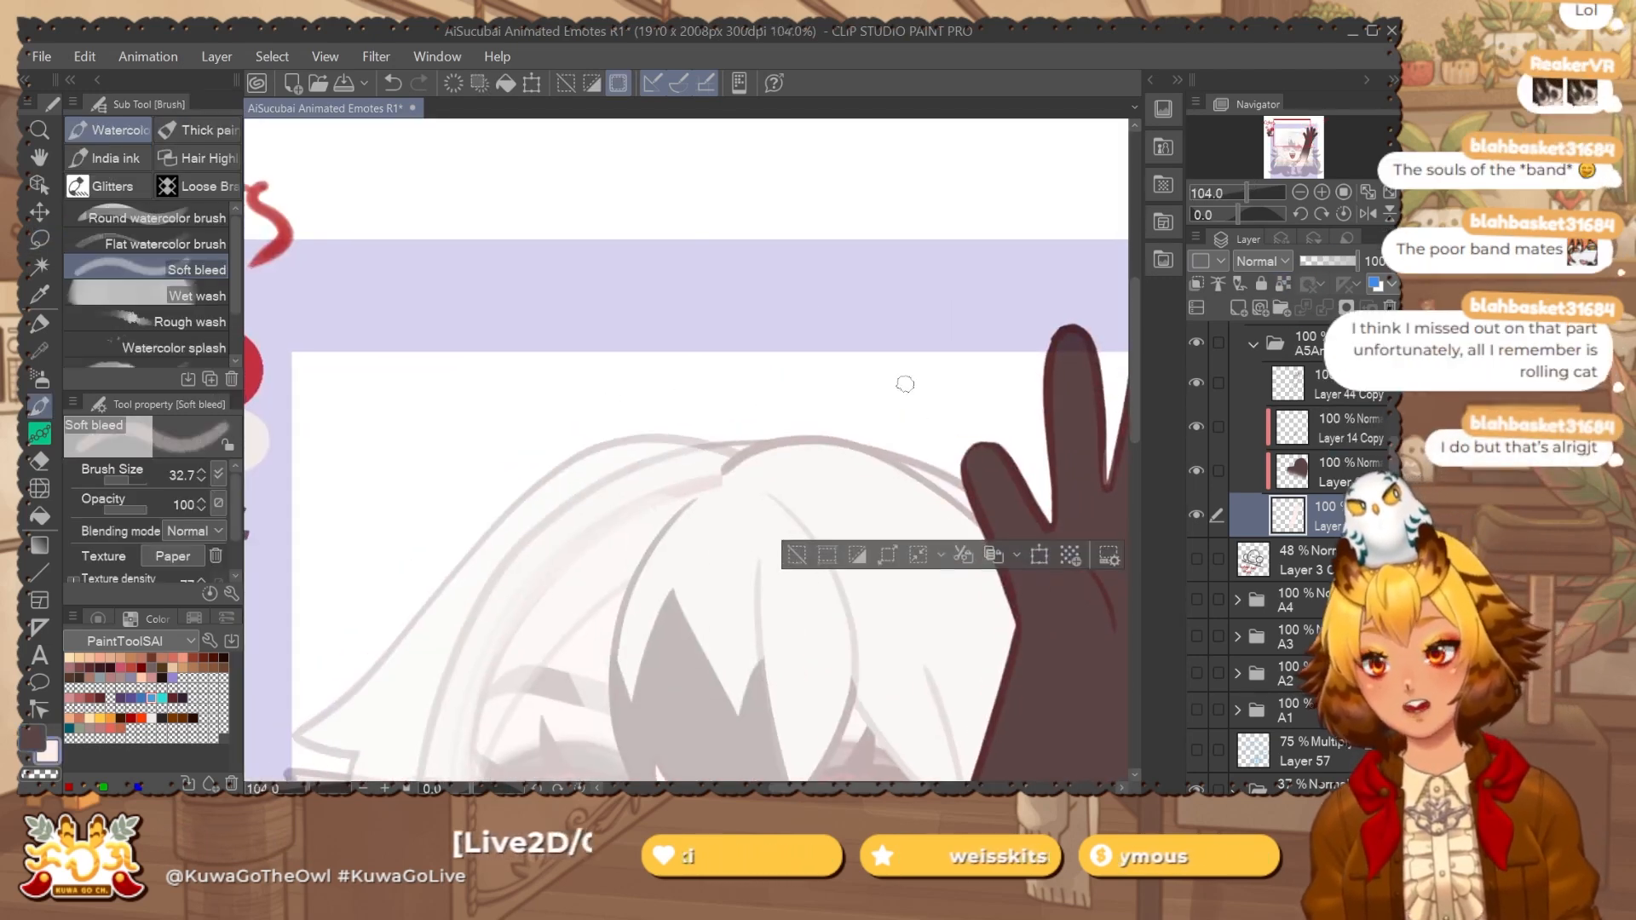
scroll(905, 384, "down", 5)
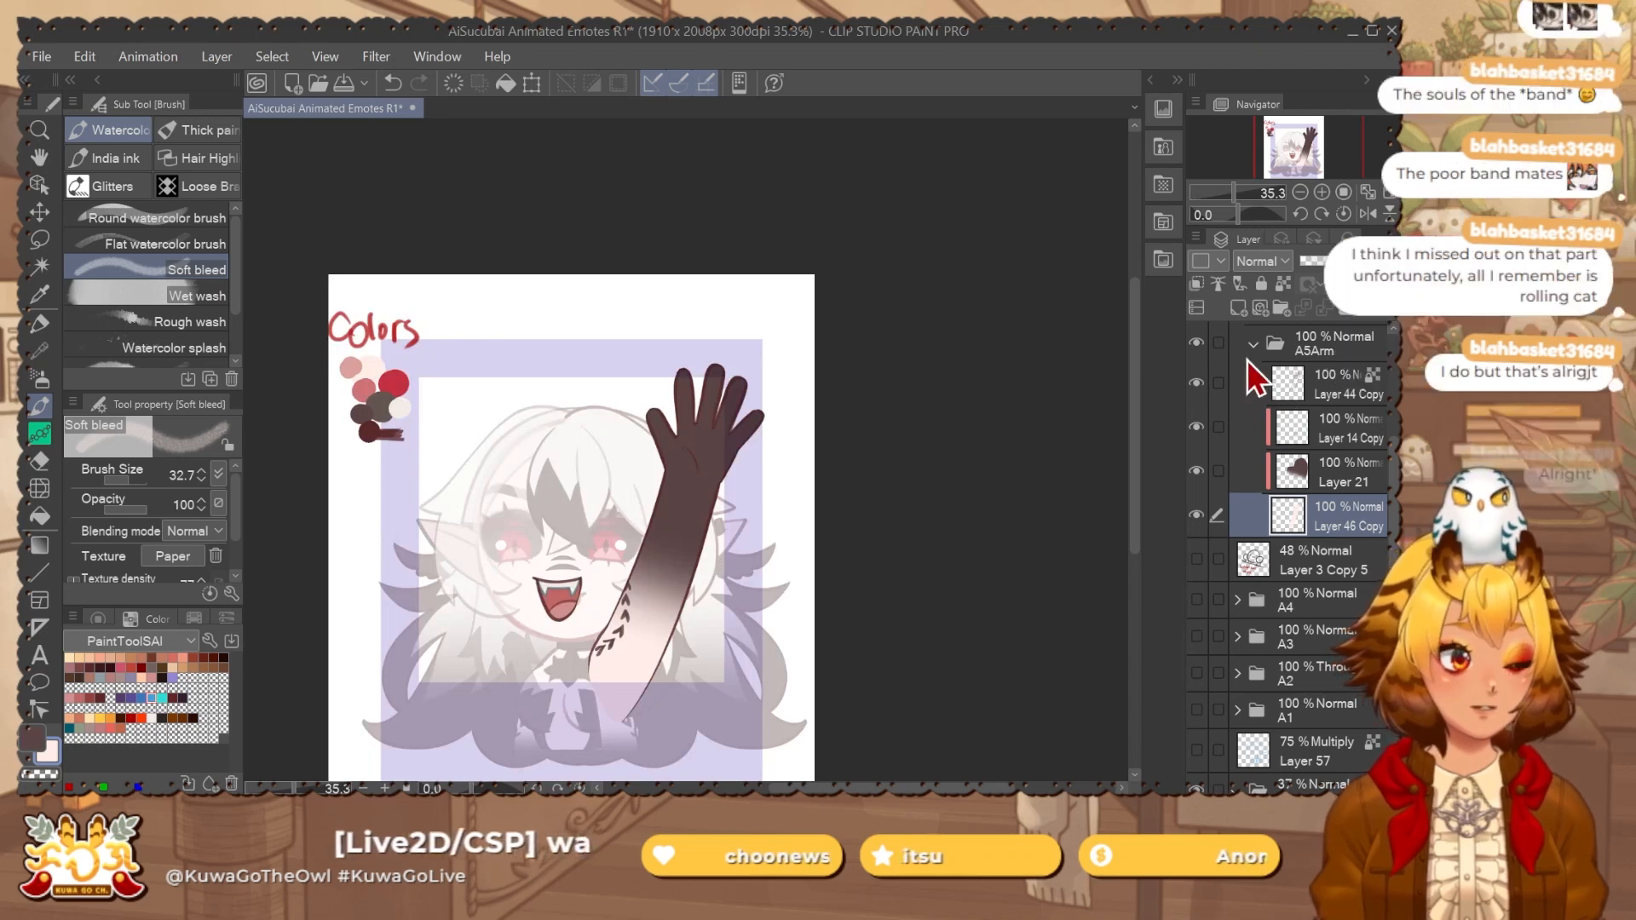
Collapse the finished A5Arm folder, rename Folder 2 to A5Mouth and save the file.
left_click(1253, 344)
scroll(1364, 419, "up", 3)
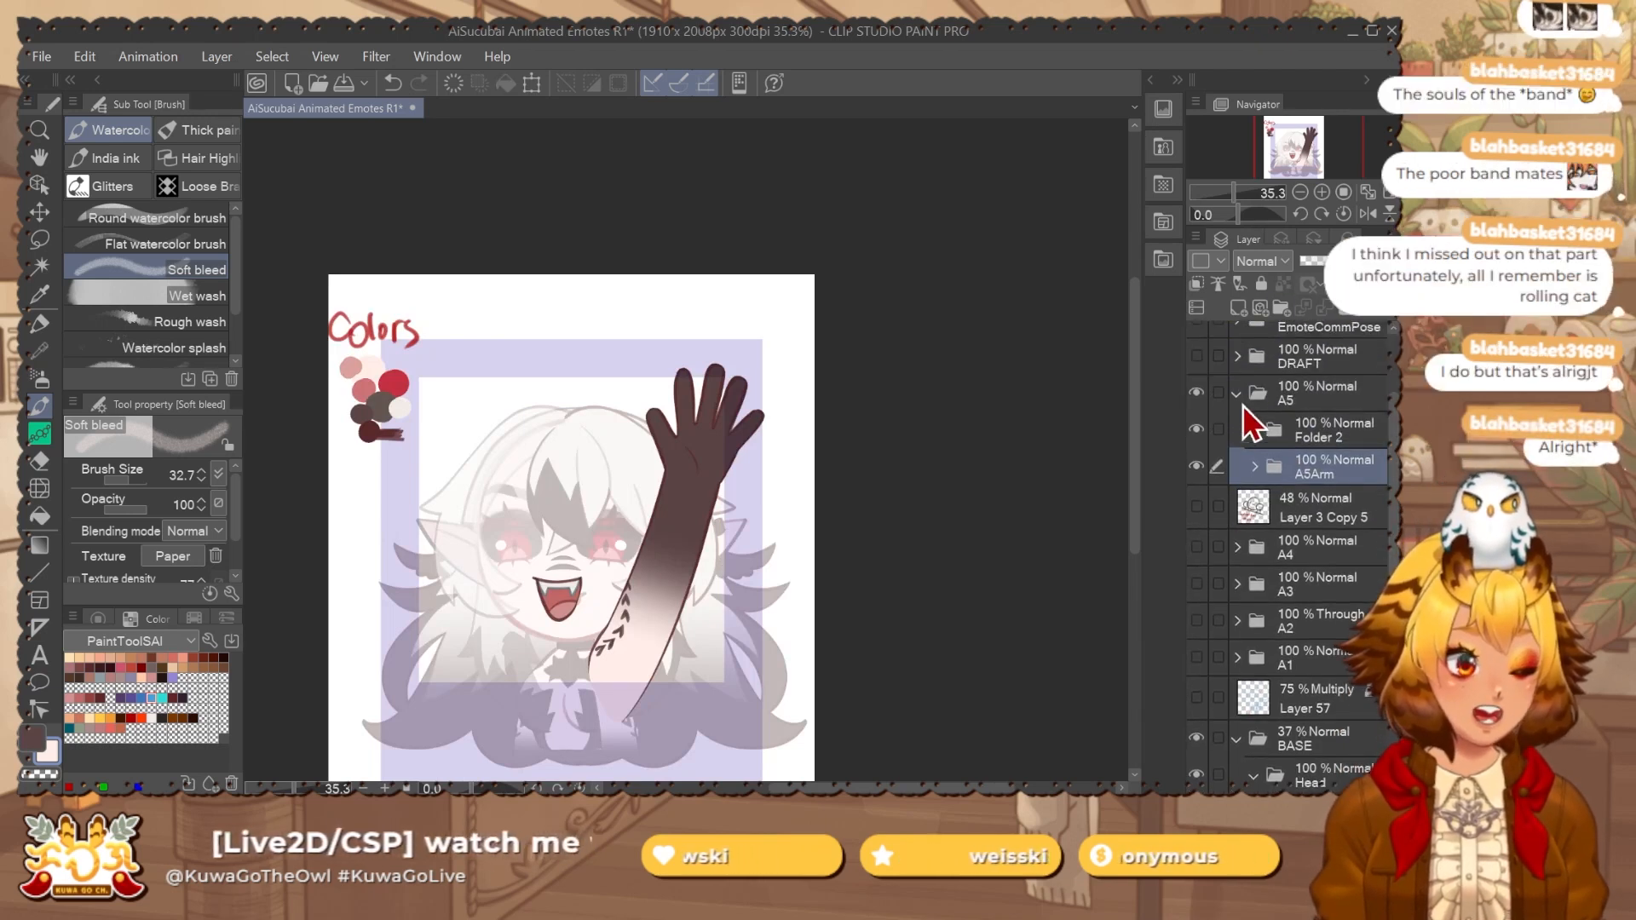
left_click(1196, 430)
left_click(1329, 438)
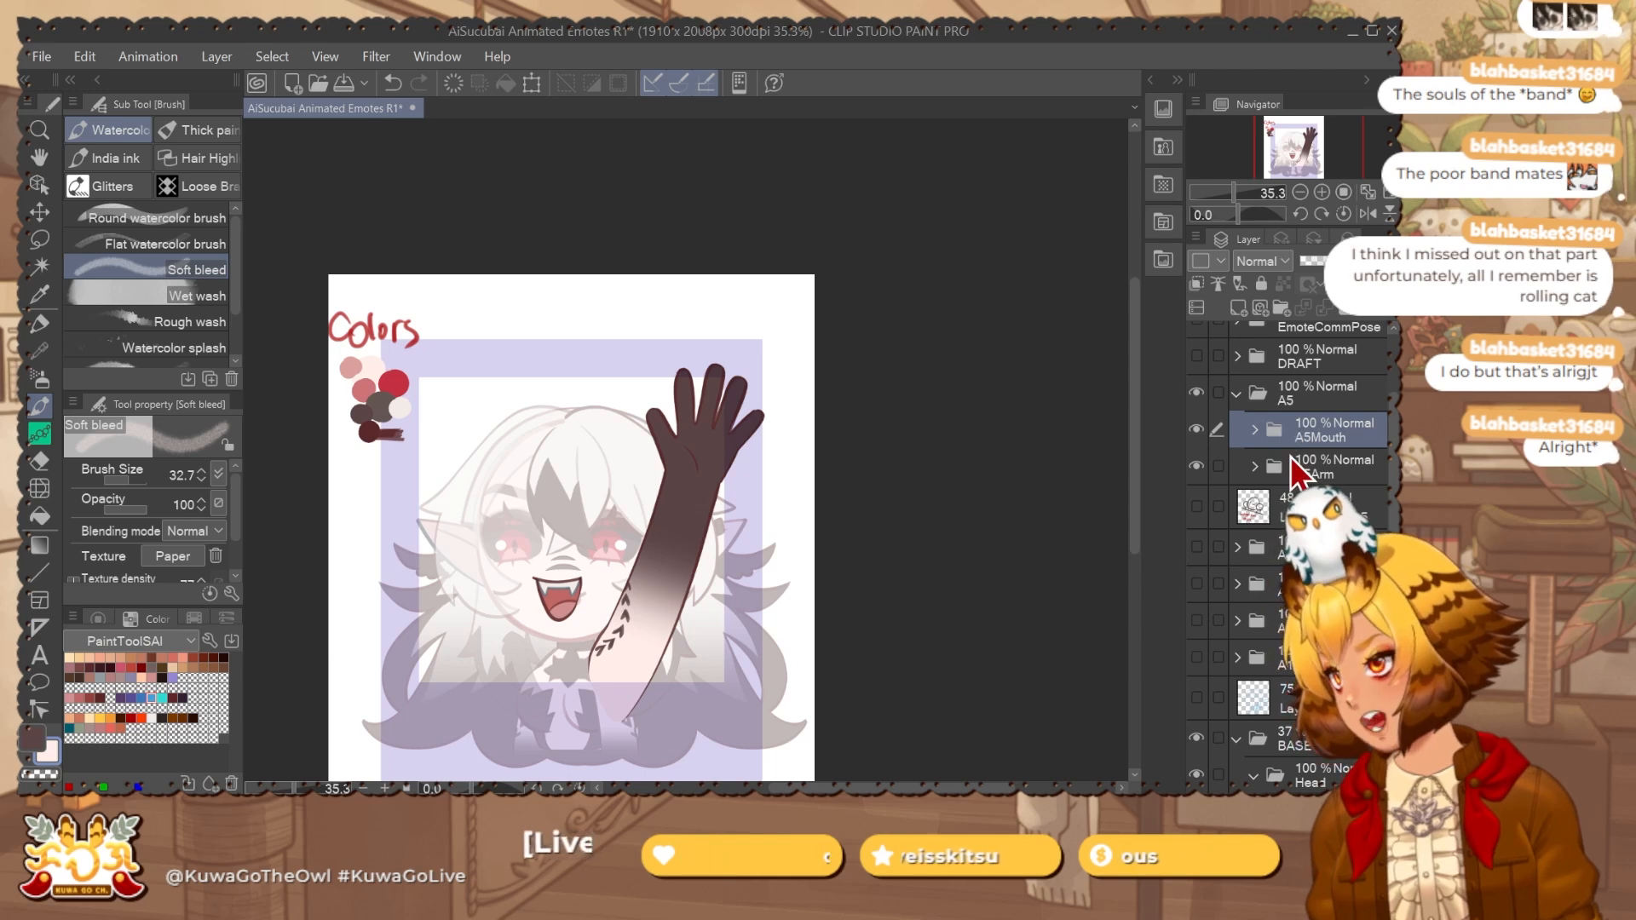
key("ctrl+s")
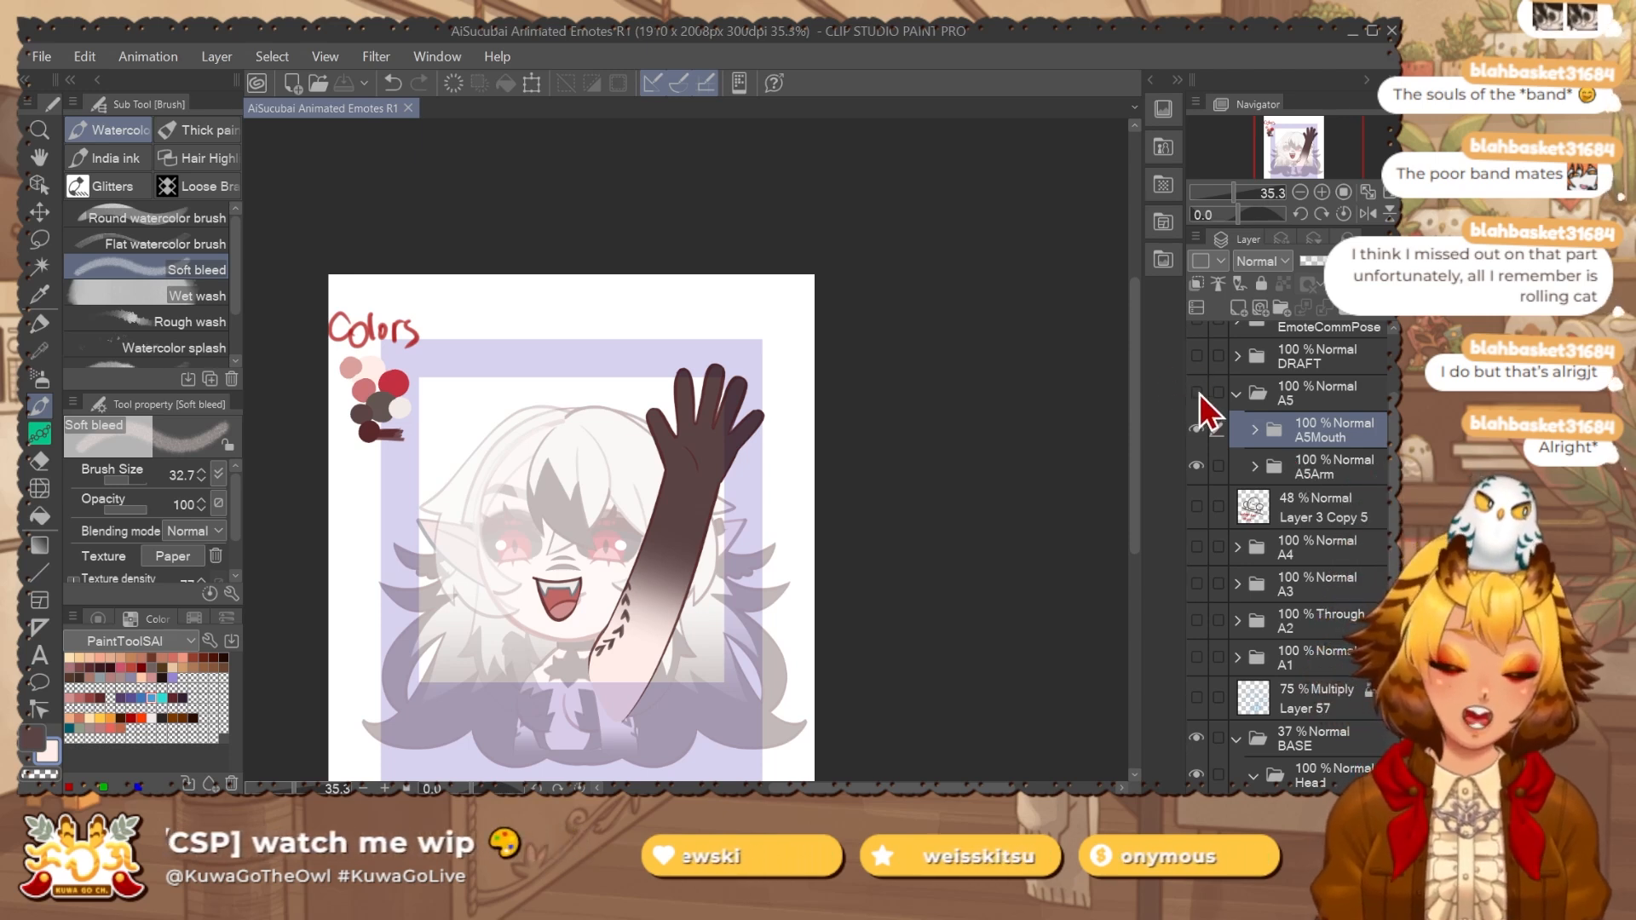
Collapse and hide the A5 emote folder, and show and select the A4 emote folder instead.
left_click(1295, 391)
left_click(1238, 393)
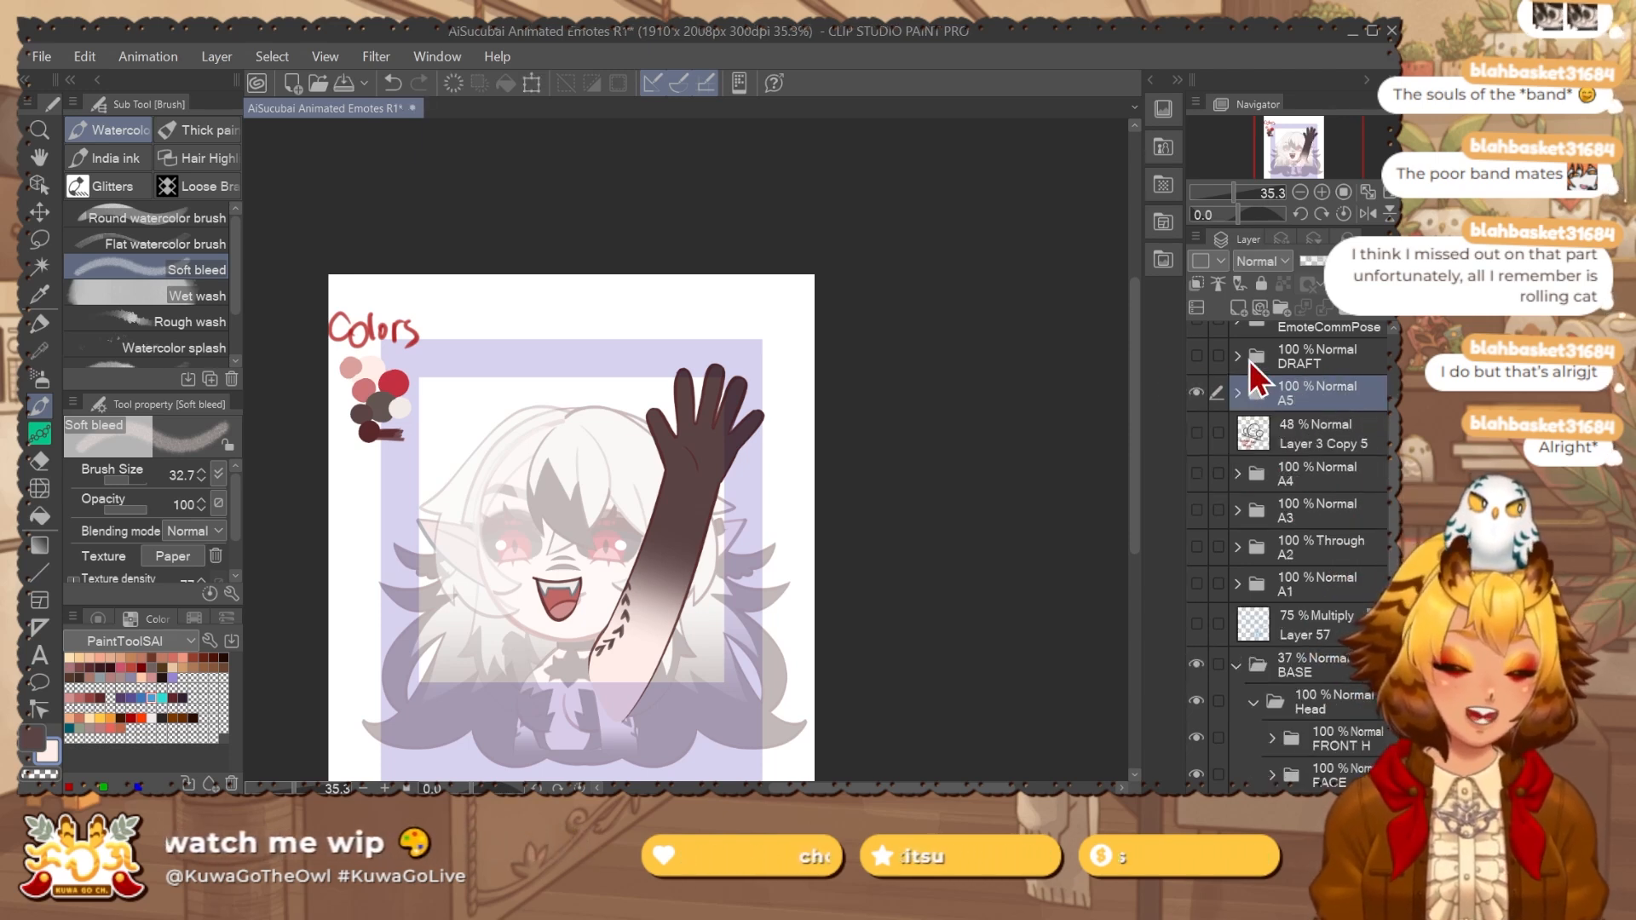
left_click(1318, 432)
left_click(1197, 473)
left_click(1196, 393)
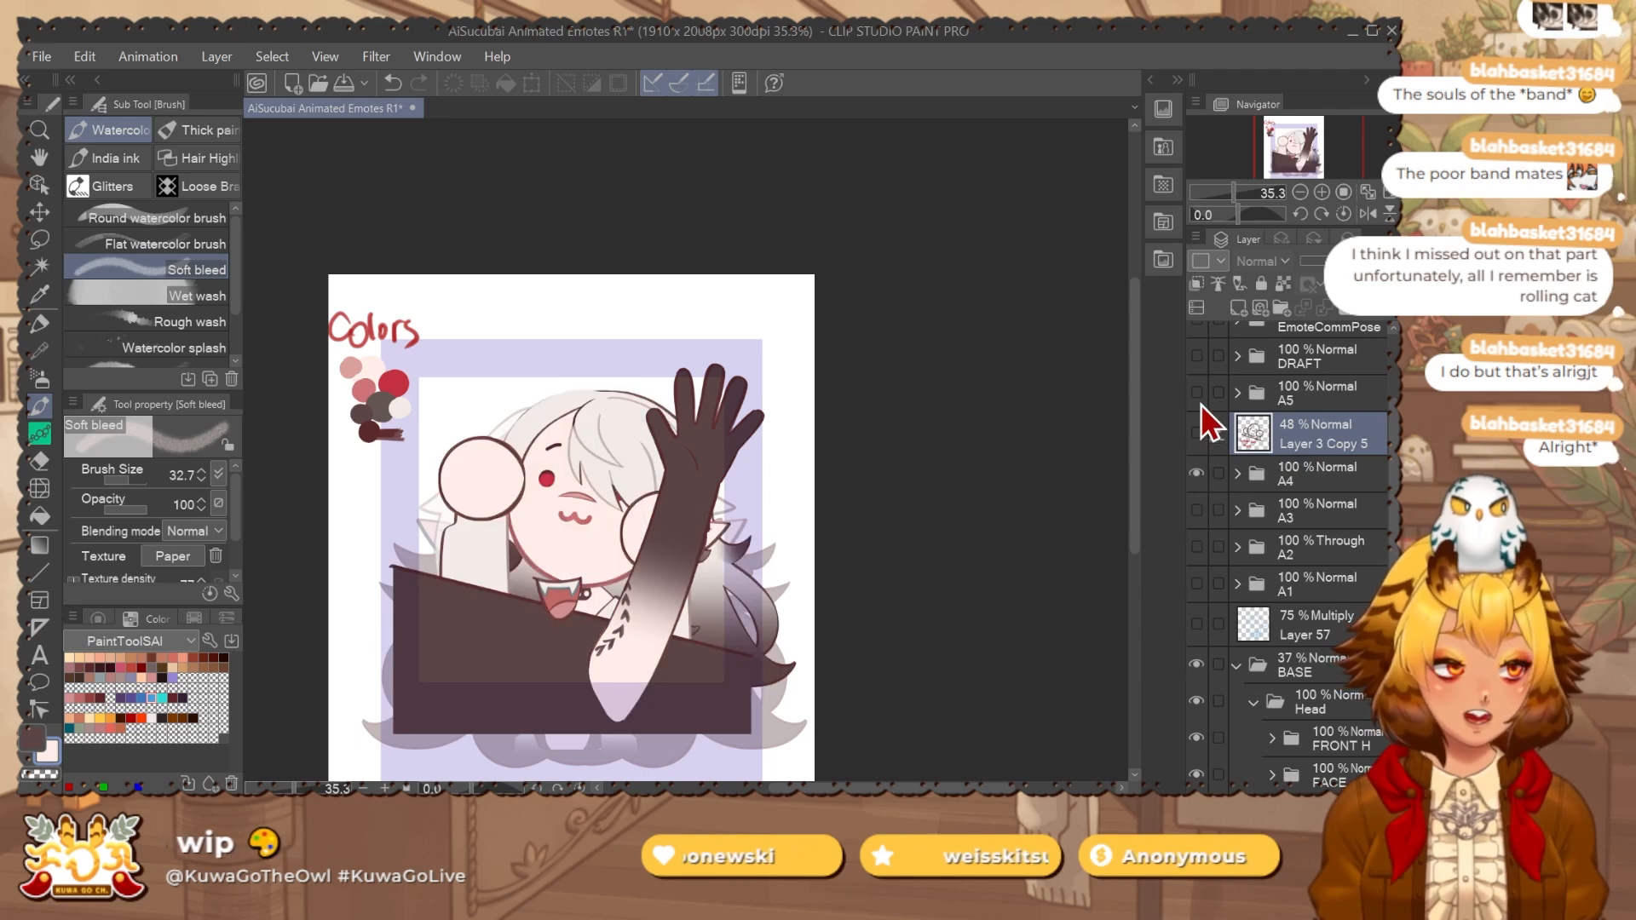
left_click(1295, 473)
scroll(705, 612, "up", 2)
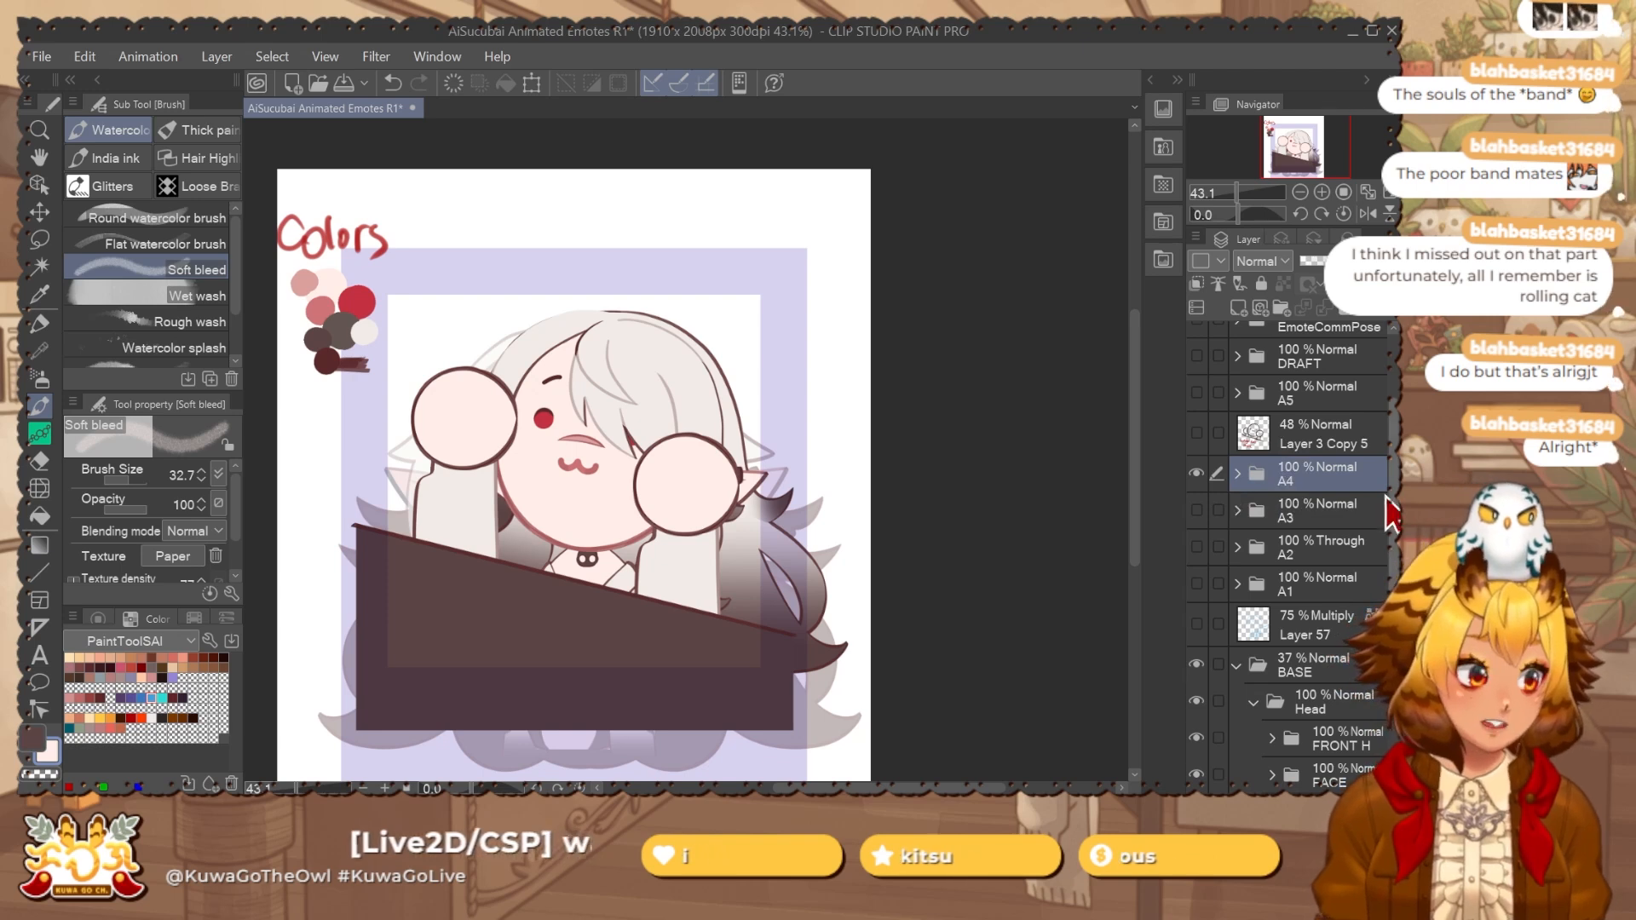
Examine the A4 folder's A4Head group and its FACE Copy 2 layers to see which character parts they contain.
scroll(1379, 580, "down", 4)
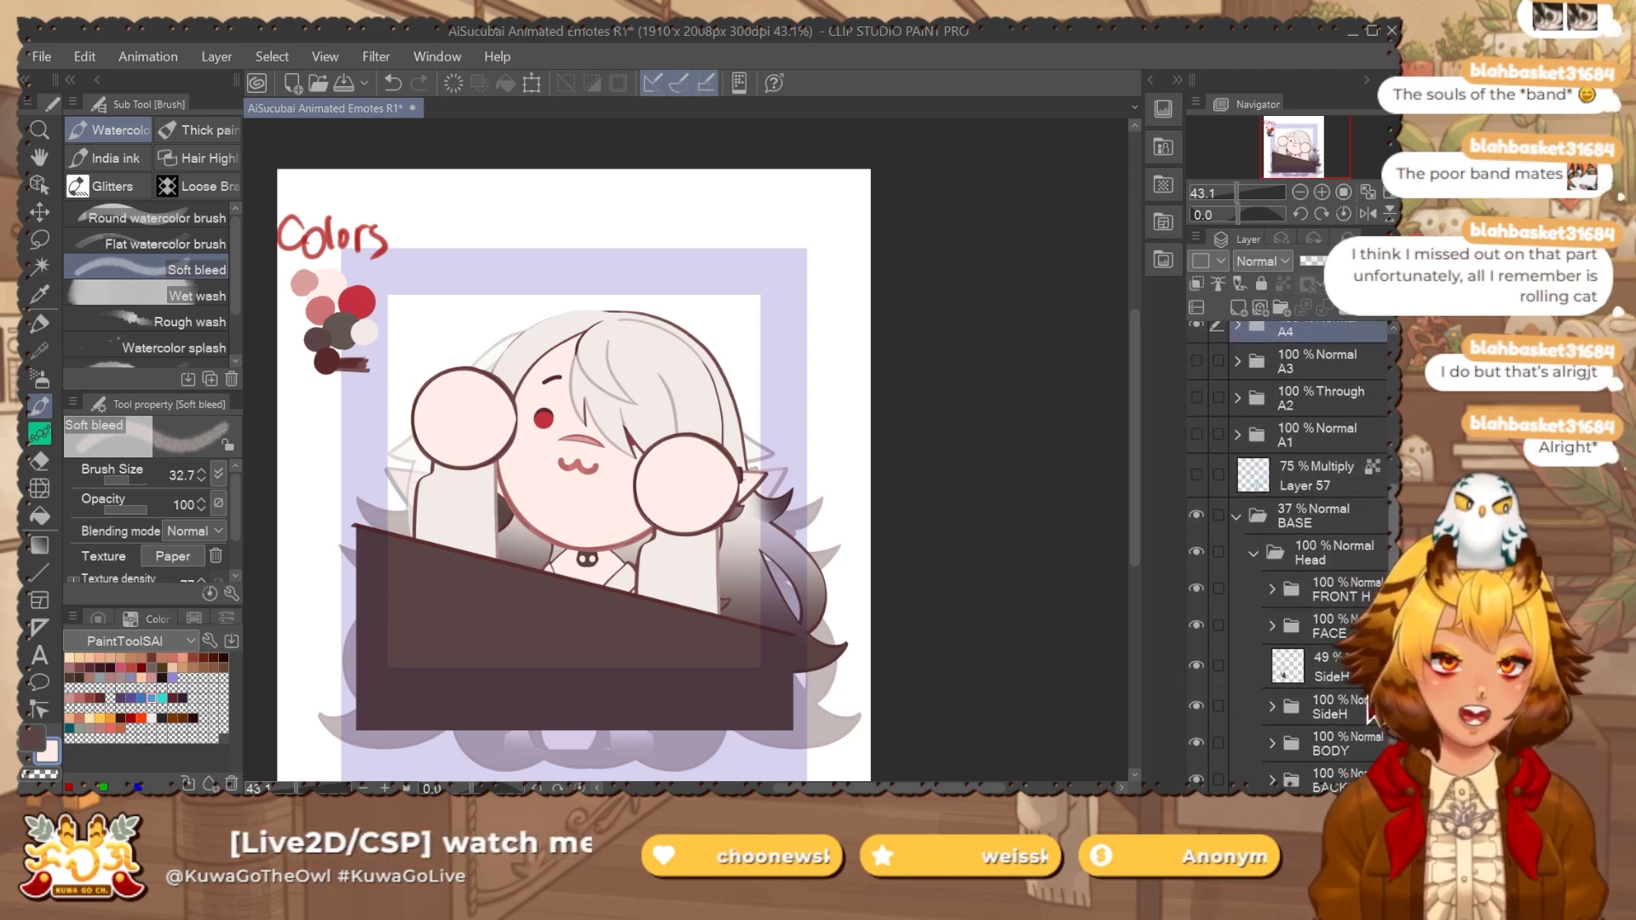
left_click_drag(1395, 510, 1382, 460)
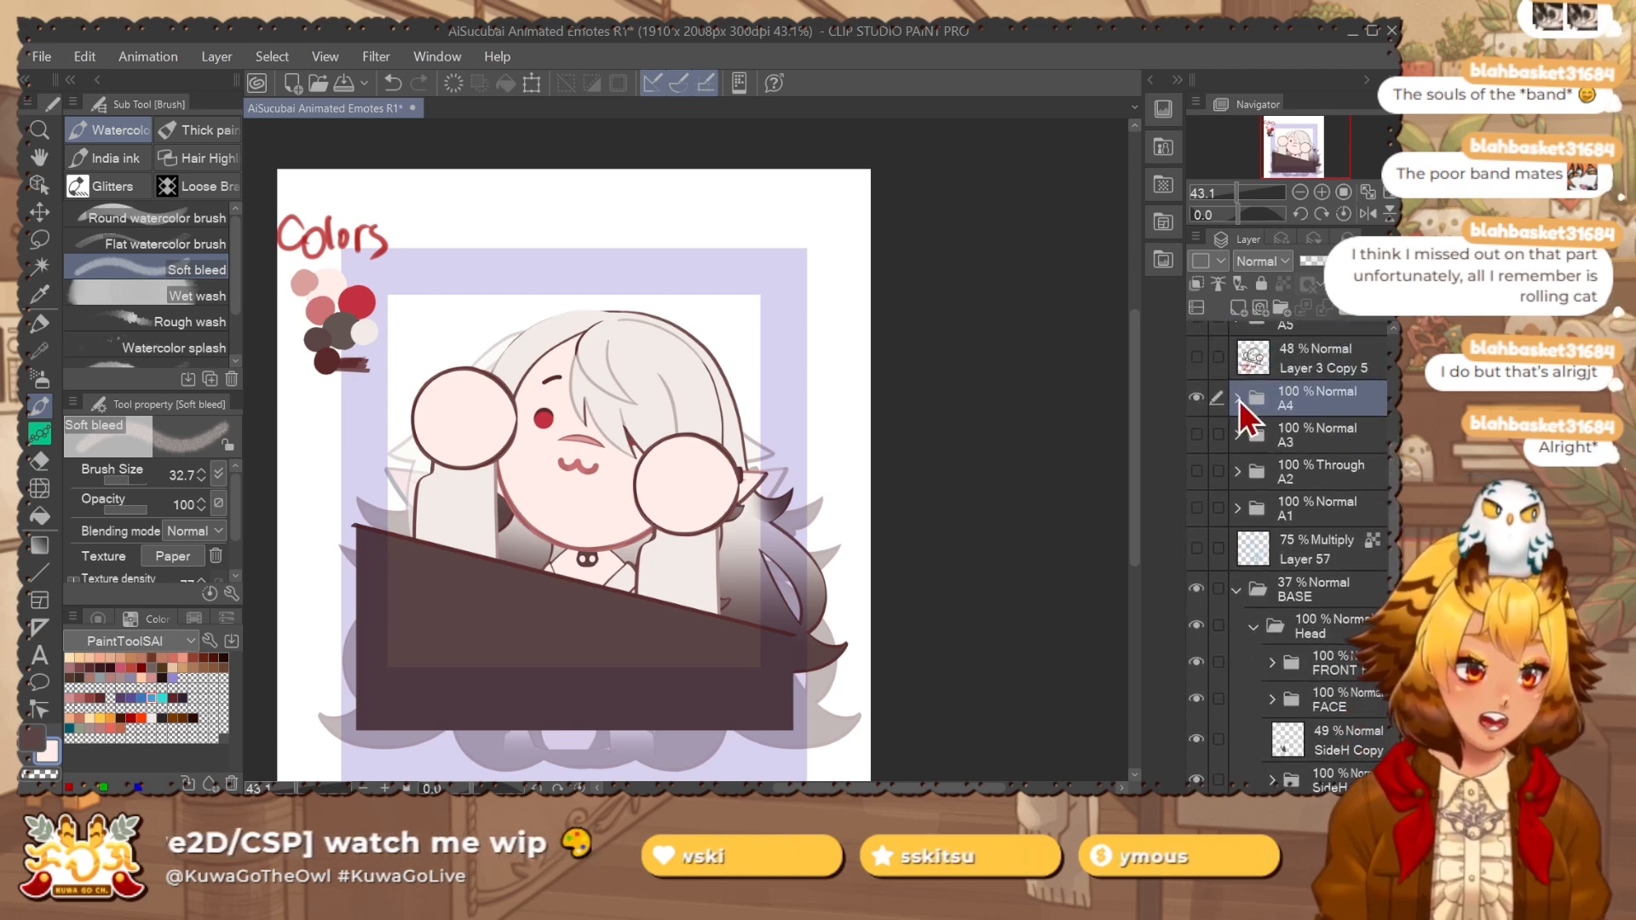
left_click(1237, 398)
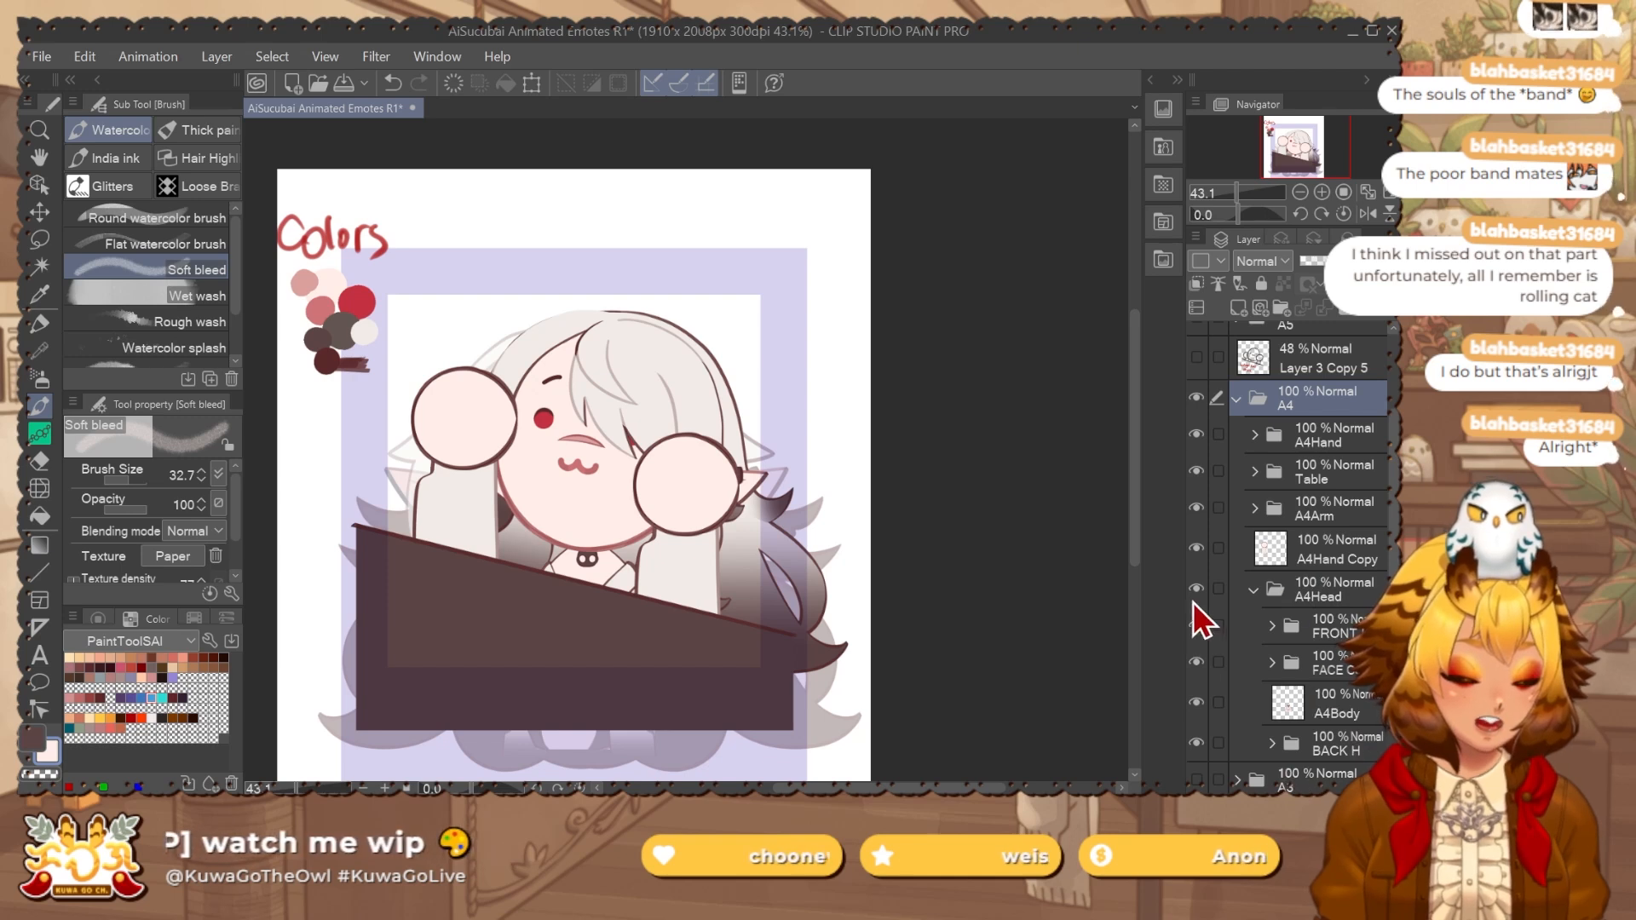
left_click(1198, 663)
left_click(1197, 663)
left_click(1272, 664)
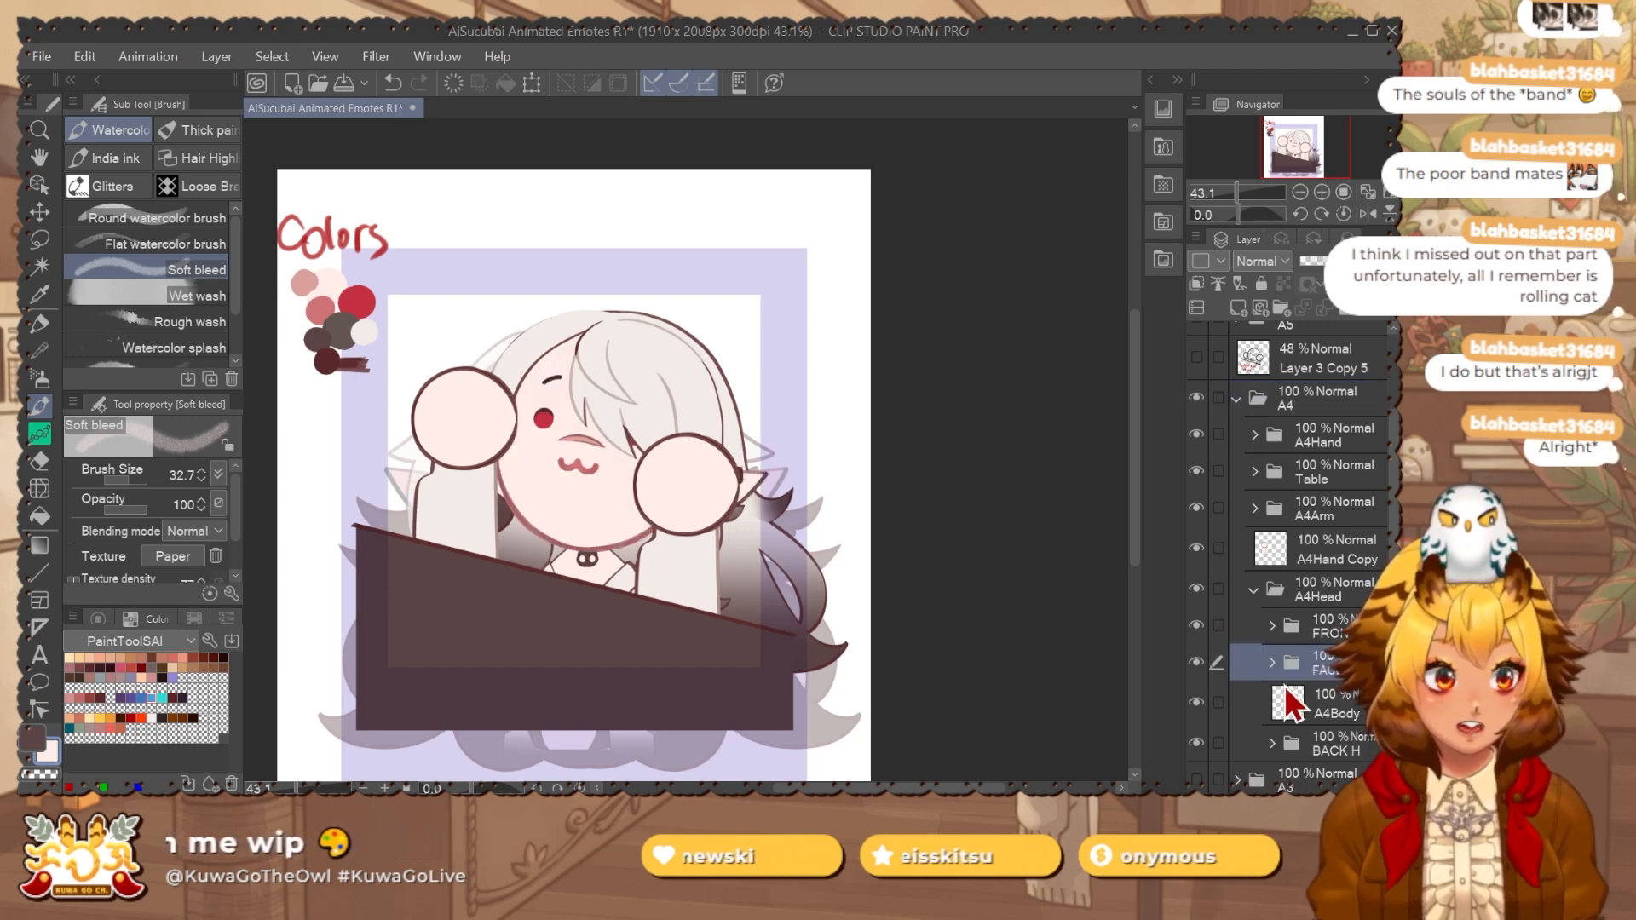
left_click_drag(1390, 536, 1388, 564)
scroll(1222, 567, "down", 3)
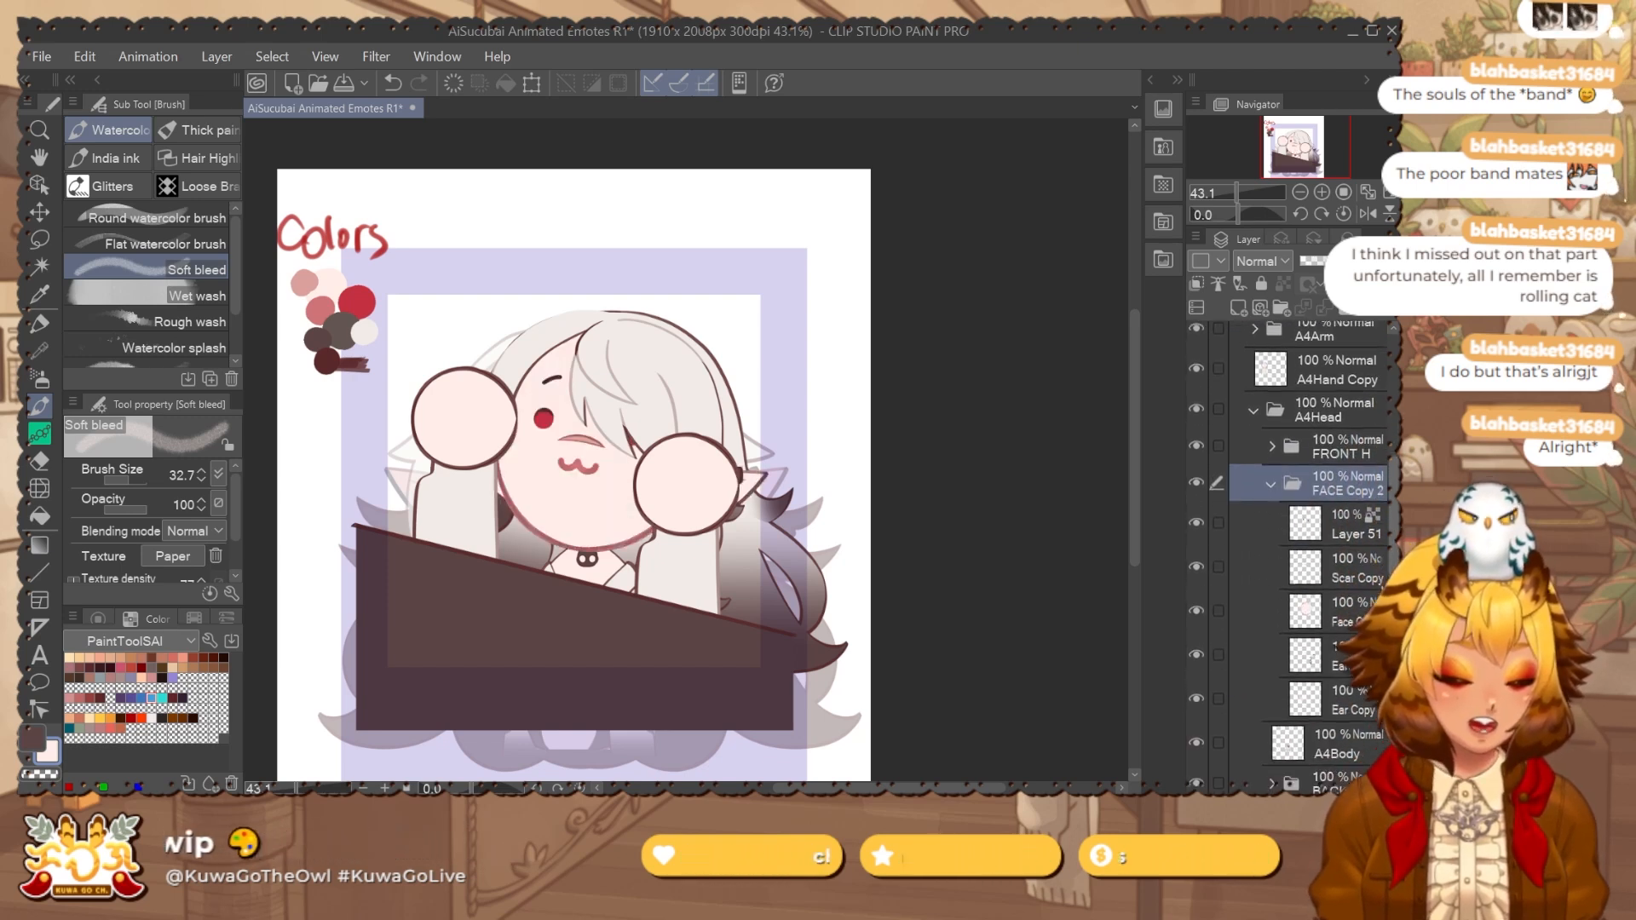
left_click(1197, 563)
left_click(1333, 564)
left_click(1253, 406)
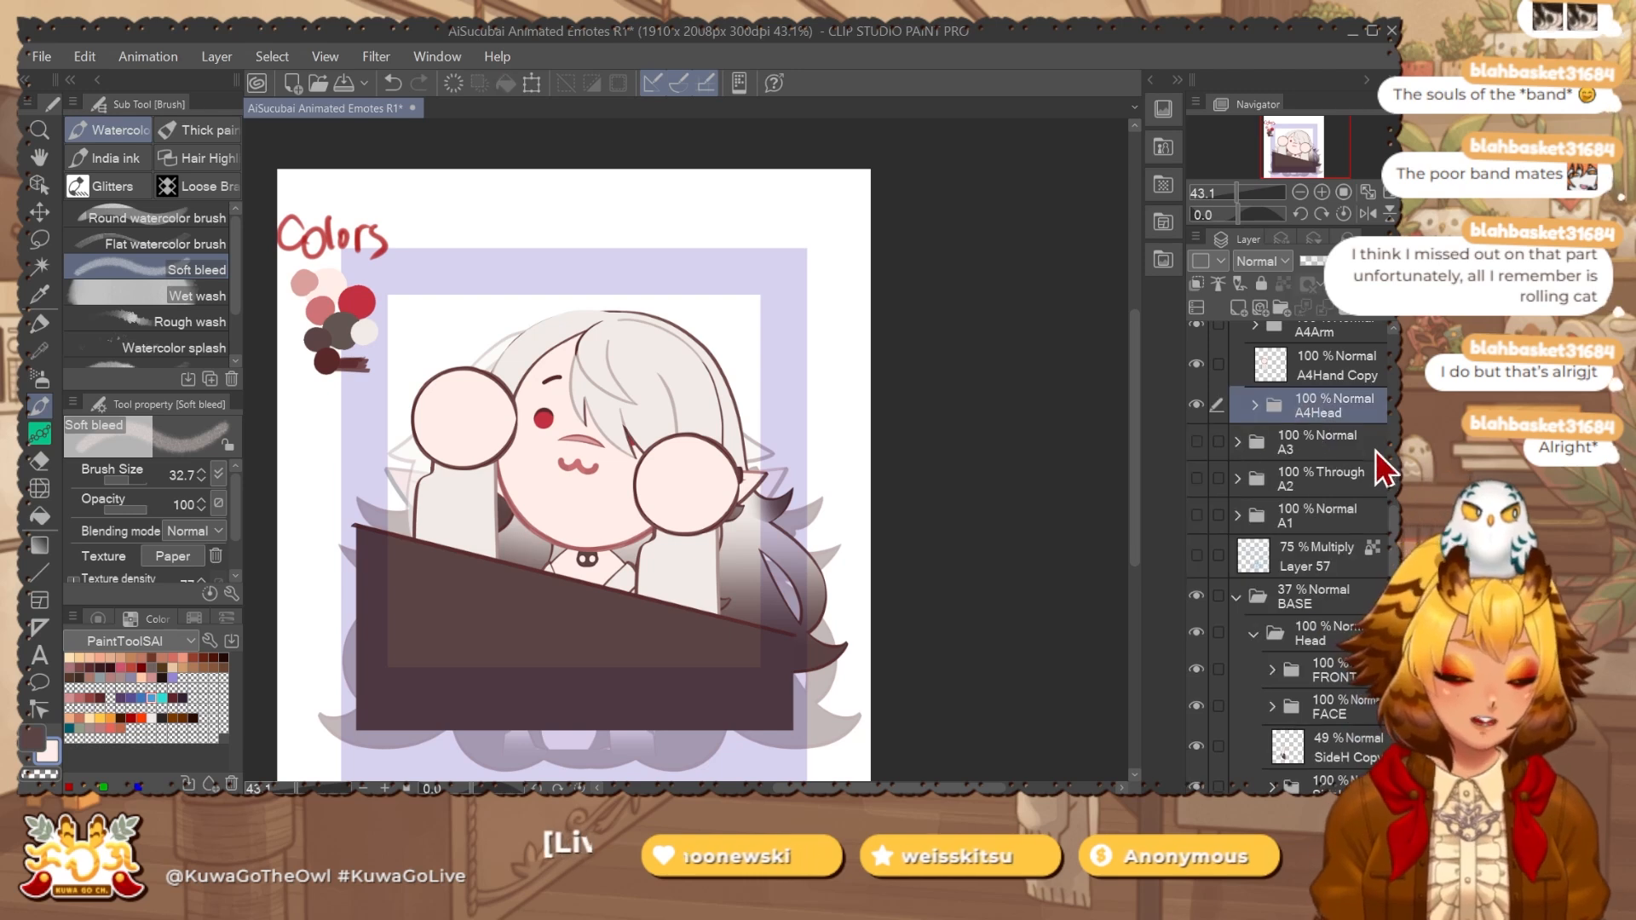
Copy the FRONT H, Scars, SideH, BODY and BACKH folders from BASE's Head group, paste them into A4 and deselect.
scroll(1278, 609, "down", 3)
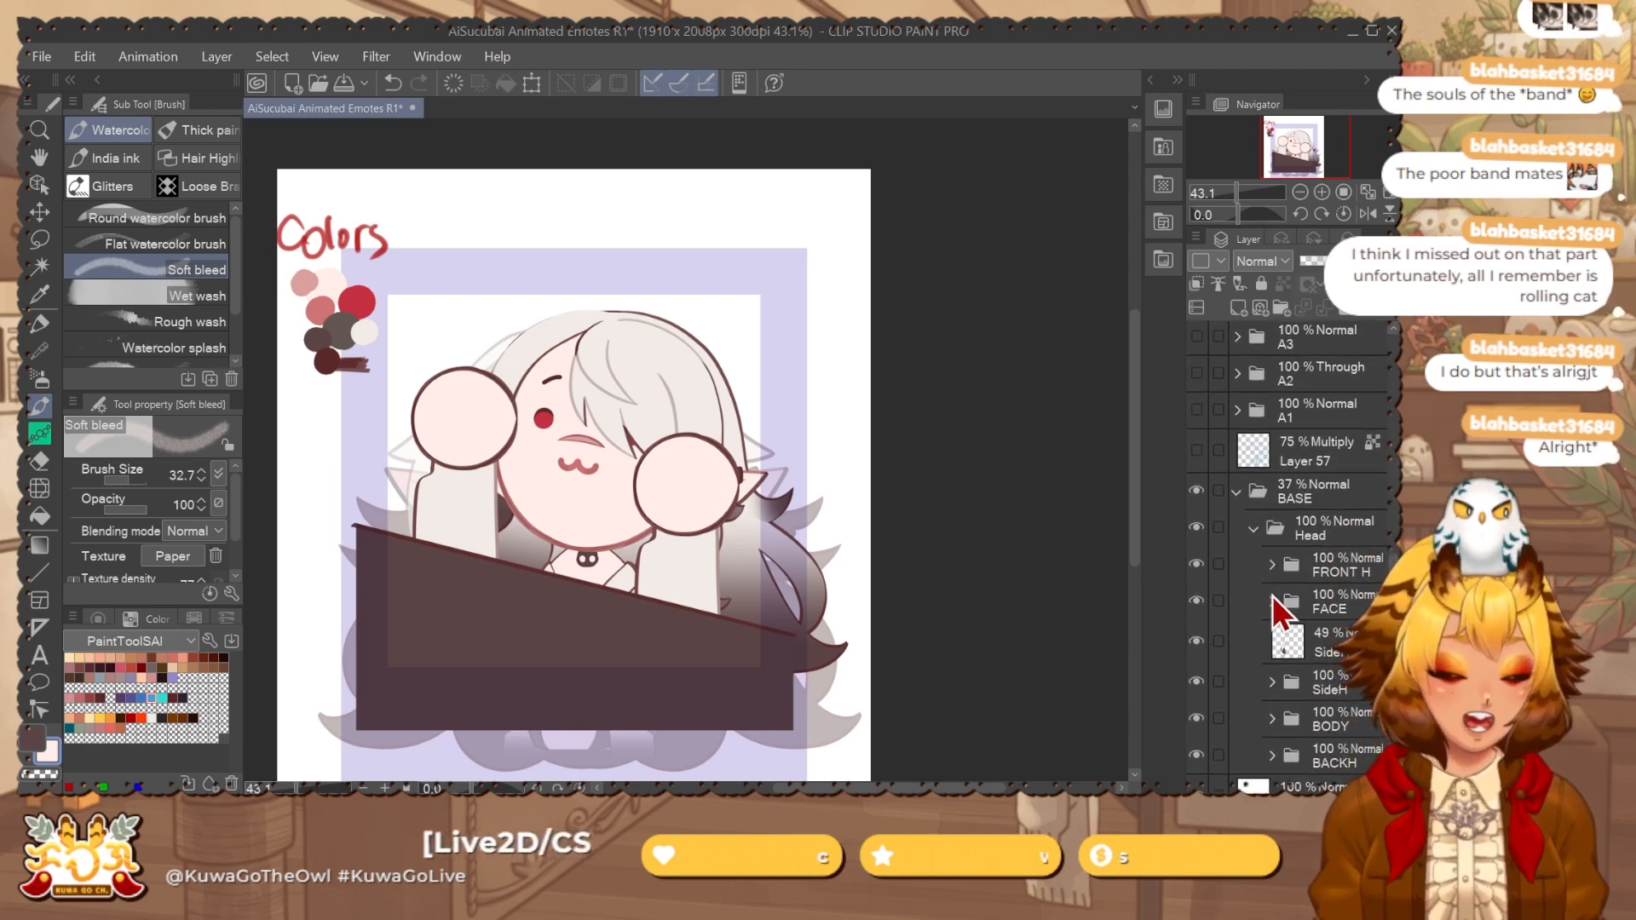
scroll(1291, 681, "down", 1)
key("ctrl+a")
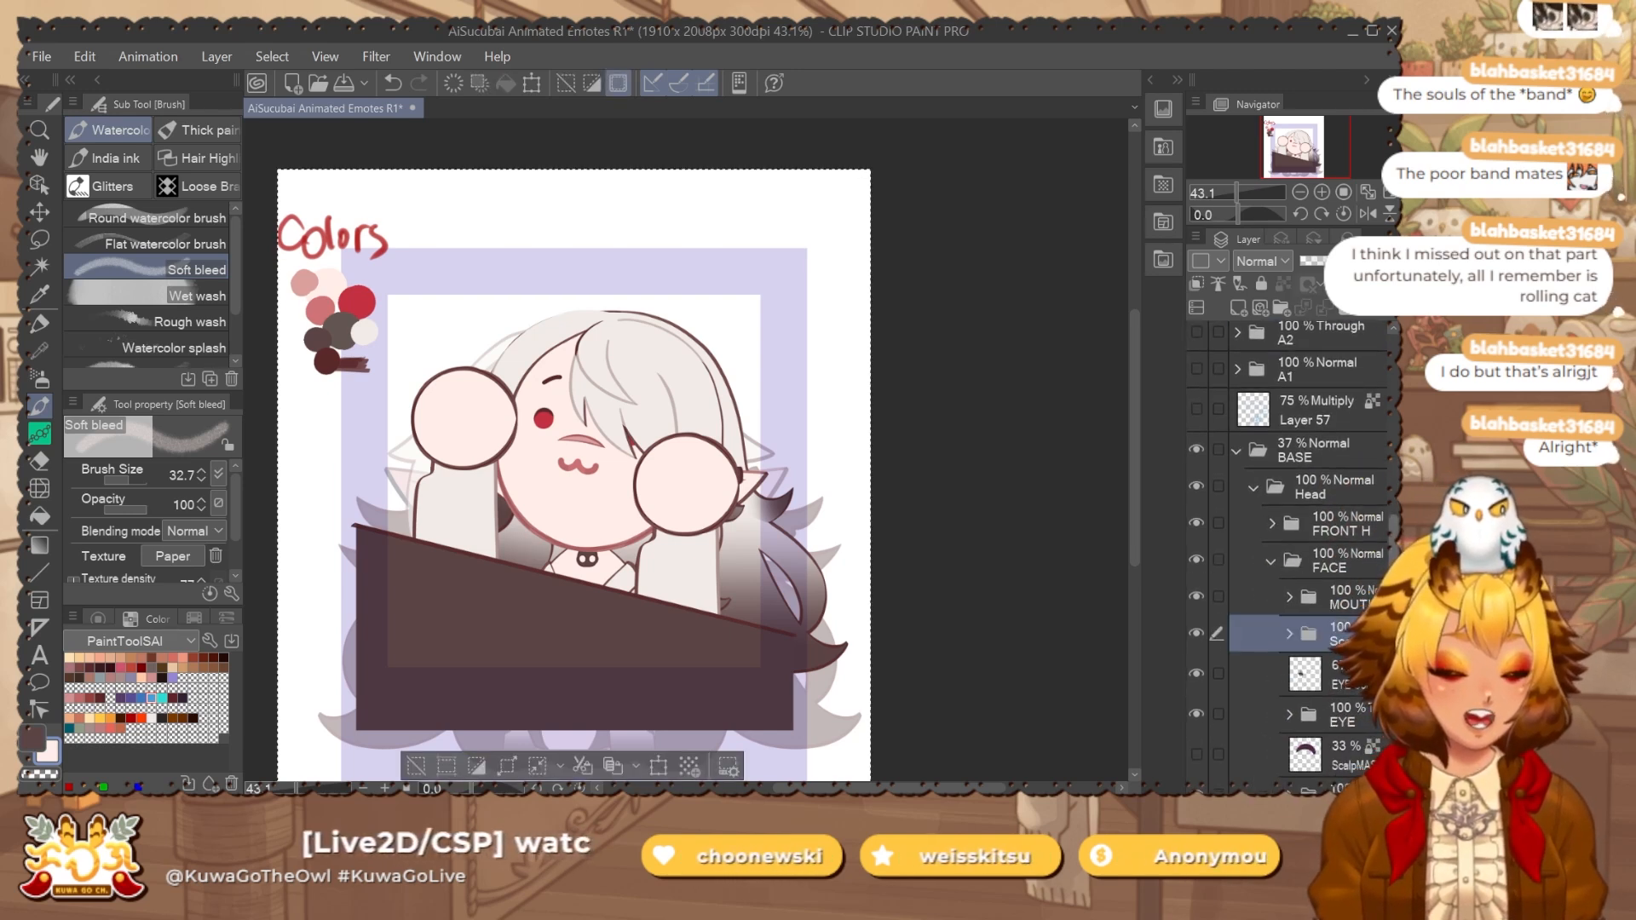
scroll(1361, 537, "down", 7)
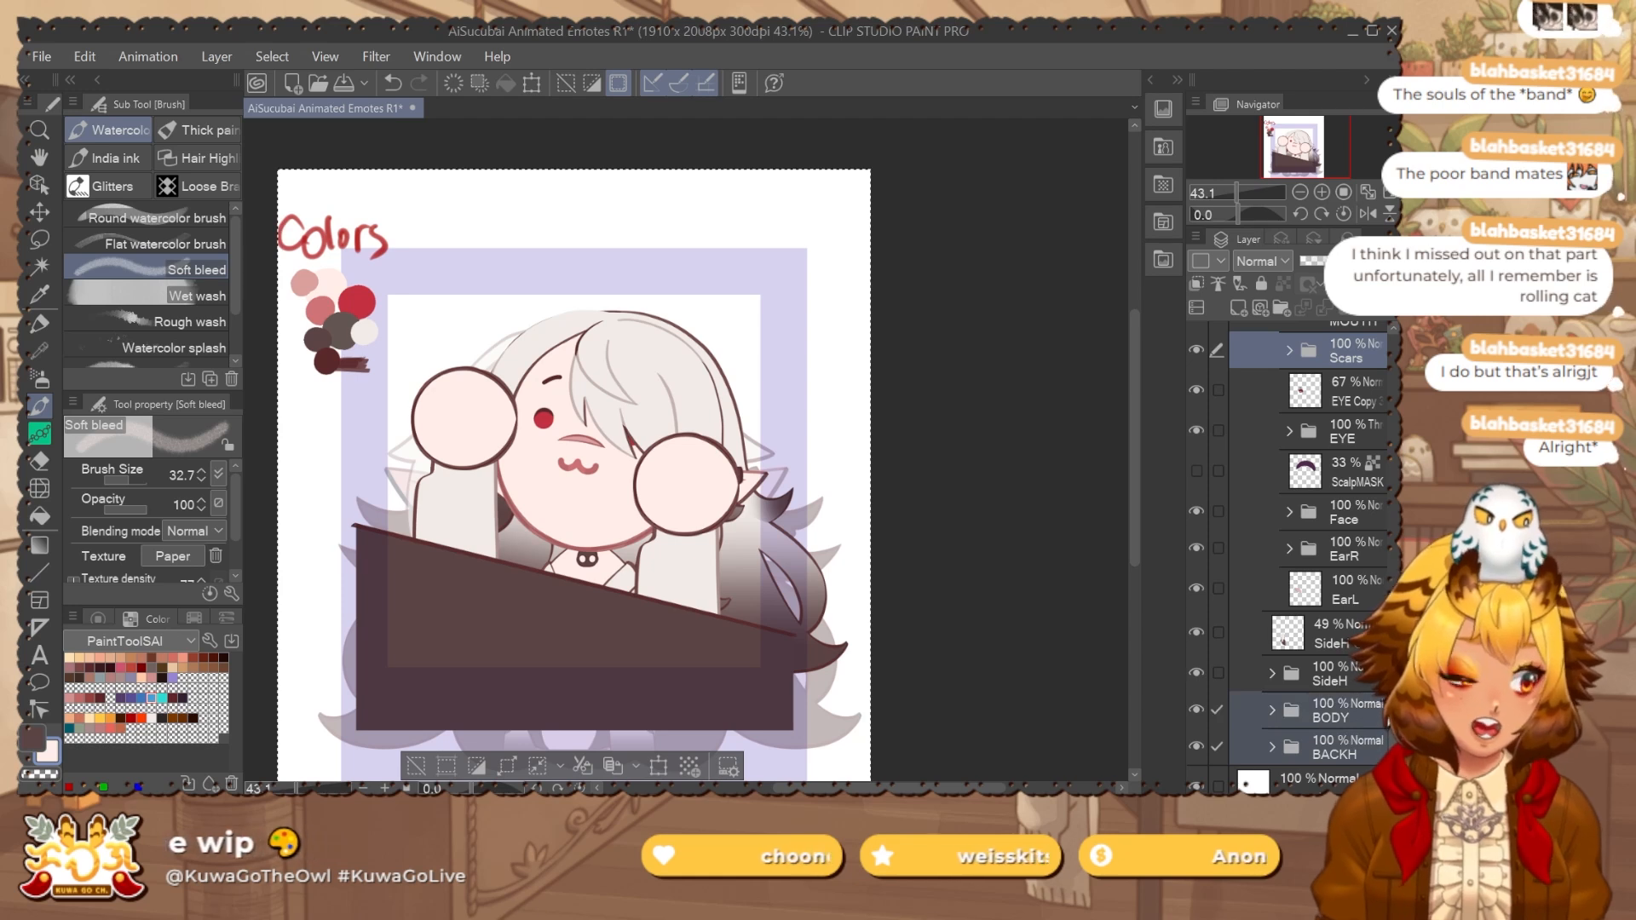
left_click(1361, 675, "ctrl")
scroll(1331, 465, "down", 15)
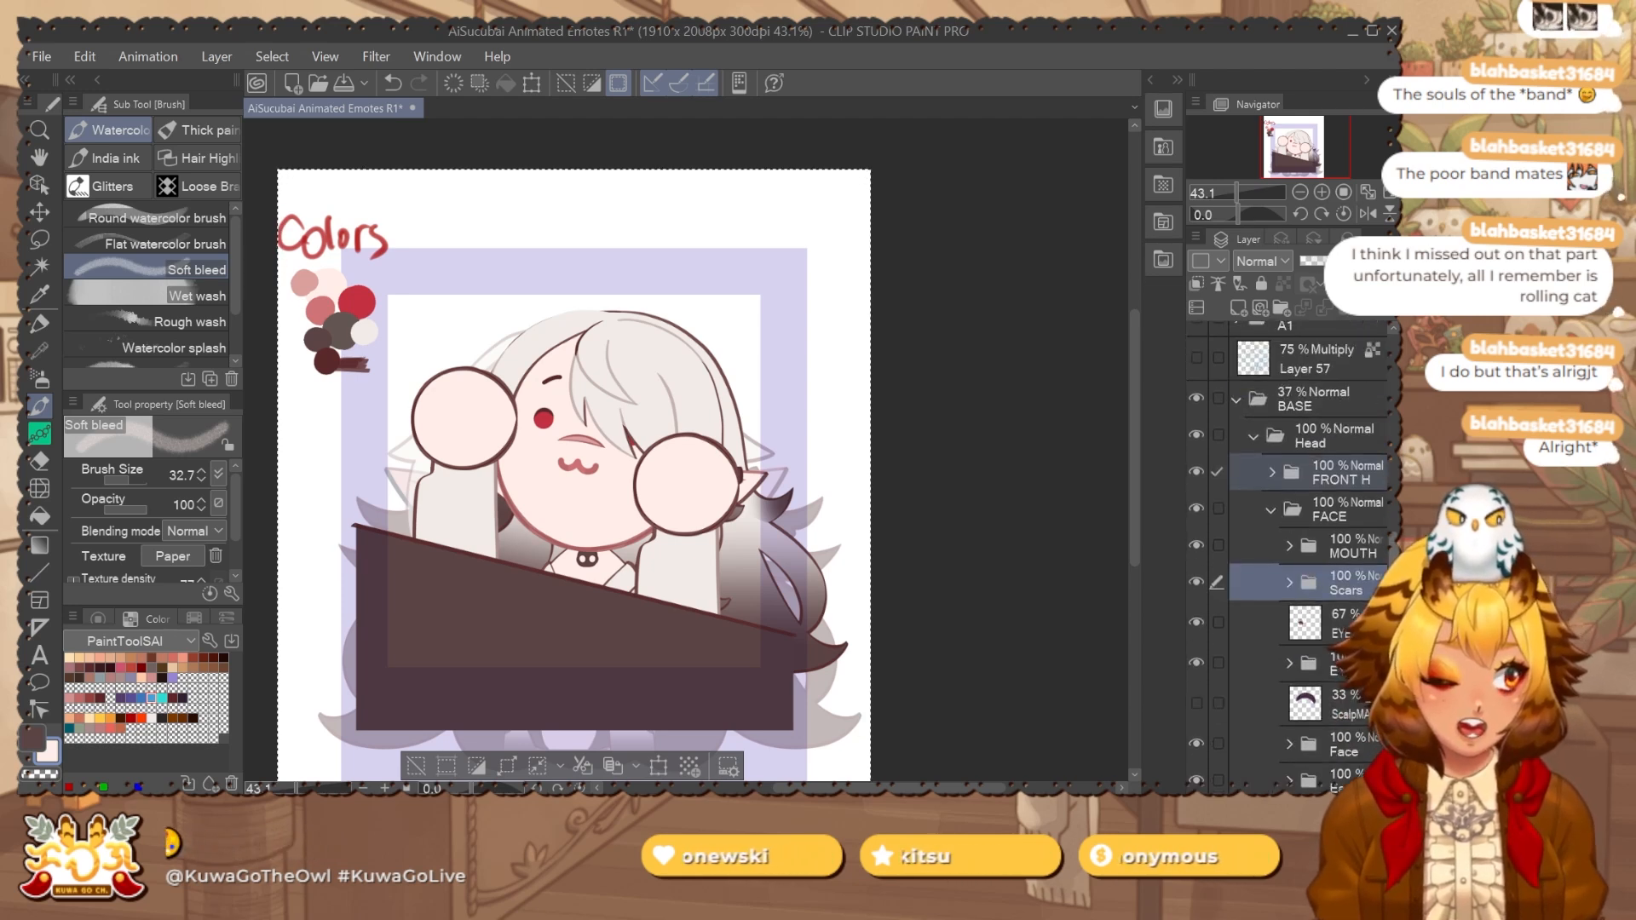
left_click(1338, 460)
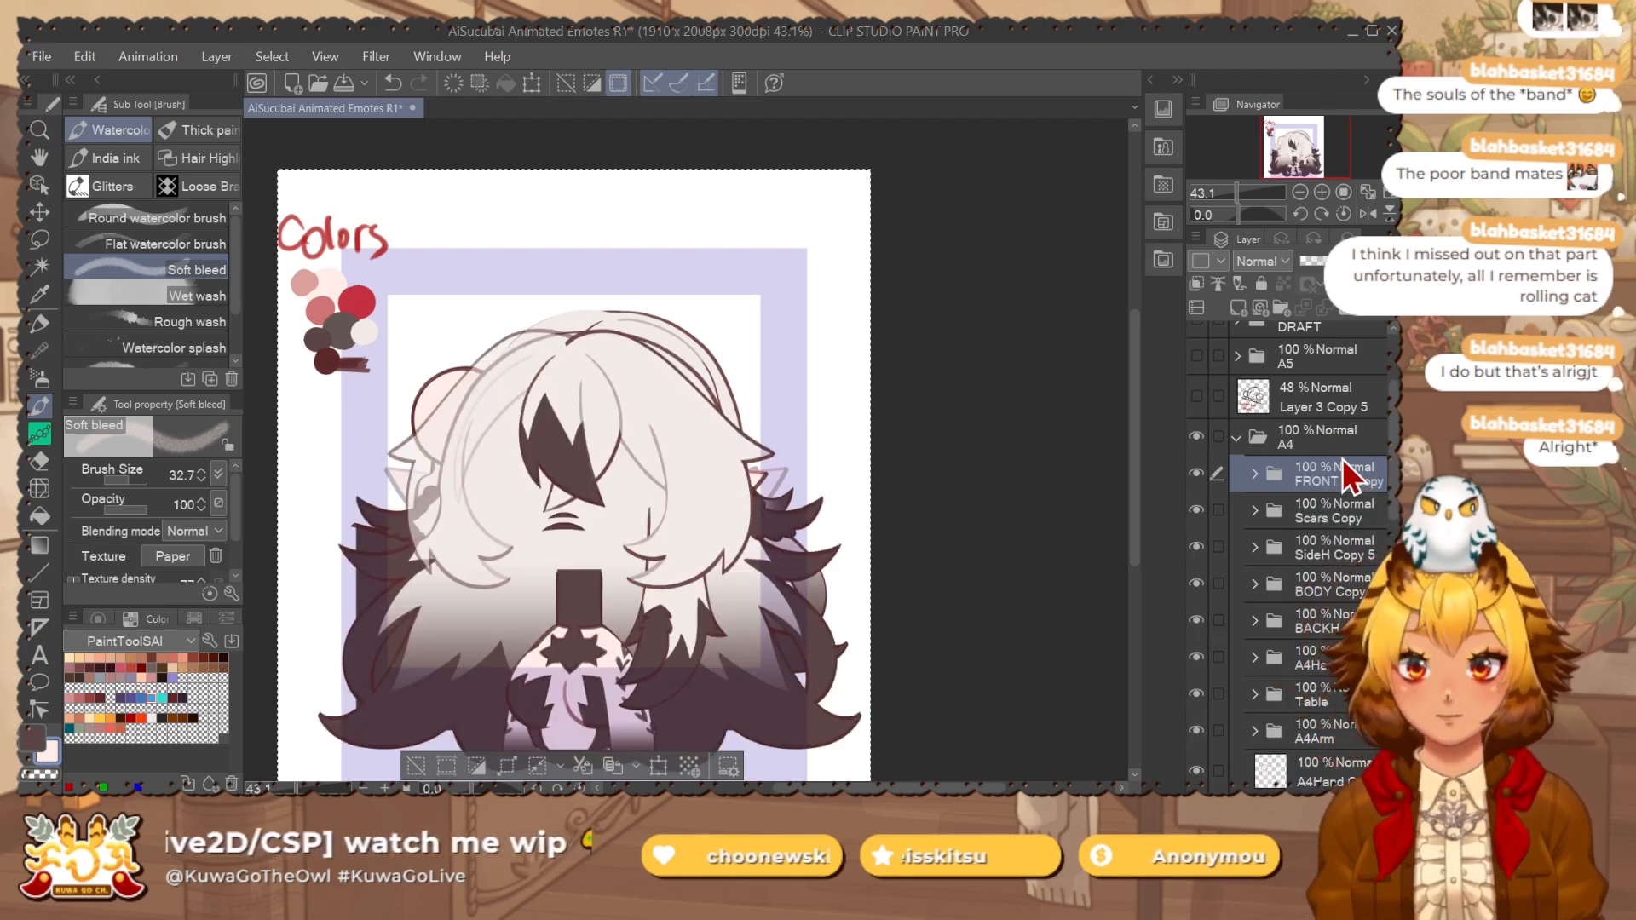
key("ctrl+d")
Merge the Fringe, SideH, SideHL and SideHin subfolders inside FRONT H Copy each into a single layer, and collapse the folder.
left_click_drag(1390, 478, 1392, 489)
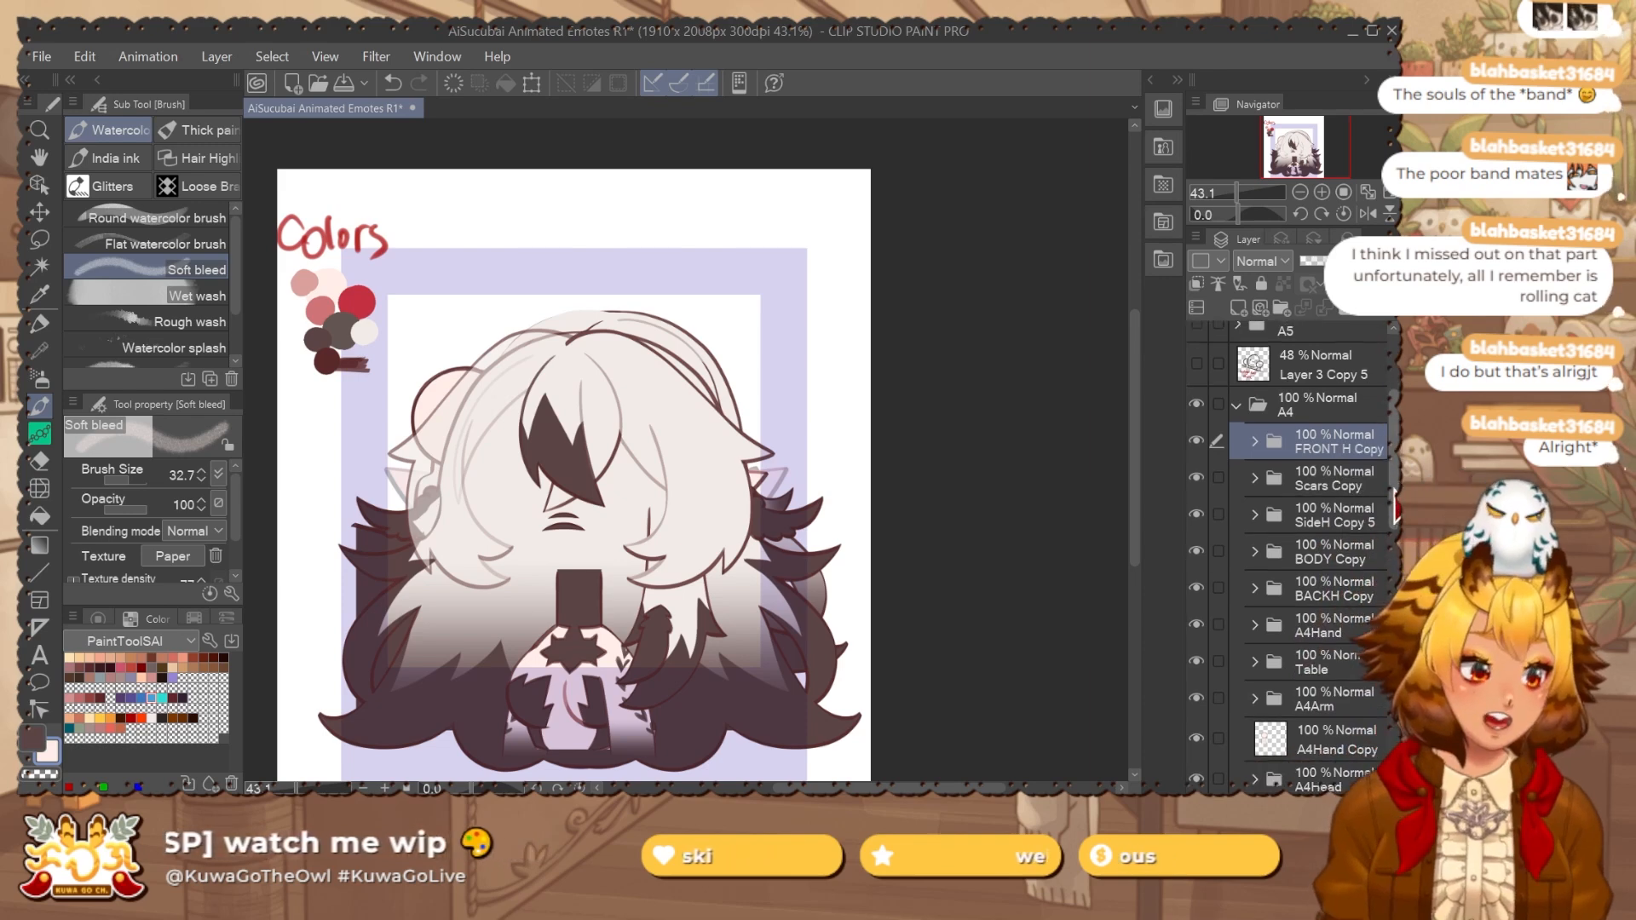
scroll(1369, 464, "down", 1)
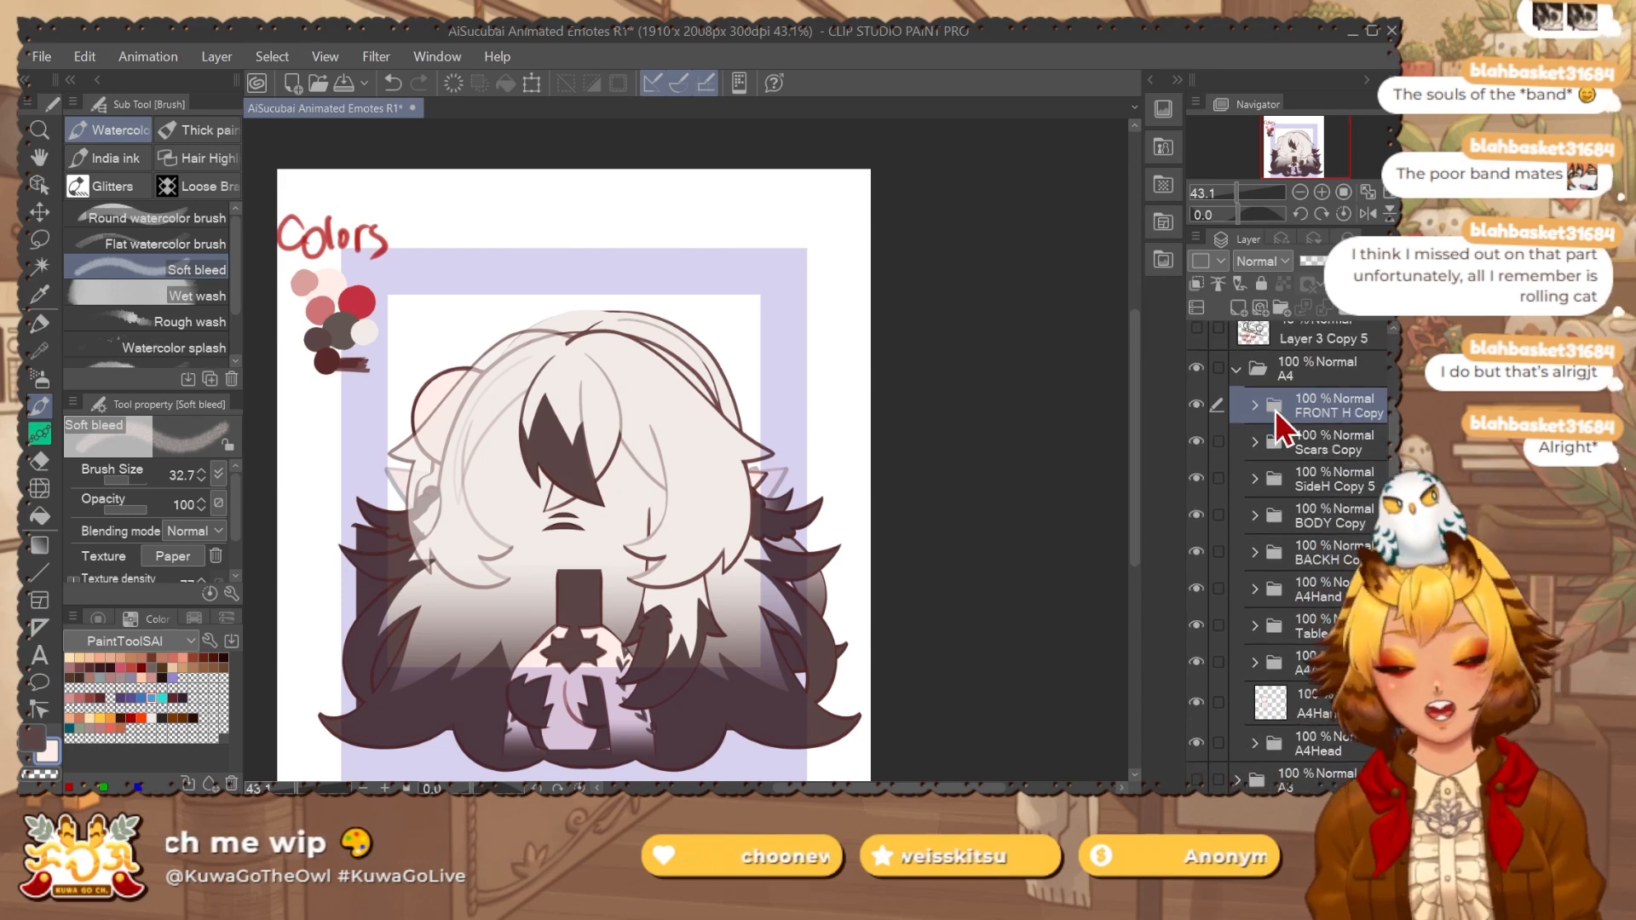
left_click(1252, 407)
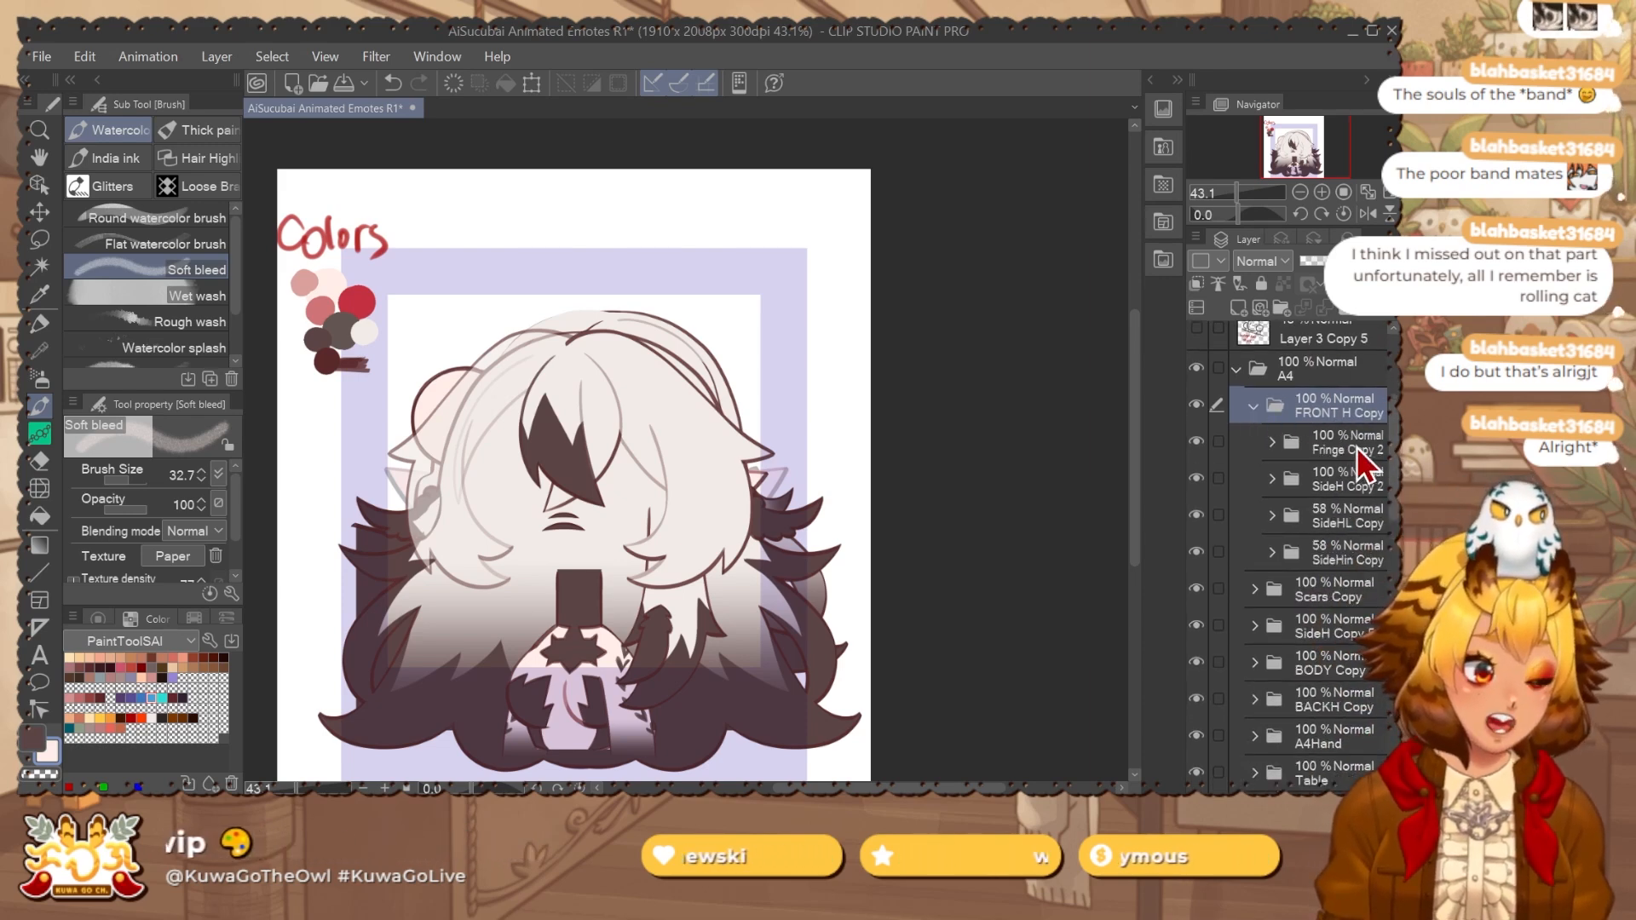
left_click(1356, 447)
key("shift+alt+e")
left_click(1360, 484)
key("shift+alt+e")
left_click(1370, 528)
key("shift+alt+e")
left_click(1368, 569)
left_click(1253, 407)
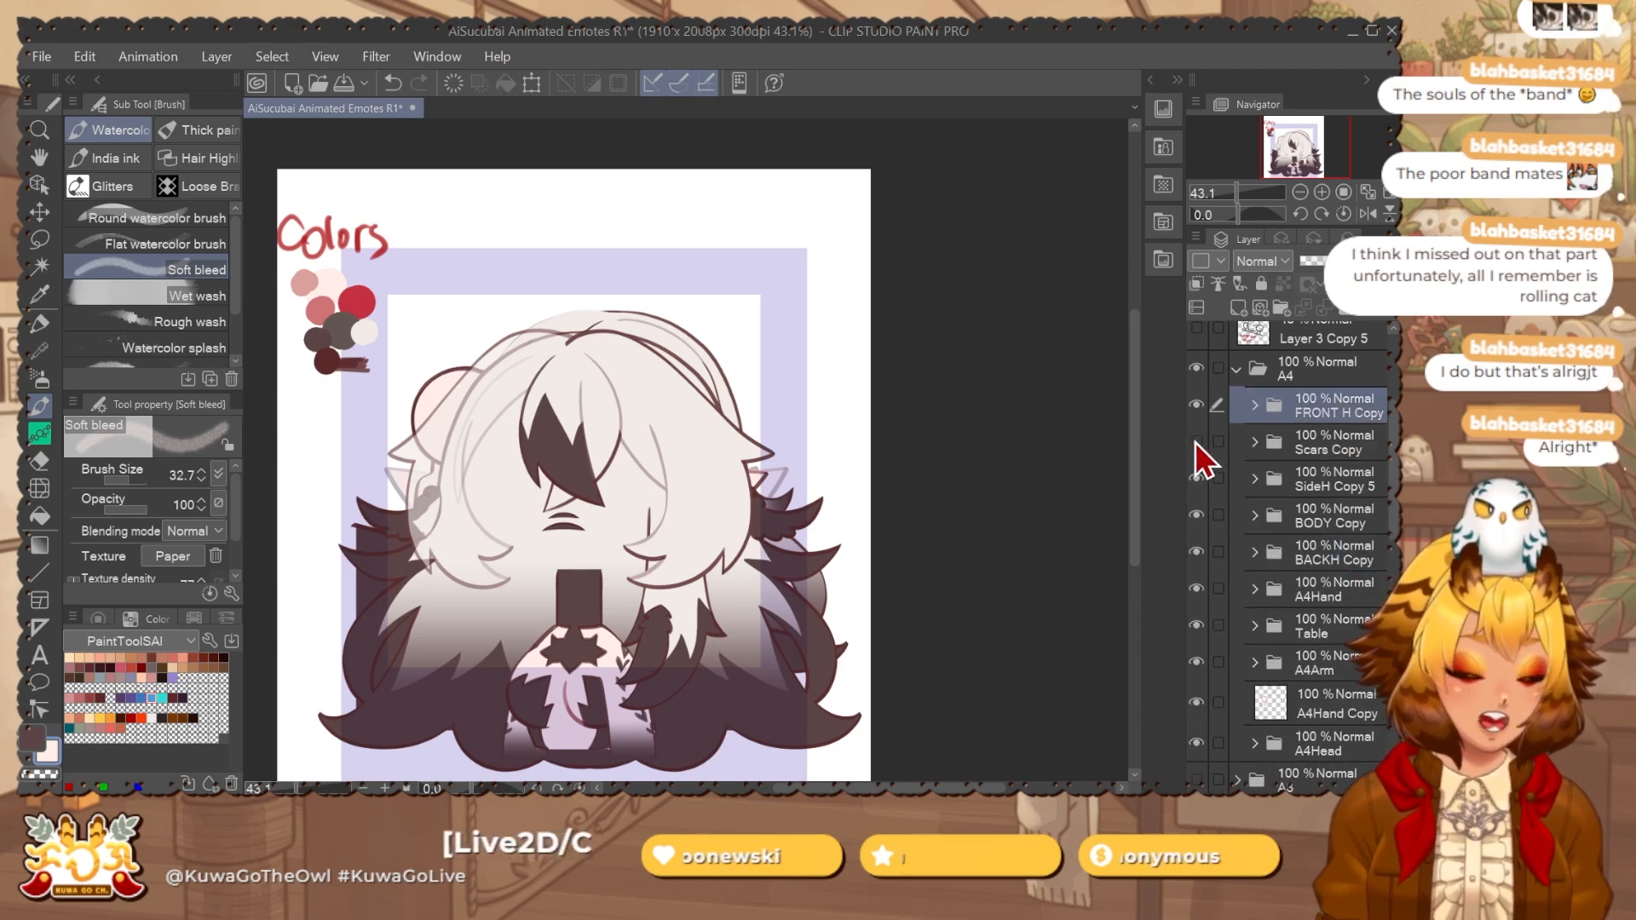
Merge the Scars Copy, SideH Copy 5, BODY Copy and BACKH Copy folders each into a single layer.
key("shift+alt+e")
left_click(1349, 482)
key("shift+alt+e")
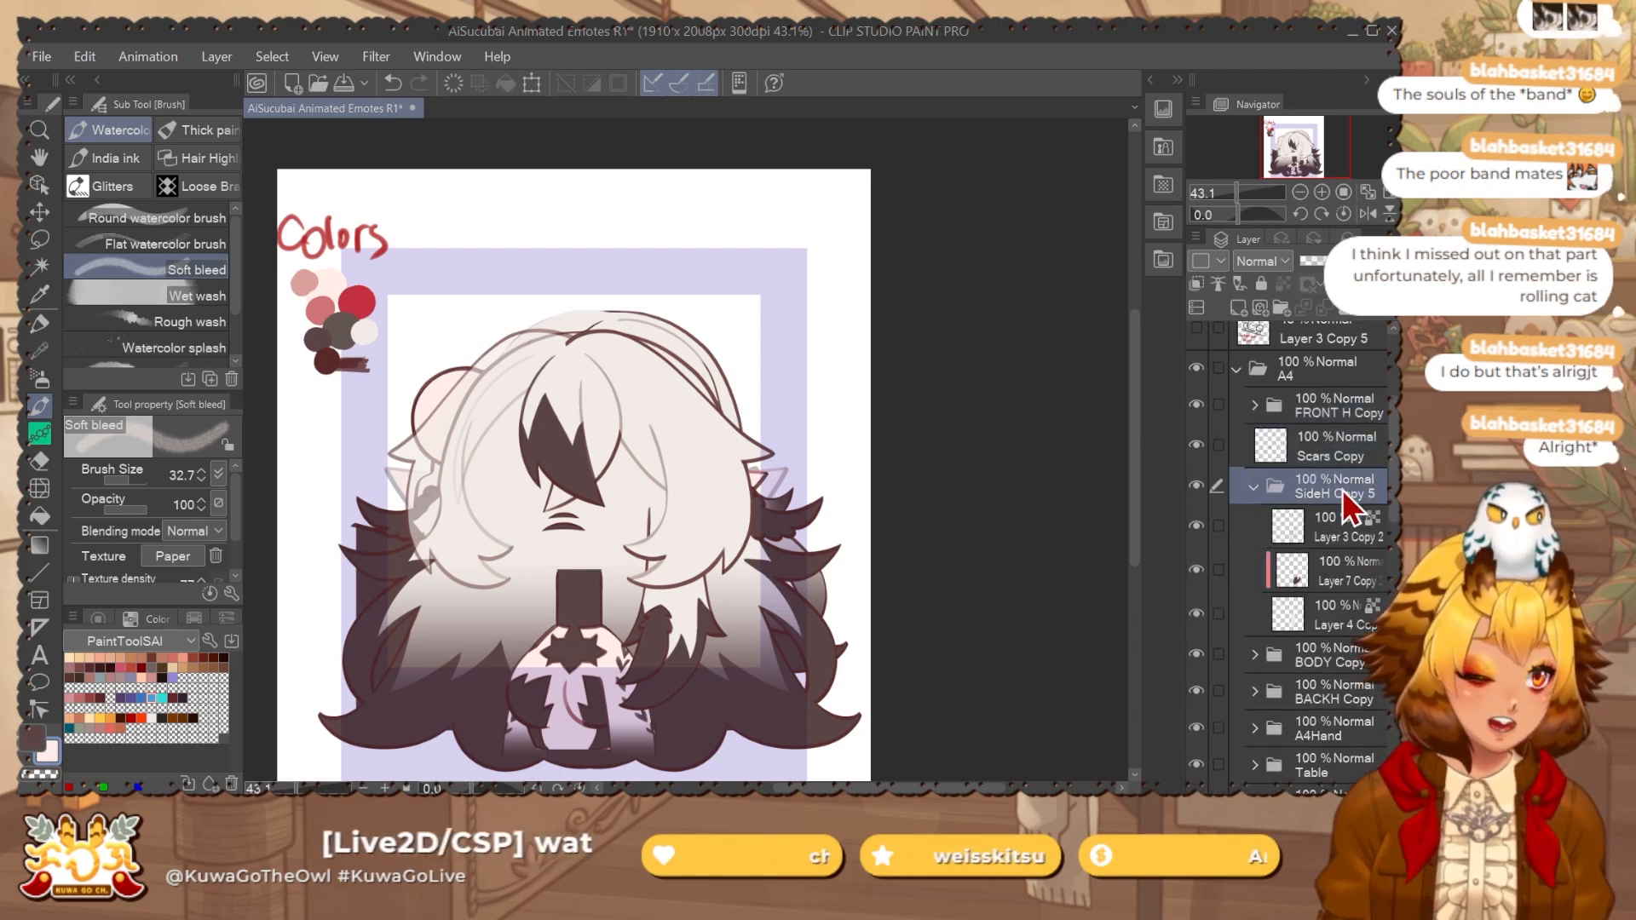
left_click(1256, 530)
left_click(1356, 537)
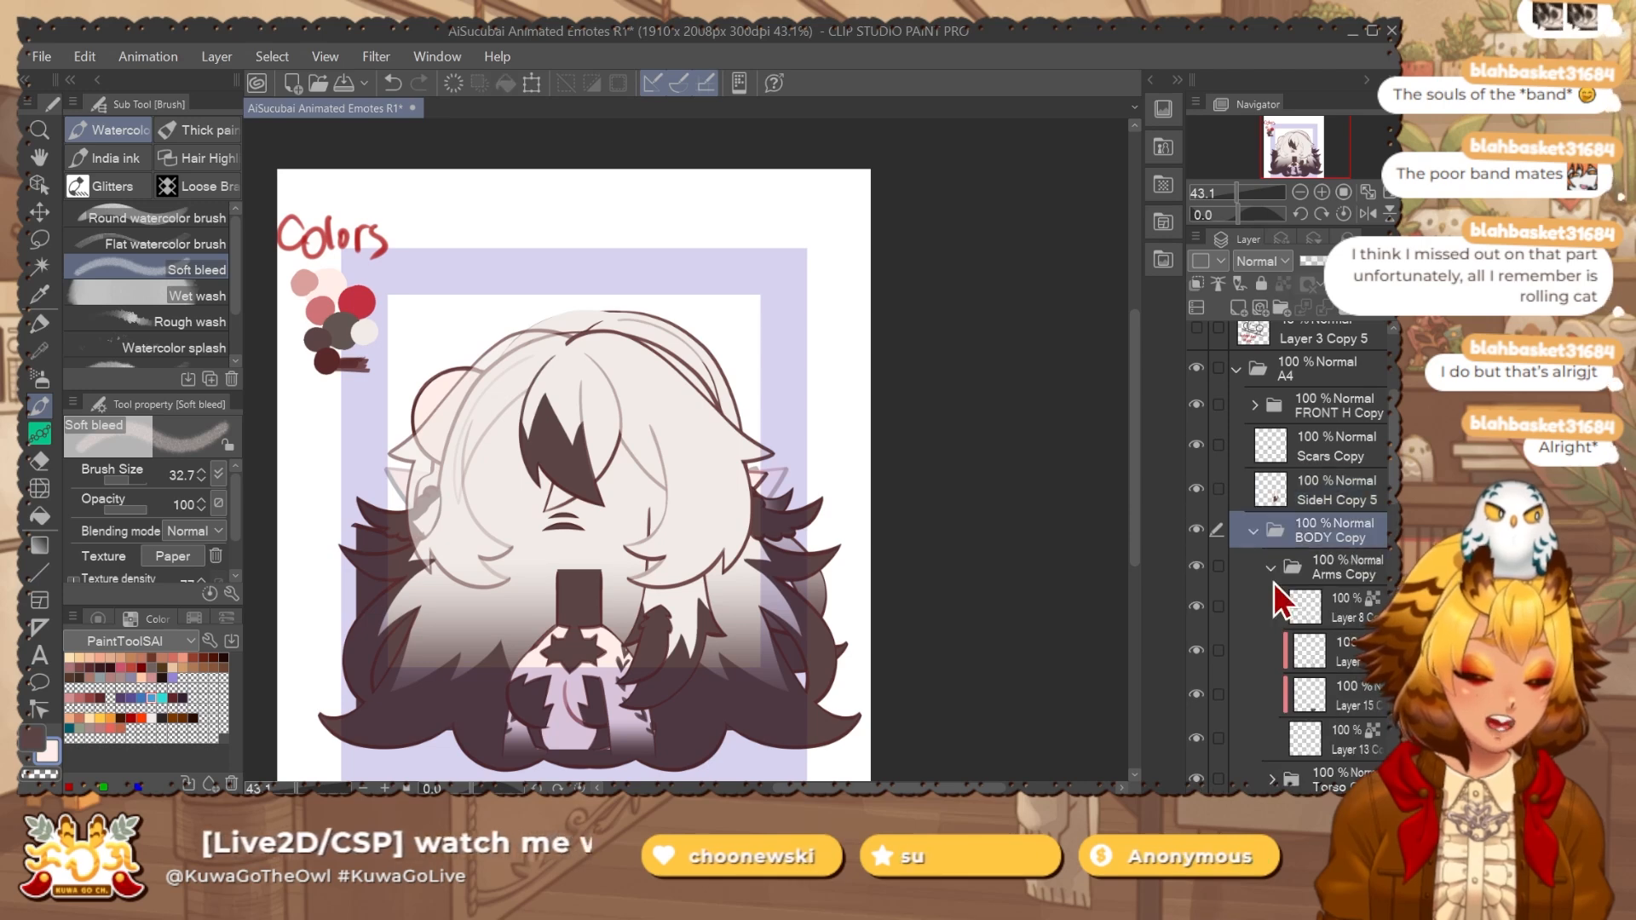
key("shift+alt+e")
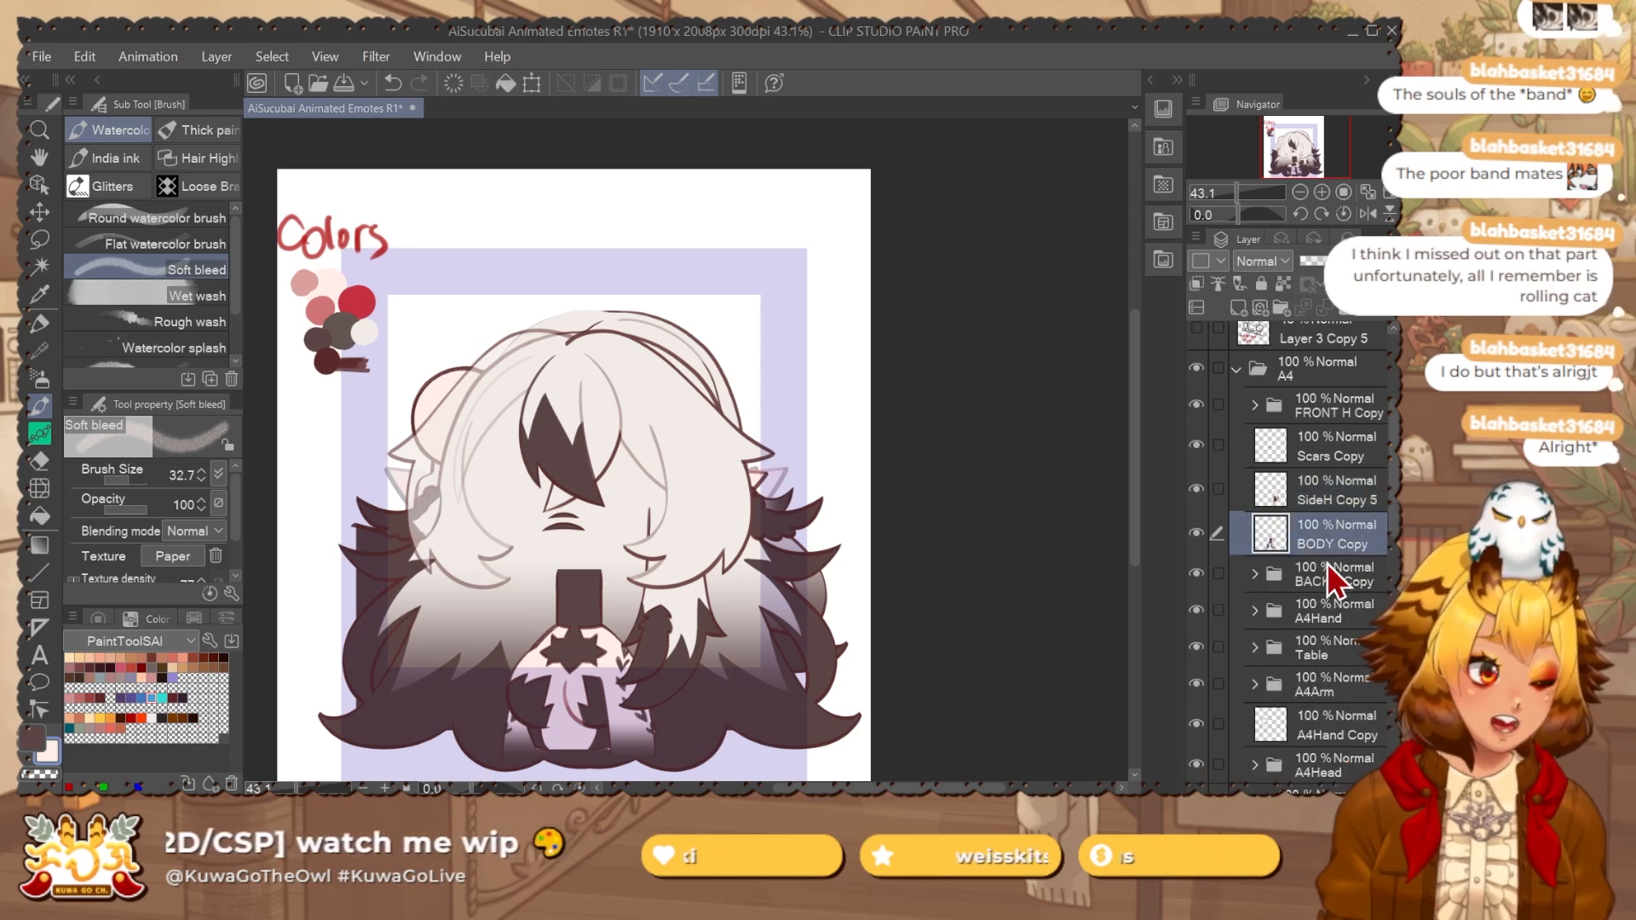
key("shift+alt+e")
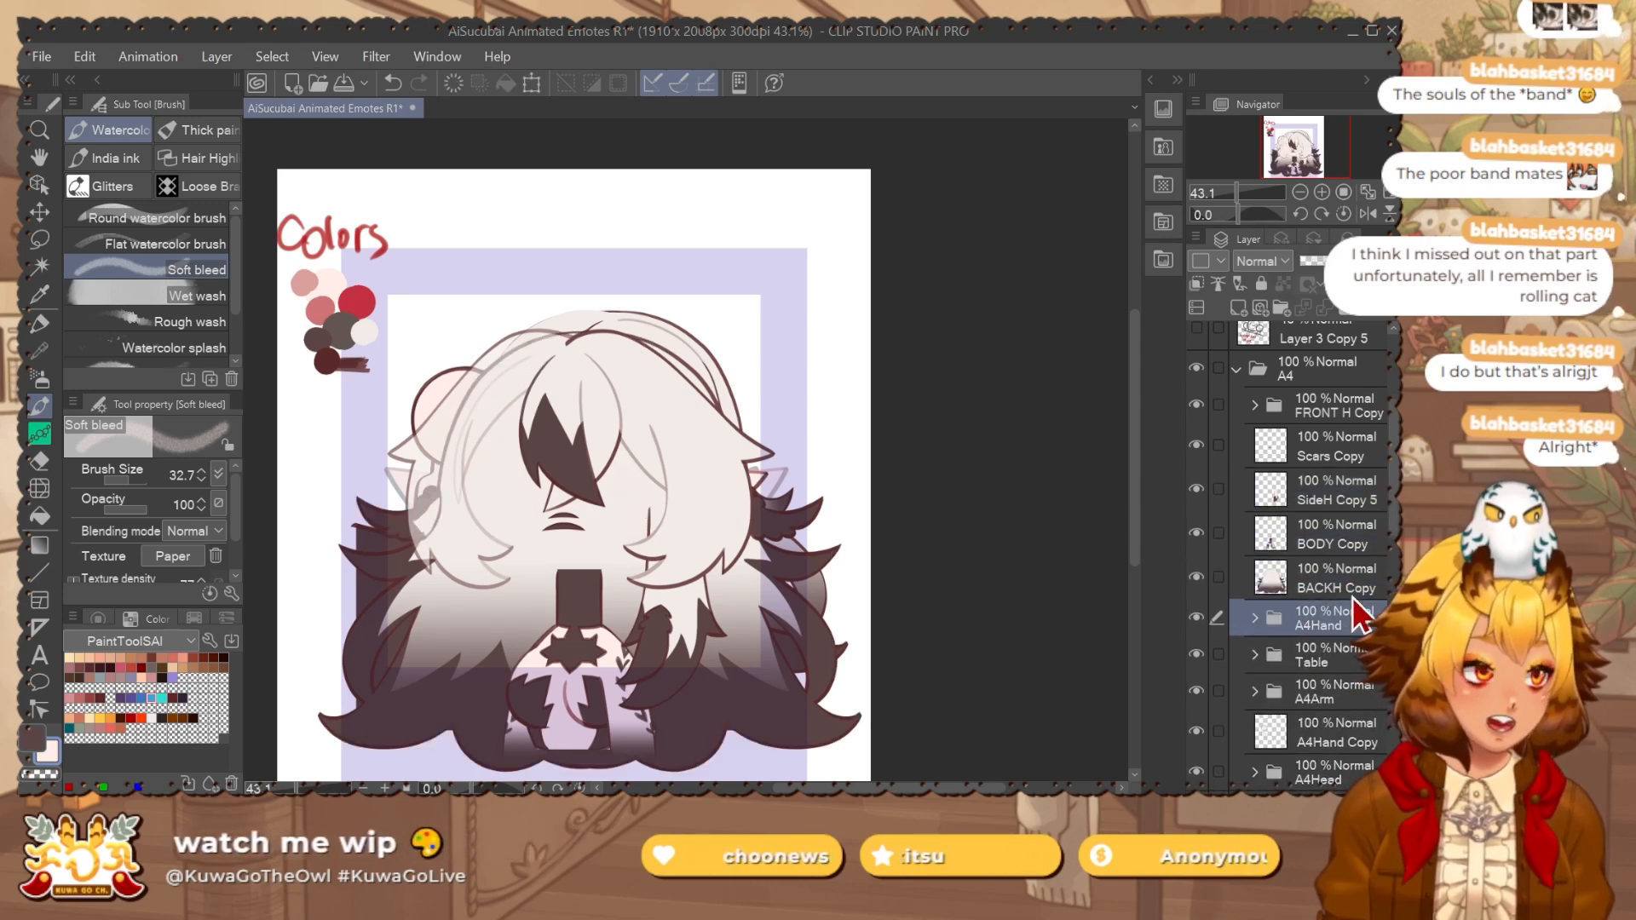
Lower the Scars, SideH, BODY and BACKH copies to 43% opacity and try scaling them down over the A4 drawing.
left_click(1343, 445, "shift")
left_click(1332, 261)
left_click_drag(910, 504, 906, 474)
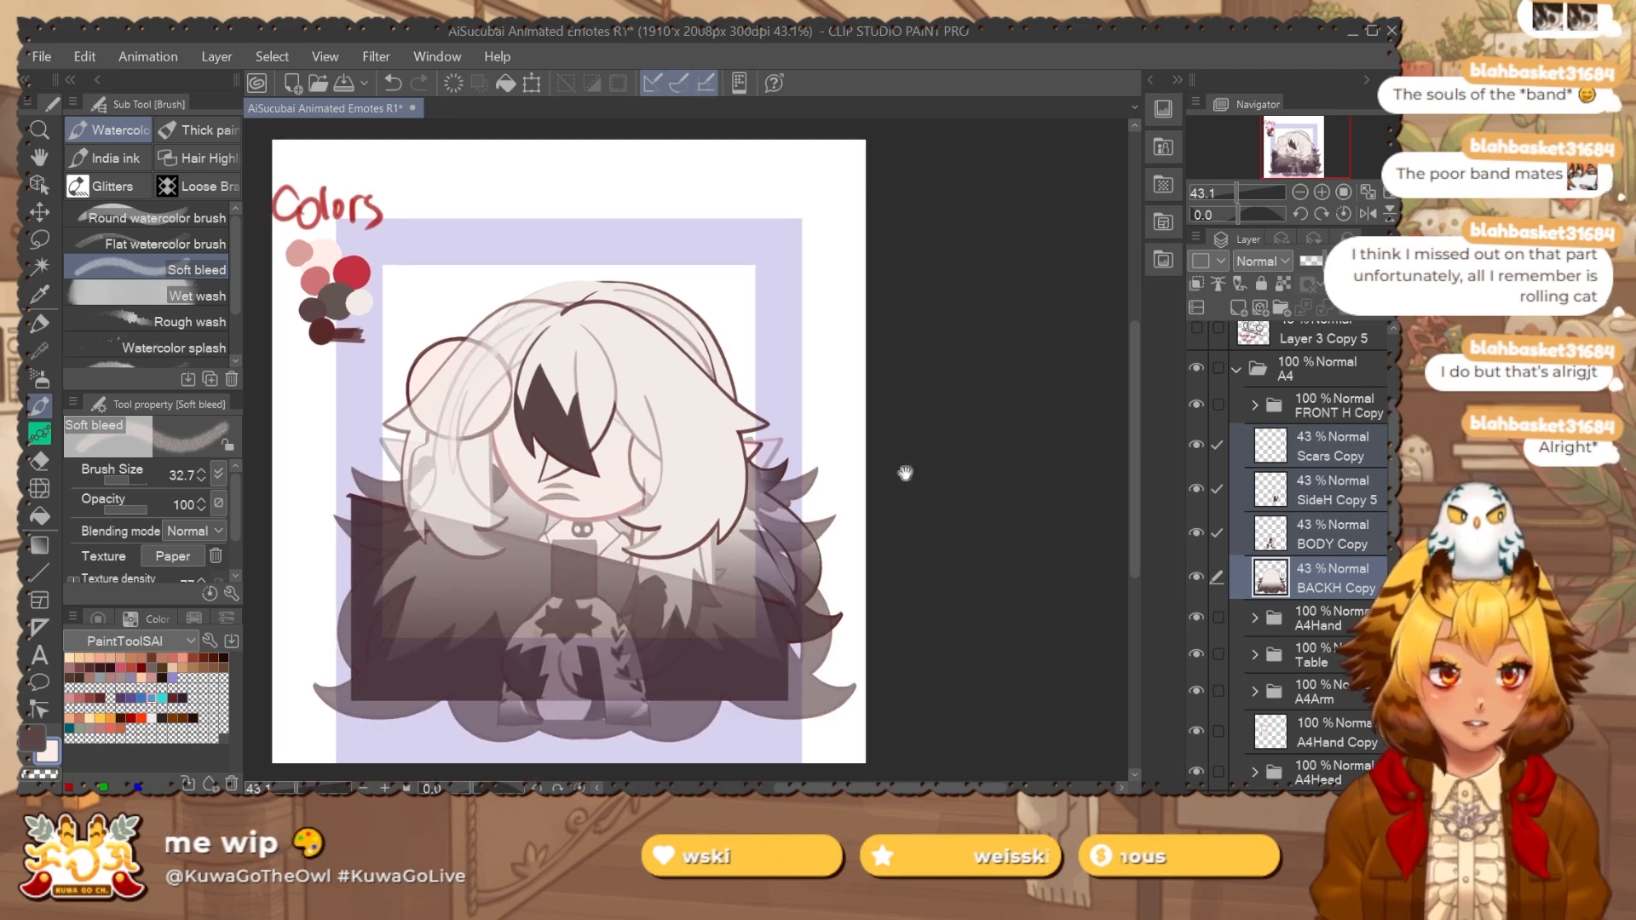
key("ctrl+t")
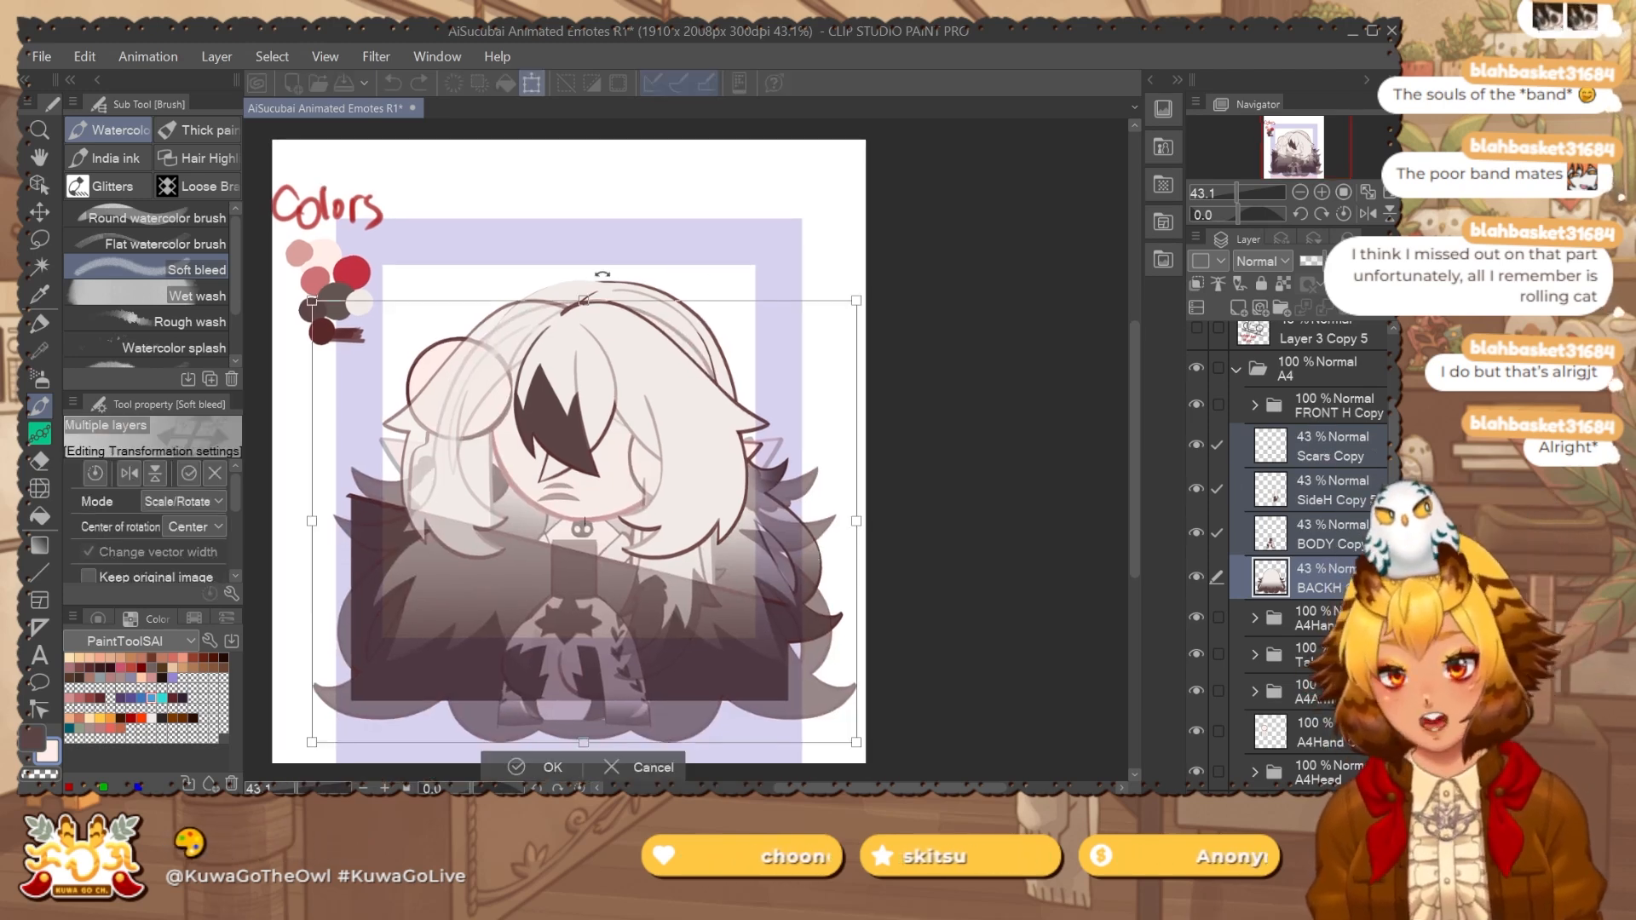
left_click_drag(645, 351, 659, 277)
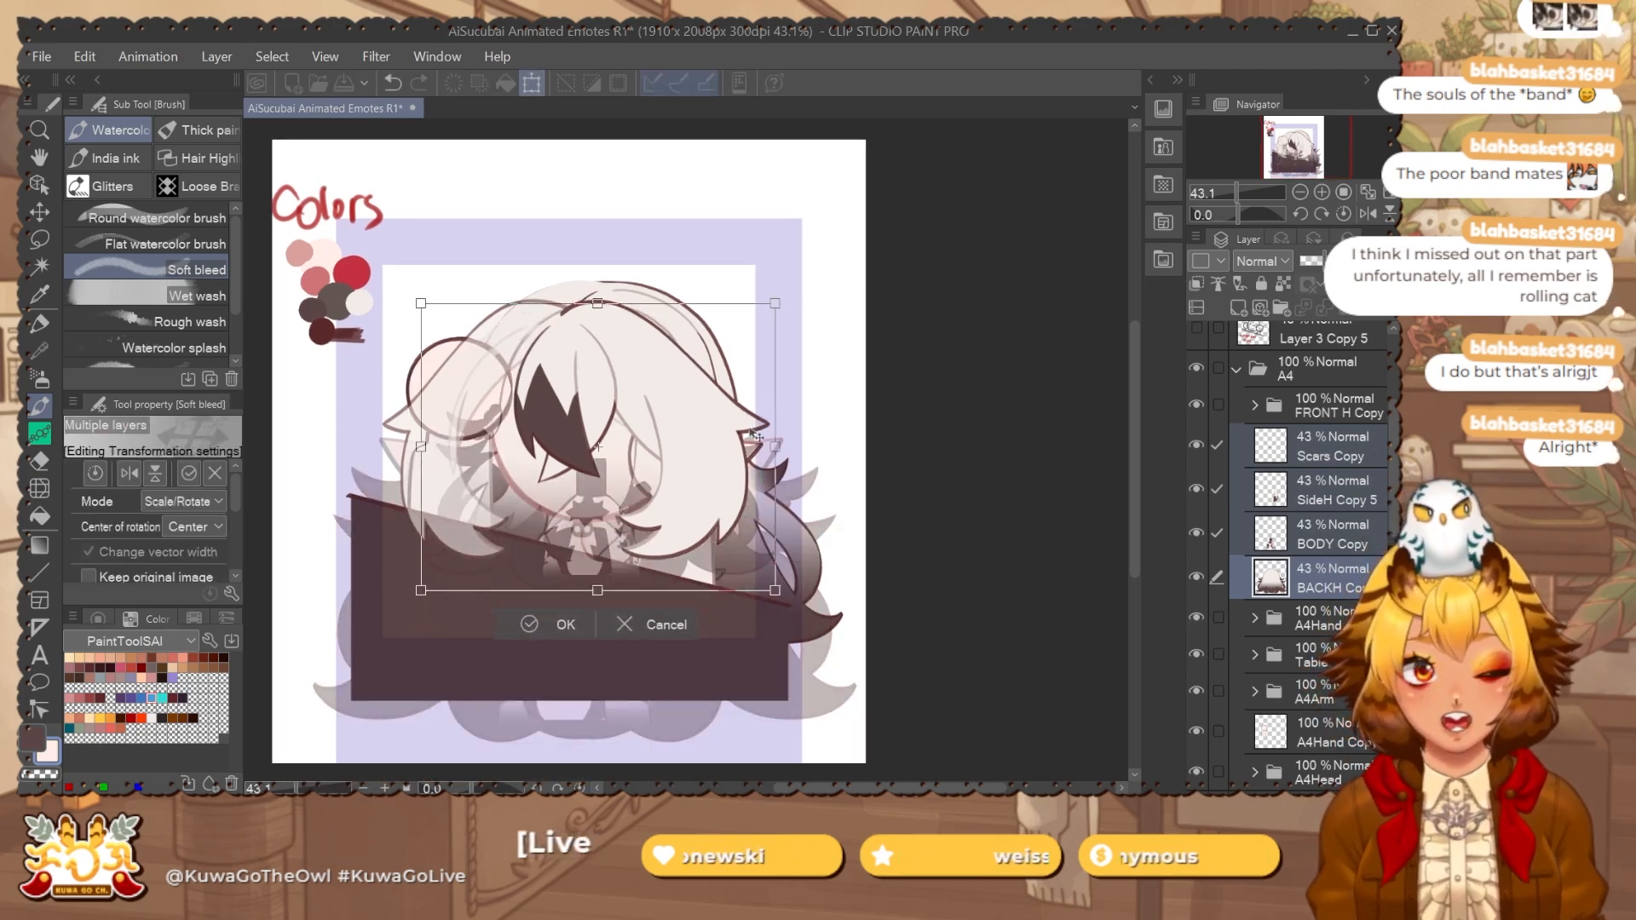
key("ctrl+z")
key("ctrl+z")
key("Return")
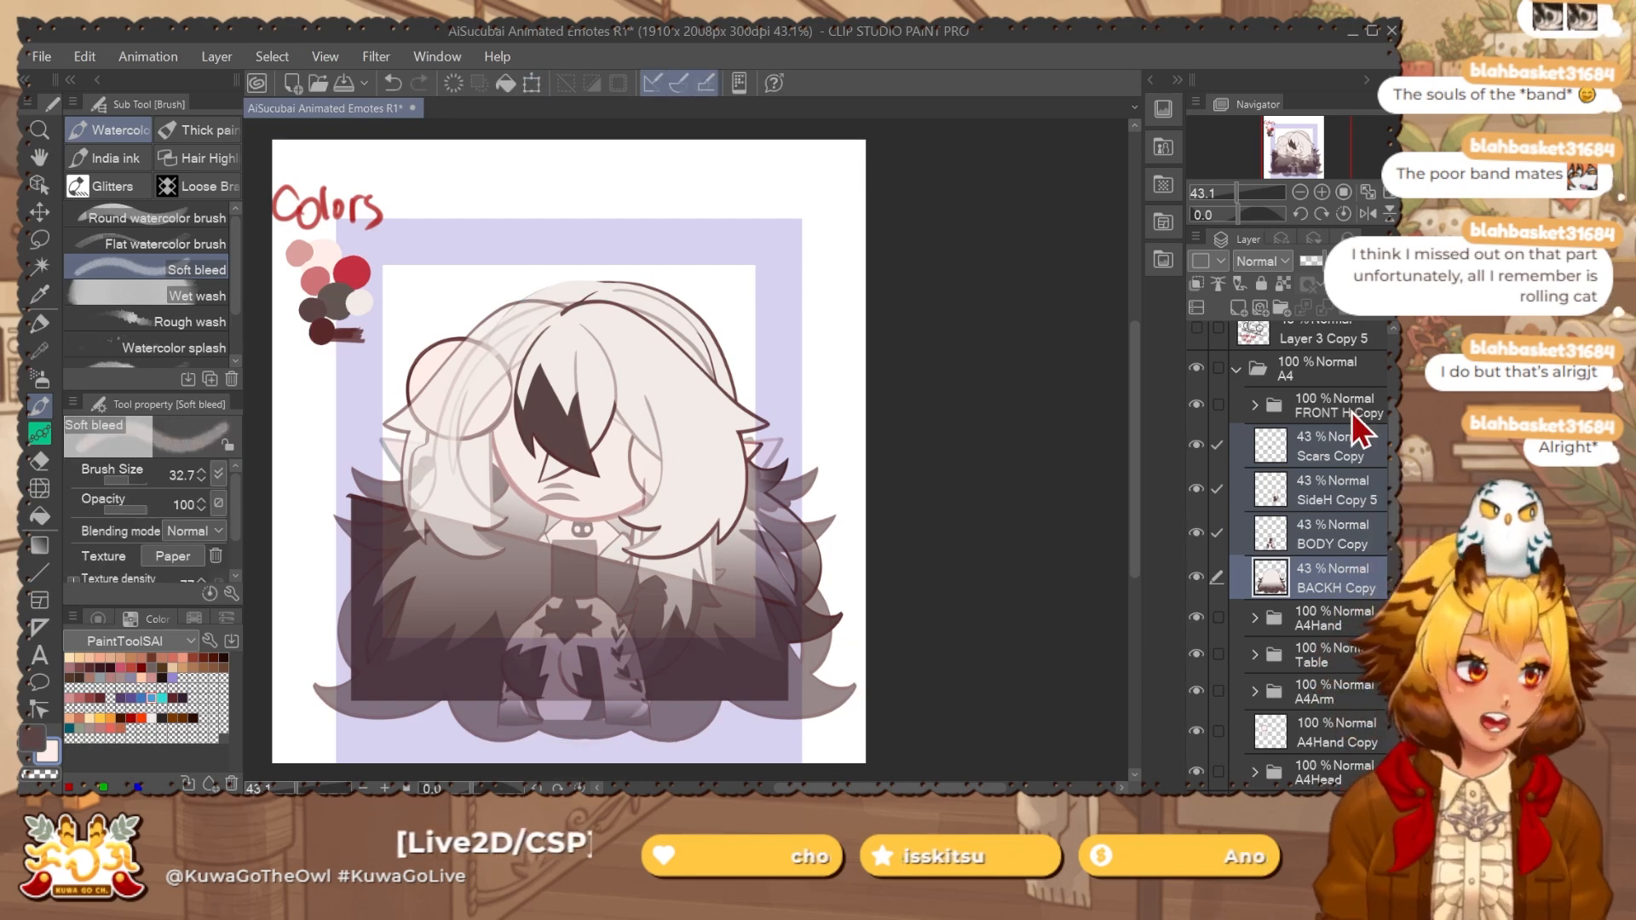
Try scaling the same layers together with FRONT H Copy to fit the A4 pose, and undo the transform and opacity change.
left_click(1353, 409, "ctrl")
key("ctrl+t")
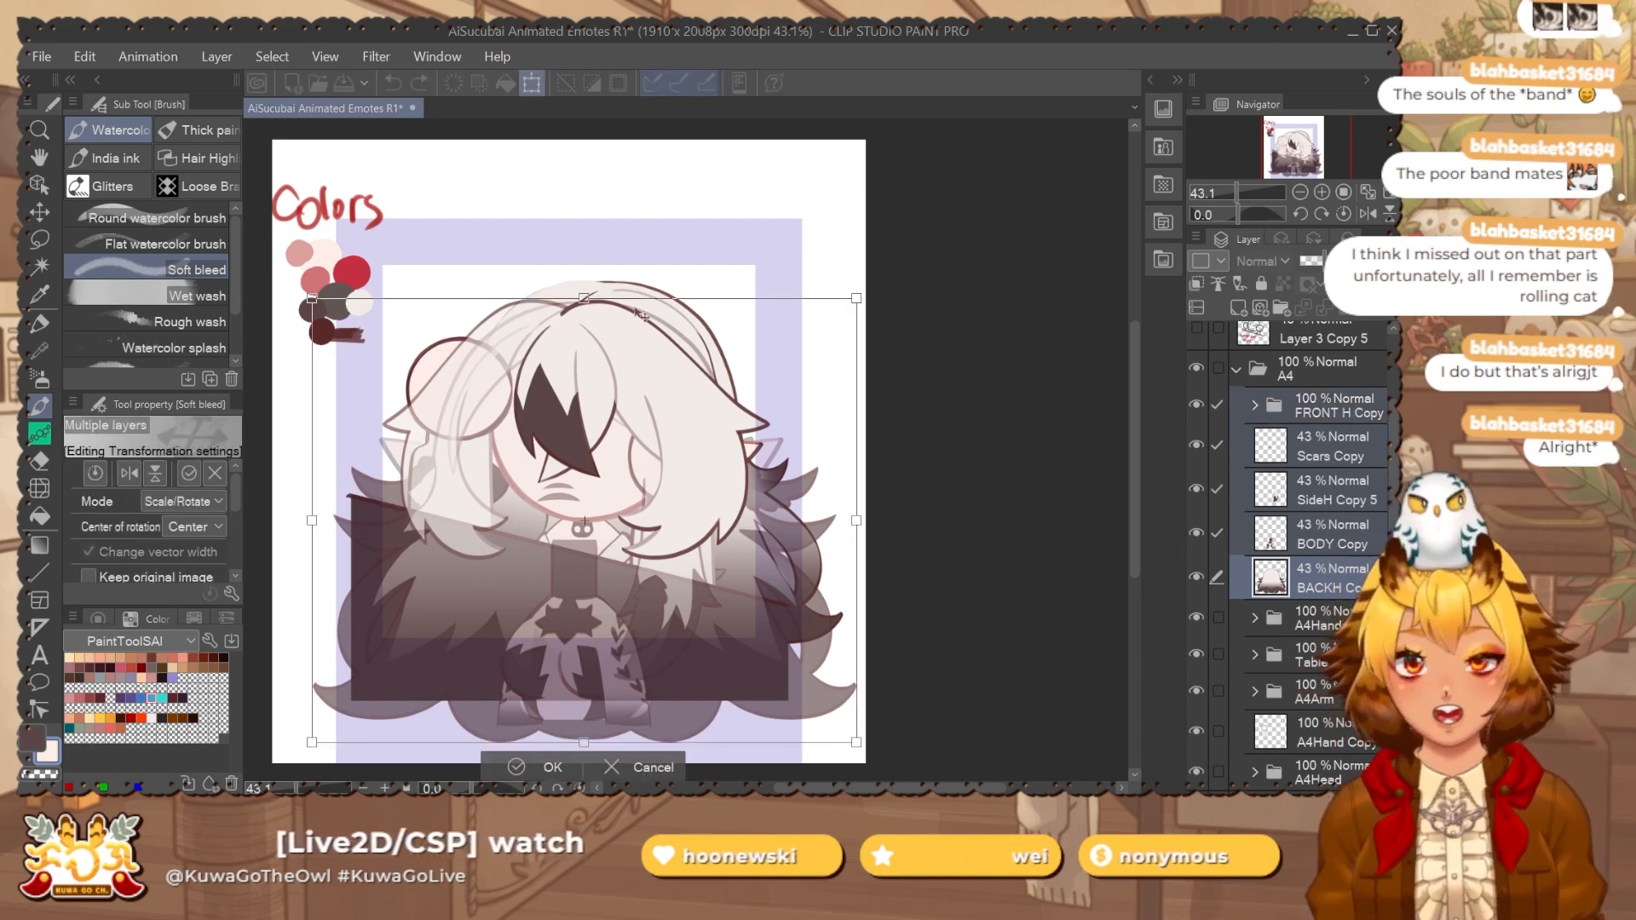
left_click_drag(663, 434, 661, 359)
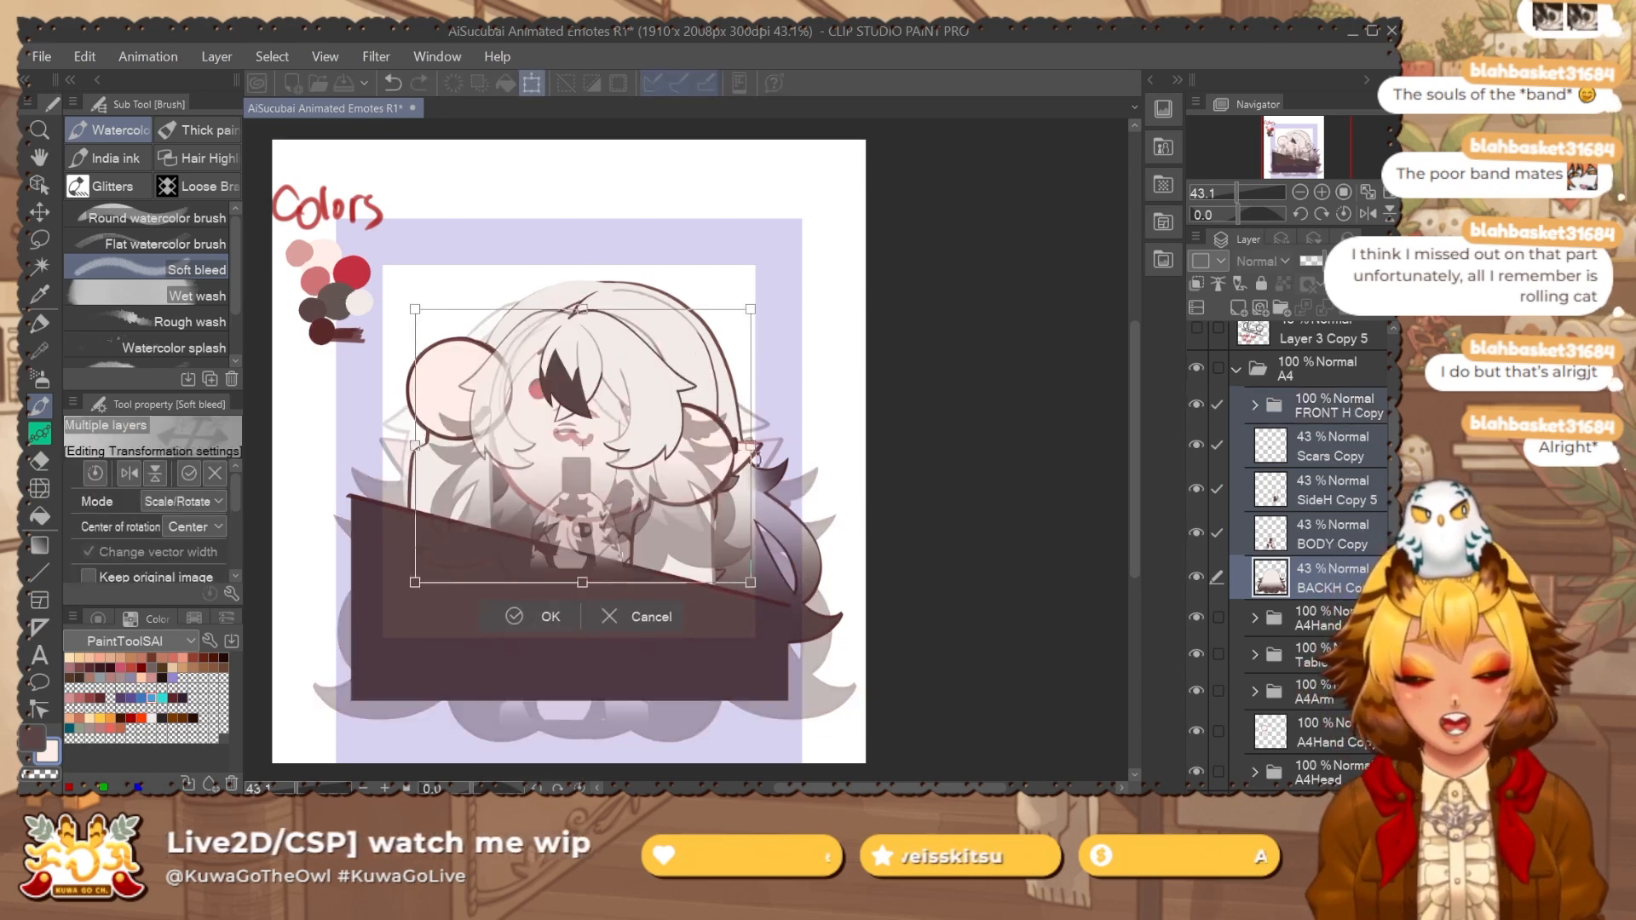
left_click_drag(750, 429, 837, 429)
left_click_drag(754, 390, 782, 421)
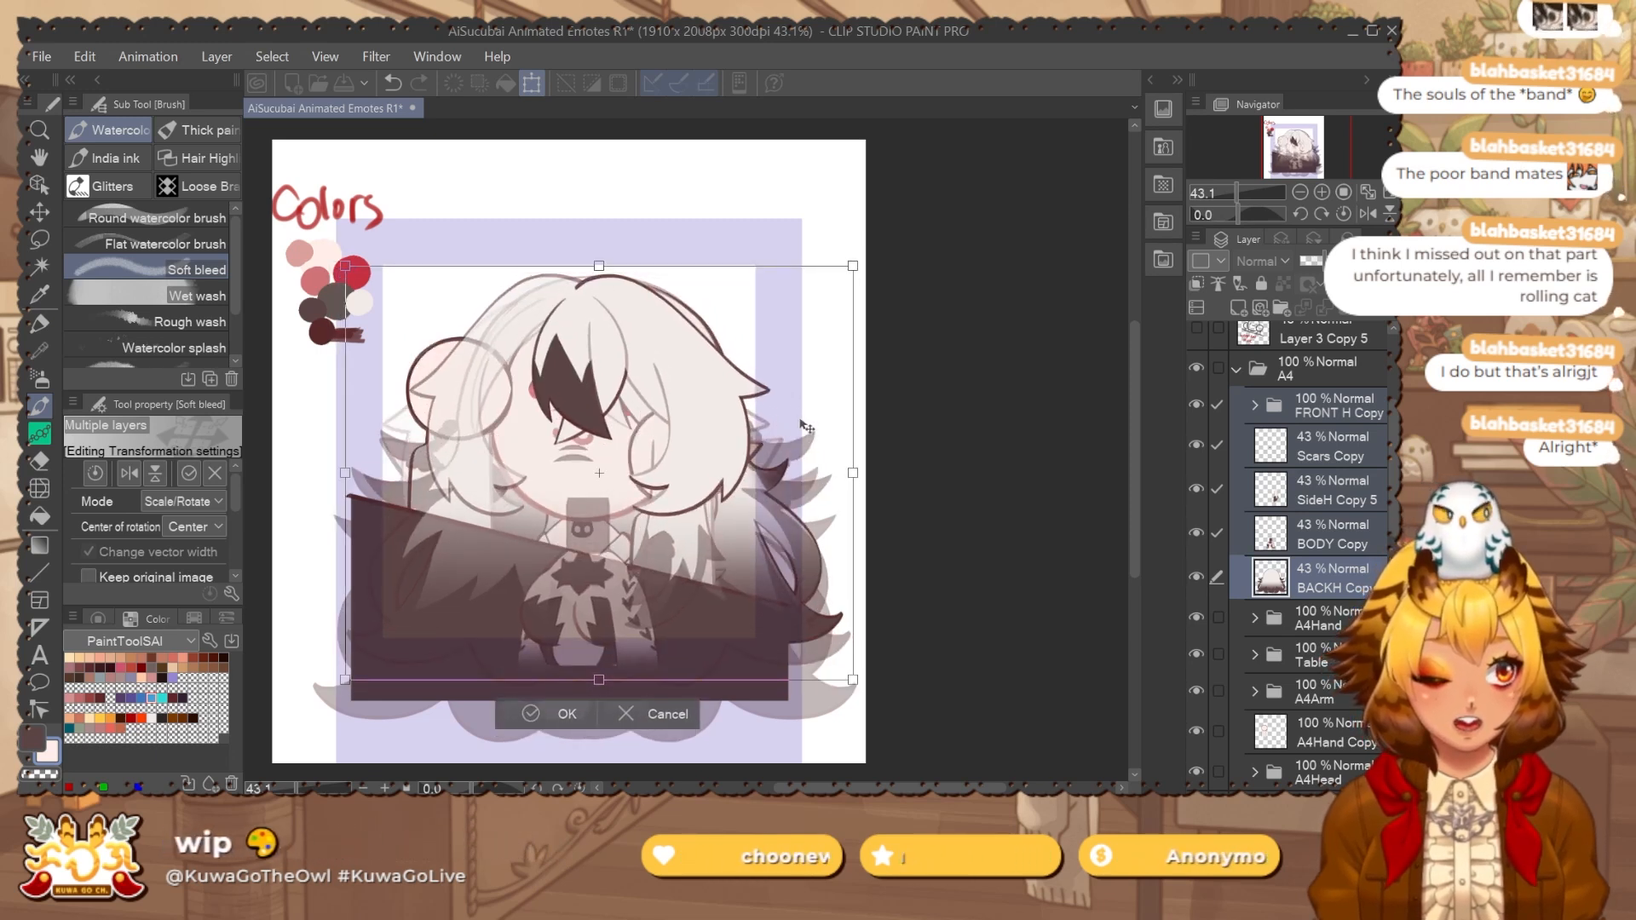
mouse_move(602, 687)
left_mouse_down()
mouse_move(621, 727)
mouse_move(607, 690)
left_mouse_up()
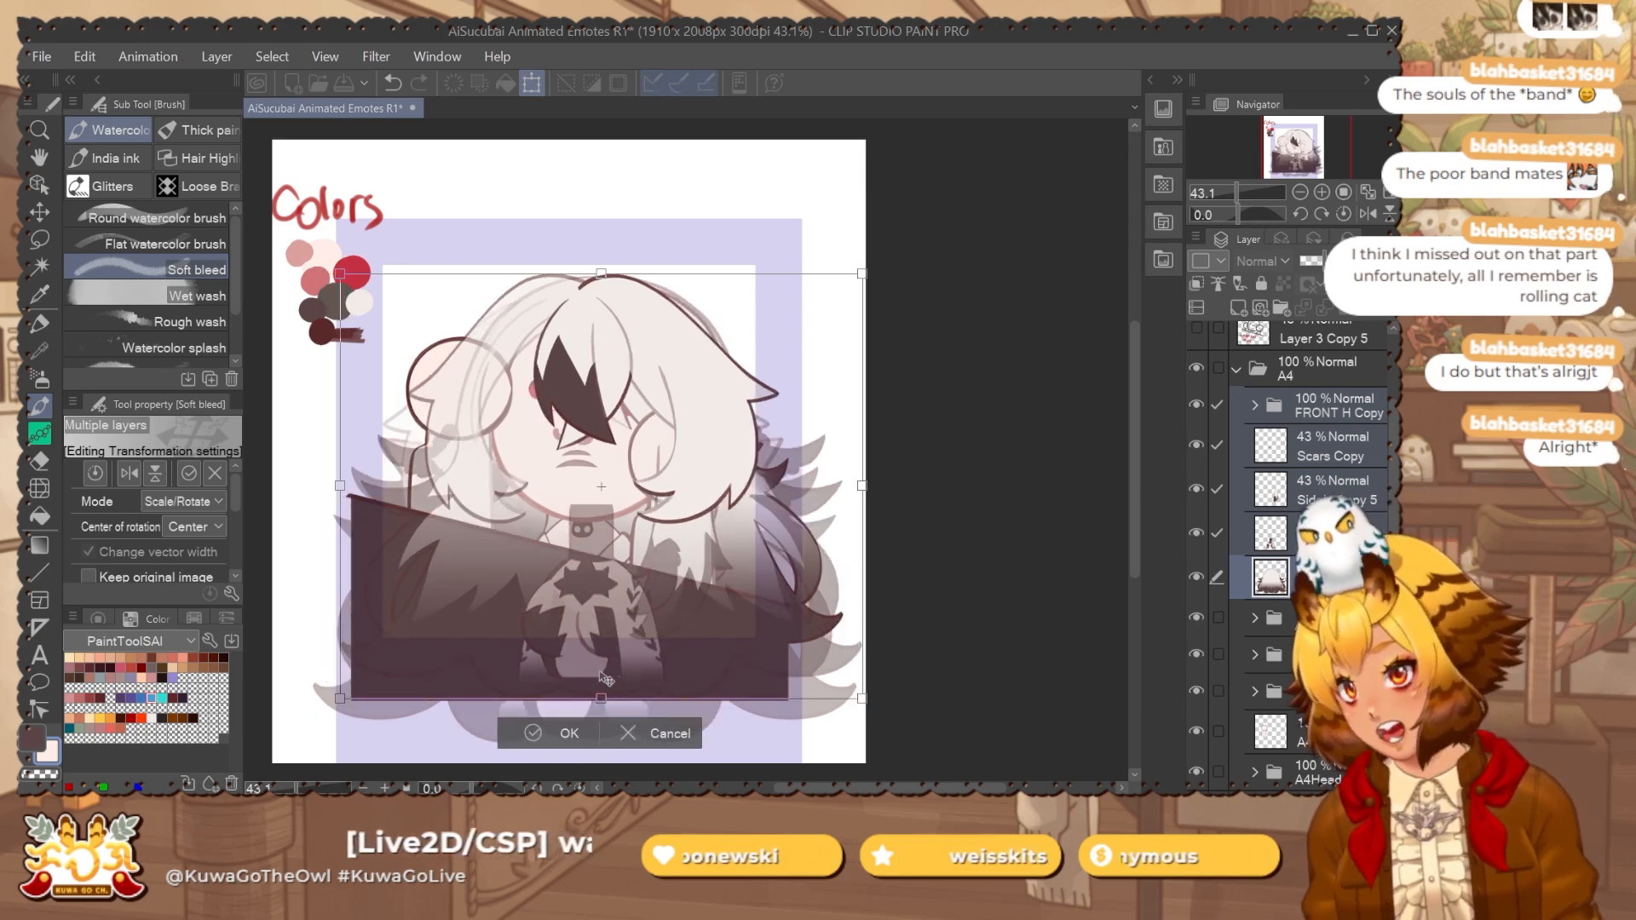
key("Return")
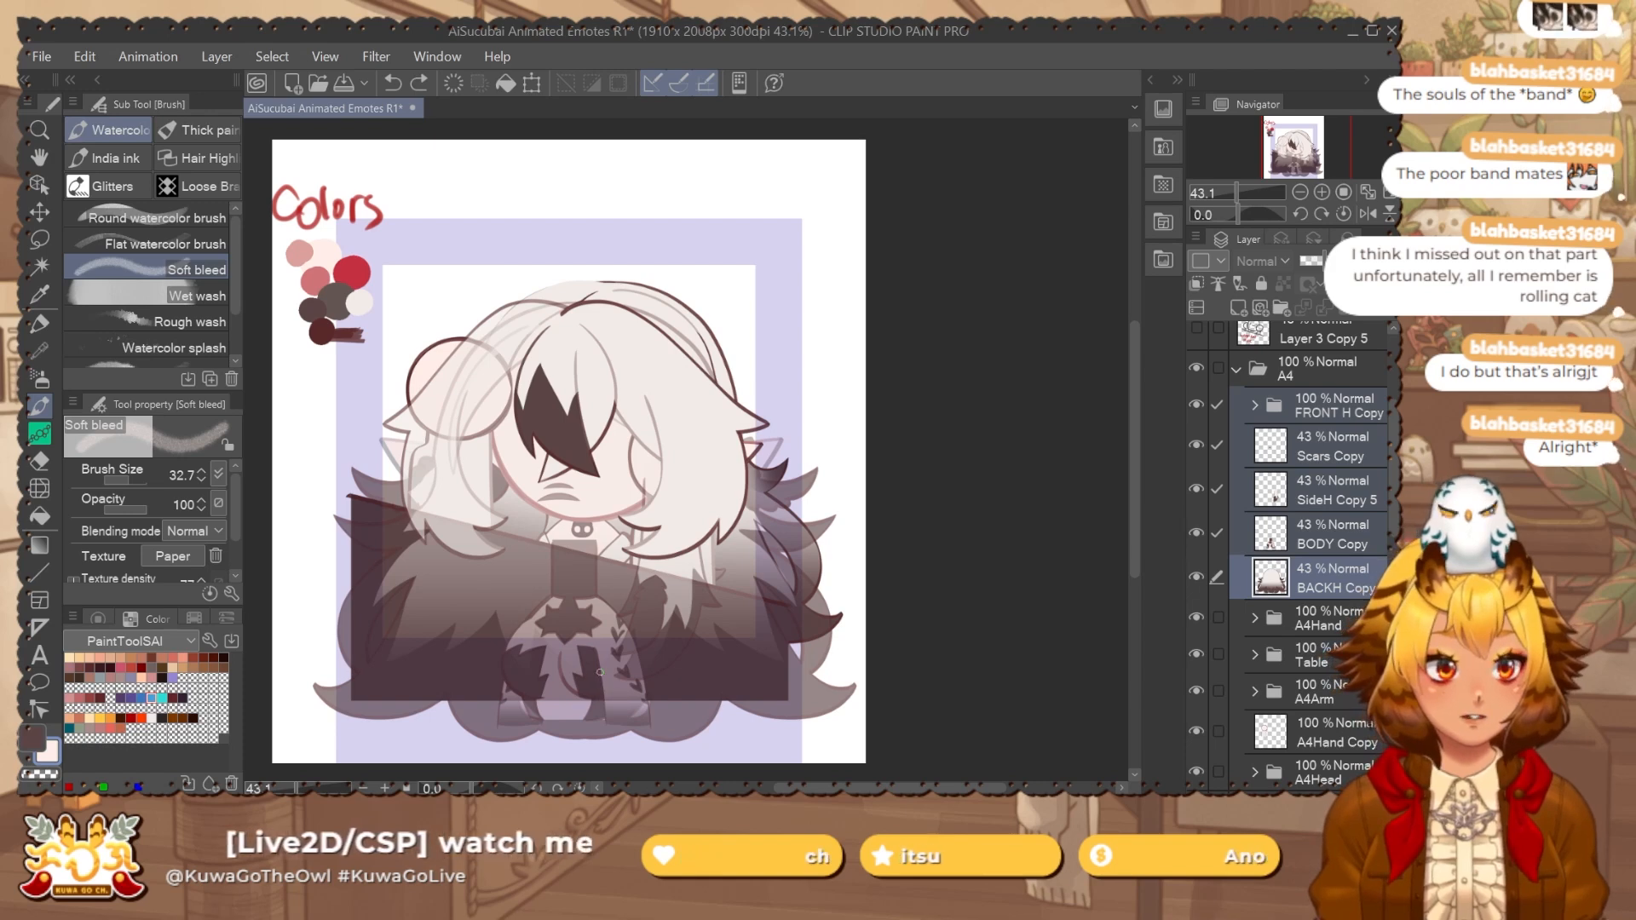
key("ctrl+z")
scroll(1204, 424, "down", 10)
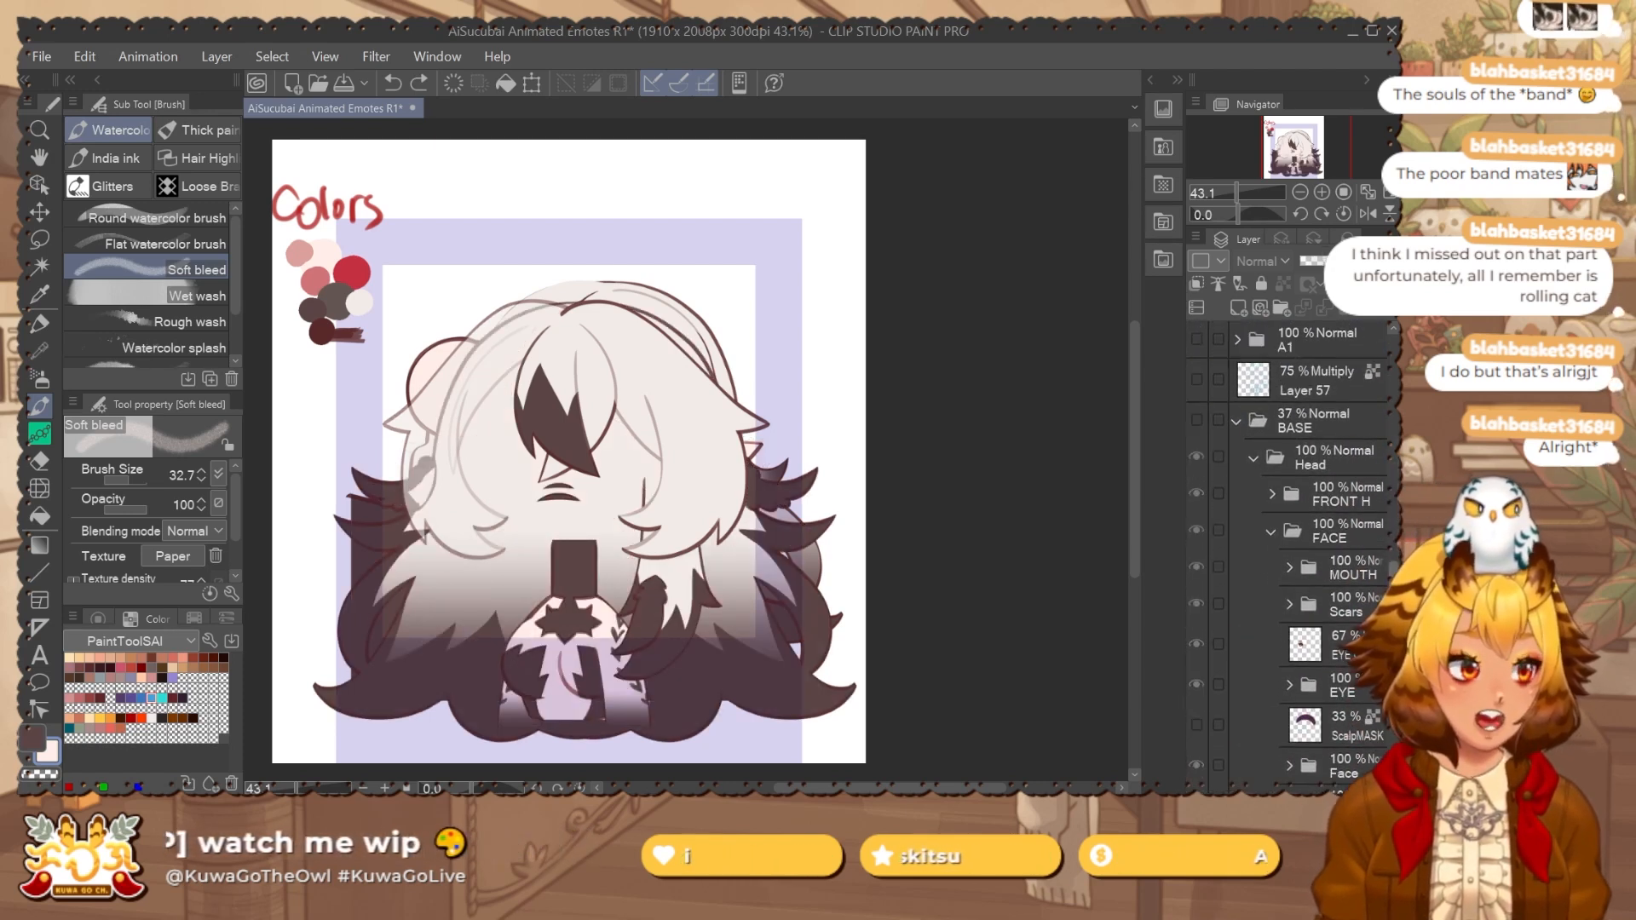
scroll(1362, 473, "up", 10)
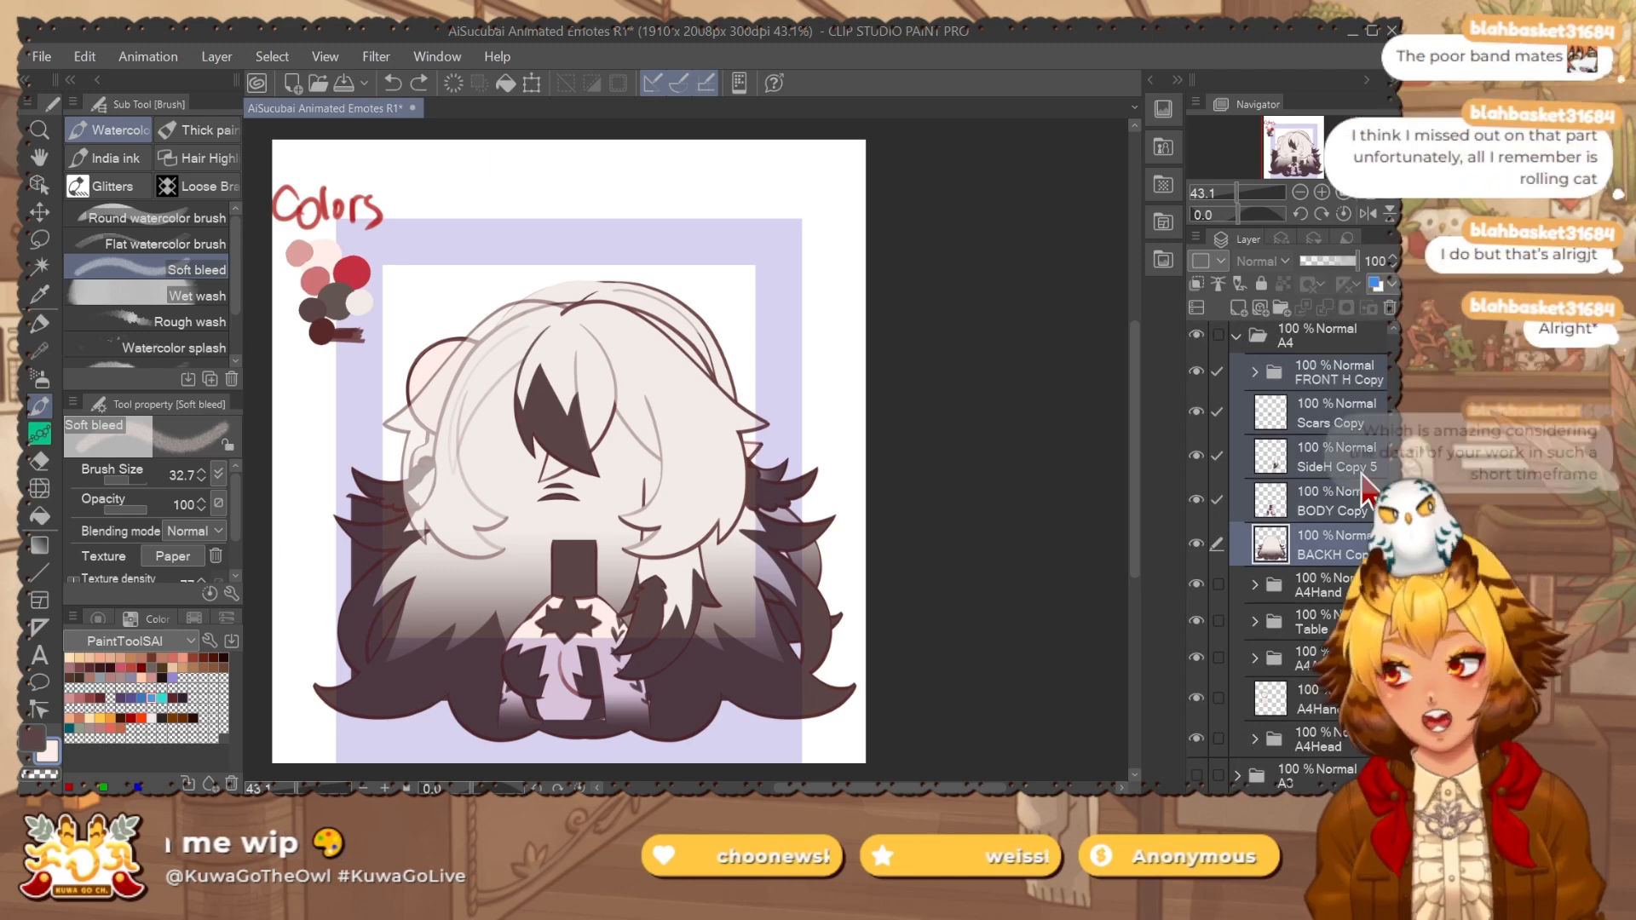
Set the five copied parts to 59% opacity, scale them down together and position them over A4's tilted head.
left_click_drag(1337, 261, 1334, 261)
key("ctrl+t")
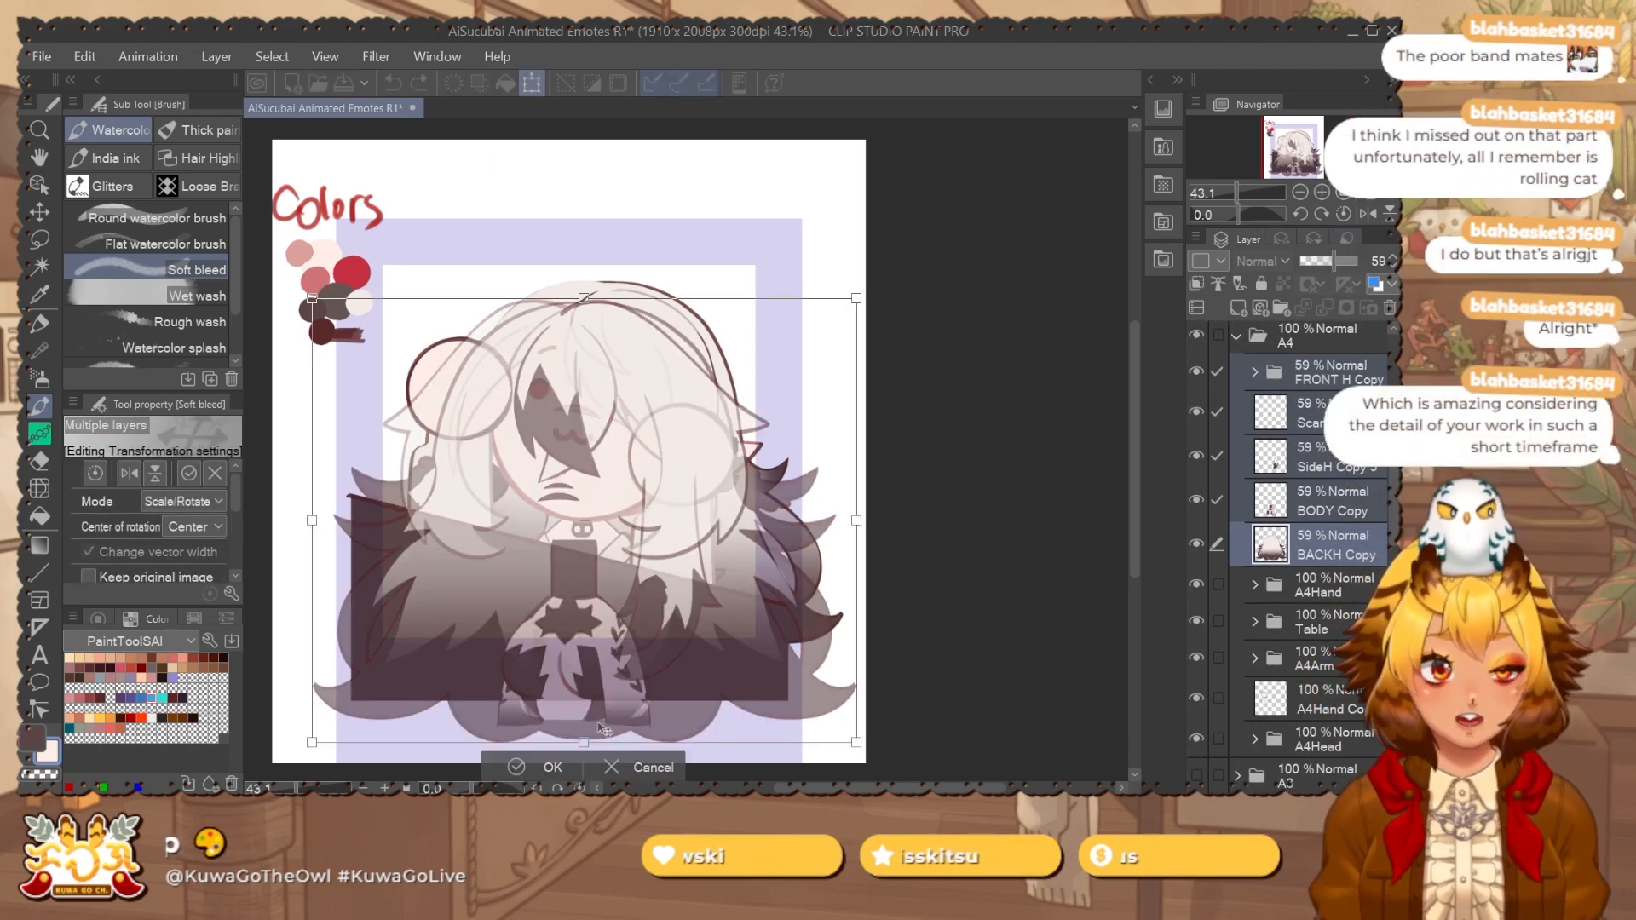
left_click_drag(602, 729, 593, 682)
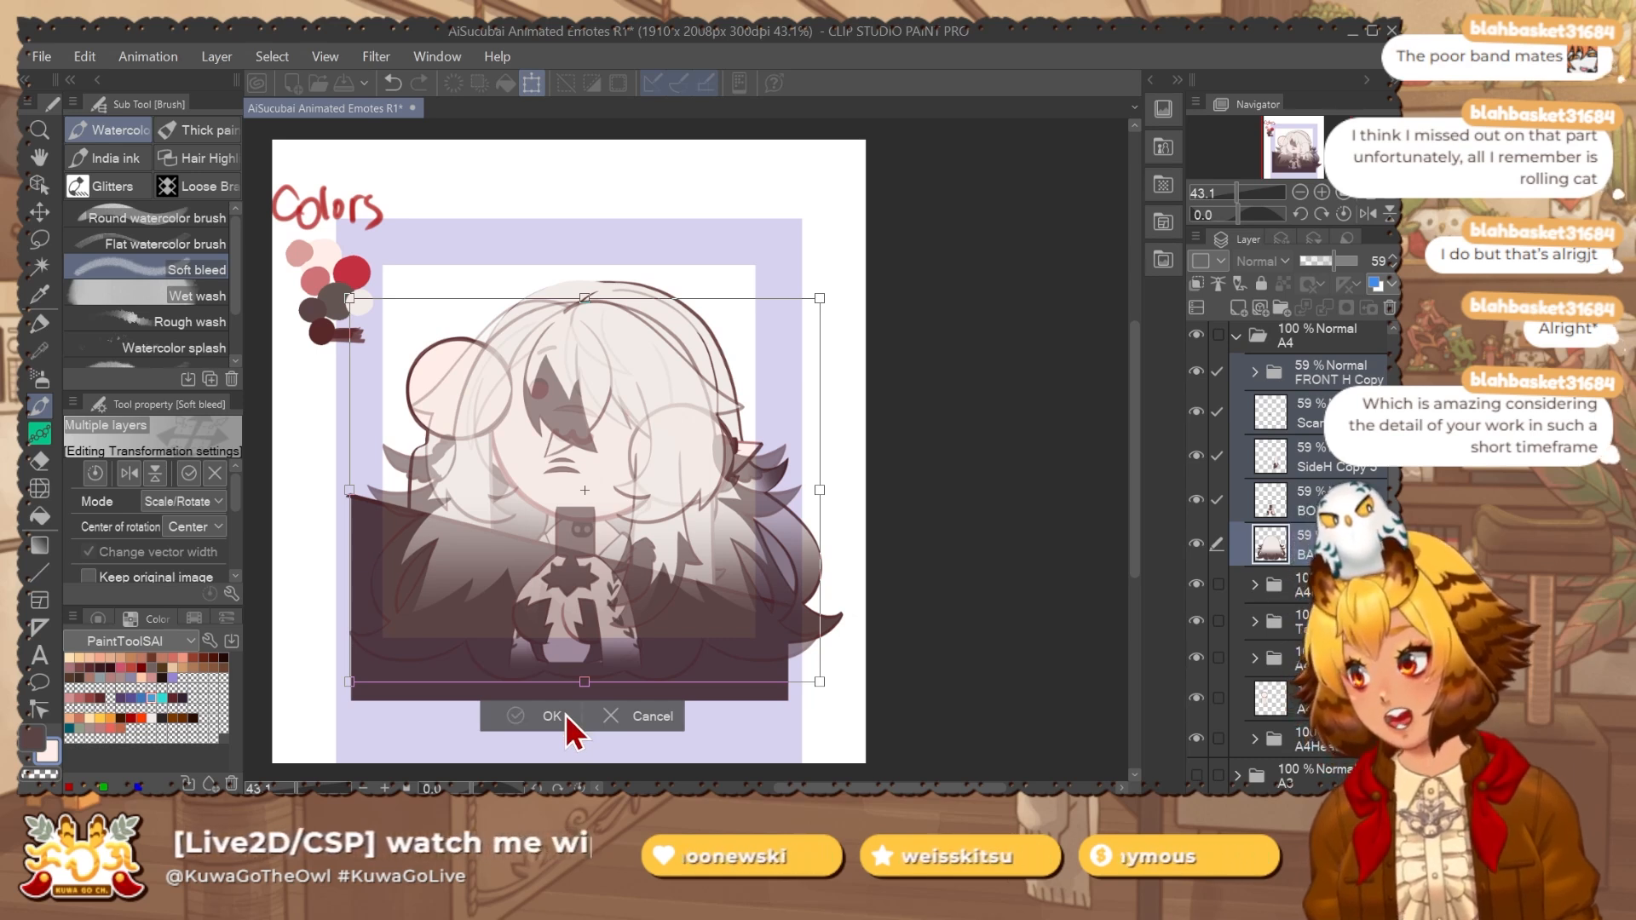
left_click_drag(758, 586, 831, 592)
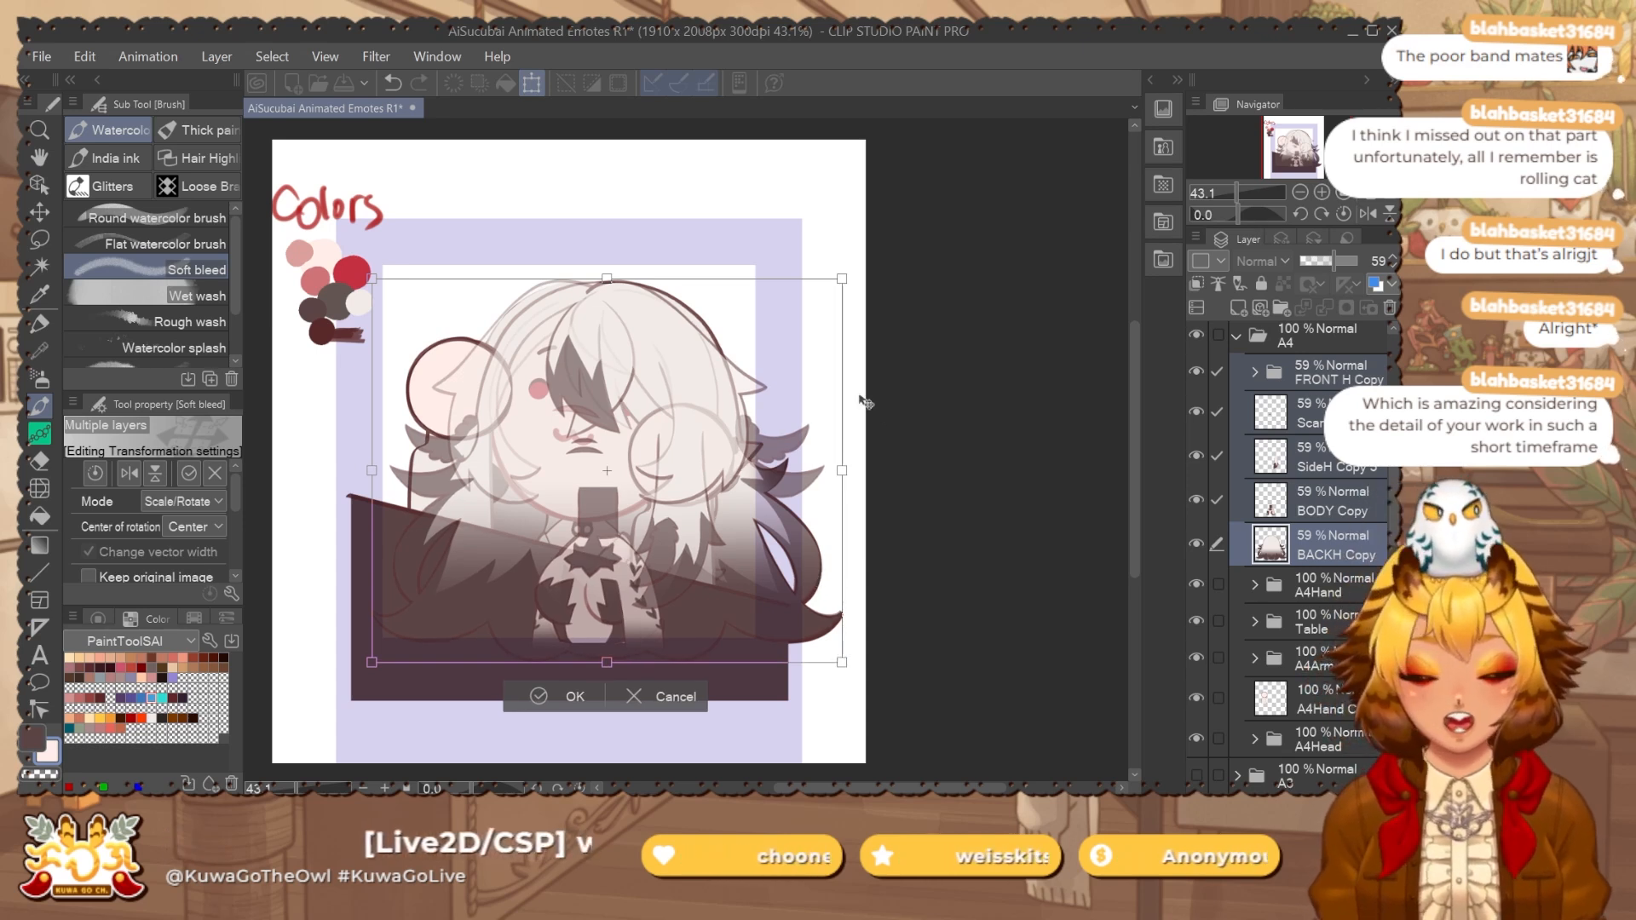
key("Return")
Reposition the BODY Copy layer under the head with a transform.
left_click(1347, 506)
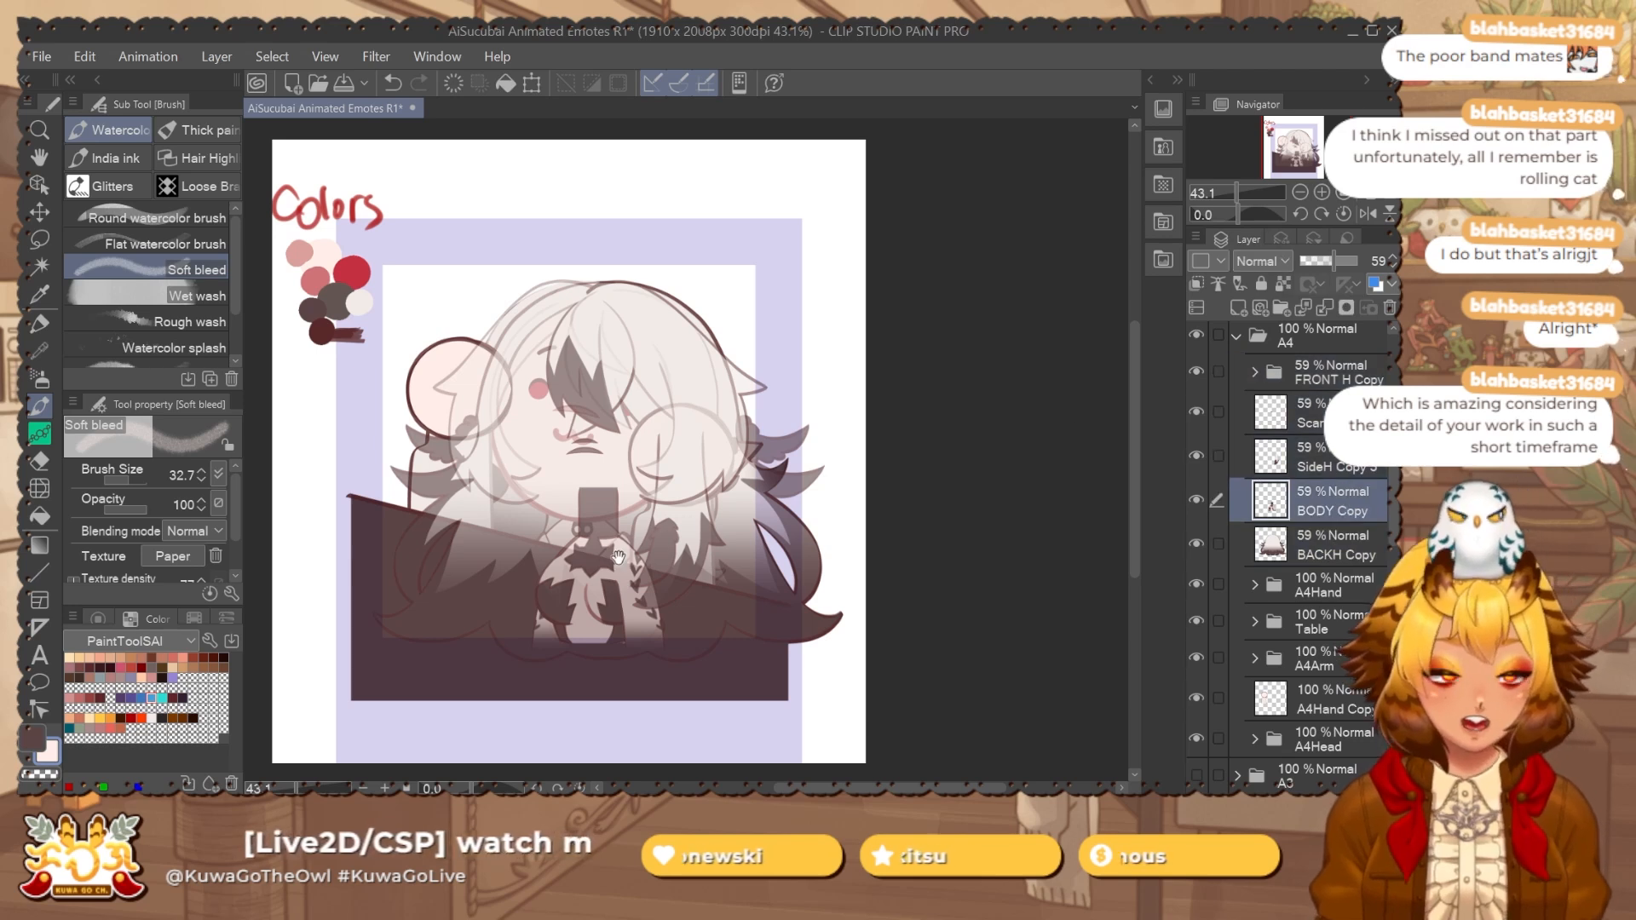
key("ctrl+t")
left_click_drag(646, 576, 650, 576)
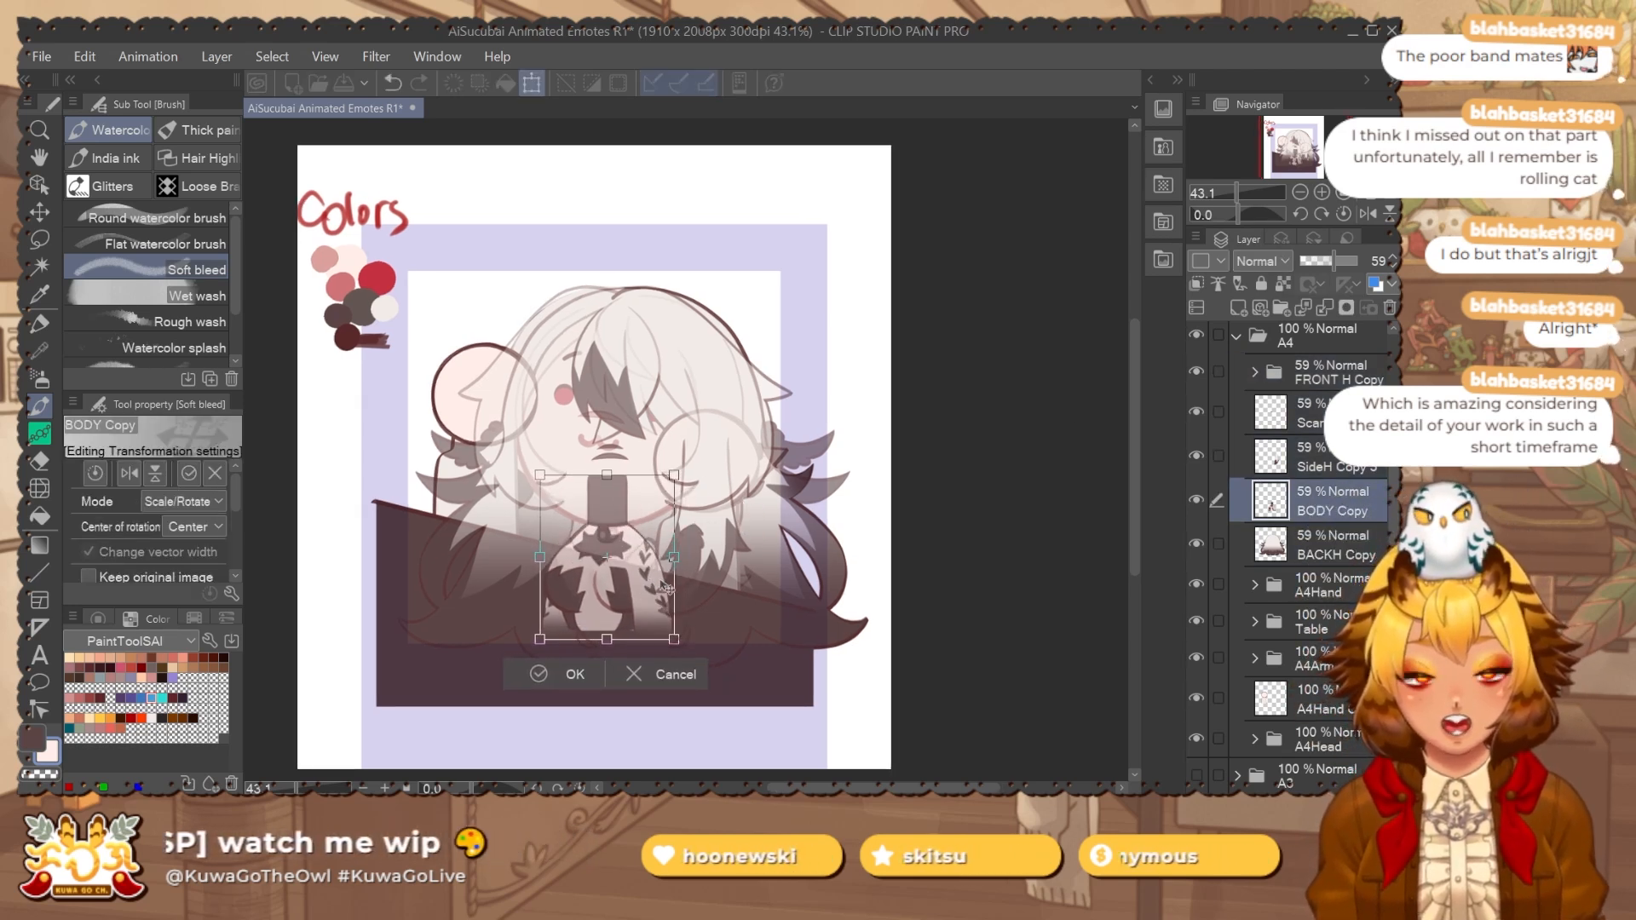
key("Return")
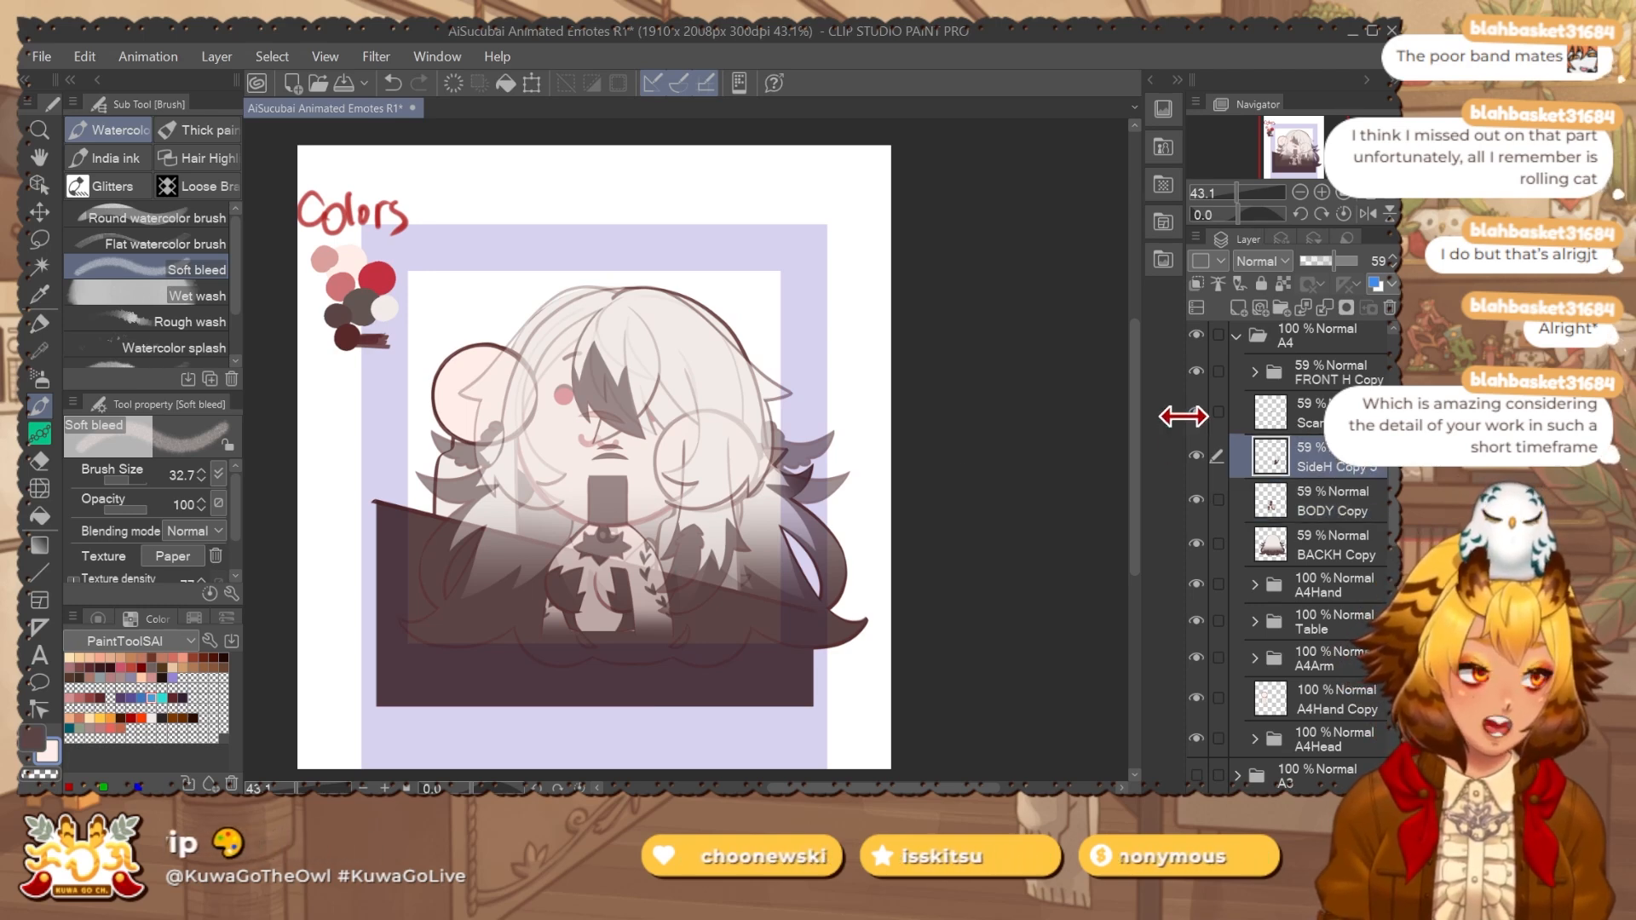
Rotate the Scars Copy layer slightly clockwise to follow the tilt of A4's face.
scroll(619, 434, "up", 2)
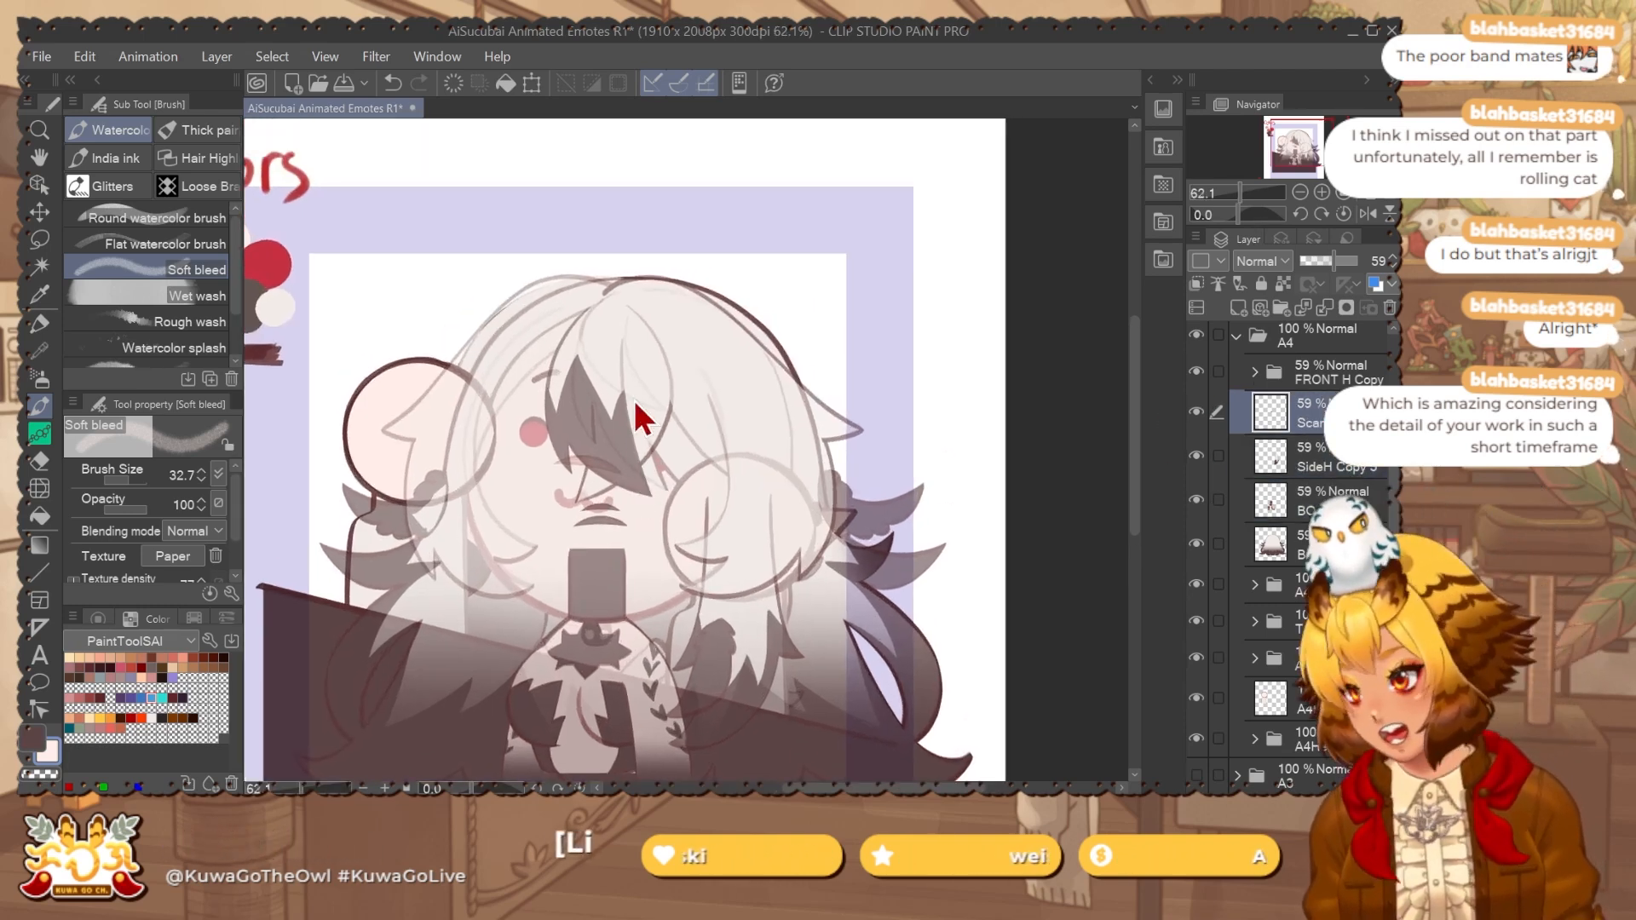
key("ctrl+t")
scroll(623, 502, "up", 2)
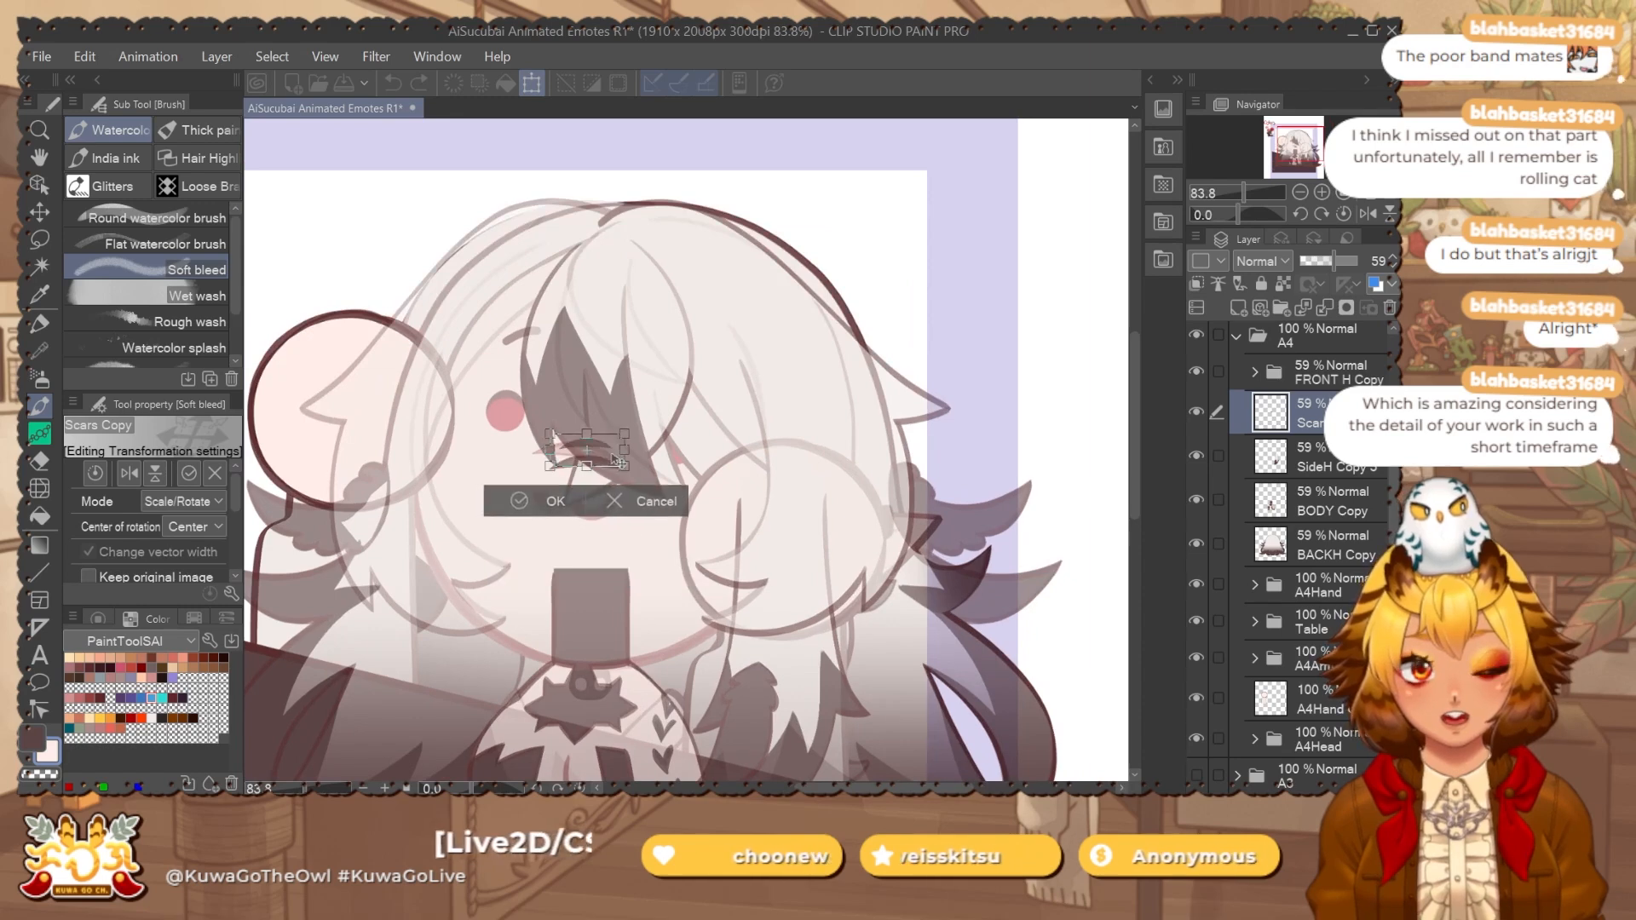
left_click_drag(619, 454, 631, 457)
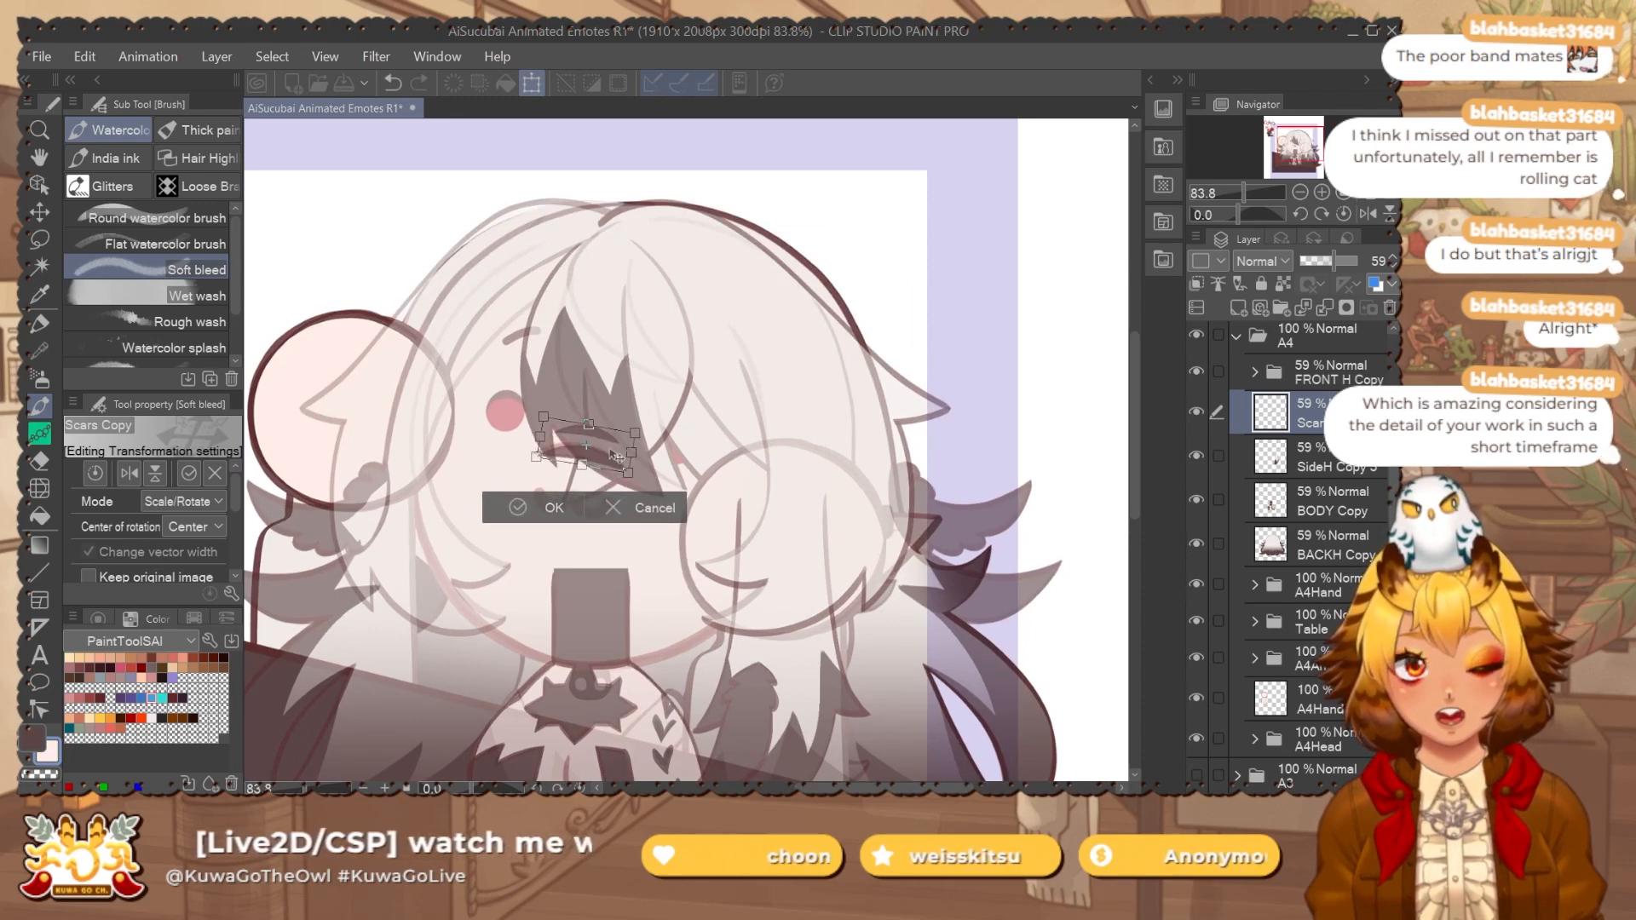
key("Return")
Duplicate the SideH Copy 5 hair lock, flip the duplicate horizontally and position it on the opposite side of the face.
left_click(1278, 460)
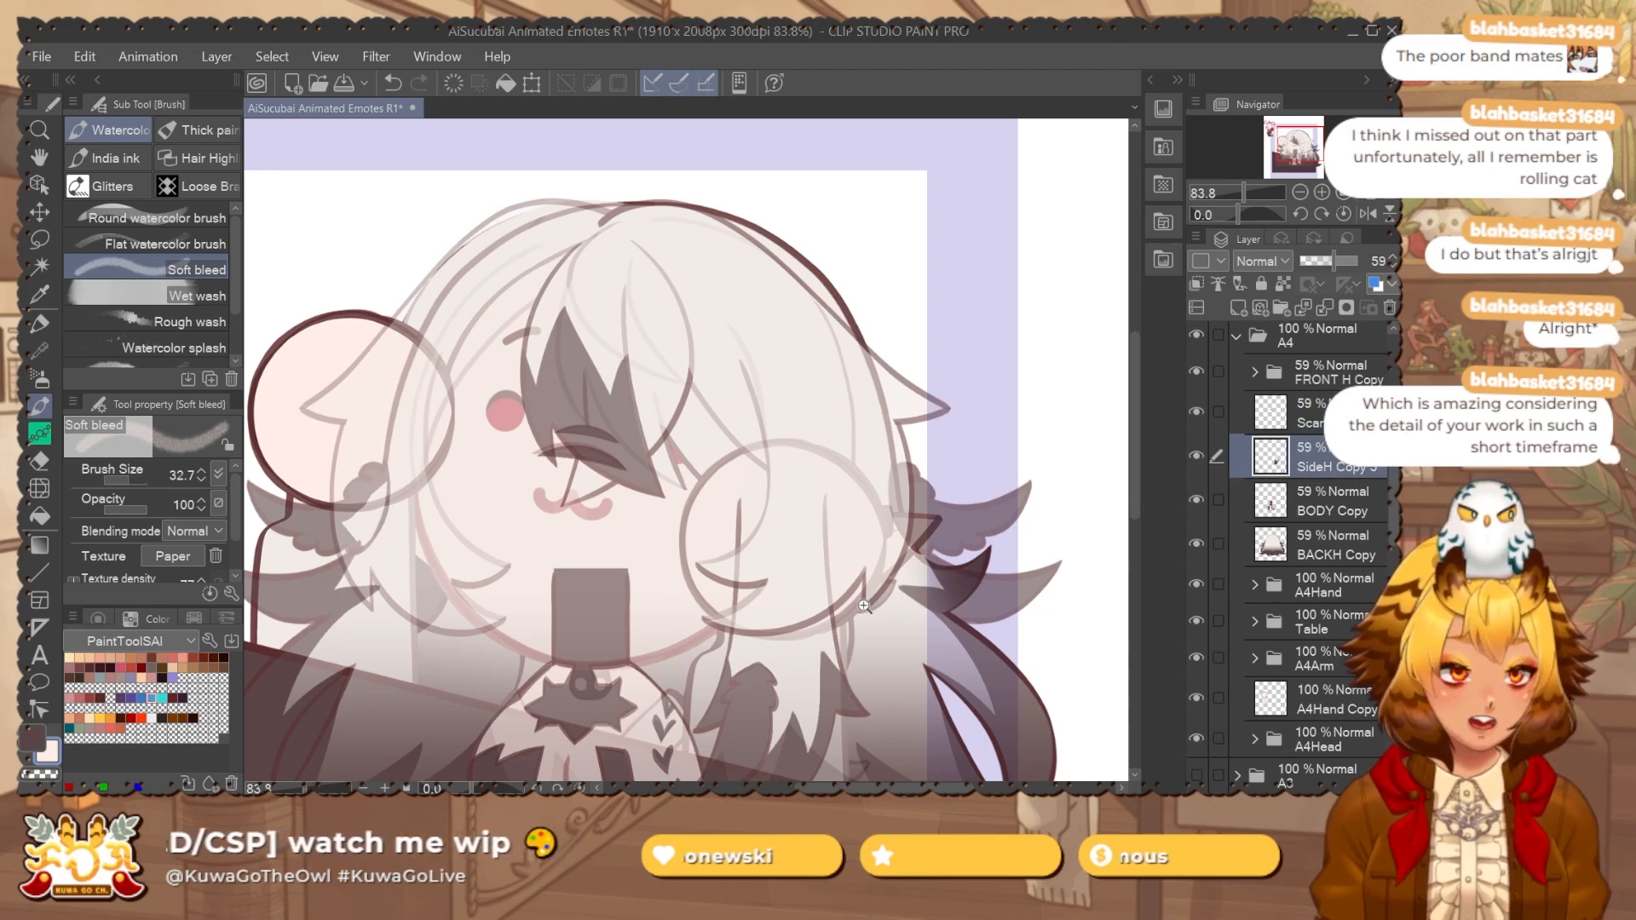
scroll(864, 606, "down", 3)
key("ctrl+t")
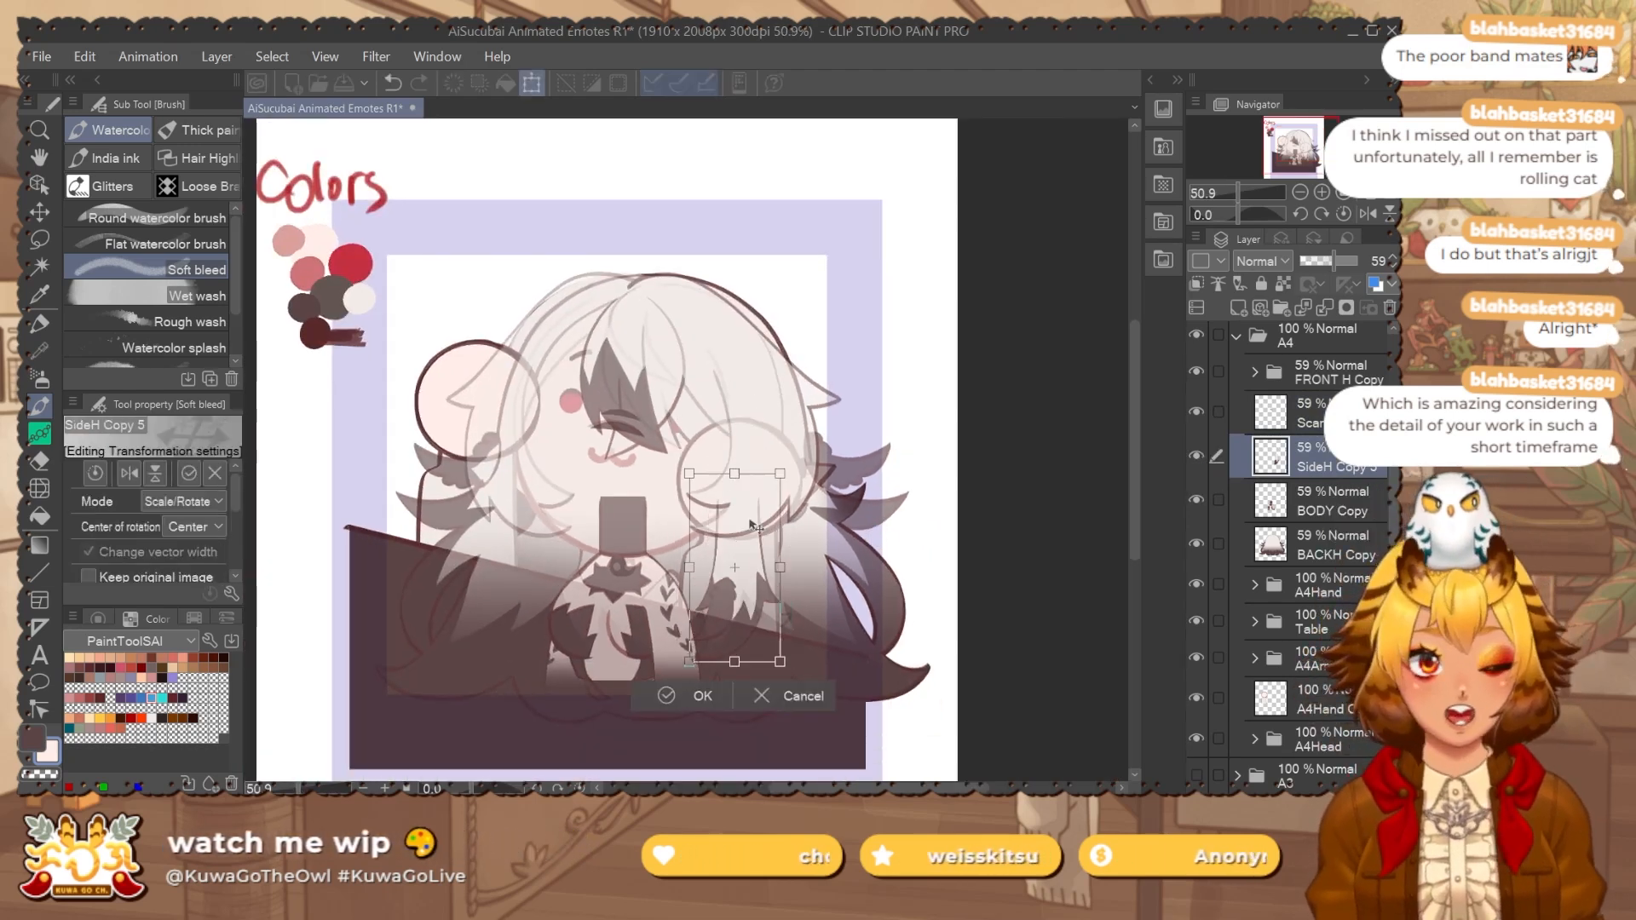
mouse_move(751, 526)
left_mouse_down()
mouse_move(734, 568)
mouse_move(588, 491)
mouse_move(599, 483)
mouse_move(592, 502)
left_mouse_up()
key("Return")
key("ctrl+c")
key("ctrl+v")
key("ctrl+t")
left_click(134, 473)
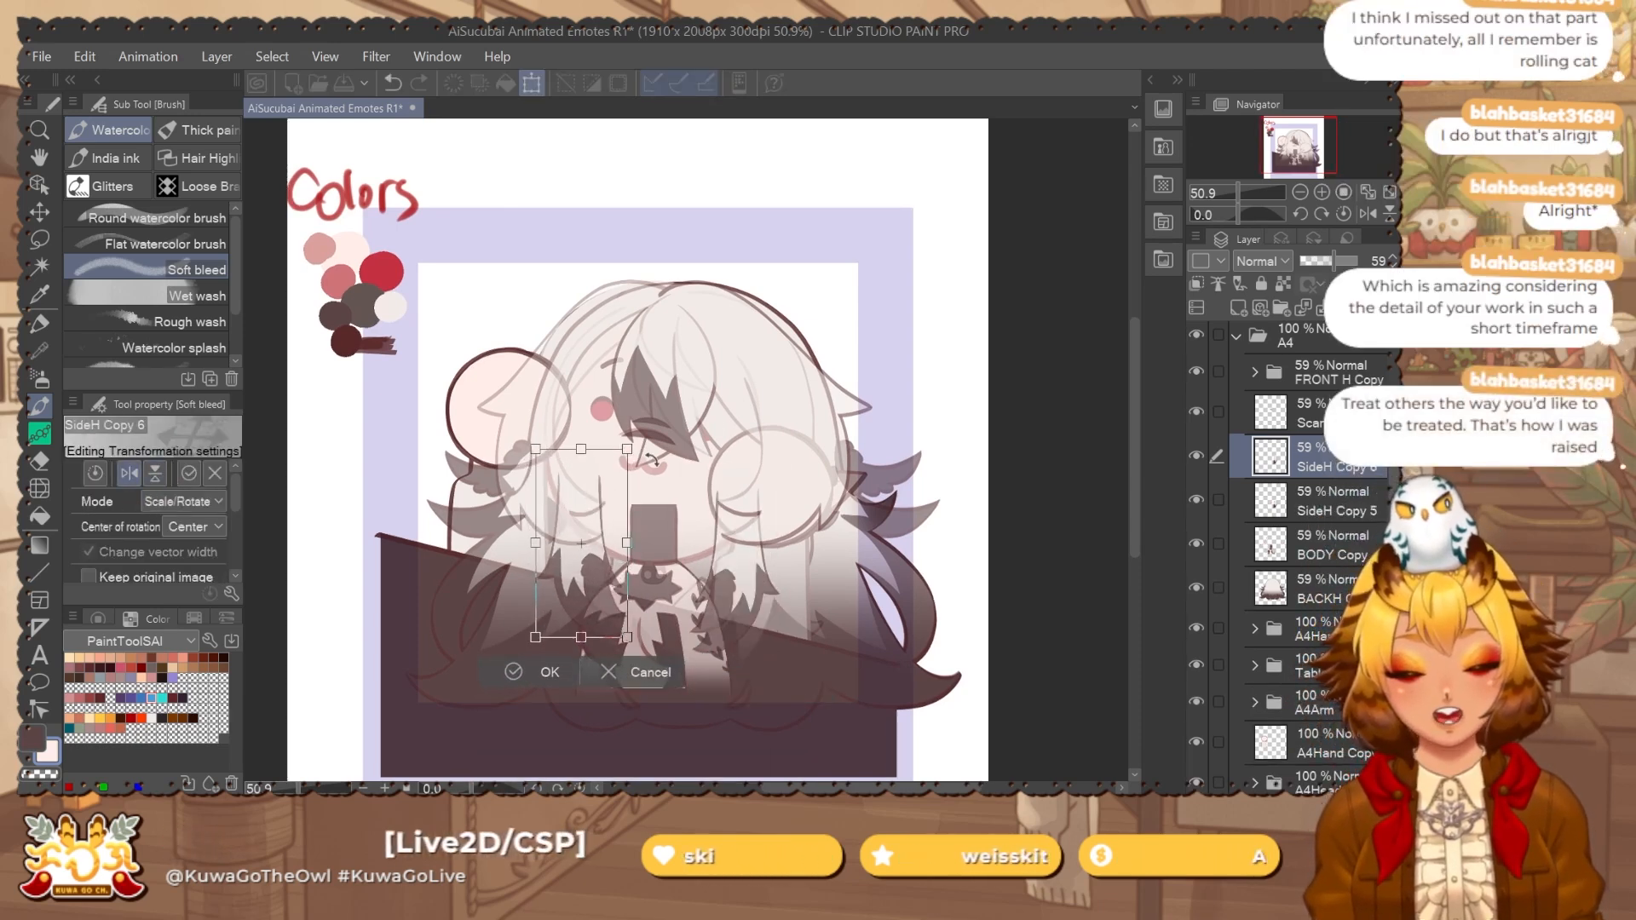
key("Return")
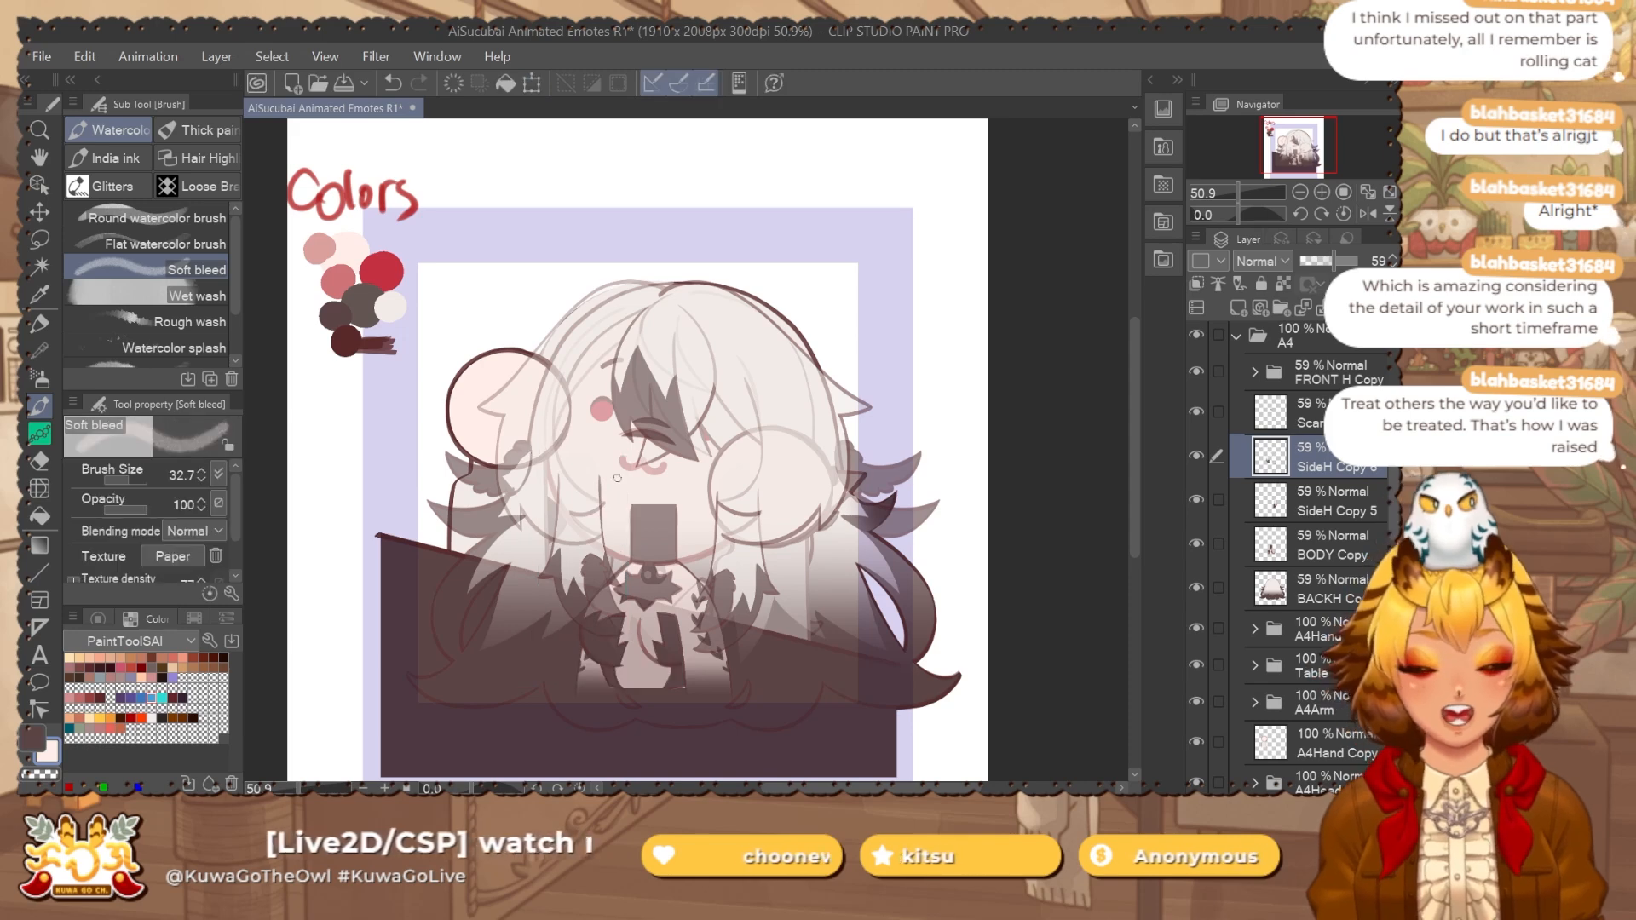
Skew the FRONT H Copy folder with a transform, shifting it and pulling its lower corners to follow A4's tilted head.
left_click(1252, 543)
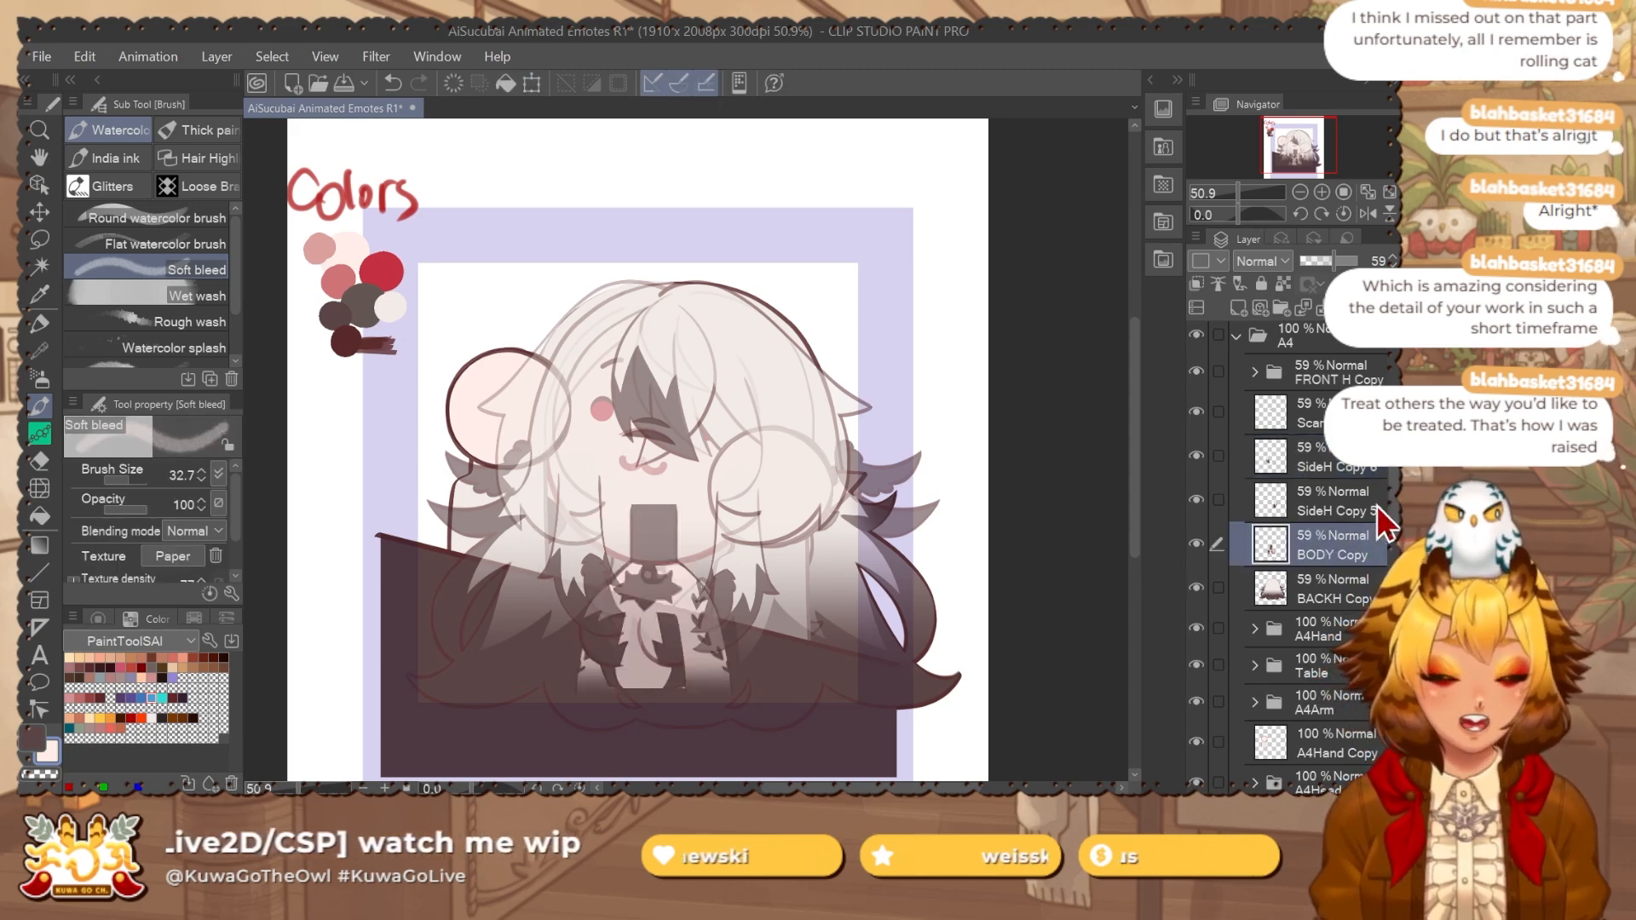
left_click(1235, 373)
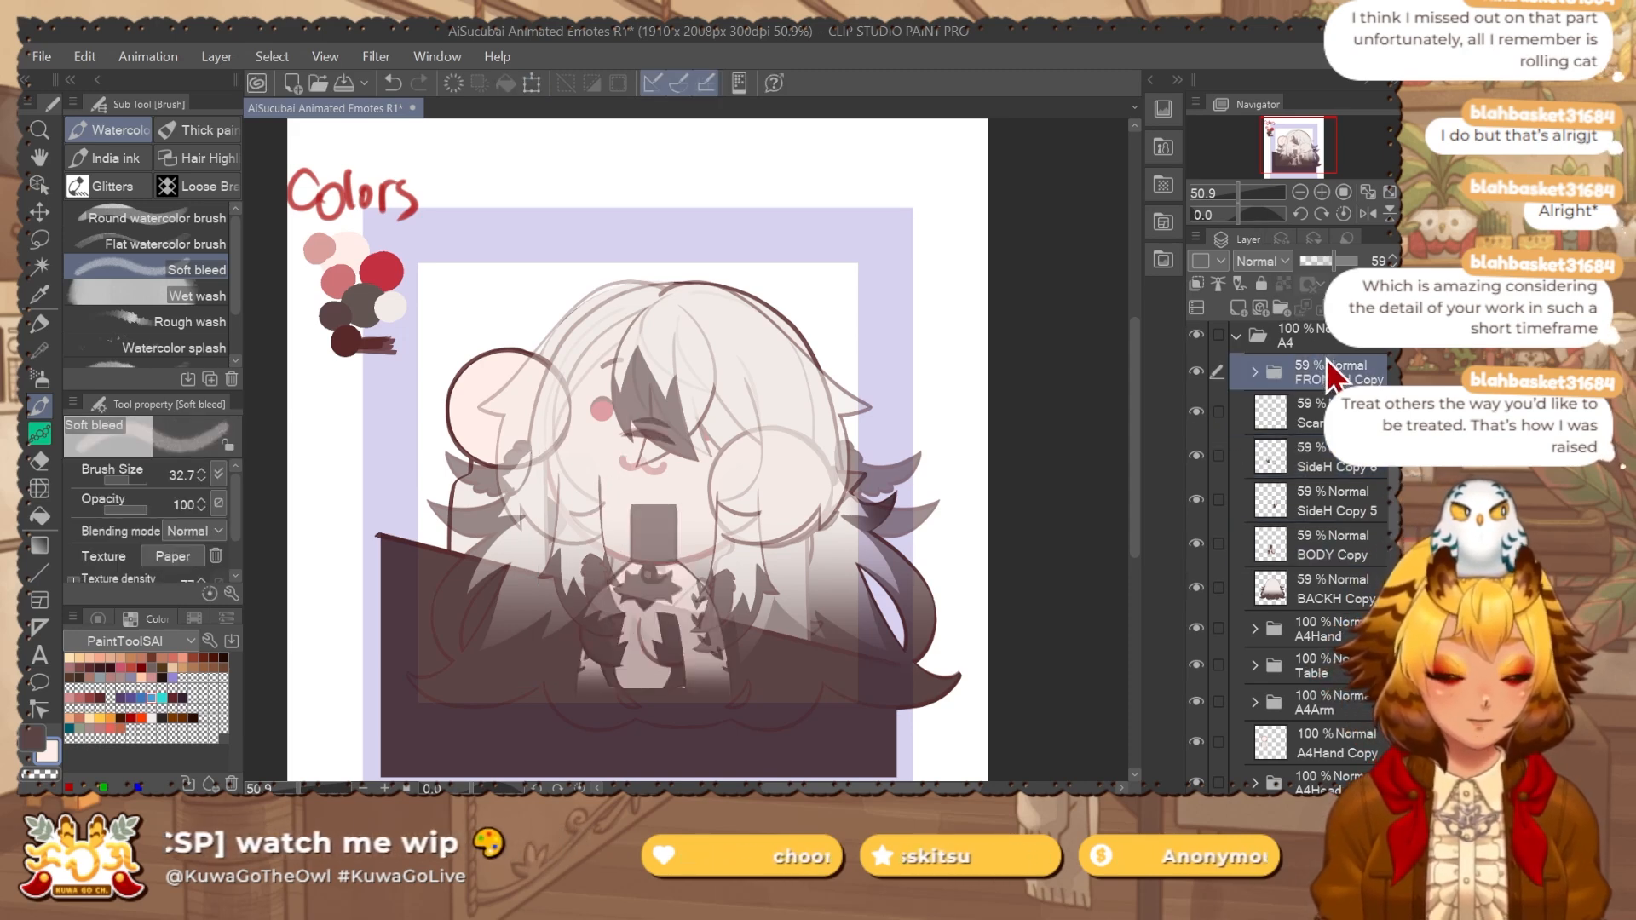
left_click_drag(917, 503, 873, 522)
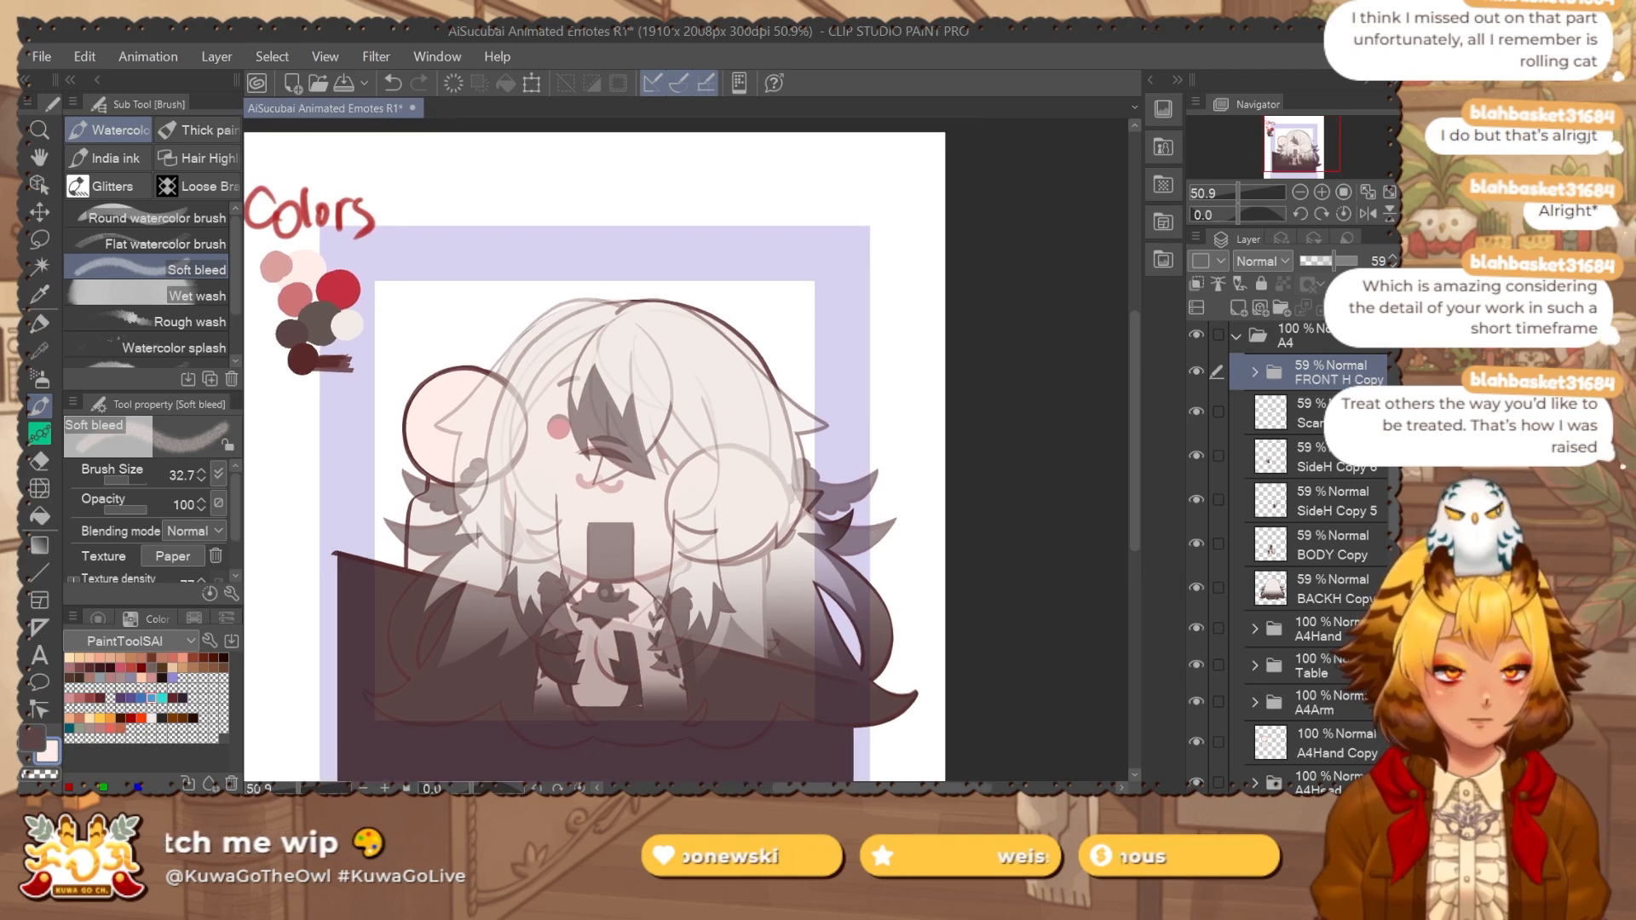
key("ctrl+t")
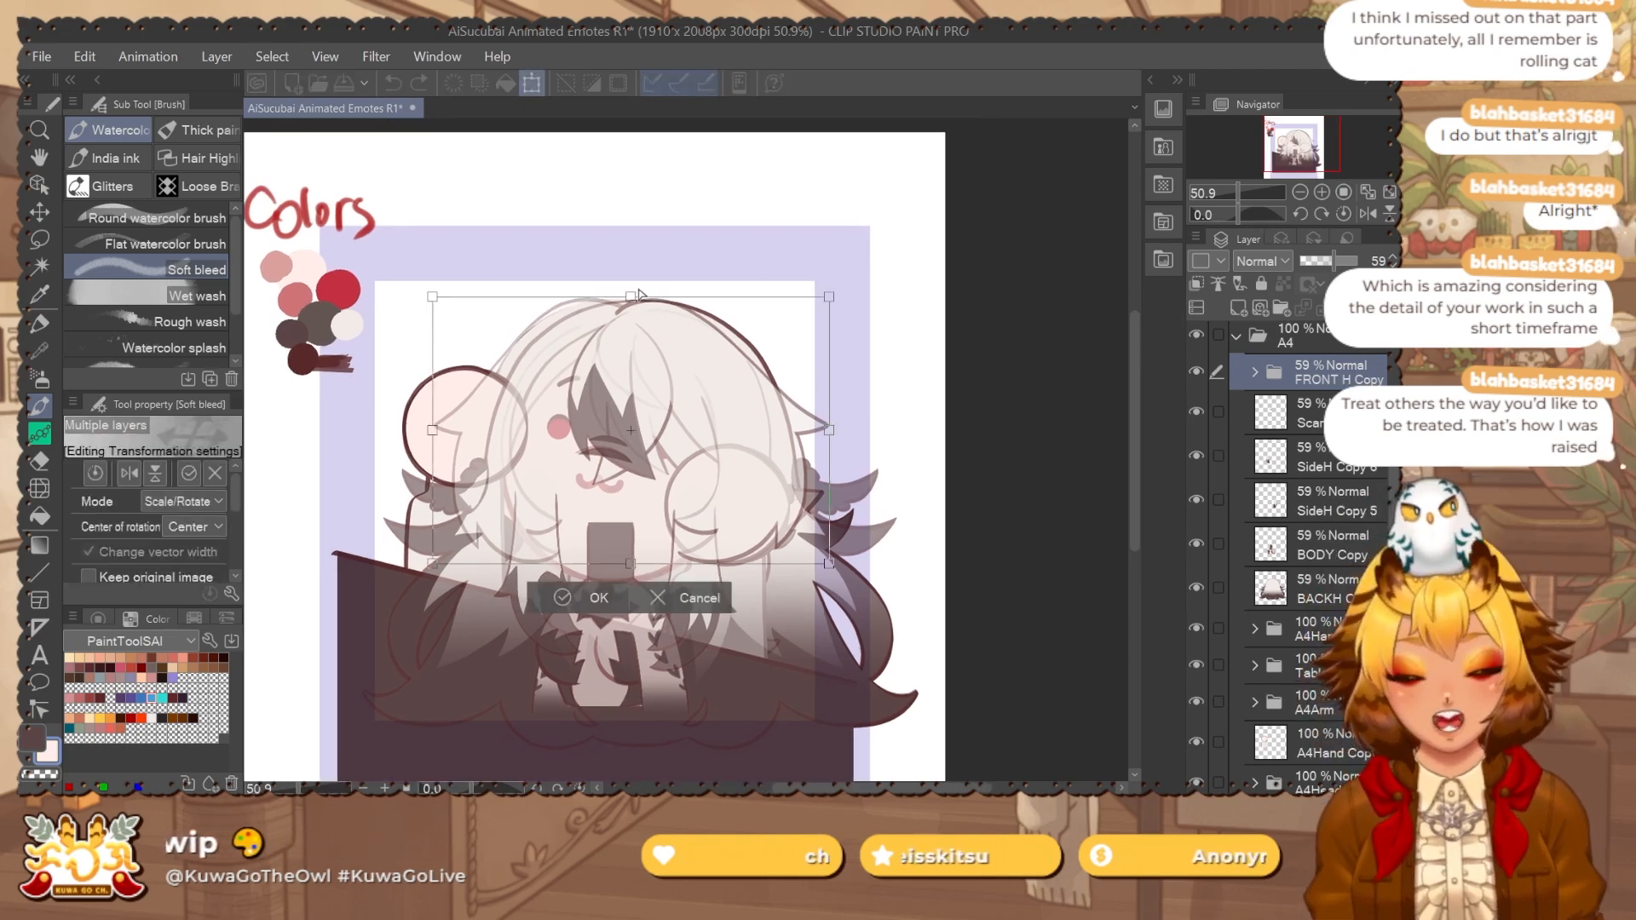
left_click_drag(640, 582, 641, 556)
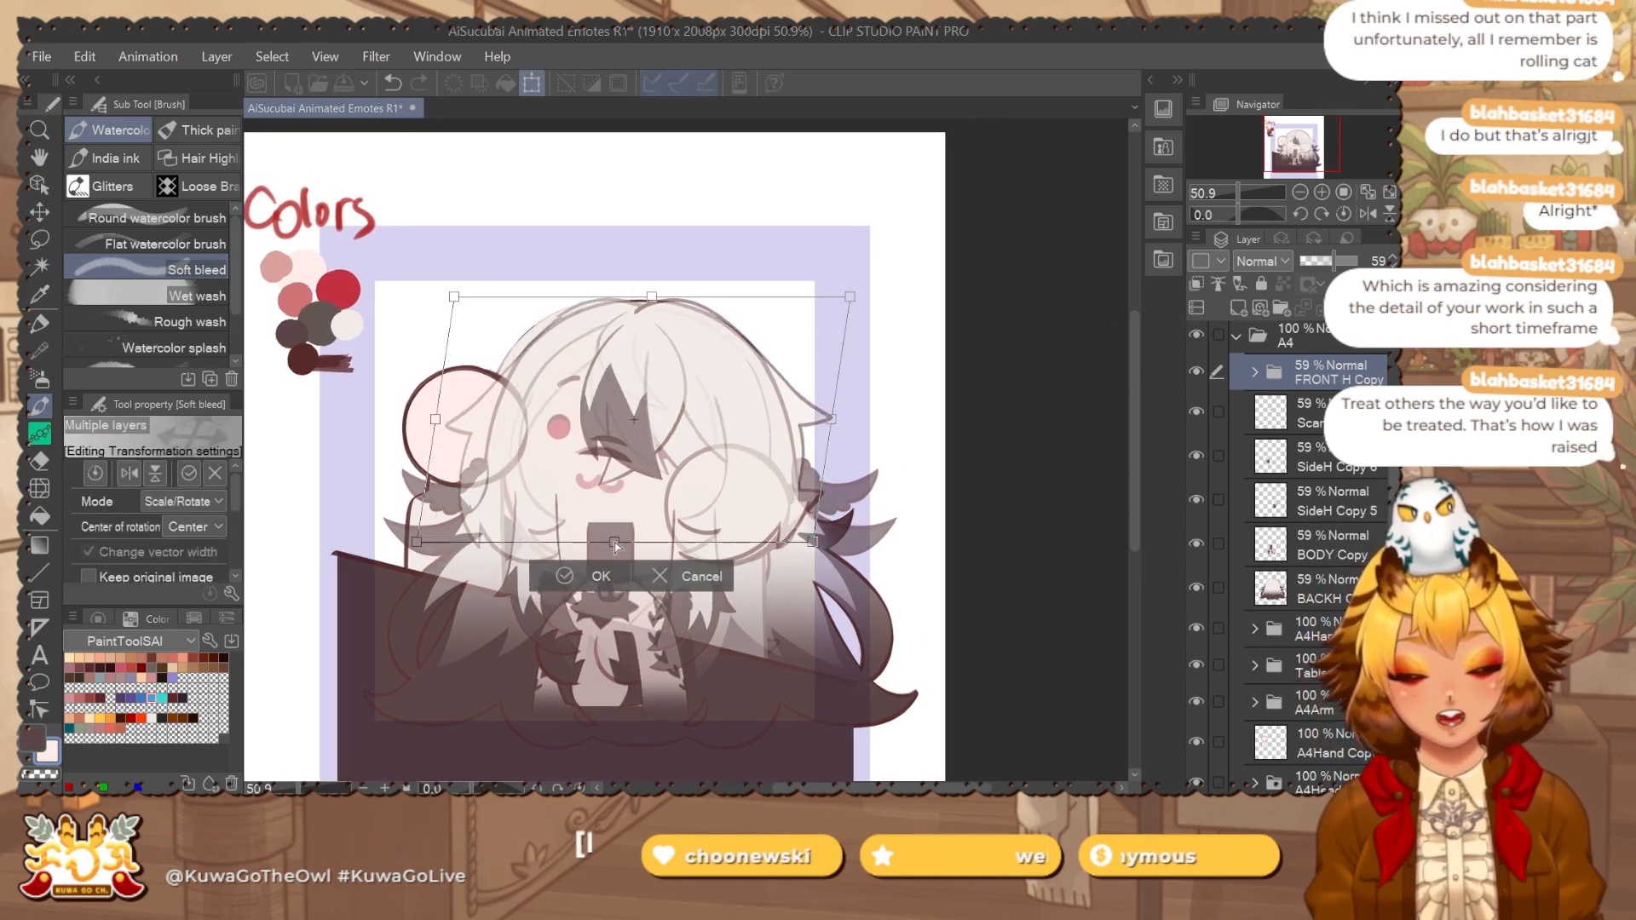
left_click_drag(777, 444, 789, 434)
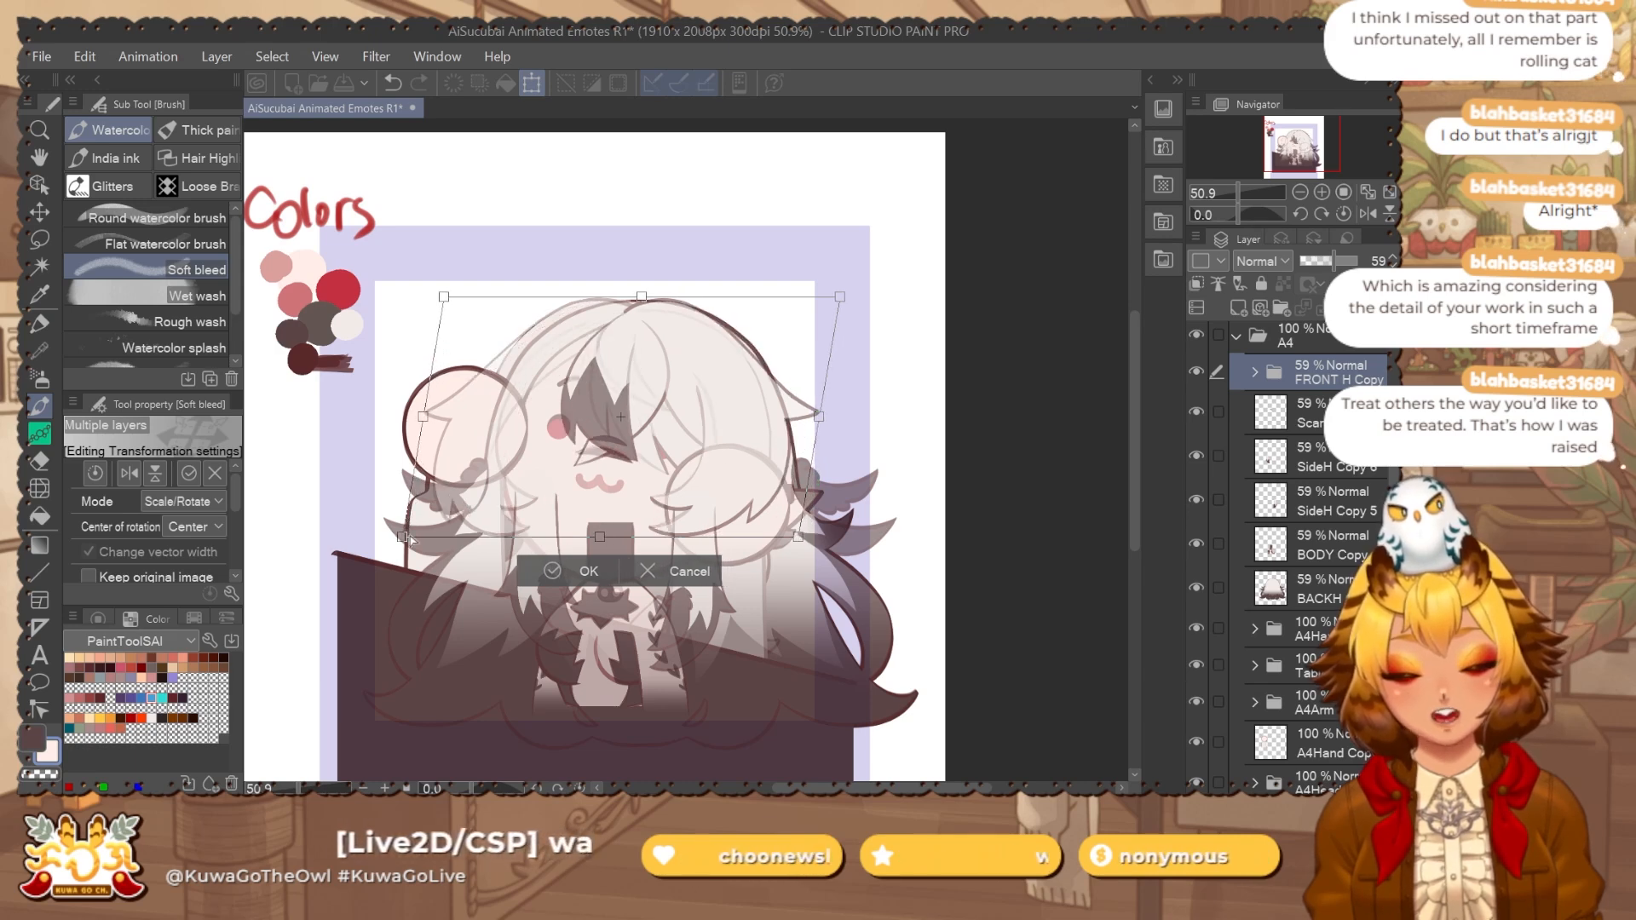
left_click_drag(404, 538, 439, 545)
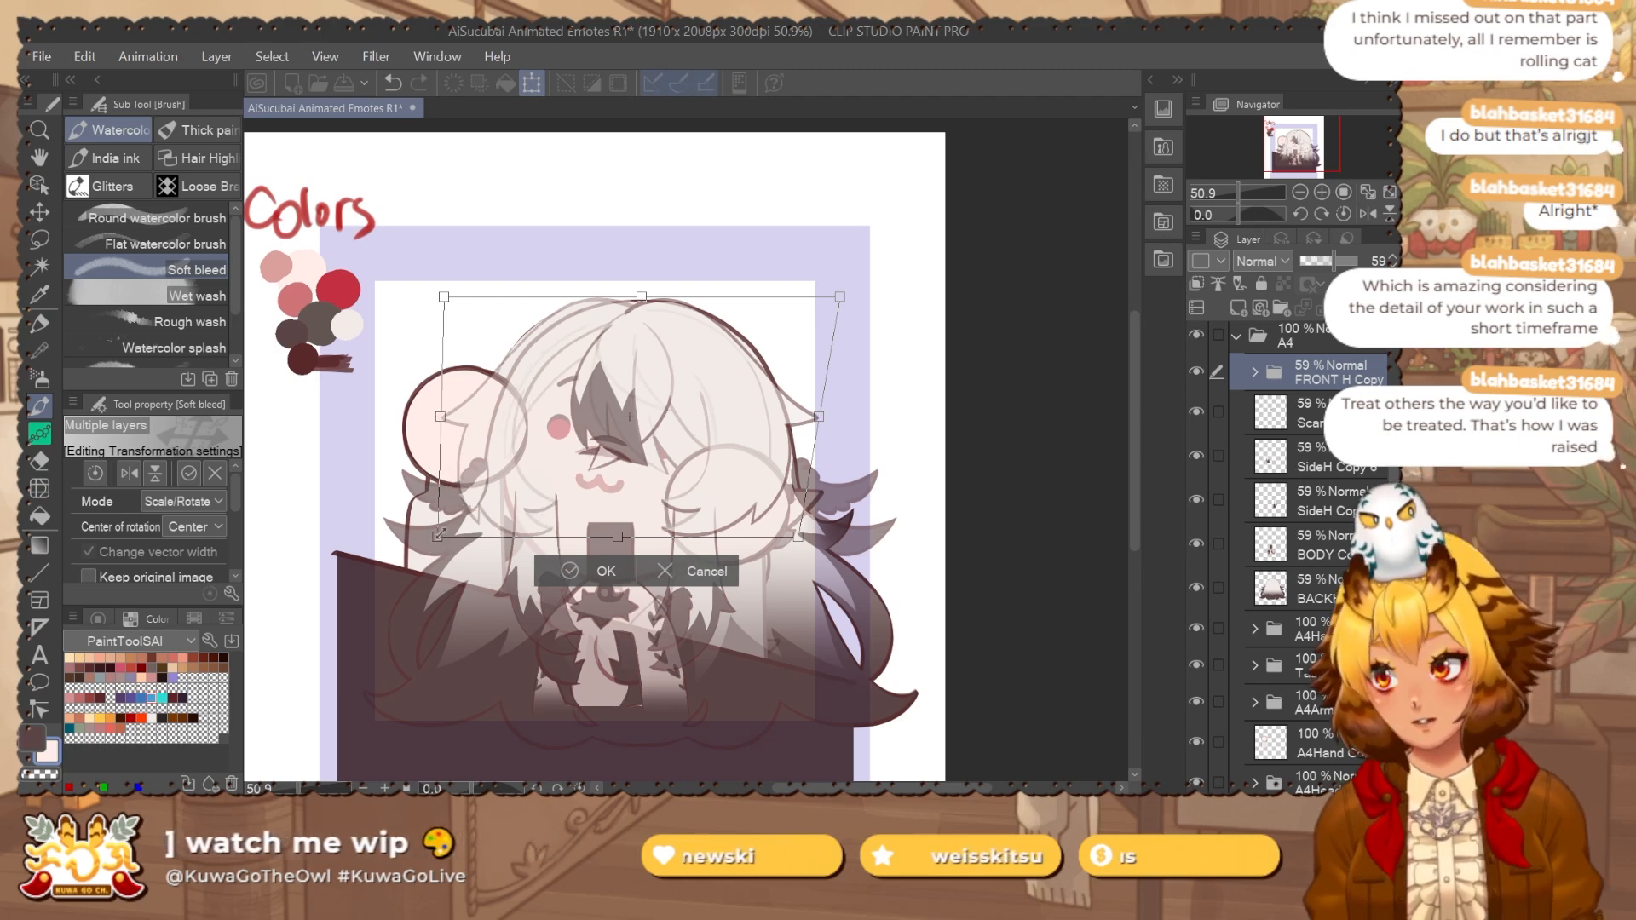
key("Return")
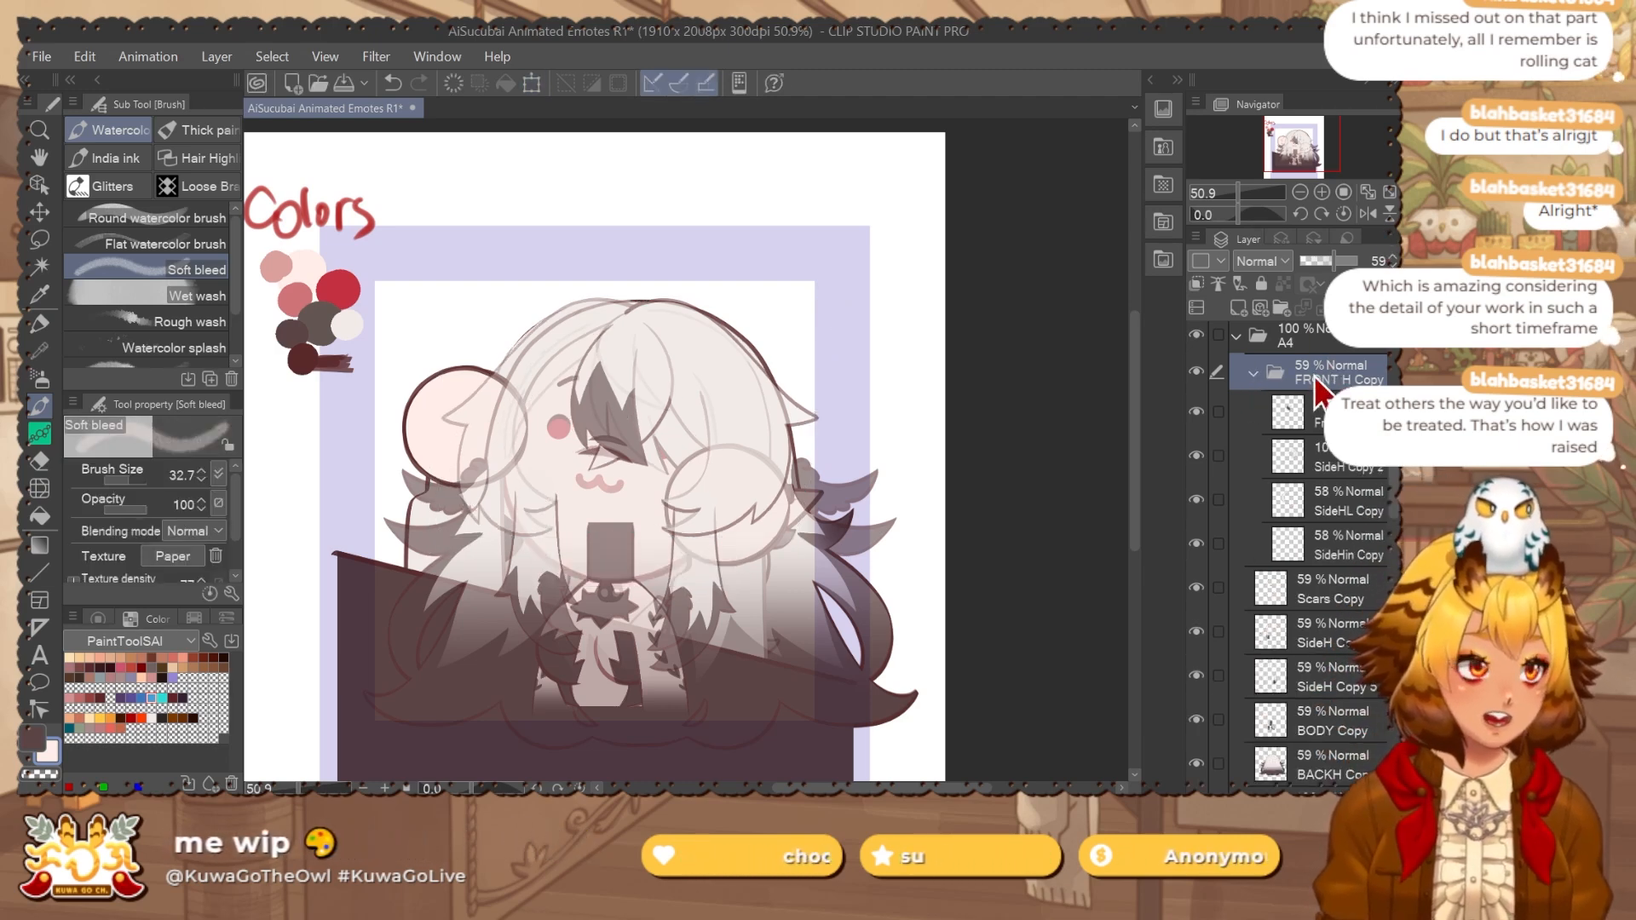
Liquify the bangs layer inside FRONT H Copy with a brush smaller than 919.1 to reshape the fringe over the forehead.
left_click(1304, 411)
left_click(1202, 414)
left_click(1201, 414)
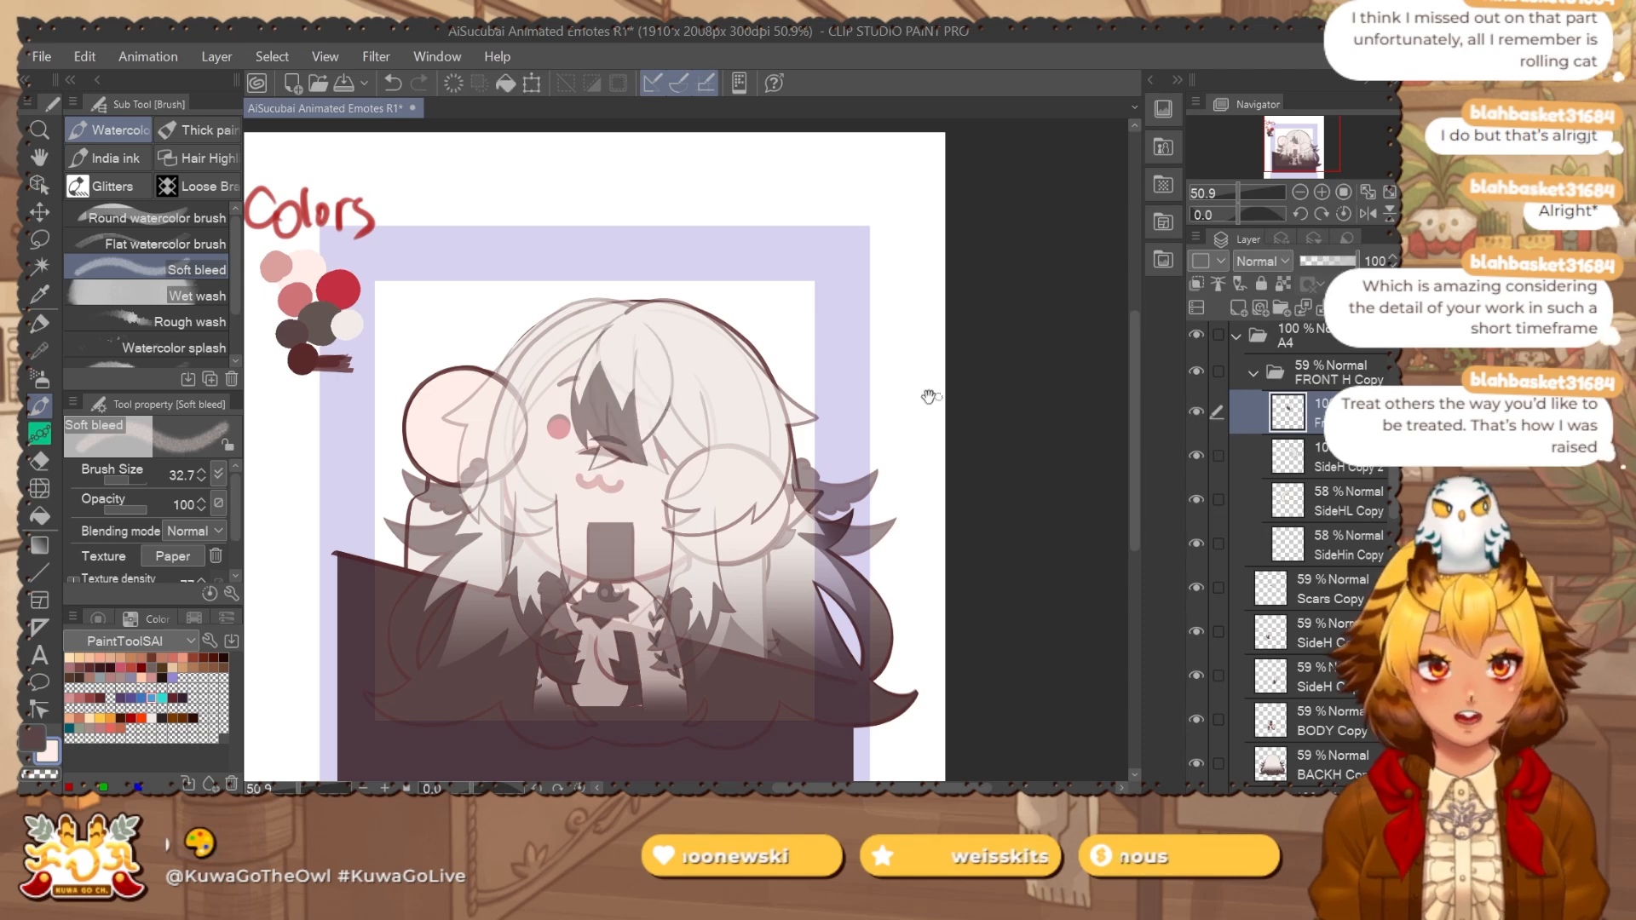
left_click_drag(687, 404, 666, 428)
key("j")
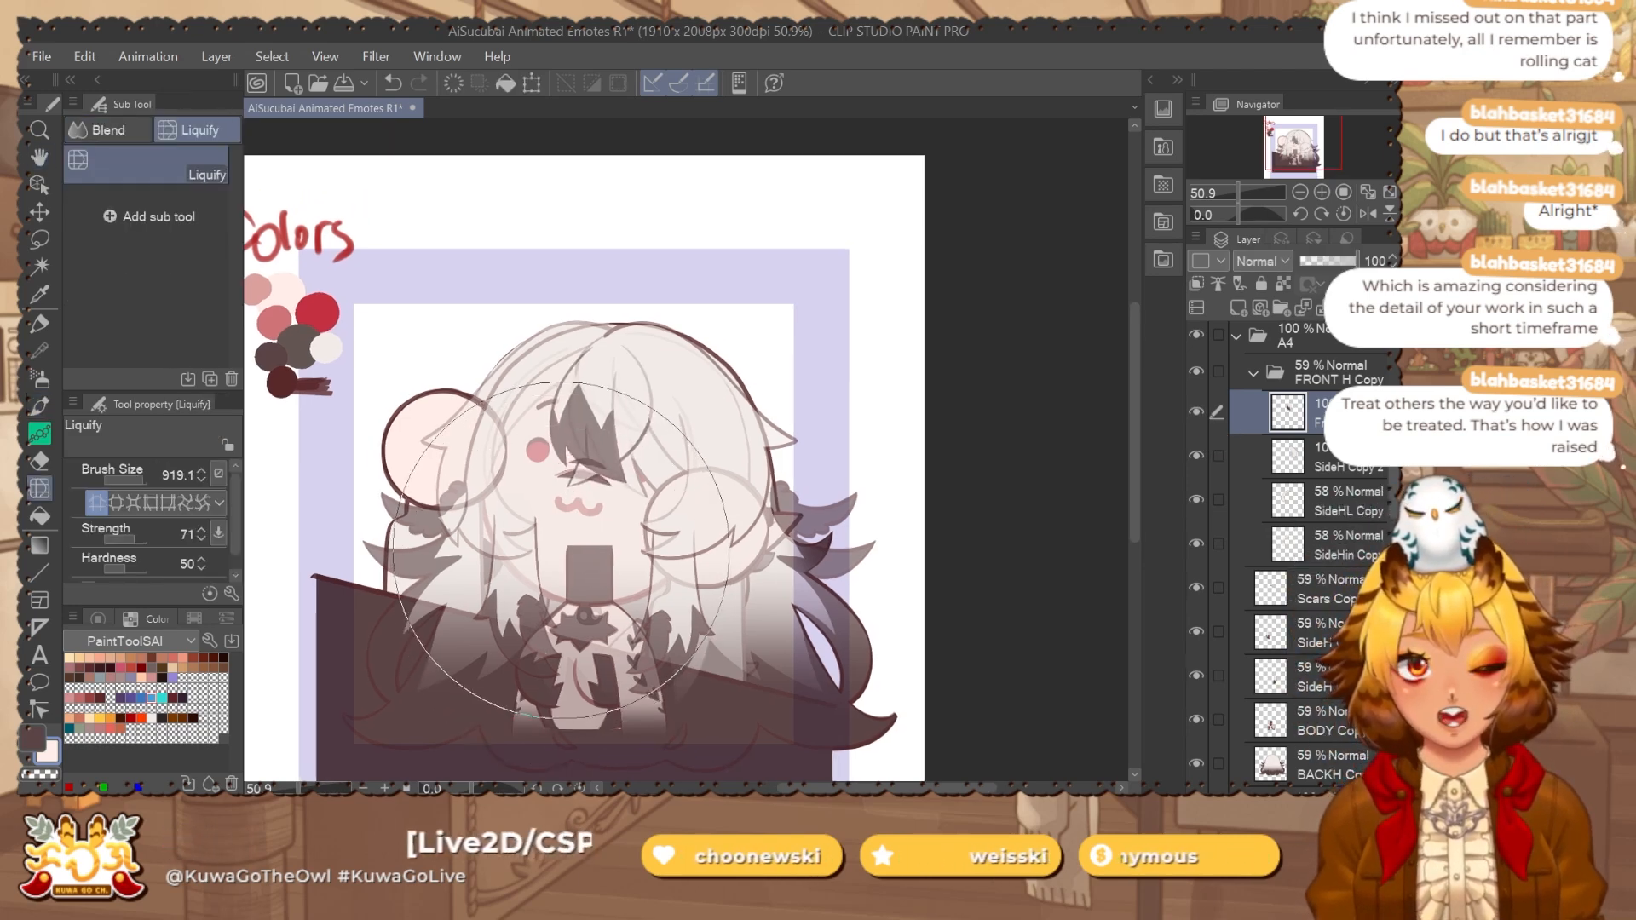
left_click_drag(563, 552, 591, 566)
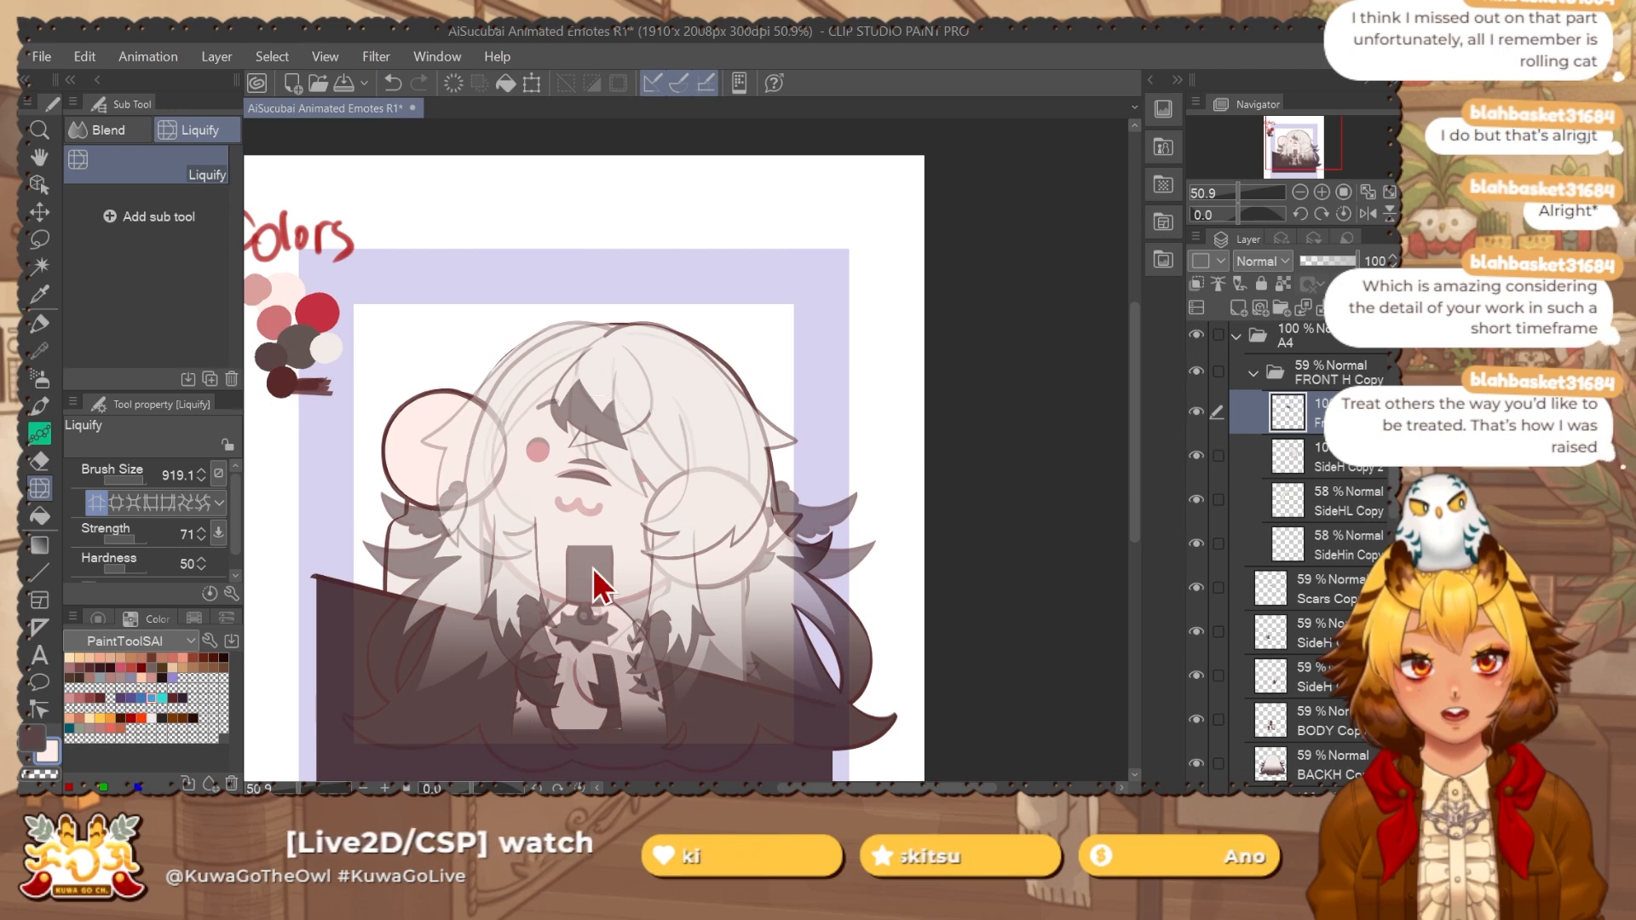
key("ctrl+z")
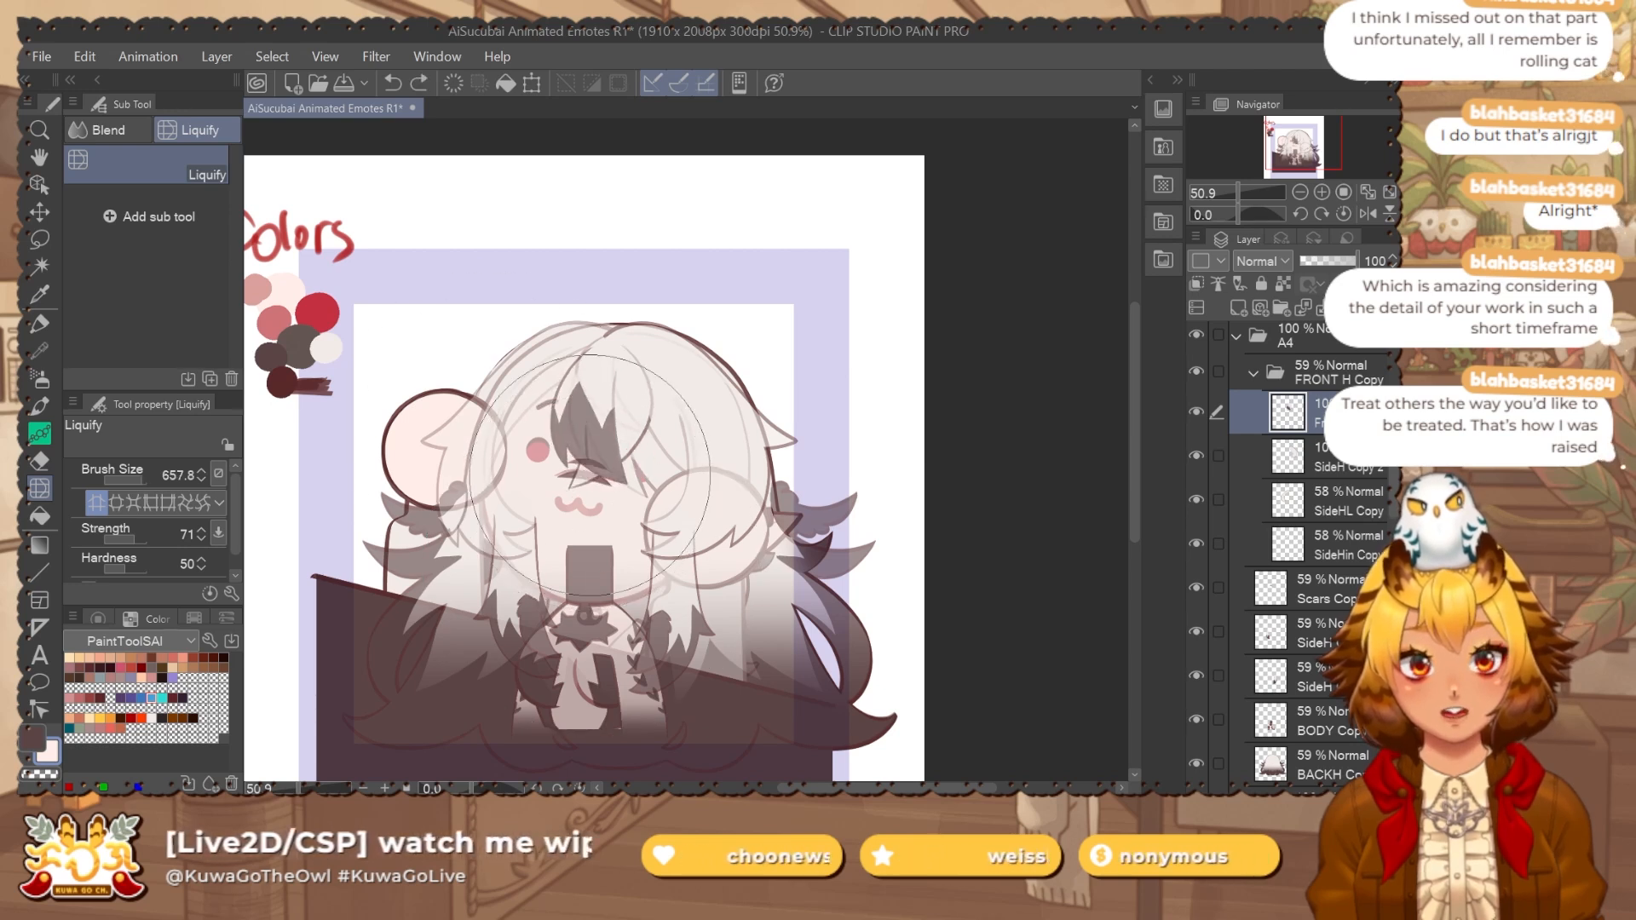
left_click_drag(590, 475, 588, 458)
key("[")
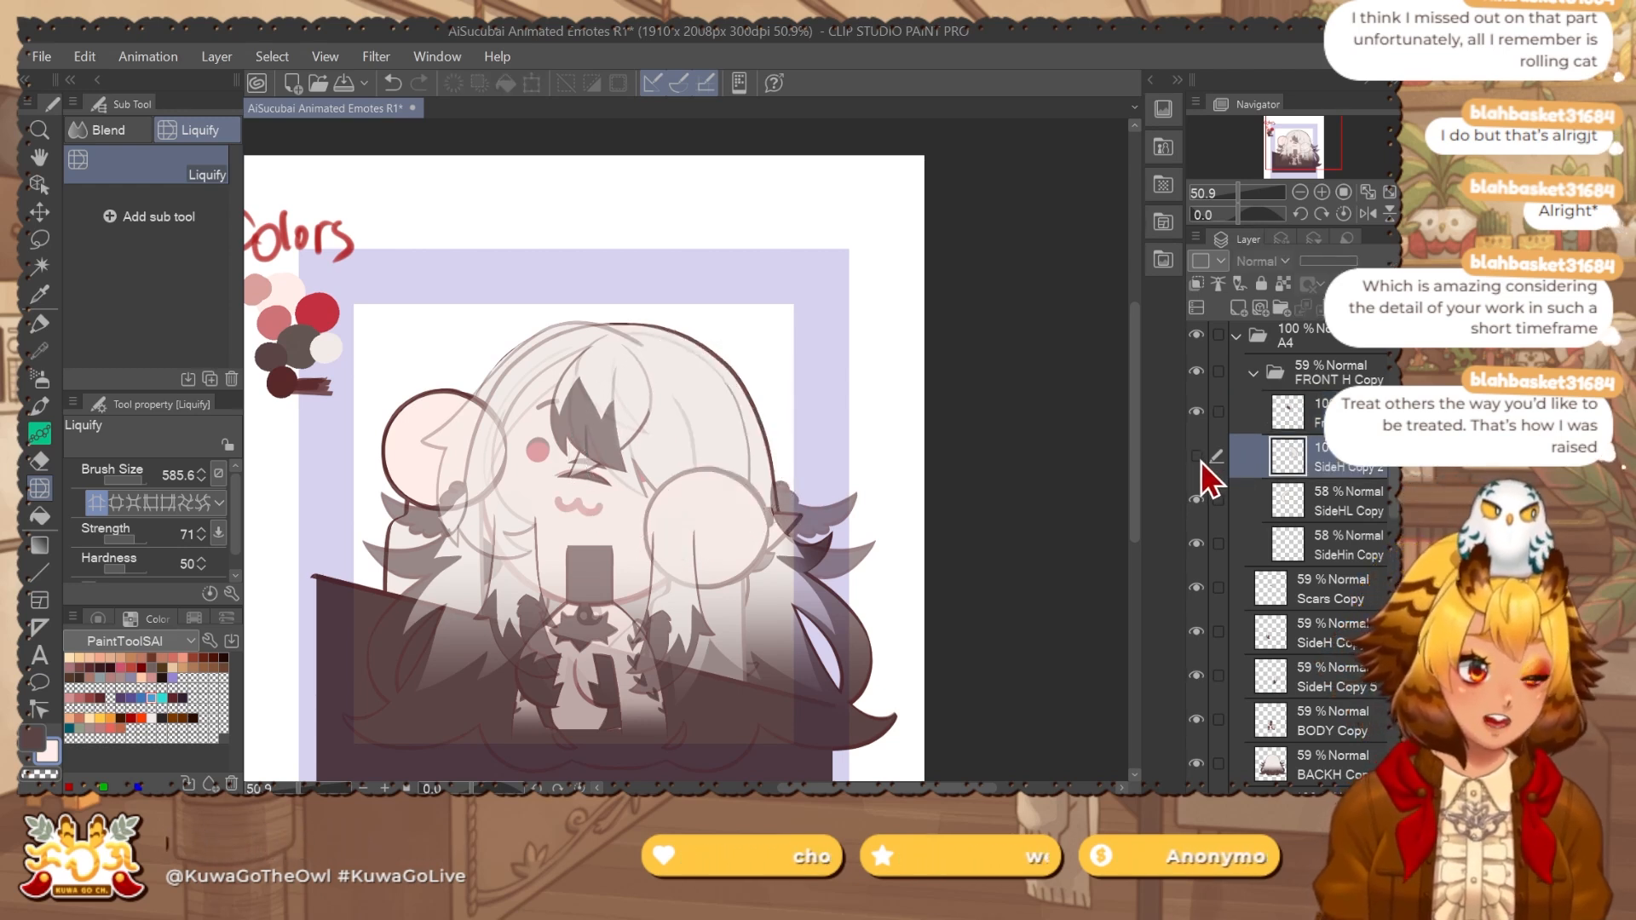
Flip the canvas view horizontally and liquify the SideHL Copy hair strands to fit the side of the face.
left_click(1317, 465)
left_click(1259, 545)
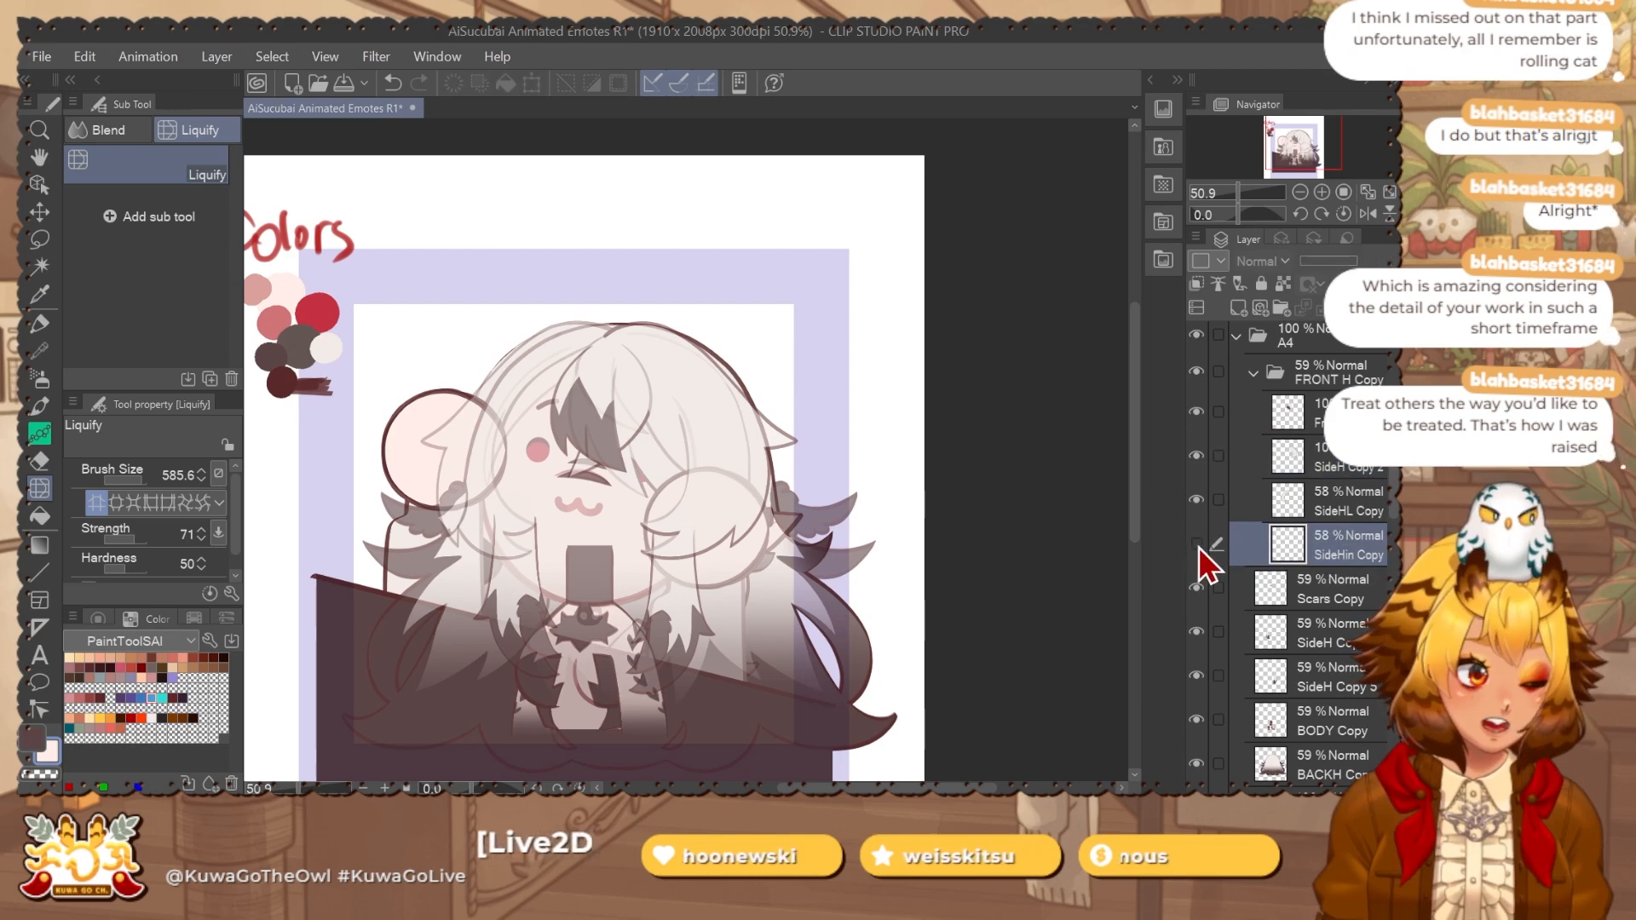
left_click(1337, 484)
left_click(1367, 213)
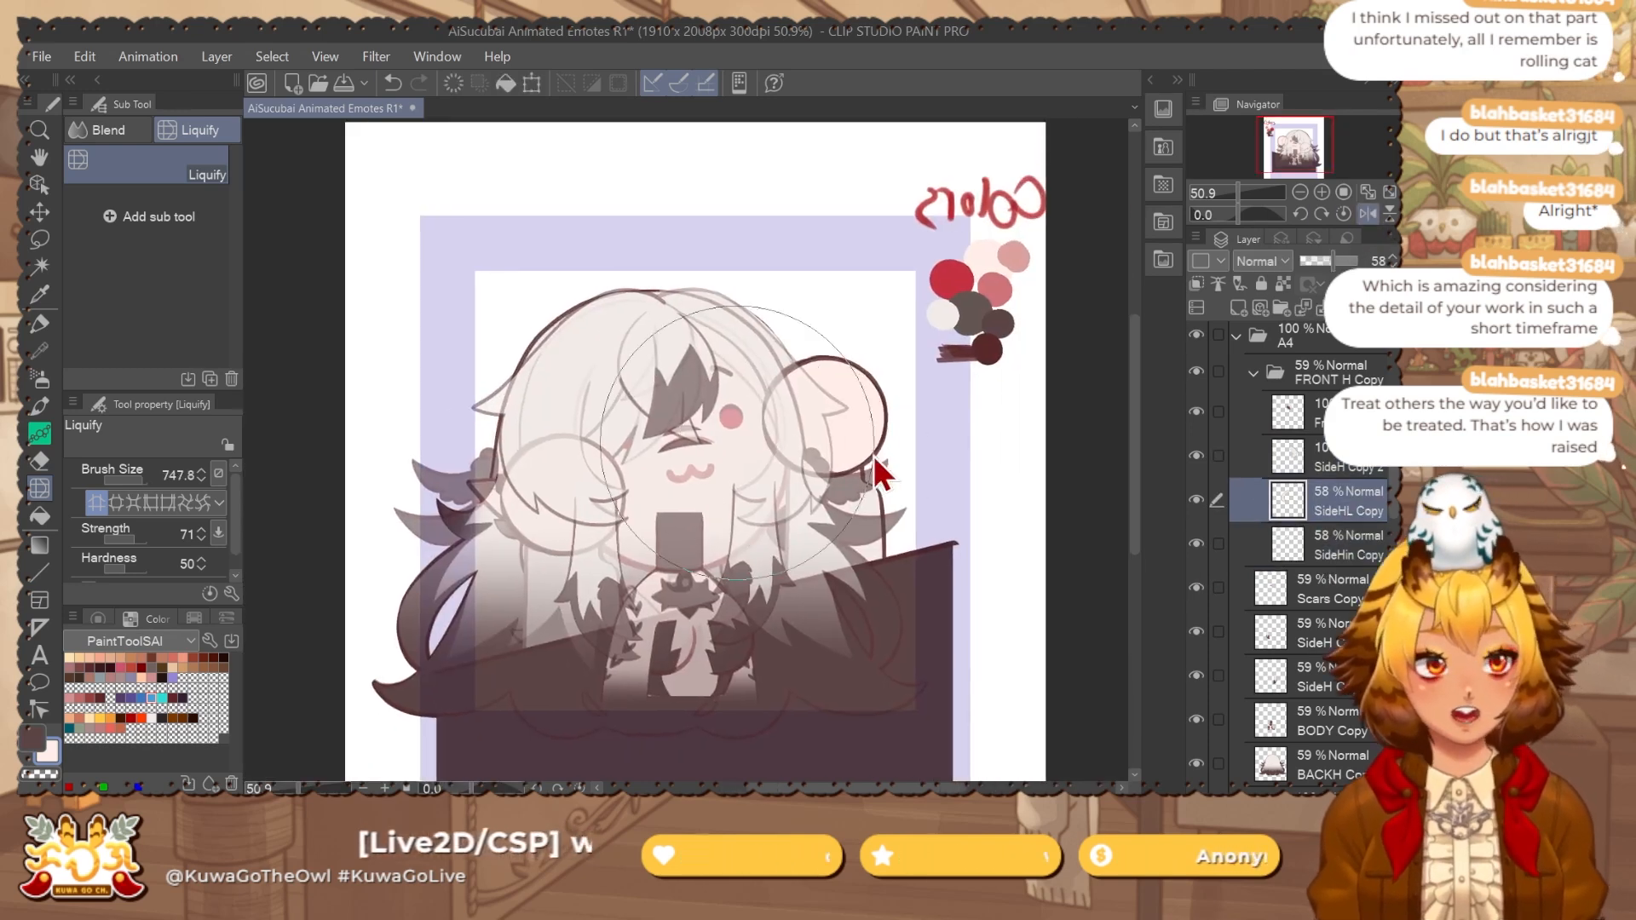
left_click_drag(818, 507, 820, 474)
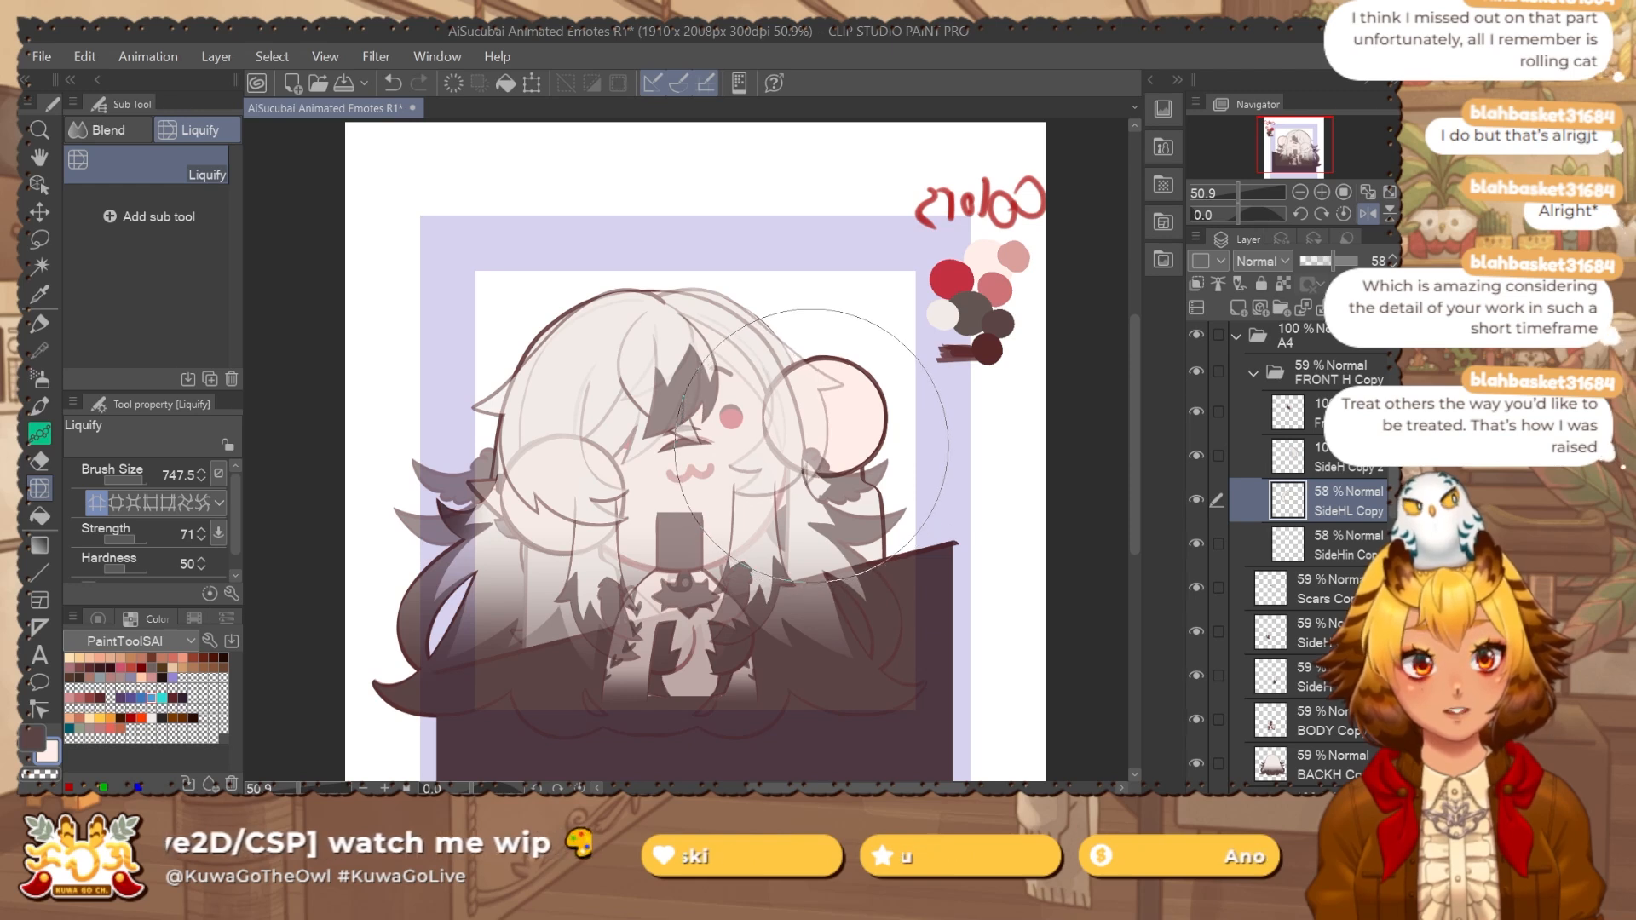
key("bracketleft")
key("bracketleft")
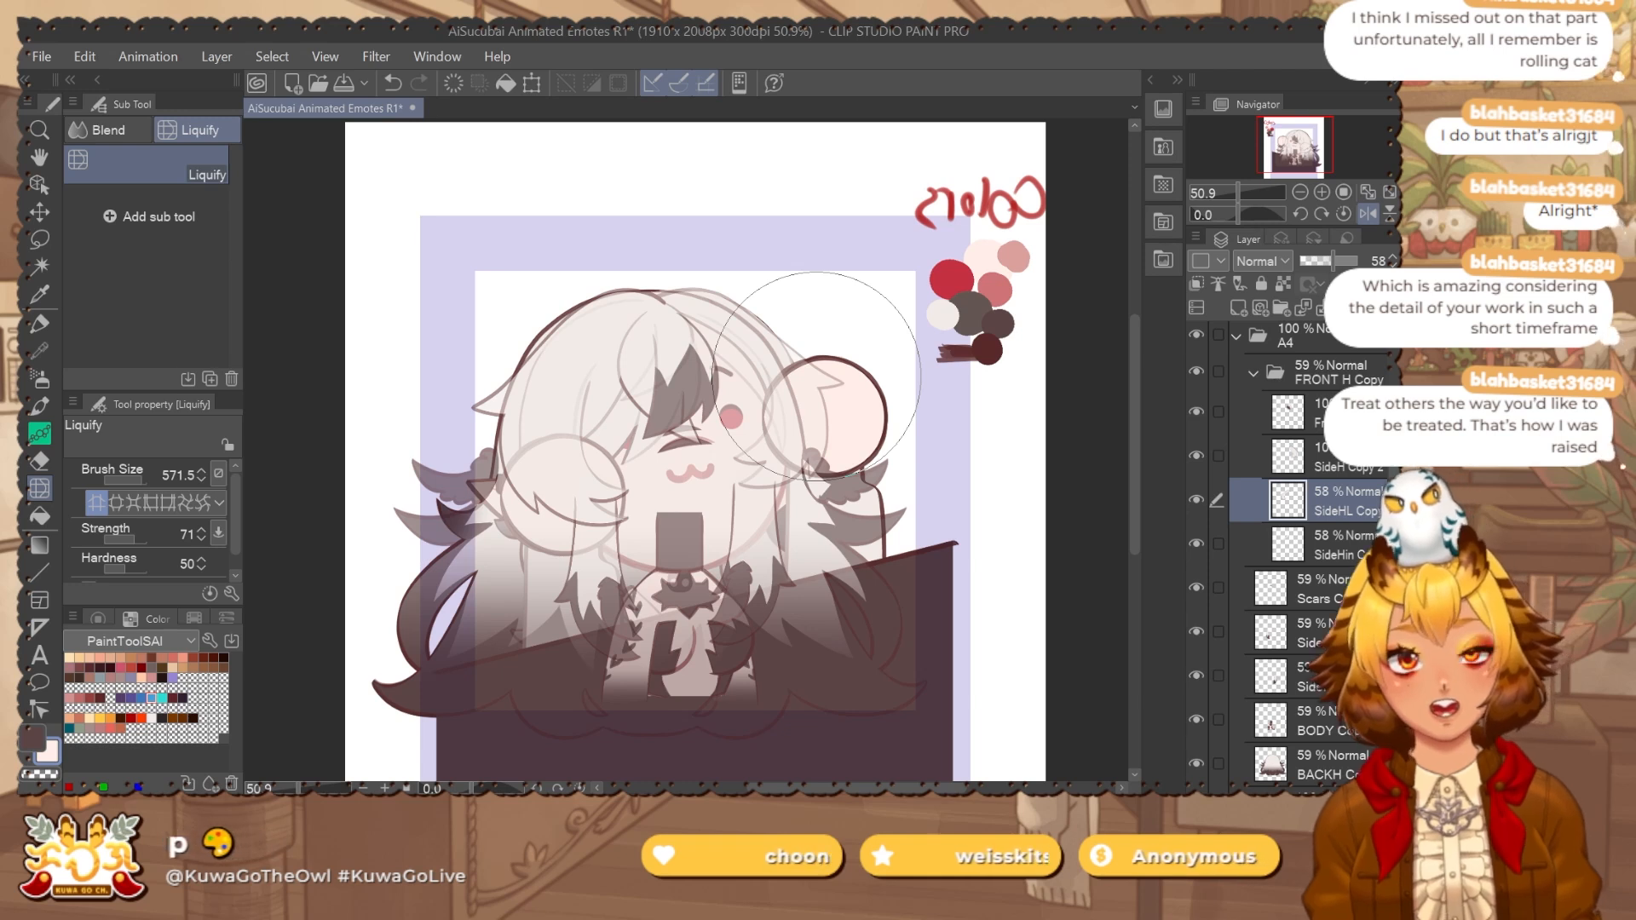
Delete the old FRONT H folder from inside the A4Head folder.
scroll(1303, 554, "down", 4)
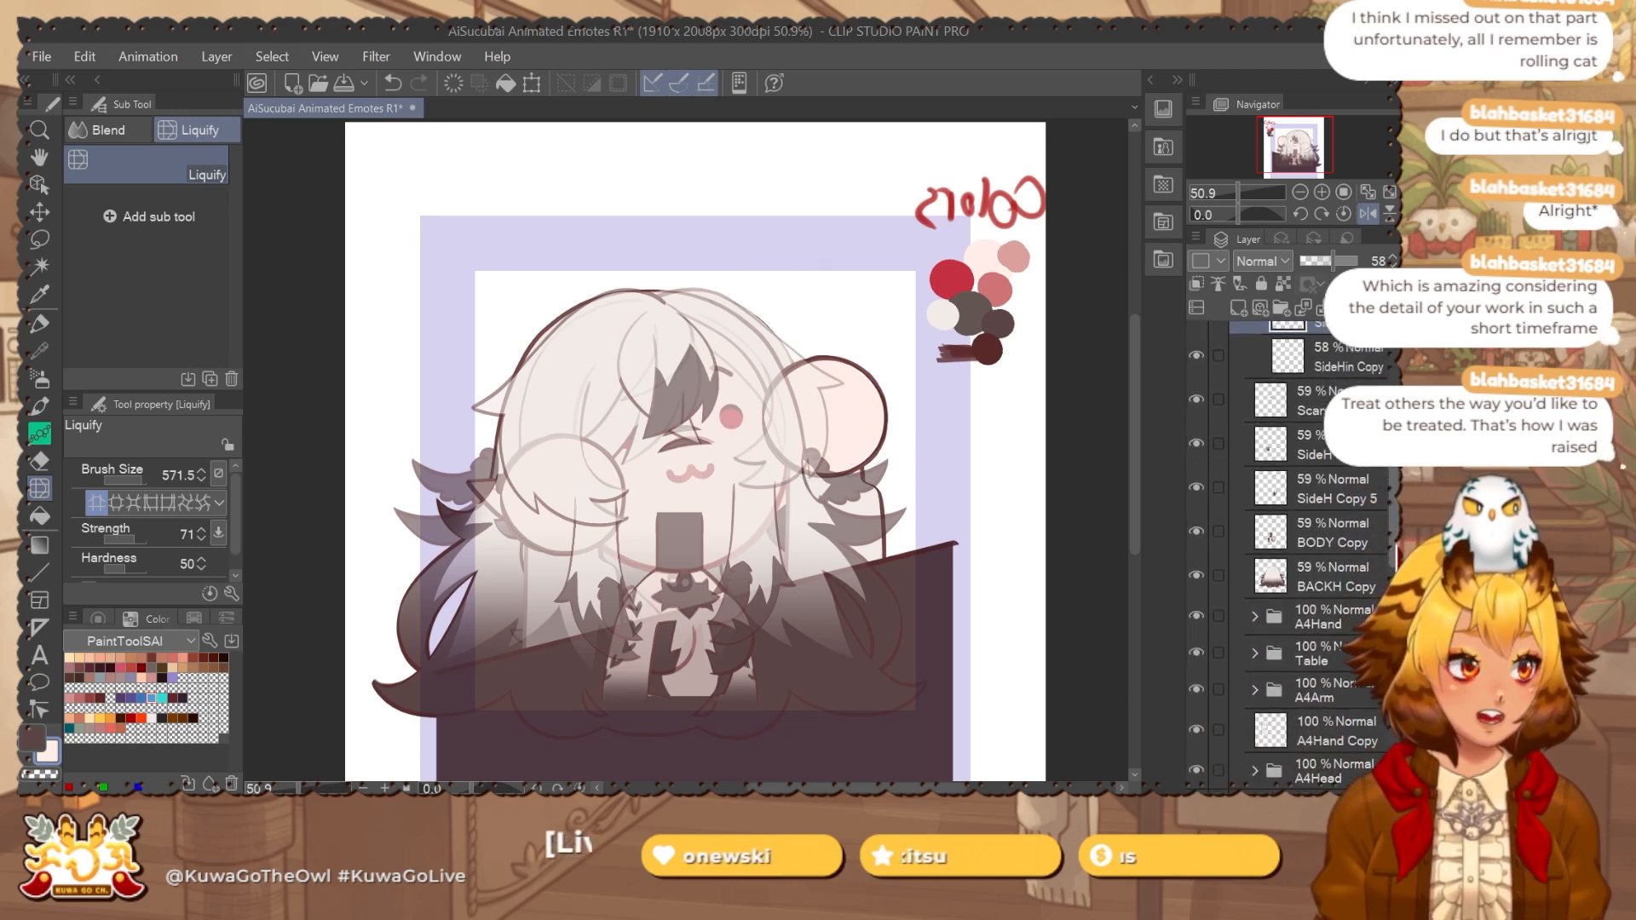
scroll(1316, 641, "down", 1)
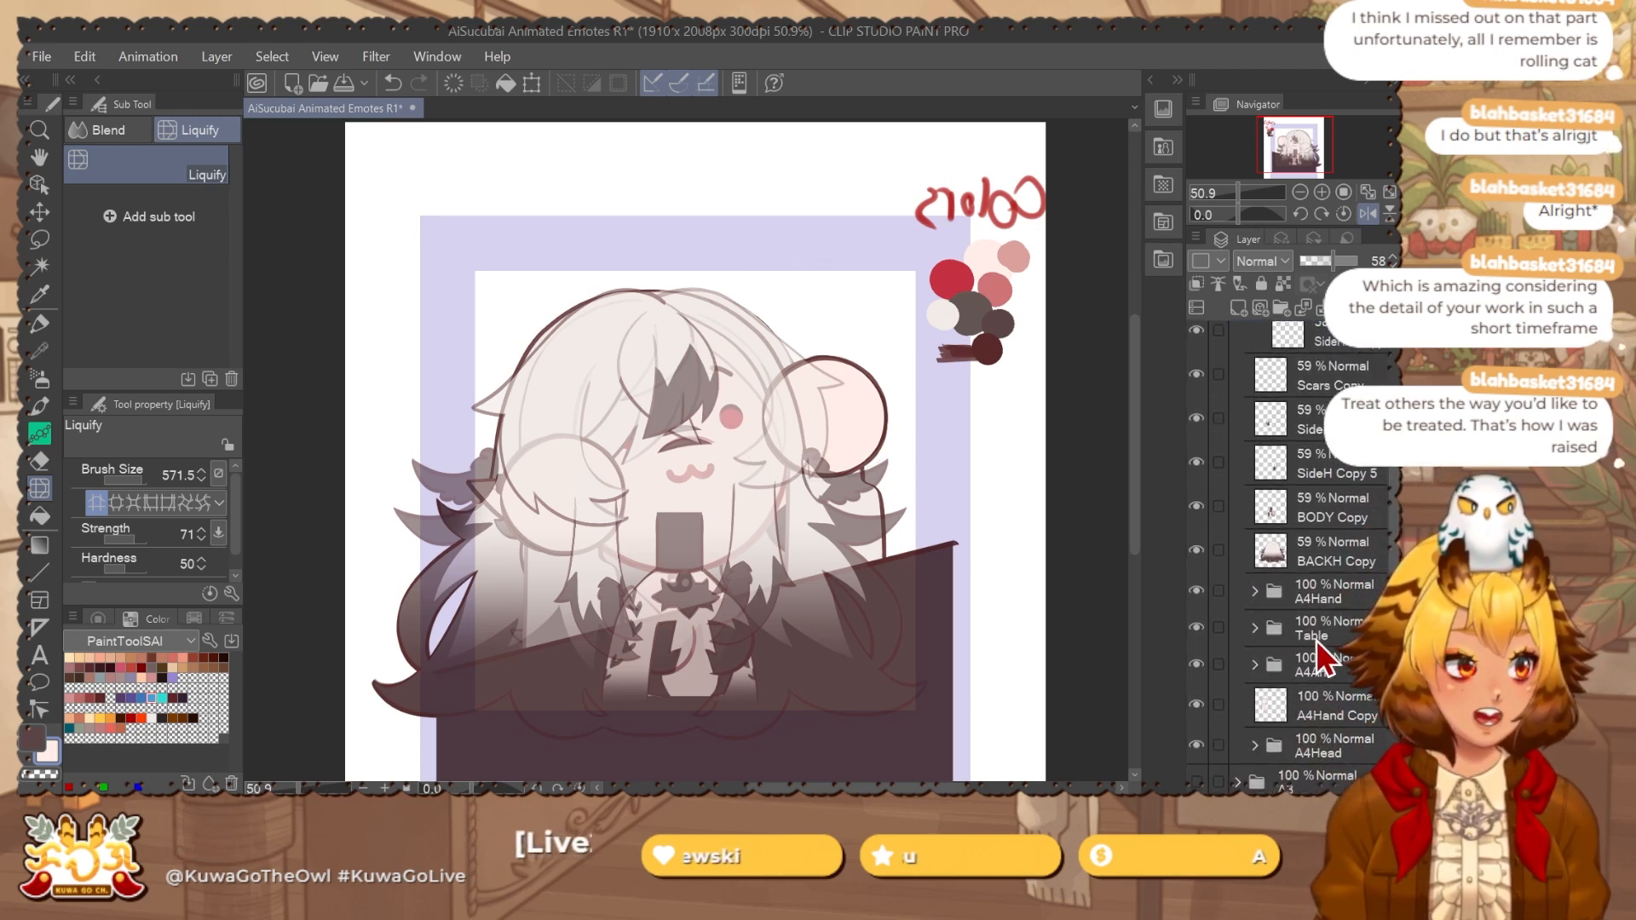
left_click(1358, 709)
scroll(1358, 709, "down", 2)
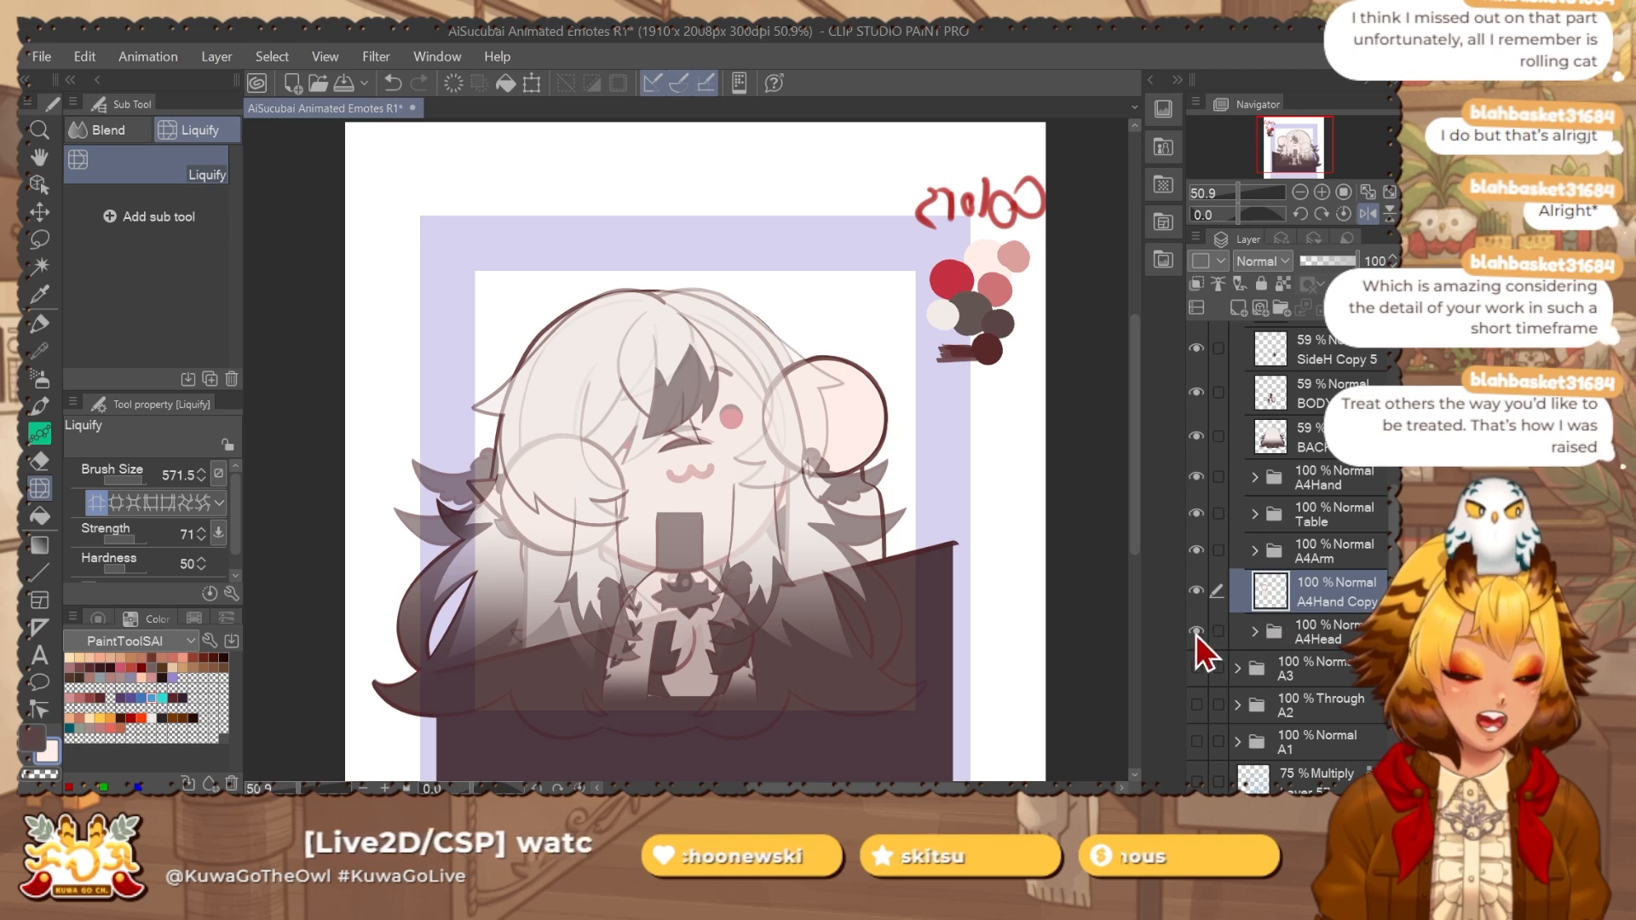
left_click(1252, 634)
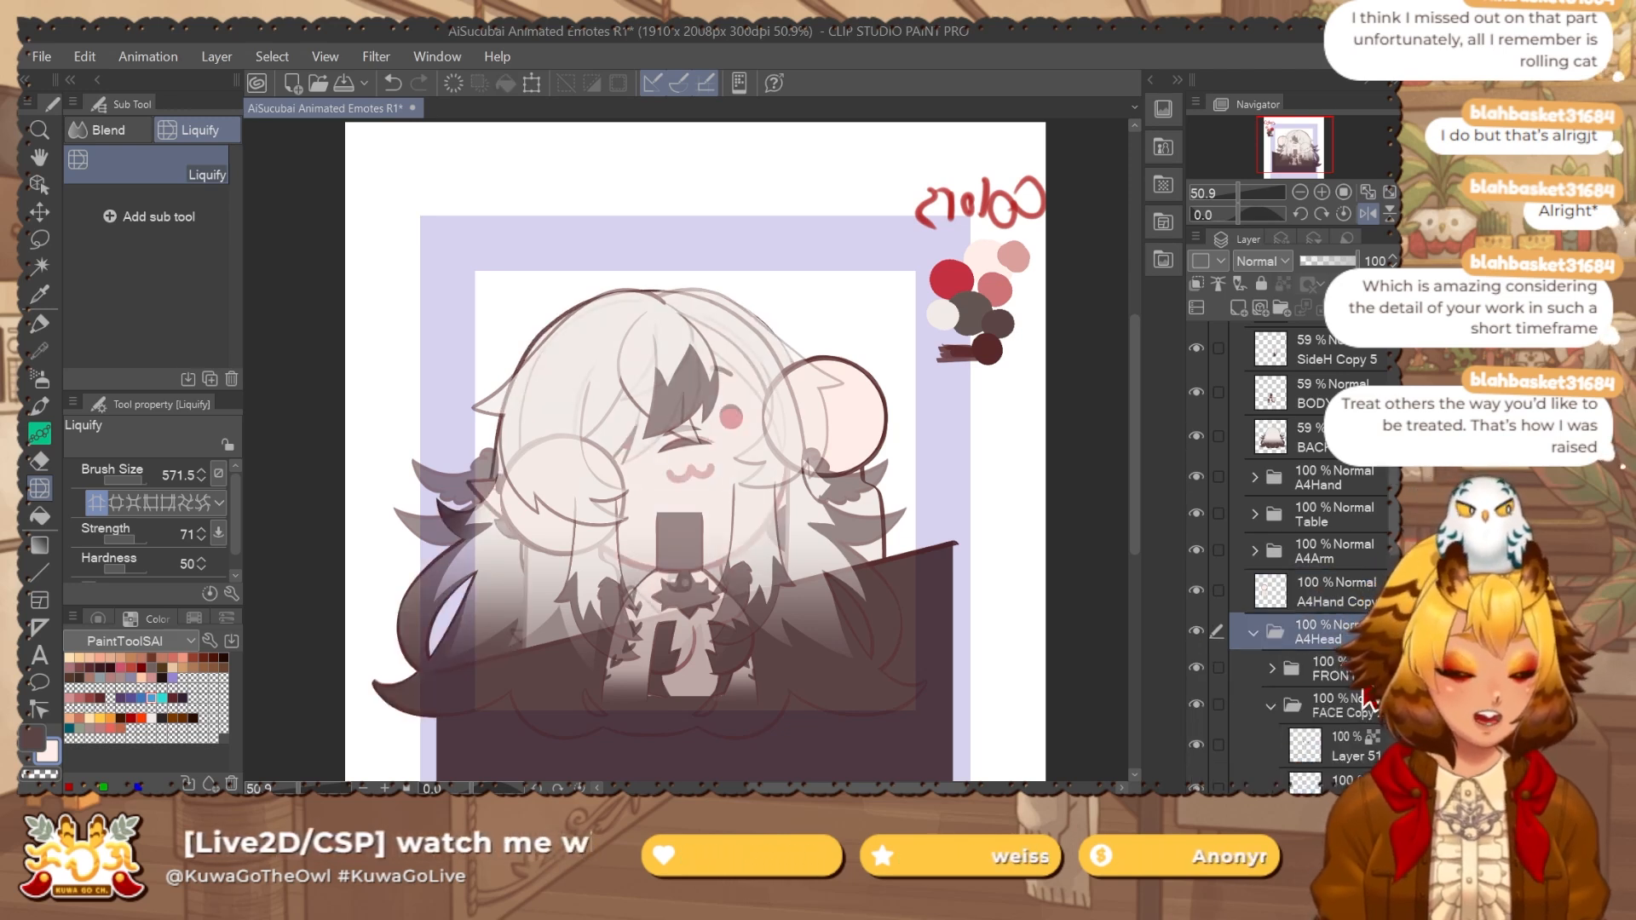
left_click(1354, 673)
left_click(1385, 307)
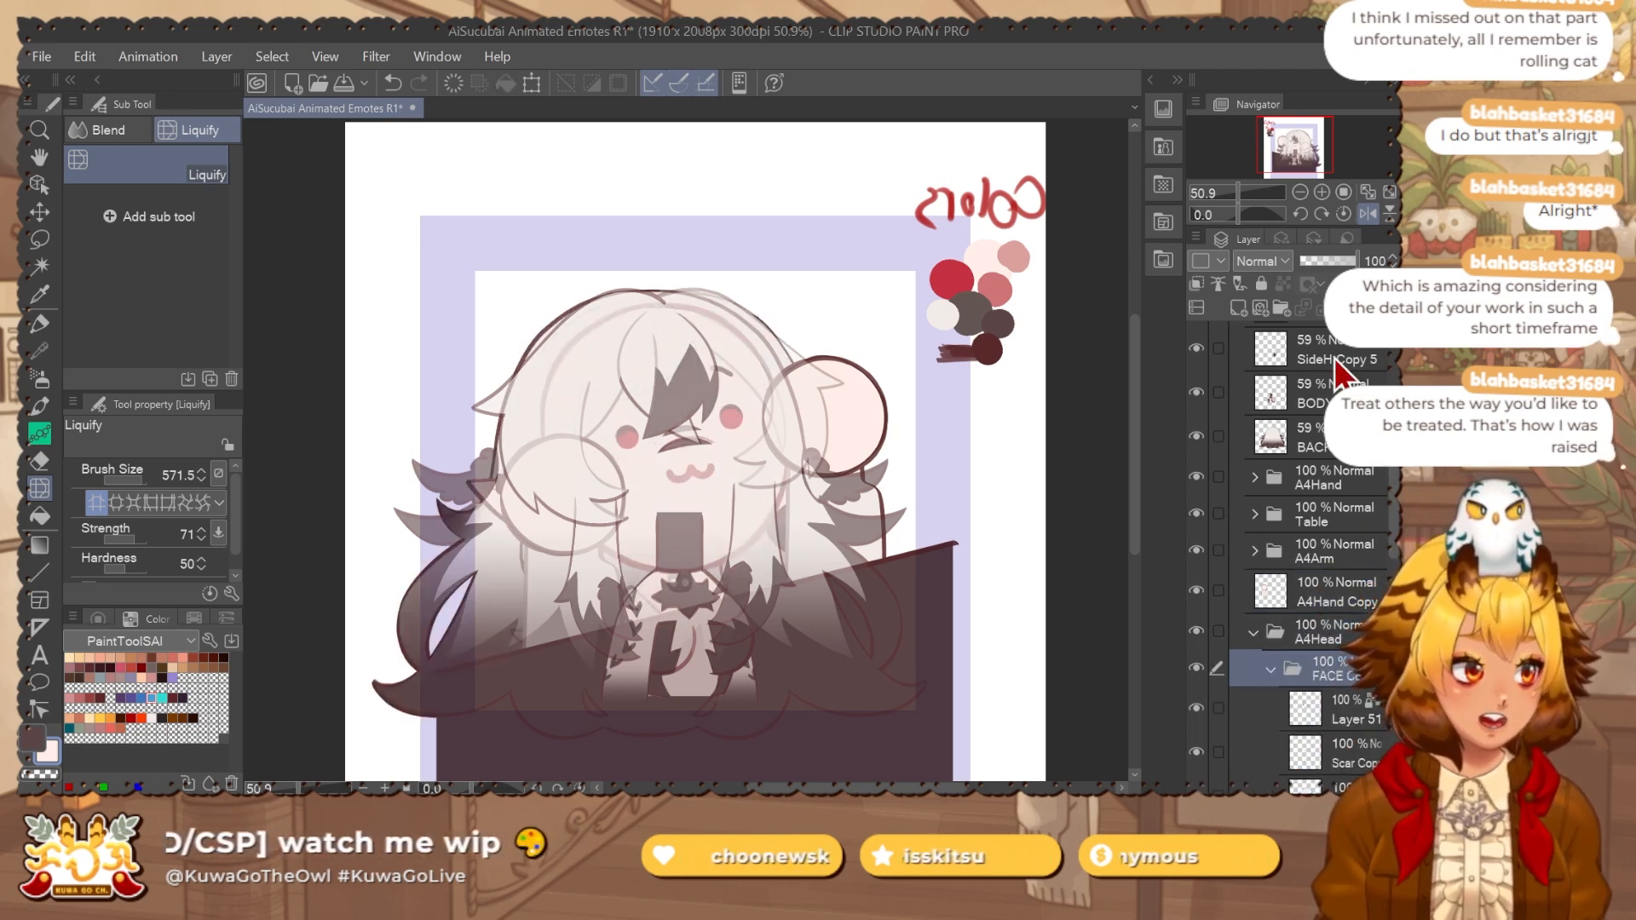
Move Scars Copy into A4Head's FACE Copy 2 folder at 100% opacity and delete the old Scar Copy layer.
scroll(1387, 483, "up", 2)
left_click_drag(1329, 381, 1329, 773)
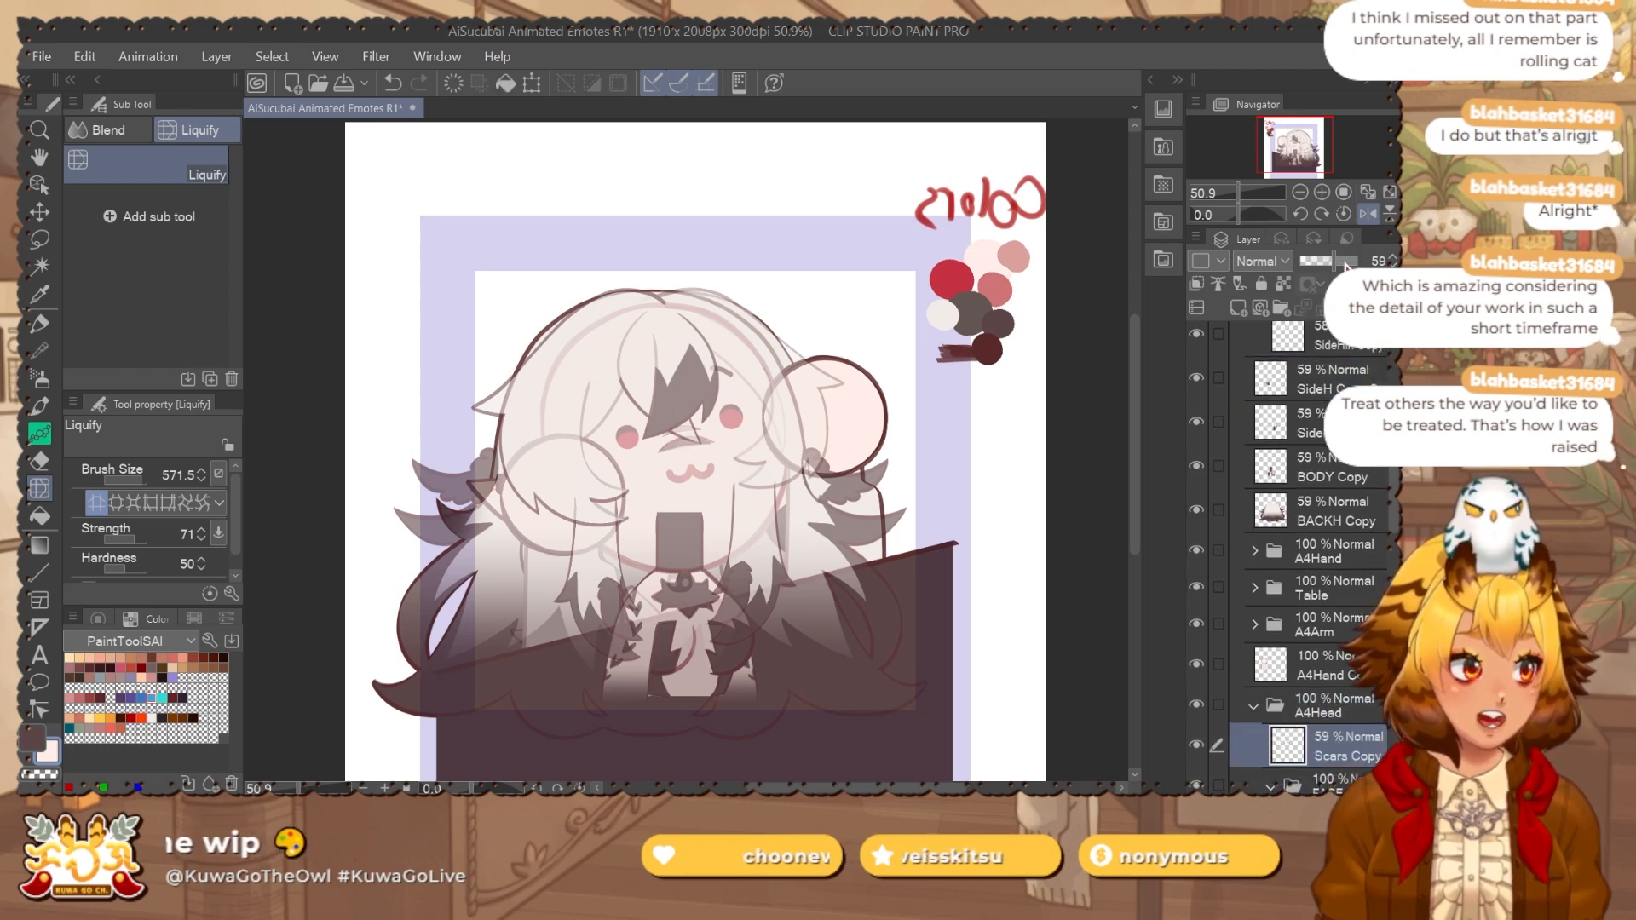
scroll(1389, 589, "down", 3)
left_click_drag(1354, 492, 1360, 593)
left_click(1360, 616)
left_click(1387, 307)
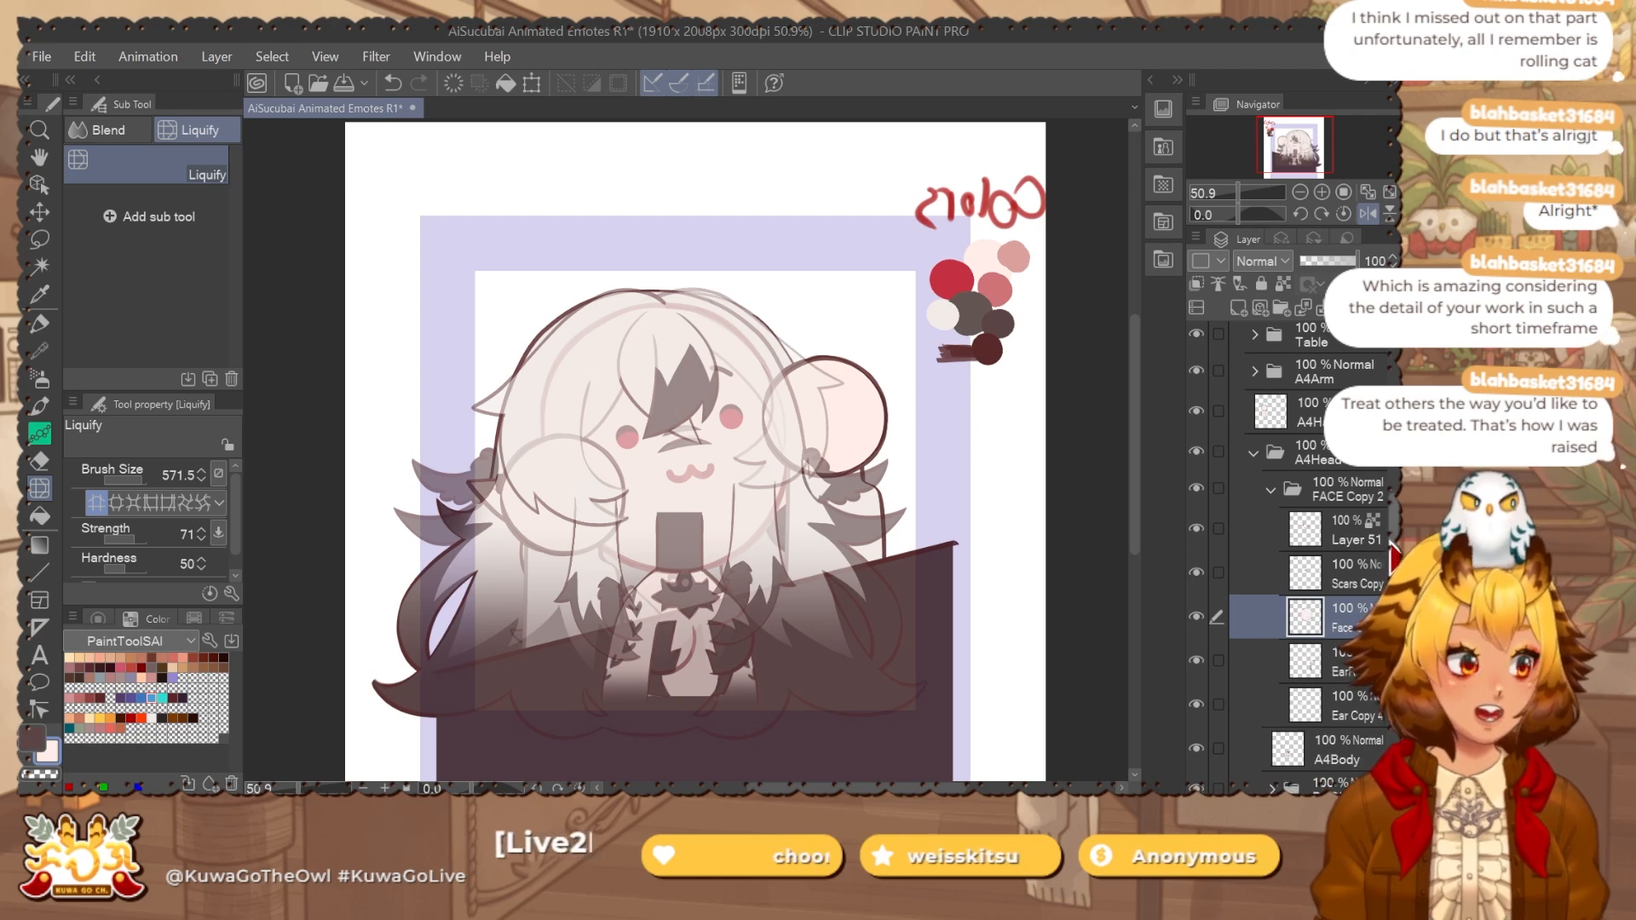
Set BACKH Copy to 100% opacity and move it to the top of the BACK H folder inside A4Head.
scroll(1271, 677, "up", 2)
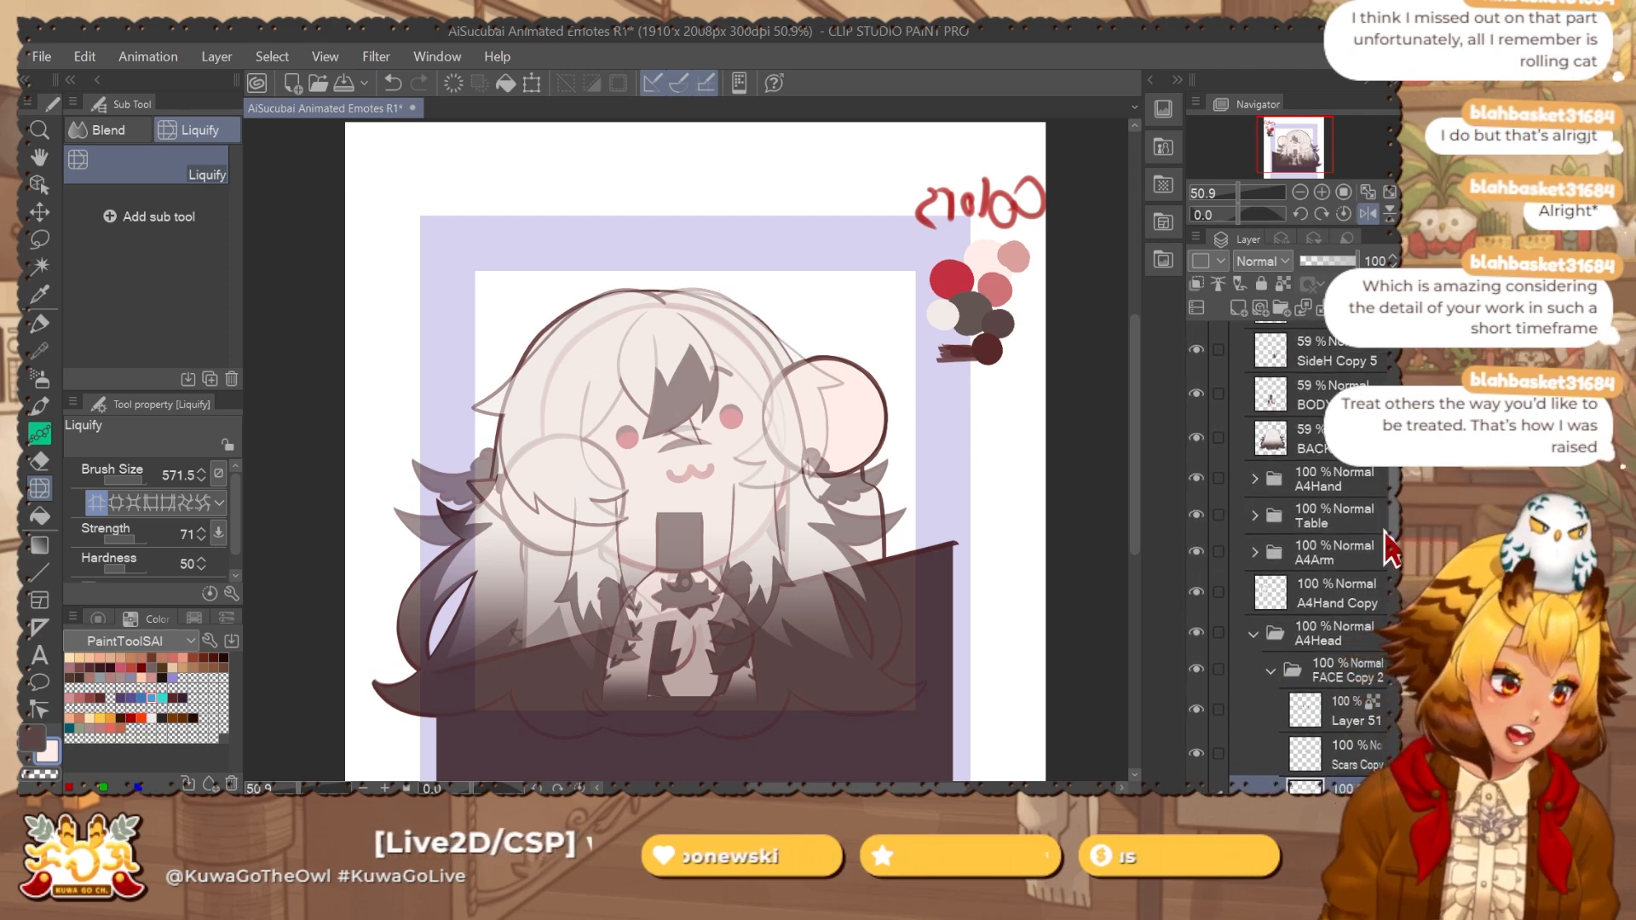
left_click(1303, 439)
left_click(1356, 261)
scroll(1312, 512, "down", 3)
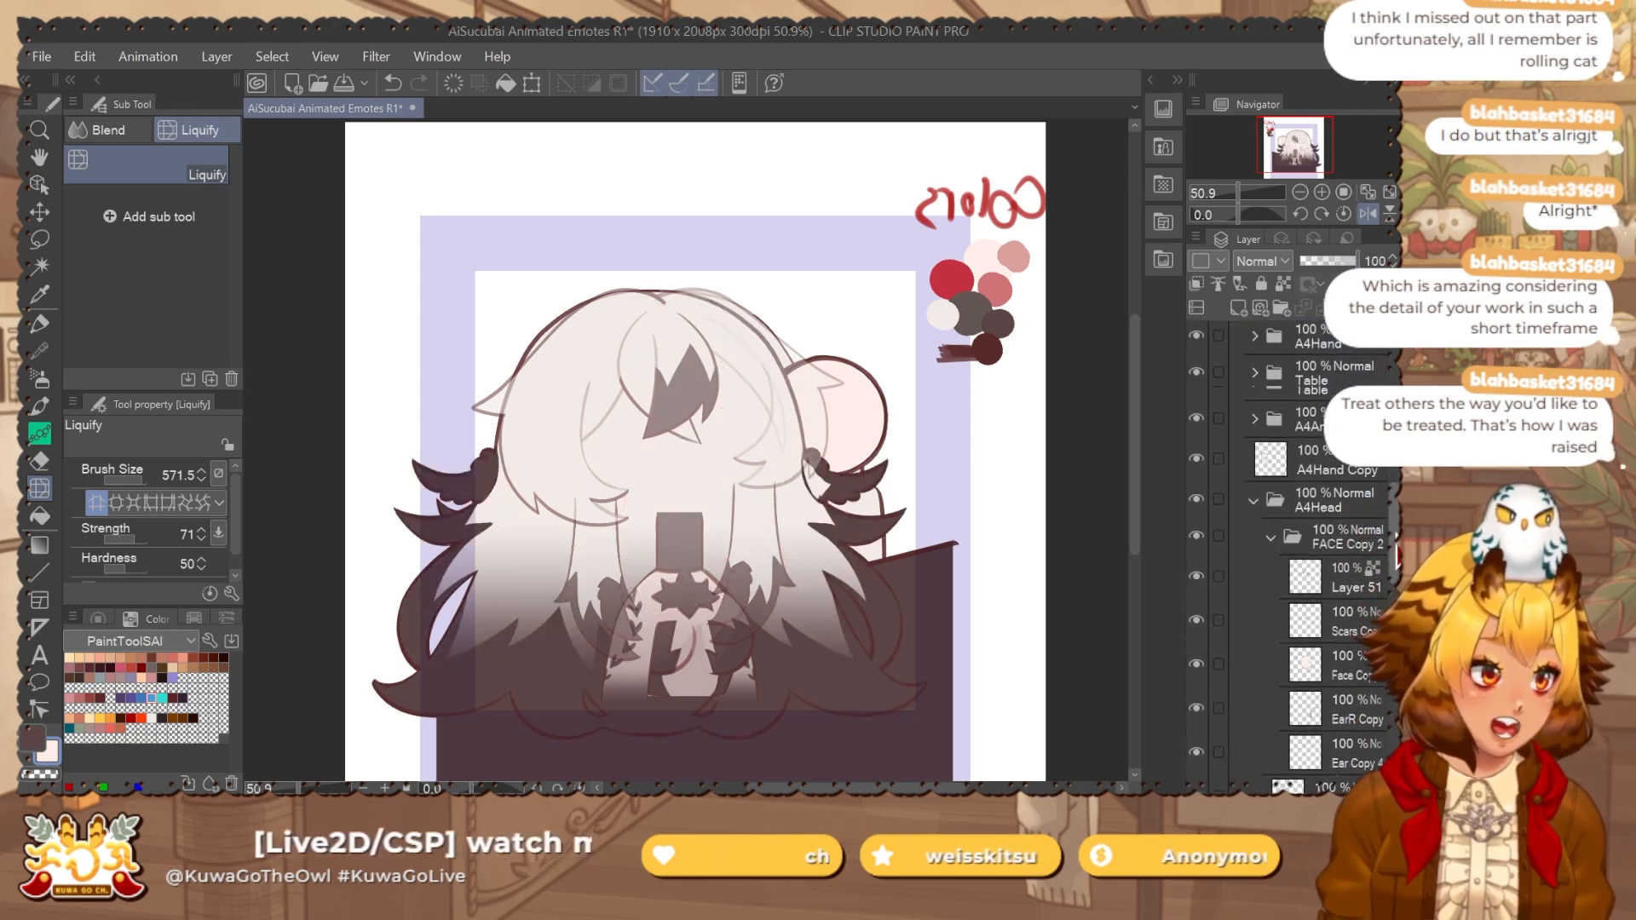
scroll(1394, 561, "down", 1)
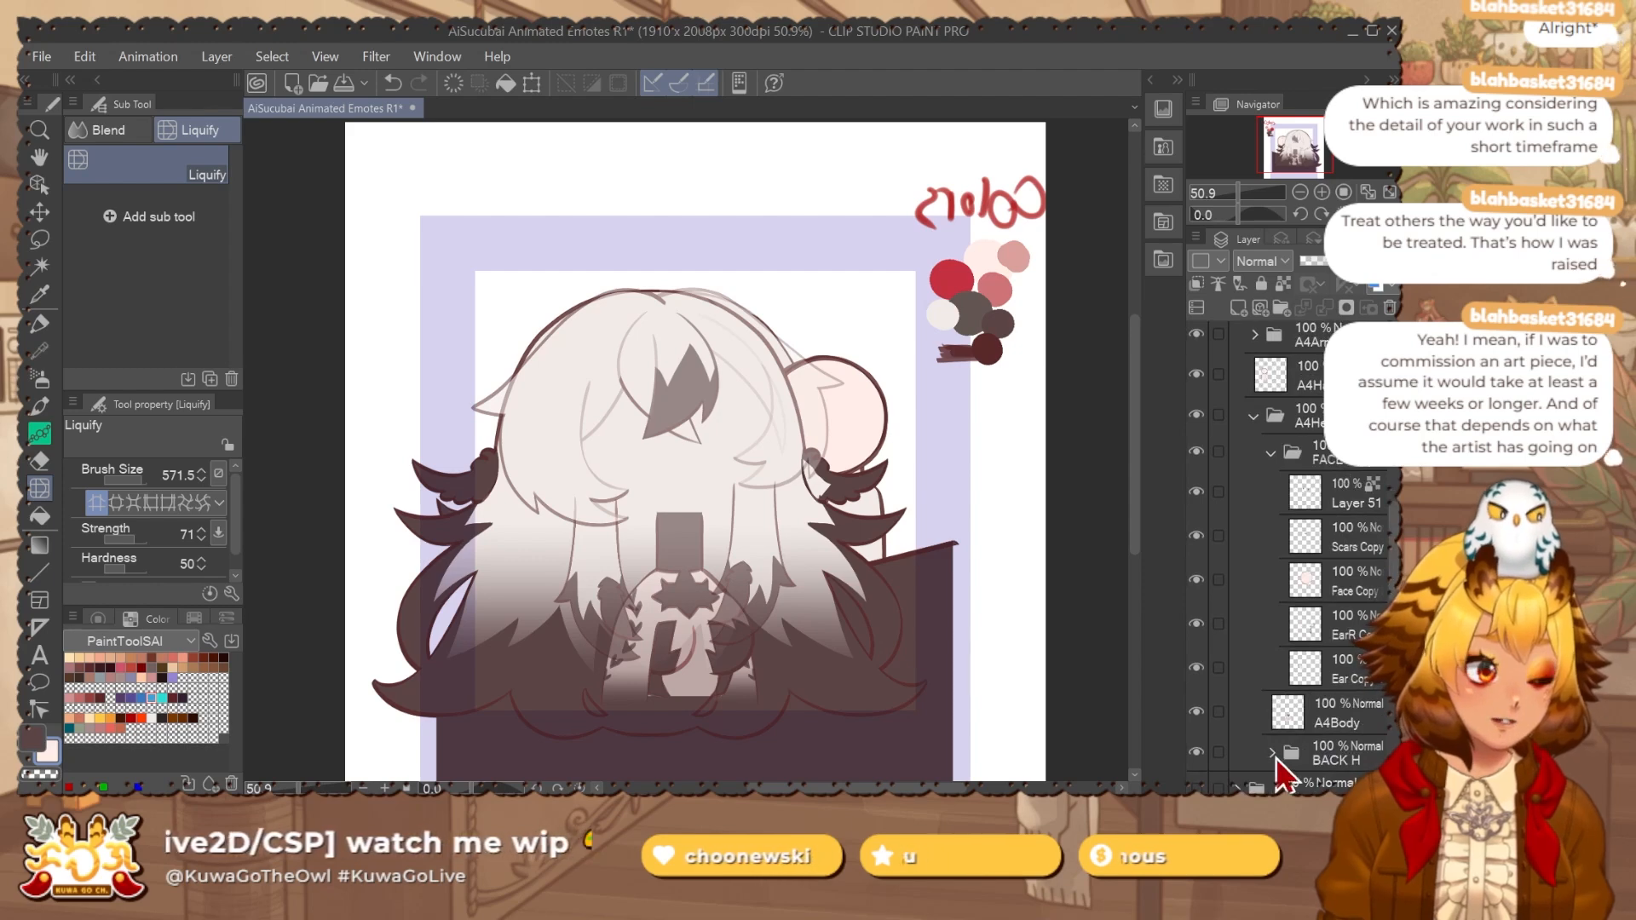
scroll(1303, 596, "up", 2)
left_click_drag(1316, 351, 1330, 733)
scroll(1329, 596, "down", 5)
scroll(1330, 596, "up", 1)
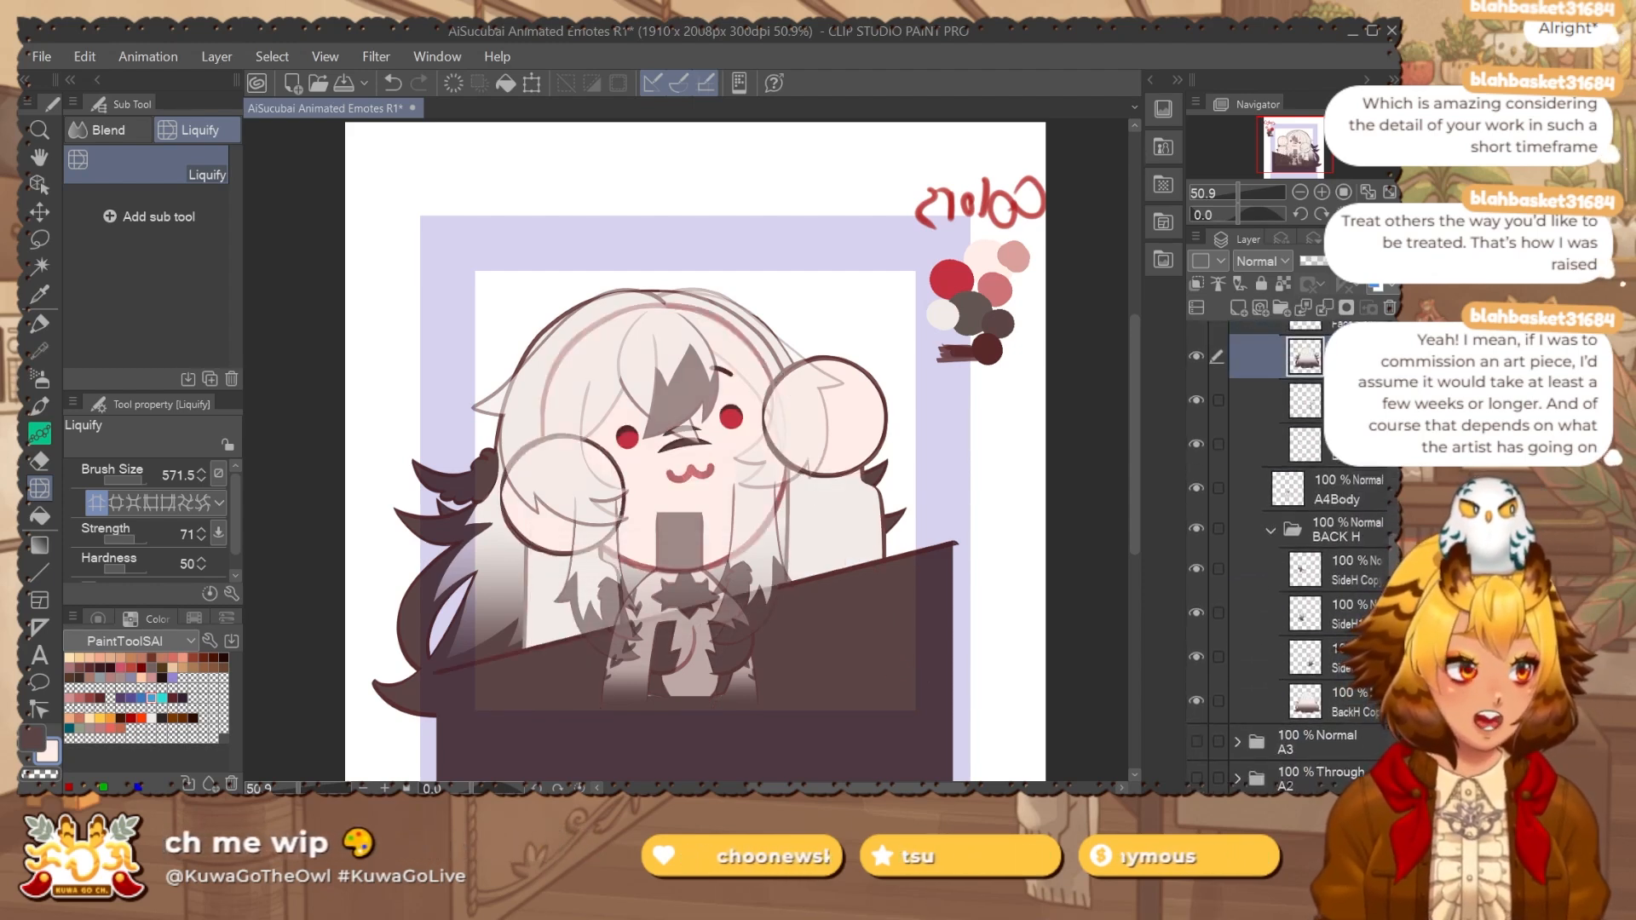
left_click_drag(1330, 356, 1333, 547)
Delete the four old side and back hair layers below BACKH Copy in the BACK H folder.
left_click(1346, 570)
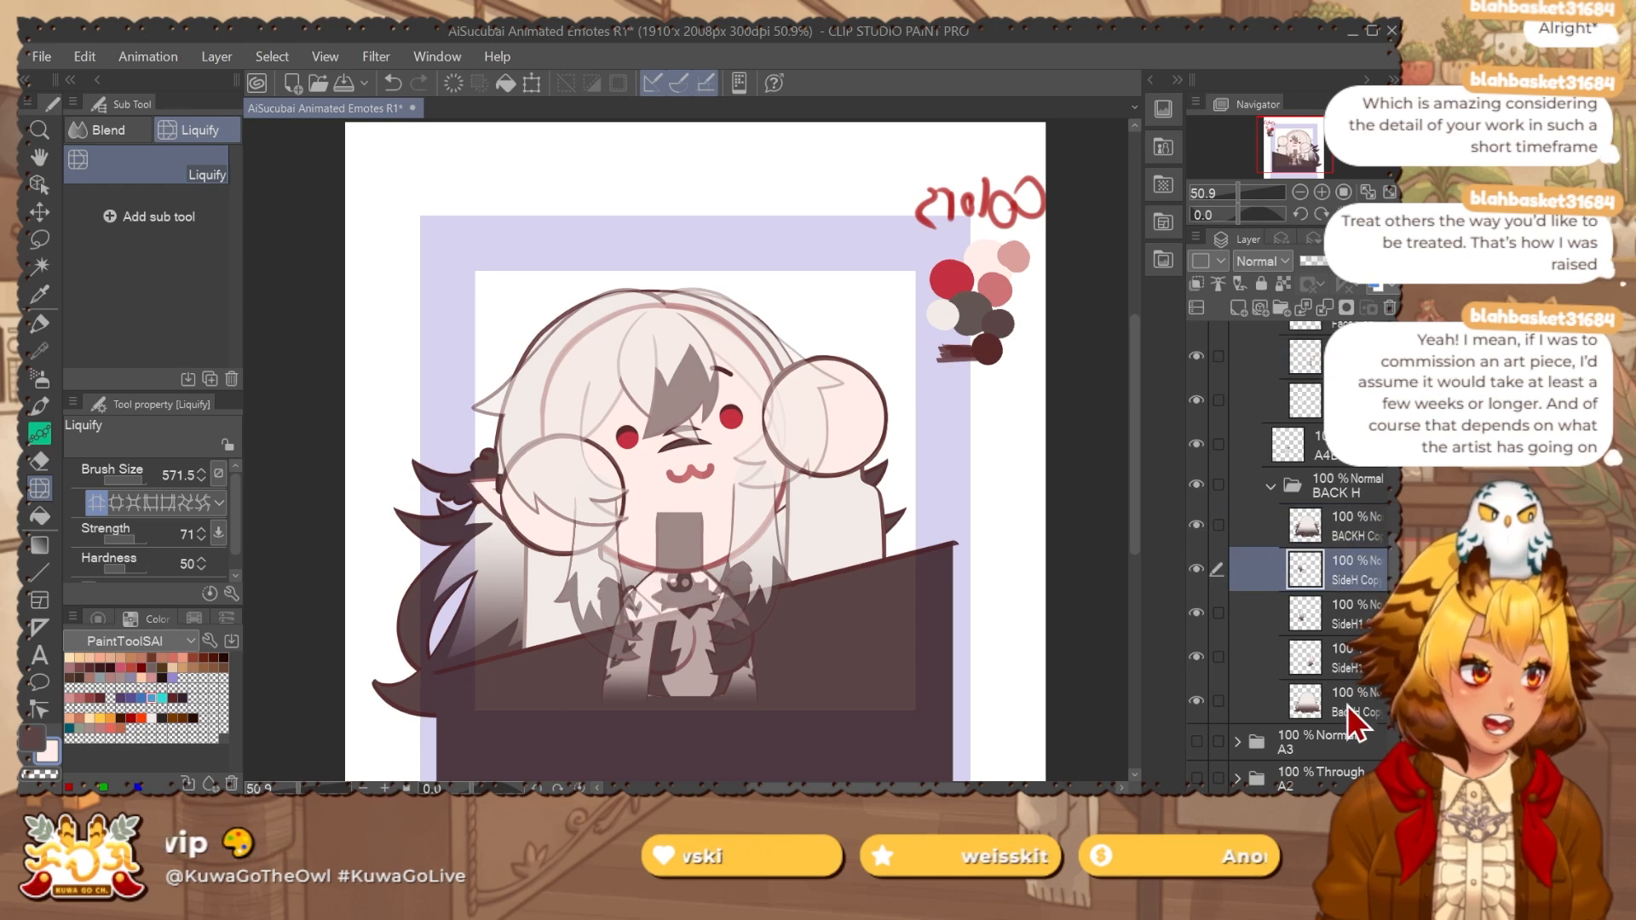
left_click(1348, 707, "shift")
left_click(1388, 307)
Move the two 59% SideH copies together into A4Head's BACK H folder, above BACKH Copy.
left_click_drag(1394, 600, 1395, 489)
left_click(1339, 469)
left_click(1329, 420)
left_click(1320, 375, "shift")
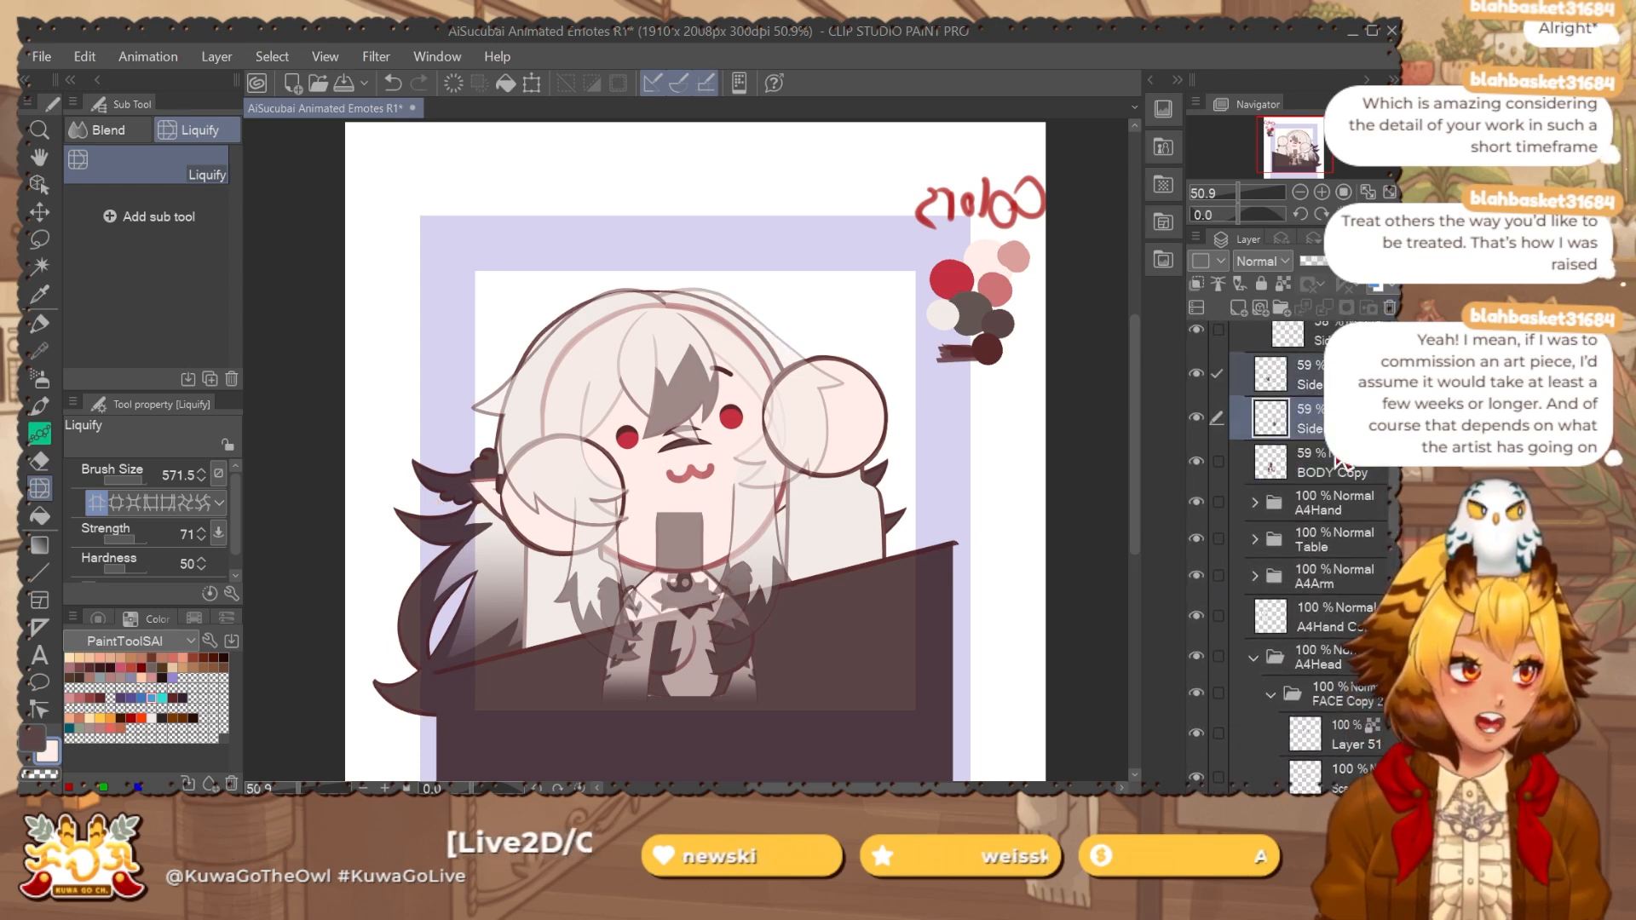
left_click_drag(1332, 430, 1325, 675)
left_click_drag(1392, 495, 1375, 513)
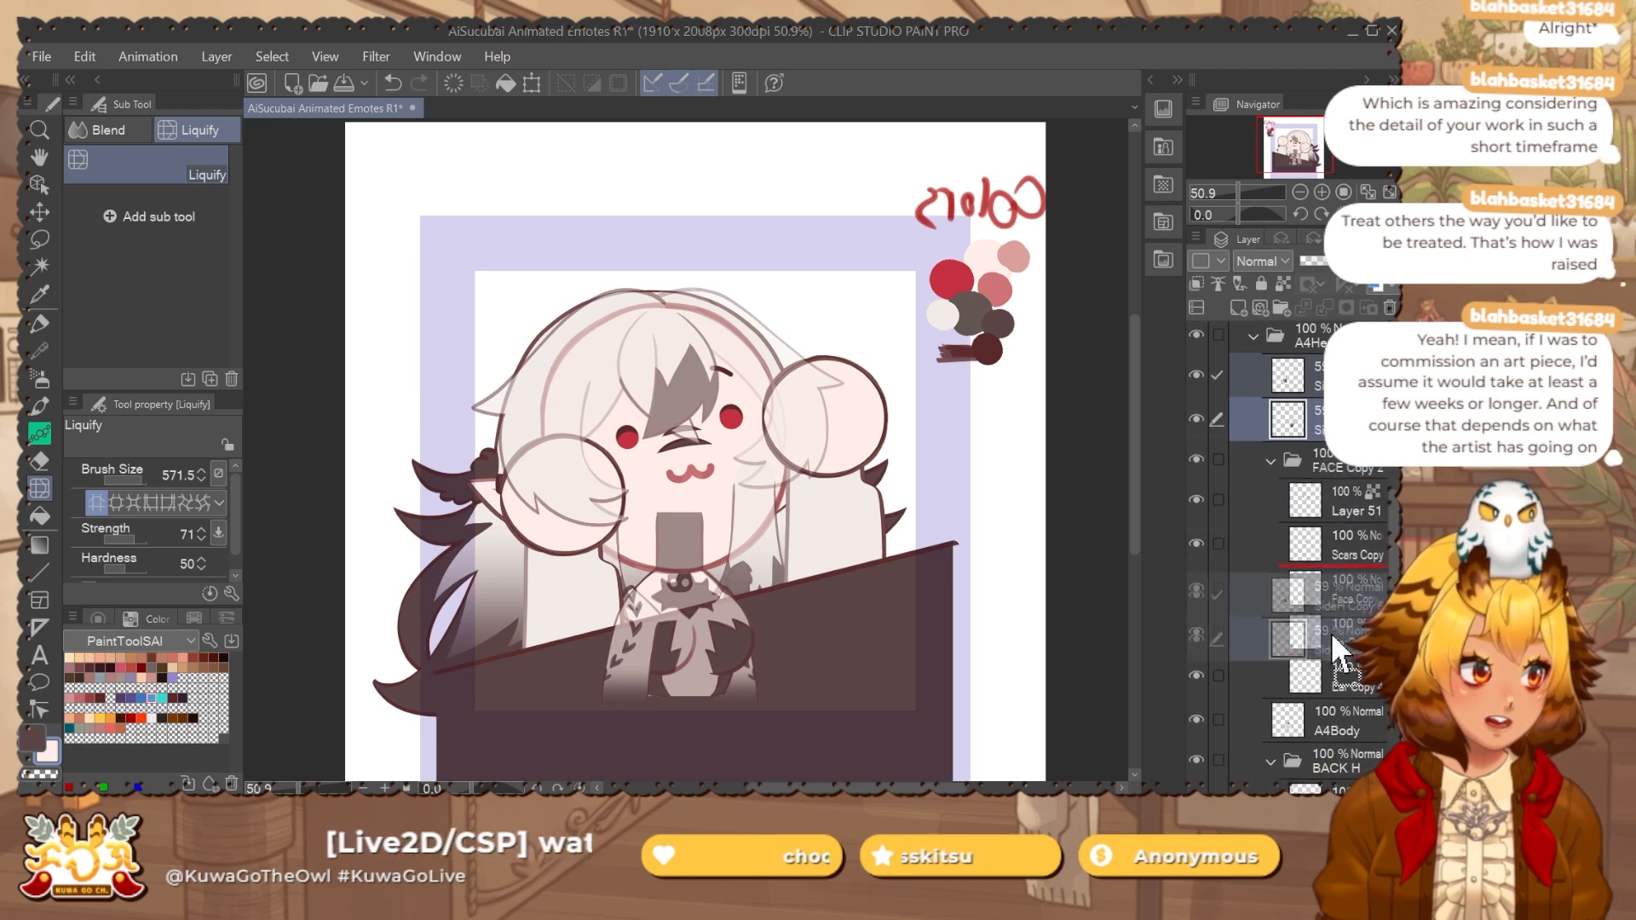
left_click_drag(1337, 750, 1385, 468)
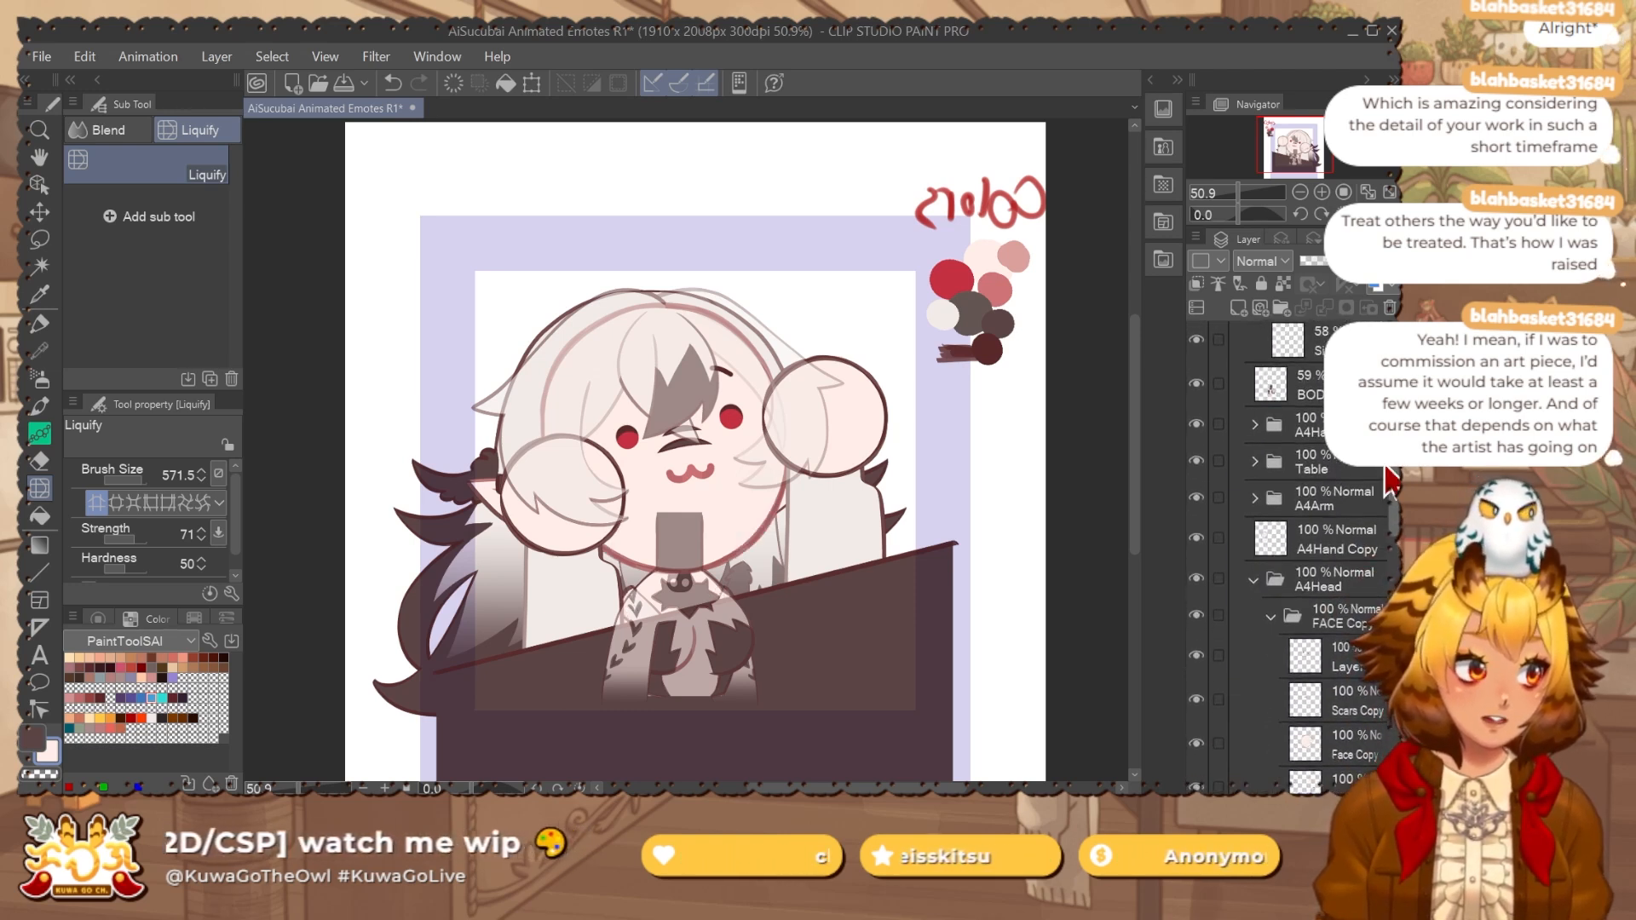
Move BODY Copy into A4Head in place of A4Body and restore it and the BACK H side hair copies to 100% opacity.
left_click_drag(1328, 671, 1329, 675)
left_click_drag(1387, 499, 1380, 542)
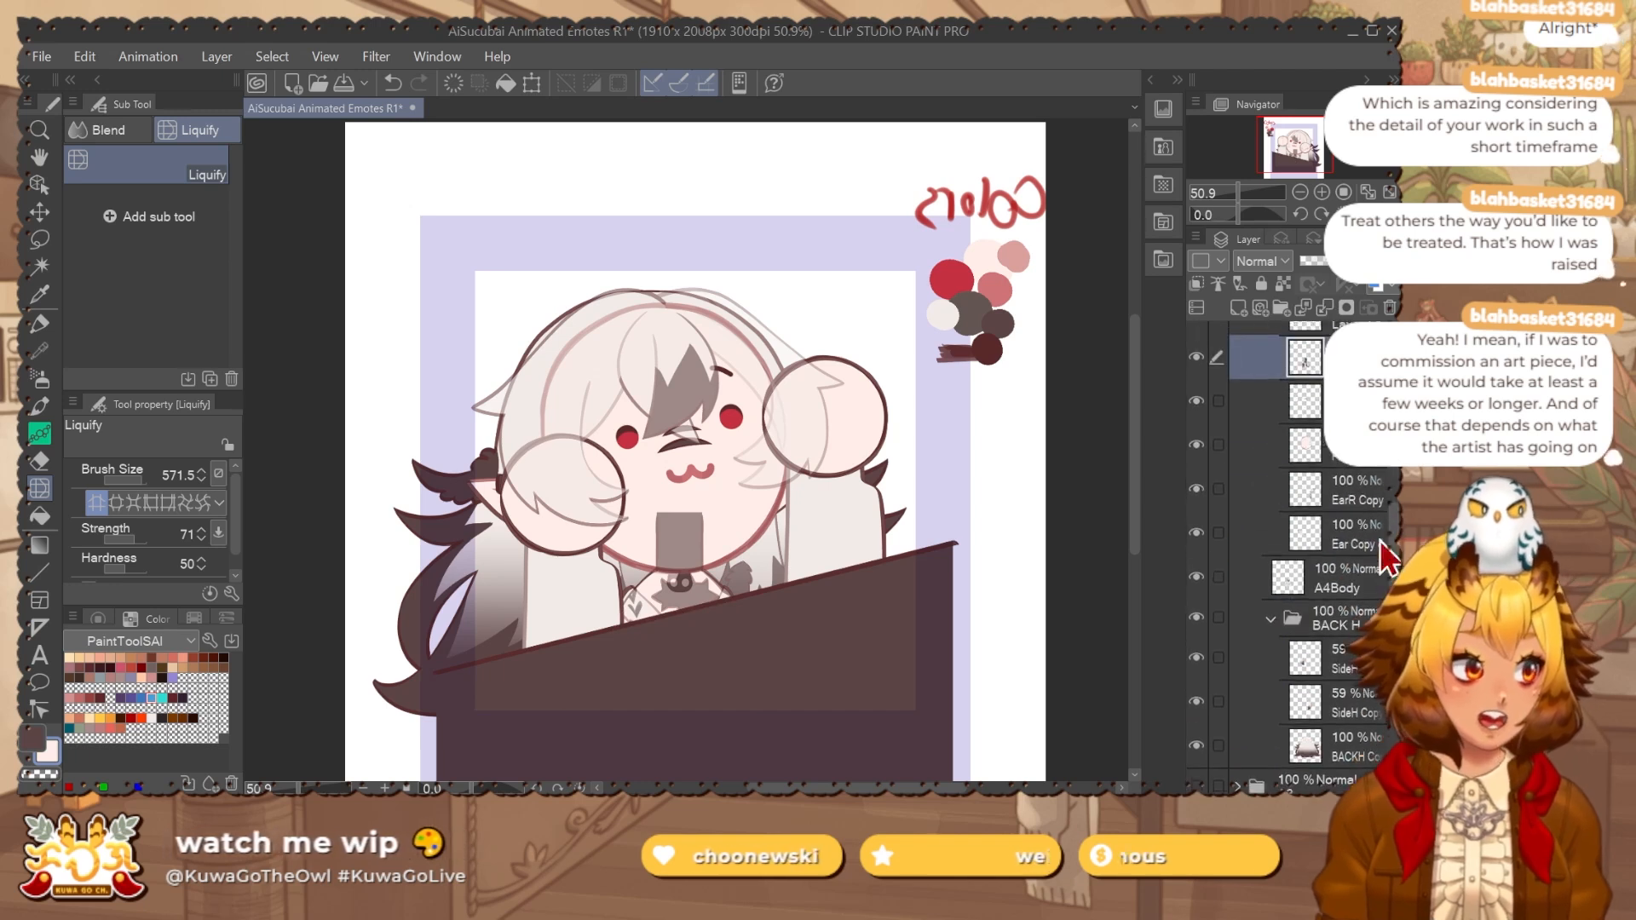
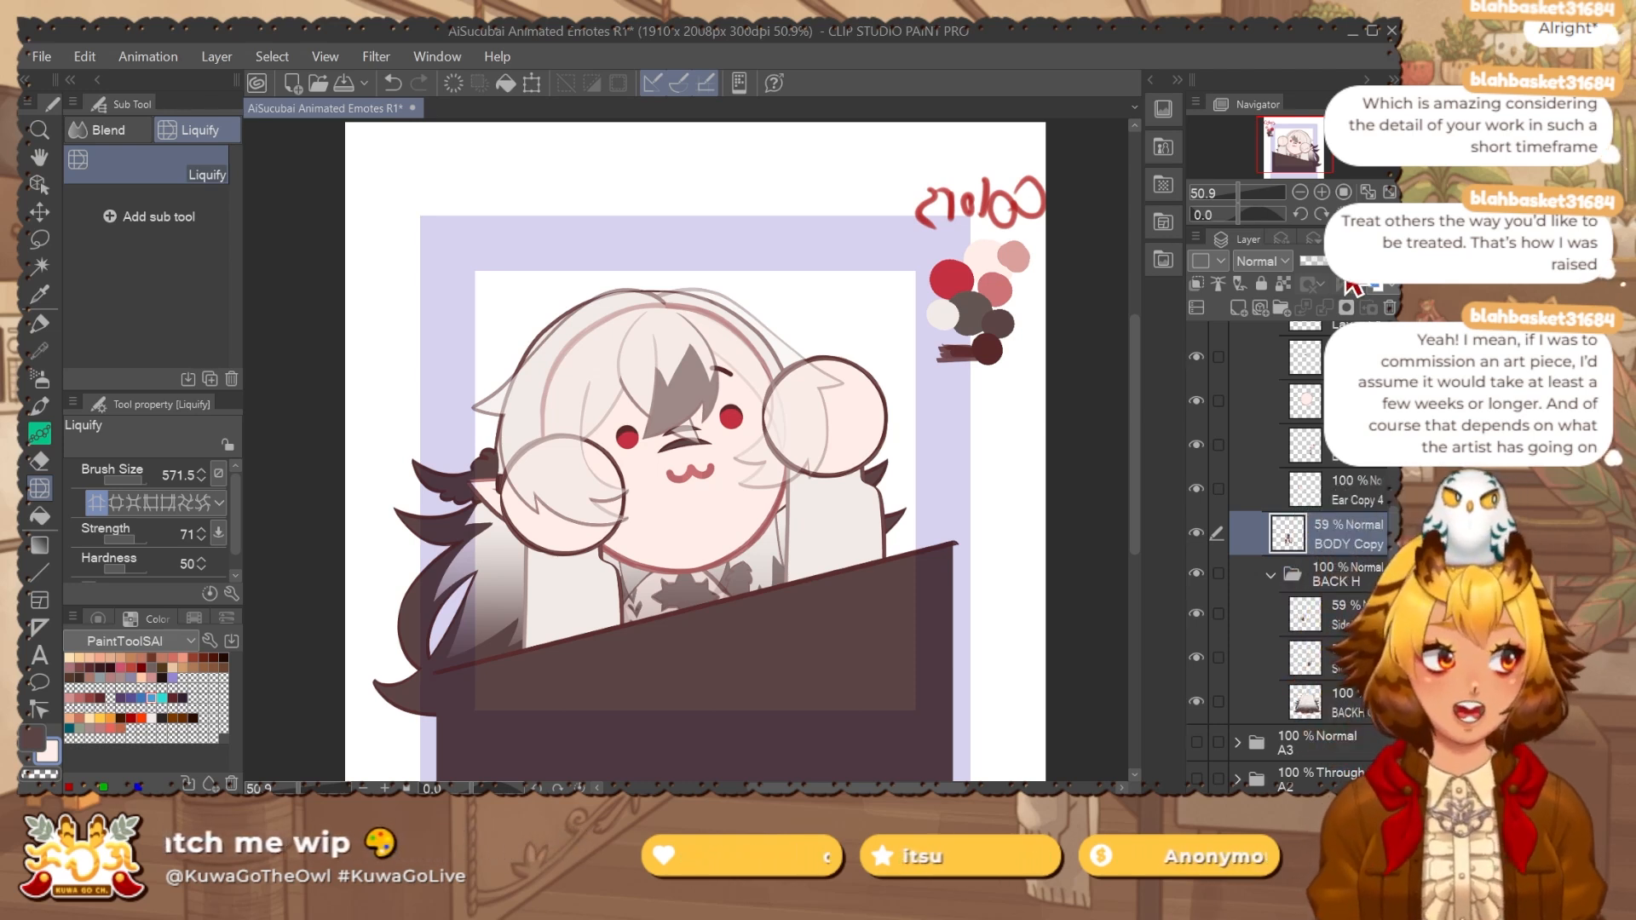
left_click(1341, 620)
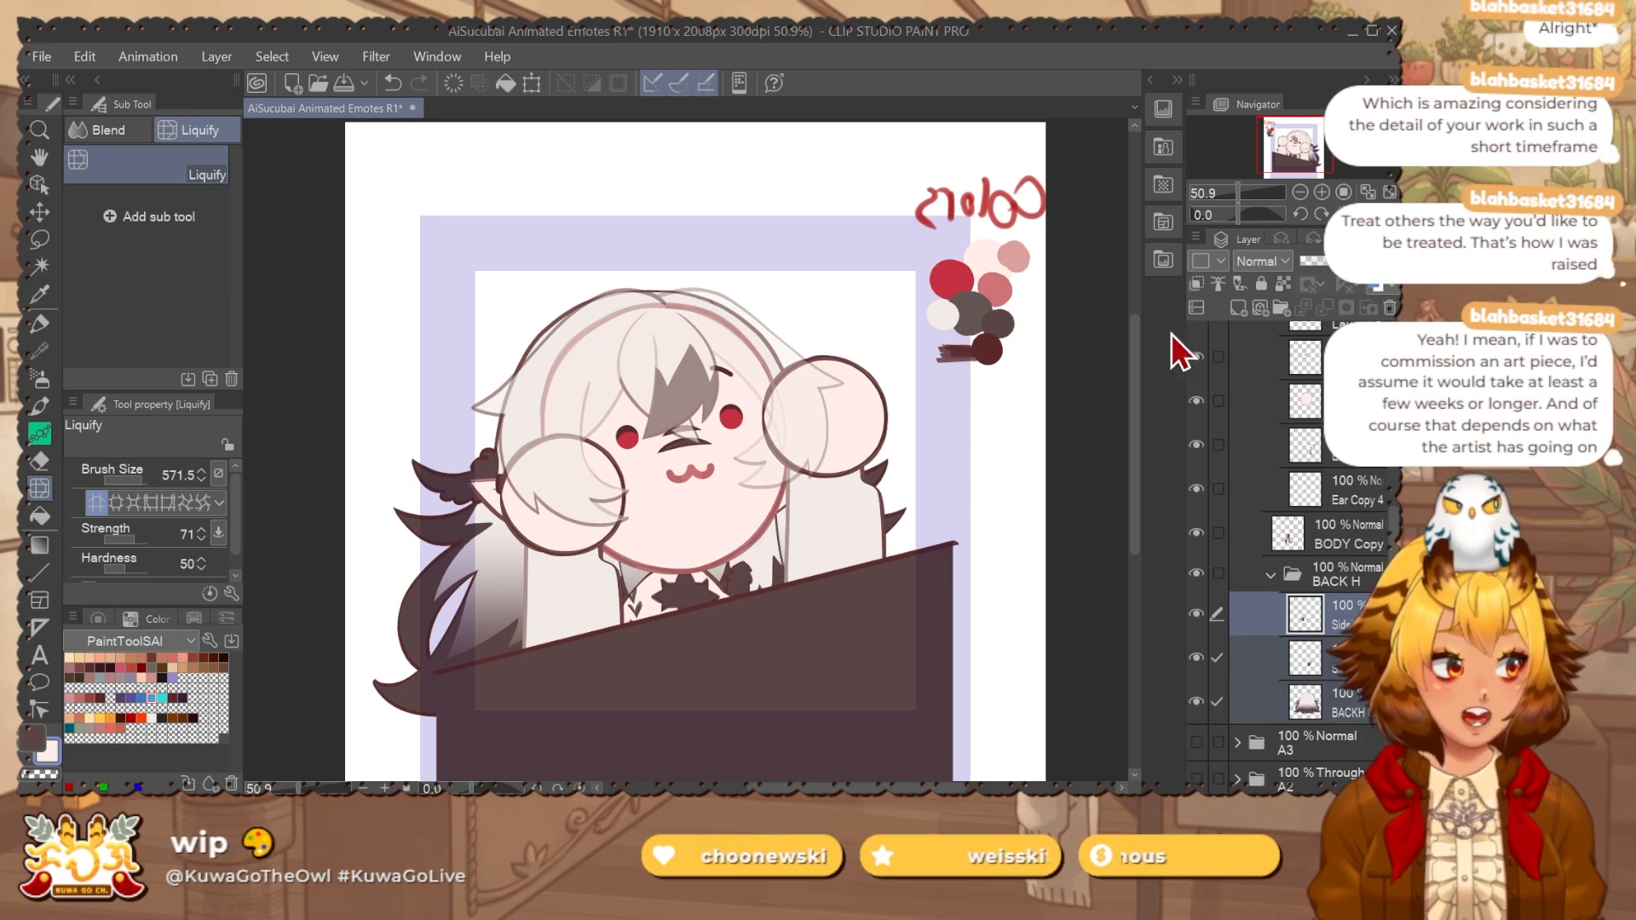
Hide and show the layers in FACE Copy 2 and the whole A4Head folder to check which parts they contain.
left_click_drag(811, 616, 794, 615)
left_click(1347, 535)
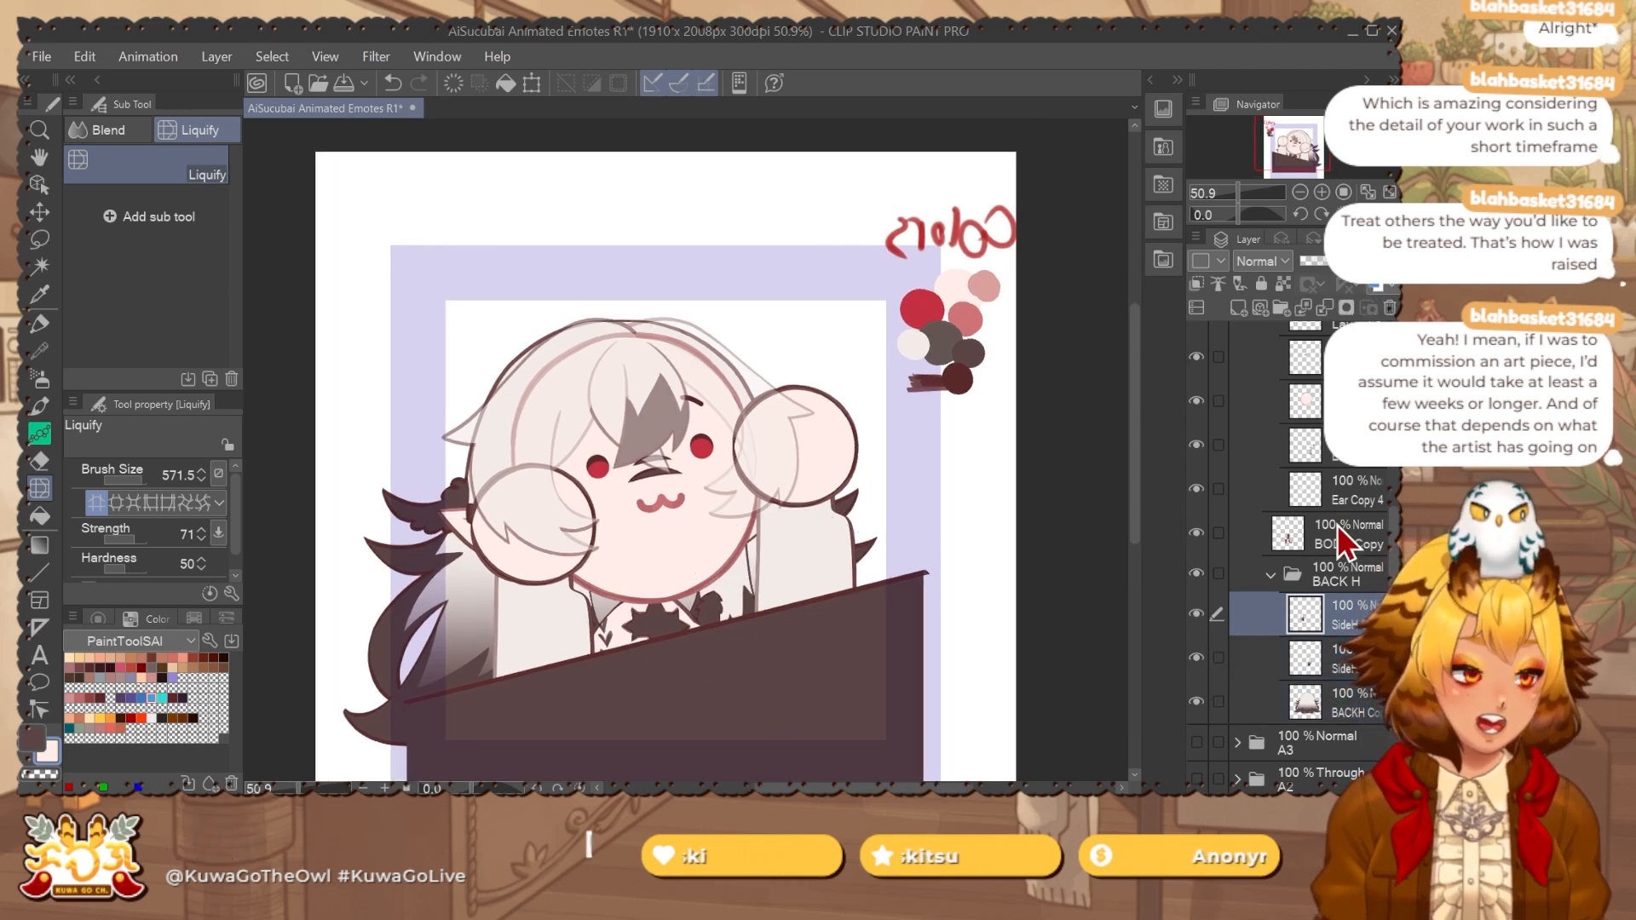
scroll(1372, 549, "up", 3)
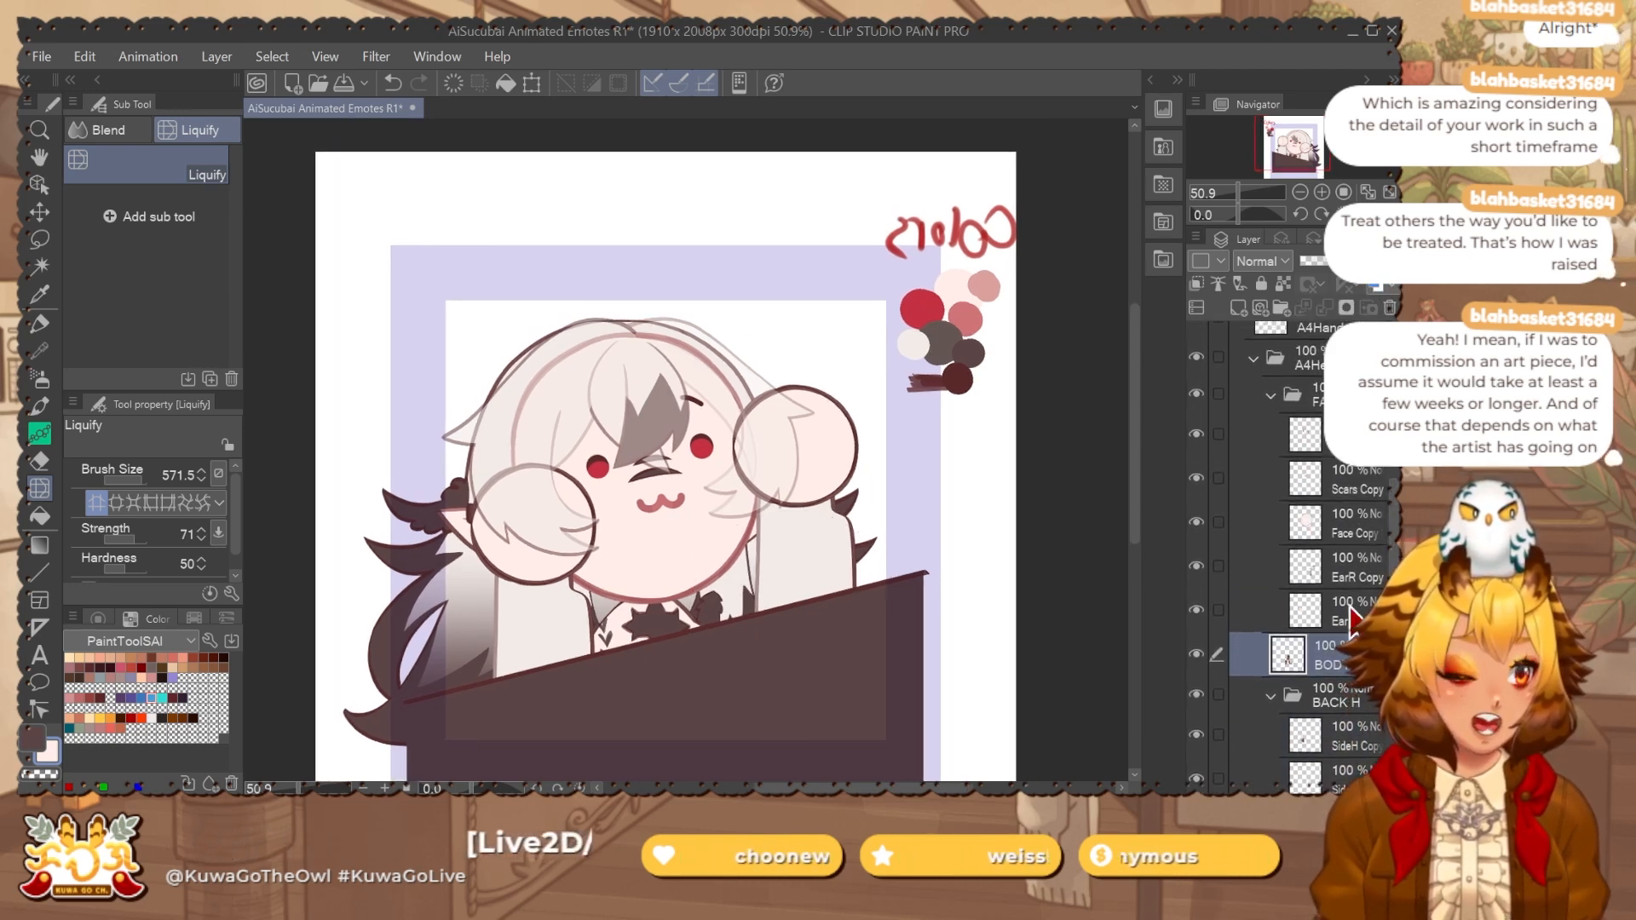
left_click(1344, 615)
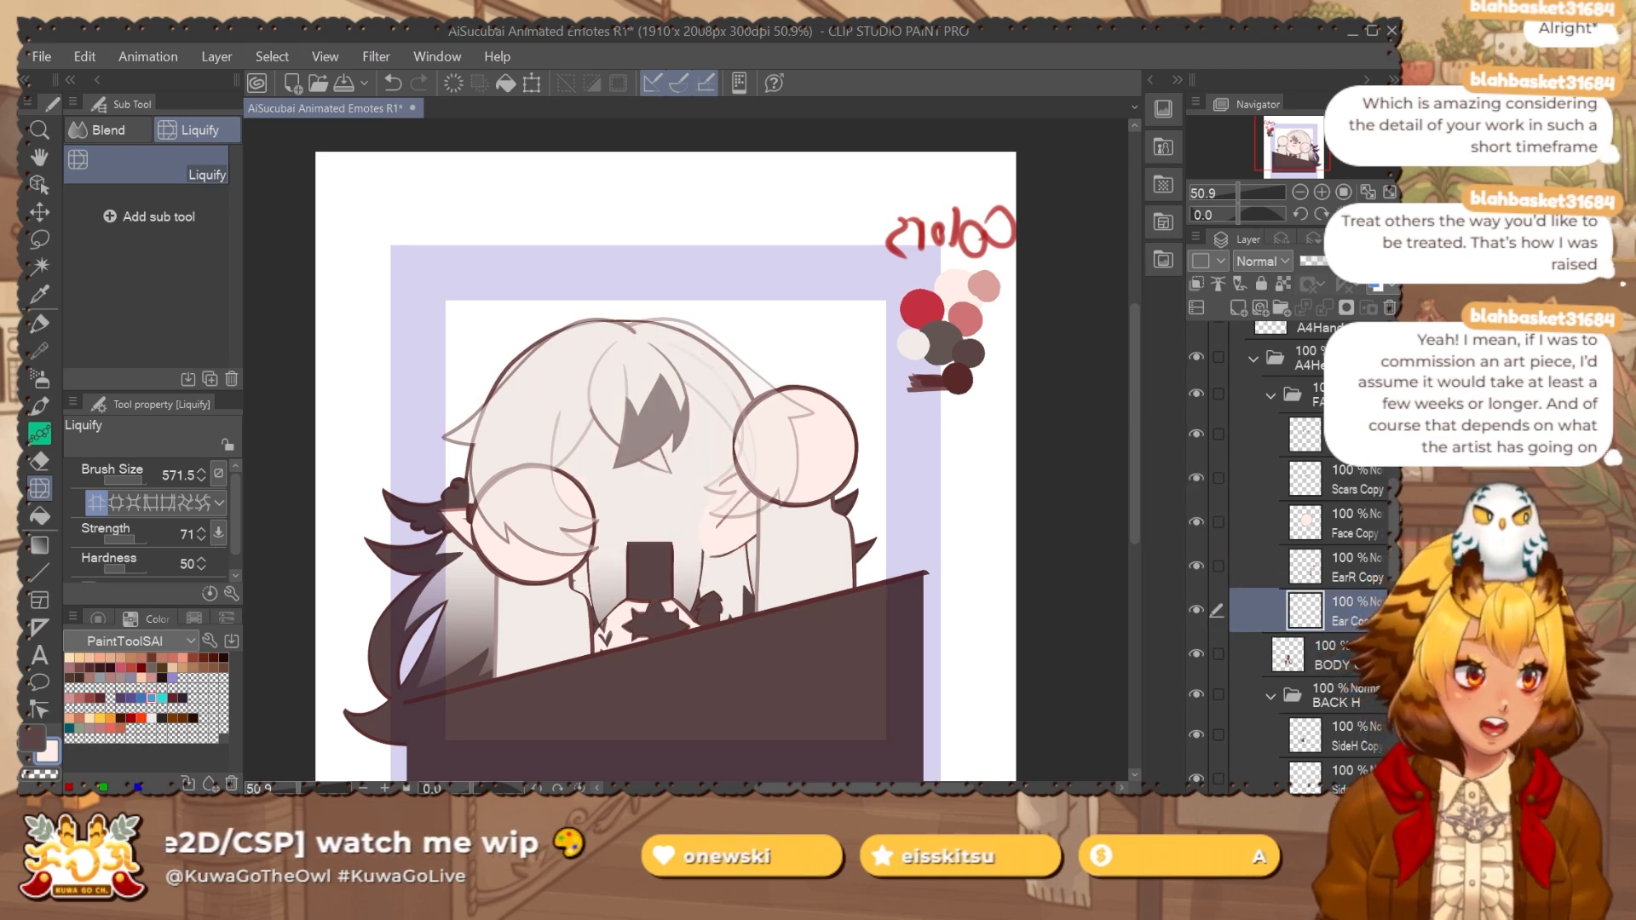
left_click_drag(1196, 434, 1196, 522)
left_click_drag(1393, 524, 1391, 514)
left_click(1198, 413)
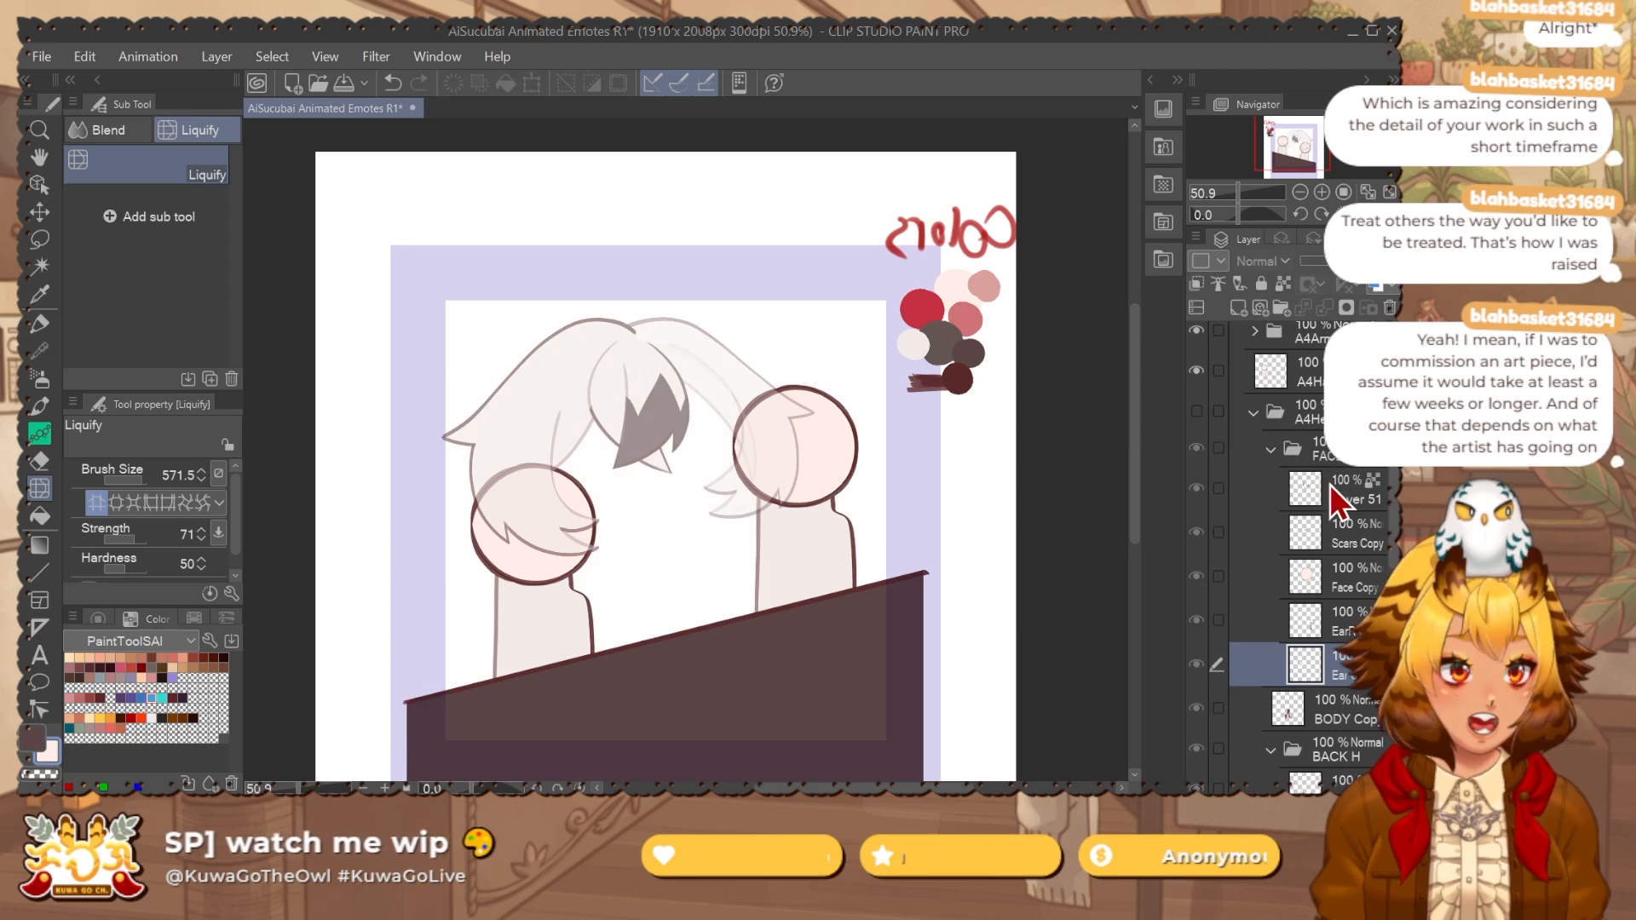
left_click(1198, 413)
left_click(1198, 412)
left_click(1198, 413)
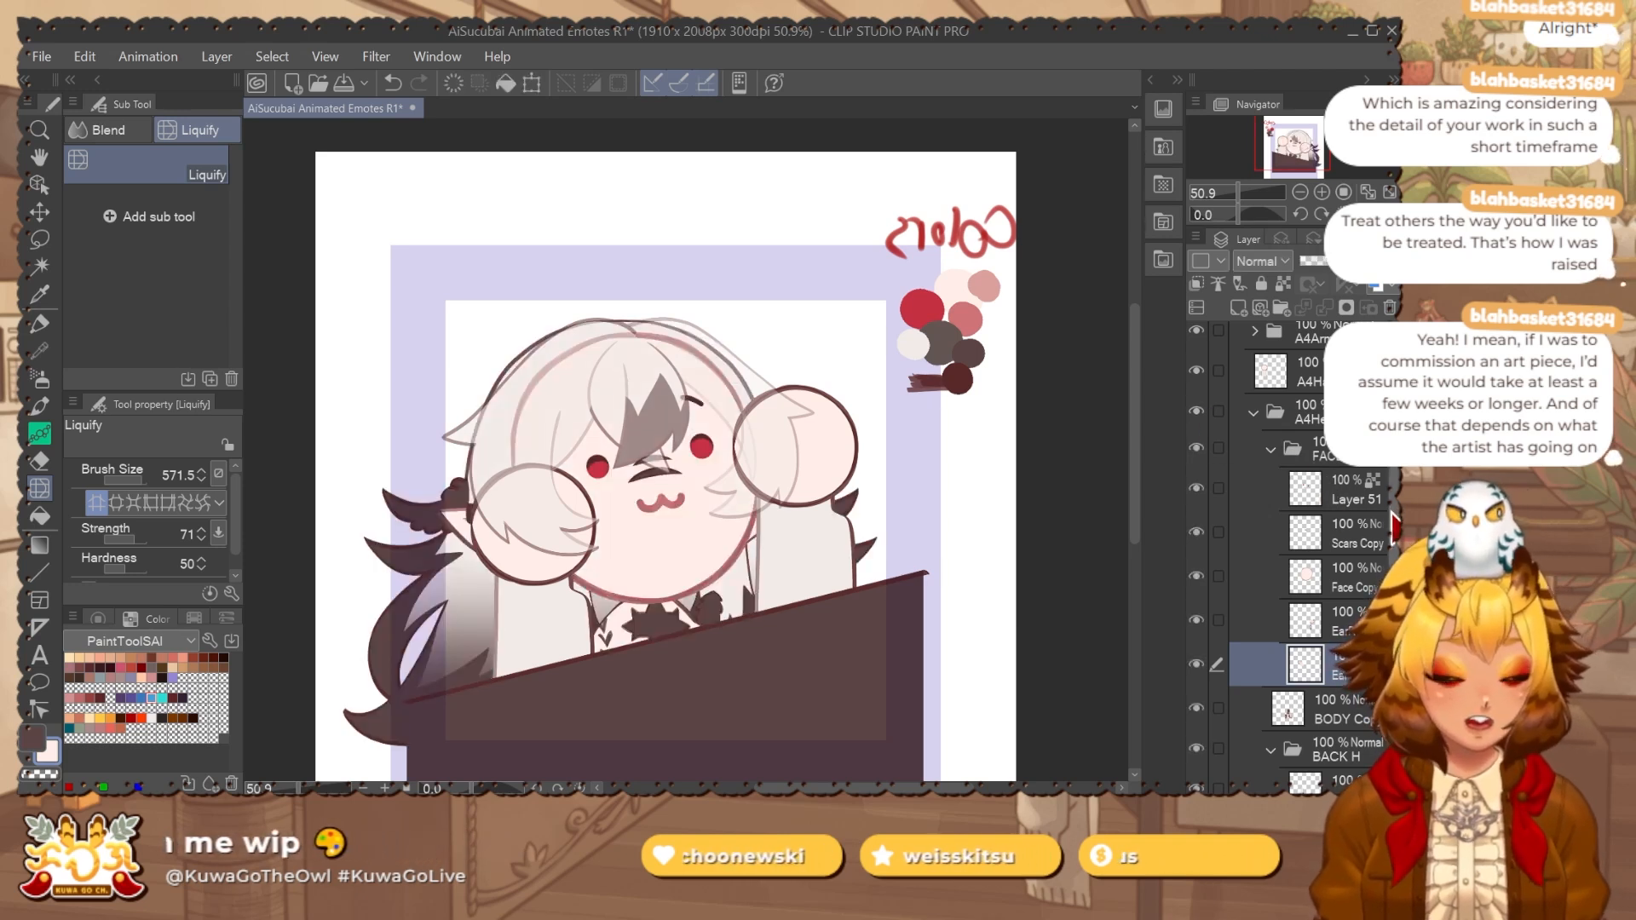
Hide A4Hand, A4Arm and A4Hand Copy so the ears and hair are unobstructed.
scroll(1202, 416, "up", 2)
scroll(1198, 477, "up", 1)
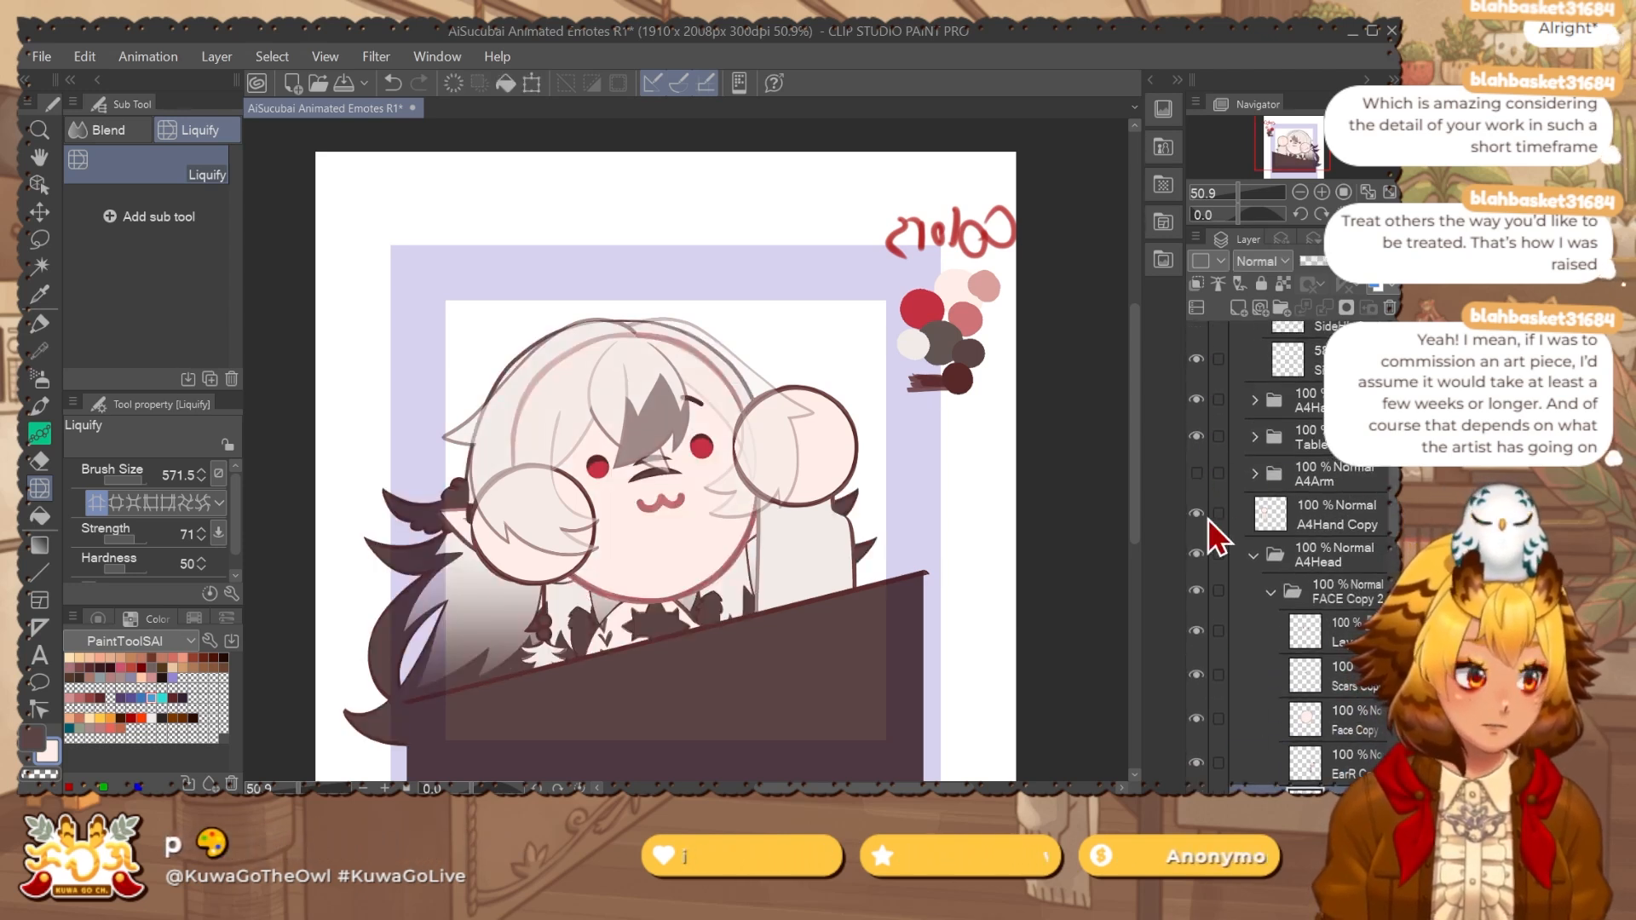
left_click(1200, 515)
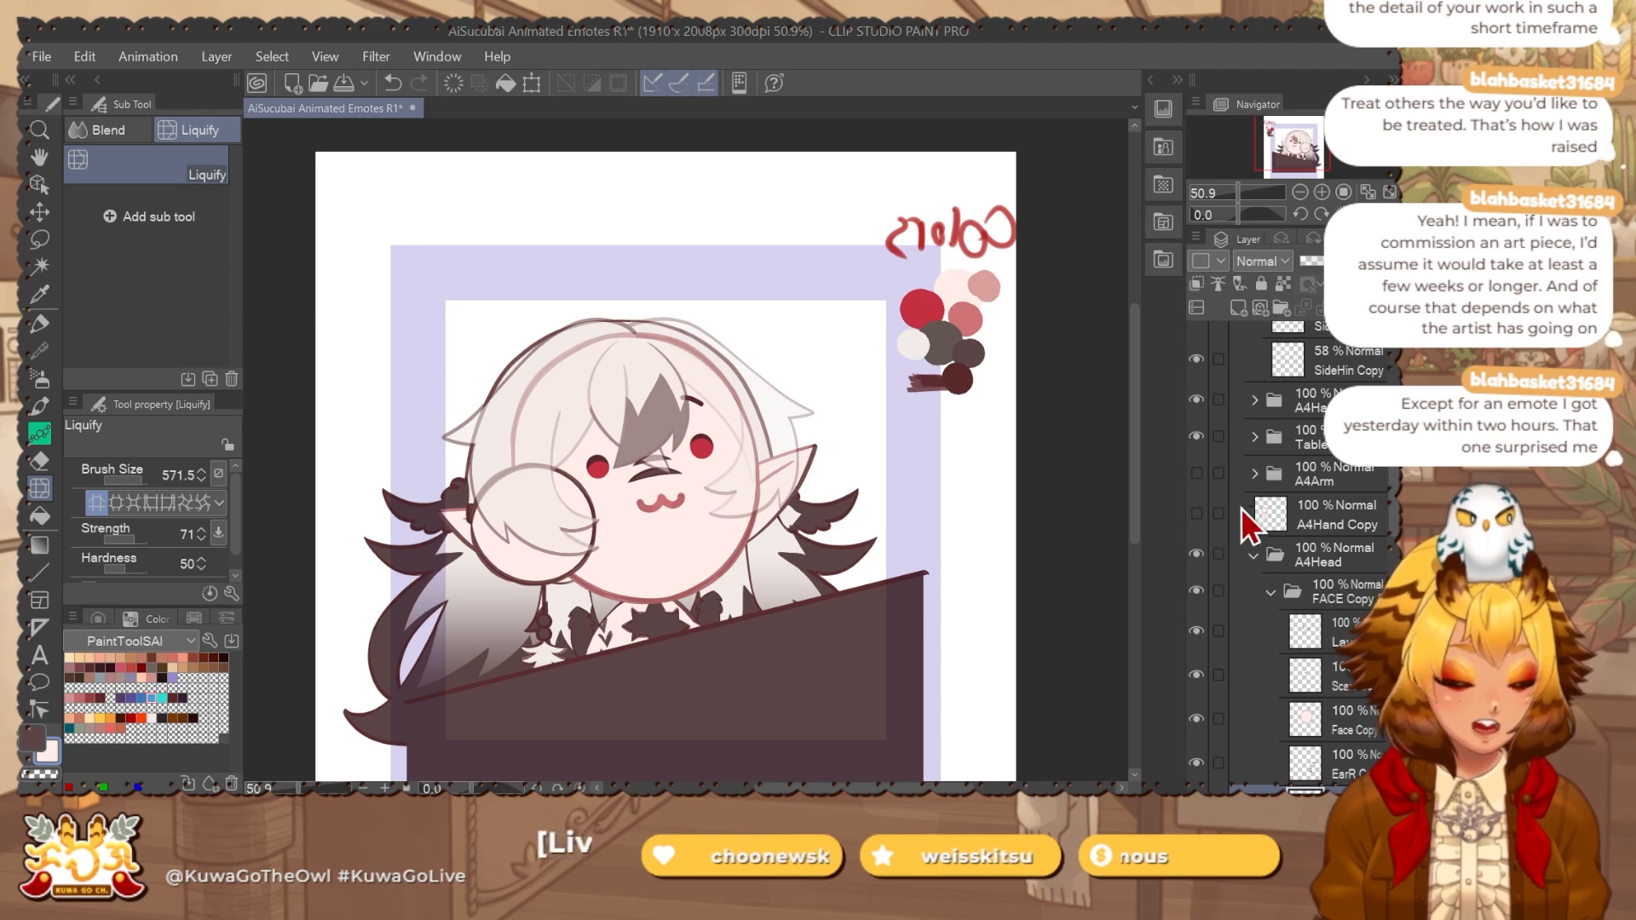
left_click(1198, 400)
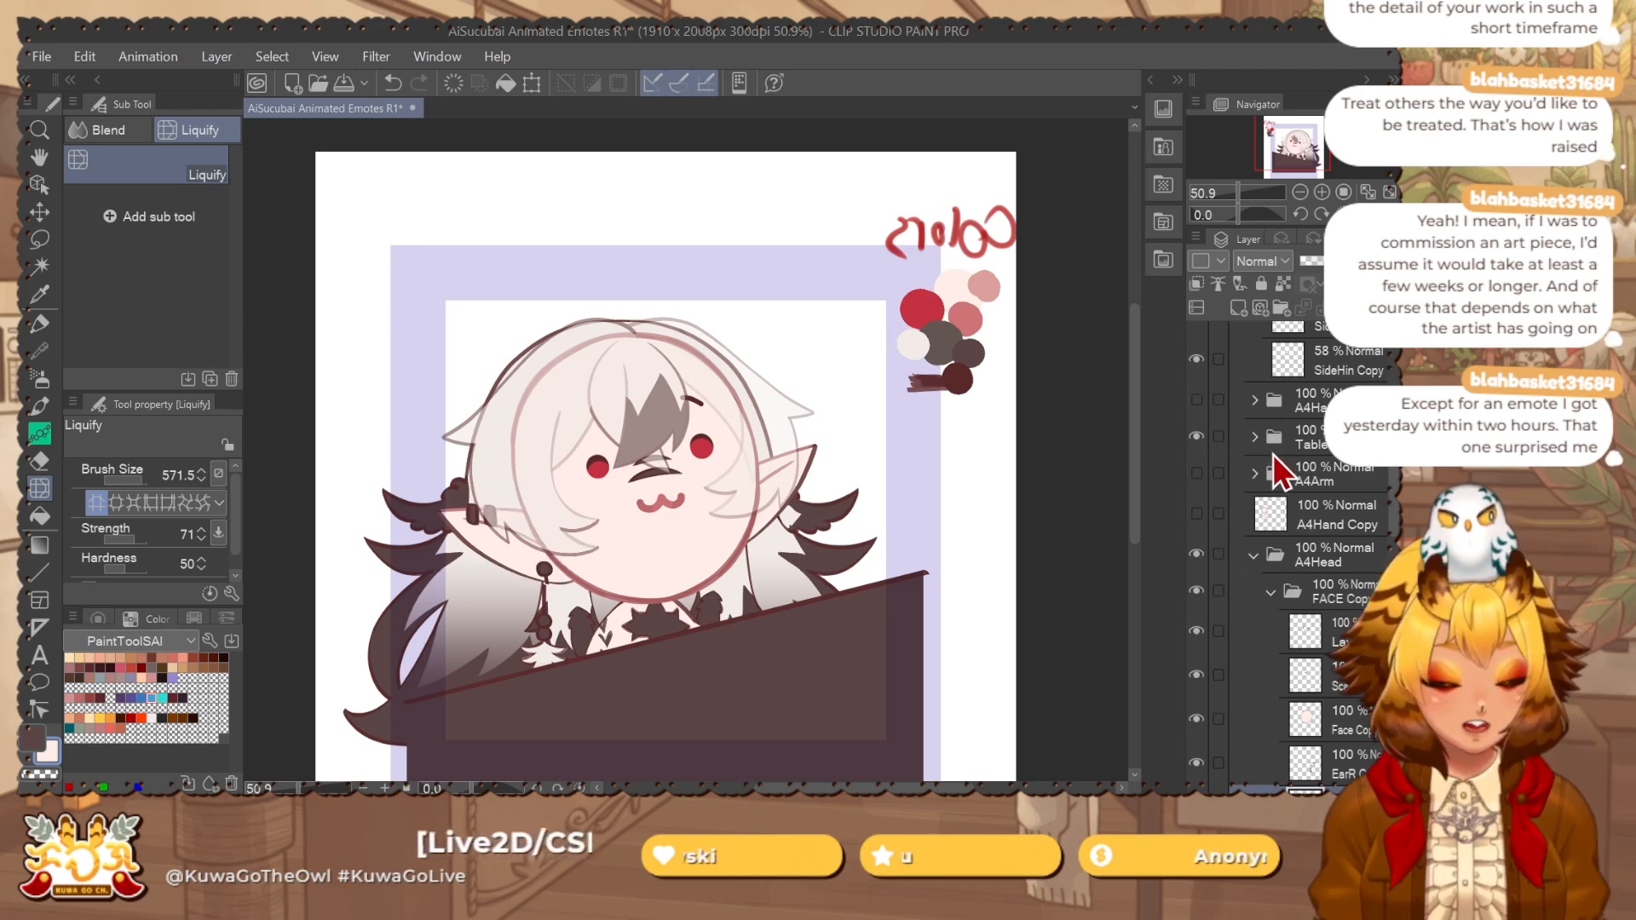
Erase the hanging part of the earring below the ear on the EarR Copy layer with the Rough eraser.
mouse_move(558, 591)
left_mouse_down()
mouse_move(626, 562)
mouse_move(558, 571)
left_mouse_up()
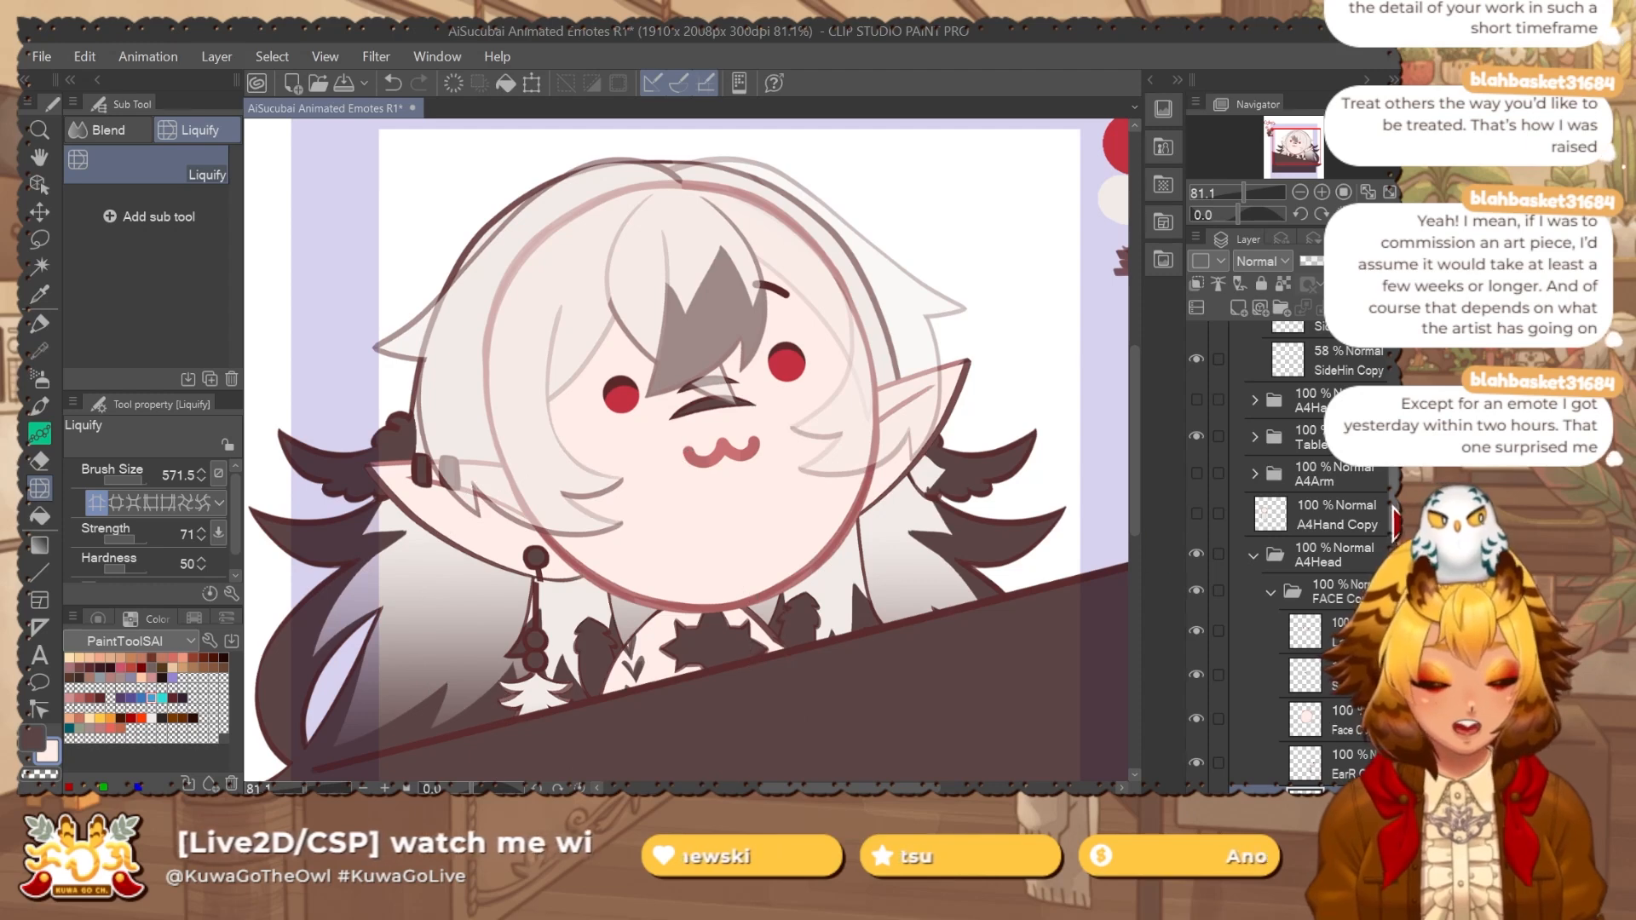
left_click_drag(1387, 499, 1387, 548)
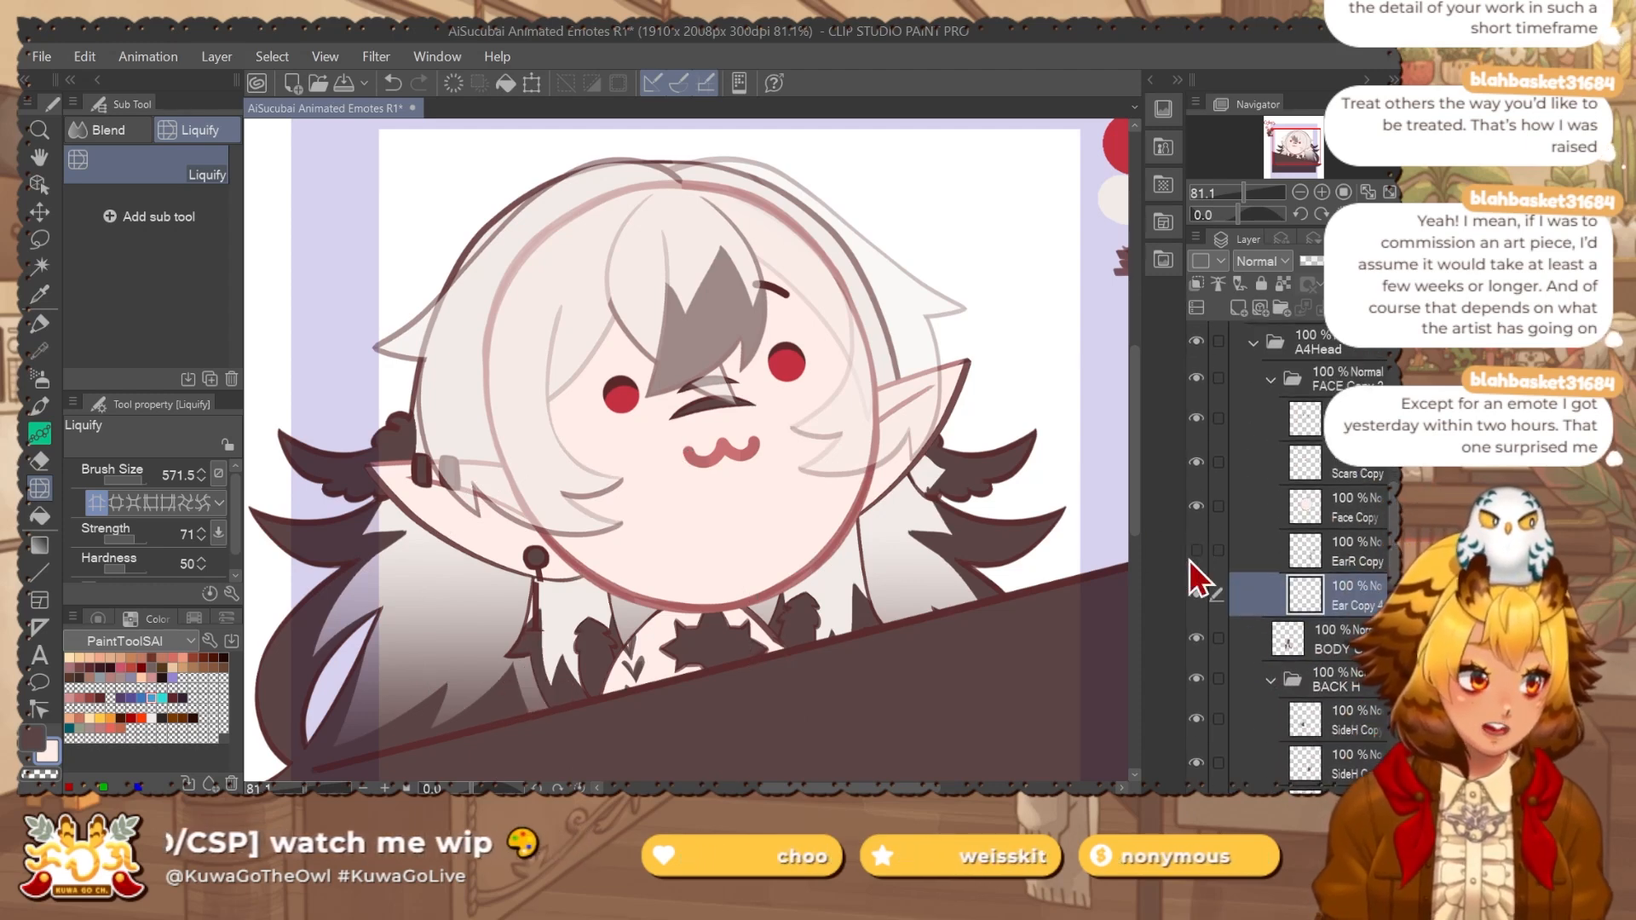
left_click(1233, 555)
key("e")
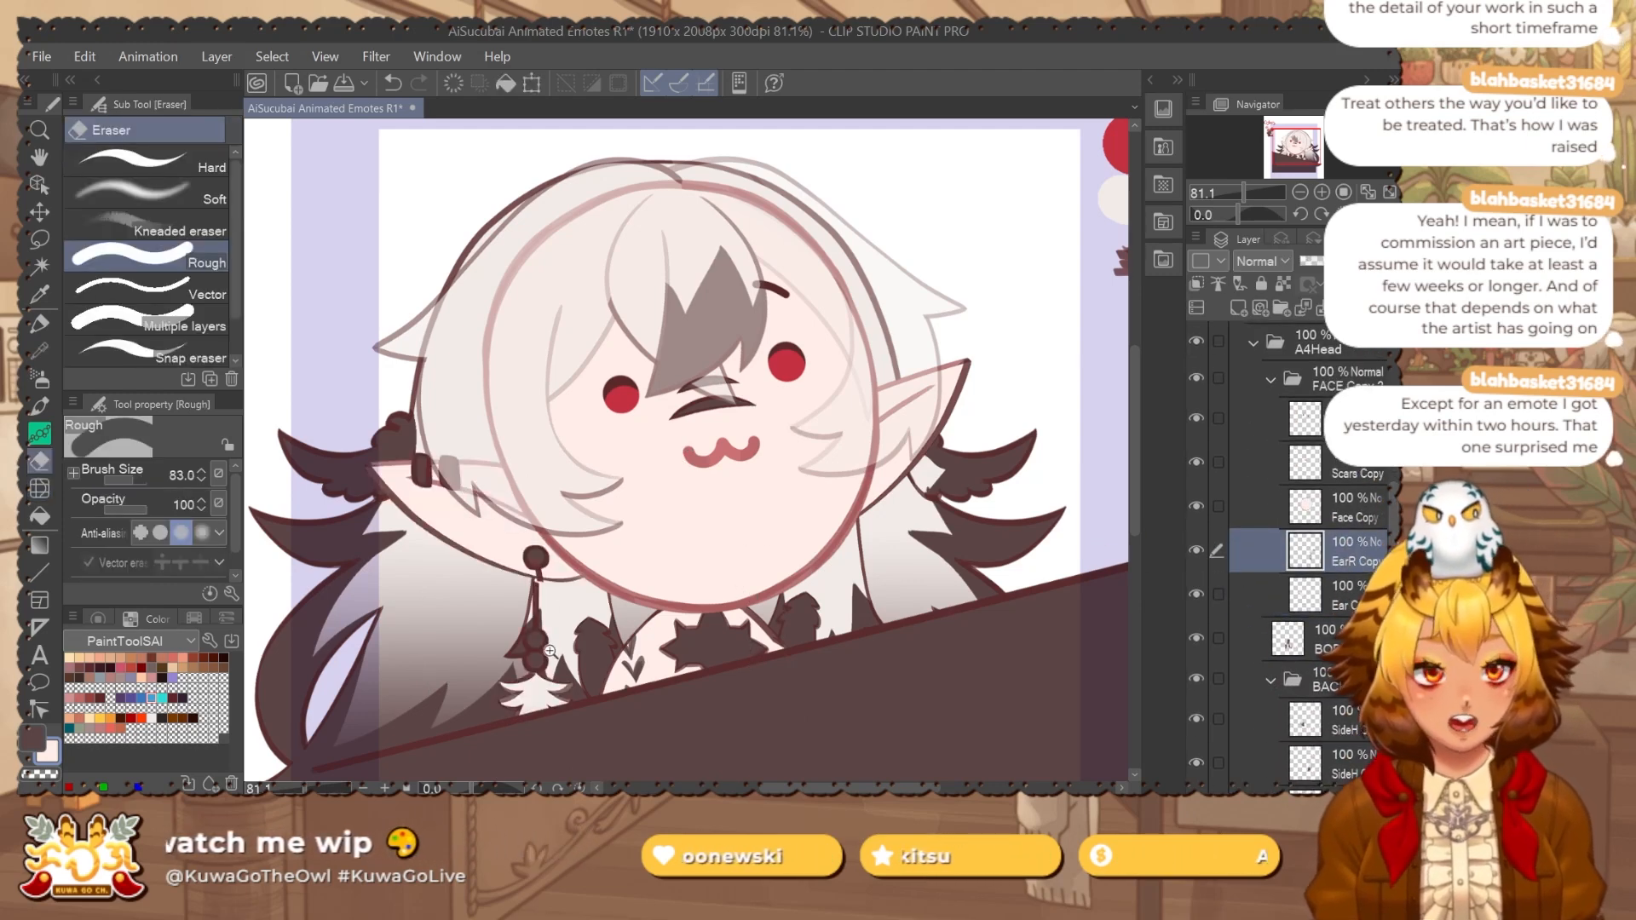
mouse_move(532, 607)
left_mouse_down()
mouse_move(567, 607)
mouse_move(585, 546)
left_mouse_up()
mouse_move(569, 545)
left_mouse_down()
mouse_move(563, 615)
mouse_move(533, 557)
mouse_move(546, 526)
left_mouse_up()
left_click_drag(549, 427, 639, 427)
mouse_move(532, 479)
left_mouse_down()
mouse_move(602, 494)
mouse_move(578, 494)
left_mouse_up()
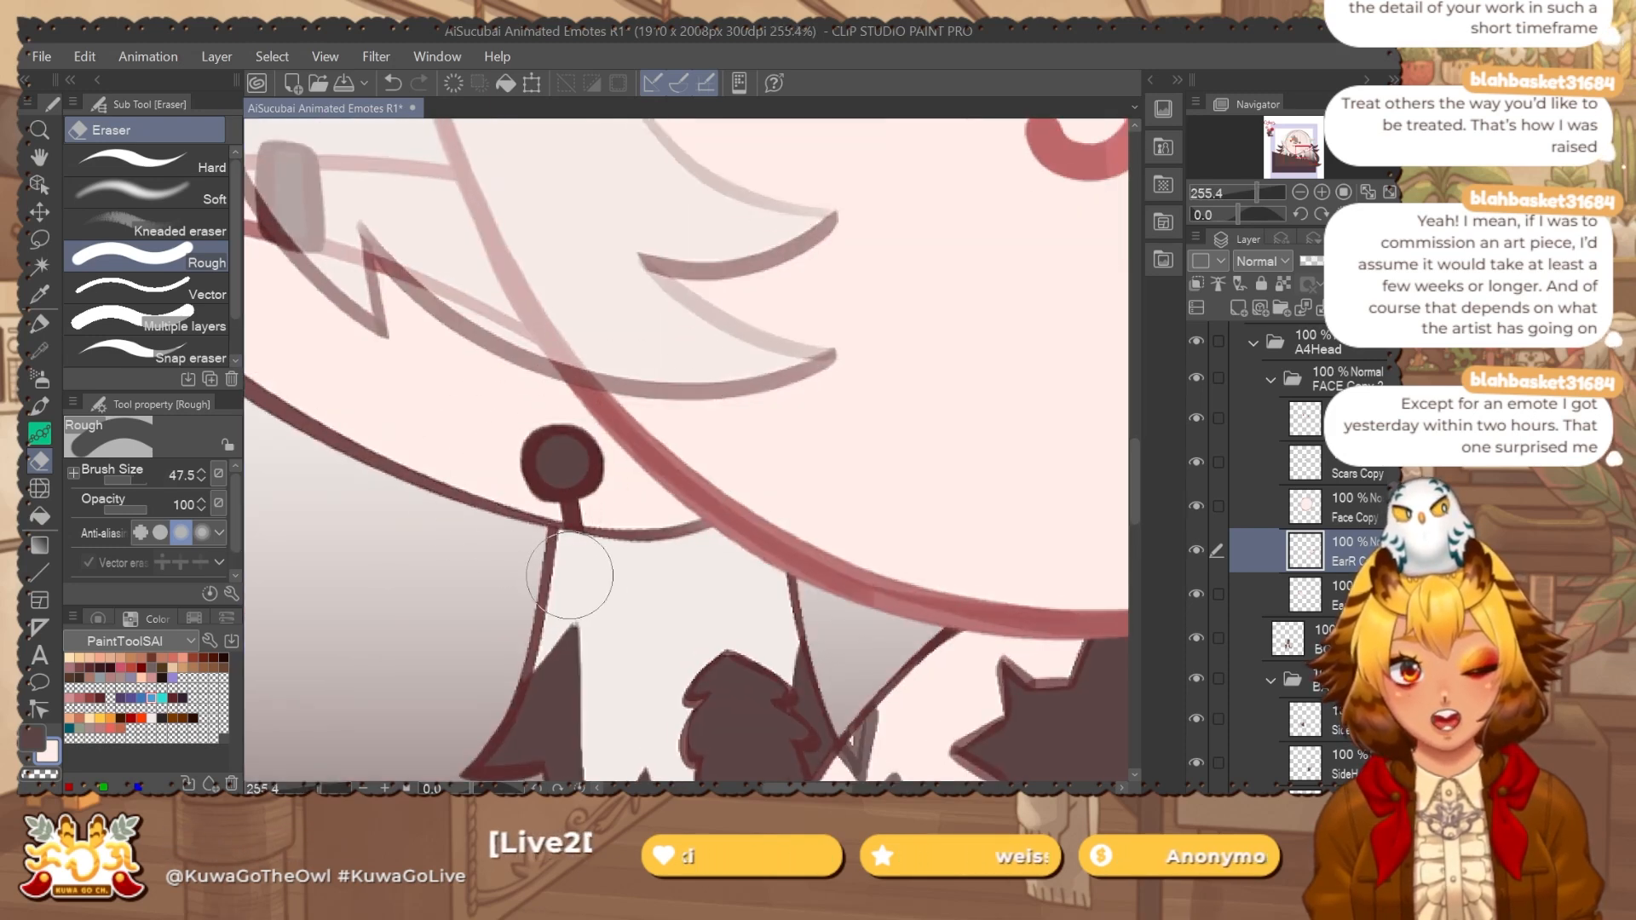
Lock the transparent pixels of EarR Copy and paint over the remaining earring bead in skin colour with the Turnip pen.
key("p")
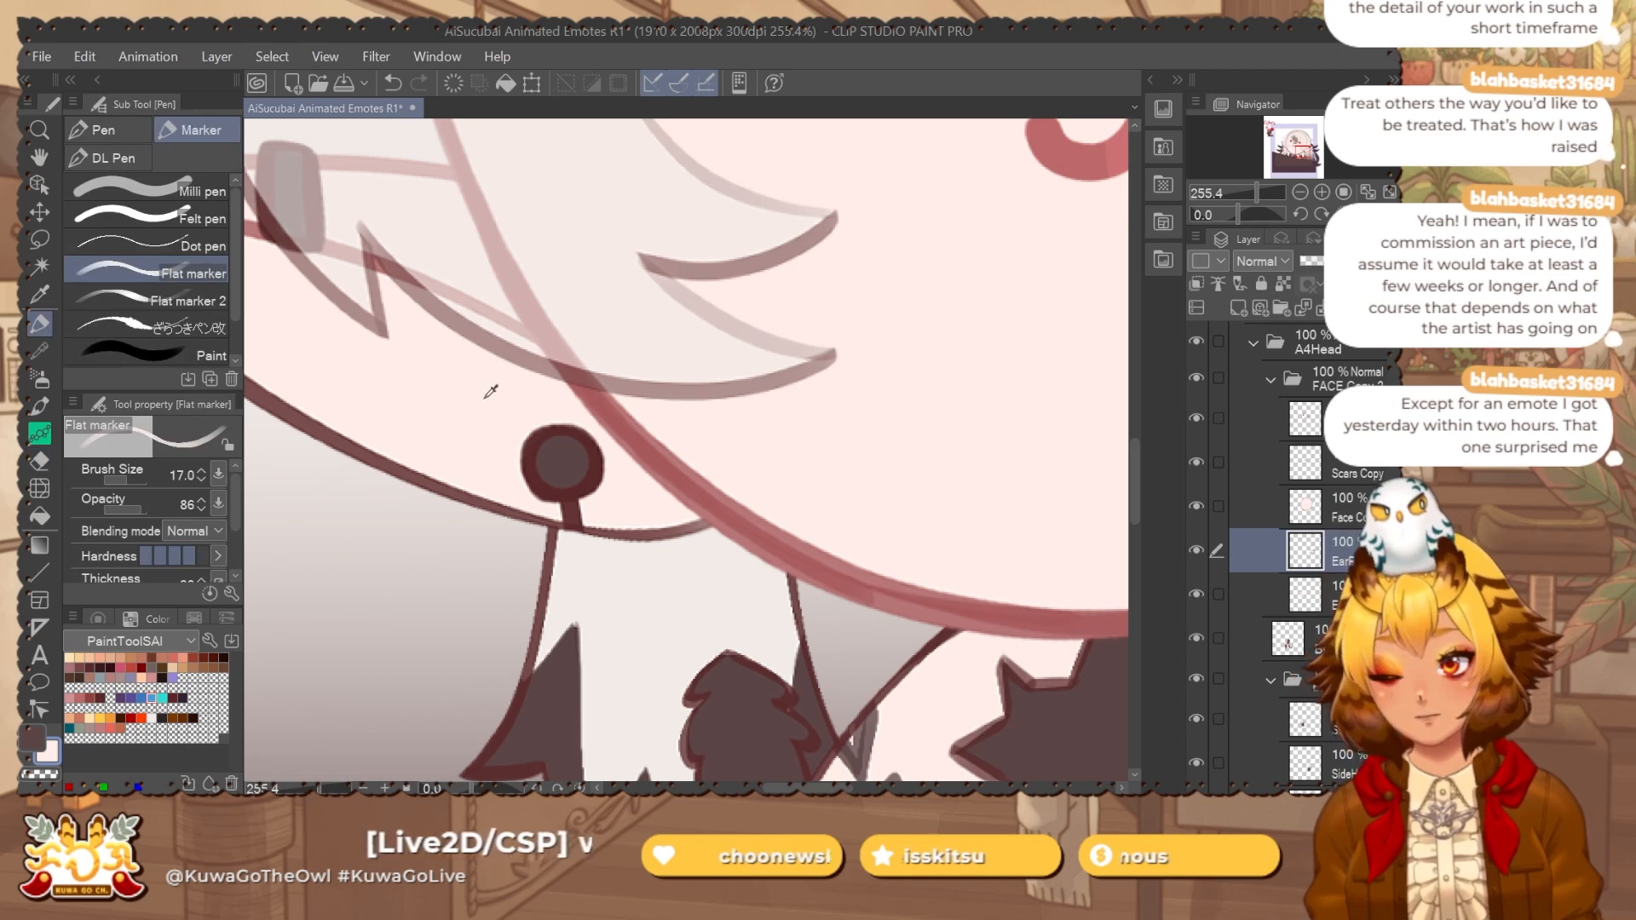
left_click(115, 132)
key("ctrl+z")
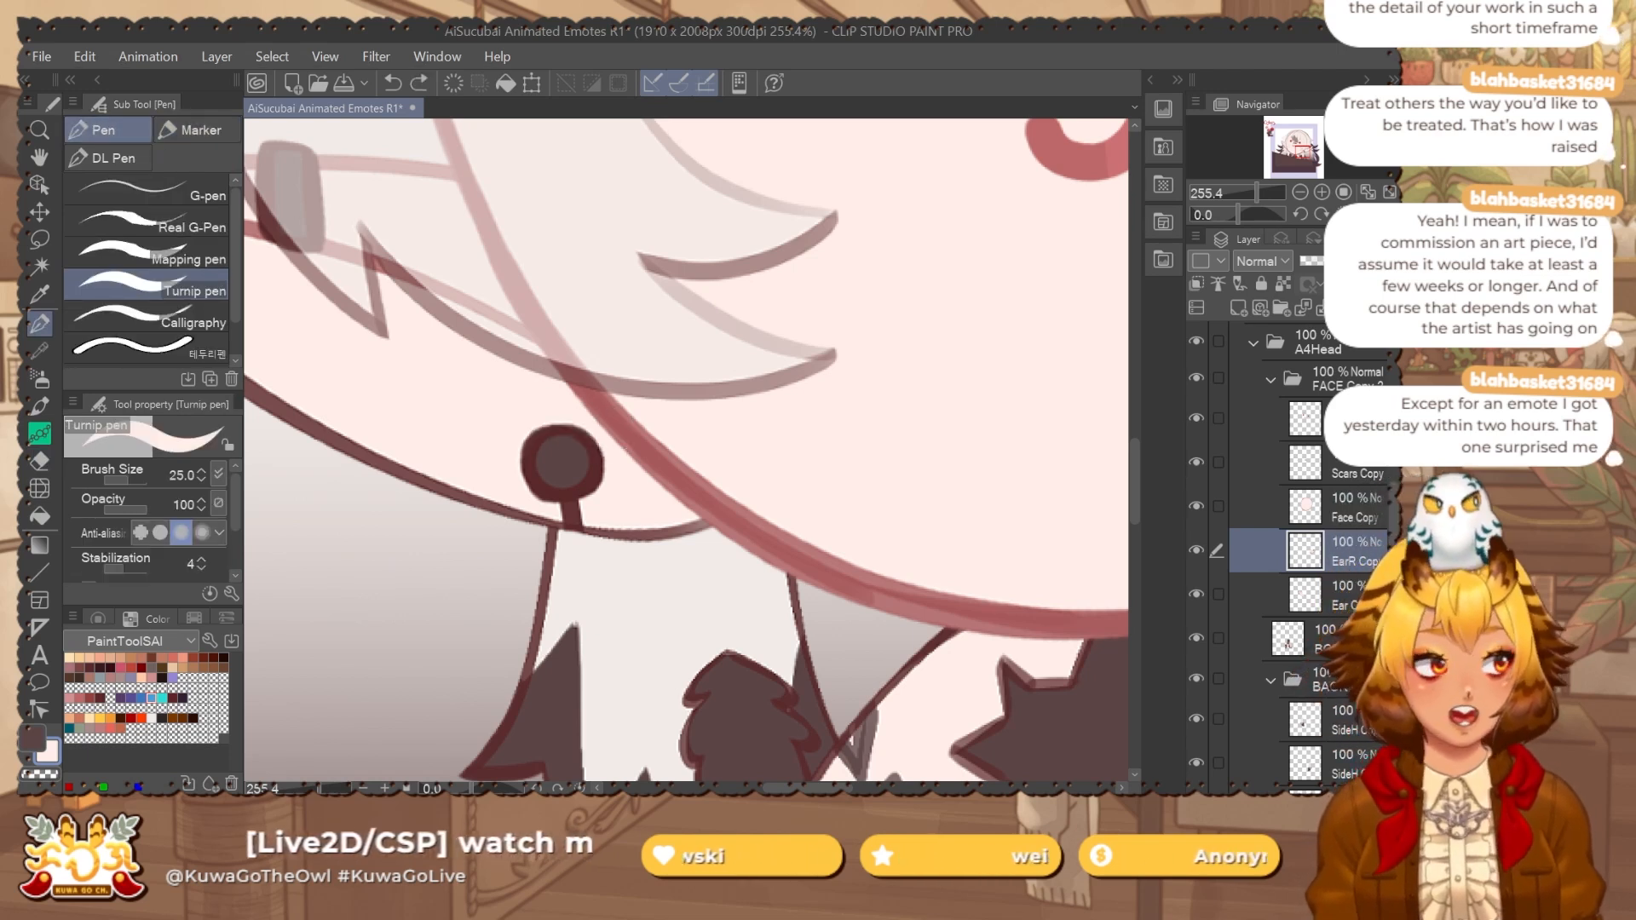
left_click(1283, 284)
left_click_drag(559, 440, 581, 435)
mouse_move(545, 424)
left_mouse_down()
mouse_move(582, 429)
mouse_move(604, 449)
mouse_move(571, 458)
mouse_move(585, 488)
left_mouse_up()
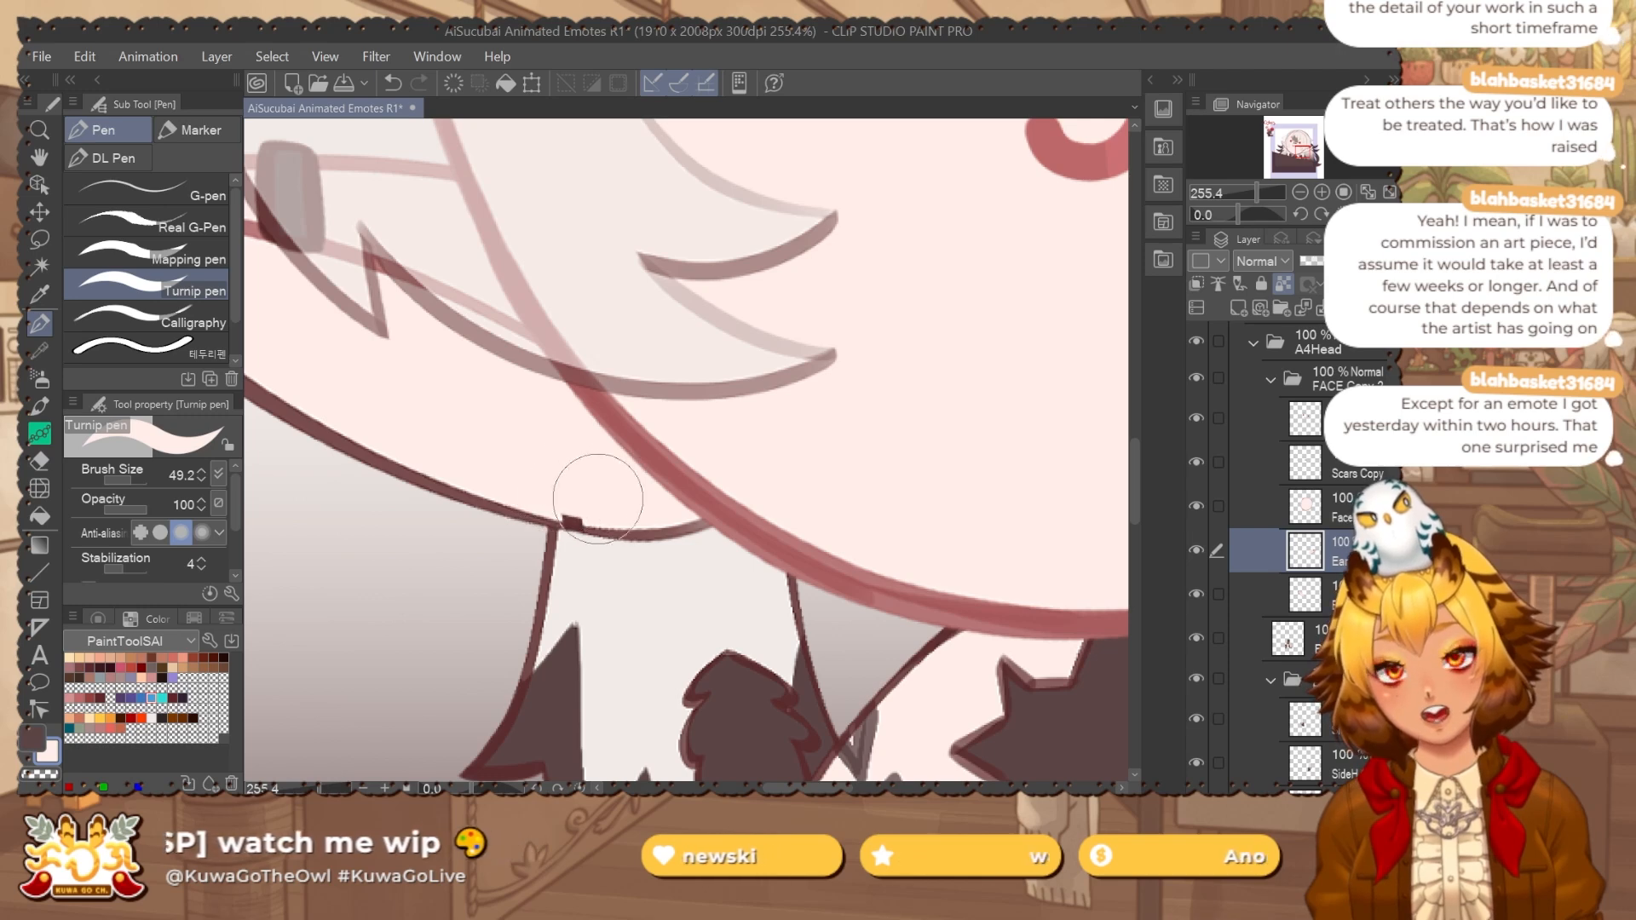
scroll(568, 499, "down", 4)
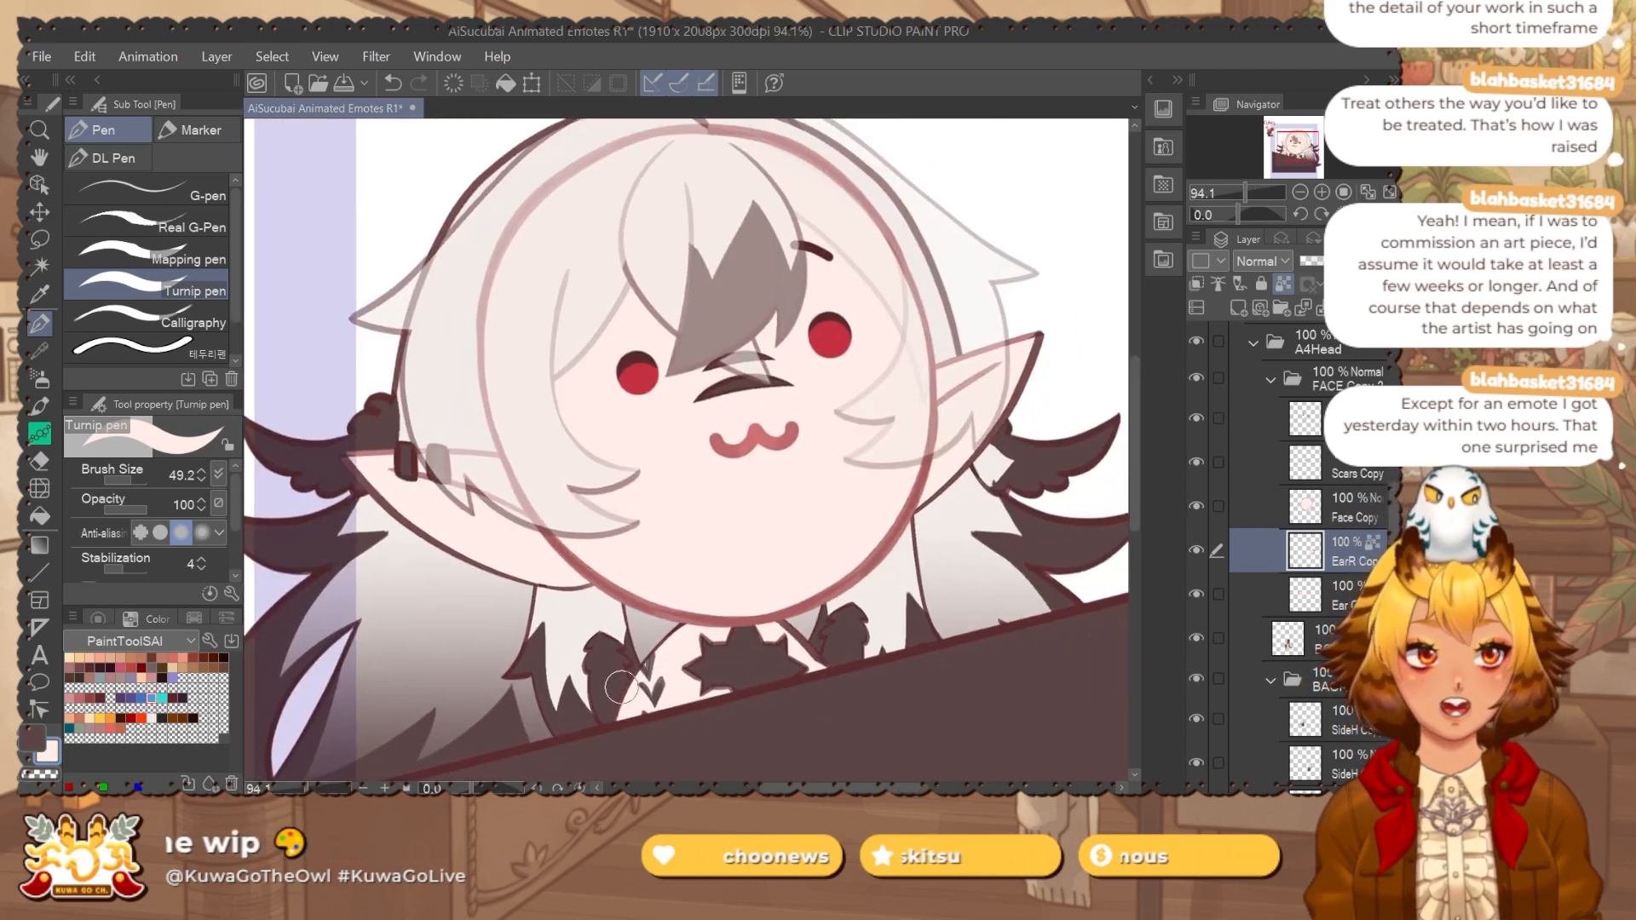
Duplicate the EarR Copy layer, flip the duplicate horizontally, and rotate and position it over the ear on the opposite side of the head.
left_click(1196, 550)
left_click(1196, 550)
left_click(1303, 549, "ctrl")
key("ctrl+t")
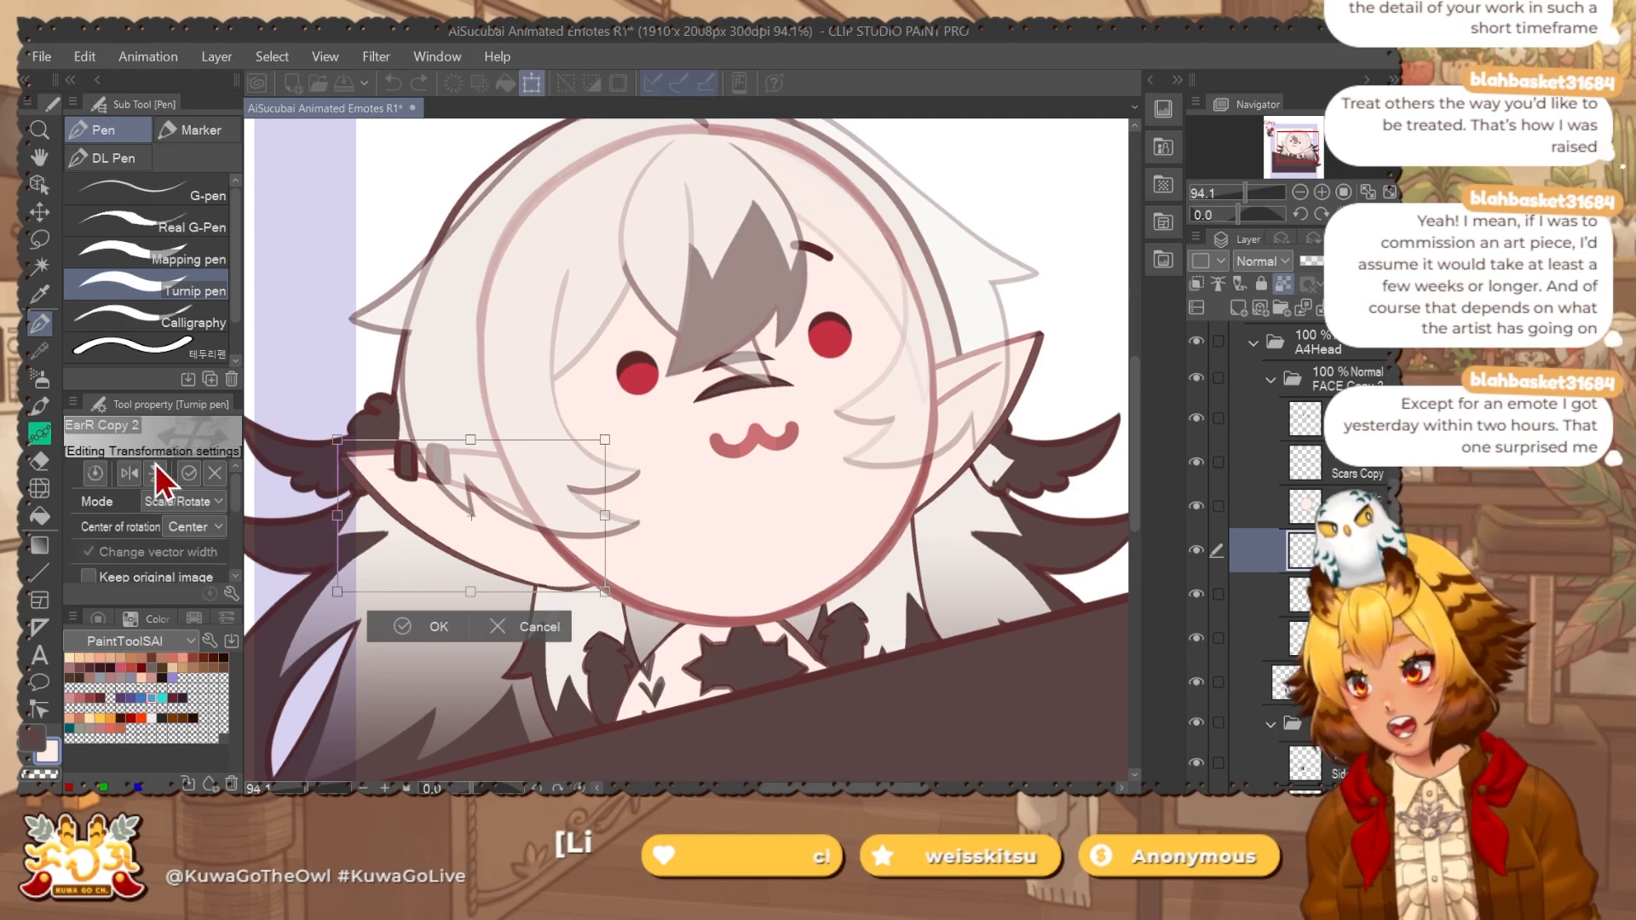
left_click_drag(509, 535, 973, 417)
left_click_drag(1065, 278, 991, 230)
left_click_drag(971, 401, 979, 442)
left_click_drag(1086, 302, 1101, 335)
left_click_drag(1041, 406, 1039, 404)
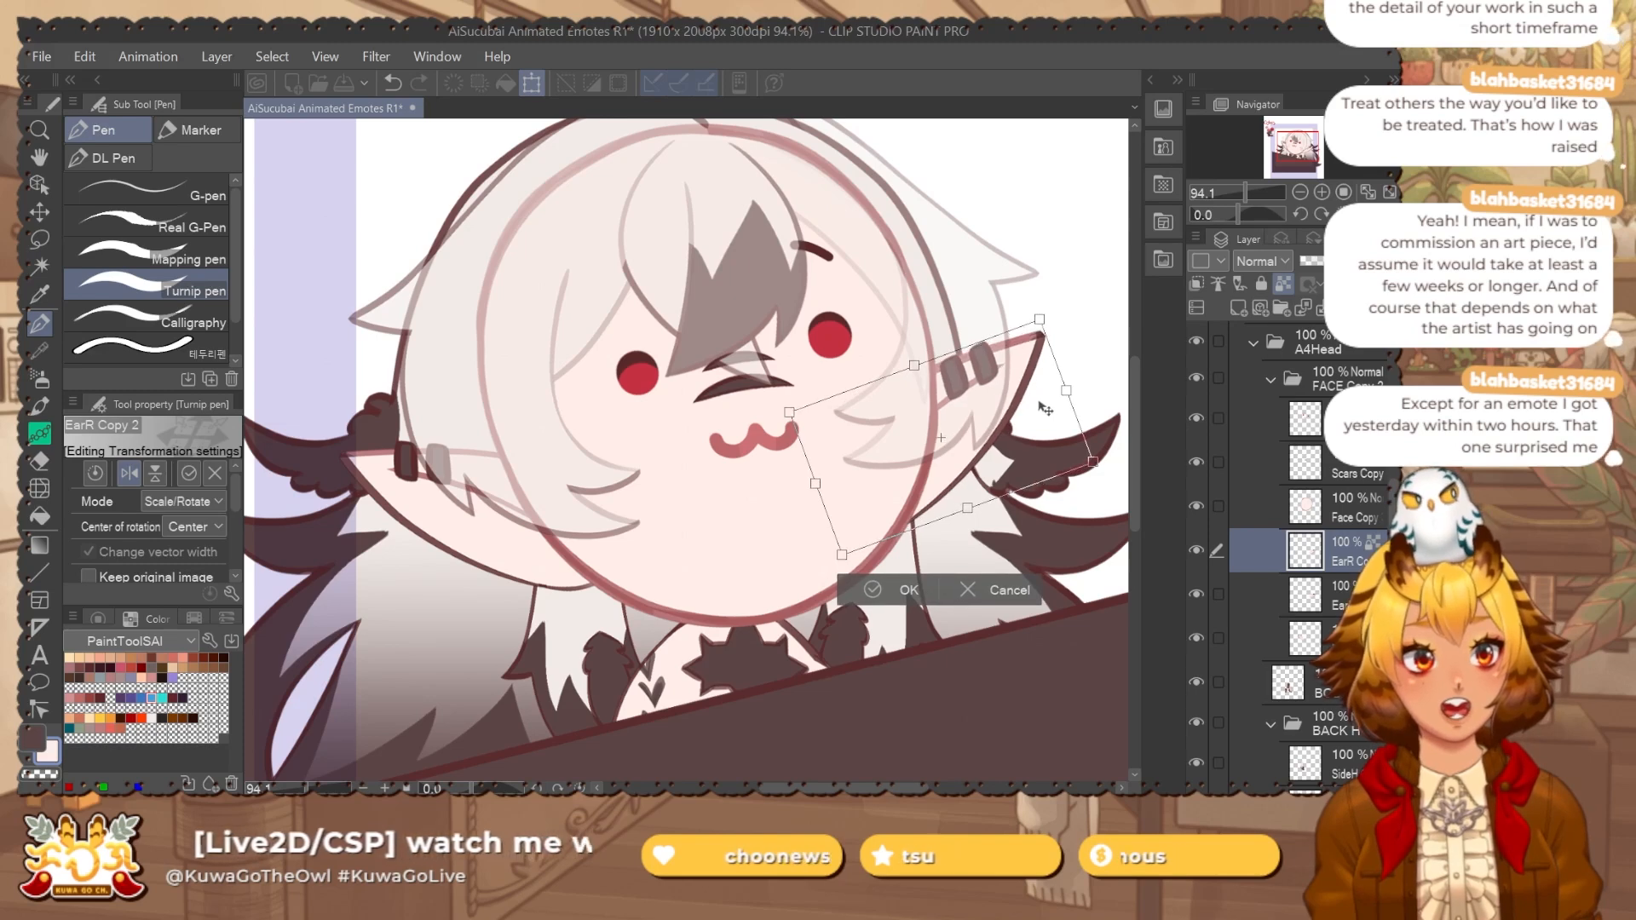
key("Return")
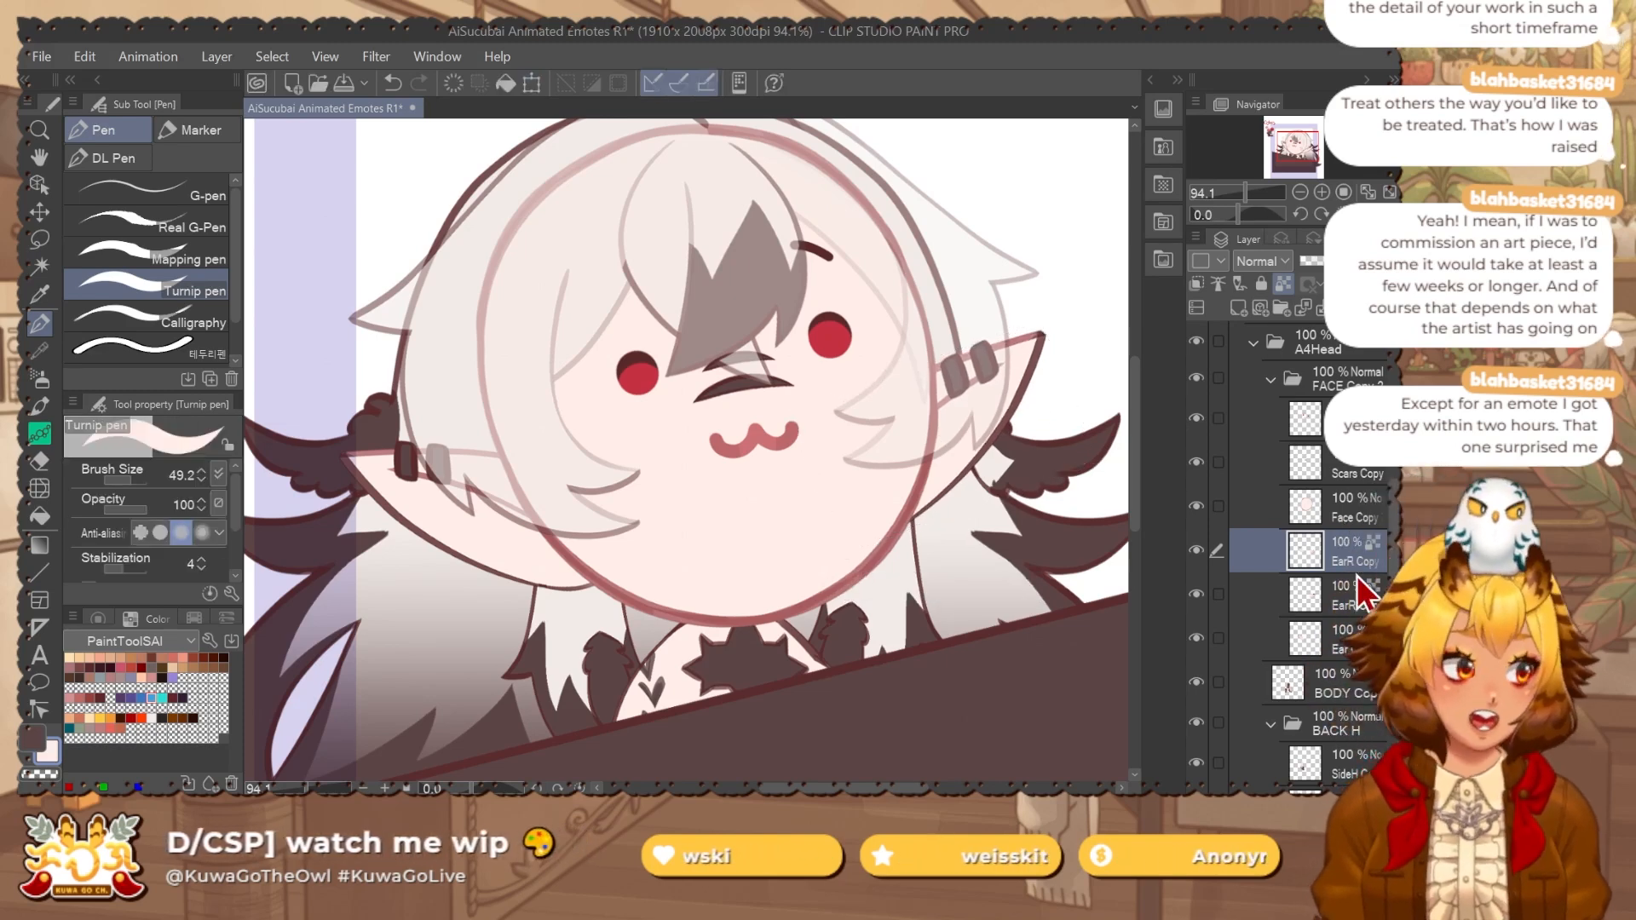
Delete the old Ear Copy 4 layer below the two EarR copies.
left_click(1358, 588)
left_click(1355, 639)
key("Delete")
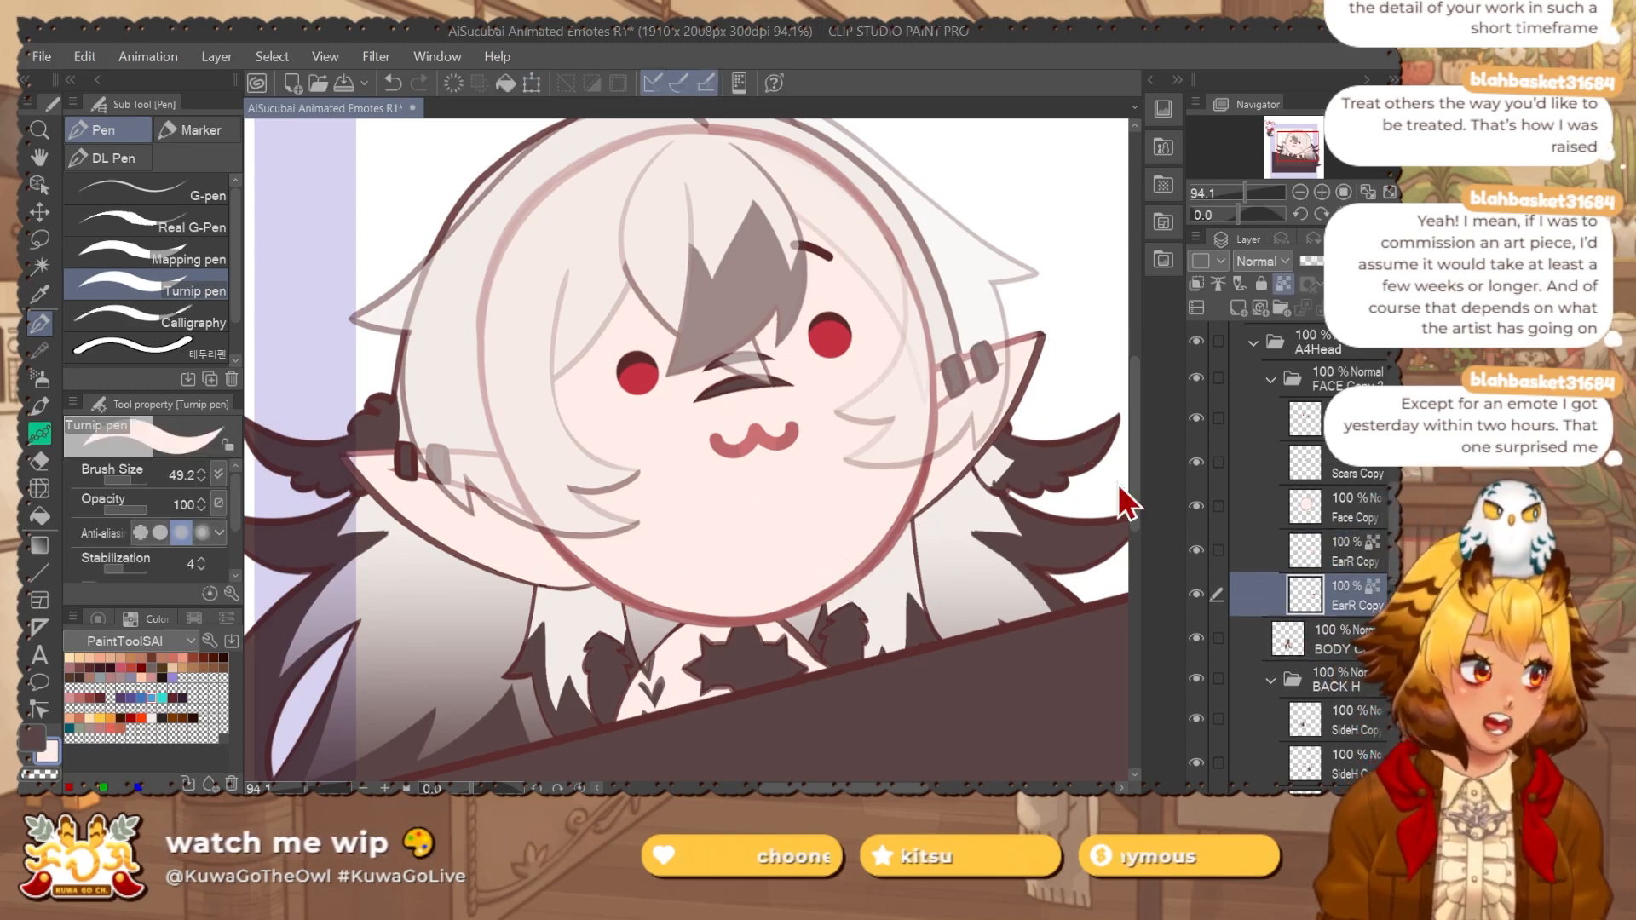
left_click_drag(906, 596, 860, 617)
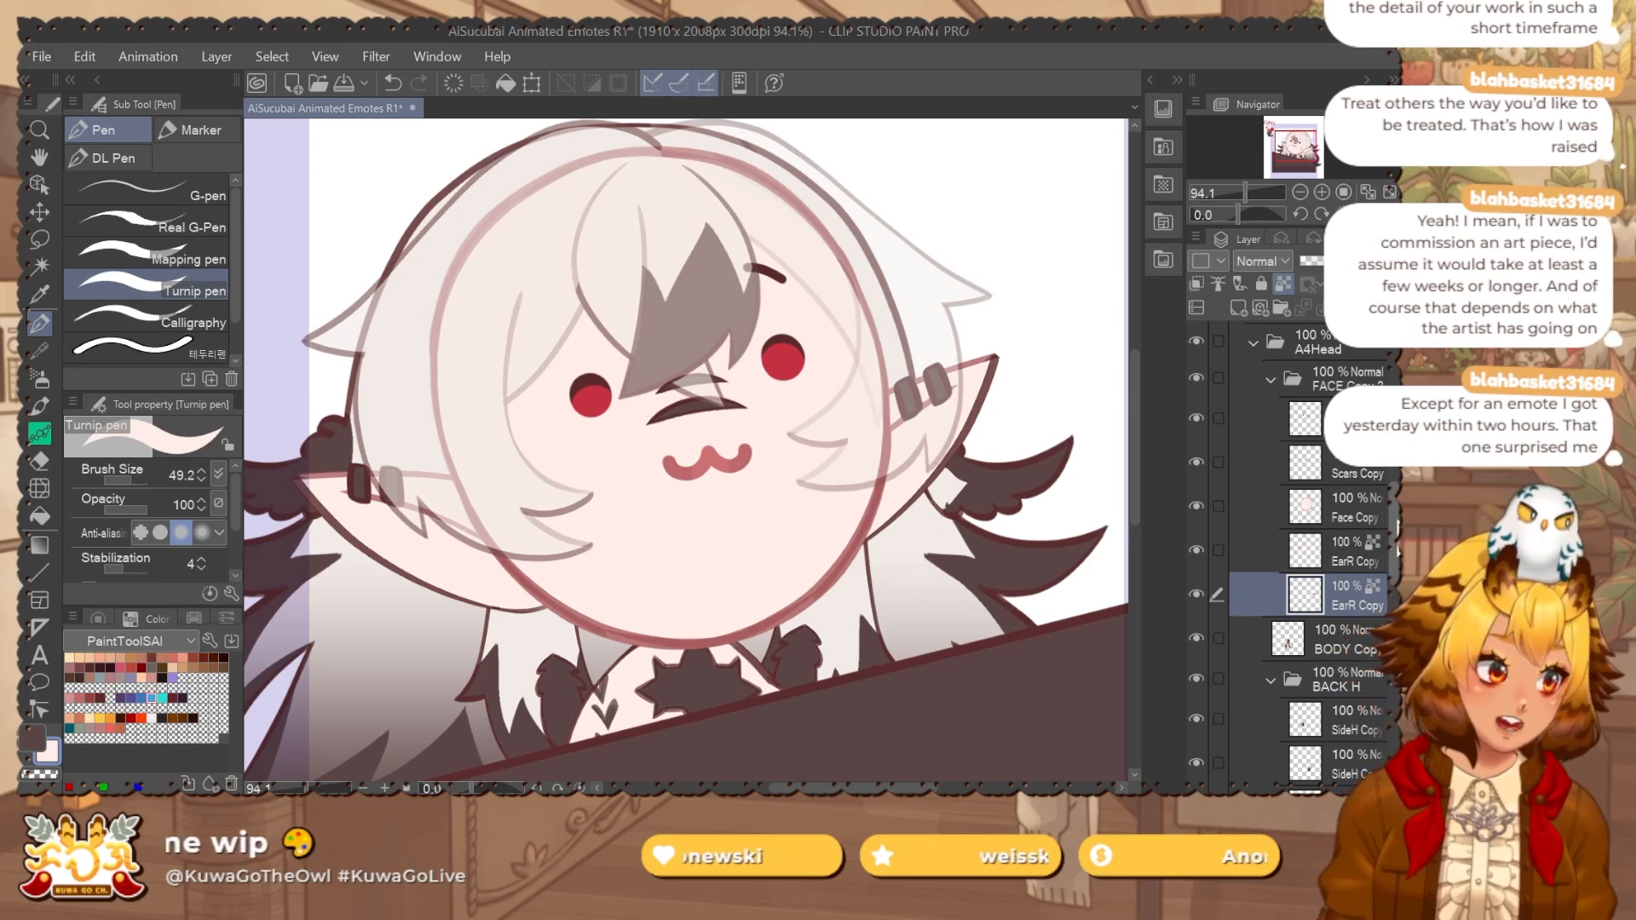
Collapse the FACE Copy 2 and BACK H folders inside A4Head.
scroll(1317, 554, "up", 5)
scroll(1375, 469, "up", 1)
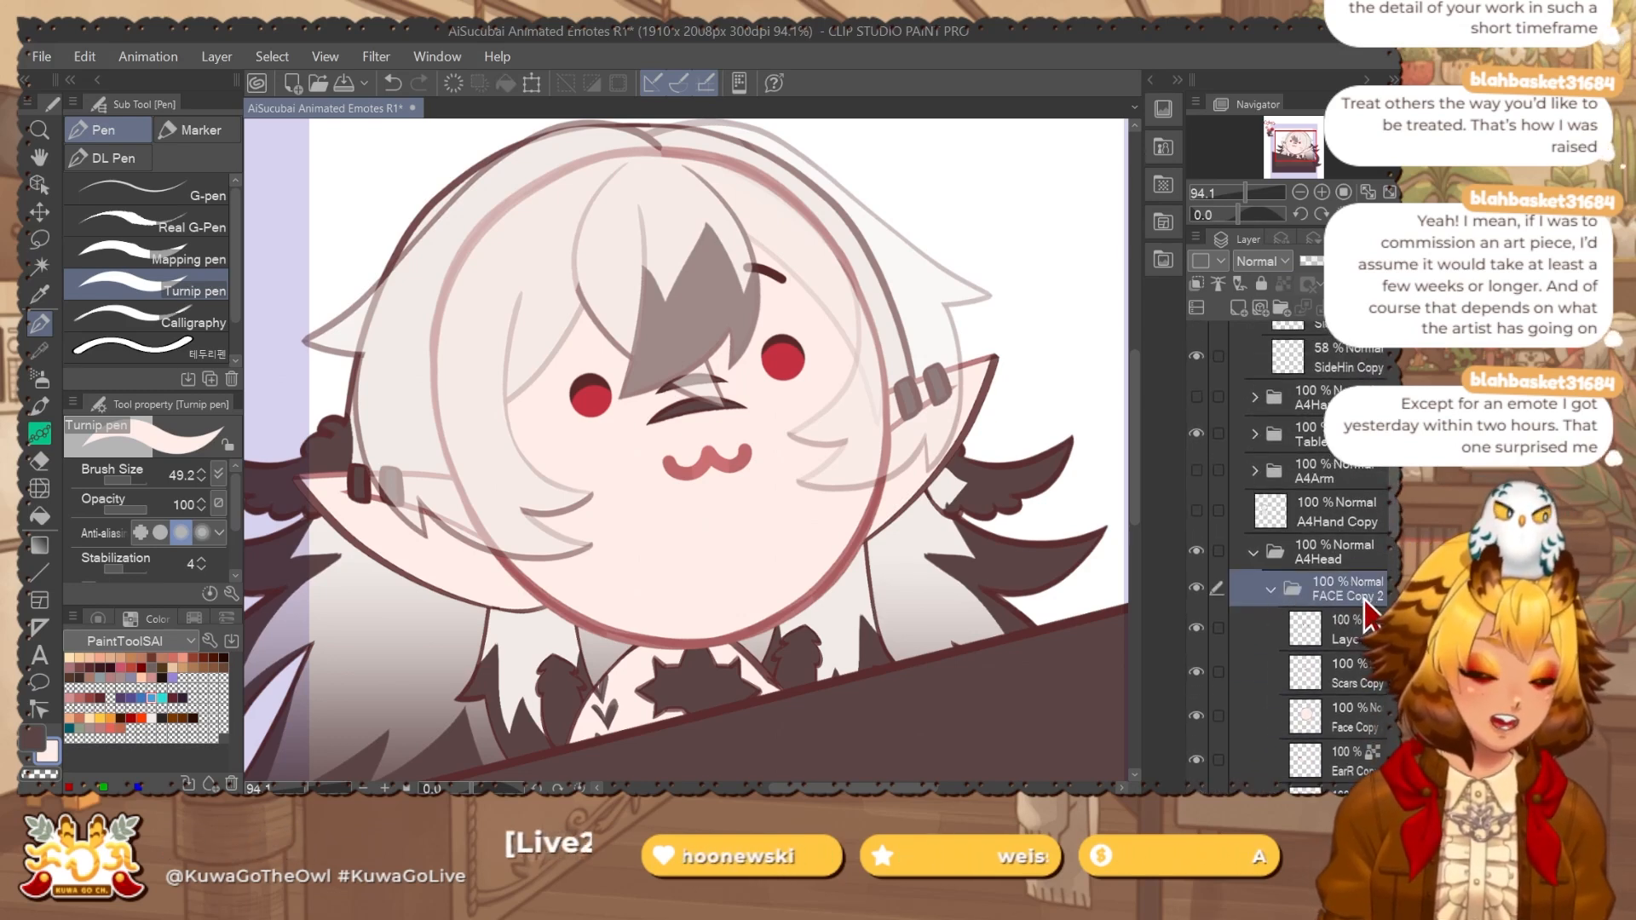
left_click(1274, 593)
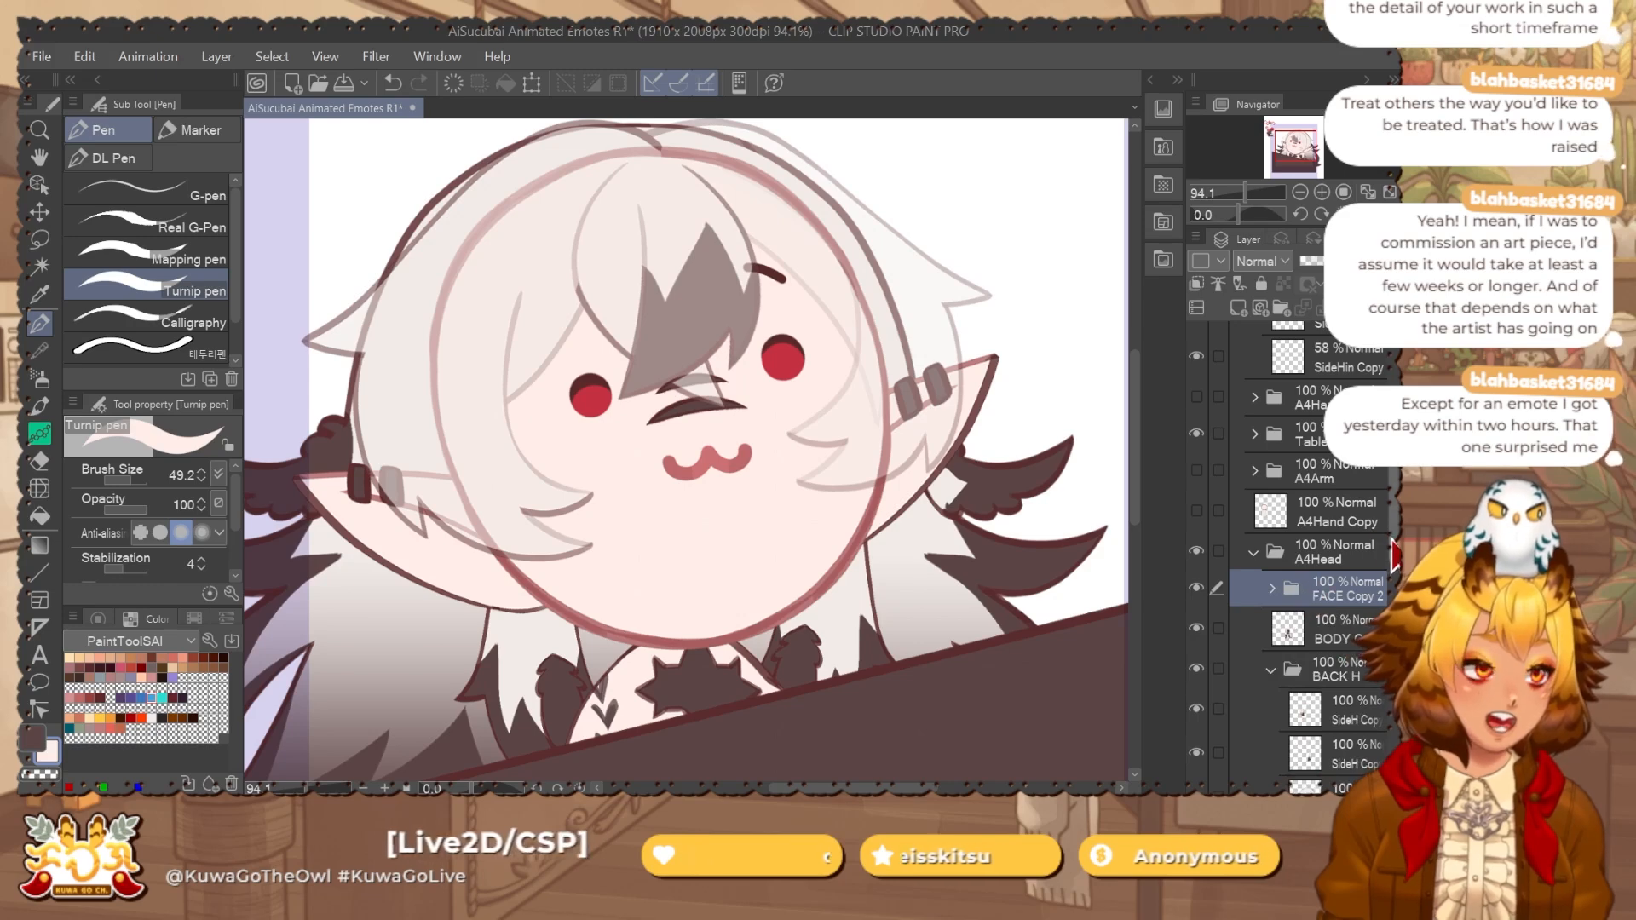
left_click(1272, 672)
scroll(1389, 562, "up", 4)
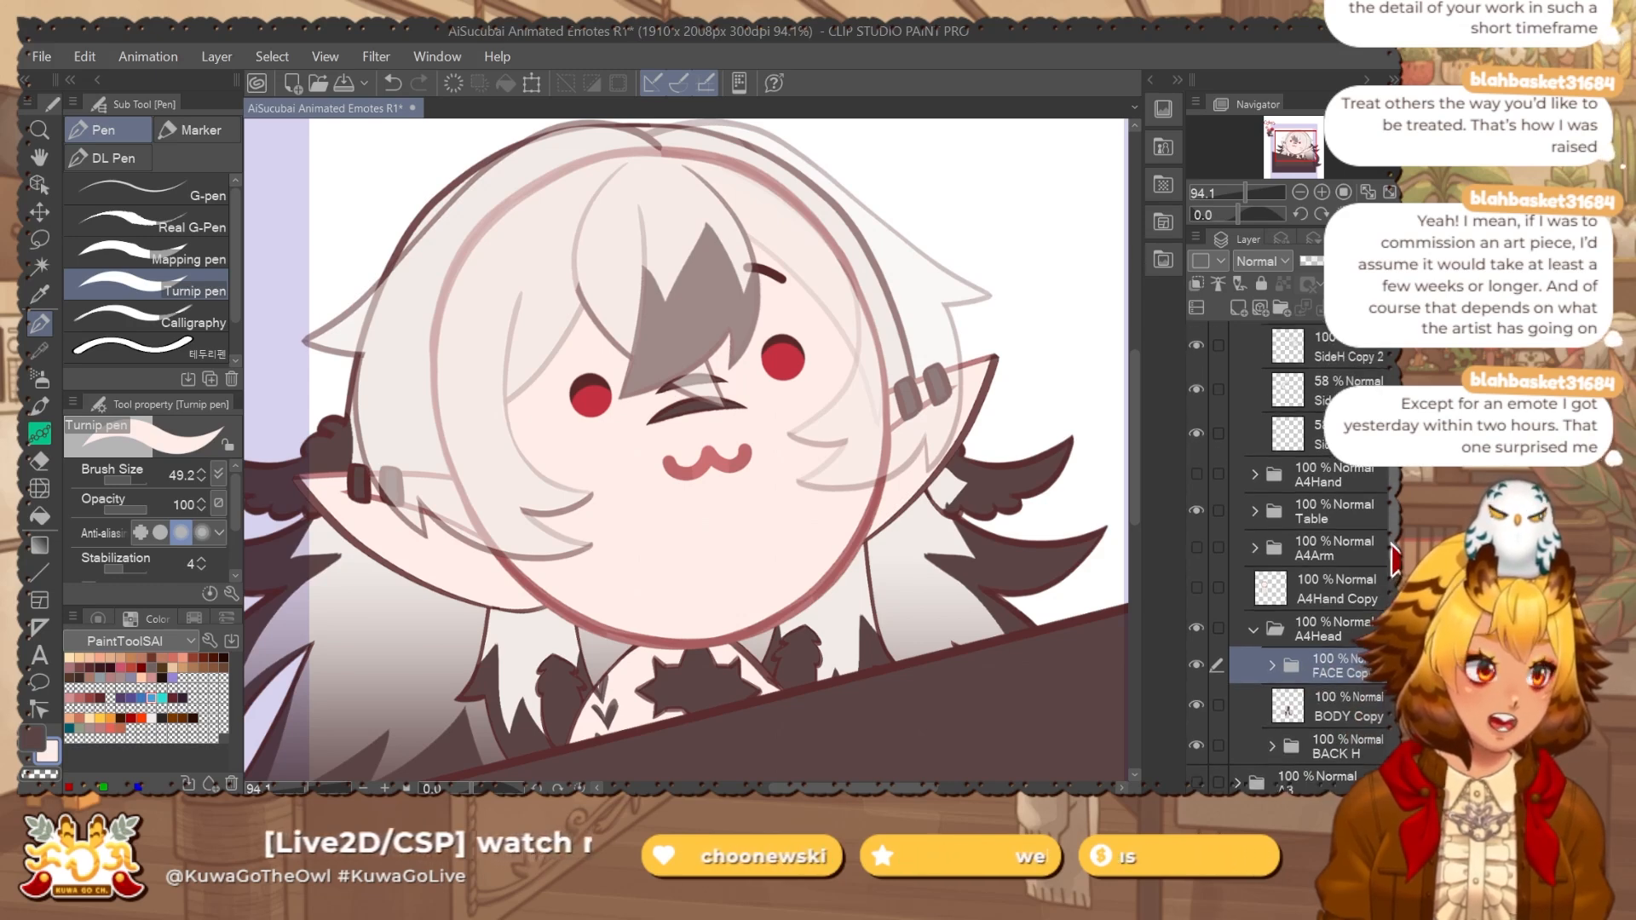
left_click(1353, 551)
left_click(1364, 416, "shift")
key("ctrl+g")
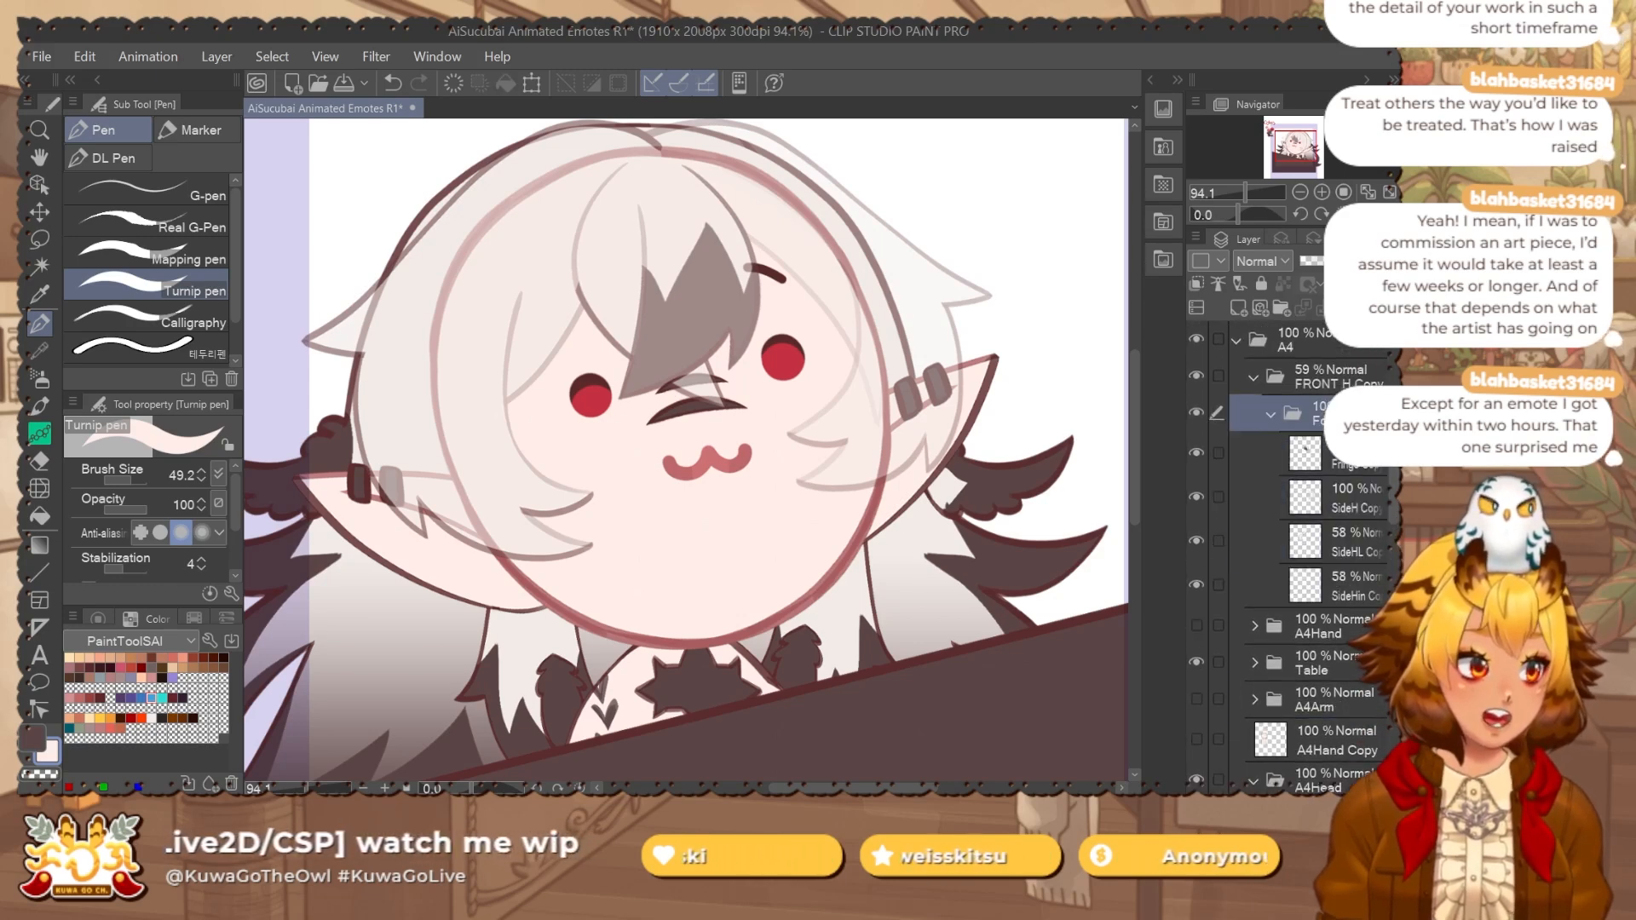
key("ctrl+z")
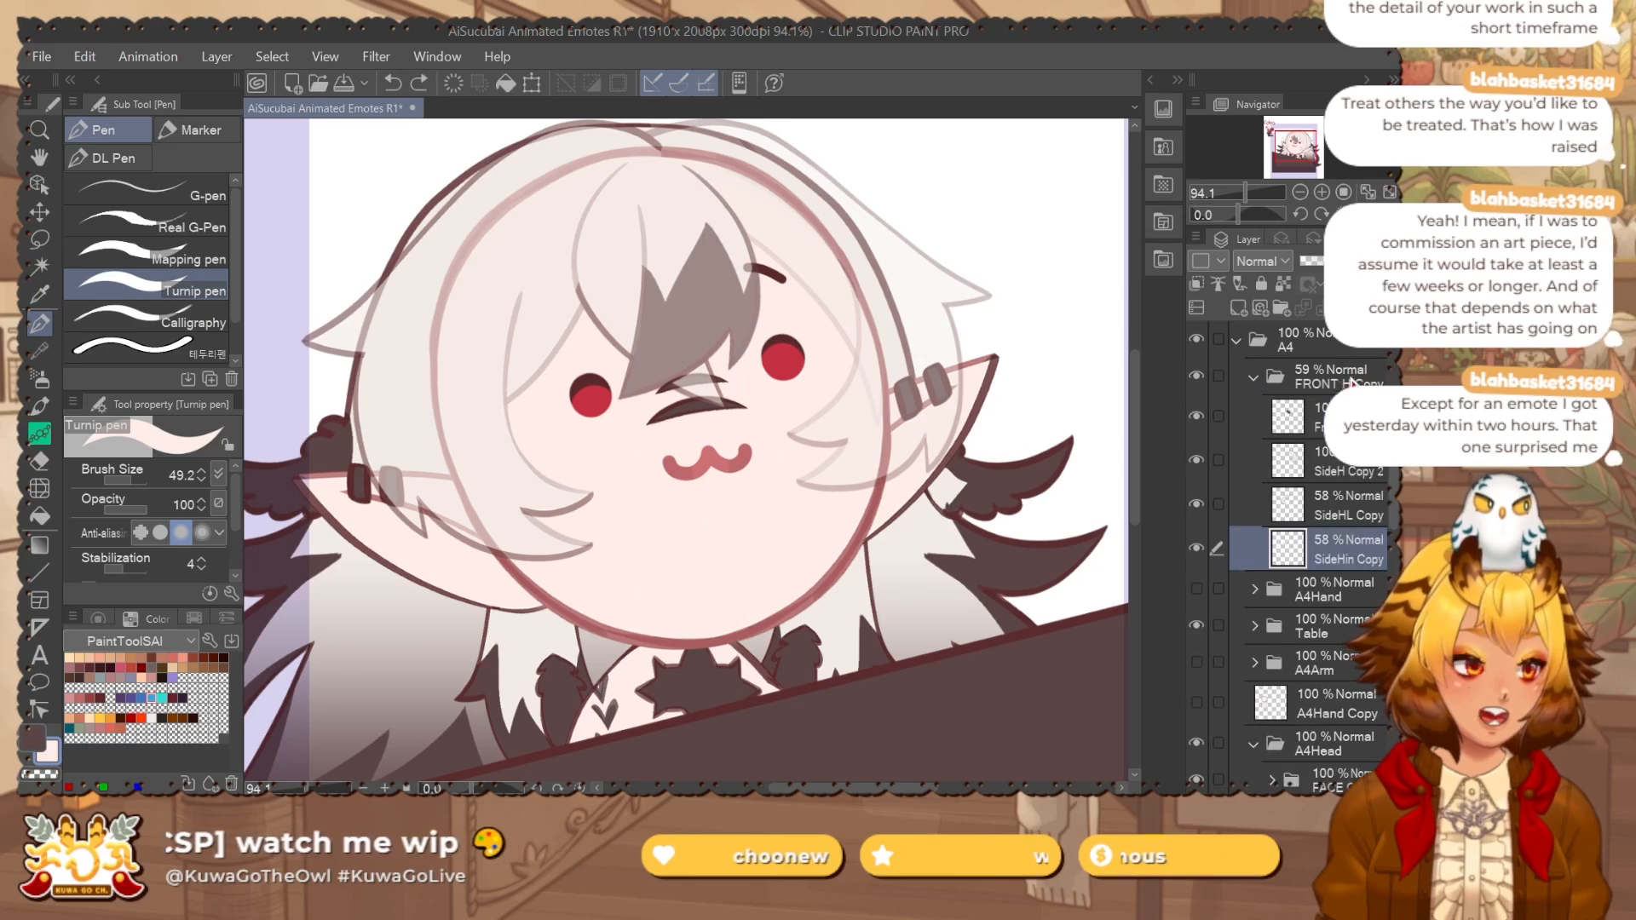
Set the FRONT H Copy folder to 100% opacity and move it into A4Head above FACE Copy 2.
left_click(1351, 380)
left_click(1363, 261)
left_click(1254, 376)
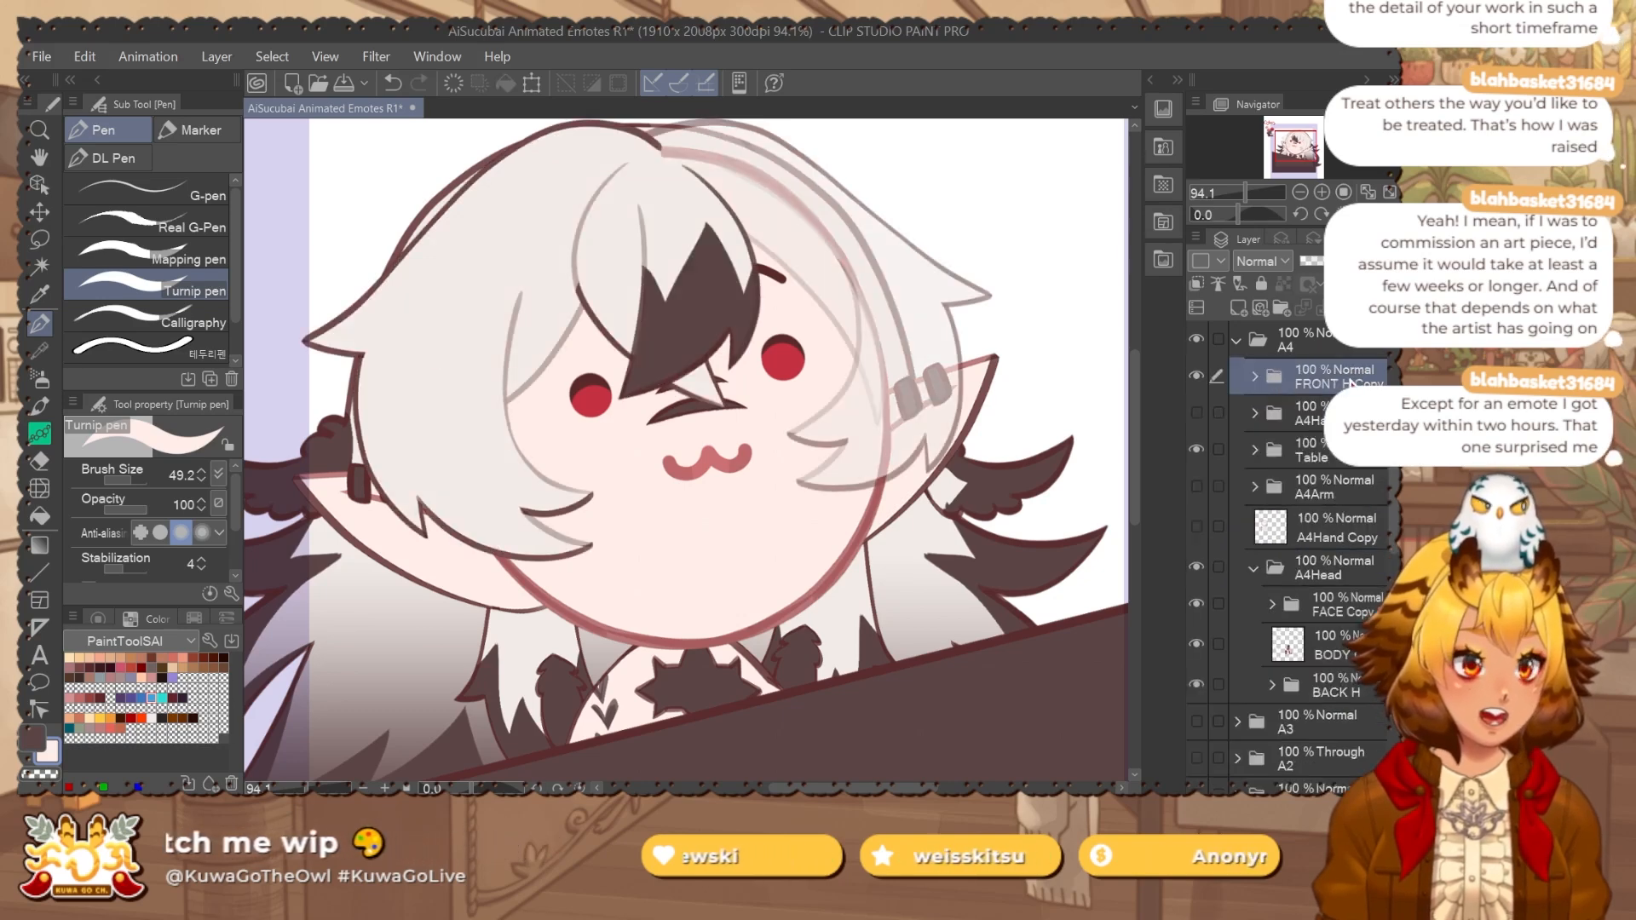
left_click_drag(1351, 384, 1330, 578)
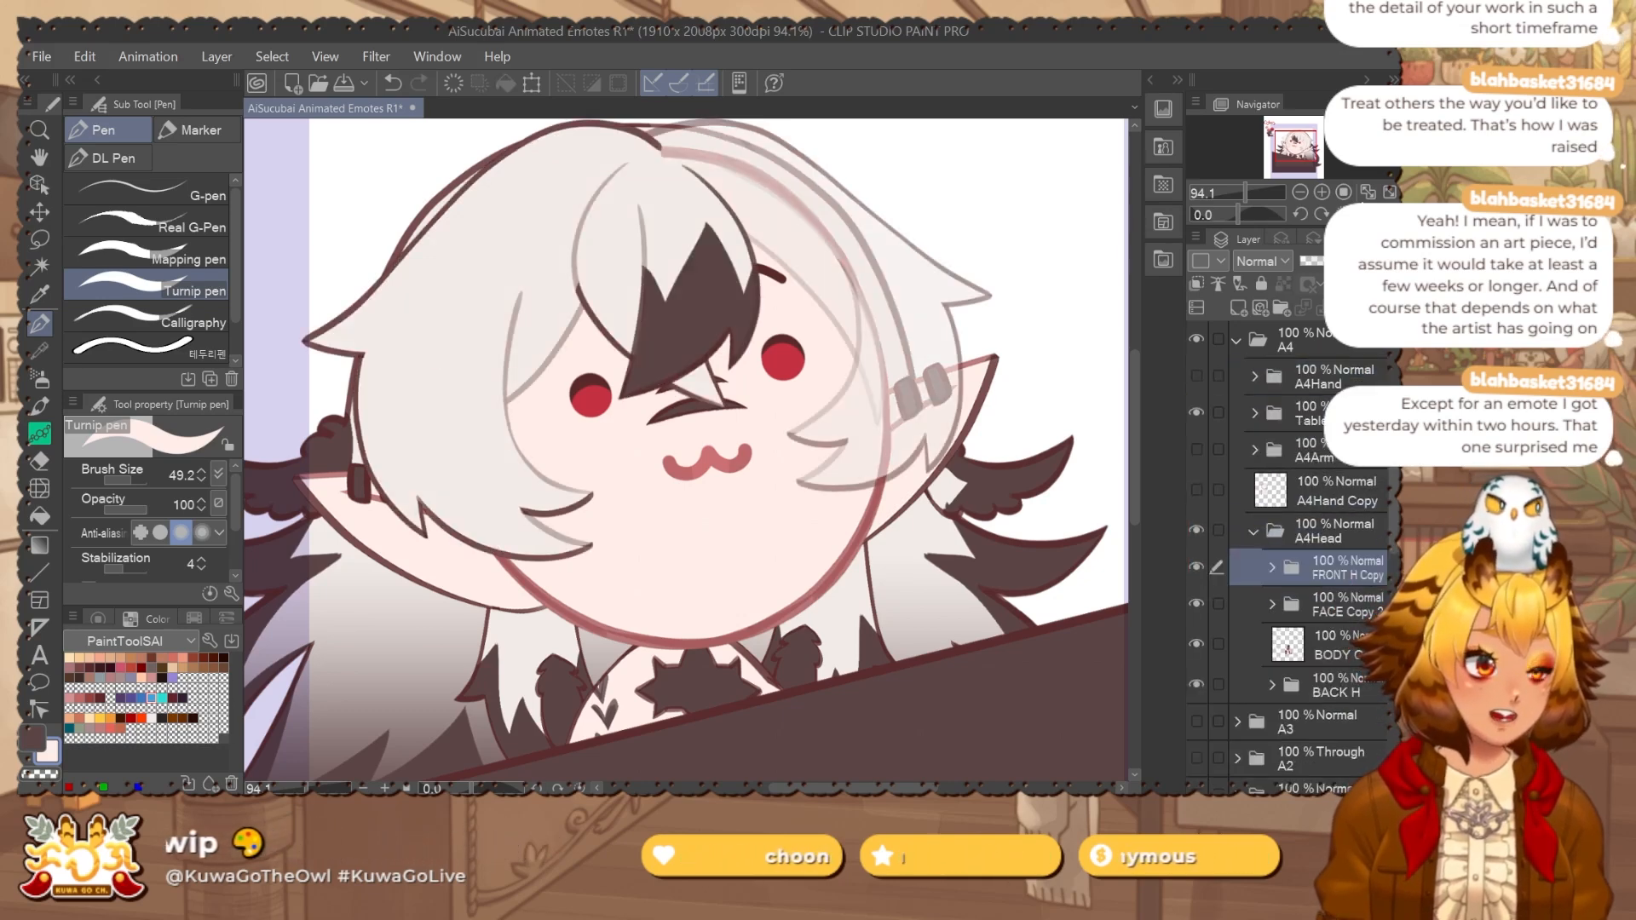
Mirror the canvas view and show A4Arm, A4Hand and A4Hand Copy again, with A4Hand Copy at 40% opacity.
key("h")
left_click_drag(750, 460, 679, 474)
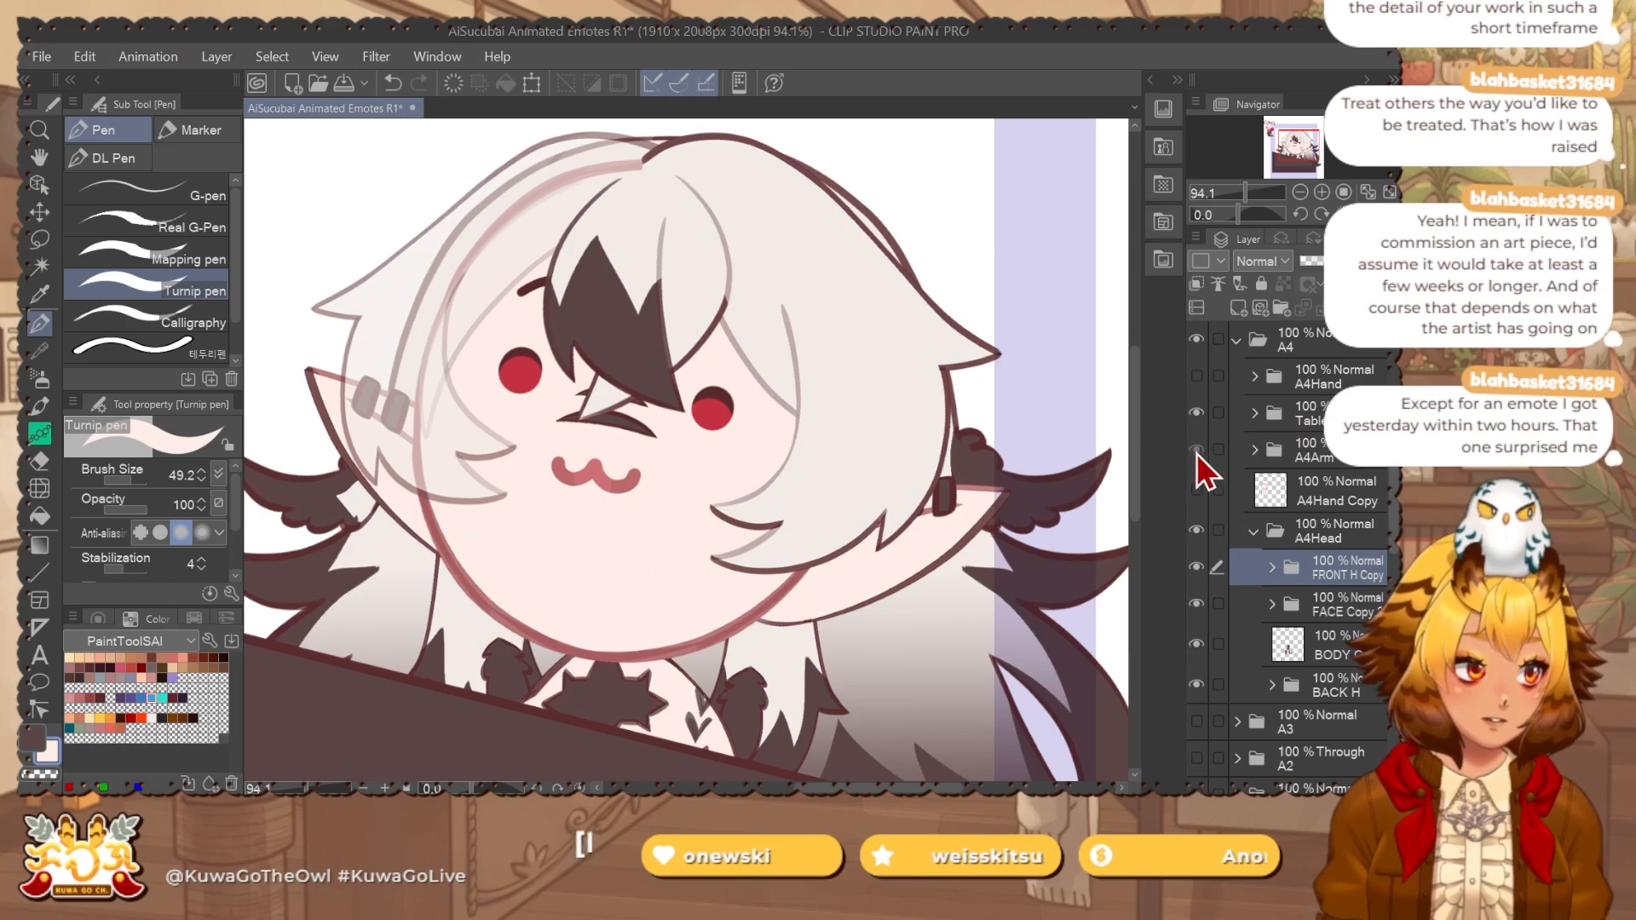
left_click(1197, 452)
left_click(1196, 378)
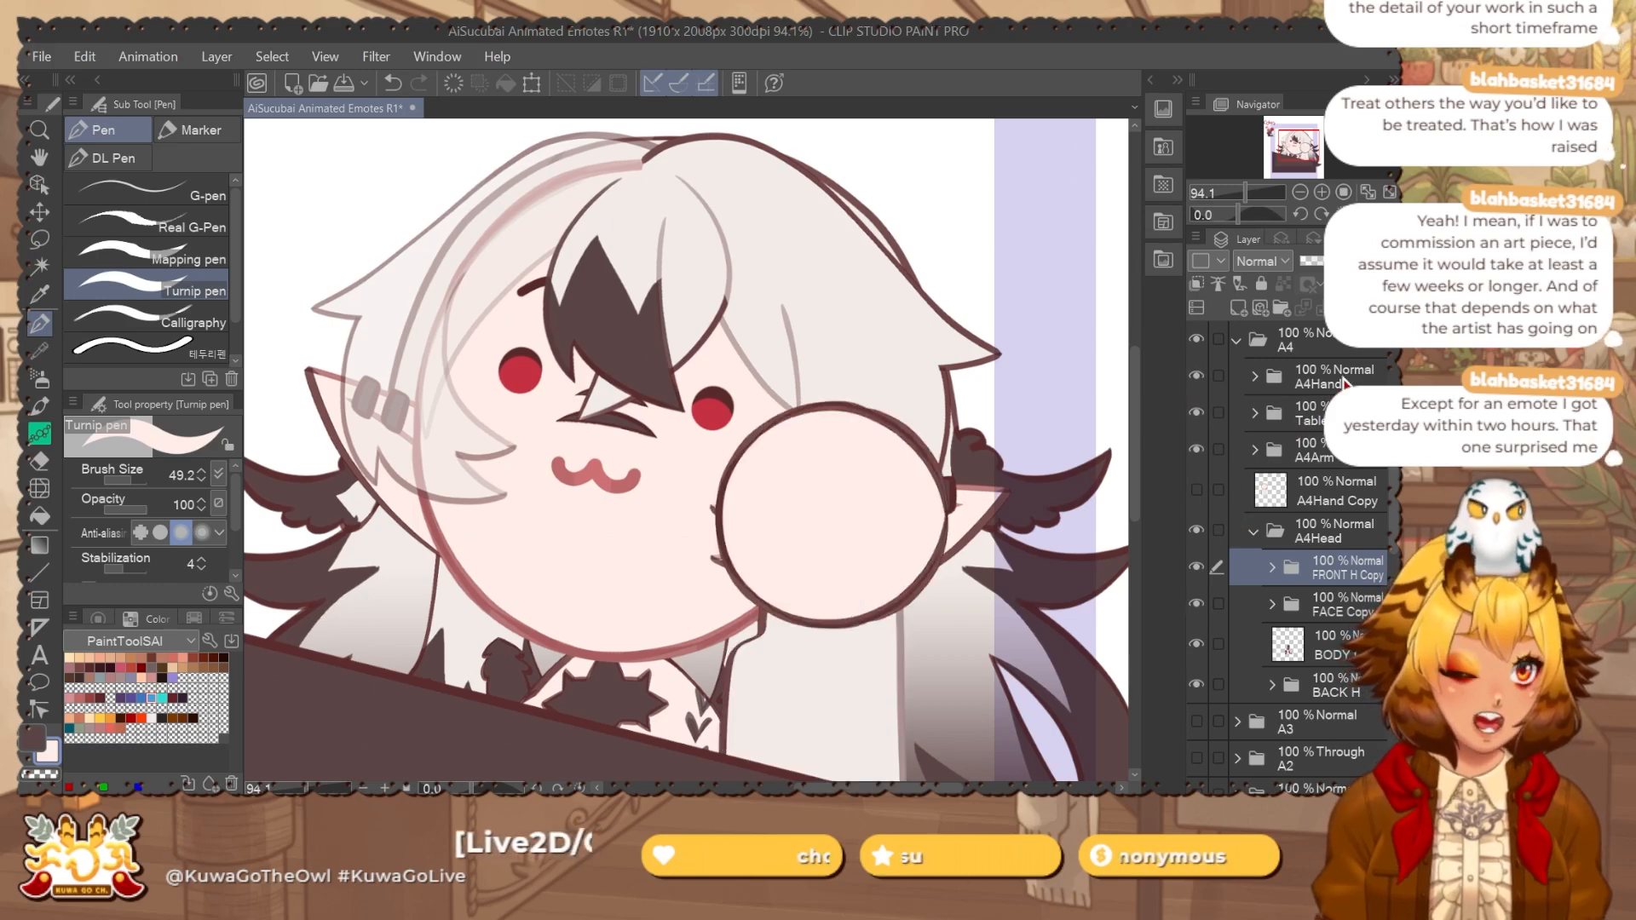
left_click(1317, 489)
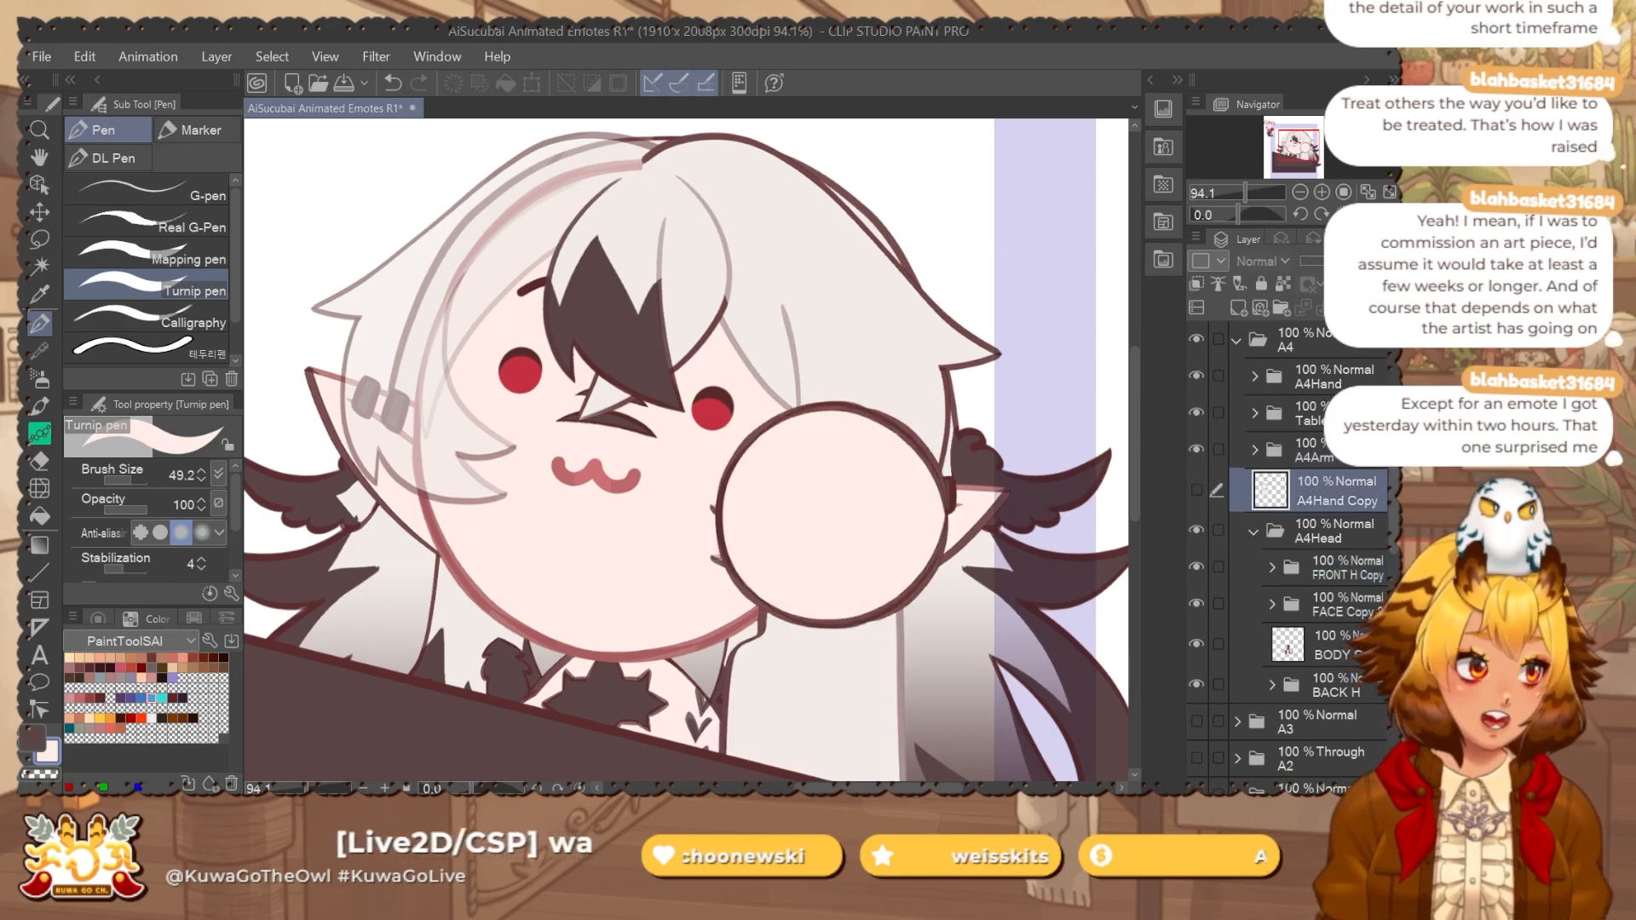
left_click(1329, 261)
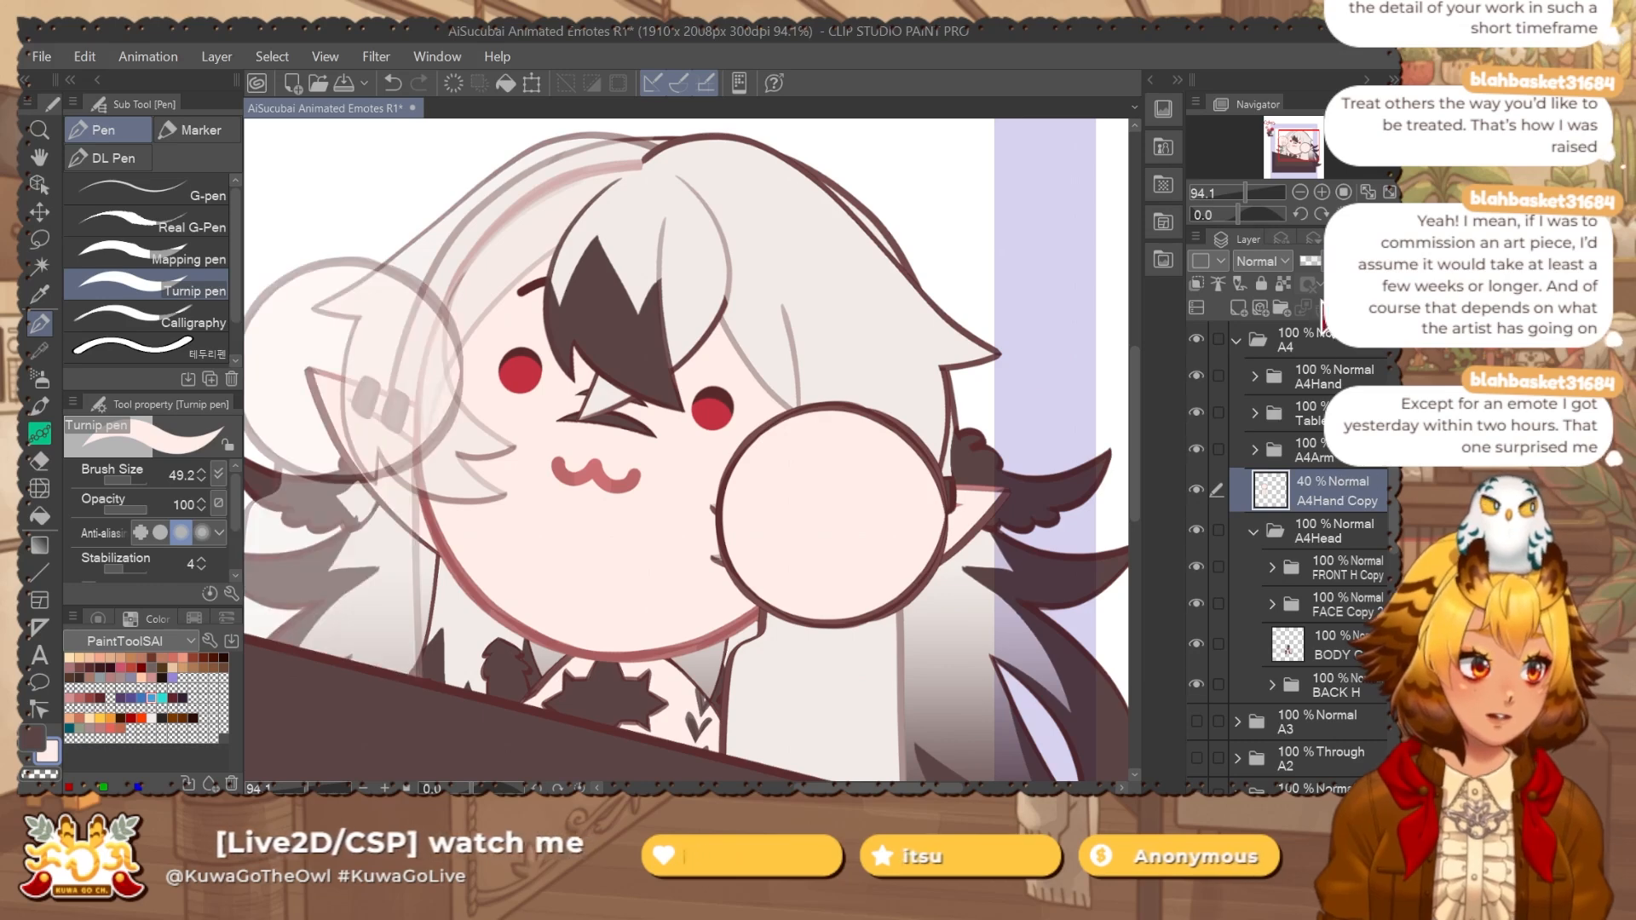
Add a new layer above the A4Arm folder and set A4Arm to 45% opacity.
left_click(1330, 456)
key("ctrl+shift+n")
left_click(1334, 493)
left_click(1339, 260)
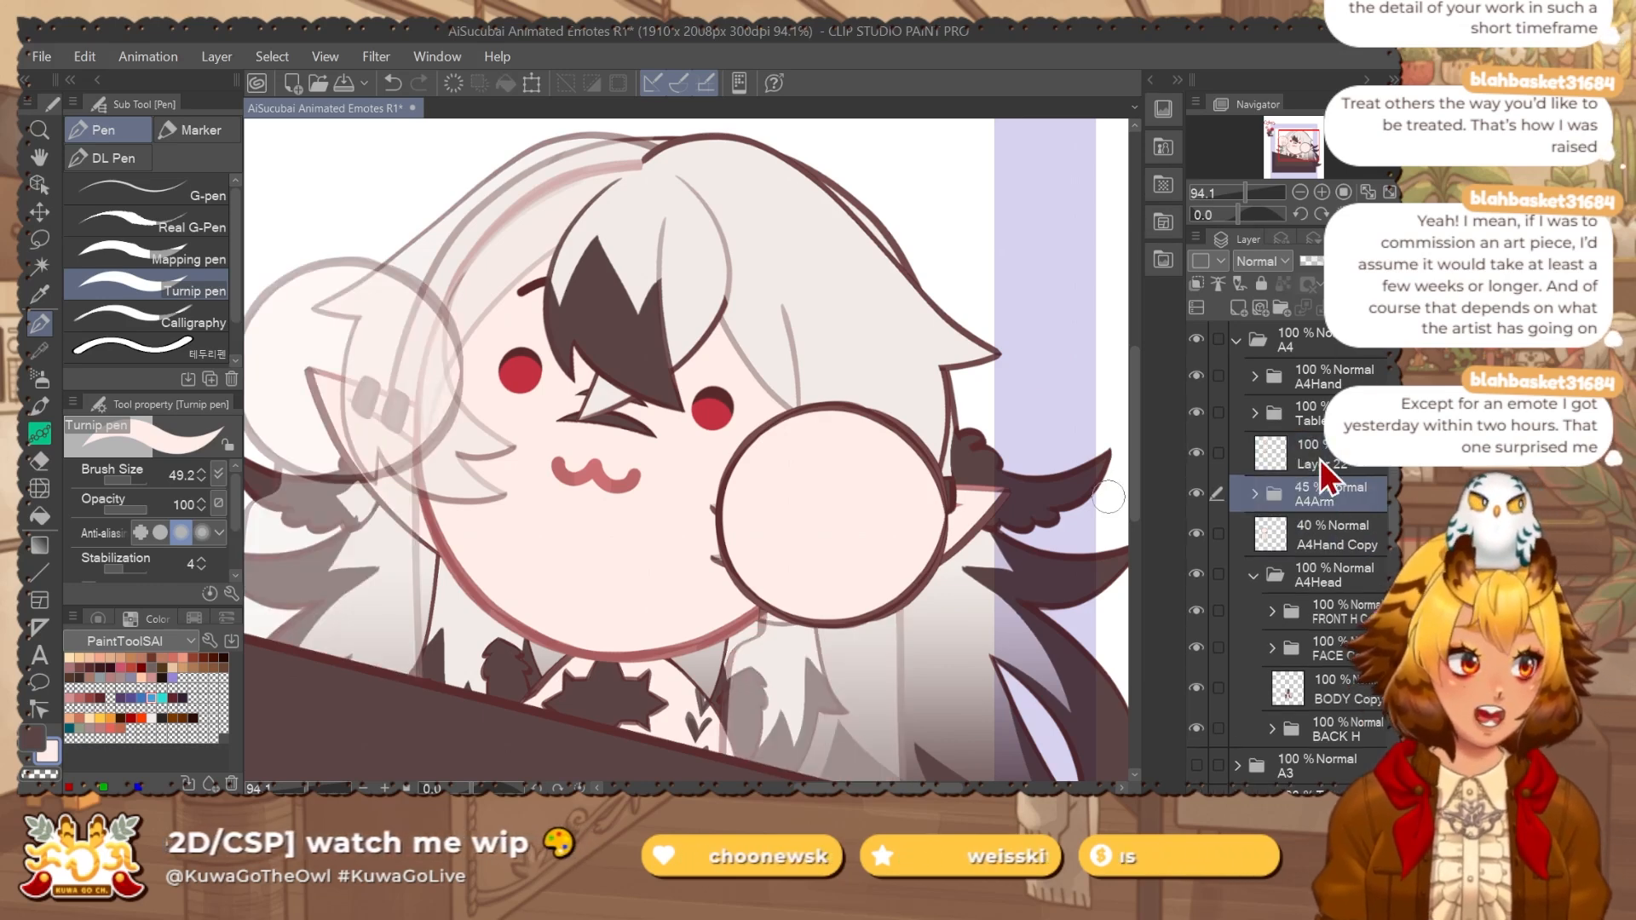
Set the Table folder to 53% opacity and make the new Layer 22 above A4Arm the active layer.
left_click(1318, 459)
left_click(1334, 412)
left_click(1341, 260)
left_click(1336, 460)
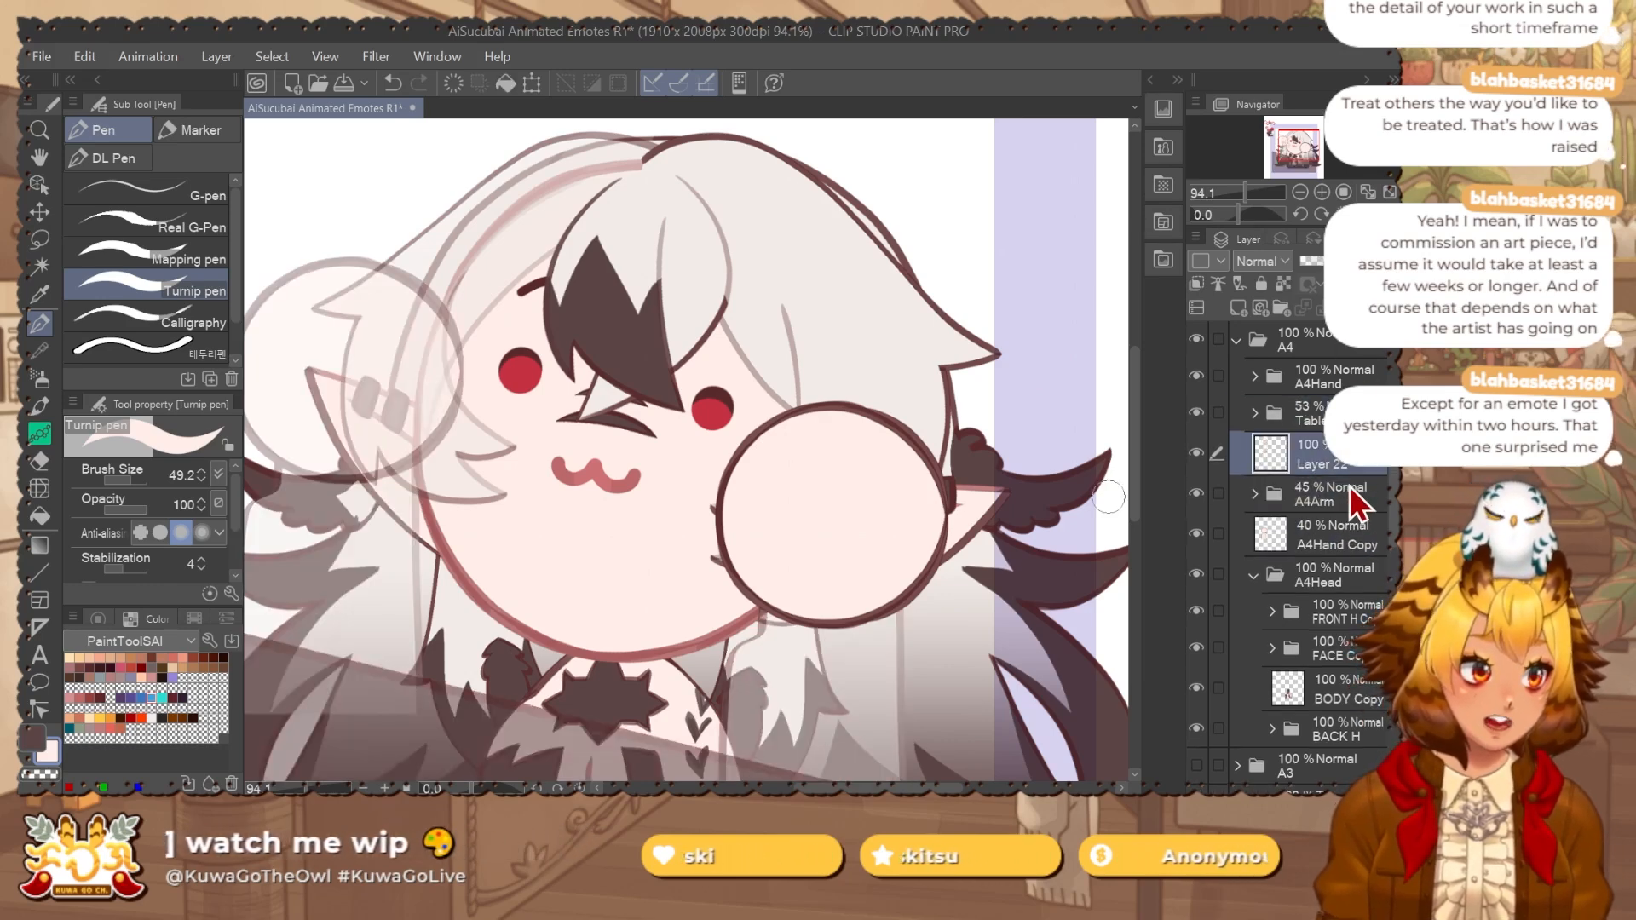
Choose the Flat marker at size 17 and sample the dark maroon line colour from the colour reference.
left_click_drag(799, 587, 717, 523)
key("p")
left_click_drag(855, 473, 820, 403)
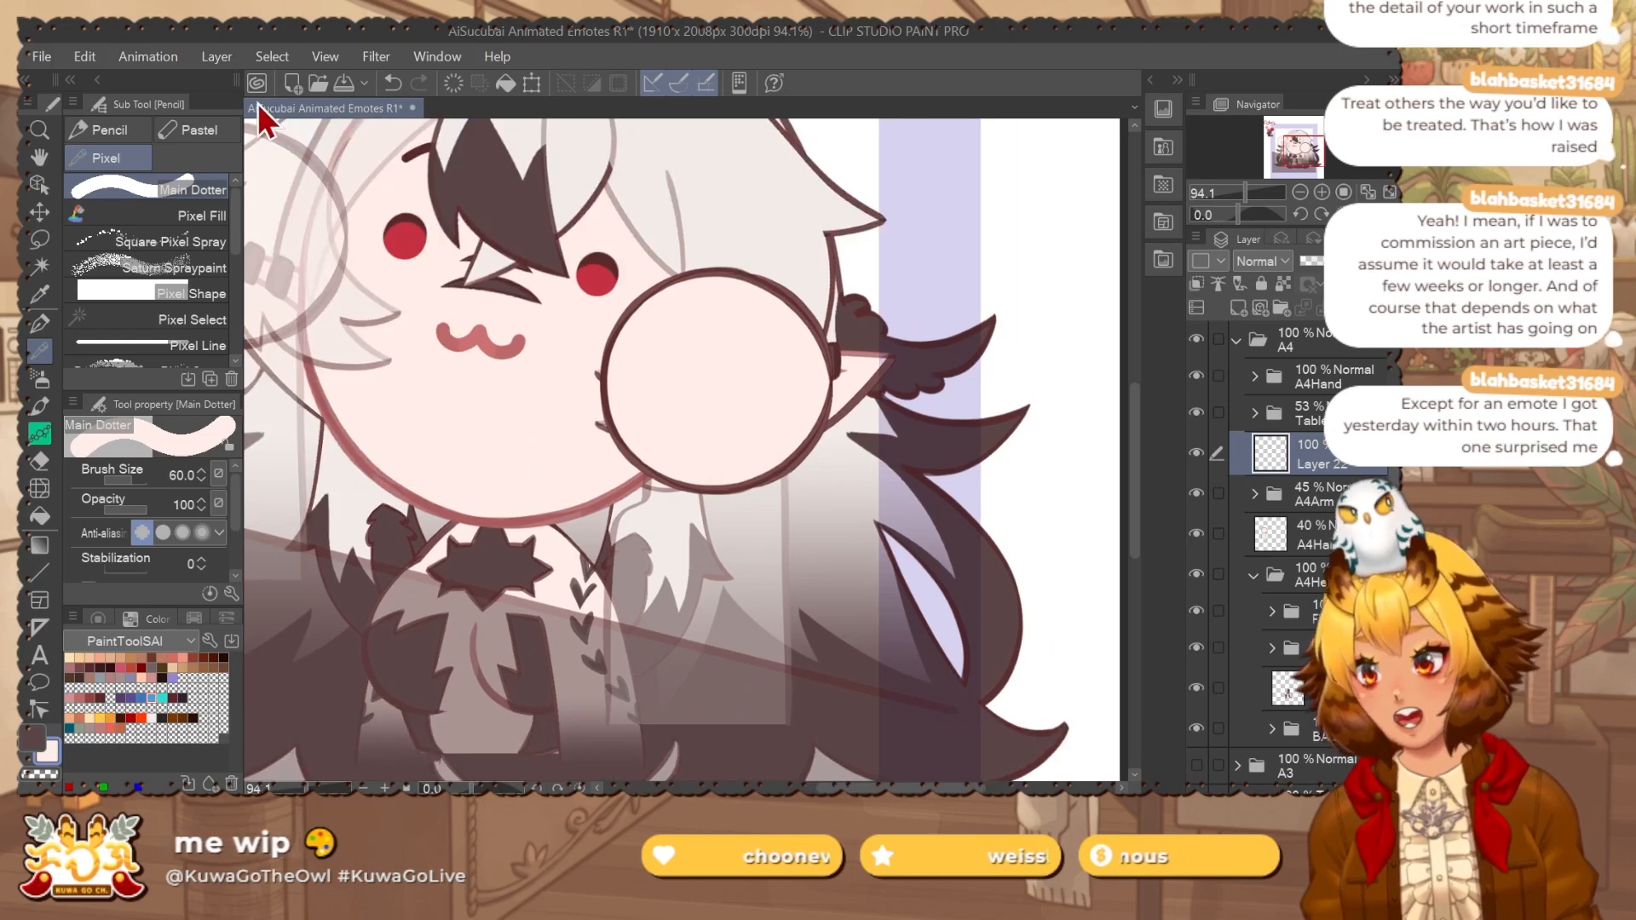
key("p")
left_click(195, 129)
left_click(175, 272)
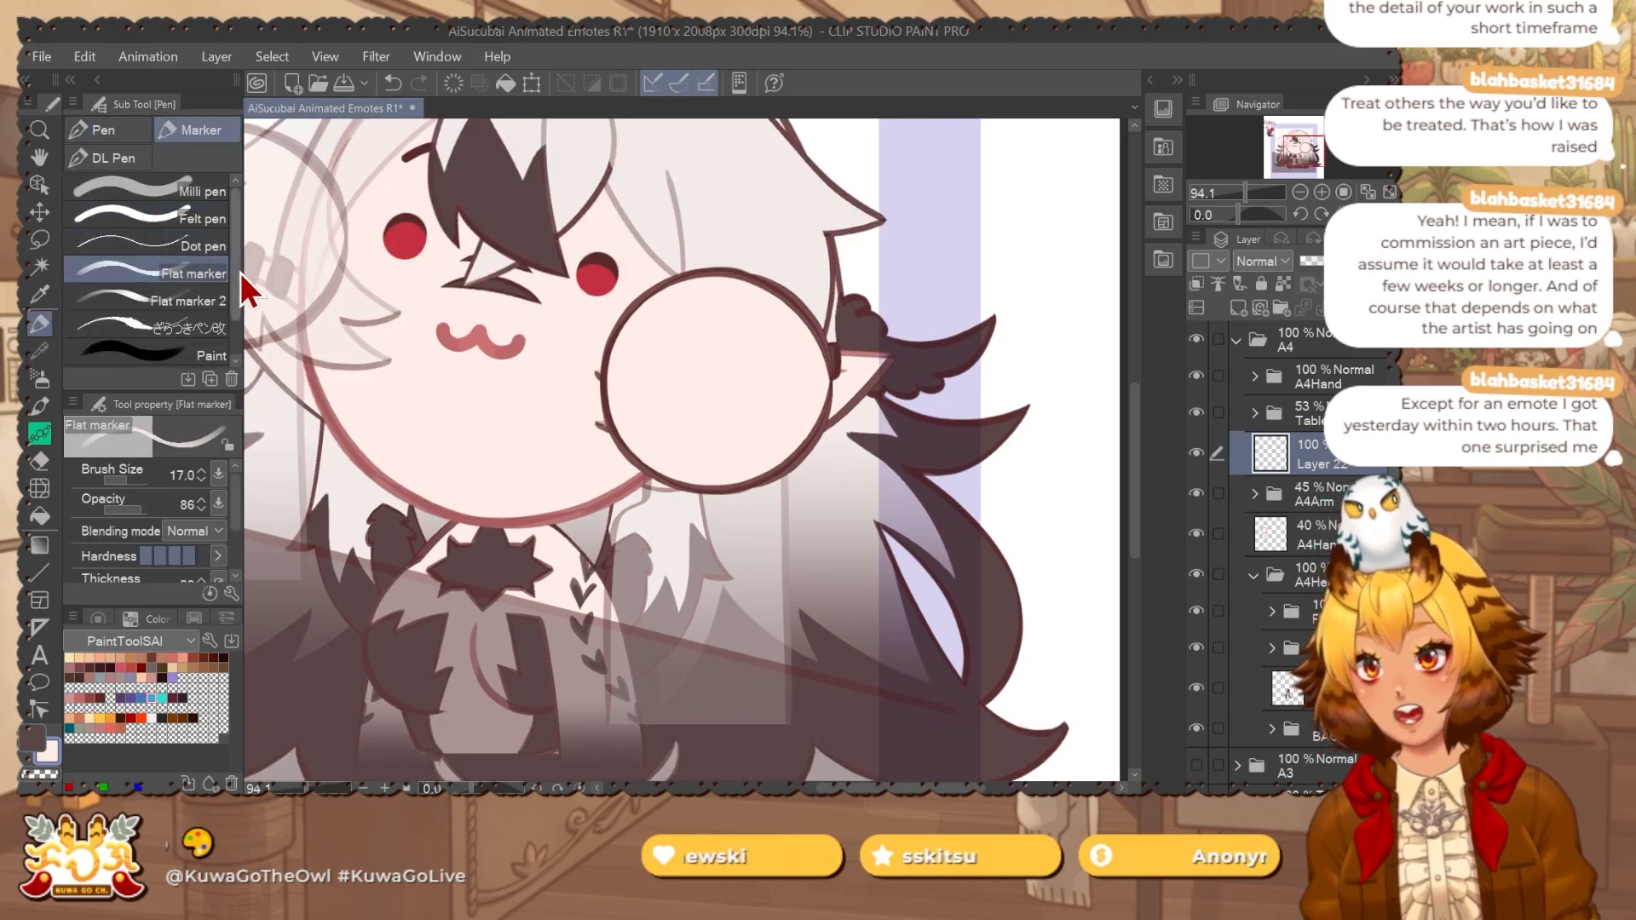
scroll(491, 333, "down", 2)
left_click_drag(491, 333, 593, 454)
left_click(289, 295, "alt")
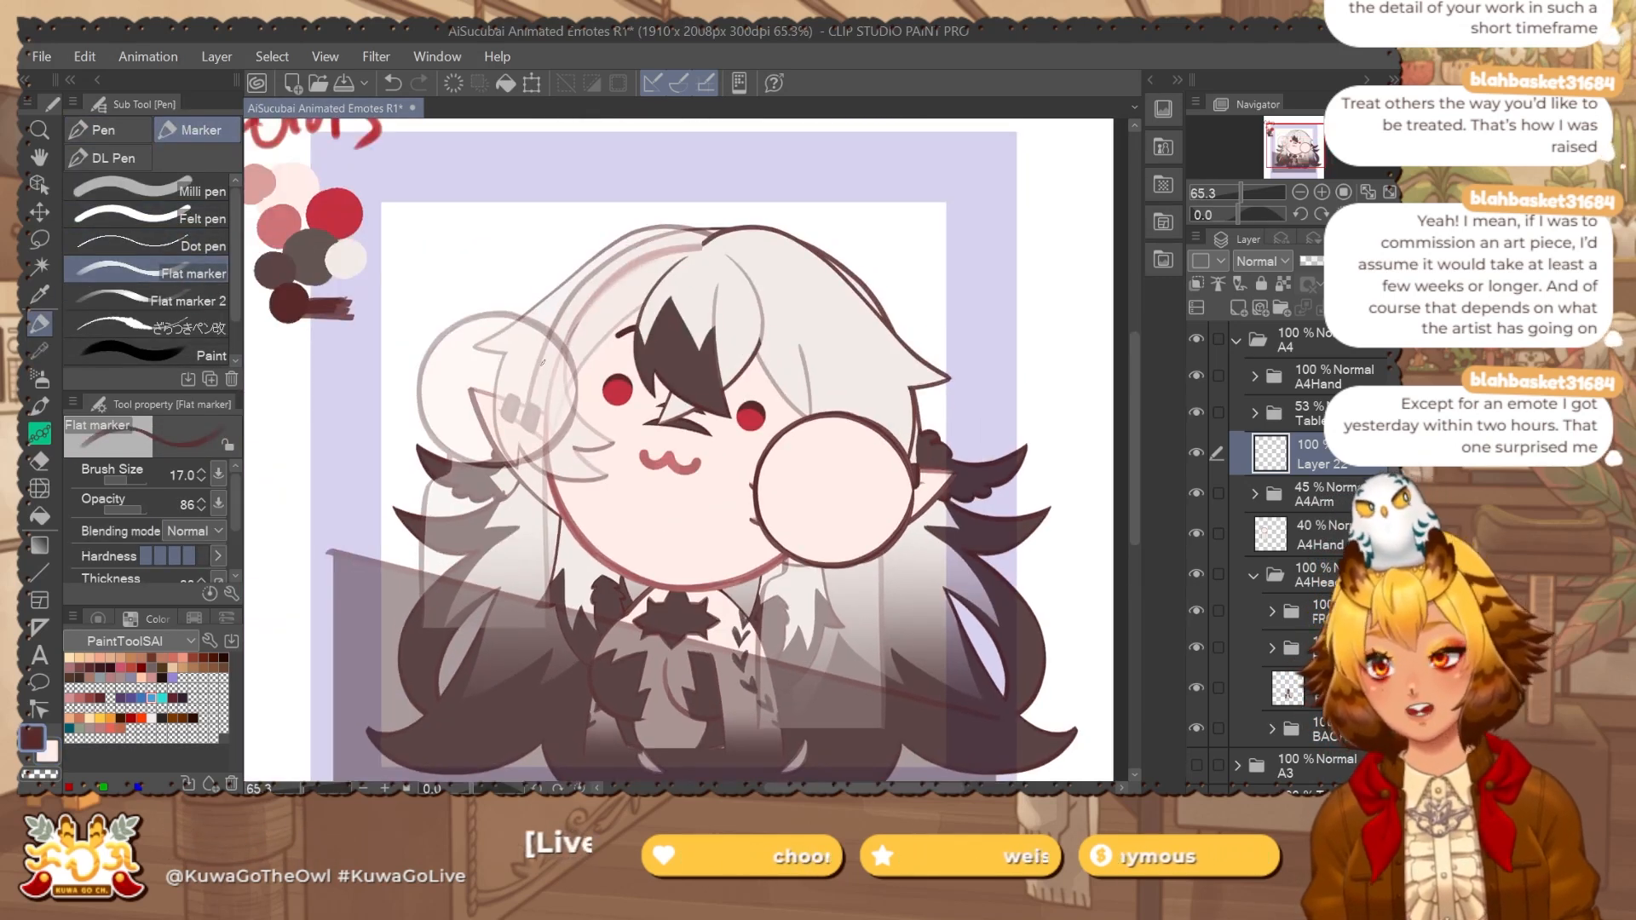
Draw the arm's inner edge line below the fist on Layer 22 and lower A4Hand to 68% opacity.
left_click_drag(886, 550, 740, 442)
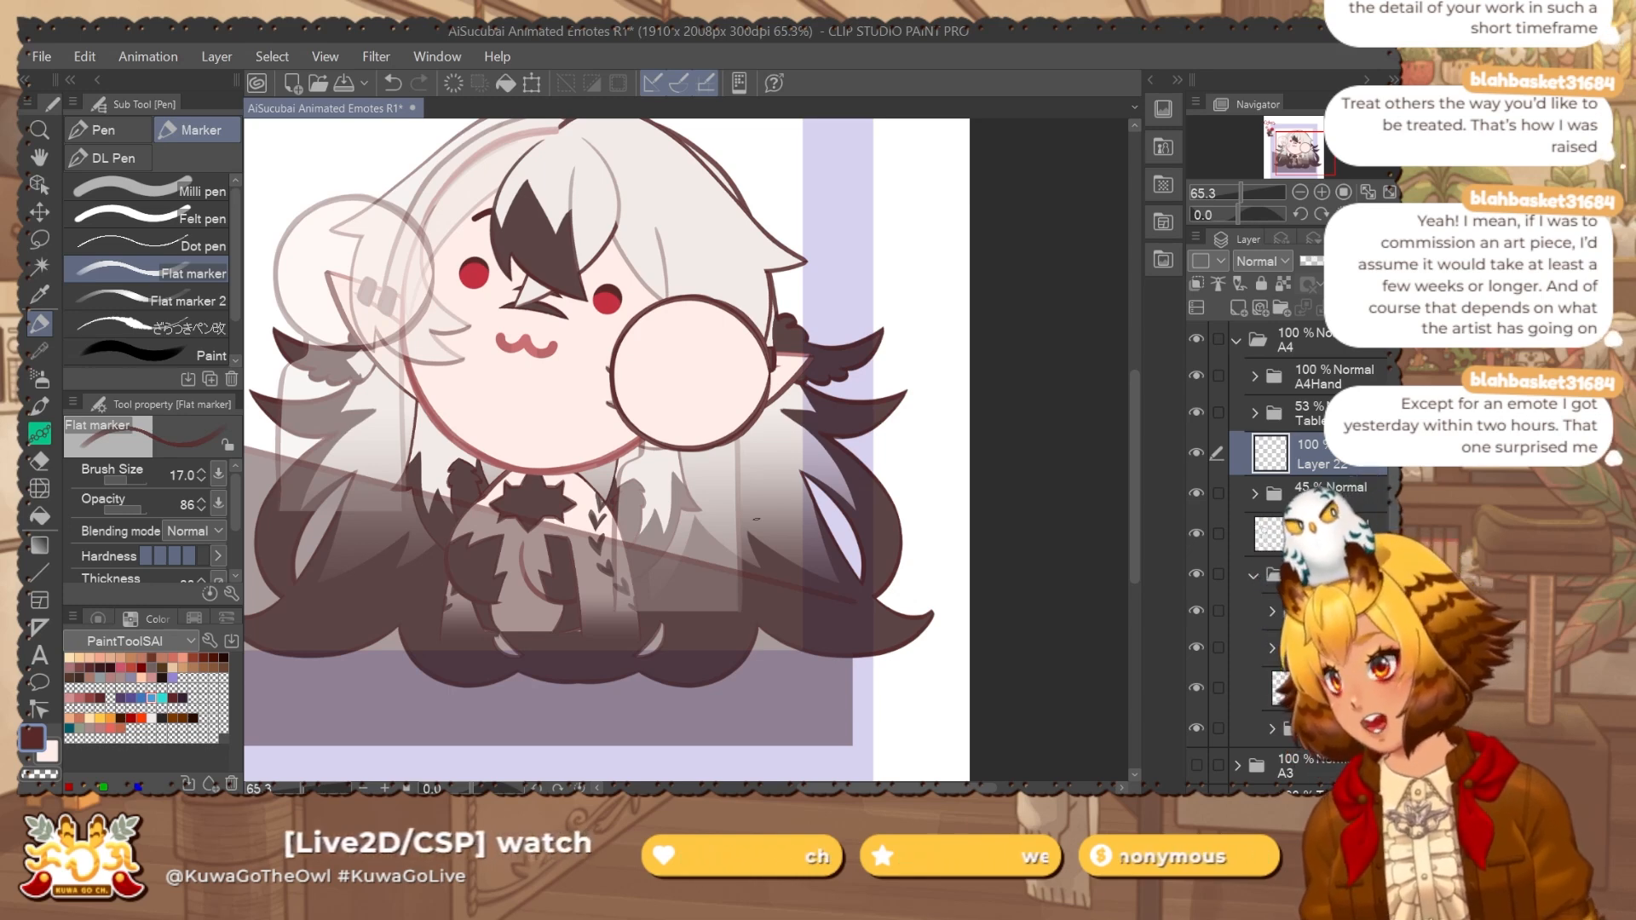
scroll(673, 505, "up", 2)
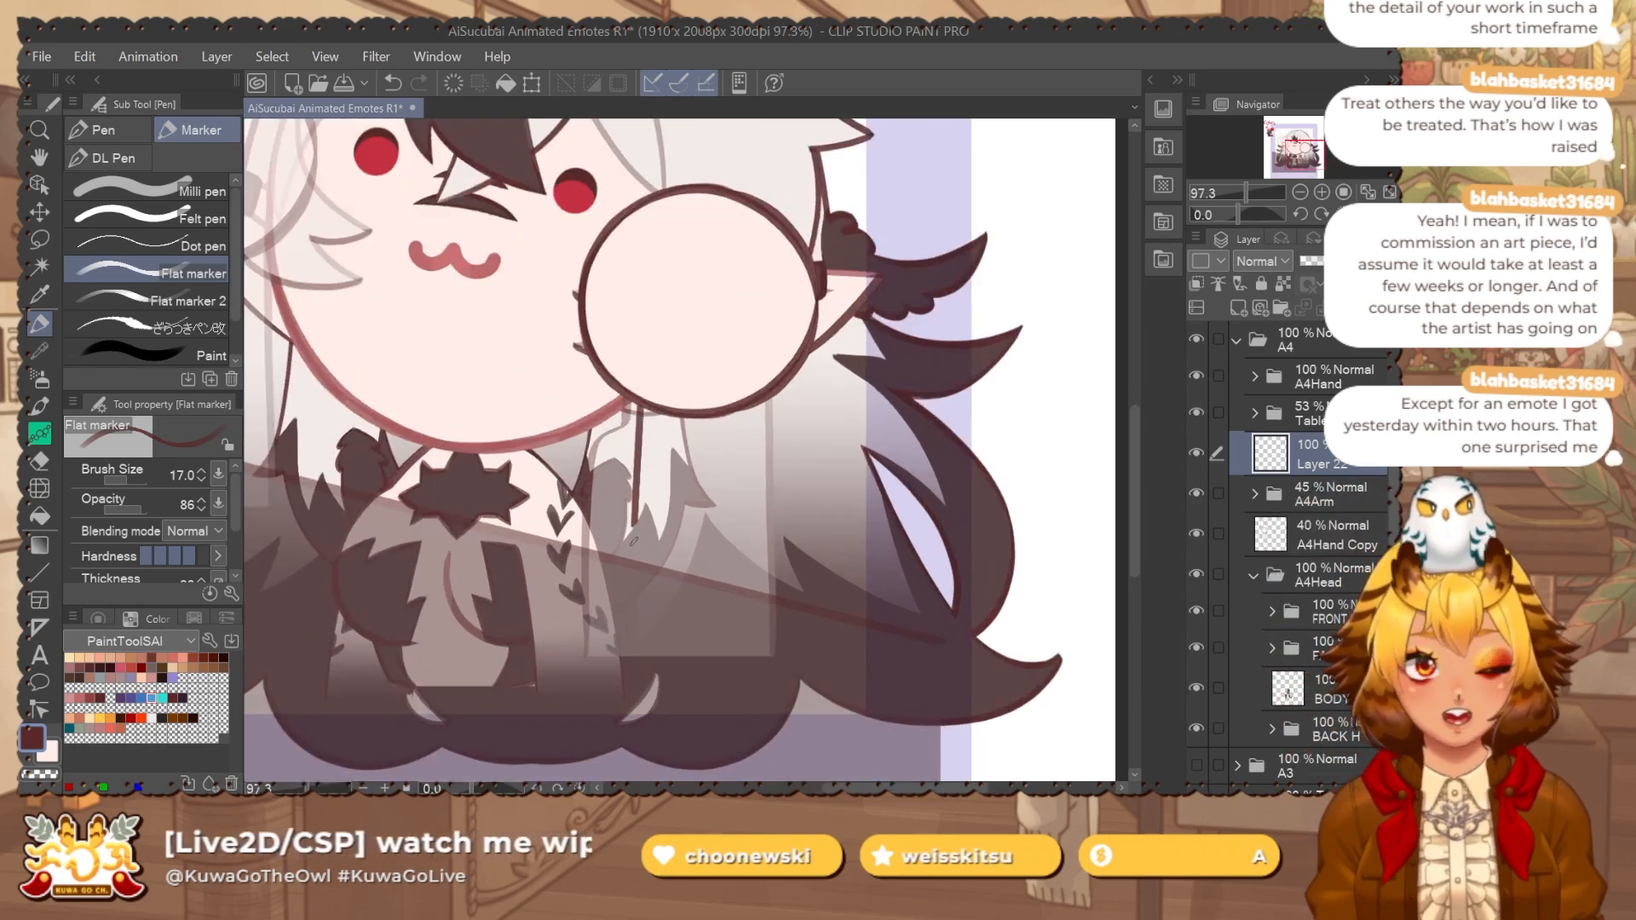
left_click_drag(634, 541, 632, 630)
key("ctrl+z")
left_click(1318, 375)
mouse_move(1359, 261)
left_mouse_down()
mouse_move(1322, 260)
mouse_move(1339, 261)
left_mouse_up()
left_click(1312, 454)
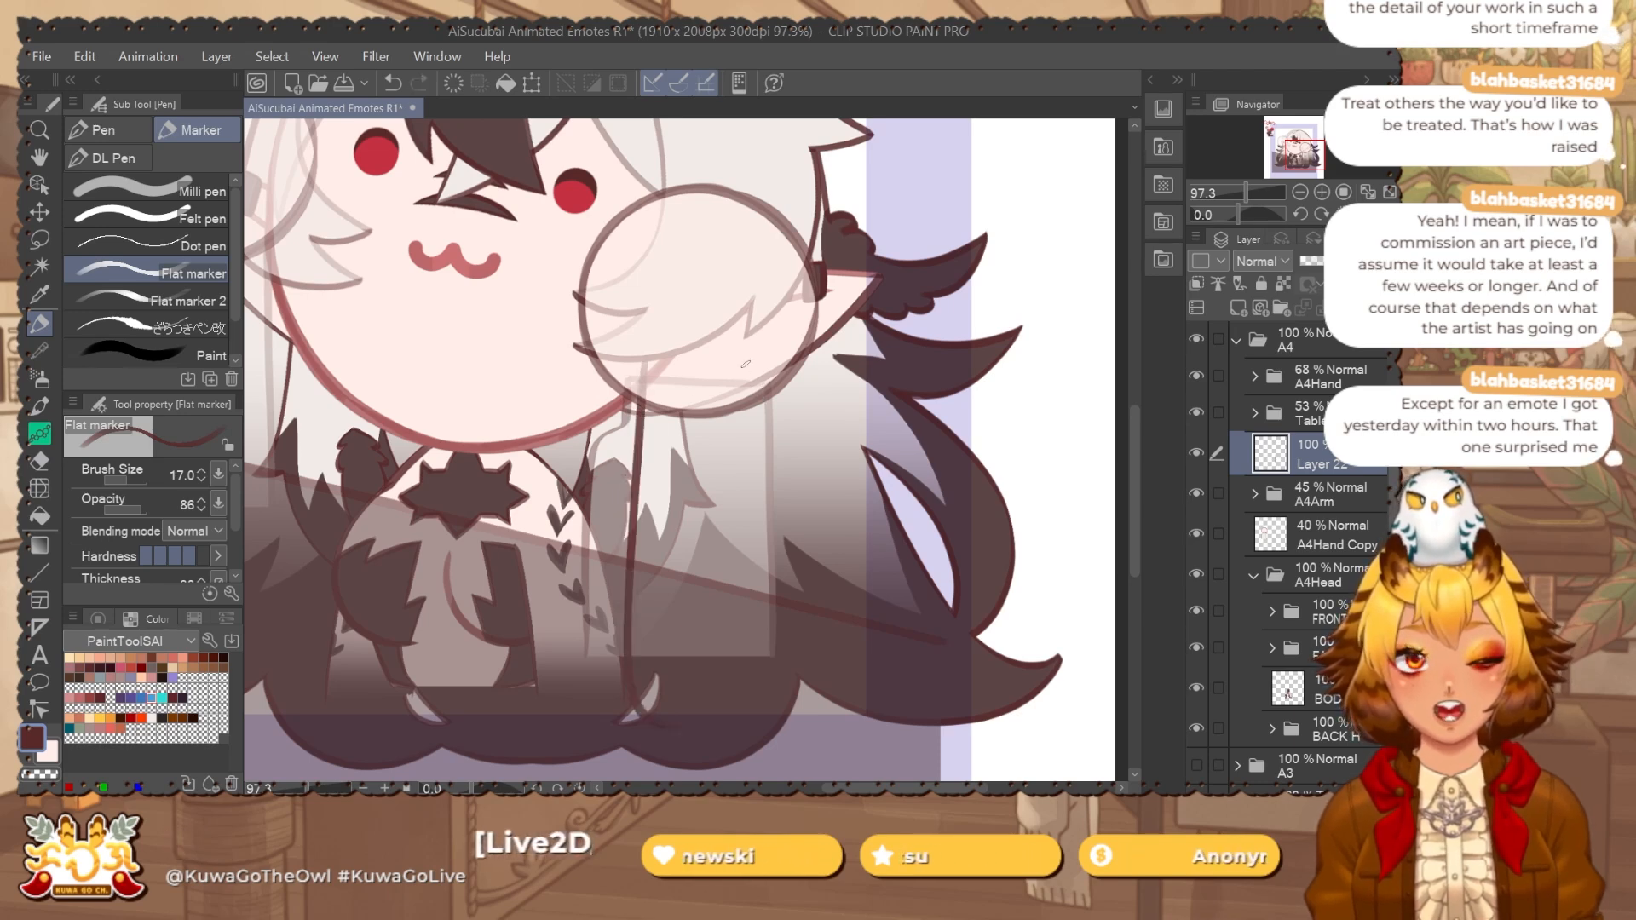
Reduce the Liquify brush to about 274 and reshape the new arm line with it.
key("j")
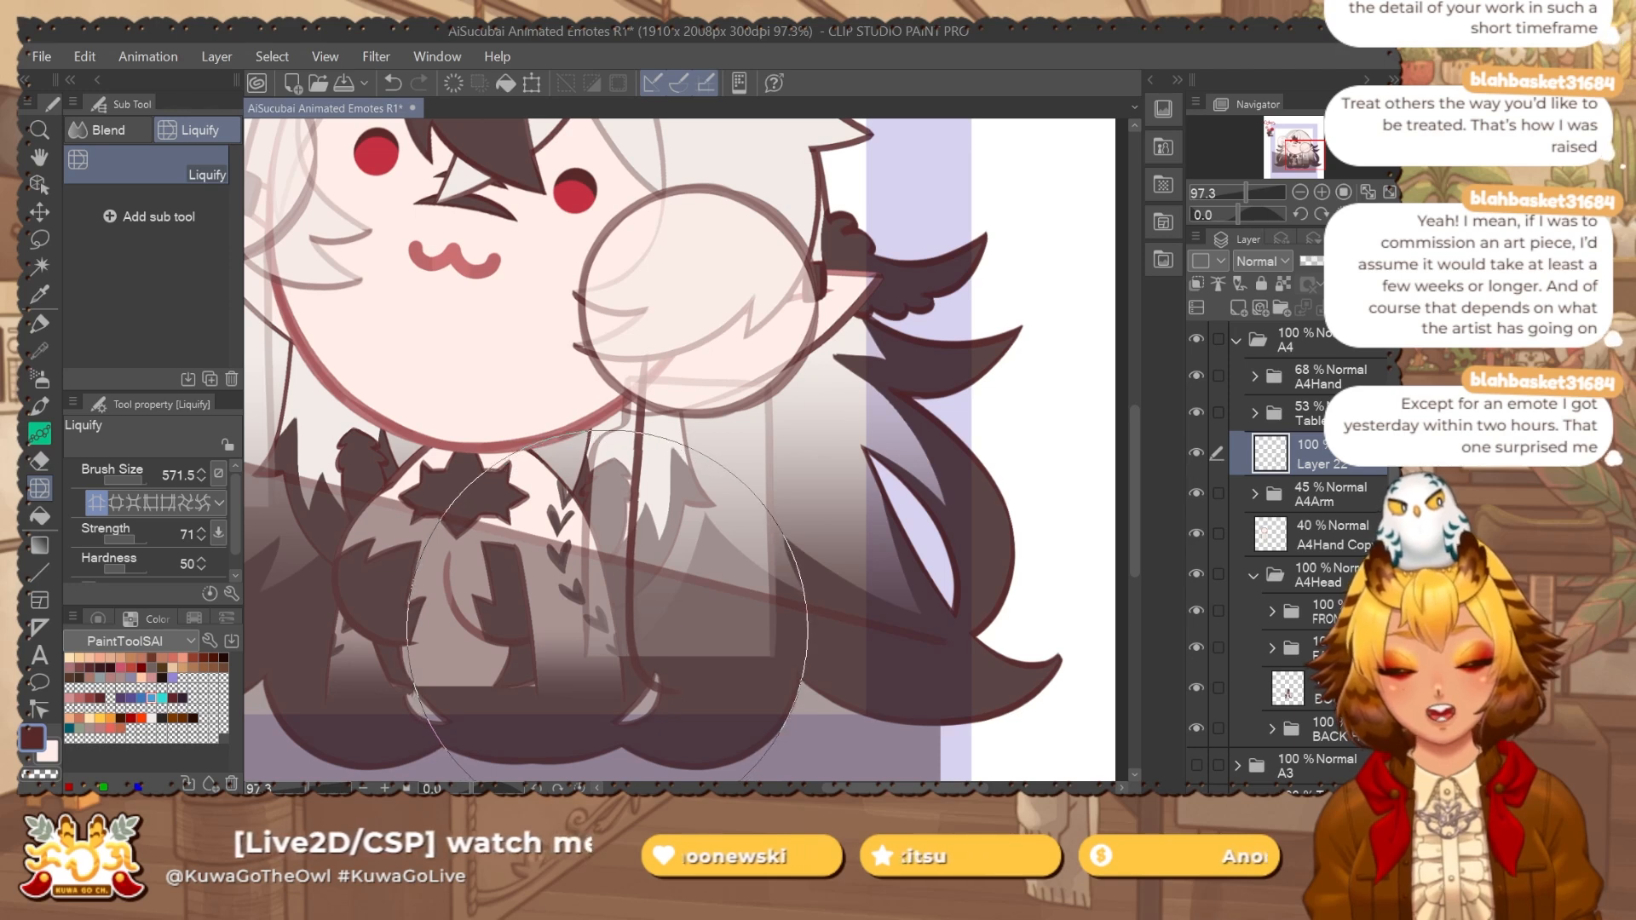
mouse_move(606, 581)
left_mouse_down("ctrl+alt")
mouse_move(716, 605)
mouse_move(700, 607)
left_mouse_up("ctrl+alt")
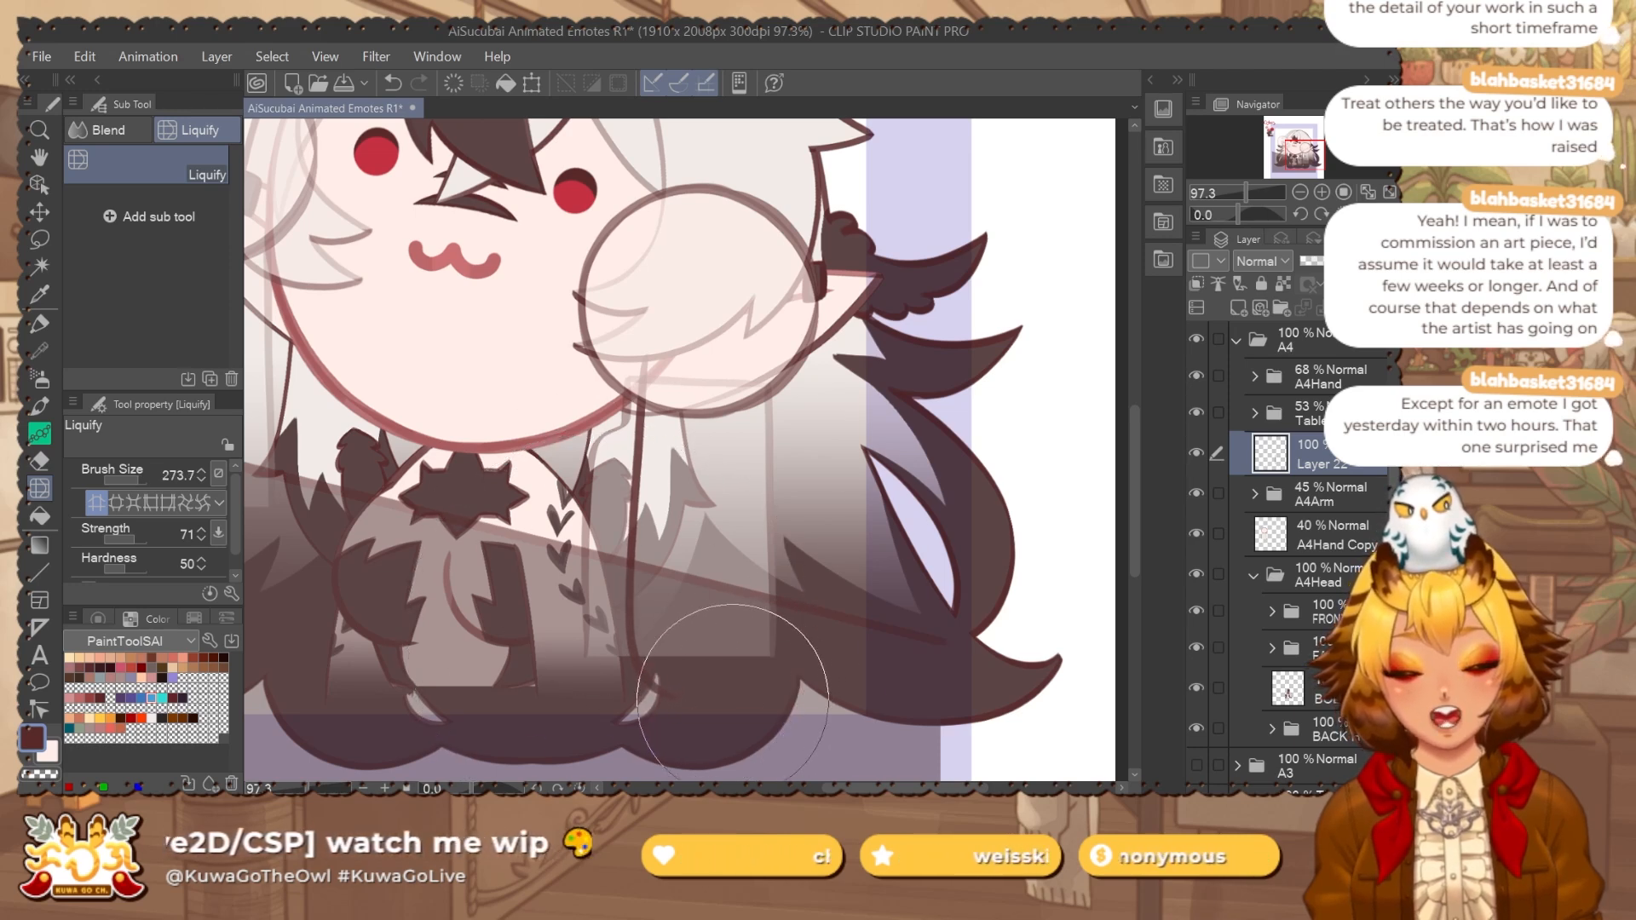
left_click_drag(754, 543, 767, 561)
Duplicate the arm line, flip it horizontally, place it as the arm's outer edge, and merge it into Layer 22.
key("ctrl+c")
key("ctrl+v")
key("ctrl+t")
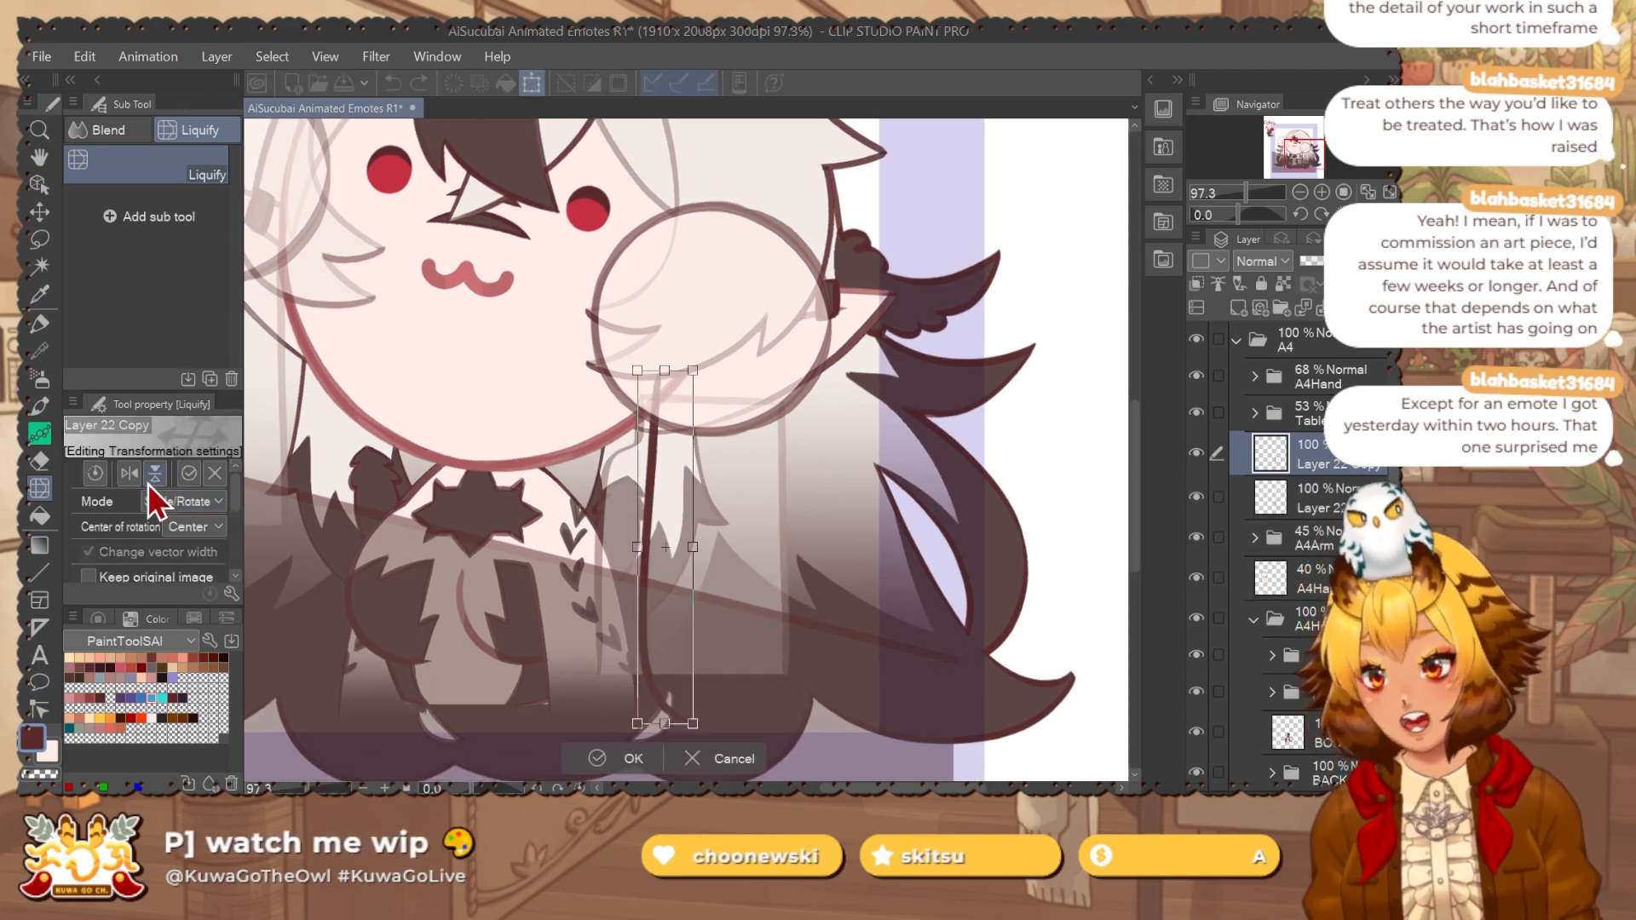
left_click(128, 473)
left_click_drag(670, 578, 767, 577)
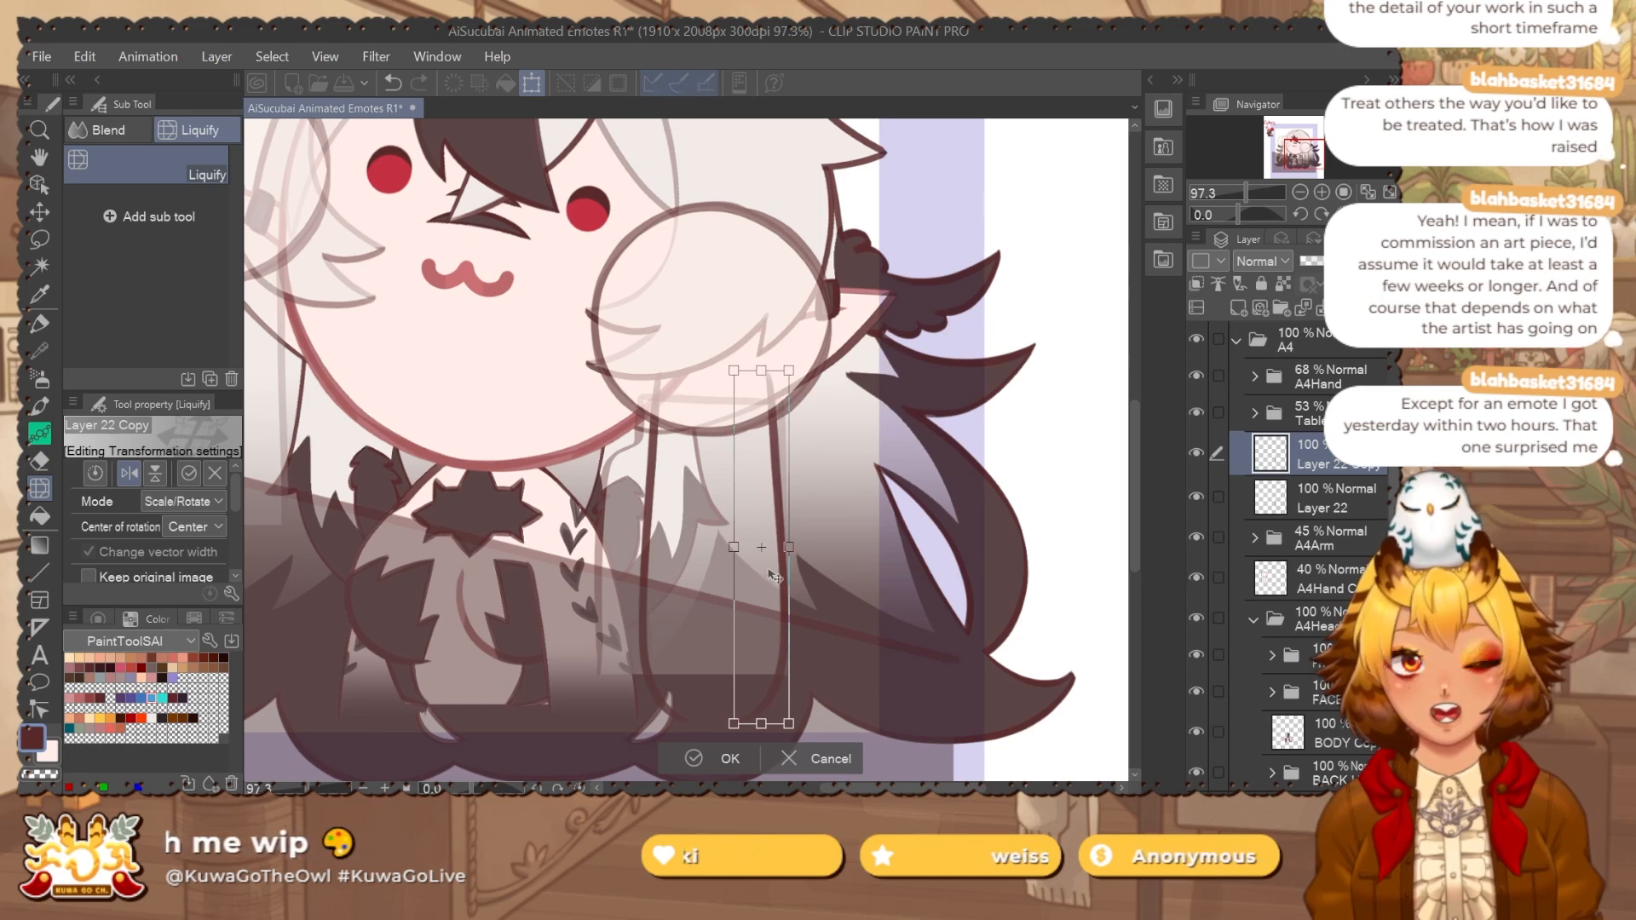
key("Return")
key("ctrl+e")
Join the two arm lines with a rounded lower end using the Flat marker and undo the stray strokes.
key("p")
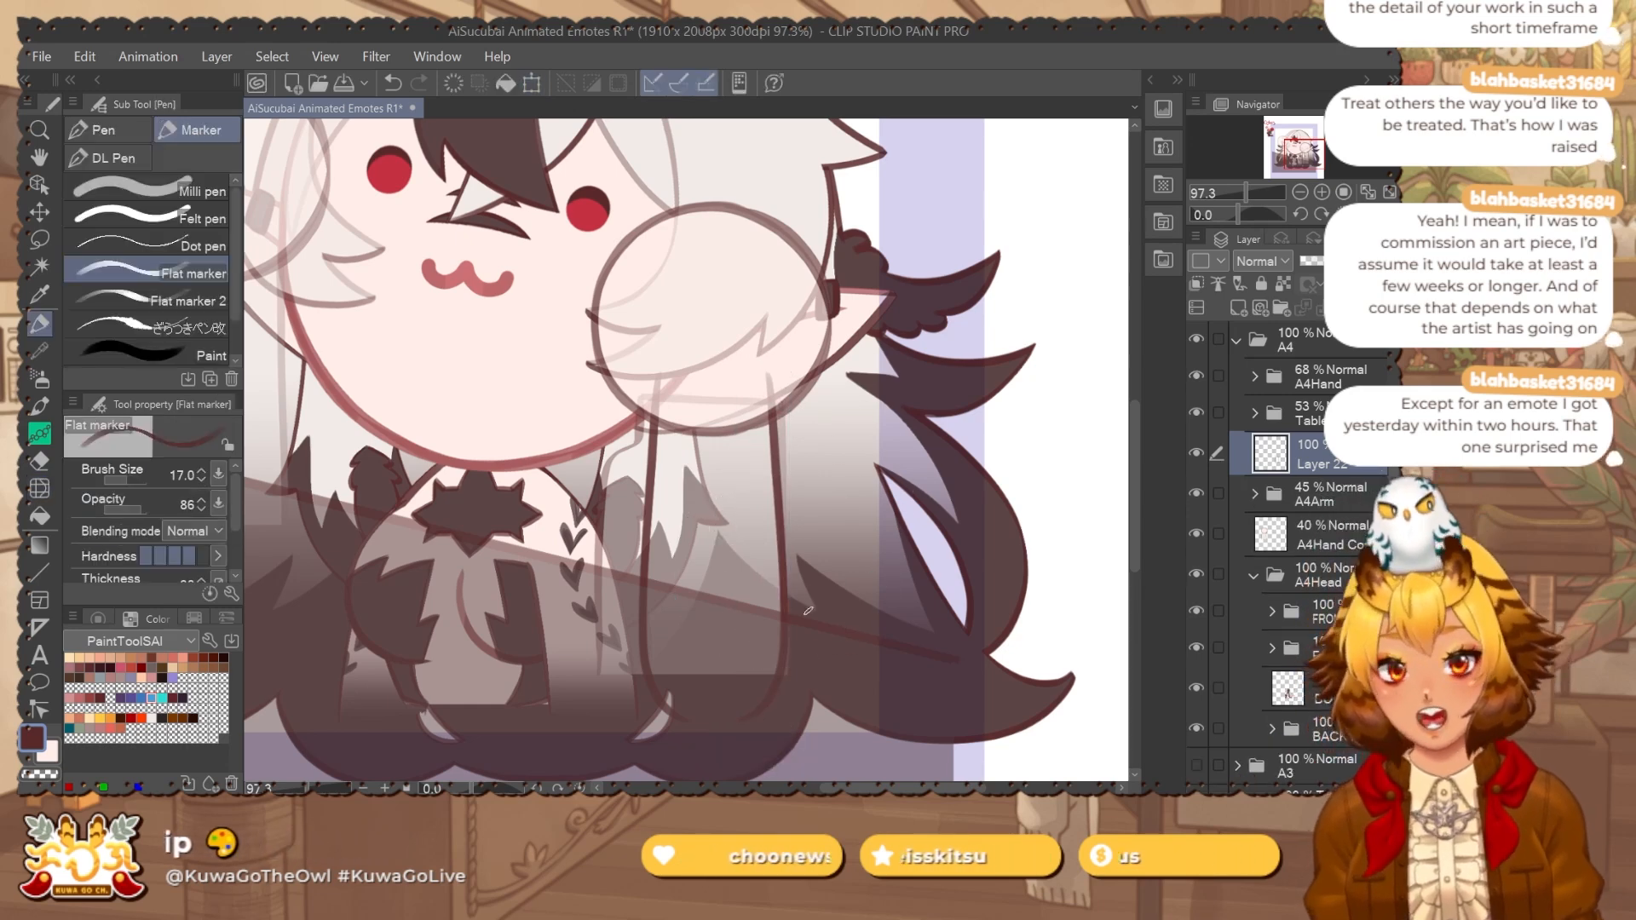
left_click_drag(770, 678, 657, 588)
mouse_move(554, 615)
left_mouse_down()
mouse_move(632, 646)
mouse_move(567, 625)
mouse_move(749, 654)
left_mouse_up()
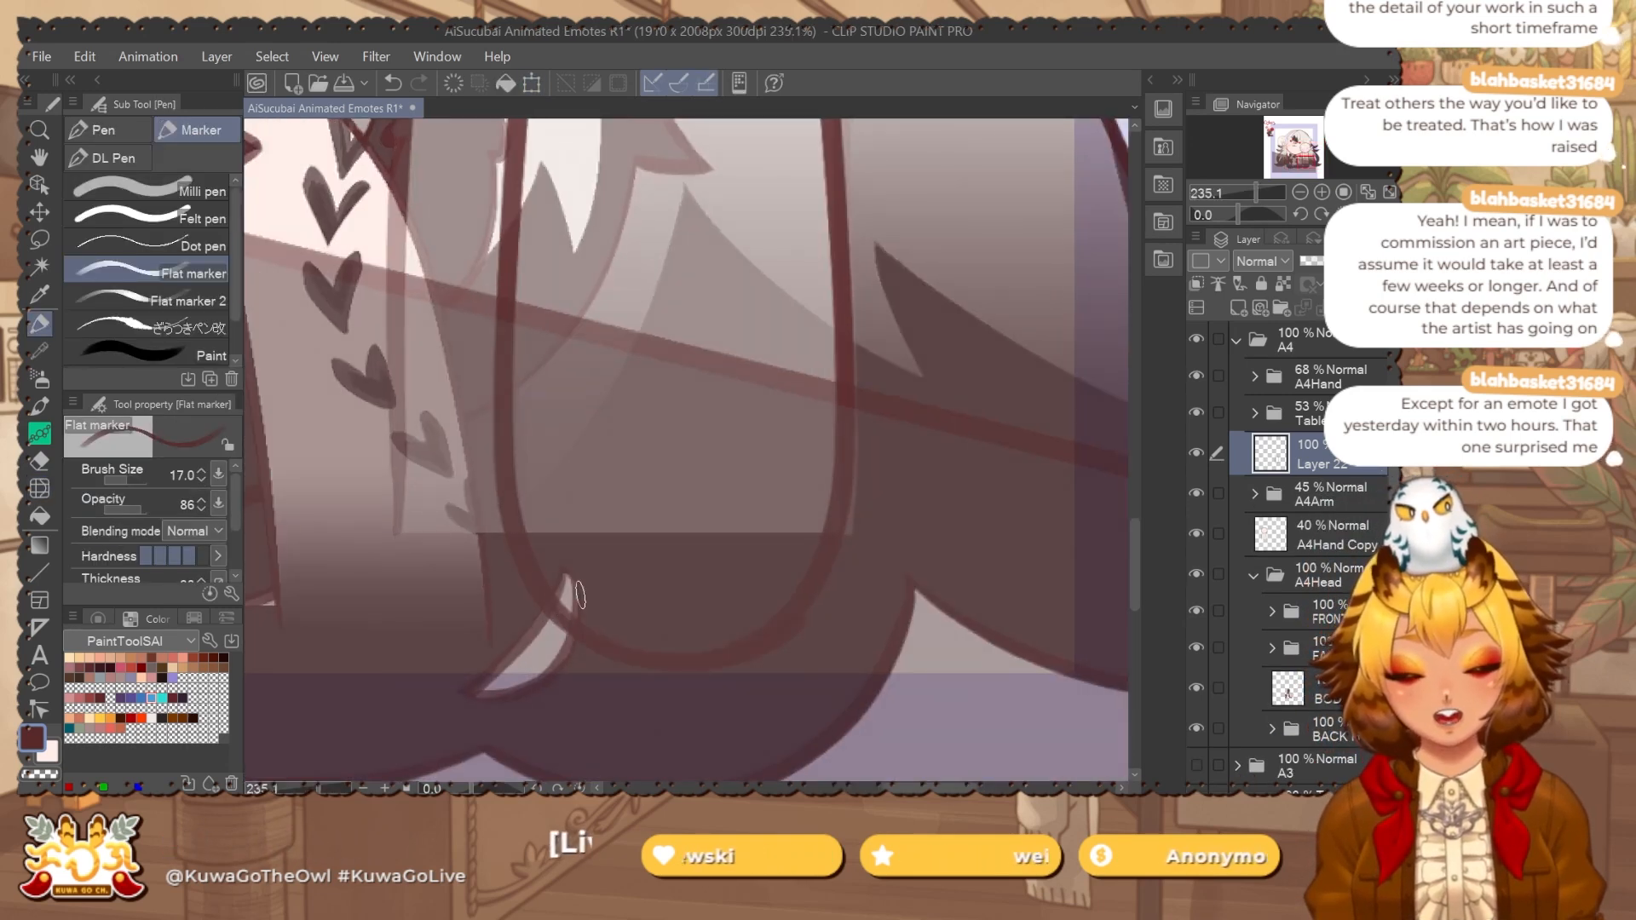
key("ctrl+z")
left_click_drag(755, 477, 681, 478)
left_click_drag(771, 239, 794, 428)
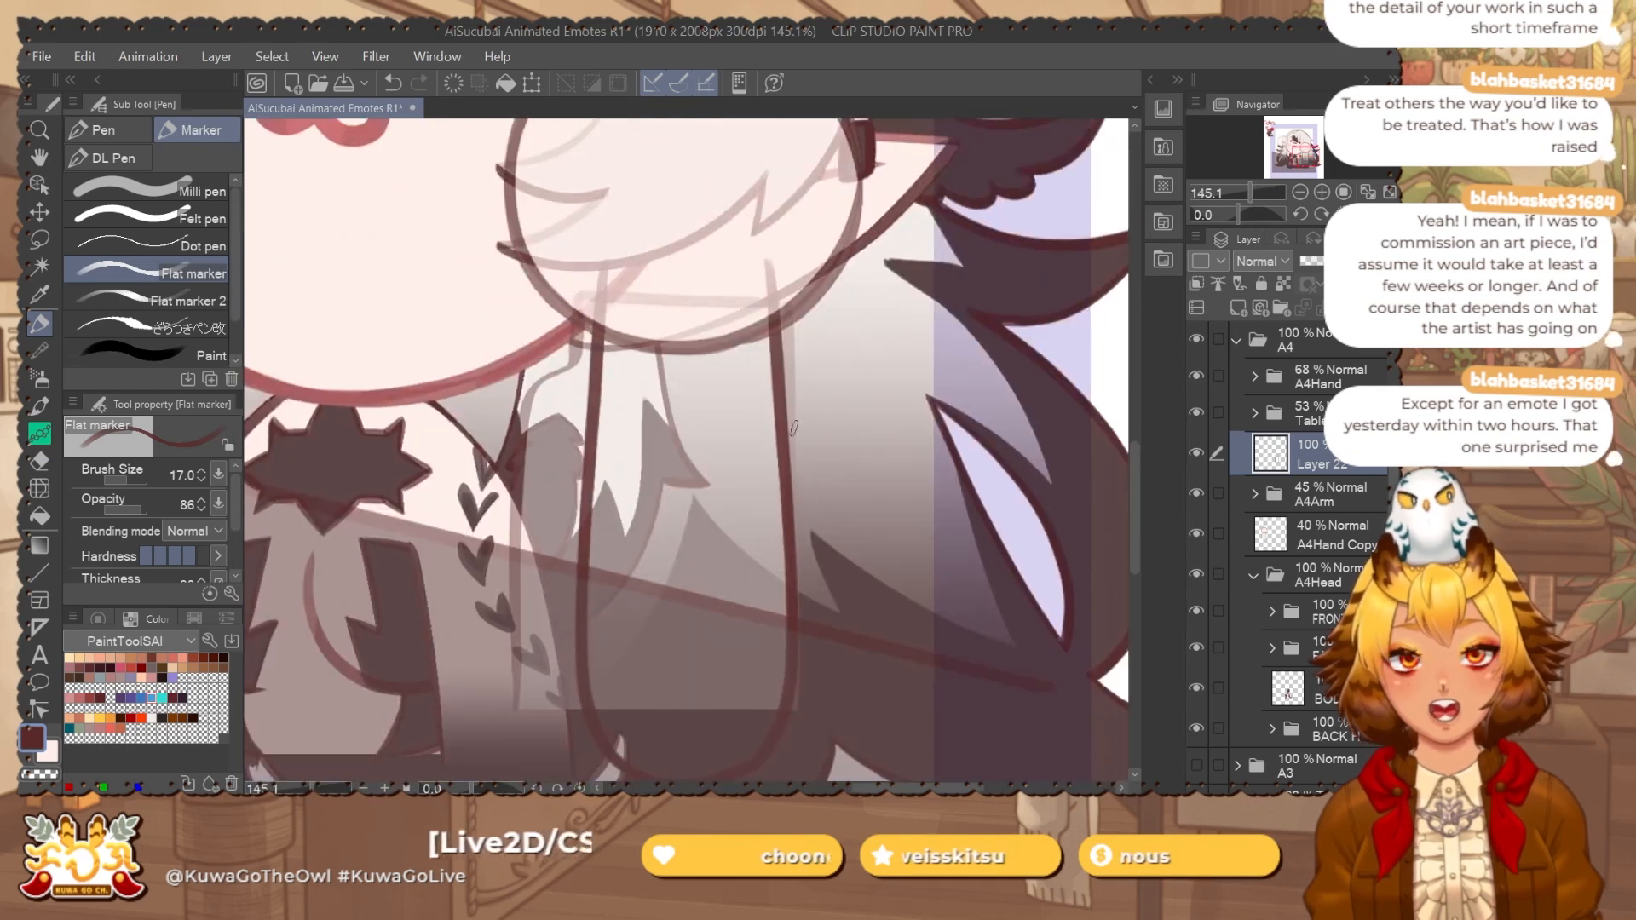
key("ctrl+z")
key("ctrl+z")
left_click_drag(692, 625, 624, 624)
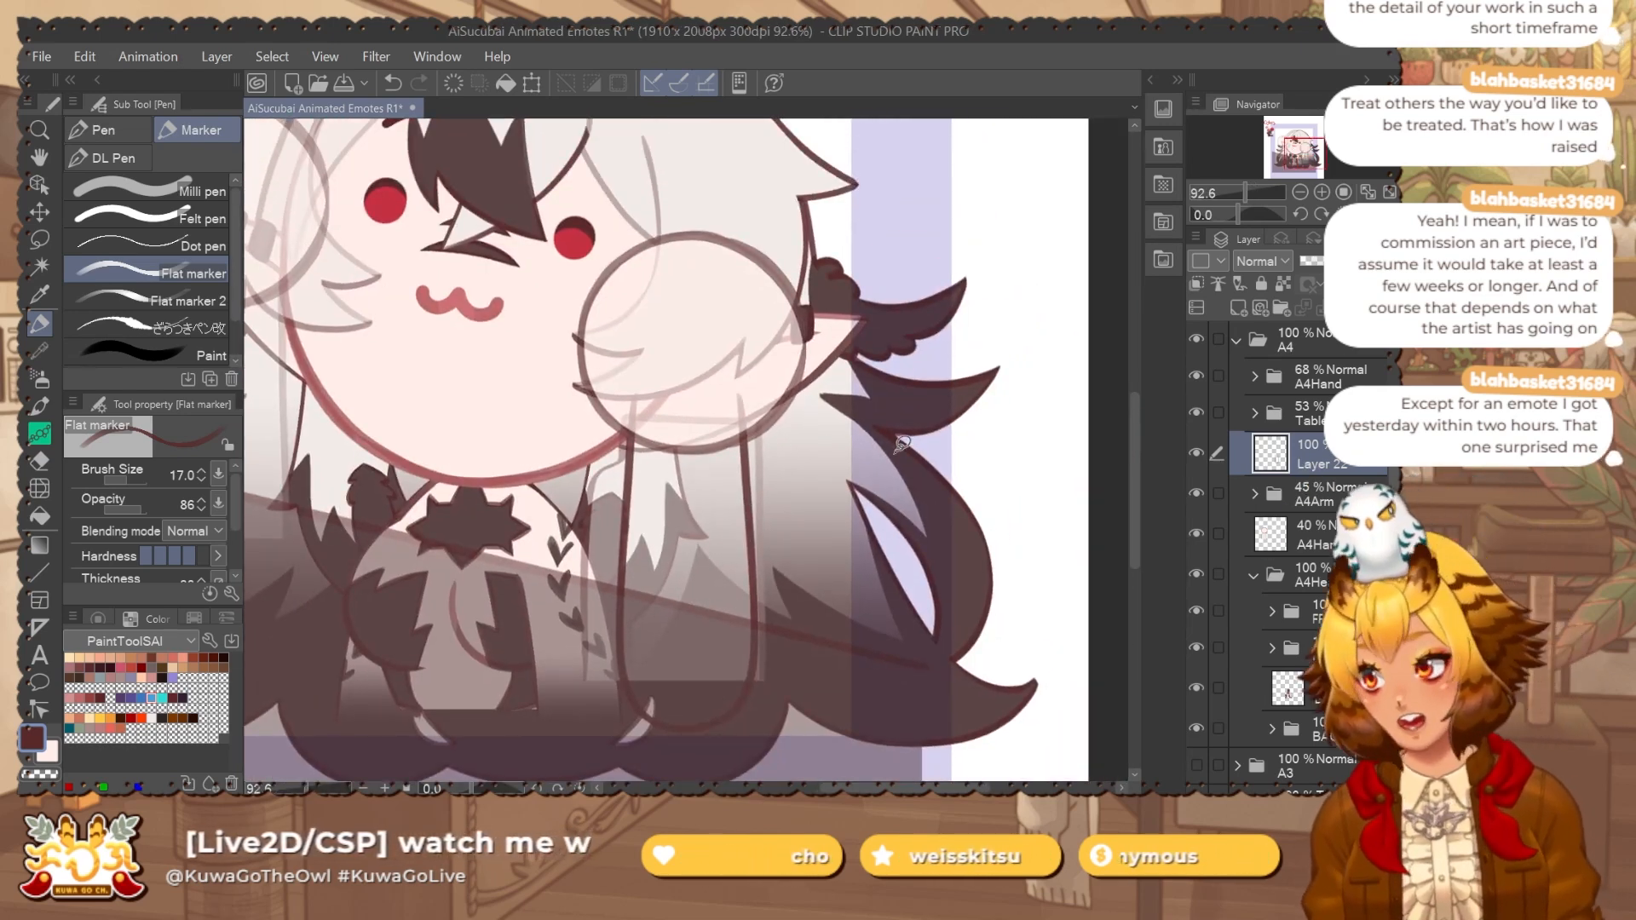
Restore A4Arm to 100% opacity and delete its old artwork layers, Layer 54 and Layer 55.
key("m")
left_click(1350, 501)
left_click(1379, 261)
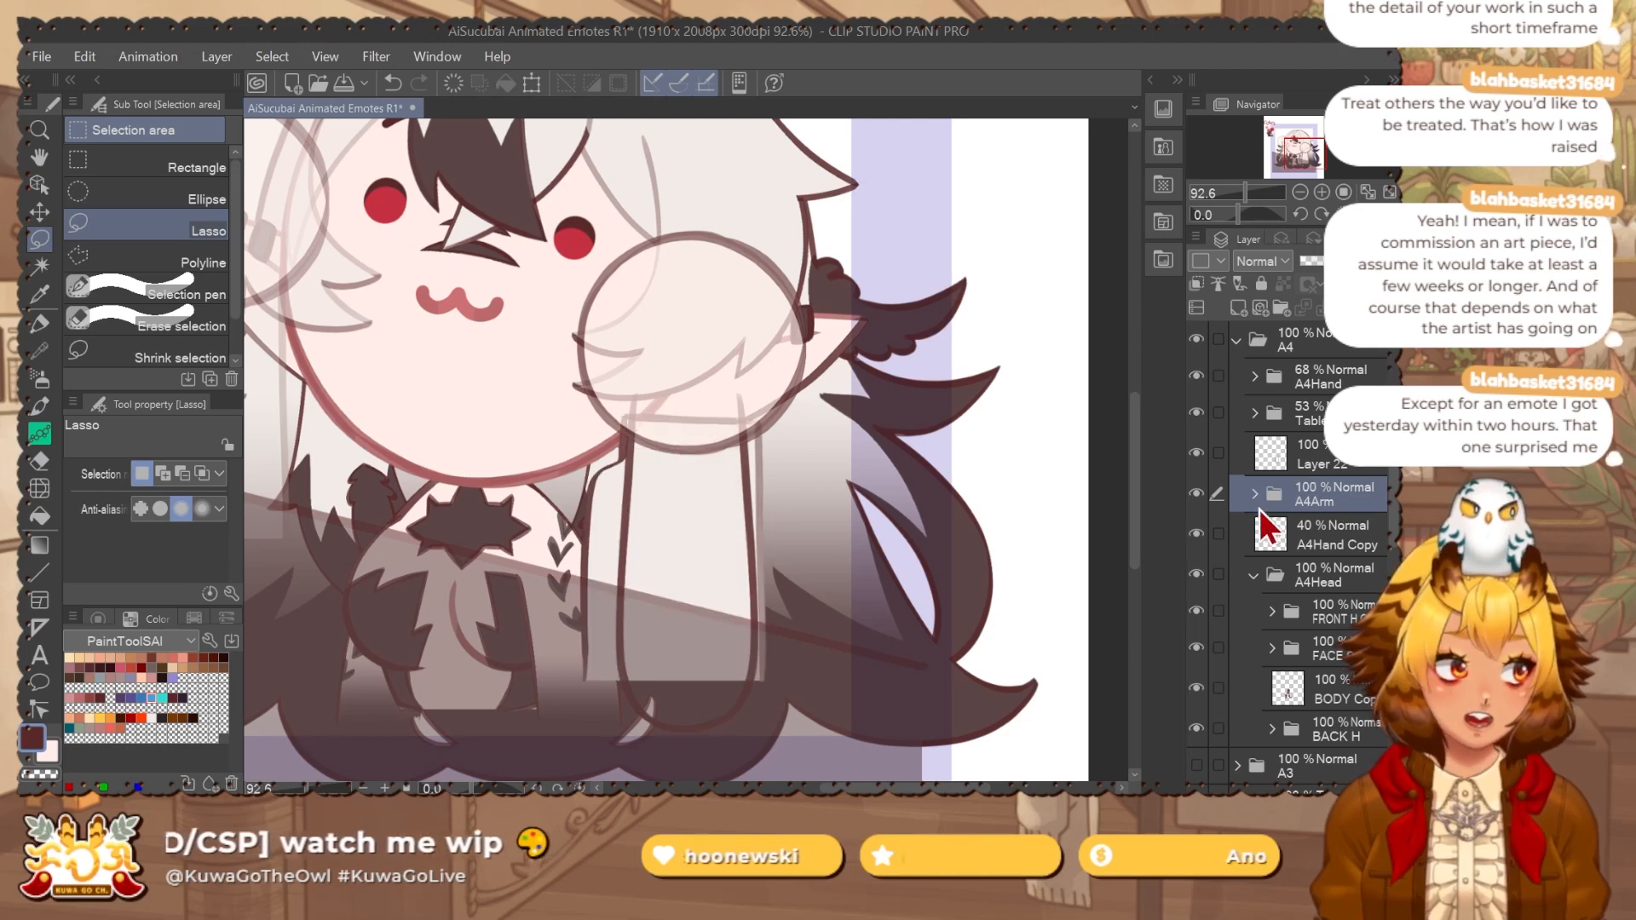
left_click(1254, 494)
left_click(1346, 535)
left_click(1356, 578, "shift")
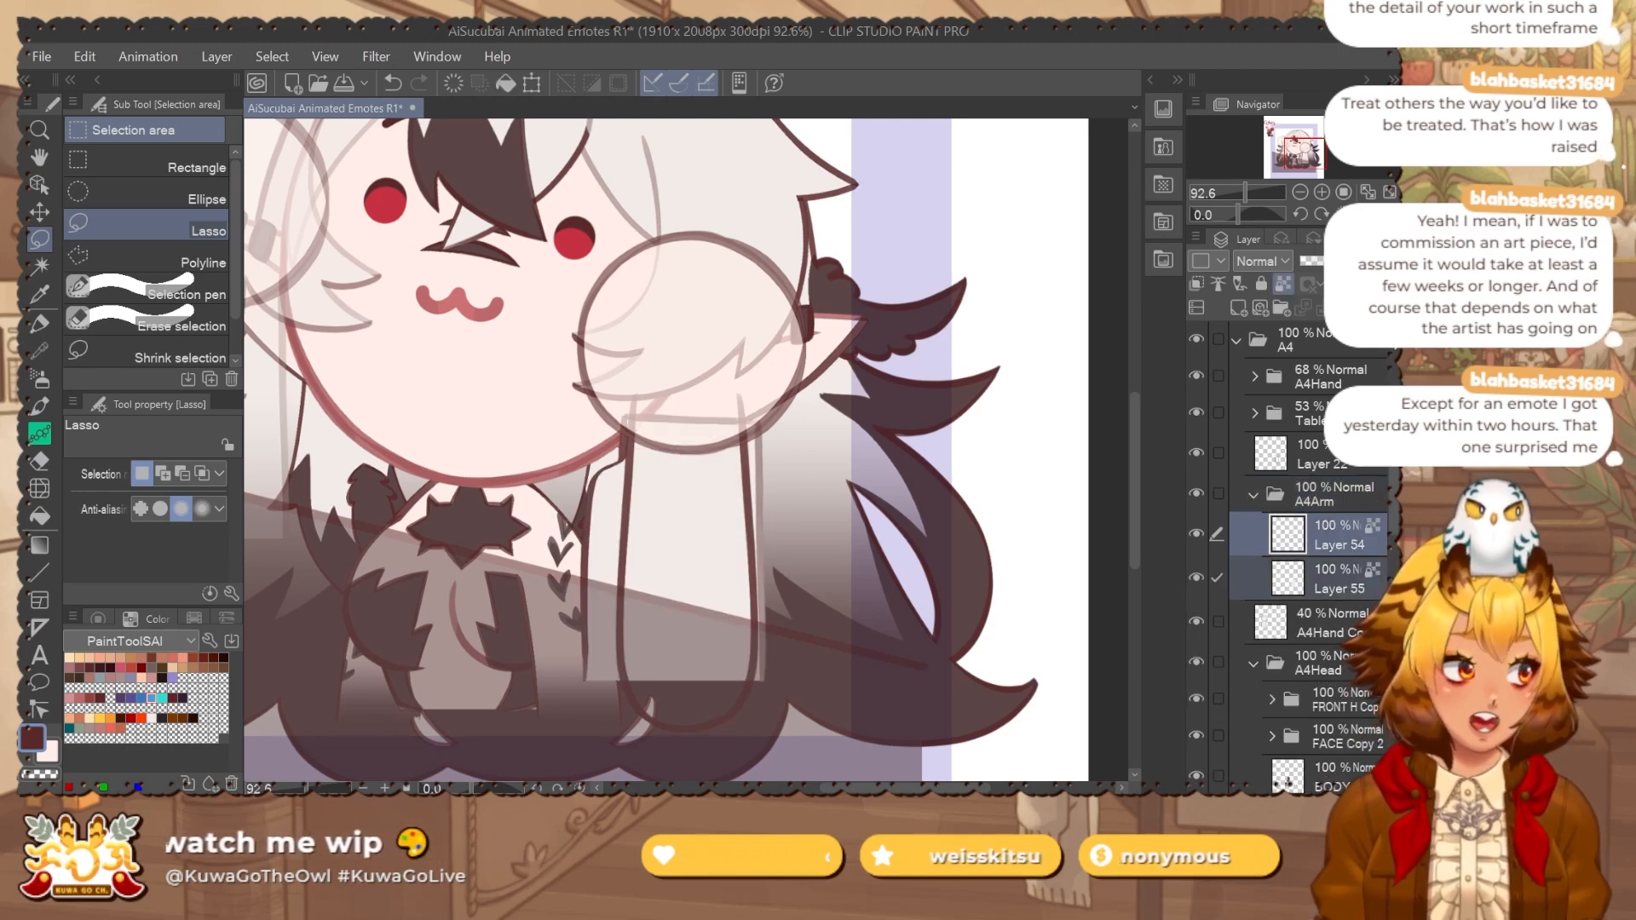
left_click(1388, 308)
Move Layer 22 into A4Arm above a new layer and lock Layer 22's transparent pixels.
mouse_move(1335, 460)
left_mouse_down()
mouse_move(1338, 508)
mouse_move(1331, 484)
left_mouse_up()
key("ctrl+shift+n")
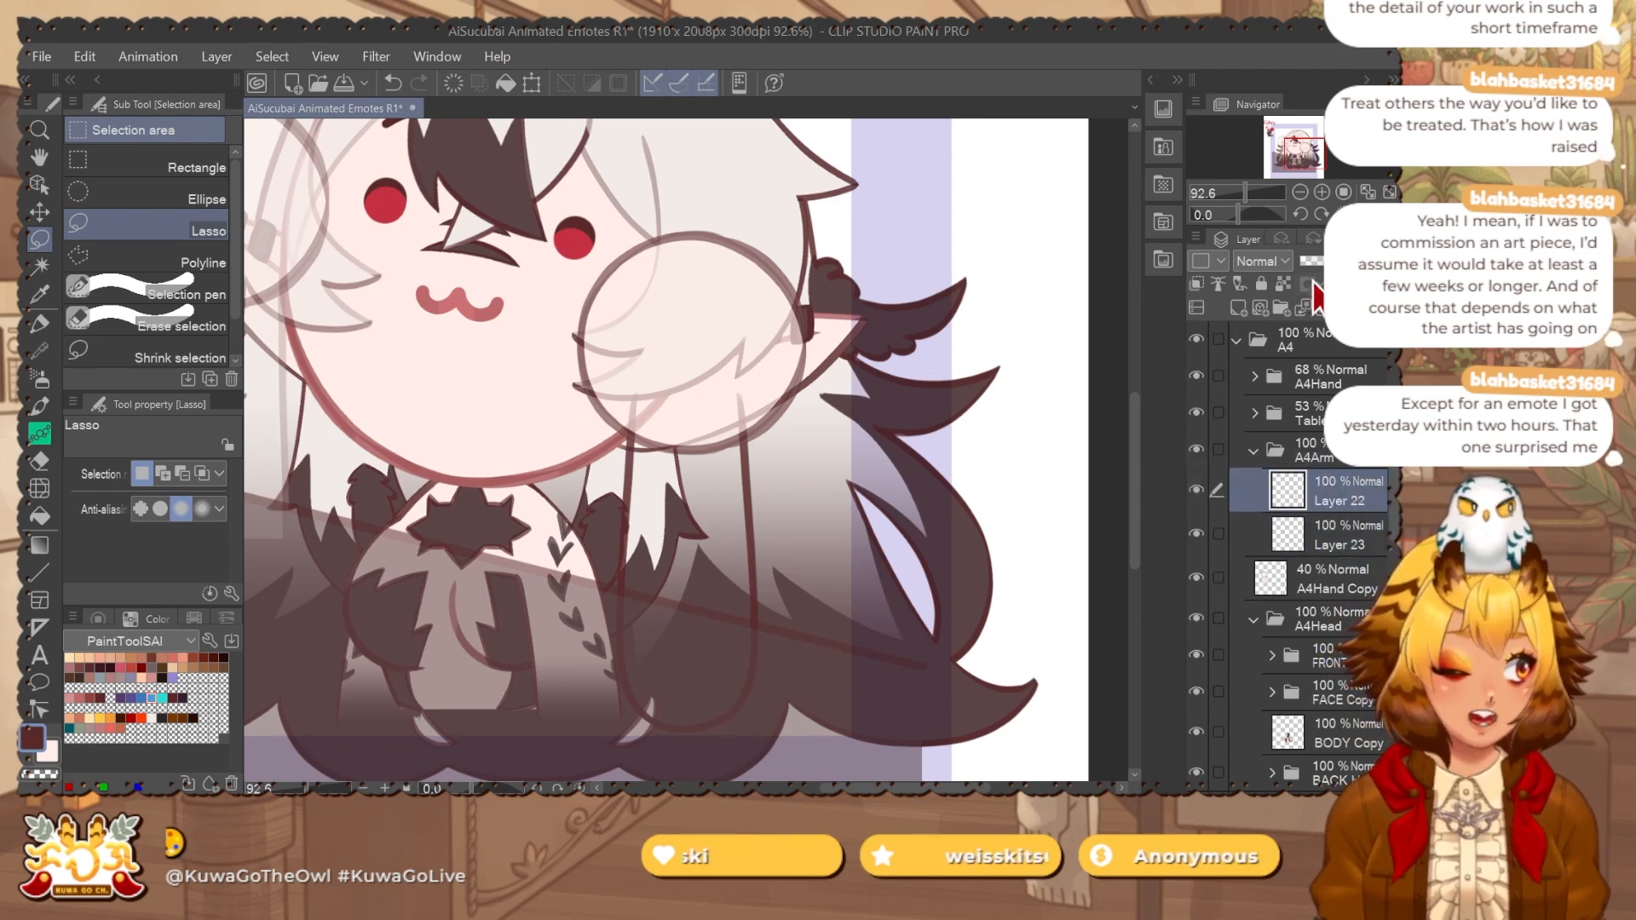
left_click(1344, 535)
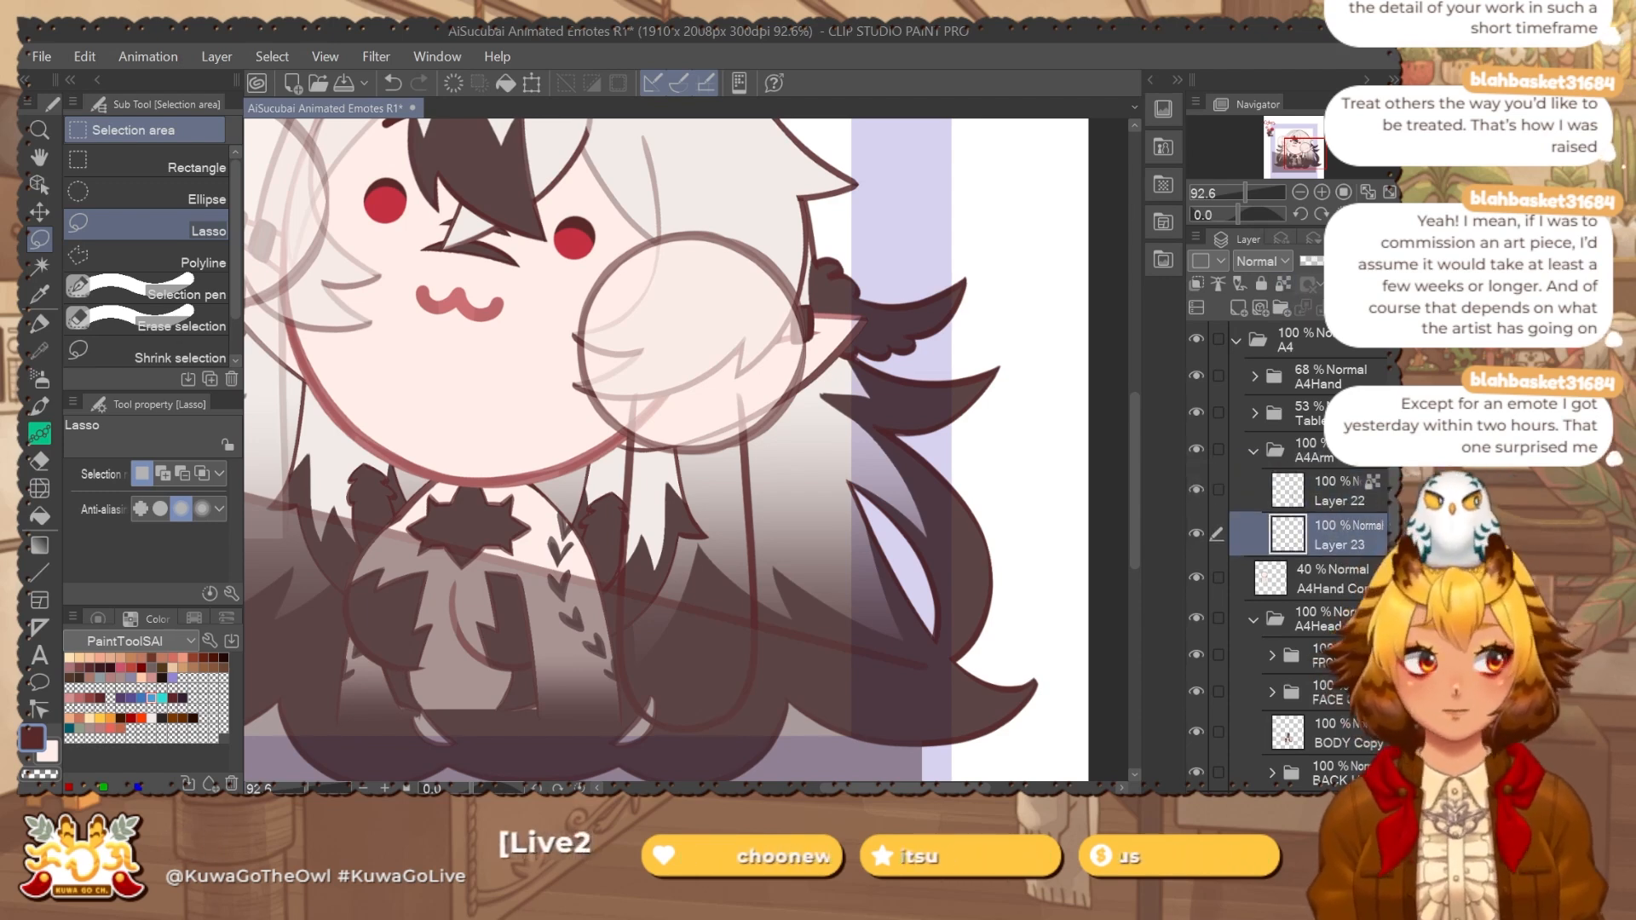
Lasso the open upper end of the arm behind the fist and fill it with cyan on Layer 23.
scroll(670, 394, "up", 3)
left_click_drag(613, 384, 623, 335)
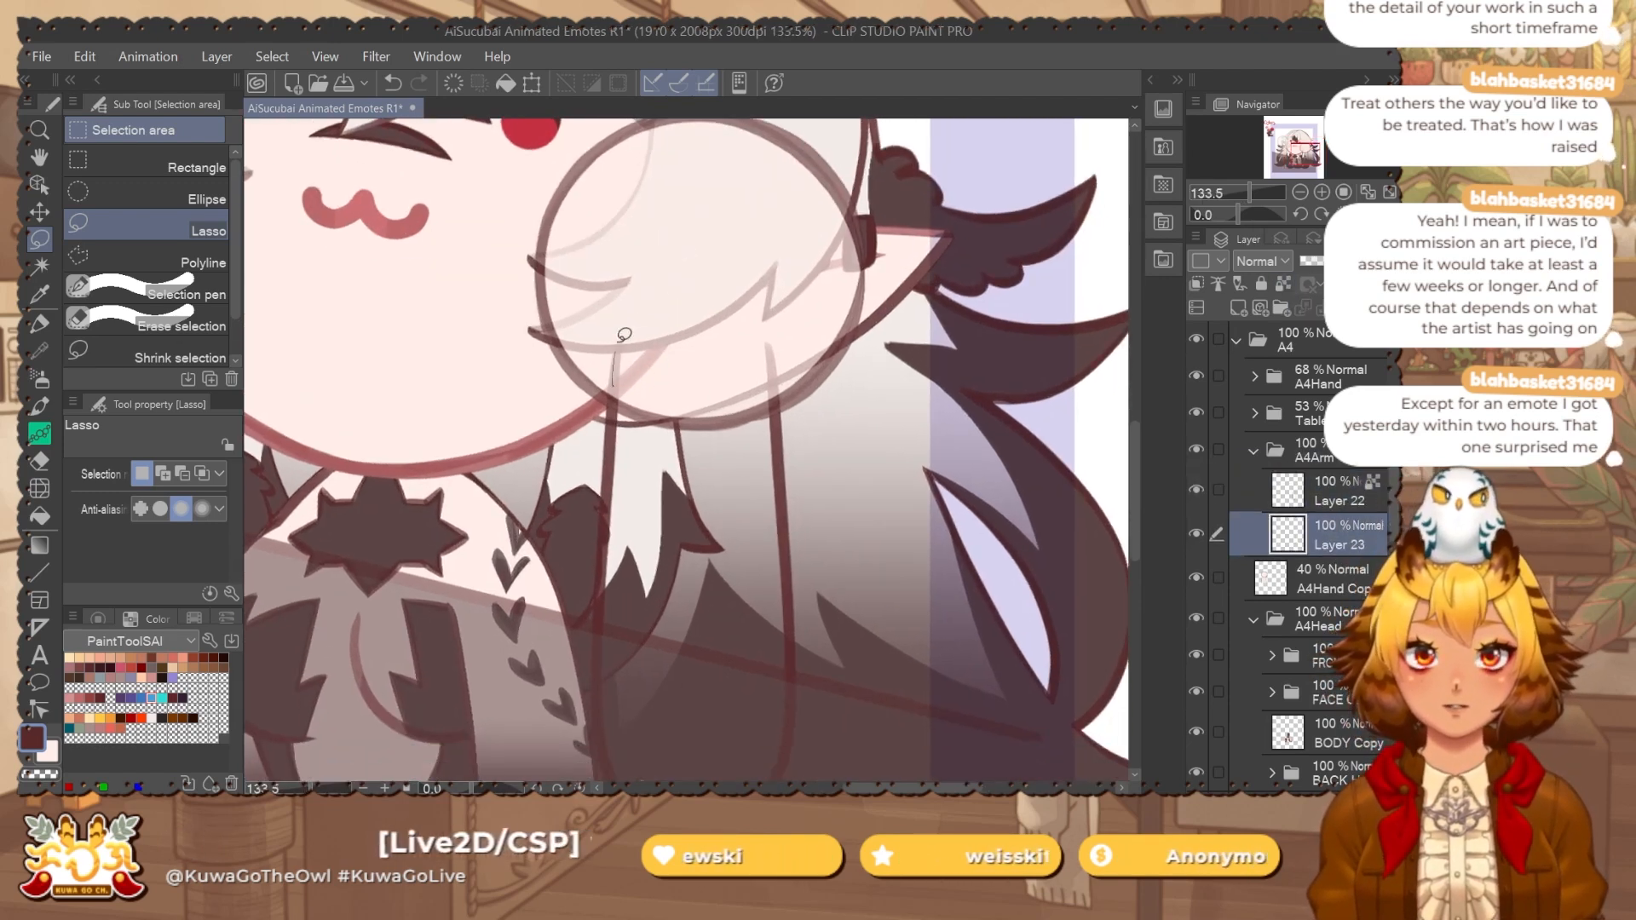
left_click_drag(763, 573, 773, 532)
left_click(162, 697)
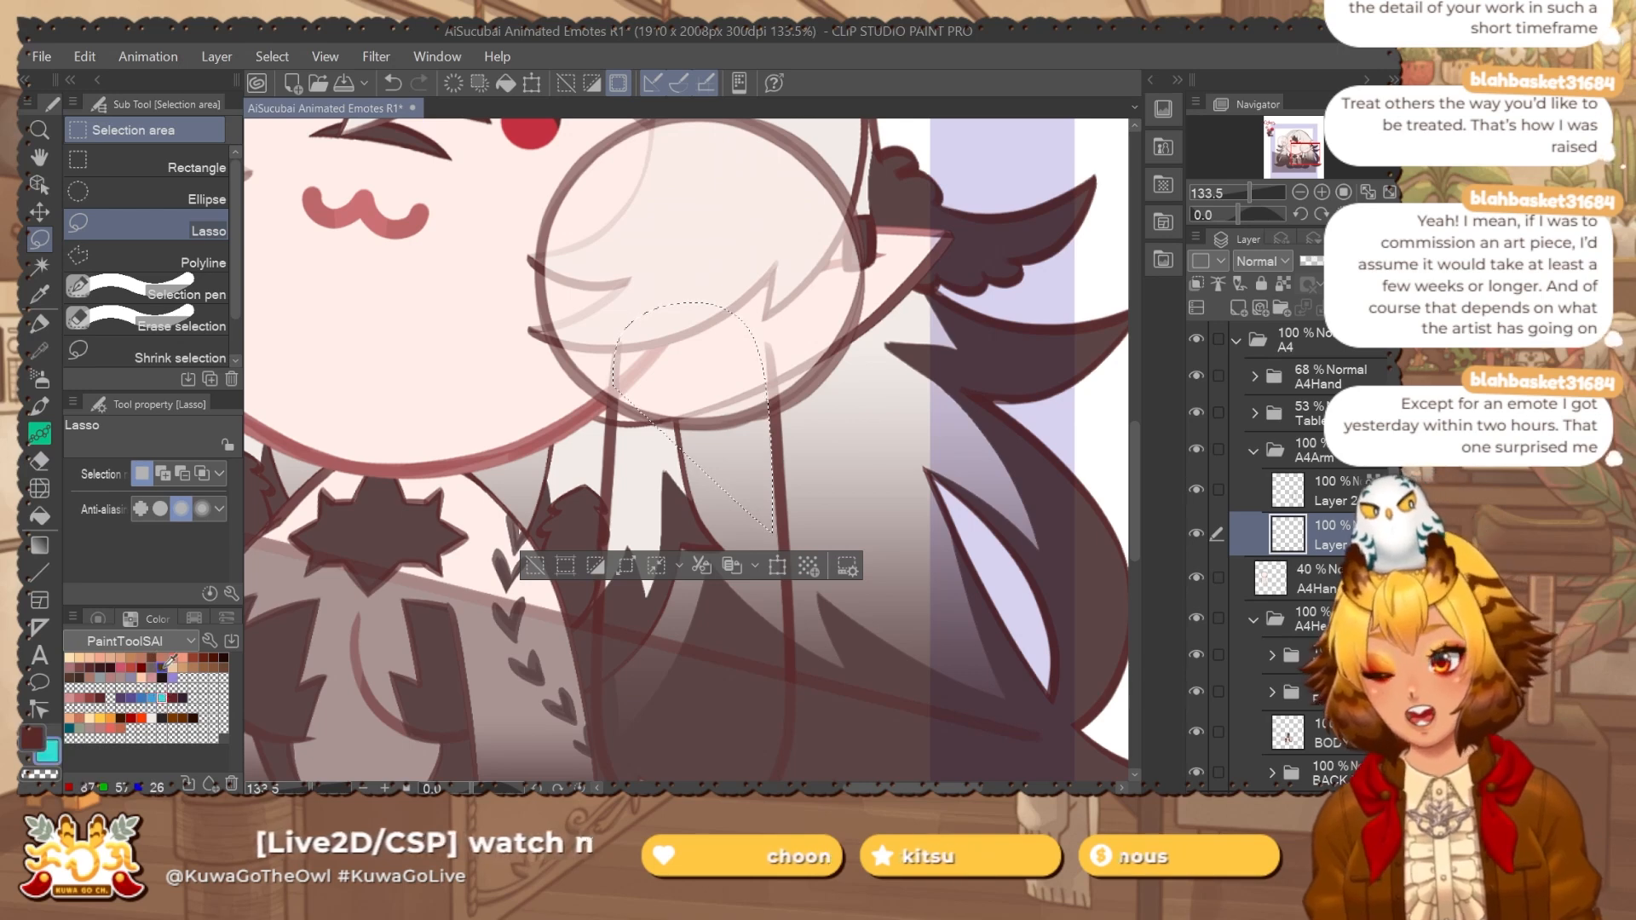
key("alt+Delete")
key("ctrl+d")
Select the whole arm shape, expand the selection by 1 px, and fill it with cyan on Layer 23.
left_click_drag(825, 435, 785, 455)
key("j")
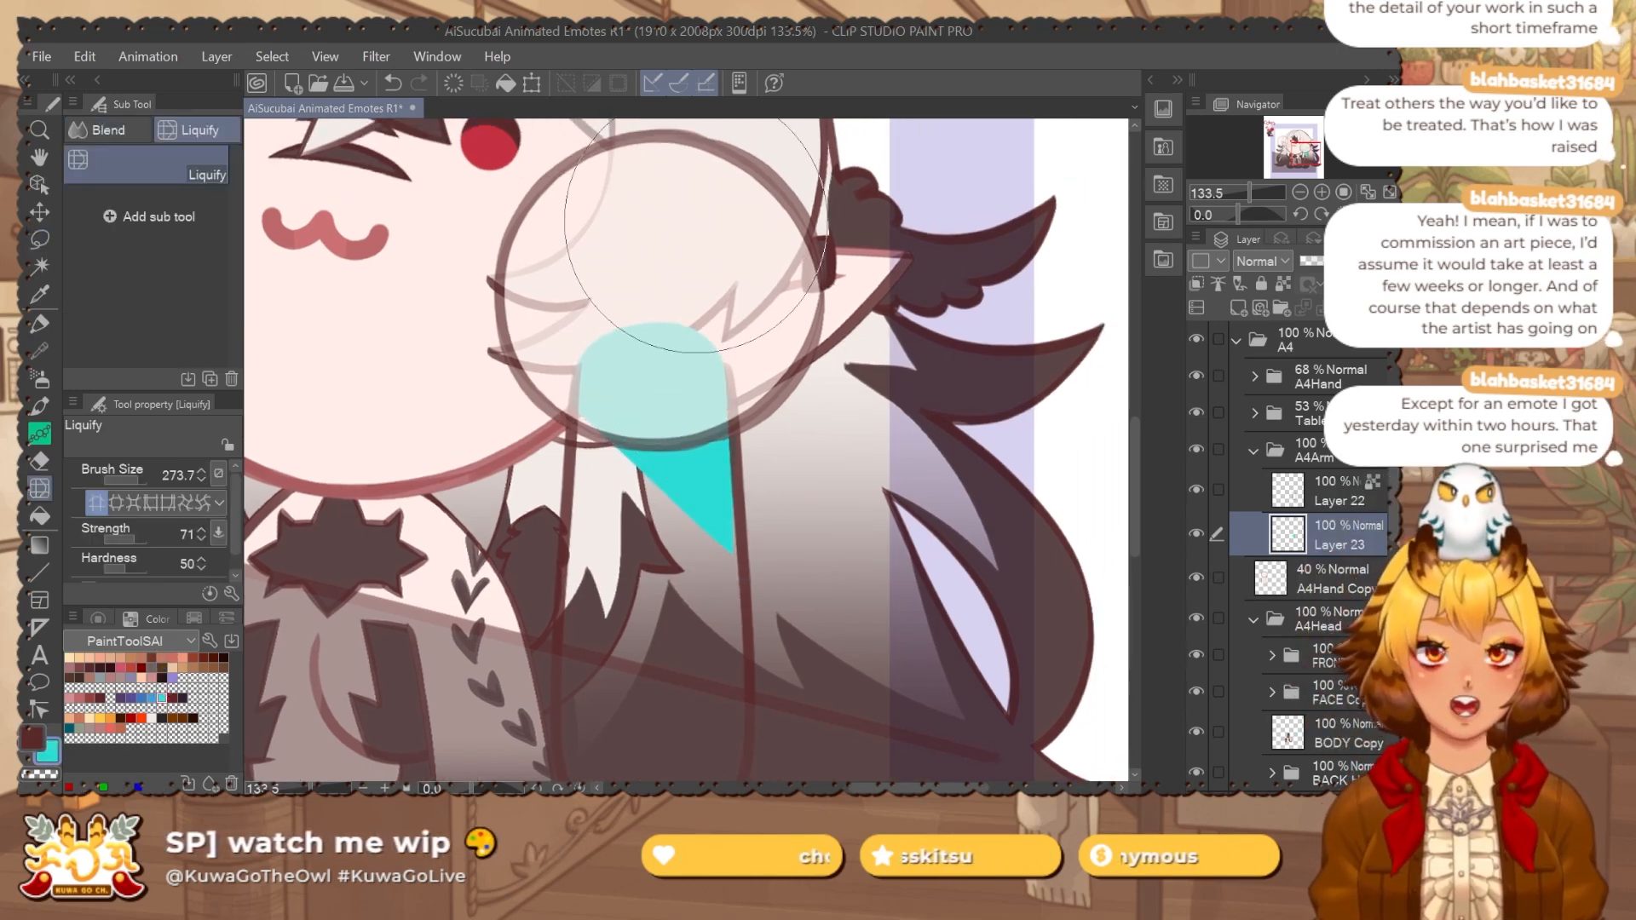
left_click(1316, 456)
key("w")
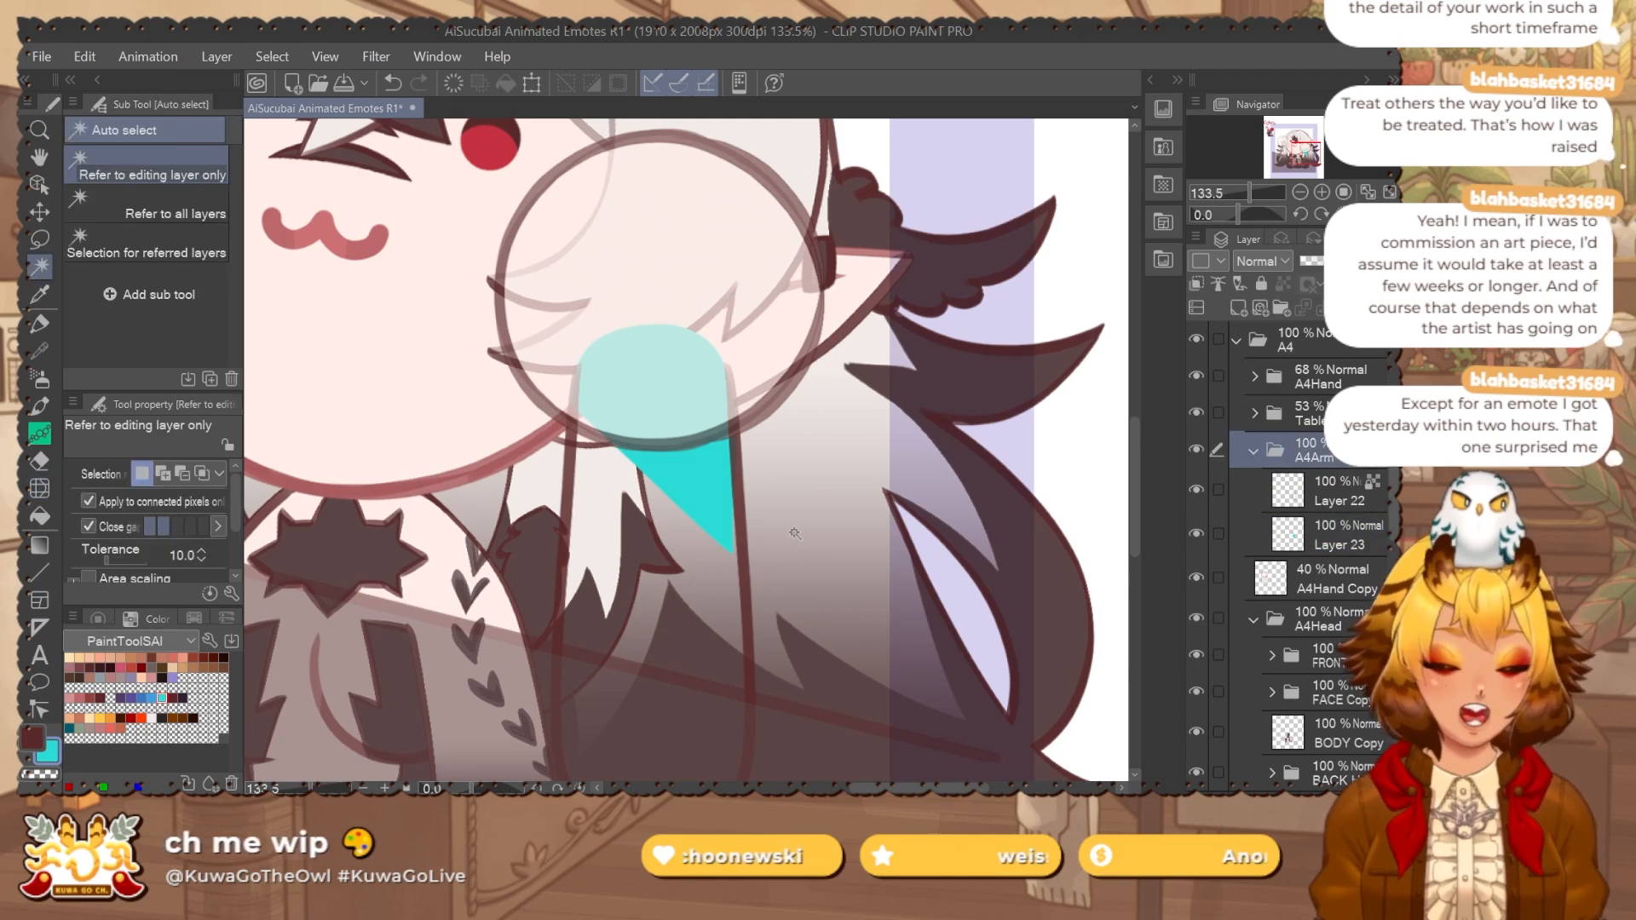
left_click(796, 535)
left_click(351, 765)
left_click(1071, 349)
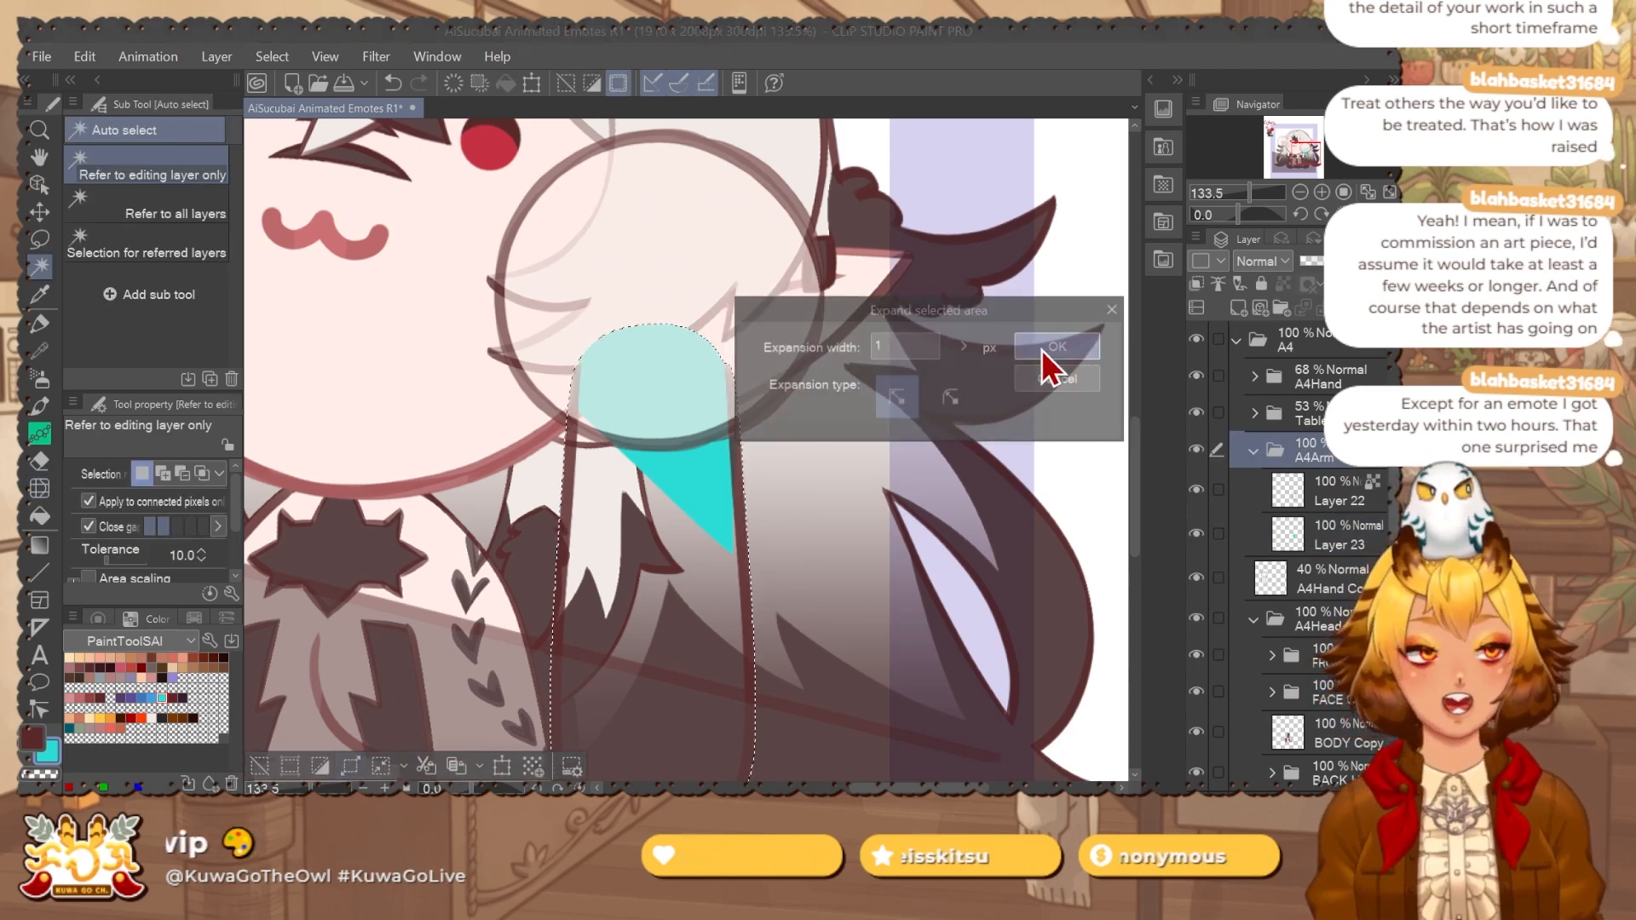
left_click(1350, 530)
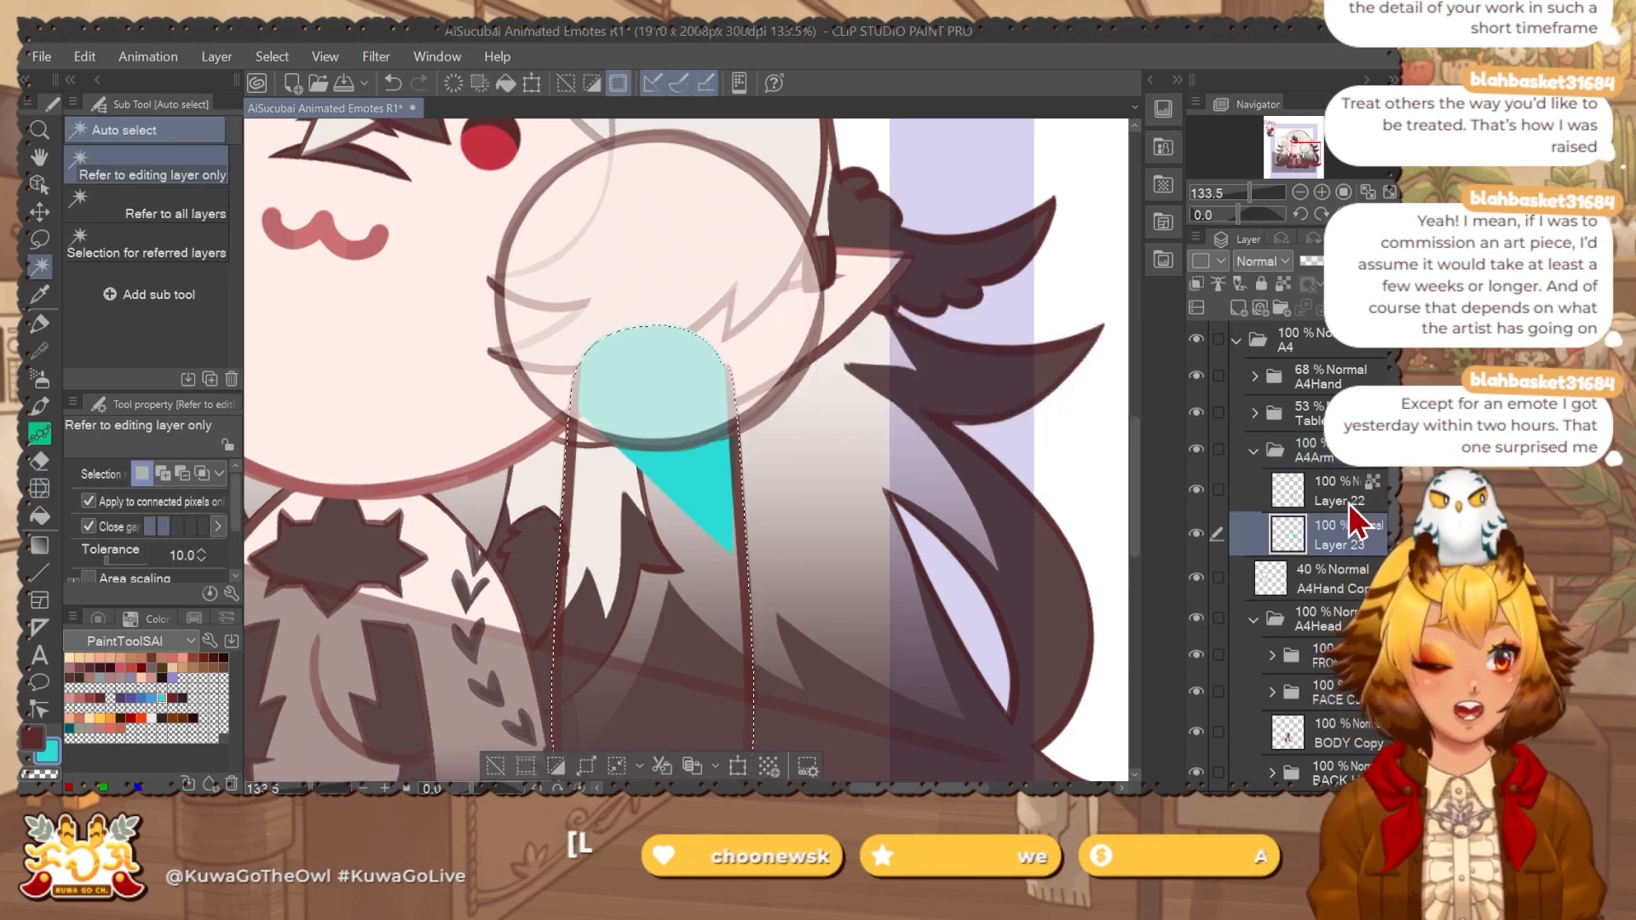
key("ctrl+d")
Recolour the cyan arm fill to the pale skin tone and return A4Hand to 100% opacity.
scroll(855, 585, "down", 2)
left_click_drag(983, 584, 945, 486)
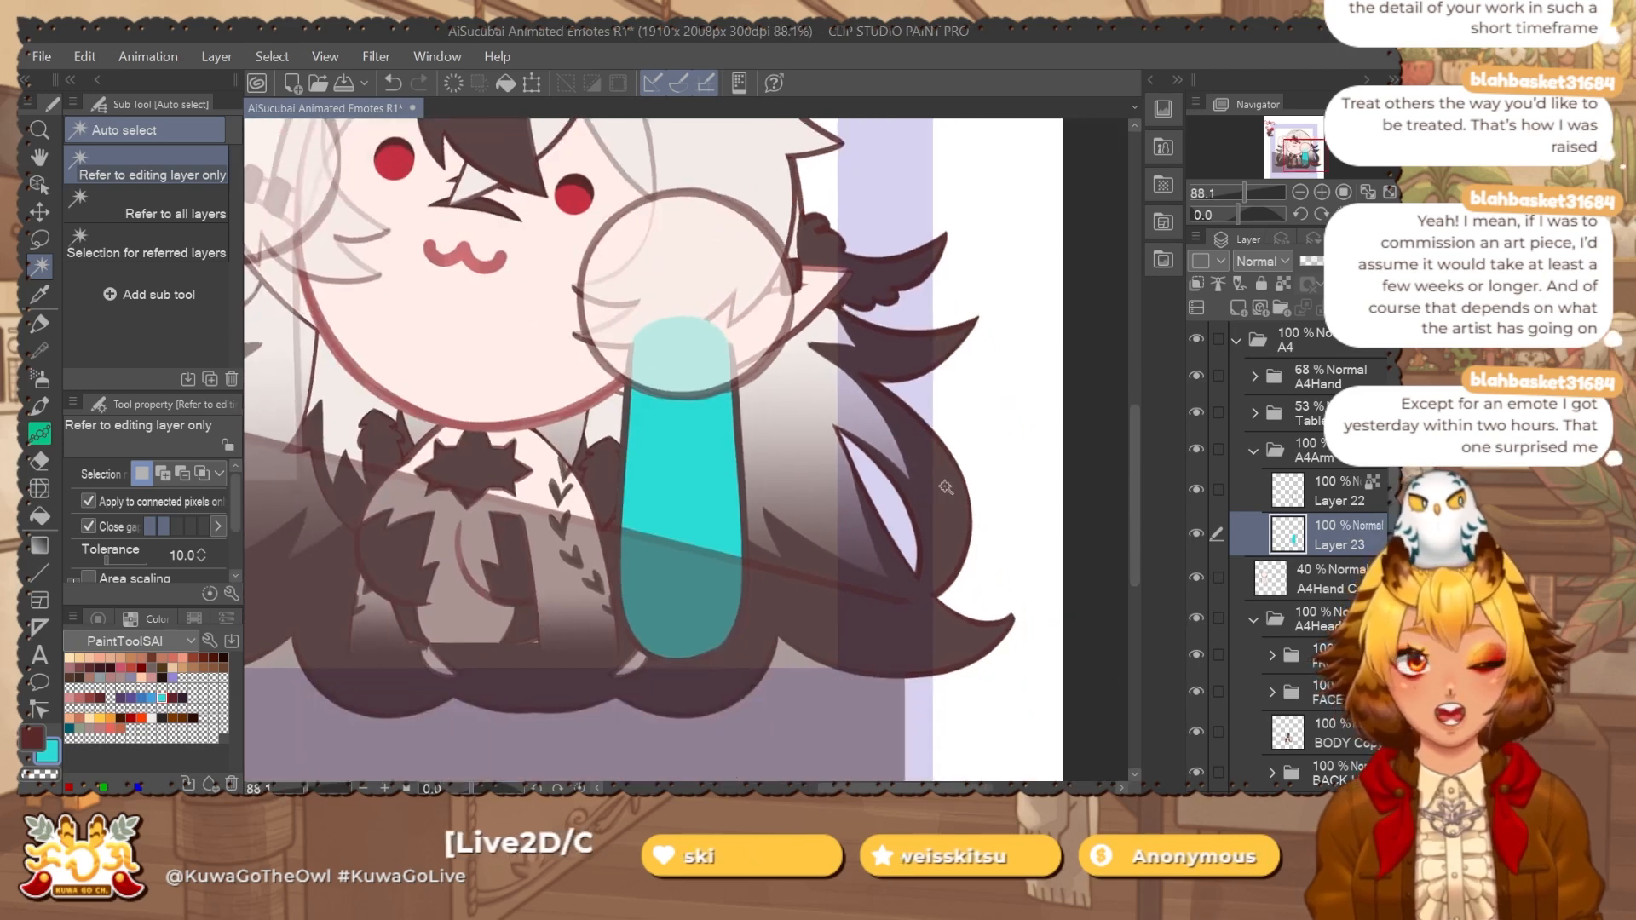
key("b")
scroll(754, 473, "down", 1)
mouse_move(754, 473)
left_mouse_down()
mouse_move(819, 613)
mouse_move(886, 617)
mouse_move(916, 581)
left_mouse_up()
key("alt+Delete")
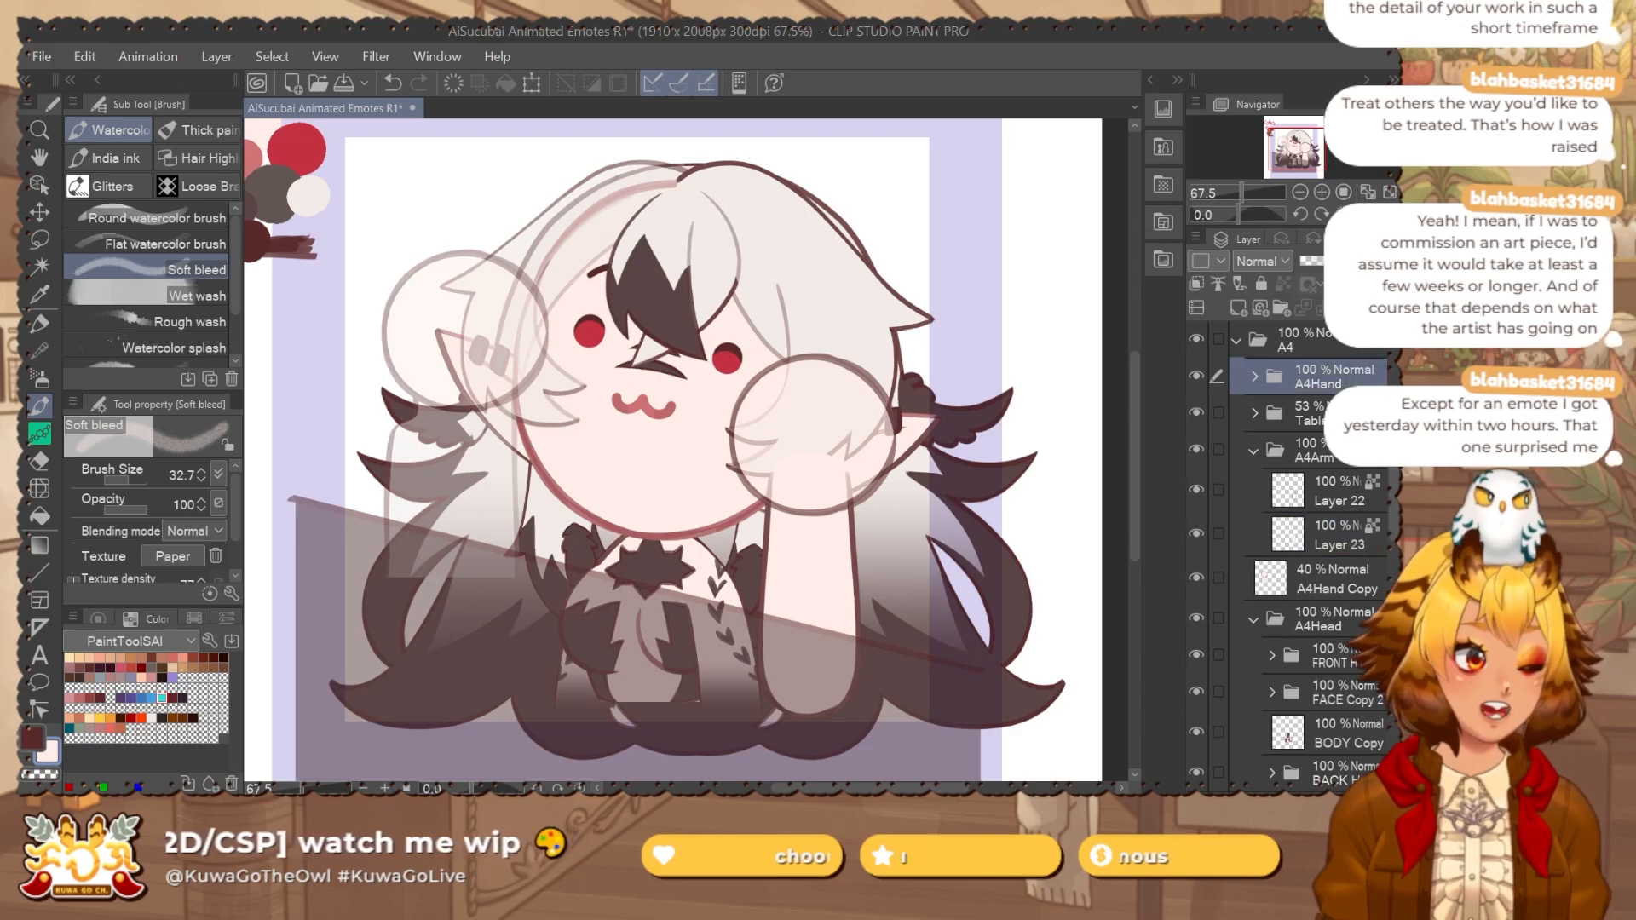
Fill the hand's Layer 53 with dark brown and add a new clipped layer above the arm's Layer 23.
left_click_drag(905, 543, 898, 581)
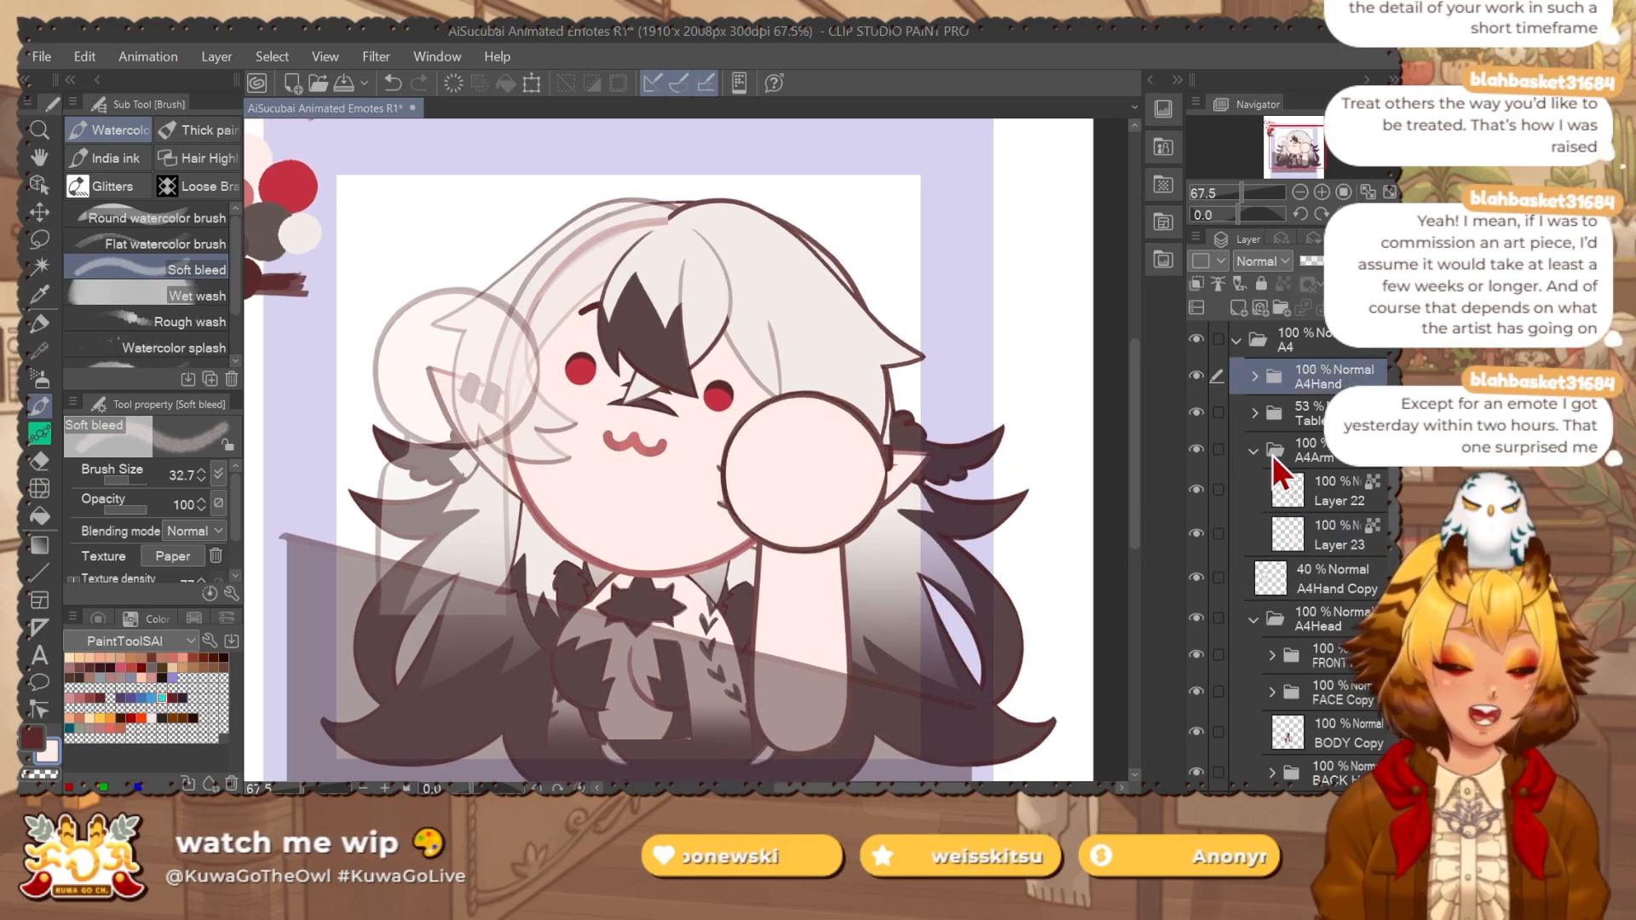
left_click(1282, 418)
left_click(1254, 375)
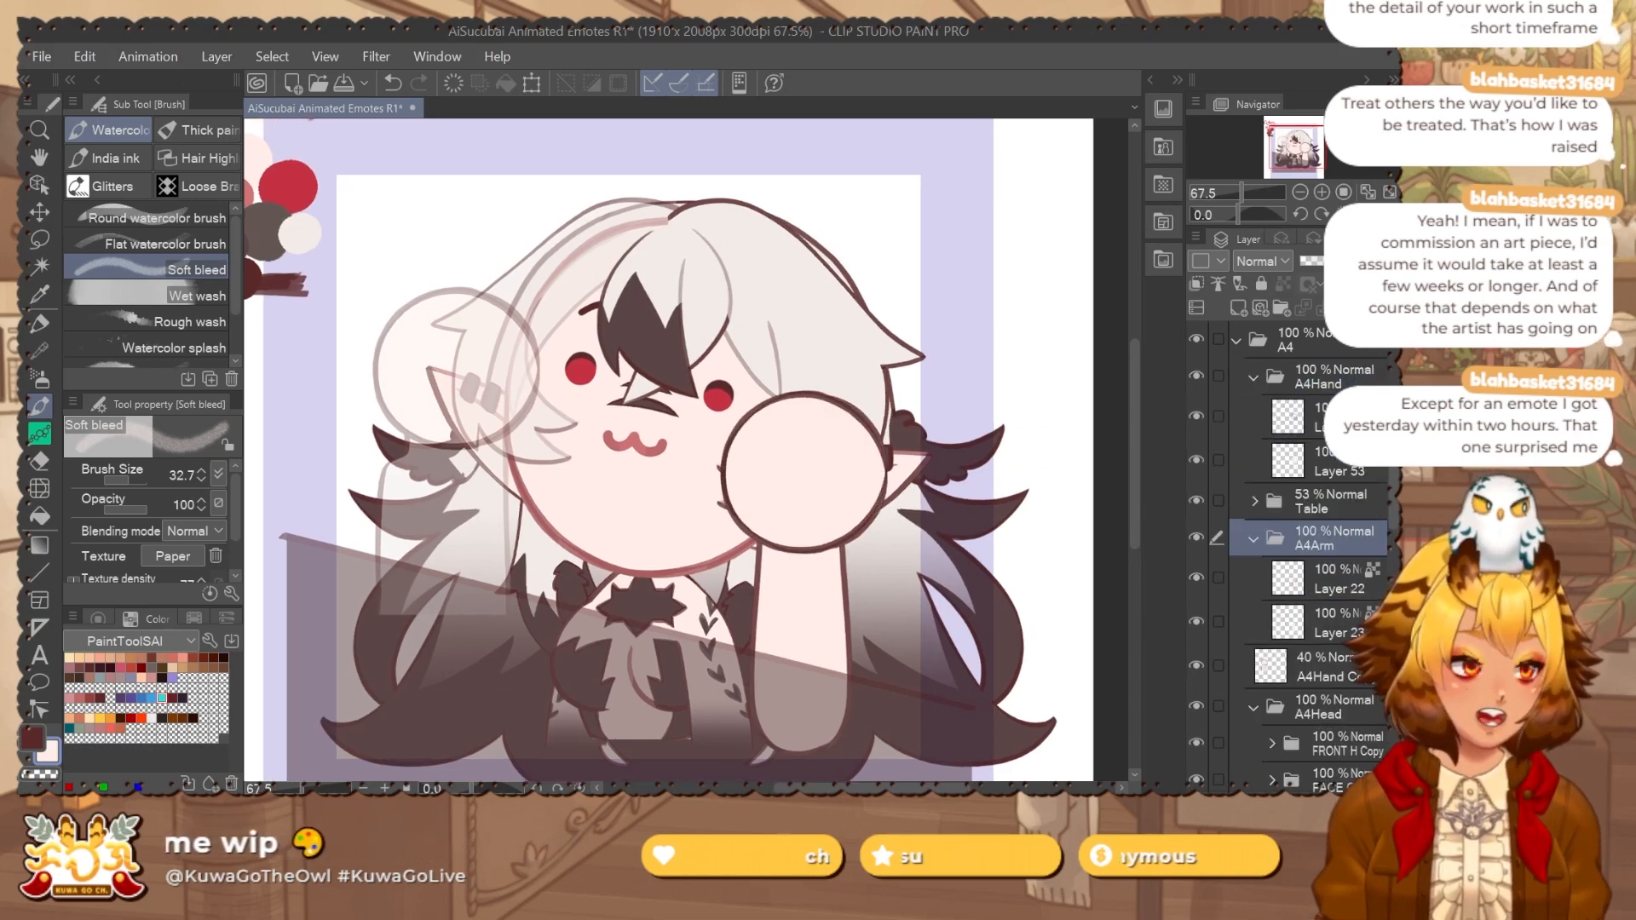
key("b")
left_click_drag(964, 413, 857, 516)
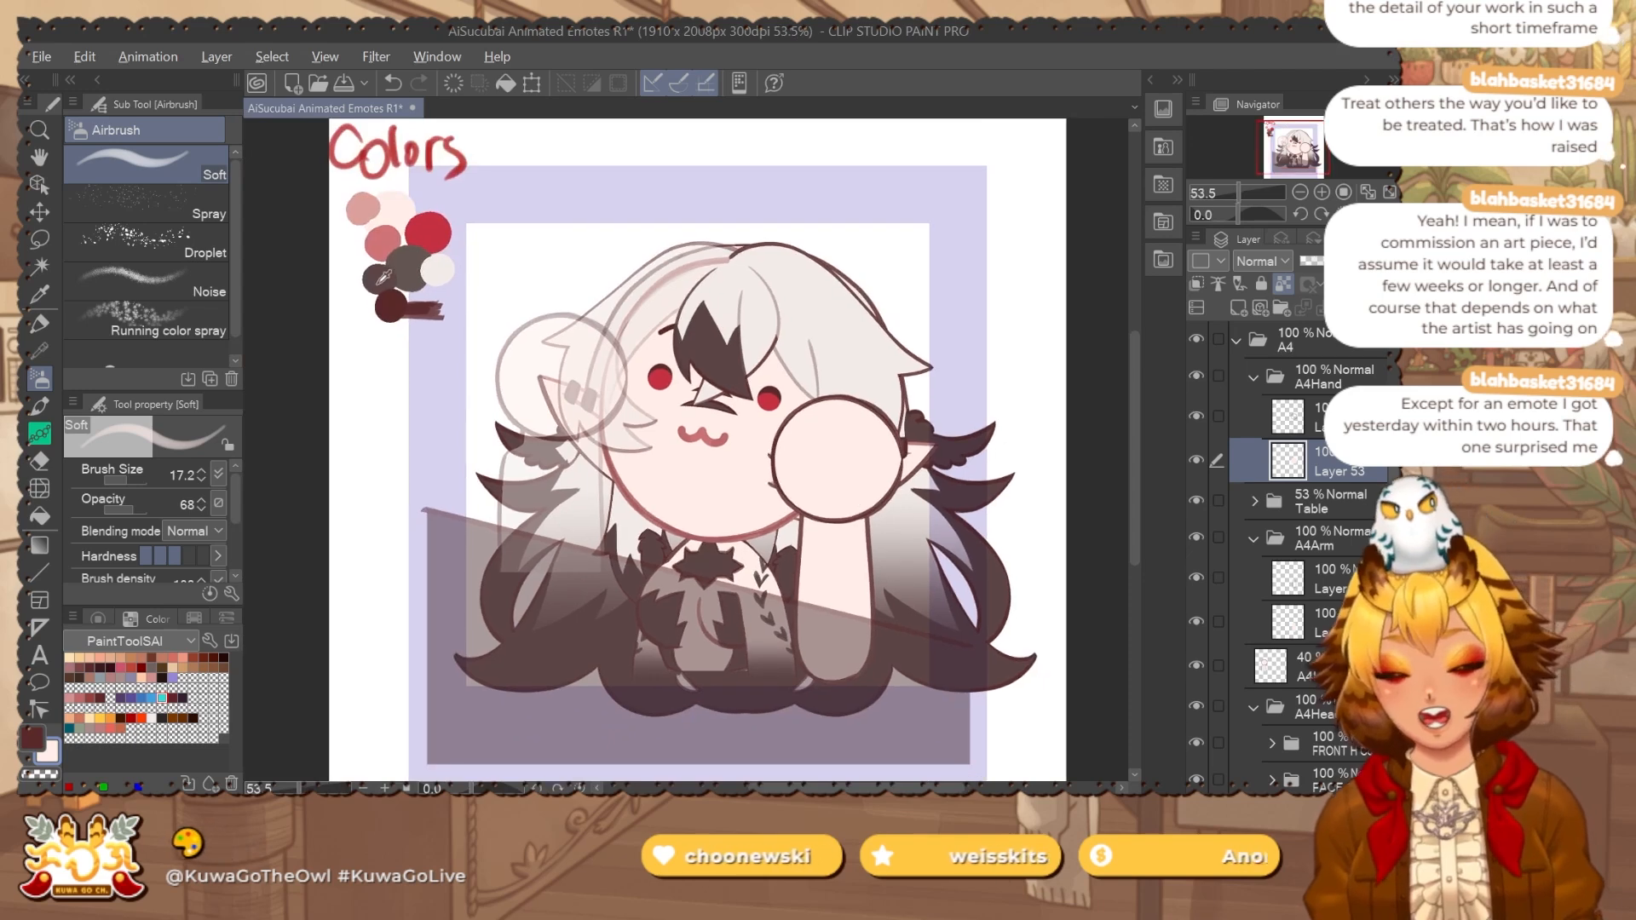
key("alt+Delete")
left_click_drag(1009, 538, 967, 517)
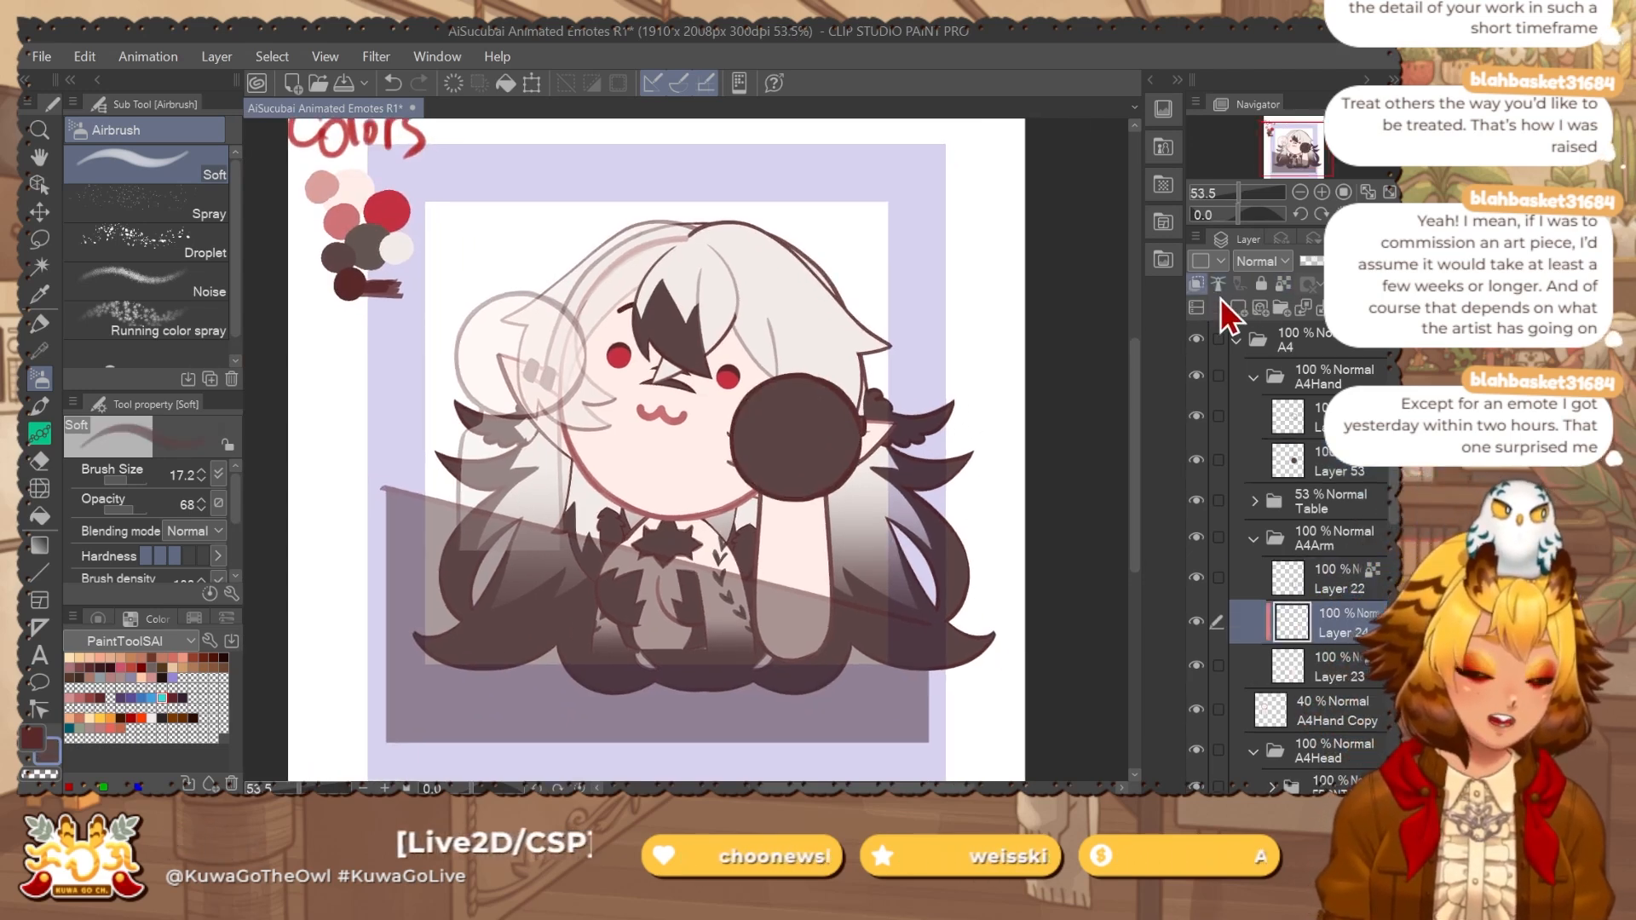
Select a rectangle around the arm and apply a dark brown Foreground to transparent gradient from the arm's lower end.
key("m")
left_click(210, 162)
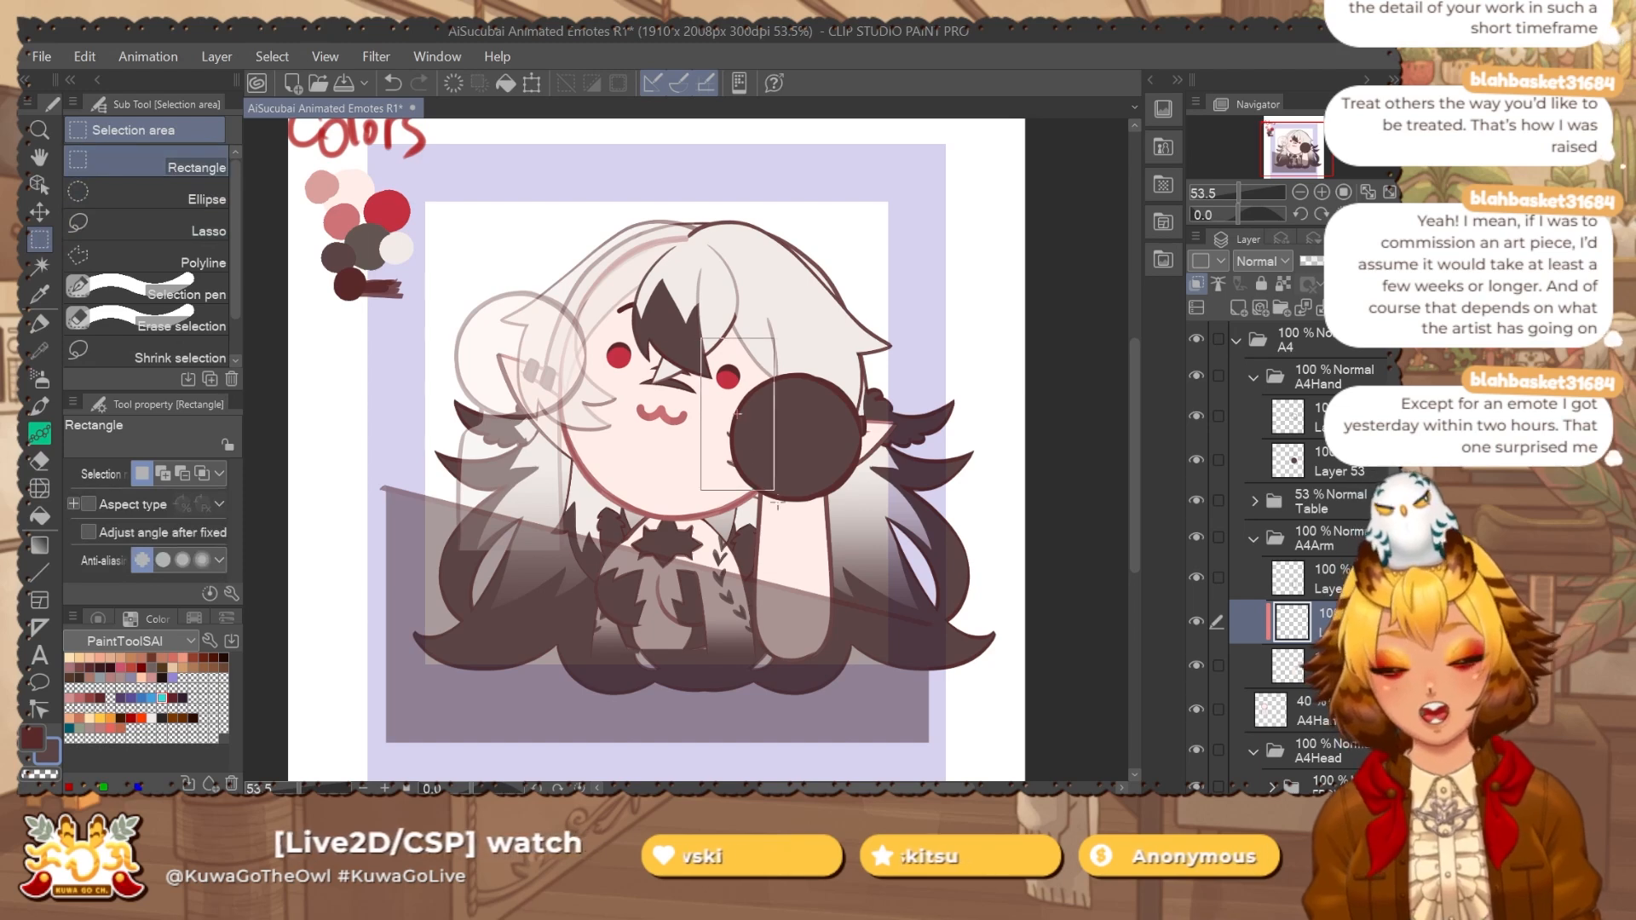
left_click_drag(891, 695, 897, 691)
left_click_drag(923, 319, 882, 333)
key("g")
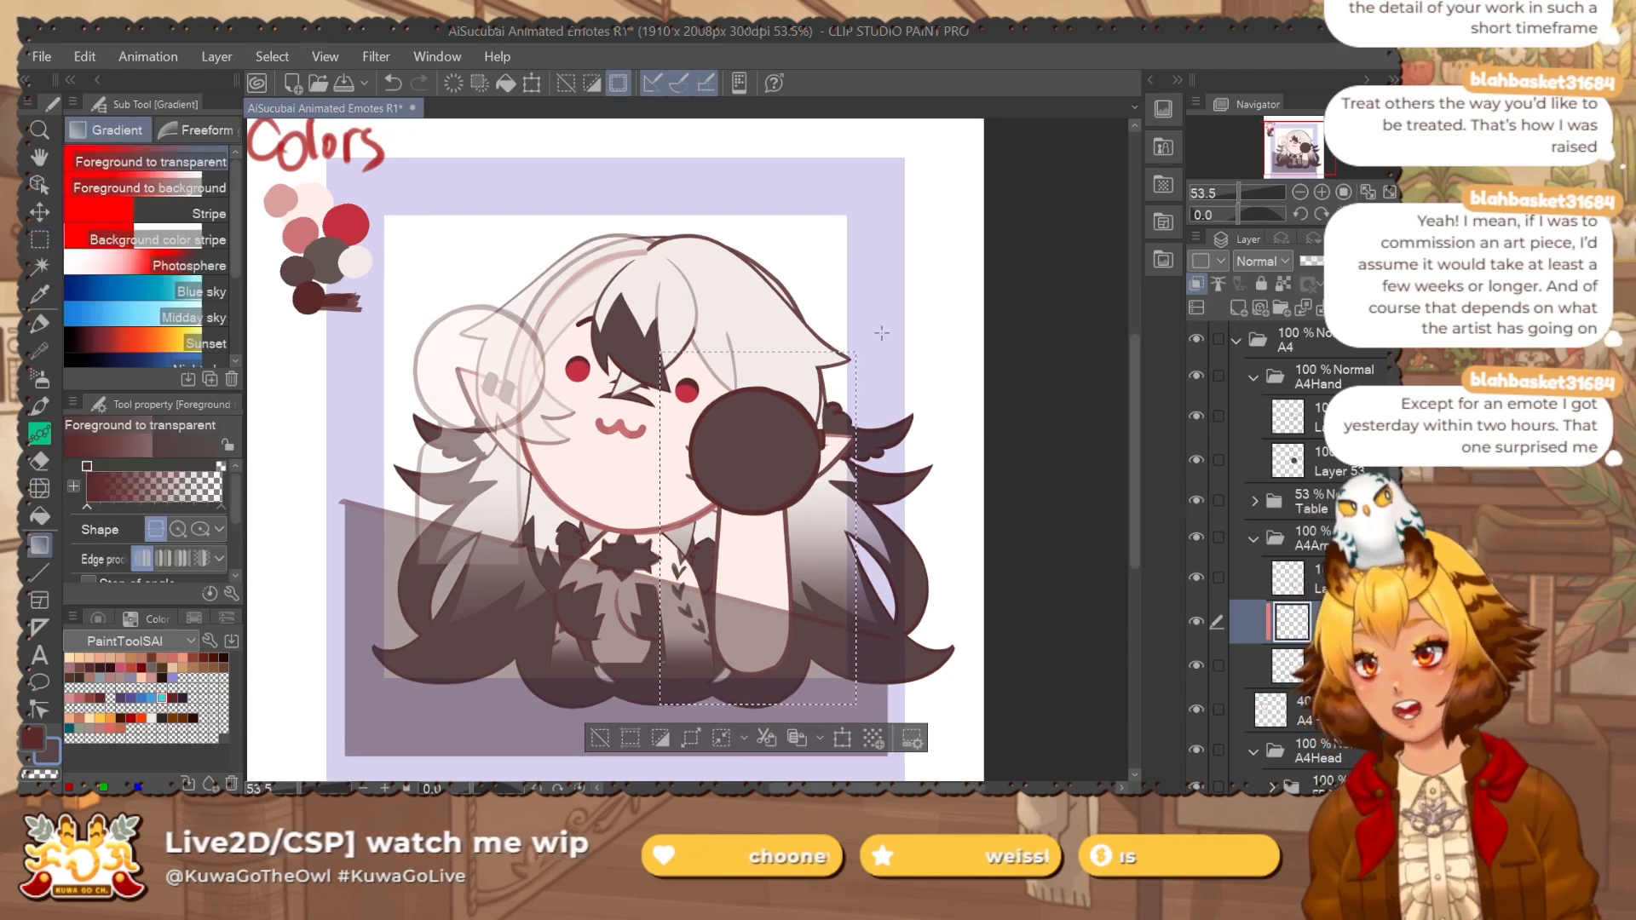
key("b")
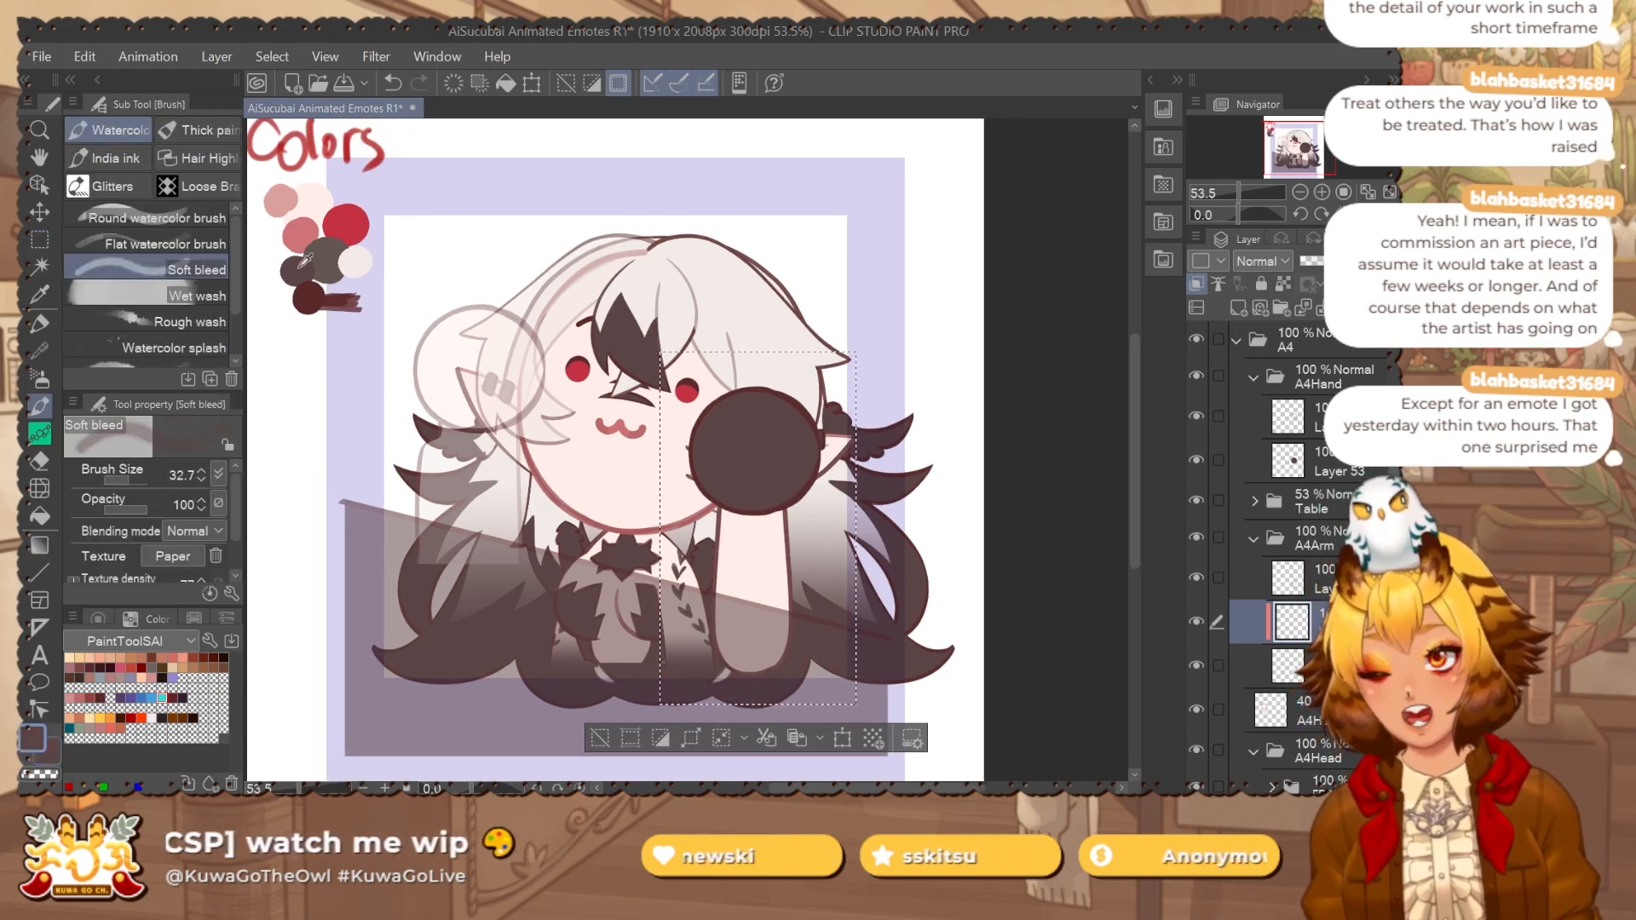
key("g")
left_click_drag(755, 647, 755, 648)
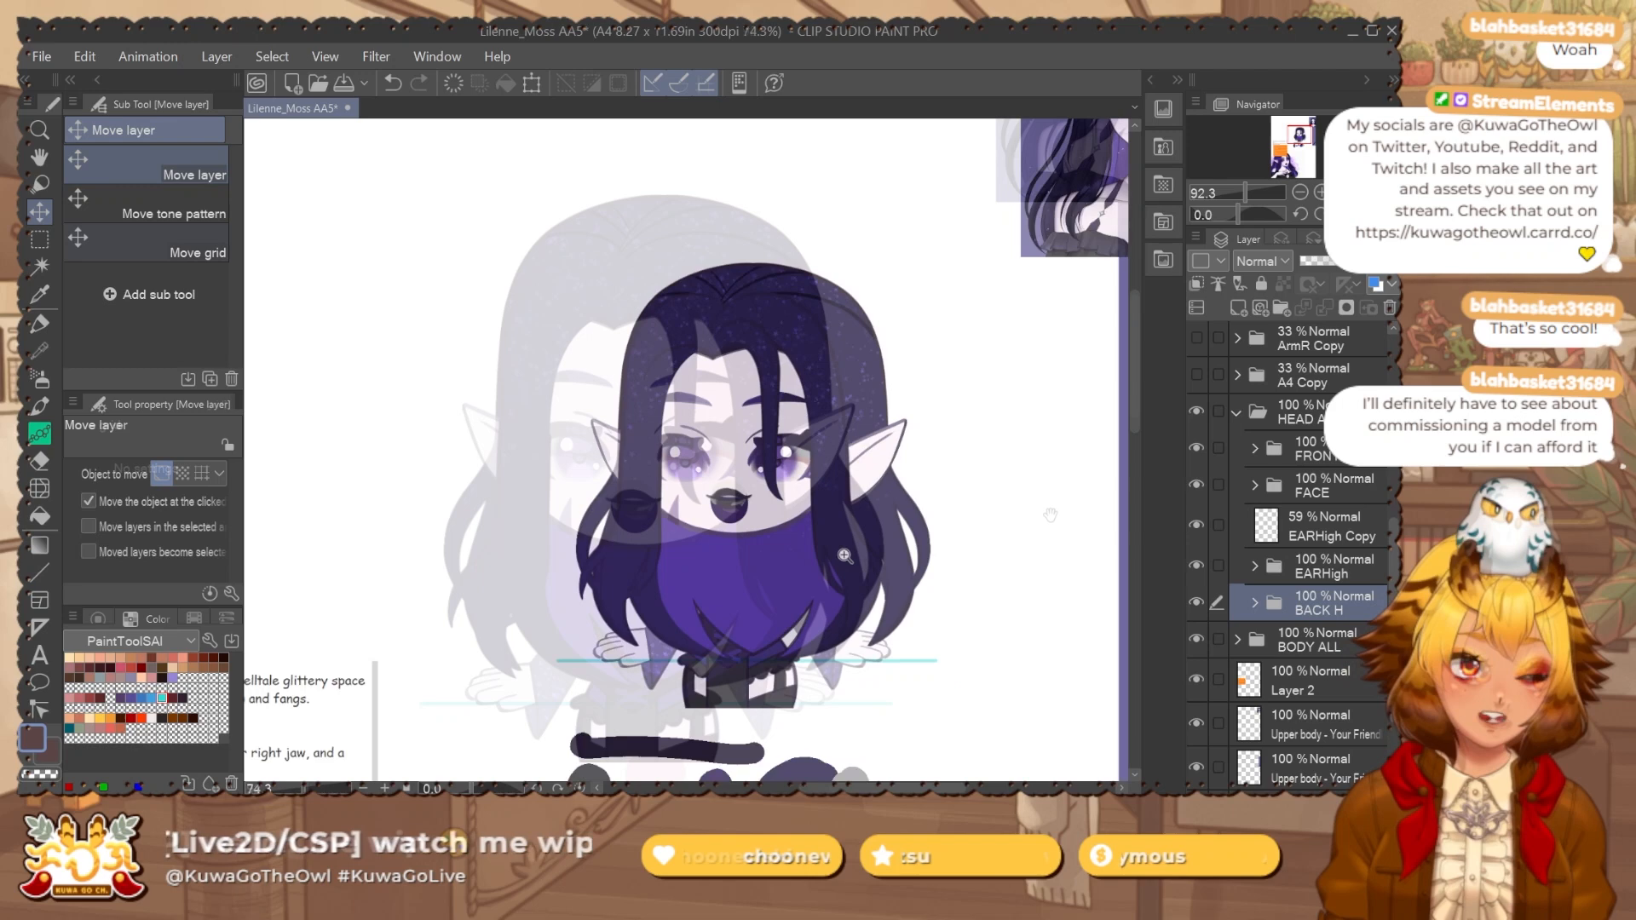
left_click_drag(844, 556, 801, 555)
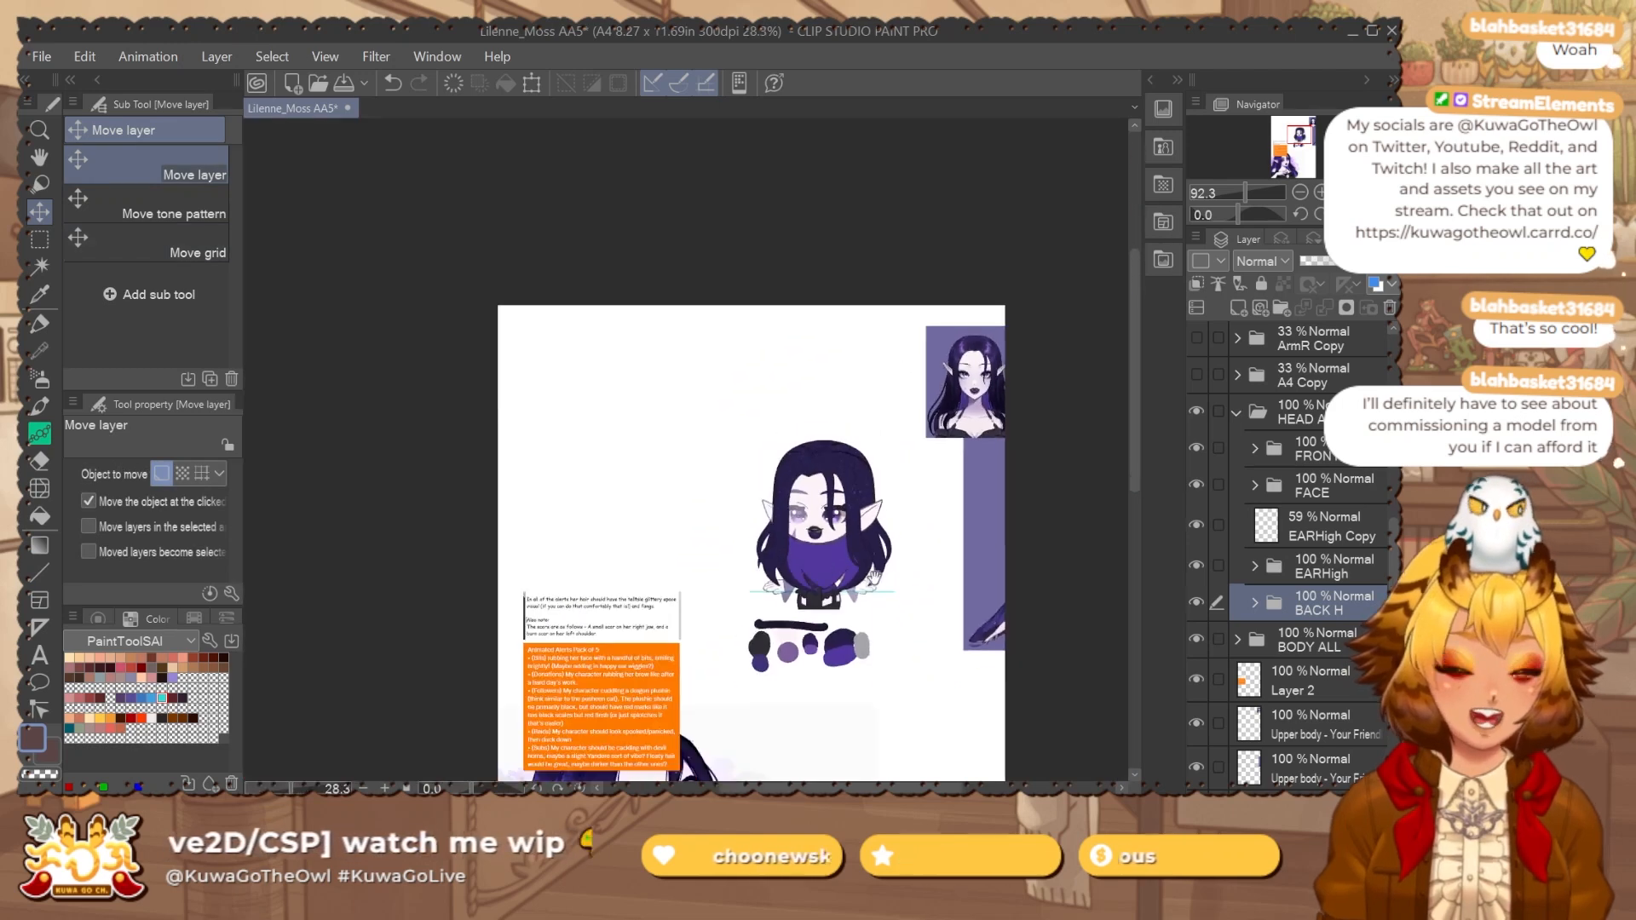
left_click_drag(880, 481, 898, 453)
left_click_drag(869, 550, 844, 550)
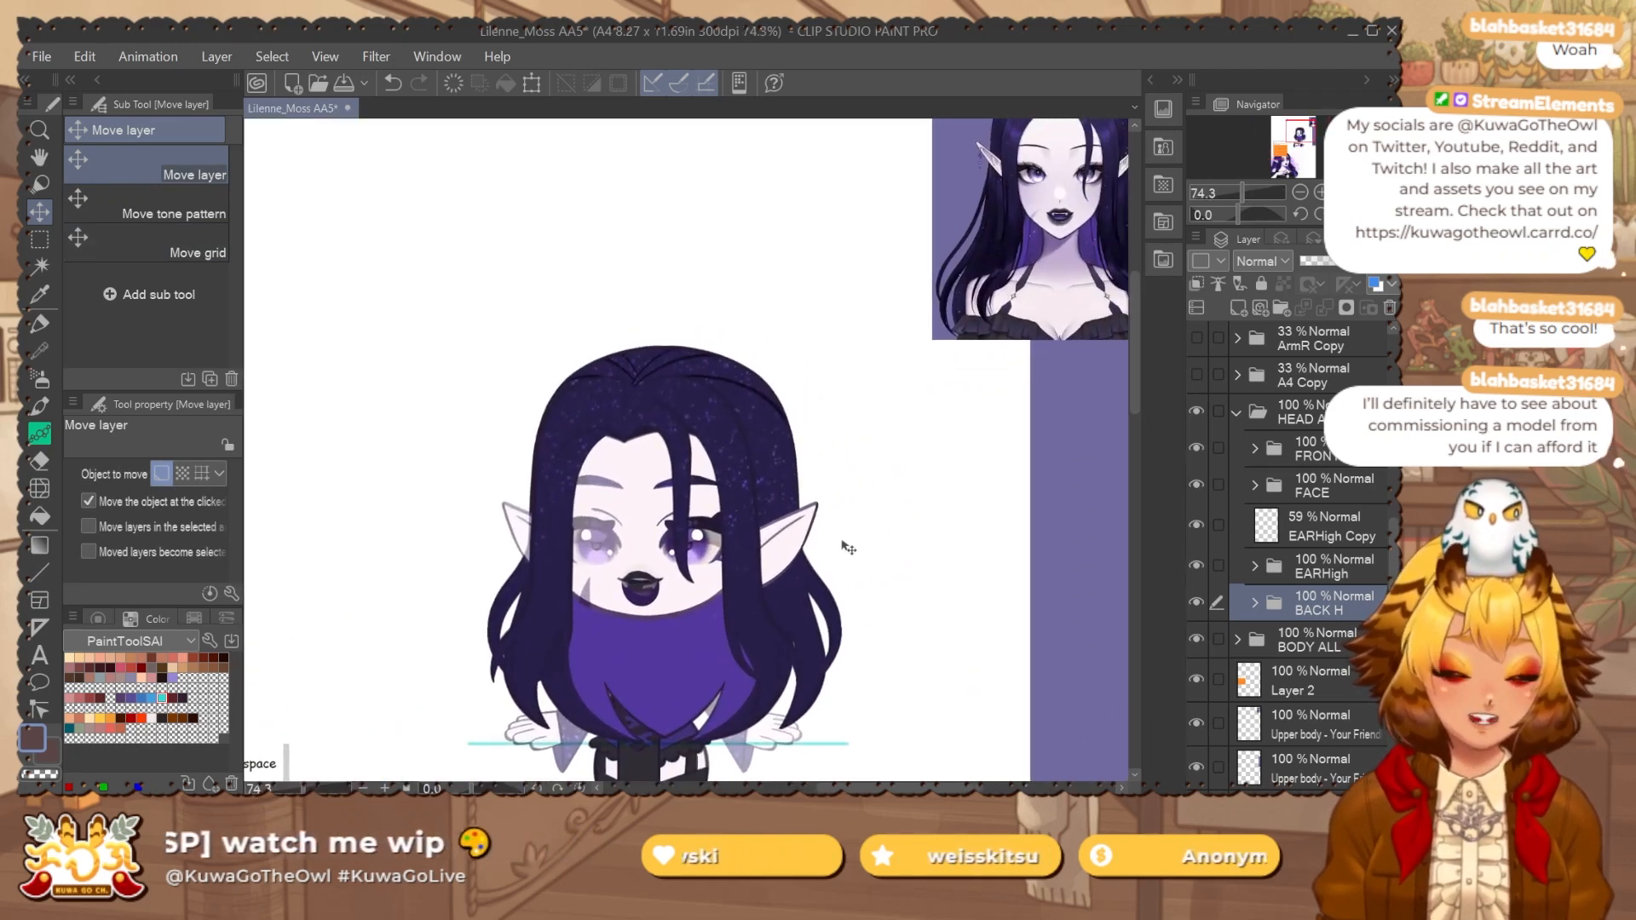
left_click_drag(900, 501, 933, 495)
Add a new raster layer above the FRONT H folder inside the HEAD ALL folder.
scroll(1329, 514, "up", 2)
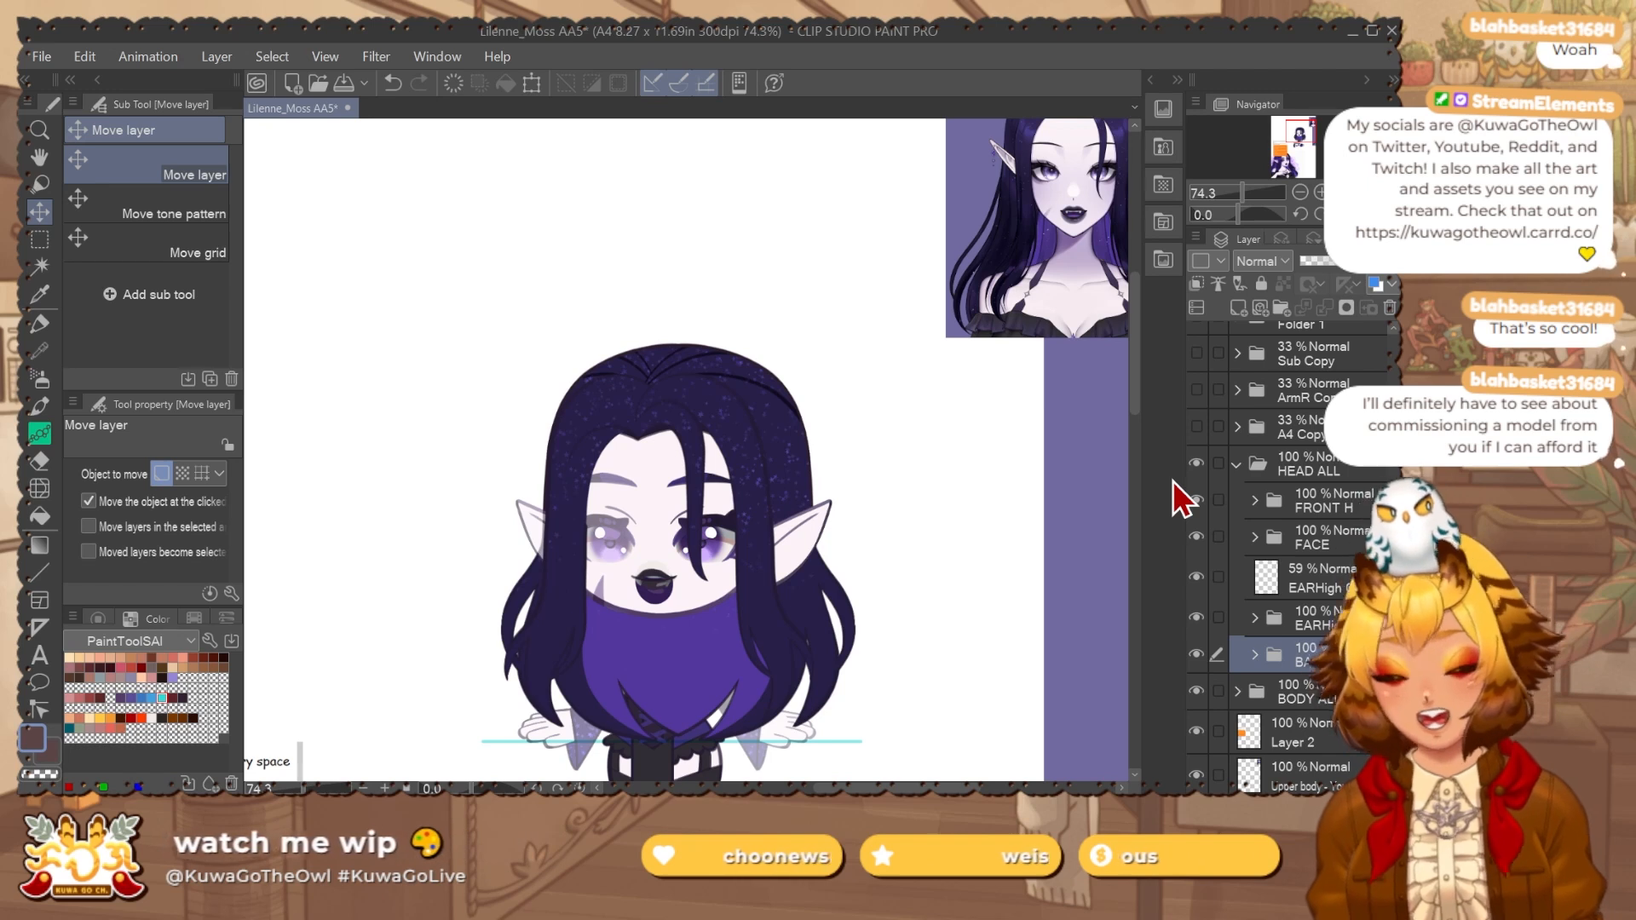
scroll(1198, 523, "down", 1)
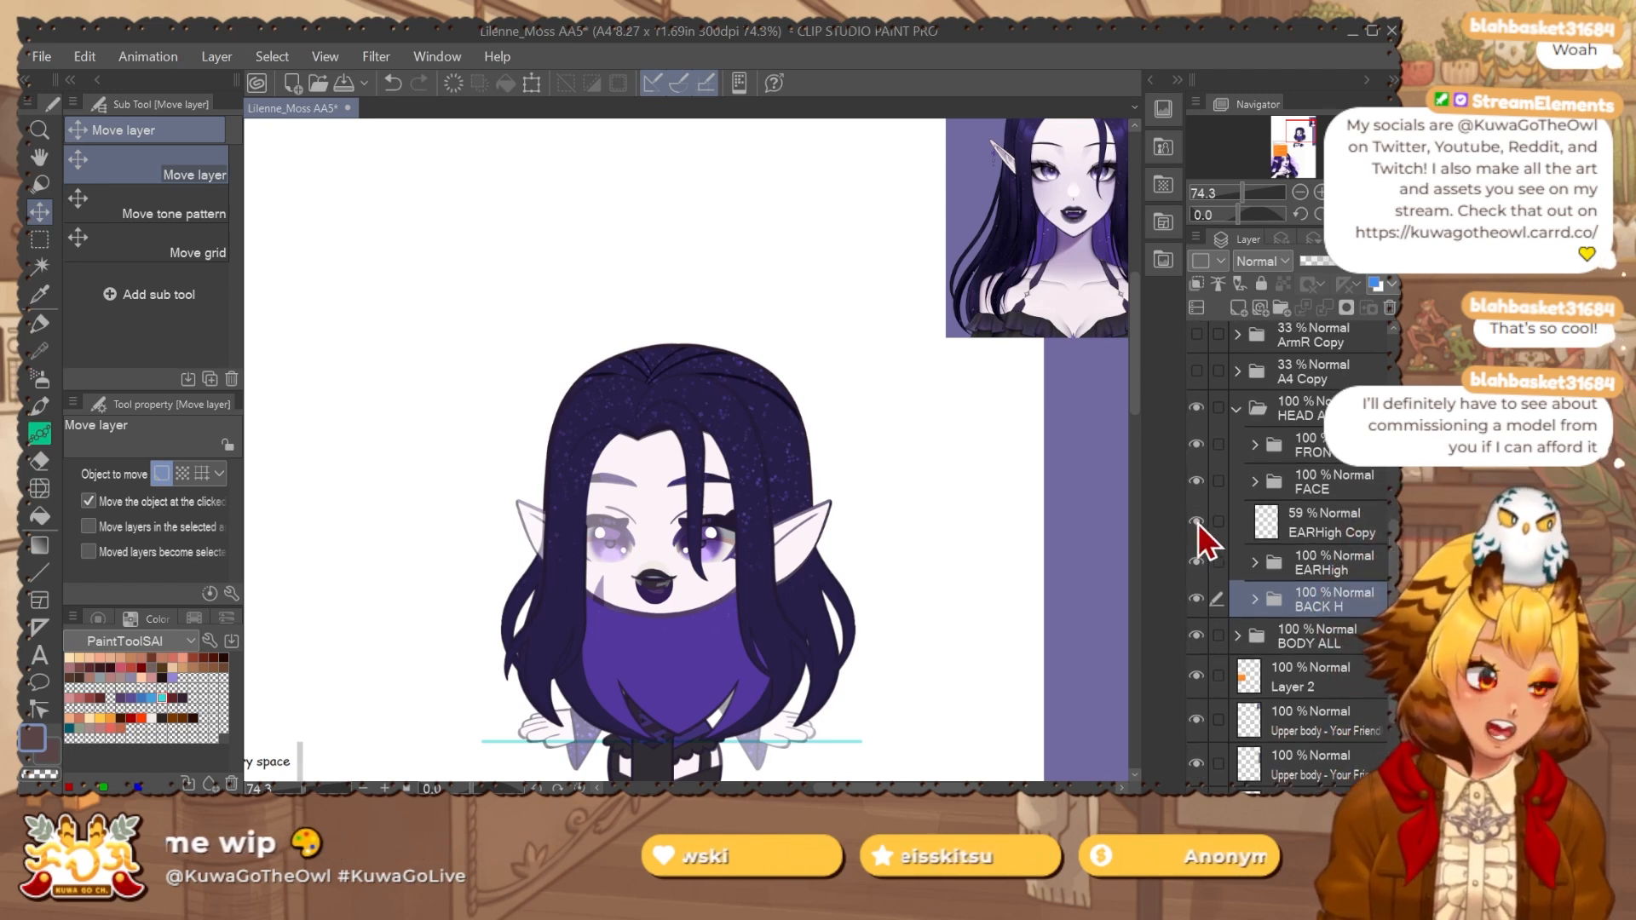
left_click(1326, 523)
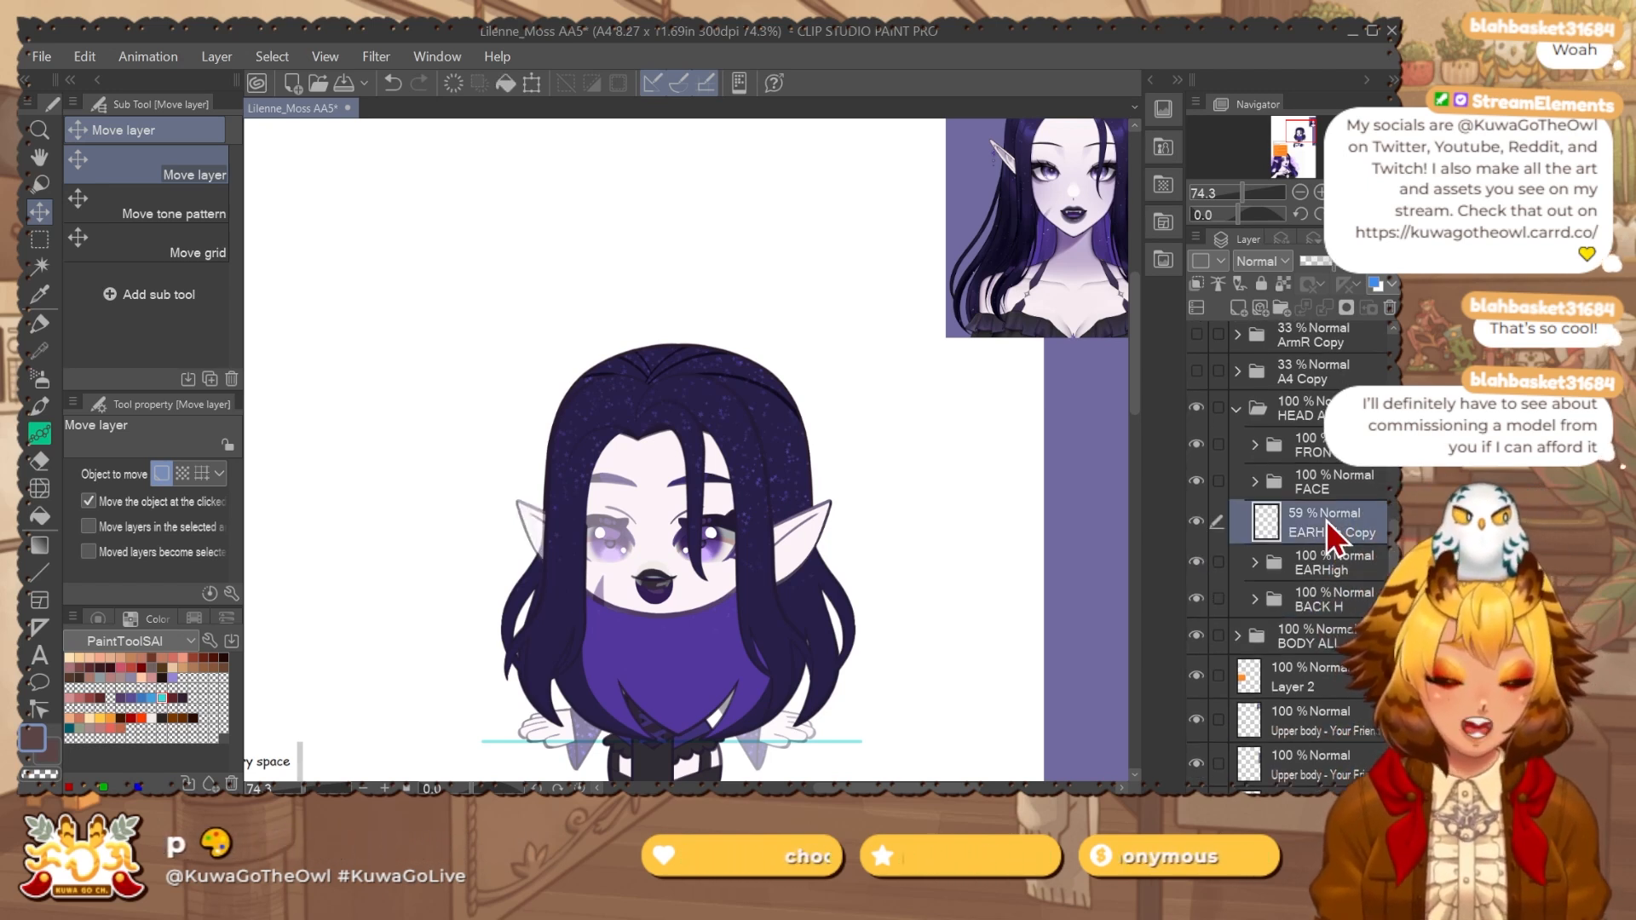
left_click(1197, 445)
left_click(1197, 445)
left_click(1330, 453)
key("ctrl+shift+n")
Switch to the Round watercolor brush and choose a medium purple as the drawing colour for the hair highlight.
left_click_drag(805, 541, 814, 565)
left_click_drag(1015, 500, 960, 567)
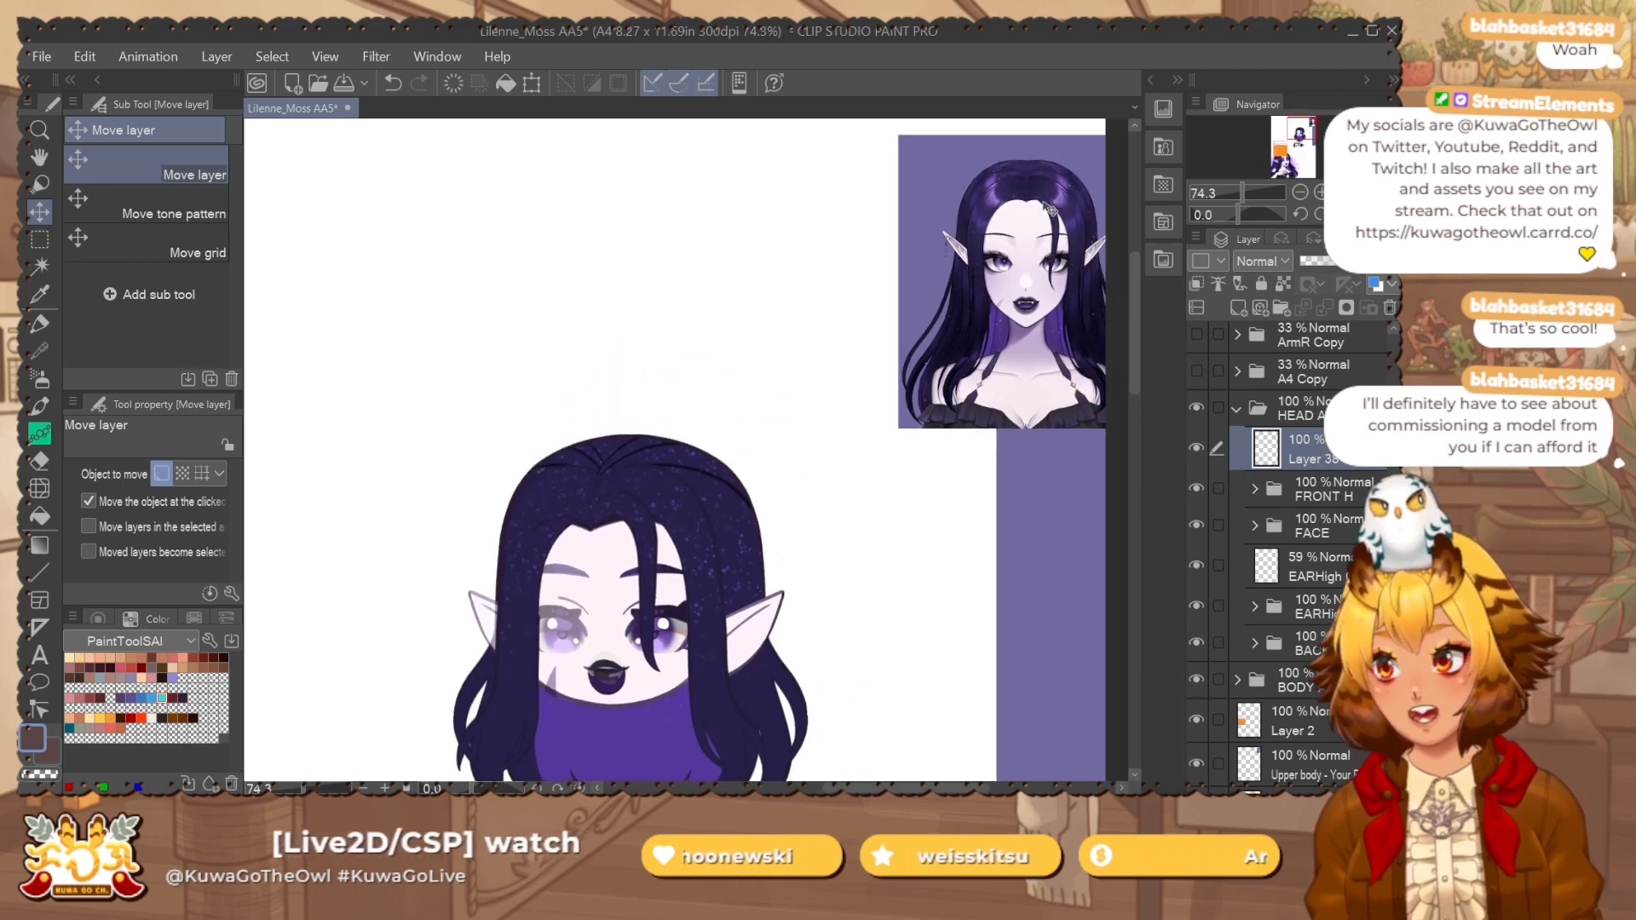
key("b")
left_click_drag(733, 516, 769, 453)
key("b")
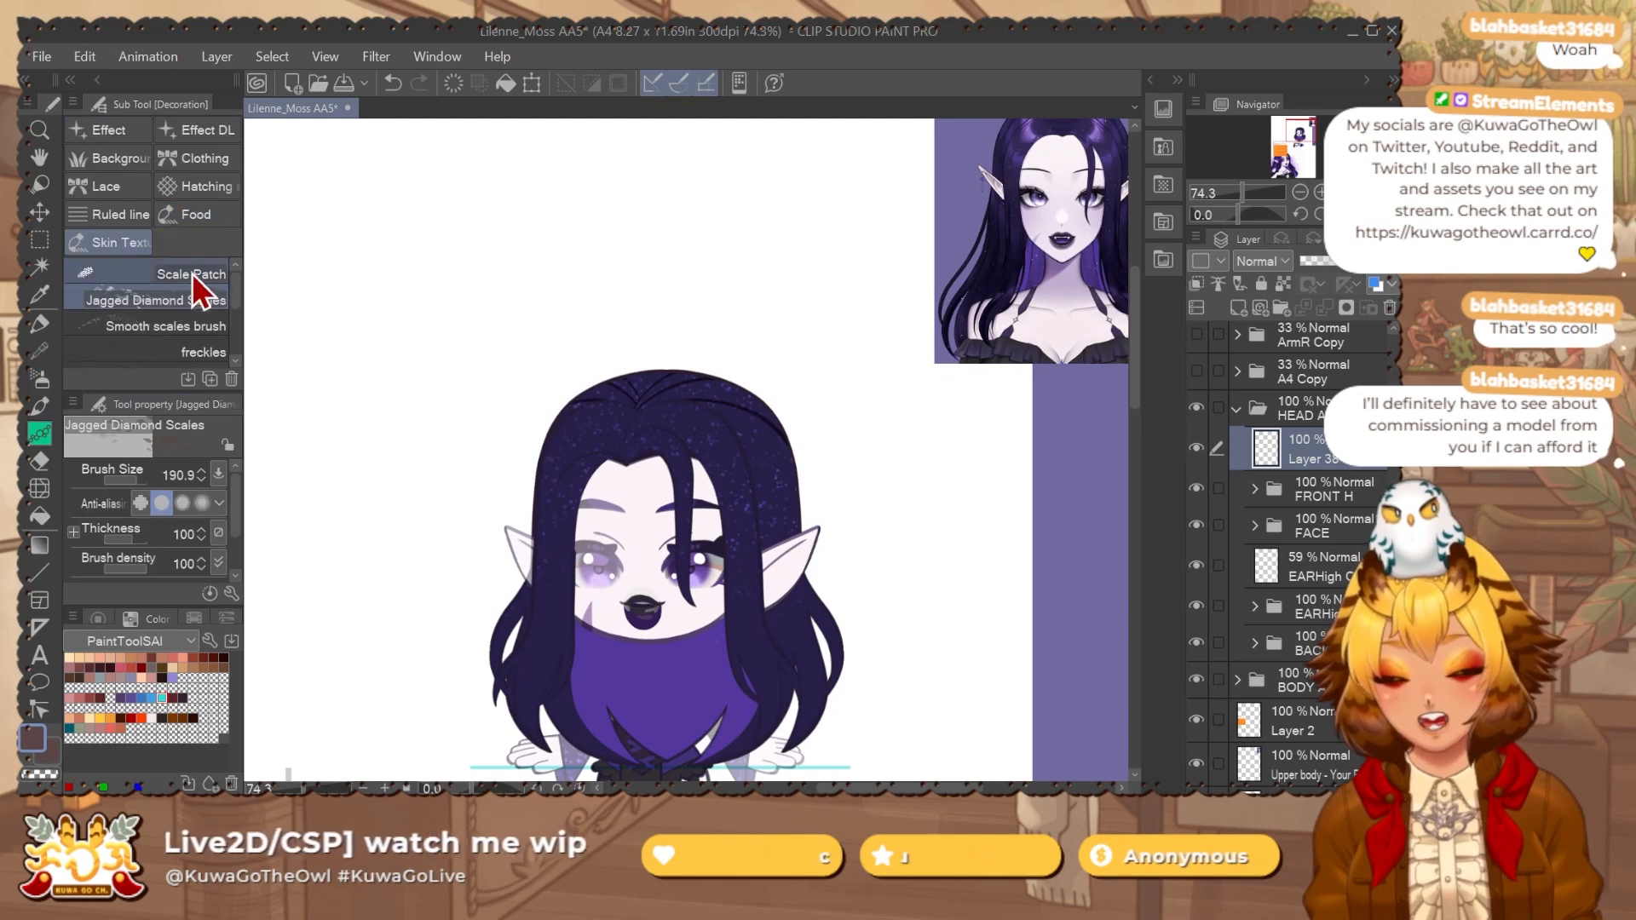
key("b")
left_click(178, 221)
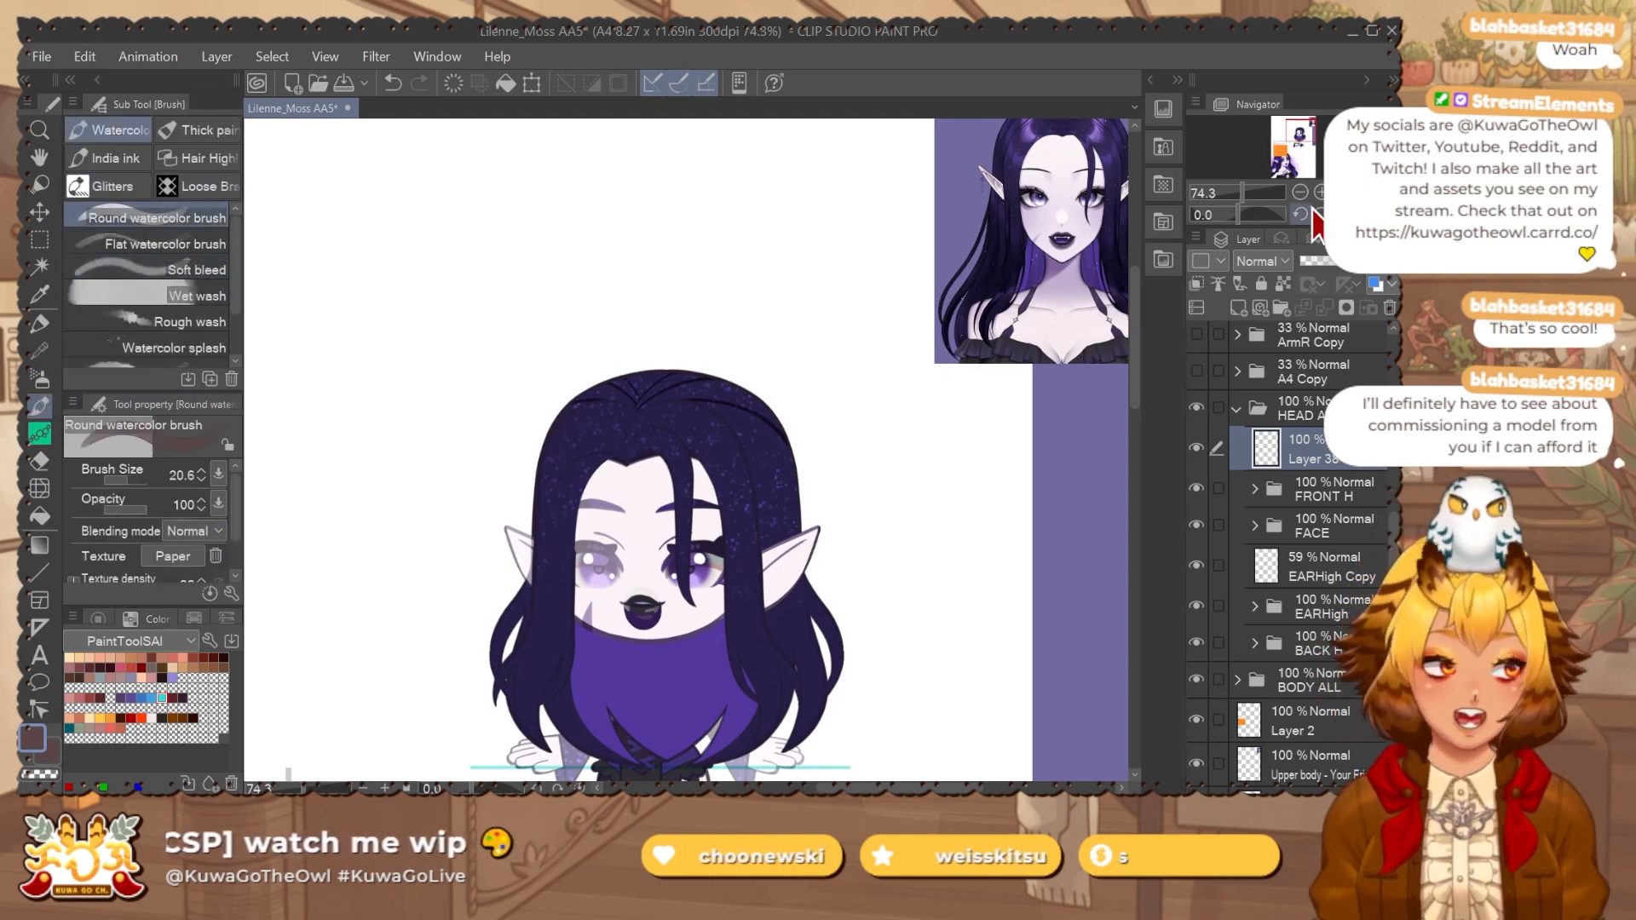
mouse_move(725, 540)
left_mouse_down()
mouse_move(835, 381)
mouse_move(707, 606)
left_mouse_up()
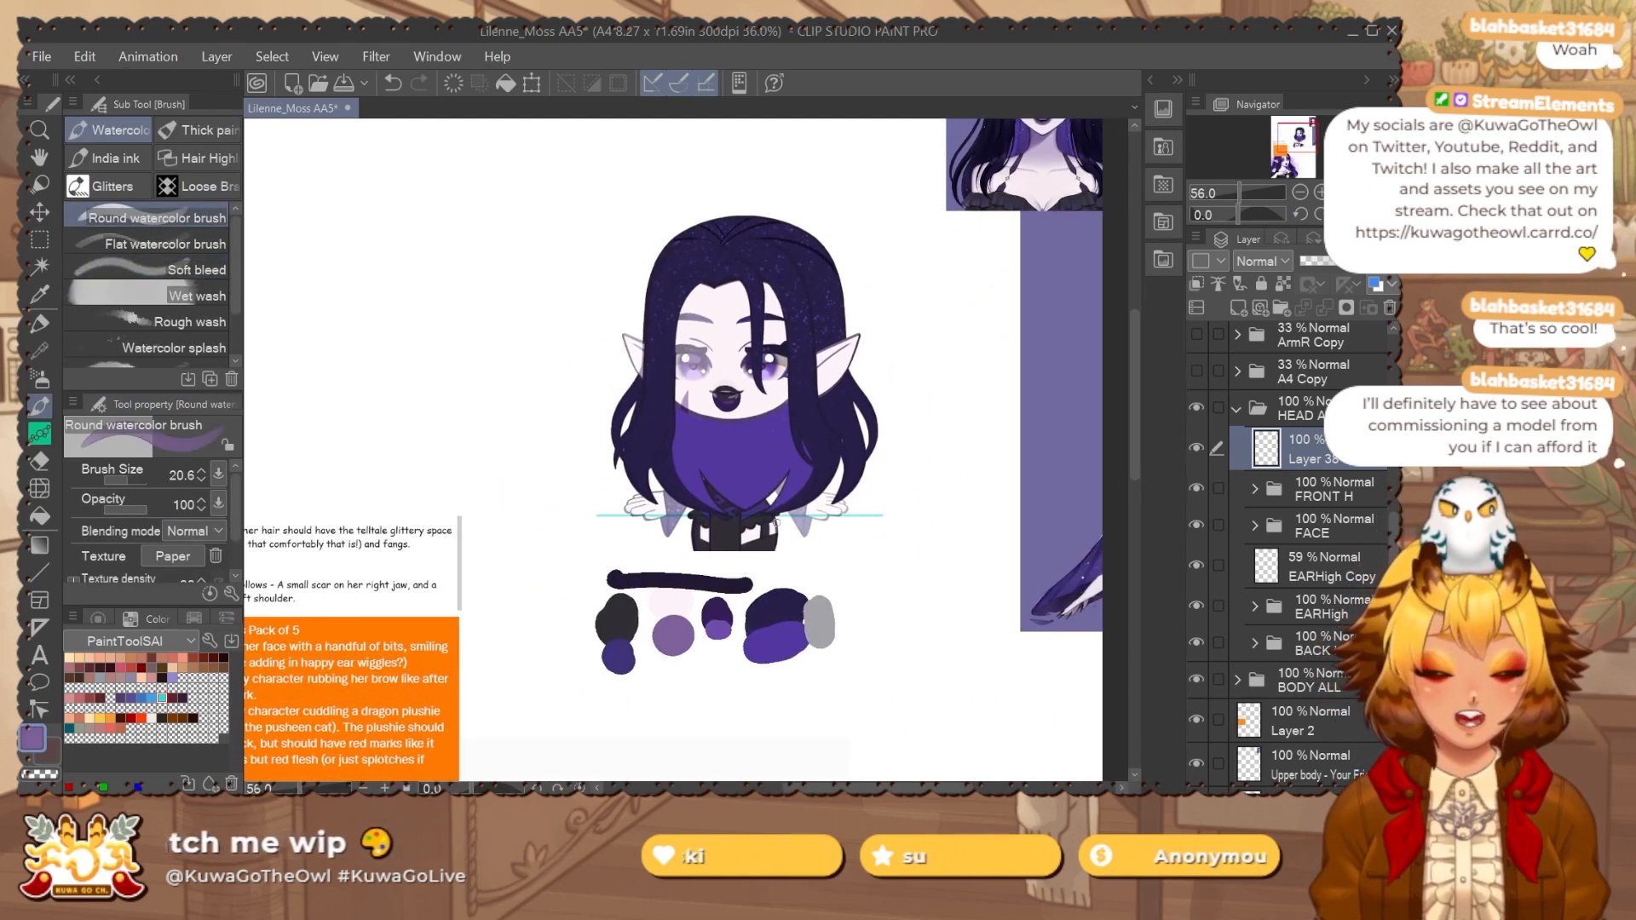
Try to paint a translucent purple highlight over the crown of the hair with the Round watercolor brush at size 293.2.
left_click_drag(806, 422, 733, 592)
left_click_drag(706, 421, 704, 422)
mouse_move(613, 401)
left_mouse_down()
mouse_move(686, 388)
mouse_move(675, 361)
left_mouse_up()
key("ctrl+z")
left_click_drag(600, 441, 659, 423)
mouse_move(617, 412)
left_mouse_down()
mouse_move(682, 410)
mouse_move(618, 412)
mouse_move(703, 381)
mouse_move(630, 411)
mouse_move(712, 377)
left_mouse_up()
key("ctrl+z")
key("ctrl+z")
key("ctrl+z")
left_click_drag(633, 419, 692, 410)
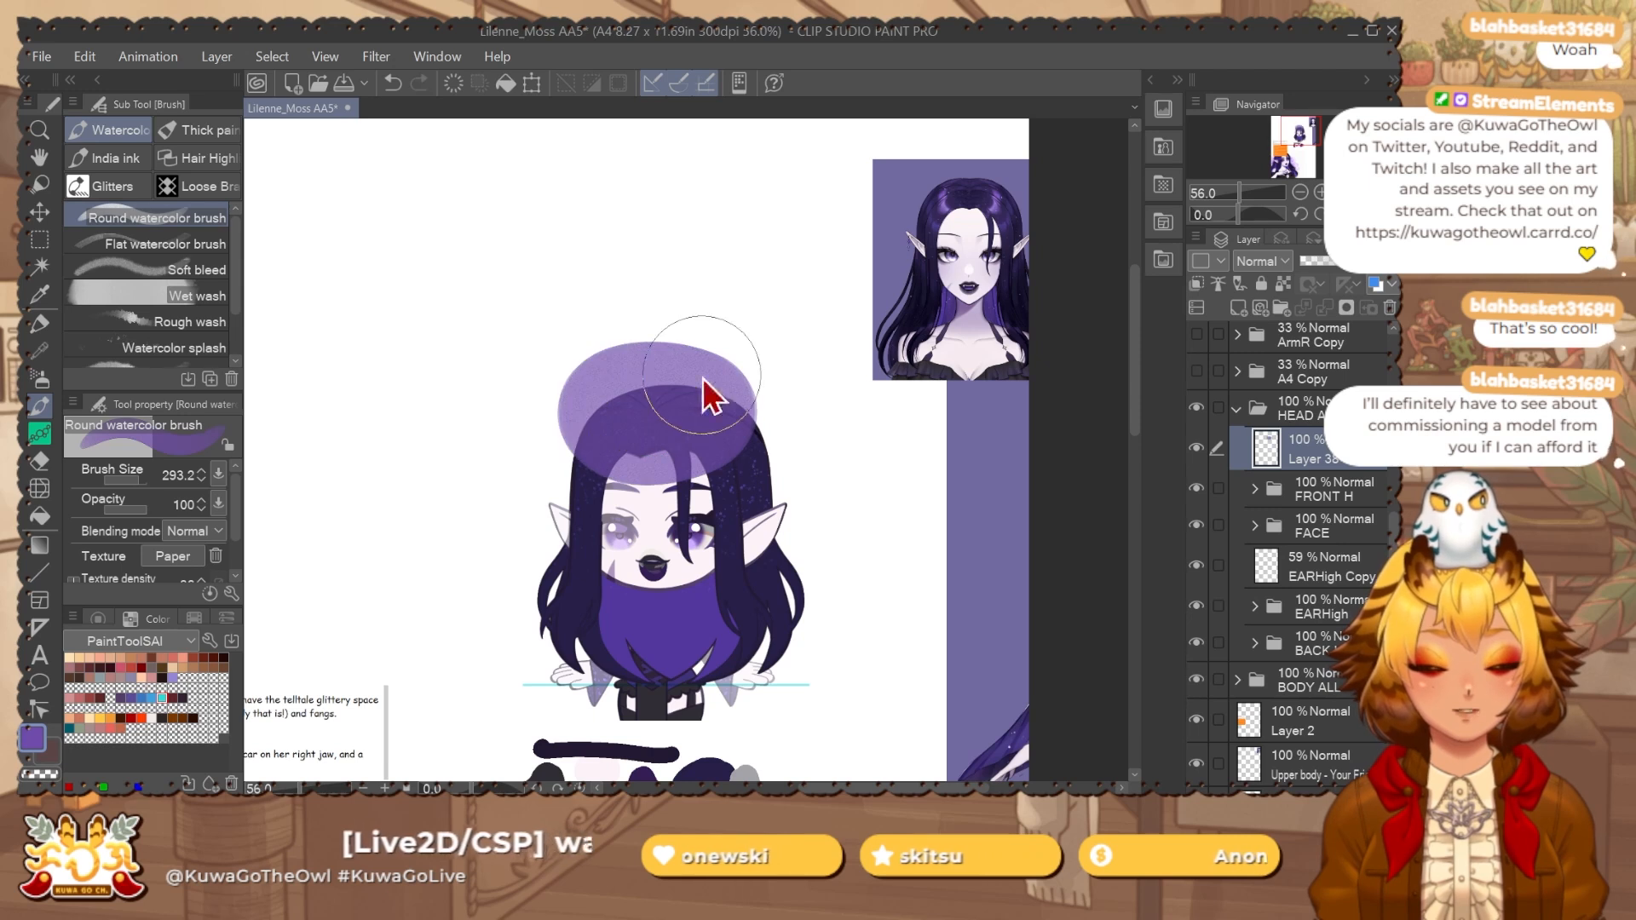
key("ctrl+z")
Paint a soft purple glow over the crown with the Soft bleed brush and erase its centre with the Rough eraser at size 122.7.
left_click(170, 269)
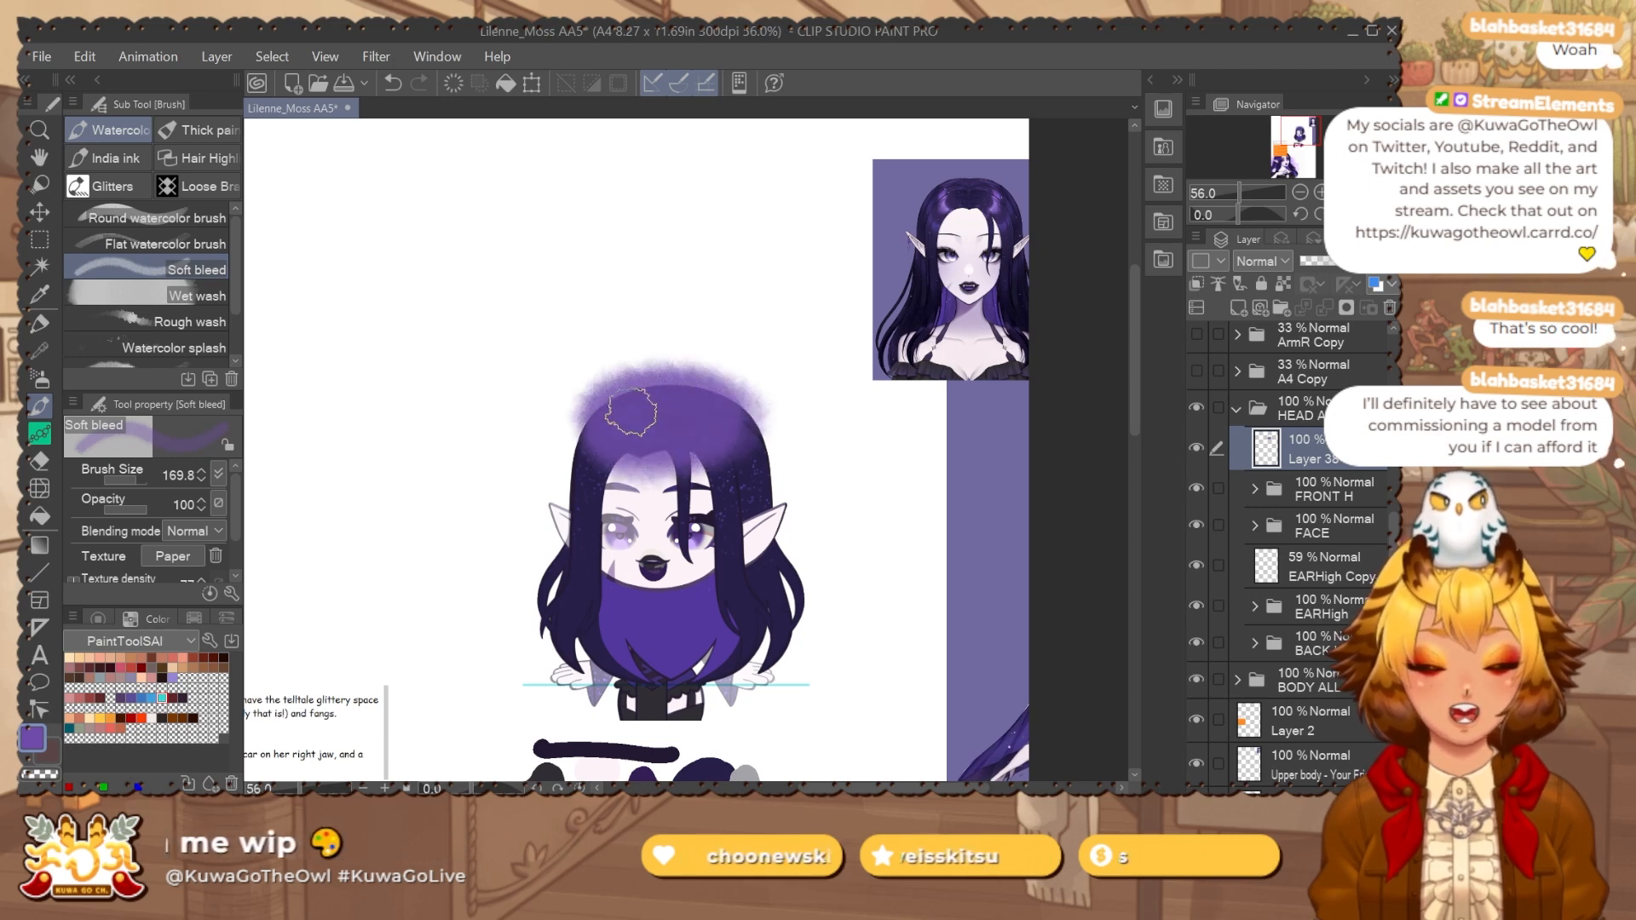
key("e")
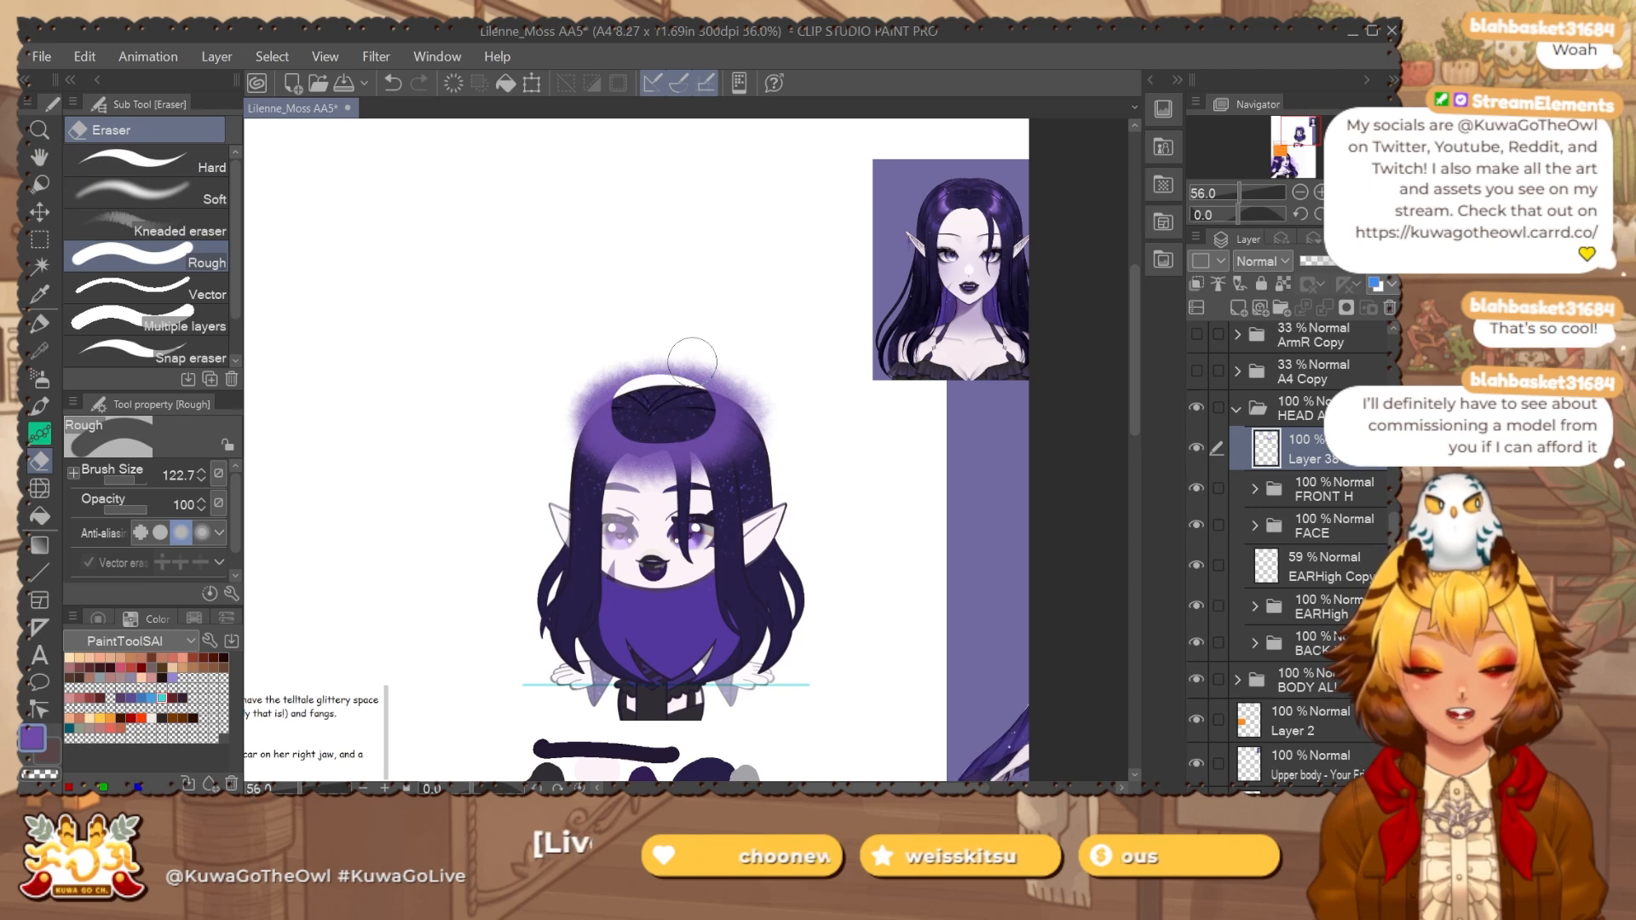
scroll(666, 402, "up", 2)
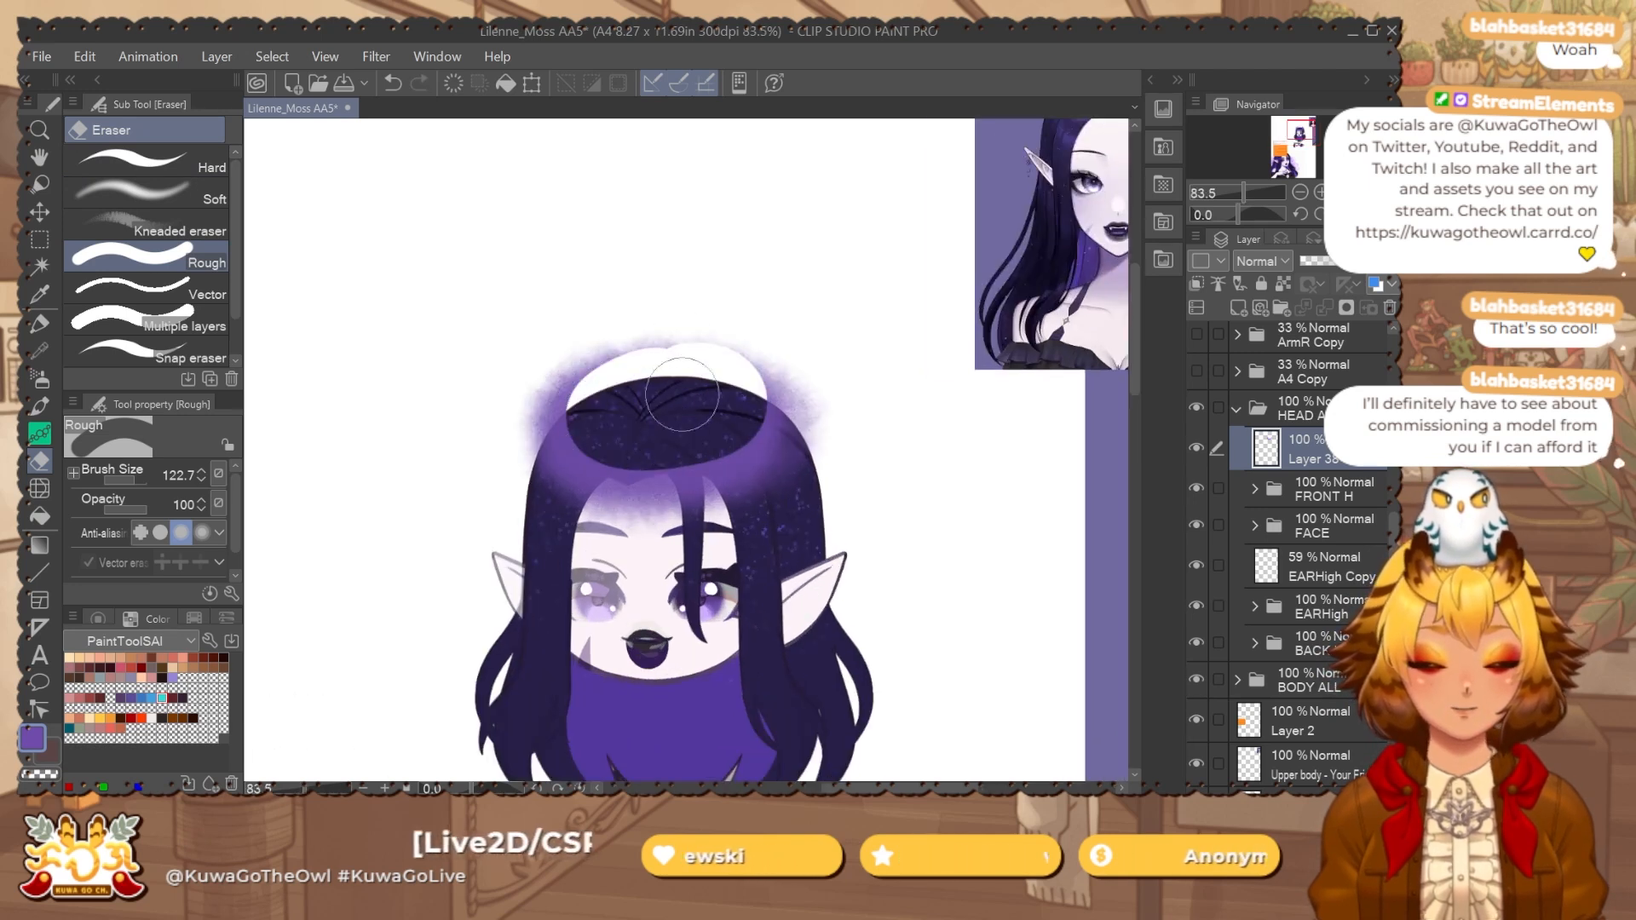
Undo the centre erasing and erase a wider, smoother oval out of the purple glow with the Rough eraser.
key("ctrl+z")
key("ctrl+z")
key("ctrl+z")
key("ctrl+z")
key("ctrl+z")
key("ctrl+z")
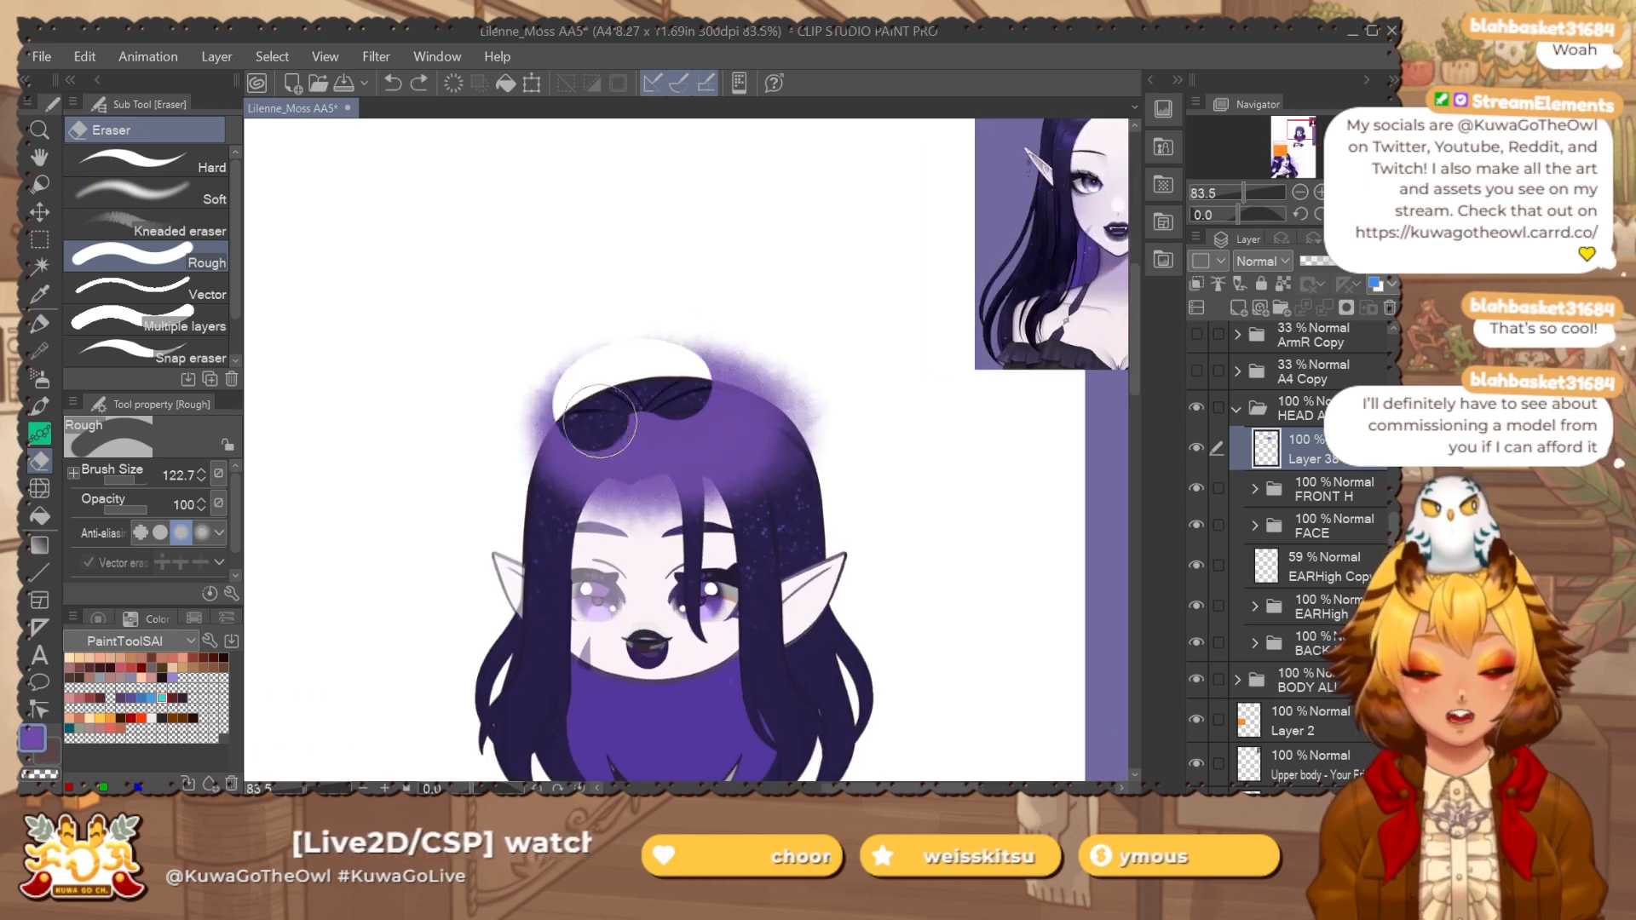
mouse_move(600, 420)
left_mouse_down()
mouse_move(714, 380)
mouse_move(648, 377)
mouse_move(619, 442)
mouse_move(677, 372)
left_mouse_up()
key("ctrl+z")
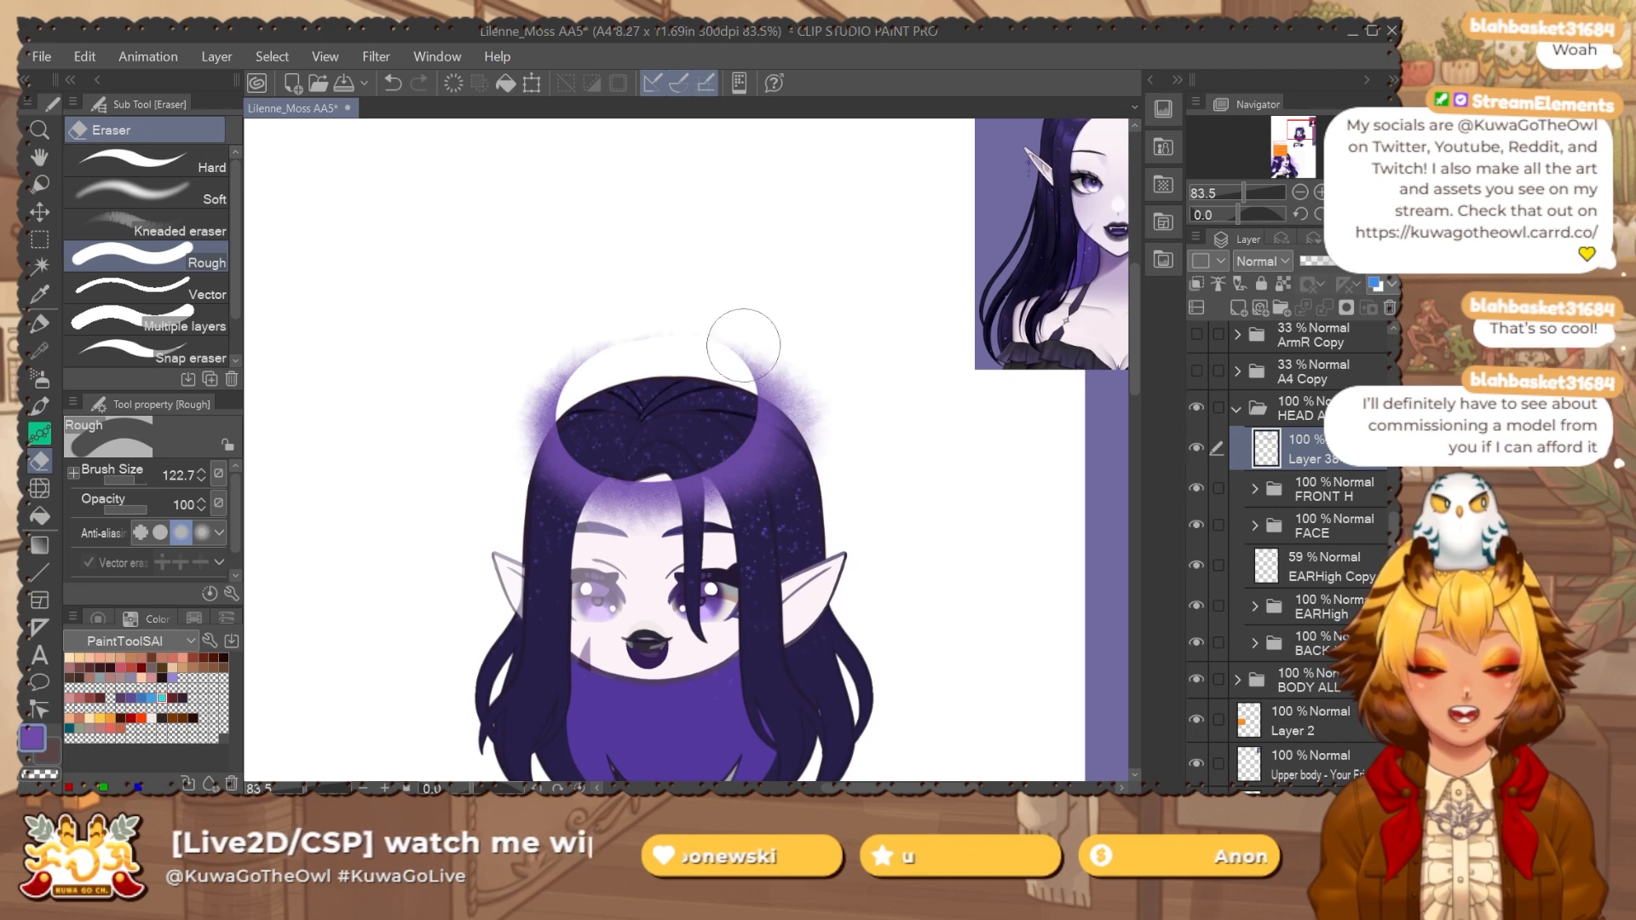
Move the purple highlight ring slightly lower on the hair and stretch it wider with a free transform.
left_click_drag(751, 454, 759, 459)
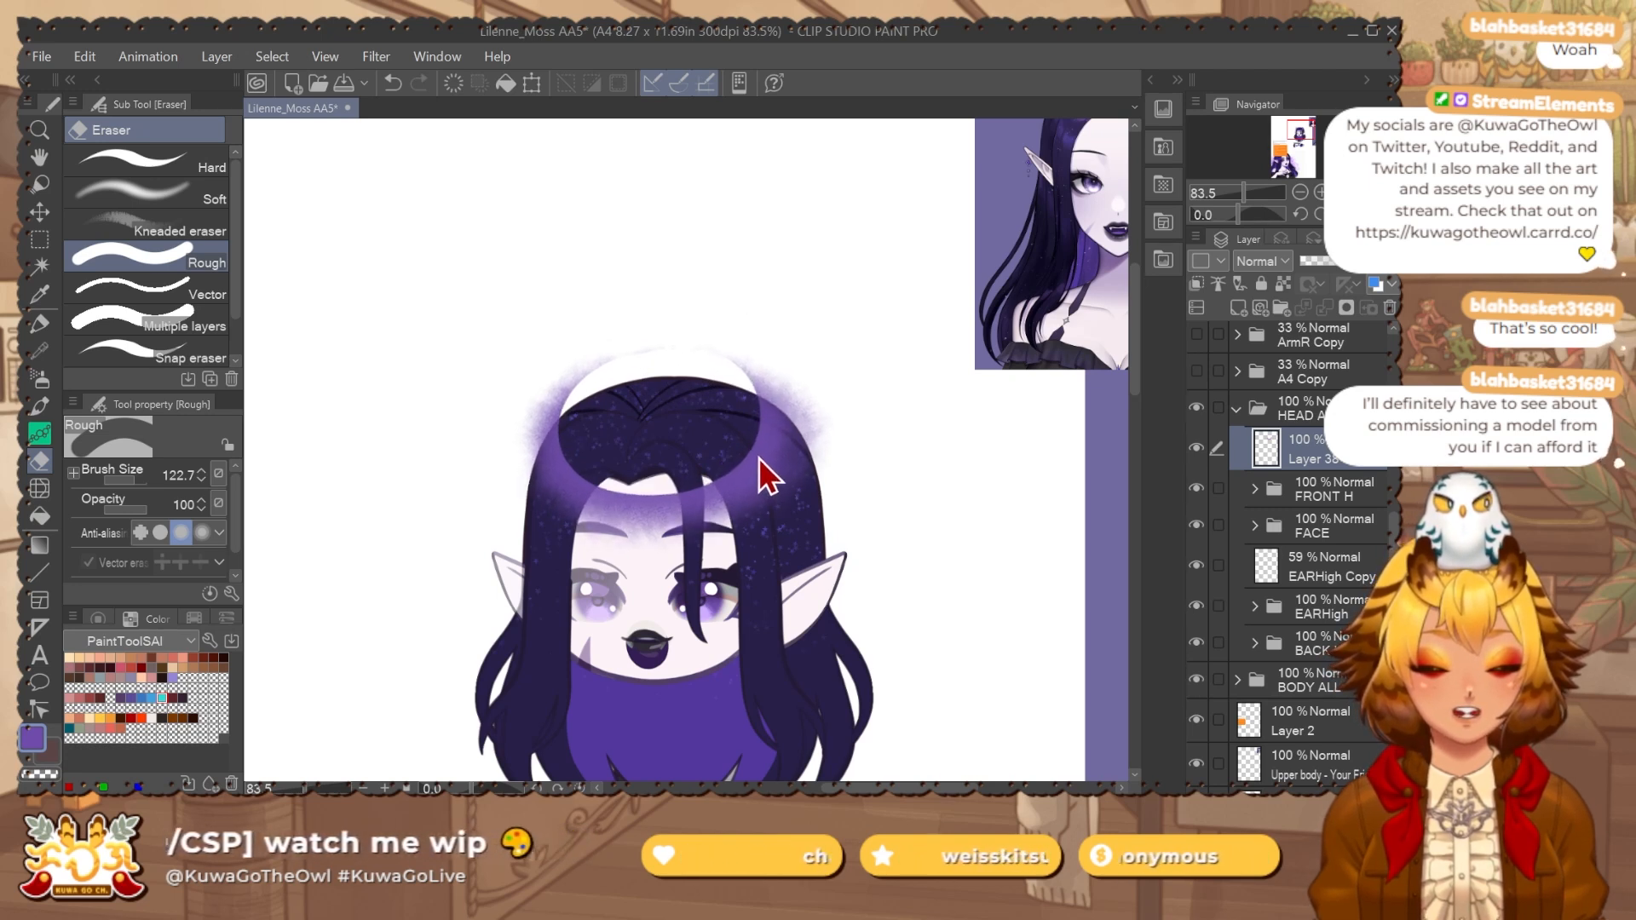
key("ctrl+t")
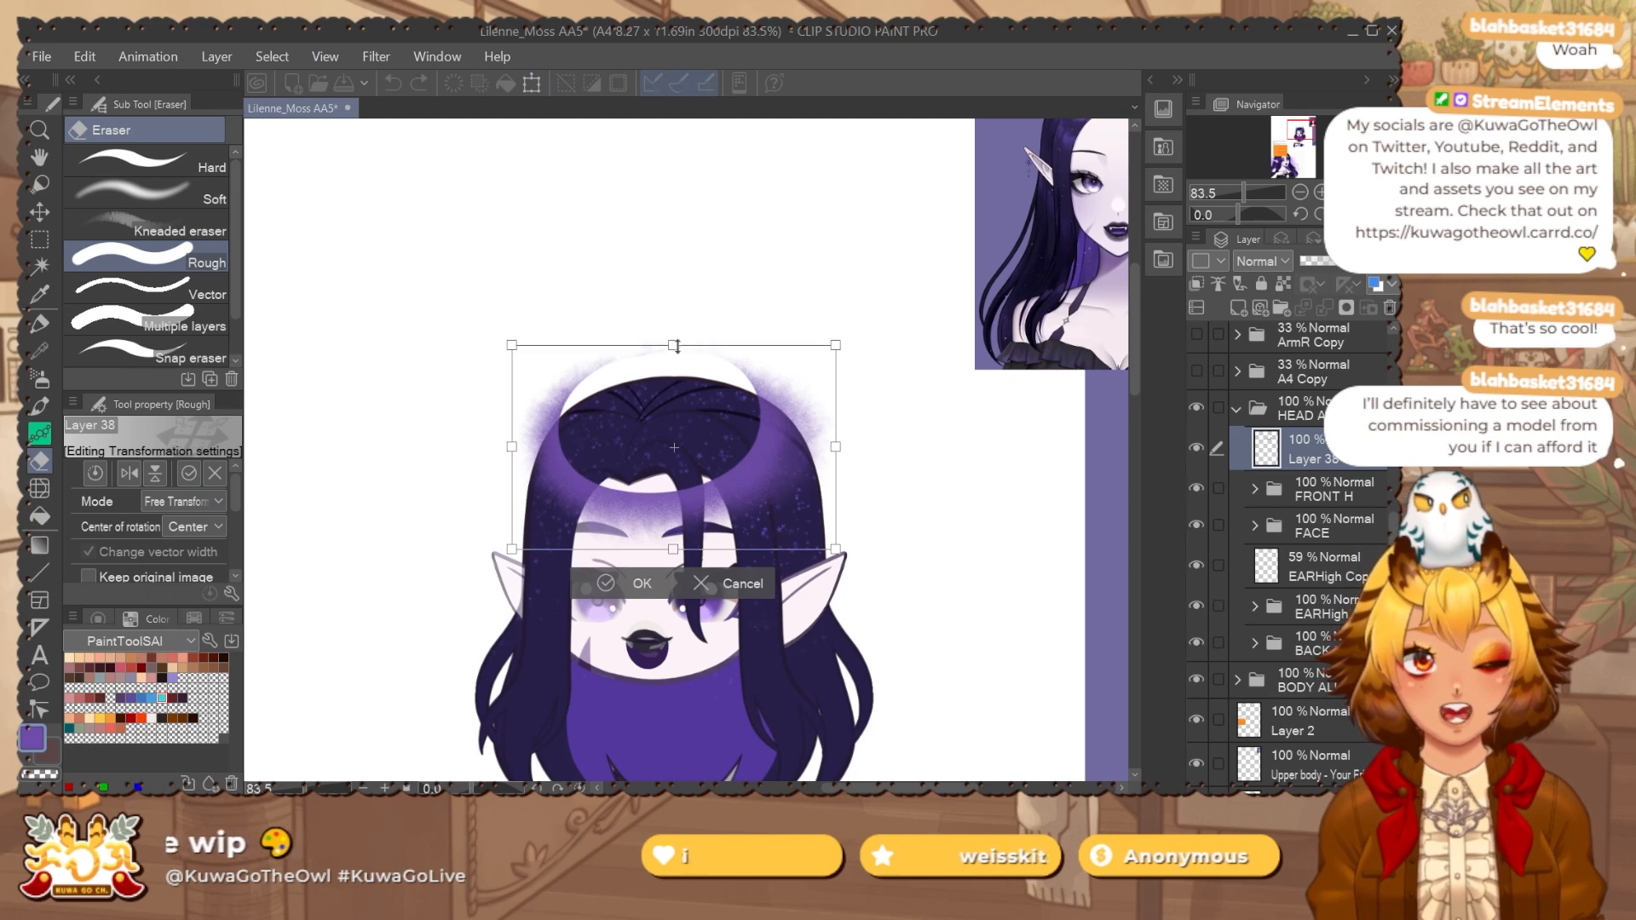
left_click_drag(839, 343, 856, 352)
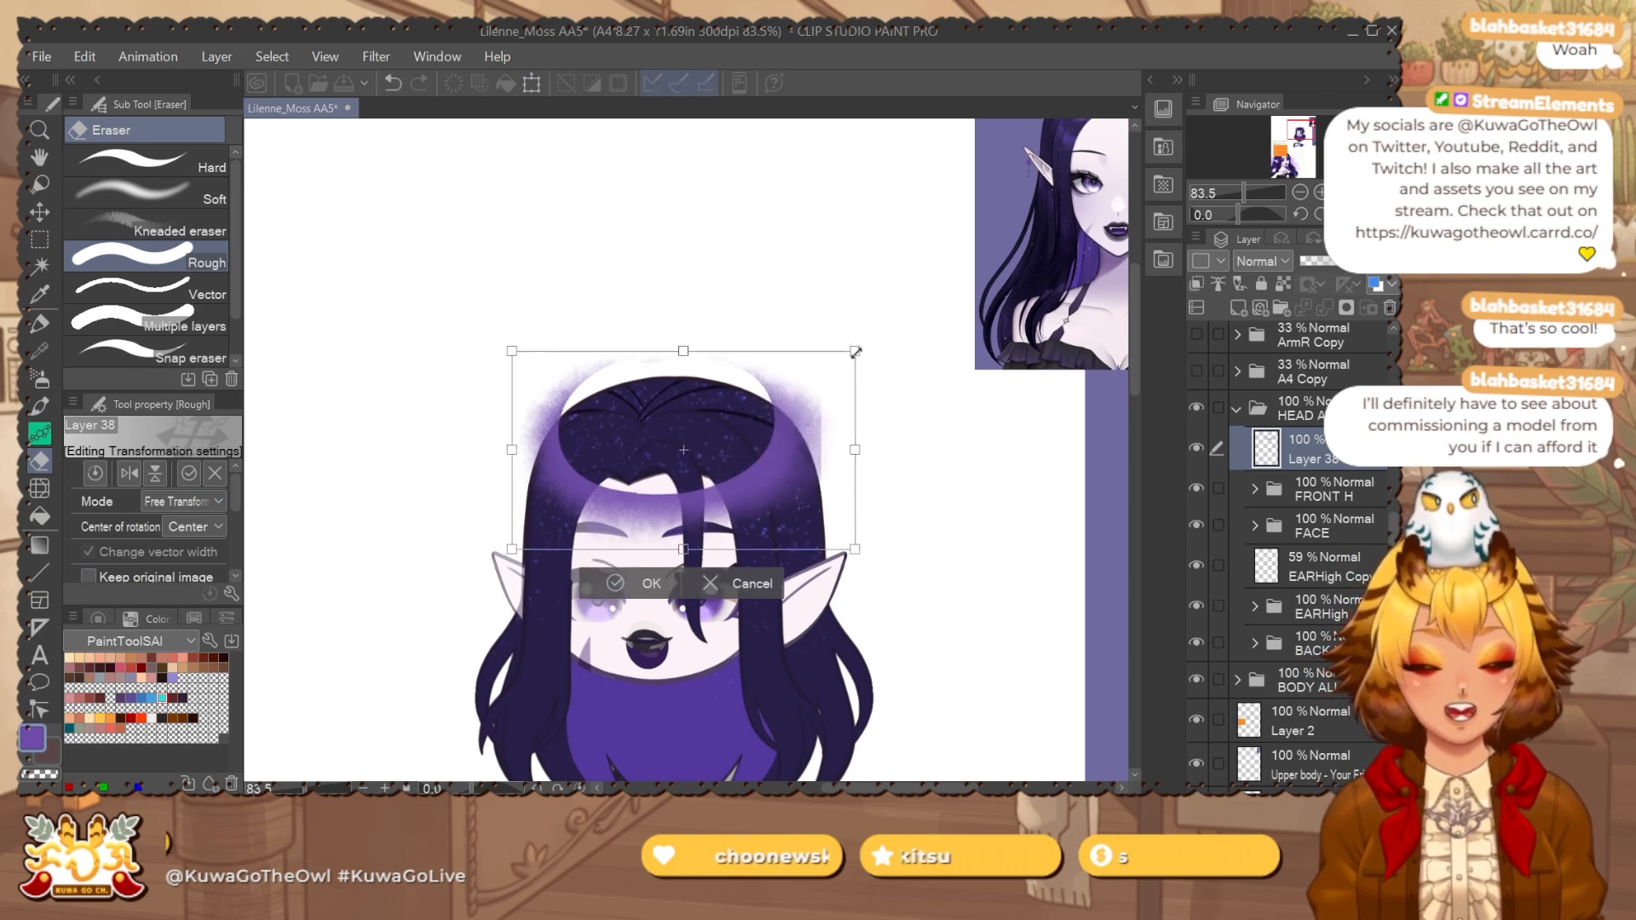
Free-transform the purple glow on Layer 38, pulling both upper corners outward so its top is wider than its base.
left_click_drag(854, 551, 856, 550)
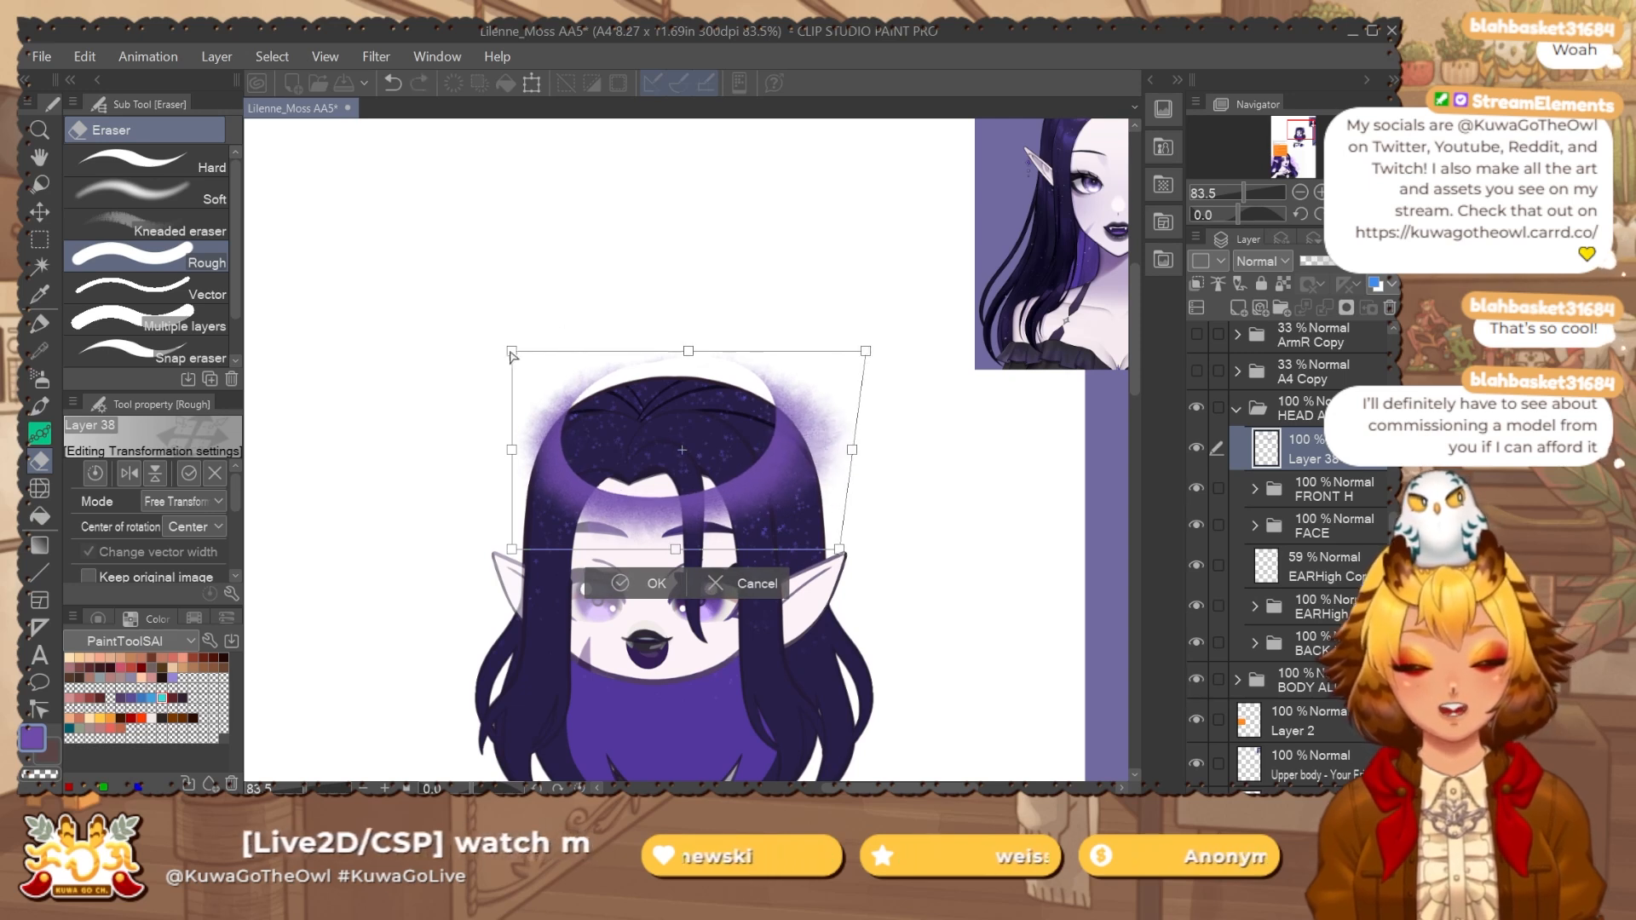
left_click_drag(511, 353, 481, 351)
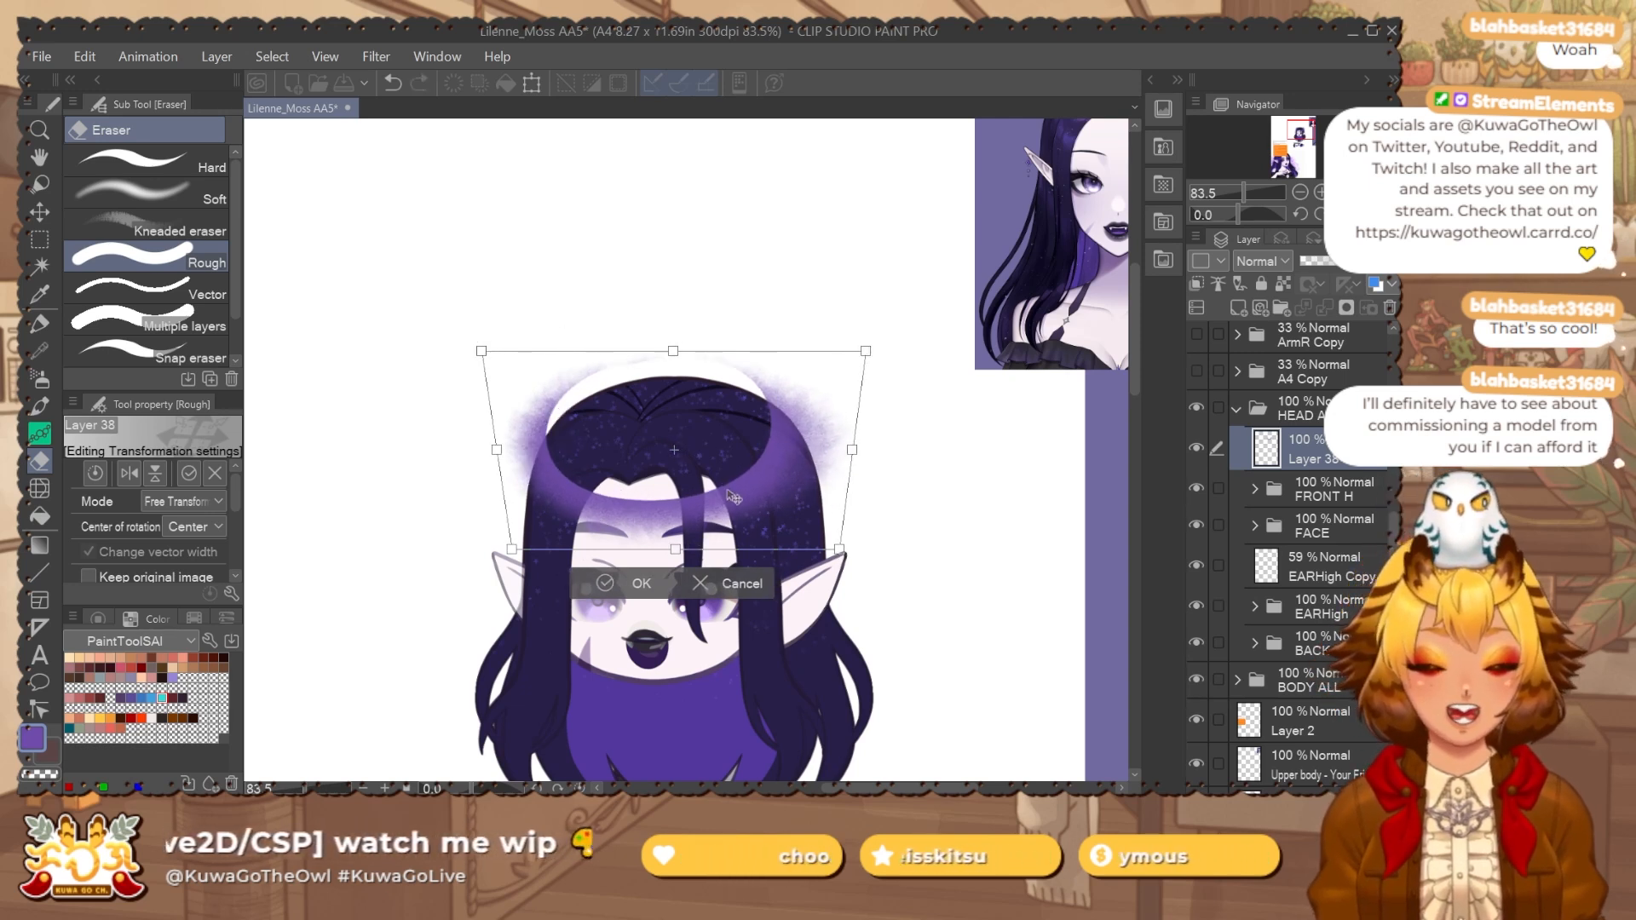
key("Return")
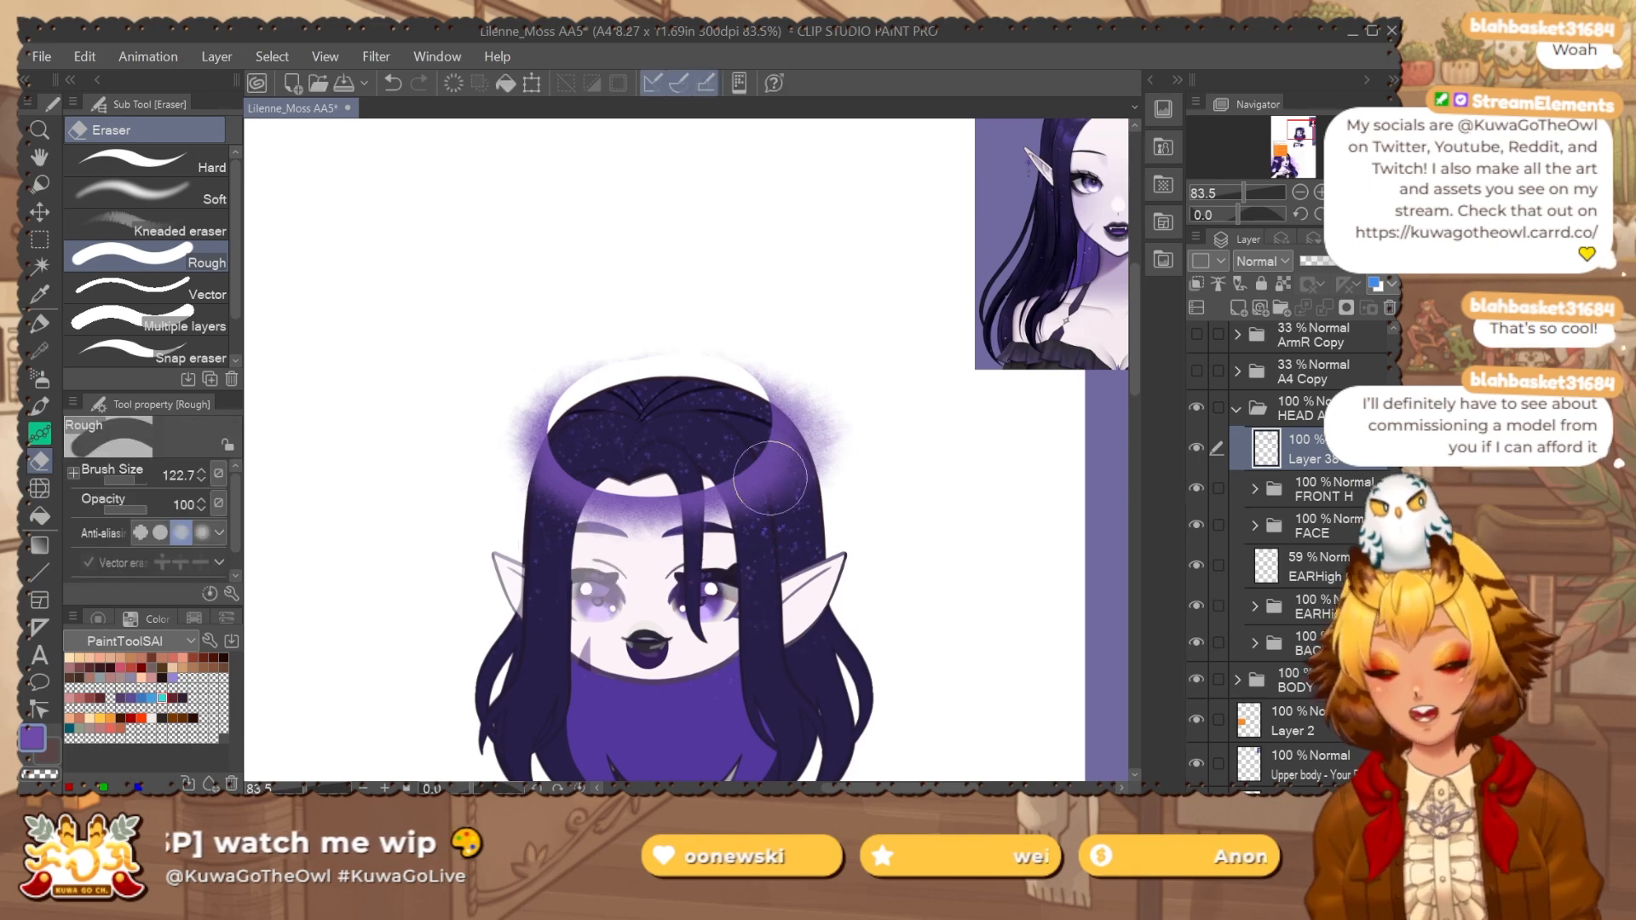
Duplicate the Layer 38 glow and set both copies to the Add (Glow) blending mode.
left_click_drag(933, 556, 913, 535)
key("ctrl+a")
key("ctrl+c")
key("ctrl+v")
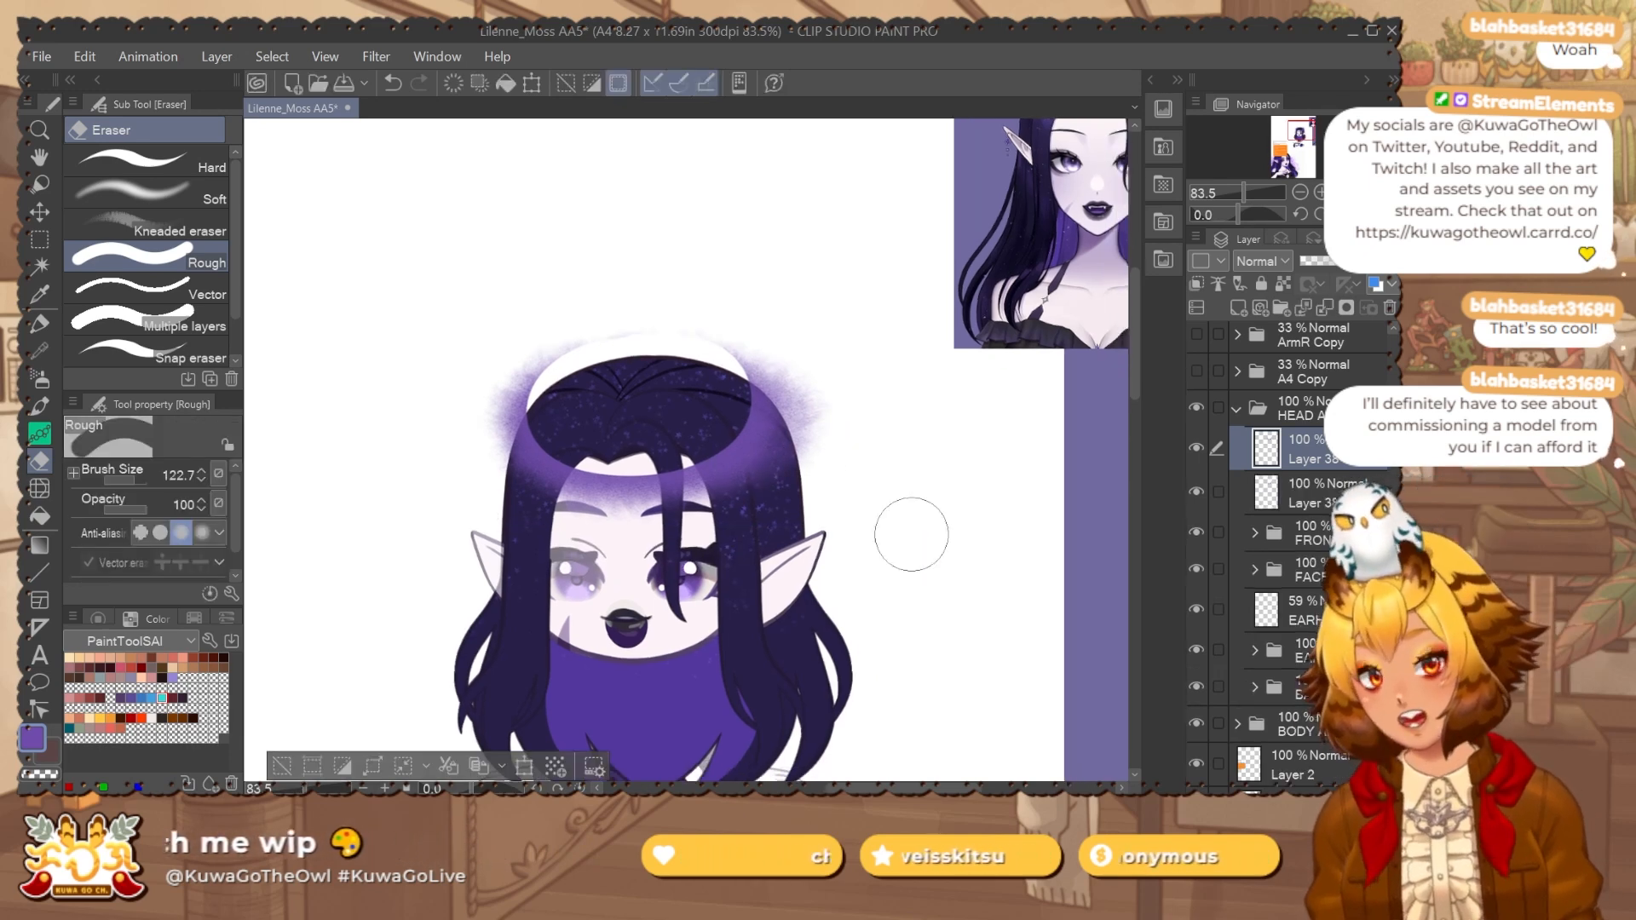
left_click(1261, 495, "ctrl")
left_click(1261, 261)
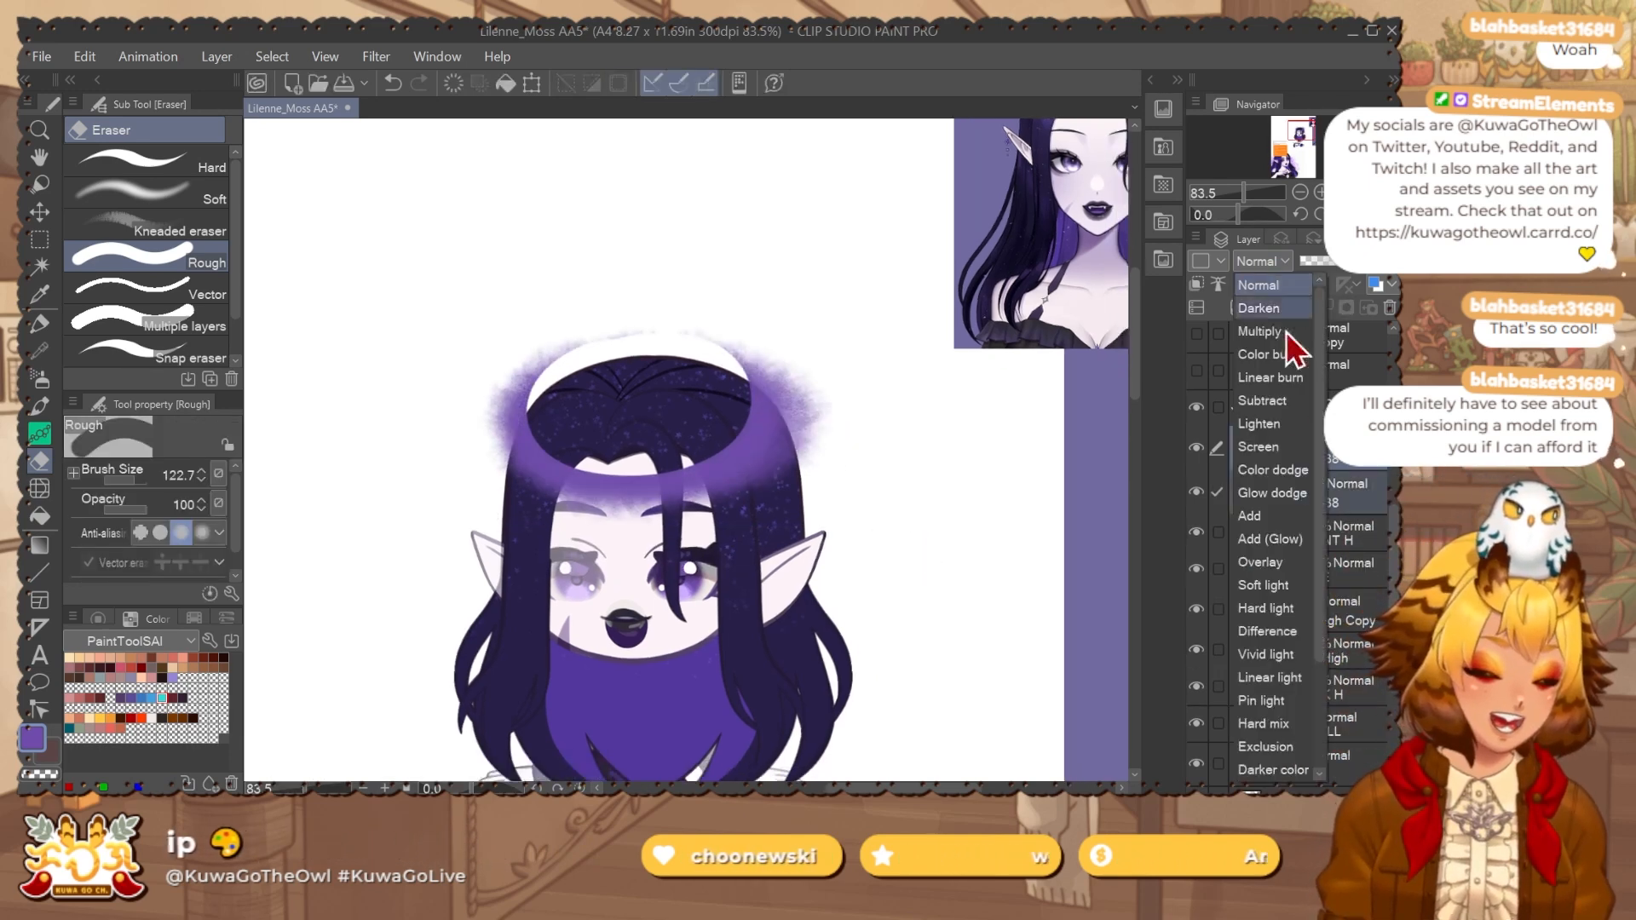
left_click(1284, 540)
Lower both glow layers to 65% opacity and hide the upper copy.
left_click(1196, 447)
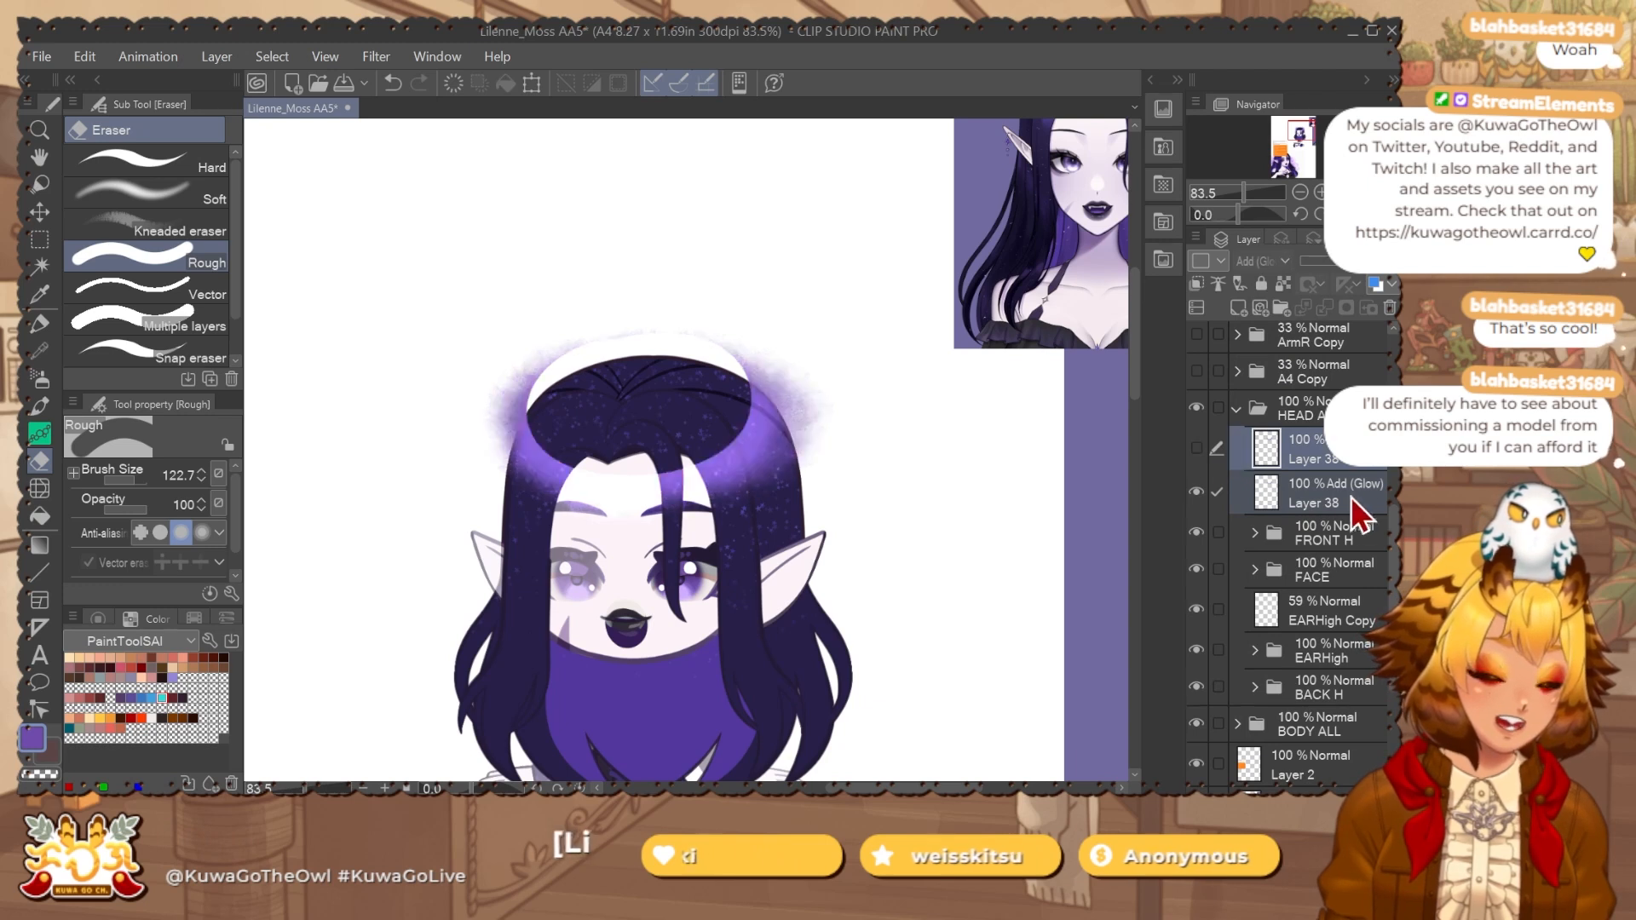
left_click(1351, 499)
mouse_move(944, 545)
left_mouse_down()
mouse_move(902, 643)
mouse_move(943, 571)
left_mouse_up()
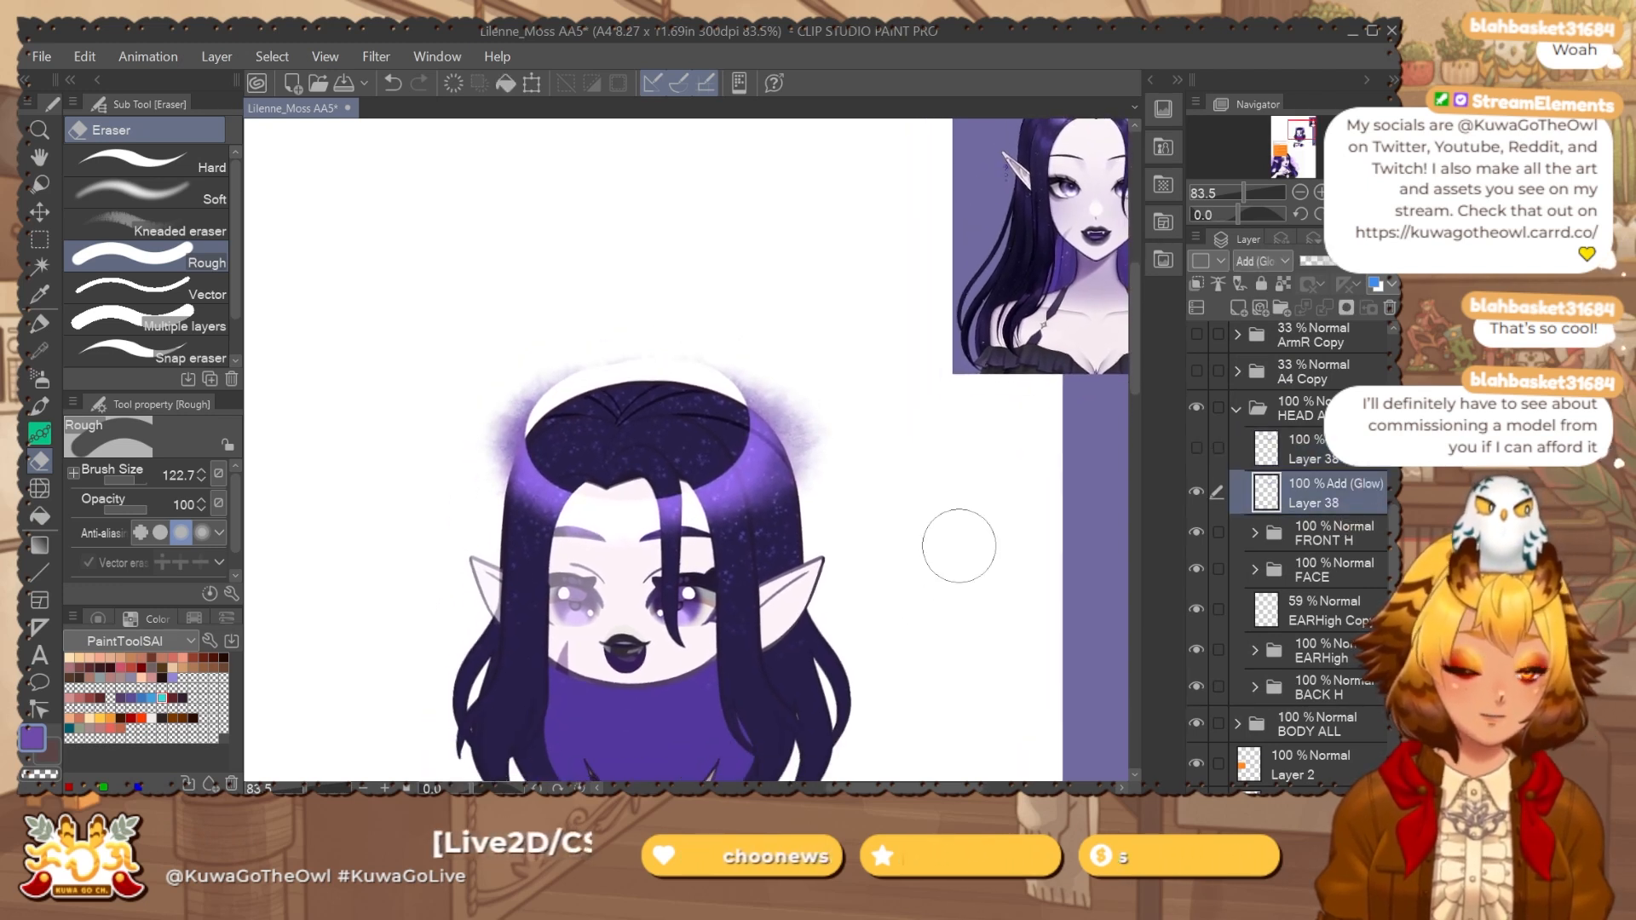
left_click_drag(1372, 275, 1368, 294)
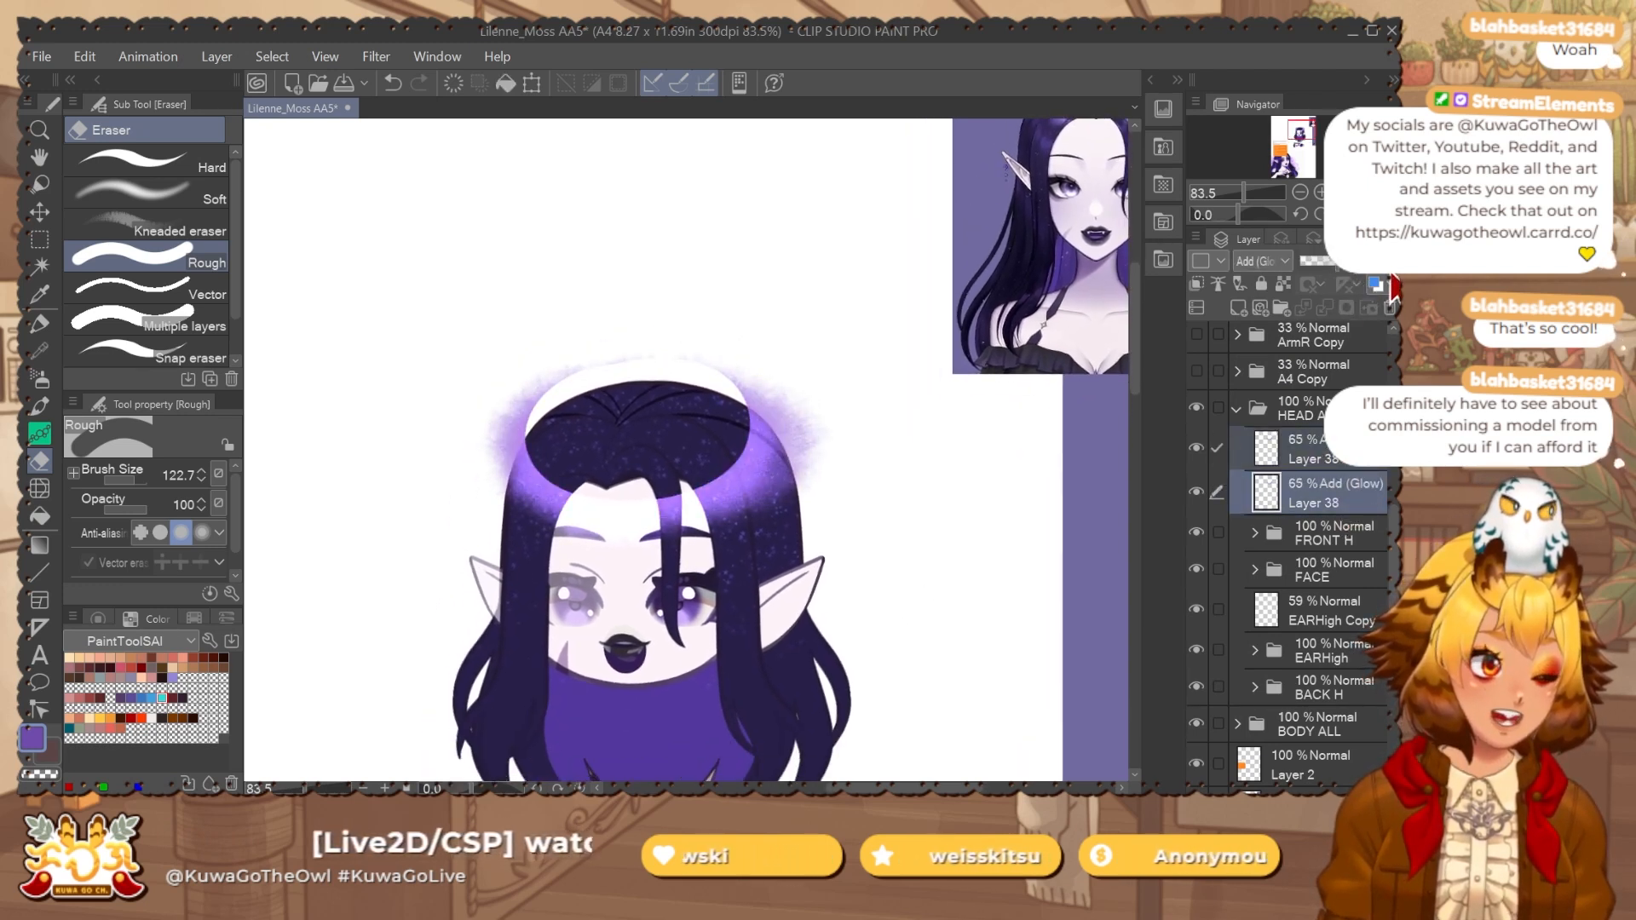
left_click(1196, 448)
Clip the visible glow layer to the layer below and move it into the Fringe folder of FRONT H, directly beneath Layer 5.
left_click(1312, 533)
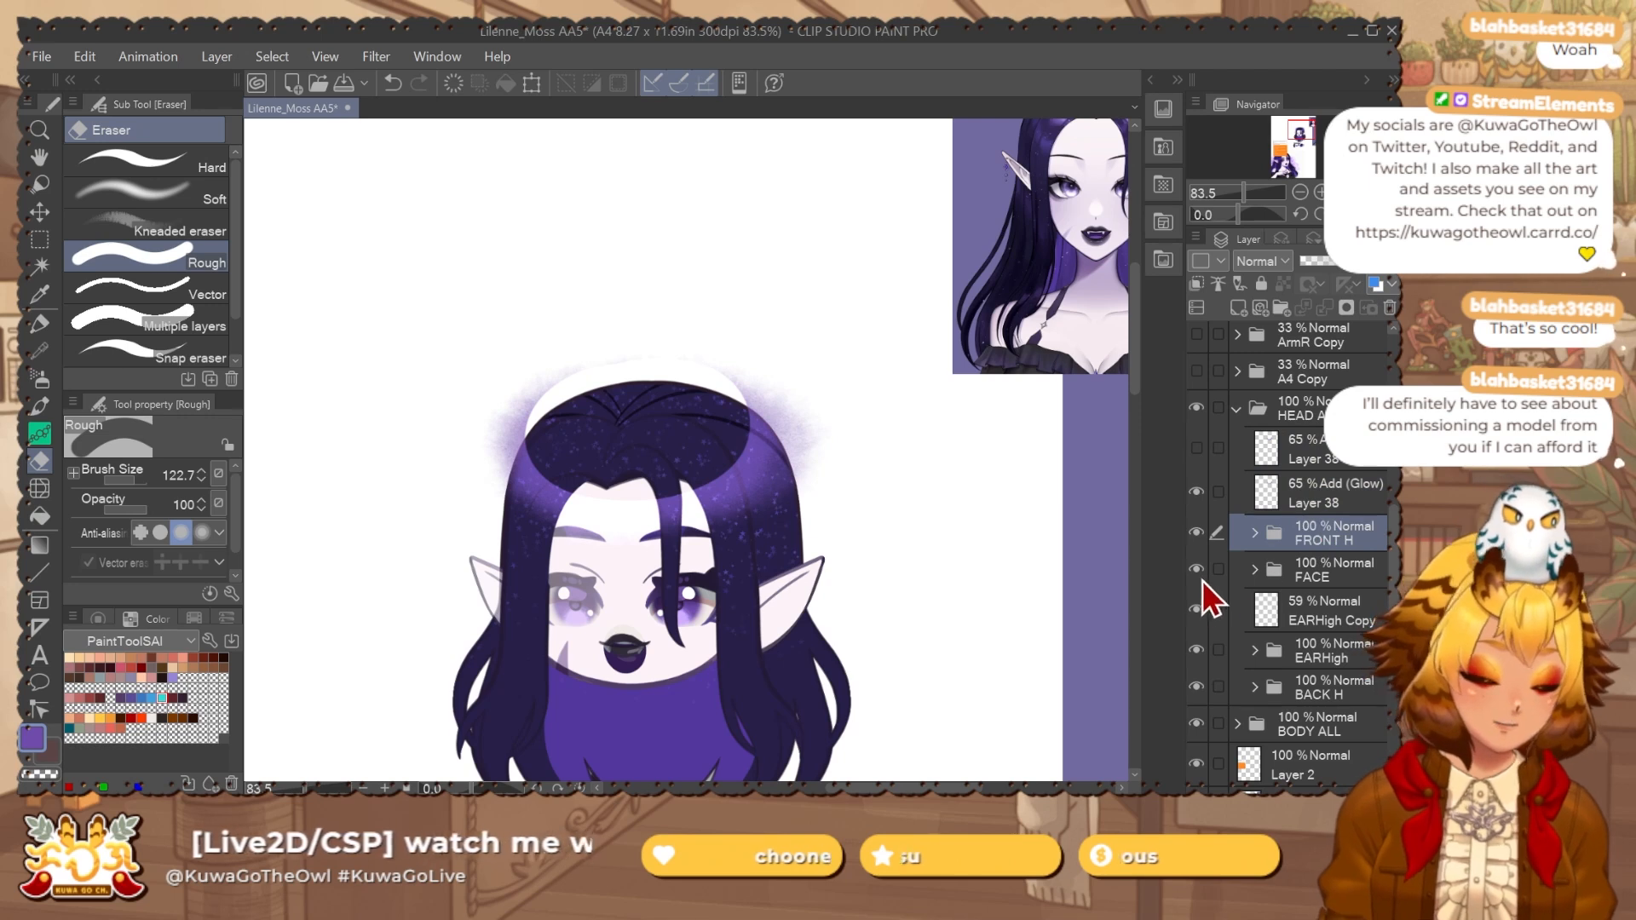
left_click(1254, 533)
left_click_drag(1388, 558, 1390, 569)
left_click(1338, 425)
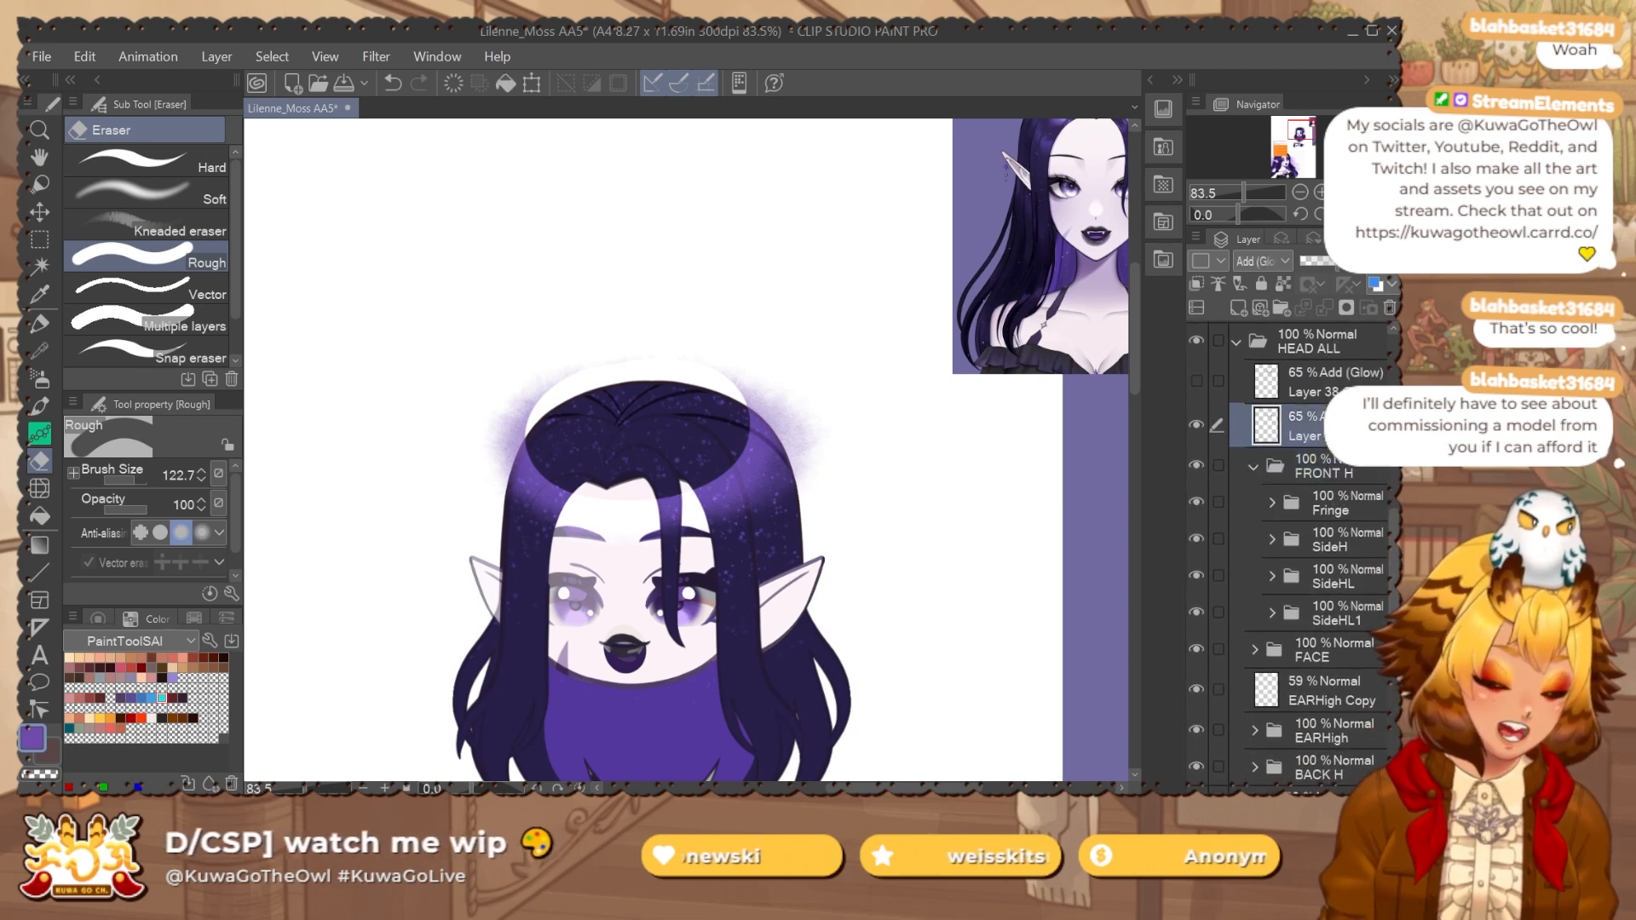
left_click(1200, 286)
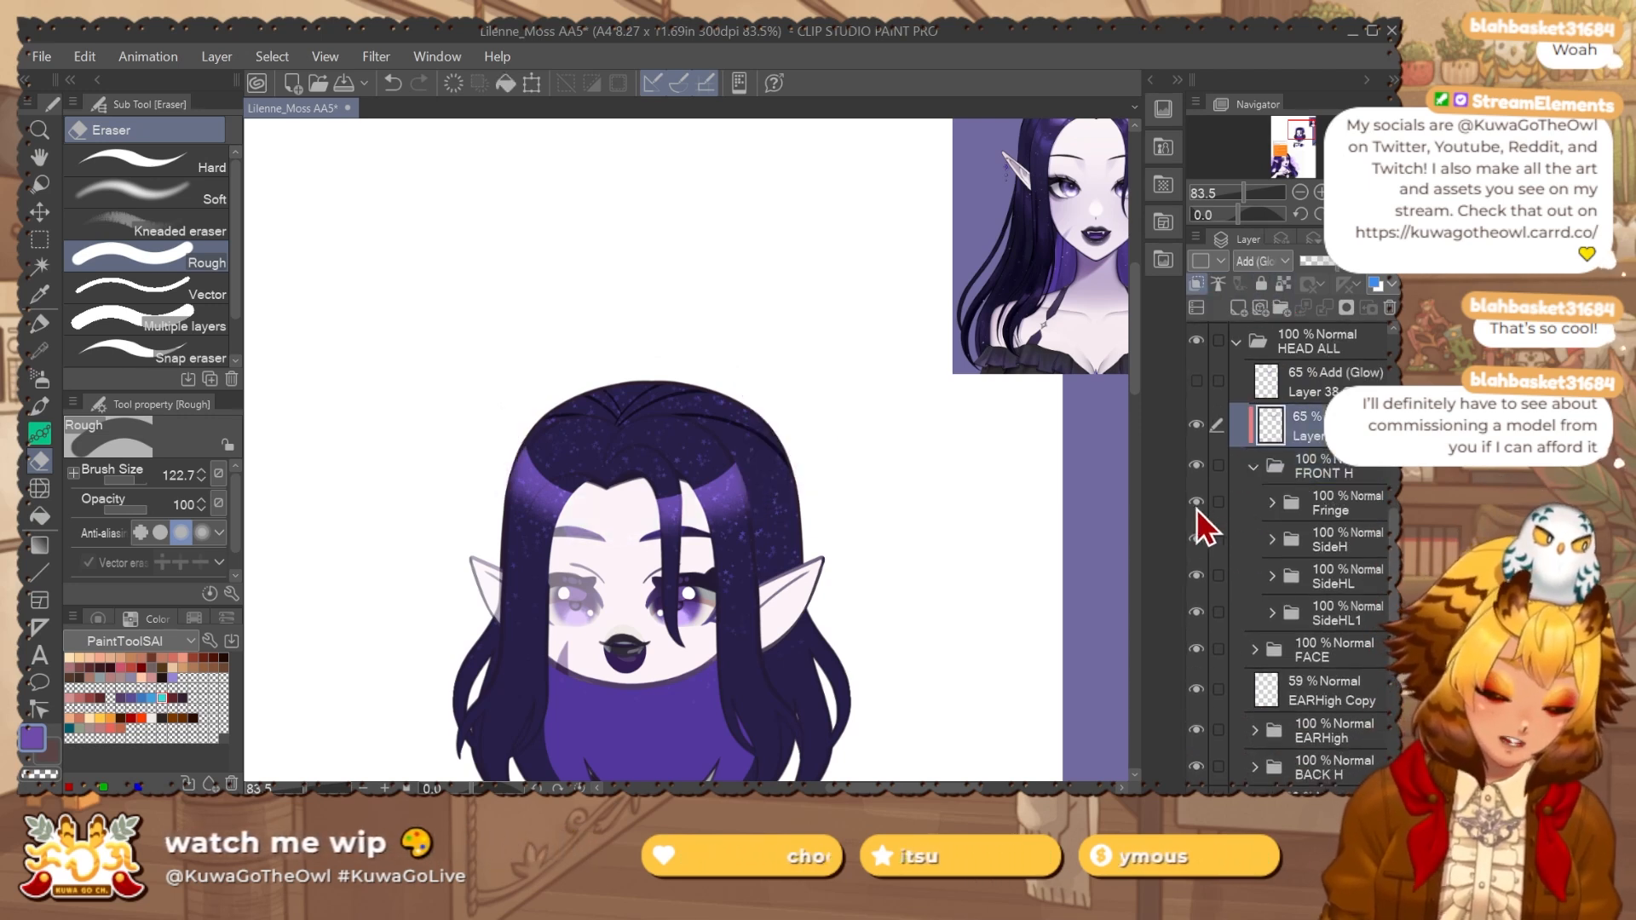
left_click(1272, 502)
left_click_drag(1296, 426, 1357, 560)
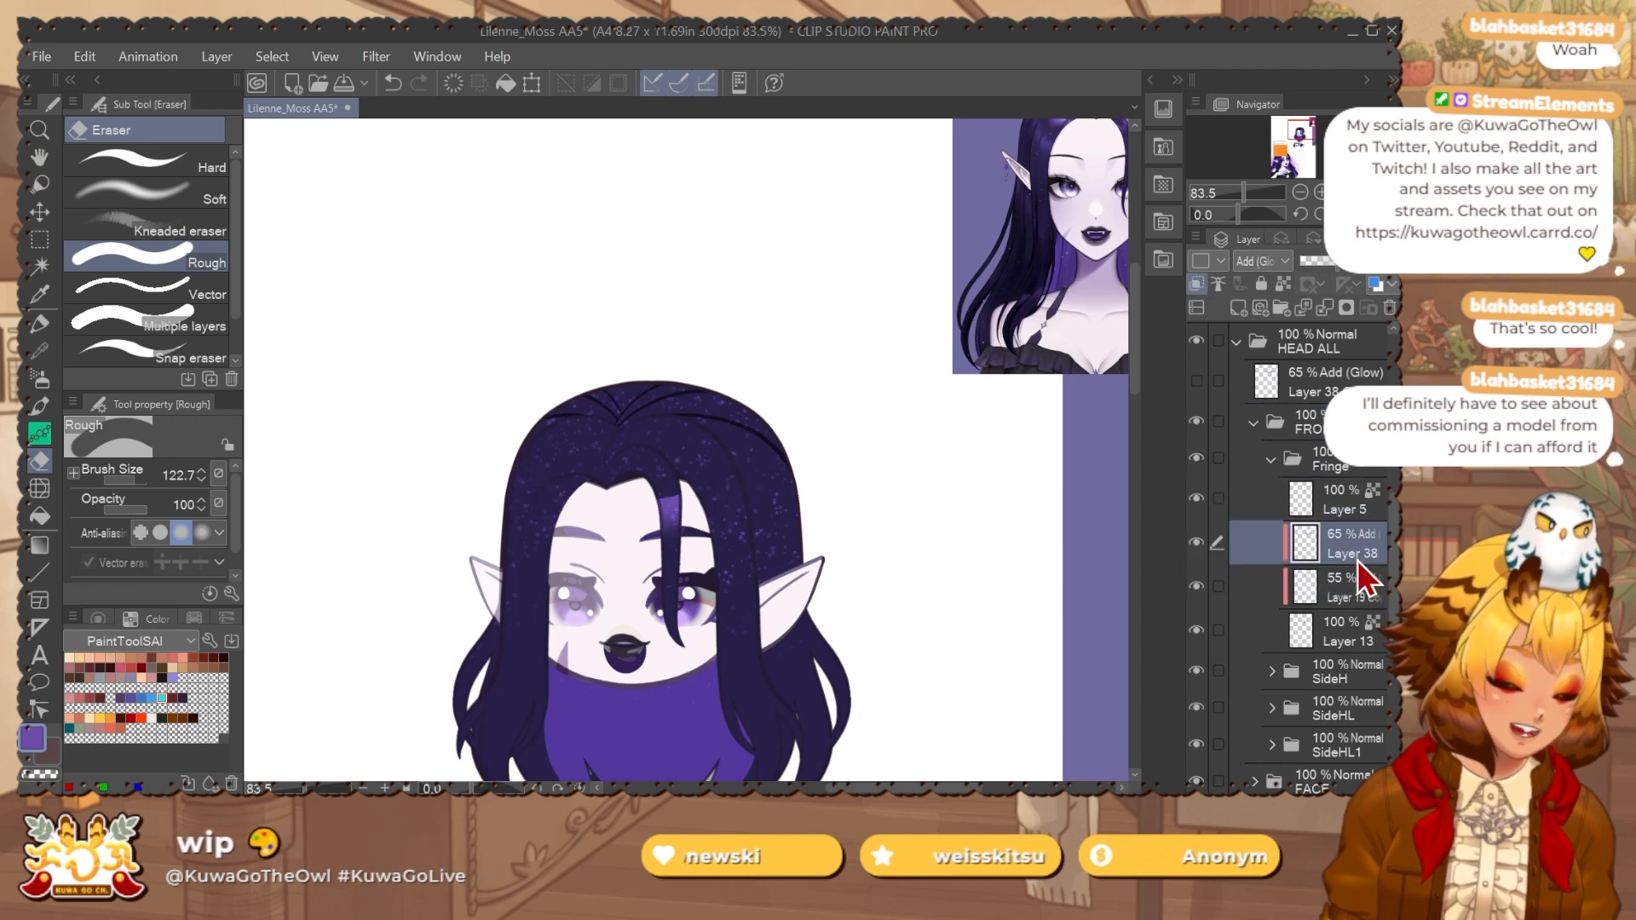
Copy the clipped glow layer from Fringe into the SideH folder, directly beneath Layer 8.
left_click(1338, 460)
left_click(1270, 461)
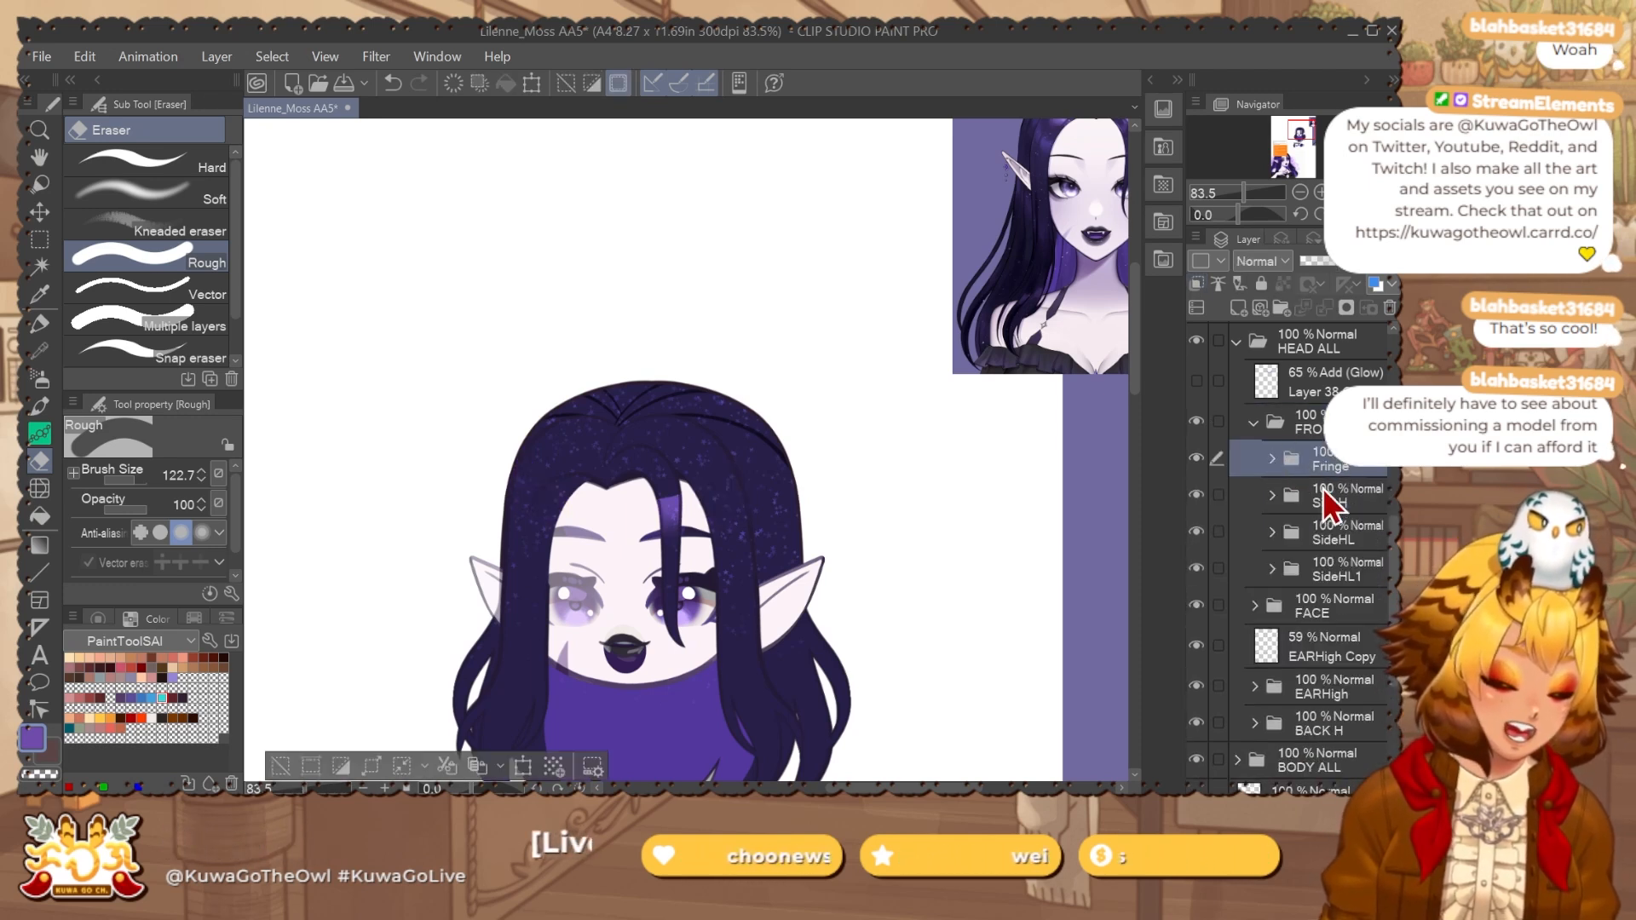
left_click(1270, 498)
left_click(1352, 569)
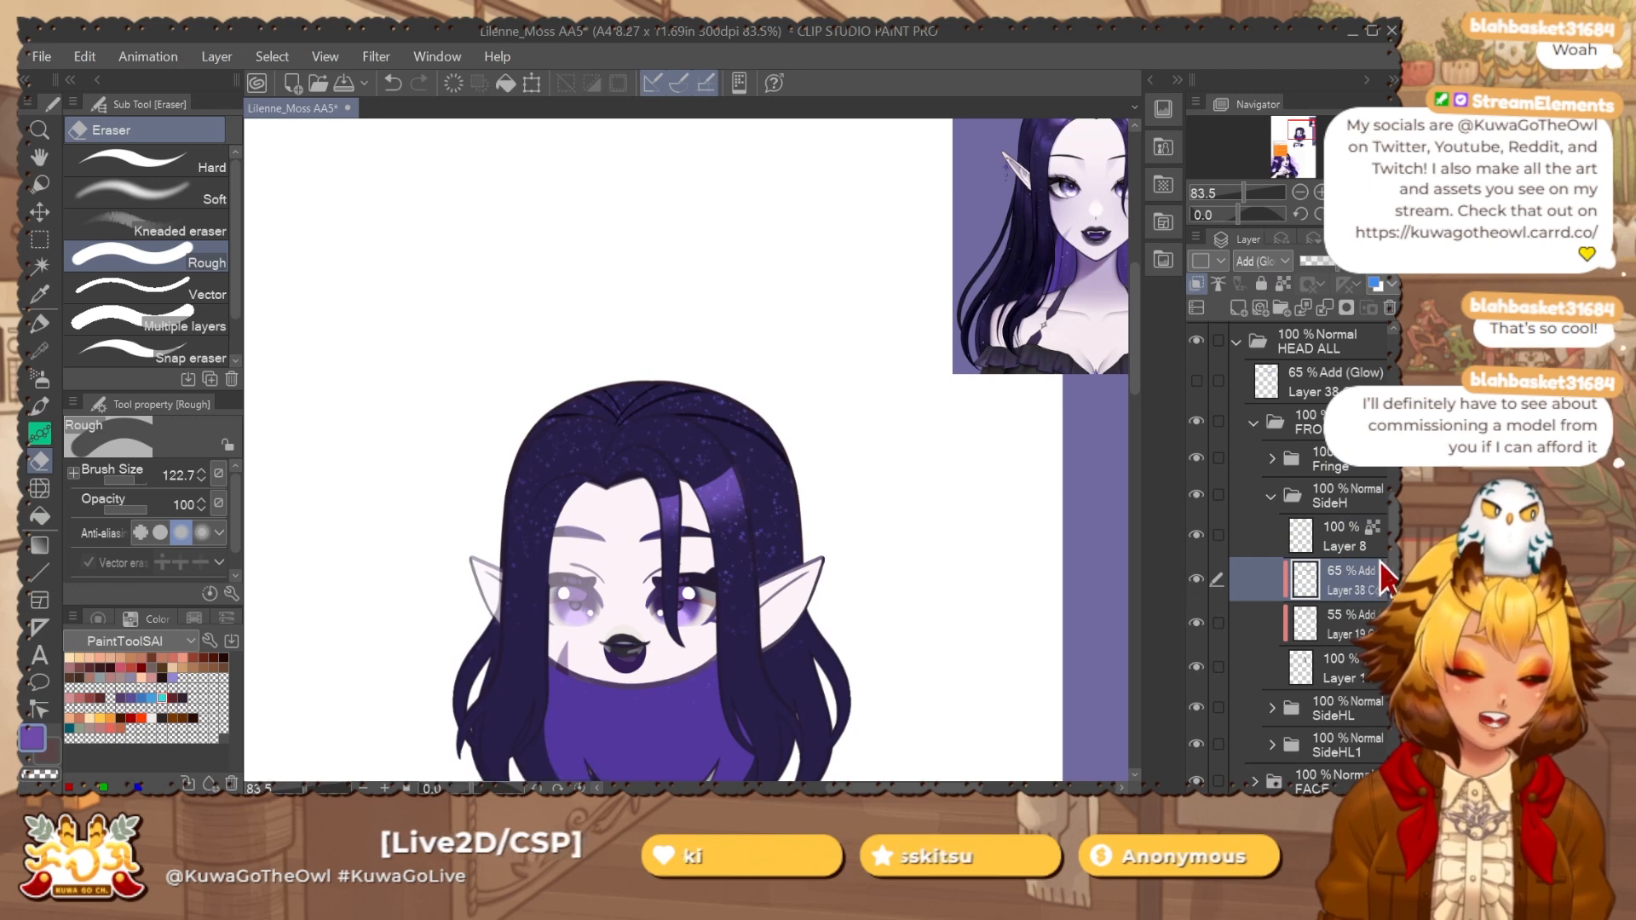
left_click(1337, 496)
left_click(1272, 495)
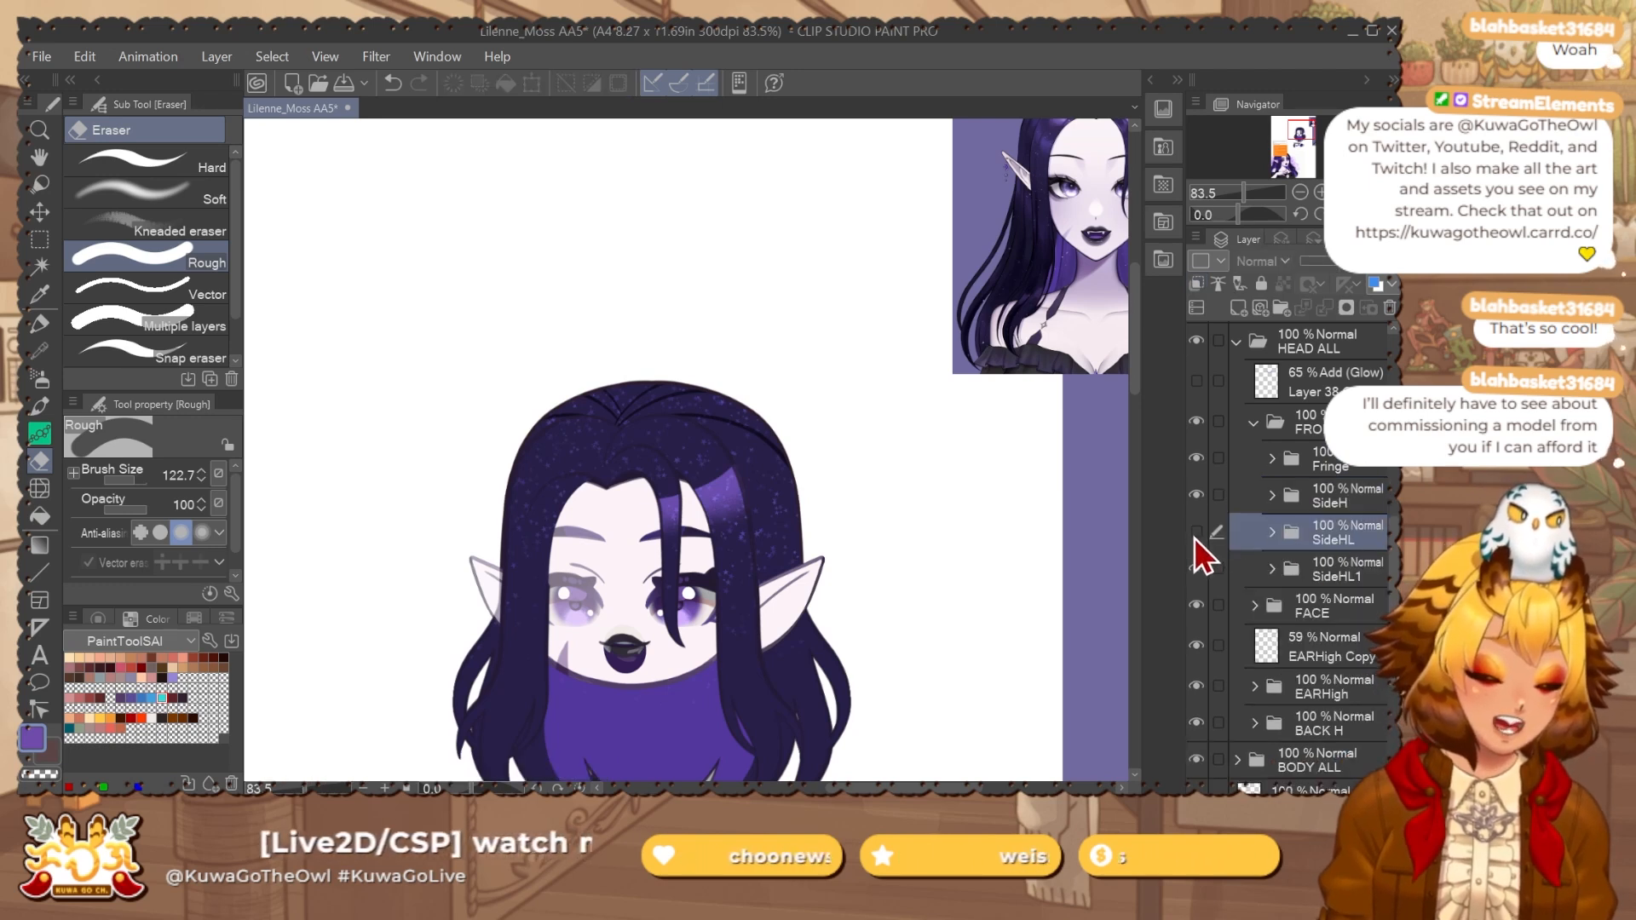
Paste the clipped glow layer into the SideHL folder, between Layer 11 and the Layer 19 copy.
left_click(1272, 532)
left_click(1351, 585)
left_click(1354, 612)
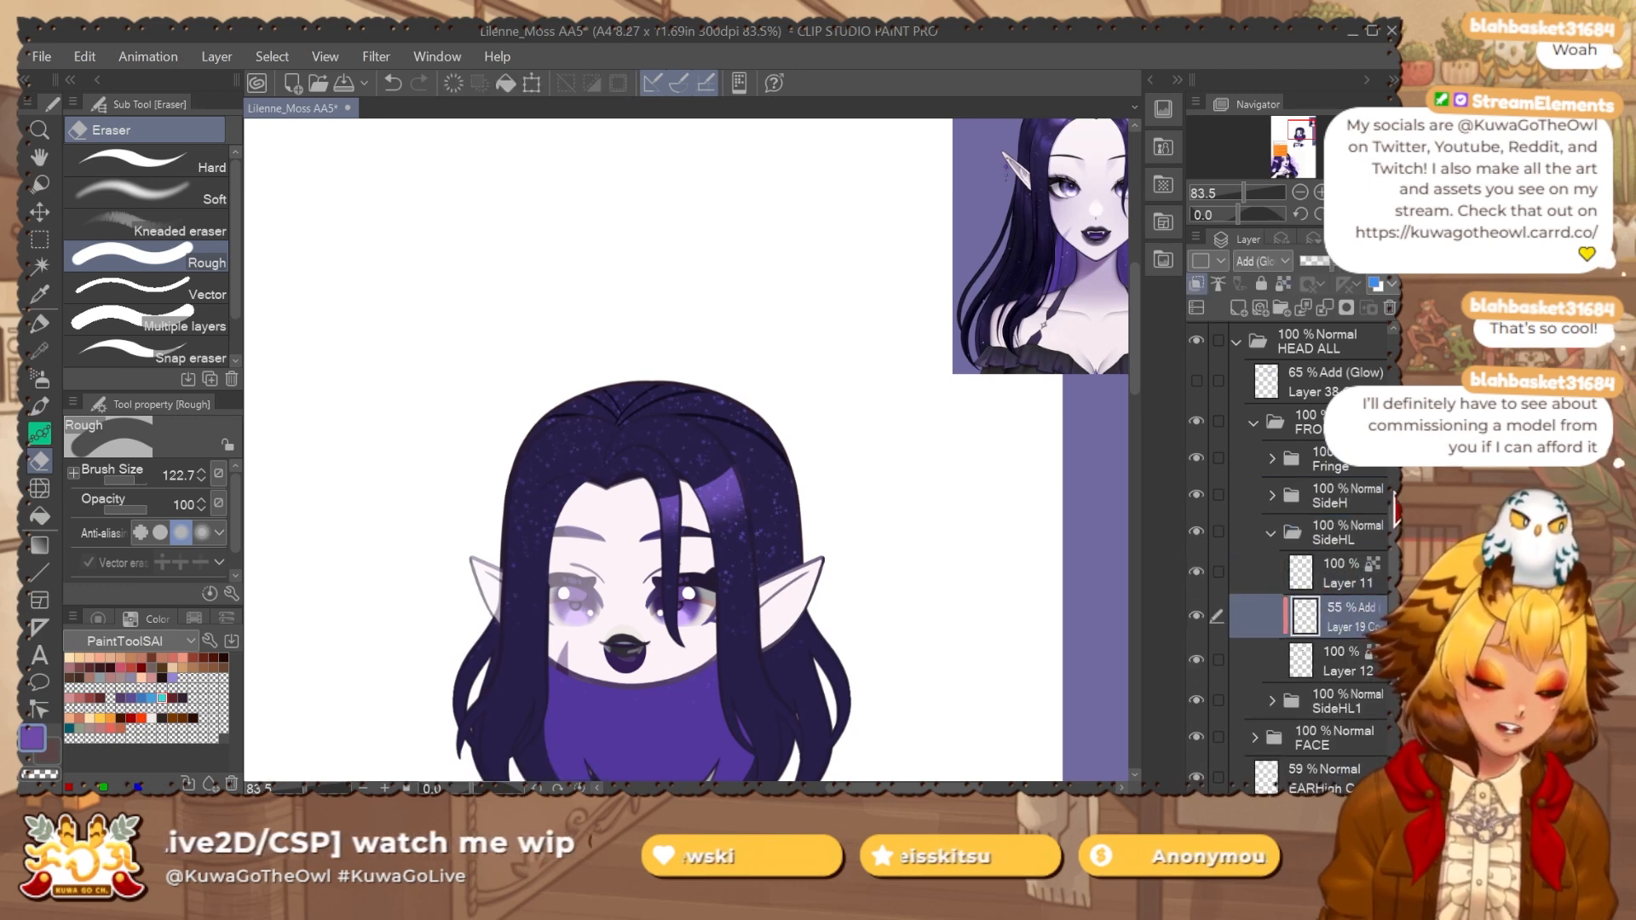
key("ctrl+v")
left_click(1331, 567)
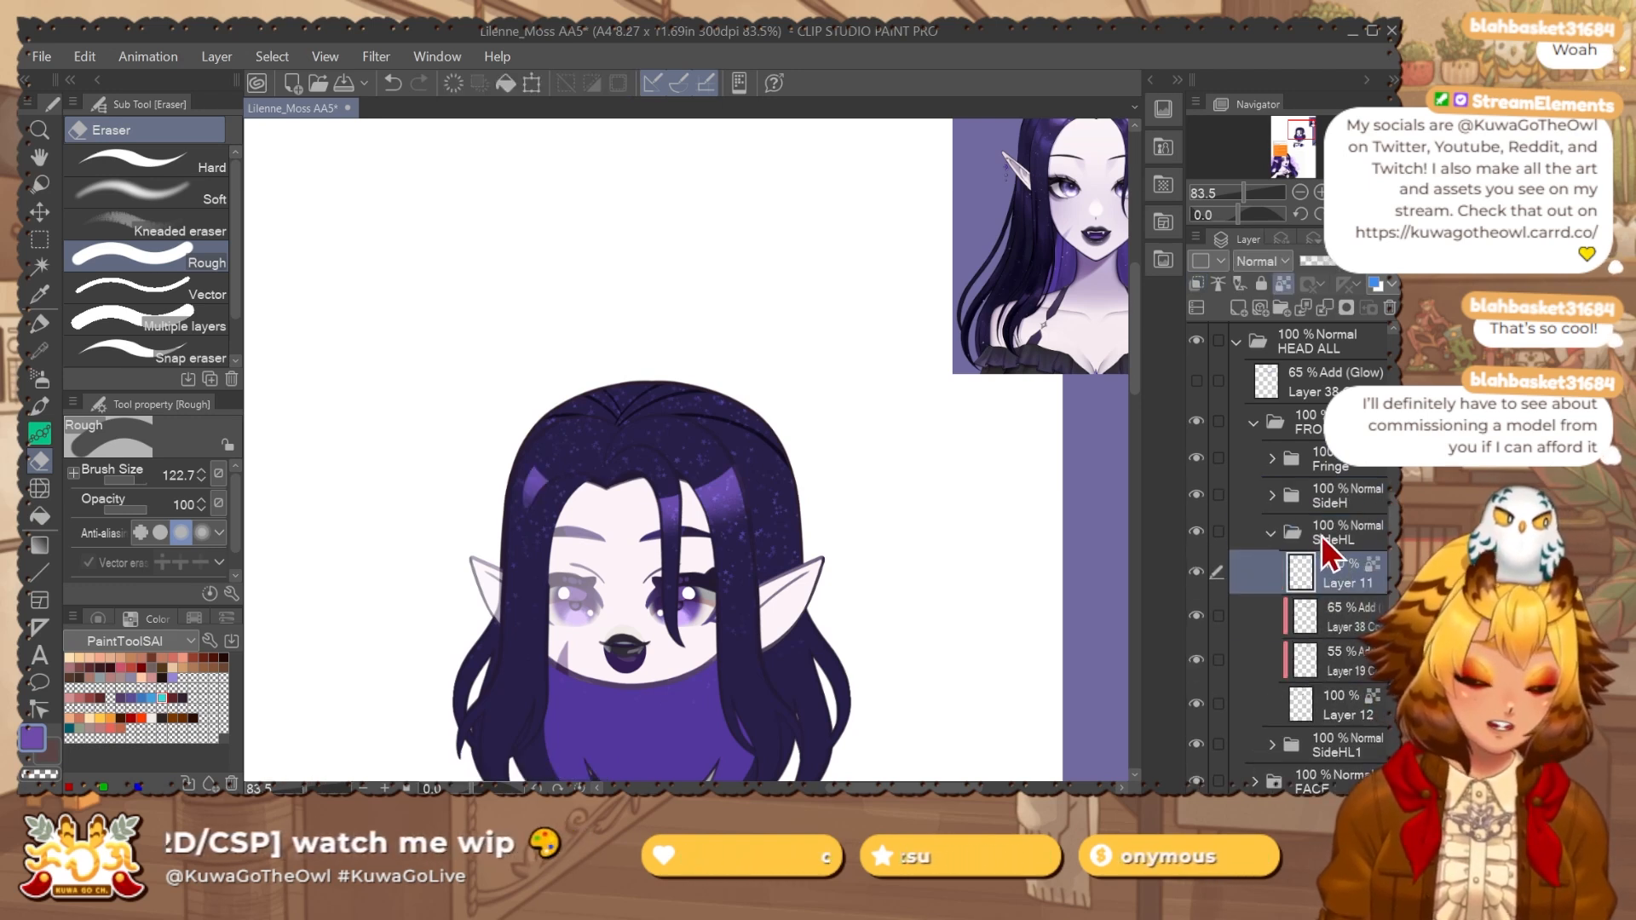
Paste the clipped glow layer into the SideHL1 folder, directly above its Layer 19 copy.
left_click(1273, 532)
left_click(1265, 575)
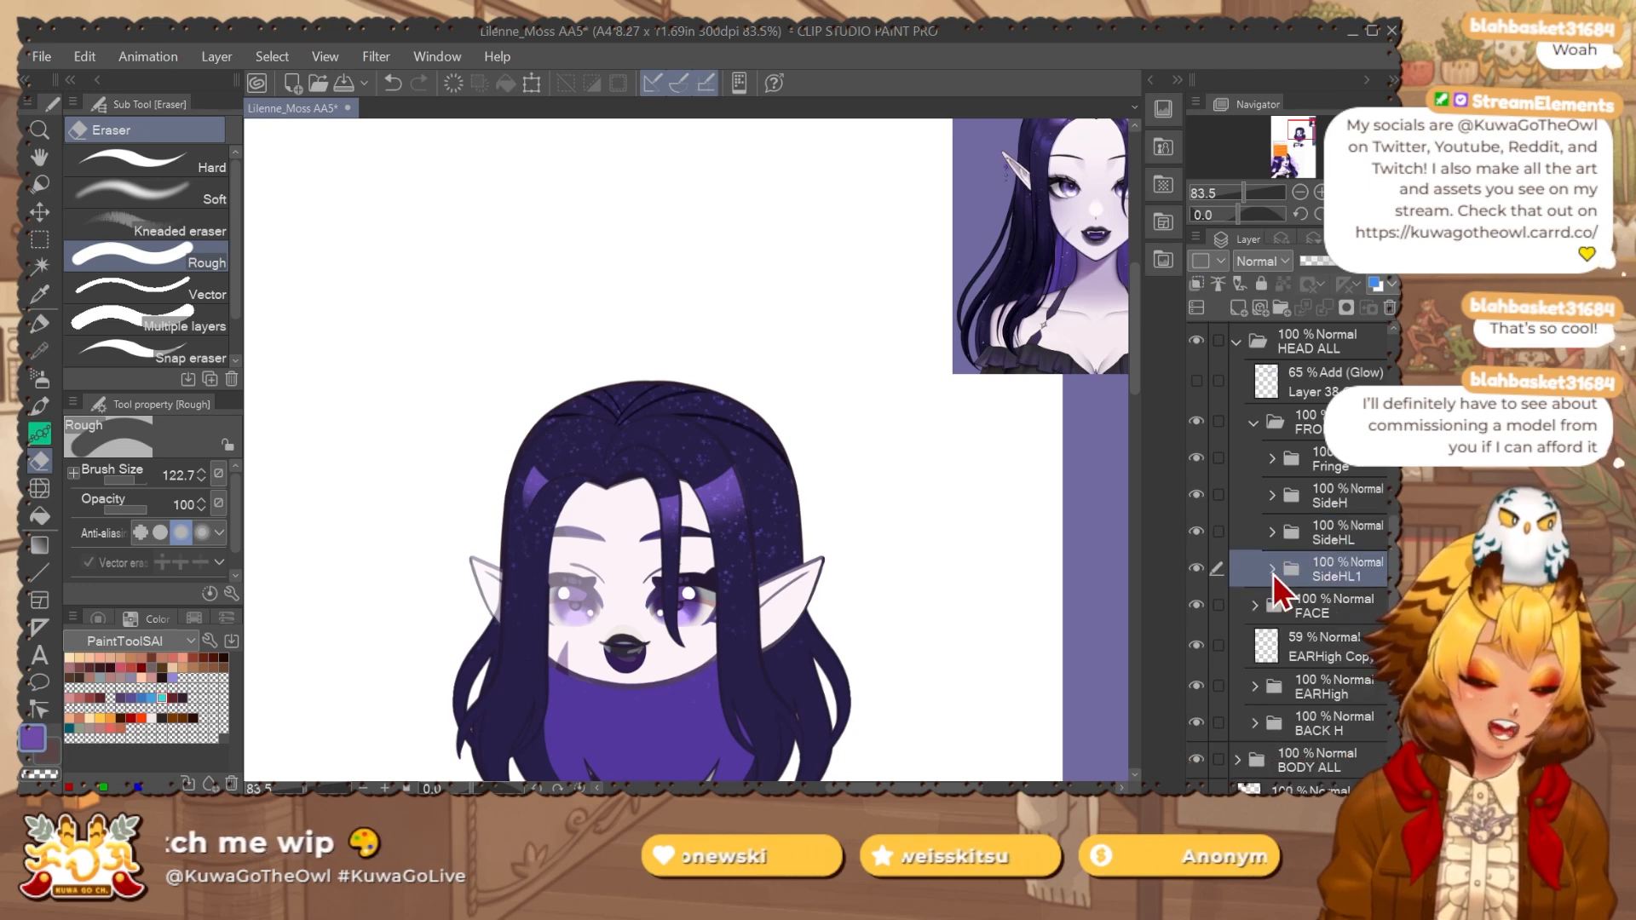
left_click(1273, 567)
left_click(1347, 654)
left_click_drag(908, 573, 890, 520)
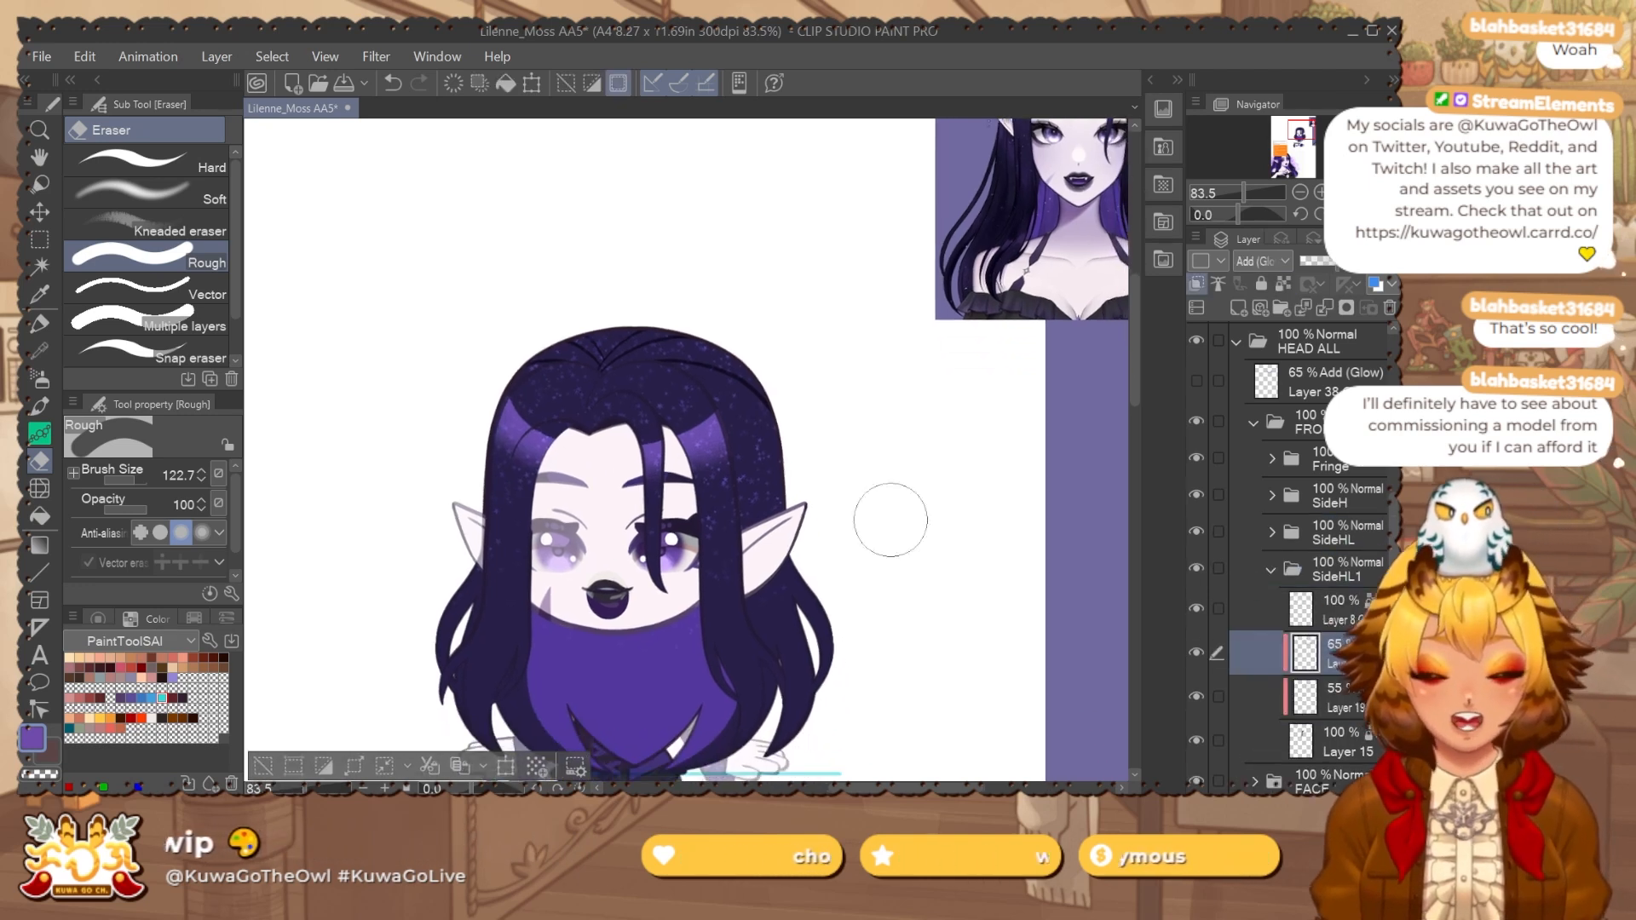
left_click(1286, 568)
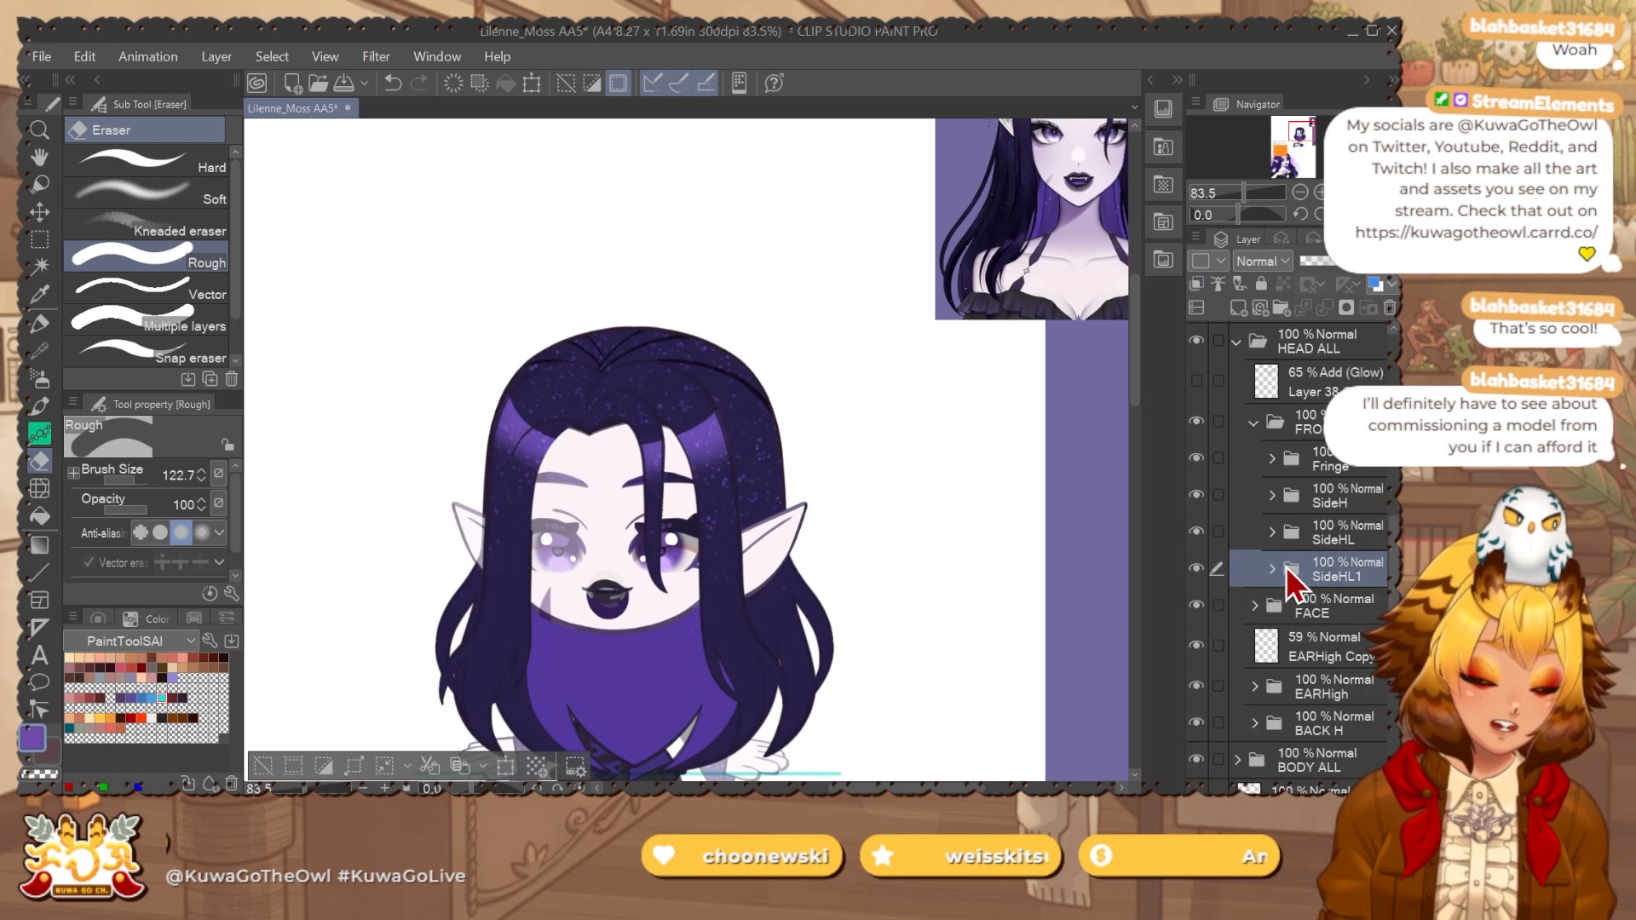
Collapse FRONT H and briefly hide and show the FRONT H, FACE and EARHigh folders to check which head parts each holds.
left_click(1252, 422)
left_click_drag(906, 565, 963, 547)
left_click(1197, 421)
left_click(1198, 421)
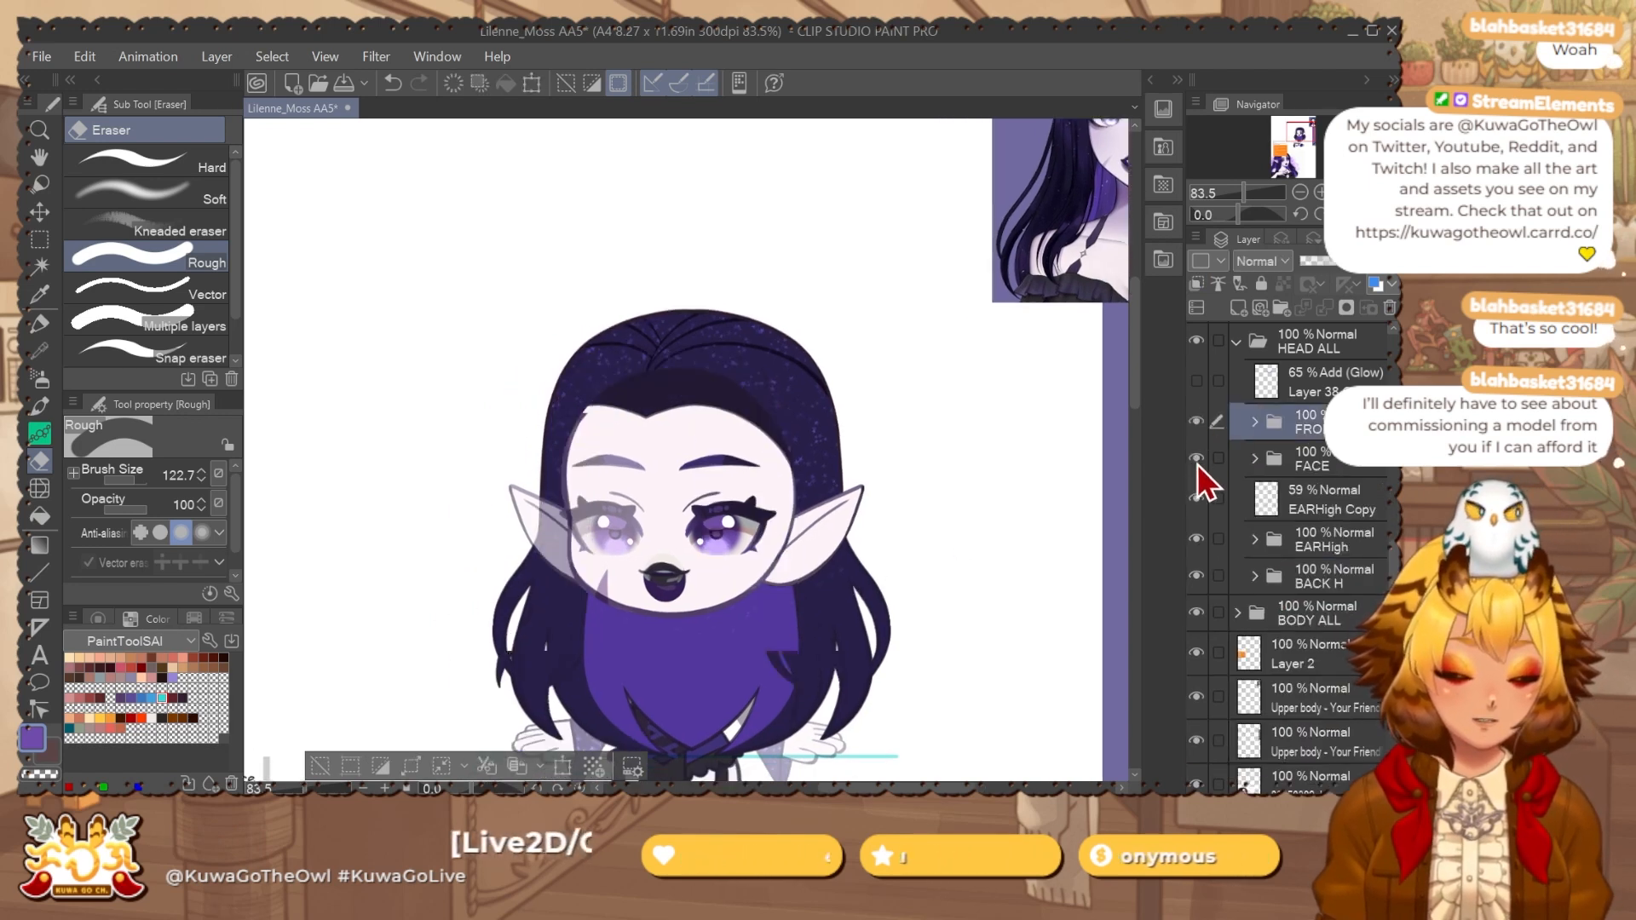
left_click(1198, 461)
left_click(1198, 462)
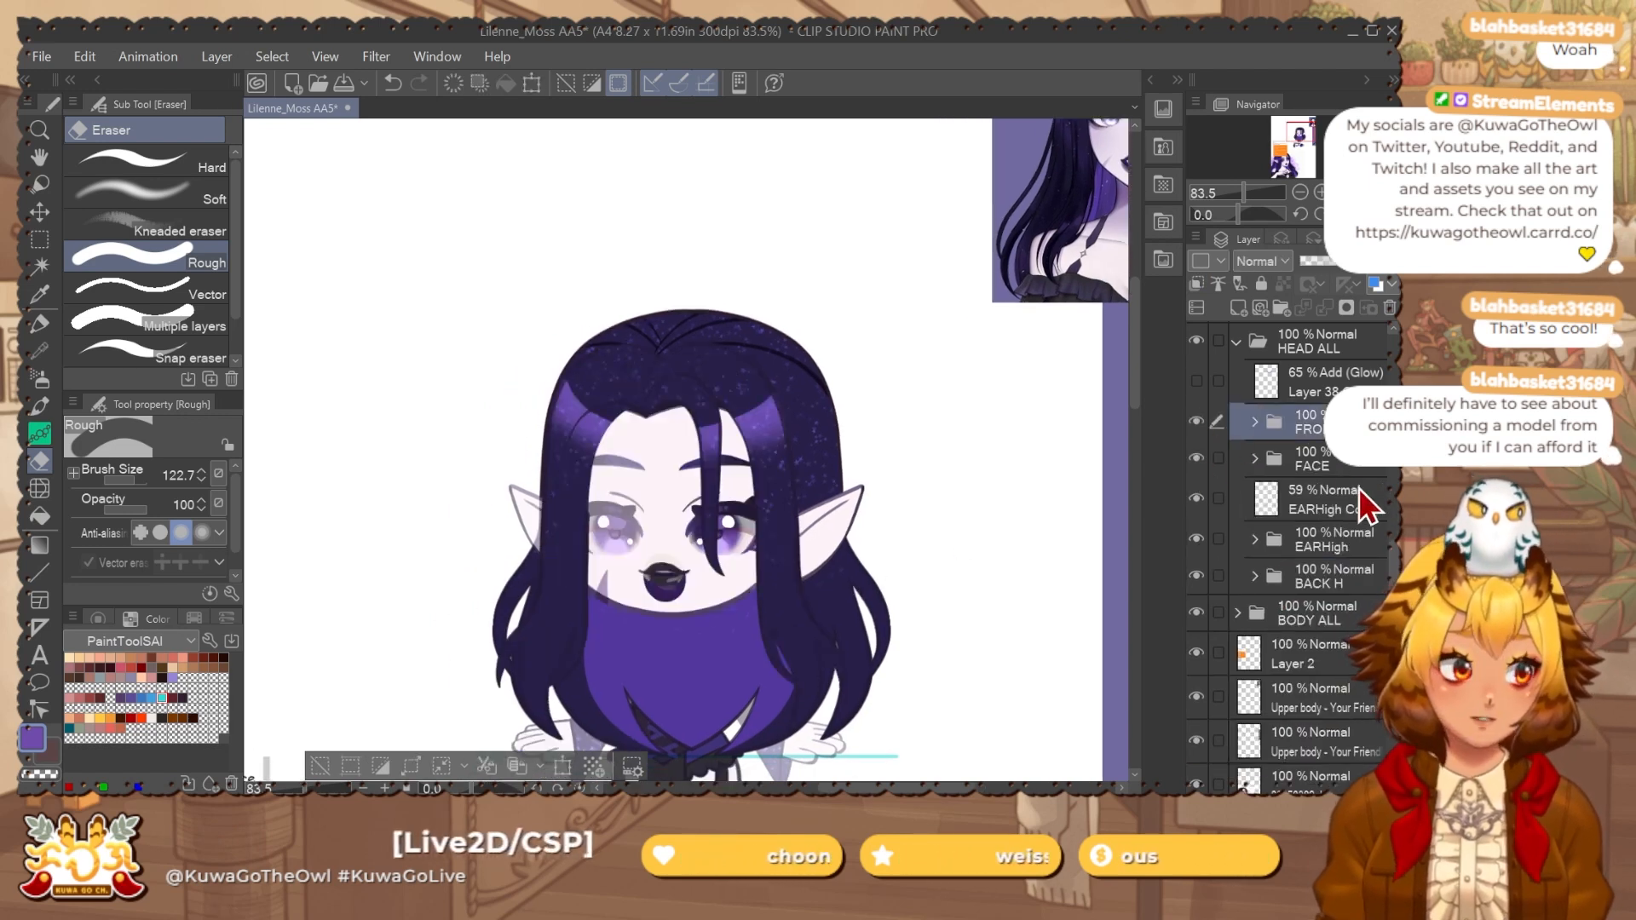
left_click(1198, 541)
left_click(1198, 542)
Paste the clipped glow layer into the BackH folder directly above Layer 17 and save the document.
left_click(1295, 577)
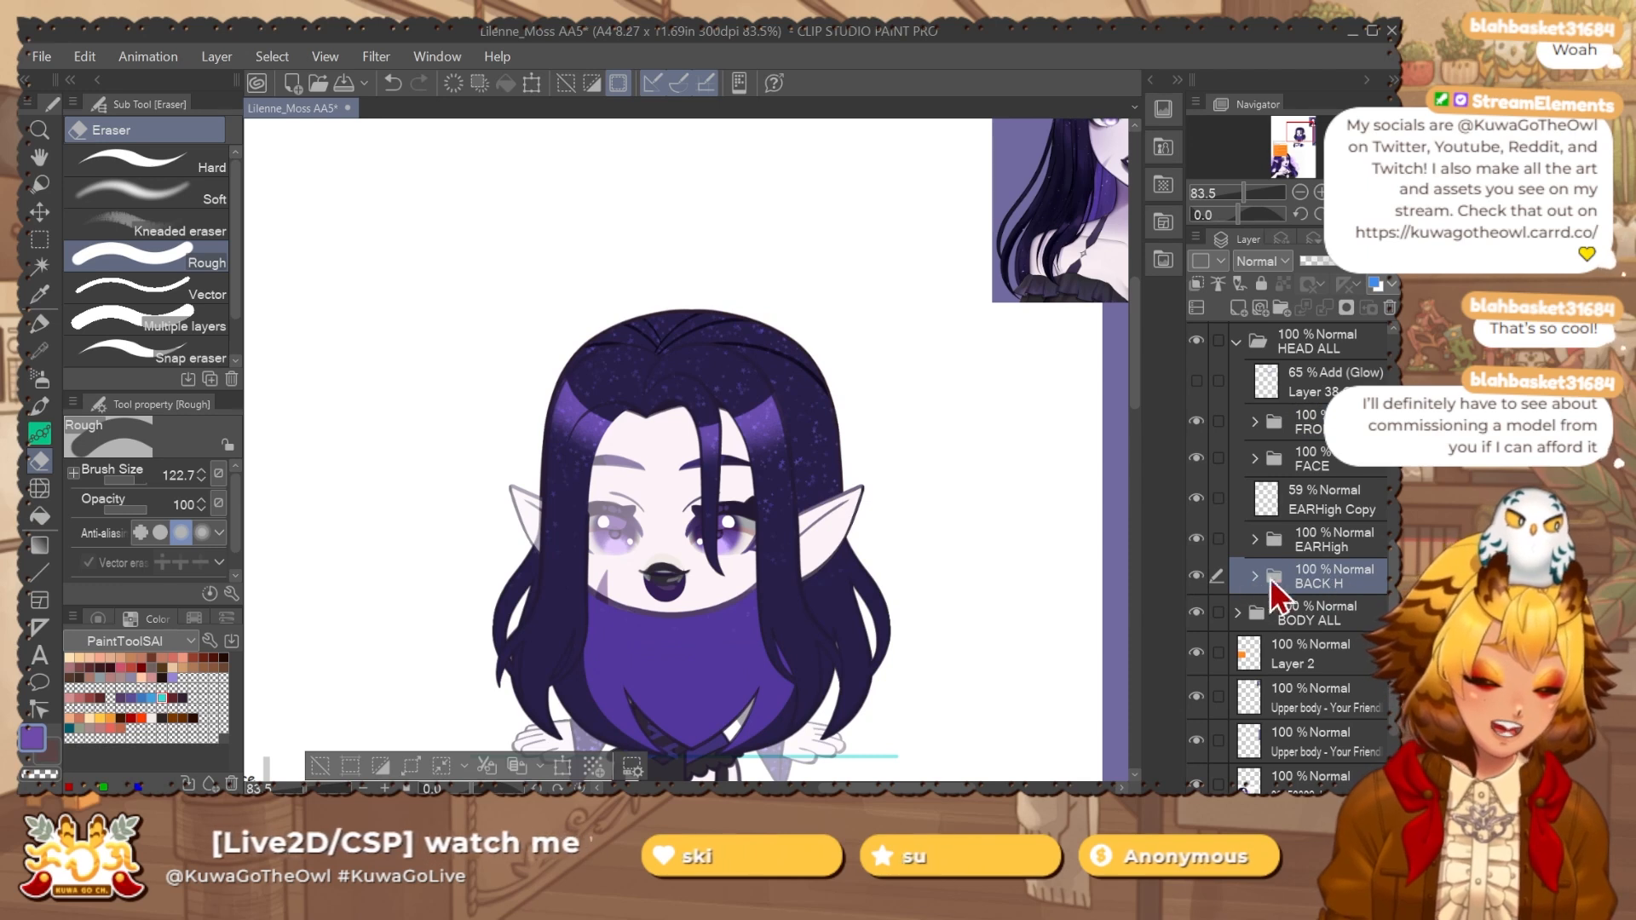
left_click(1254, 577)
scroll(1329, 597, "down", 2)
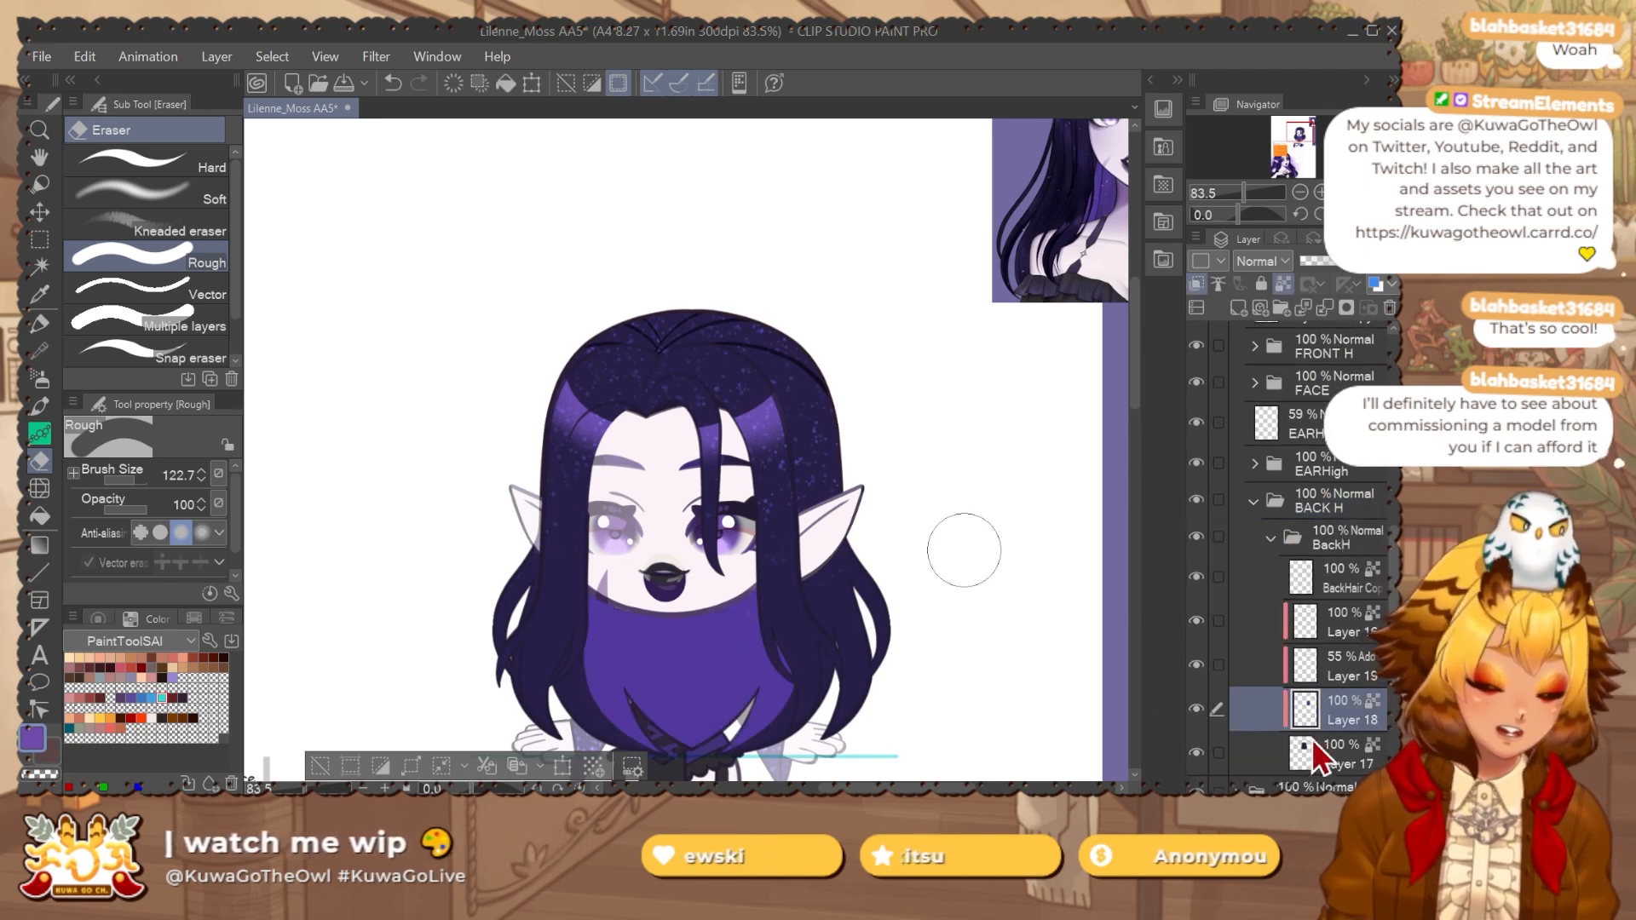
left_click(1338, 754)
key("ctrl+v")
scroll(905, 551, "down", 3)
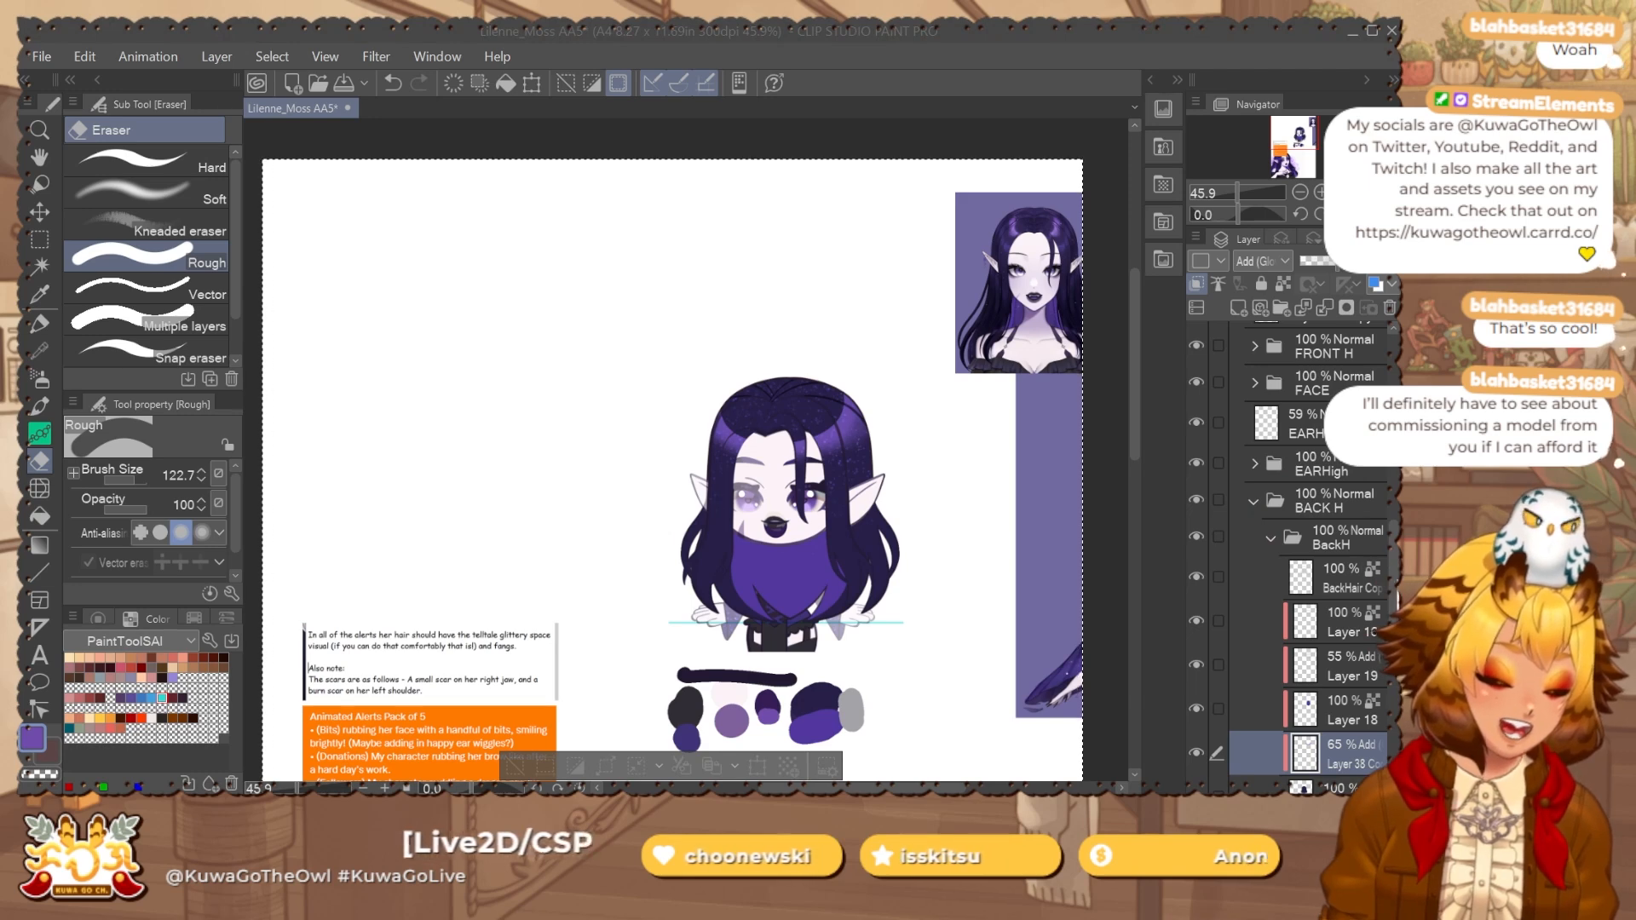
key("ctrl+s")
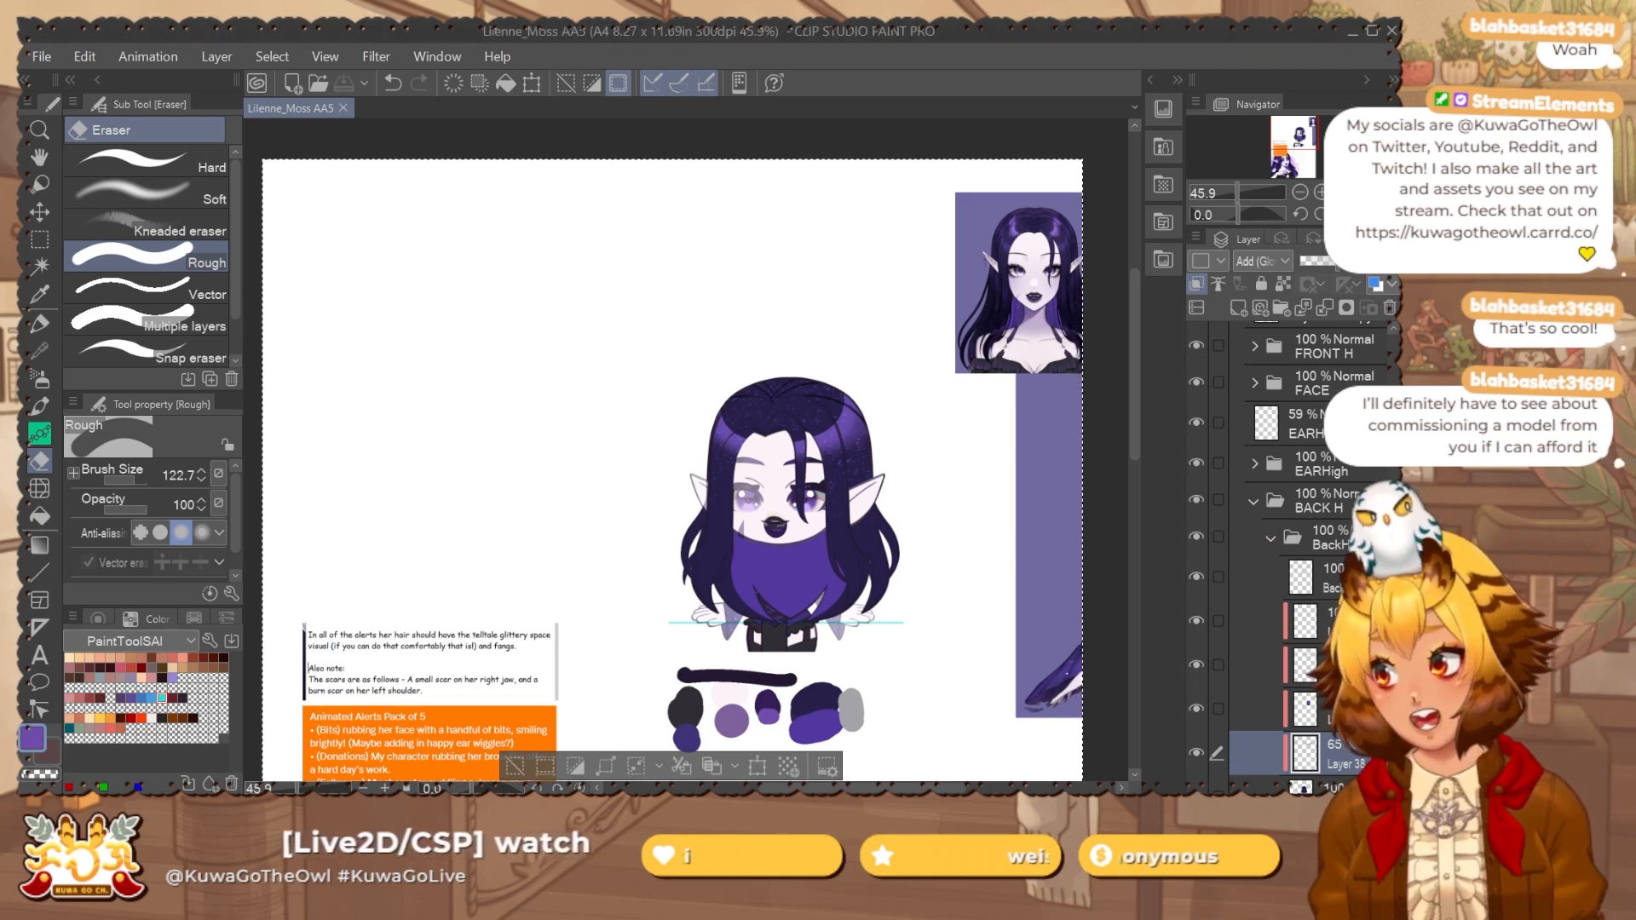
Show the DRAFT folder's sketches and fade the HEAD ALL and BODY ALL folders to 25% opacity.
scroll(1372, 479, "up", 3)
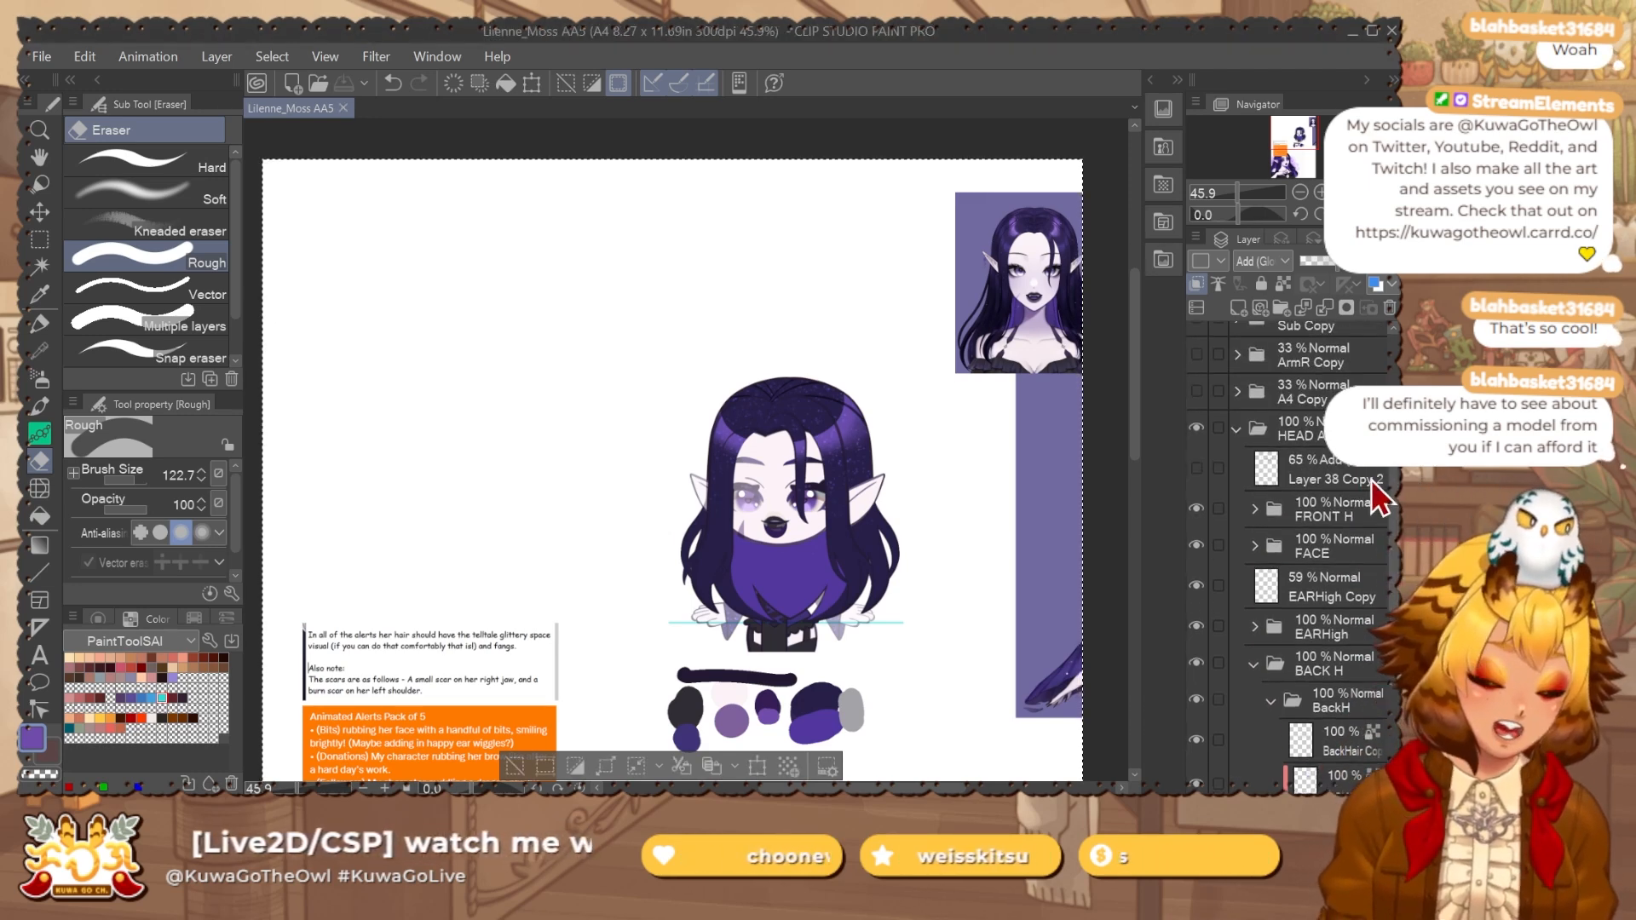
left_click(1236, 432)
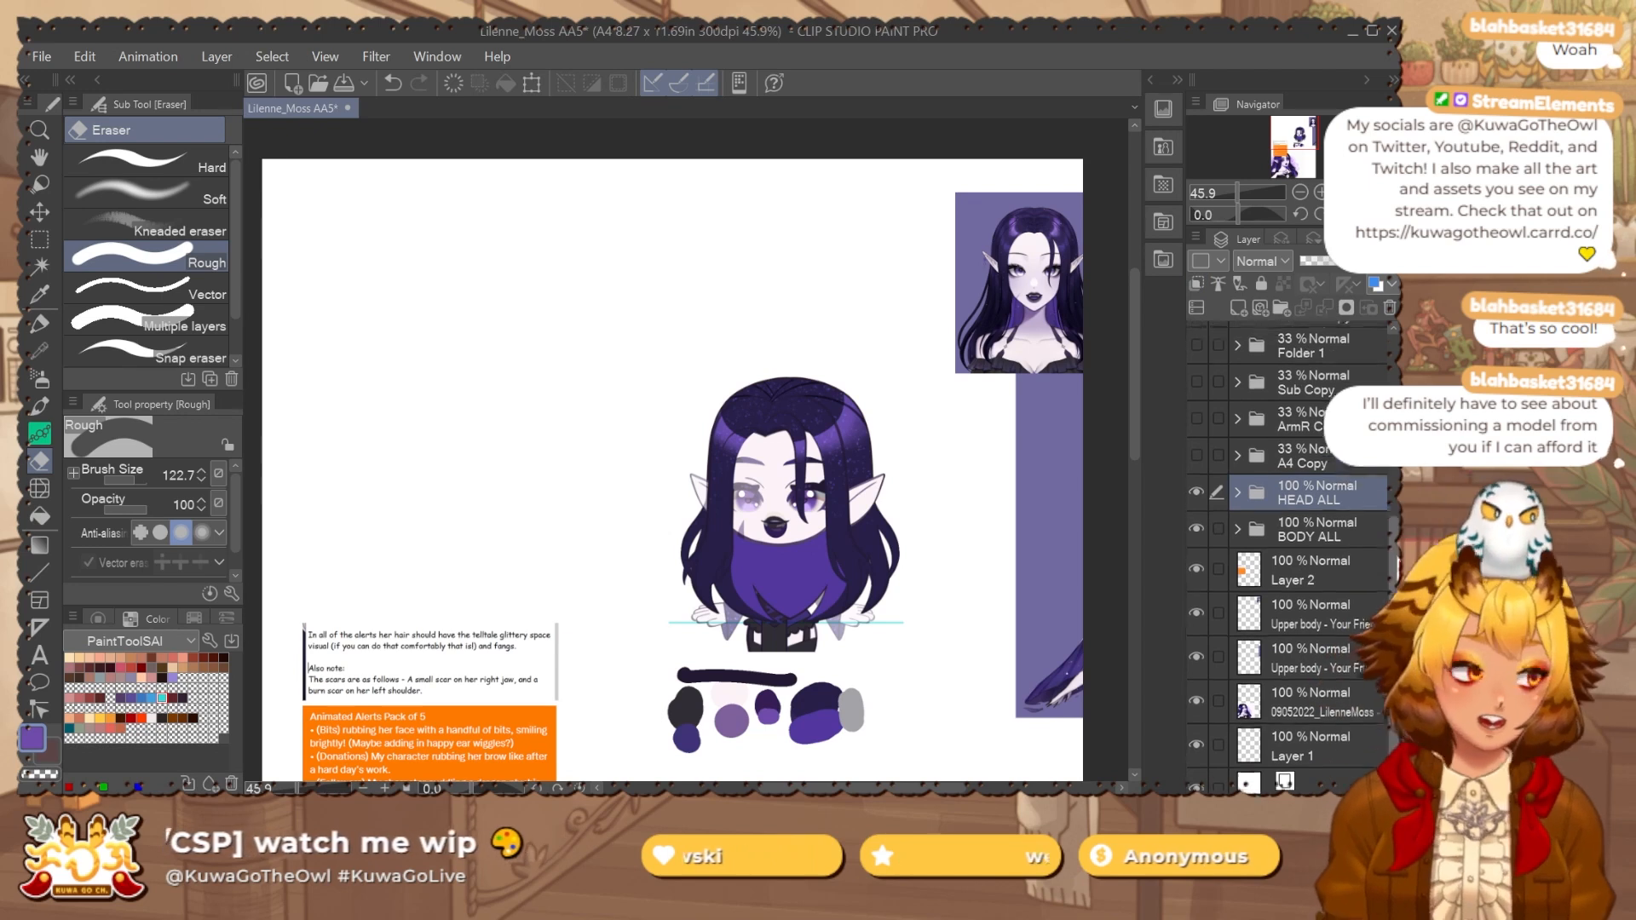
scroll(1287, 511, "up", 3)
left_click(1197, 448)
left_click(1255, 452)
left_click(1236, 449)
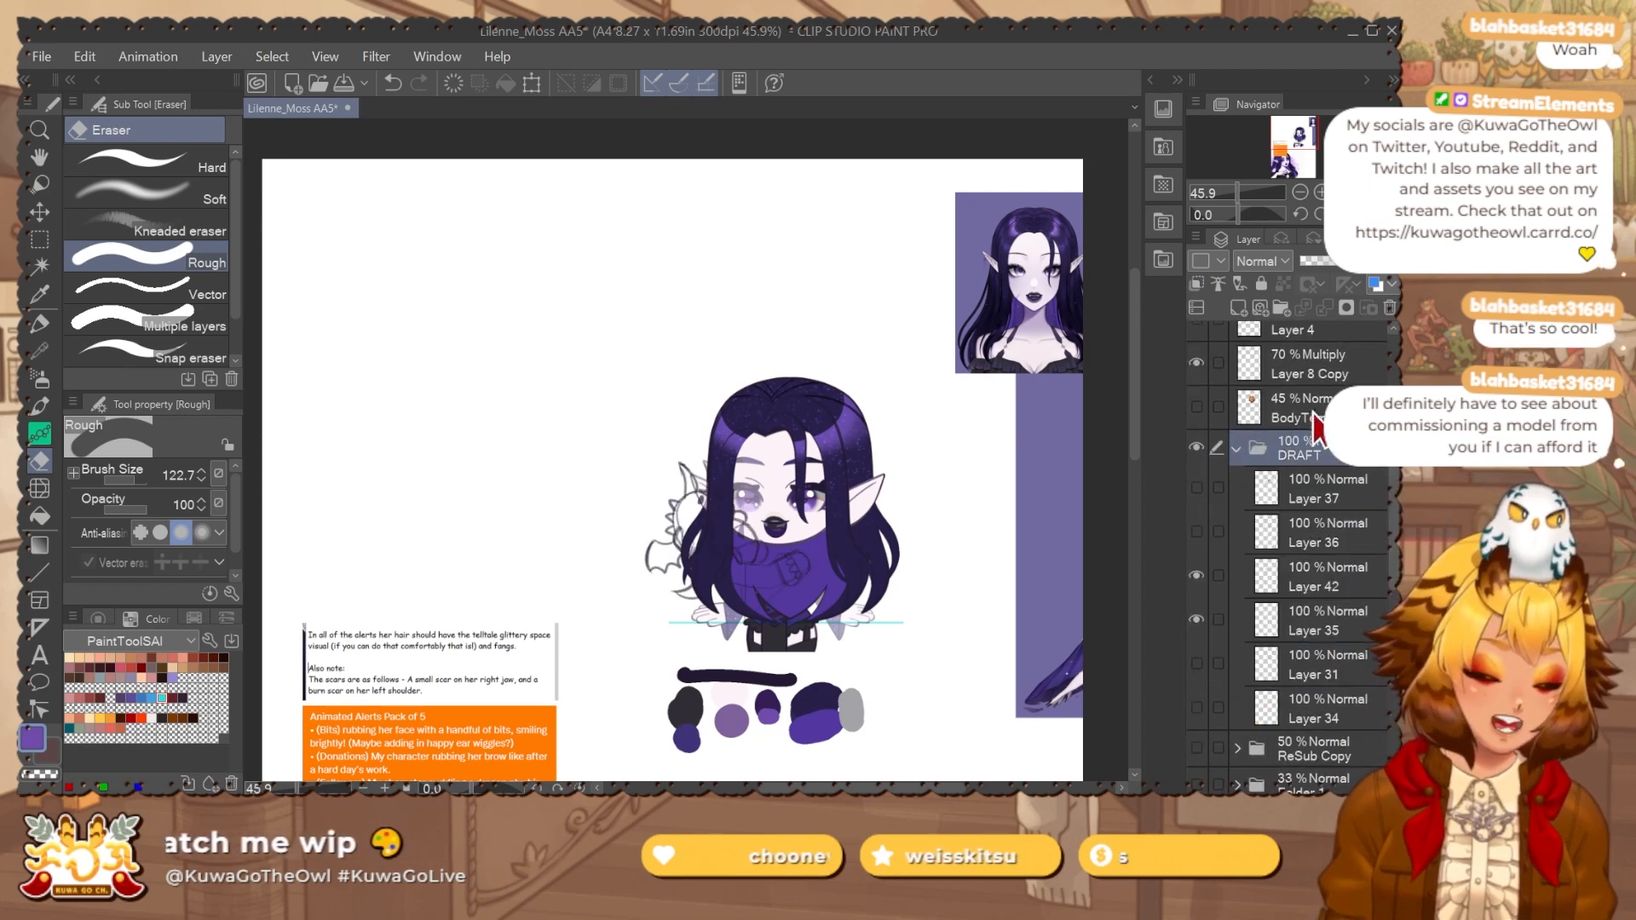
scroll(1364, 580, "down", 5)
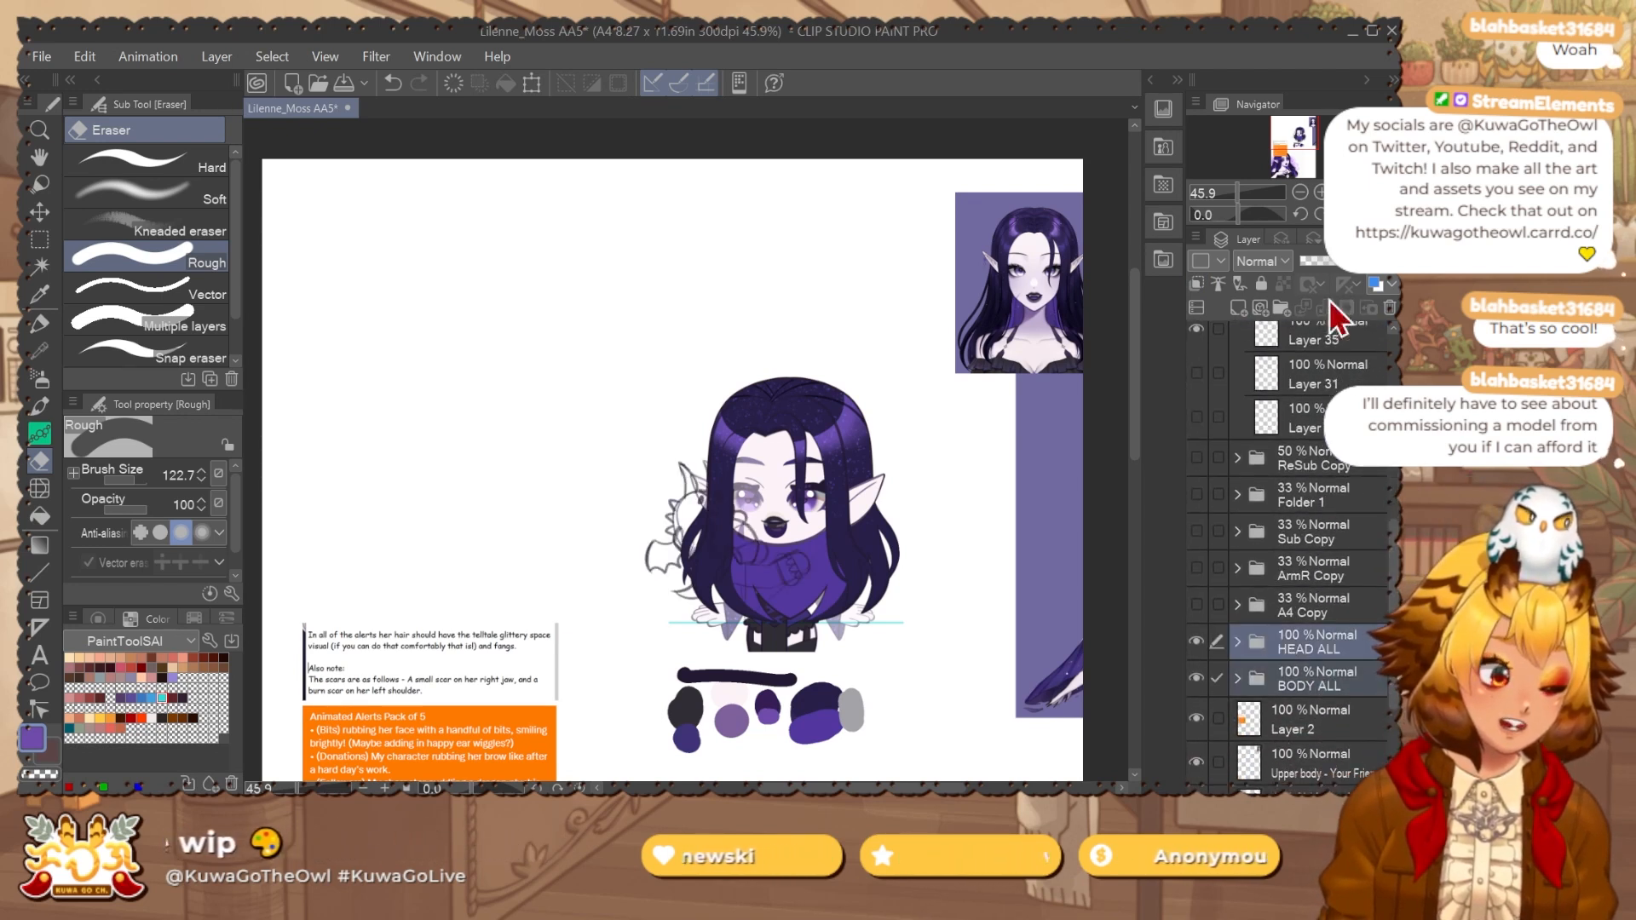
left_click(1314, 261)
In the DRAFT folder, hide Layers 42 and 35 and show Layer 34 with the raised-hands sketch.
scroll(1385, 504, "up", 3)
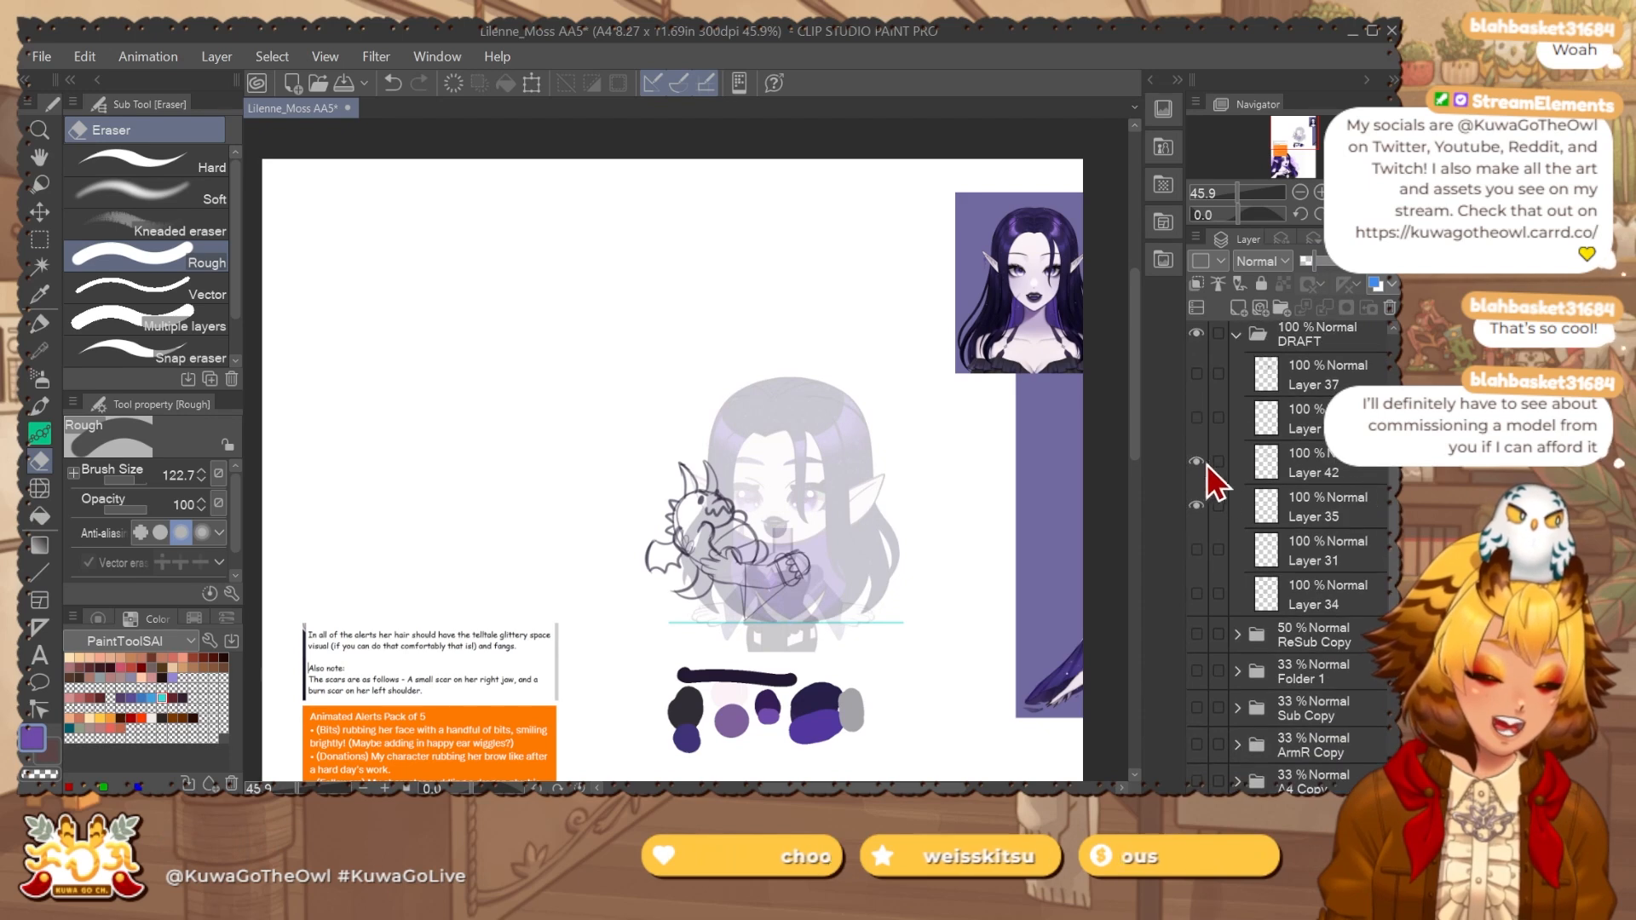
left_click(1201, 462)
left_click(1197, 507)
left_click(1197, 594)
left_click(1341, 590)
scroll(863, 529, "up", 2)
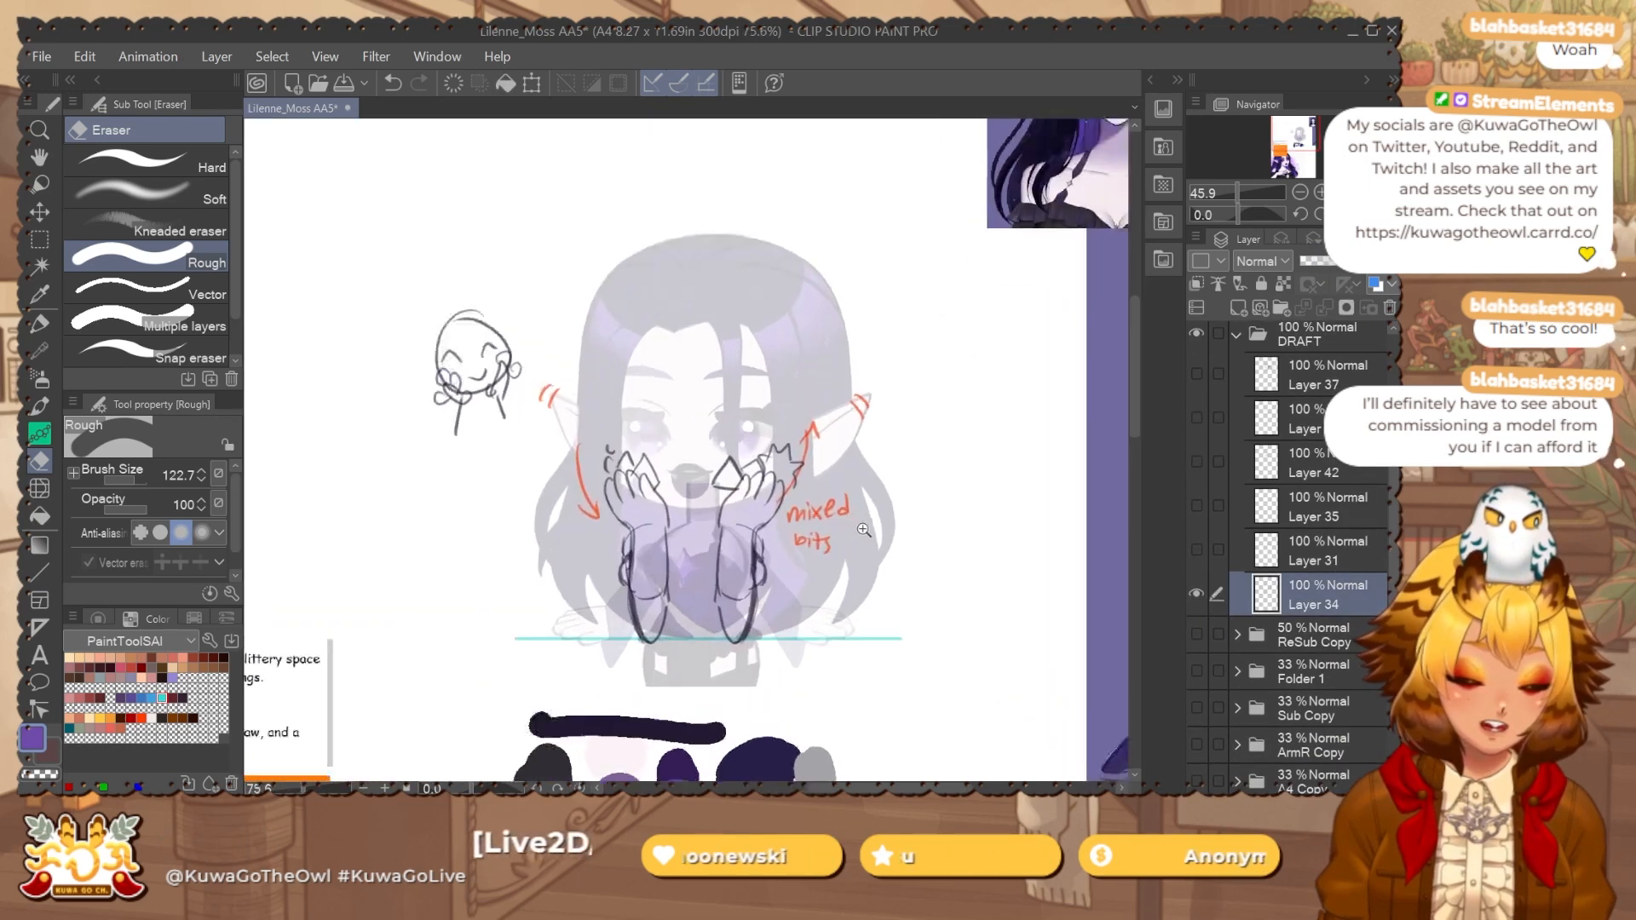
scroll(864, 529, "up", 1)
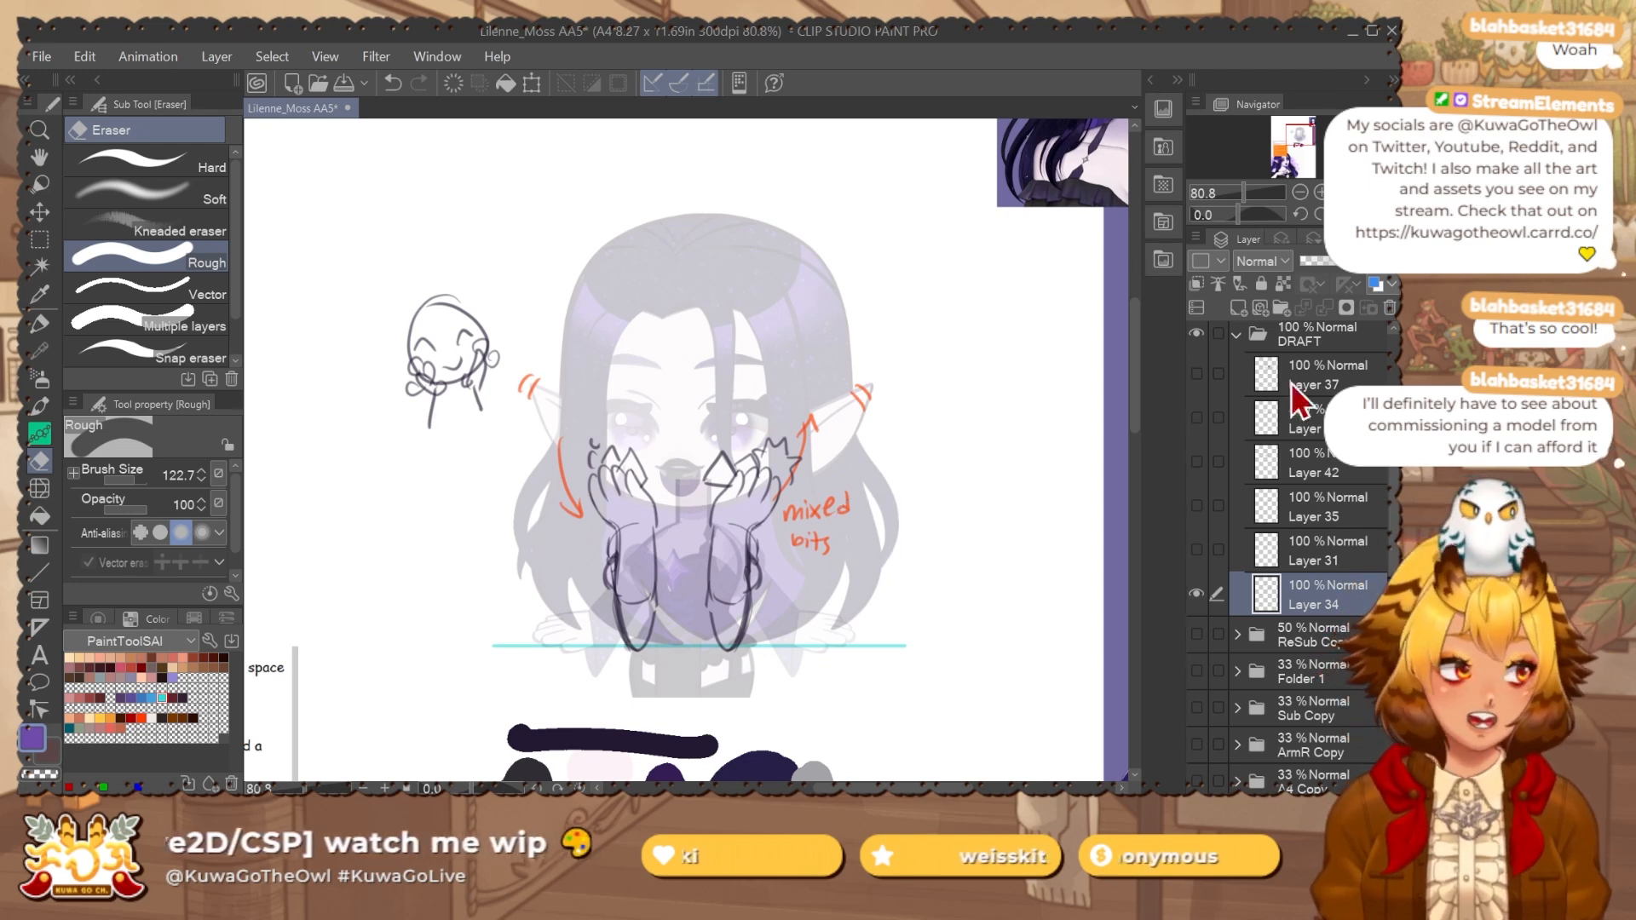
Collapse the DRAFT folder and add a new empty raster layer directly above HEAD ALL.
left_click(1247, 344)
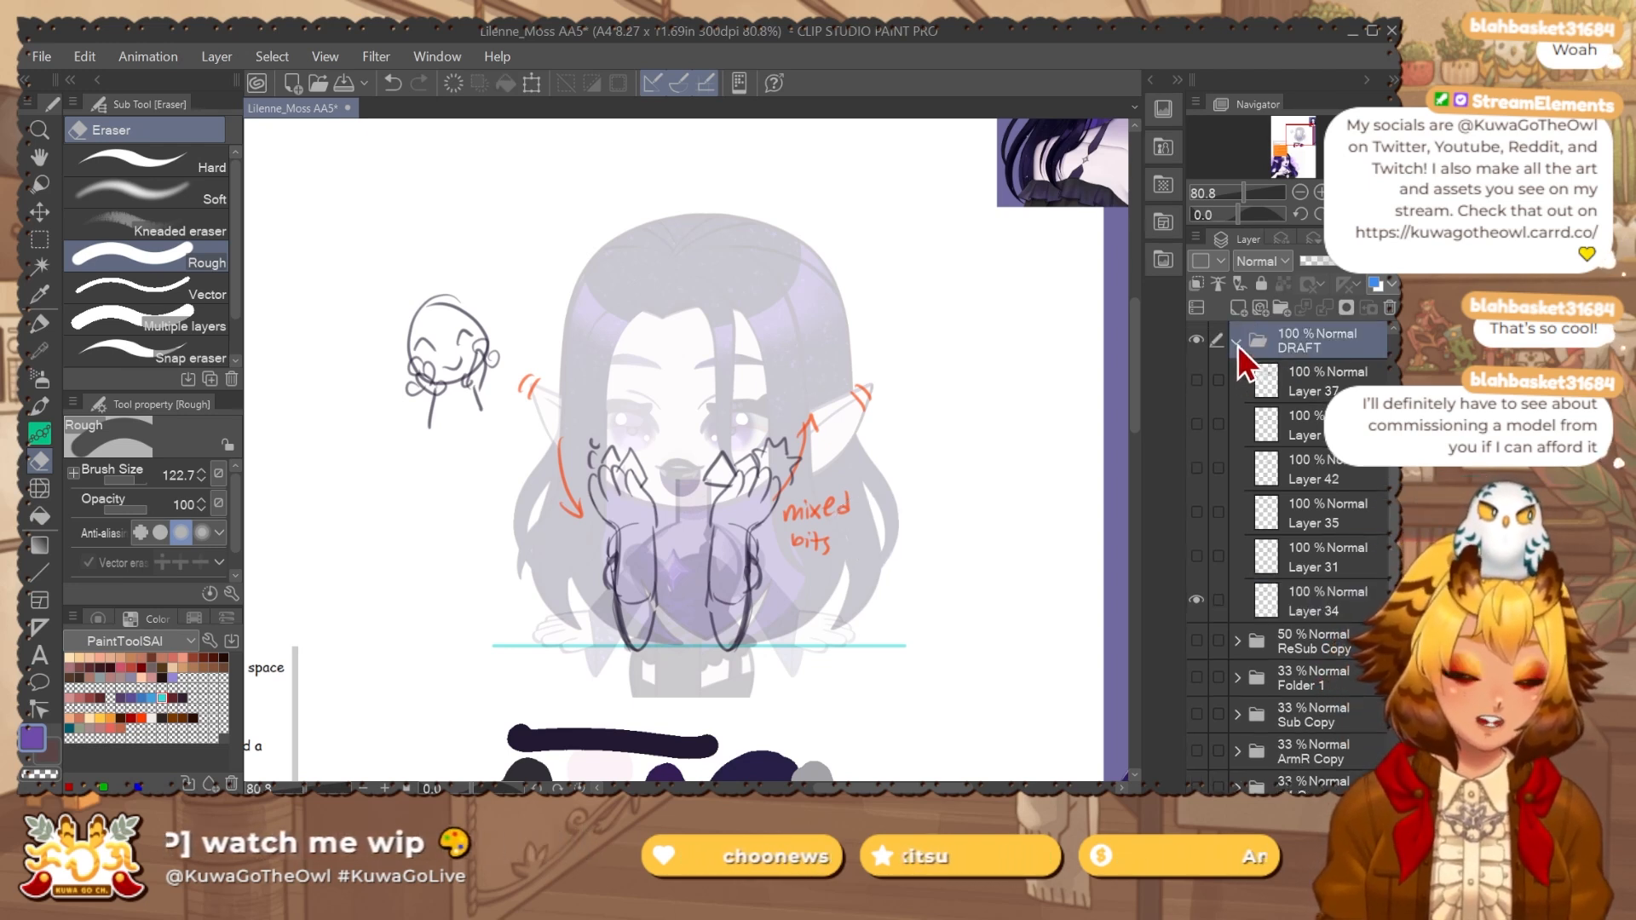
left_click(1238, 345)
left_click(1331, 559)
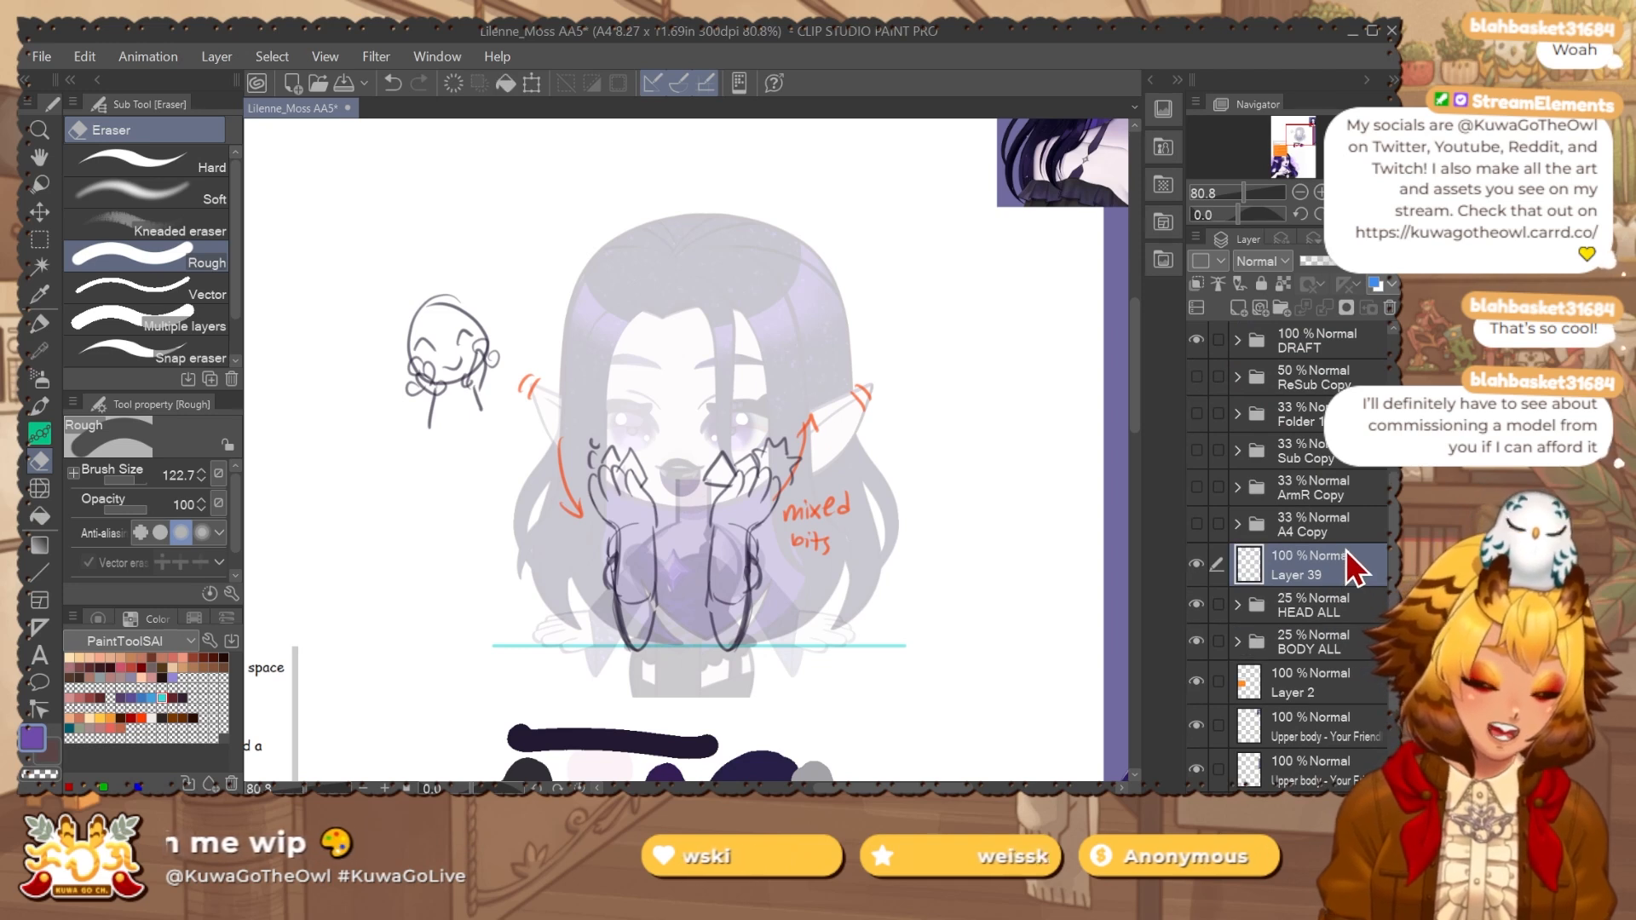
Group Layer 39 into a new folder named A1.
key("ctrl+g")
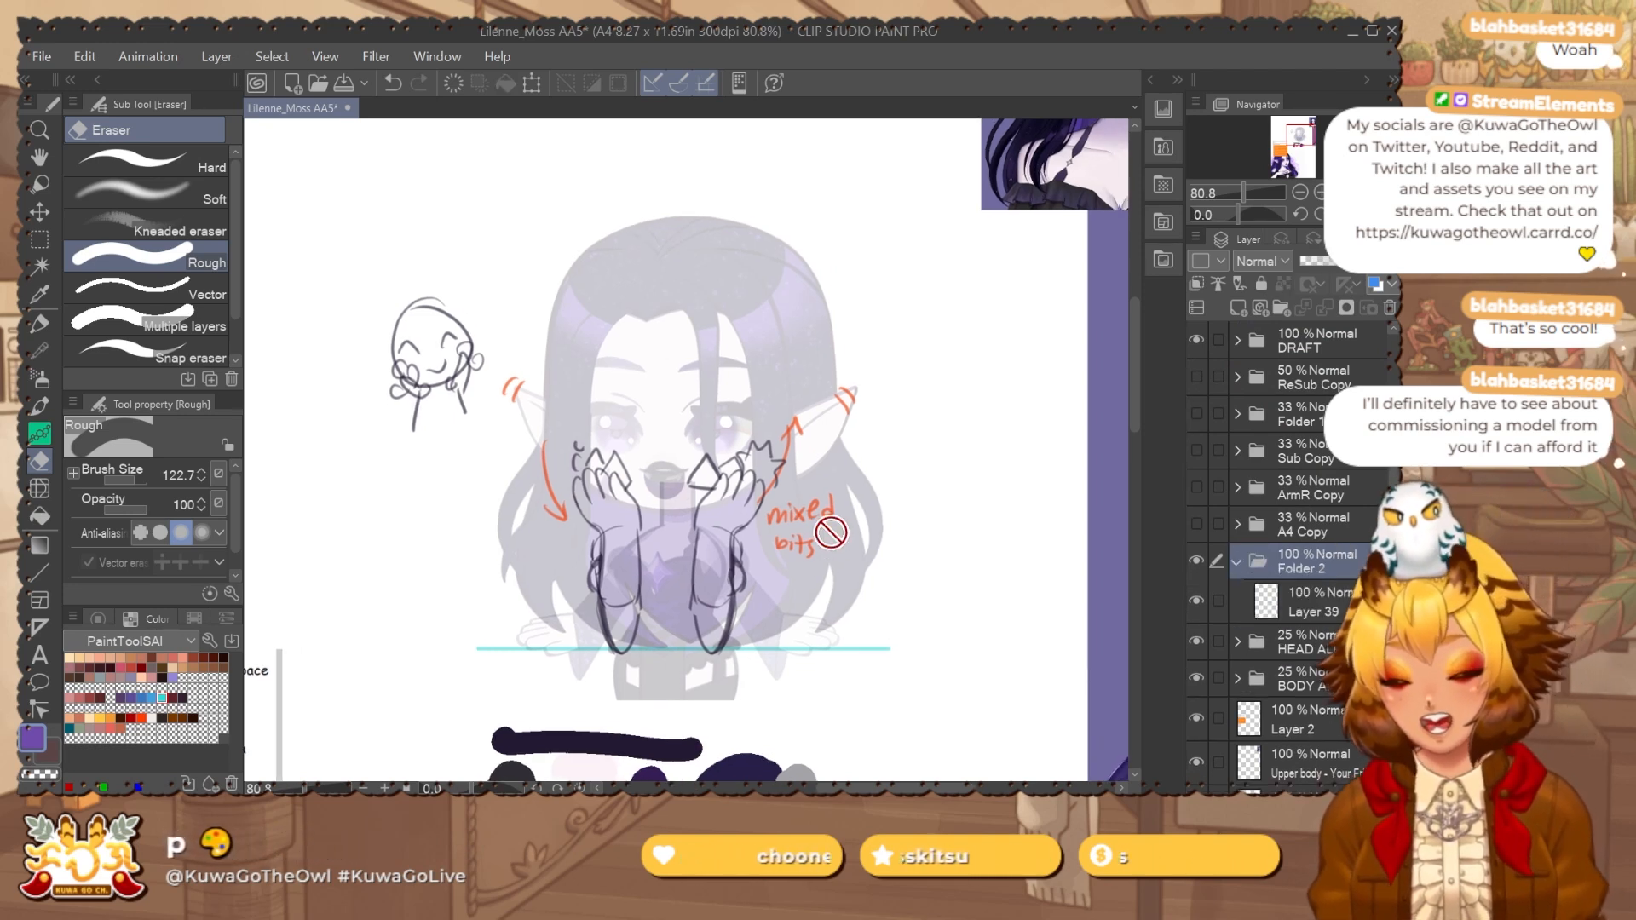
double_click(1299, 566)
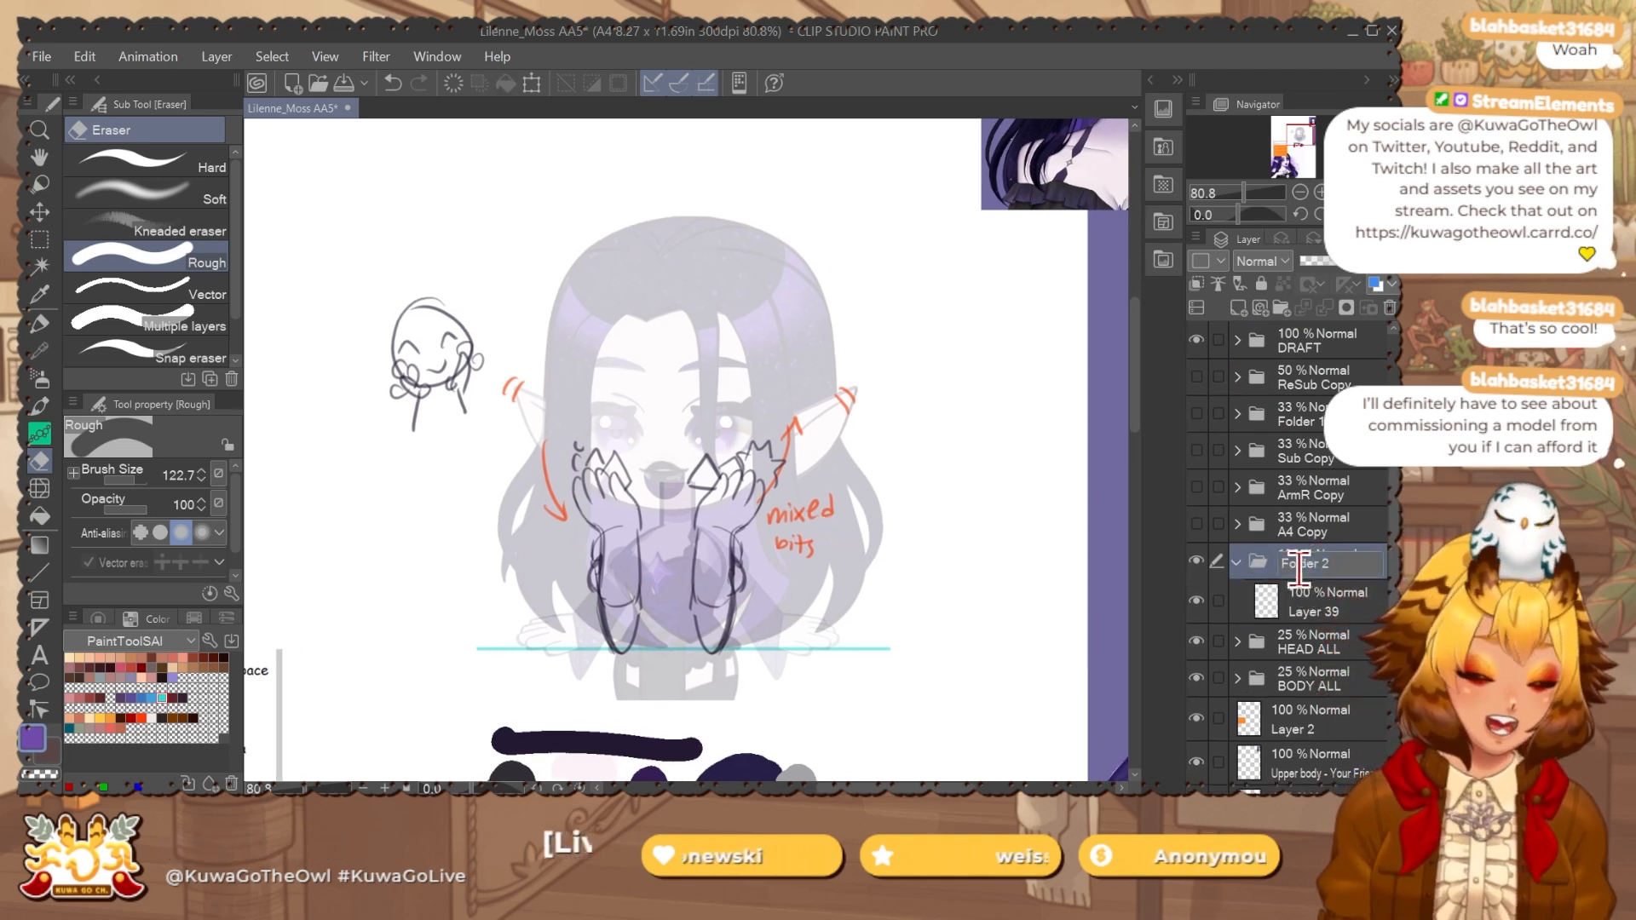
type("A1")
key("Return")
key("p")
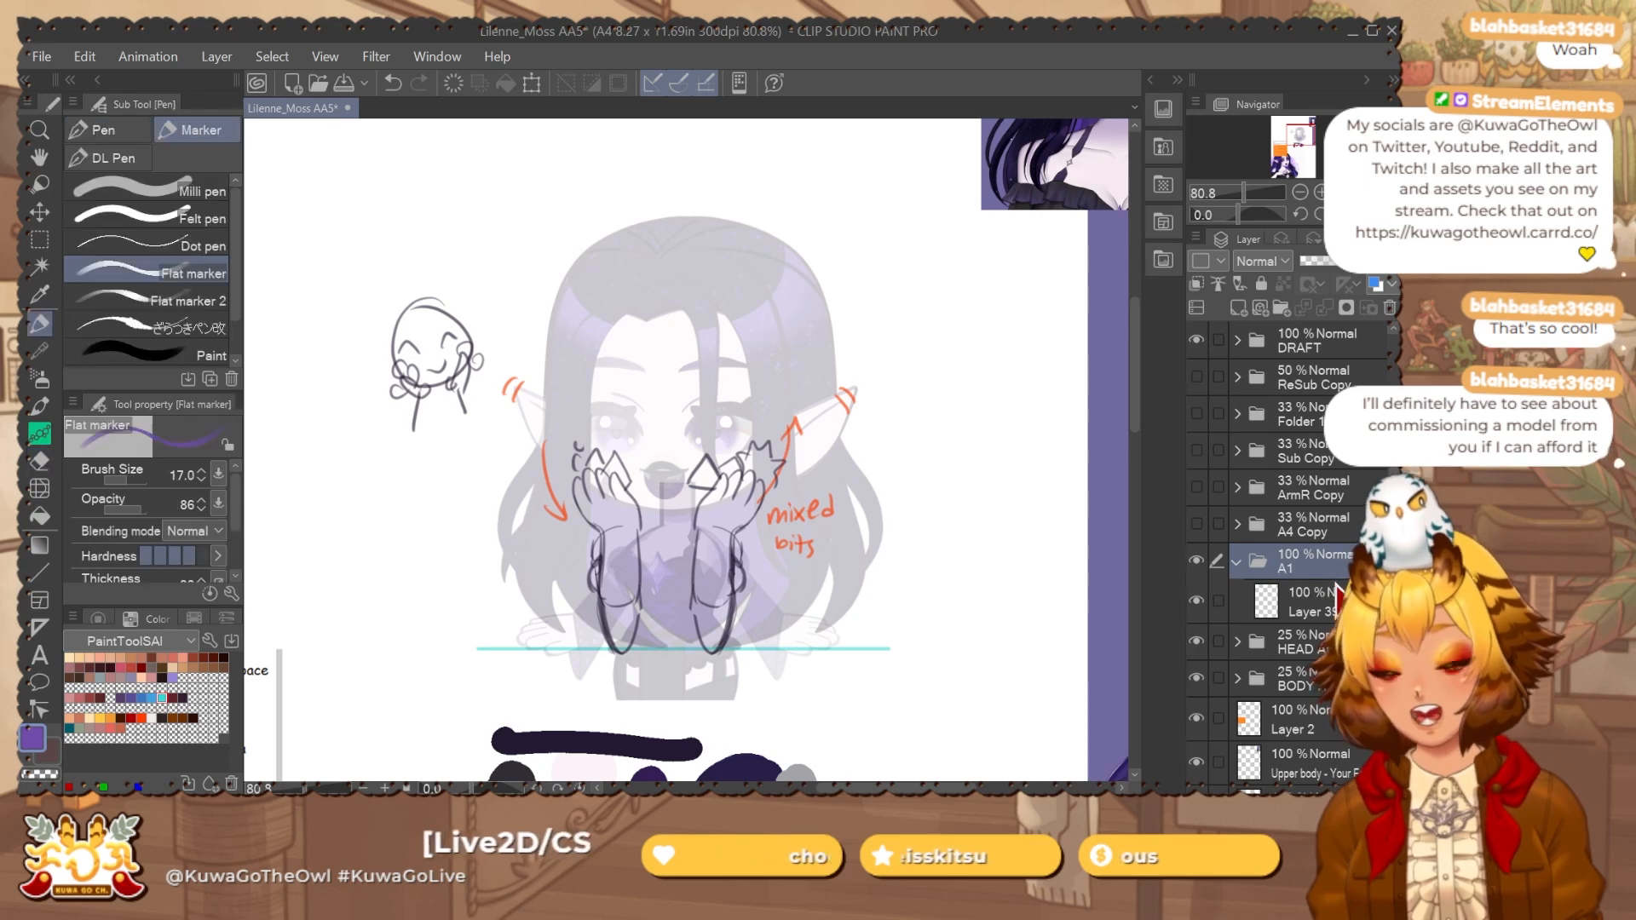
Show and select the A4 Copy folder containing the gloved arms.
left_click(1201, 530)
left_click(1201, 527)
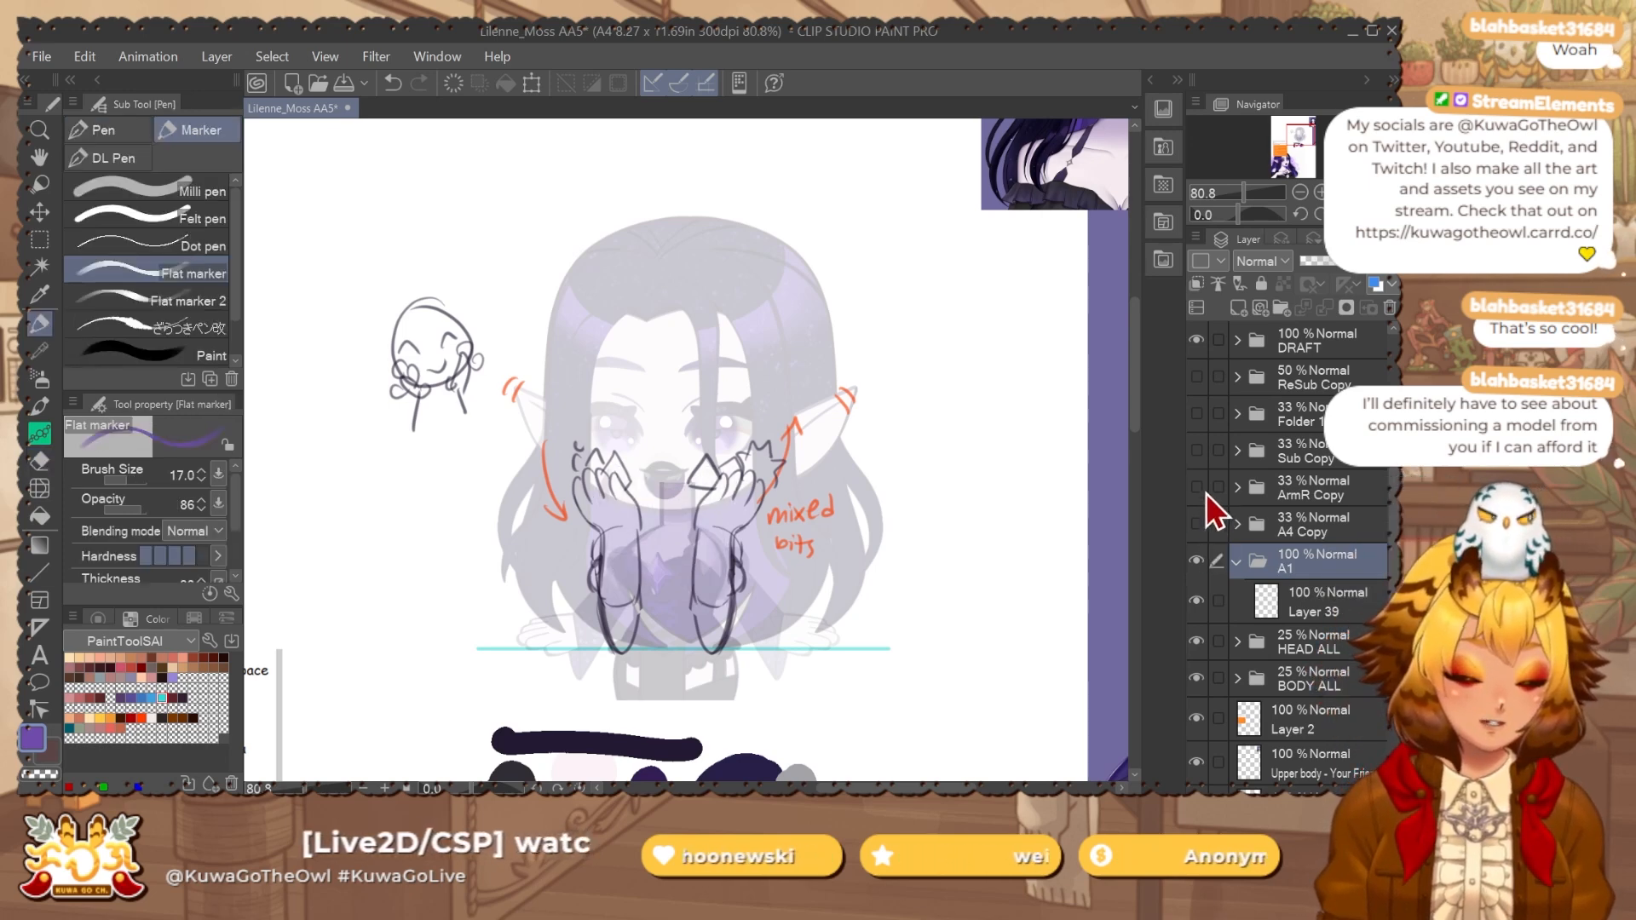
left_click(1202, 489)
left_click(1203, 489)
left_click(1198, 521)
left_click(1327, 533)
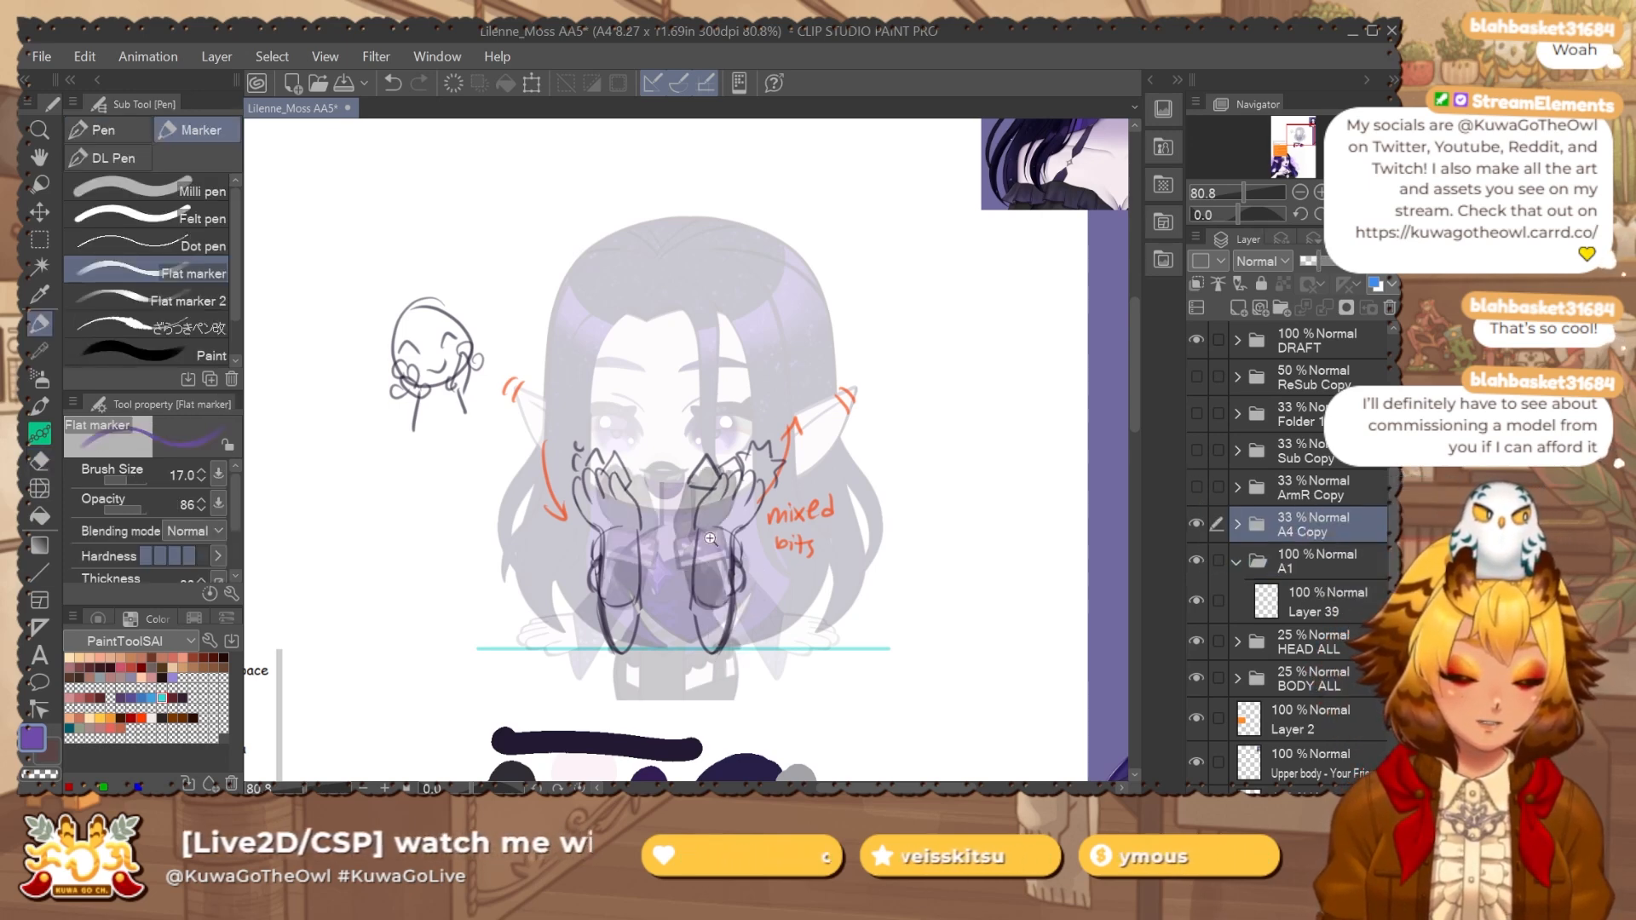
Compare the arms in the hidden ArmR Copy, Sub Copy, Folder 1 and ReSub Copy folders against the raised-hands sketch.
scroll(686, 571, "up", 2)
left_click(1200, 487)
left_click(1200, 487)
left_click(1201, 454)
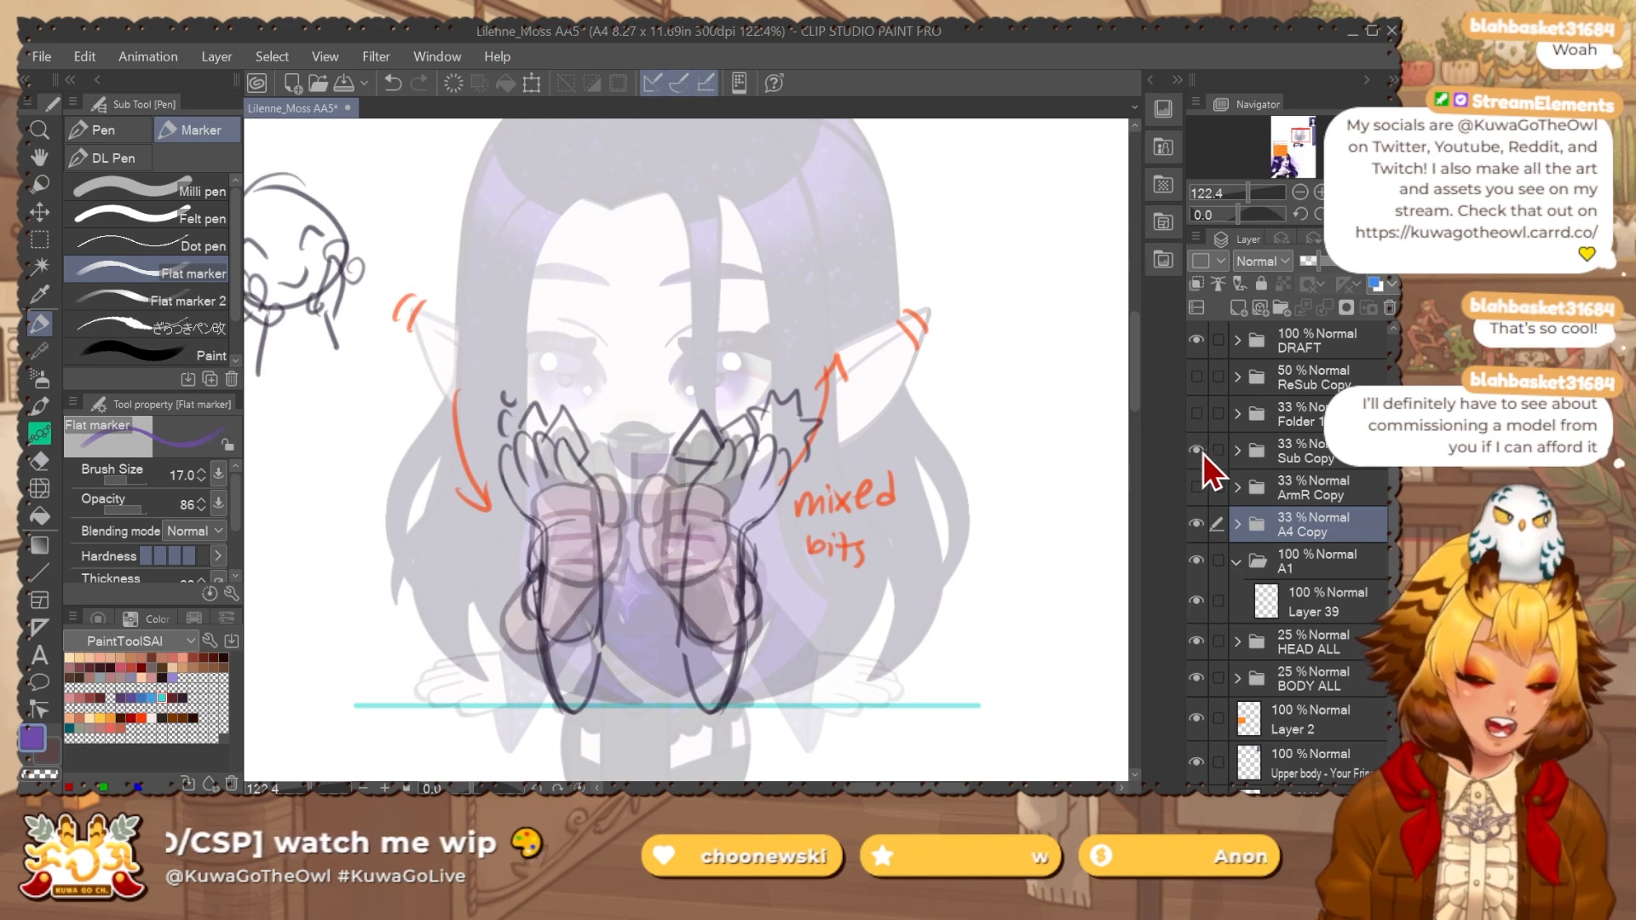
left_click(1203, 453)
left_click(1198, 413)
left_click(1198, 384)
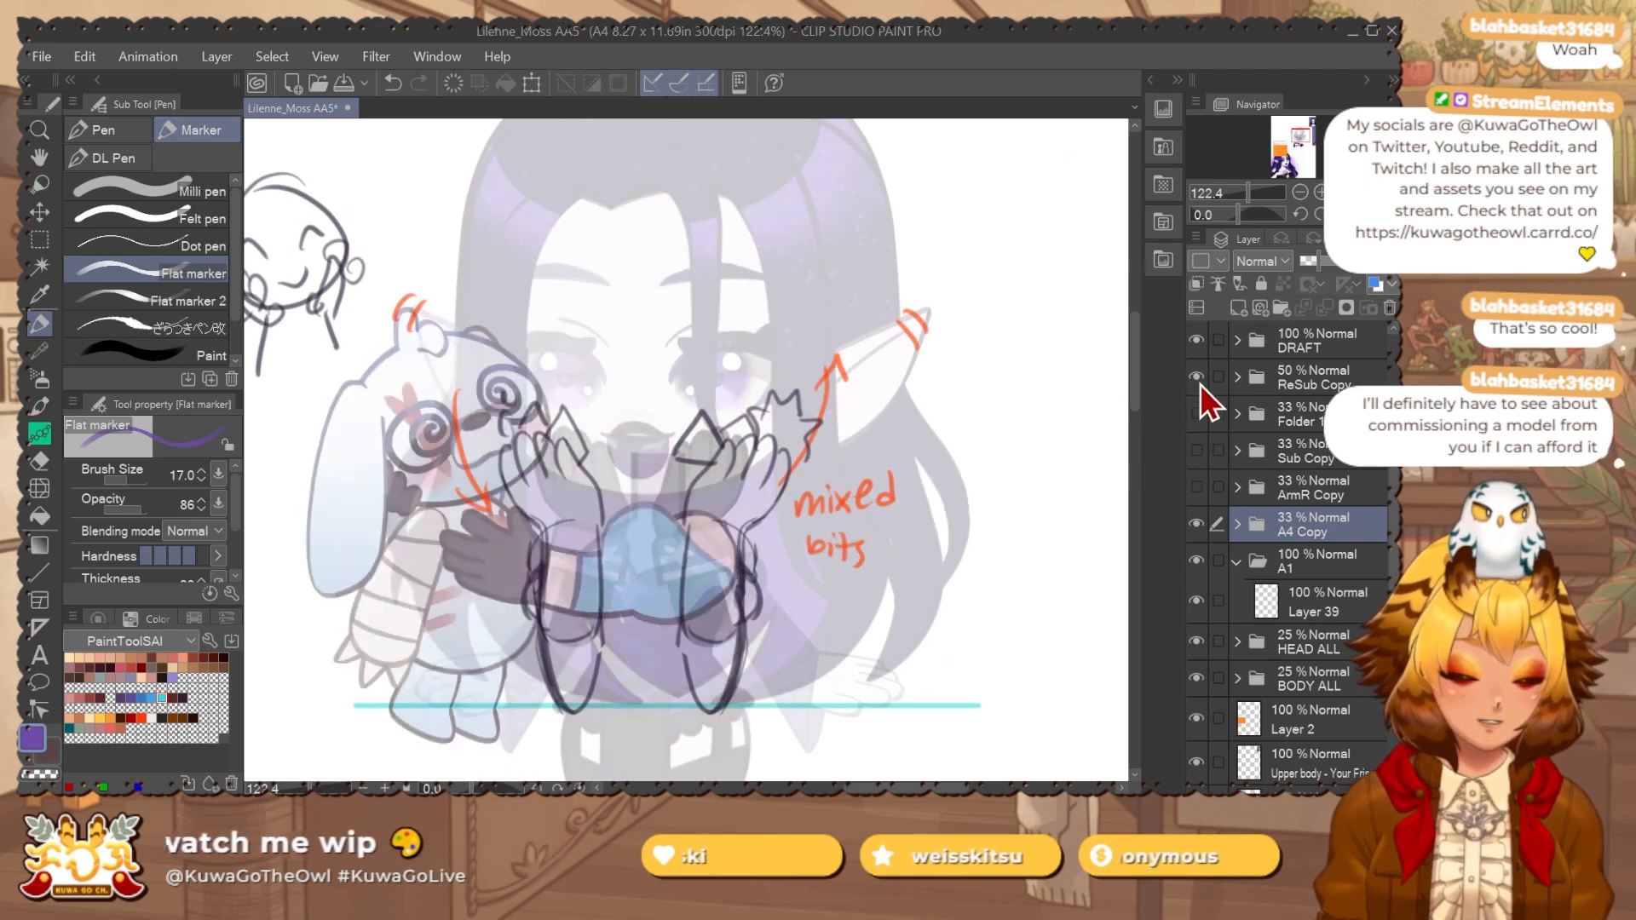
left_click(1199, 385)
Set the A4 Copy folder to 100% opacity and expand it.
left_click(1355, 261)
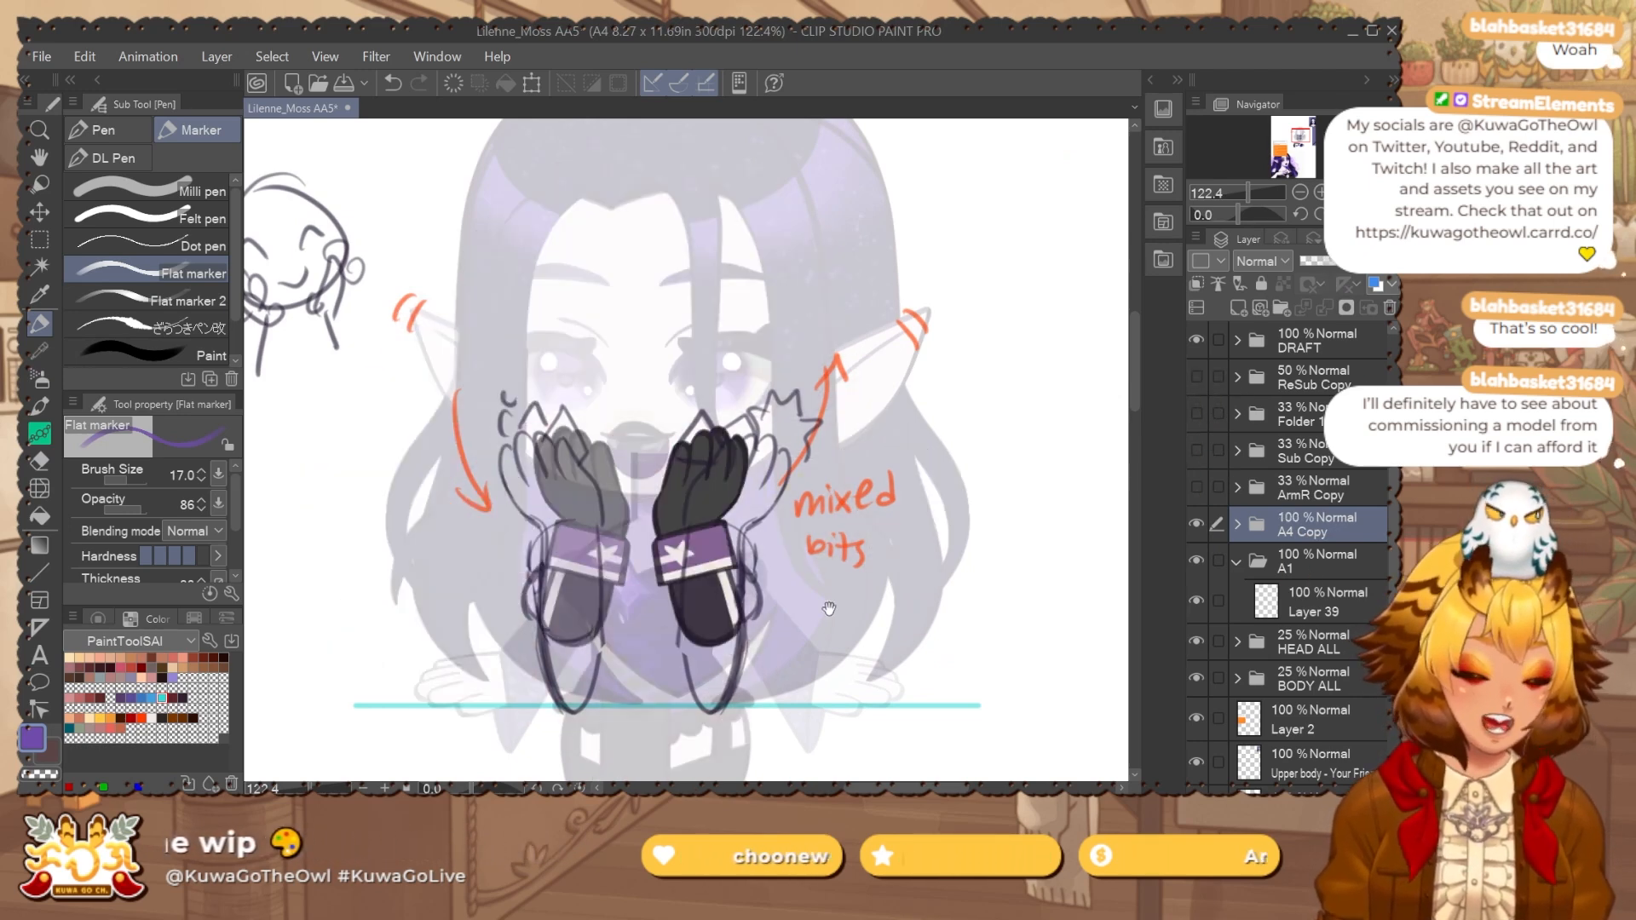
left_click_drag(829, 605, 865, 593)
left_click(1237, 524)
Move the A4Arm Copy 2 folder into A1 above Layer 39 and delete the A4 Copy folder.
left_click_drag(1395, 516, 1394, 526)
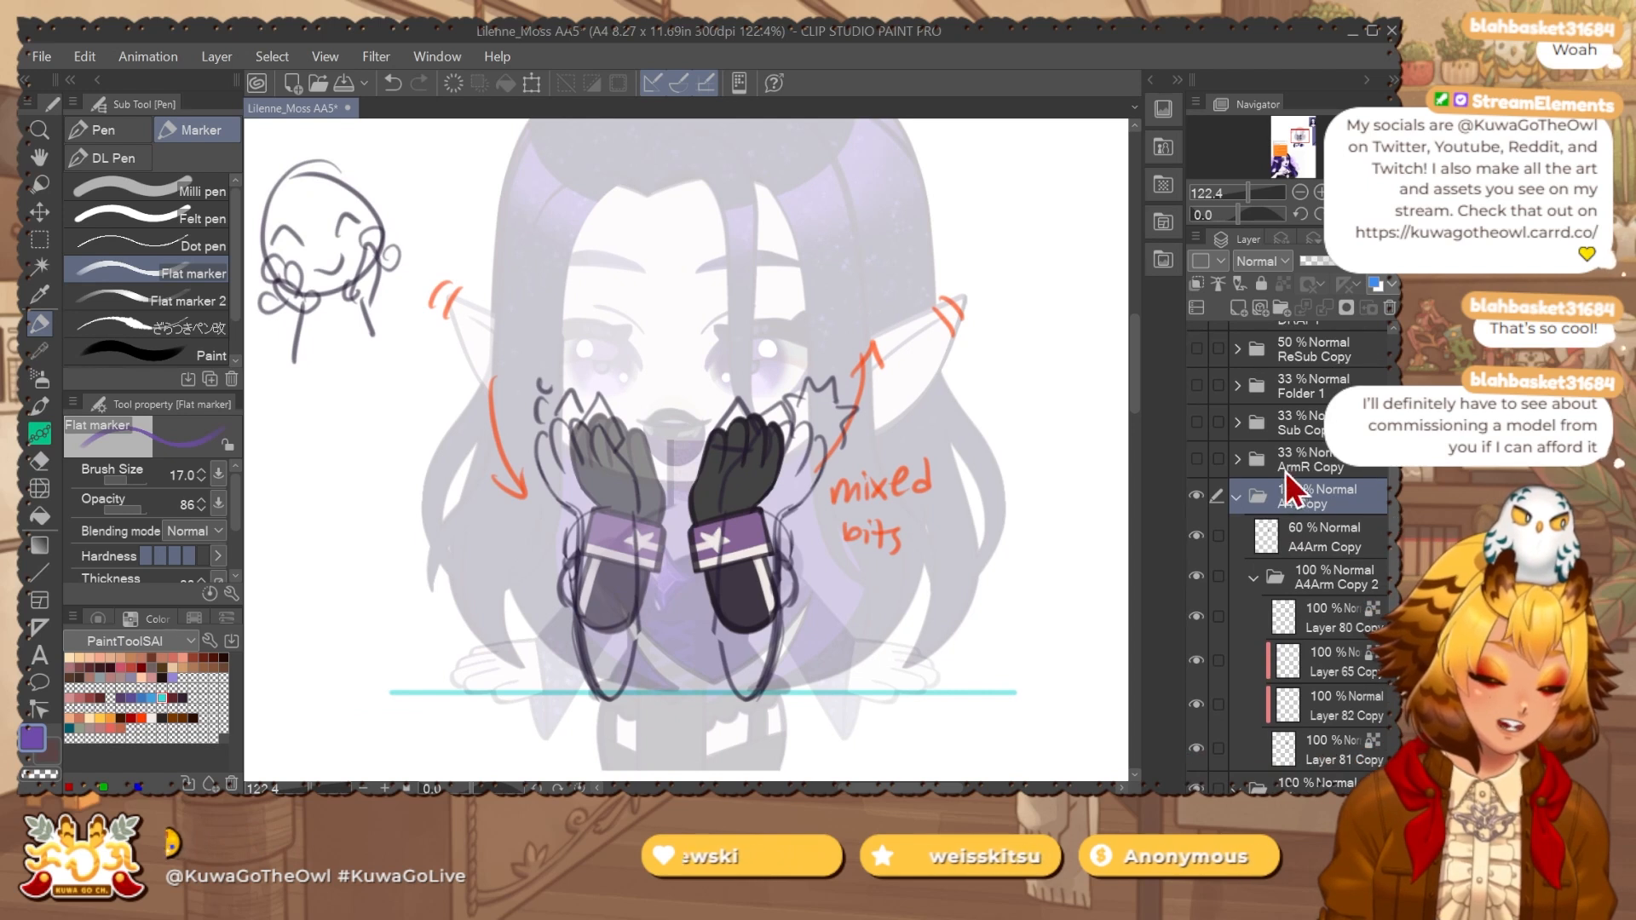
left_click(1198, 576)
left_click(1198, 576)
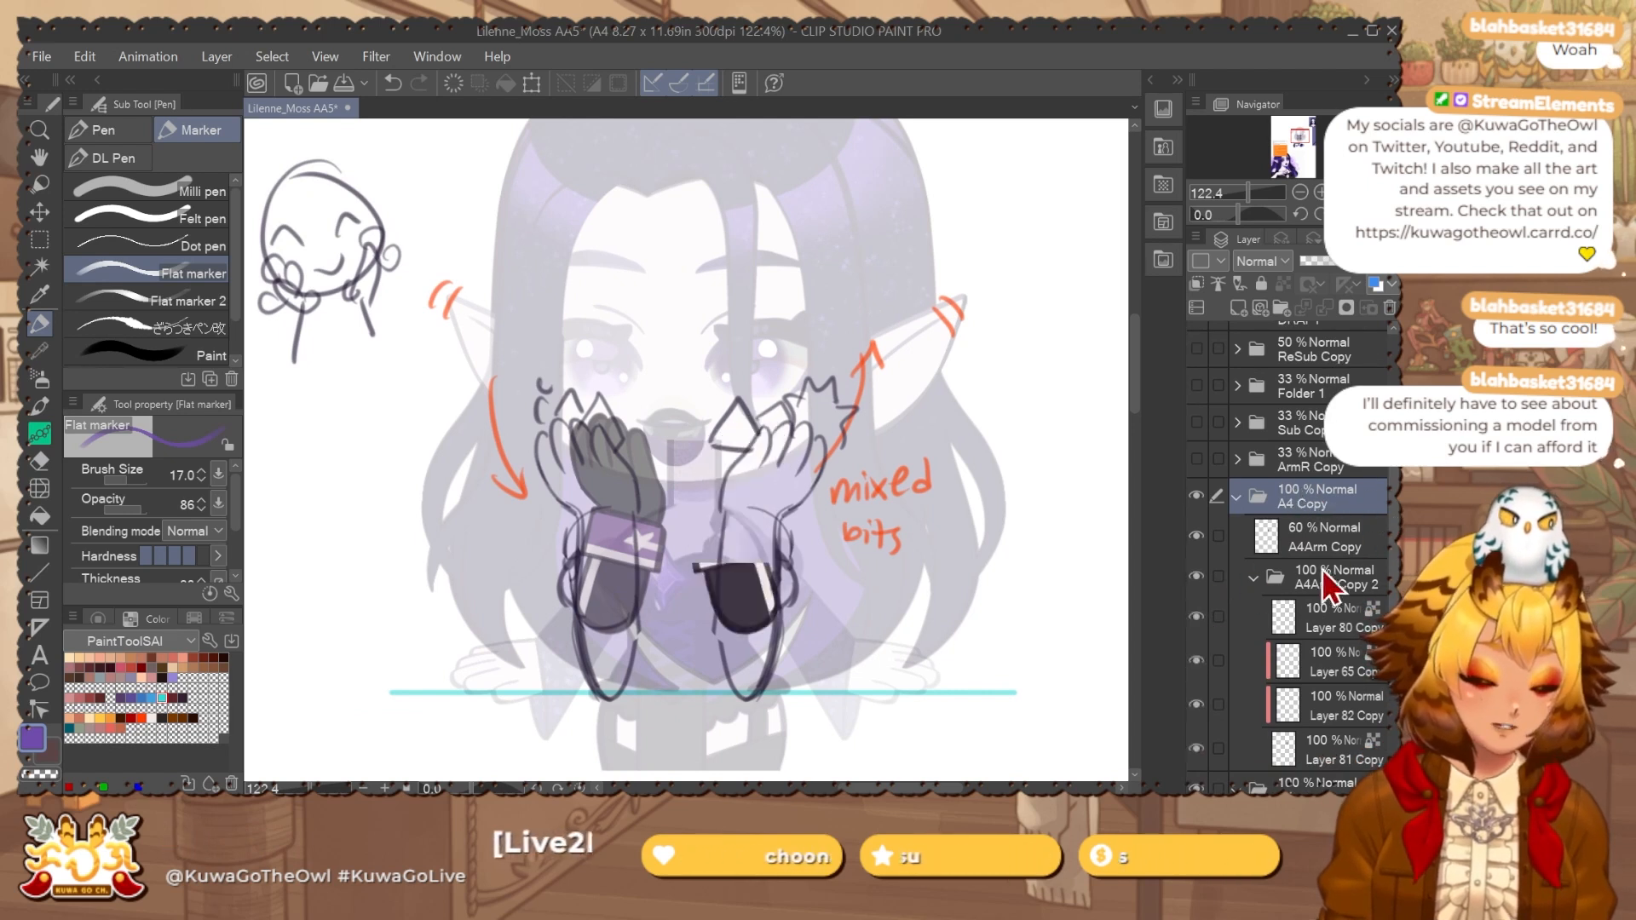
left_click(1323, 583)
left_click(1252, 577)
left_click_drag(1300, 508, 1344, 548)
left_click(1388, 309)
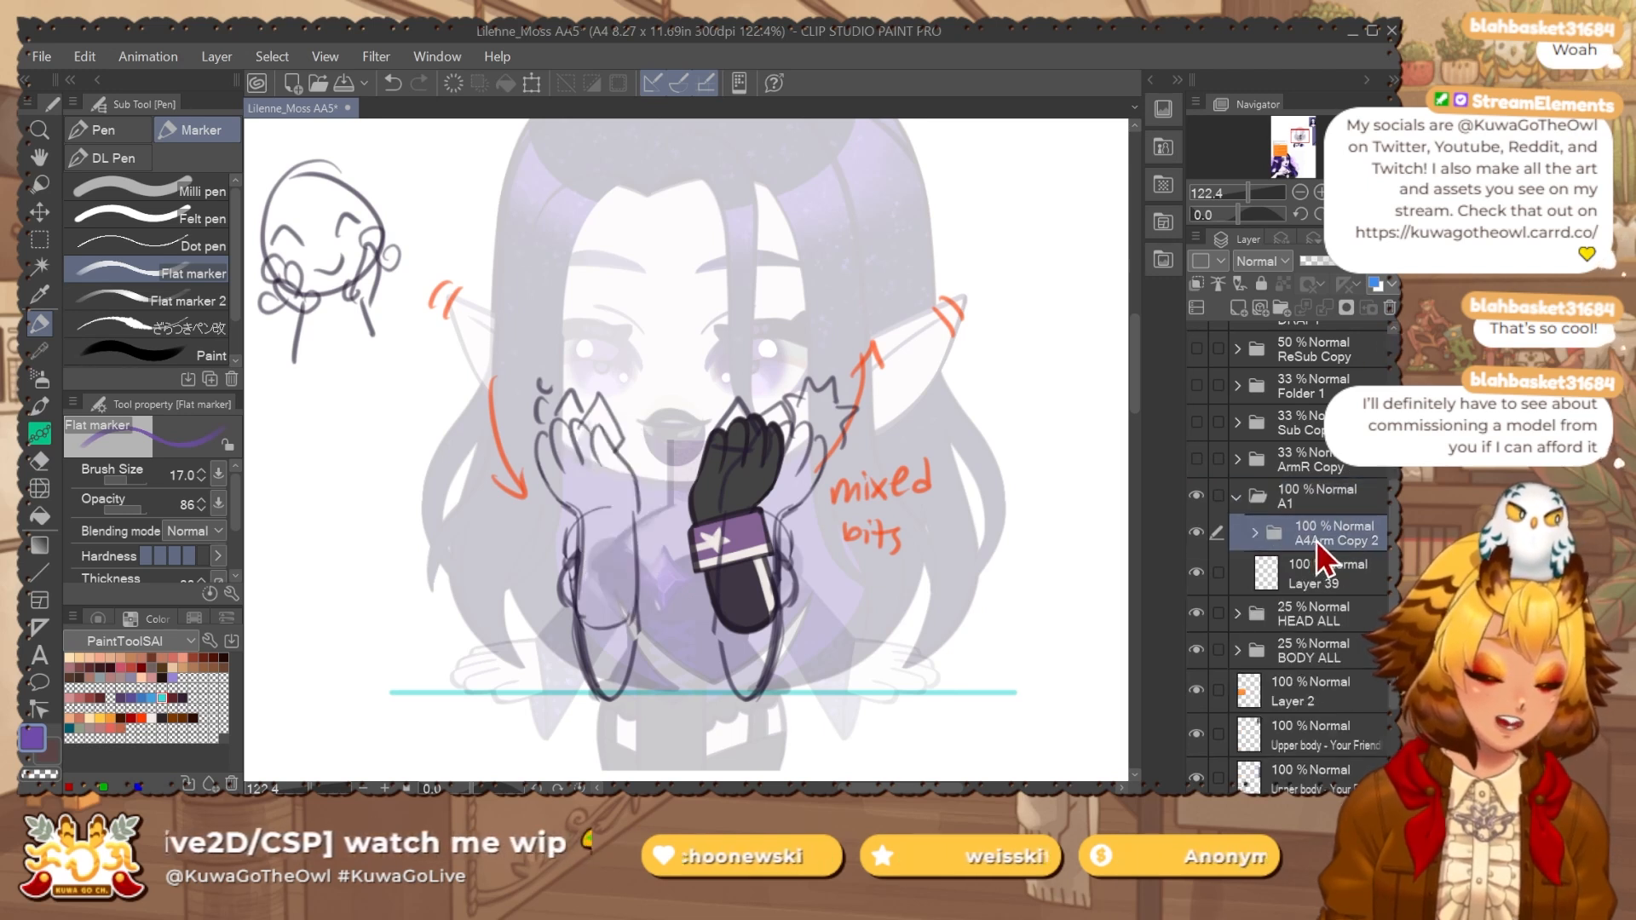
Rotate the gloved arm clockwise to fit the sketched raised hand and fade its A4Arm Copy 2 folder to 41% opacity.
key("ctrl+t")
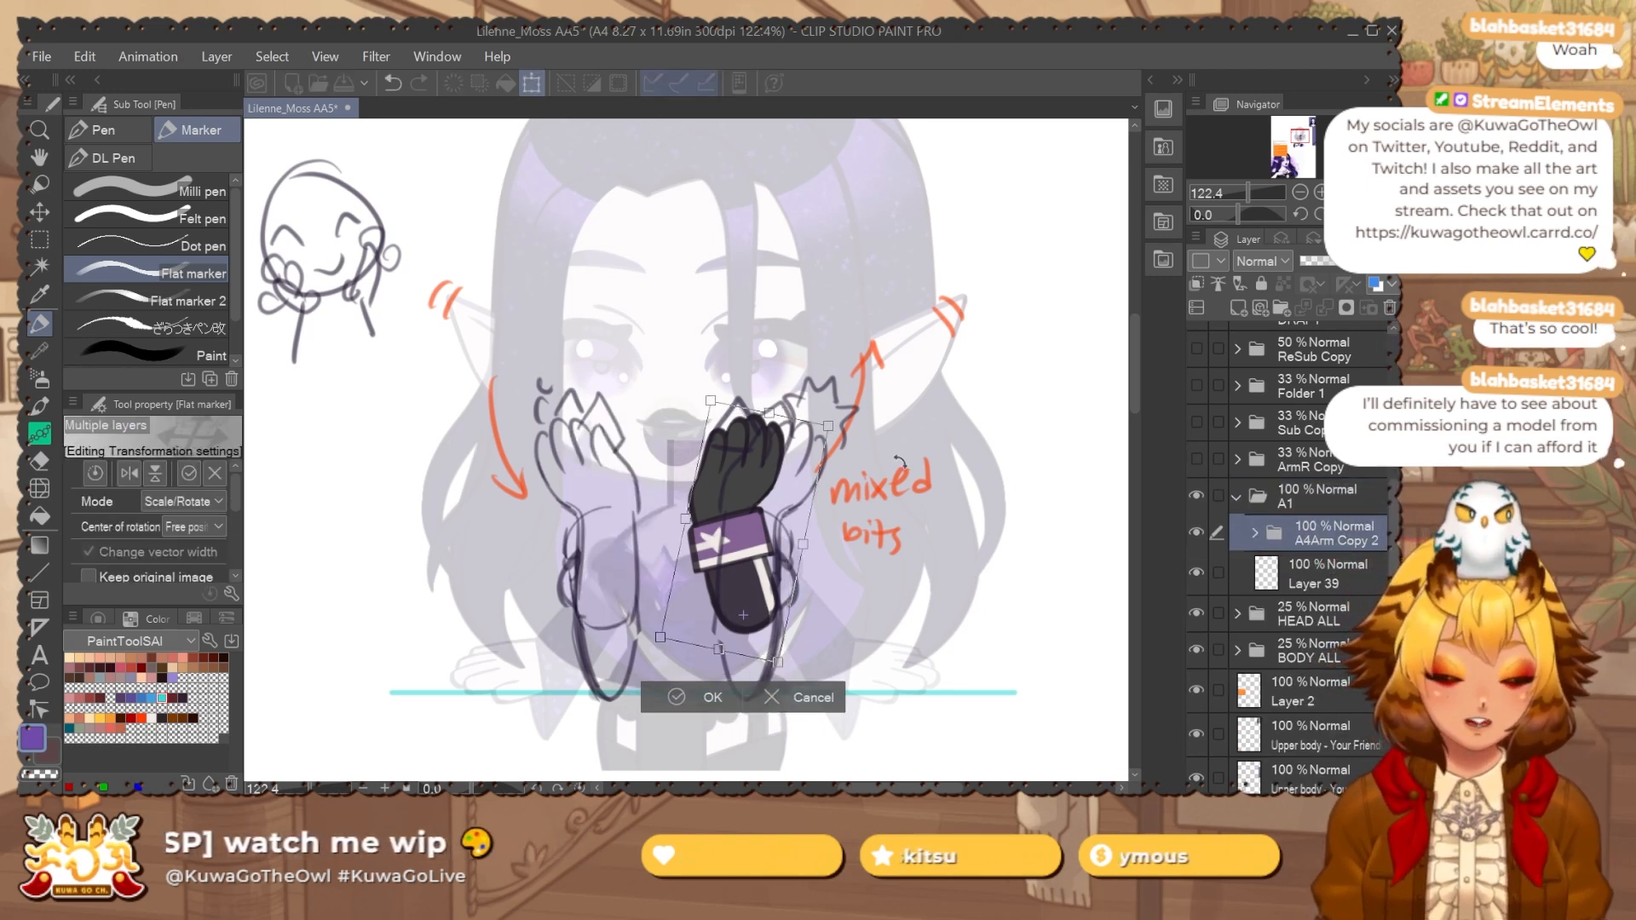
left_click_drag(898, 463, 927, 430)
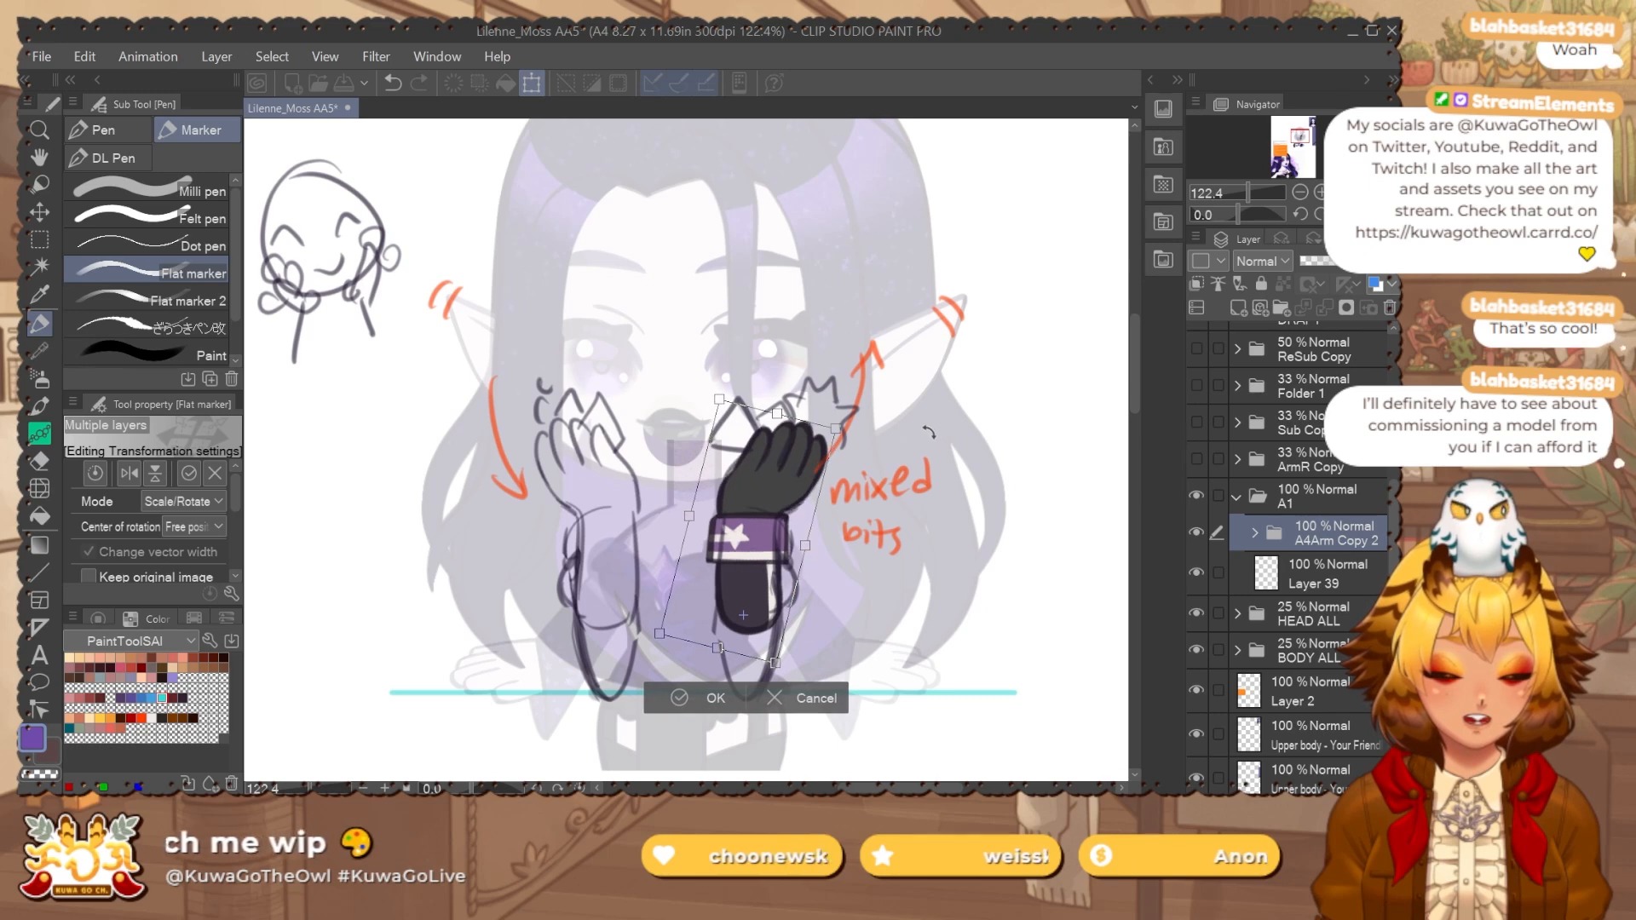
key("Return")
left_click(1334, 266)
Place Layer 39 above the A4Arm Copy 2 folder and set the Flat marker to brush size 12.
left_click_drag(1317, 566, 1317, 527)
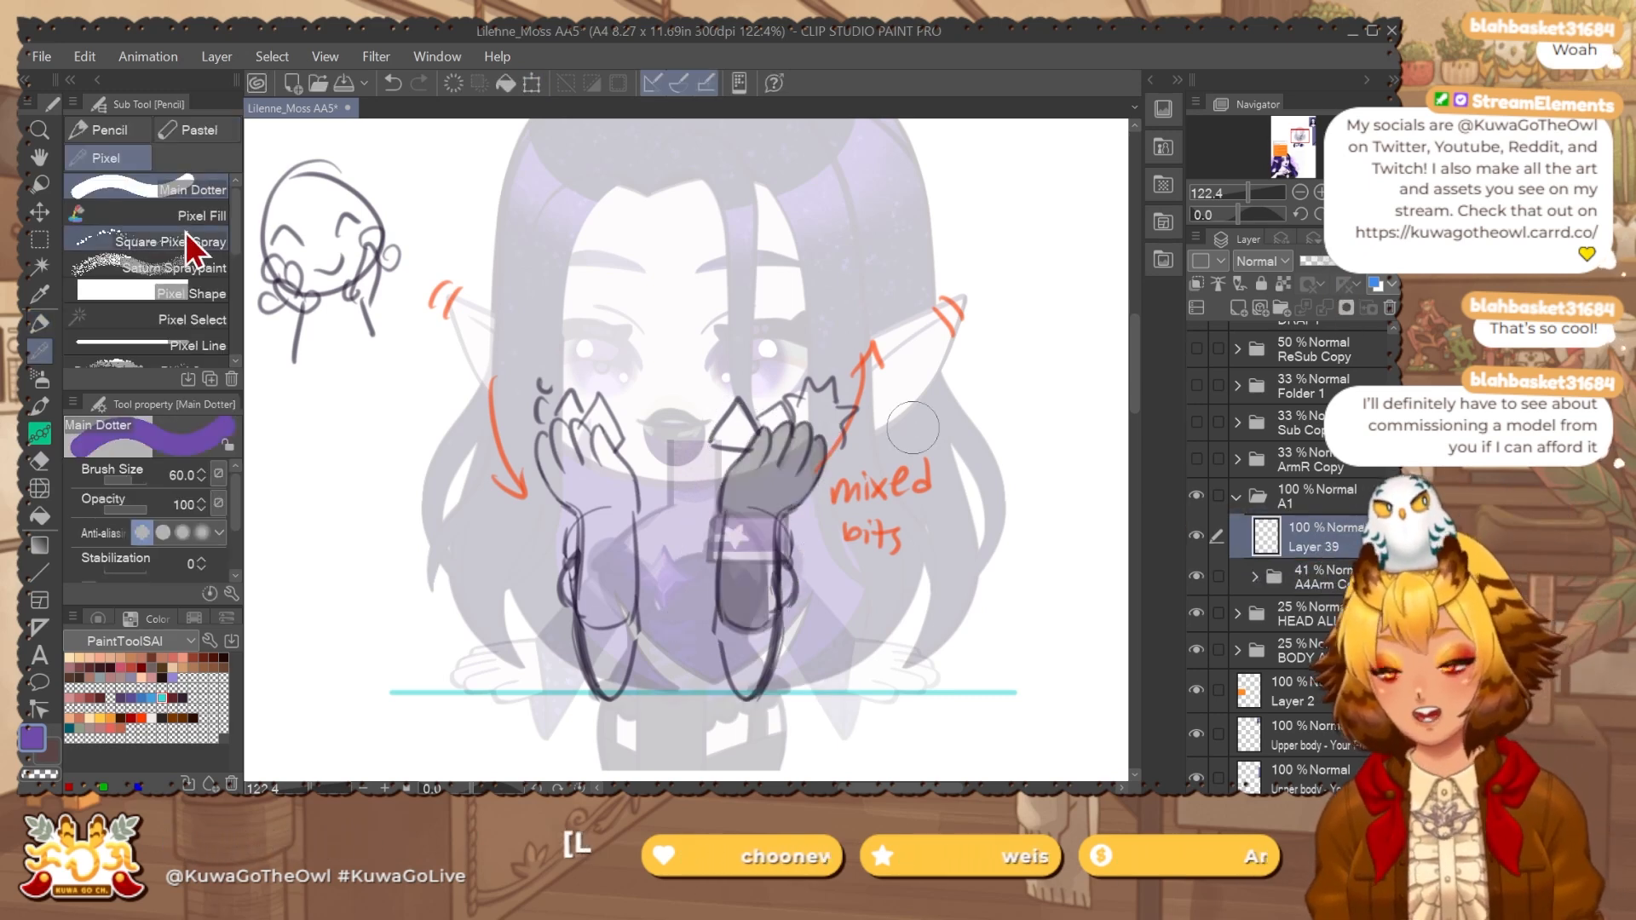
key("bracketleft")
key("bracketleft")
key("bracketleft")
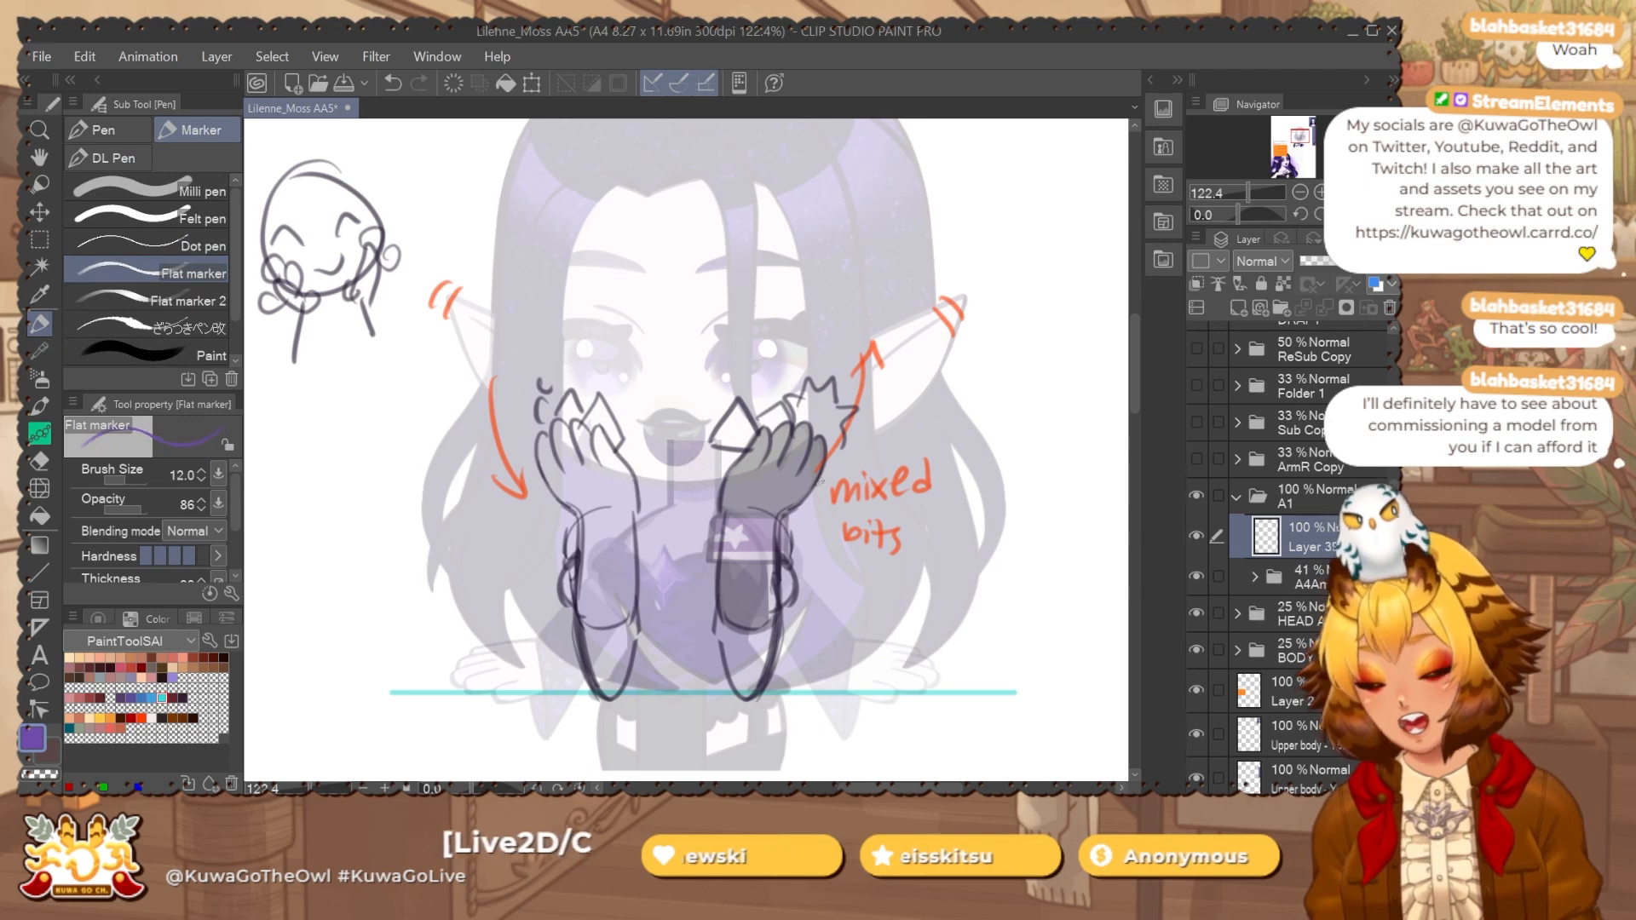
key("bracketright")
scroll(696, 461, "up", 5)
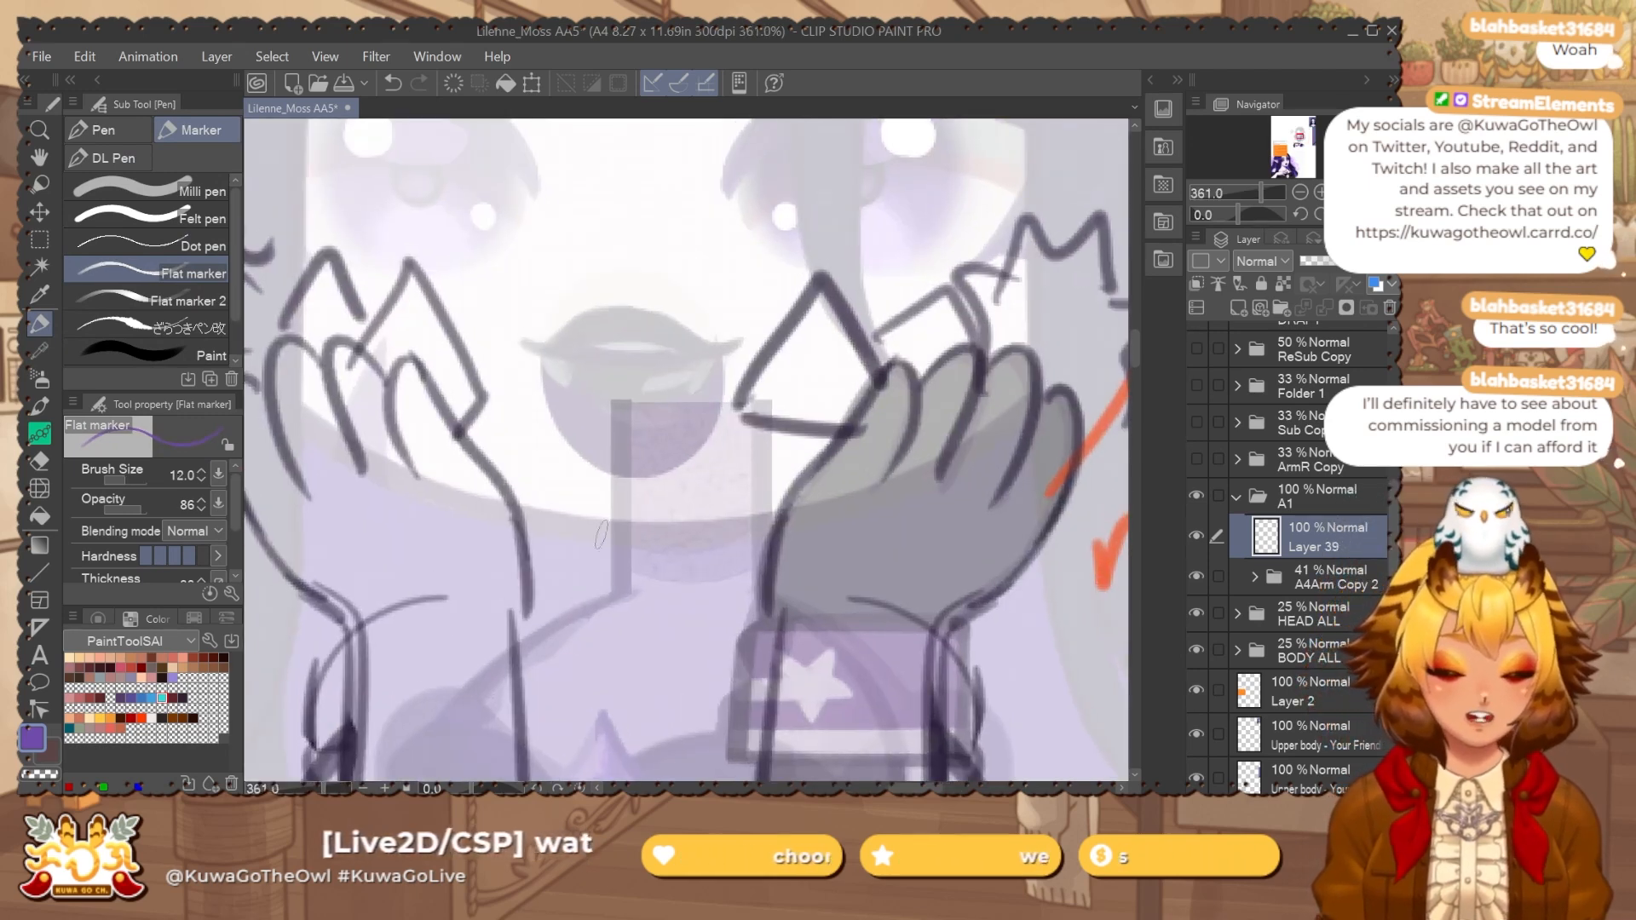
left_click_drag(531, 512, 710, 524)
key("ctrl+z")
scroll(530, 546, "up", 5)
left_click_drag(509, 477, 890, 546)
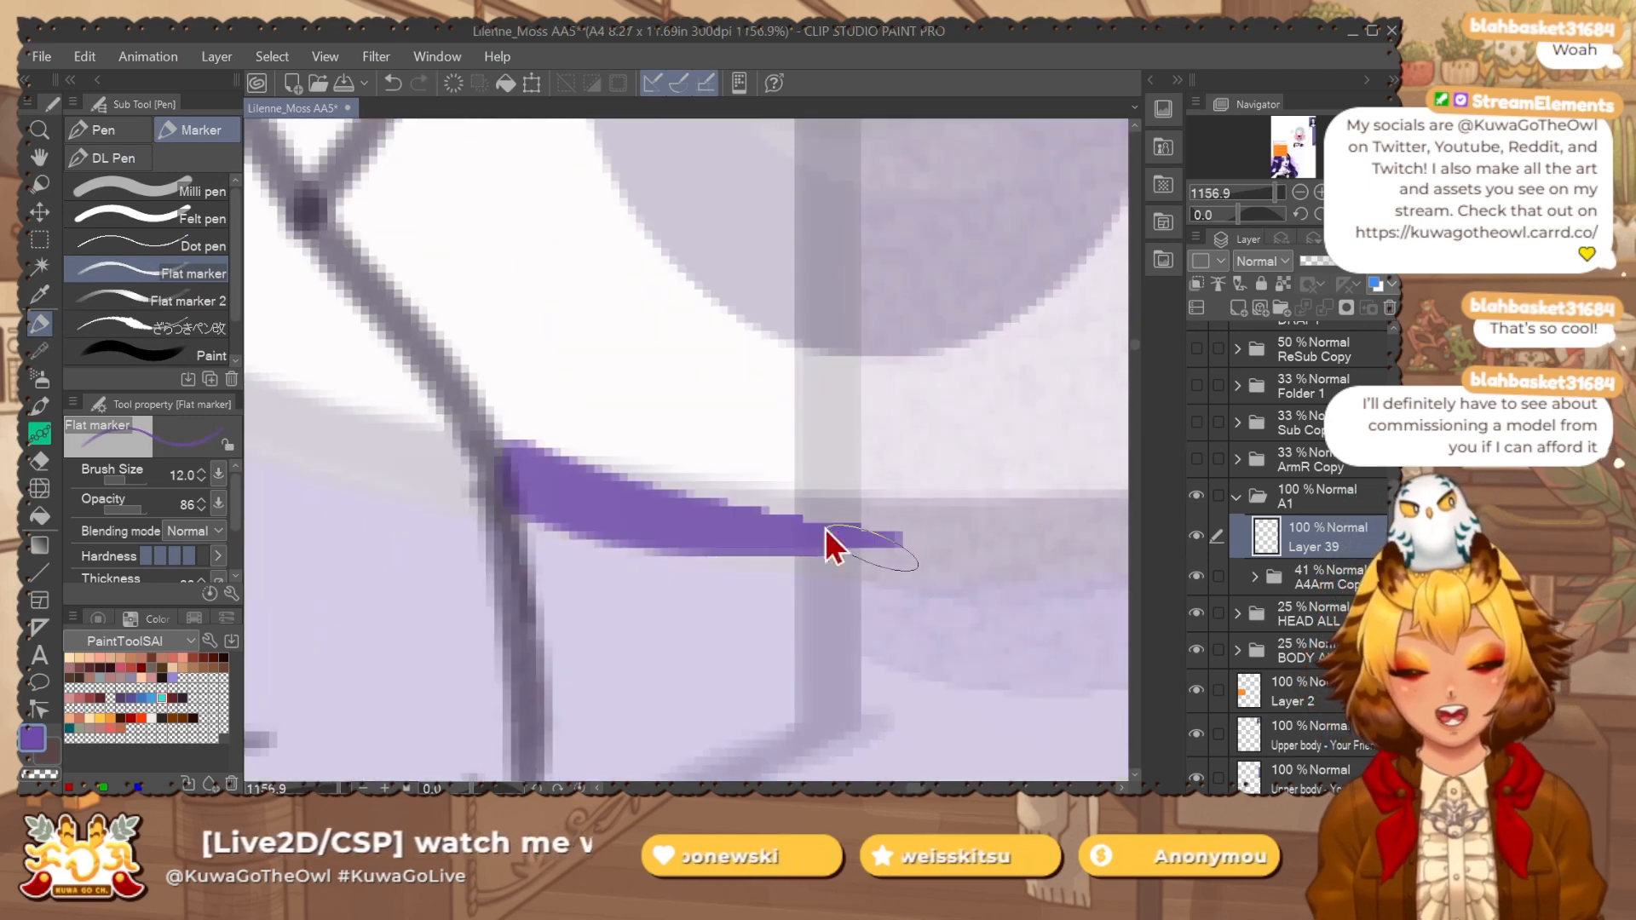
key("ctrl+z")
Sample the dark purple line color from the long swatch stroke below the character.
scroll(859, 517, "down", 8)
scroll(875, 585, "down", 4)
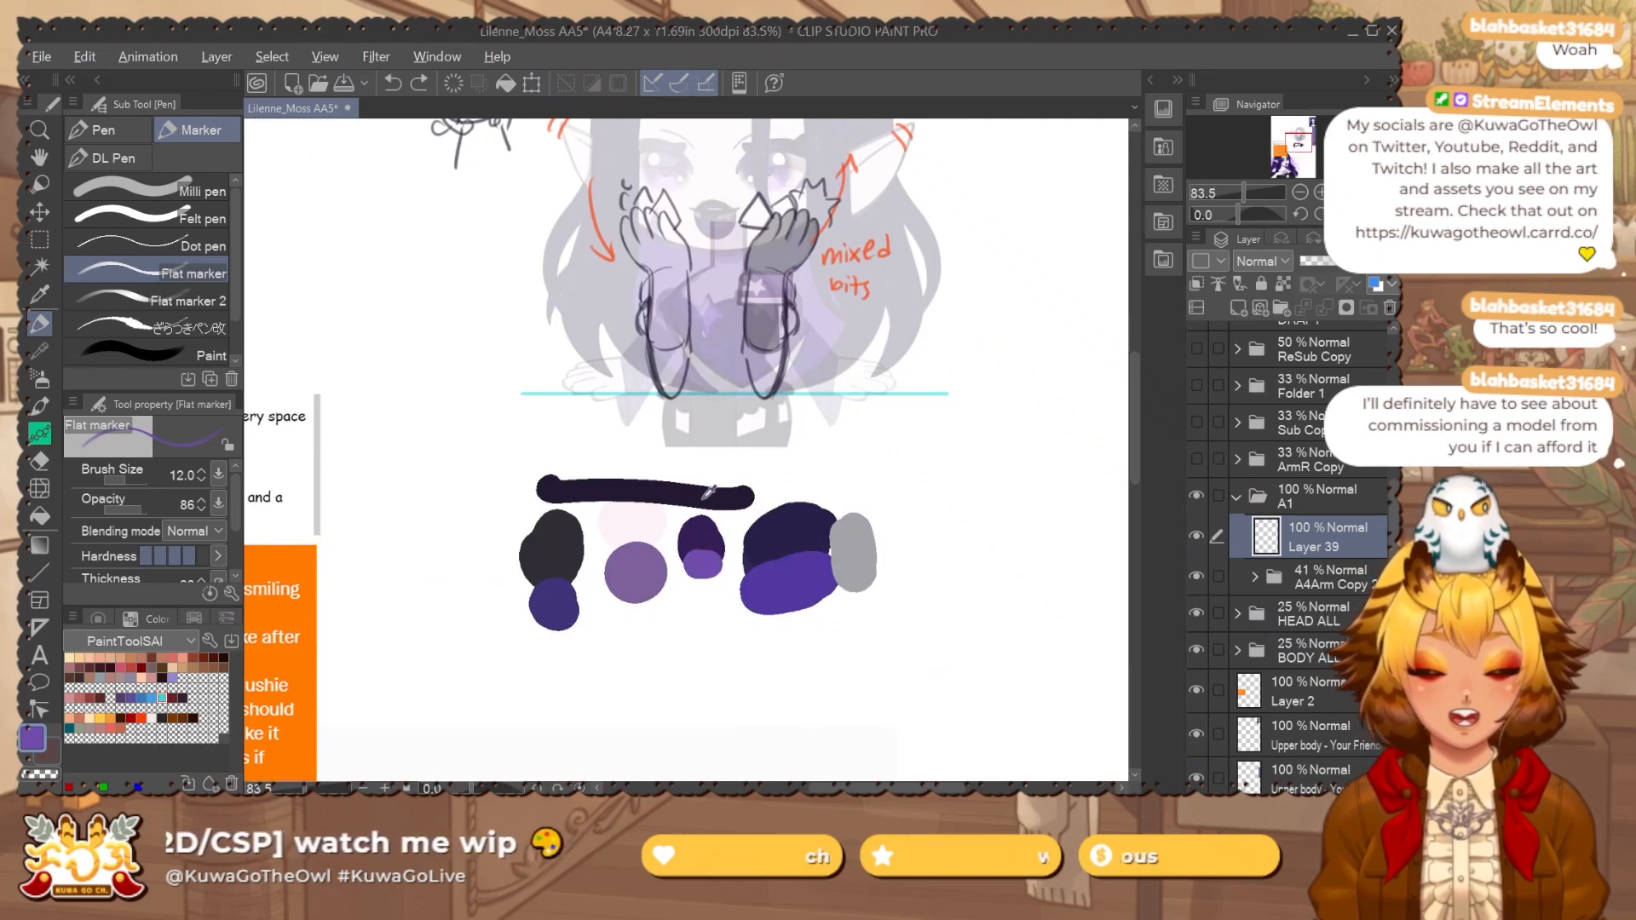
left_click(709, 493, "alt")
scroll(709, 492, "up", 3)
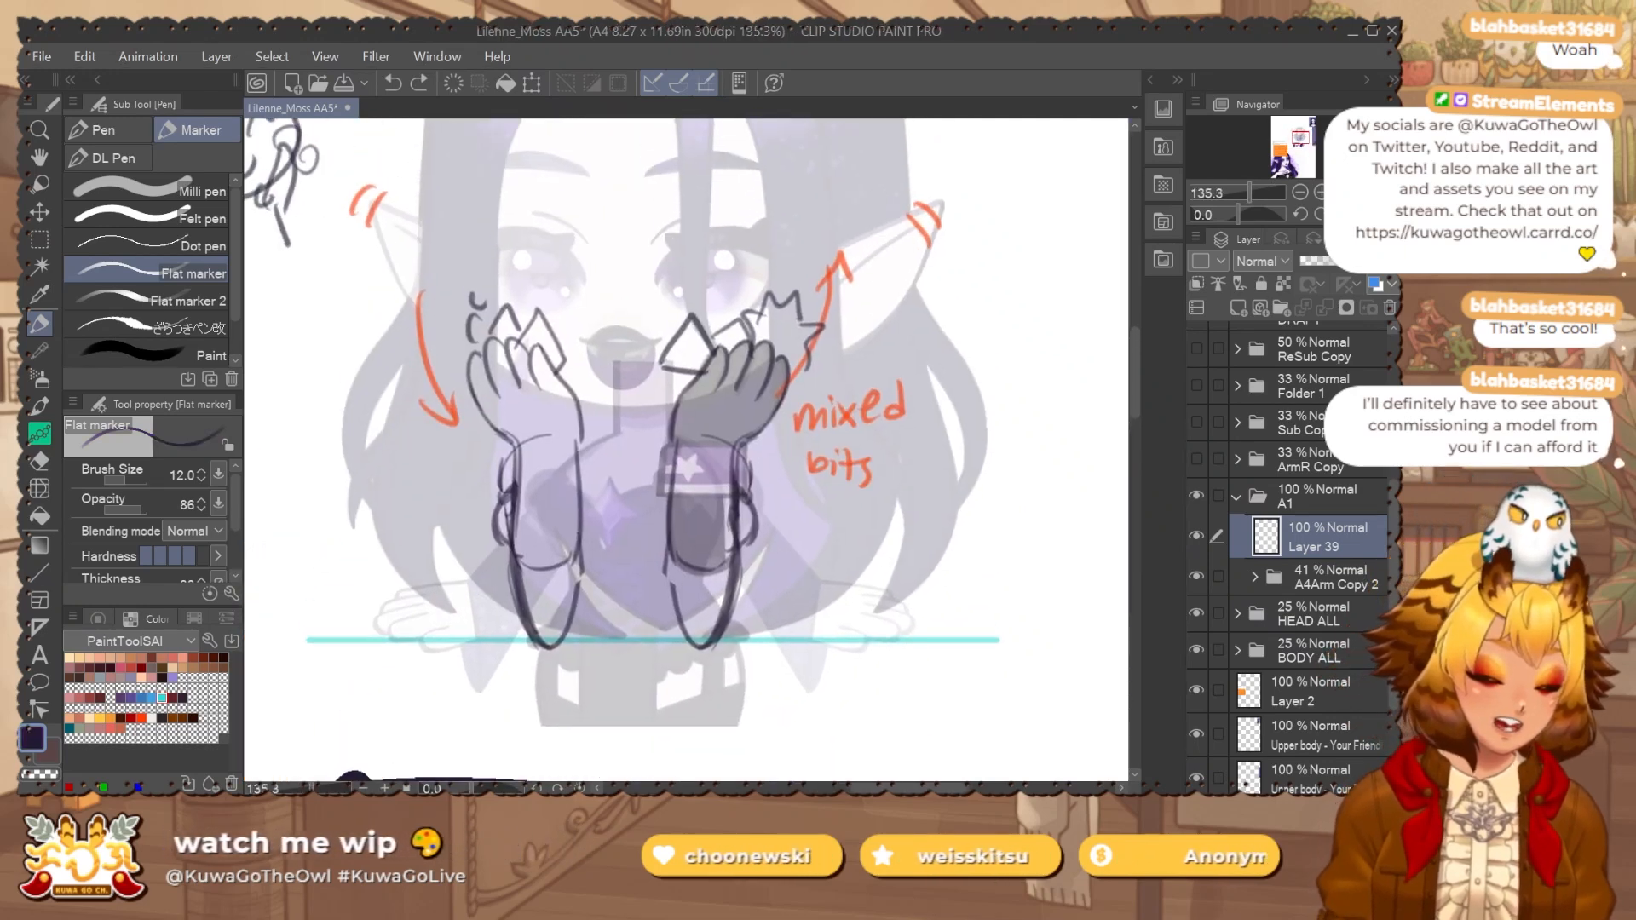
Set the DRAFT folder to Multiply blending at 60% opacity.
scroll(1358, 472, "up", 3)
left_click(1334, 470)
left_click(1322, 261)
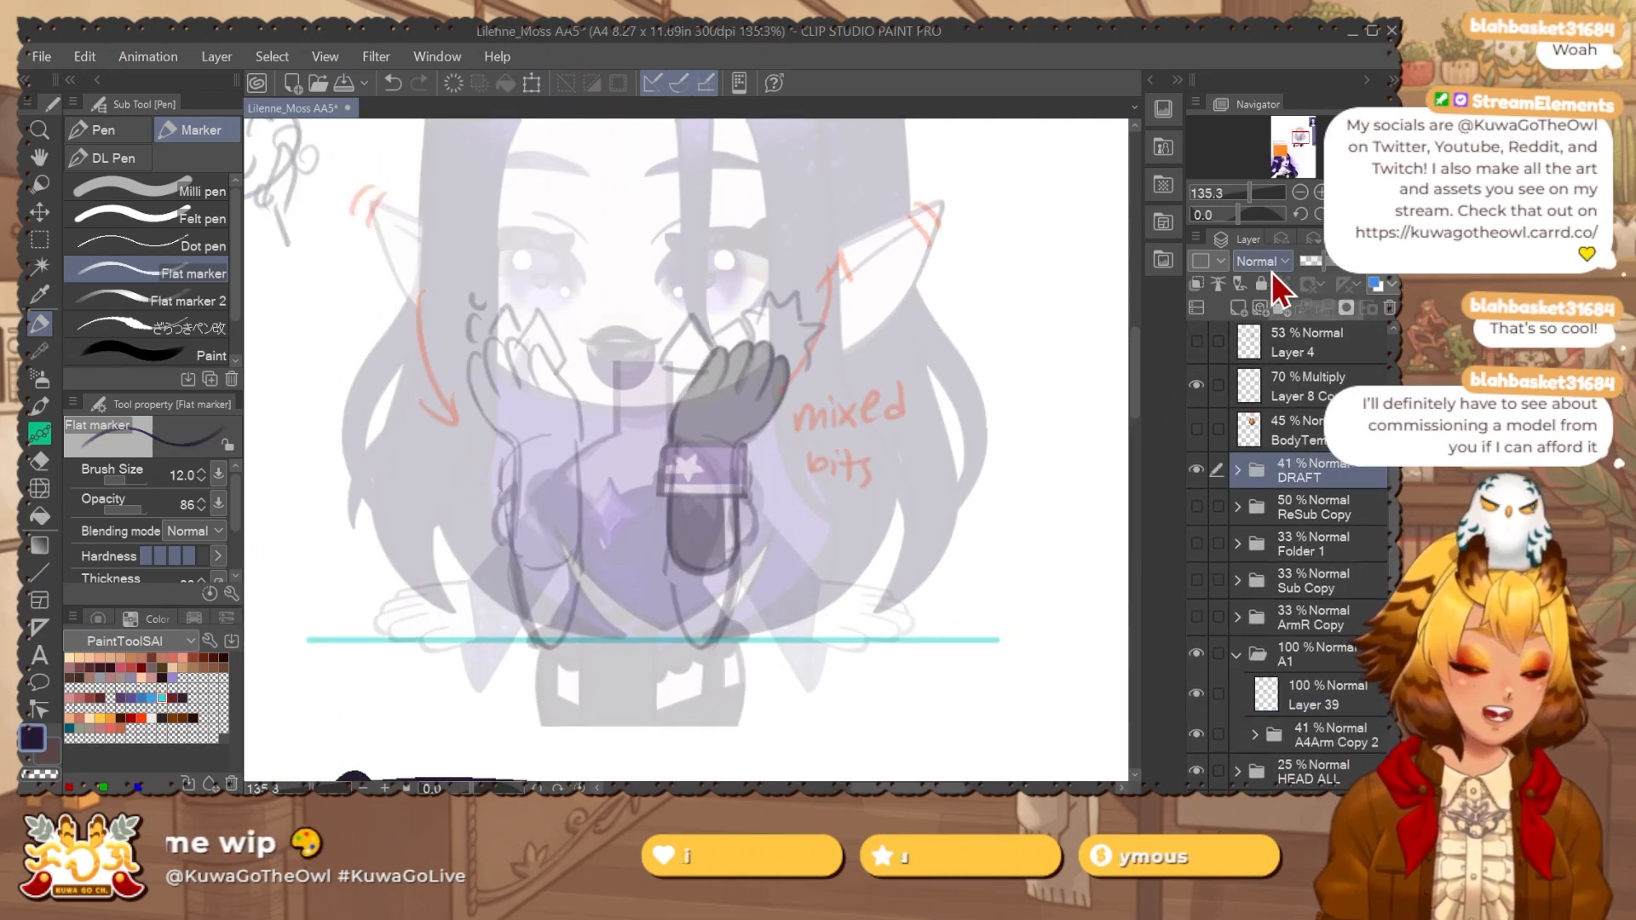
left_click(1261, 261)
left_click(1277, 340)
left_click_drag(1325, 261, 1343, 269)
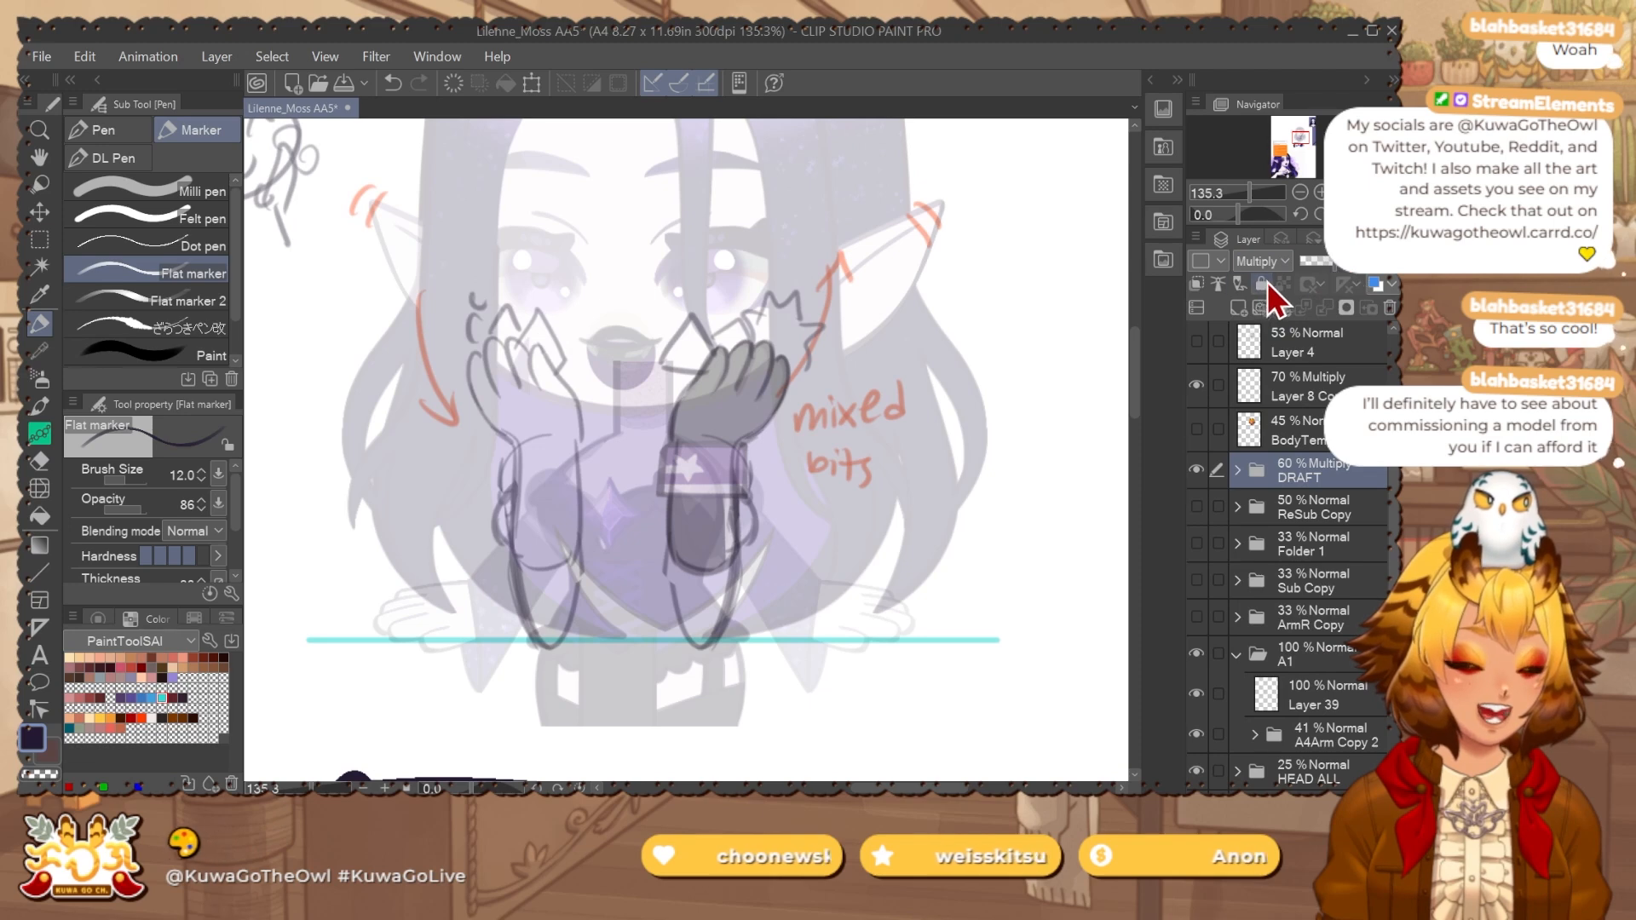
On Layer 39, draw both side lines of the gloved forearm from the wrist down past the cuff.
left_click(1319, 693)
scroll(738, 508, "up", 3)
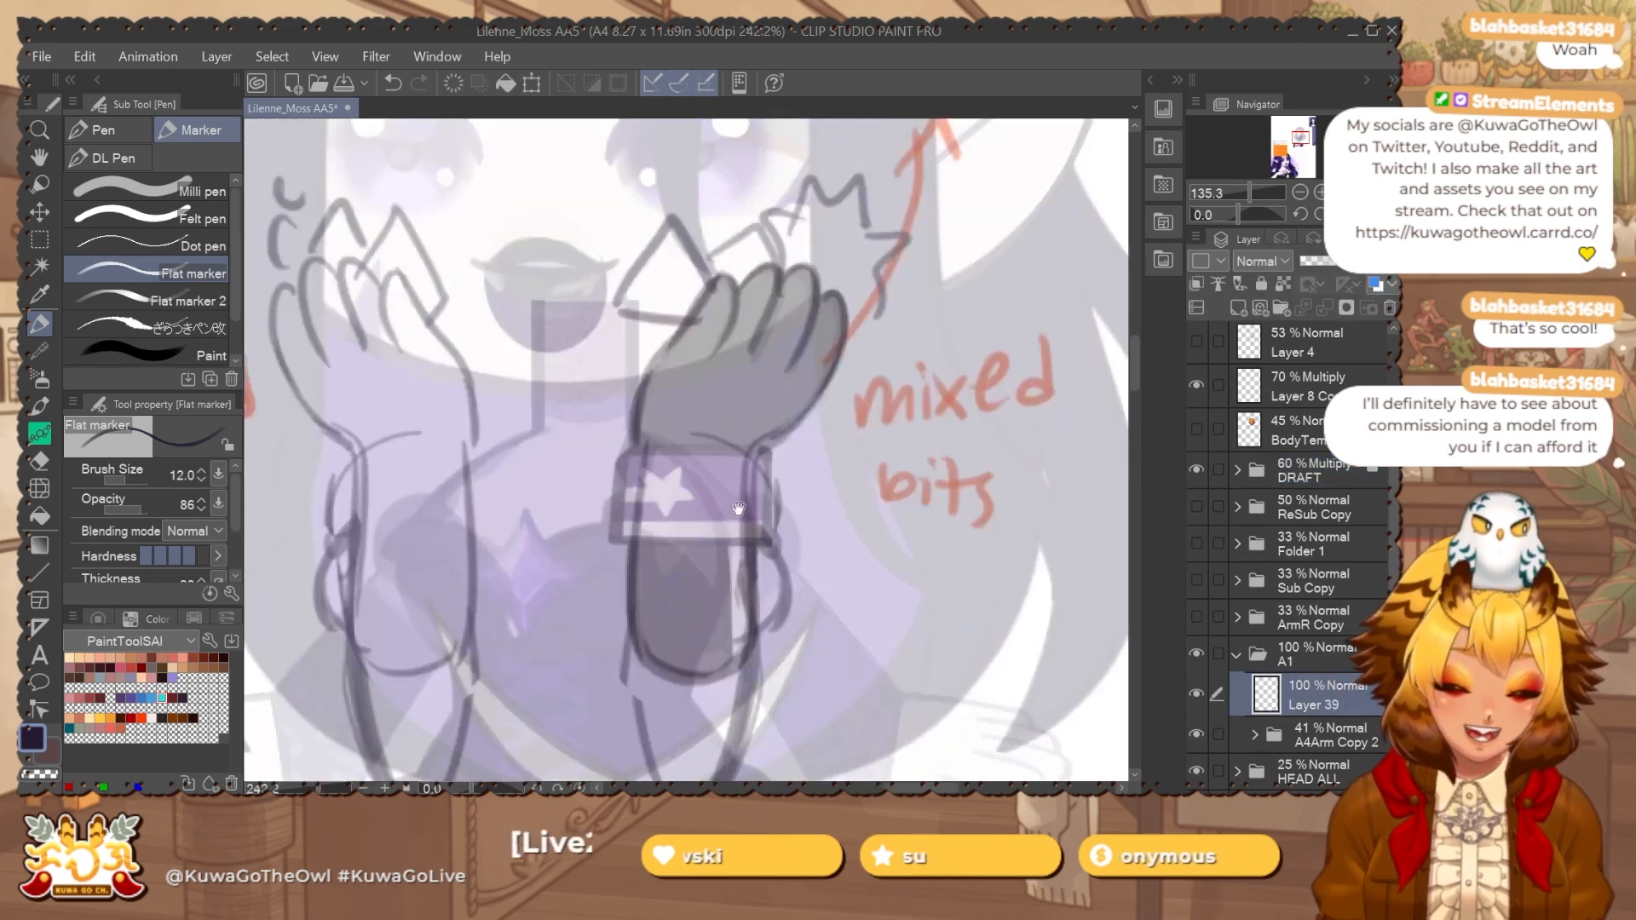
left_click_drag(738, 508, 709, 470)
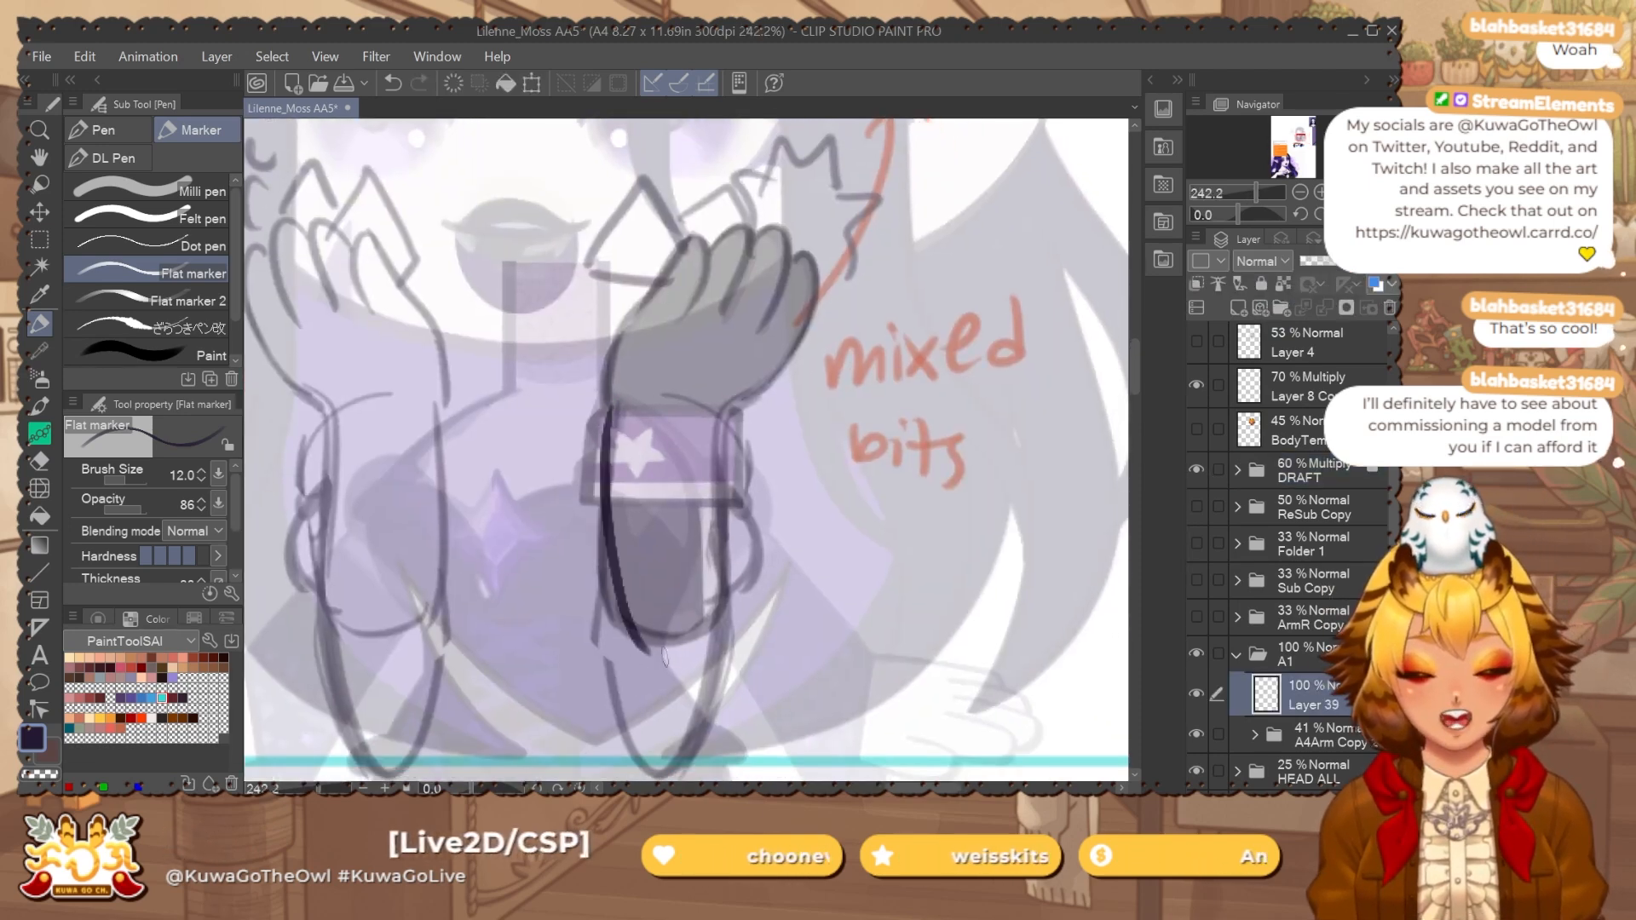
left_click_drag(610, 409, 622, 635)
left_click_drag(718, 414, 726, 634)
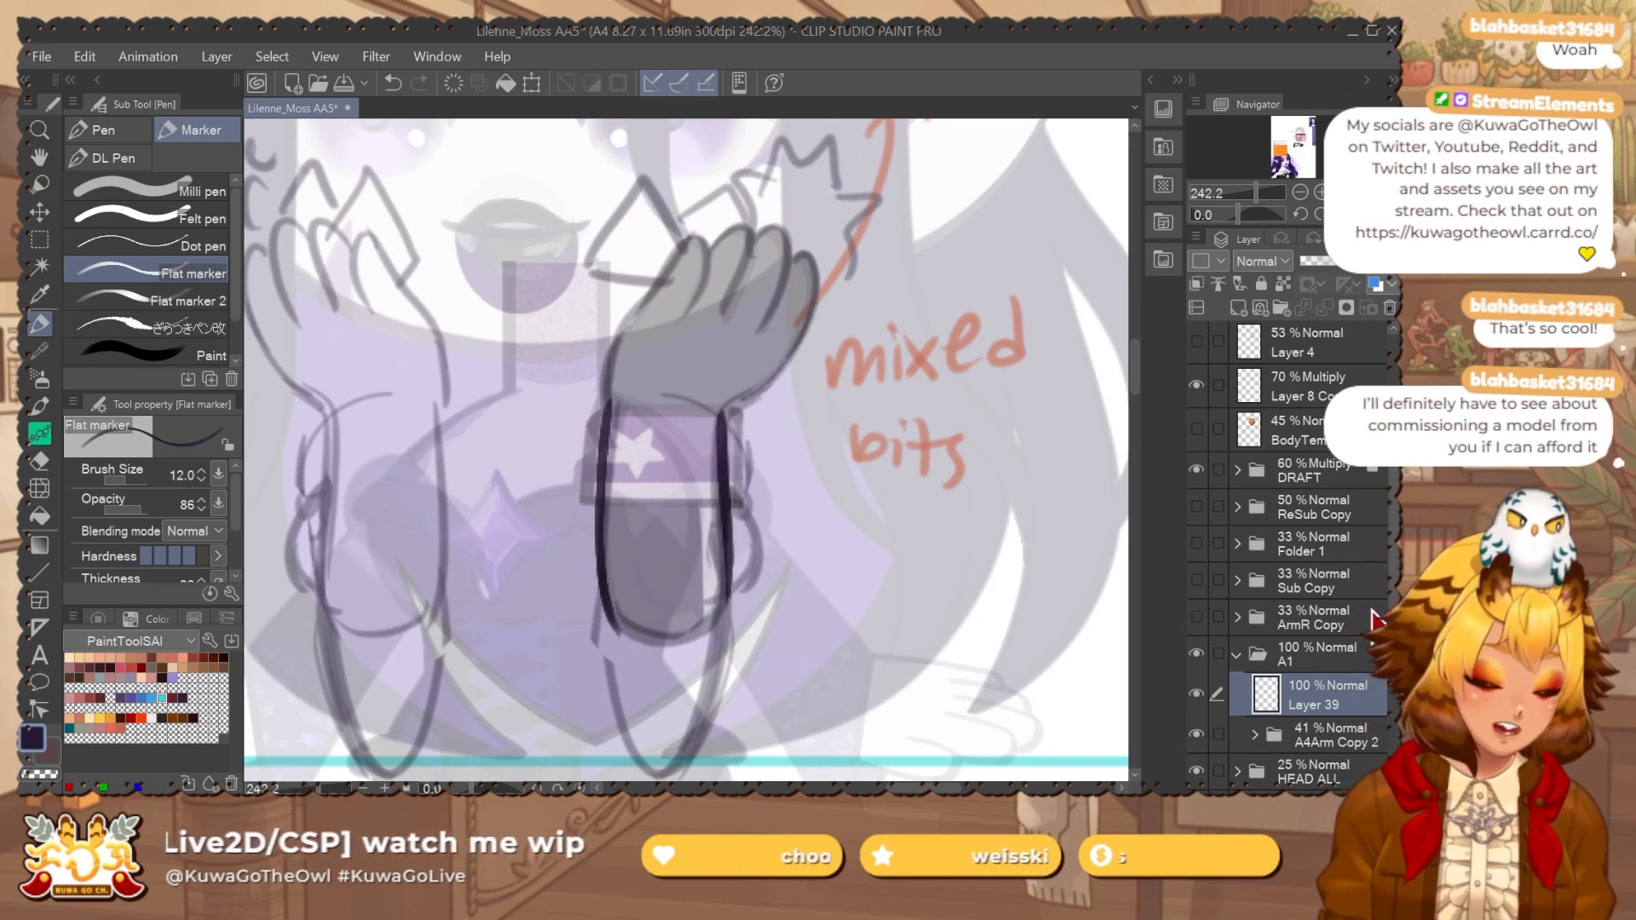
Set the A4Arm Copy 2 folder to 63% opacity and liquify Layer 39's forearm lines with brush size 107.
scroll(1367, 647, "down", 2)
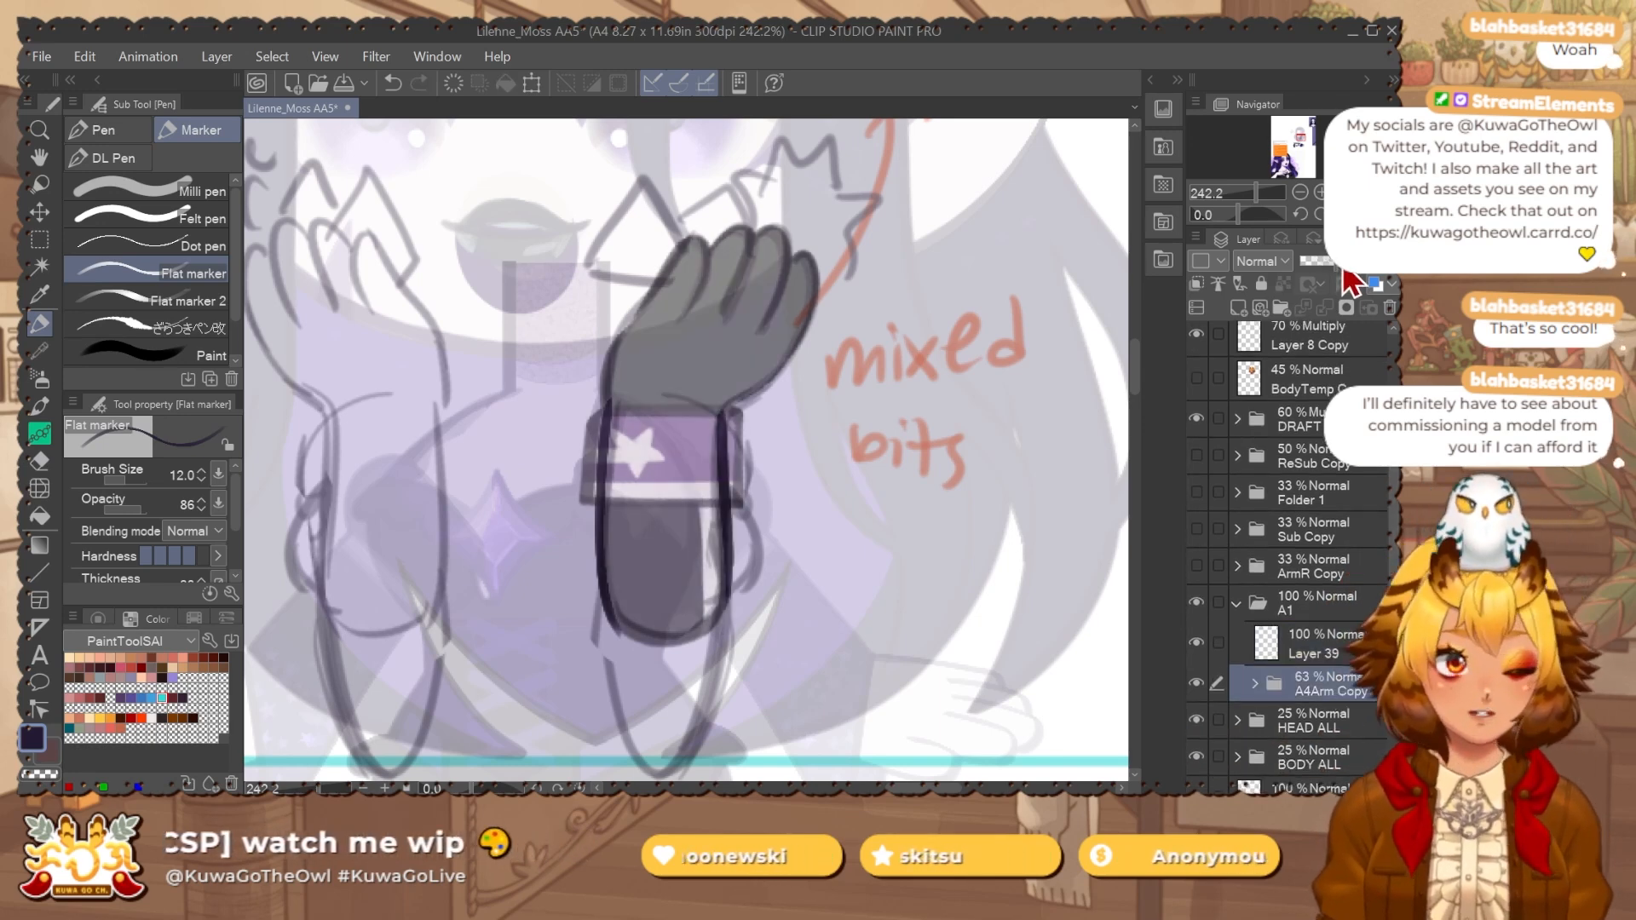
left_click(1316, 643)
scroll(684, 567, "up", 2)
scroll(684, 567, "up", 1)
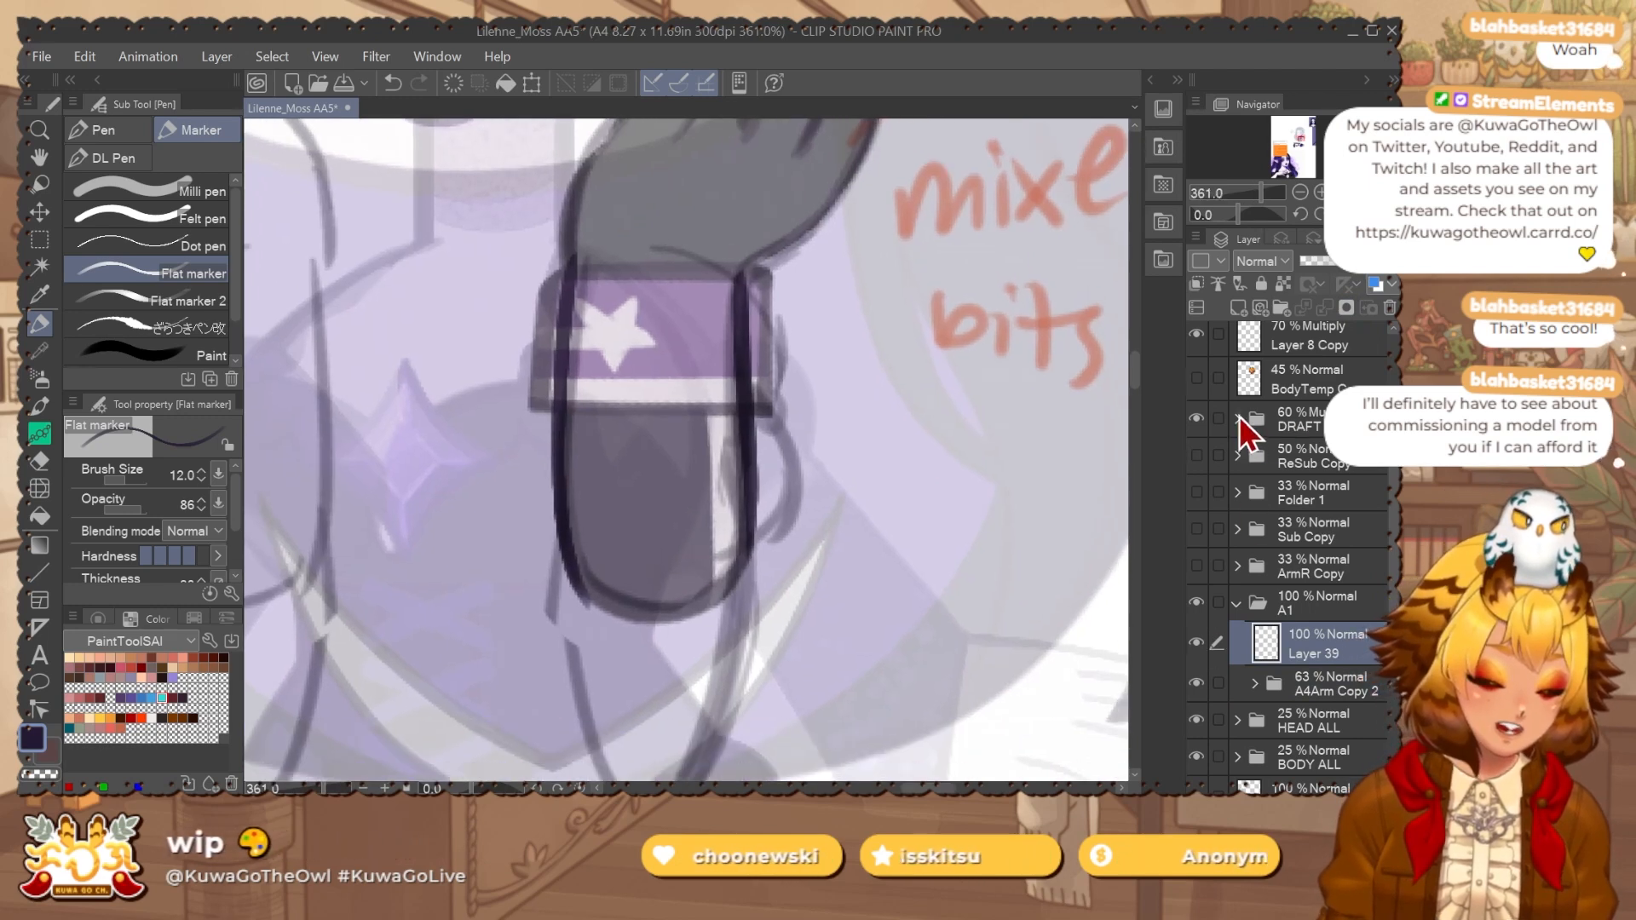
left_click_drag(716, 524, 731, 495)
key("j")
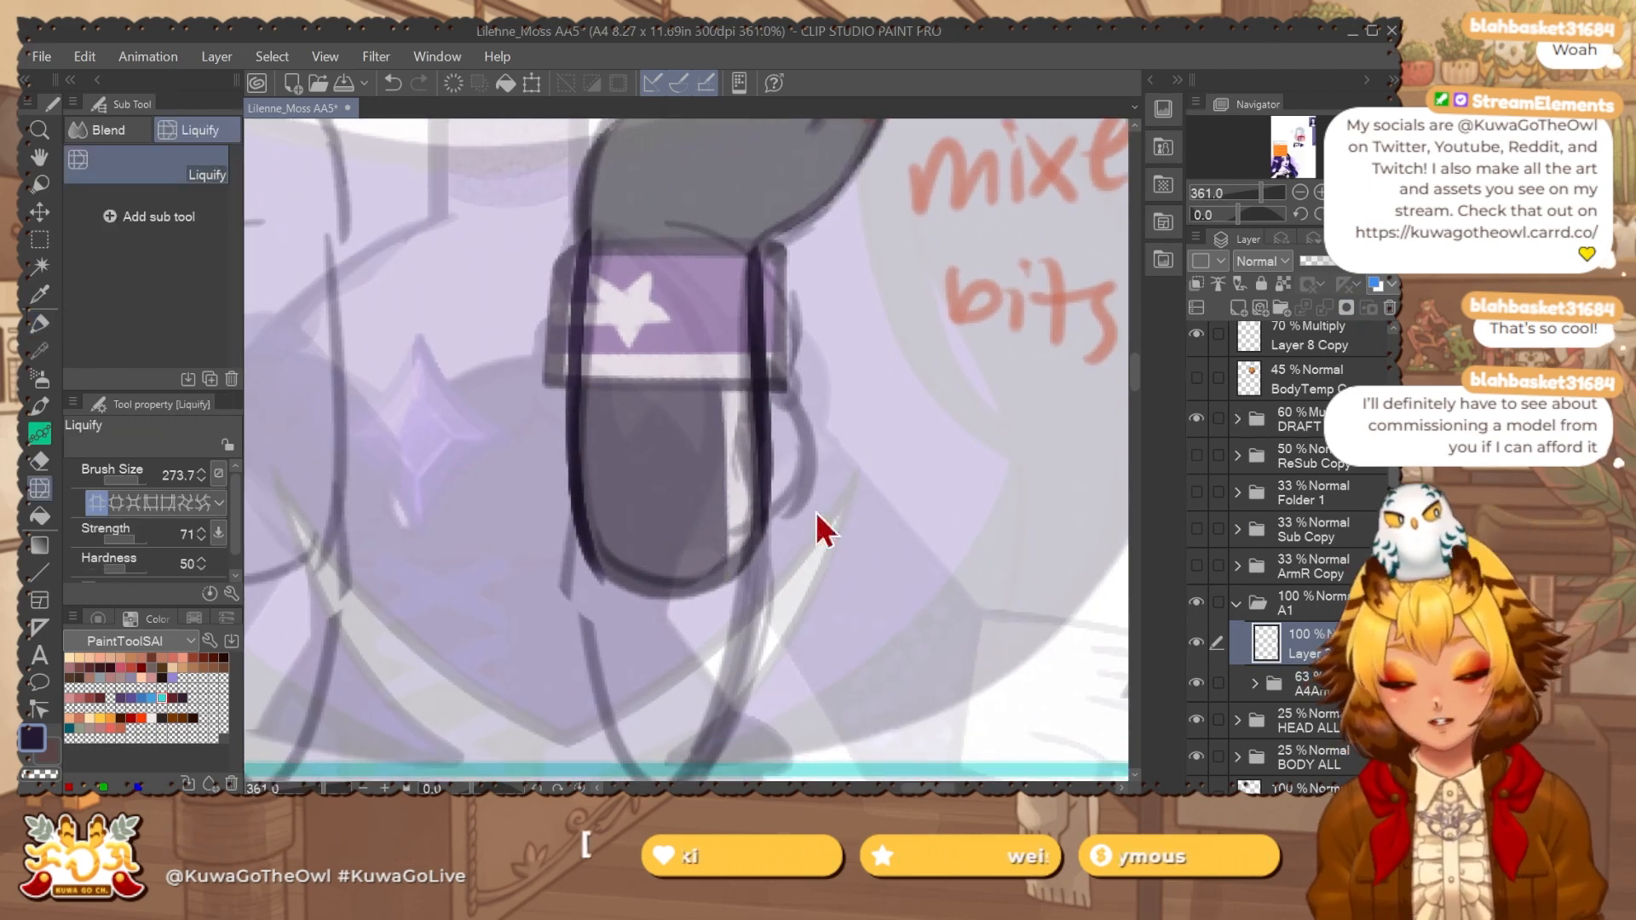
left_click_drag(627, 581, 596, 610)
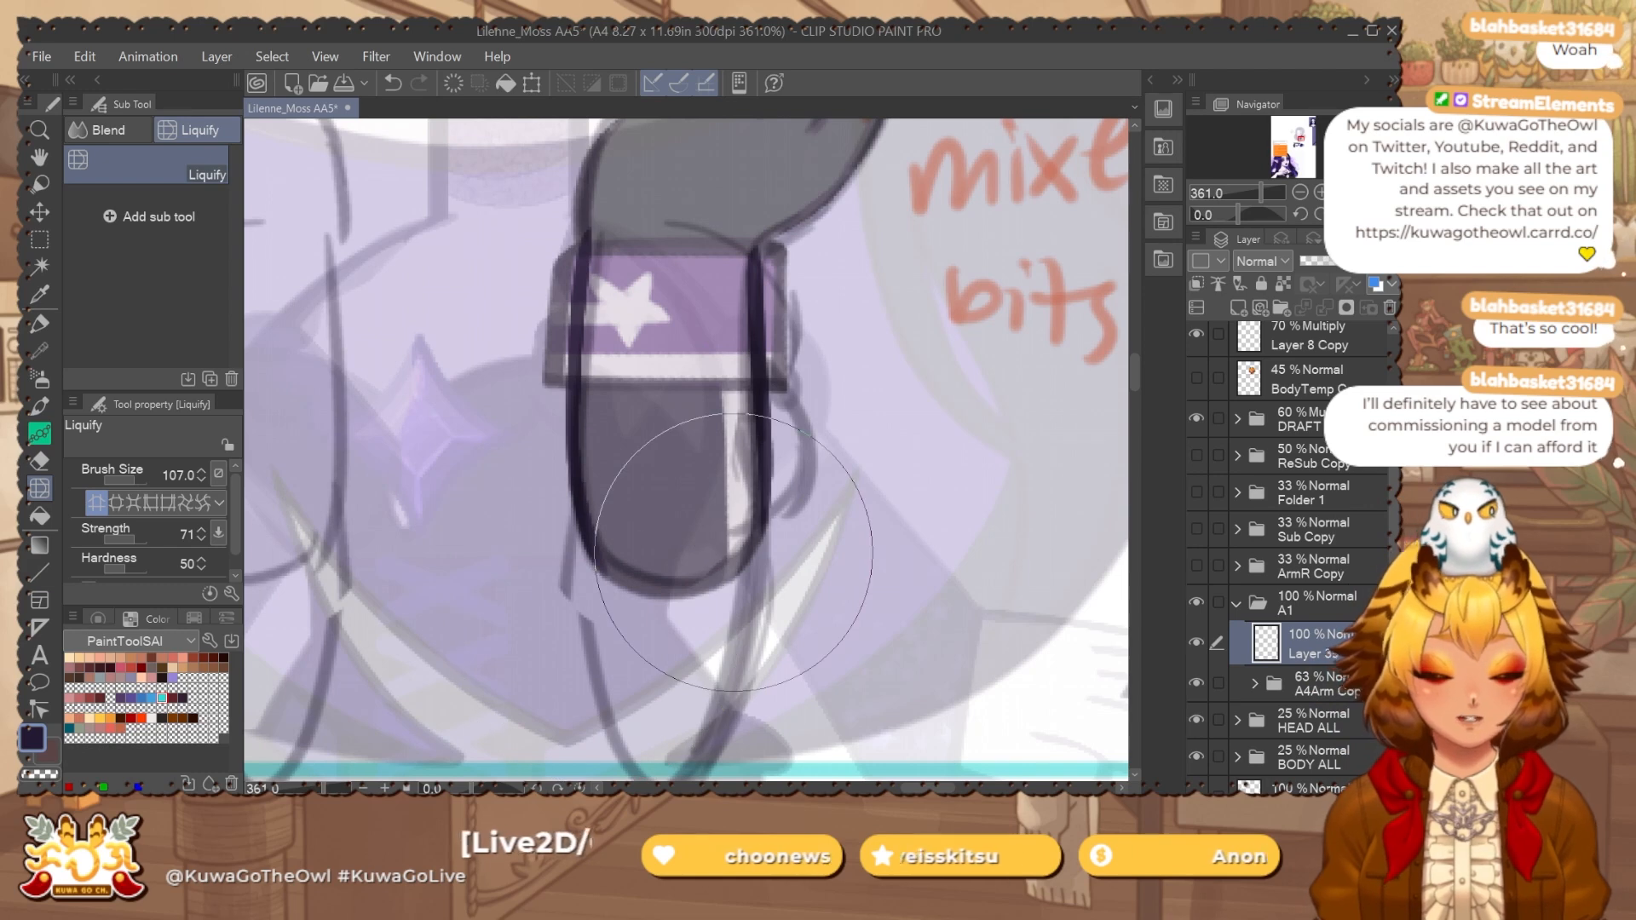
left_click_drag(838, 440, 852, 460)
Delete the copies of Layers 65, 82 and 81 from the A4Arm Copy 2 folder, keeping only Layer 80 Copy.
left_click(1253, 683)
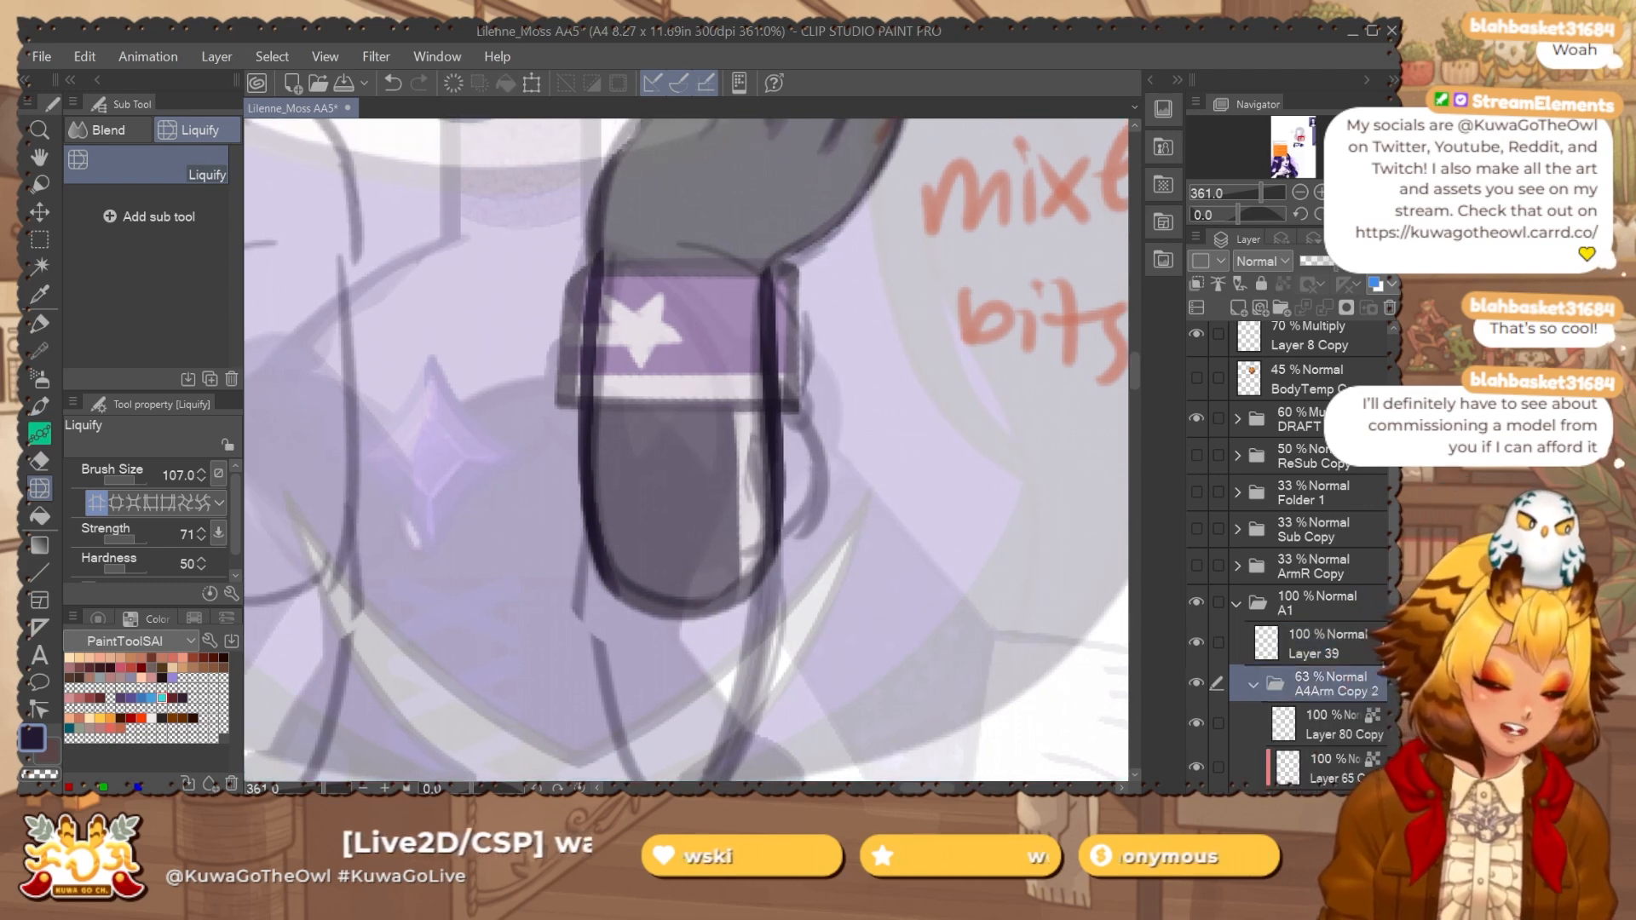
scroll(1253, 683, "down", 3)
scroll(1338, 562, "down", 1)
left_click(1339, 569)
left_click(1339, 656, "shift")
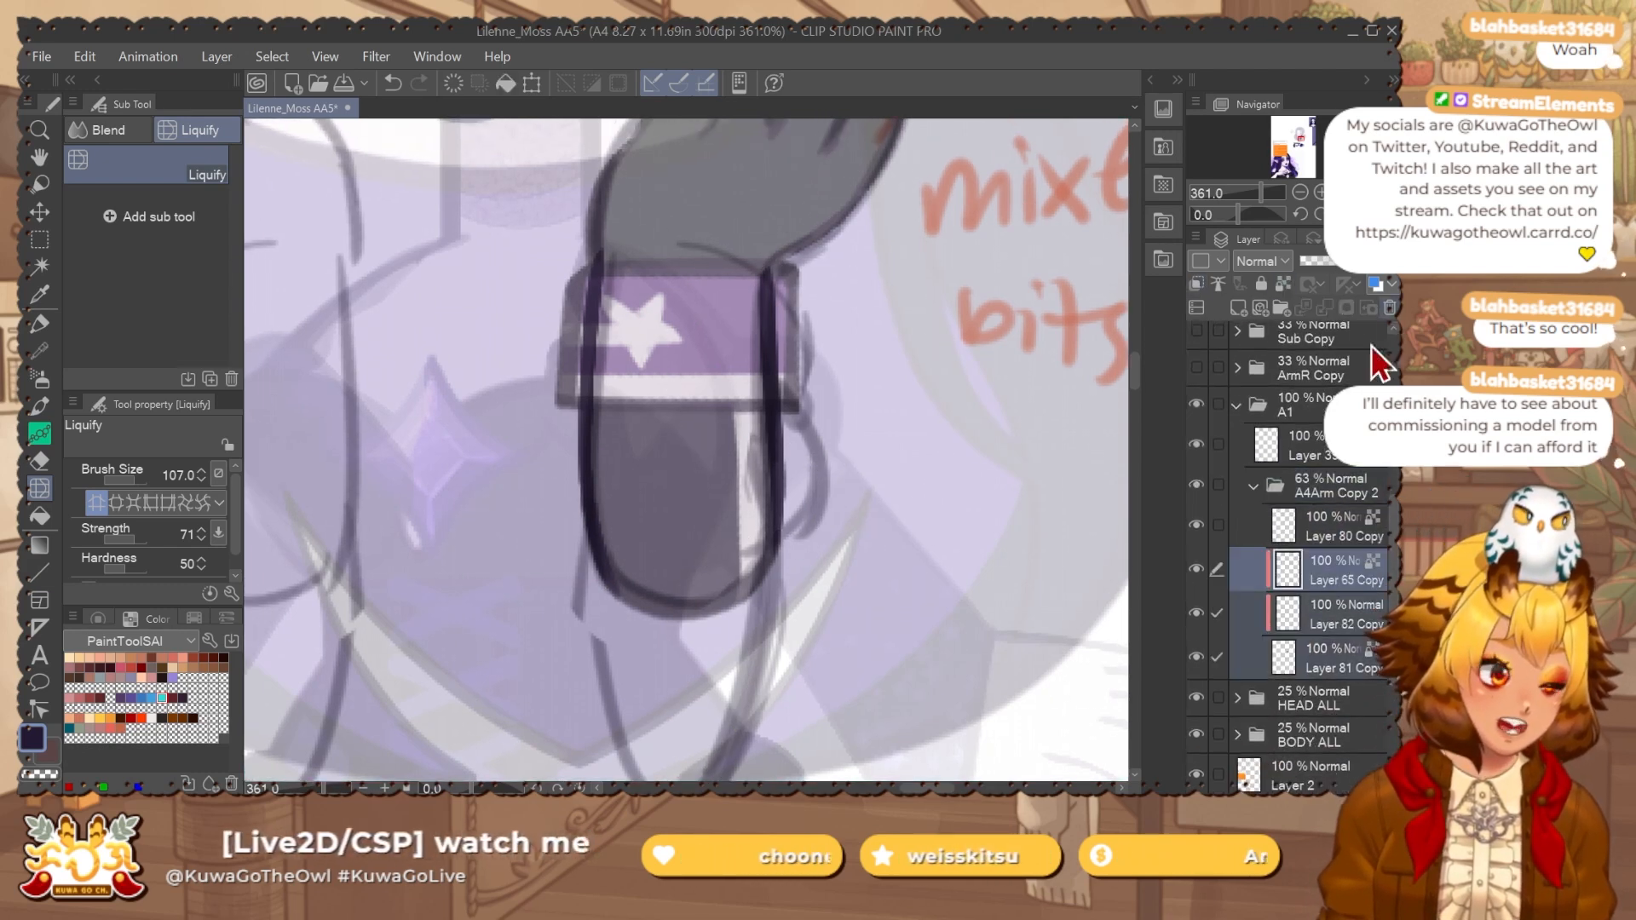
left_click(1389, 307)
Erase the glove cuff's outline around the wrist on Layer 80 Copy with the Rough eraser.
key("e")
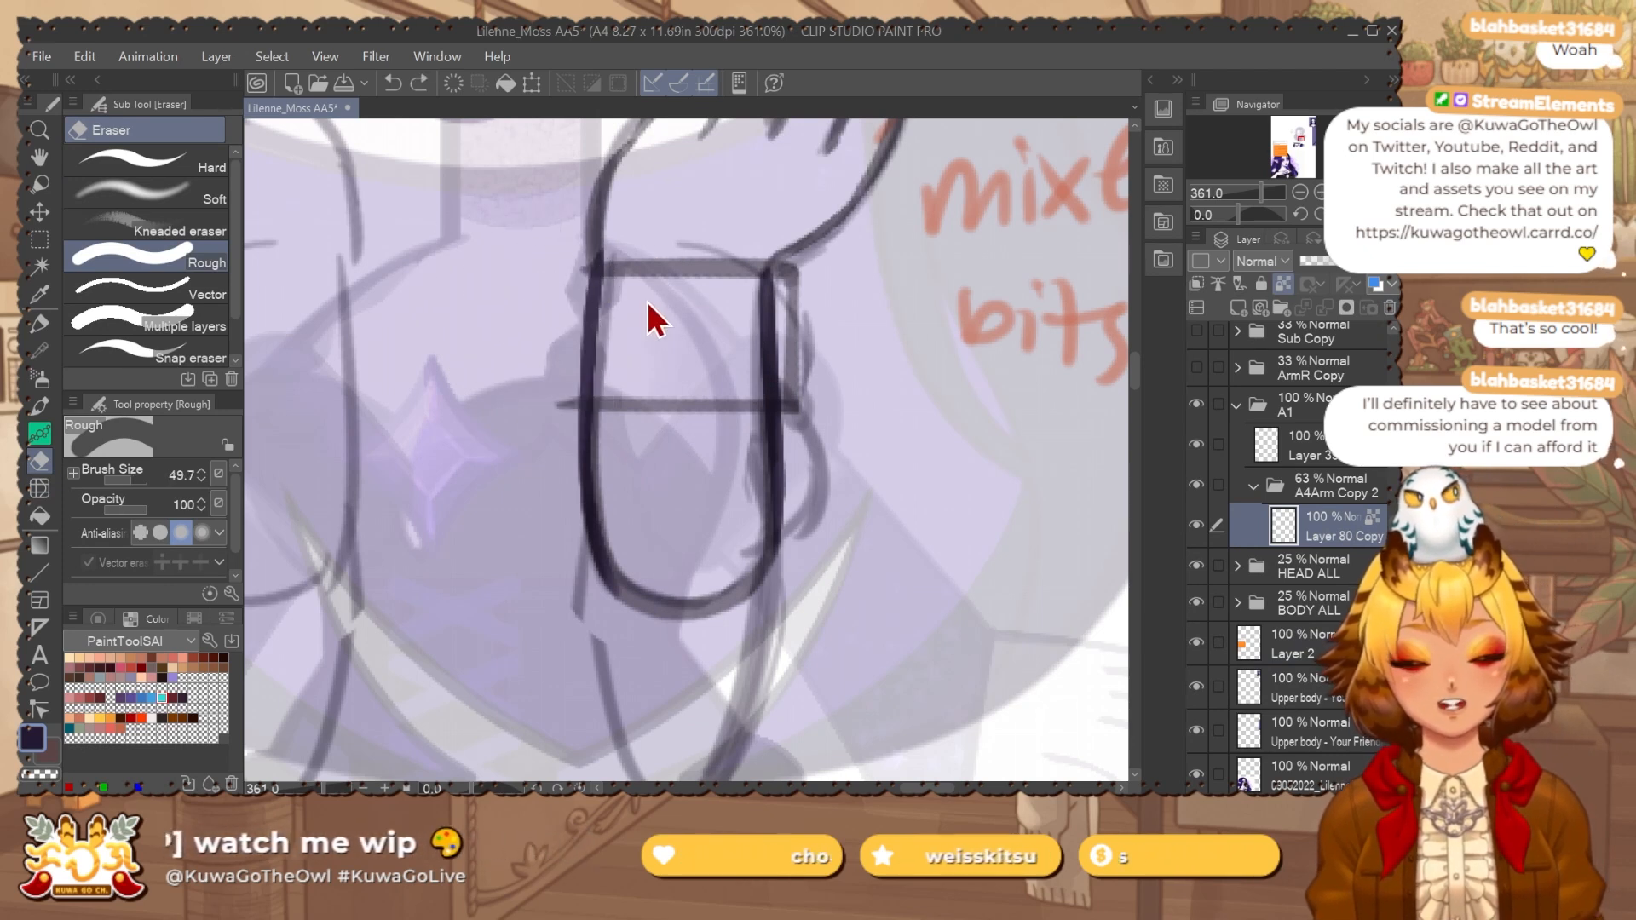
mouse_move(581, 269)
left_mouse_down()
mouse_move(545, 270)
mouse_move(562, 294)
left_mouse_up()
mouse_move(570, 397)
left_mouse_down()
mouse_move(603, 413)
mouse_move(654, 360)
left_mouse_up()
left_click_drag(643, 379, 652, 267)
left_click_drag(630, 464, 720, 612)
key("ctrl+z")
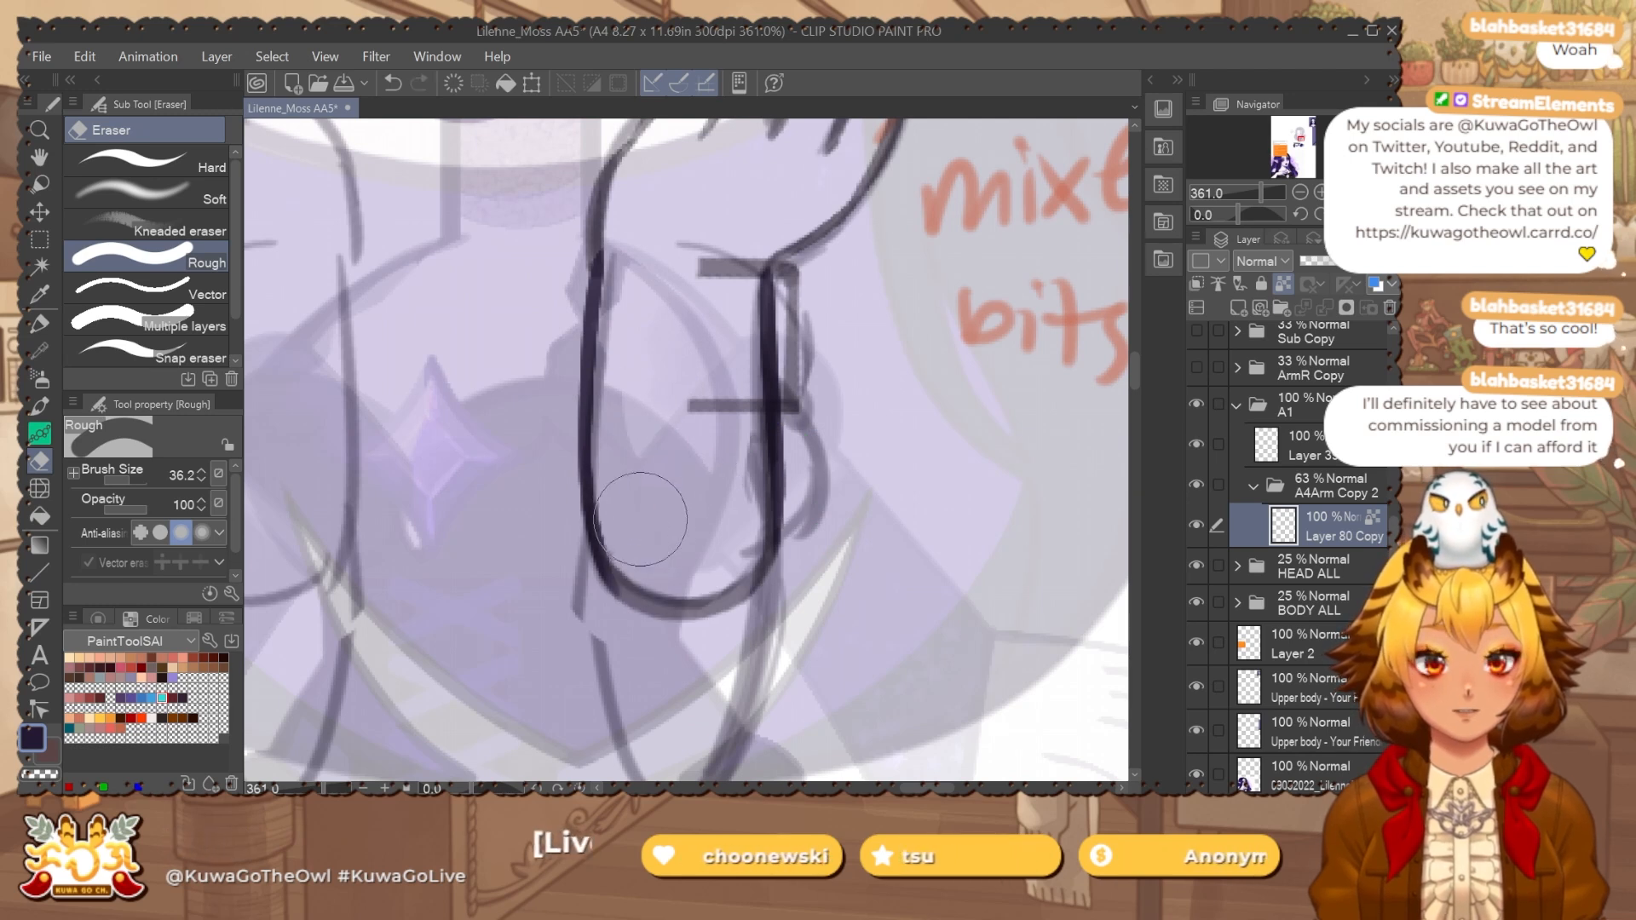
left_click_drag(712, 473, 703, 502)
left_click_drag(680, 434, 685, 286)
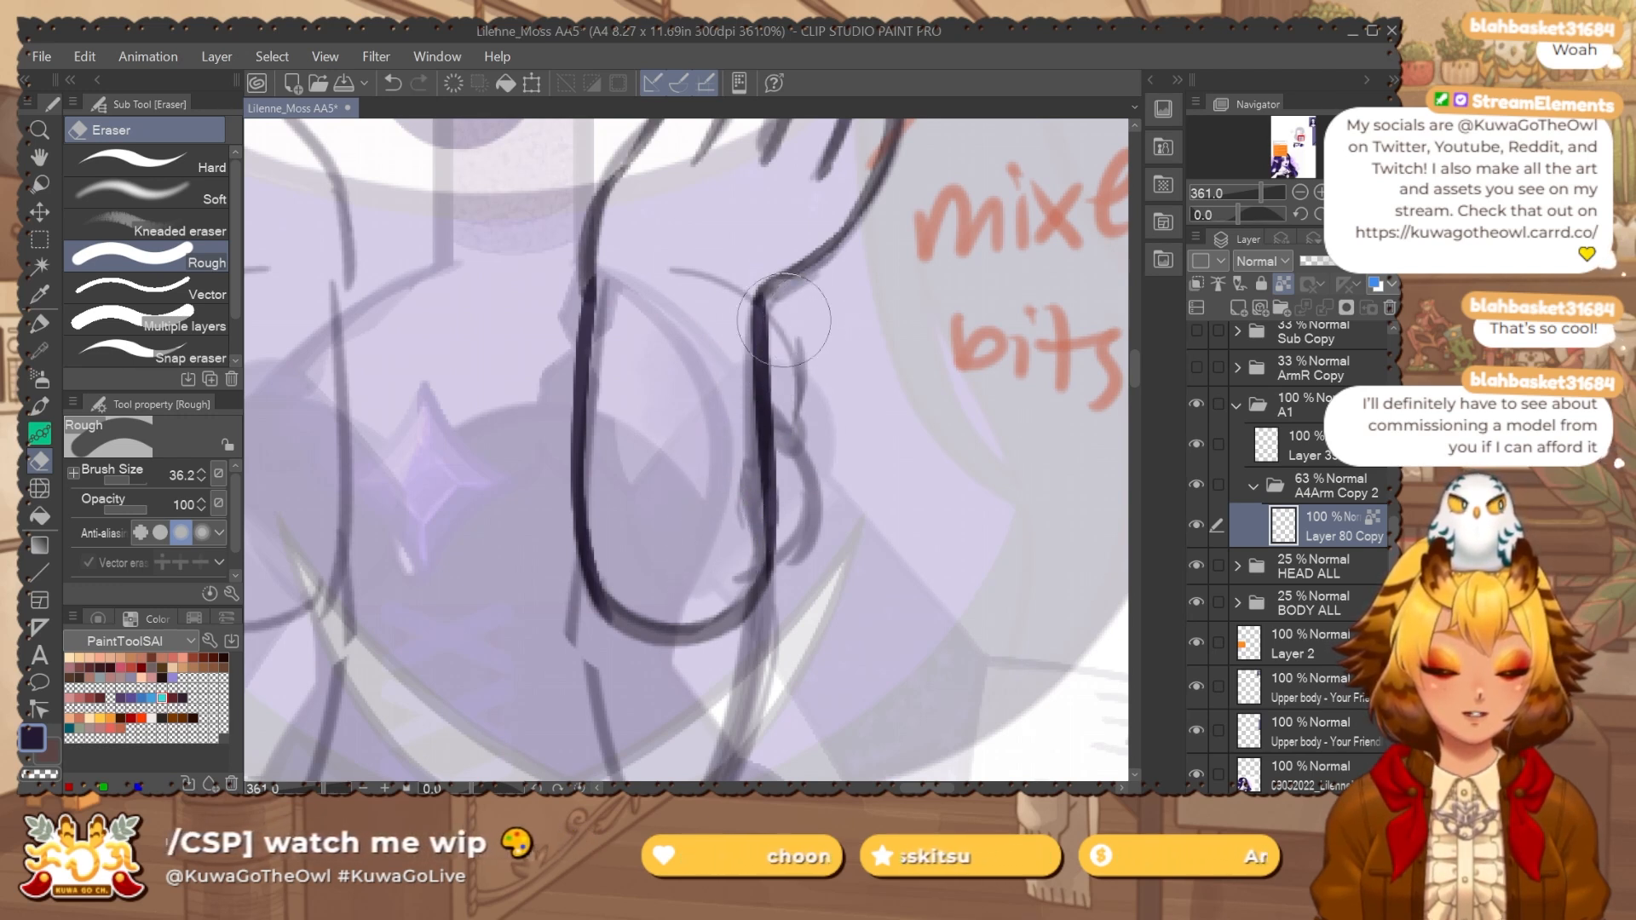
left_click_drag(783, 319, 766, 304)
Merge Layer 39's forearm lines into Layer 80 Copy and select the A4Arm Copy 2 folder.
left_click(1347, 460)
key("p")
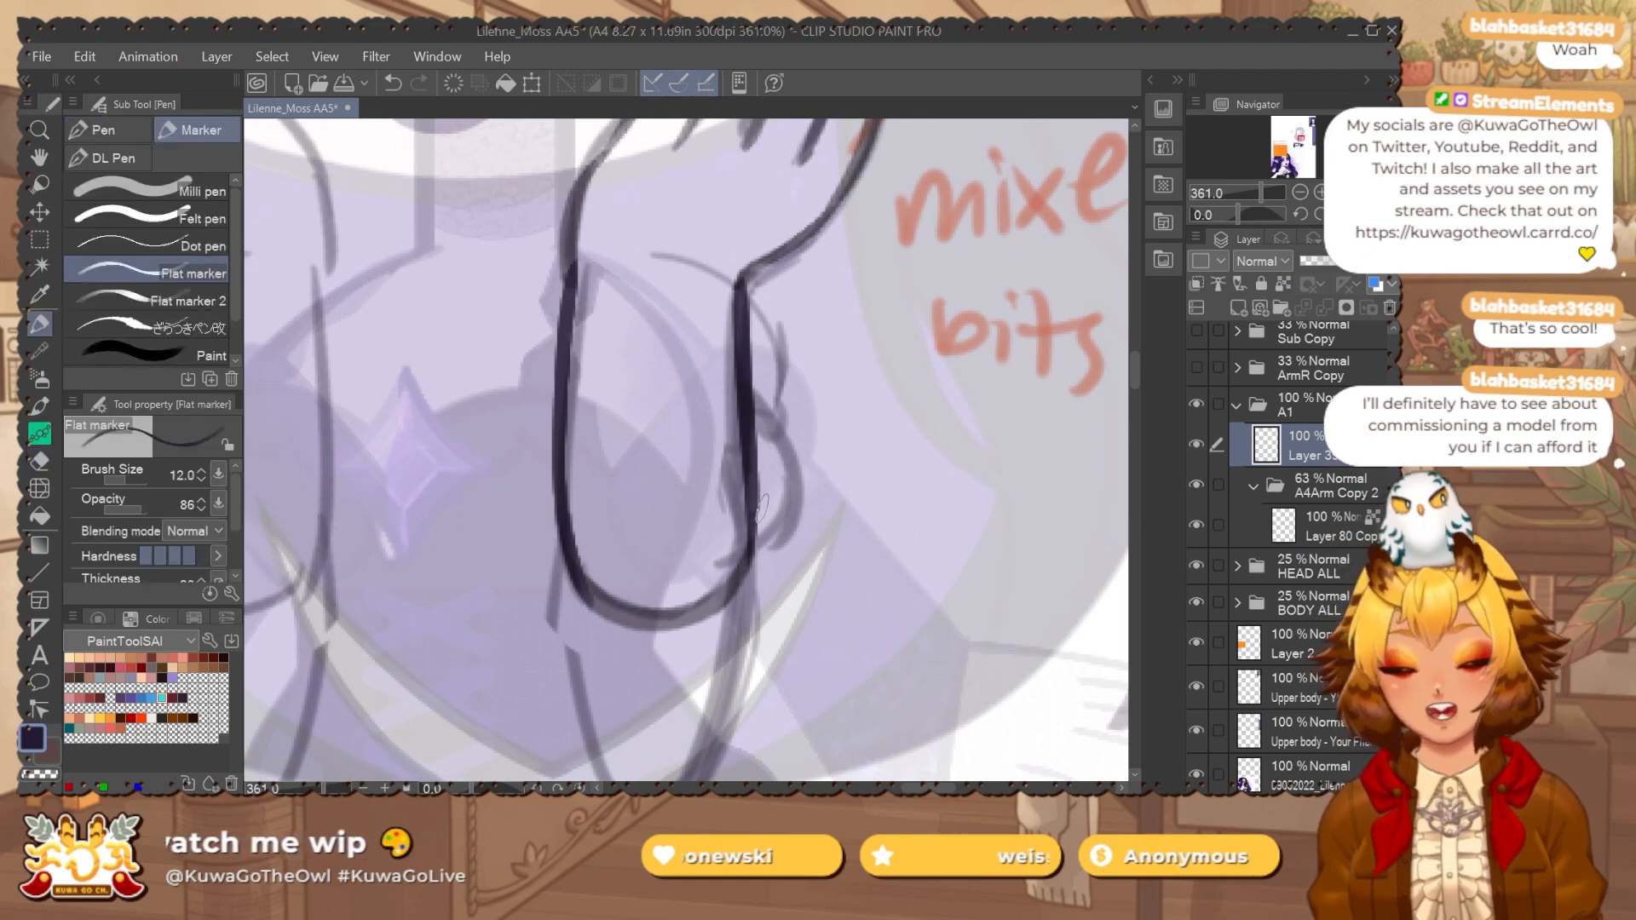
left_click_drag(1348, 461, 1358, 522)
key("ctrl+e")
left_click(1351, 443)
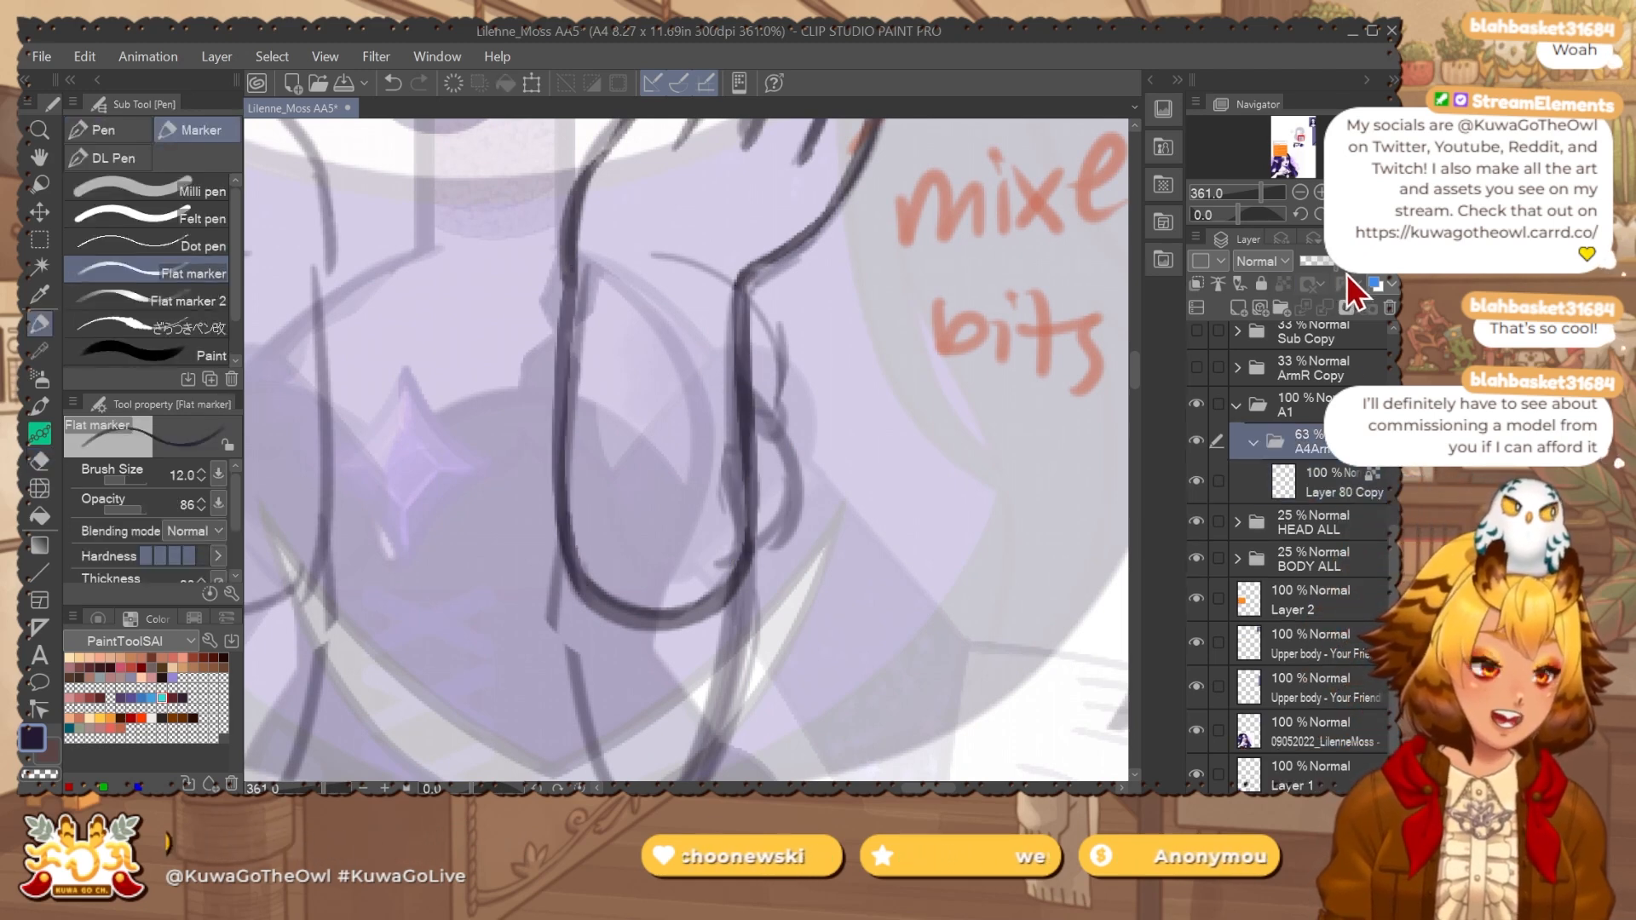
Ungroup the A4Arm Copy 2 folder inside A1, and expand and unlock the DRAFT folder.
key("ctrl+shift+g")
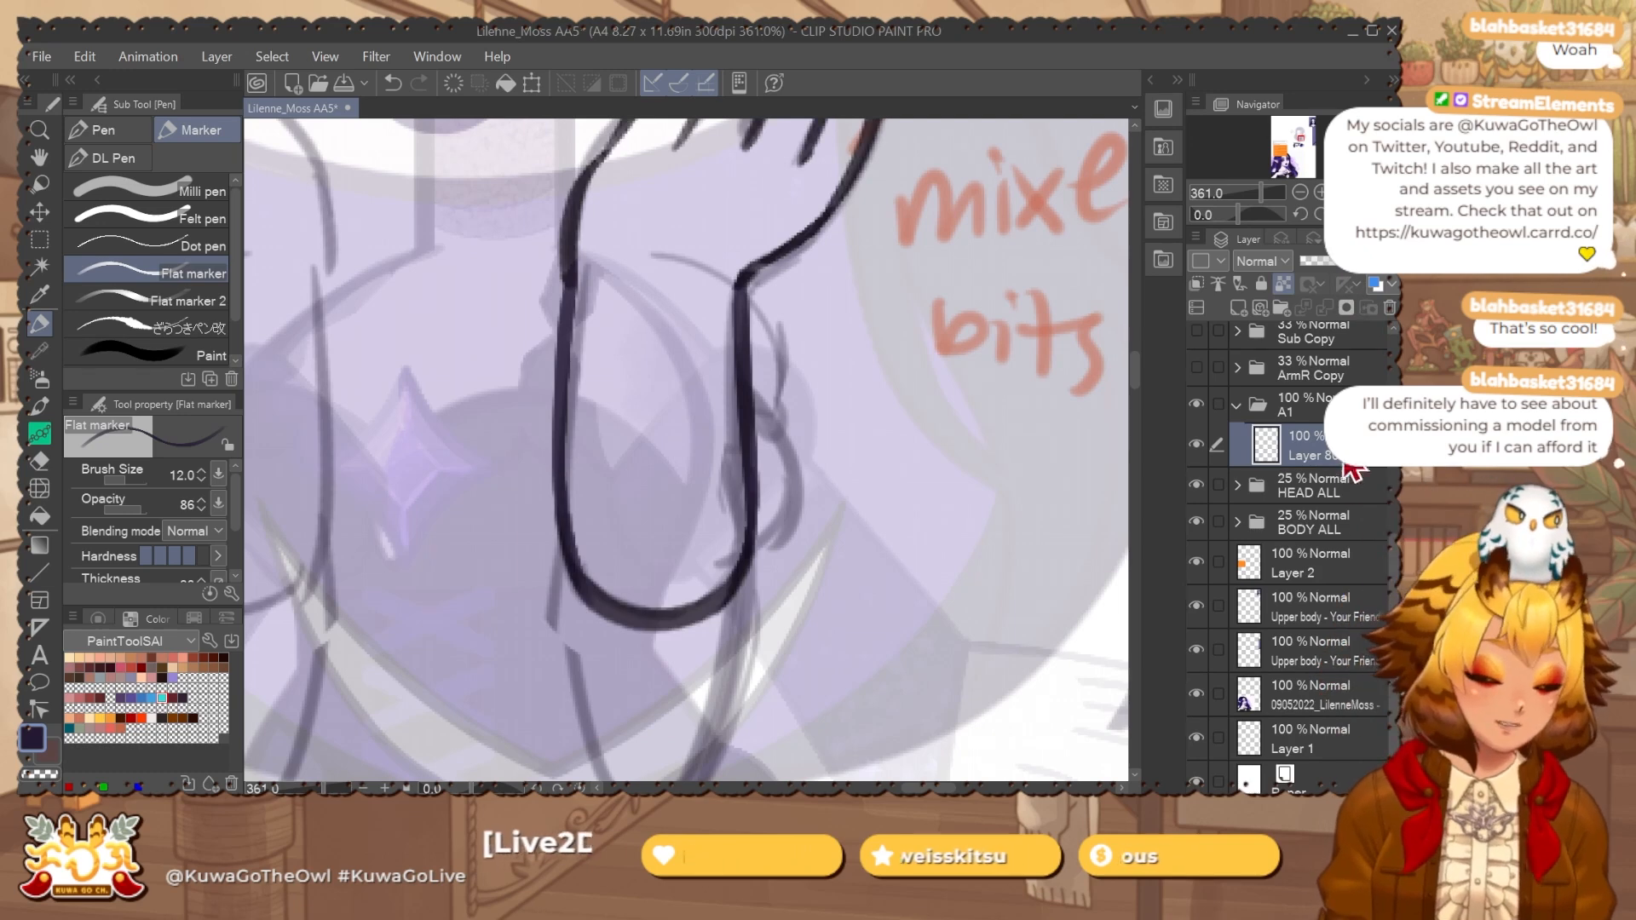
left_click_drag(784, 463, 817, 437)
mouse_move(1394, 515)
left_mouse_down()
mouse_move(1393, 462)
mouse_move(1393, 515)
left_mouse_up()
left_click(1235, 493)
left_click(1350, 490)
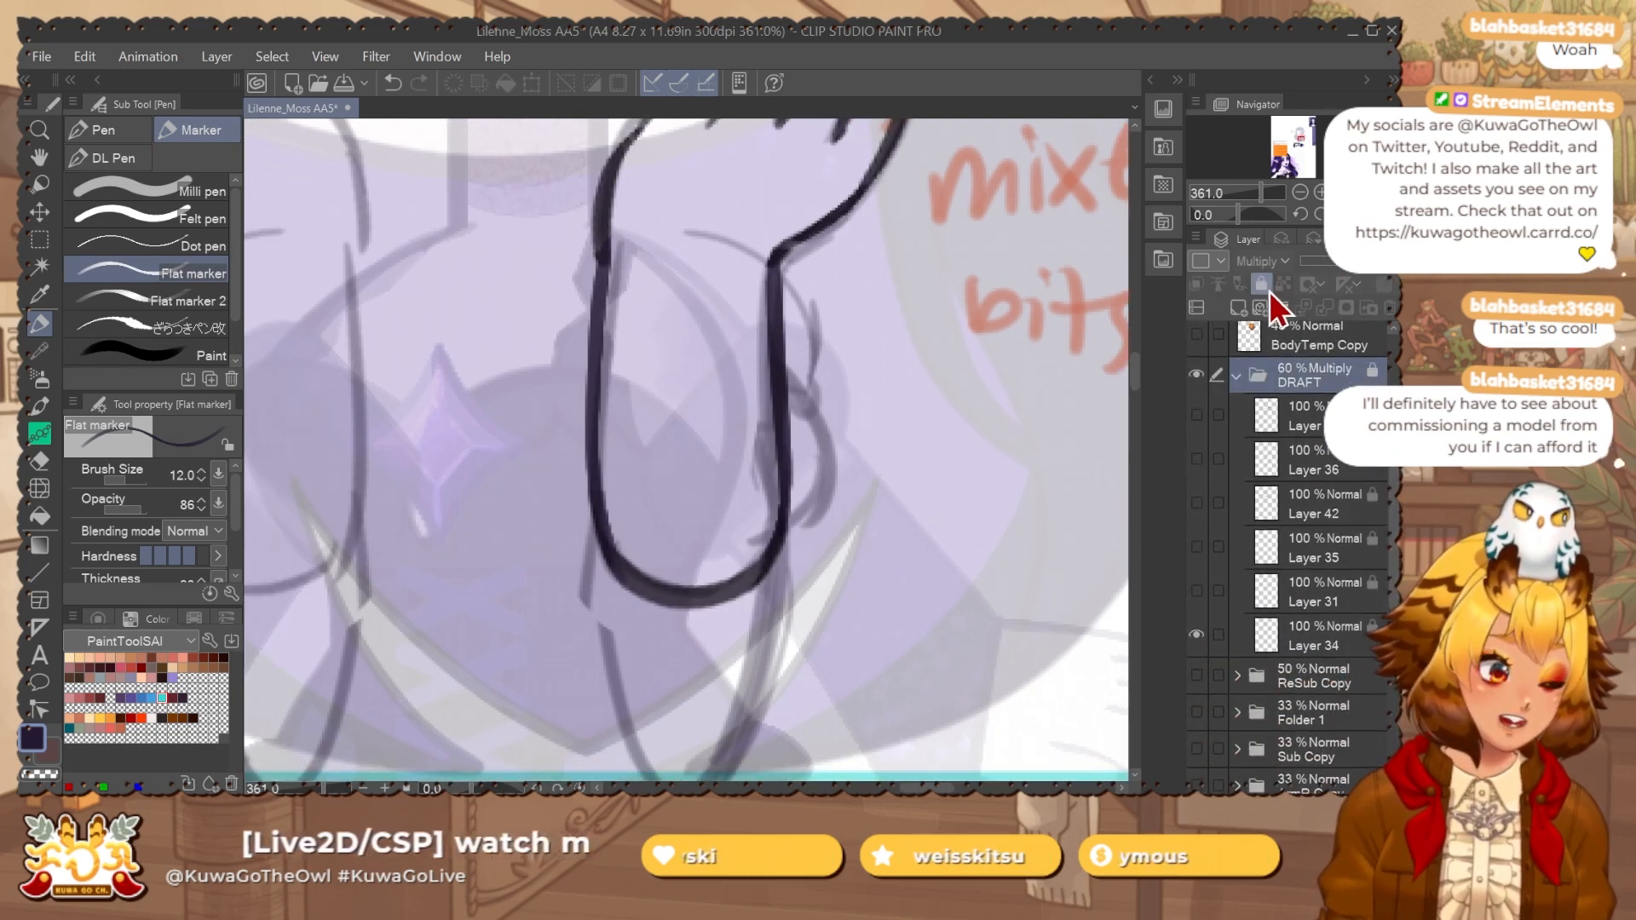
Show every sketch layer in the DRAFT folder and lock the transparent pixels on all of them.
left_click_drag(1193, 610, 1196, 631)
left_click(1320, 622)
left_click(1314, 415, "shift")
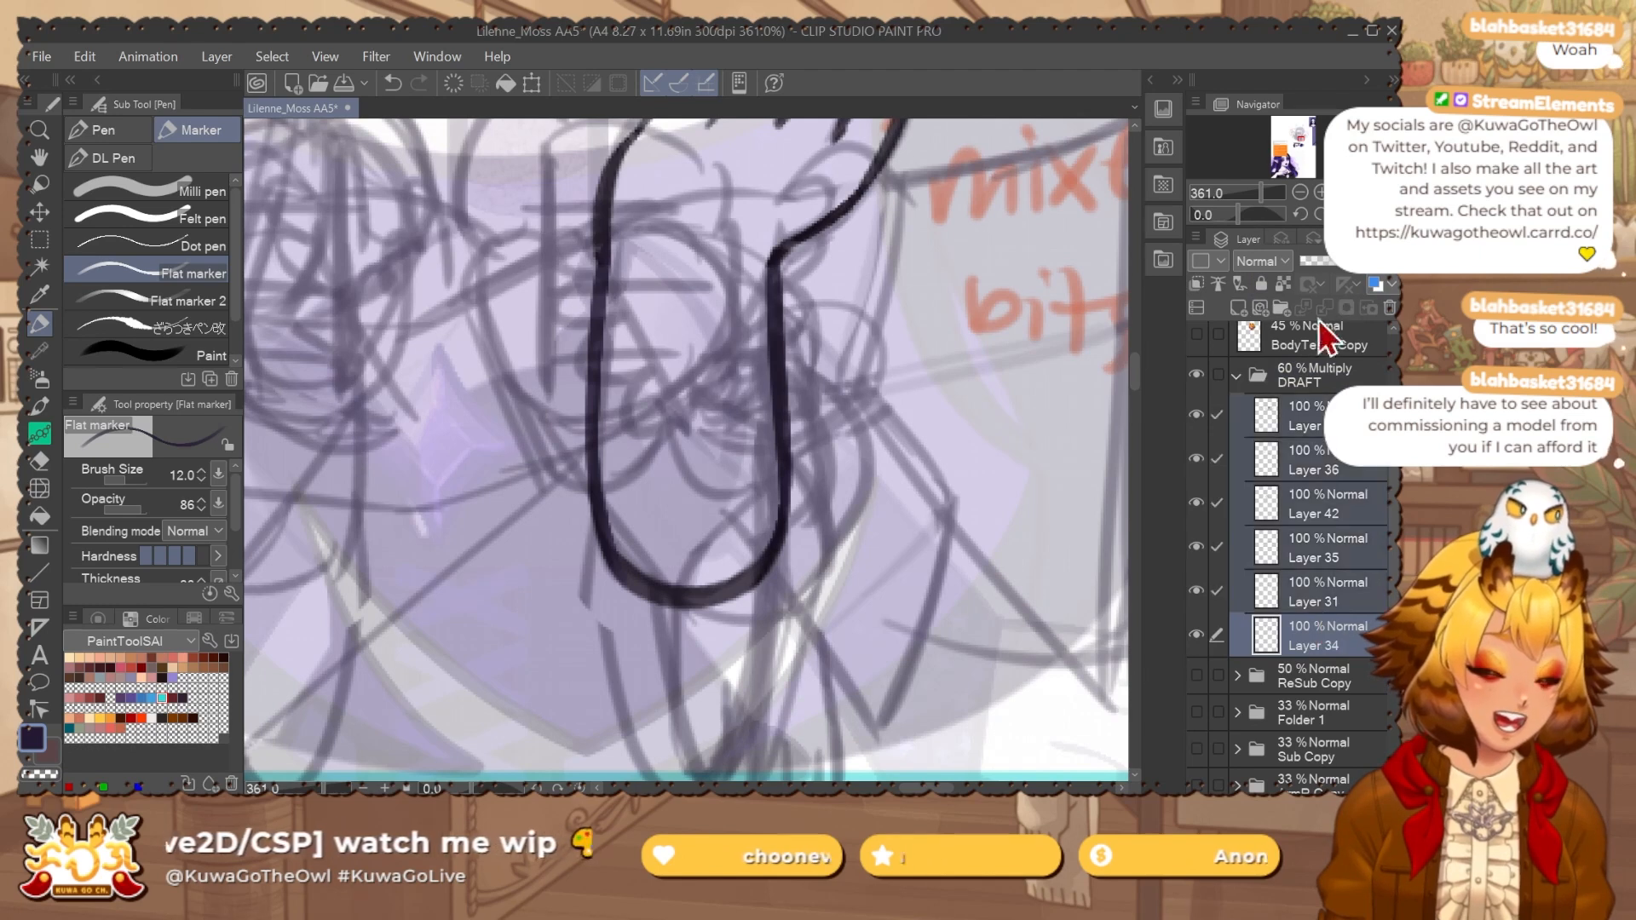
left_click(1286, 283)
Pick a red swatch and fill the sketch lines with it on each of the six DRAFT layers.
left_click(1299, 415)
key("b")
scroll(842, 545, "down", 3)
key("x")
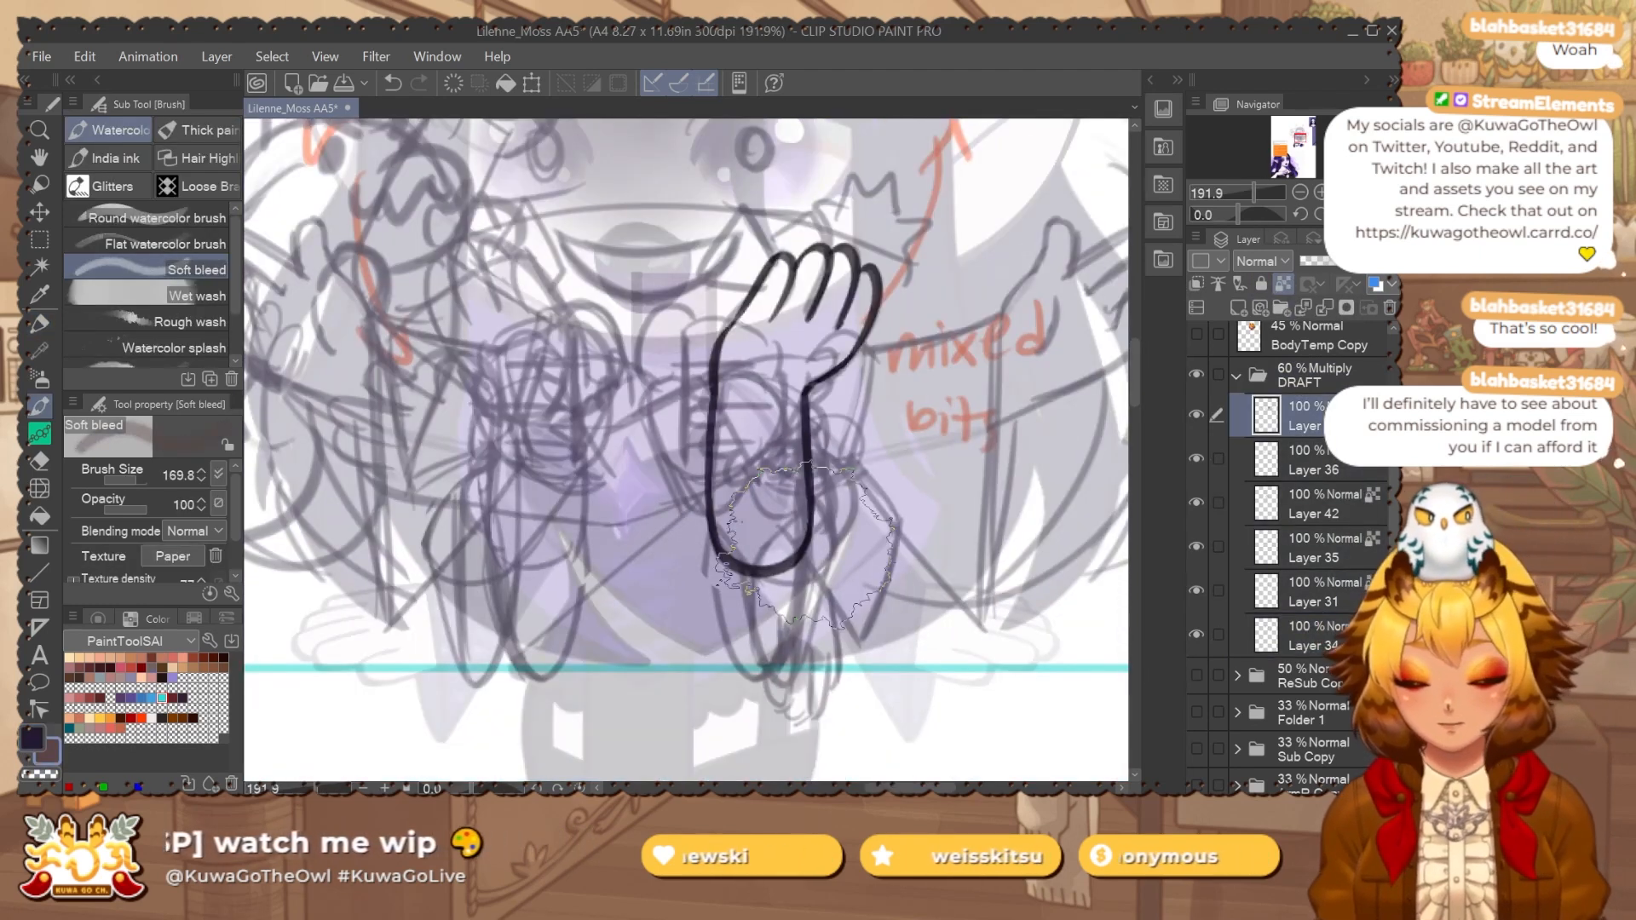
left_click(121, 667)
key("alt+Delete")
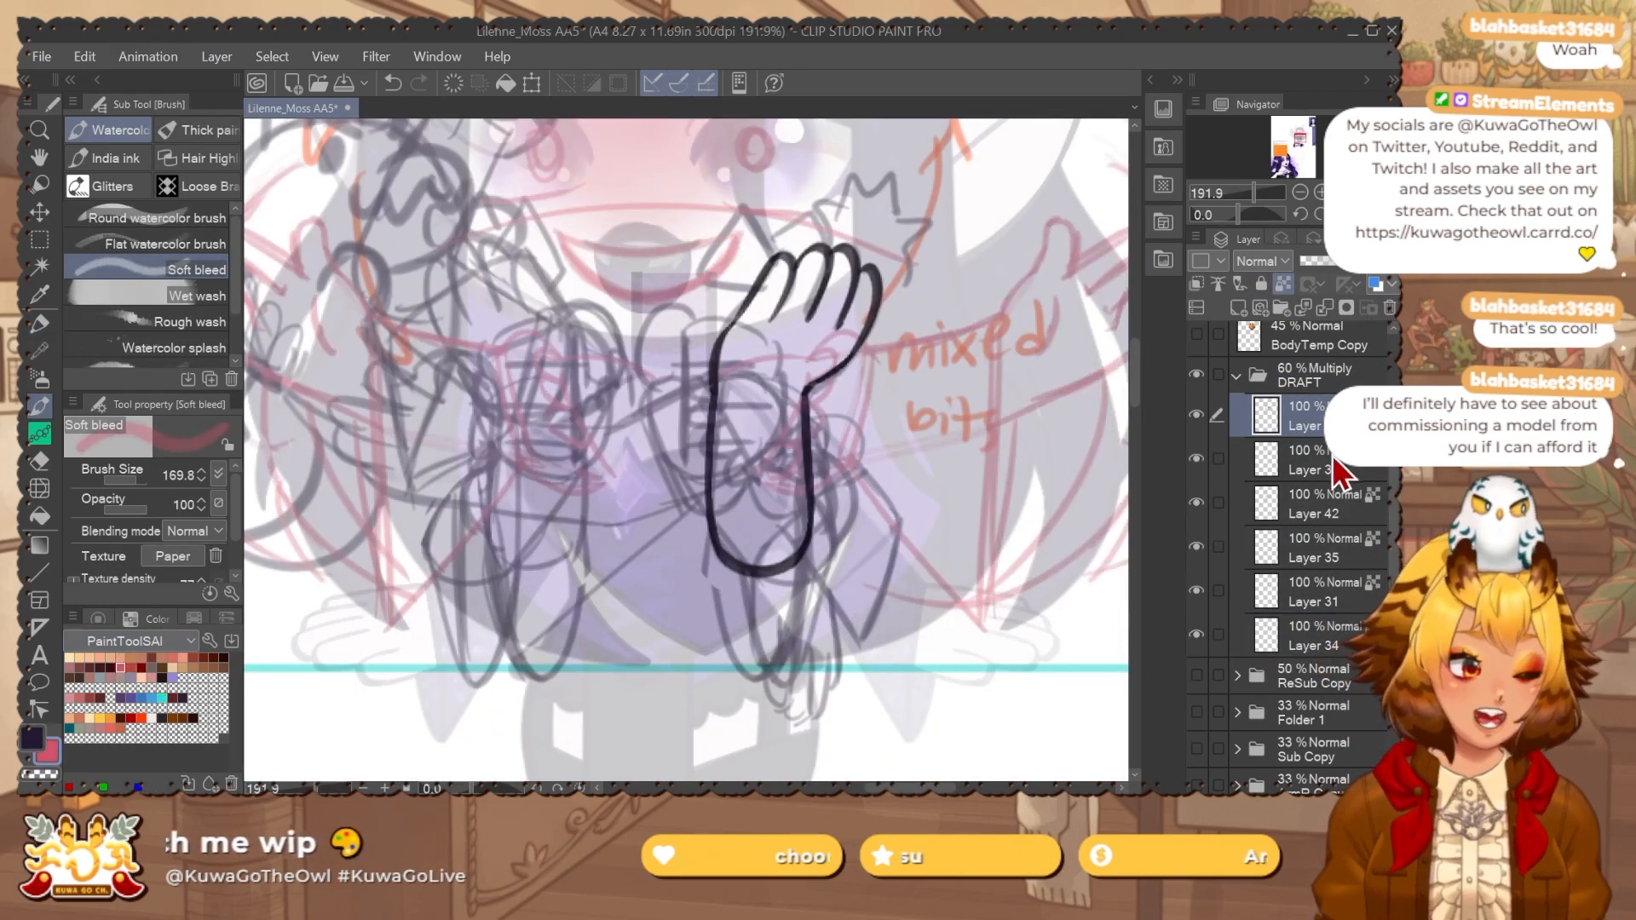
left_click(1332, 457)
key("alt+Delete")
left_click(1337, 503)
key("alt+Delete")
left_click(1343, 556)
key("alt+Delete")
left_click(1334, 601)
key("alt+Delete")
left_click(1335, 634)
key("alt+Delete")
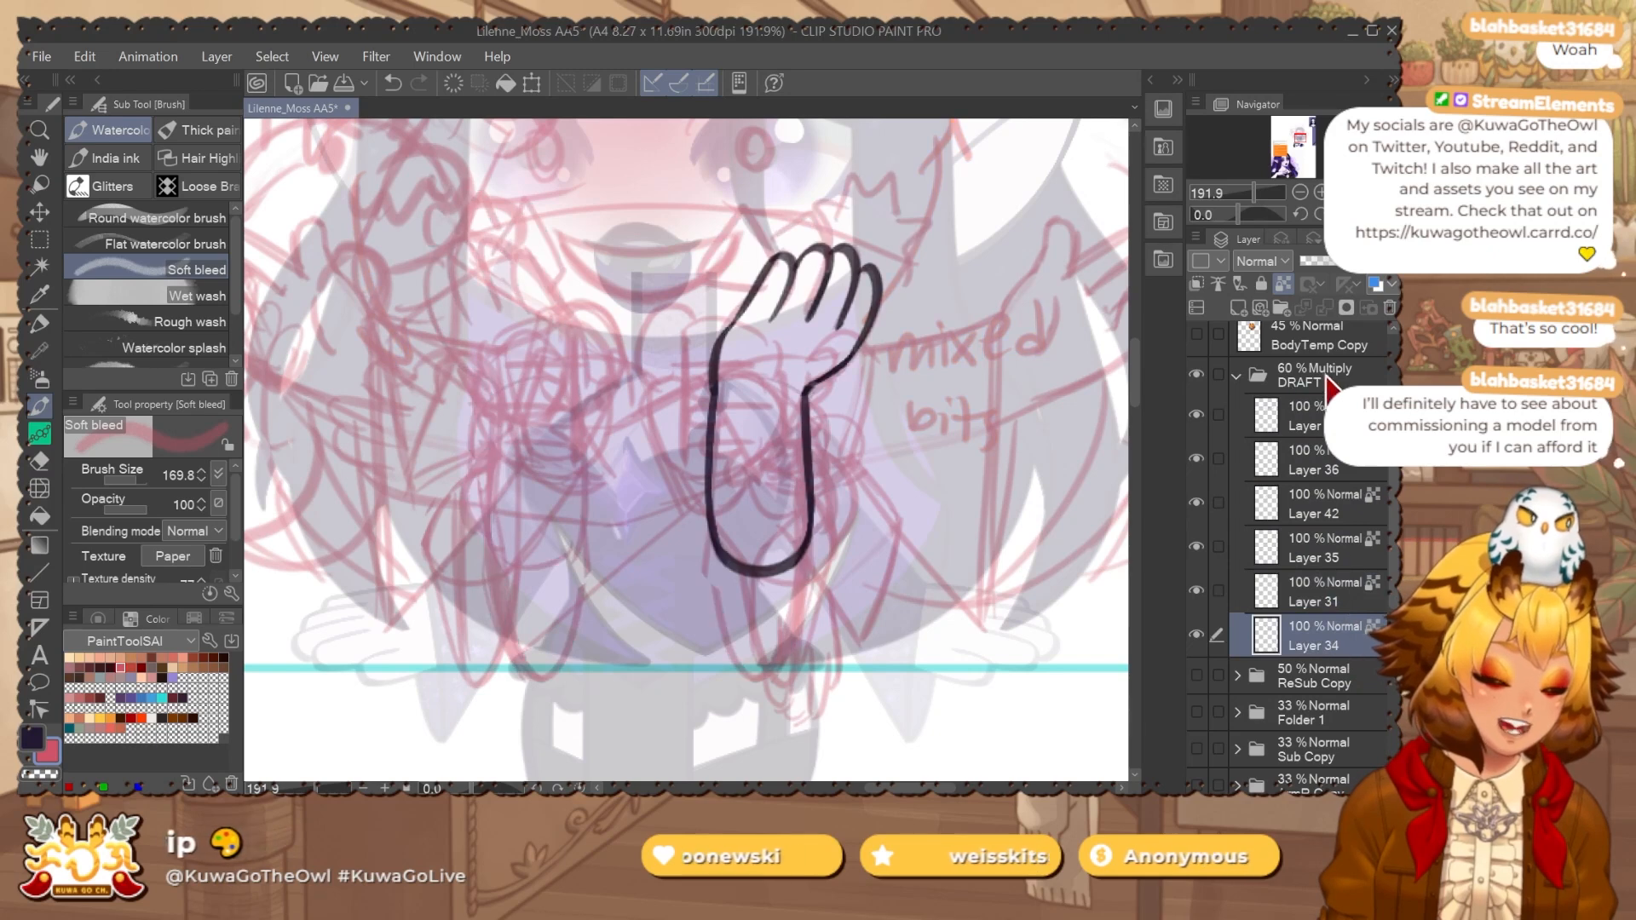
Leave only the raised-hands sketch visible in the DRAFT folder, and lock and collapse the folder.
left_click(1286, 368)
left_click(1236, 375)
left_click(1236, 374)
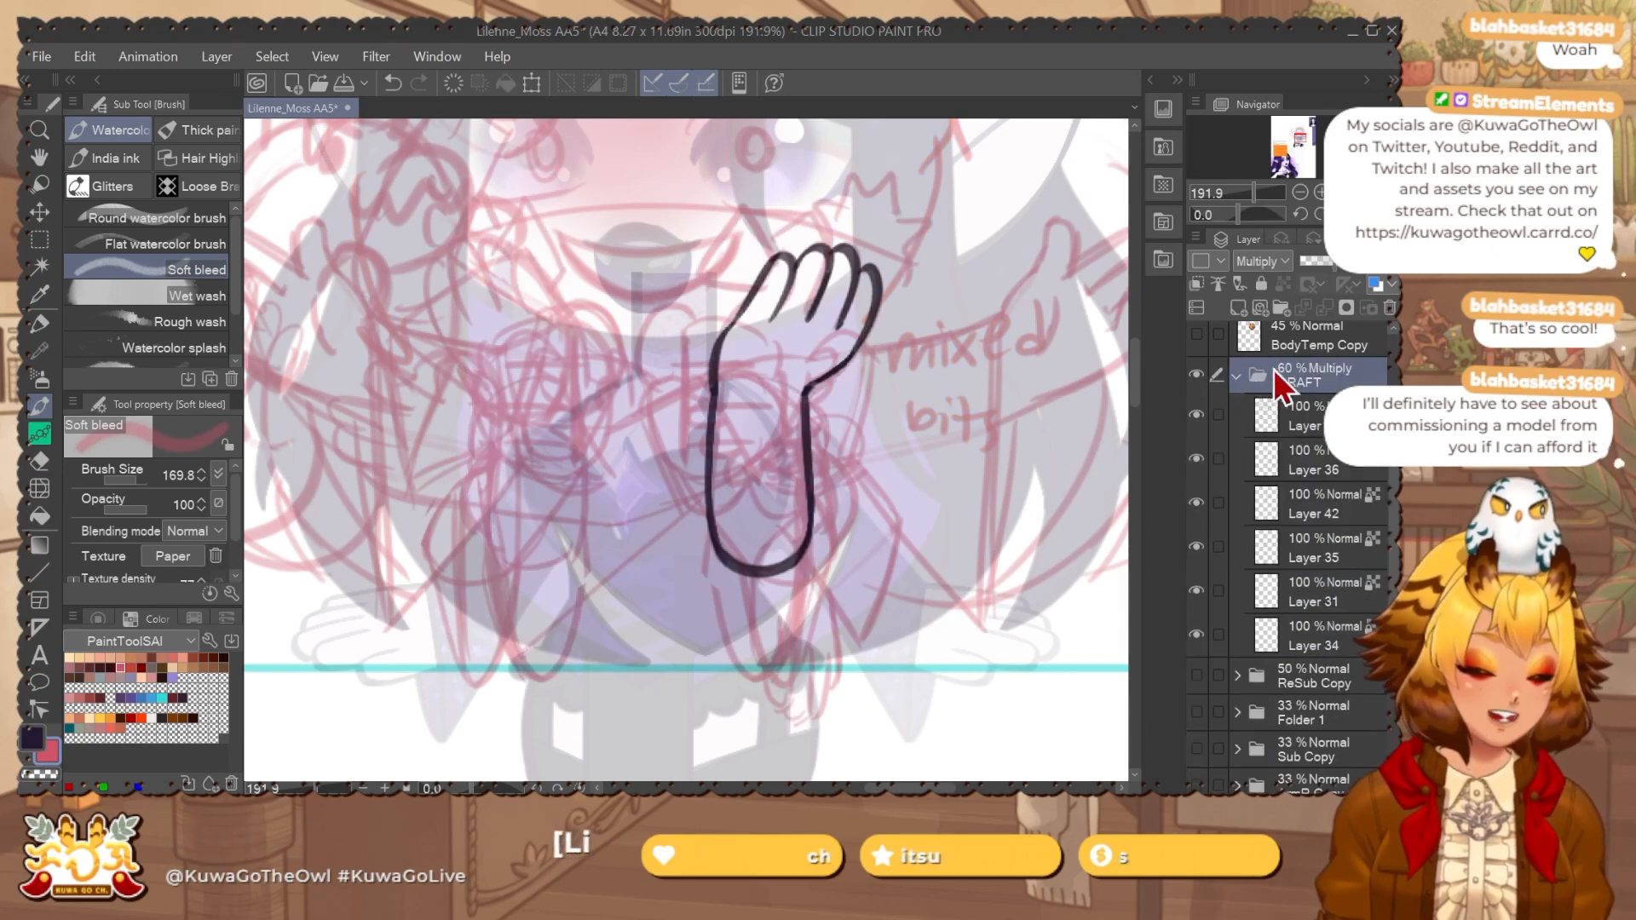
left_click(1236, 375)
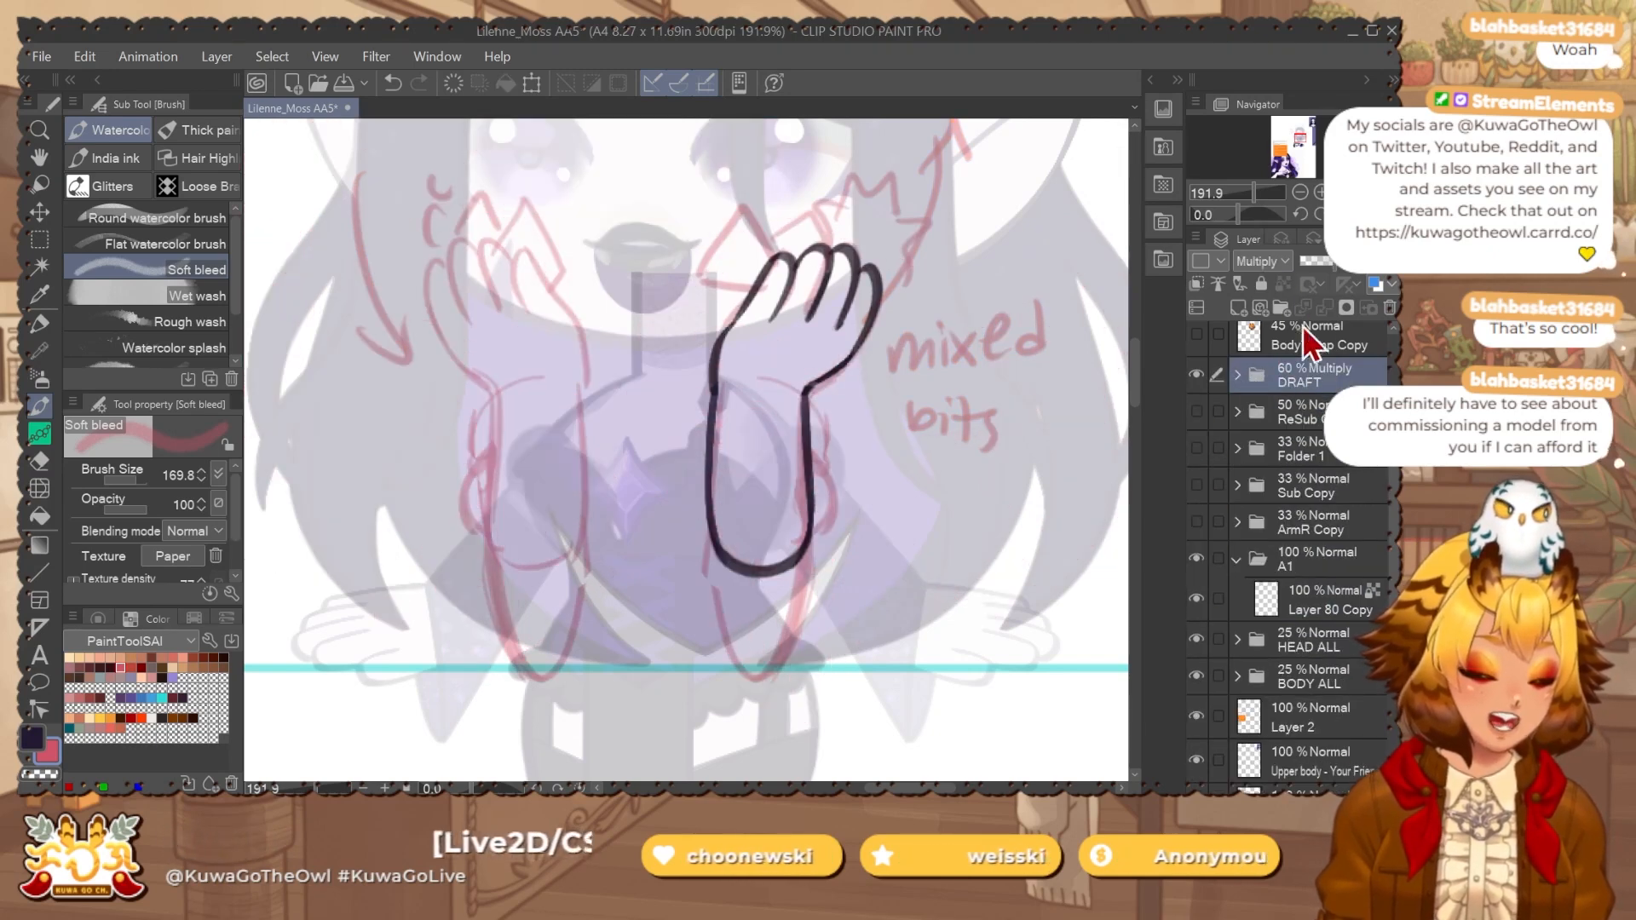
Add a new layer above Layer 80 Copy in the A1 folder.
left_click(1344, 588)
mouse_move(890, 572)
left_mouse_down()
mouse_move(875, 579)
mouse_move(920, 569)
mouse_move(918, 521)
mouse_move(879, 576)
mouse_move(861, 562)
left_mouse_up()
key("ctrl+shift+n")
key("p")
left_click_drag(997, 628, 880, 479)
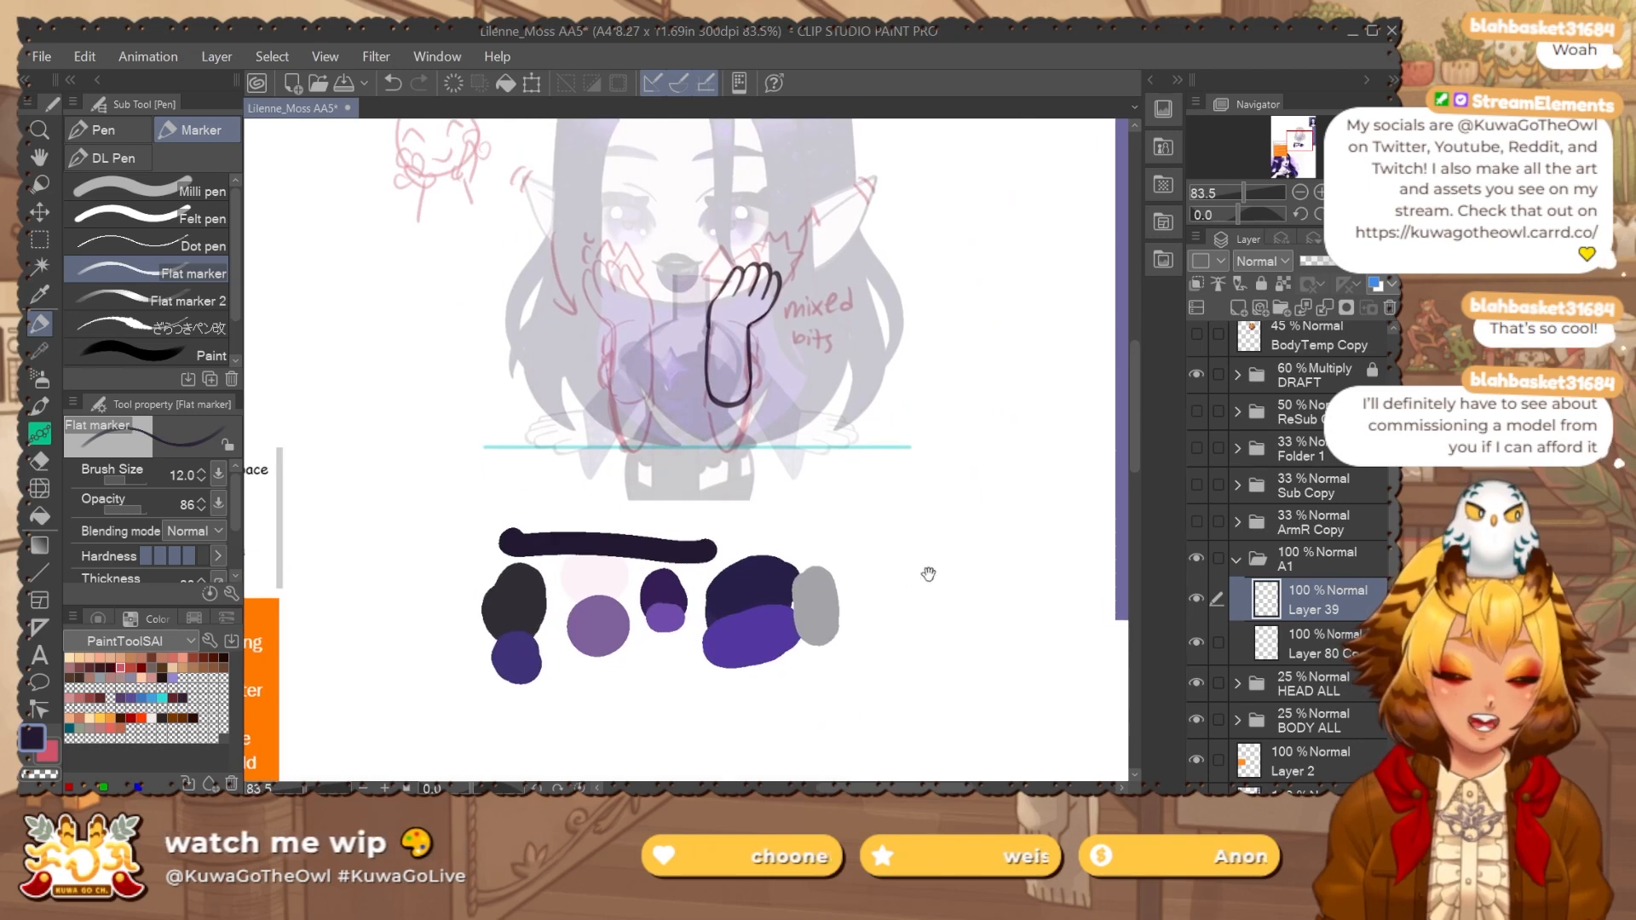
Group Layer 80 Copy into a folder named A1Arm and move Layer 39 beneath it inside that folder.
left_click(1342, 637)
key("ctrl+g")
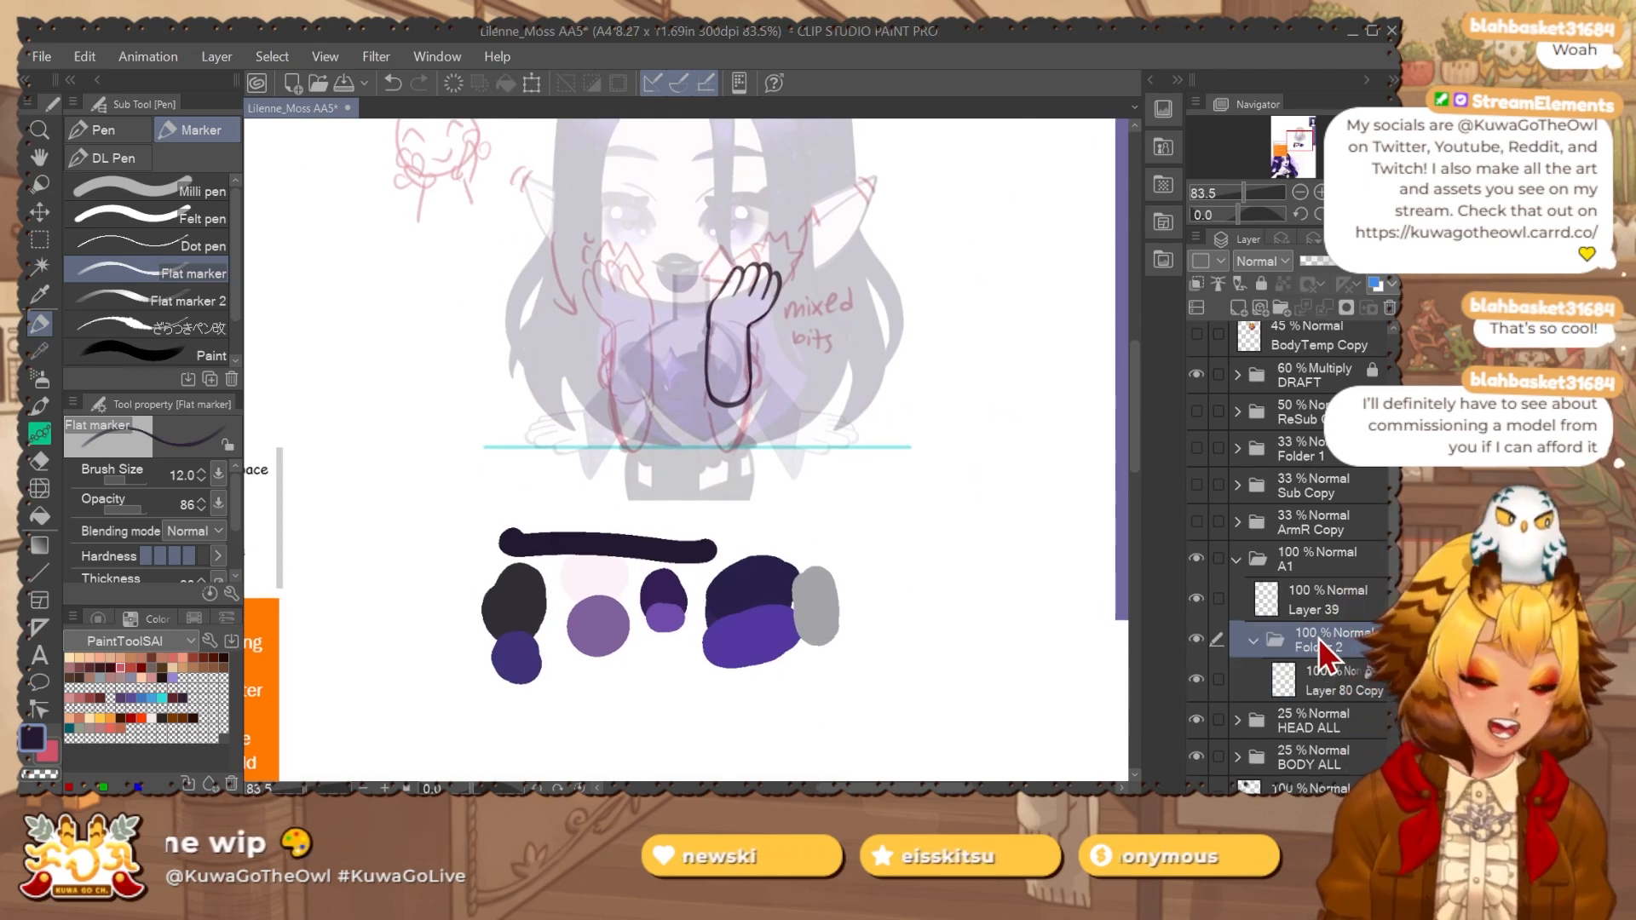
type("A1Arm")
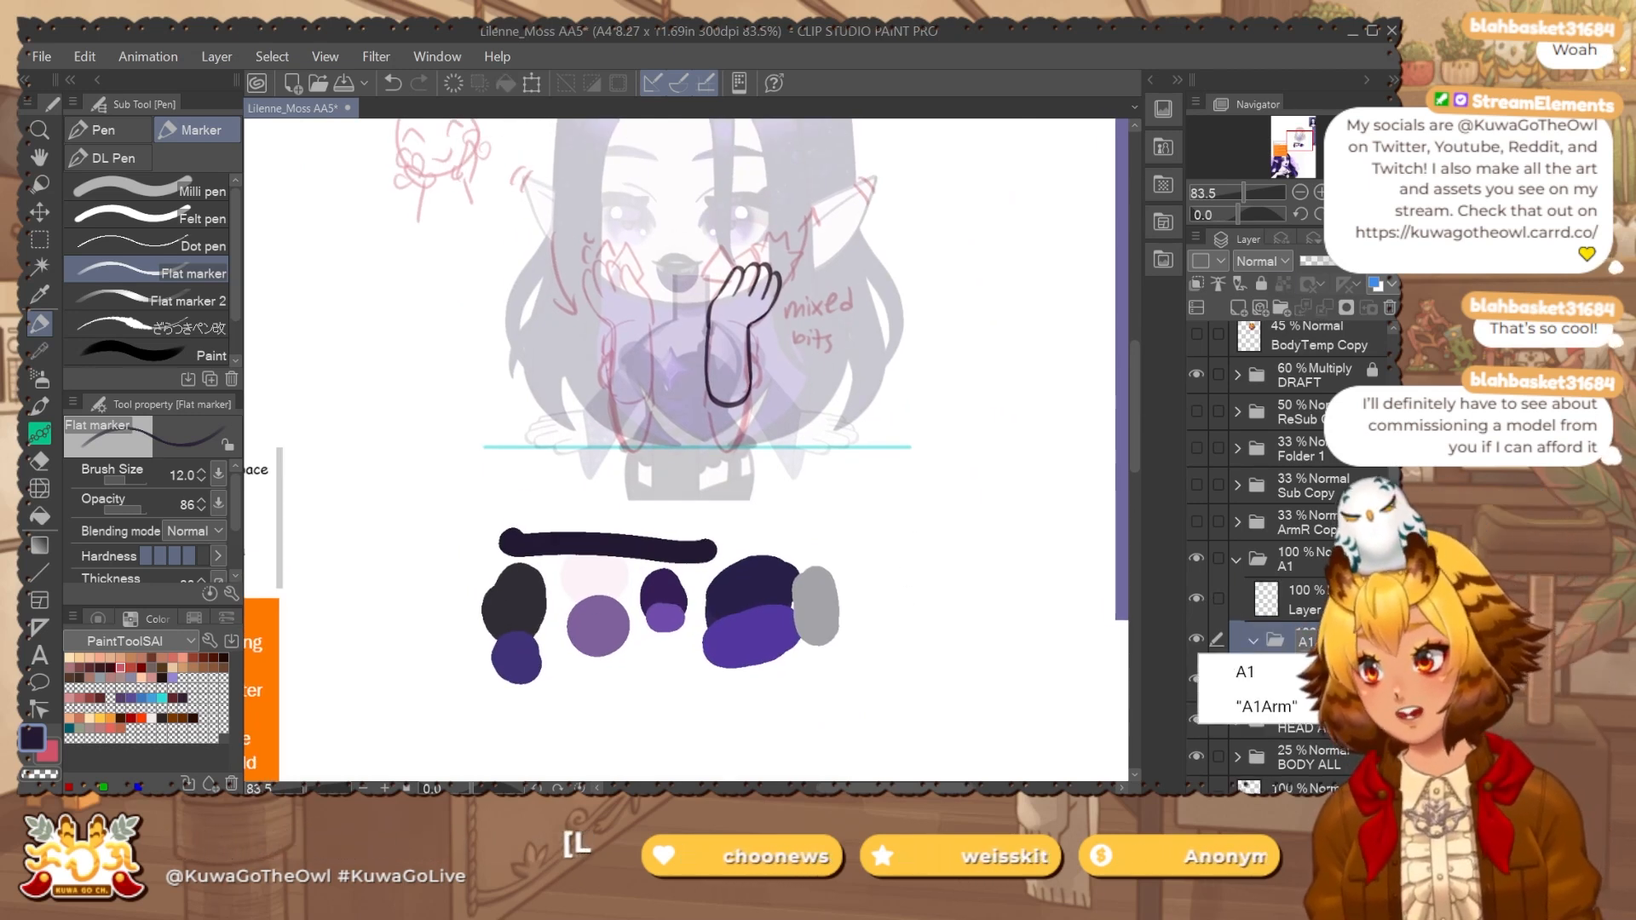
key("Return")
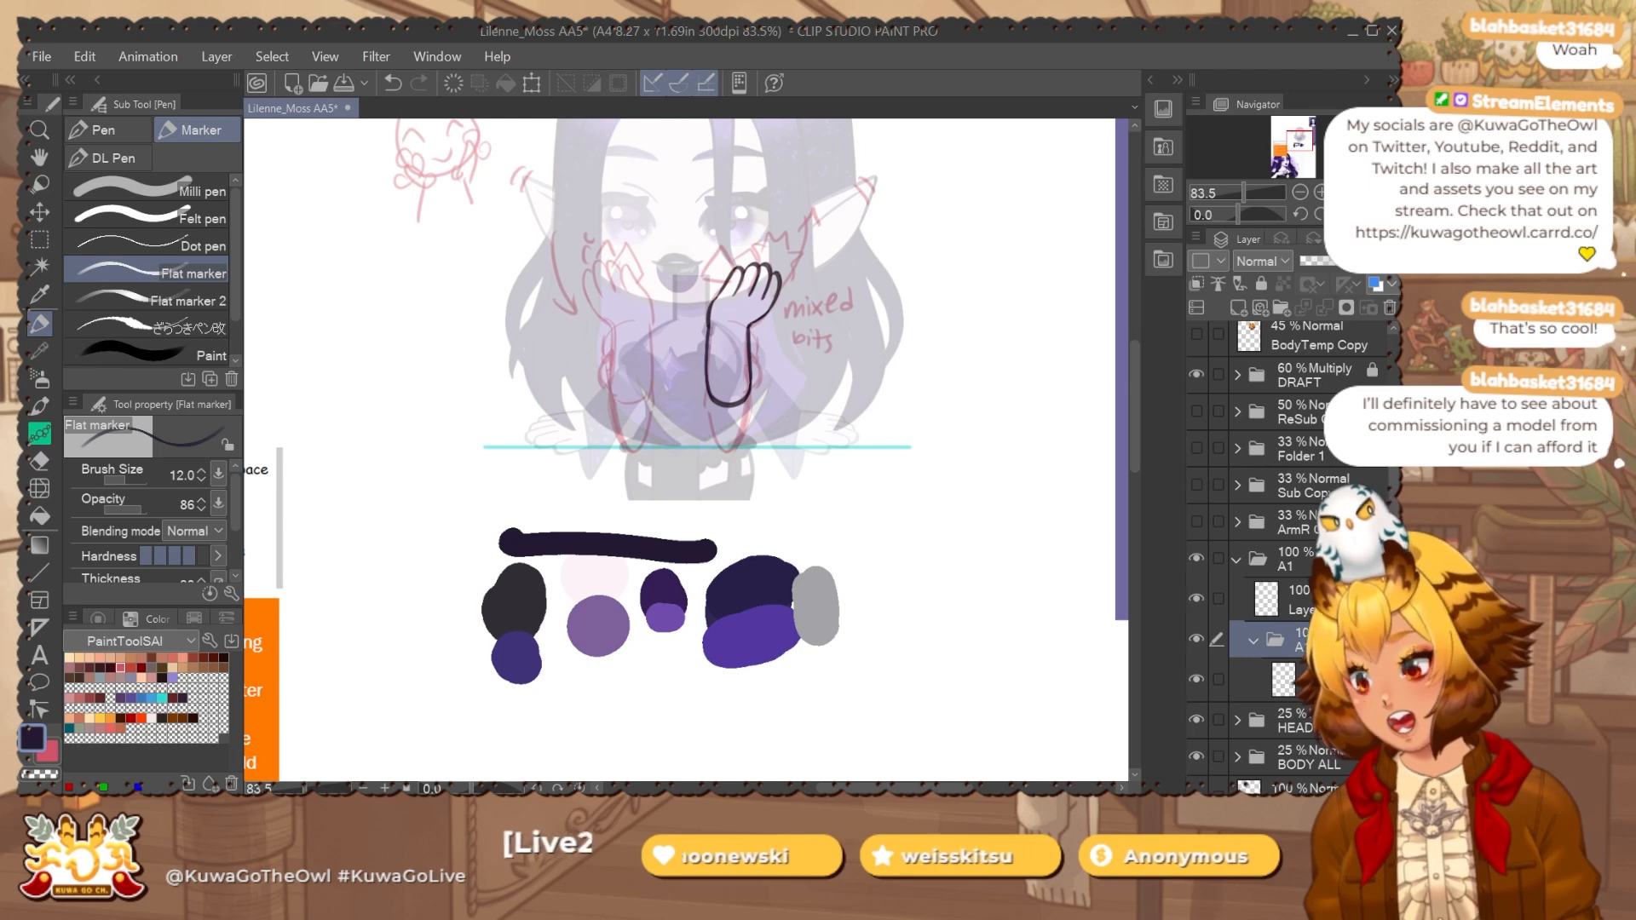
left_click(1367, 612)
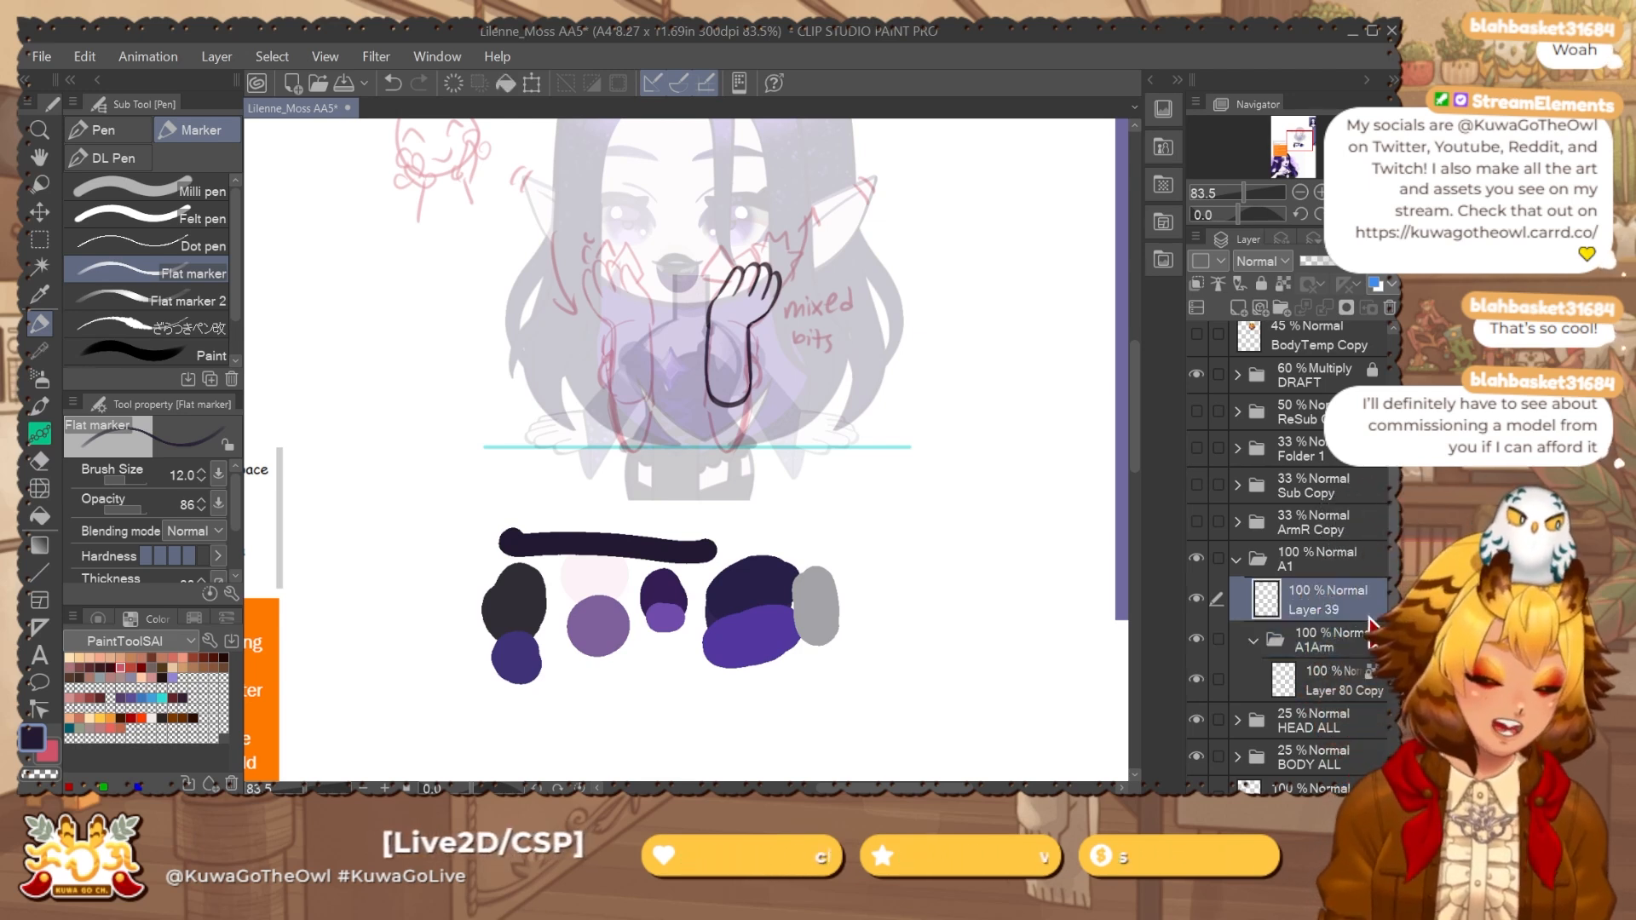
left_click_drag(1325, 607, 1333, 700)
Auto select the area outside the arm outline, invert it to fill the arm red on Layer 39, and lock that layer's transparent pixels.
left_click(1333, 604)
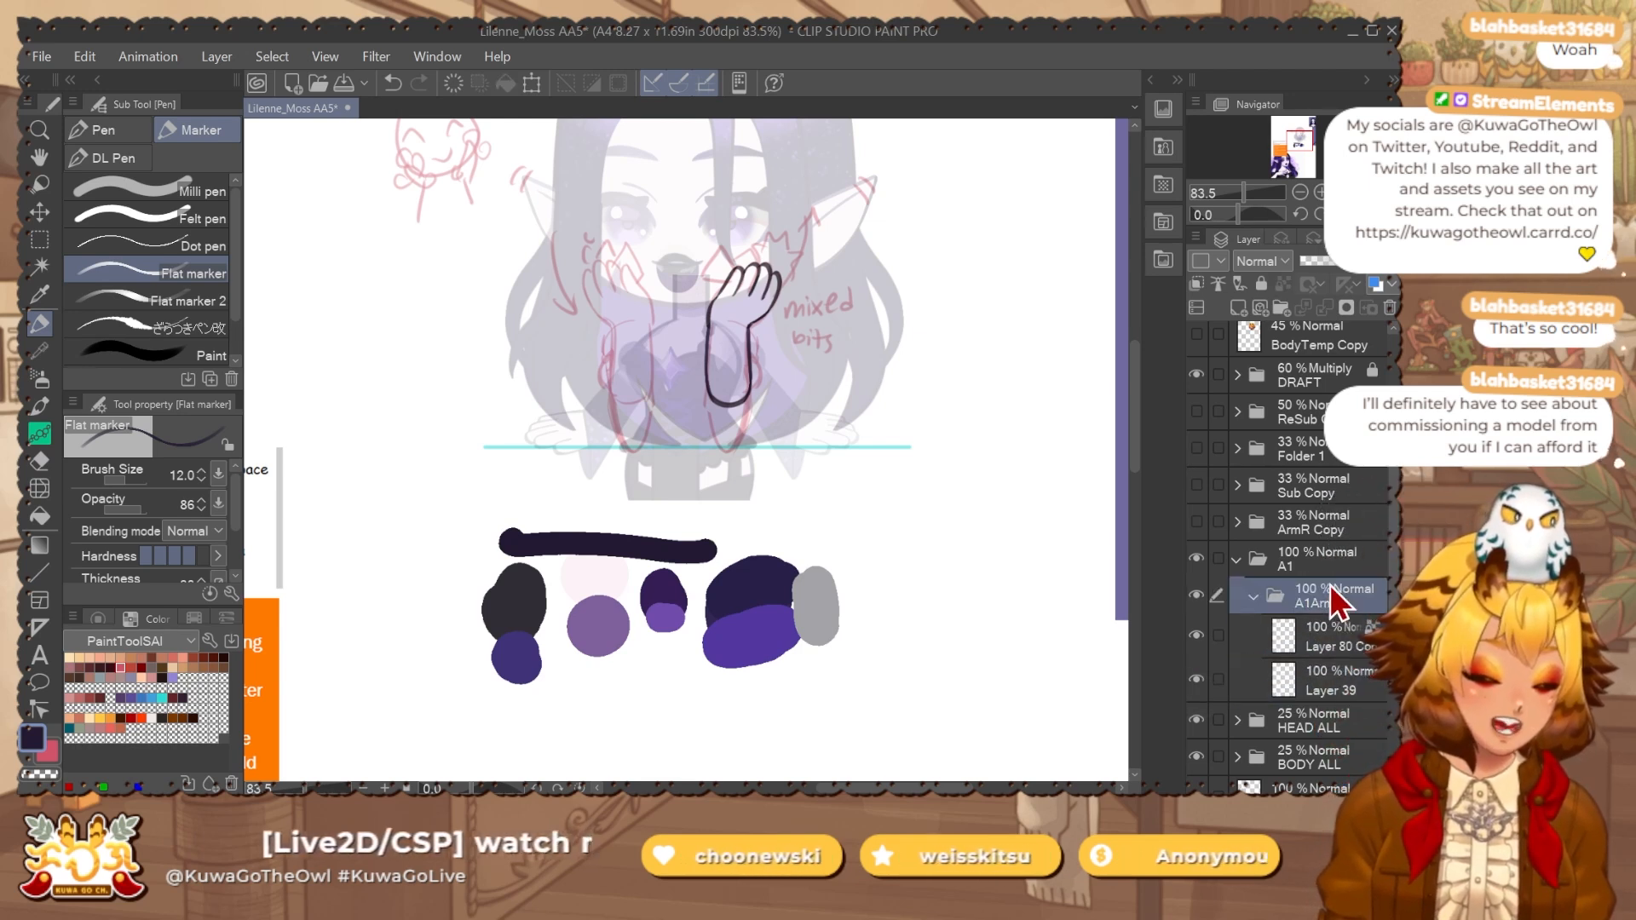
key("w")
left_click(792, 366)
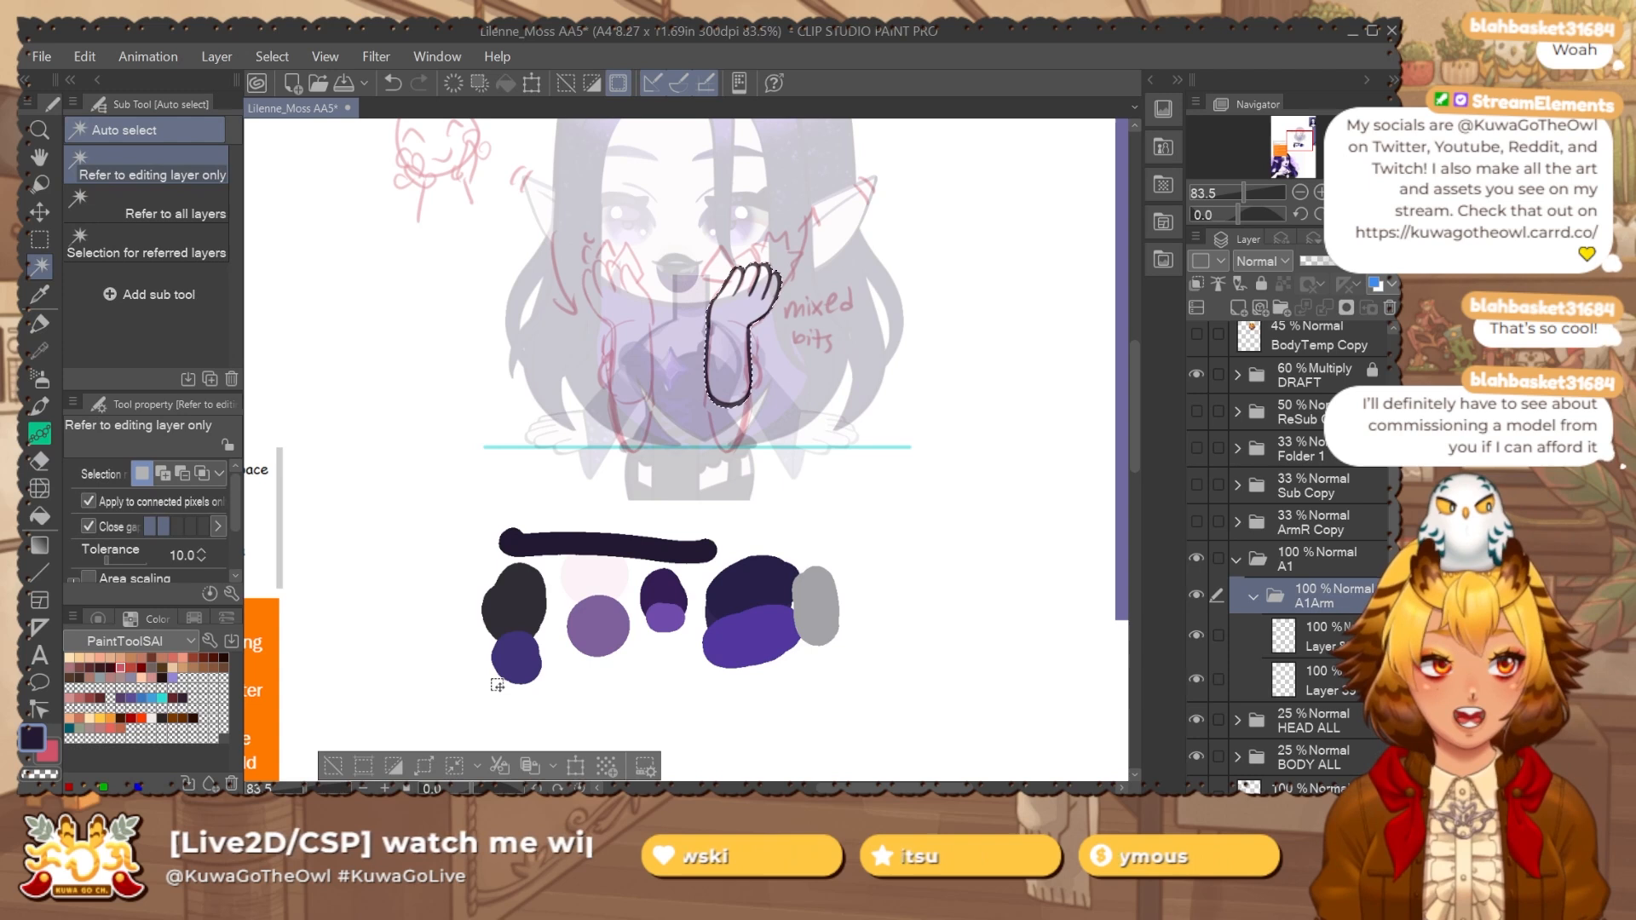
left_click(423, 765)
left_click(1062, 393)
left_click(1332, 673)
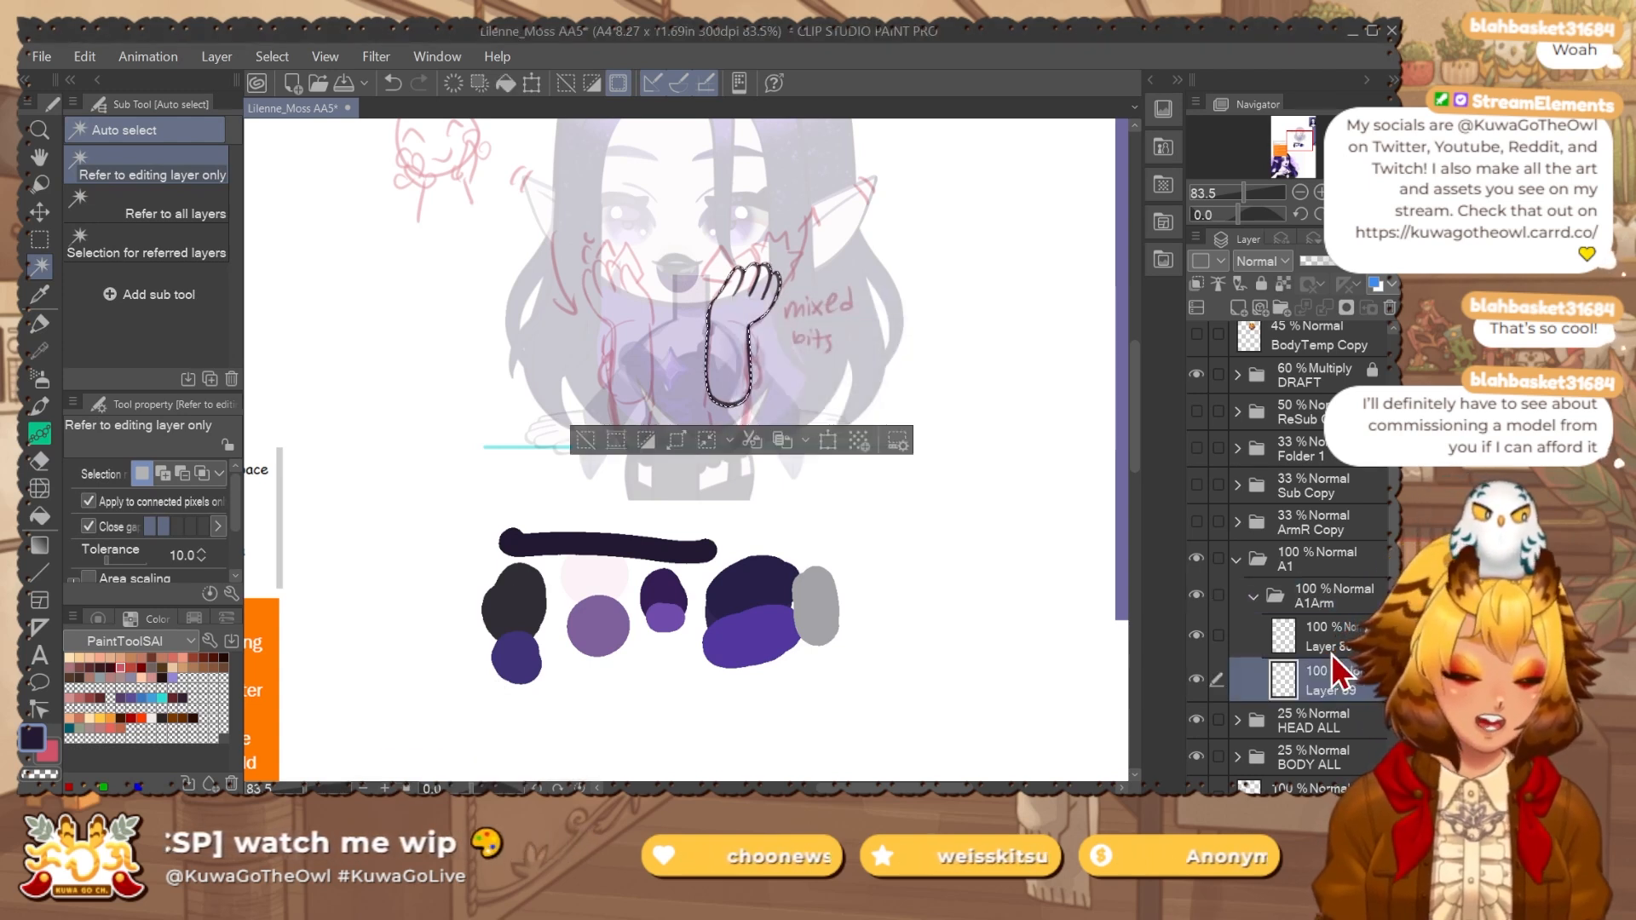
key("alt+Delete")
key("ctrl+d")
left_click(1285, 284)
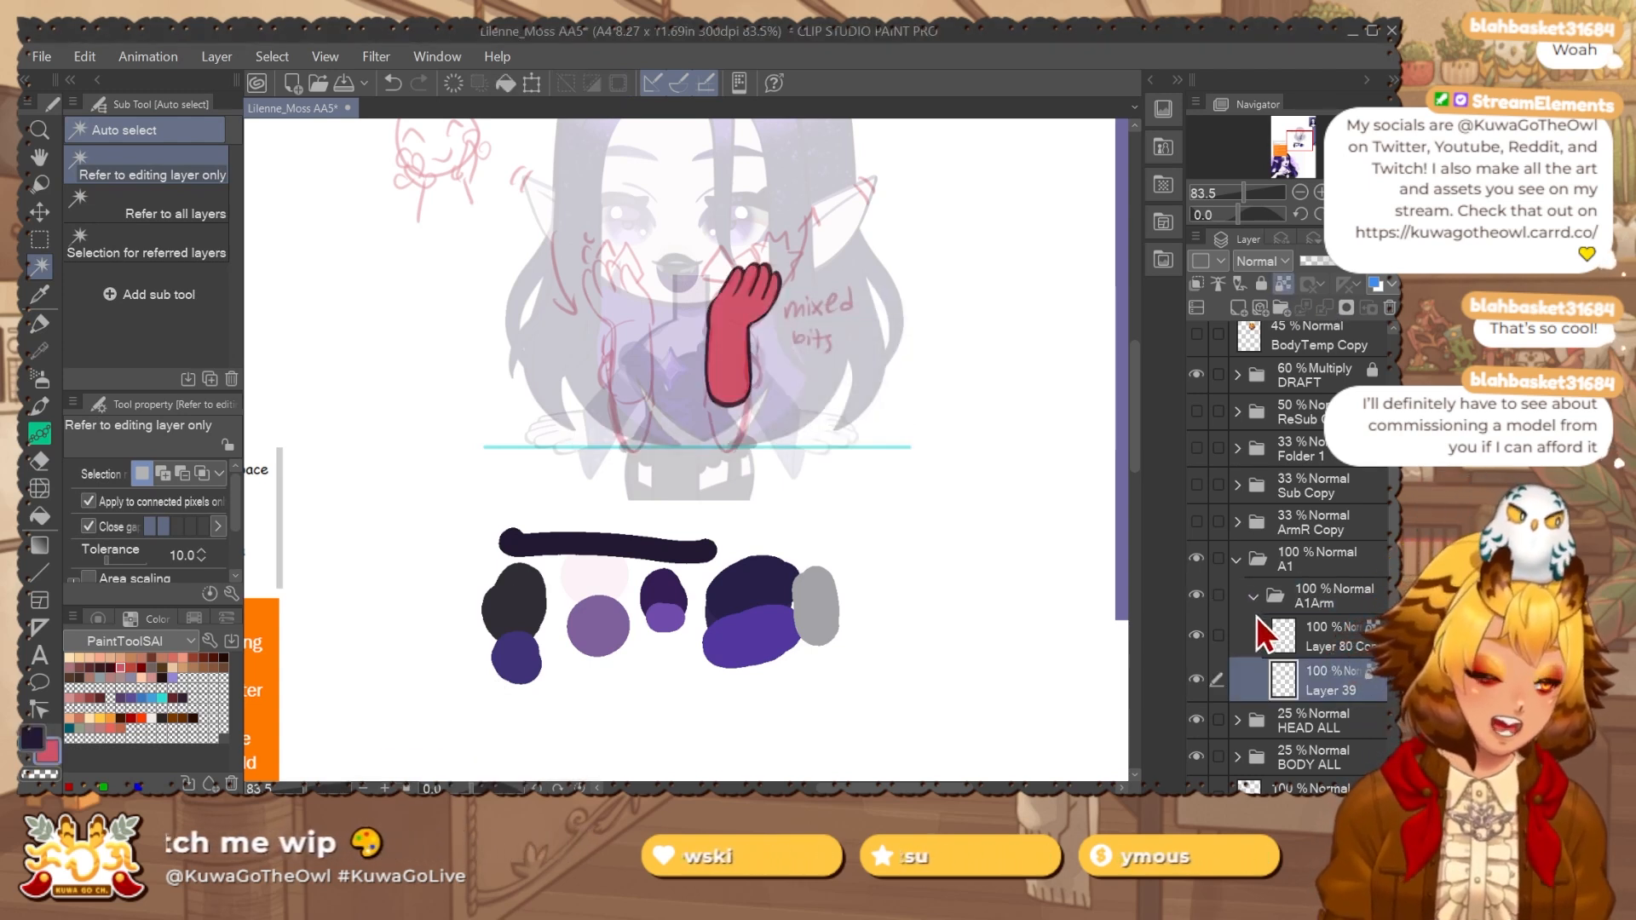
Set the A1Arm folder to 45% opacity and place a new layer below it in a folder named A1Shldr.
left_click(1253, 597)
key("ctrl+shift+n")
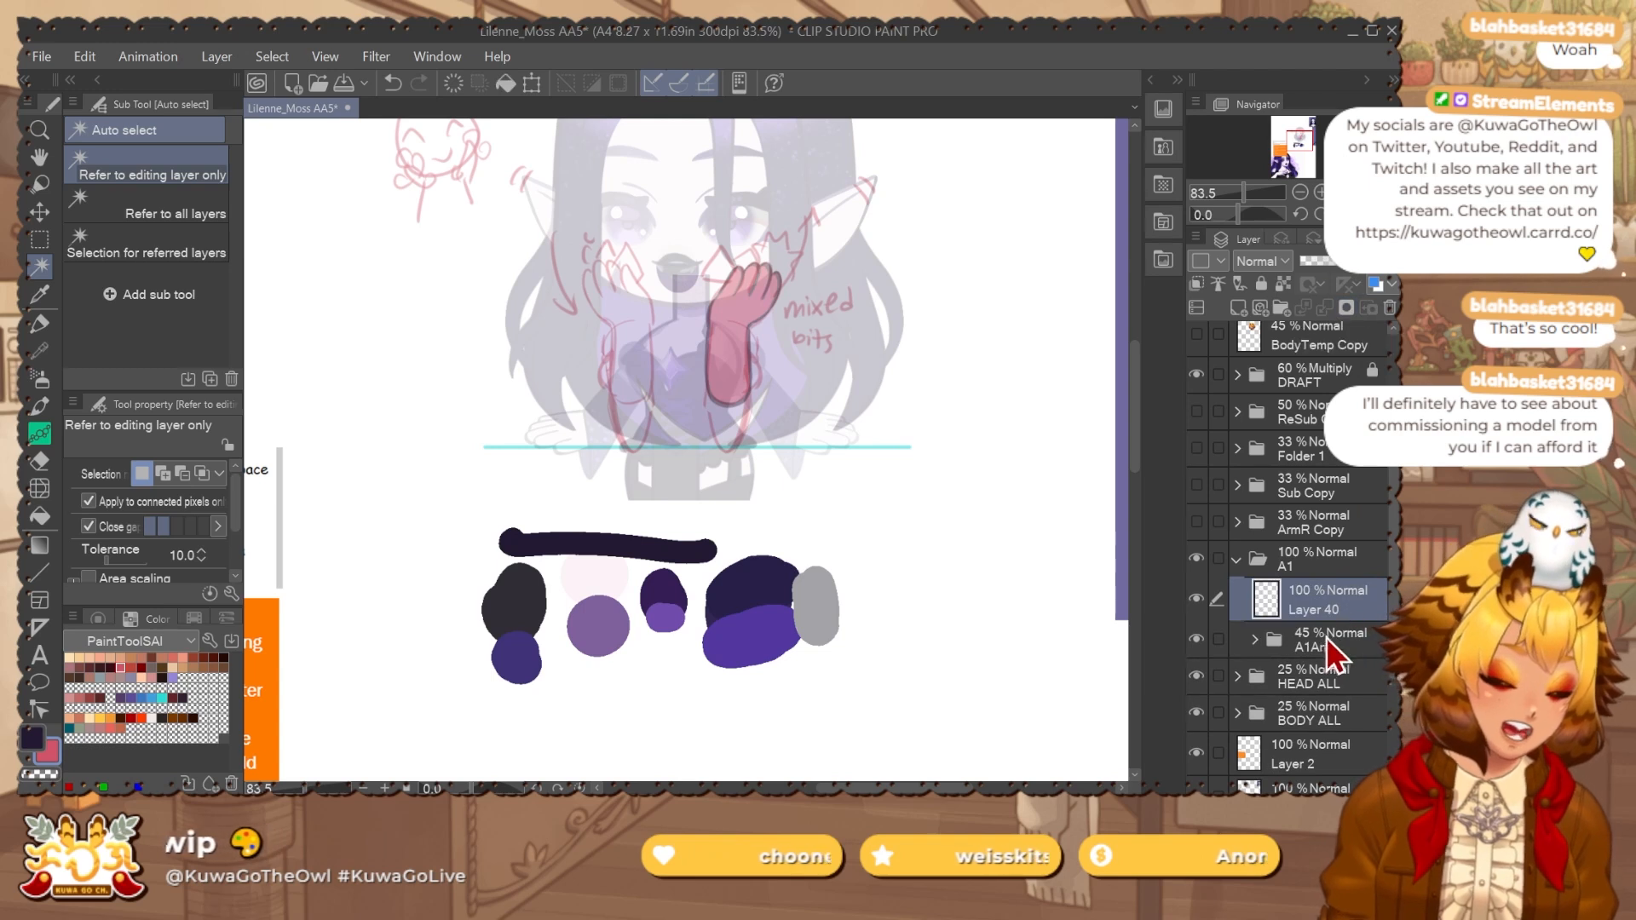
left_click_drag(1332, 656, 1335, 622)
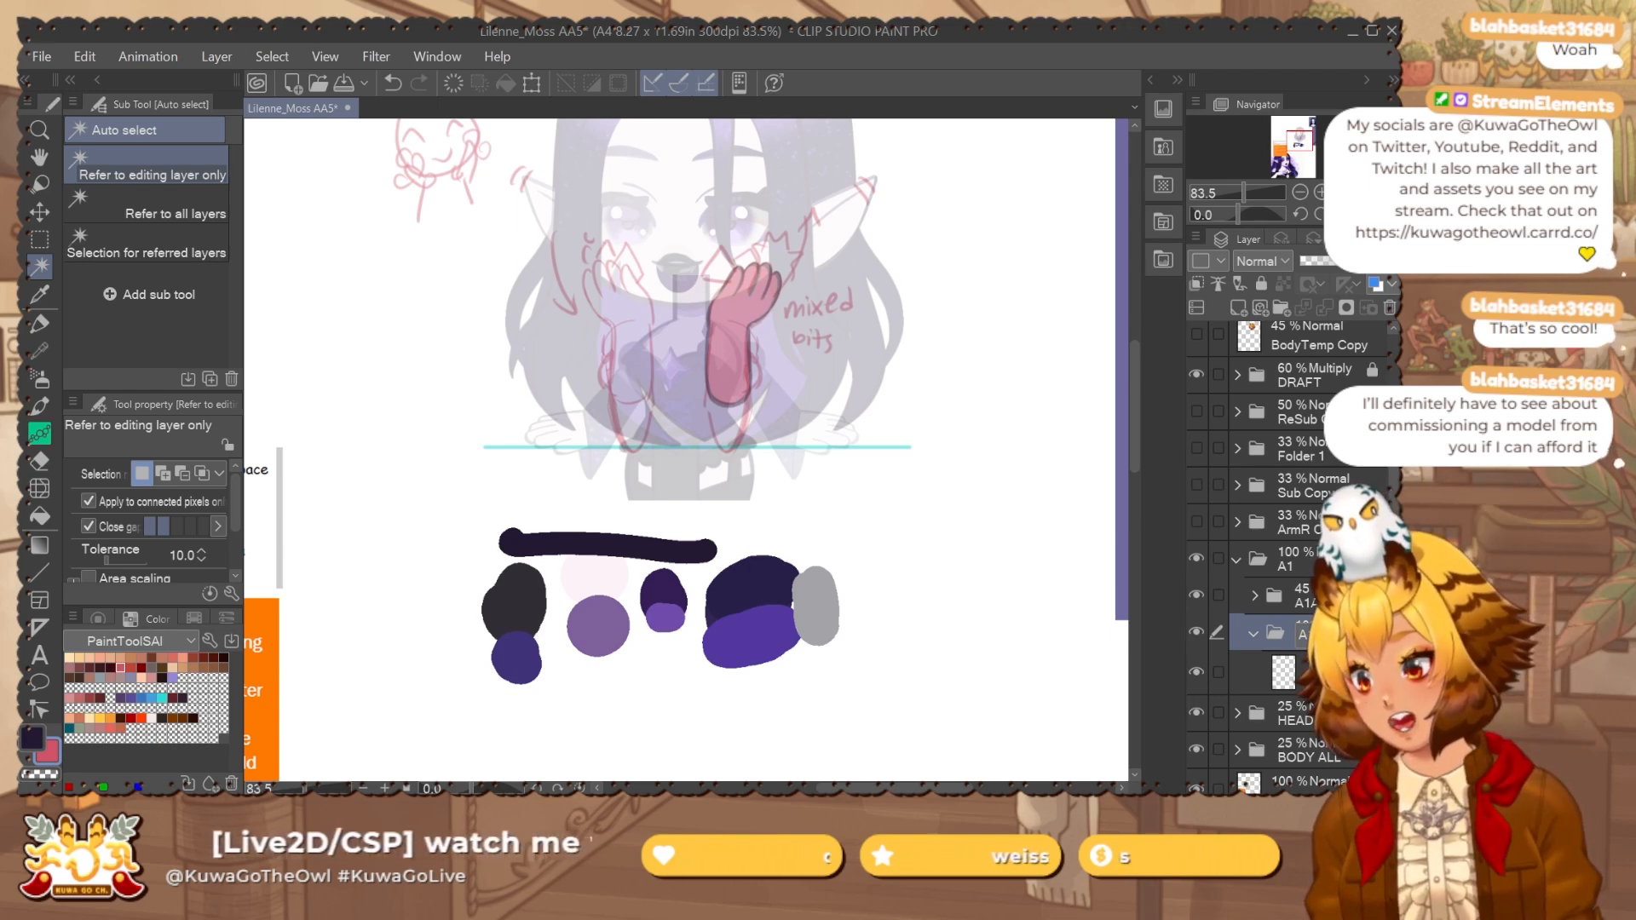
Outline the upper arm over the red forearm on Layer 40 with the size 12 Flat marker and liquify its contour to fit.
key("p")
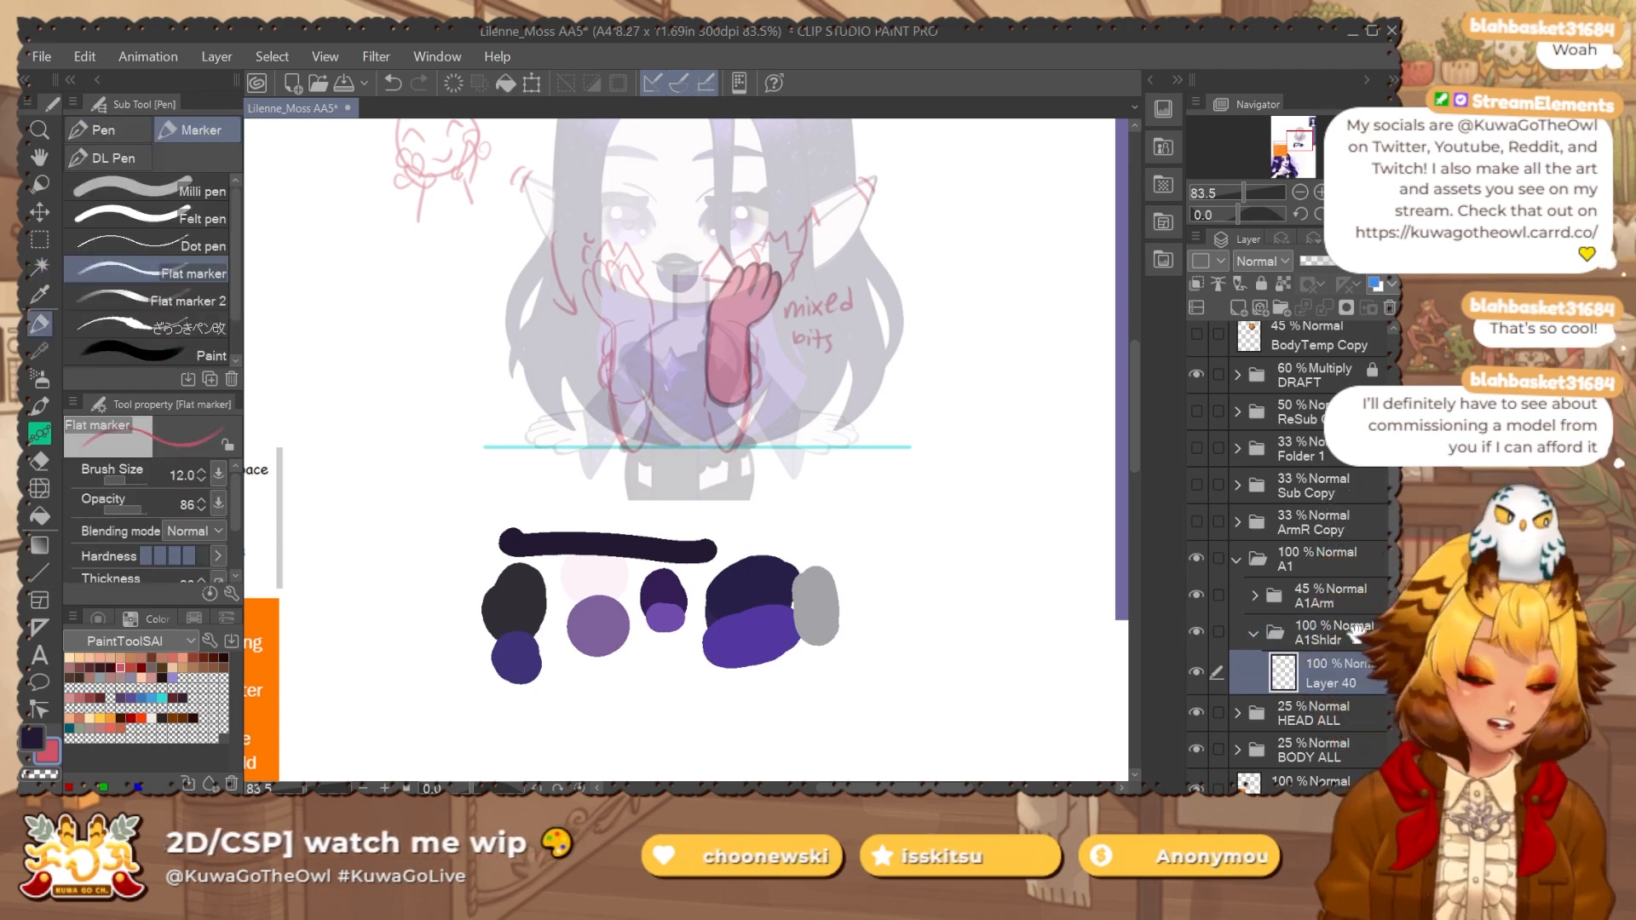
scroll(767, 409, "up", 5)
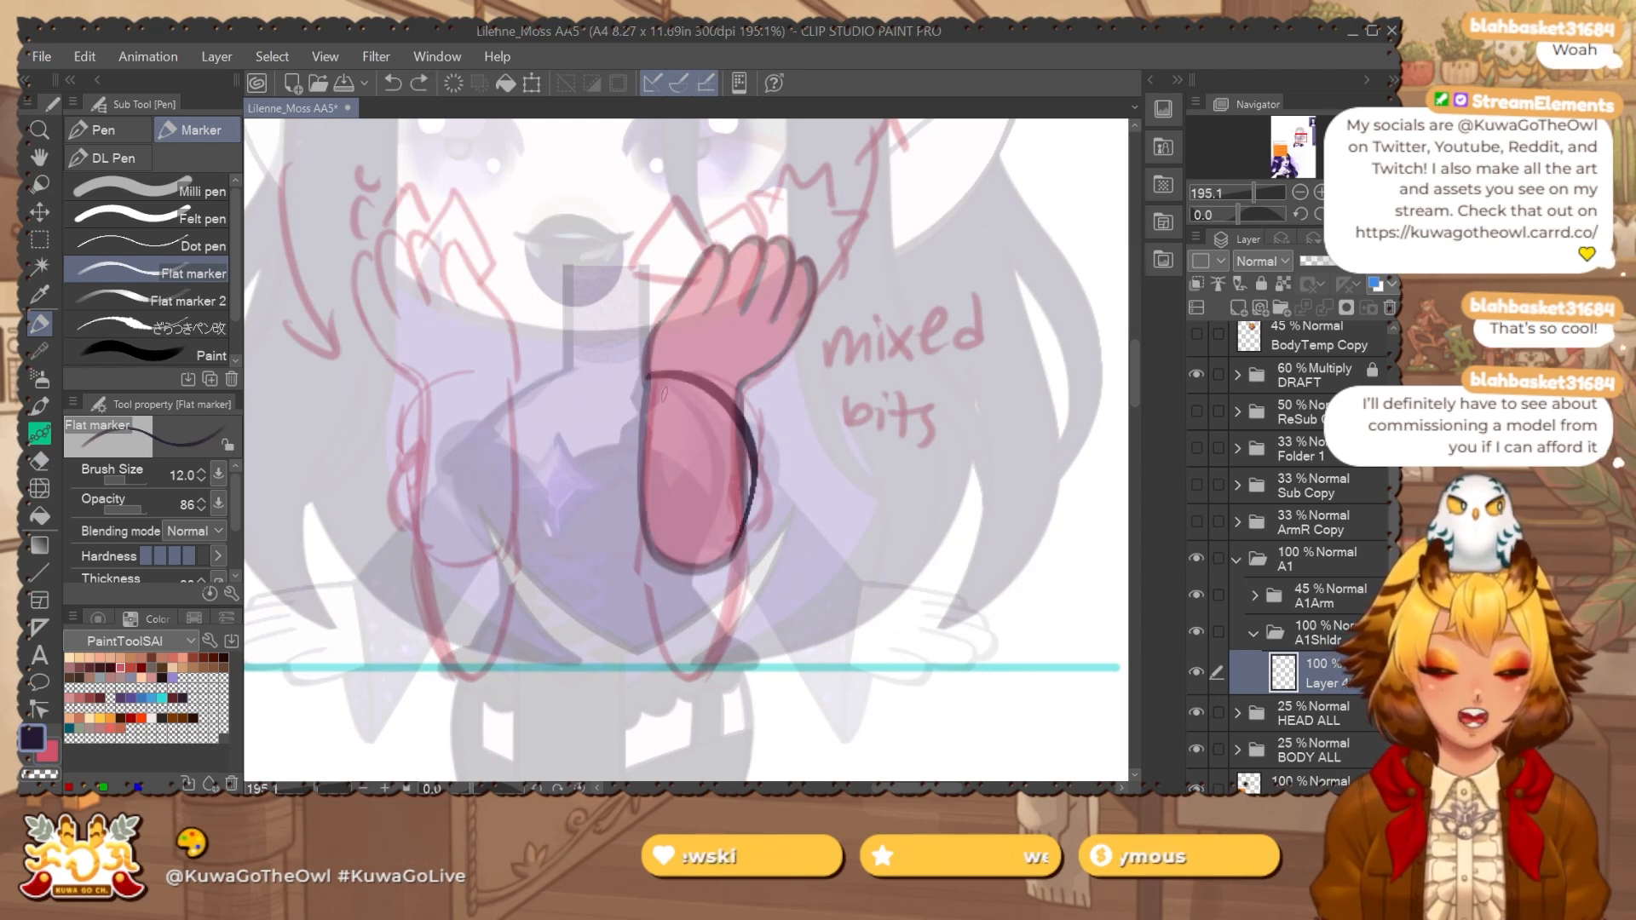
key("j")
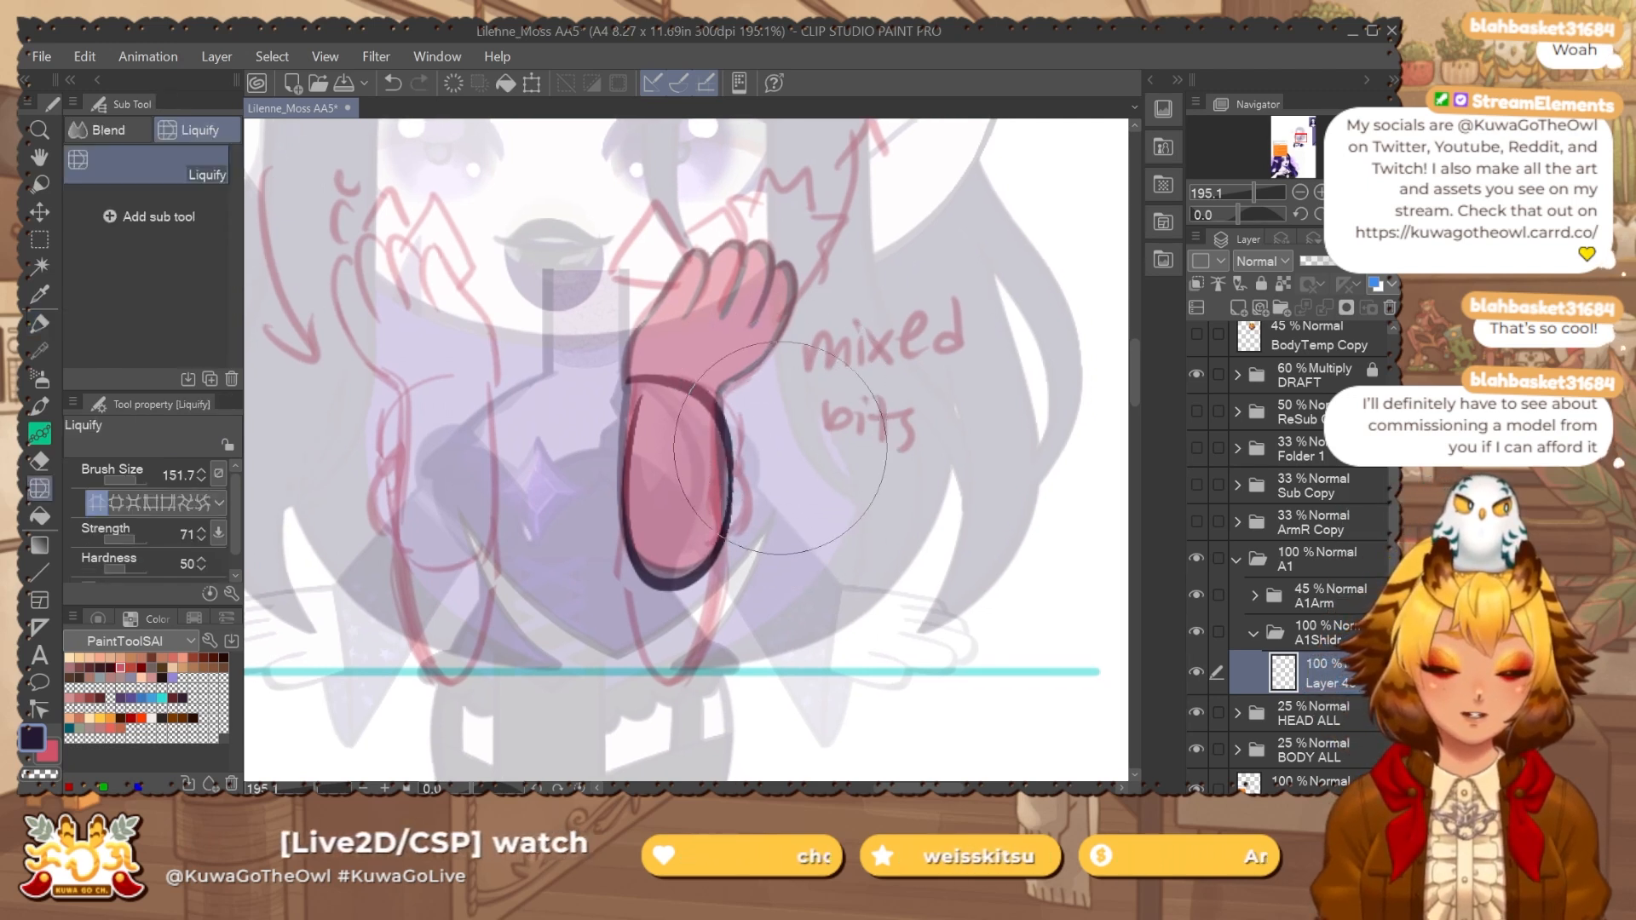
left_click_drag(683, 650, 653, 679)
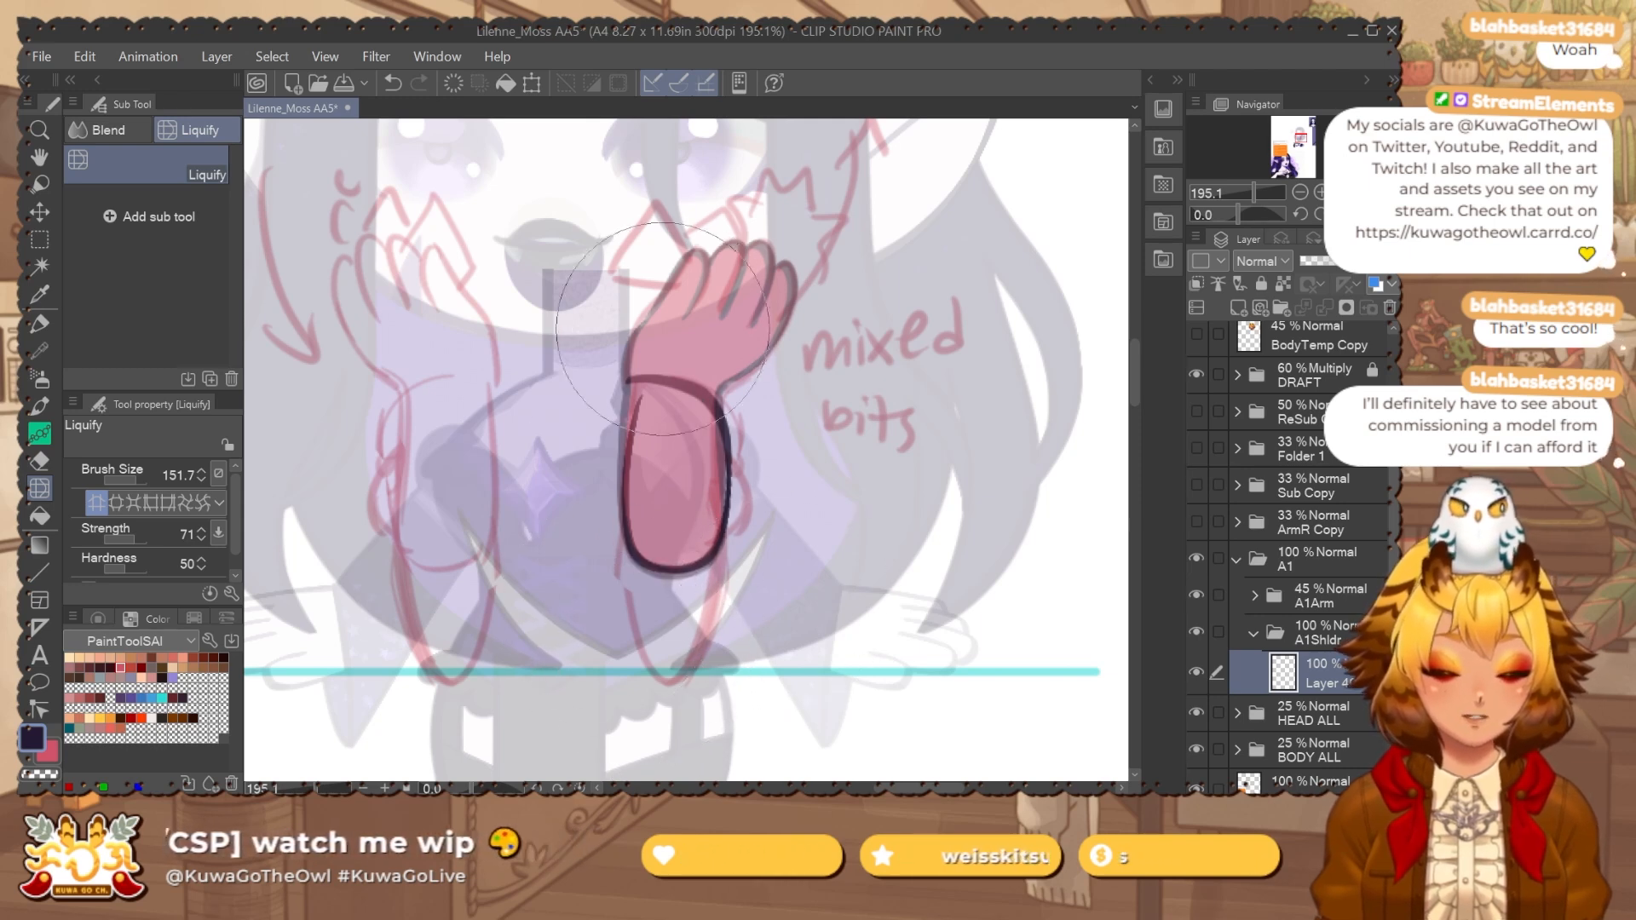
left_click(1362, 214)
left_click_drag(790, 420, 727, 400)
left_click_drag(727, 391, 703, 390)
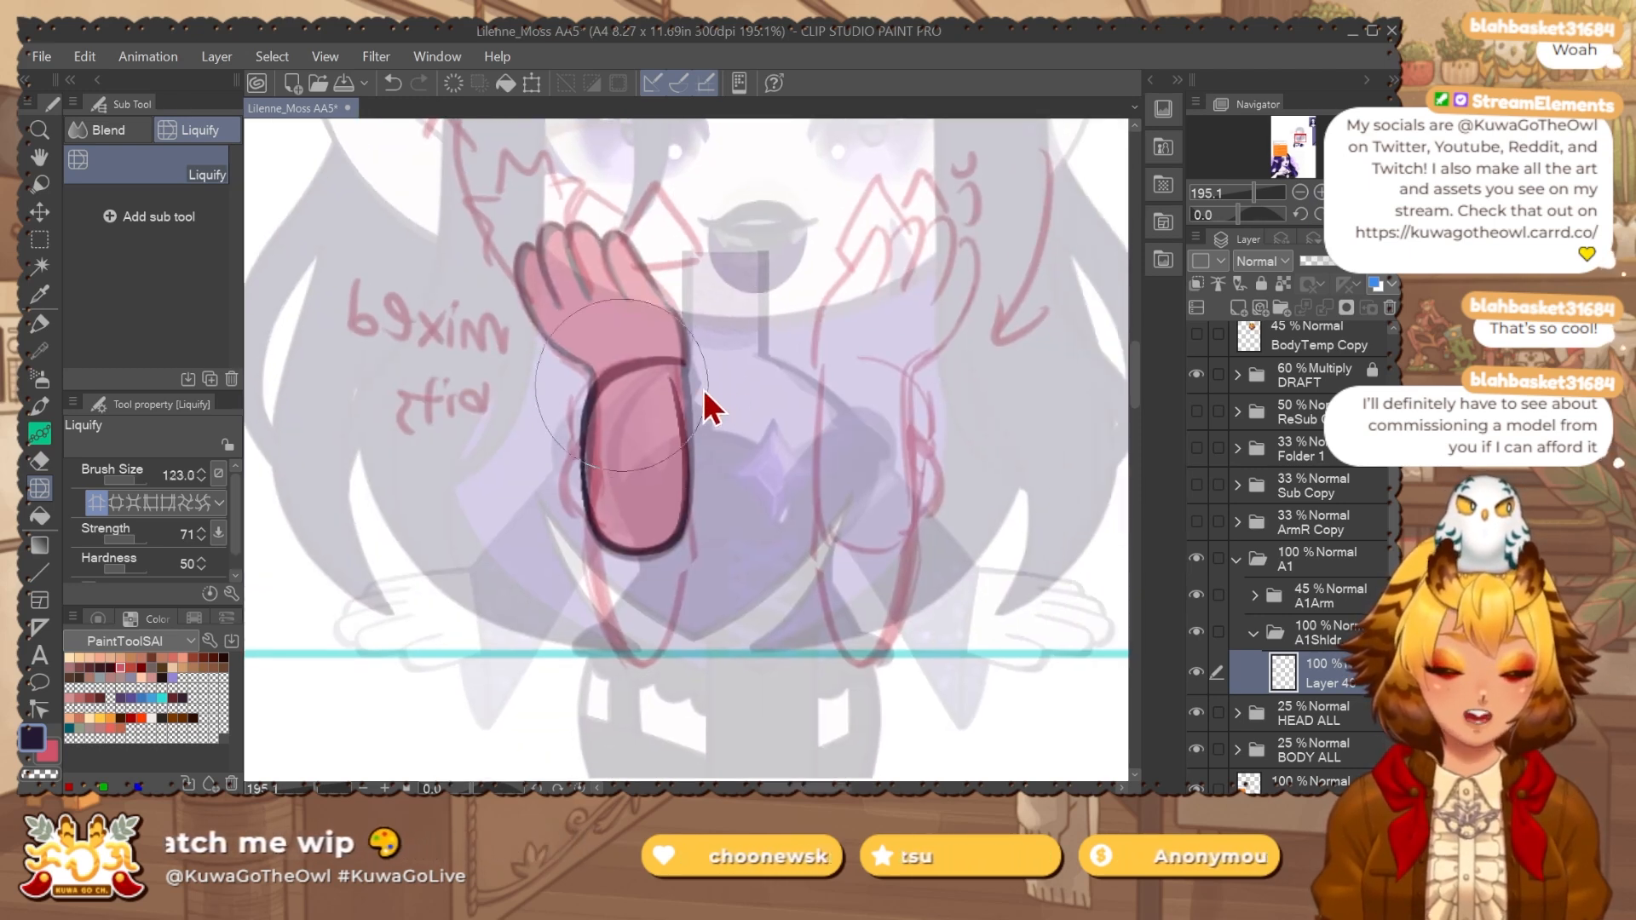
key("e")
scroll(670, 384, "up", 2)
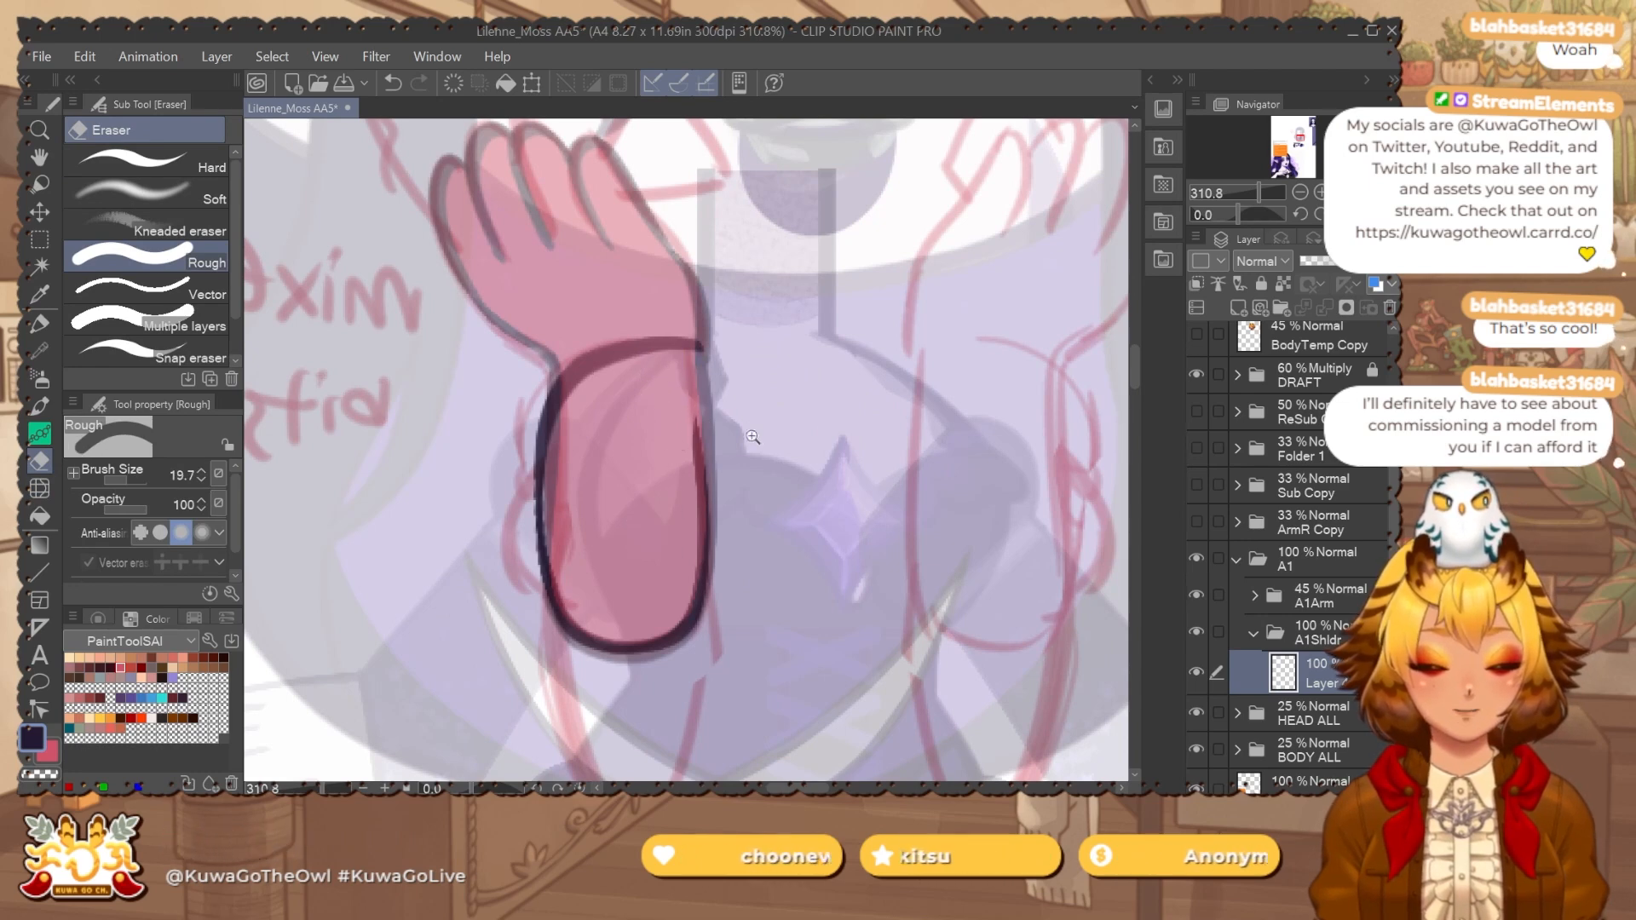
Add a new layer above Layer 40 in the A1Shldr folder for more Flat marker line art.
scroll(669, 461, "down", 6)
scroll(951, 567, "down", 2)
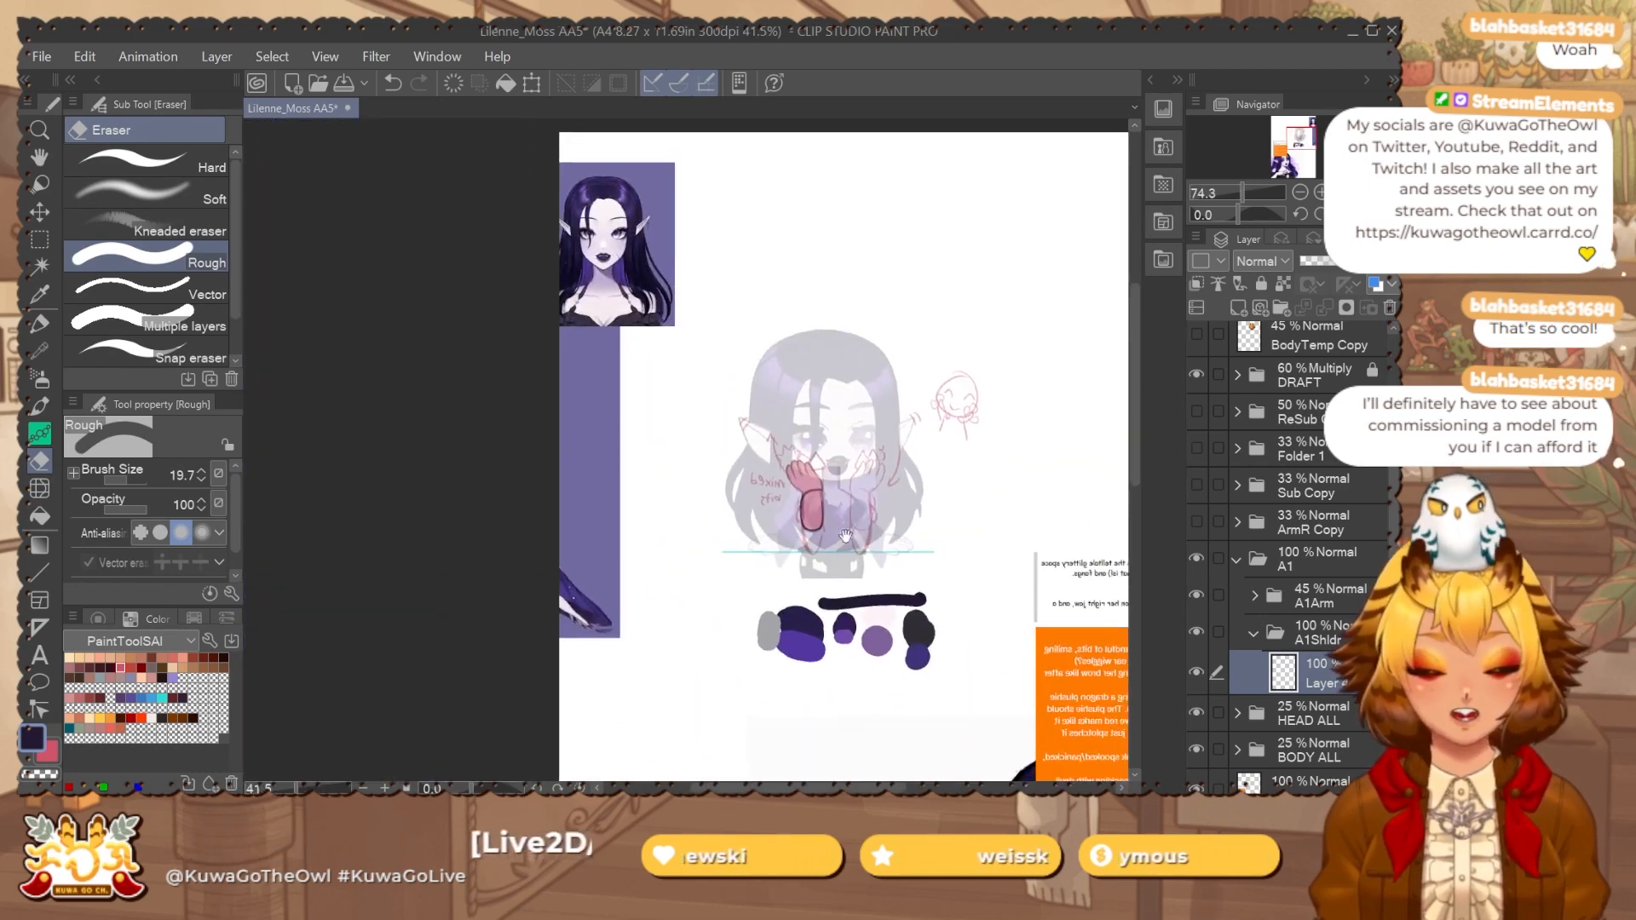
scroll(865, 447, "up", 3)
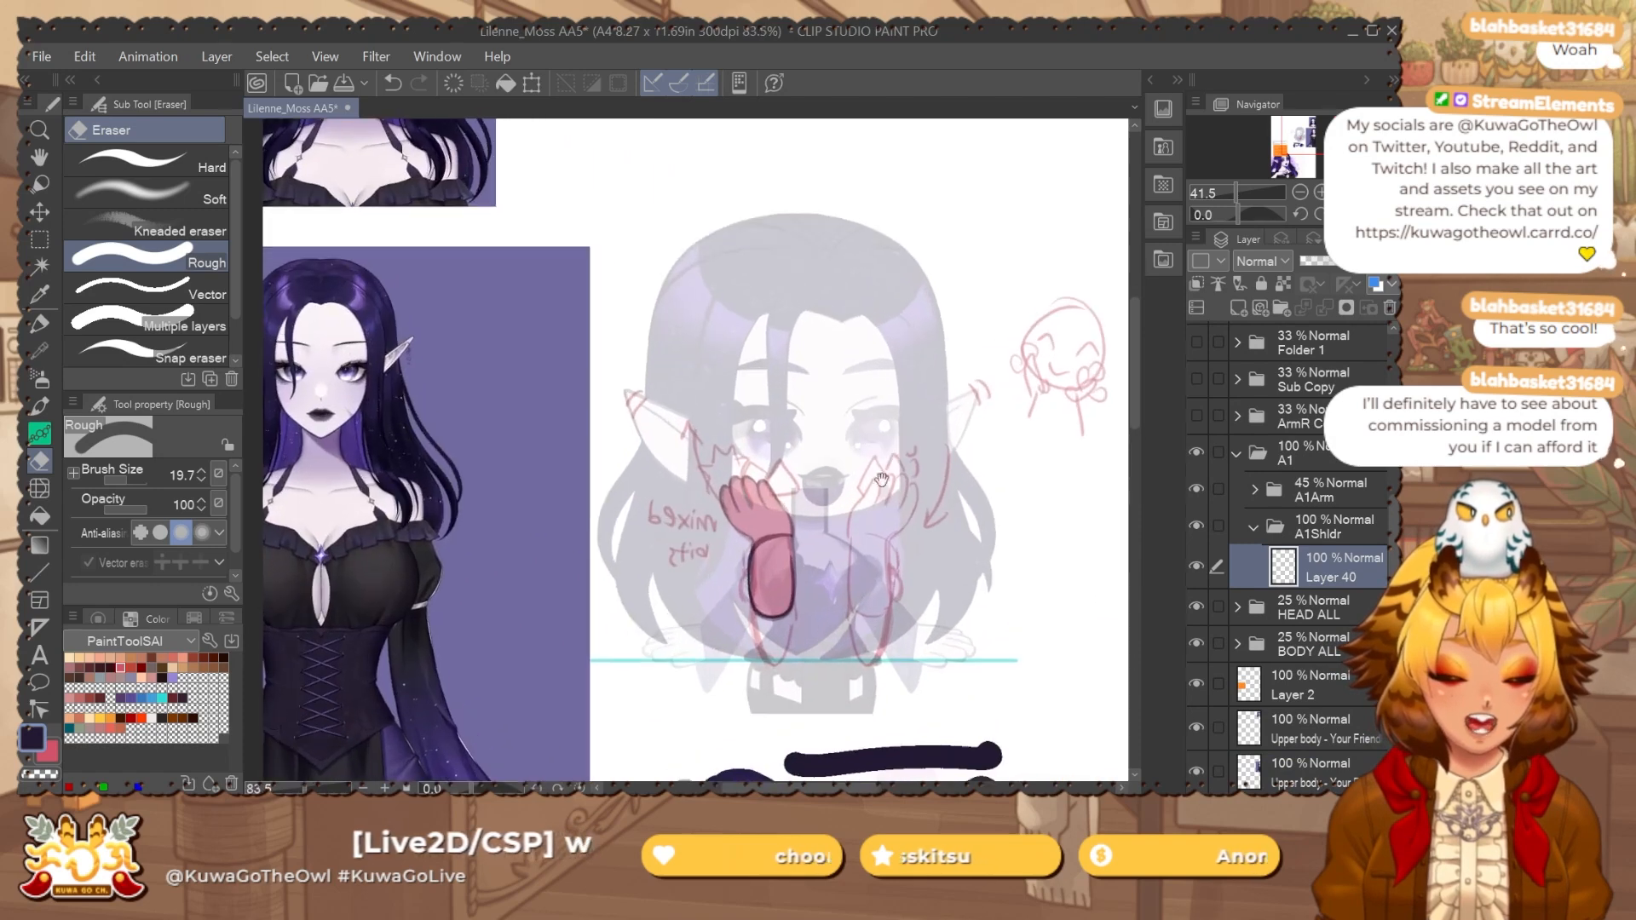
key("p")
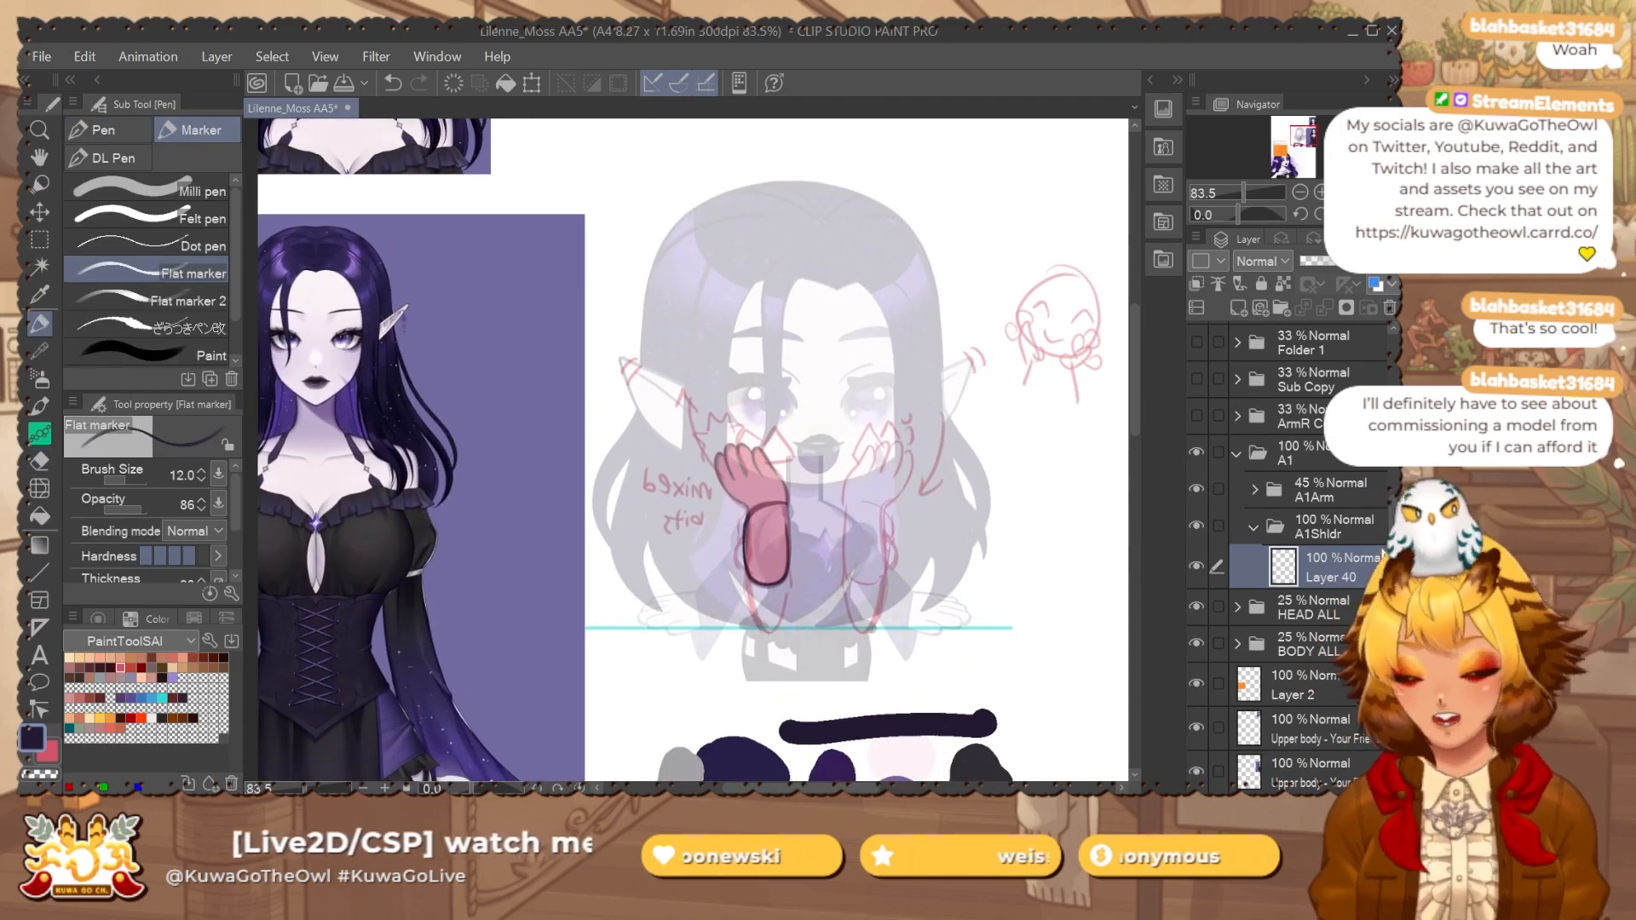
key("ctrl+shift+n")
left_click_drag(770, 516, 871, 516)
left_click_drag(871, 516, 871, 433)
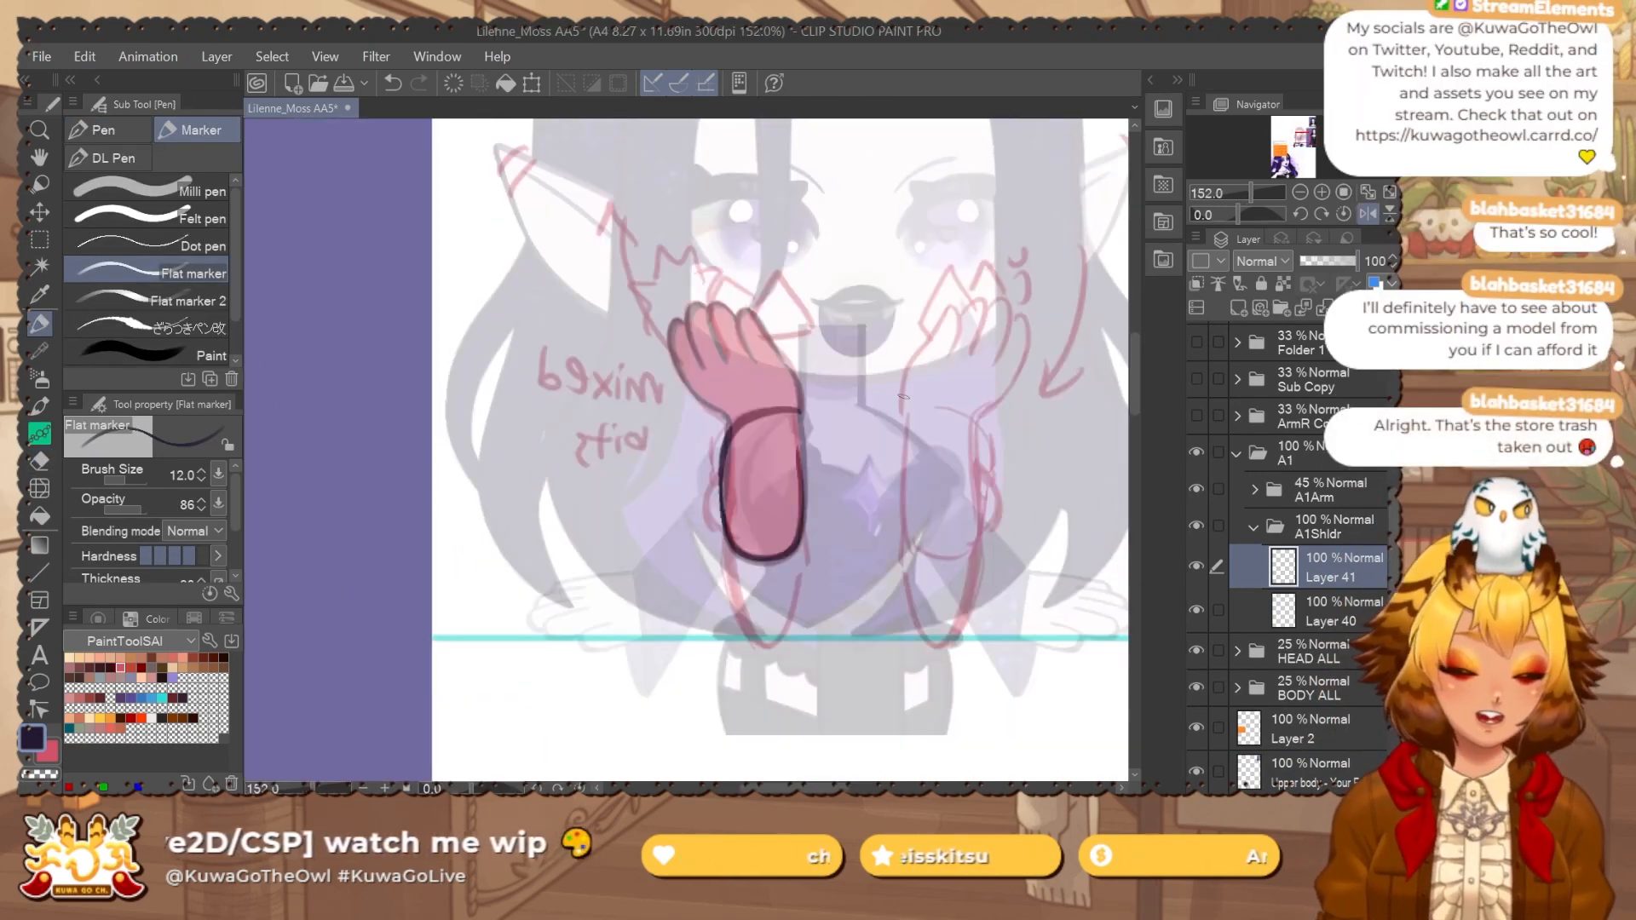
Move the BODY ALL folder above HEAD ALL and set its opacity to 41%, hiding A1 while adjusting.
left_click(1196, 452)
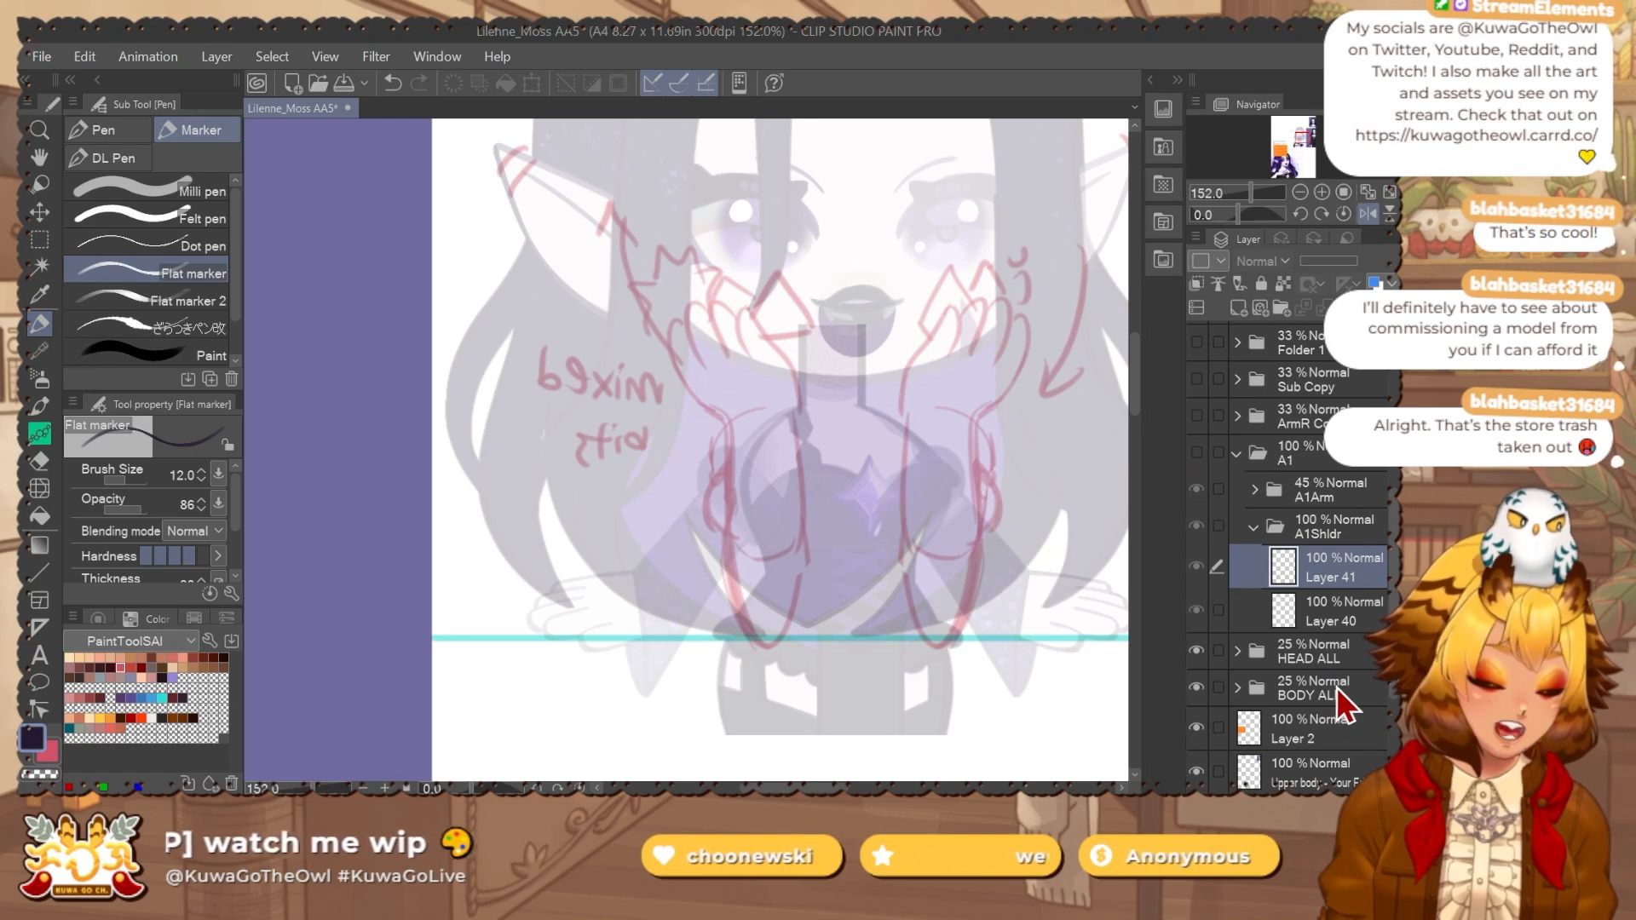
mouse_move(1336, 686)
left_mouse_down()
mouse_move(1325, 648)
mouse_move(1312, 700)
left_mouse_up()
key("ctrl+z")
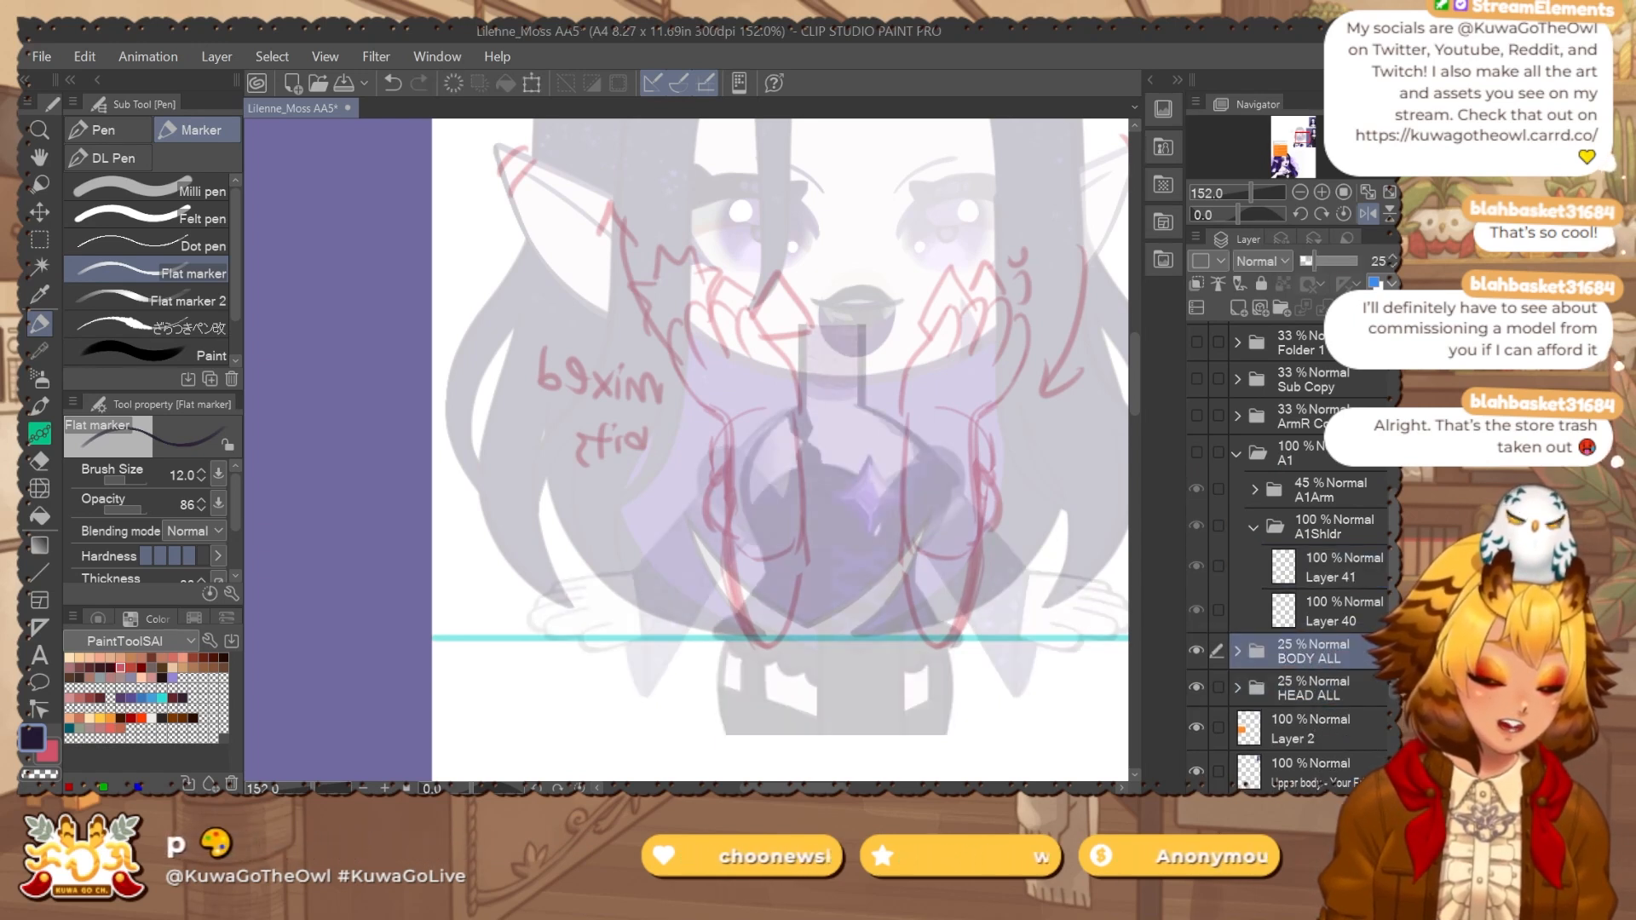
left_click(1336, 570)
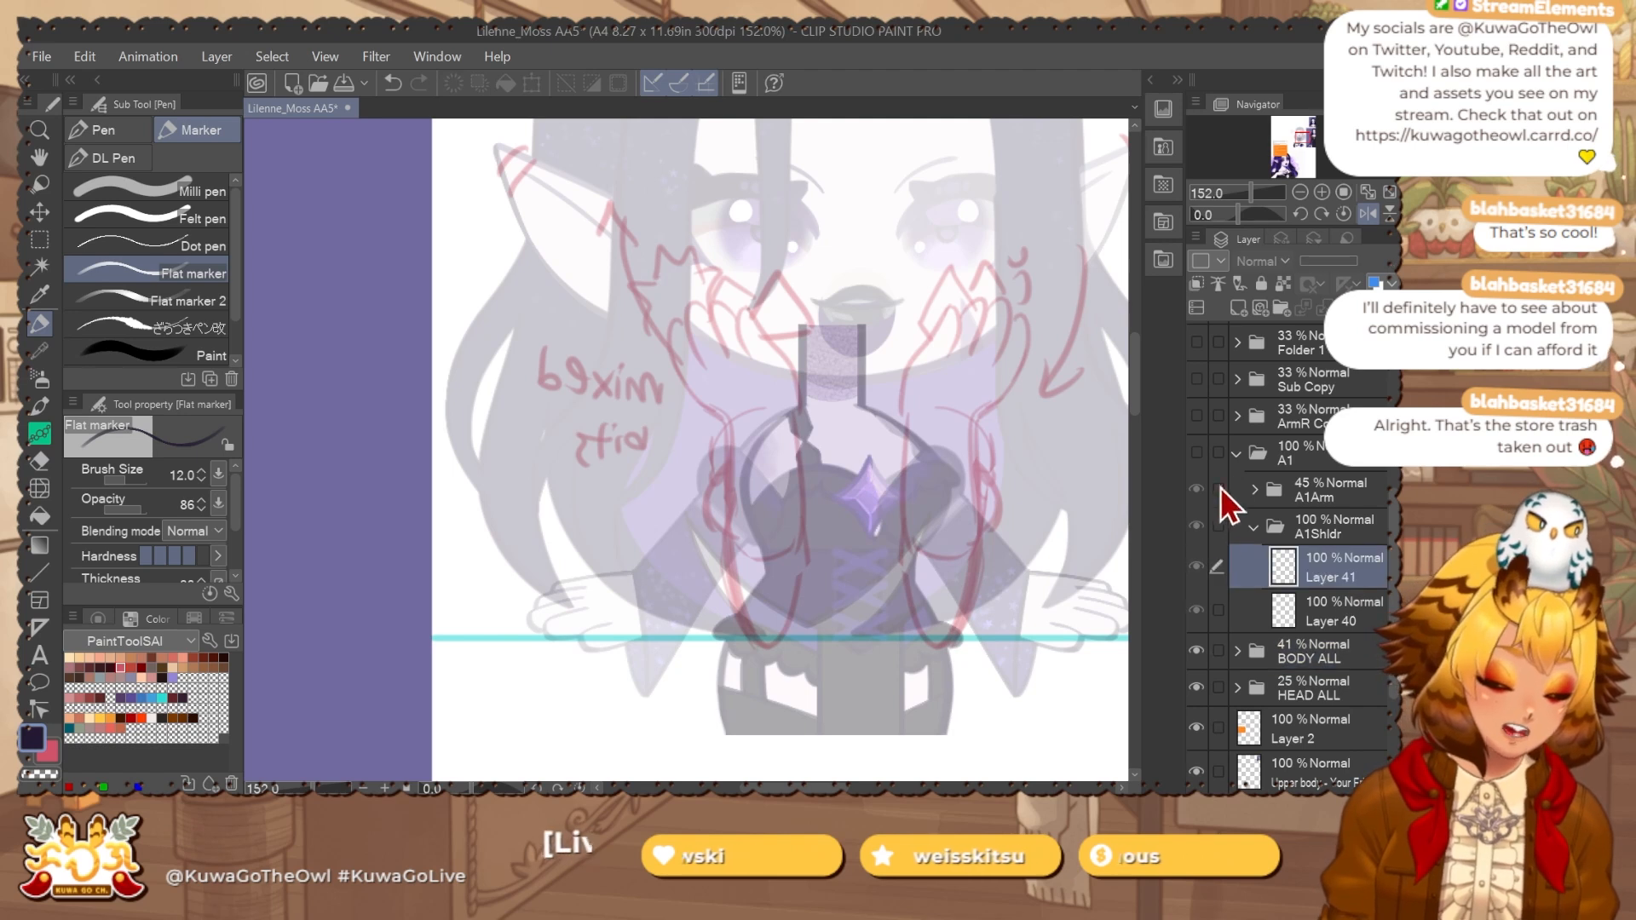
left_click(1198, 452)
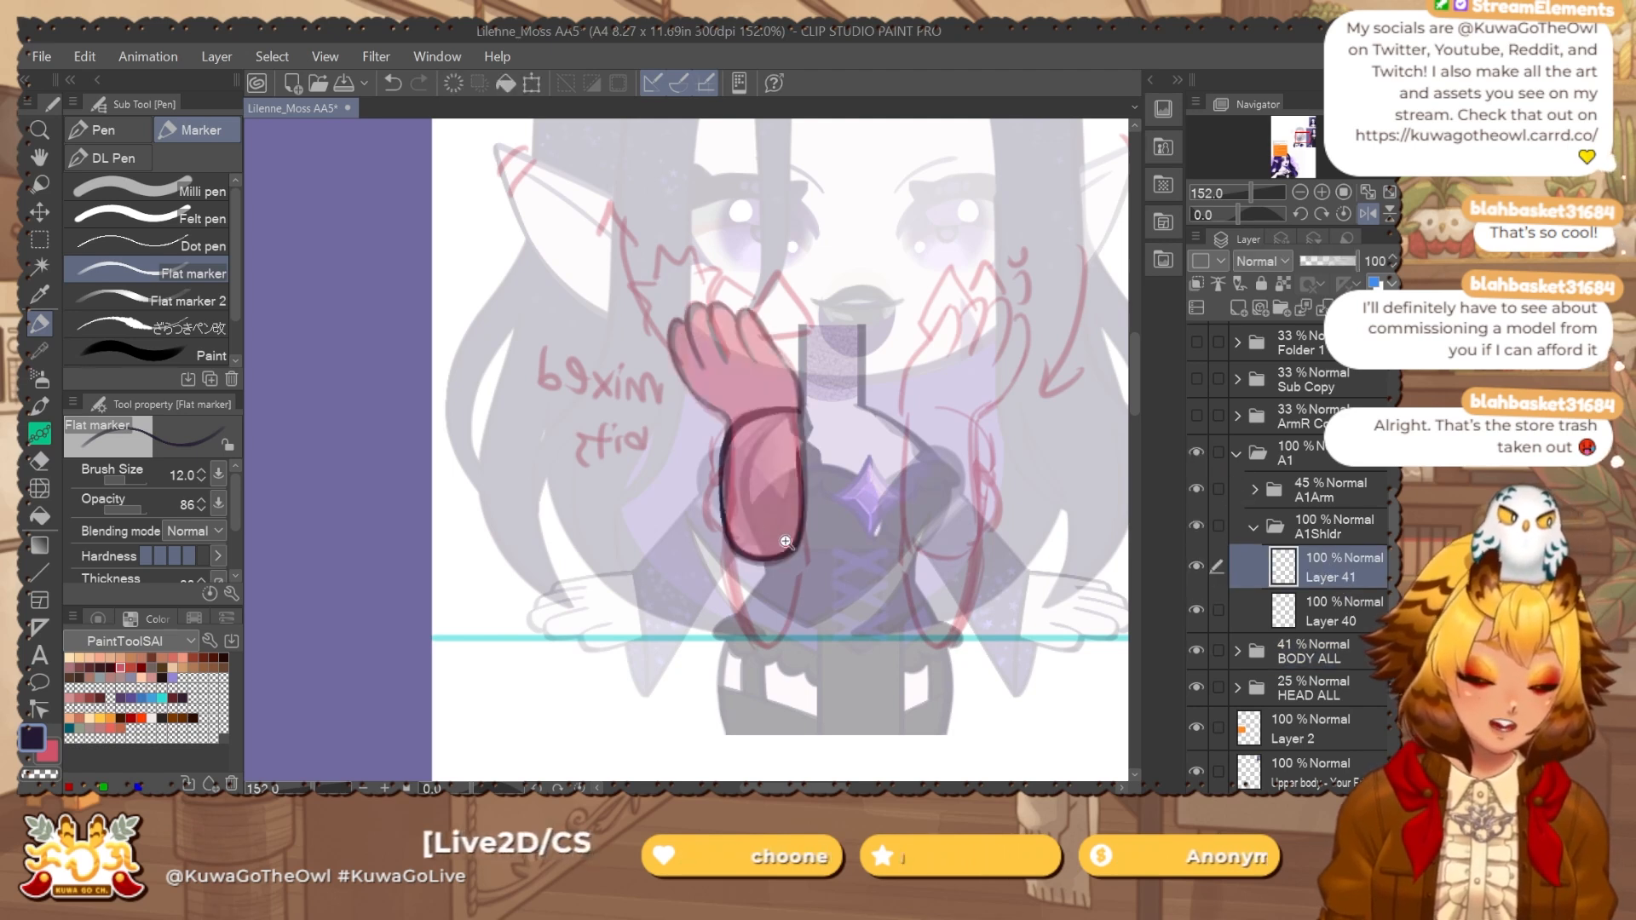
Draw the outer curve of the sleeve puff on Layer 41 and raise the DefArm folder inside BODY ALL to 100% opacity.
scroll(865, 597, "up", 2)
left_click_drag(656, 415, 671, 485)
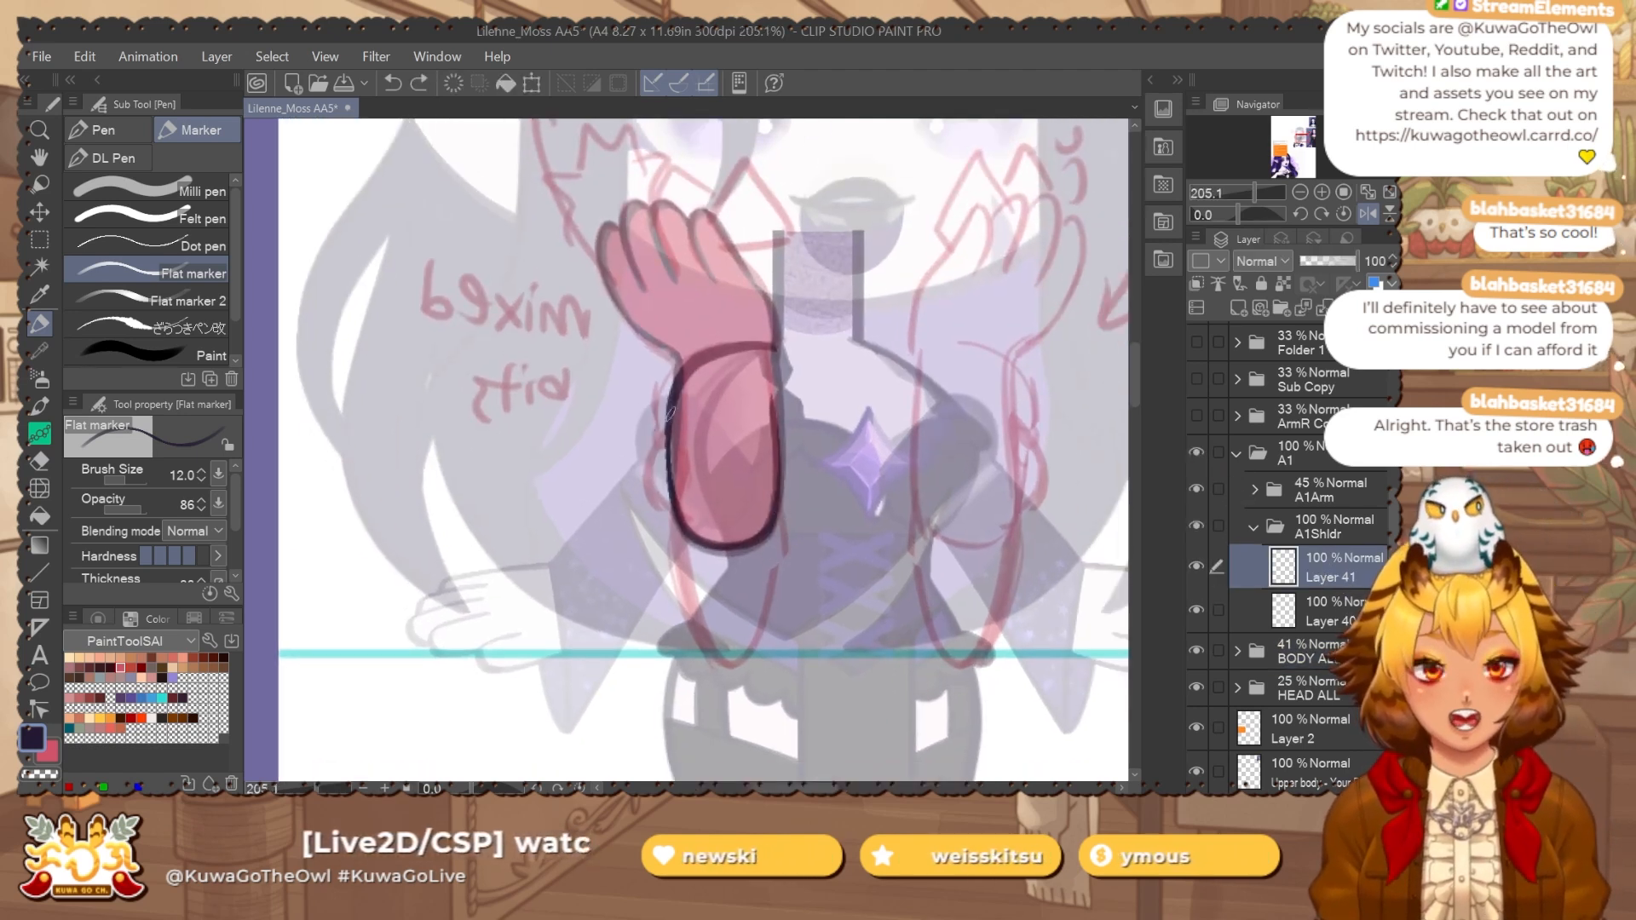
left_click(1197, 454)
left_click(1329, 649)
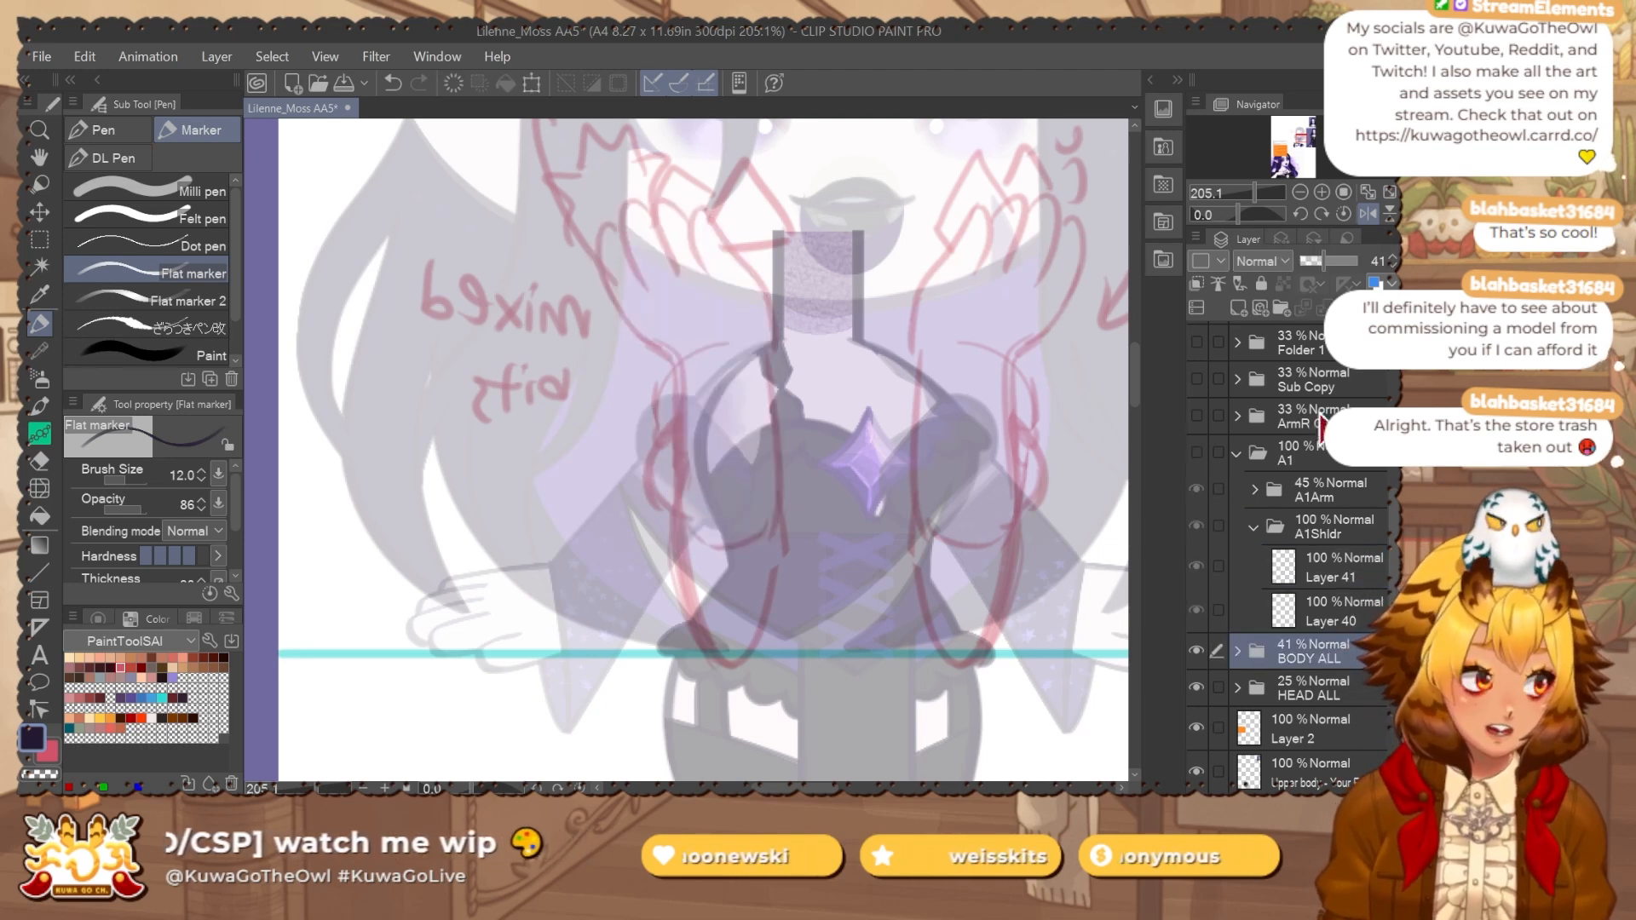
left_click(1238, 650)
scroll(1312, 647, "down", 2)
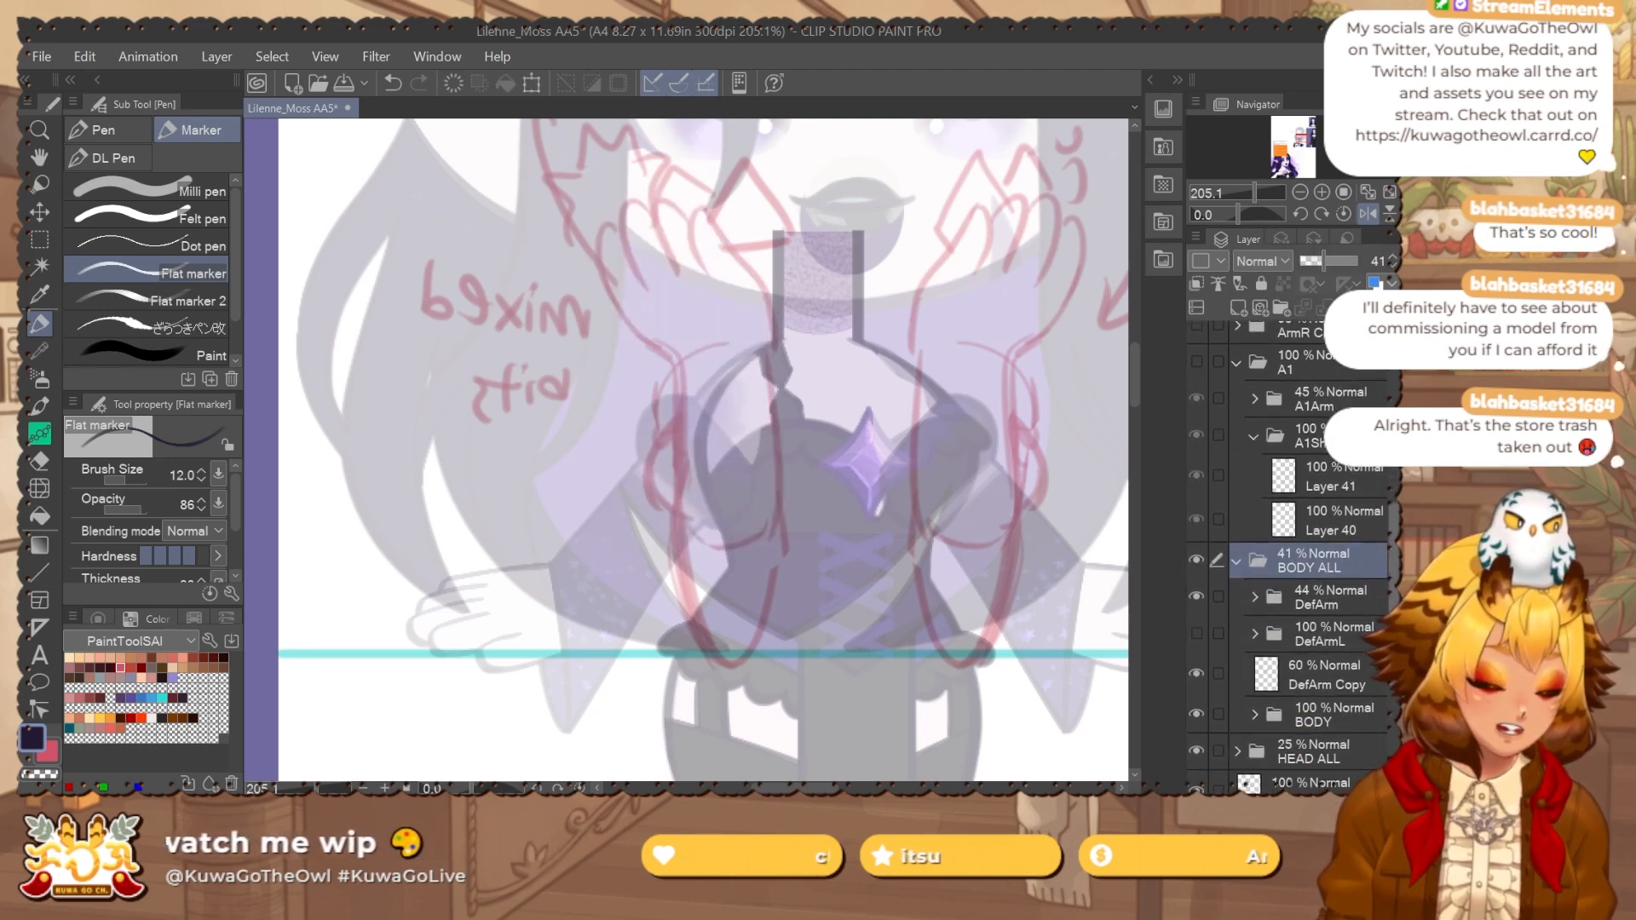
left_click(1329, 597)
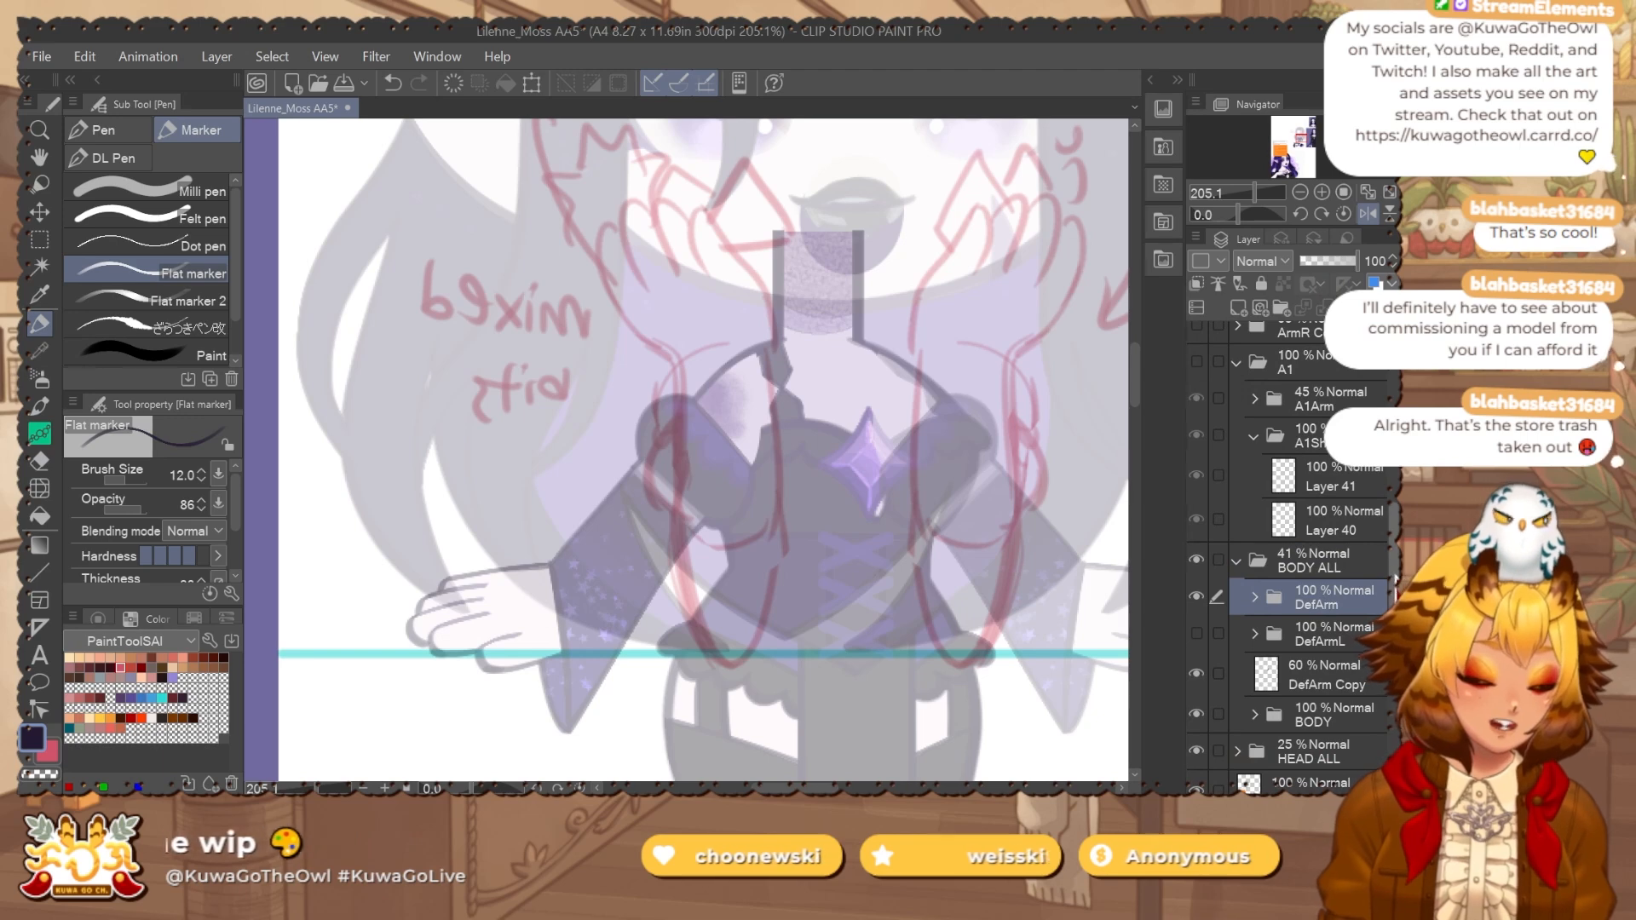
scroll(1375, 526, "up", 2)
left_click(1197, 443)
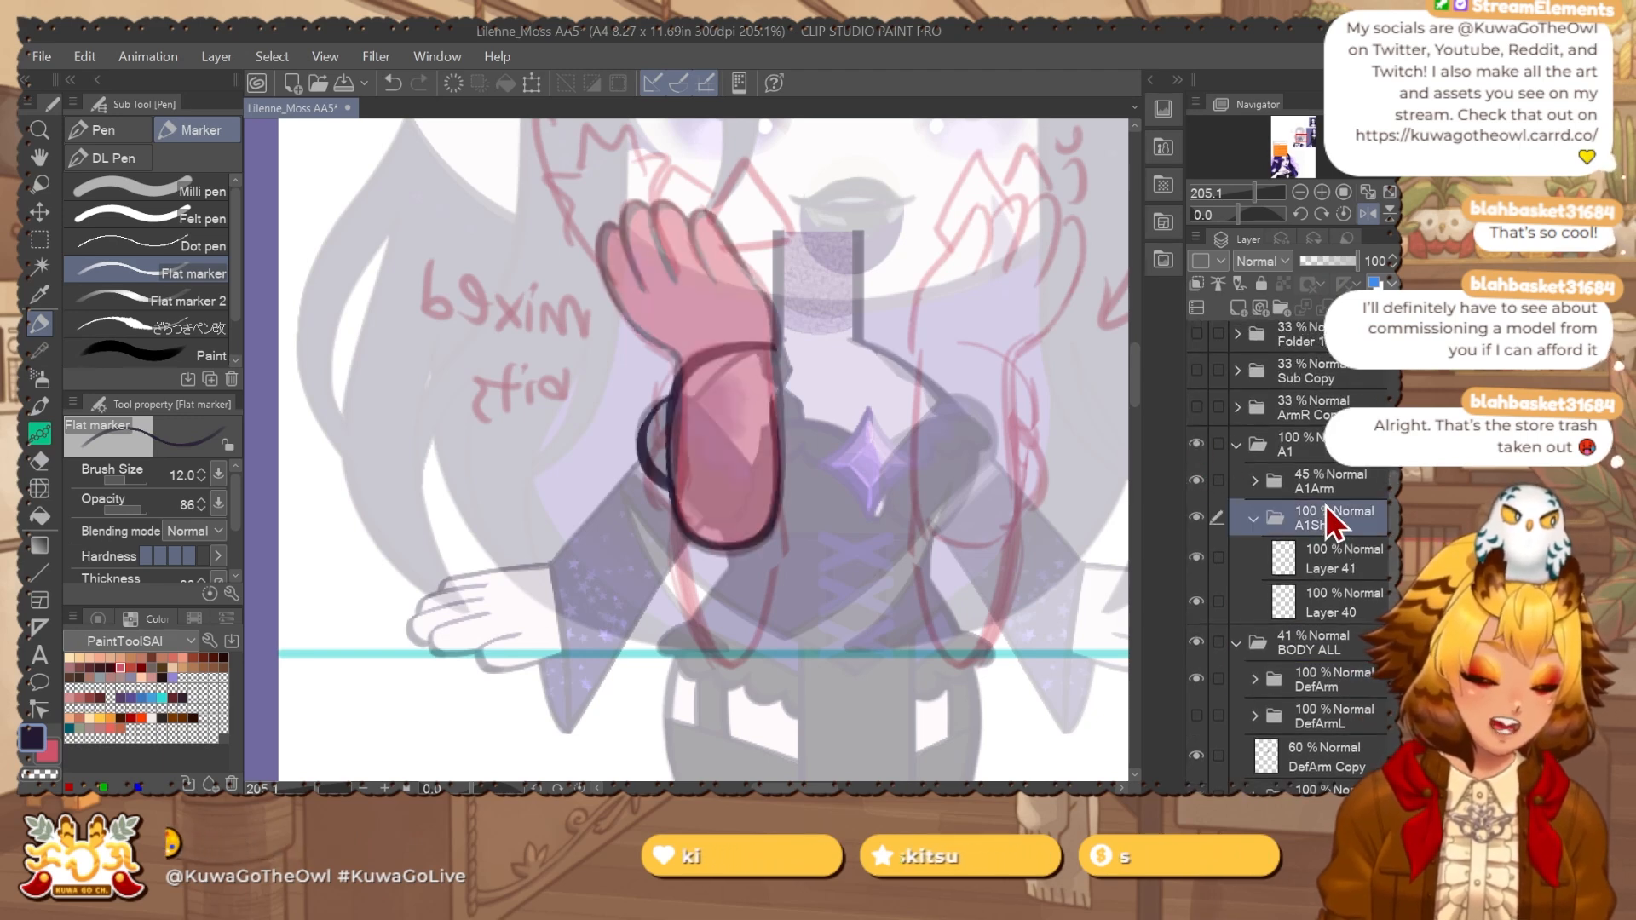
Draw two bands across the upper arm and the sleeve puff's inner curve on Layer 41 with the Flat marker.
left_click(1317, 521)
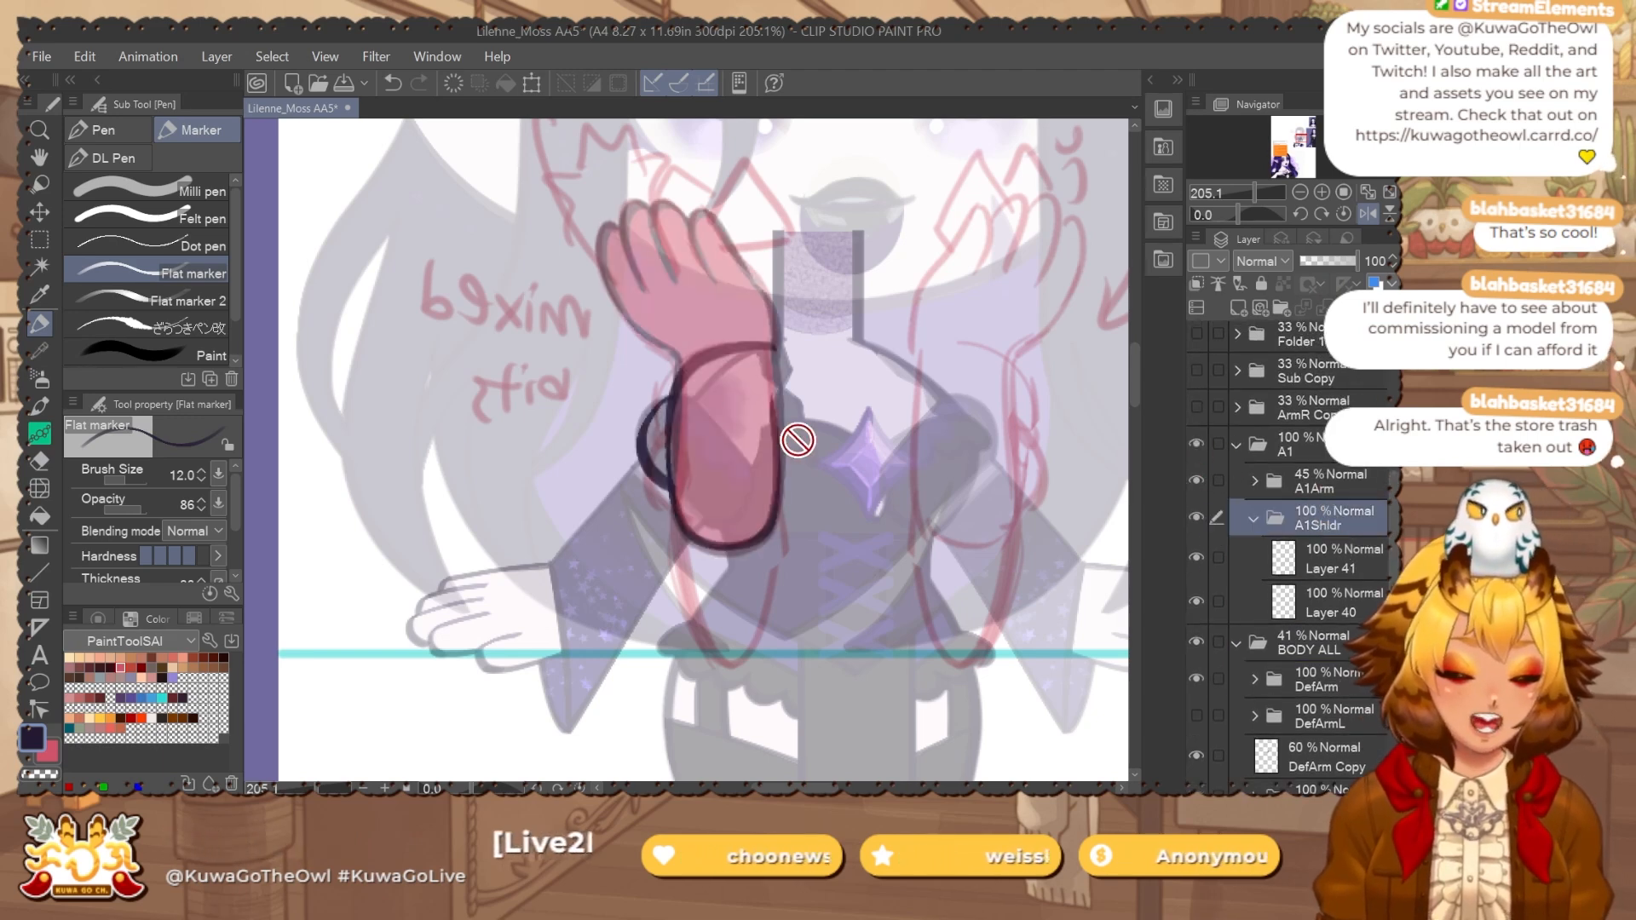
left_click(1344, 553)
scroll(780, 405, "up", 2)
left_click_drag(631, 394, 788, 381)
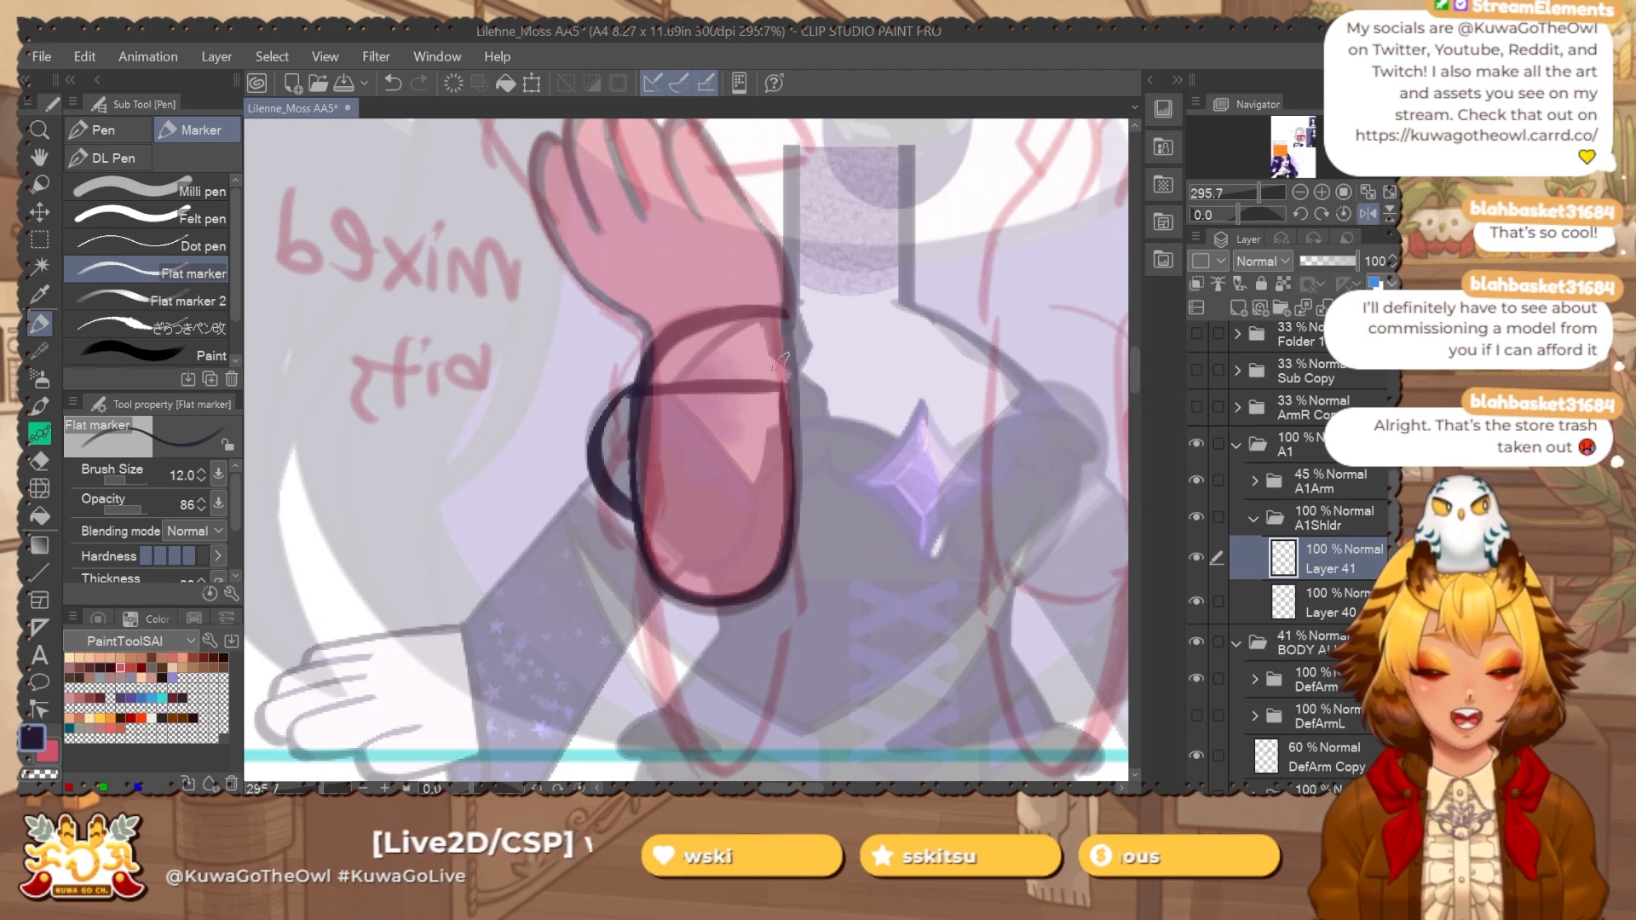
mouse_move(633, 391)
left_mouse_down()
mouse_move(791, 400)
mouse_move(713, 387)
mouse_move(790, 392)
left_mouse_up()
key("ctrl+z")
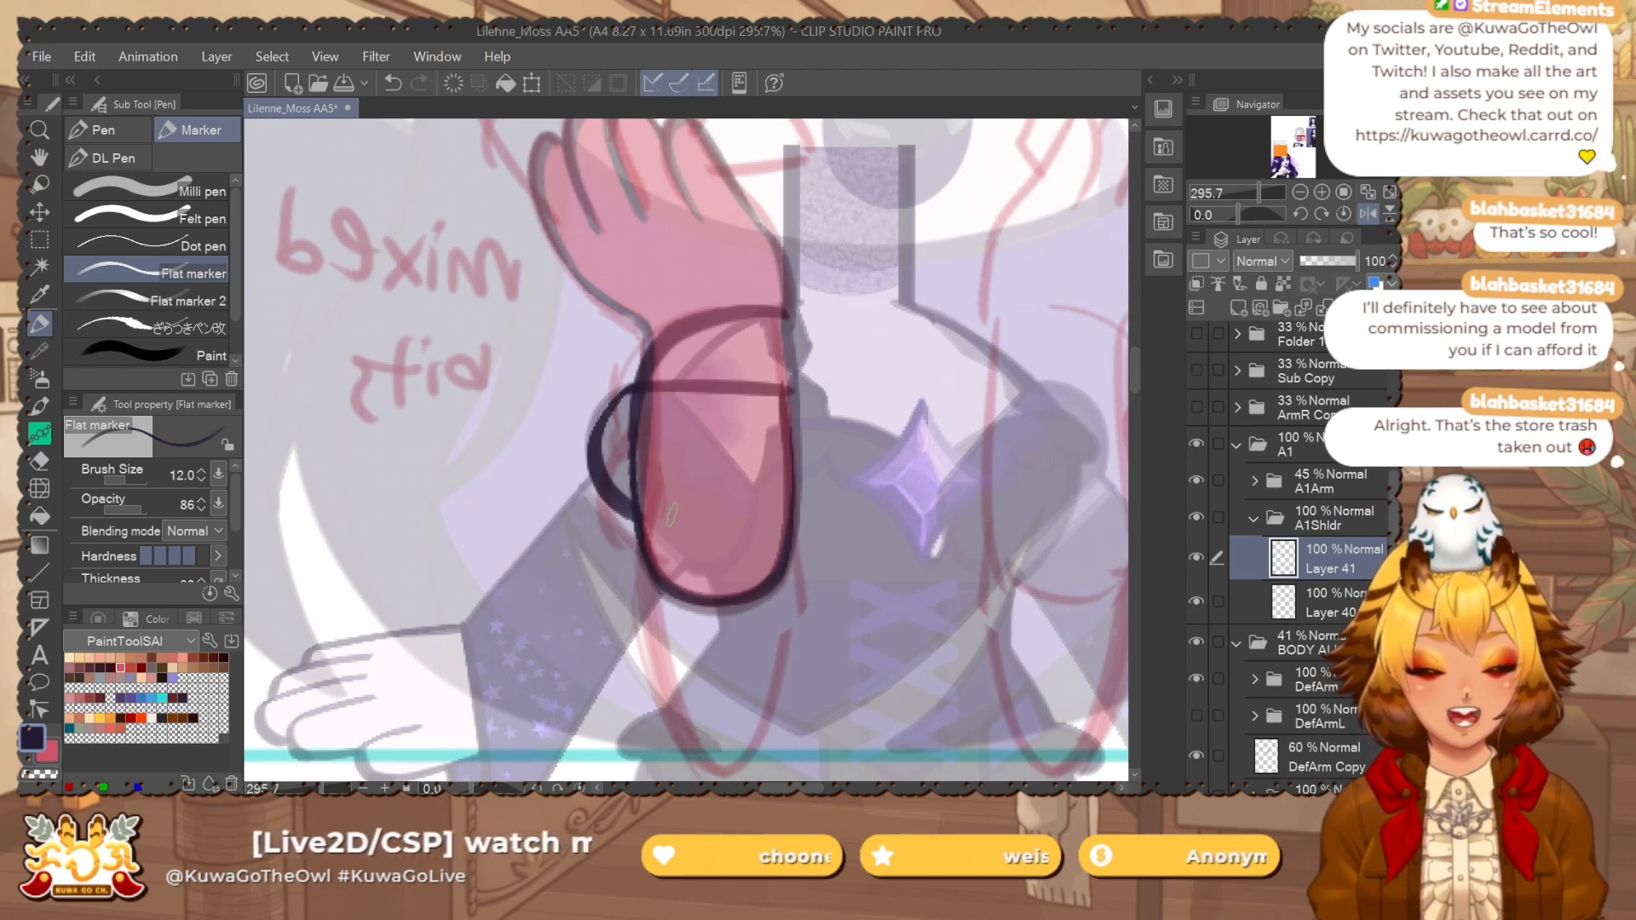
left_click_drag(684, 517, 788, 515)
left_click_drag(785, 387, 799, 482)
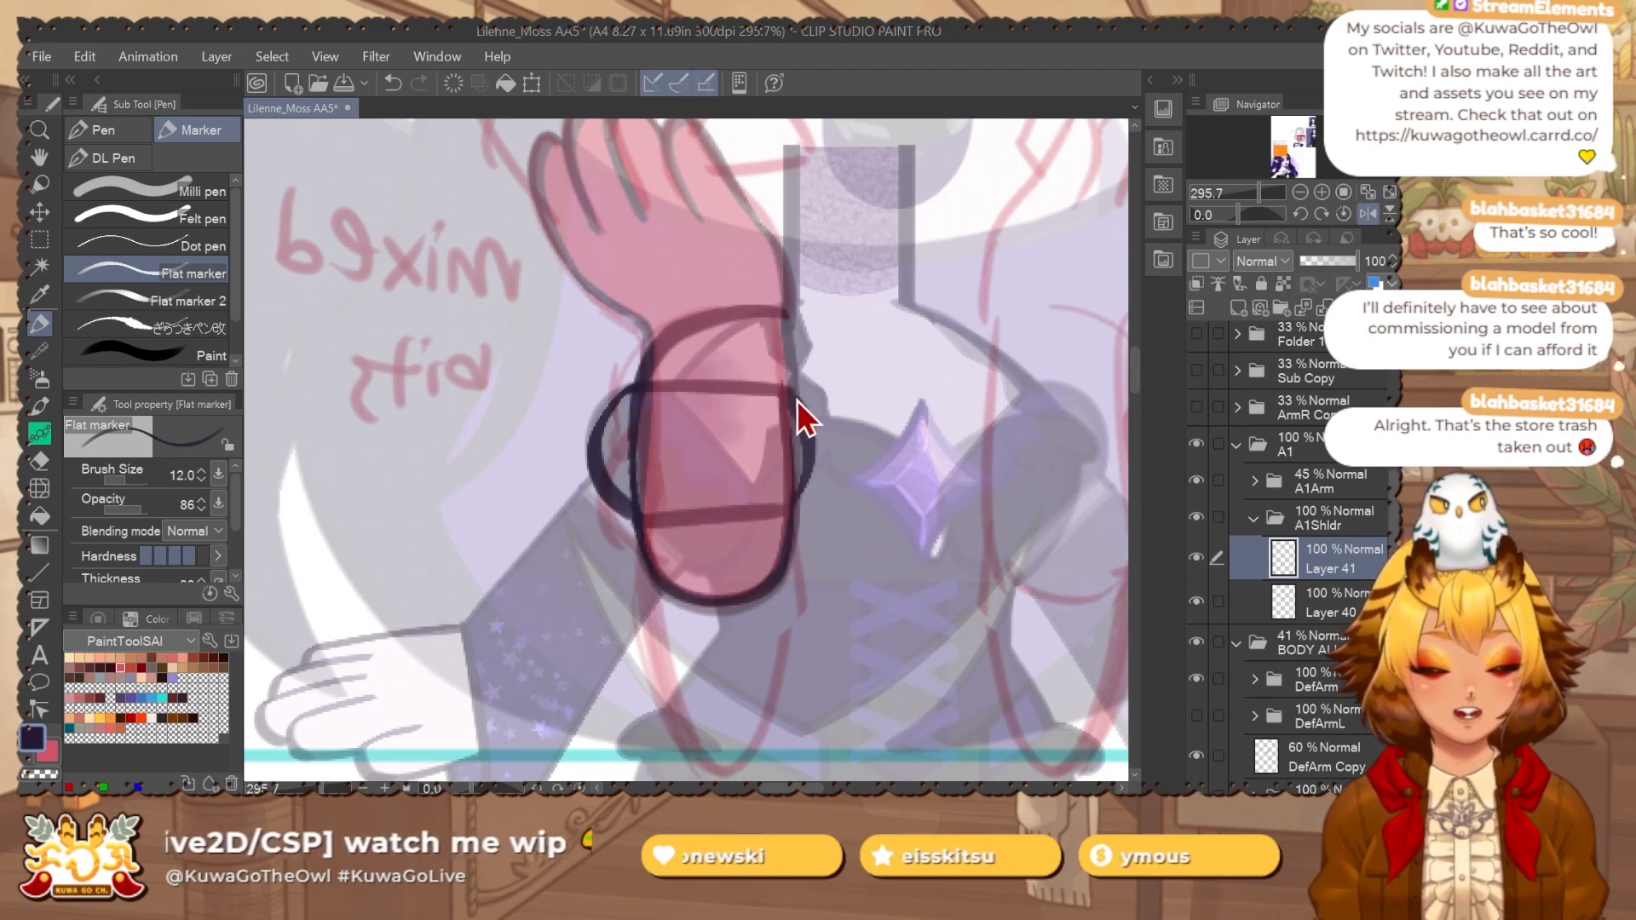
Unflip the canvas view, compare with the base arm, and add scalloped ruffle trim beneath the sleeve's upper band on Layer 41.
left_click(1367, 213)
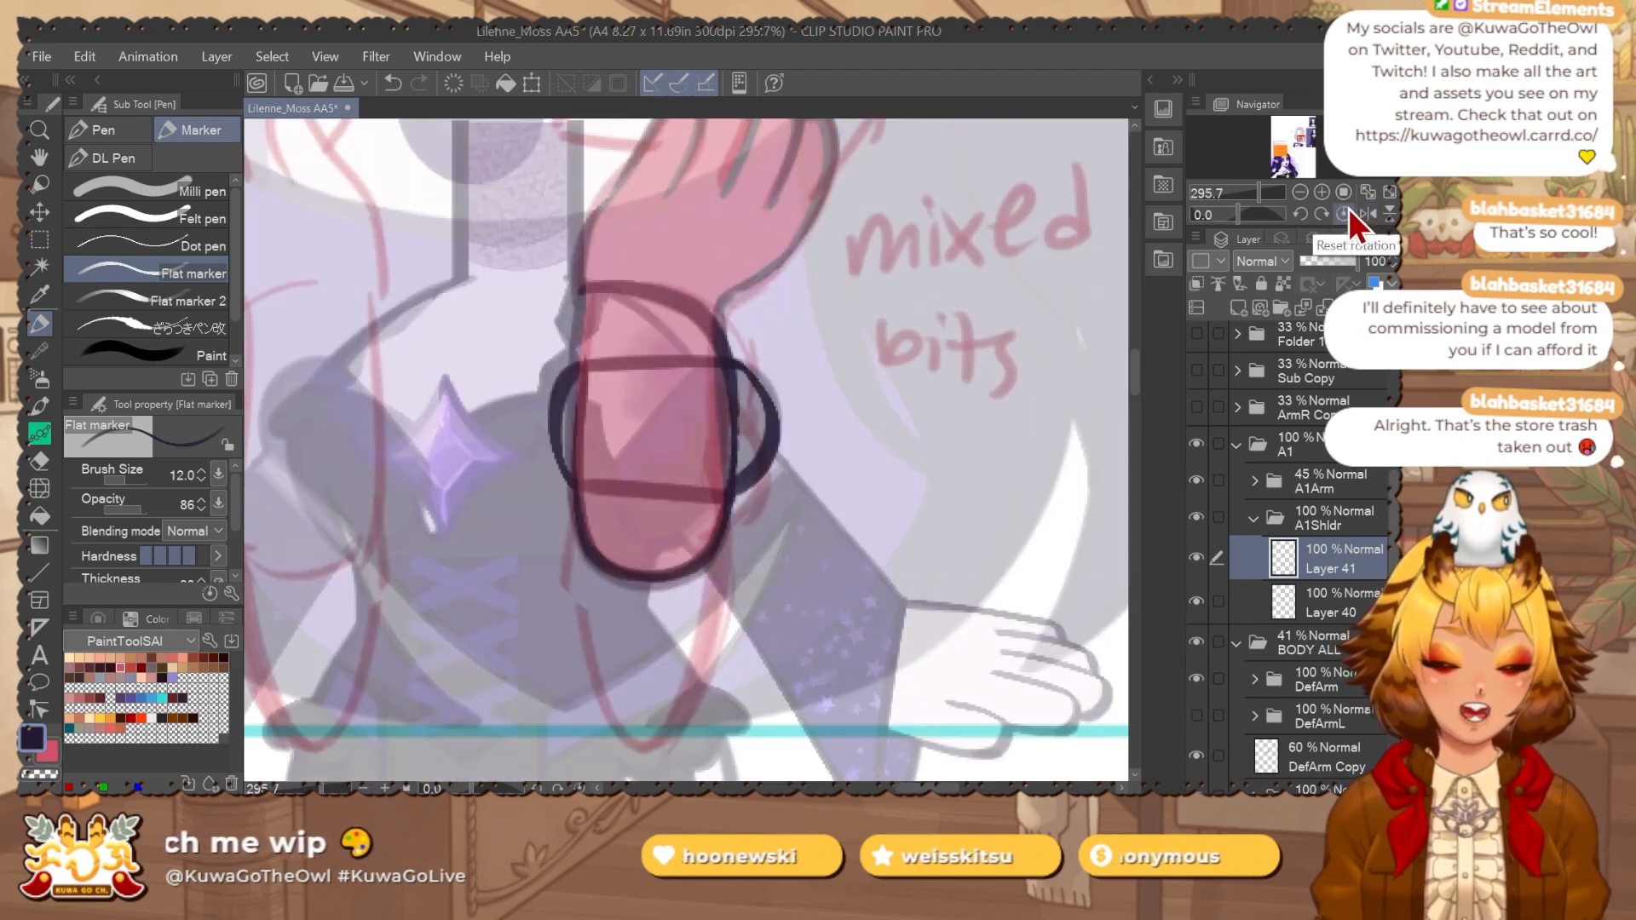
left_click_drag(753, 469, 774, 452)
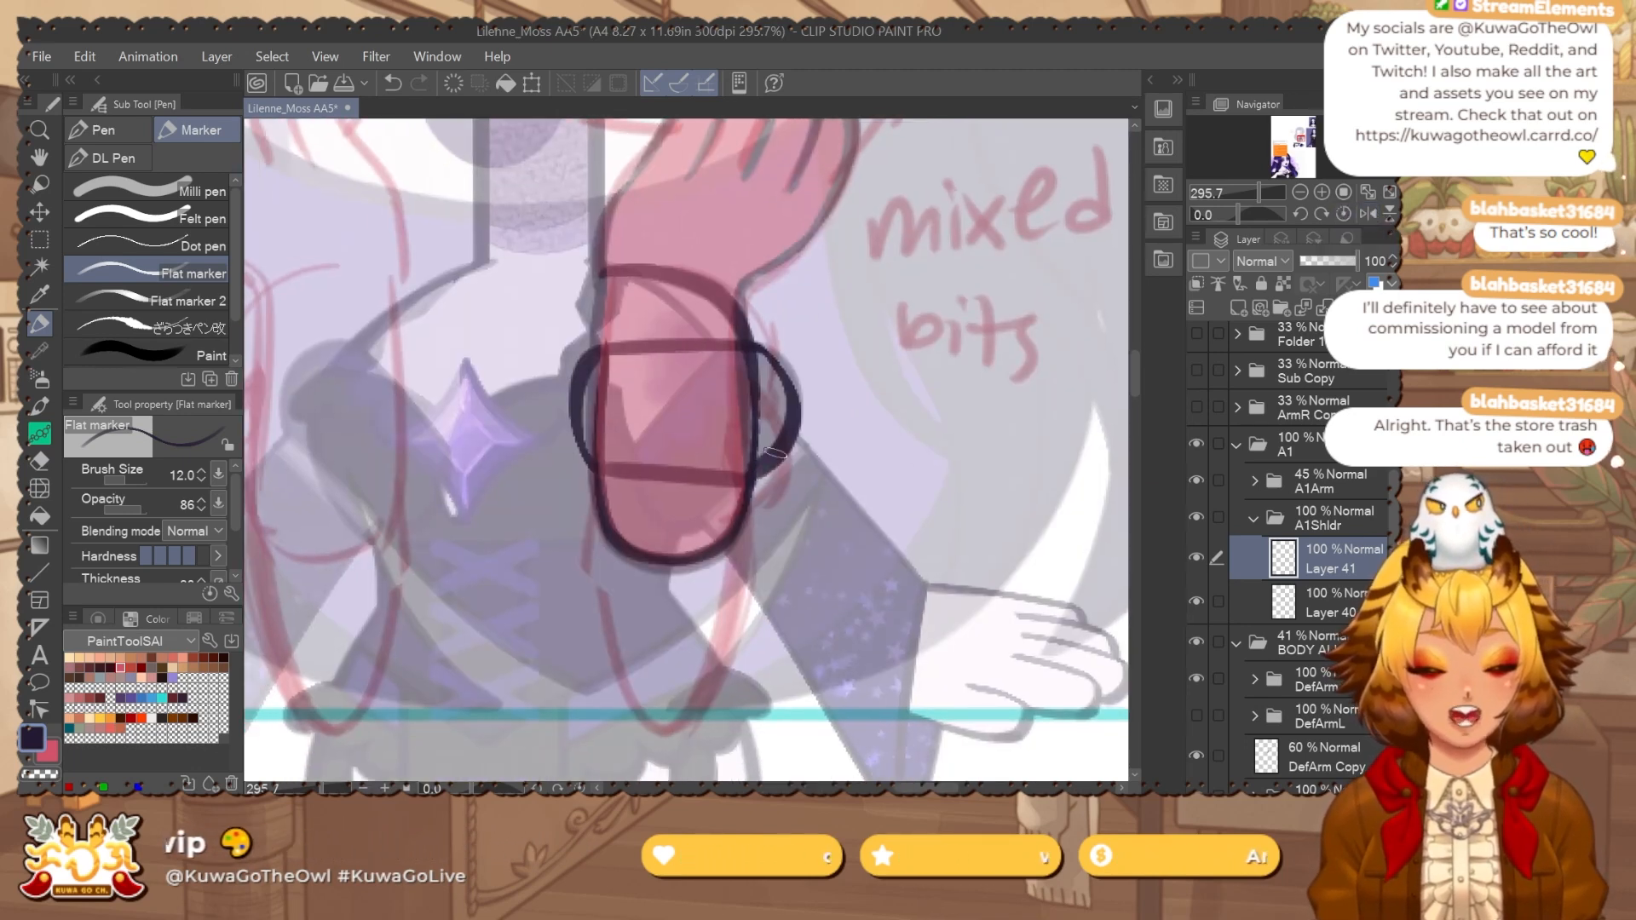
scroll(775, 453, "down", 6)
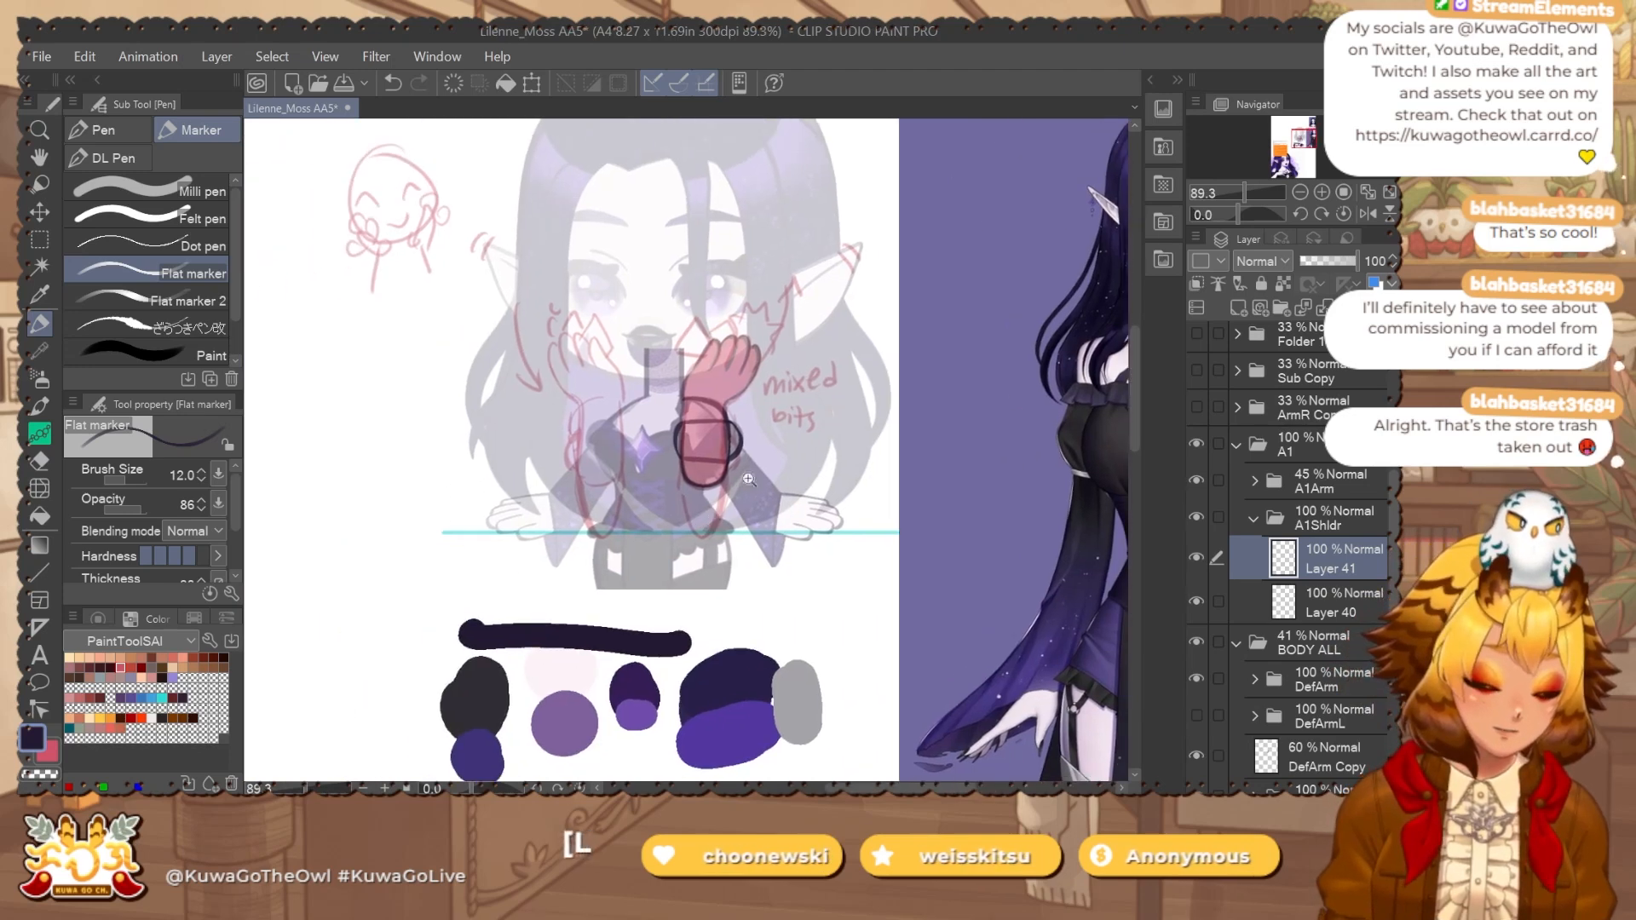
scroll(748, 479, "up", 4)
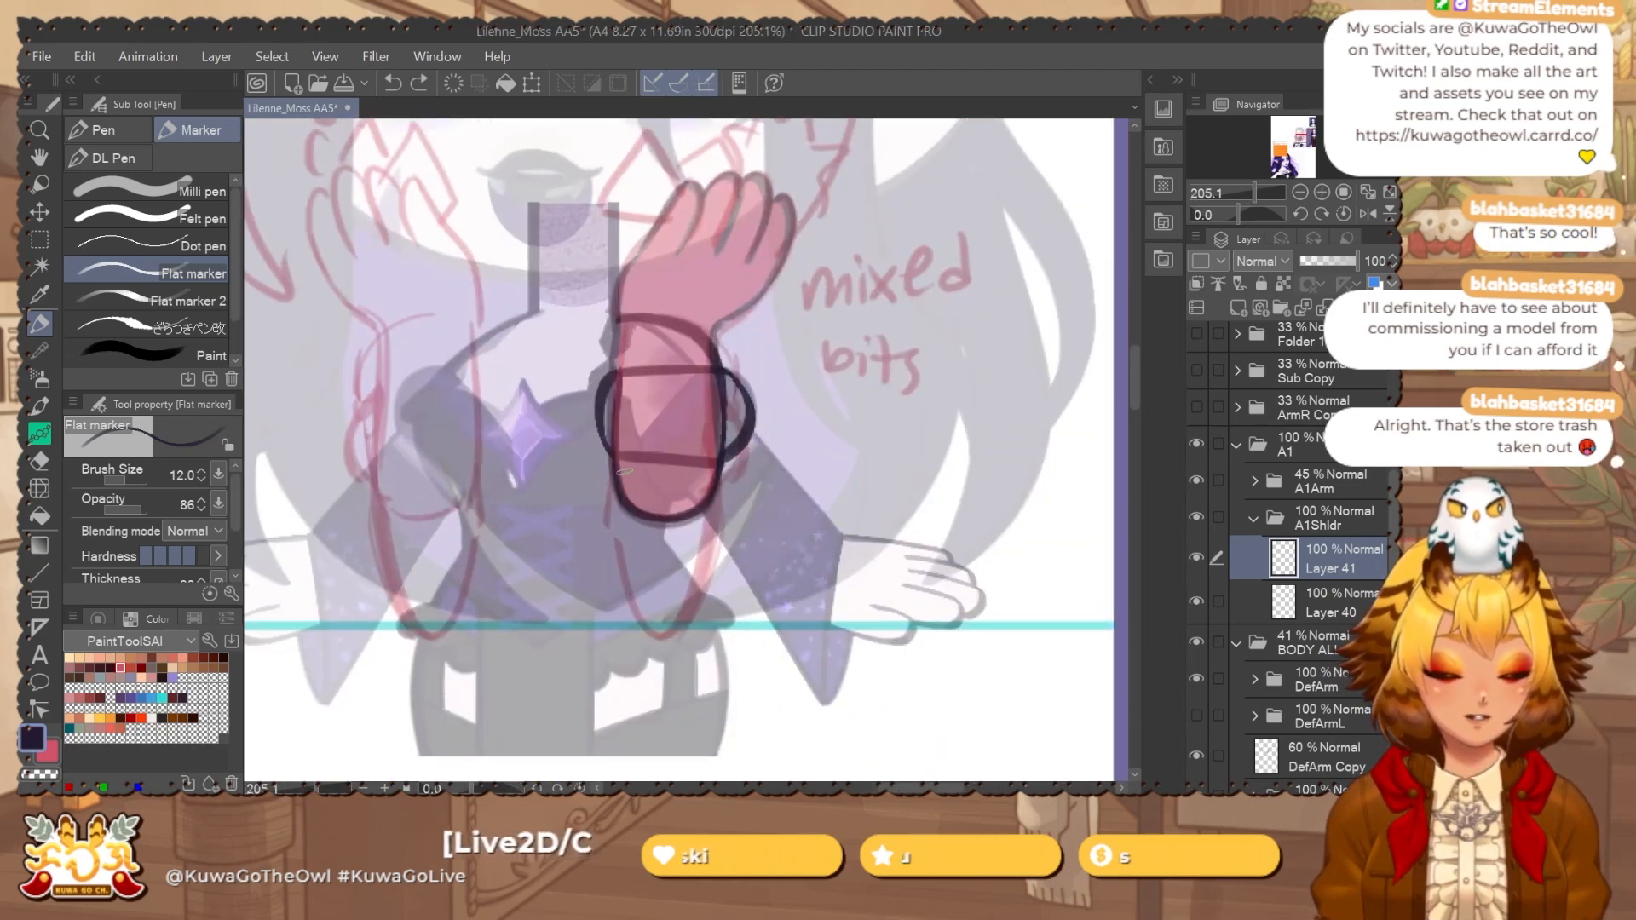
left_click(1201, 446)
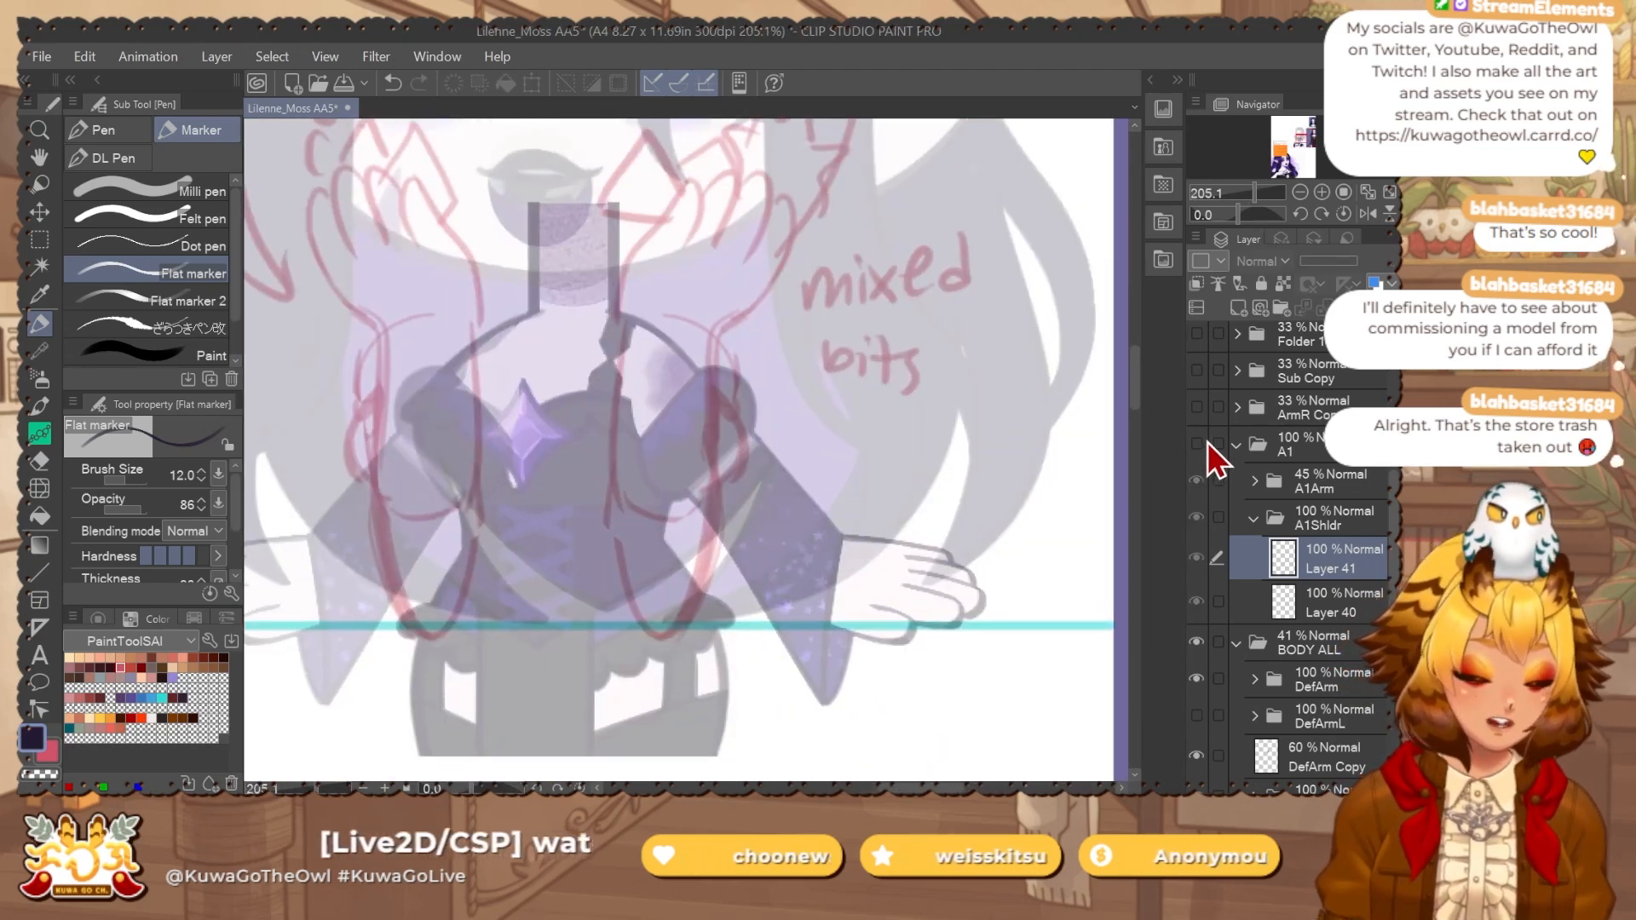
left_click(1201, 444)
scroll(671, 403, "up", 2)
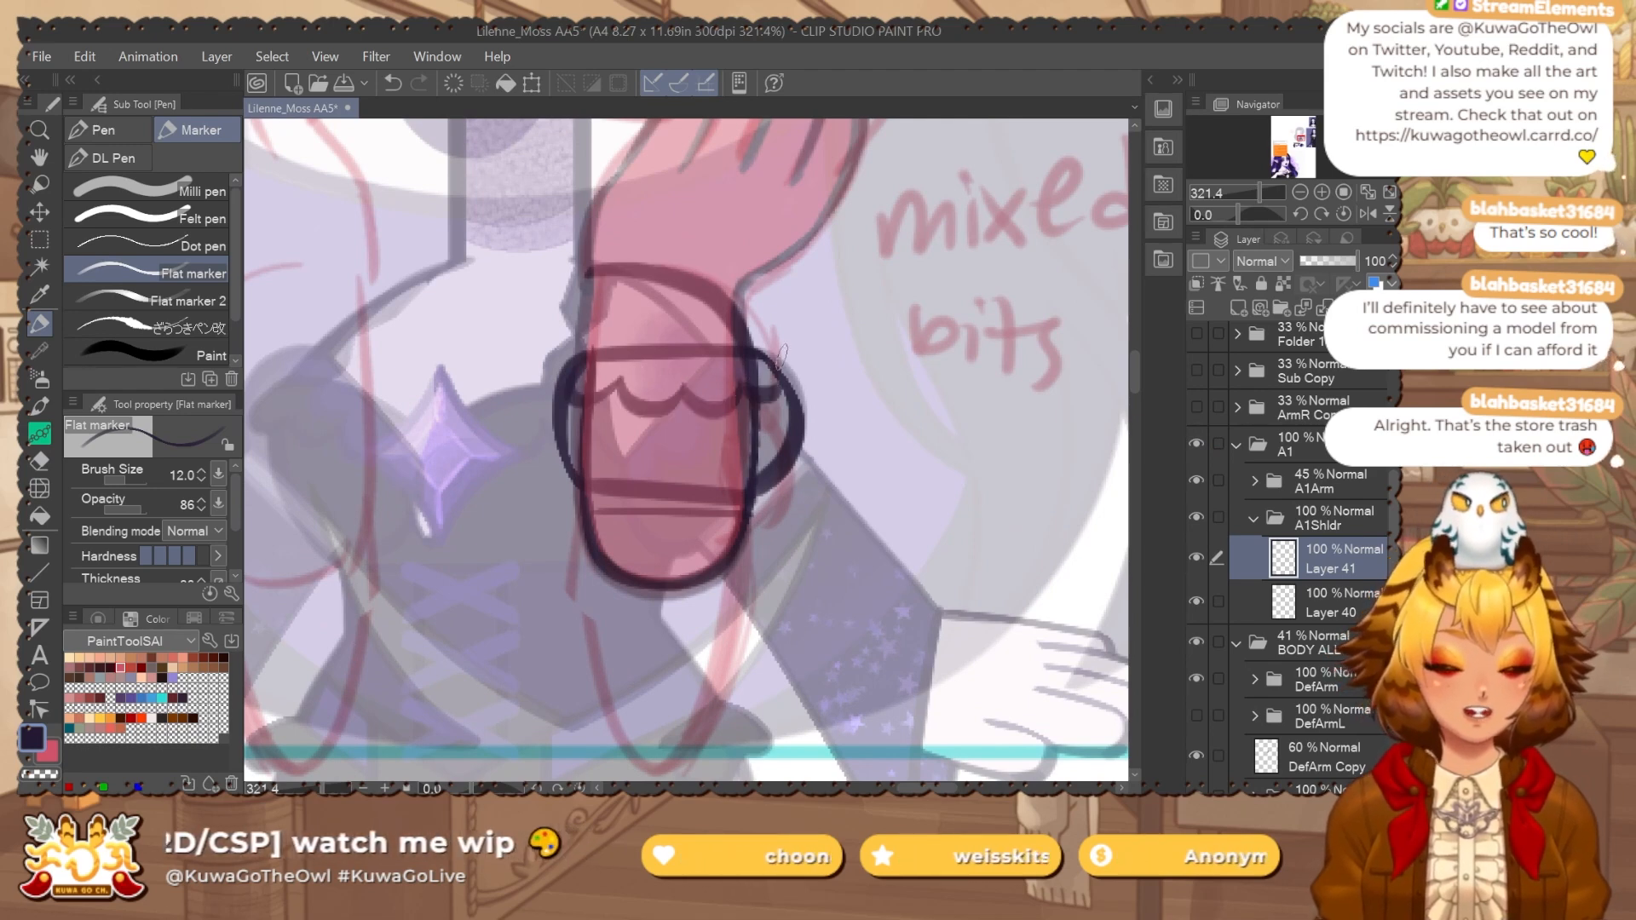
left_click_drag(915, 457, 928, 439)
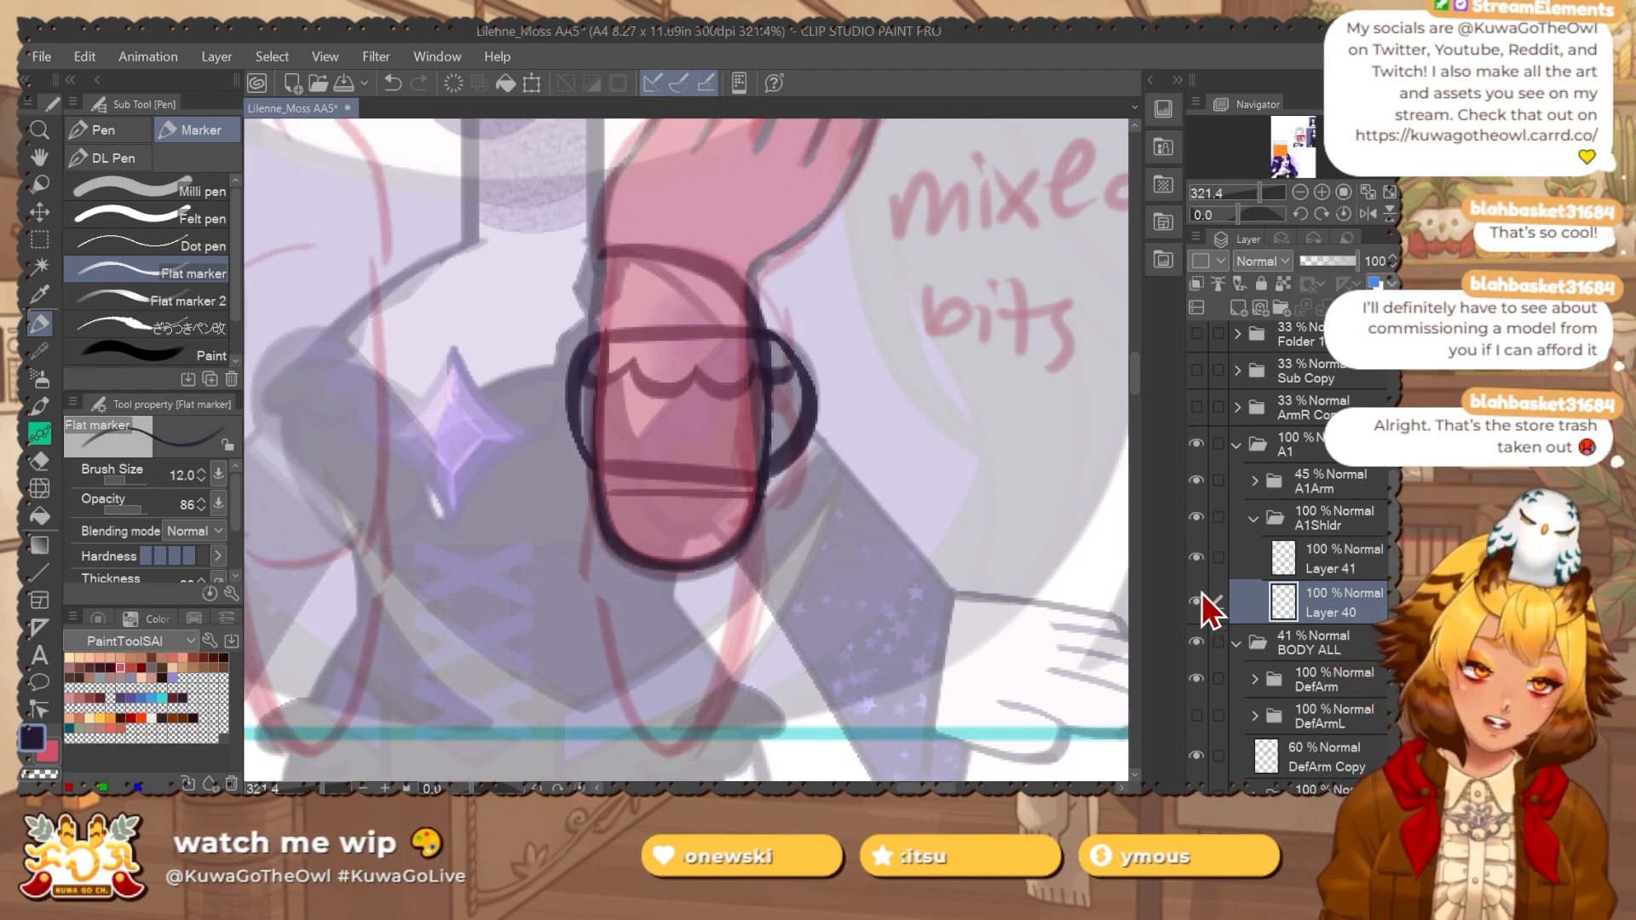
Erase the arm outline overlapping the sleeve puff on Layer 40 with the Rough eraser at size 30.7, and merge Layer 41 into it.
key("e")
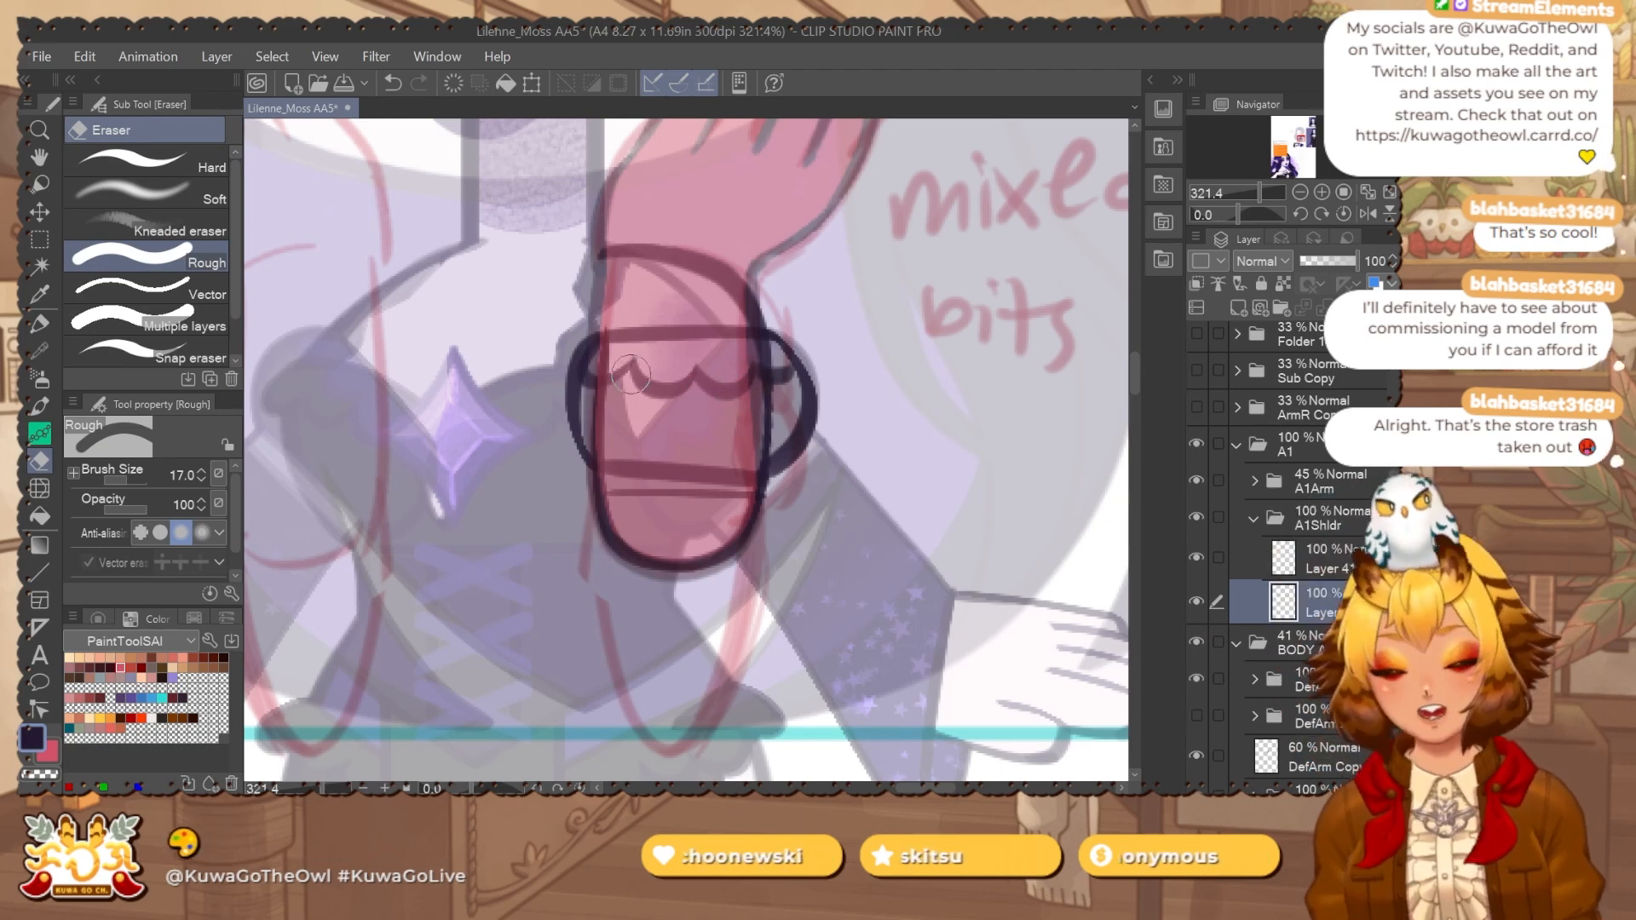
left_click_drag(616, 379, 652, 379, "ctrl+alt")
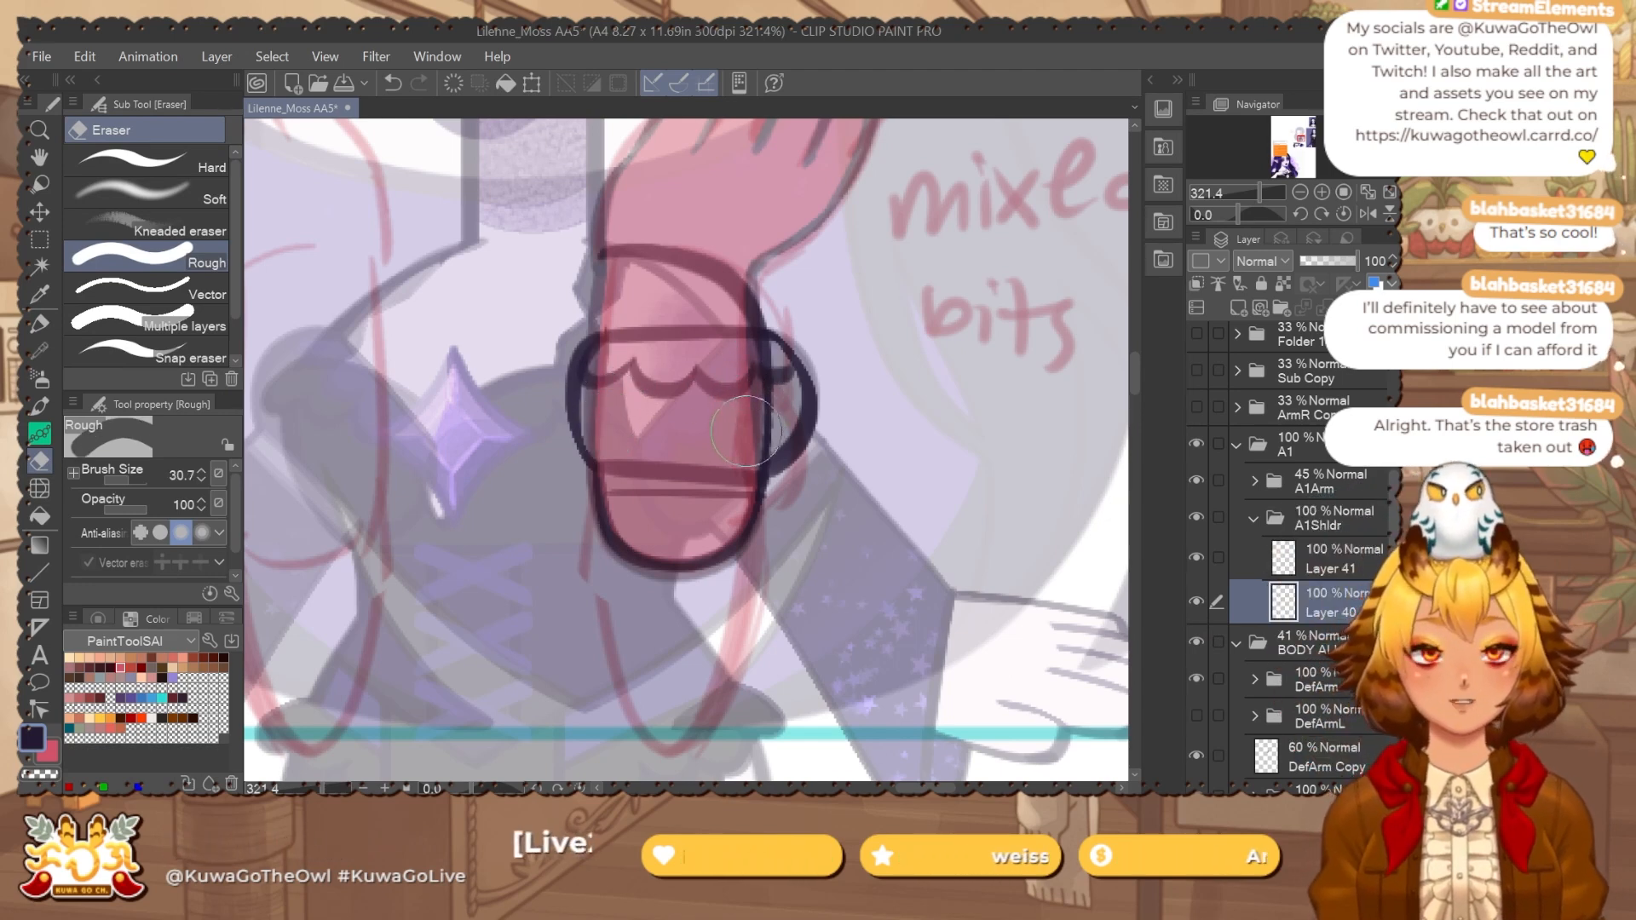
mouse_move(772, 439)
left_mouse_down()
mouse_move(776, 415)
mouse_move(622, 384)
left_mouse_up()
left_click(1347, 558)
key("ctrl+e")
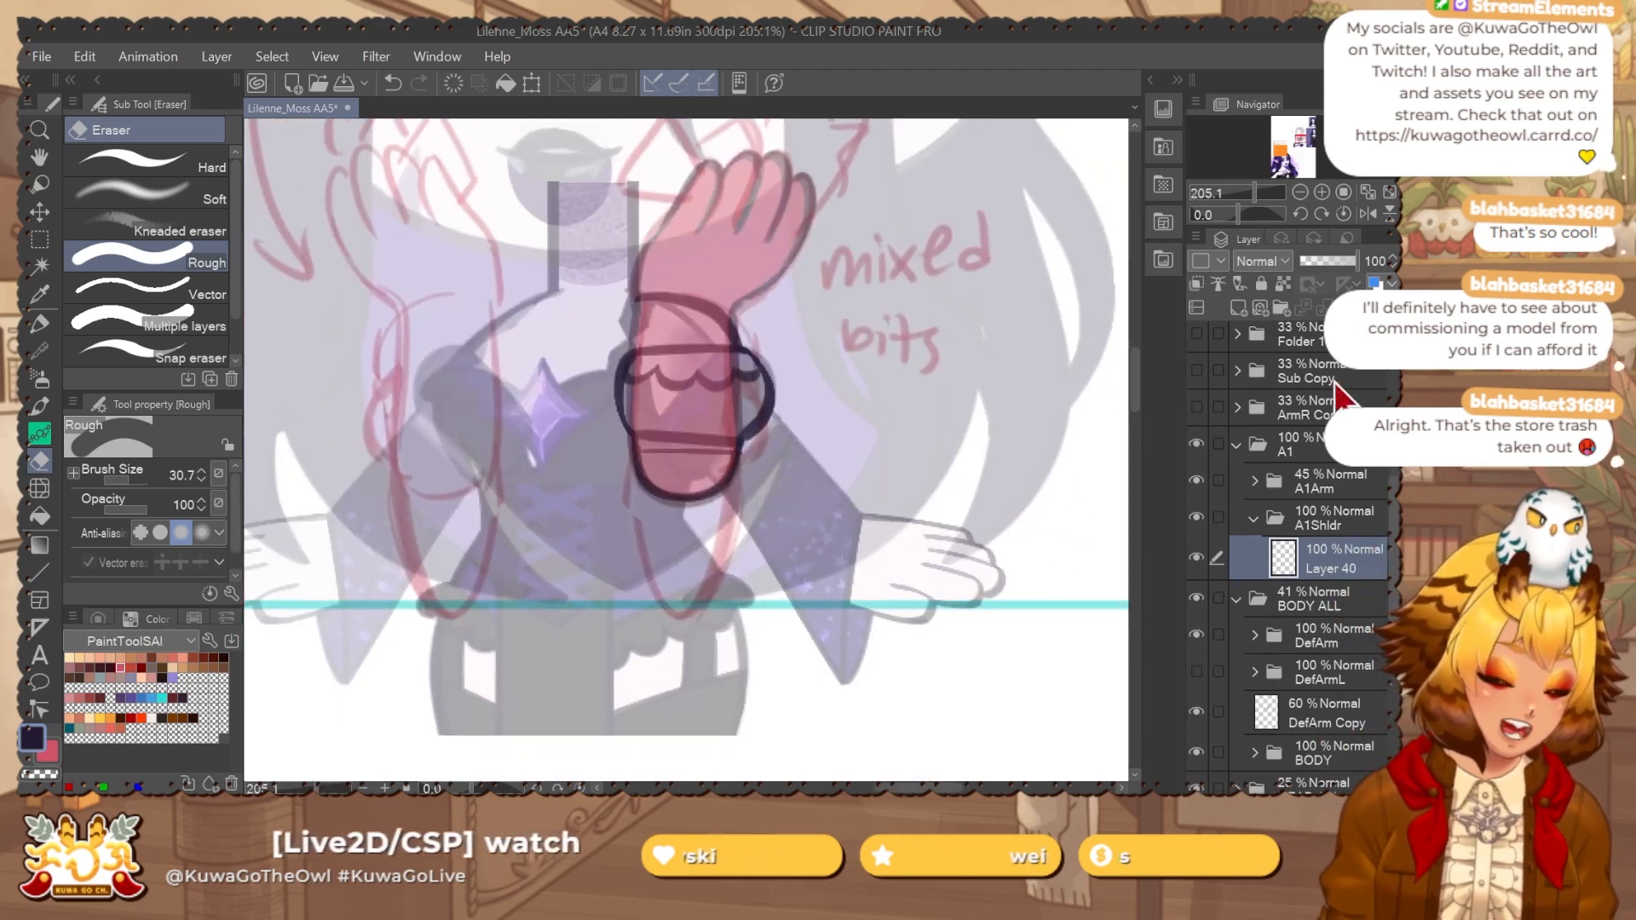
Add a new layer beneath Layer 40 in the A1Shldr folder and lock Layer 40's transparent pixels.
key("ctrl+shift+n")
left_click_drag(1332, 603, 1342, 564)
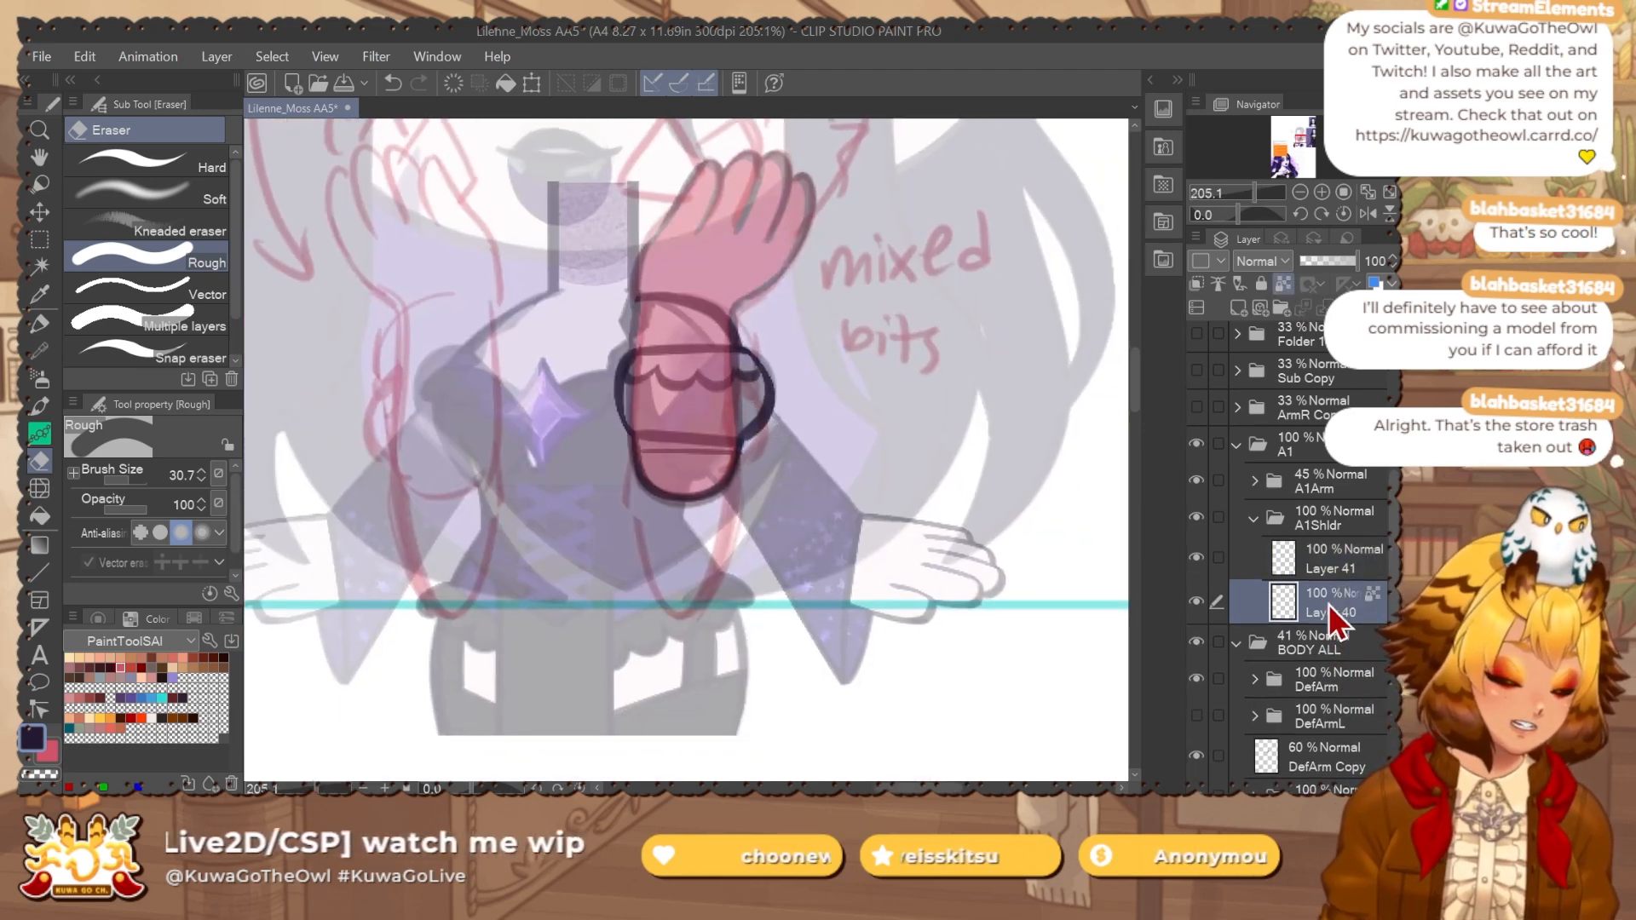
left_click_drag(1336, 622, 1362, 580)
Lasso the open gap at the inner edge of the upper arm outline and fill it with cyan on Layer 41.
key("w")
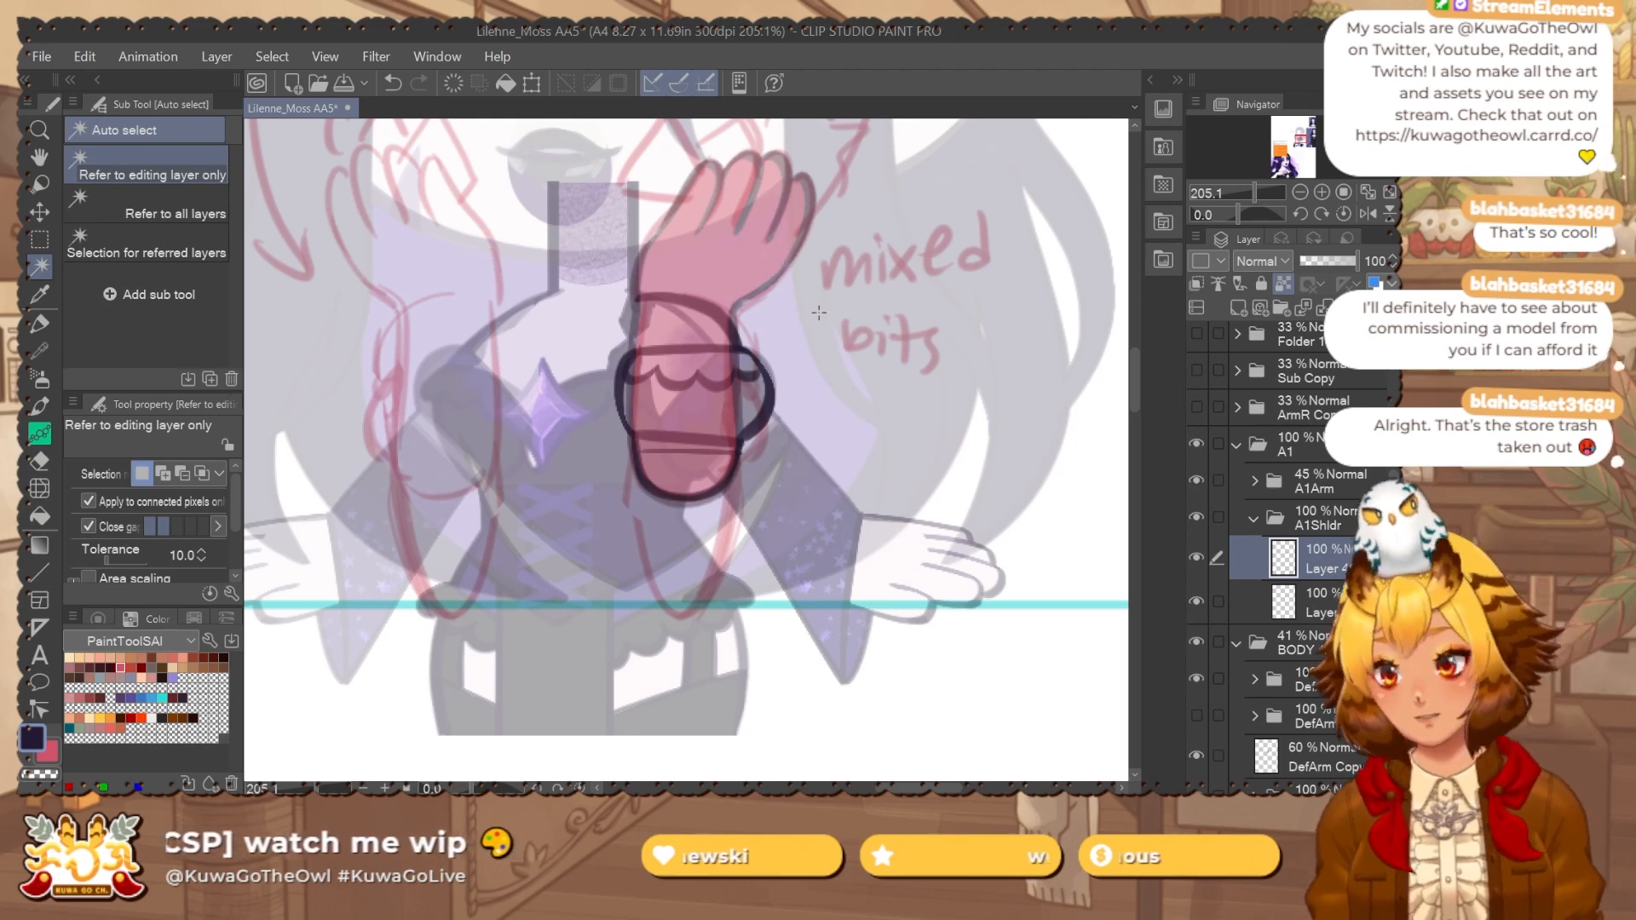
key("m")
left_click_drag(653, 305, 758, 305, "ctrl")
left_click(201, 228)
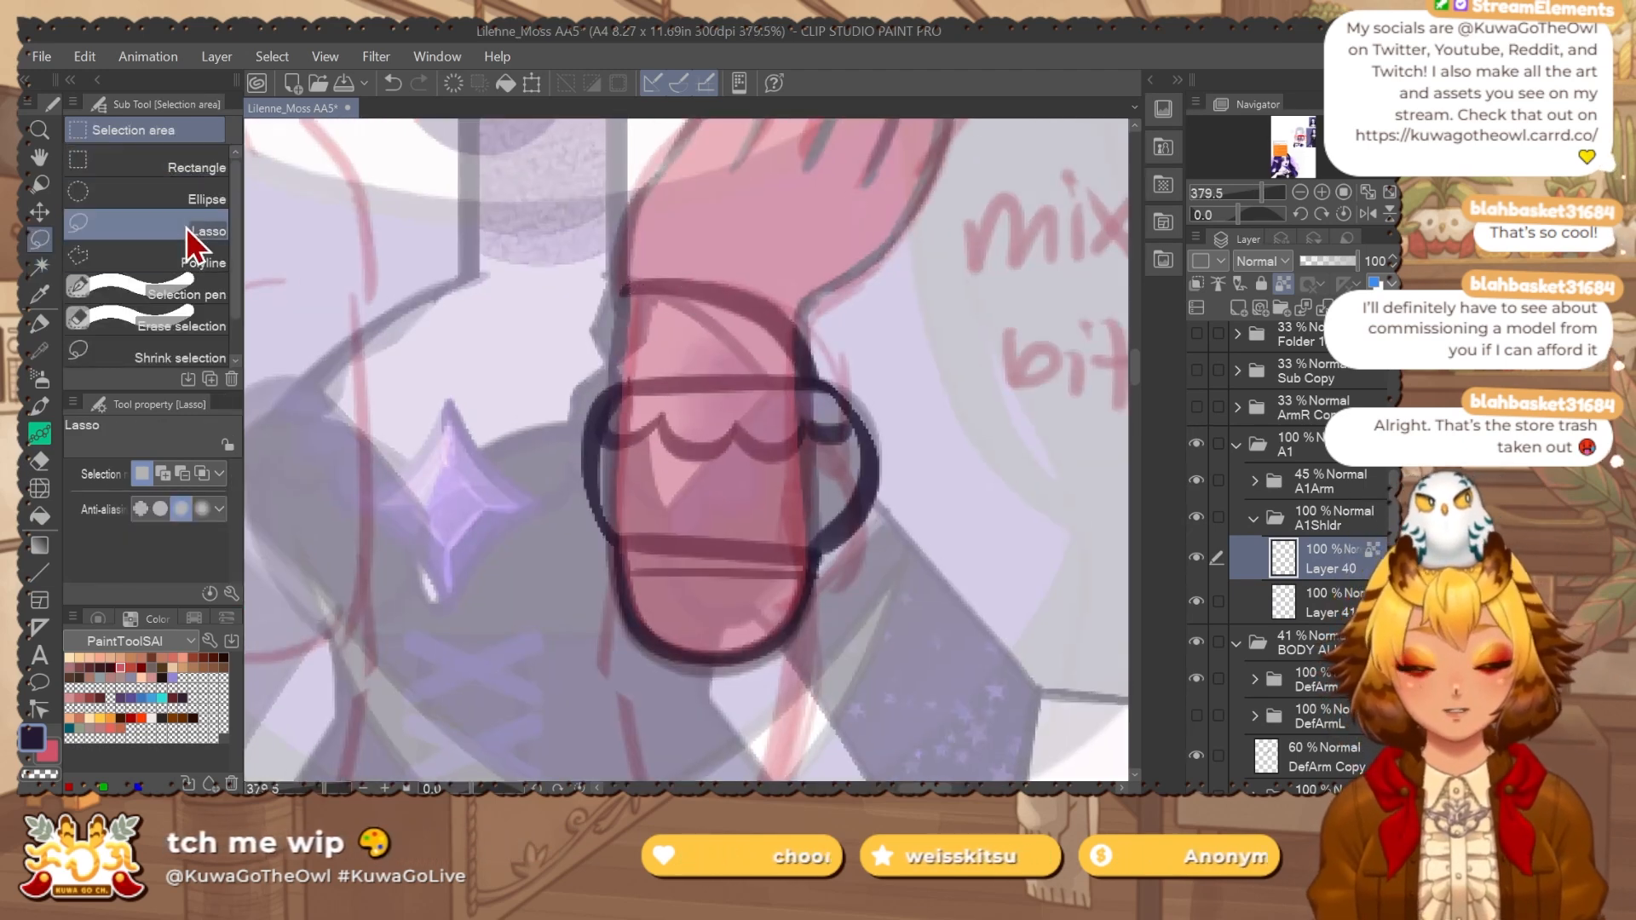
mouse_move(673, 287)
left_mouse_down()
mouse_move(713, 456)
mouse_move(661, 446)
mouse_move(705, 289)
mouse_move(669, 300)
mouse_move(673, 437)
mouse_move(718, 293)
left_mouse_up()
left_click(677, 290)
left_click(680, 286)
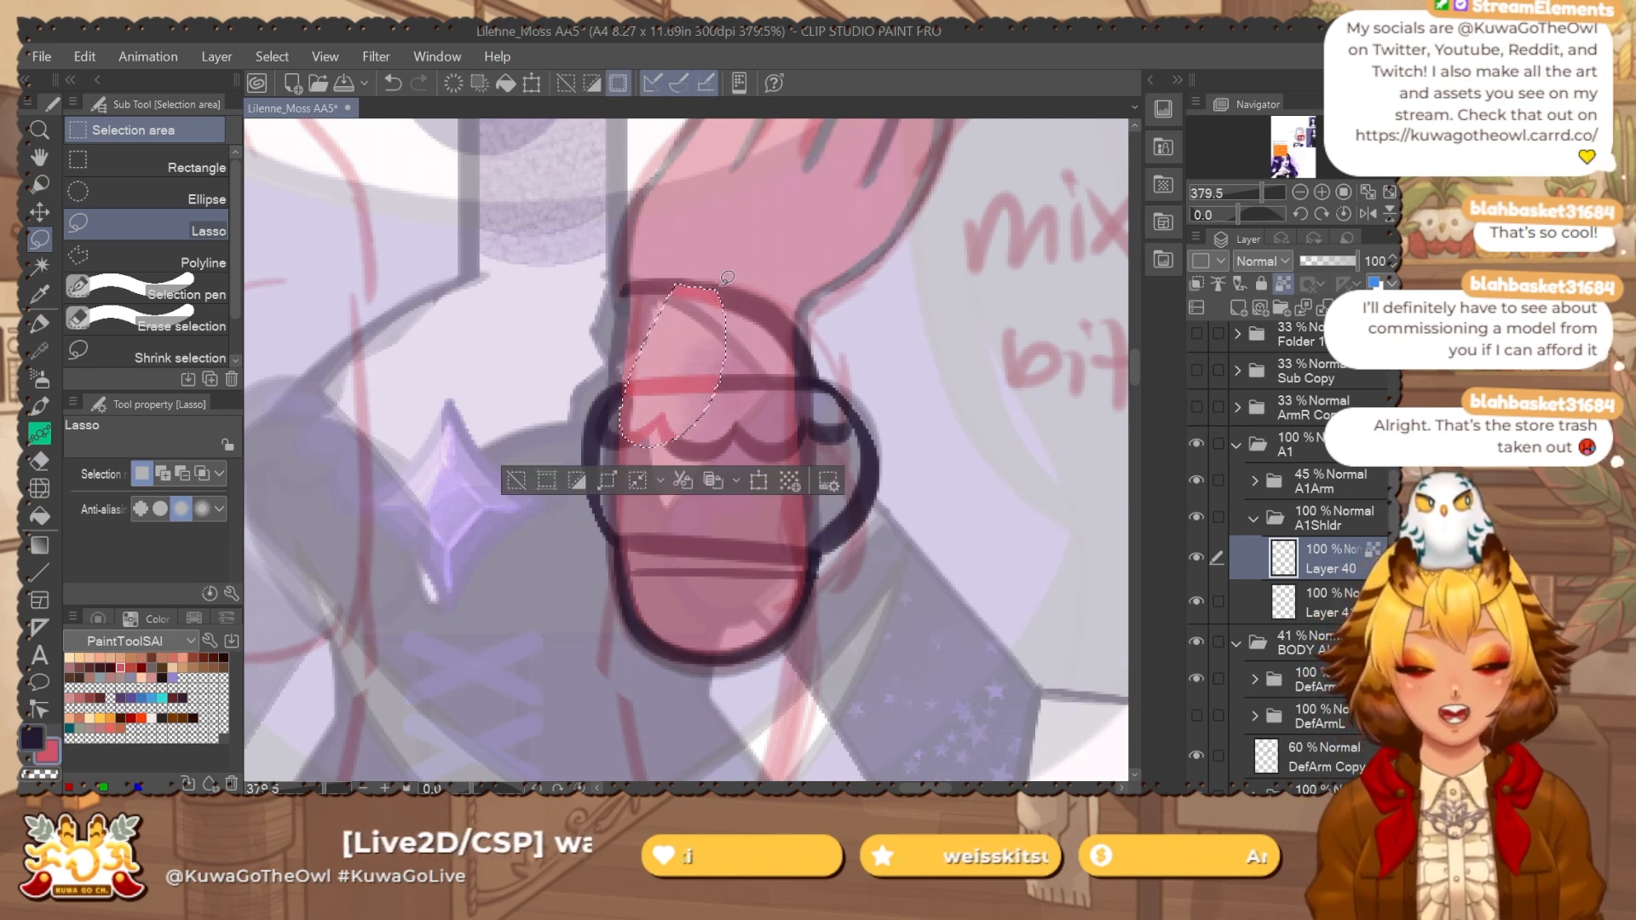
left_click(1339, 596)
left_click(161, 696)
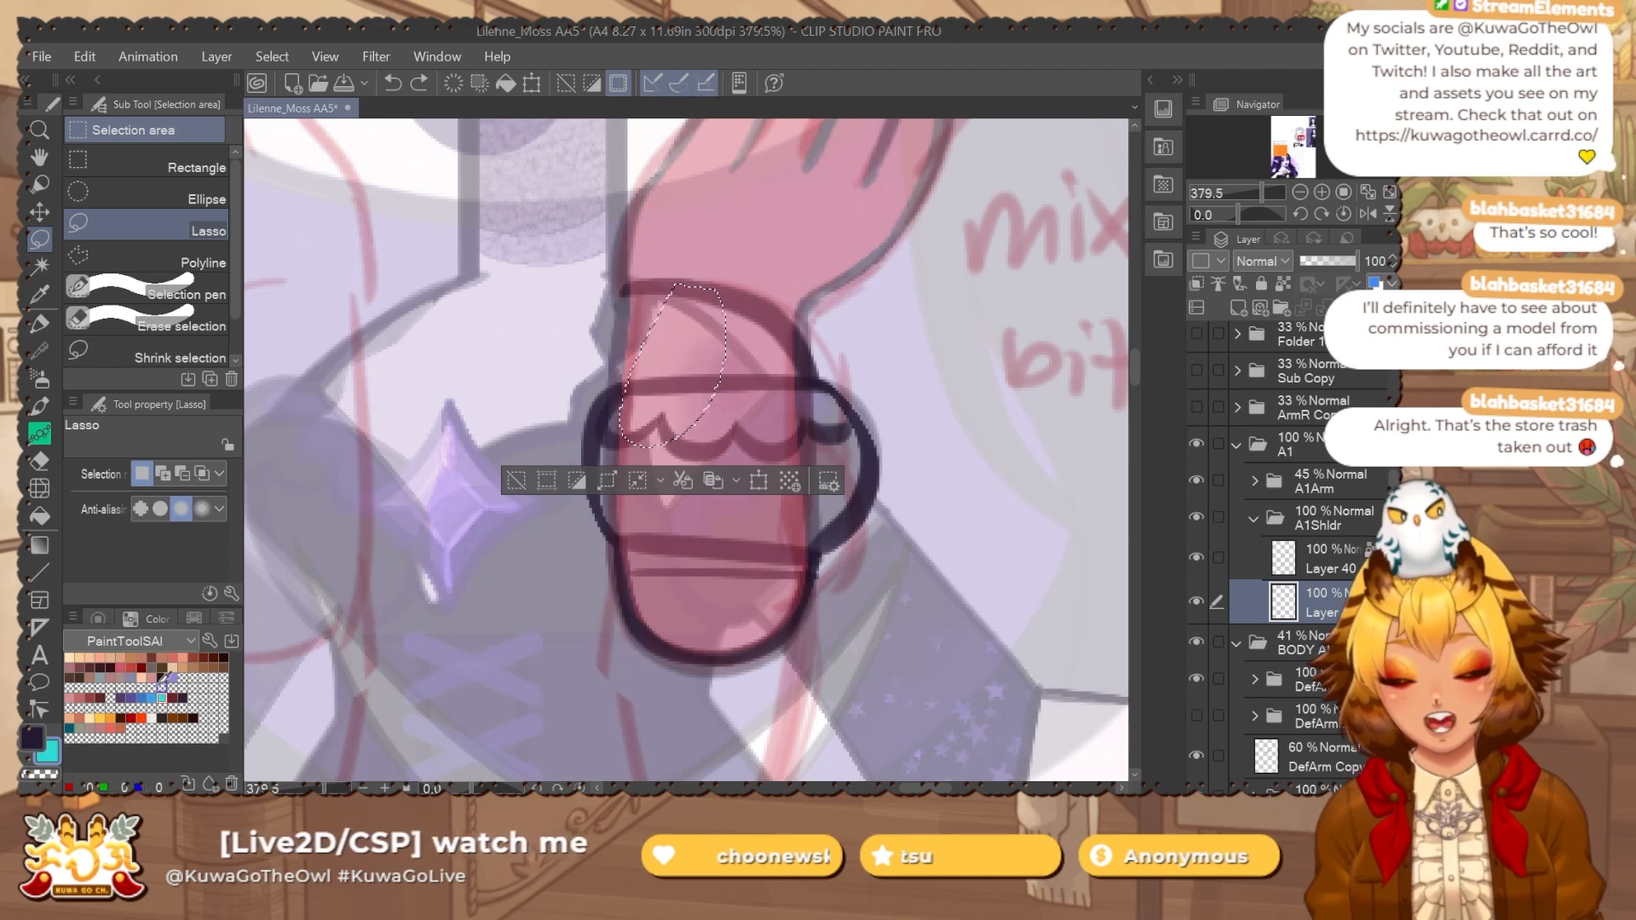
key("alt+Delete")
key("ctrl+d")
Auto-select around the A1Shldr art, expand the selection by 1 px, and fill the inside of the sleeve cyan on Layer 41.
left_click(1336, 521)
key("w")
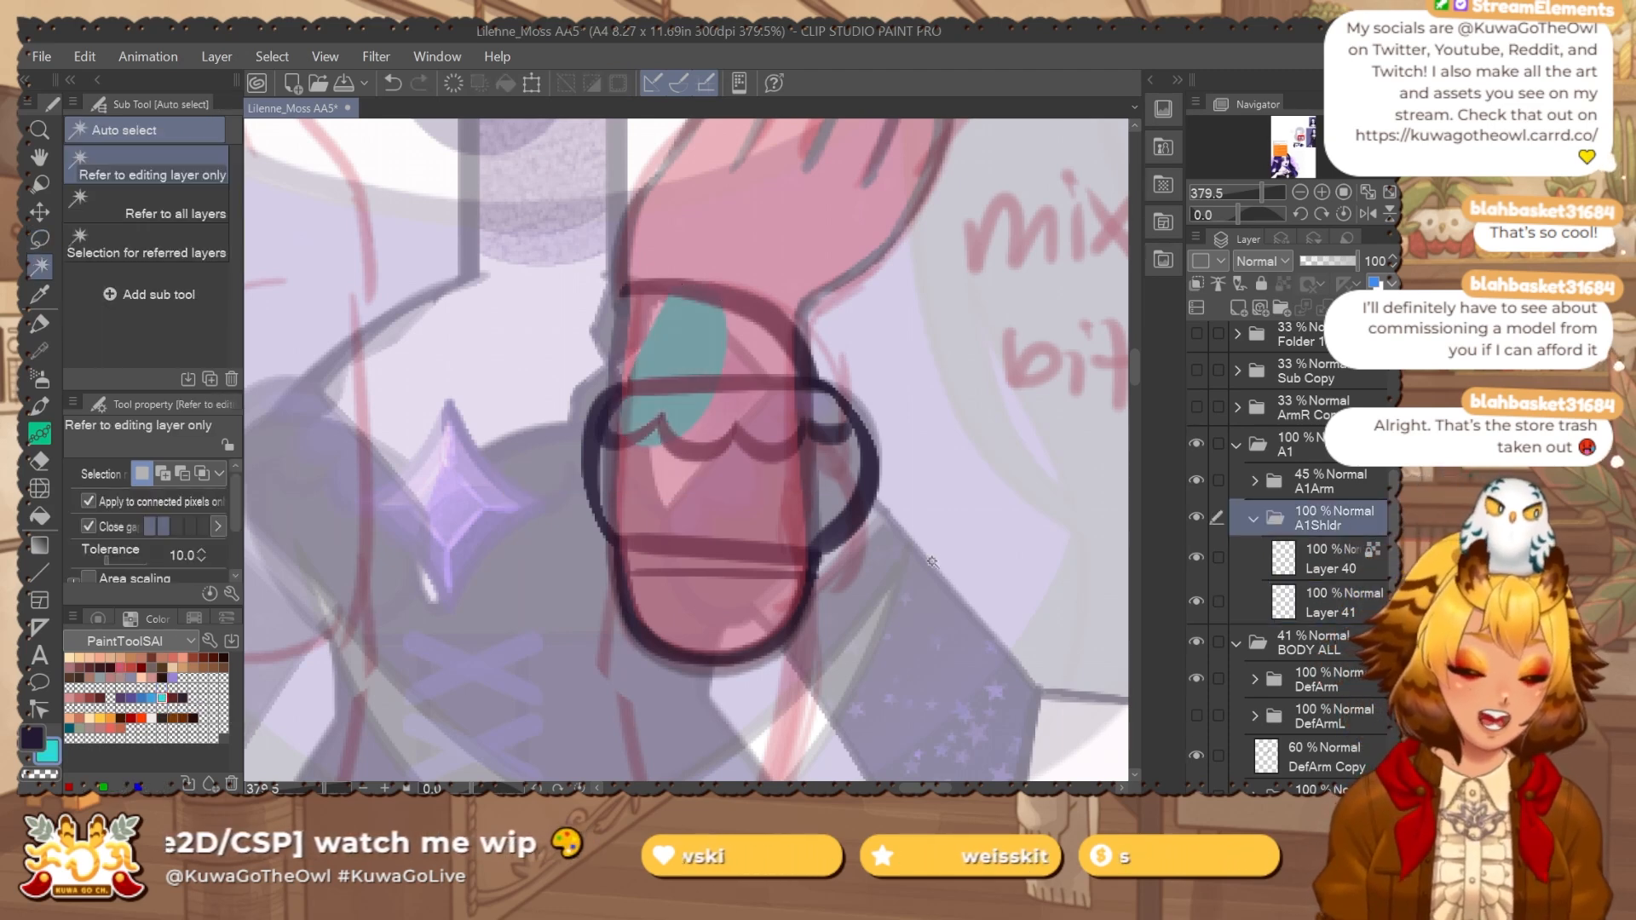
left_click(951, 542)
left_click(350, 765)
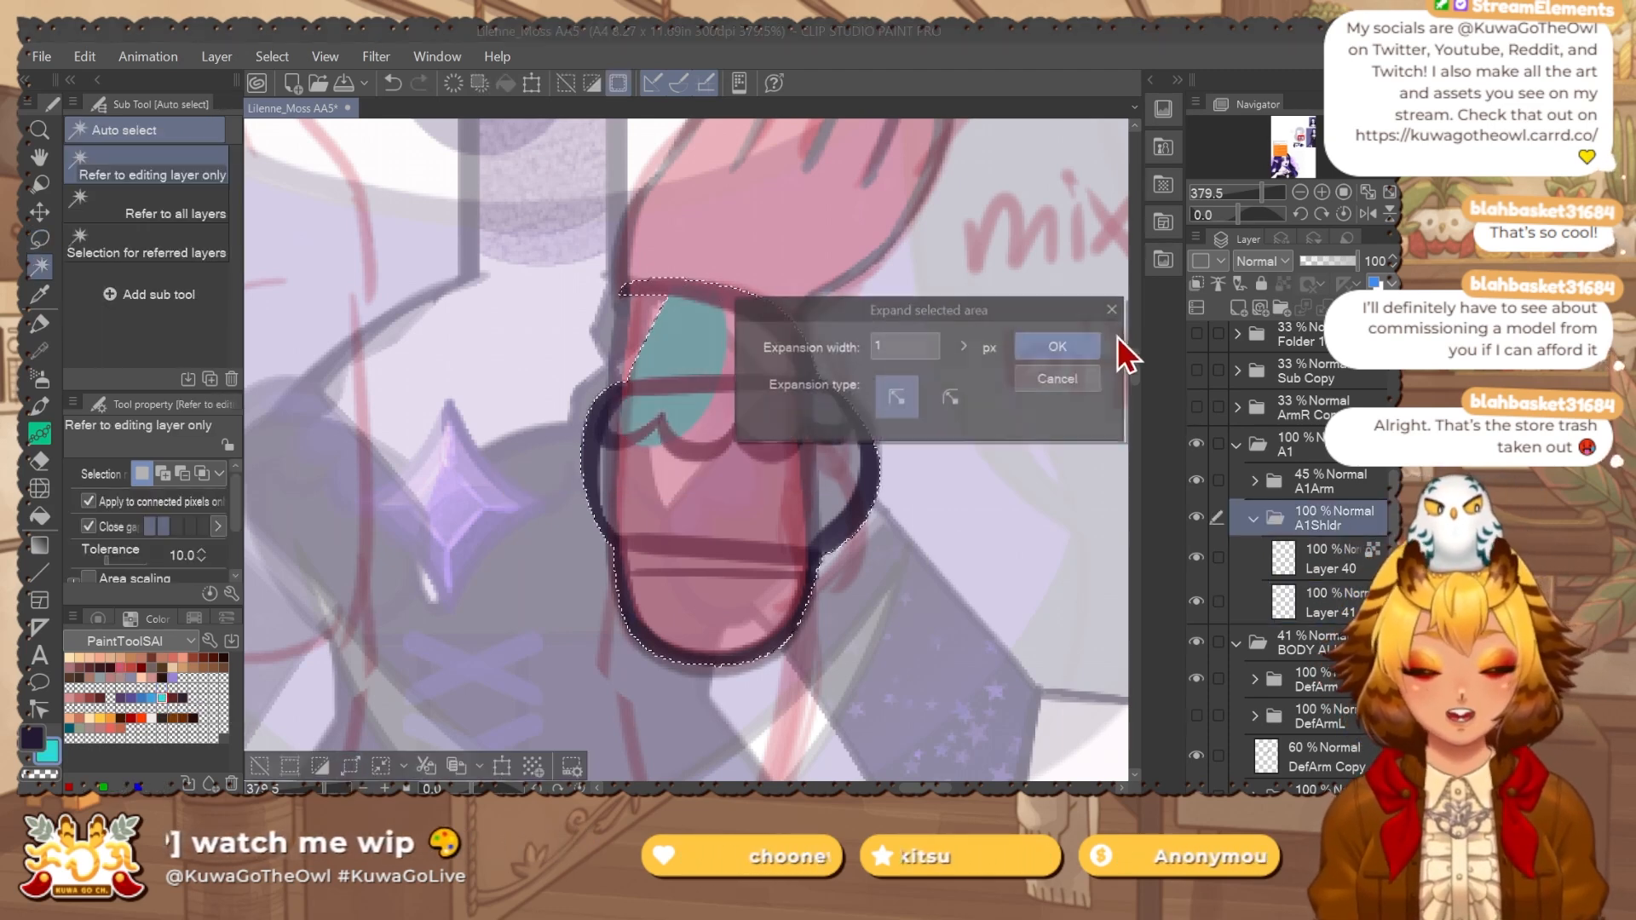
left_click(1065, 345)
left_click(1344, 592)
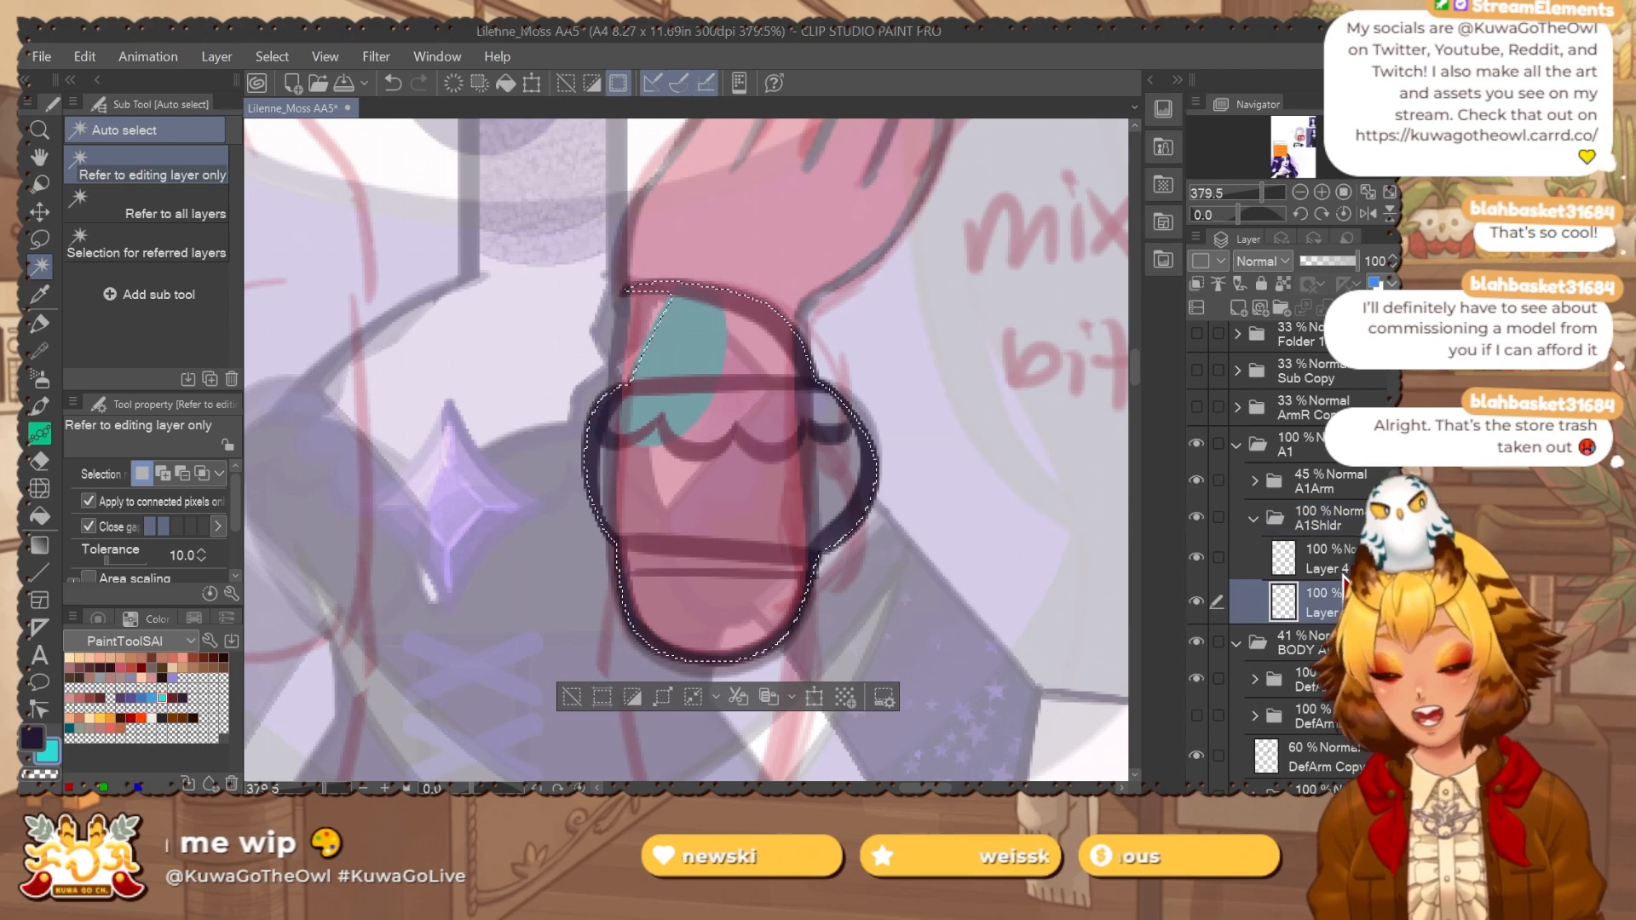
key("m")
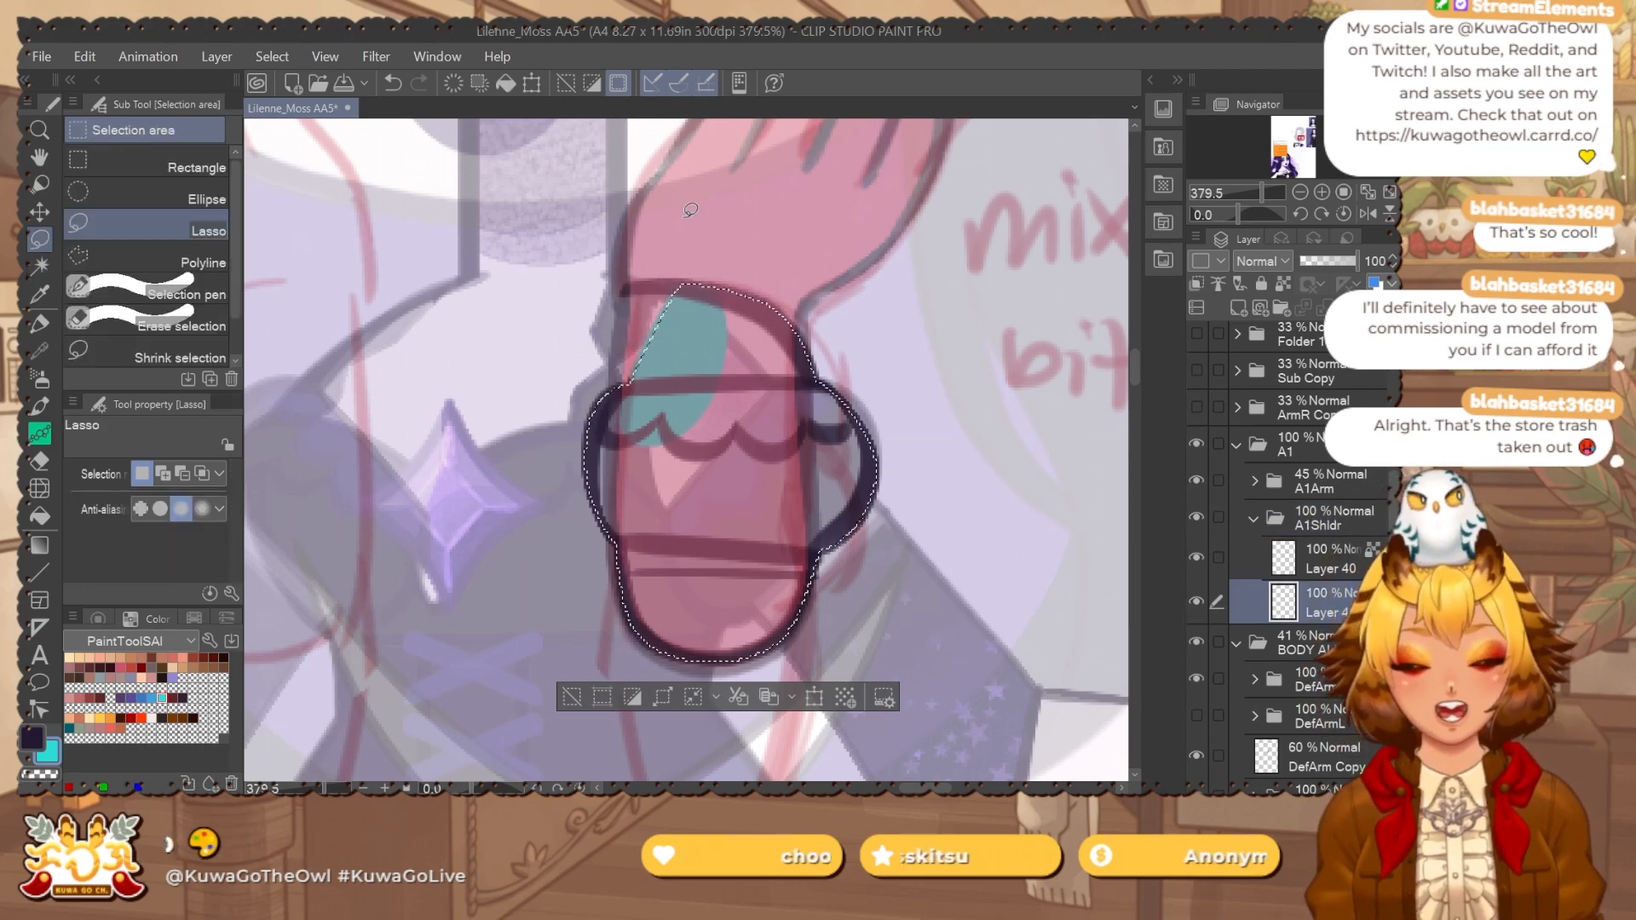
key("alt+Delete")
key("ctrl+d")
Lock the transparent pixels of the cyan fill on Layer 41.
left_click(1344, 552)
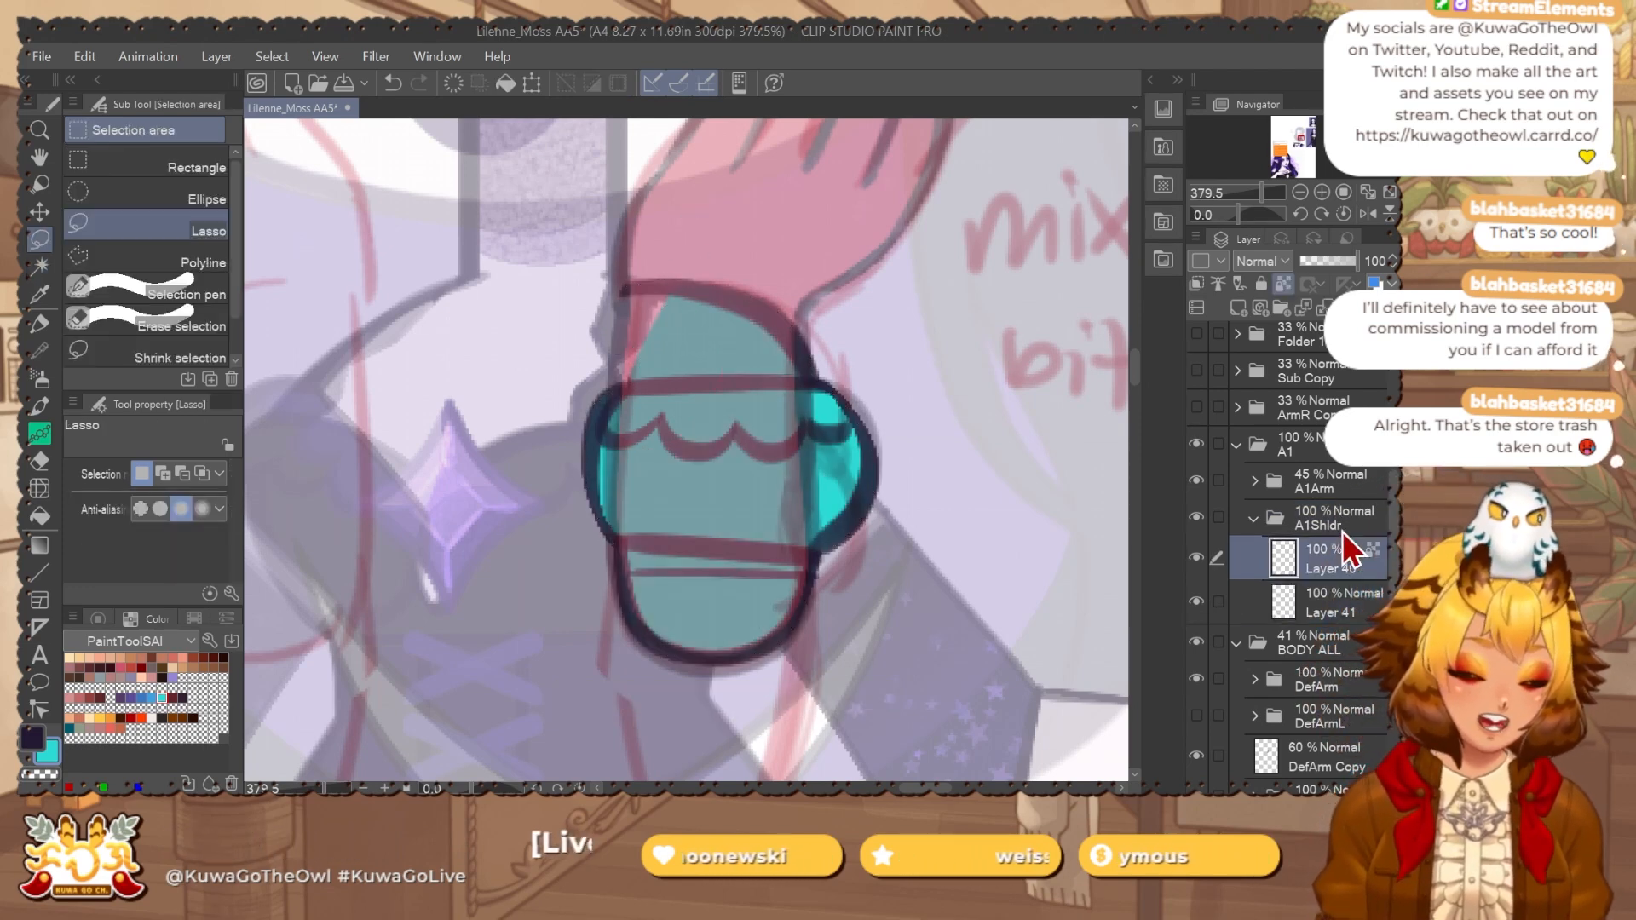
key("e")
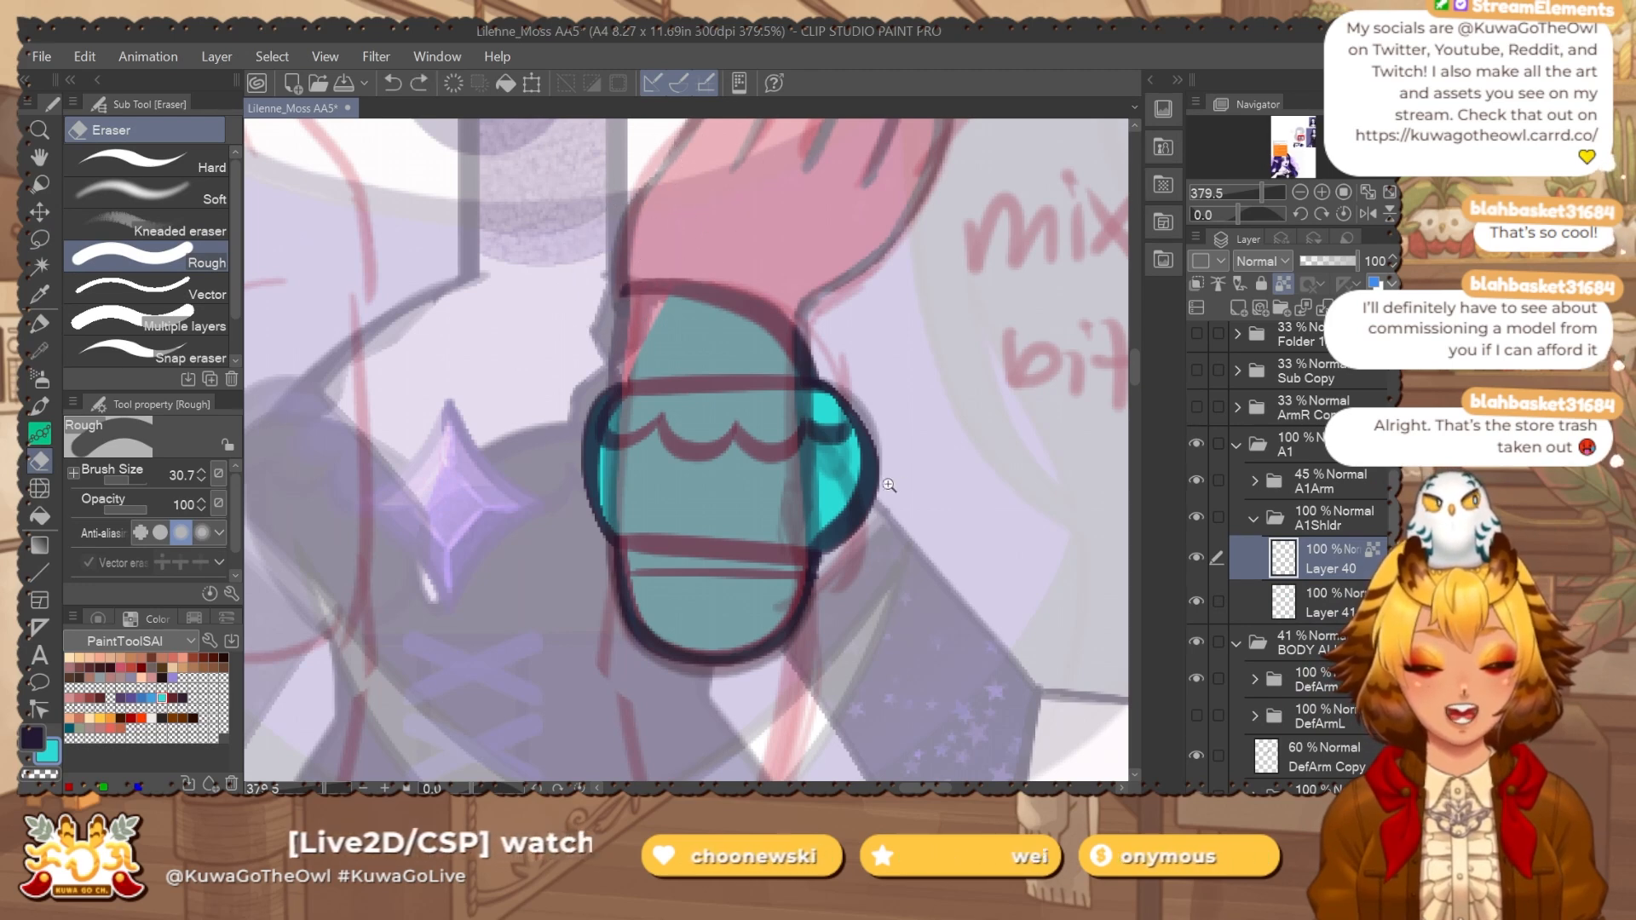
left_click_drag(889, 485, 837, 498)
left_click(1343, 602)
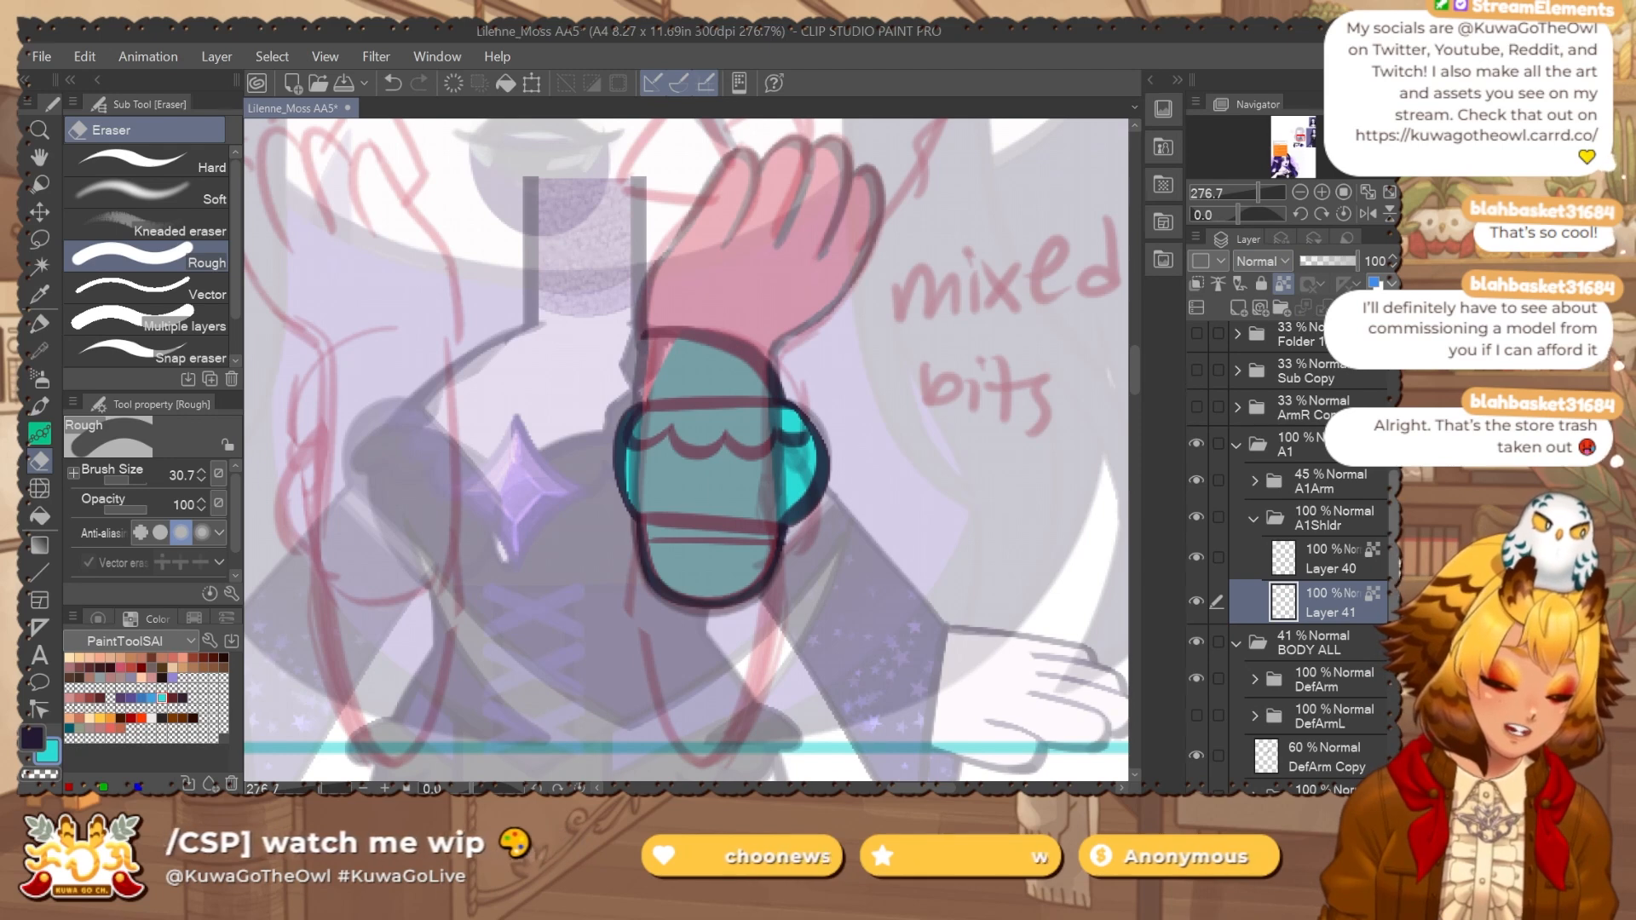
Hide the DefArm folder and show the DefArmL folder inside BODY ALL.
scroll(1372, 563, "down", 3)
left_click(1281, 468)
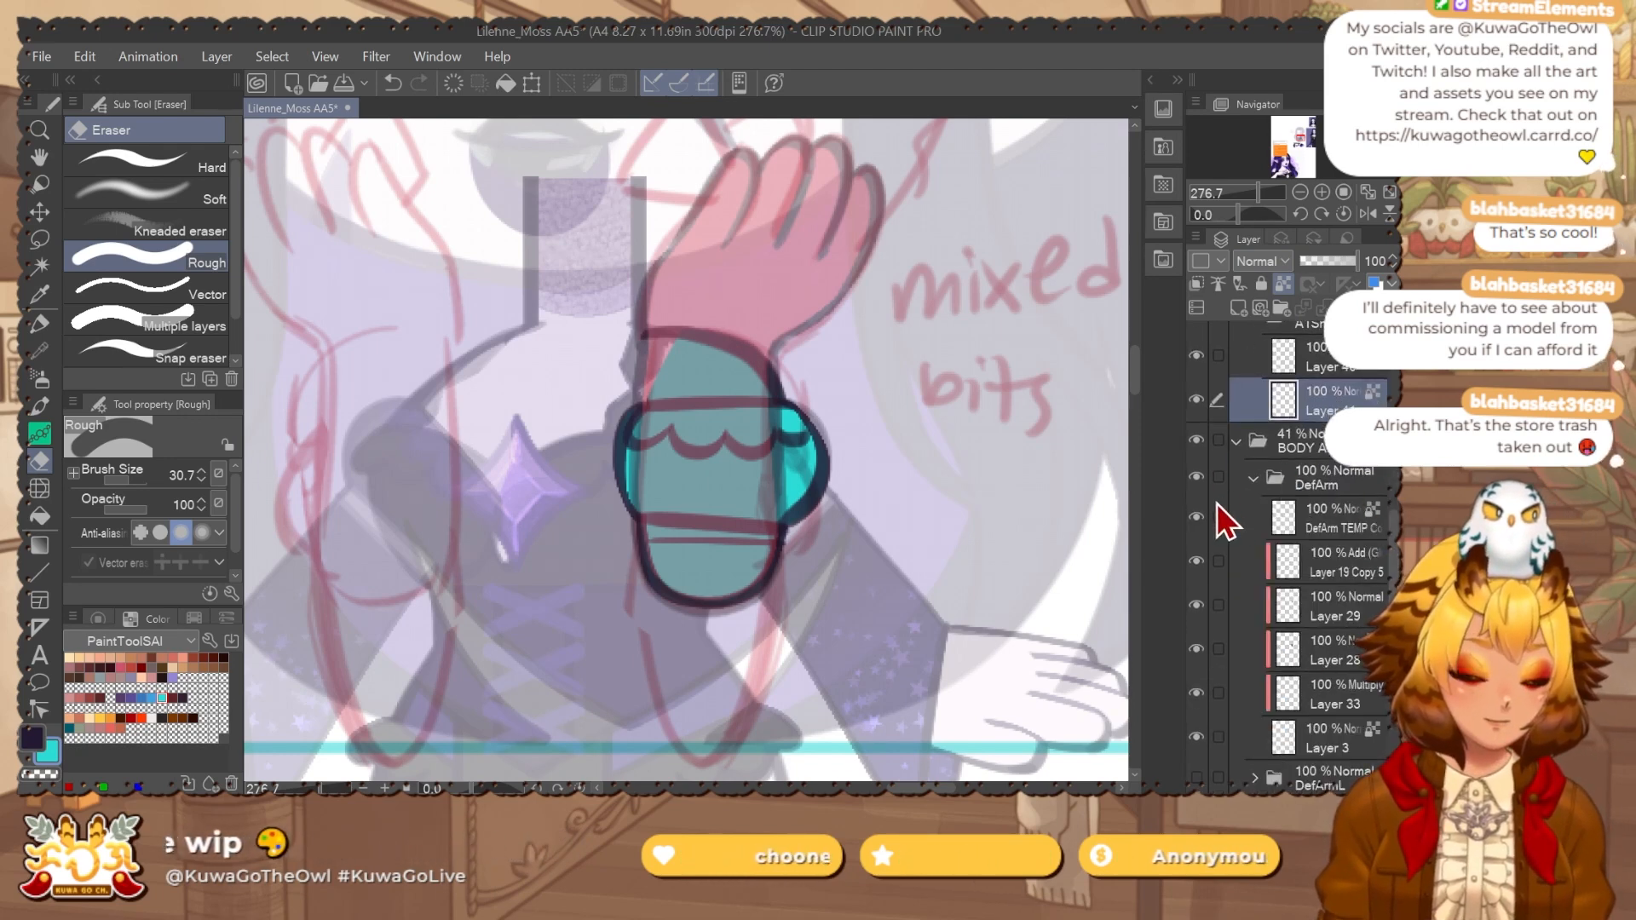
left_click(1285, 469)
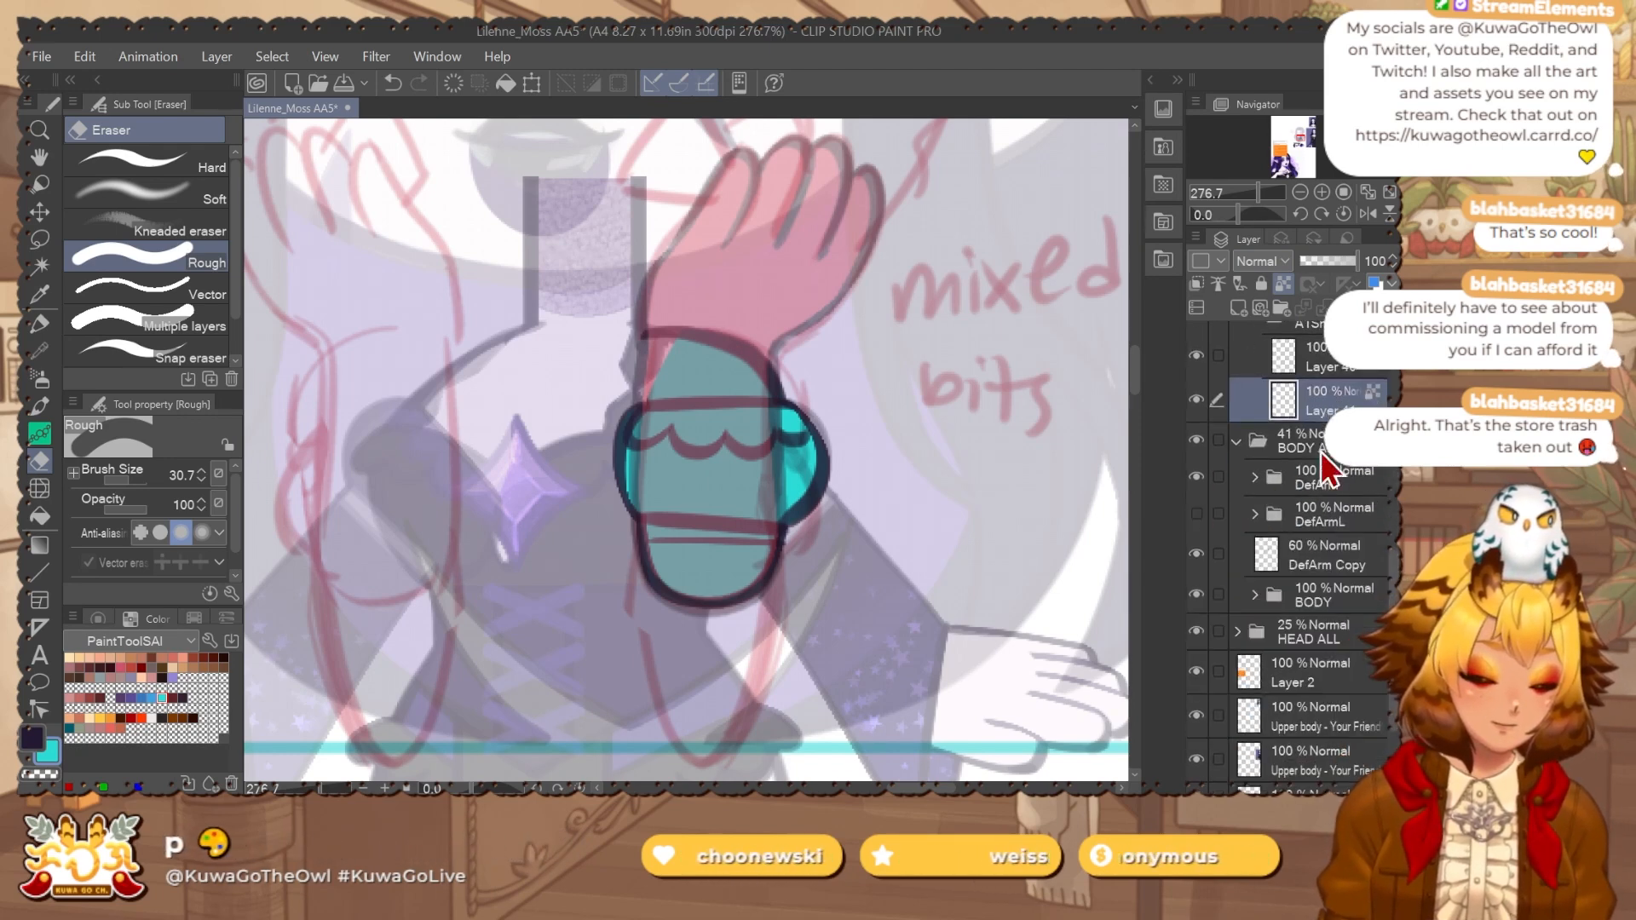
left_click(1197, 509)
left_click(1196, 511)
left_click(1200, 514)
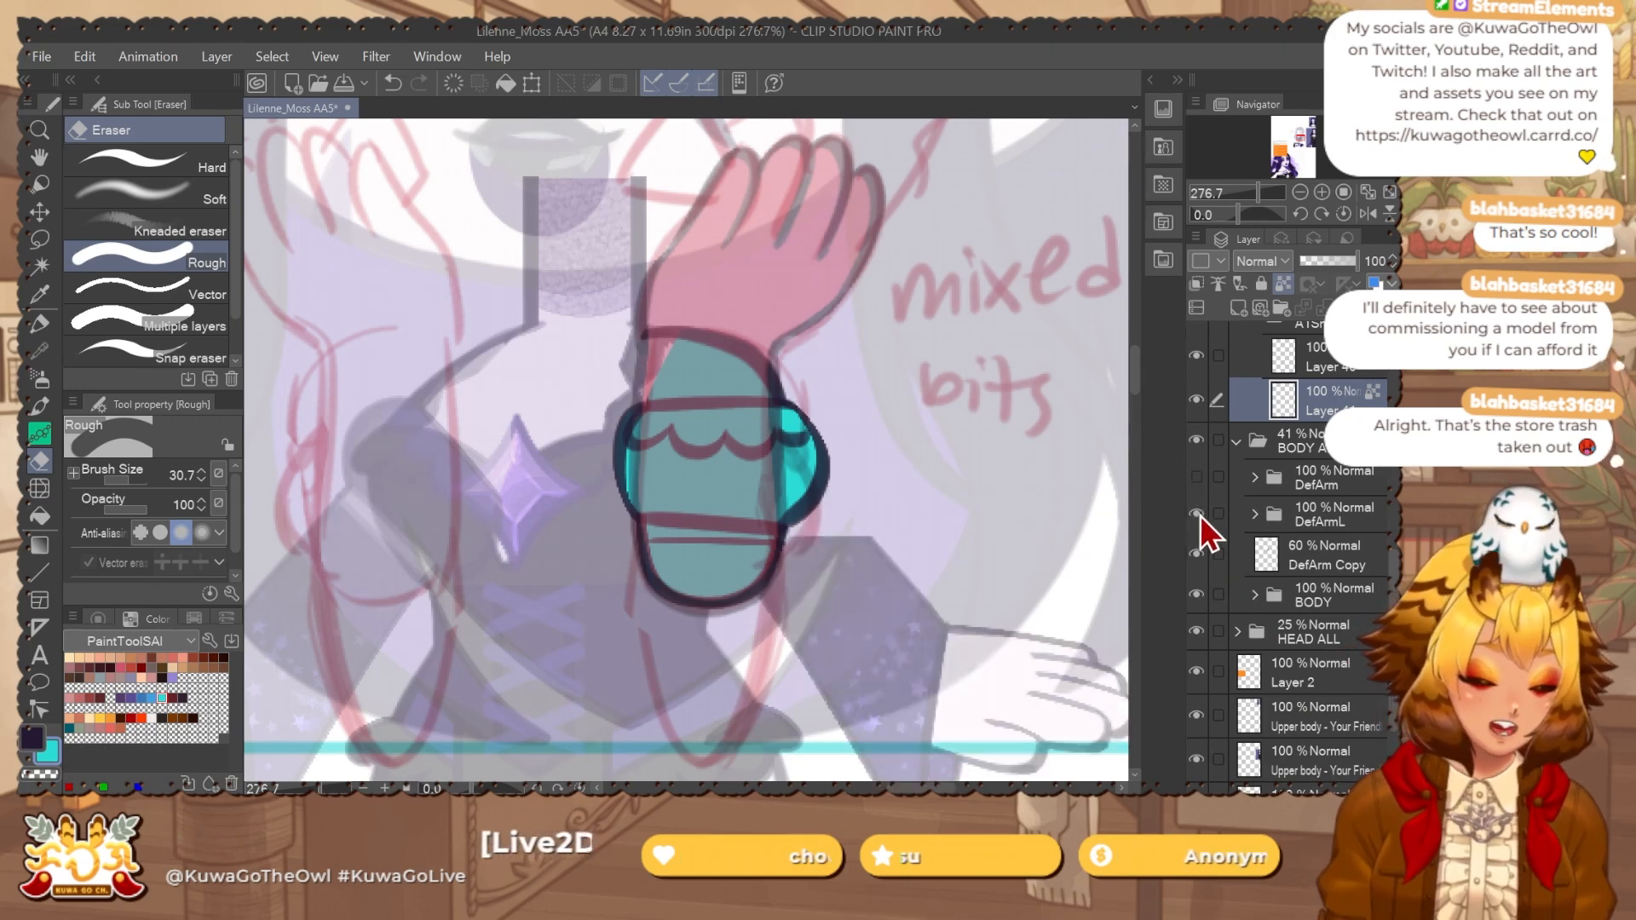
scroll(1385, 526, "up", 5)
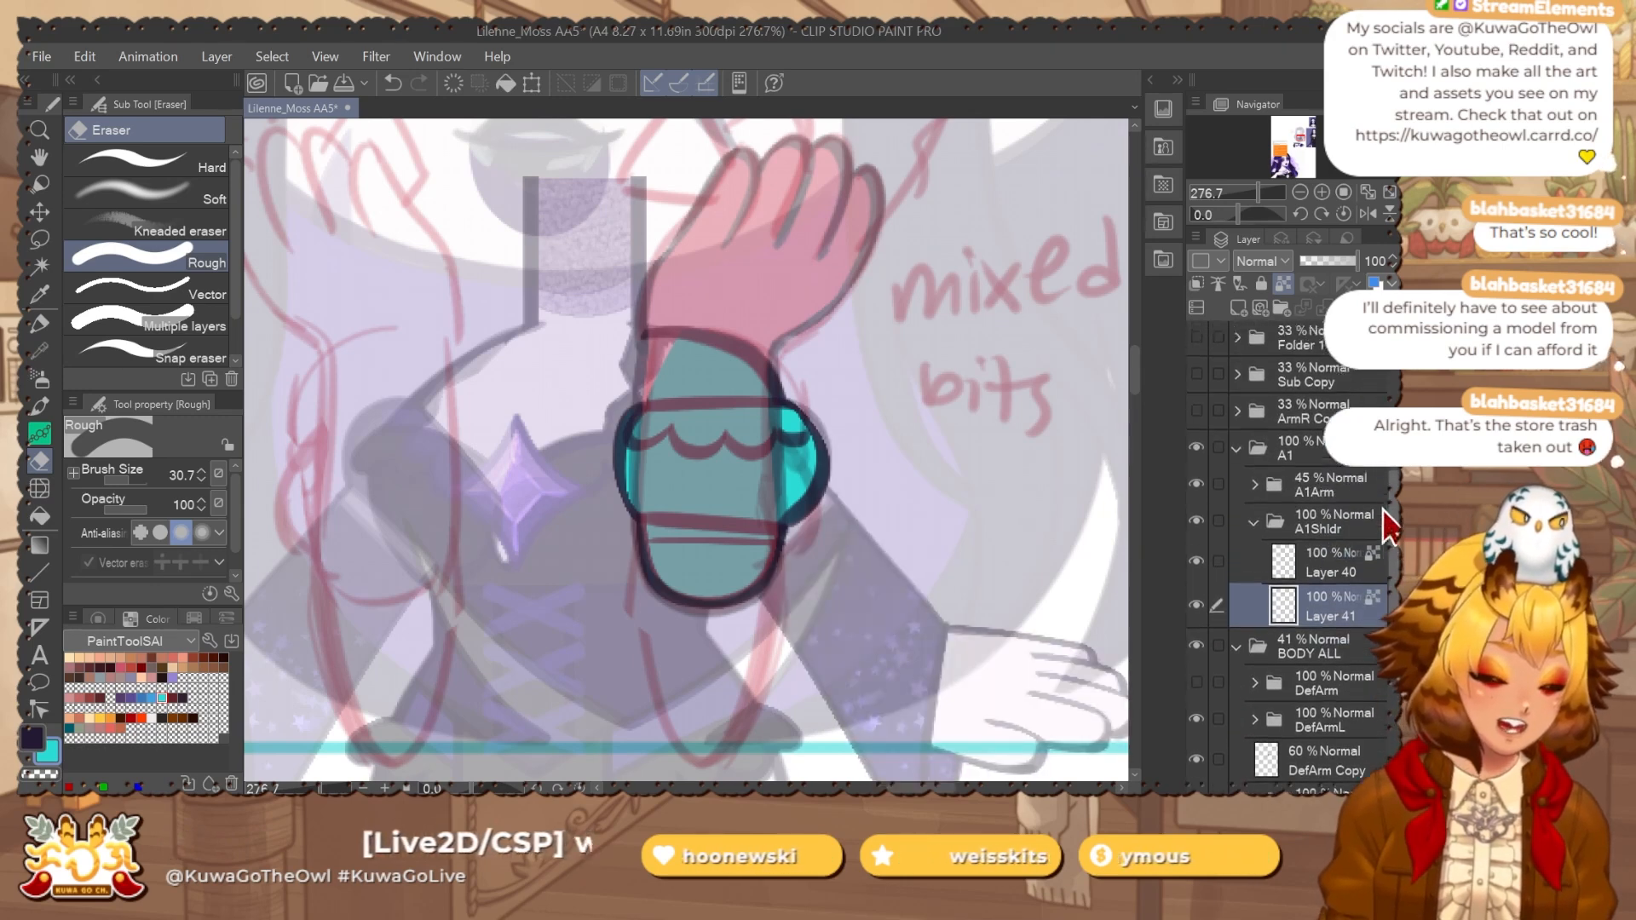
Hide the A1 folder, show the DefArm folder inside BODY ALL, and rename it DefArmR.
scroll(1278, 494, "up", 1)
left_click(1200, 469)
scroll(1202, 529, "down", 4)
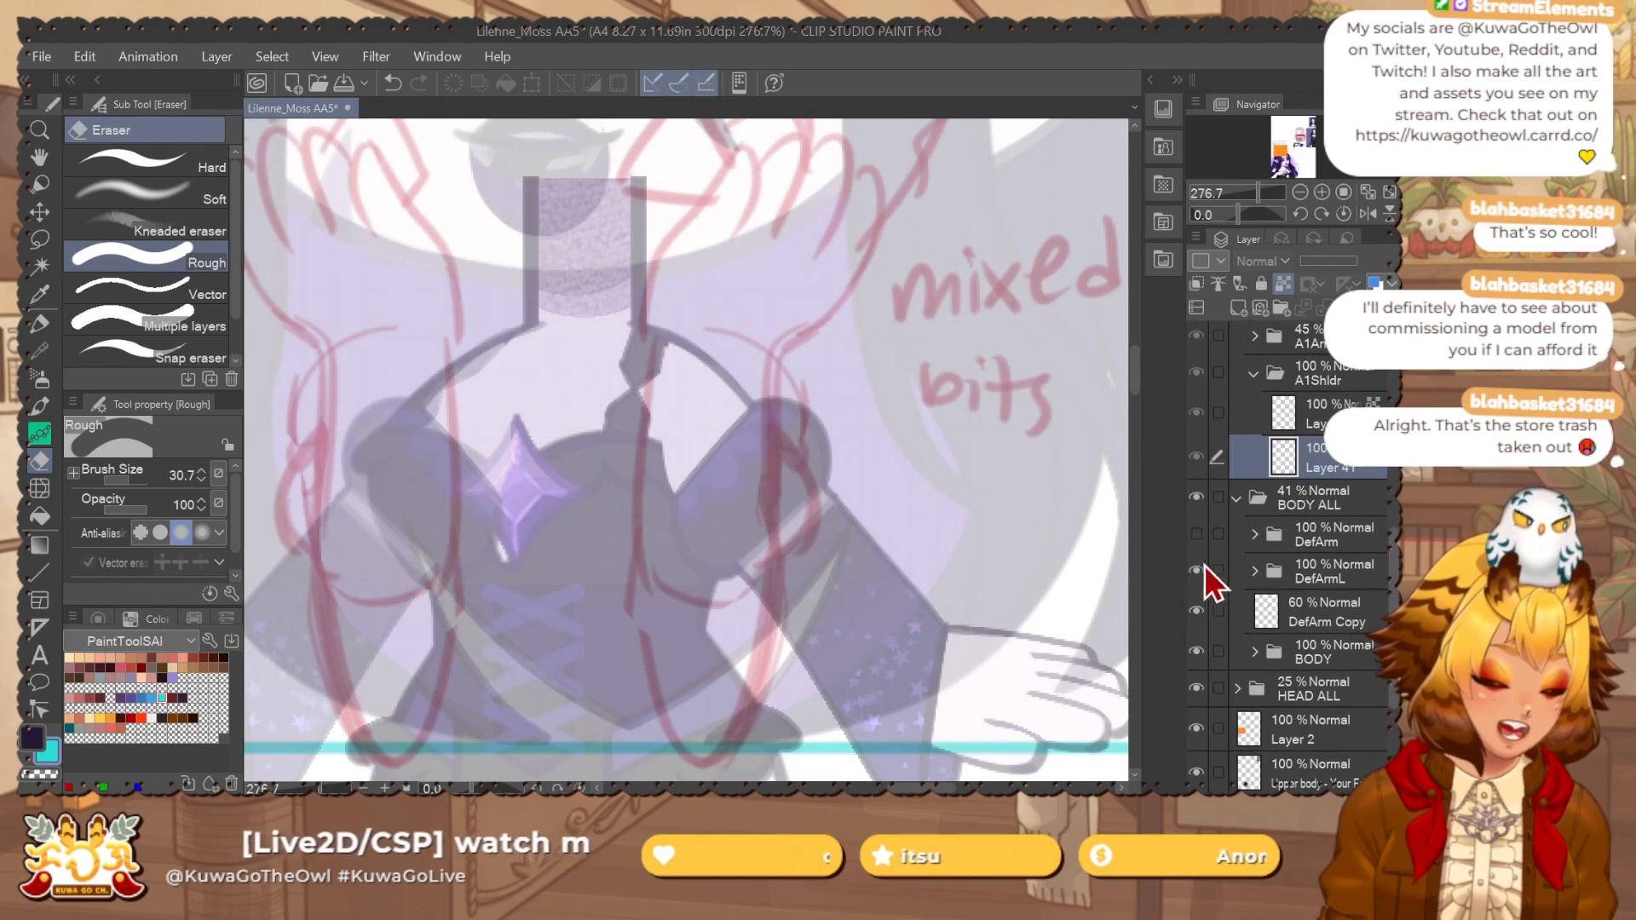
left_click(1200, 545)
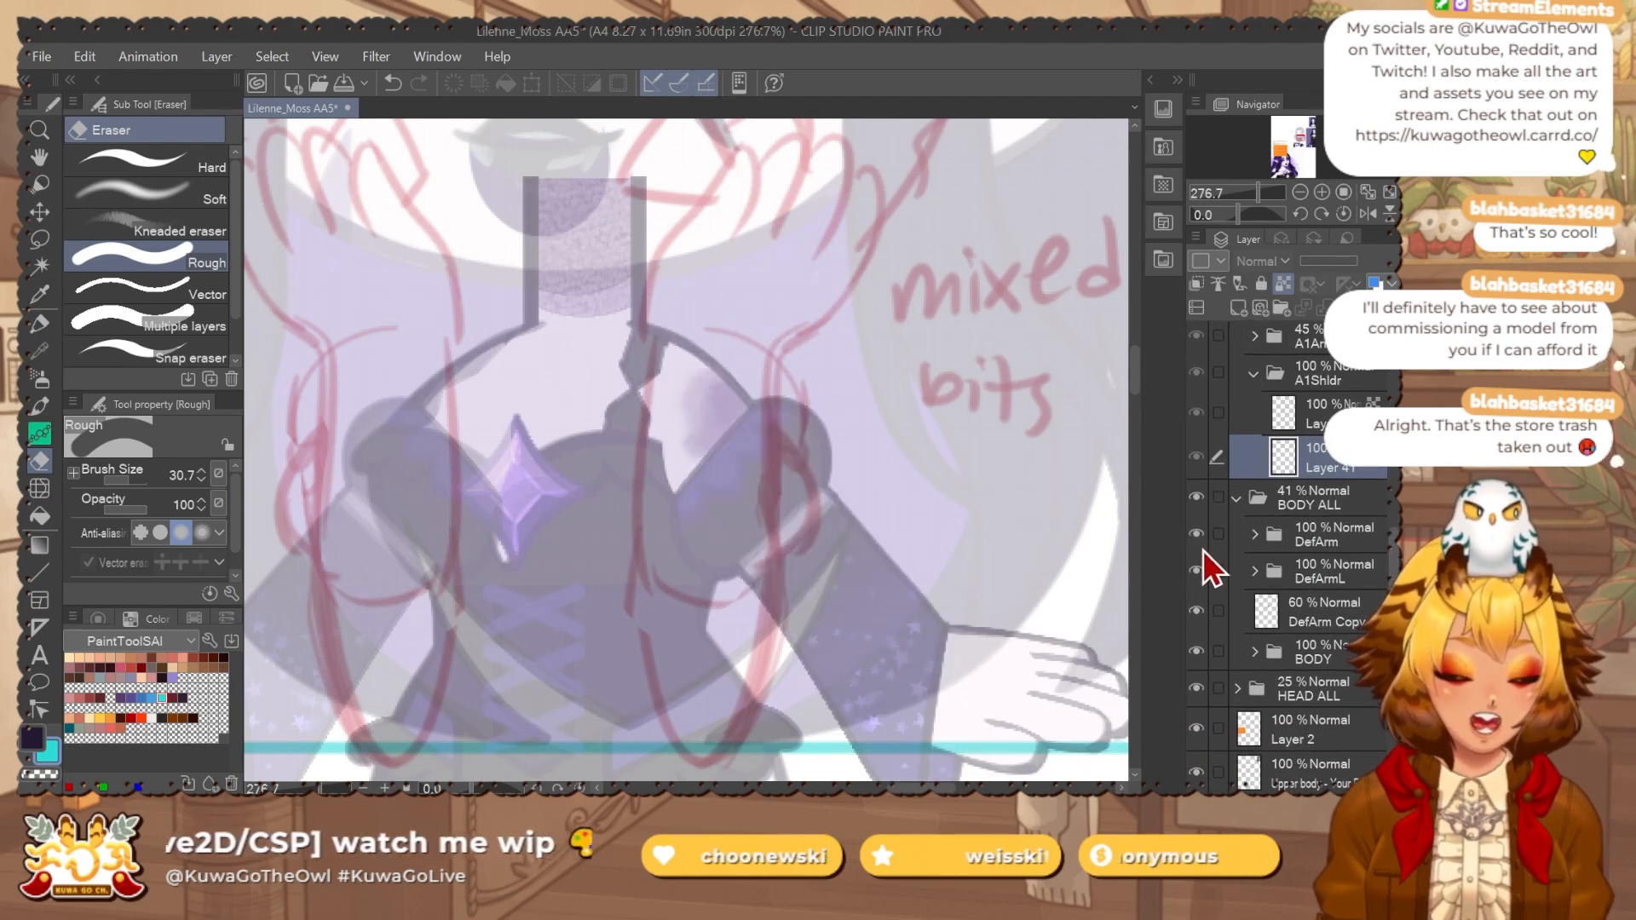
left_click(1335, 543)
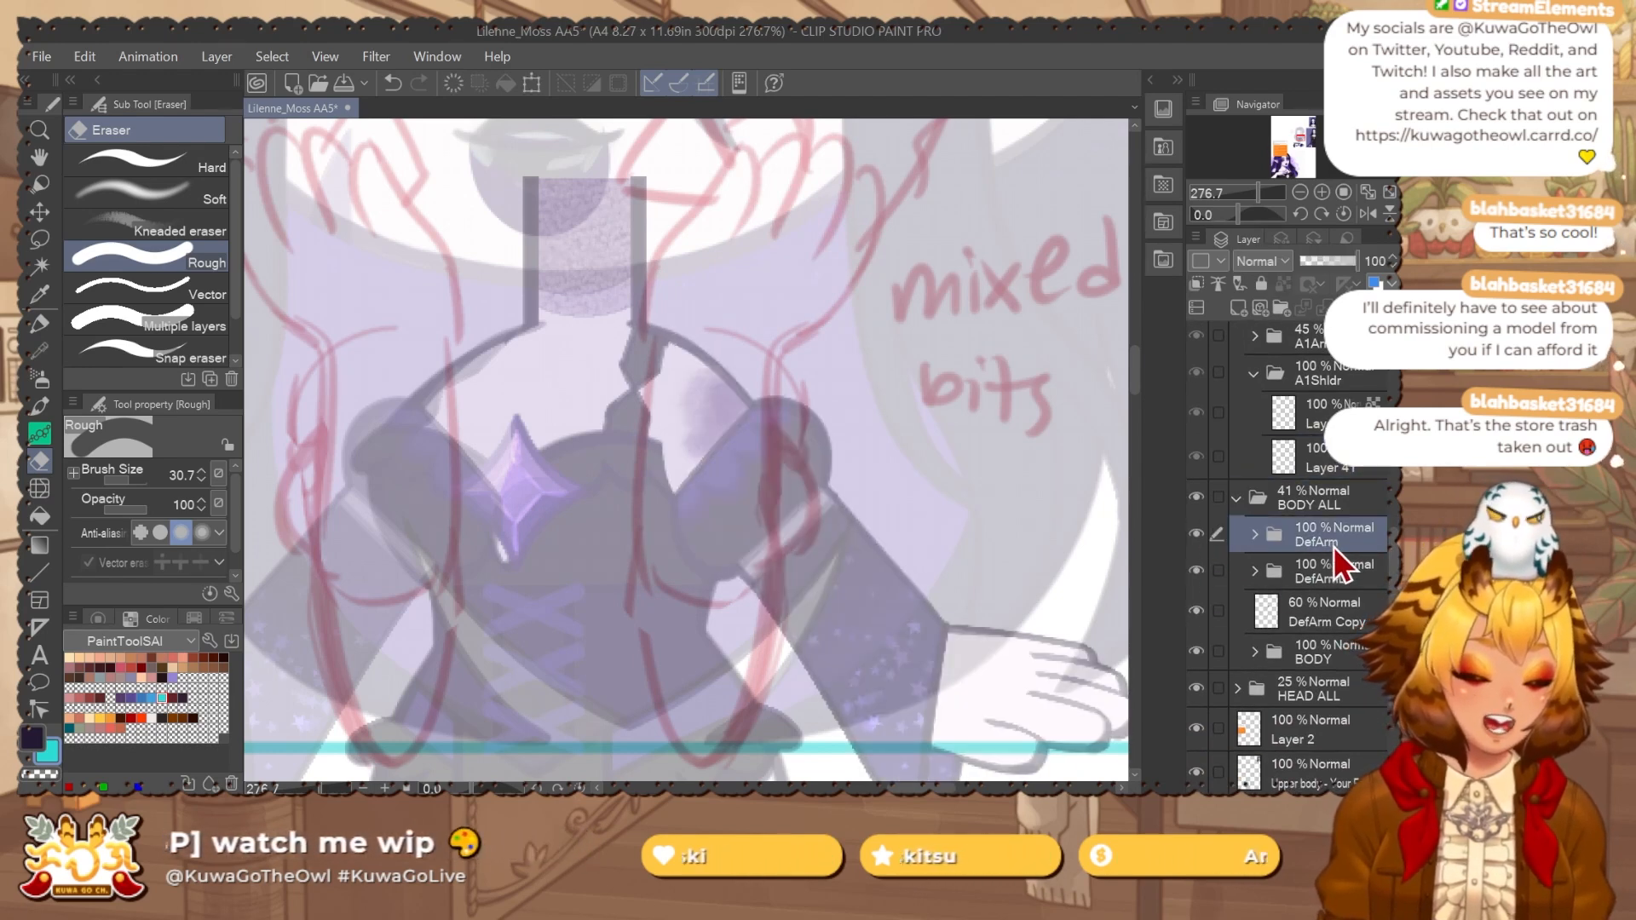
left_click(1290, 567)
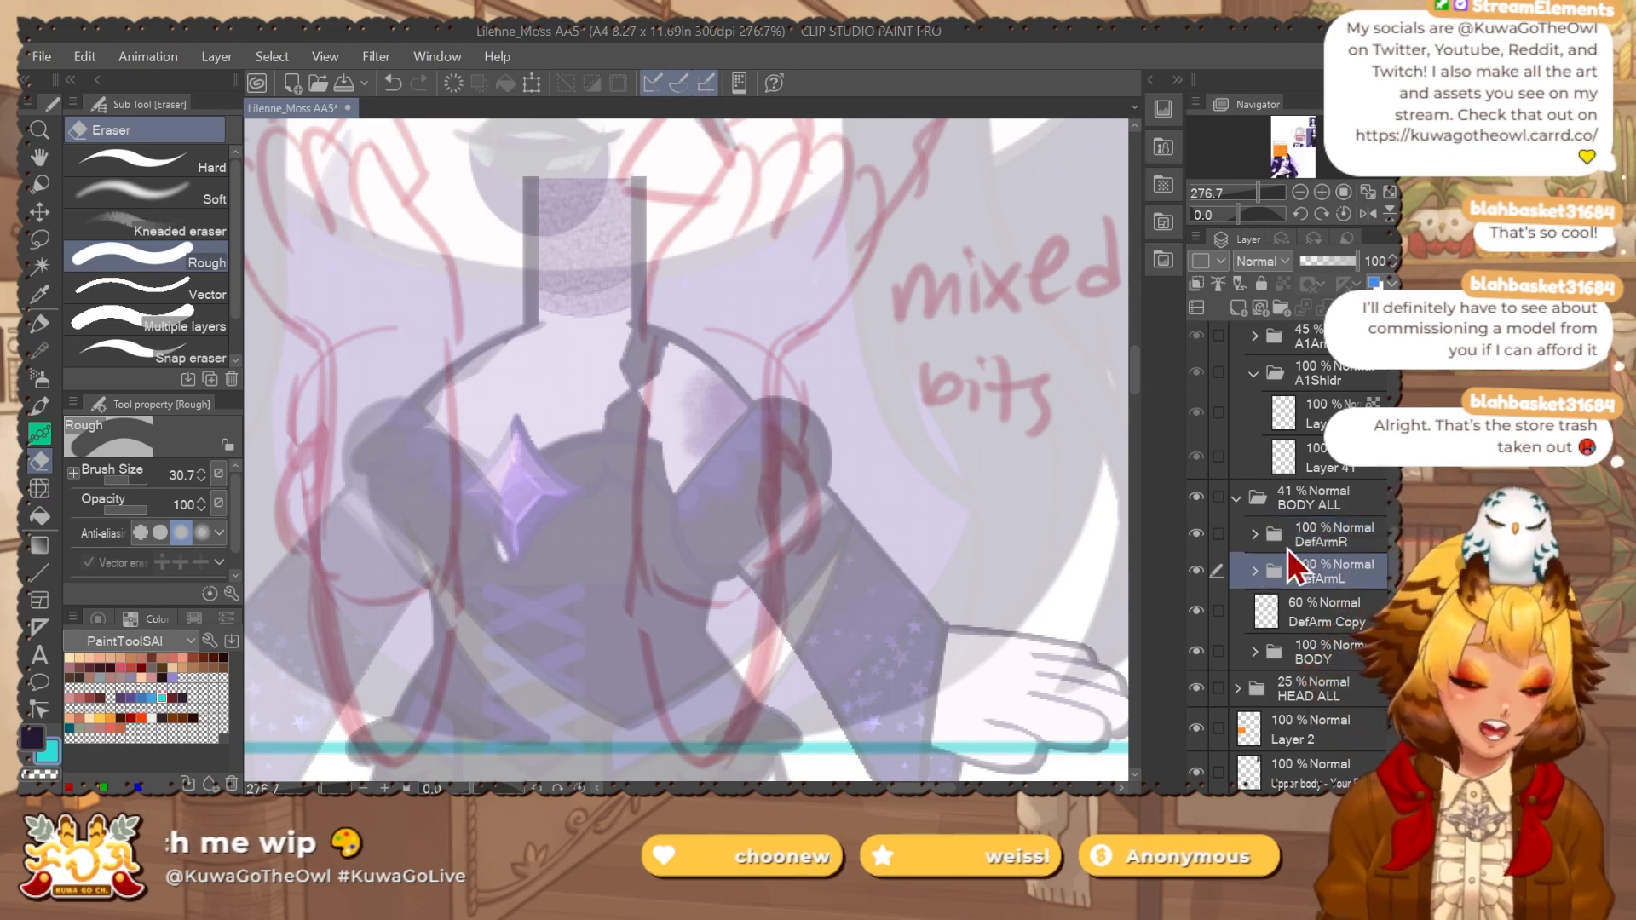
Copy the Multiply shading on Layer 33 from DefArmR and paste it above Layer 41 in A1Shldr, with A1 shown.
left_click(1254, 534)
scroll(1285, 639, "down", 1)
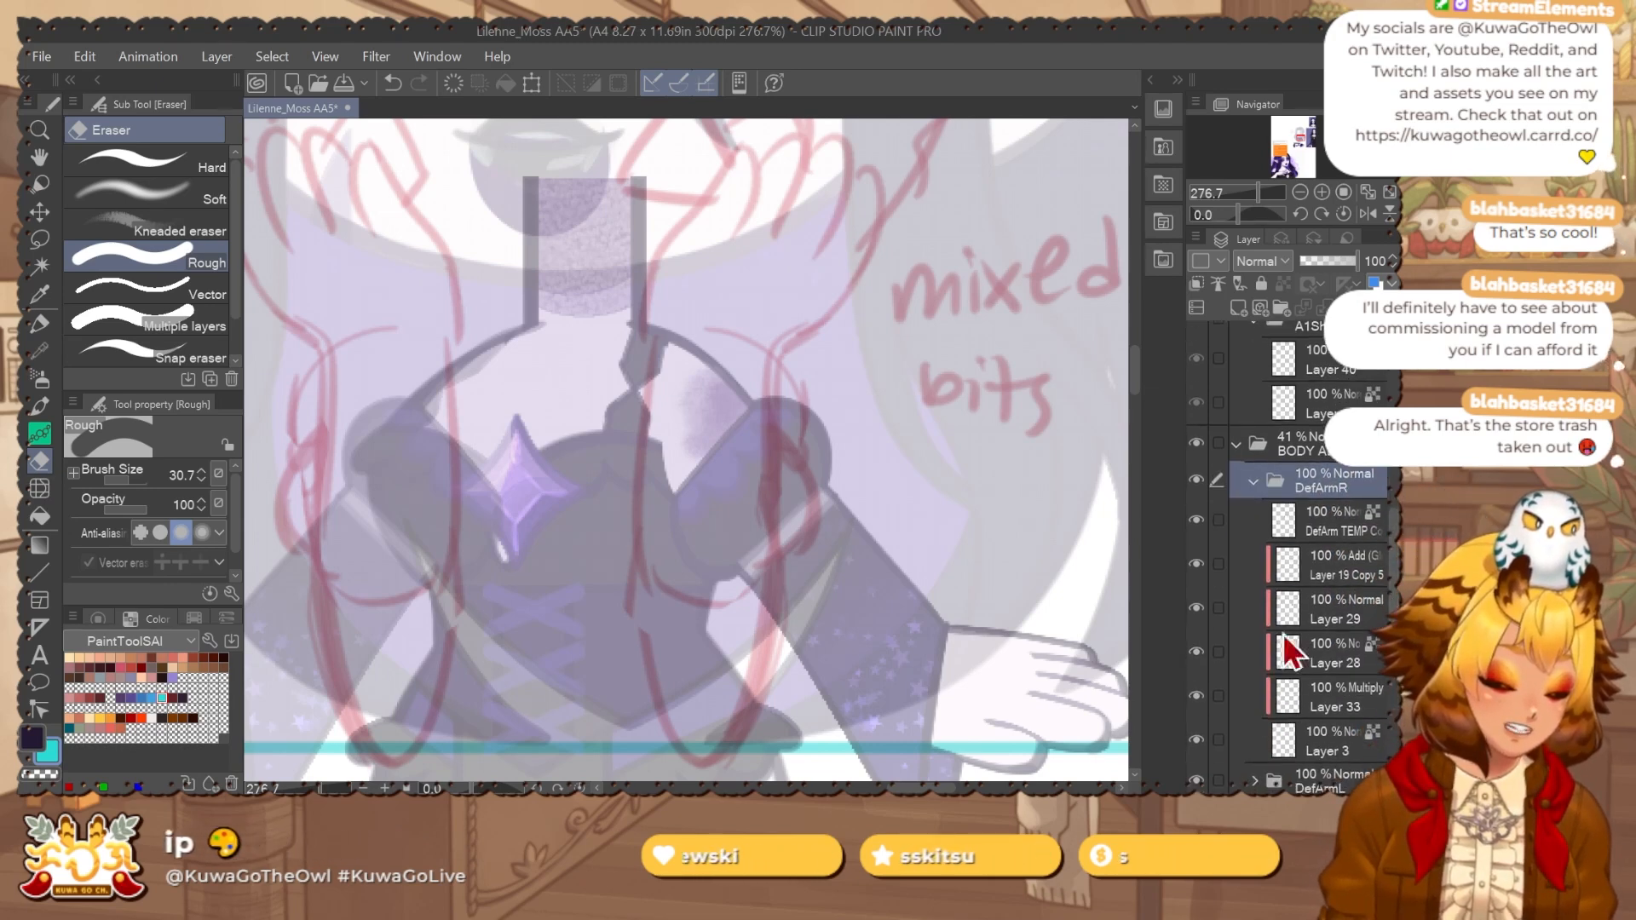
left_click(1295, 694, "ctrl")
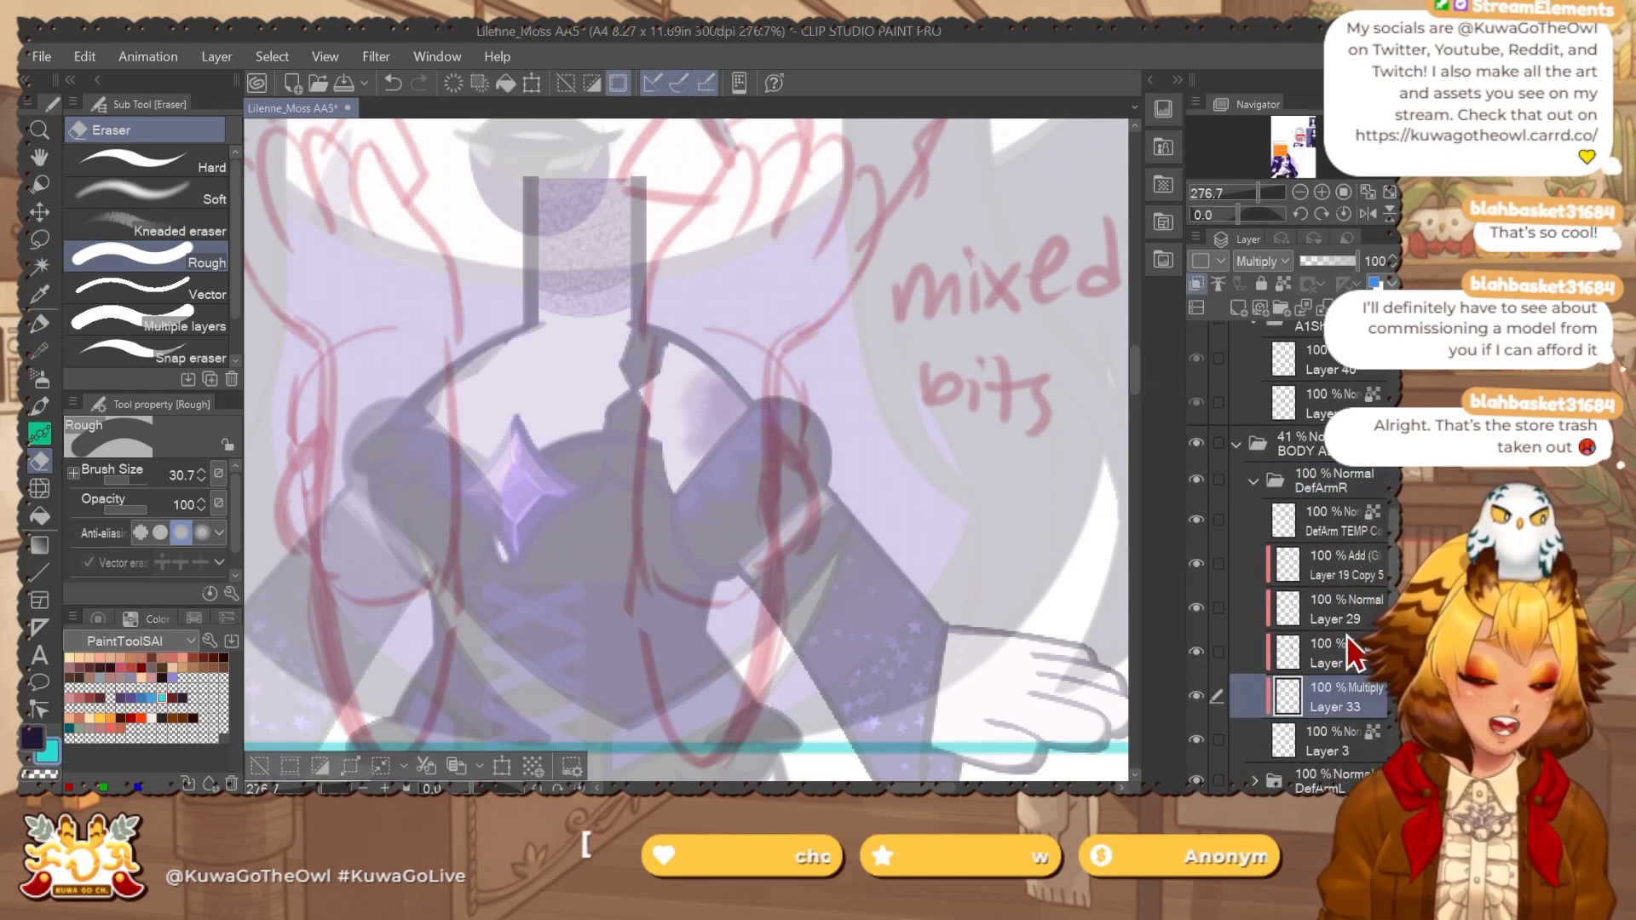
left_click(1237, 443)
scroll(1380, 596, "up", 3)
left_click(1321, 540)
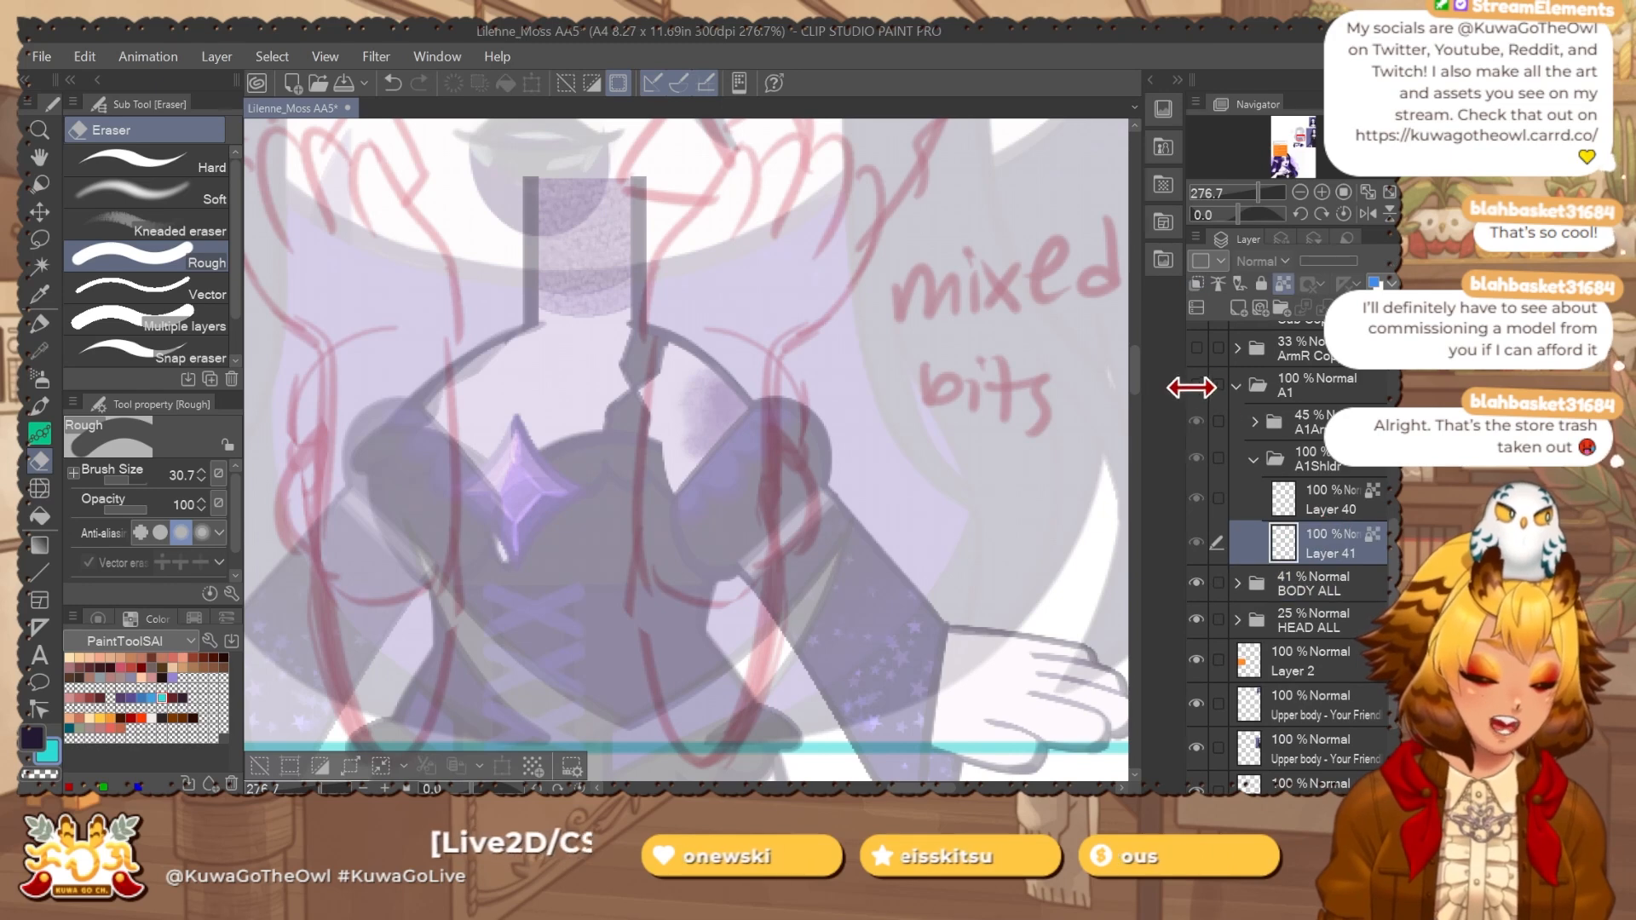
left_click_drag(1187, 383, 1192, 385)
left_click(1203, 387)
key("ctrl+v")
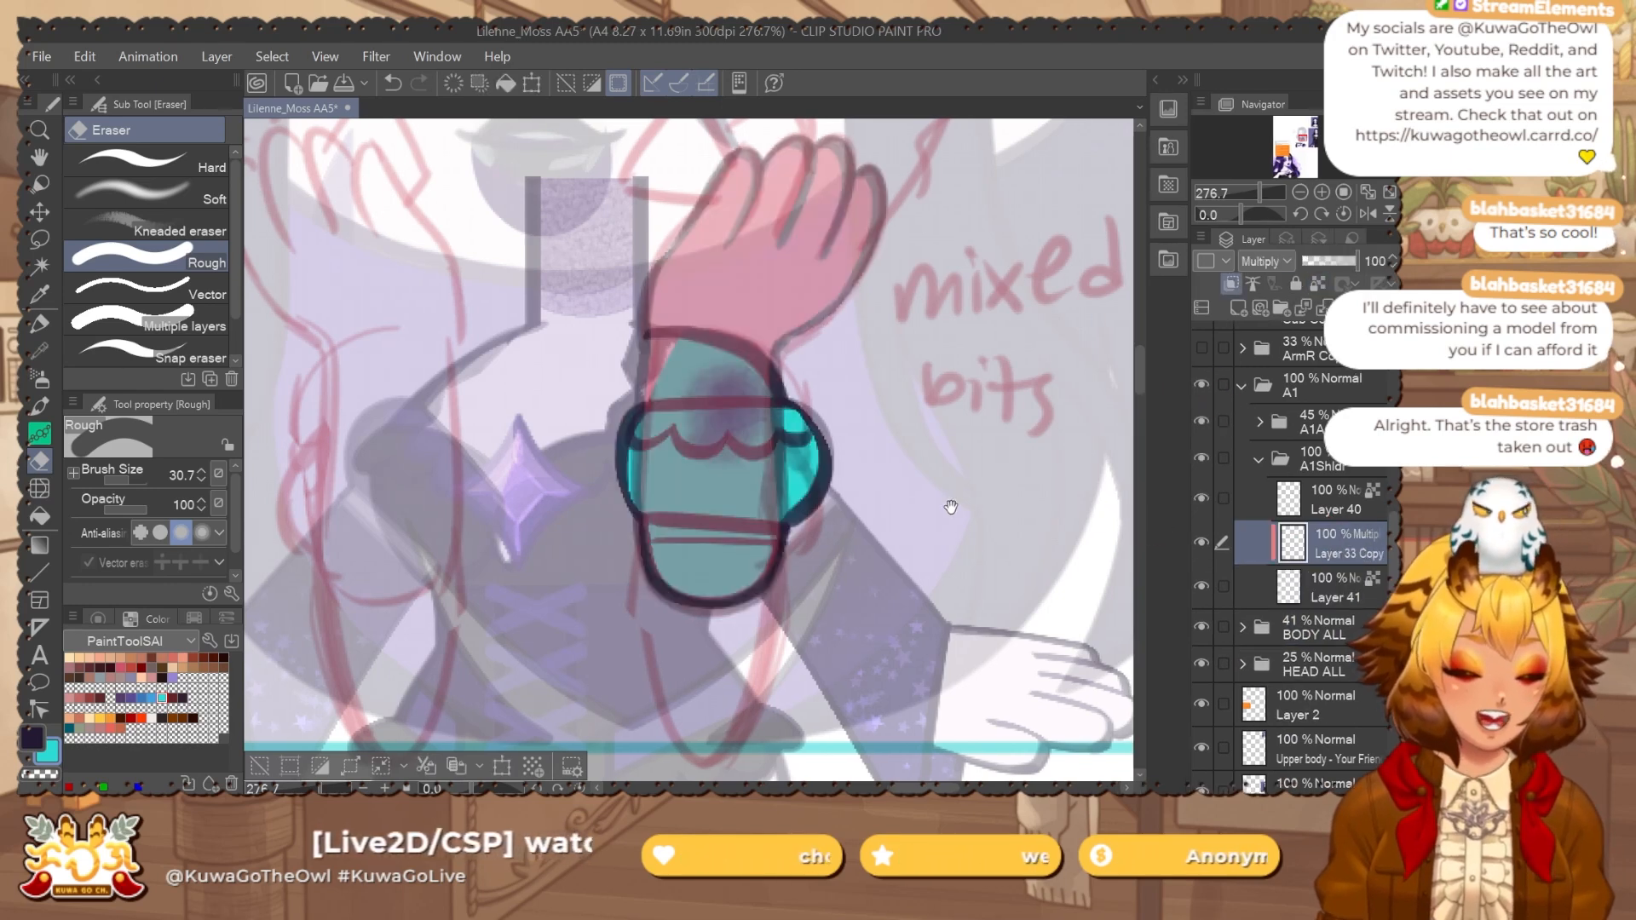
Transform the pasted shading to shift it slightly outward over the raised arm's puffed sleeve.
left_click_drag(809, 511, 815, 540)
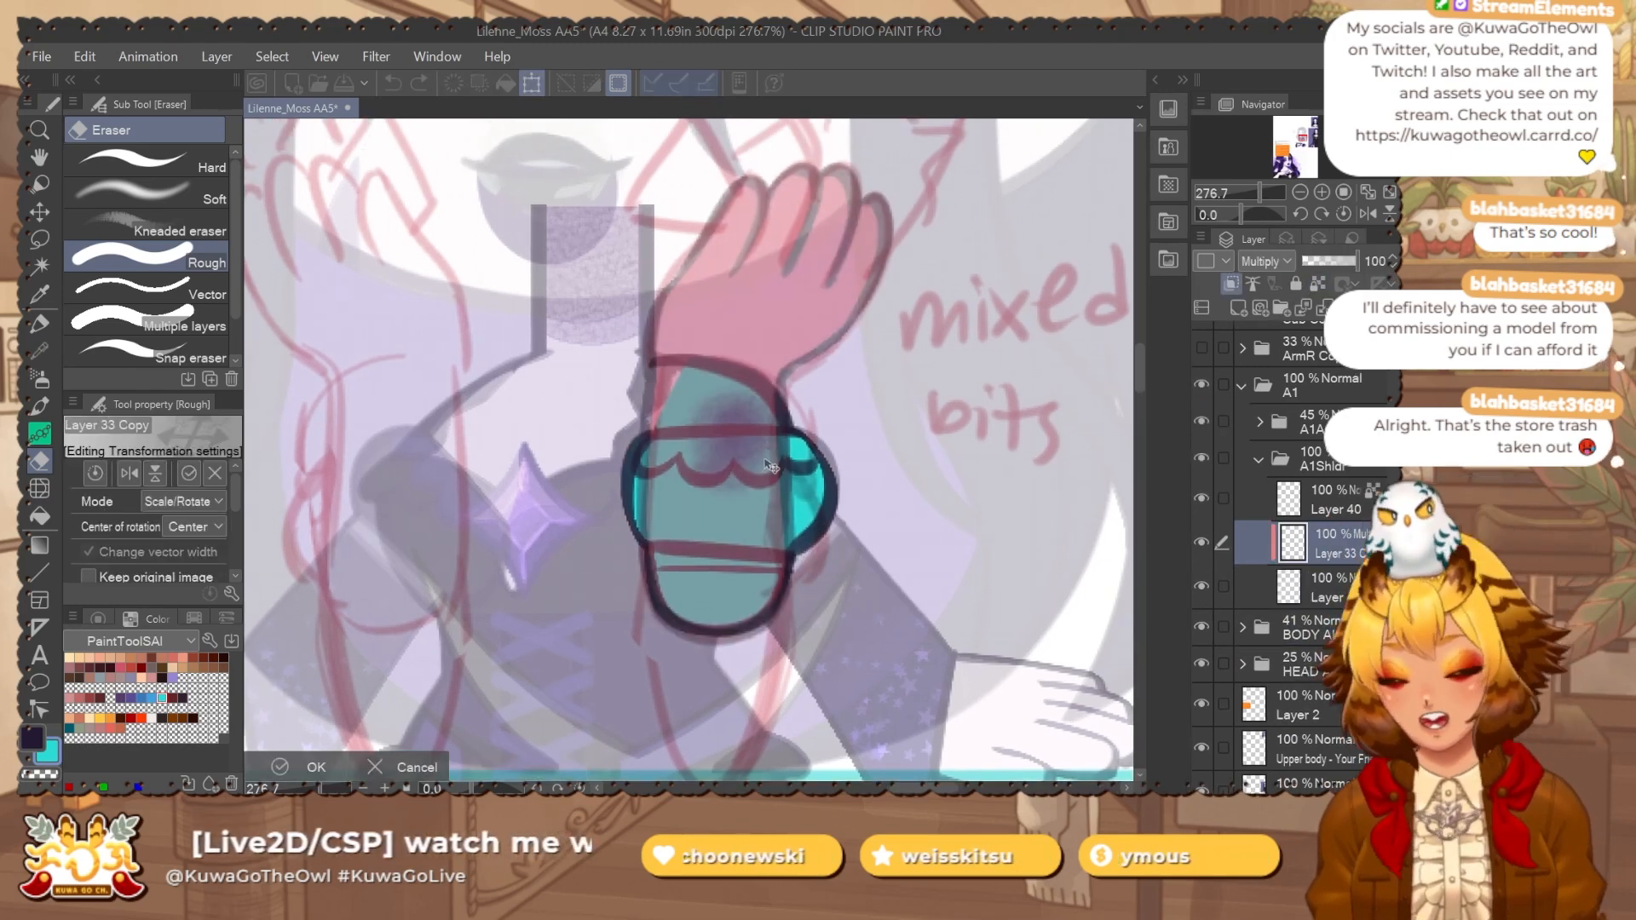
key("ctrl+t")
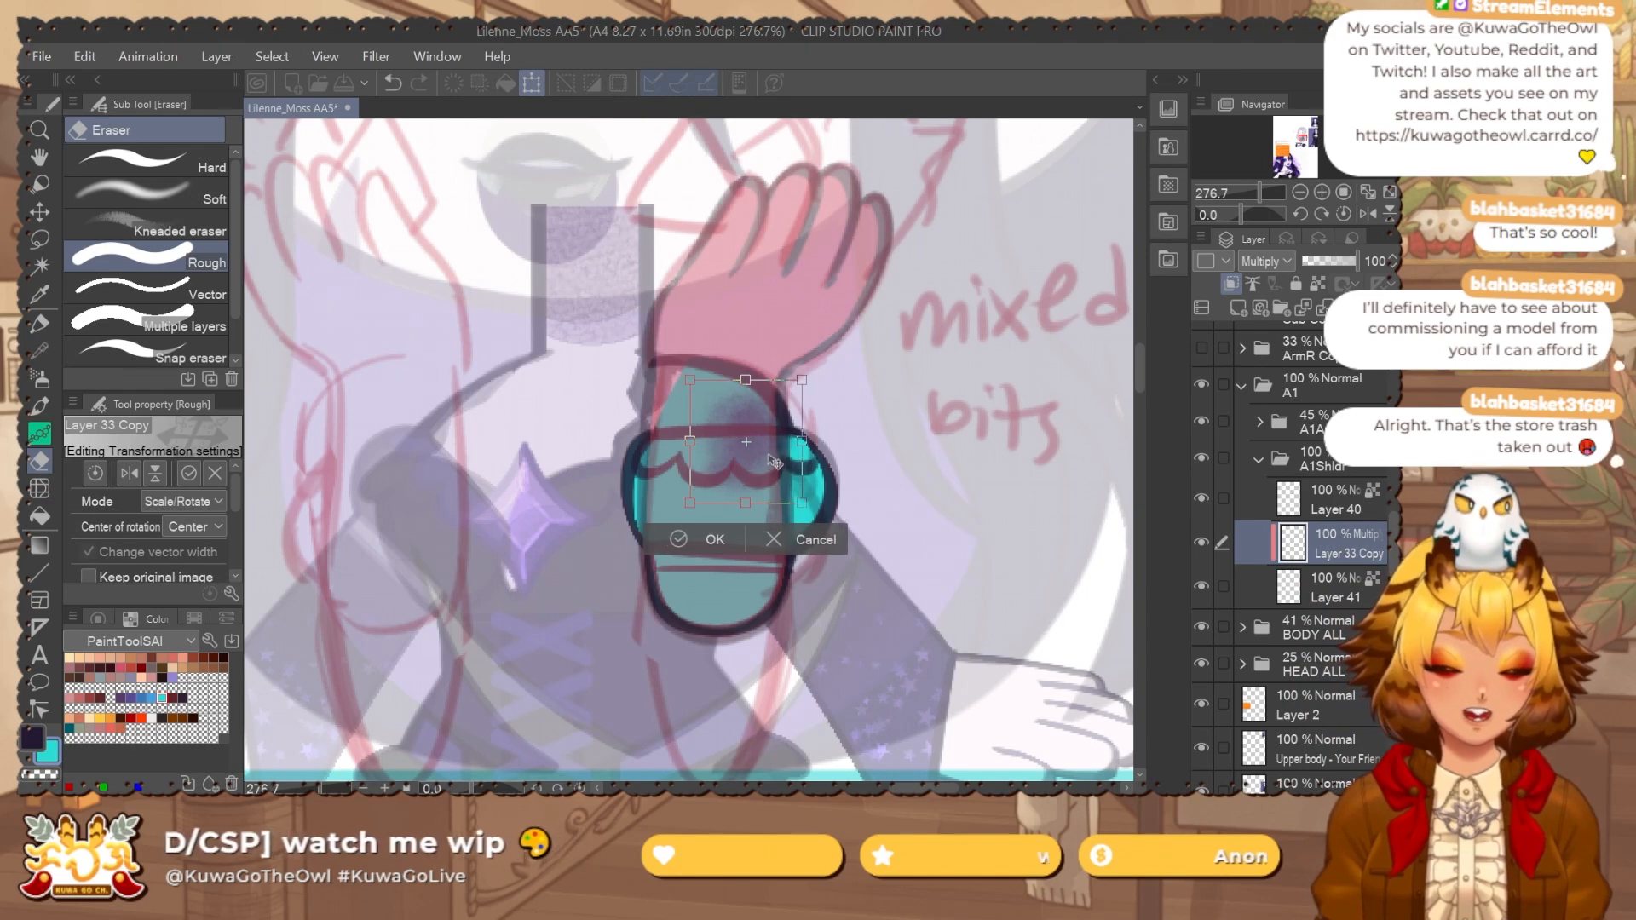
key("Return")
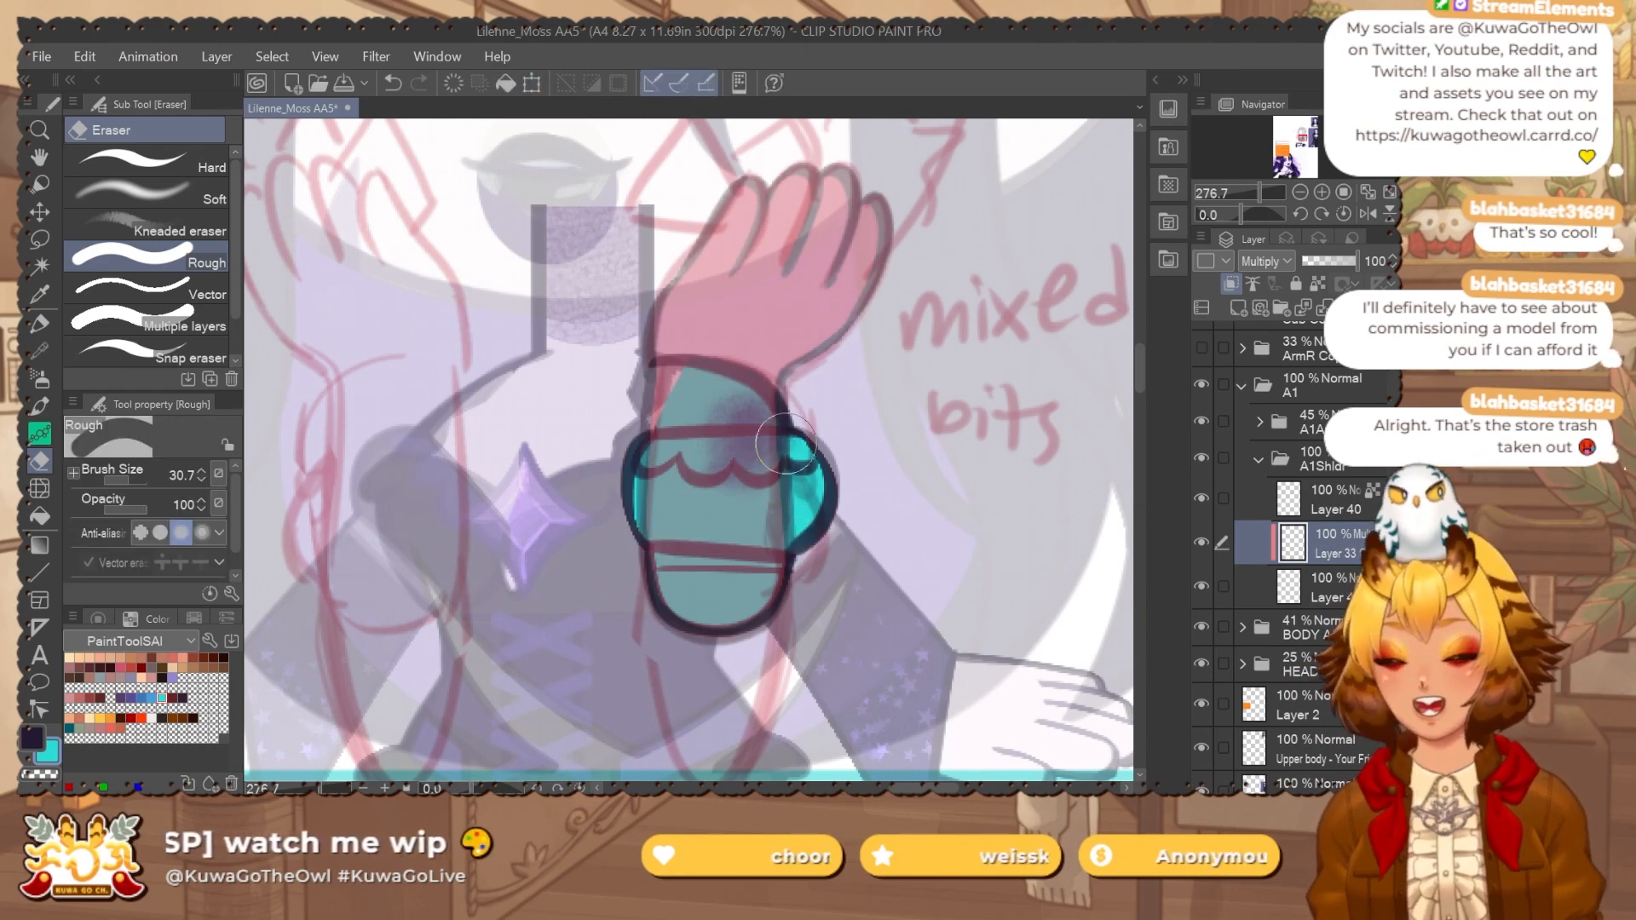
Set the A1Arm and A1Shldr folders to 100% opacity and group them in a folder named A1ArmR.
left_click(1332, 468)
left_click(1258, 461)
left_click(1299, 422)
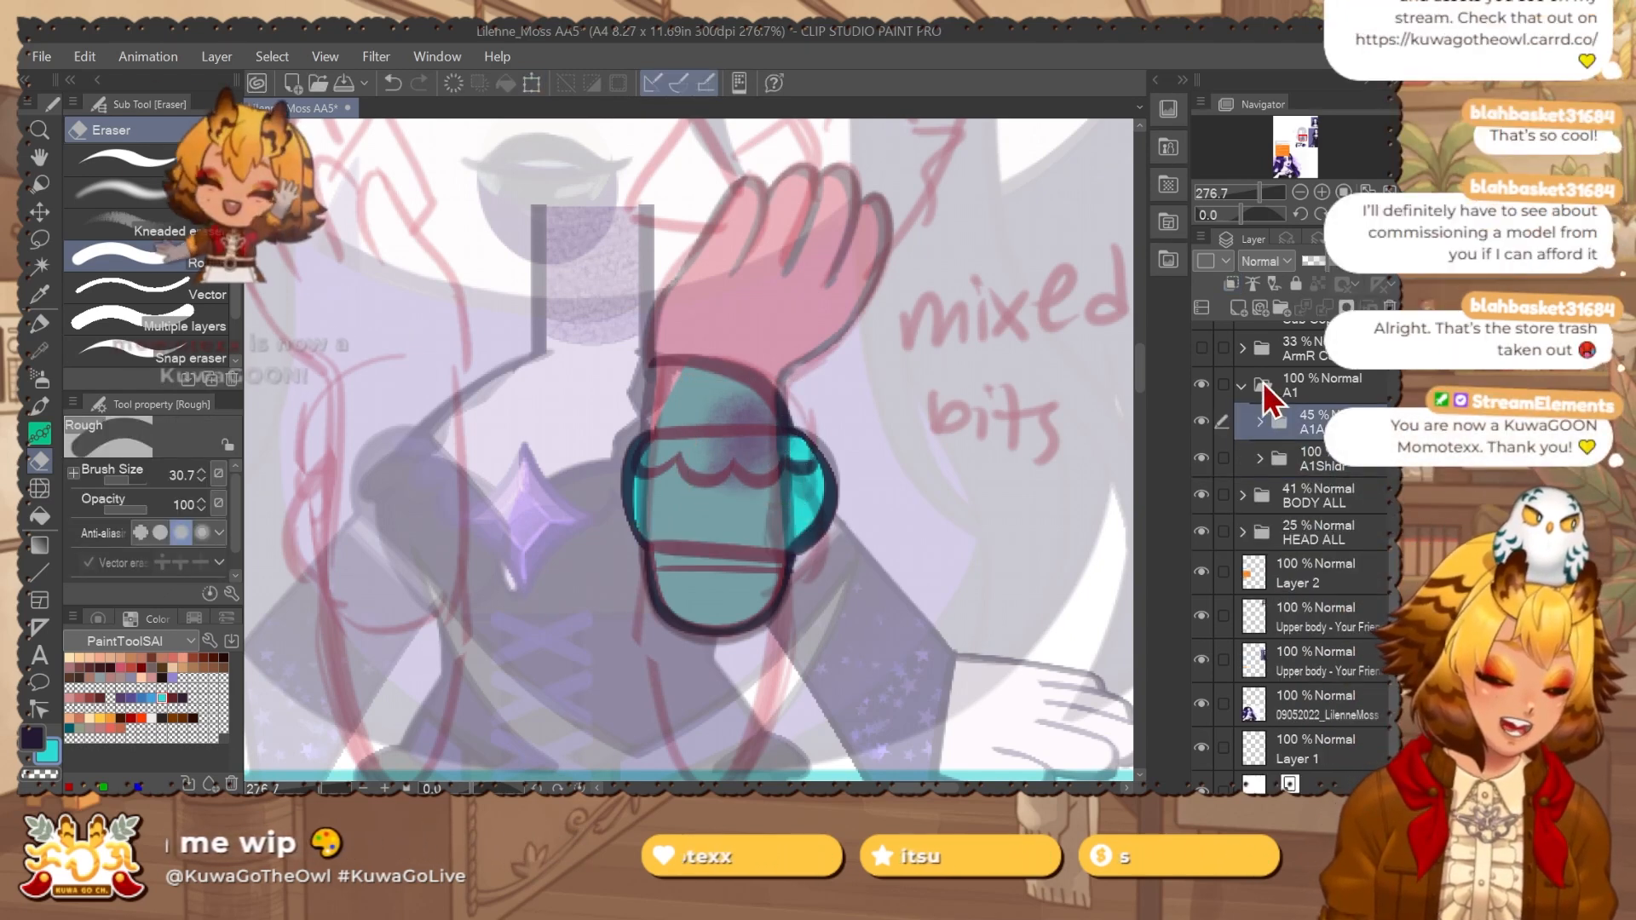
left_click(1339, 460, "shift")
left_click(1364, 261)
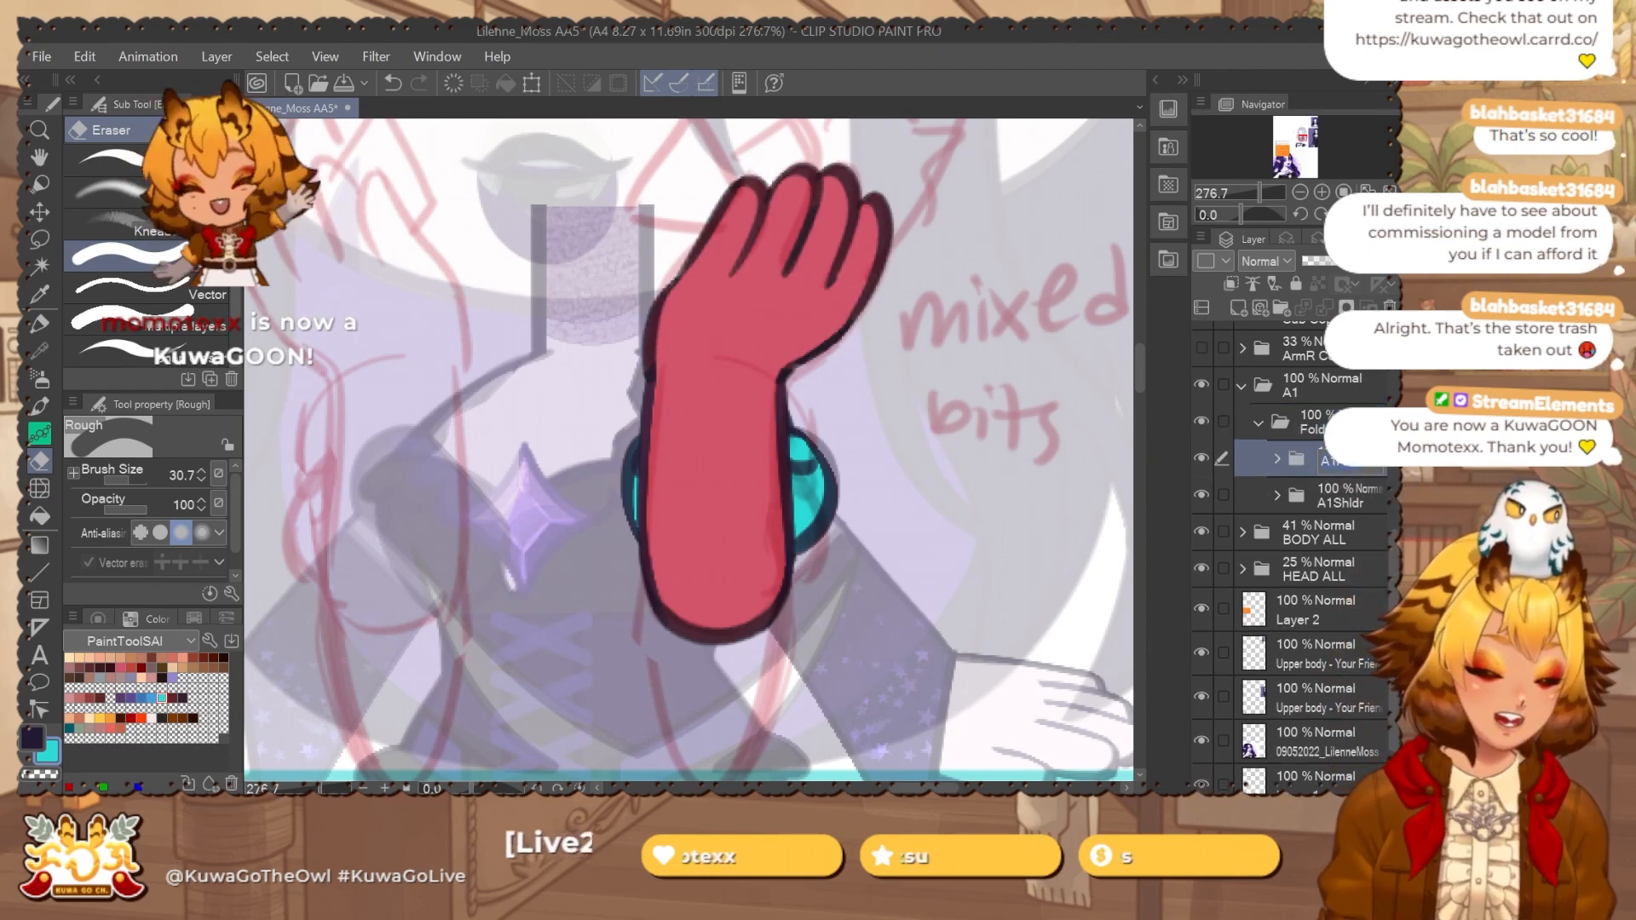
key("ctrl+g")
type("A1A")
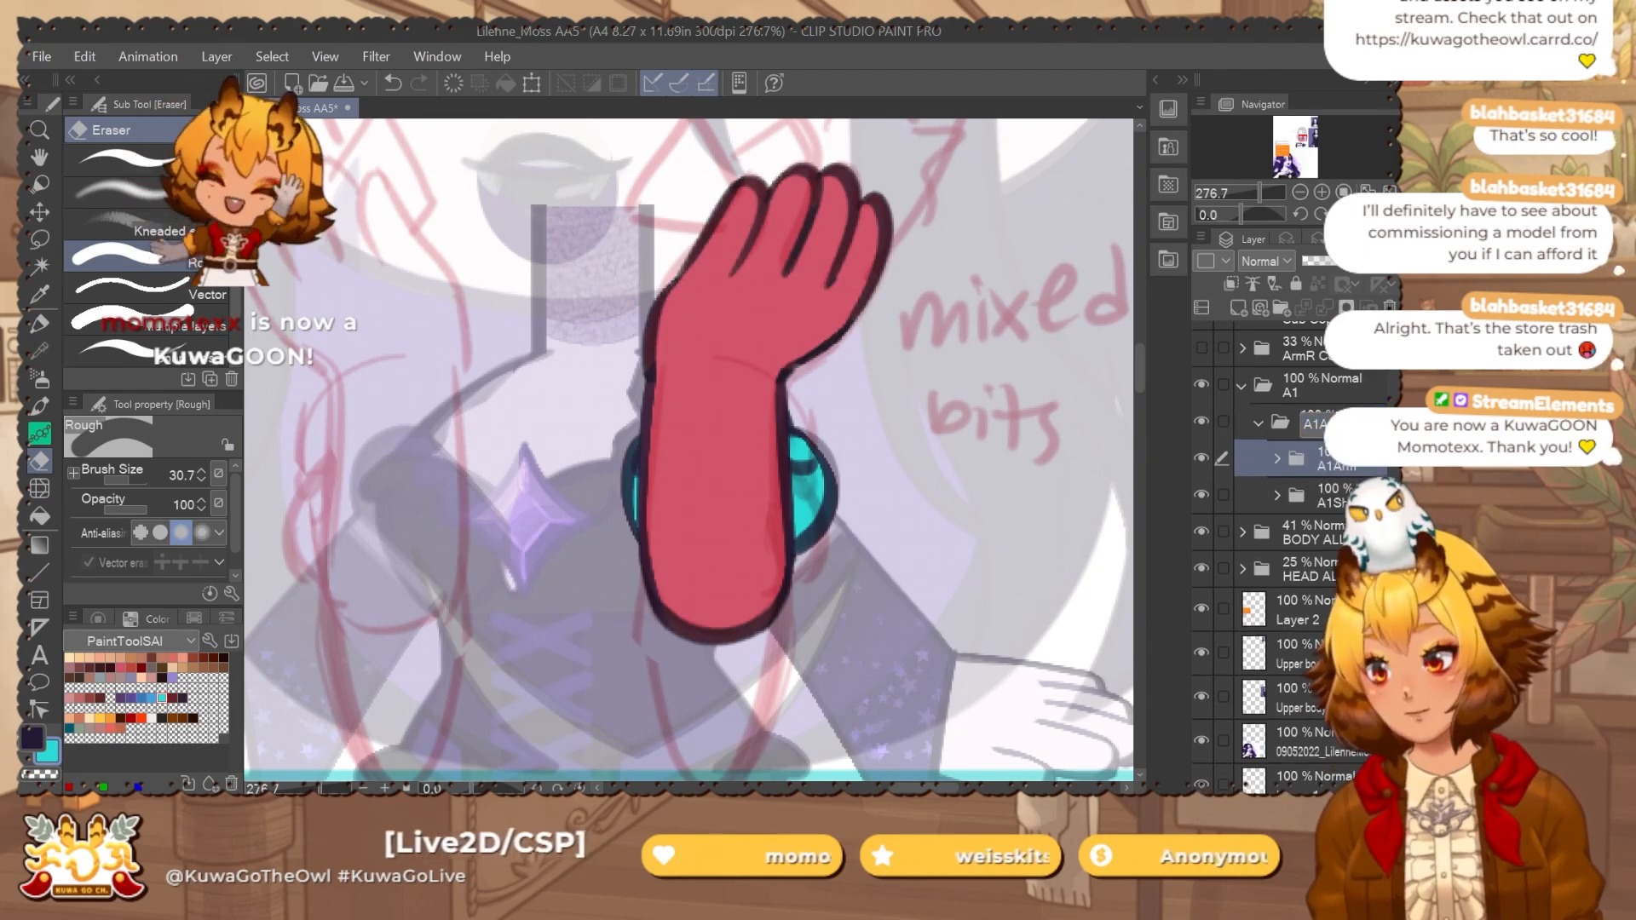
key("Return")
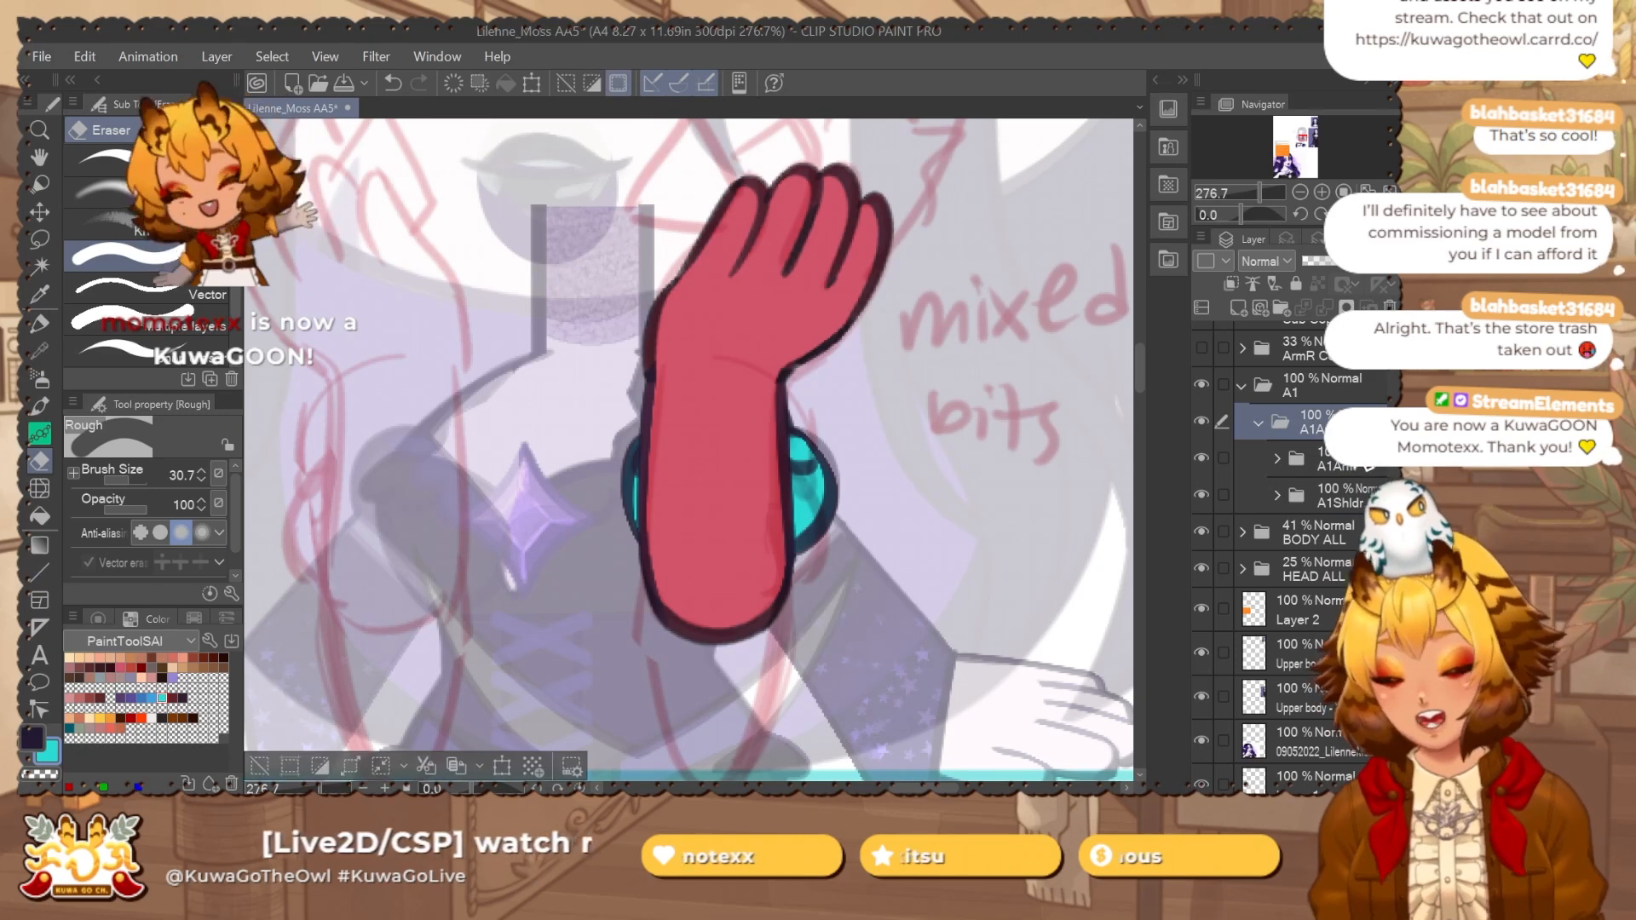
Try duplicating the A1ArmR folder inside A1, undo the copy, and clear the selection.
key("ctrl+a")
key("ctrl+c")
key("ctrl+v")
key("ctrl+z")
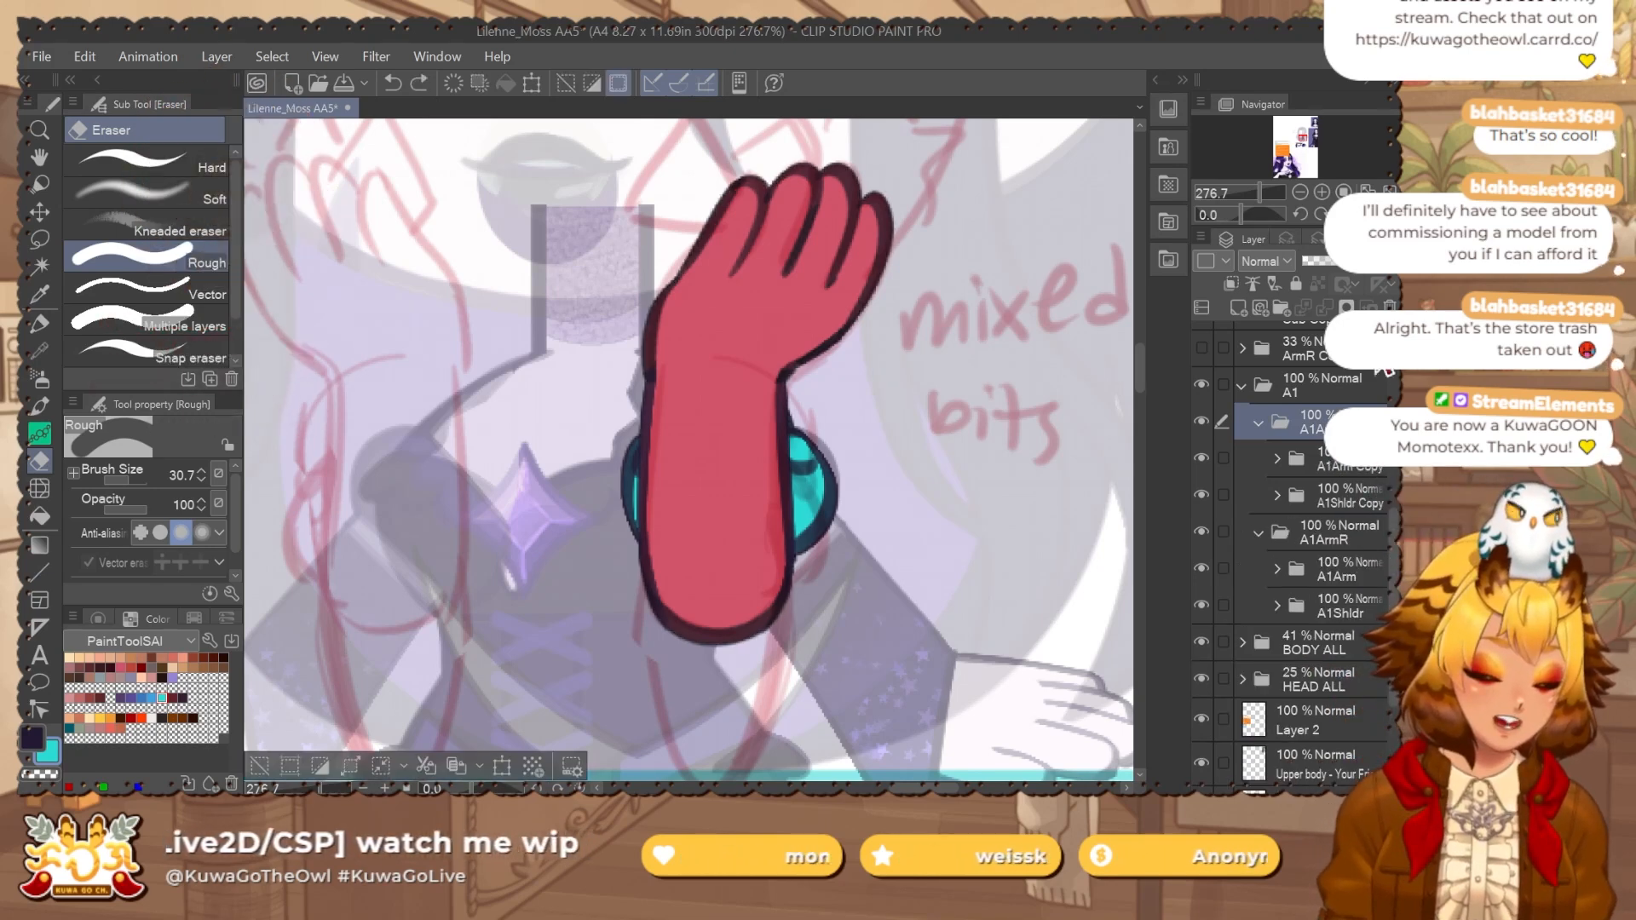
key("ctrl+z")
key("ctrl+z")
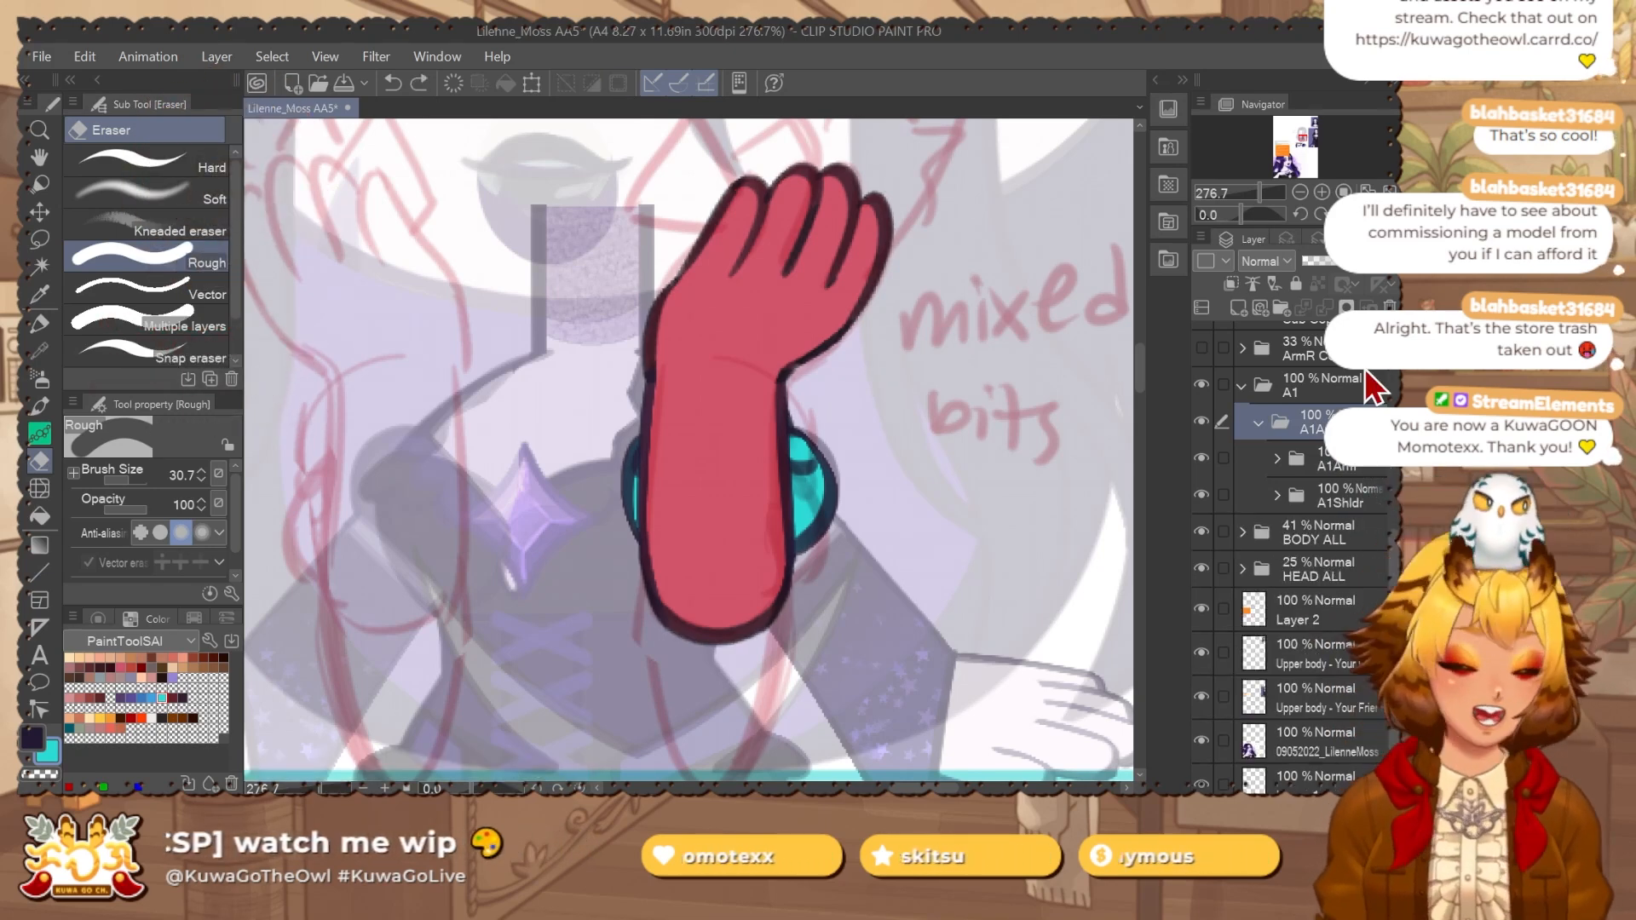
key("ctrl+a")
key("ctrl+d")
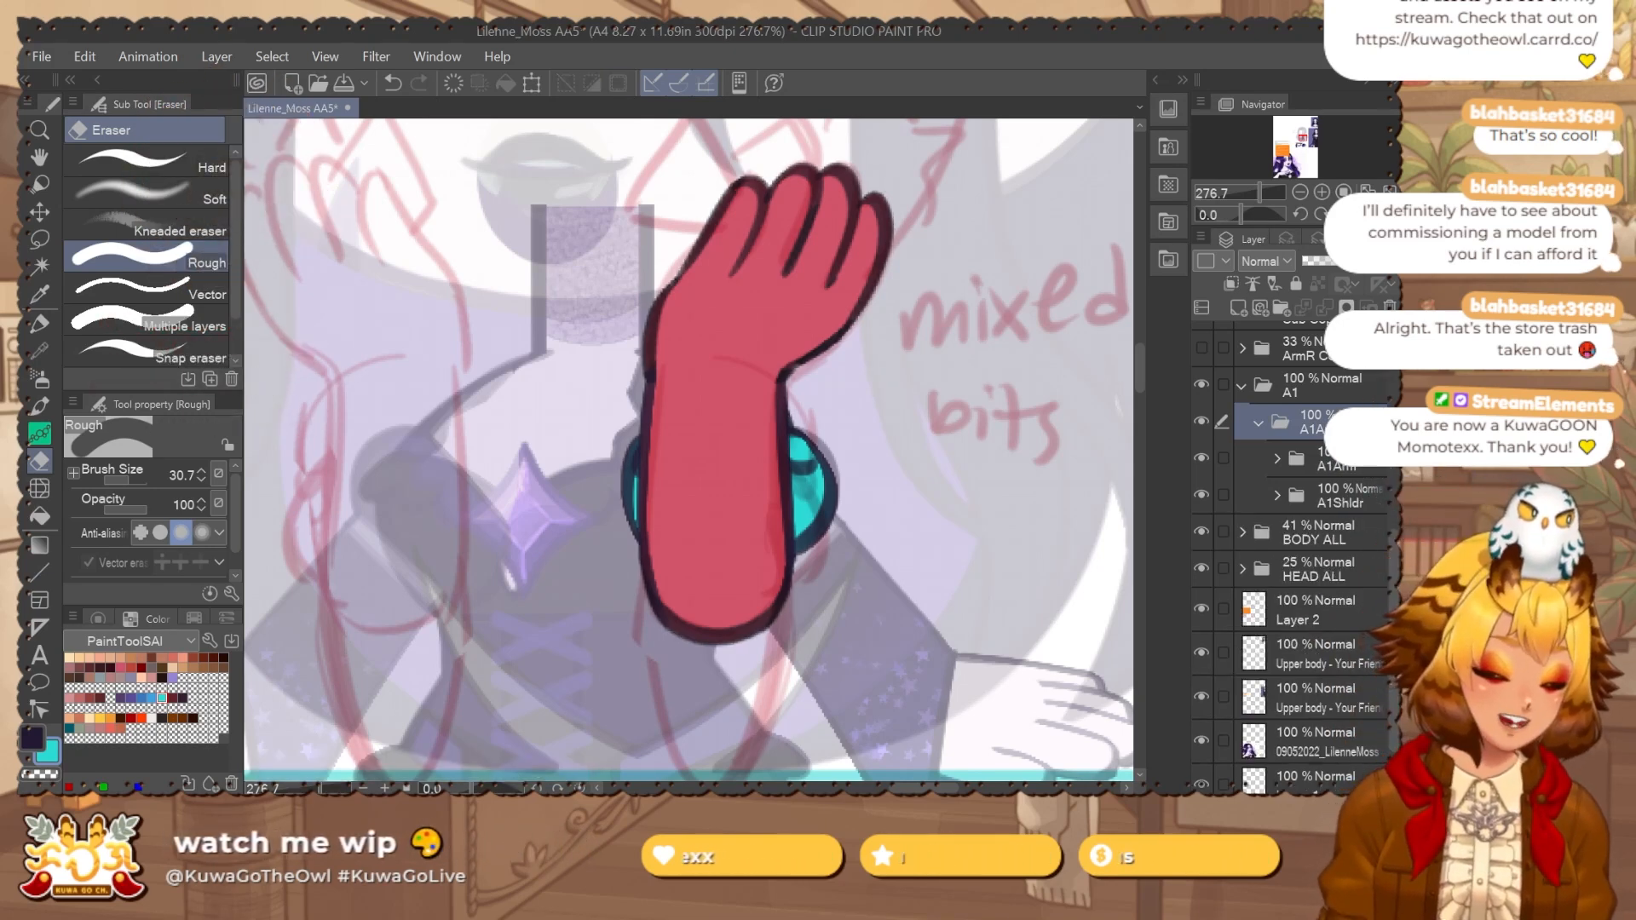
Lower the A1 folder's opacity to 40%.
left_click(1336, 390)
left_click(1324, 261)
scroll(733, 626, "down", 3)
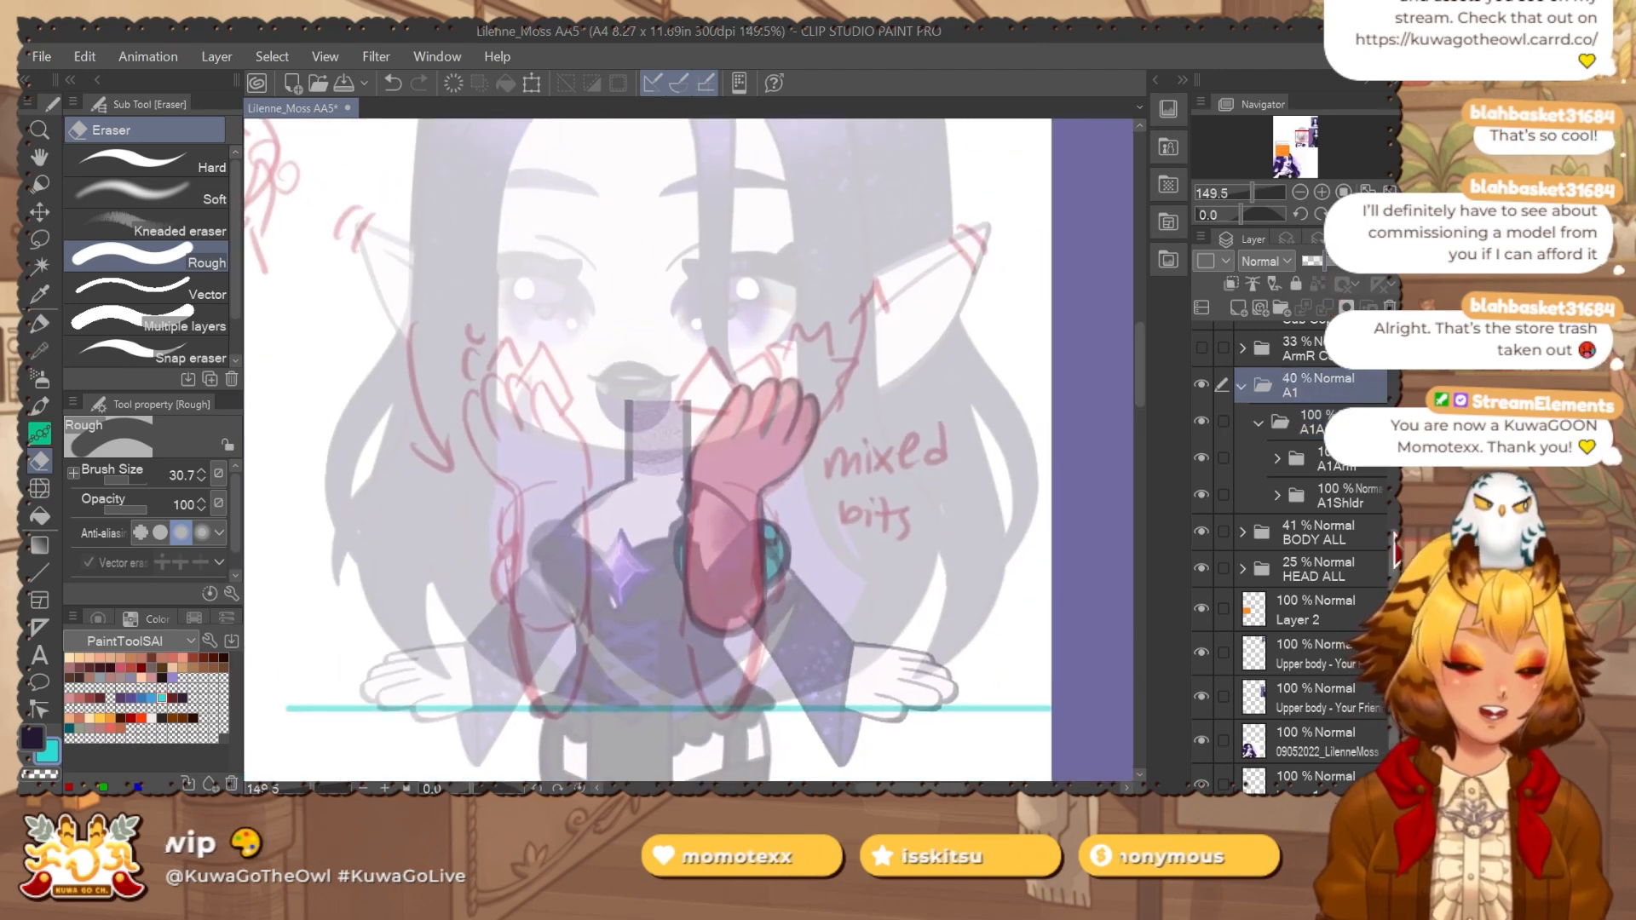
Collapse the A1 folder, return it to 100% opacity, and hide it.
left_click(1383, 568)
scroll(1387, 555, "up", 1)
left_click(1265, 415)
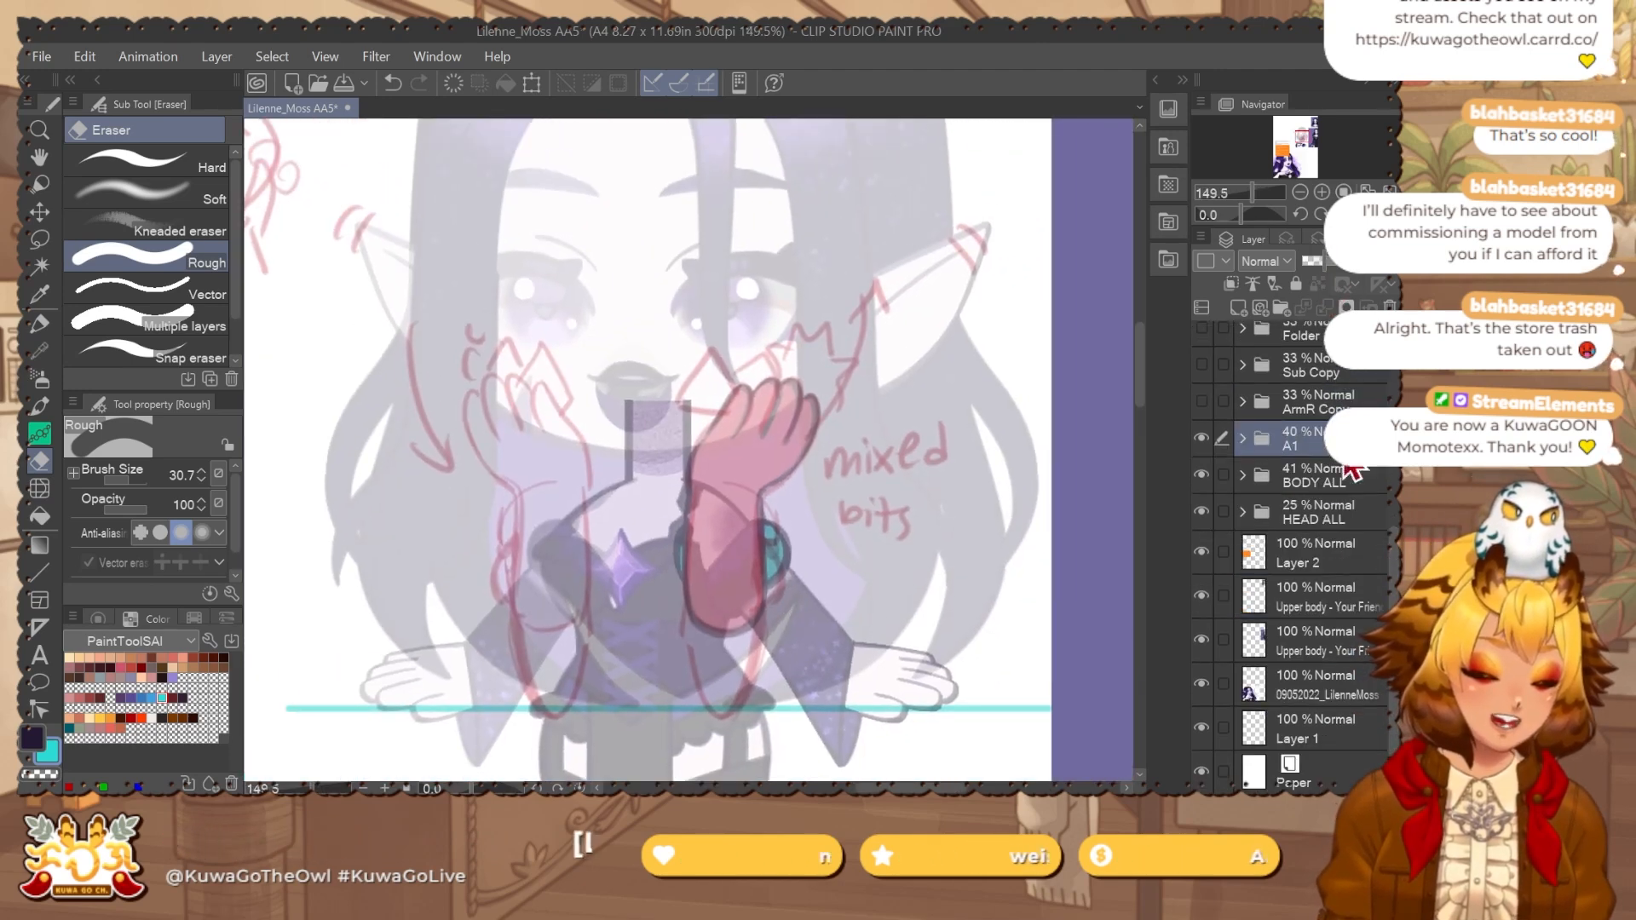
left_click(1362, 262)
left_click(1201, 439)
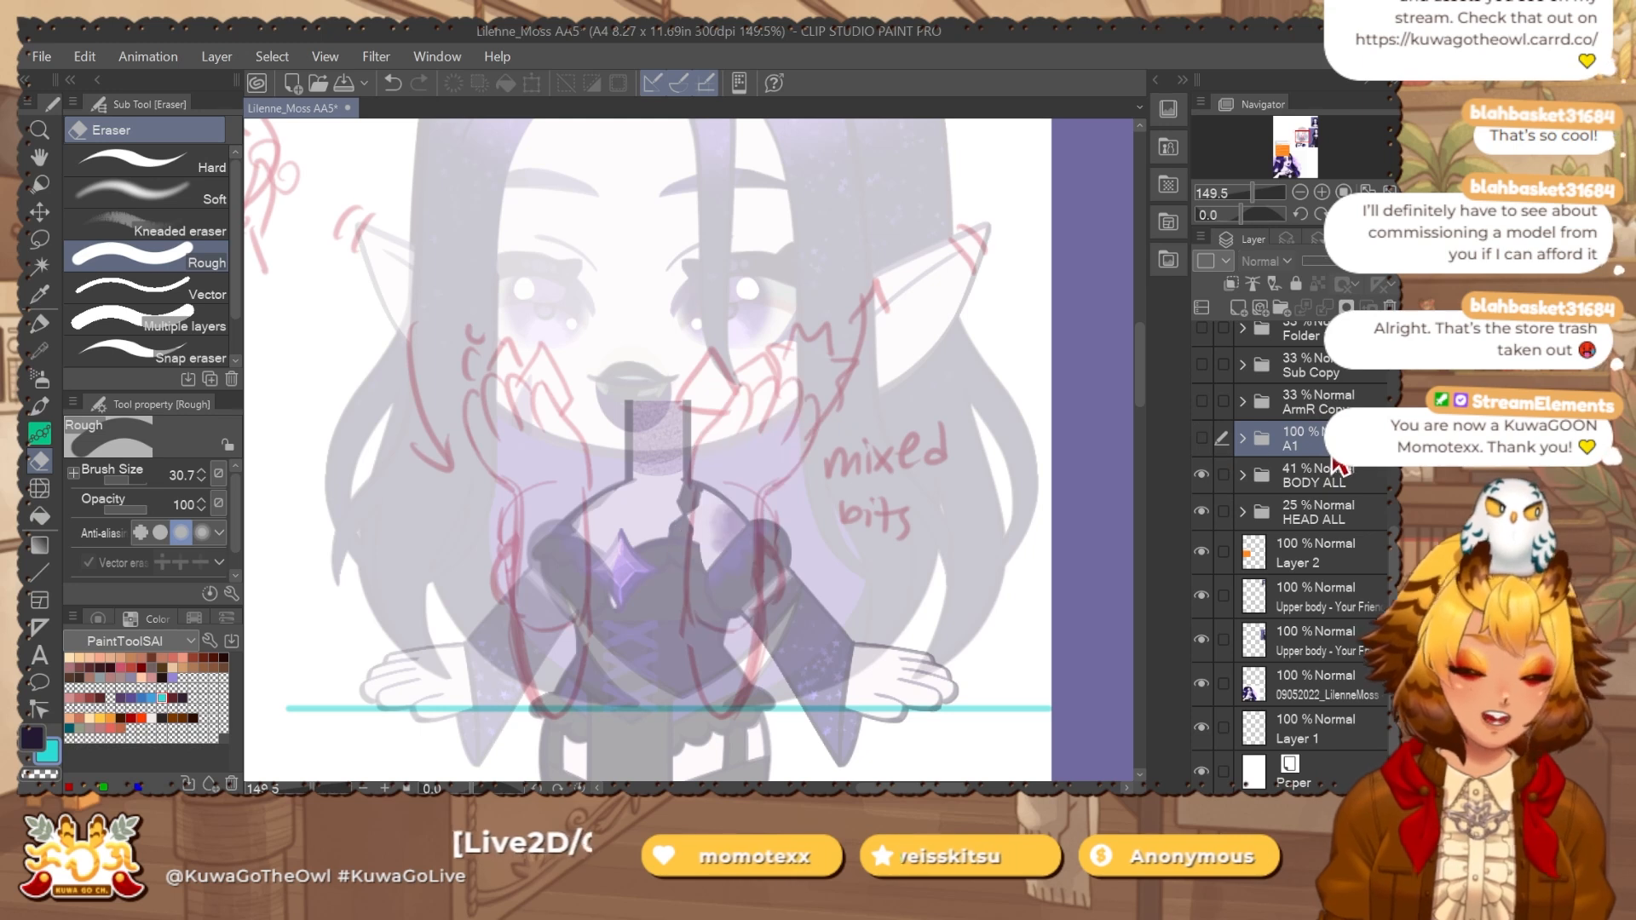
Group A1 in a new folder, and switch the visible DRAFT sketch from Layer 34 to Layer 31.
key("ctrl+g")
scroll(1278, 460, "up", 1)
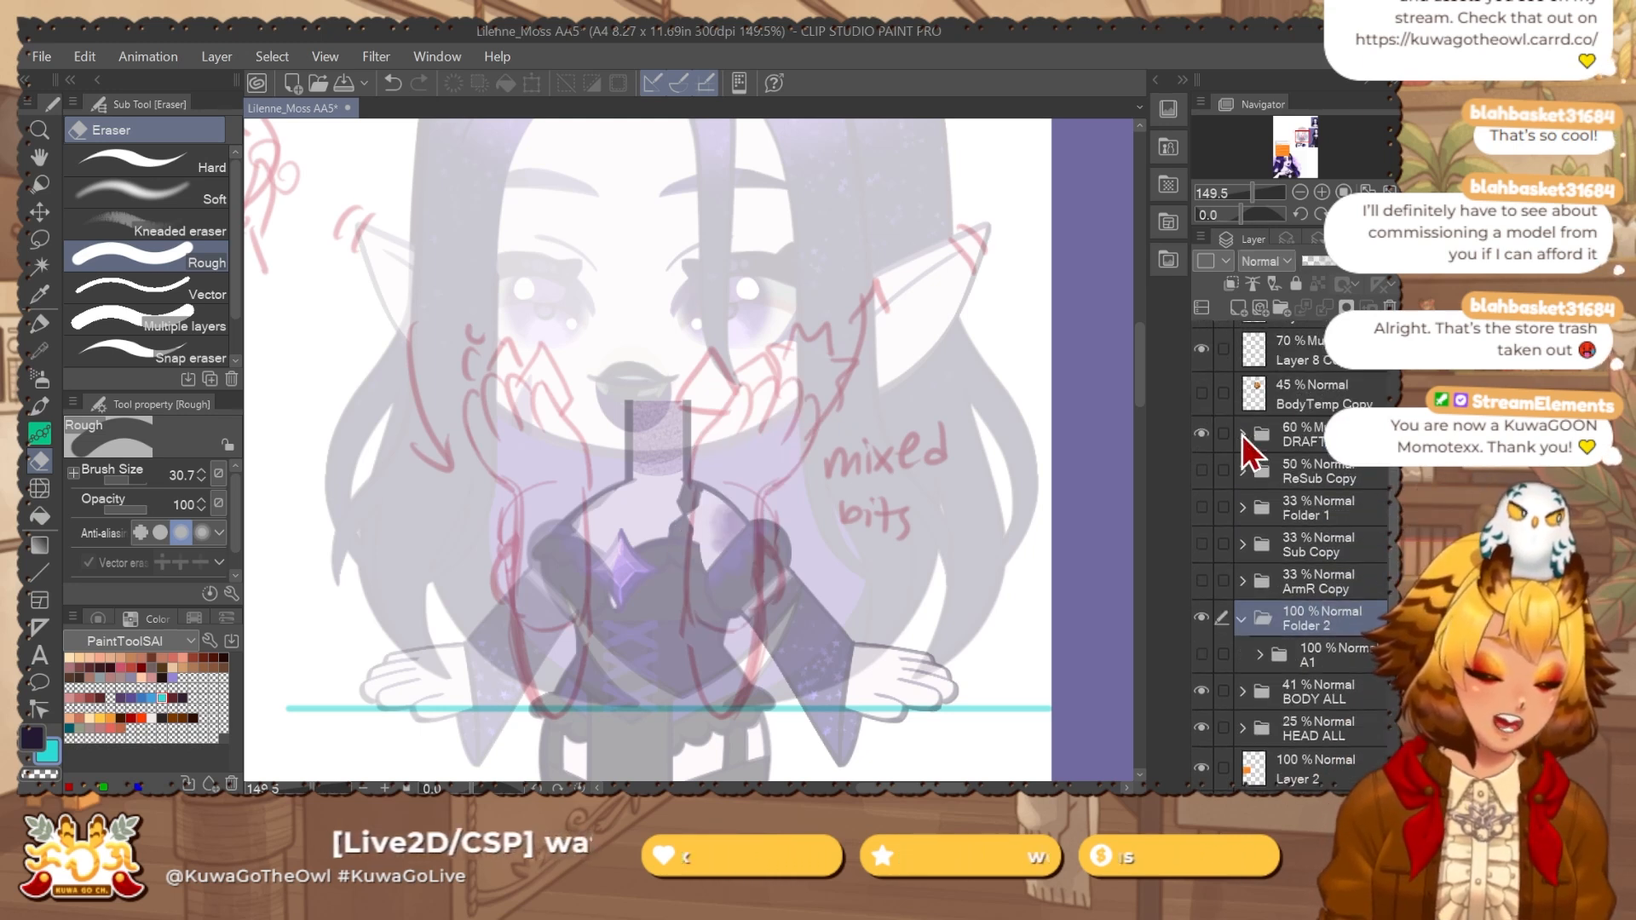
left_click(1243, 433)
left_click(1201, 695)
left_click(1201, 649)
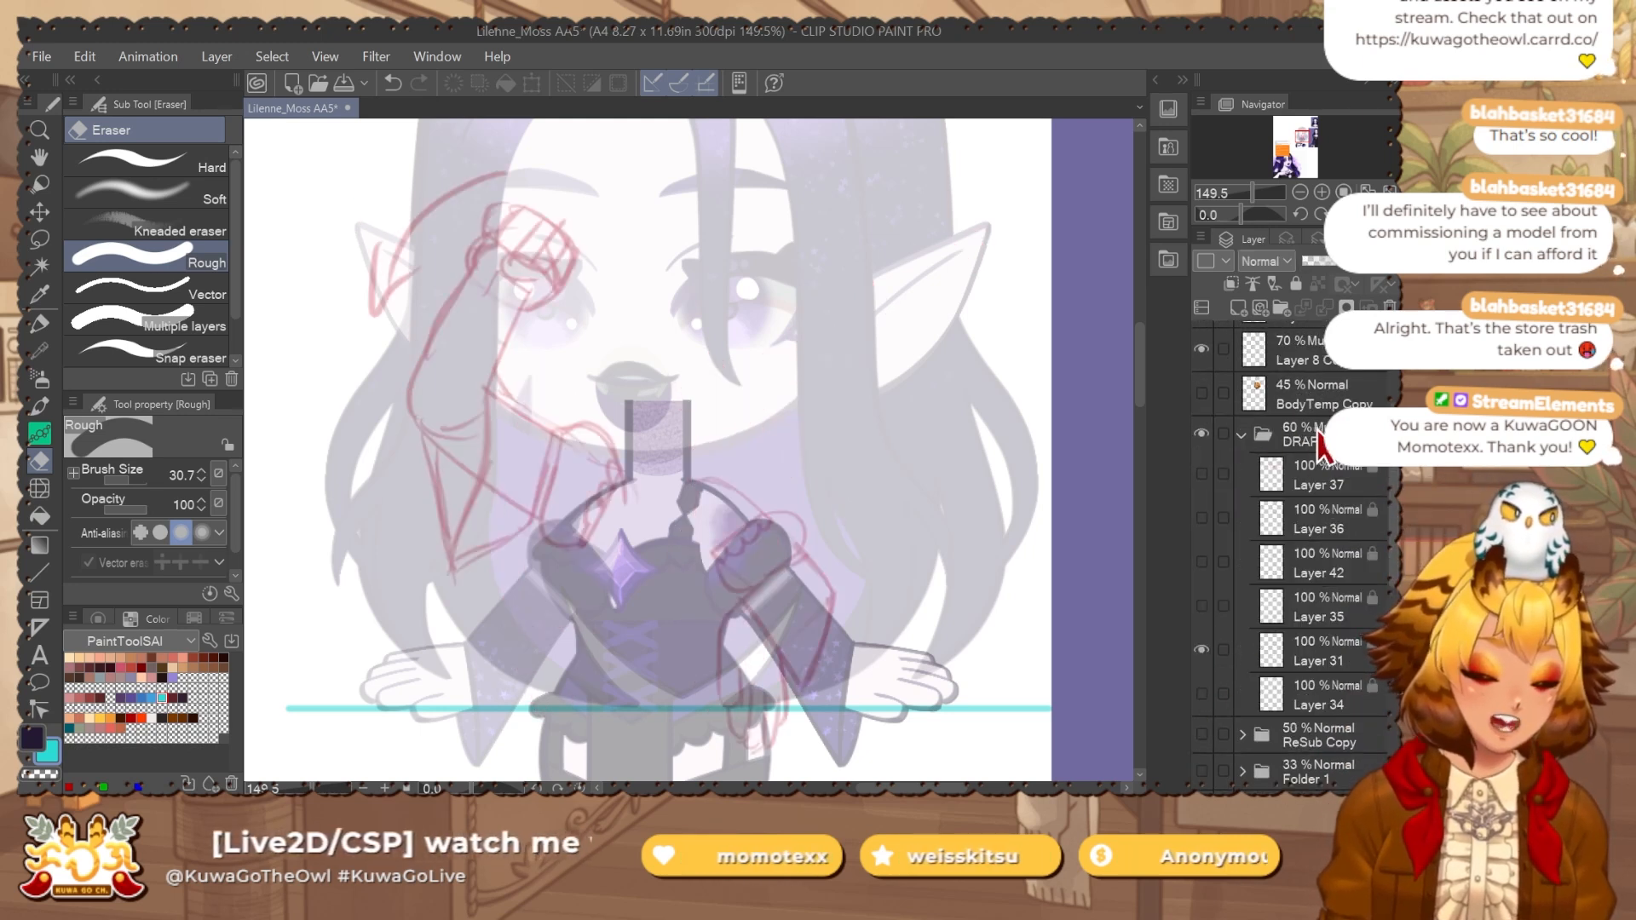
left_click(1254, 437)
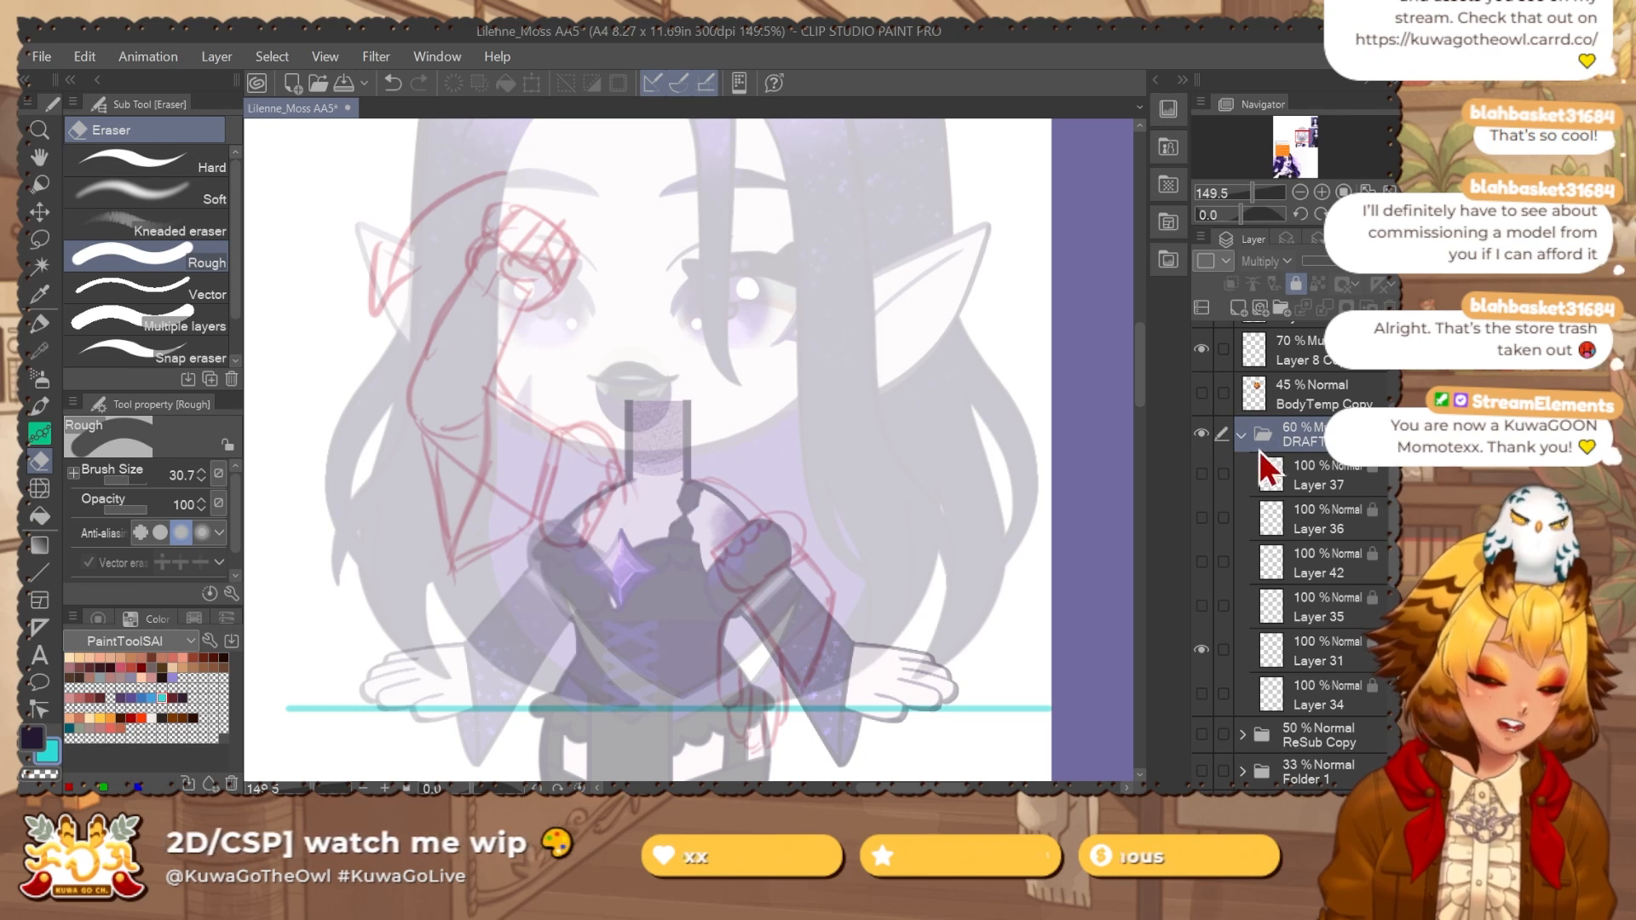
left_click(1243, 436)
scroll(1236, 533, "down", 1)
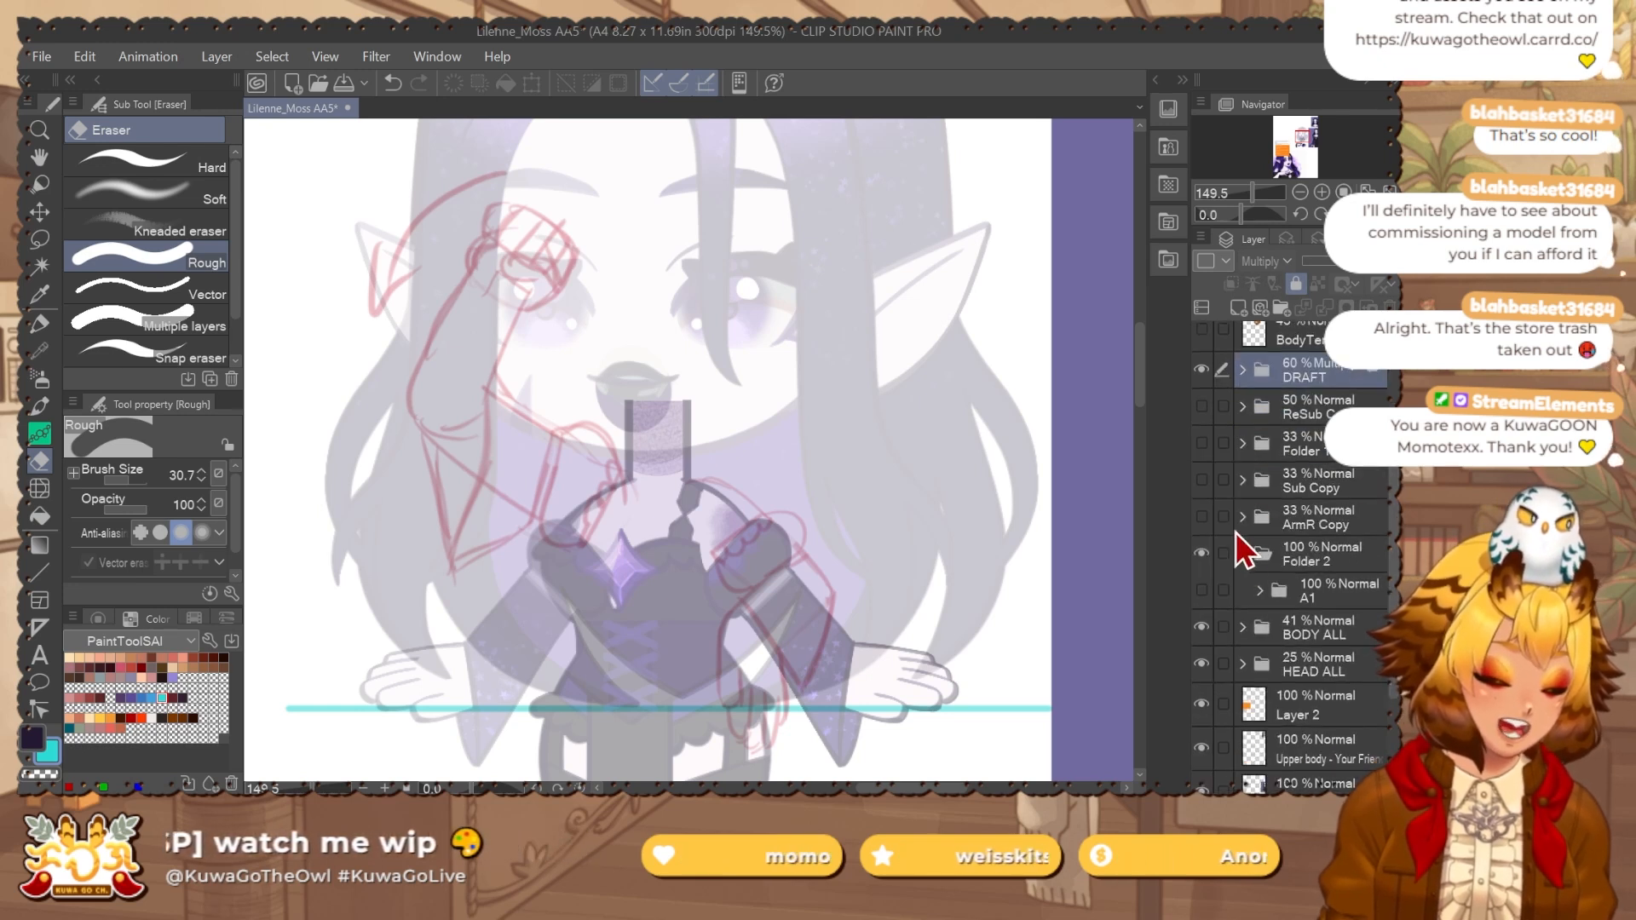
Ungroup Folder 2, and add a new raster layer above A1 inside a new folder named A2.
left_click(1321, 567)
key("ctrl+shift+g")
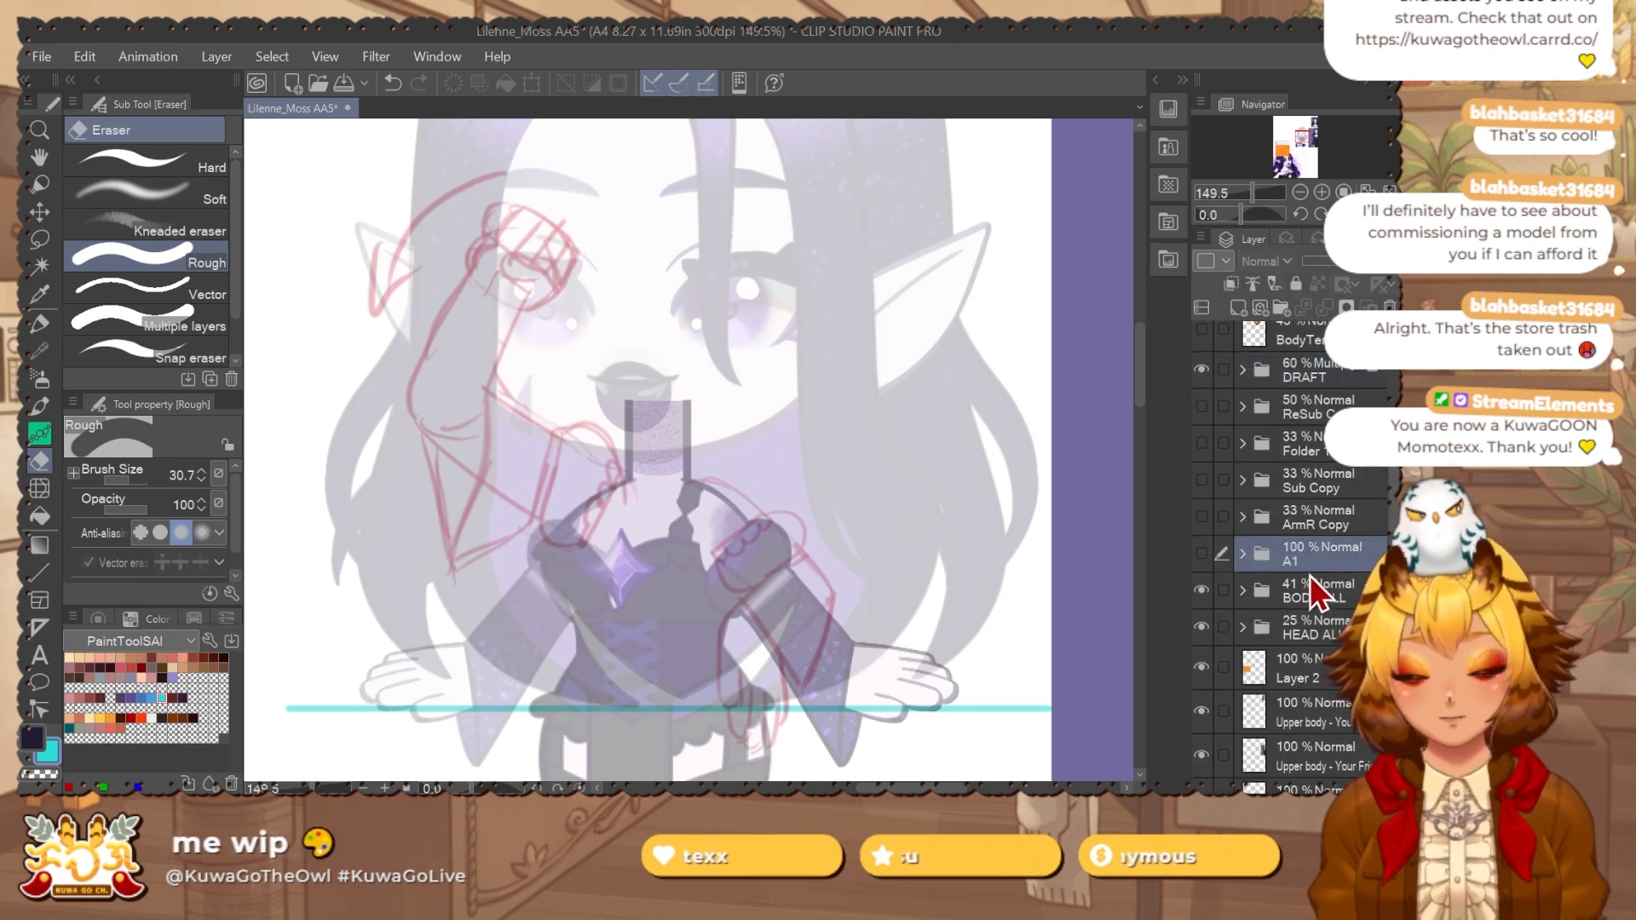
key("ctrl+shift+n")
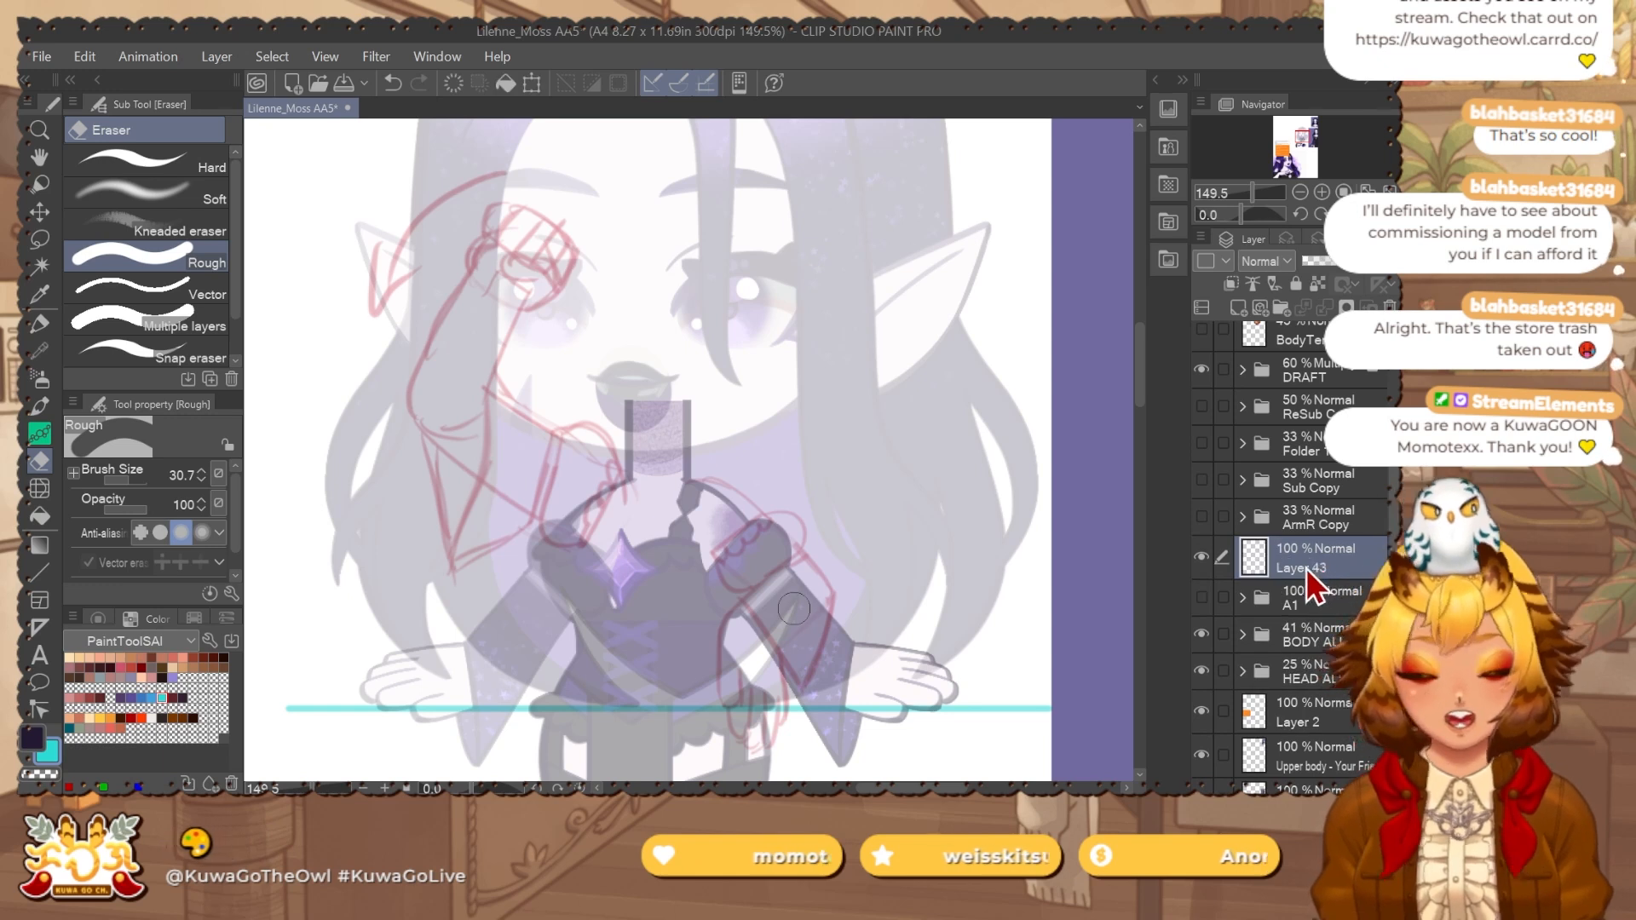
double_click(1301, 564)
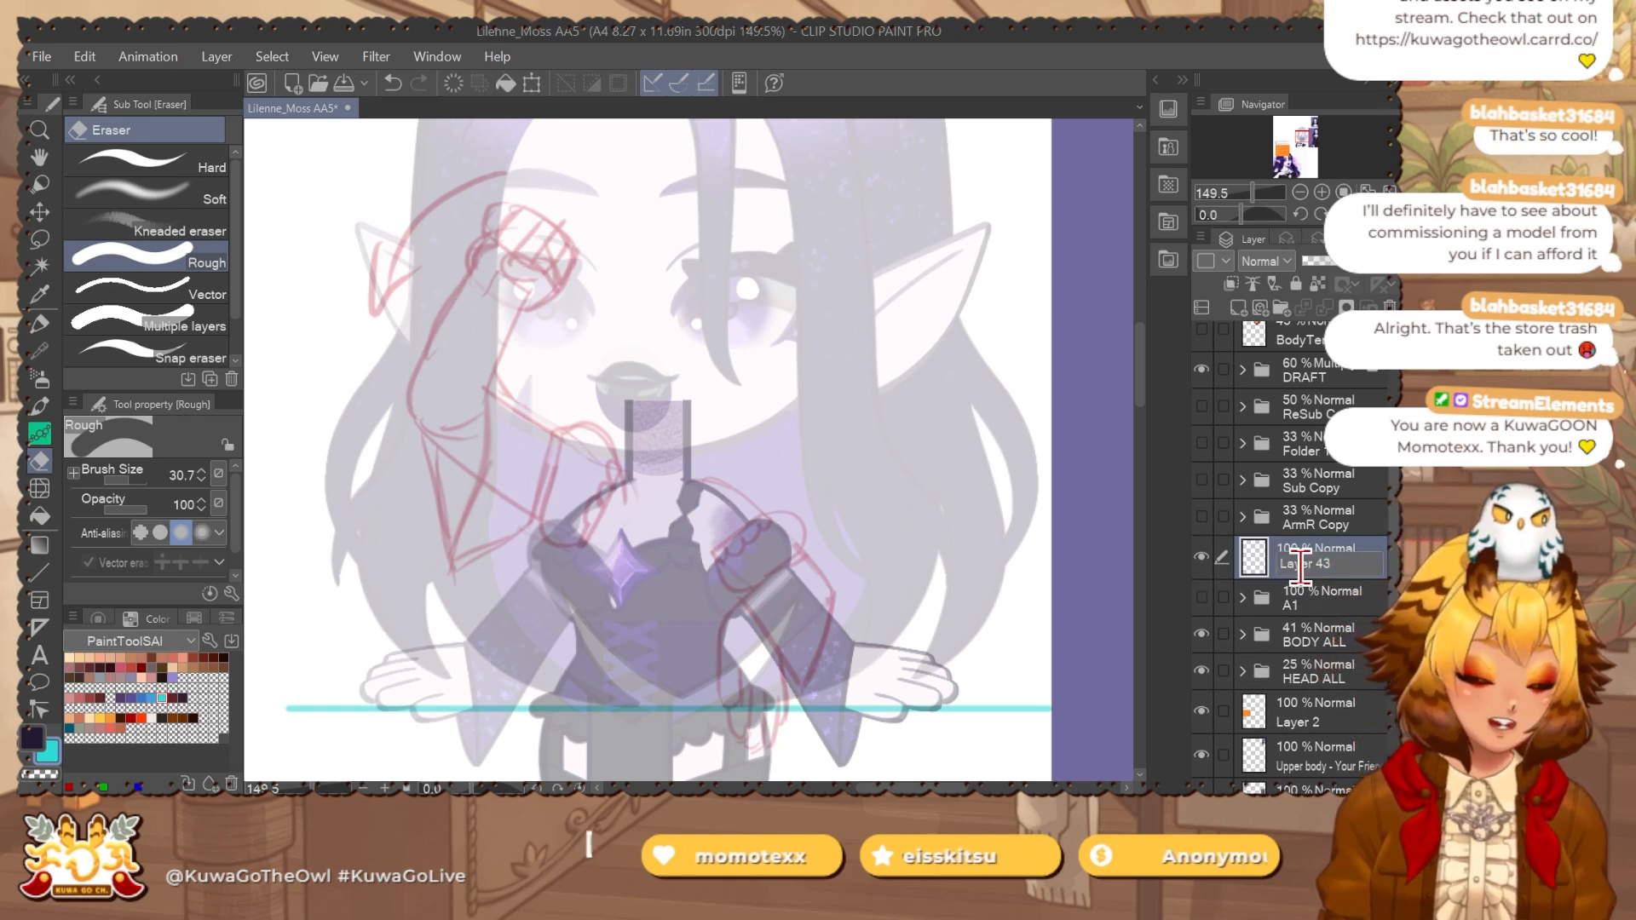
key("ctrl+g")
double_click(1340, 554)
type("A2")
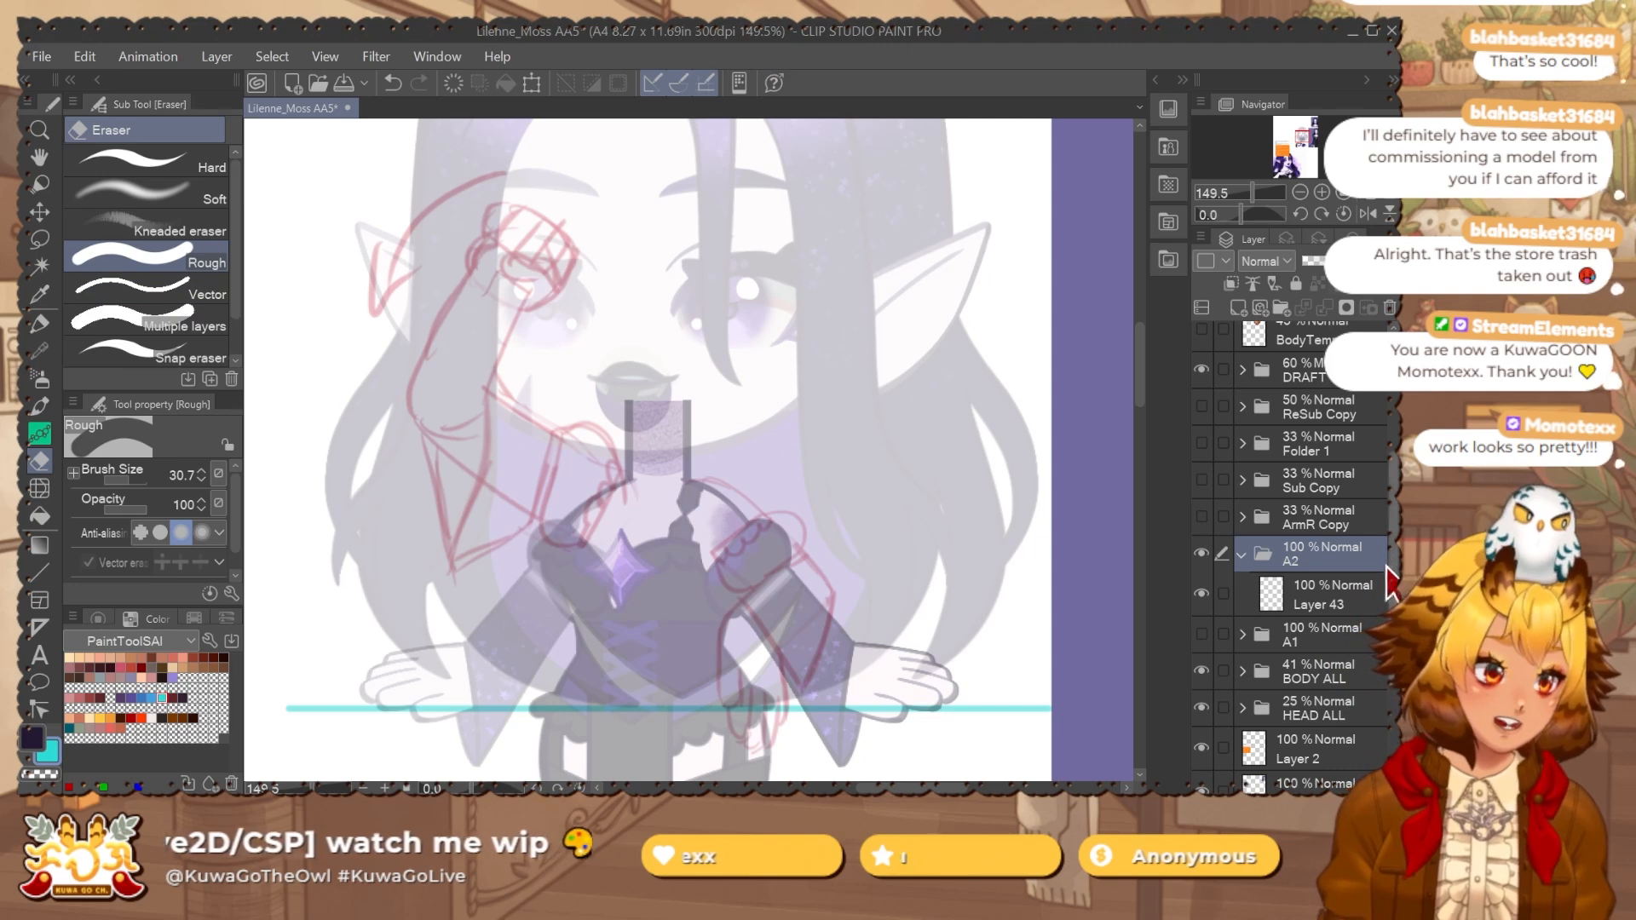
Show the ArmR Copy reference and draw the outer edge of the A2 upper arm on Layer 43 with the Flat marker.
key("p")
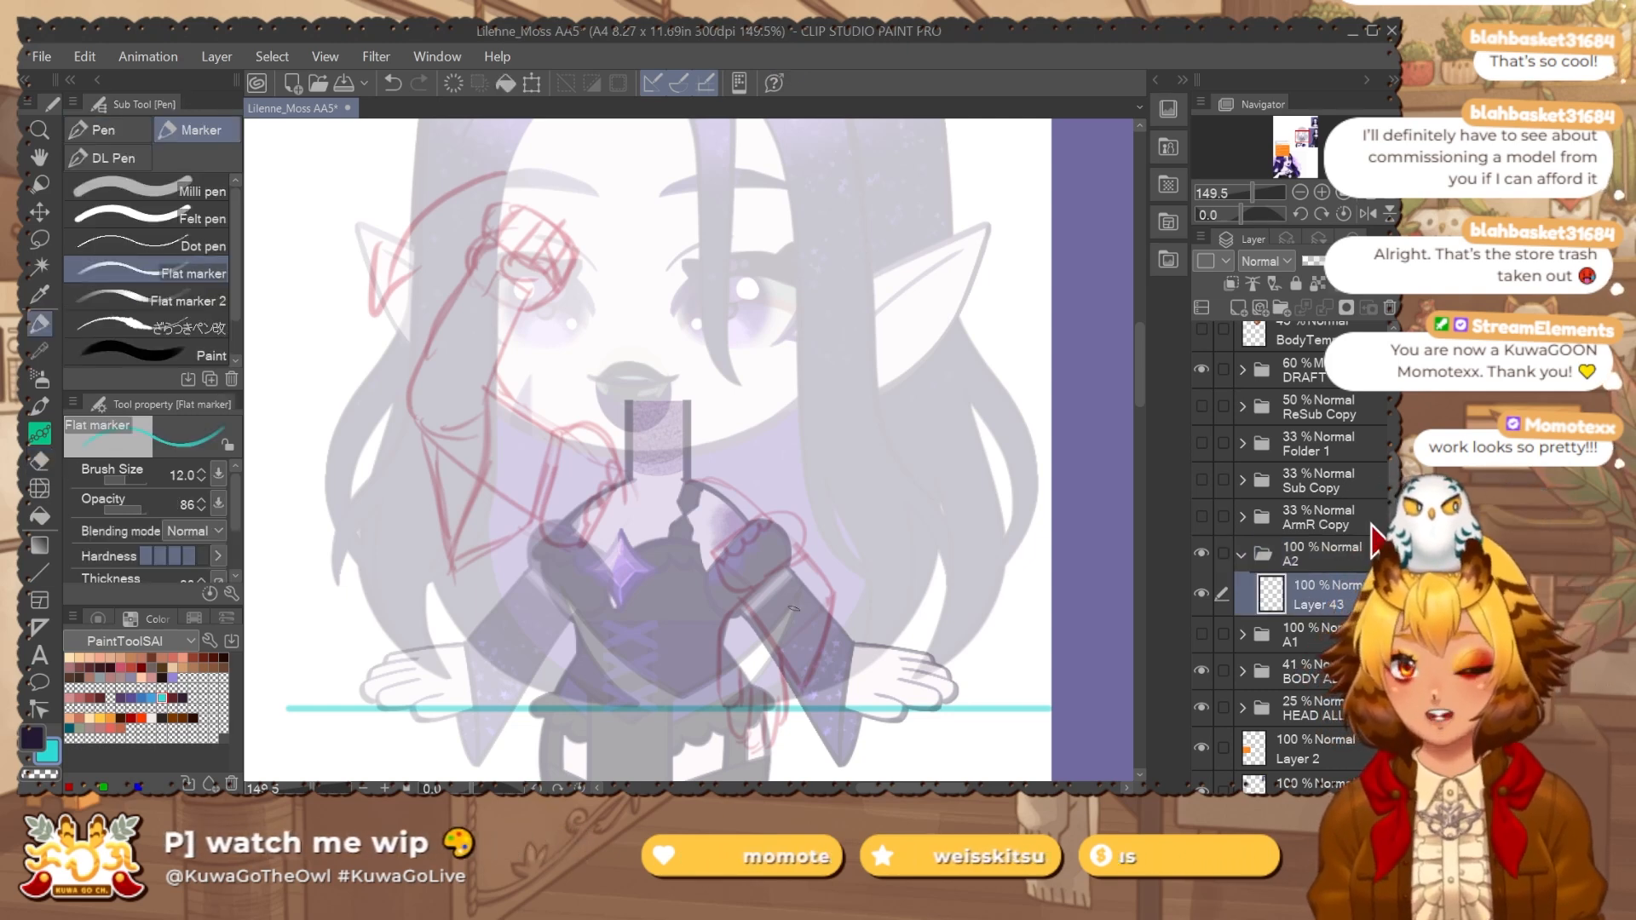
mouse_move(840, 540)
left_mouse_down()
mouse_move(877, 522)
mouse_move(842, 377)
left_mouse_up()
key("x")
scroll(906, 559, "down", 3)
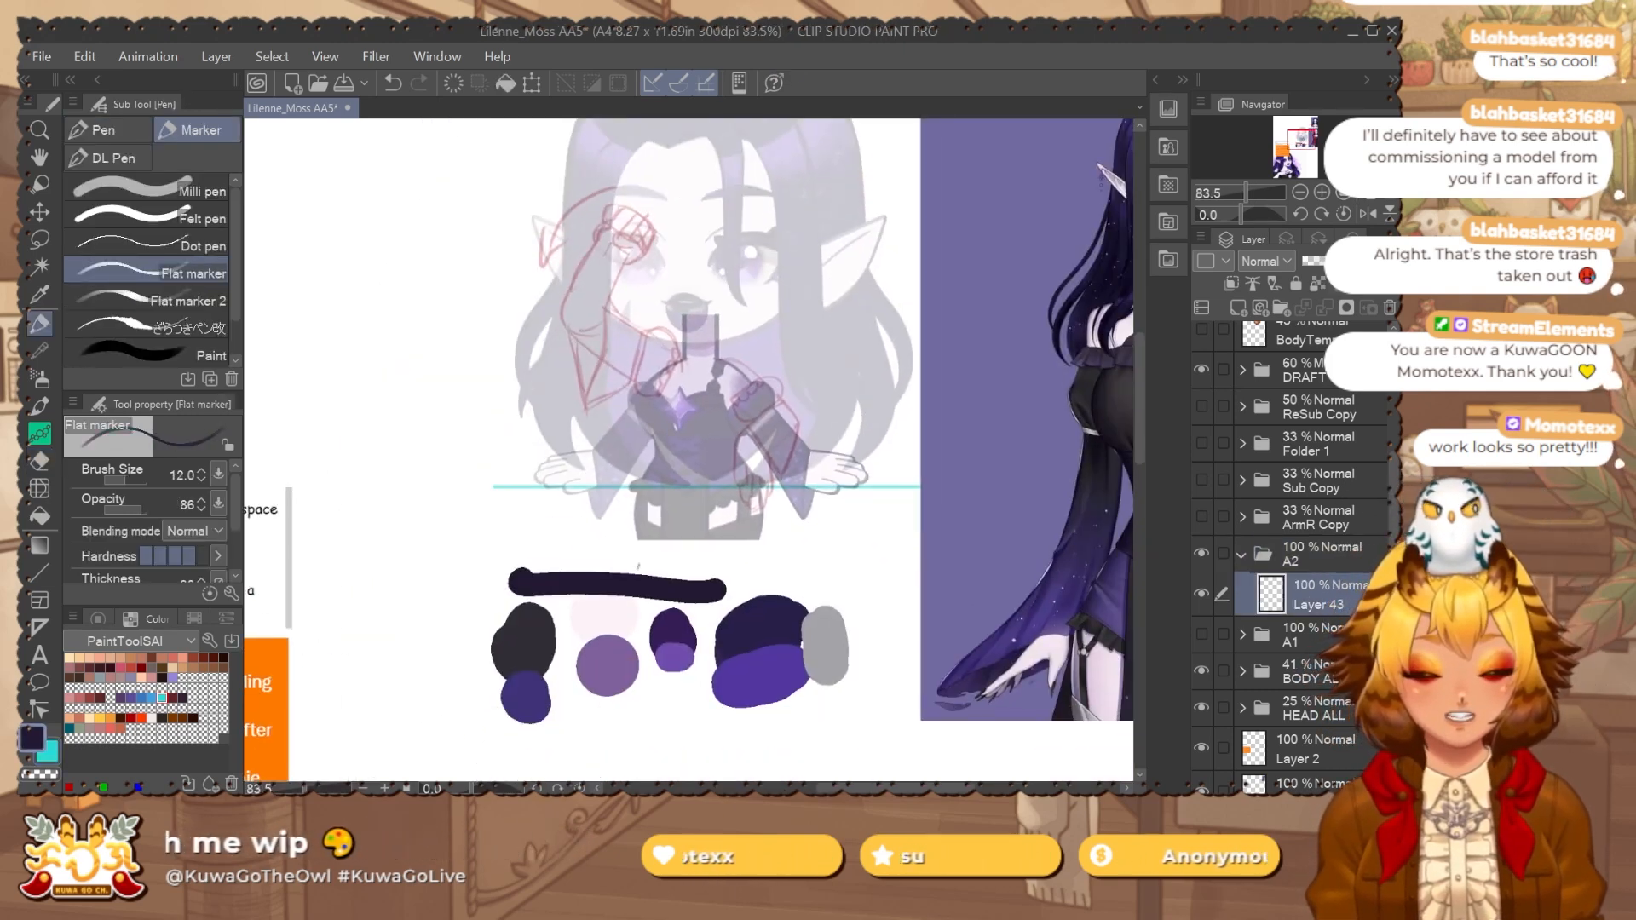
scroll(836, 448, "up", 3)
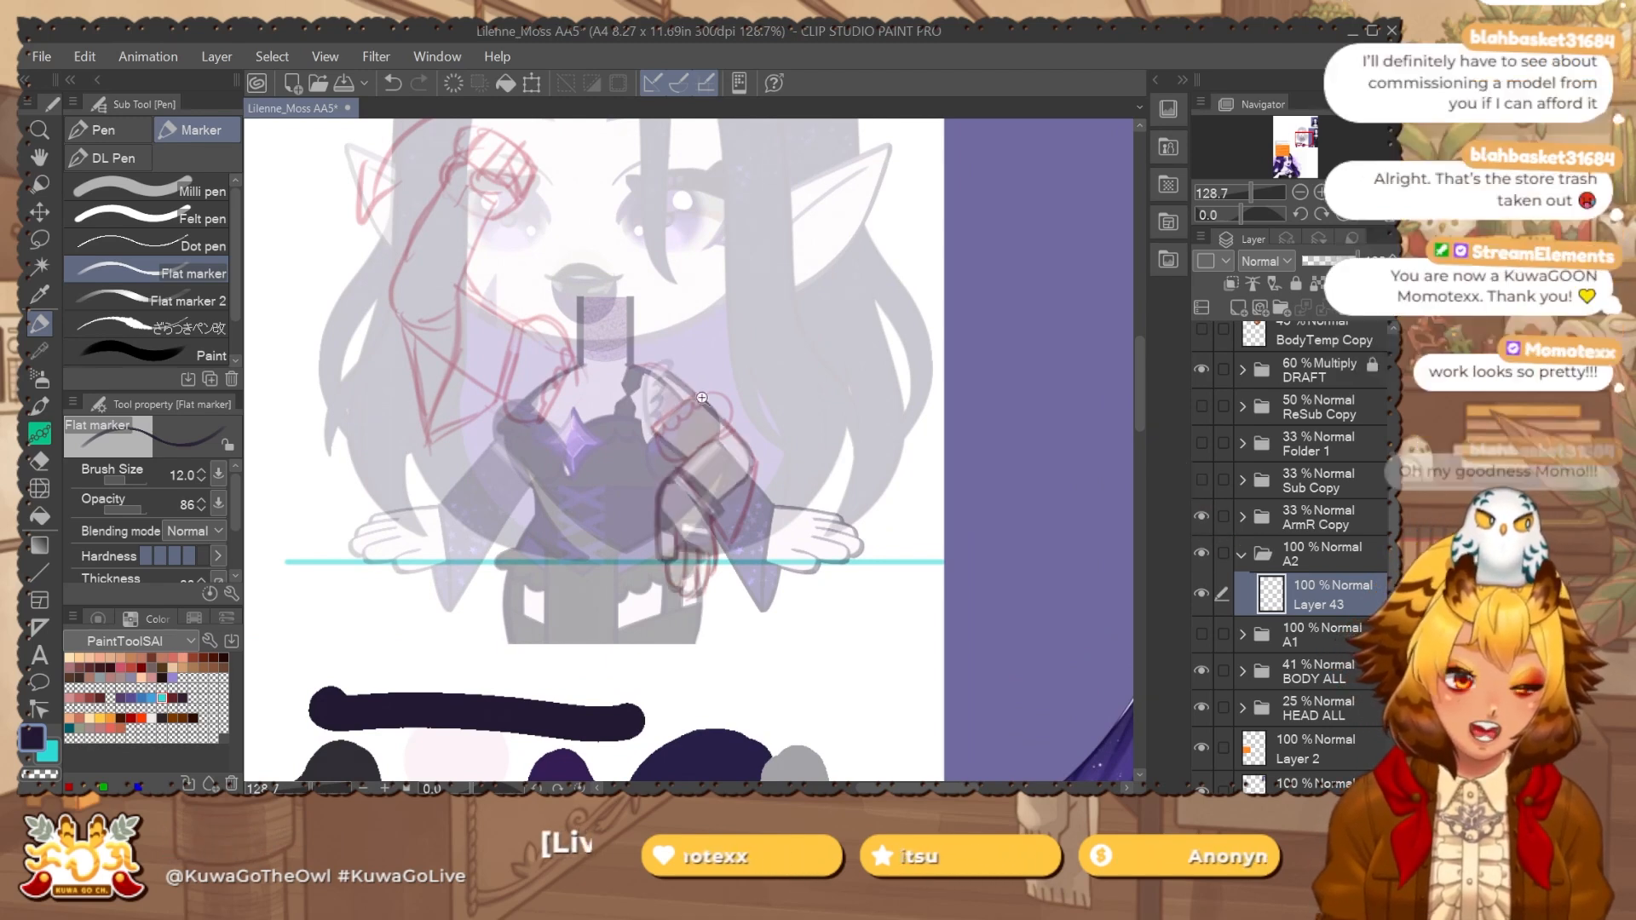
scroll(699, 385, "up", 3)
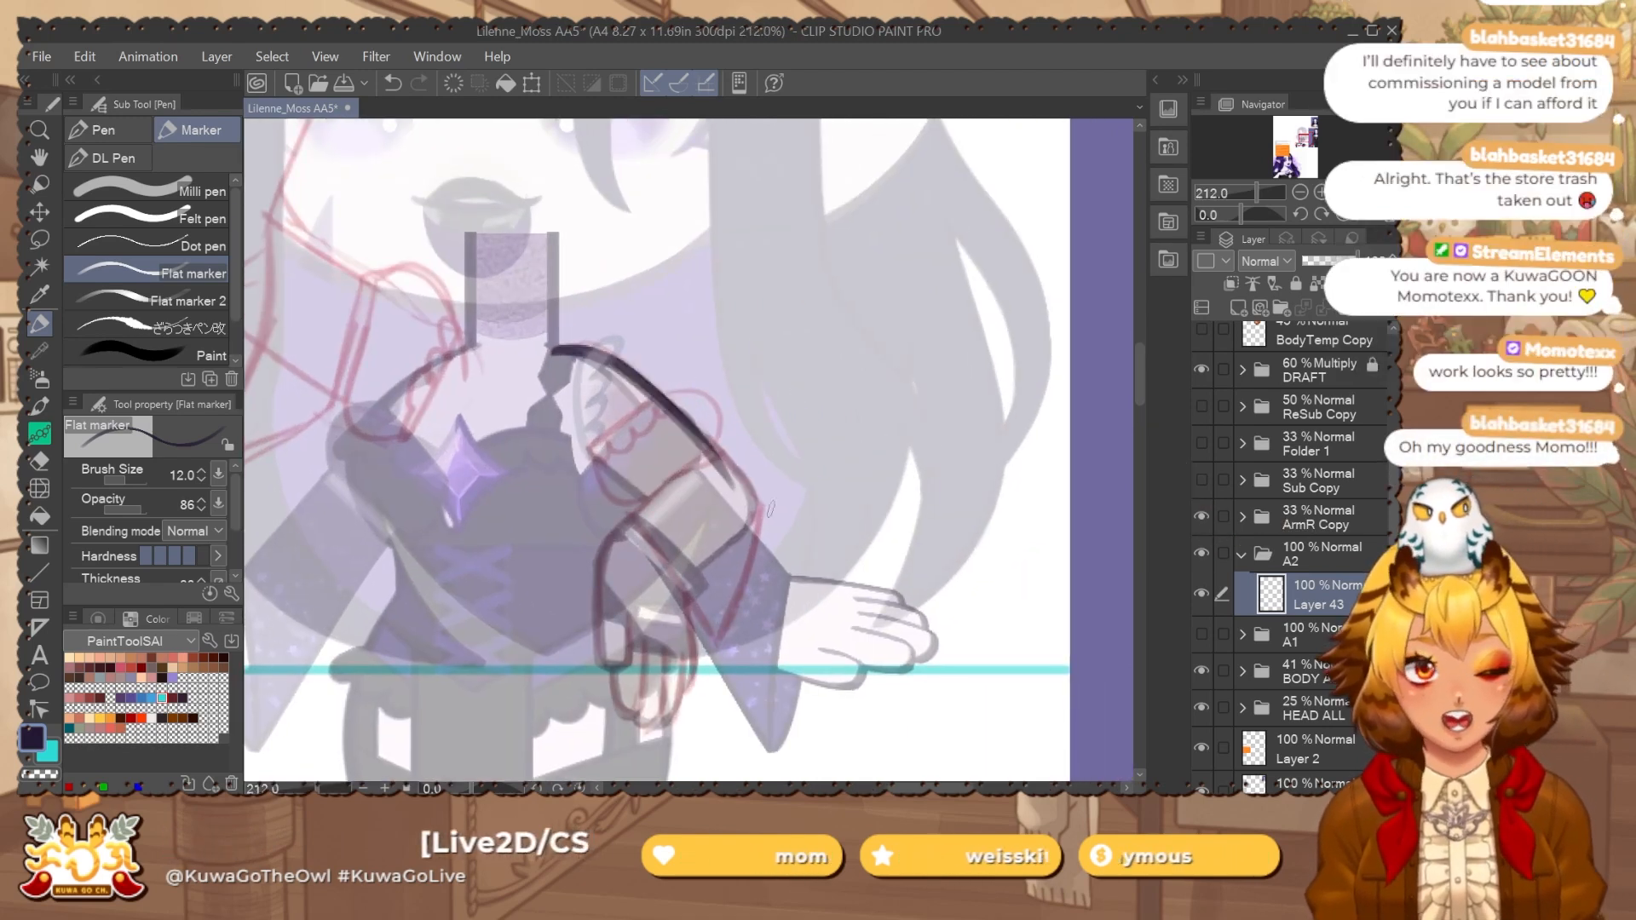
left_click(1363, 215)
left_click_drag(839, 371, 807, 369)
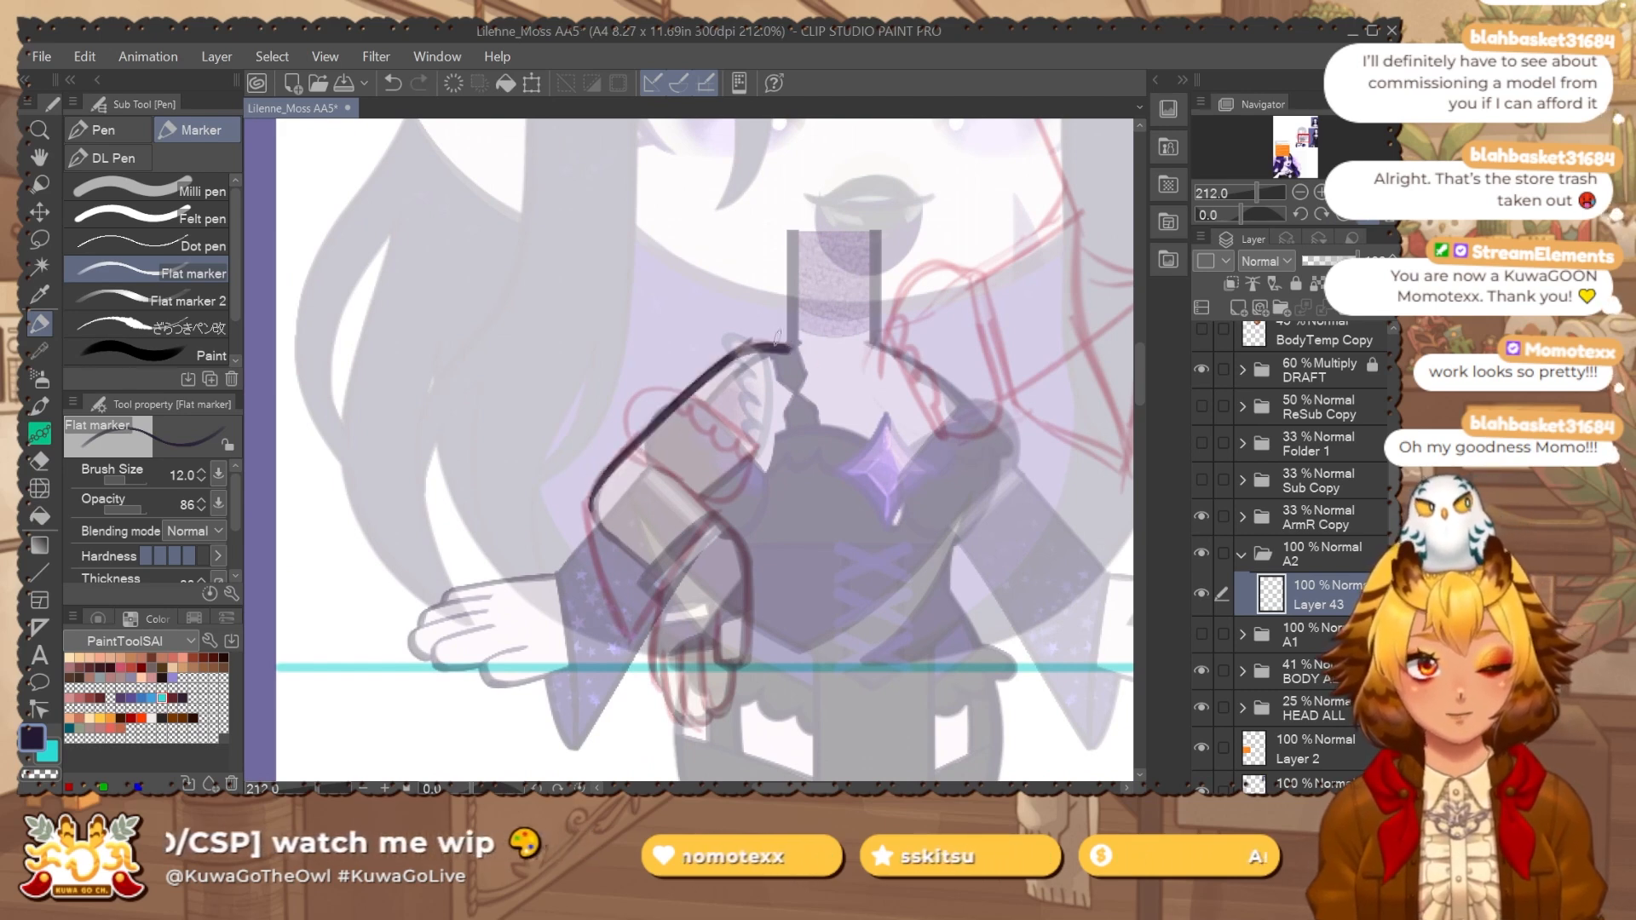
key("ctrl+z")
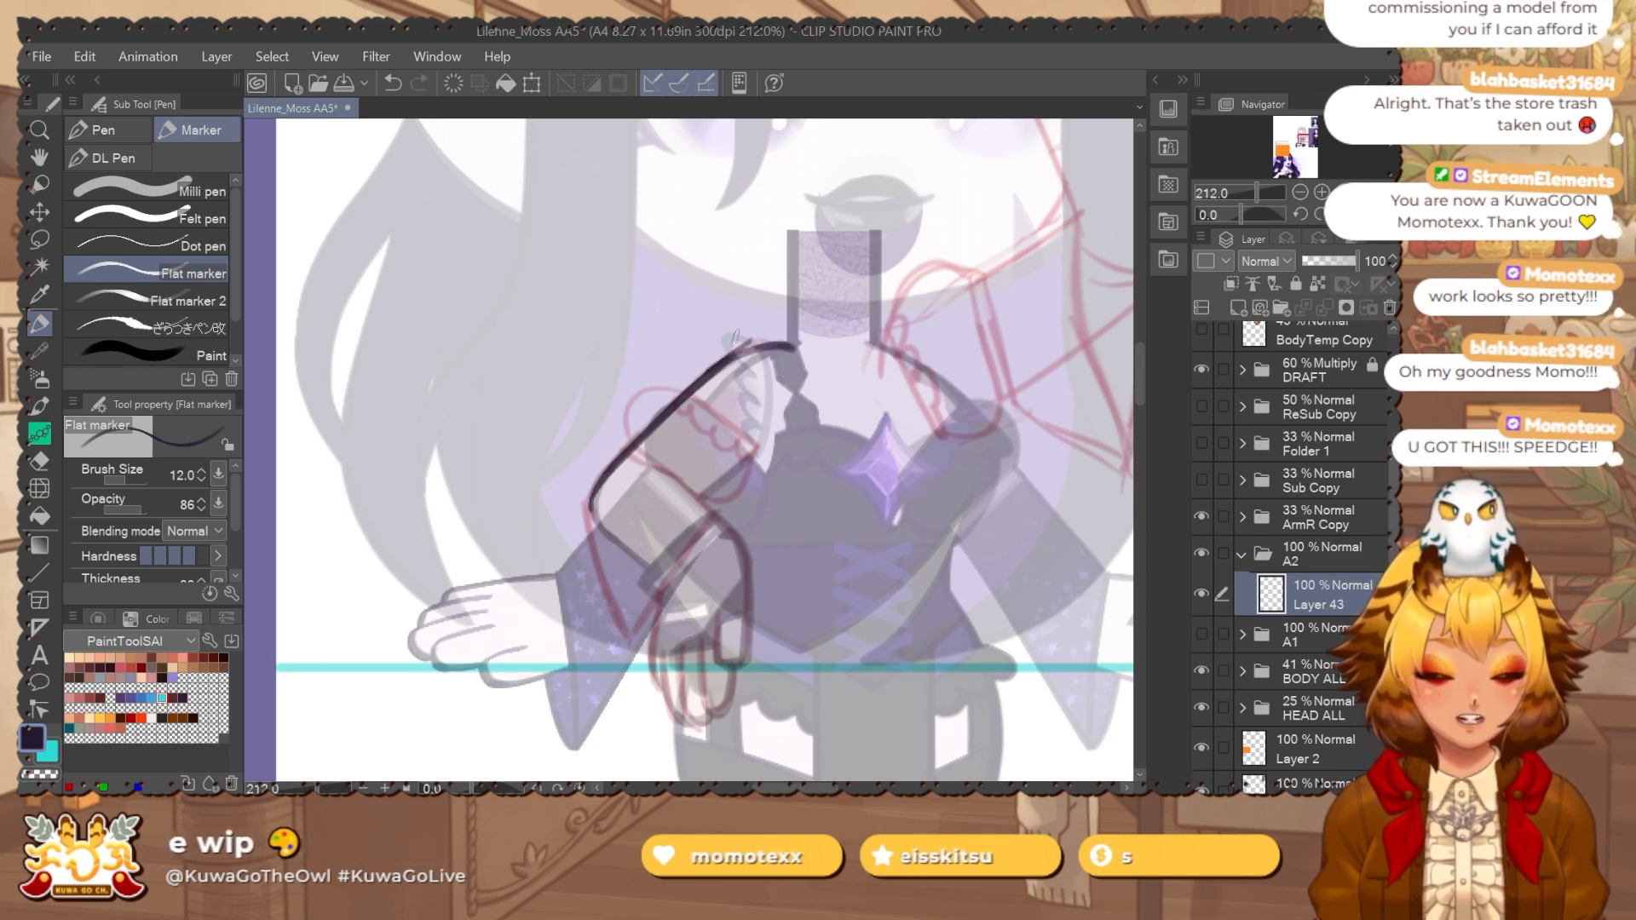
Trim the shoulder end of the upper-arm line and adjust its curve with Liquify at brush size 146.
key("e")
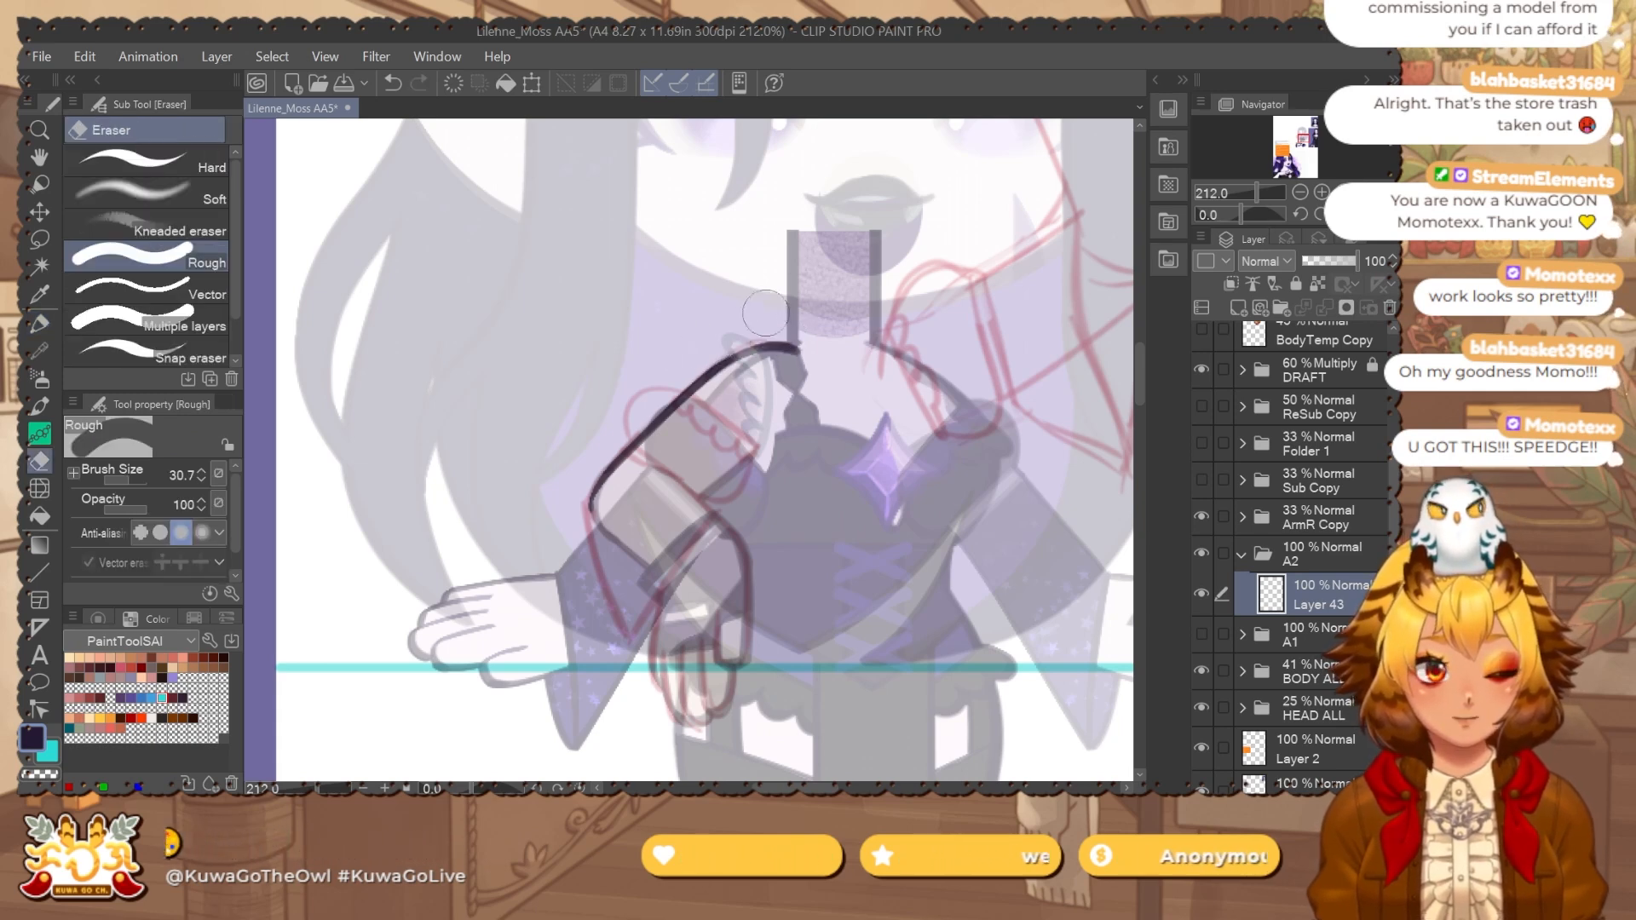
left_click_drag(756, 343, 731, 336)
key("p")
key("j")
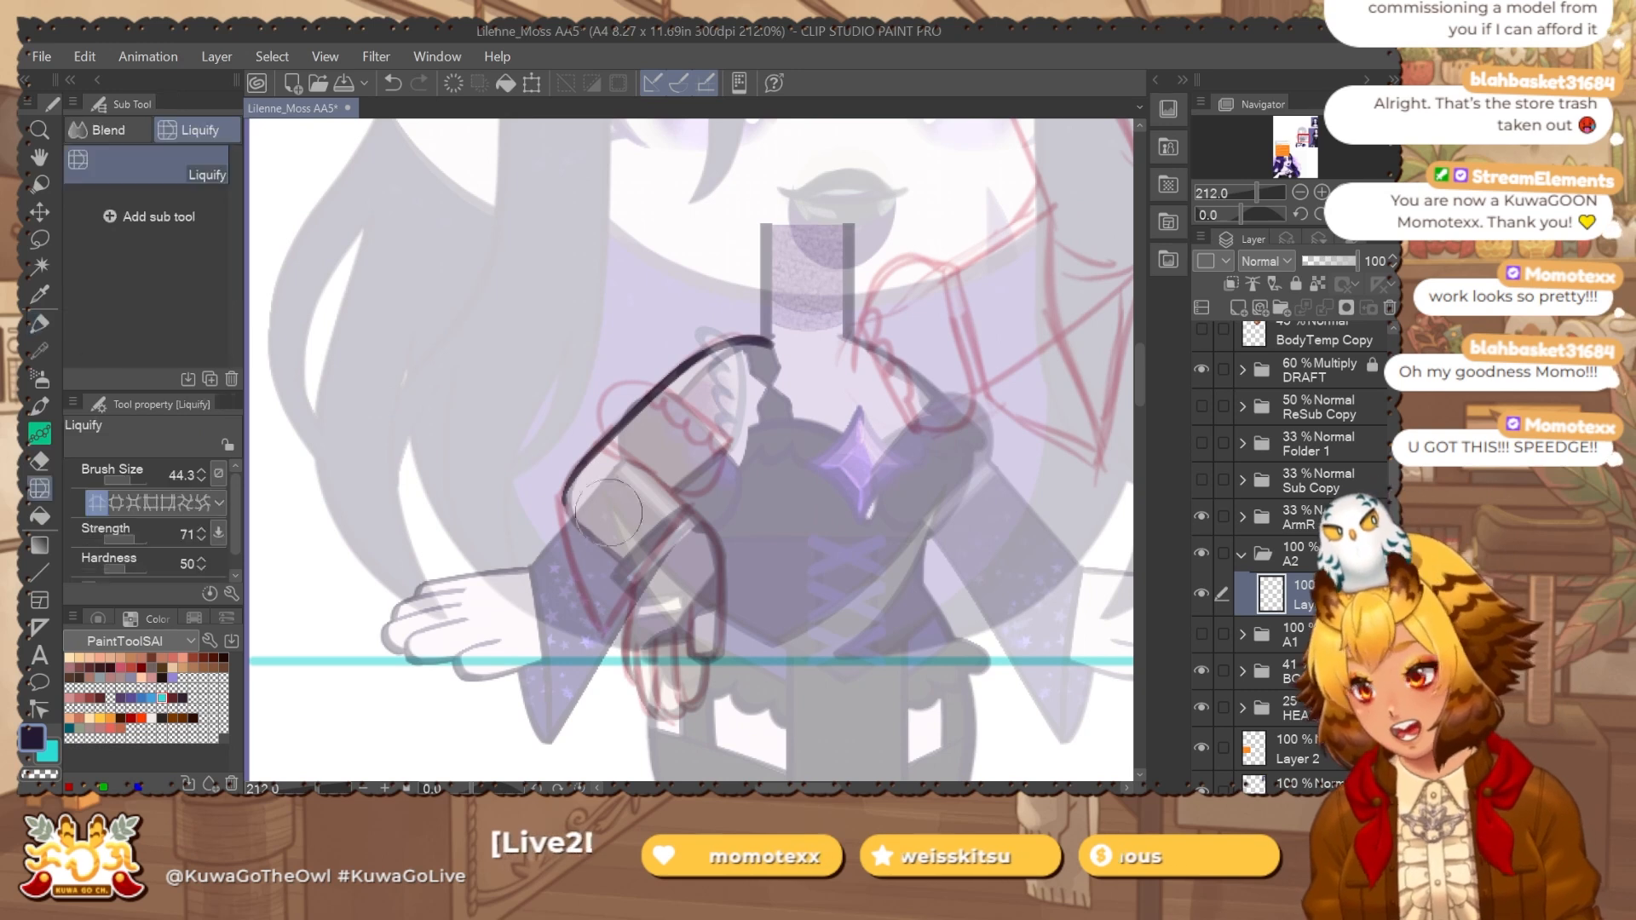
key("bracketright")
key("bracketright")
key("bracketright")
key("bracketright")
key("bracketright")
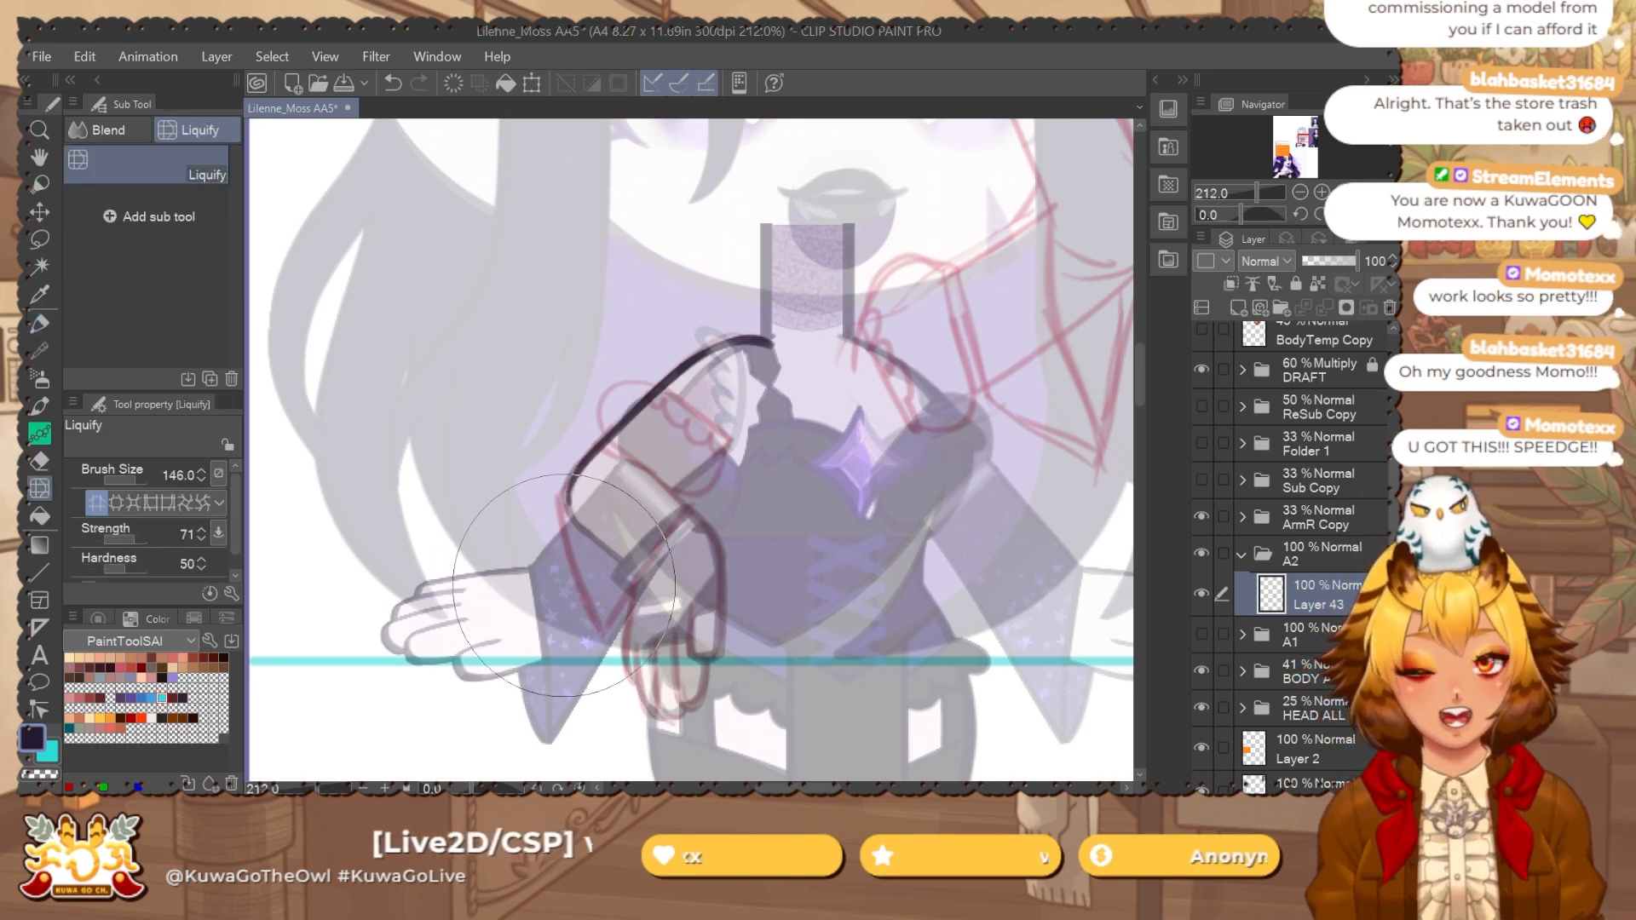
Draw the rounded elbow and inner edge of the upper arm, erasing the excess line around the elbow.
key("p")
left_click_drag(573, 482, 633, 535)
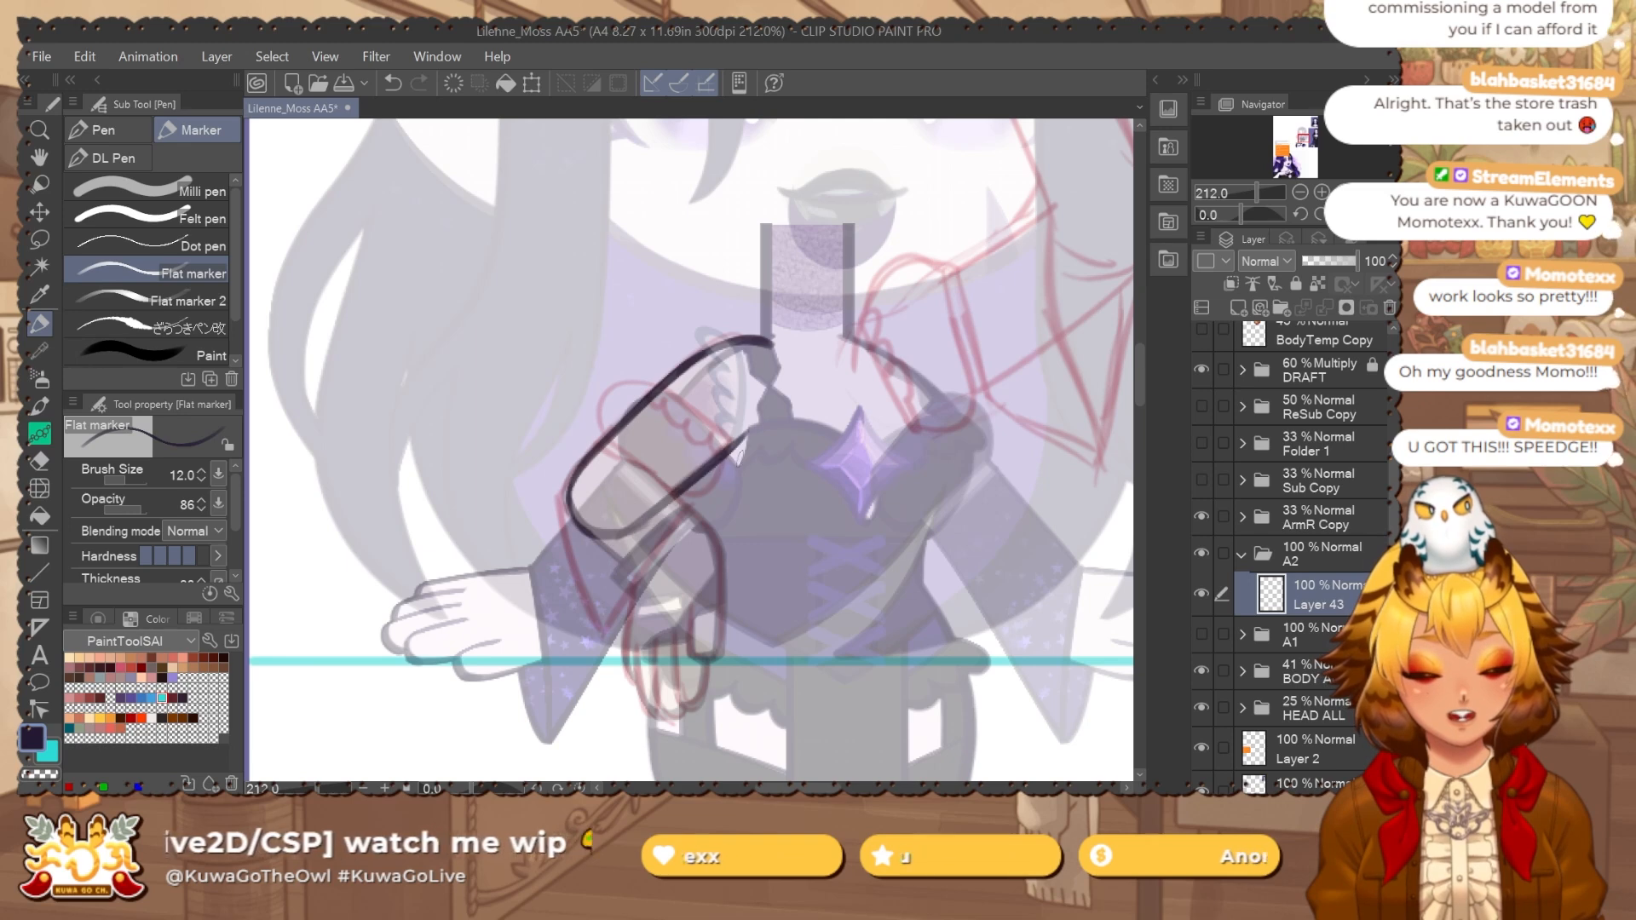
key("e")
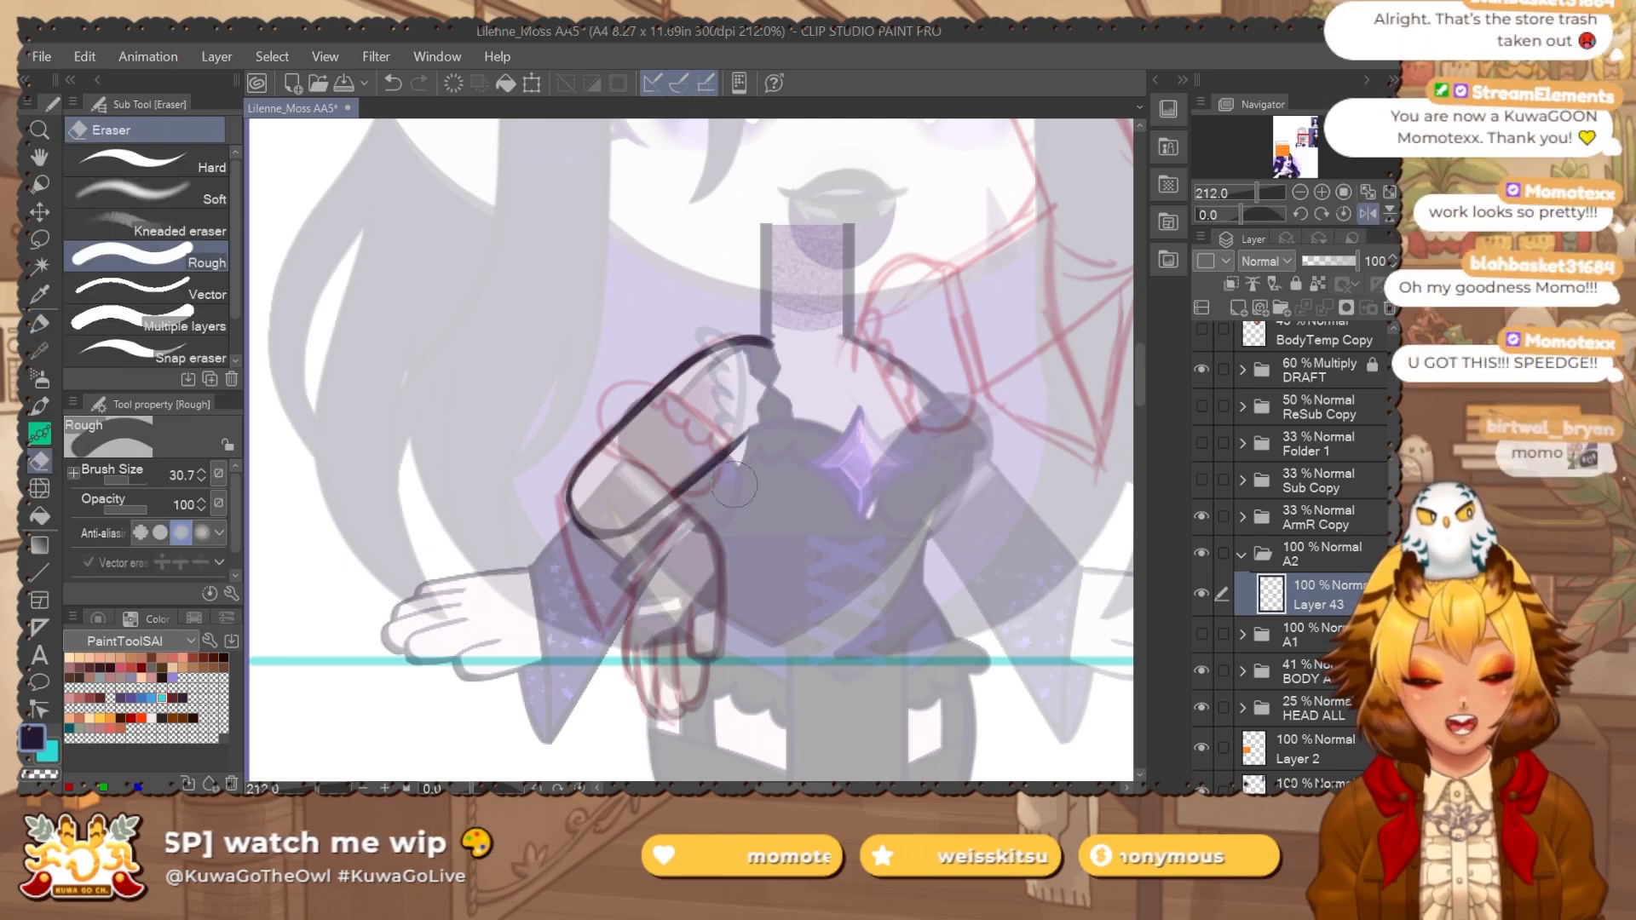
left_click_drag(680, 533, 646, 554)
key("p")
left_click_drag(711, 512, 697, 488)
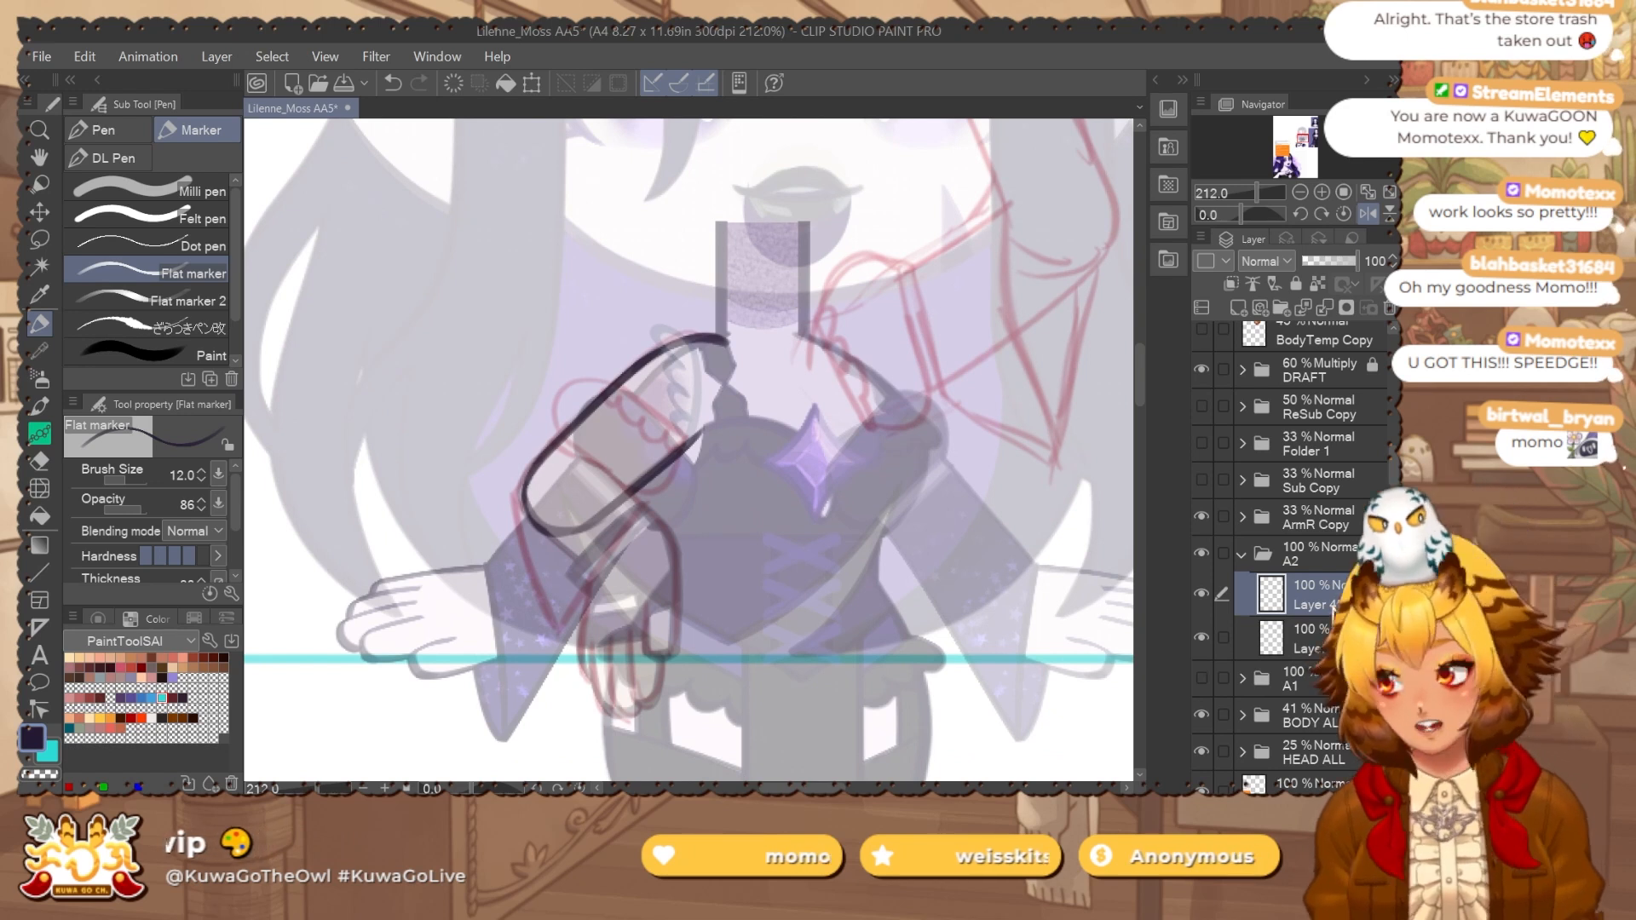
Group Layer 43 and the new layer above it in a folder named A2Shldr, and select Layer 45.
left_click(1319, 638, "shift")
key("ctrl+g")
double_click(1326, 601)
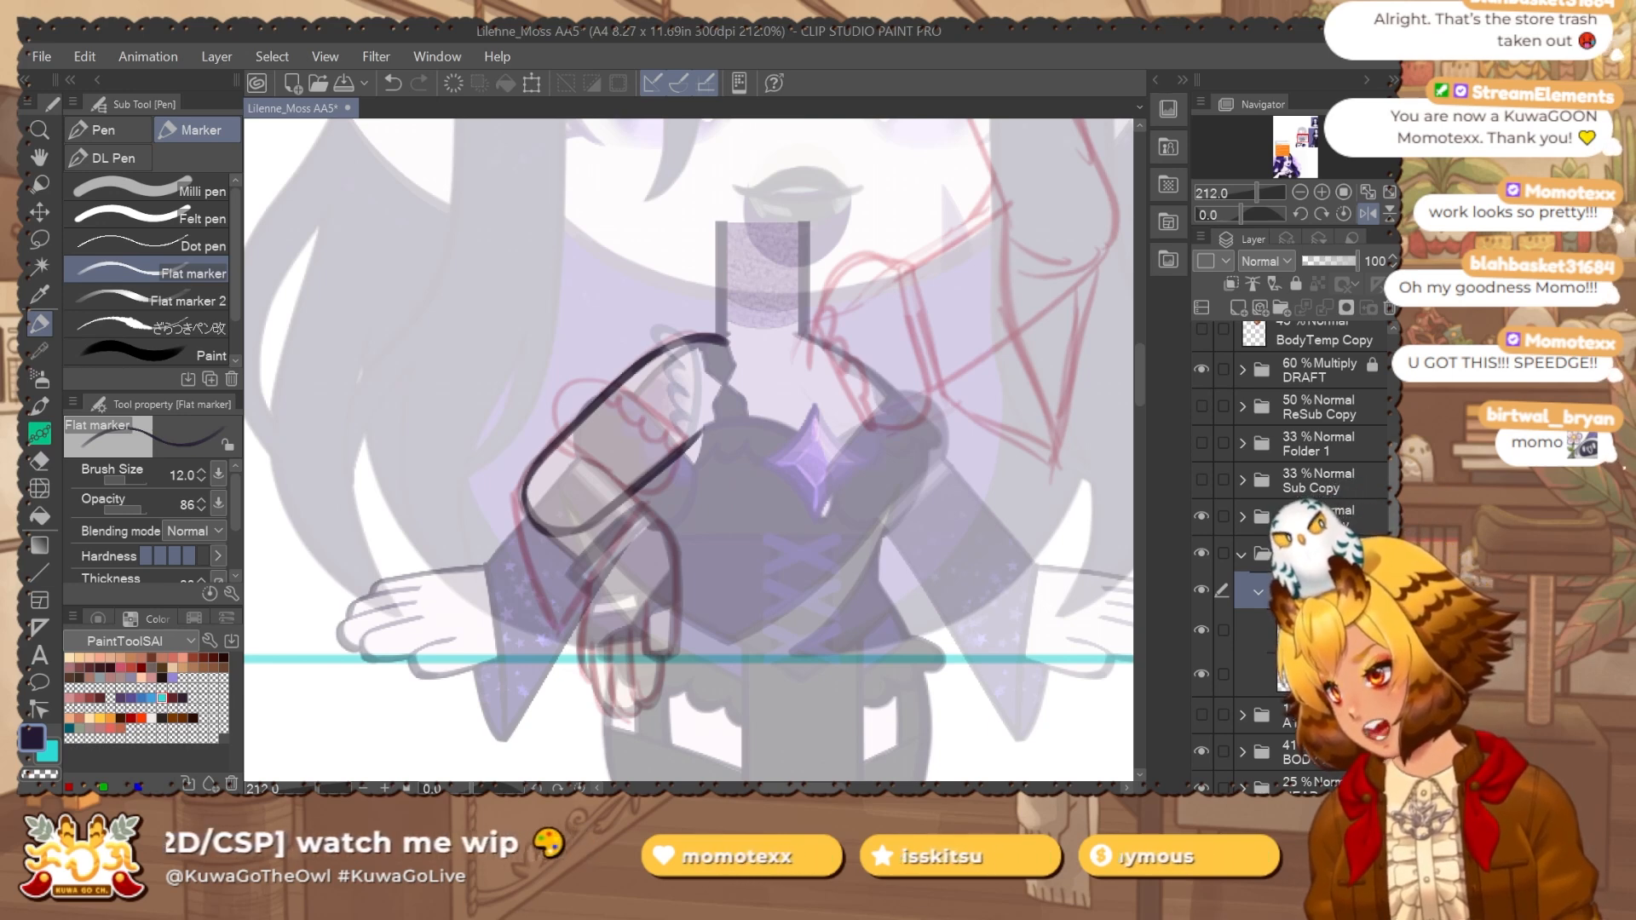
left_click(1312, 631)
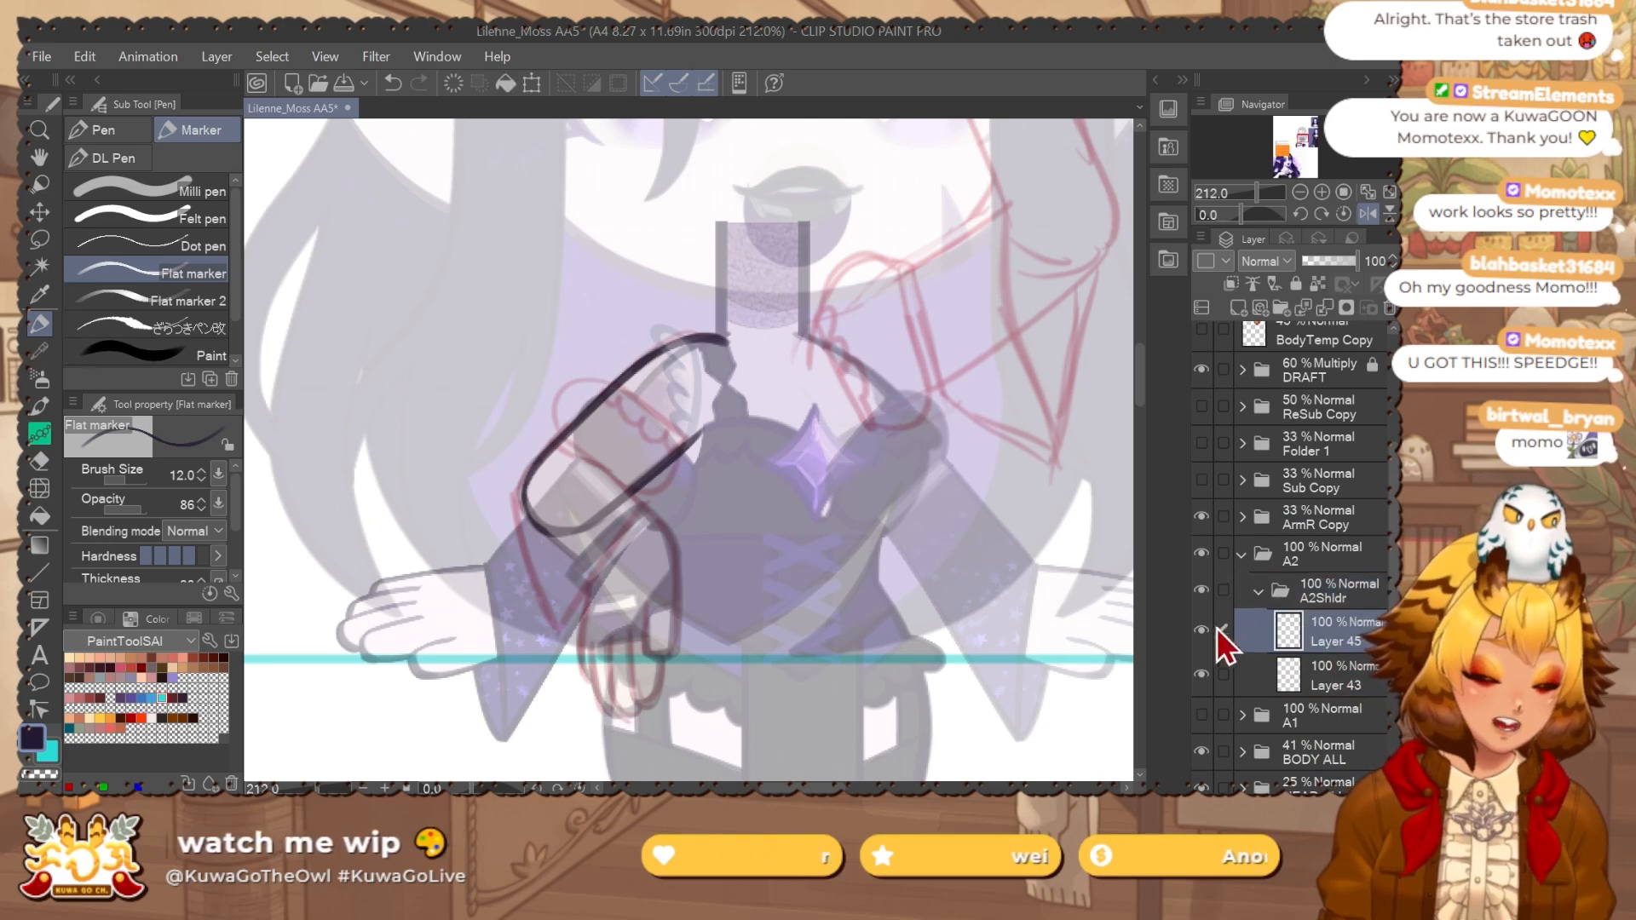
left_click(1199, 633)
left_click(1200, 635)
Draw the puffed sleeve band bulging on both sides of the upper arm on Layer 45.
left_click(1365, 213)
left_click_drag(928, 420, 823, 449)
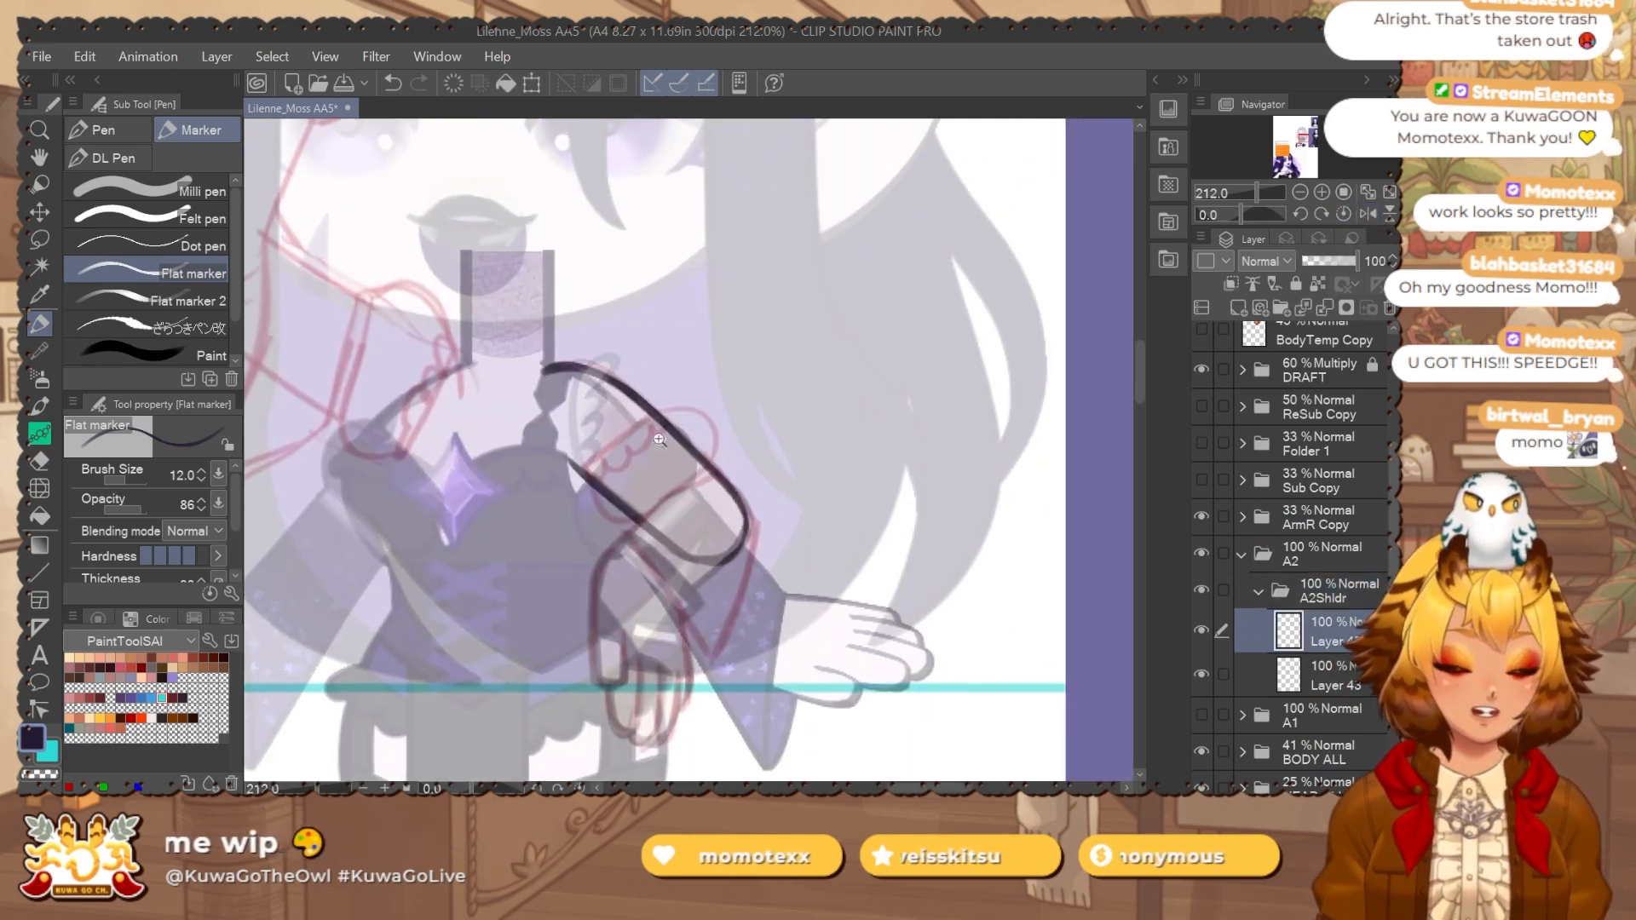
scroll(658, 448, "up", 3)
left_click_drag(545, 492, 652, 393)
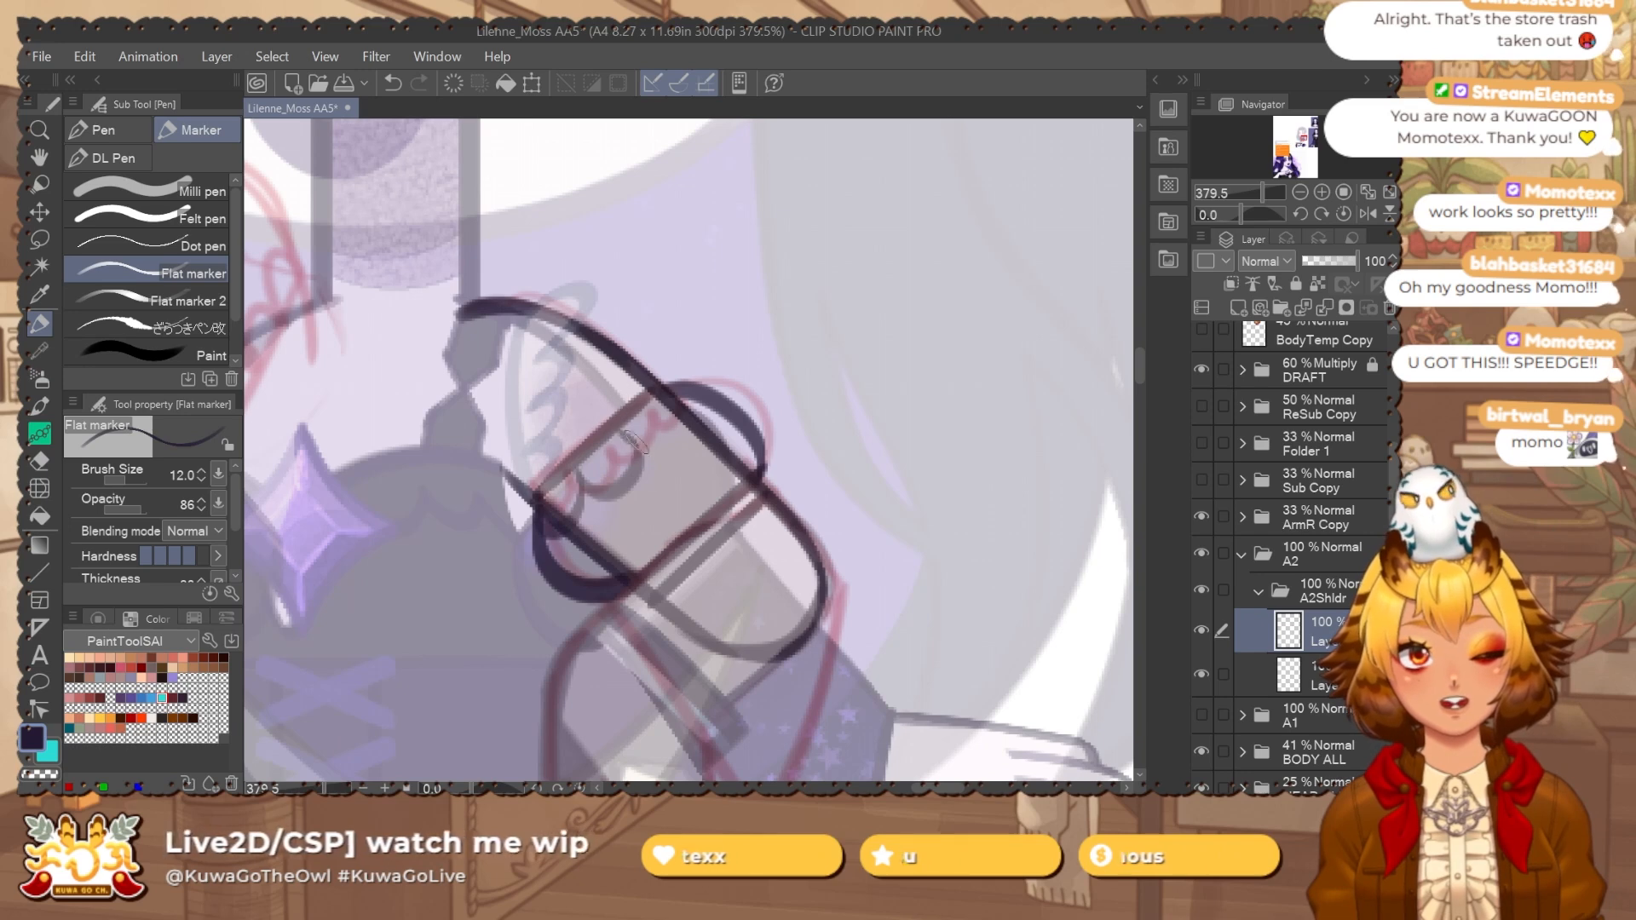
scroll(827, 523, "down", 2)
scroll(827, 523, "down", 2)
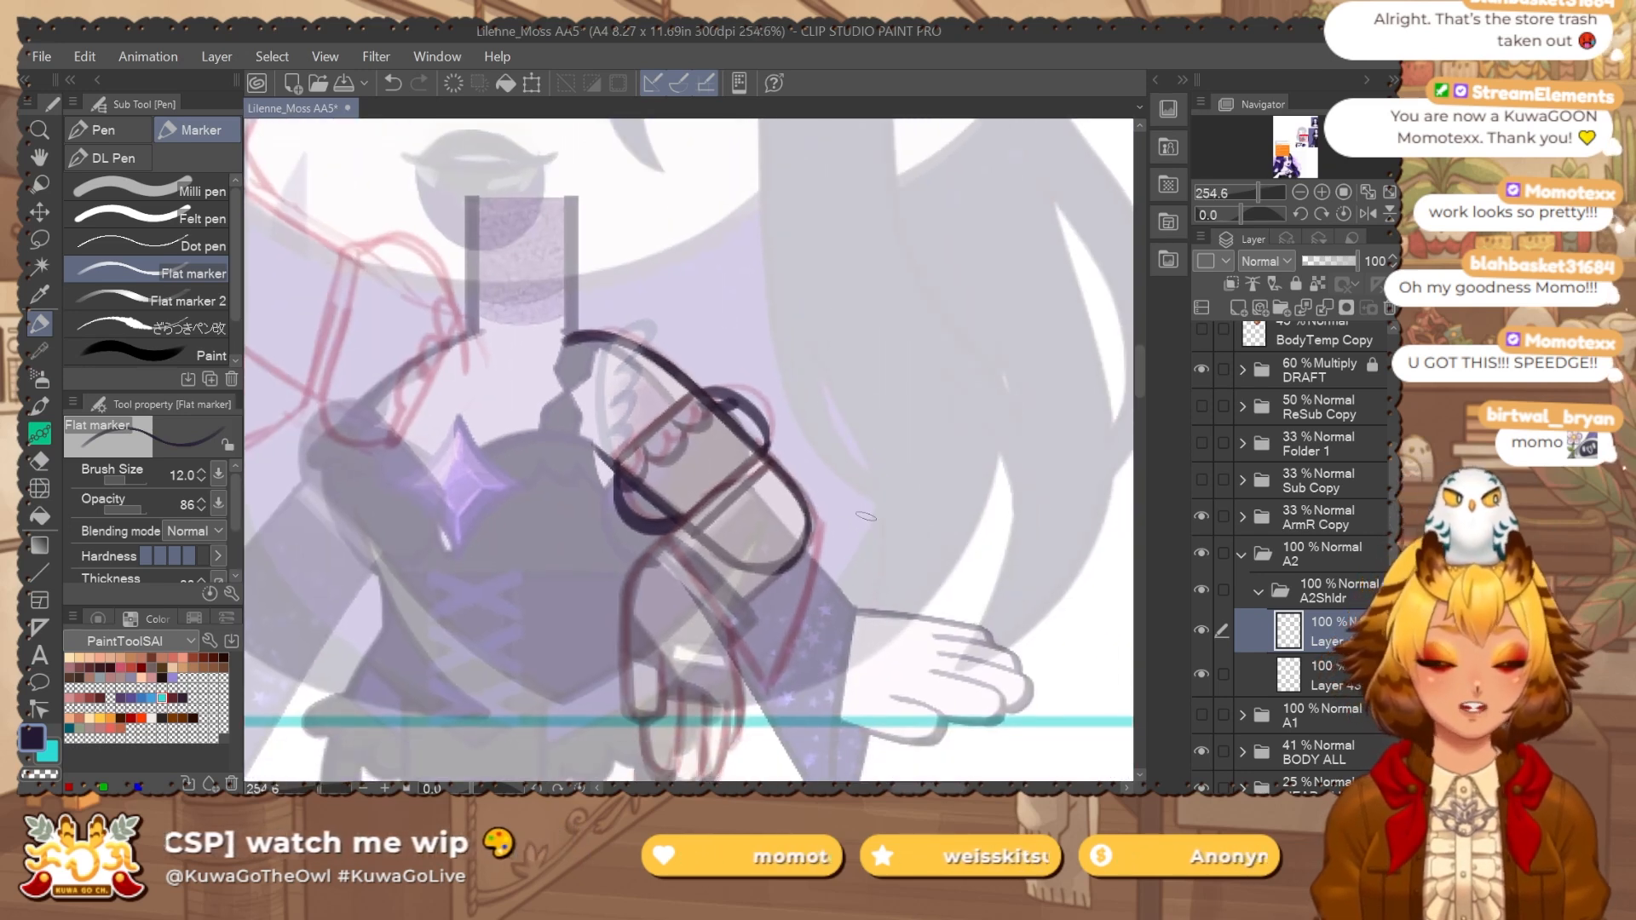
Erase the upper-arm outline on Layer 43 where it runs inside the puffed sleeve band.
left_click(1344, 671)
key("e")
scroll(635, 500, "up", 3)
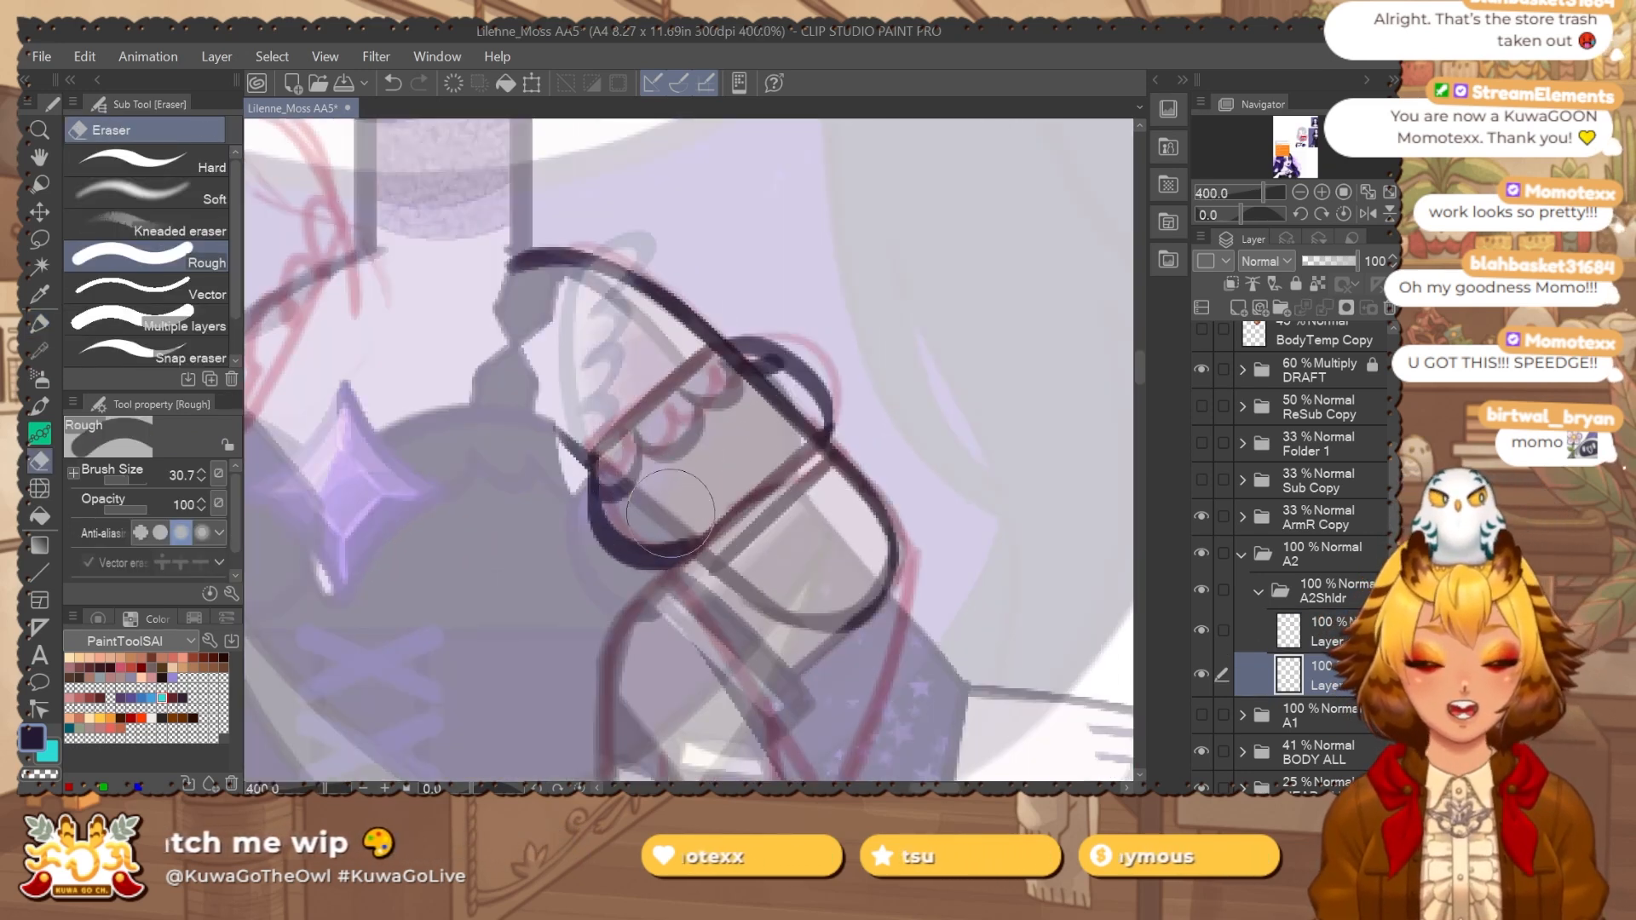
key("ctrl+z")
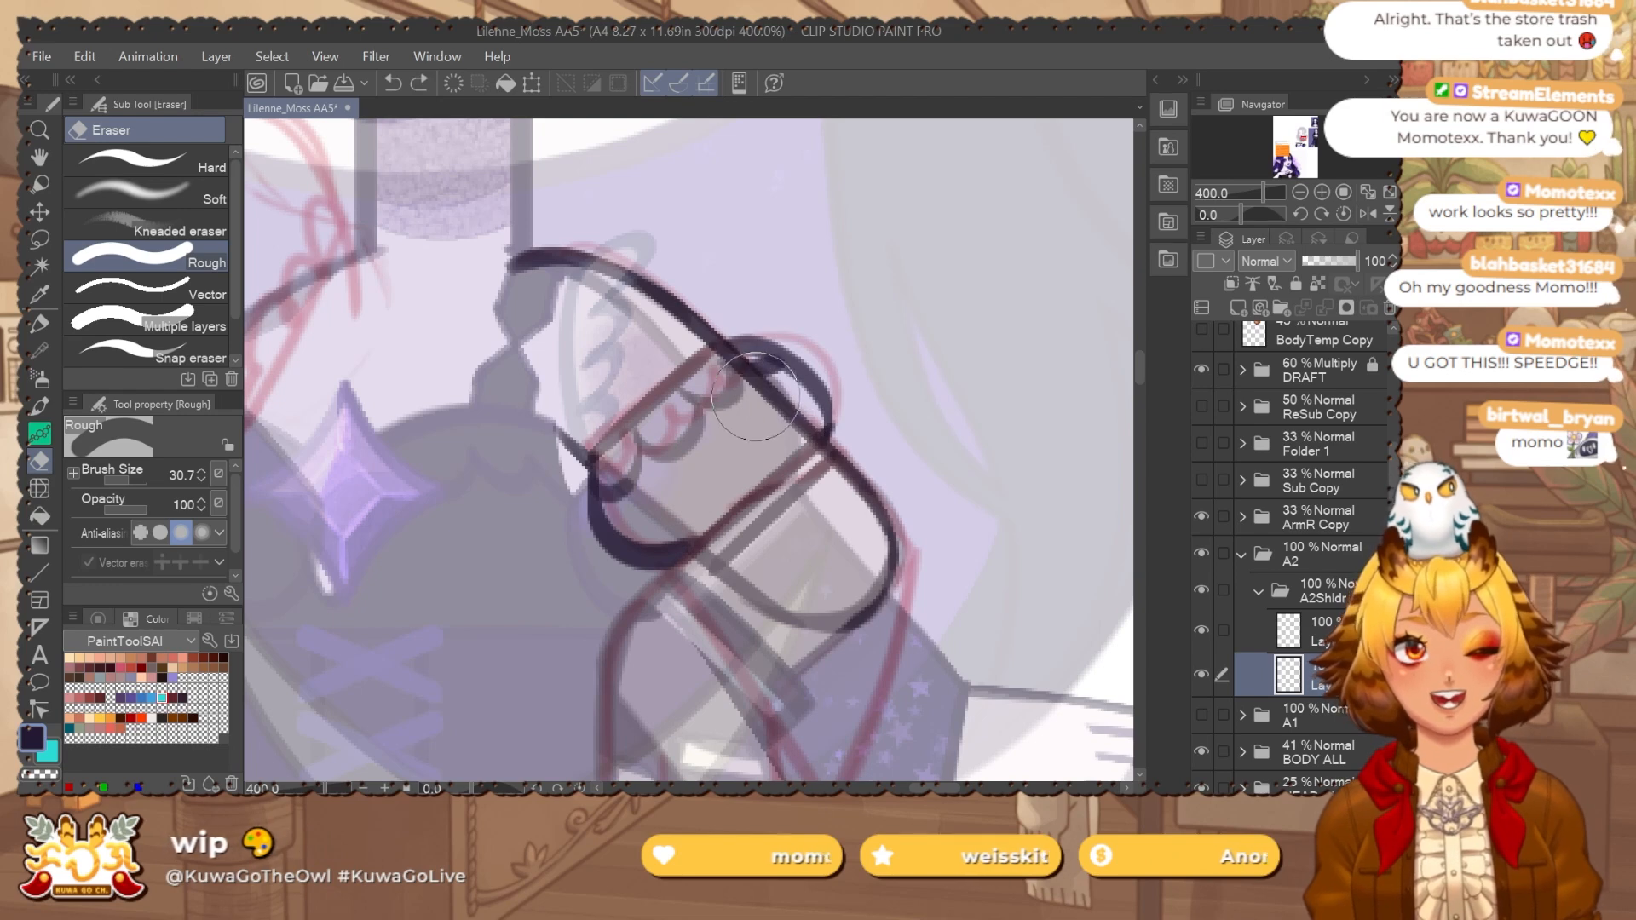
scroll(817, 355, "down", 3)
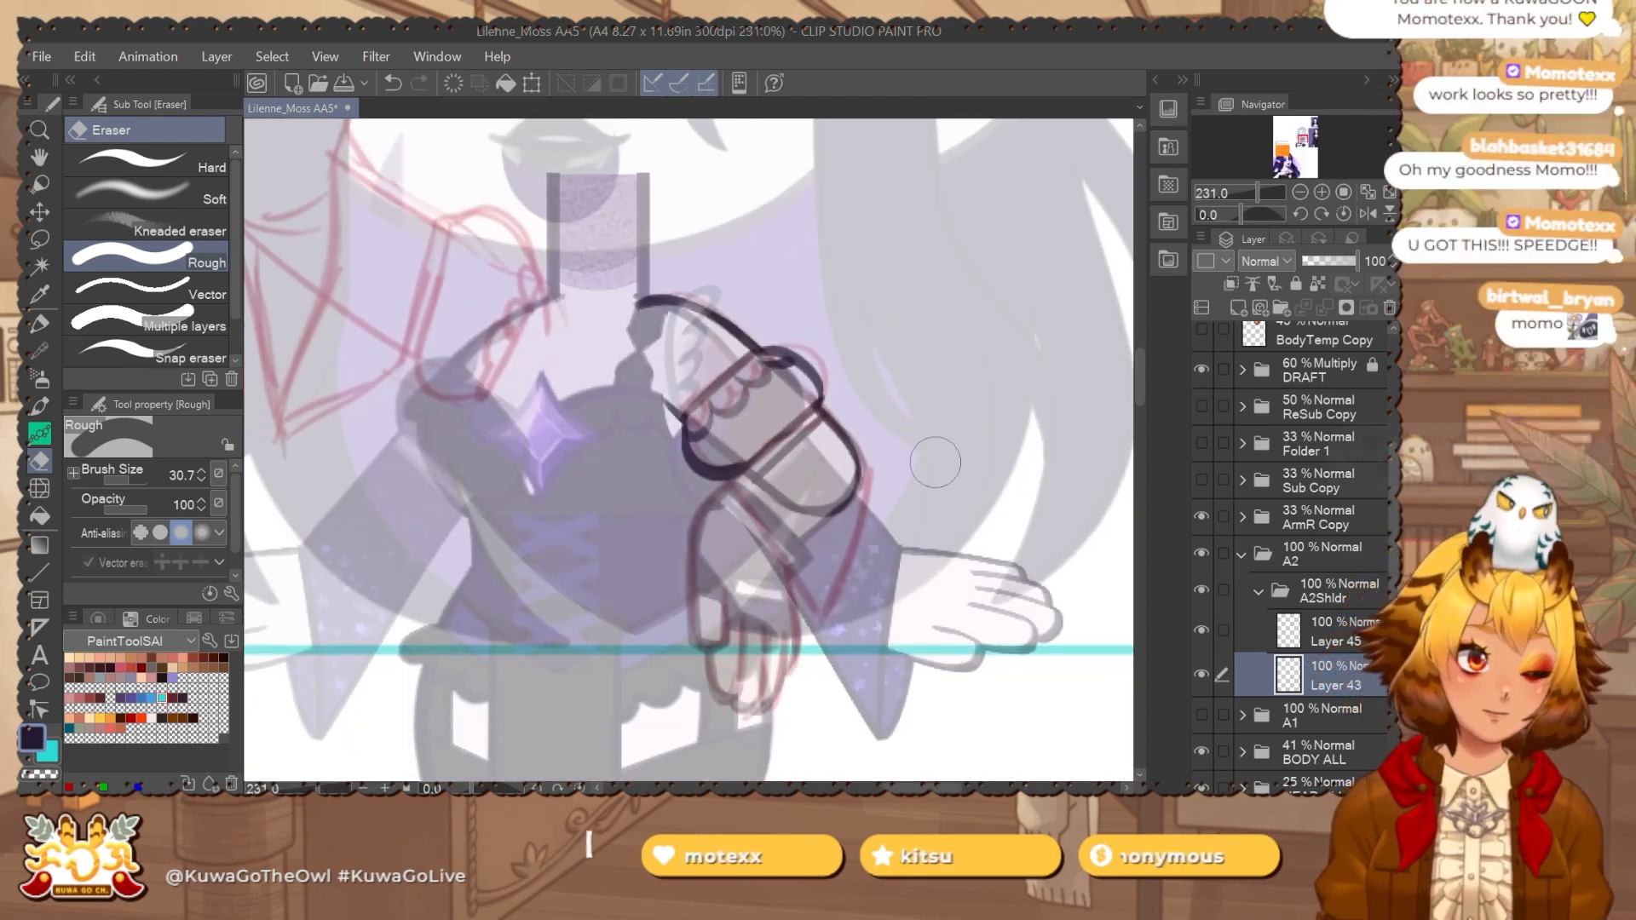
Merge the sleeve band on Layer 45 with the upper-arm line art in the A2Shldr folder.
left_click(1322, 631)
key("ctrl+r")
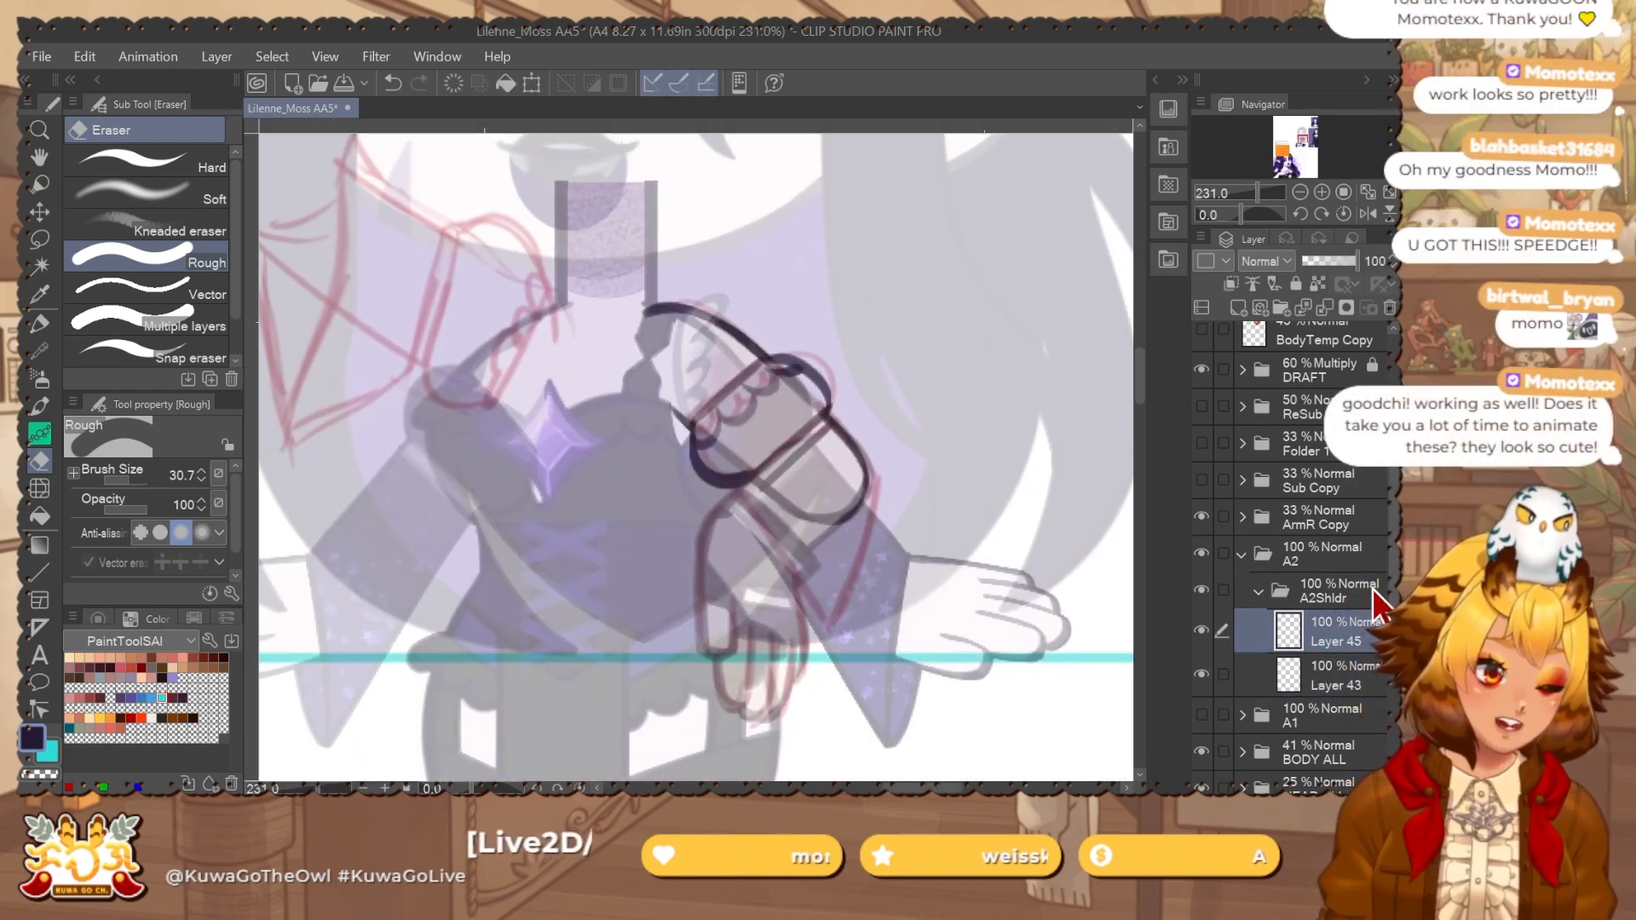
key("ctrl+r")
Collapse A2Shldr and add a new raster layer above it inside a new folder named A2Arm.
left_click(1259, 590)
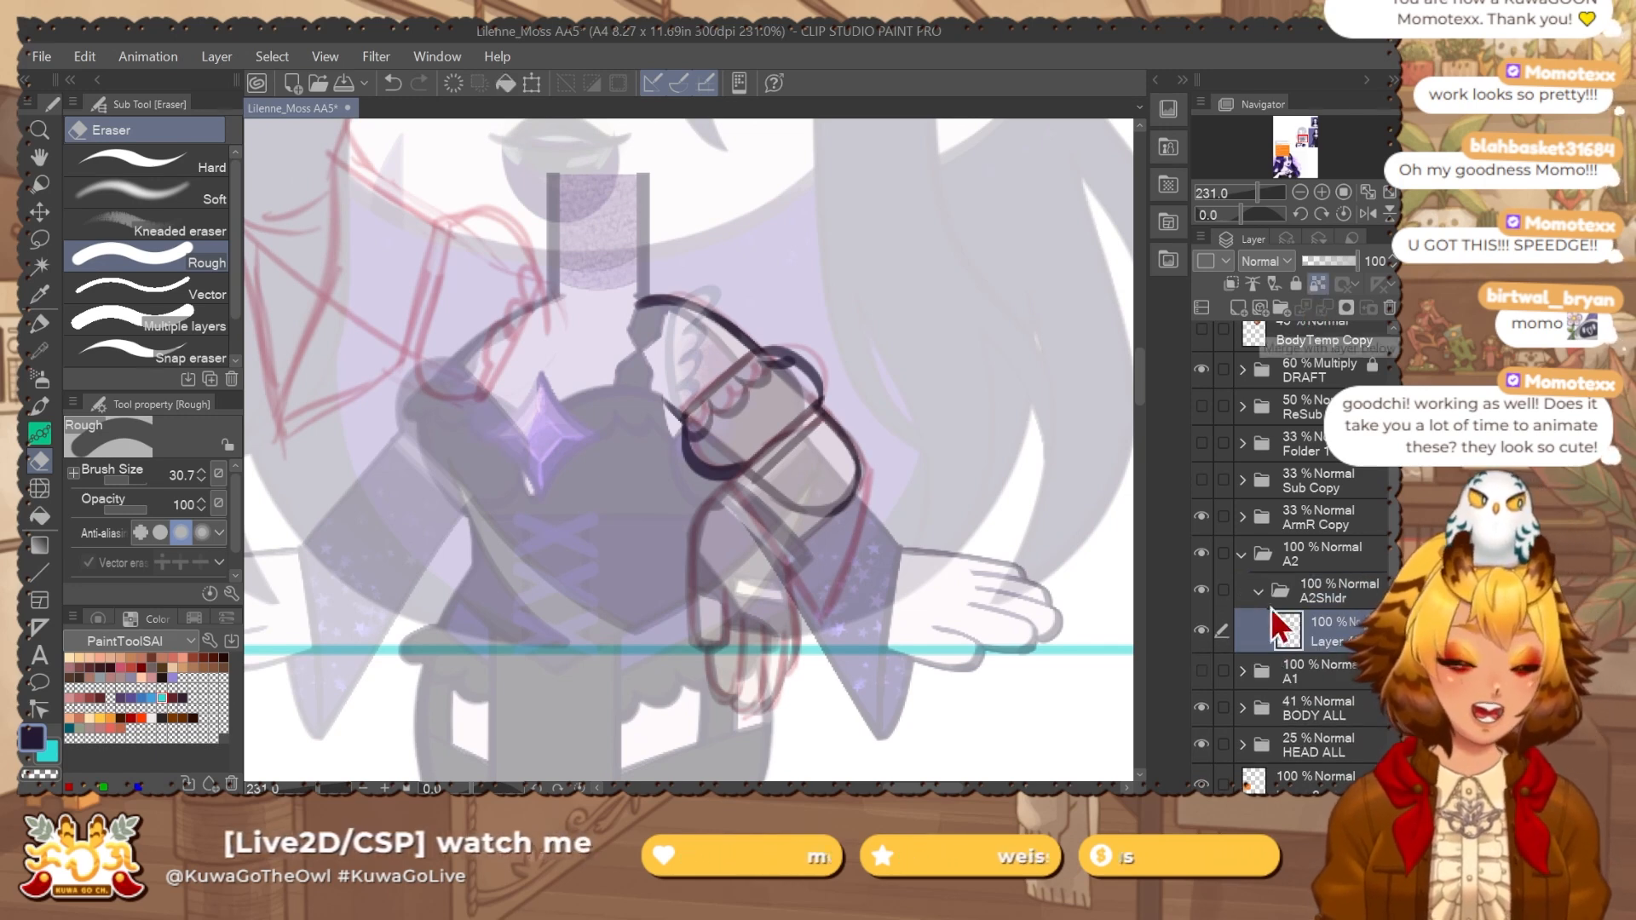
key("ctrl+shift+n")
key("ctrl+g")
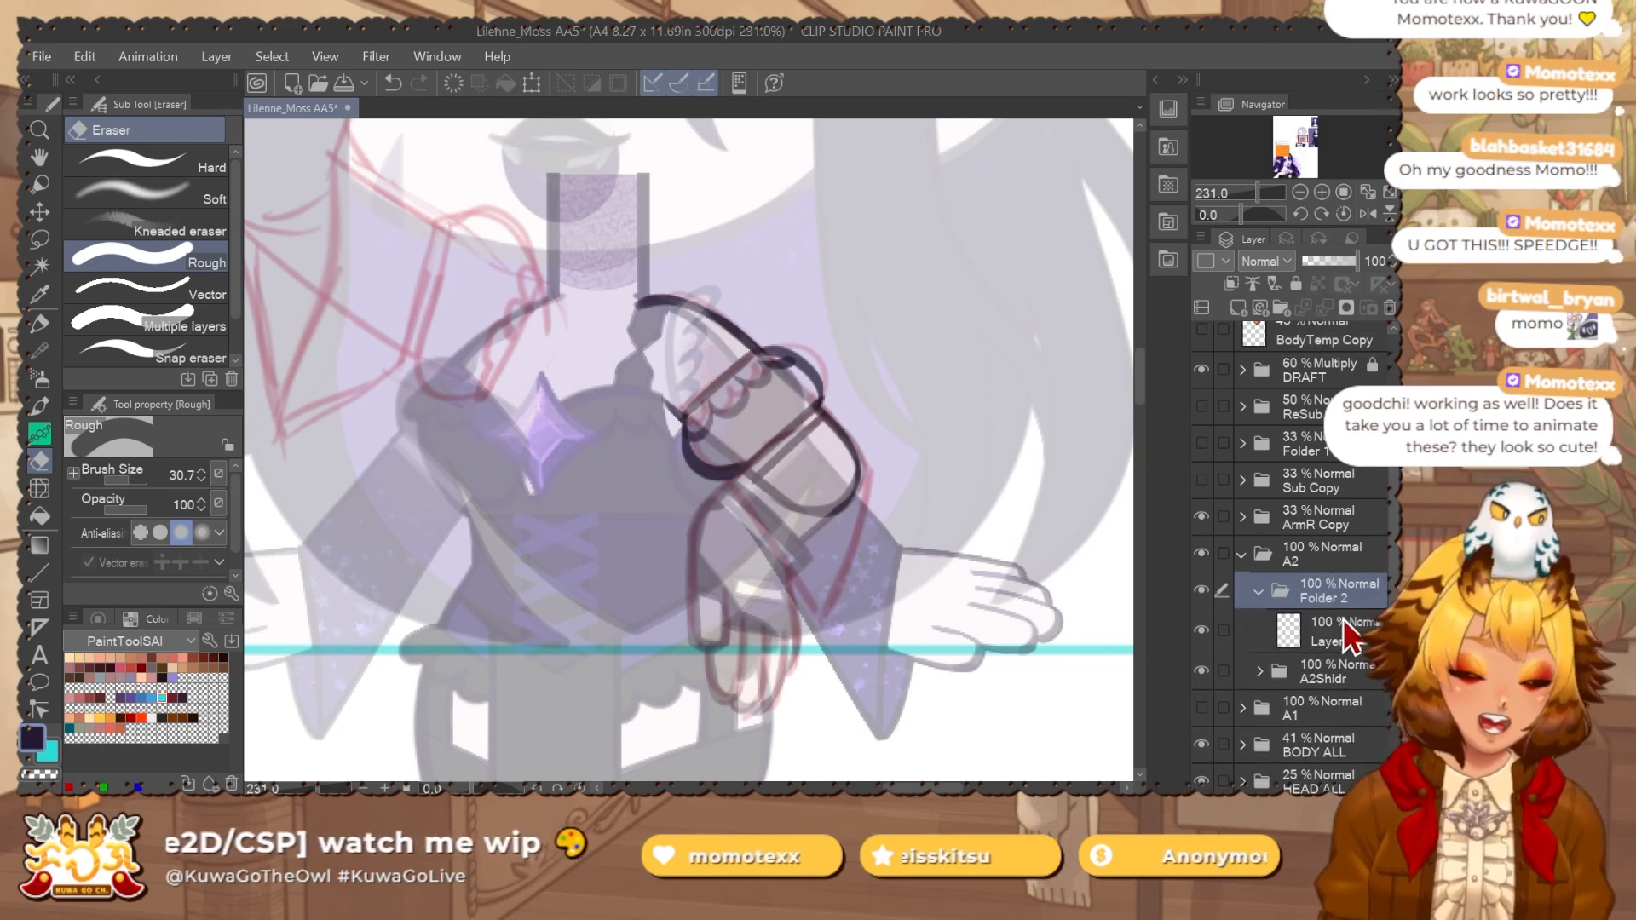
double_click(1327, 677)
key("ctrl+c")
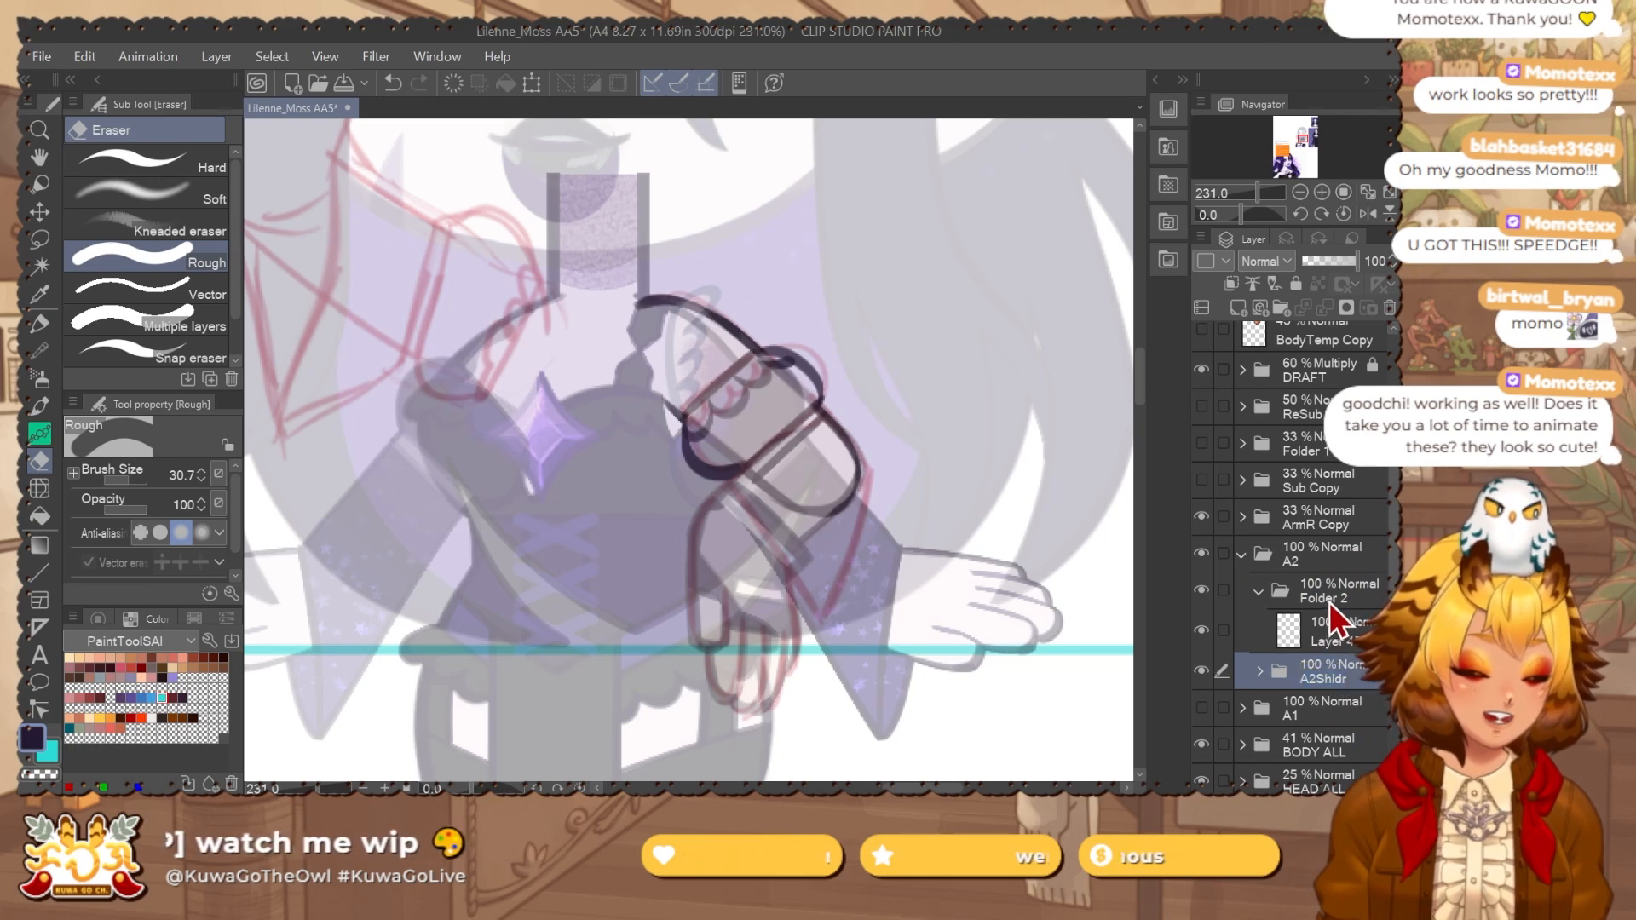
double_click(1329, 602)
key("ctrl+v")
type("Arm")
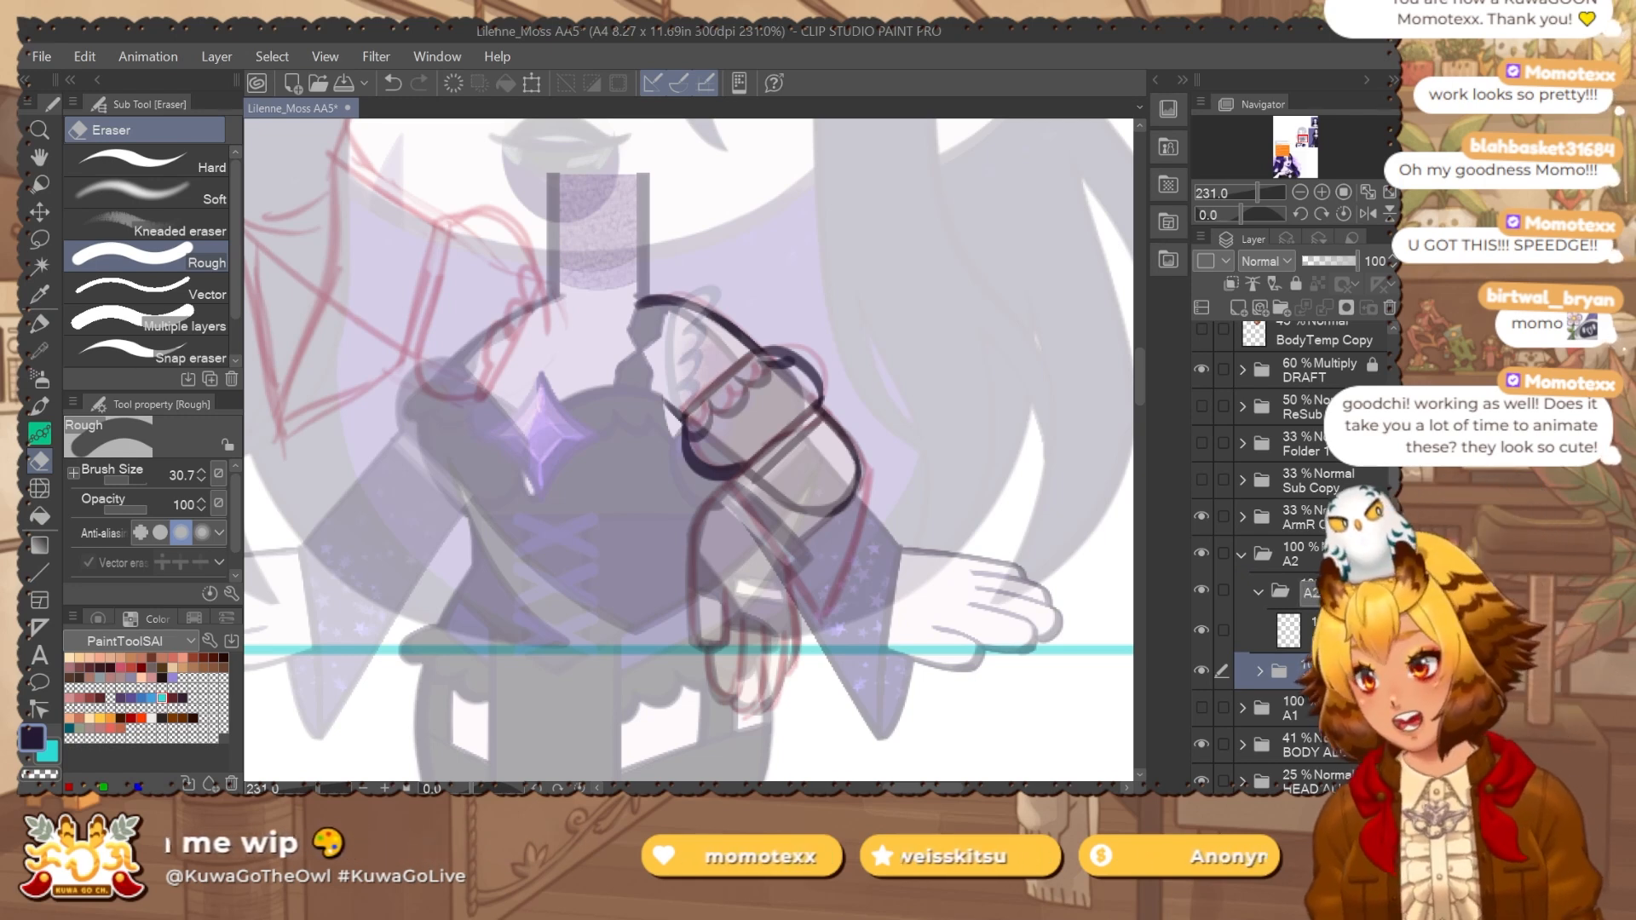
key("Return")
Draw the body-side edge of the forearm from the elbow crease down to the thumb on the A2Arm layer.
key("p")
left_click(1361, 639)
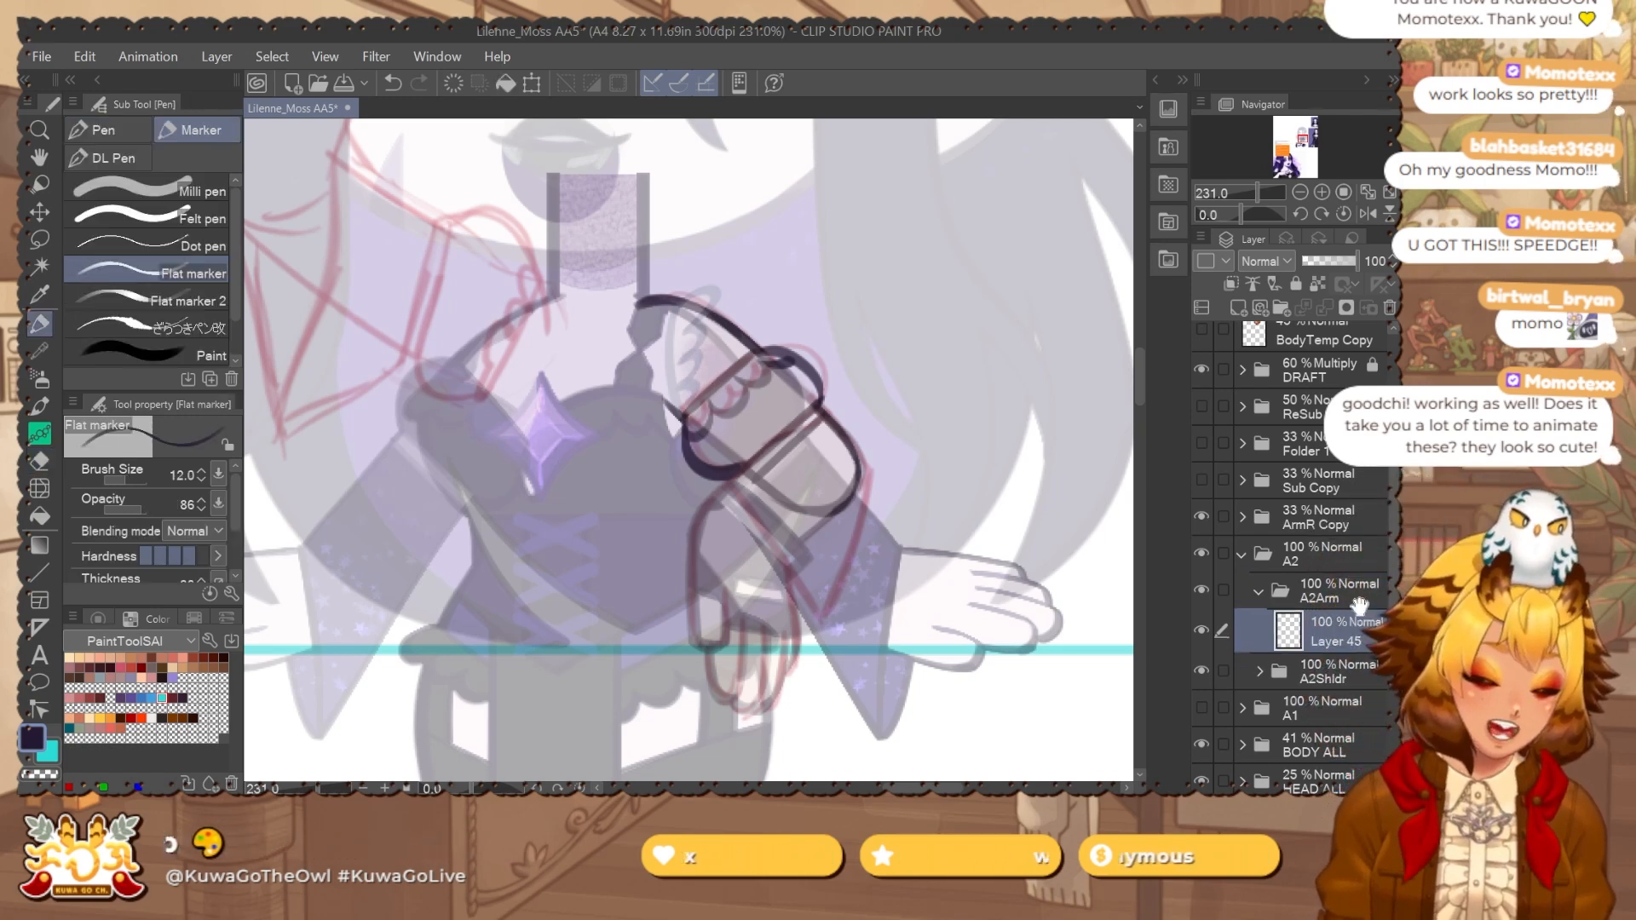
scroll(894, 656, "up", 3)
left_click_drag(670, 404, 621, 450)
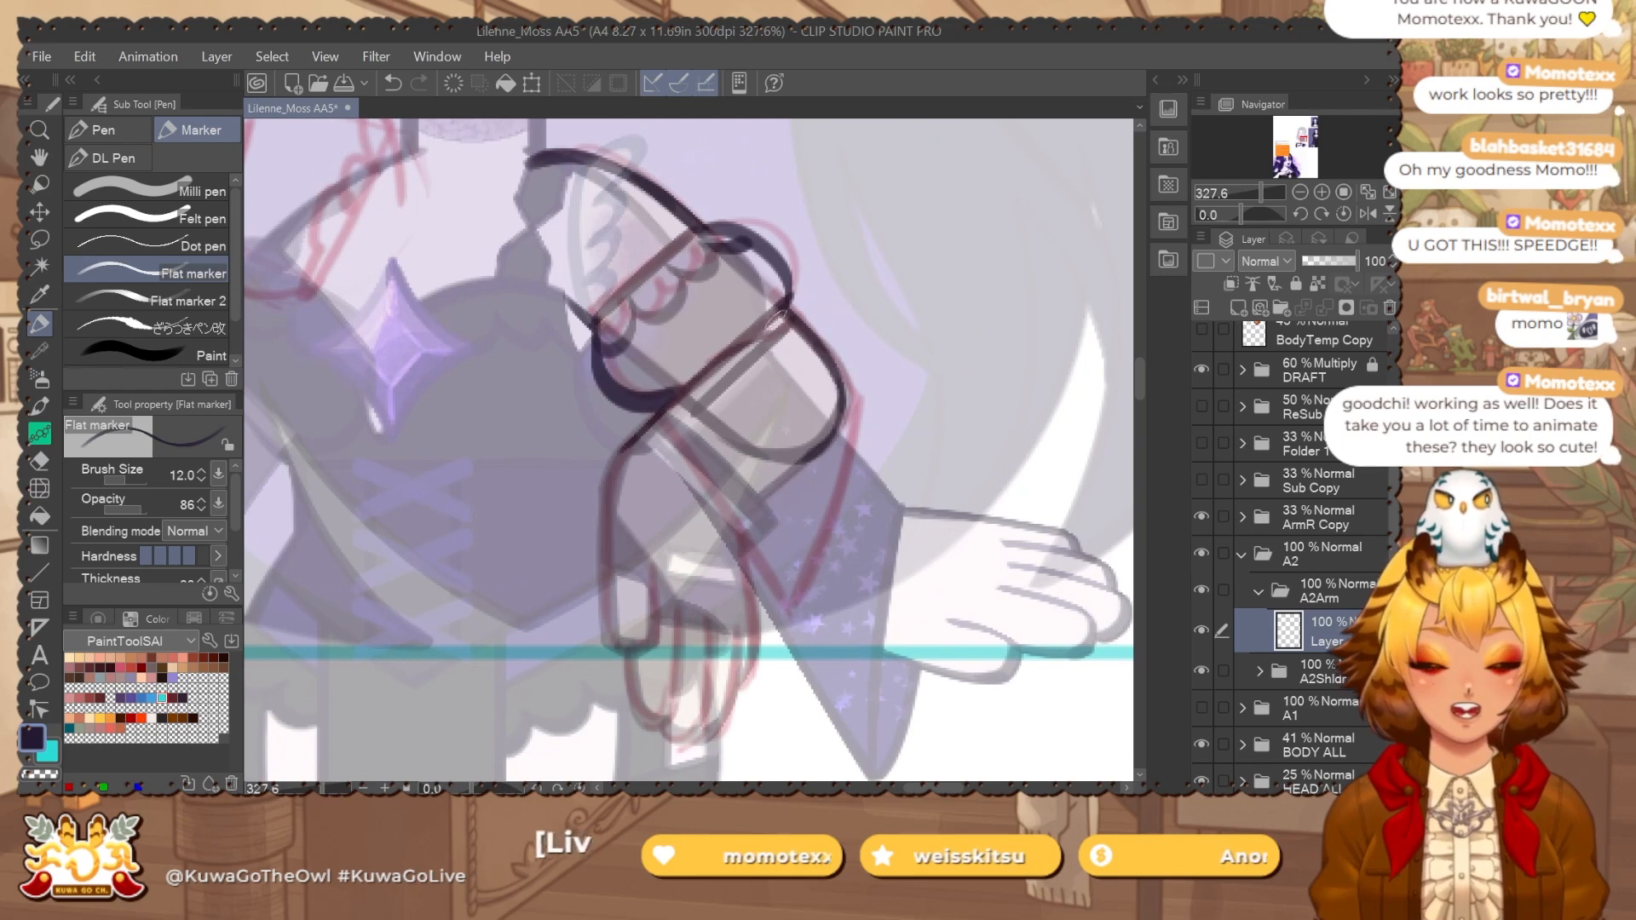
key("ctrl+z")
left_click_drag(707, 369, 591, 467)
key("ctrl+z")
mouse_move(709, 367)
left_mouse_down()
mouse_move(603, 467)
mouse_move(616, 650)
left_mouse_up()
mouse_move(647, 513)
left_mouse_down()
mouse_move(621, 447)
mouse_move(632, 480)
left_mouse_up()
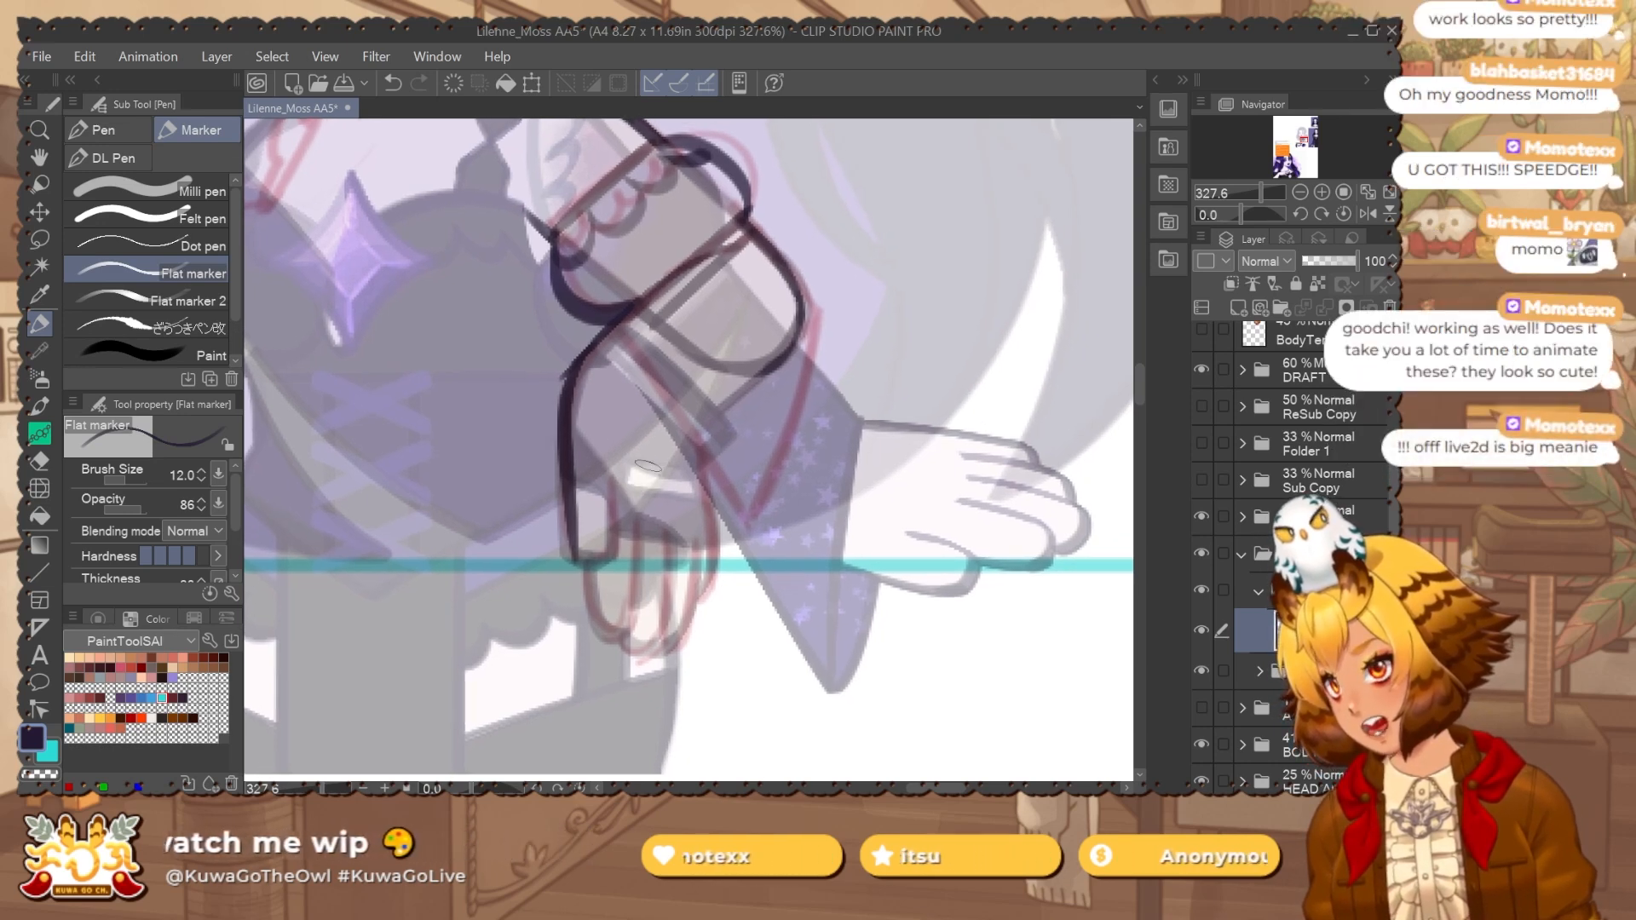
Draw the hanging hand with its thumb and fingers, and outline the forearm's back edge up around the elbow.
left_click_drag(704, 506, 763, 540)
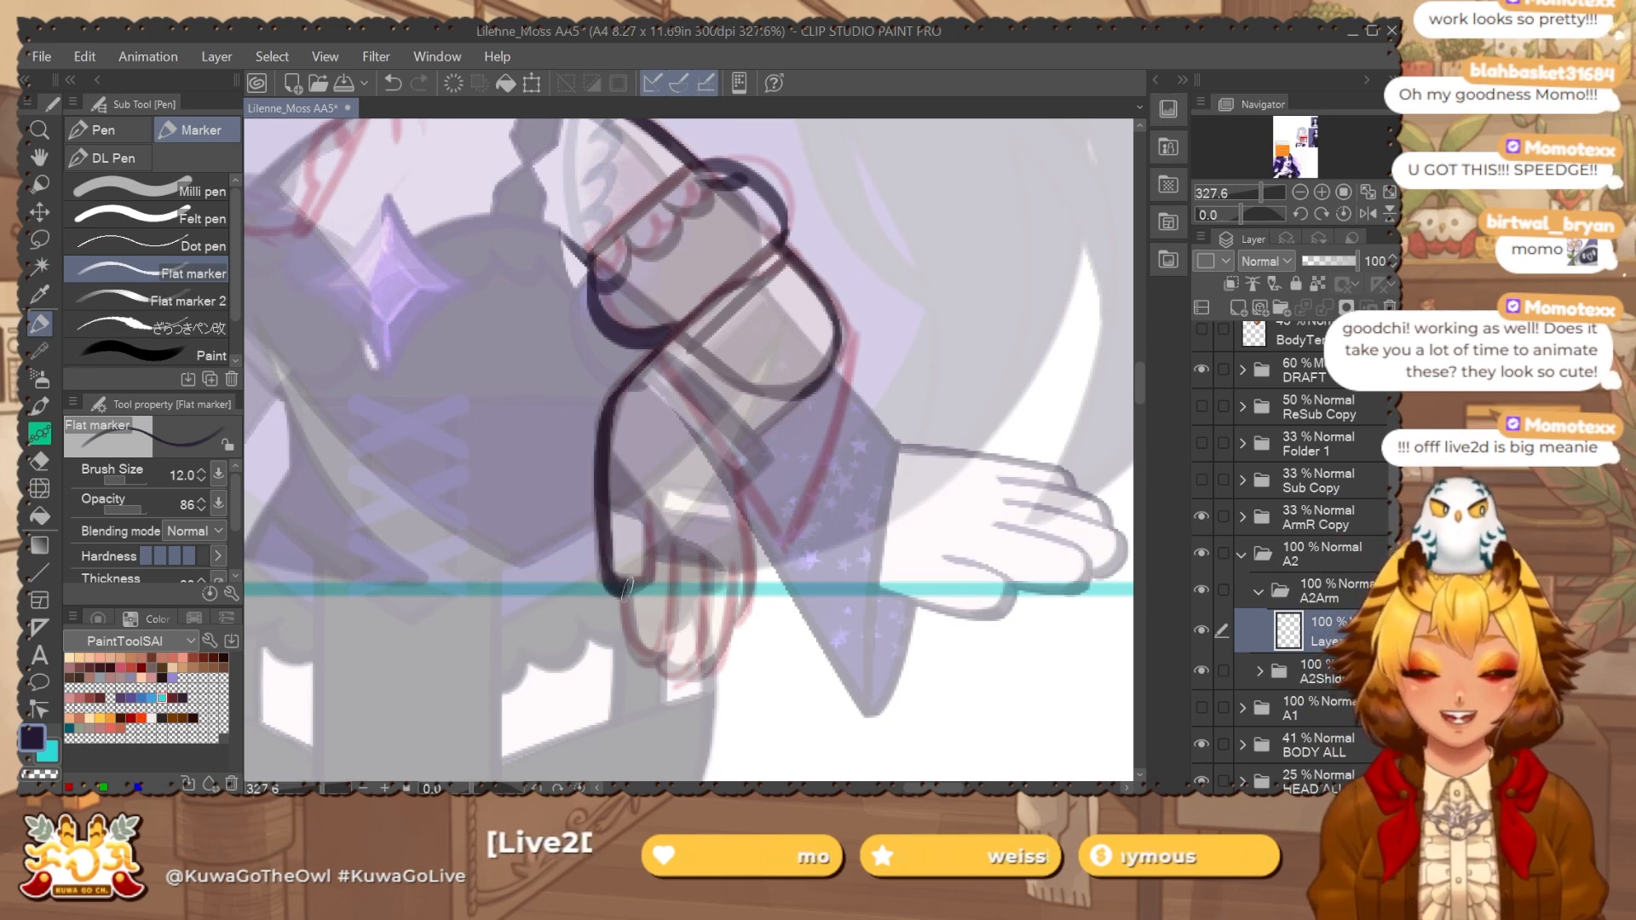
left_click_drag(650, 525, 650, 576)
left_click_drag(672, 550, 651, 495)
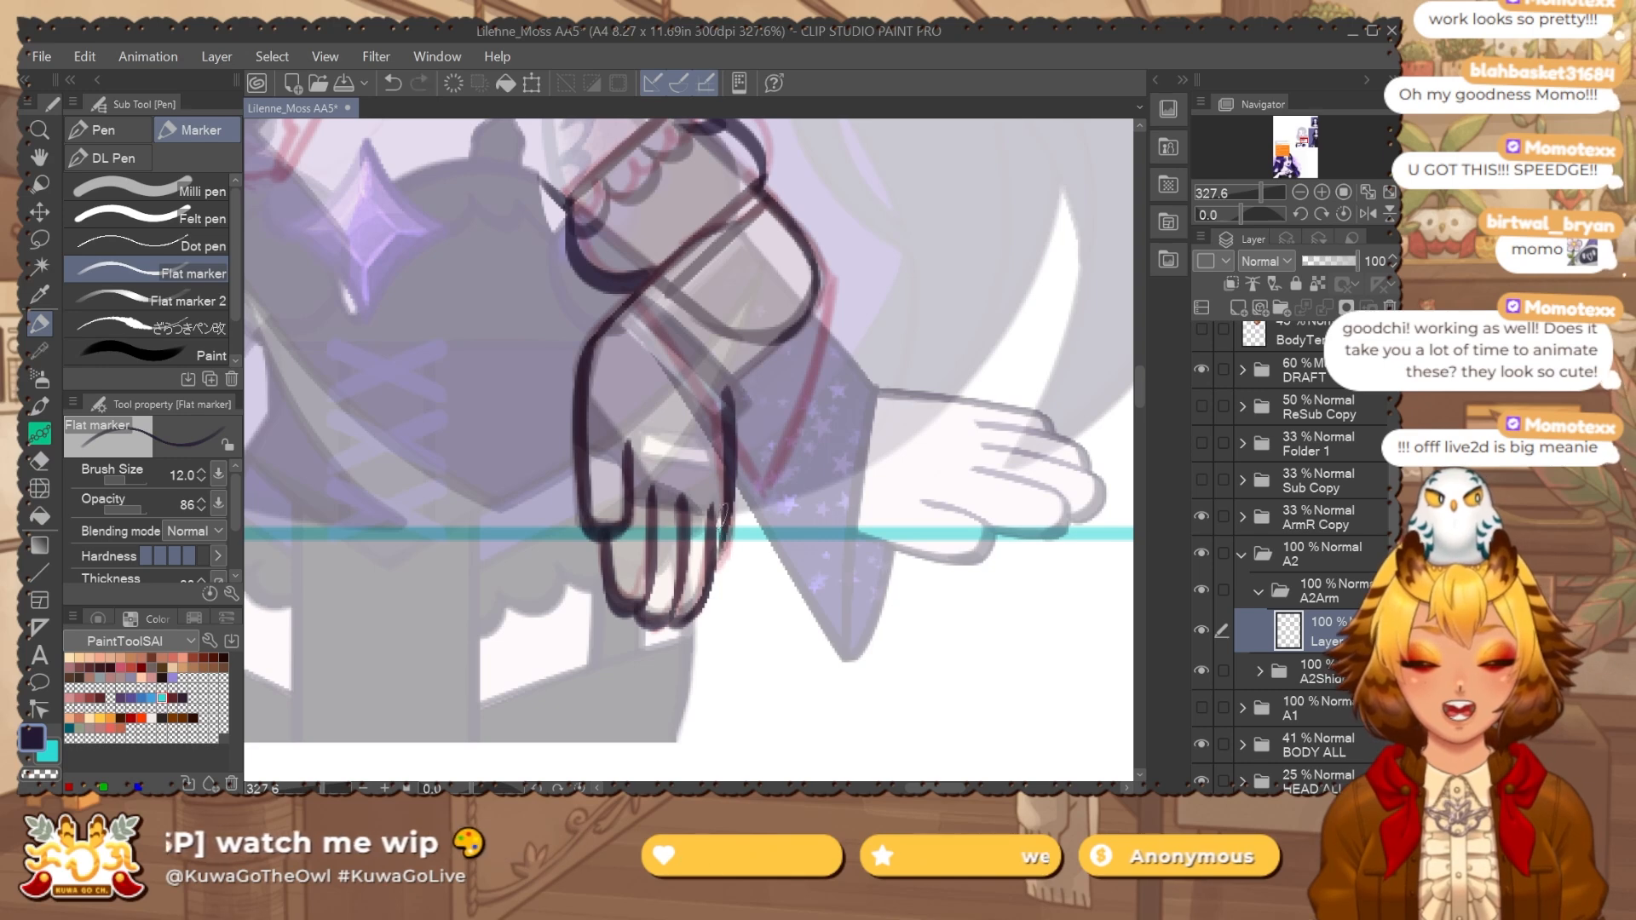
left_click_drag(829, 499, 773, 533)
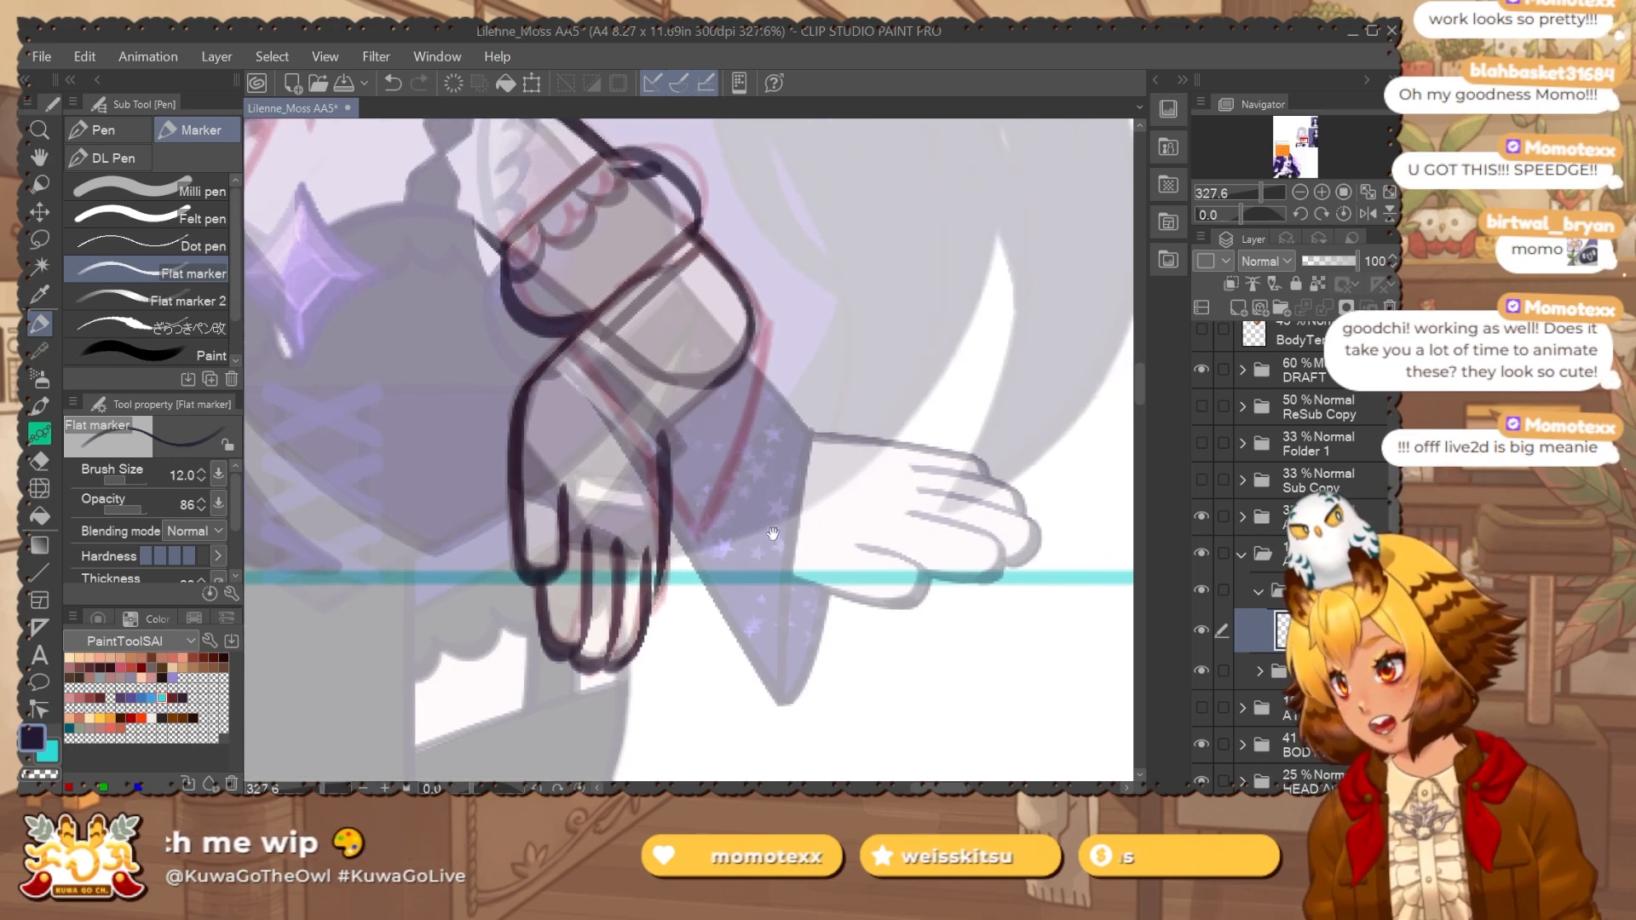
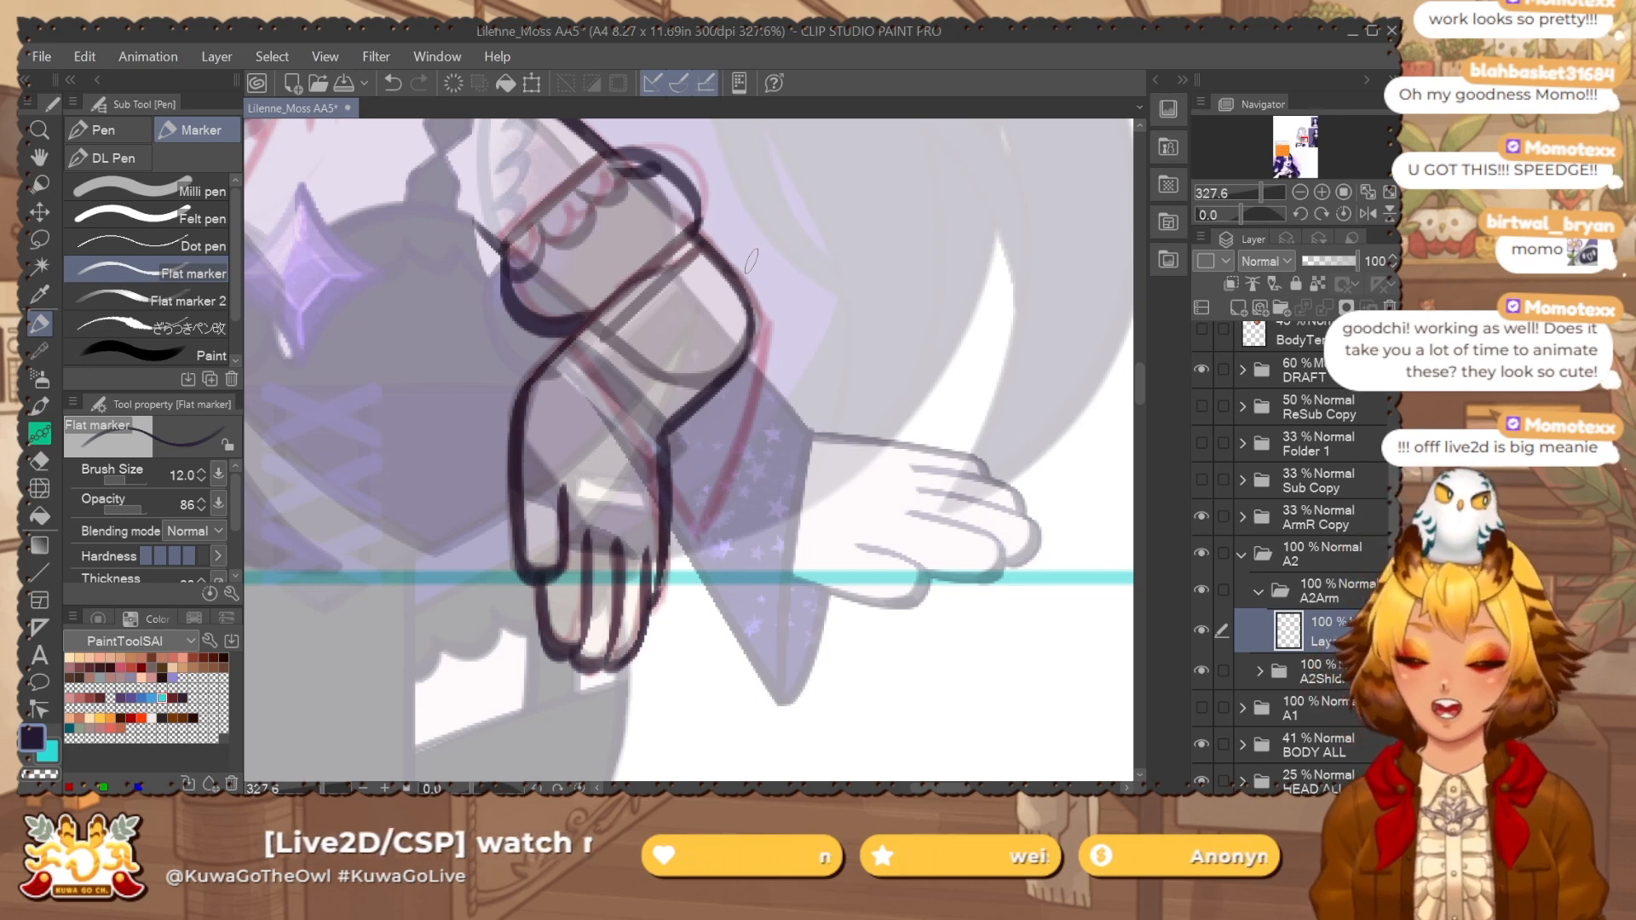
Collapse the A2Arm folder and add a new raster layer above it inside a new folder.
scroll(1378, 592, "down", 2)
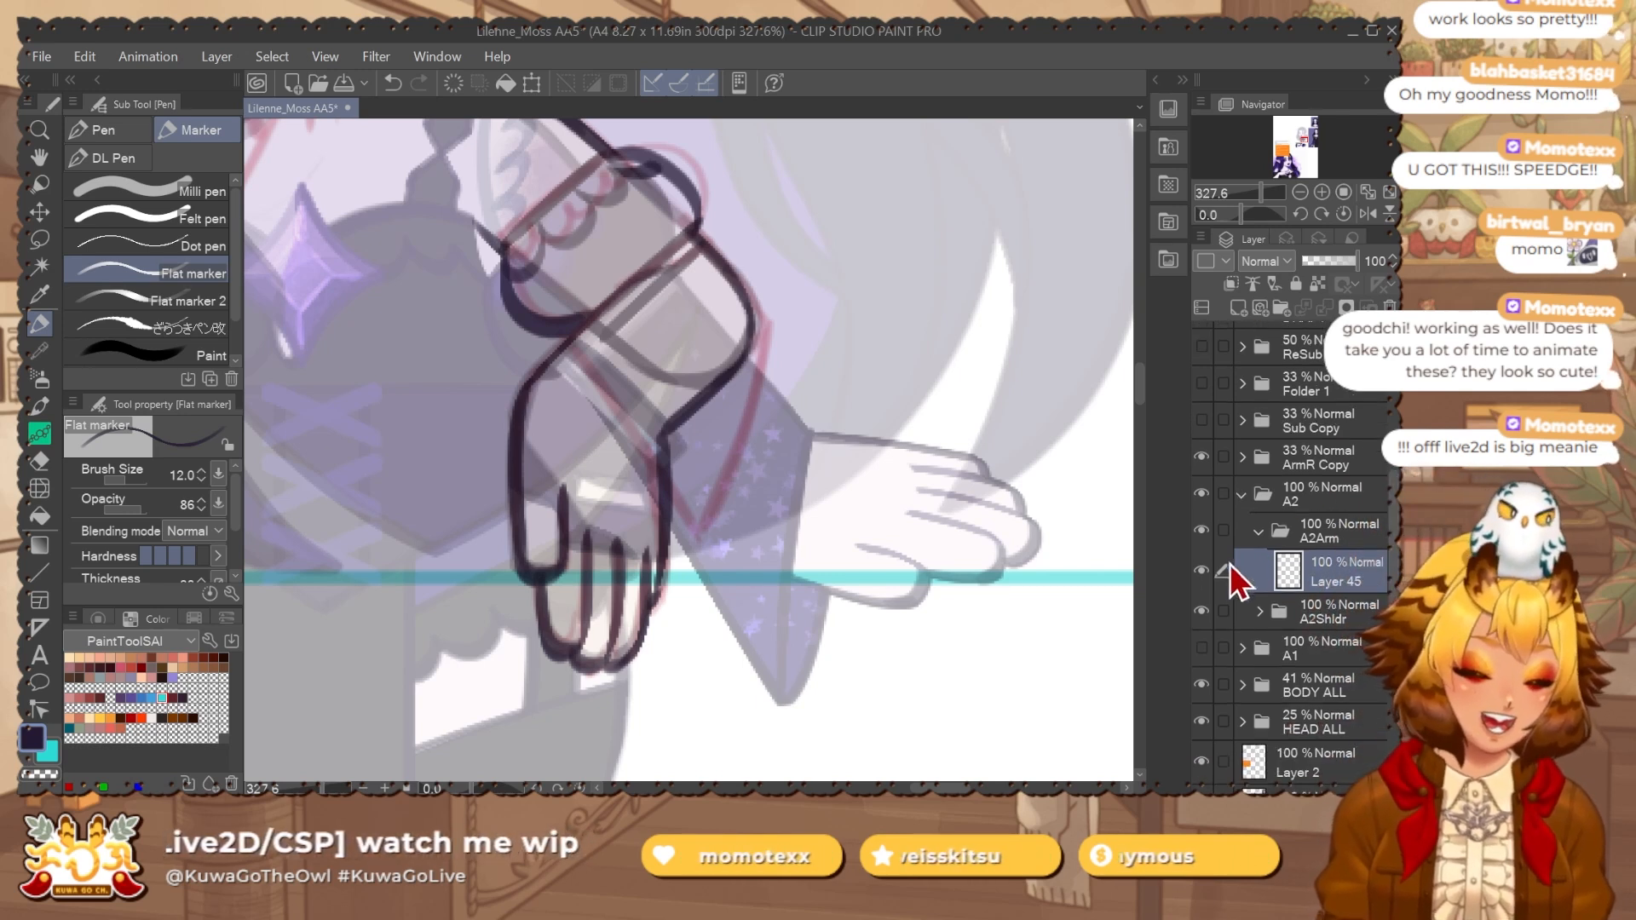
left_click(1283, 532)
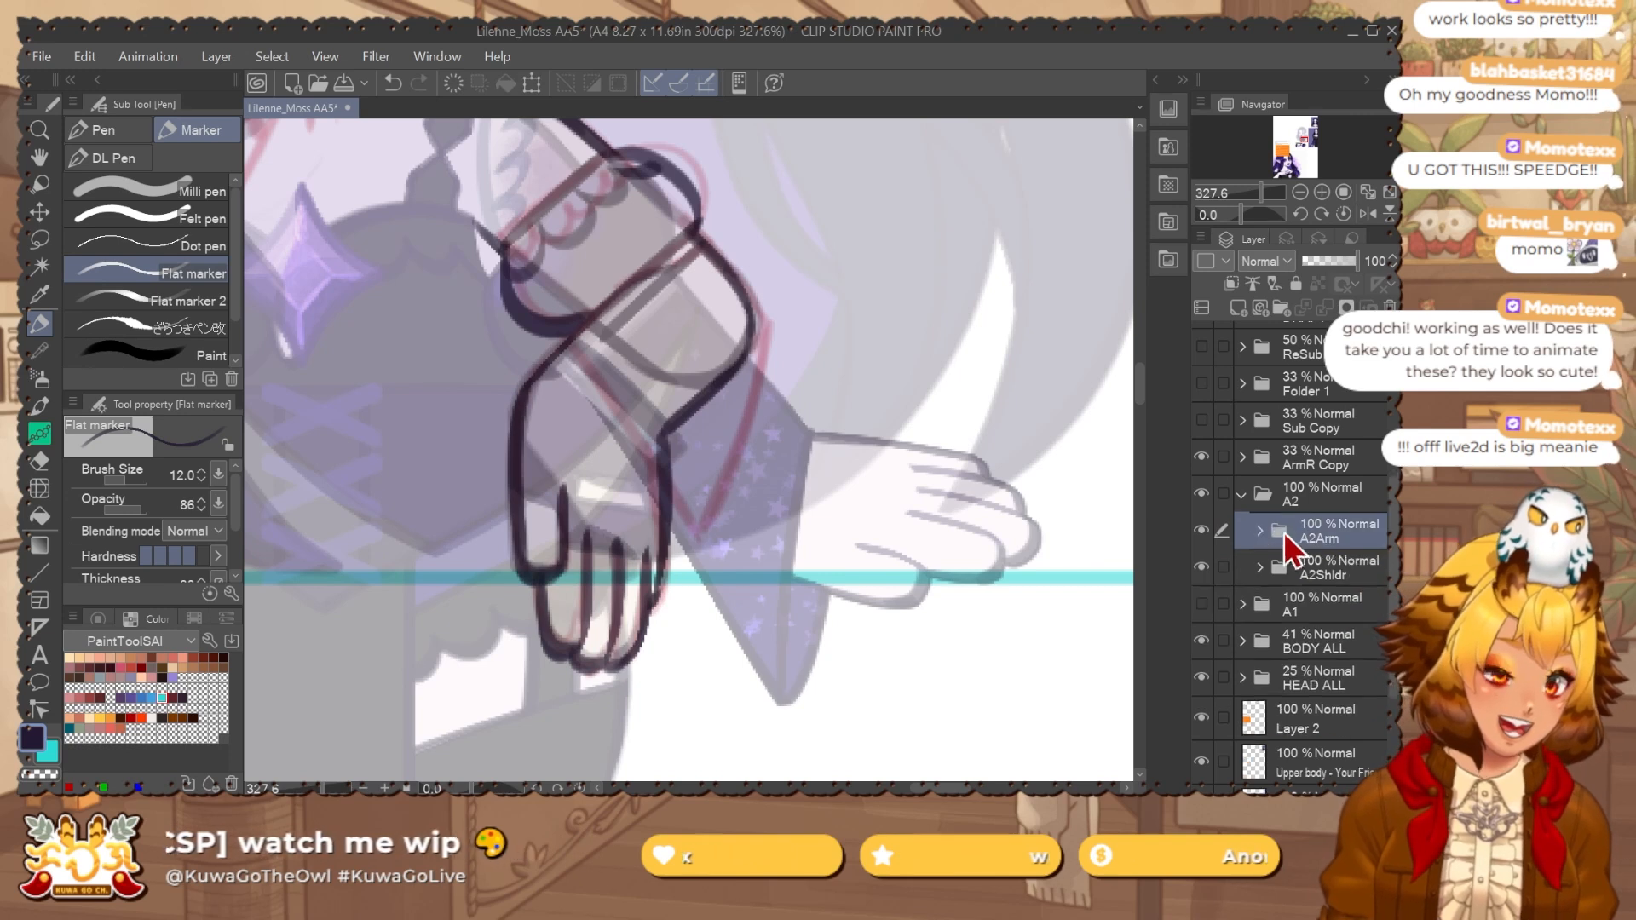
key("ctrl+shift+n")
key("ctrl+g")
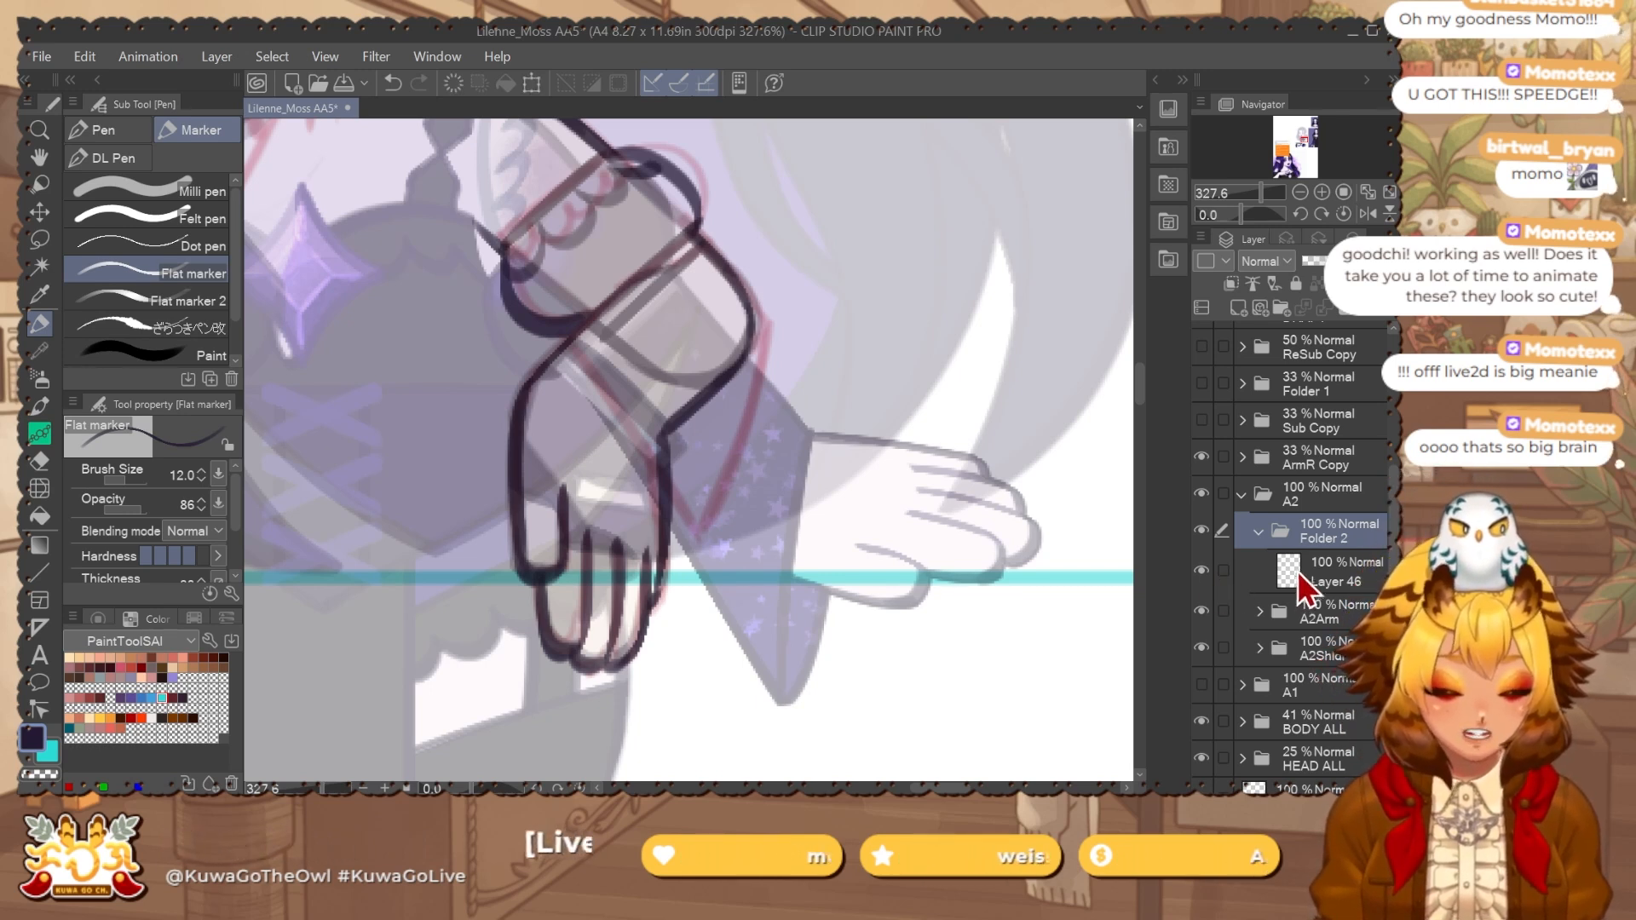
Lower the A2Arm and A2Shldr folders to 43% opacity and make Layer 46 in Folder 2 the drawing layer.
left_click(1334, 612)
left_click(1333, 652, "shift")
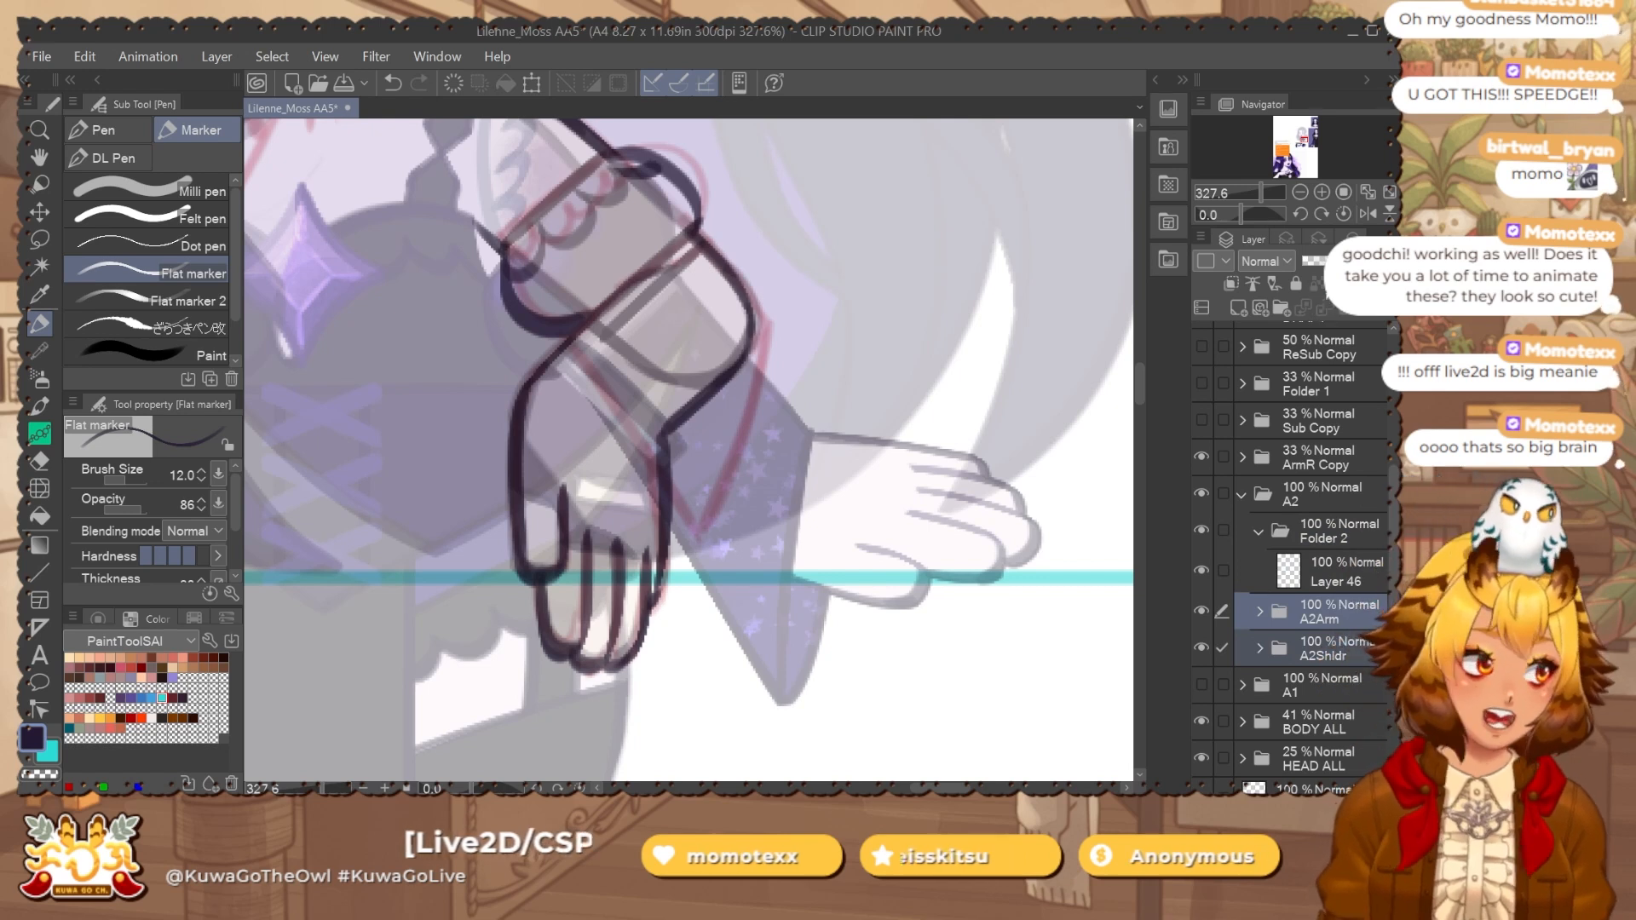
left_click(1326, 261)
left_click(1344, 579)
mouse_move(638, 389)
left_mouse_down()
mouse_move(644, 375)
mouse_move(684, 577)
left_mouse_up()
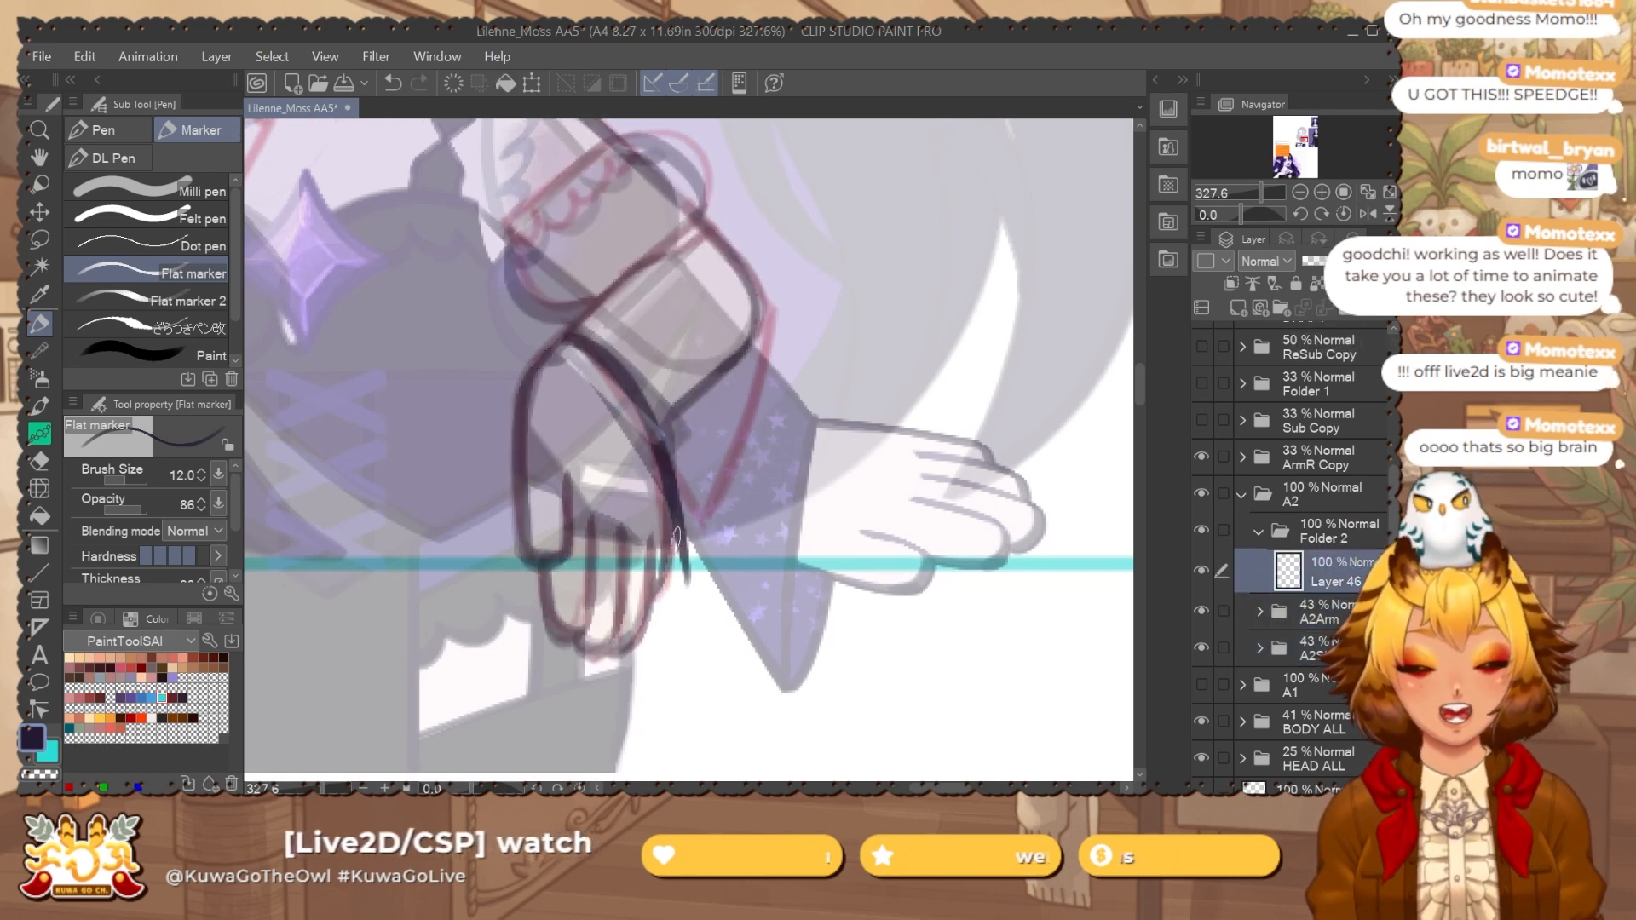
key("ctrl+z")
mouse_move(573, 339)
left_mouse_down()
mouse_move(673, 460)
mouse_move(634, 399)
mouse_move(679, 450)
mouse_move(671, 429)
left_mouse_up()
key("ctrl+z")
key("ctrl+z")
left_click_drag(756, 309, 739, 660)
key("ctrl+z")
left_click_drag(666, 426, 714, 699)
key("ctrl+z")
key("ctrl+z")
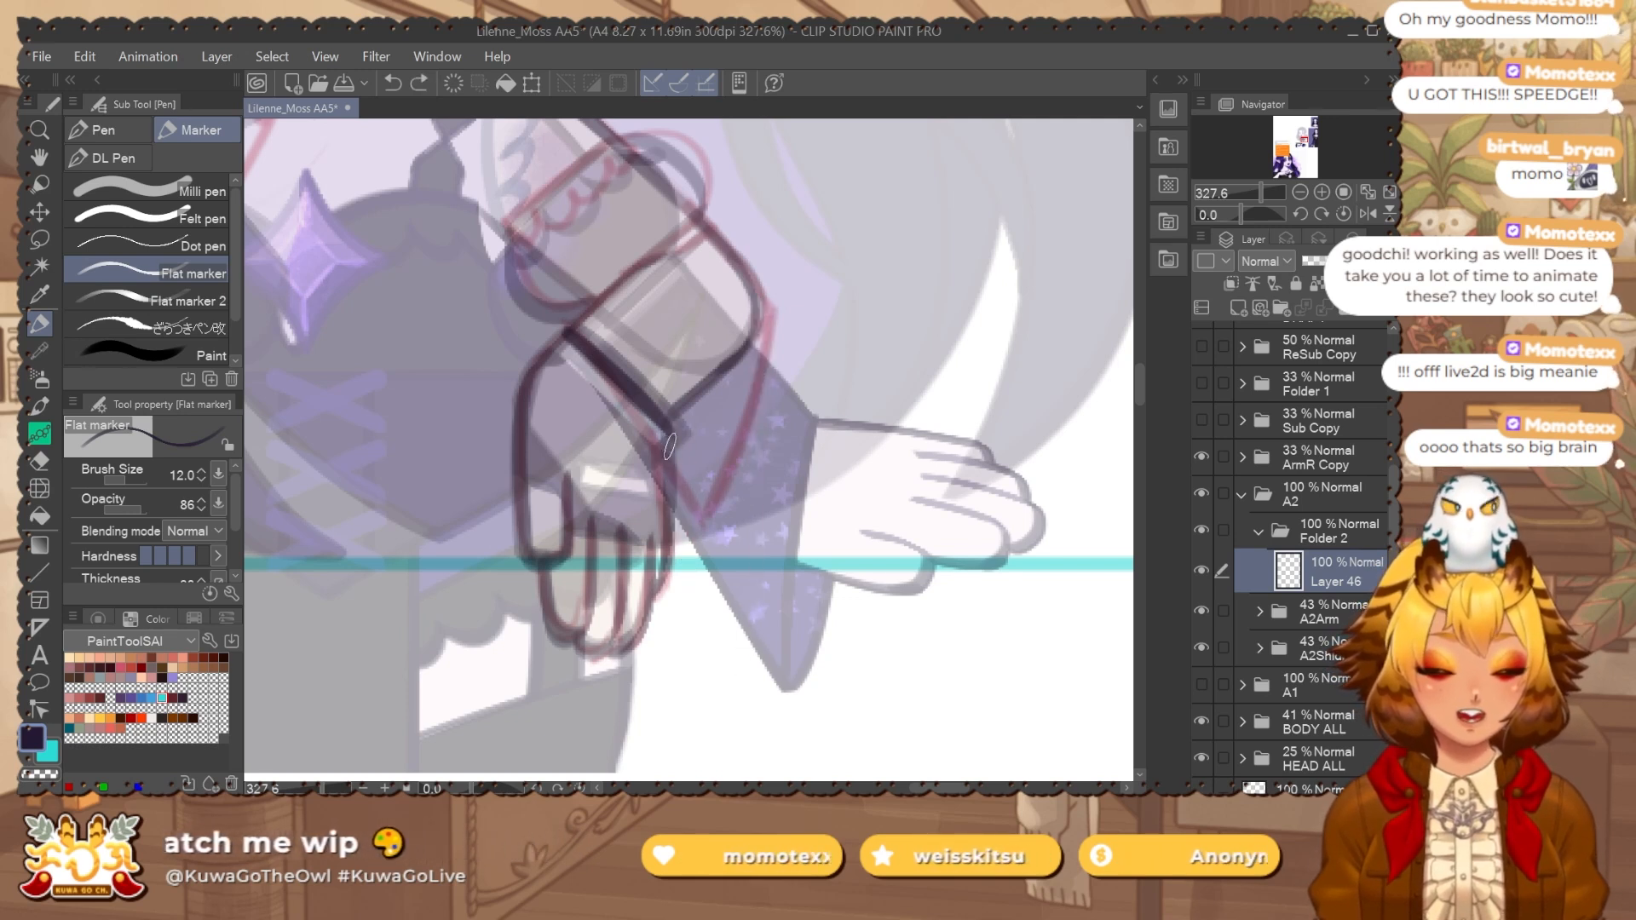
Draw the hanging sleeve on Layer 46 as one long loop, from the elbow down around a rounded tip and up beside the hand.
left_click_drag(757, 308, 743, 695)
key("ctrl+z")
left_click_drag(759, 305, 747, 686)
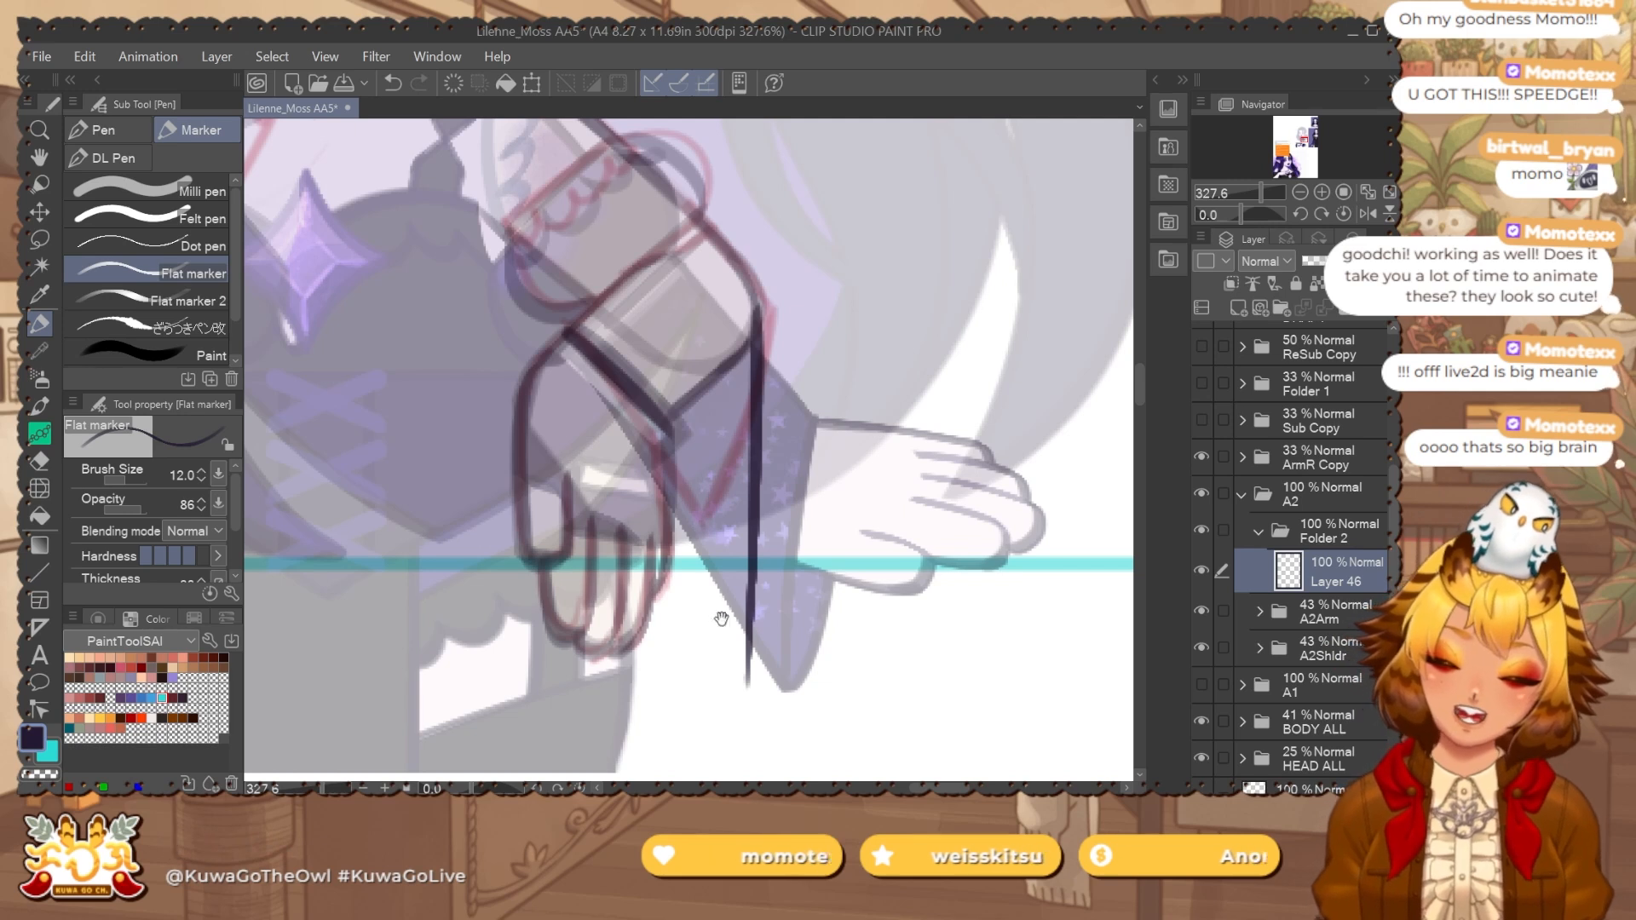
scroll(719, 620, "down", 2)
key("ctrl+z")
left_click_drag(756, 248, 741, 620)
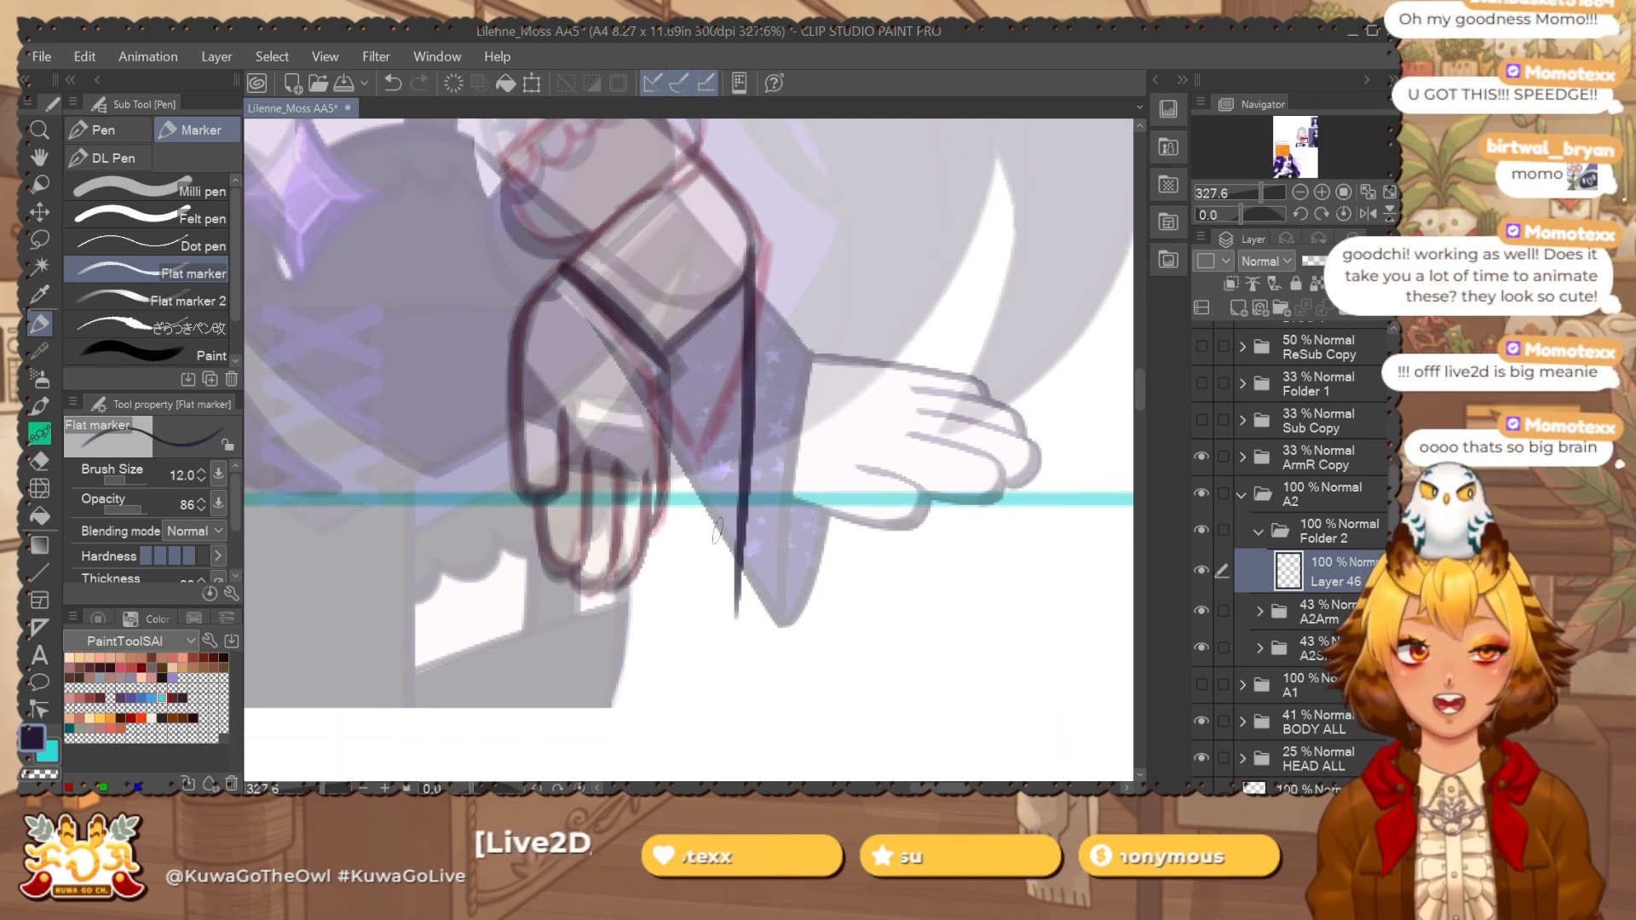
key("ctrl+z")
left_click_drag(753, 239, 740, 590)
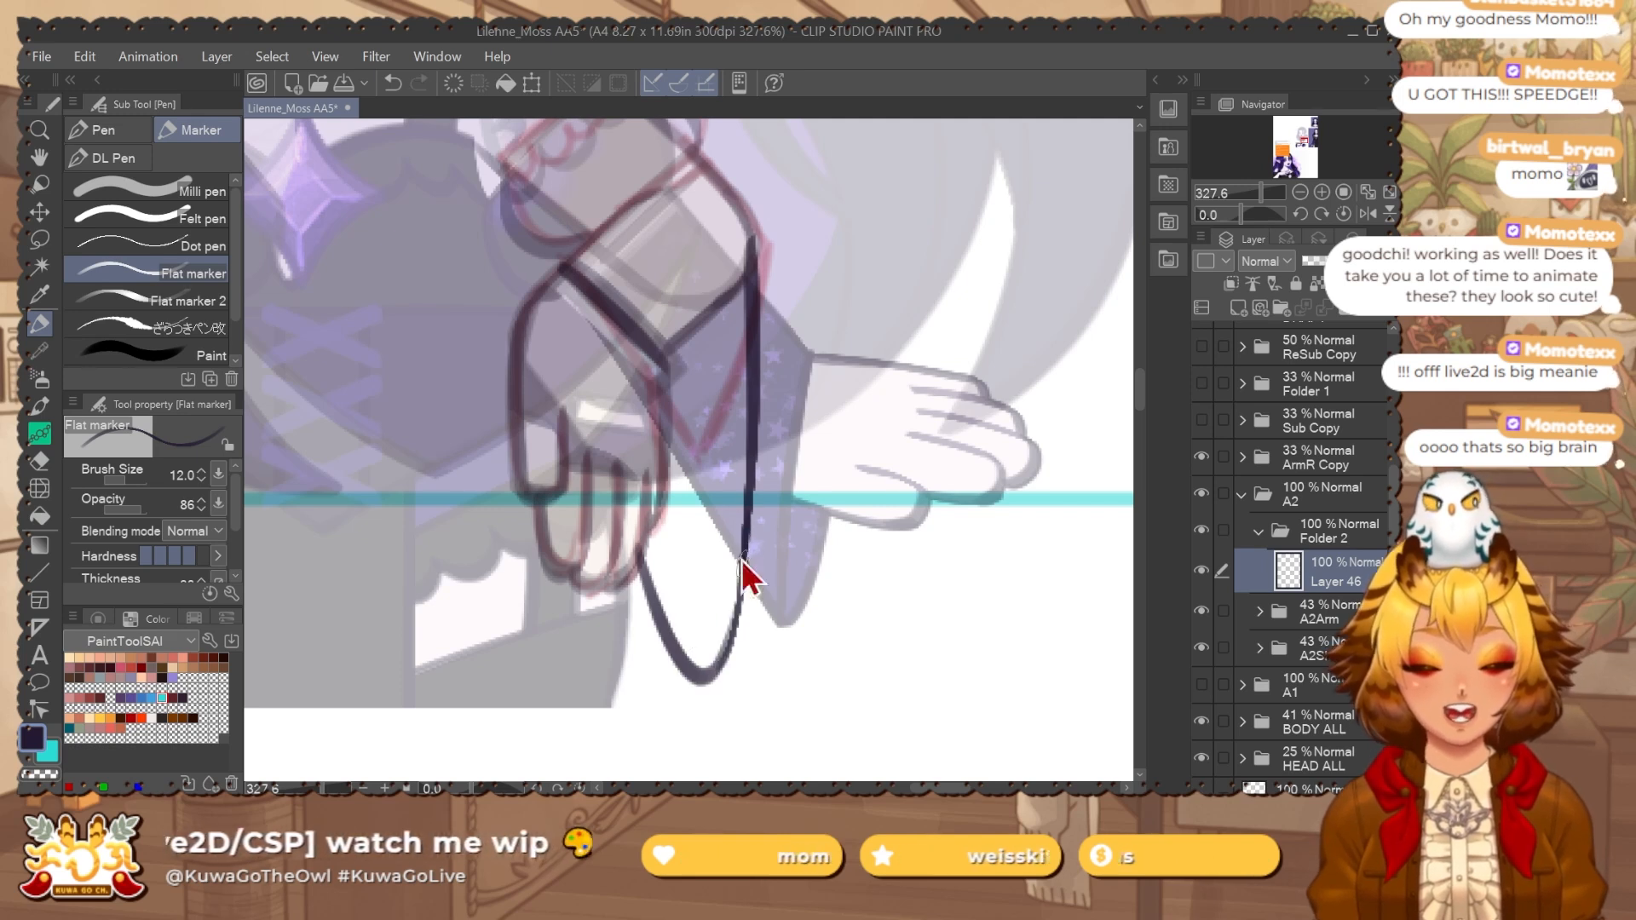
mouse_move(773, 522)
left_mouse_down()
mouse_move(793, 506)
mouse_move(768, 492)
left_mouse_up()
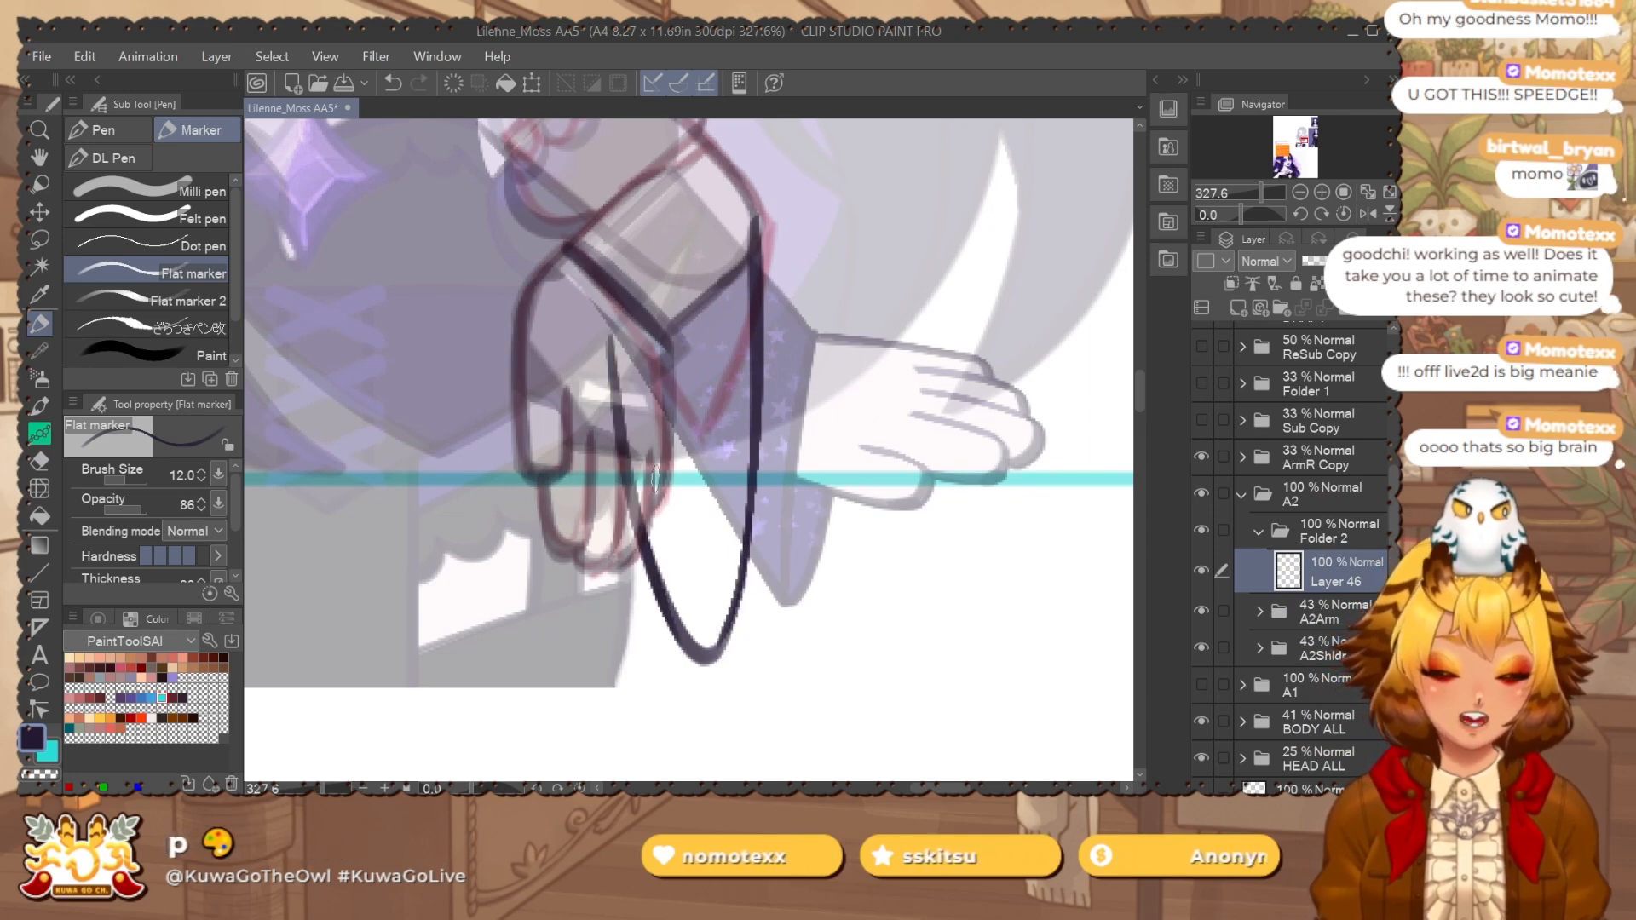
Check the hanging sleeve outline against the full figure and up close, with its layer shown and hidden.
scroll(818, 489, "down", 4)
left_click_drag(816, 442, 816, 563)
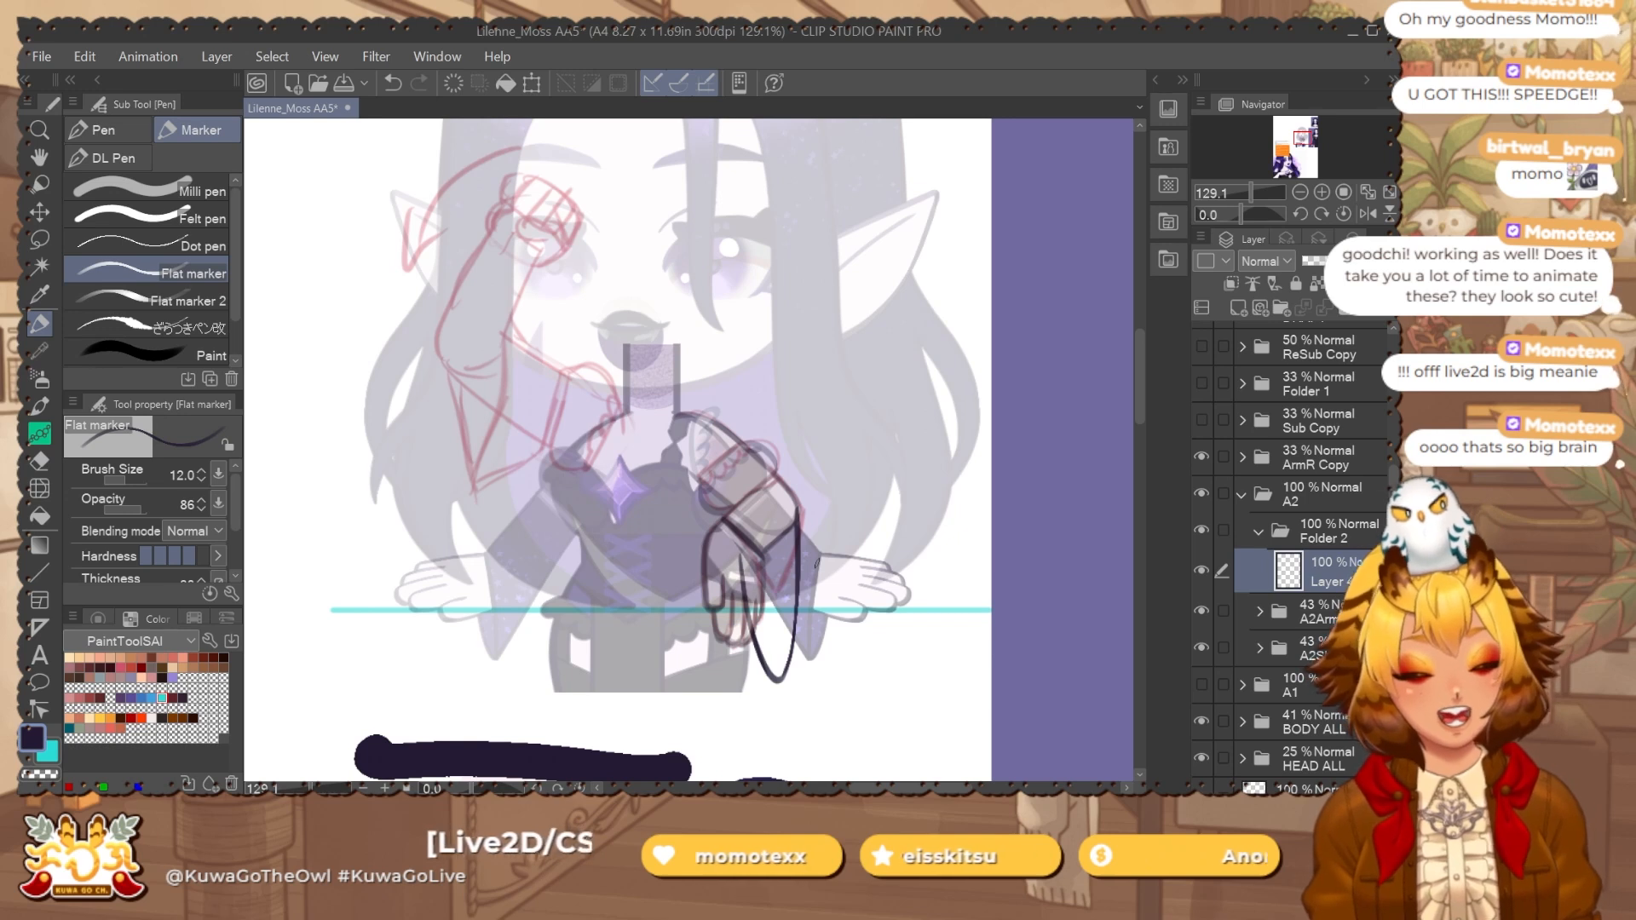
key("j")
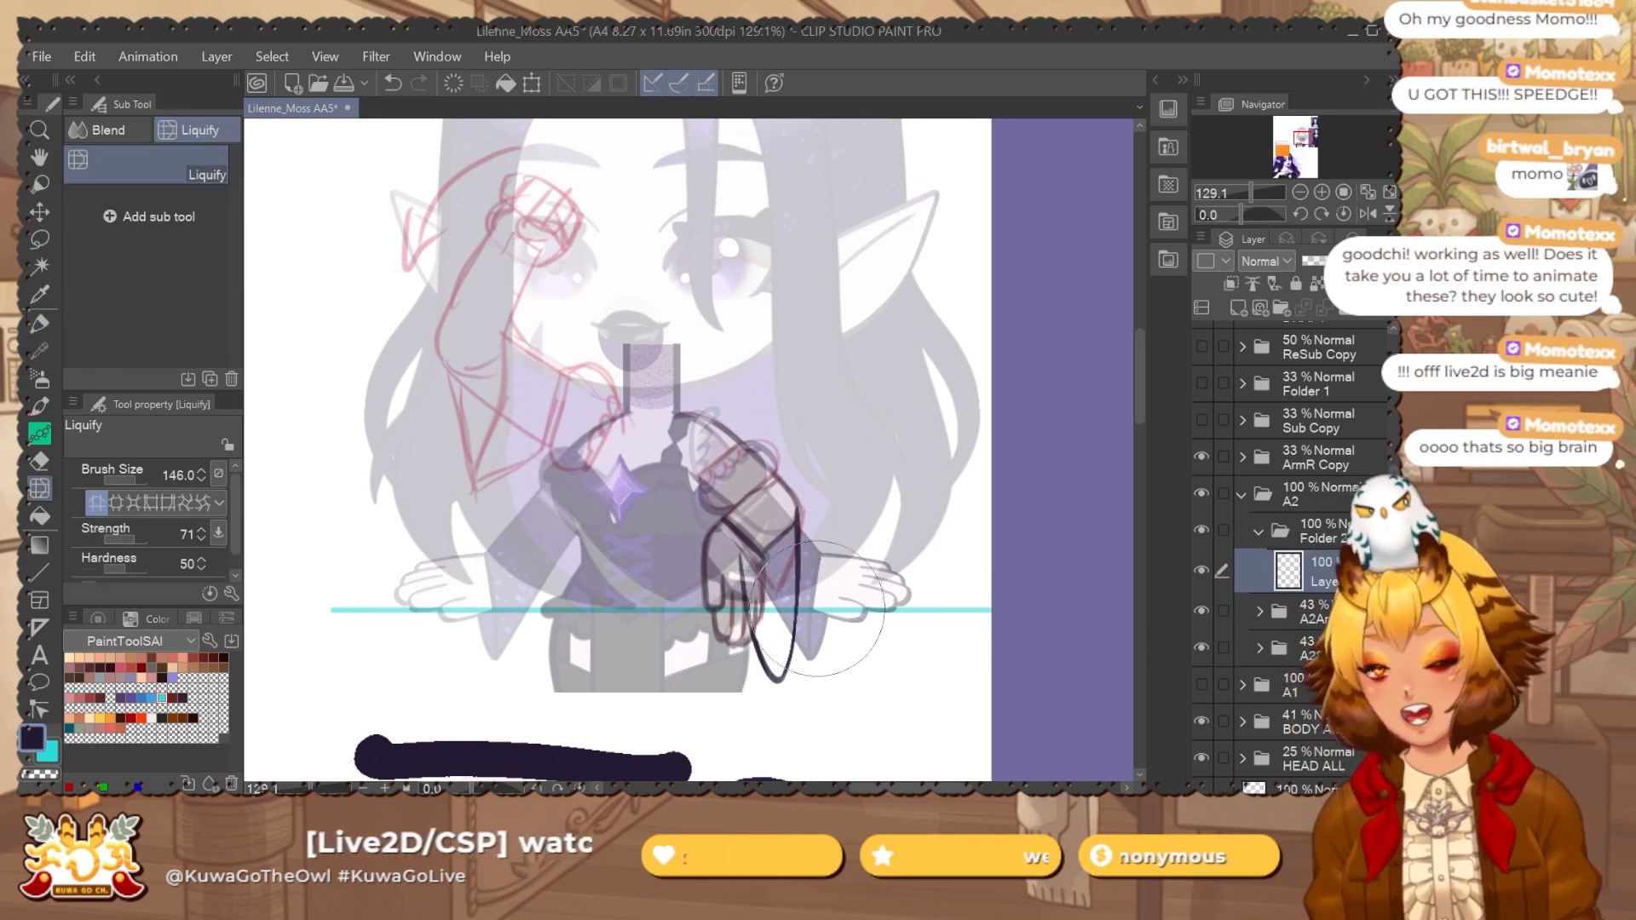
scroll(818, 609, "down", 2)
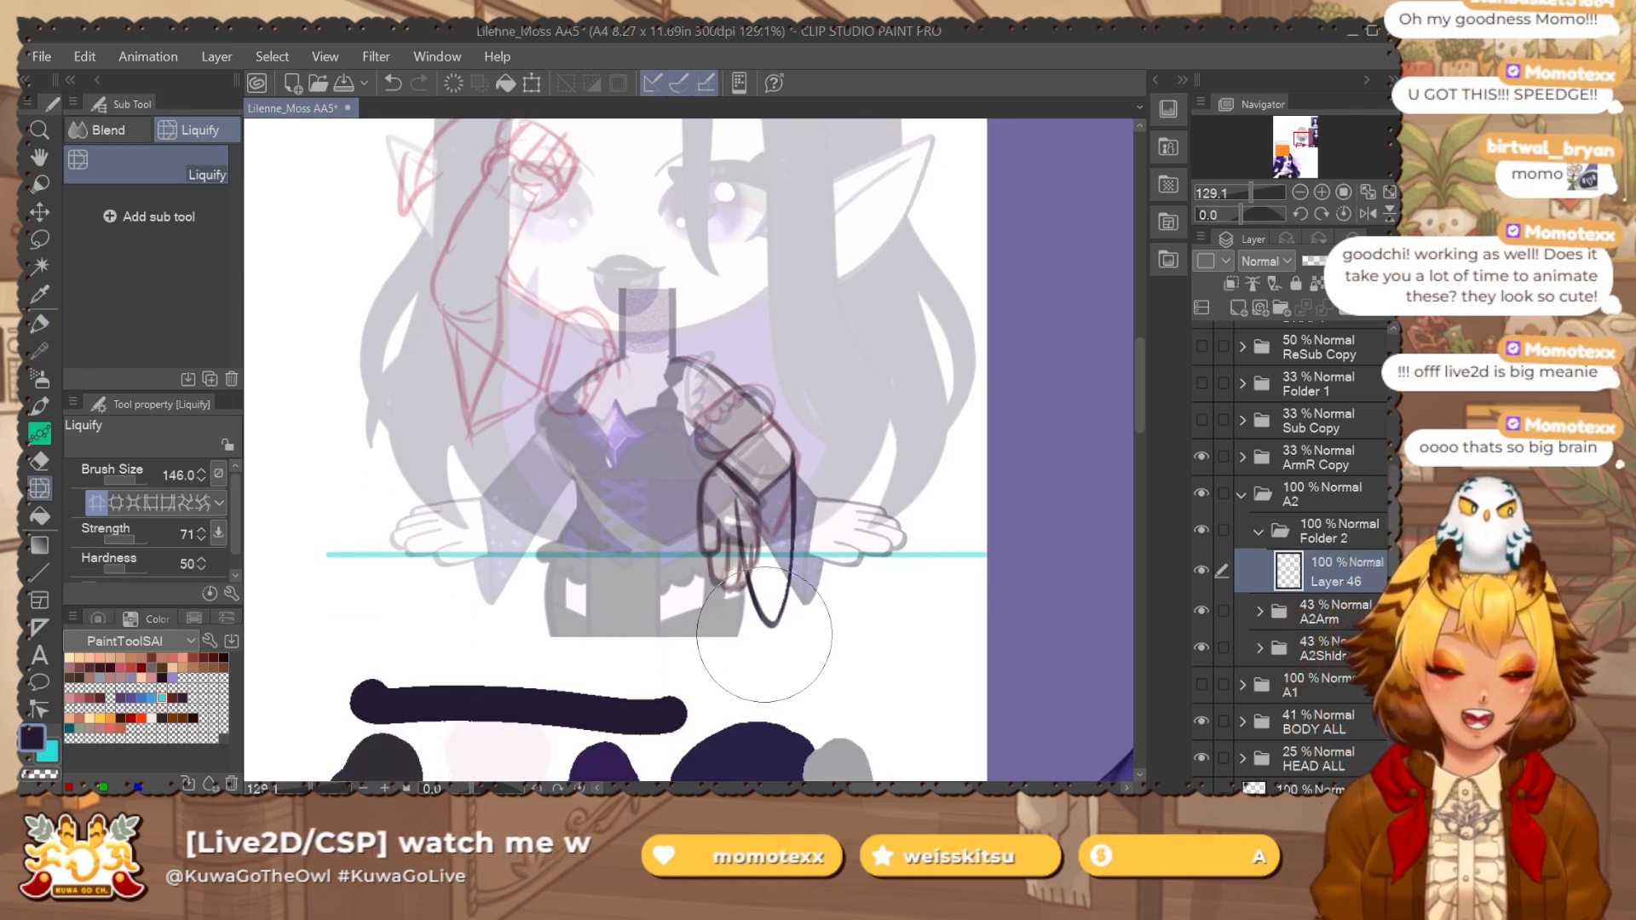
left_click(816, 489)
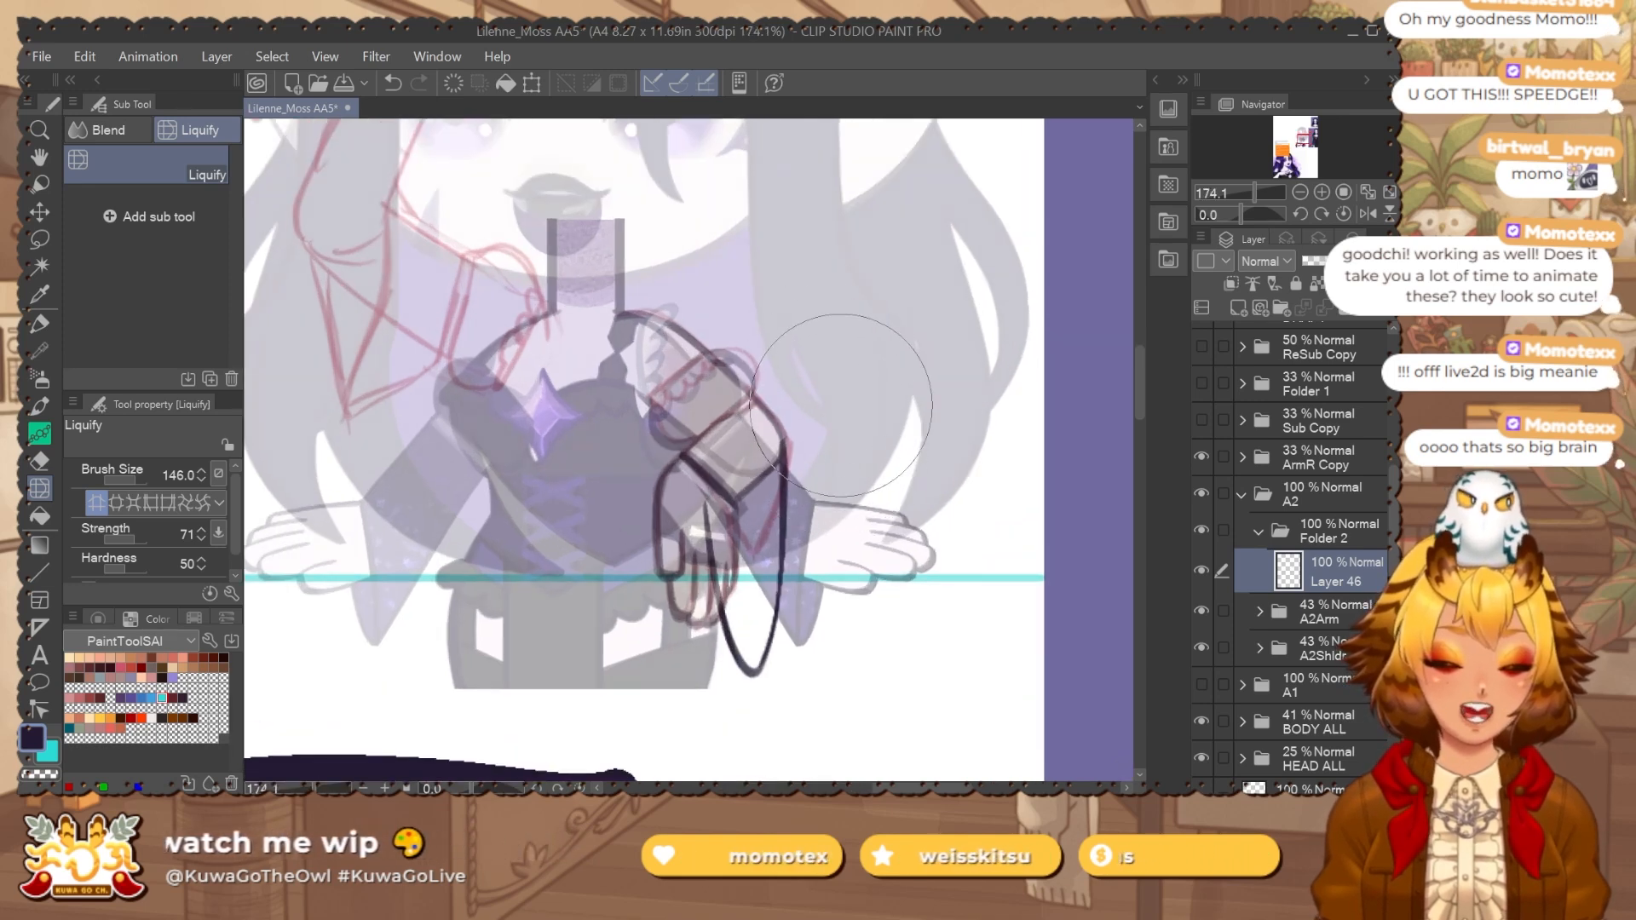
key("e")
scroll(799, 438, "up", 2)
key("j")
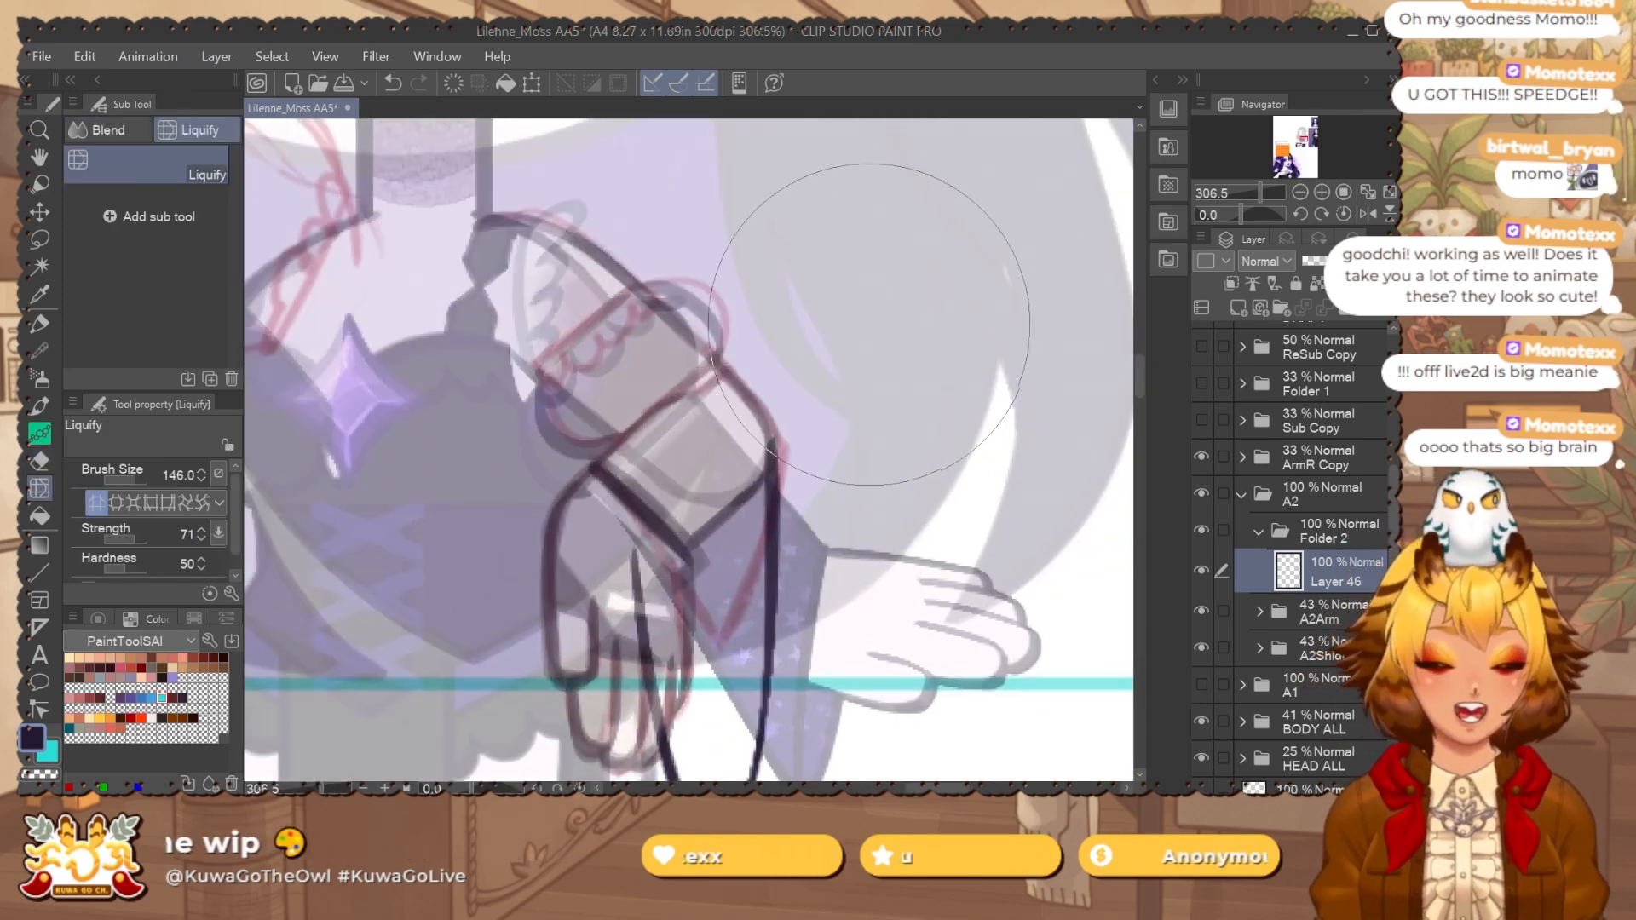
scroll(869, 217, "down", 2)
key("p")
left_click_drag(710, 546, 729, 483)
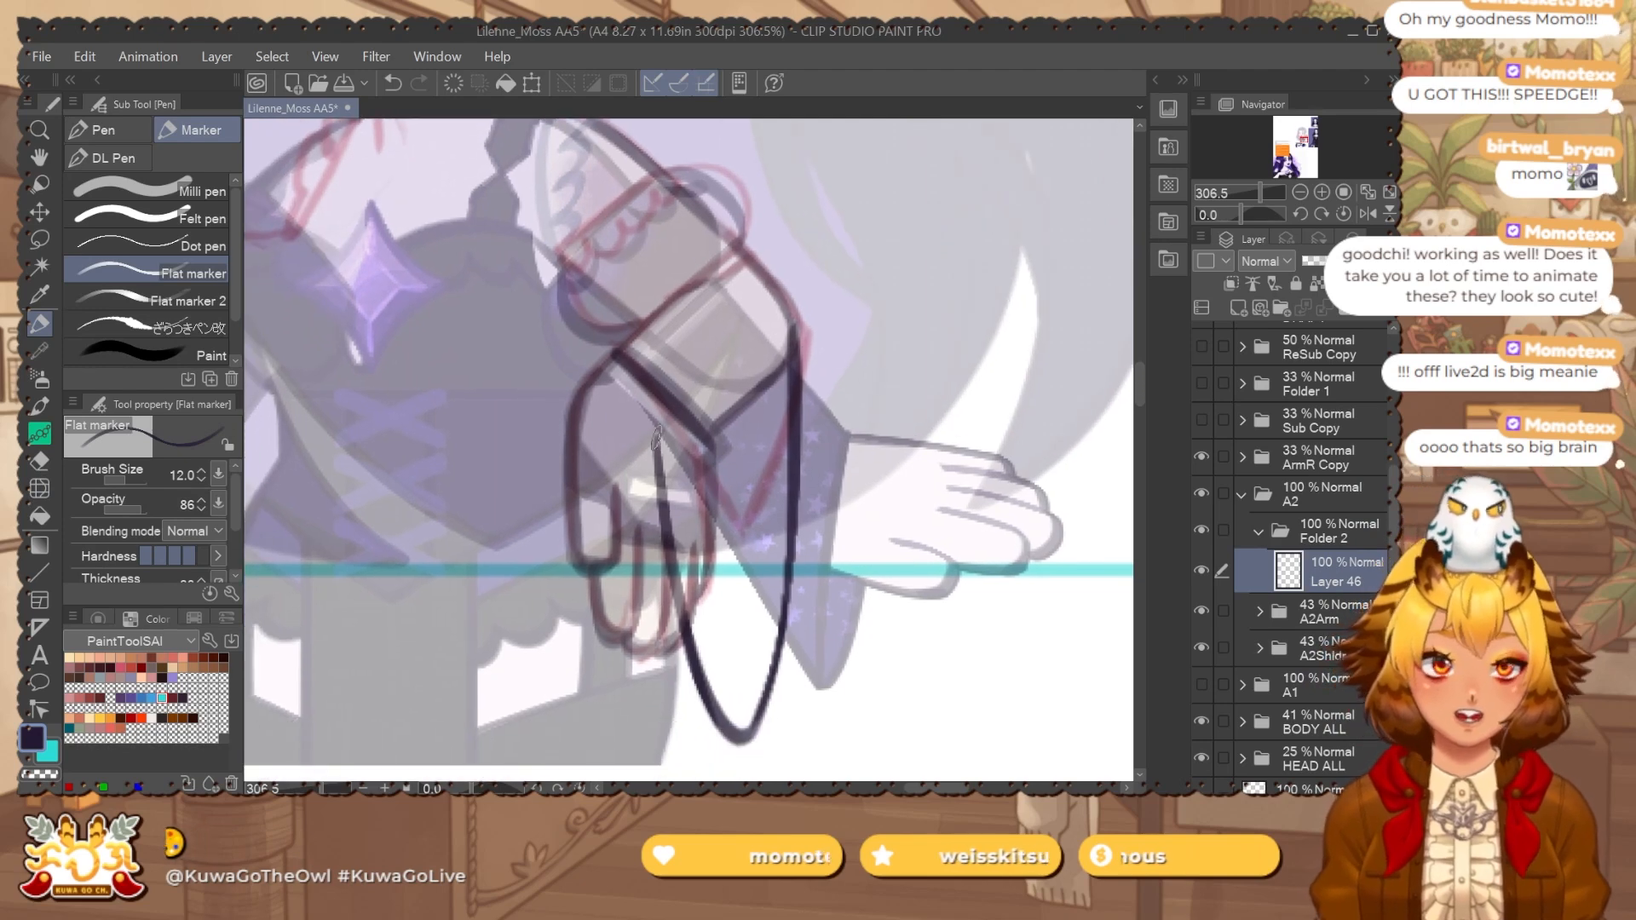
left_click_drag(649, 370, 667, 516)
key("ctrl+z")
left_click(1202, 570)
left_click(1202, 570)
scroll(689, 449, "down", 1)
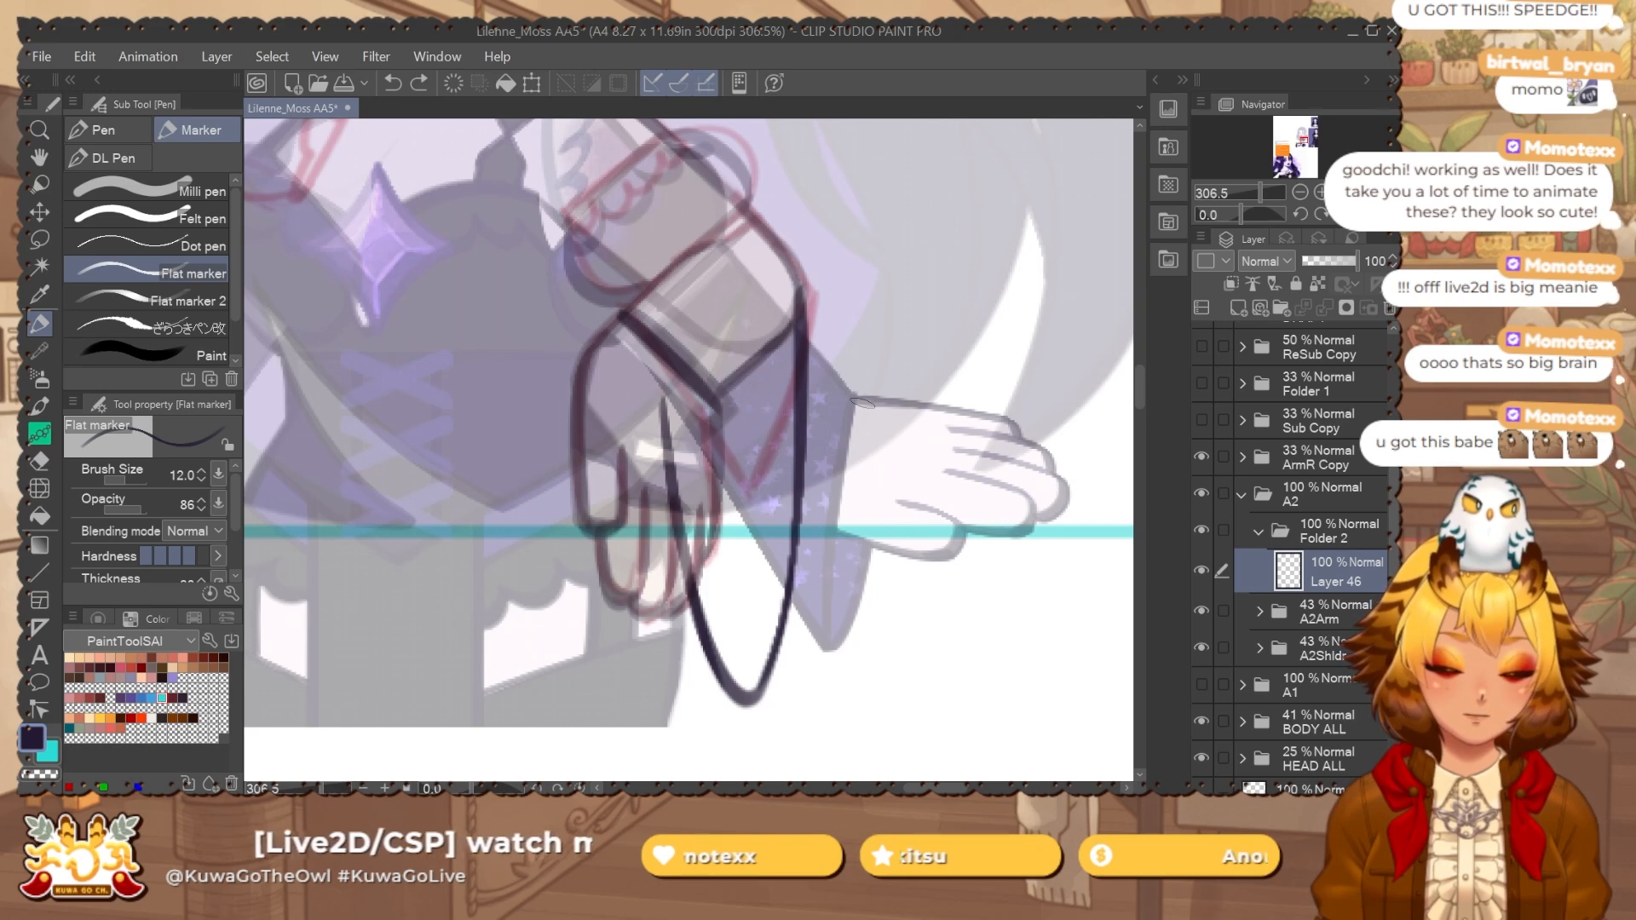
left_click(1213, 538)
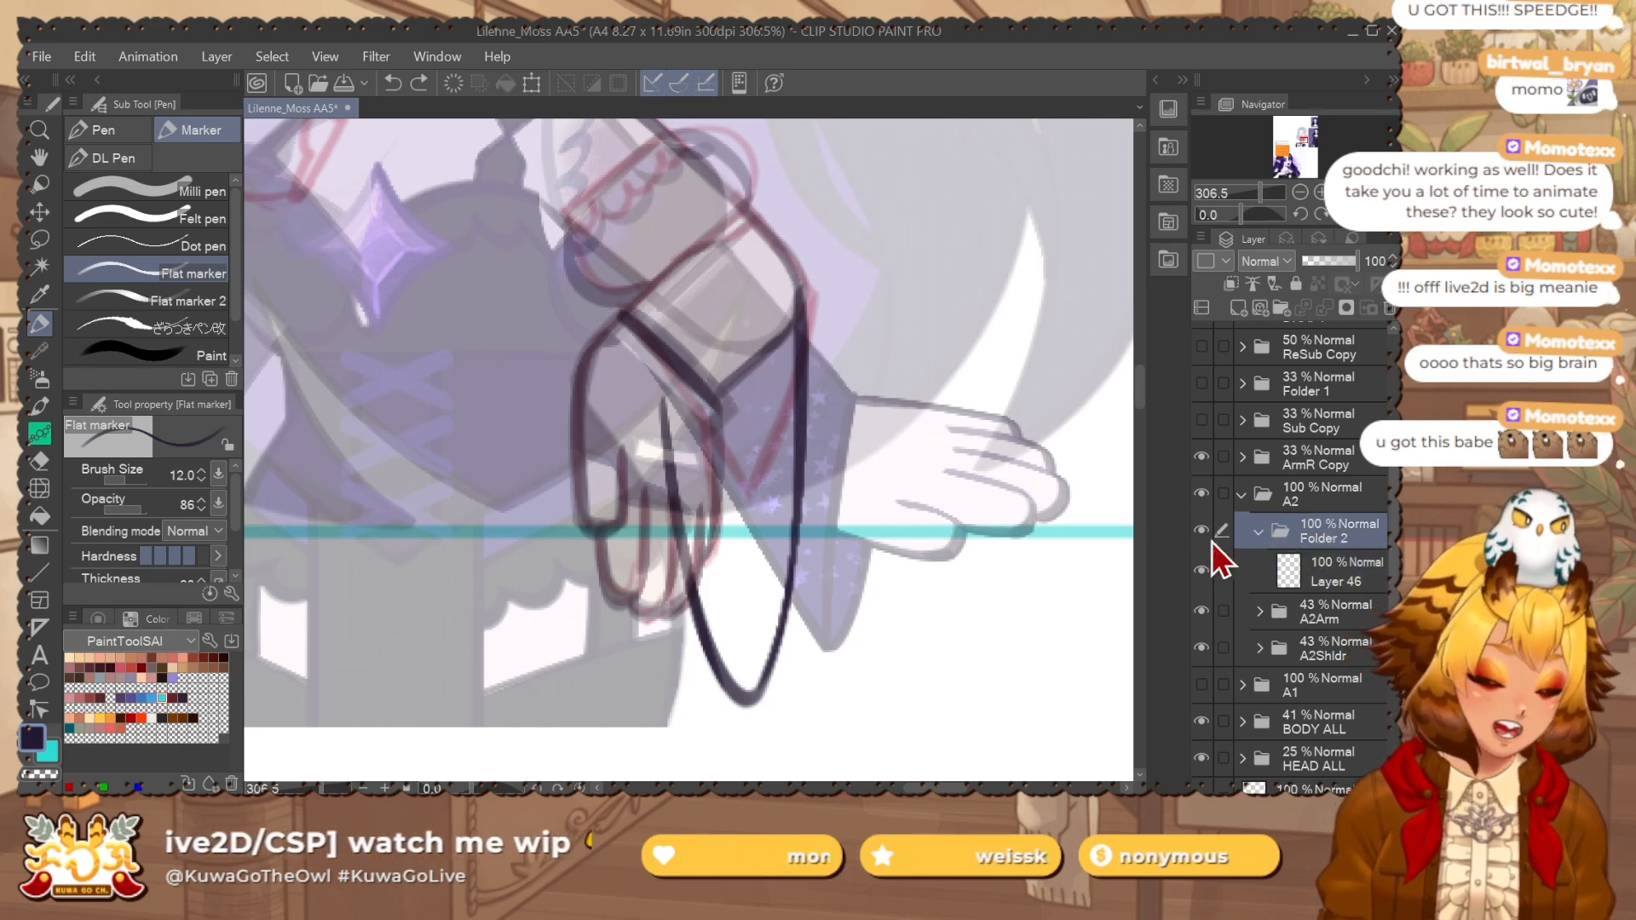
key("m")
mouse_move(740, 396)
left_mouse_down()
mouse_move(702, 317)
mouse_move(622, 288)
mouse_move(635, 356)
mouse_move(745, 372)
left_mouse_up()
key("ctrl+d")
Expand the A2Arm folder and check which lines sit on its two layers.
left_click(1329, 611)
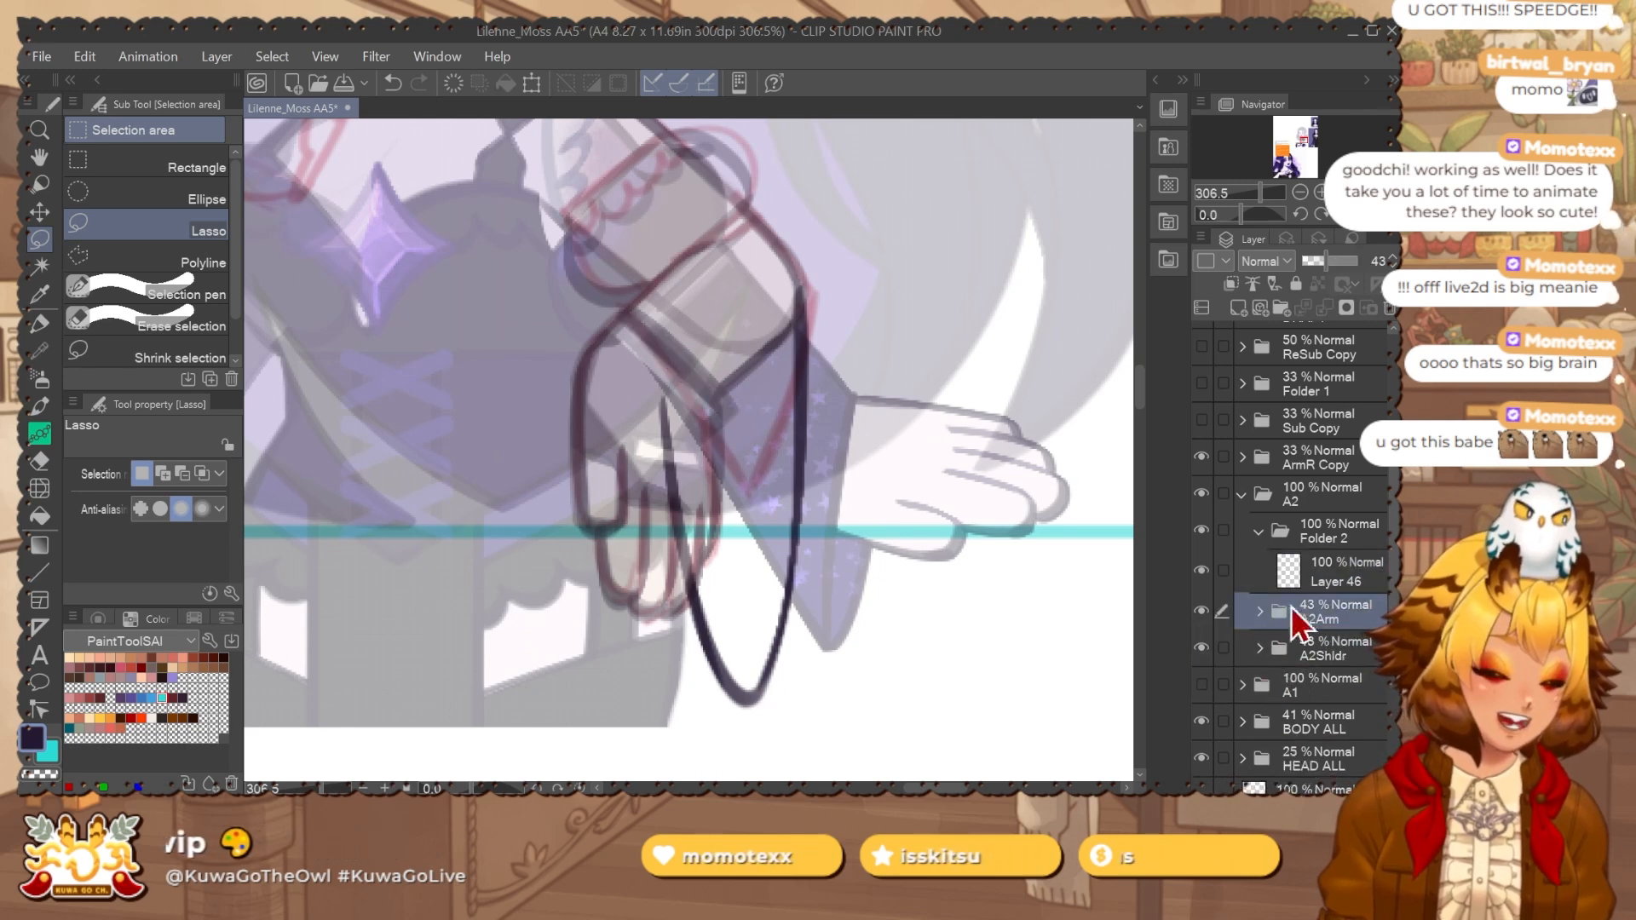
left_click(1258, 612)
scroll(1235, 597, "down", 2)
left_click(1201, 610)
left_click(1201, 610)
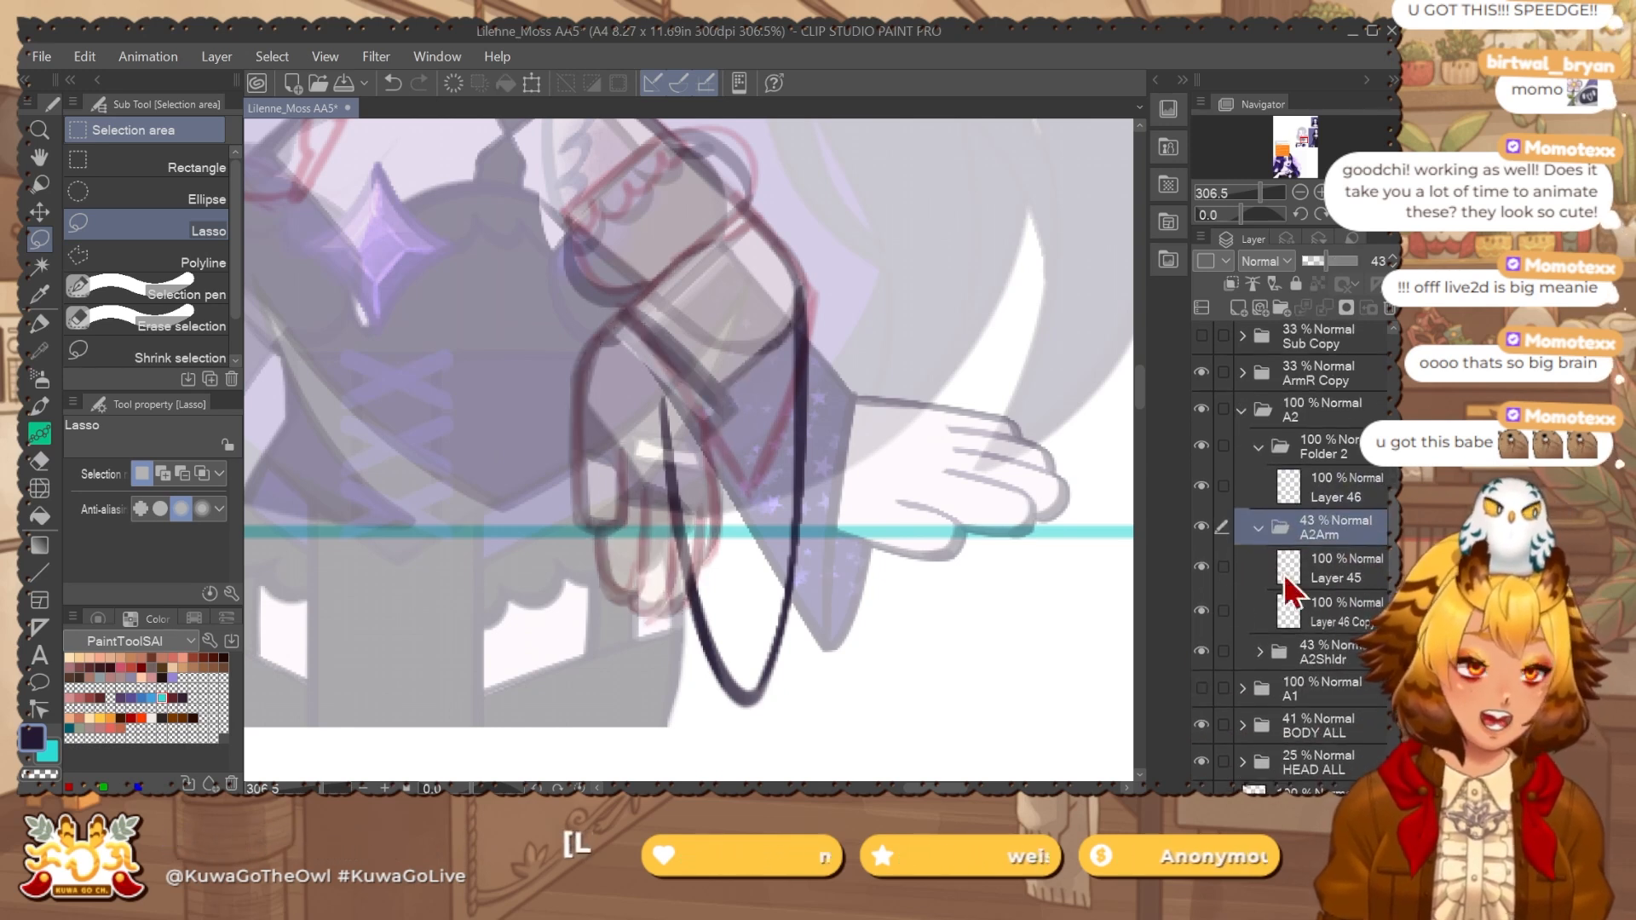
left_click(1325, 610)
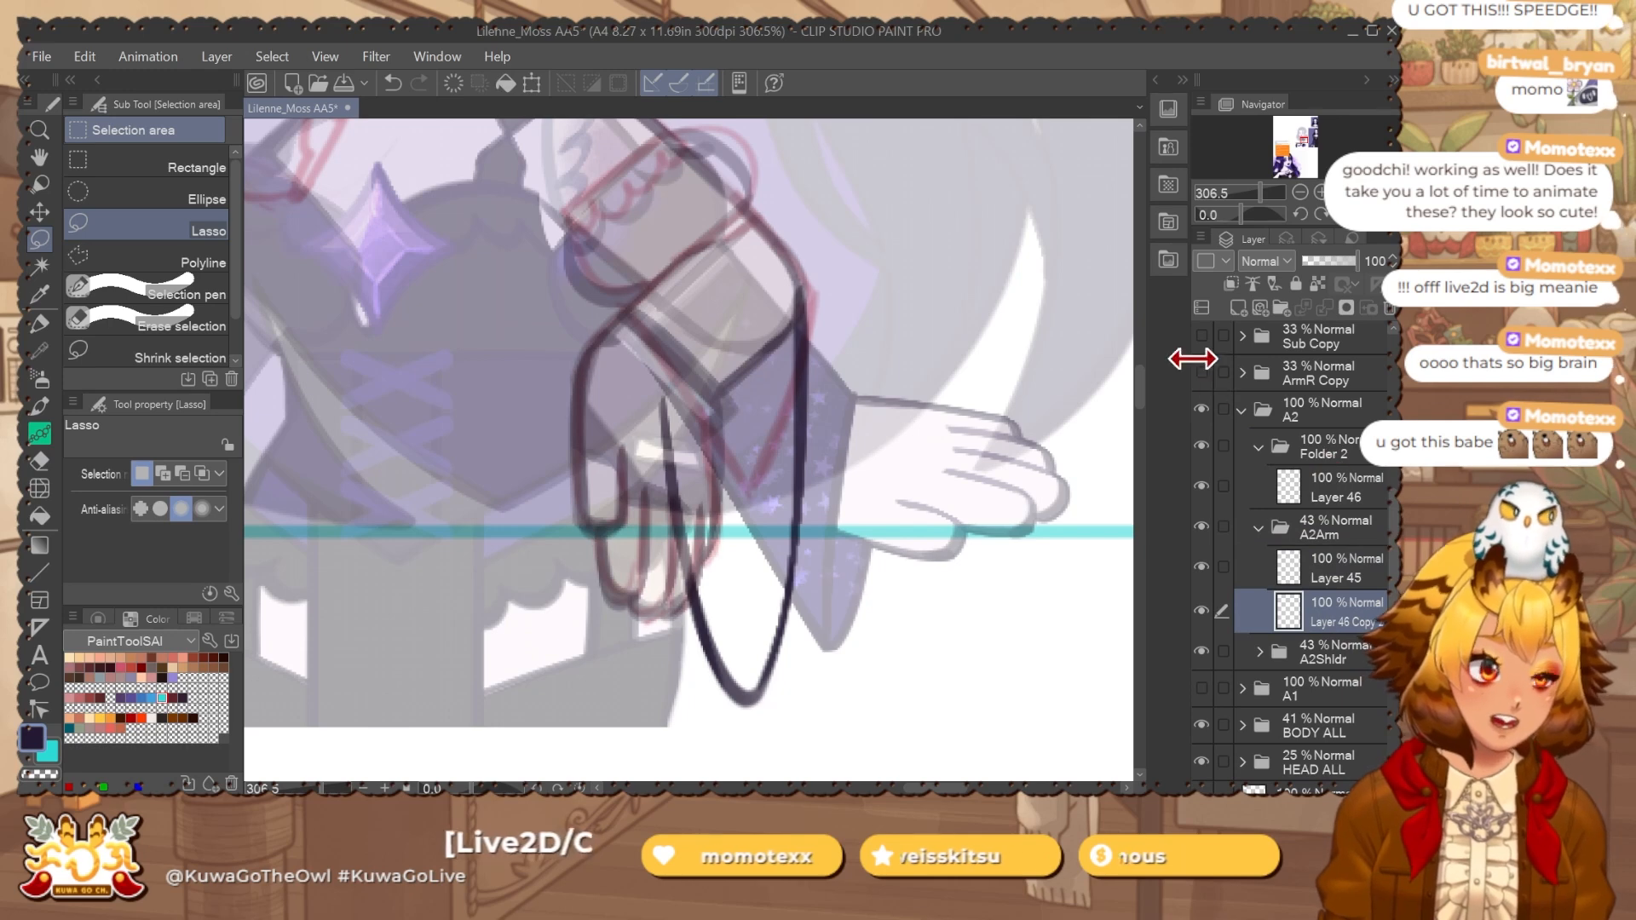
Hide the ArmR Copy reference folder and restore the A2Arm folder to 100% opacity.
left_click_drag(833, 478, 835, 527)
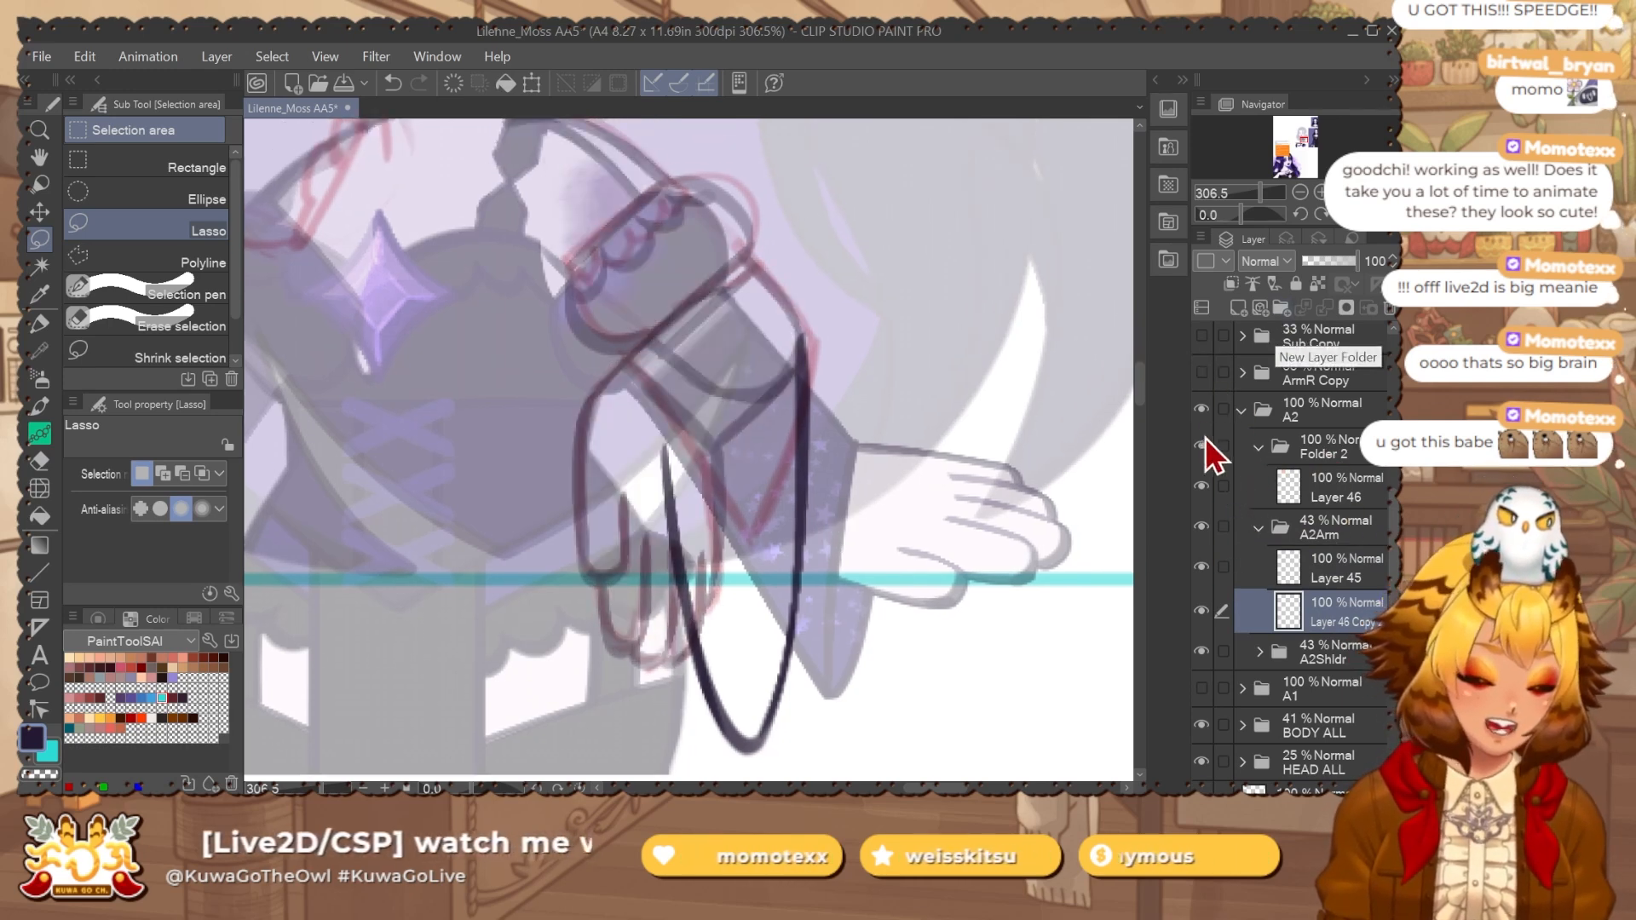
left_click(1201, 373)
left_click(1231, 362)
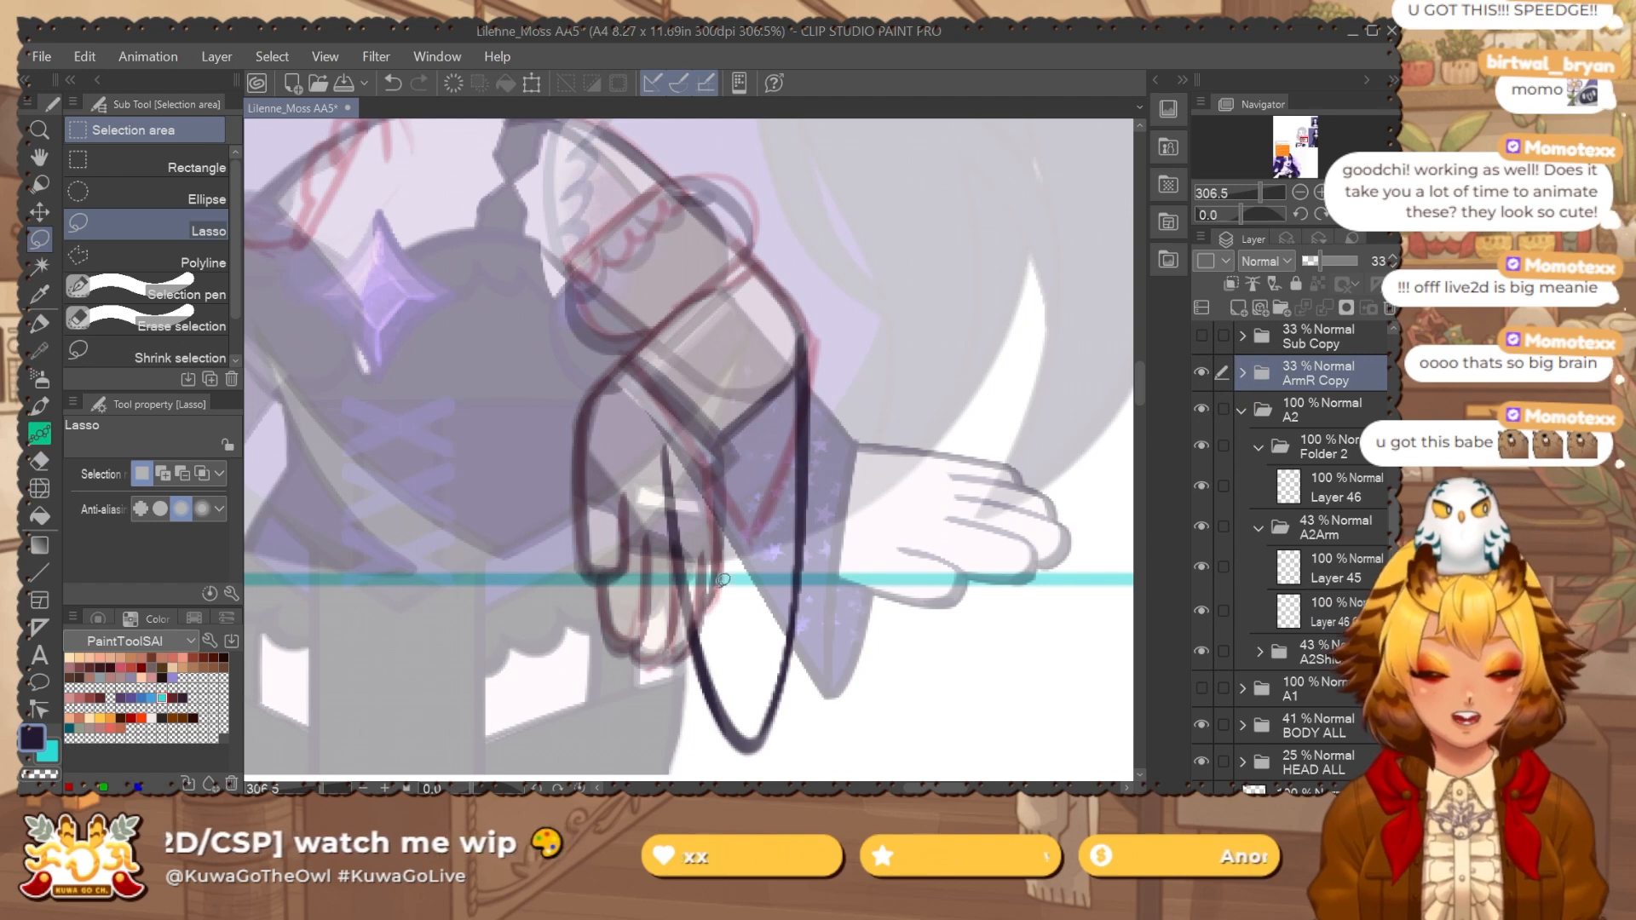
left_click(1202, 372)
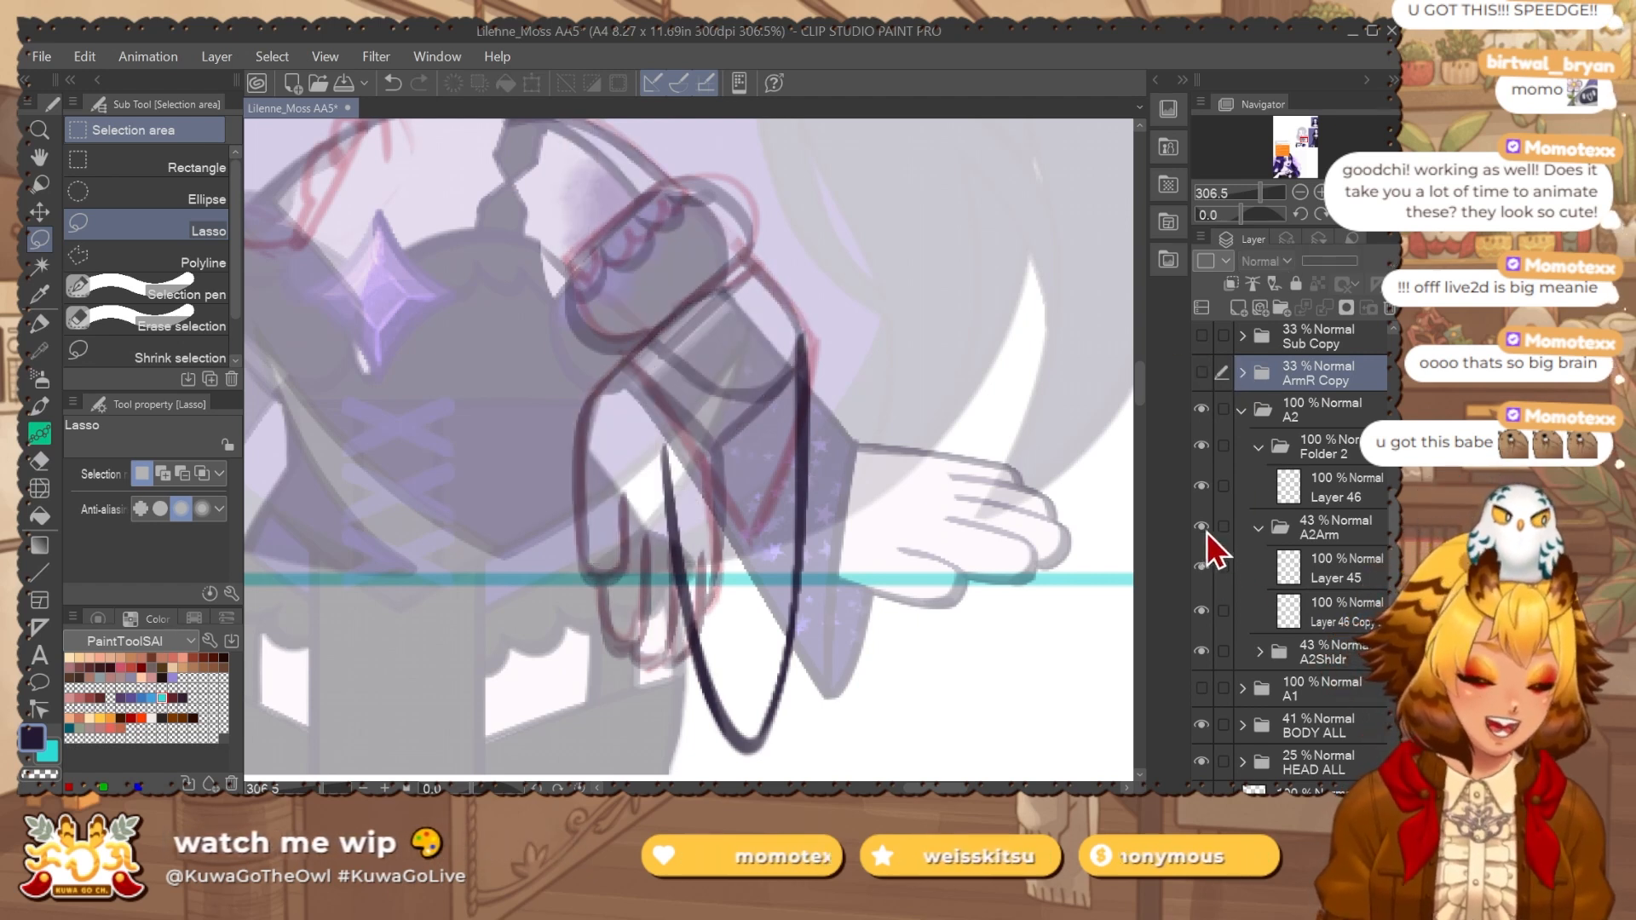
left_click(1203, 529)
left_click(1203, 529)
left_click(1327, 528)
left_click(1355, 262)
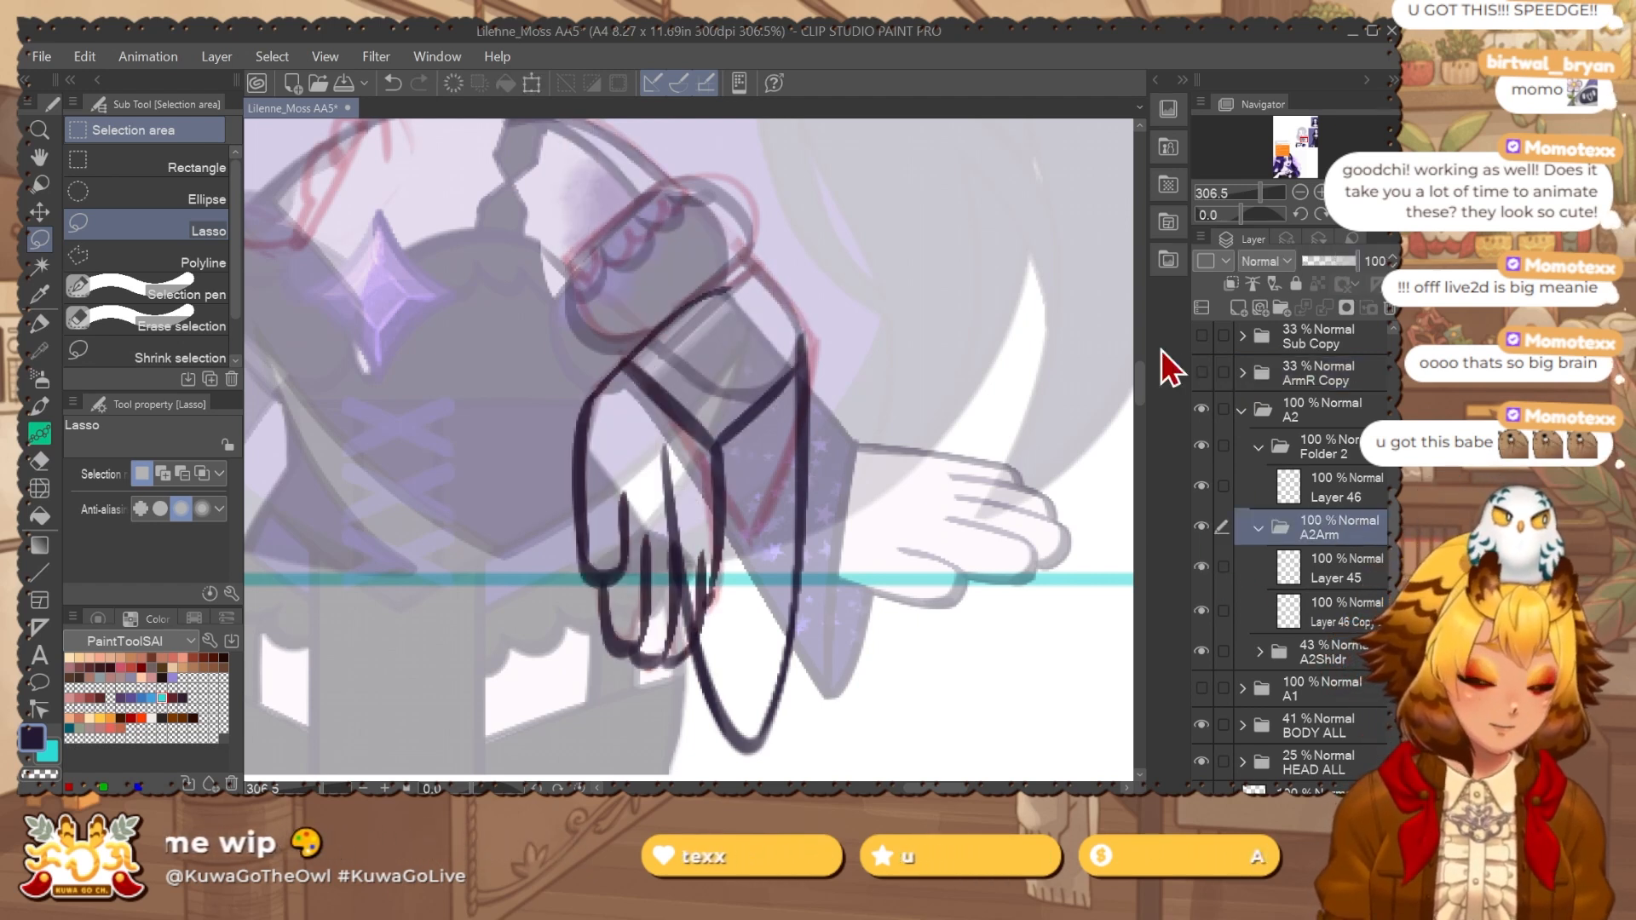
Merge Layer 45 into the line-art layer below it in the A2Arm folder and check the combined arm lines.
left_click_drag(892, 506, 887, 542)
left_click(1202, 569)
left_click(1201, 569)
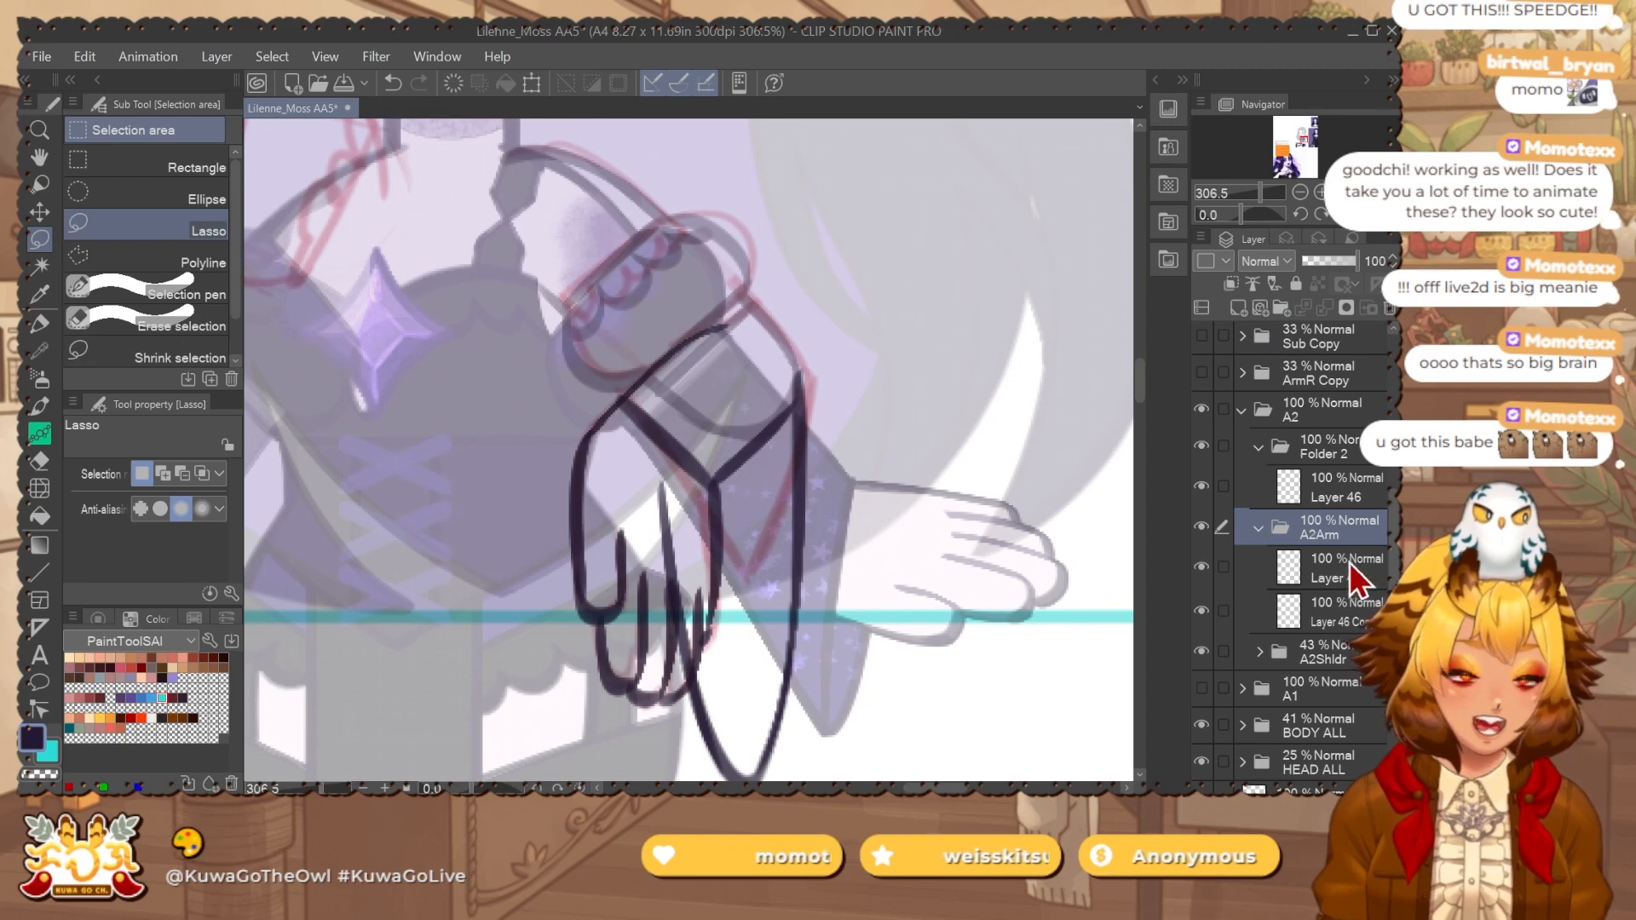
left_click(1349, 564)
key("ctrl+e")
left_click(1199, 569)
left_click(1199, 569)
key("e")
left_click_drag(631, 350, 670, 405)
key("ctrl+z")
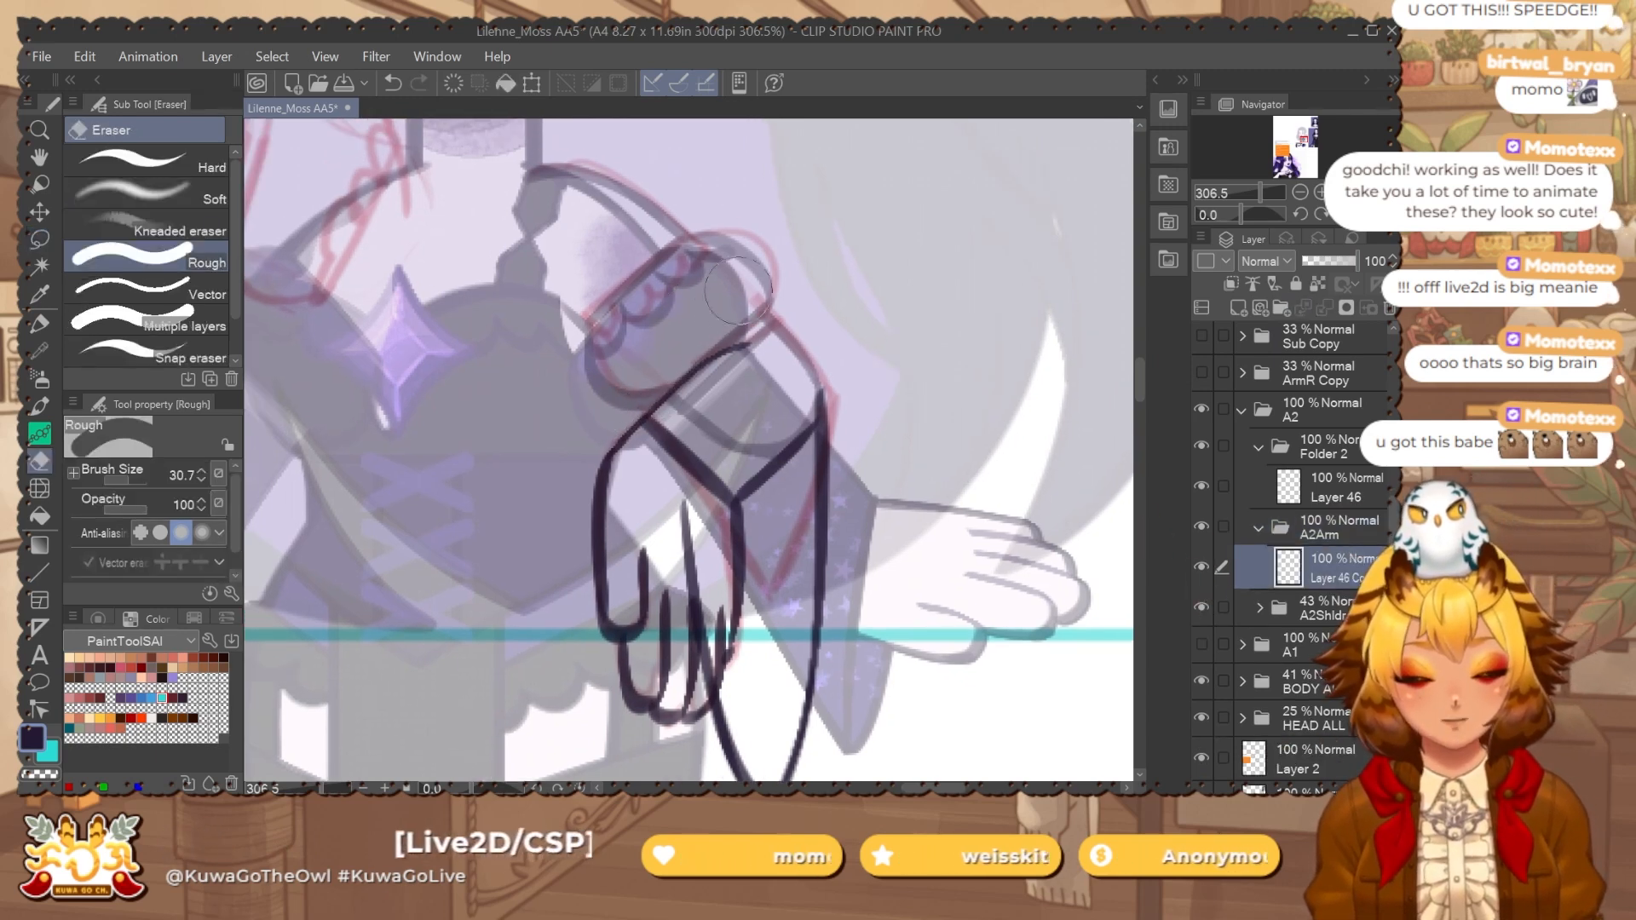
left_click_drag(738, 289, 717, 326)
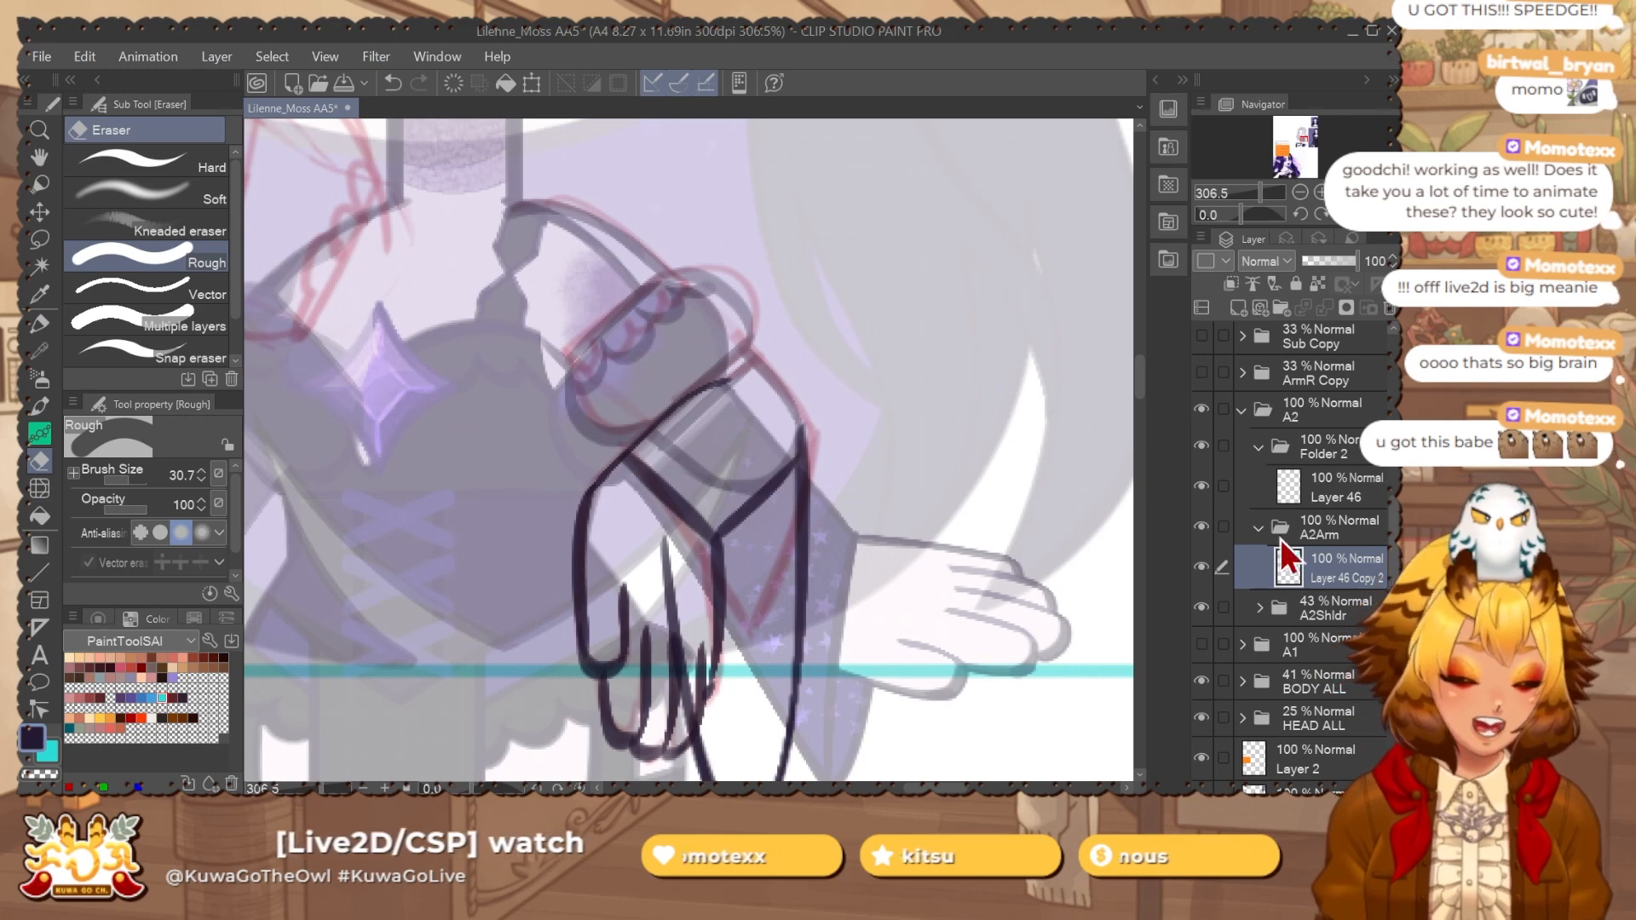
Fade the sleeve's Layer 46 to 45% opacity and make the merged A2Arm line-art layer active.
left_click(1321, 482)
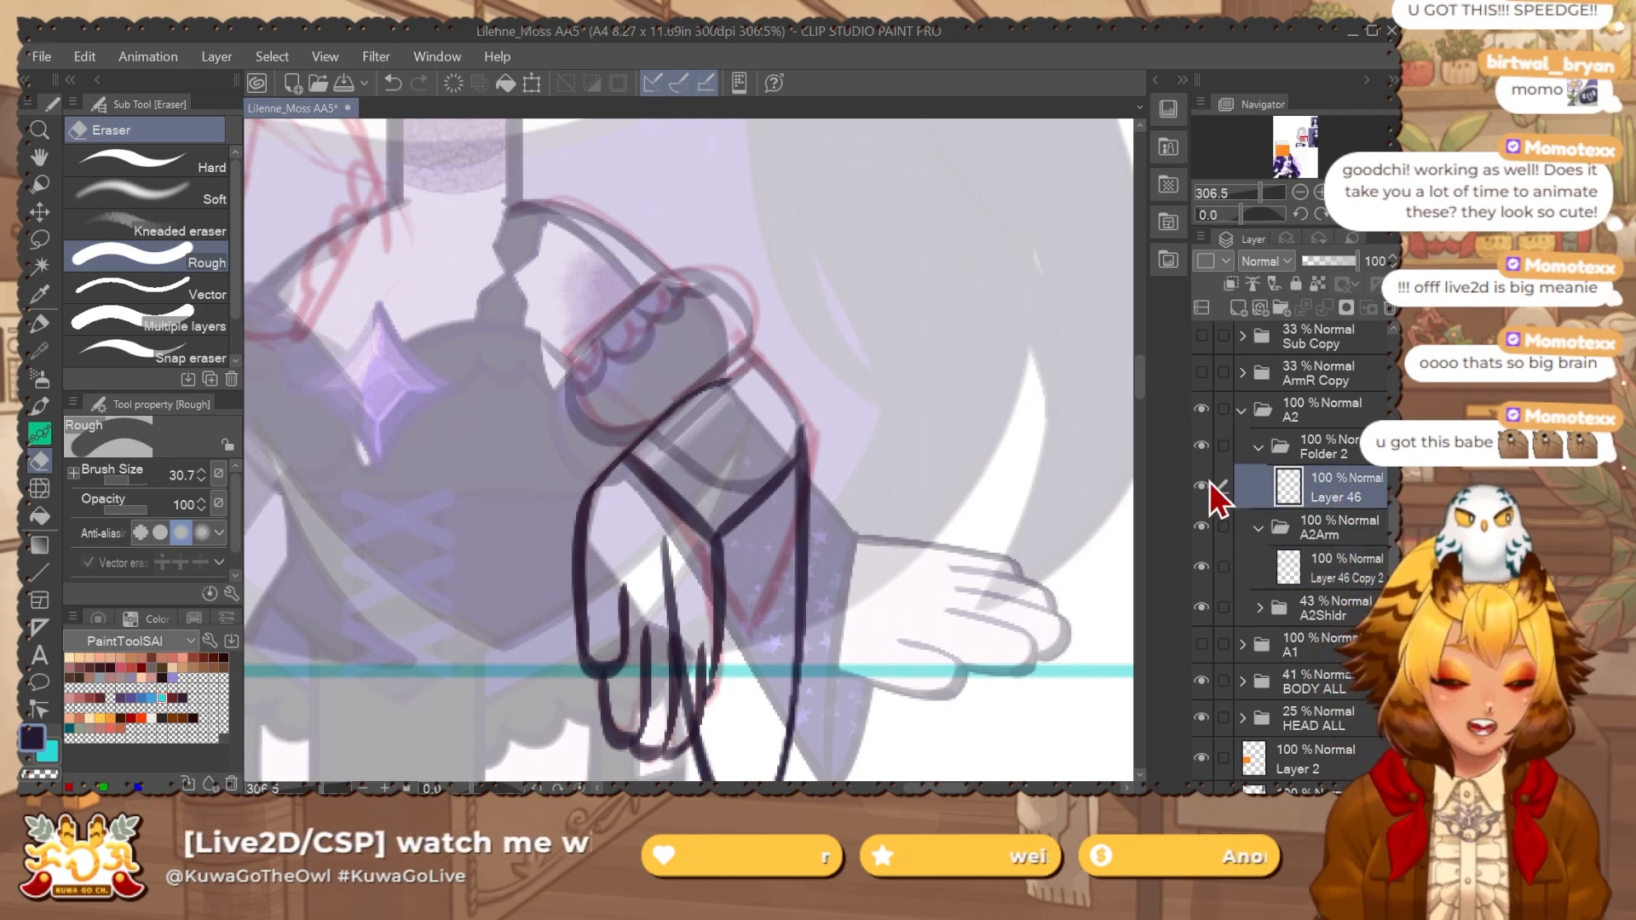
left_click(1320, 263)
left_click(1307, 545)
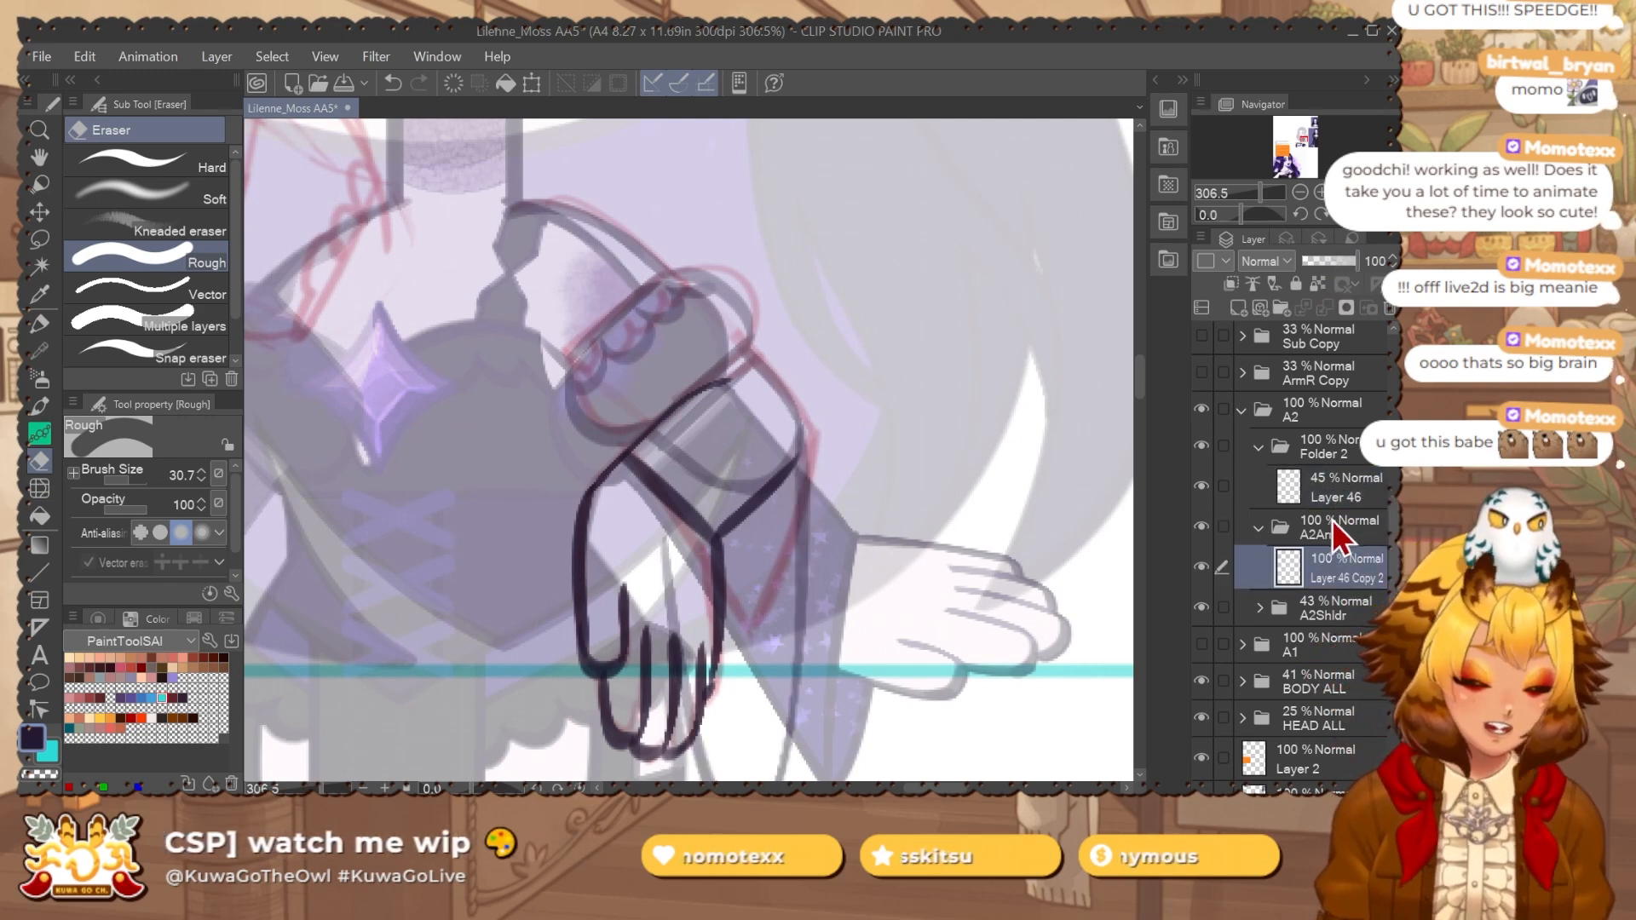
key("j")
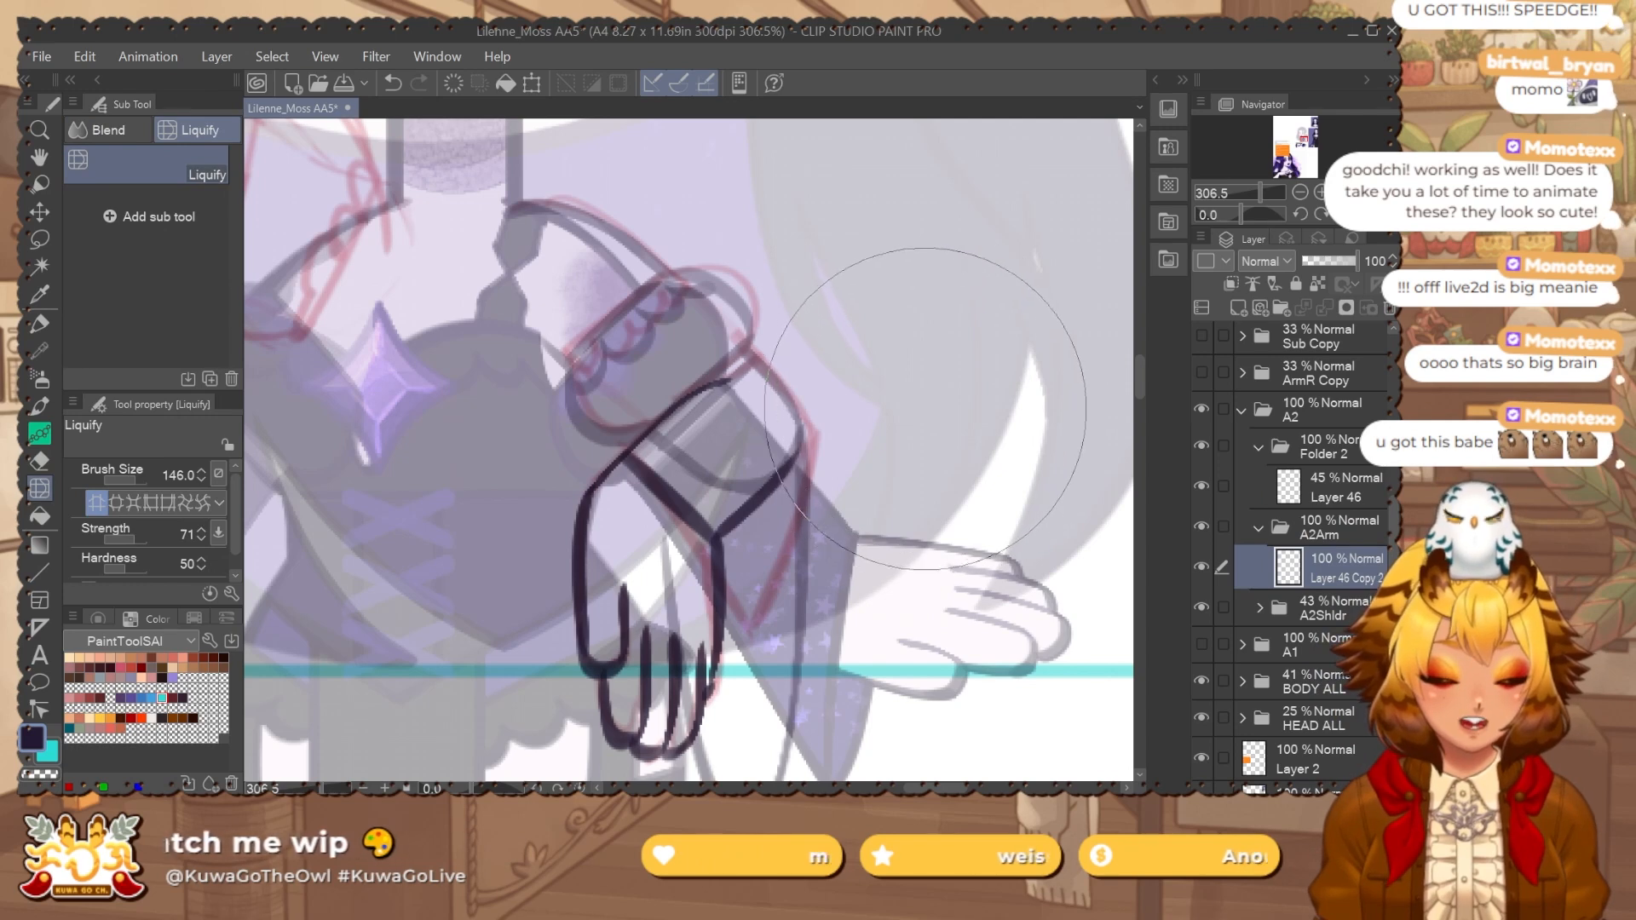
key("e")
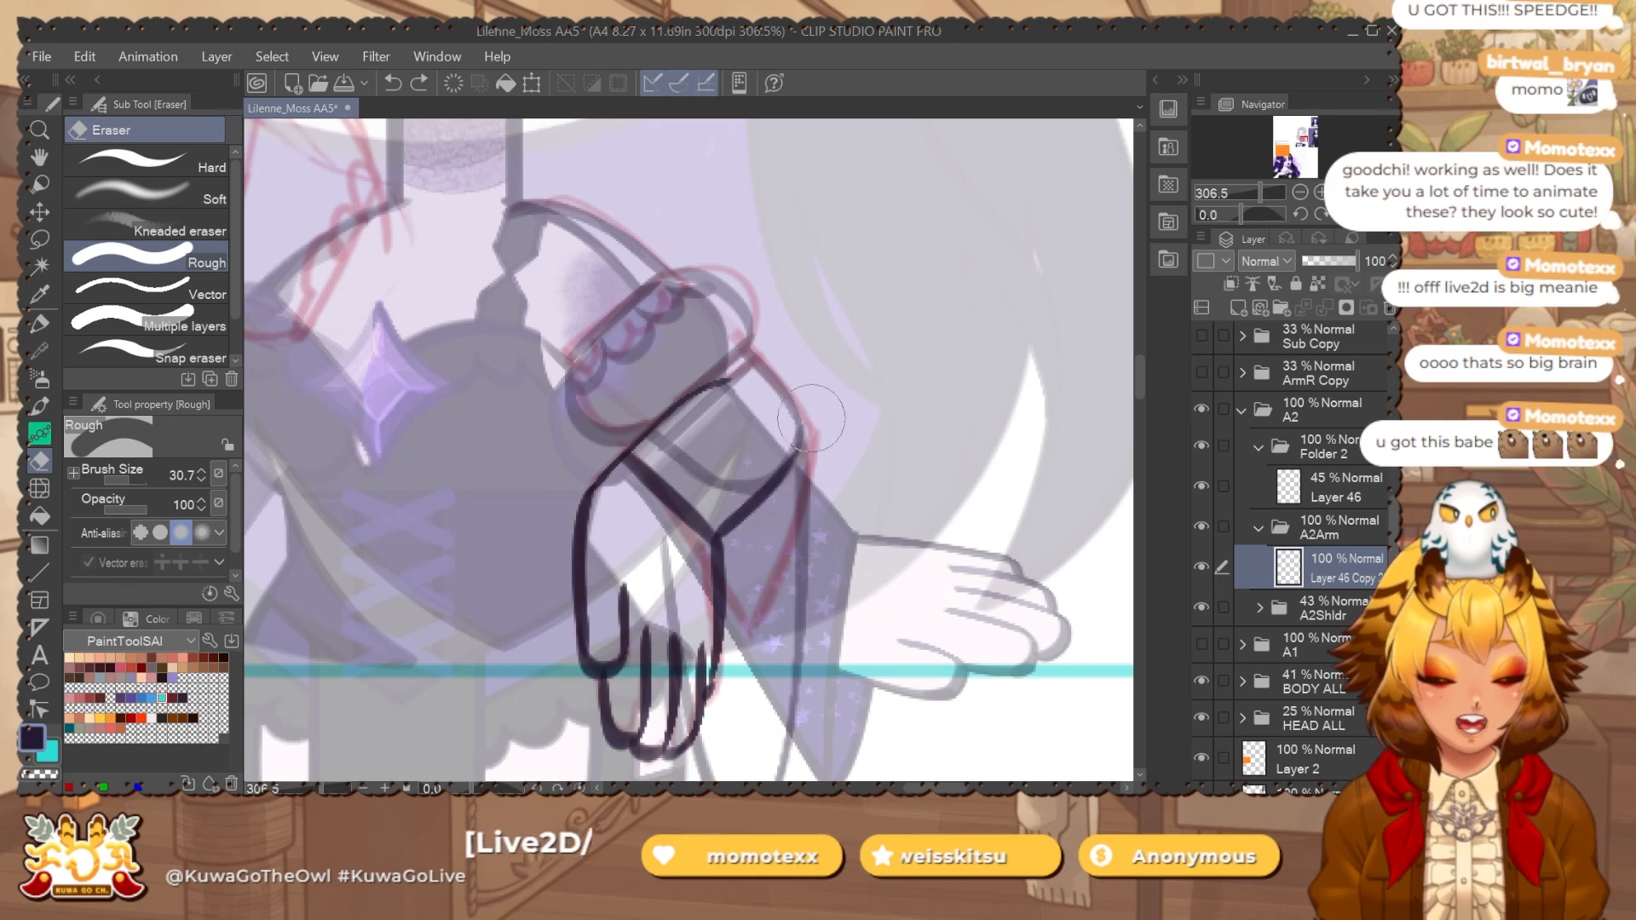
Cut the forearm's short slanted line below the elbow onto its own layer in A2Arm, with the lower layer at 60% opacity.
key("m")
left_click_drag(830, 473, 716, 515)
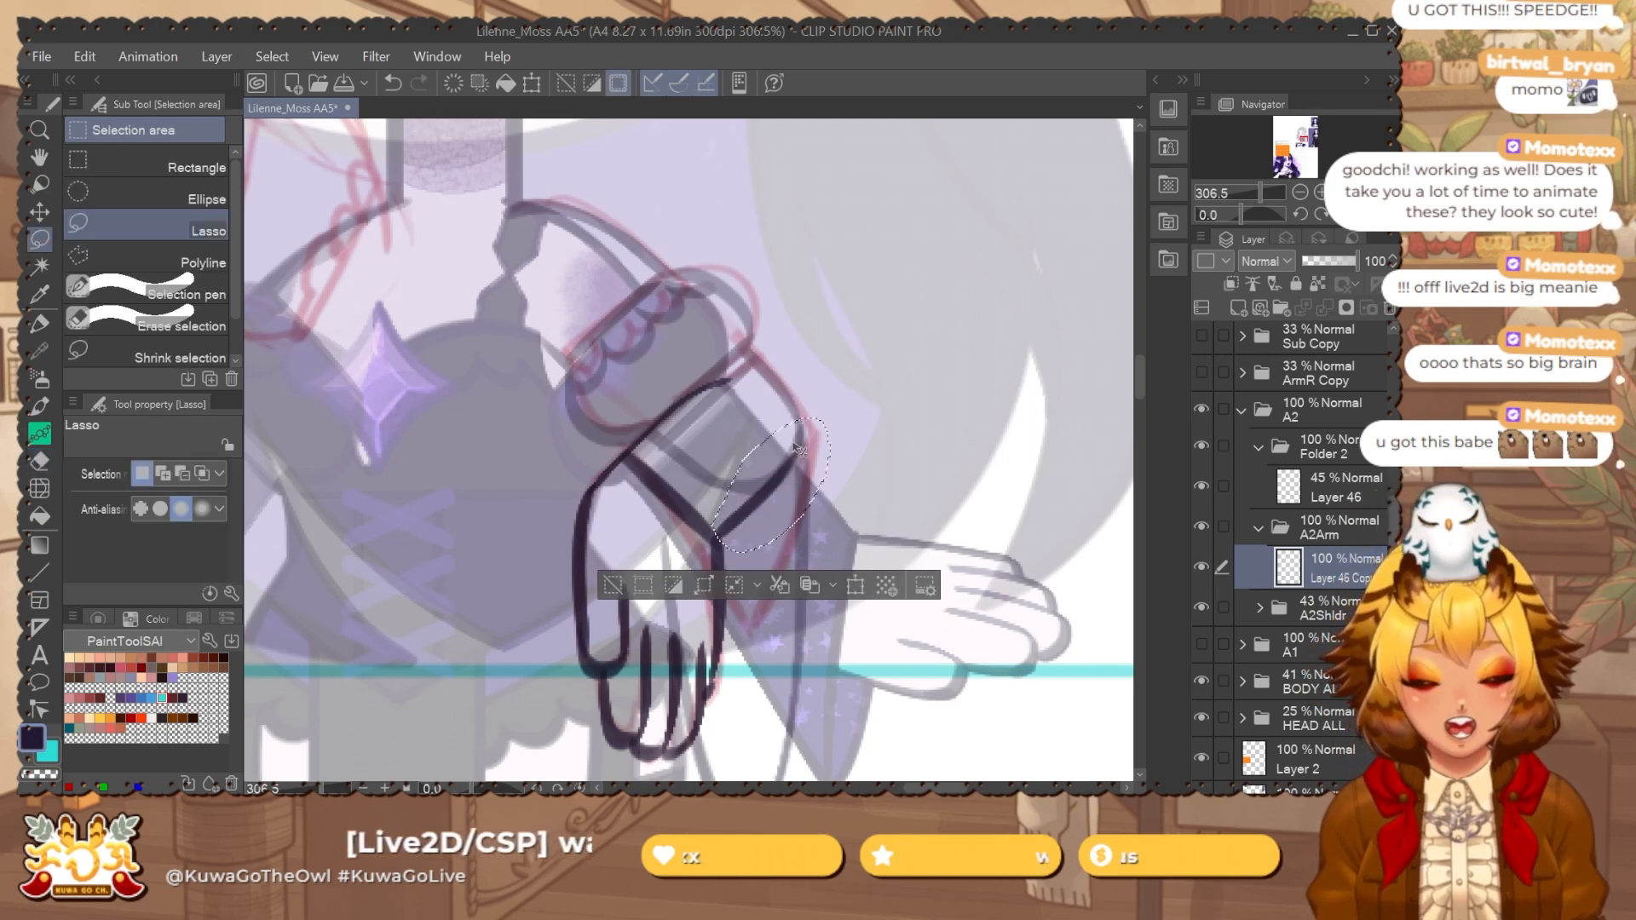
key("ctrl+x")
key("ctrl+v")
left_click(1332, 622)
left_click(1351, 573)
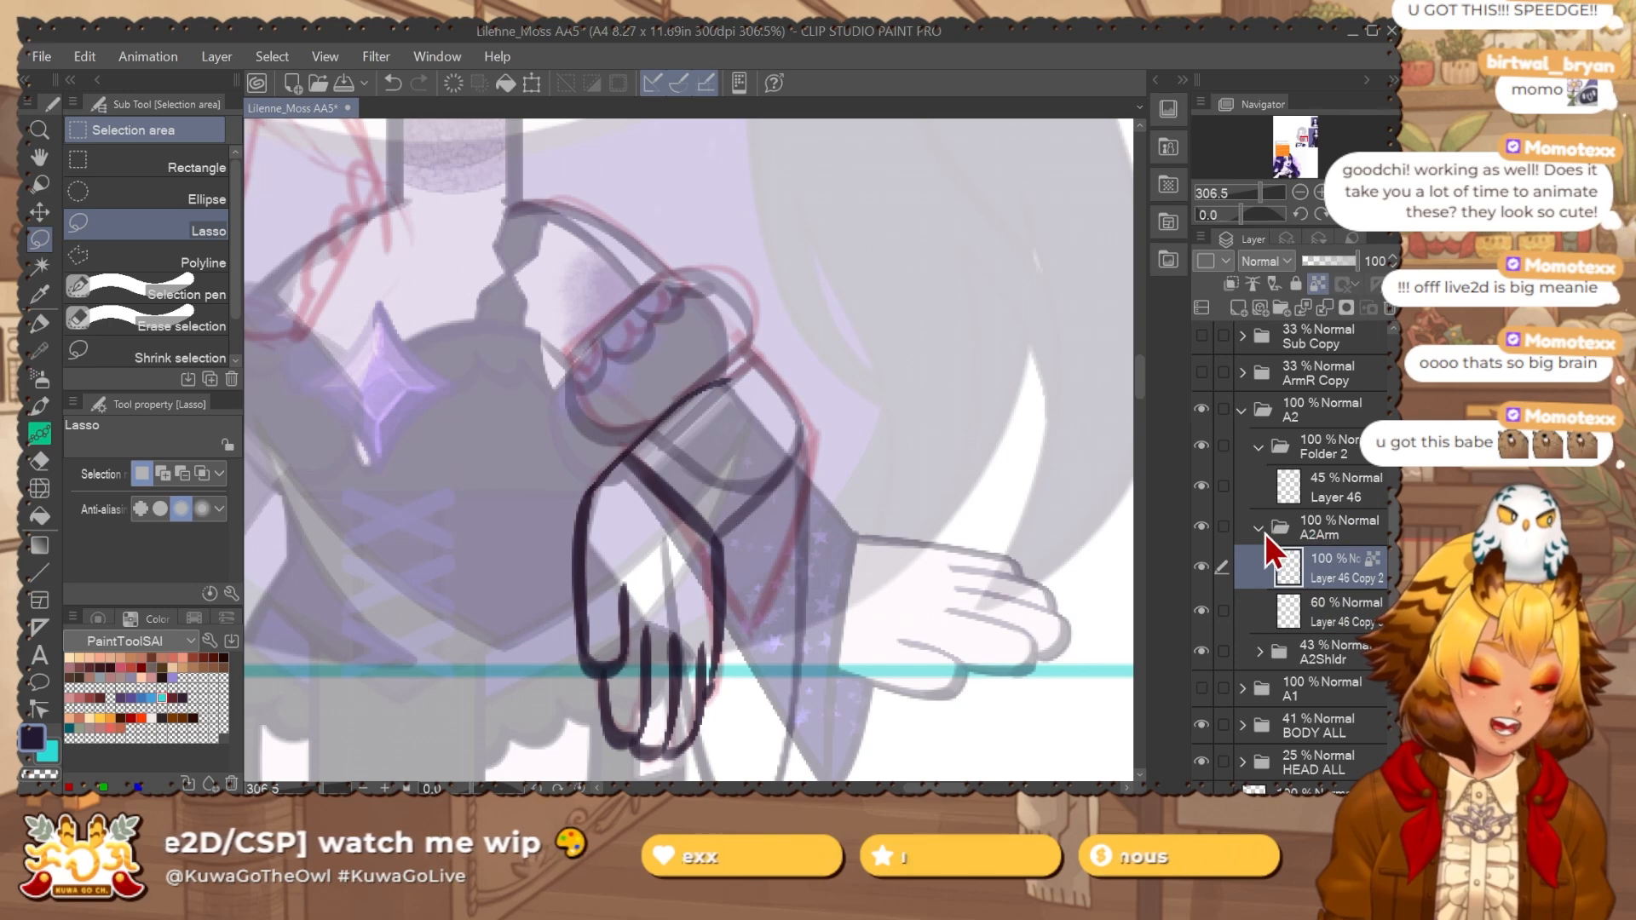
Restore the sleeve's Layer 46 to 100% opacity and re-enter A2Arm as the arm folder's name.
left_click(1327, 598)
left_click(1346, 487)
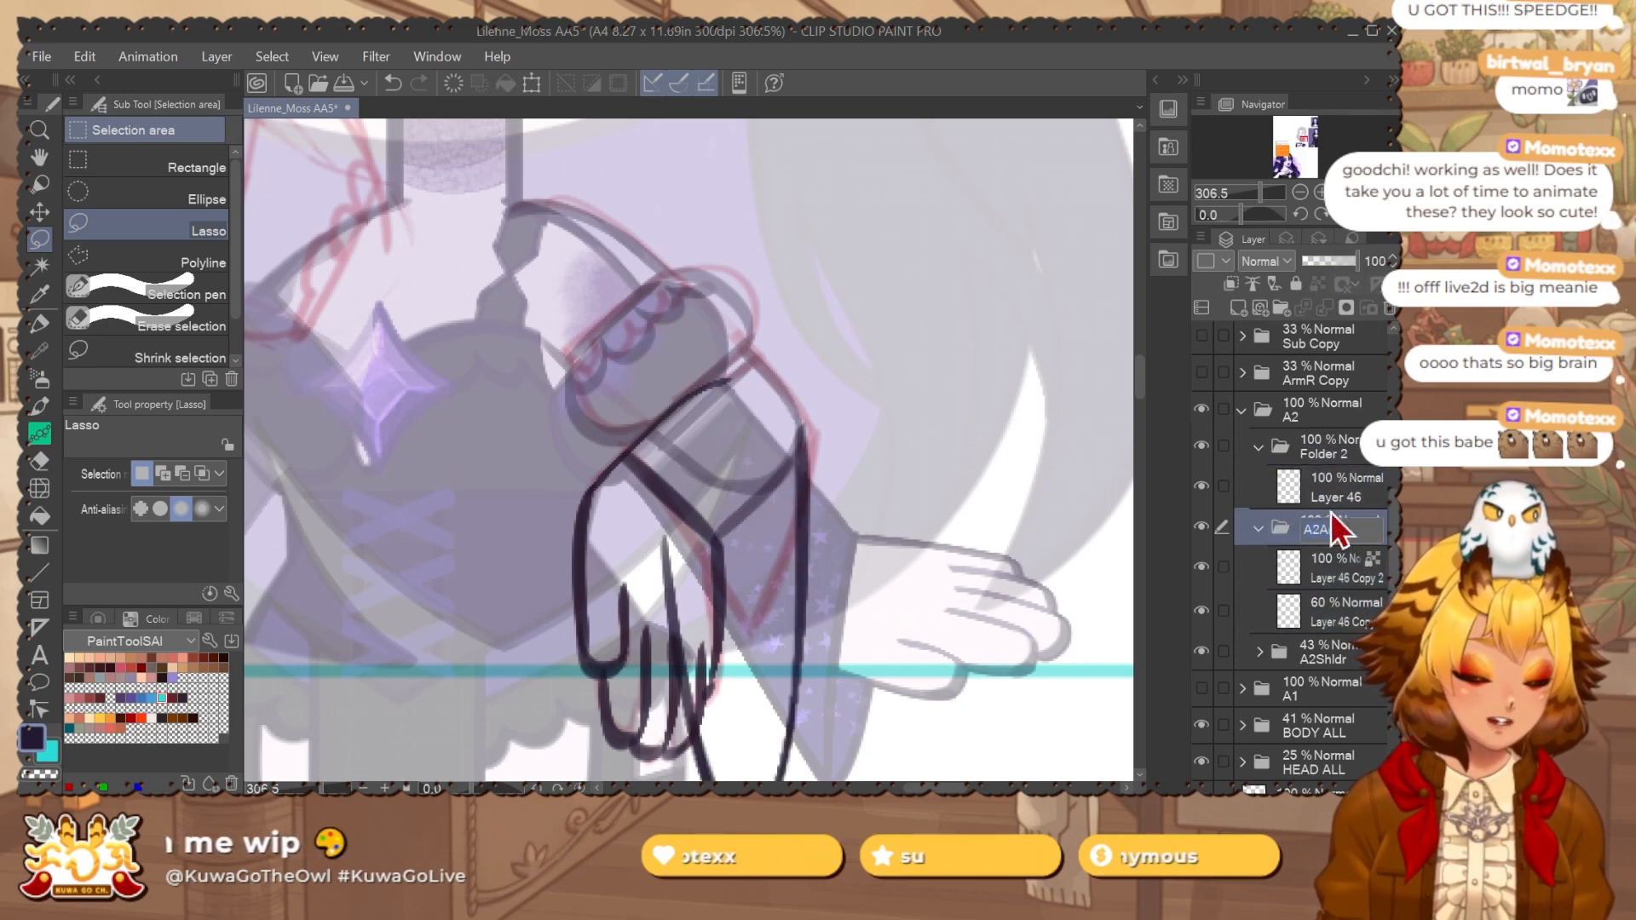
type("rm")
Rename Folder 2, which holds the hanging sleeve's line art, as A2Sleeve.
double_click(1329, 456)
type("A2S")
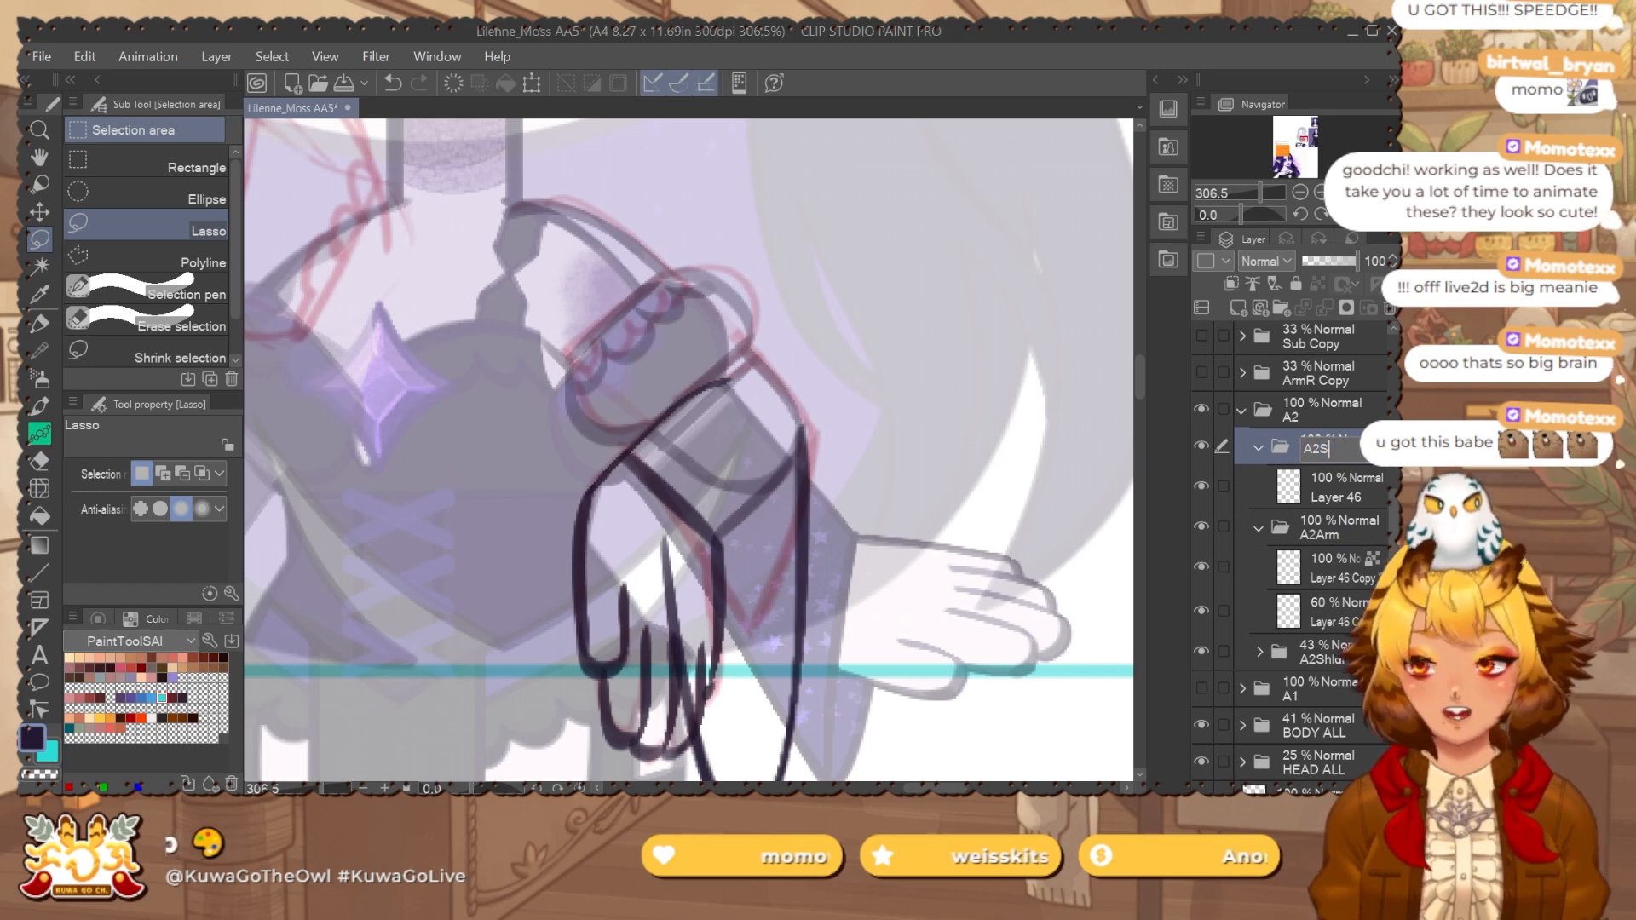
type("leev")
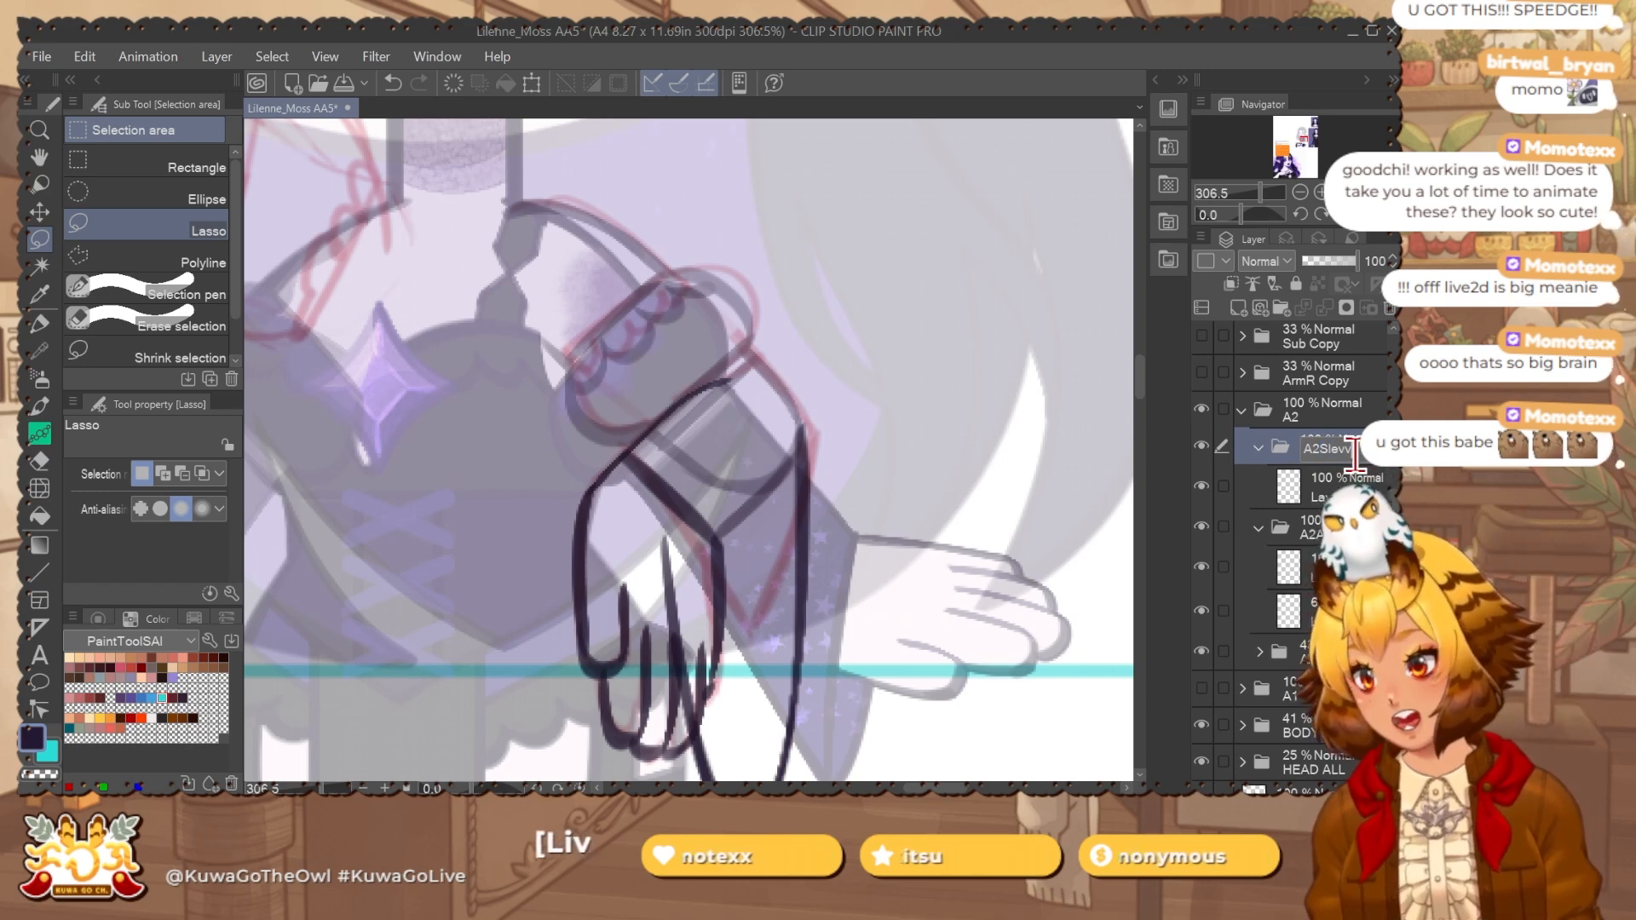
key("BackSpace")
key("BackSpace")
key("BackSpace")
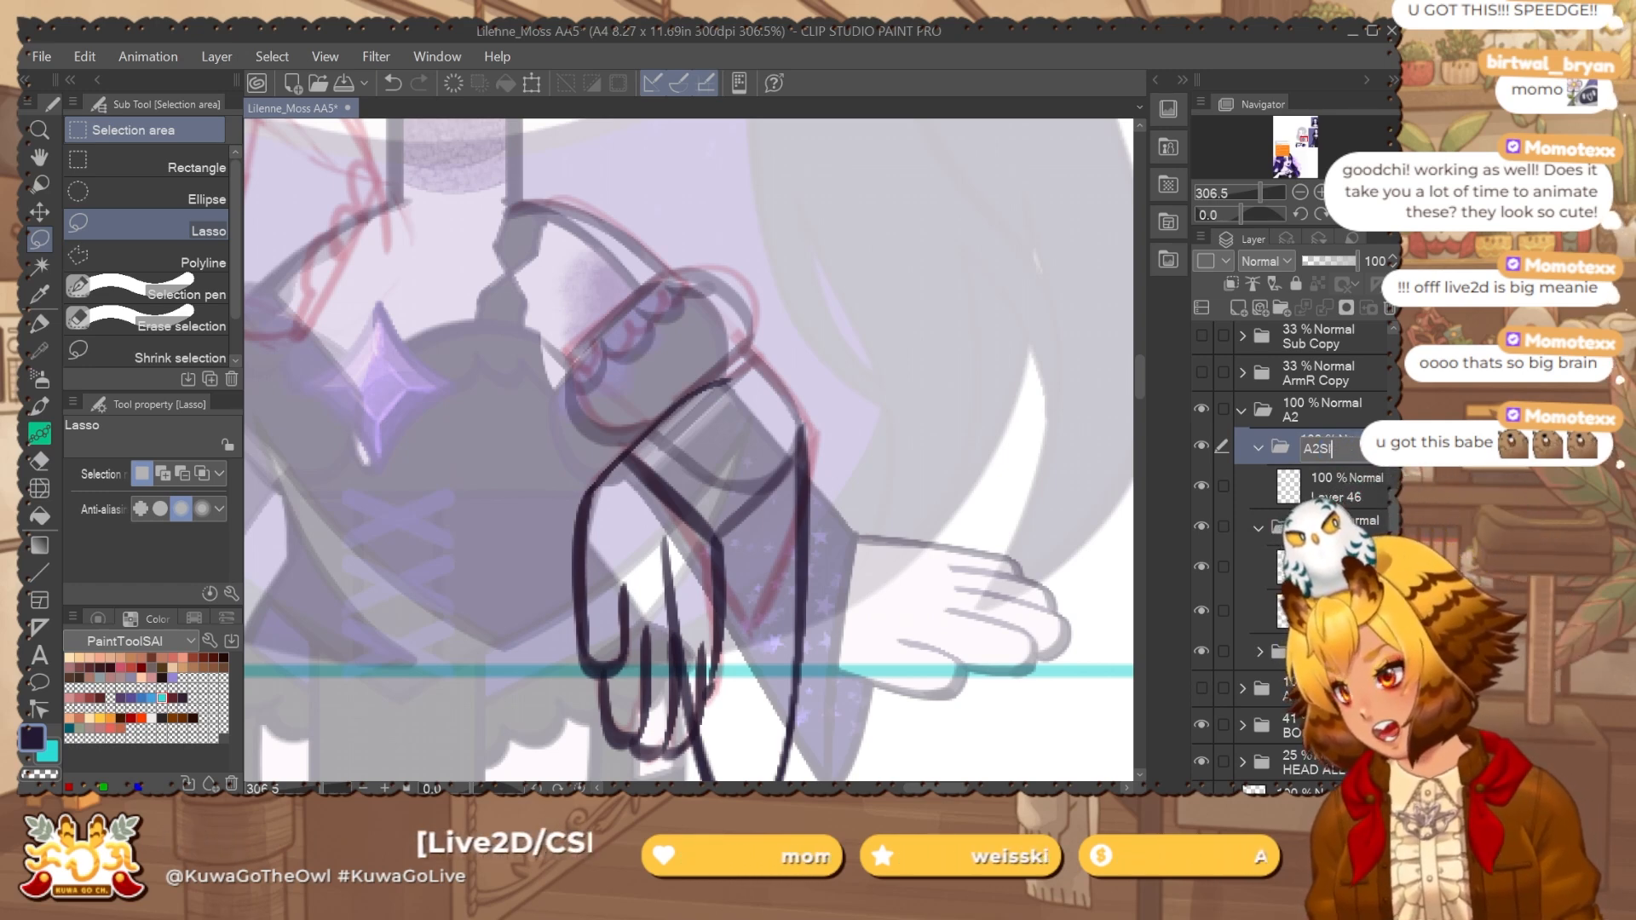
type("eeve")
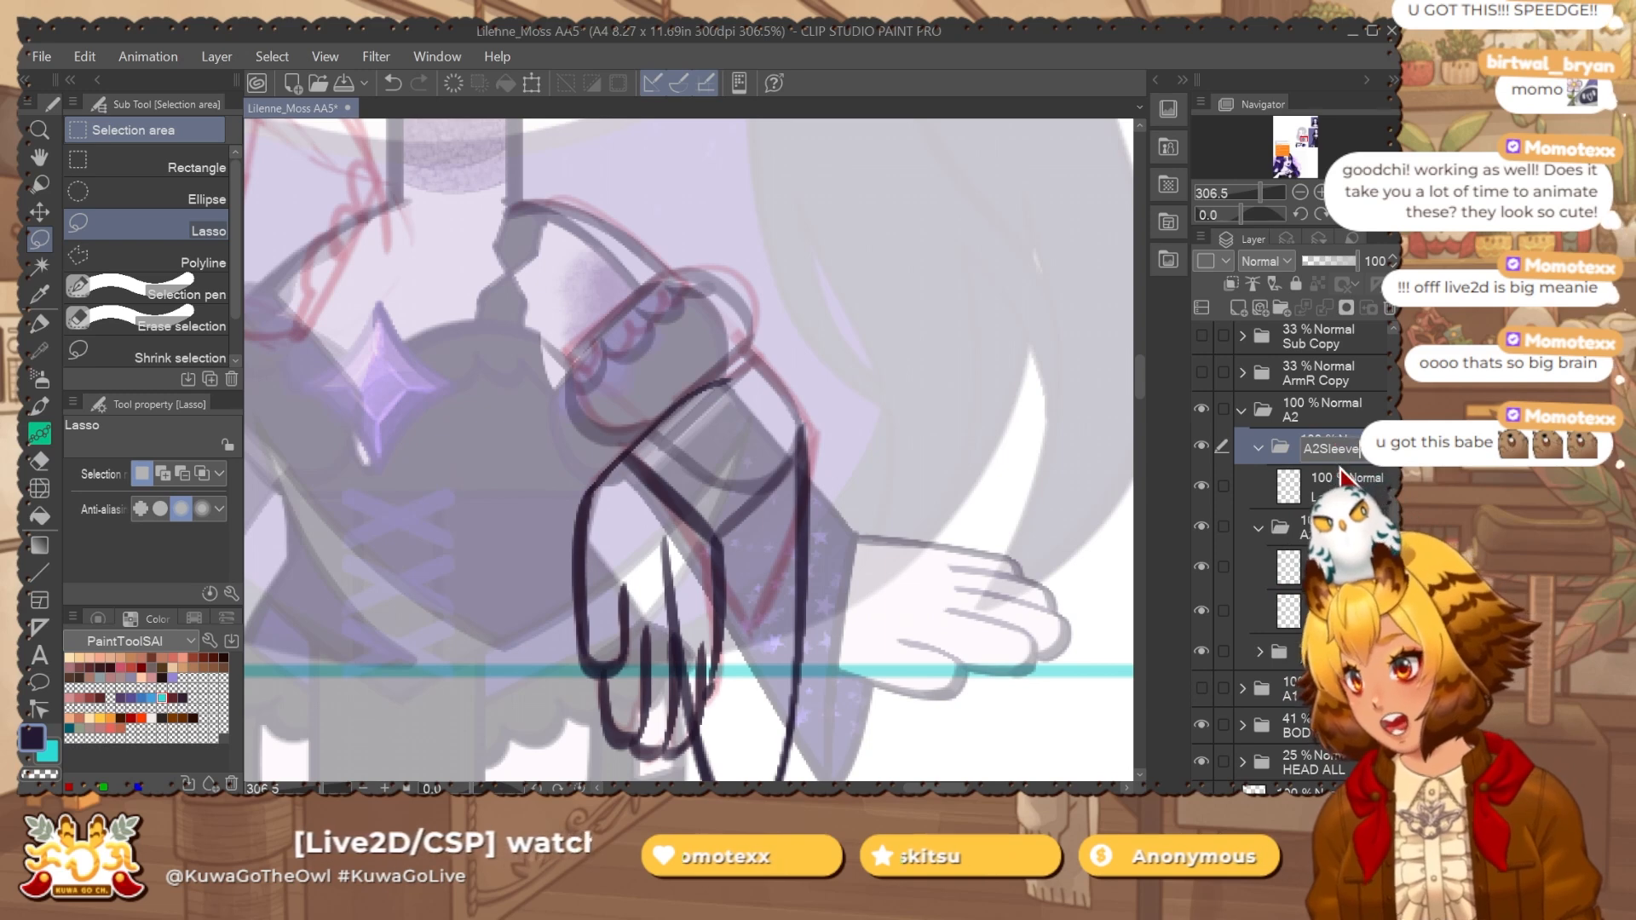
Lock the transparent pixels of the sleeve's Layer 46 and move the A2Sleeve folder below A2Arm.
left_click(1259, 530)
left_click(1354, 487)
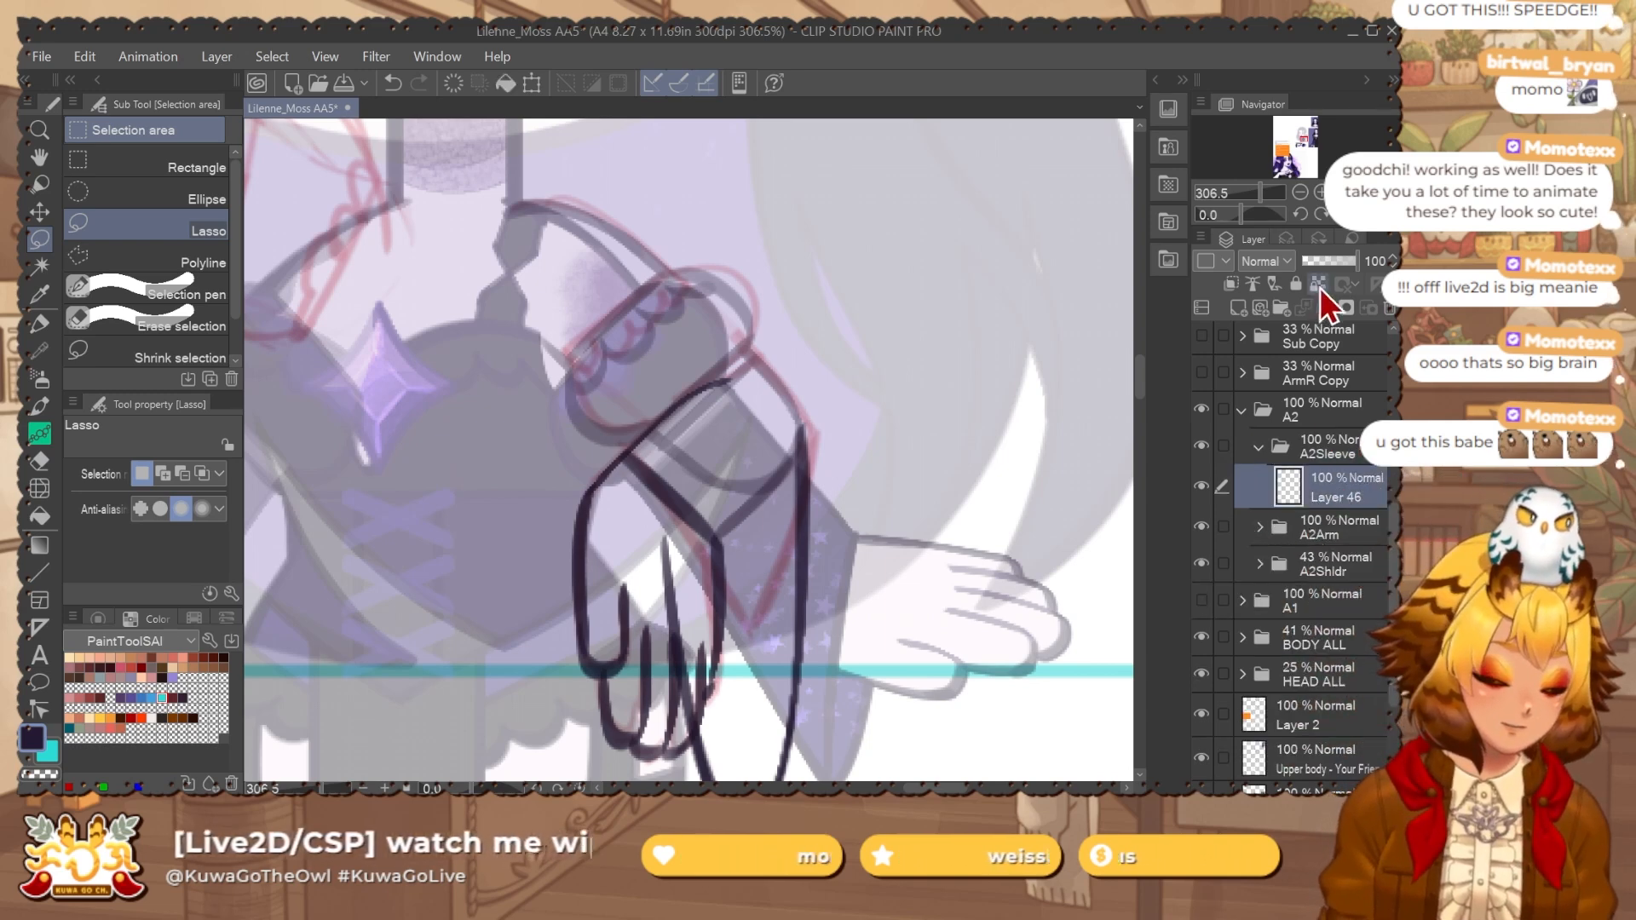
left_click(1260, 448)
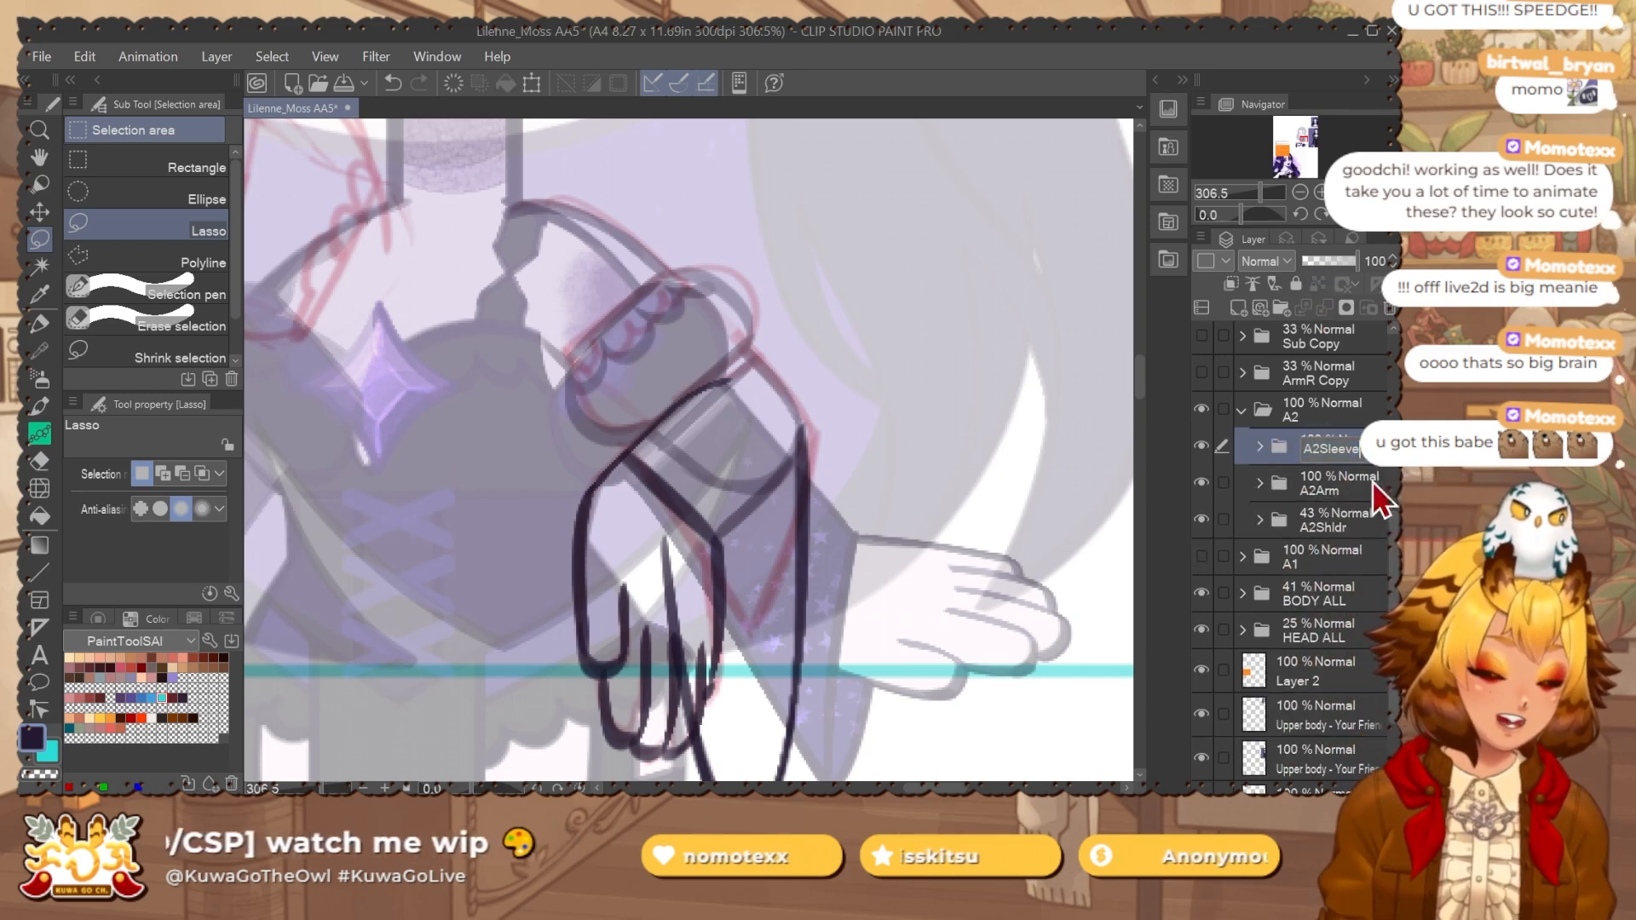
left_click_drag(1365, 460, 1347, 499)
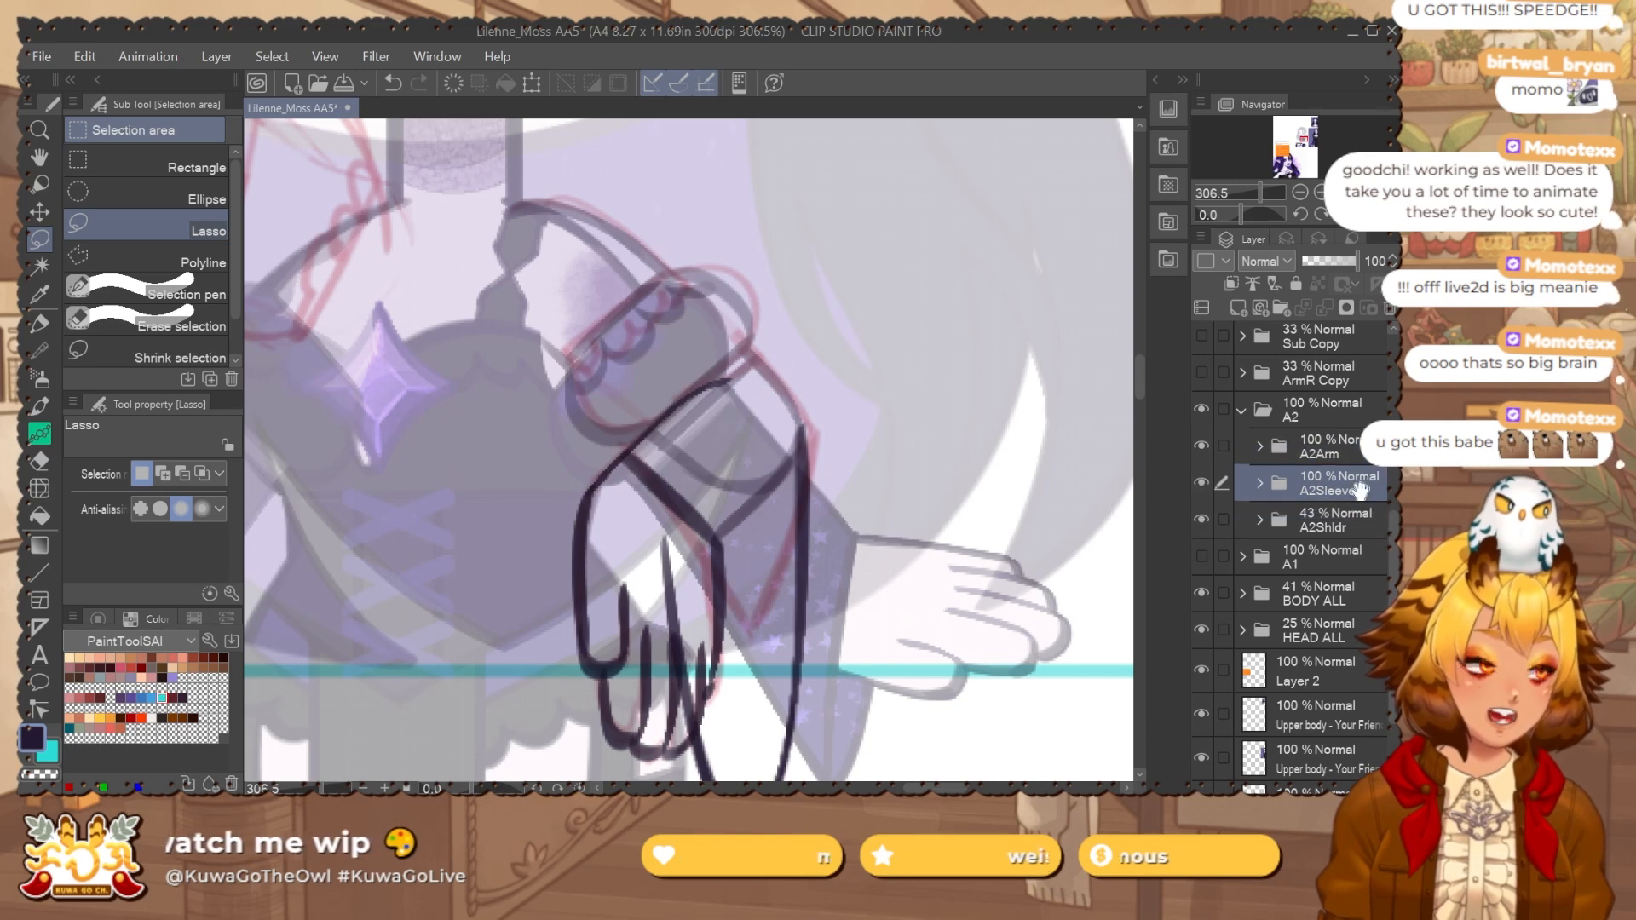
Add a new raster layer inside the A2Sleeve folder and place it beneath Layer 46.
scroll(795, 578, "down", 3)
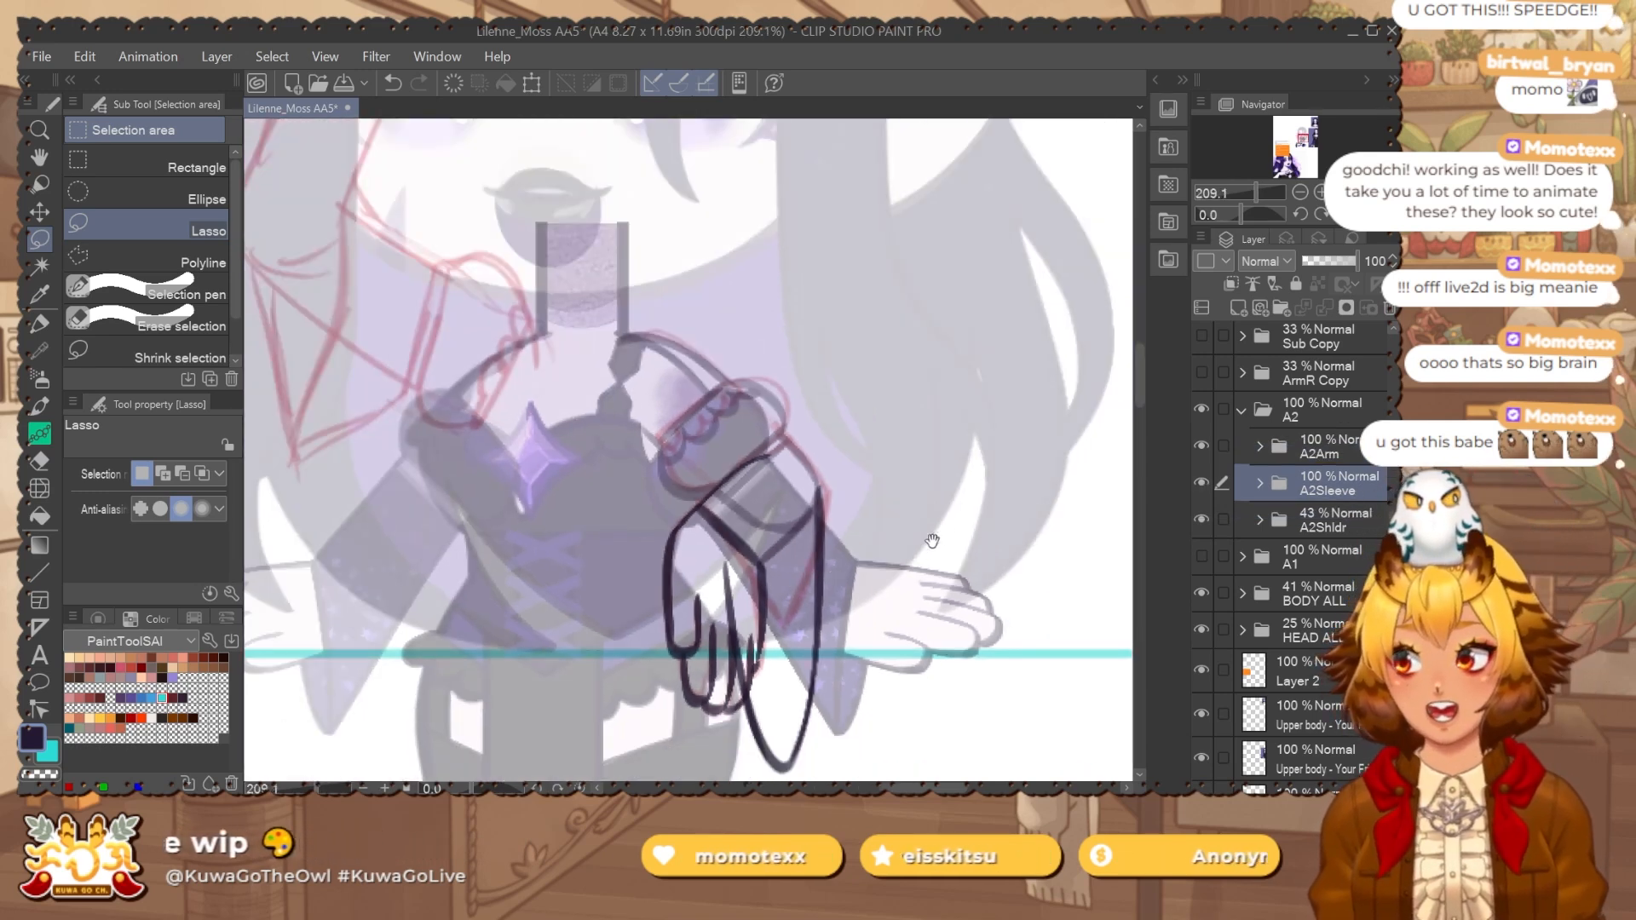
scroll(918, 535, "down", 2)
left_click(1259, 483)
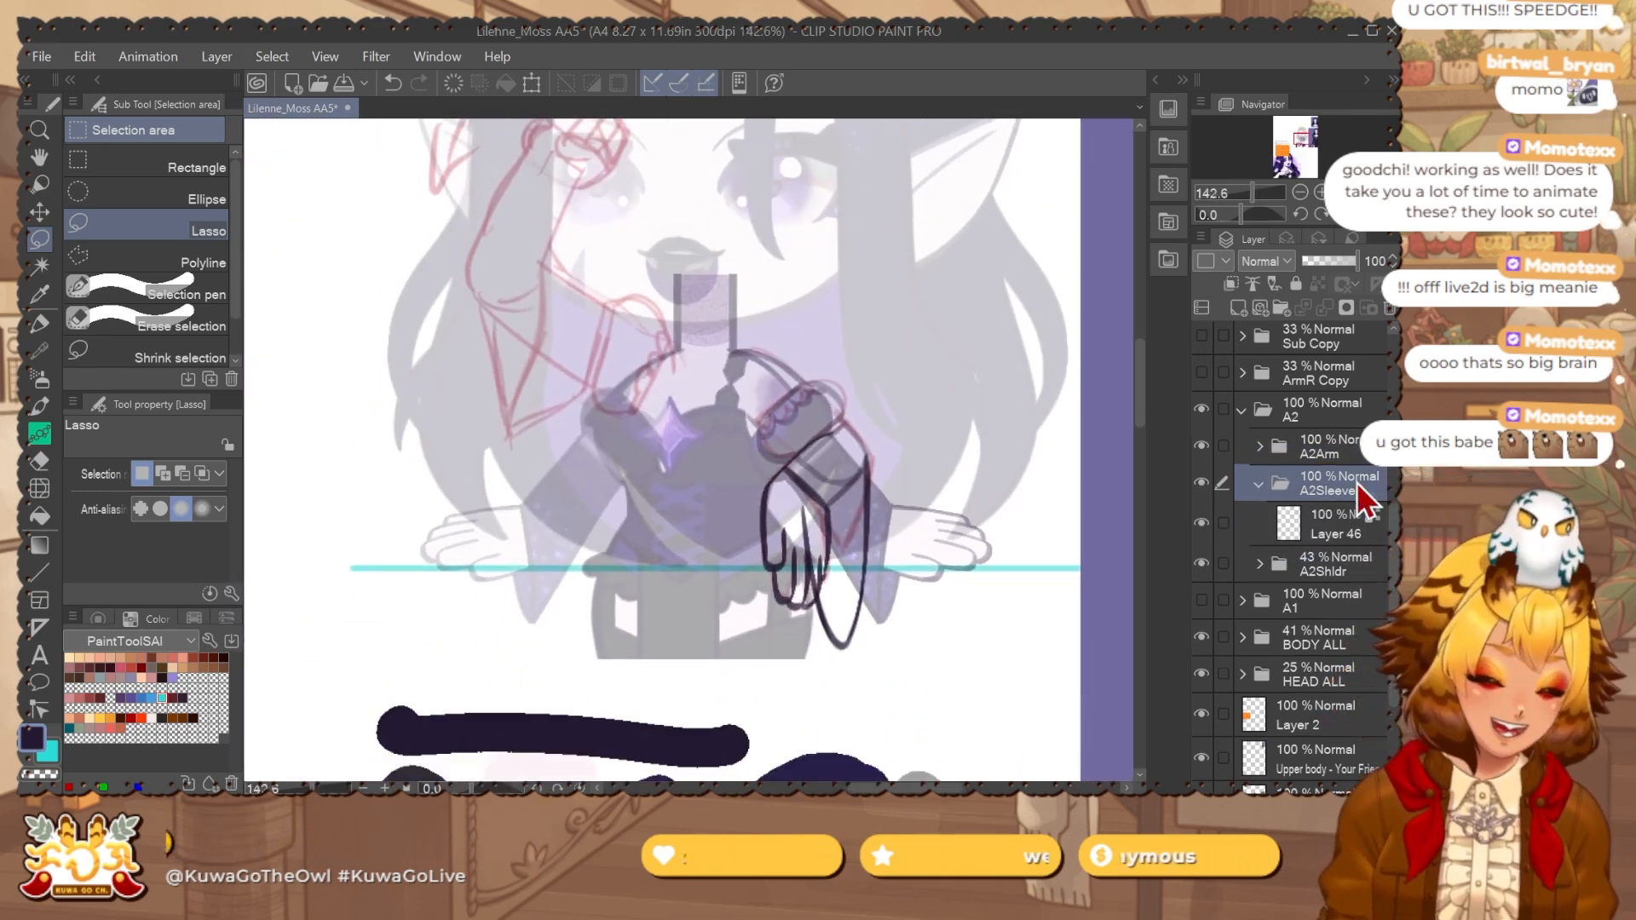
key("ctrl+shift+n")
left_click_drag(1336, 570, 1350, 515)
Lasso the open upper part of the hanging sleeve and fill it with turquoise on Layer 45.
scroll(834, 480, "up", 3)
mouse_move(833, 479)
left_mouse_down()
mouse_move(723, 339)
mouse_move(800, 316)
mouse_move(798, 460)
left_mouse_up()
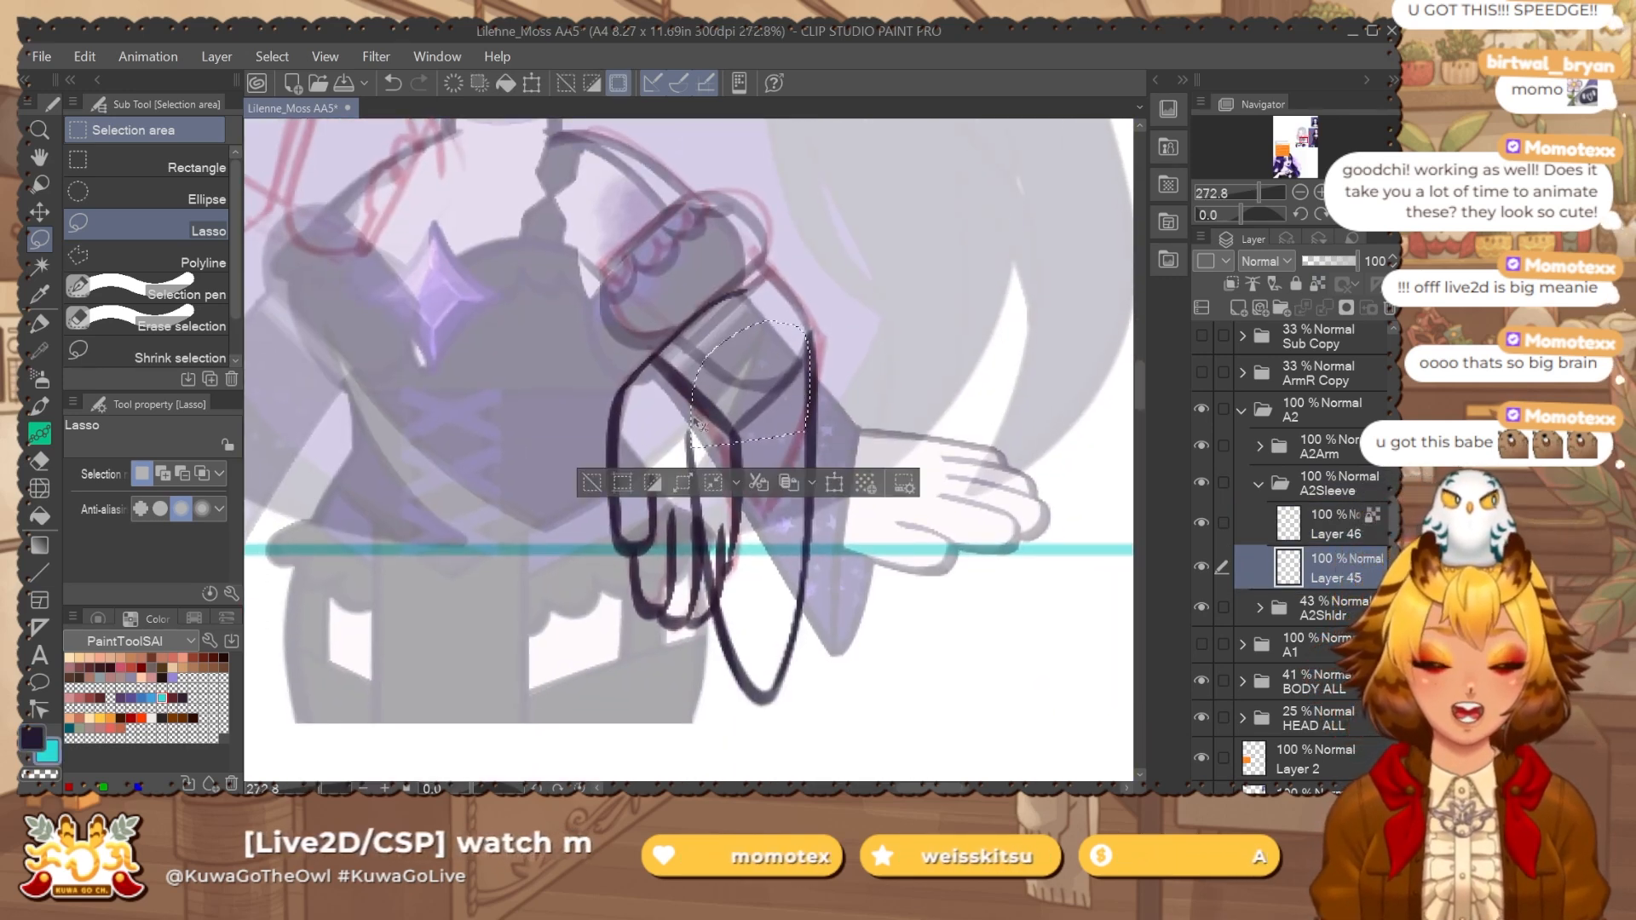
key("ctrl+d")
left_click_drag(799, 326, 801, 430)
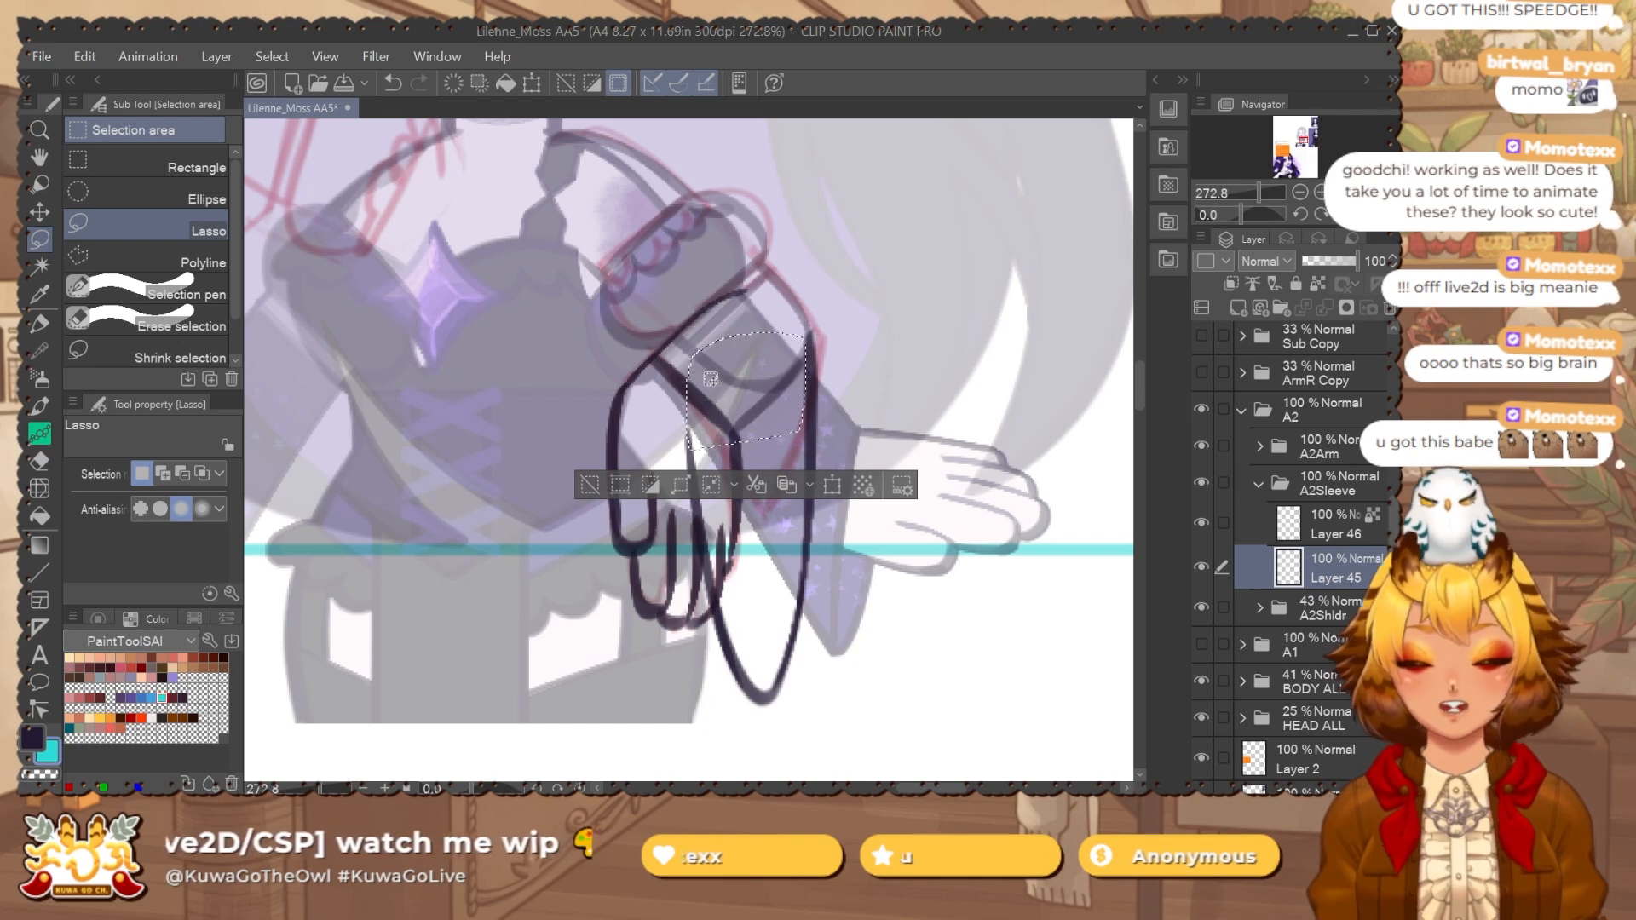
key("alt+BackSpace")
key("ctrl+d")
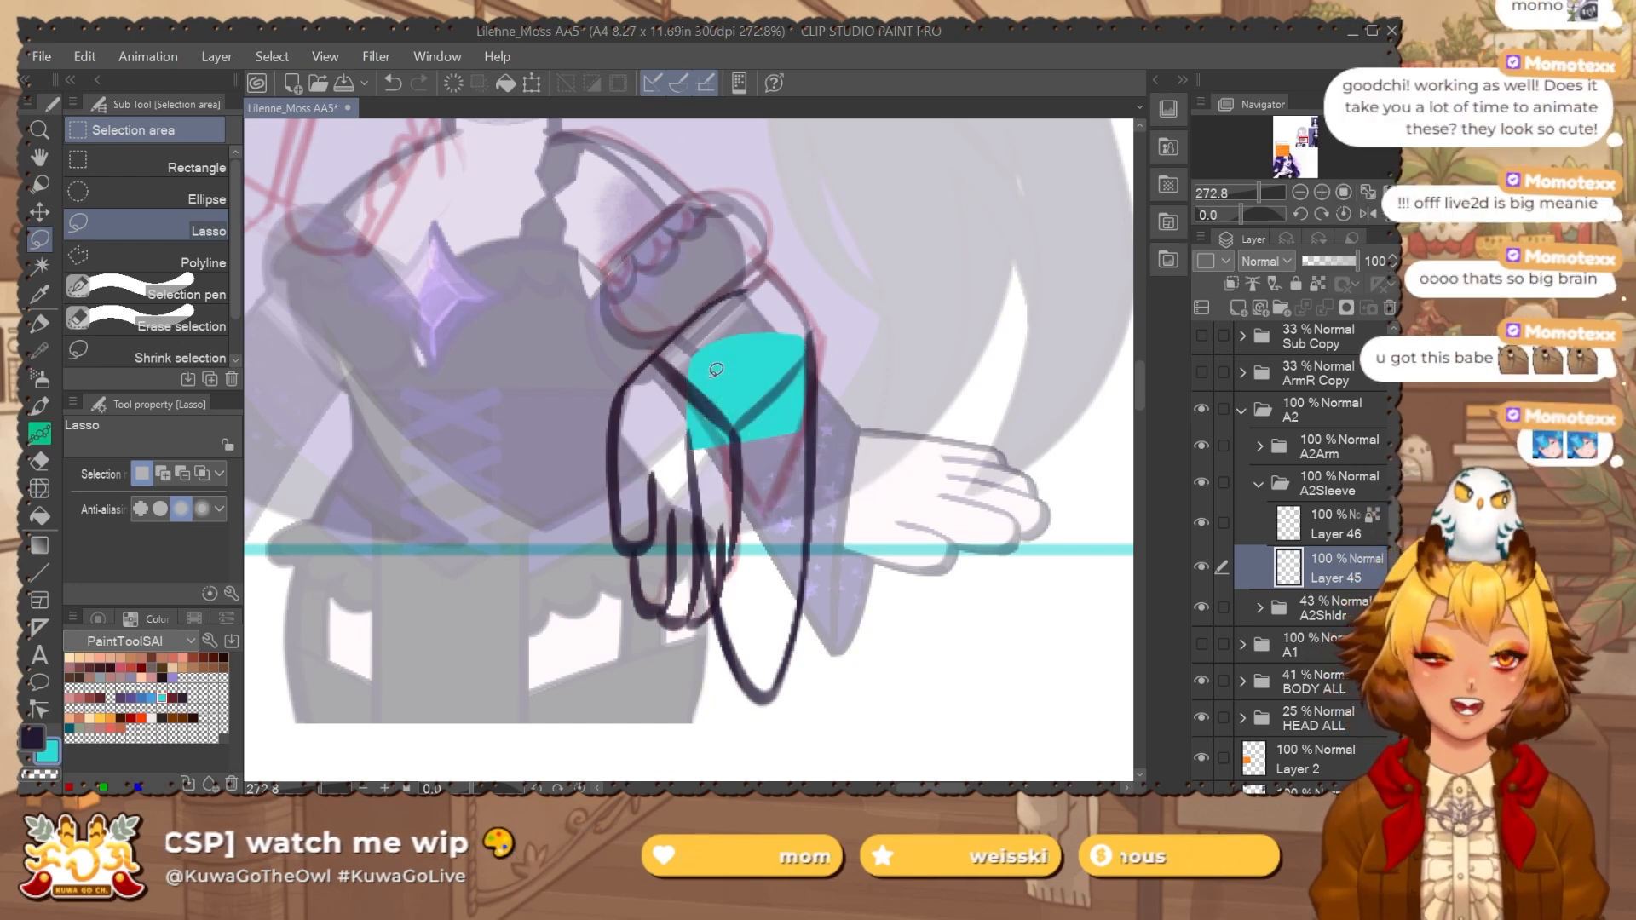
Auto-select the area around the sleeve, expand and invert the selection, and fill the whole sleeve with turquoise on Layer 45.
left_click(1342, 484)
key("w")
left_click(896, 514)
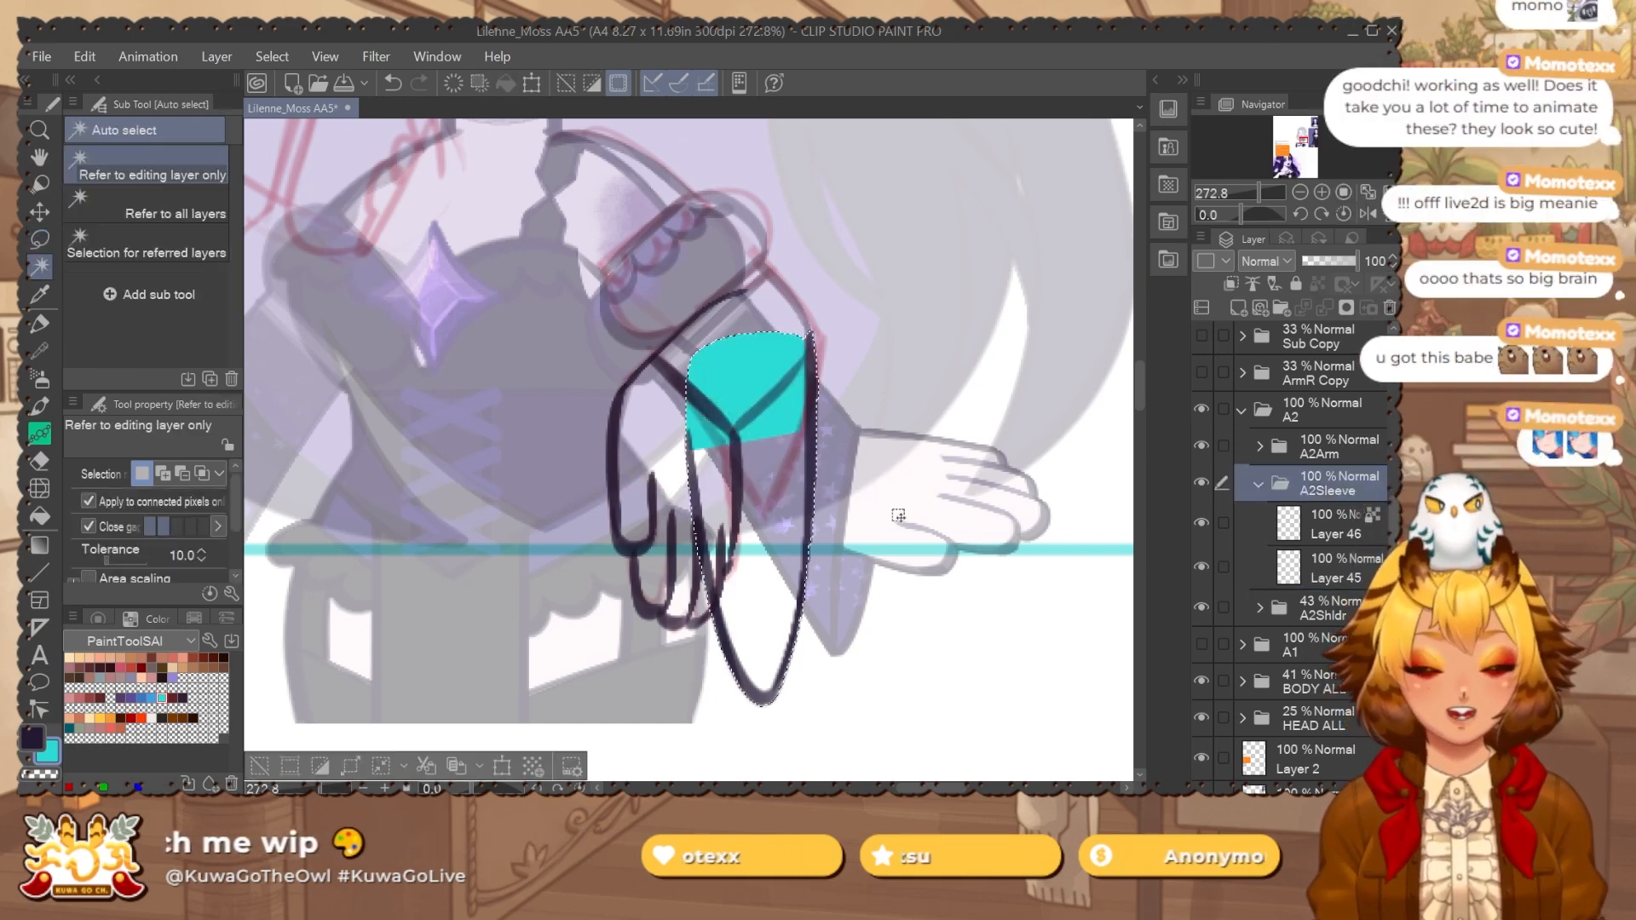
left_click(350, 764)
left_click(1054, 351)
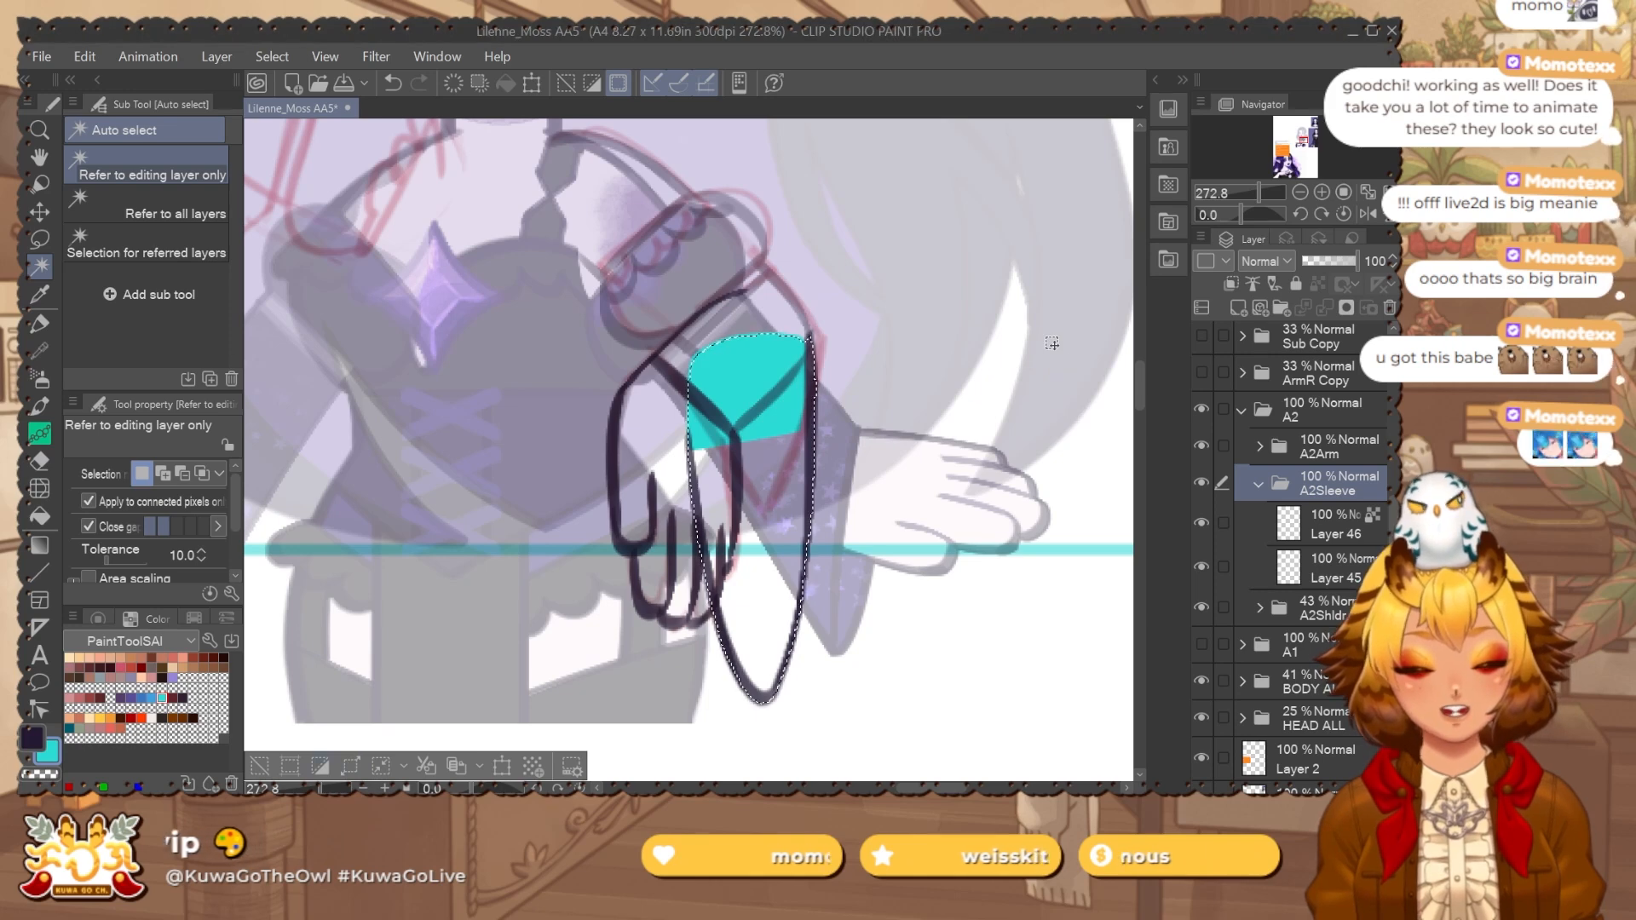
left_click(1326, 557)
key("alt+BackSpace")
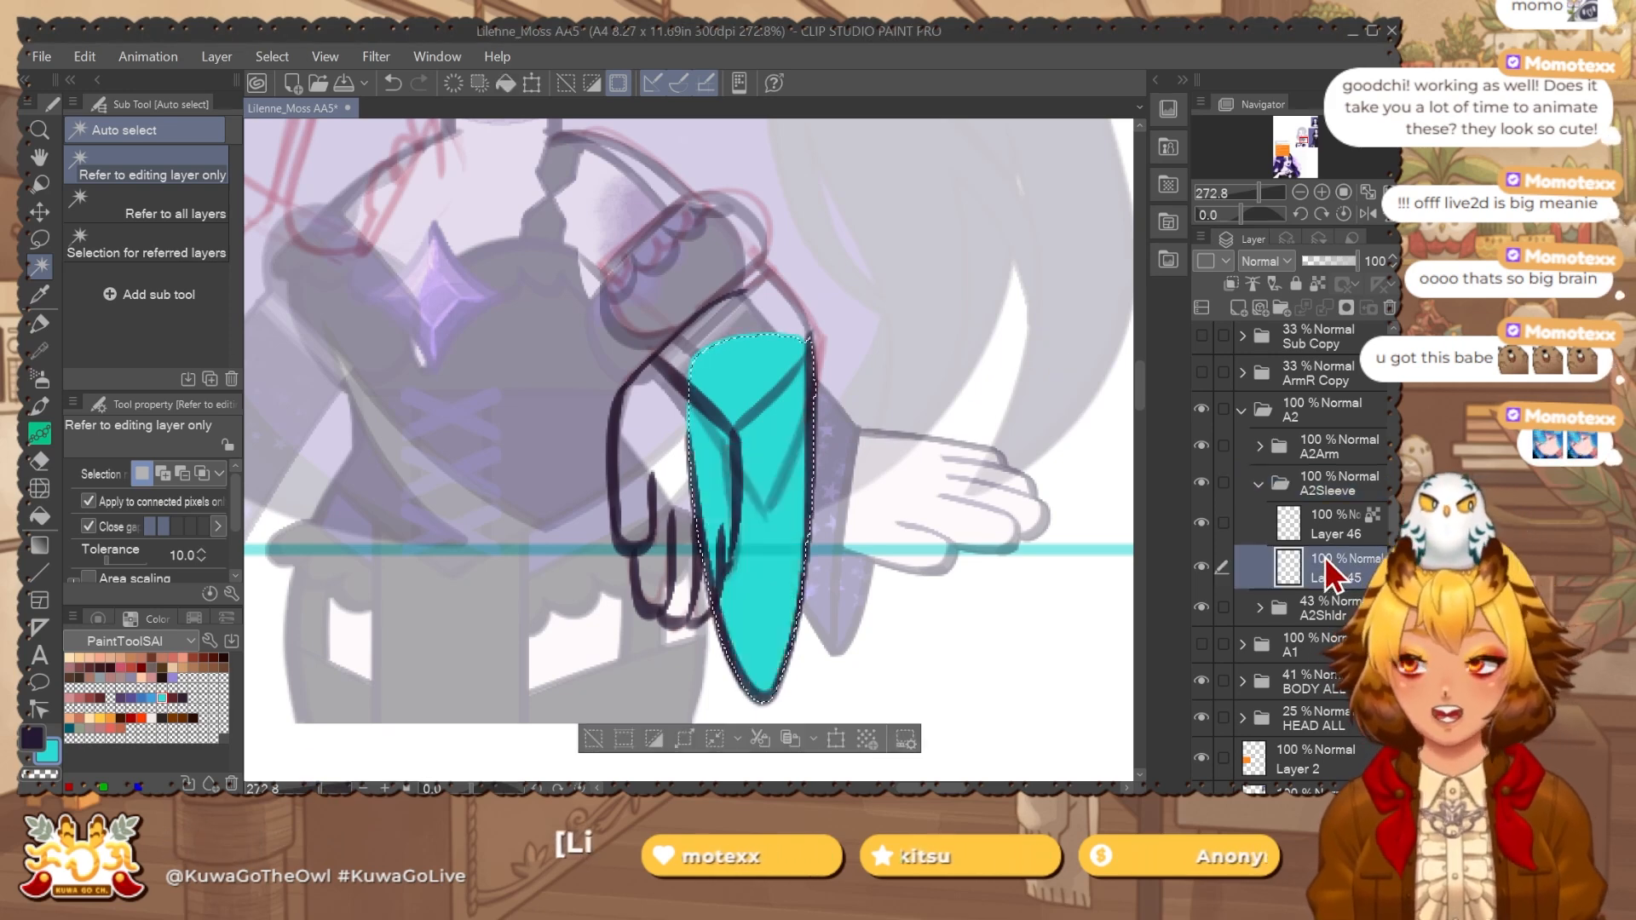
key("ctrl+d")
key("e")
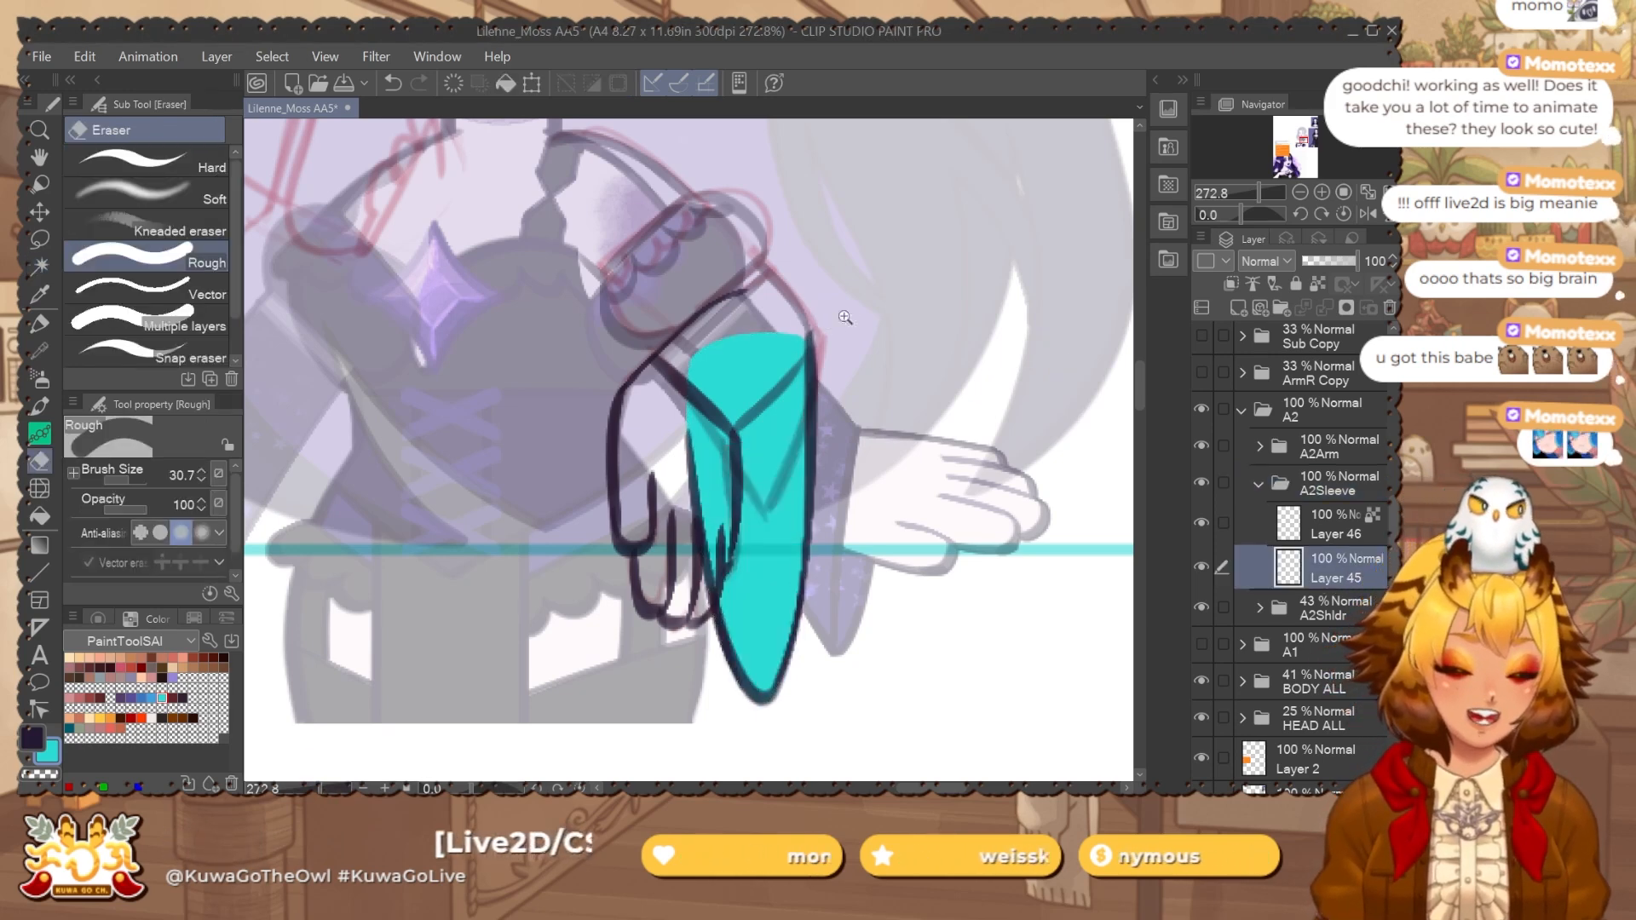
scroll(810, 319, "up", 2)
scroll(871, 406, "down", 3)
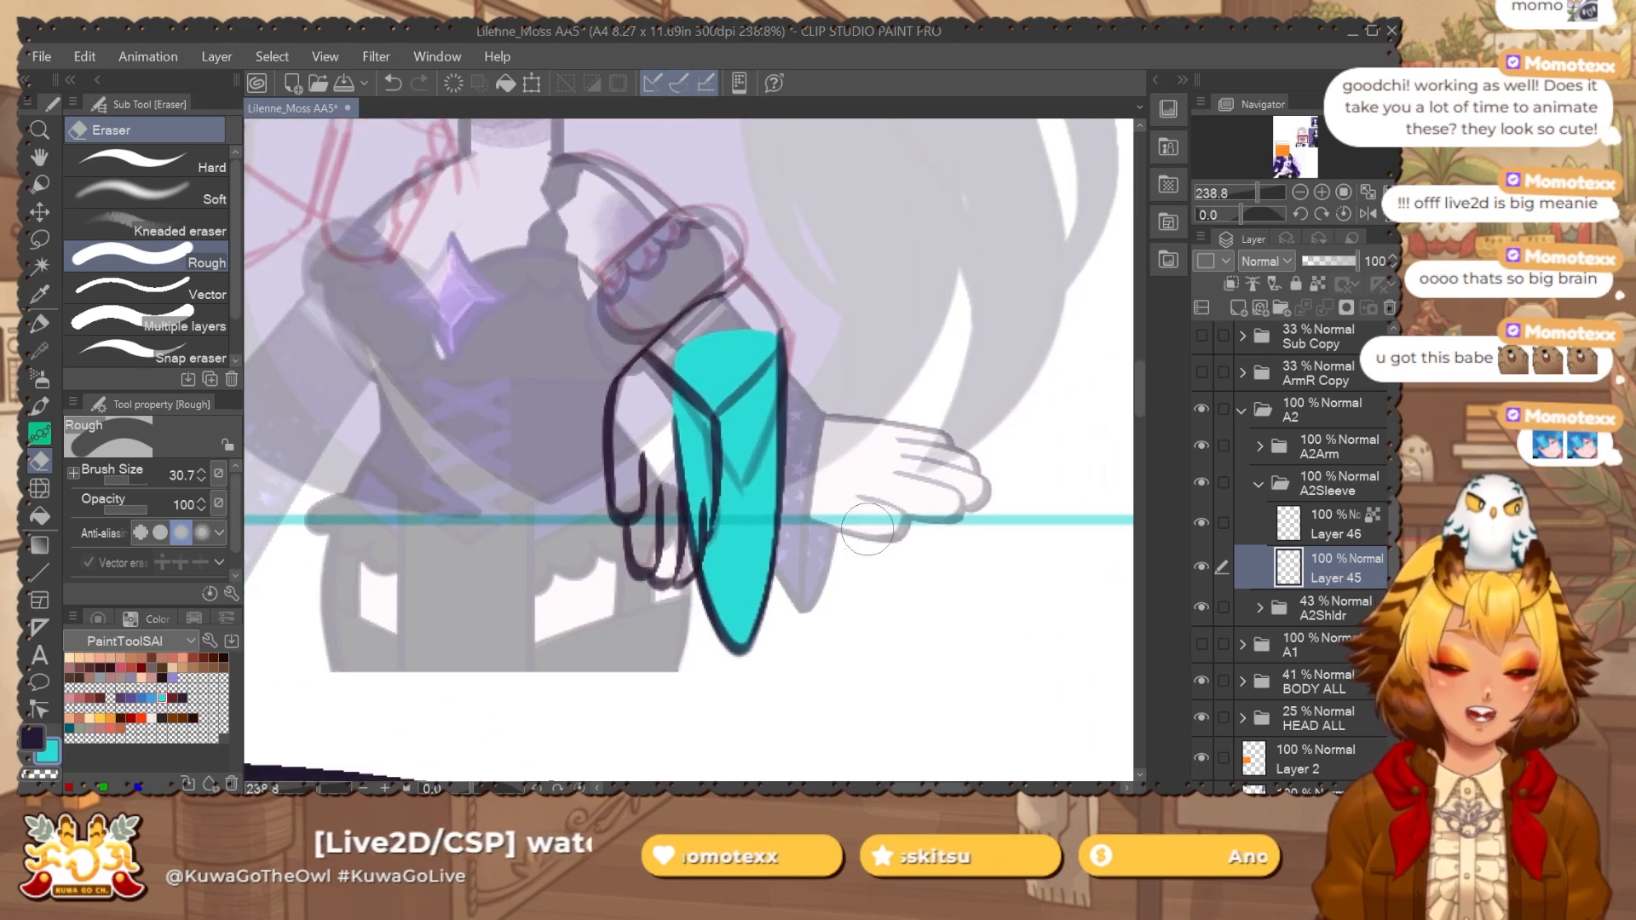
Add a new layer in the A2Arm folder and place it beneath Layer 46 Copy 3.
left_click(1259, 483)
left_click(1260, 447)
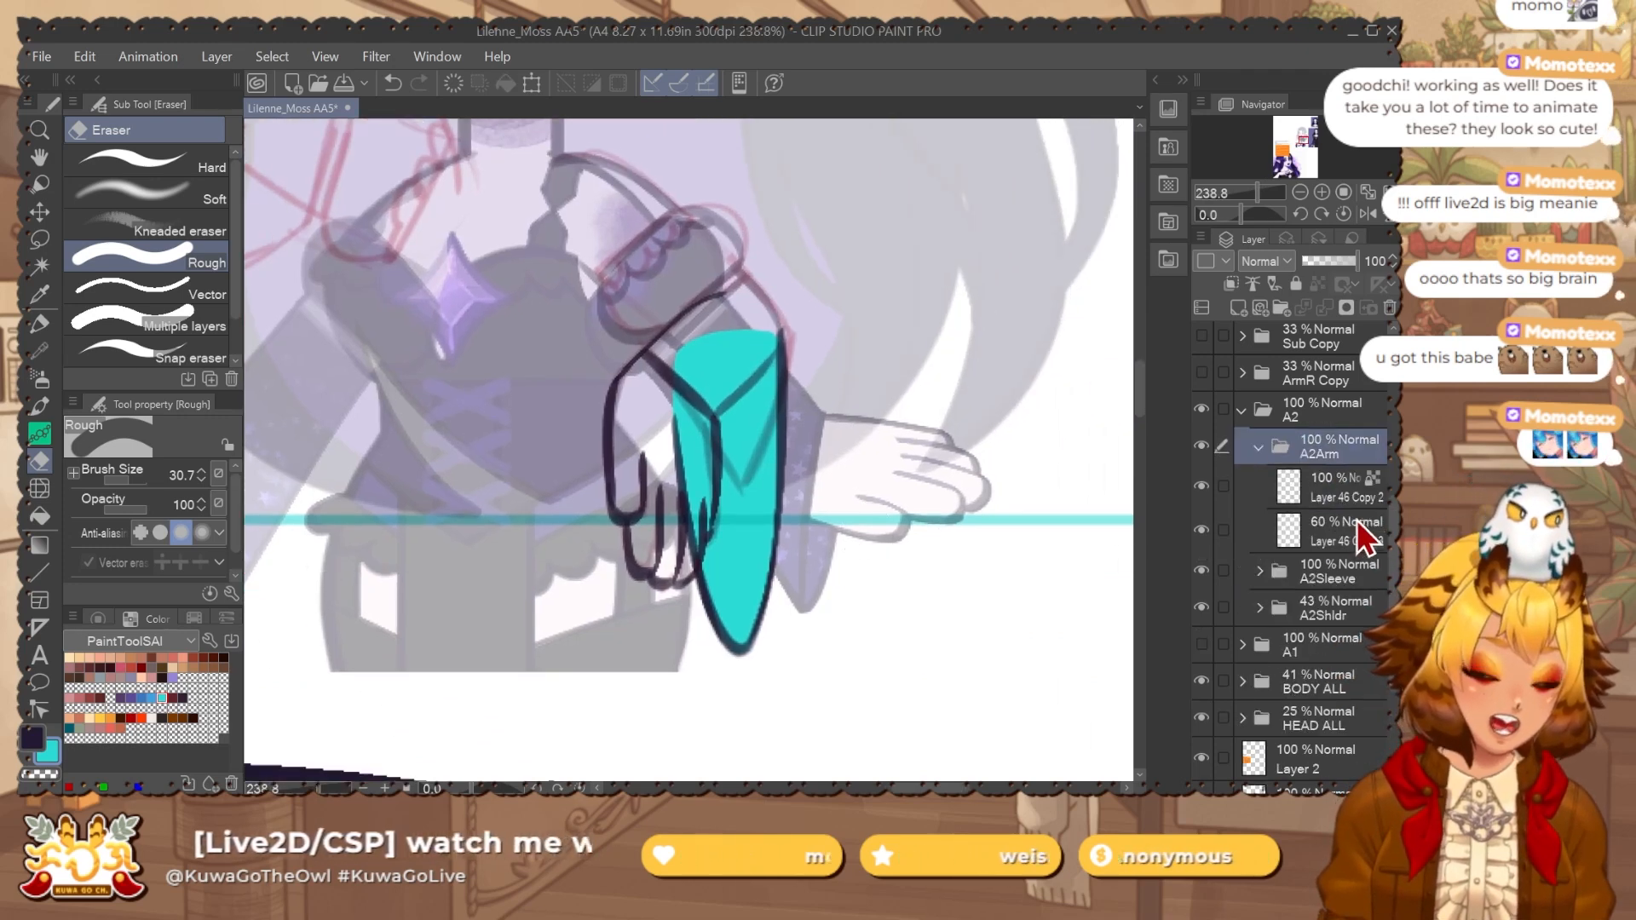
key("ctrl+shift+n")
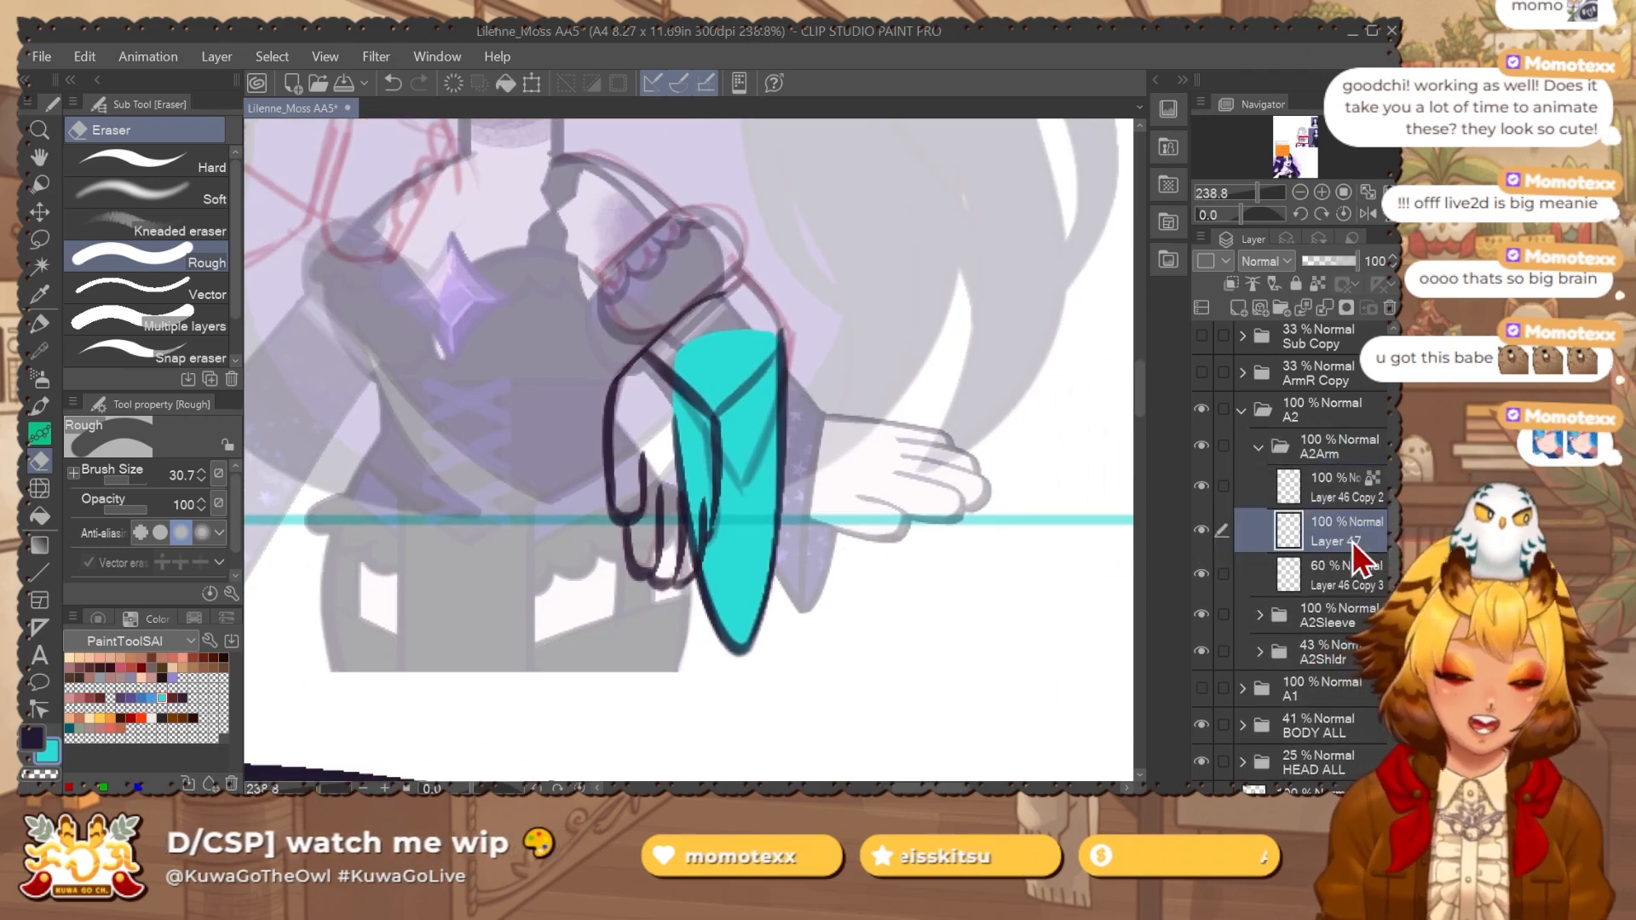
left_click(1337, 580)
left_click(1352, 570)
Lasso the open elbow side of the forearm and fill it with turquoise on Layer 47.
key("m")
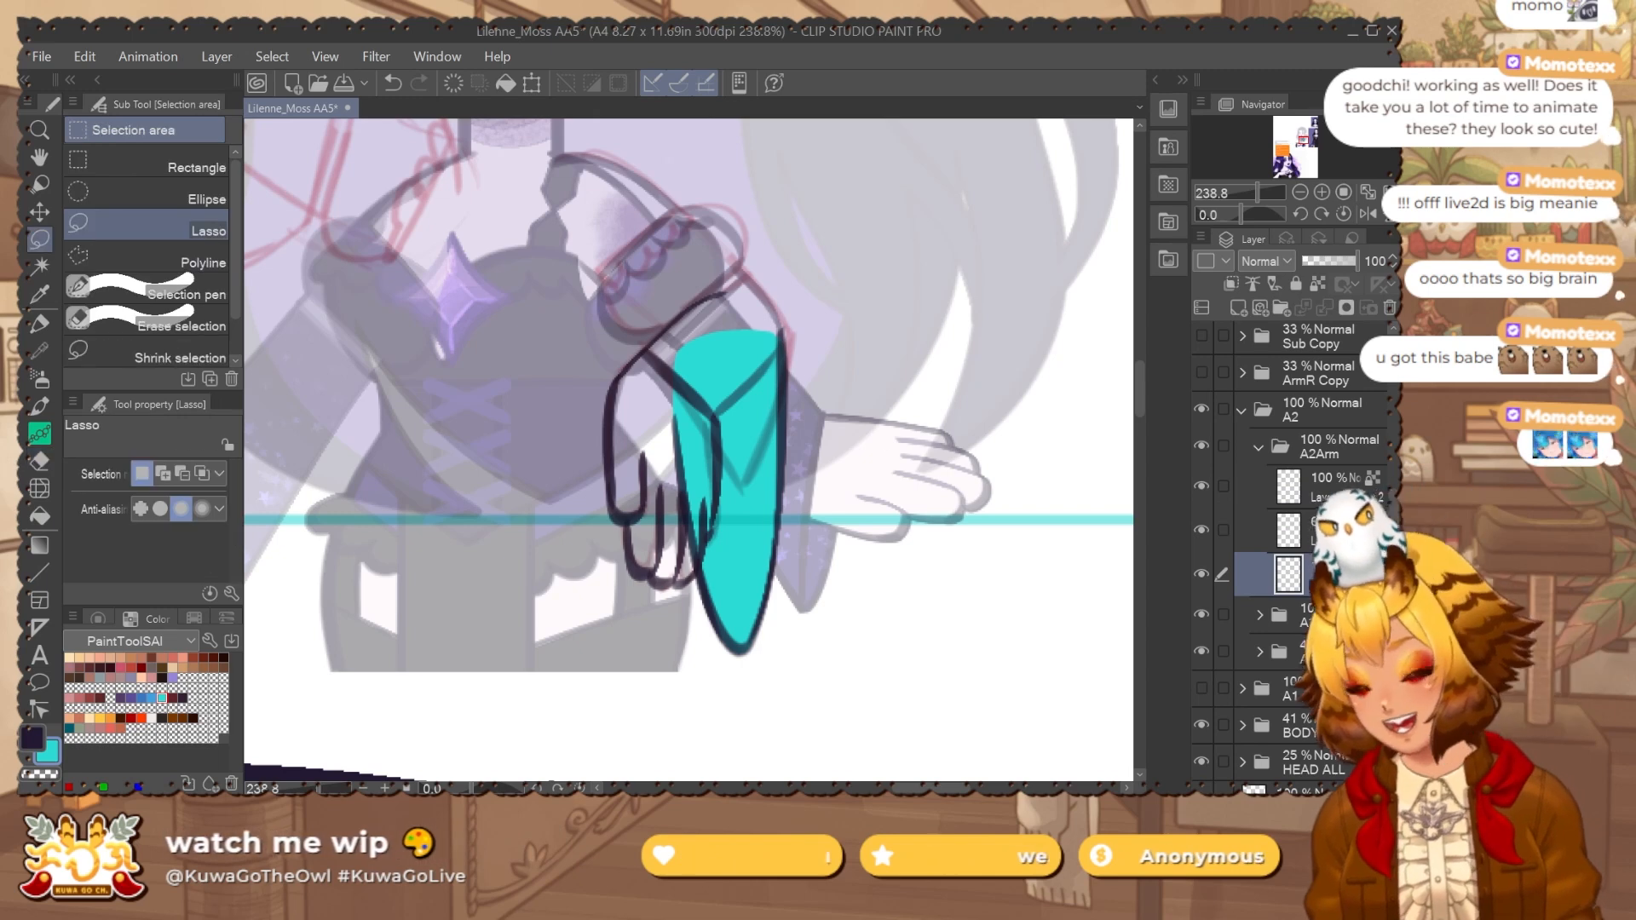
scroll(890, 397, "up", 2)
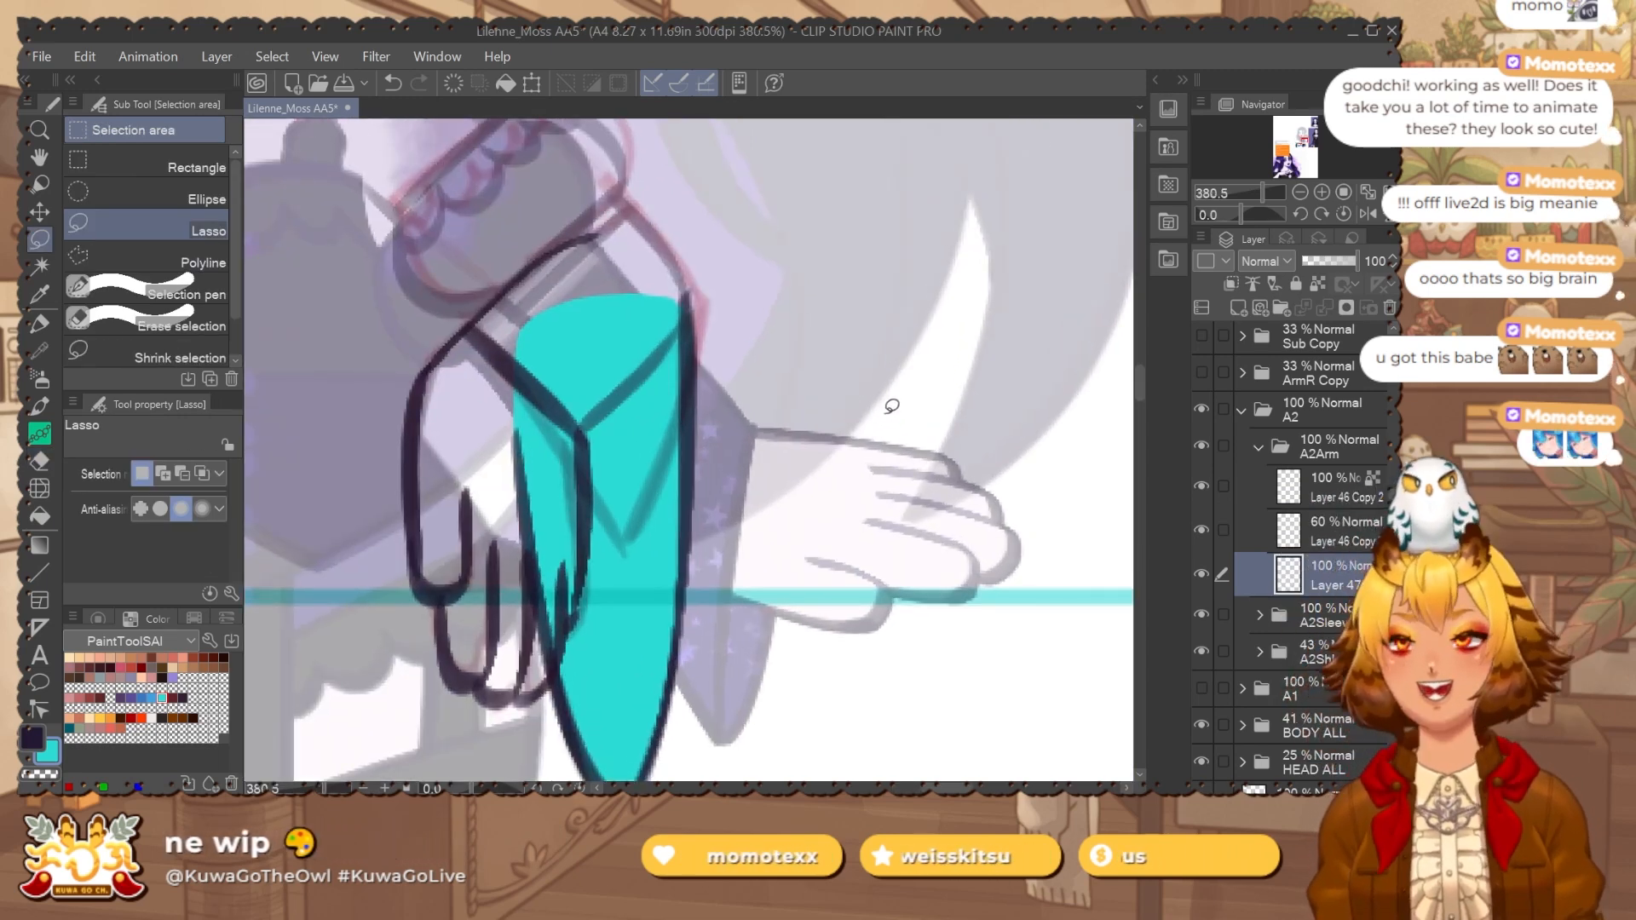
left_click_drag(829, 380, 887, 403)
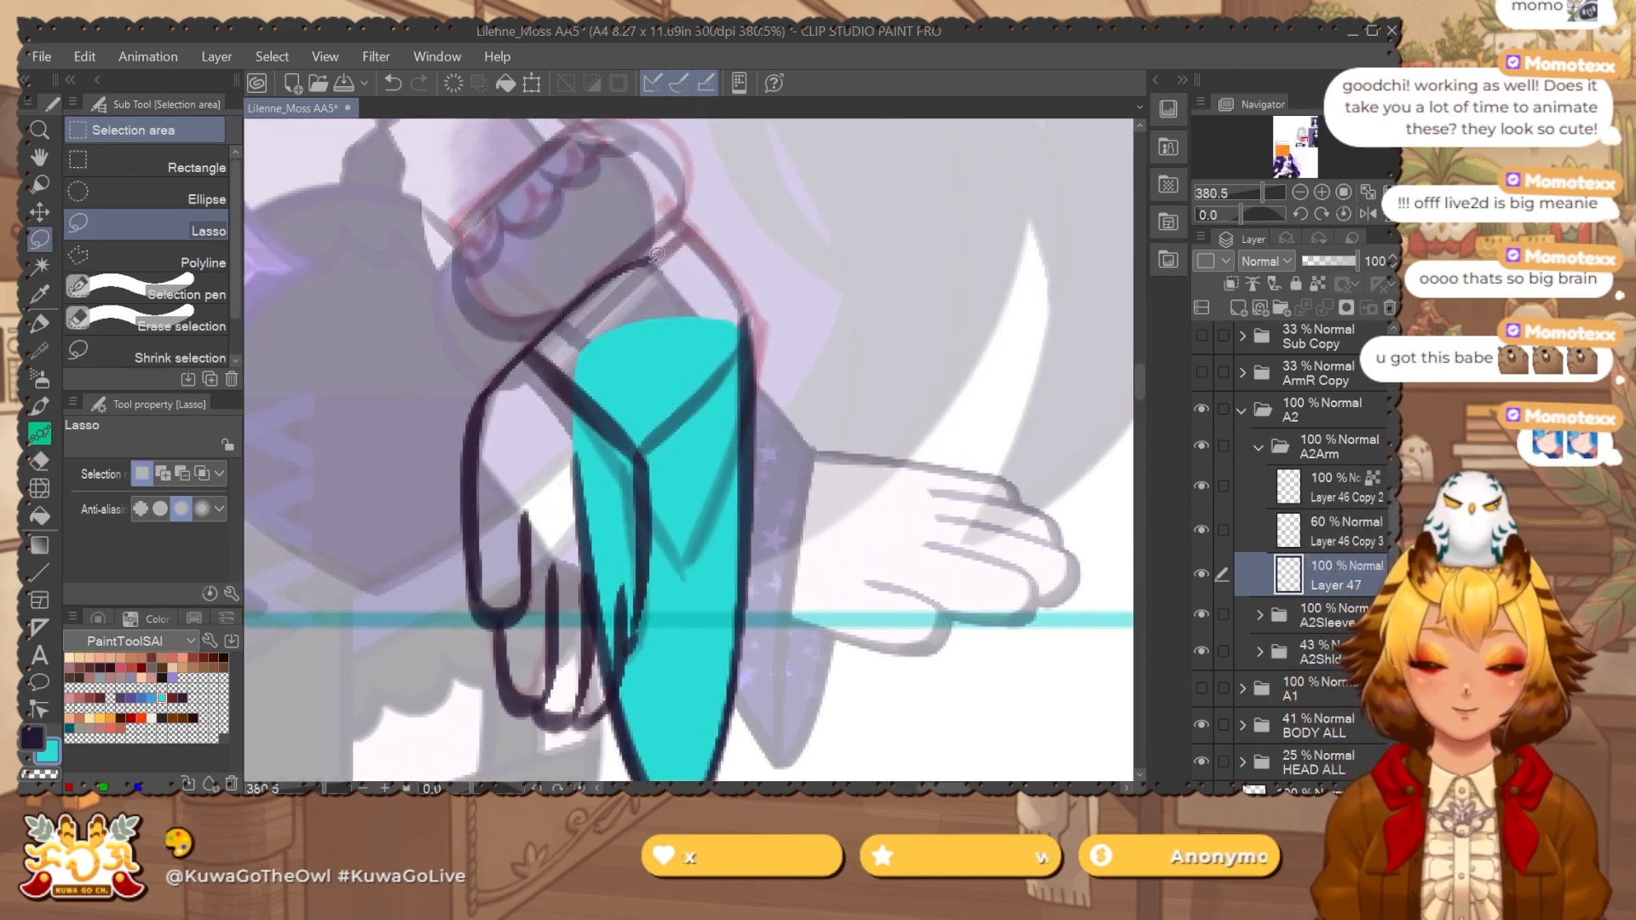
key("ctrl+z")
left_click_drag(731, 393, 692, 445)
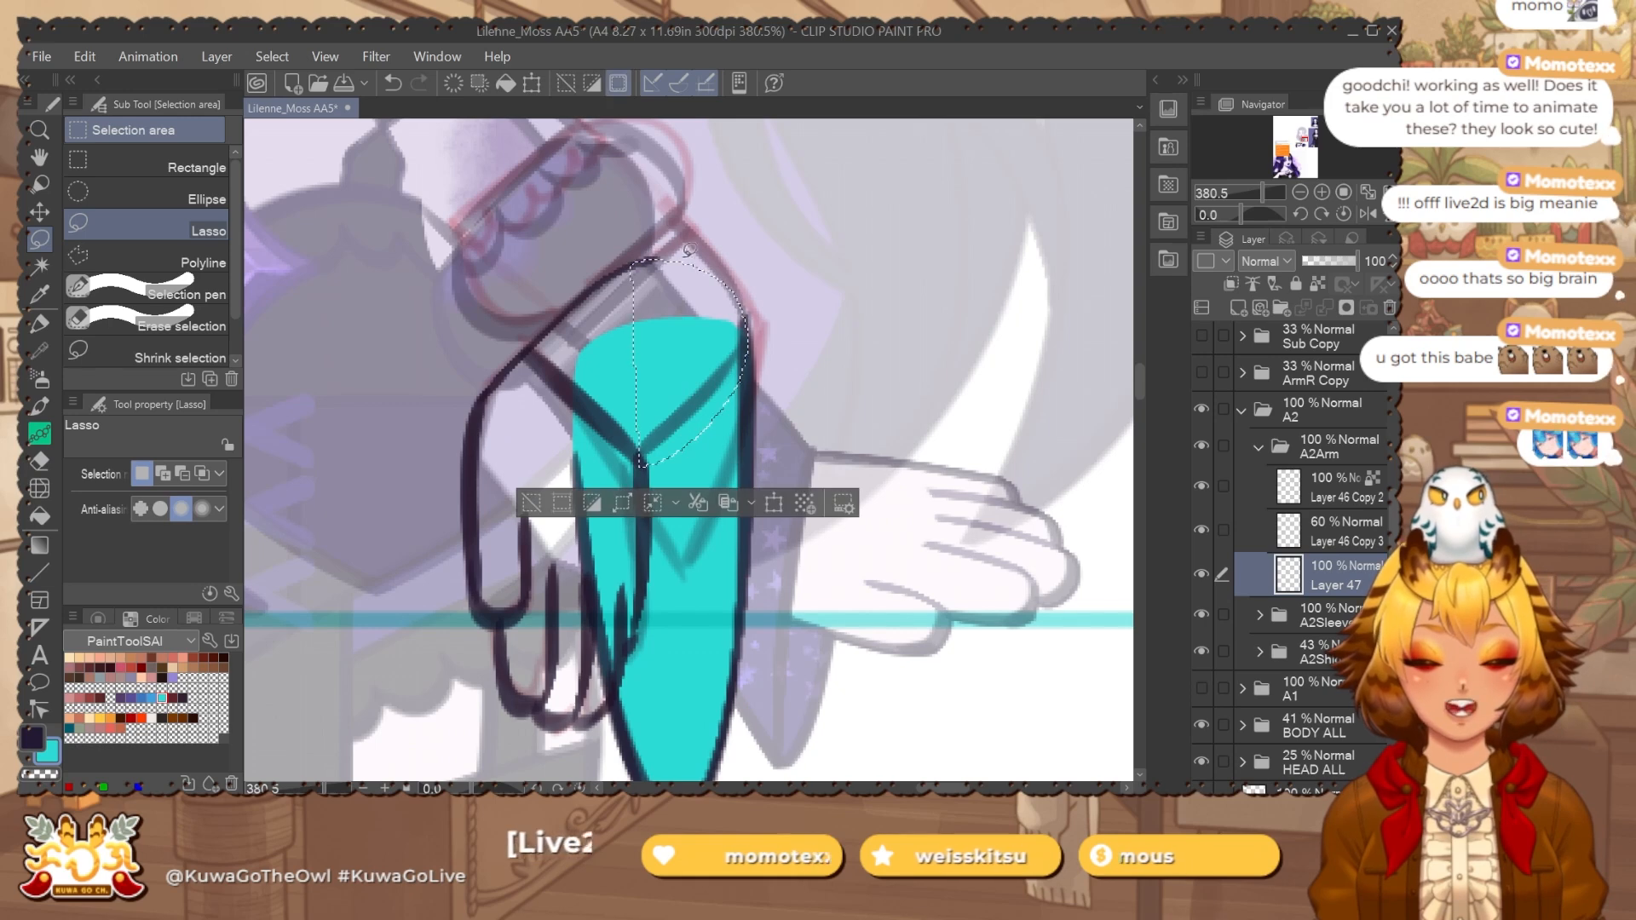
scroll(838, 278, "up", 2)
key("ctrl+d")
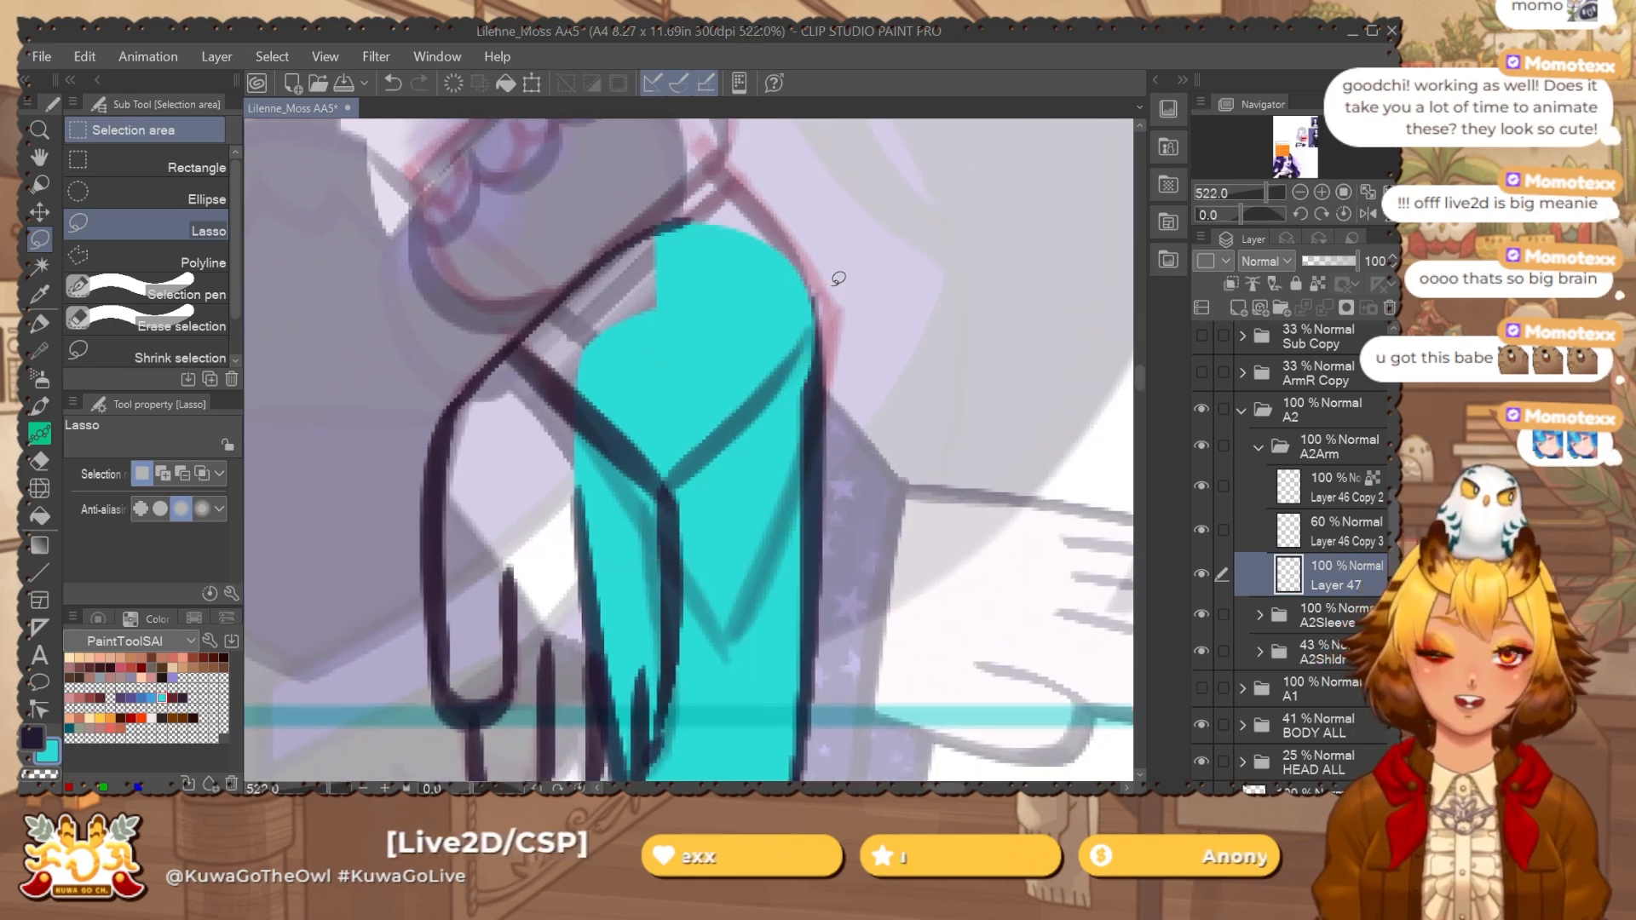
Delete the turquoise on Layer 47 that spills below the forearm's diagonal cuff line and past its outer corner.
left_click(1342, 452)
key("w")
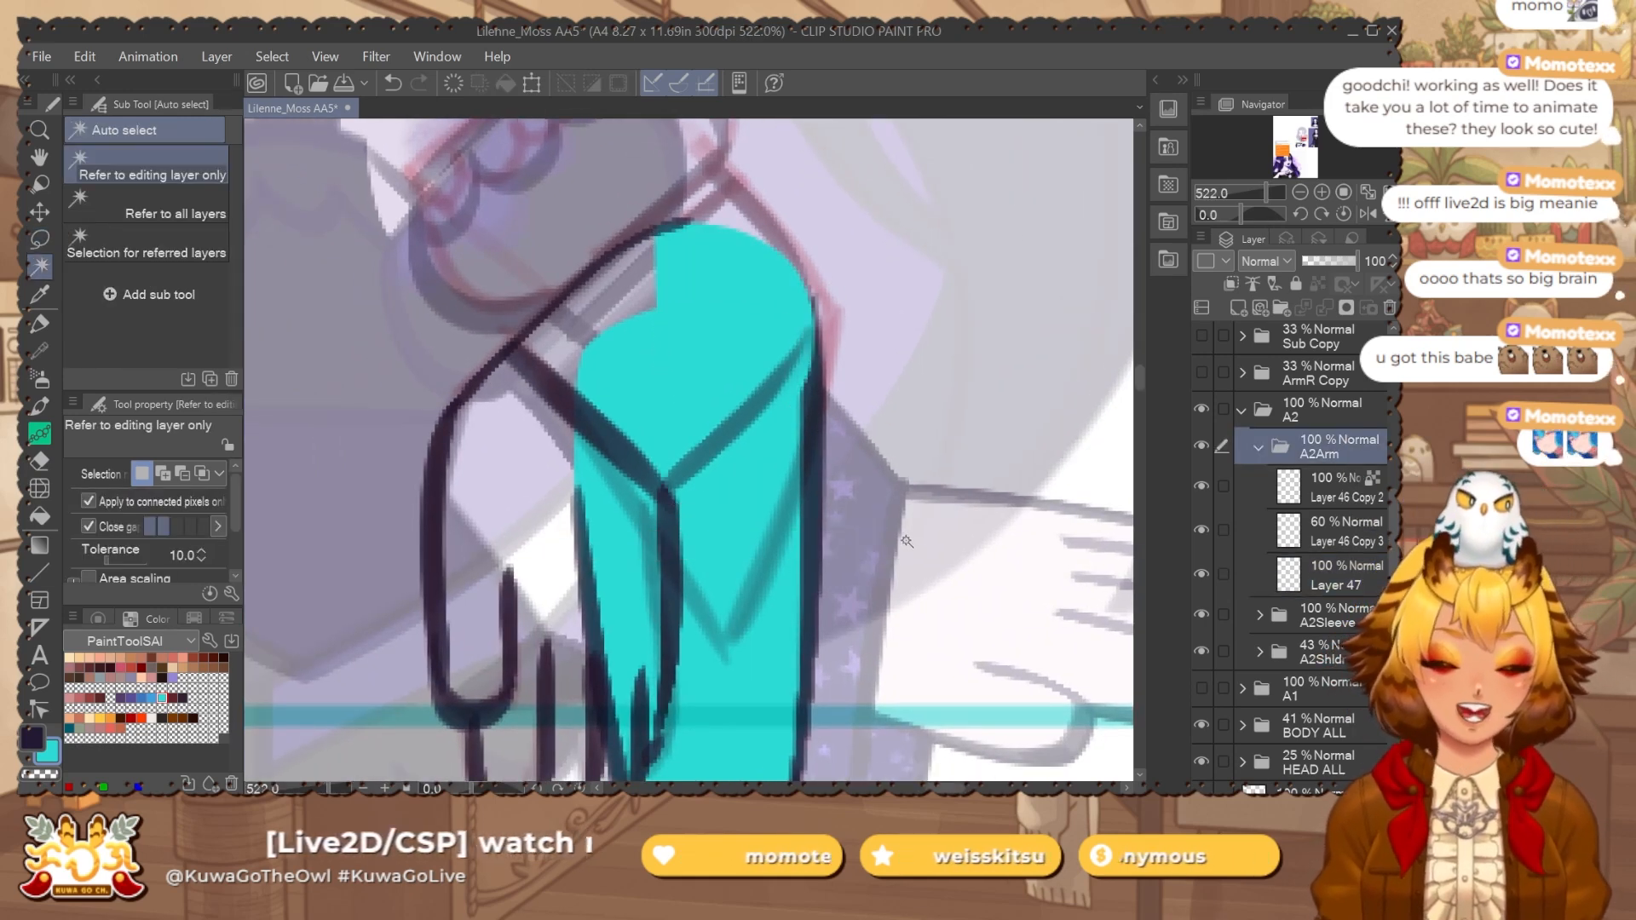
left_click(1343, 576)
key("m")
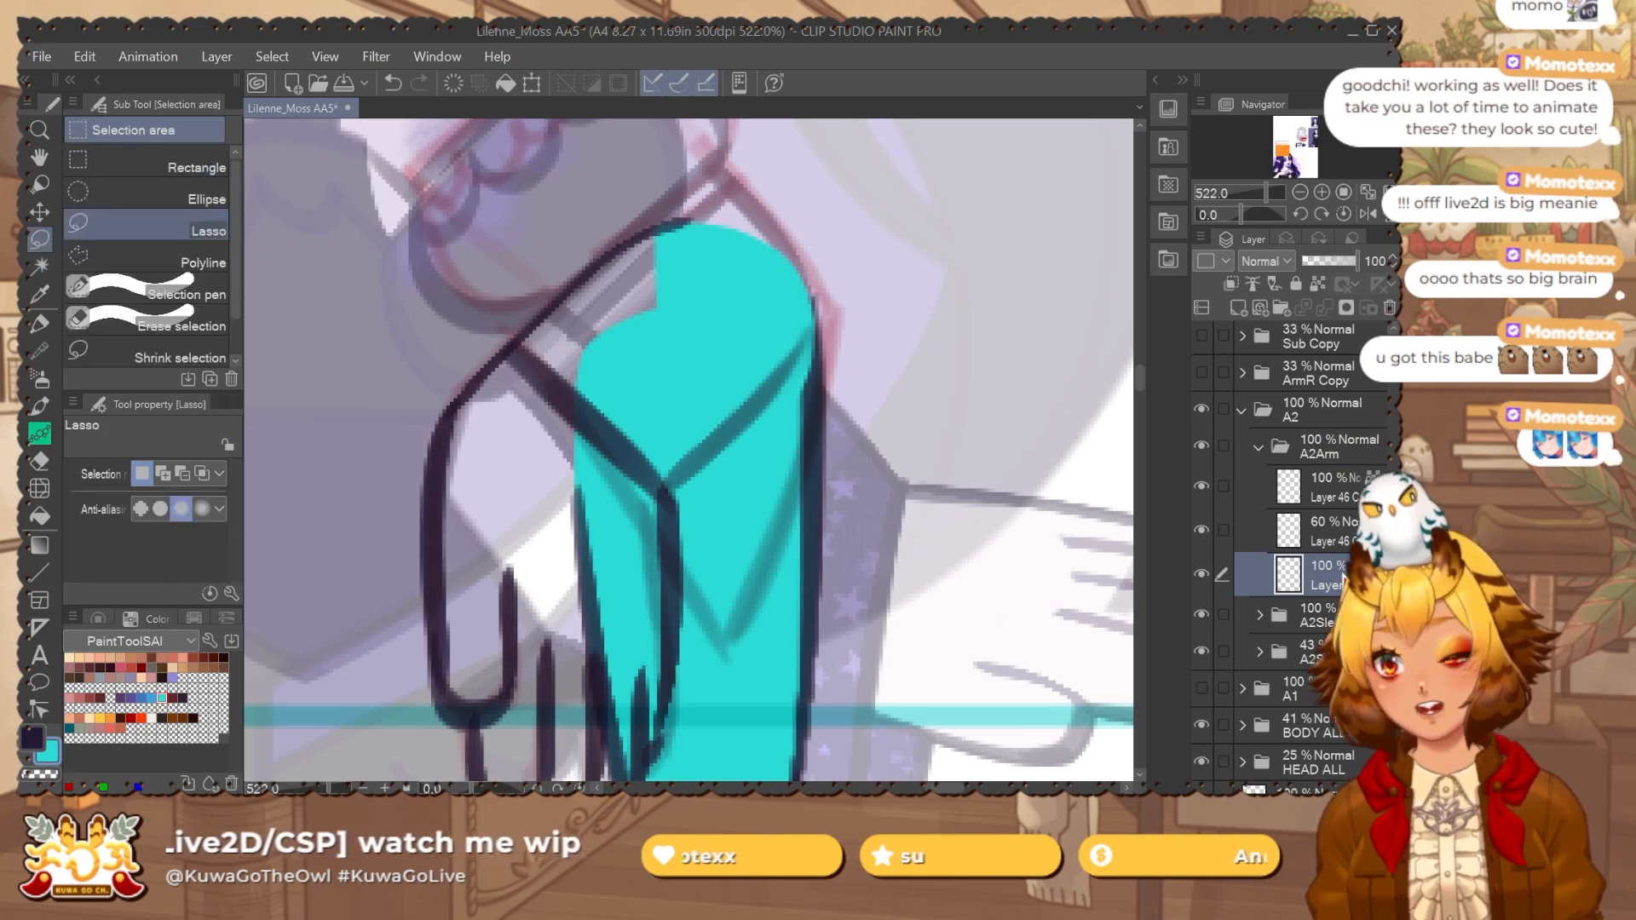
left_click_drag(877, 321, 799, 377)
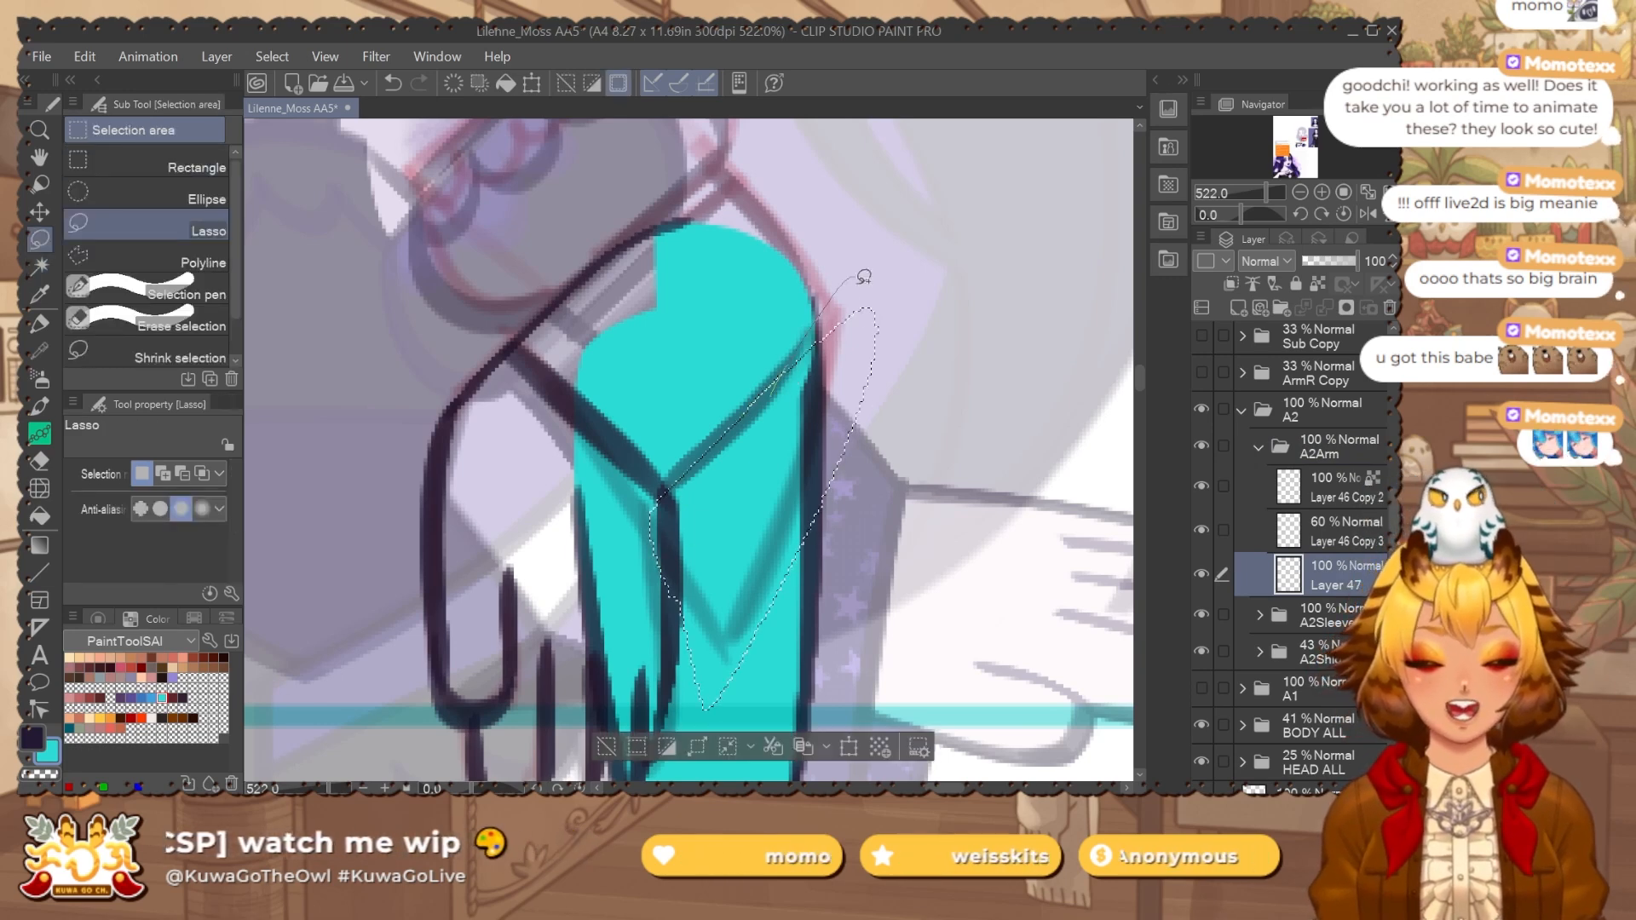
key("ctrl+d")
scroll(939, 475, "down", 1)
scroll(860, 376, "up", 2)
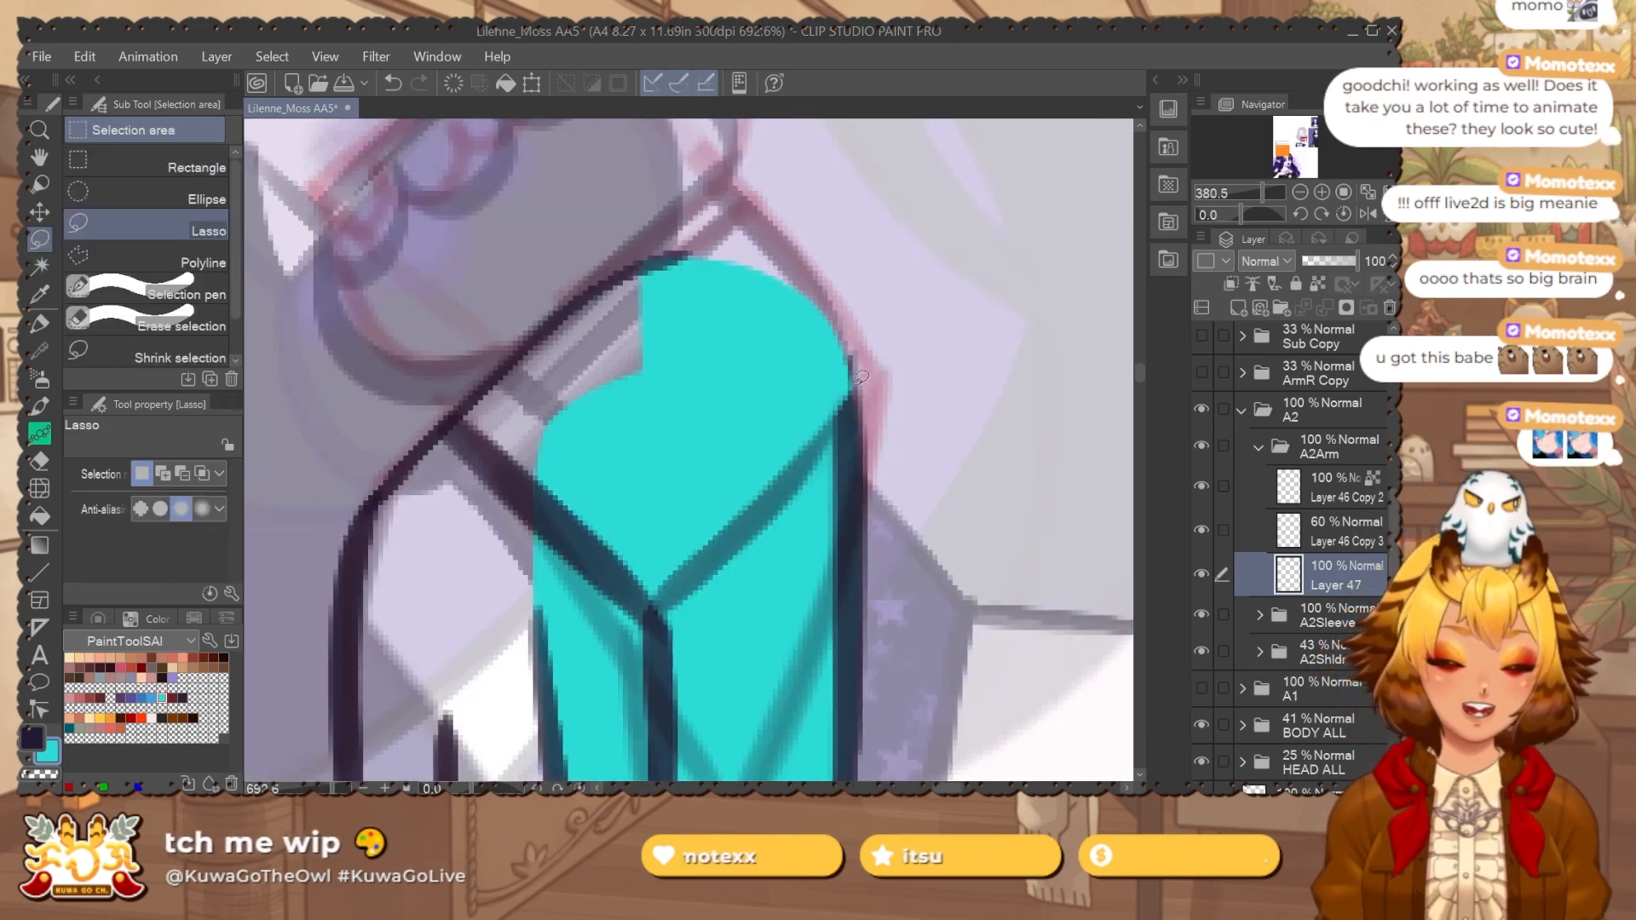
mouse_move(851, 494)
left_mouse_down()
mouse_move(842, 340)
mouse_move(823, 485)
mouse_move(895, 264)
left_mouse_up()
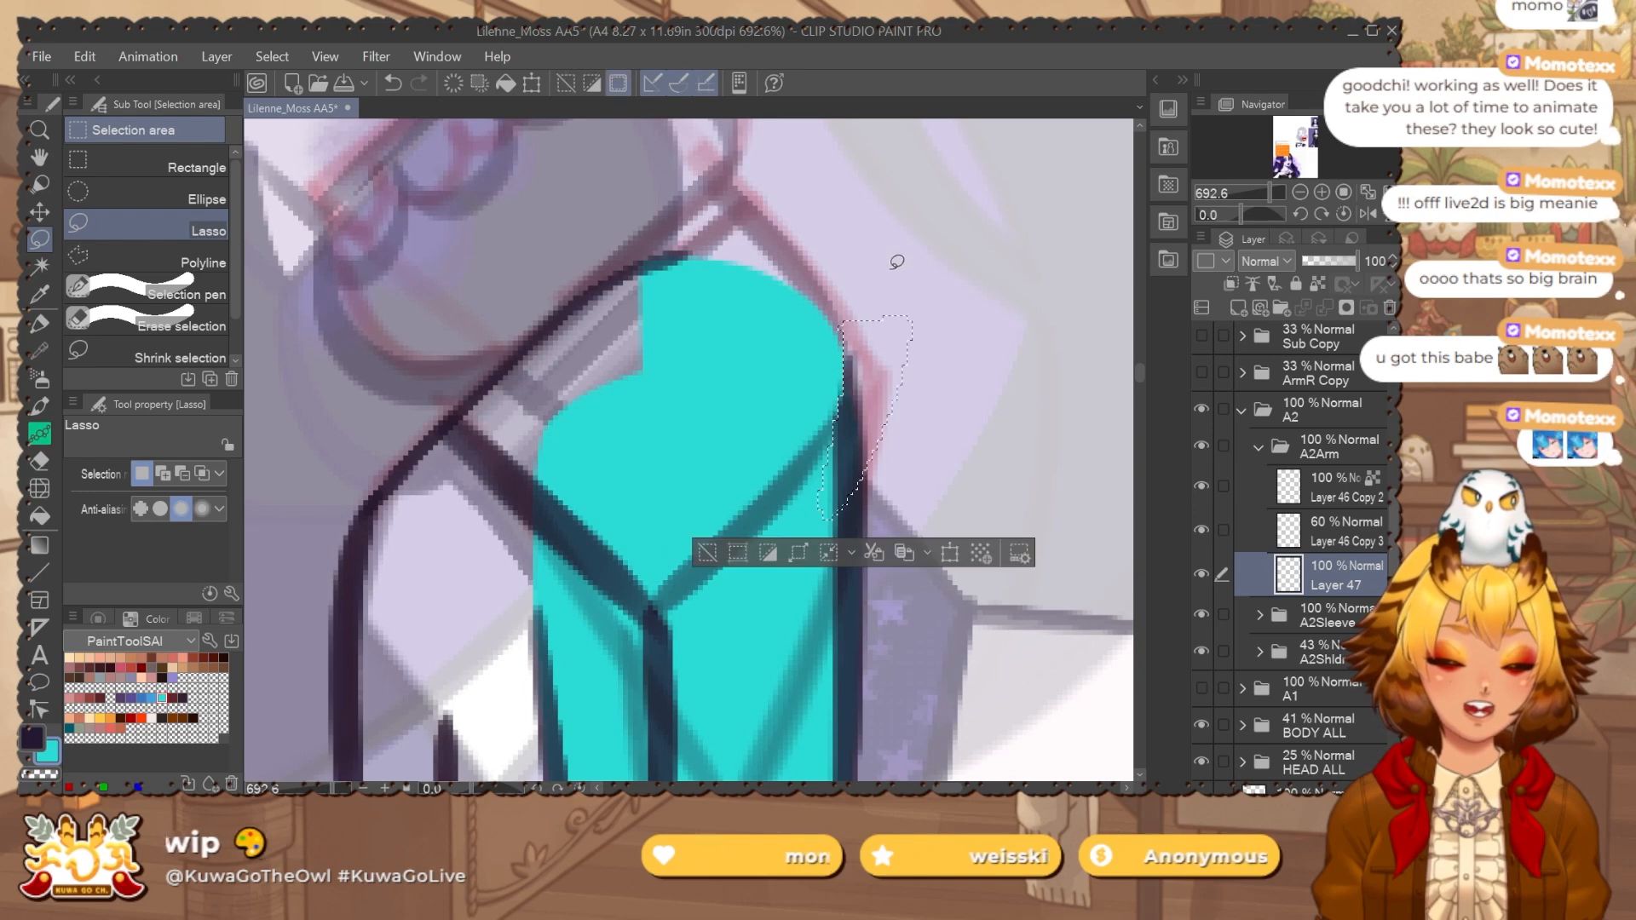
key("Delete")
key("ctrl+d")
Auto-select the arm's surroundings, expand by 1 px, invert the selection, and fill the forearm and hand with turquoise on Layer 47.
scroll(897, 261, "down", 1)
left_click(1325, 450)
key("w")
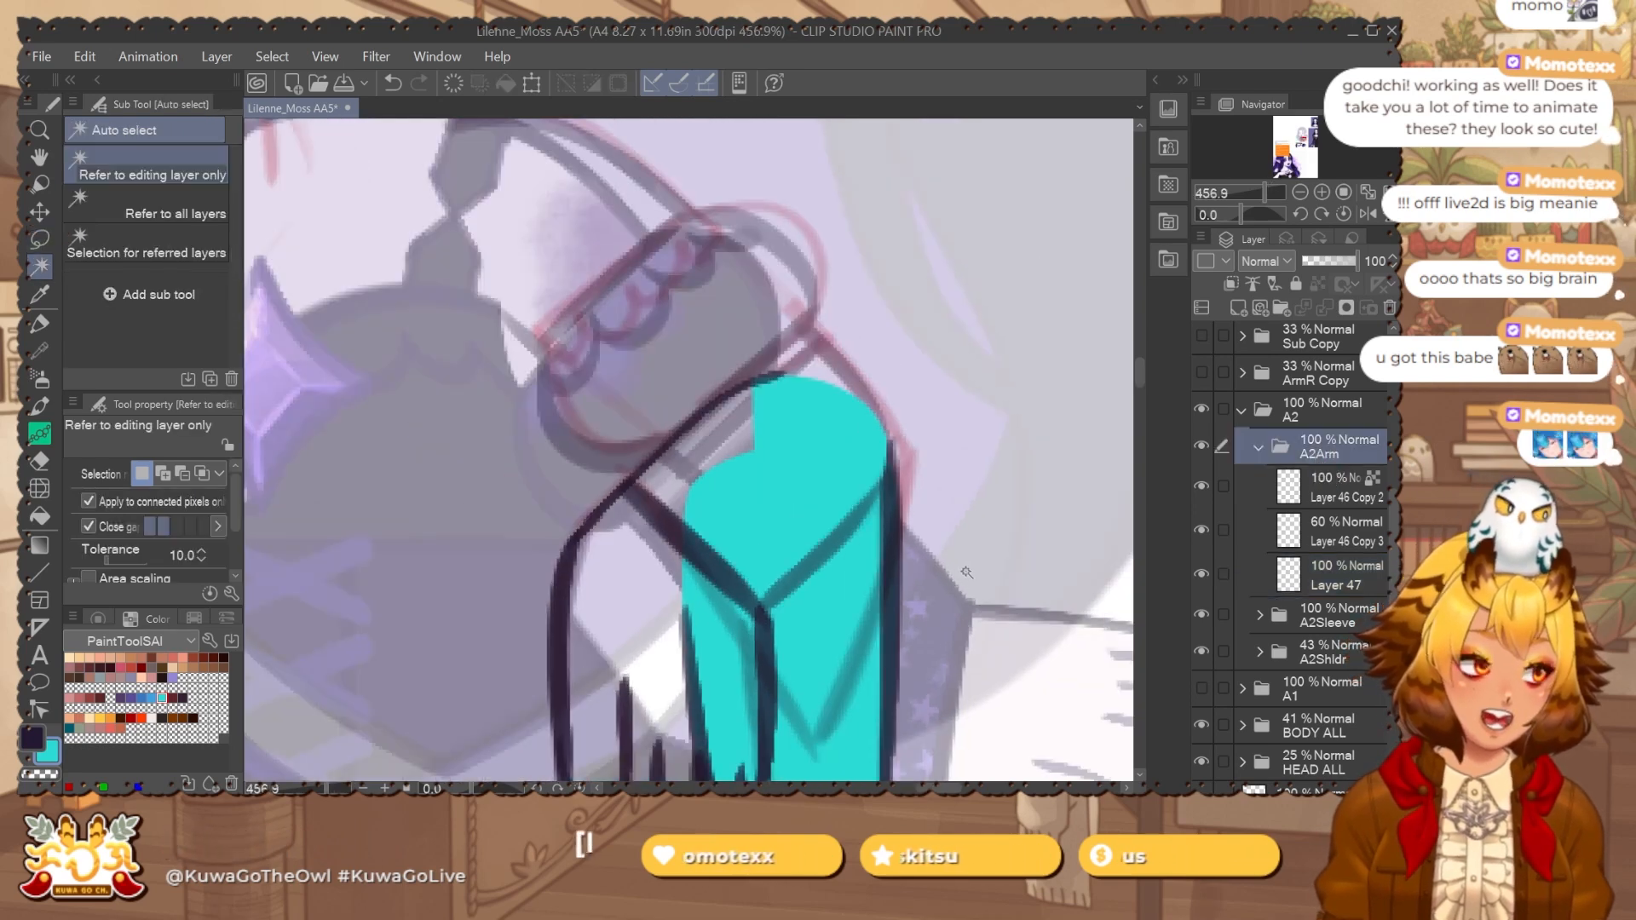
left_click(993, 576)
left_click_drag(895, 710, 818, 414)
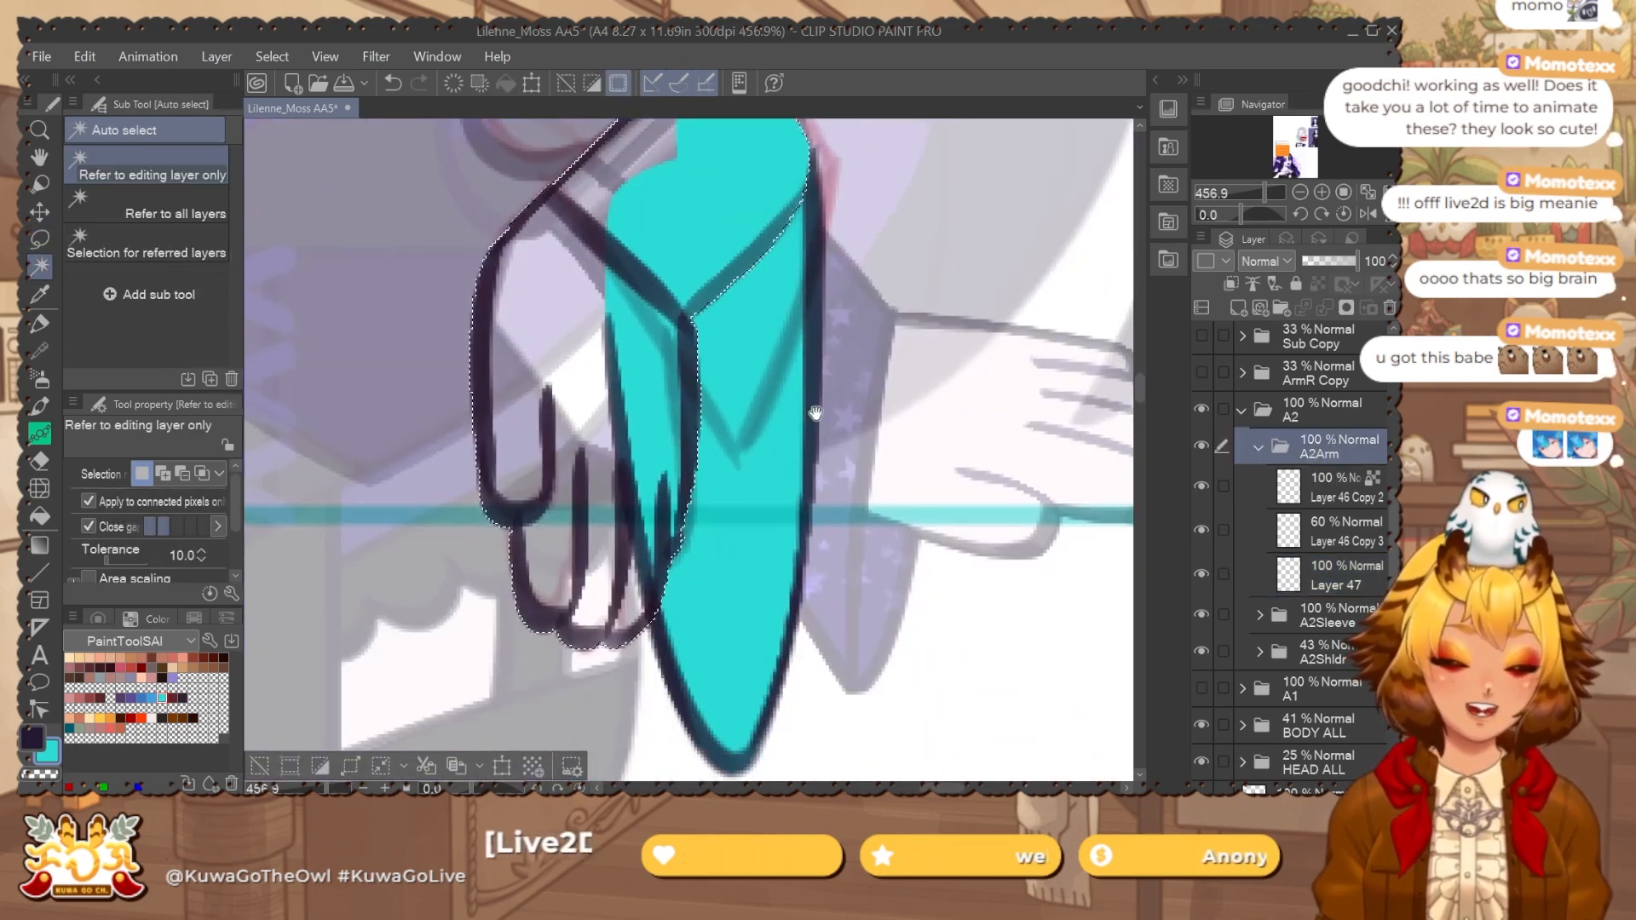
left_click(320, 767)
left_click(350, 765)
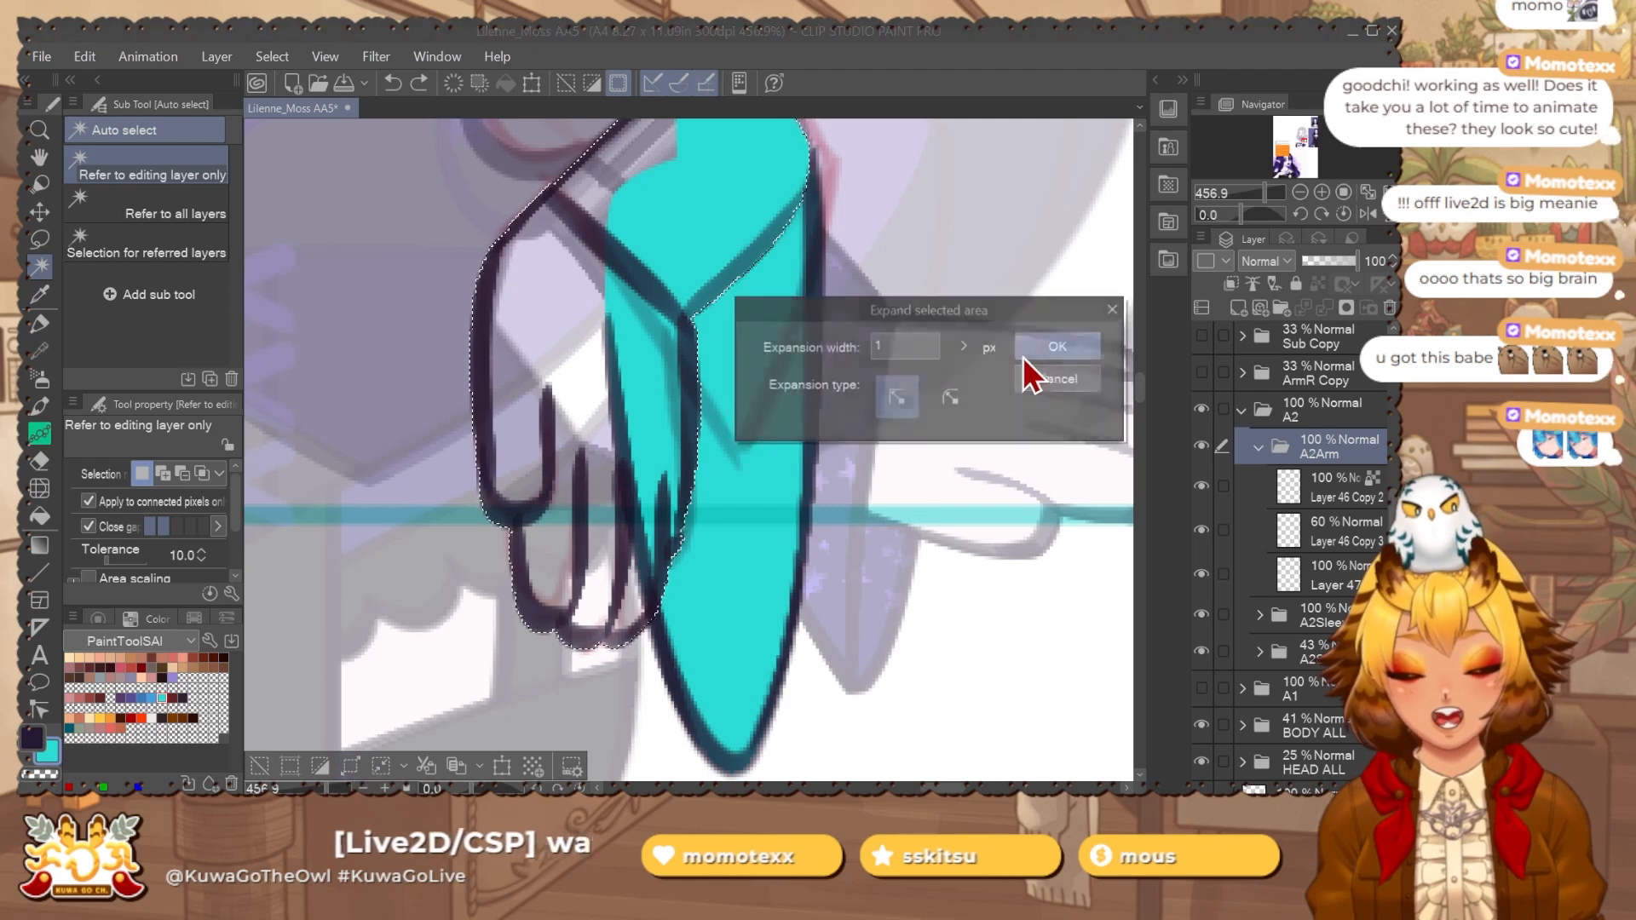
left_click(1059, 346)
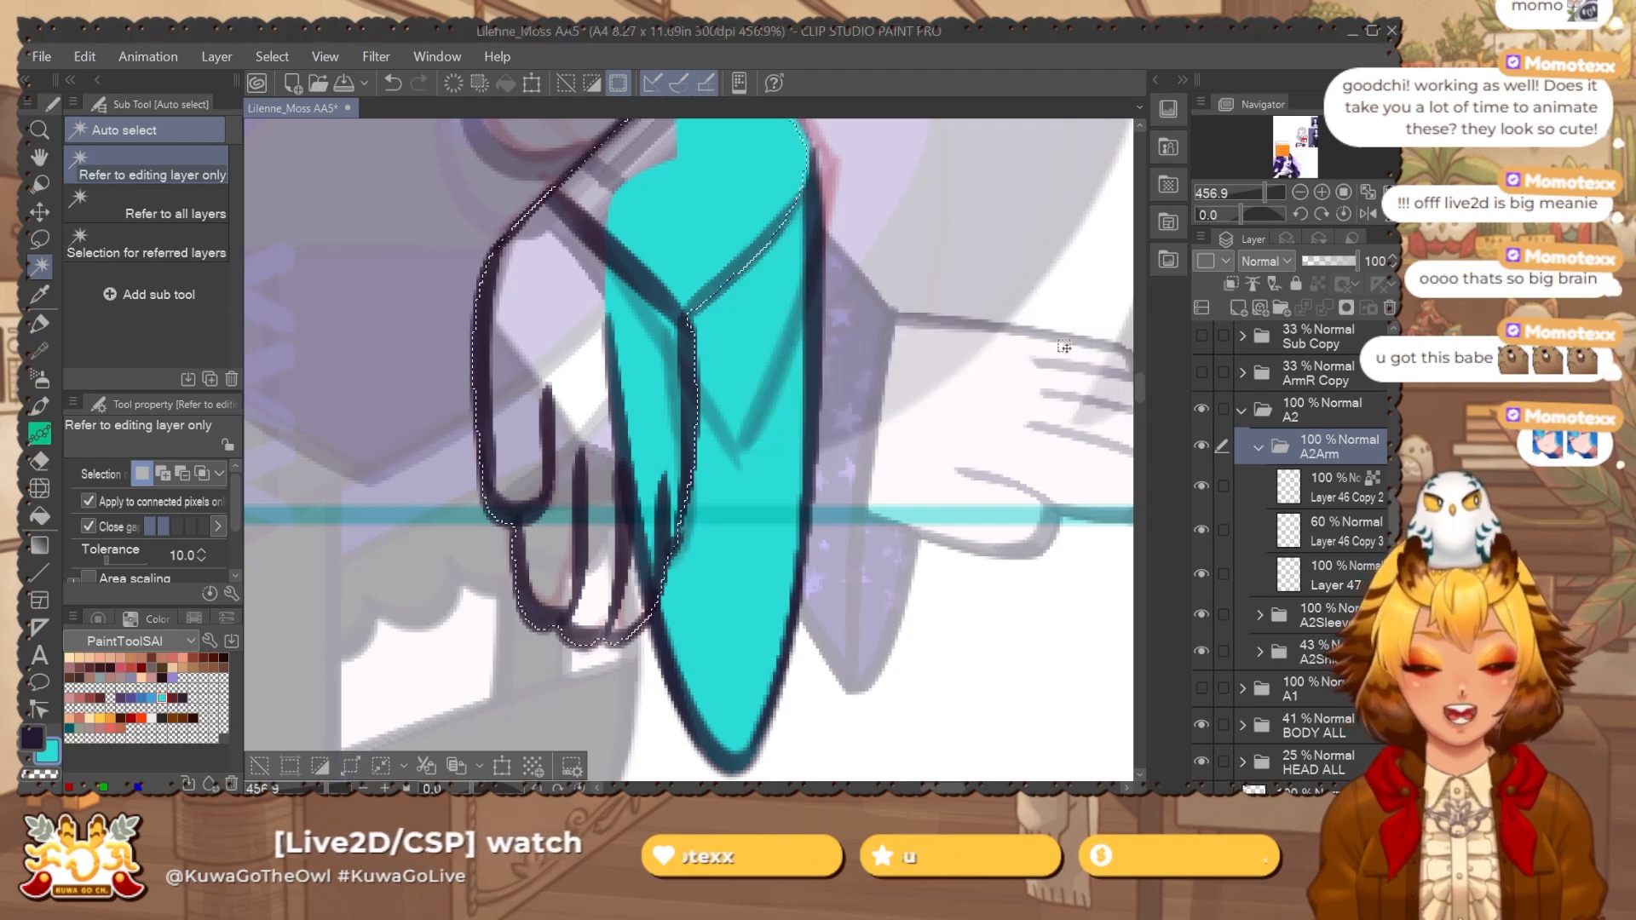
left_click(1321, 566)
key("alt+BackSpace")
key("ctrl+d")
Merge Layer 46 Copy 3 into Layer 47 below it and lock the merged layer's transparent pixels.
left_click(1329, 530)
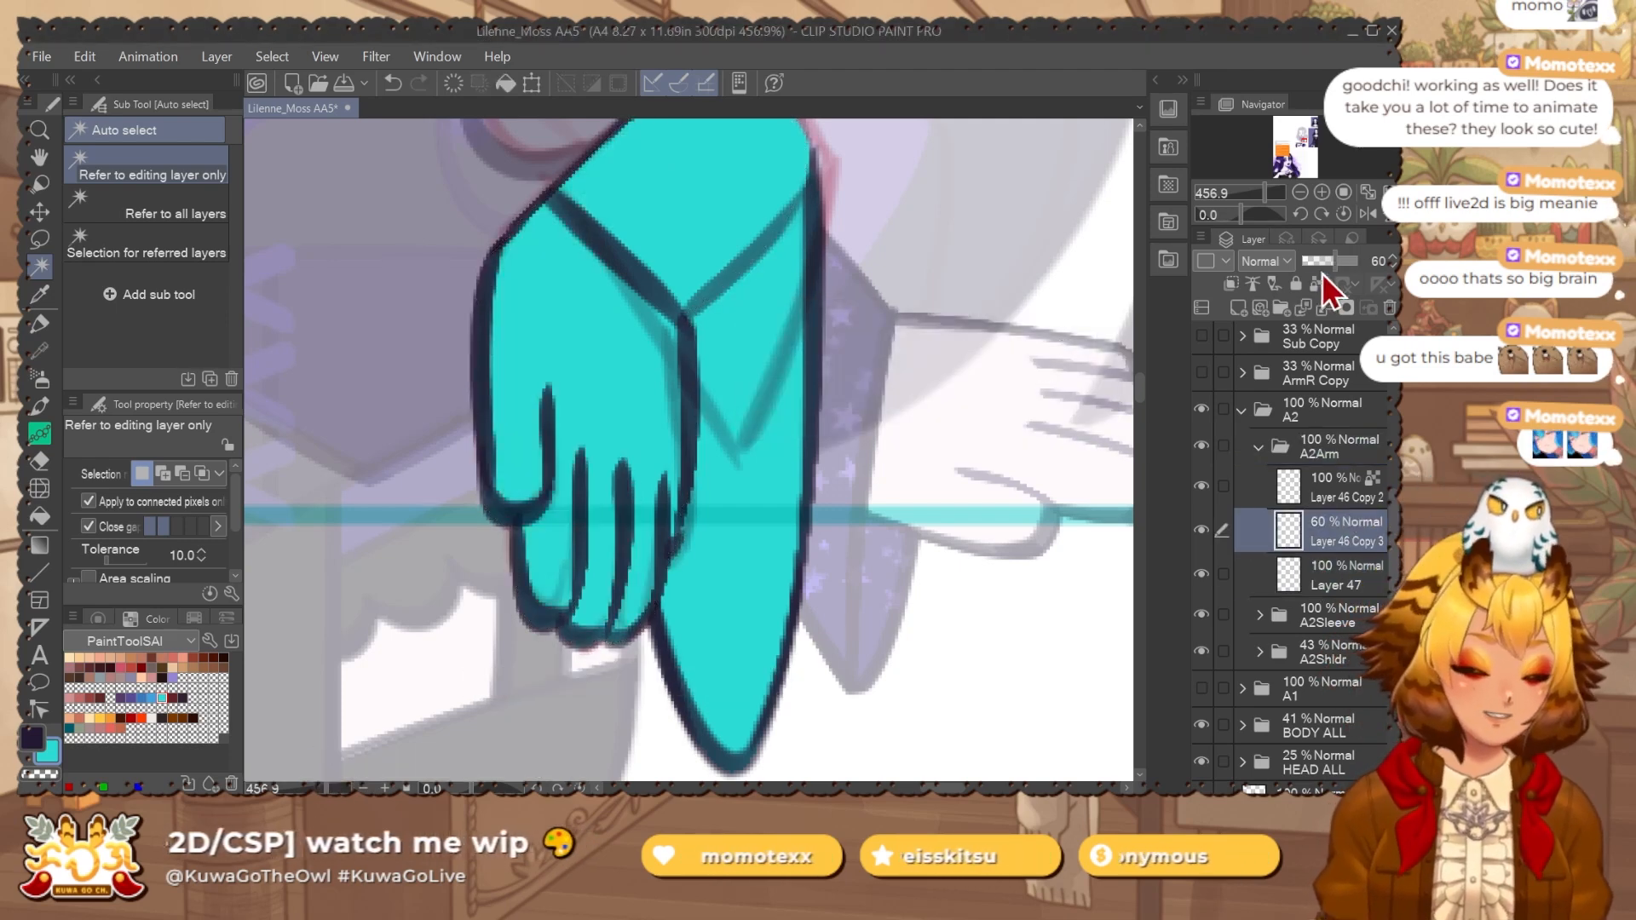
key("ctrl+e")
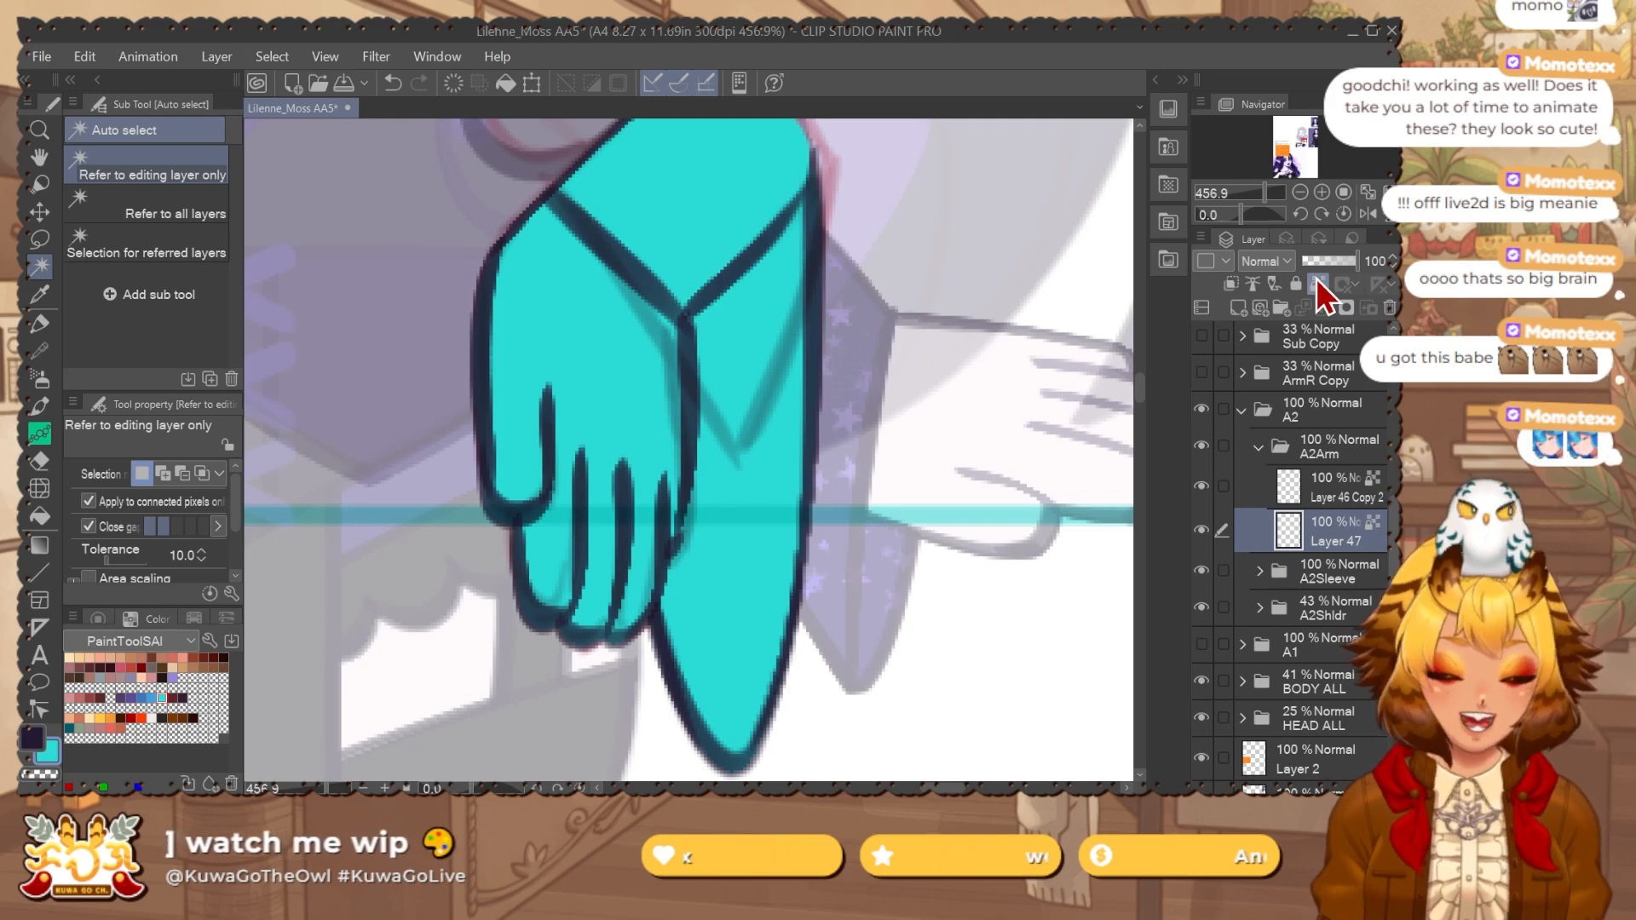
Recolour the forearm and hand base on Layer 47 with red.
left_click(119, 656)
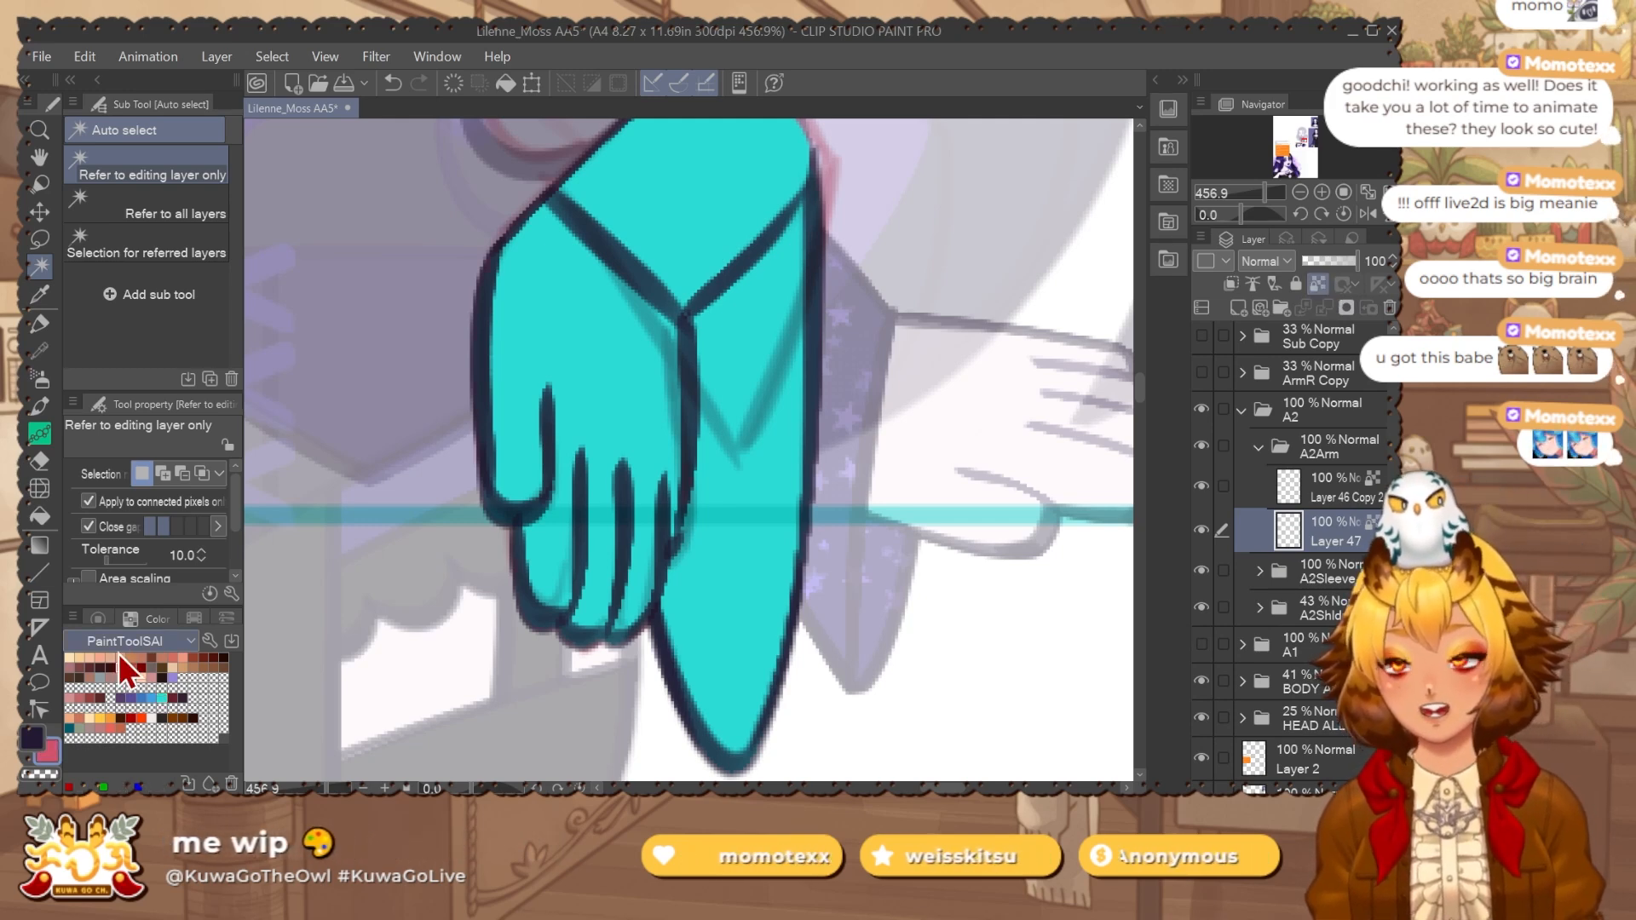
key("alt+Delete")
scroll(921, 511, "down", 3)
left_click_drag(939, 601, 849, 586)
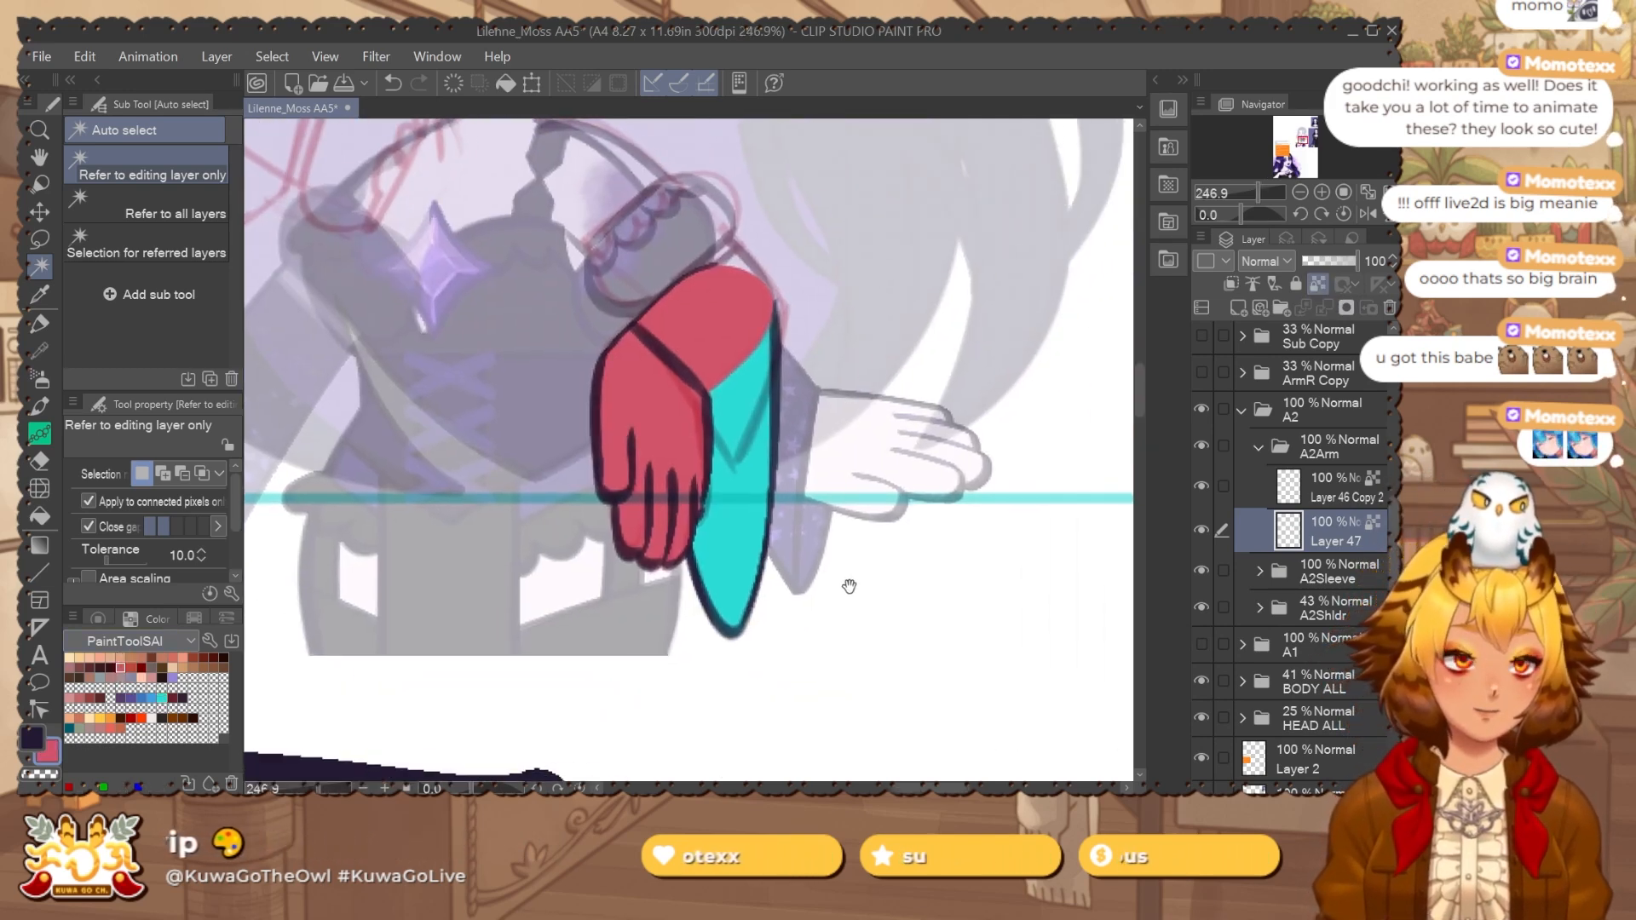
left_click(1259, 446)
left_click_drag(942, 559, 996, 602)
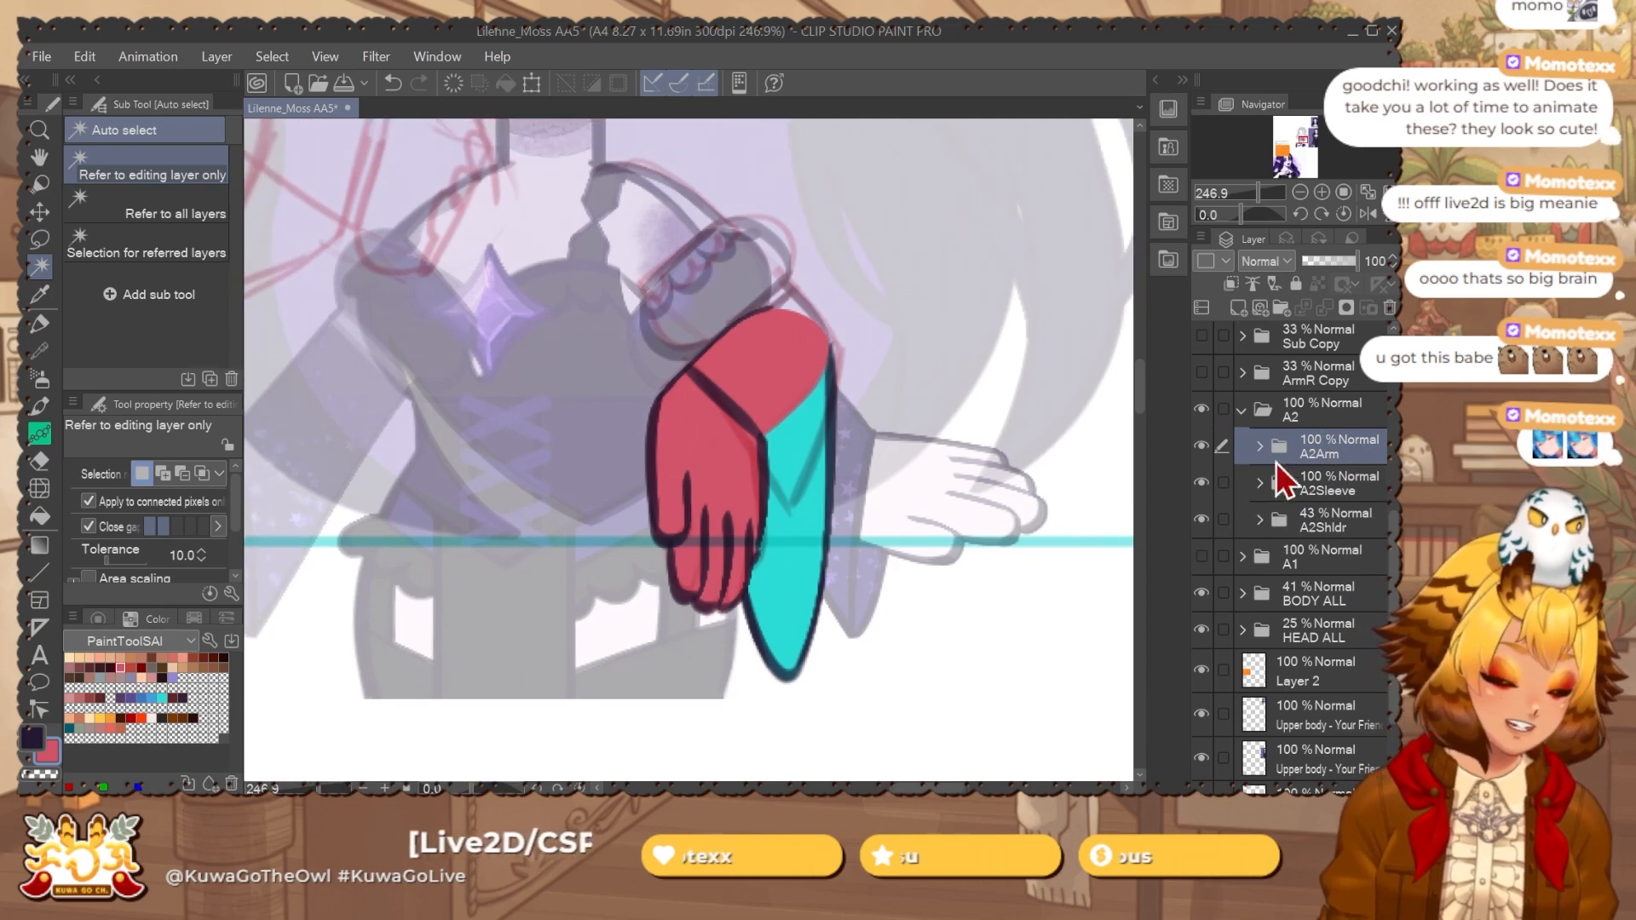
left_click(1260, 446)
left_click(1358, 529)
key("j")
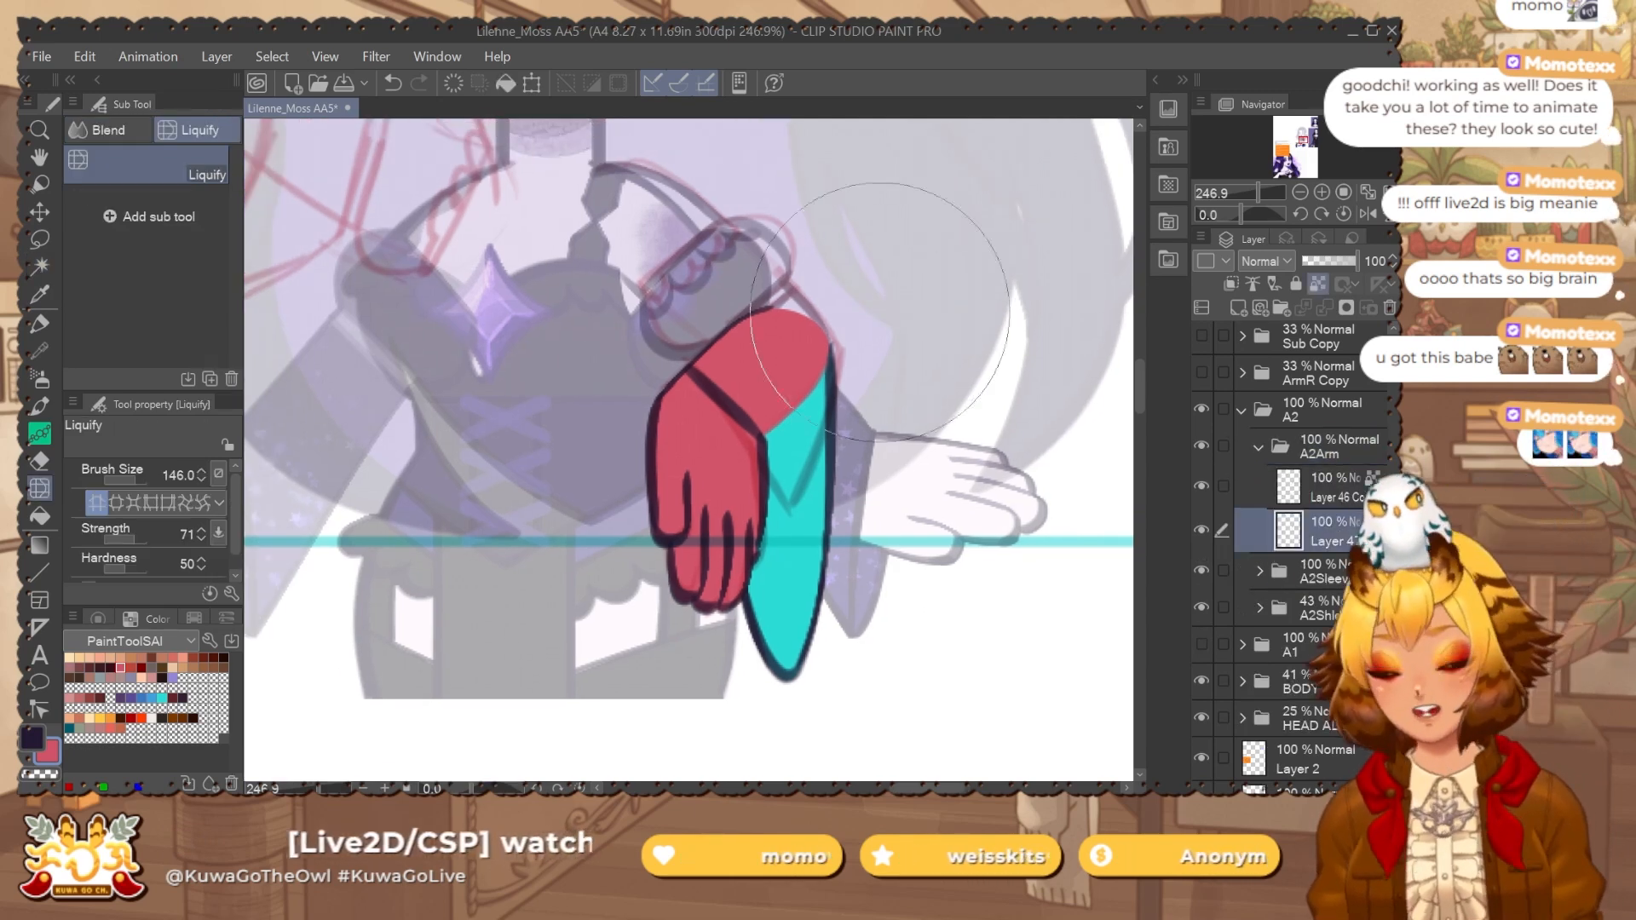
scroll(897, 335, "up", 3)
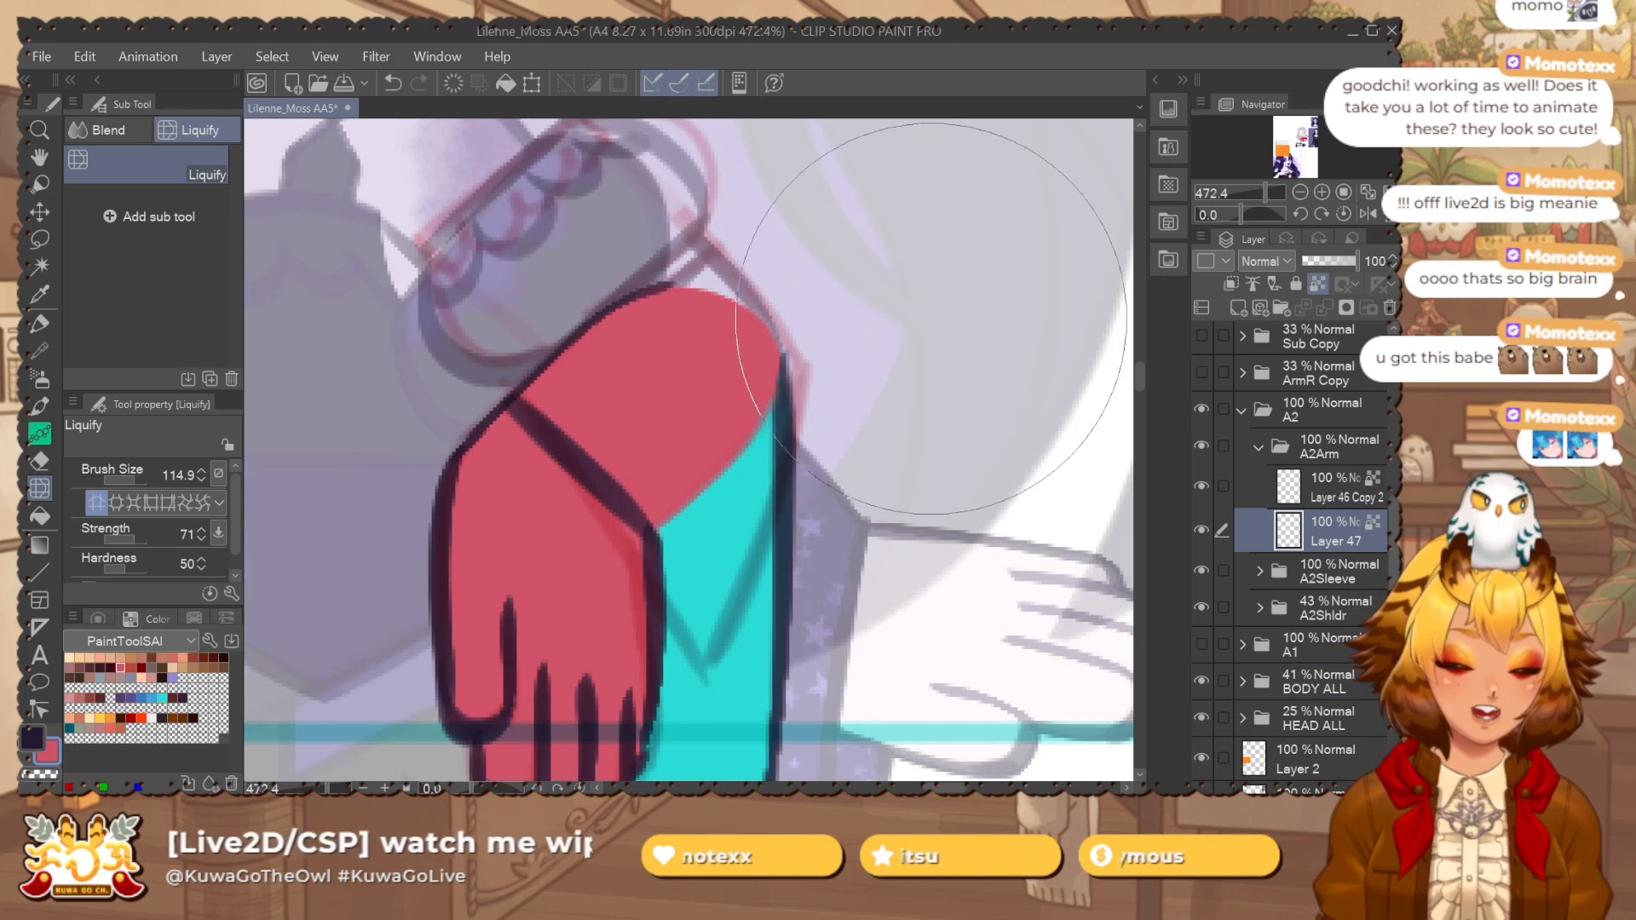
Hide the A2Arm and A2Sleeve folders and raise the A2Shldr folder's opacity to 100%.
left_click(1260, 447)
left_click(1201, 446)
left_click(1201, 483)
left_click(1202, 519)
left_click(1202, 519)
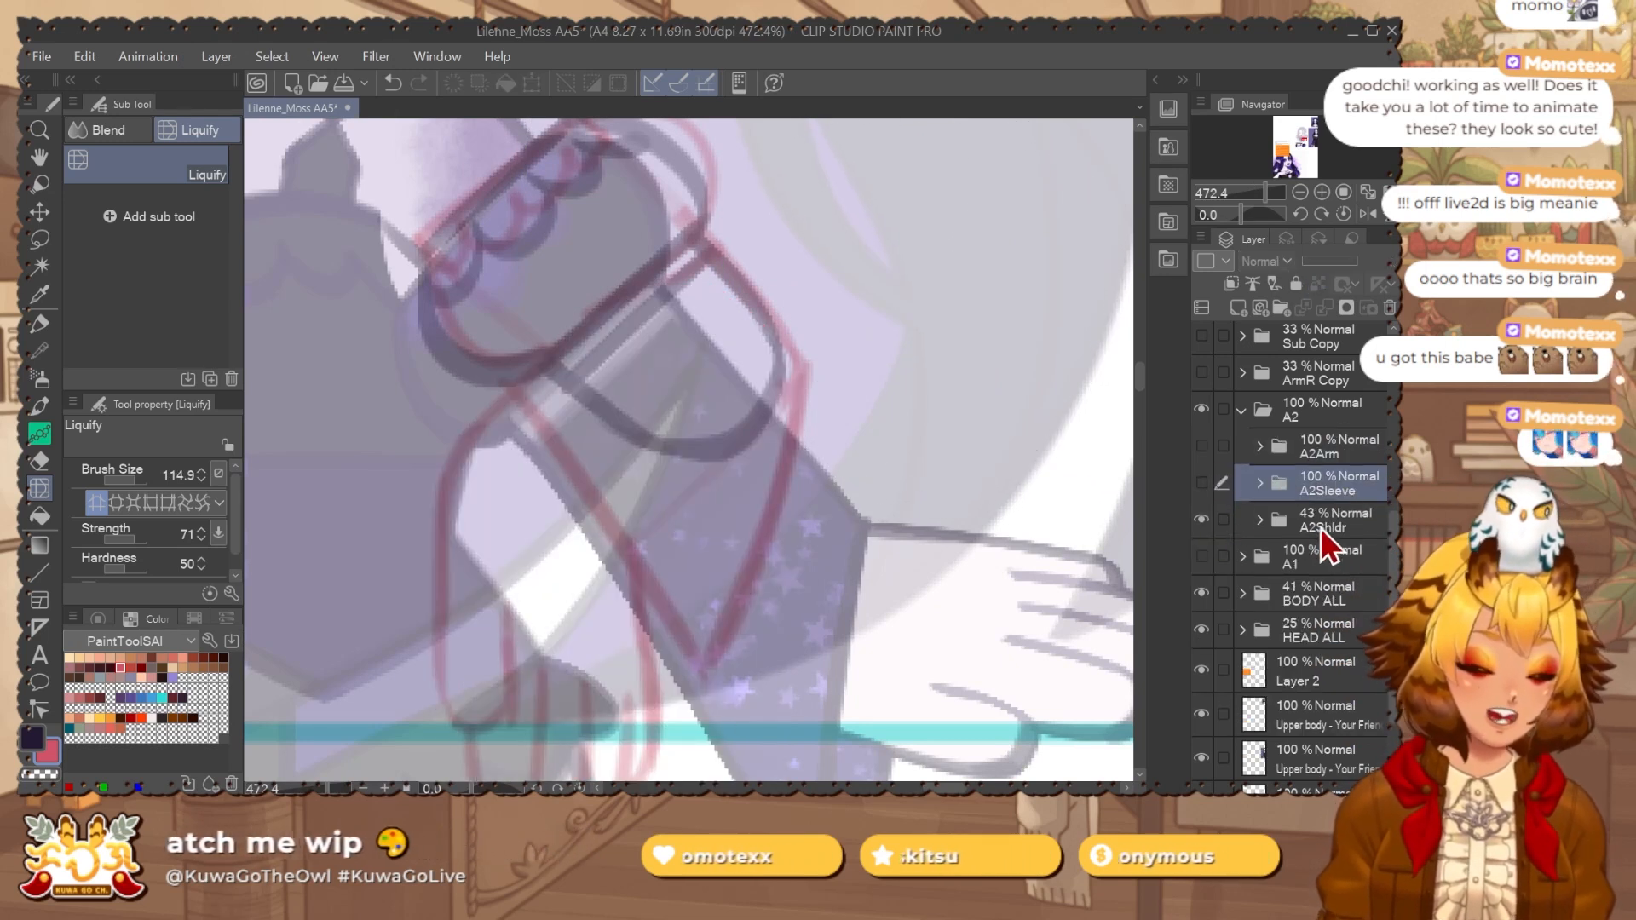
left_click(1320, 528)
left_click_drag(964, 603, 1007, 657)
left_click(1259, 522)
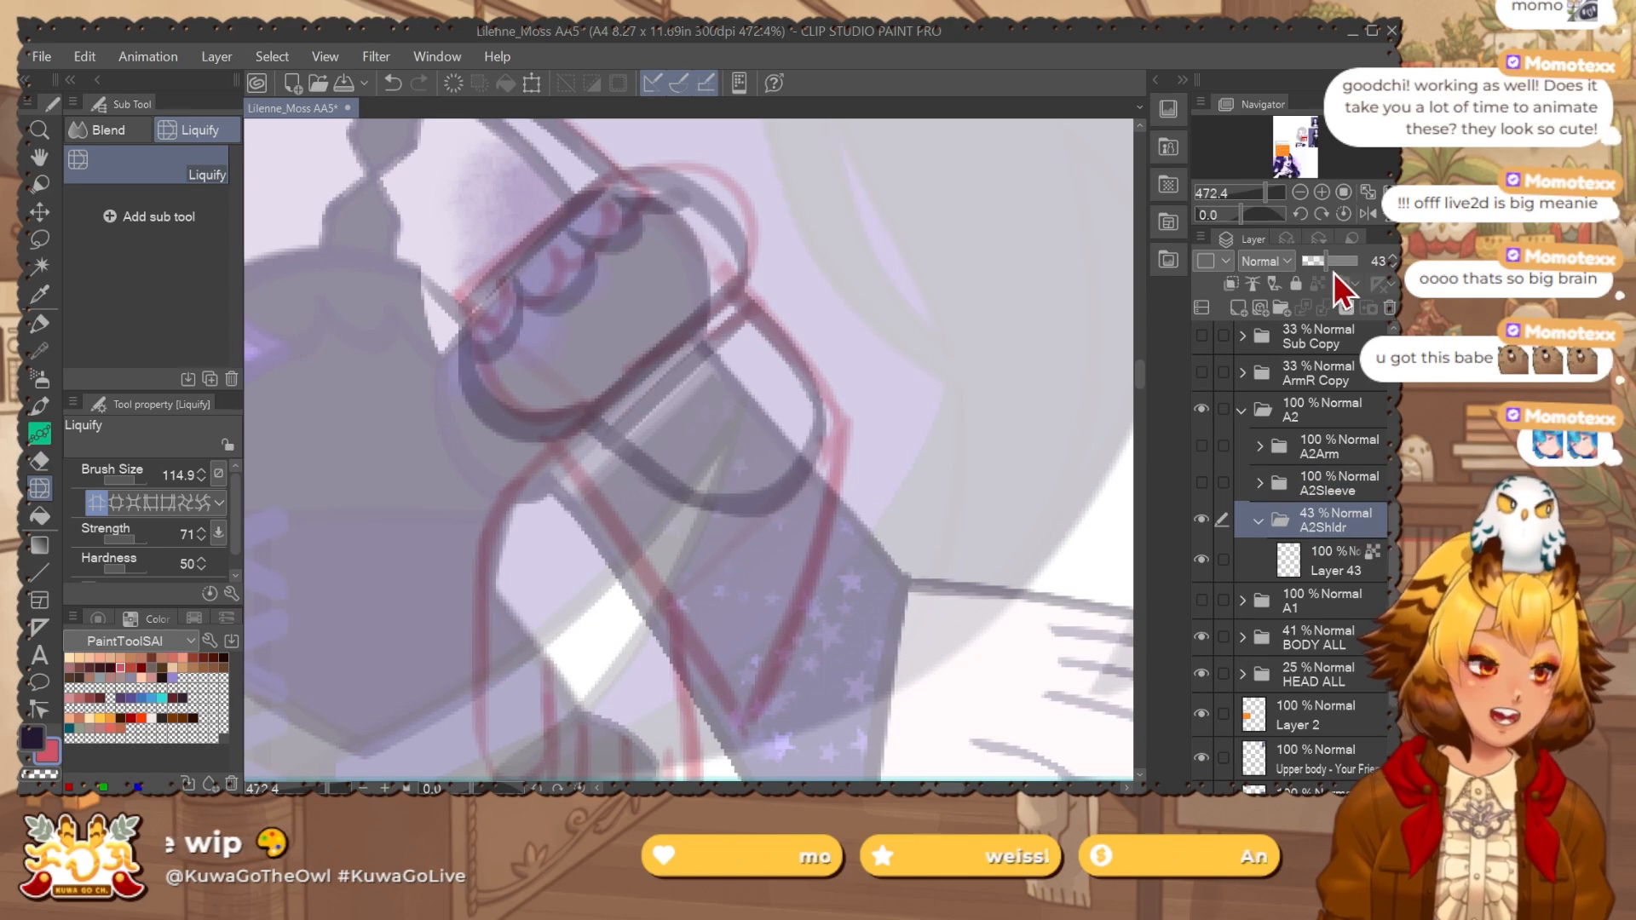
left_click_drag(1332, 264, 1360, 263)
Add a new layer beneath Layer 43 in A2Shldr and fill a lassoed area on the shoulder's open inner side with red.
key("ctrl+shift+n")
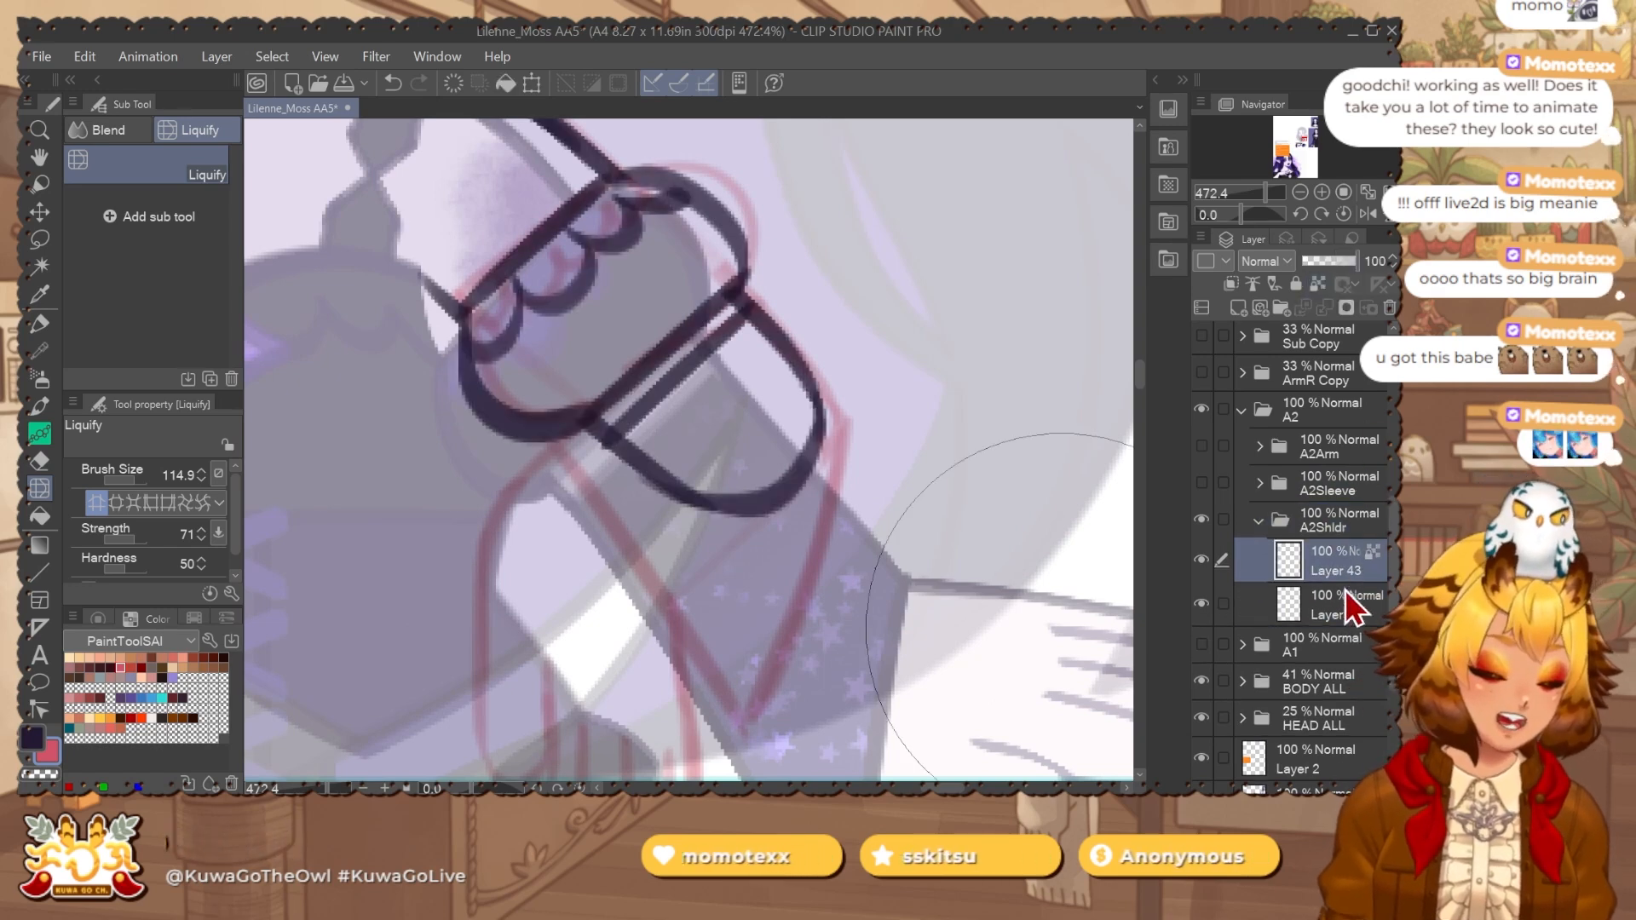
left_click(1344, 595)
left_click_drag(685, 463, 708, 537)
key("m")
left_click_drag(476, 241, 492, 278)
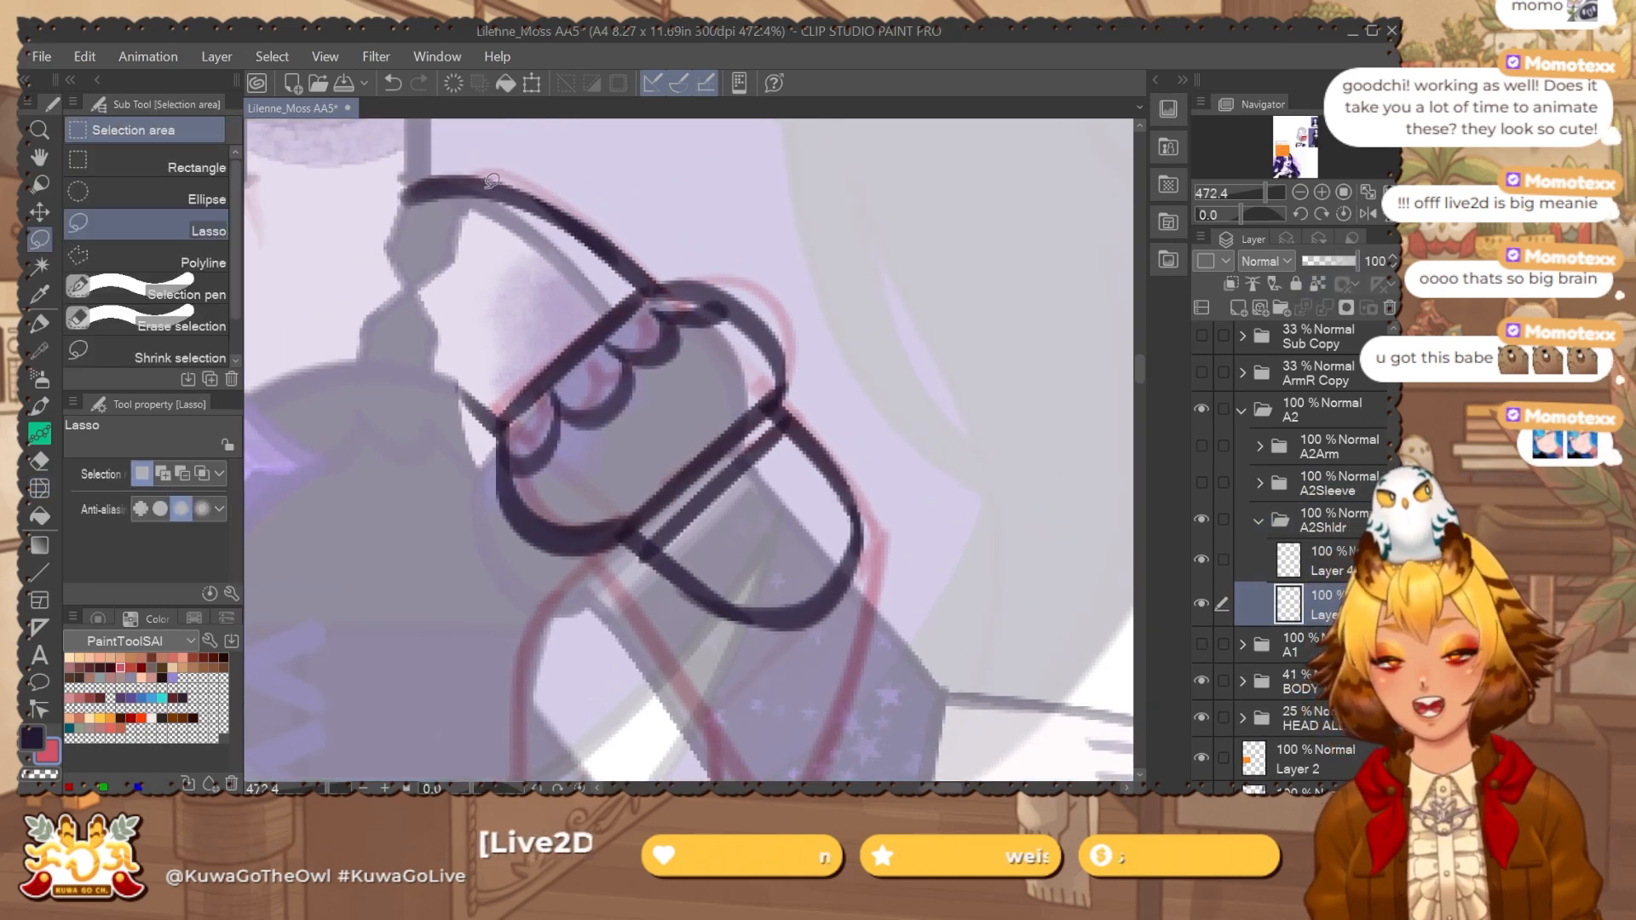
mouse_move(491, 181)
left_mouse_down()
mouse_move(457, 308)
mouse_move(467, 387)
mouse_move(560, 279)
left_mouse_up()
scroll(619, 317, "down", 2)
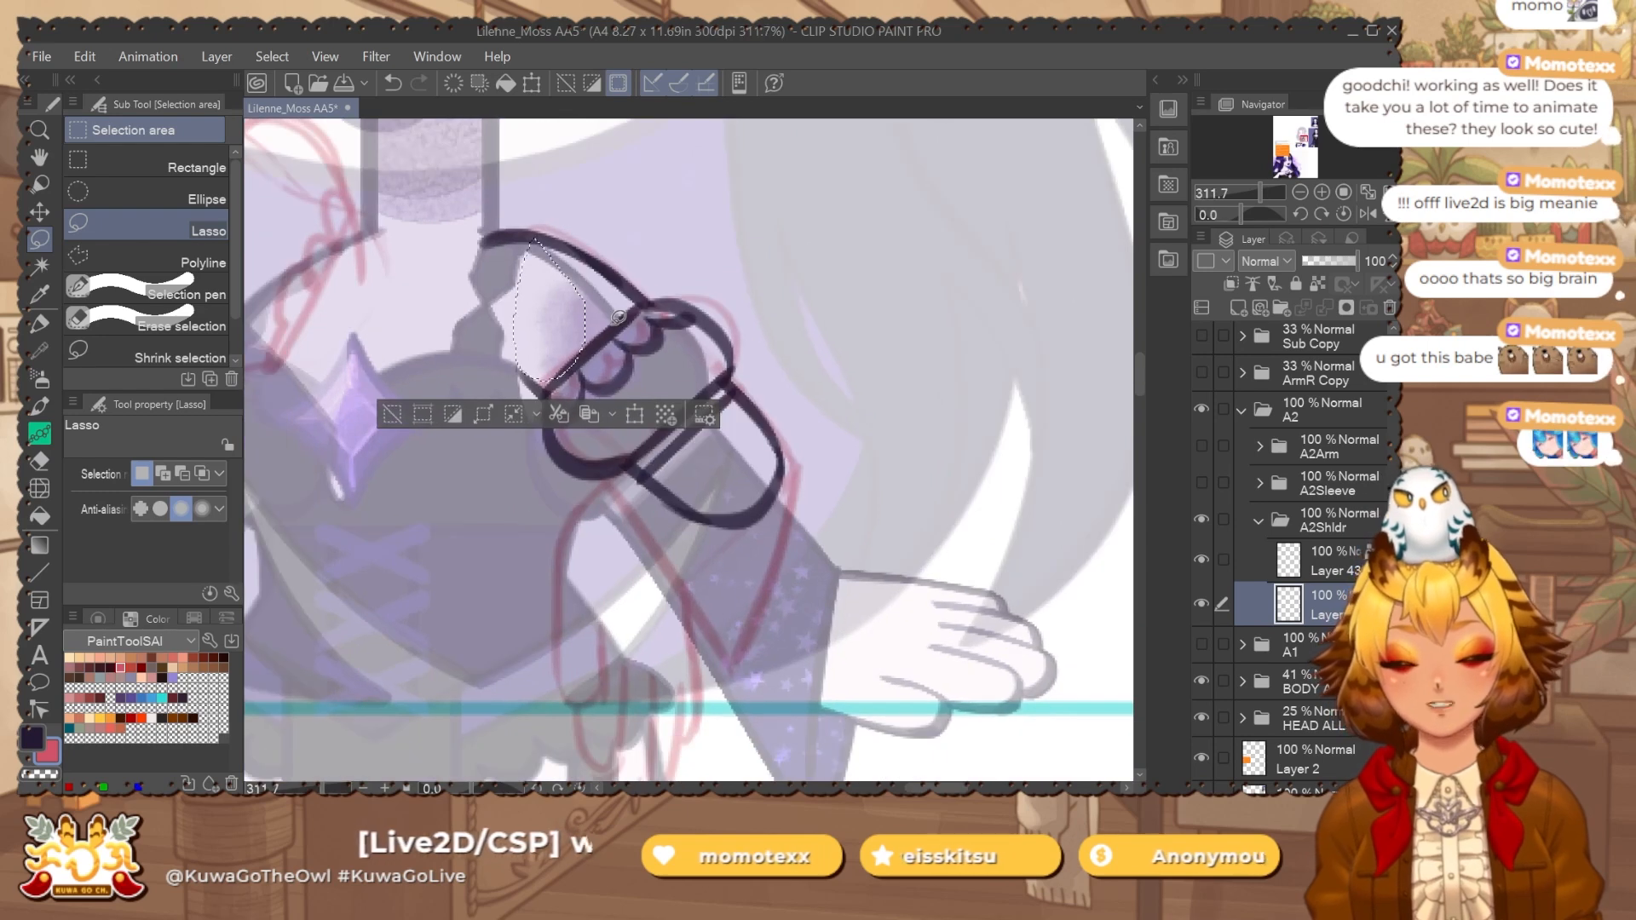
key("alt+BackSpace")
key("ctrl+d")
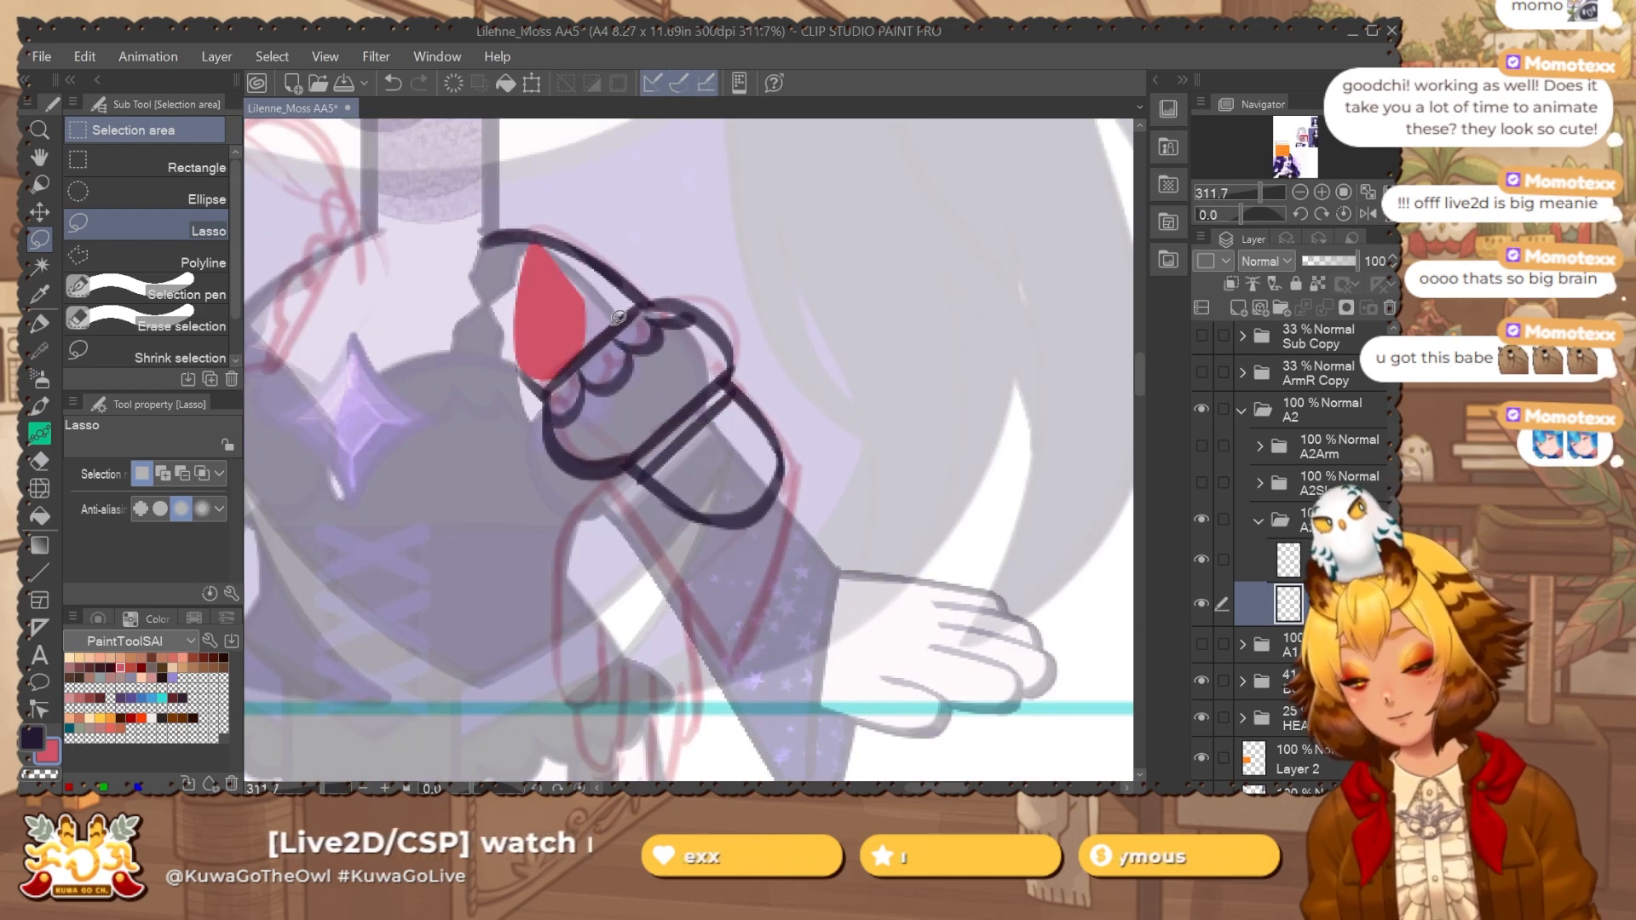
Auto-select the shoulder's surroundings from the A2Shldr folder, expand and invert the selection, and fill the shoulder and puff sleeve with red on Layer 48.
left_click(1311, 514)
key("w")
left_click(935, 457)
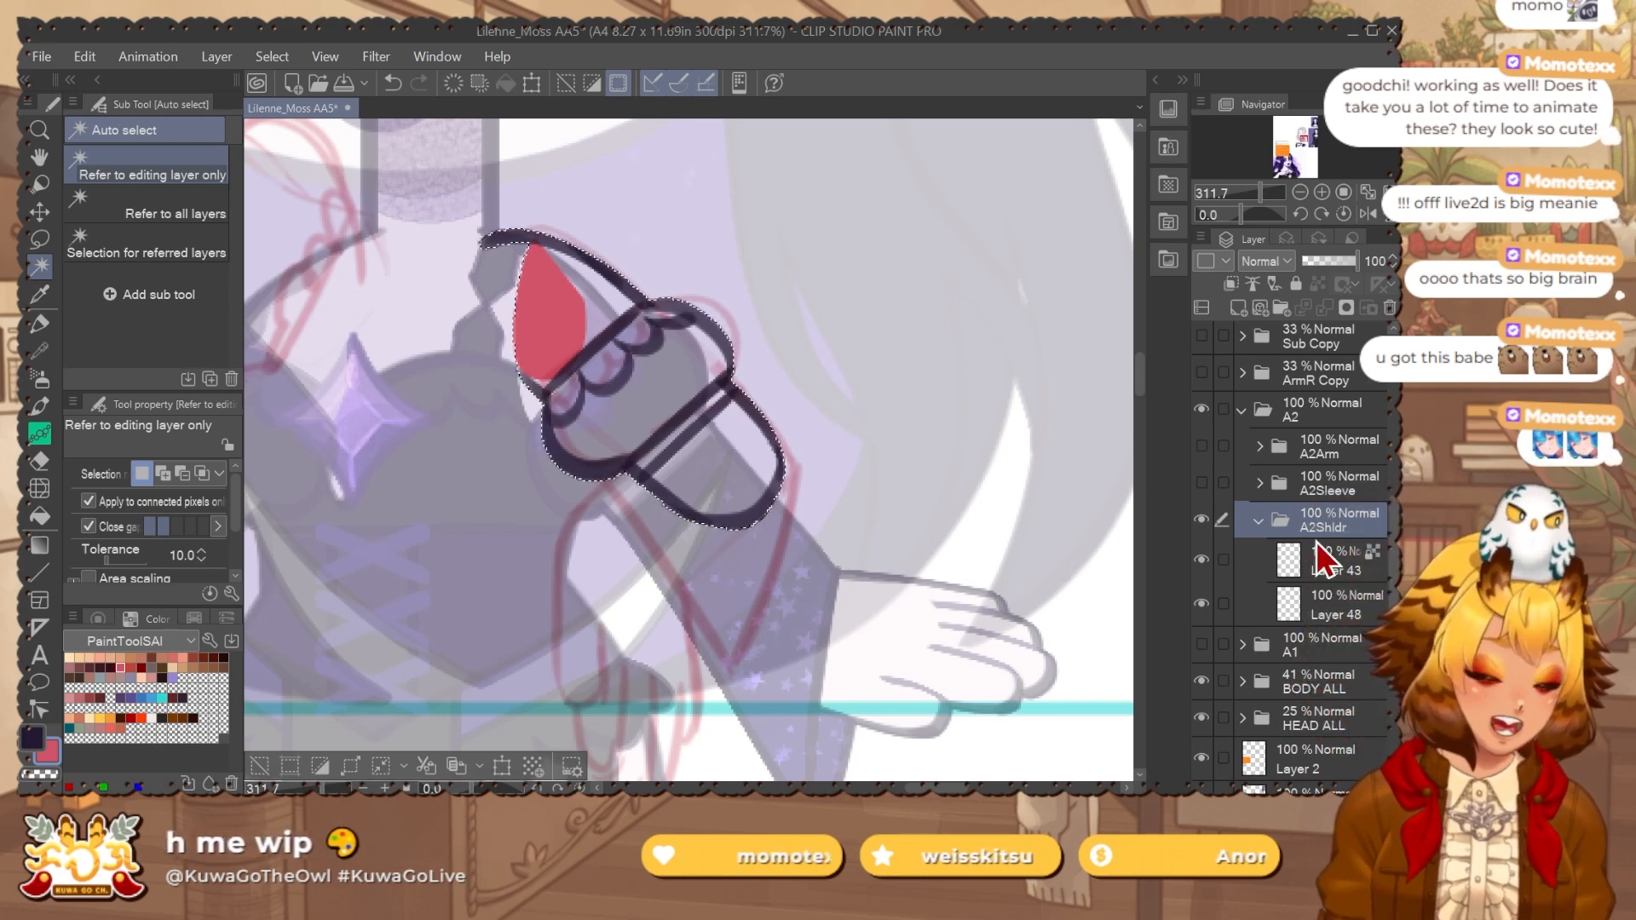
left_click(353, 766)
left_click(1059, 343)
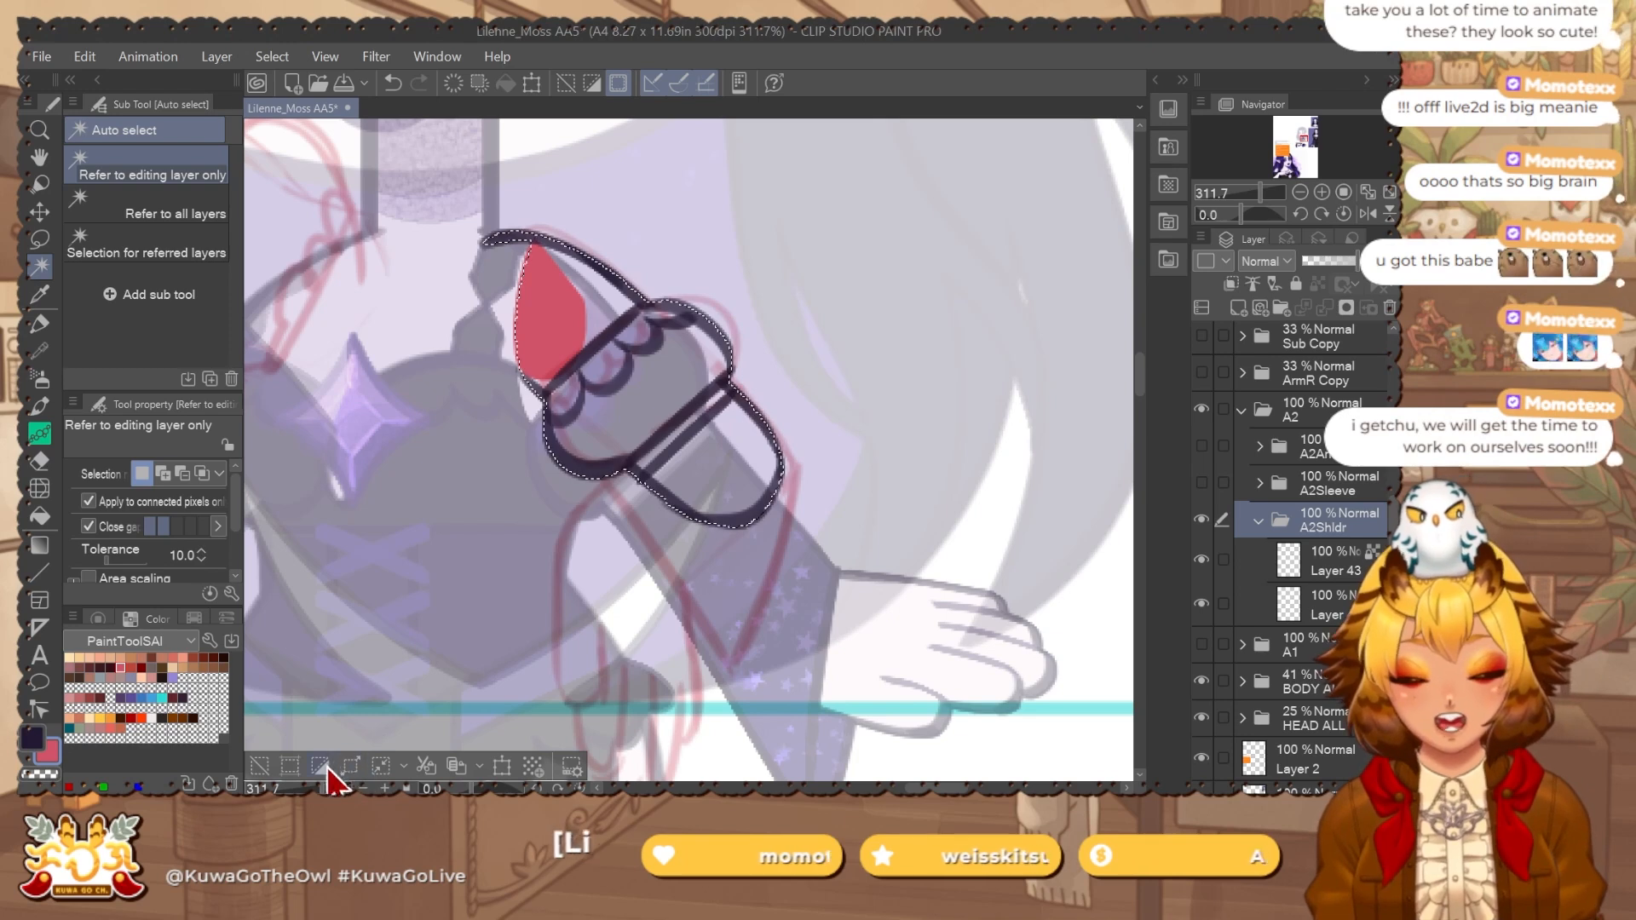
left_click(1331, 600)
key("alt+BackSpace")
key("ctrl+d")
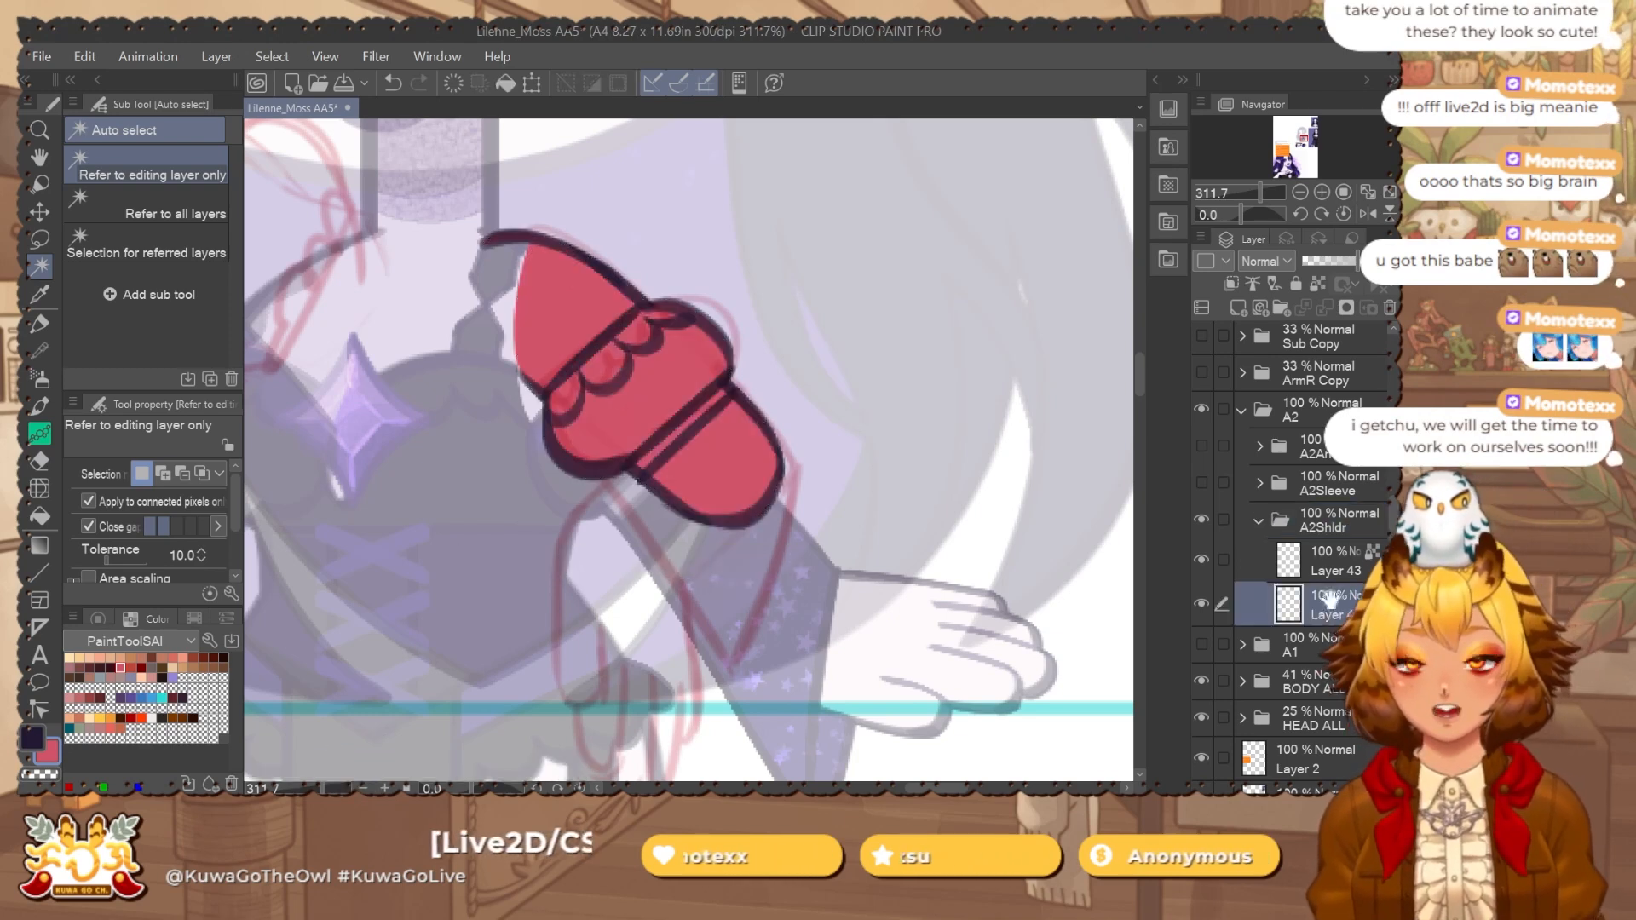
key("m")
left_click_drag(490, 345, 494, 398)
key("ctrl+d")
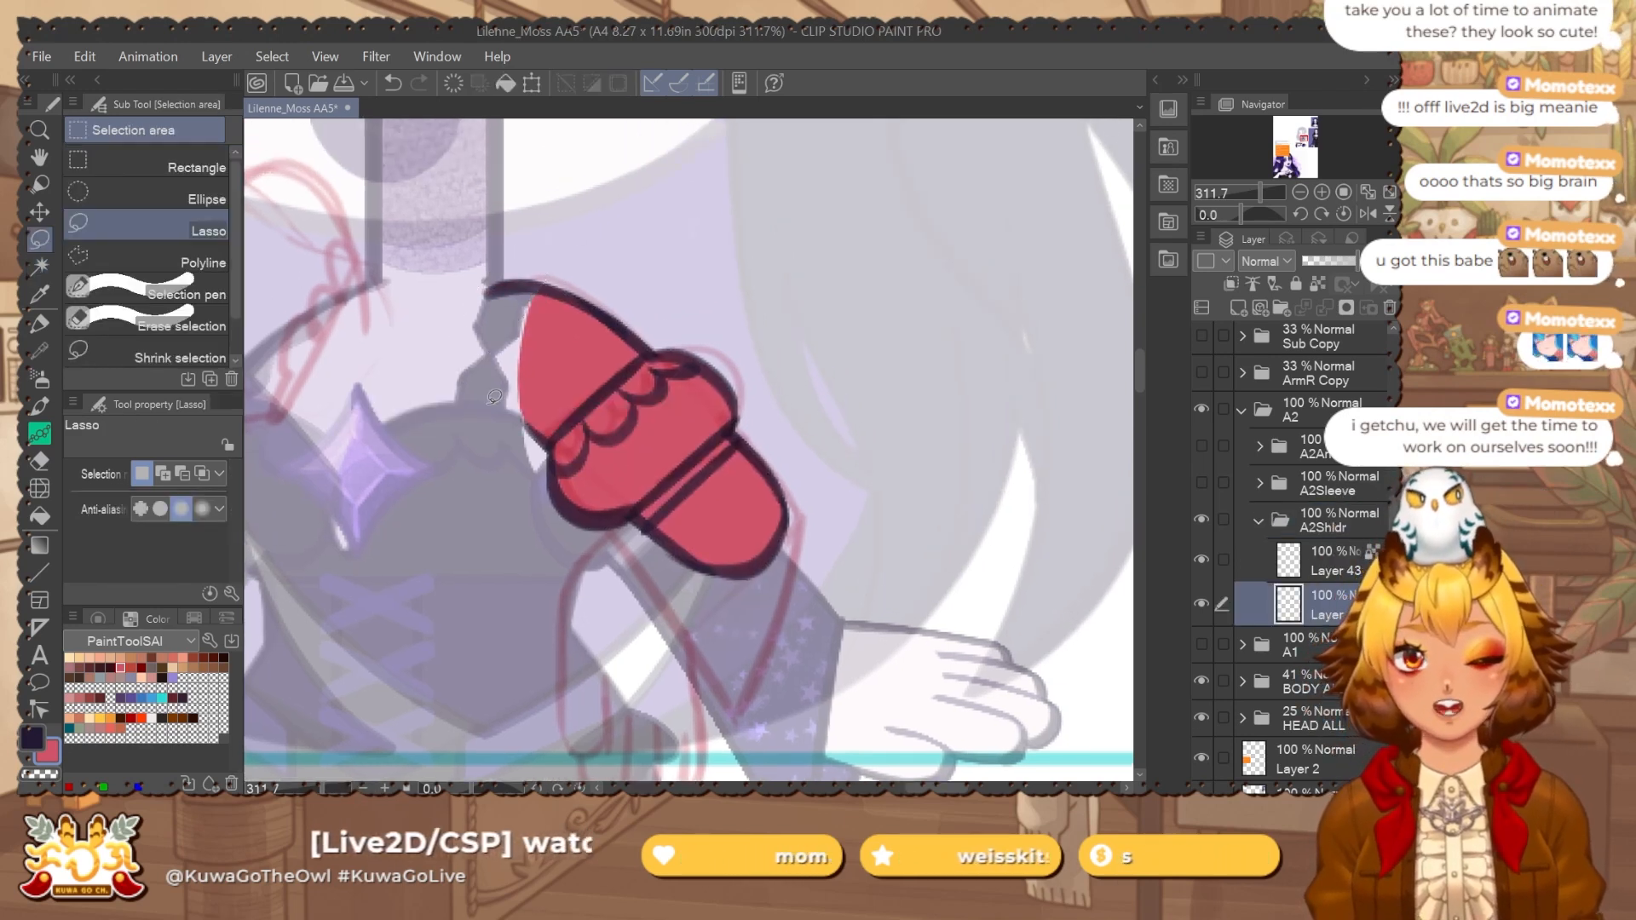
Lock the transparent pixels of Layer 48 in the A2Shldr folder.
left_click_drag(883, 585, 851, 596)
left_click(1279, 518)
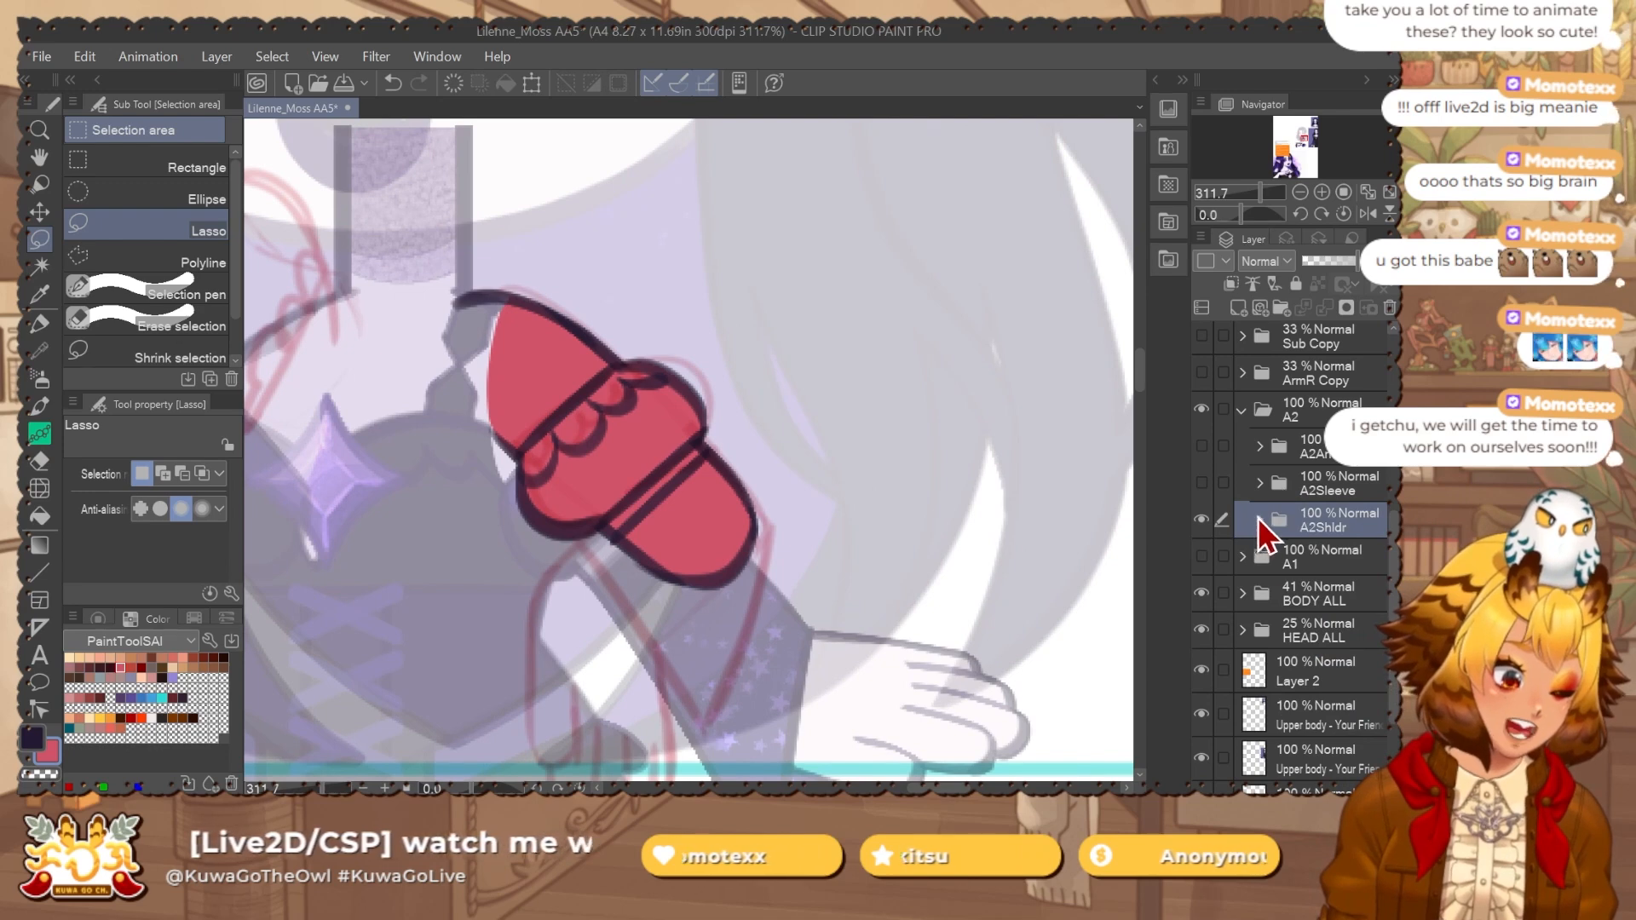
left_click(1257, 518)
left_click(1341, 607)
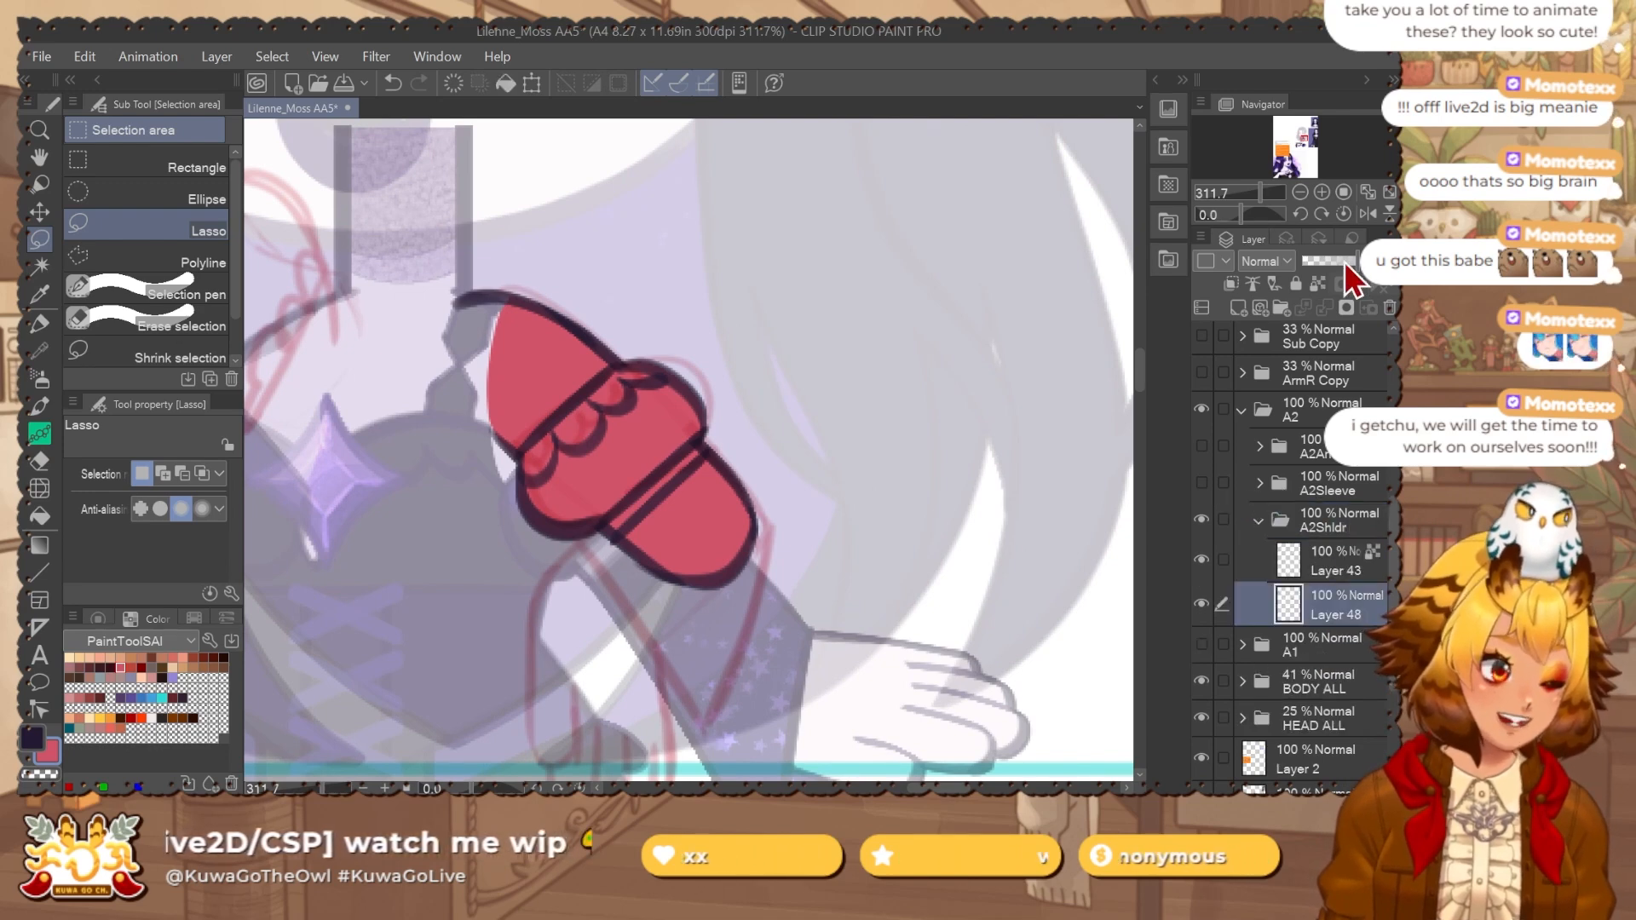
left_click(1259, 525)
scroll(921, 503, "down", 2)
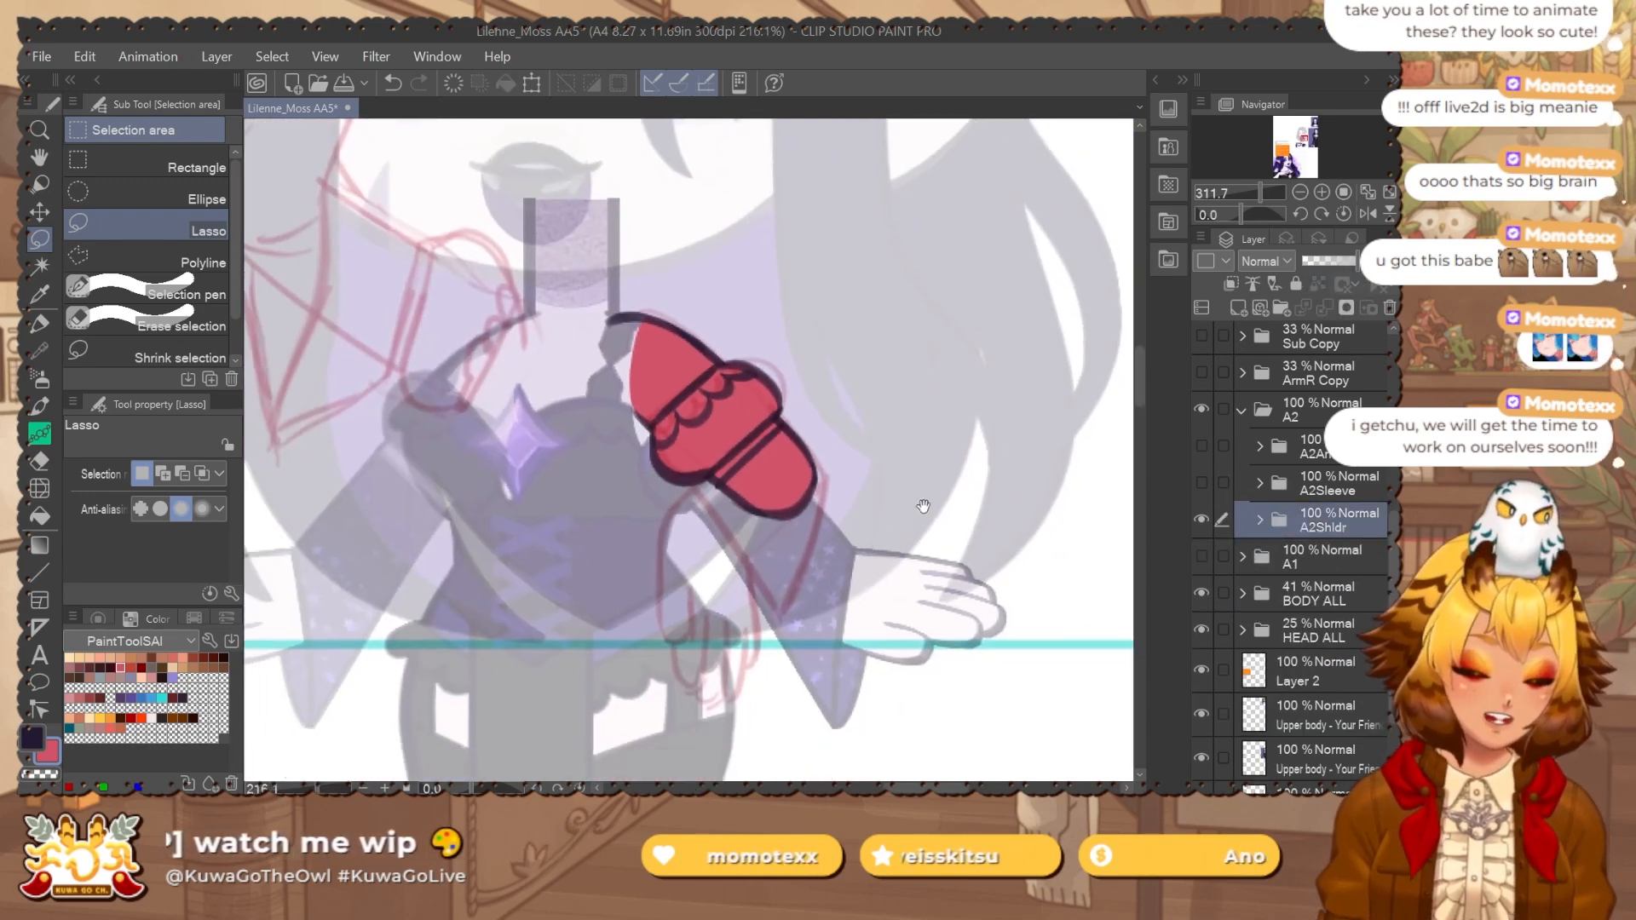
Show the arm and sleeve folders again and group A2Arm, A2Sleeve and A2Shldr into a folder named A2ArmR.
left_click(1320, 457, "shift")
key("ctrl+g")
double_click(1331, 460)
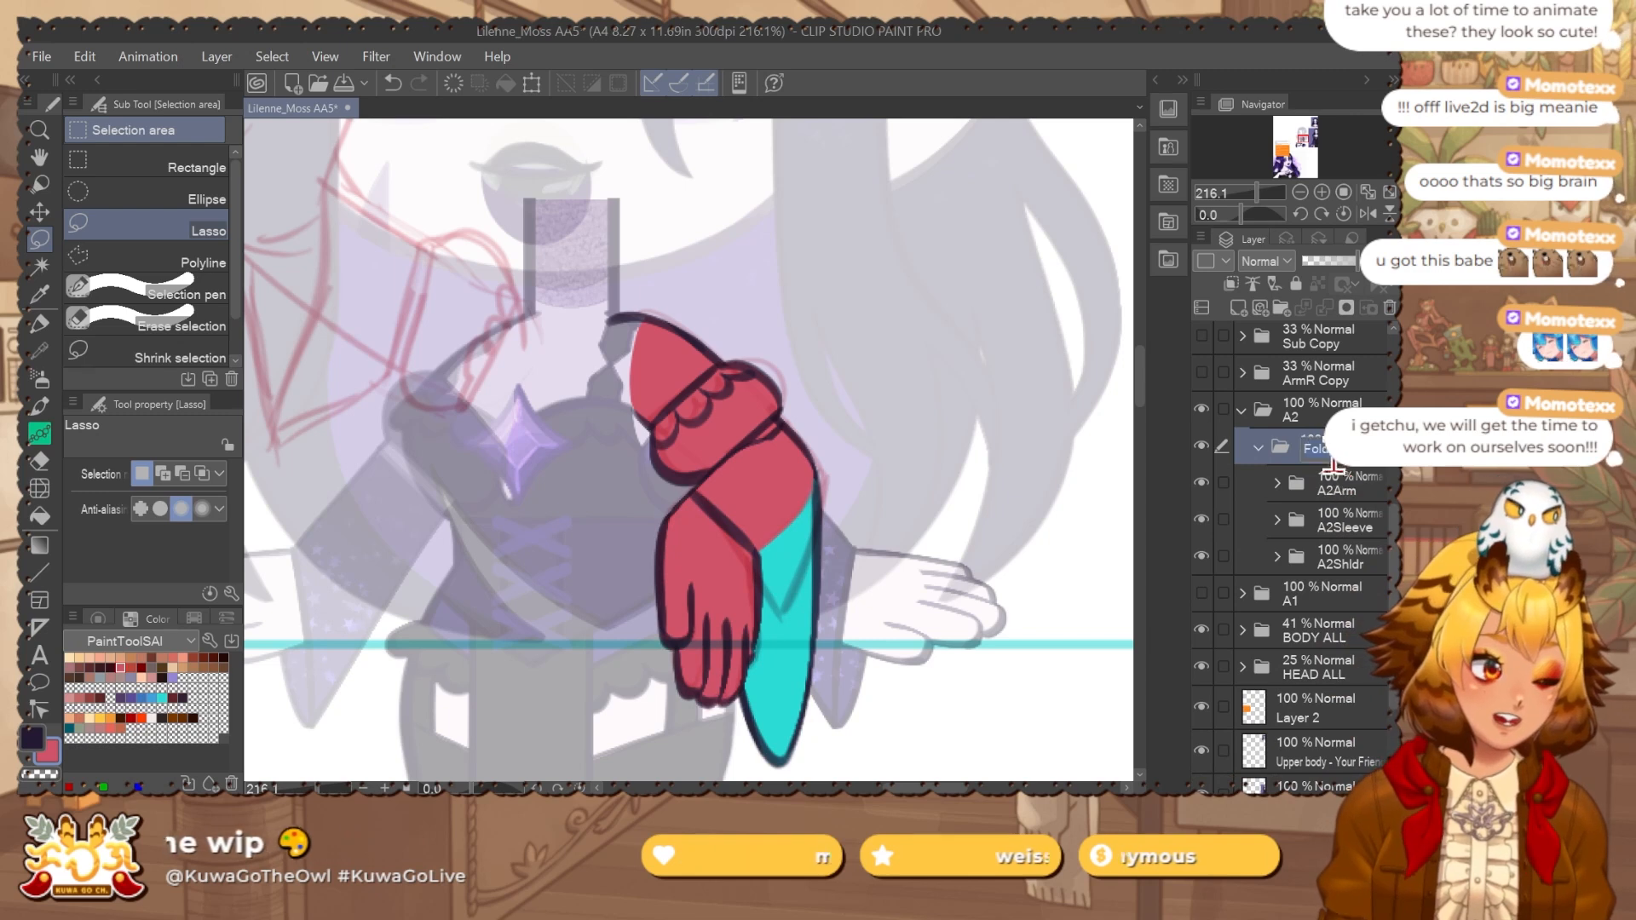
type("A2A")
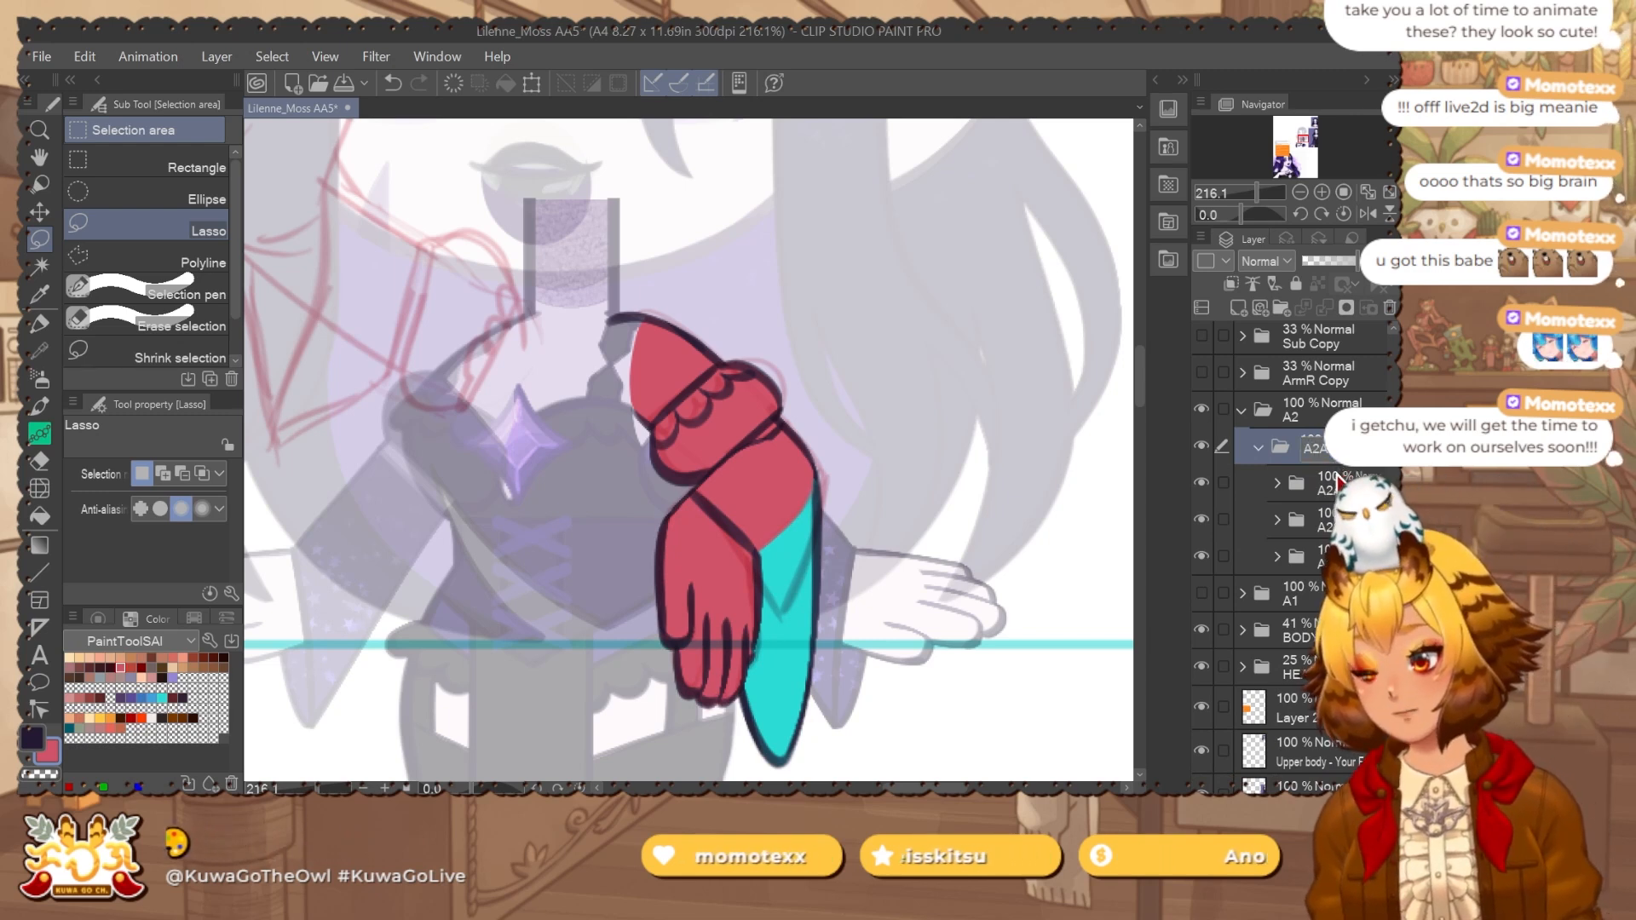
type("rm")
key("Return")
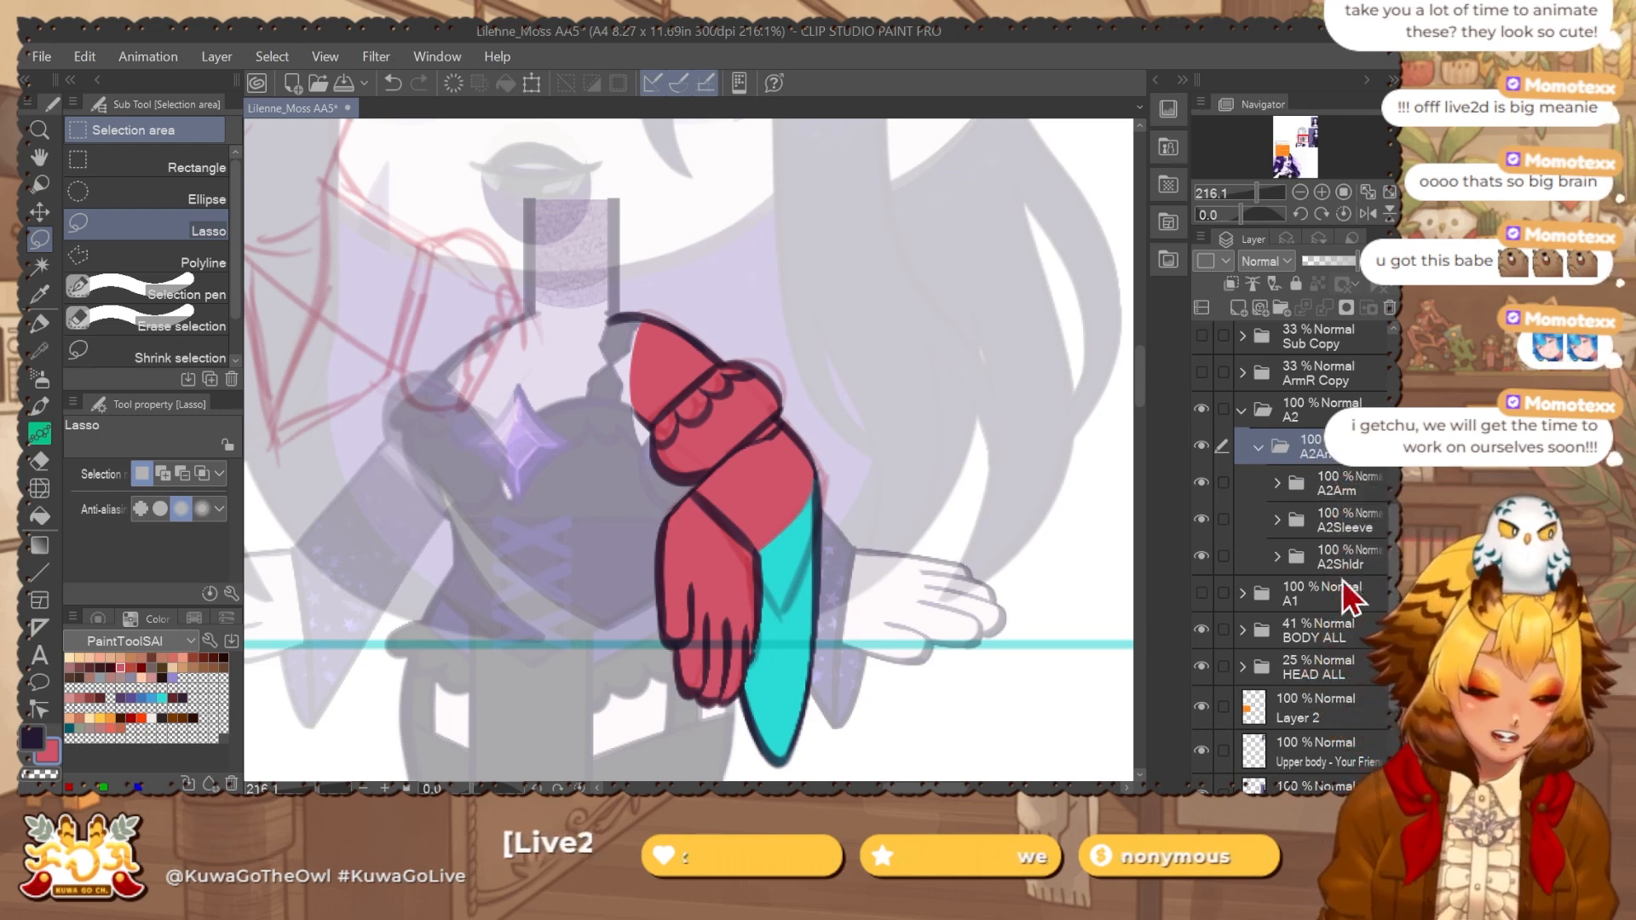
Show the A1 pose and copy the Multiply shading layer from its A1Shldr folder.
left_click(1202, 593)
left_click(1243, 593)
scroll(1253, 594, "down", 2)
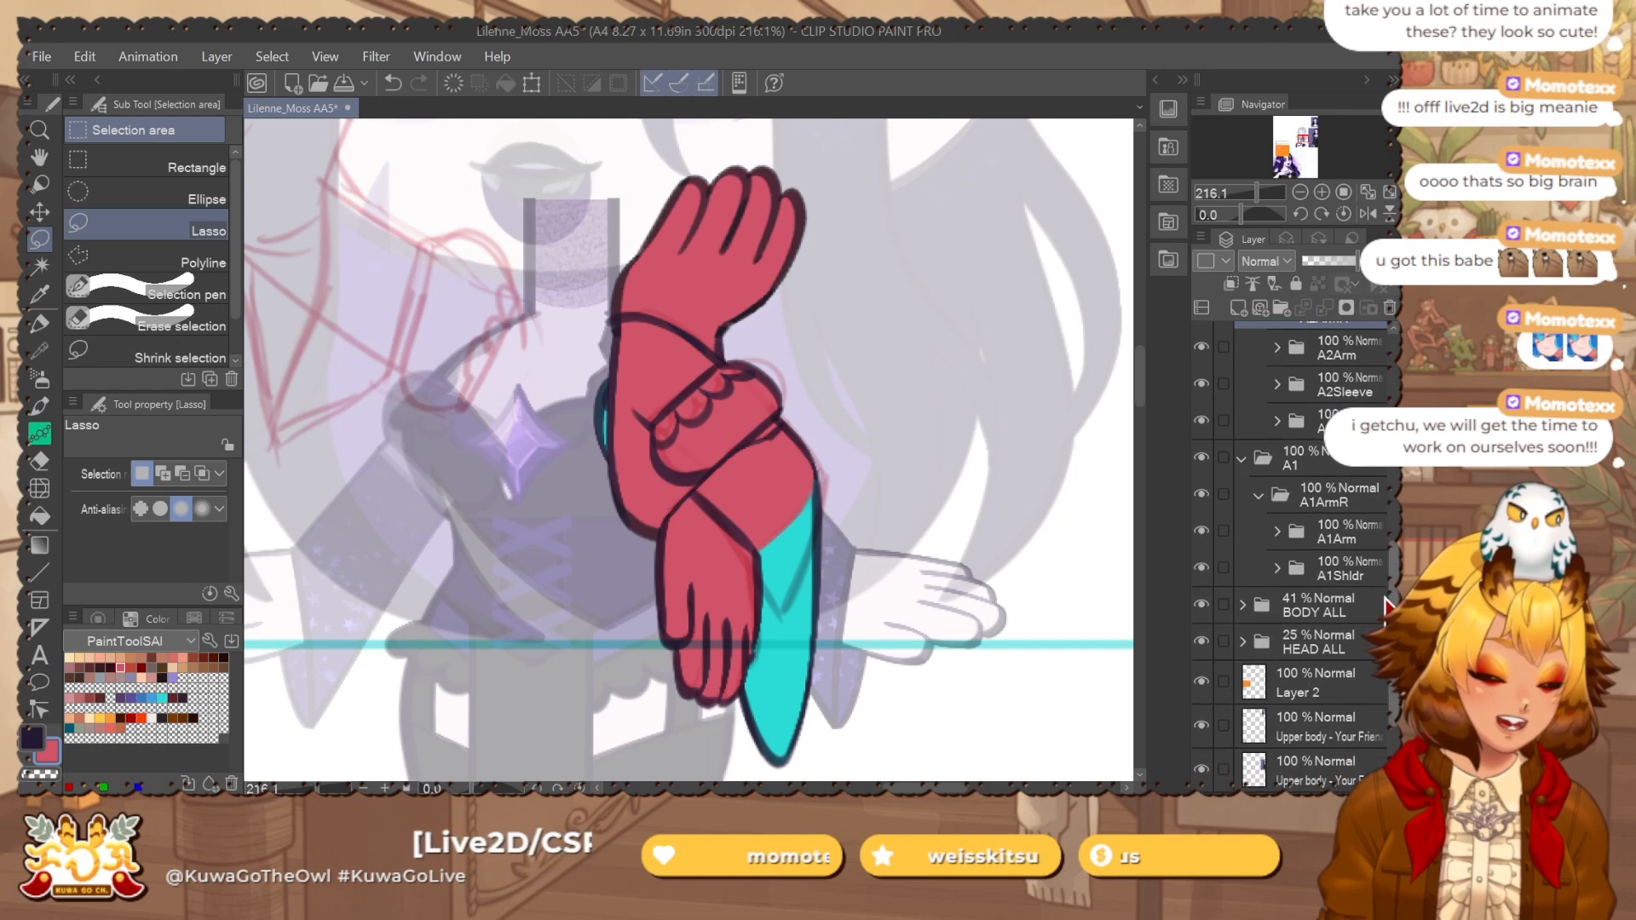
left_click(1276, 565)
left_click(1276, 565)
left_click(1278, 528)
left_click(1279, 529)
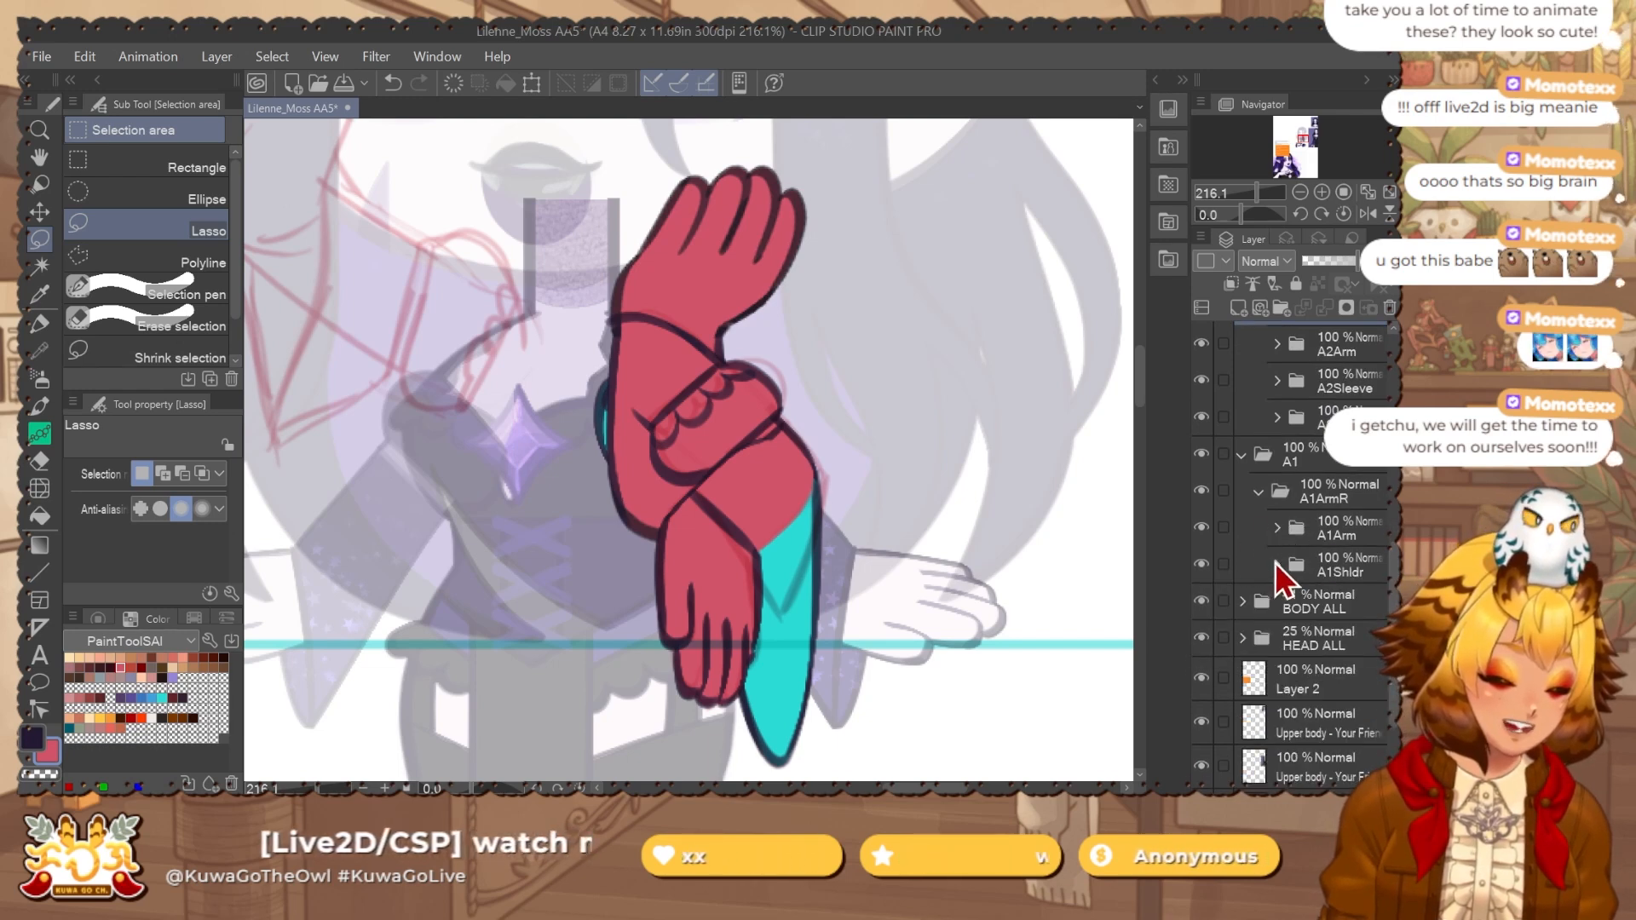
left_click(1276, 564)
left_click(1338, 649)
key("ctrl+a")
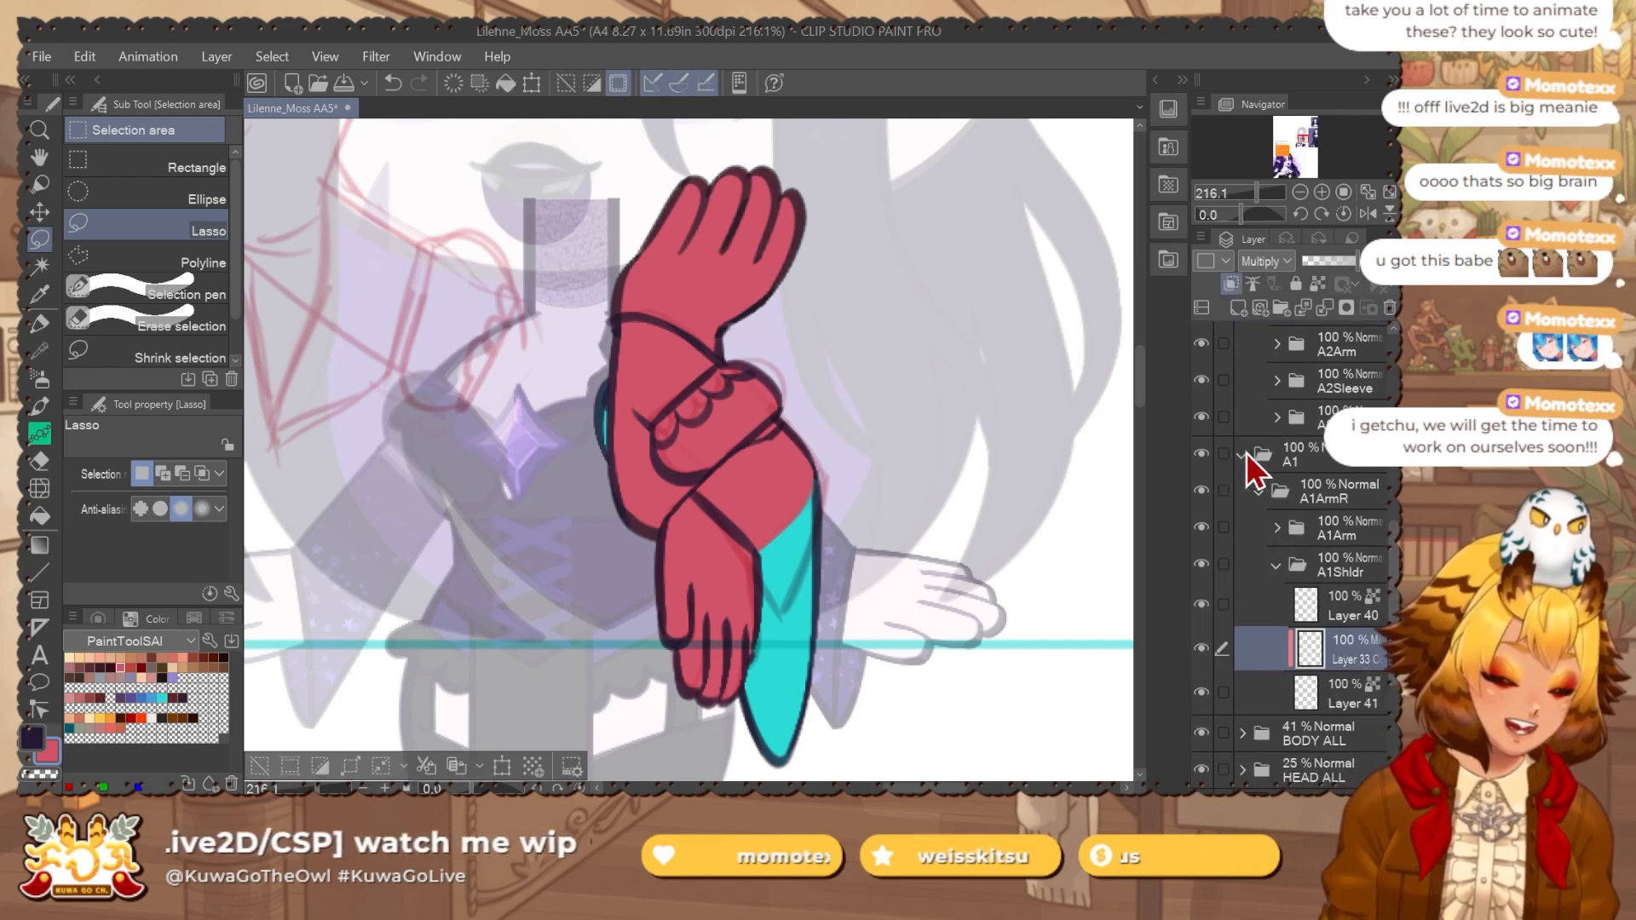
Paste the Multiply shading layer between Layer 43 and Layer 48 in A2Shldr, and hide the A1 folder.
left_click(1241, 455)
left_click_drag(1392, 588, 1390, 570)
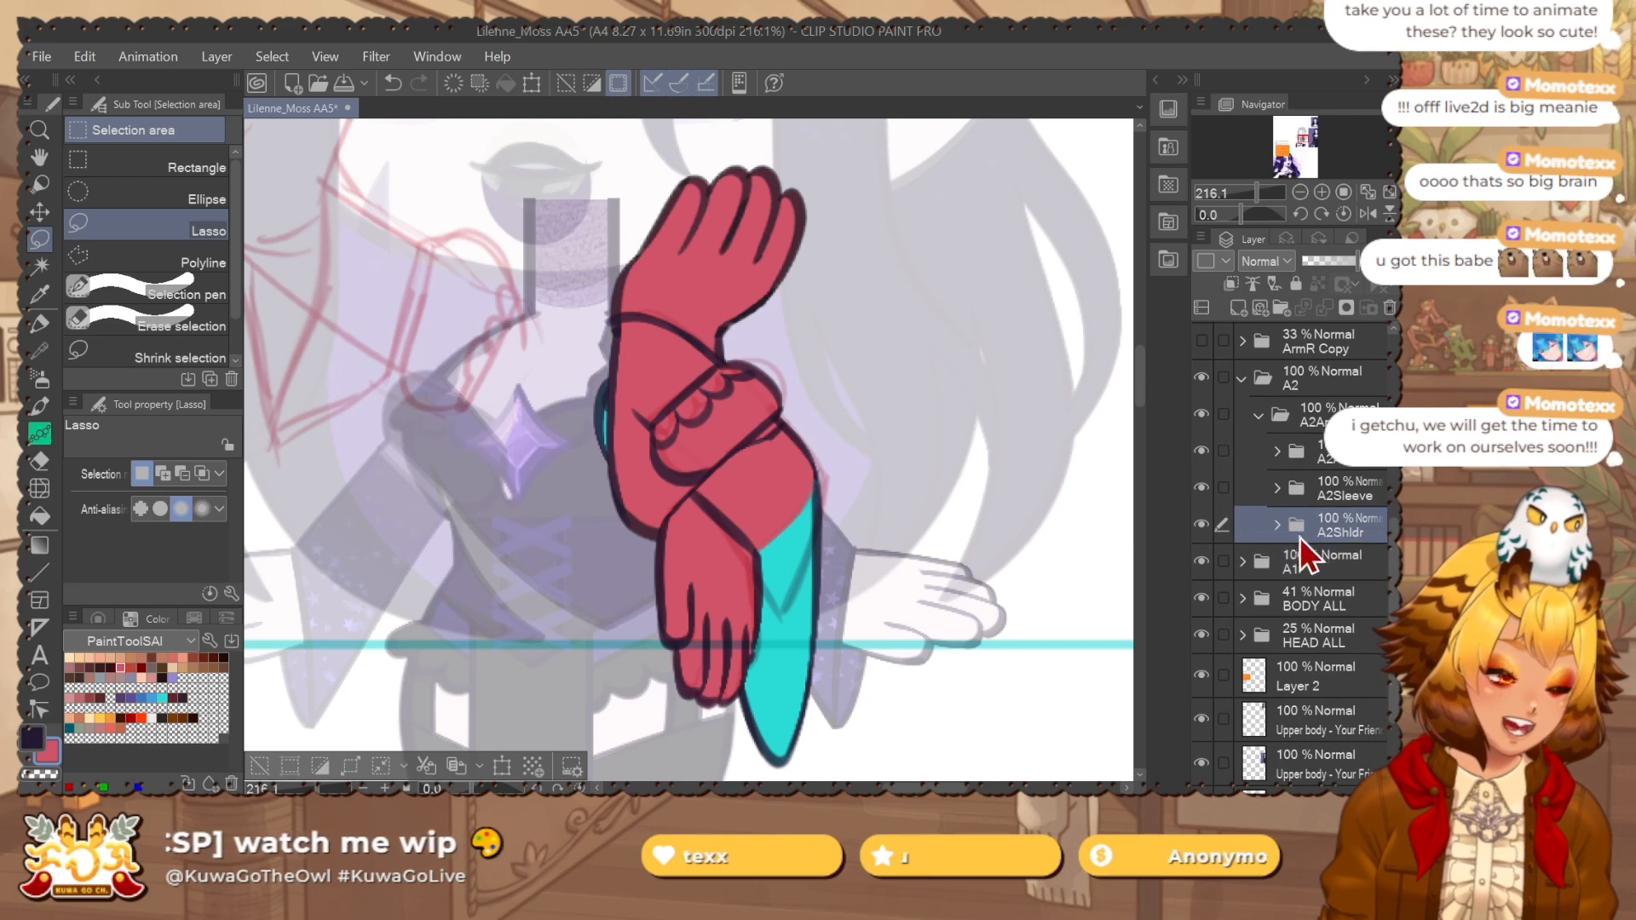
left_click(1277, 525)
left_click(1353, 610)
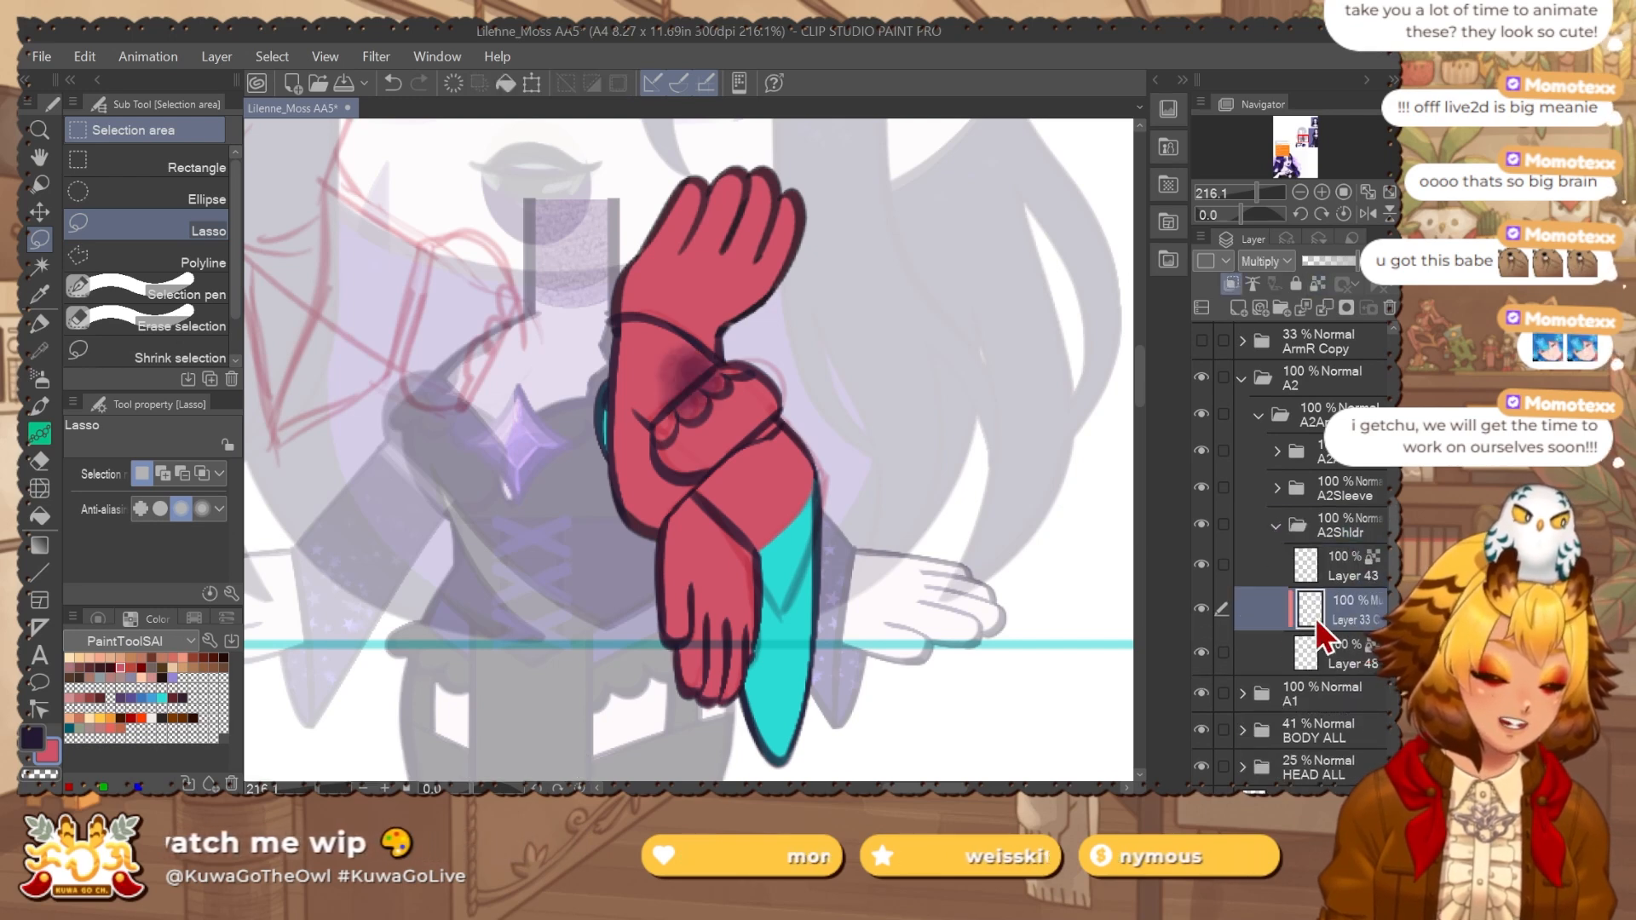
left_click(1201, 693)
left_click_drag(852, 490, 881, 535)
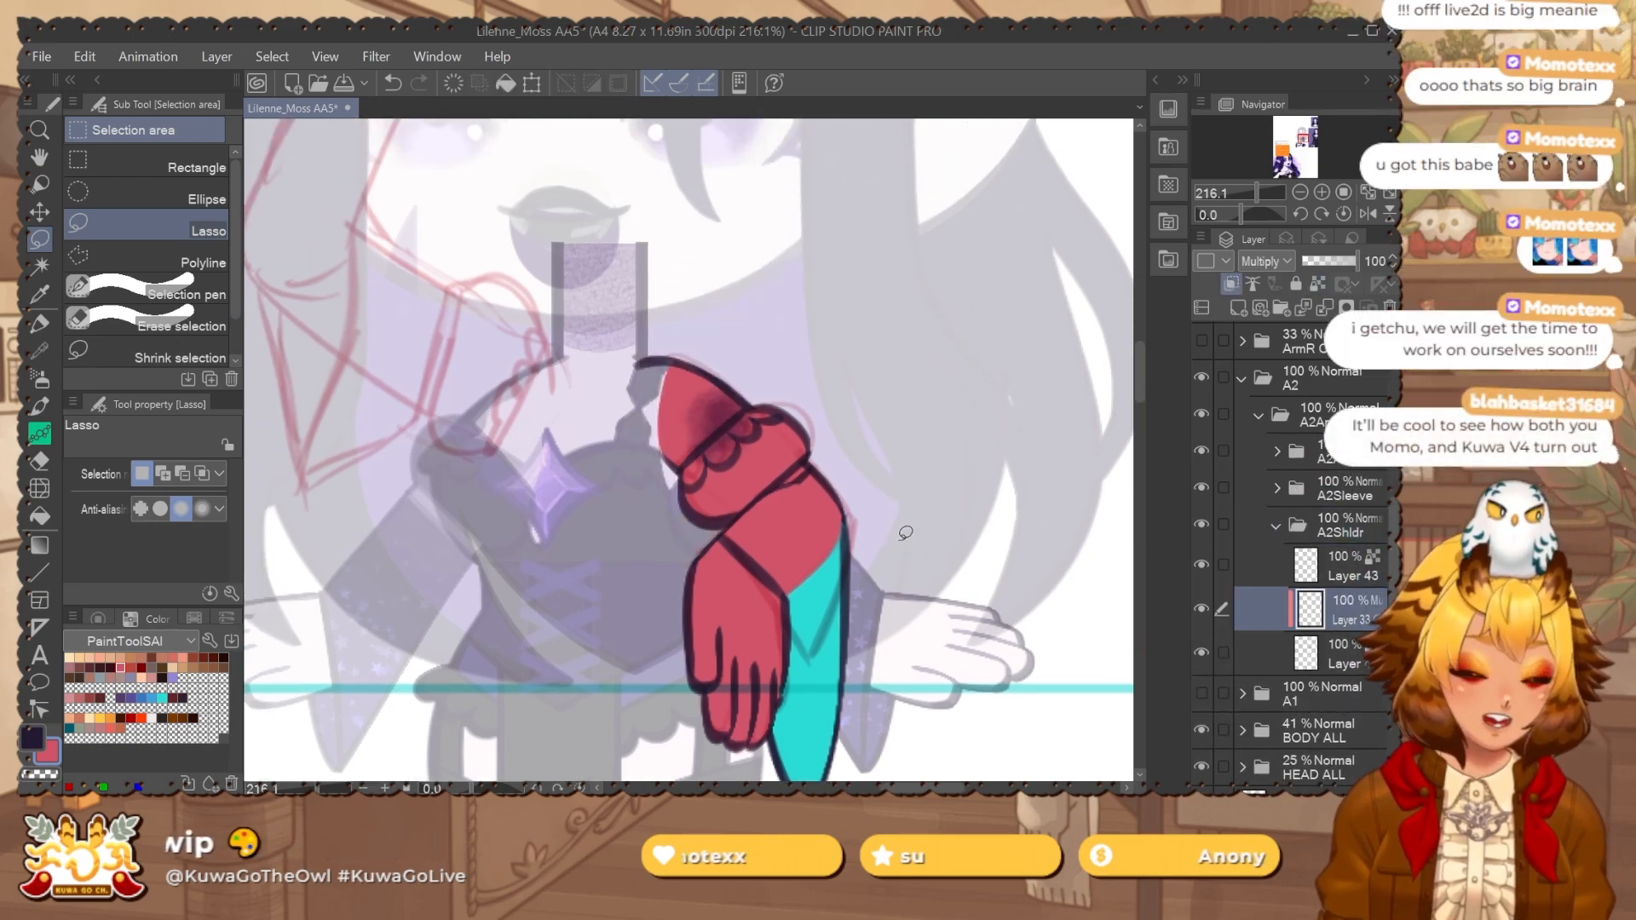
Flip the canvas view horizontally, create a new layer in its own folder above A2ArmR, and name the folder for the opposite arm.
left_click(1259, 414)
left_click_drag(727, 621, 886, 677)
left_click(1366, 214)
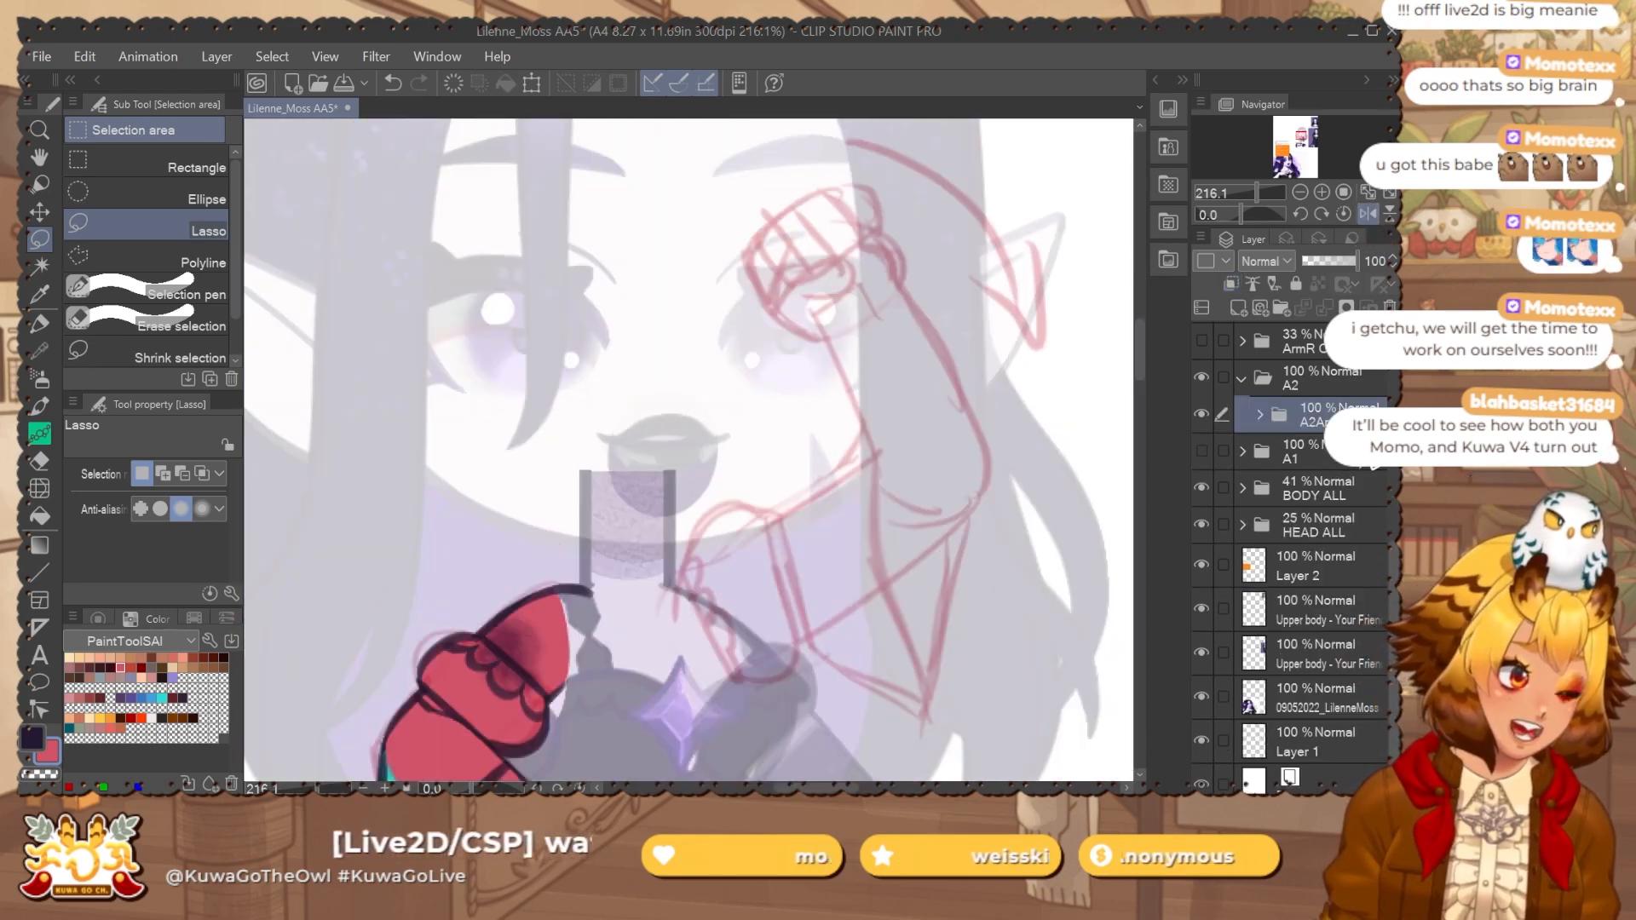
key("ctrl+shift+n")
key("ctrl+g")
double_click(1336, 411)
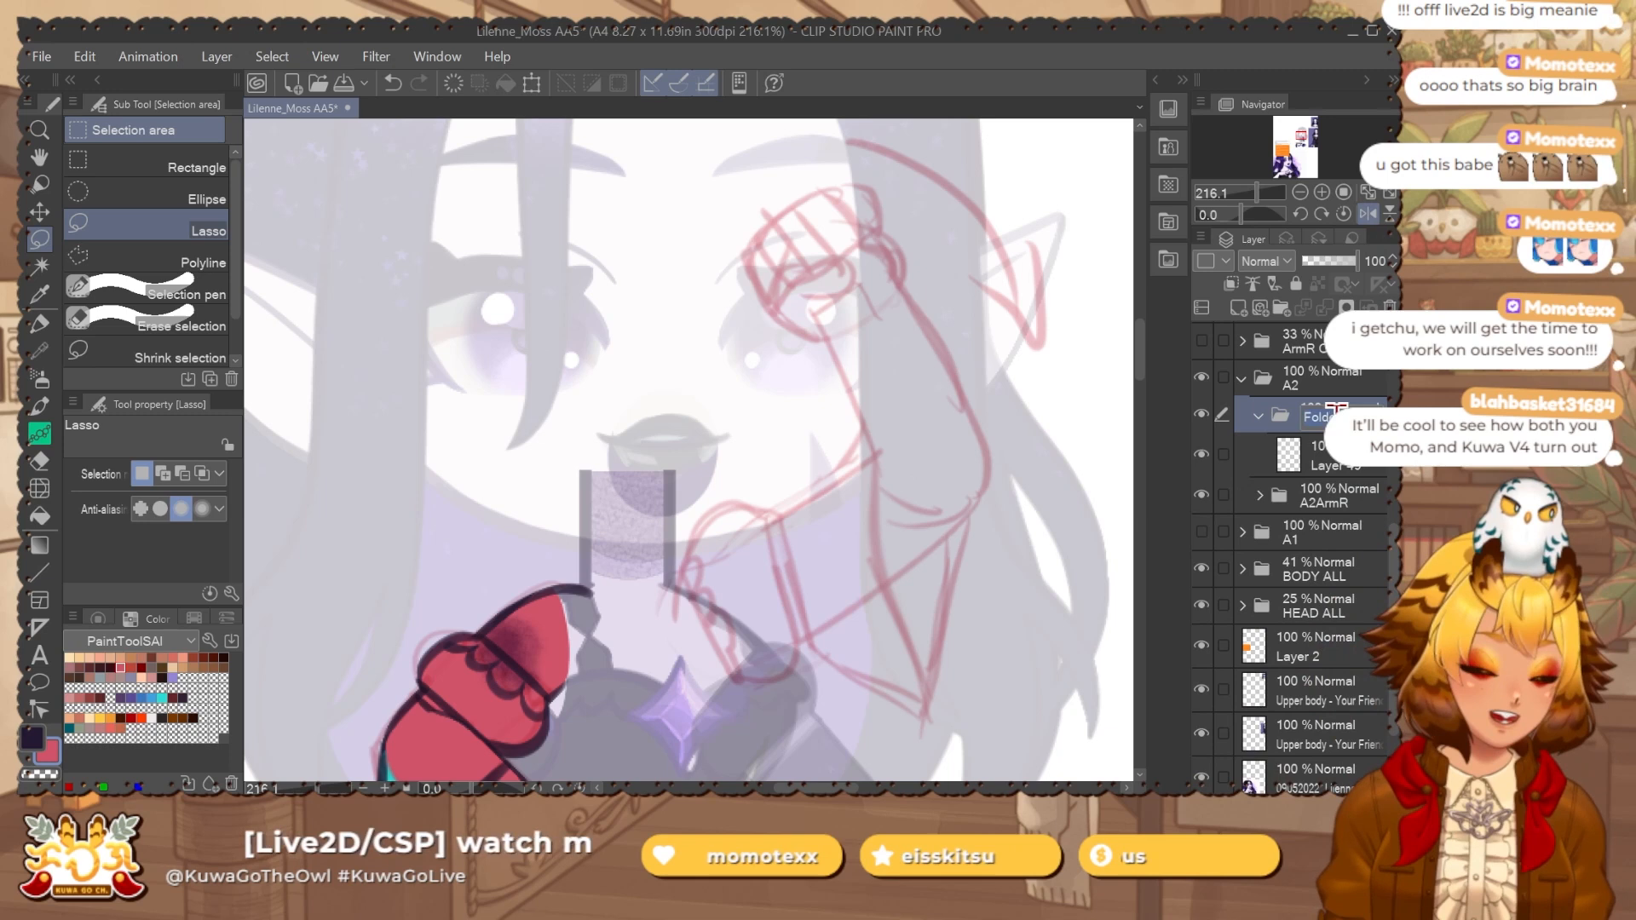
left_click(1349, 503)
double_click(1358, 409)
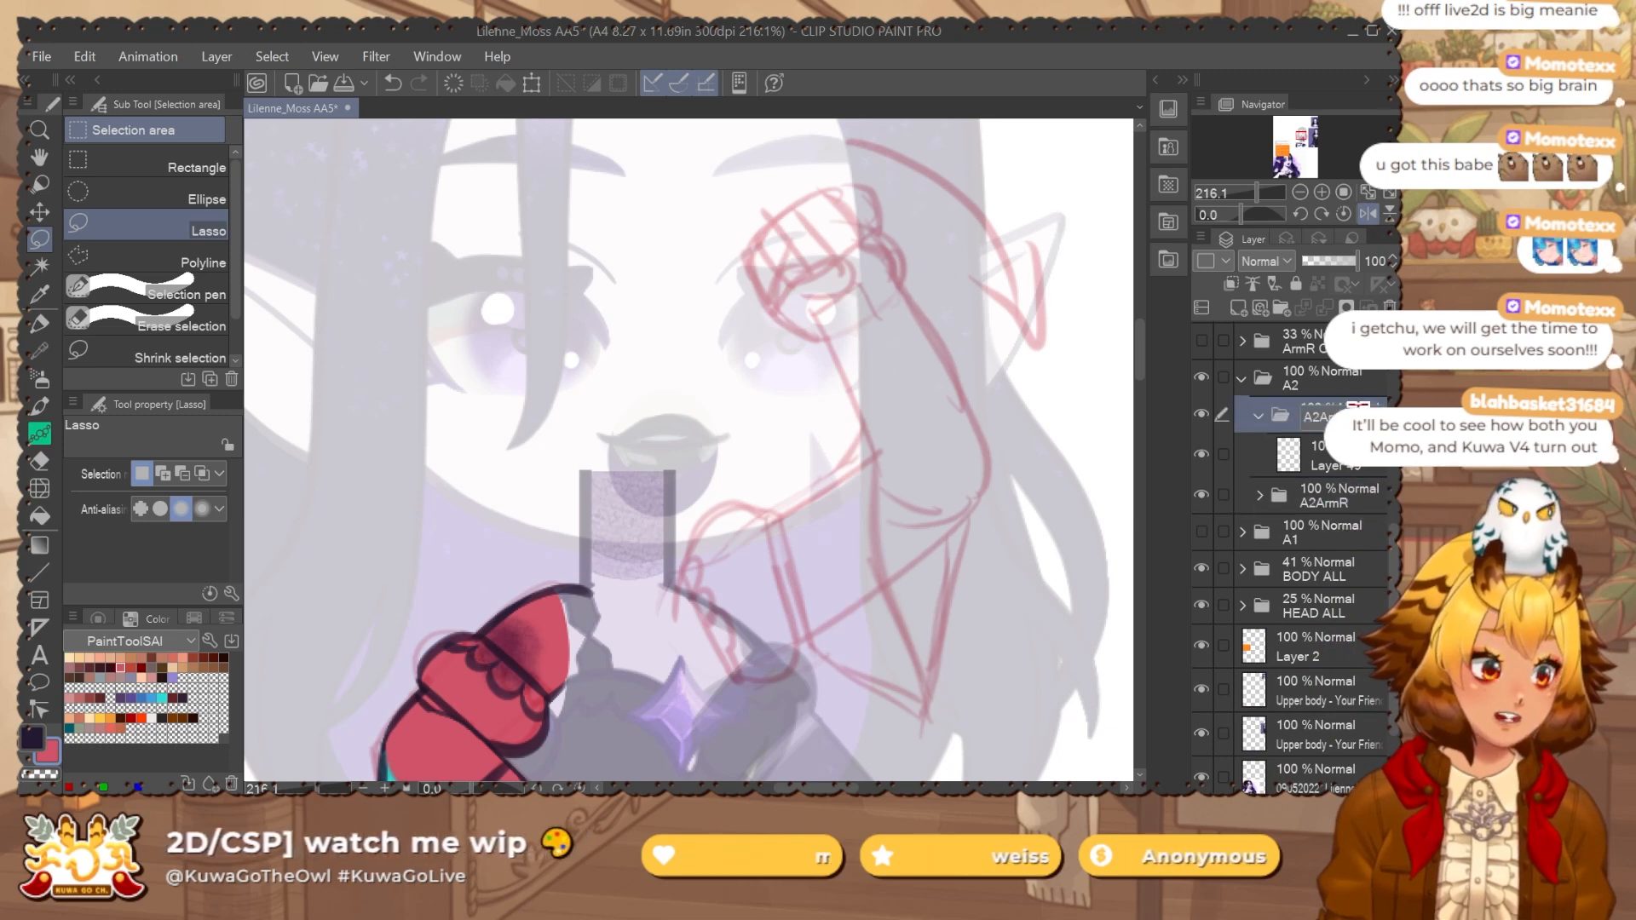
Place Layer 49 in a nested folder inside the opposite arm's folder and rename it with the A2 prefix.
left_click(1357, 466)
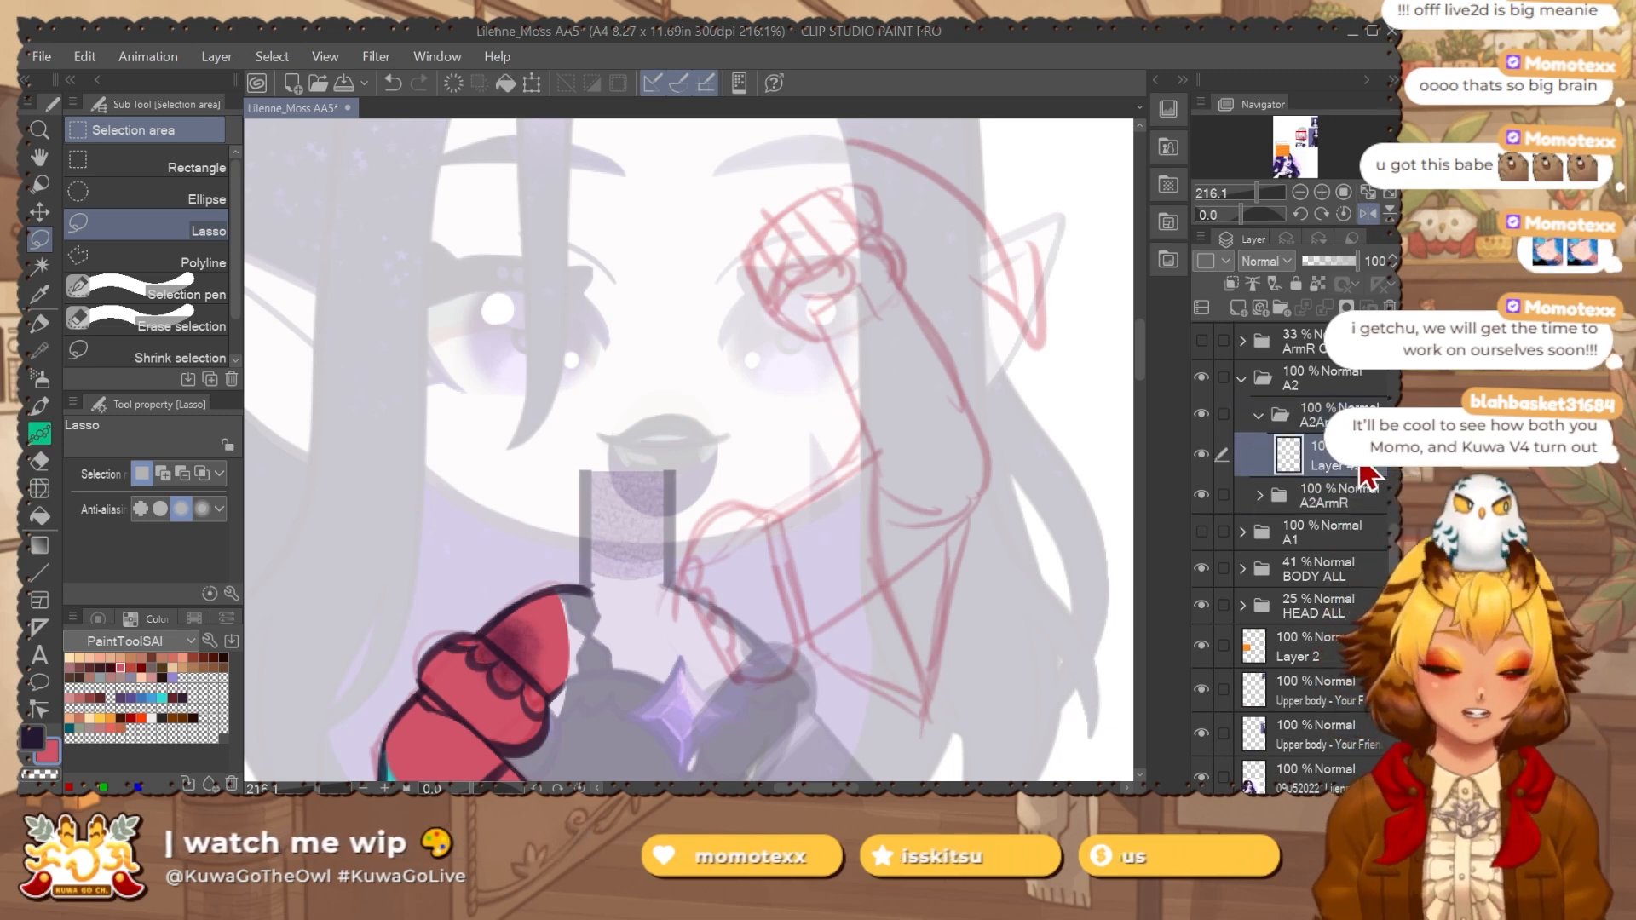
key("ctrl+g")
double_click(1323, 421)
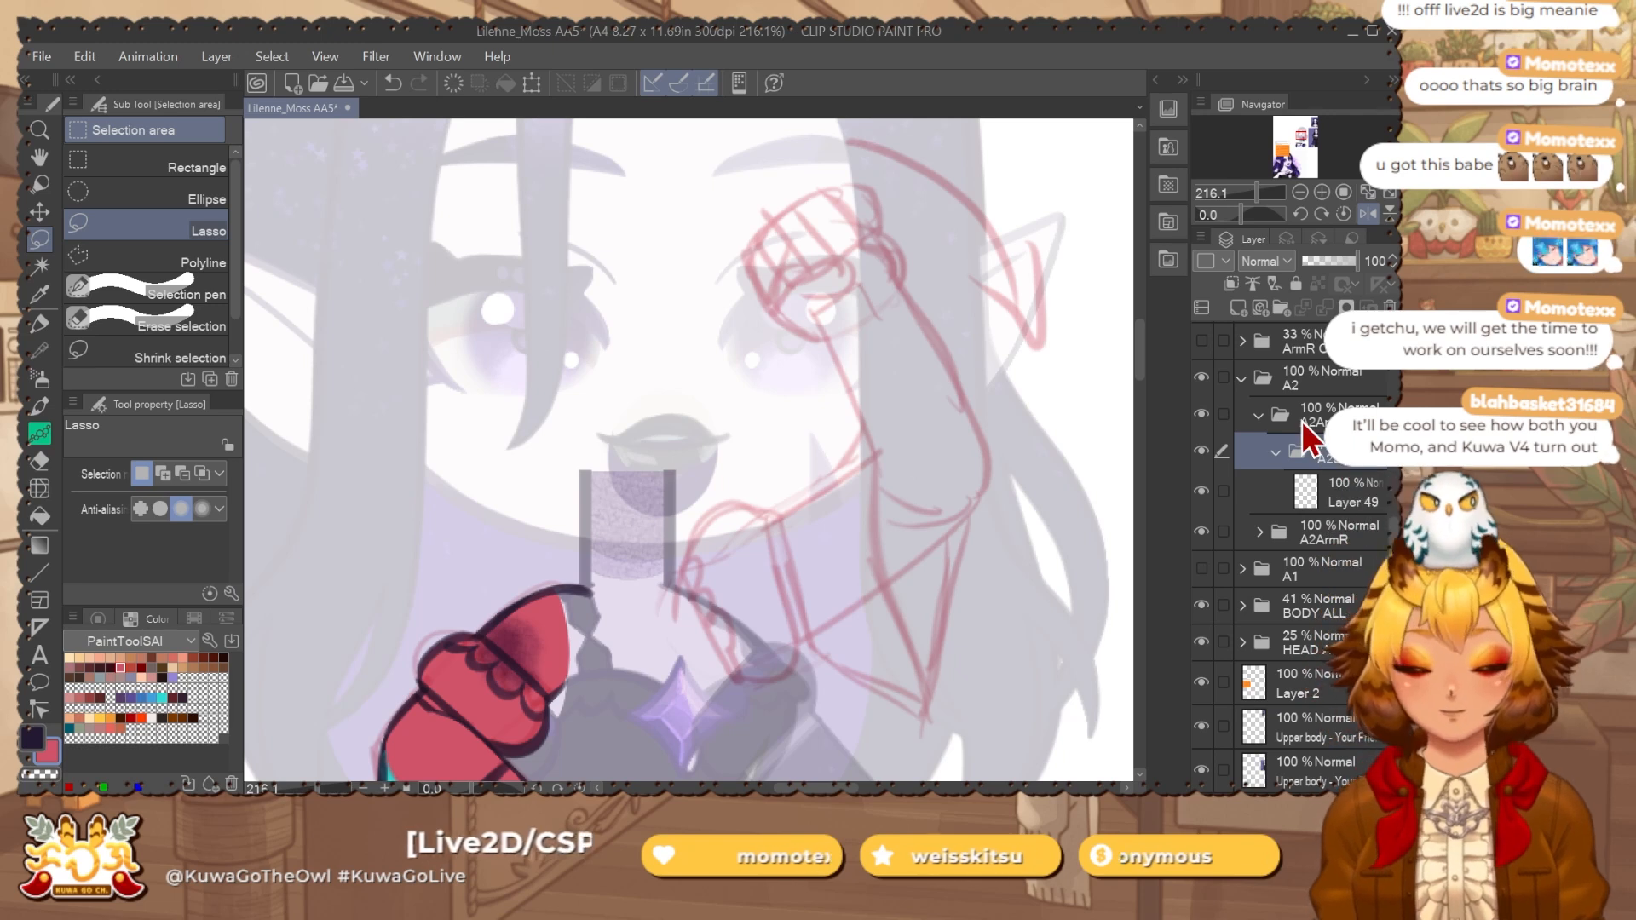
Copy the A2Shldr folder from A2ArmR into the A2ArmL folder and clear the selection.
left_click_drag(855, 667, 859, 529)
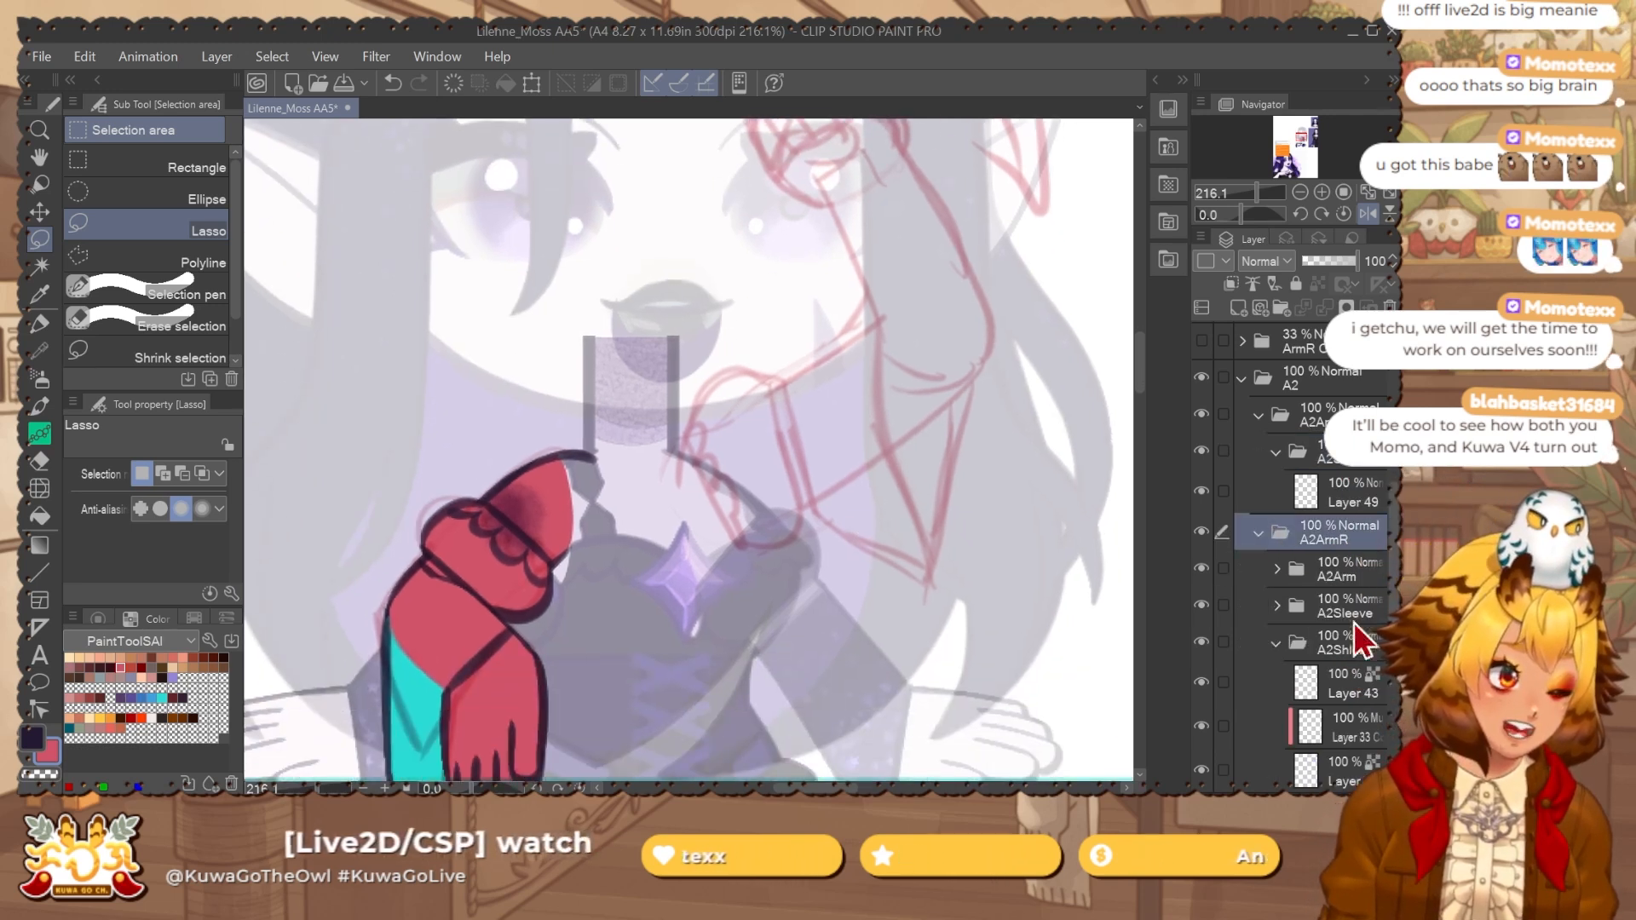
left_click(1354, 643)
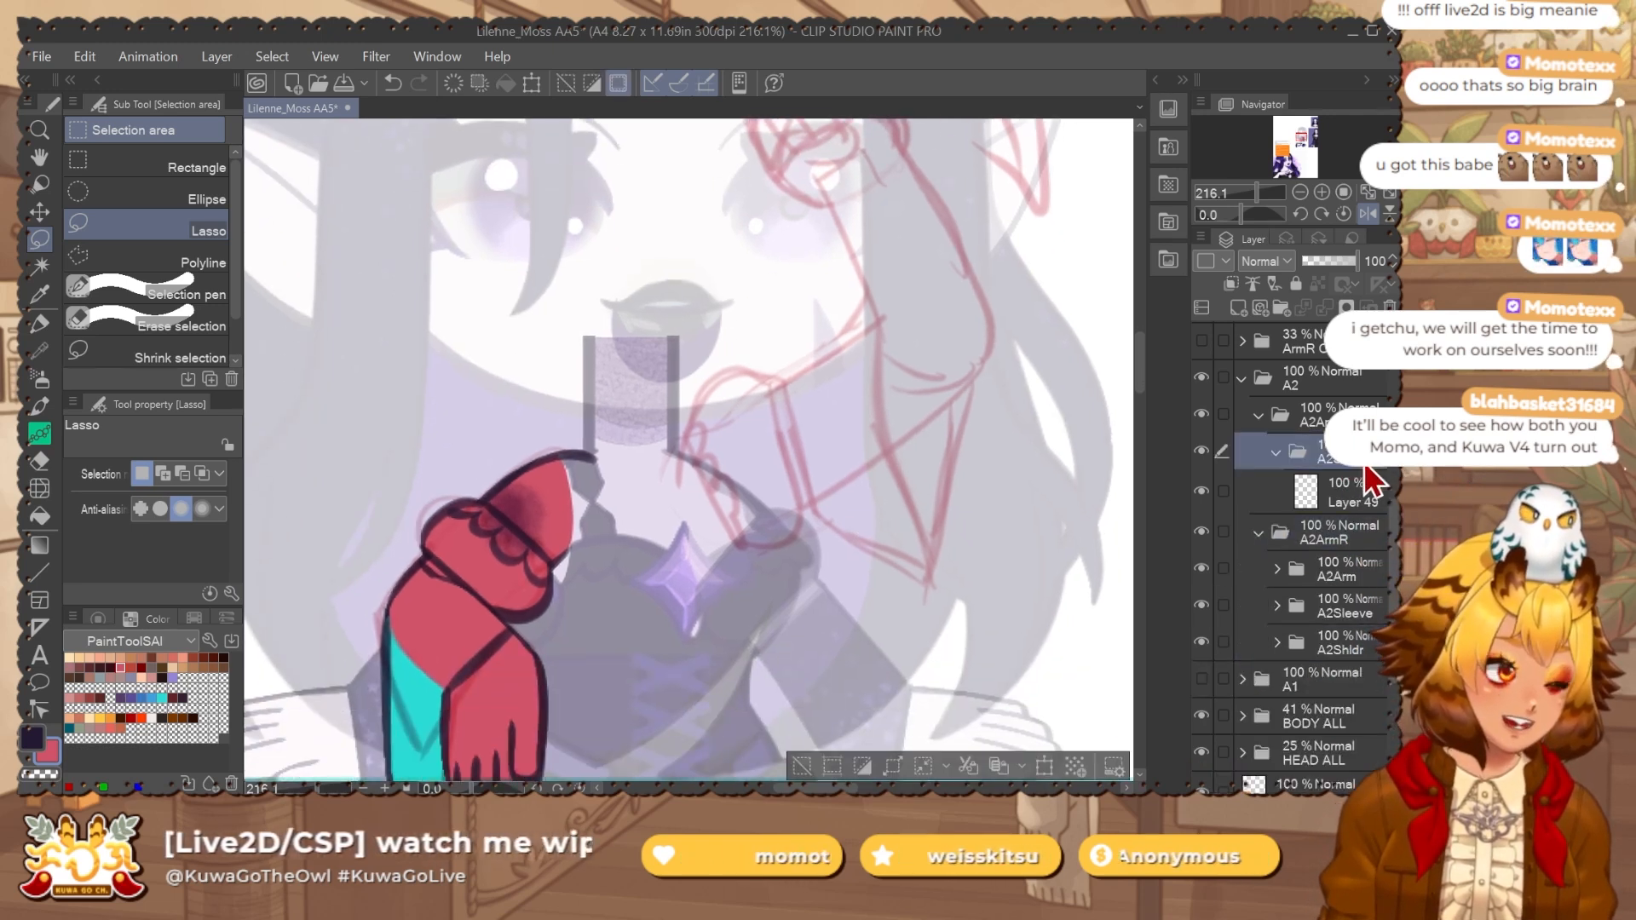
key("ctrl+d")
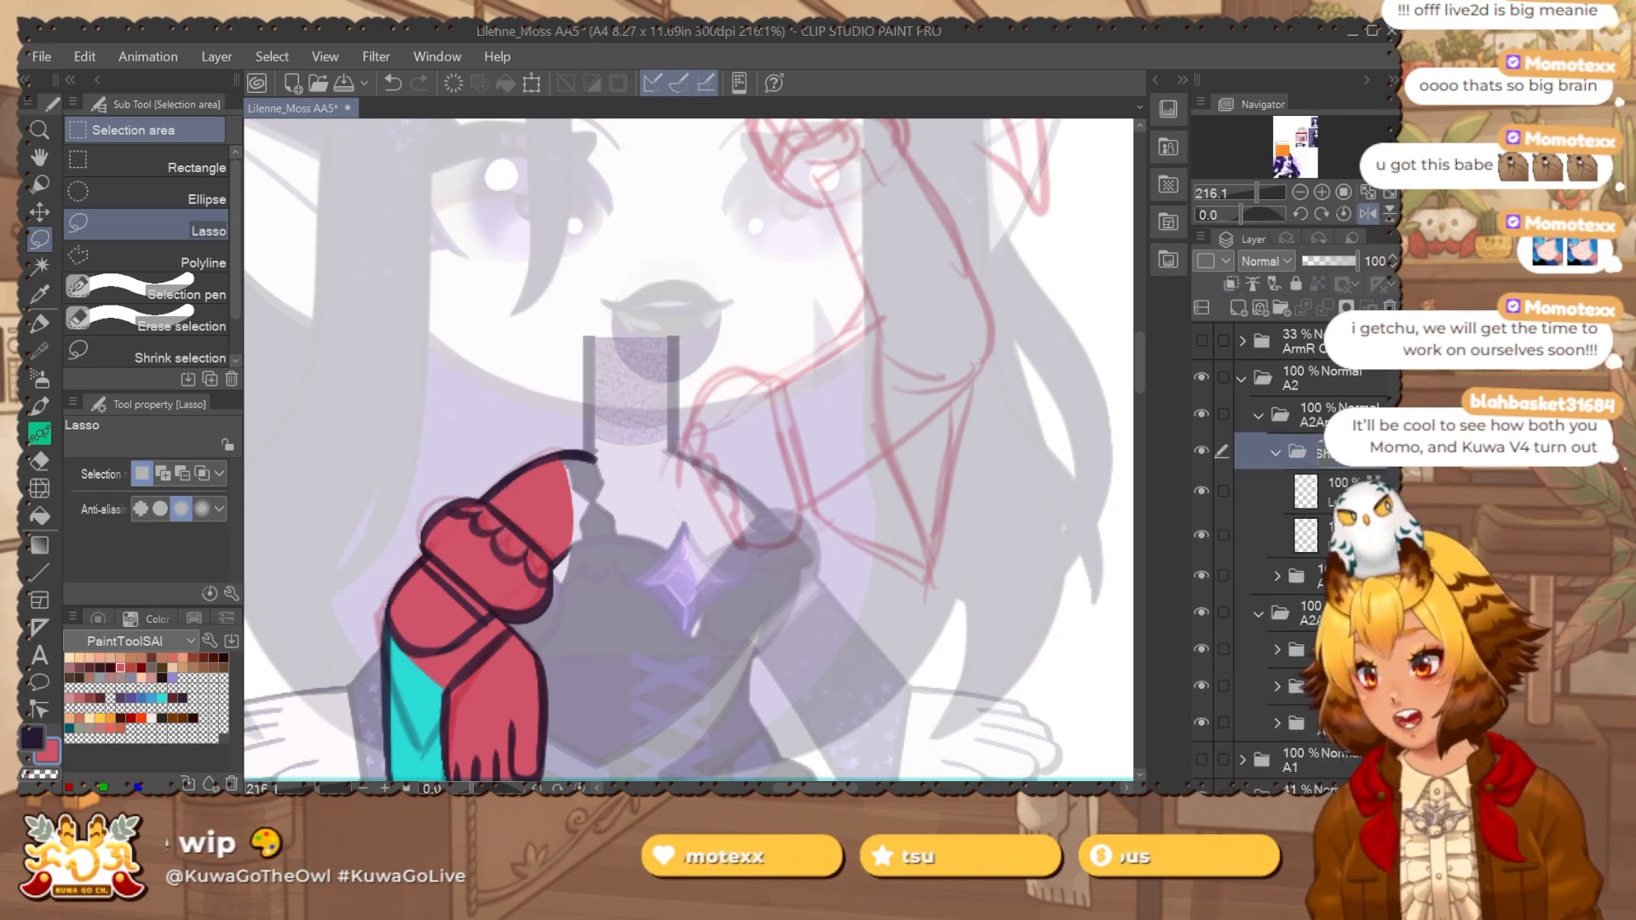
Flip the copied shoulder and sleeve horizontally, move them to the opposite shoulder and rotate them so the upper arm angles up and outward.
key("ctrl+t")
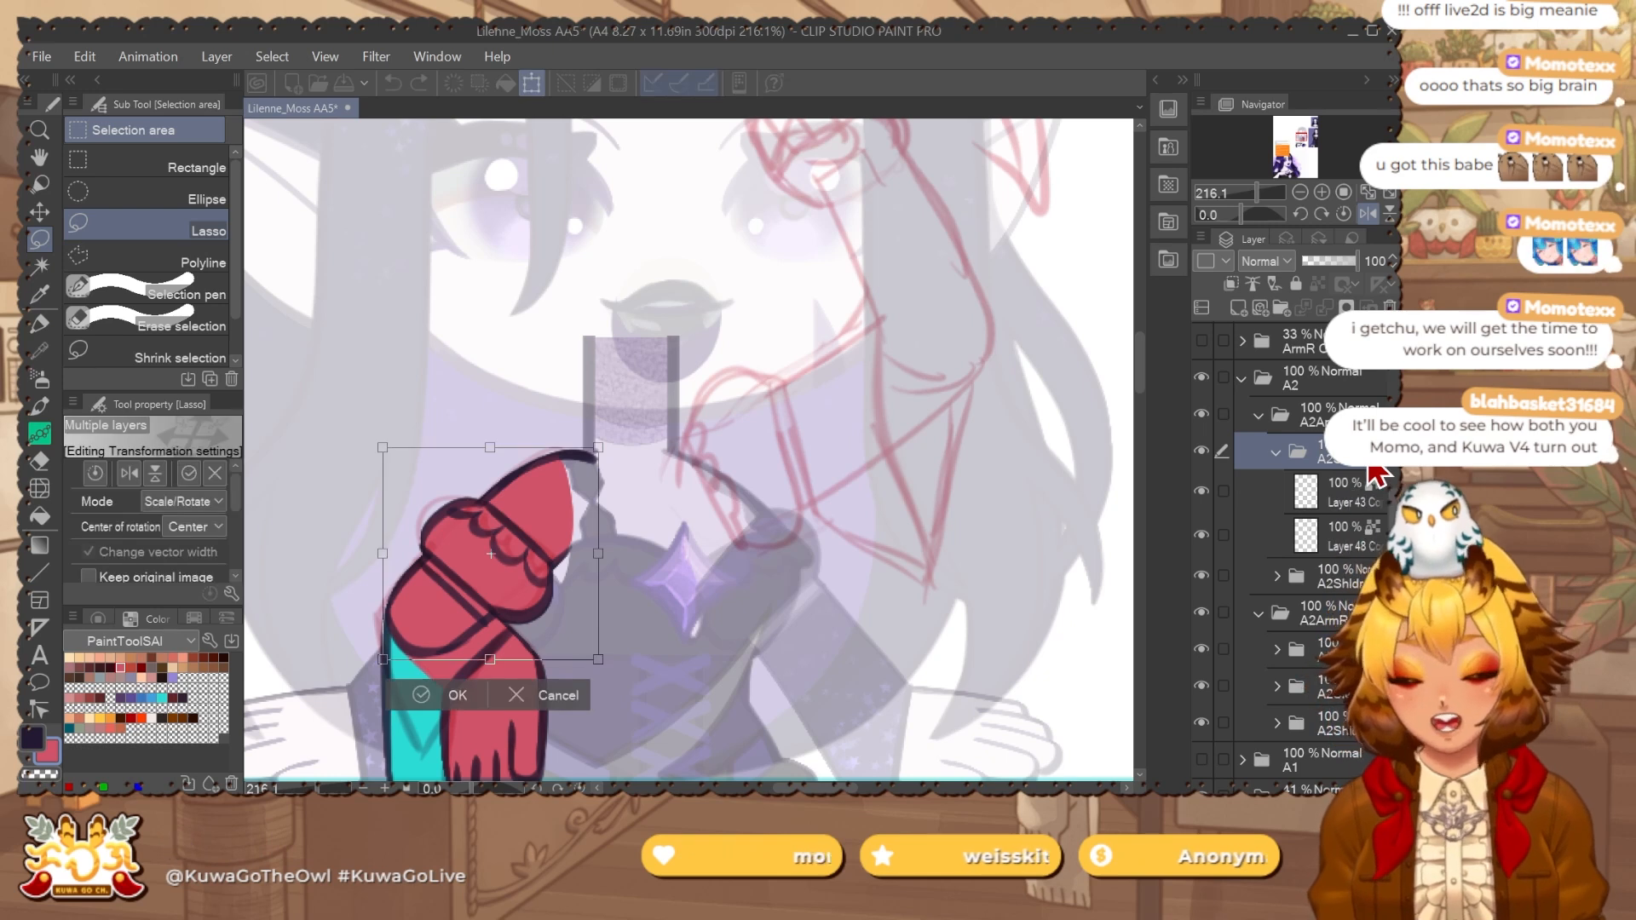
left_click(128, 475)
left_click_drag(491, 552, 770, 552)
left_click_drag(903, 435, 839, 457)
left_click_drag(1017, 376, 1001, 335)
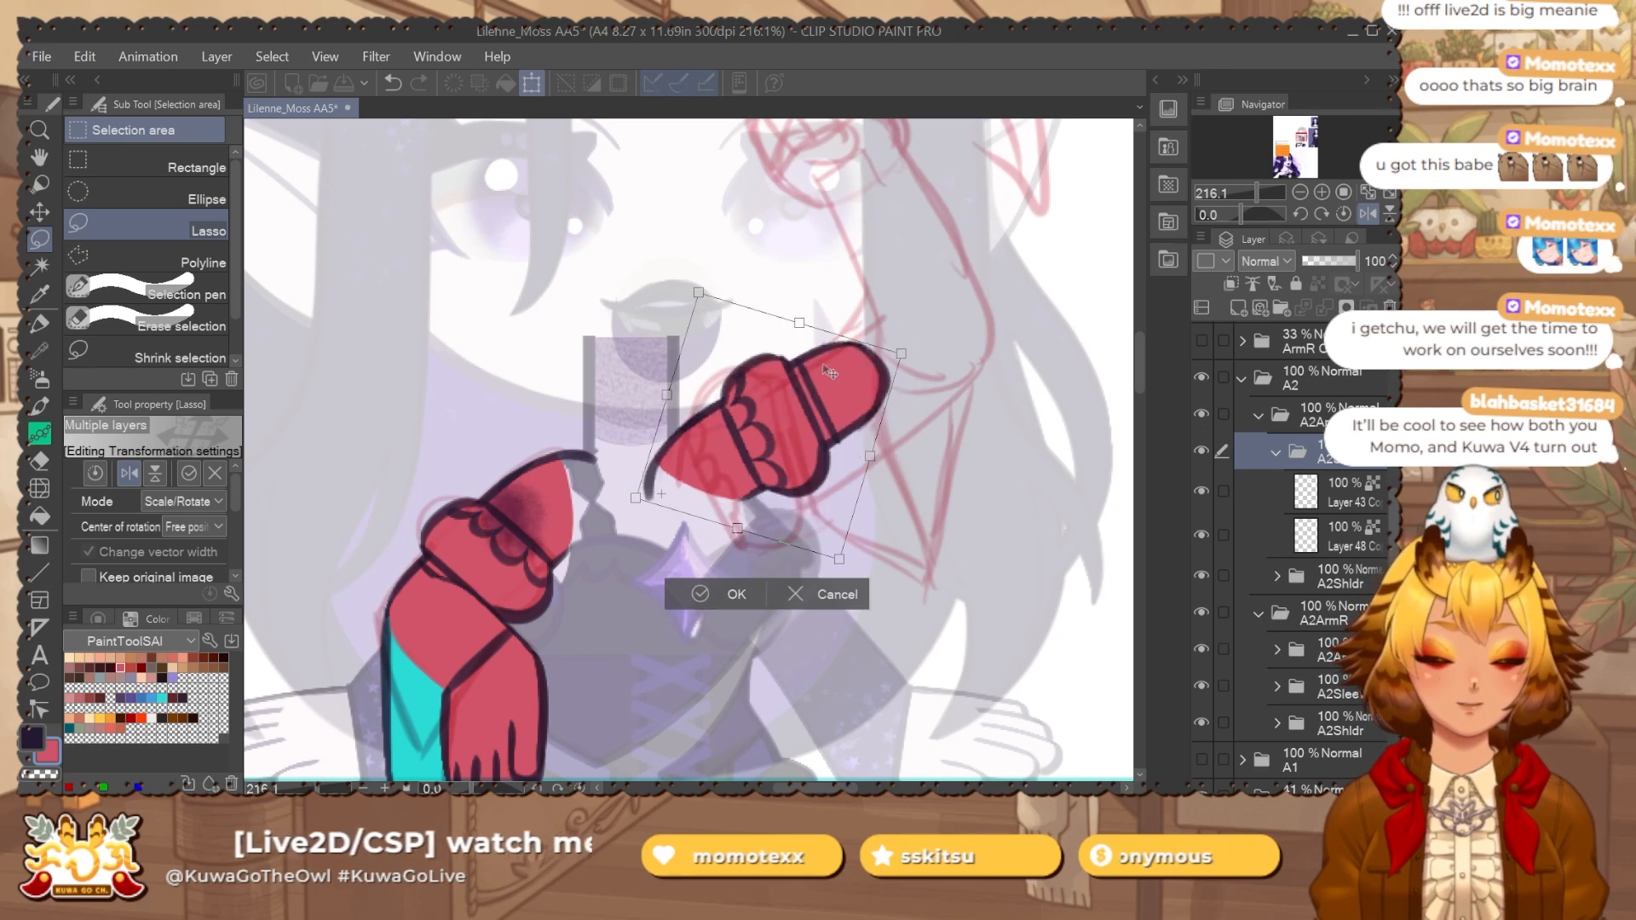
mouse_move(846, 382)
left_mouse_down()
mouse_move(871, 406)
mouse_move(849, 397)
mouse_move(856, 409)
left_mouse_up()
left_click_drag(966, 384, 937, 388)
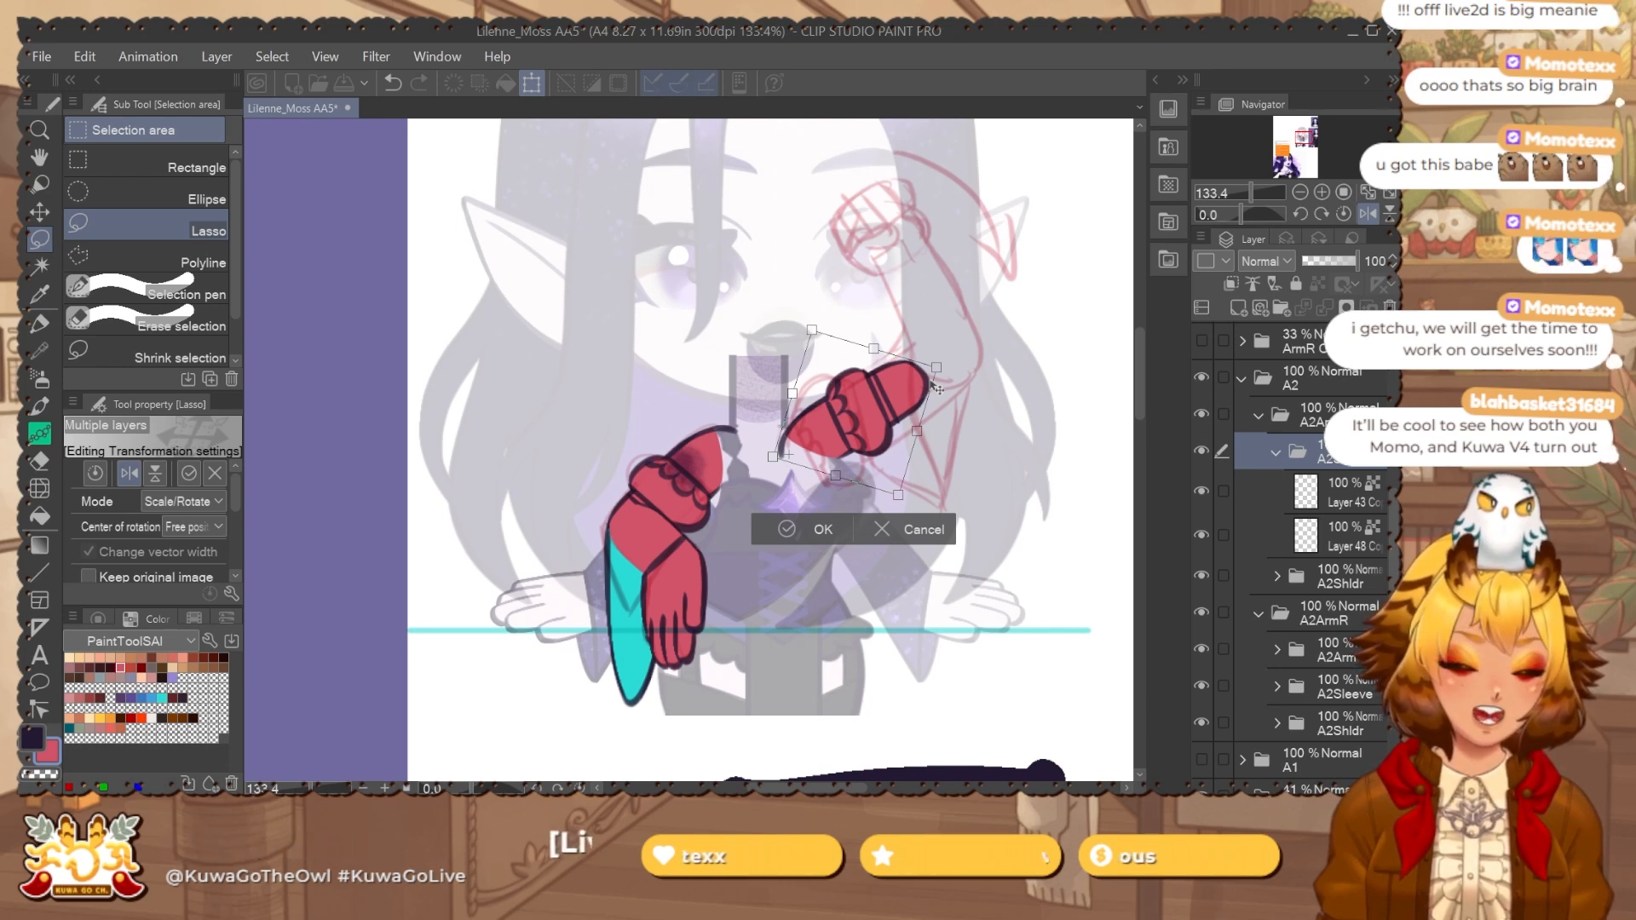
left_click(1368, 214)
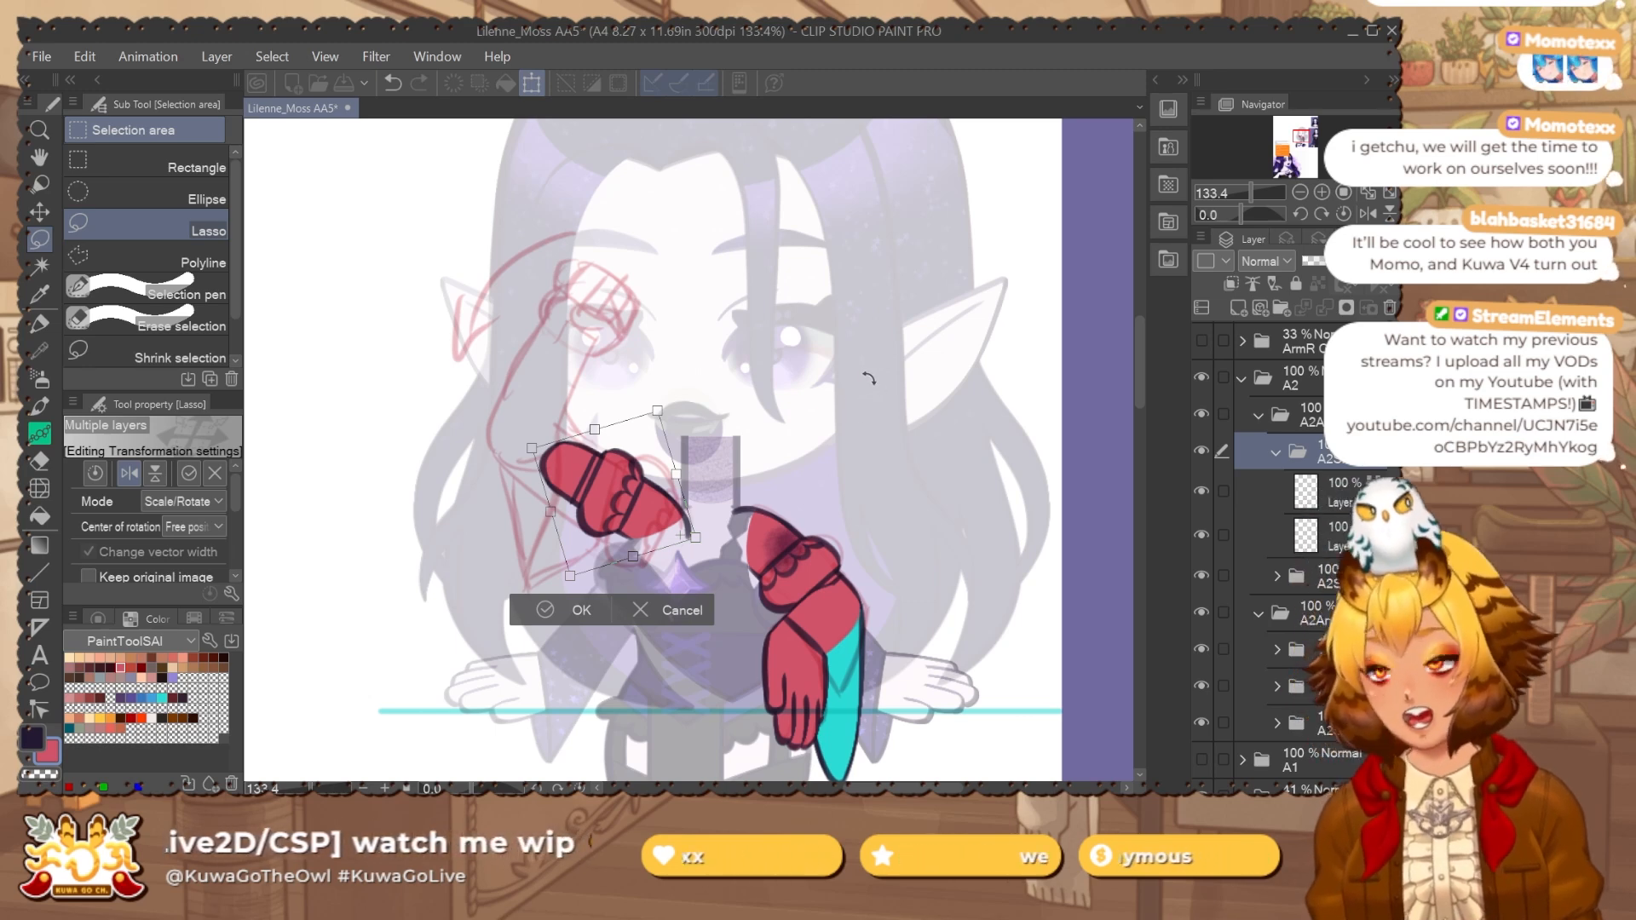
left_click_drag(660, 519, 756, 460)
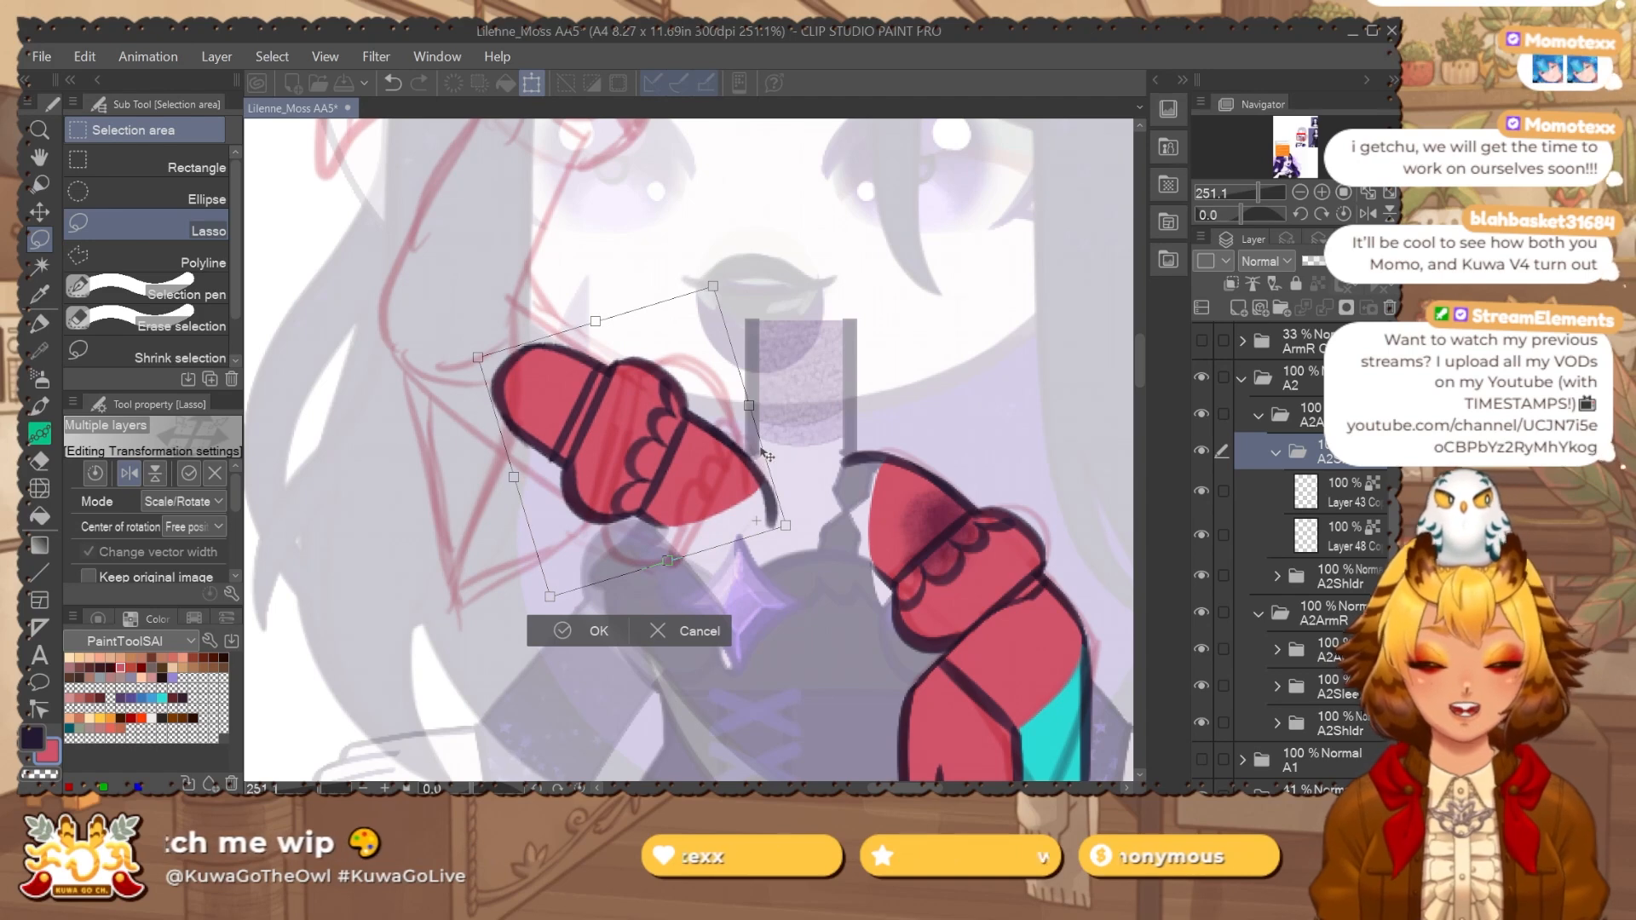
key("Return")
Hide the copied base layer and liquify the copied line art to reshape the puffed sleeve and the rounded upper arm end.
left_click(1202, 535)
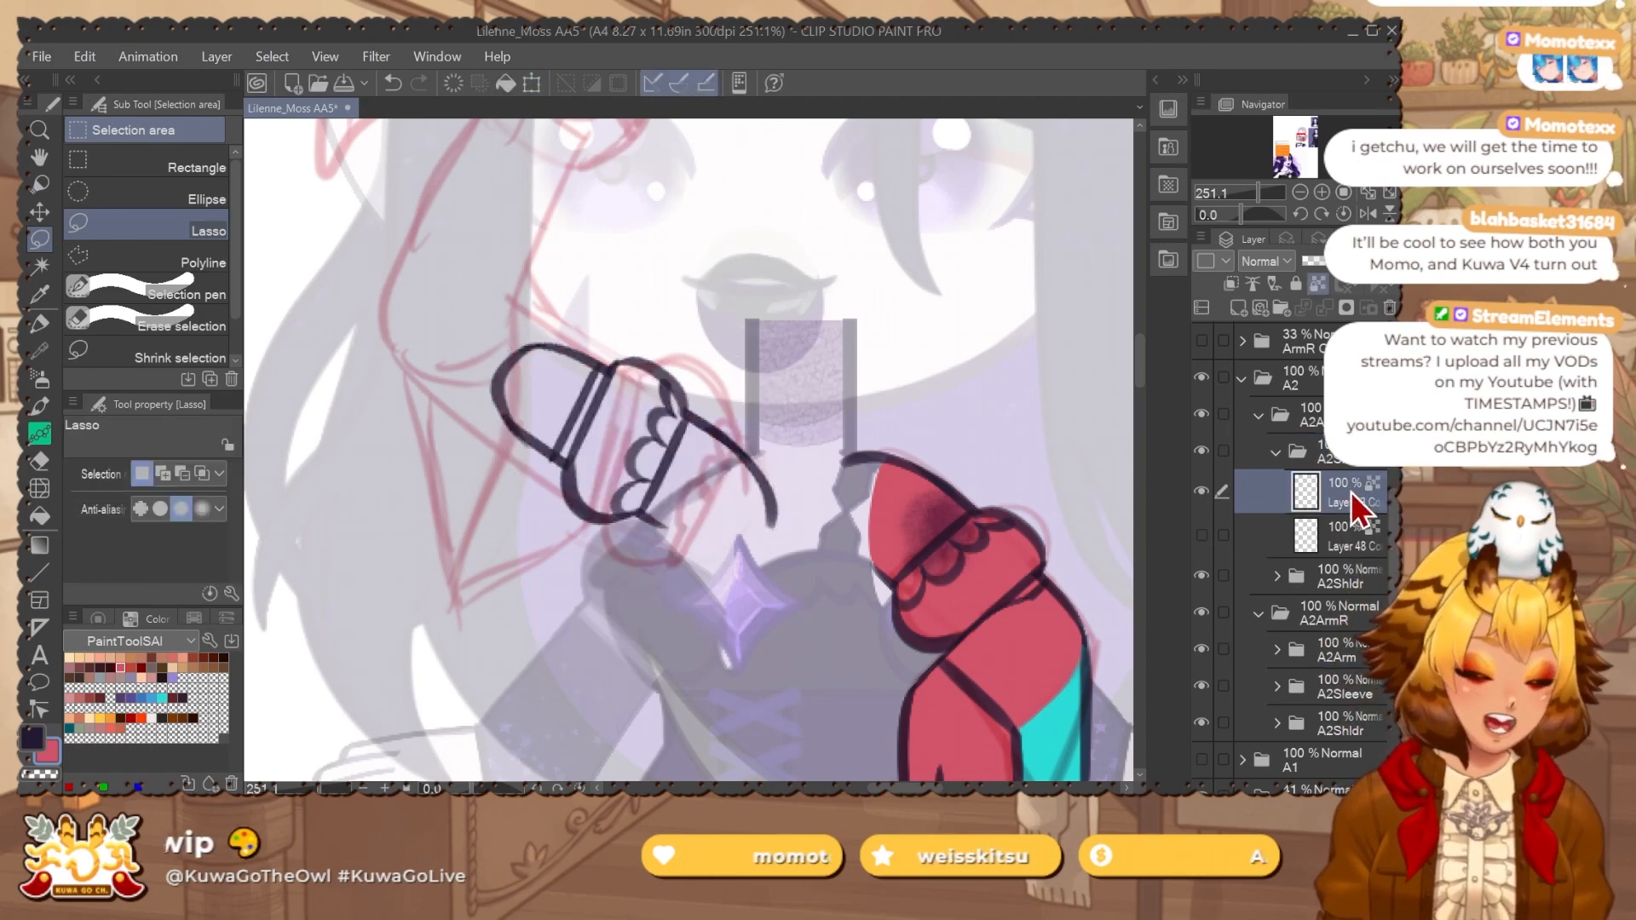
key("j")
left_click_drag(636, 340, 785, 398, "ctrl+alt")
left_click_drag(679, 293, 702, 303)
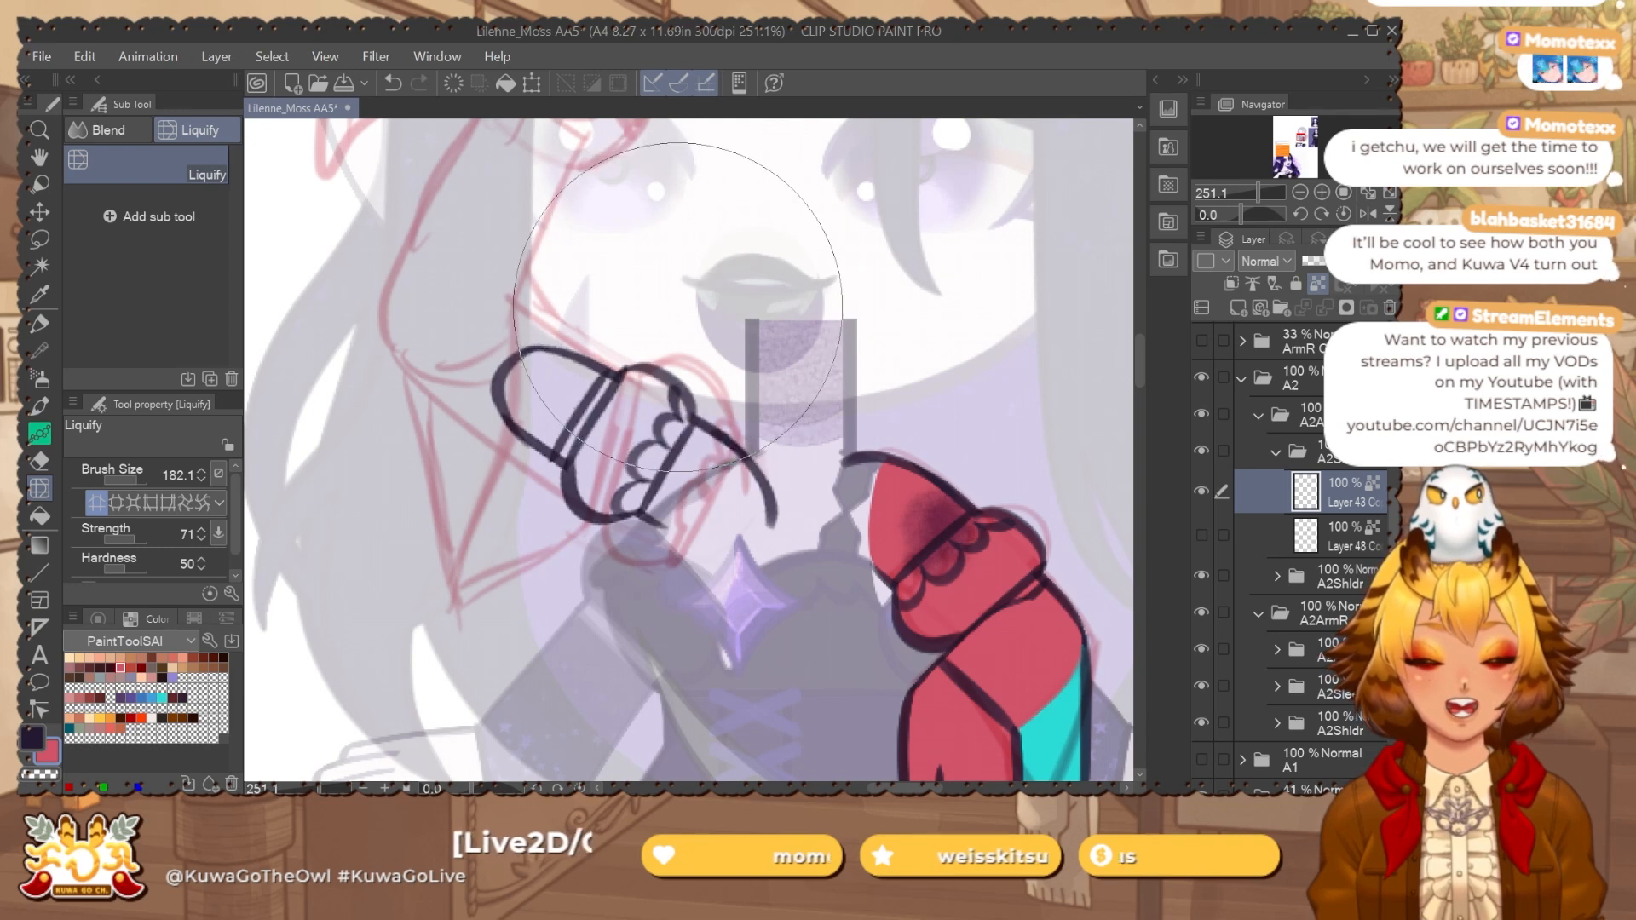
left_click_drag(547, 550, 601, 577)
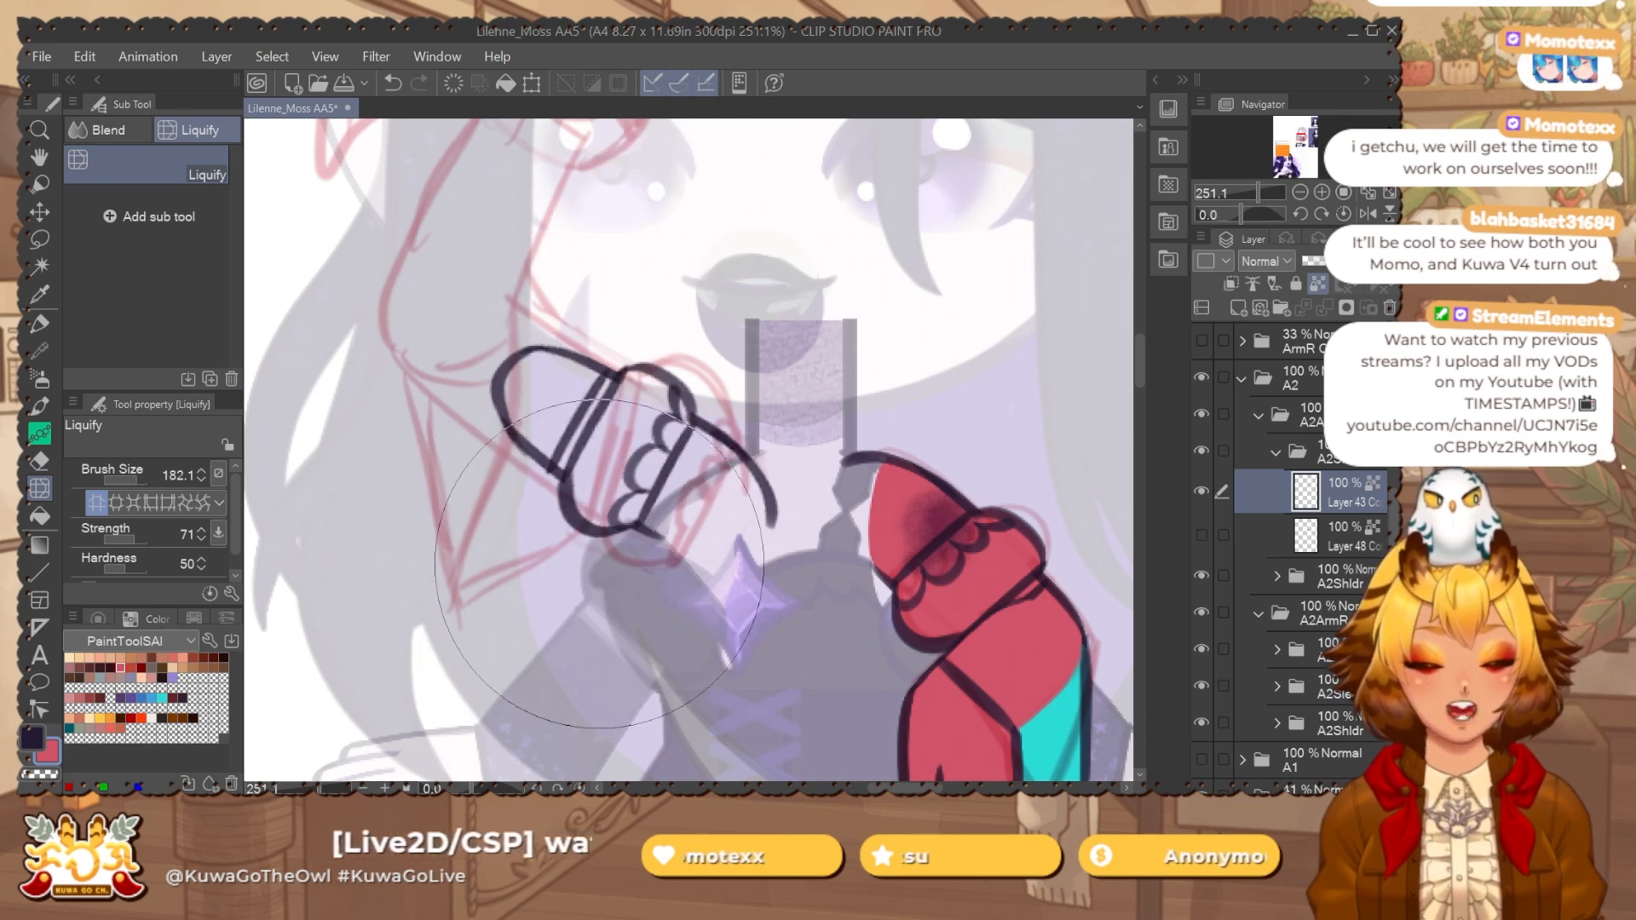
mouse_move(442, 334)
left_mouse_down()
mouse_move(423, 328)
mouse_move(430, 288)
left_mouse_up()
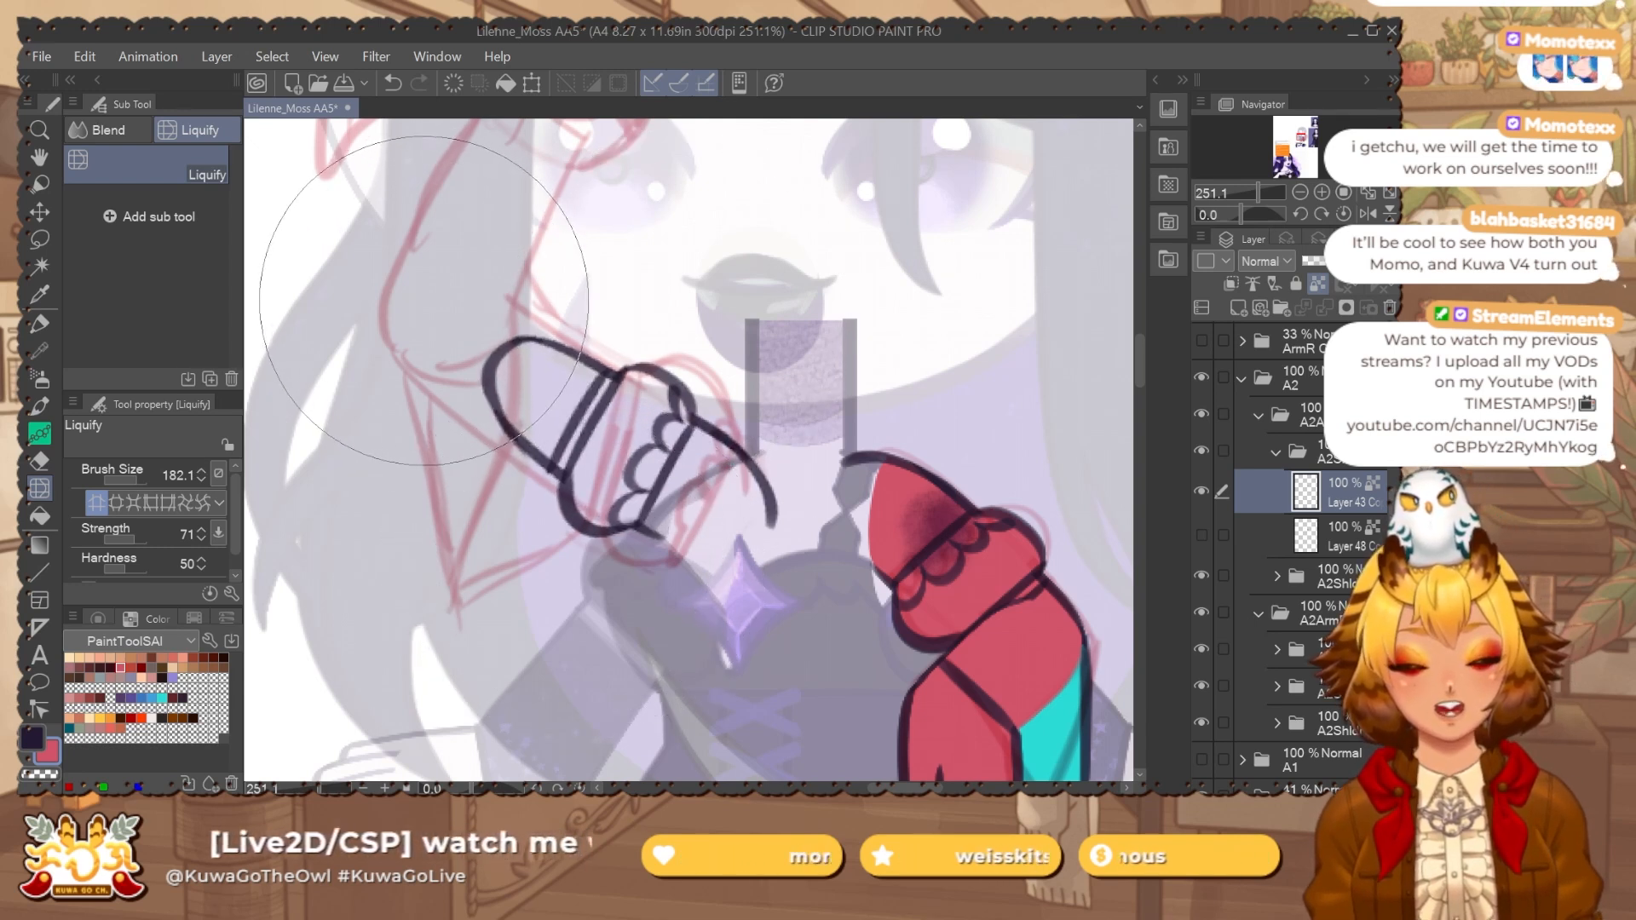
left_click_drag(444, 486, 414, 503)
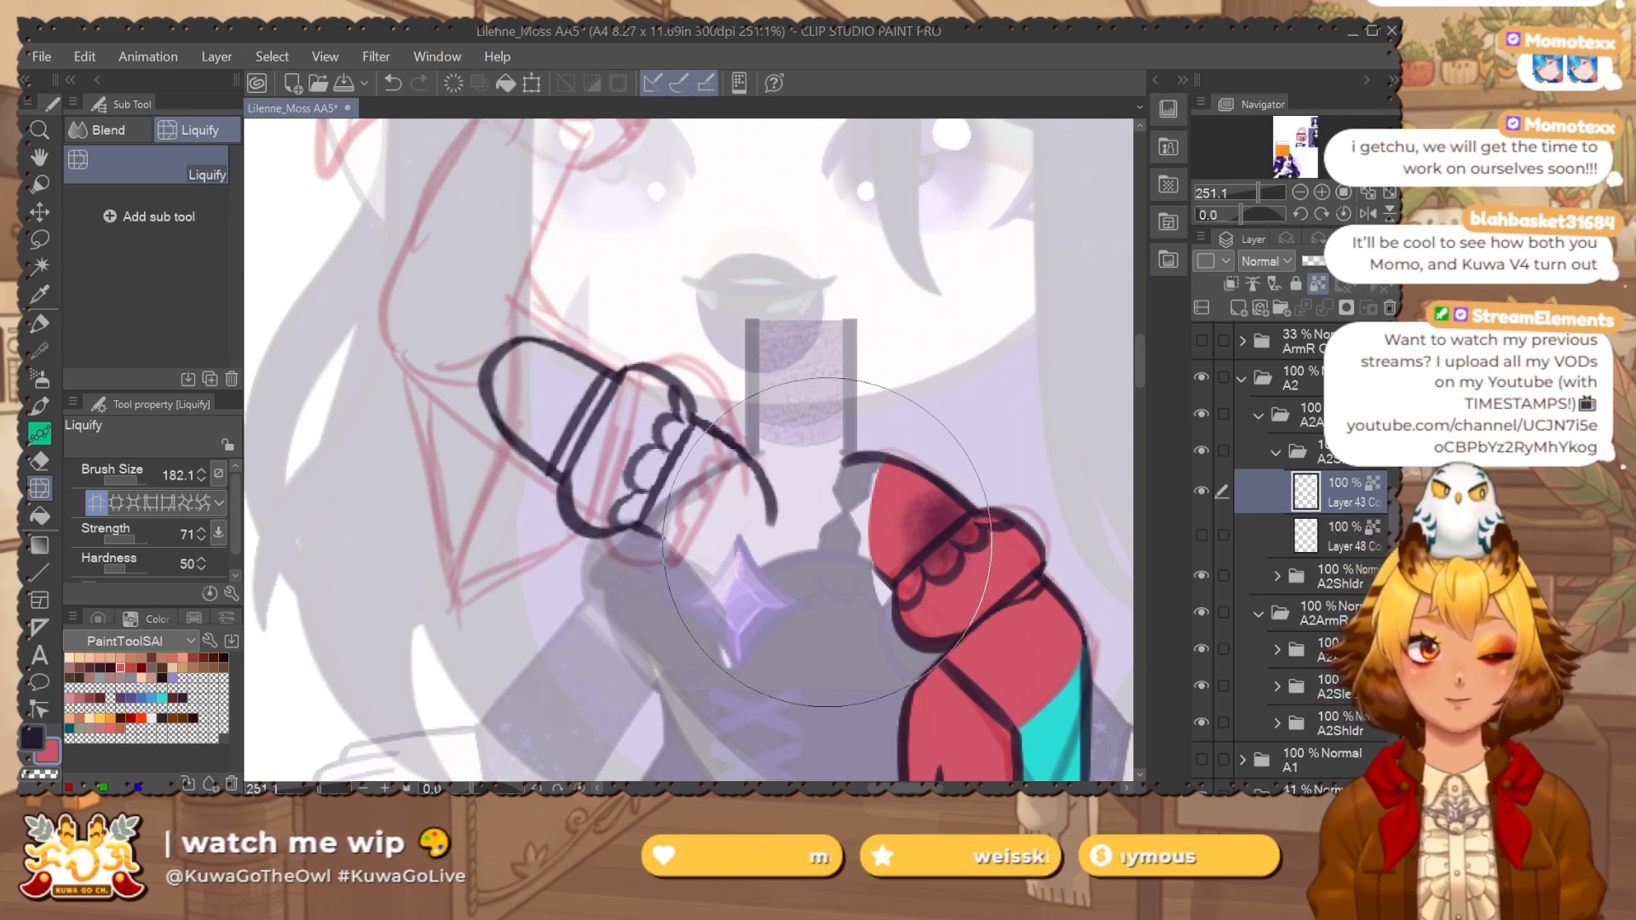
Clear the old fill from Layer 48 Copy and fill a lassoed red area closing the open shoulder end.
scroll(813, 468, "down", 5)
scroll(812, 468, "down", 3)
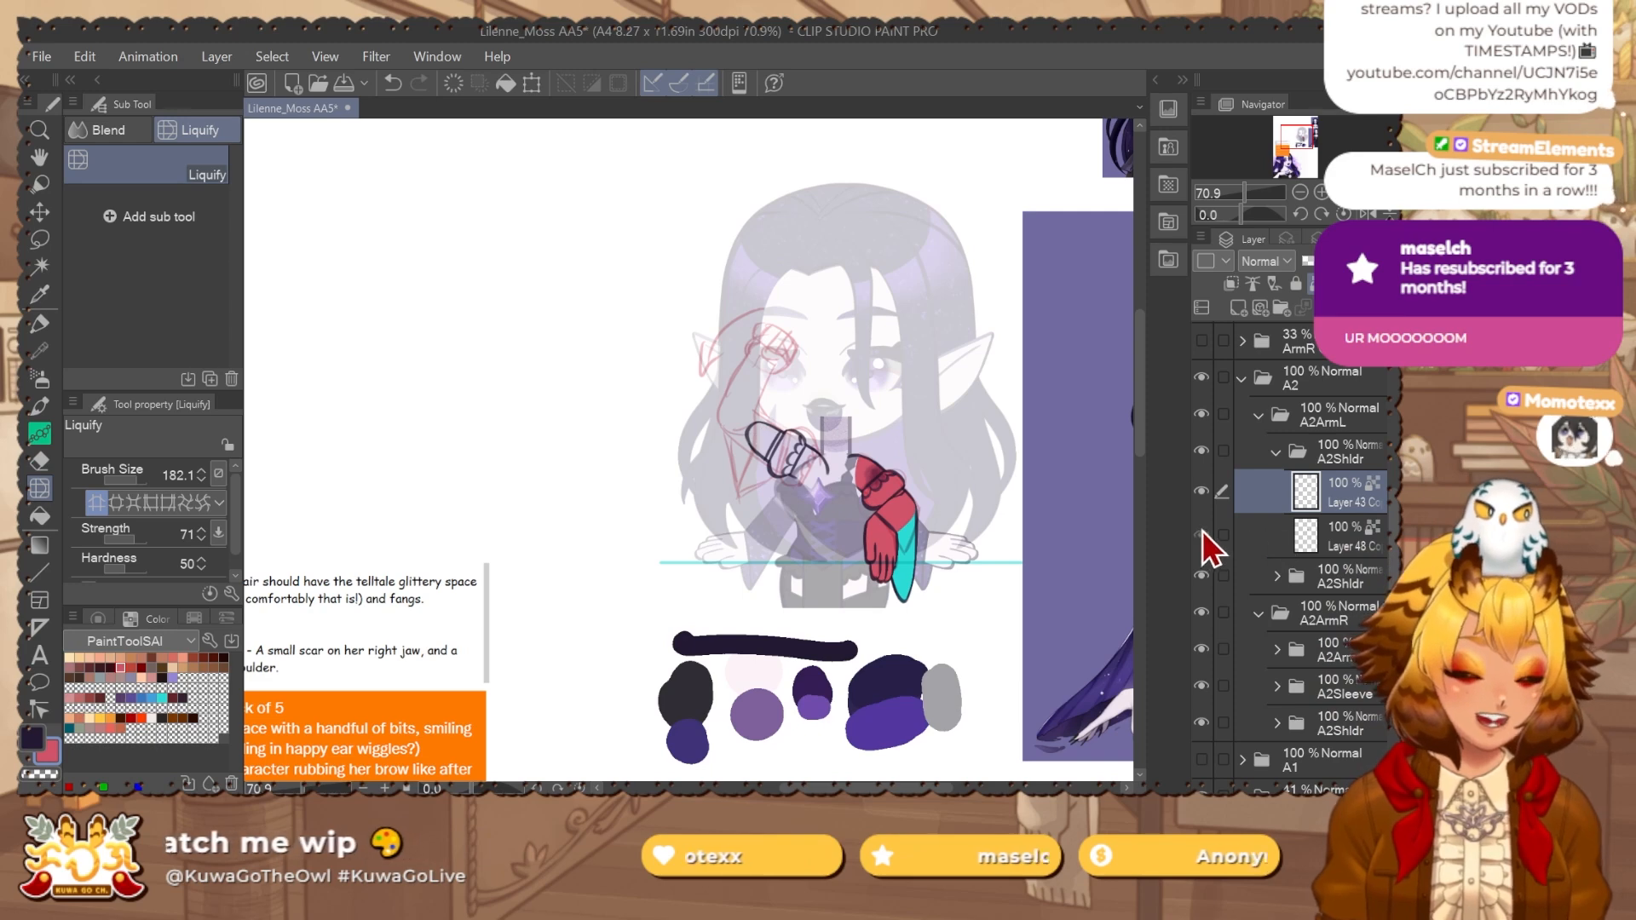
scroll(832, 469, "up", 4)
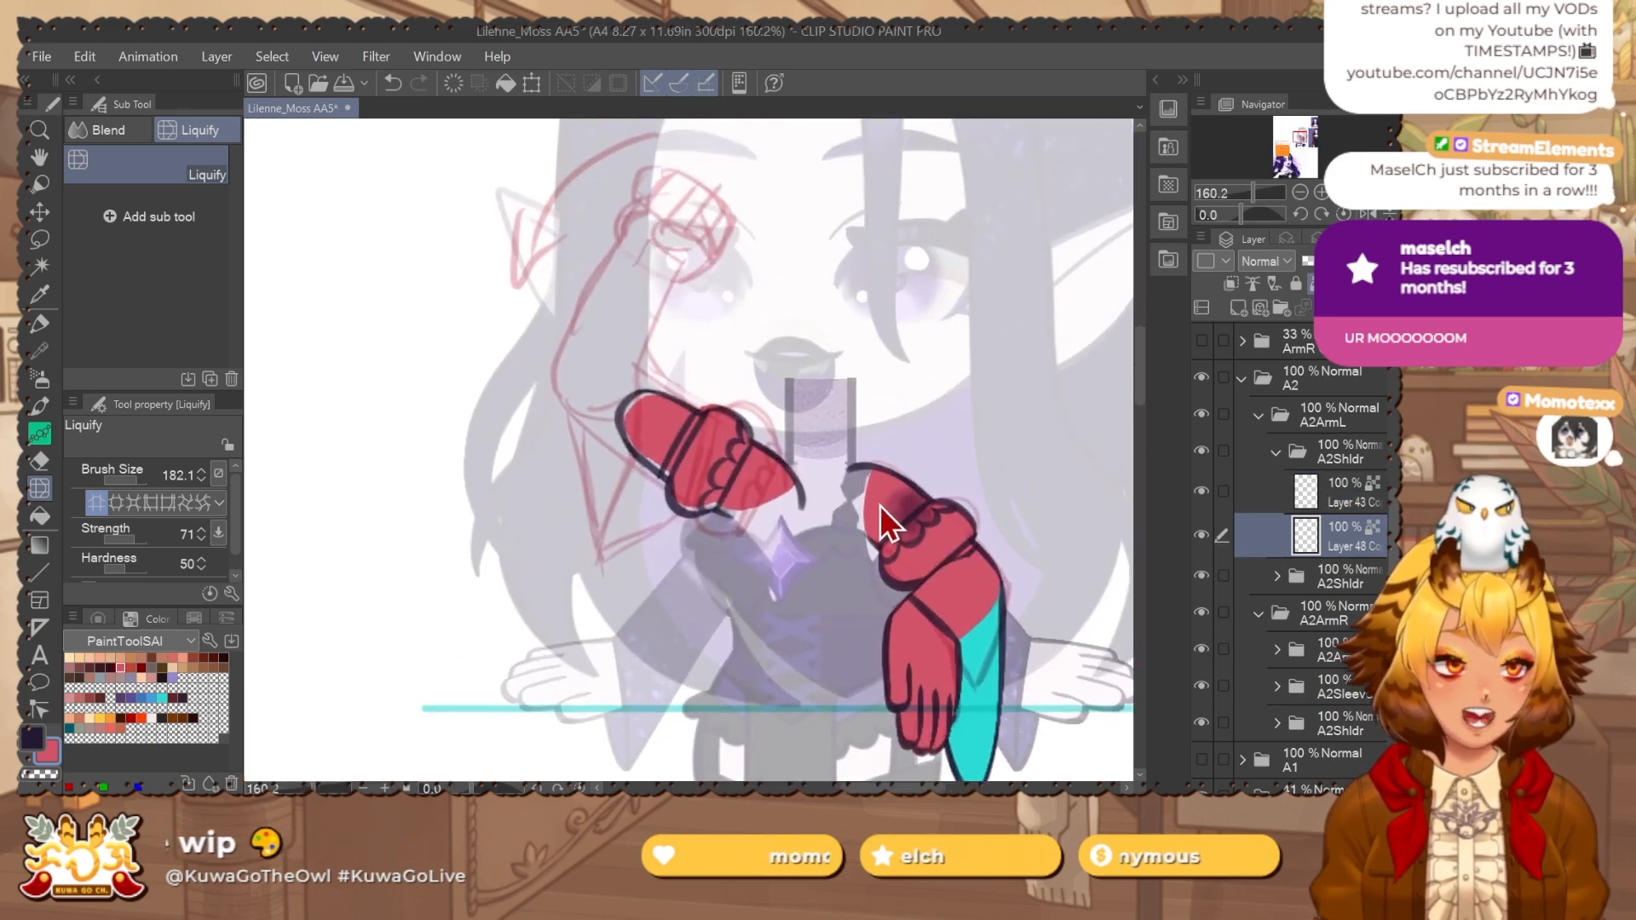
key("Delete")
key("m")
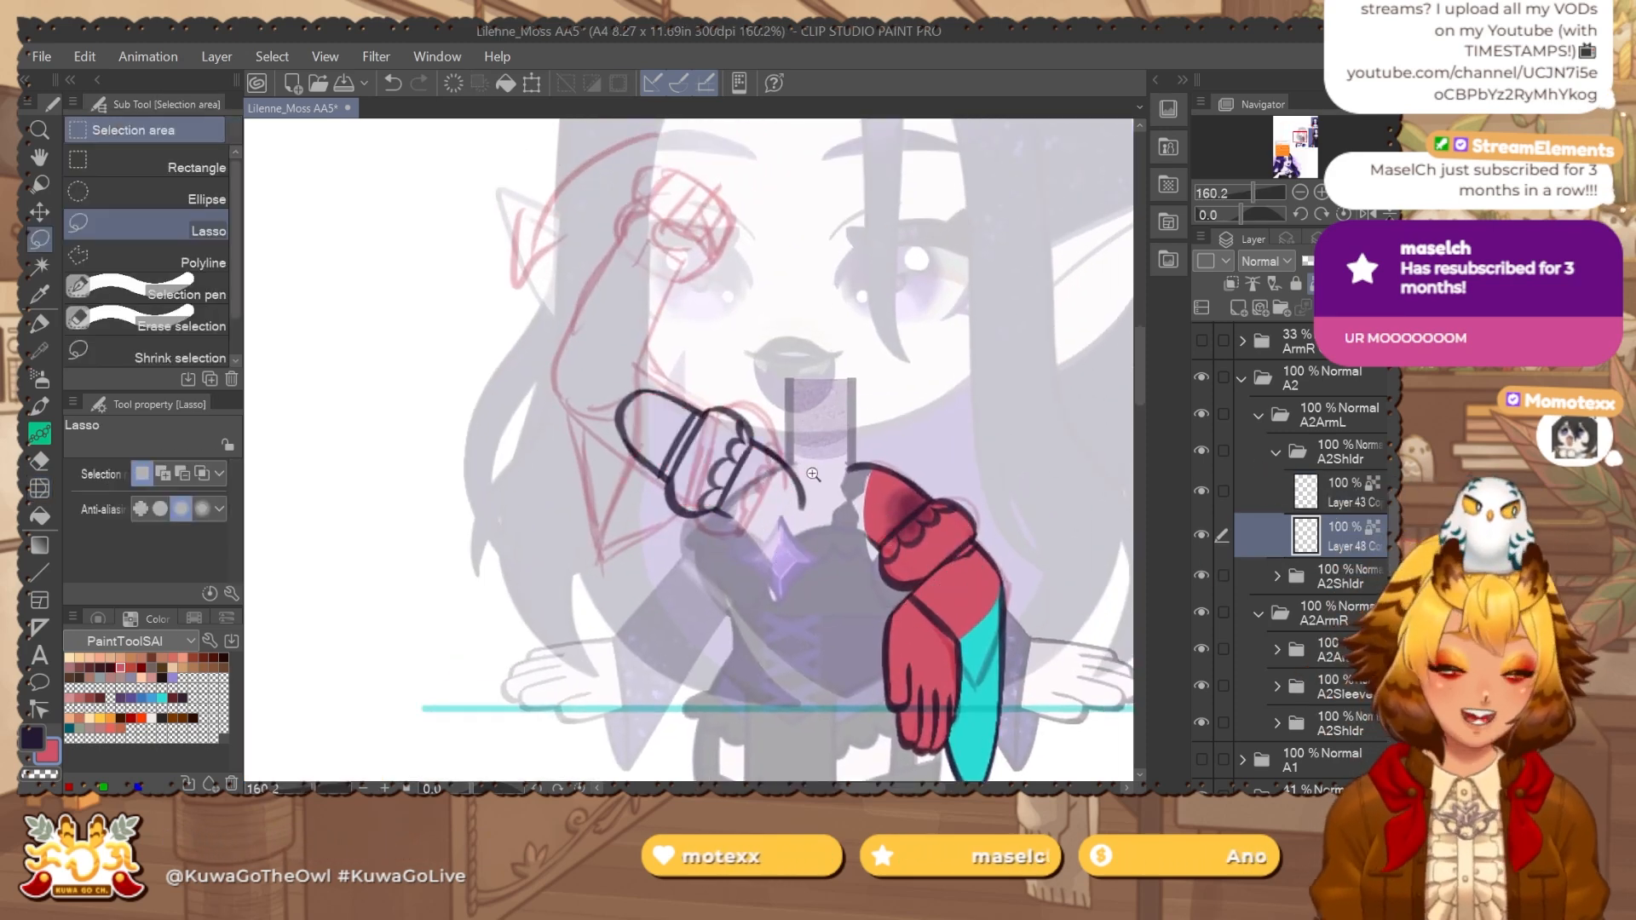
scroll(818, 460, "up", 2)
scroll(798, 503, "up", 2)
left_click_drag(585, 553, 700, 587)
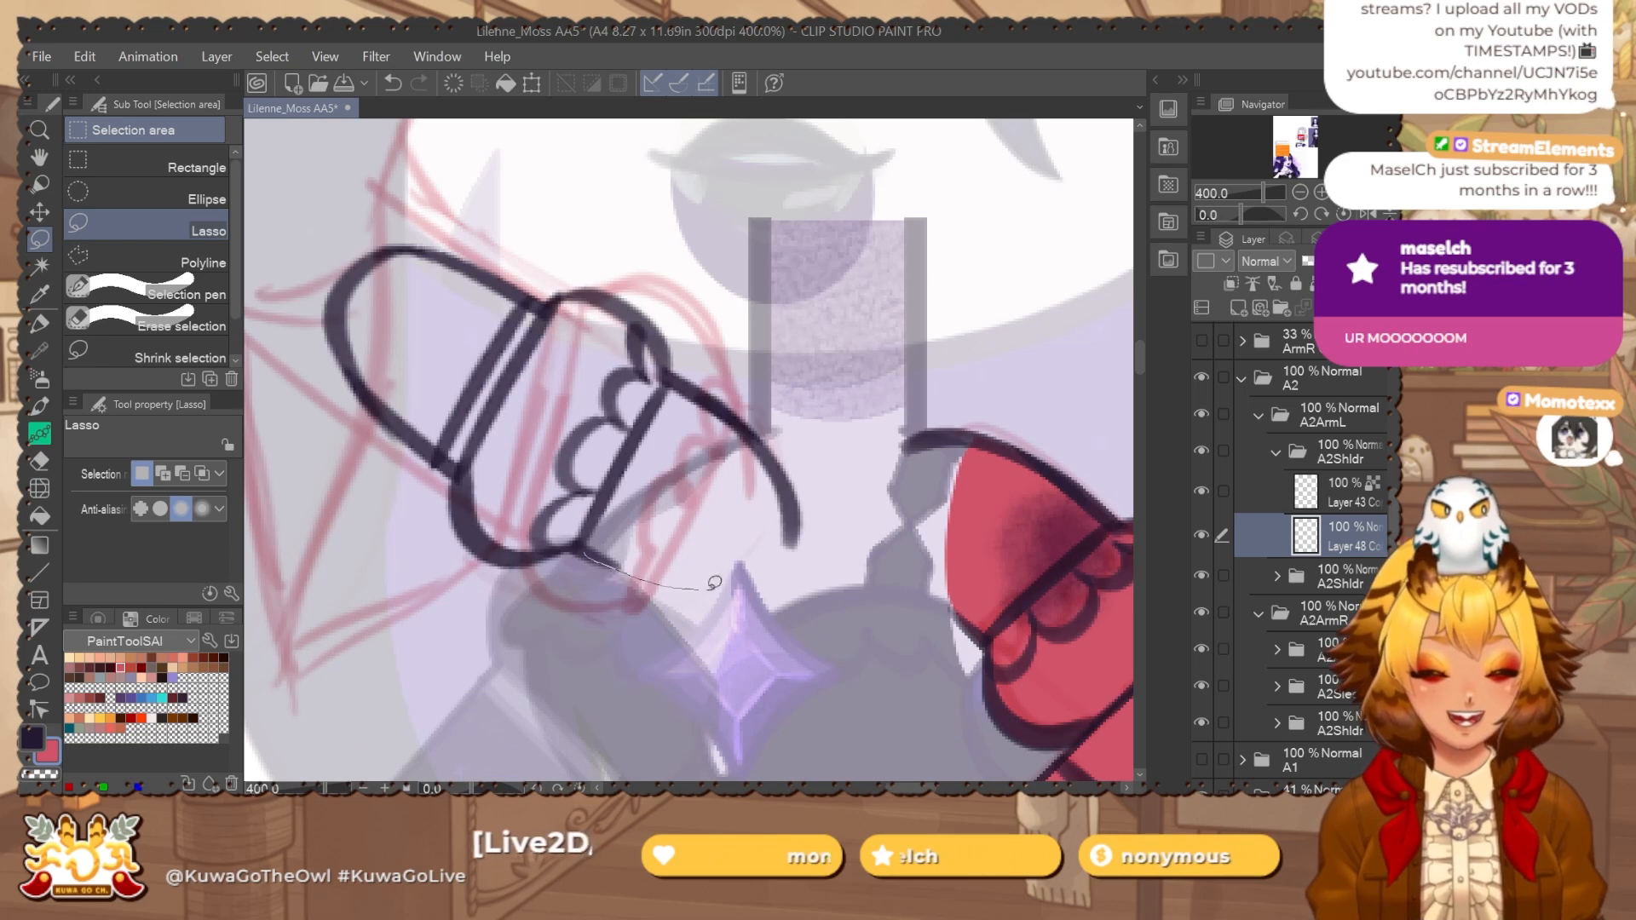
left_click_drag(743, 449, 618, 433)
key("alt+Delete")
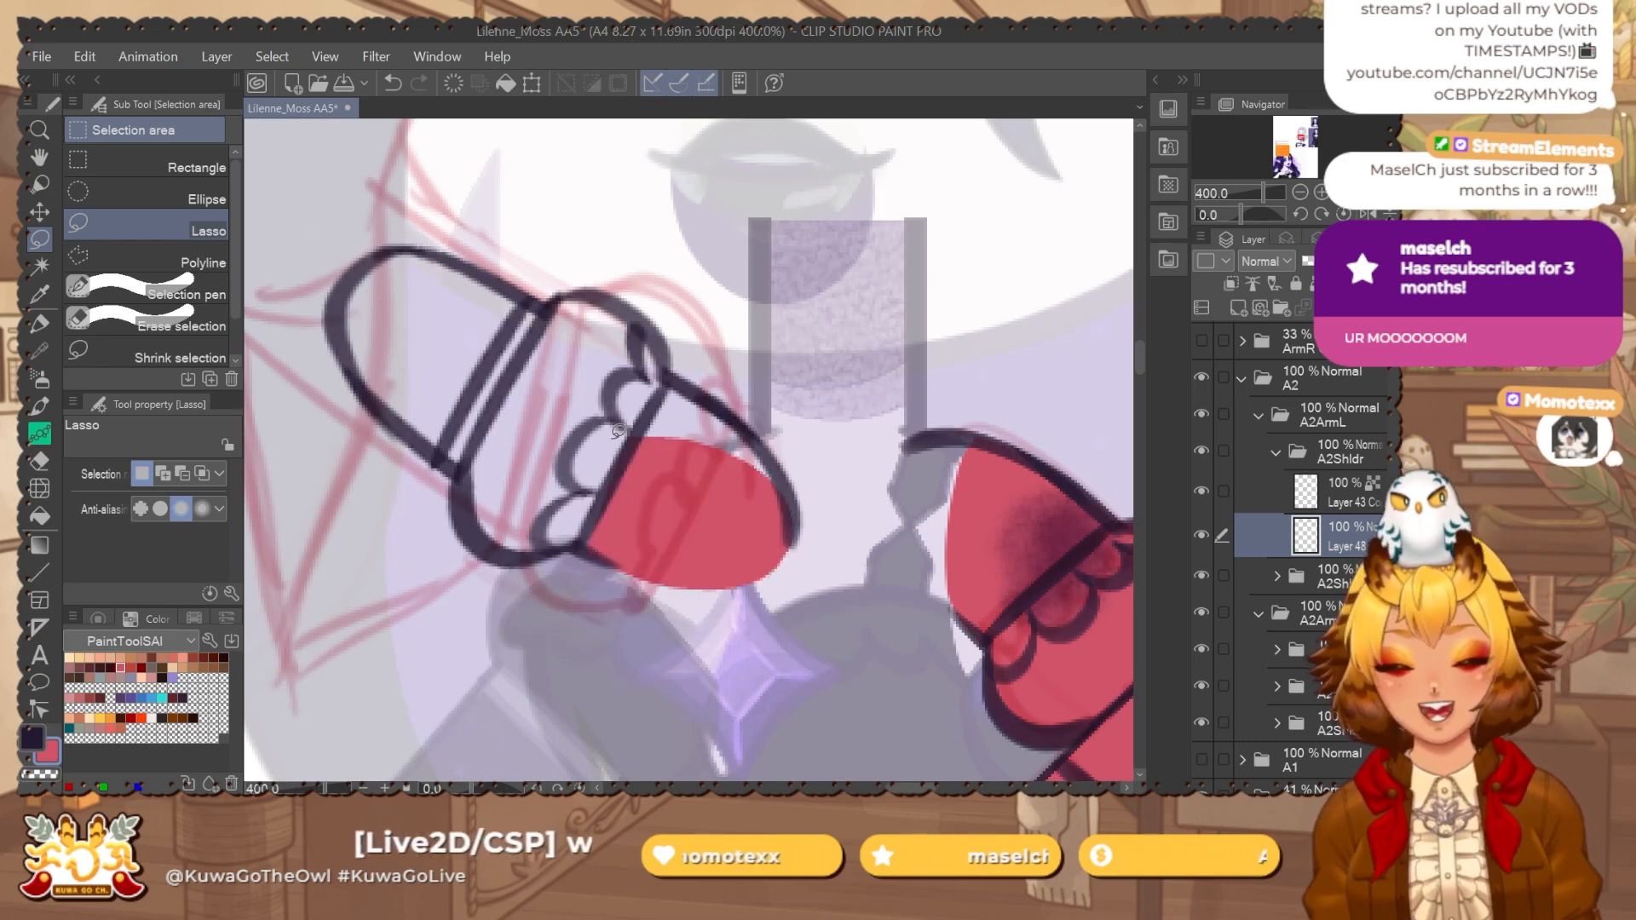
Select the whole shoulder shape with a 1 px selection expansion, fill it red on Layer 48 Copy, and deselect.
key("w")
left_click(1353, 456)
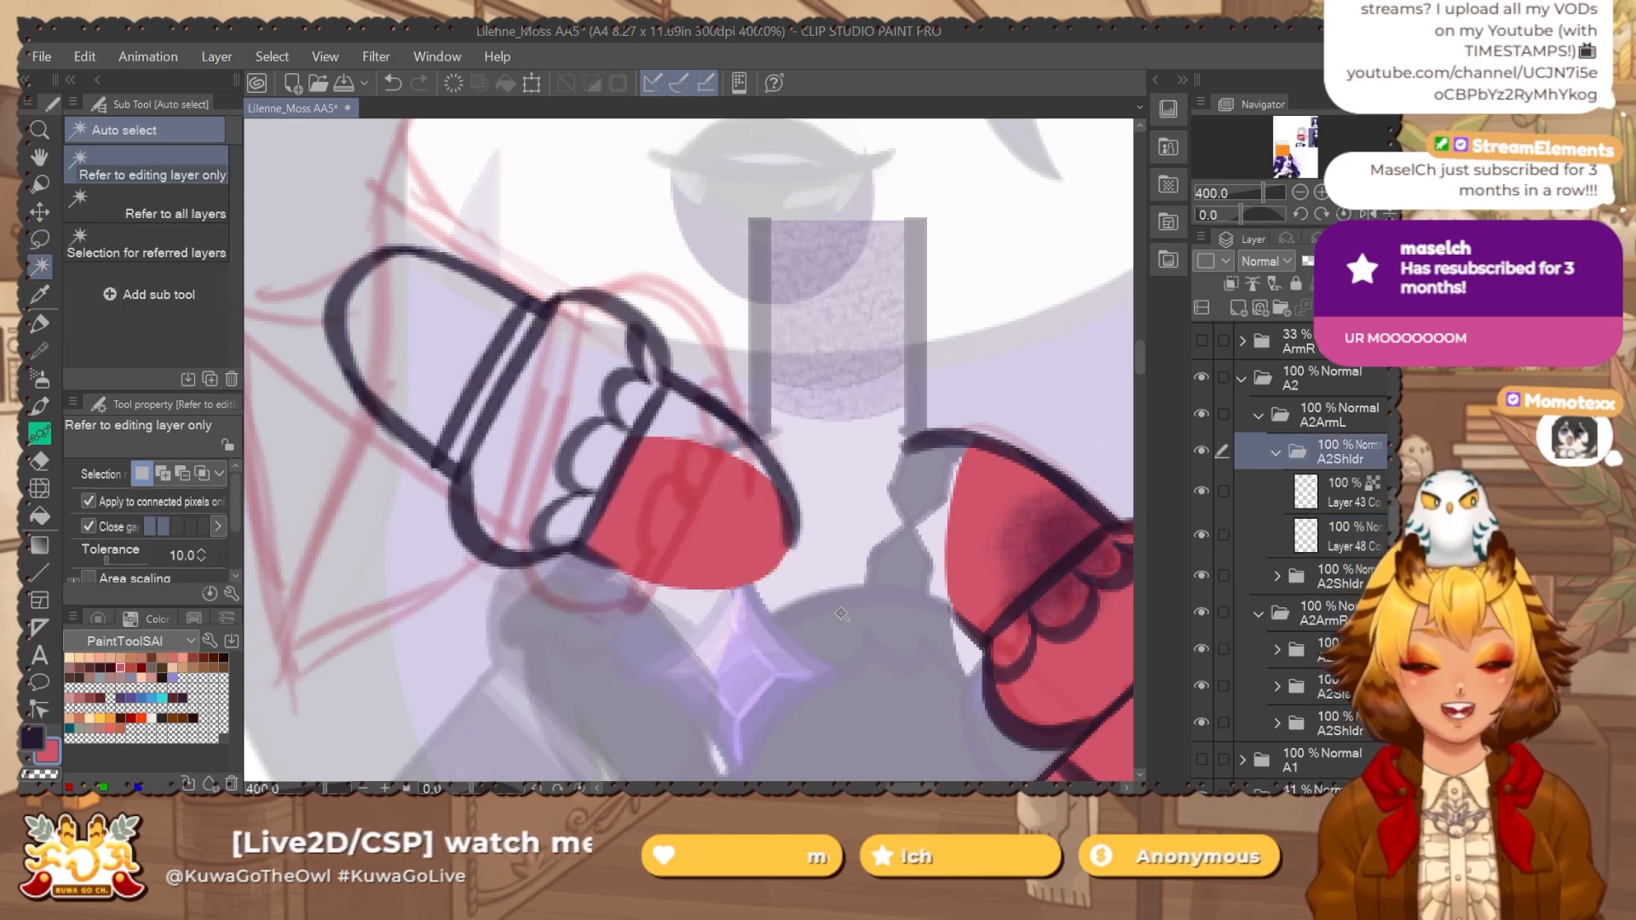
left_click(823, 542)
left_click(351, 766)
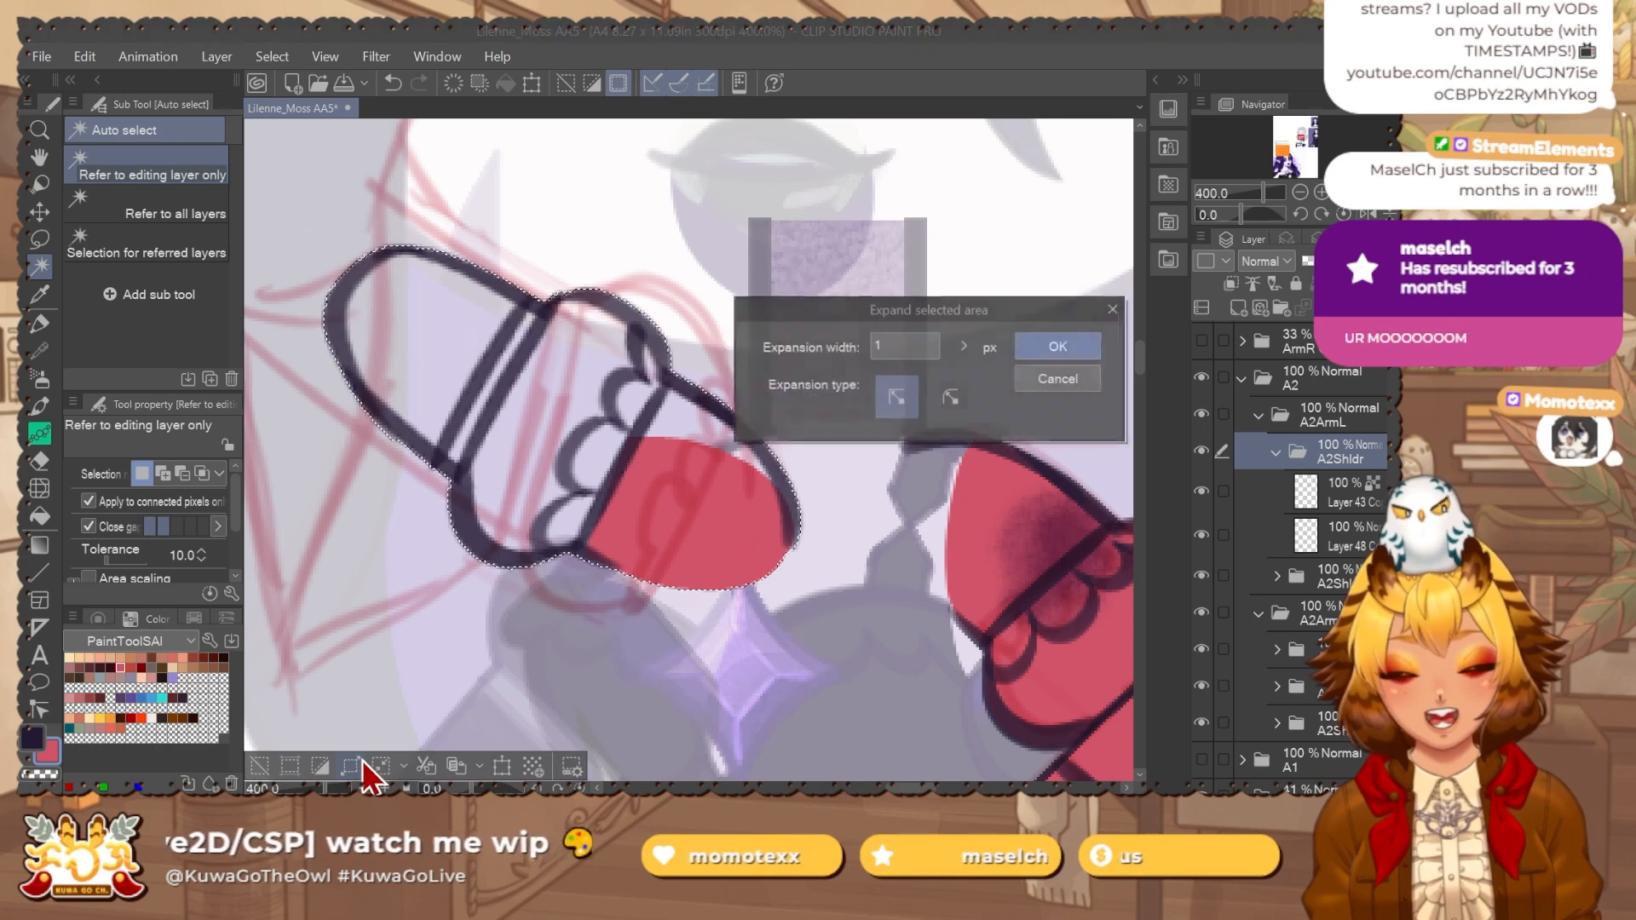
left_click(1055, 346)
left_click(1361, 529)
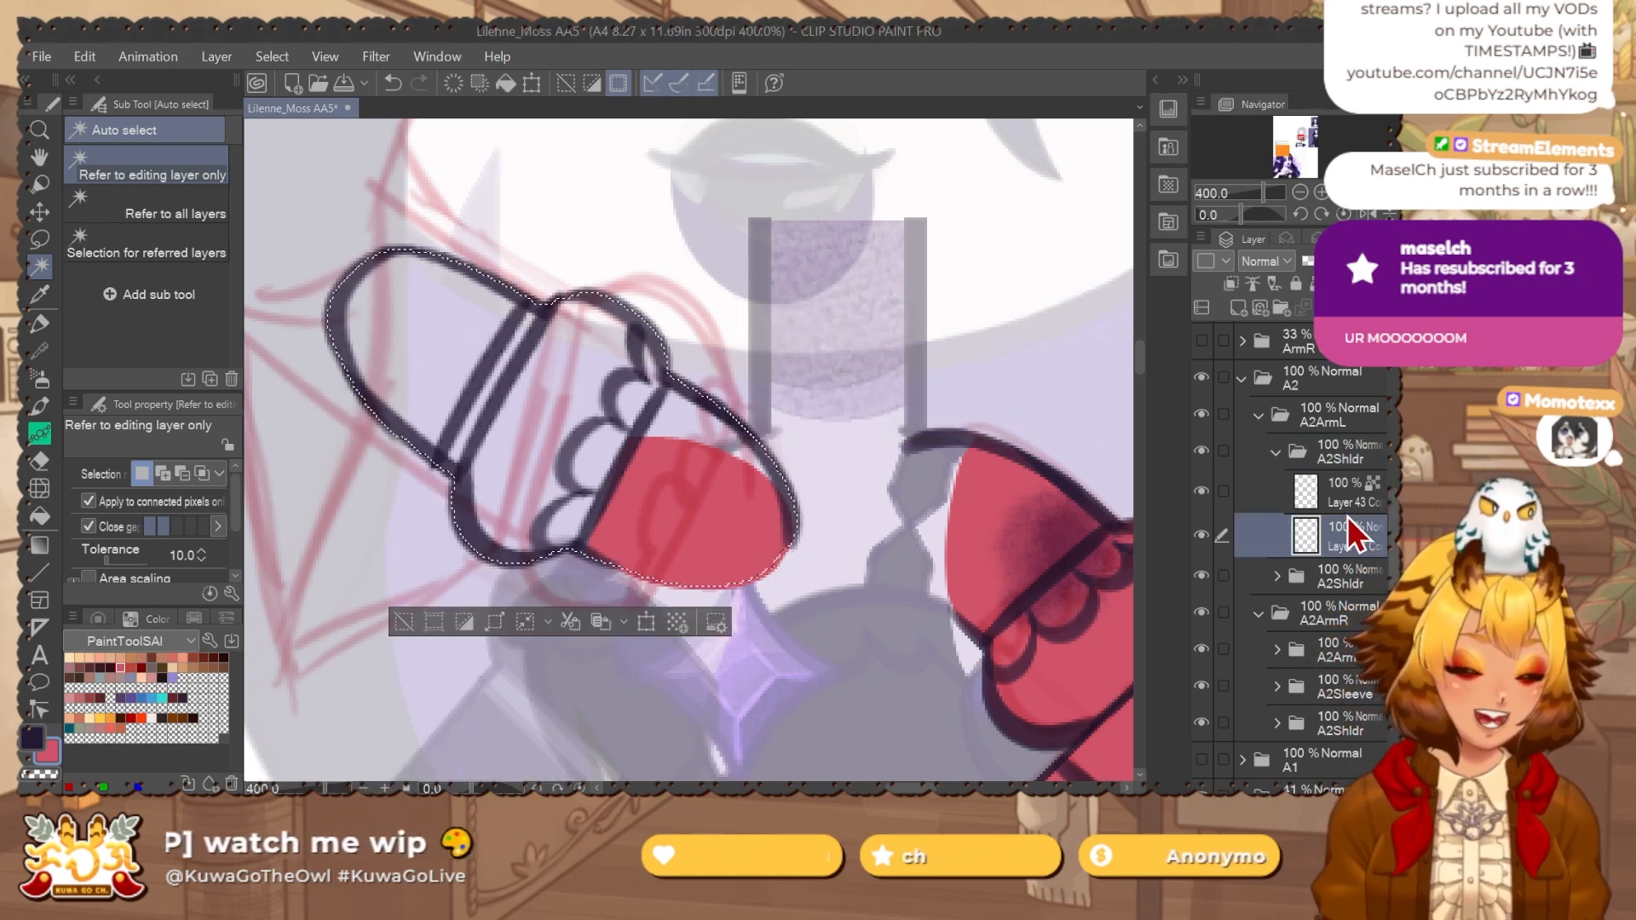
key("alt+BackSpace")
key("ctrl+d")
key("b")
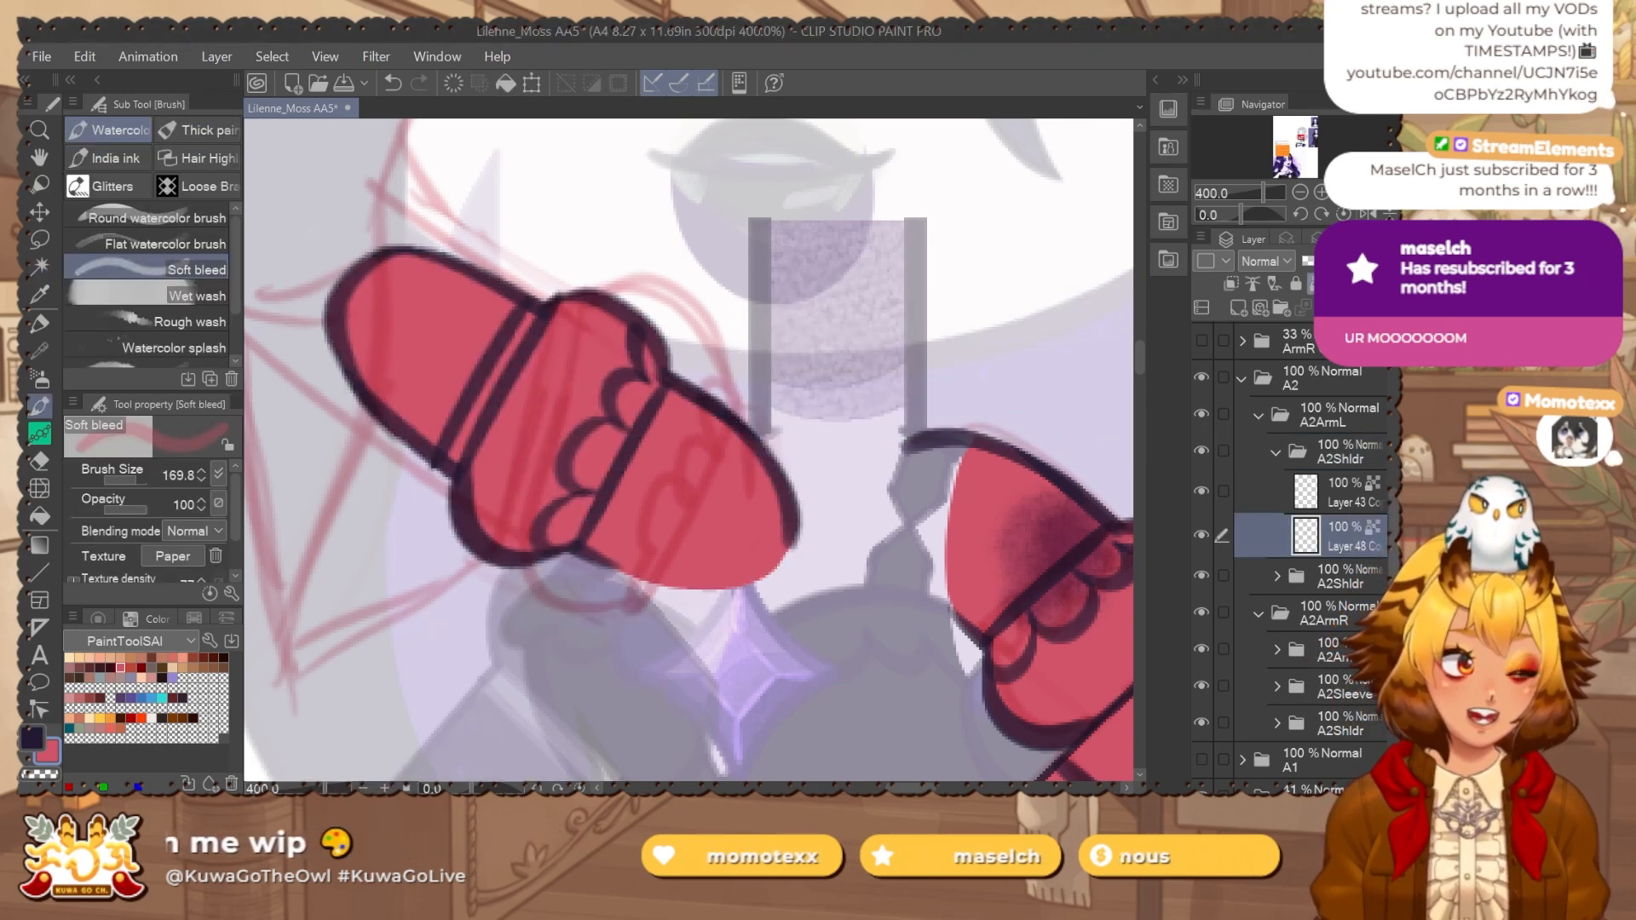
Add a new layer above A2Shldr in the A2ArmL folder and delete the leftover duplicate A2Shldr folder.
scroll(761, 611, "down", 3)
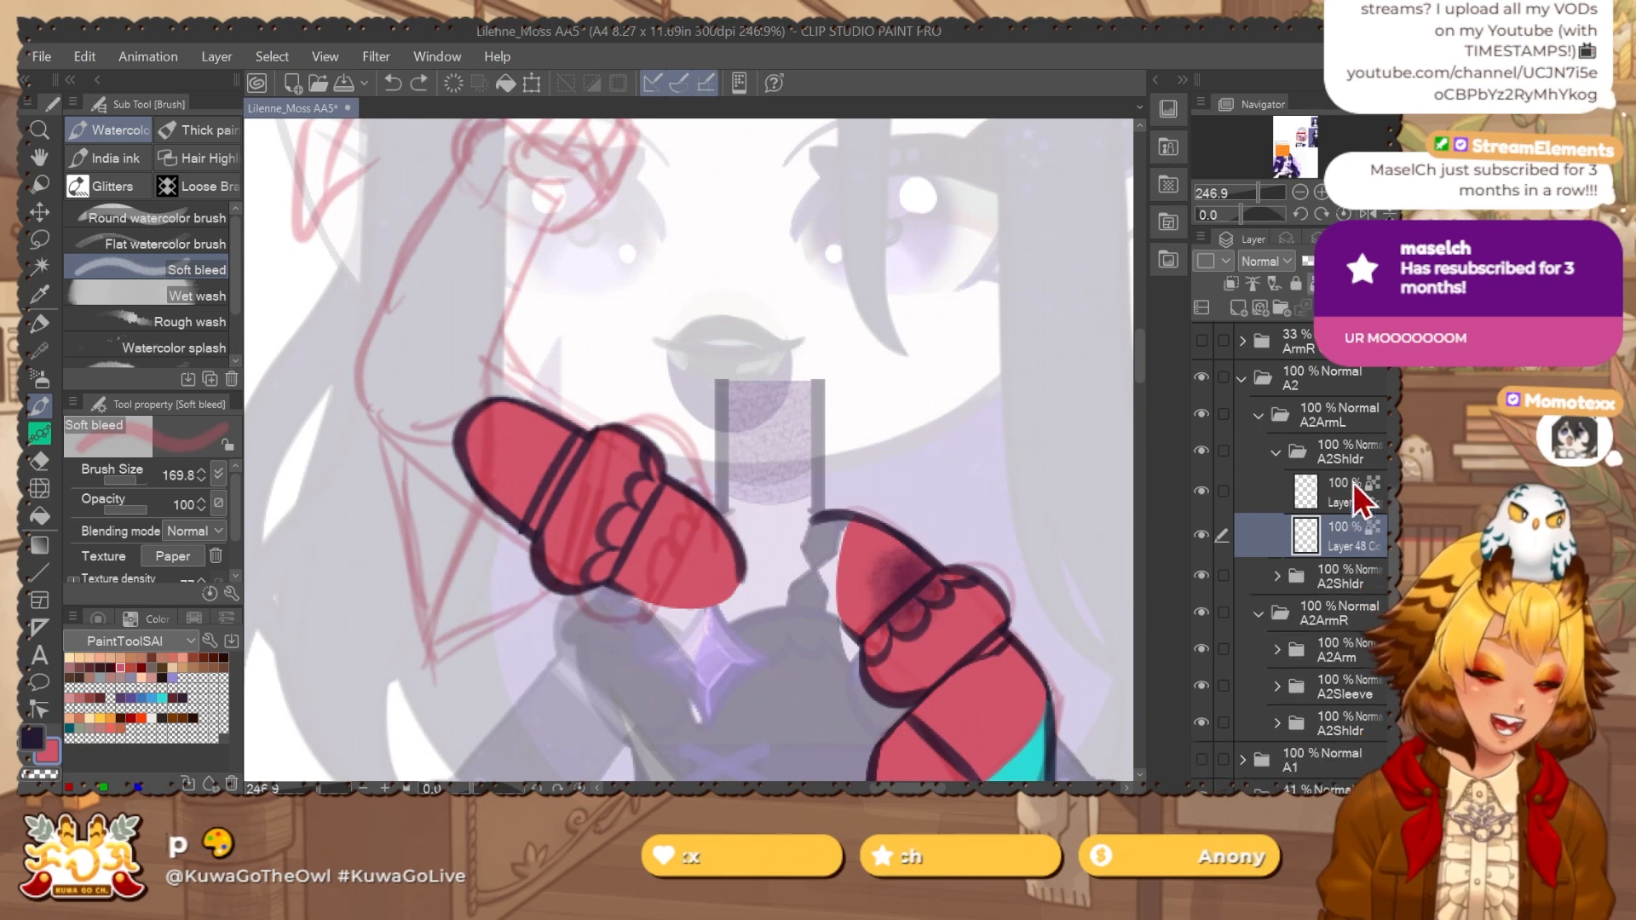
left_click(1277, 453)
key("ctrl+shift+n")
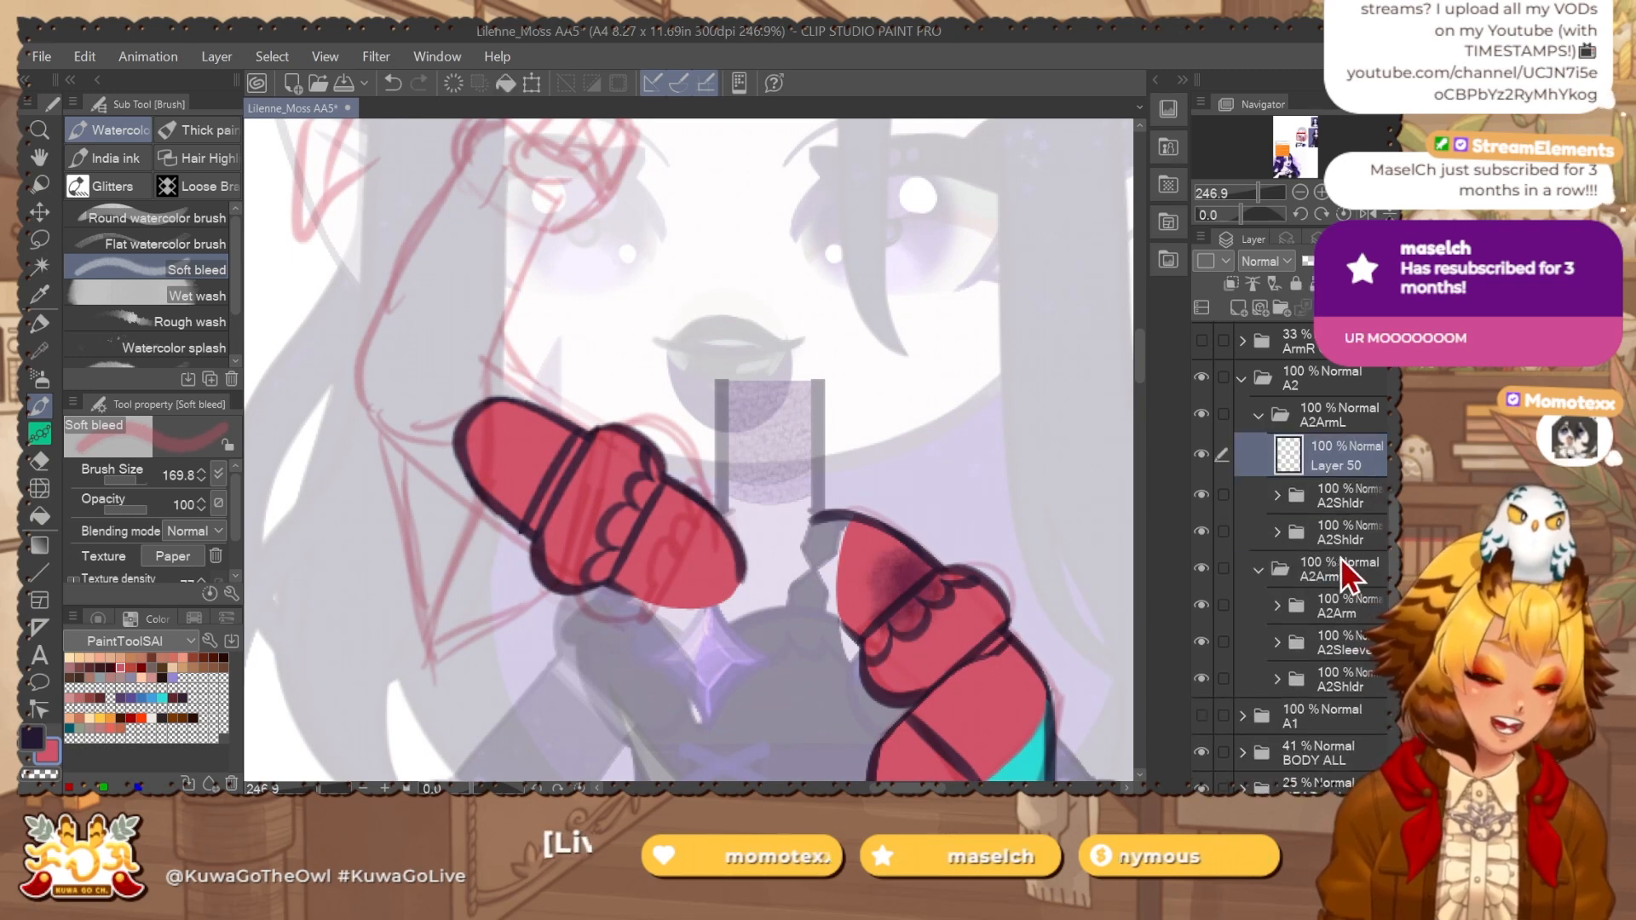
left_click(1343, 533)
key("Delete")
left_click(1343, 460)
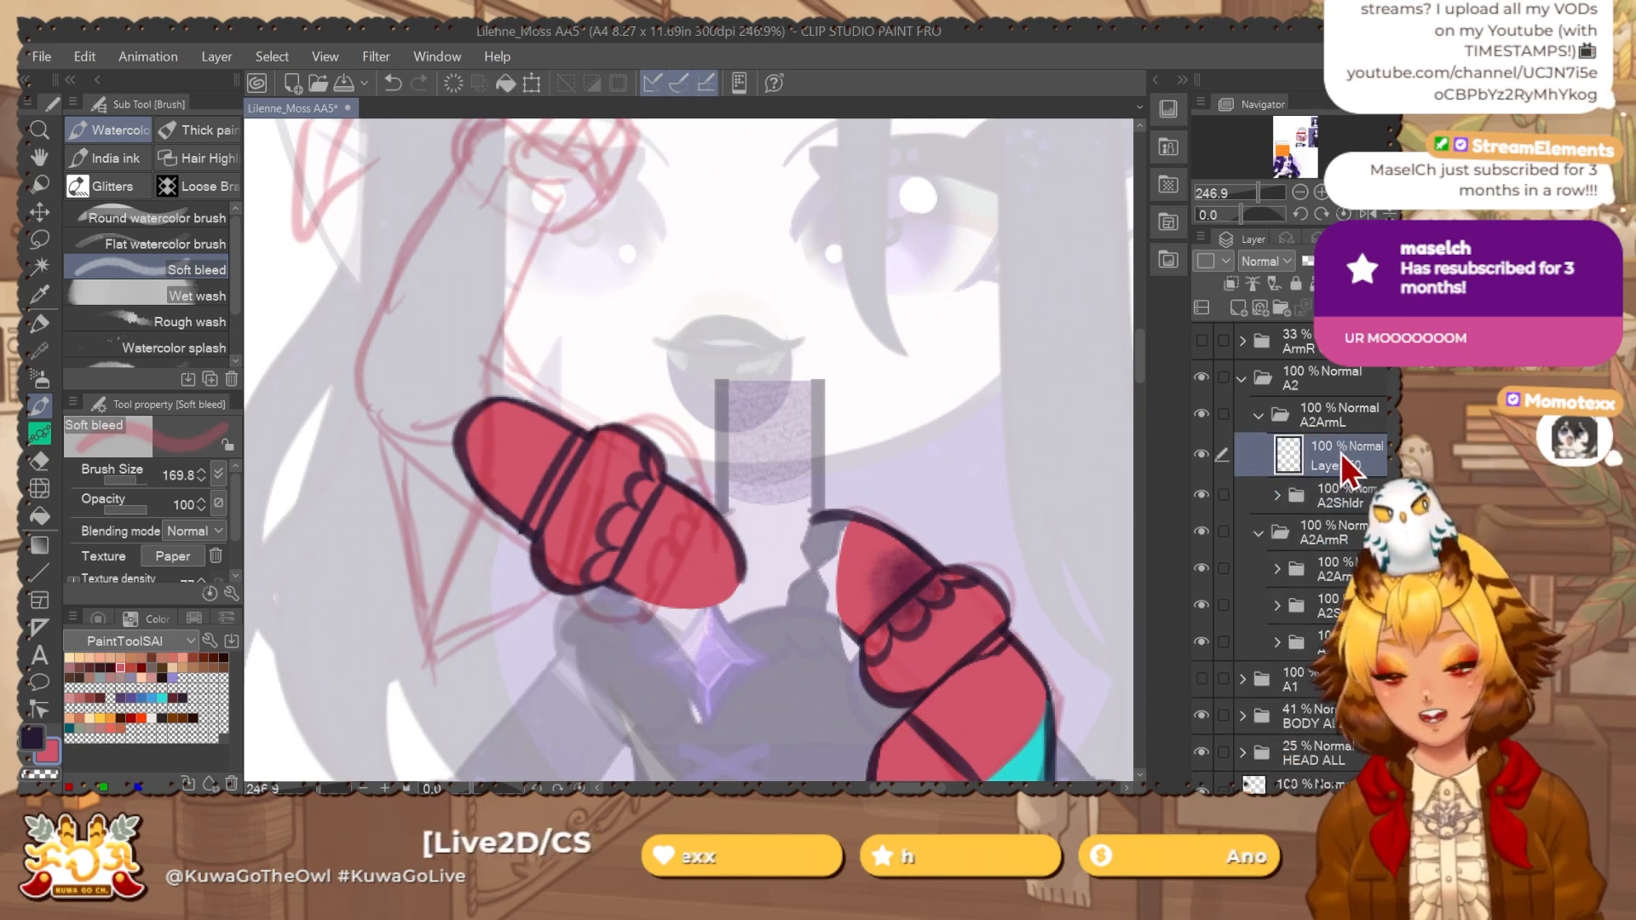
Place Layer 50 in its own folder and name the folder A2Arm.
key("ctrl+g")
double_click(1344, 464)
type("A")
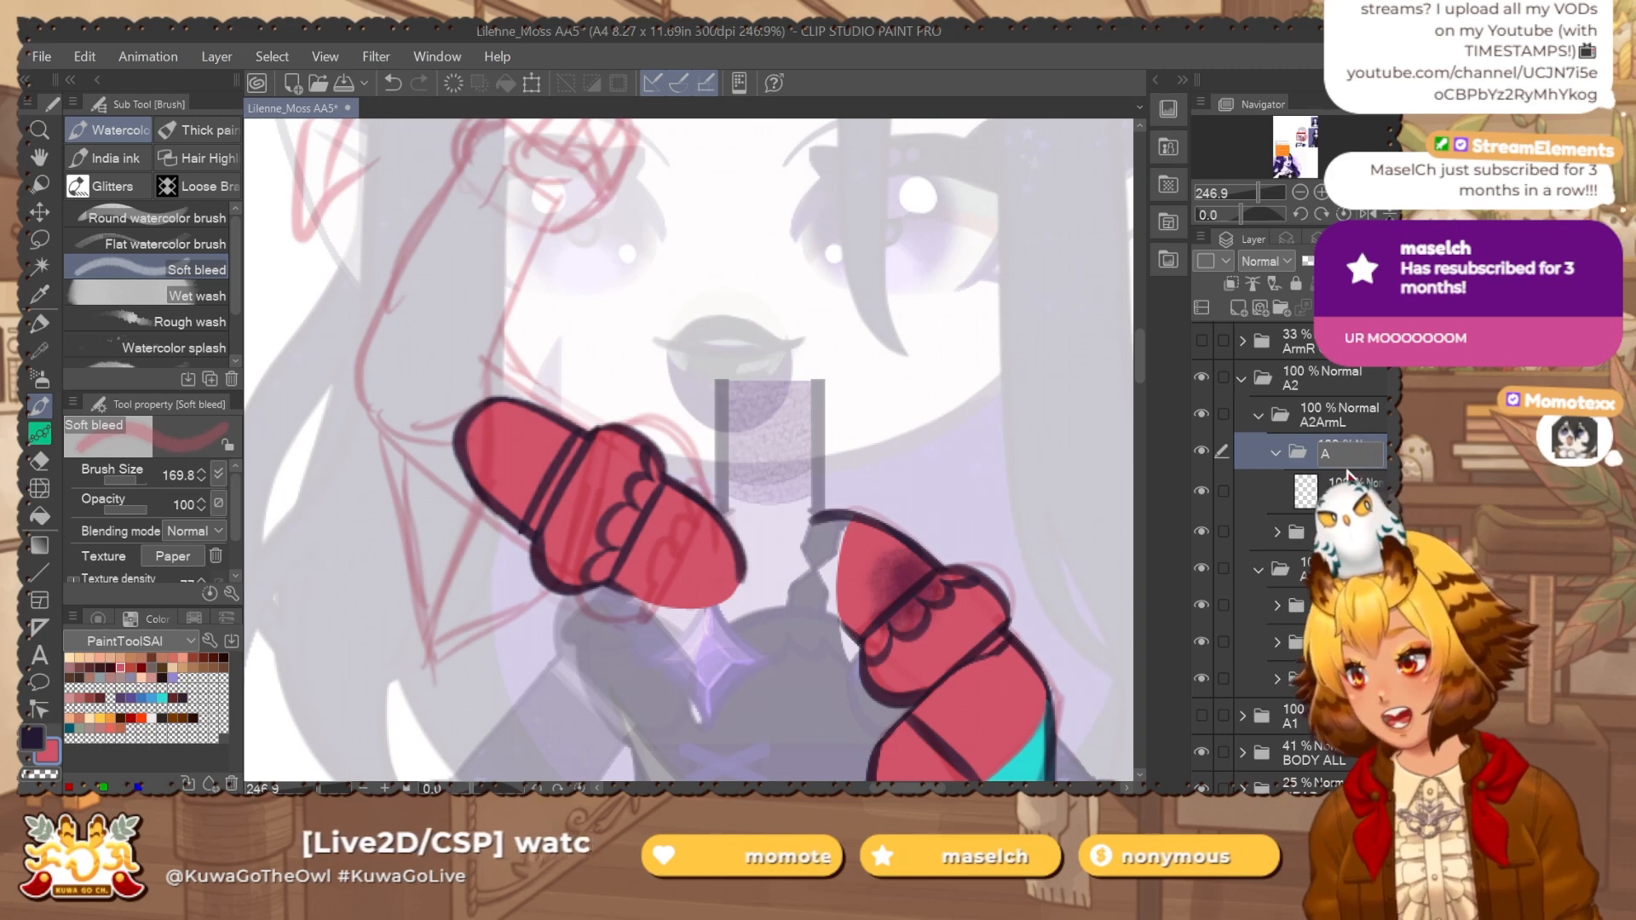
type("2Arm")
key("Return")
Draw the raised forearm's outer edge on Layer 50 with the Flat marker at size 12, starting from the upper arm's rounded end.
key("p")
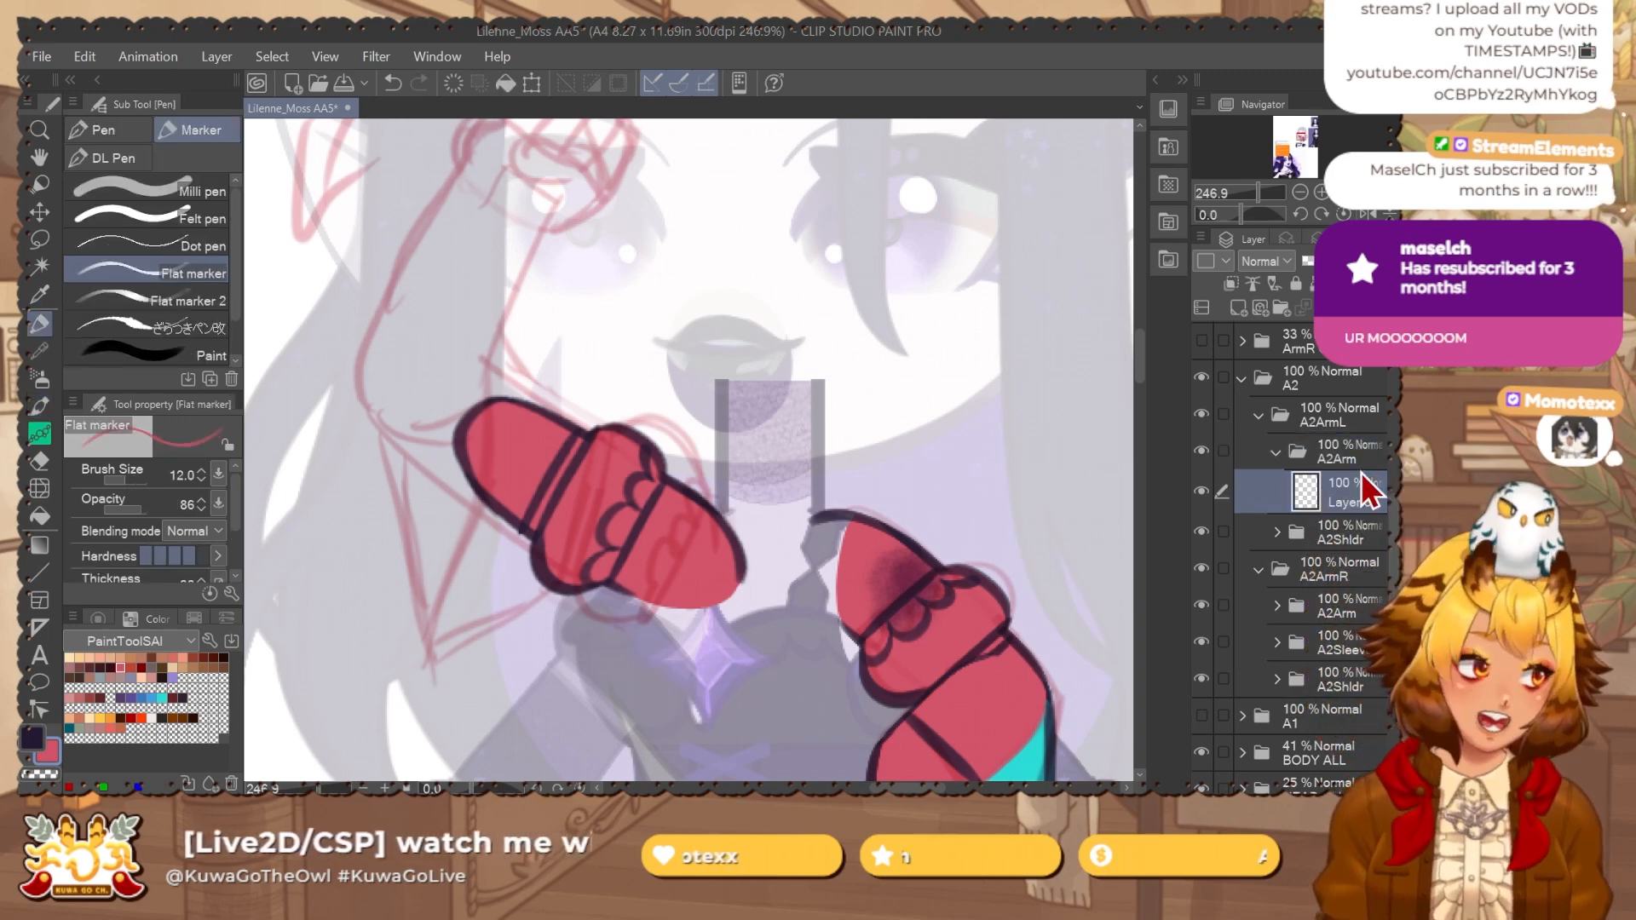
mouse_move(774, 408)
left_mouse_down()
mouse_move(790, 435)
mouse_move(737, 509)
left_mouse_up()
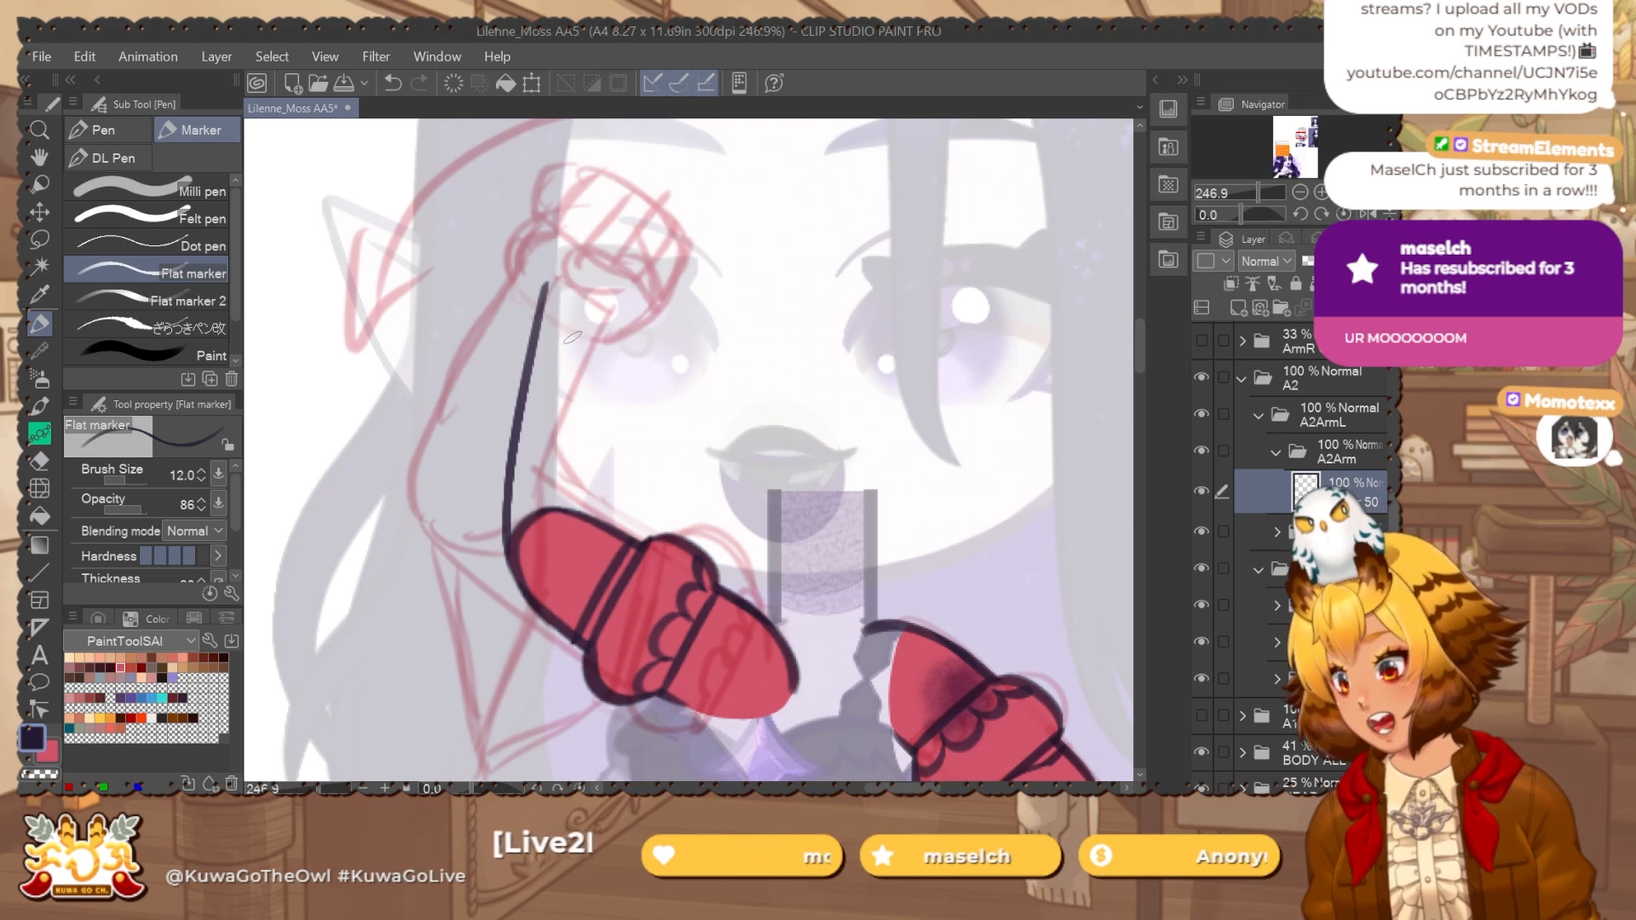
left_click_drag(575, 368, 610, 344)
key("ctrl+z")
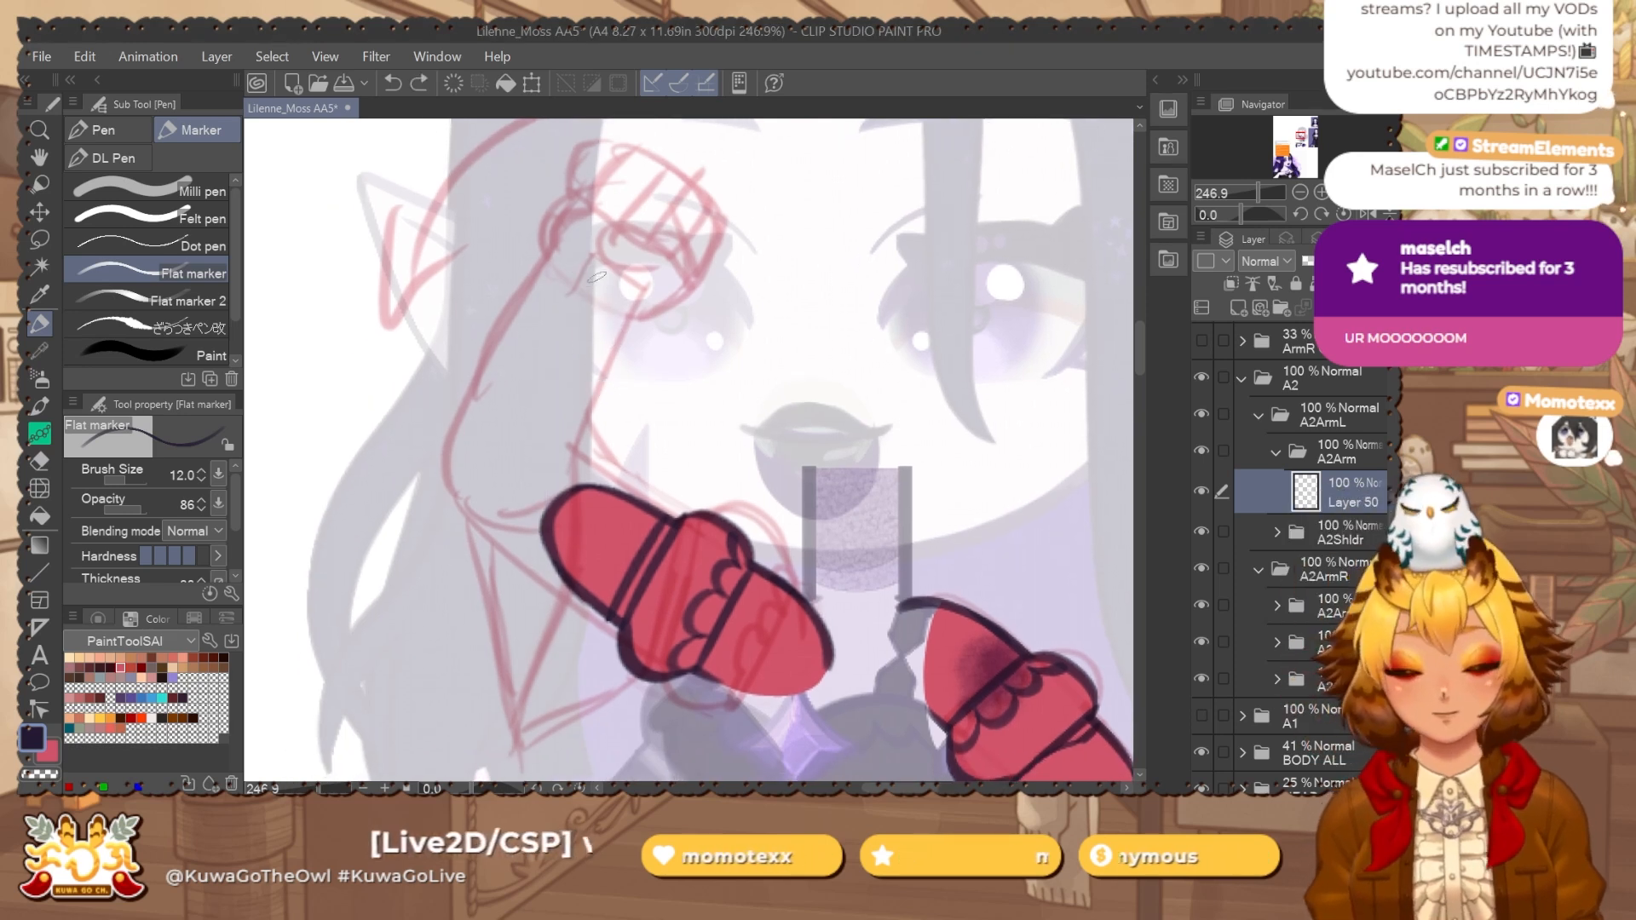
mouse_move(548, 524)
left_mouse_down()
mouse_move(599, 277)
mouse_move(538, 521)
left_mouse_up()
key("ctrl+z")
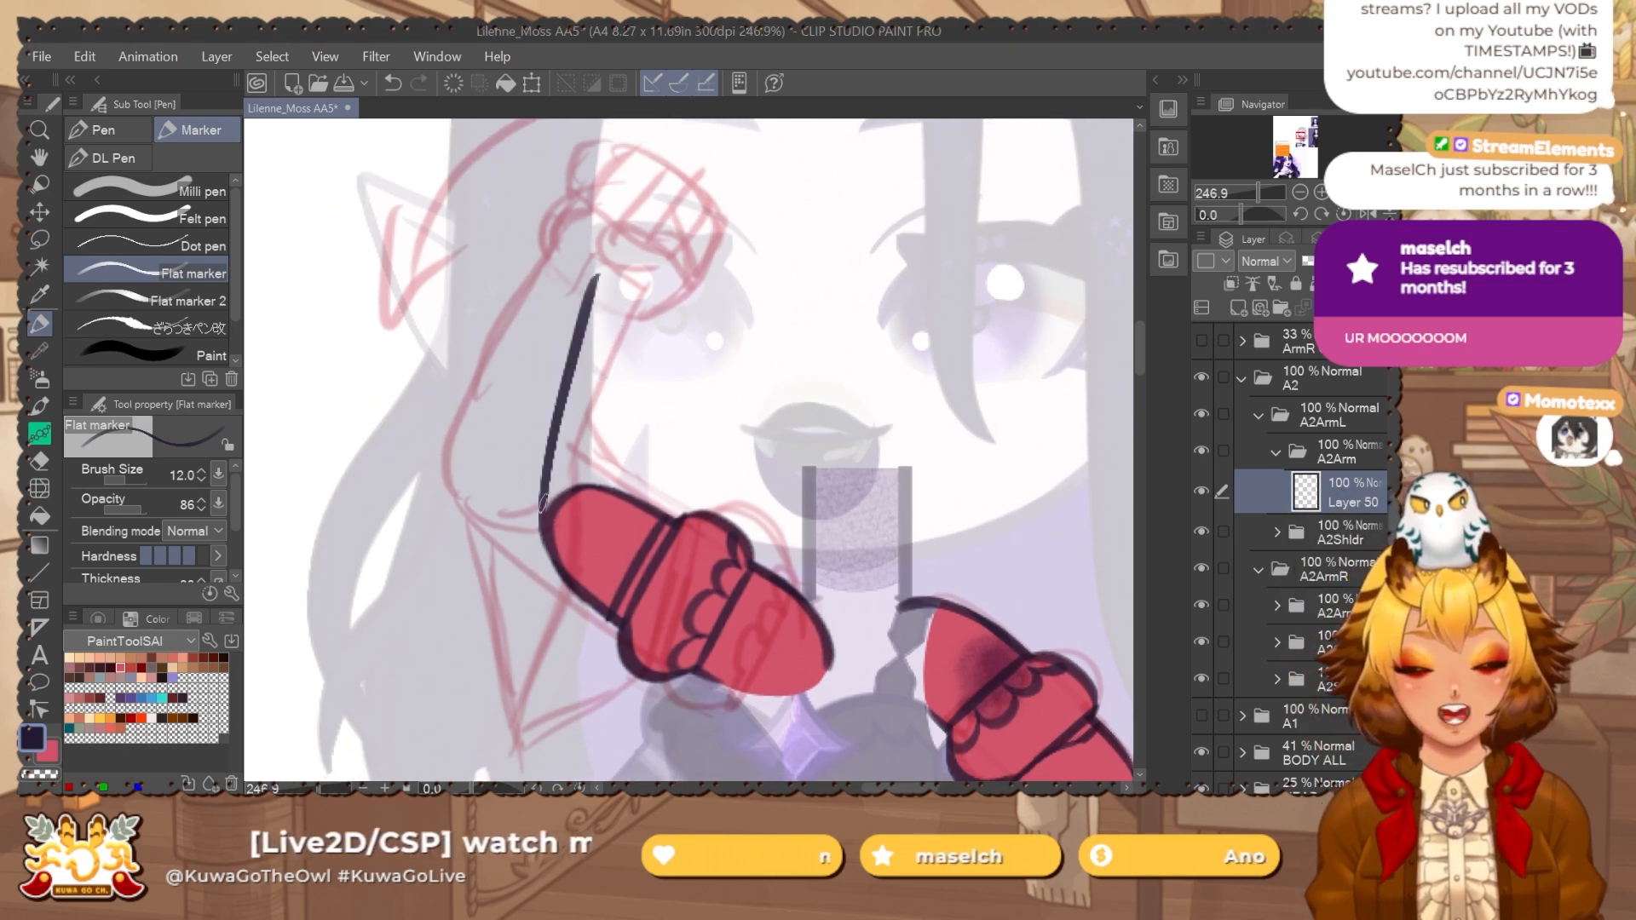
Draw the forearm's inner edge down to the sleeve band and join both edges with a rounded wrist end.
left_click_drag(683, 334, 654, 509)
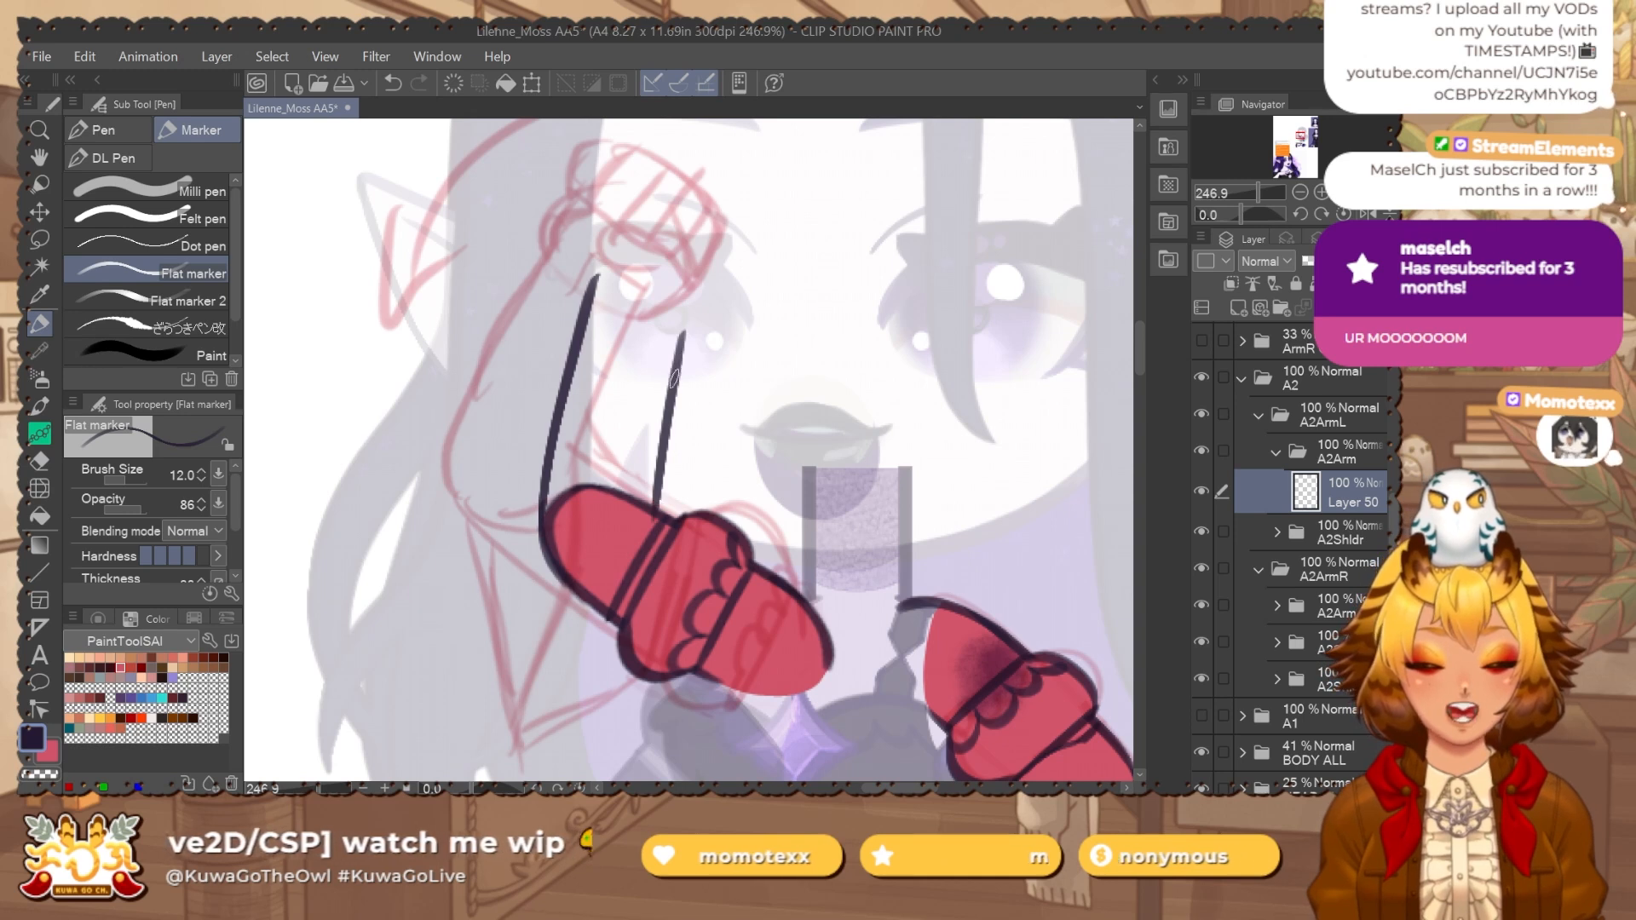
left_click_drag(673, 317, 652, 516)
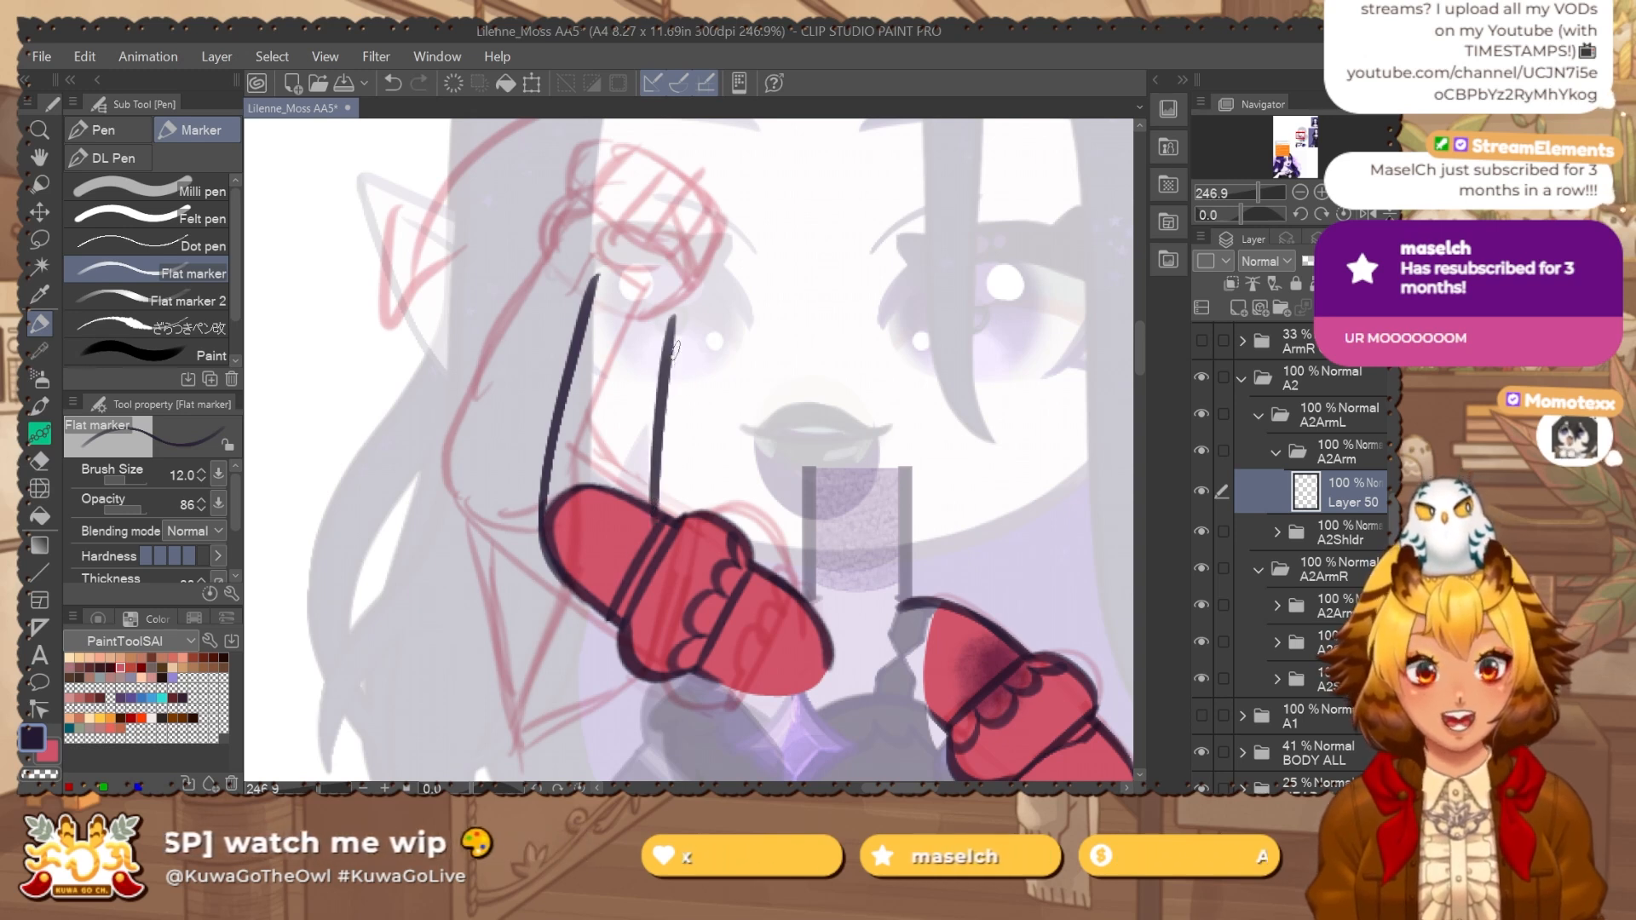
key("ctrl+z")
mouse_move(678, 313)
left_mouse_down()
mouse_move(652, 524)
mouse_move(658, 511)
left_mouse_up()
key("ctrl+z")
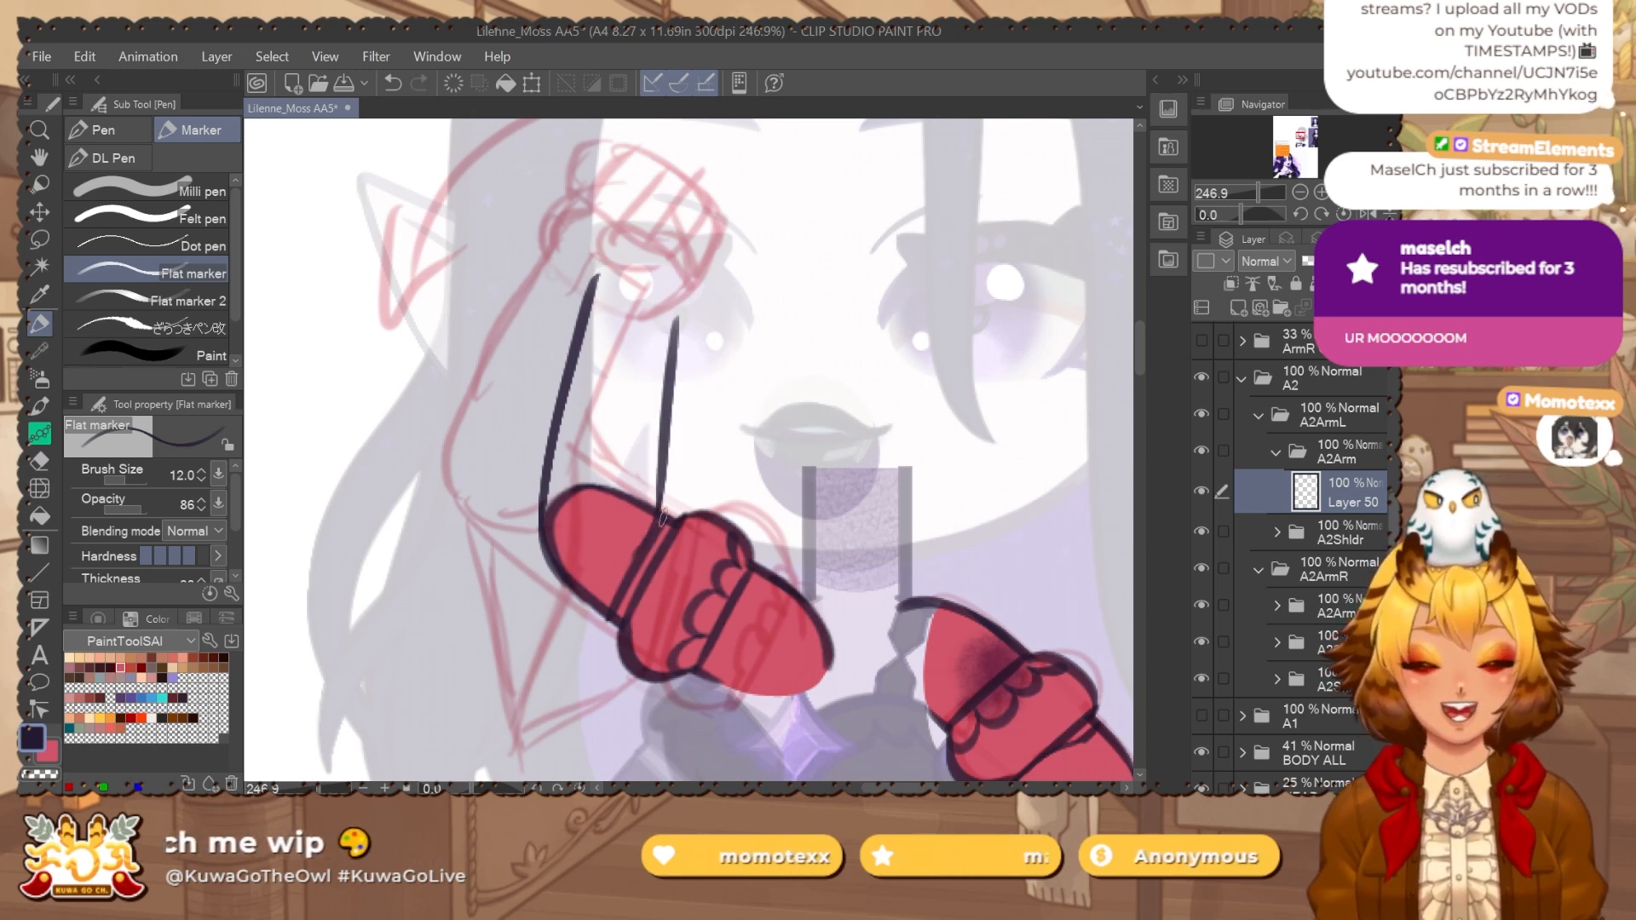
left_click_drag(695, 360, 680, 446)
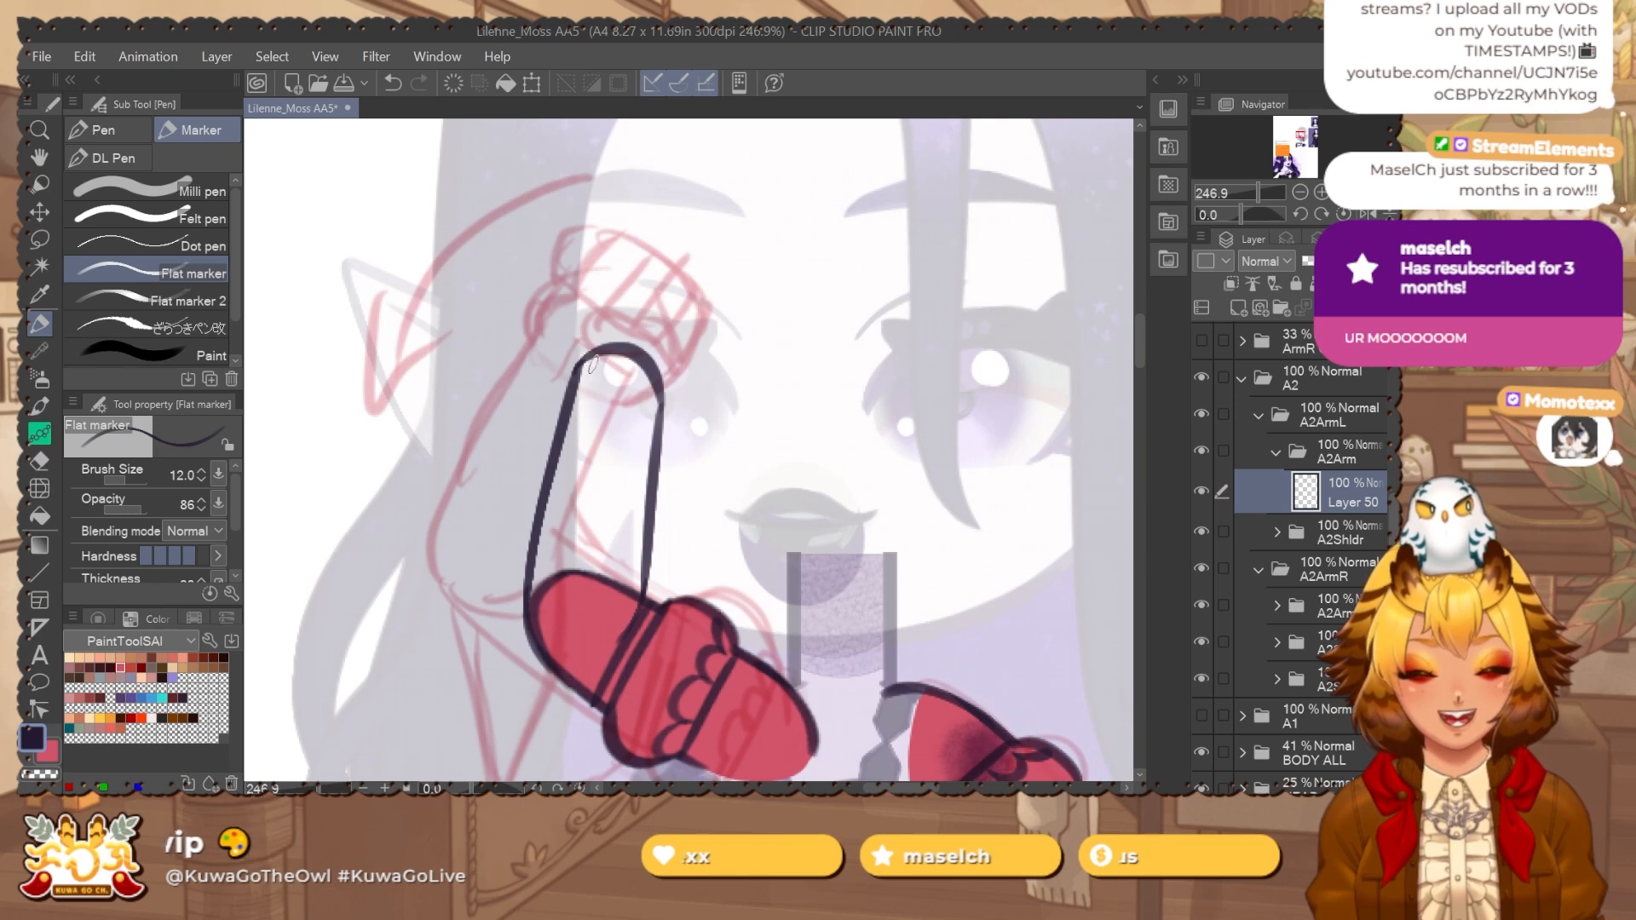
key("ctrl+z")
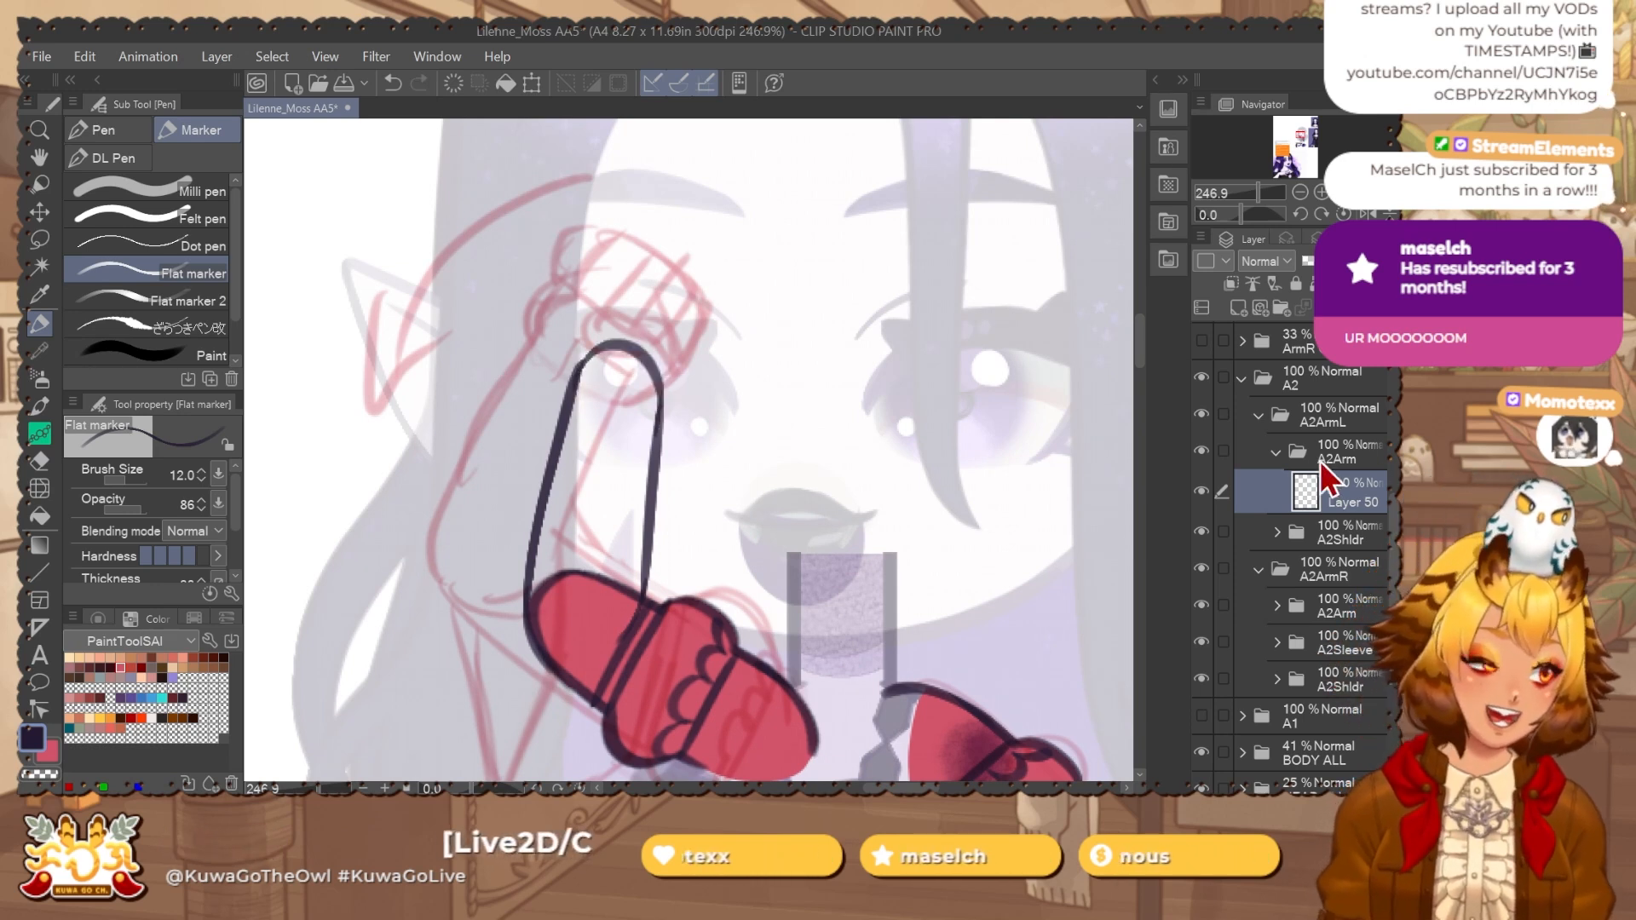
Add a layer beneath Layer 50 in the A2Arm folder and fill a rounded area closing the elbow end with cyan.
key("ctrl+shift+n")
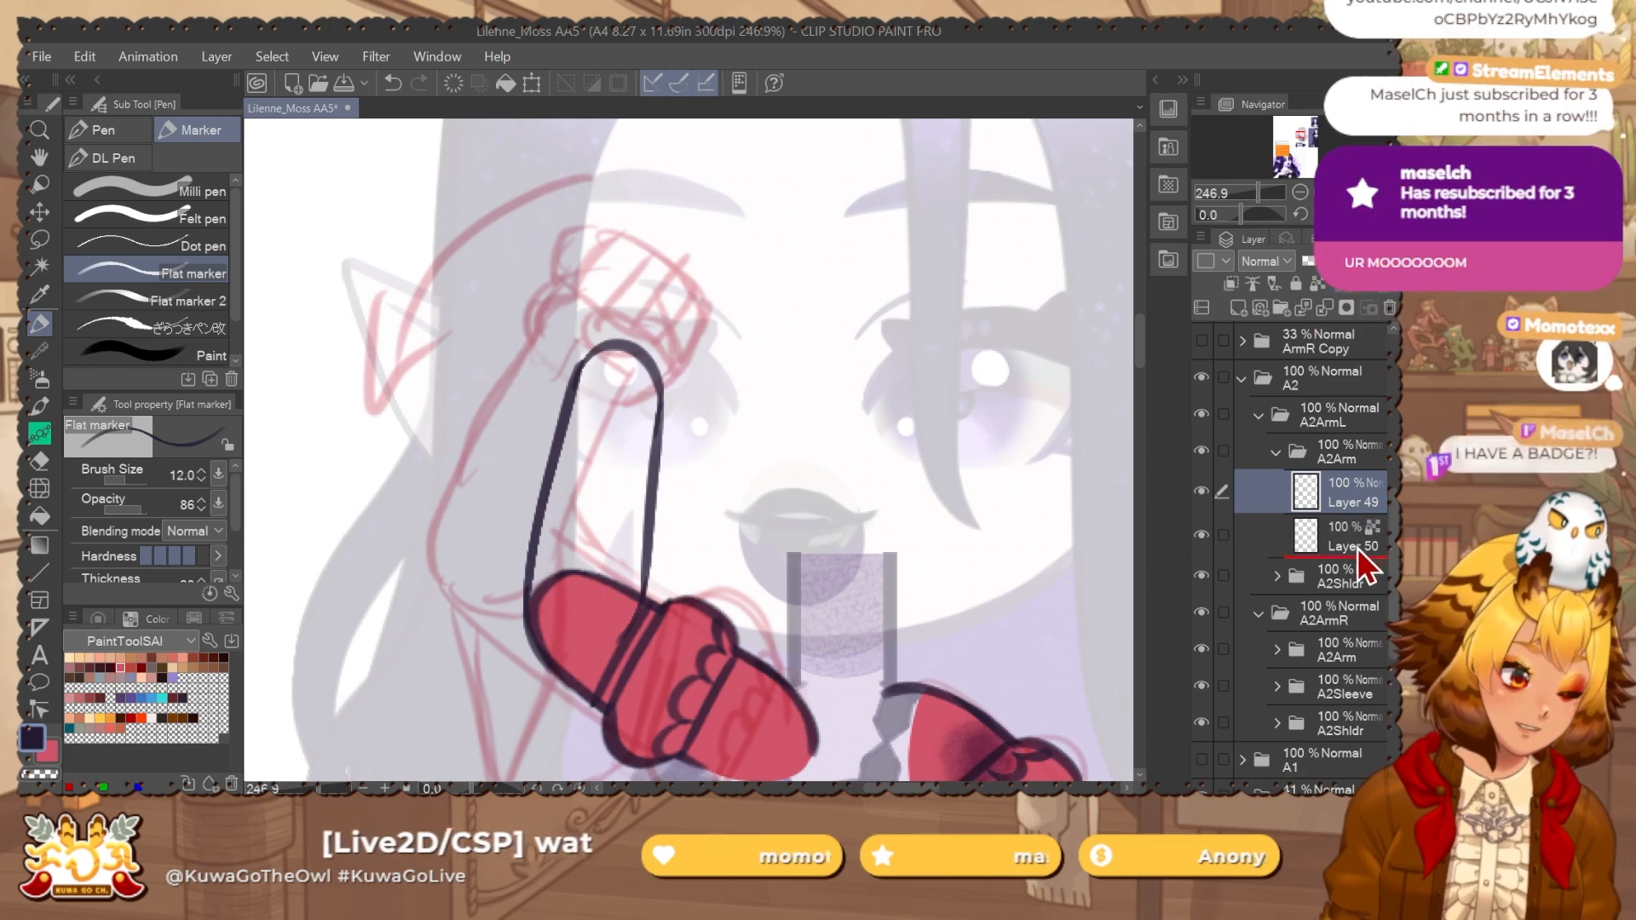
left_click_drag(1357, 549, 1363, 503)
key("m")
mouse_move(608, 599)
left_mouse_down()
mouse_move(590, 510)
mouse_move(635, 545)
mouse_move(528, 477)
left_mouse_up()
scroll(589, 554, "up", 2)
scroll(656, 473, "down", 3)
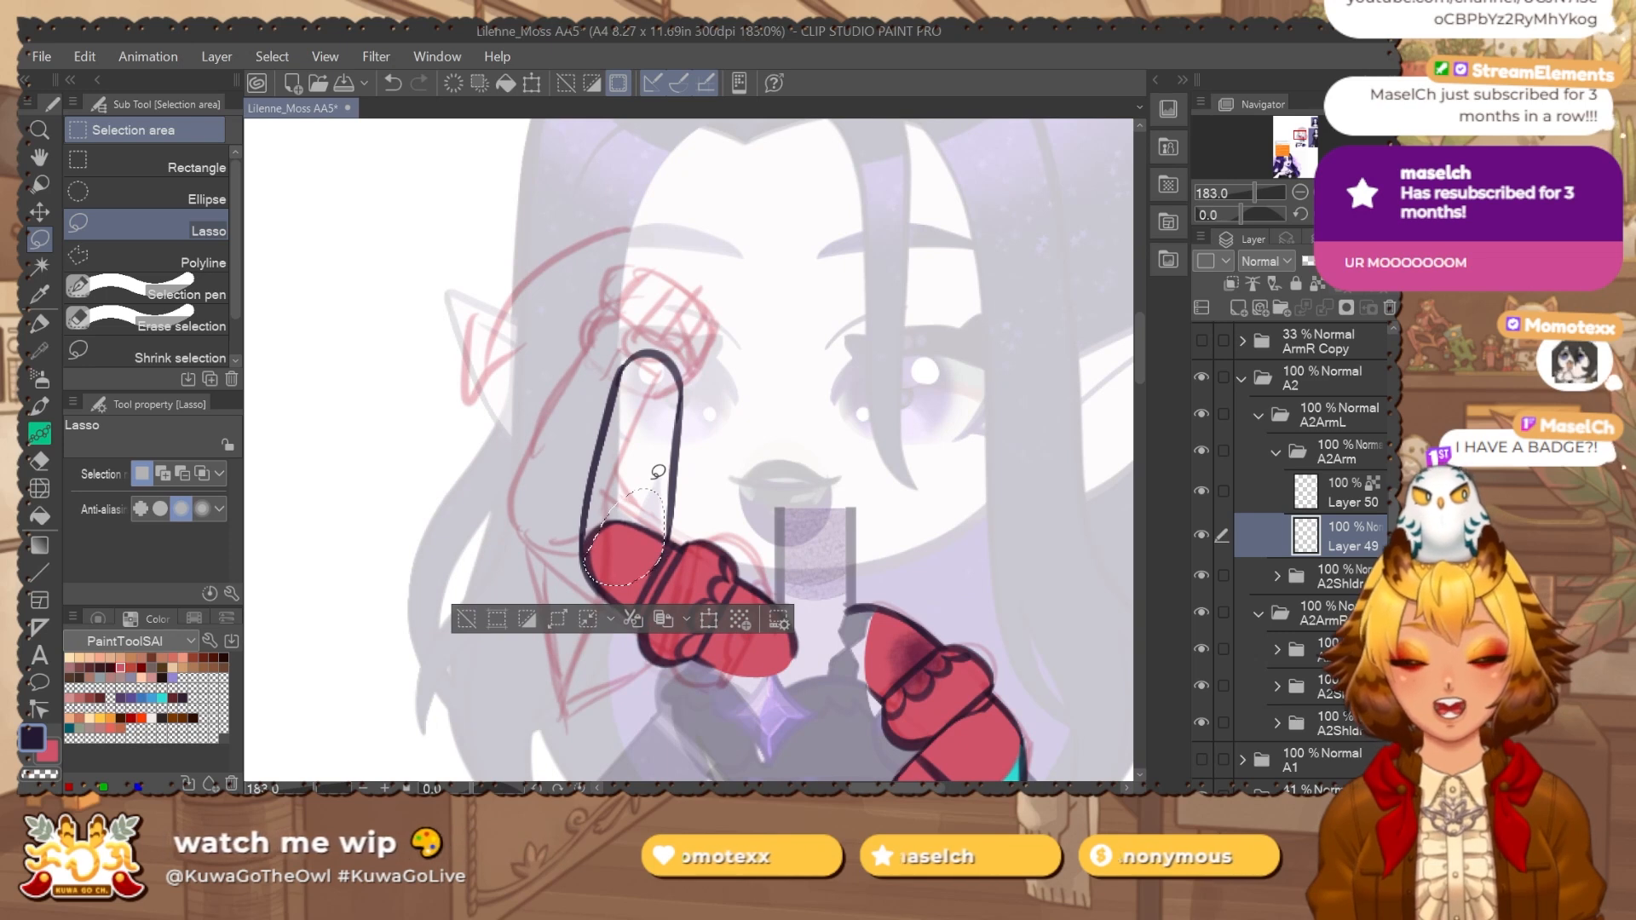
left_click(161, 681)
key("alt+BackSpace")
key("ctrl+d")
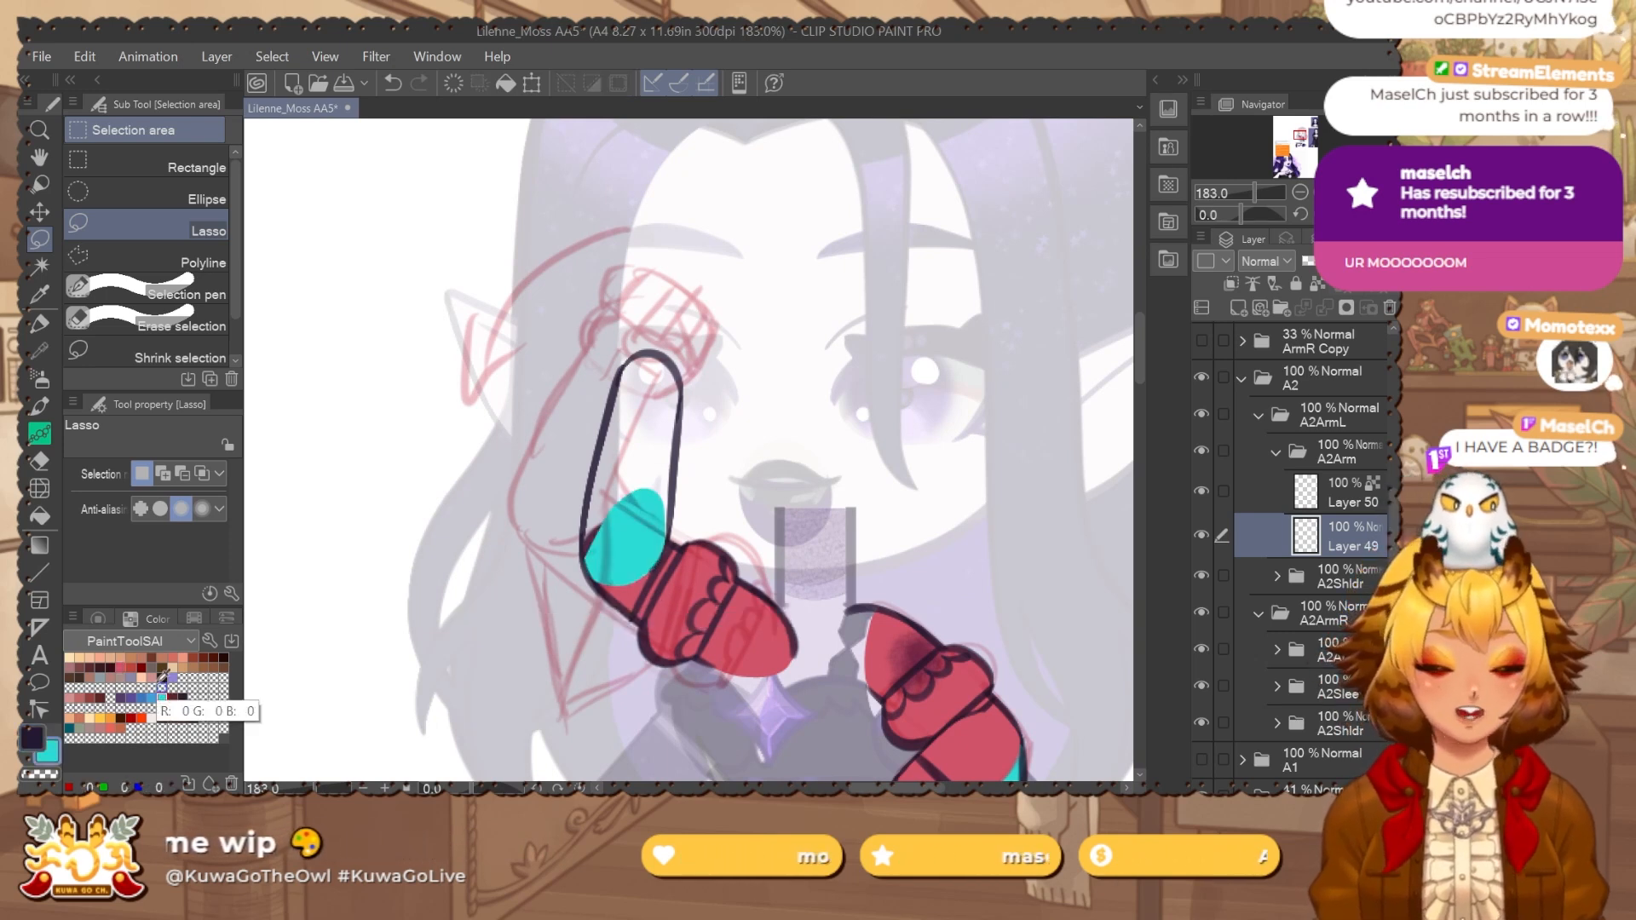
Fill the whole forearm with cyan on Layer 49, using a selection made from the A2Arm folder and adjusted by 1 px.
left_click(1338, 452)
key("w")
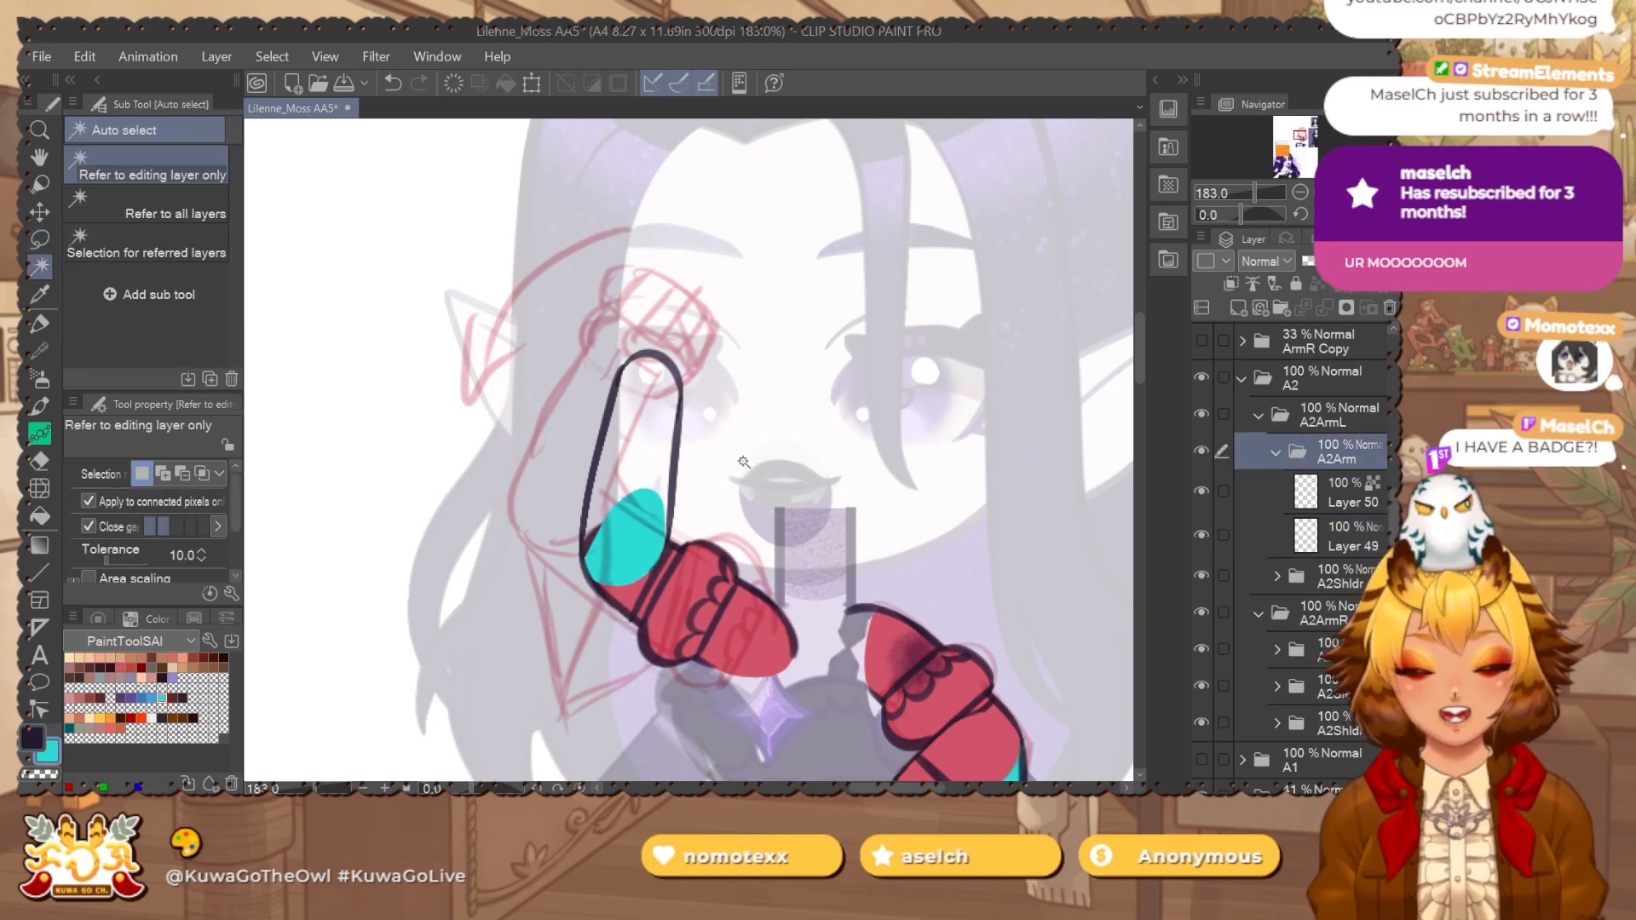
left_click(580, 682)
left_click(352, 765)
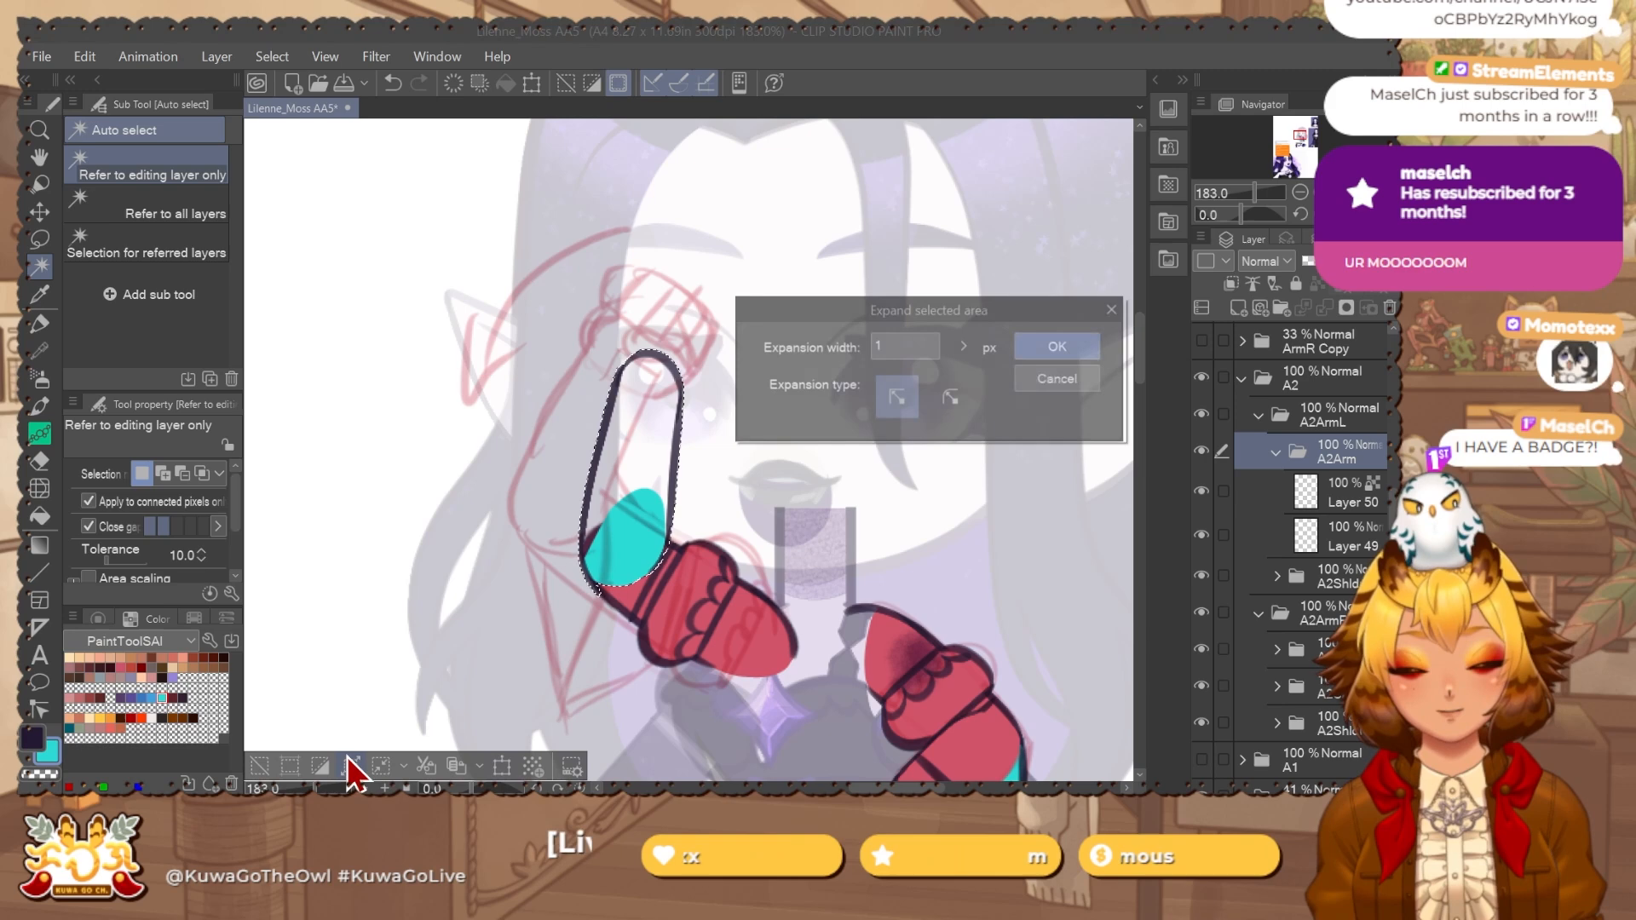
left_click(1033, 349)
left_click(1362, 533)
key("alt+Delete")
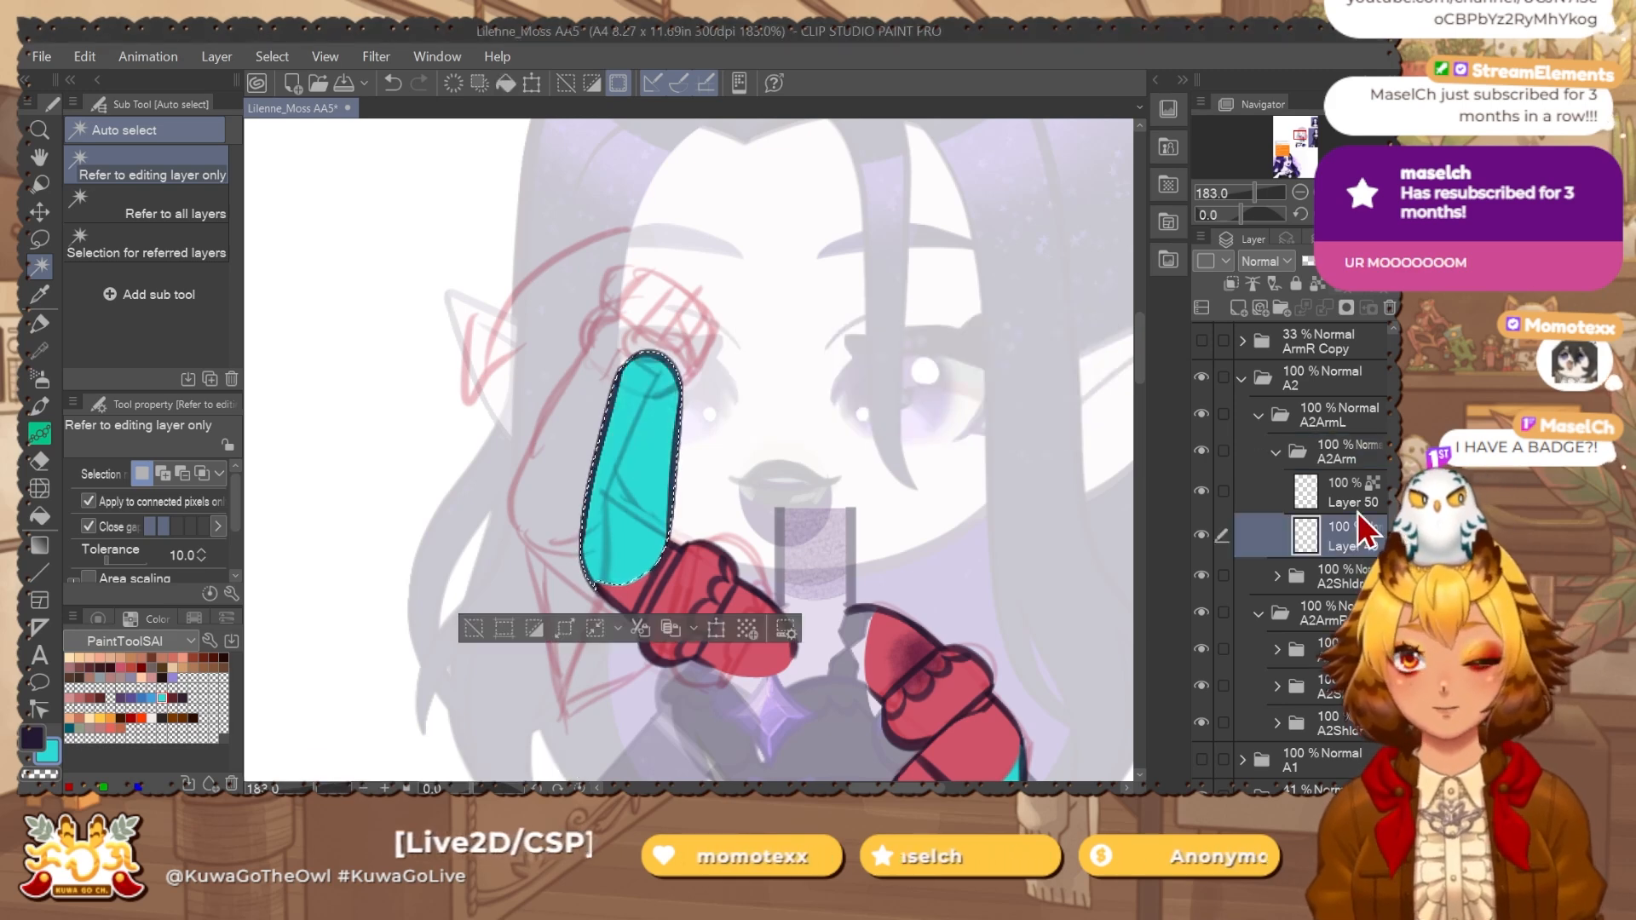
key("ctrl+d")
Examine the edge of the forearm's cyan fill up close around the elbow.
scroll(597, 591, "up", 3)
key("e")
left_click_drag(623, 653, 596, 546)
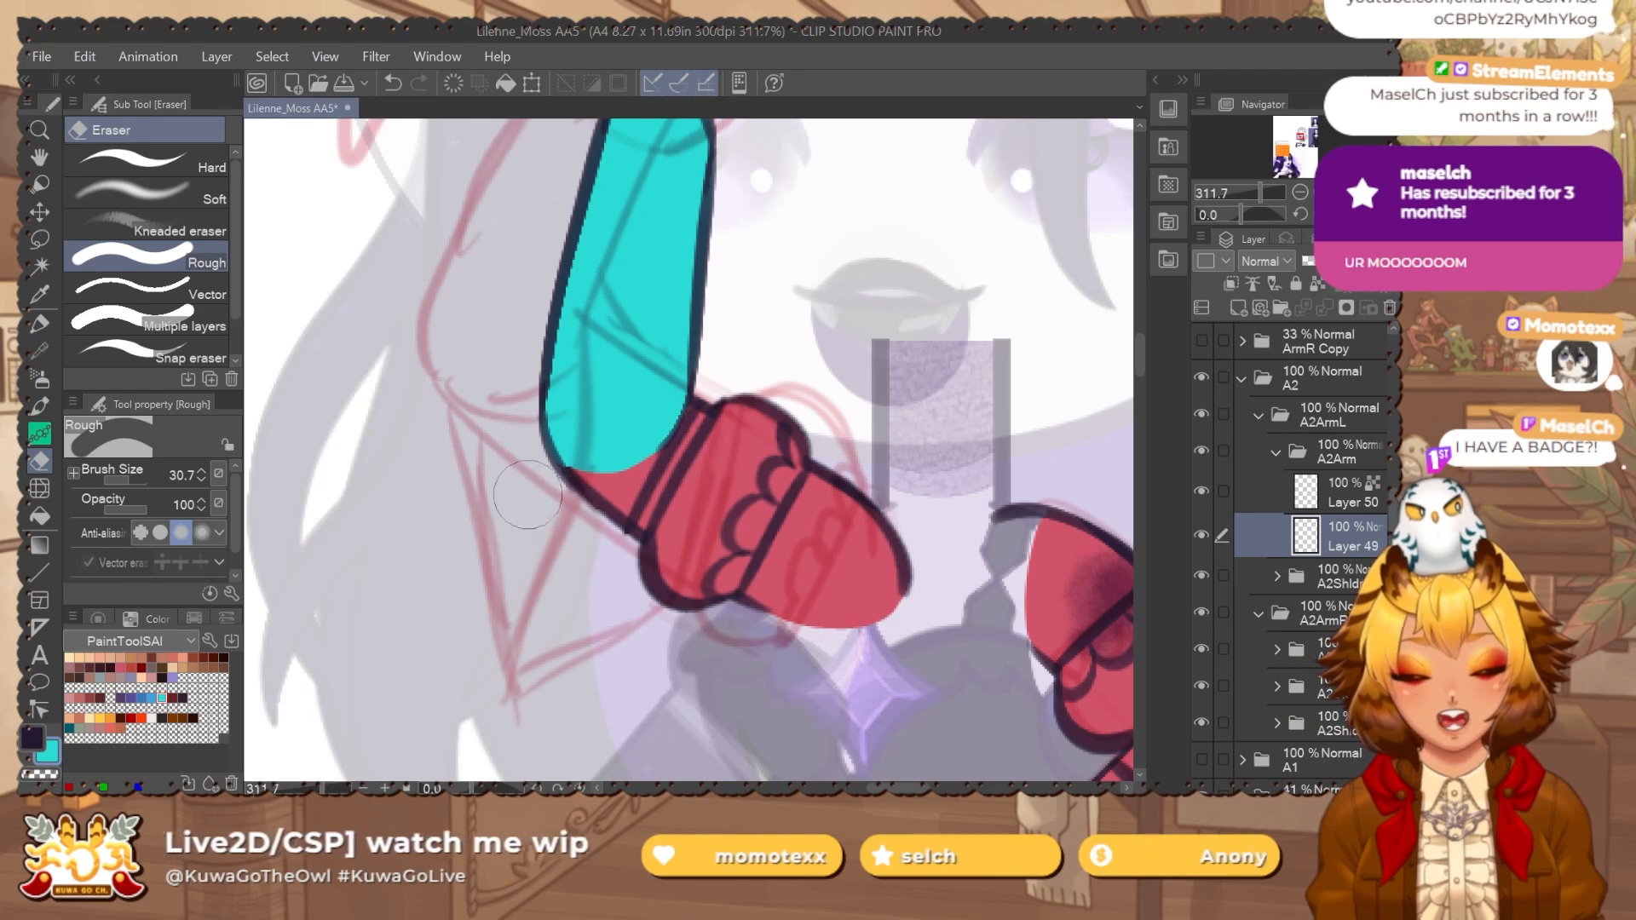
scroll(647, 543, "down", 3)
scroll(633, 534, "up", 4)
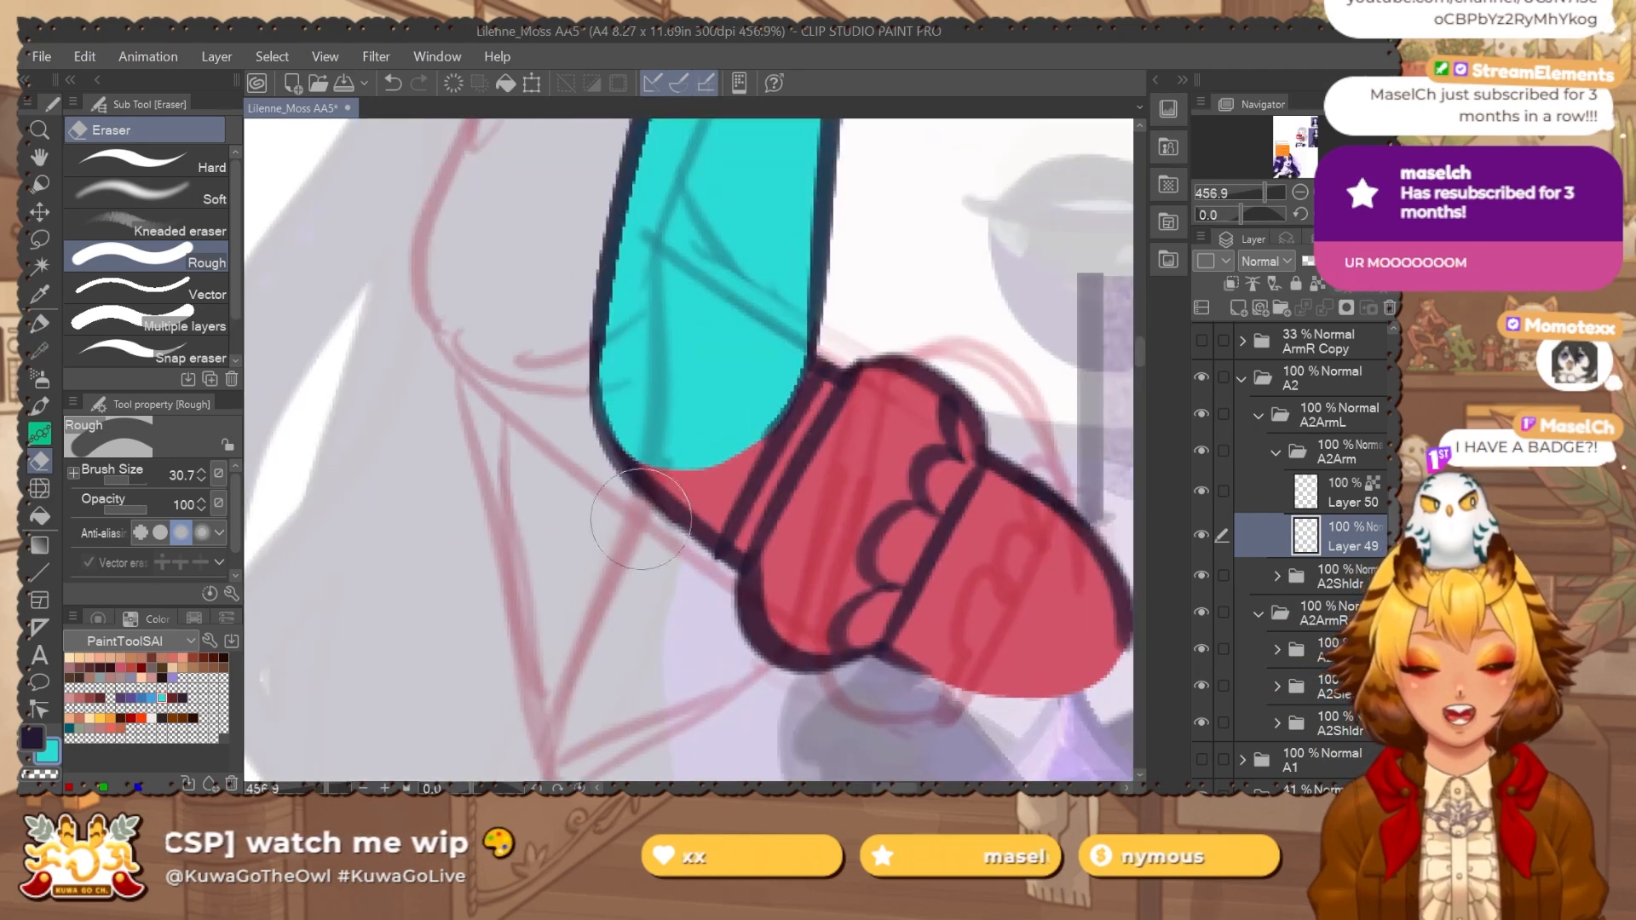
scroll(735, 549, "down", 5)
left_click_drag(788, 548, 735, 549)
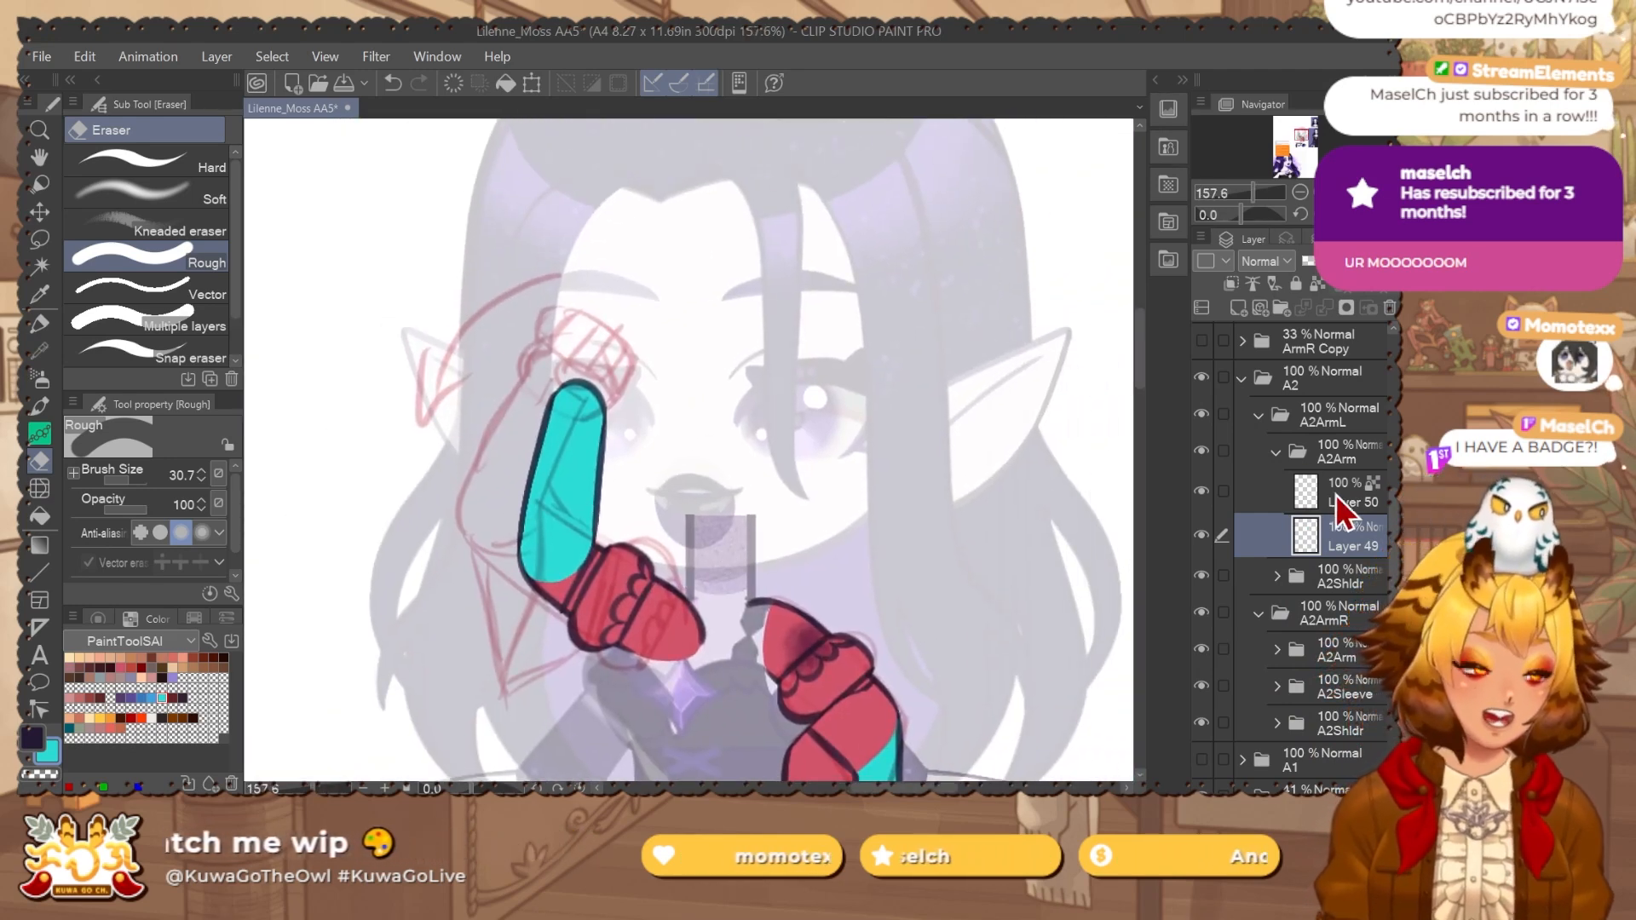
Add a new layer above the A2Arm folder in A2ArmL, put it in its own folder and name the folder A2Hand.
left_click(1278, 454)
key("ctrl+shift+n")
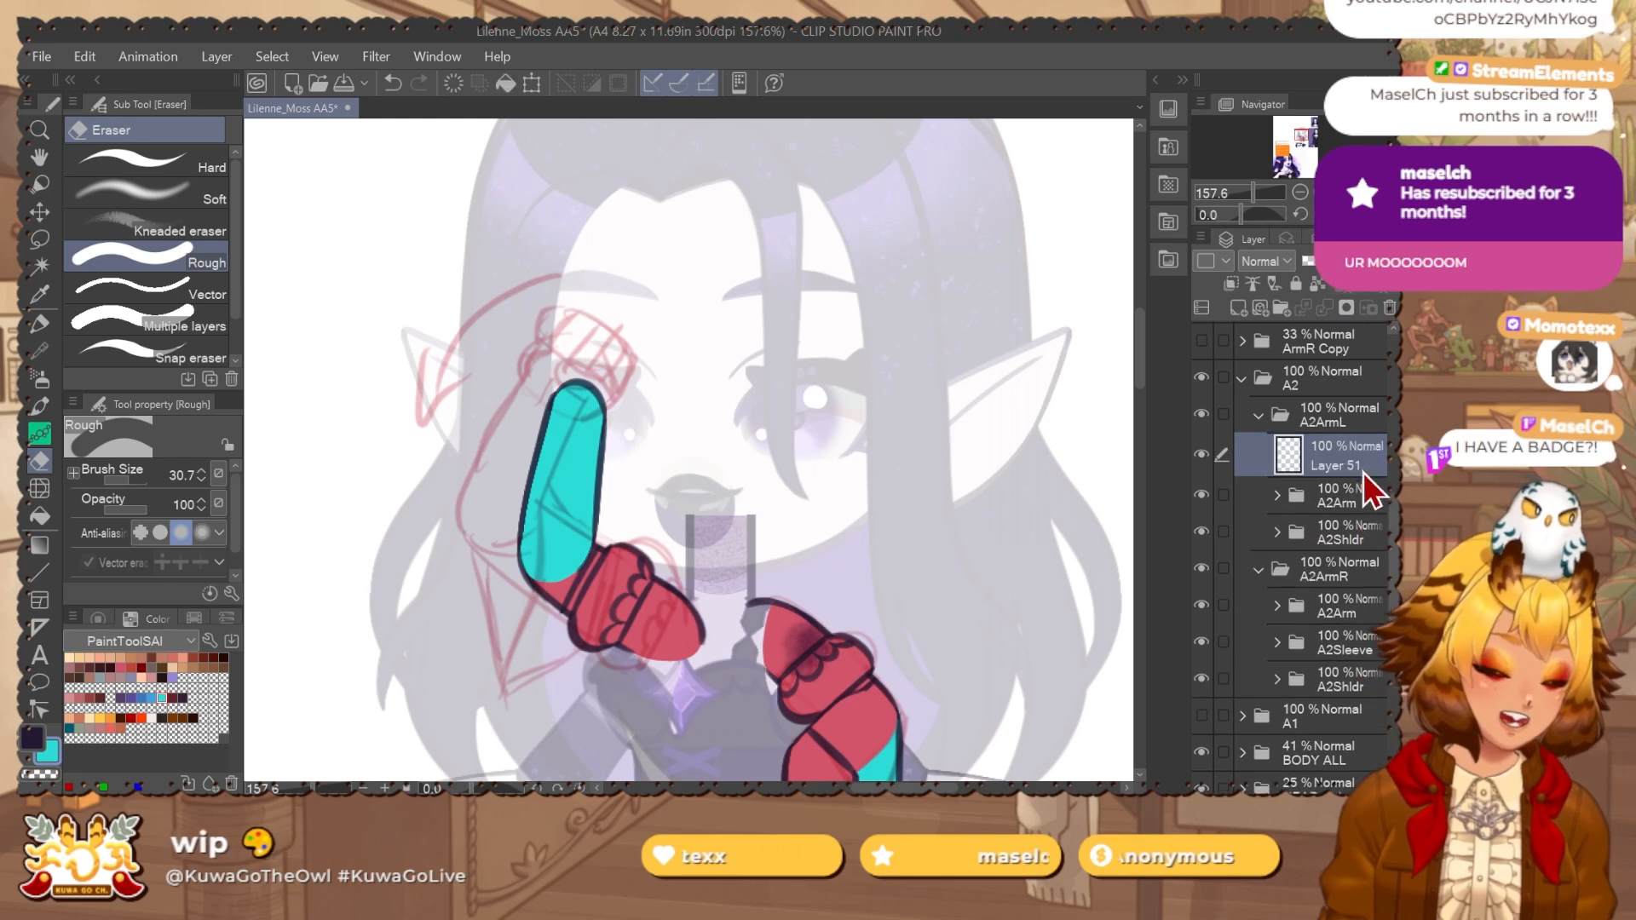
key("ctrl+g")
left_click(1365, 460)
type("a")
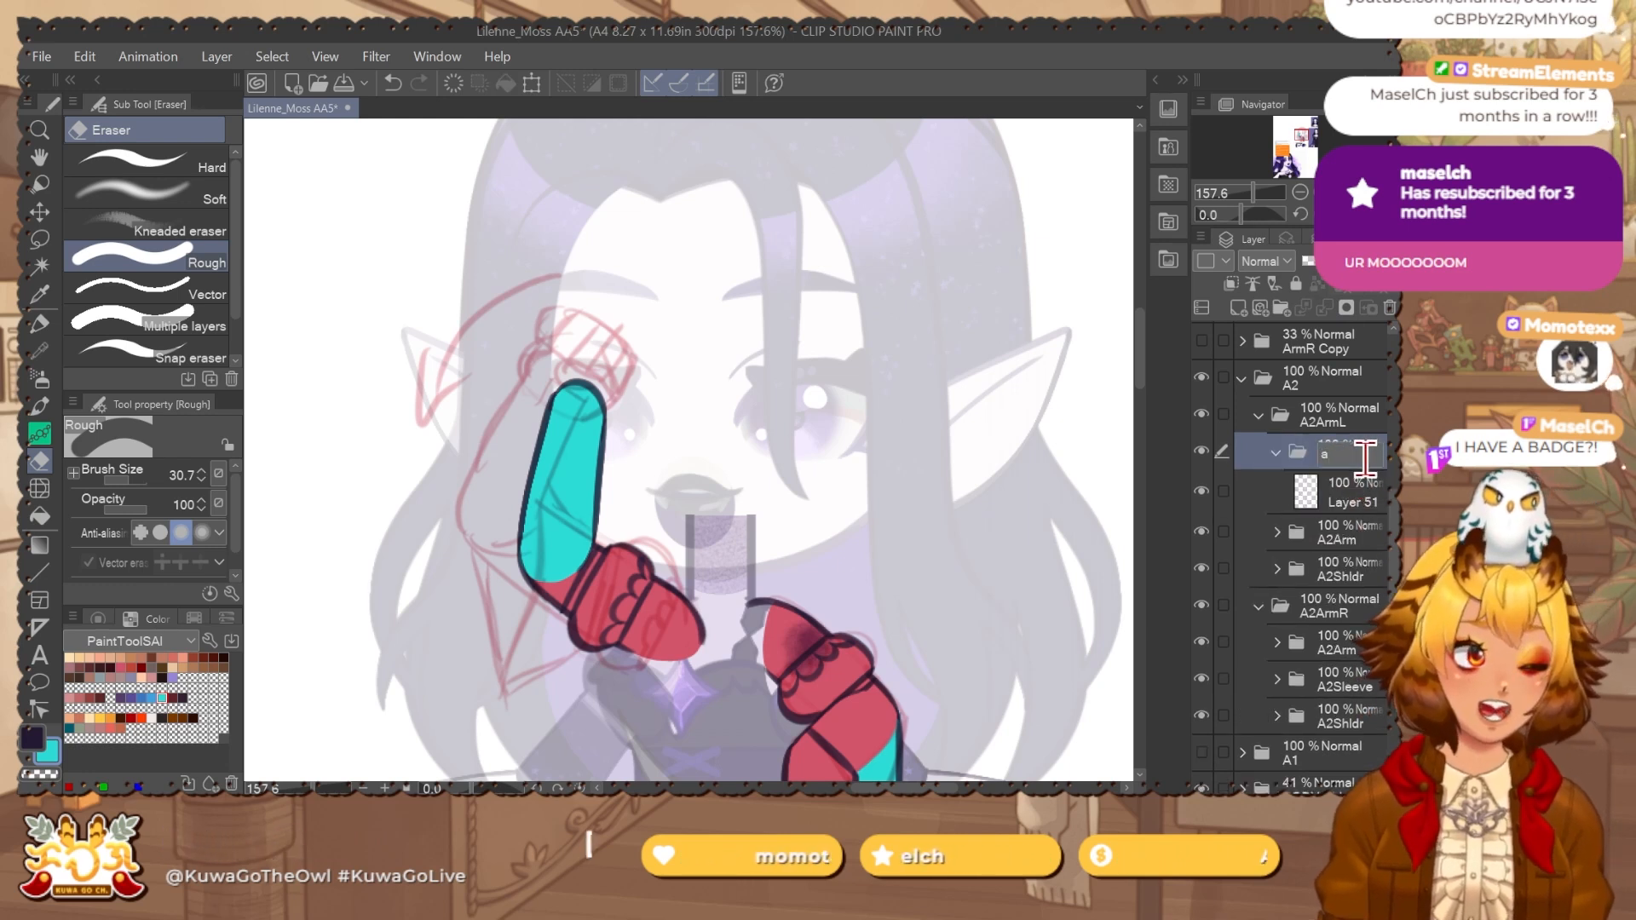
key("BackSpace")
type("A")
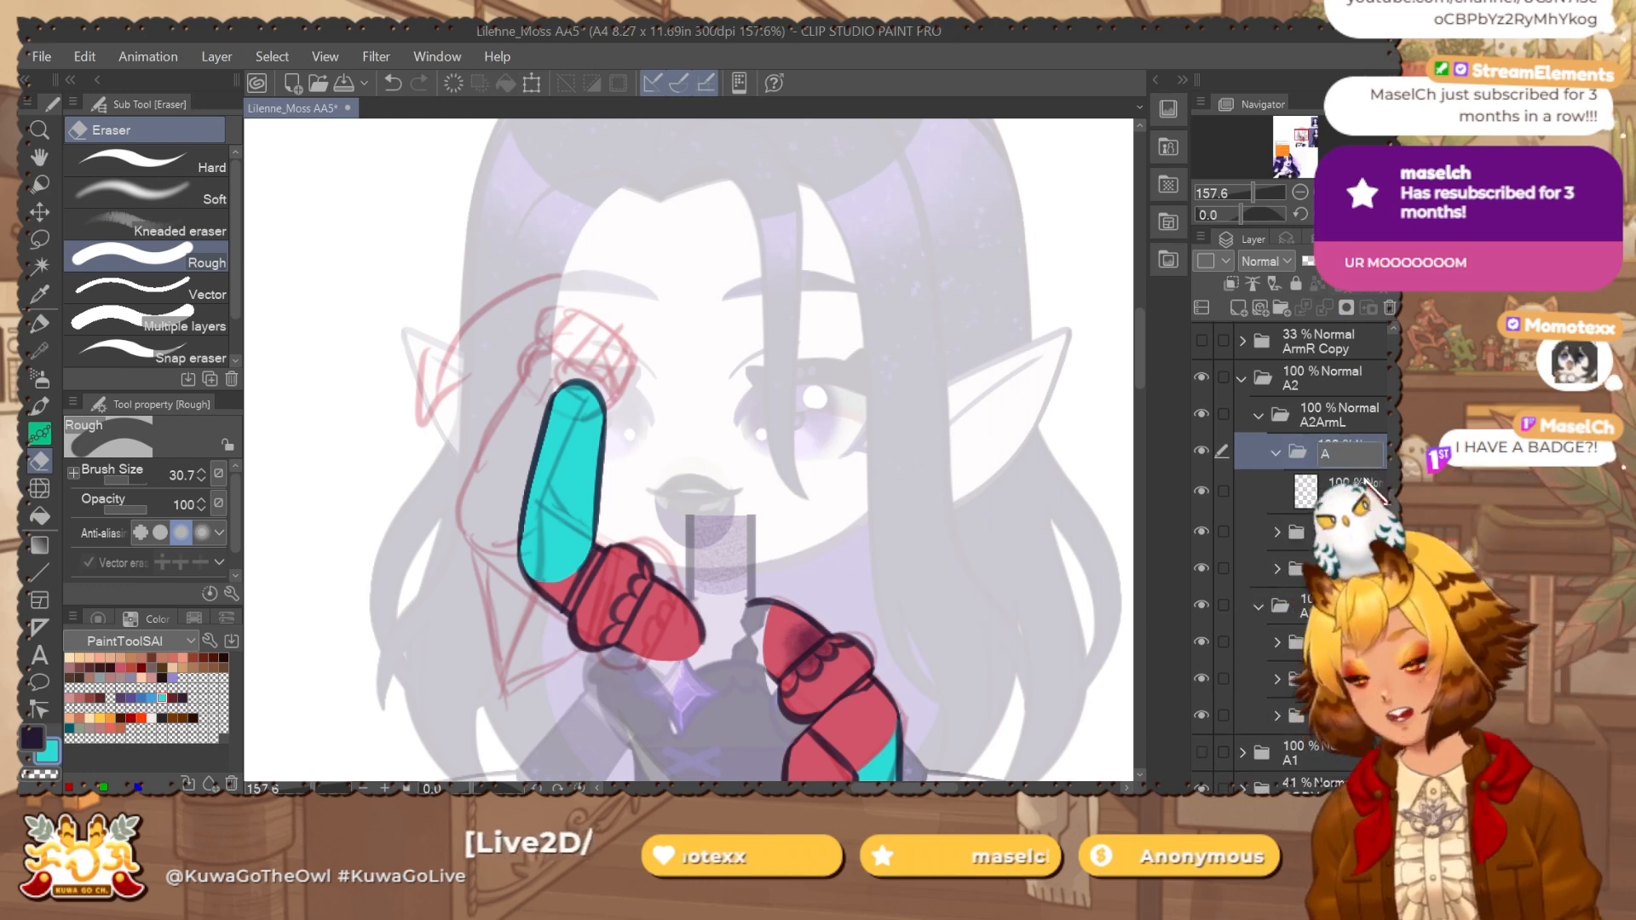
type("2")
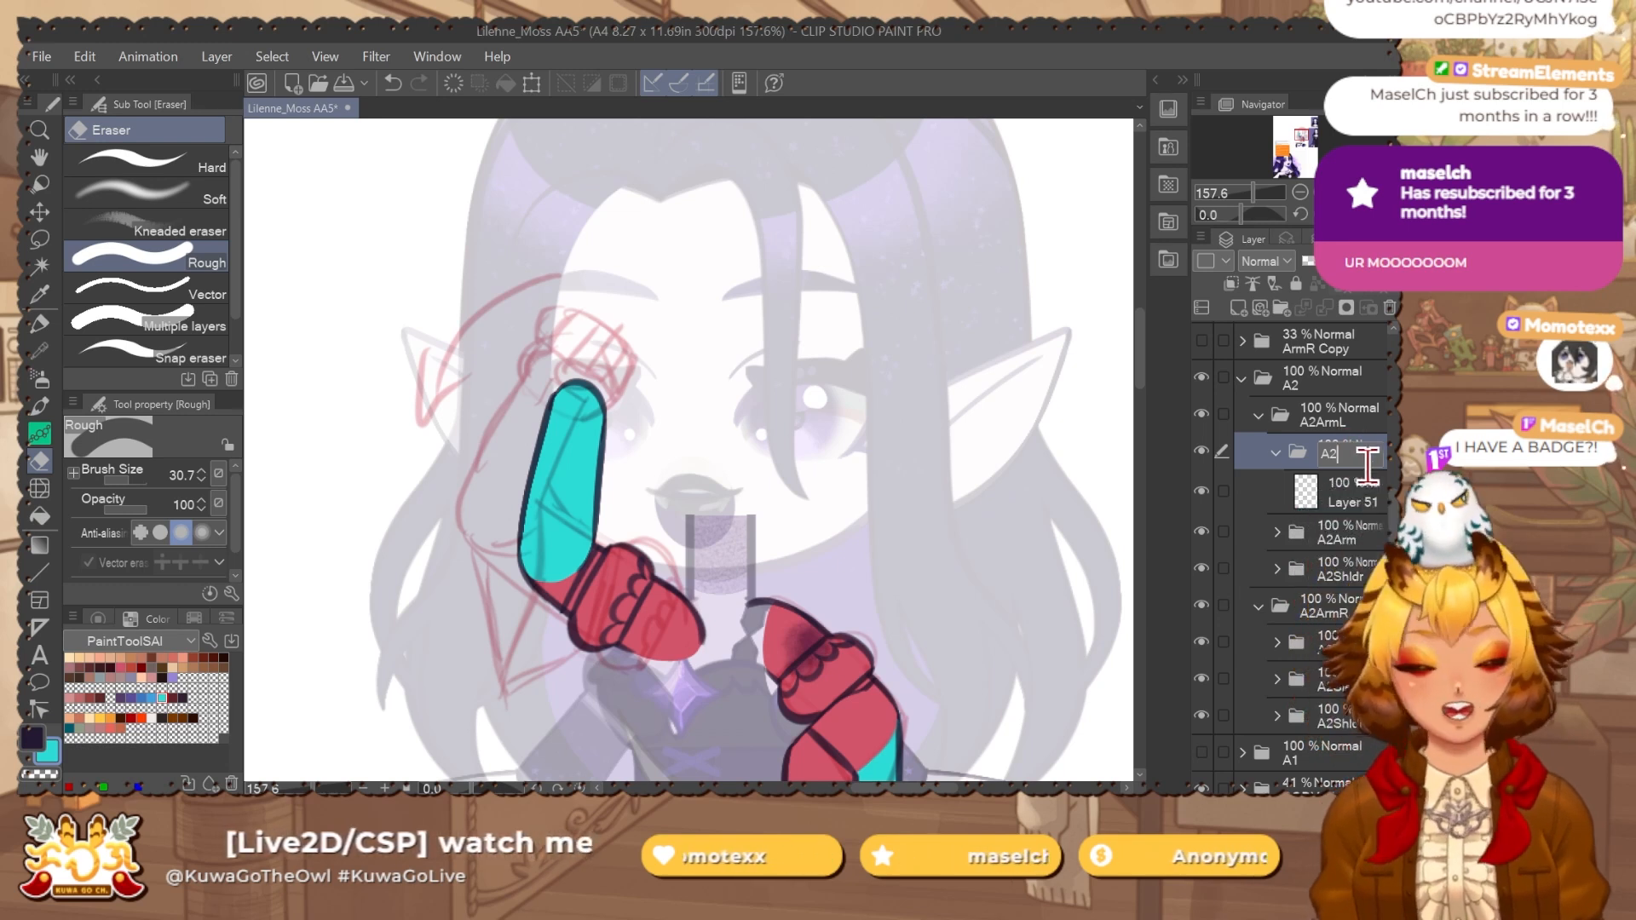
type("H")
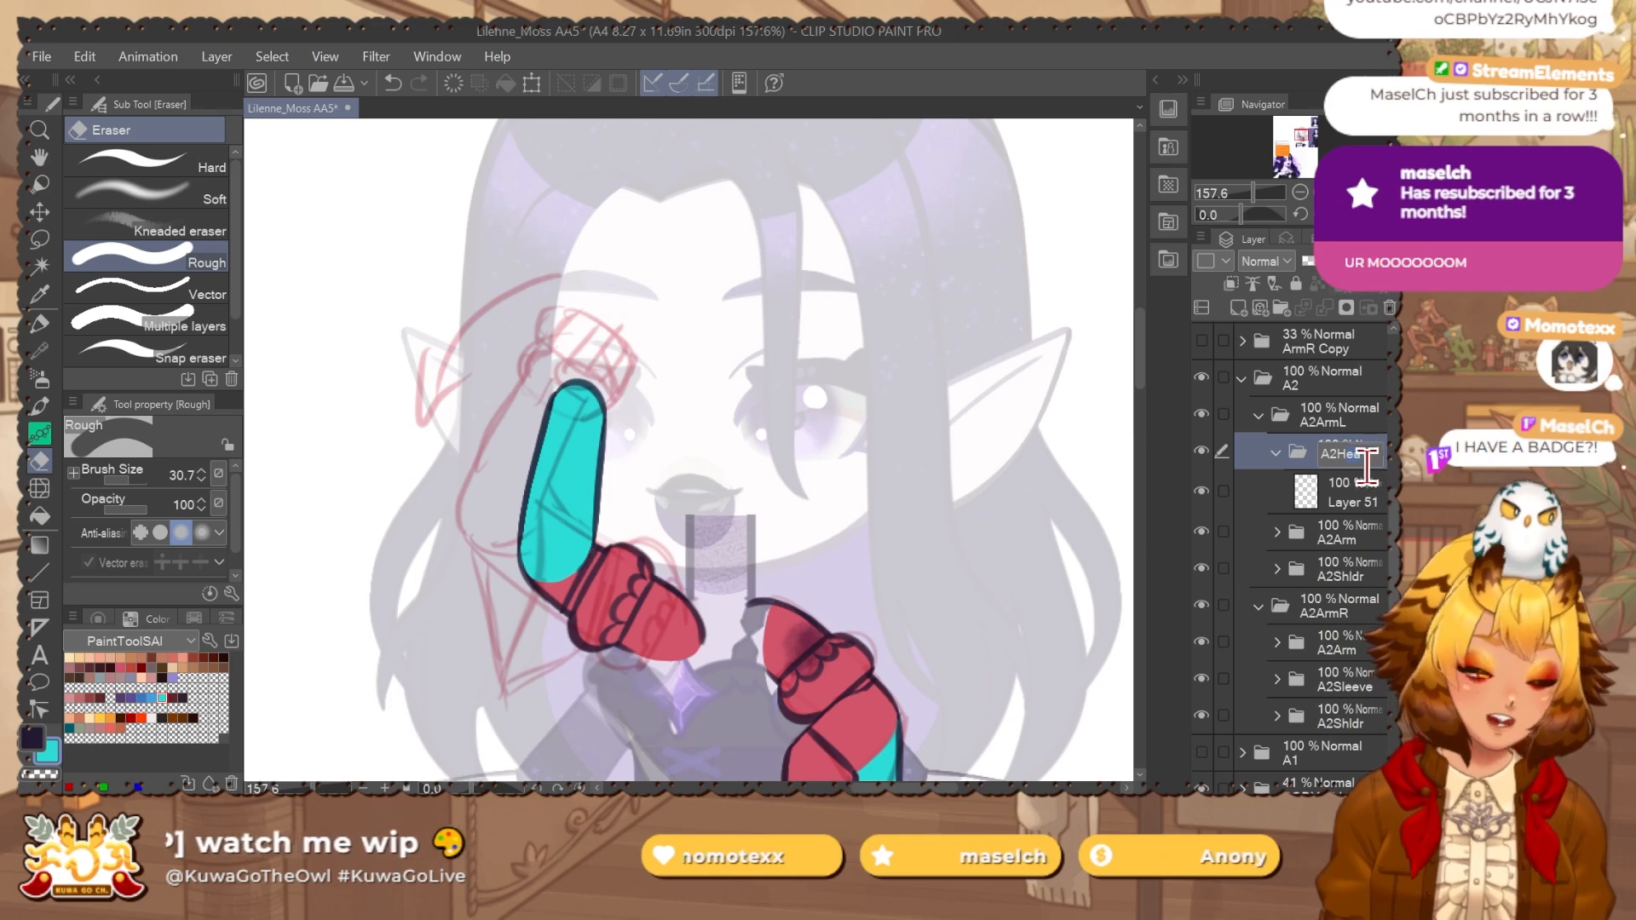
type("and")
key("Return")
Lower the opacity of A2ArmL's A2Arm and A2Shldr folders to 49%, keeping Layer 51 active for the Flat marker.
key("p")
left_click(1369, 483)
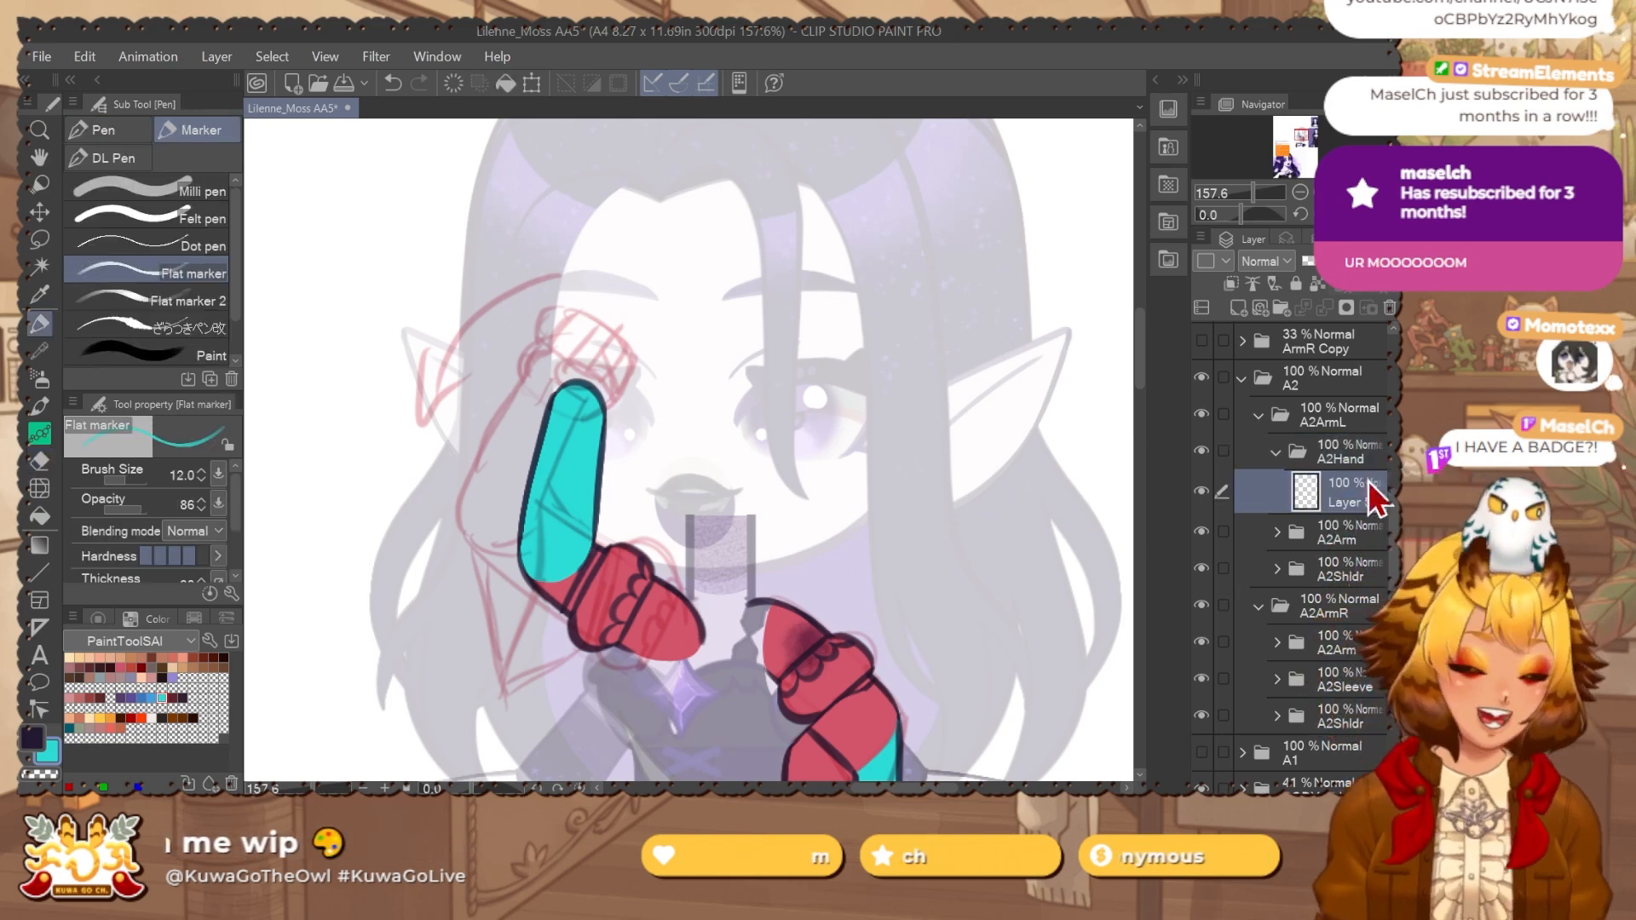
scroll(585, 351, "up", 3)
key("x")
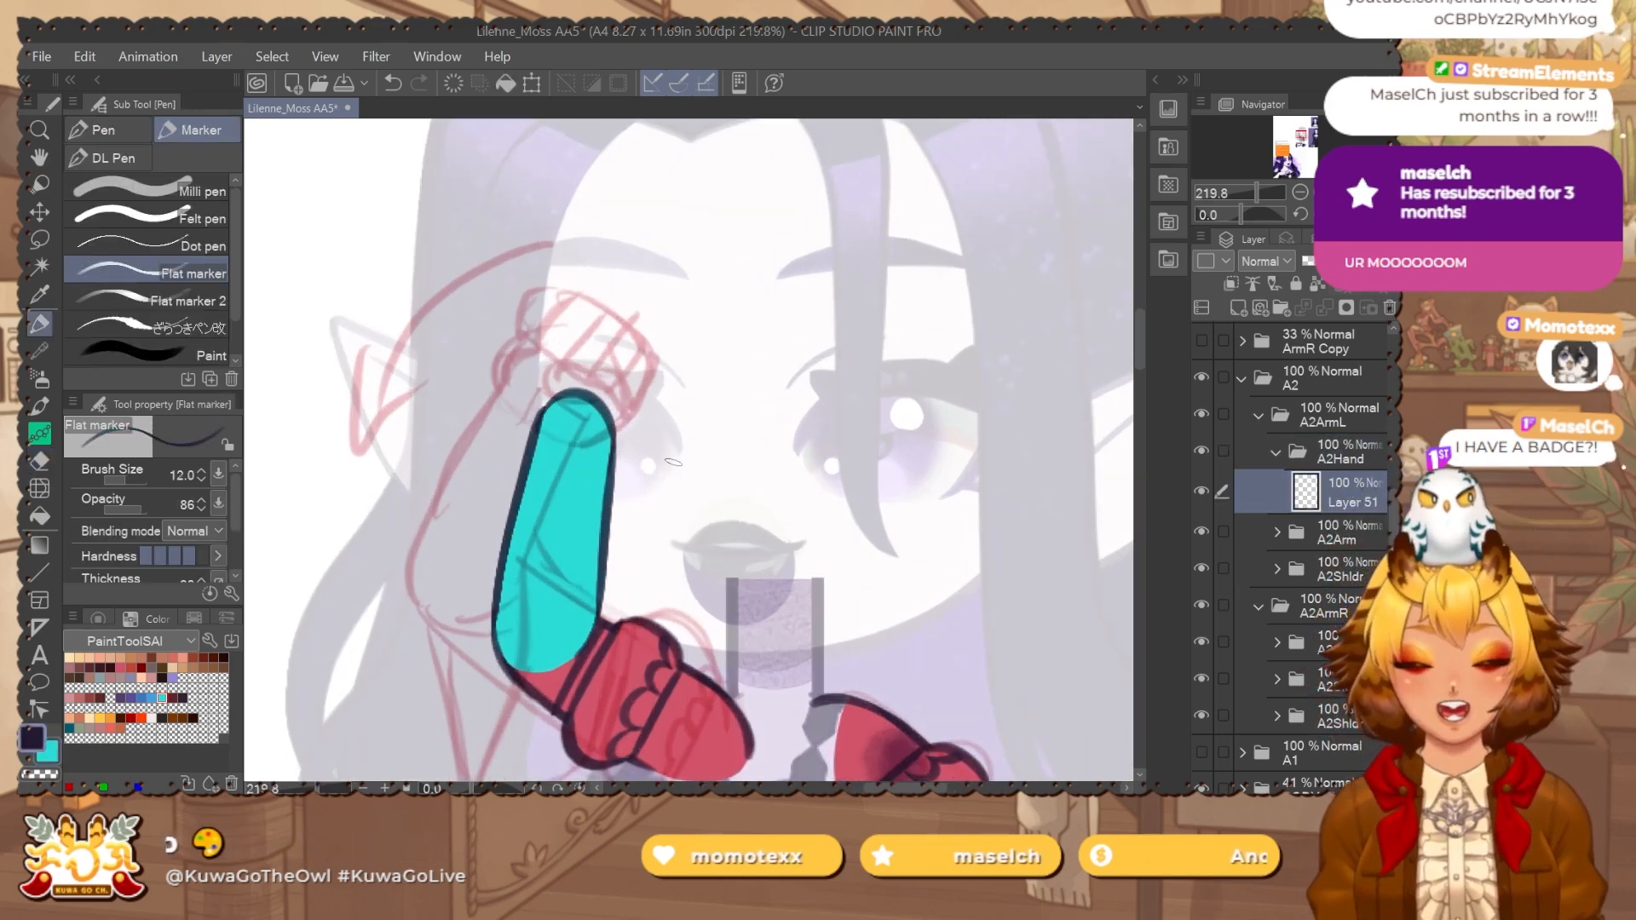
left_click(1348, 532)
left_click(1348, 569, "ctrl")
left_click(1335, 260)
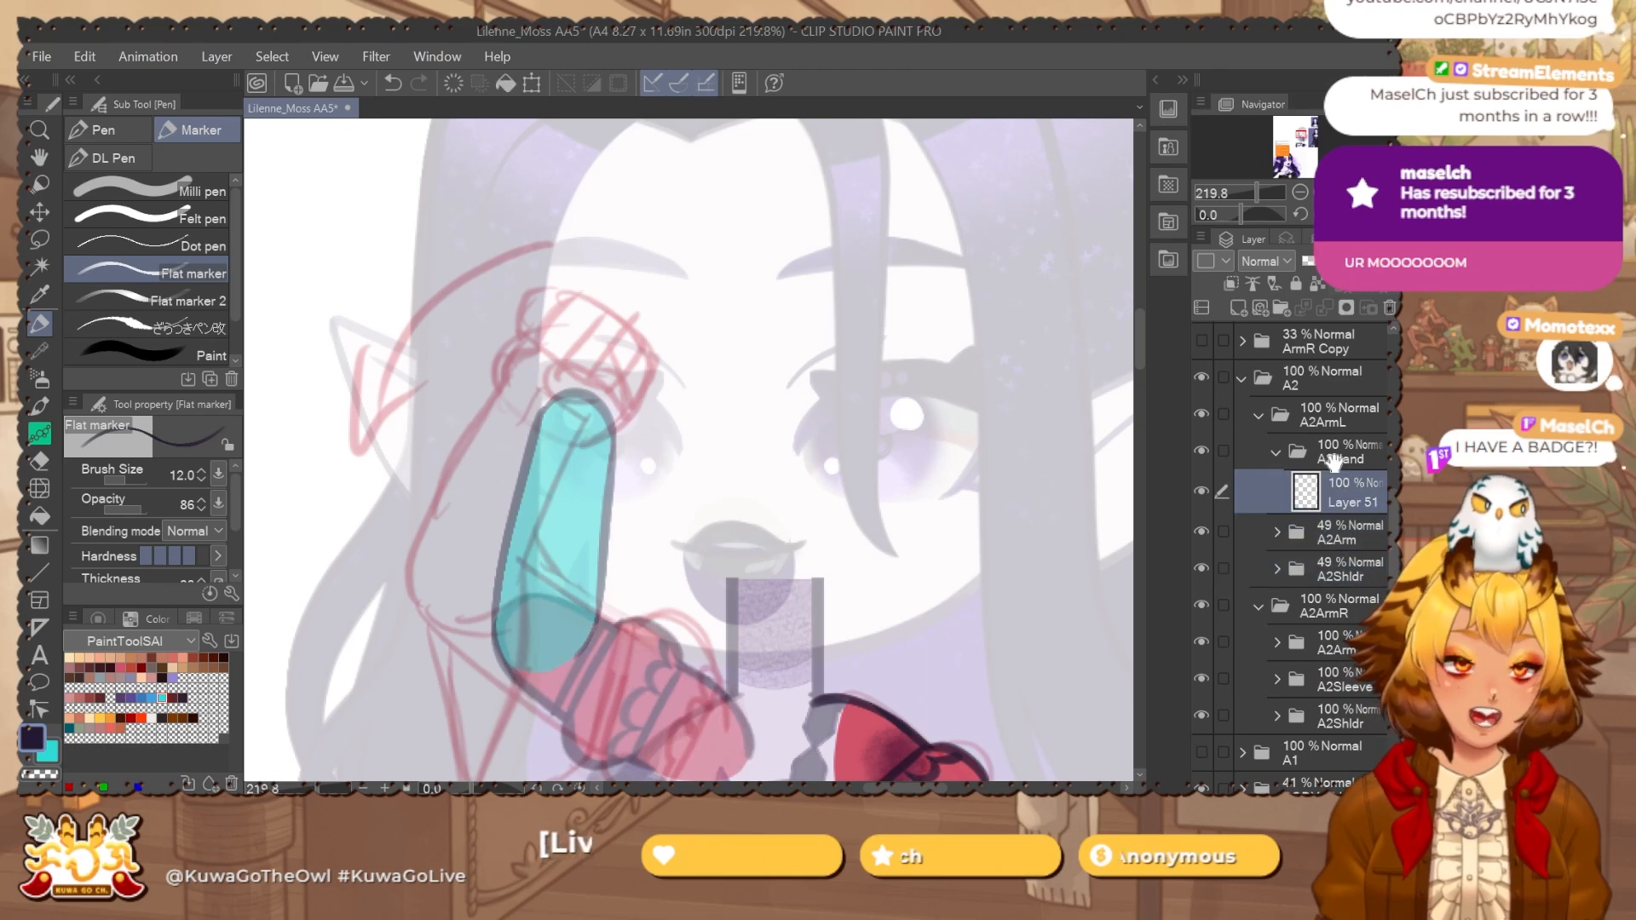
Draw the raised fist's outline with curled fingers and thumb over the wrist end on Layer 51, using the Flat marker at size 12.
scroll(609, 410, "up", 4)
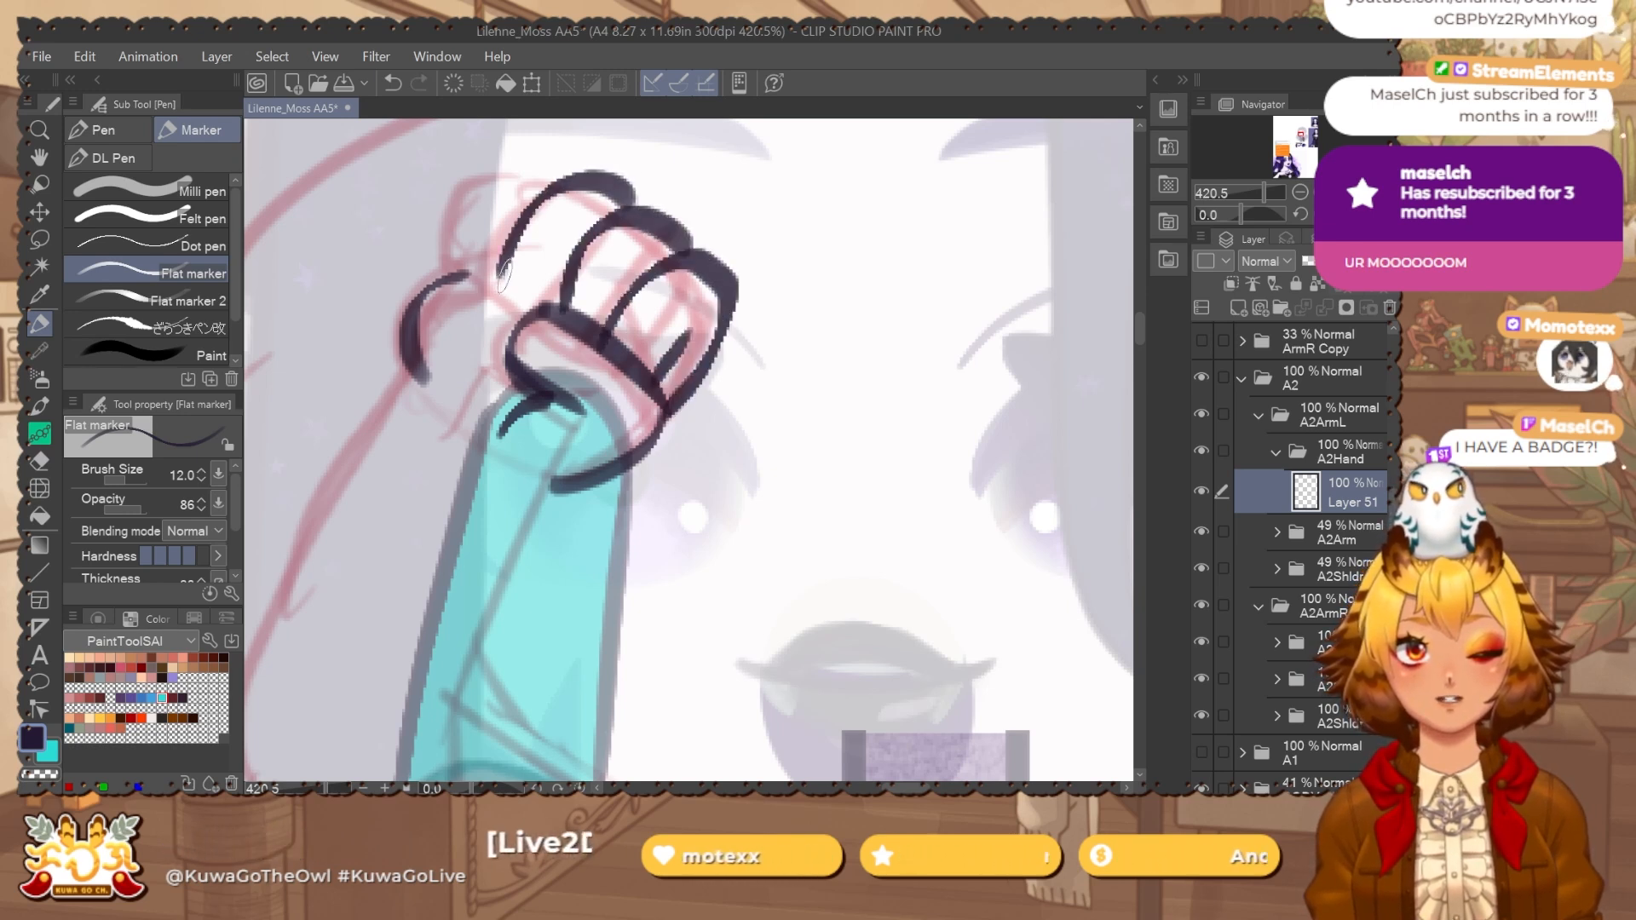
left_click_drag(504, 274, 547, 312)
left_click_drag(600, 160, 651, 272)
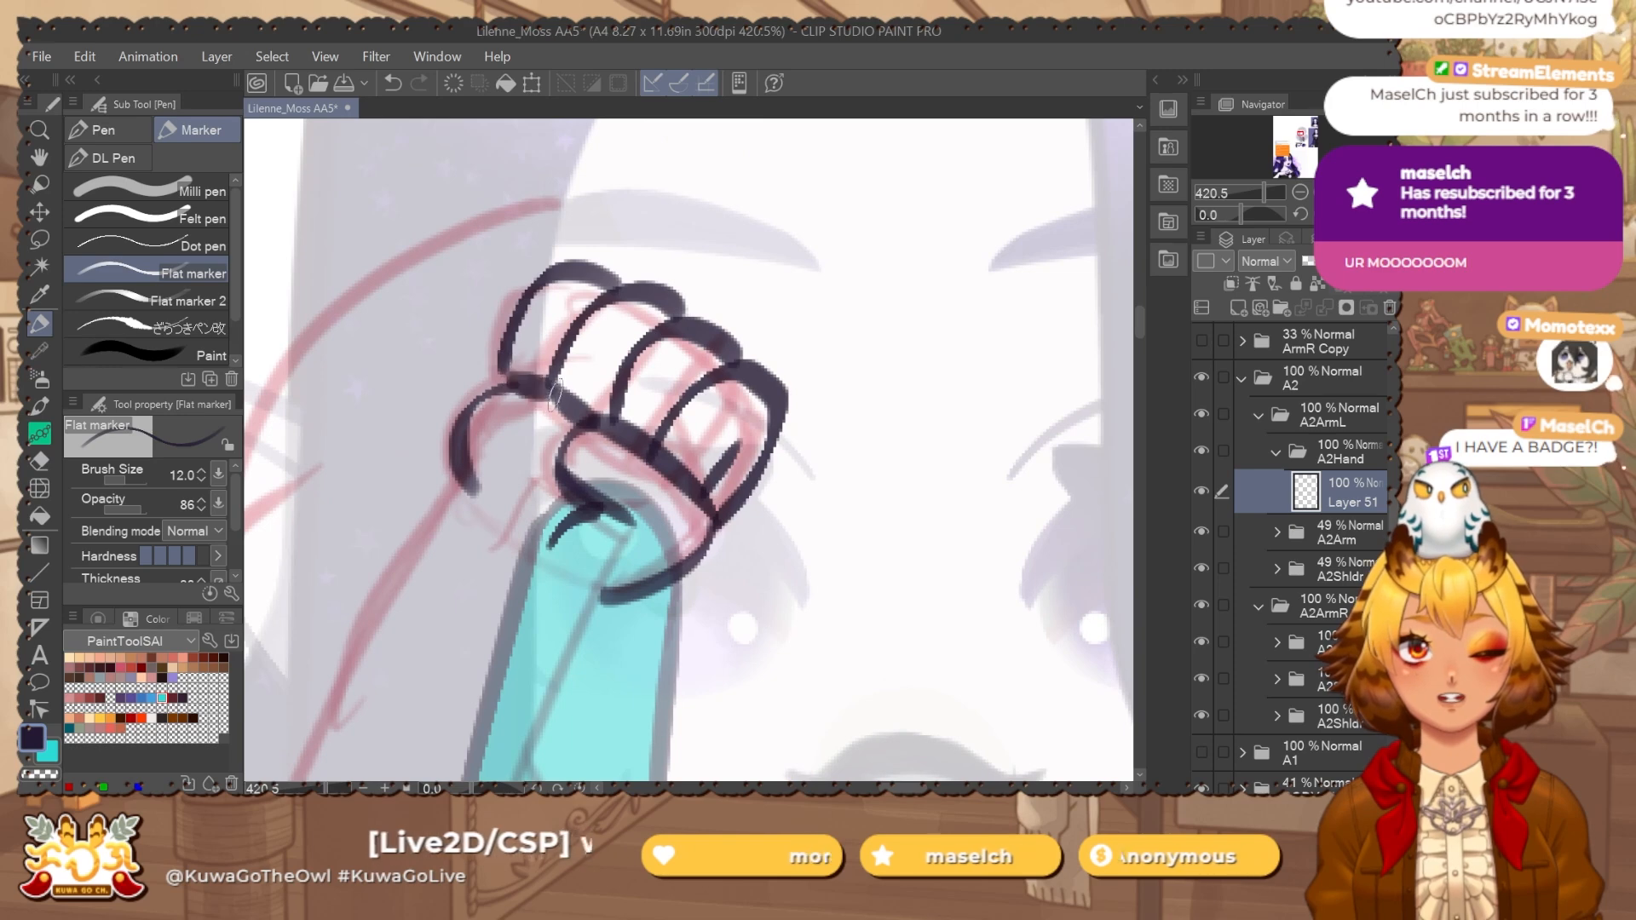
left_click_drag(700, 418, 688, 325)
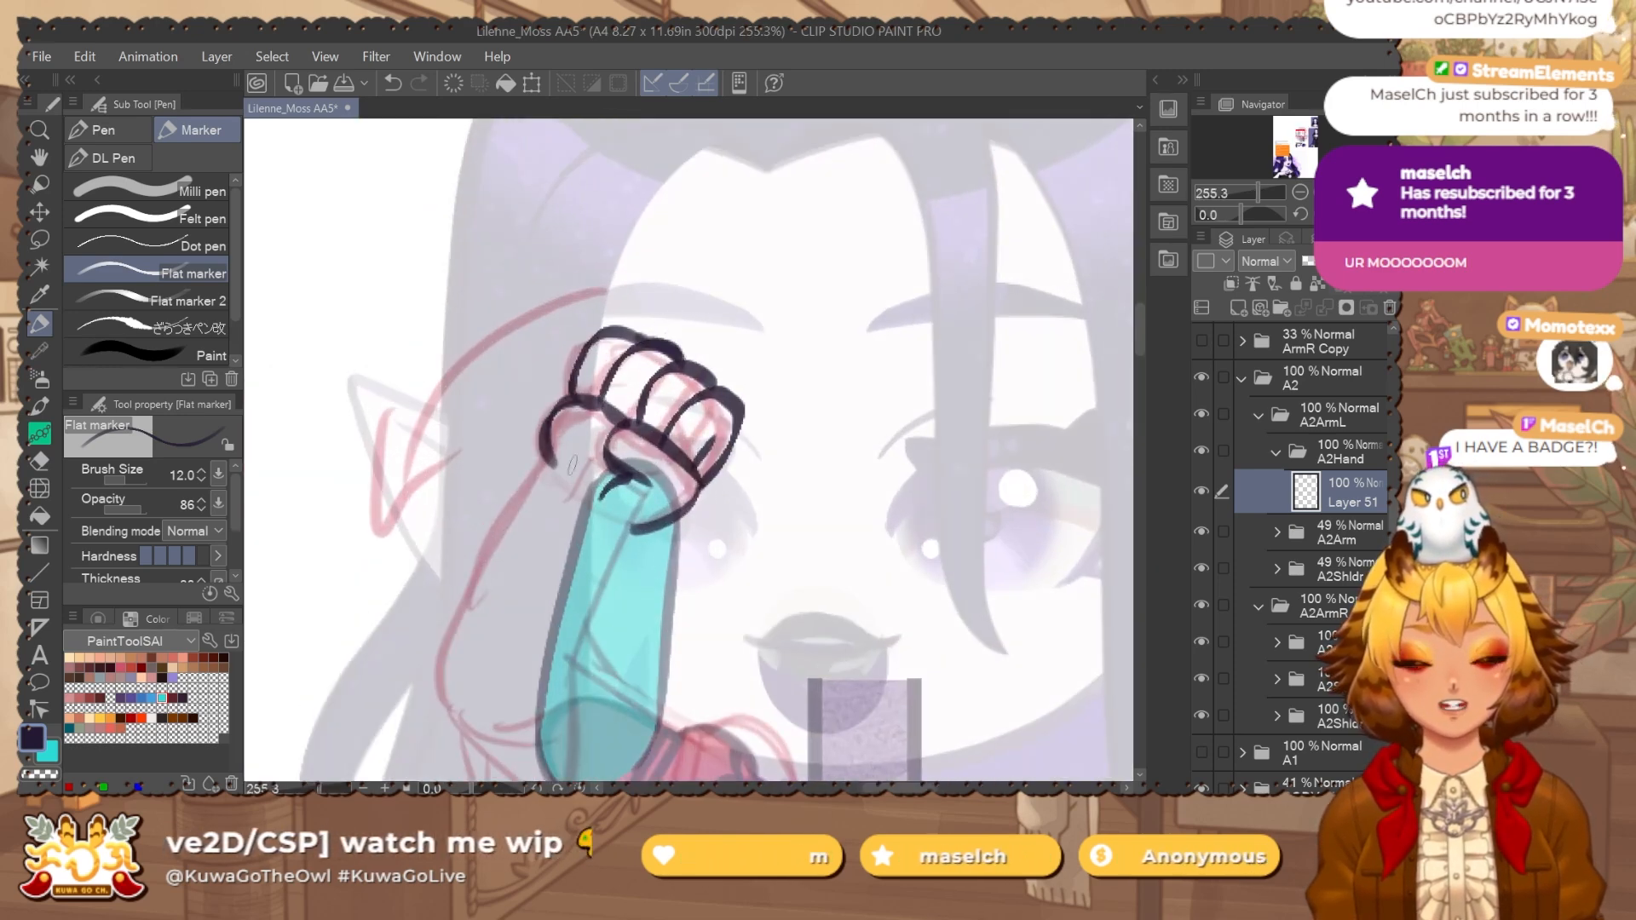
left_click_drag(717, 404, 686, 353)
left_click_drag(676, 426, 605, 426)
Transform the fist's line art, shrinking and rotating it slightly to fit the forearm's wrist end.
left_click_drag(998, 539, 940, 459)
mouse_move(902, 557)
left_mouse_down()
mouse_move(932, 558)
mouse_move(916, 557)
left_mouse_up()
left_click_drag(486, 261, 606, 319)
mouse_move(607, 307)
left_mouse_down()
mouse_move(615, 366)
mouse_move(646, 310)
mouse_move(622, 338)
mouse_move(680, 317)
mouse_move(679, 299)
mouse_move(628, 346)
left_mouse_up()
key("ctrl+t")
key("Return")
Mirror the canvas view and reshape the fist's line art with the Liquify tool, enlarging its brush to 92.1.
key("j")
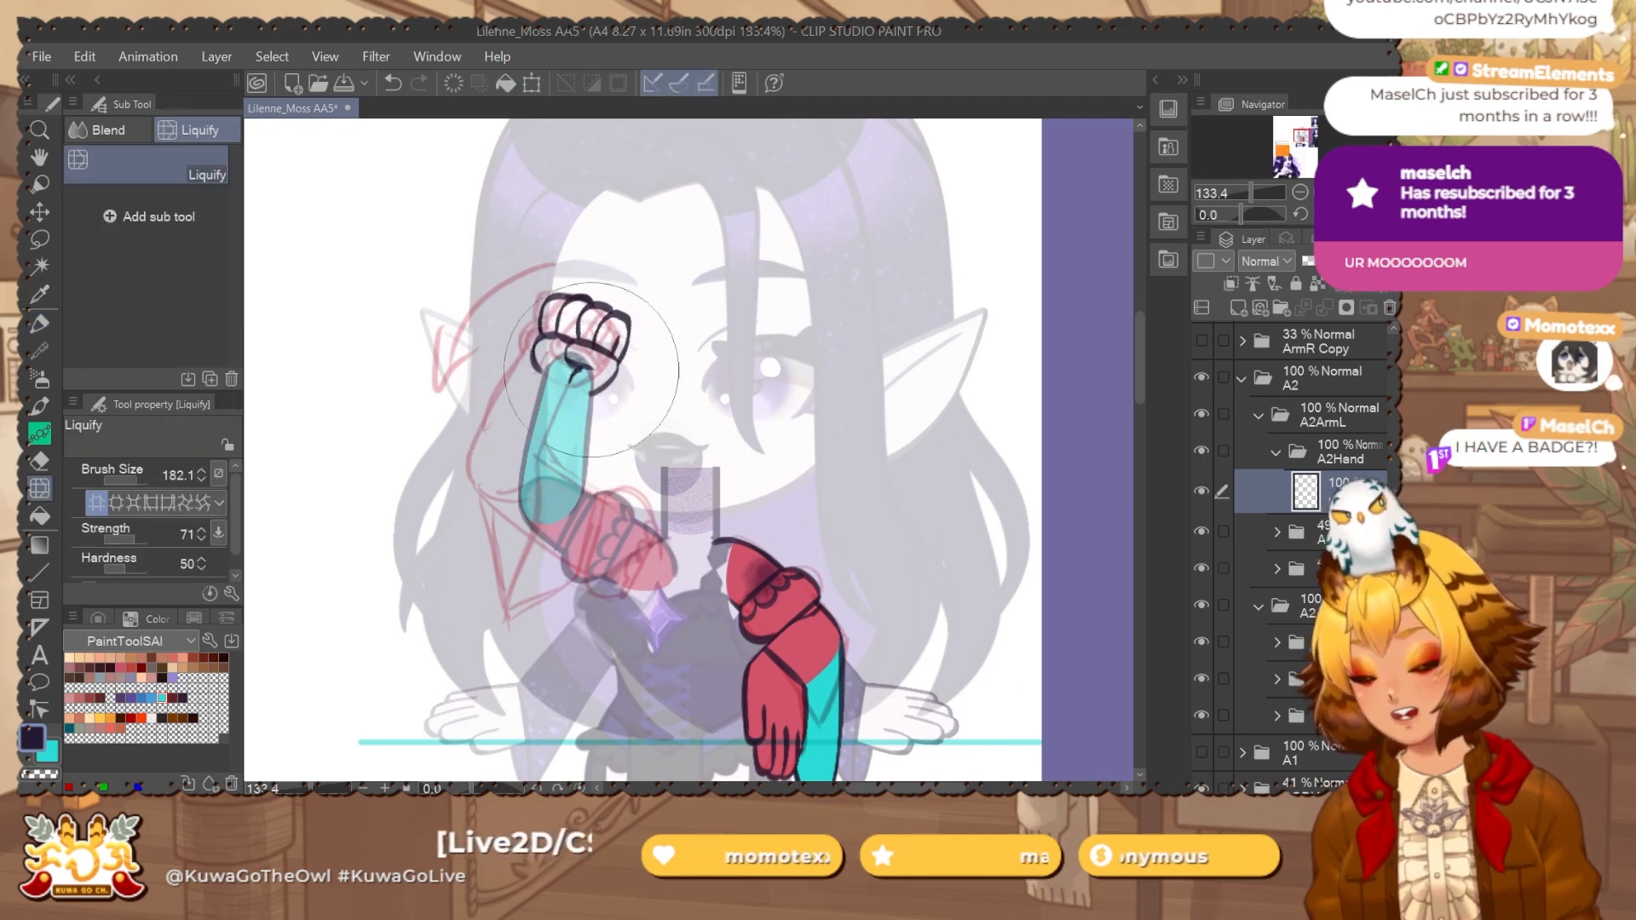
left_click(1374, 214)
mouse_move(868, 373)
left_mouse_down()
mouse_move(754, 390)
mouse_move(801, 377)
mouse_move(712, 370)
left_mouse_up()
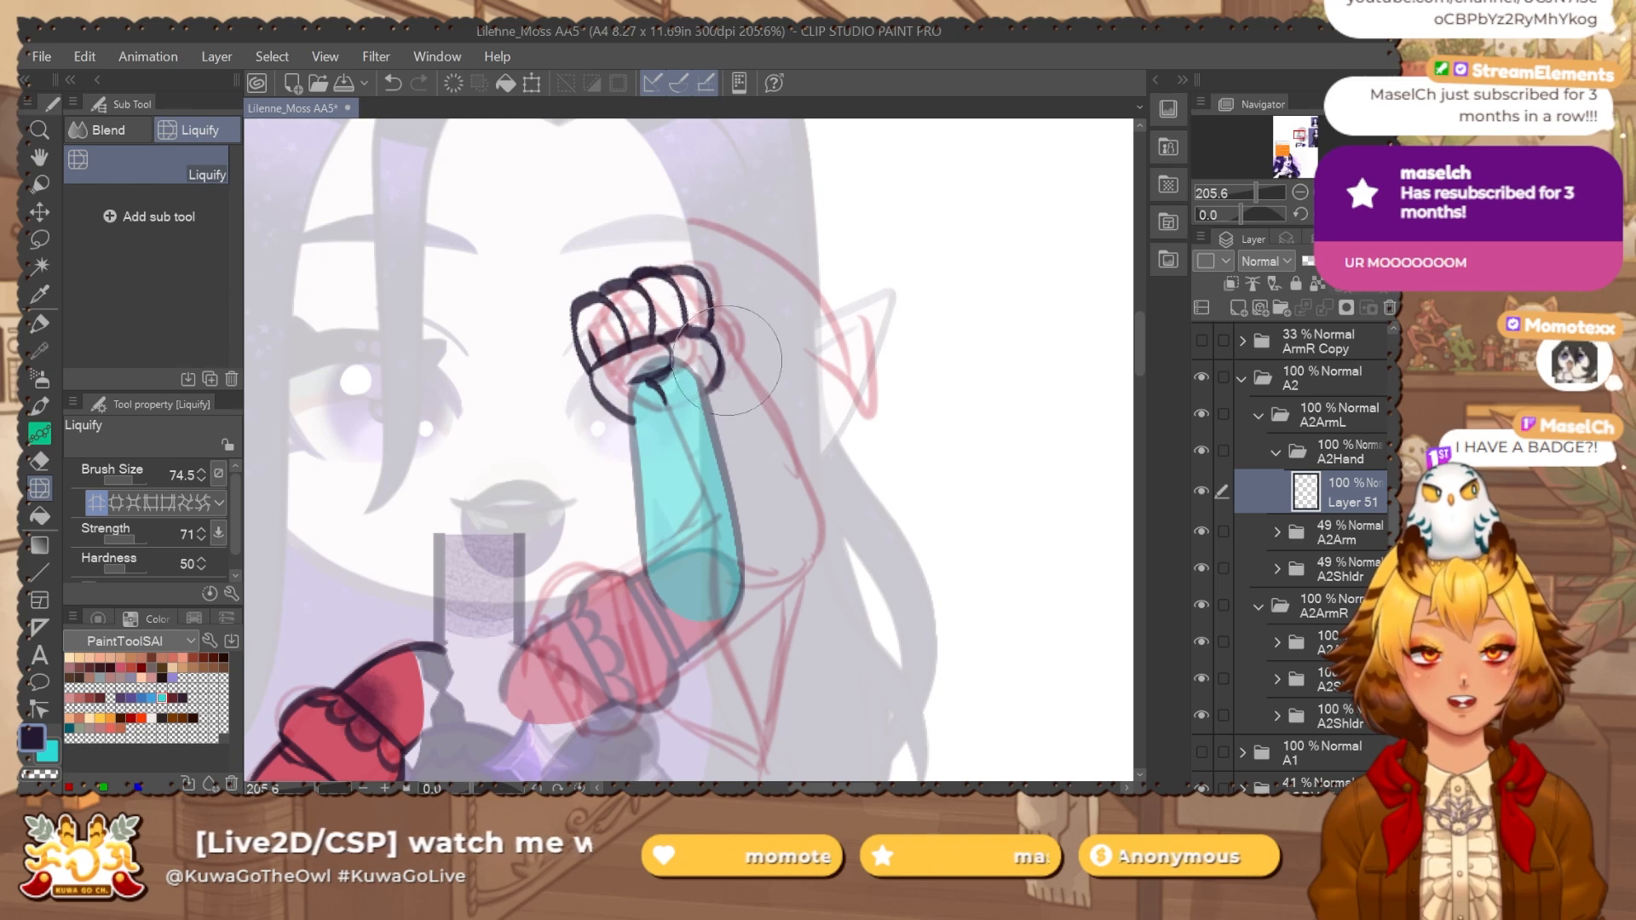
left_click_drag(709, 274, 724, 258, "ctrl+alt")
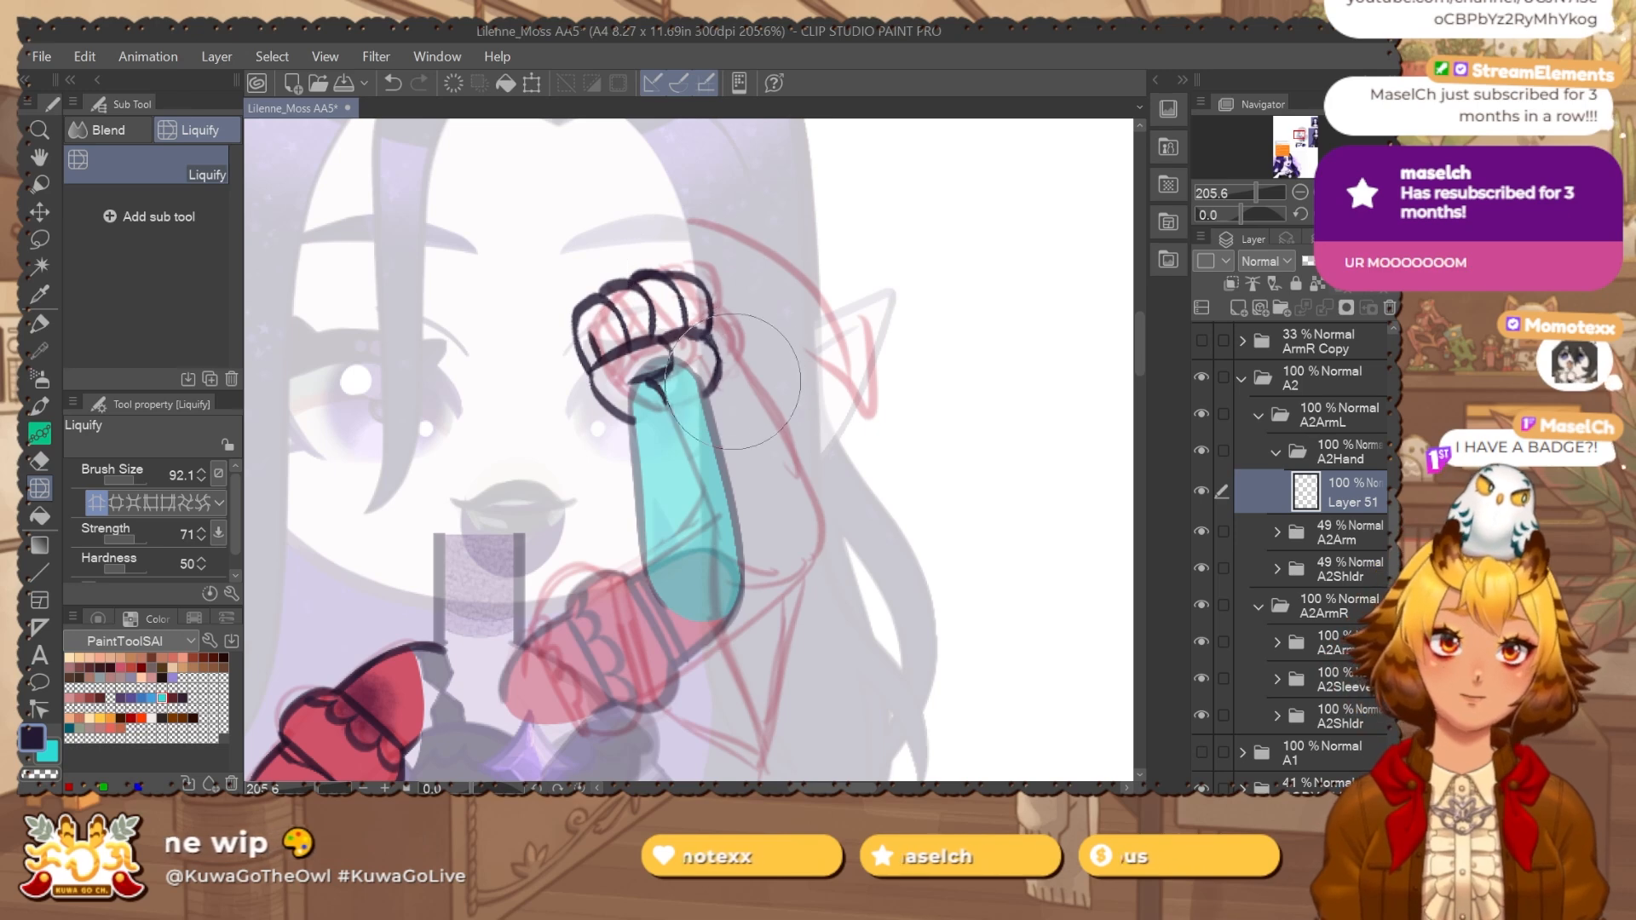
scroll(762, 384, "down", 2)
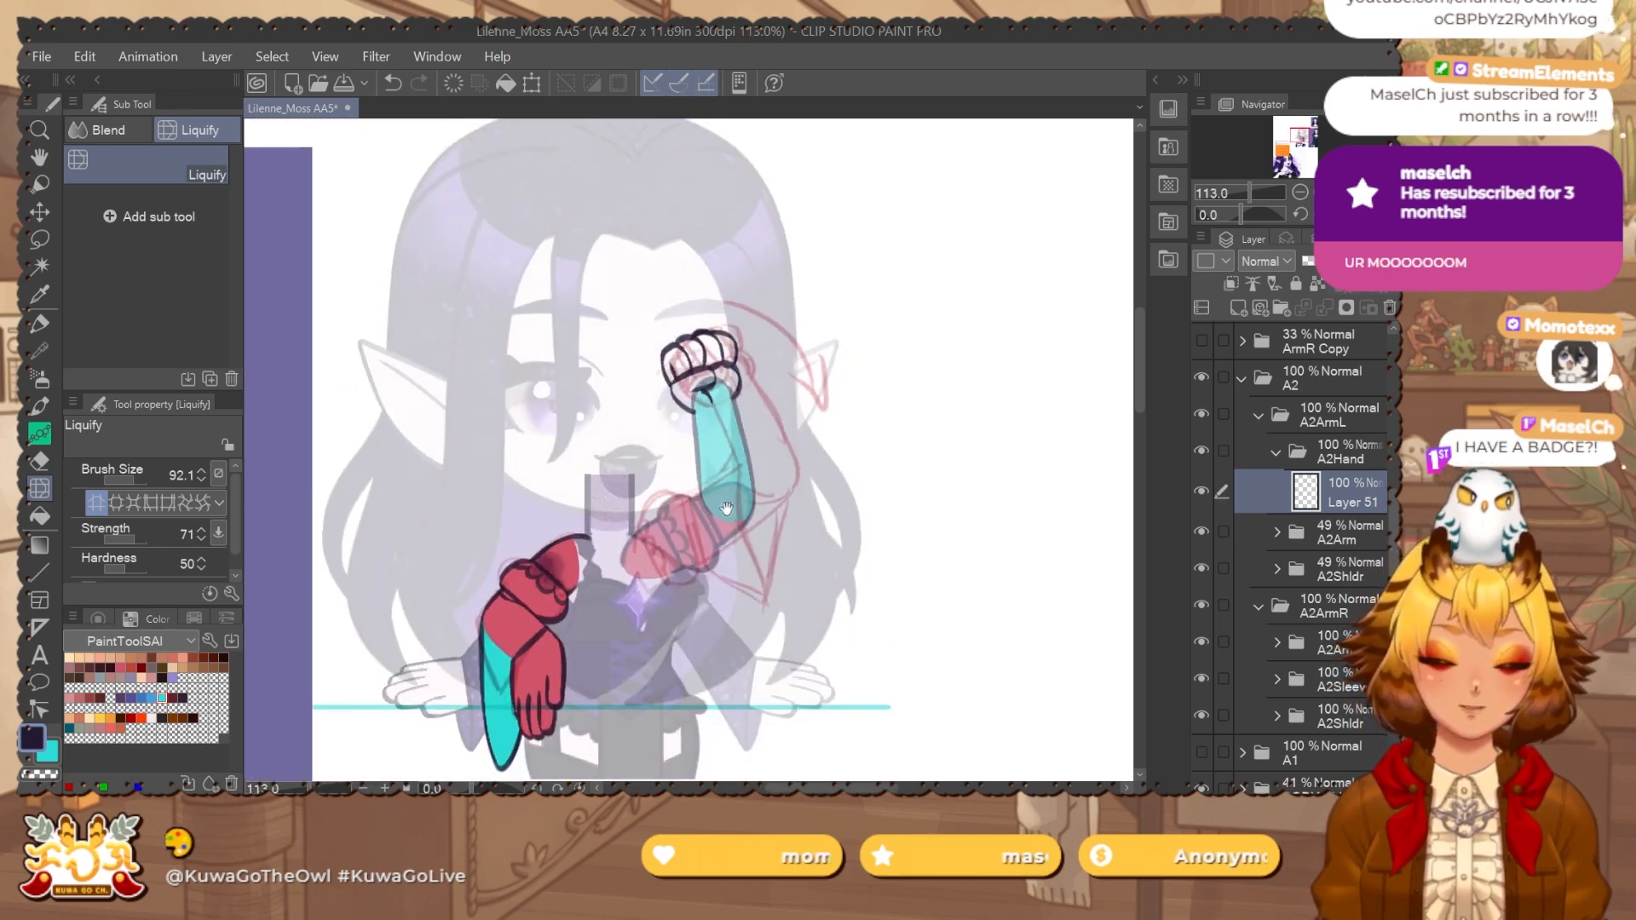
Add a layer beneath Layer 51 in A2Hand and fill a lassoed area closing the fist's open wrist with peach.
left_click_drag(727, 508, 745, 476)
key("ctrl+shift+n")
left_click_drag(1353, 545, 1354, 494)
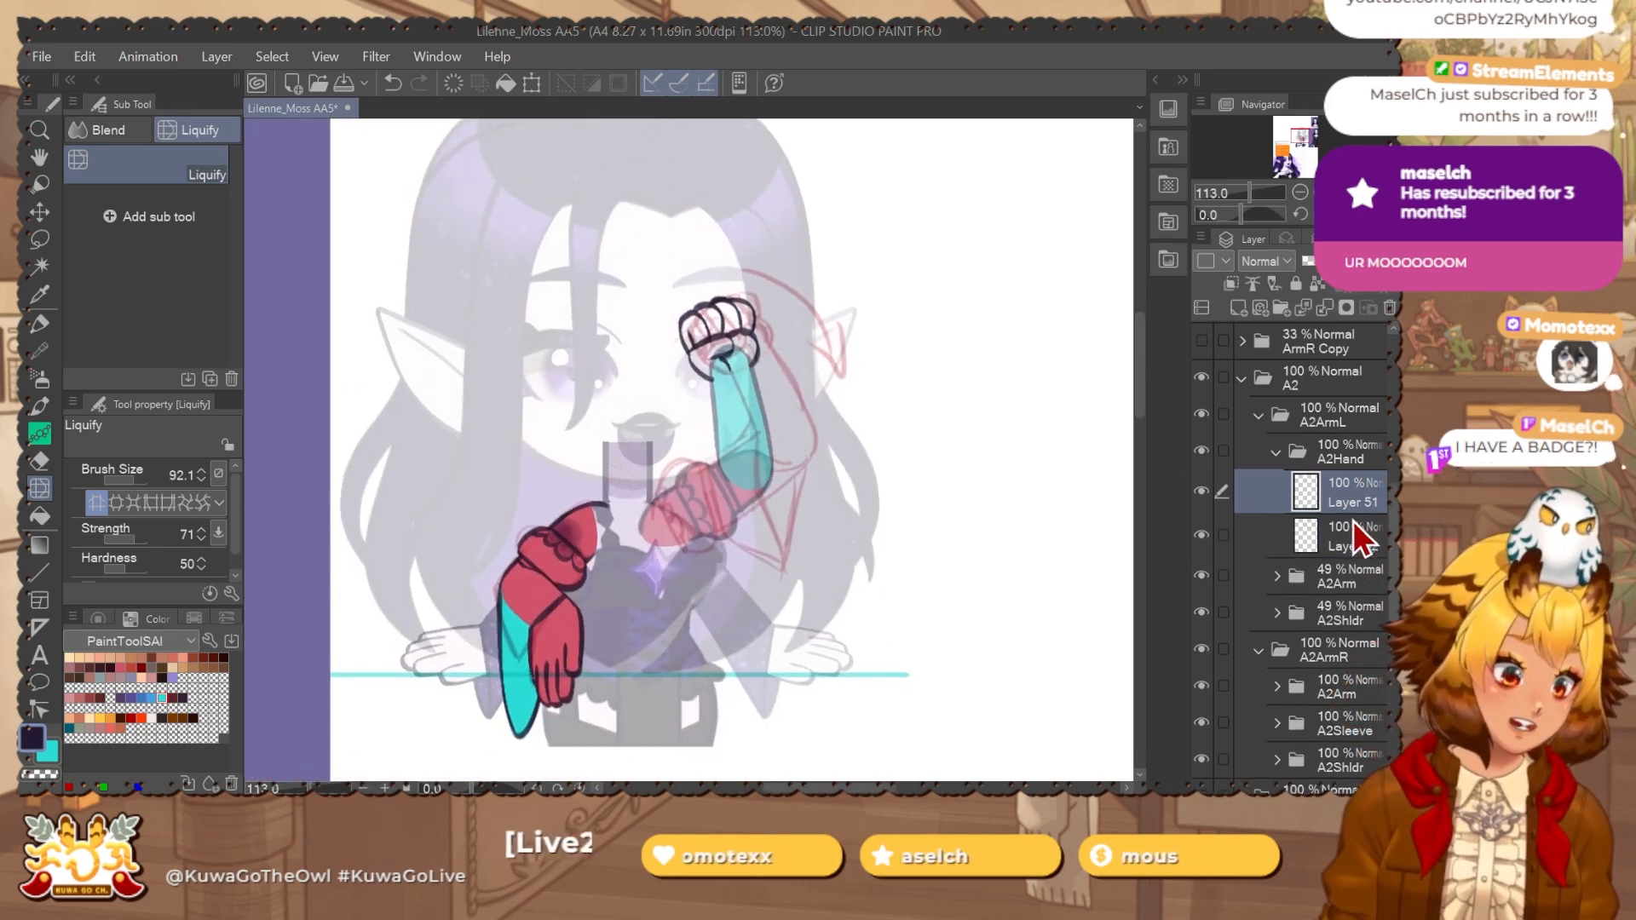
left_click(1355, 535)
key("m")
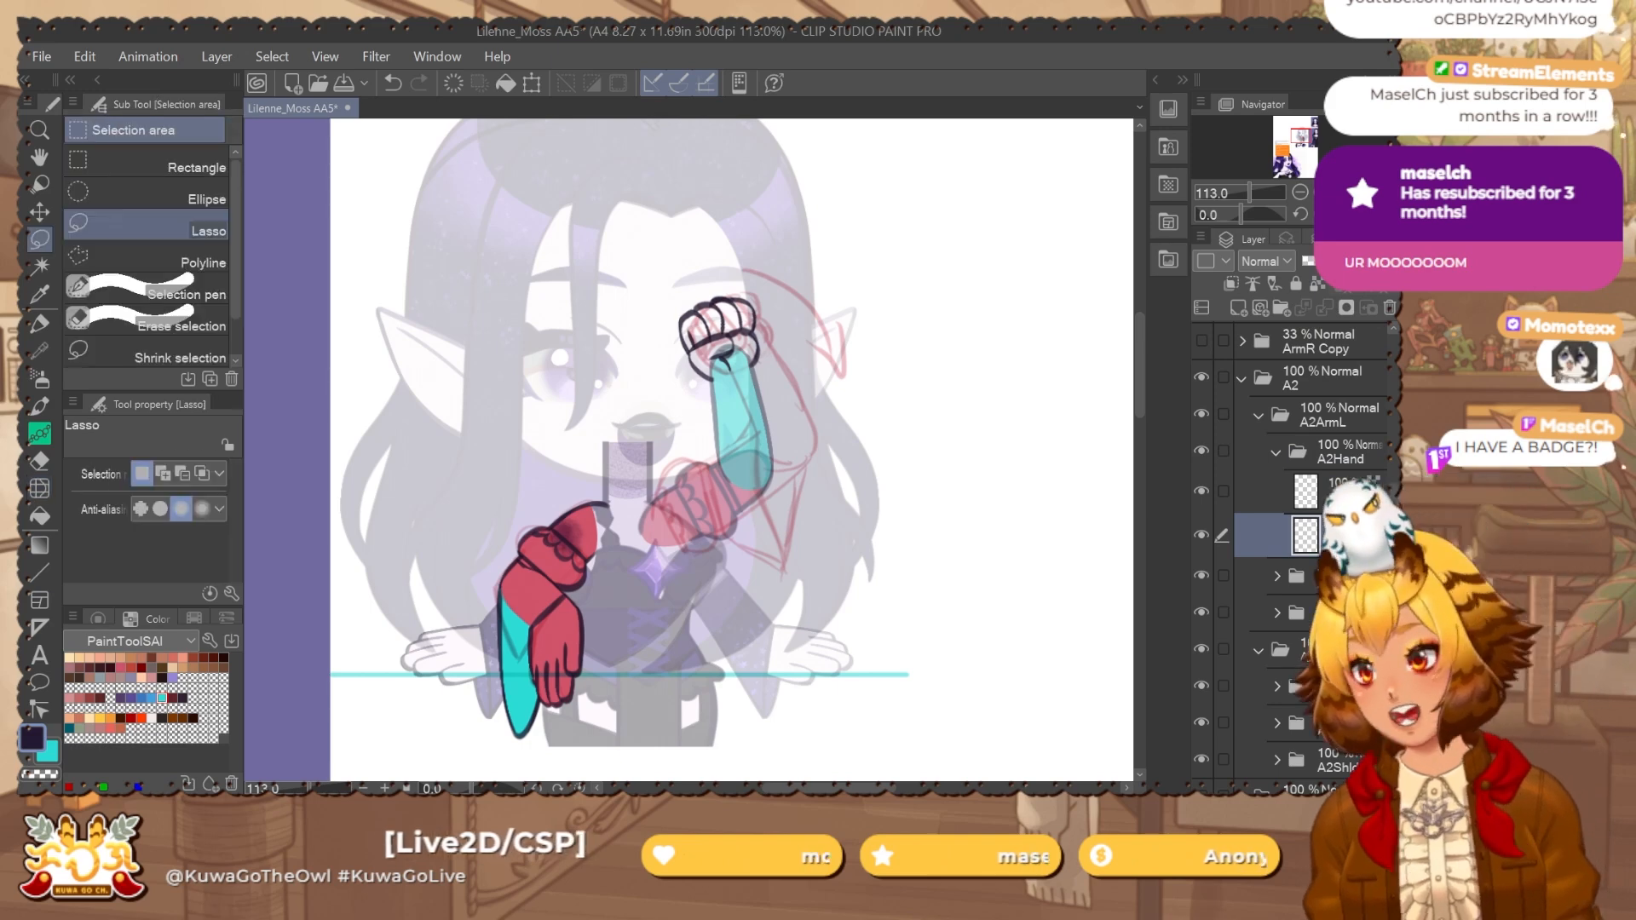
scroll(823, 417, "up", 2)
left_click(1200, 496)
left_click(1200, 496)
scroll(668, 331, "up", 2)
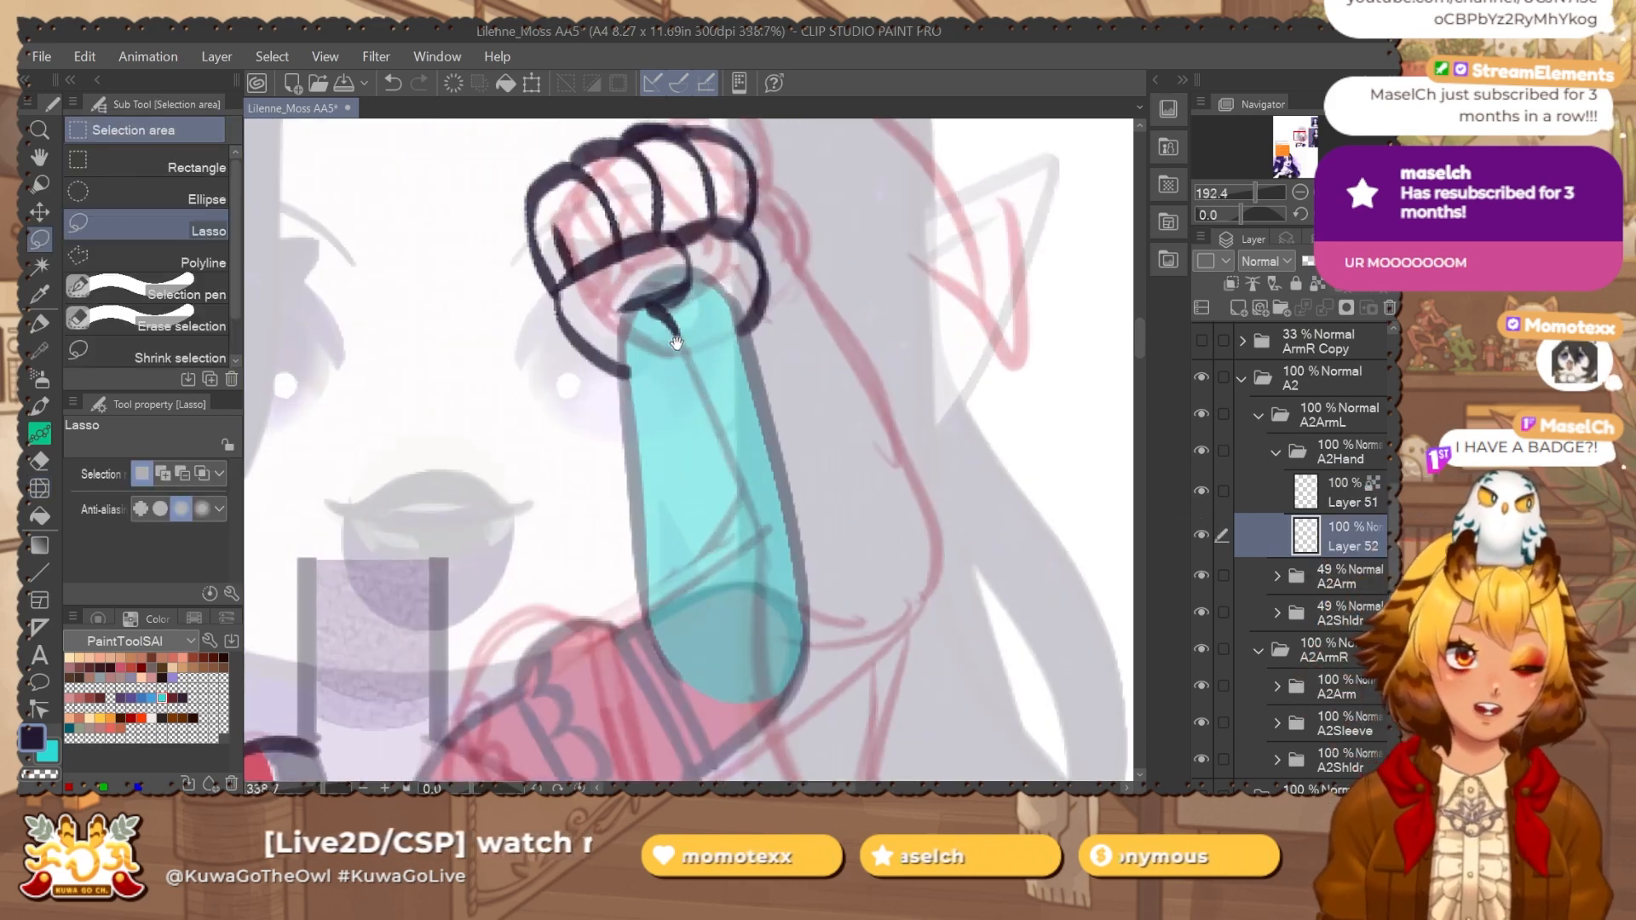
mouse_move(660, 390)
left_mouse_down()
mouse_move(716, 375)
mouse_move(748, 322)
mouse_move(613, 383)
left_mouse_up()
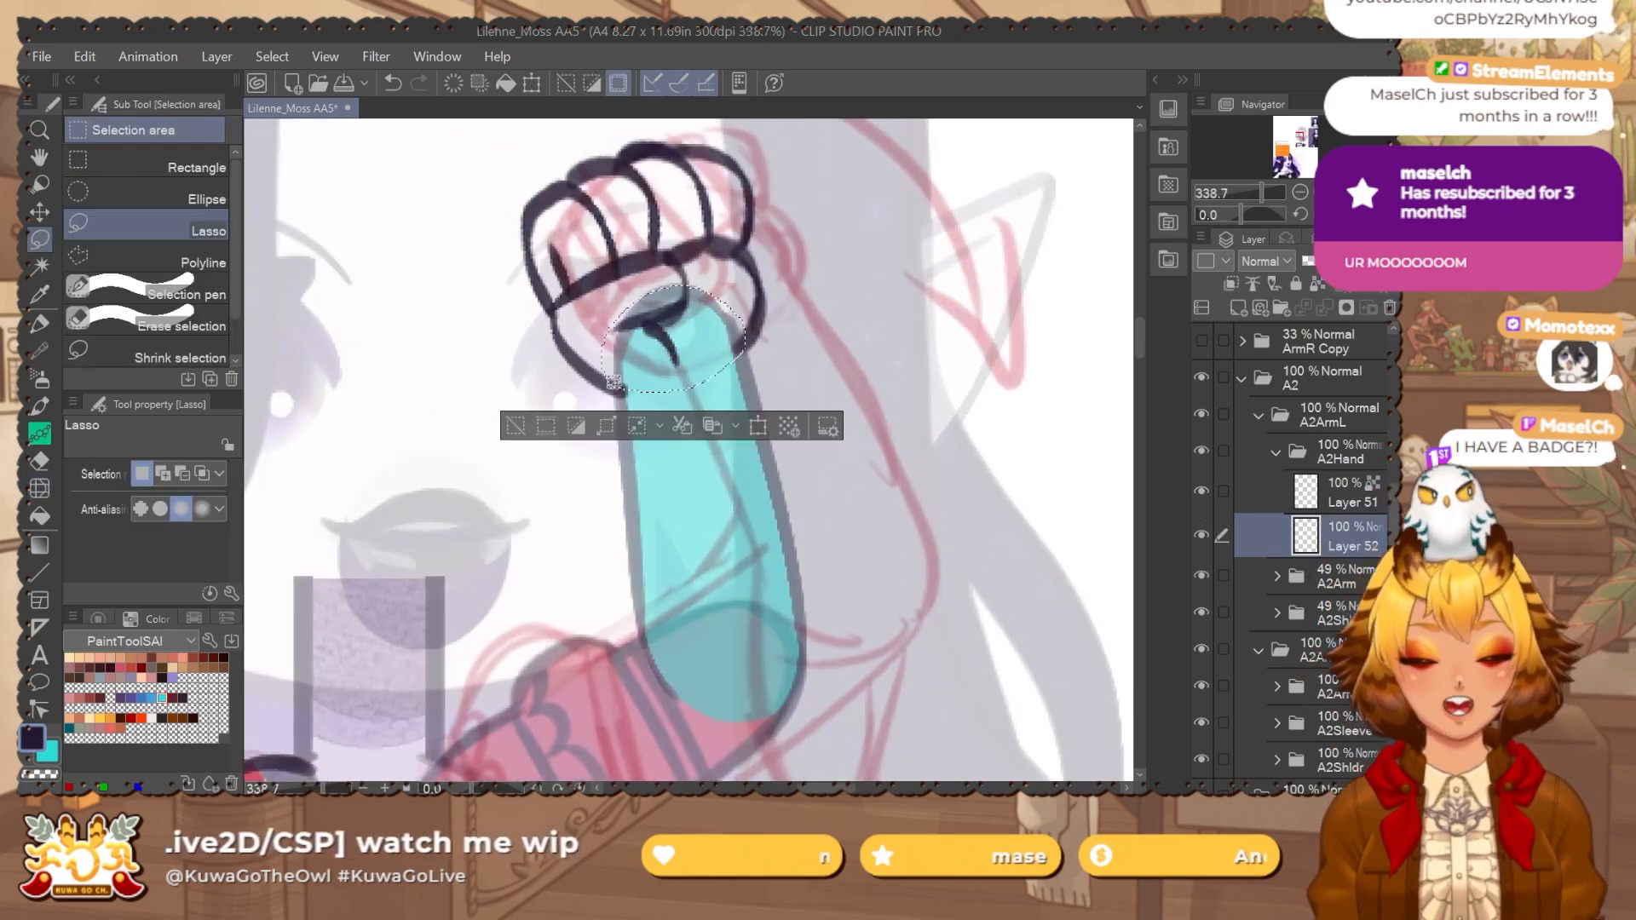
left_click(130, 657)
key("ctrl+d")
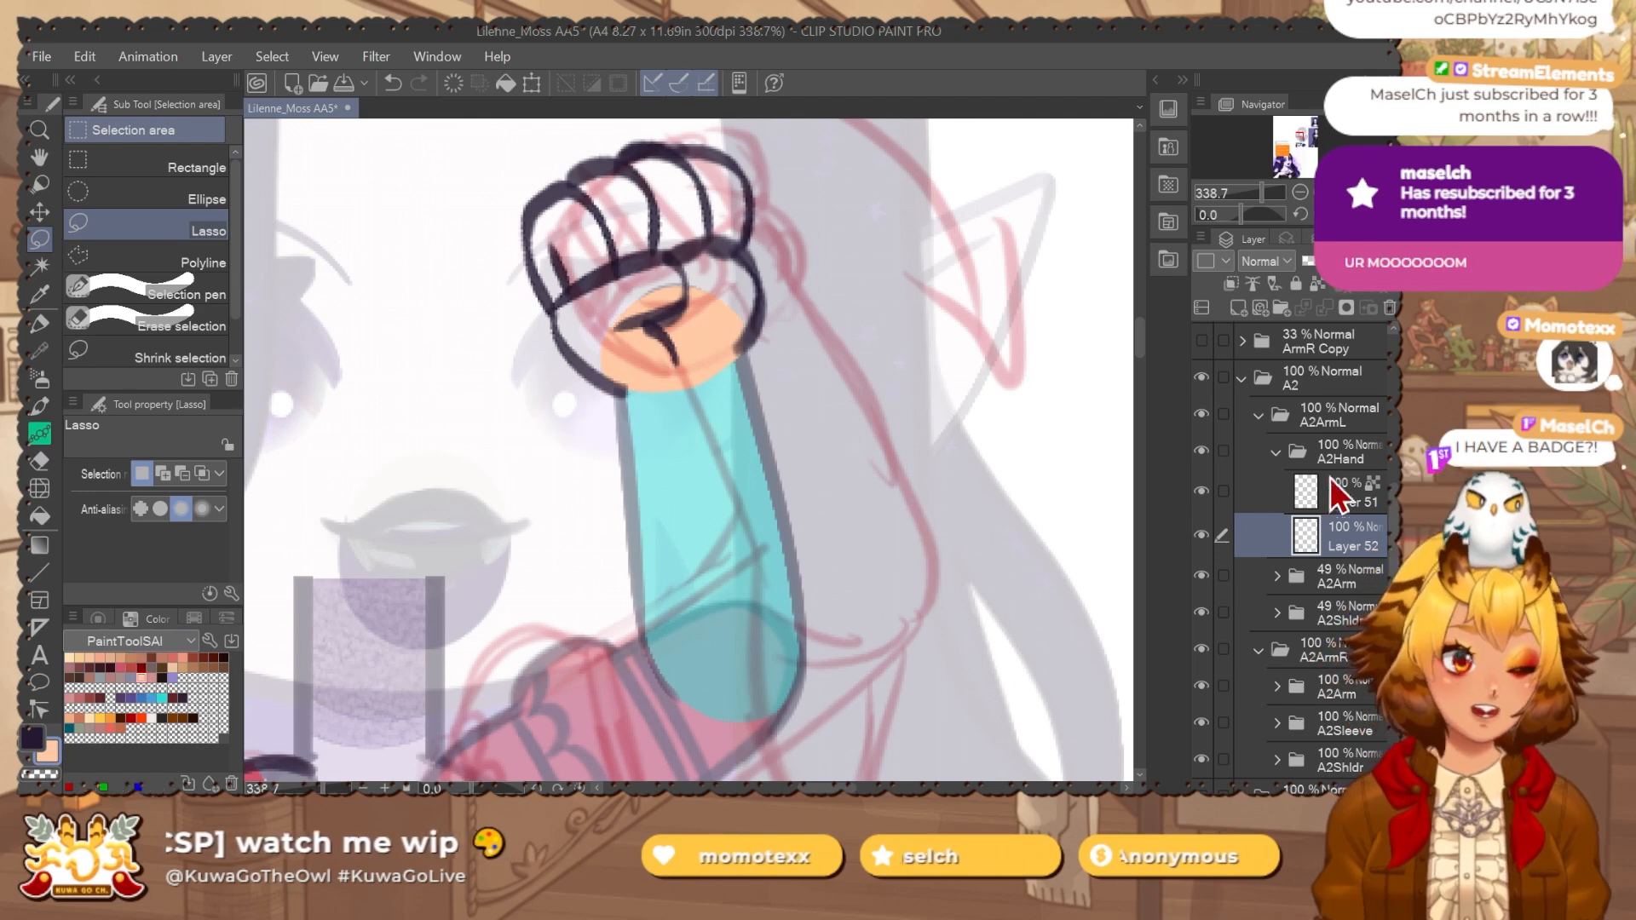
Fill the whole fist with peach on Layer 52, using an expanded Auto select selection made from the A2Hand folder.
left_click(1340, 452)
key("w")
left_click(944, 472)
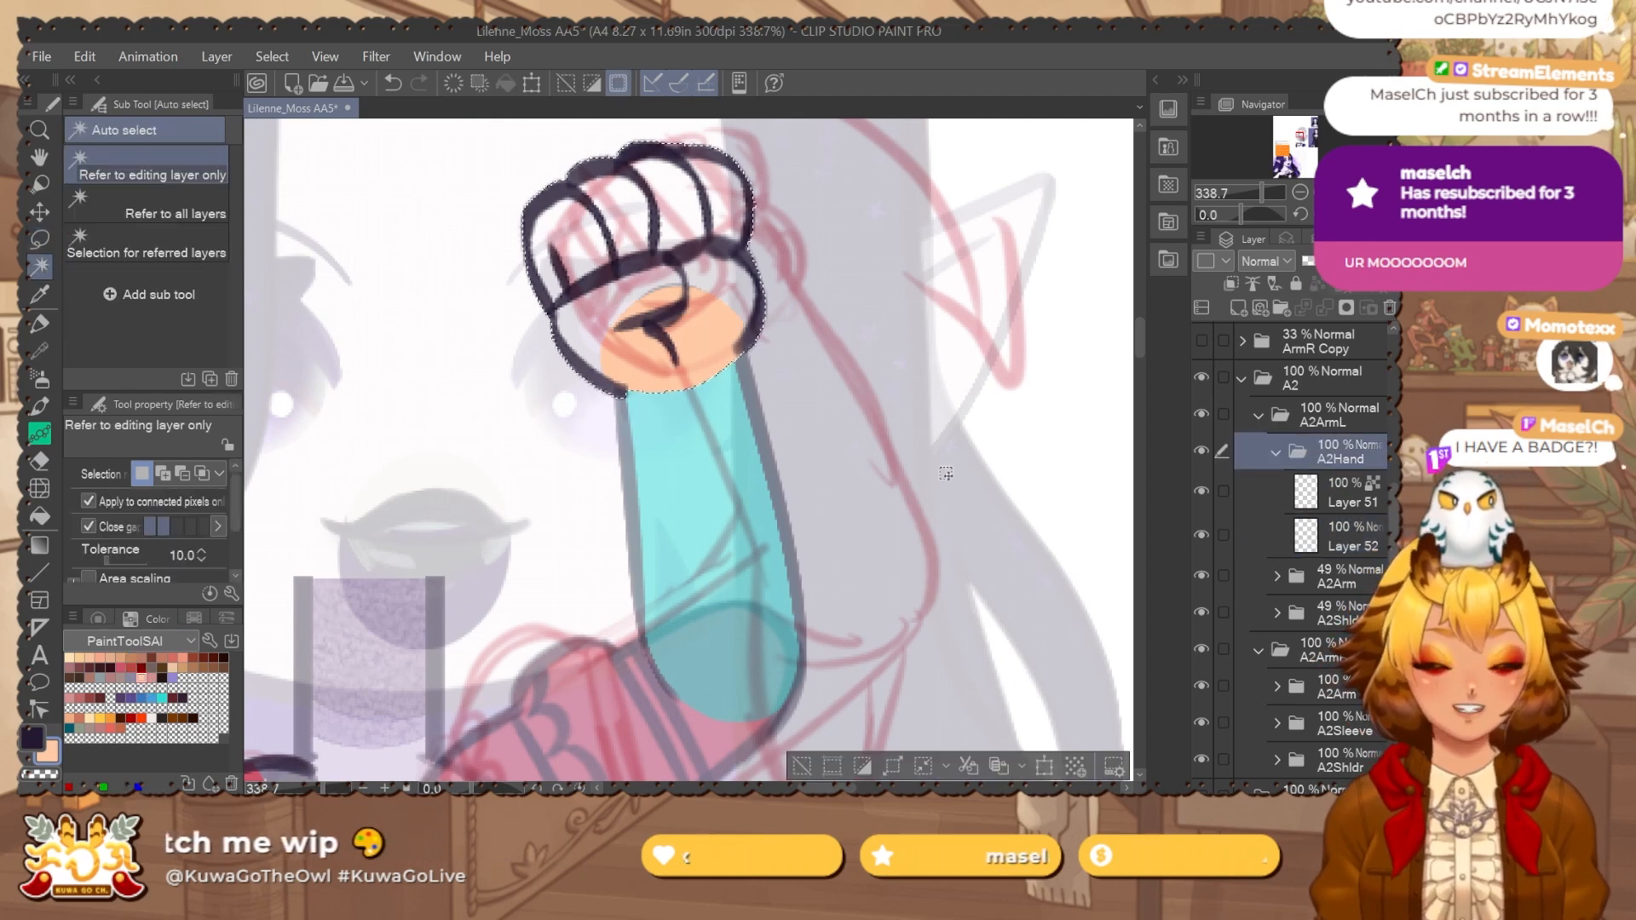
left_click(895, 765)
left_click(1065, 387)
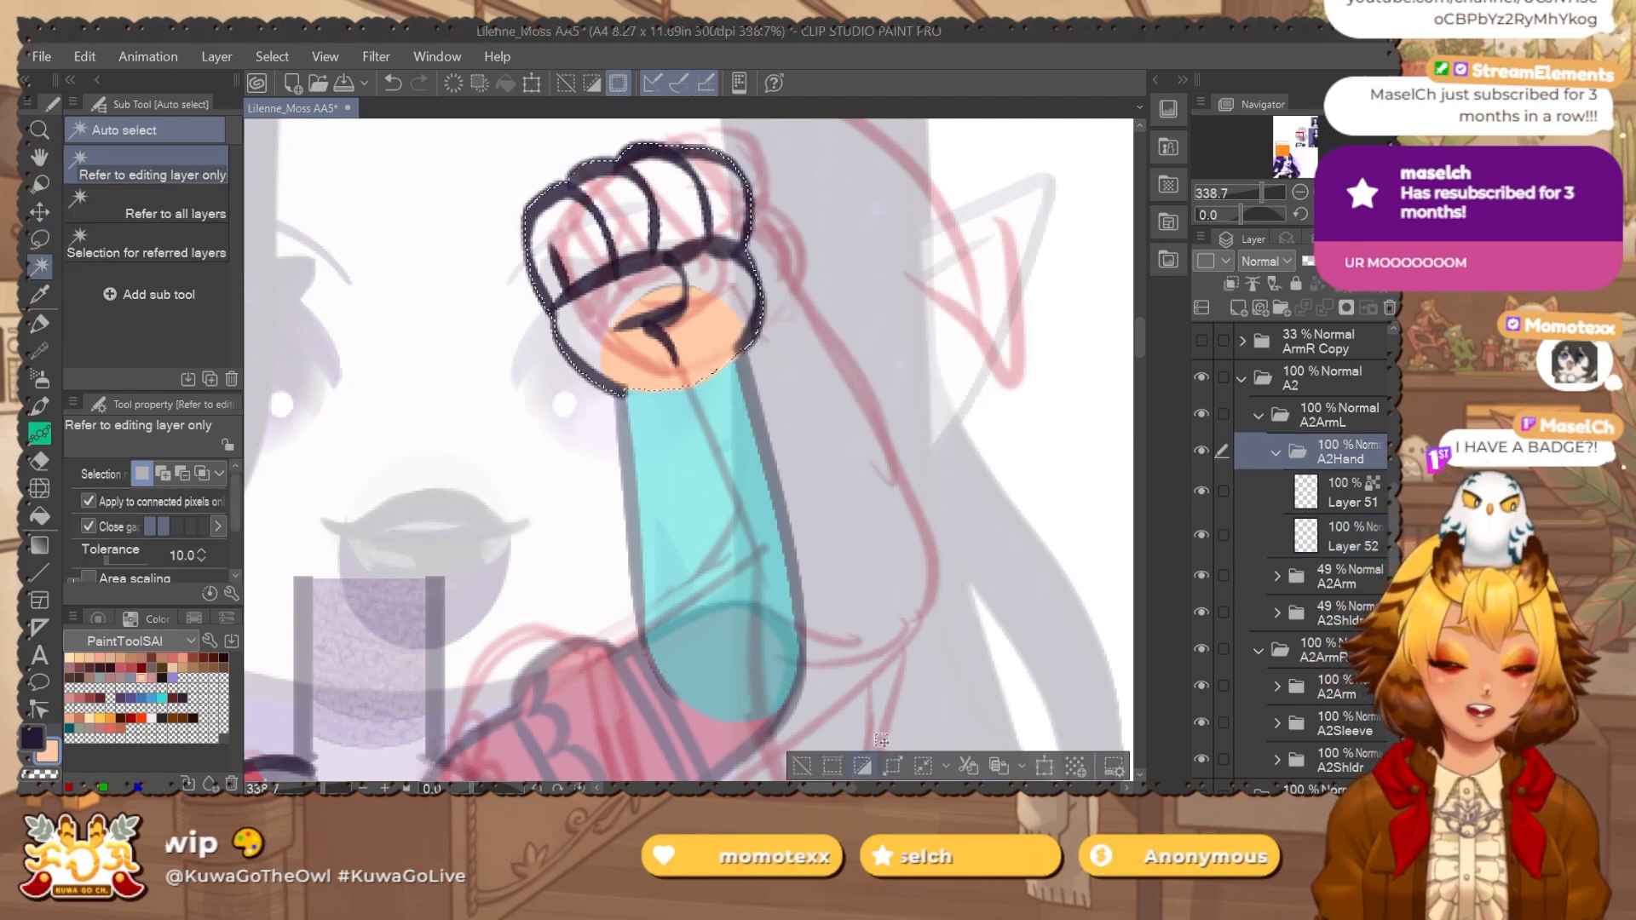
left_click(1339, 533)
key("alt+Delete")
key("ctrl+d")
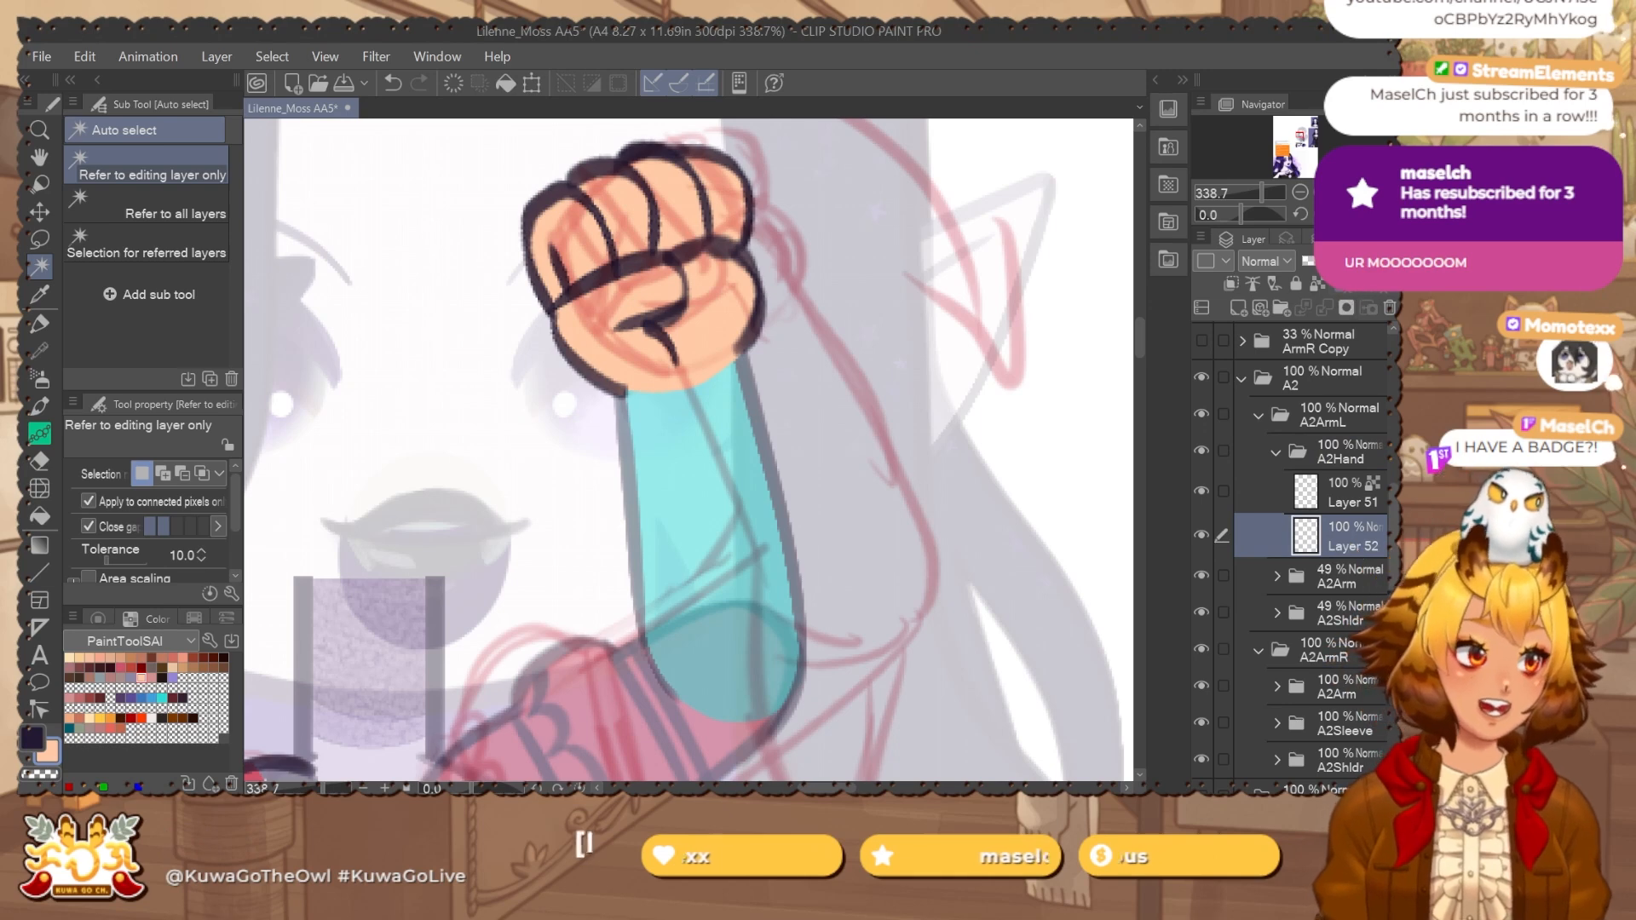
Return the canvas view to its unmirrored state and collapse the A2Hand, A2ArmL and A2ArmR folders.
left_click(1355, 213)
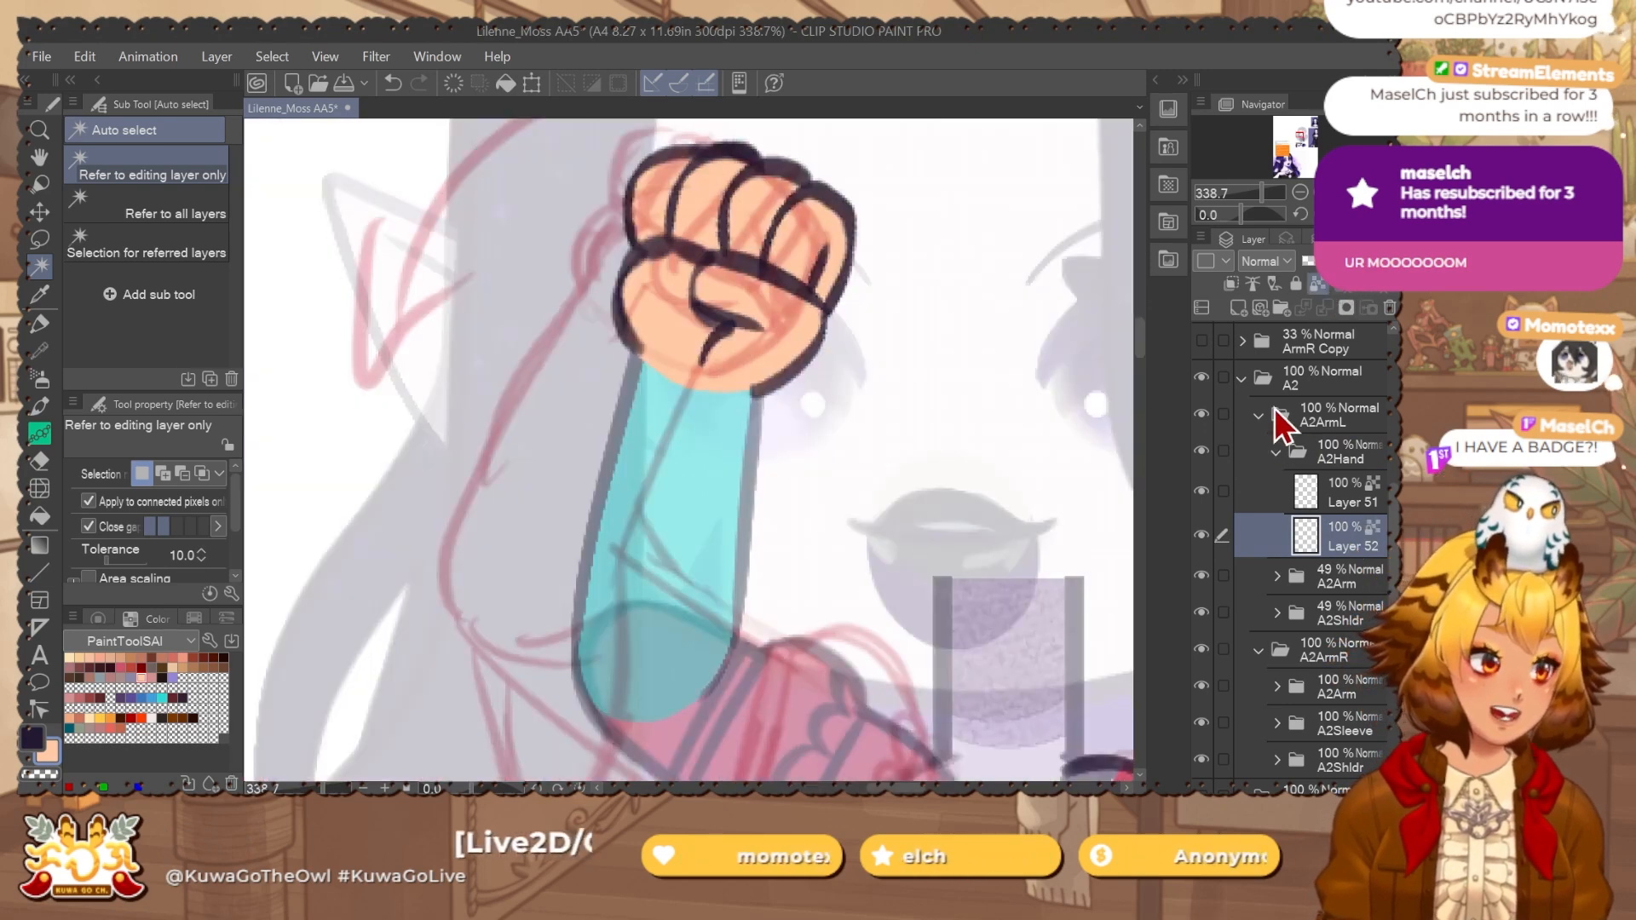
scroll(815, 551, "down", 4)
left_click(1275, 453)
left_click_drag(1012, 580, 791, 500)
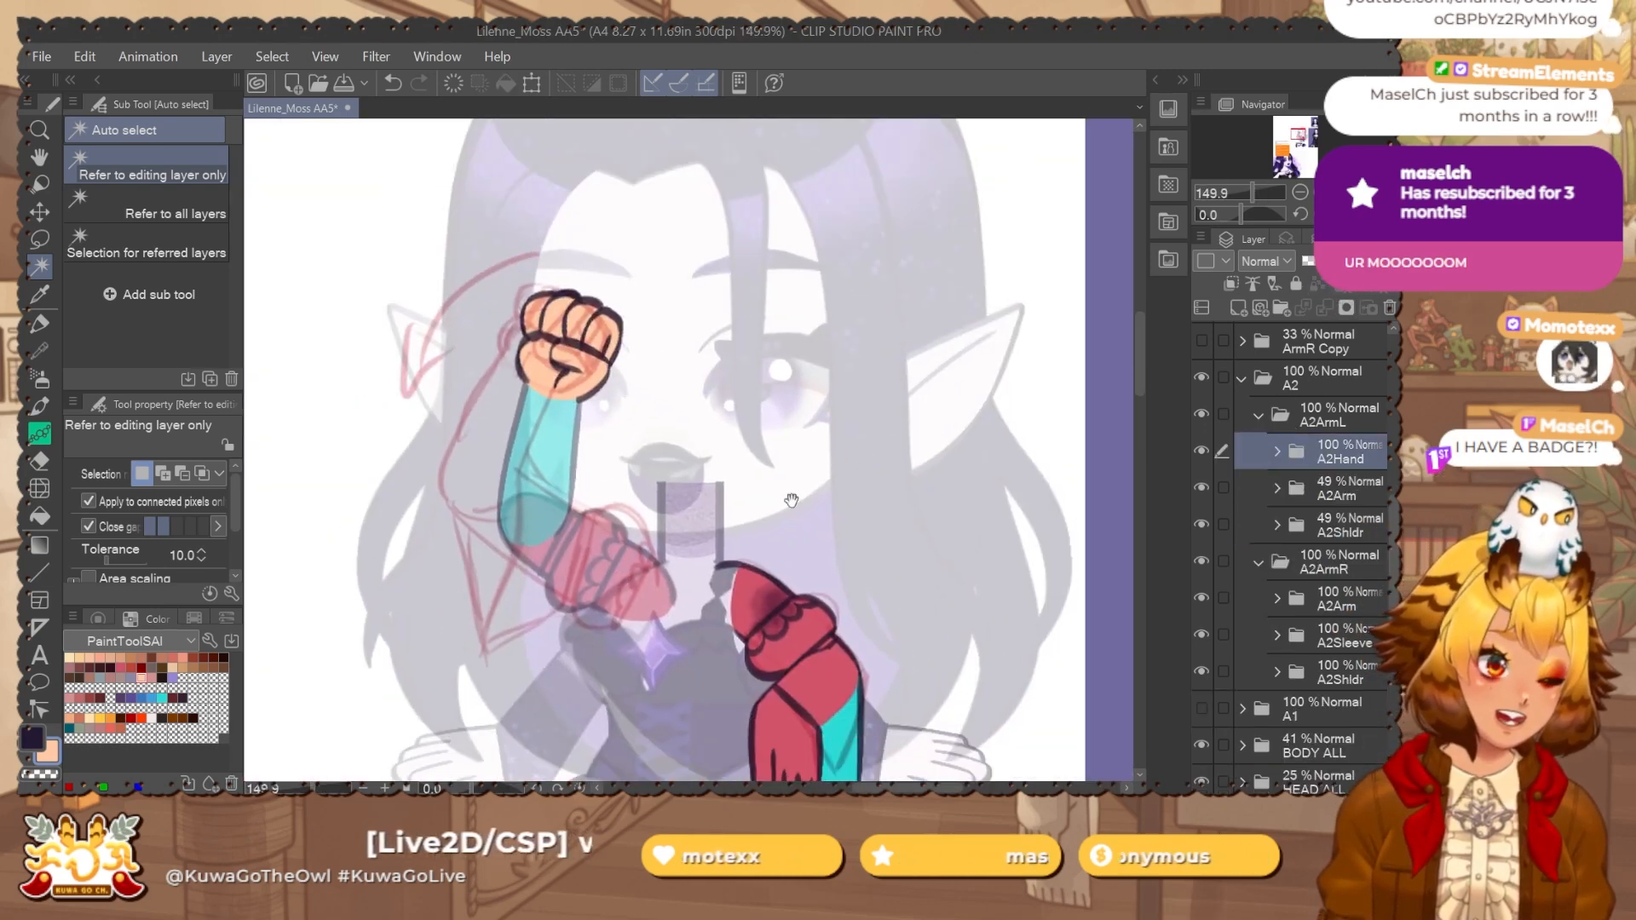
left_click(1278, 409)
left_click(1259, 453)
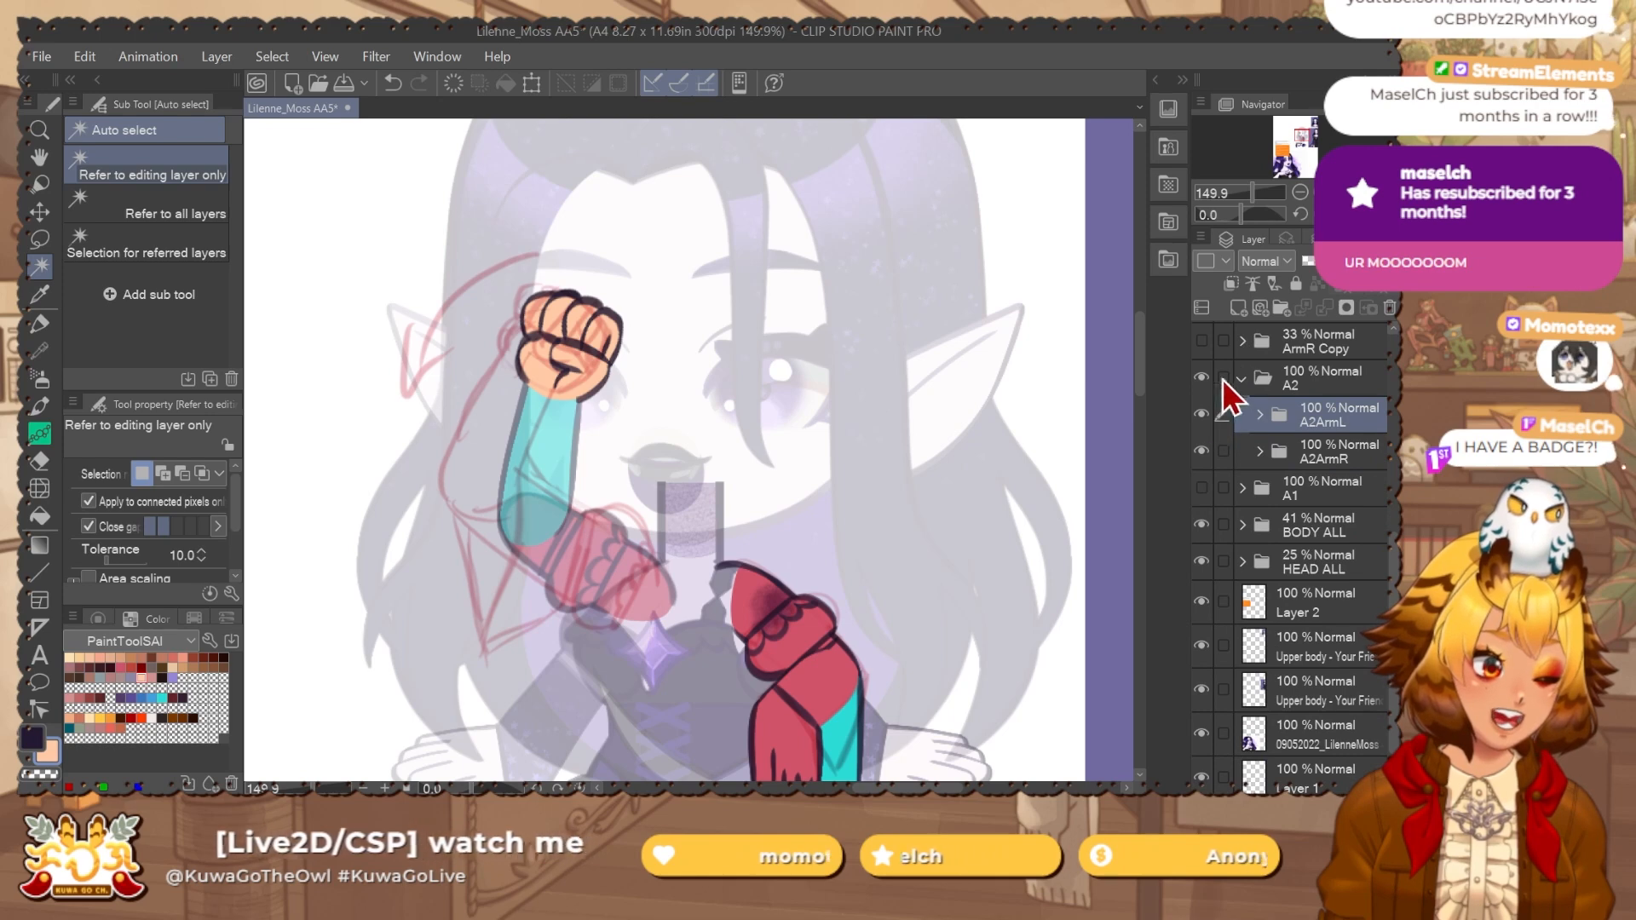
Collapse and hide the A2 folder, and add a new layer inside a new folder above it named A3.
left_click(1241, 379)
left_click(1201, 401)
scroll(528, 451, "down", 3)
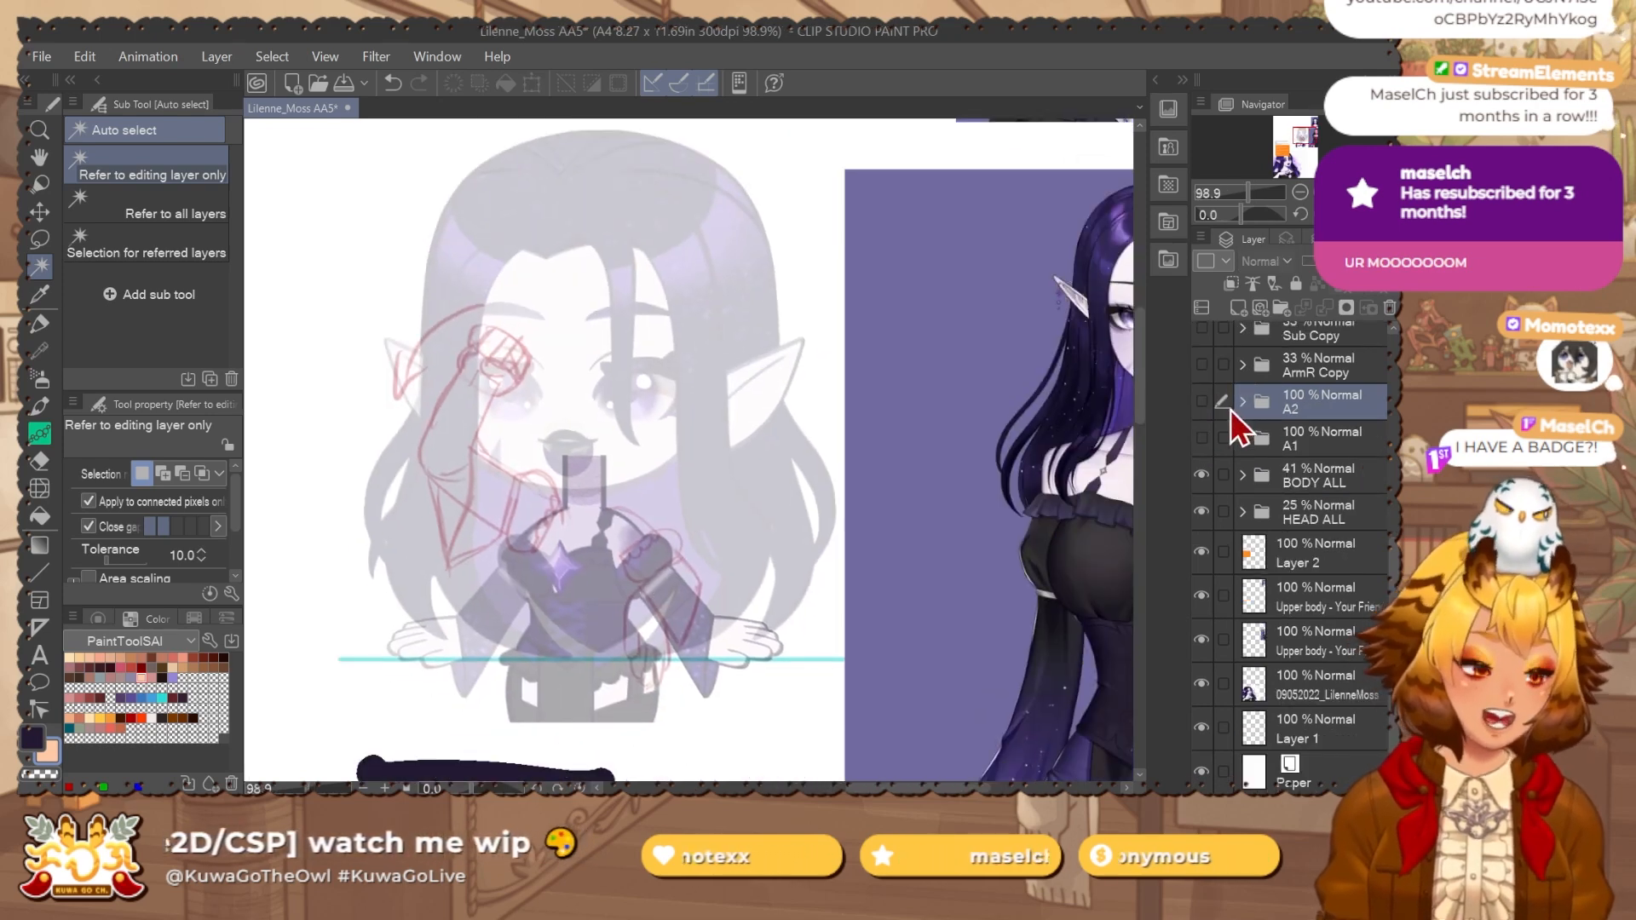
key("ctrl+shift+n")
key("ctrl+g")
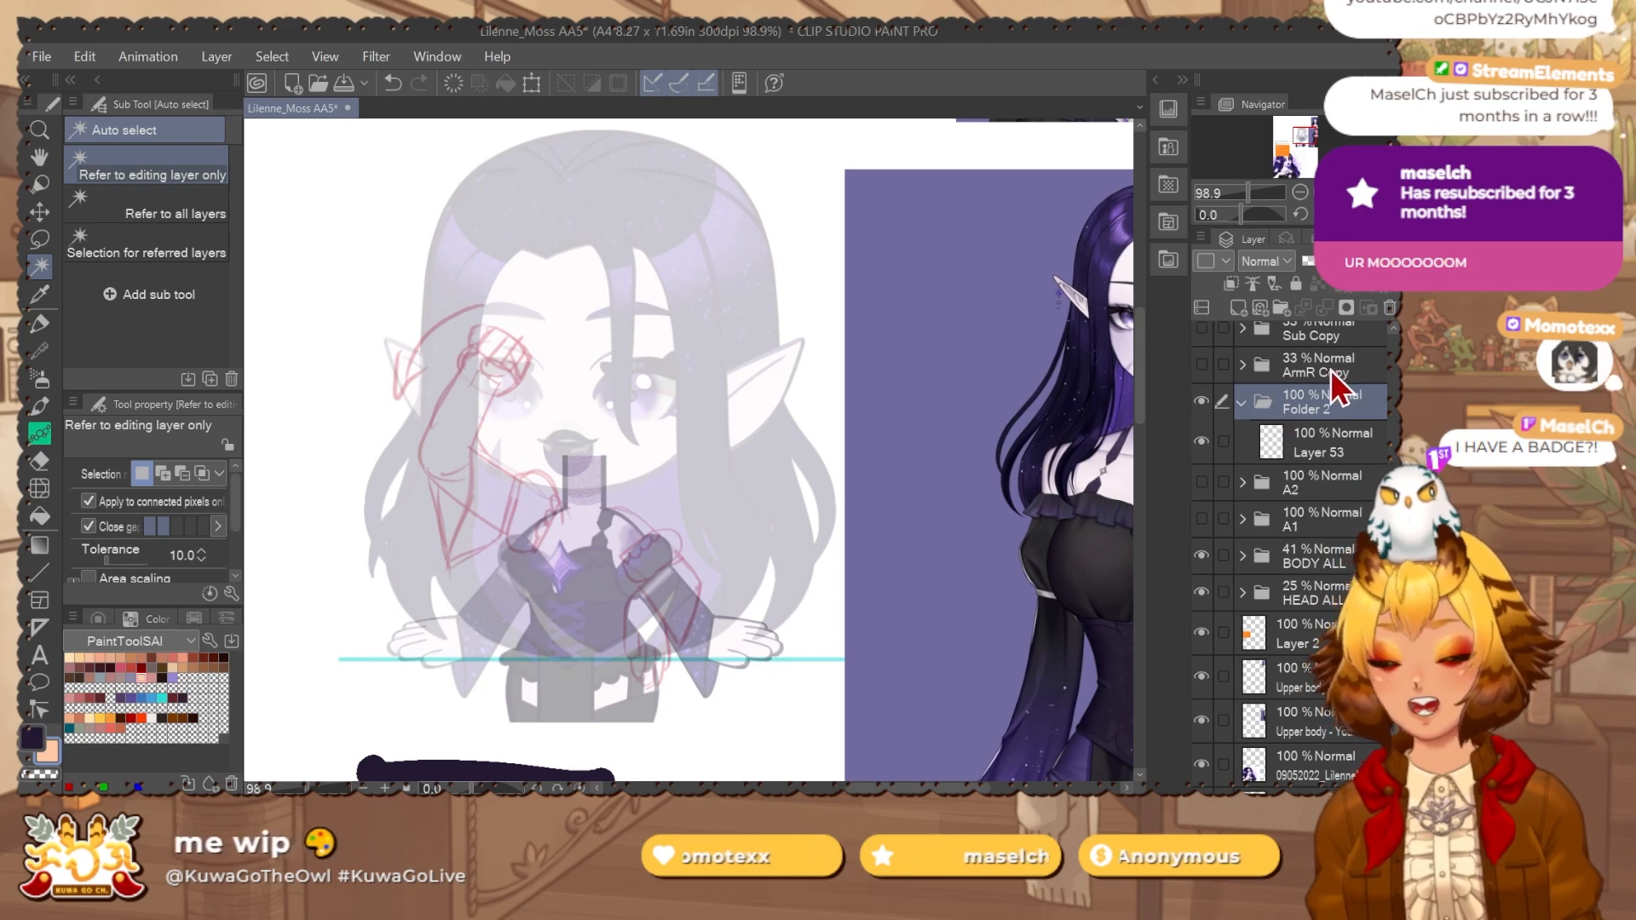
double_click(1322, 407)
type("A3")
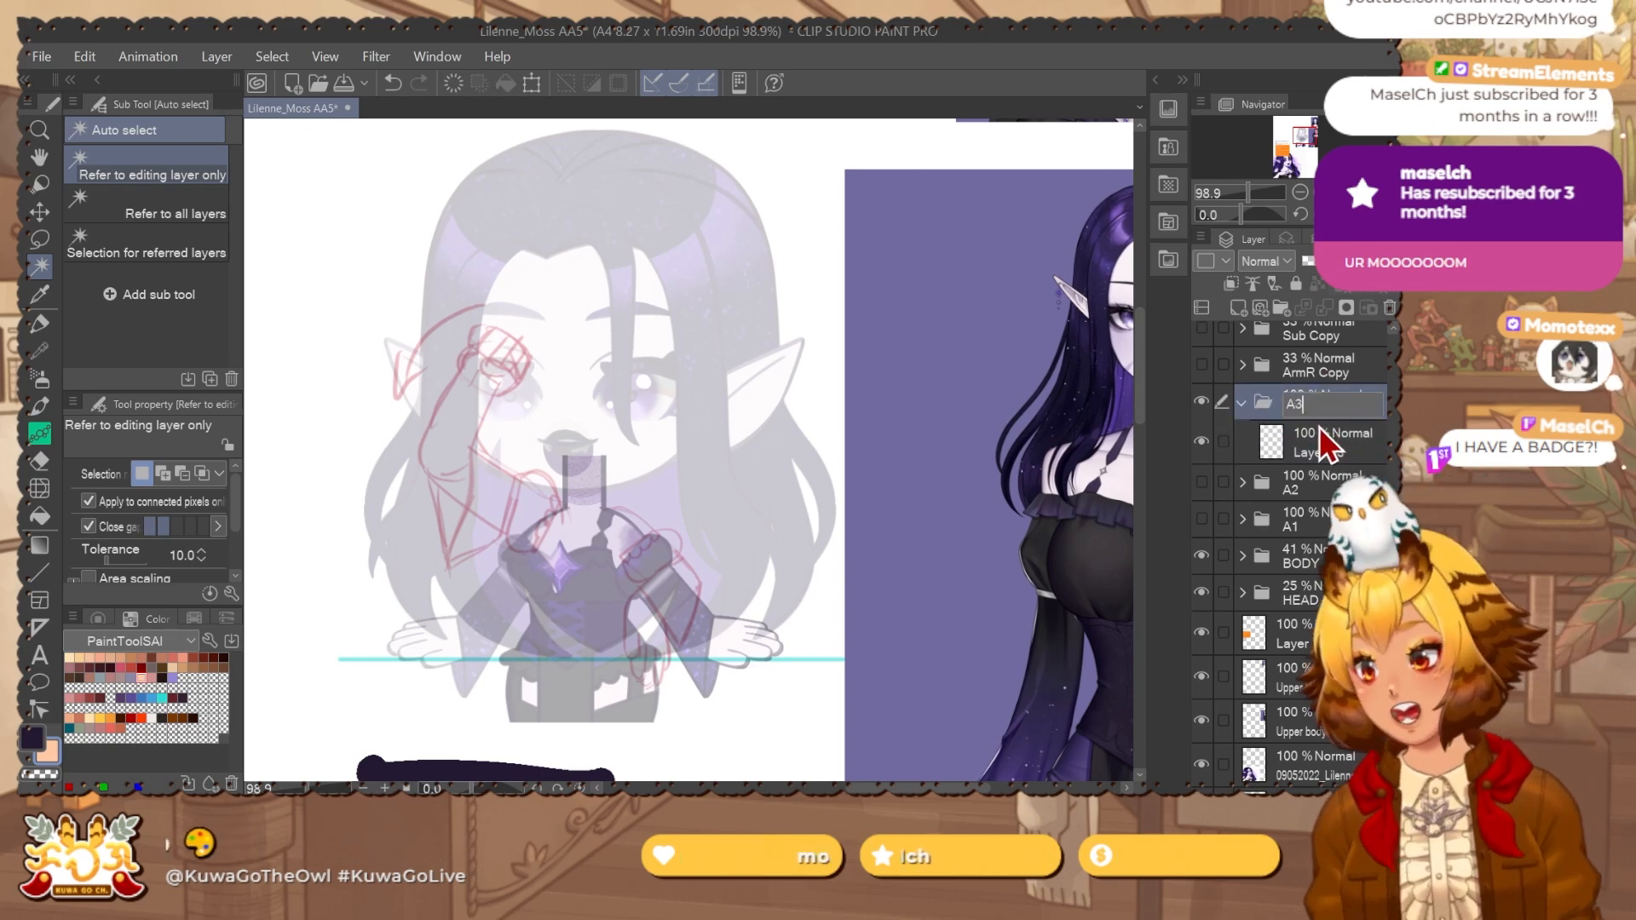
key("Return")
key("p")
left_click(1343, 446)
In the DRAFT folder, hide the Layer 31 sketch, show the Layer 35 and Layer 42 sketches, and collapse the folder.
left_click_drag(895, 559, 842, 388)
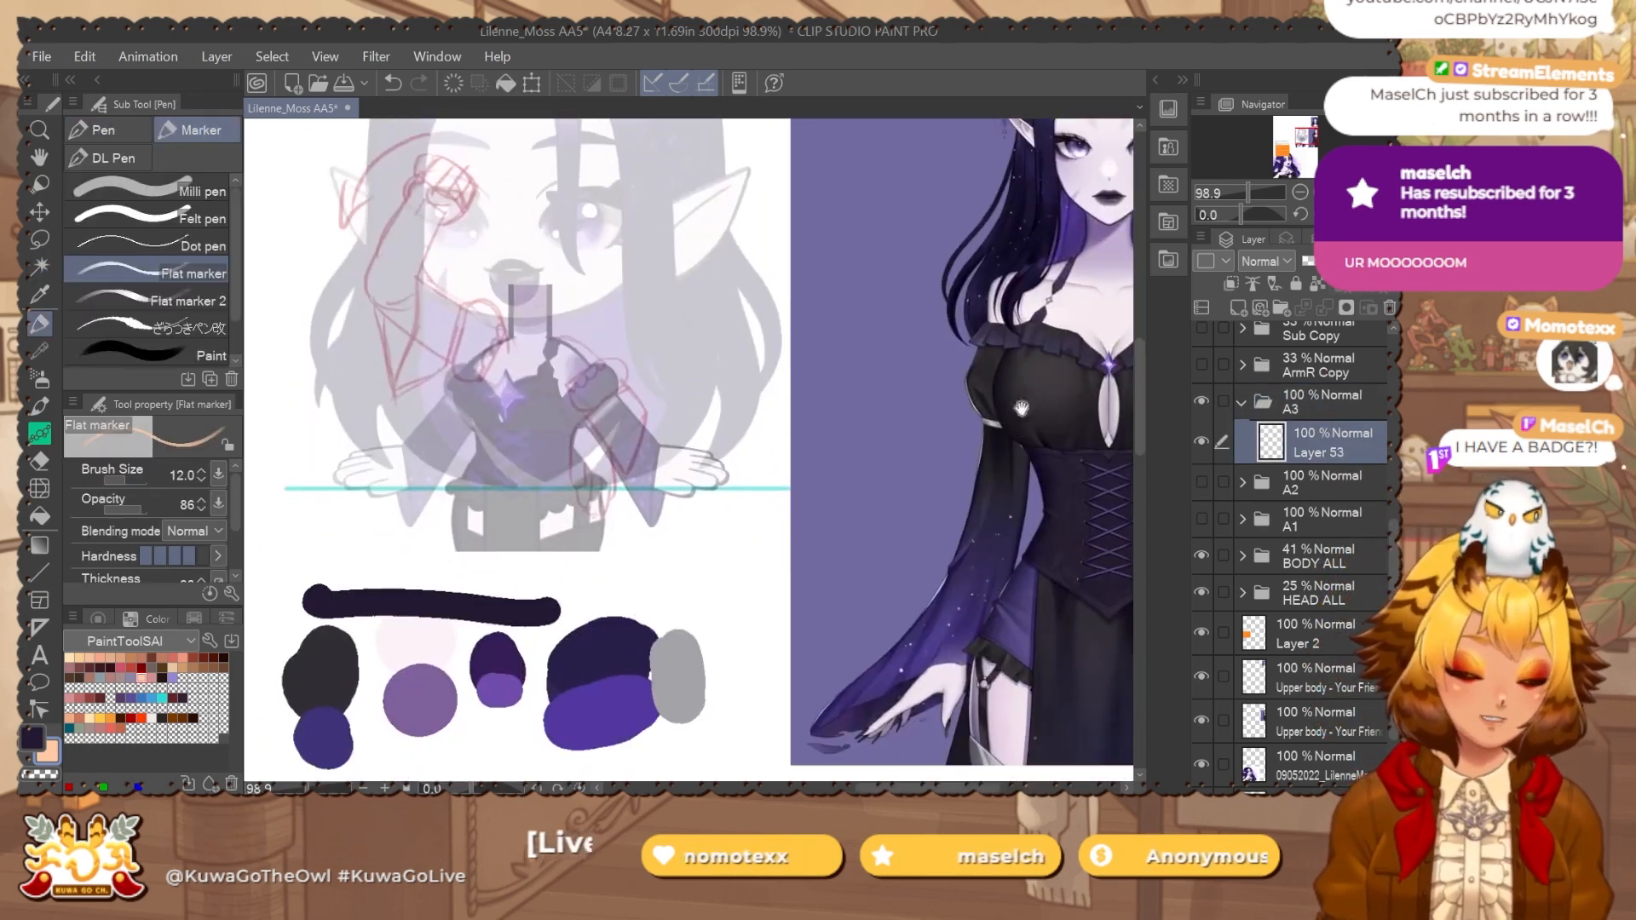
key("x")
left_click_drag(683, 576, 738, 522)
scroll(570, 543, "down", 2)
left_click_drag(937, 576, 991, 611)
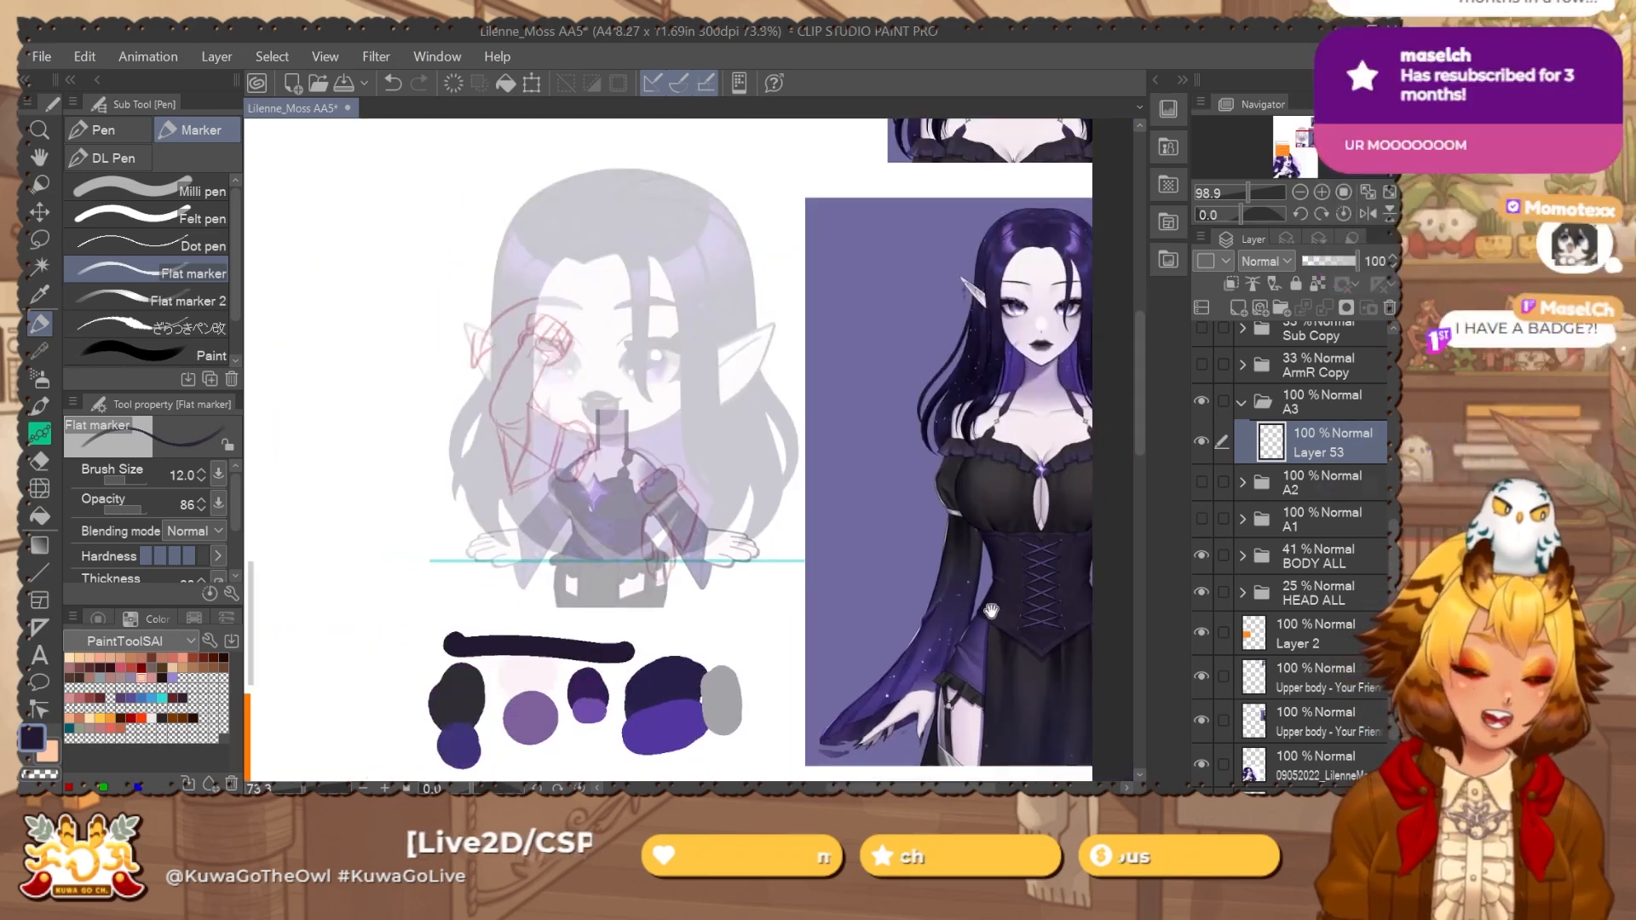
scroll(1229, 492, "down", 8)
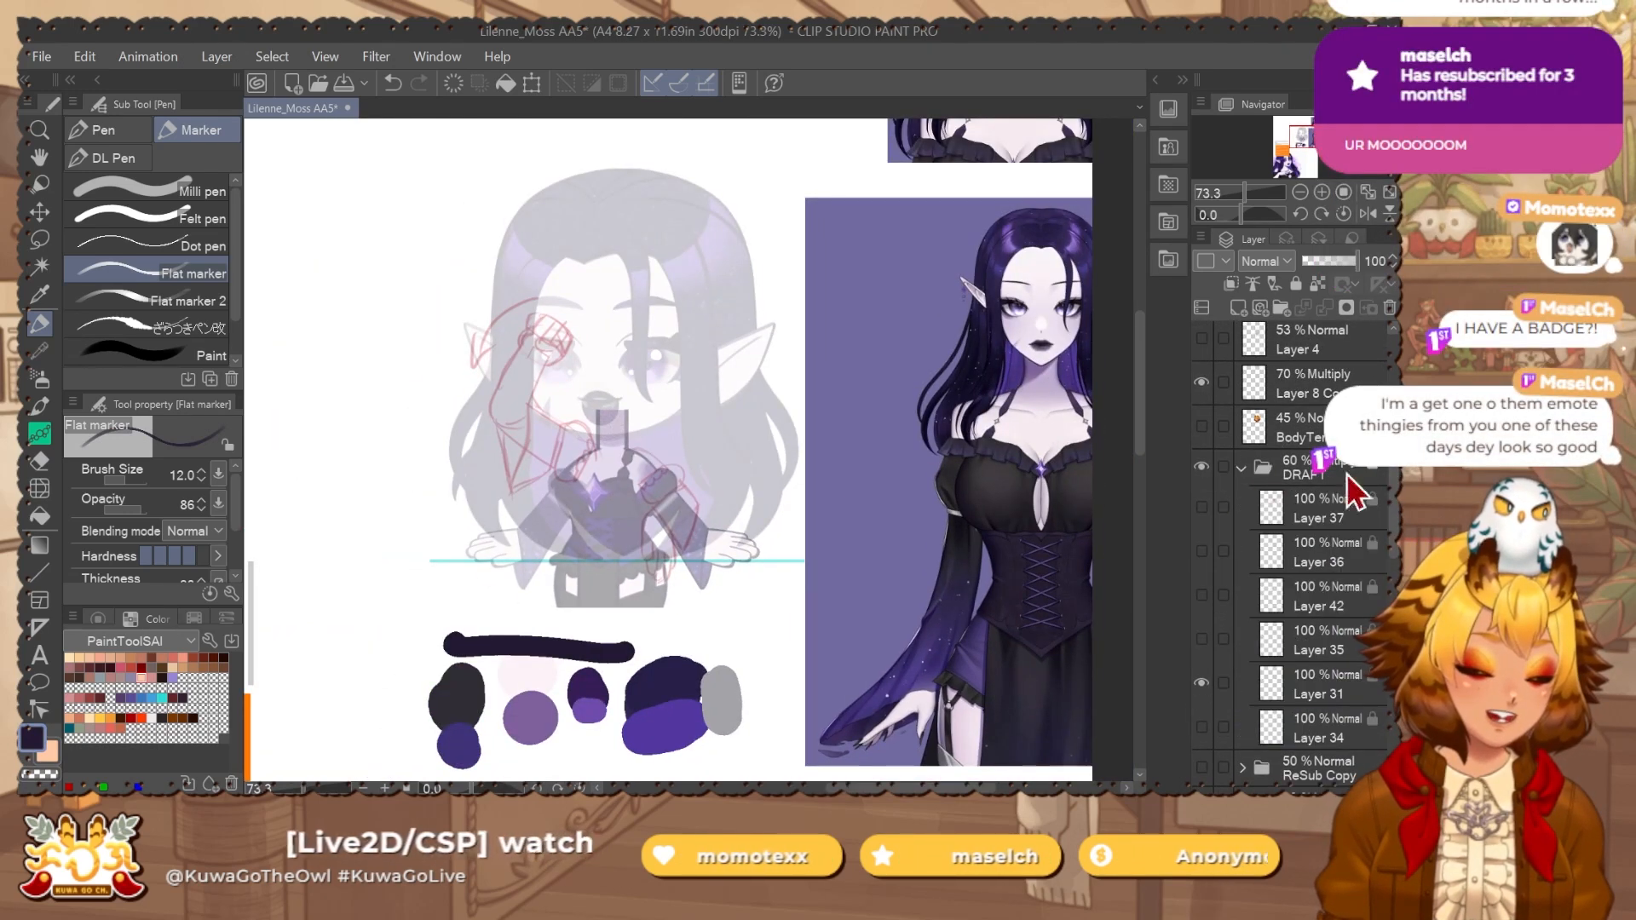
left_click(1199, 682)
left_click(1202, 638)
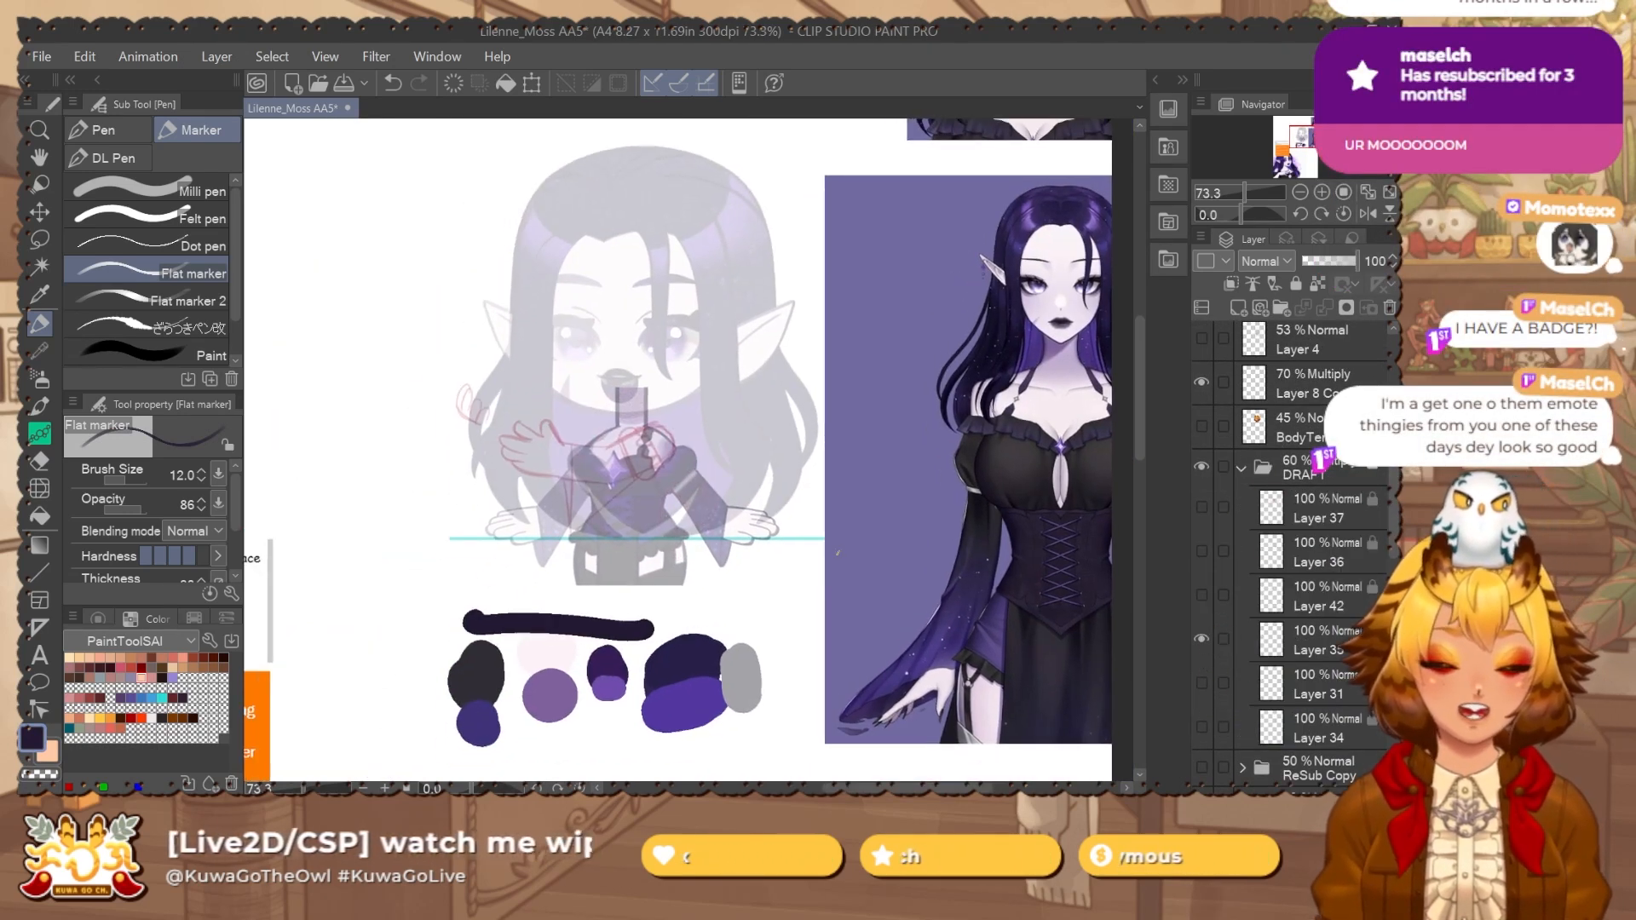
left_click(1221, 592)
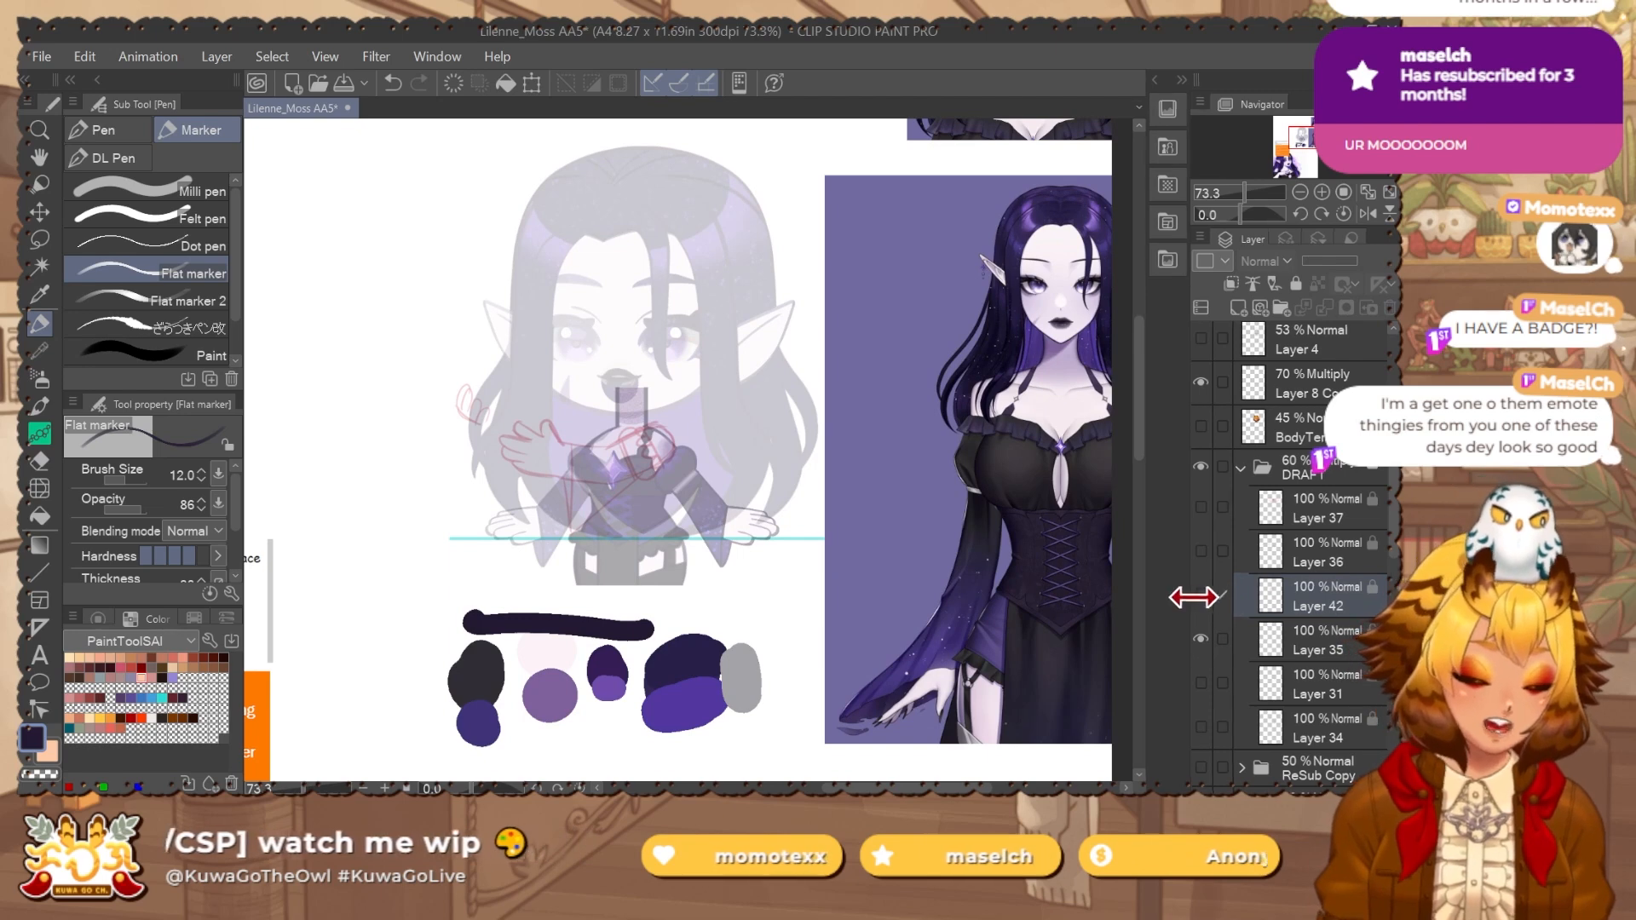
left_click(1205, 596)
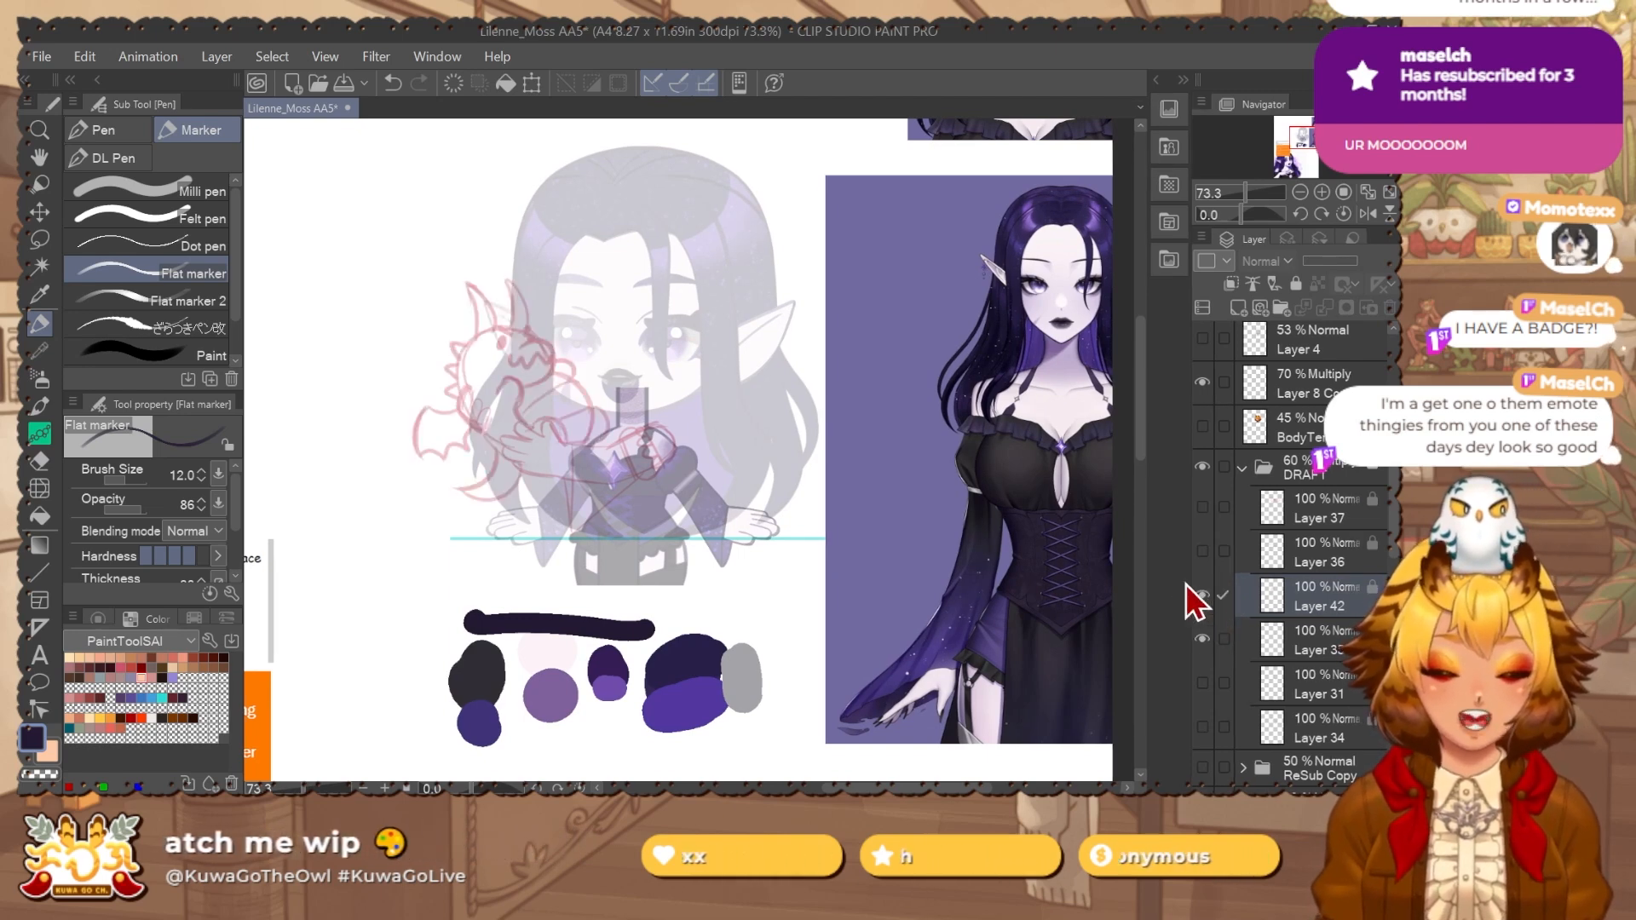
left_click(1242, 468)
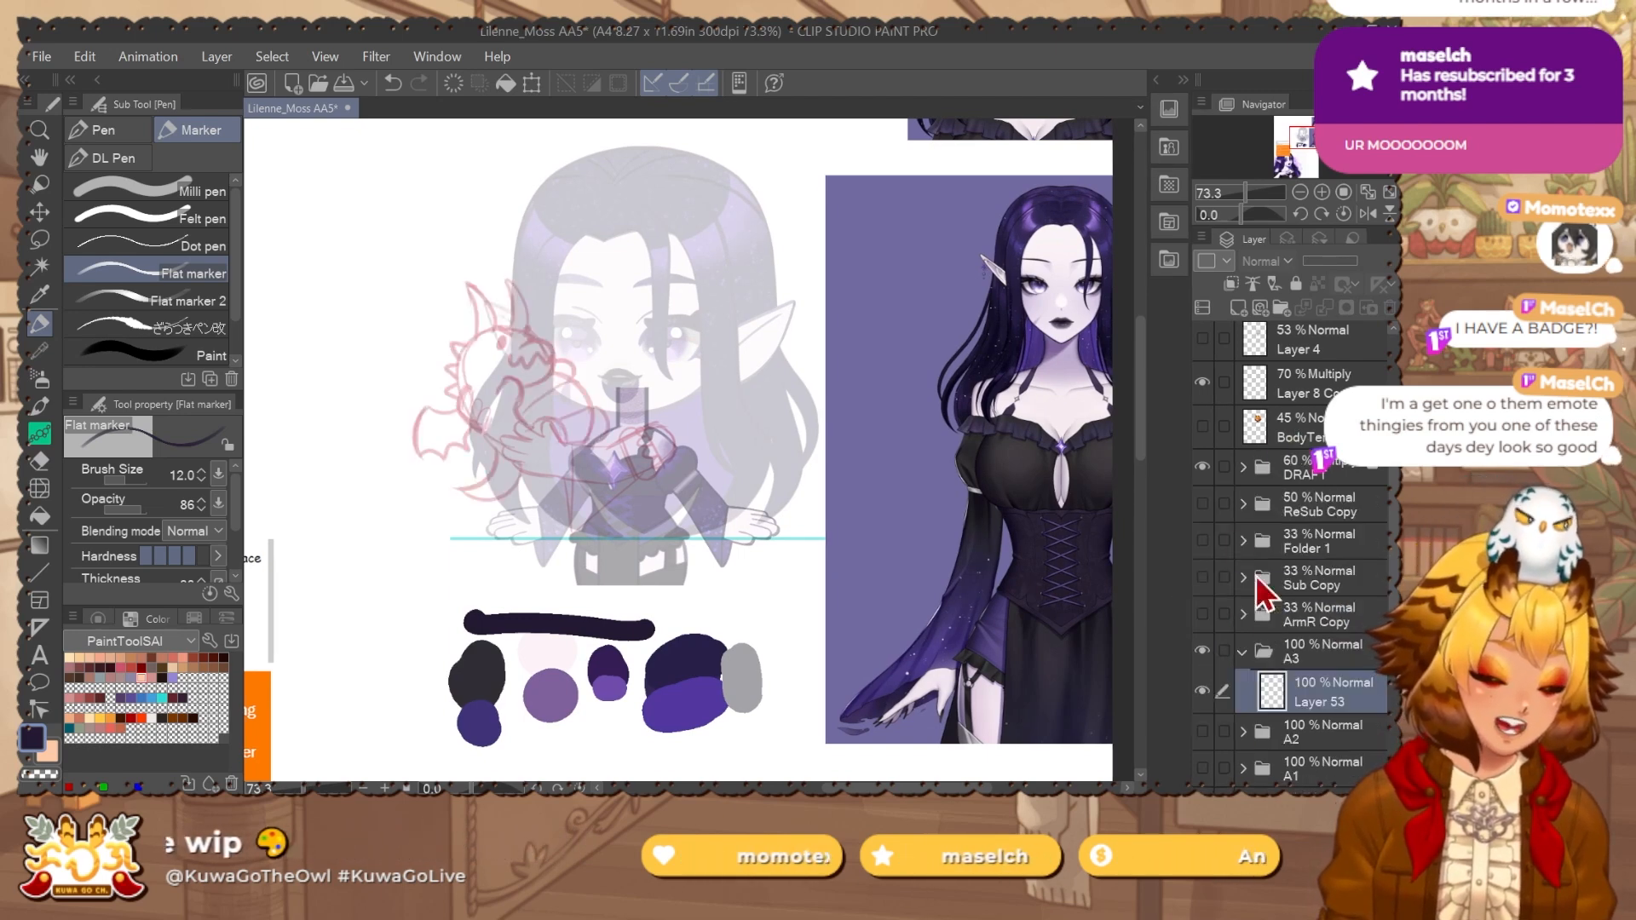
Show the ReSub Copy folder as a reference over the creature-holding pose sketch.
left_click(1206, 510)
left_click(1205, 511)
left_click(1203, 508)
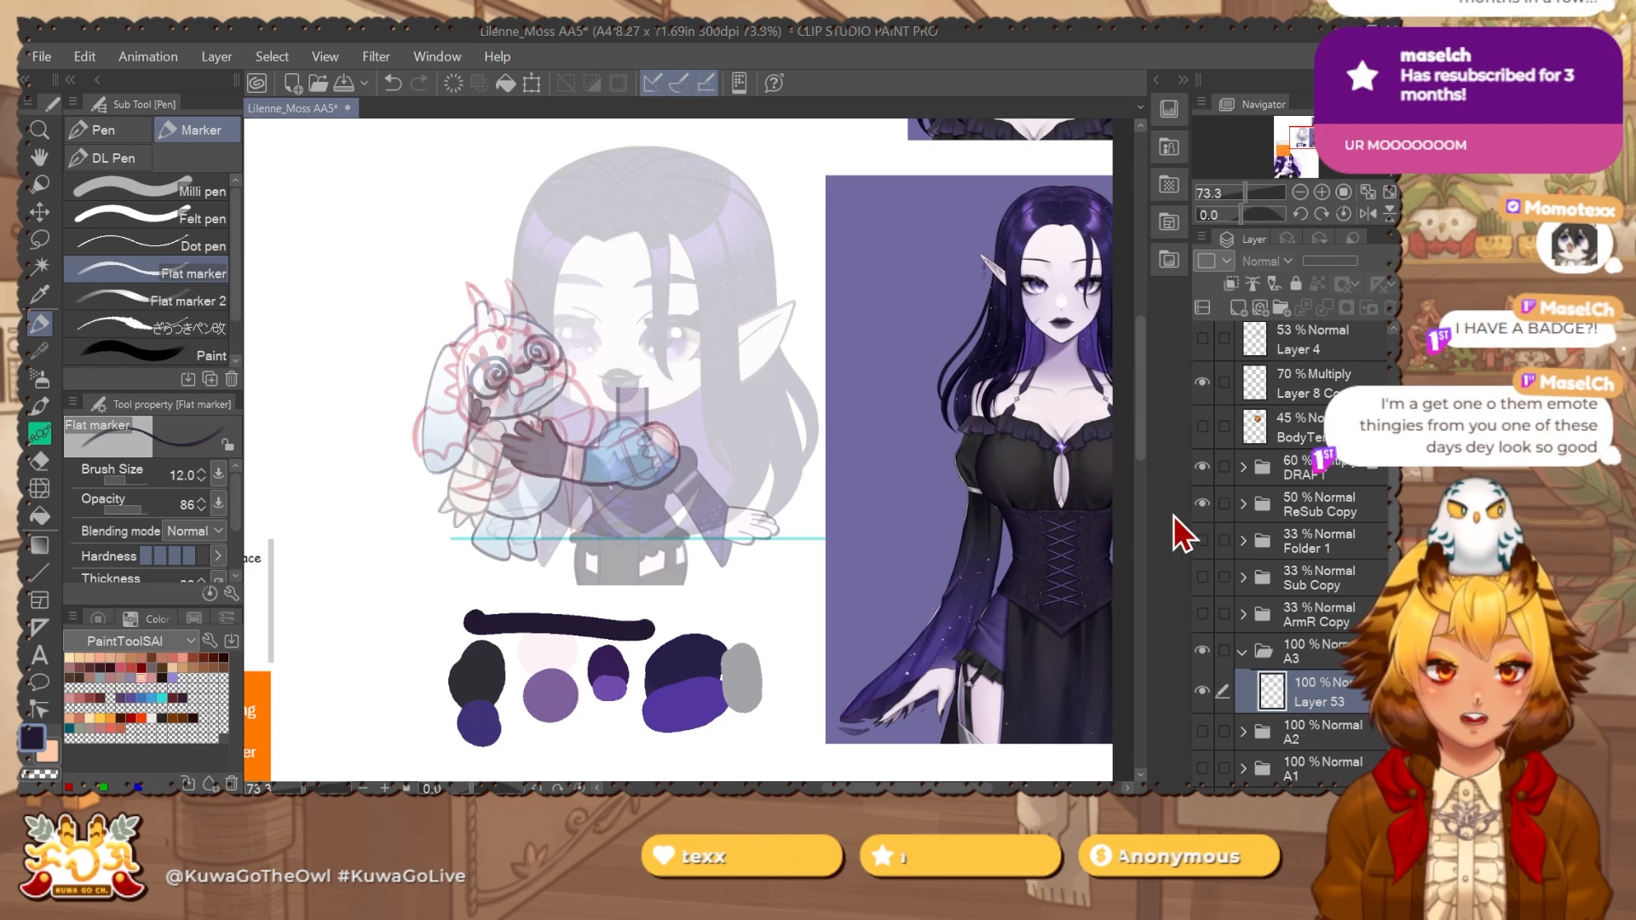
left_click_drag(574, 437, 611, 430)
left_click_drag(633, 463, 669, 446)
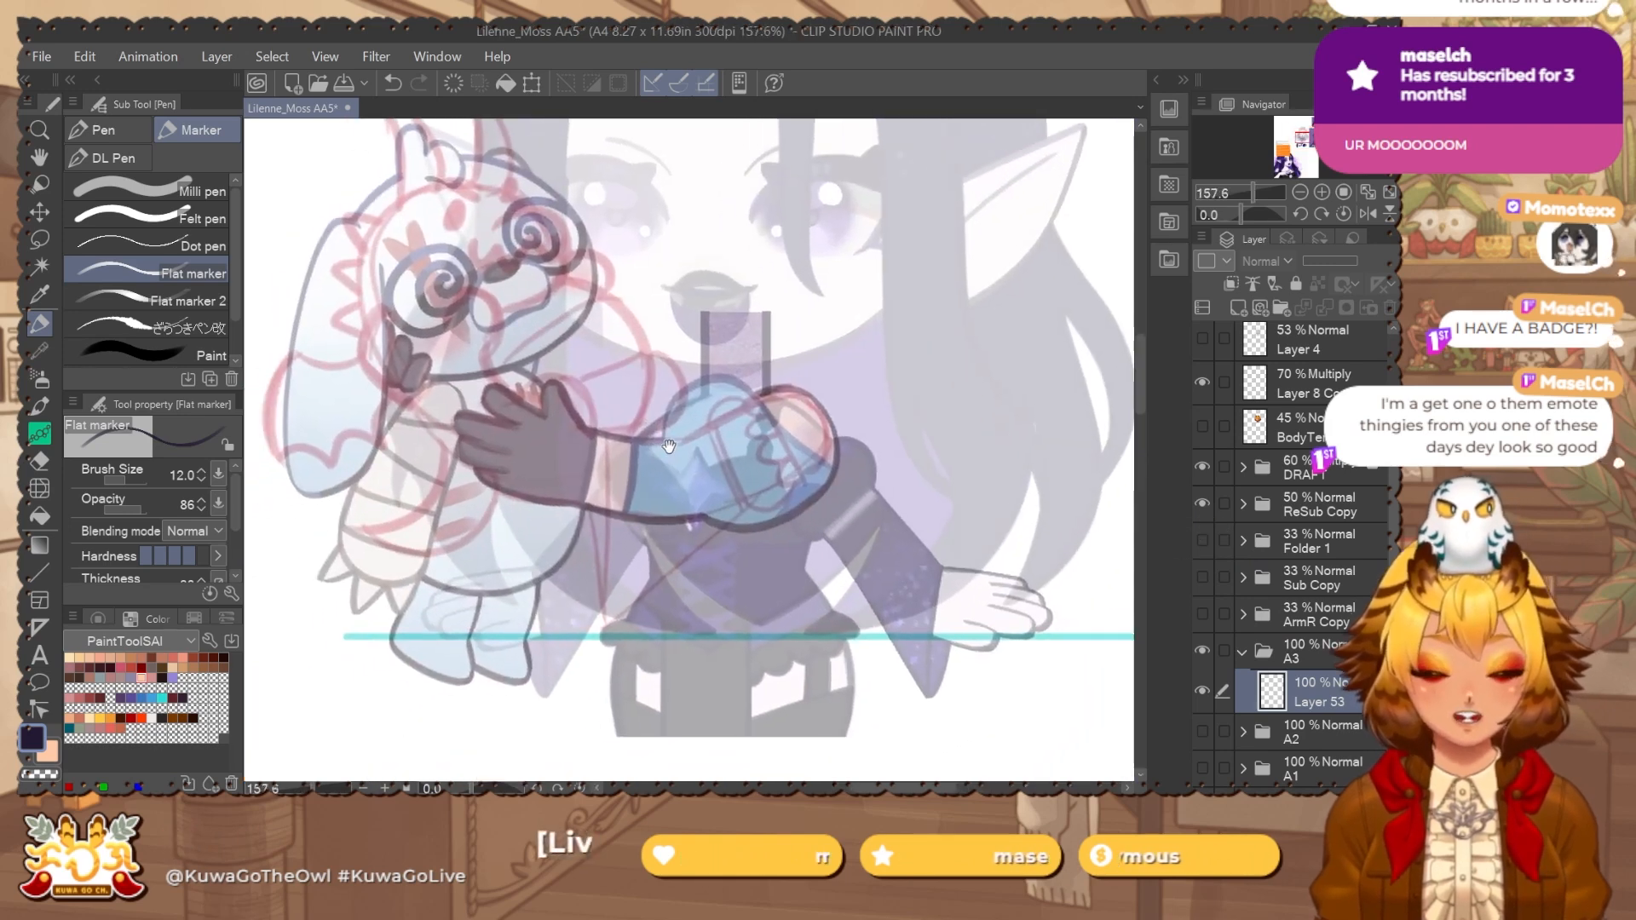
Examine which parts of the plush reference the subfolders in ReSub Copy hold by toggling their visibility, including the RabbitEar and RabbitArm copies.
left_click(1243, 505)
left_click(1324, 513)
left_click_drag(1394, 501, 1394, 534)
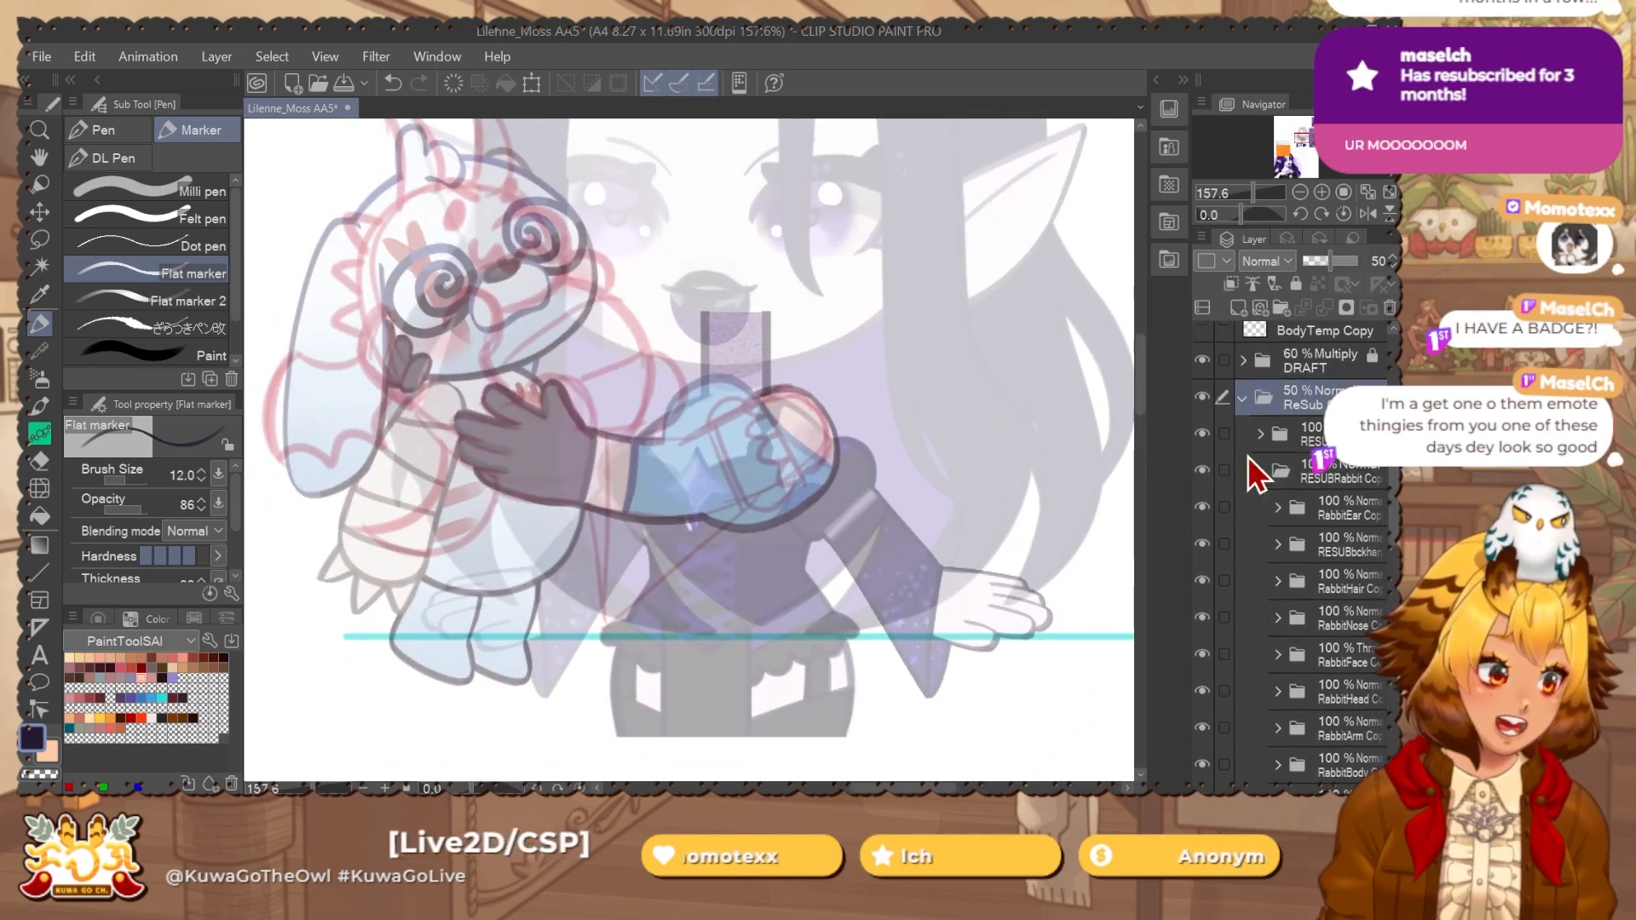
left_click(1205, 438)
left_click(1204, 438)
left_click(1203, 470)
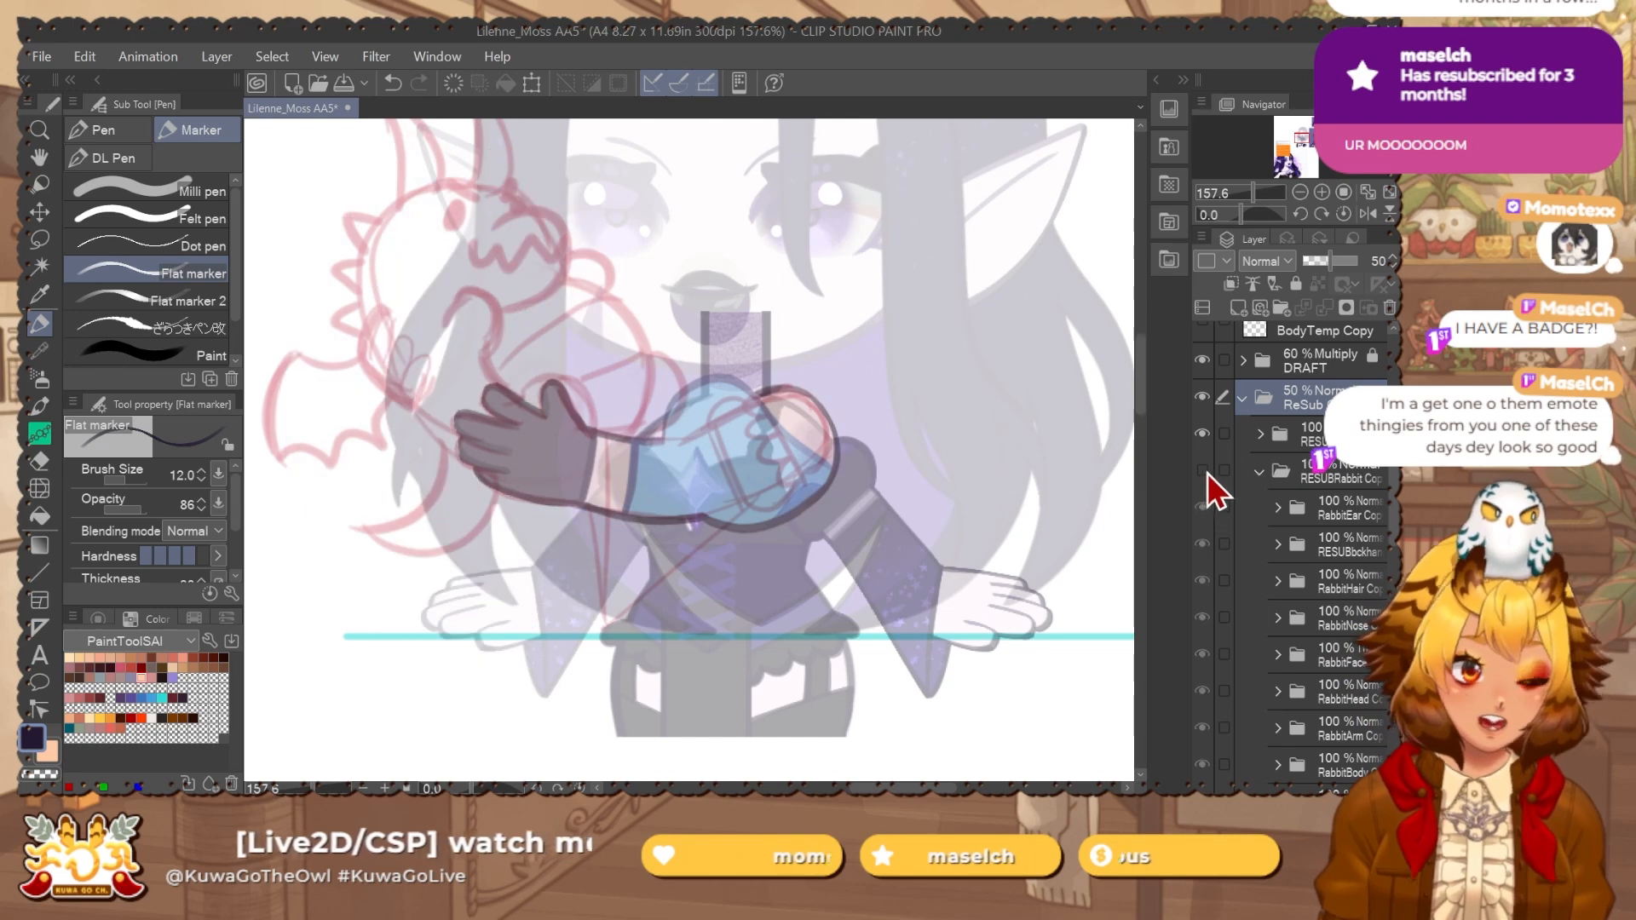
left_click(1203, 470)
left_click(1204, 511)
left_click(1204, 512)
left_click(1304, 514)
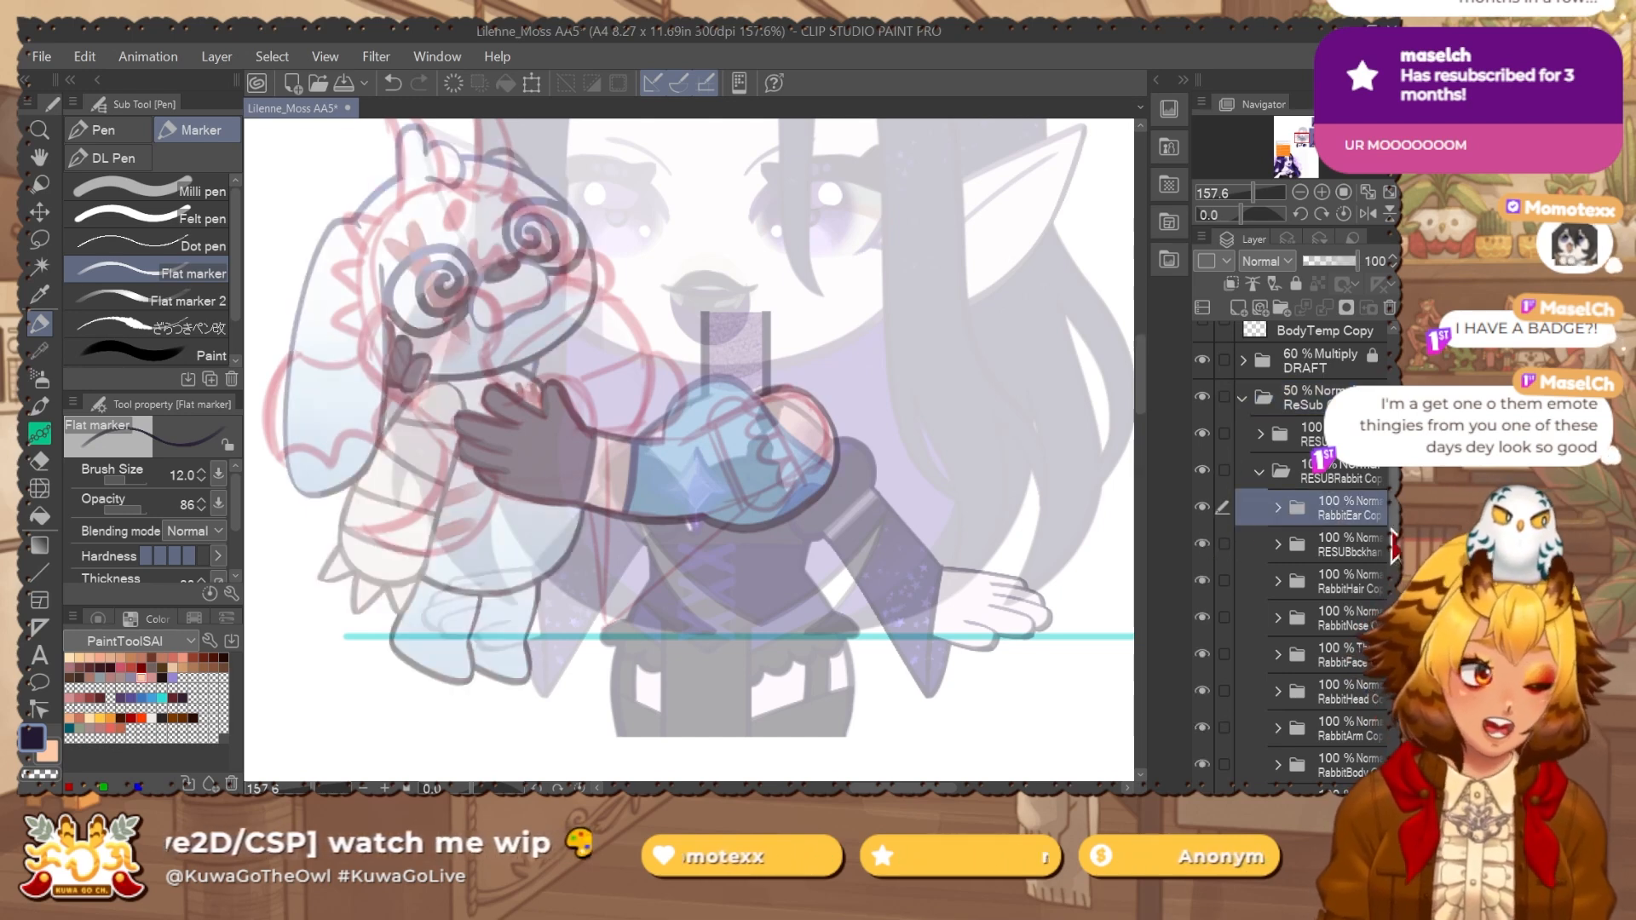
left_click_drag(1394, 532, 1384, 588)
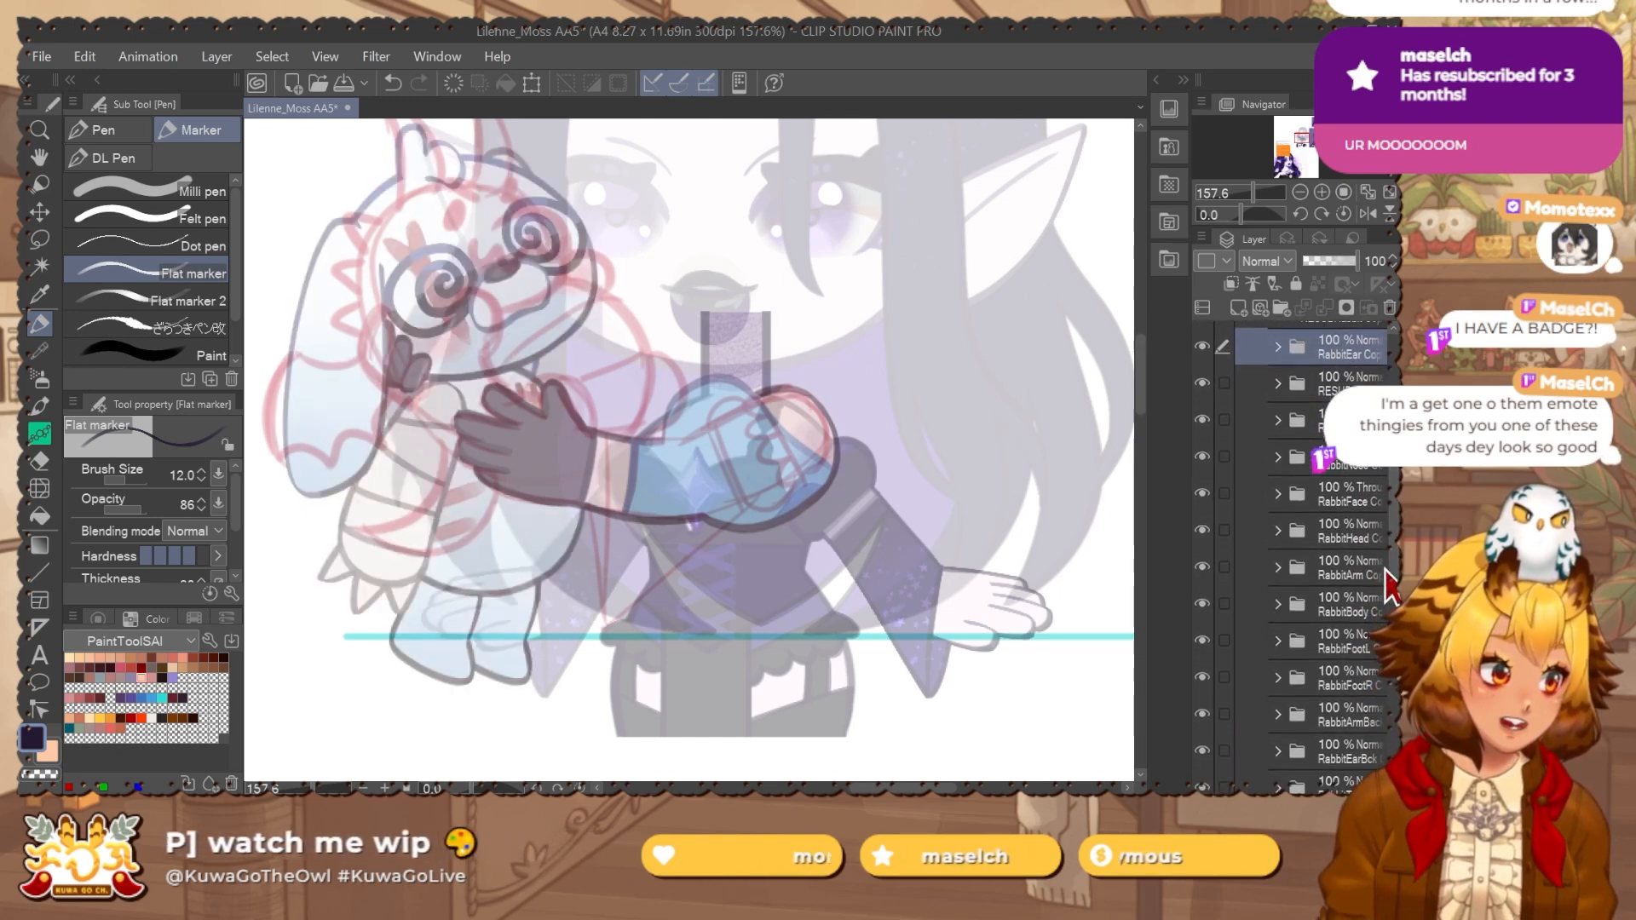
left_click(1205, 570)
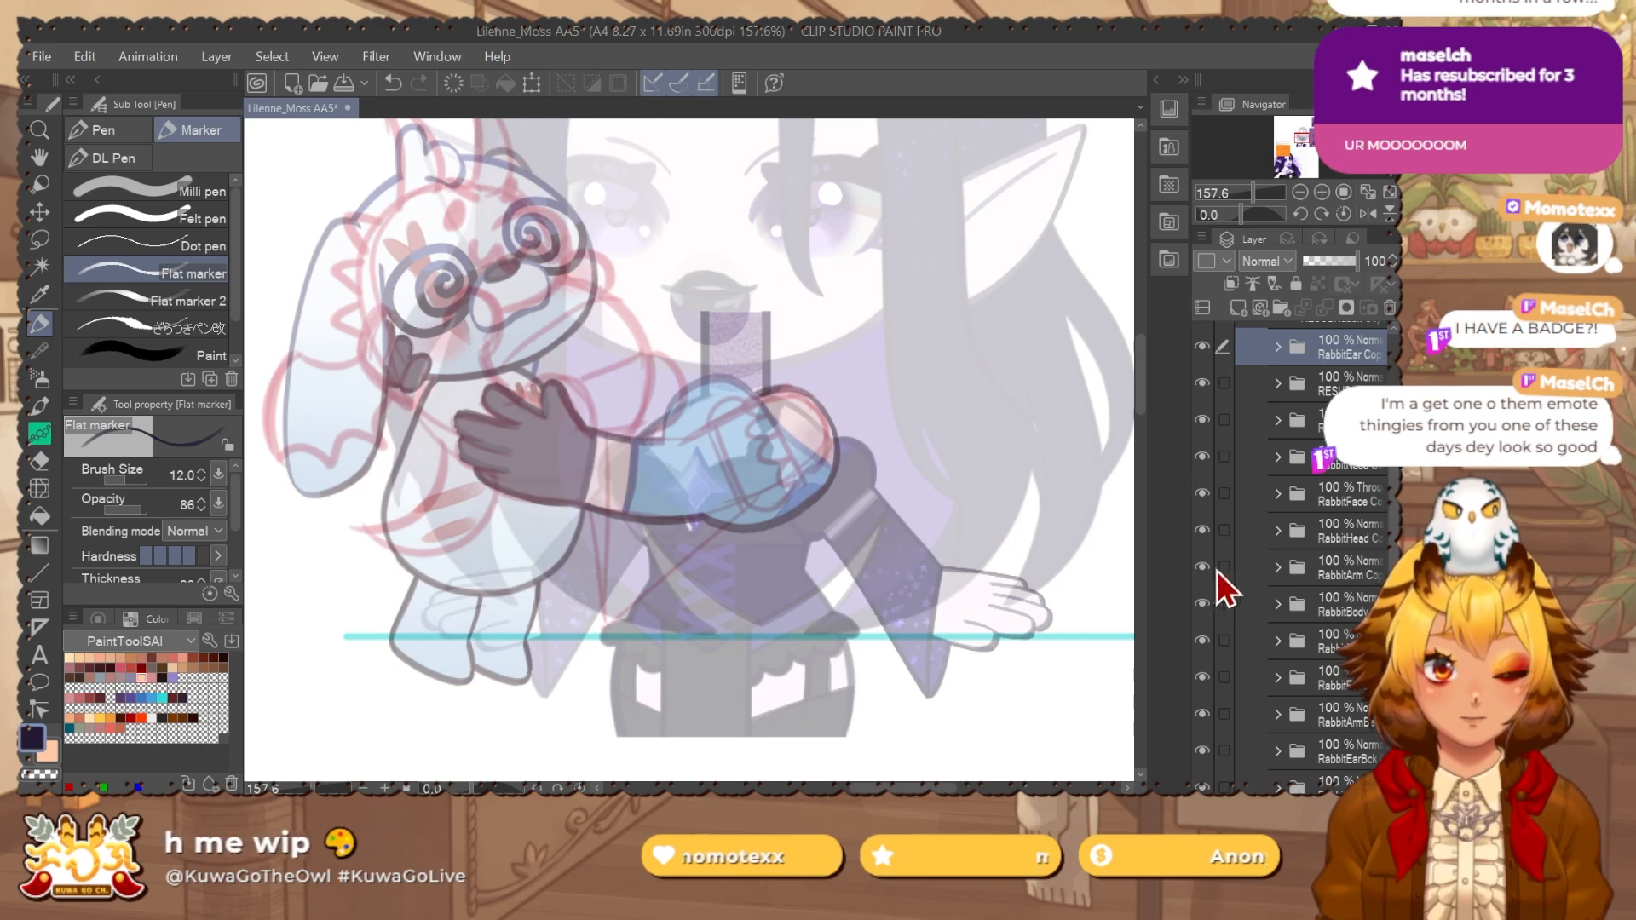
left_click(1204, 569)
left_click_drag(1393, 549, 1392, 554)
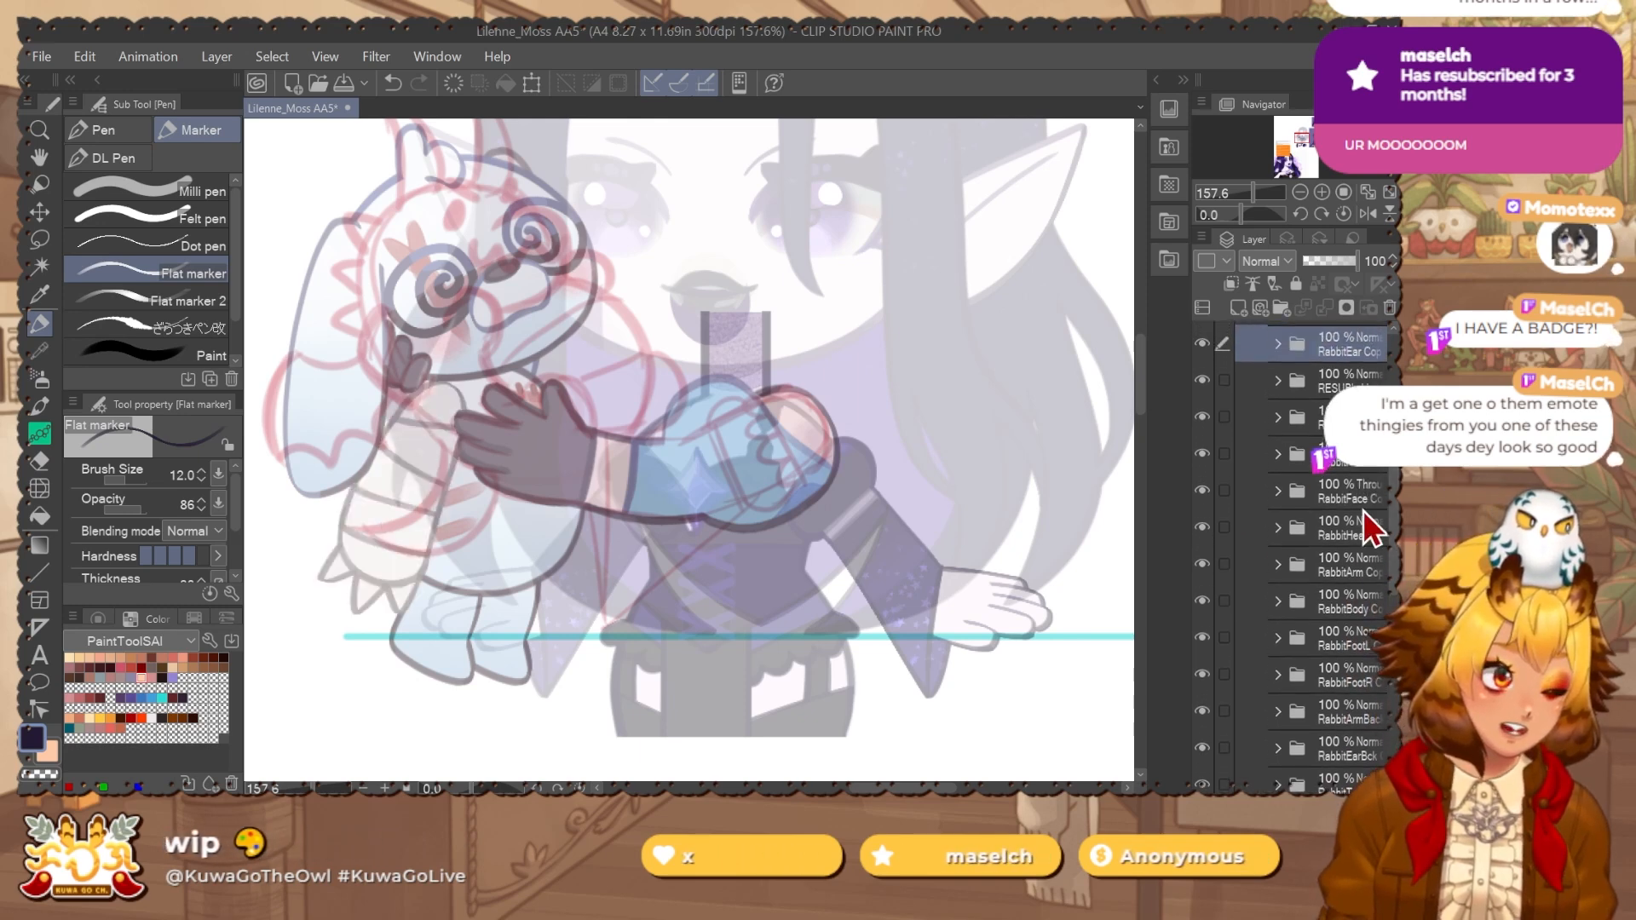
left_click(1204, 497)
left_click(1204, 496)
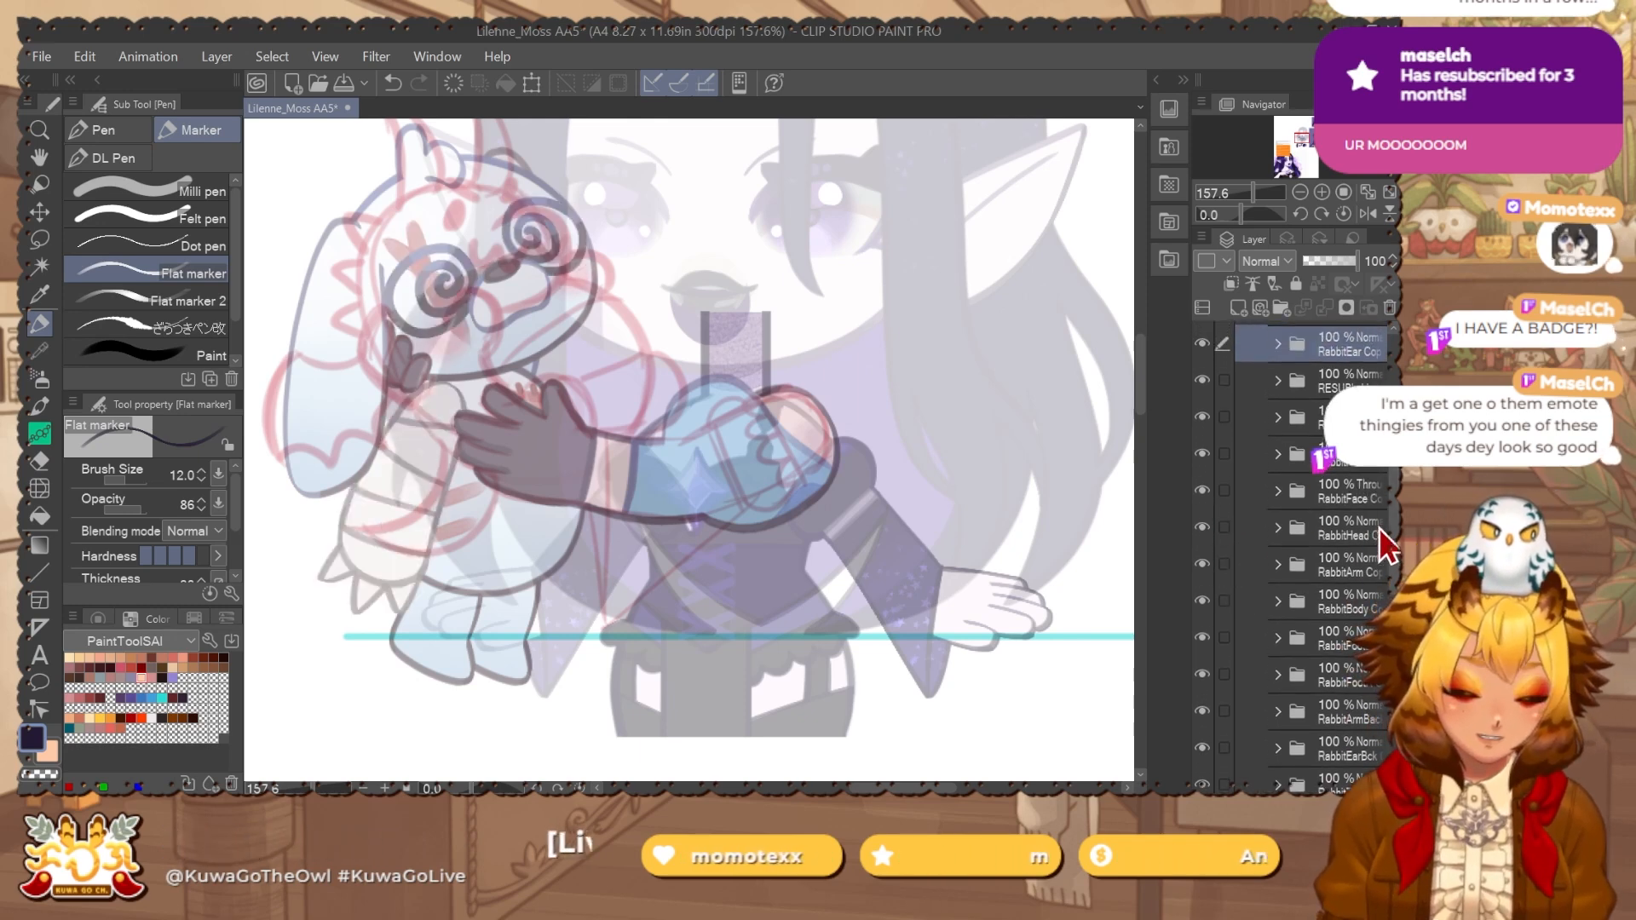
Hide the rabbit's hair, nose, face and head folders, keeping the back hand folder shown and selected.
left_click_drag(1202, 456, 1208, 521)
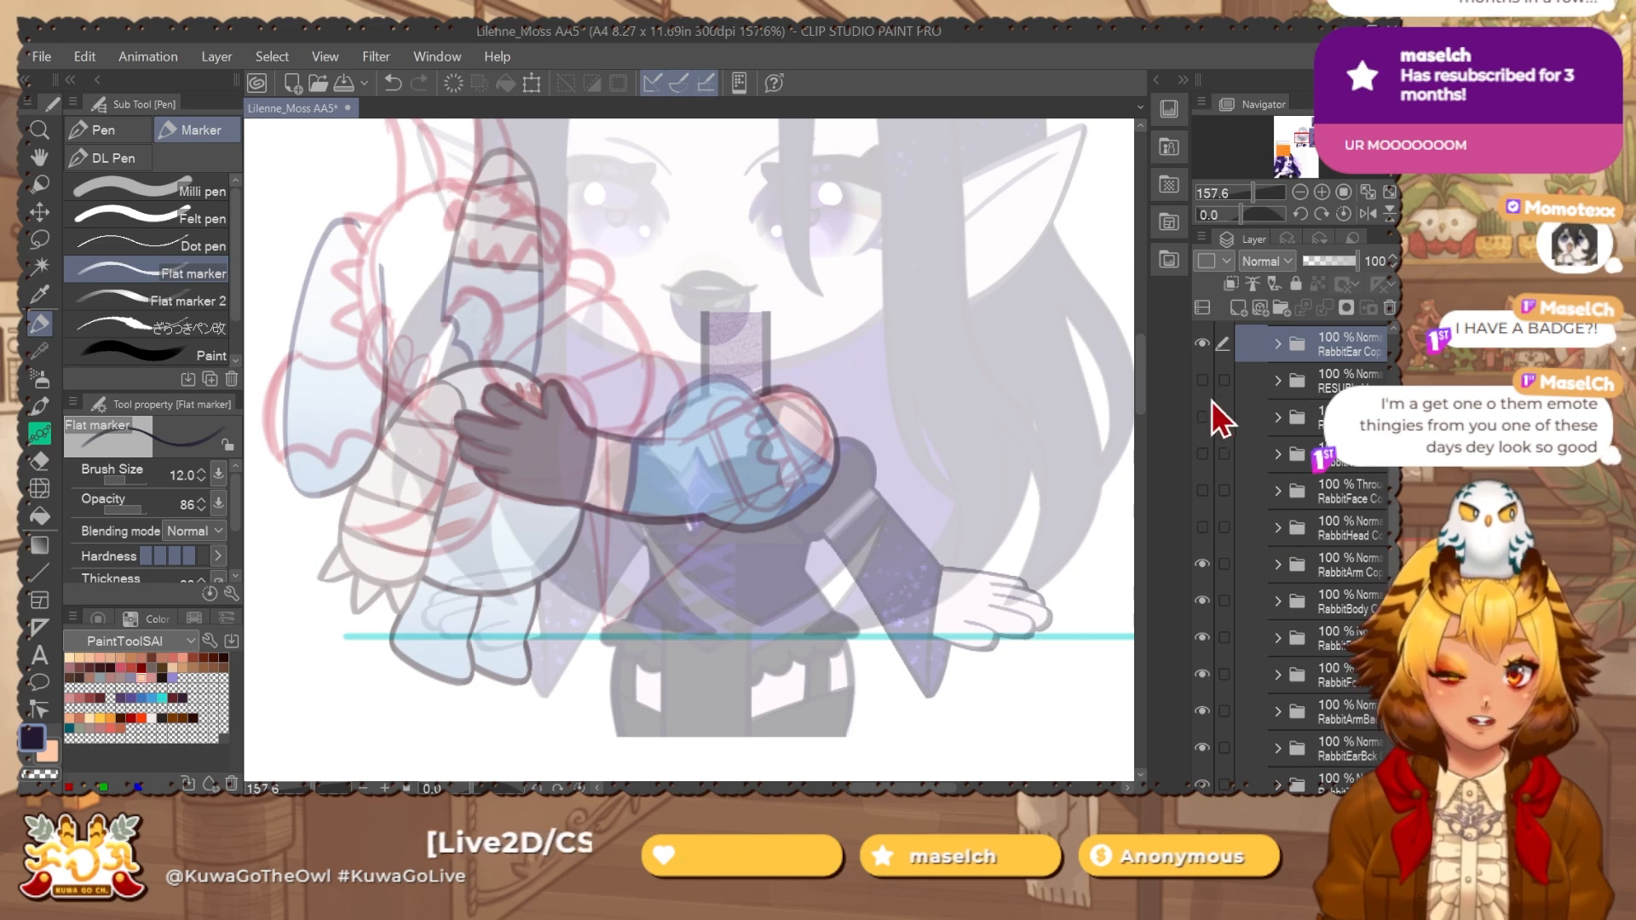
left_click(1202, 381)
left_click(1329, 381)
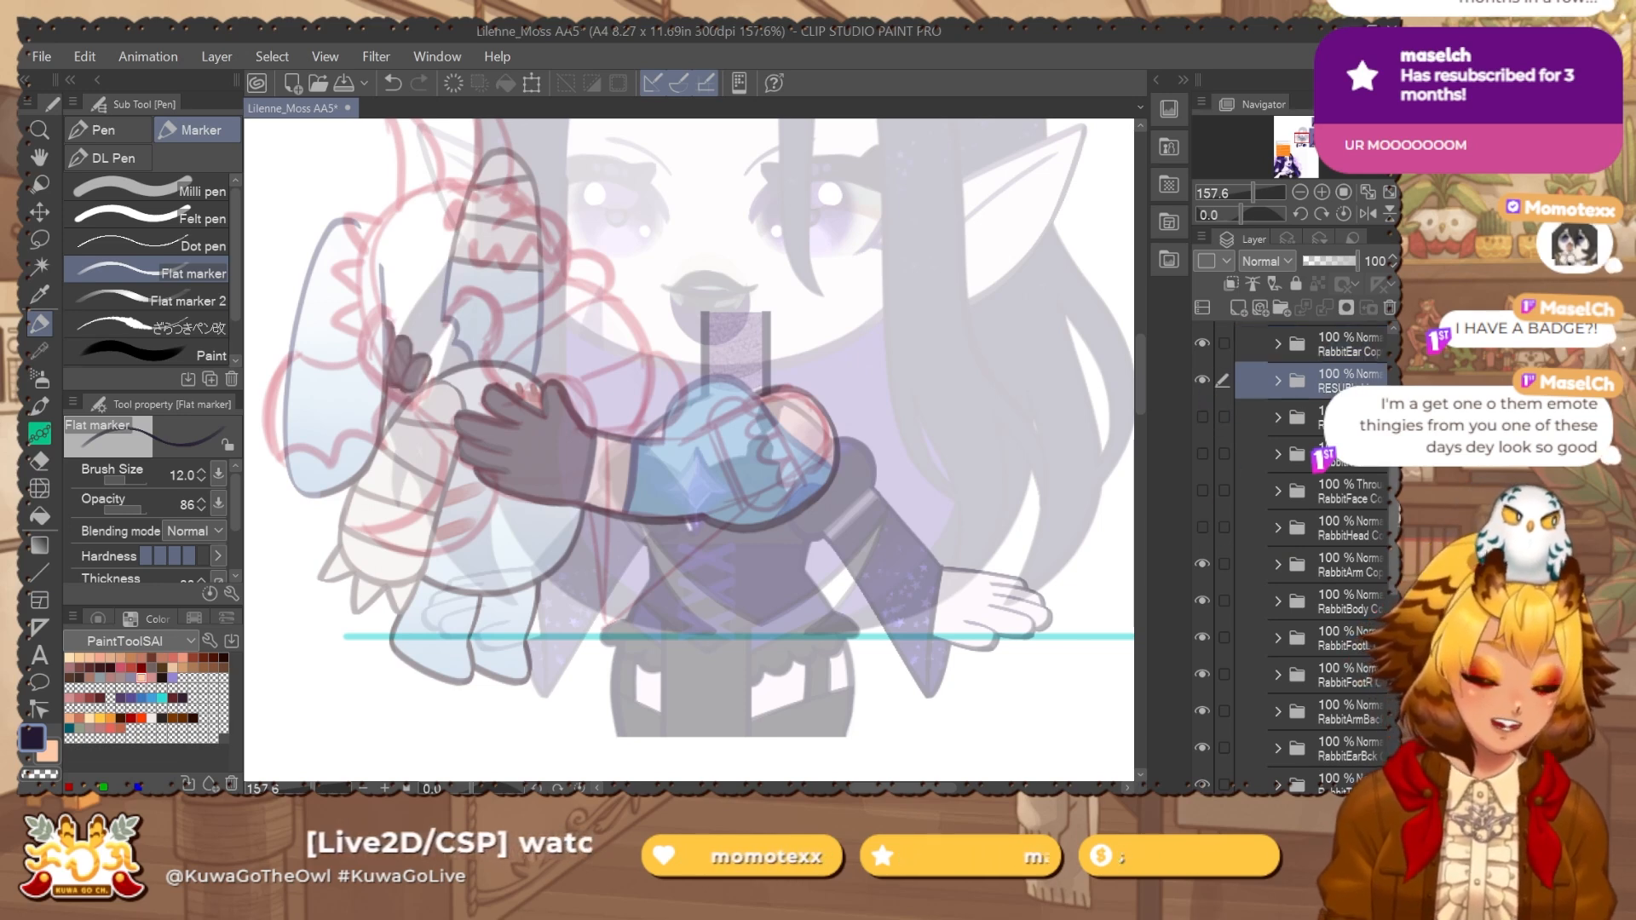
Move the RESUBrArm Copy and RESUBbckhand Copy folders out of ReSub Copy to just above it, and hide ReSub Copy.
scroll(1355, 489, "up", 4)
left_click_drag(1342, 409, 1321, 360)
key("ctrl+z")
left_click_drag(1349, 443, 1308, 379)
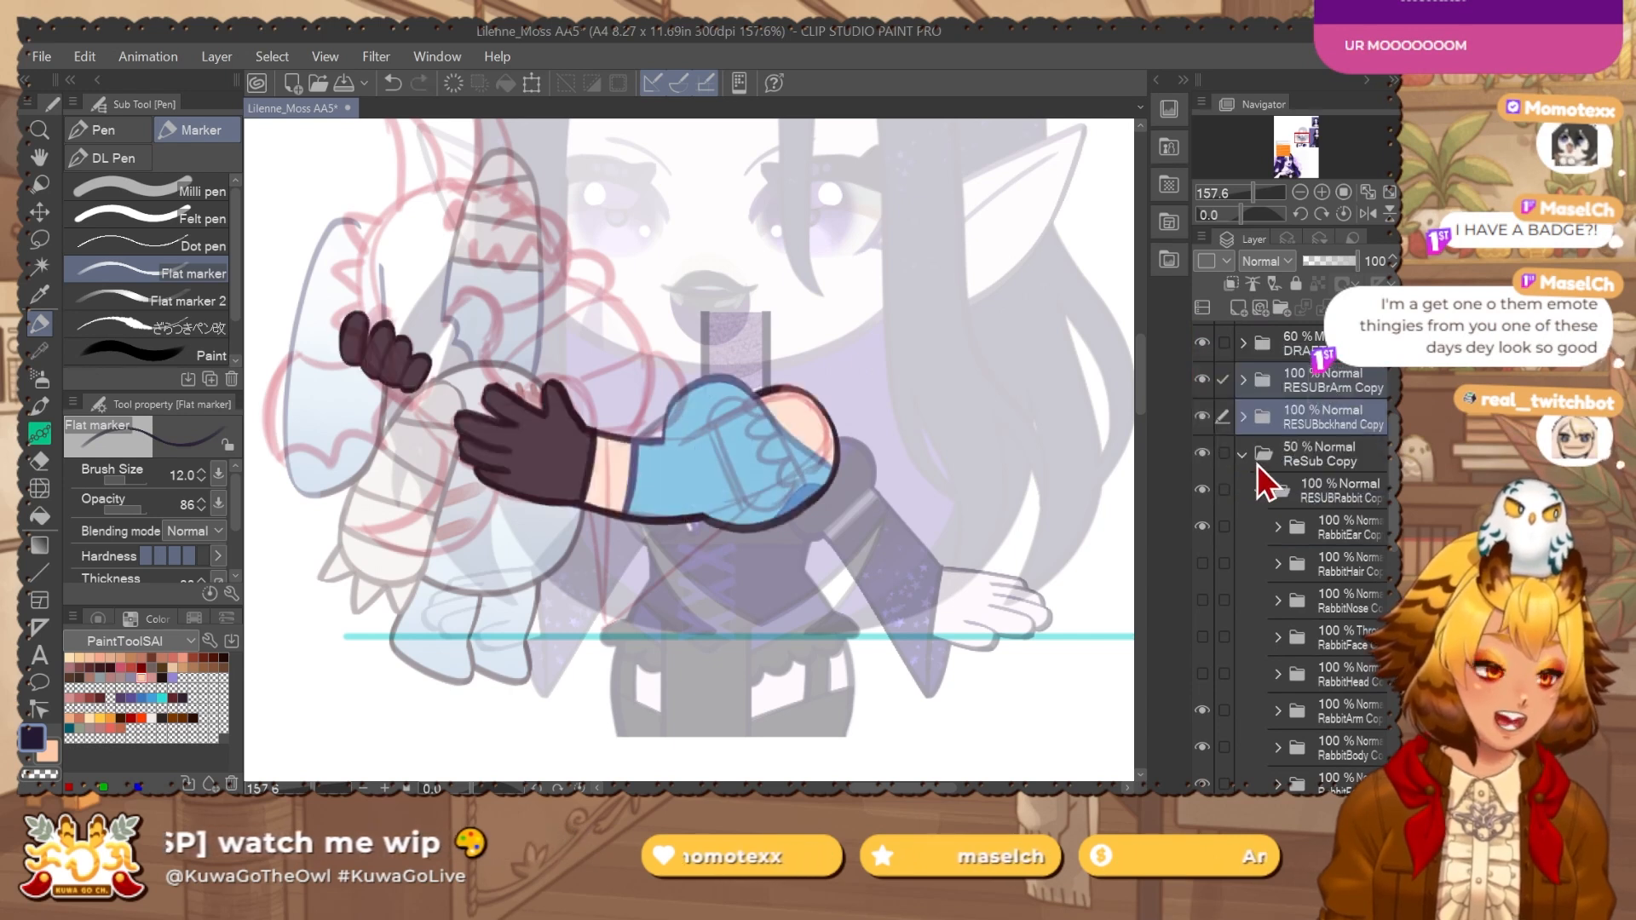
left_click(1203, 453)
left_click(1345, 456)
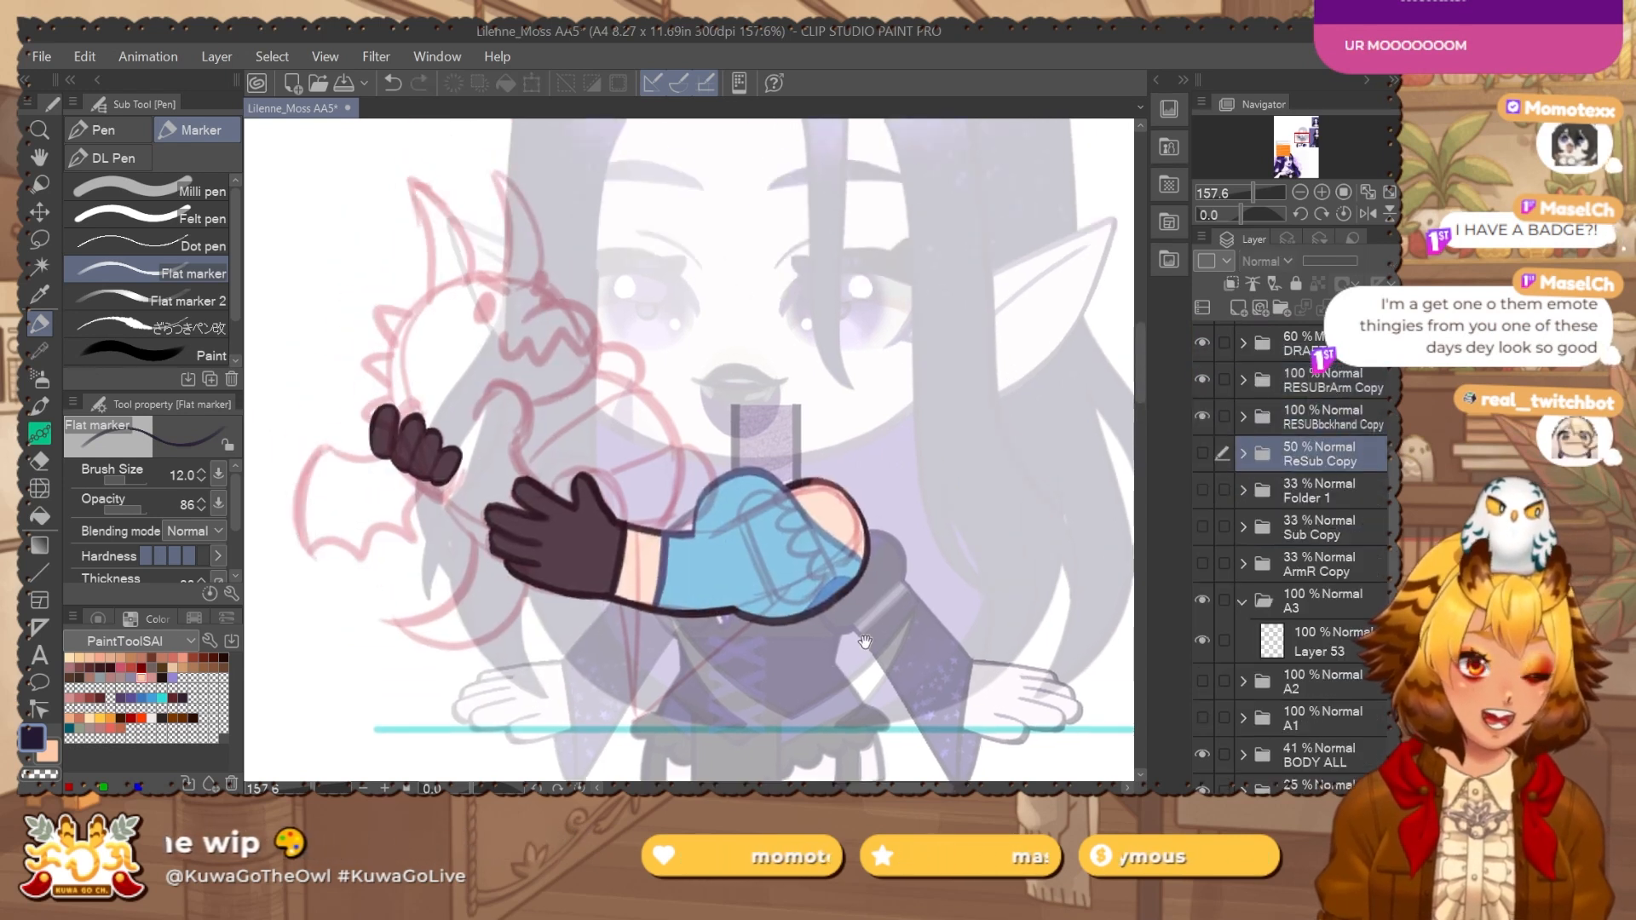
Move the RESUBrArm Copy and RESUBbckhand Copy folders into the A3 folder and rename the arm folder A3ArmR.
left_click(1353, 419)
left_click(1341, 383, "shift")
left_click_drag(1341, 413, 1312, 618)
double_click(1341, 566)
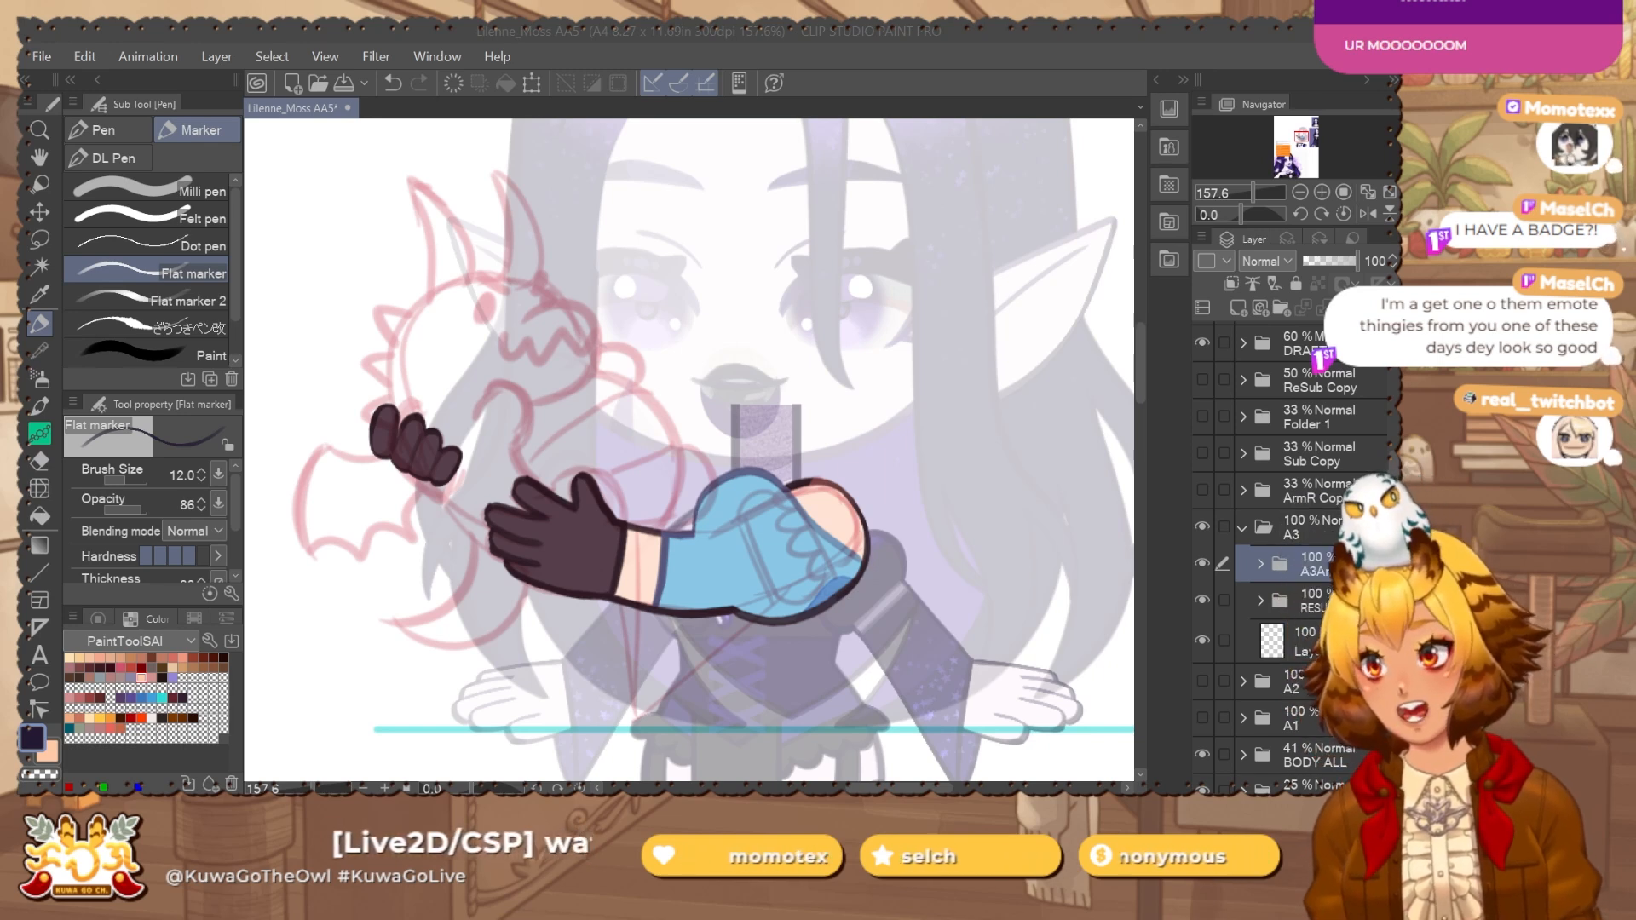
left_click(1325, 564)
Check which hand each folder in A3 holds and rename RESUBbckhand Copy as A3ArmL.
left_click_drag(689, 449, 726, 408)
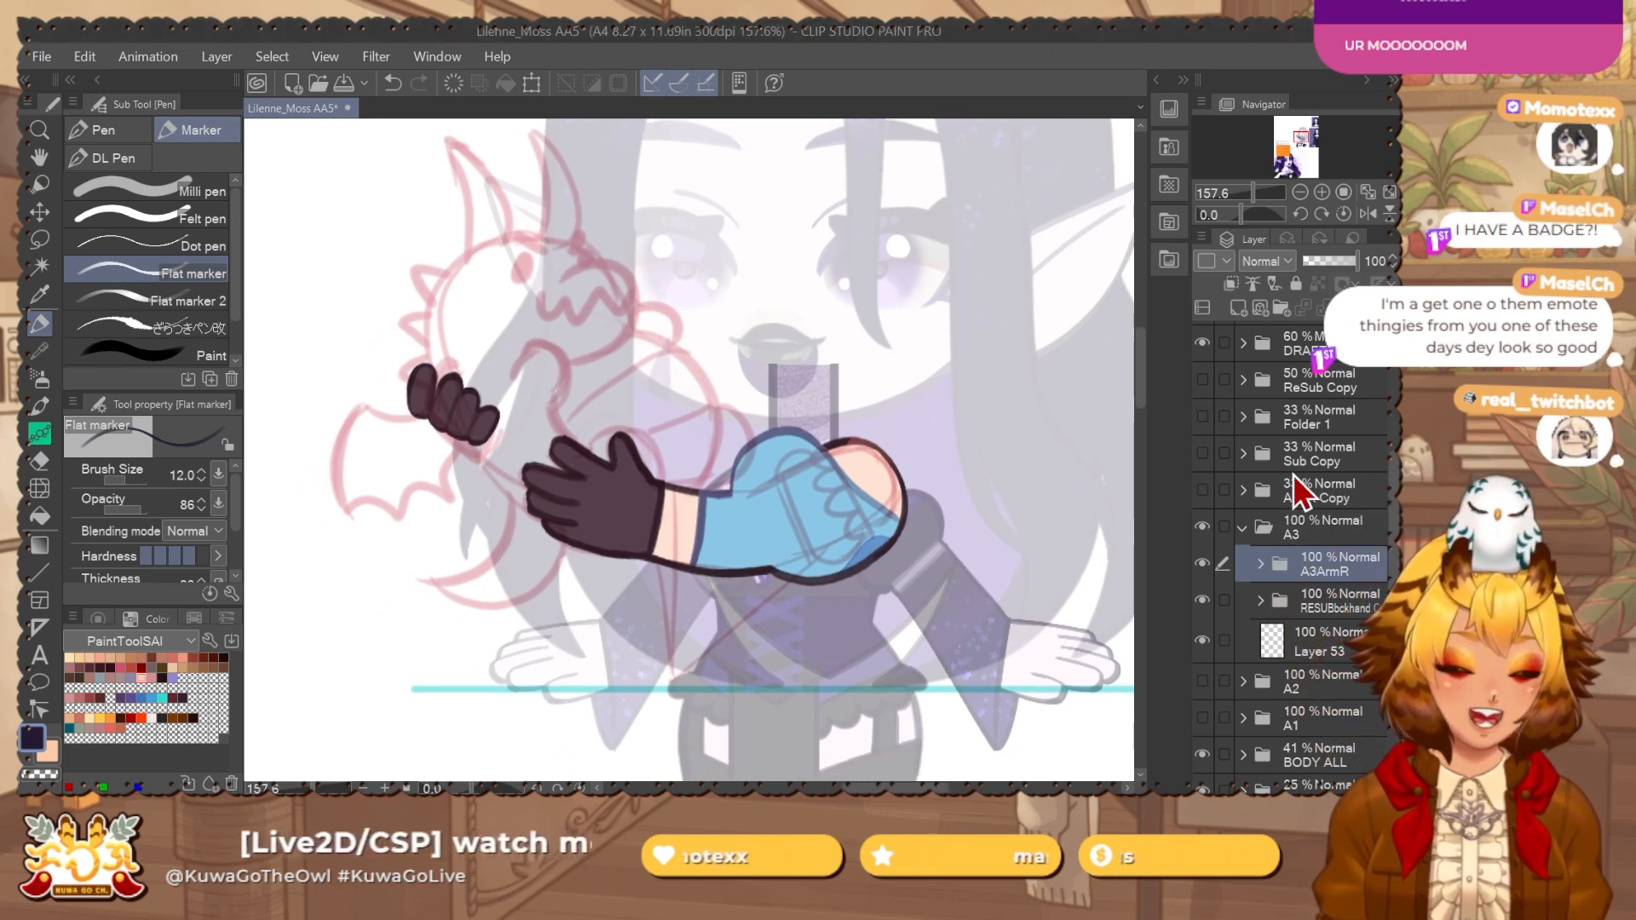
left_click(1207, 566)
left_click(1206, 565)
left_click(1206, 605)
left_click(1206, 605)
left_click(1343, 610)
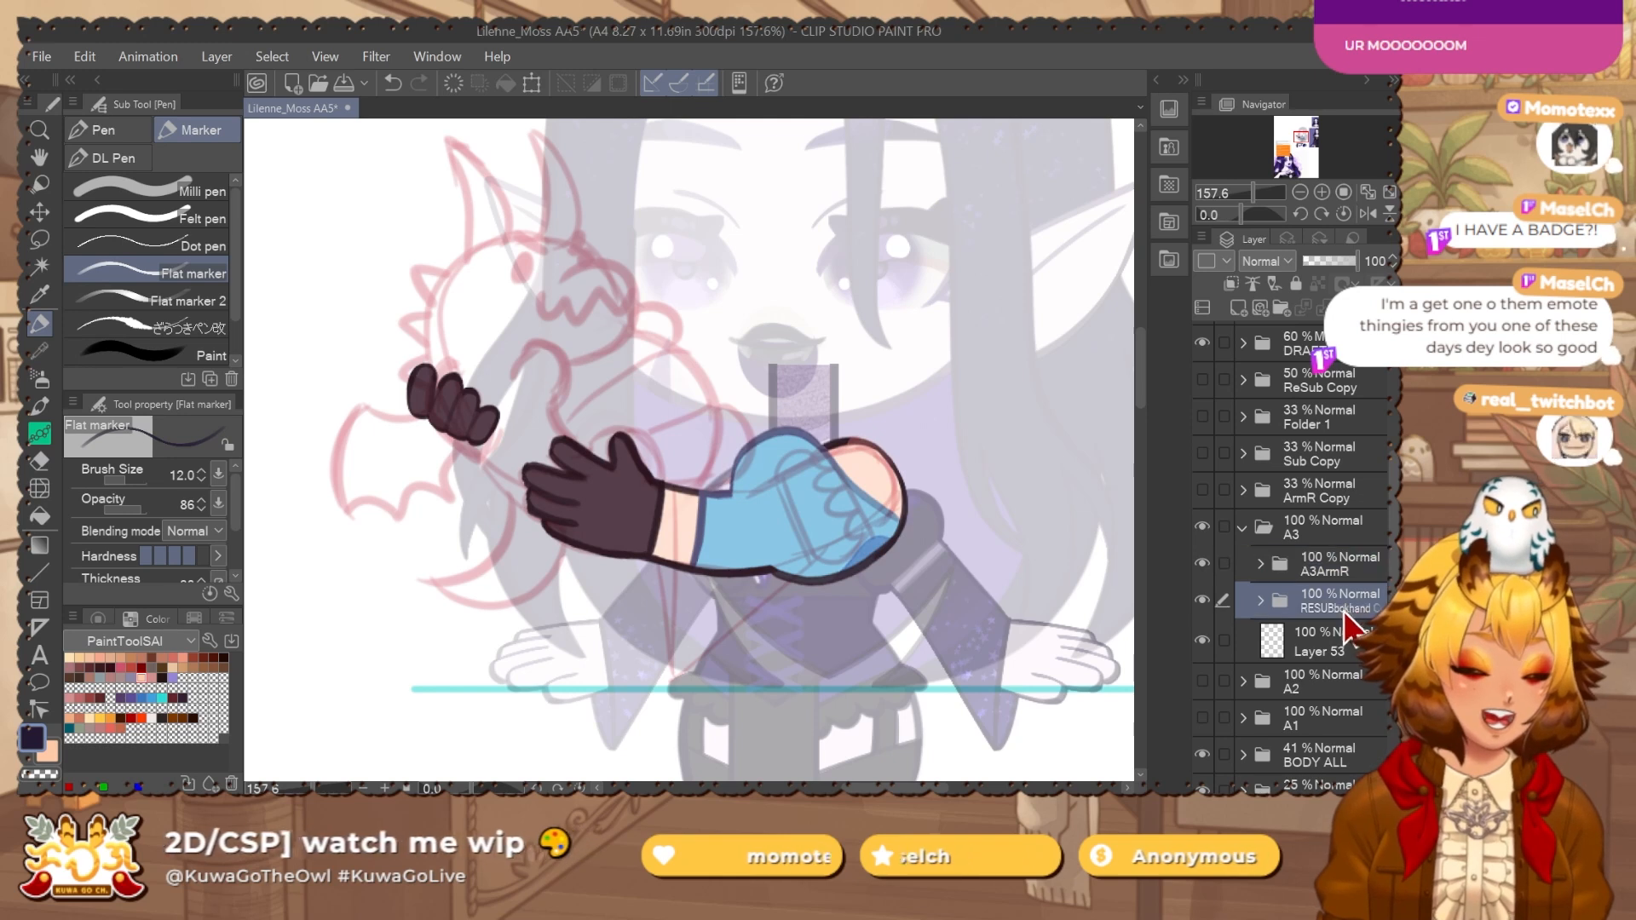
left_click(1333, 571)
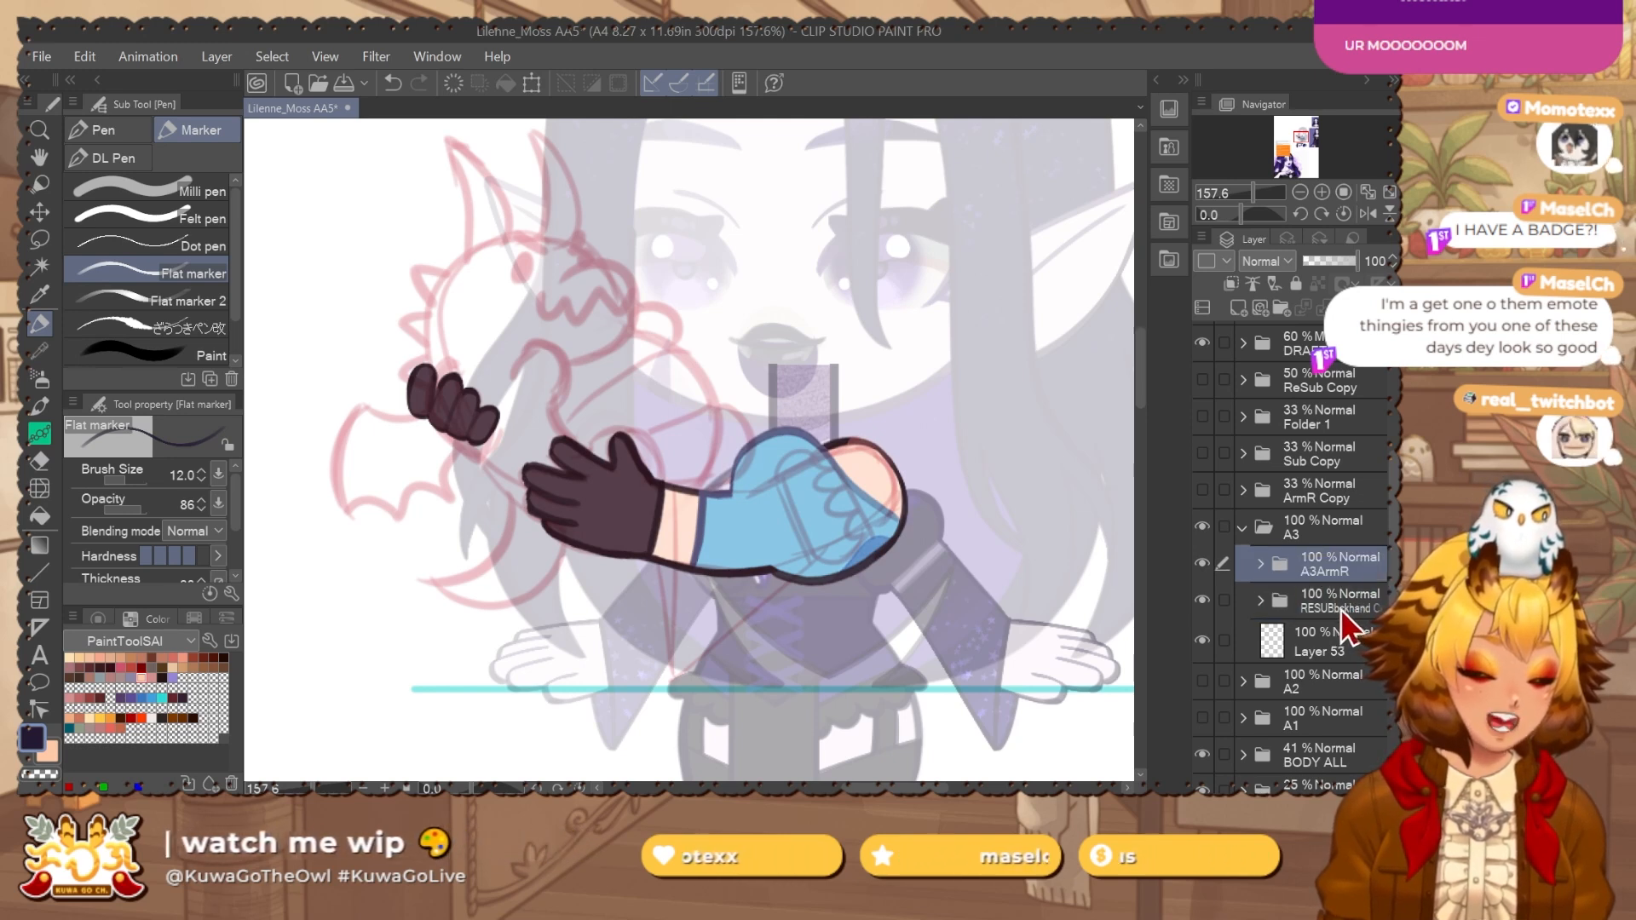
double_click(1341, 610)
key("ctrl+v")
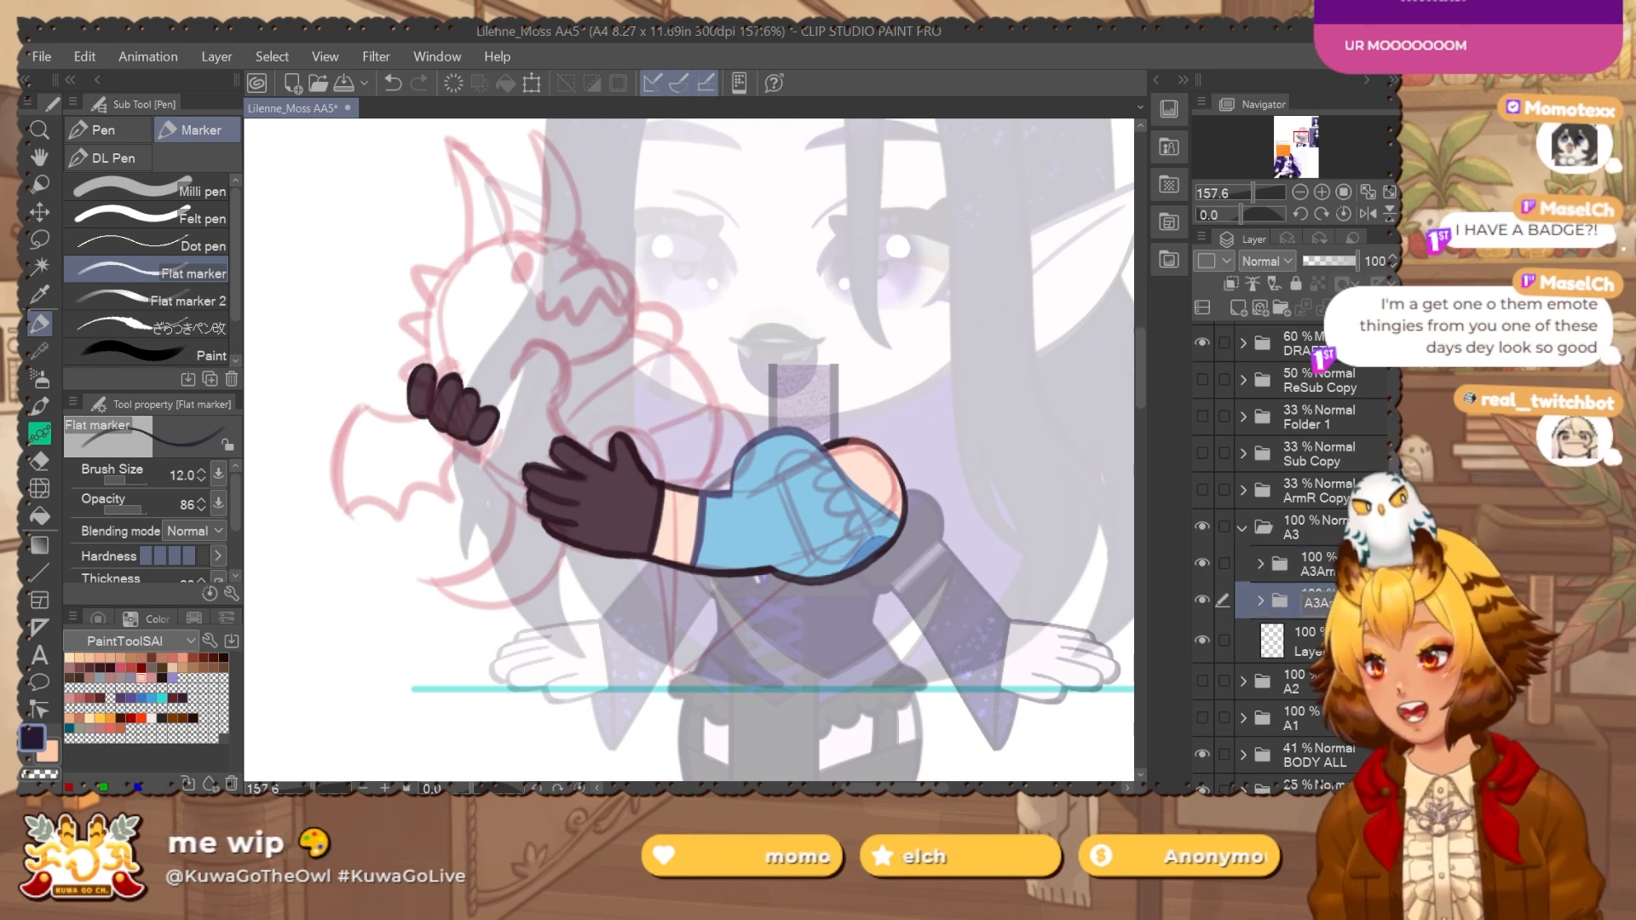
key("Return")
key("p")
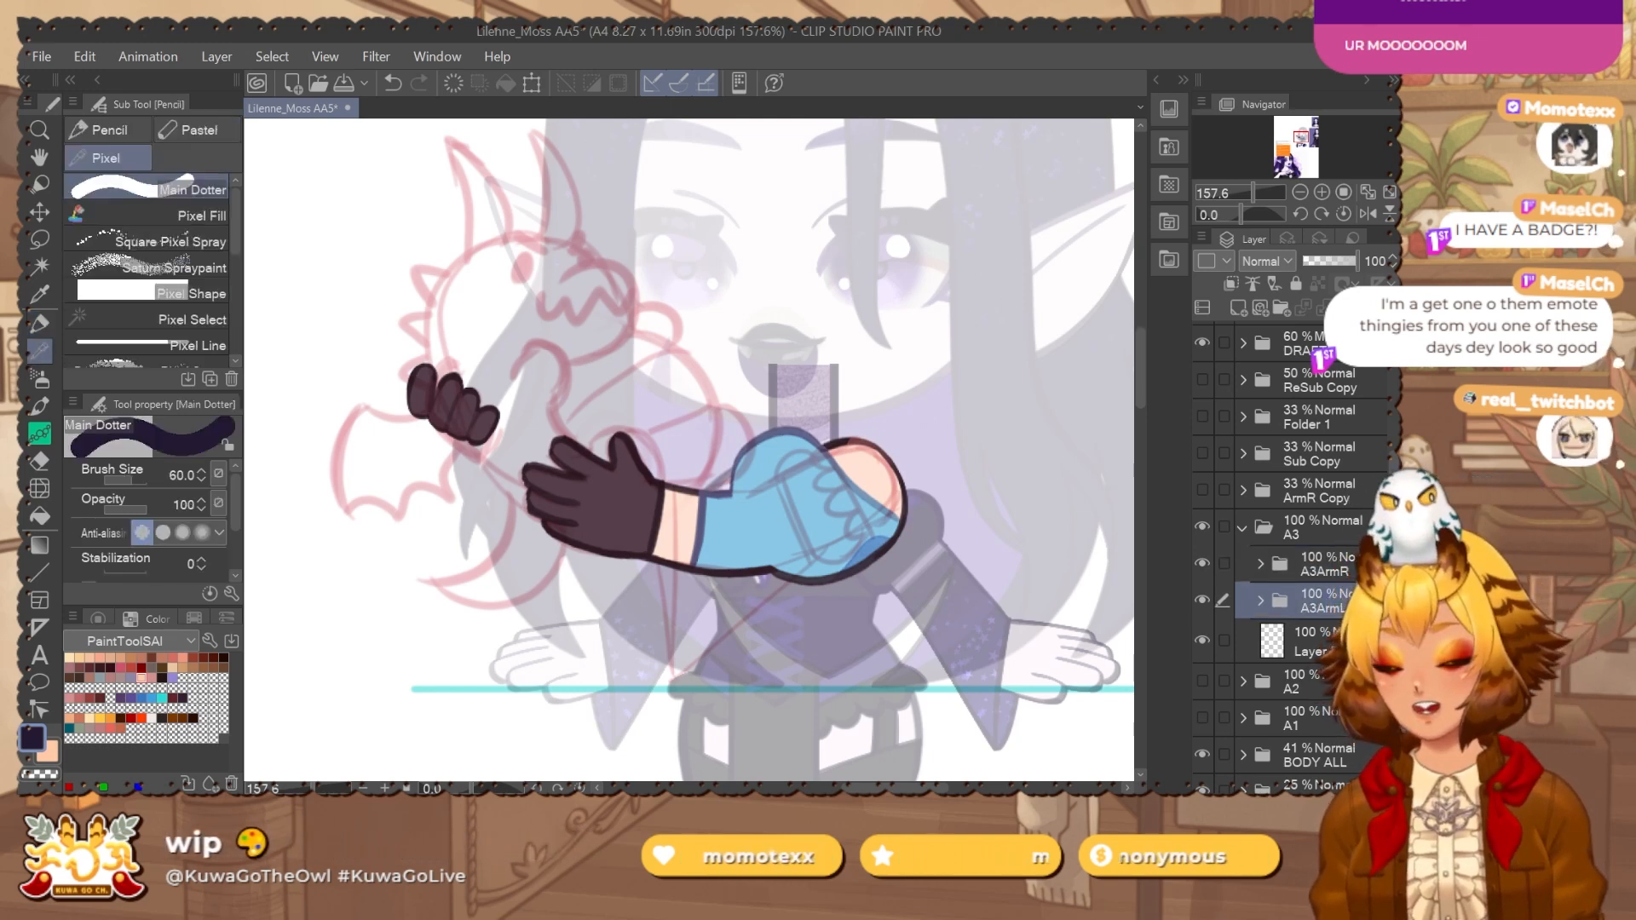
Expand A3ArmL and A3ArmR and examine which part of the arm each subfolder of A3ArmR contains.
left_click(1260, 601)
scroll(1286, 588, "down", 2)
left_click(1201, 490)
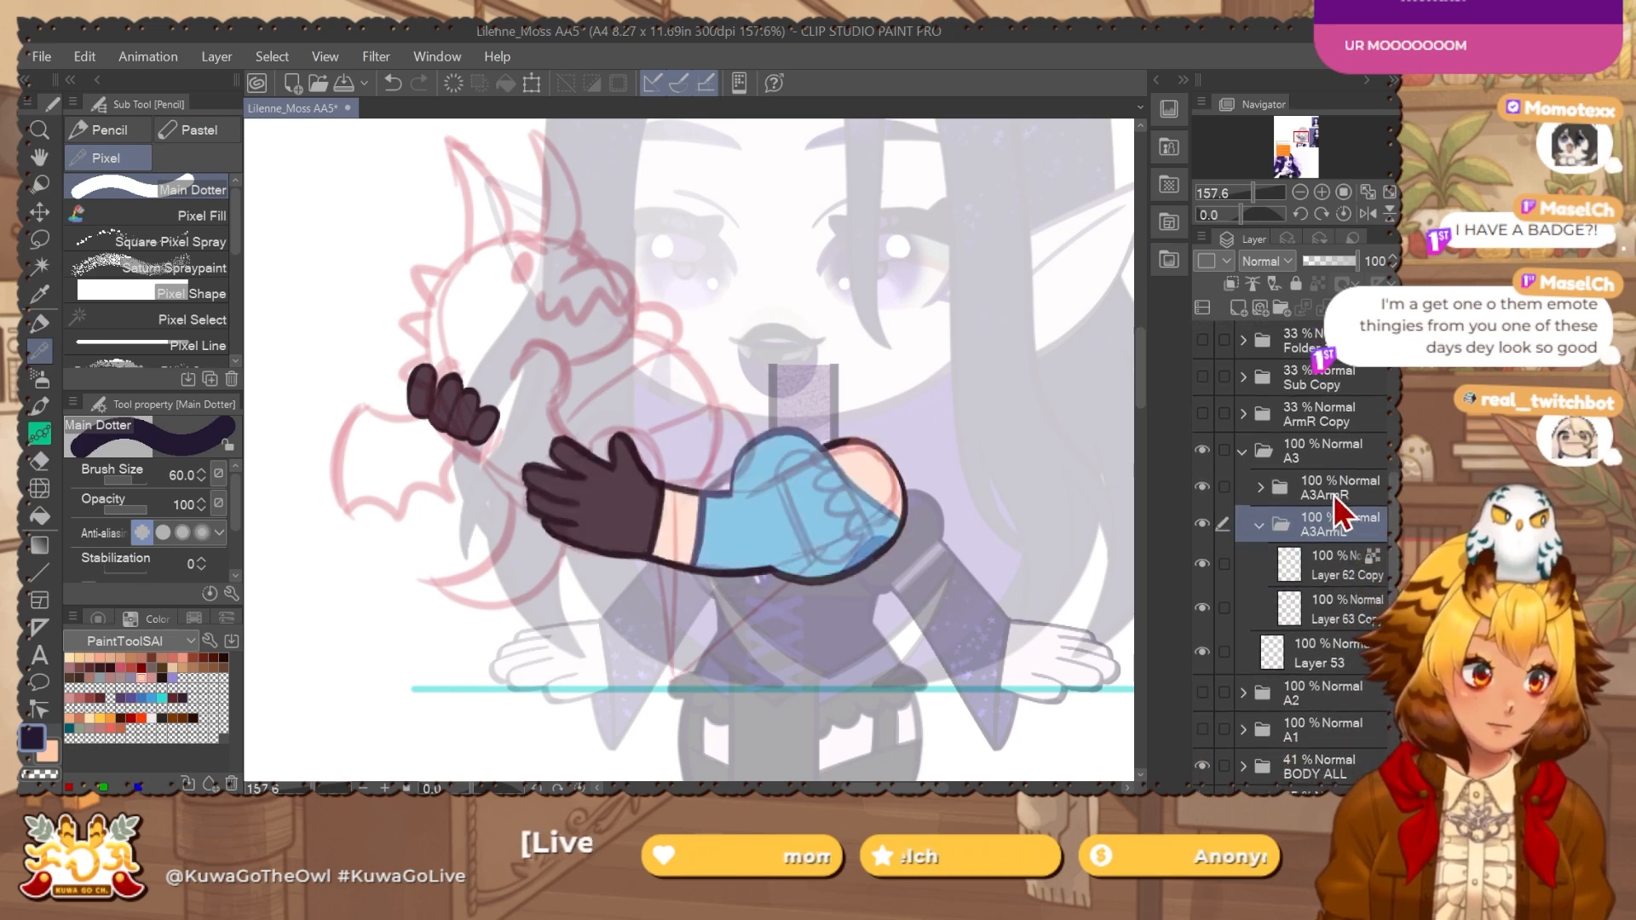
left_click(1339, 498)
left_click(1260, 487)
left_click(1361, 530)
left_click(1201, 525)
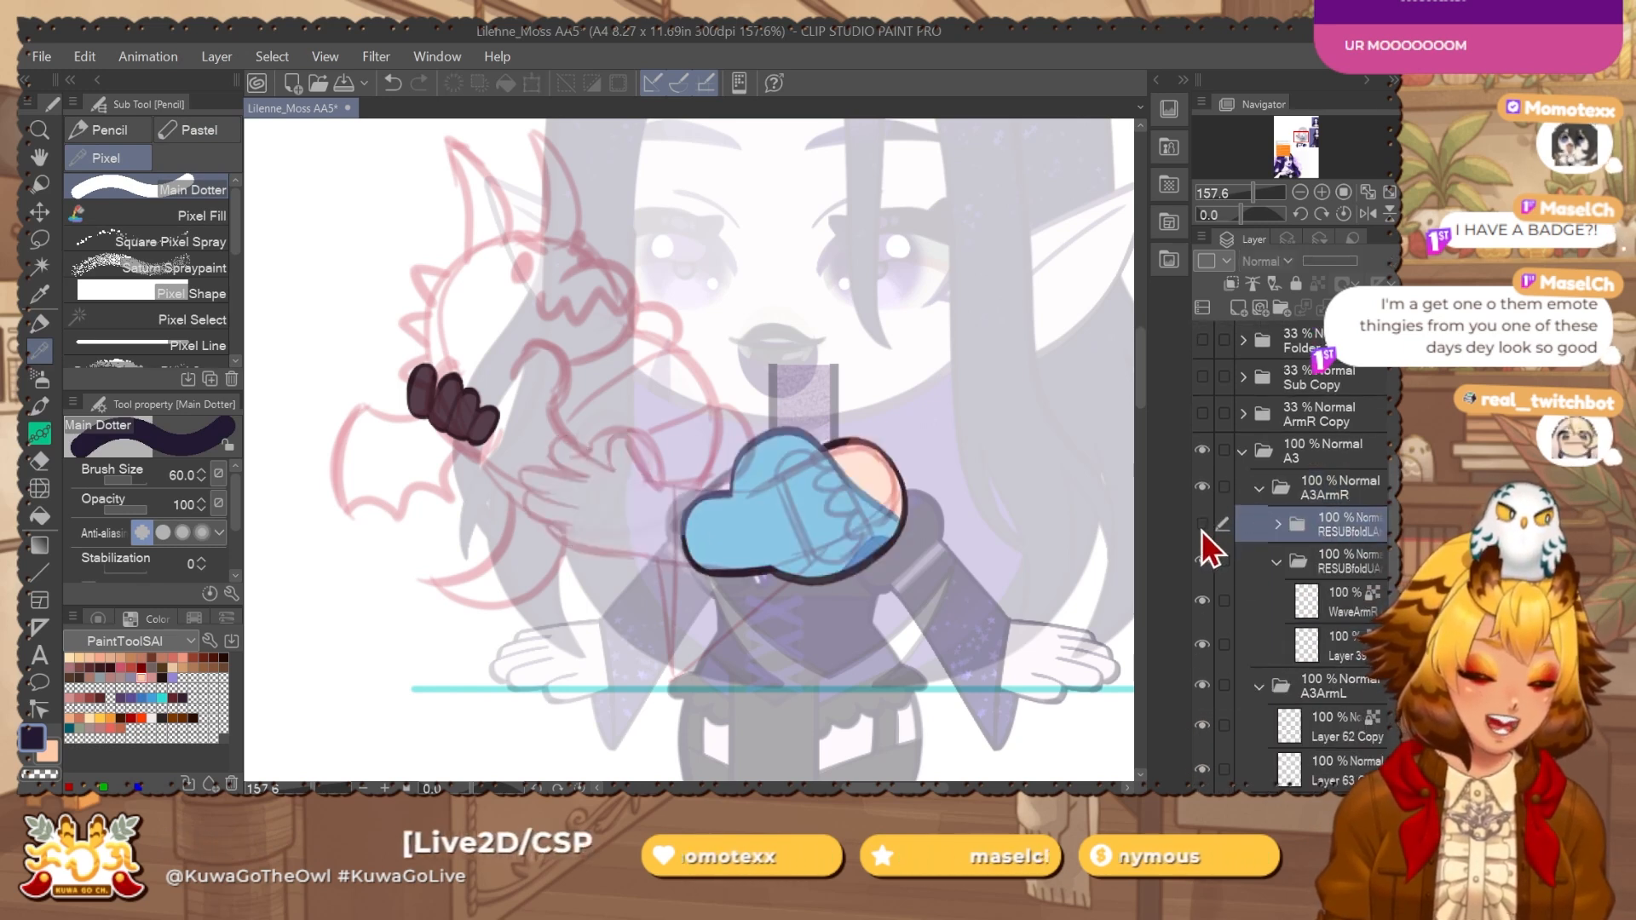
left_click(1201, 525)
scroll(1203, 512, "down", 1)
left_click(1201, 491)
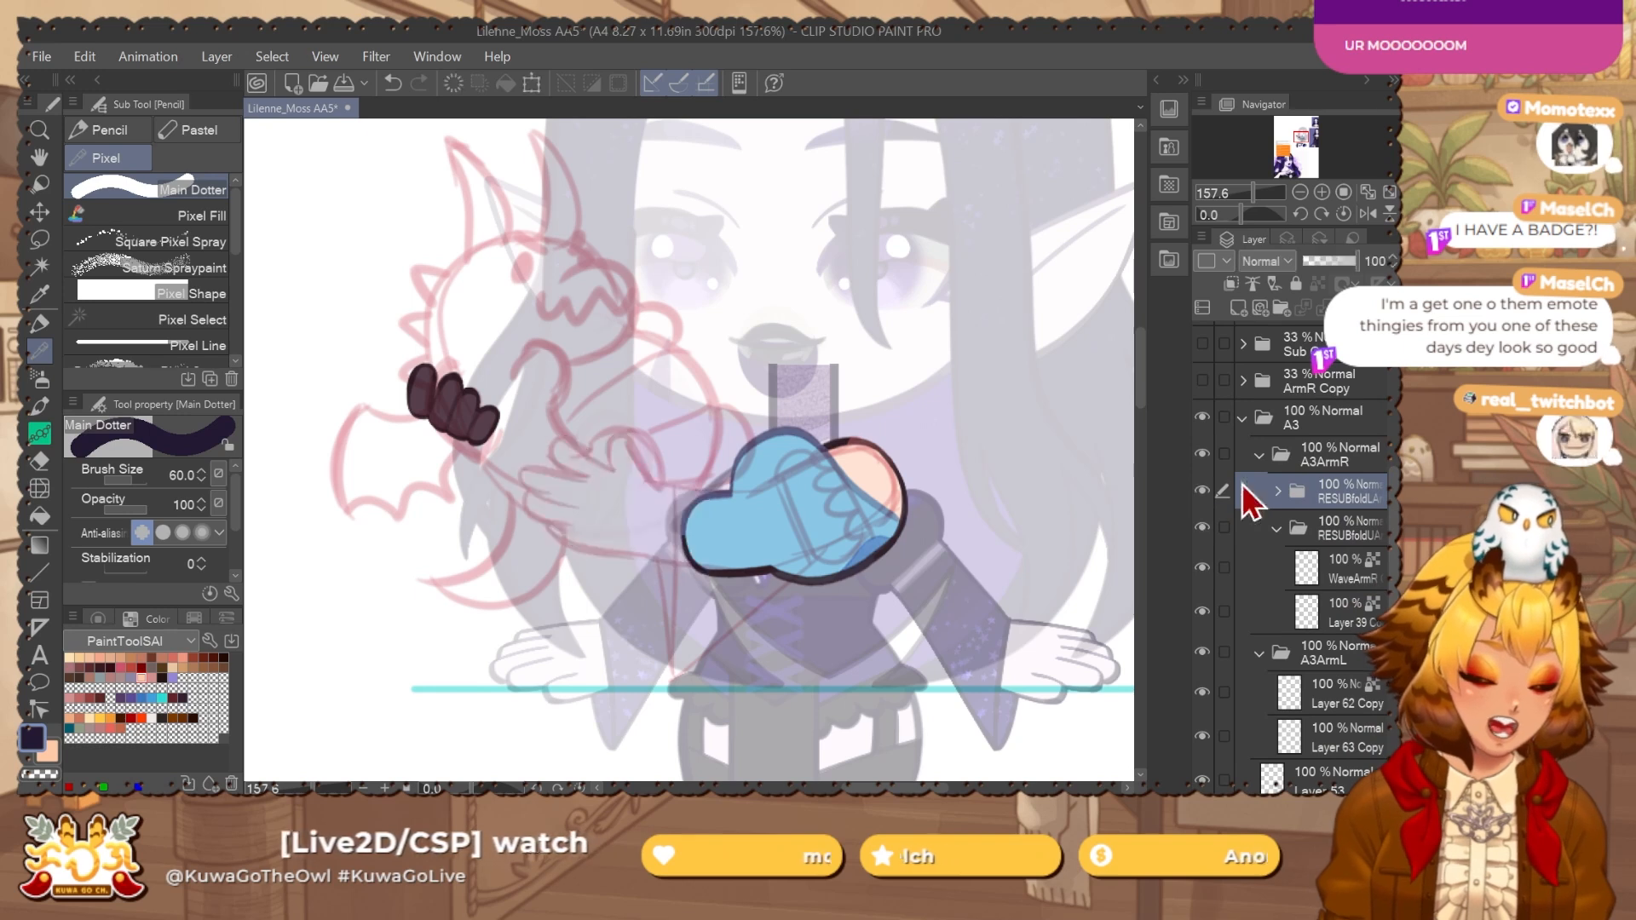
left_click(1202, 490)
left_click(1201, 527)
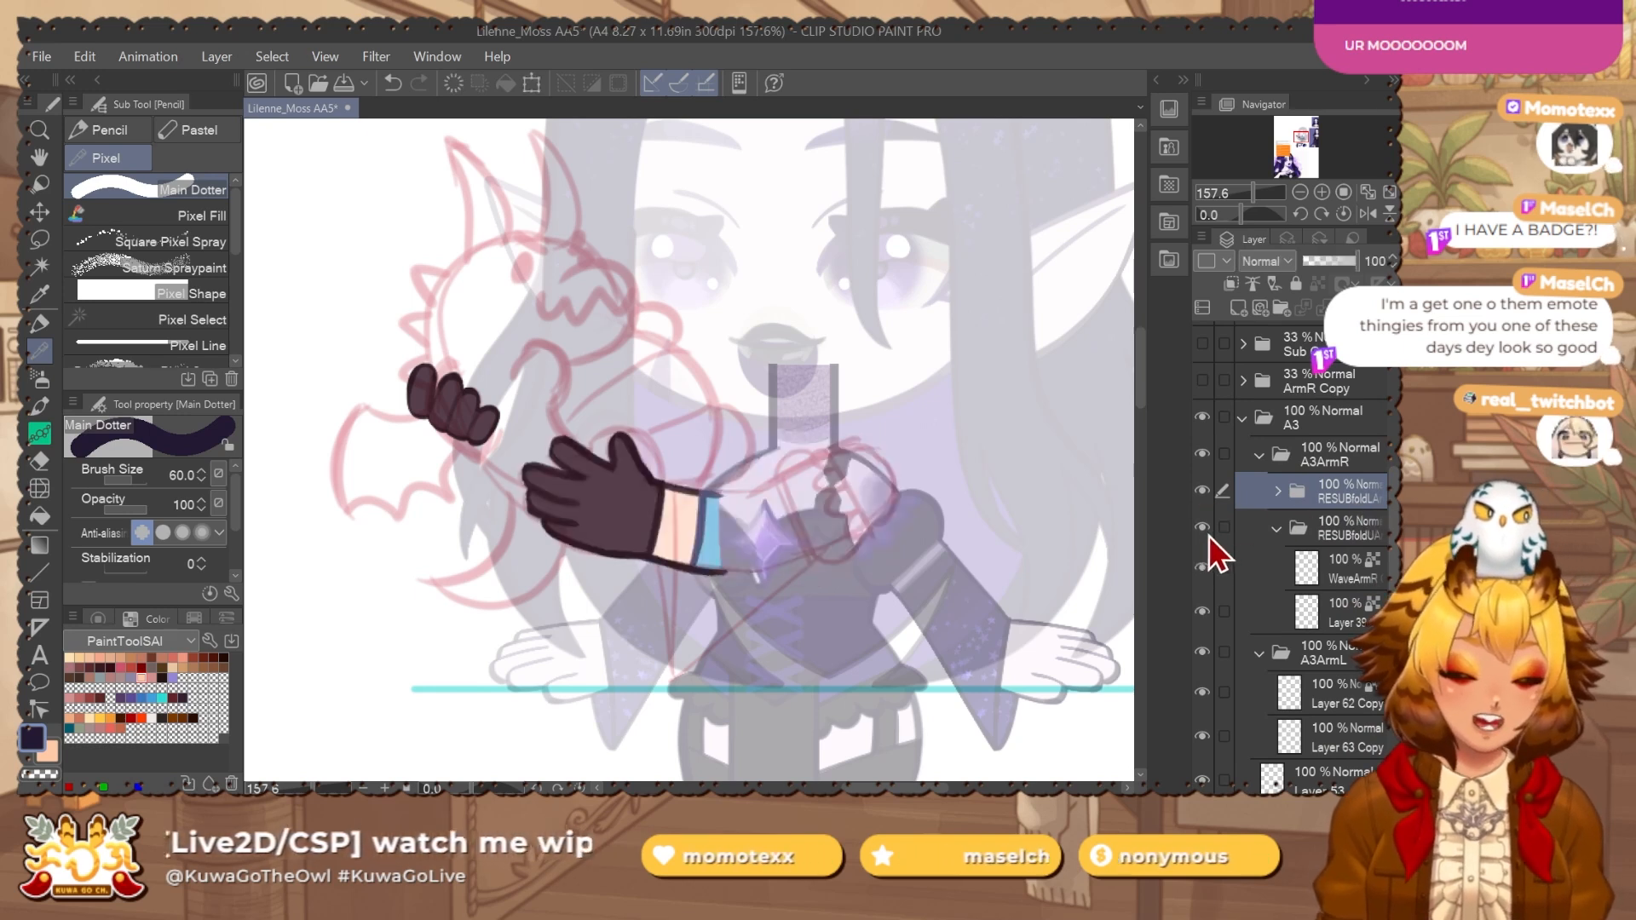
left_click(1201, 526)
Rename the forearm subfolder inside A3ArmR as A3Arm, reusing the parent folder's name without its final R.
left_click(1286, 522)
left_click_drag(1190, 454, 1146, 452)
double_click(1342, 493)
double_click(1286, 467)
key("ctrl+c")
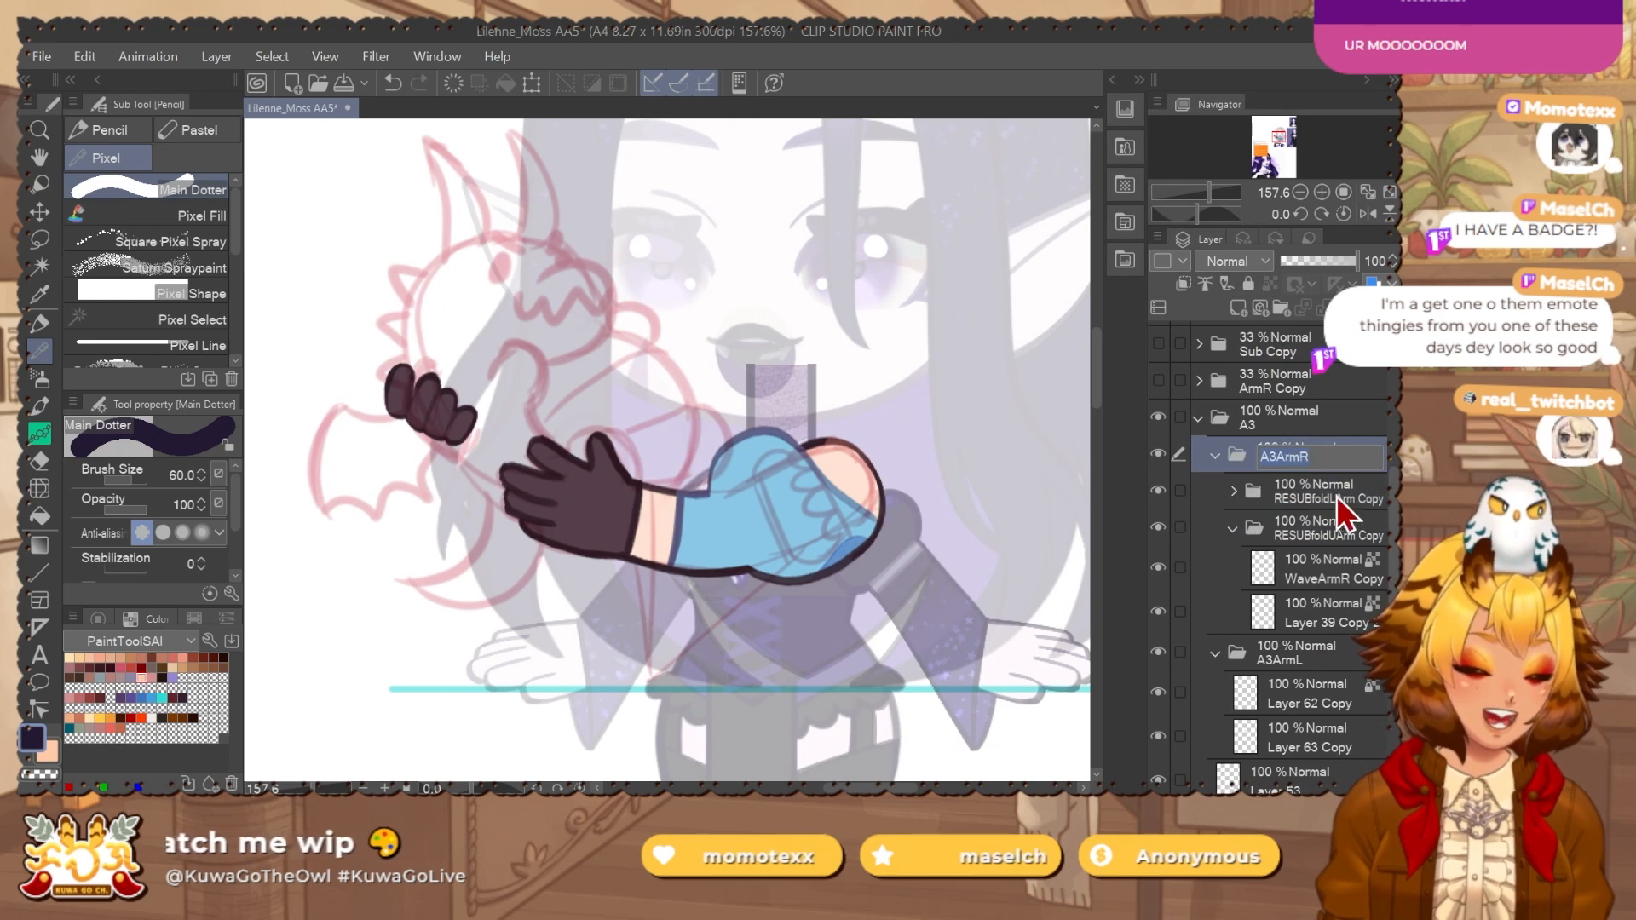
double_click(1330, 496)
key("ctrl+v")
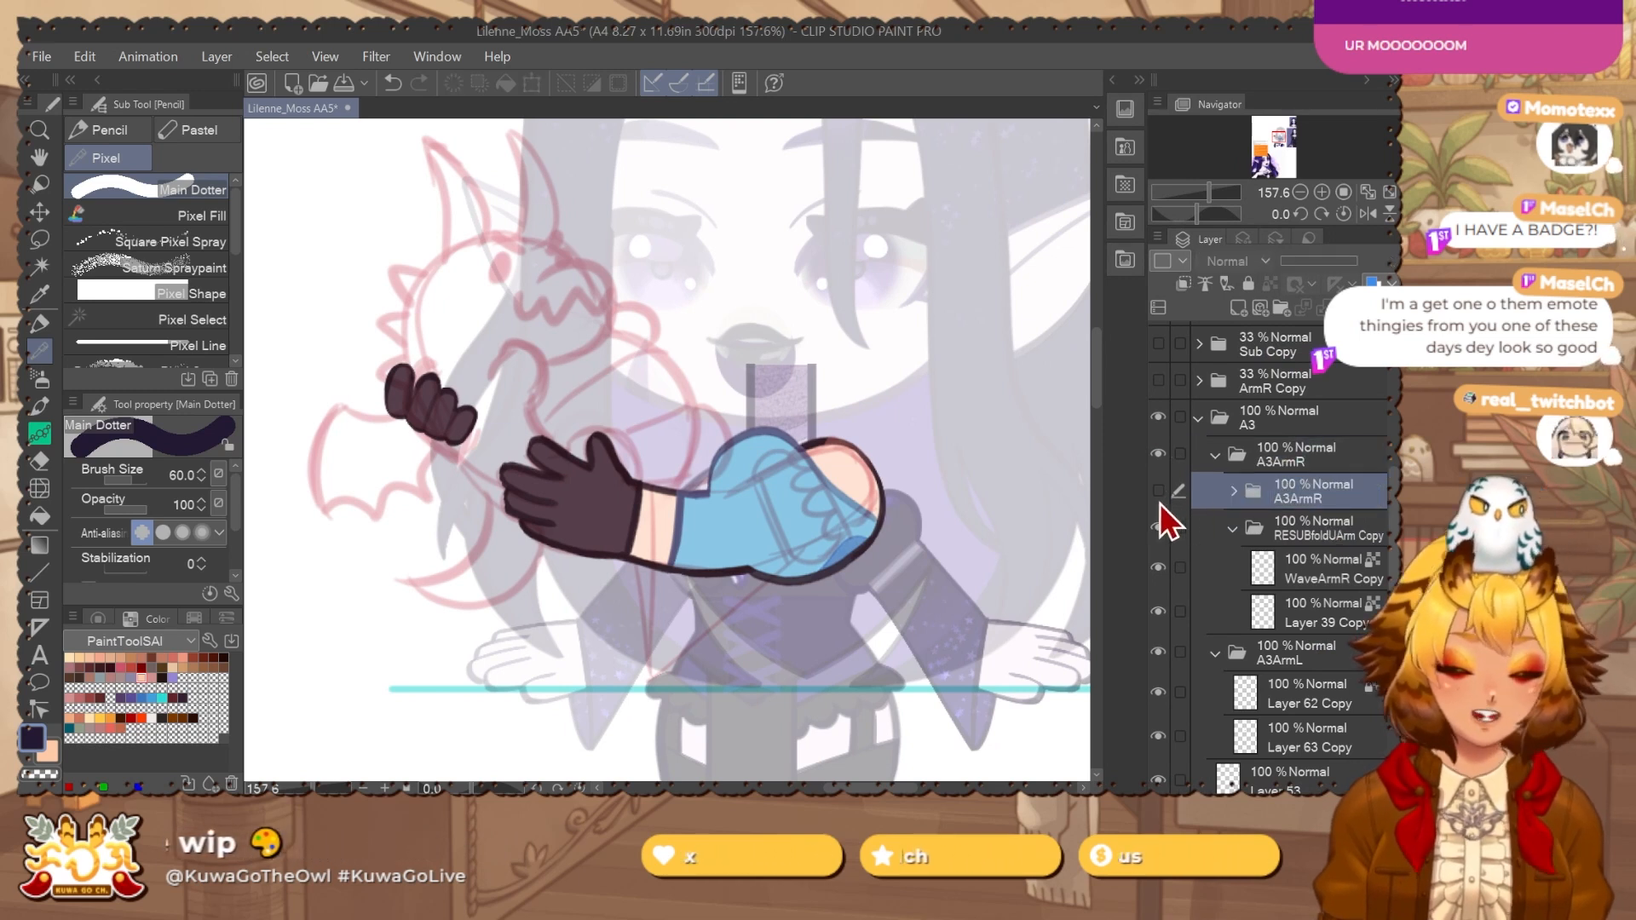
double_click(1341, 501)
key("ctrl+v")
key("Return")
double_click(1321, 501)
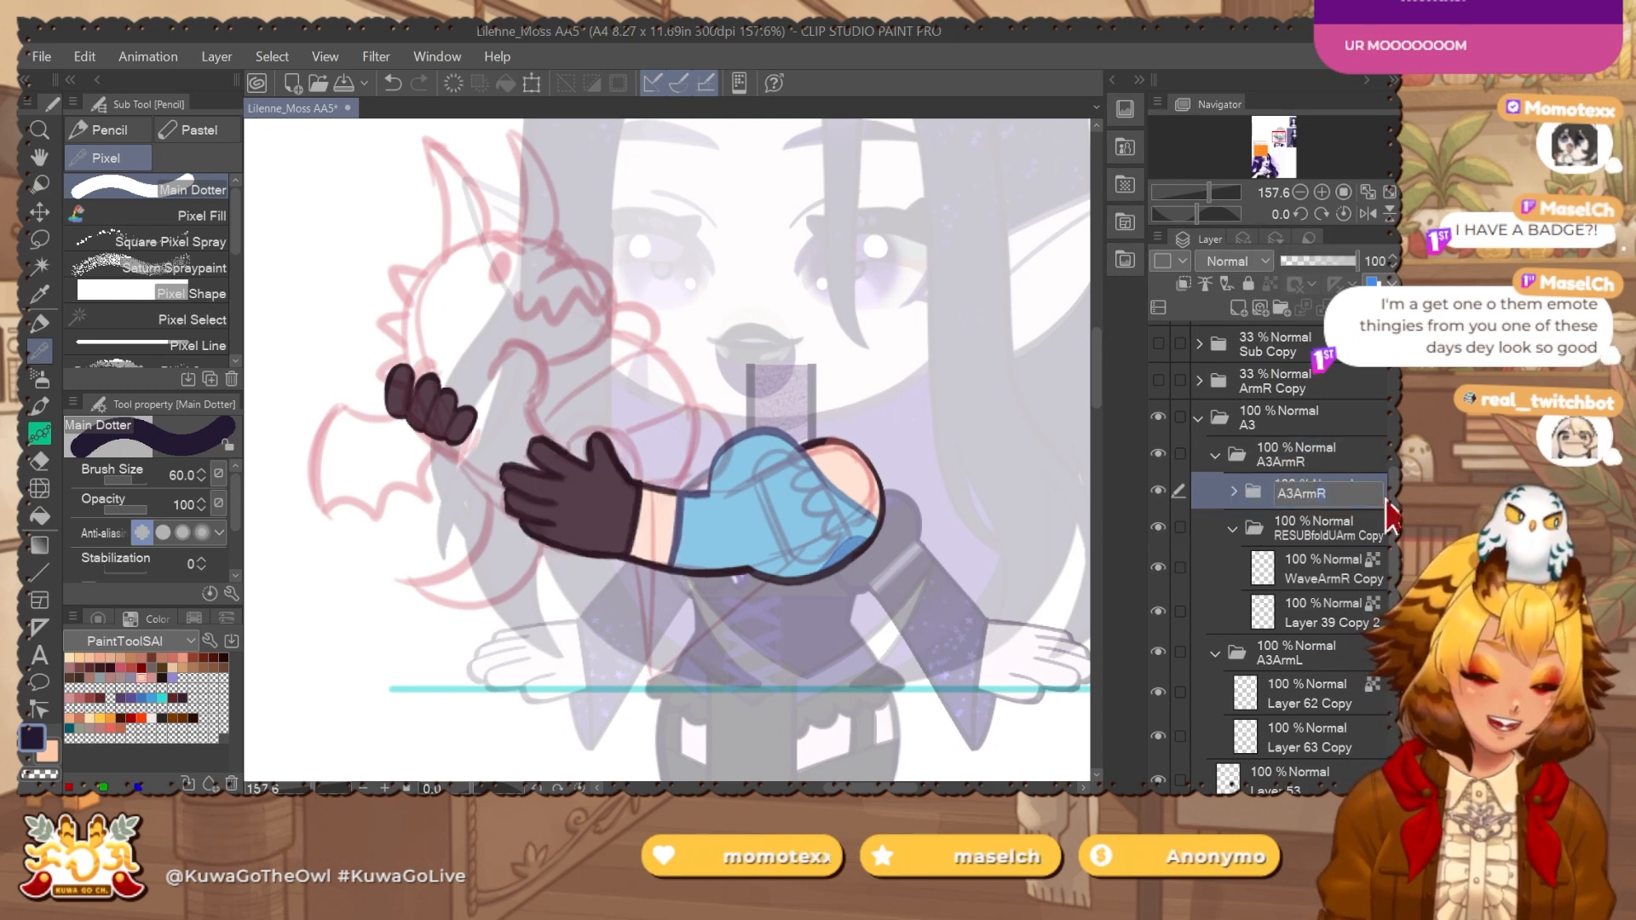
left_click(1358, 493)
key("BackSpace")
key("Return")
Rename the upper-arm subfolder A3Shldr and lower its opacity to 48%.
left_click(1323, 539)
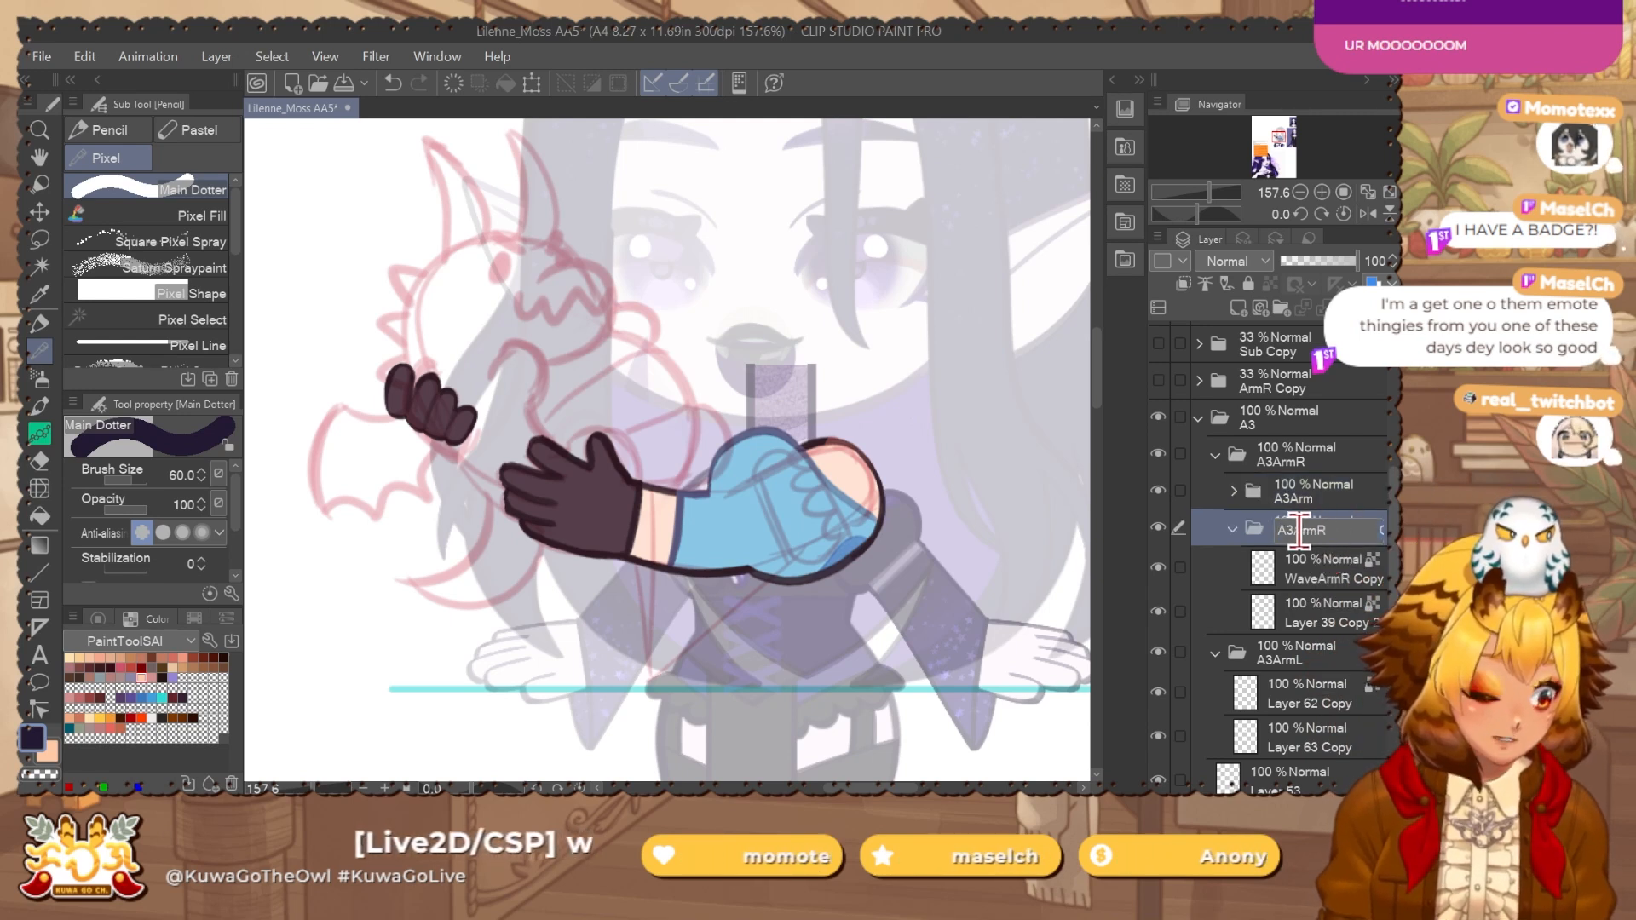
type("S")
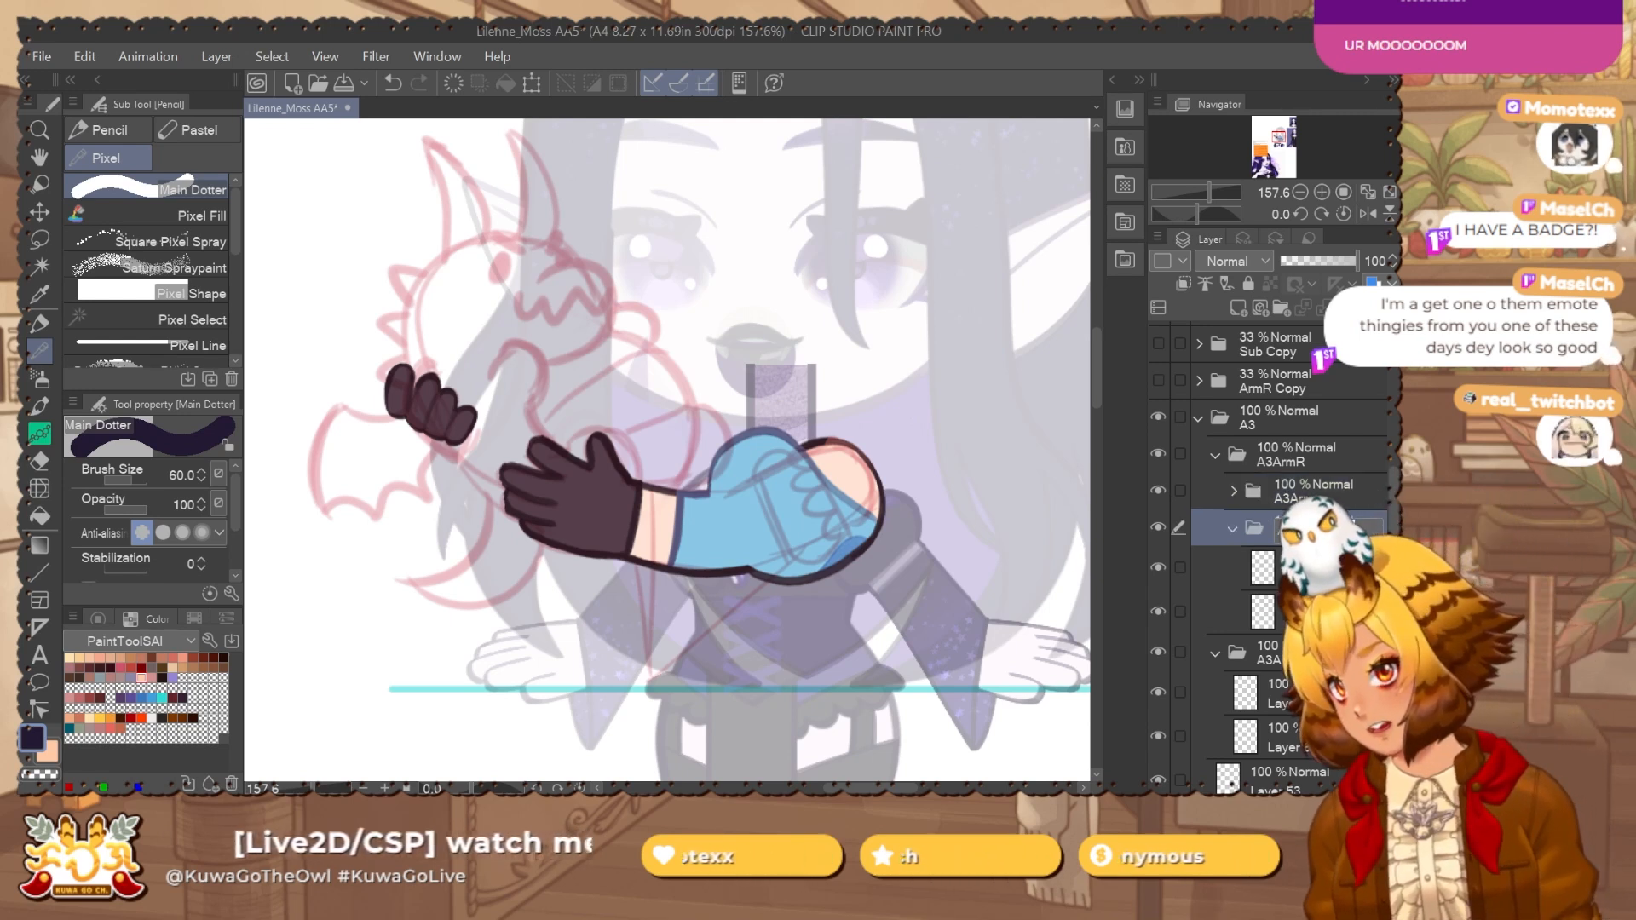
key("Return")
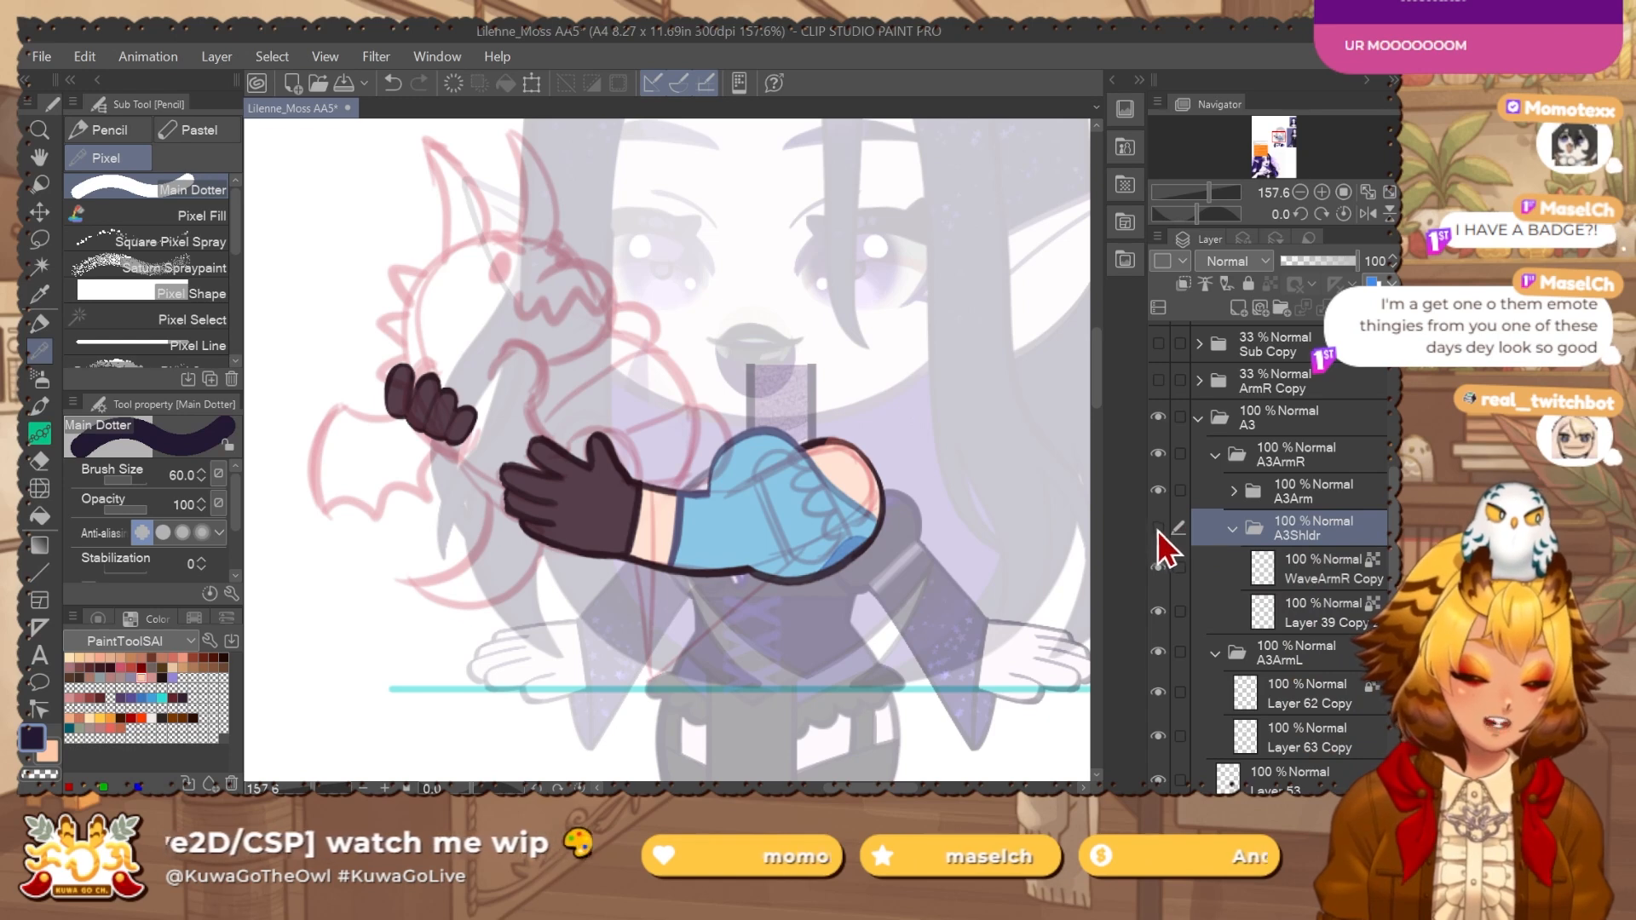
left_click_drag(1355, 260, 1318, 261)
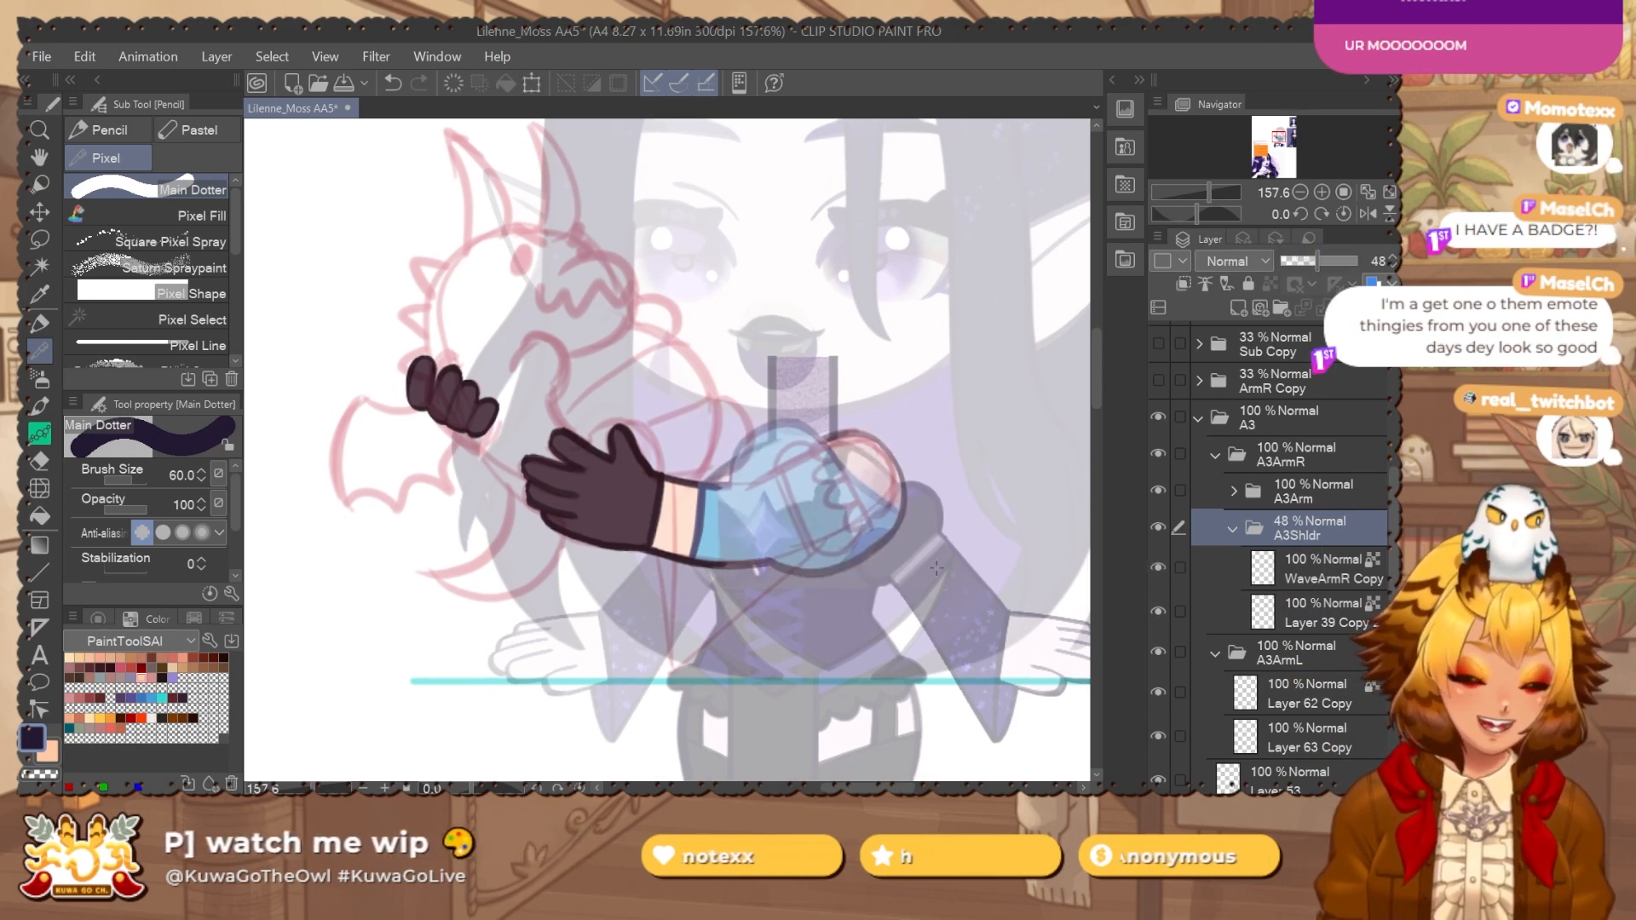
Add a new layer above the collapsed A3Shldr folder and ready the Flat marker pen for the upper arm.
left_click(1231, 529)
key("ctrl+shift+n")
mouse_move(831, 553)
left_mouse_down()
mouse_move(875, 547)
mouse_move(847, 506)
mouse_move(788, 487)
mouse_move(839, 494)
mouse_move(759, 515)
mouse_move(733, 507)
mouse_move(731, 474)
left_mouse_up()
key("p")
mouse_move(598, 484)
left_mouse_down()
mouse_move(871, 366)
mouse_move(646, 457)
mouse_move(891, 358)
left_mouse_up()
key("ctrl+z")
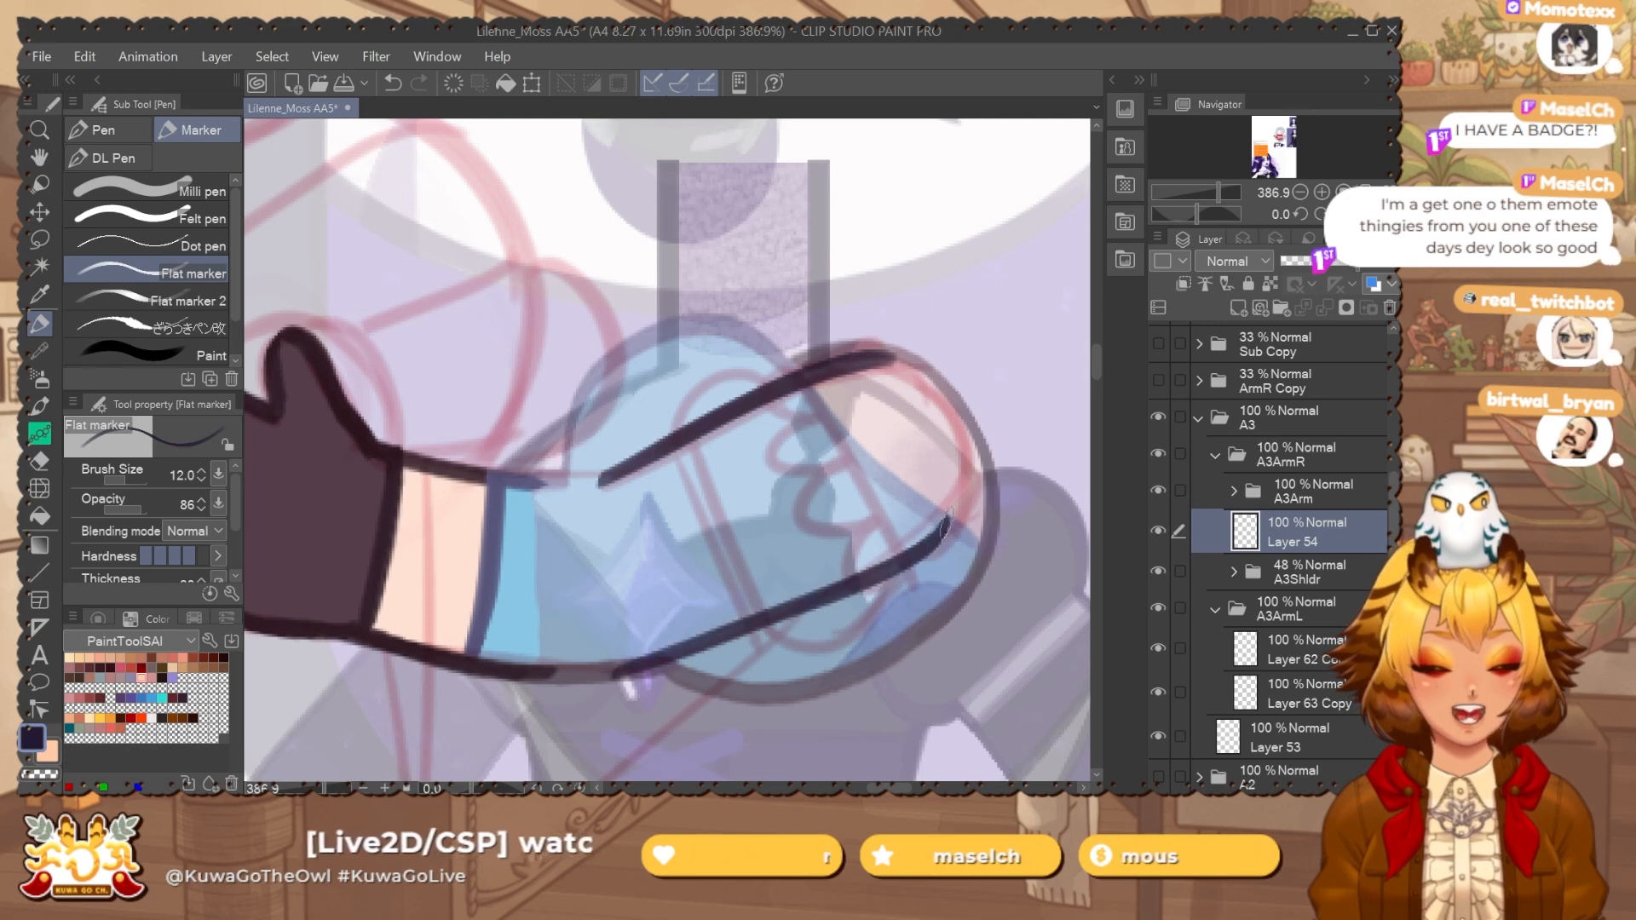
key("ctrl+z")
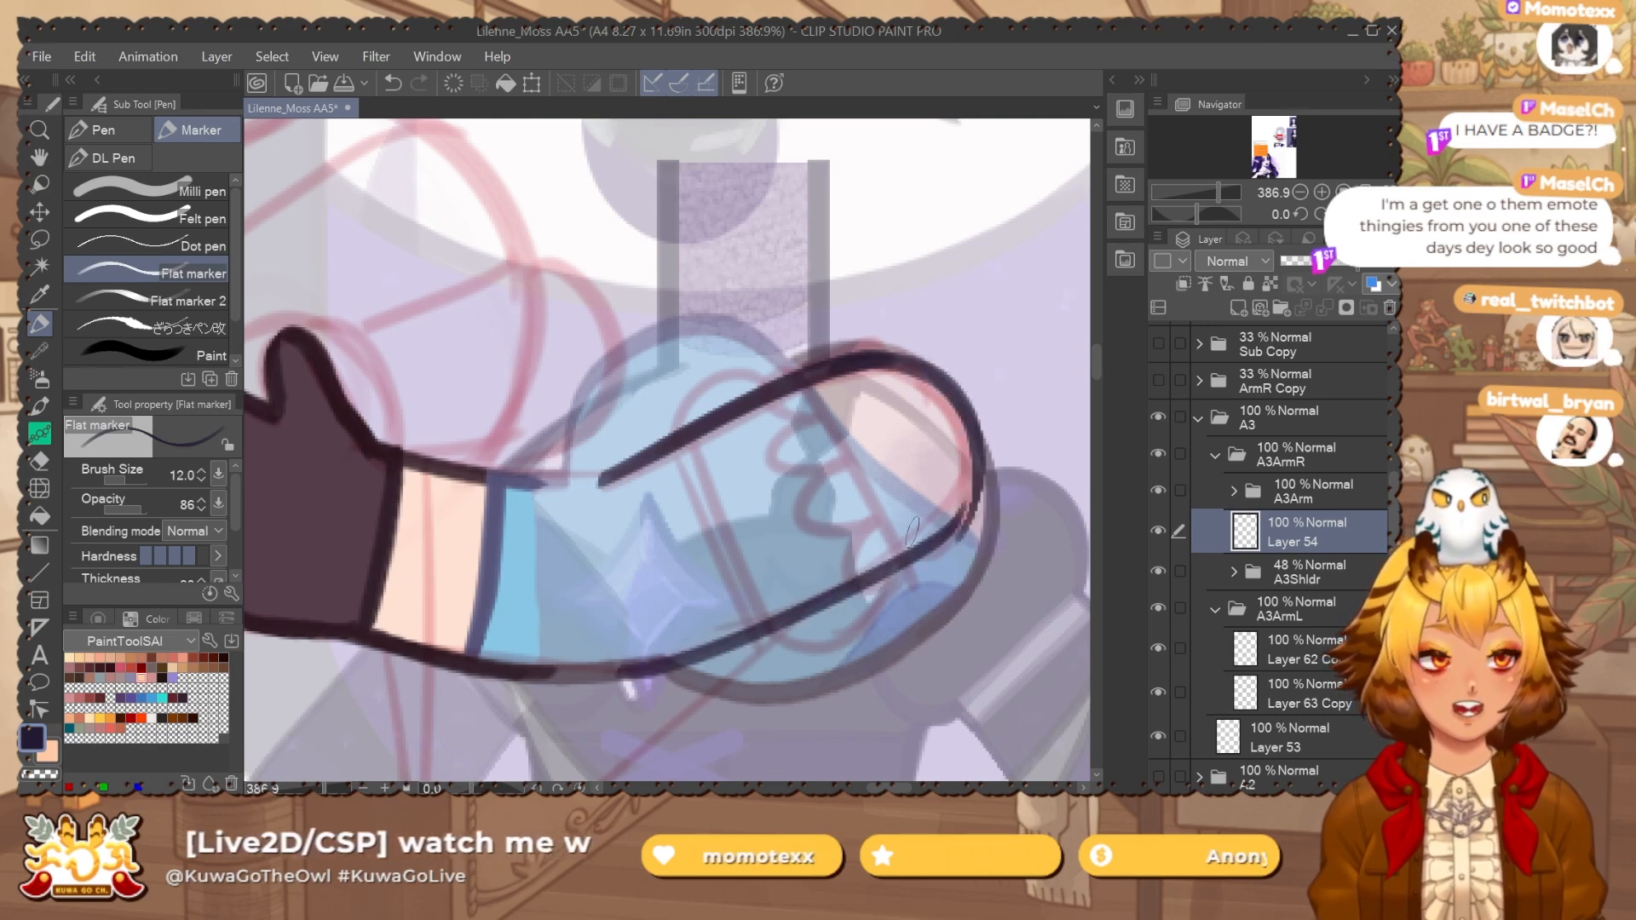
key("ctrl+z")
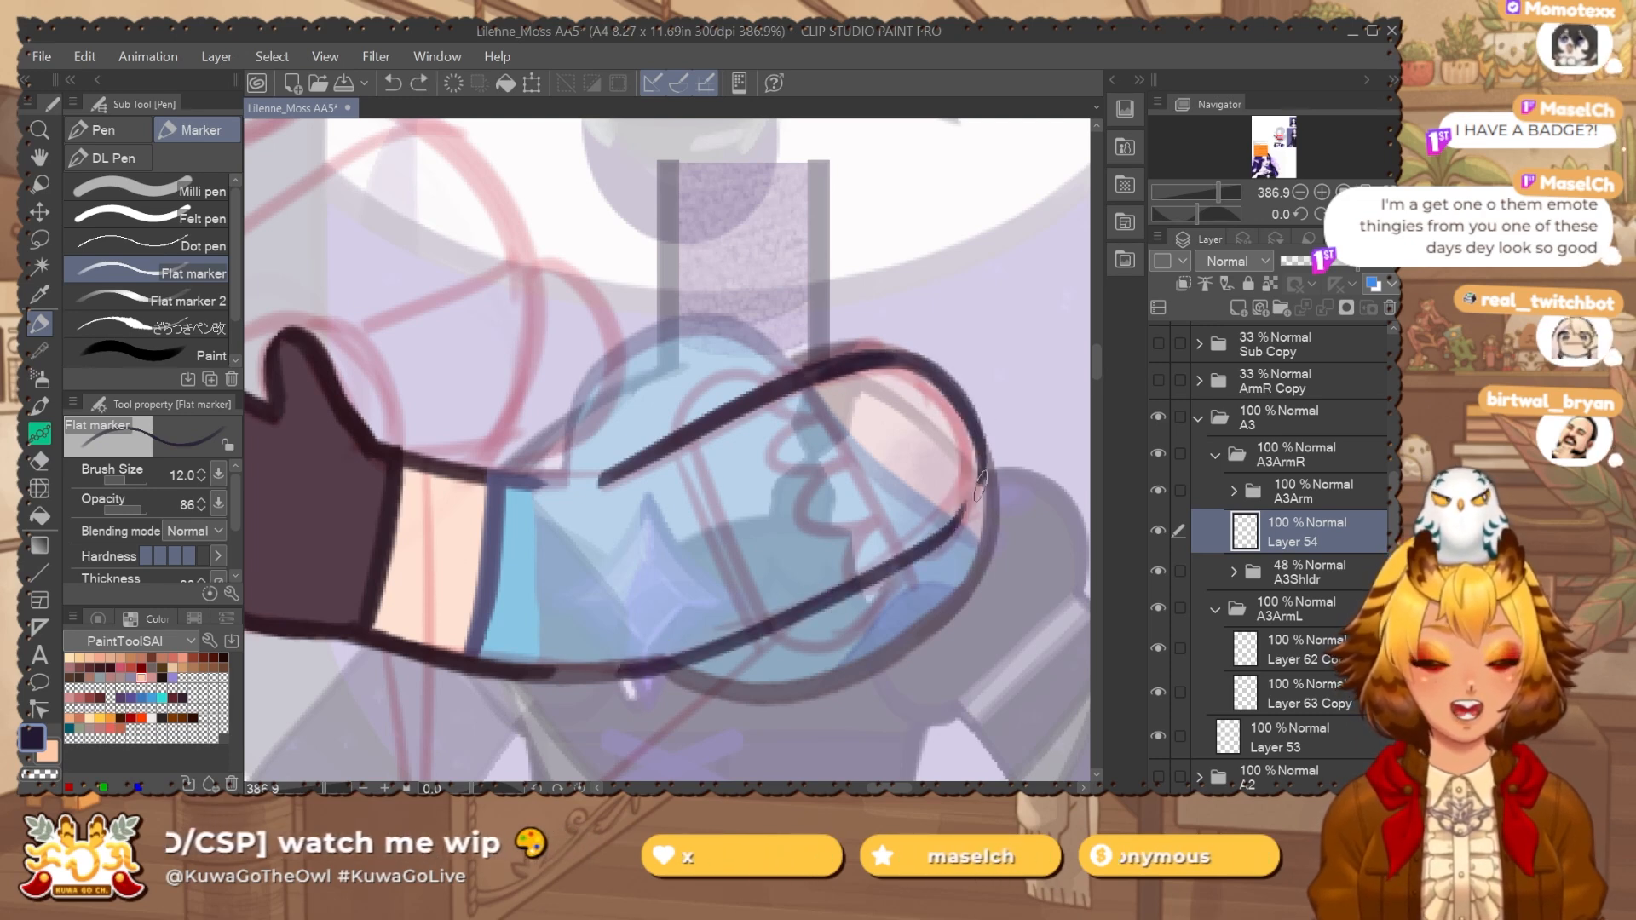
left_click_drag(981, 484, 955, 536)
mouse_move(935, 404)
left_mouse_down()
mouse_move(858, 382)
mouse_move(834, 449)
left_mouse_up()
key("ctrl+z")
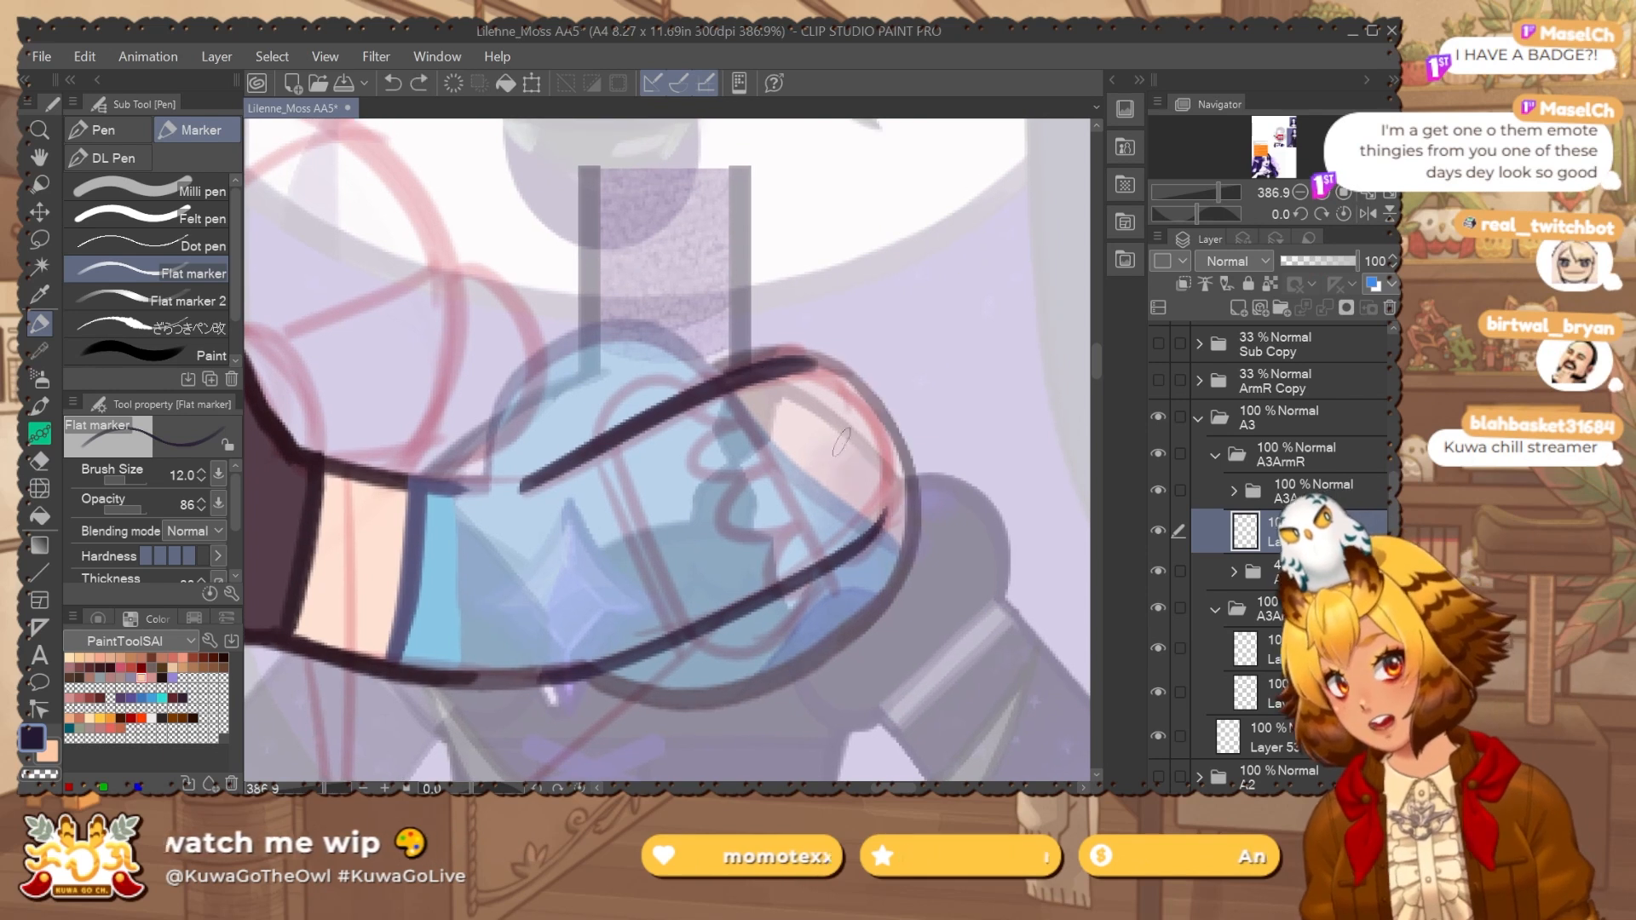
key("ctrl+z")
key("ctrl+z")
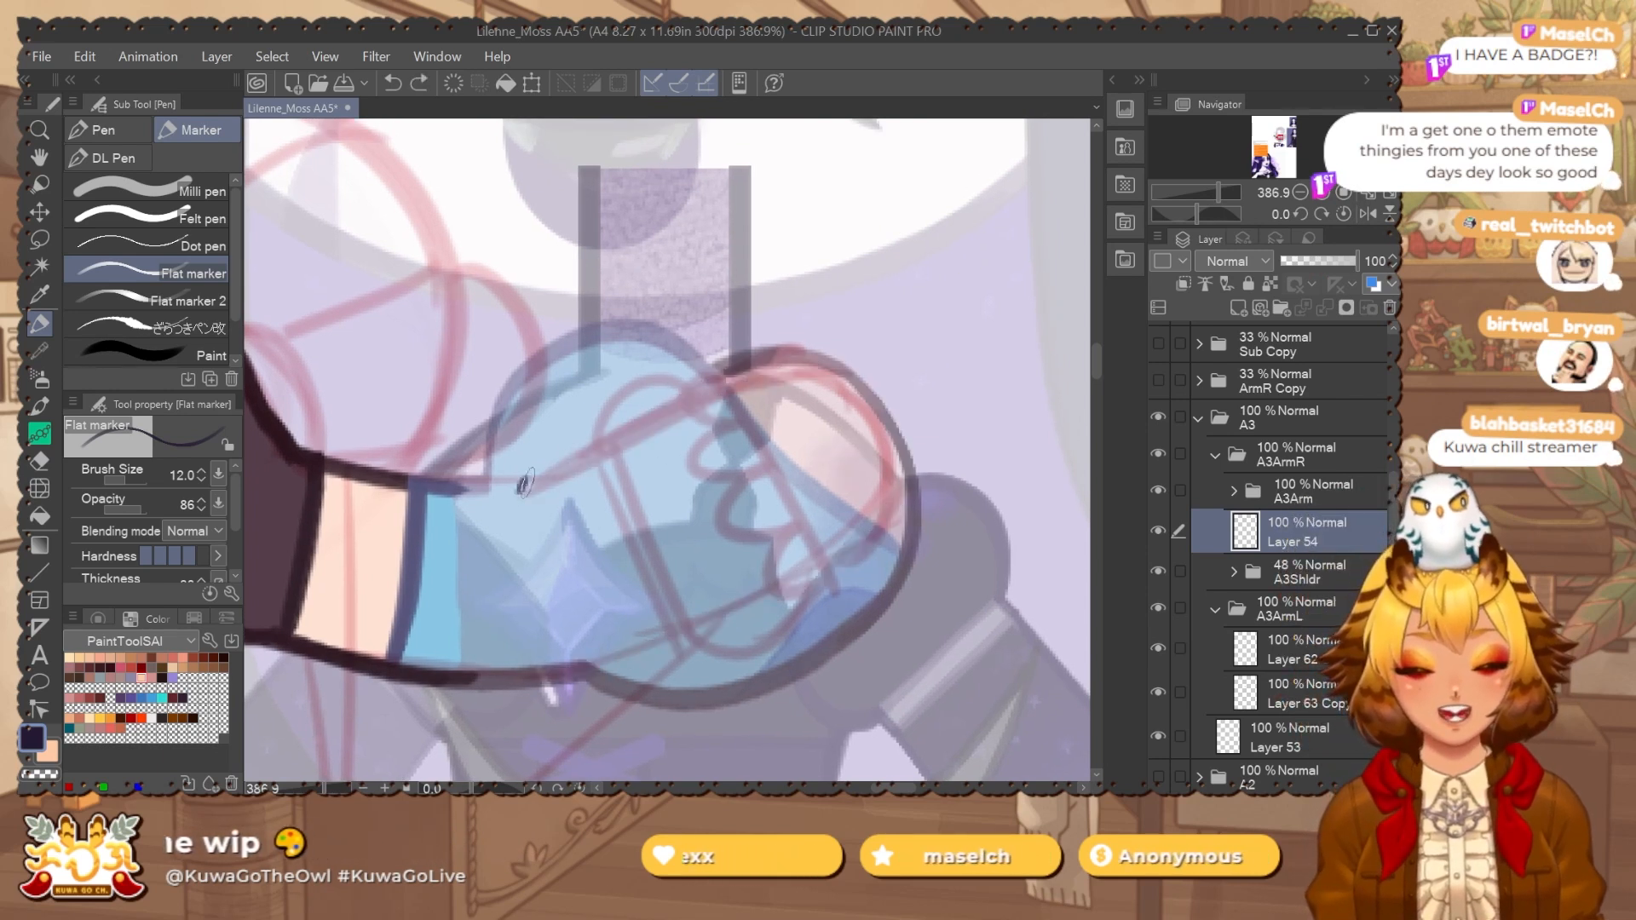
Draw the upper arm's outline in dark marker with two long slanted edges joined by a rounded shoulder end.
mouse_move(499, 687)
left_mouse_down()
mouse_move(641, 647)
mouse_move(881, 503)
left_mouse_up()
key("ctrl+z")
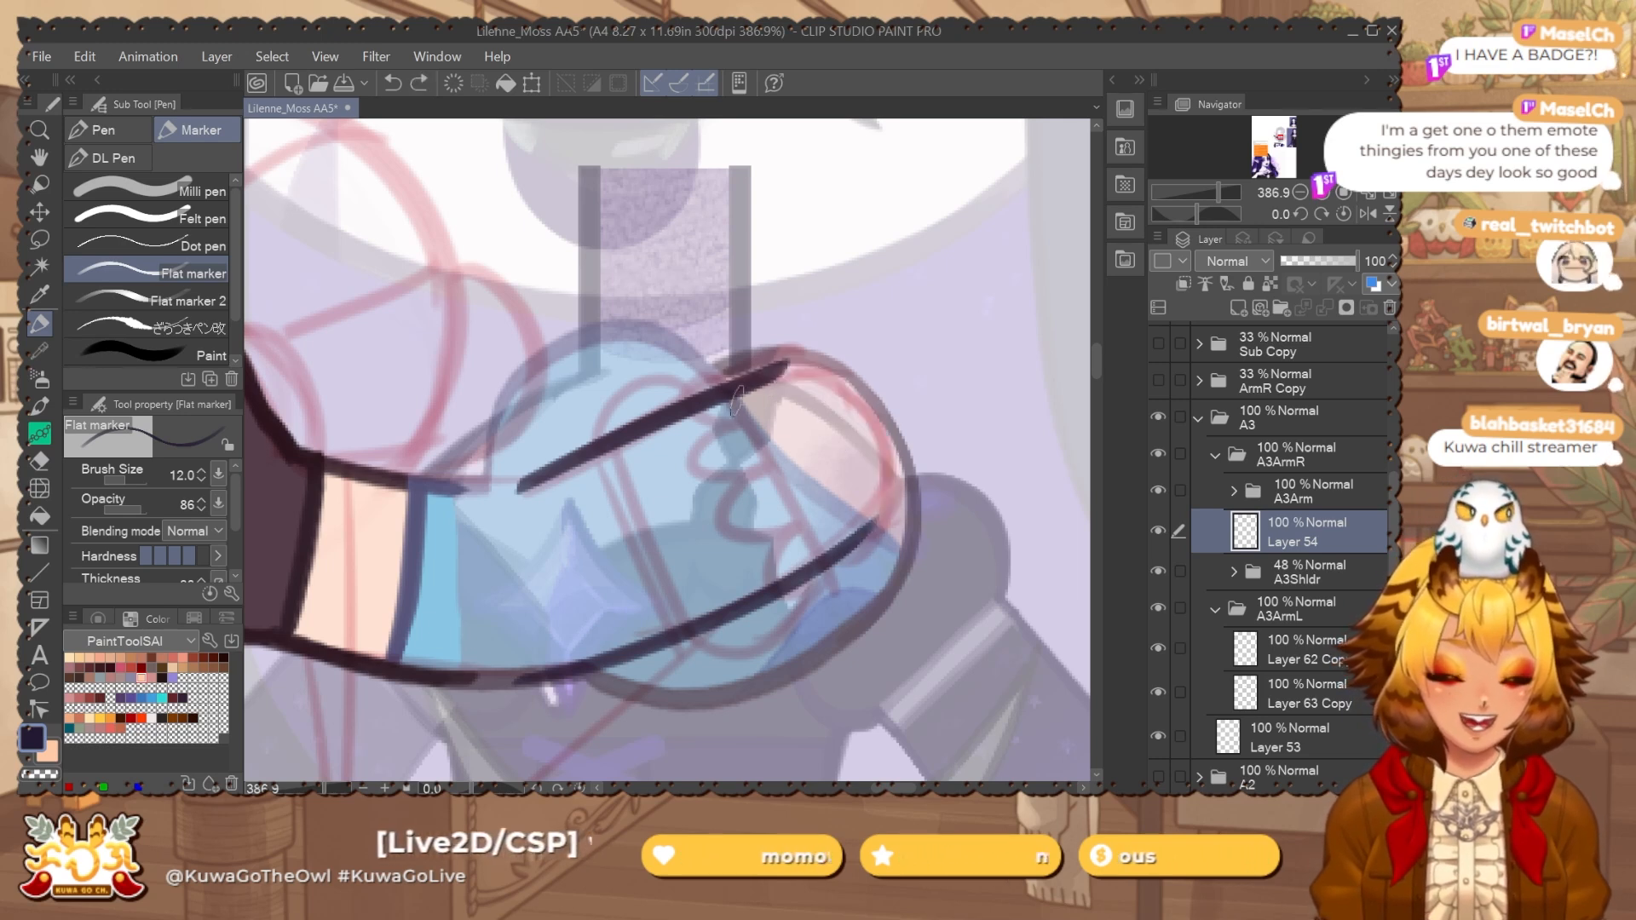
key("e")
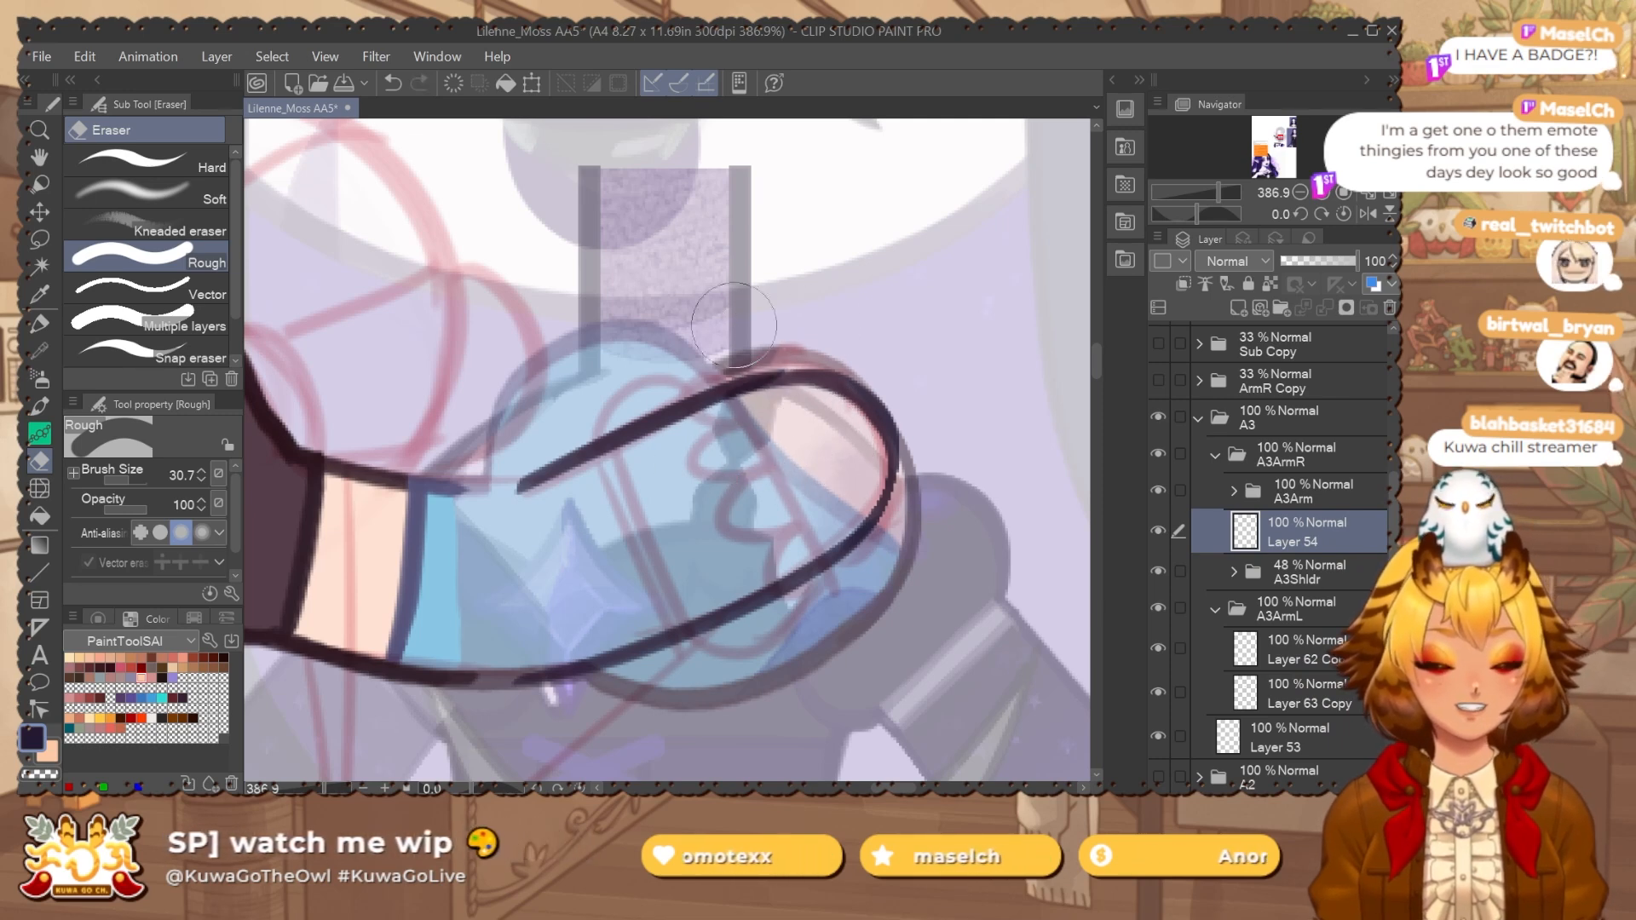
left_click_drag(930, 395, 900, 397)
Smooth the shape of the outline's rounded shoulder end and lower edge with Liquify.
key("j")
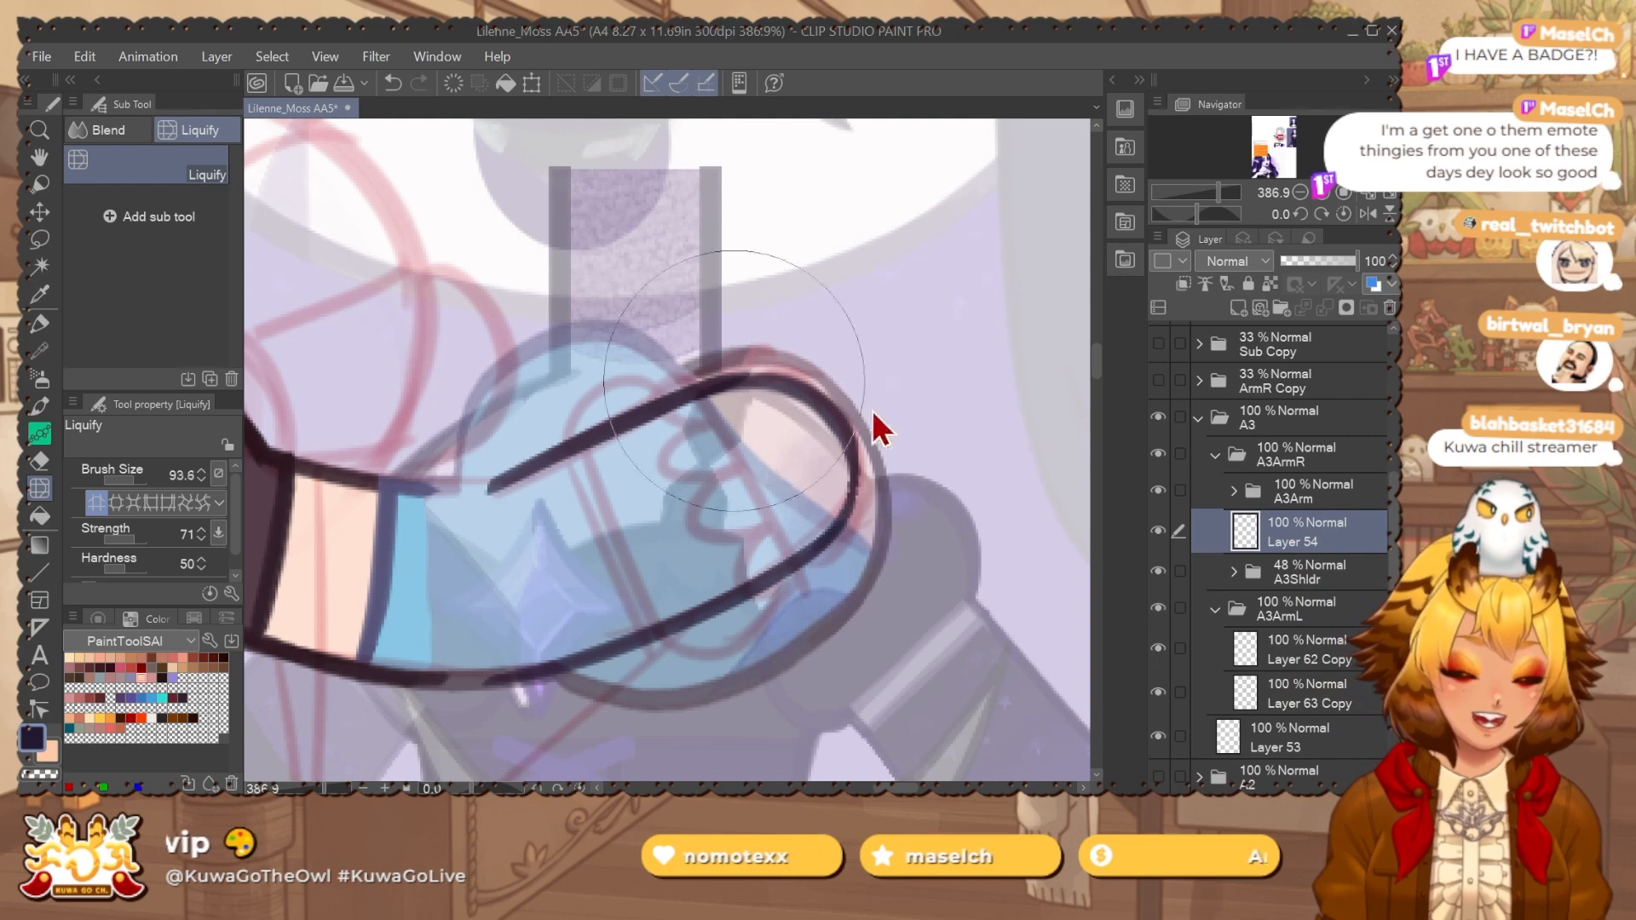
left_click_drag(886, 431, 852, 430)
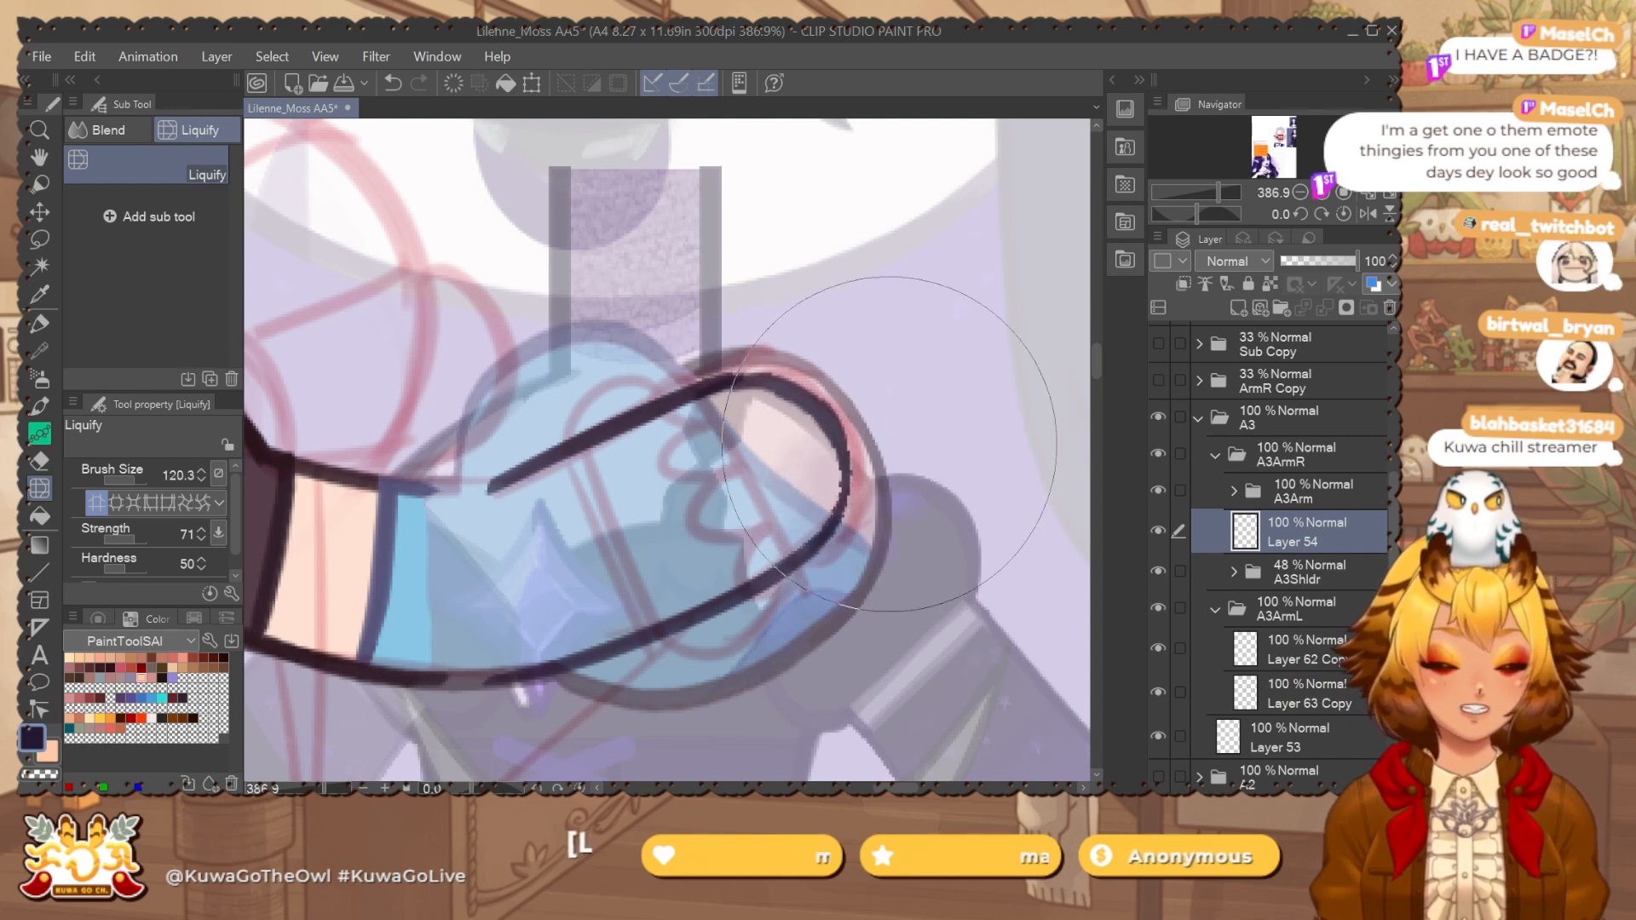
left_click_drag(822, 562, 866, 517)
left_click_drag(731, 607, 804, 569)
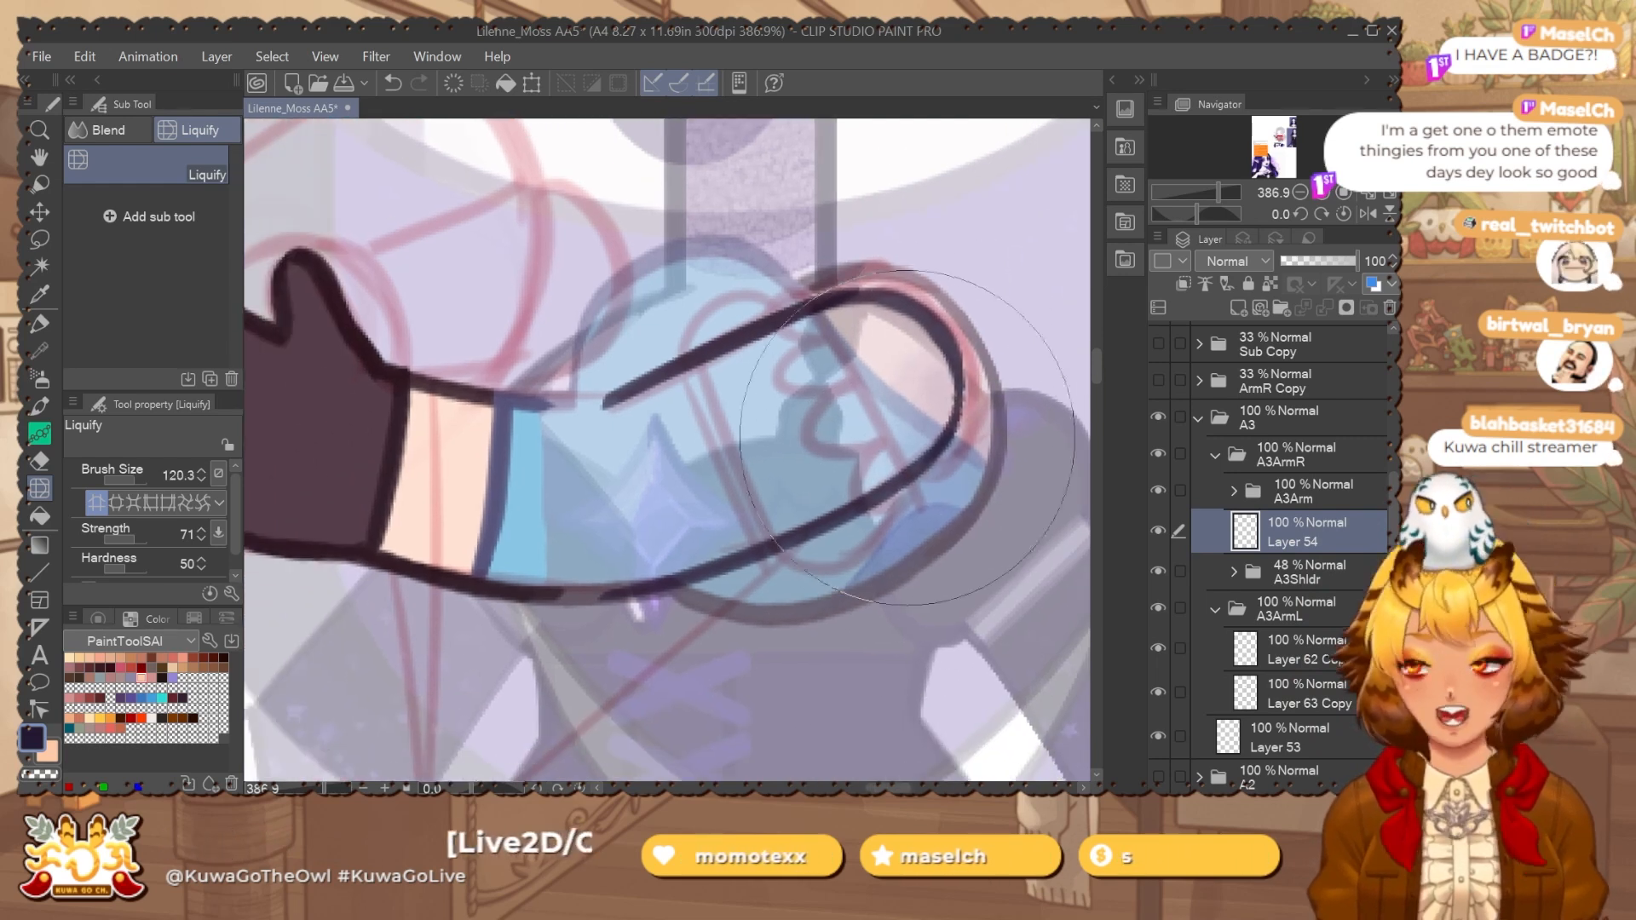
Close the upper-arm outline with a rounded elbow end next to the blue cuff, using the Flat marker.
key("p")
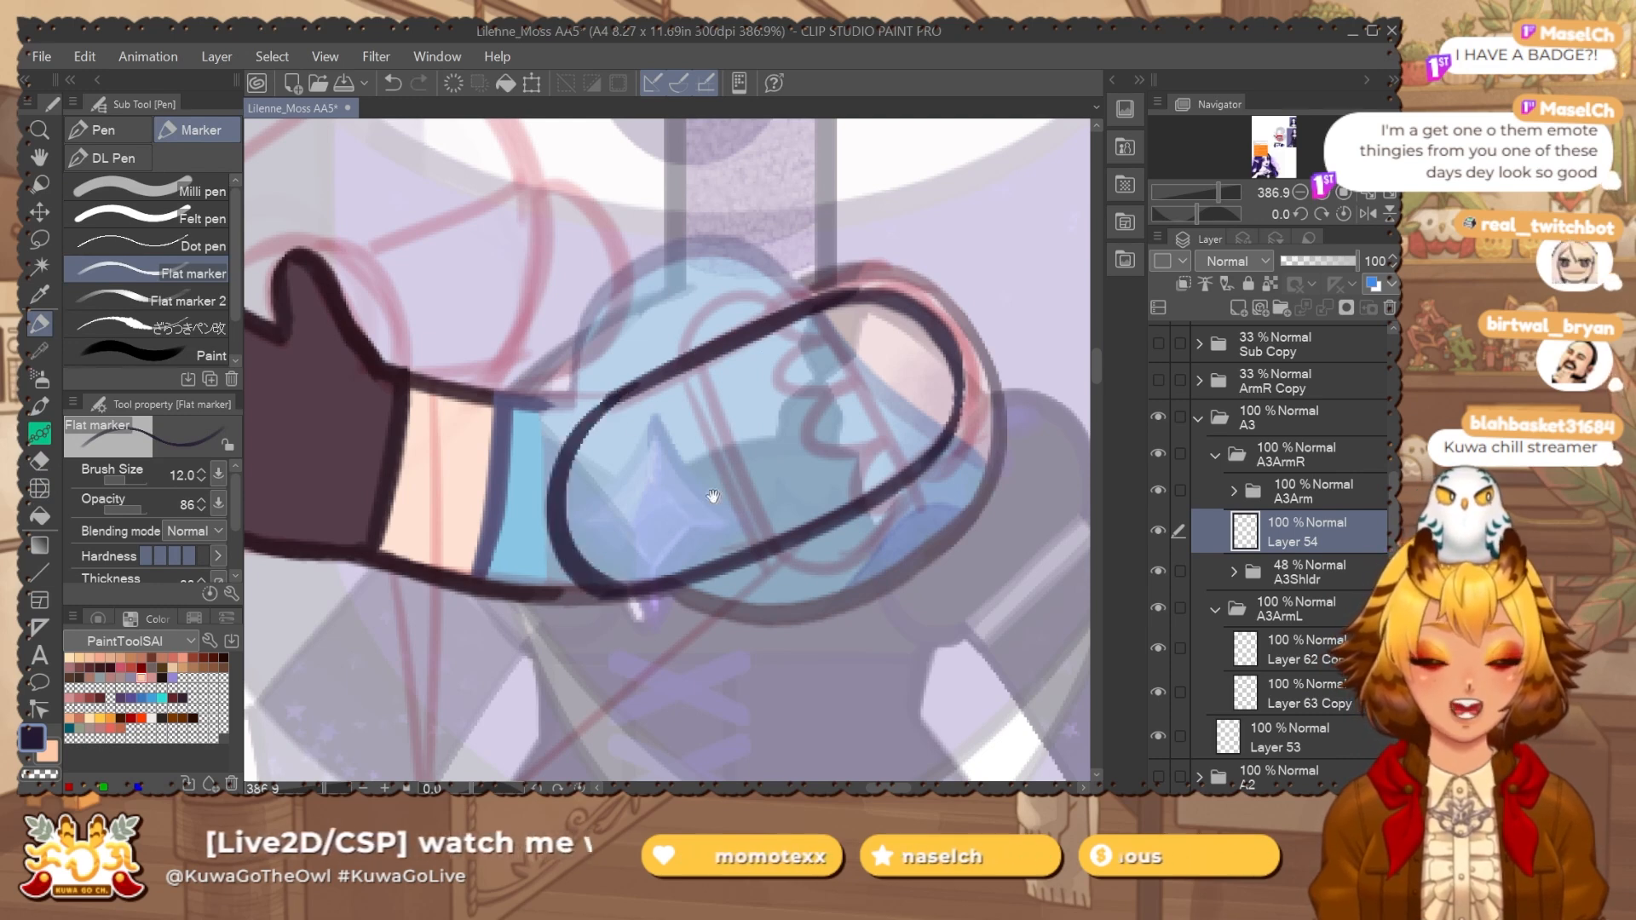
left_click_drag(713, 496, 739, 473)
key("j")
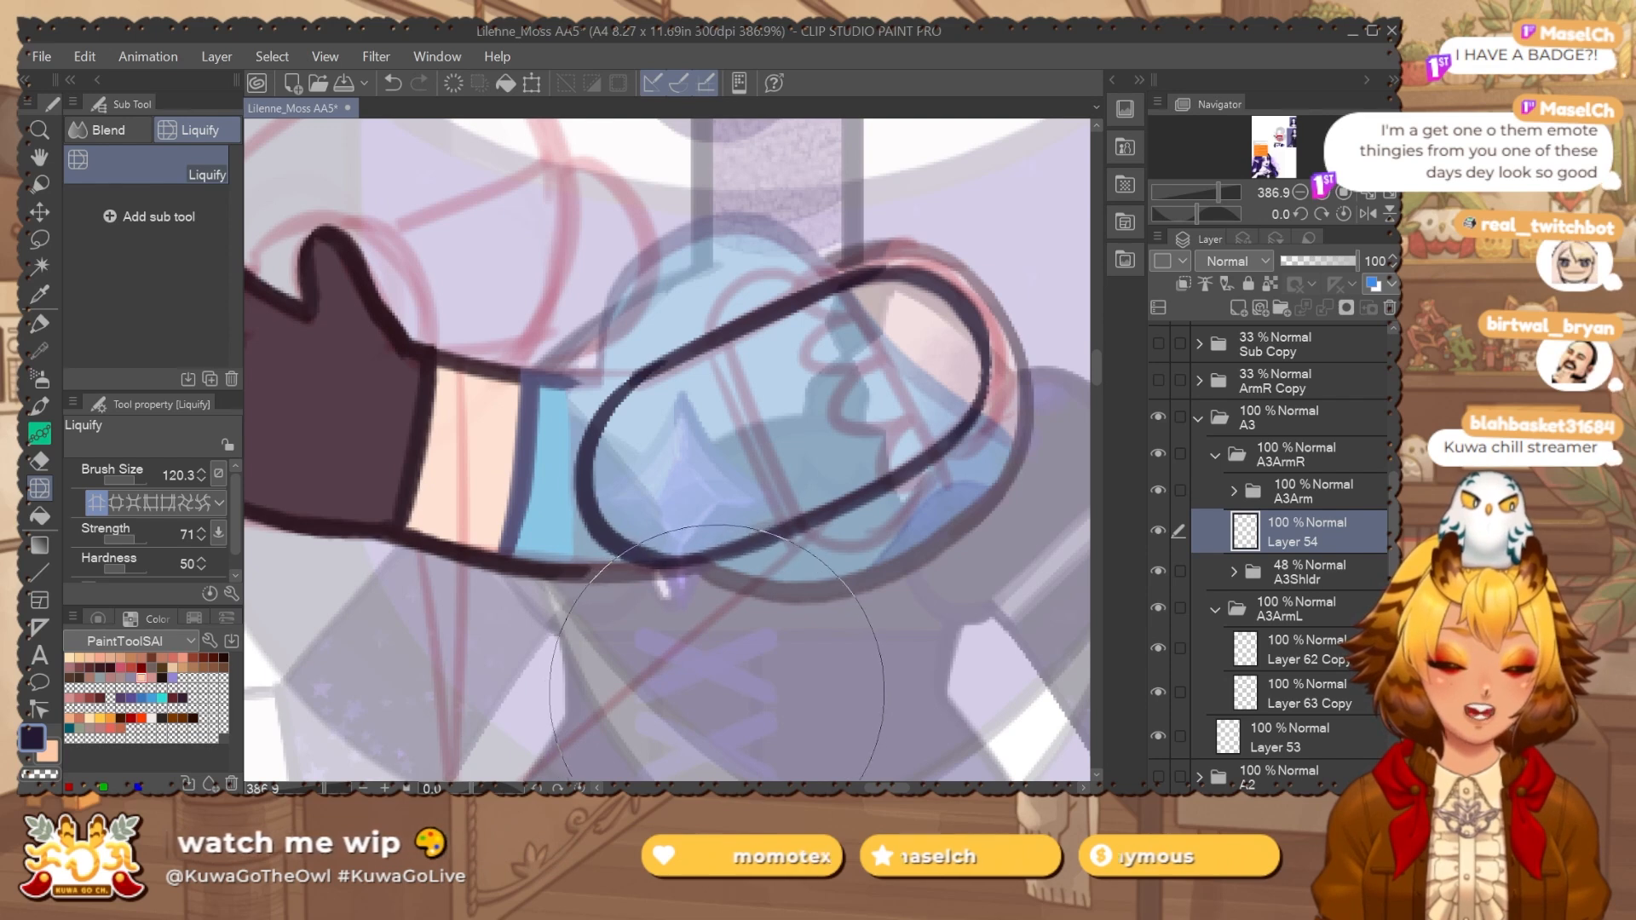
On a new layer above the upper-arm outline, draw two dark slanted lines across the arm to mark the sleeve puff.
key("ctrl+shift+n")
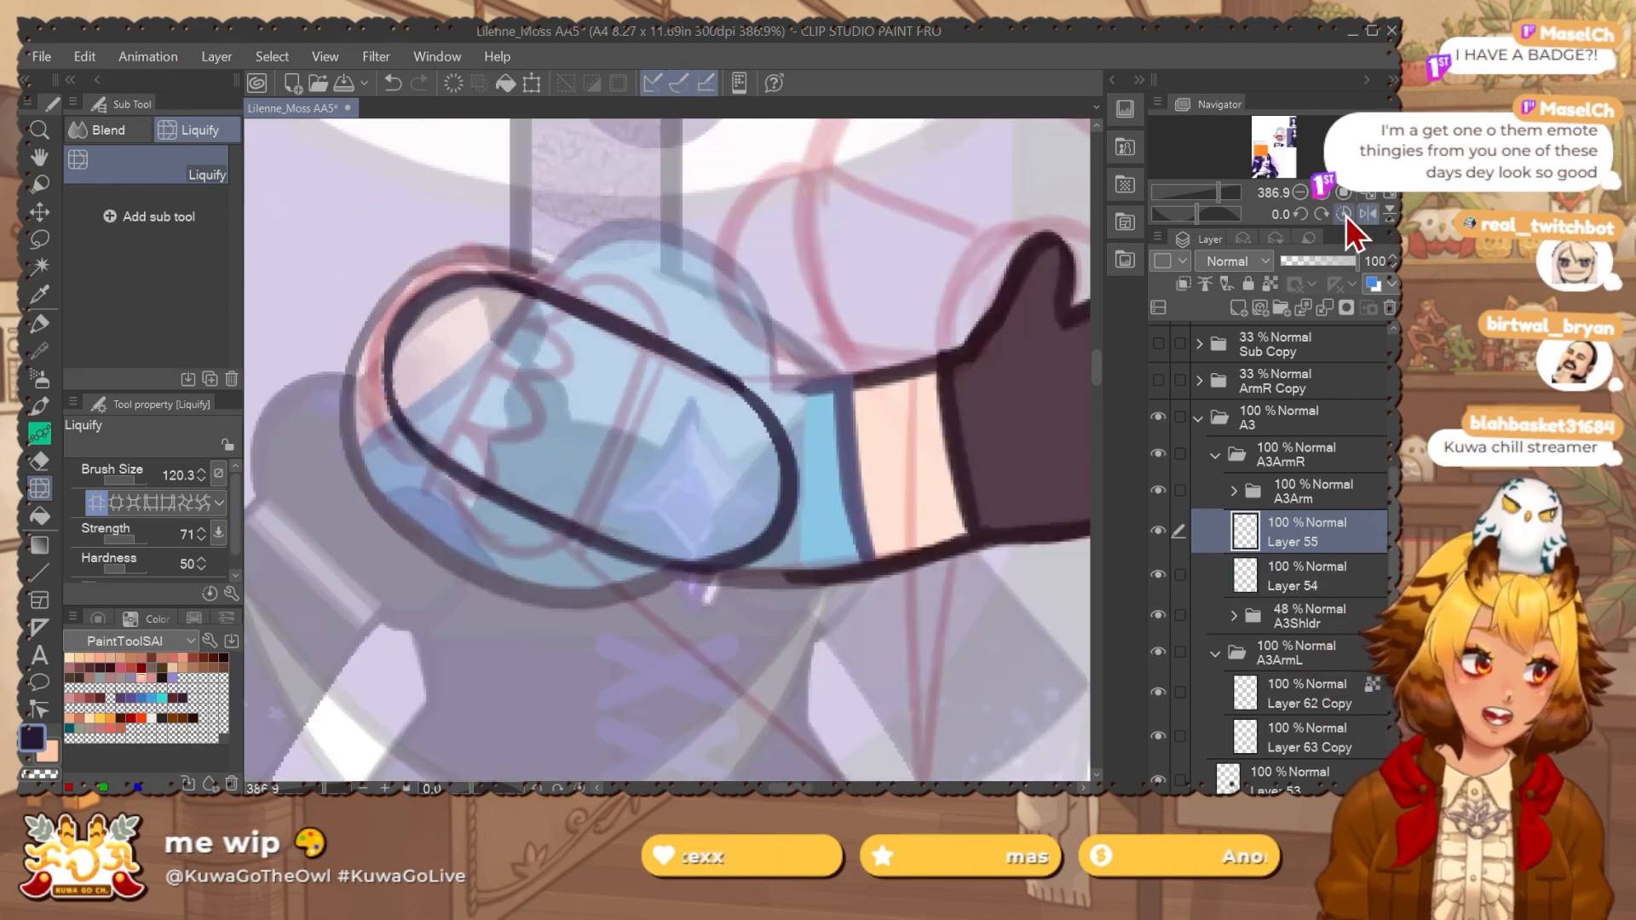
left_click(1367, 214)
key("p")
left_click_drag(547, 290, 523, 345)
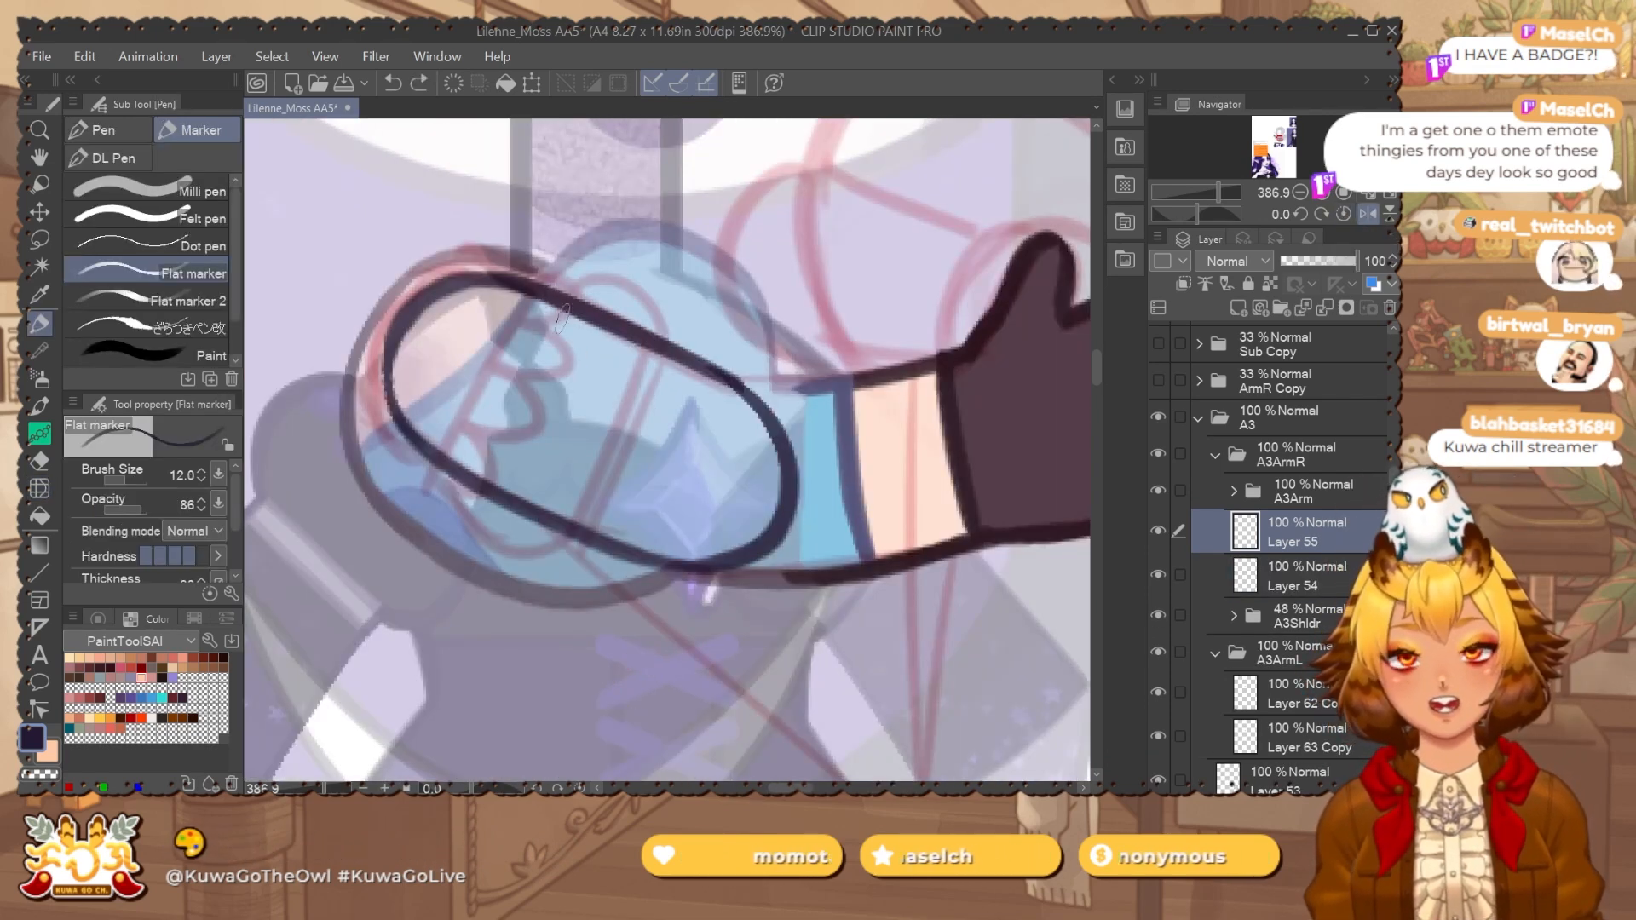
left_click_drag(682, 366, 617, 535)
key("ctrl+z")
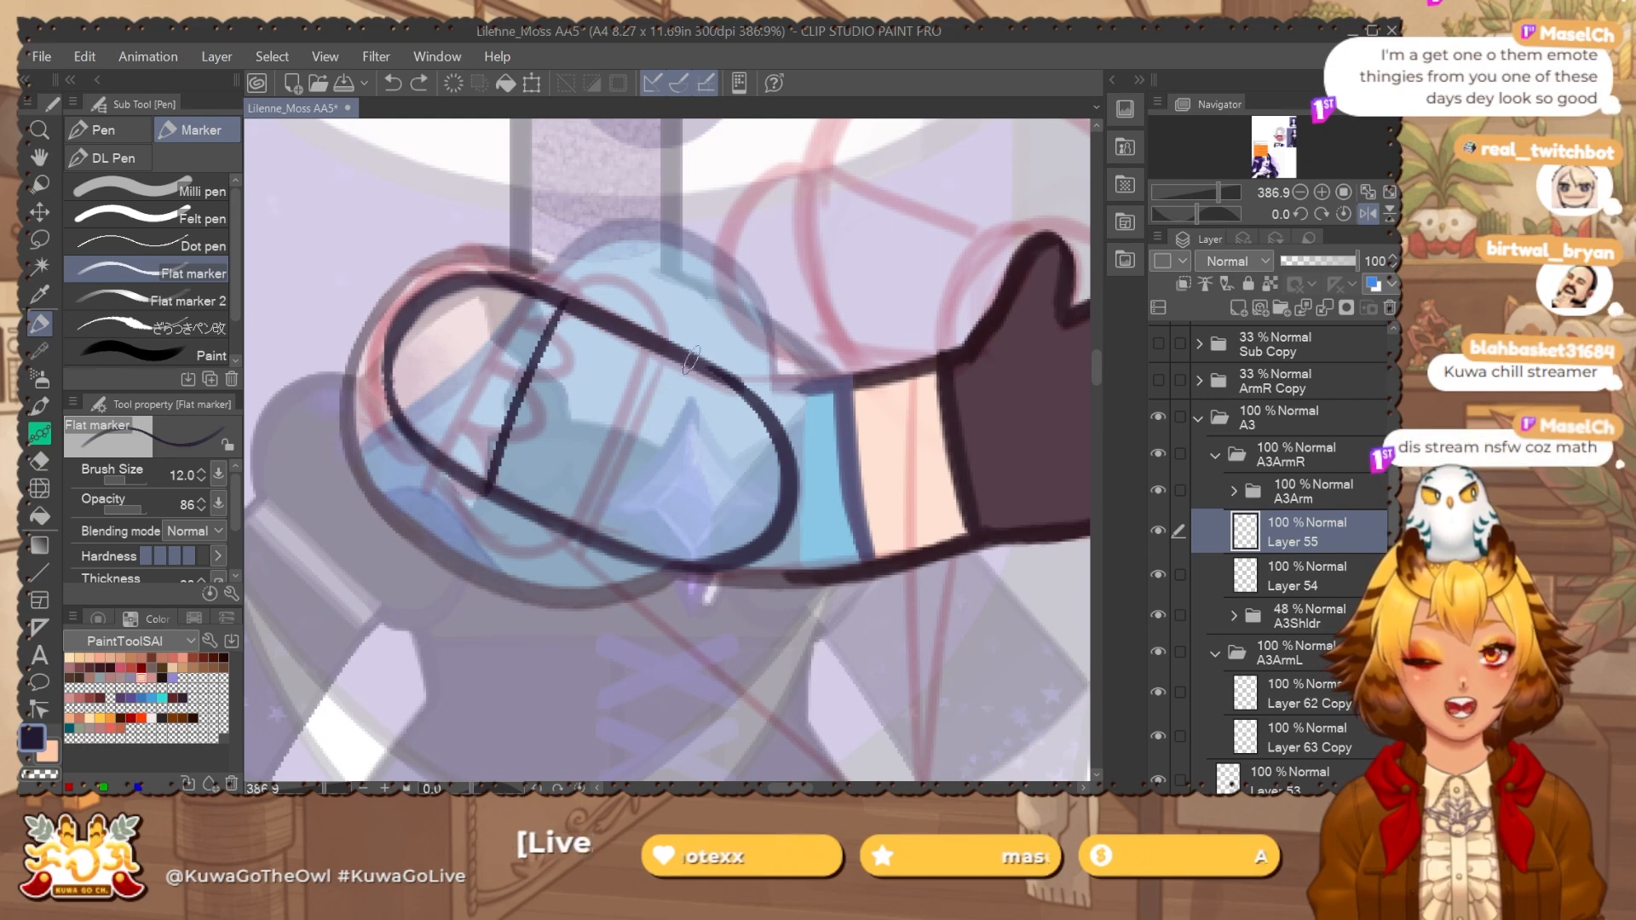
key("ctrl+z")
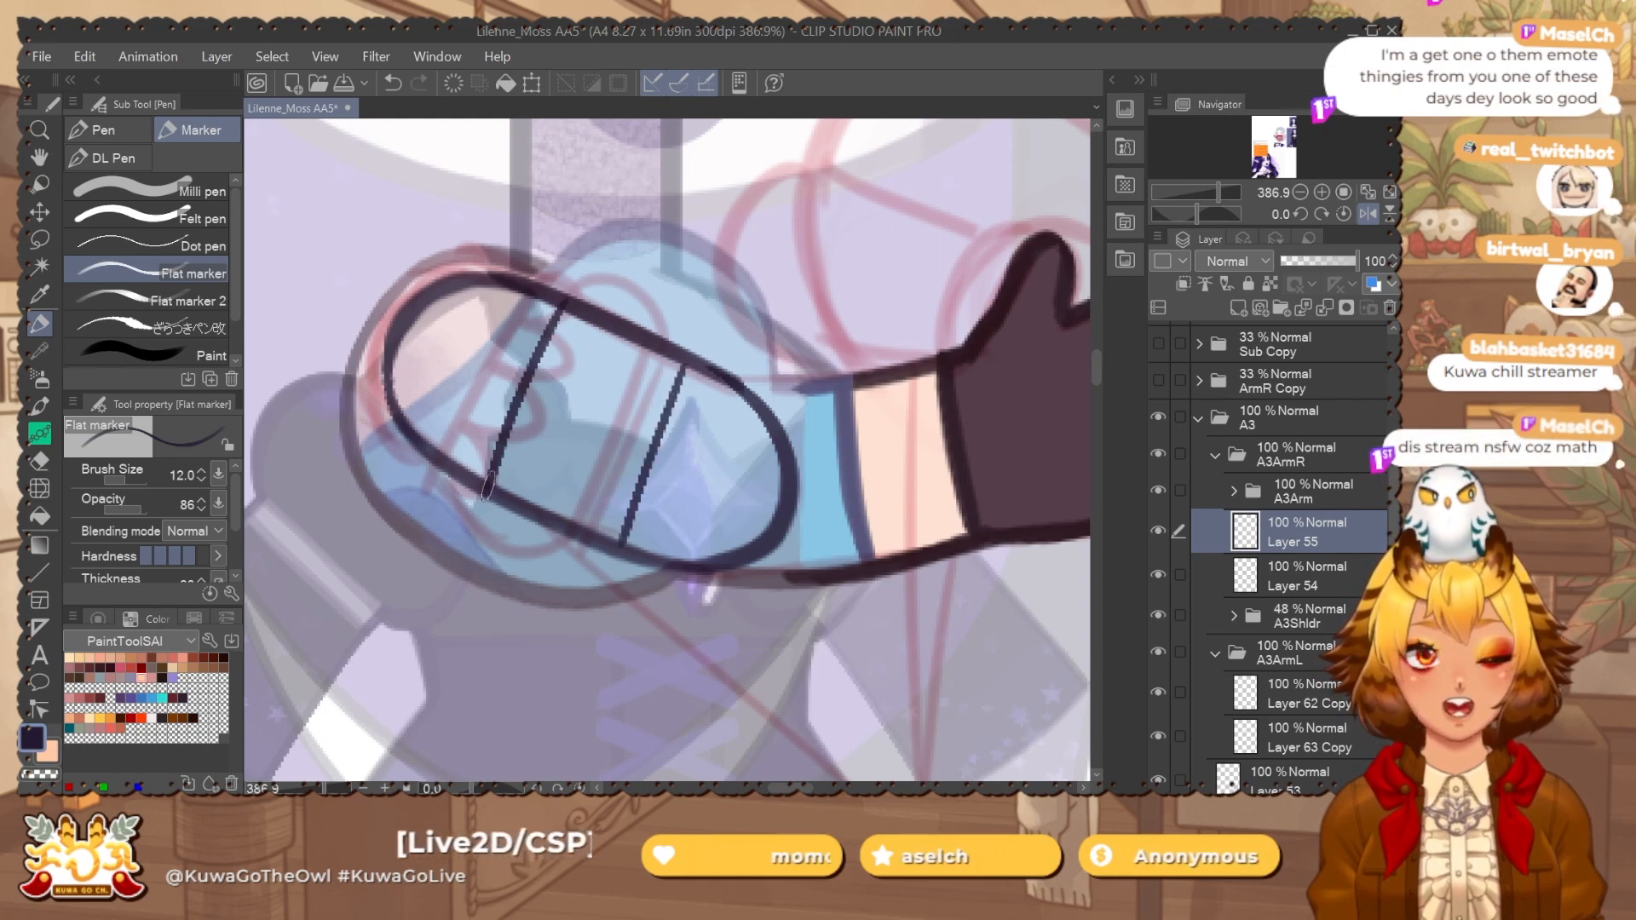
Draw rounded puff bulges beyond both arm edges between the cross lines, and double the elbow-side line into a narrow band.
left_click_drag(487, 487, 617, 558)
mouse_move(569, 302)
left_mouse_down()
mouse_move(686, 375)
mouse_move(618, 543)
left_mouse_up()
key("ctrl+z")
left_click_drag(684, 367, 621, 552)
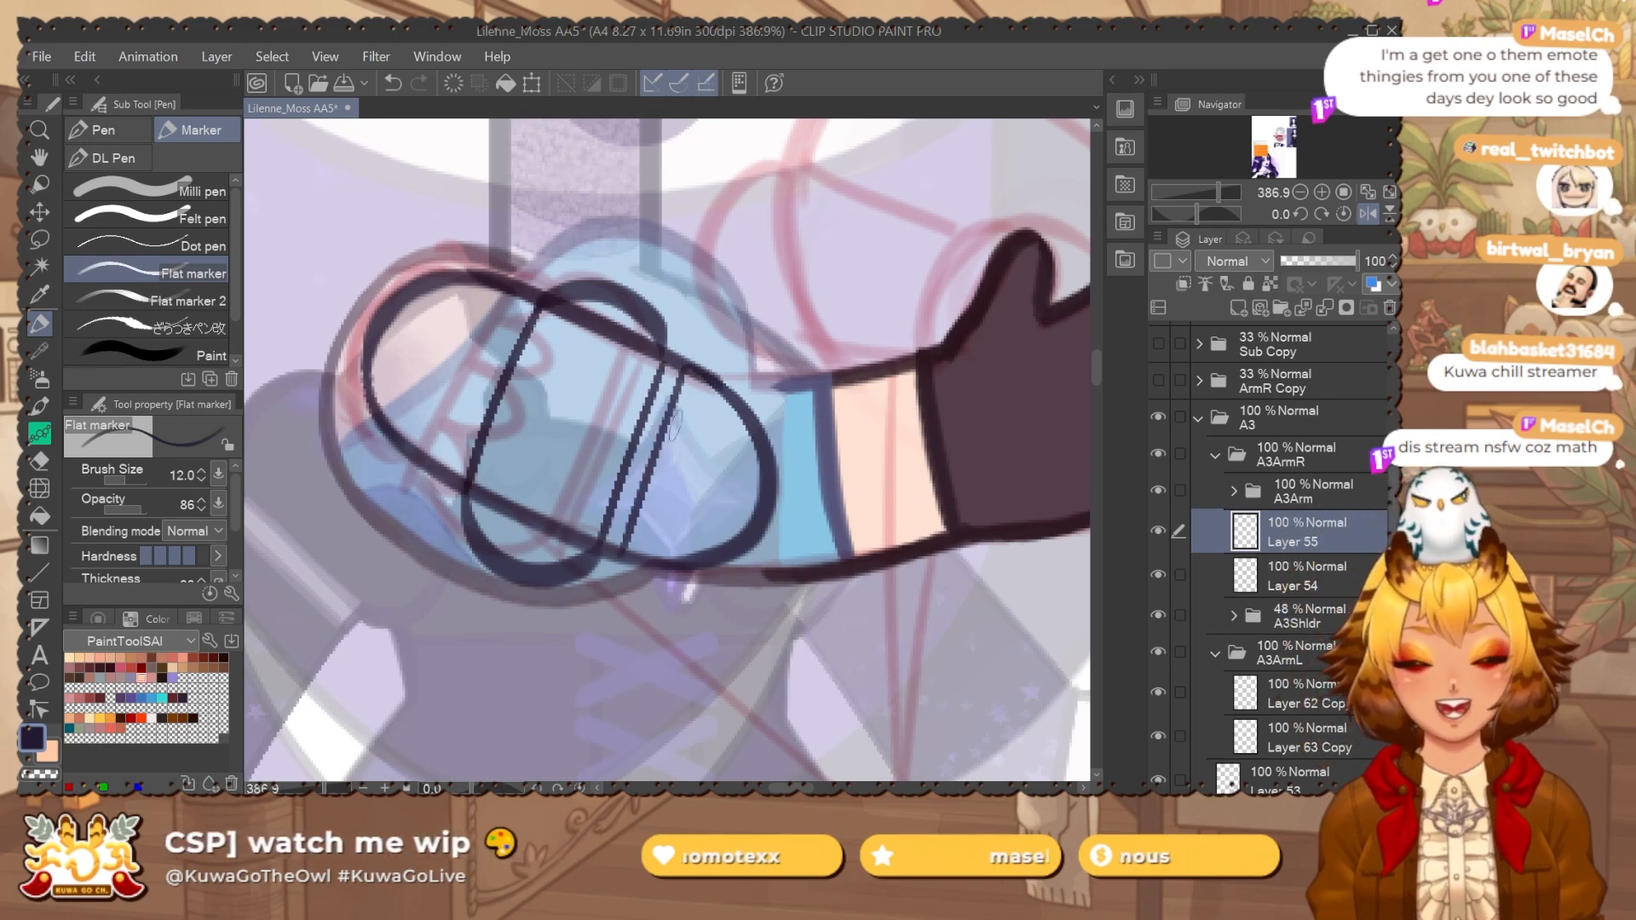
left_click_drag(674, 428, 715, 450)
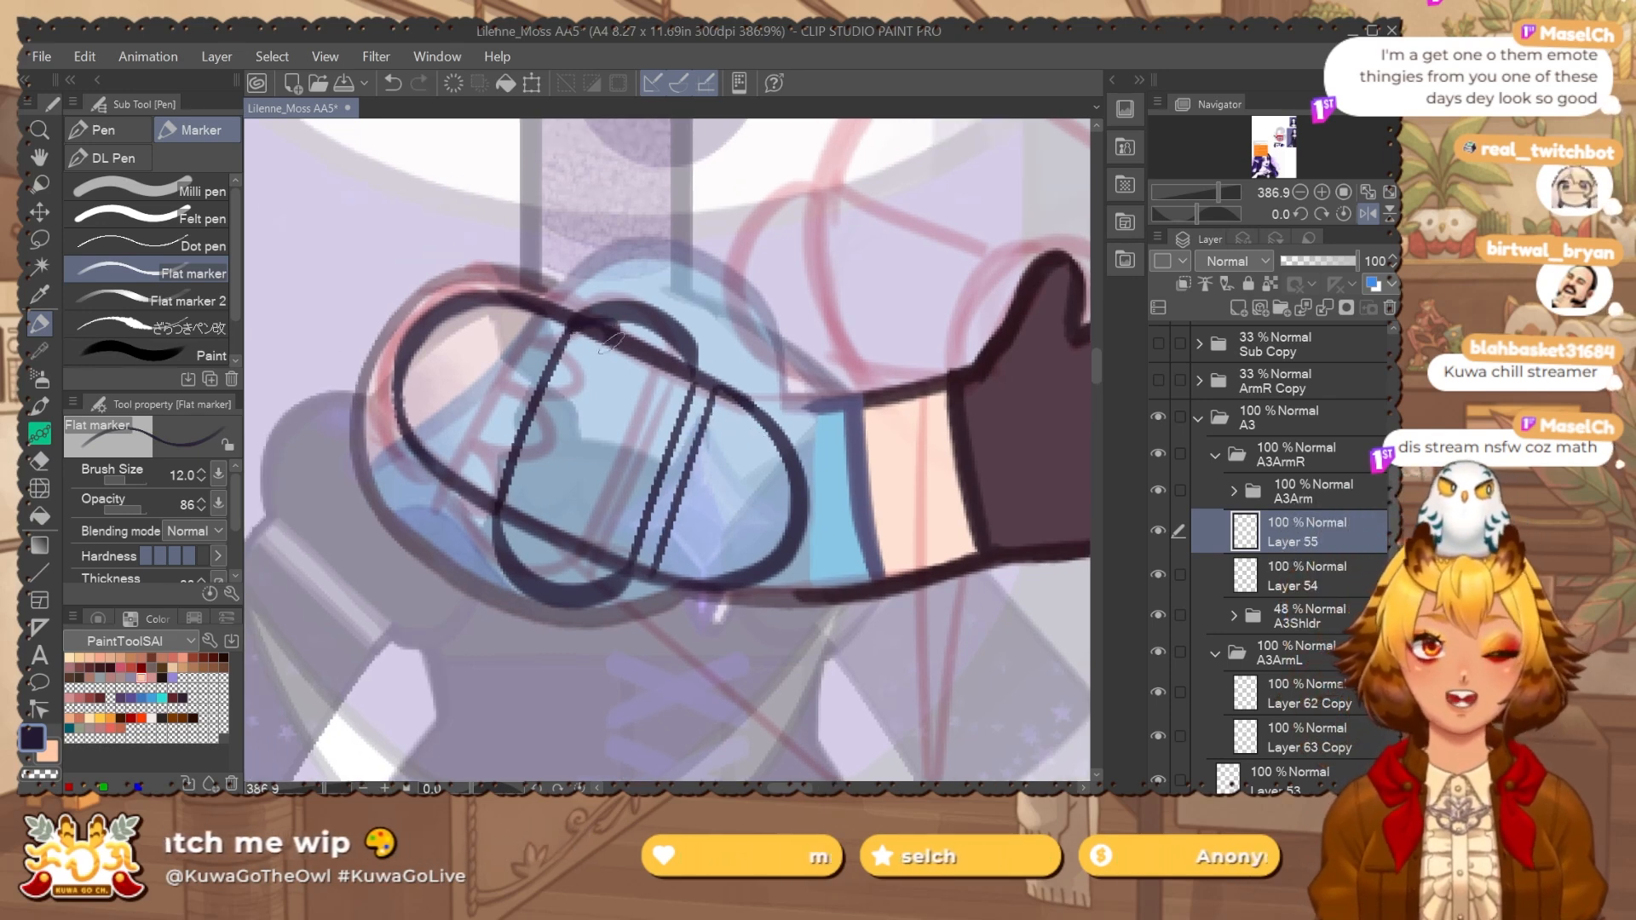
Draw a scalloped frill along the shoulder-side cross line of the sleeve puff.
mouse_move(552, 376)
left_mouse_down()
mouse_move(535, 452)
mouse_move(526, 440)
mouse_move(516, 537)
left_mouse_up()
scroll(715, 532, "down", 2)
left_click_drag(847, 590, 819, 544)
Erase the parts of the original arm outline on Layer 54 that run inside the sleeve puff.
left_click(1161, 577)
left_click(1160, 576)
left_click(1295, 571)
key("e")
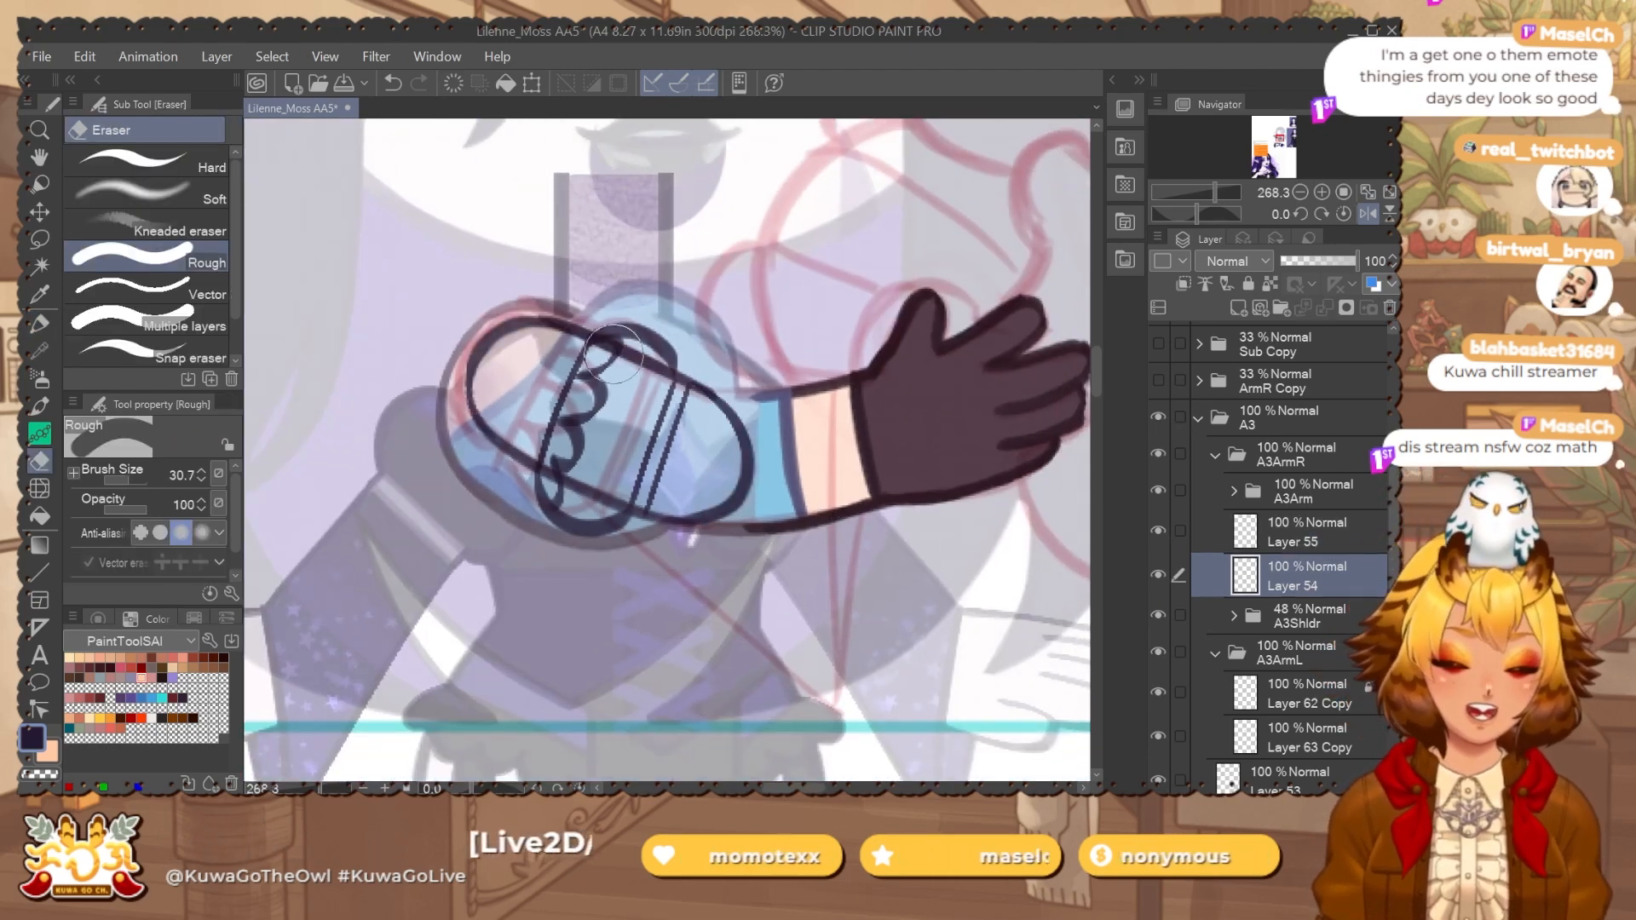
left_click_drag(613, 354, 604, 362)
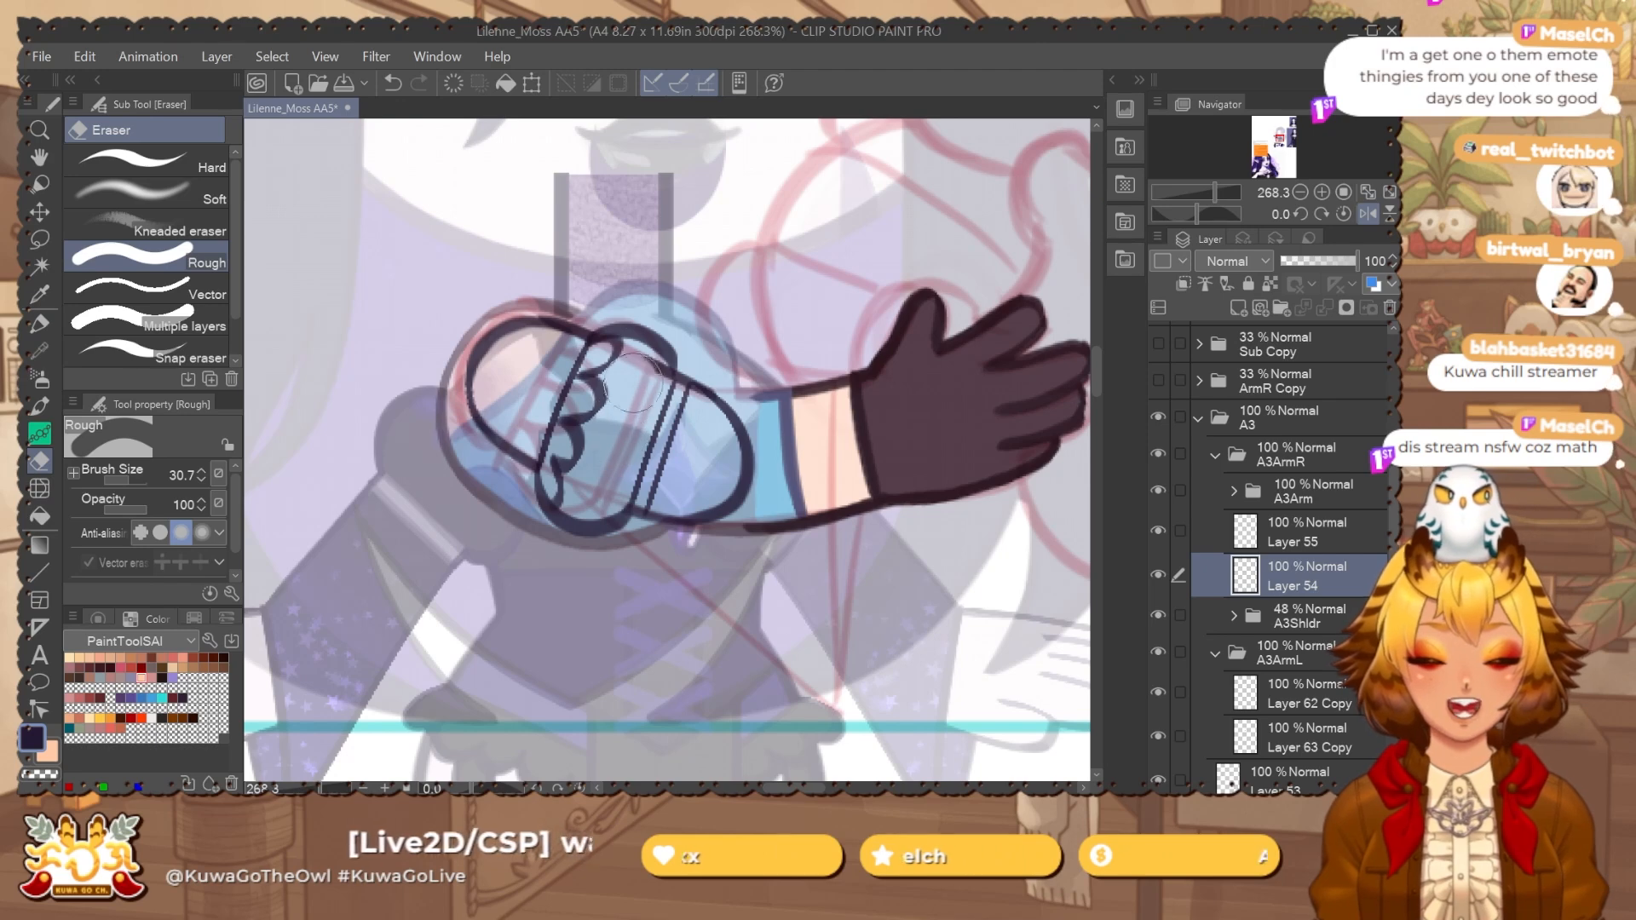
left_click_drag(789, 486, 771, 491)
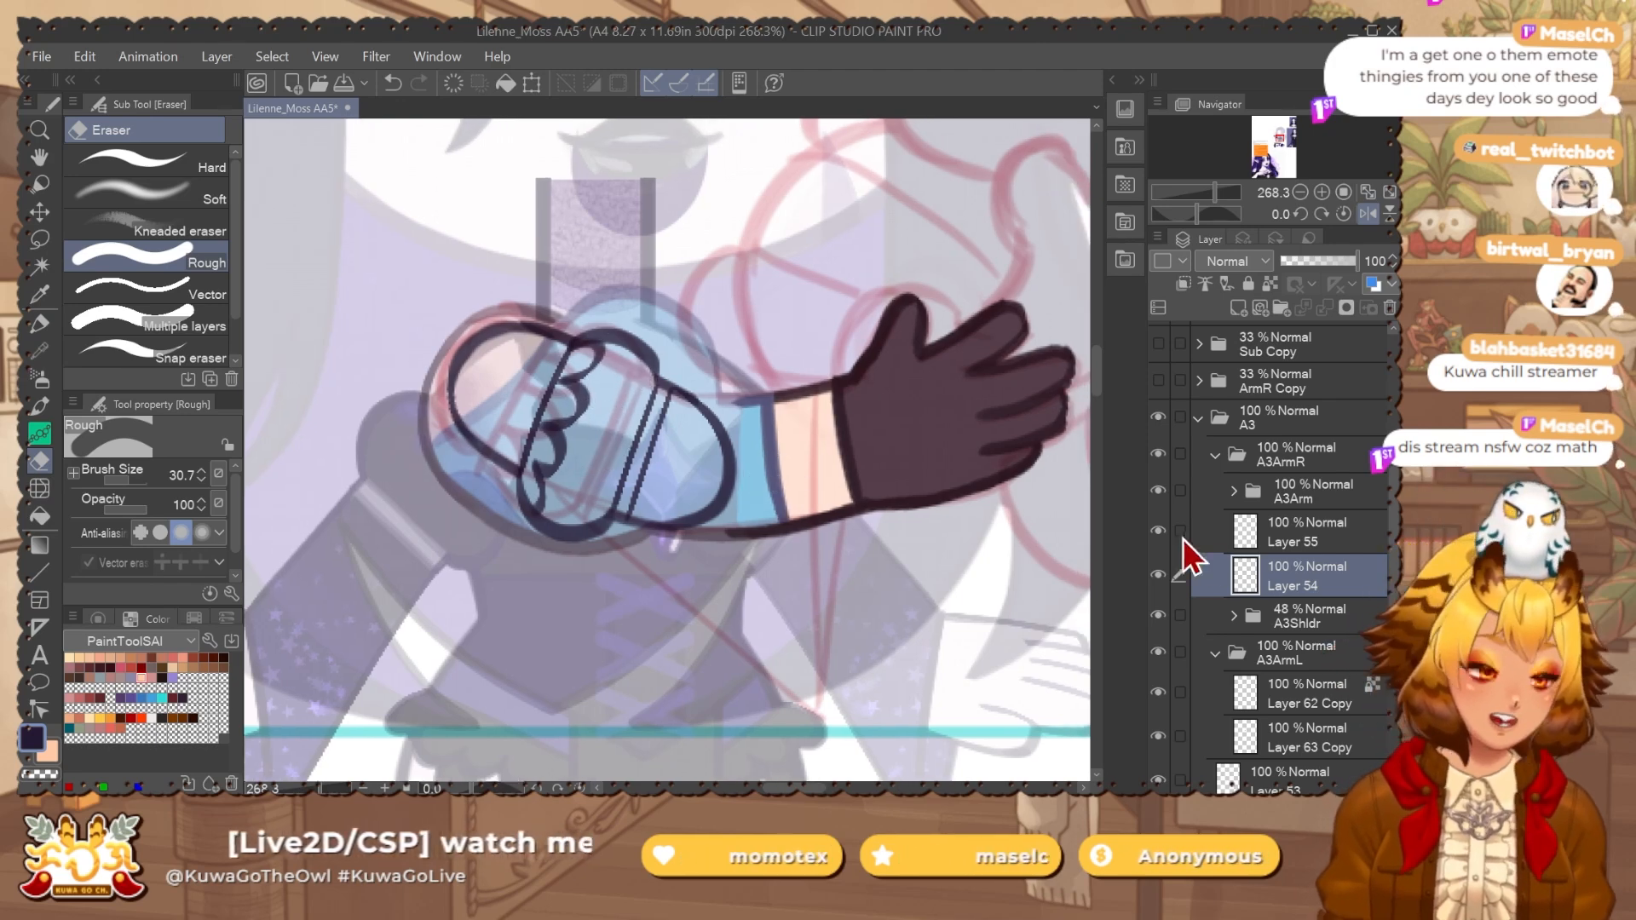
Merge the sleeve-detail layer into the upper-arm outline on Layer 54 and lock its transparent pixels.
left_click(1362, 534)
key("ctrl+e")
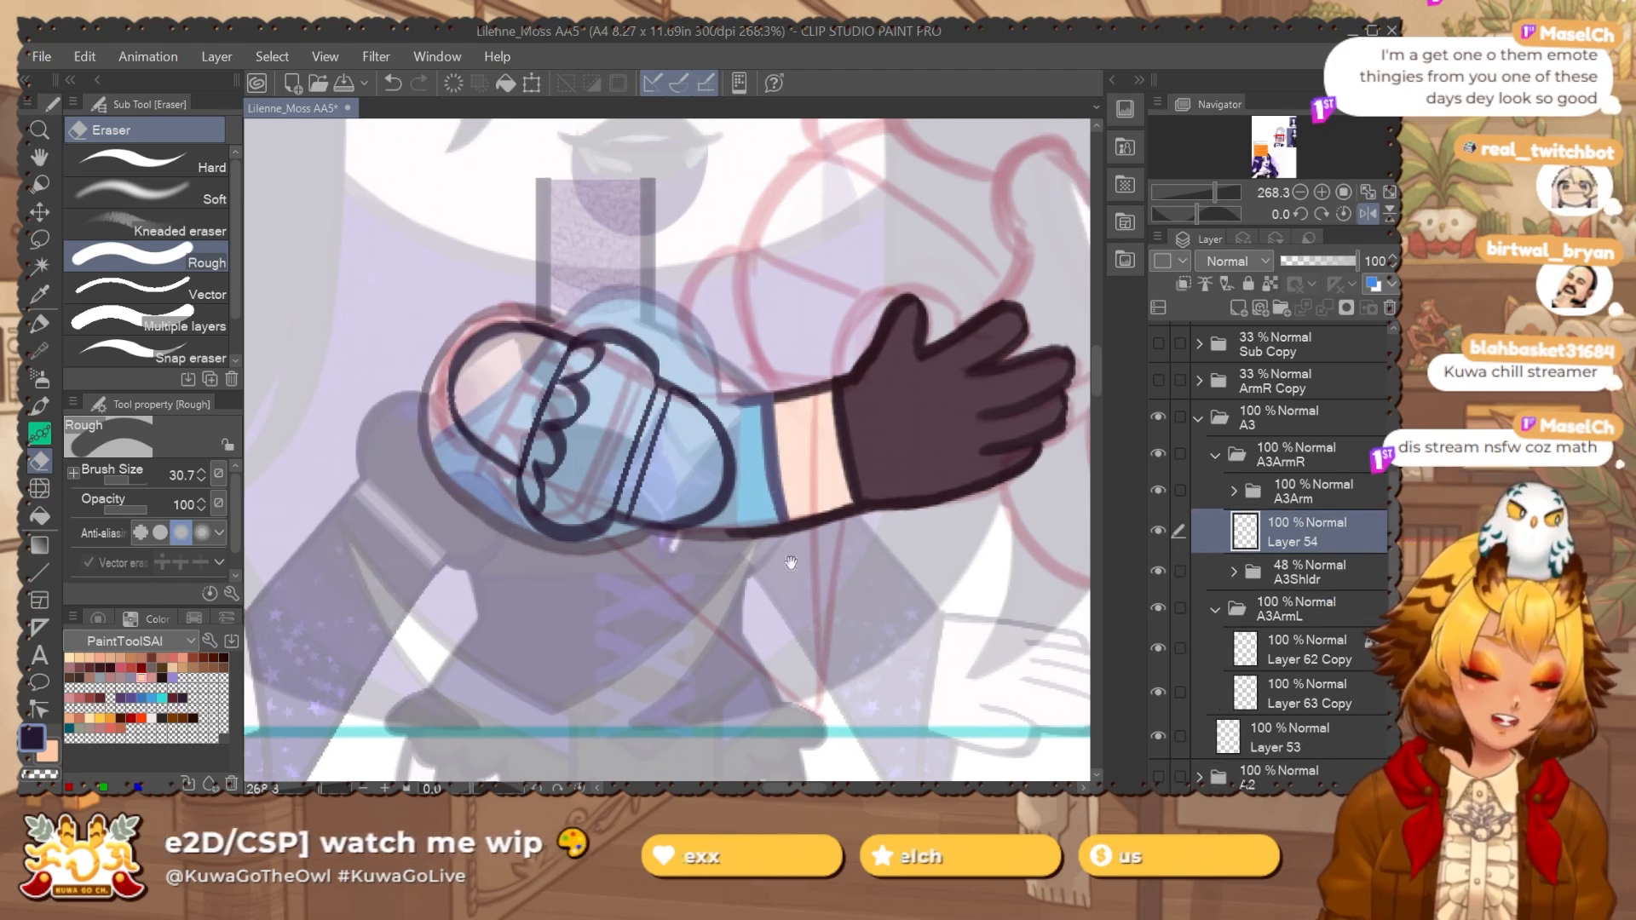
left_click_drag(791, 562, 822, 571)
left_click(1368, 213)
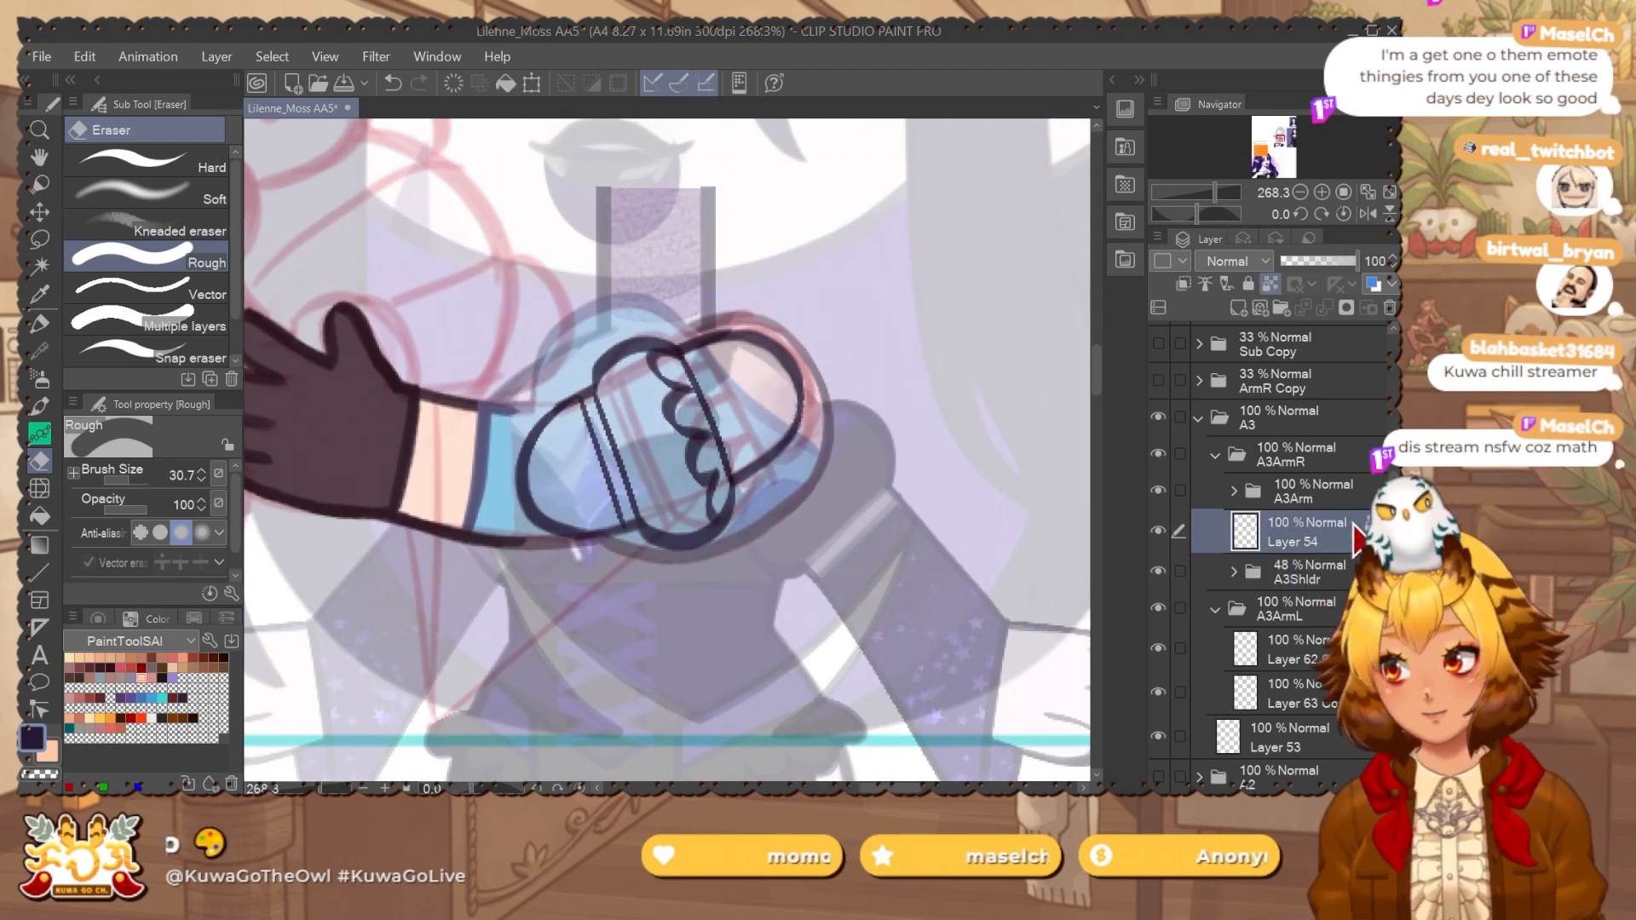
key("ctrl+g")
key("ctrl+z")
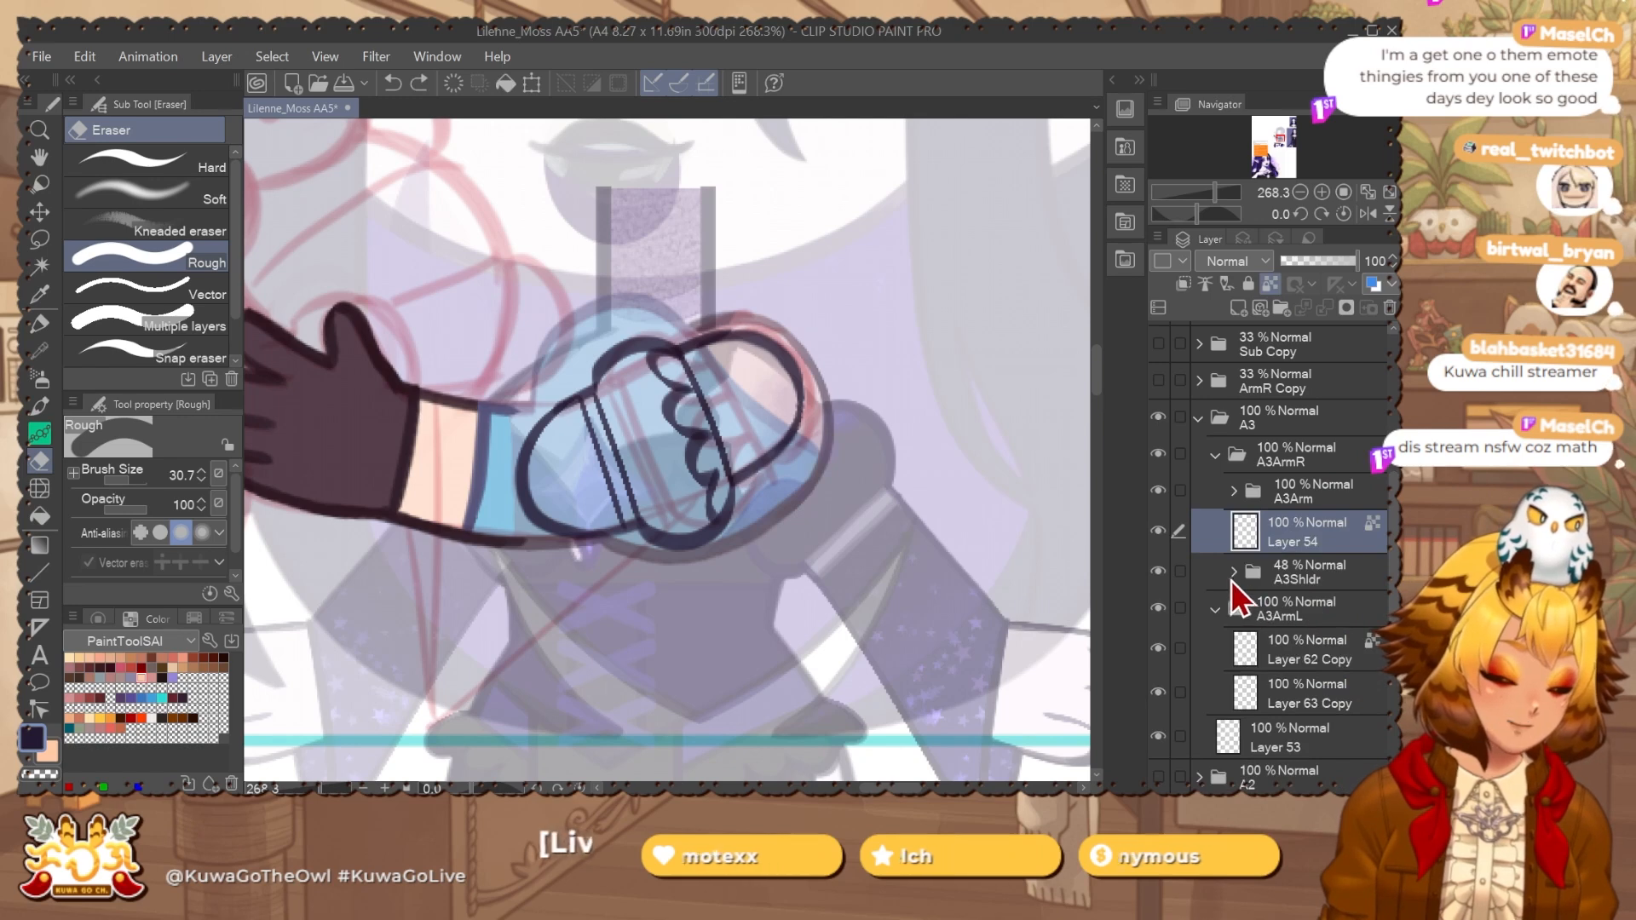
Delete the two old copied layers inside the A3Shldr folder and move Layer 54 into it.
left_click(1235, 575)
left_click(1343, 619)
left_click(1341, 656, "shift")
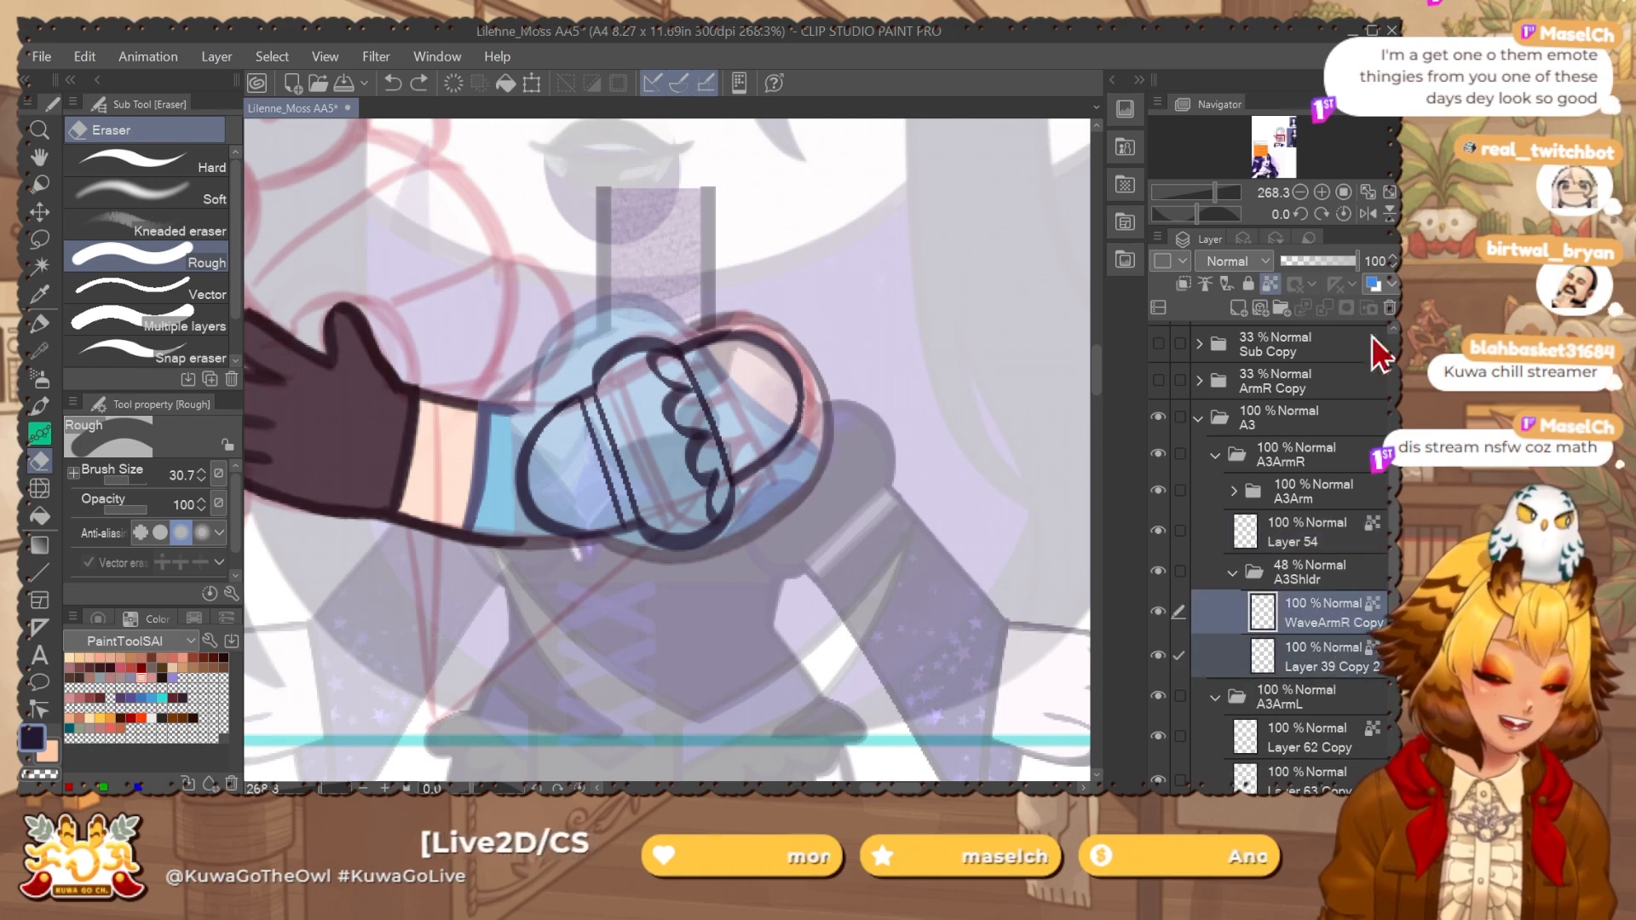
left_click(1388, 308)
mouse_move(1317, 540)
left_mouse_down()
mouse_move(1326, 581)
mouse_move(1363, 553)
mouse_move(1354, 564)
left_mouse_up()
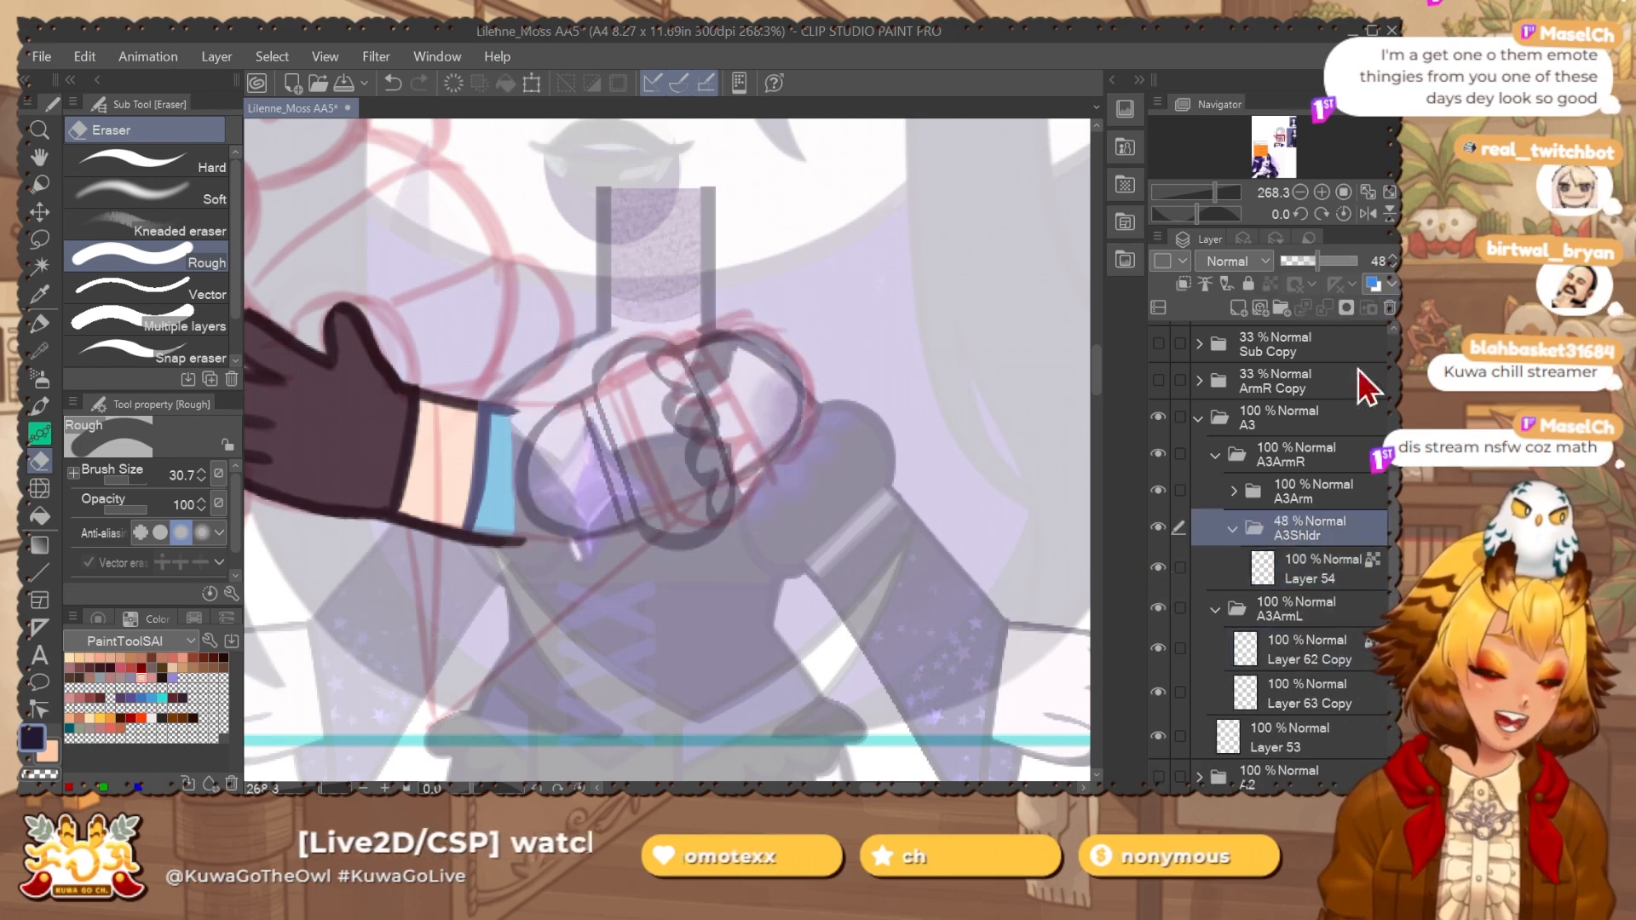
Set the A3Shldr folder to 100% opacity, and auto-select and expand the area outside the upper-arm outline.
key("w")
left_click(834, 548)
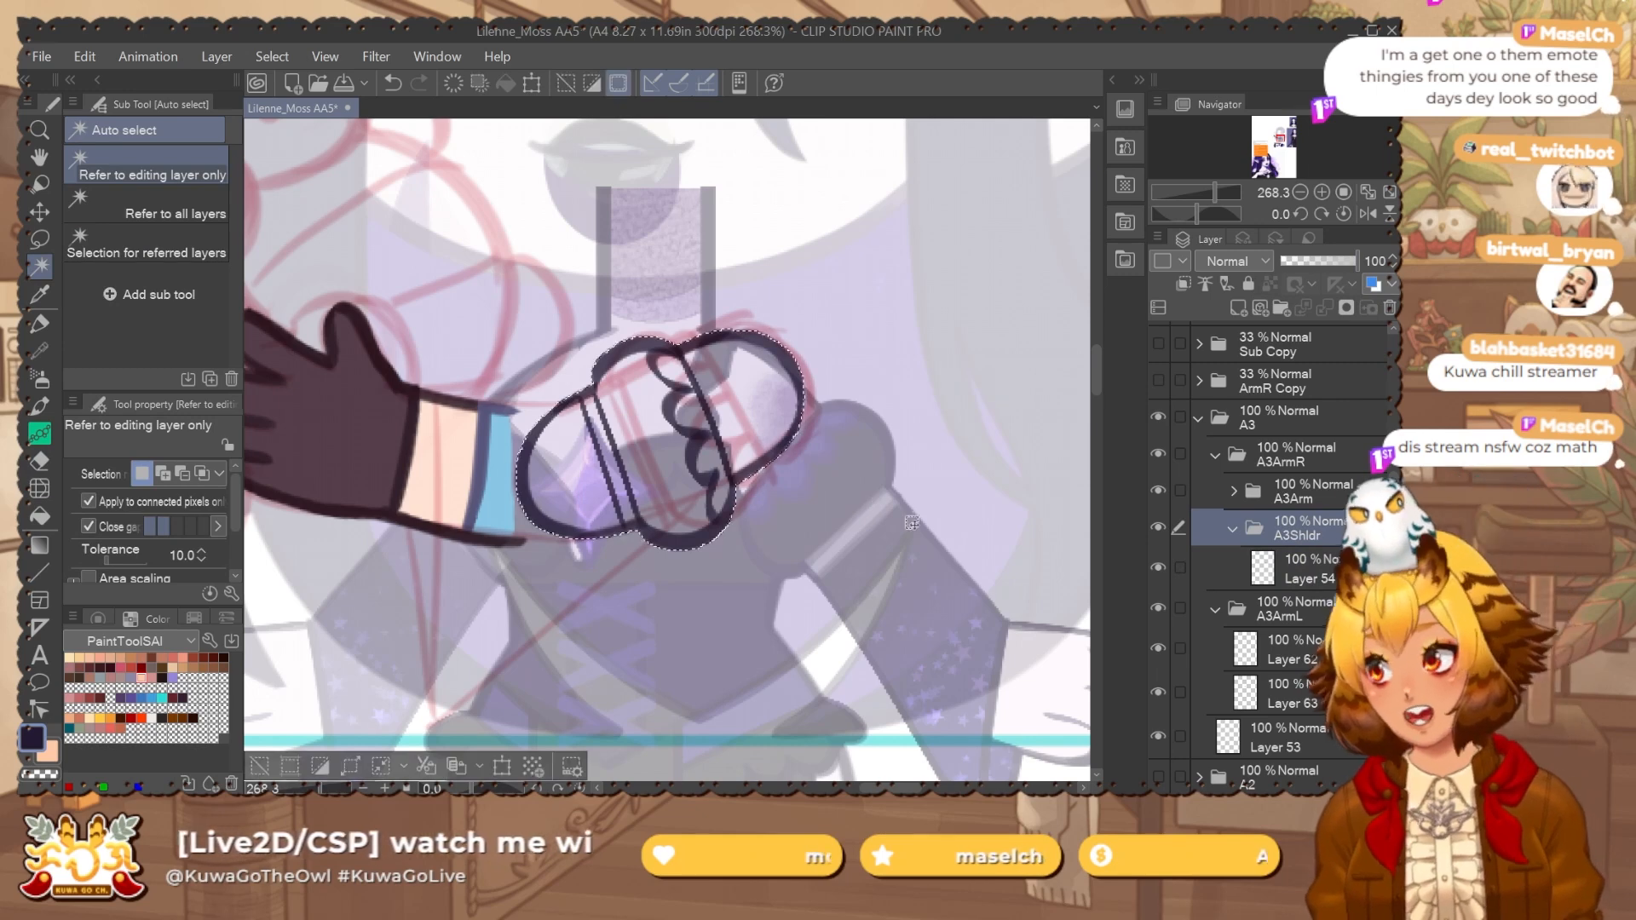
left_click(351, 765)
left_click(1058, 354)
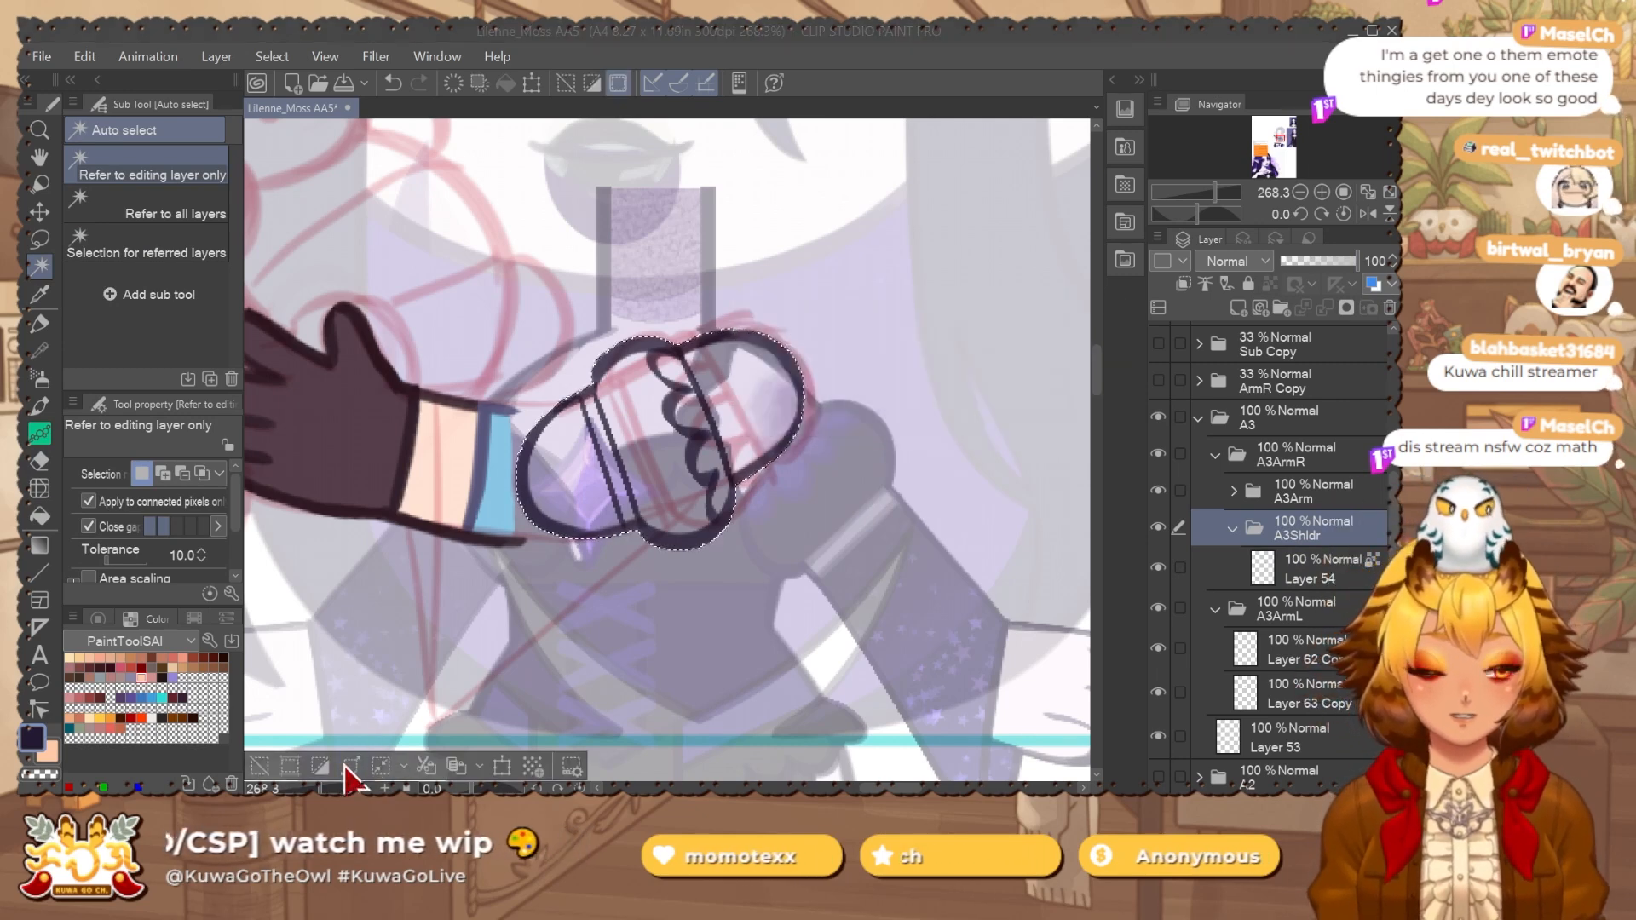
Fill the inverted selection with peach on a new layer beneath the outline, deselect, and lock the fill's transparent pixels.
key("ctrl+shift+n")
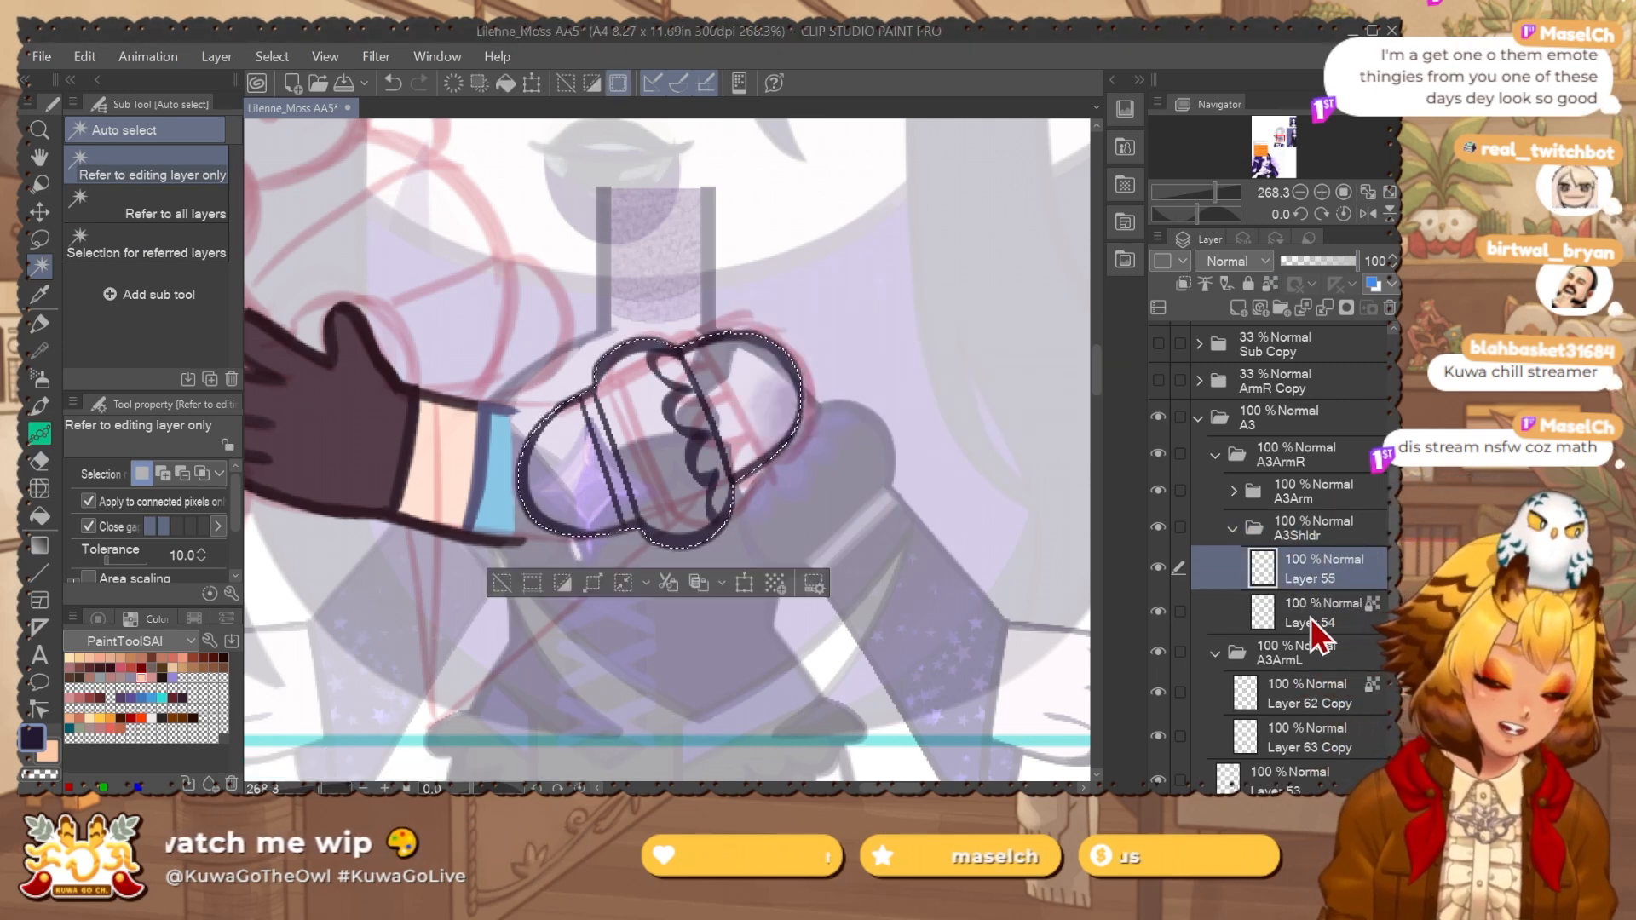
left_click_drag(1311, 617, 1355, 554)
left_click(1363, 622)
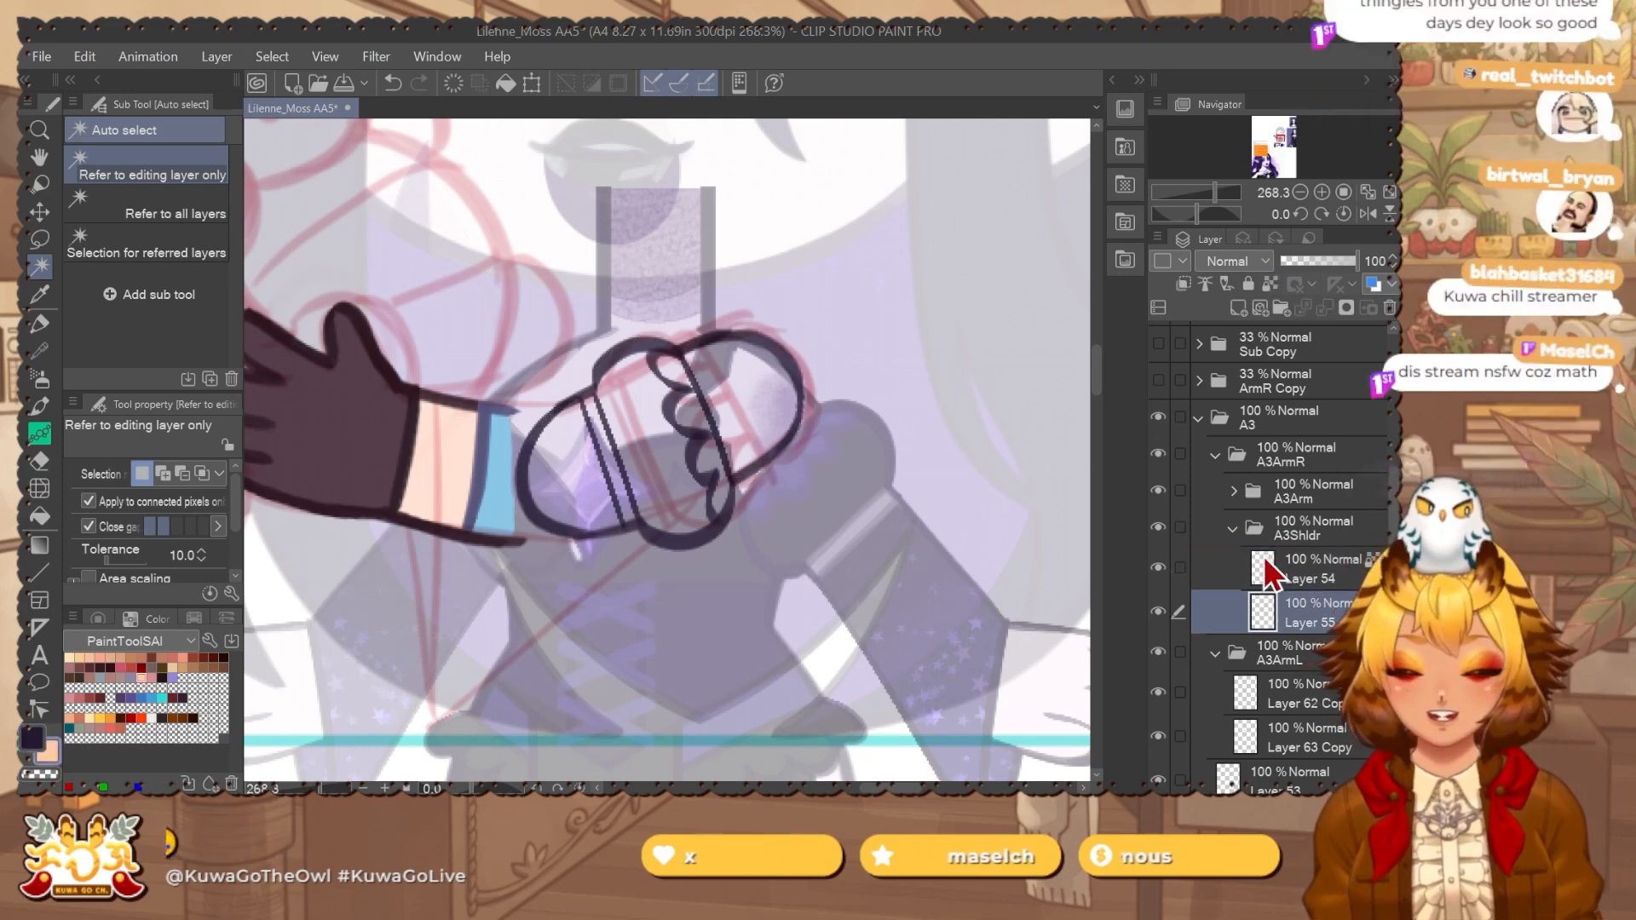
key("alt+Delete")
key("ctrl+d")
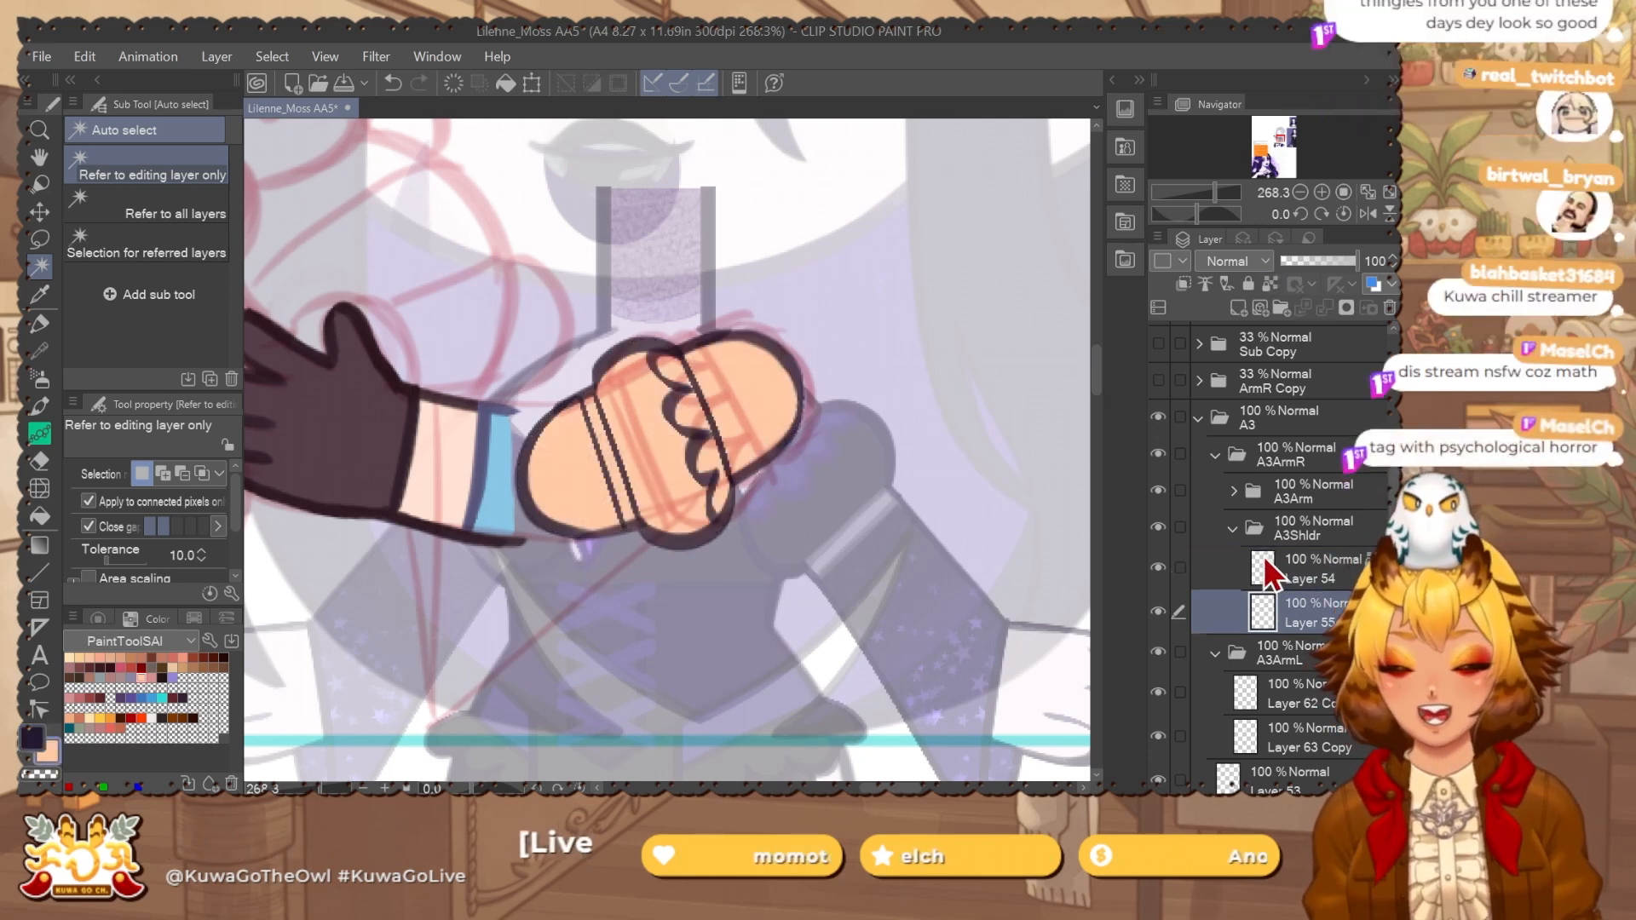
left_click(1270, 285)
left_click_drag(1392, 533, 1392, 580)
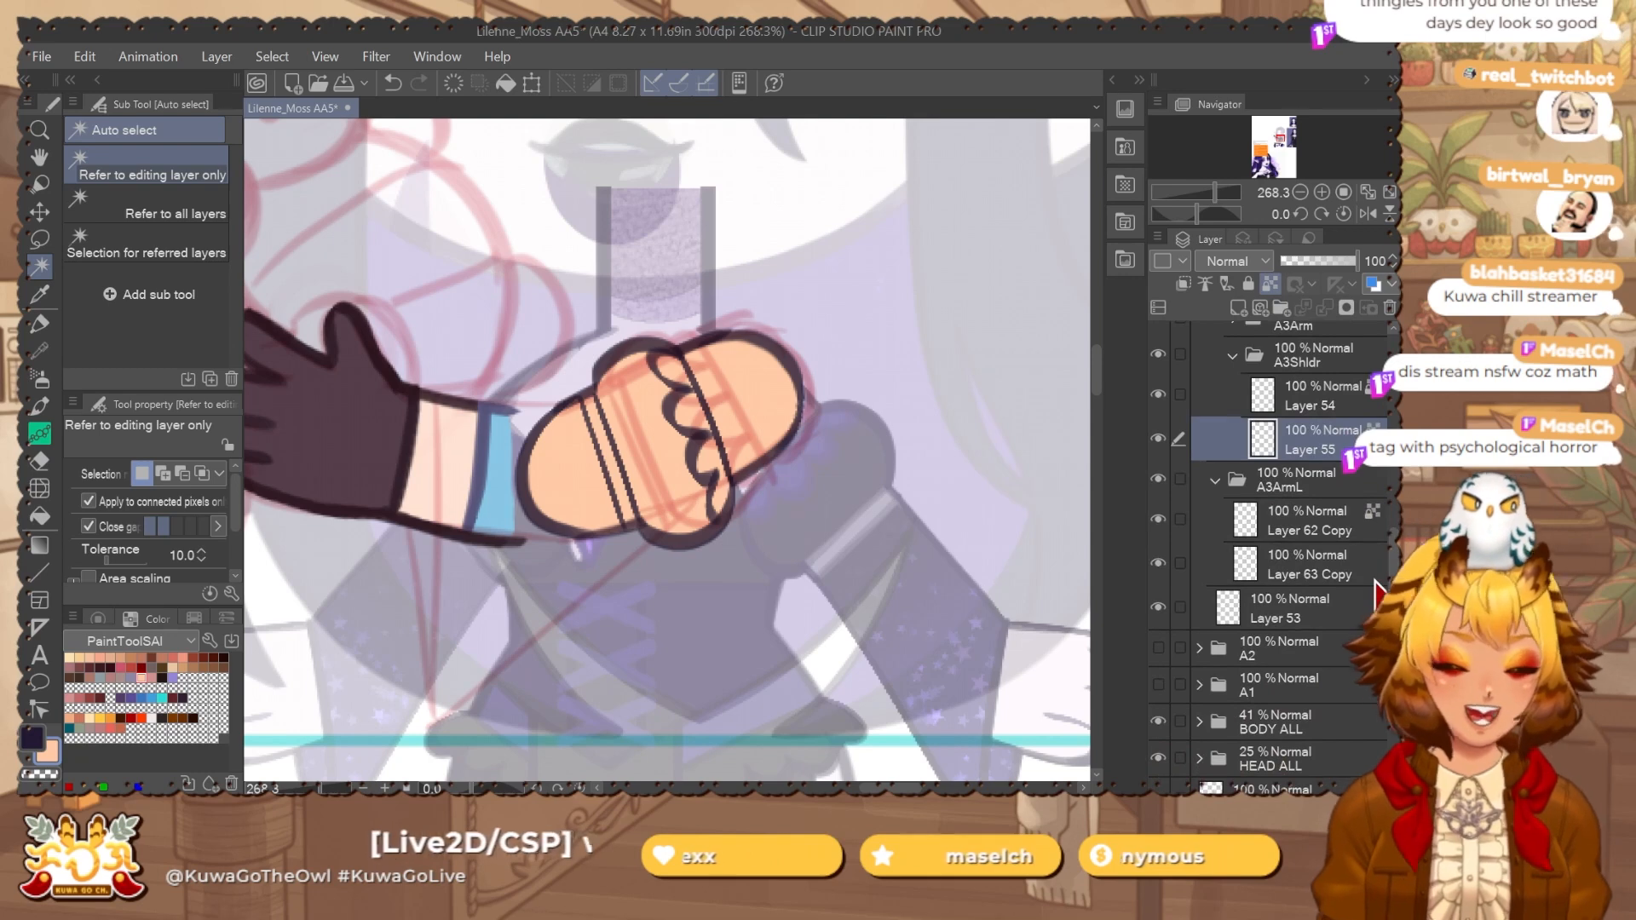
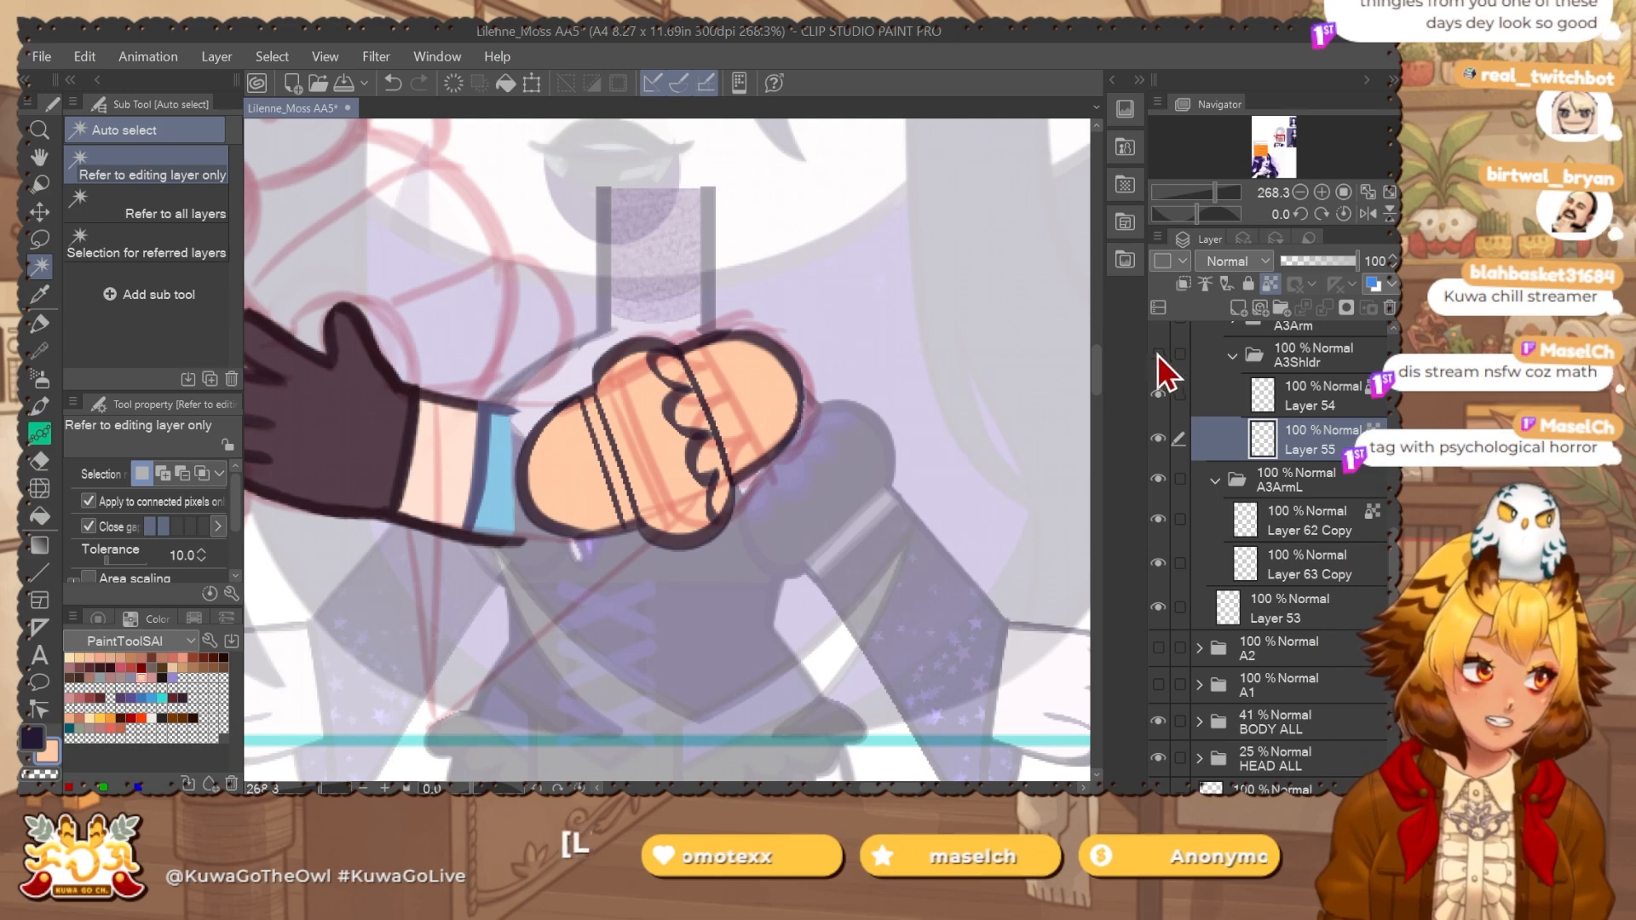
Set the A3Shldr folder's opacity to 62% and collapse it.
left_click(1332, 362)
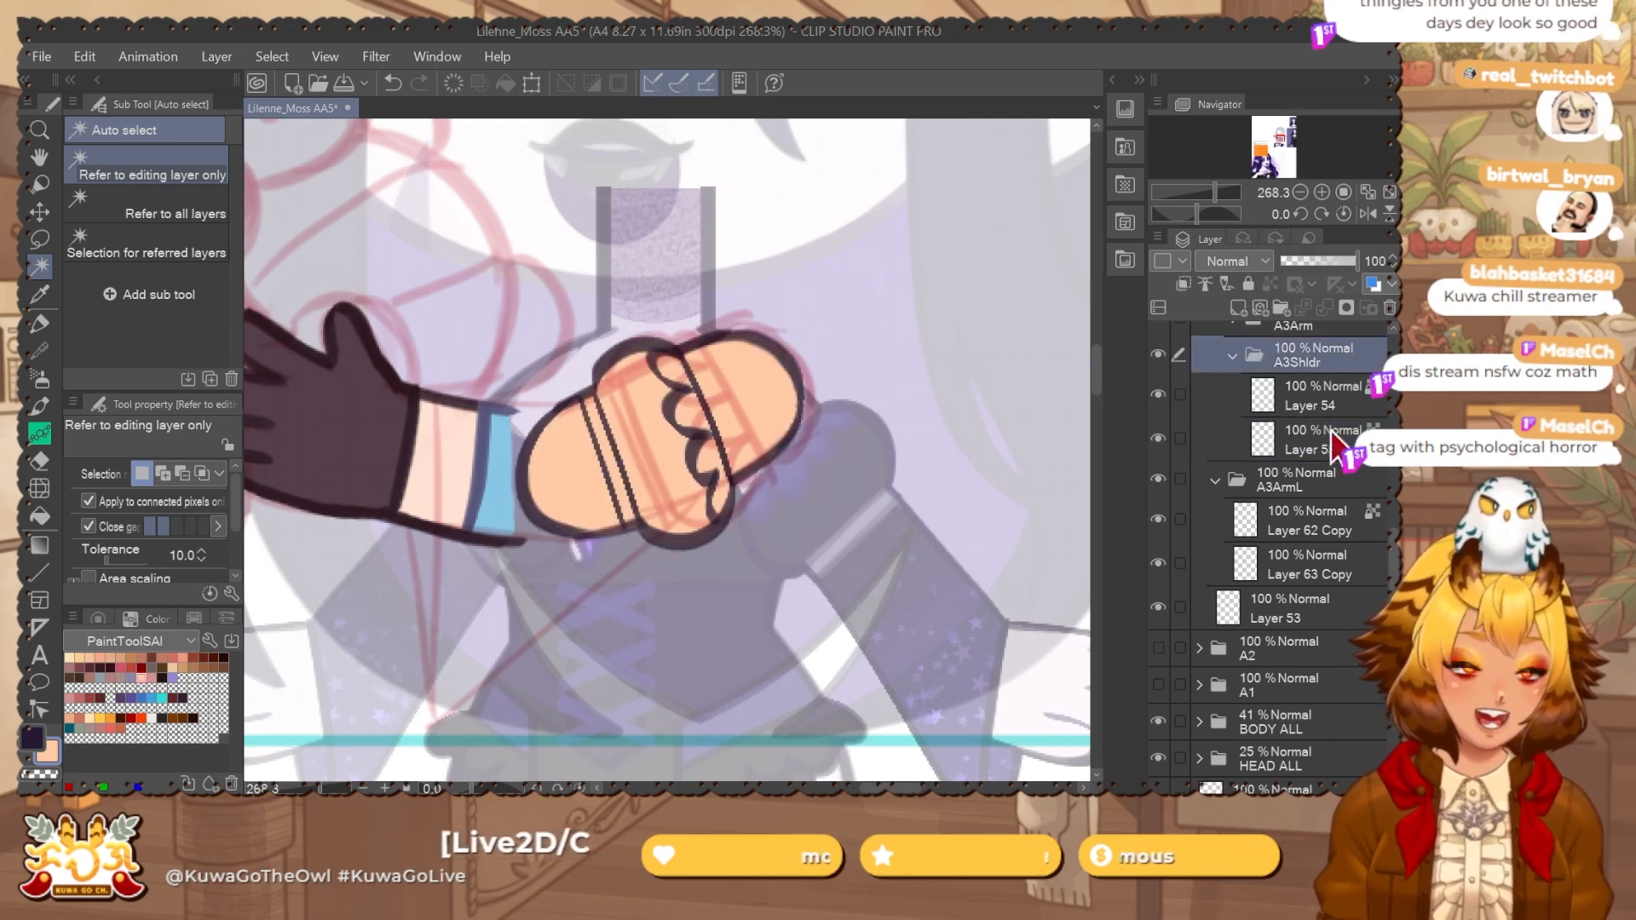
left_click(1174, 479)
scroll(1319, 535, "down", 3)
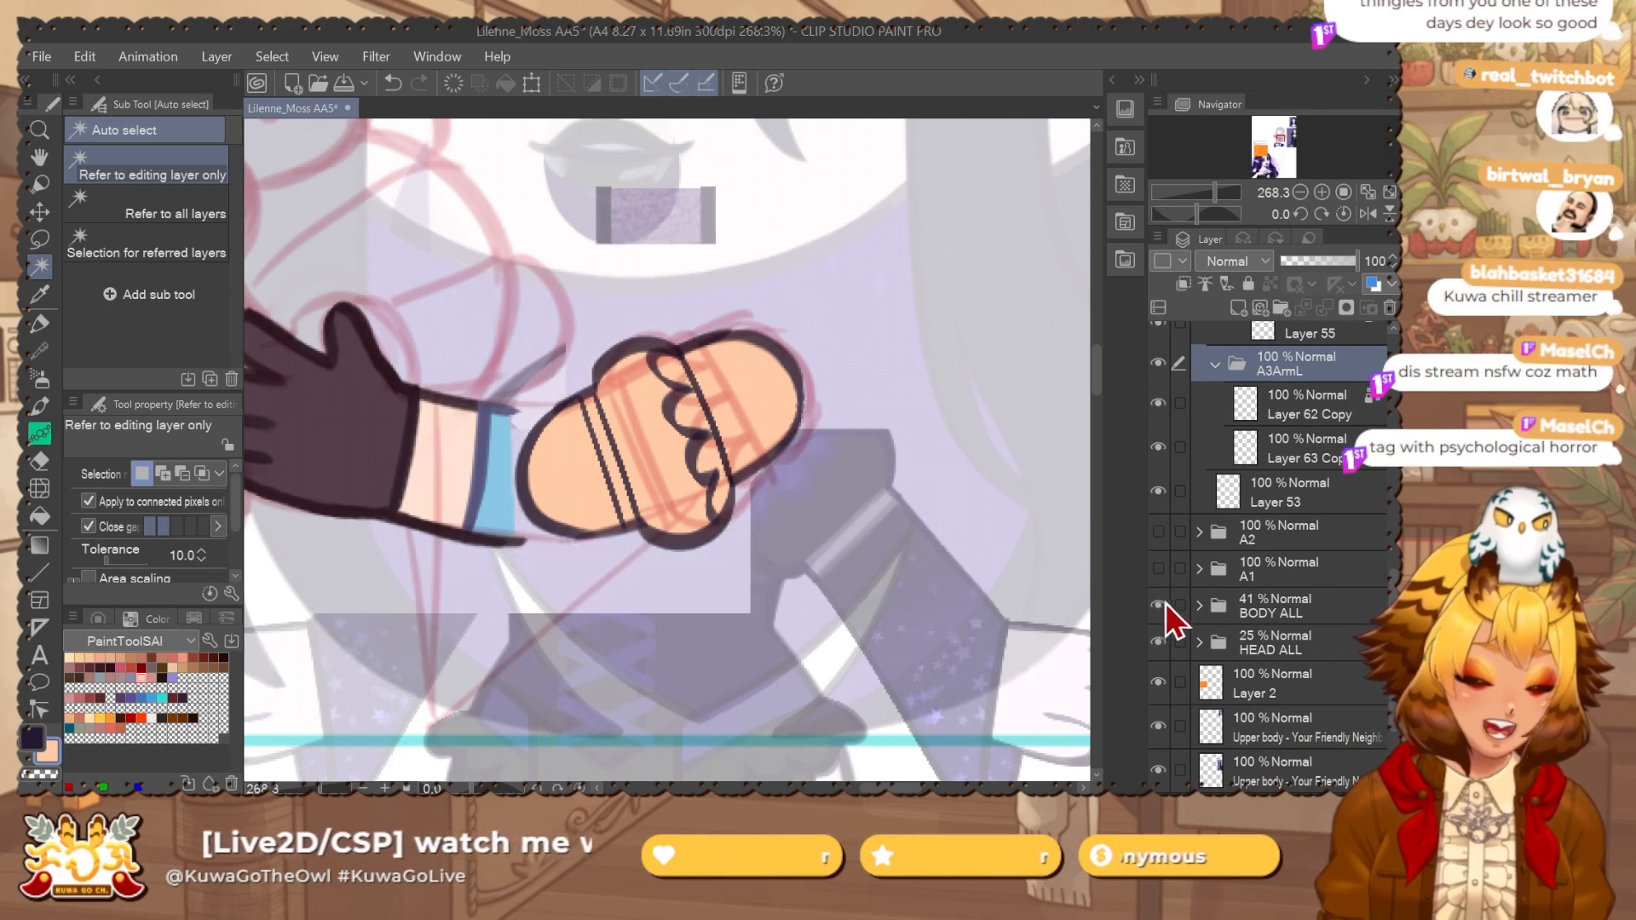
scroll(1372, 524, "up", 5)
left_click(1342, 417)
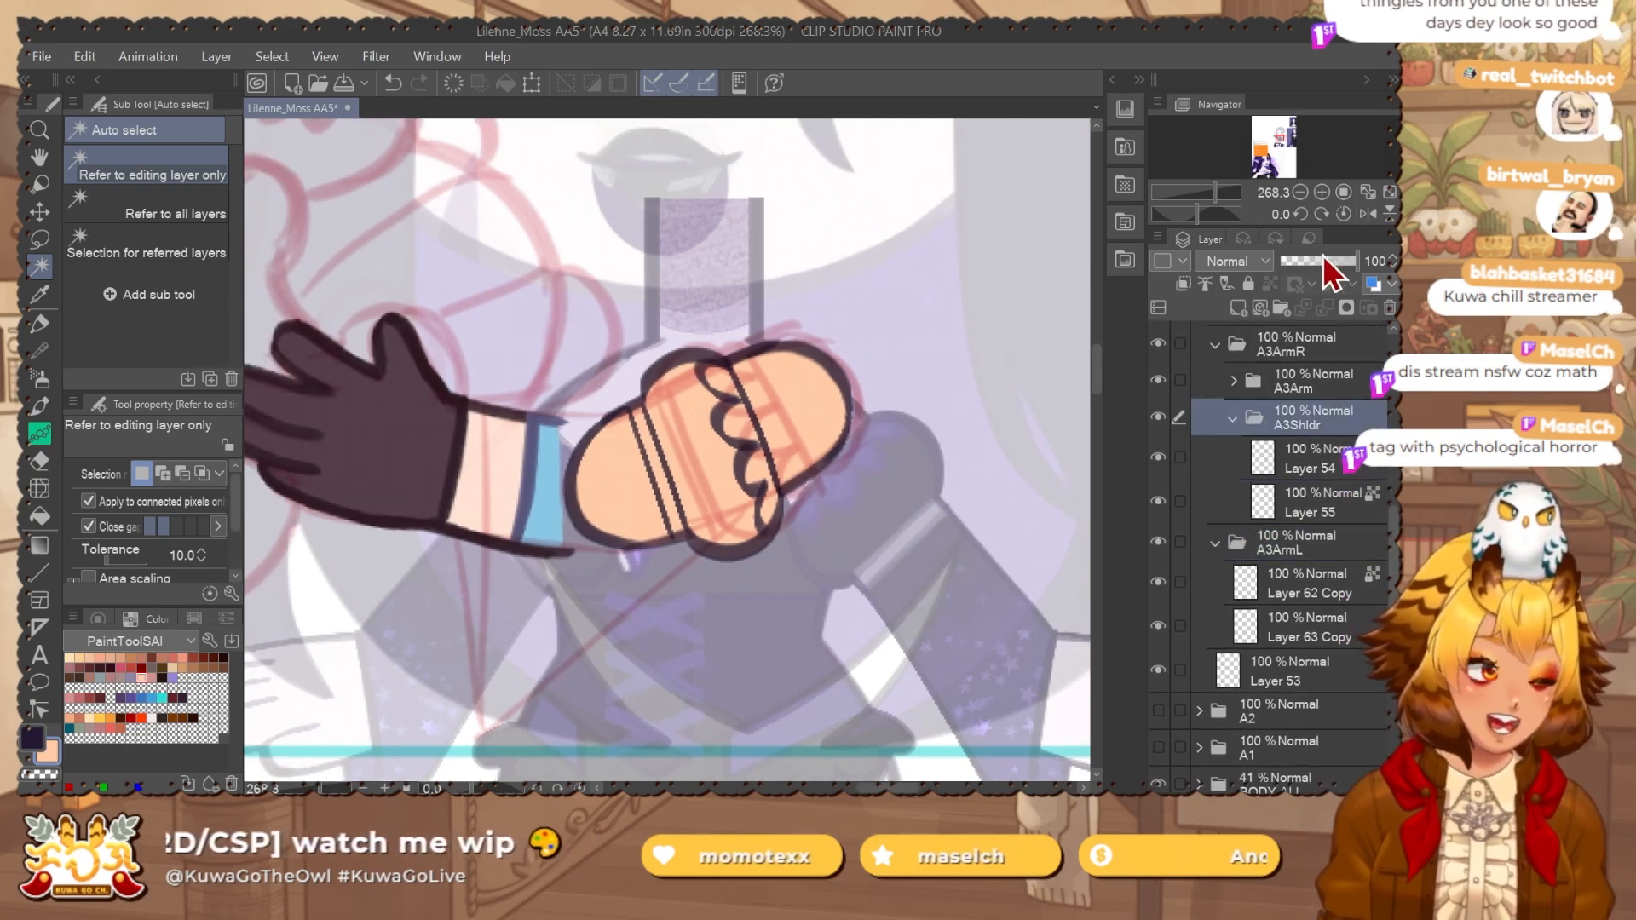
left_click(1327, 261)
left_click(1232, 418)
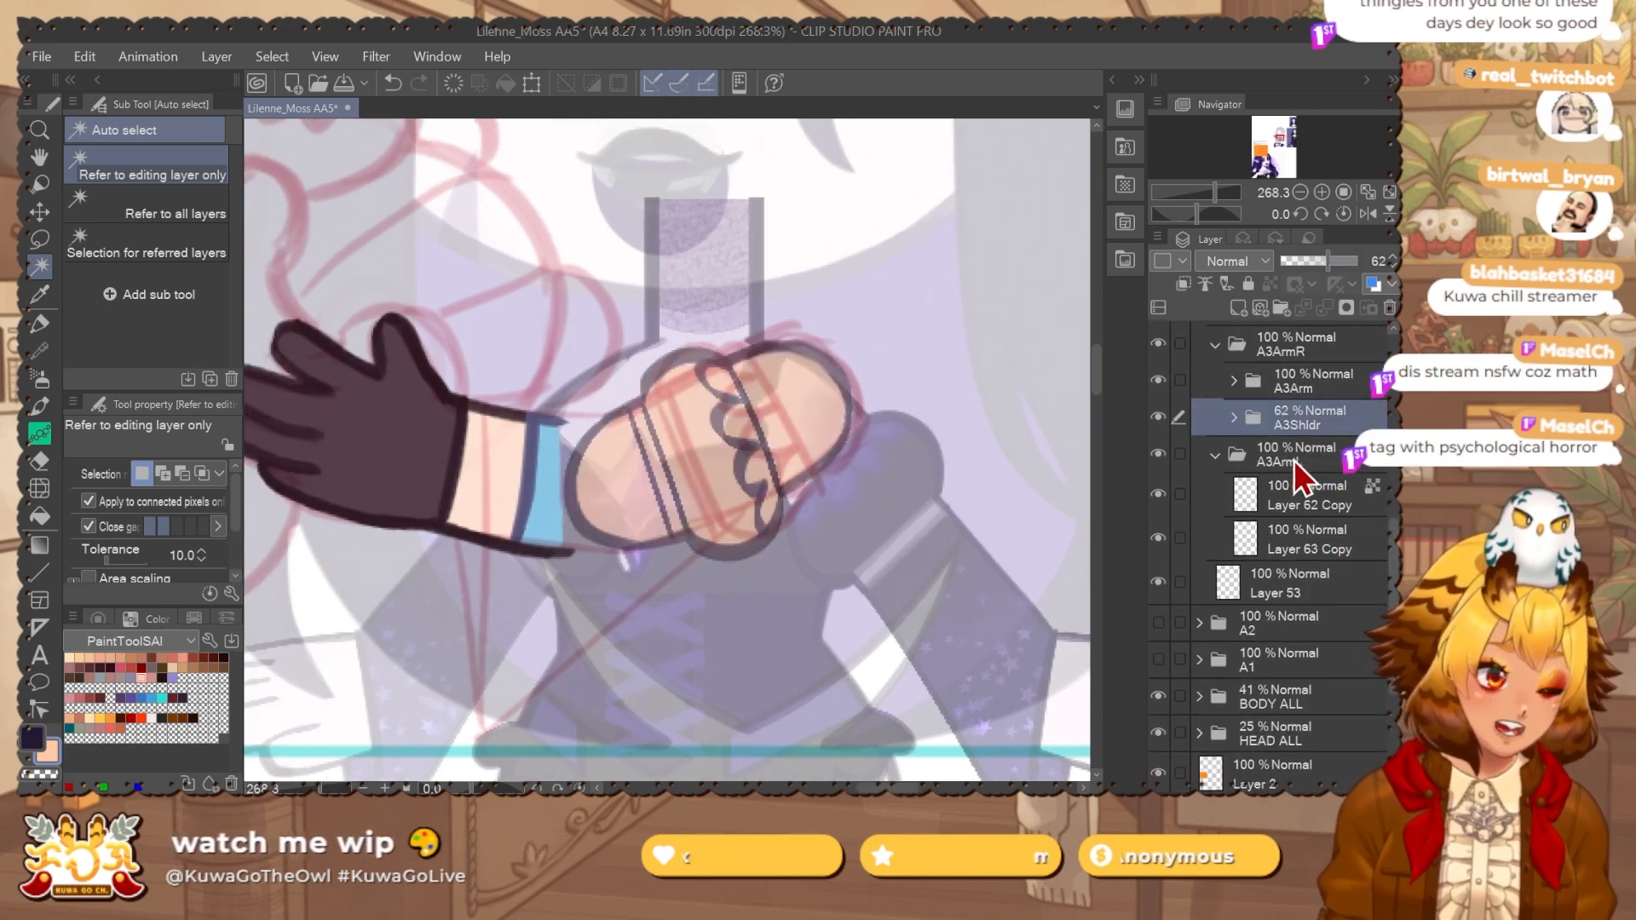
Move the A3ArmL folder into the A3ArmR folder beneath A3Shldr, and check its contents by toggling its visibility.
left_click_drag(1293, 460, 1341, 399)
left_click(1312, 550)
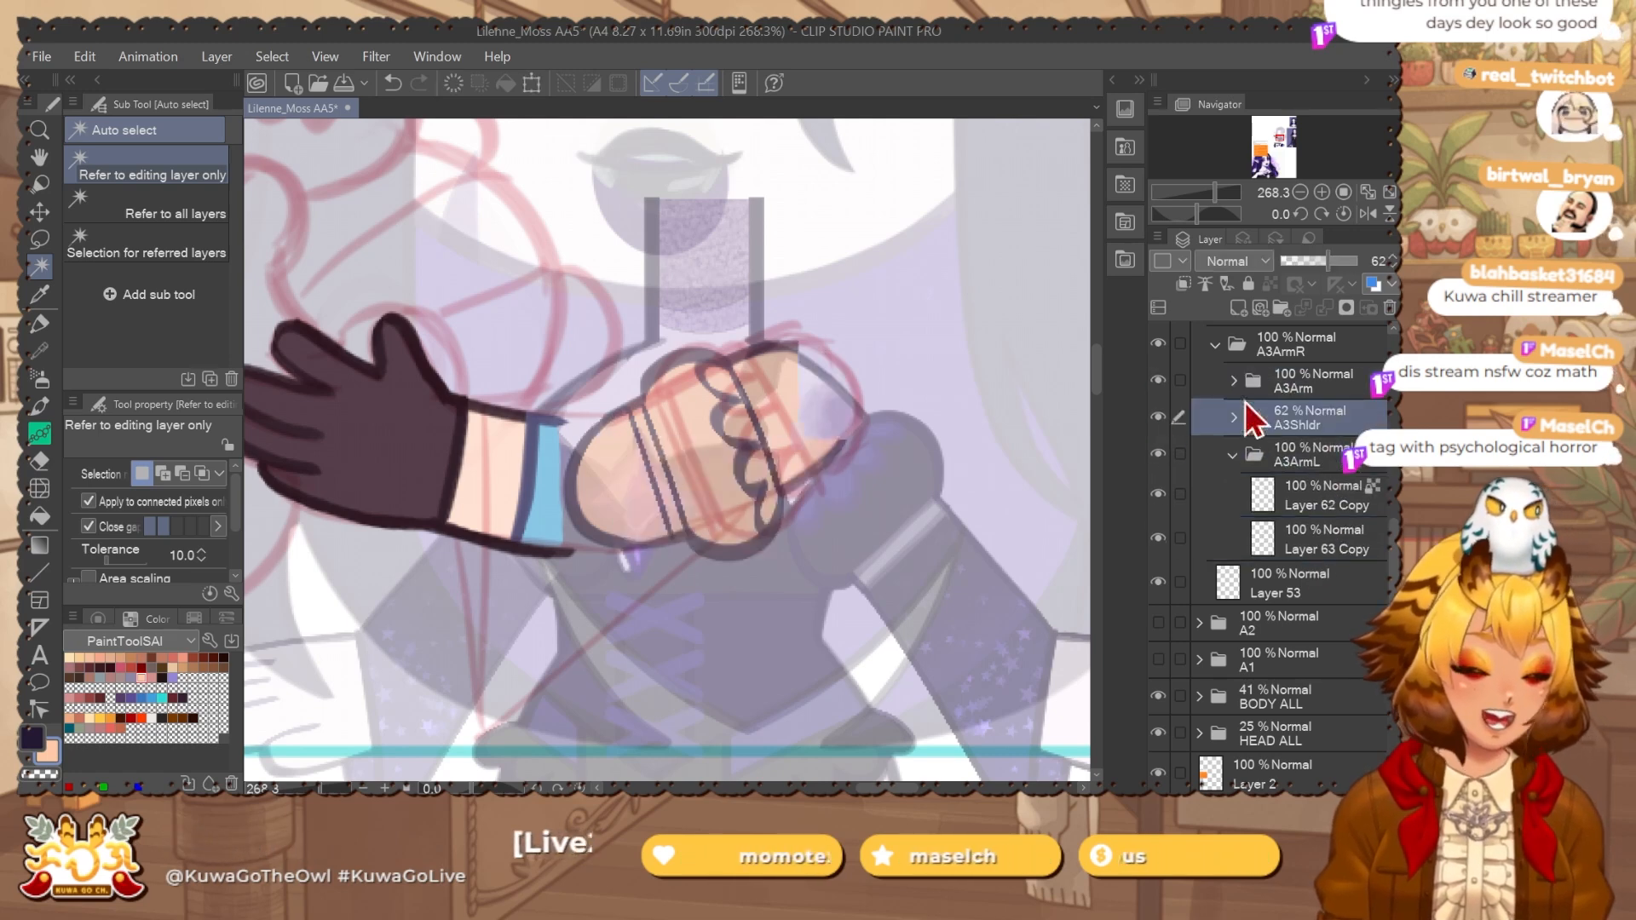
left_click(1159, 458)
left_click(1159, 458)
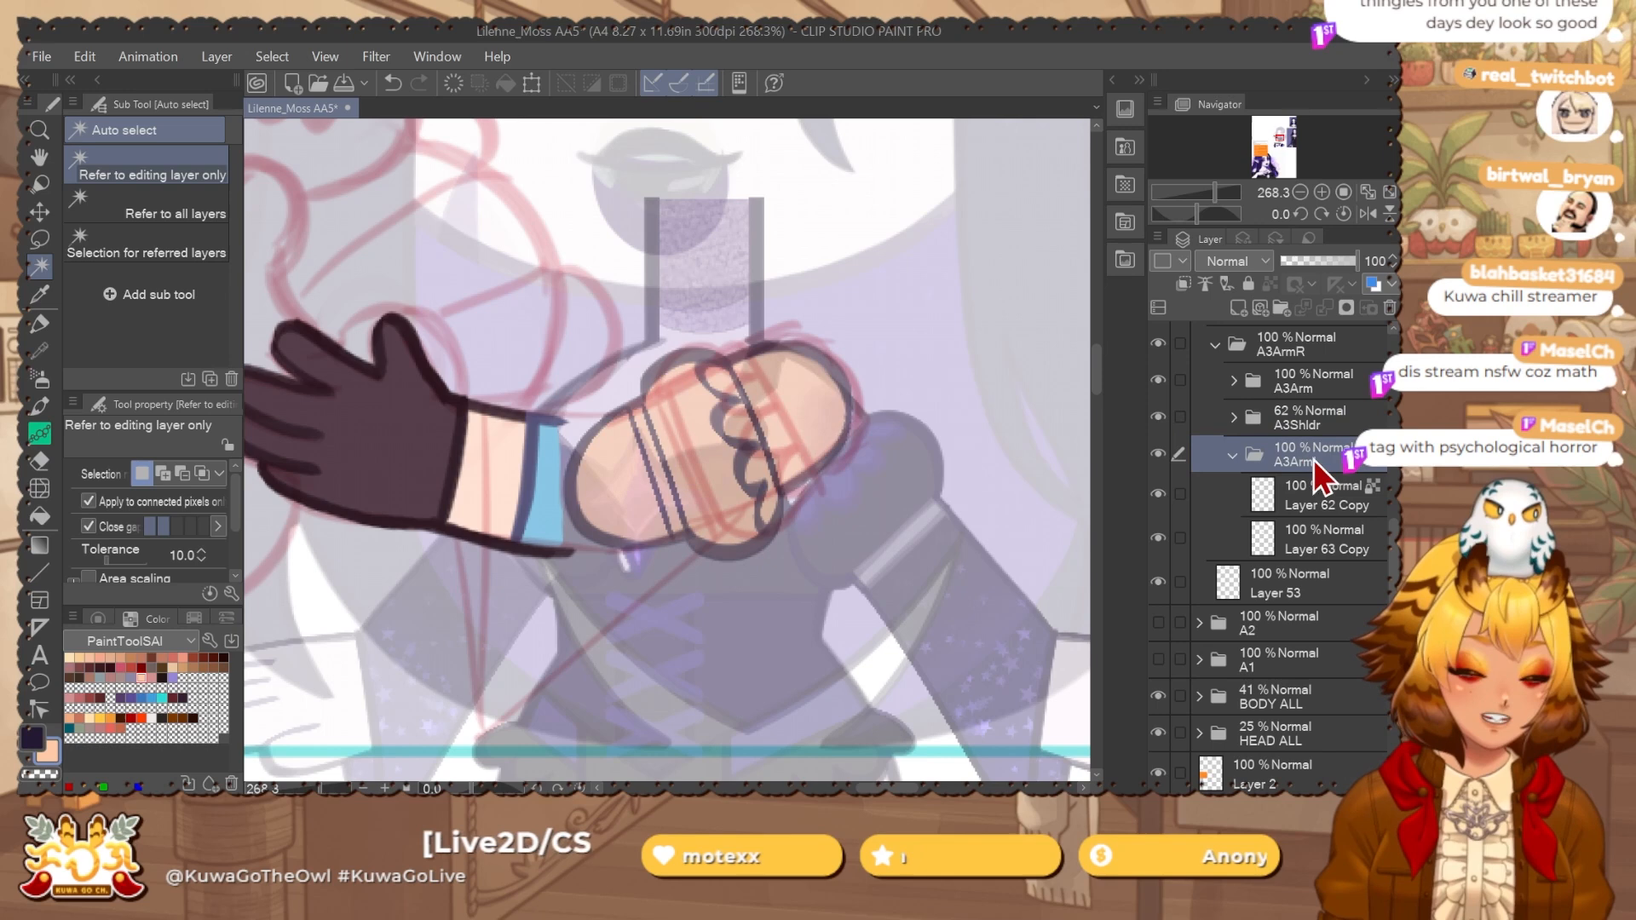
left_click(1161, 459)
left_click(1160, 458)
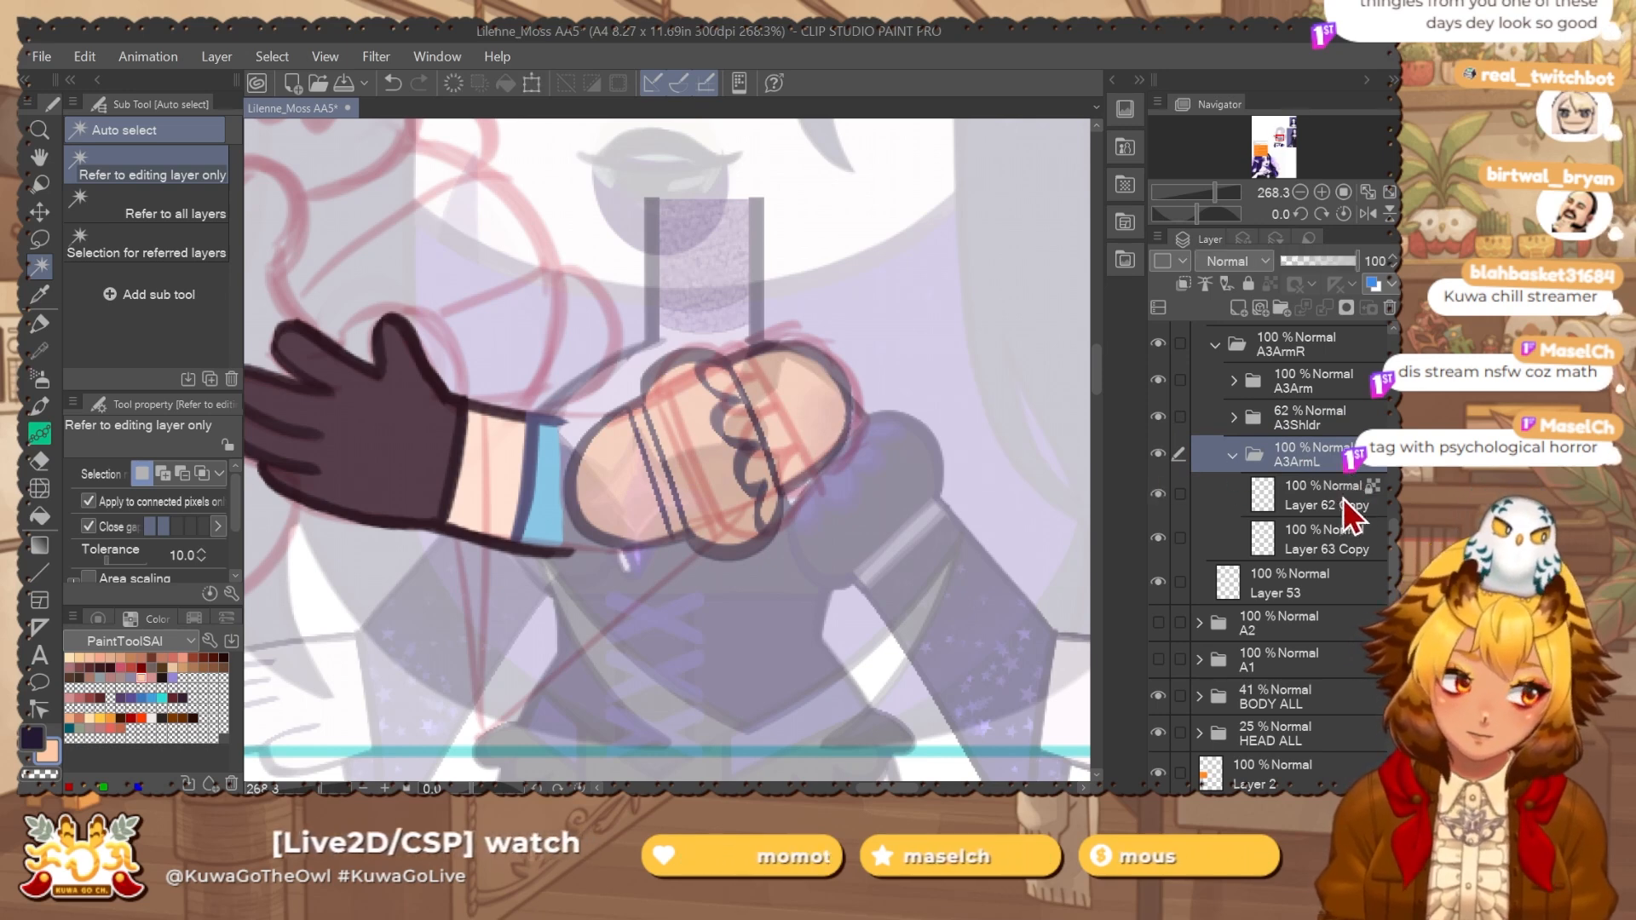
key("ctrl+t")
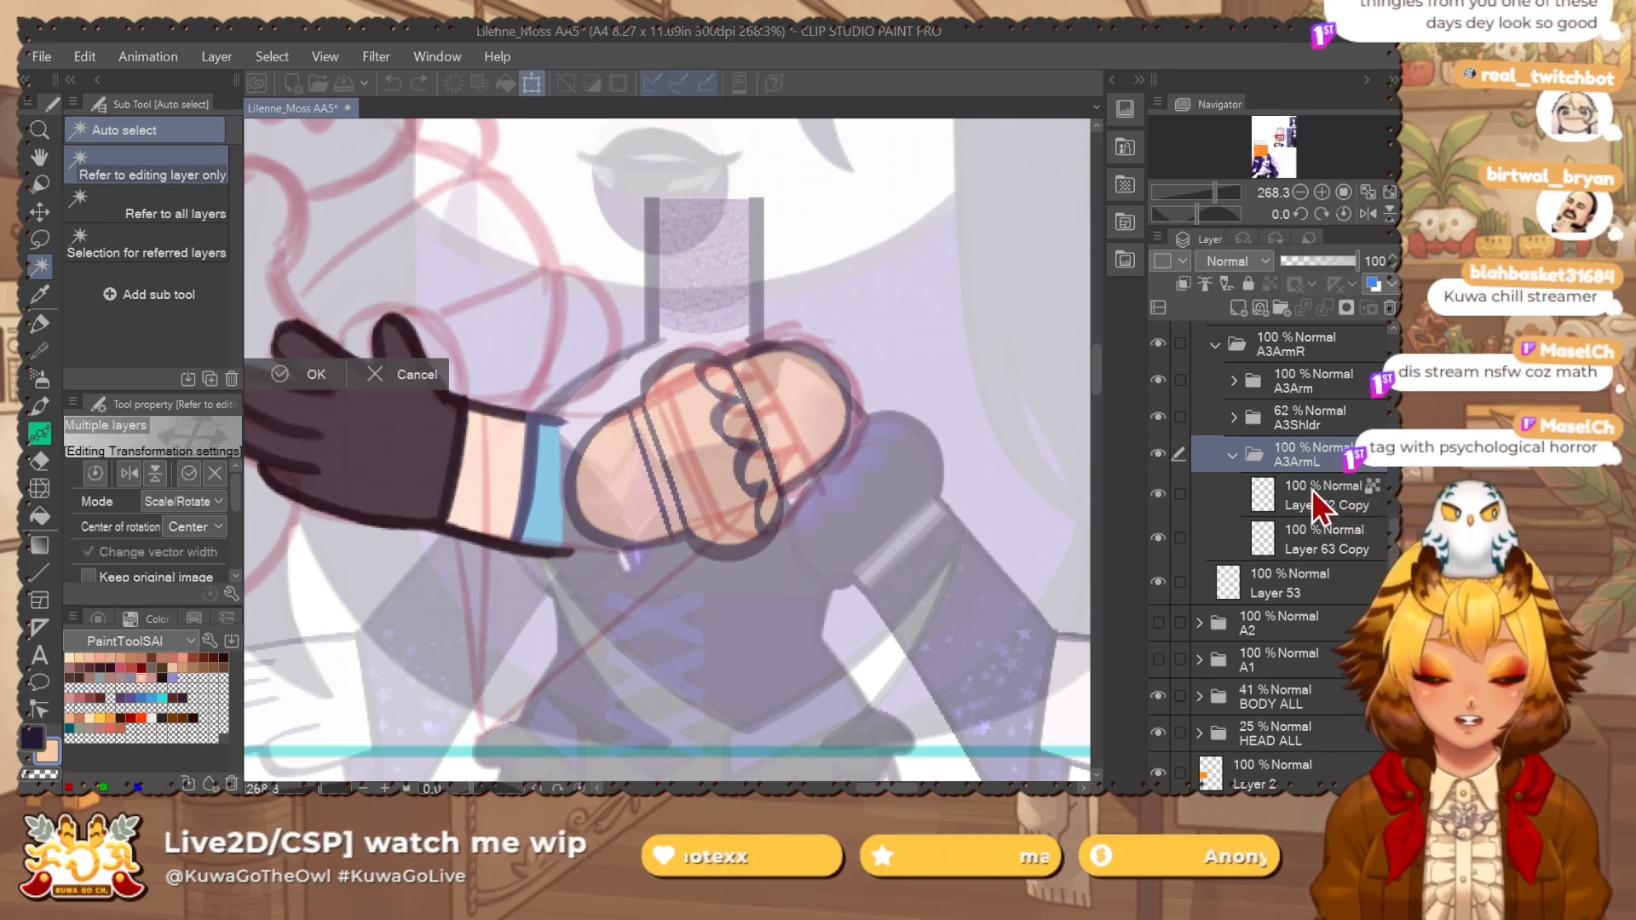
key("Escape")
Show the A2 folder to examine its arm pose and A2ArmR subfolder structure, and collapse and hide it again.
scroll(811, 550, "down", 3)
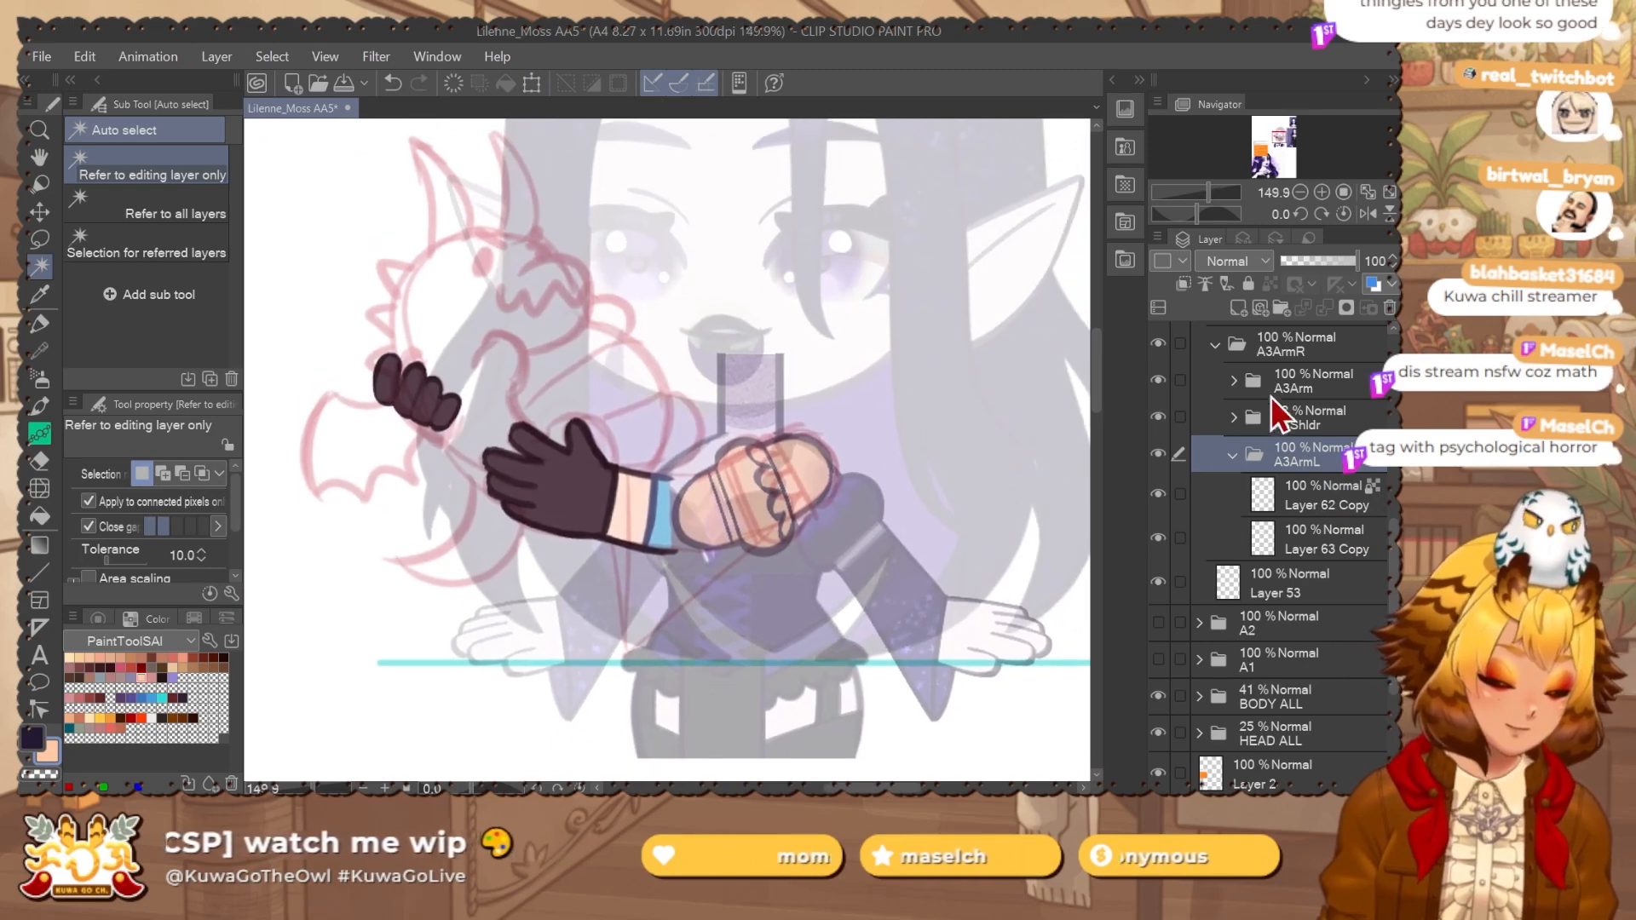
left_click(1161, 381)
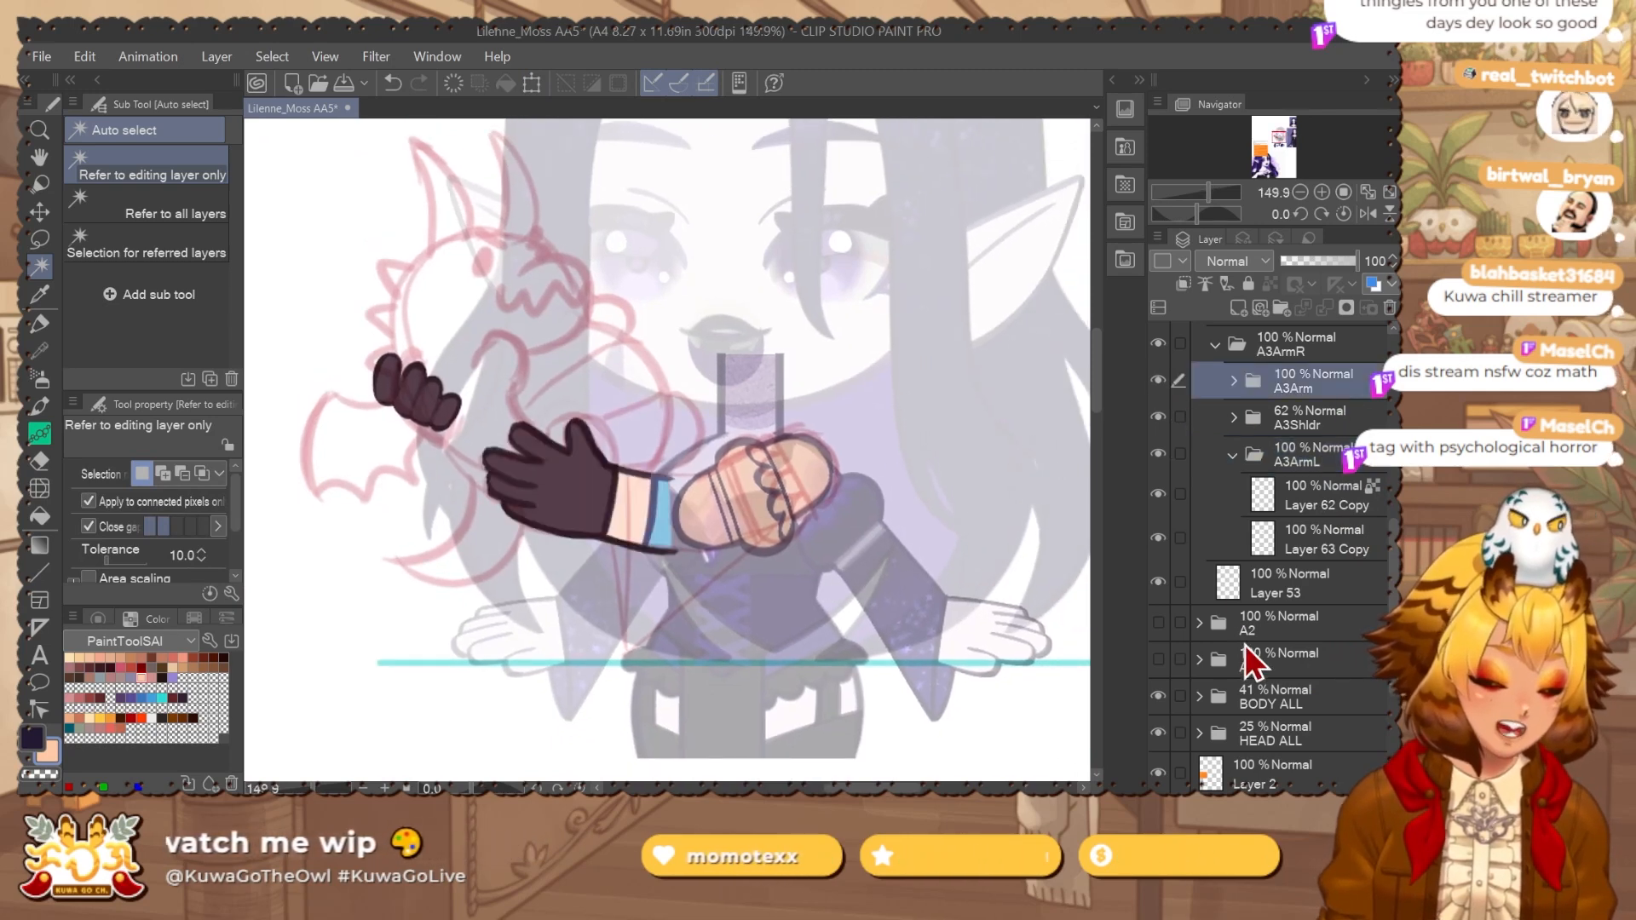
left_click(1159, 624)
scroll(1312, 621, "down", 2)
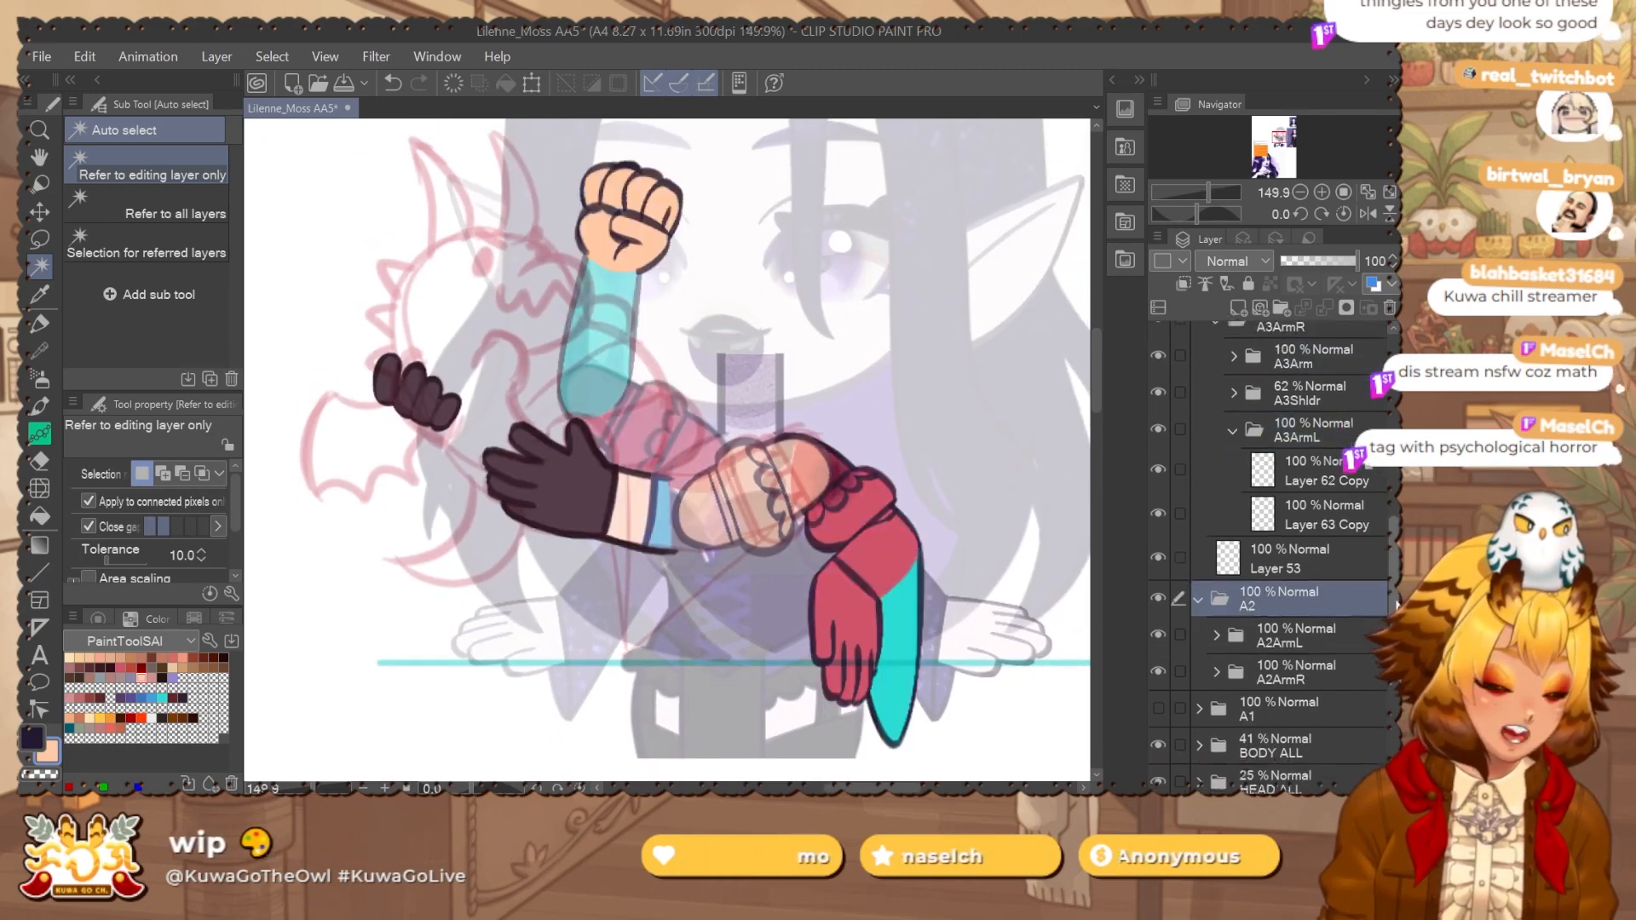
scroll(1295, 631, "down", 5)
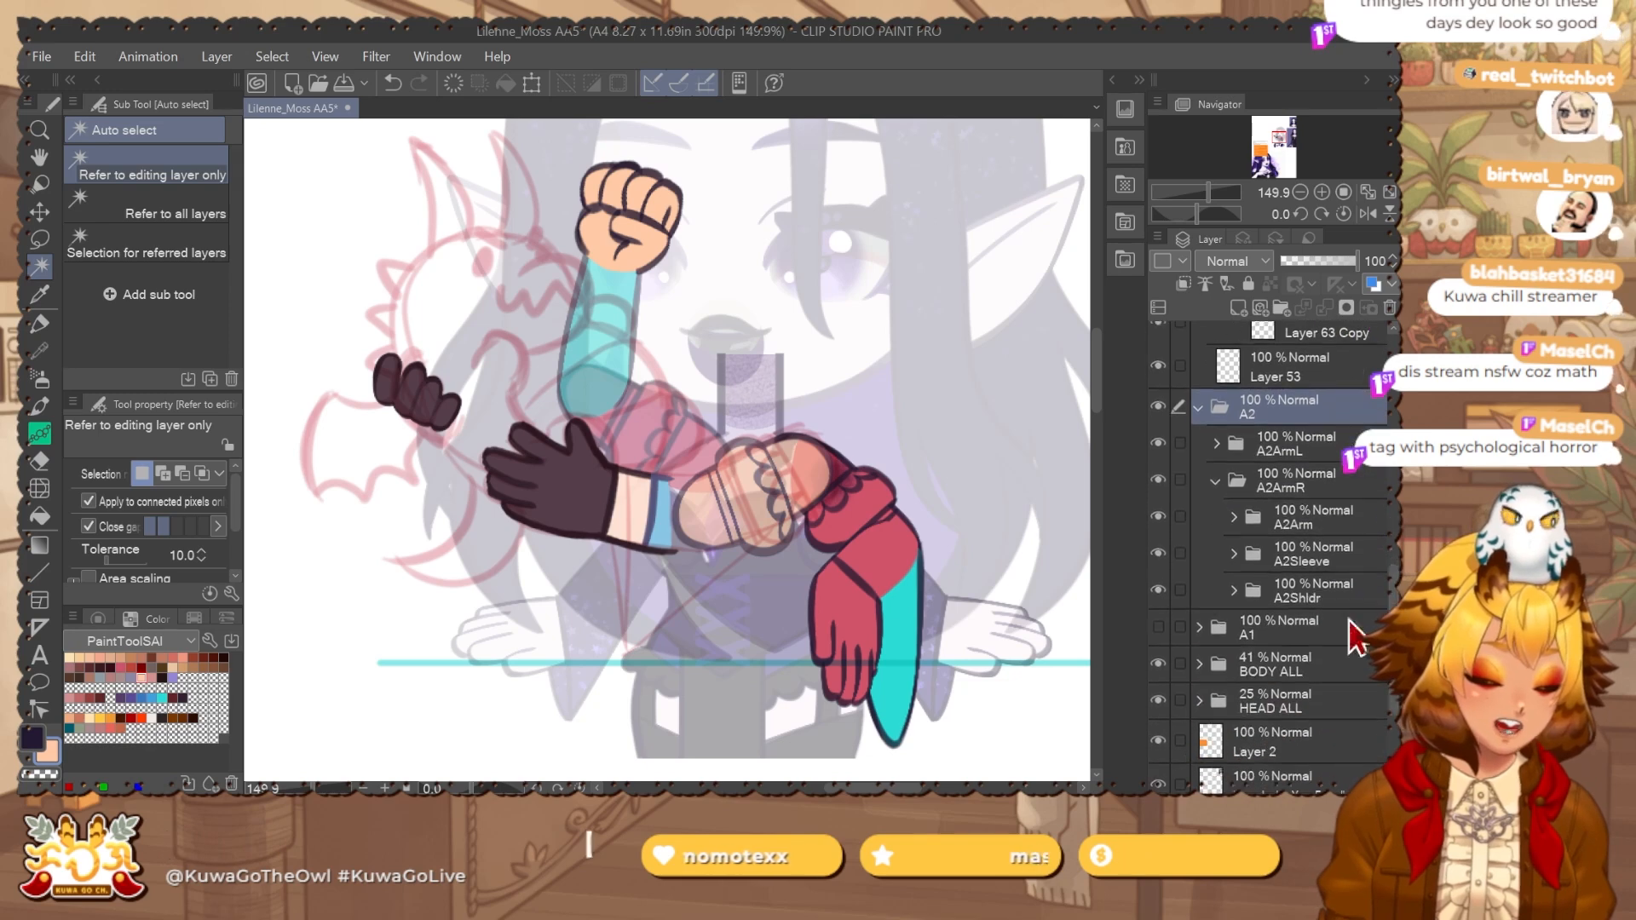
left_click(1255, 591)
left_click(1322, 677)
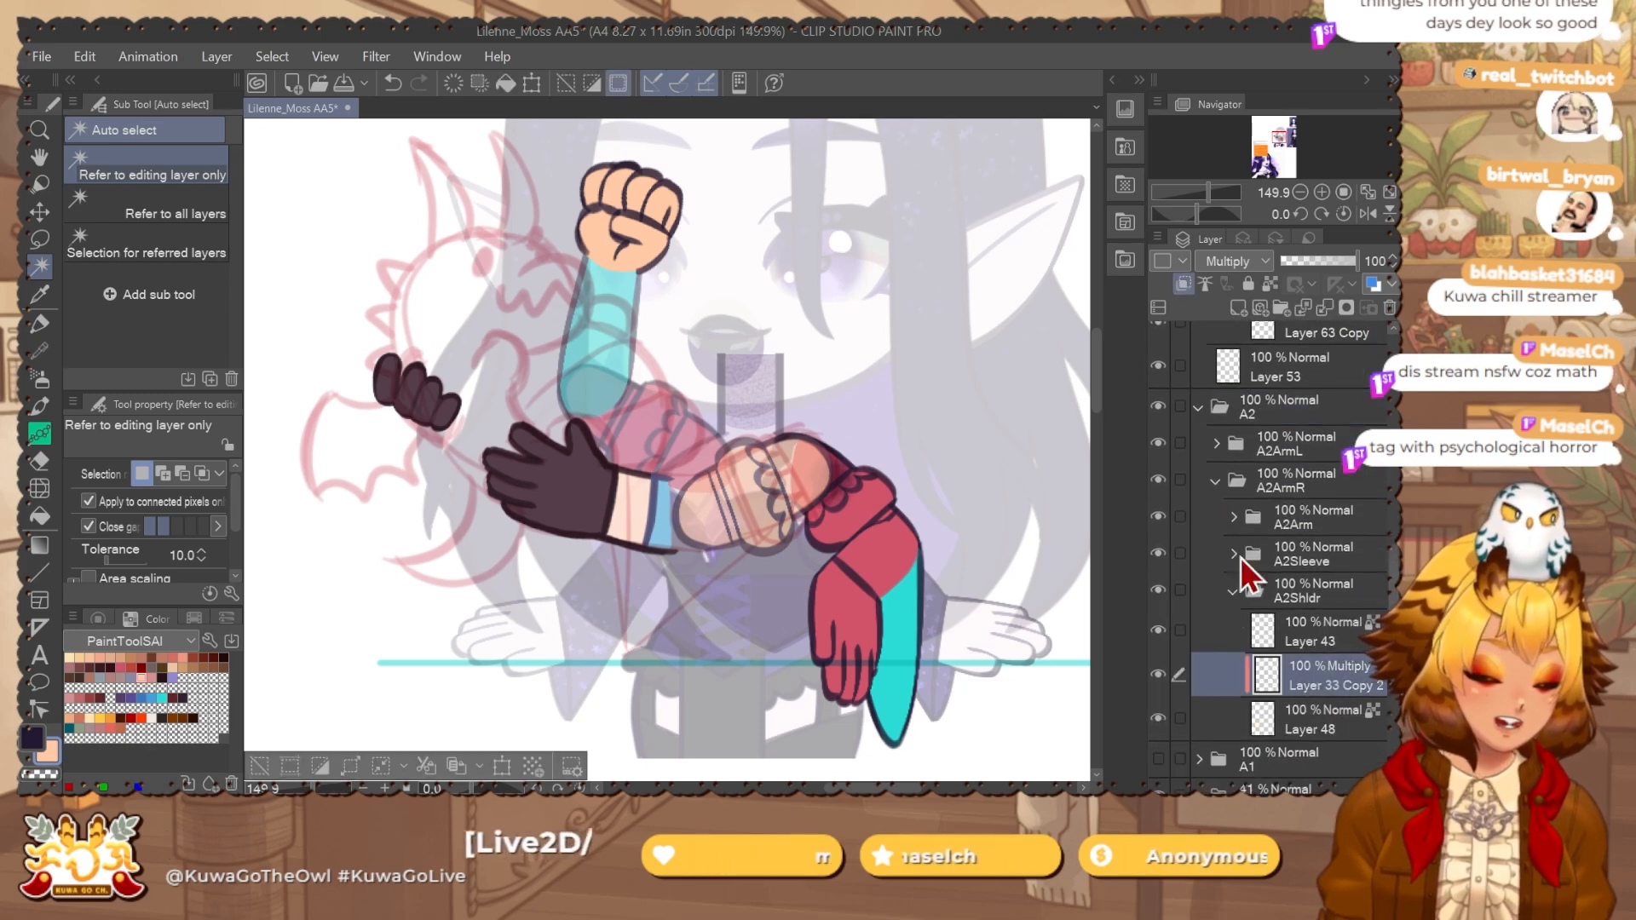
left_click(1234, 591)
left_click(1198, 408)
left_click(1160, 409)
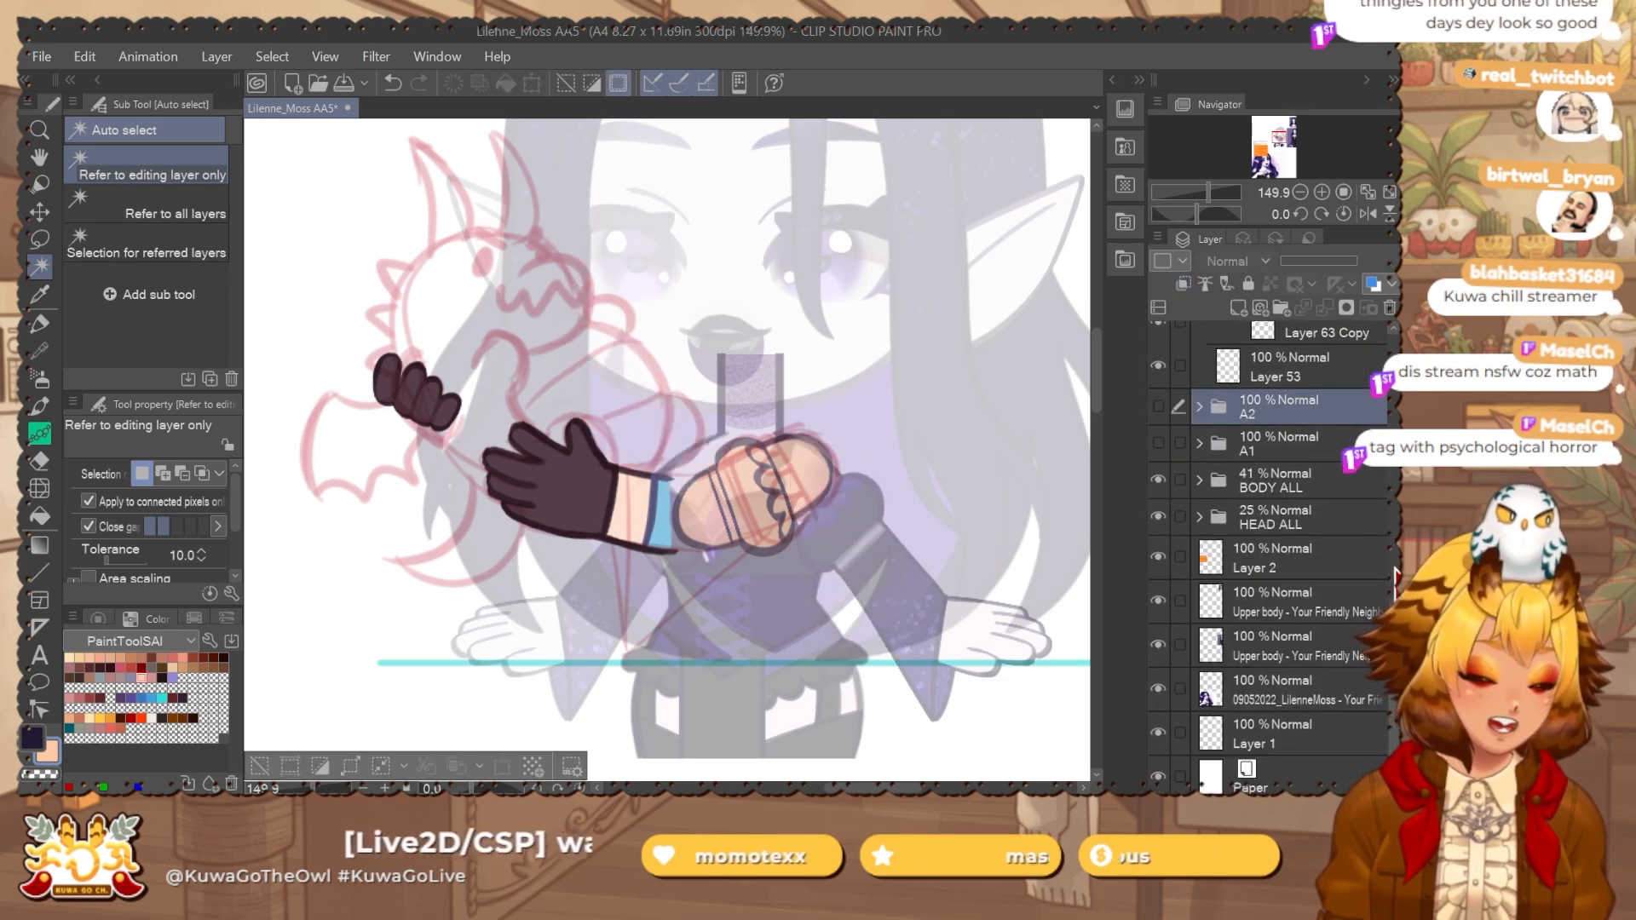
Move the Multiply shading layer from the A3ArmL folder into the A3Shldr folder, between Layer 54 and Layer 55.
scroll(1383, 582, "up", 4)
scroll(1380, 584, "up", 4)
left_click(1356, 584)
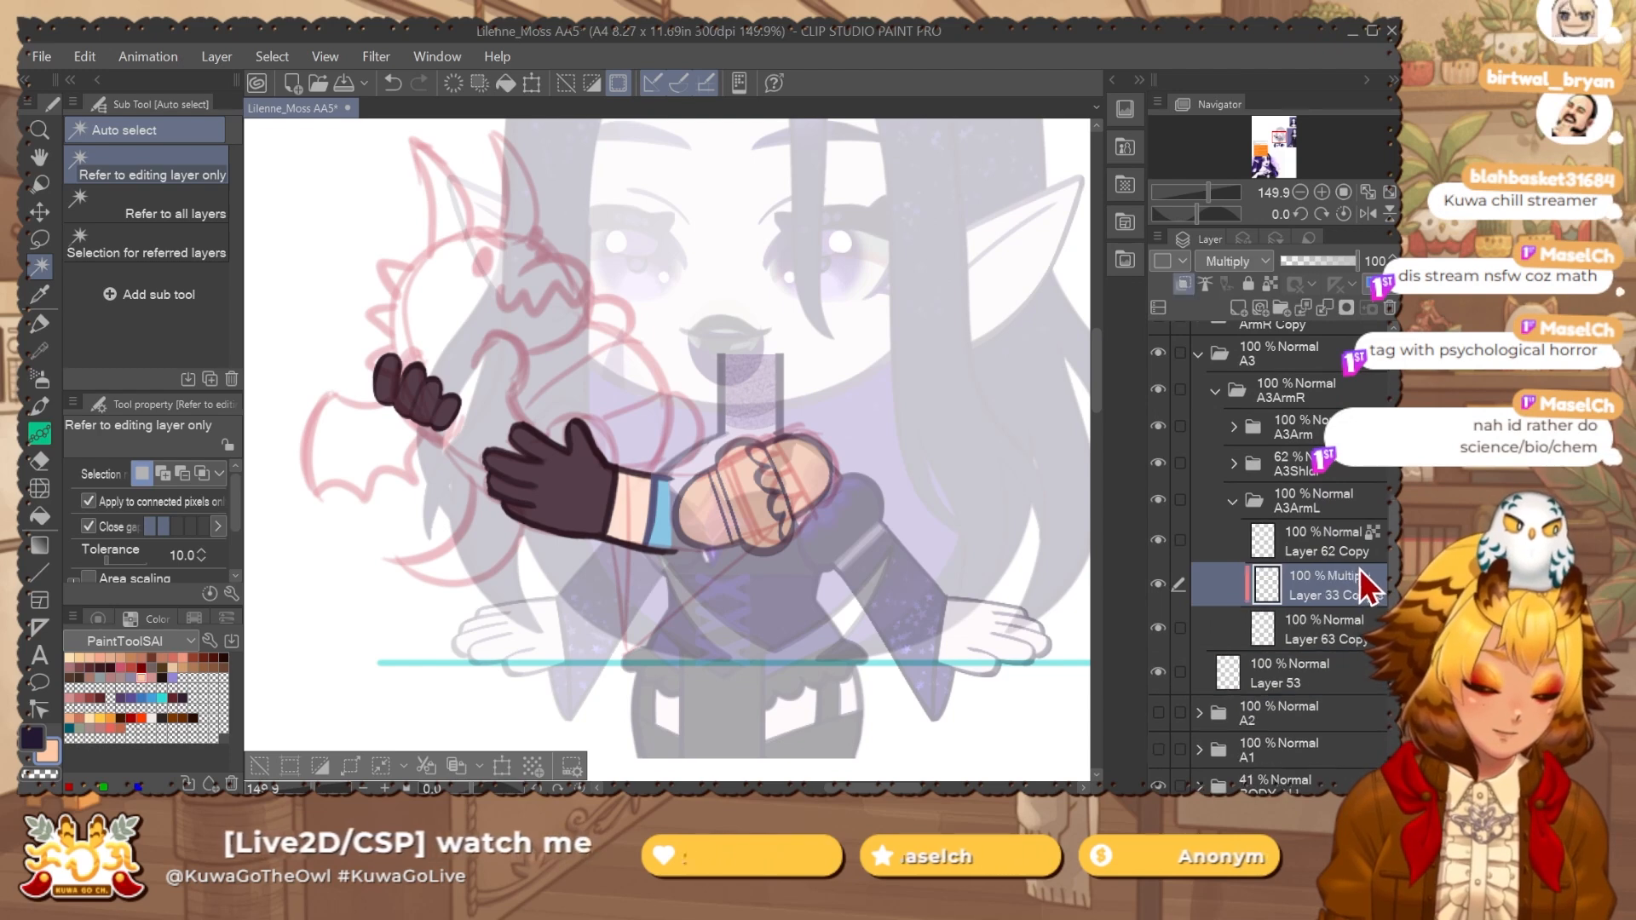
key("Delete")
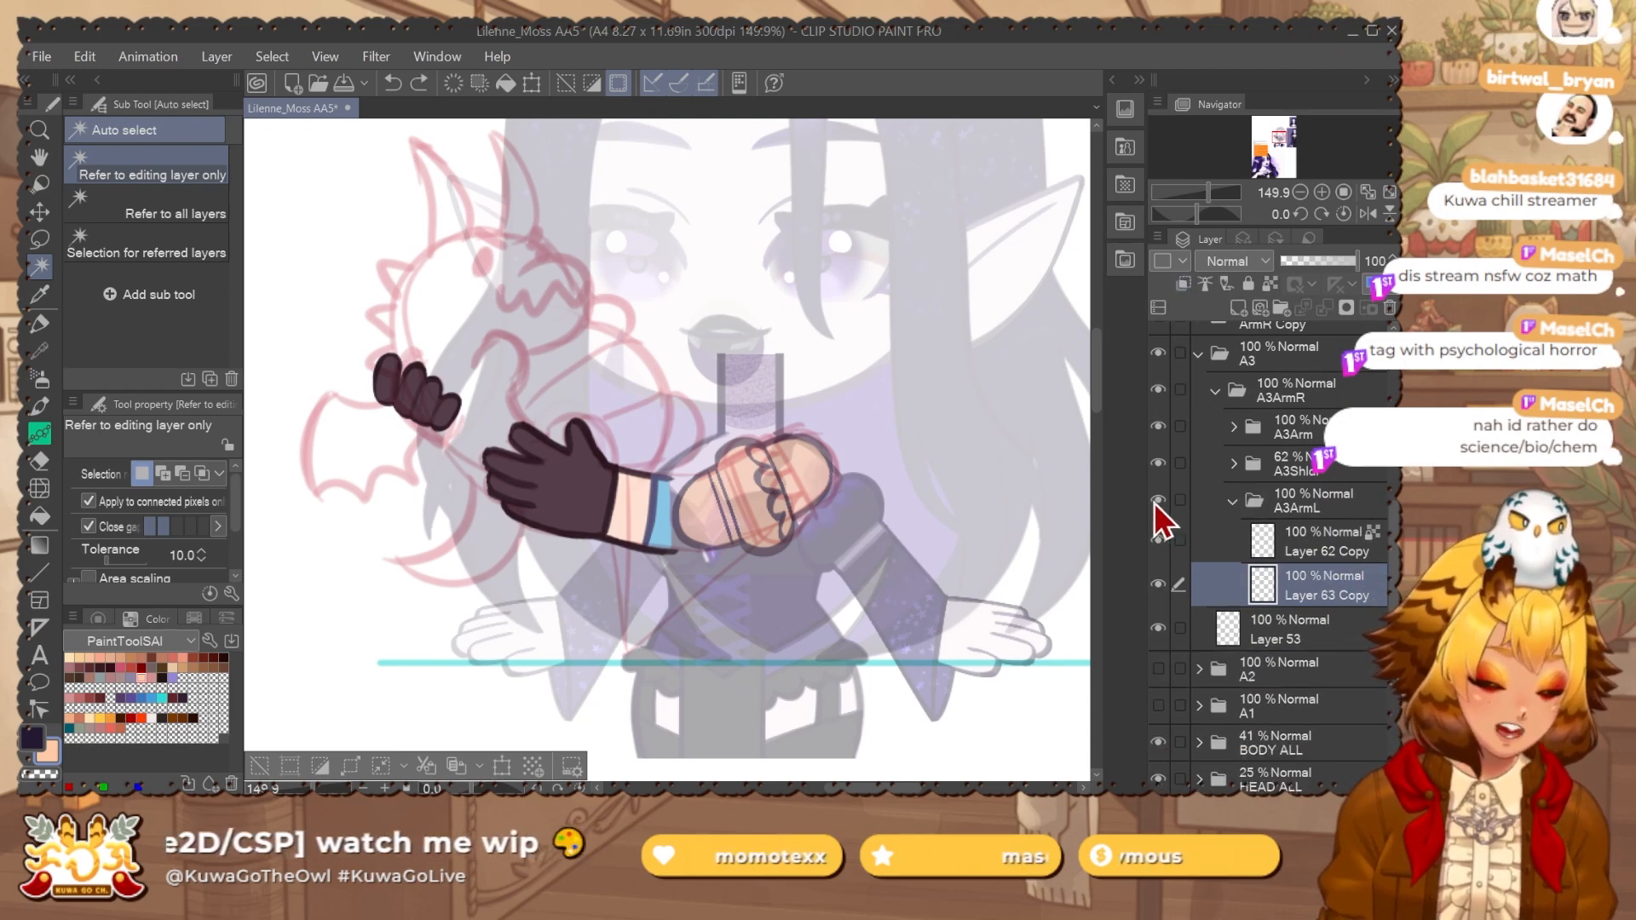
left_click(1304, 501)
left_click(1232, 501)
left_click(1233, 464)
left_click(1280, 463)
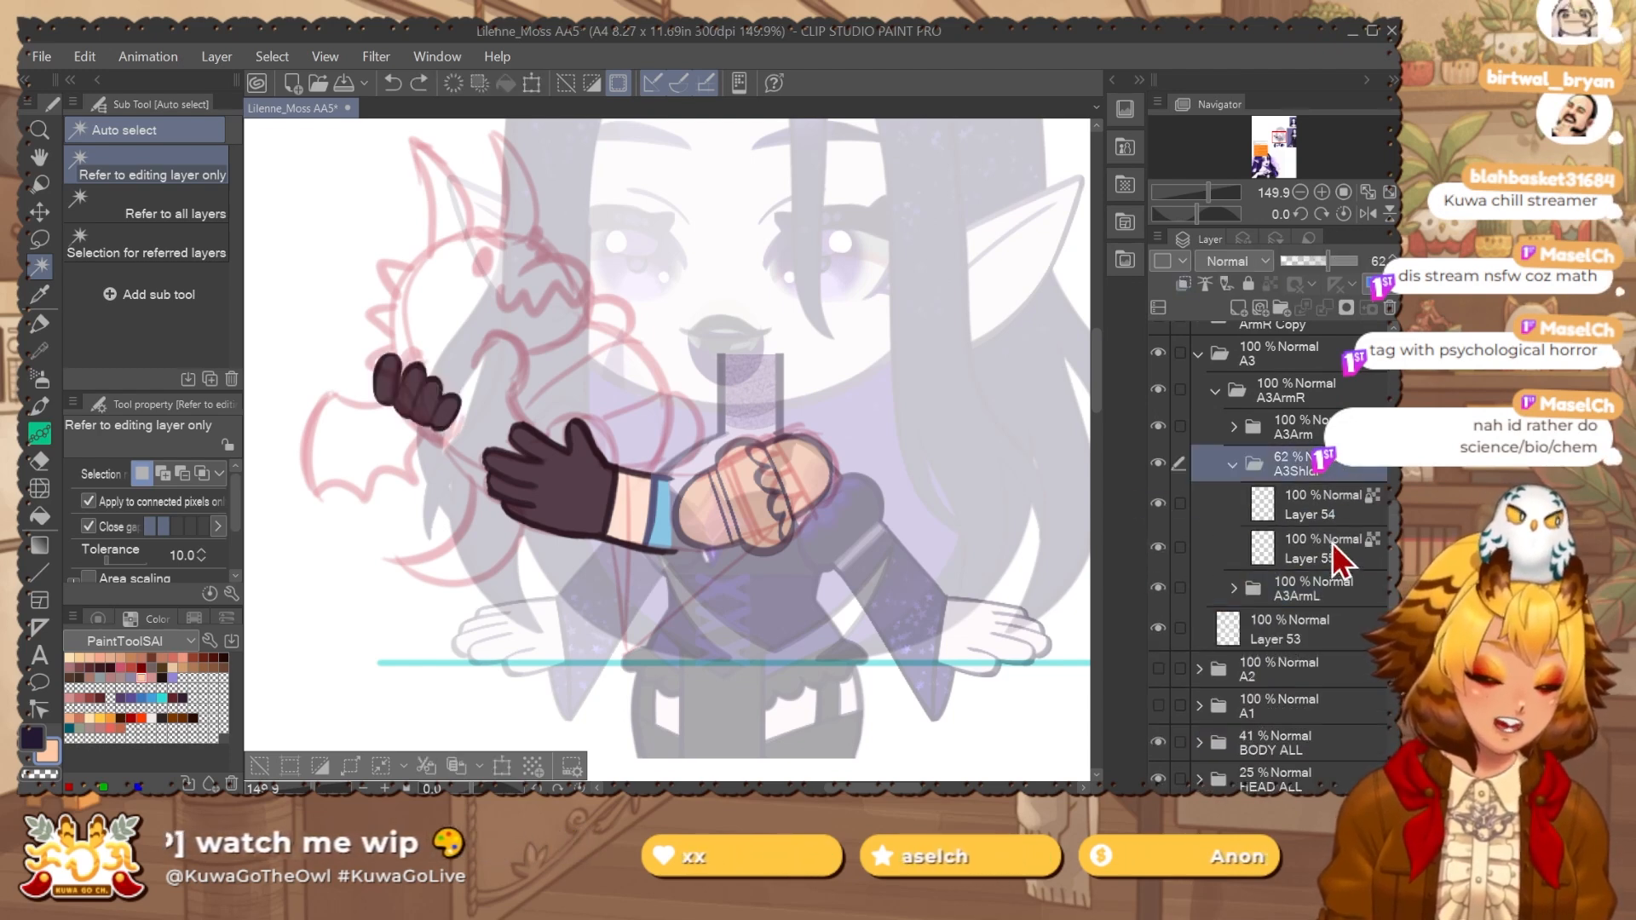
left_click(1332, 543)
key("ctrl+v")
key("ctrl+d")
Reposition the Multiply shading up and inward over the rounded shoulder end of the upper arm, and apply the transformation.
left_click_drag(781, 497, 802, 524)
key("ctrl+t")
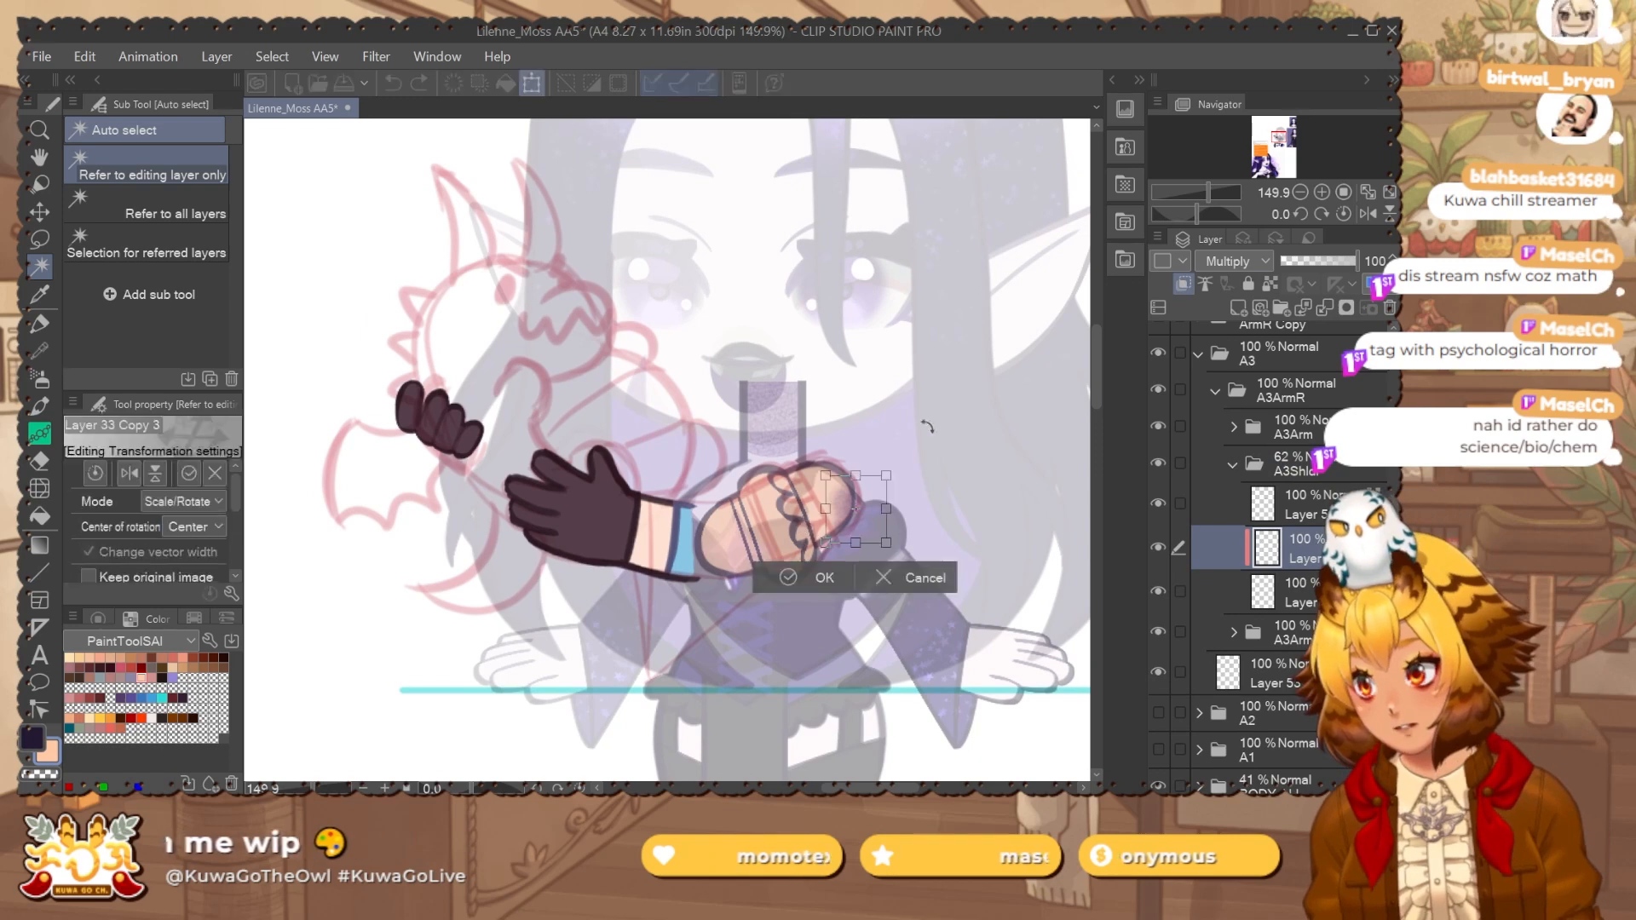
scroll(903, 438, "up", 2)
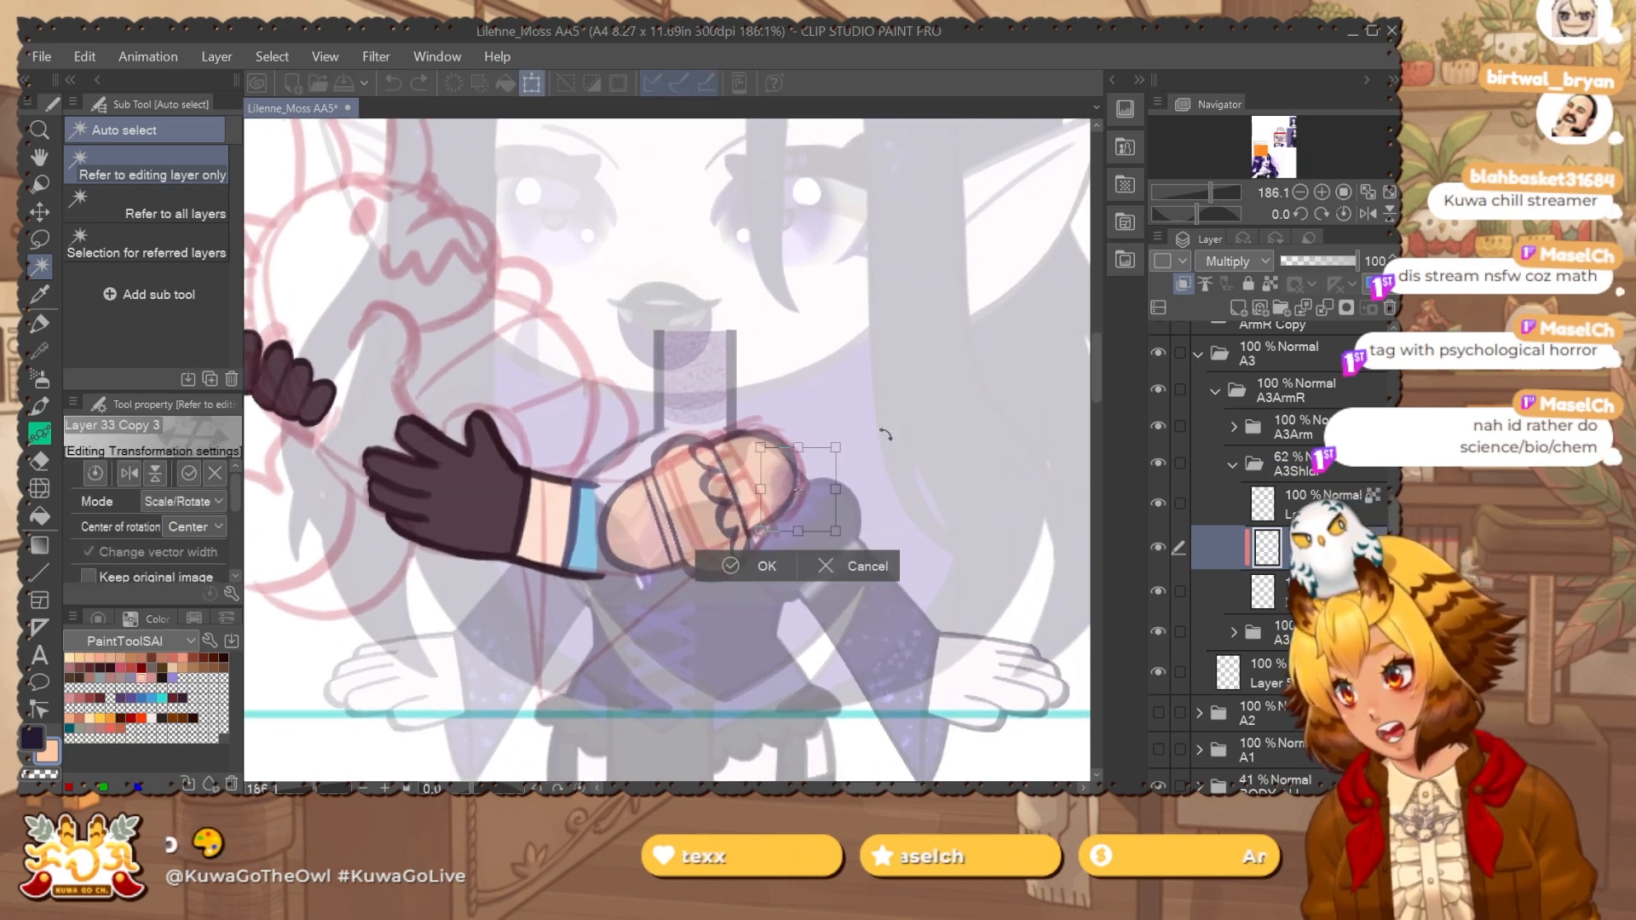
scroll(980, 469, "up", 4)
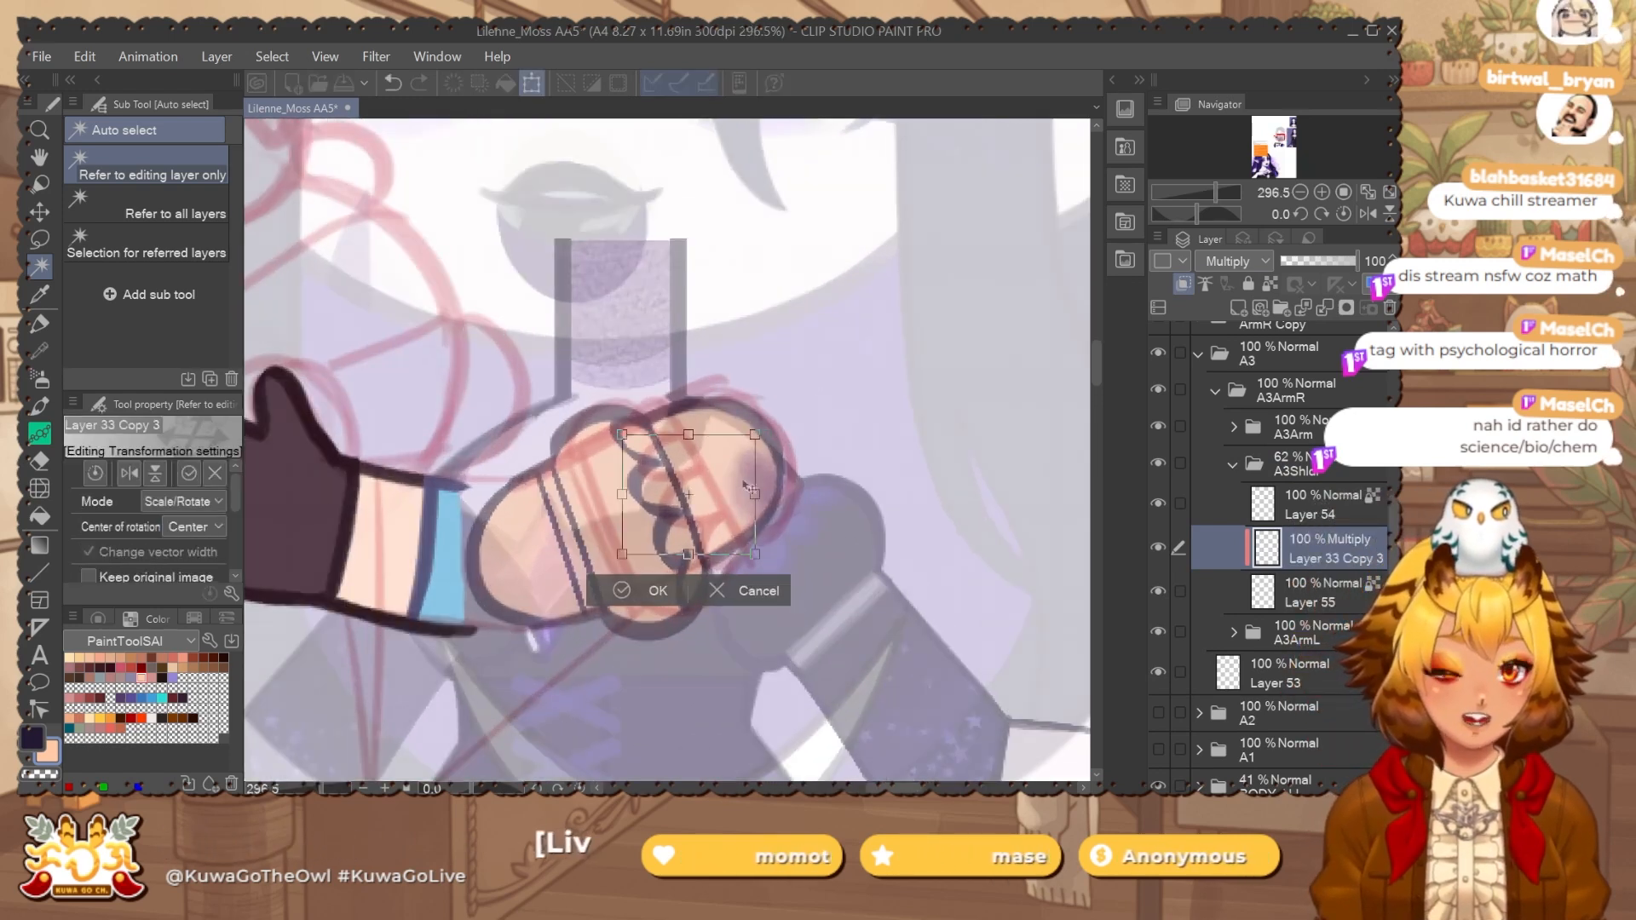
left_click_drag(748, 487, 721, 465)
key("Return")
scroll(767, 499, "down", 3)
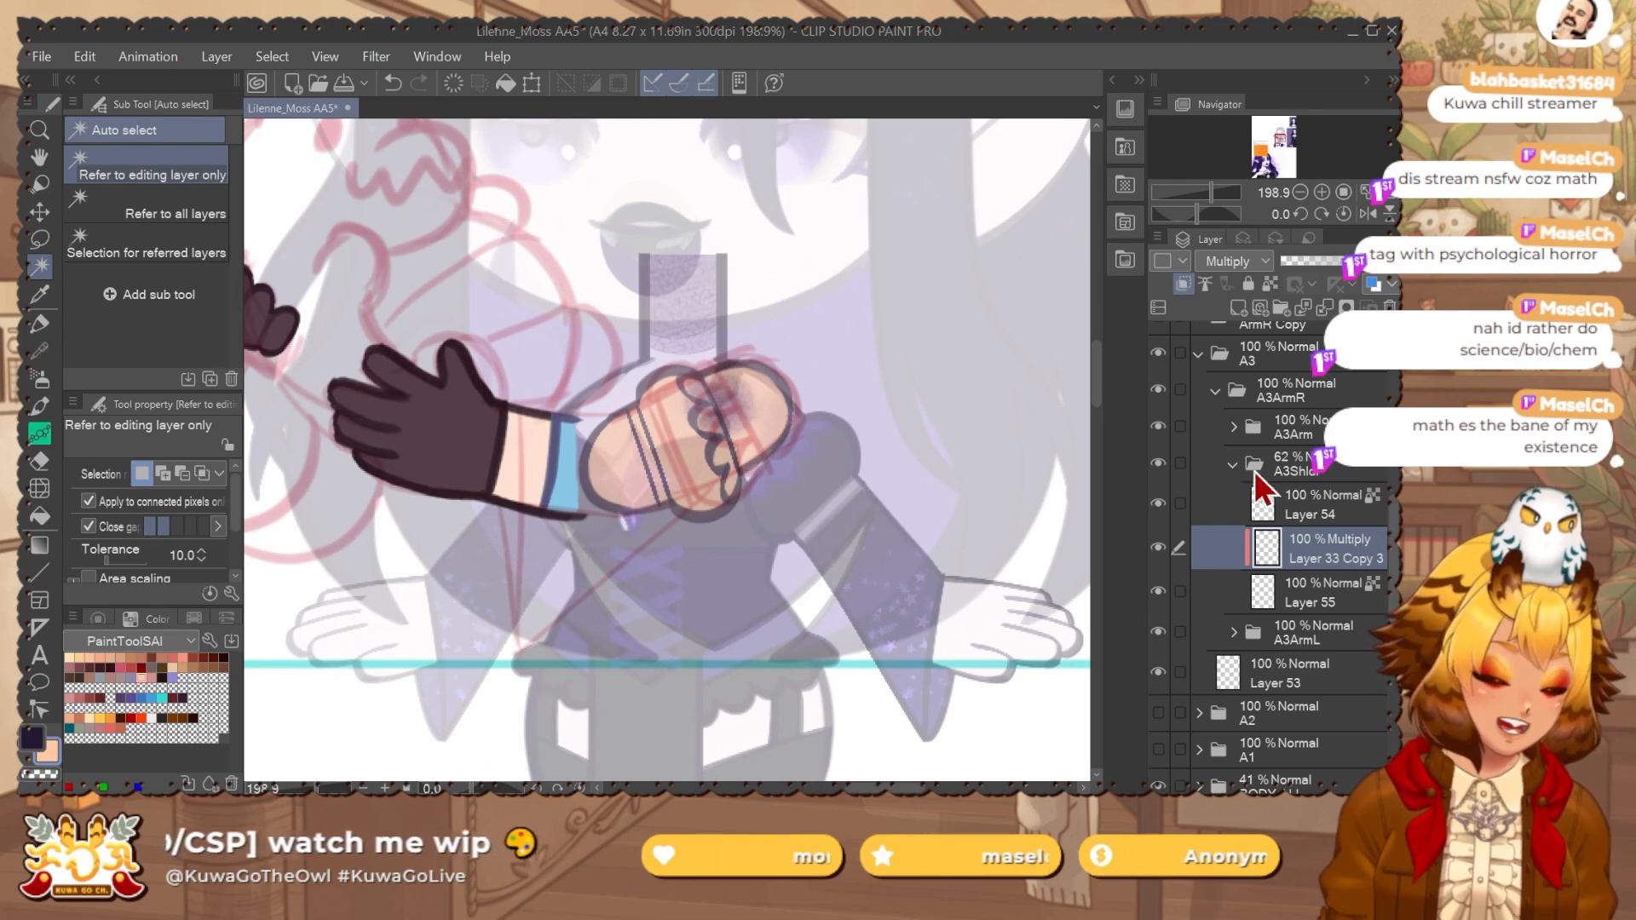
Lower the A3Arm folder's opacity to 46% and add a new layer above it.
left_click(1260, 428)
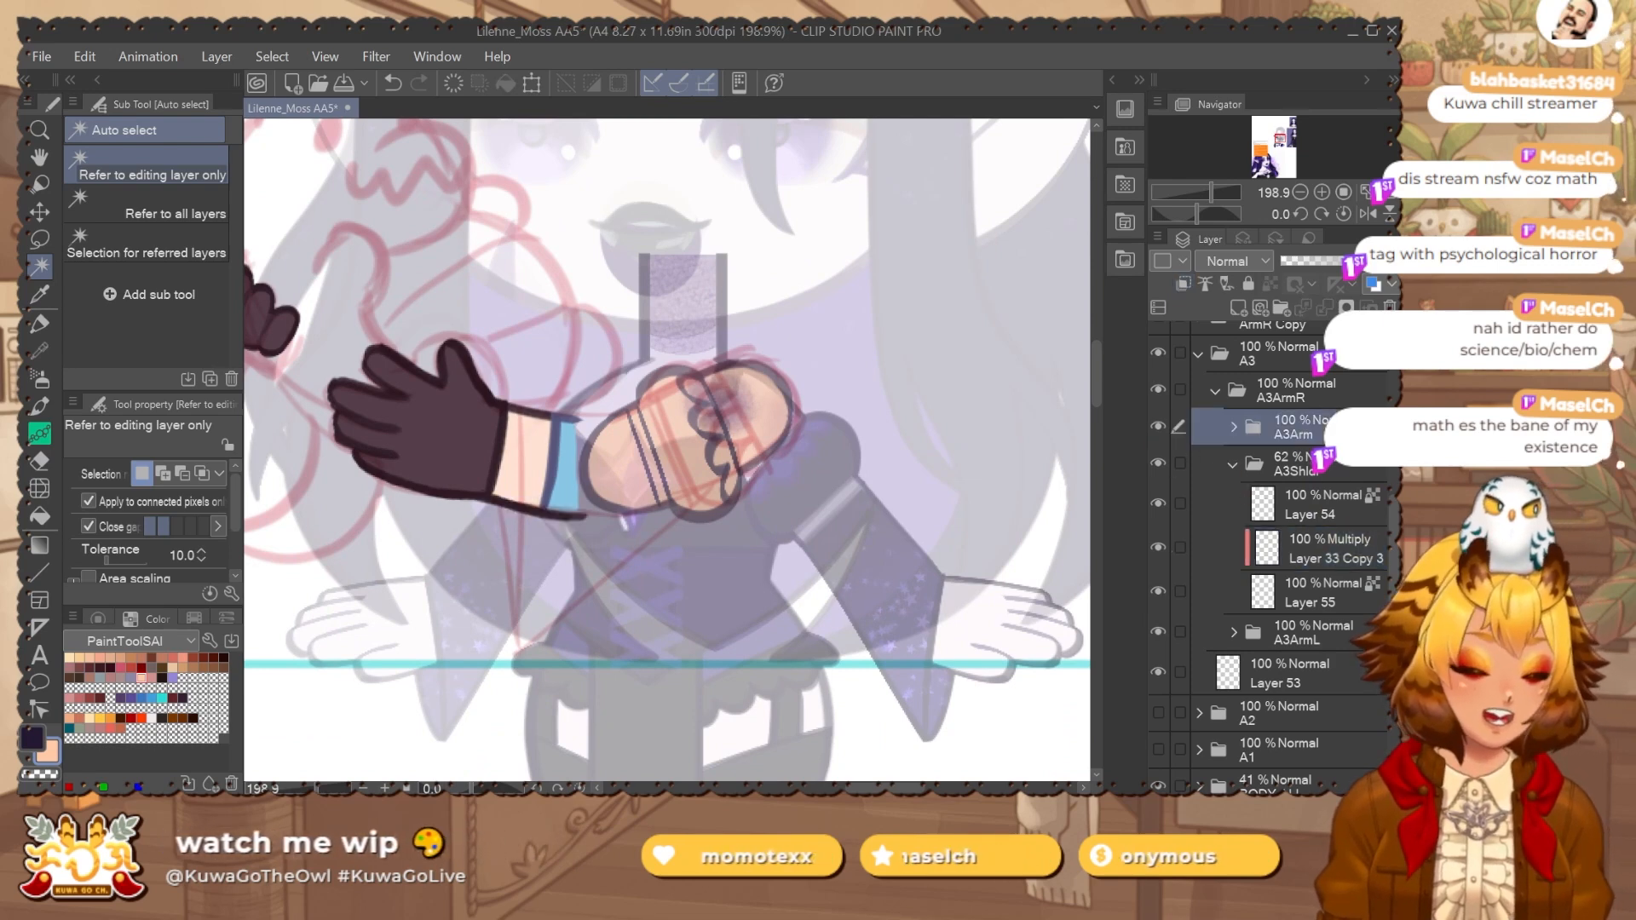
left_click(1313, 264)
key("ctrl+shift+n")
Draw the forearm's upper and lower outlines from the glove's wrist to the elbow with the size 12 Flat marker, redoing unsatisfactory strokes.
left_click_drag(750, 530, 795, 515)
key("p")
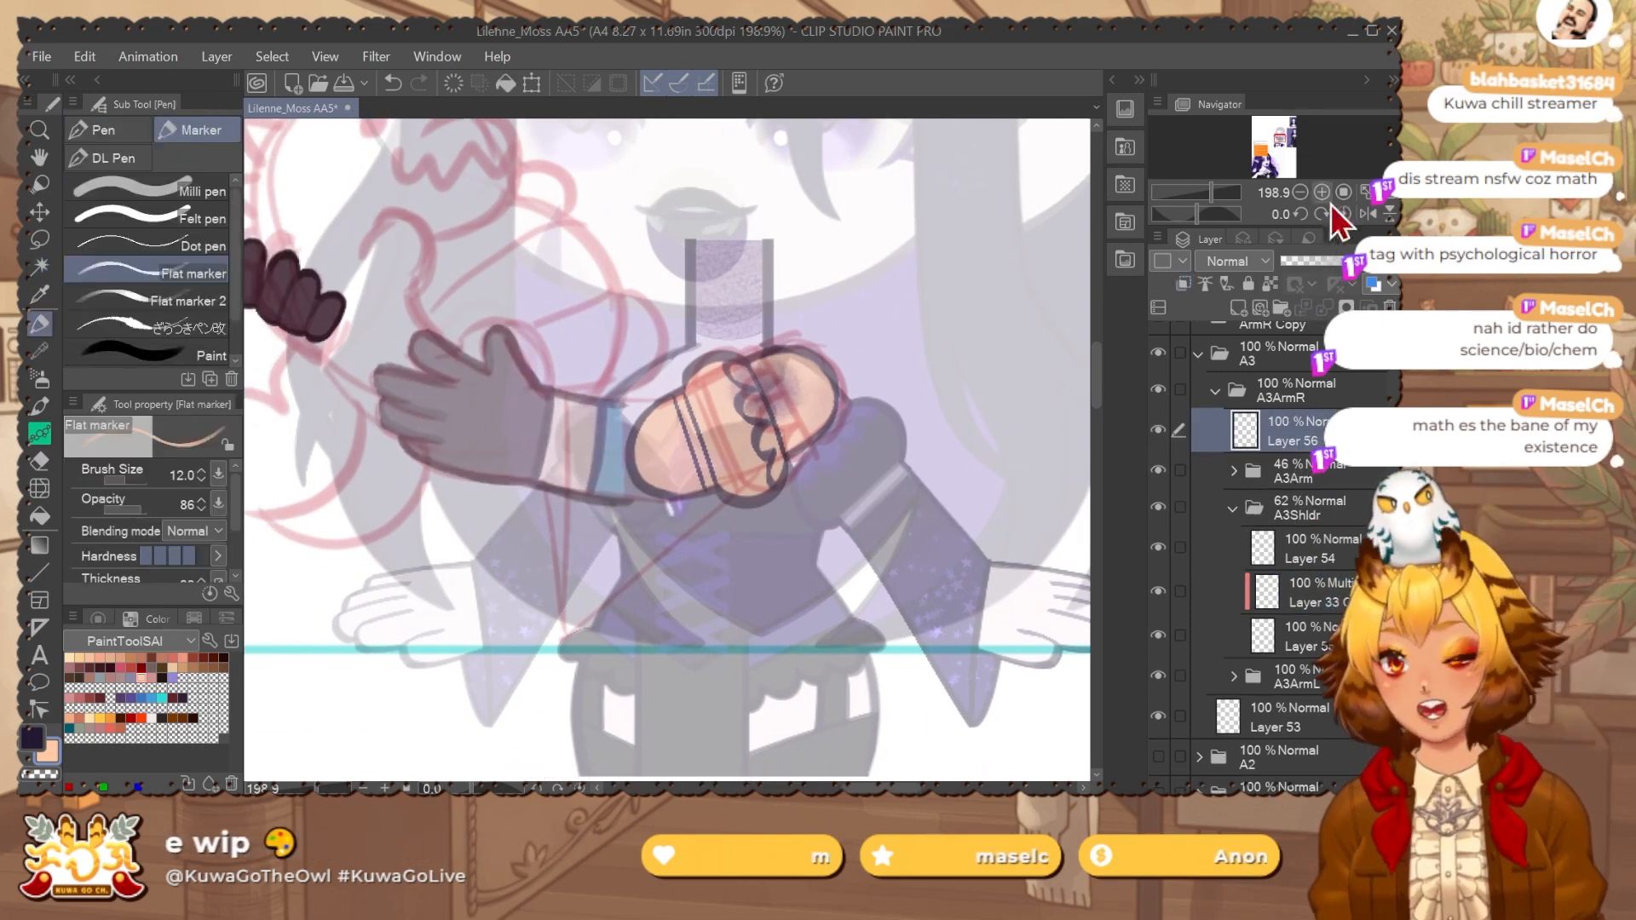
left_click(1367, 213)
scroll(820, 297, "up", 6)
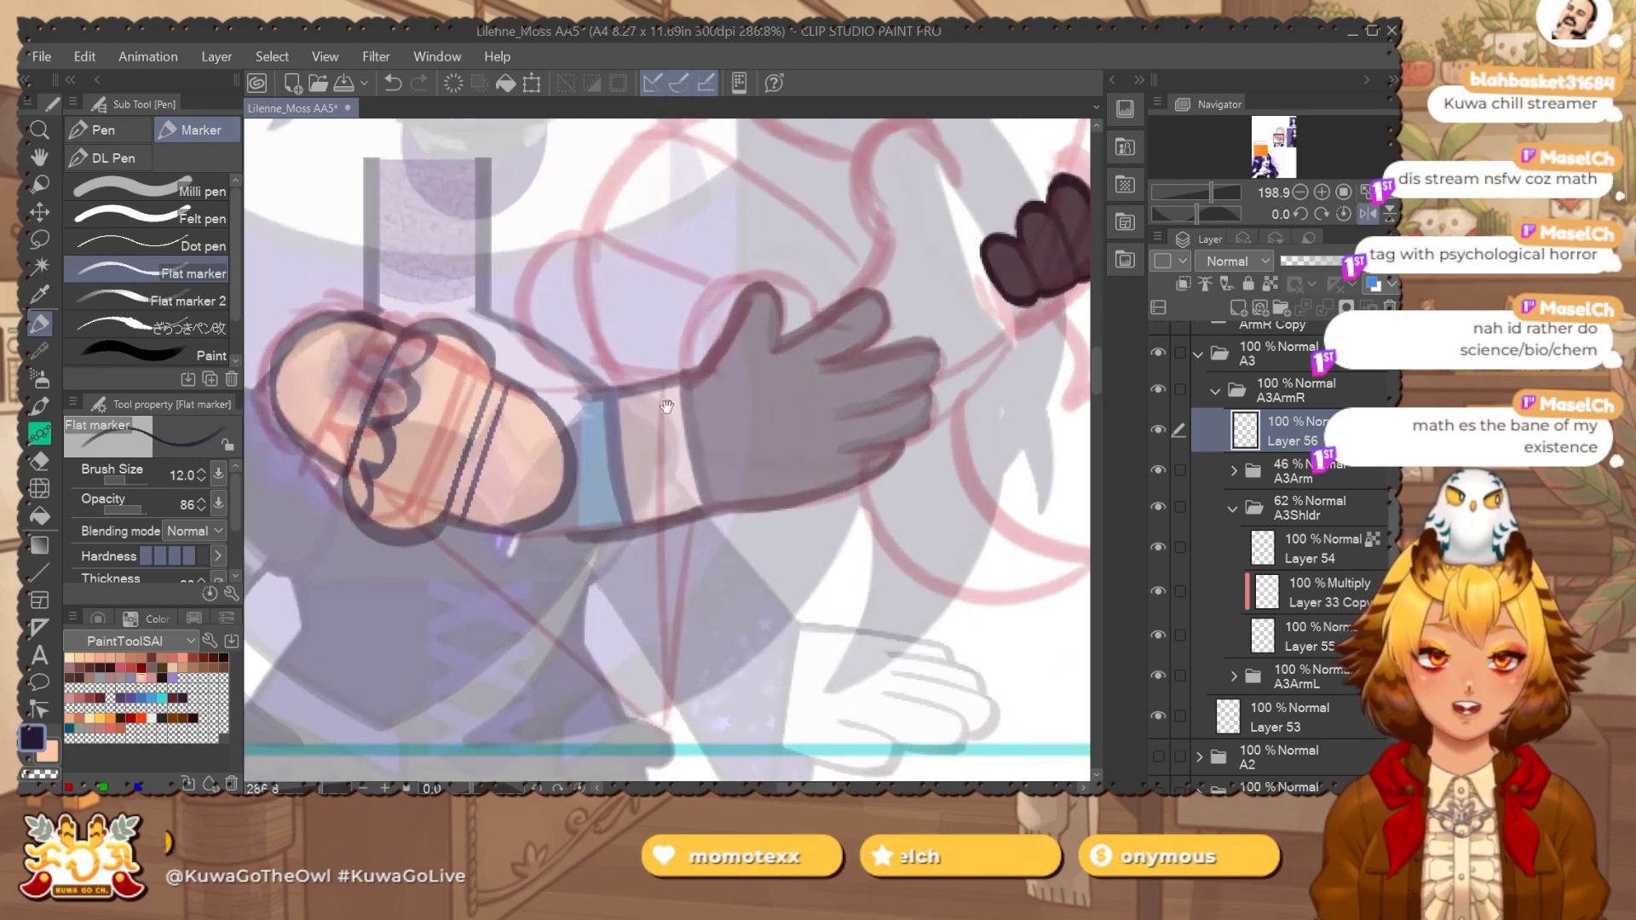
left_click_drag(839, 359, 883, 345)
left_click_drag(714, 541, 694, 440)
mouse_move(403, 558)
left_mouse_down()
mouse_move(749, 574)
mouse_move(882, 542)
mouse_move(471, 586)
mouse_move(886, 559)
left_mouse_up()
key("ctrl+z")
key("ctrl+z")
mouse_move(426, 571)
left_mouse_down()
mouse_move(552, 599)
mouse_move(886, 535)
left_mouse_up()
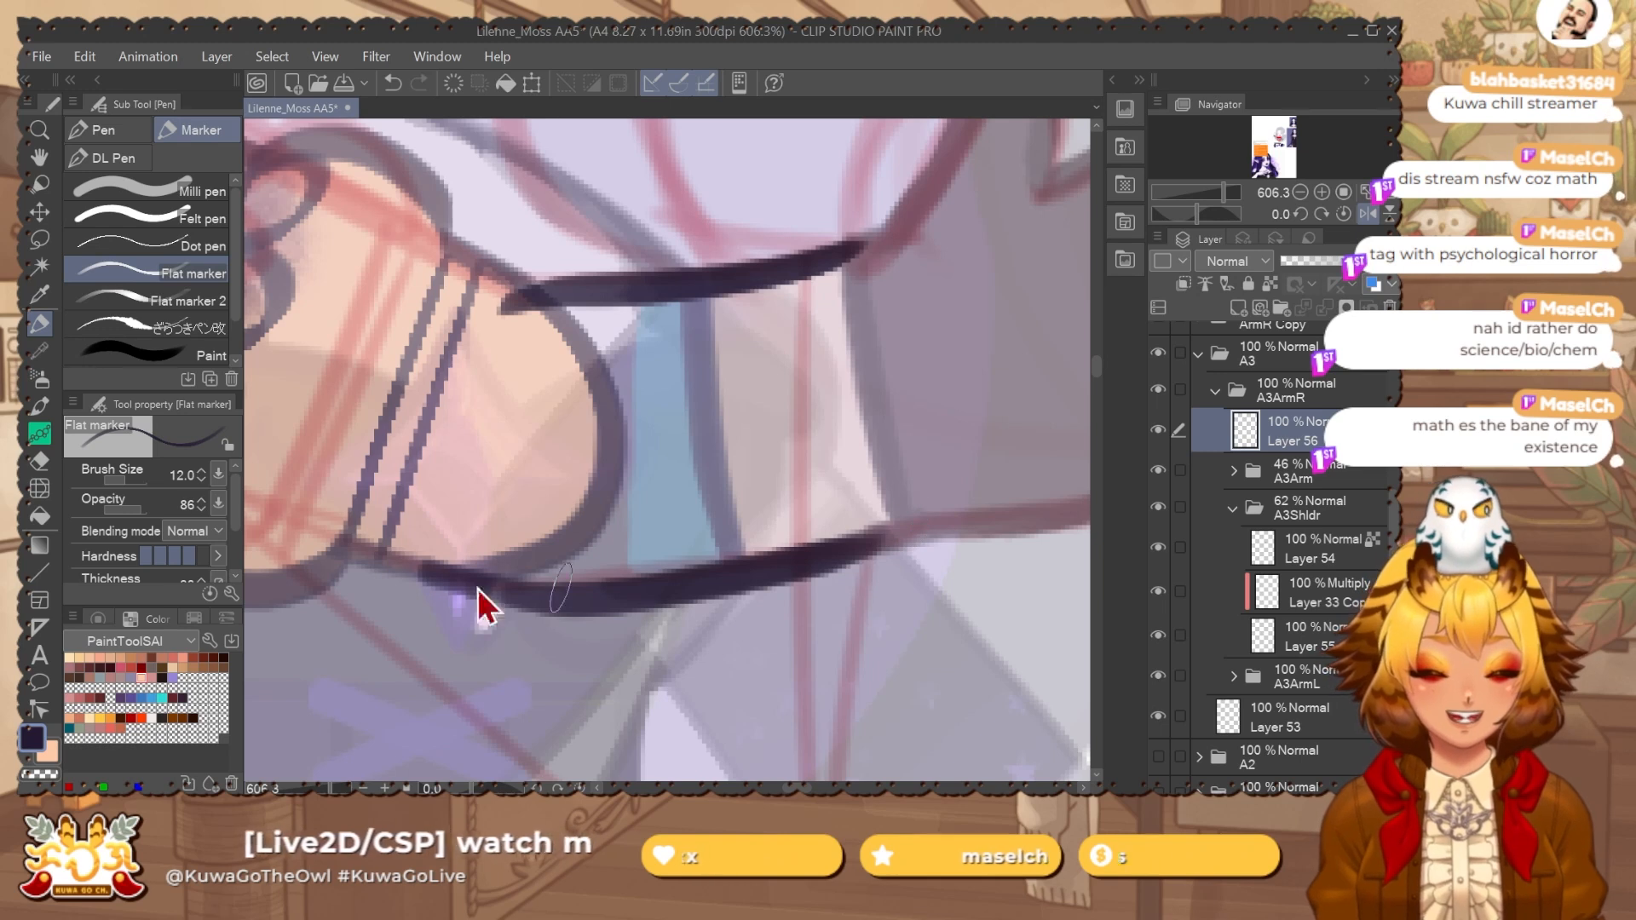
key("ctrl+z")
mouse_move(426, 569)
left_mouse_down()
mouse_move(514, 596)
mouse_move(886, 541)
left_mouse_up()
key("ctrl+z")
mouse_move(437, 576)
left_mouse_down()
mouse_move(663, 588)
mouse_move(891, 538)
left_mouse_up()
key("ctrl+z")
mouse_move(537, 590)
left_mouse_down()
mouse_move(814, 553)
mouse_move(906, 521)
mouse_move(819, 476)
mouse_move(860, 481)
mouse_move(698, 469)
left_mouse_up()
Nudge the new forearm outlines with Liquify to fit the elbow, and check the join by toggling the A3Shldr folder.
left_click(1366, 214)
key("j")
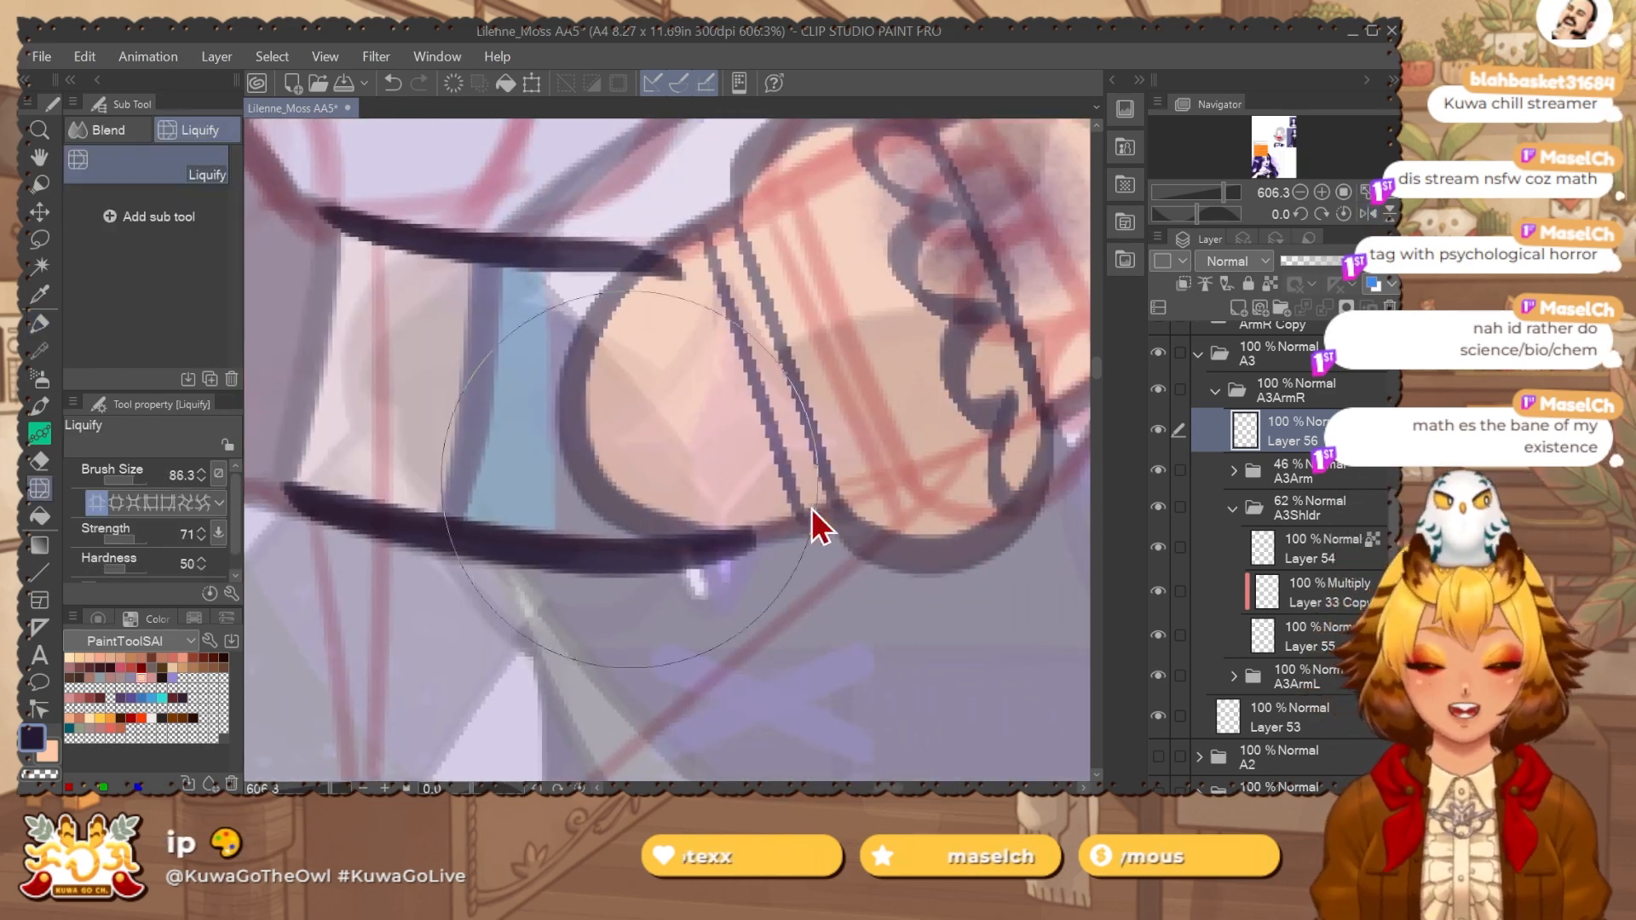
left_click_drag(645, 645, 640, 635)
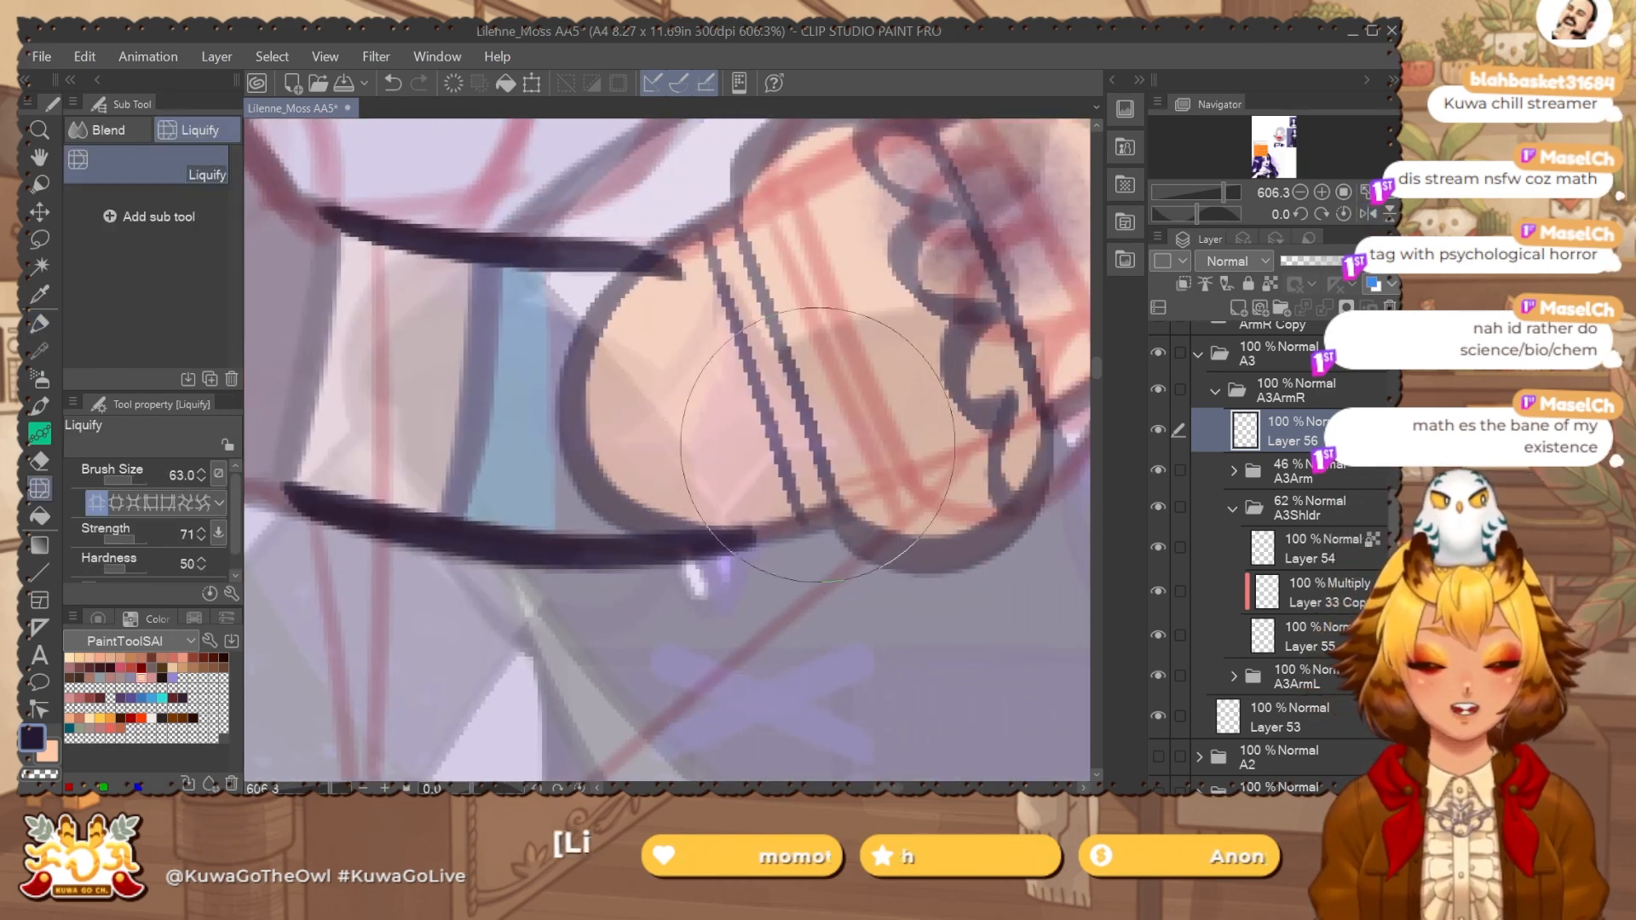
left_click_drag(824, 540, 823, 530)
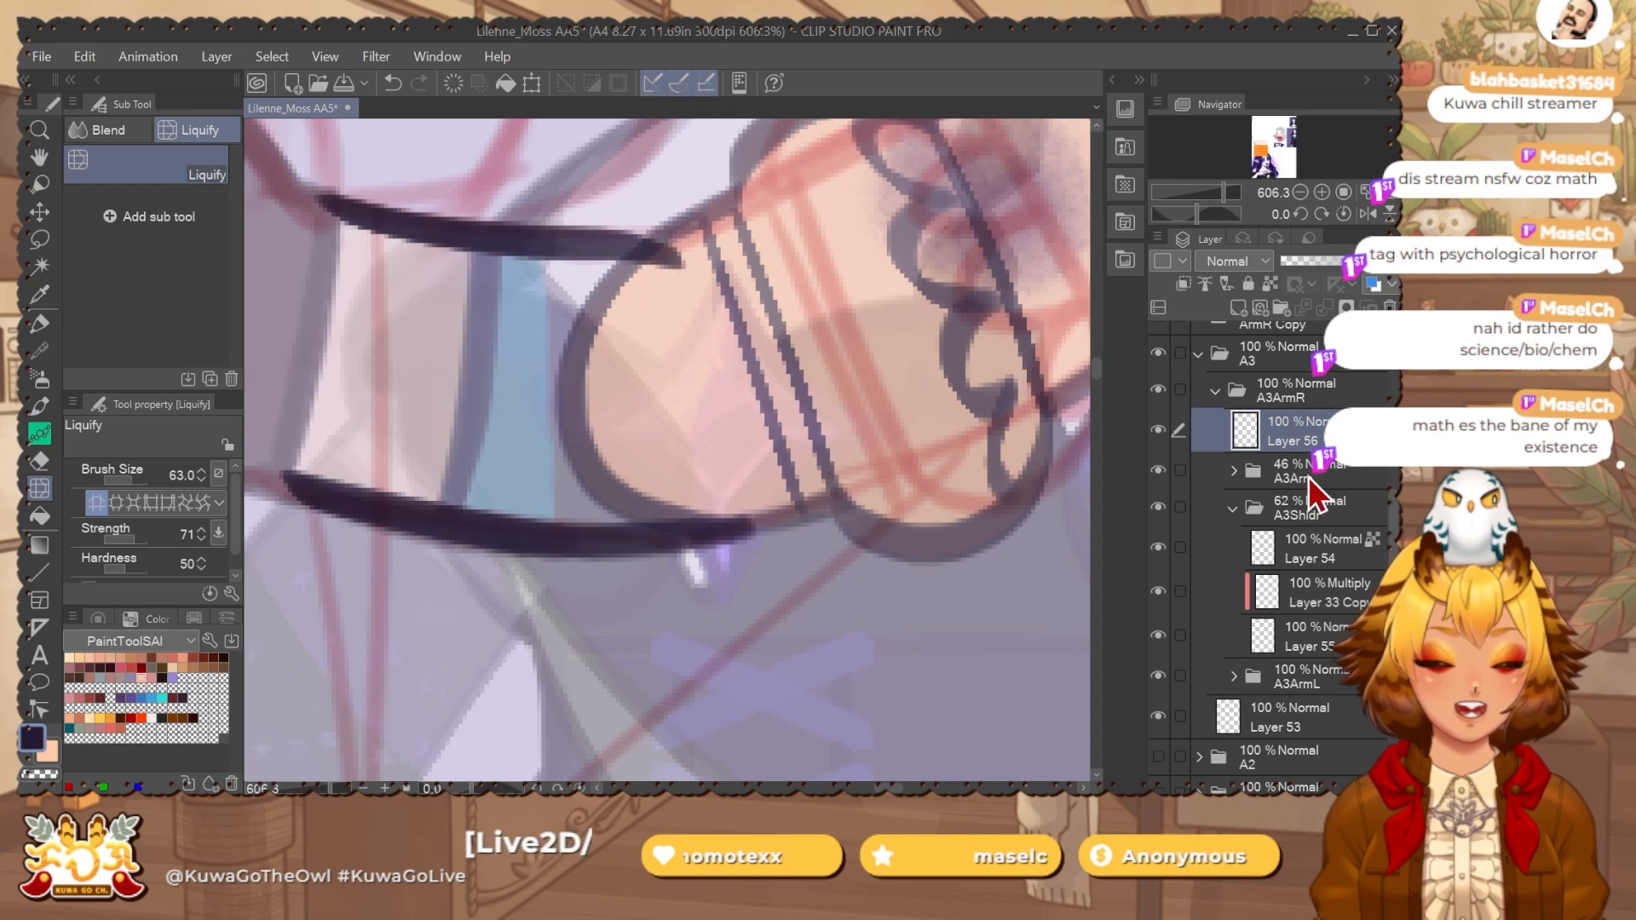
left_click(1157, 508)
left_click(1157, 507)
Reshape the rounded elbow end of the upper arm's outline on Layer 54 with Liquify.
left_click(1351, 554)
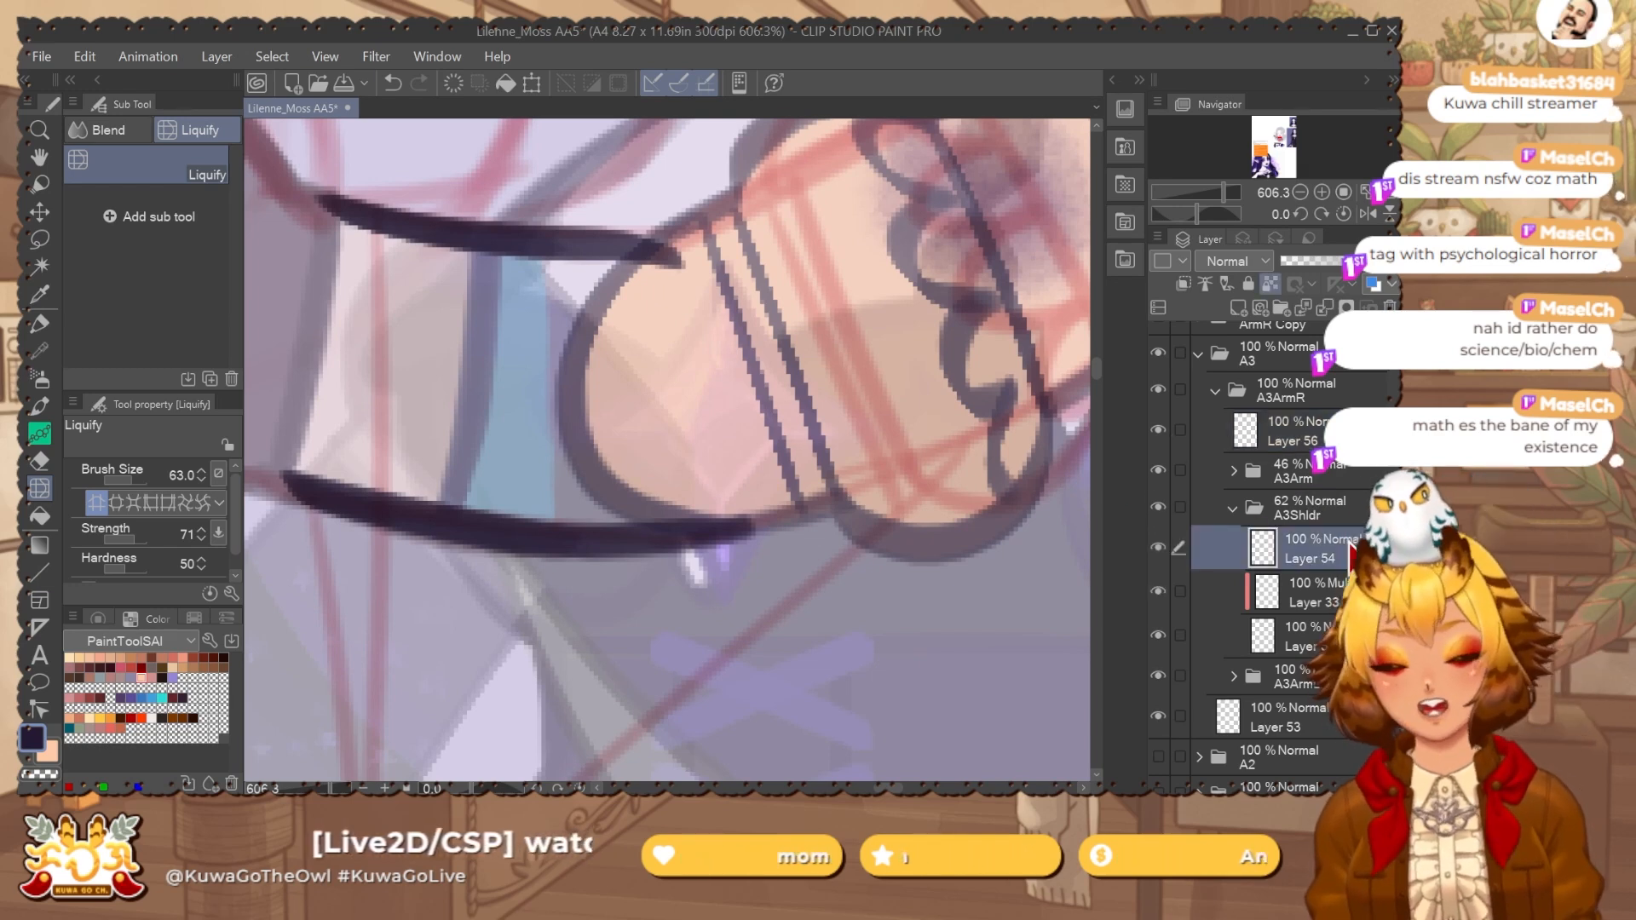
left_click(1368, 213)
left_click_drag(649, 384, 758, 378)
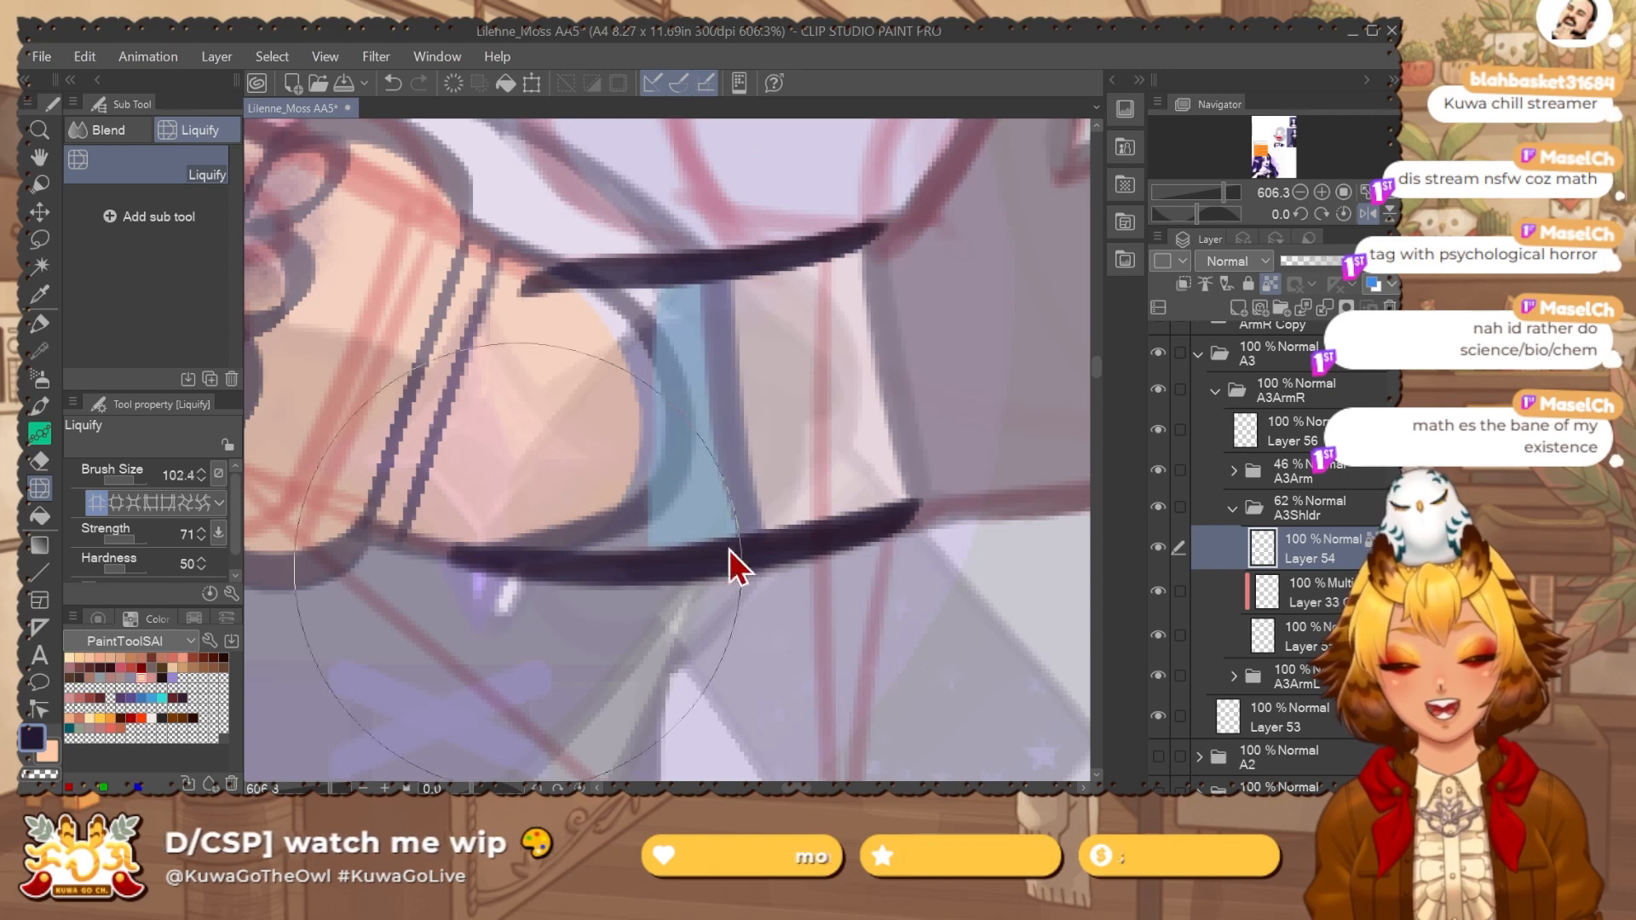
left_click_drag(730, 566, 635, 558)
left_click_drag(563, 498, 584, 520)
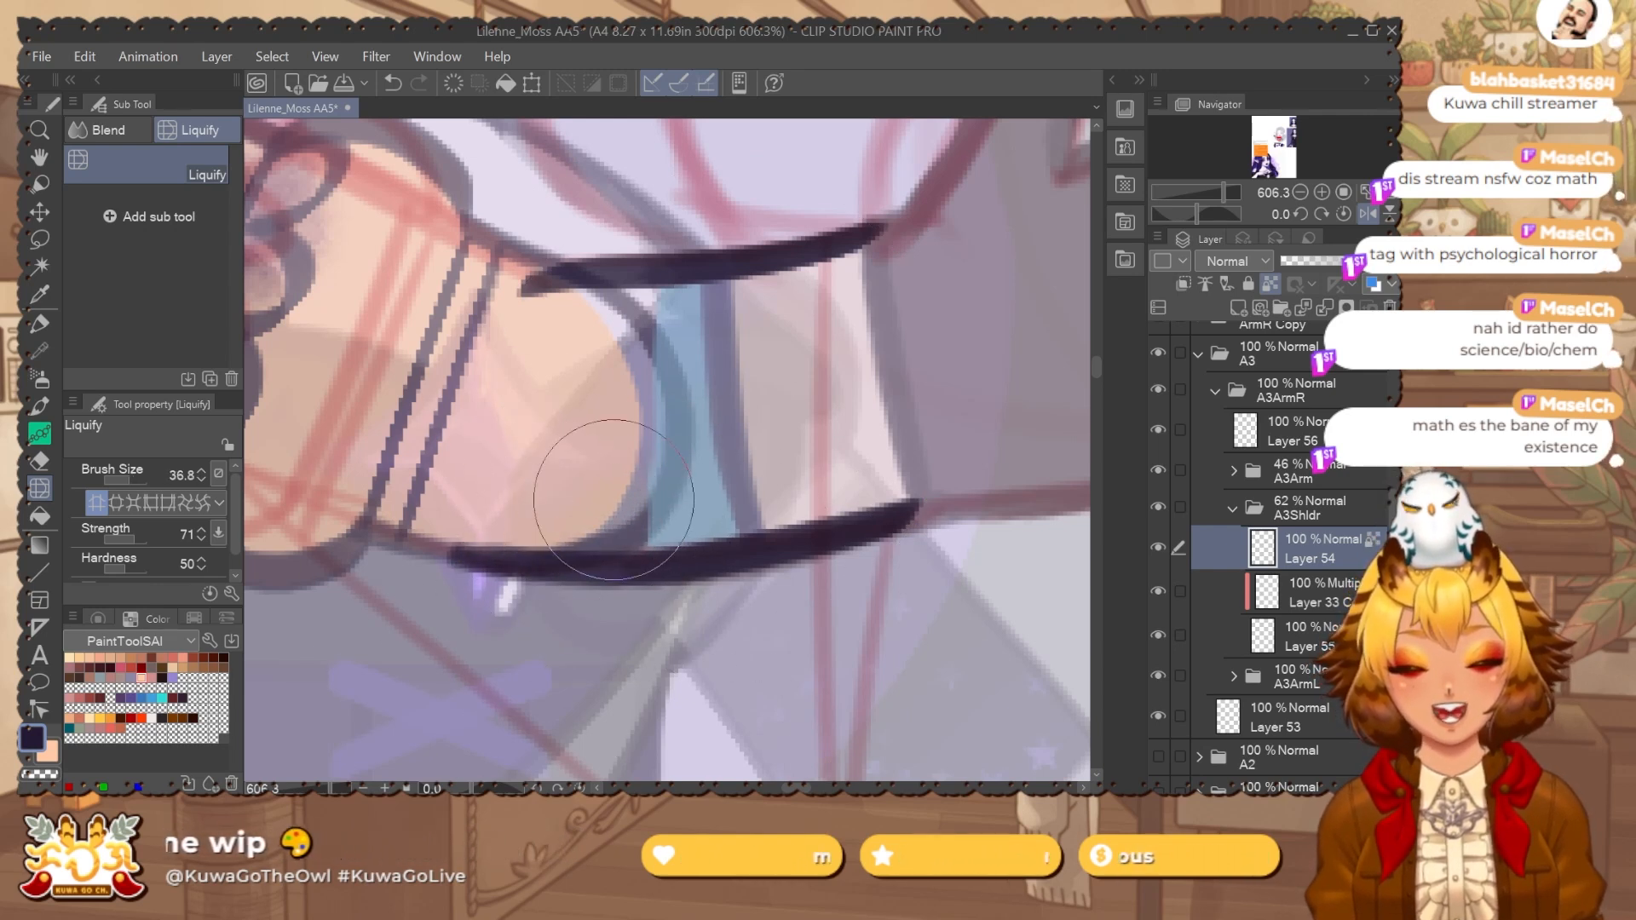
Push the peach fill on Layer 55 out to the elbow outline with Liquify.
left_click(1317, 635)
left_click_drag(769, 494, 818, 496, "ctrl+alt")
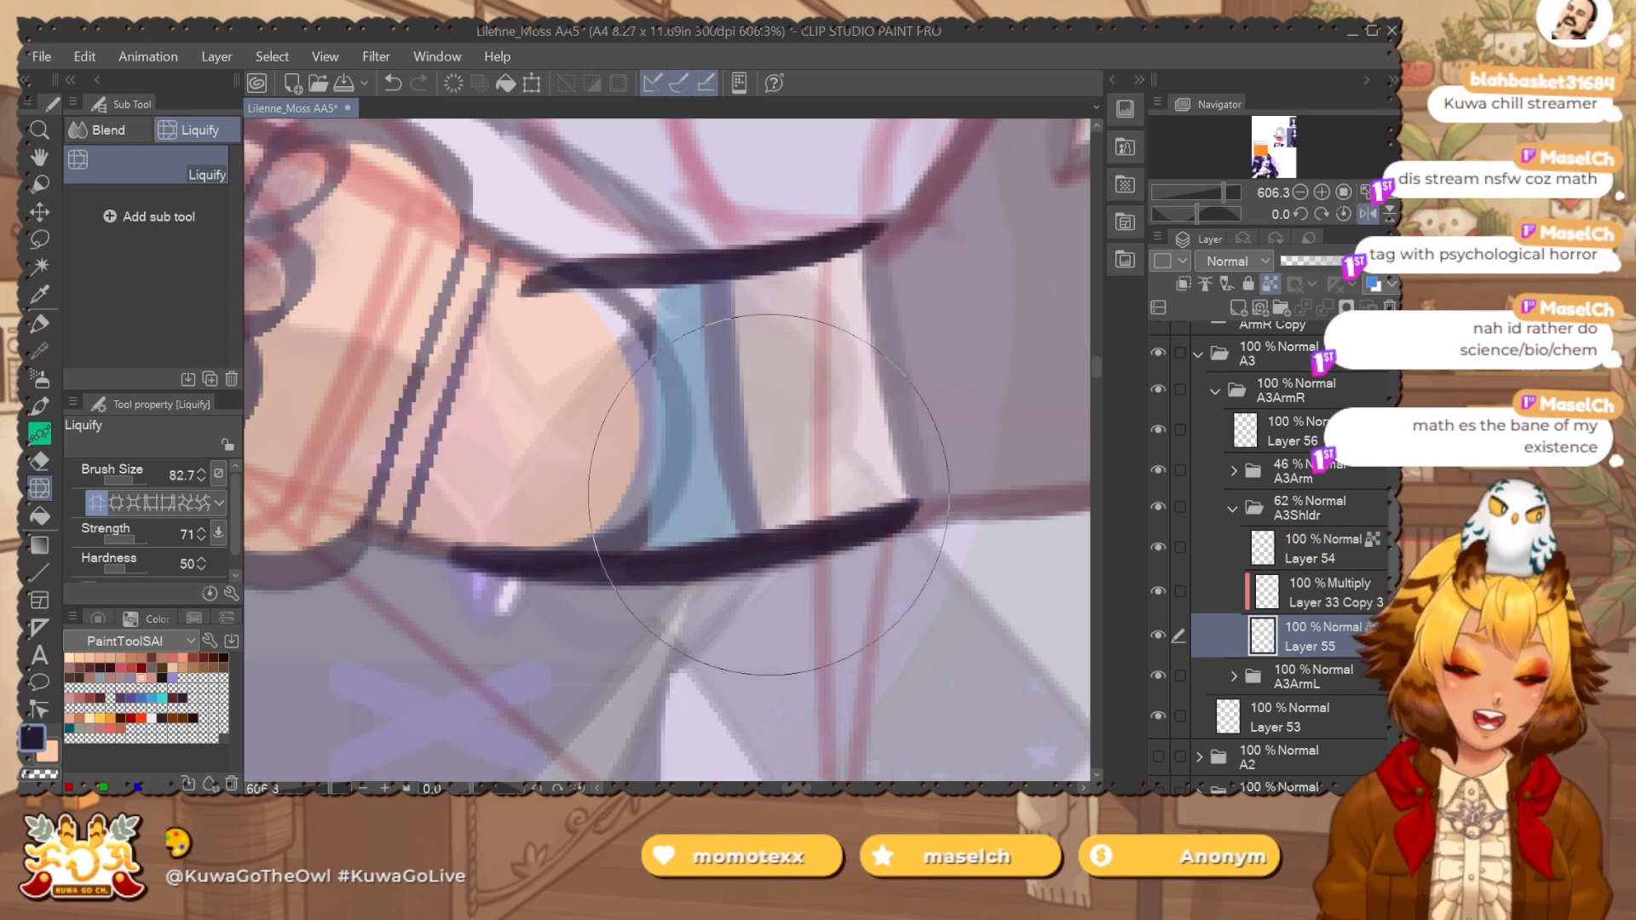
left_click_drag(639, 460, 682, 447)
mouse_move(544, 282)
left_mouse_down("ctrl+alt")
mouse_move(645, 271)
mouse_move(682, 288)
left_mouse_up("ctrl+alt")
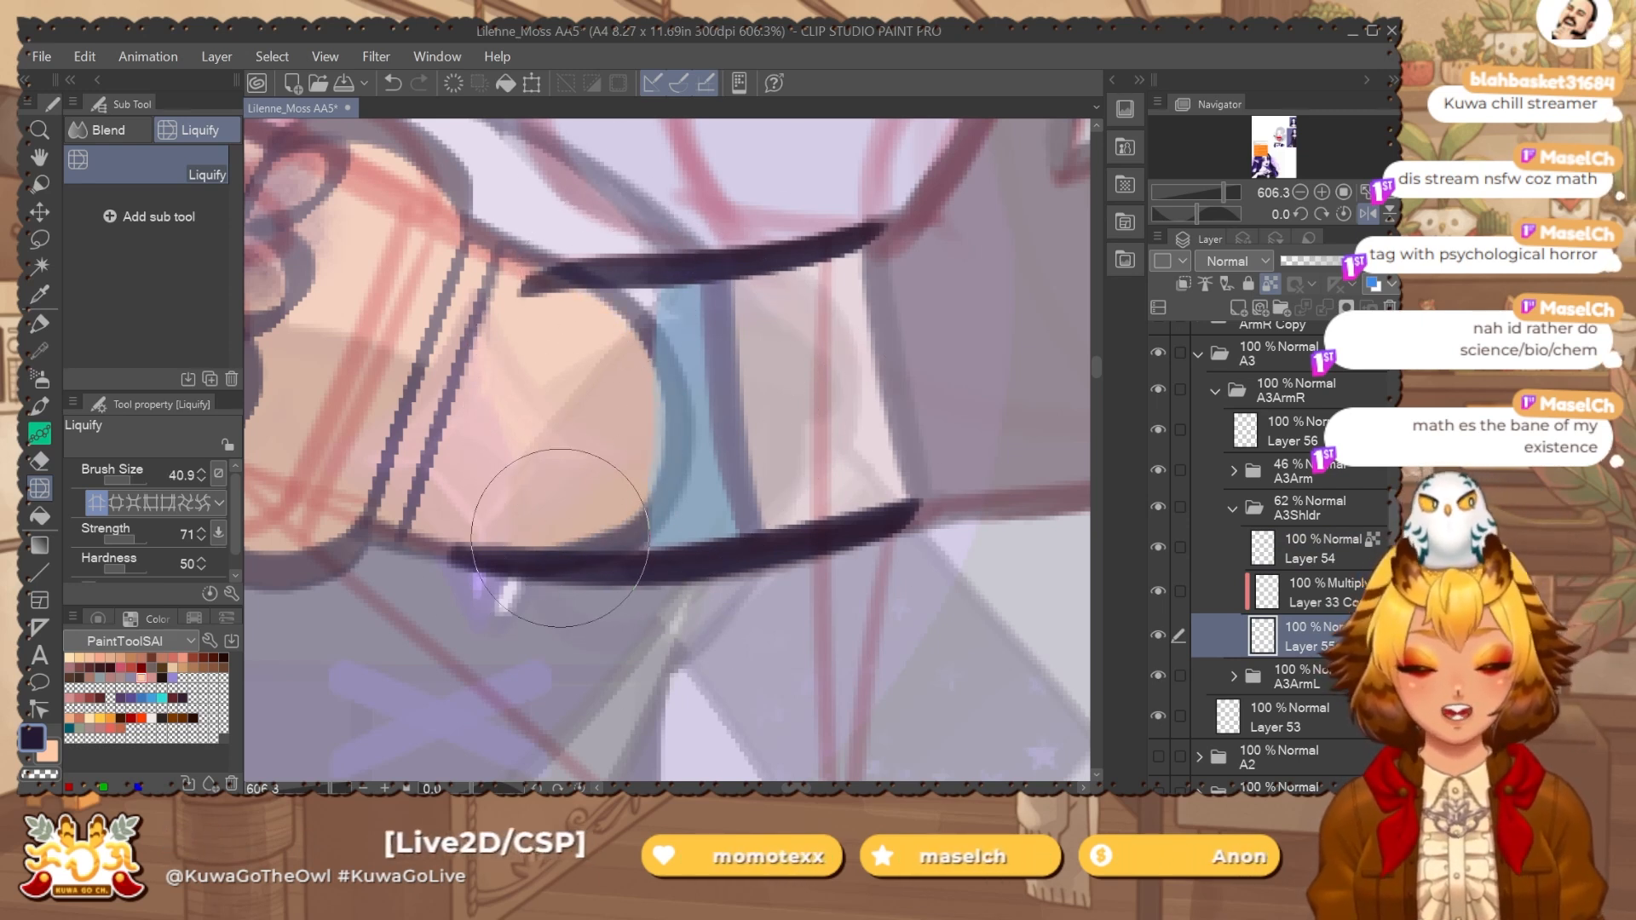
Set the A3Shldr folder's opacity to 100% and examine the elbow join by toggling the A3Arm folder.
left_click(1317, 505)
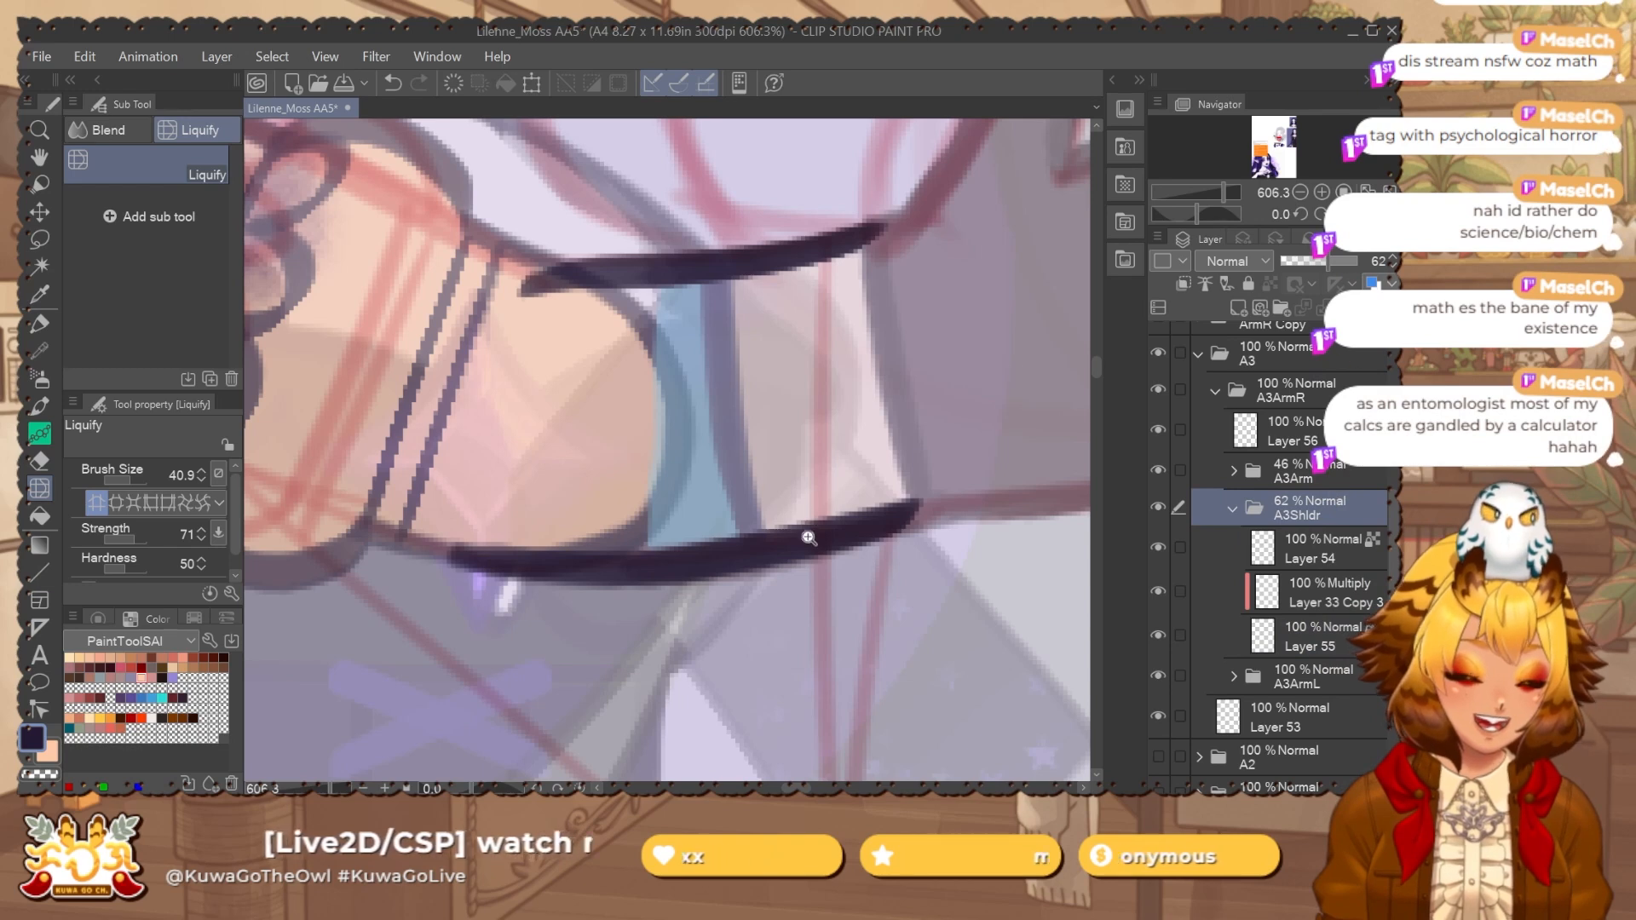
scroll(809, 538, "down", 2)
left_click_drag(1341, 263, 1361, 263)
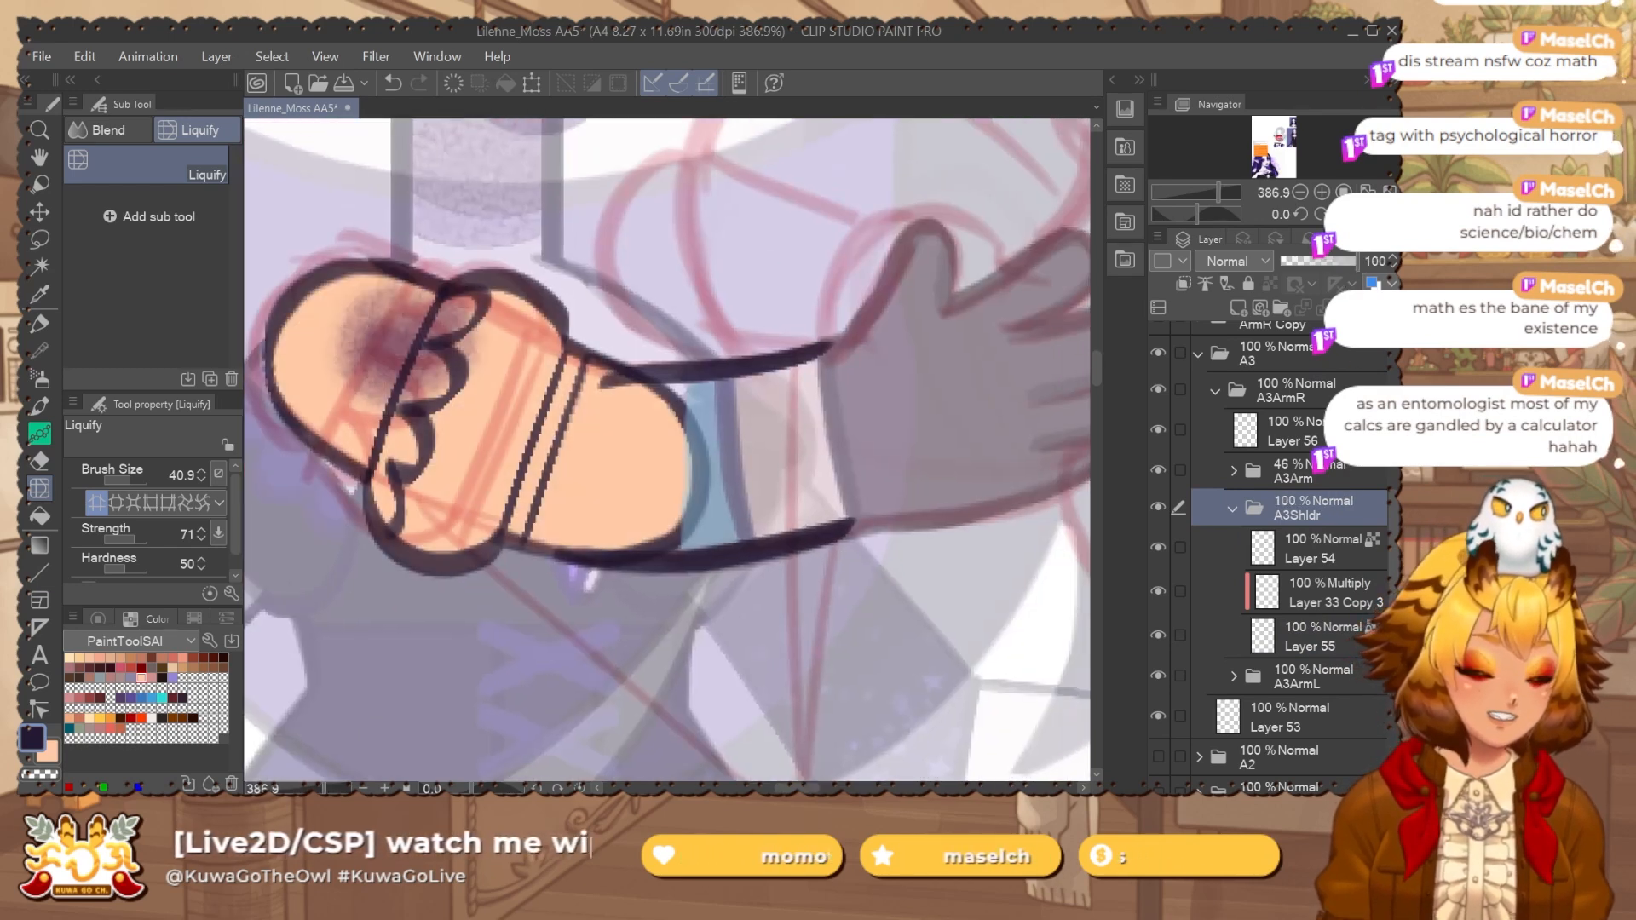
left_click(1168, 390)
left_click(1167, 391)
left_click(1162, 470)
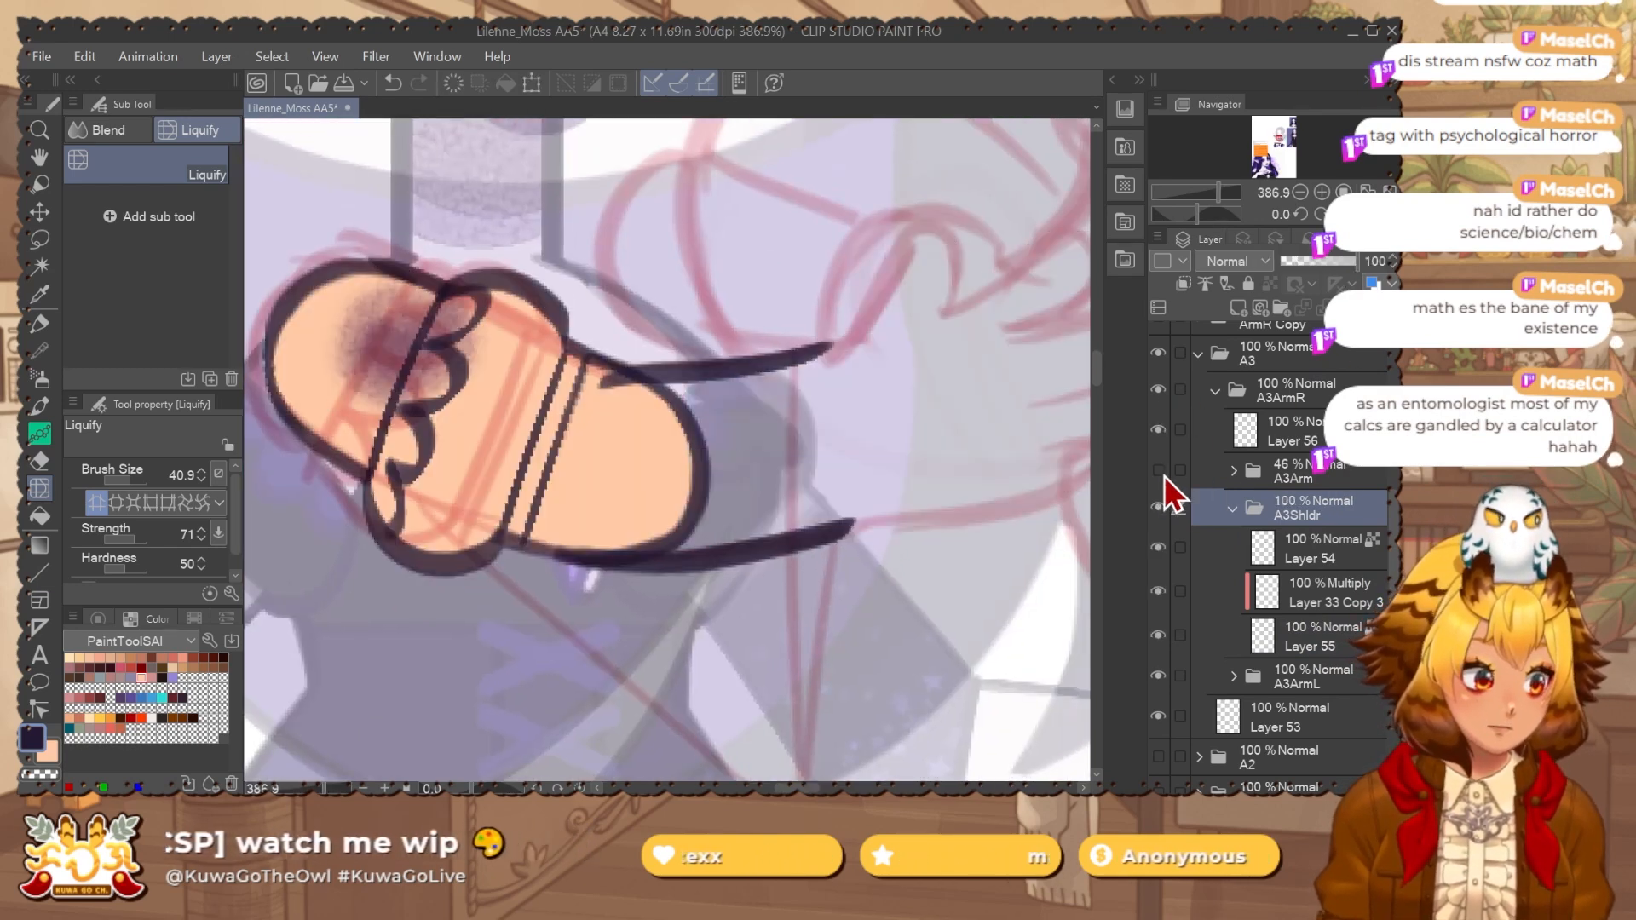
left_click(1162, 472)
left_click(1301, 468)
scroll(1019, 500, "up", 2)
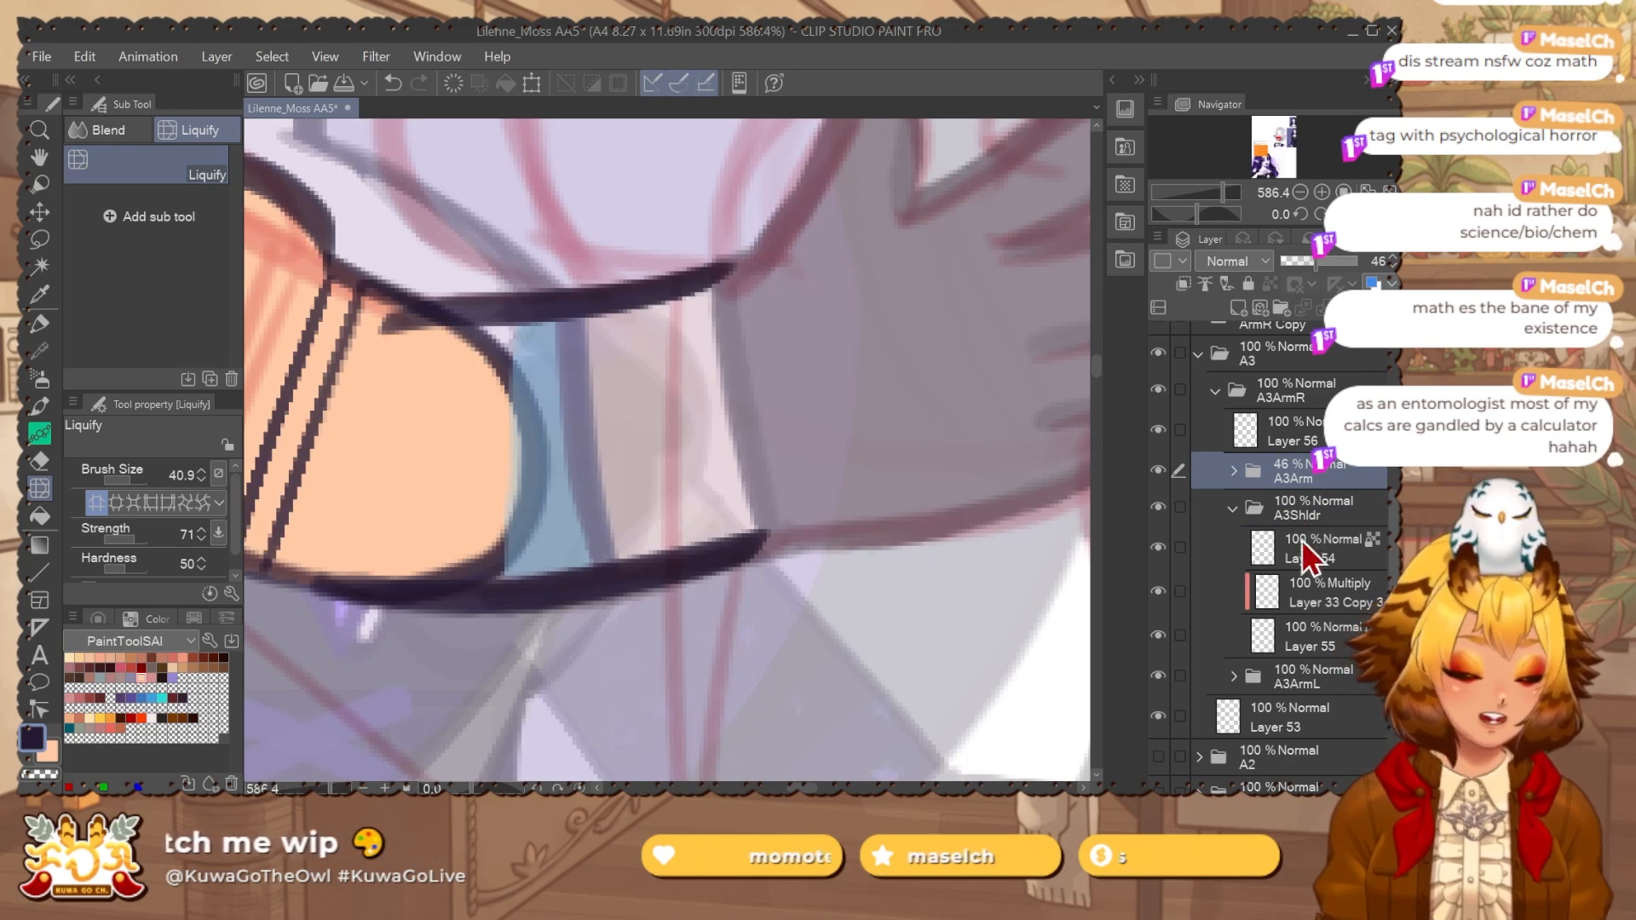
Set the A3Shldr folder's opacity to 44%, unflip the canvas, and check the overlap by toggling the arm folders.
left_click(1317, 504)
left_click_drag(1348, 263, 1314, 263)
left_click(1366, 214)
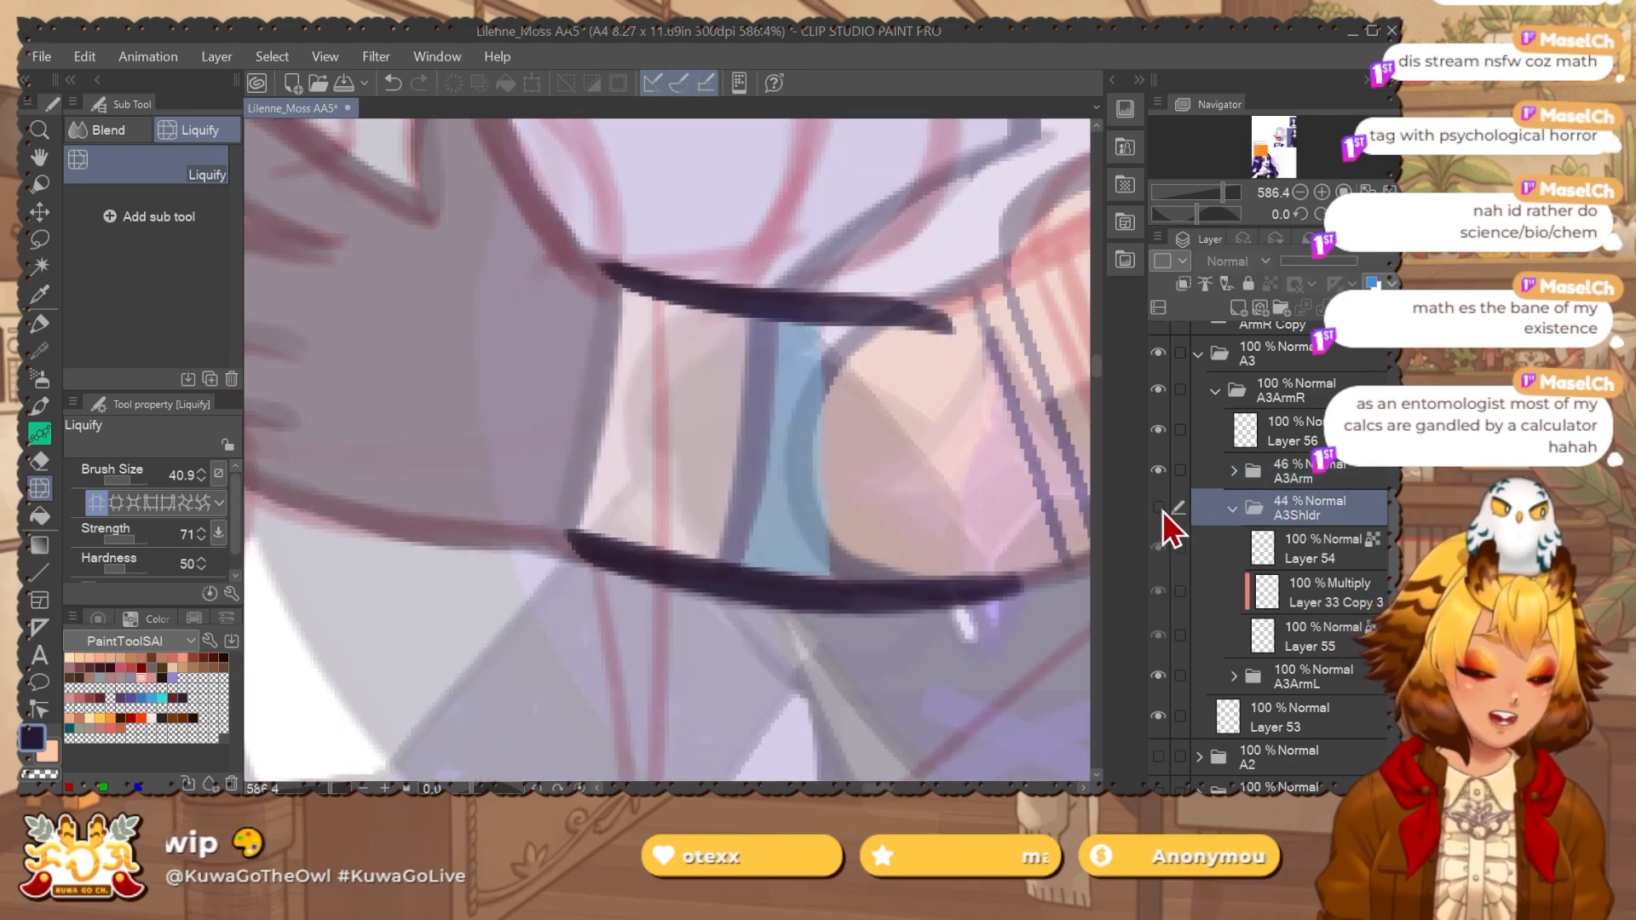
left_click(1159, 508)
scroll(712, 536, "down", 1)
left_click(1159, 471)
Hide the glove fill on Layer 50 Copy and erase the glove edge and blue cuff lines from Layer 49 Copy's outline.
left_click(1262, 460)
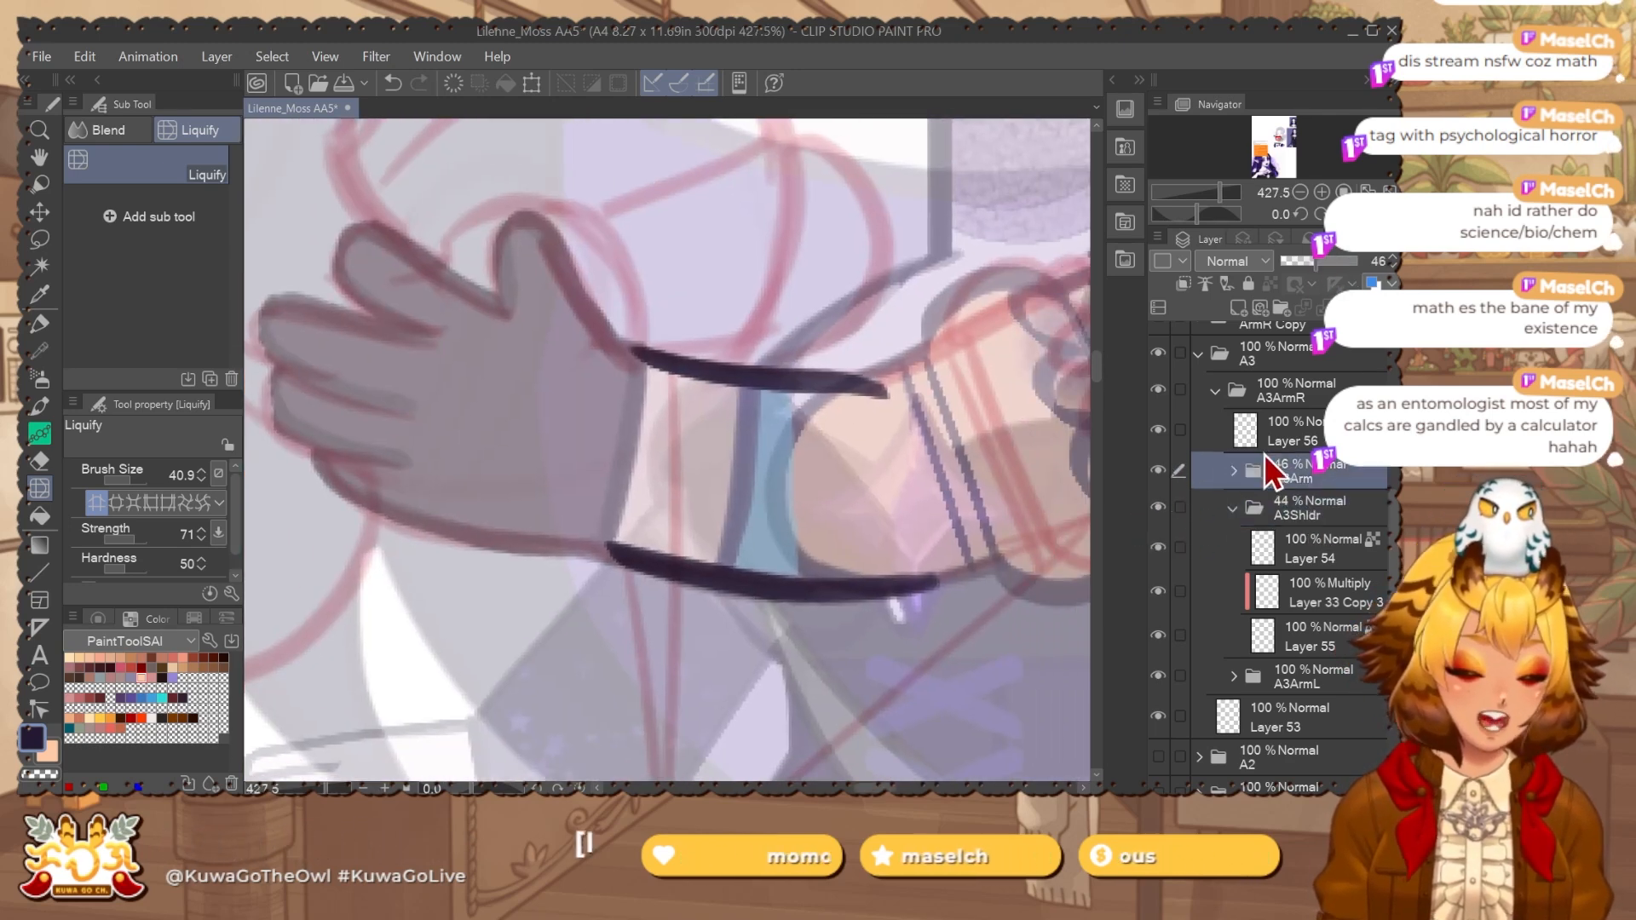
left_click(1233, 471)
left_click(1302, 512)
key("w")
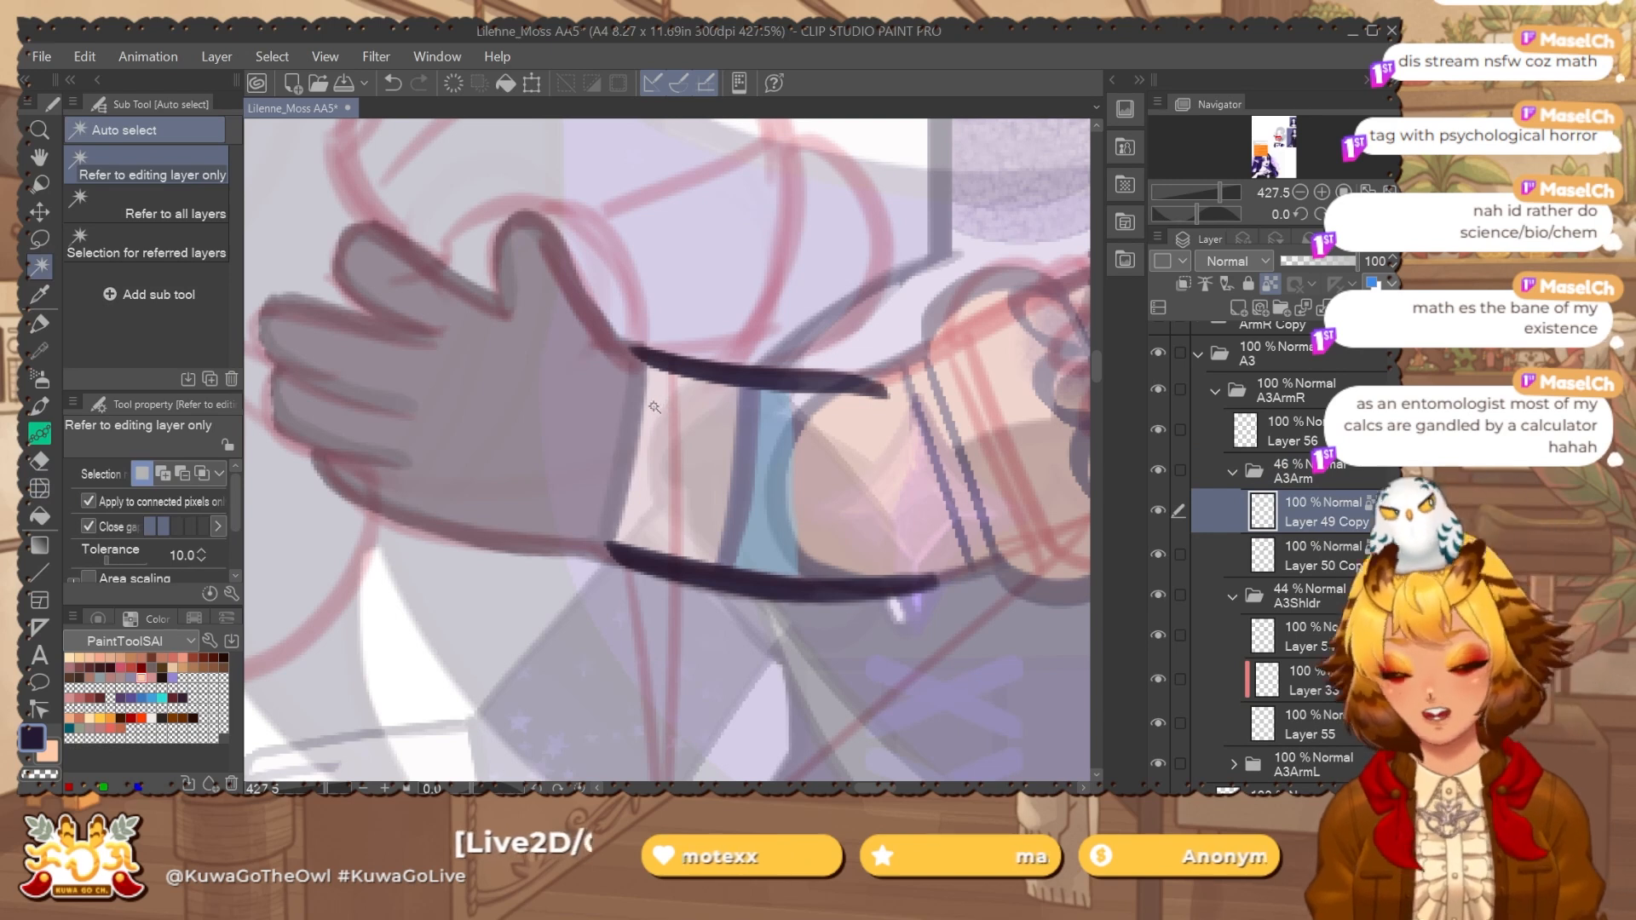
key("e")
left_click(1159, 554)
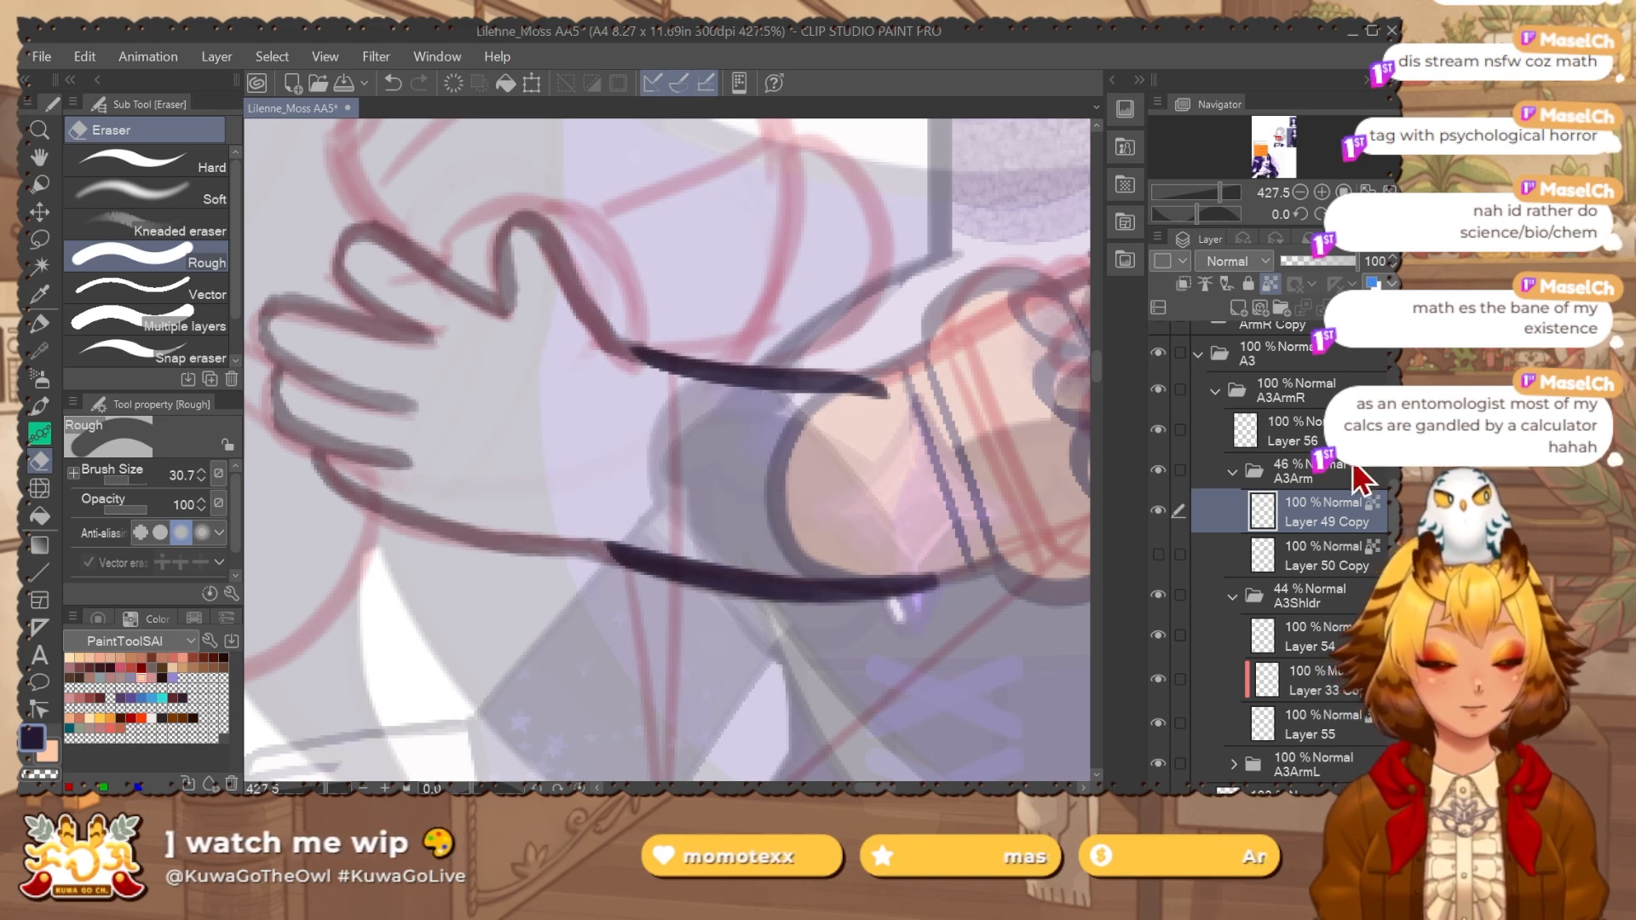
Move the new forearm outline layer into the A3Arm folder above Layer 49 Copy, and set the folder's opacity to 100%.
left_click_drag(1321, 433, 1342, 489)
left_click(1320, 430)
left_click_drag(1331, 265, 1361, 262)
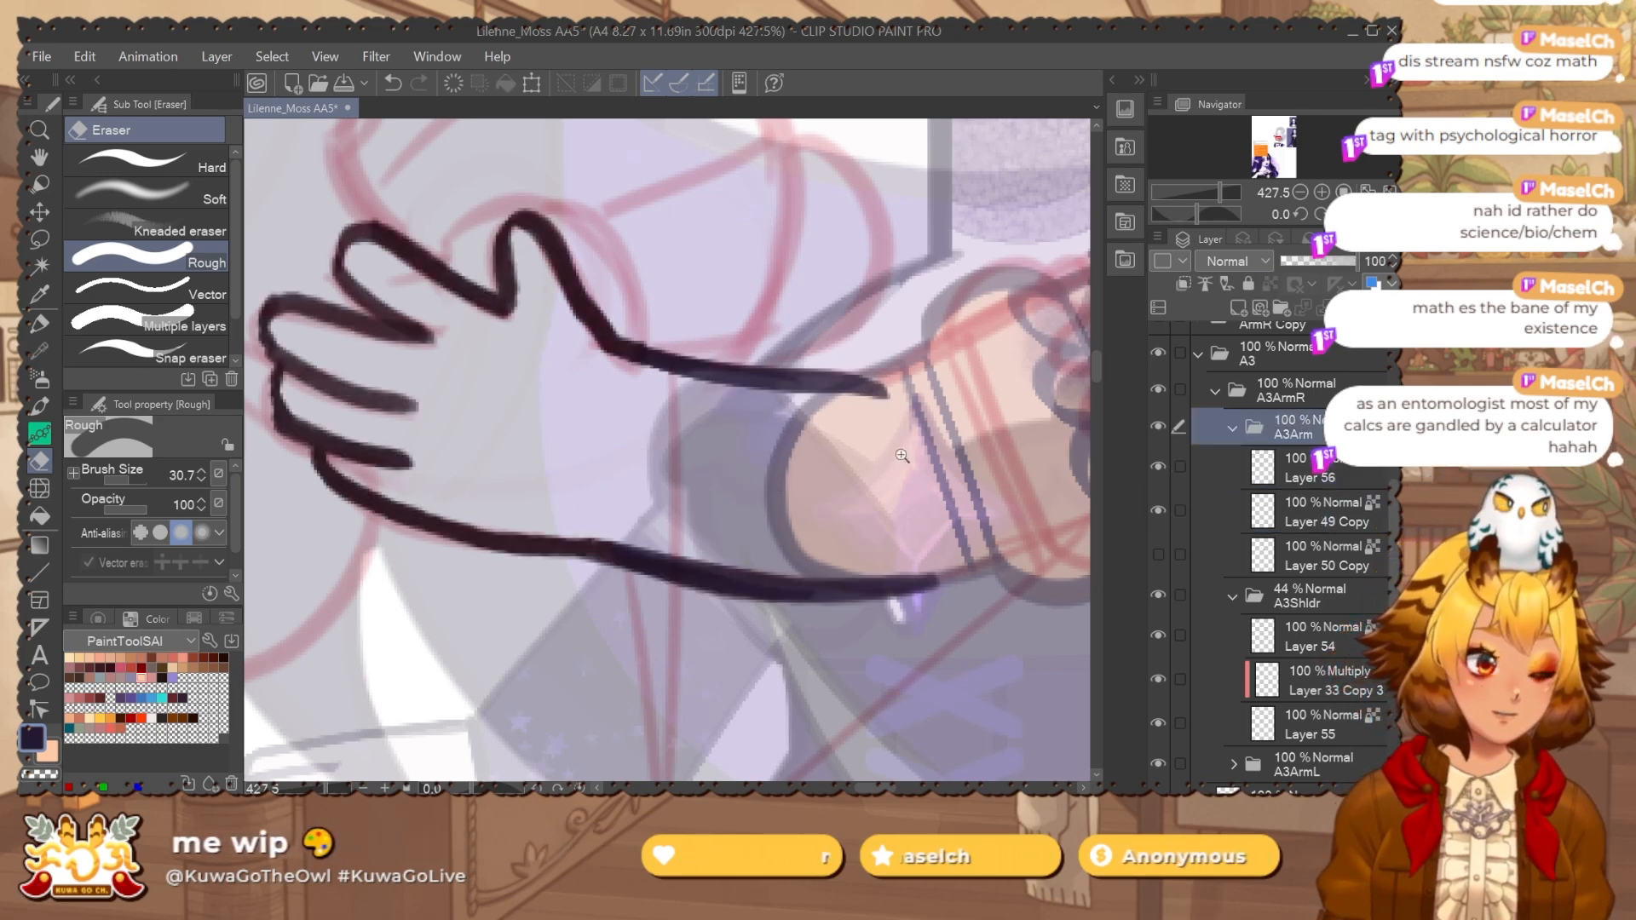
Merge the forearm outline layer down into the hand outline on Layer 49 Copy.
left_click_drag(901, 455, 843, 477)
left_click_drag(890, 509, 848, 525)
key("ctrl+z")
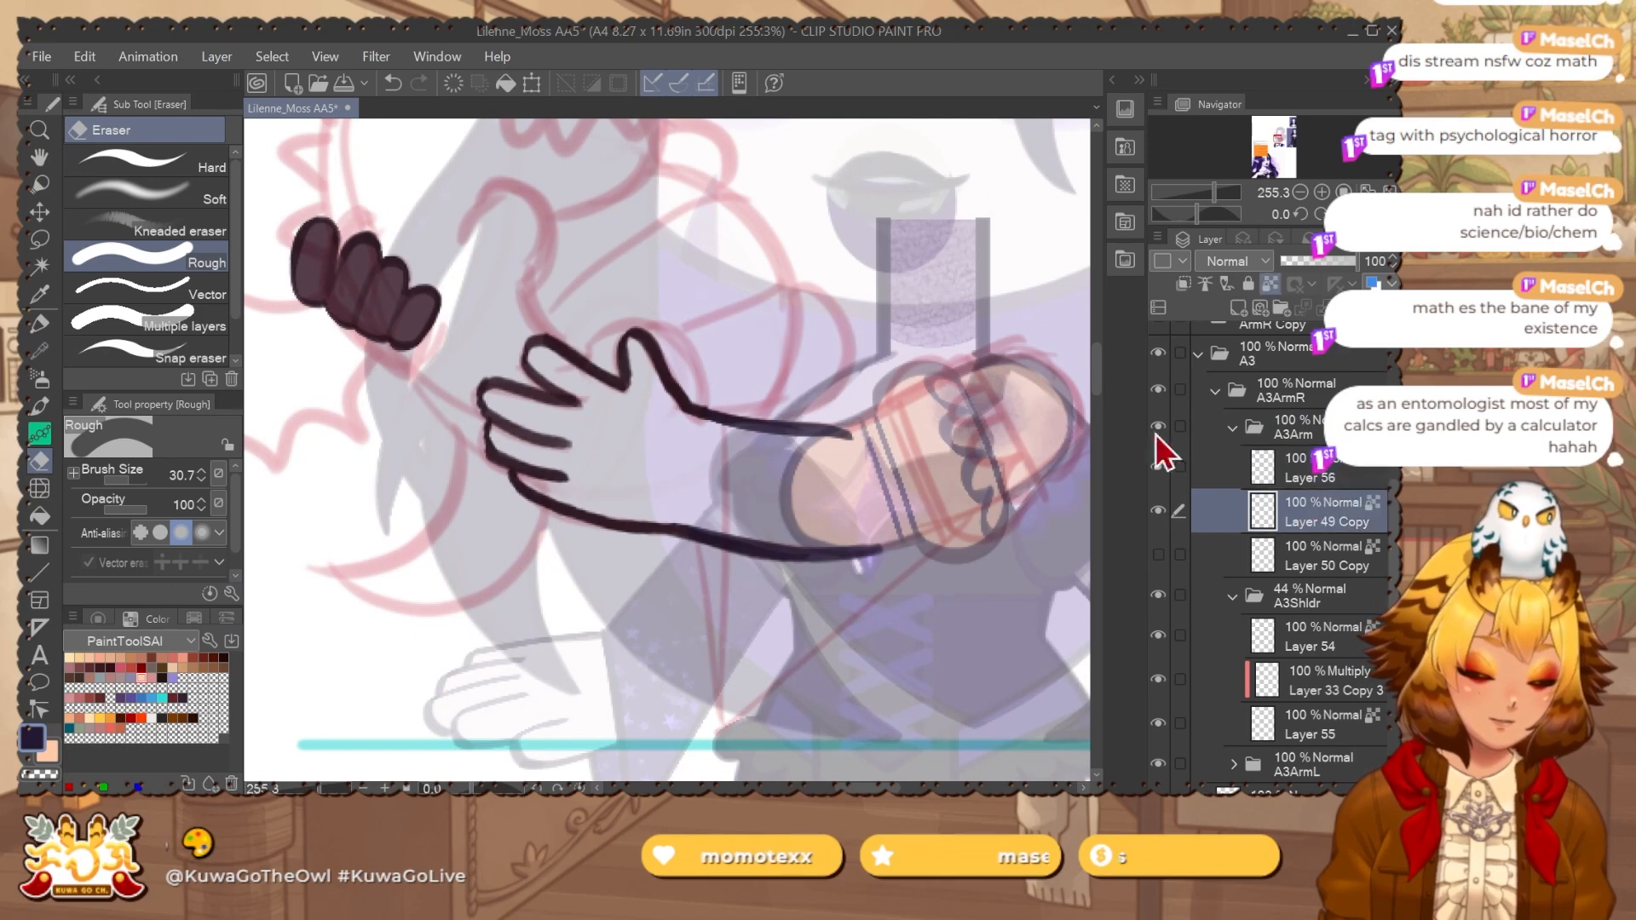
left_click_drag(697, 397, 725, 384)
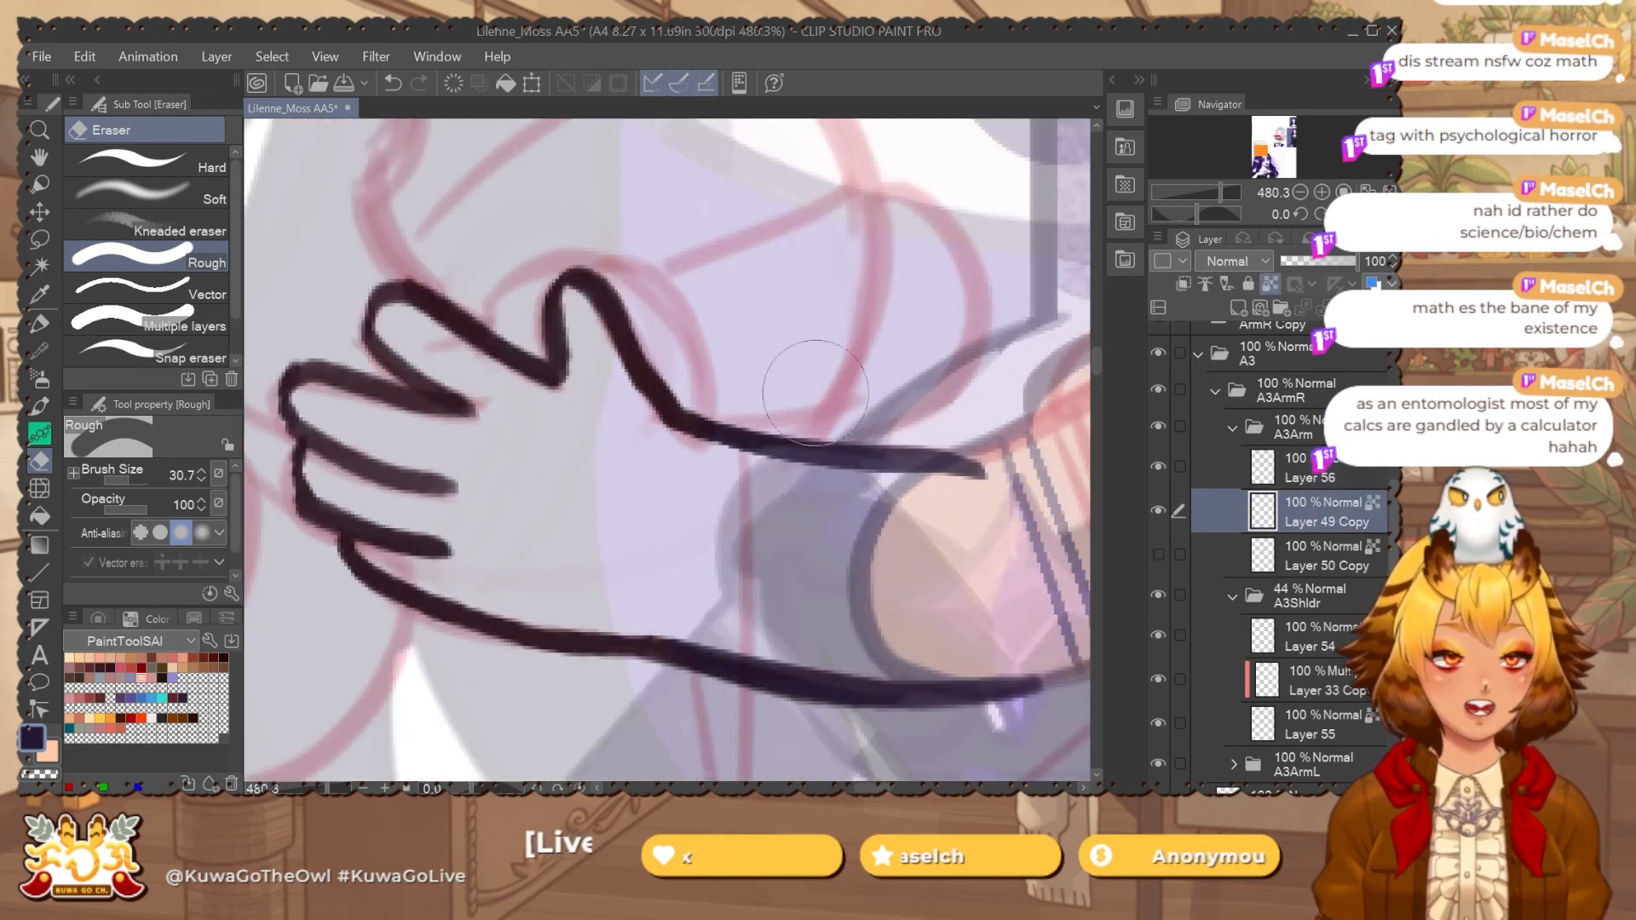
left_click_drag(914, 612, 769, 590)
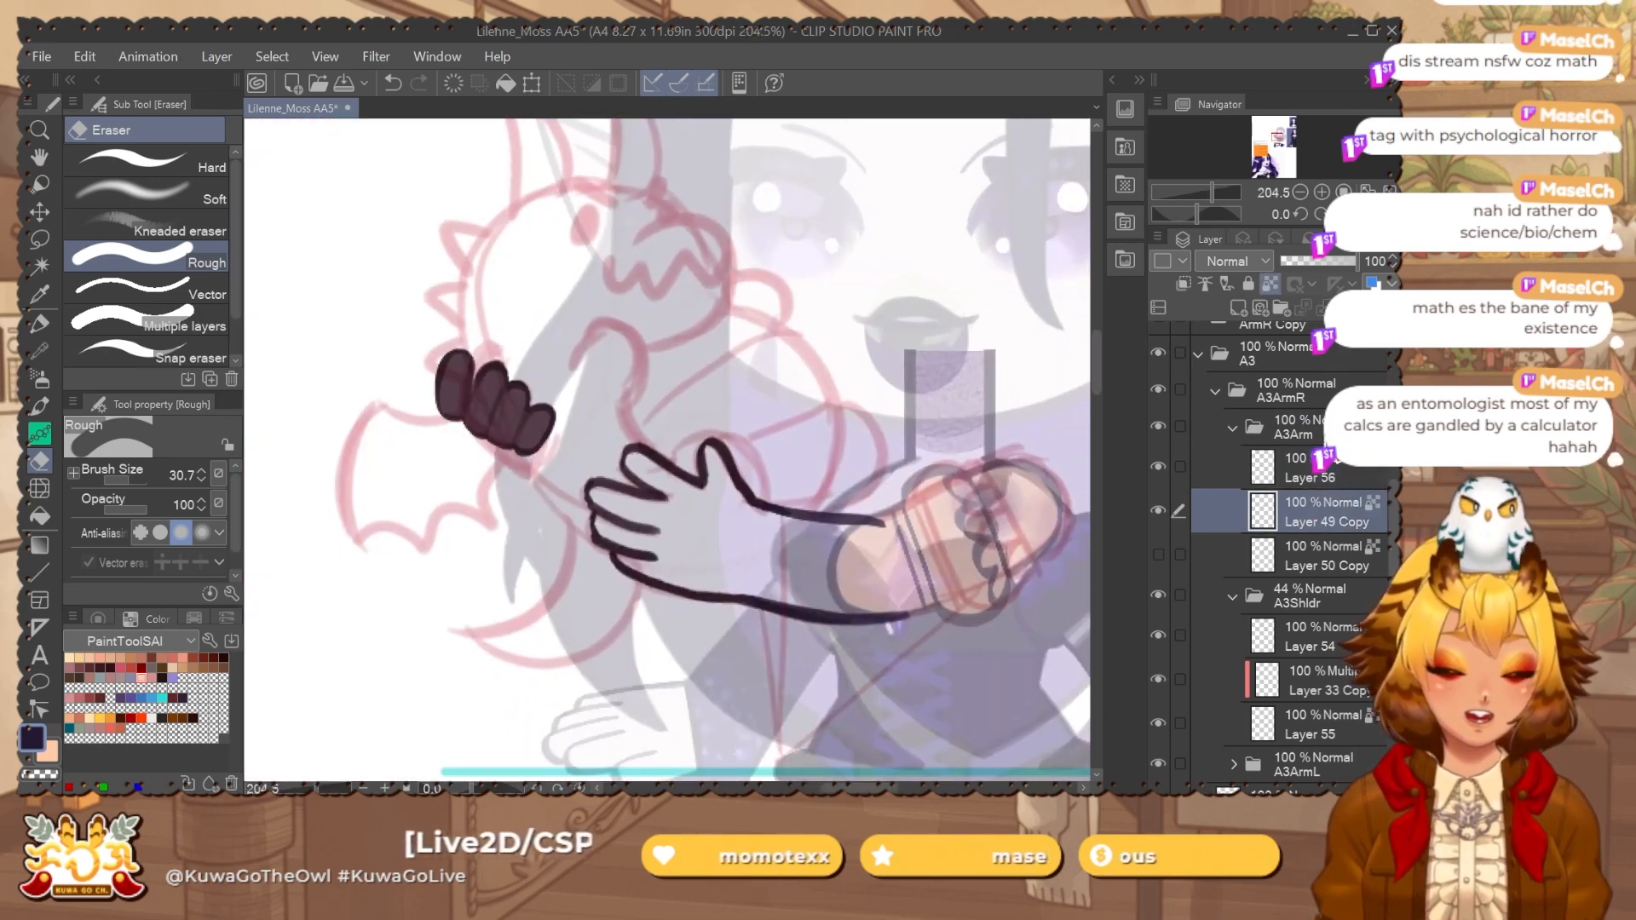
left_click(1348, 473)
key("ctrl+e")
Clean up the finger outlines on Layer 49 Copy with the Rough eraser at size 6.5.
left_click_drag(603, 497, 630, 498)
left_click_drag(583, 496, 612, 499)
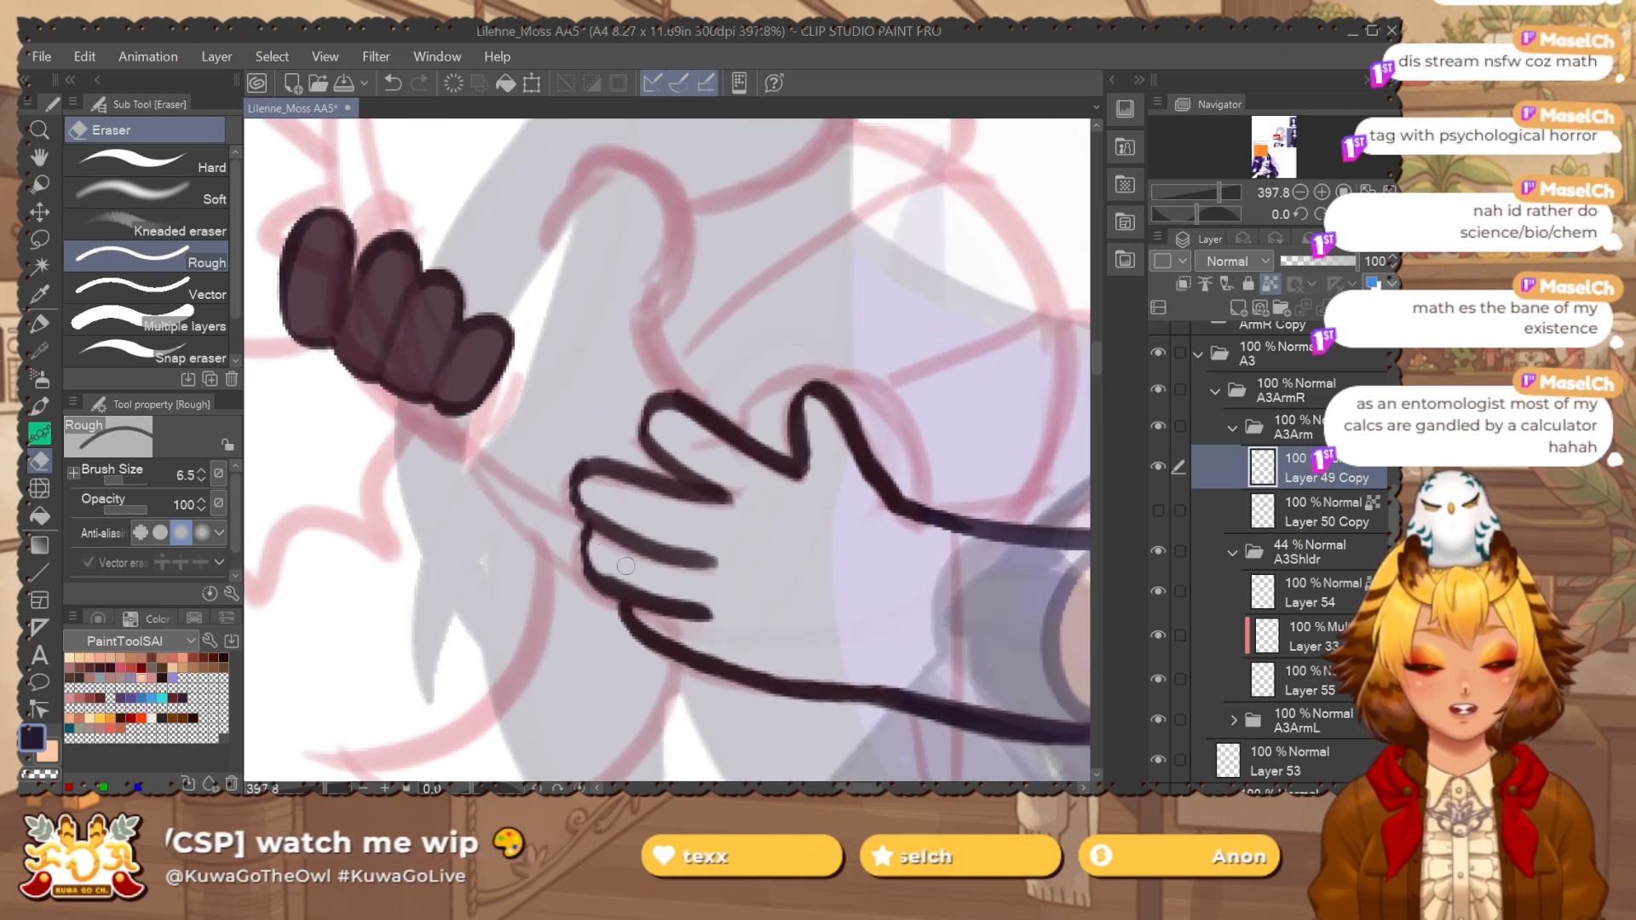
left_click_drag(722, 385, 696, 385)
left_click_drag(778, 490, 725, 511)
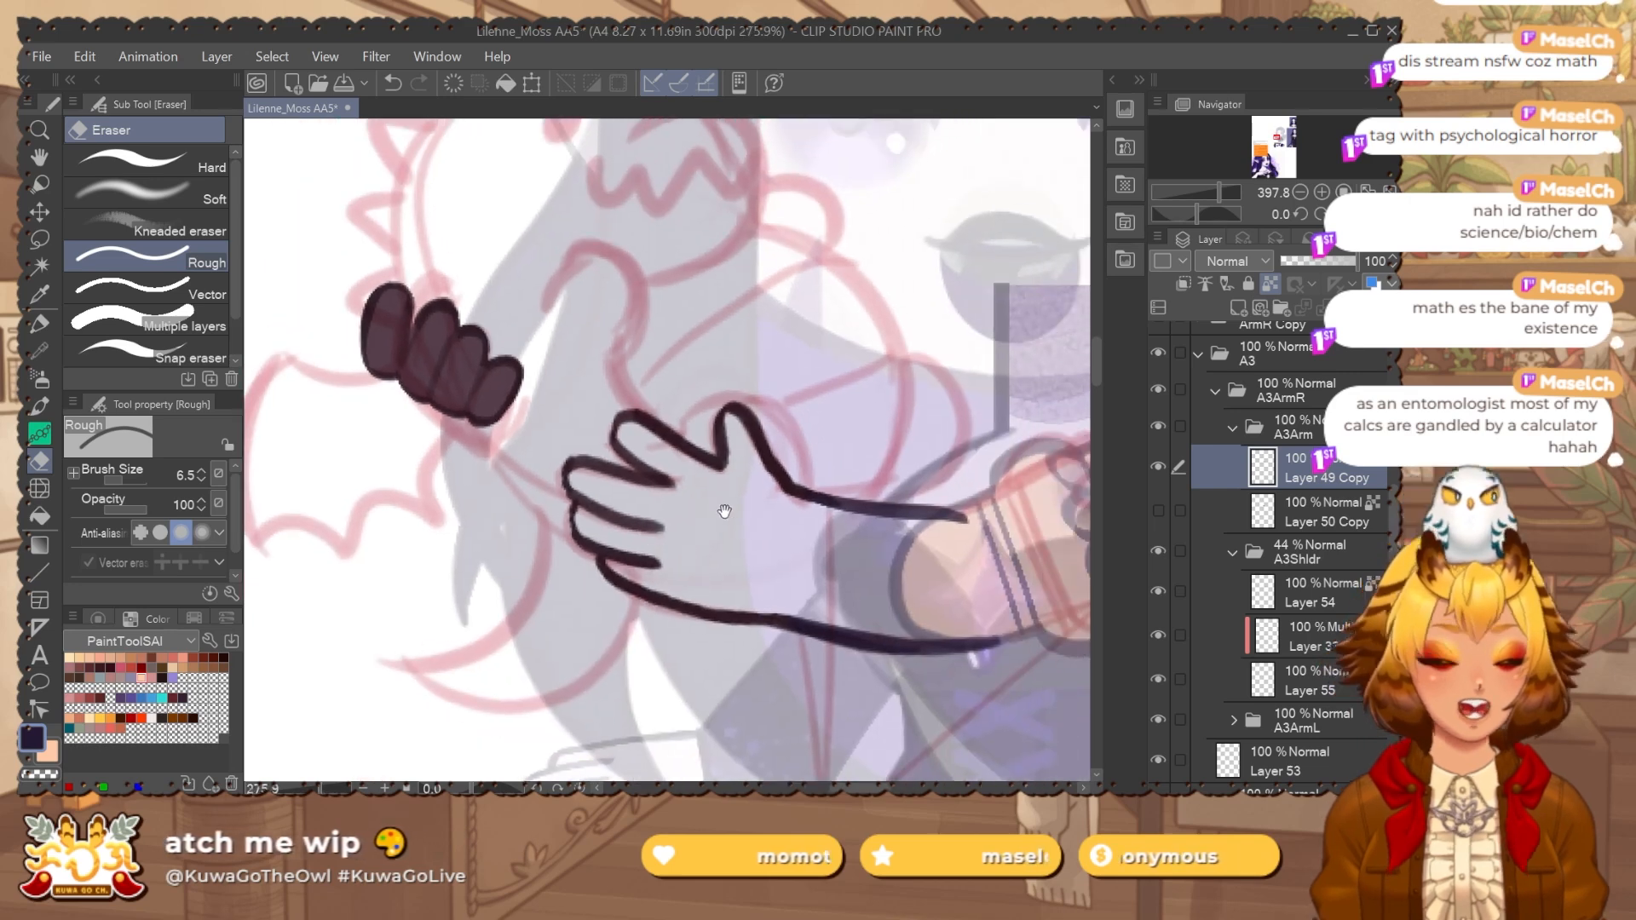
Delete the old glove fill on Layer 50 Copy and add a new layer beneath the Layer 49 Copy outline.
left_click(1304, 510)
left_click(1382, 307)
key("ctrl+shift+n")
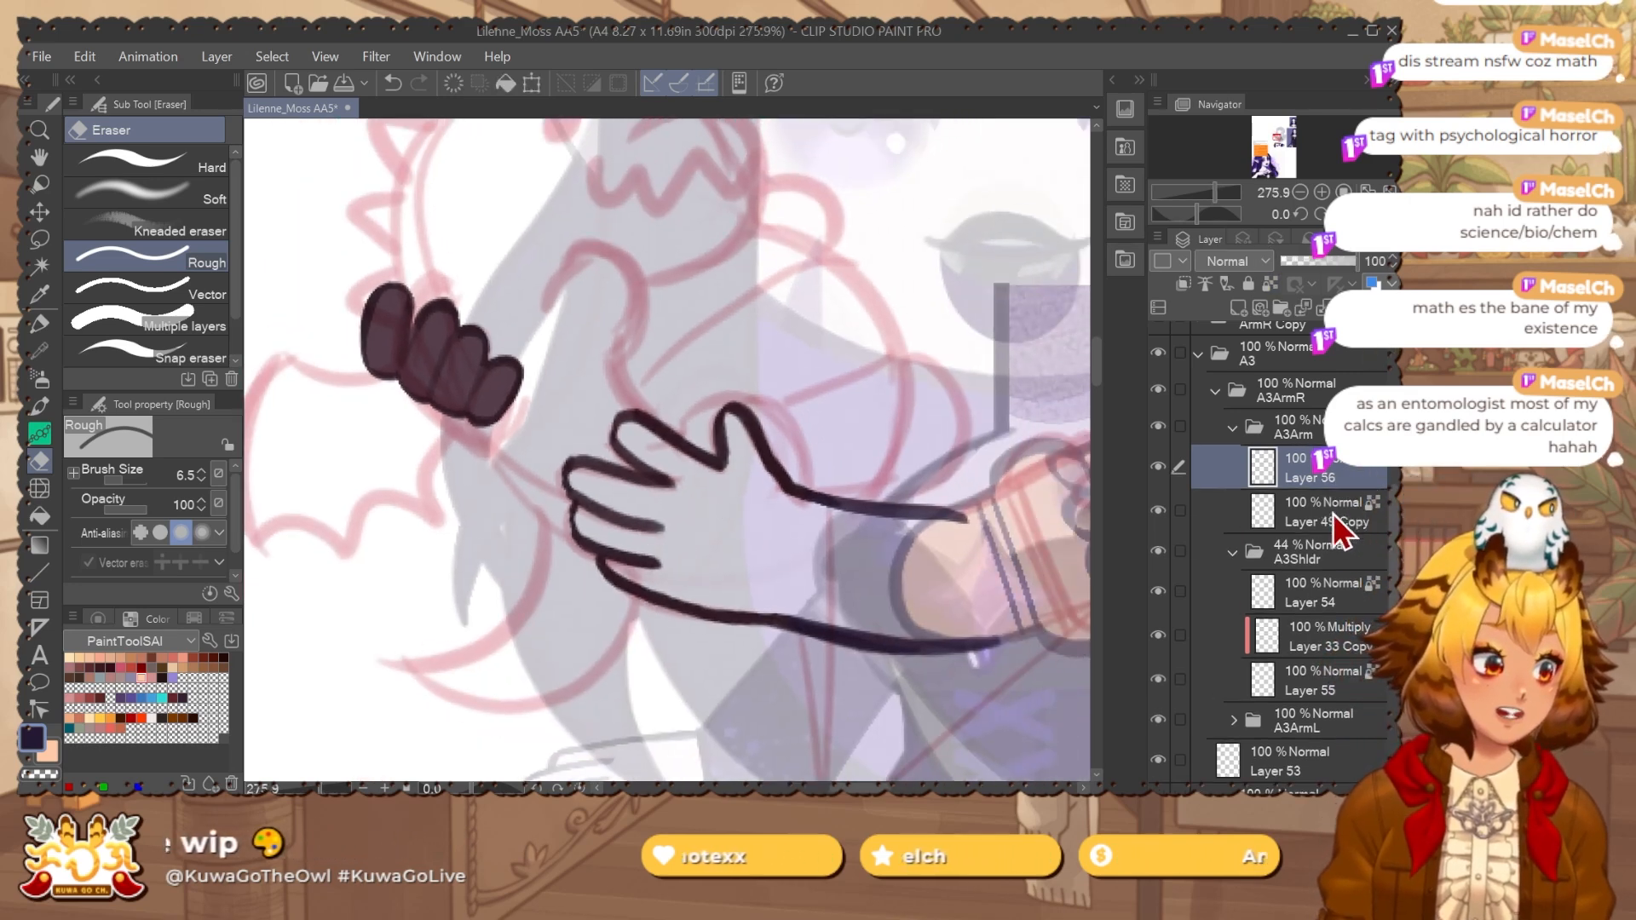
left_click_drag(1323, 468, 1327, 508)
key("m")
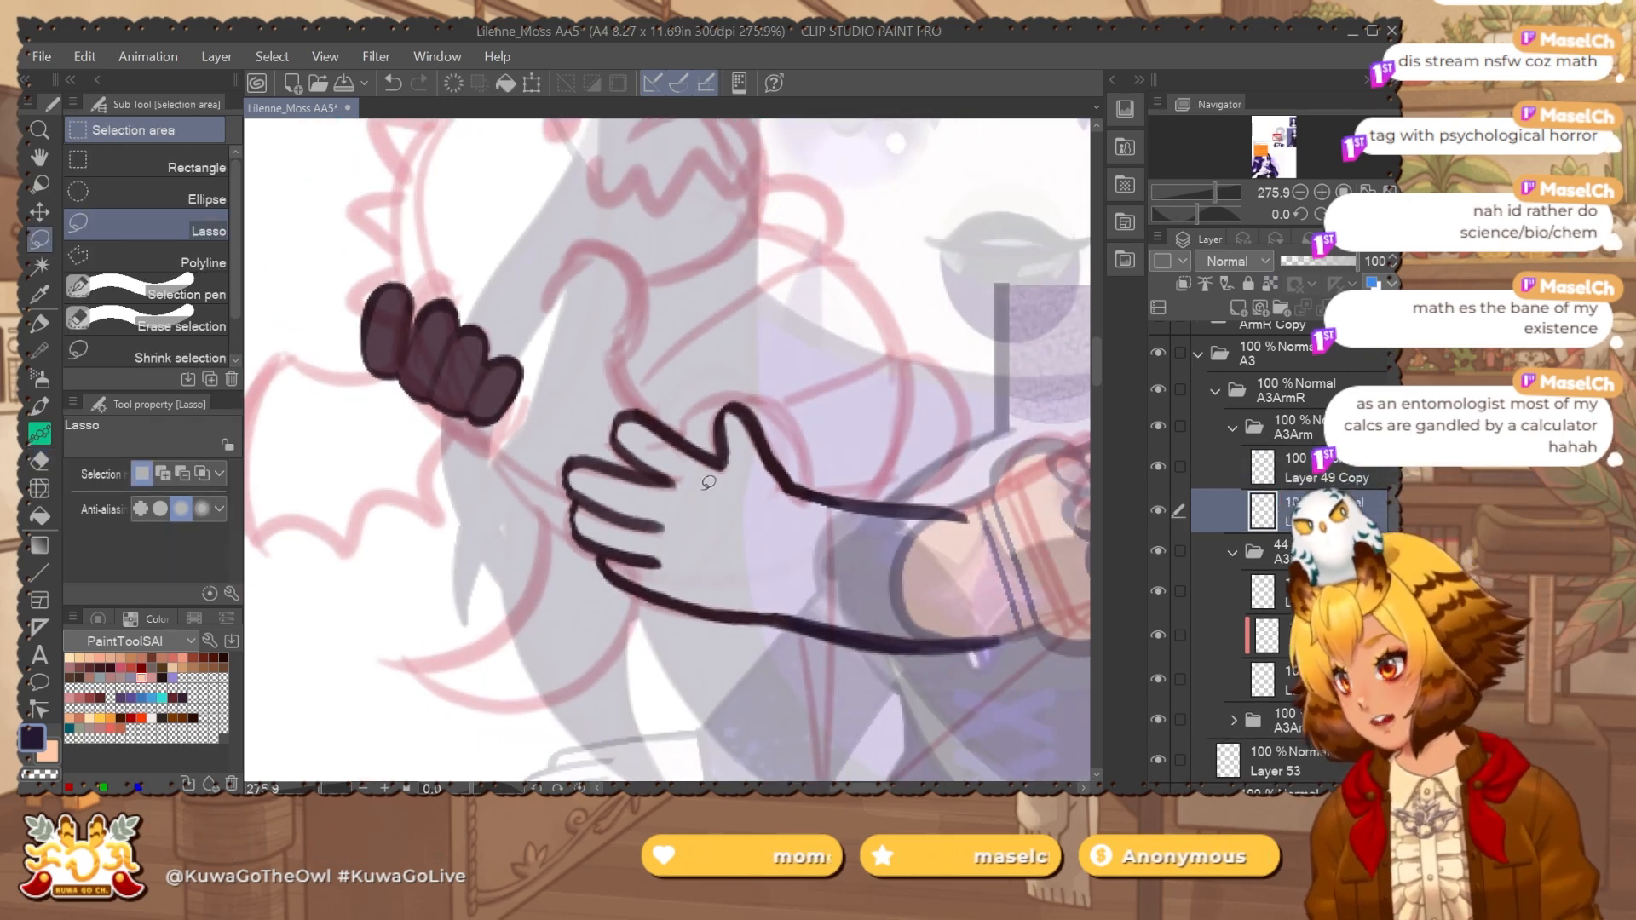
Lasso the open end of the forearm between its two outlines and fill it with turquoise on Layer 56.
left_click_drag(765, 511, 737, 490)
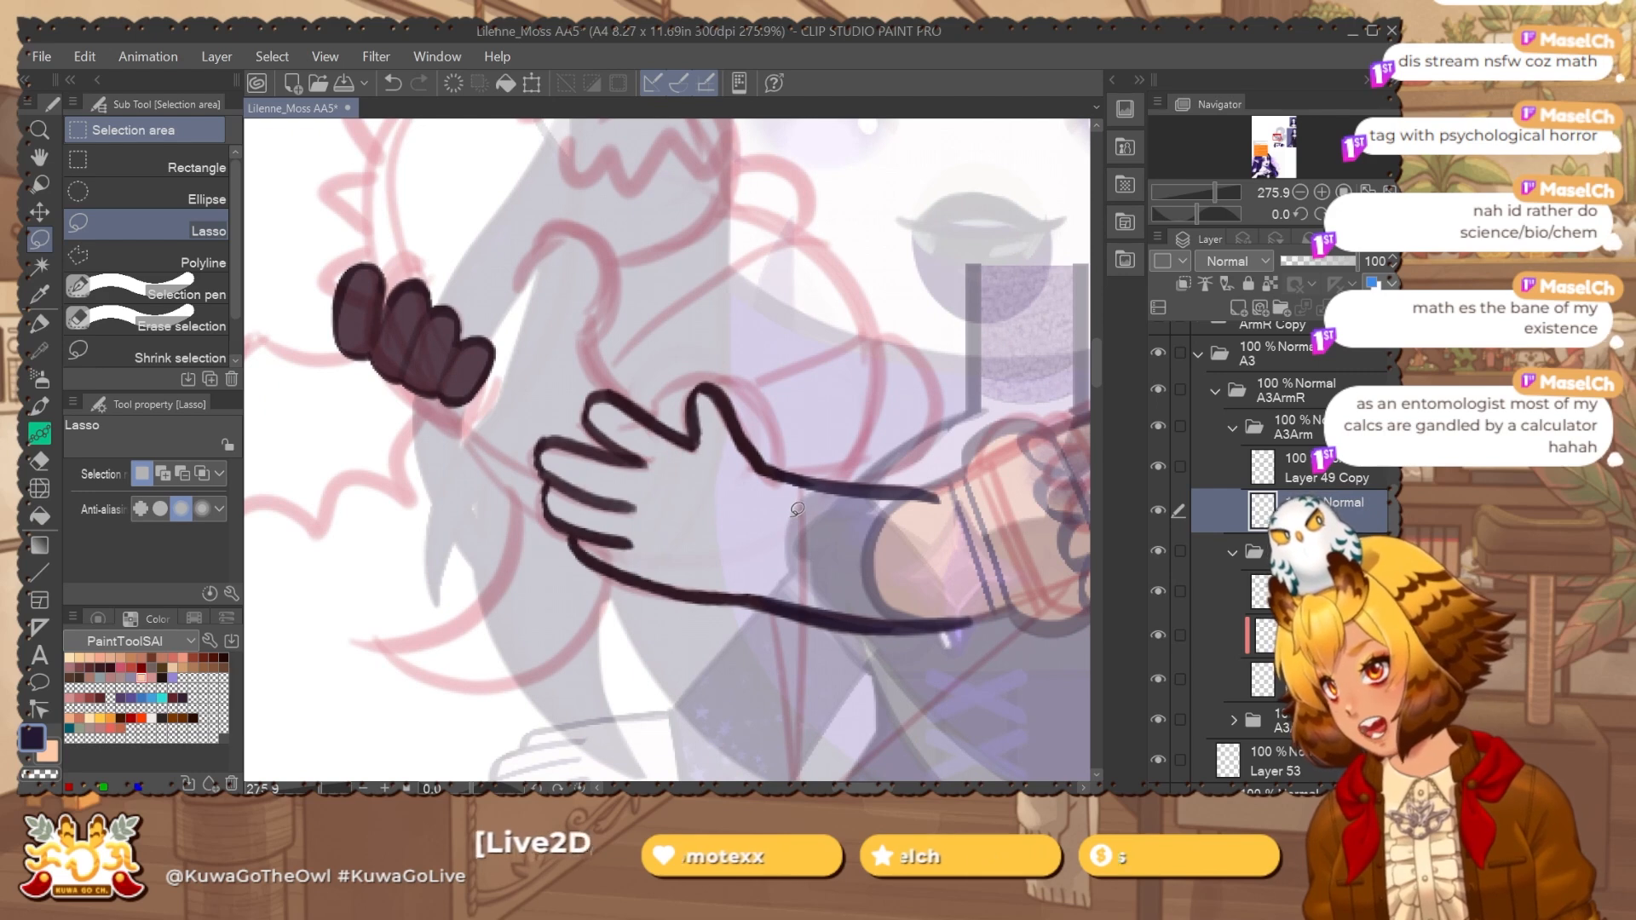
left_click_drag(800, 550, 794, 518)
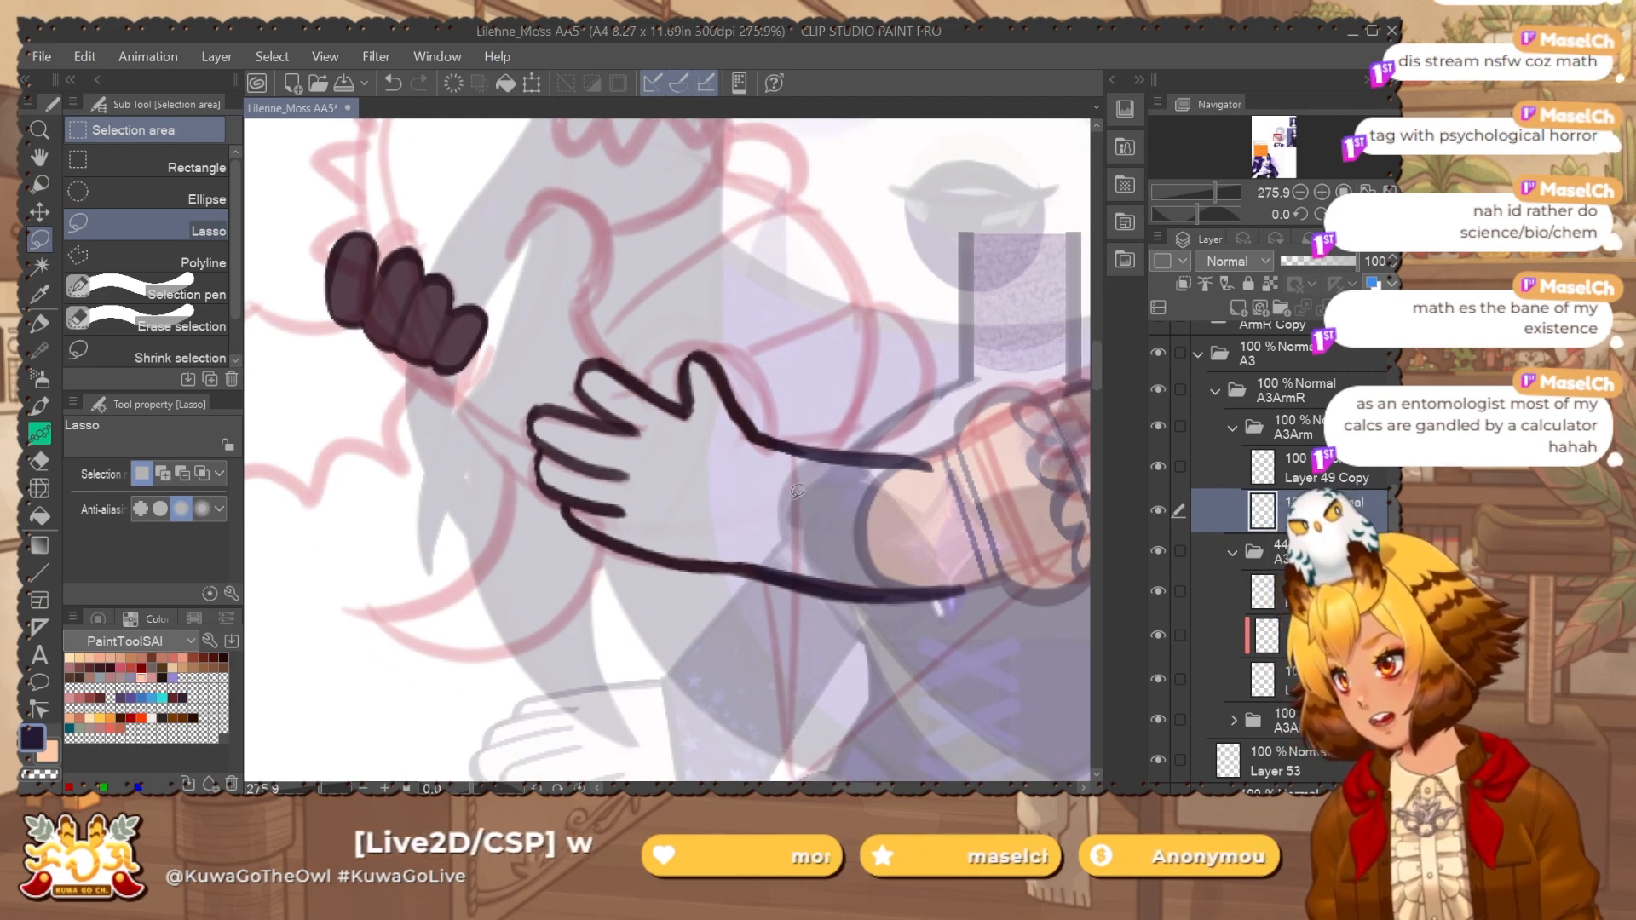
scroll(824, 536, "up", 3)
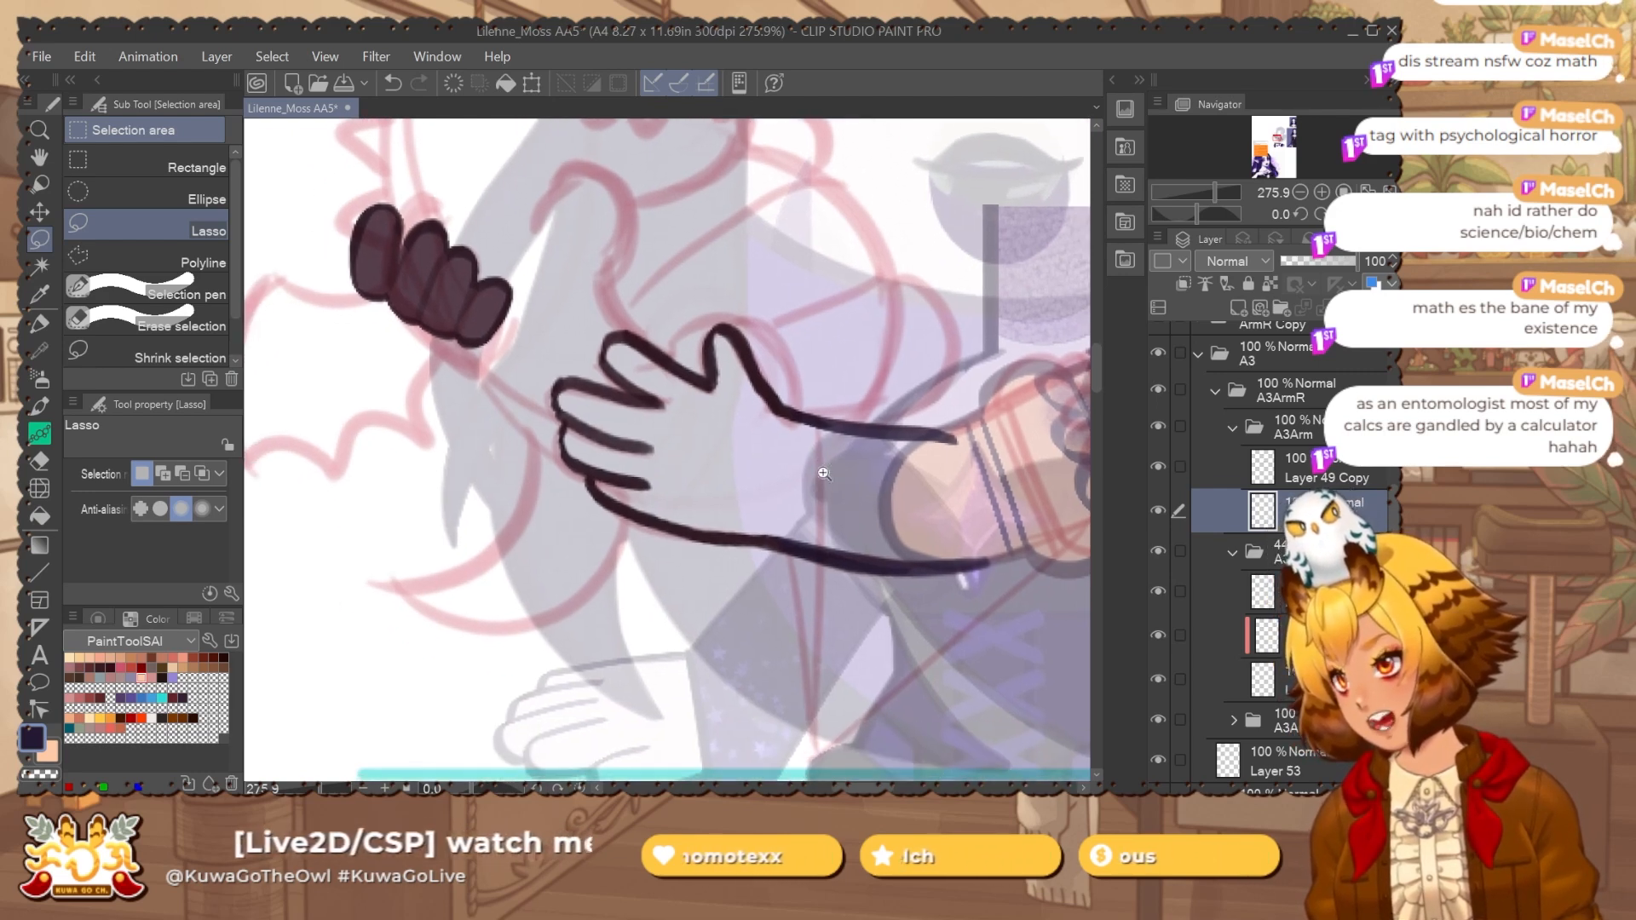
left_click_drag(960, 355, 747, 332)
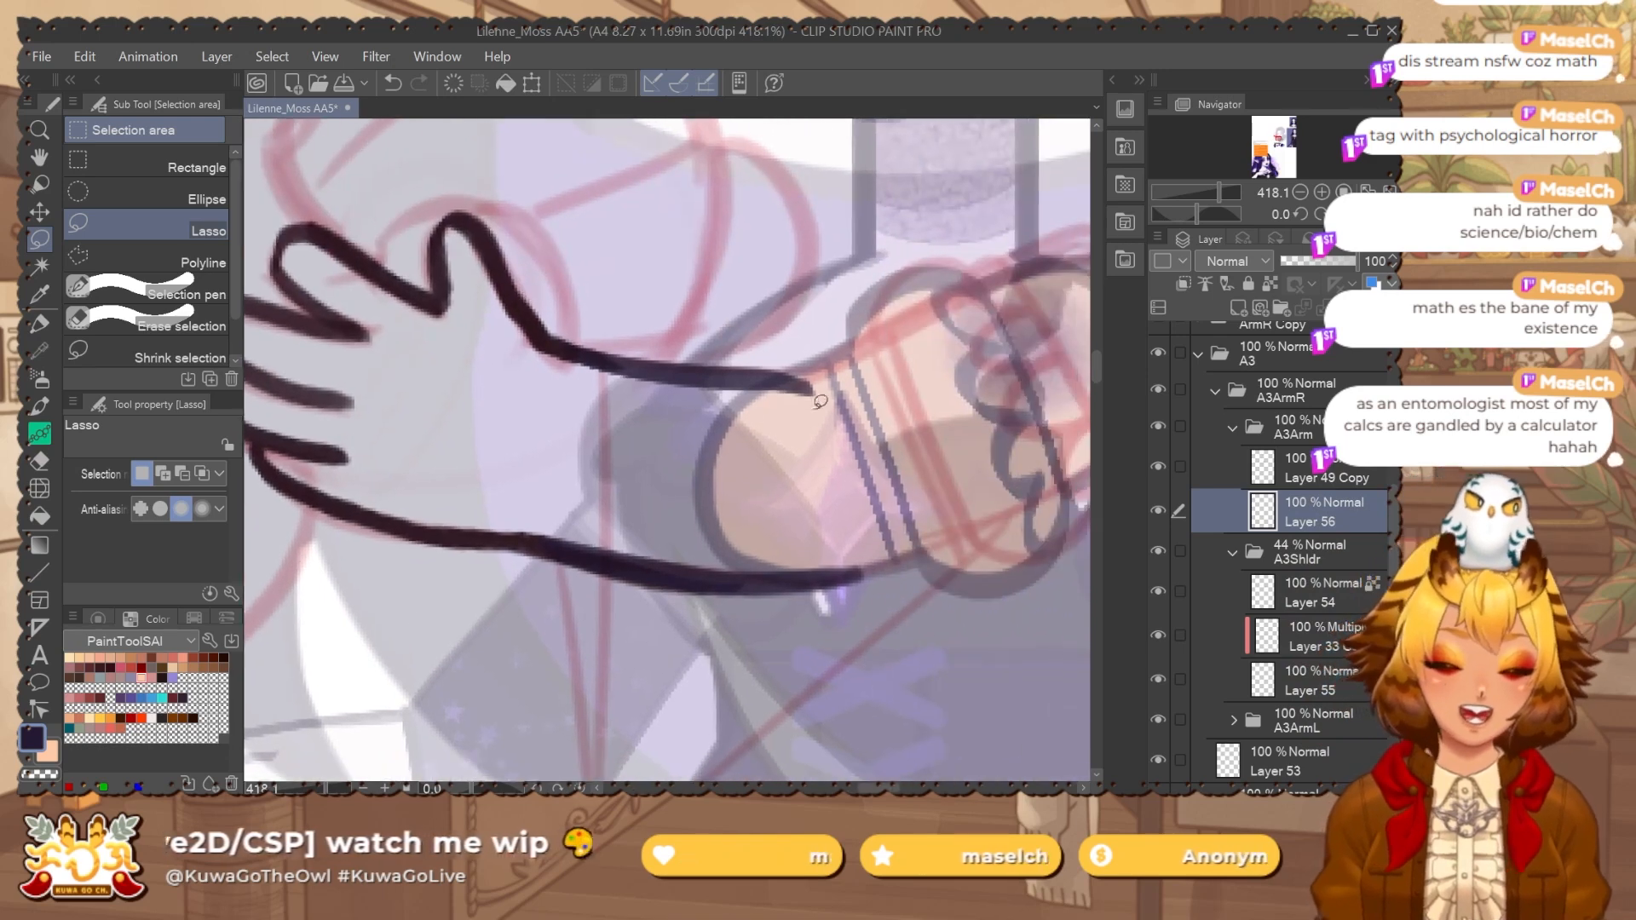
left_click_drag(880, 508, 782, 514)
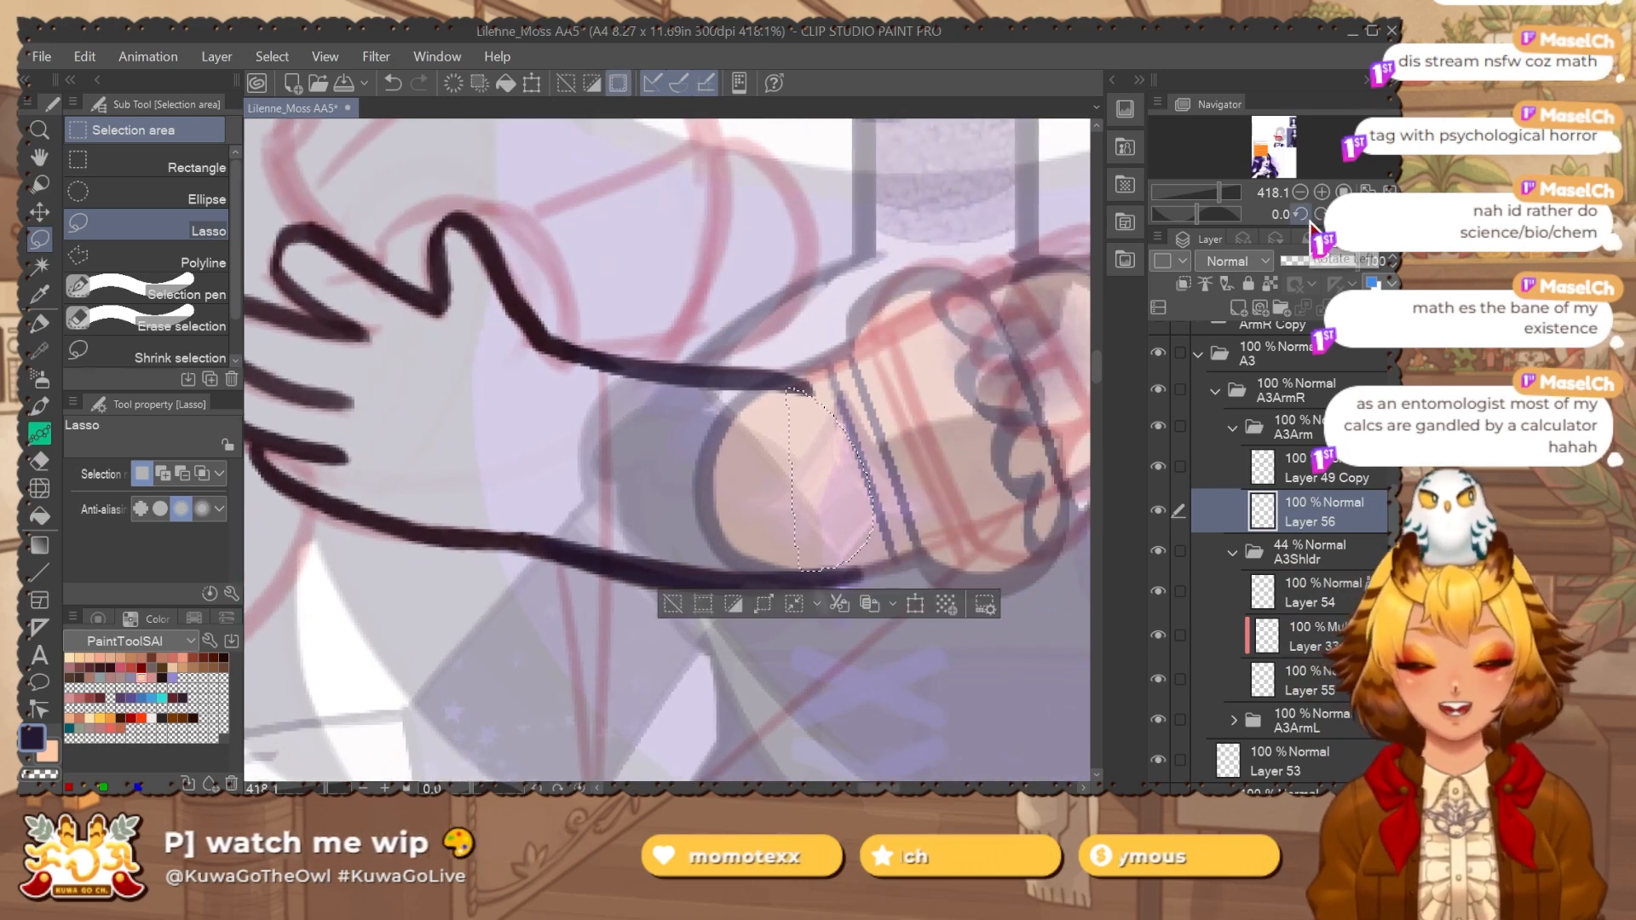
left_click(1366, 214)
key("x")
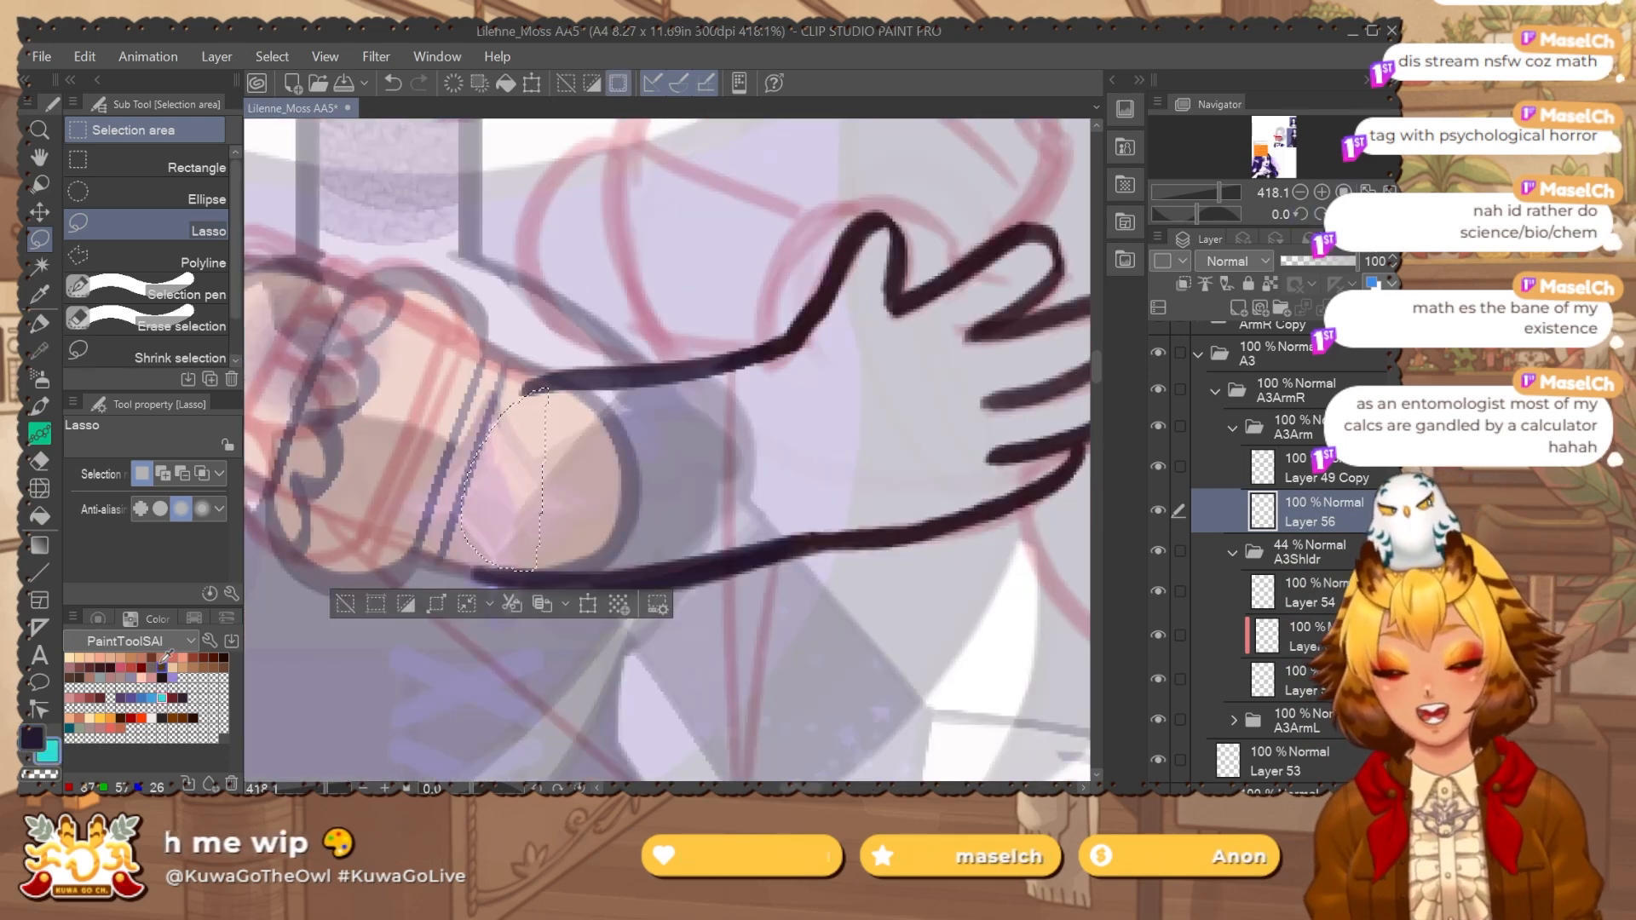
key("alt+Delete")
key("ctrl+d")
Liquify the turquoise fill at the forearm's end with brush size 114 to fit its edge to the sleeve line.
left_click_drag(558, 507, 626, 469)
key("j")
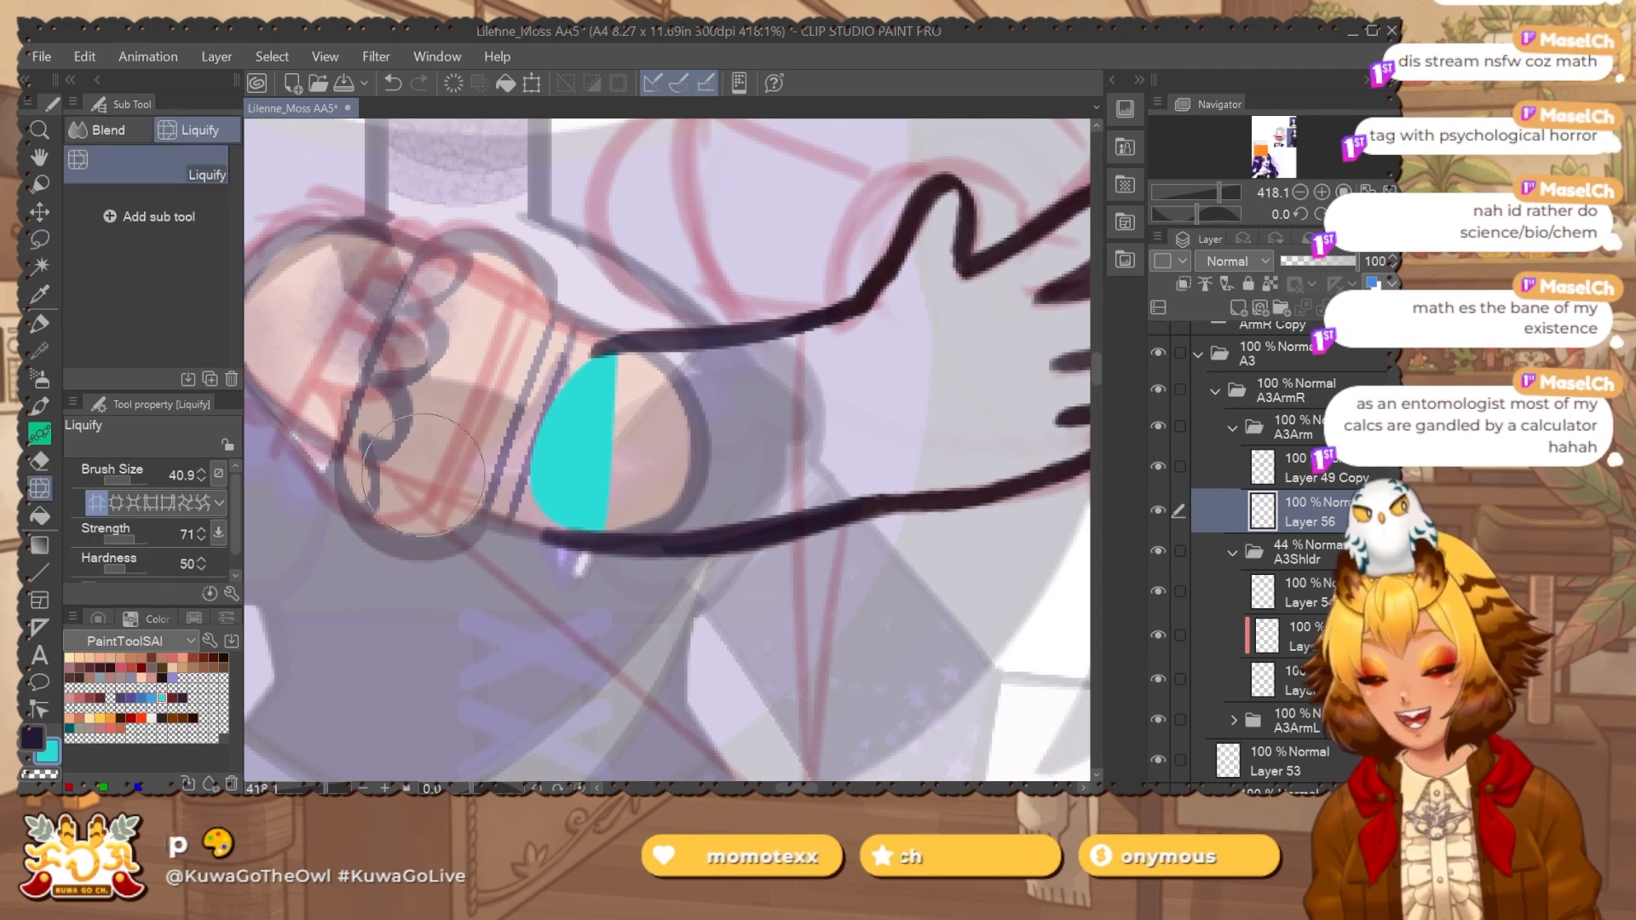
left_click_drag(505, 454, 612, 489)
left_click(1366, 214)
left_click_drag(1006, 399, 849, 401)
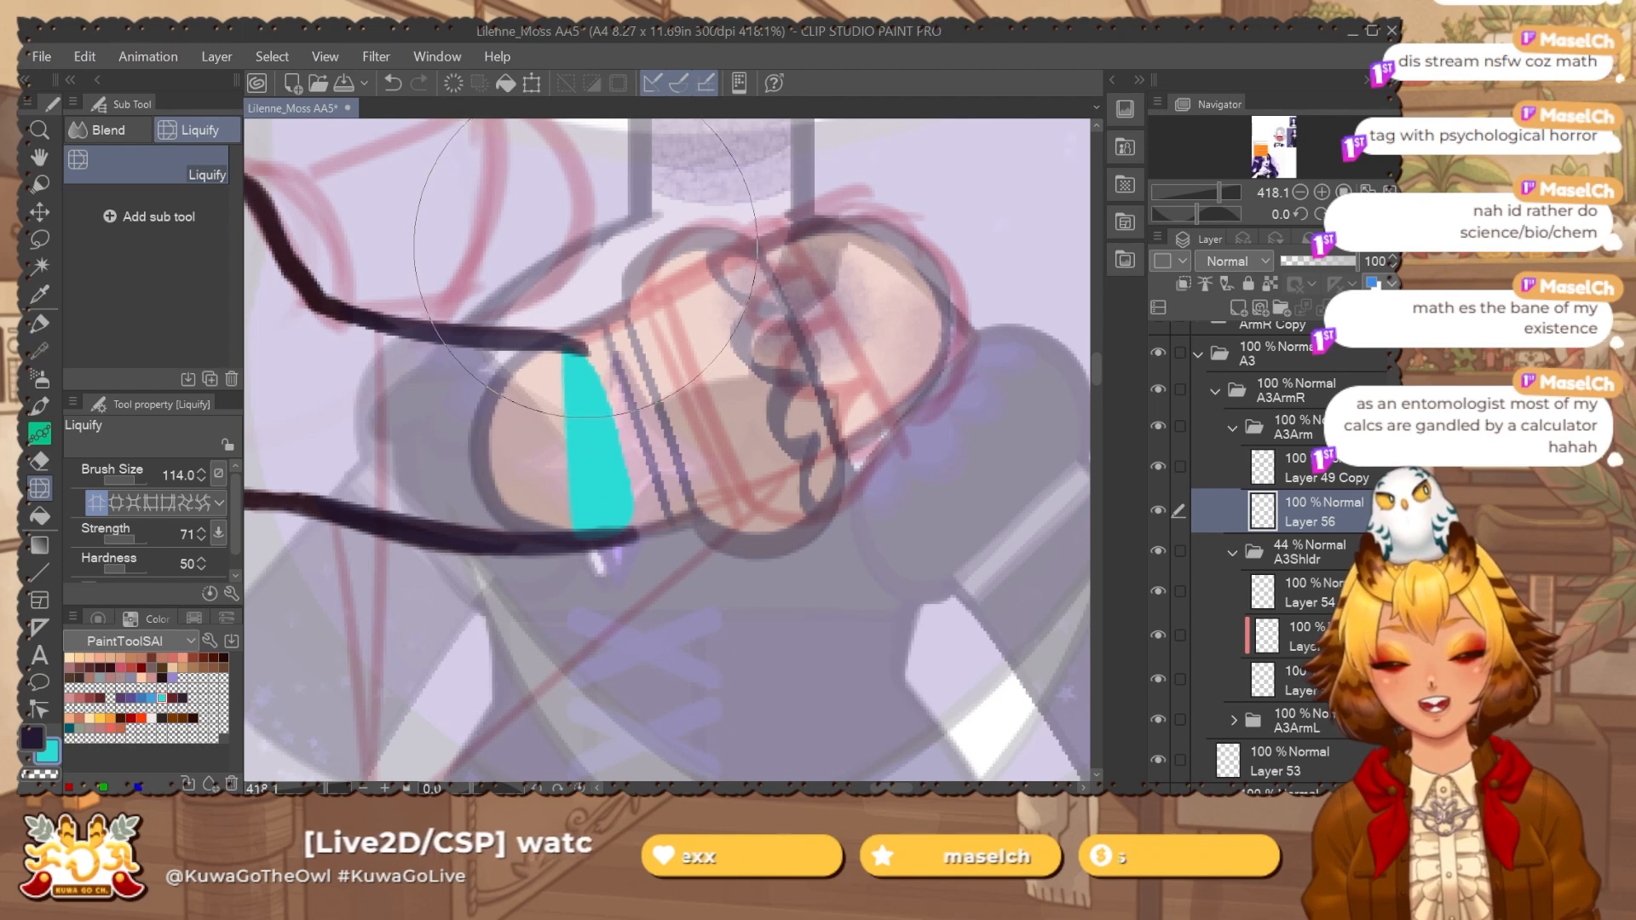
left_click_drag(658, 405, 814, 407)
left_click(1329, 427)
key("w")
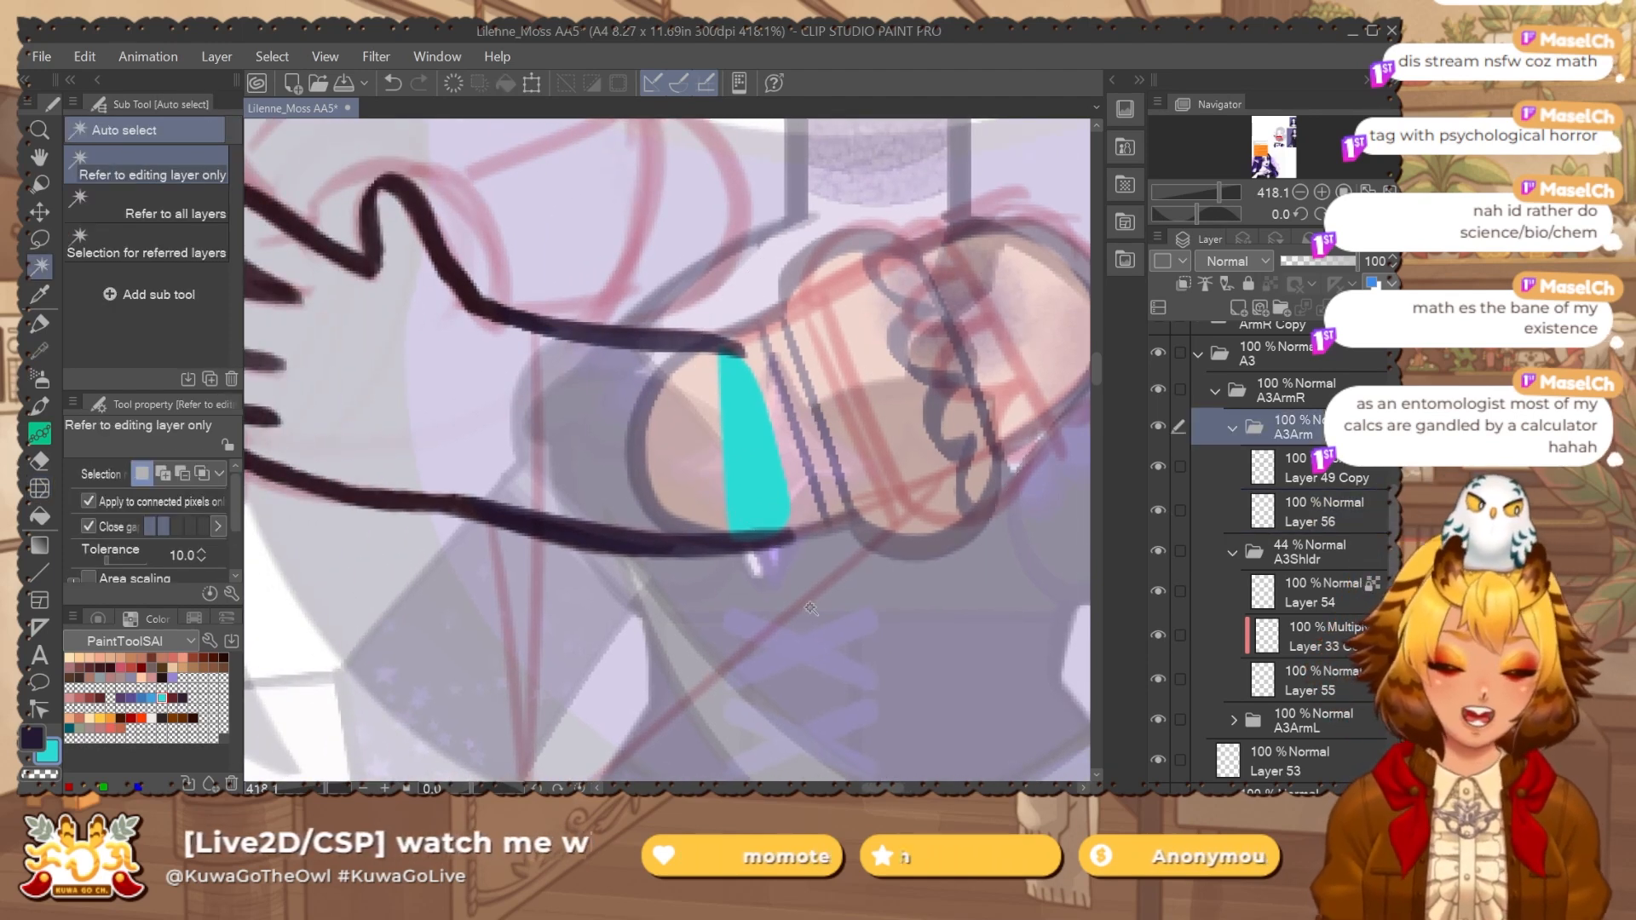
left_click(788, 572)
key("ctrl+d")
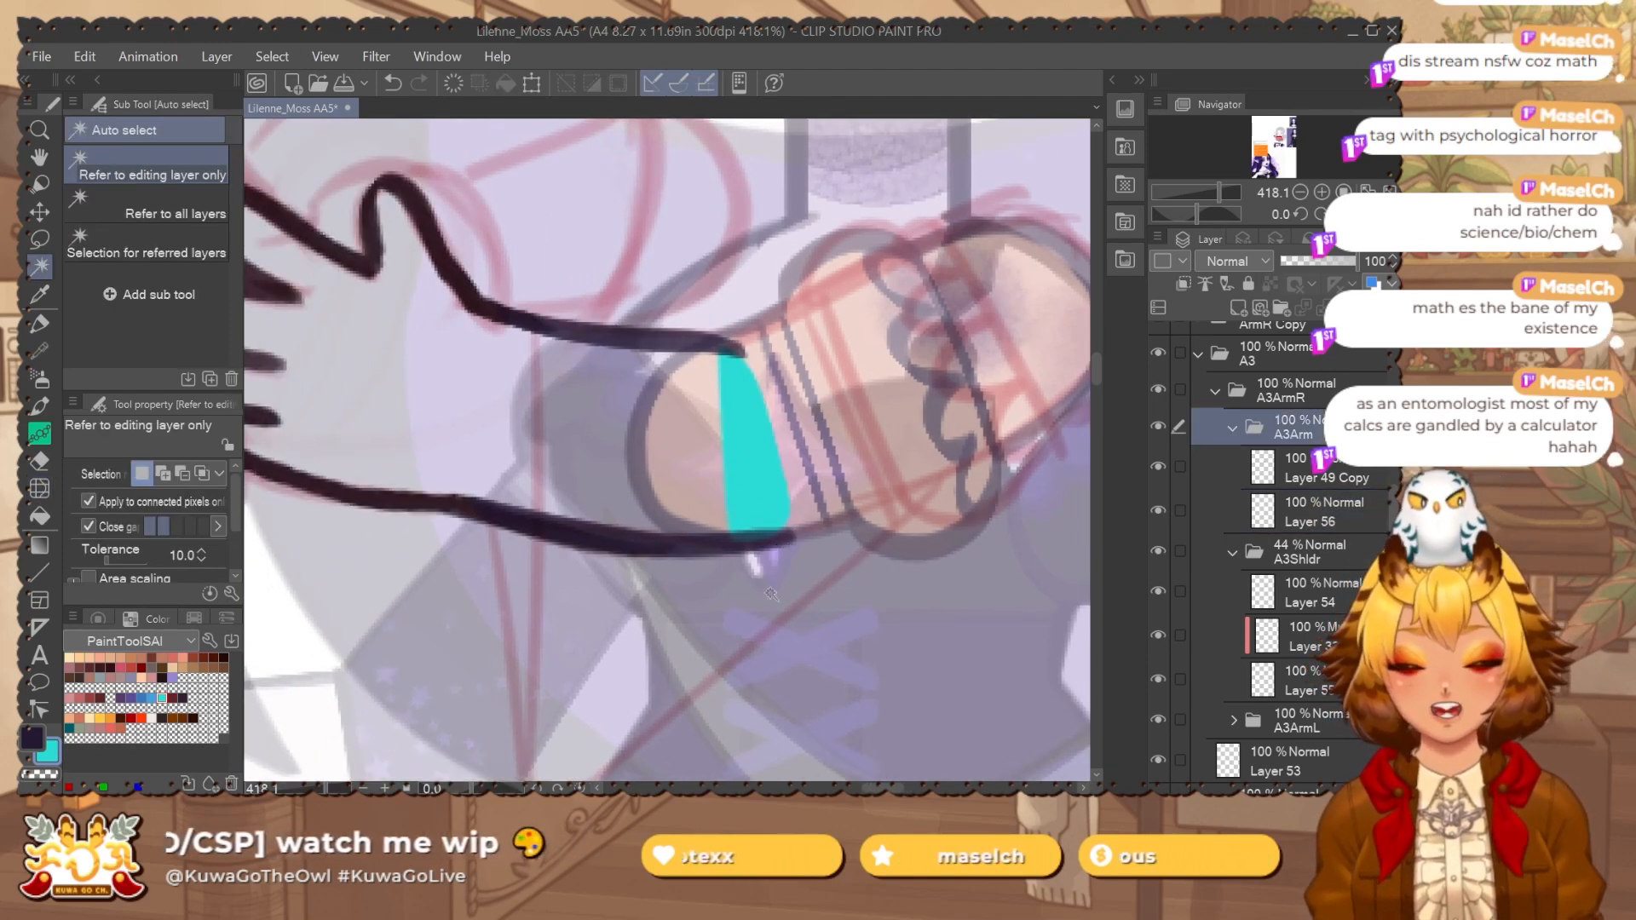
Add a new layer above Layer 49 Copy and lower the opacity of Layer 49 Copy to 55%.
left_click_drag(382, 746, 620, 744)
left_click(1327, 479)
left_click_drag(793, 510, 724, 570)
key("ctrl+shift+n")
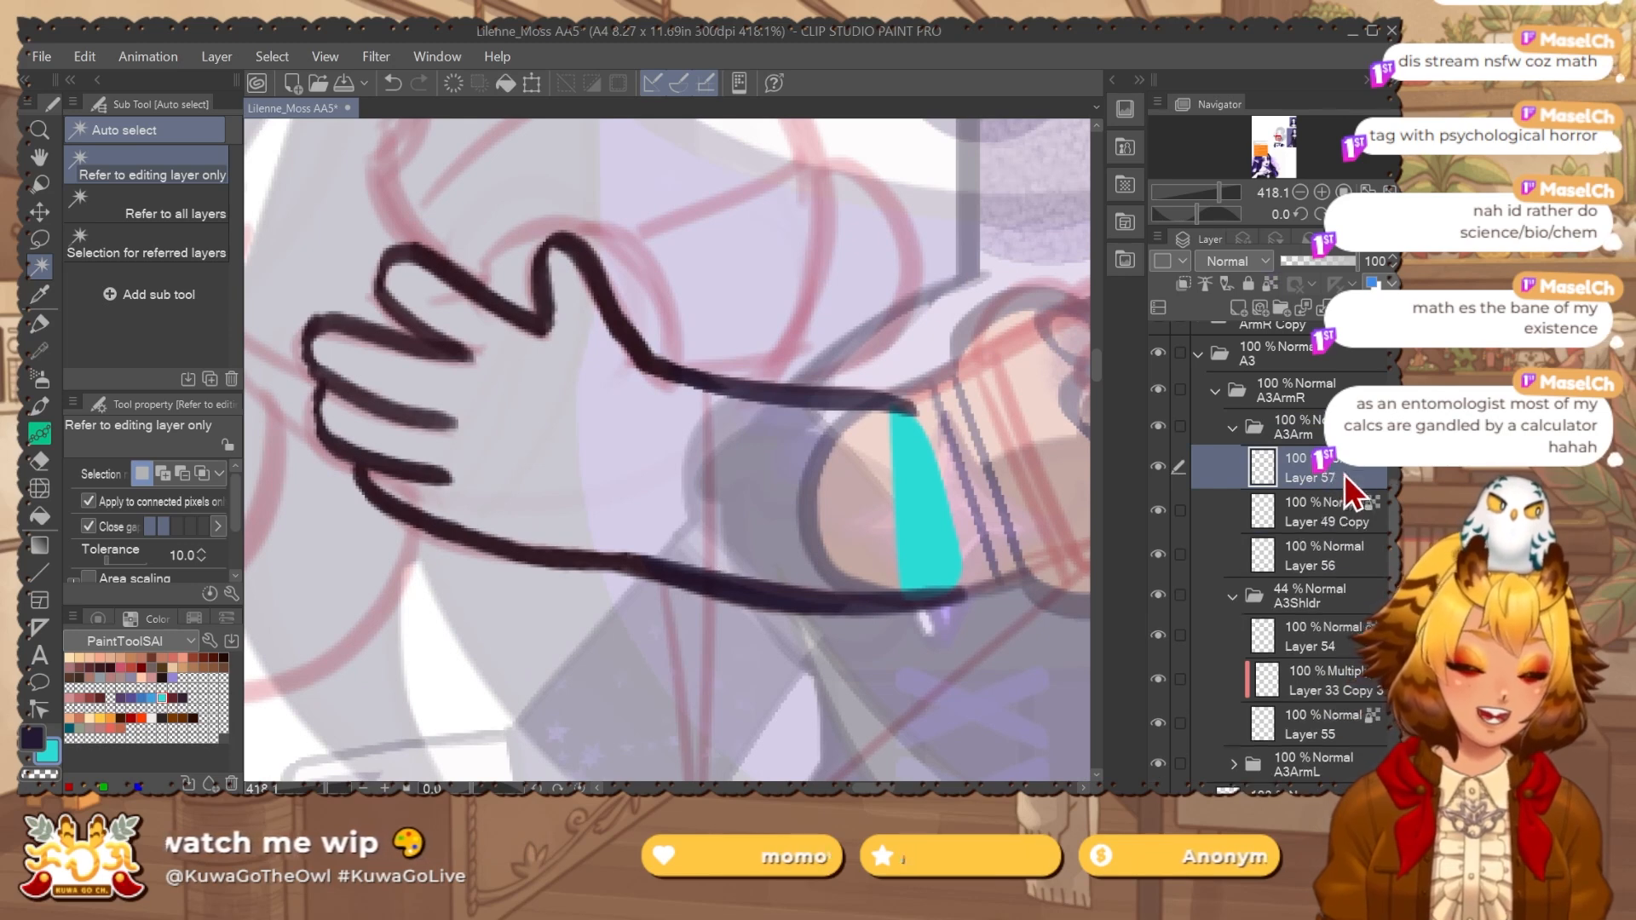
left_click_drag(1346, 256, 1323, 260)
left_click_drag(637, 490, 582, 527)
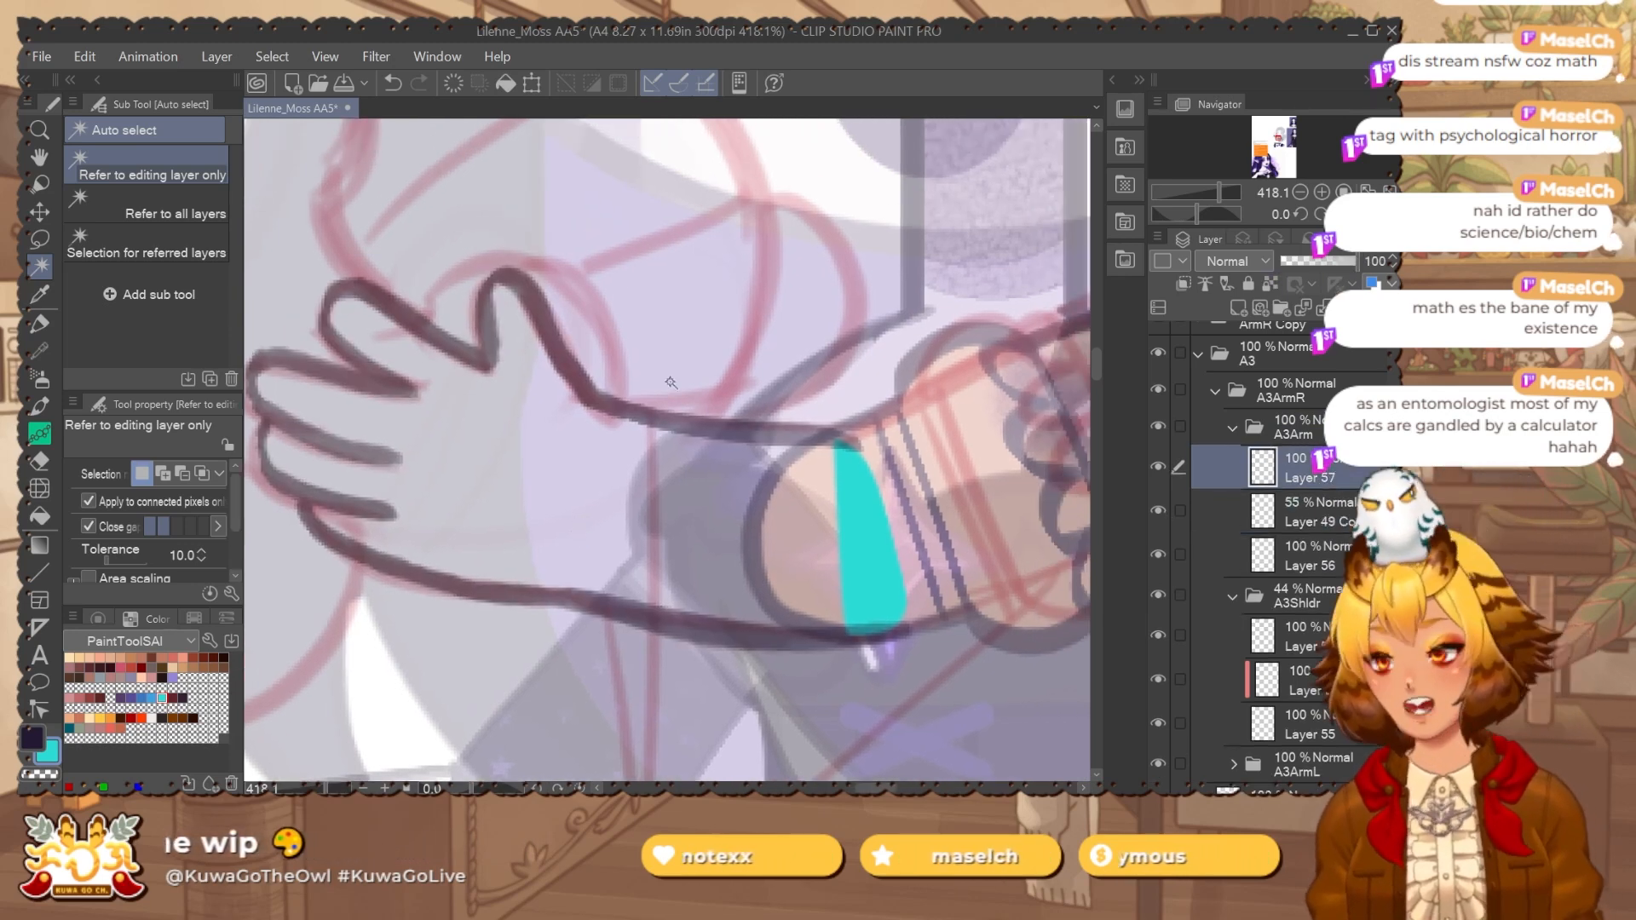
Redraw the thumb outline and its line toward the index finger on Layer 57 with the Flat marker at size 12.
key("p")
left_click_drag(506, 288, 485, 345)
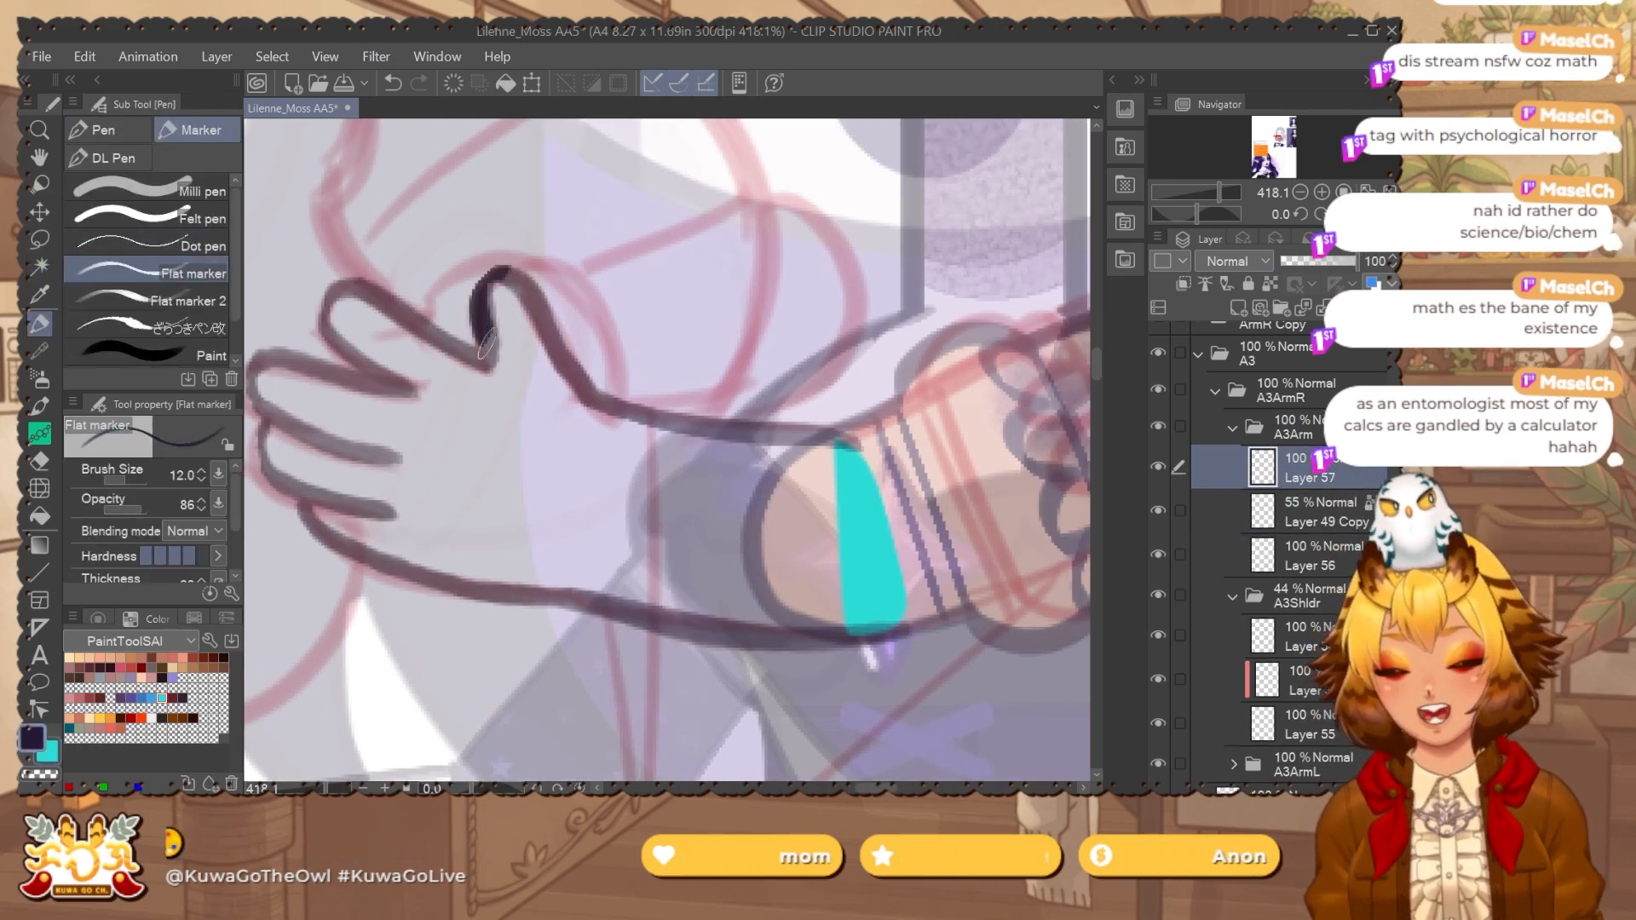
key("ctrl+z")
mouse_move(505, 273)
left_mouse_down()
mouse_move(483, 330)
mouse_move(569, 388)
left_mouse_up()
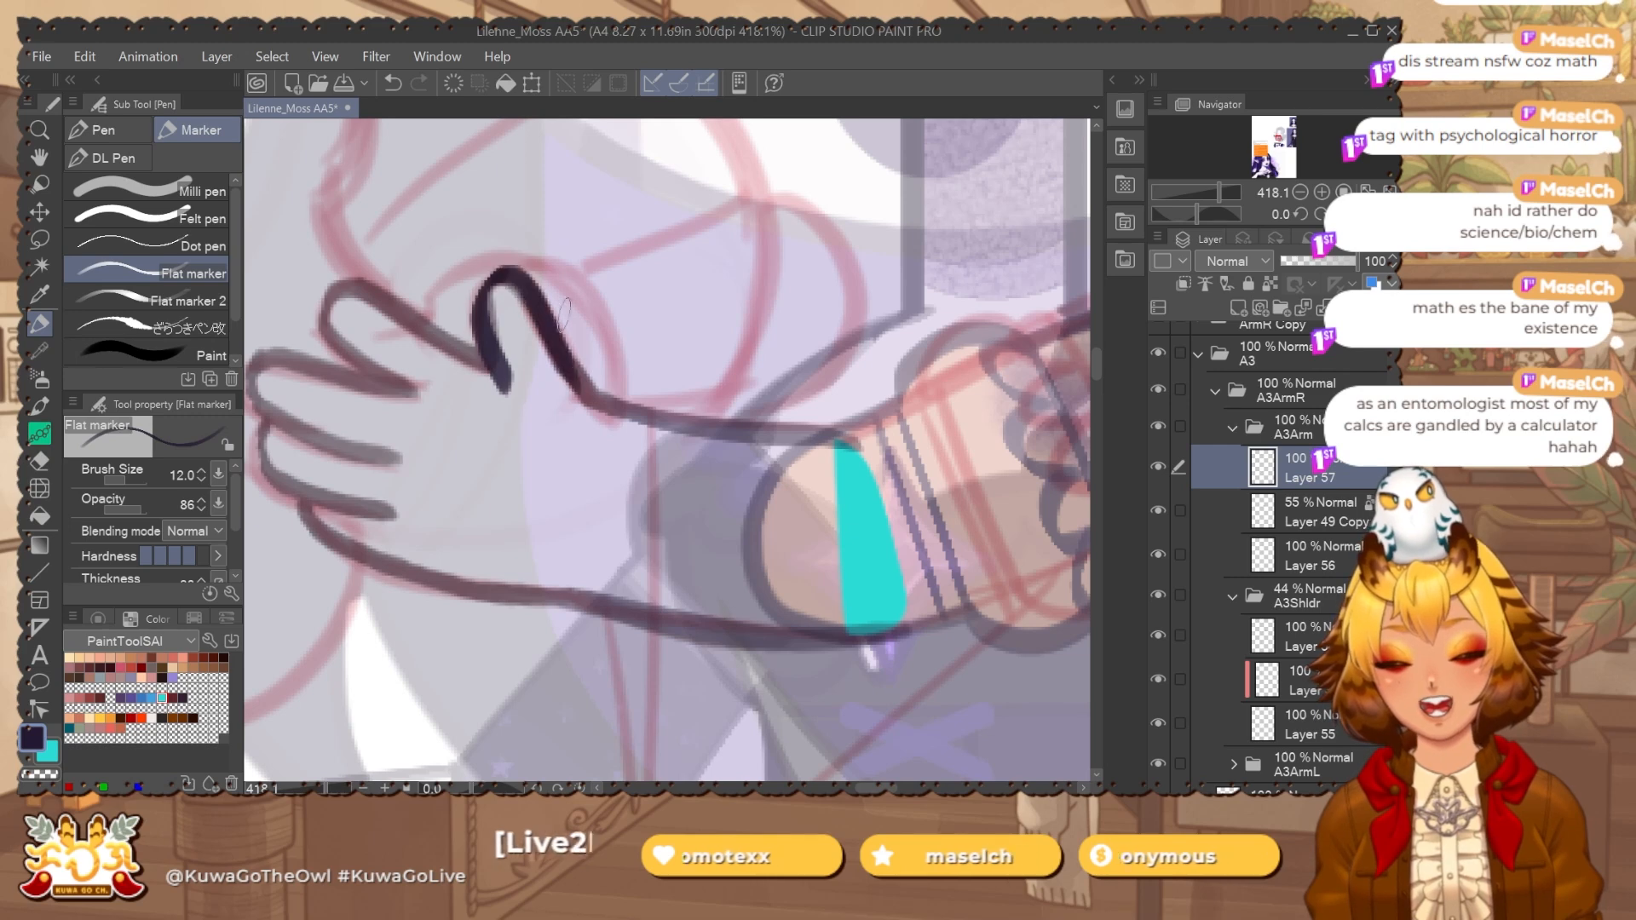
key("ctrl+z")
left_click_drag(501, 274, 561, 362)
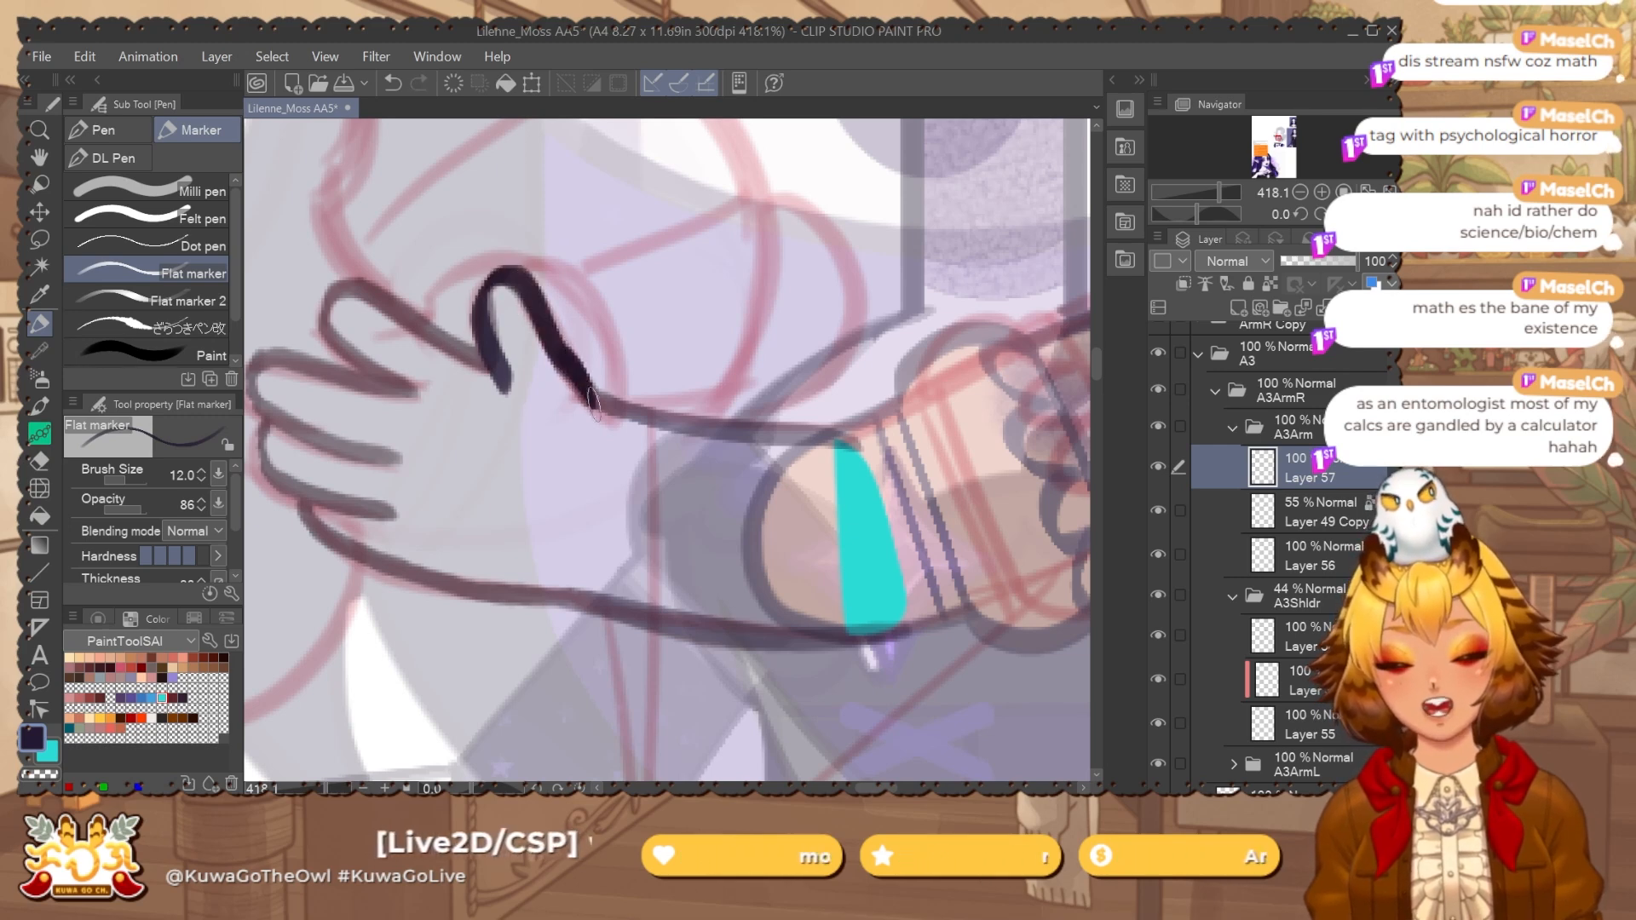
key("h")
mouse_move(900, 341)
left_mouse_down()
mouse_move(729, 389)
mouse_move(782, 345)
left_mouse_up()
key("ctrl+z")
left_click_drag(663, 429, 794, 338)
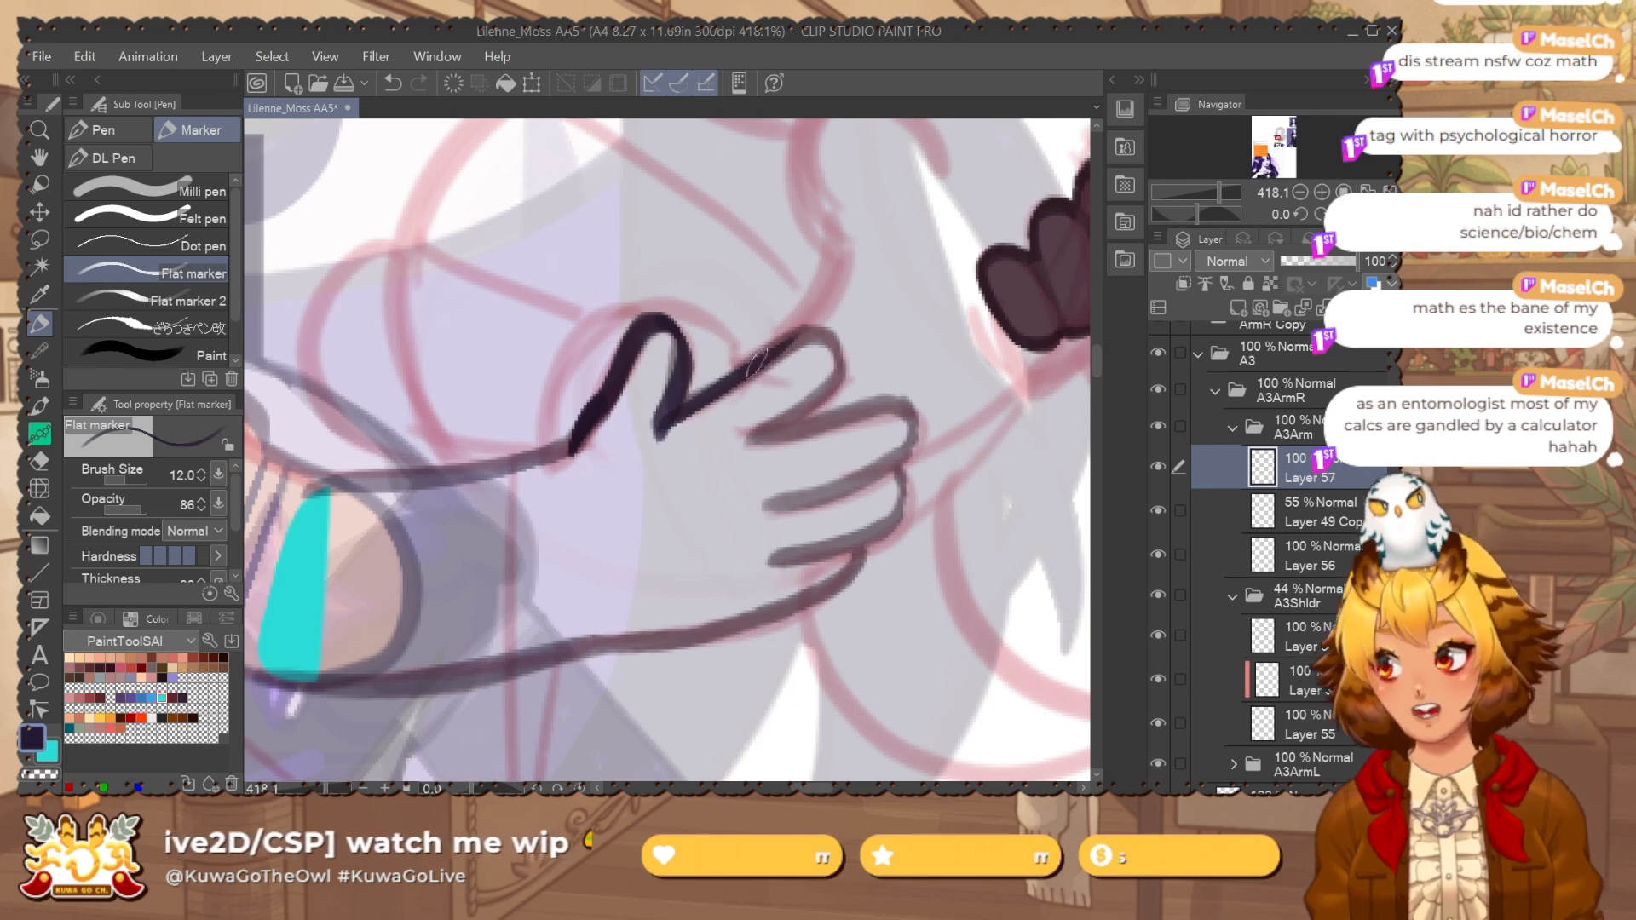
Erase the old thumb outline on Layer 49 Copy with the Rough eraser at sizes 24.2 and 9.4.
key("e")
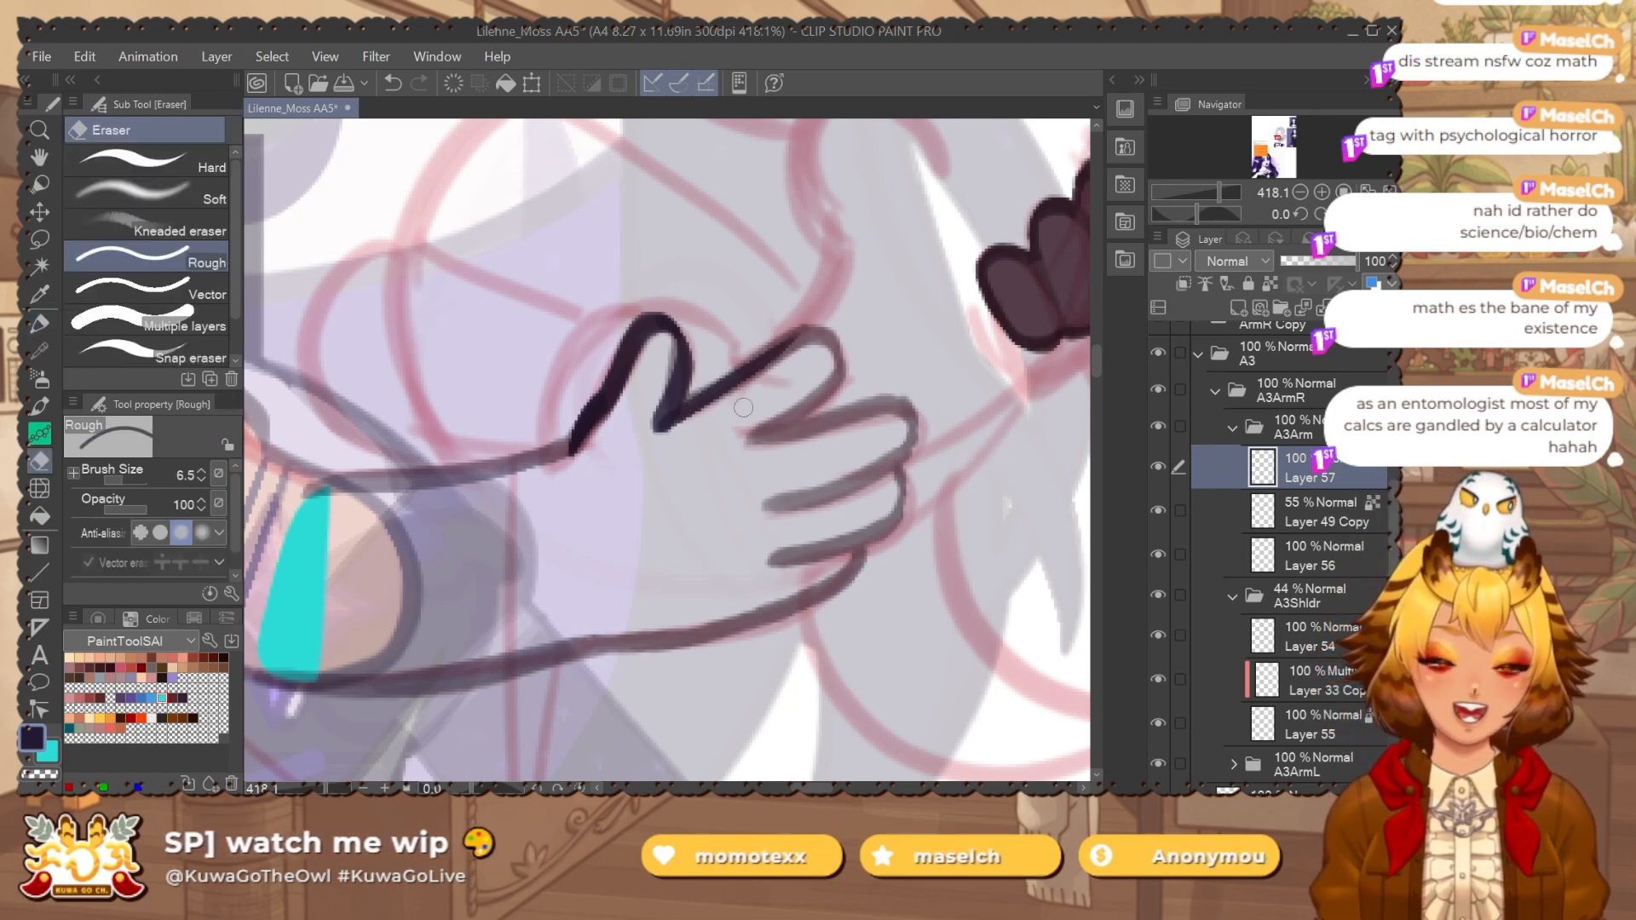
left_click(1325, 498)
left_click_drag(617, 449, 606, 478, "ctrl+alt")
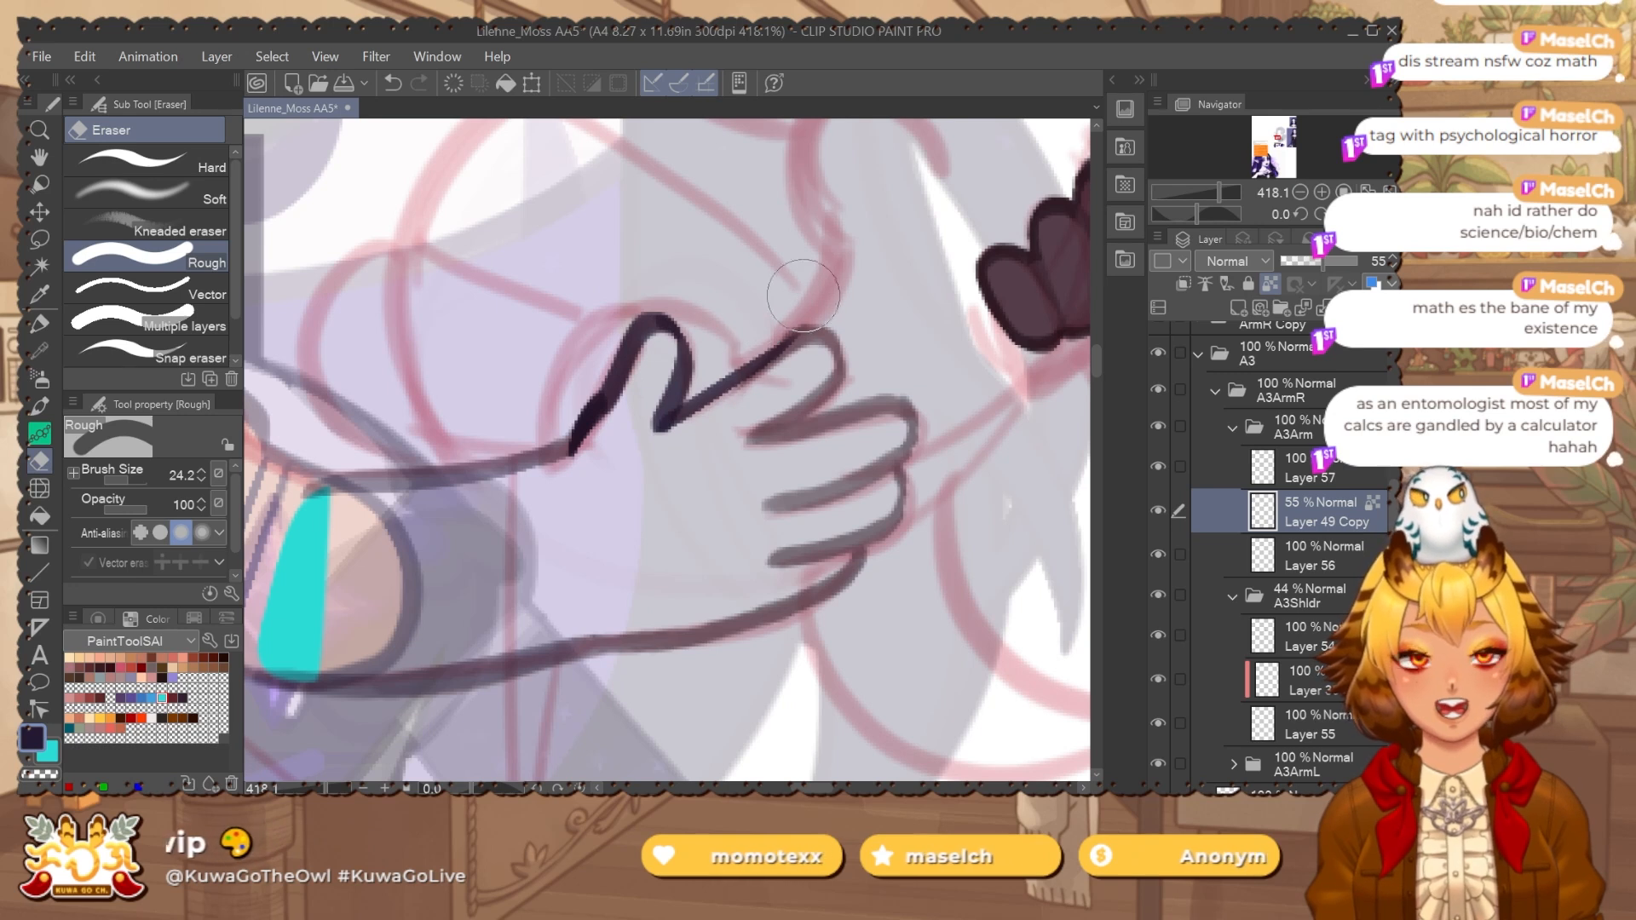
left_click_drag(820, 388, 764, 384, "ctrl+alt")
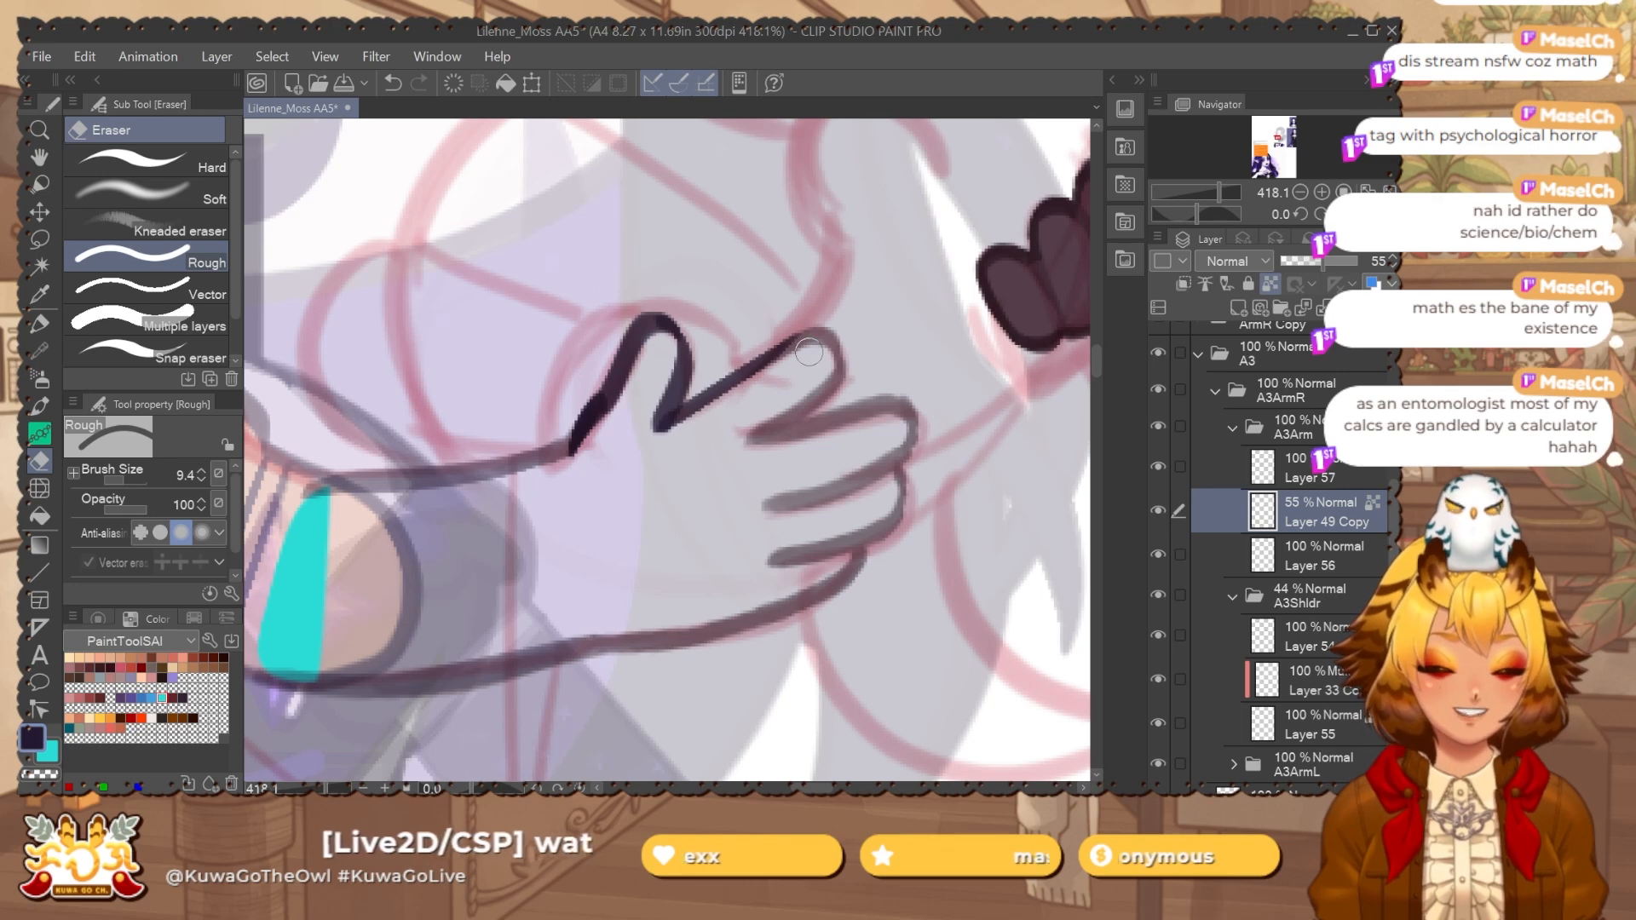
Liquify the base of the redrawn thumb line on Layer 57 so it meets the forearm outline.
left_click(1332, 465)
key("j")
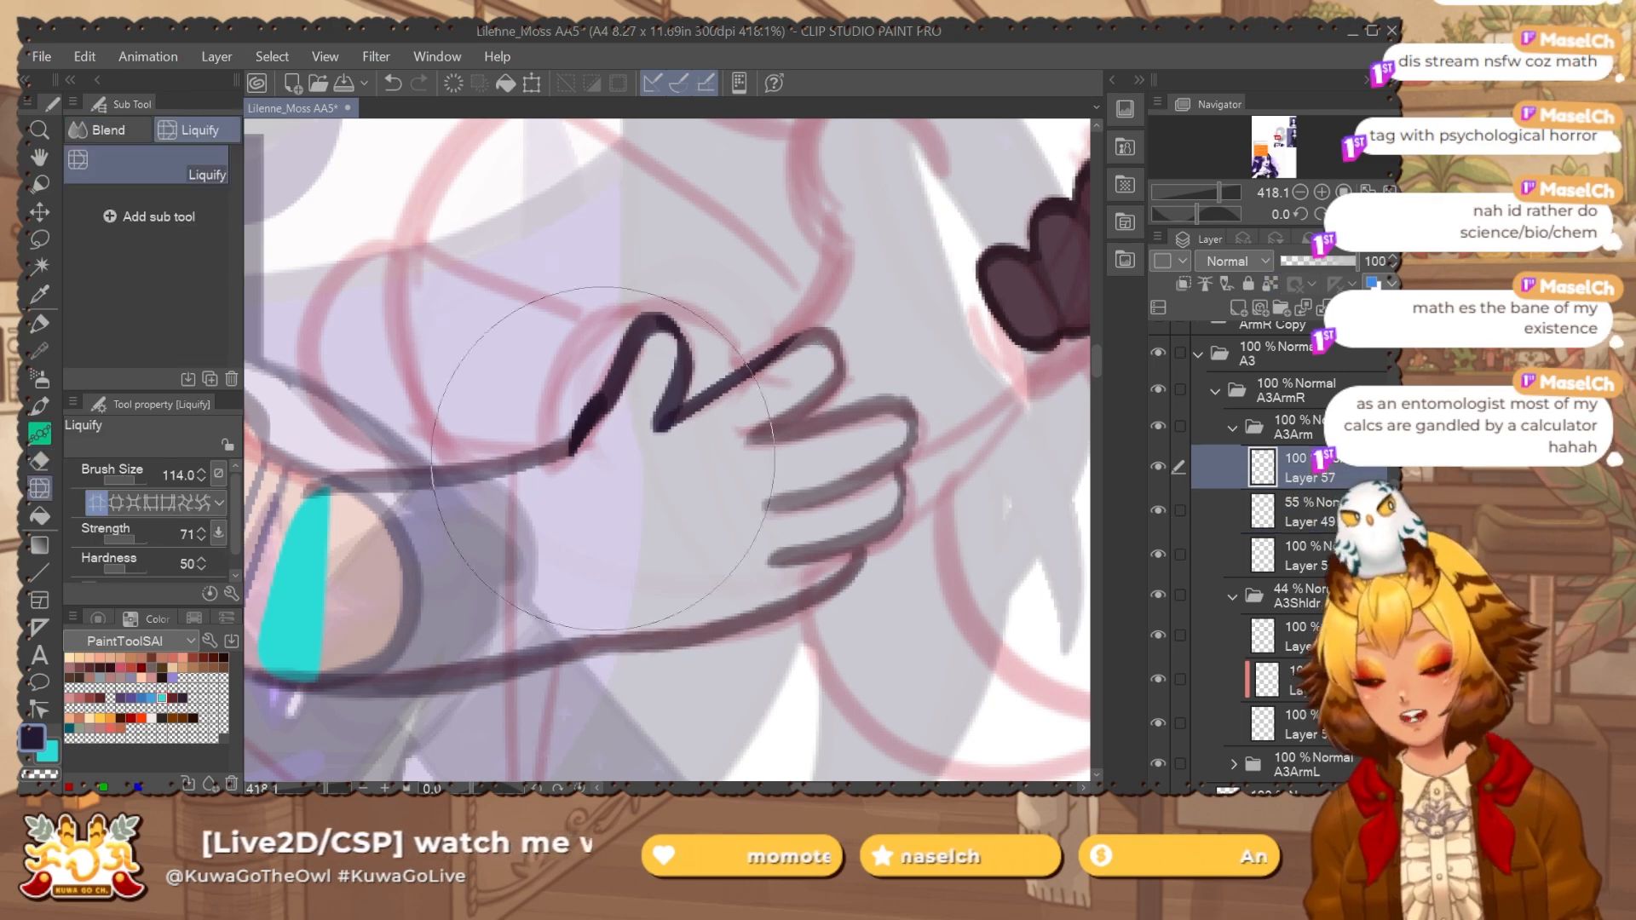
left_click_drag(561, 456, 538, 468)
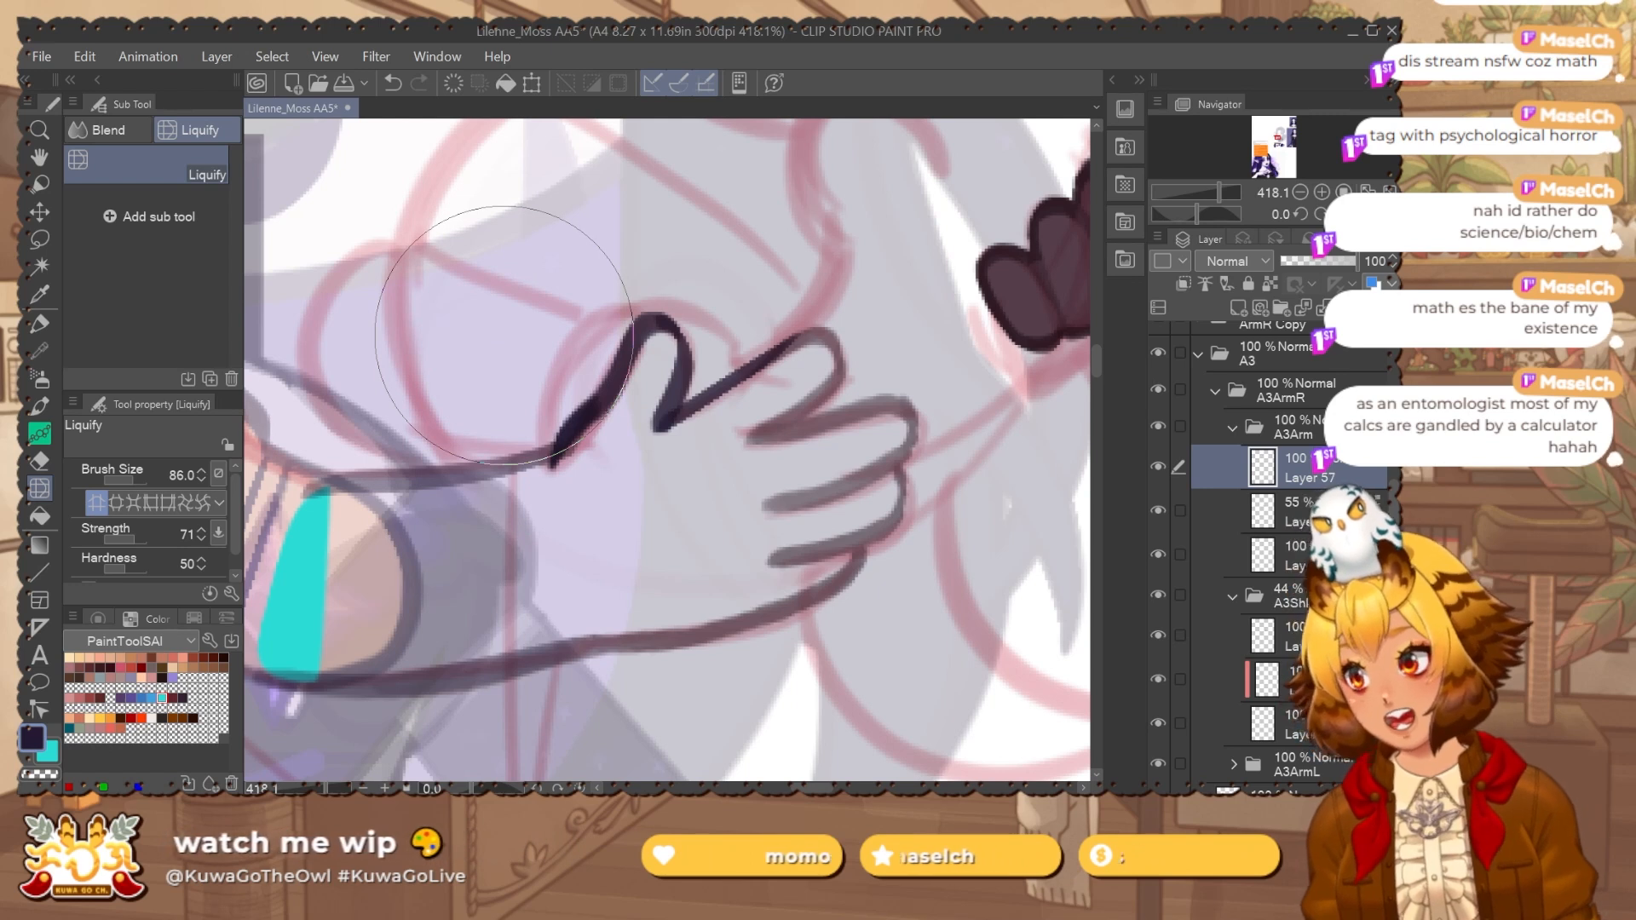
Erase the leftover thumb line on Layer 49 Copy, then merge Layer 57 down into it at 100% opacity.
left_click(1336, 518)
key("e")
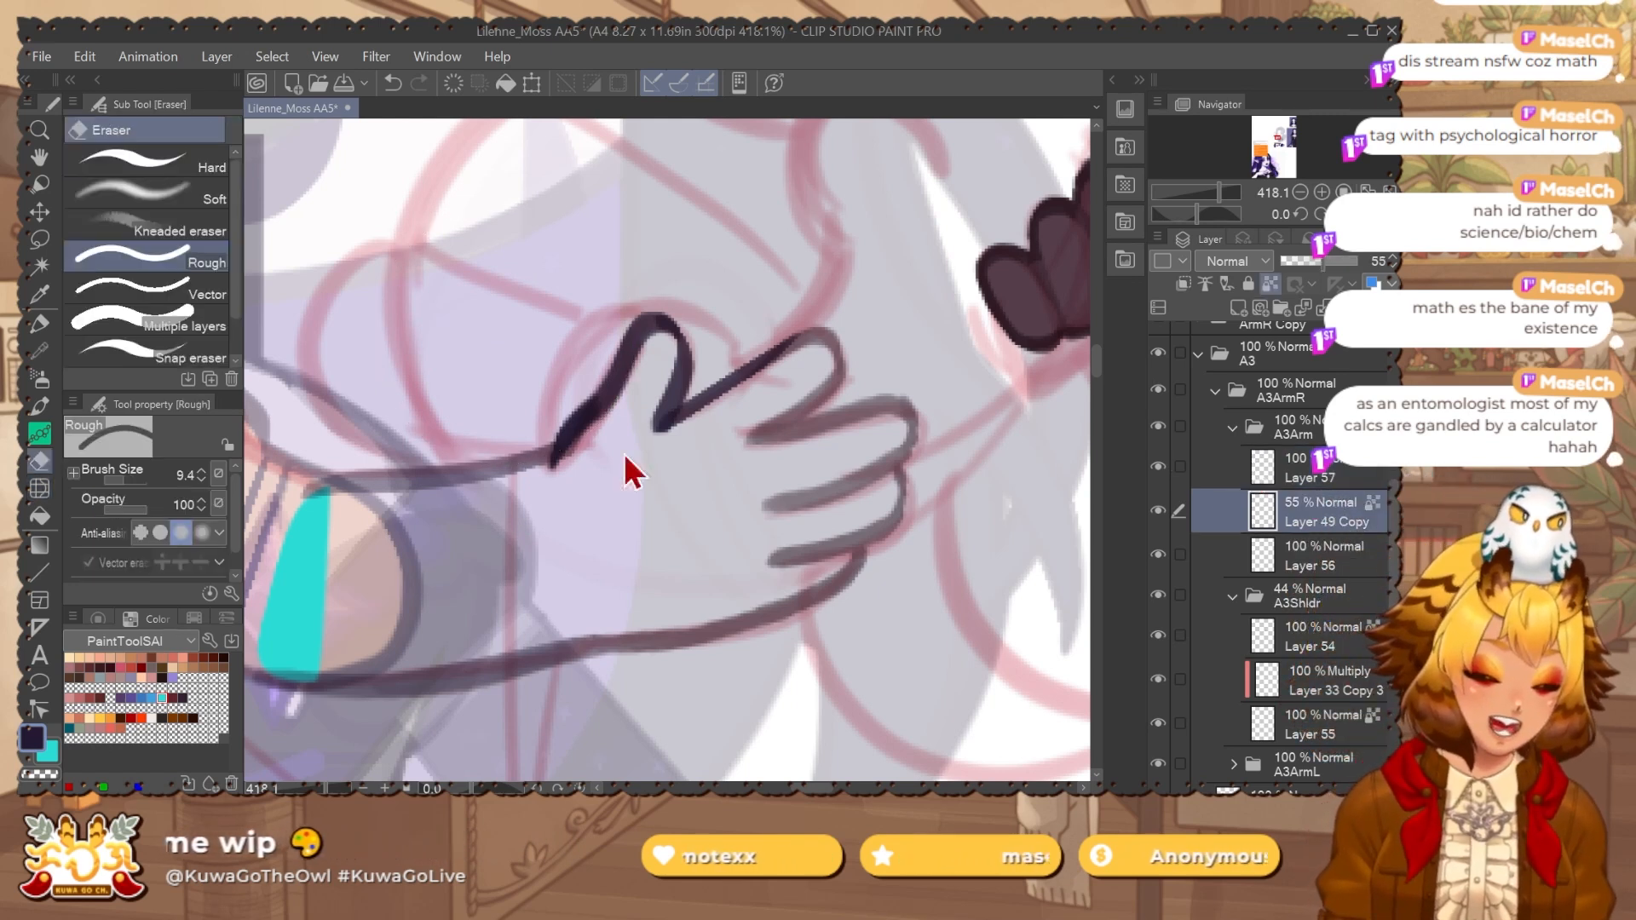
left_click(1337, 468)
key("ctrl+e")
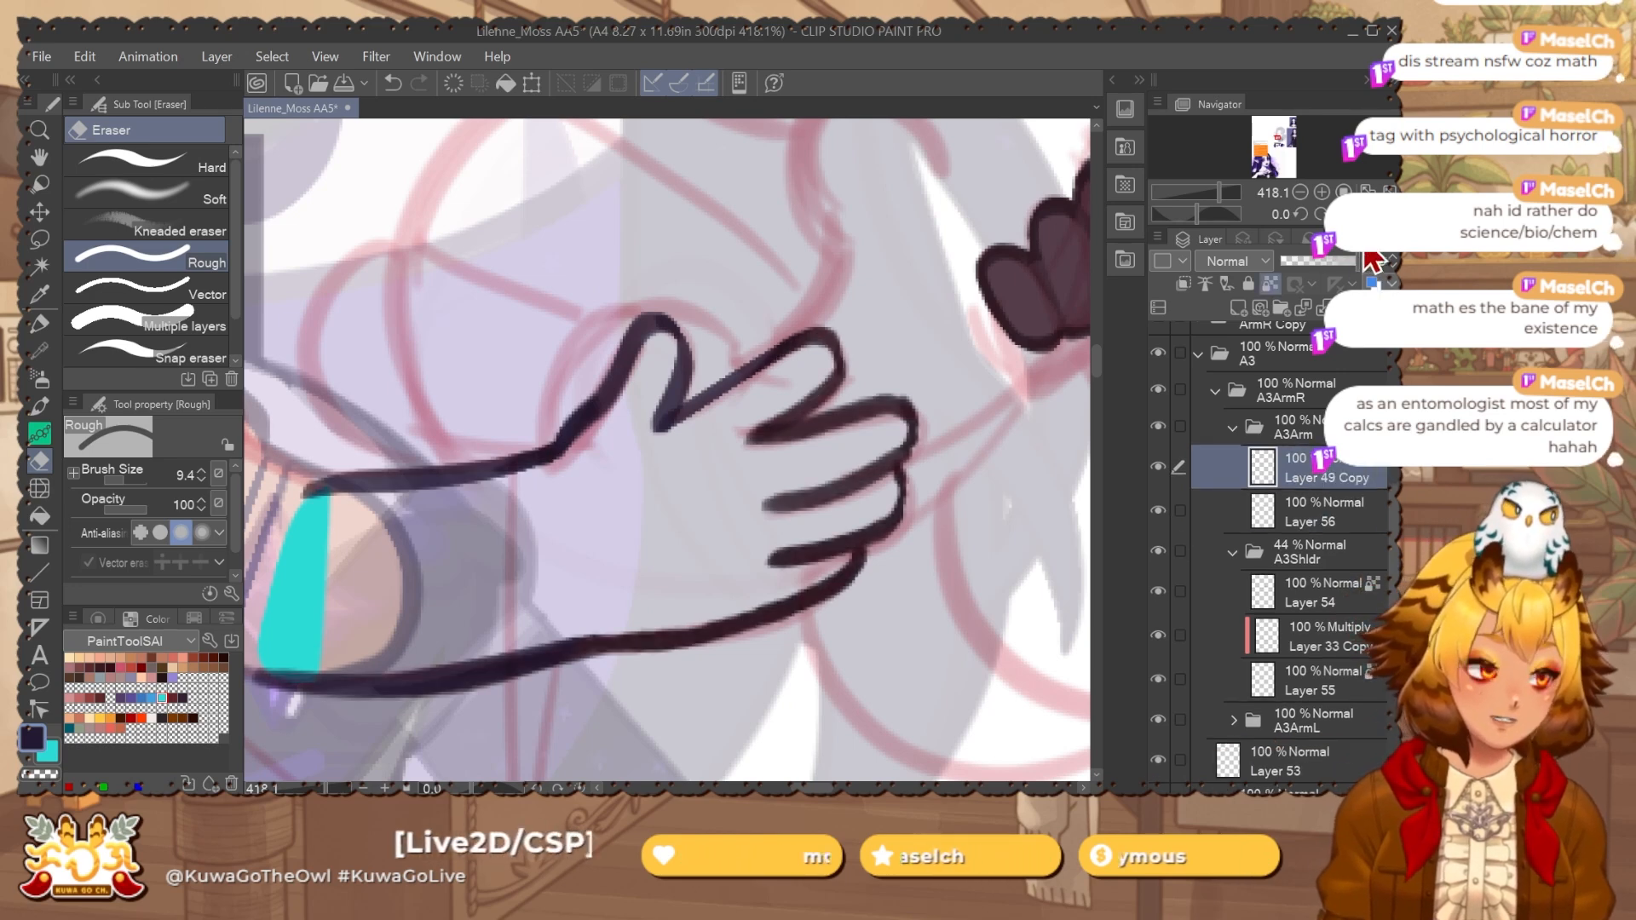
Auto-select the area outside the arm using the A3Arm folder, and expand the selection into the outline.
scroll(546, 534, "down", 4)
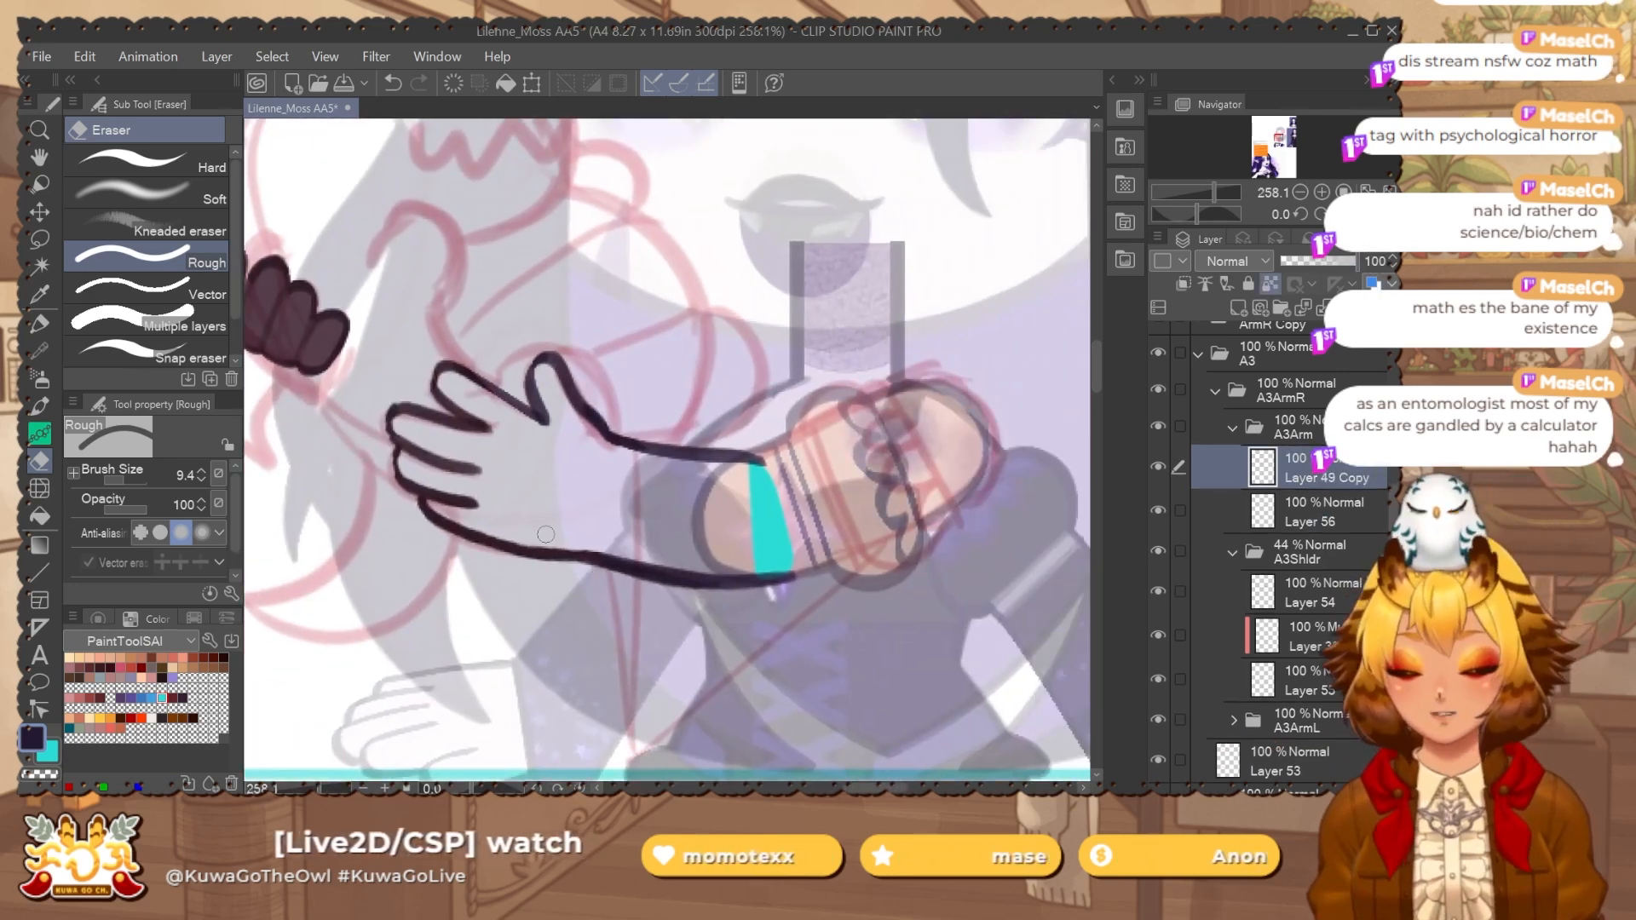
left_click_drag(709, 594, 718, 563)
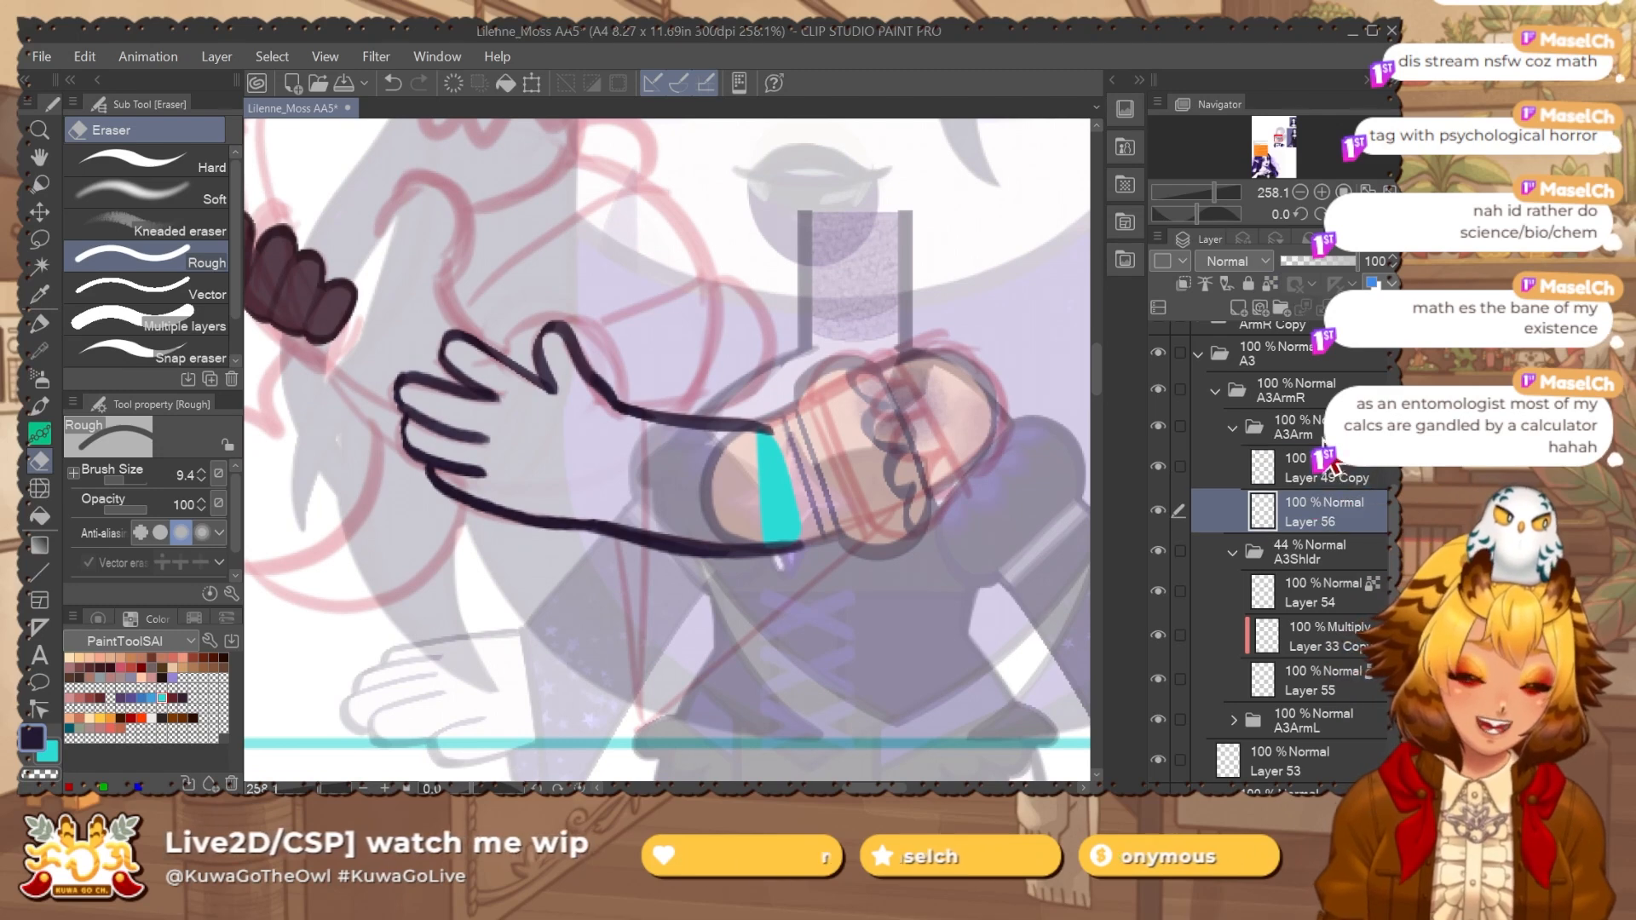
left_click(1304, 428)
key("w")
left_click(778, 594)
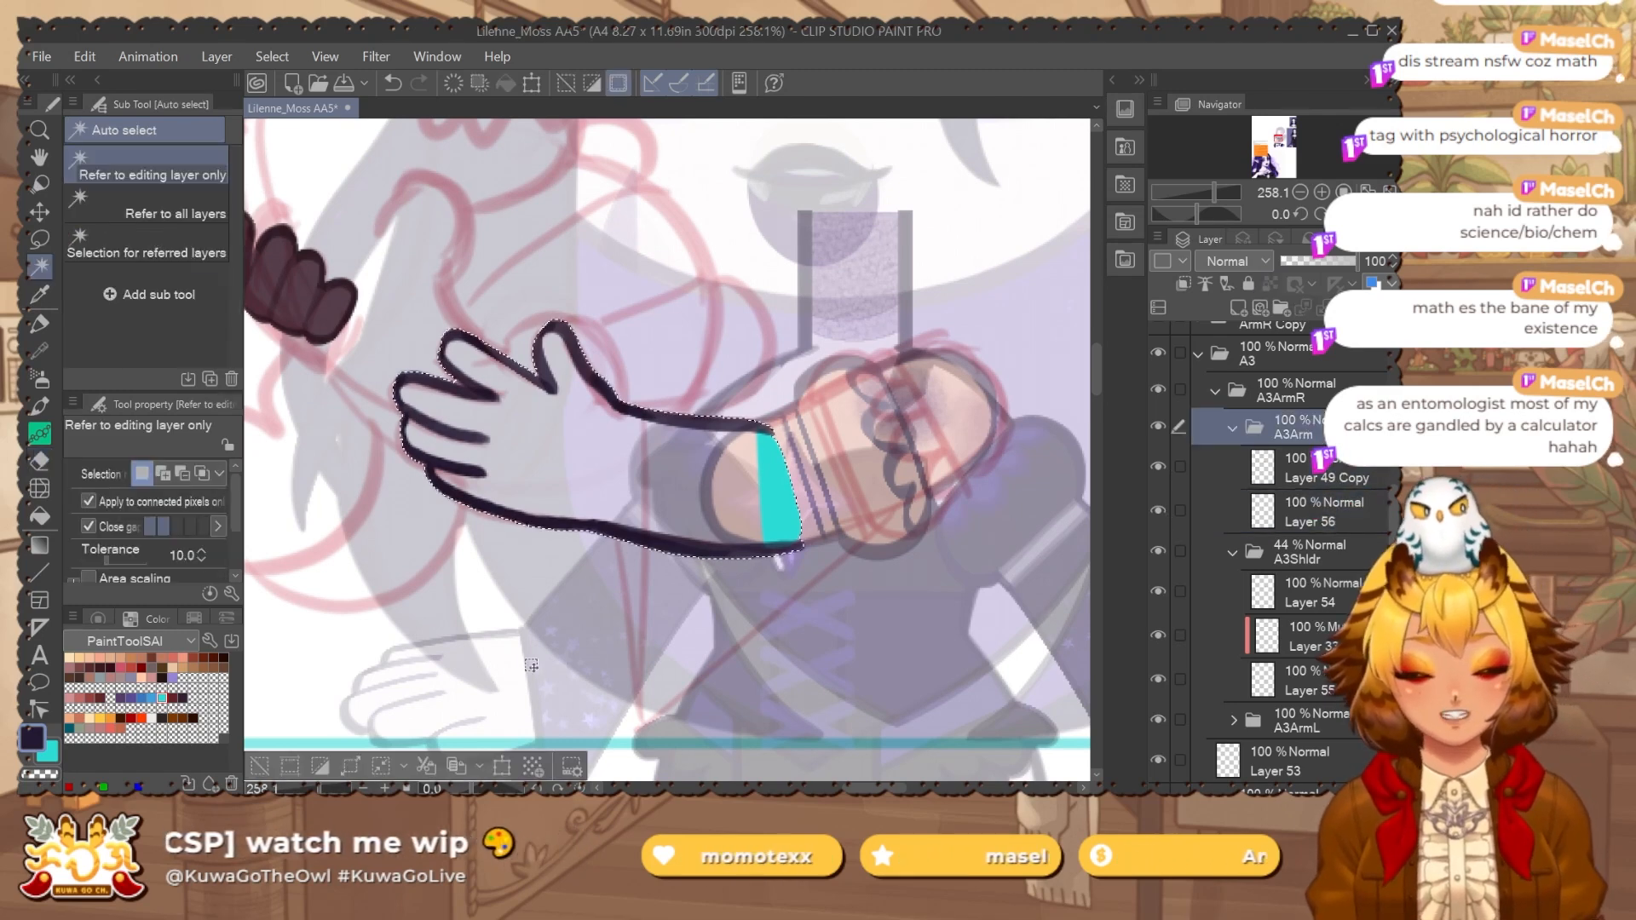
left_click(358, 764)
left_click(1047, 356)
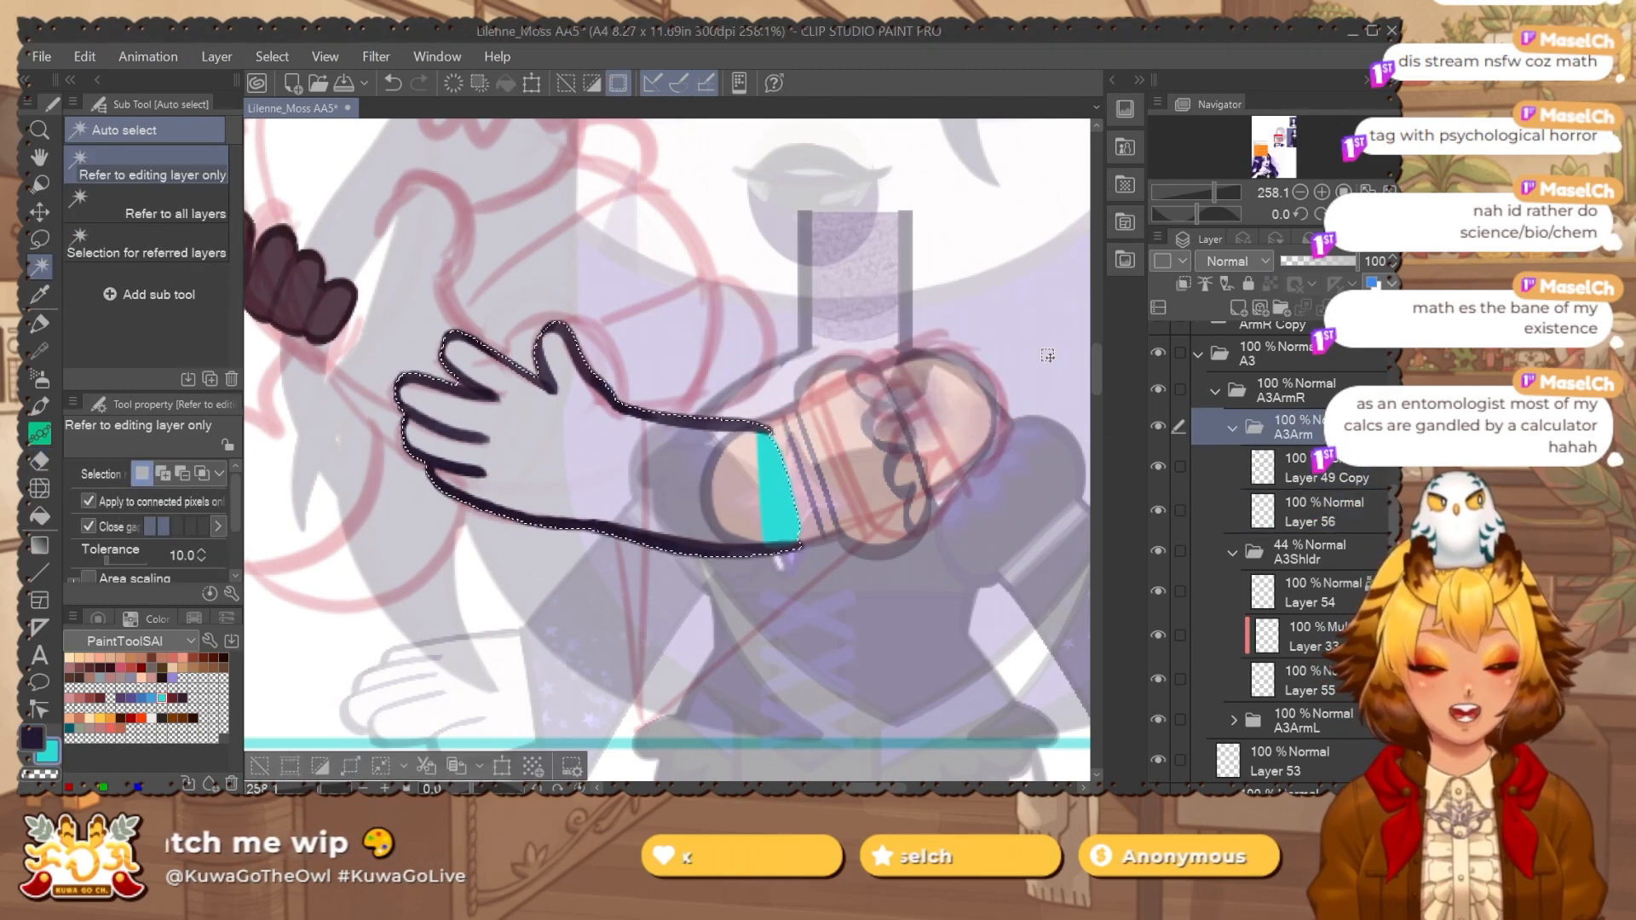
Extend the outside selection with the Lasso into the gap between the fingers, with Layer 56 active.
left_click(1331, 504)
key("m")
scroll(524, 354, "up", 3)
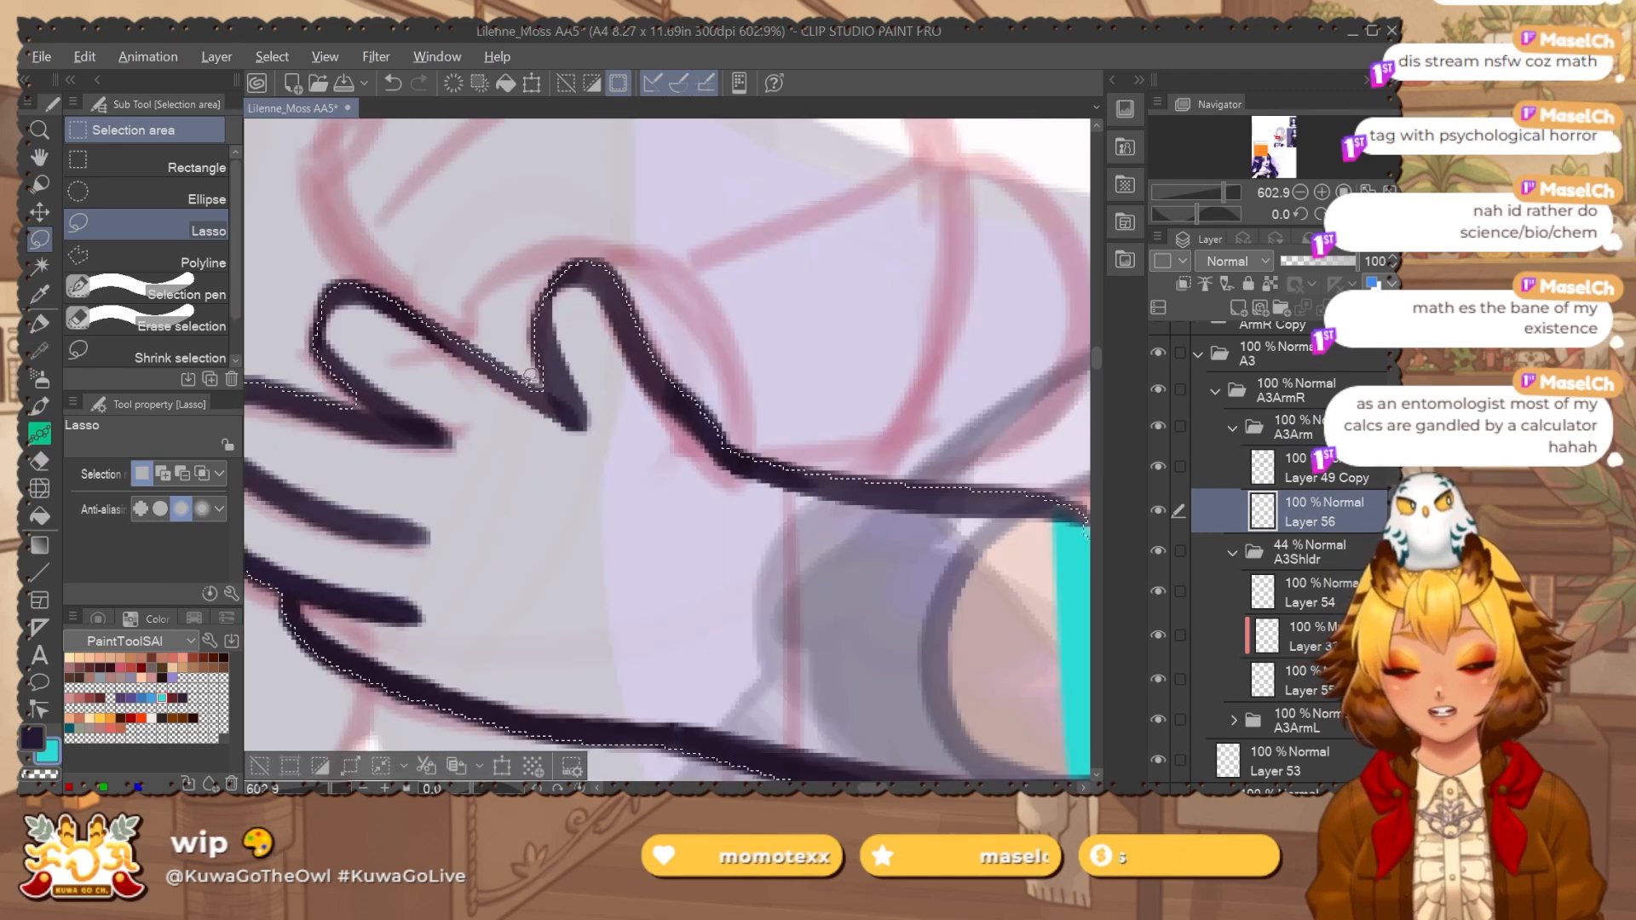
mouse_move(523, 351)
left_mouse_down()
mouse_move(554, 369)
mouse_move(521, 362)
left_mouse_up()
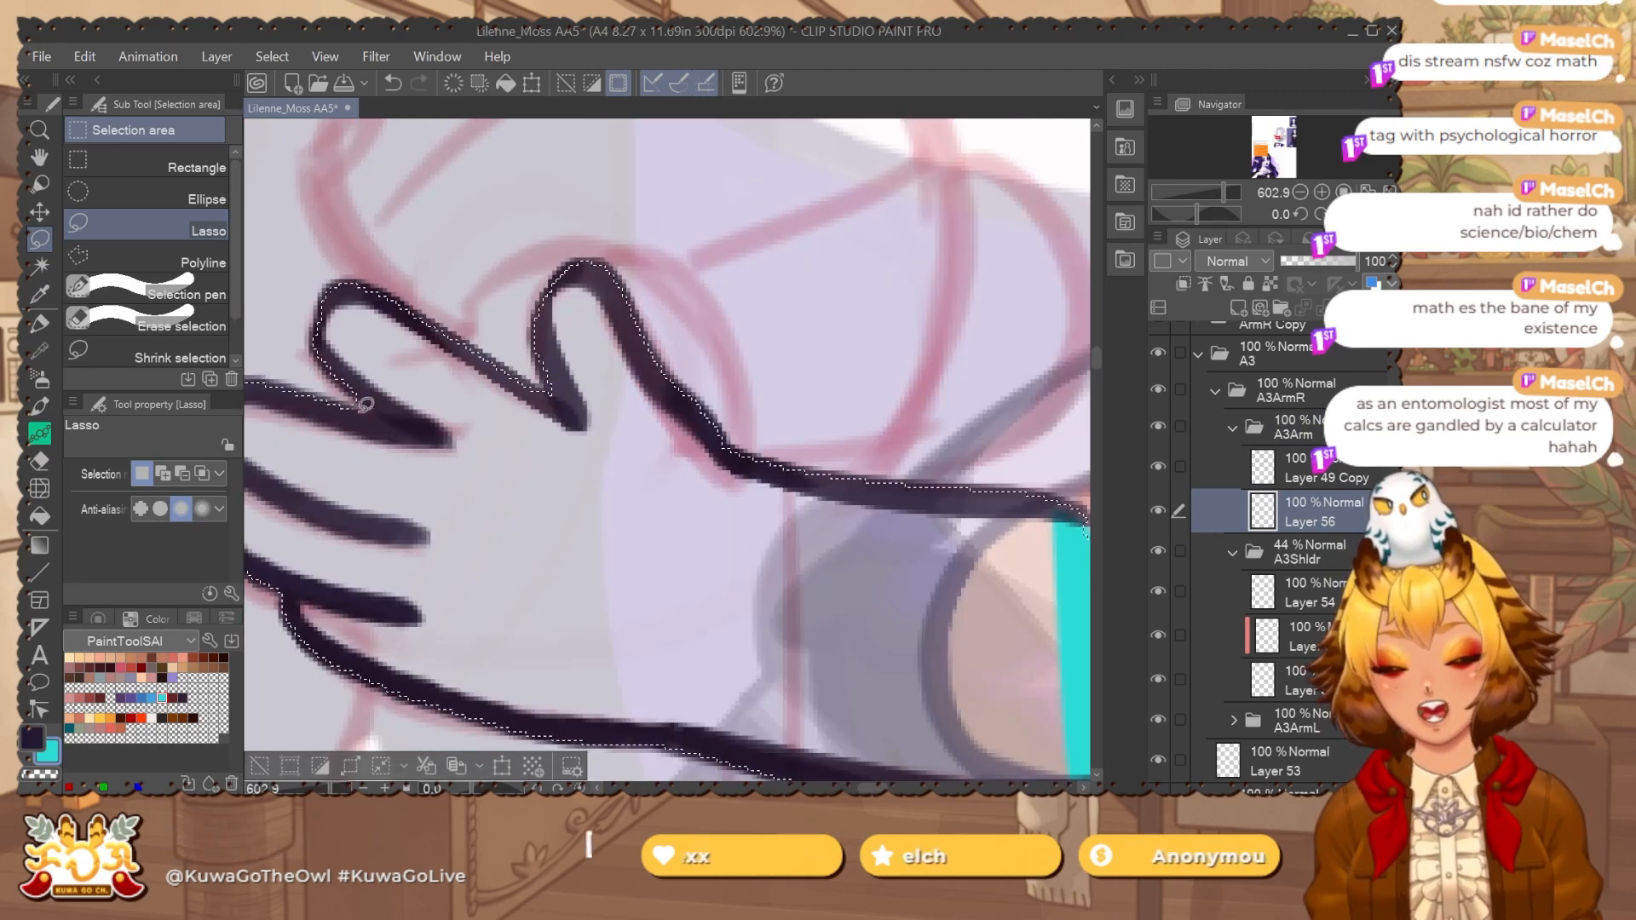
left_click_drag(332, 397, 347, 385)
Invert the selection, fill the hand and forearm with turquoise on Layer 56, deselect, and lock the layer's transparent pixels.
left_click(321, 766)
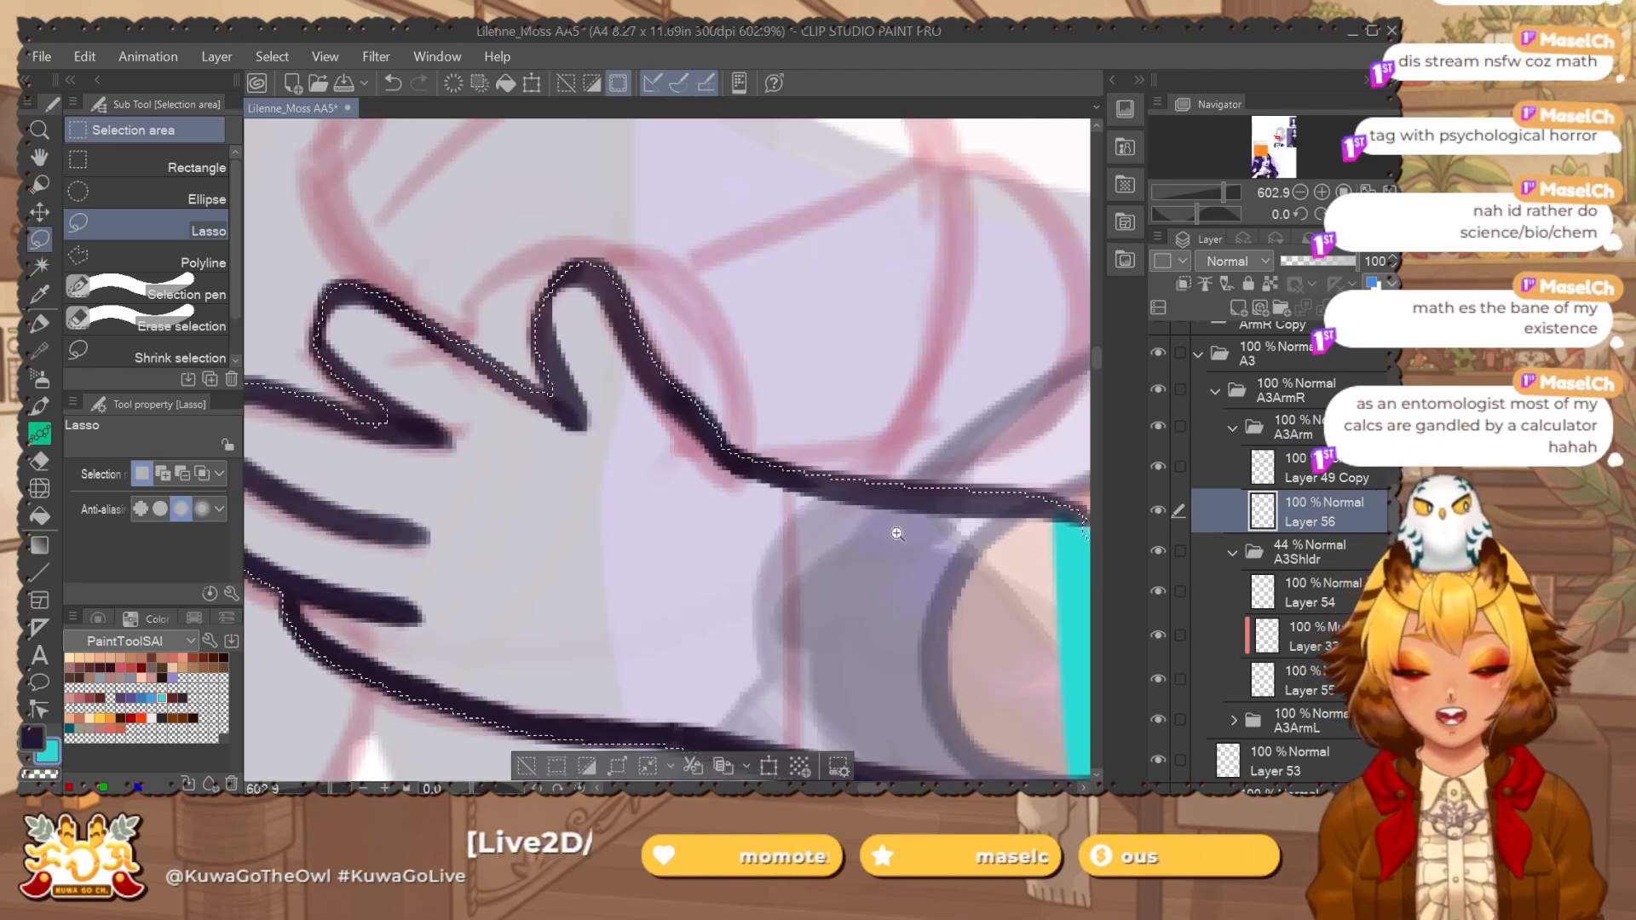
scroll(621, 491, "down", 2)
scroll(751, 539, "down", 2)
key("alt+Delete")
key("ctrl+d")
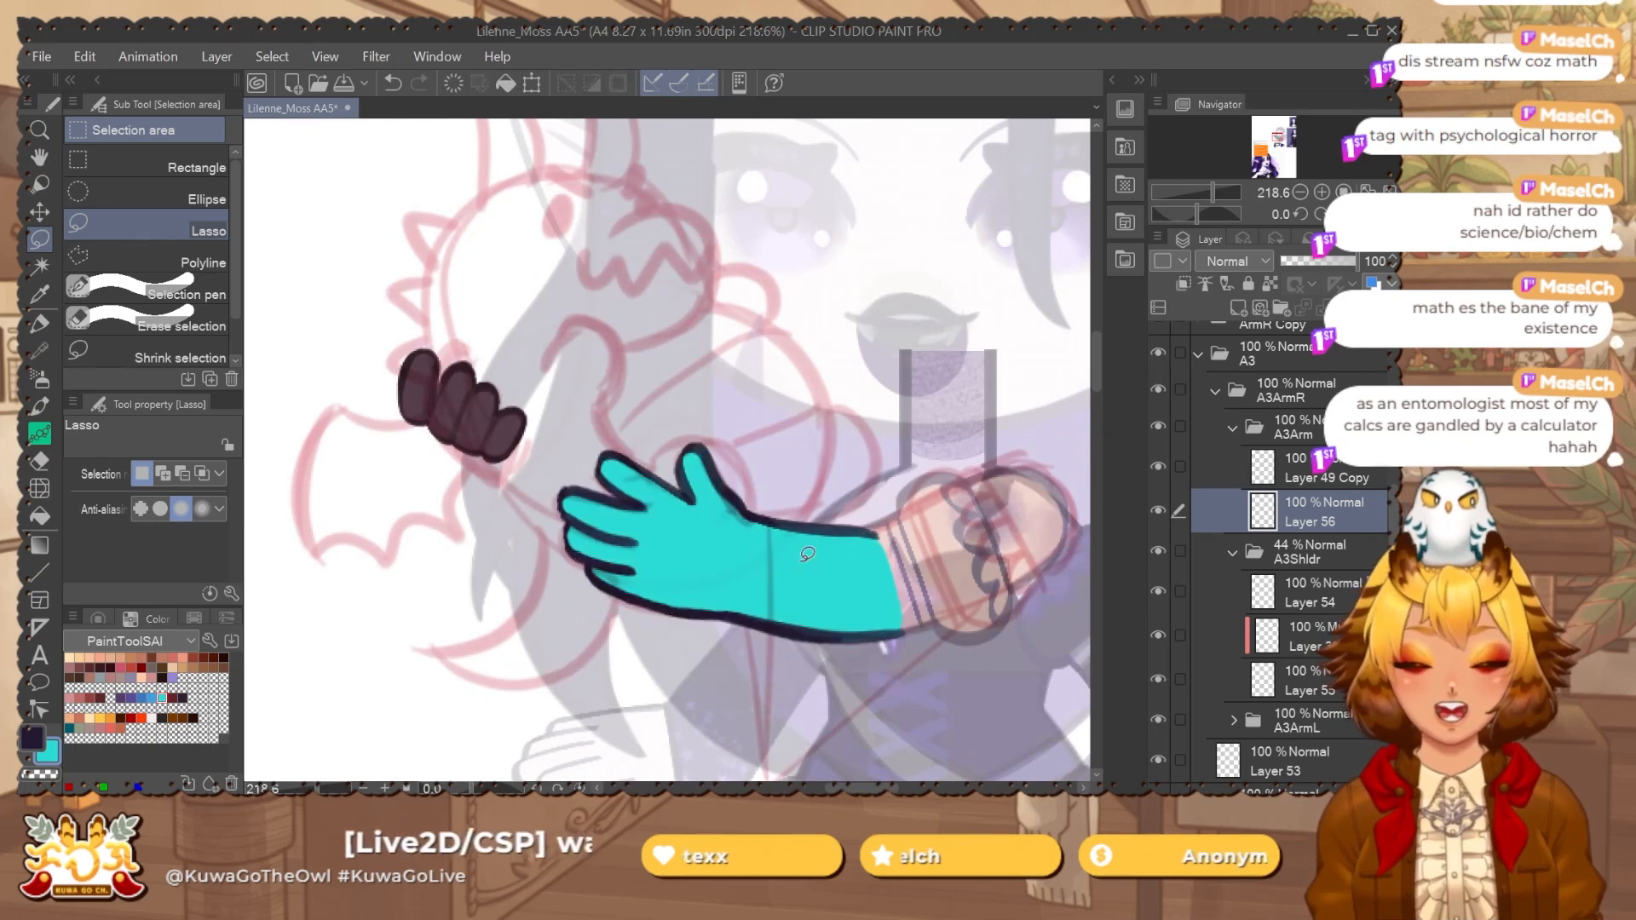
left_click_drag(845, 600, 726, 520)
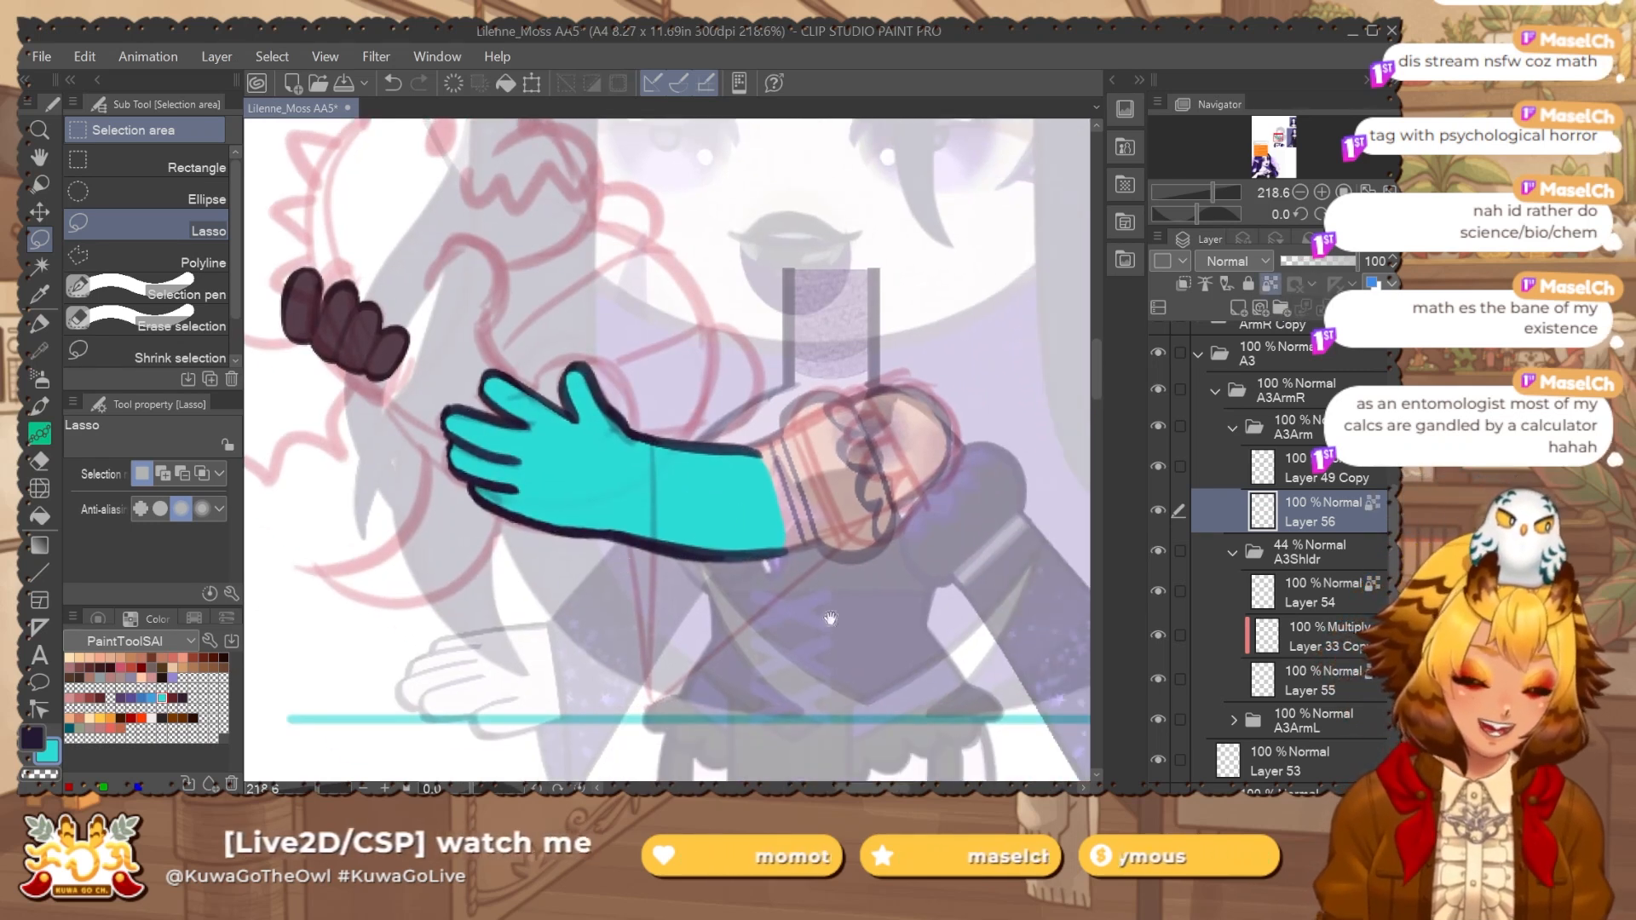
left_click_drag(830, 619, 864, 629)
Create a new layer above the collapsed A3Arm folder, group it into a folder named A3Sleeve, and make the layer active.
left_click(1232, 428)
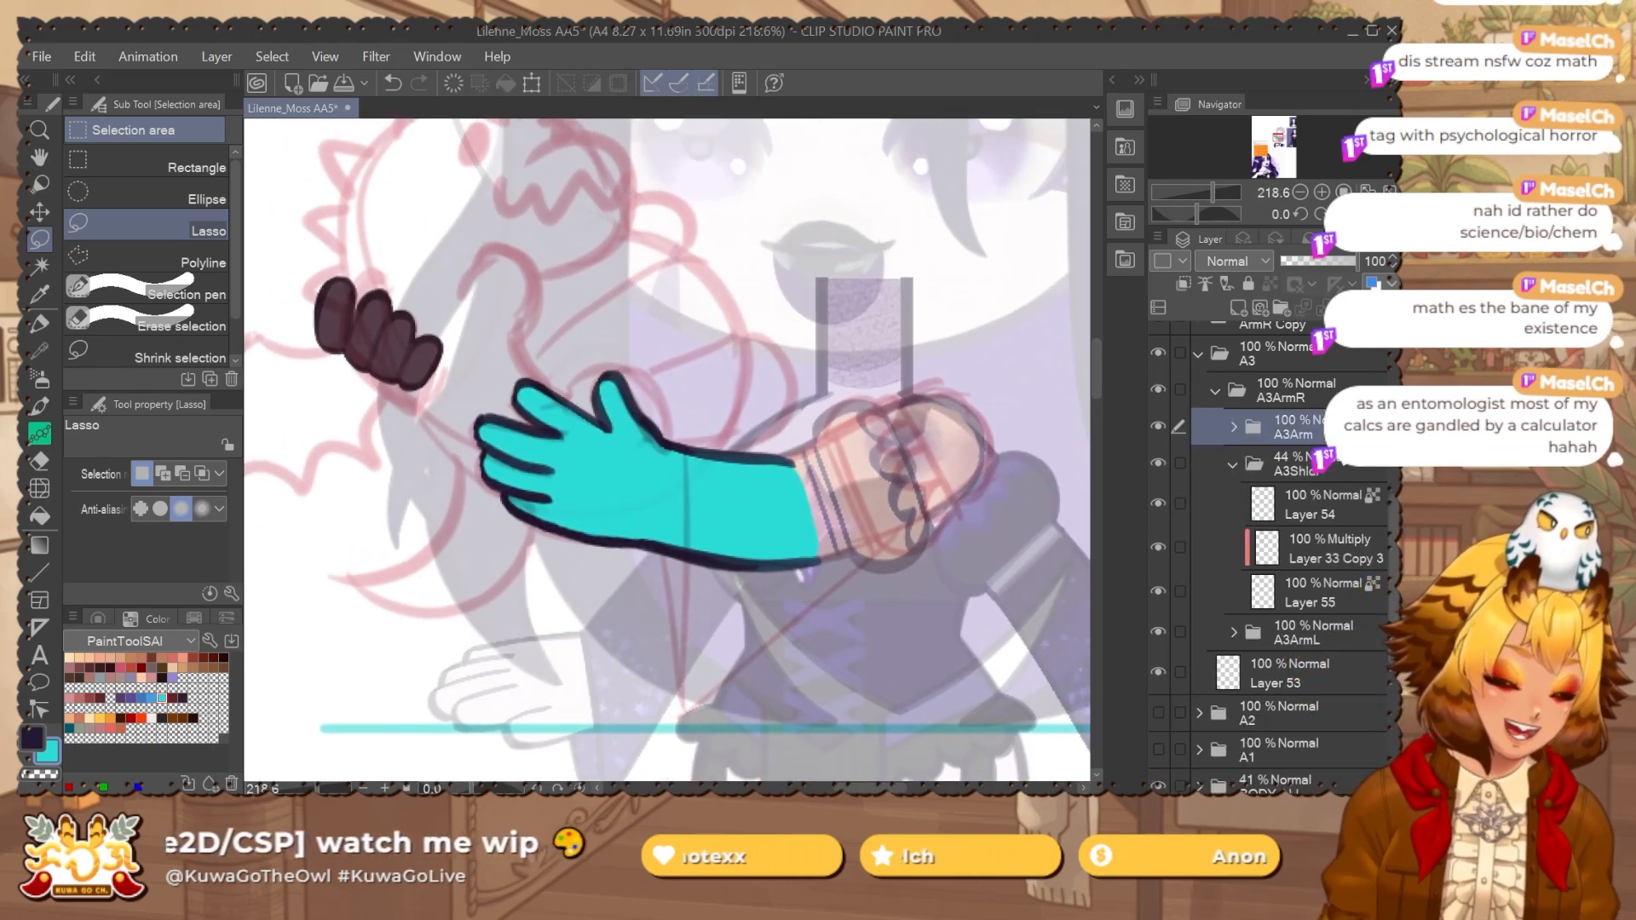
key("ctrl+shift+n")
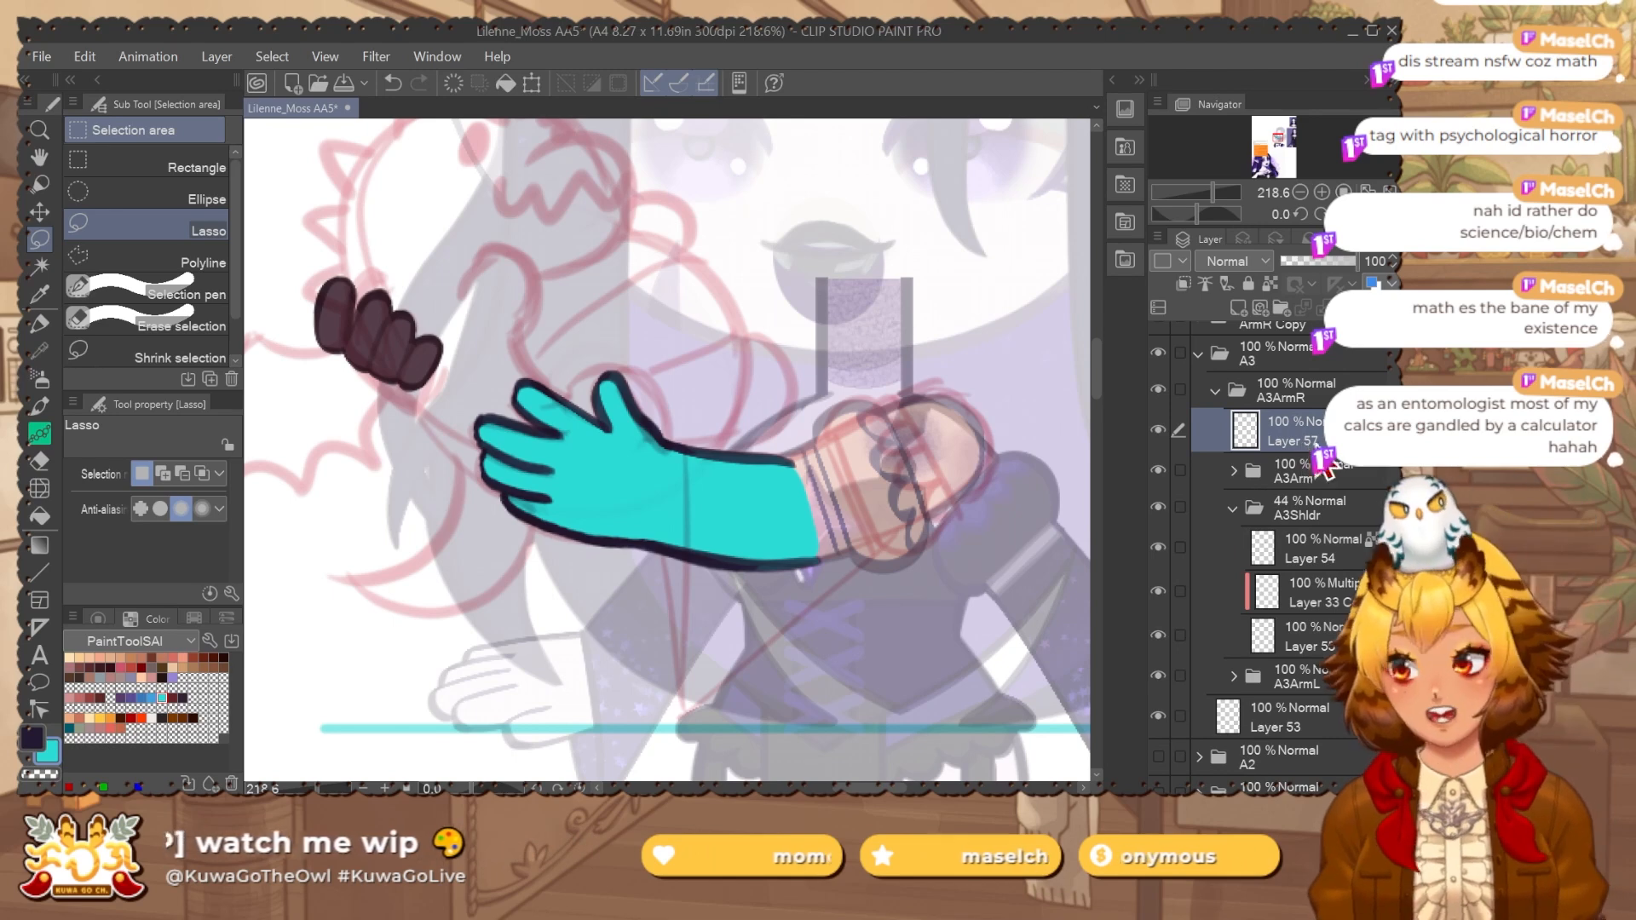
key("ctrl+g")
type("Sleeve")
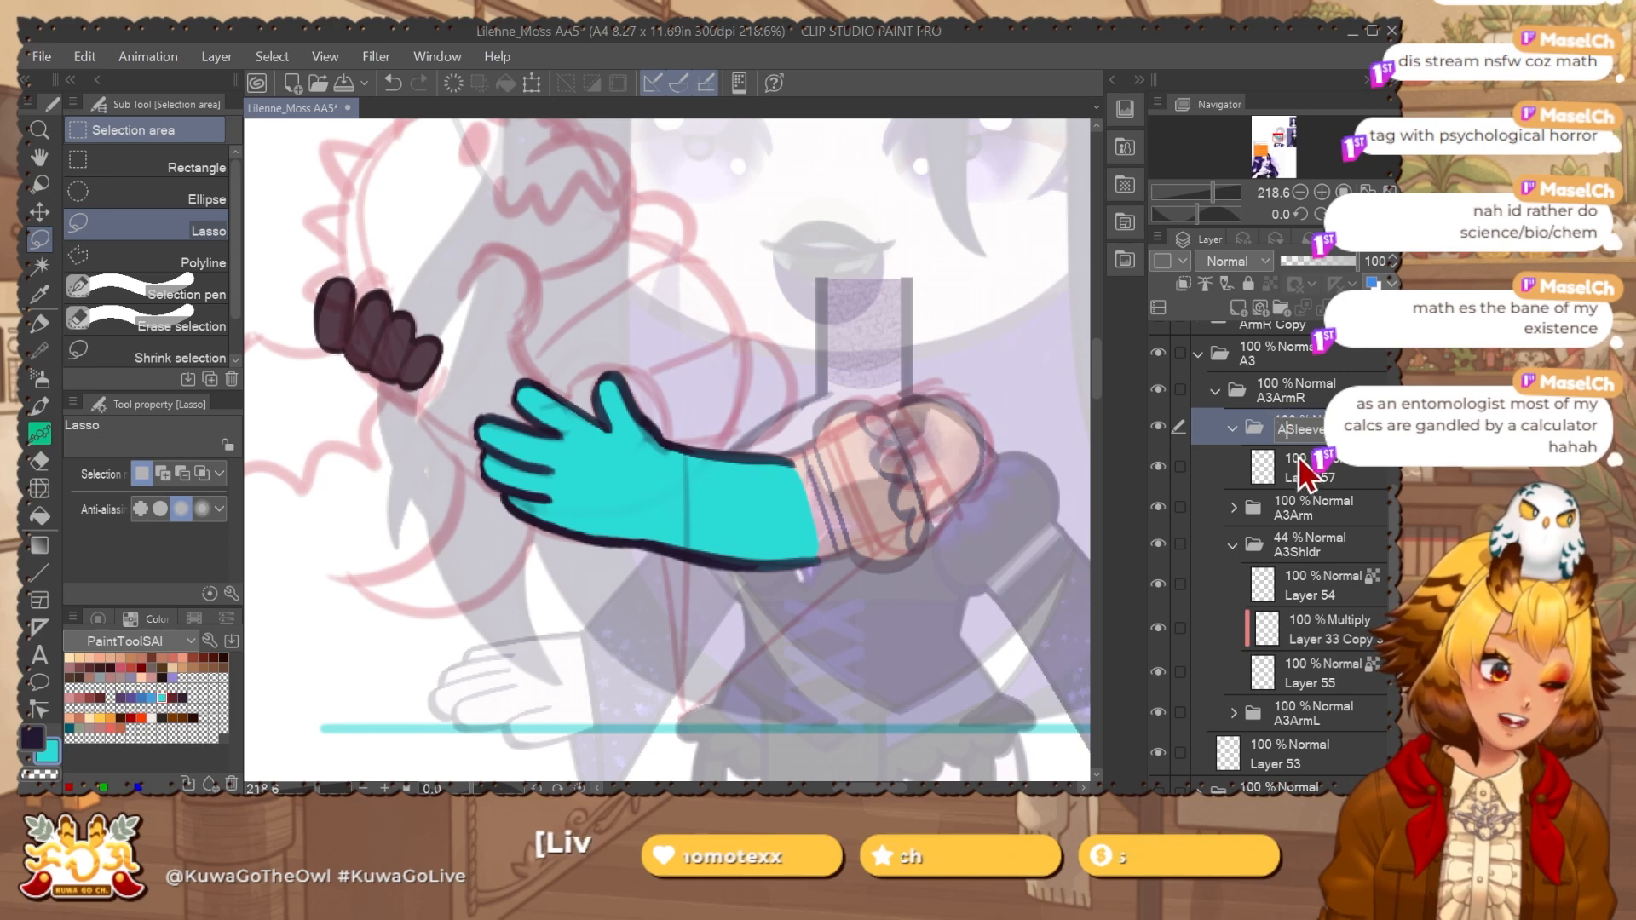
type("3")
key("Return")
left_click(1351, 473)
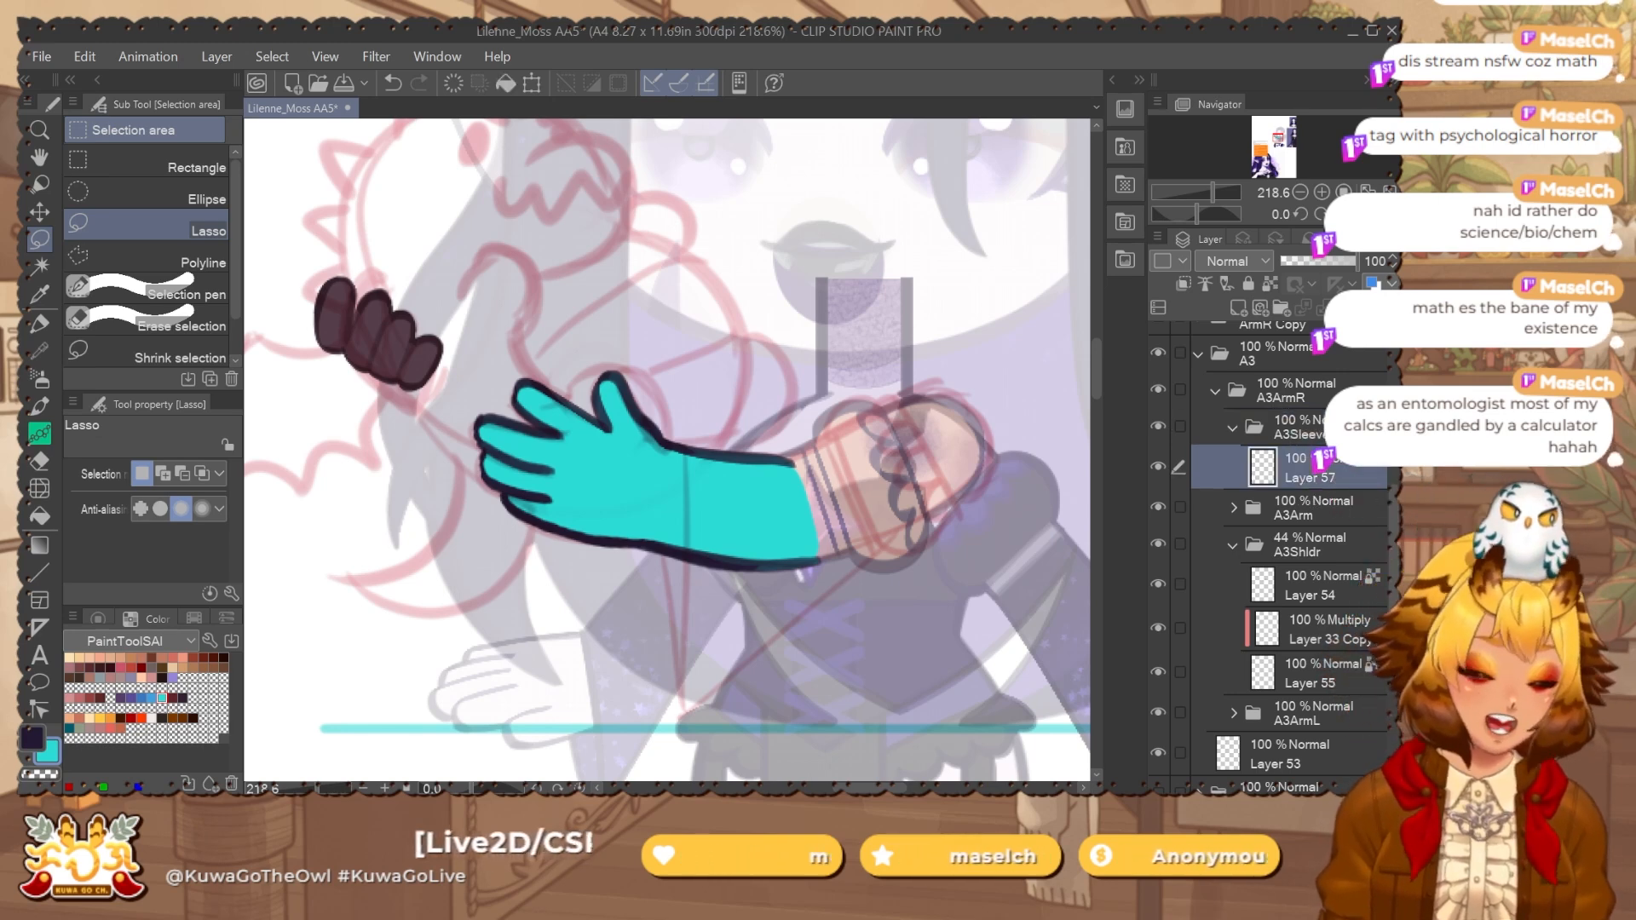
Try to outline a long sleeve hanging from the forearm to the turquoise guide line with the Flat marker, checking the costume reference.
key("p")
left_click_drag(818, 617, 811, 546)
key("x")
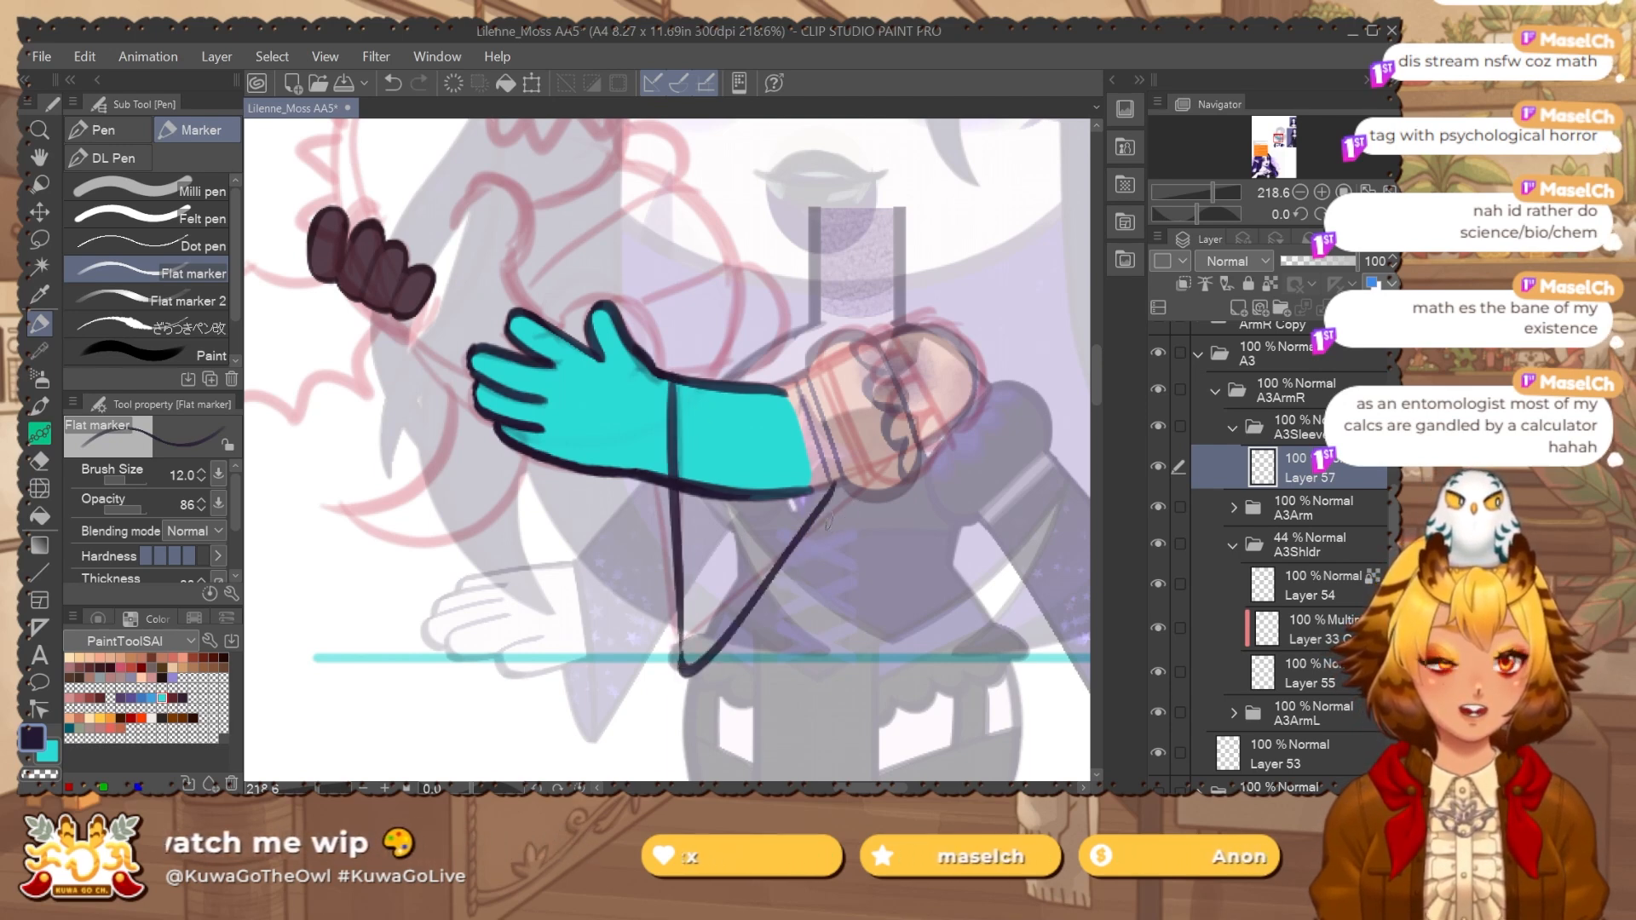
left_click_drag(947, 614, 707, 579)
left_click_drag(887, 661, 554, 527)
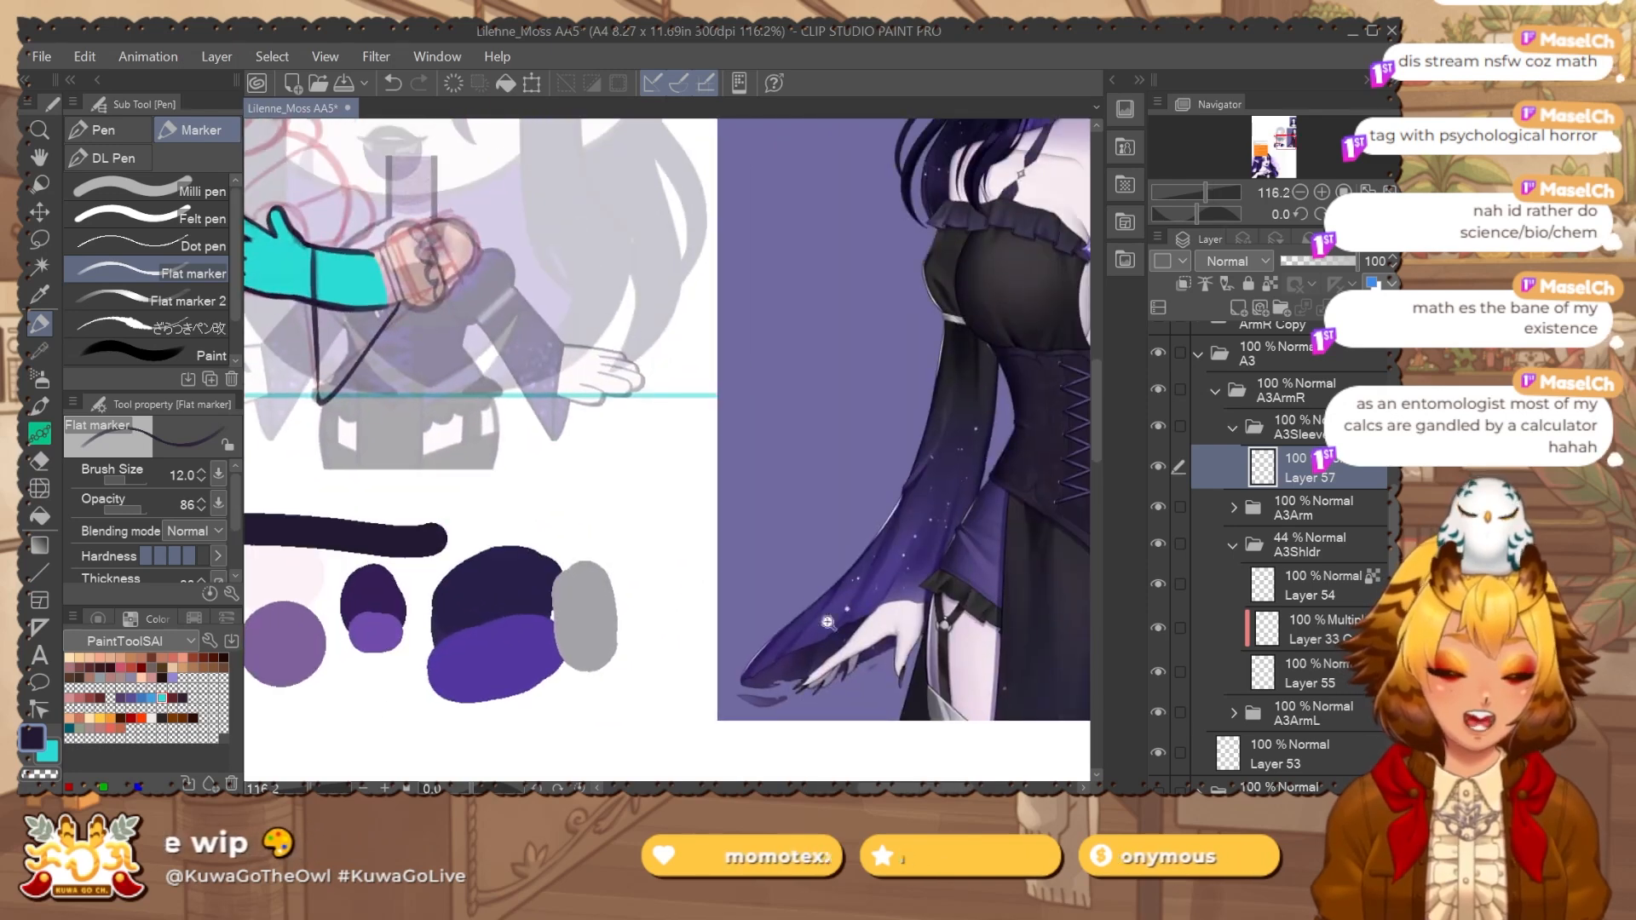
left_click_drag(446, 453, 649, 570)
left_click_drag(542, 438, 657, 437)
key("ctrl+z")
key("ctrl+z")
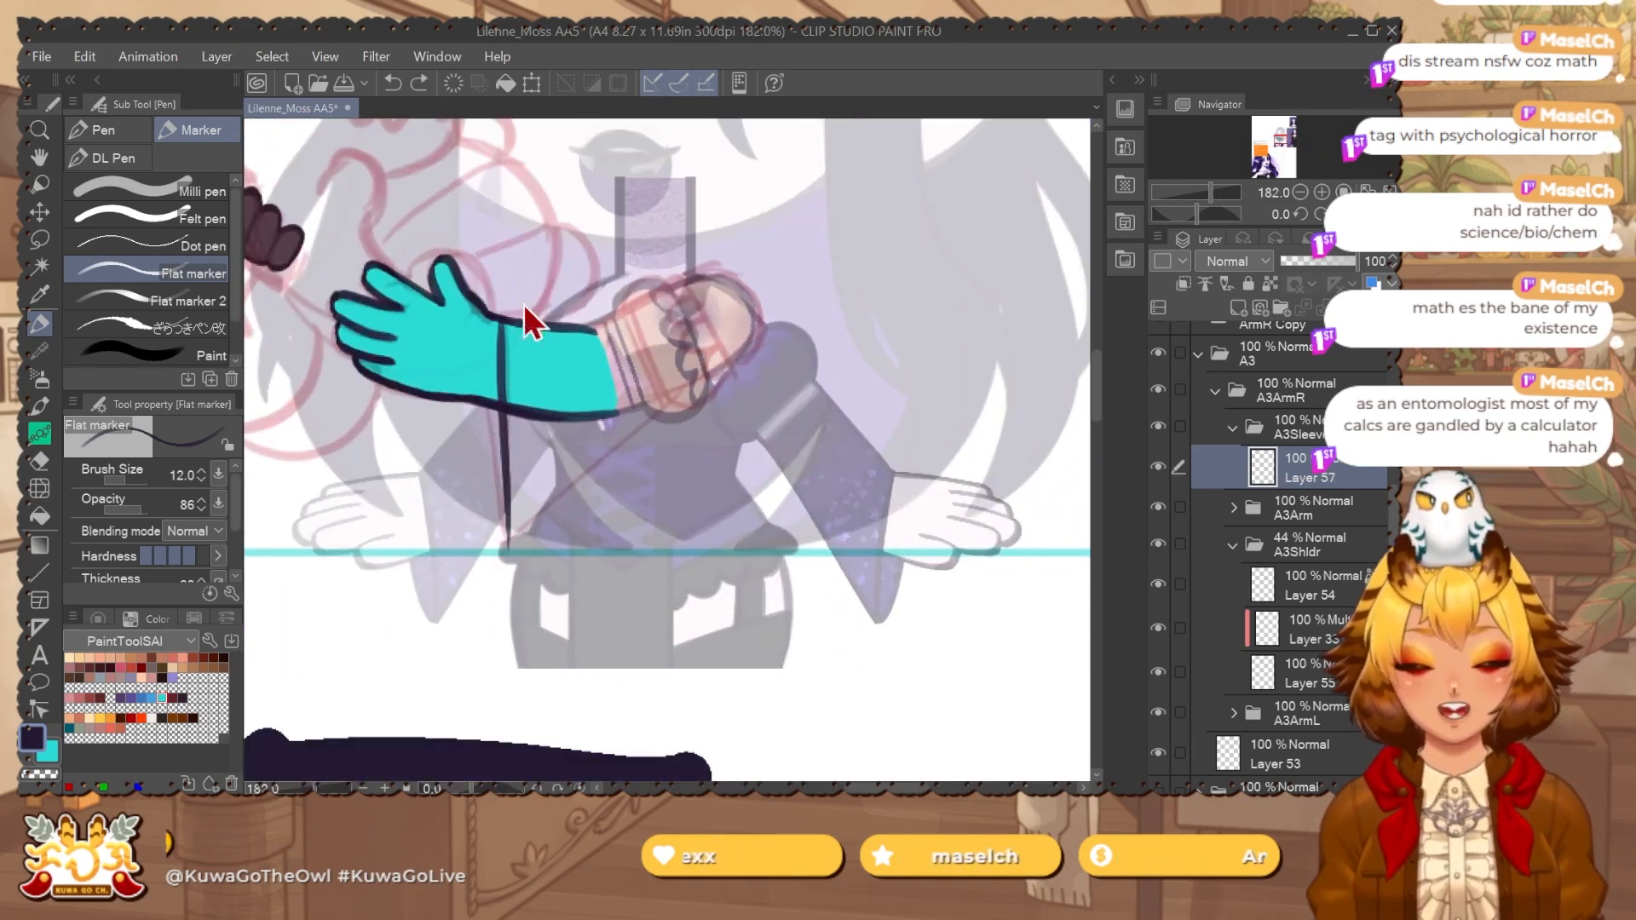
mouse_move(495, 319)
left_mouse_down()
mouse_move(504, 436)
mouse_move(524, 444)
mouse_move(509, 453)
mouse_move(634, 404)
mouse_move(505, 461)
left_mouse_up()
key("ctrl+z")
Draw a shorter sleeve outline on Layer 57 with a cuff line across the wrist and a pointed flap below the forearm.
mouse_move(598, 417)
left_mouse_down()
mouse_move(614, 275)
mouse_move(614, 421)
left_mouse_up()
key("j")
scroll(613, 421, "up", 2)
key("p")
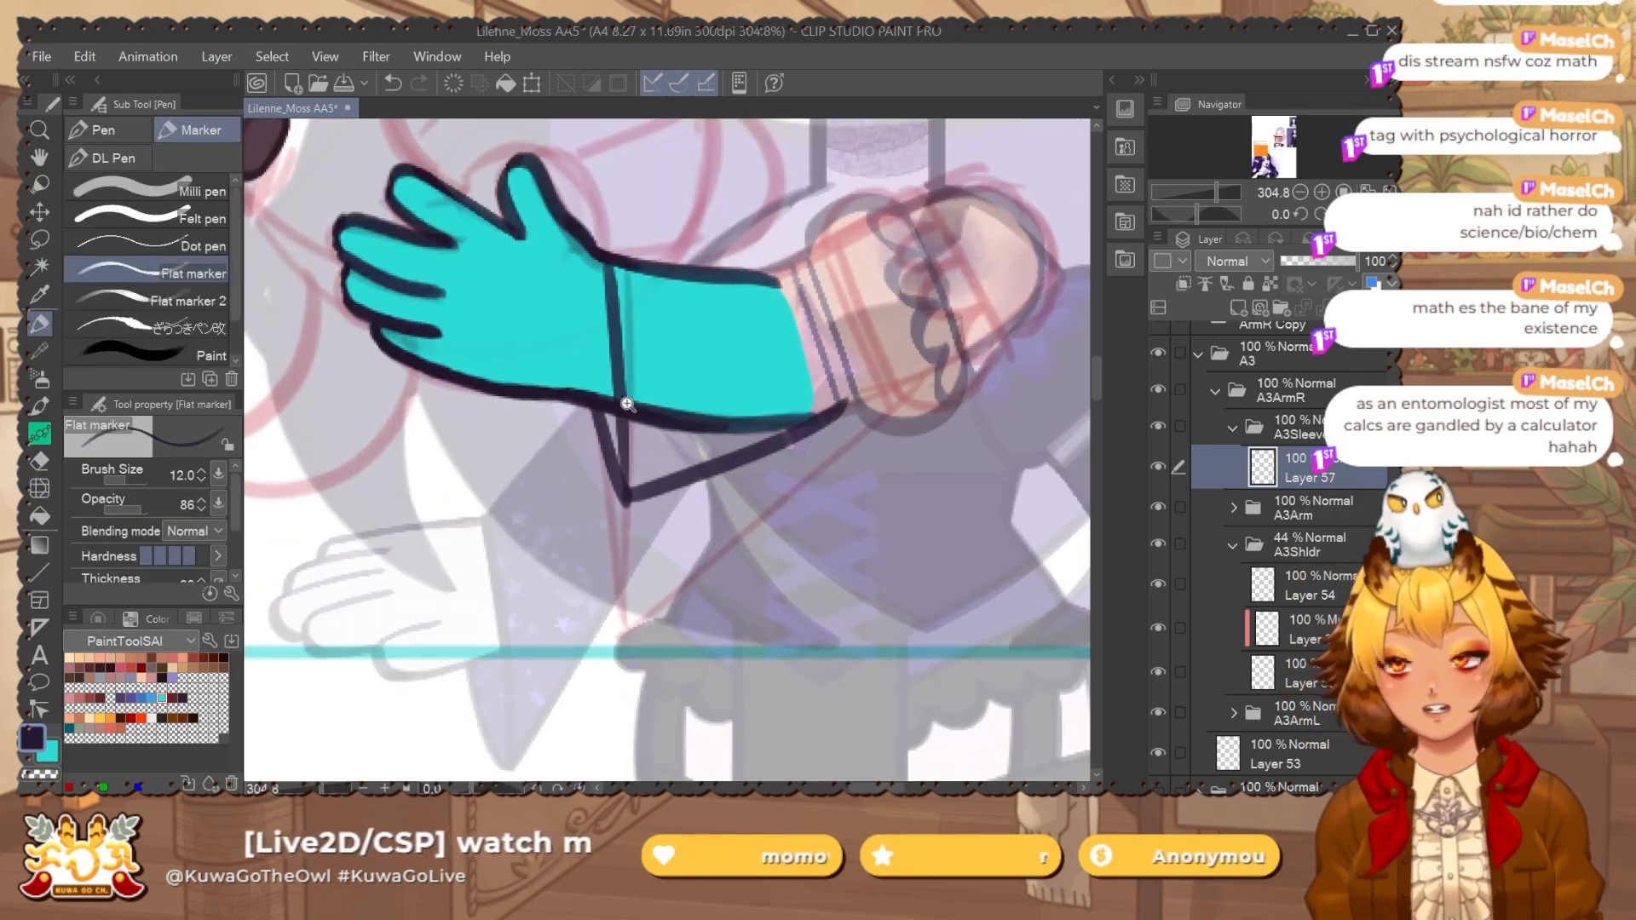
scroll(624, 403, "up", 2)
scroll(587, 516, "down", 2)
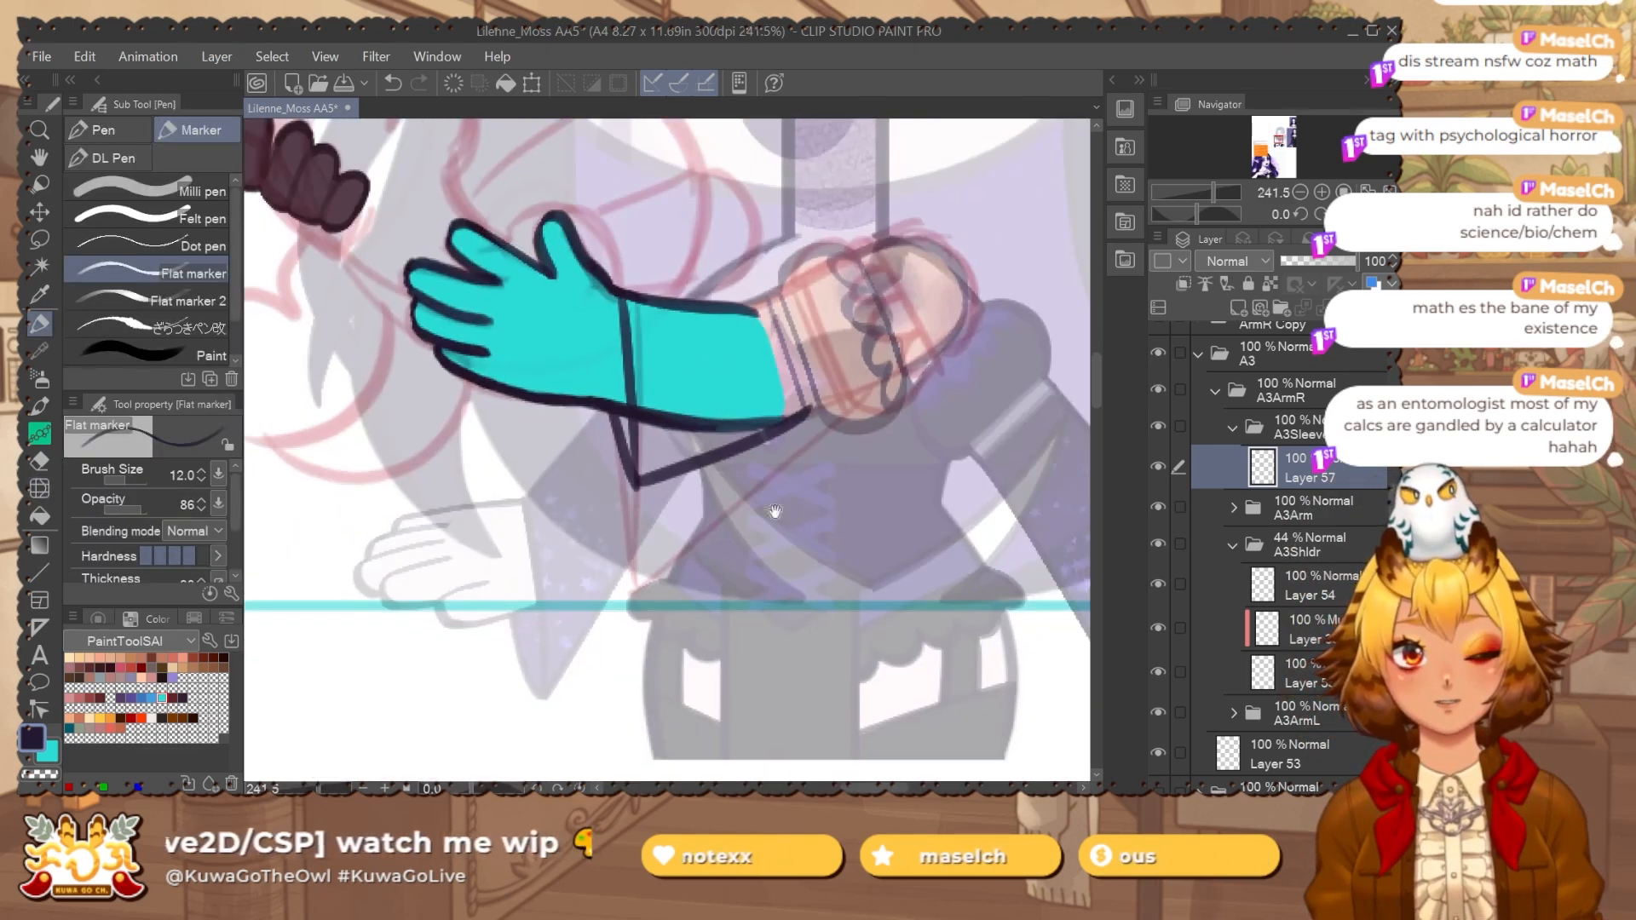
key("e")
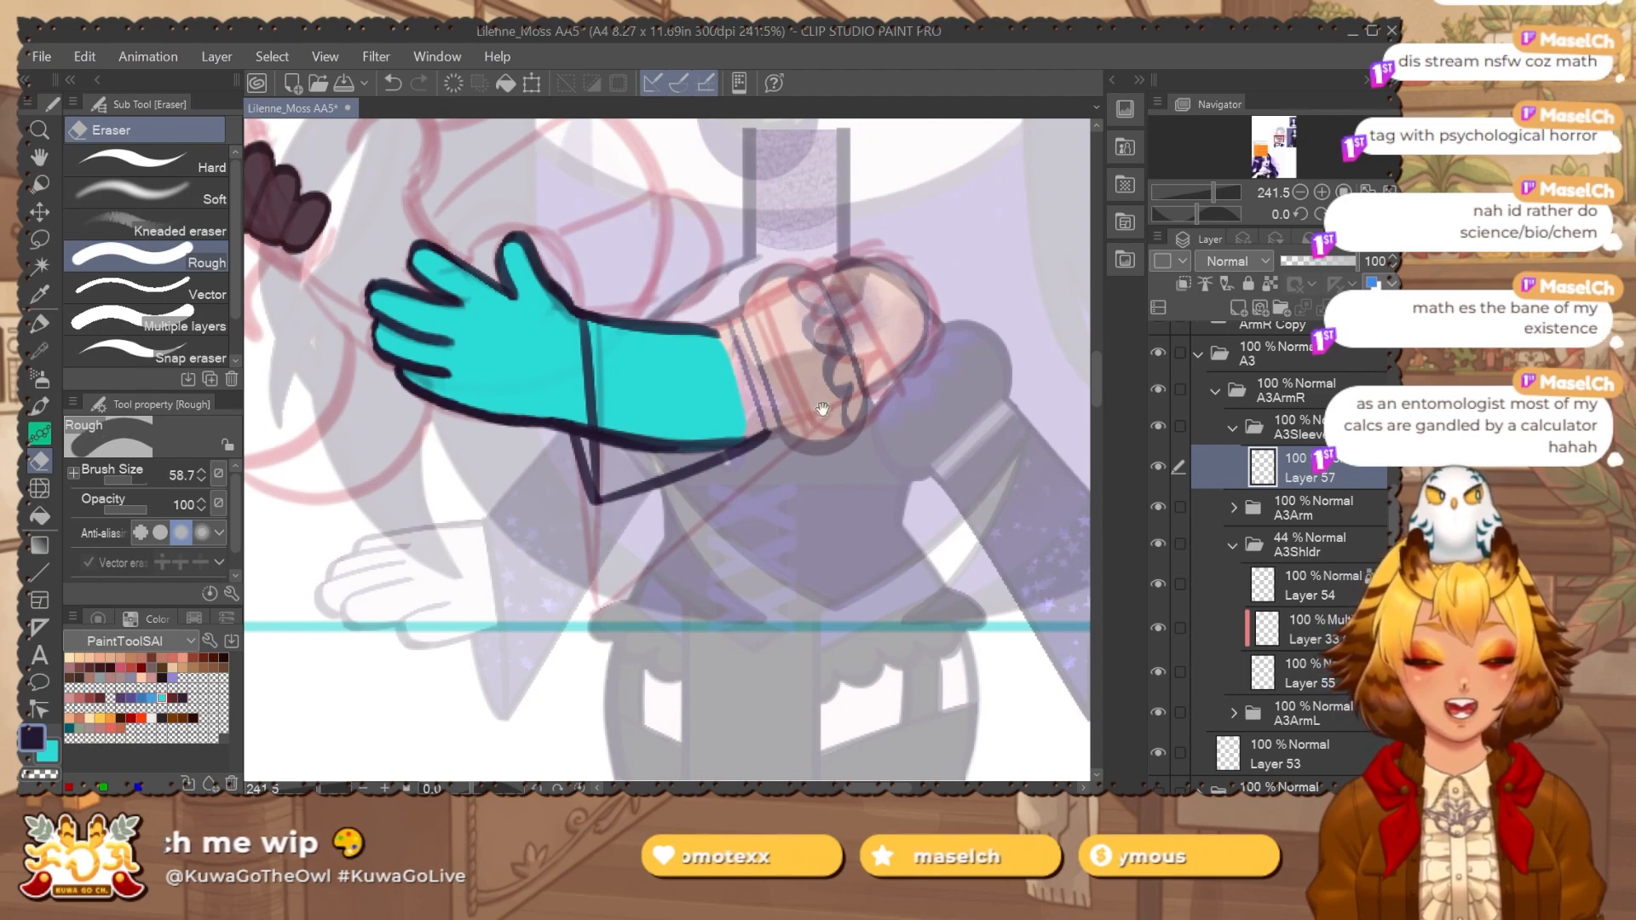
scroll(822, 409, "up", 1)
Copy the forearm's upper outline from Layer 49 Copy with a Lasso selection and paste it into the A3Sleeve folder above Layer 57.
left_click(1244, 511)
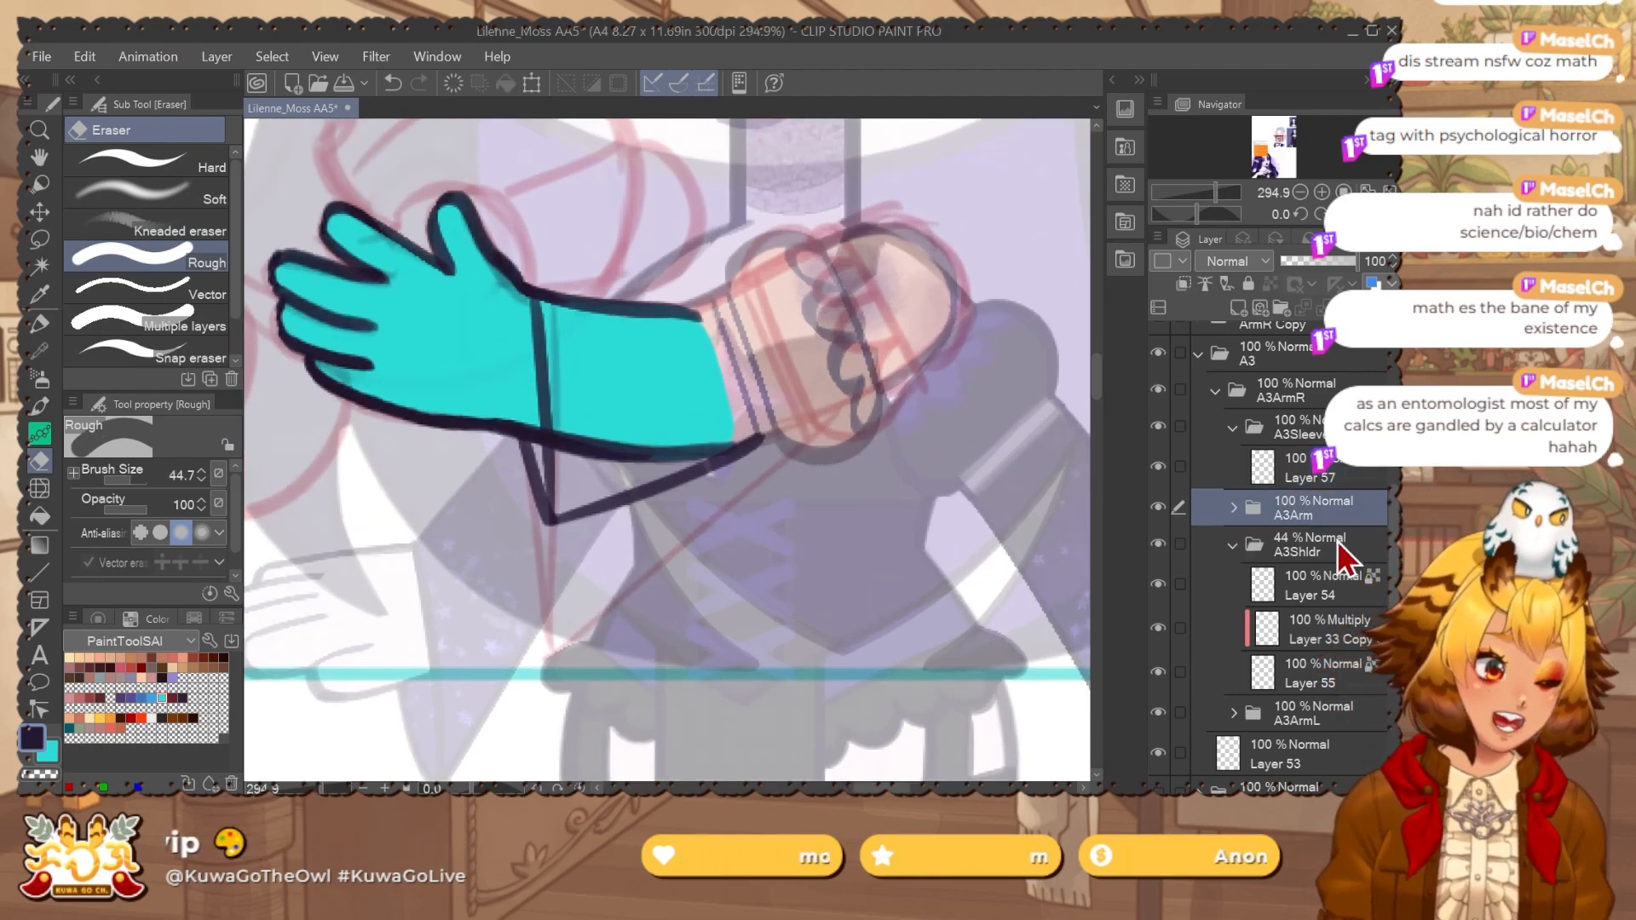
left_click(1232, 511)
left_click(1326, 552)
left_click(1159, 547)
left_click(1159, 547)
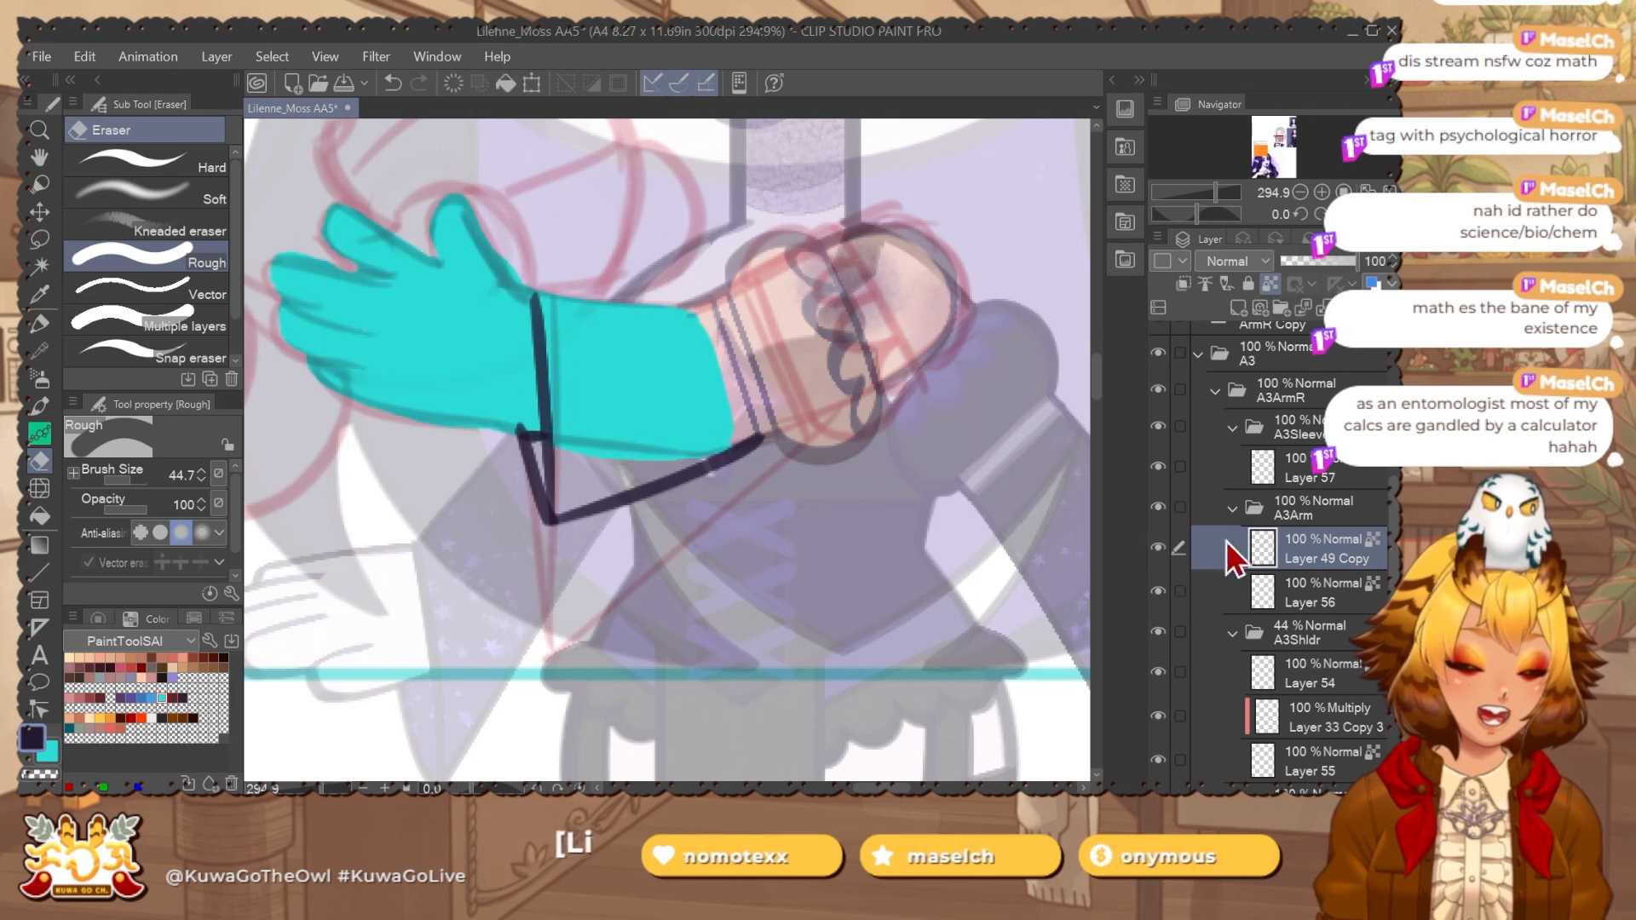
key("m")
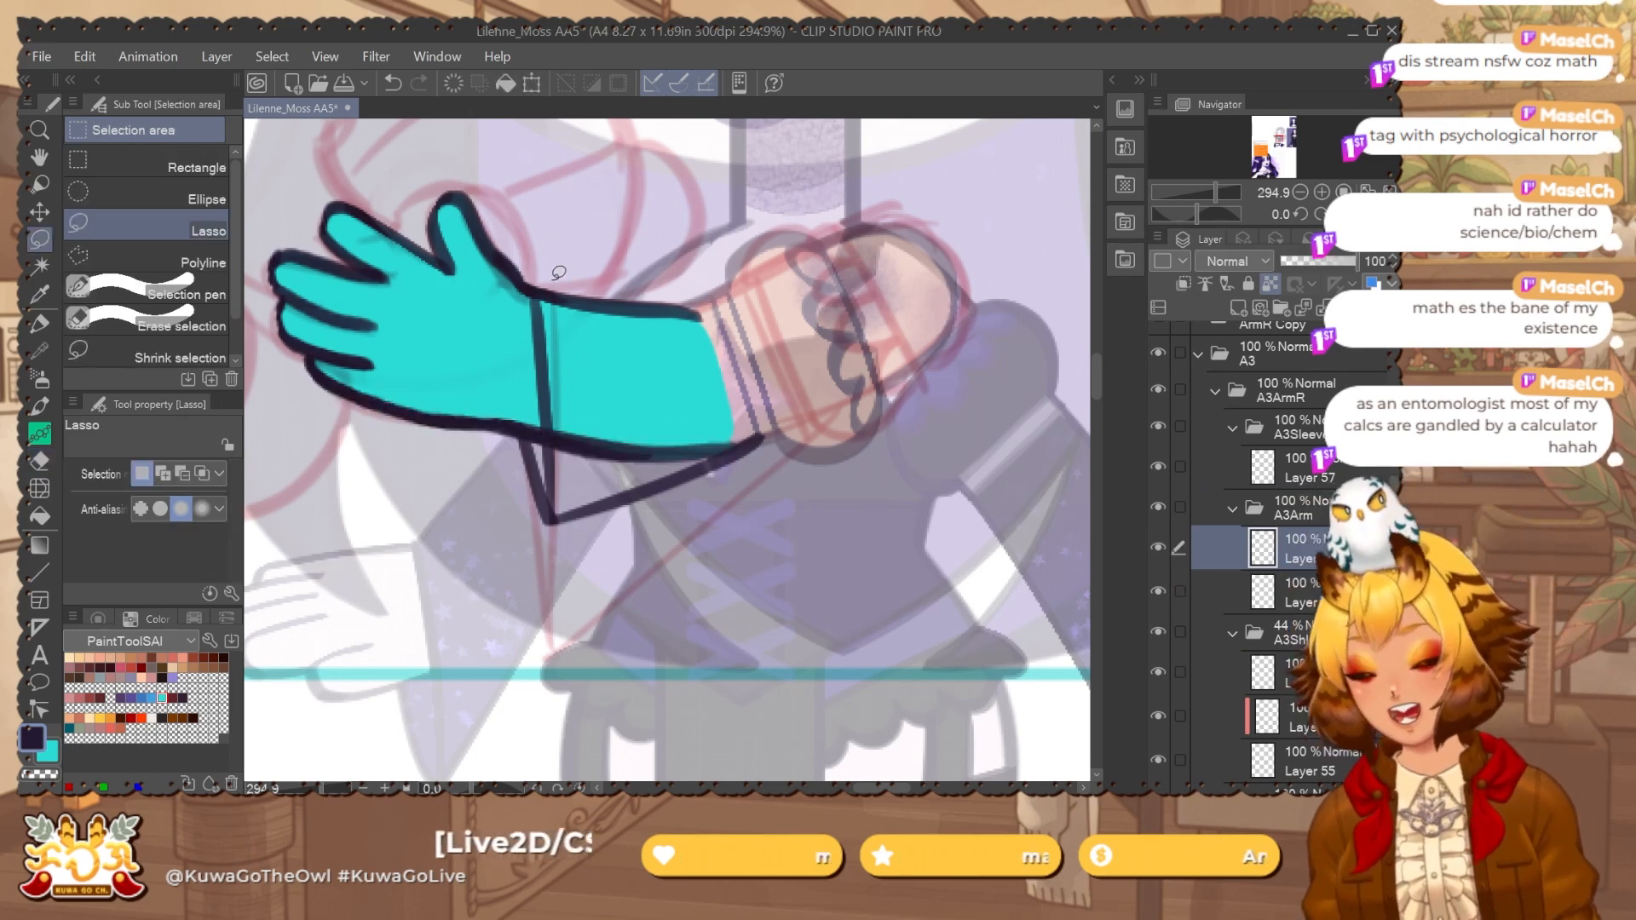
mouse_move(558, 273)
left_mouse_down()
mouse_move(535, 311)
mouse_move(792, 281)
mouse_move(558, 271)
left_mouse_up()
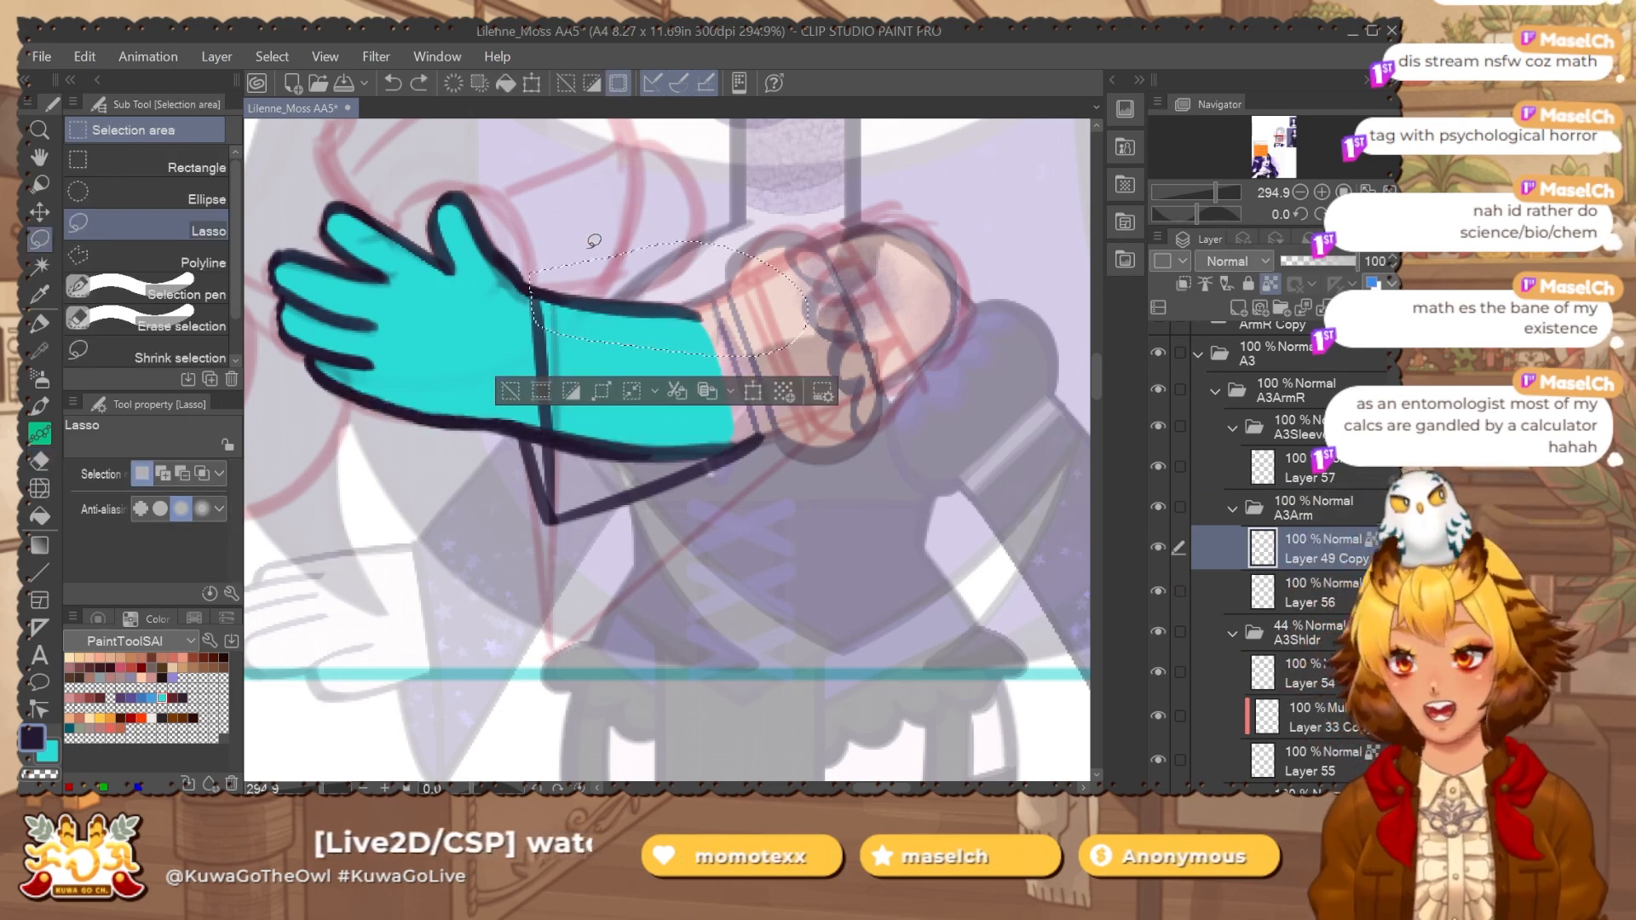
key("ctrl+c")
key("ctrl+v")
left_click_drag(1333, 559, 1317, 443)
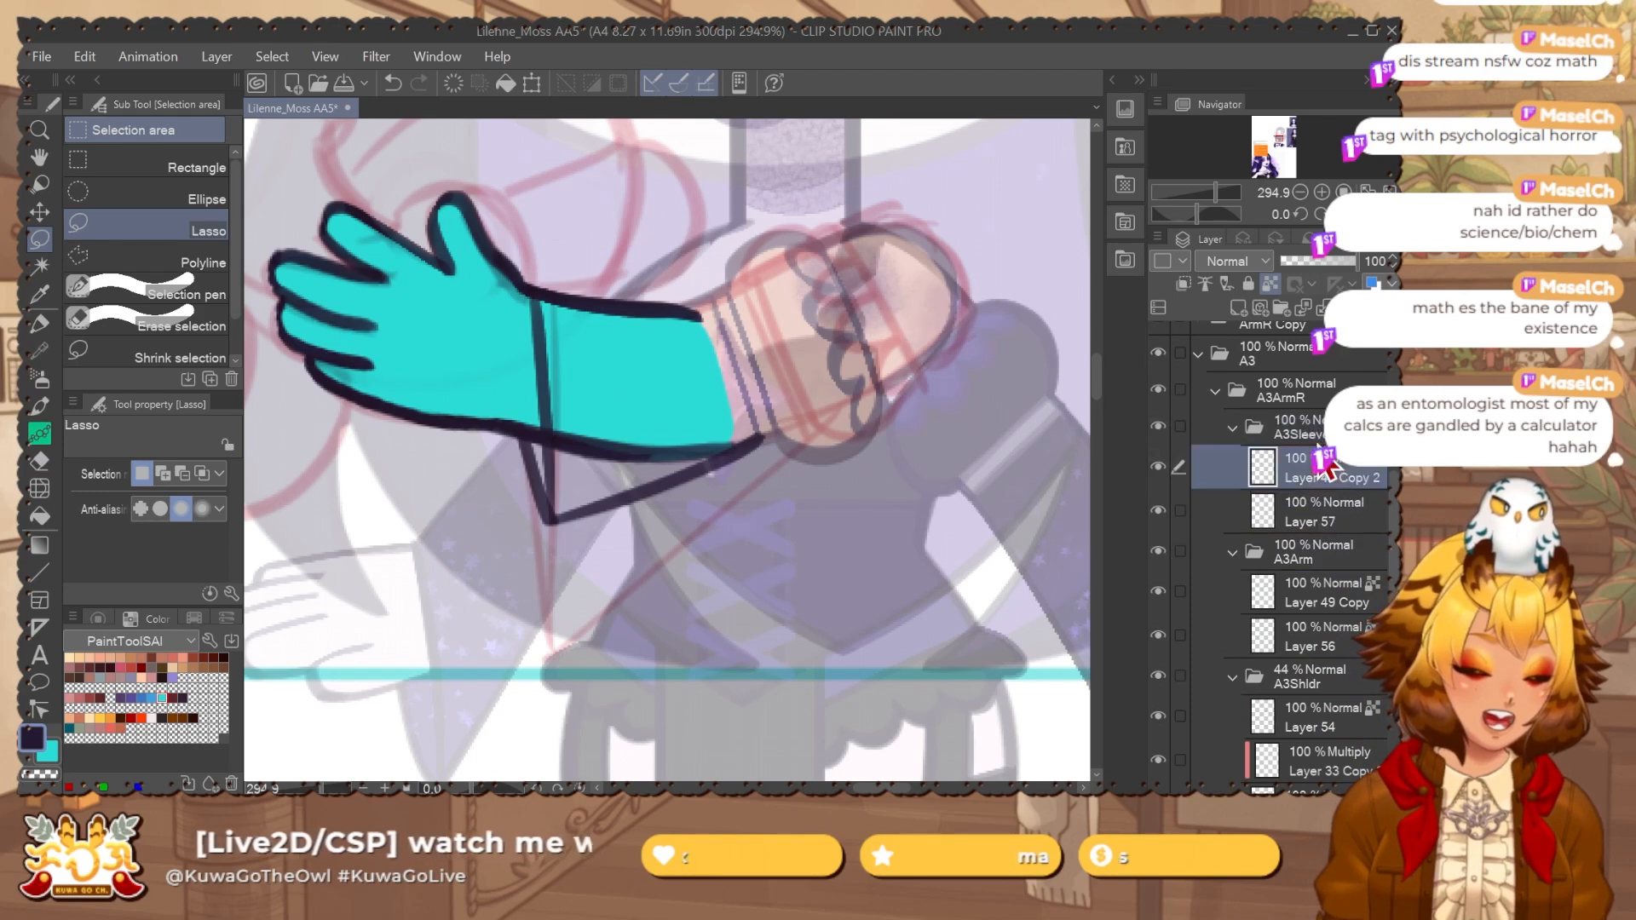
With the A3Arm folder hidden, clean up the pasted line's end at the cuff and merge it down into Layer 57.
left_click(1157, 552)
key("e")
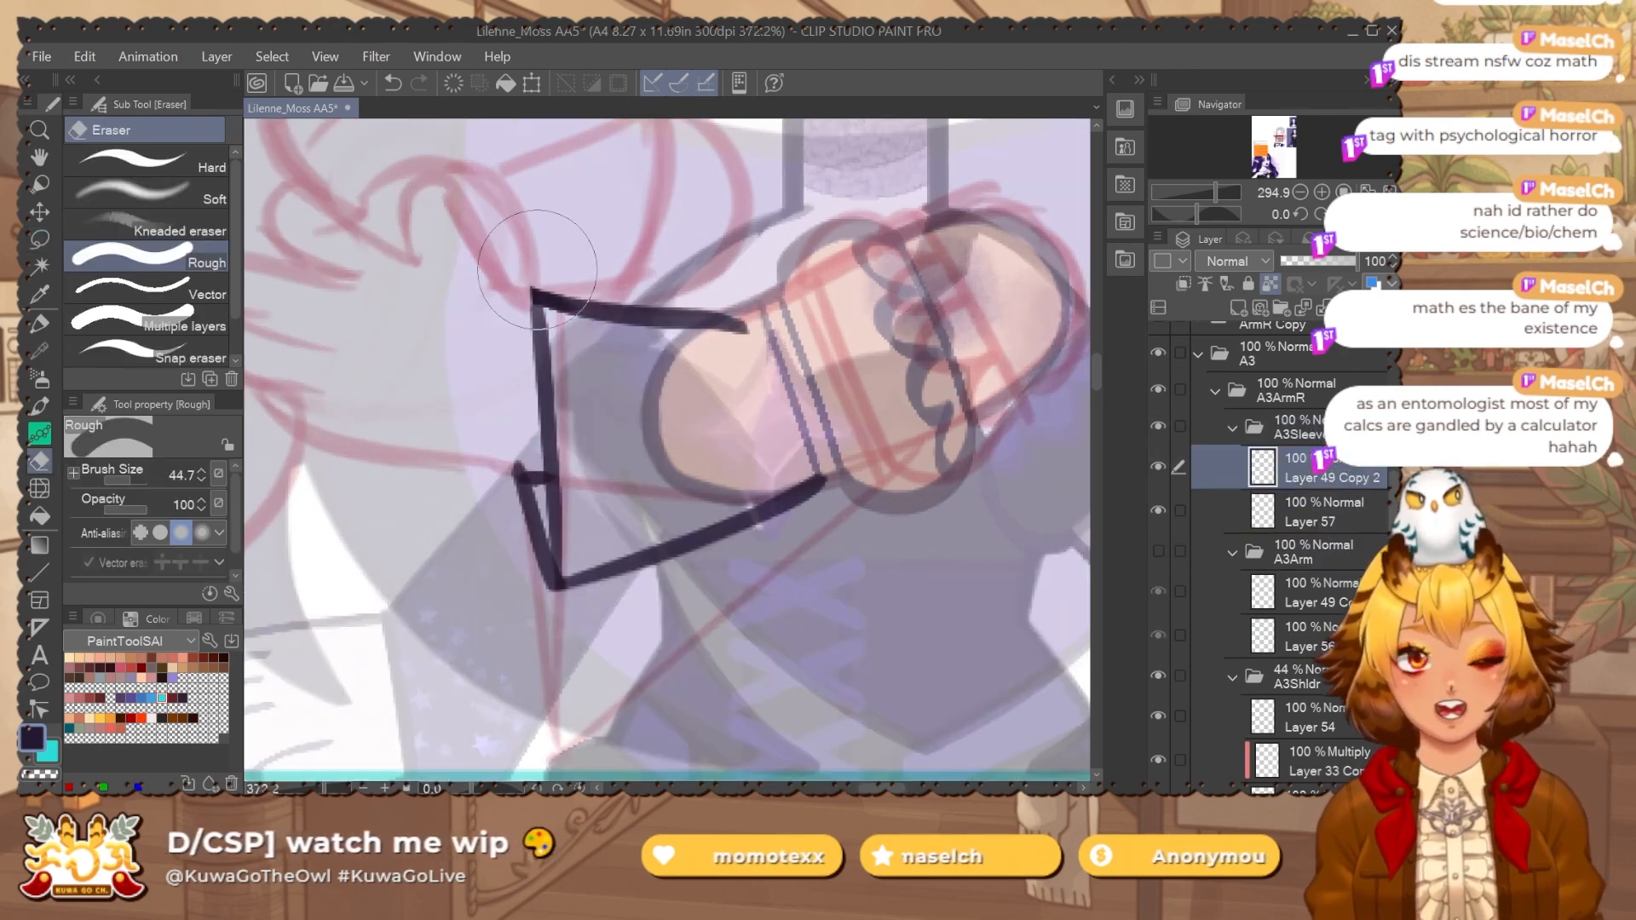
scroll(528, 289, "up", 1)
key("[")
key("[")
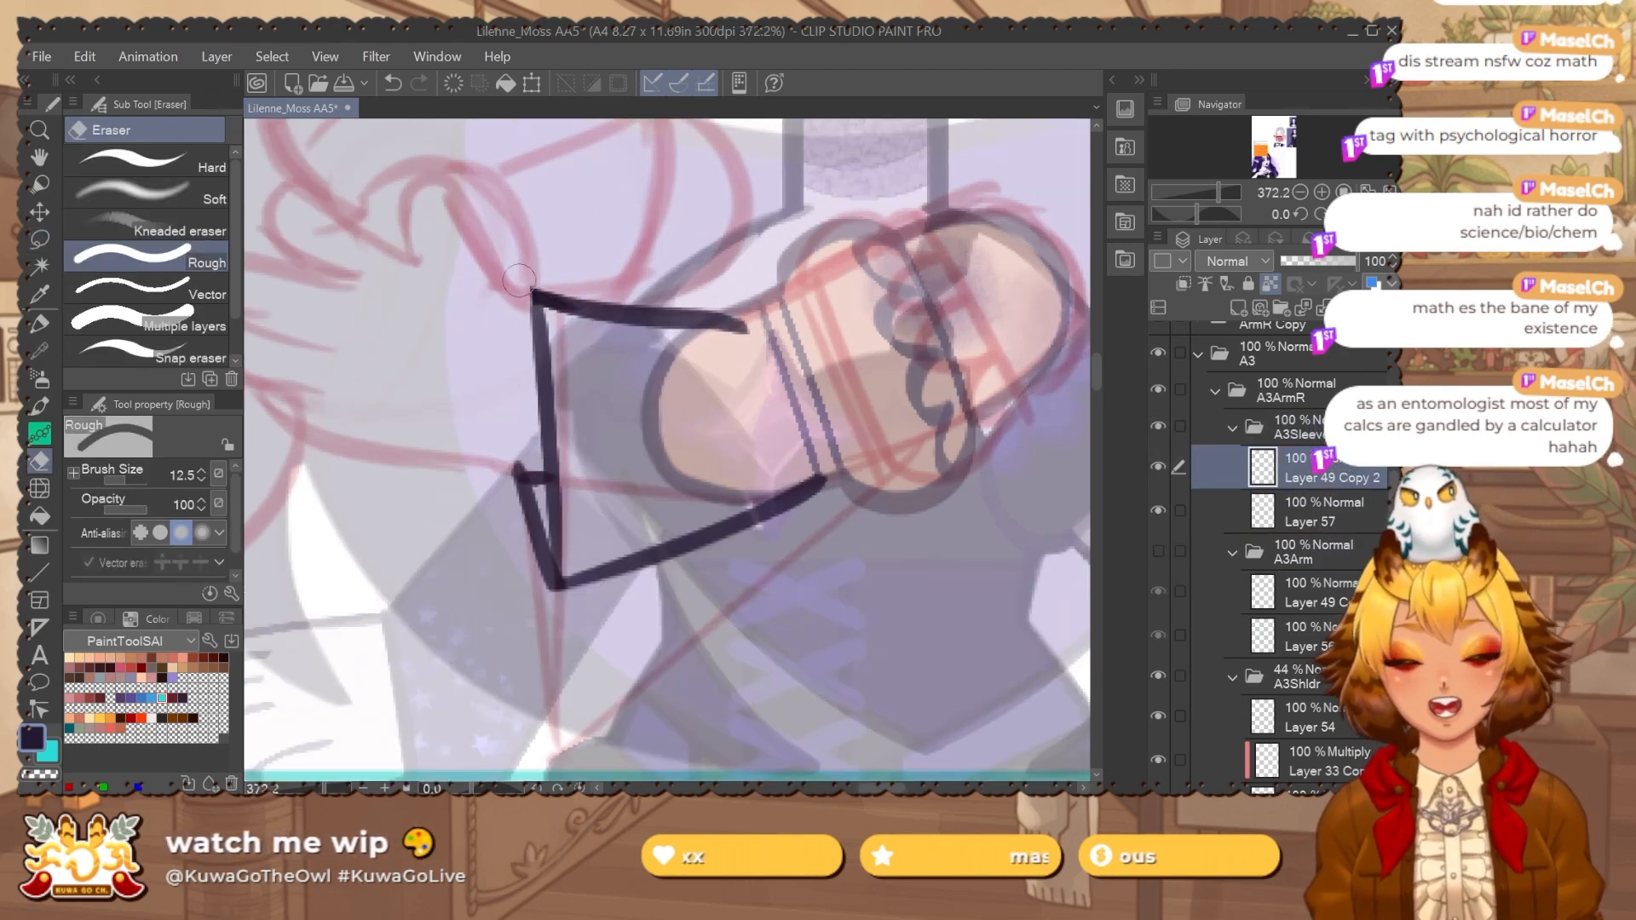
key("ctrl+e")
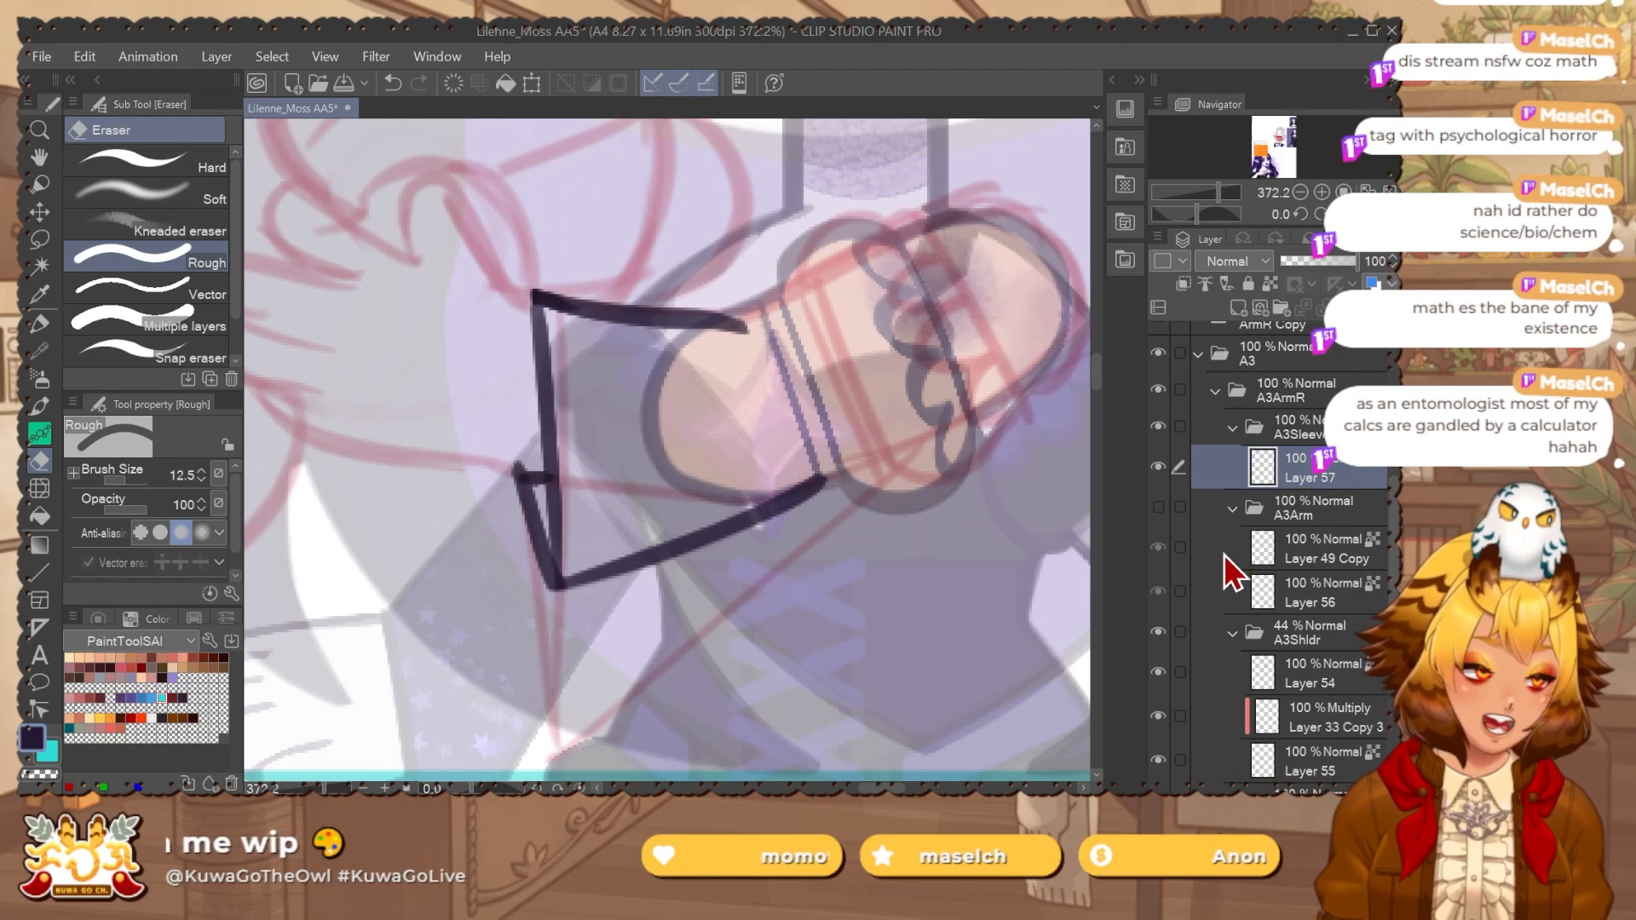
left_click_drag(1149, 506, 1158, 506)
left_click(1167, 506)
Add a new layer beneath Layer 57 and select the inside of the sleeve and its flap with the Lasso.
key("ctrl+shift+n")
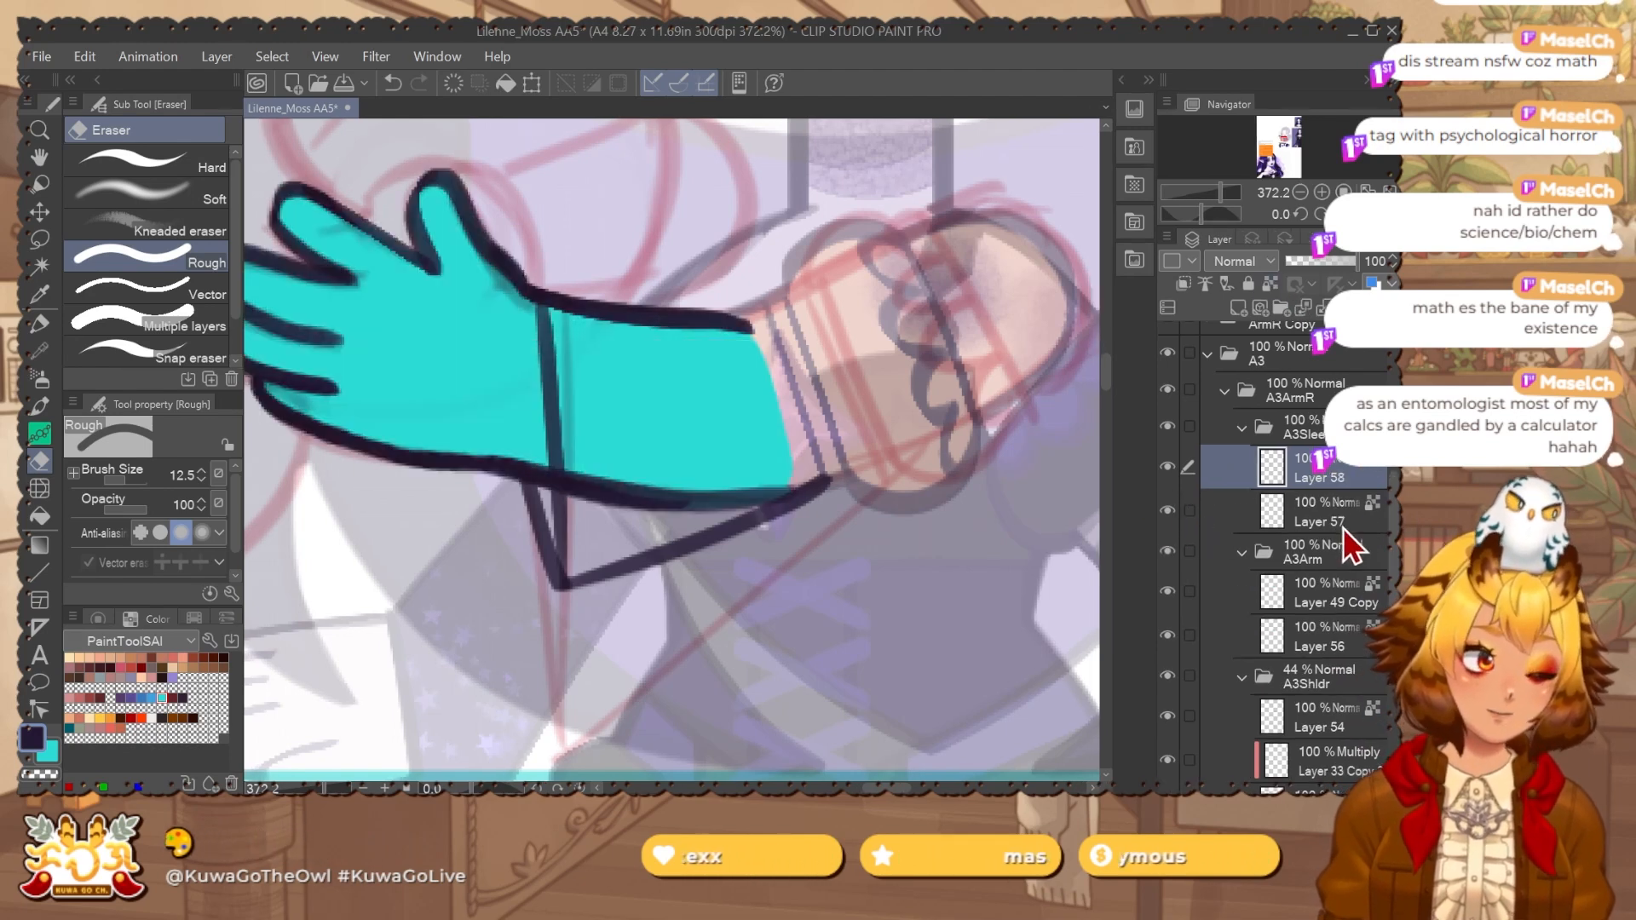
left_click_drag(1319, 518, 1314, 451)
left_click(1342, 511)
key("m")
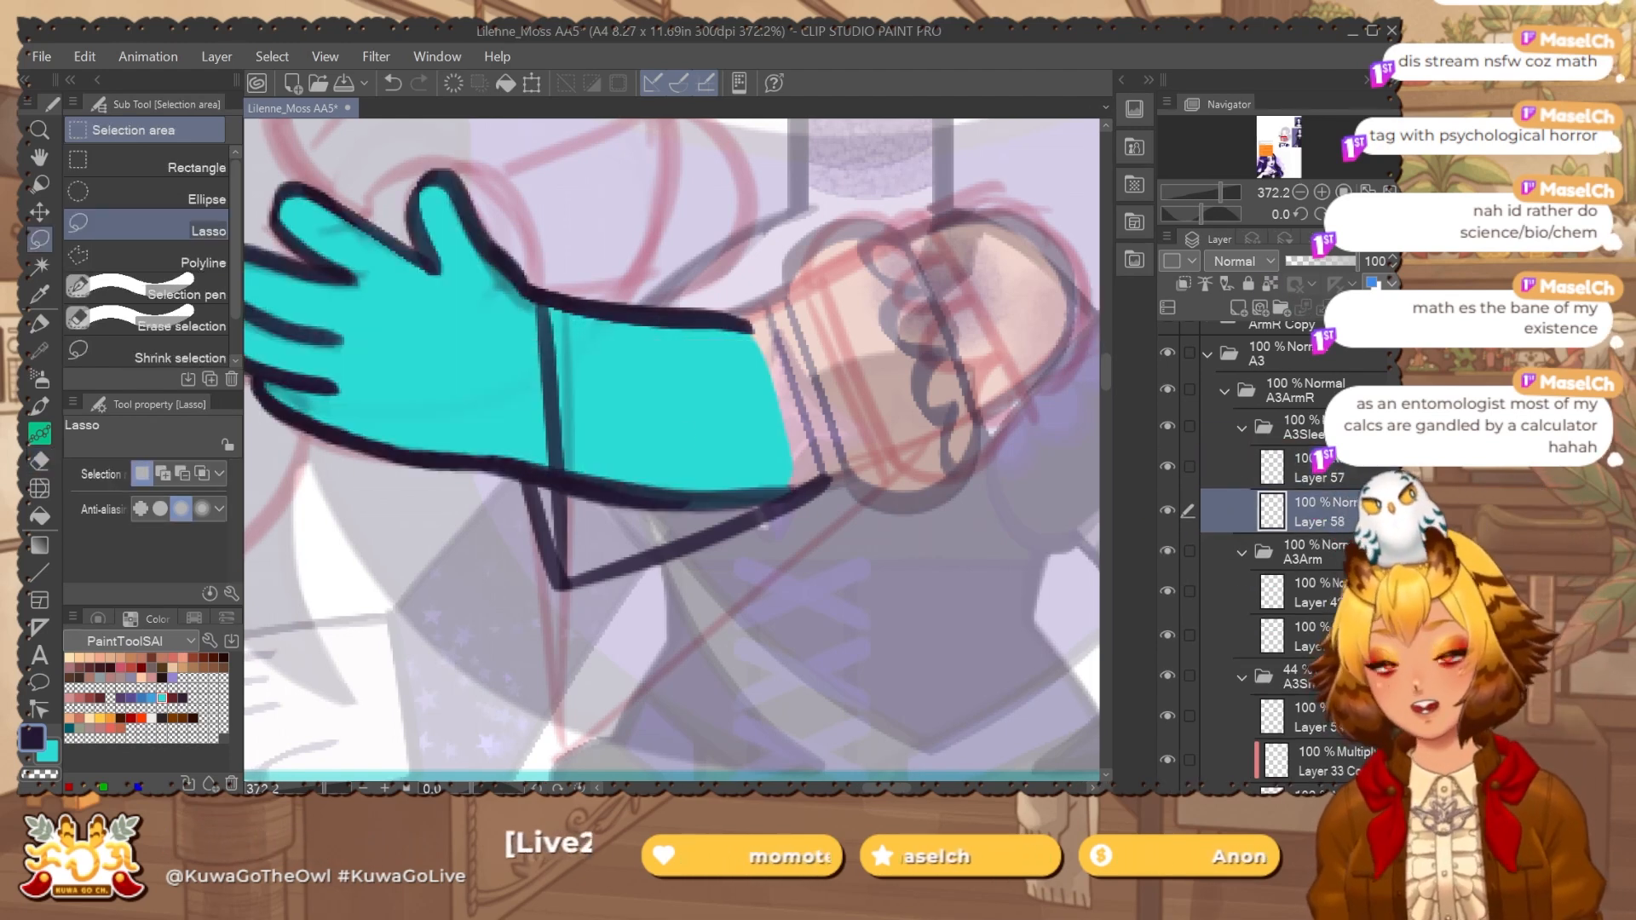
left_click_drag(556, 480, 503, 458)
mouse_move(548, 368)
left_mouse_down()
mouse_move(721, 320)
mouse_move(755, 335)
mouse_move(788, 458)
mouse_move(677, 527)
mouse_move(555, 556)
mouse_move(504, 466)
left_mouse_up()
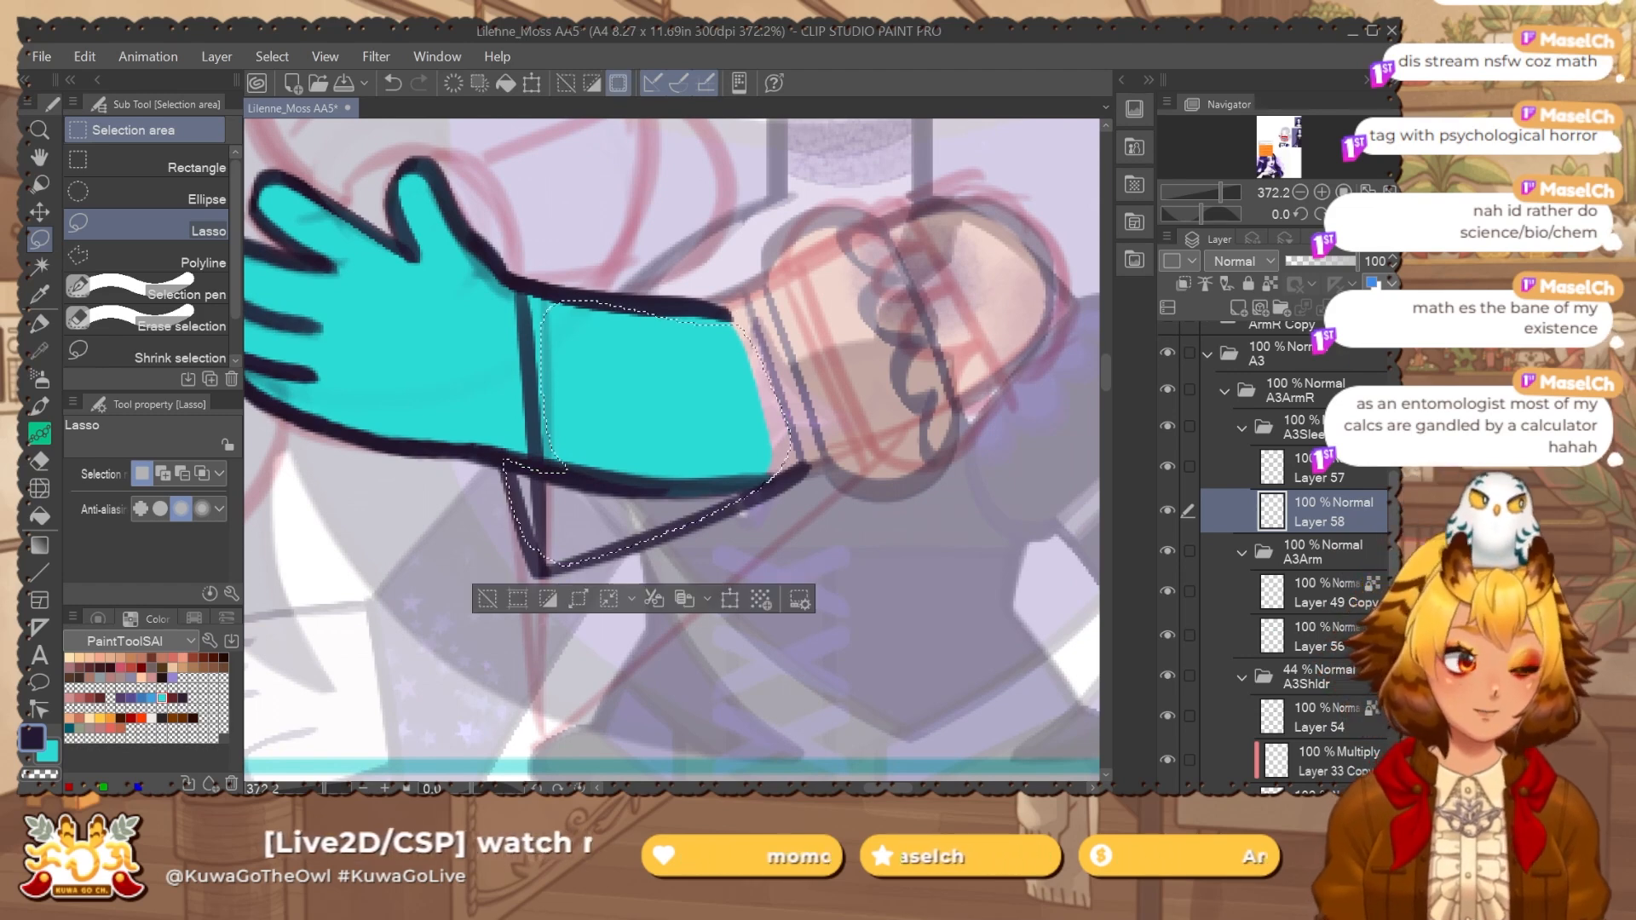
key("h")
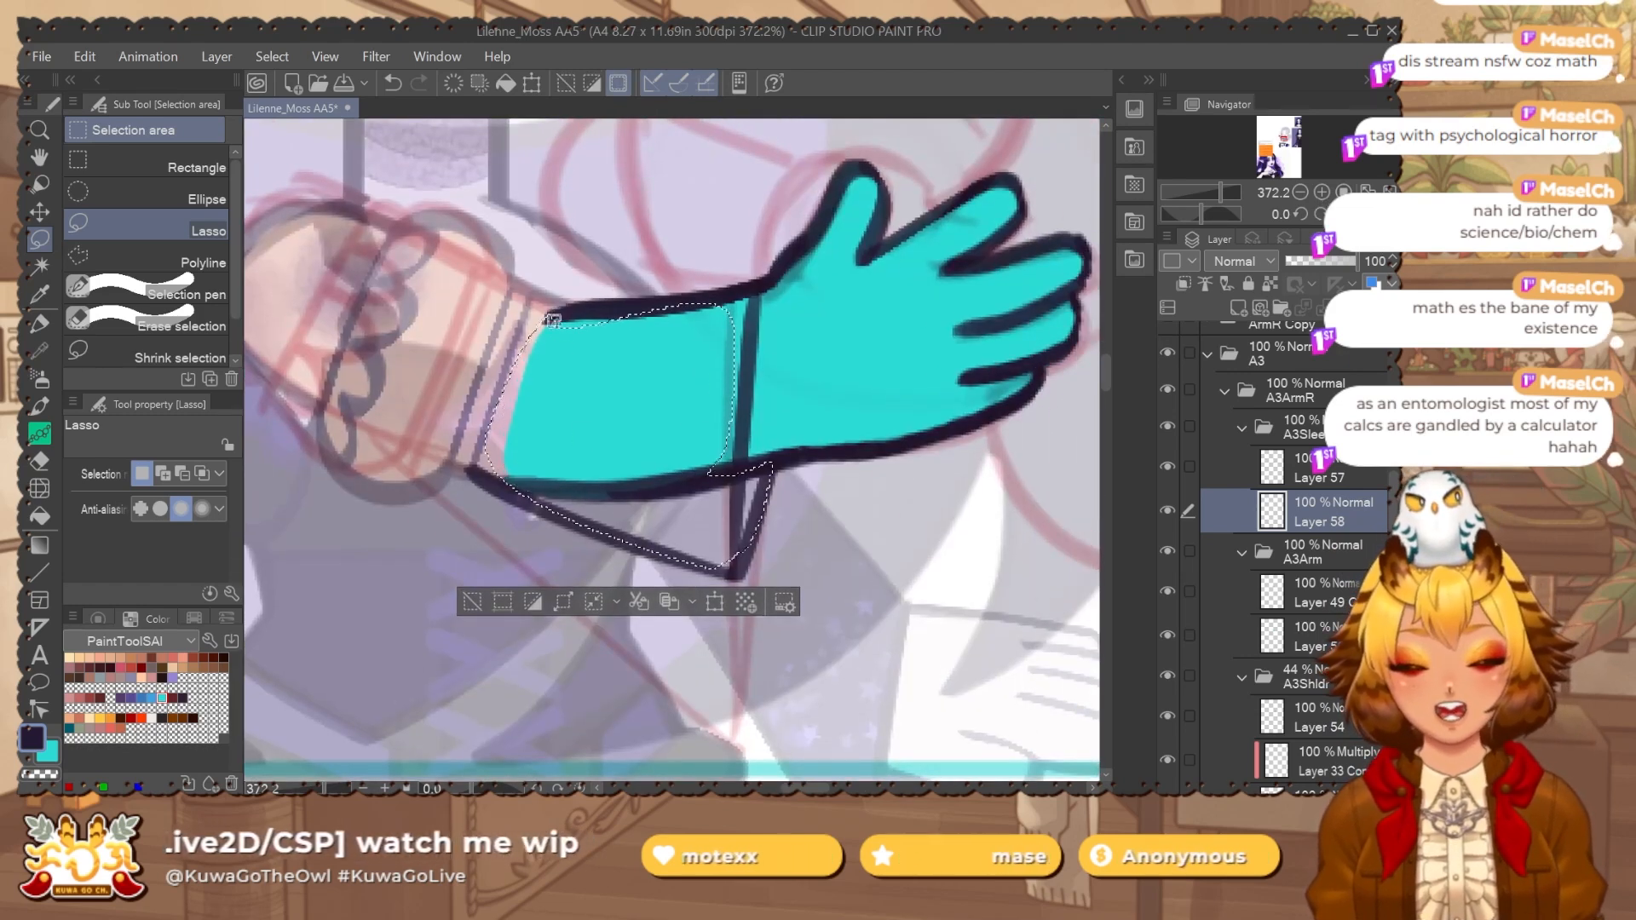
mouse_move(507, 398)
left_mouse_down()
mouse_move(535, 289)
mouse_move(503, 394)
left_mouse_up()
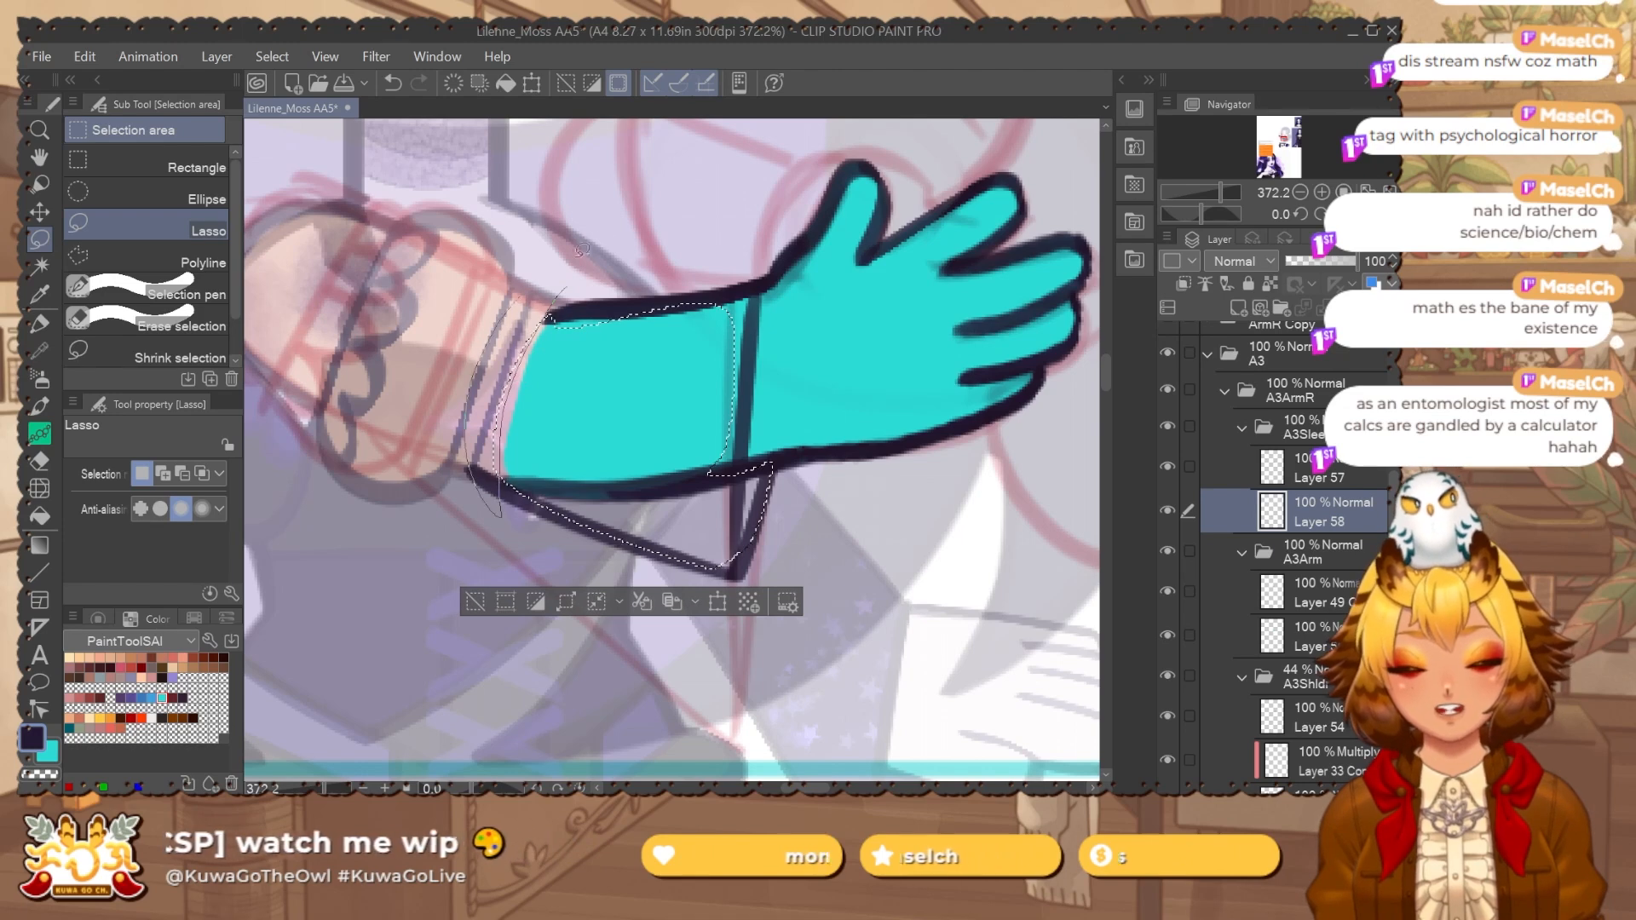
left_click_drag(694, 459, 659, 481)
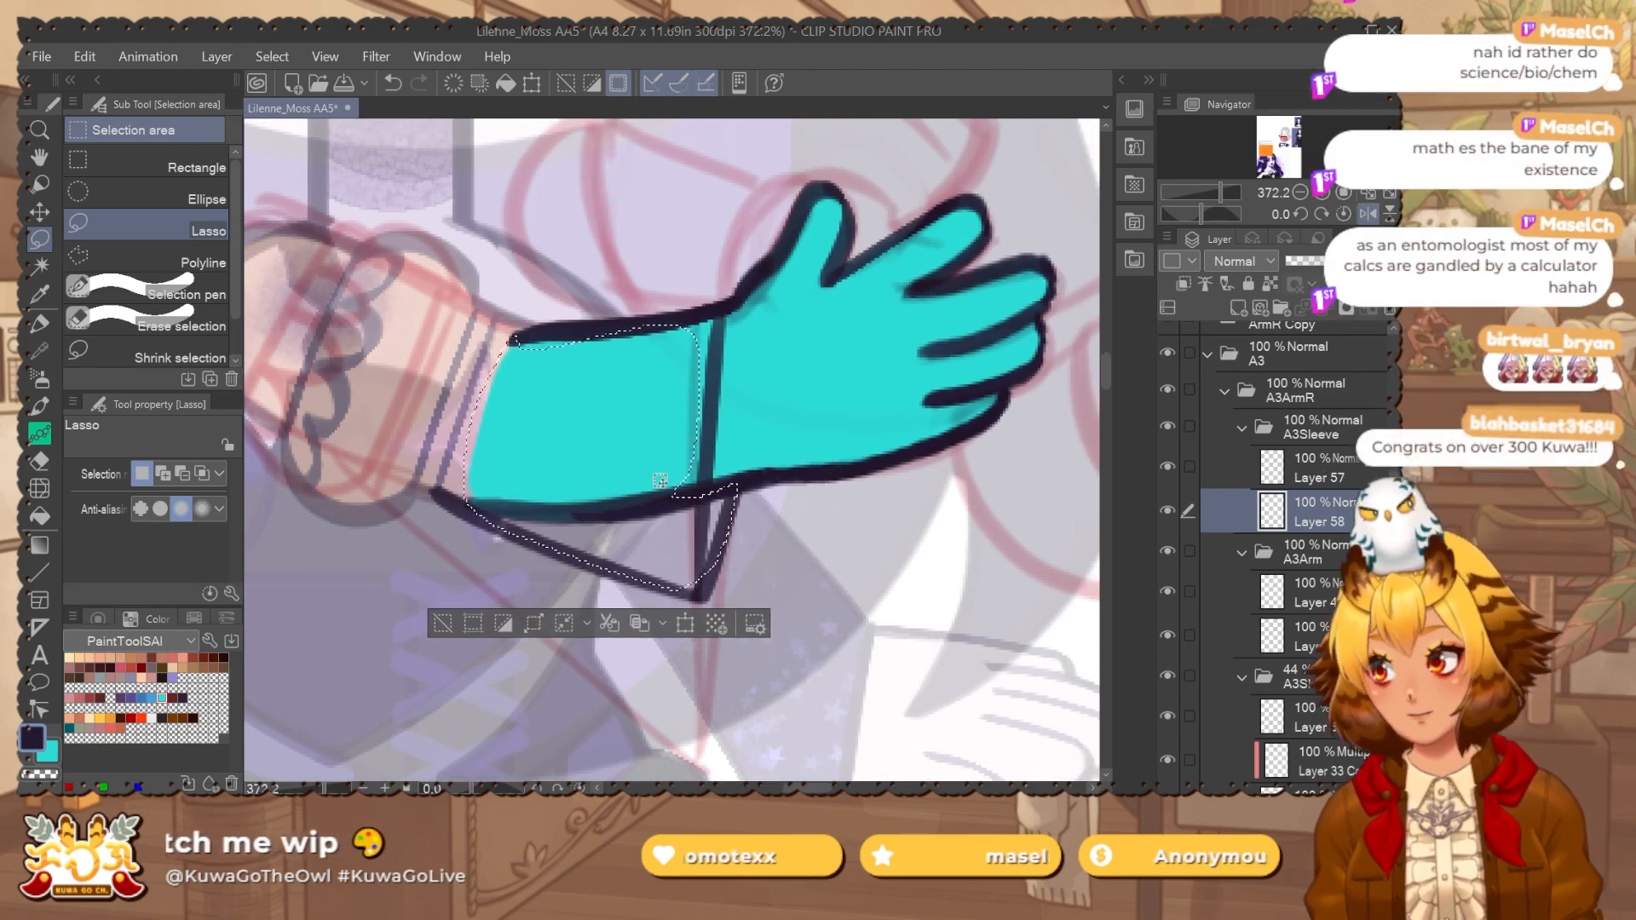
Fill the selected sleeve interior with purple on Layer 58 and deselect.
key("alt+Delete")
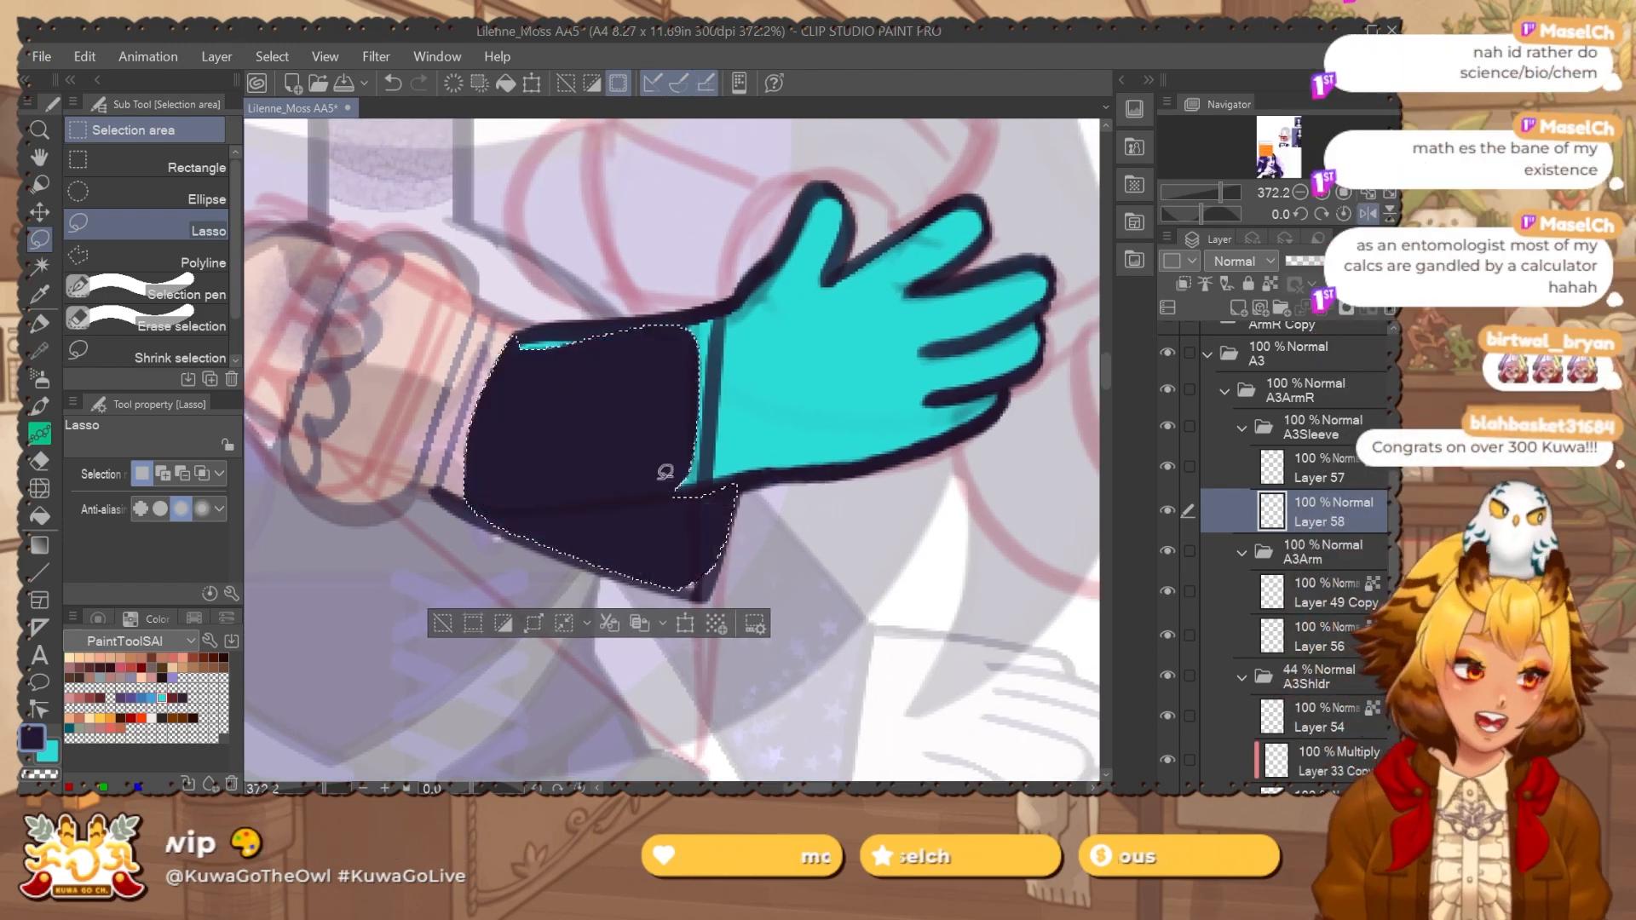
key("ctrl+z")
left_click(131, 697)
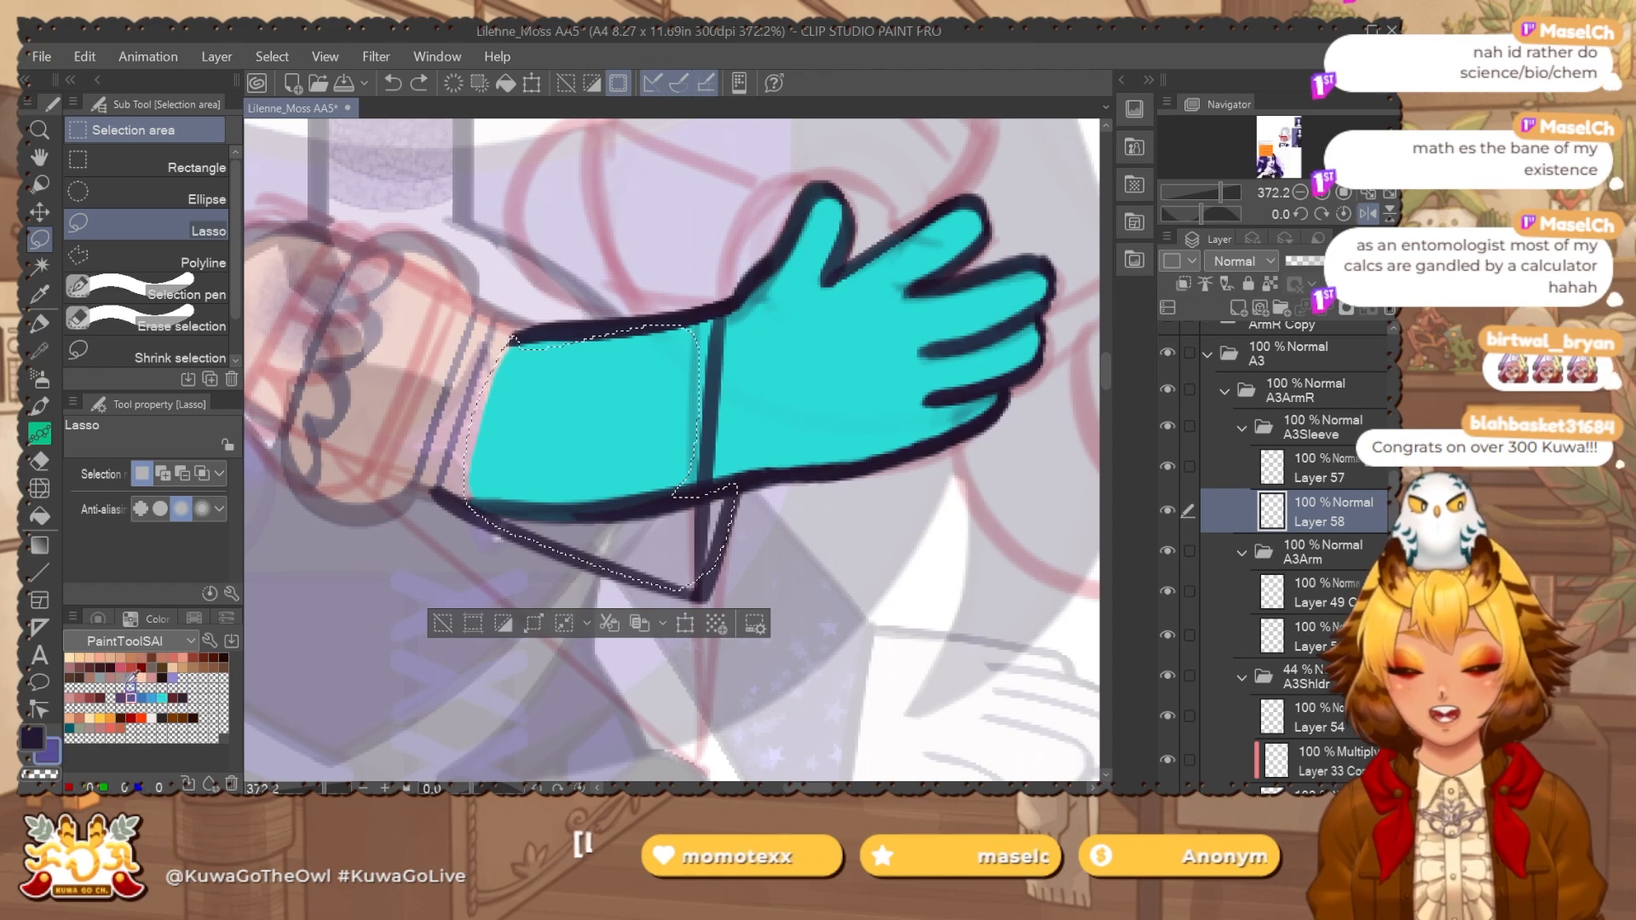
key("alt+Delete")
key("ctrl+d")
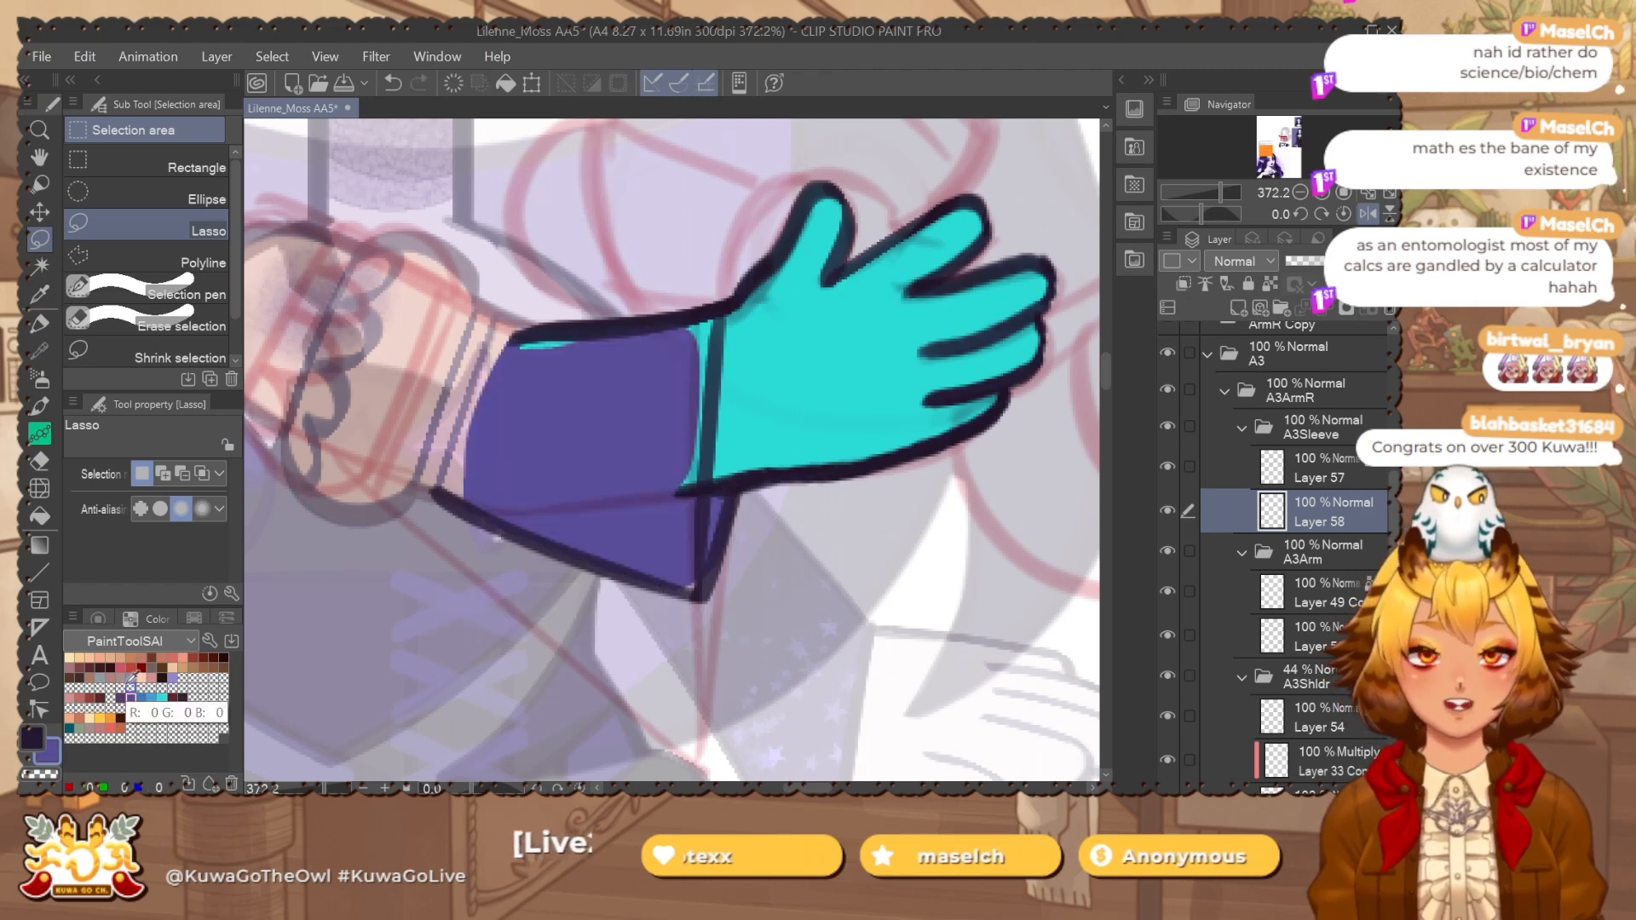
Auto-select the area outside the sleeve using the A3Sleeve folder, and expand the selection into the outline.
left_click(1338, 441)
key("w")
left_click(893, 570)
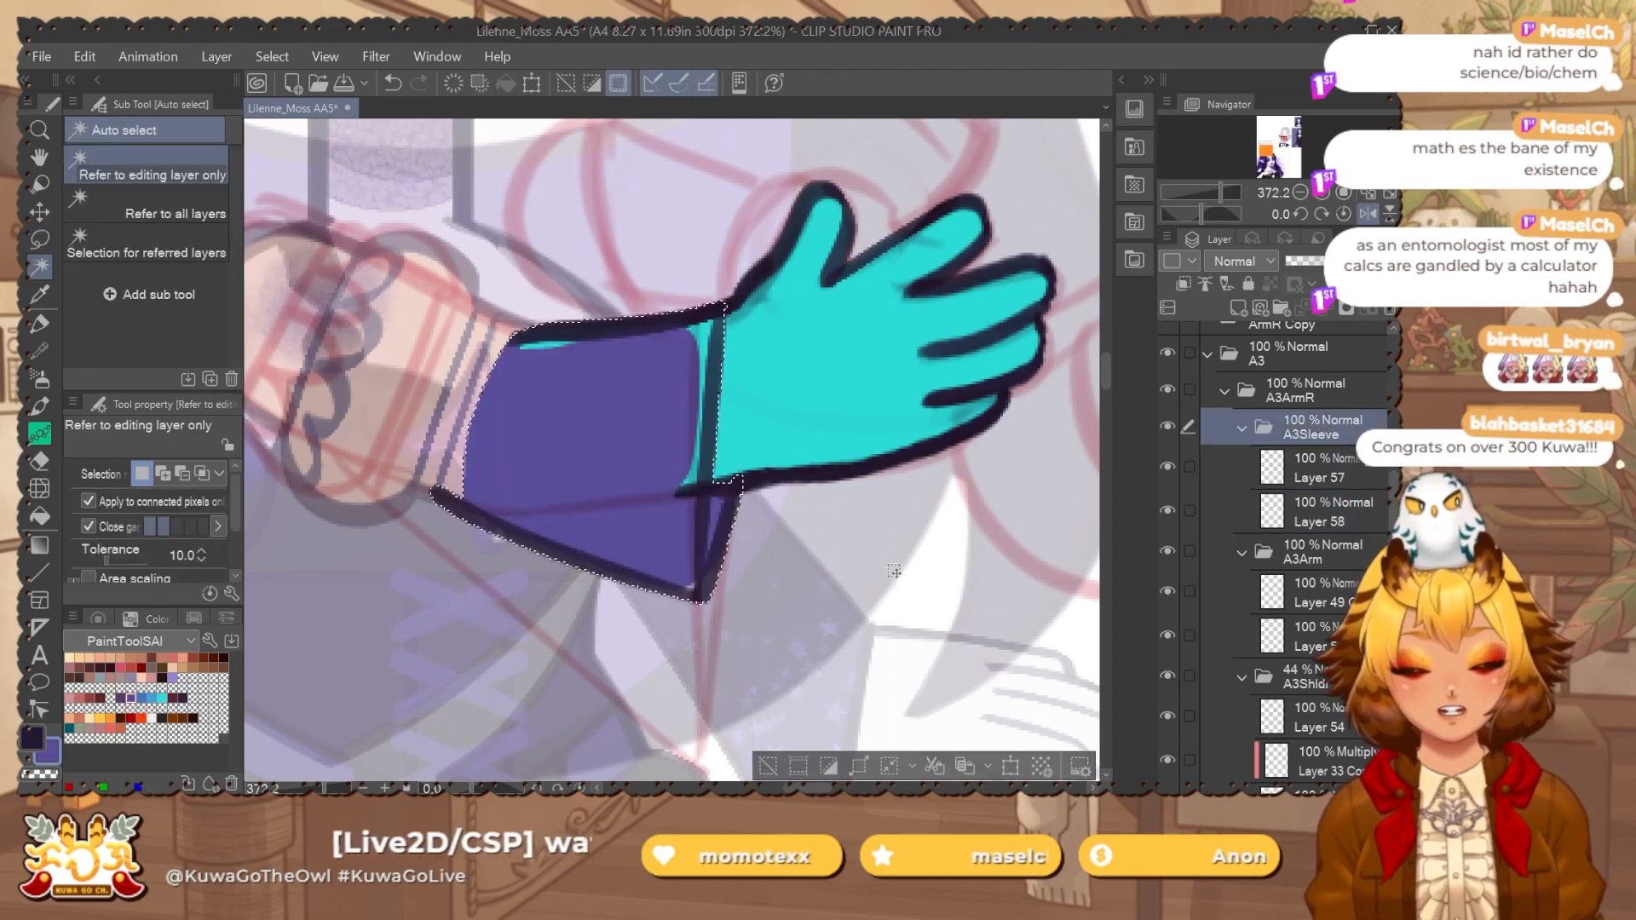
left_click(859, 766)
left_click(1074, 355)
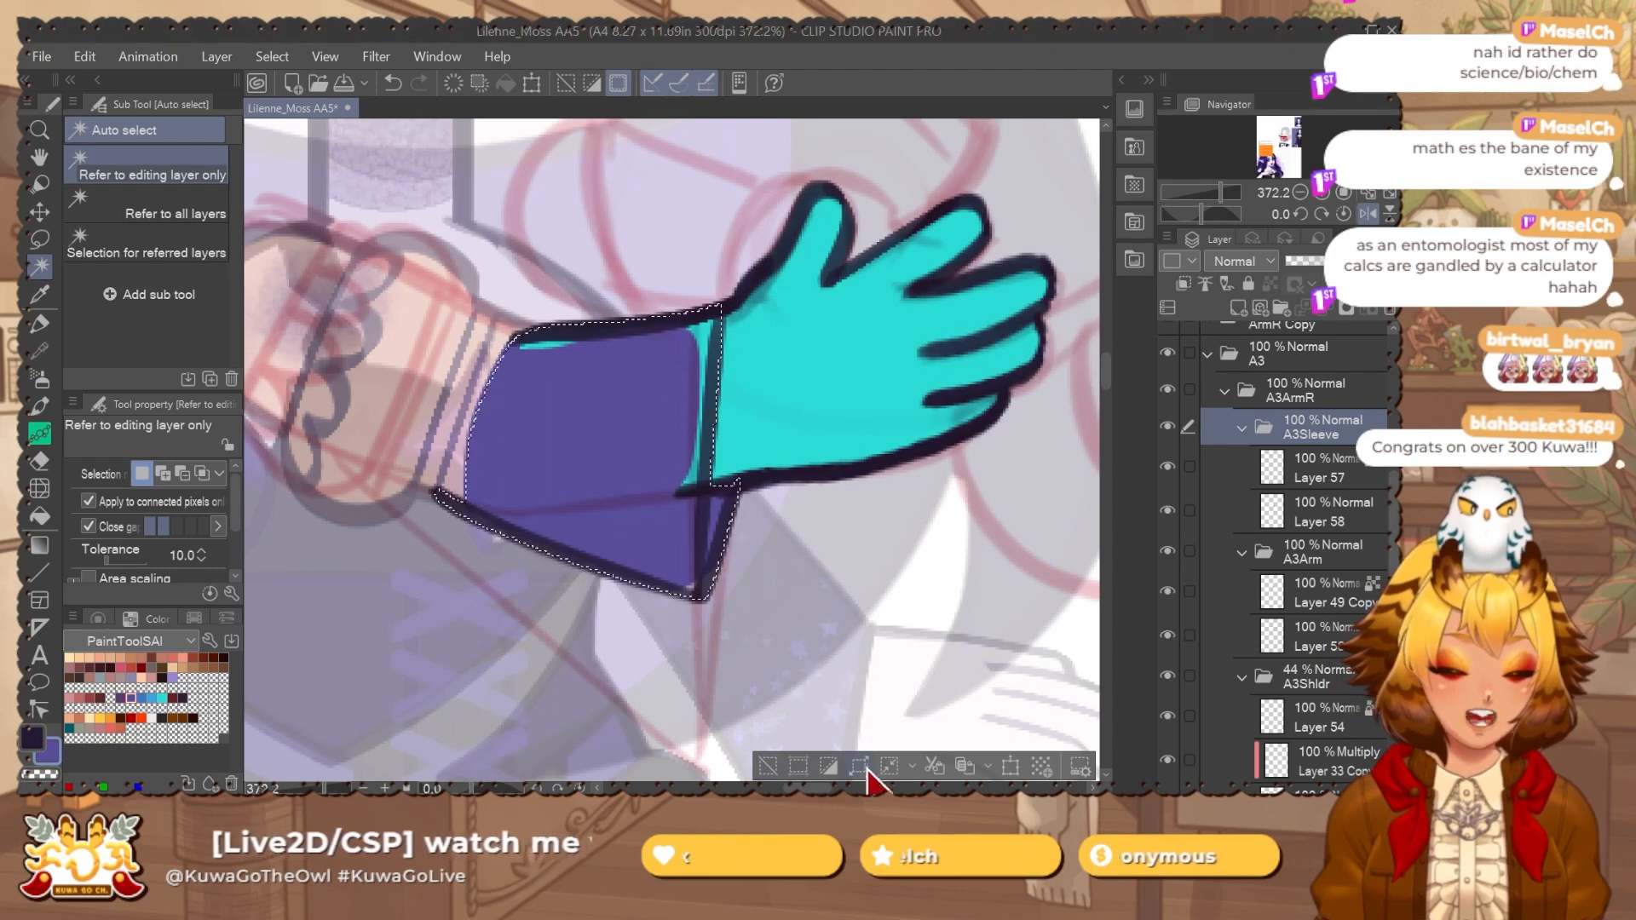
Fill the inverted selection with purple on Layer 58, deselect, lock the layer's transparent pixels, and unflip the canvas.
left_click(1317, 503)
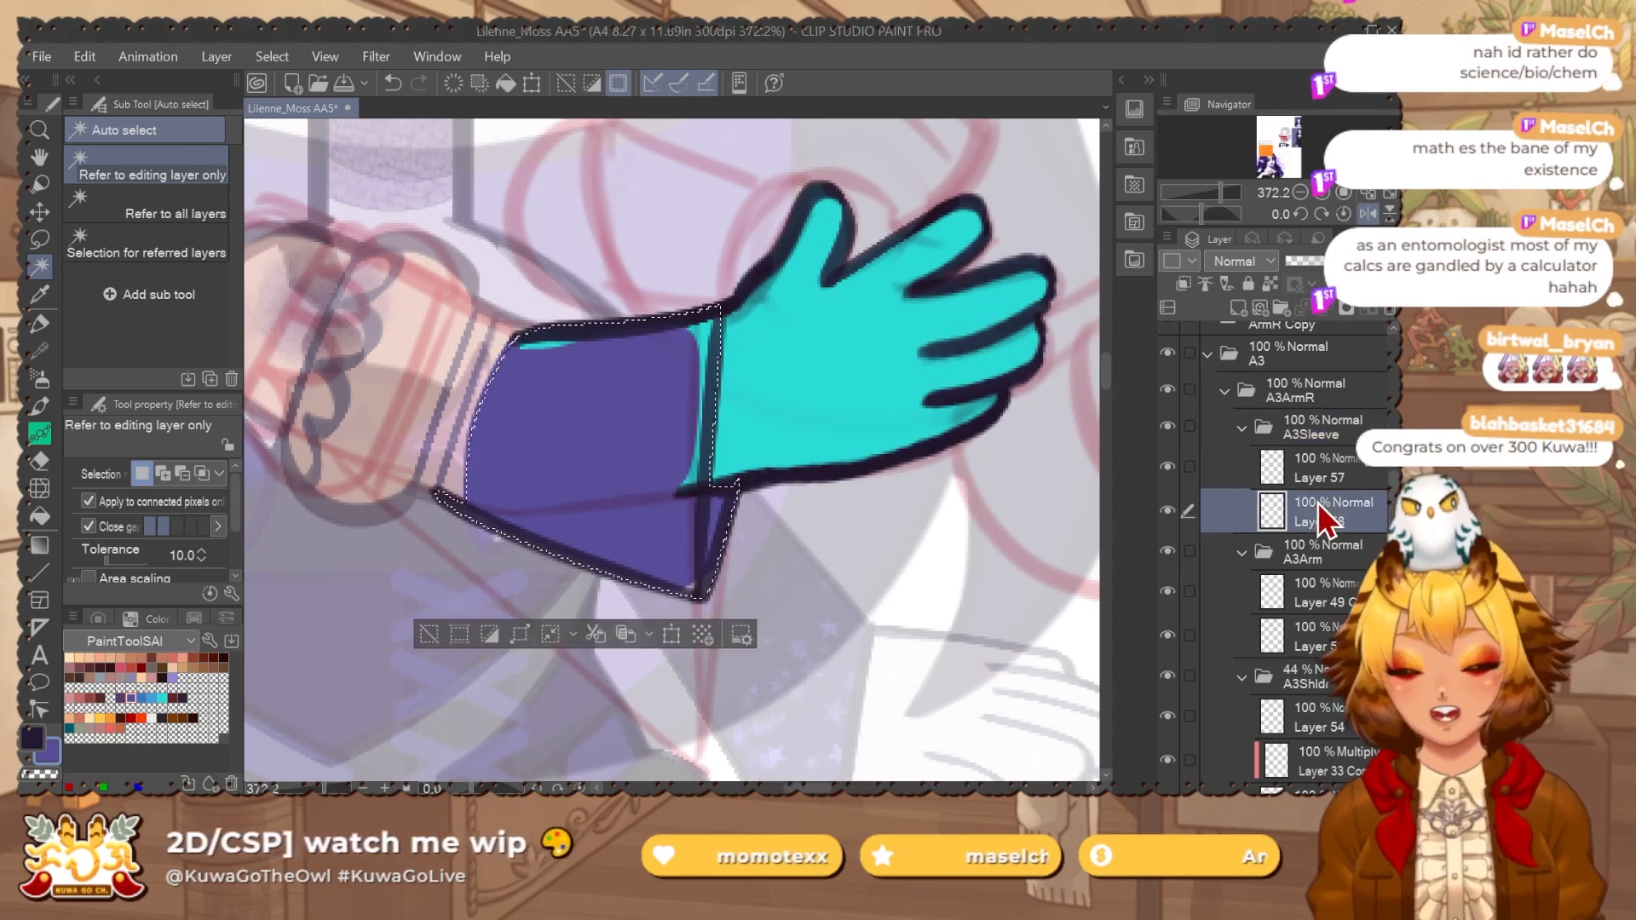
key("ctrl+d")
key("e")
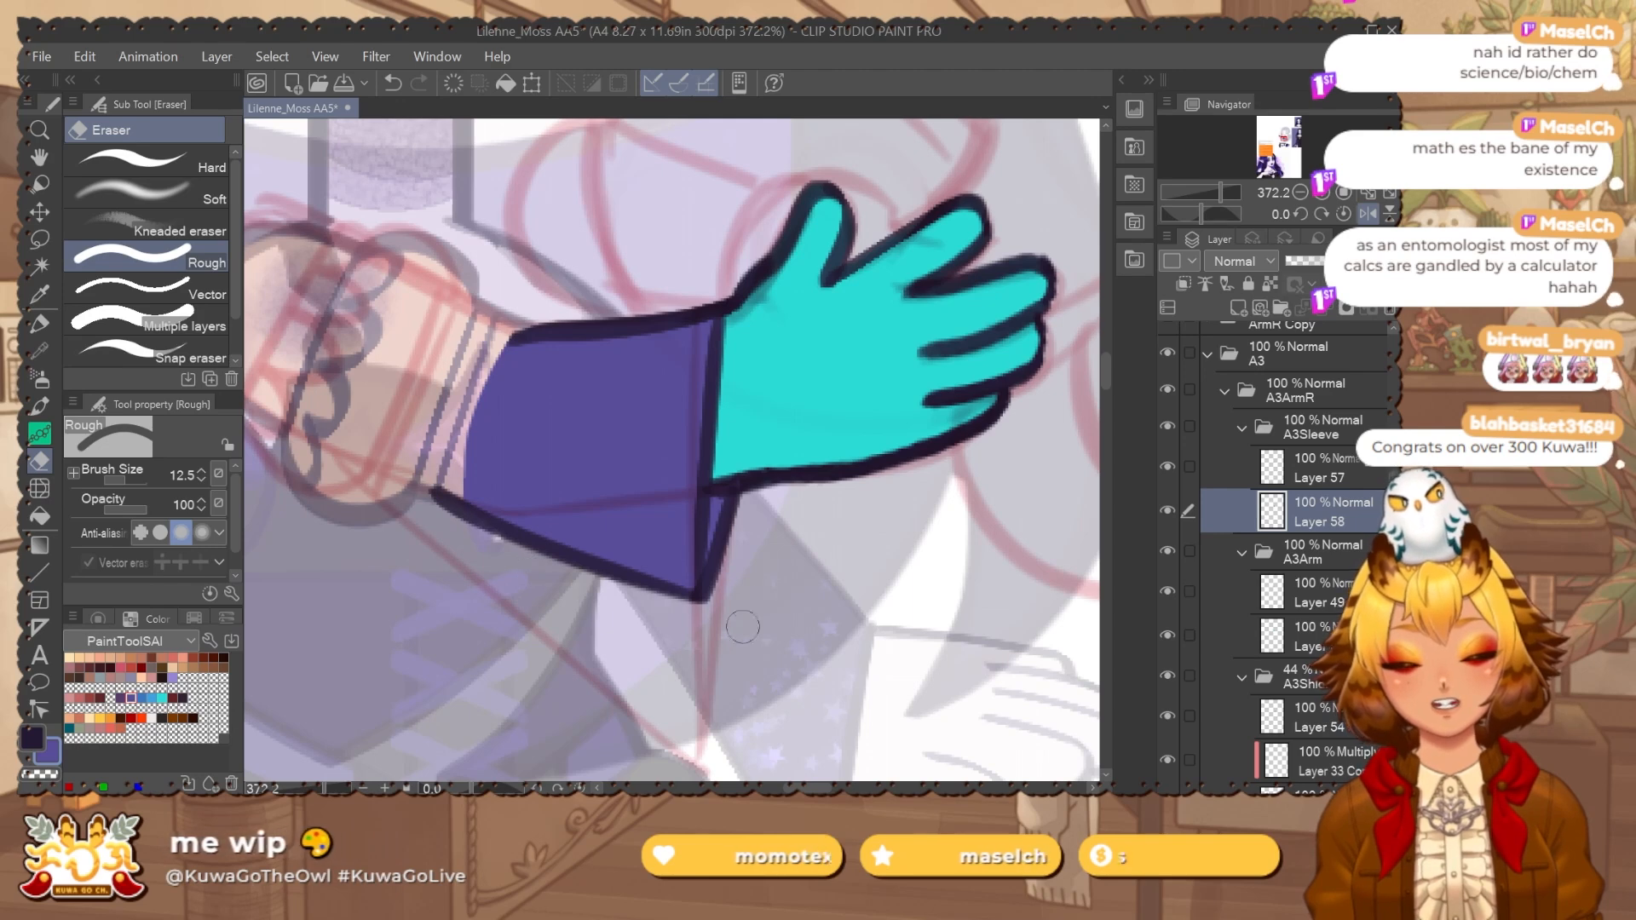
scroll(808, 588, "down", 2)
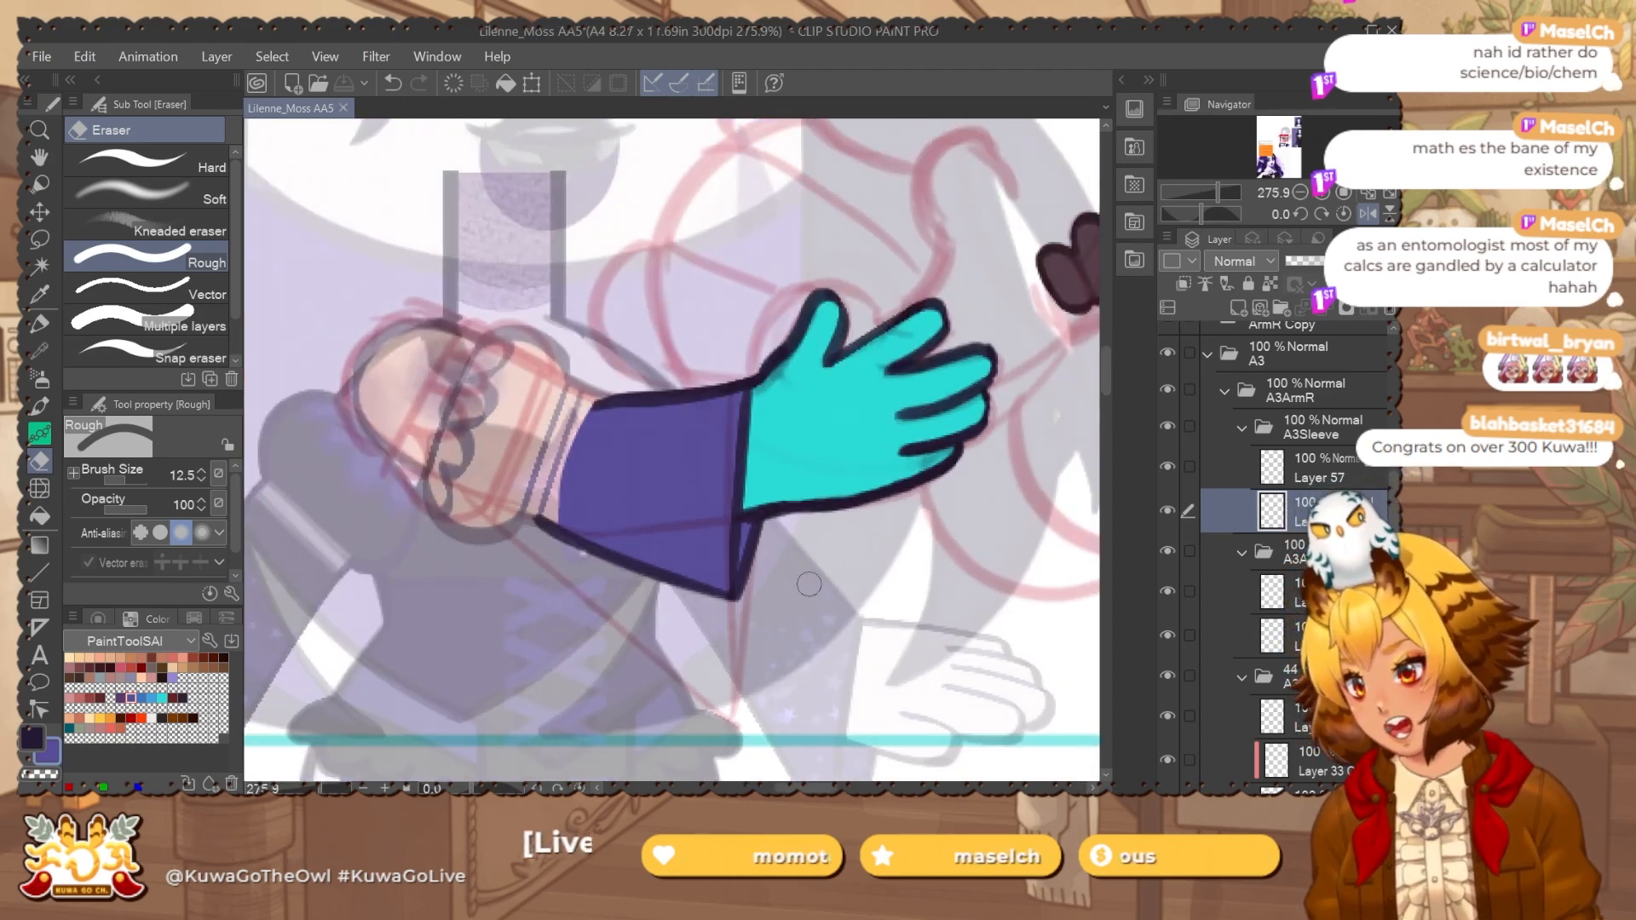
left_click(1366, 214)
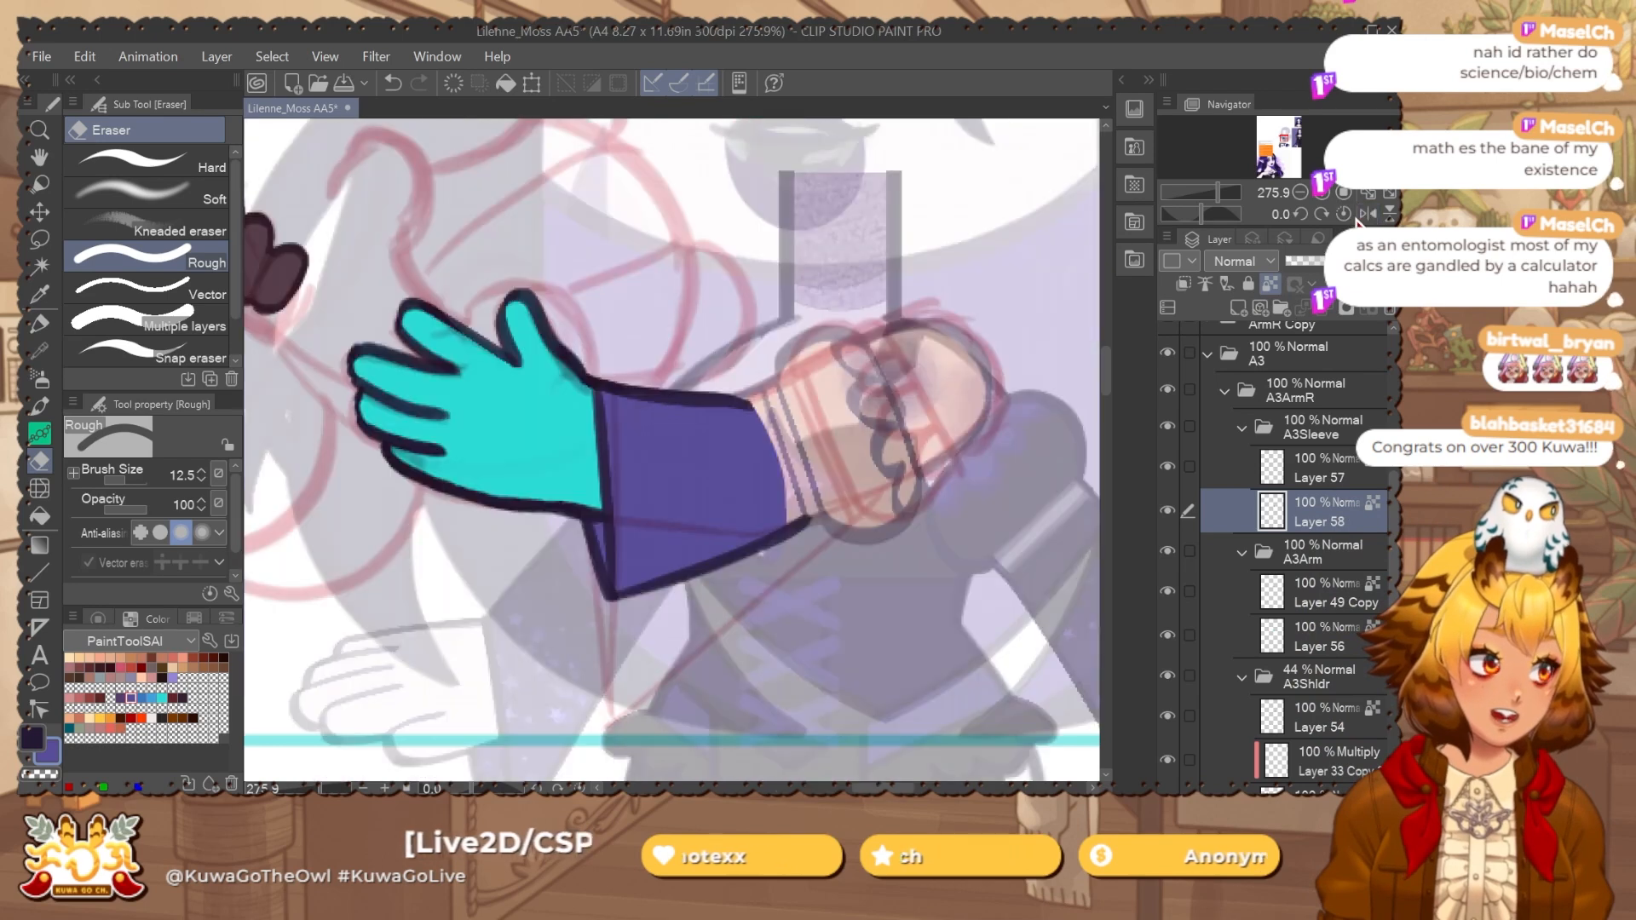
Collapse the A3Sleeve and A3ArmR folders.
scroll(868, 532, "down", 2)
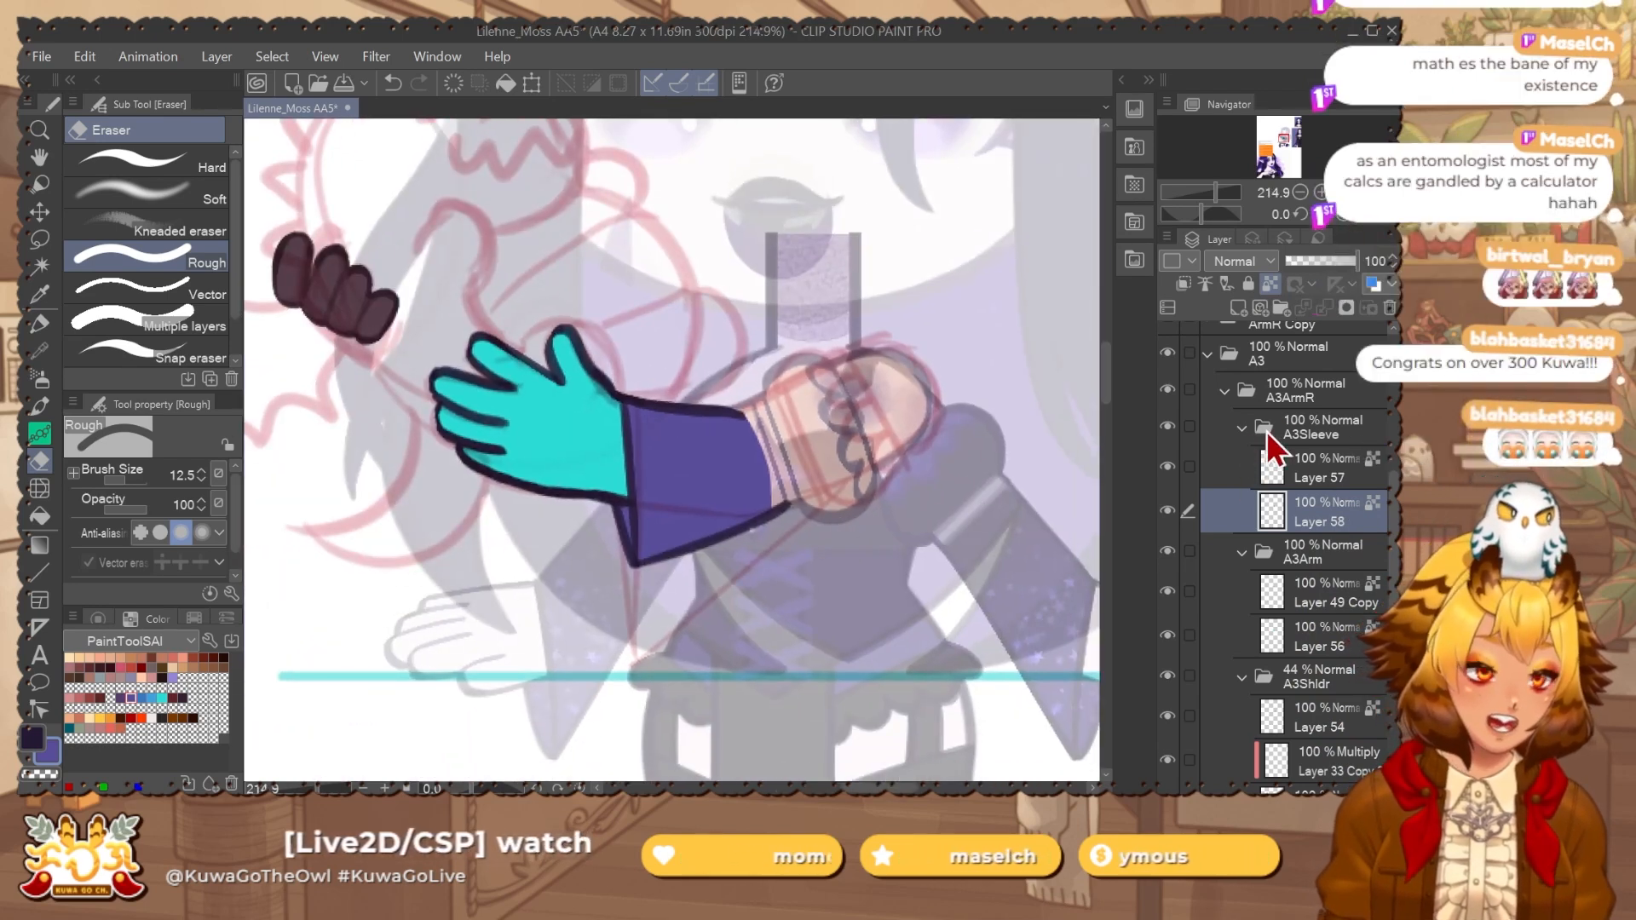
left_click(1242, 428)
left_click(1226, 391)
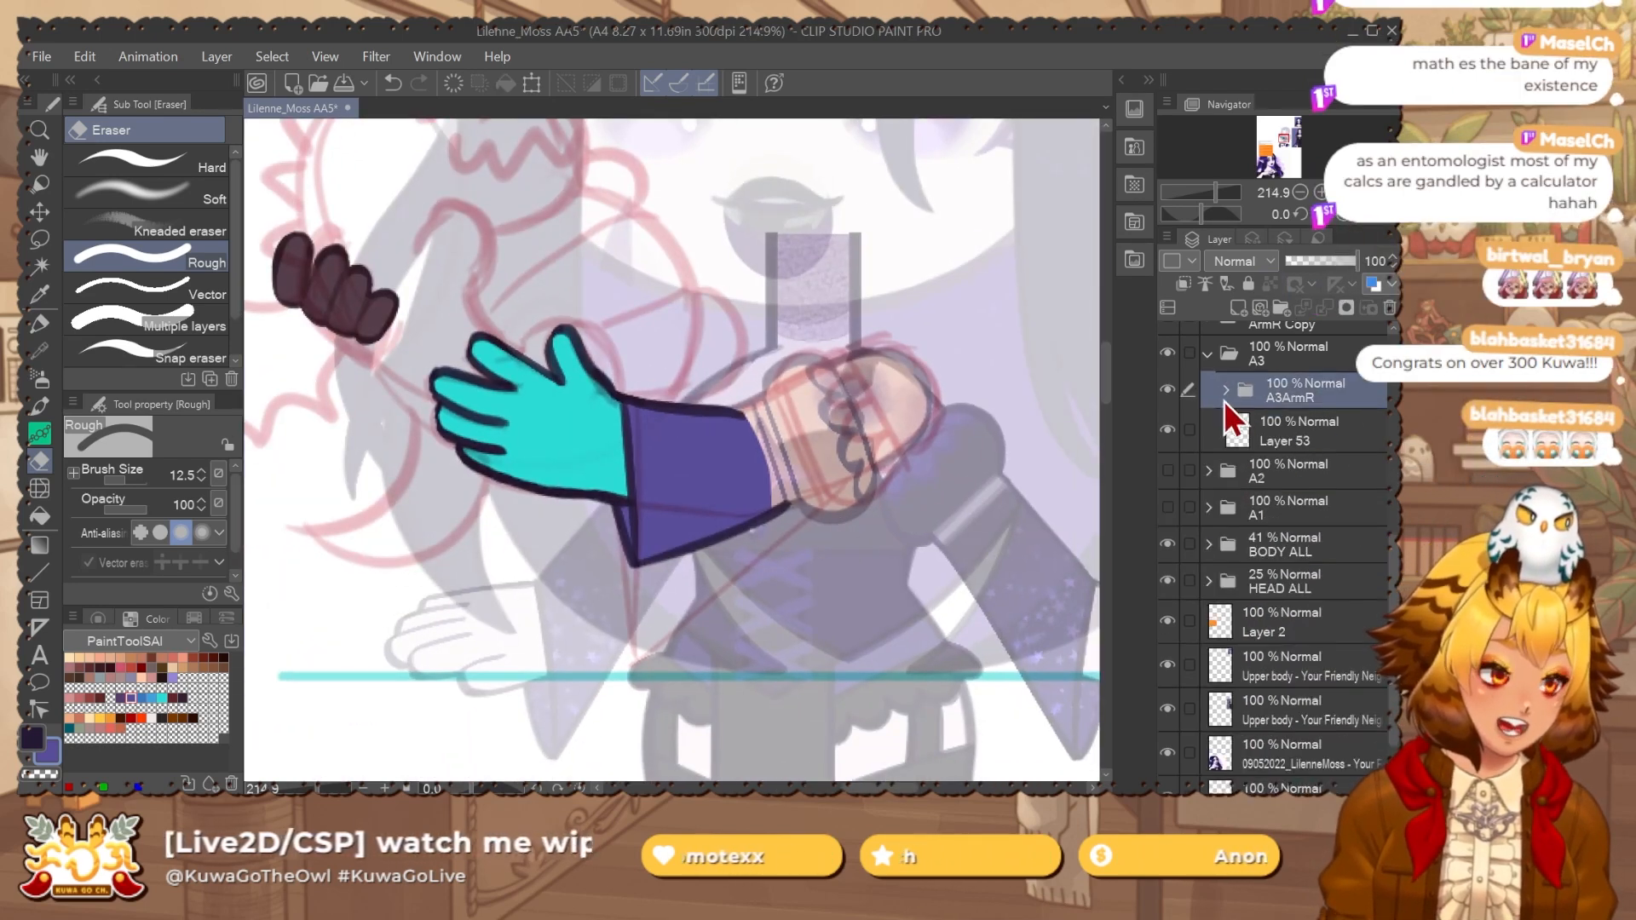
Collapse and hide the A3 folder, check the A2 pose briefly, and show the A1 folder instead.
left_click(1210, 354)
left_click(1167, 401)
left_click(1295, 411)
left_click_drag(1091, 606, 1059, 719)
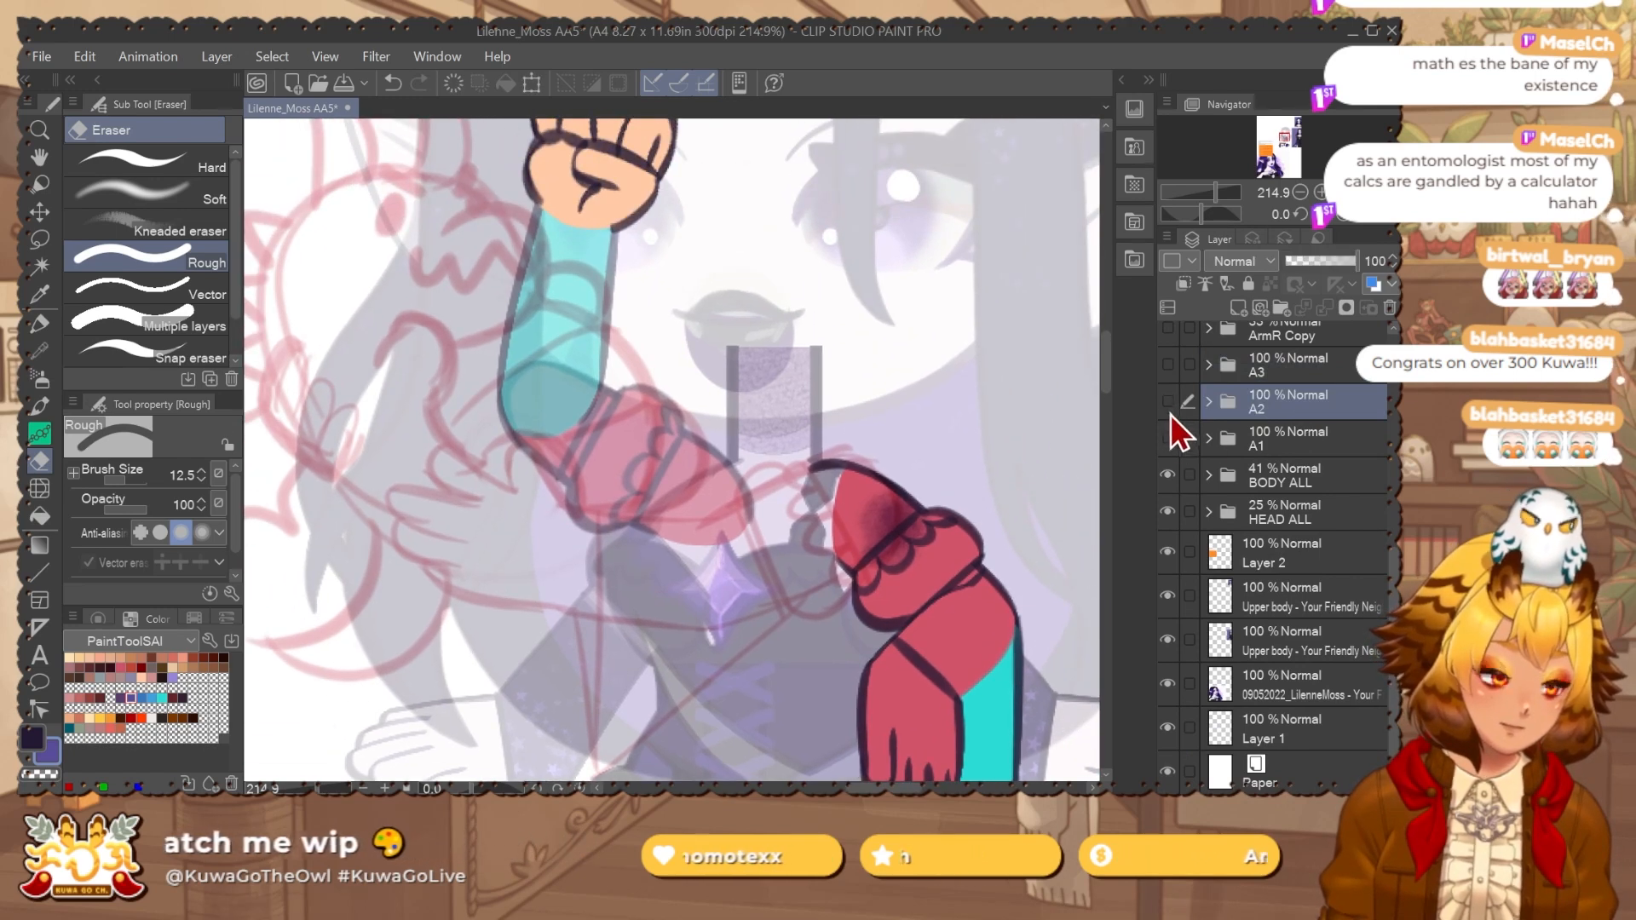
left_click(1168, 407)
left_click(1173, 438)
left_click_drag(907, 647, 919, 409)
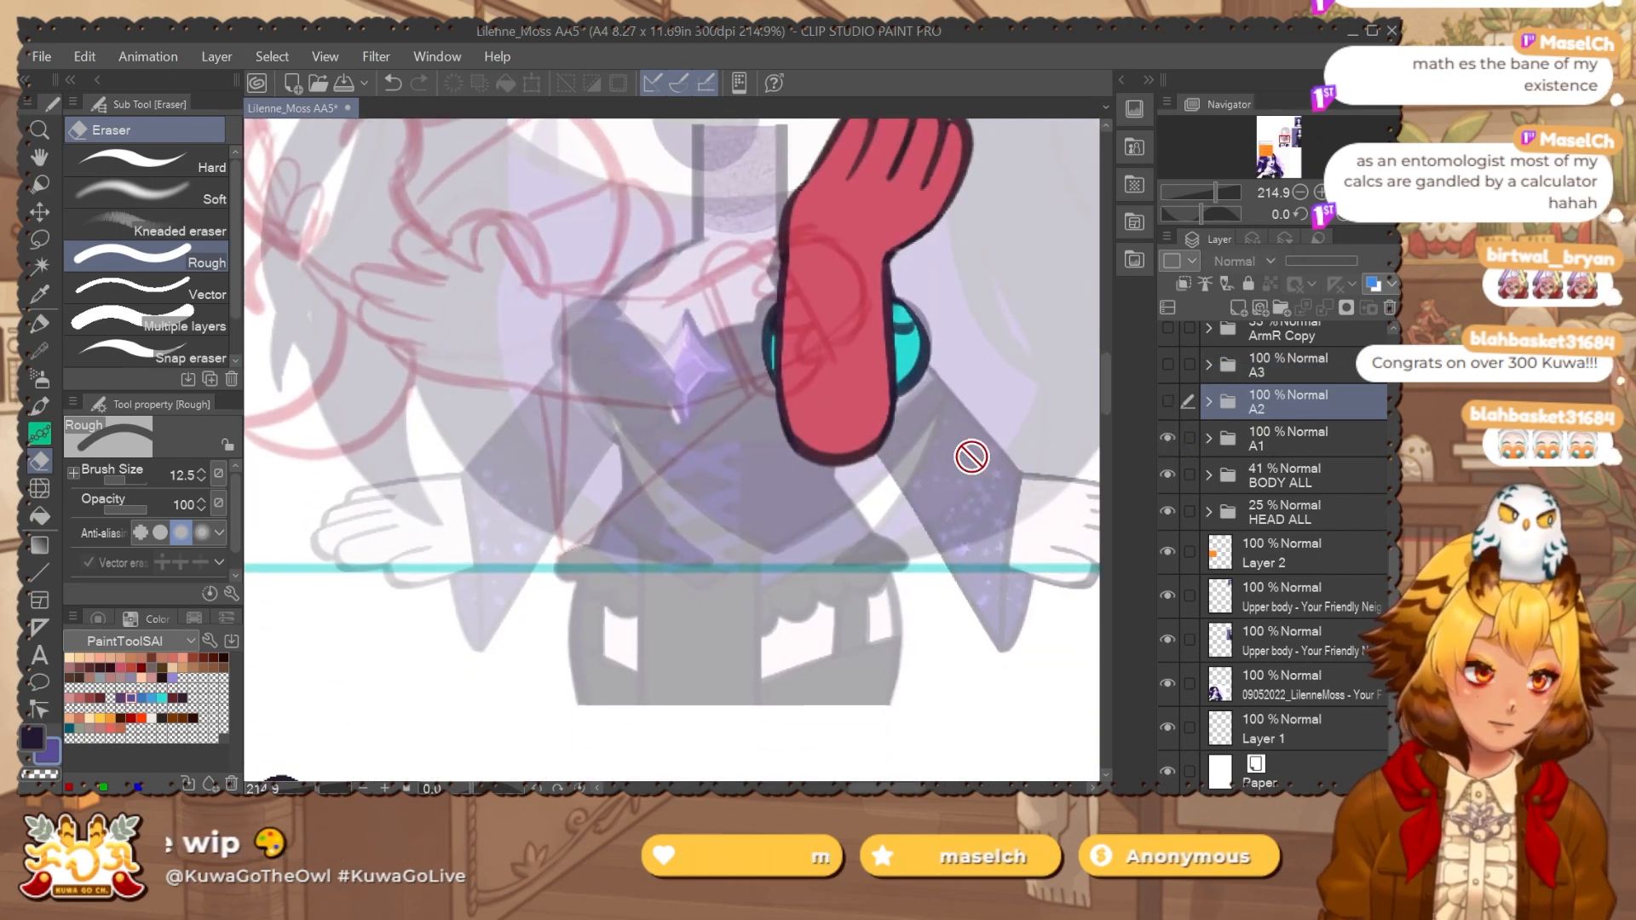
Expand the A1 and A1ArmR folders and add a new raster layer above the A1Shldr folder.
left_click(1209, 439)
left_click(1243, 551)
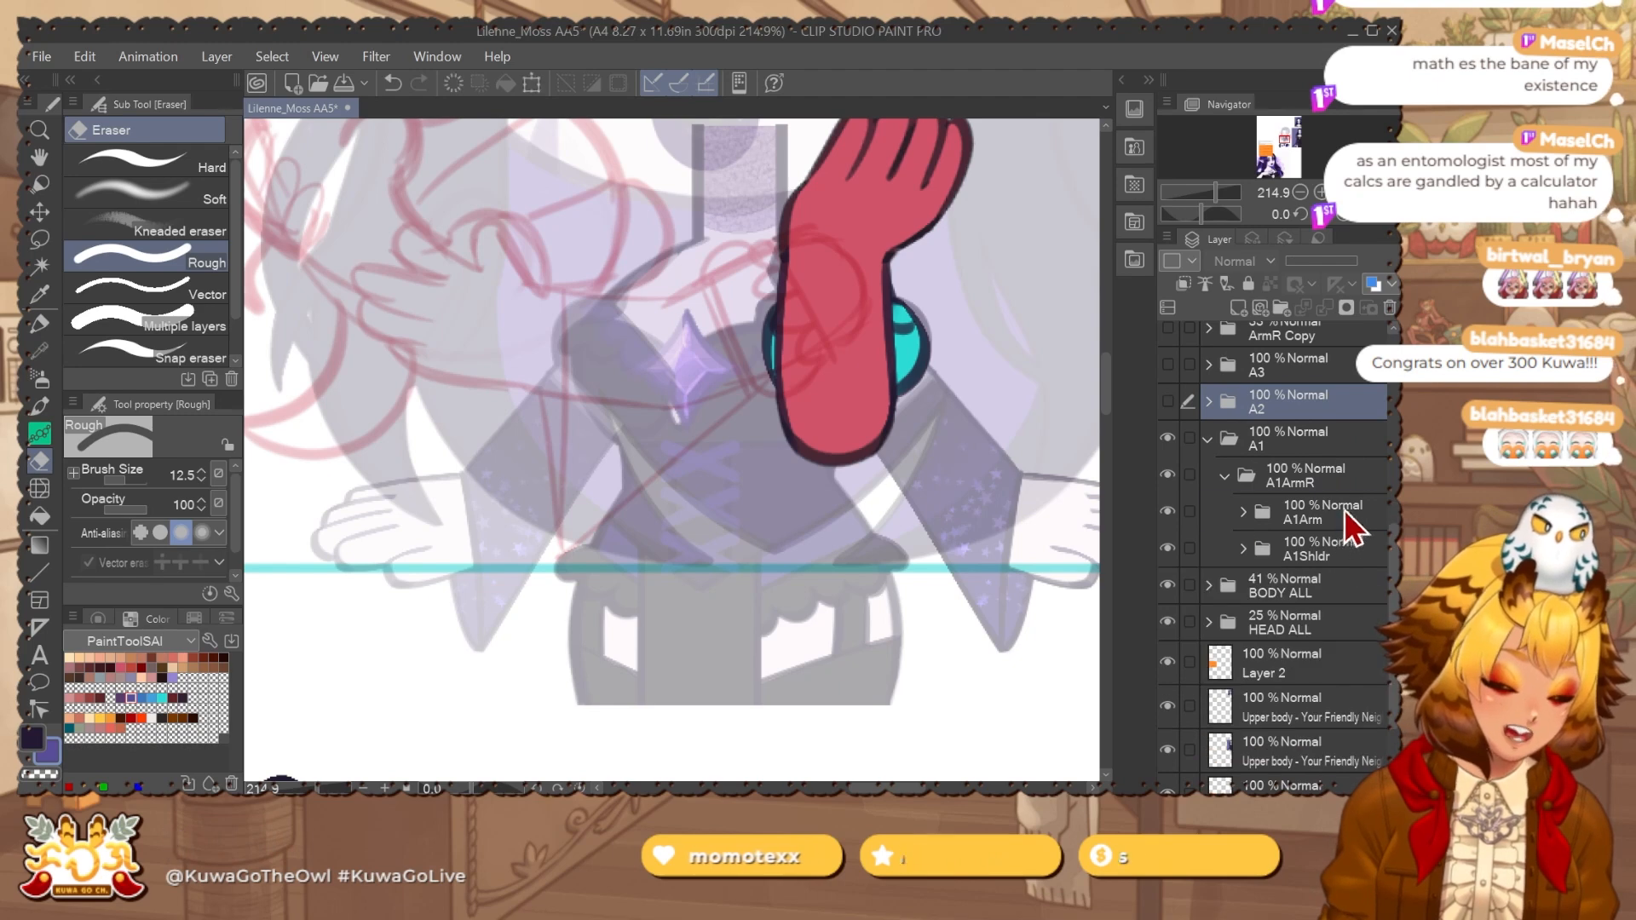
left_click(1344, 522)
left_click(1358, 550)
key("ctrl+shift+n")
left_click_drag(896, 573, 852, 543)
key("p")
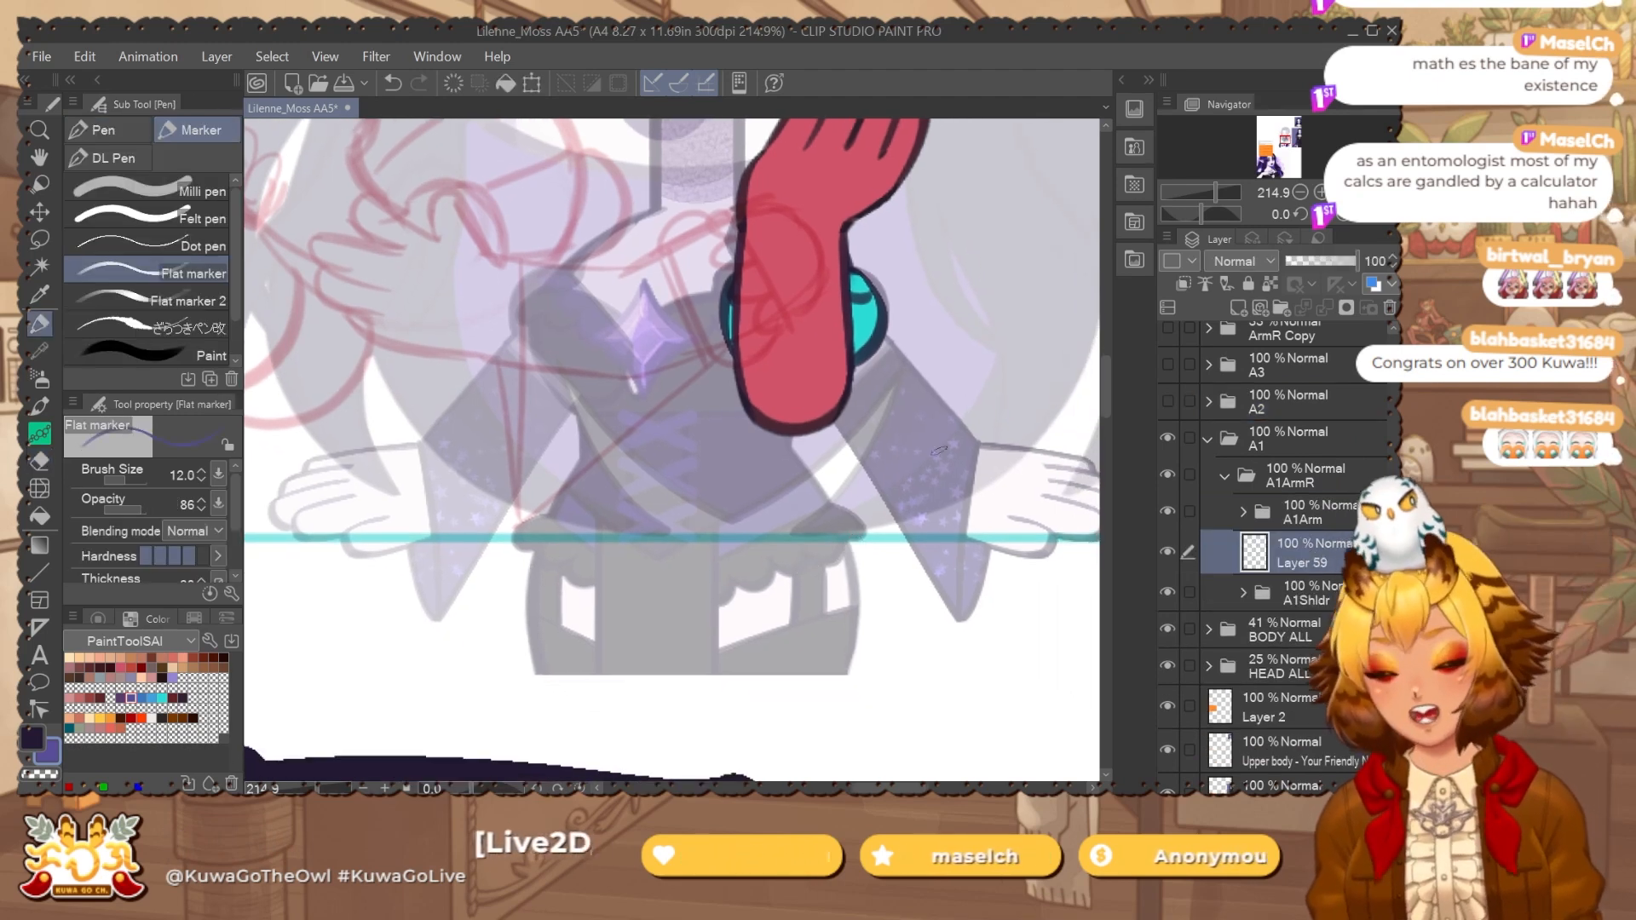
Group the new layer in a folder named A1Sleeve and move that folder above A1Arm.
key("ctrl+g")
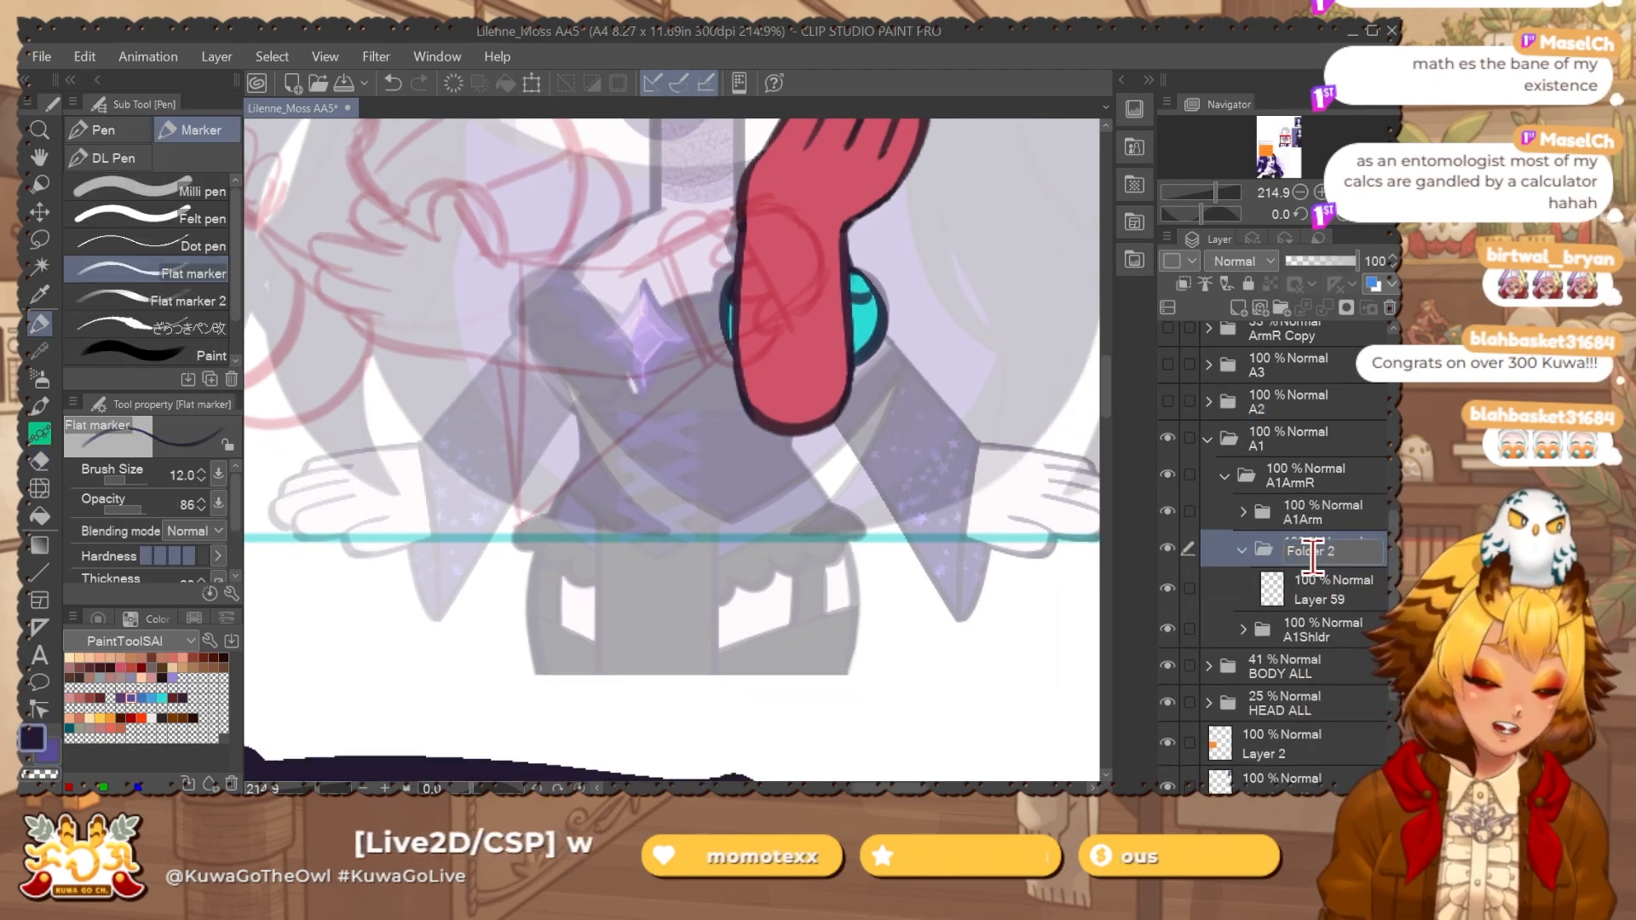
left_click(1336, 560)
type("A")
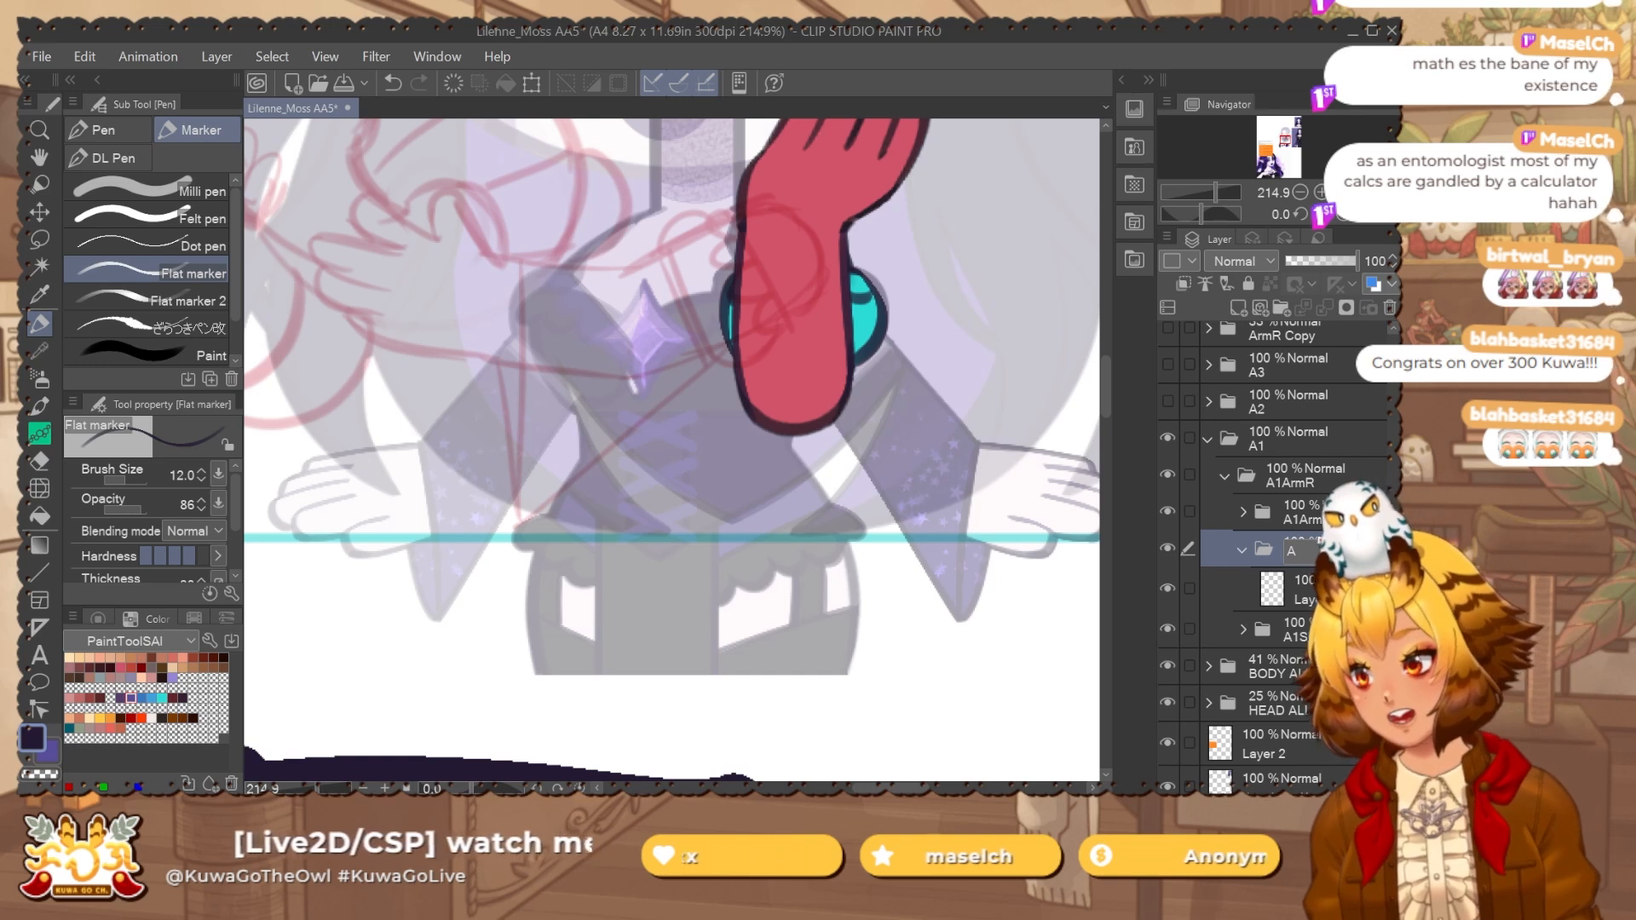
type("1Sleeve")
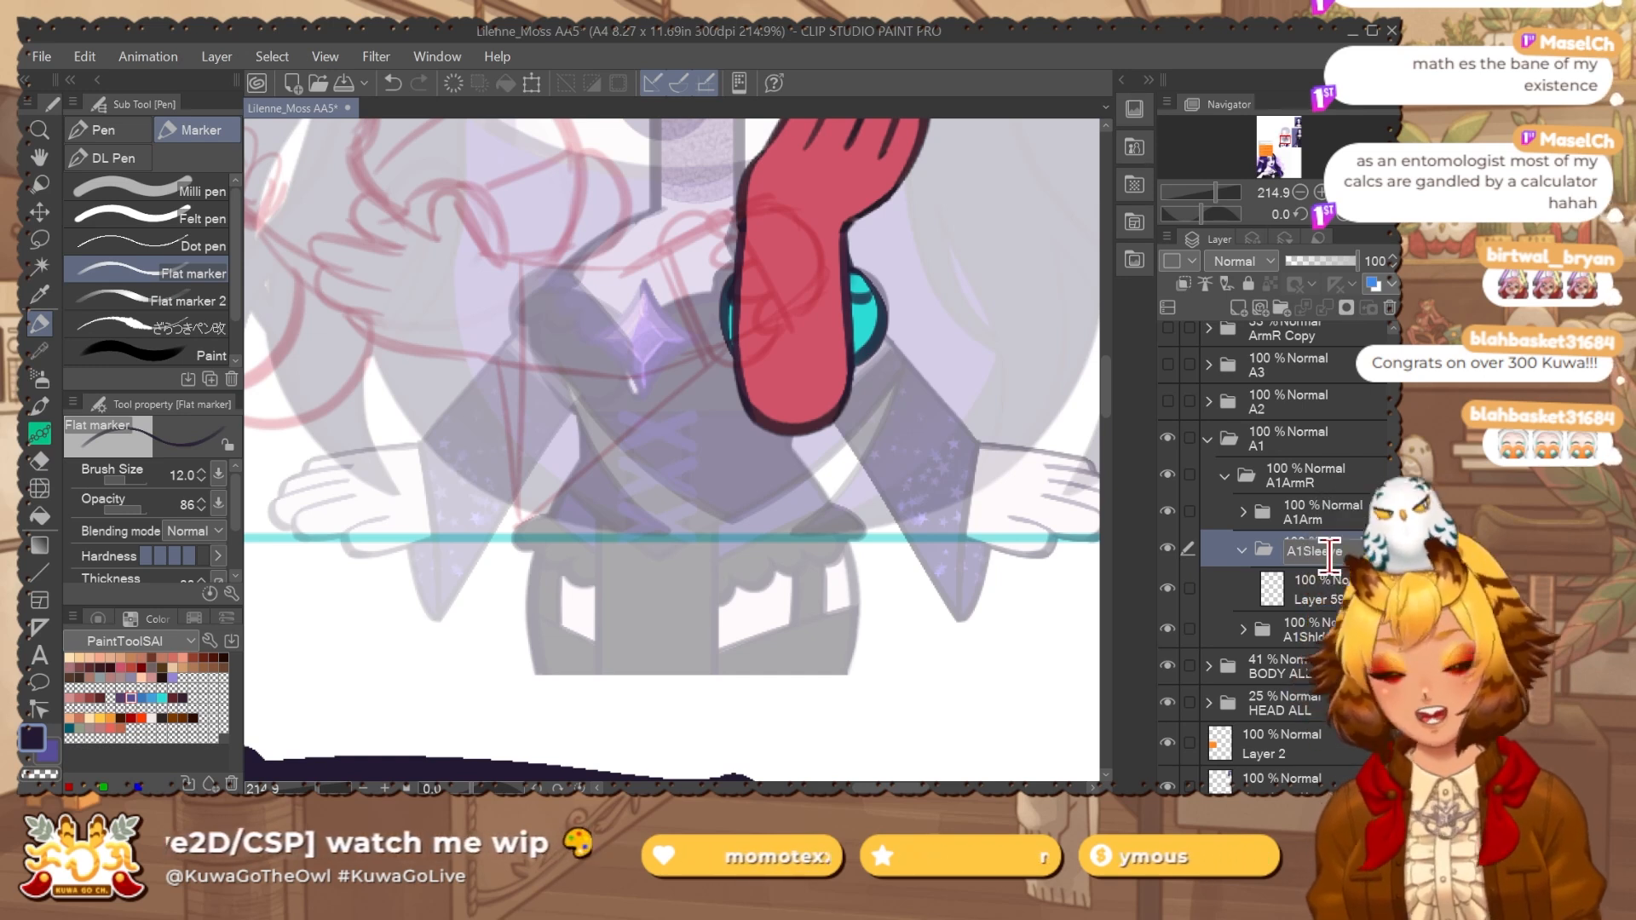
key("Return")
left_click(1358, 589)
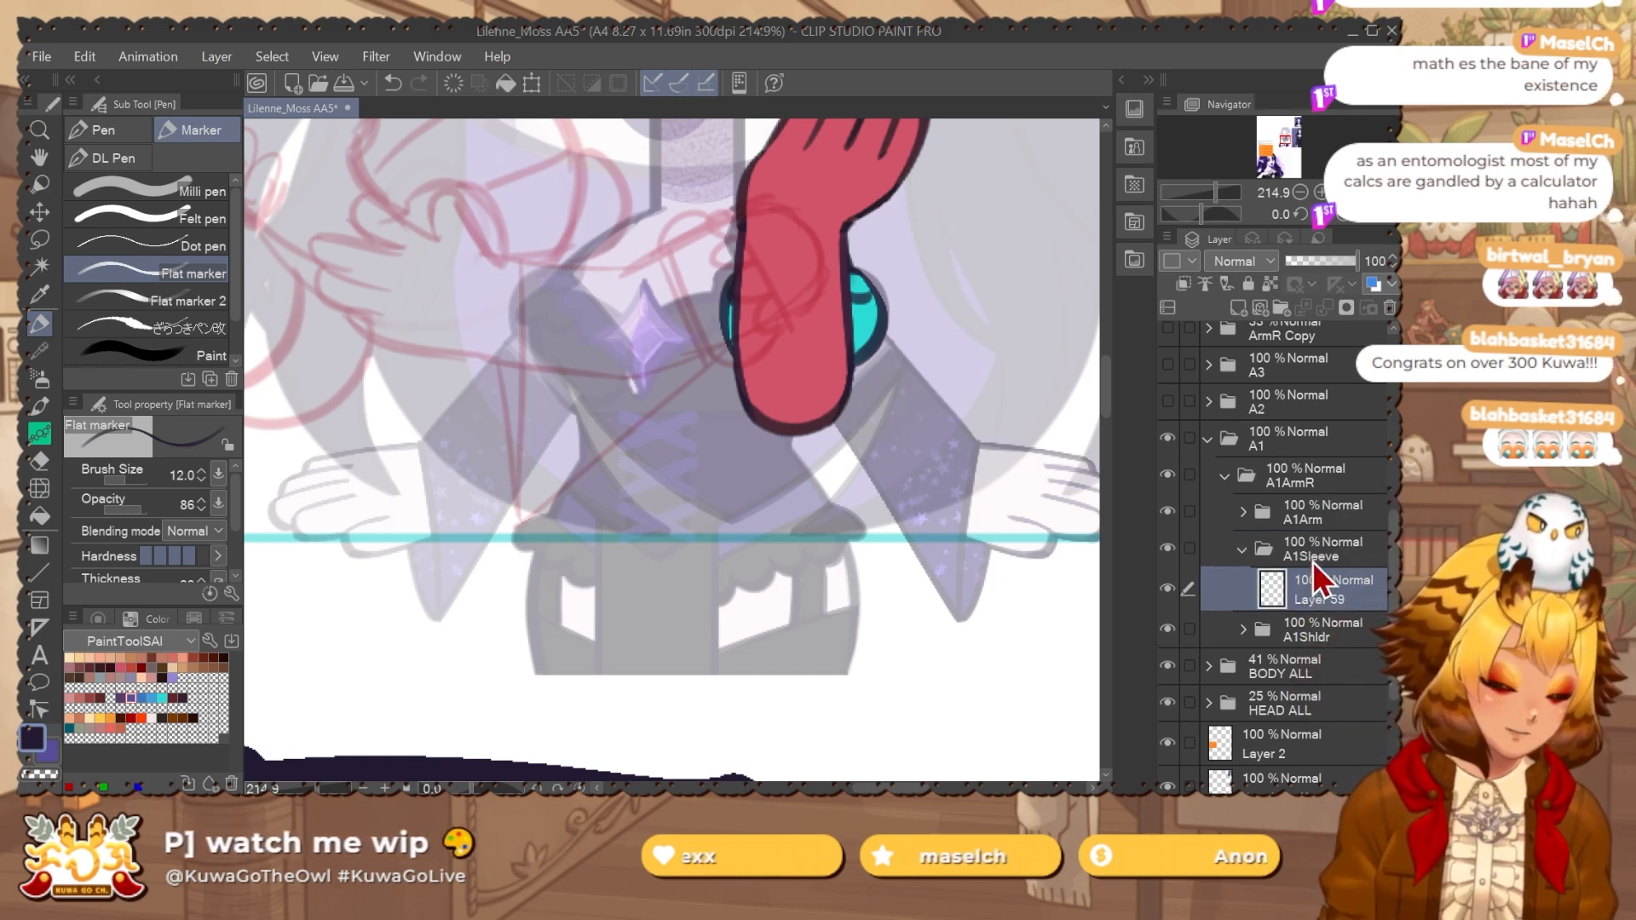
left_click(1315, 561)
left_click_drag(1327, 529, 1347, 512)
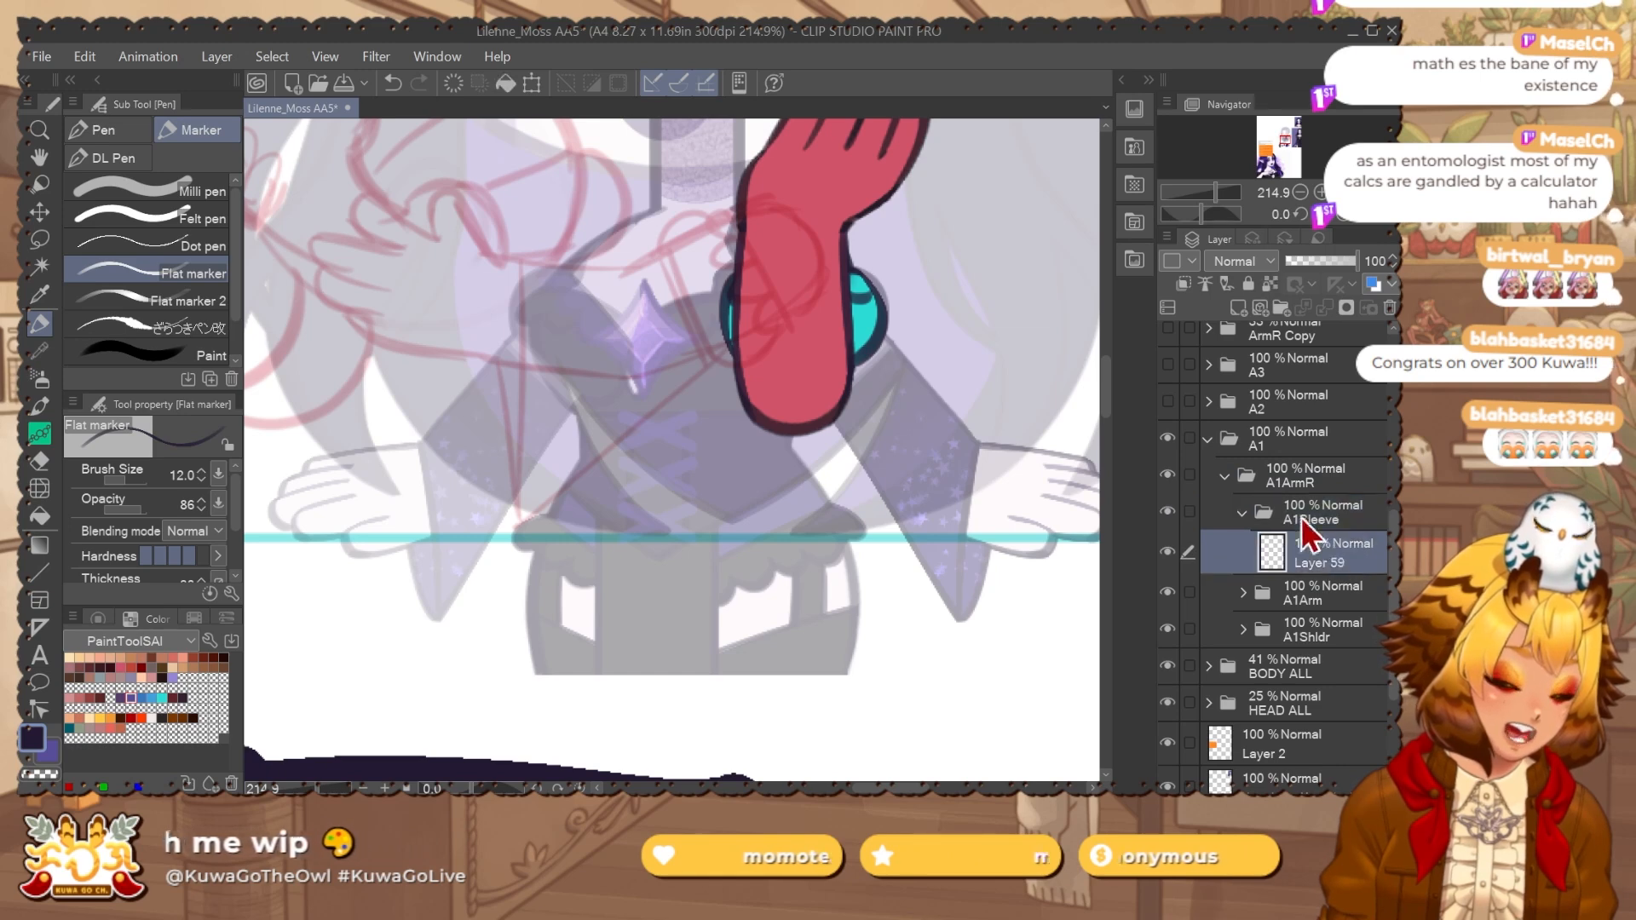
Draw the sleeve's opening edge across the forearm on Layer 59 and lower the A1Arm folder's opacity to 38%.
left_click_drag(894, 451, 850, 658)
left_click_drag(700, 459, 765, 484)
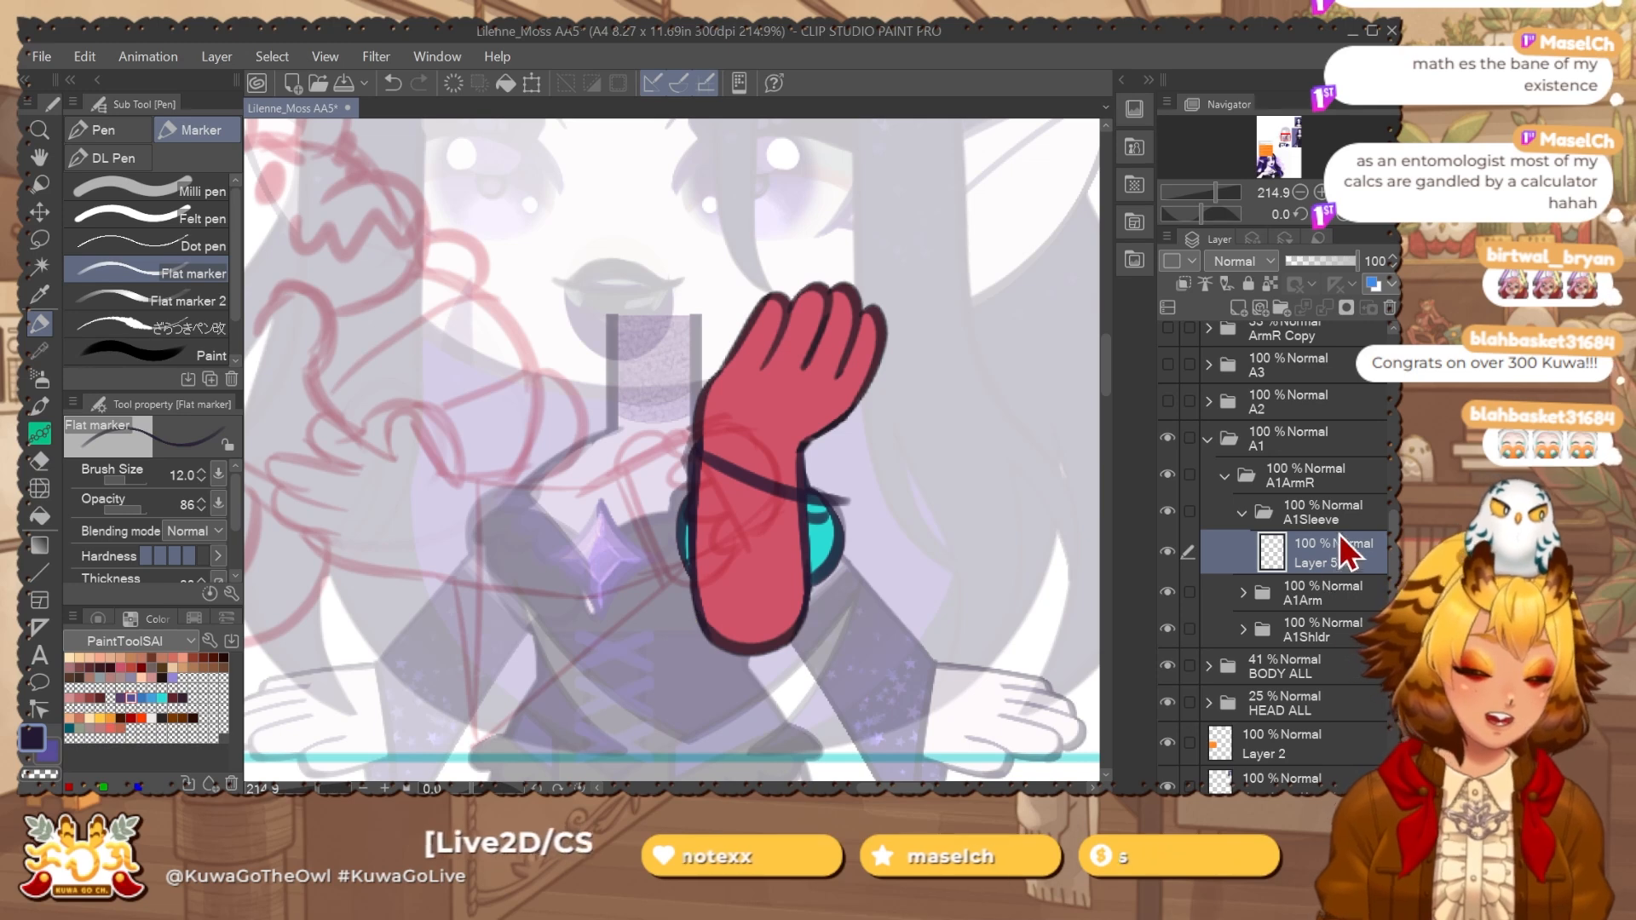
left_click(1329, 592)
left_click_drag(1333, 261, 1313, 260)
Outline the sleeve's sides and rounded elbow end on Layer 59.
left_click(1296, 558)
scroll(828, 597, "up", 2)
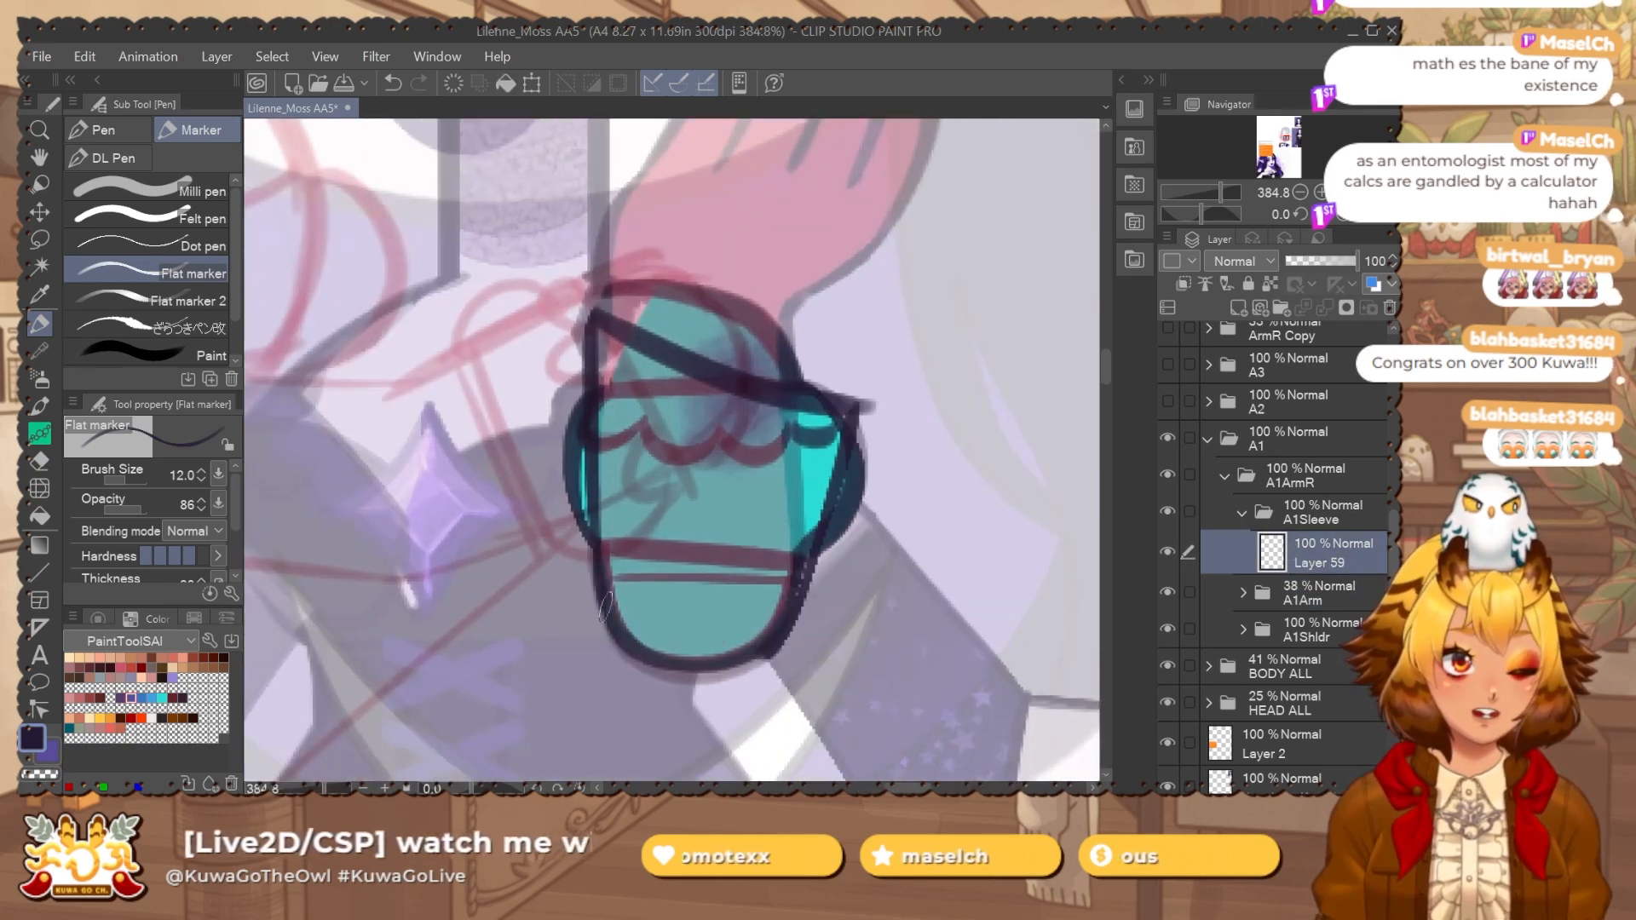
left_click_drag(896, 549, 901, 526)
key("e")
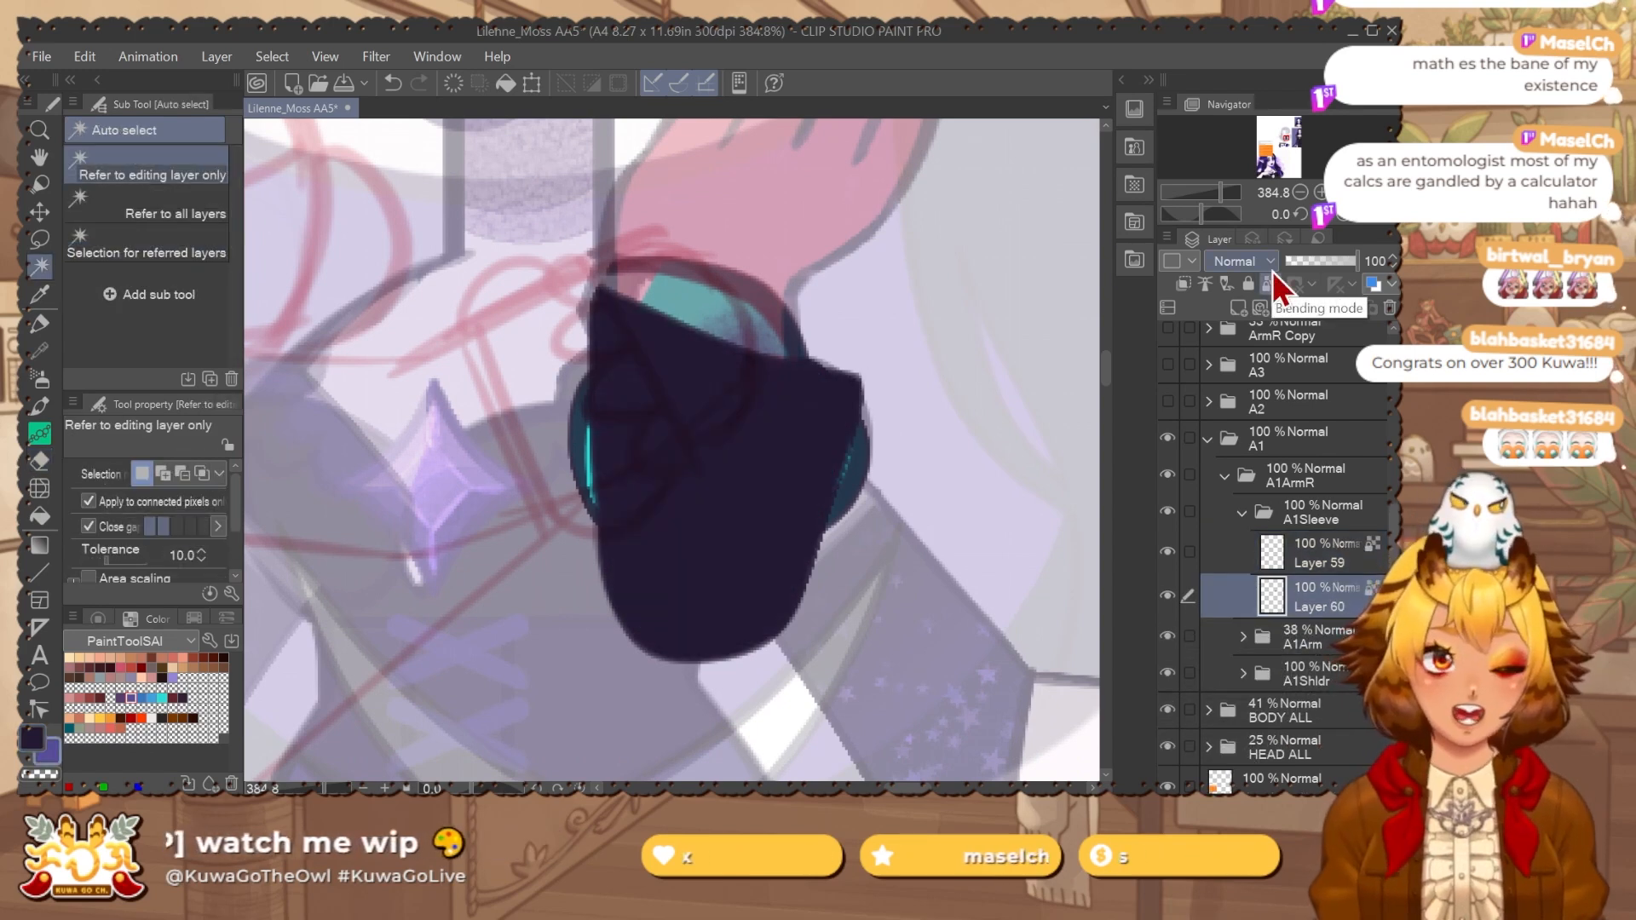
Fill the A1 sleeve shape on Layer 60 with purple.
key("alt+Delete")
mouse_move(793, 538)
left_mouse_down()
mouse_move(780, 650)
mouse_move(887, 650)
left_mouse_up()
left_click_drag(886, 650, 896, 627)
left_click(1329, 563)
key("j")
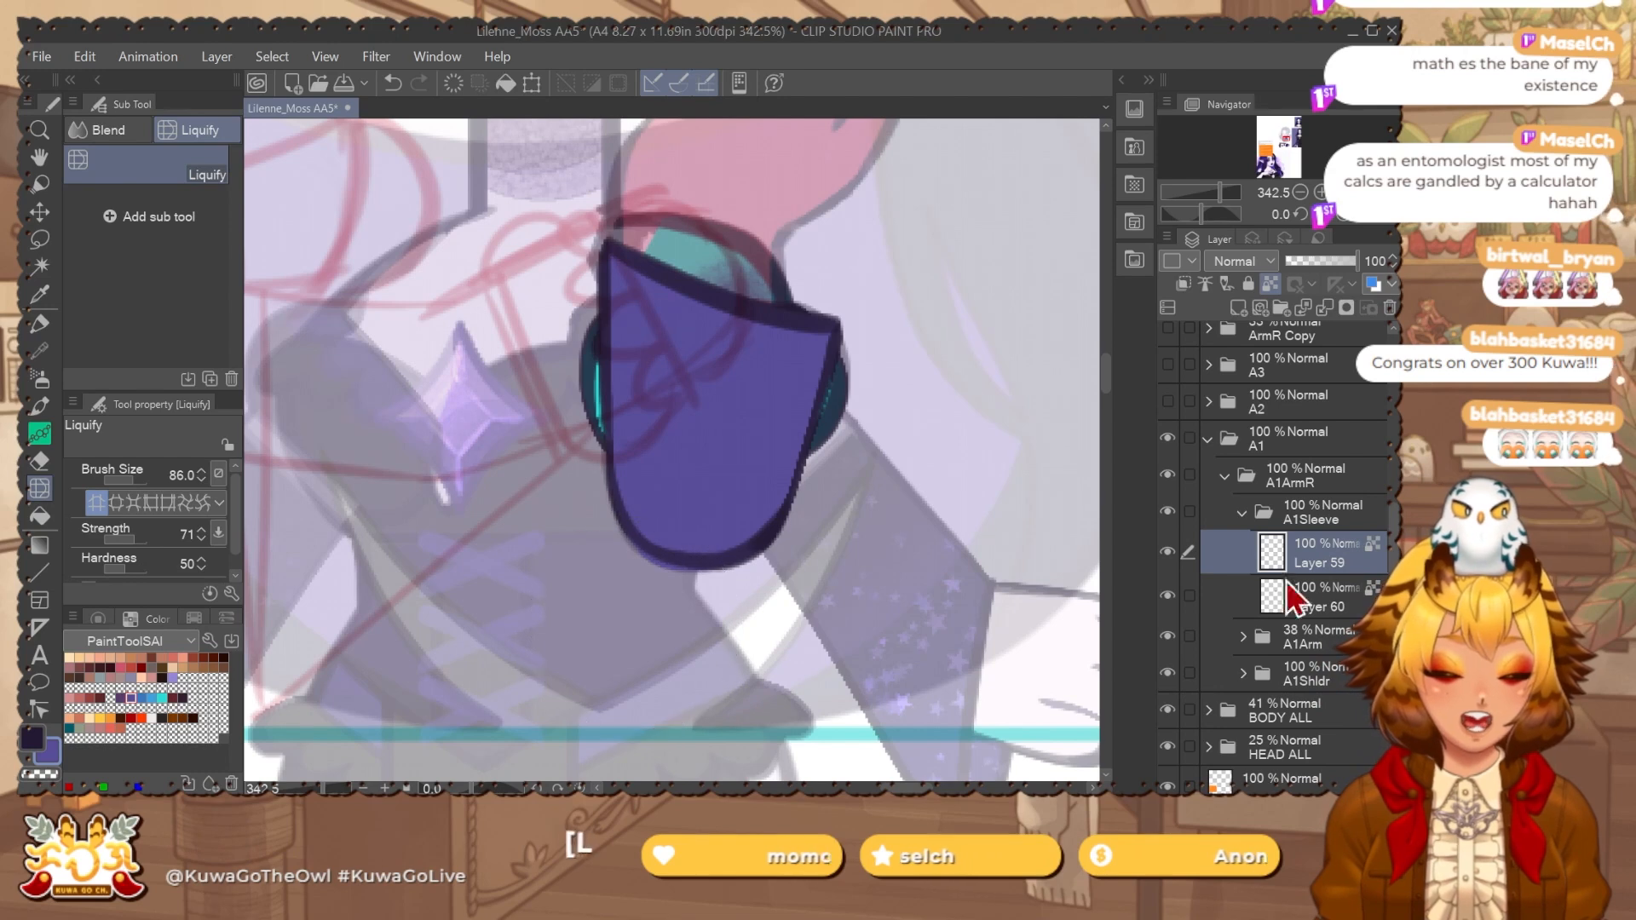
scroll(647, 570, "up", 1)
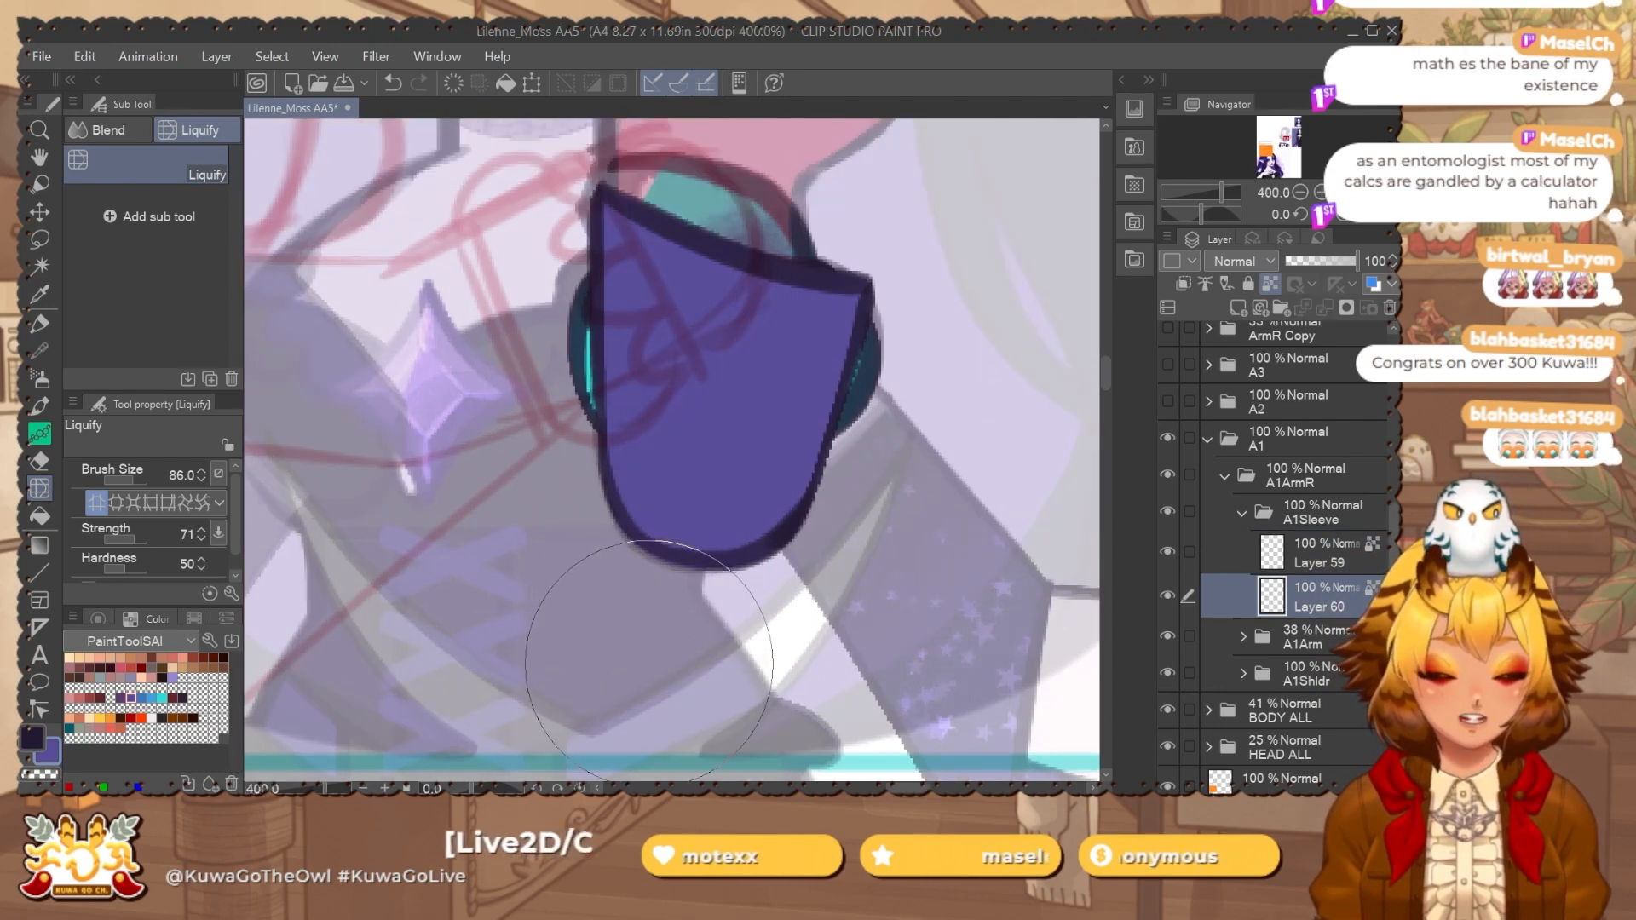
Collapse and hide the A1 folder, and show and expand the A2 folder.
left_click(1242, 509)
left_click(1224, 475)
left_click(1208, 439)
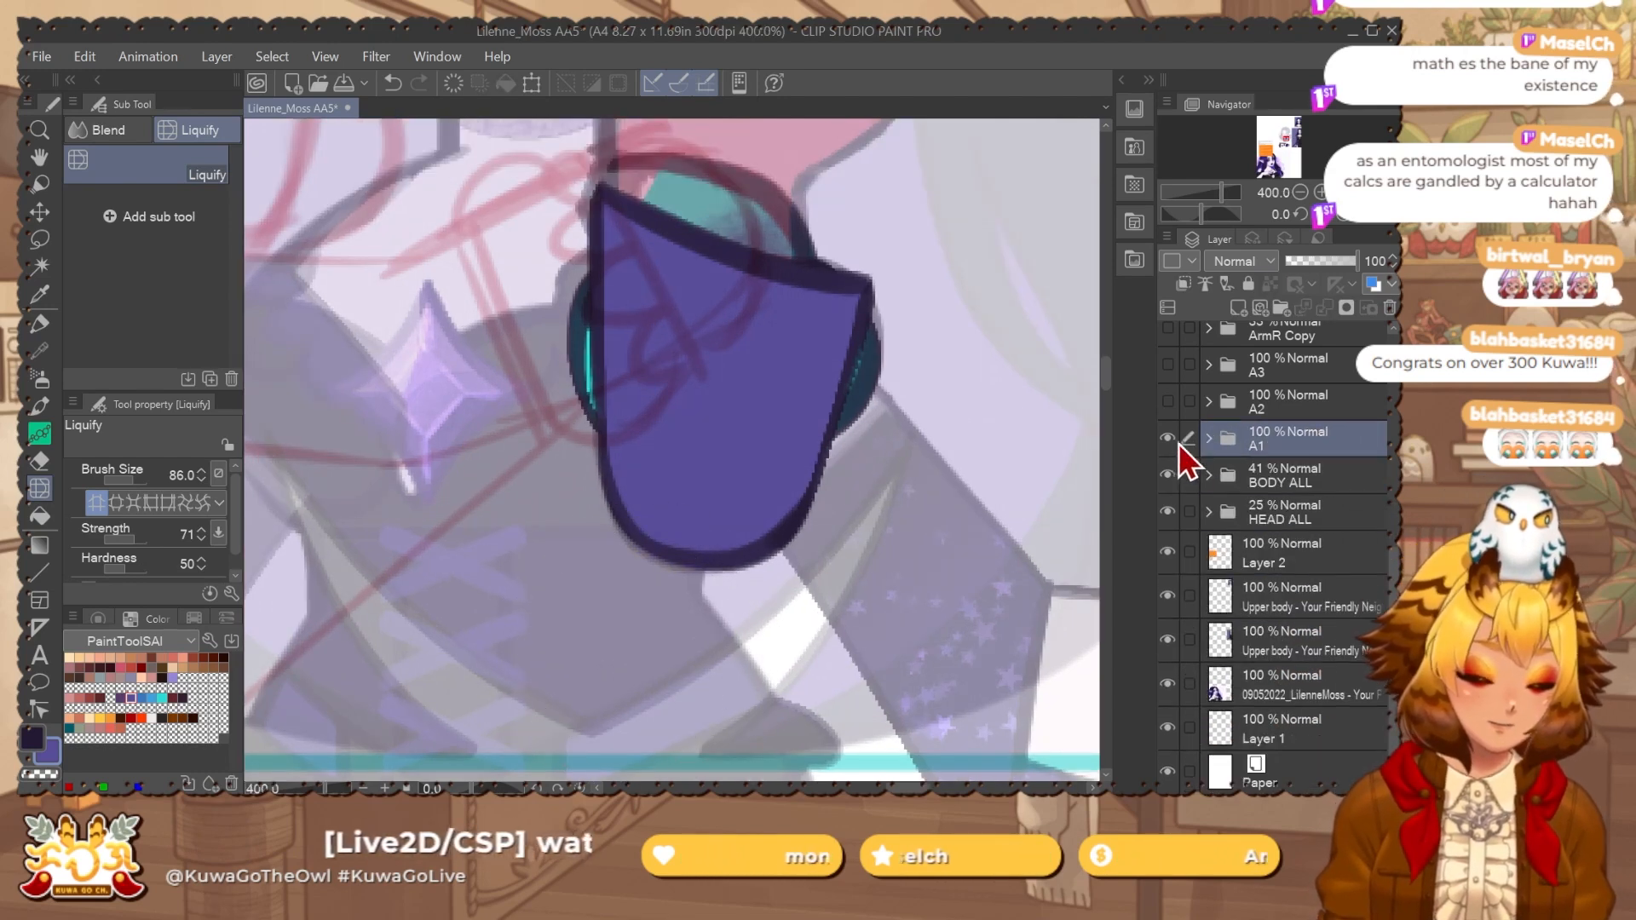
left_click(1168, 438)
left_click(1168, 401)
left_click(1241, 411)
left_click(1207, 402)
left_click_drag(876, 594, 908, 659)
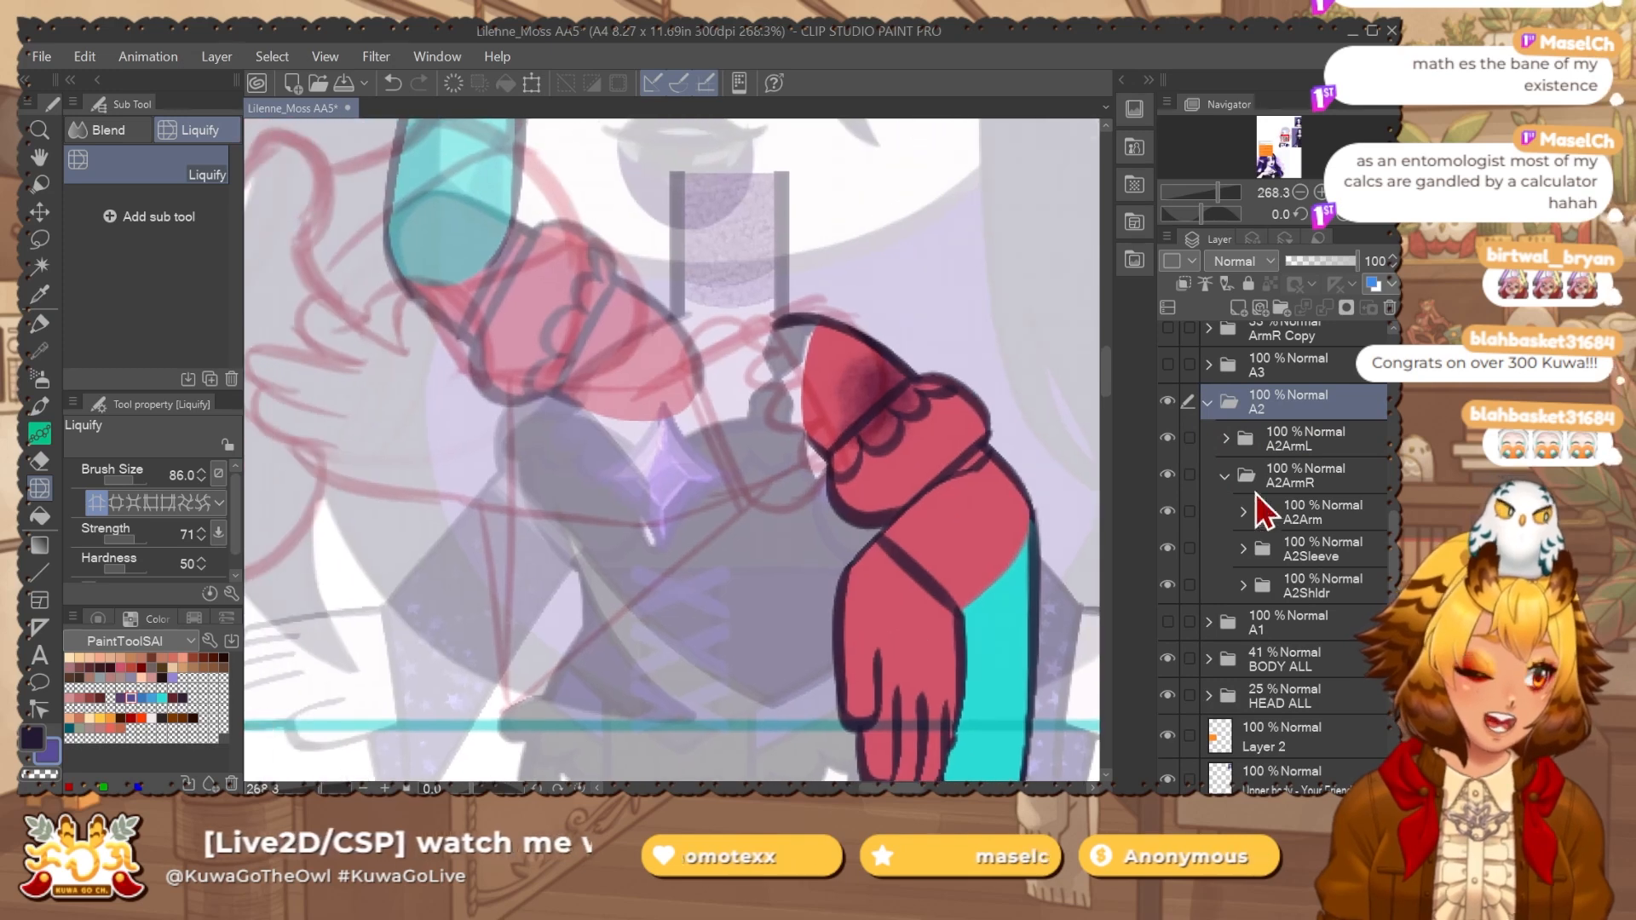
Collapse A2ArmR, expand A2ArmL, and set its A2Hand, A2Arm and A2Shldr folders to 100% opacity.
left_click(1291, 537)
left_click_drag(818, 511, 882, 633)
left_click(1224, 476)
left_click(1226, 438)
left_click(1313, 439)
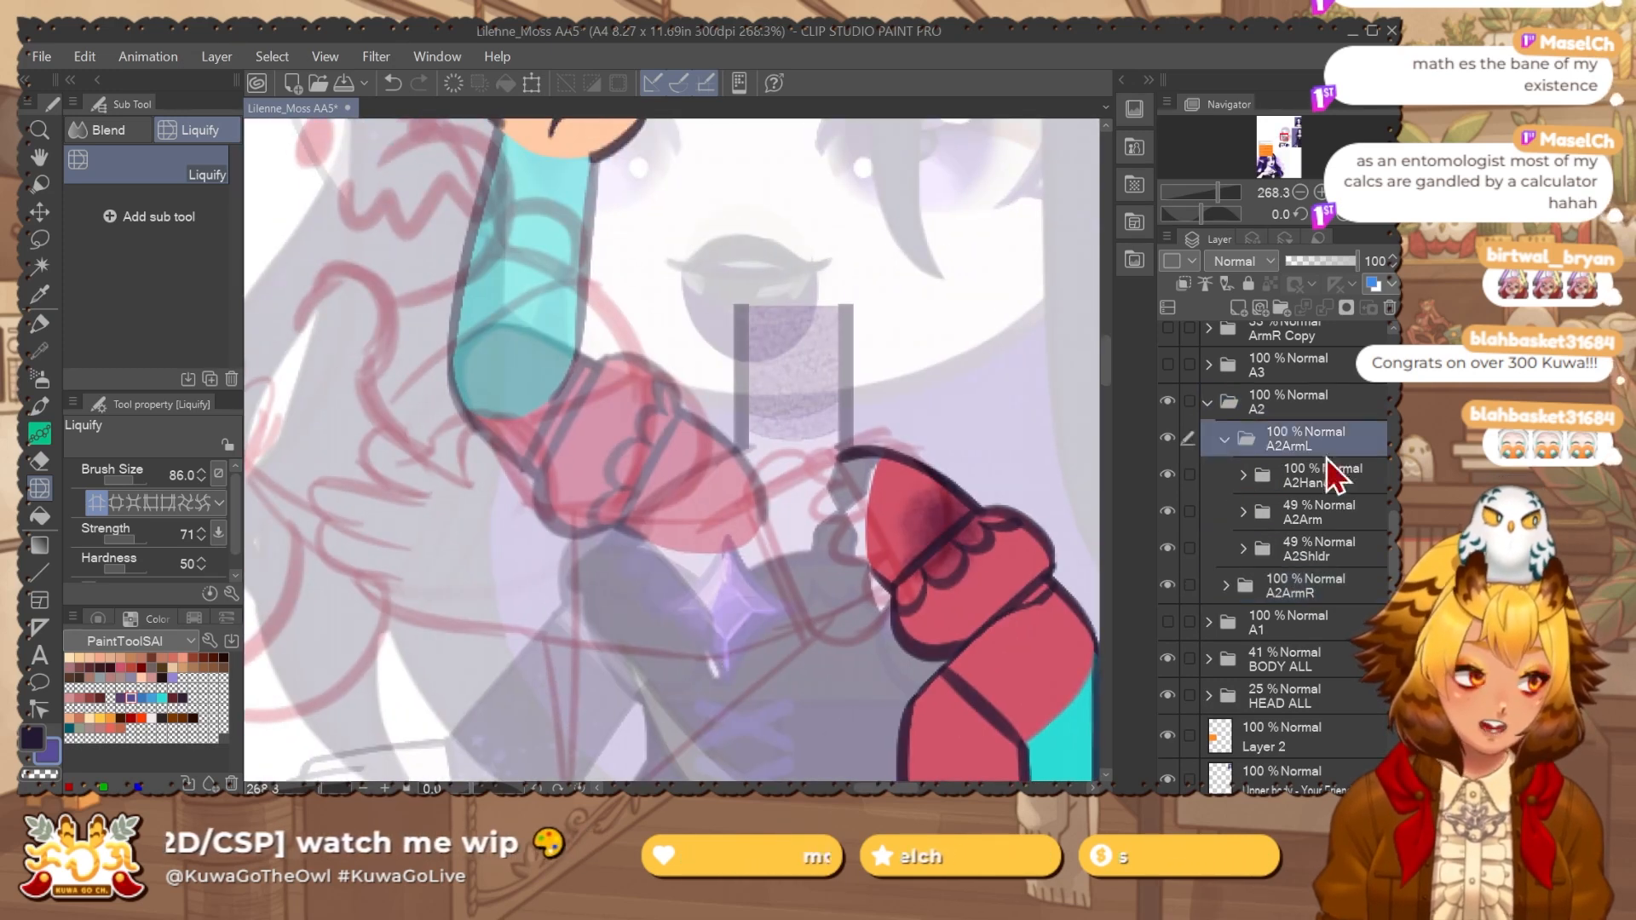
left_click(1340, 477)
left_click(1343, 550, "shift")
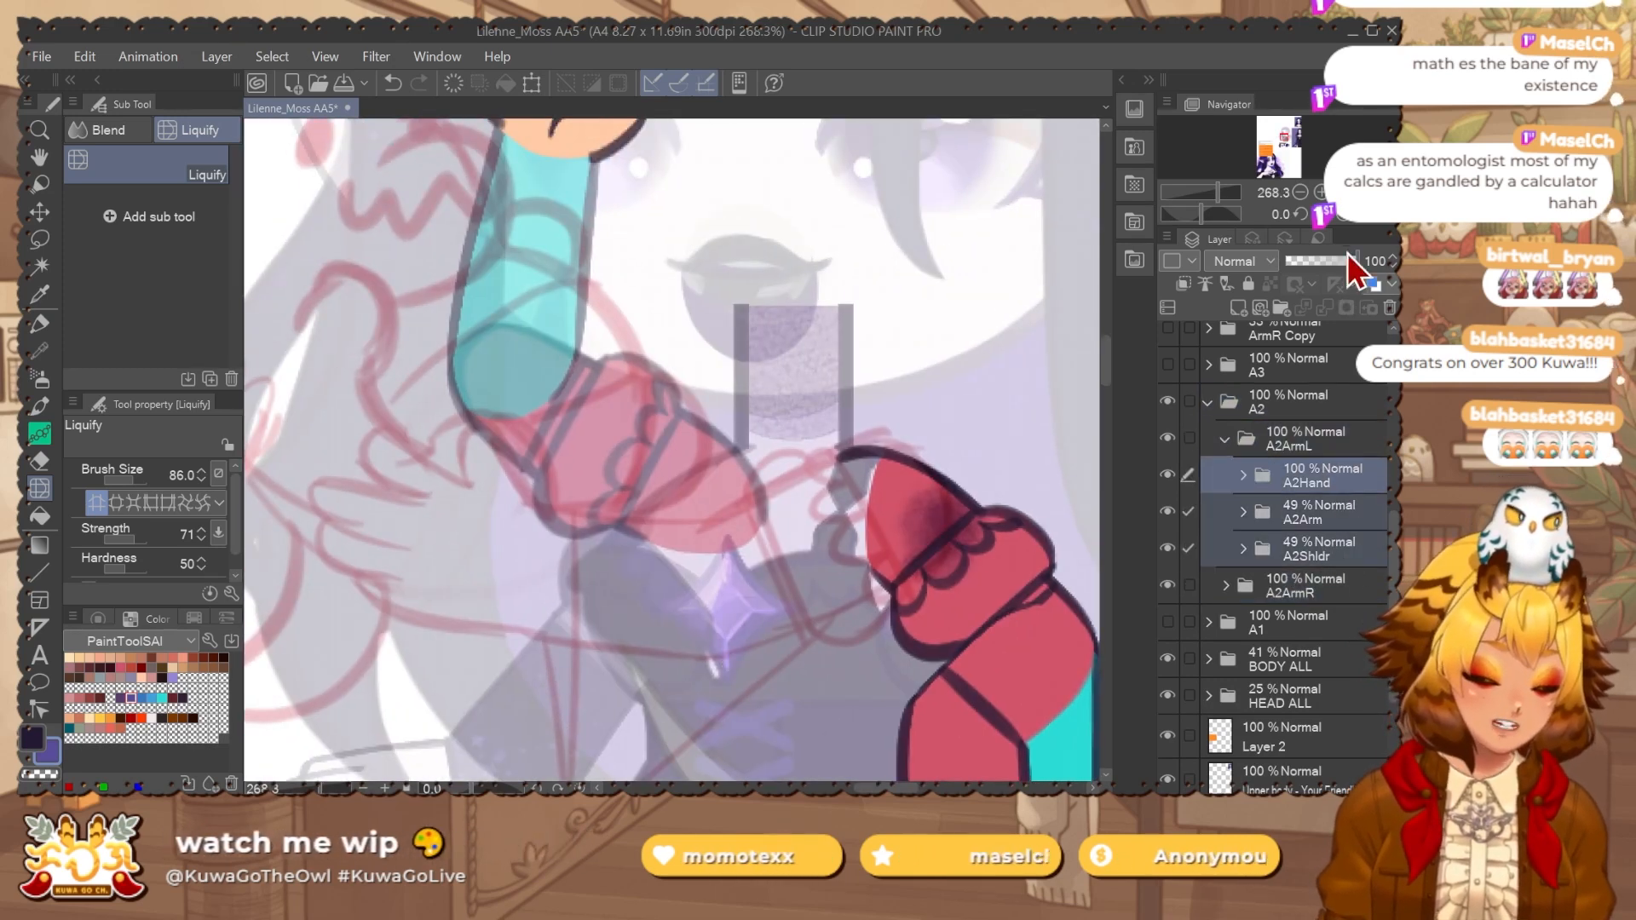
left_click(1355, 261)
left_click_drag(672, 416, 684, 483)
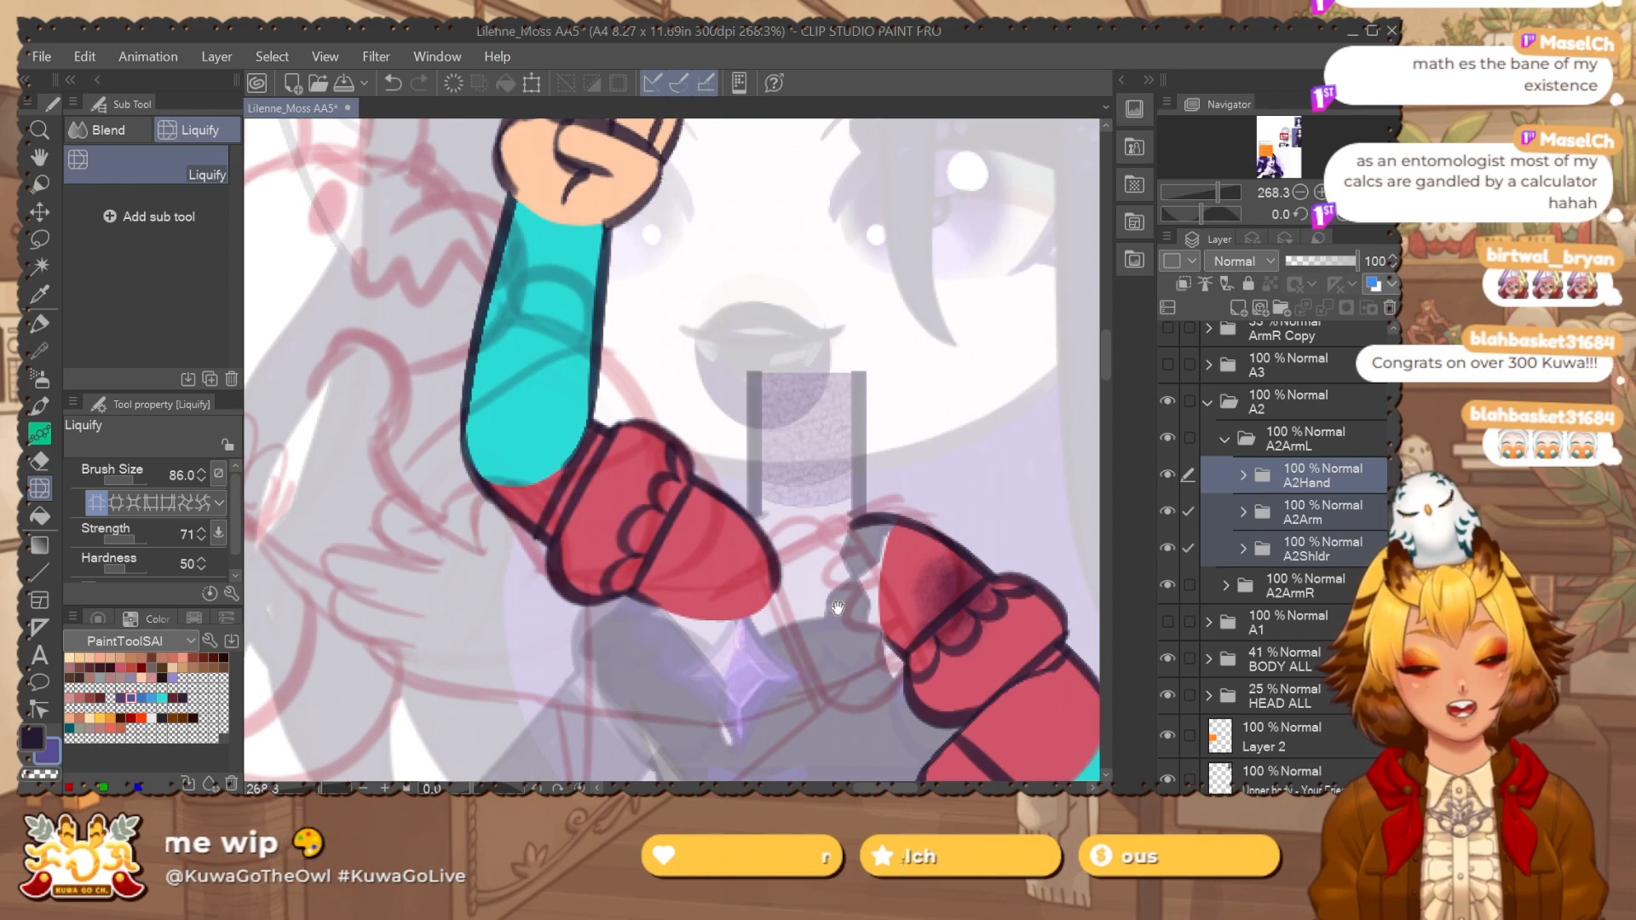
Shorten the cyan sleeve of the A2ArmR folder's A2Sleeve with Free Transform by raising its lower tip.
left_click_drag(972, 658, 919, 504)
left_click_drag(1043, 728, 909, 465)
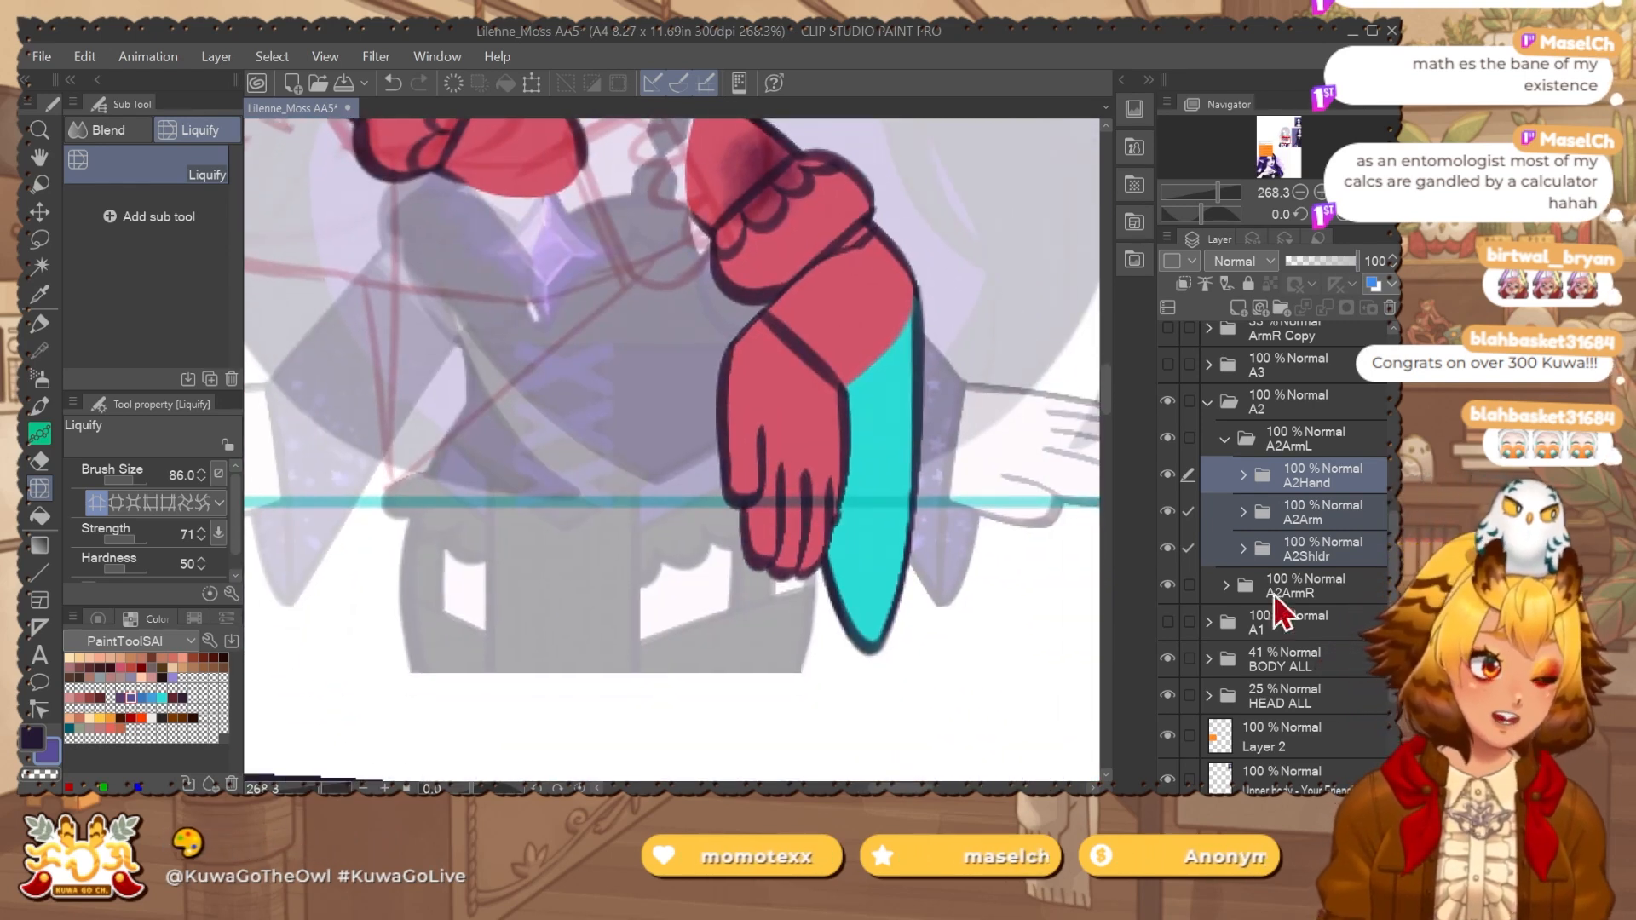
left_click(1226, 585)
left_click(1167, 661)
left_click(1167, 661)
left_click(1275, 659)
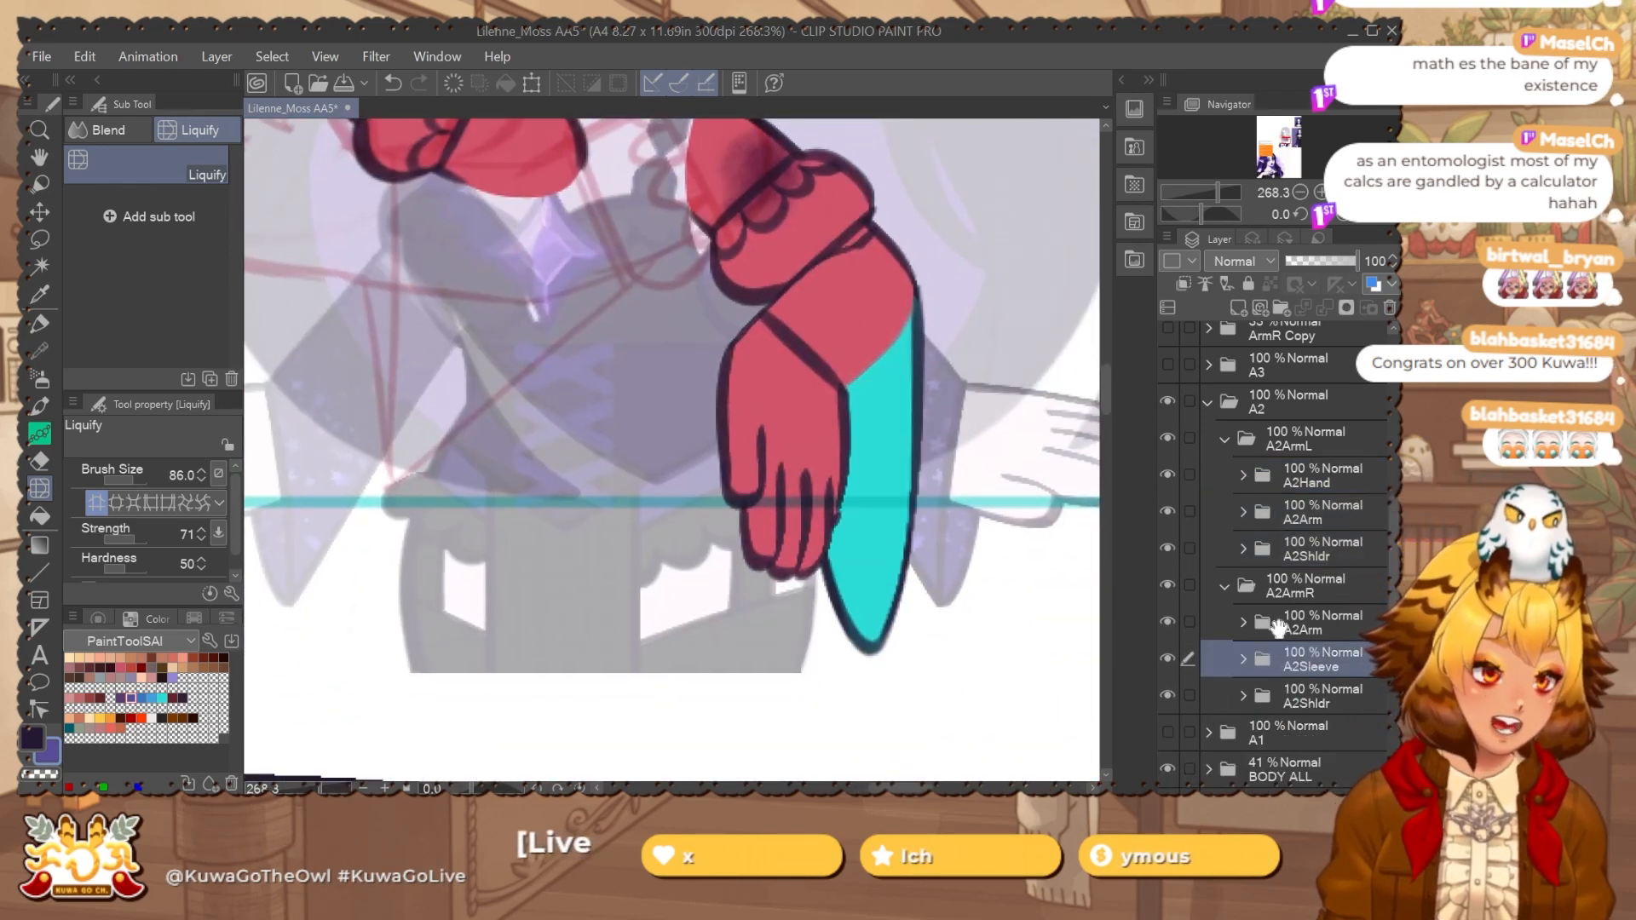
left_click_drag(986, 592, 910, 563)
key("ctrl+t")
left_click(204, 594)
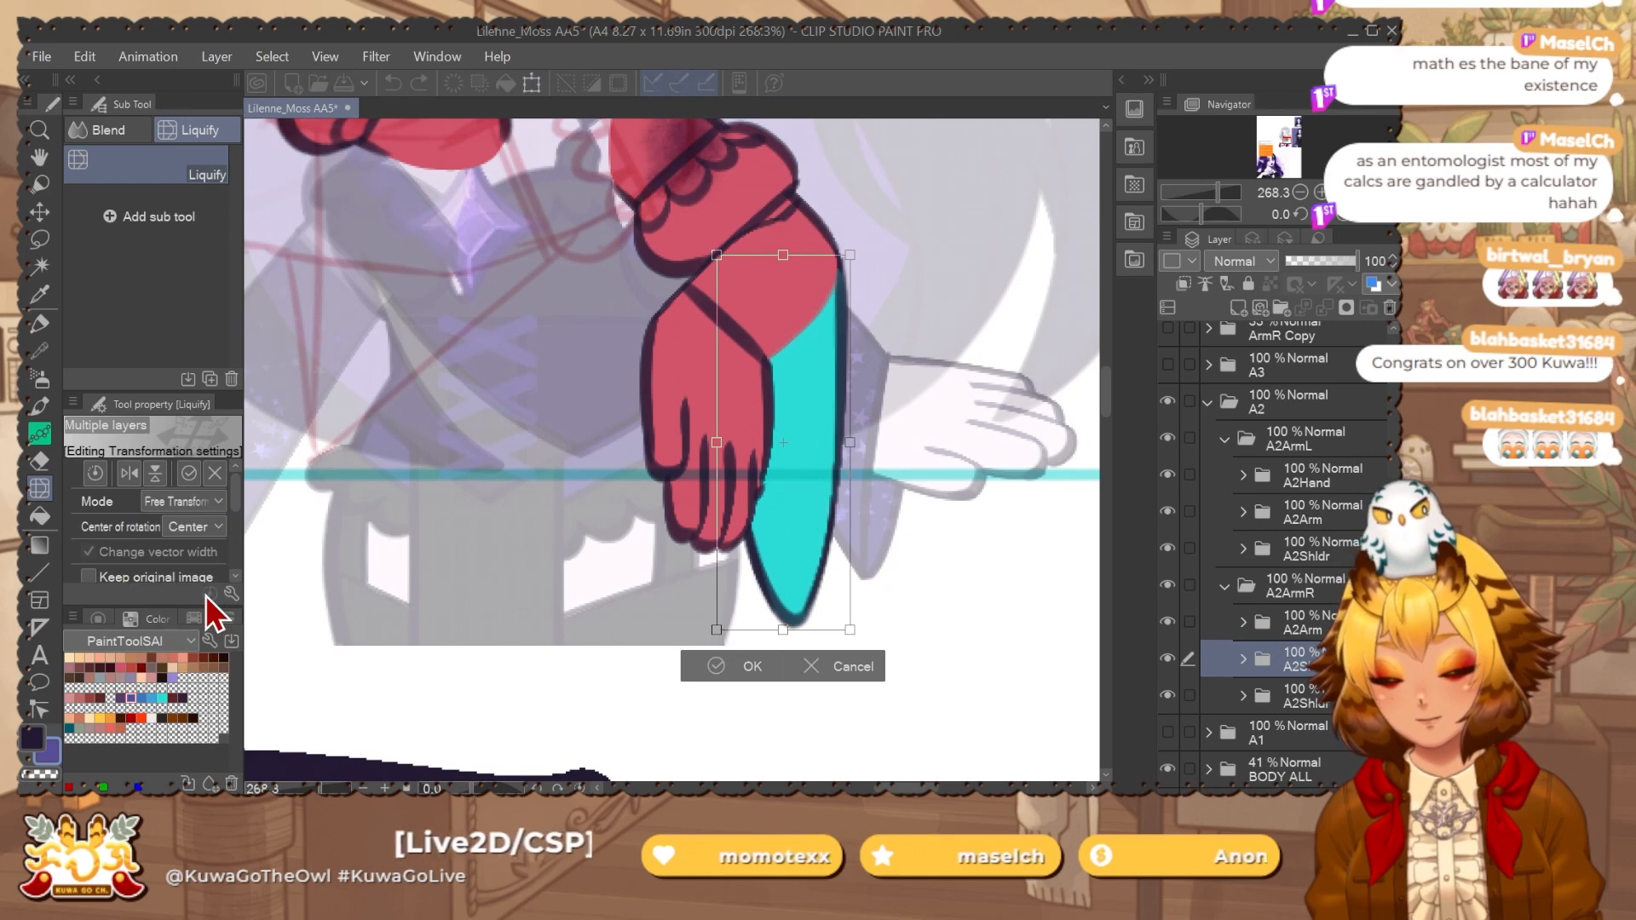
left_click_drag(785, 629, 785, 517)
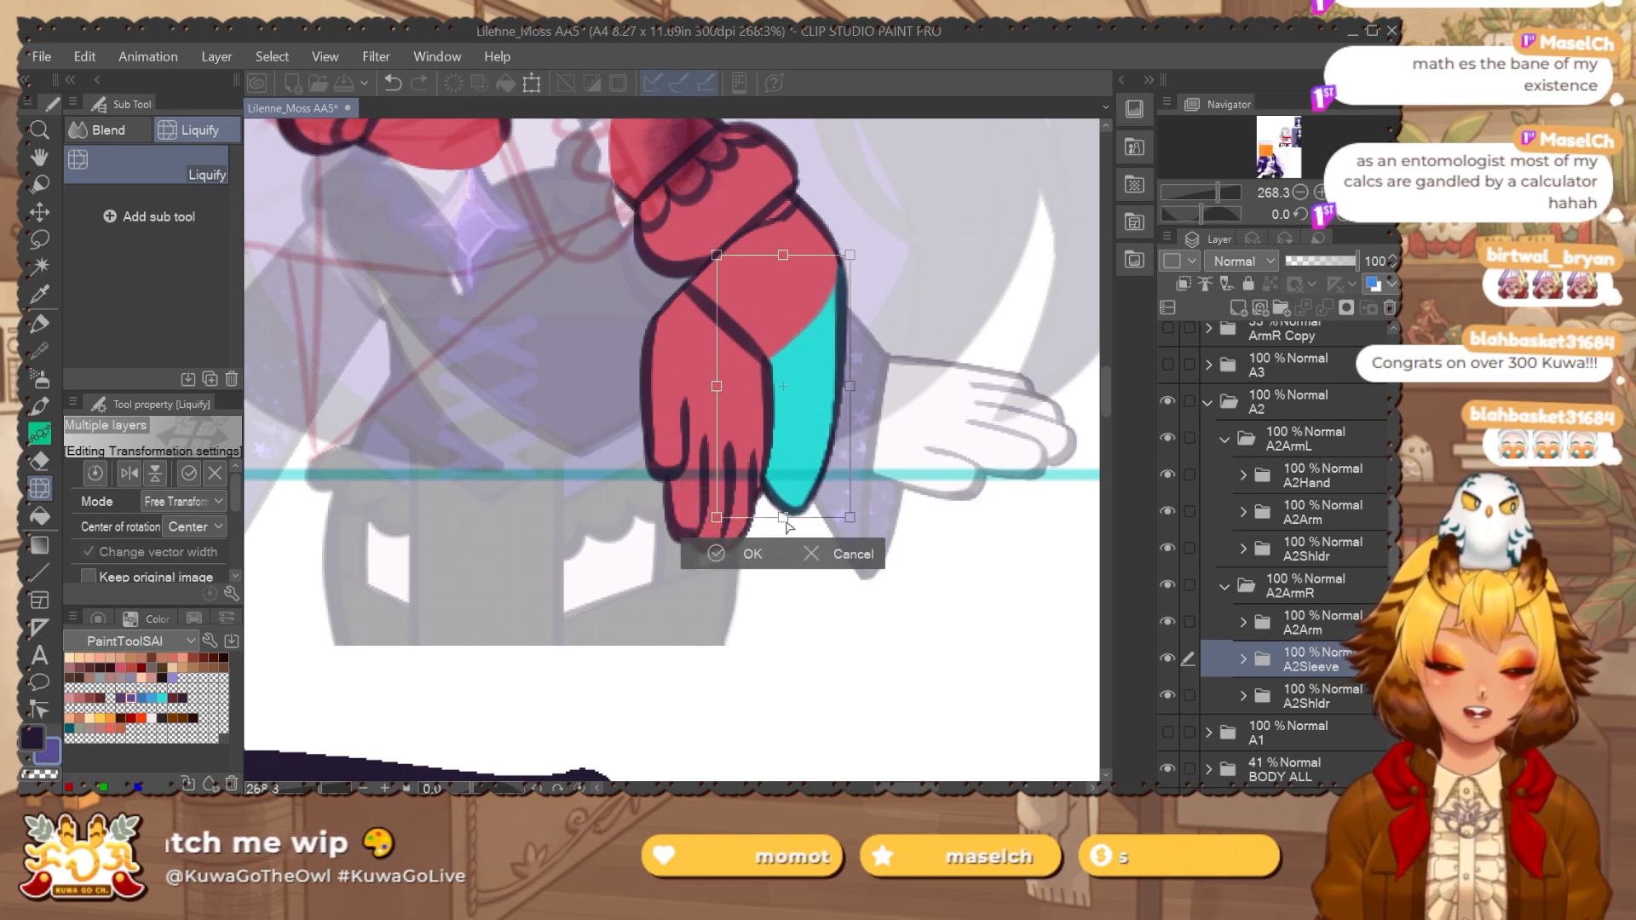
key("Return")
left_click_drag(694, 539, 903, 708)
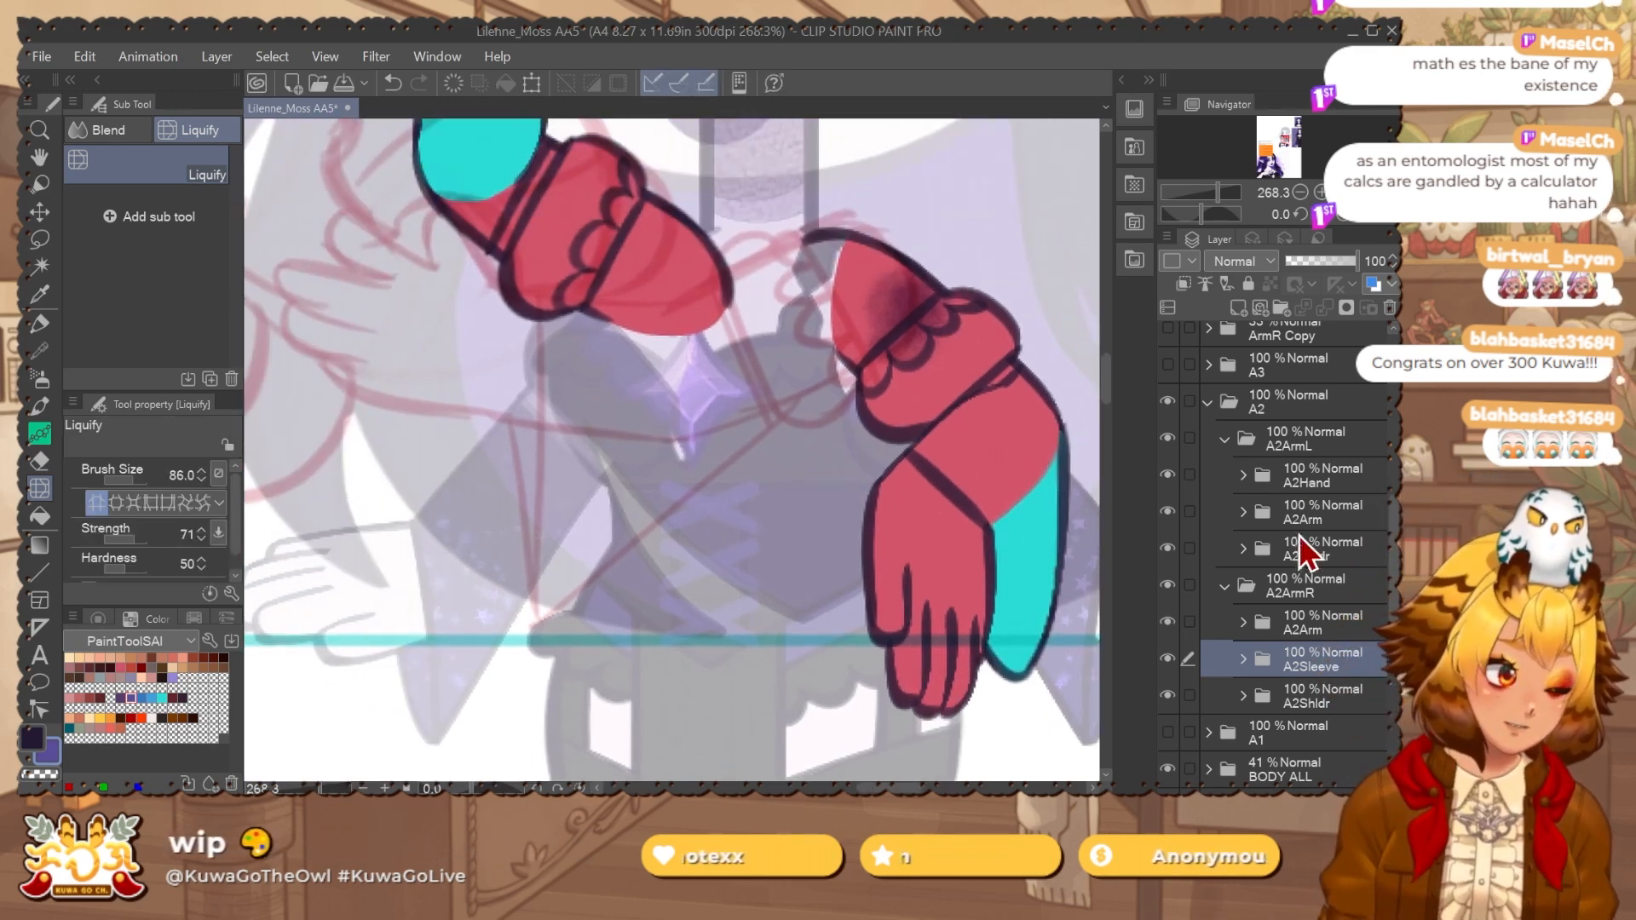
Add a new raster layer above A2Arm in the A2ArmL folder and group it in a folder named A2Sleeve.
left_click(1297, 542)
left_click_drag(770, 566, 859, 766)
left_click(1342, 506)
key("ctrl+shift+n")
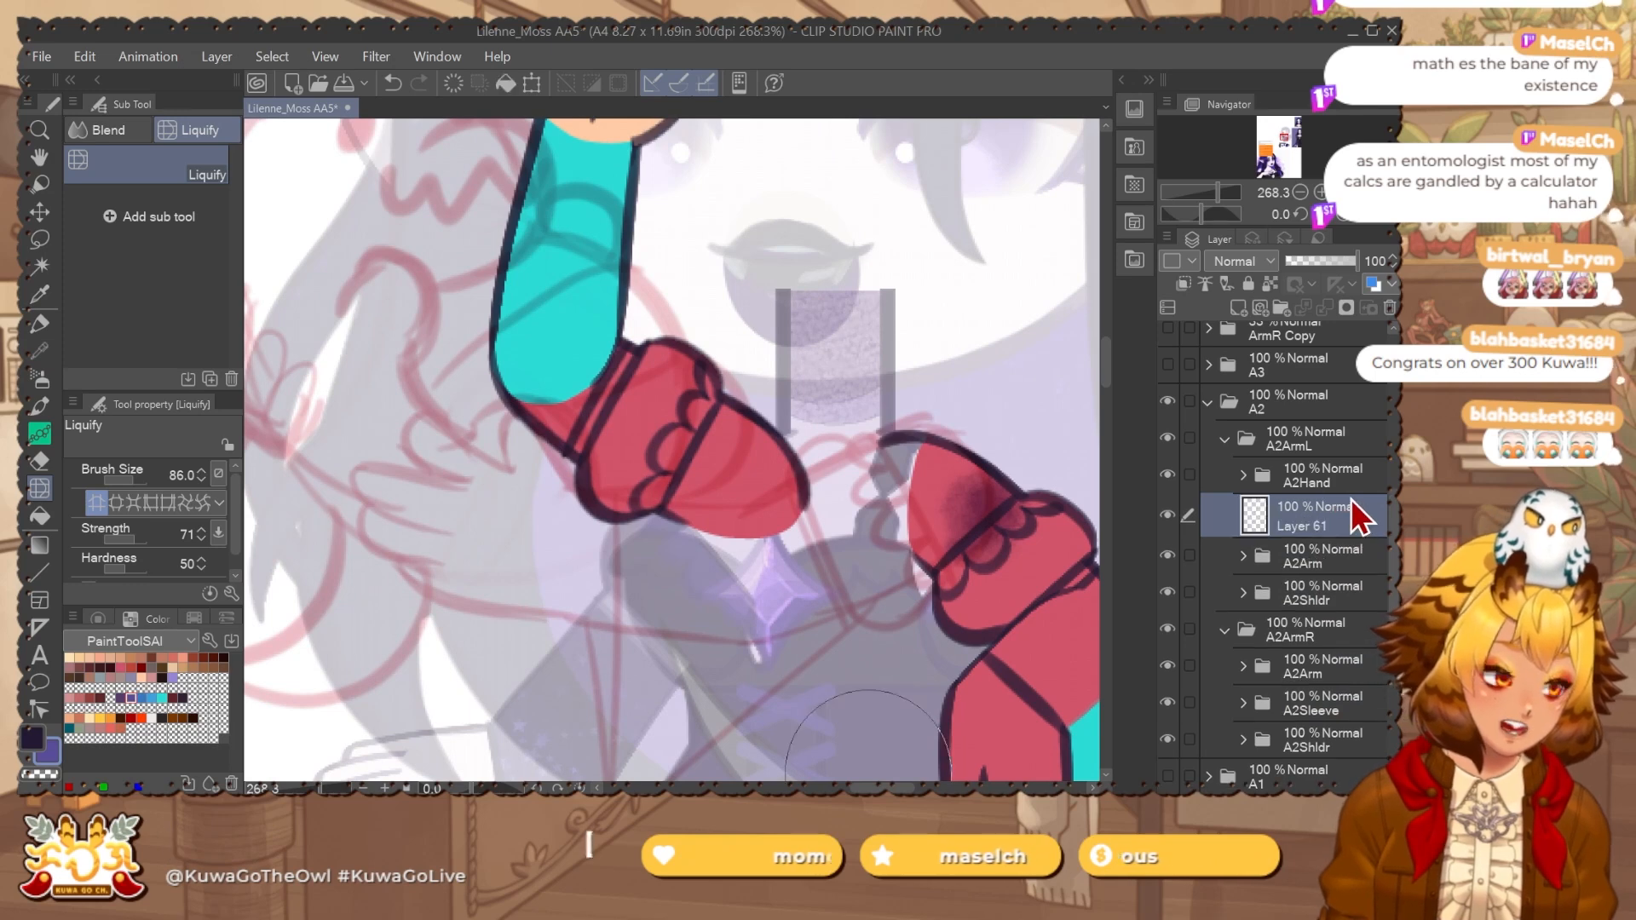
left_click_drag(791, 579, 818, 617)
key("ctrl+g")
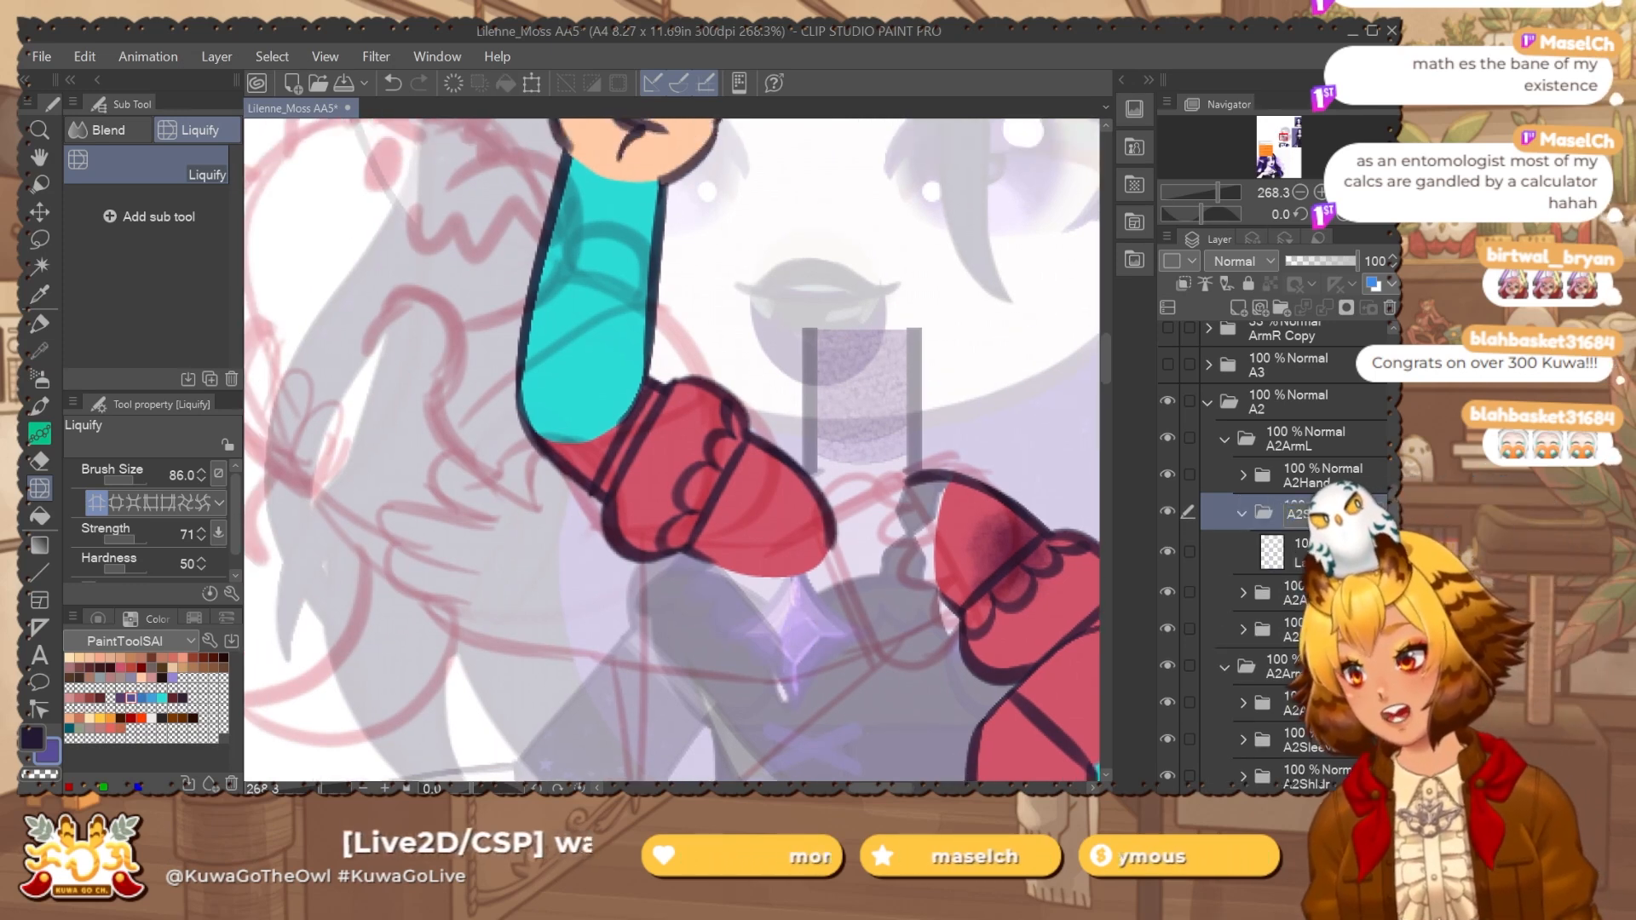
Draw the sleeve's opening edge below the fist and its flared outer side on Layer 61.
key("p")
left_click(1312, 550)
left_click_drag(849, 453, 863, 542)
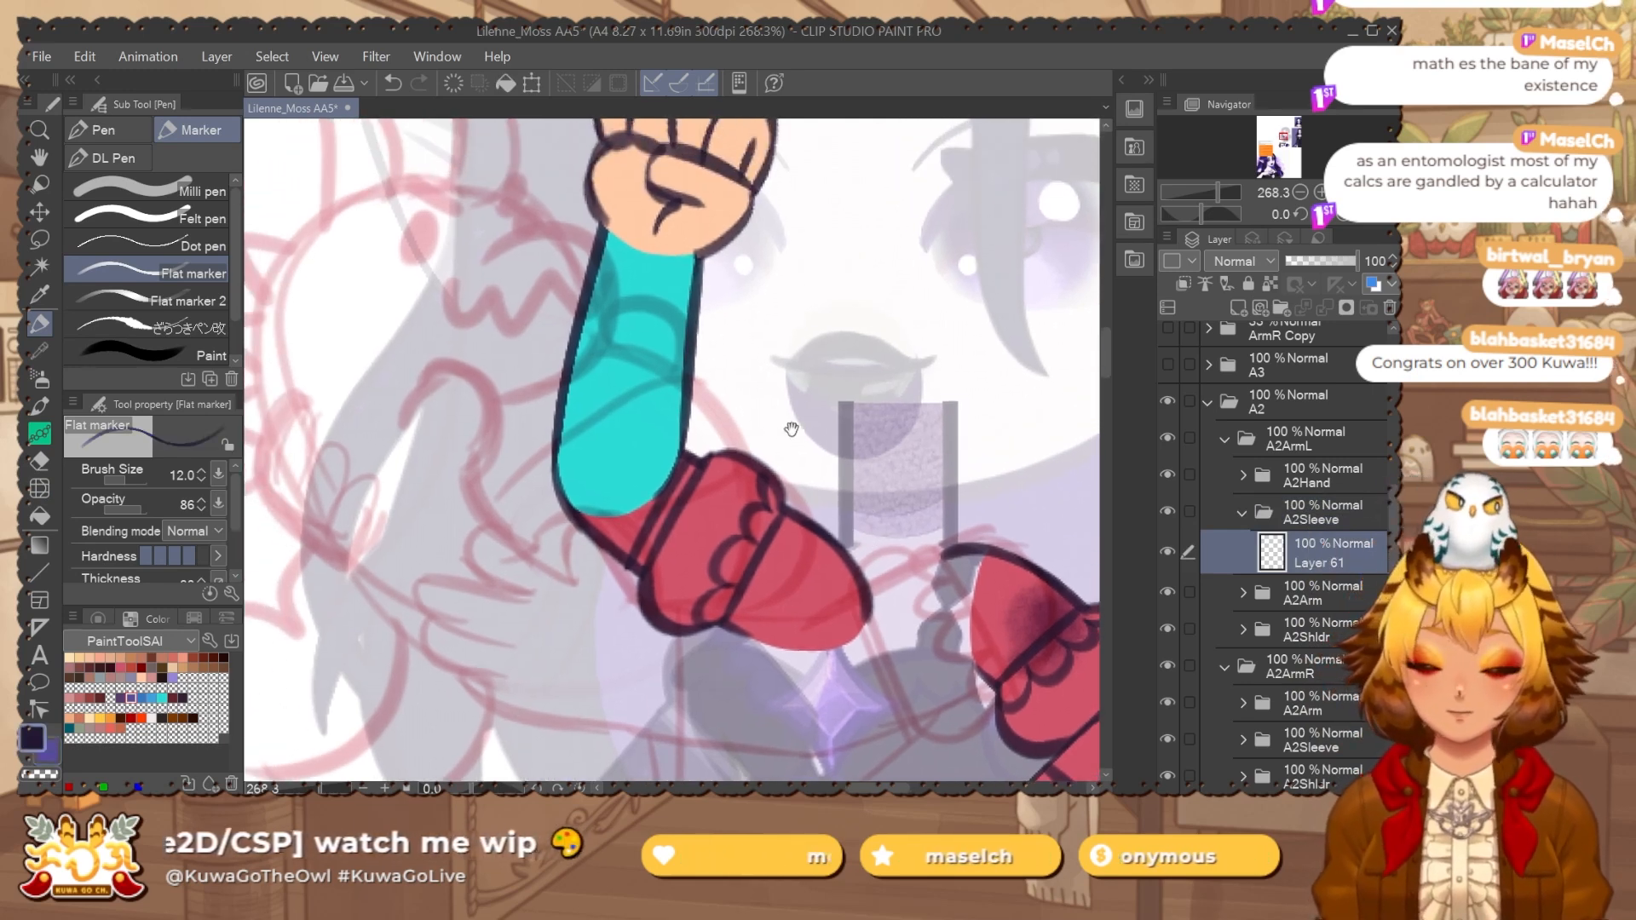
left_click_drag(791, 430, 821, 465)
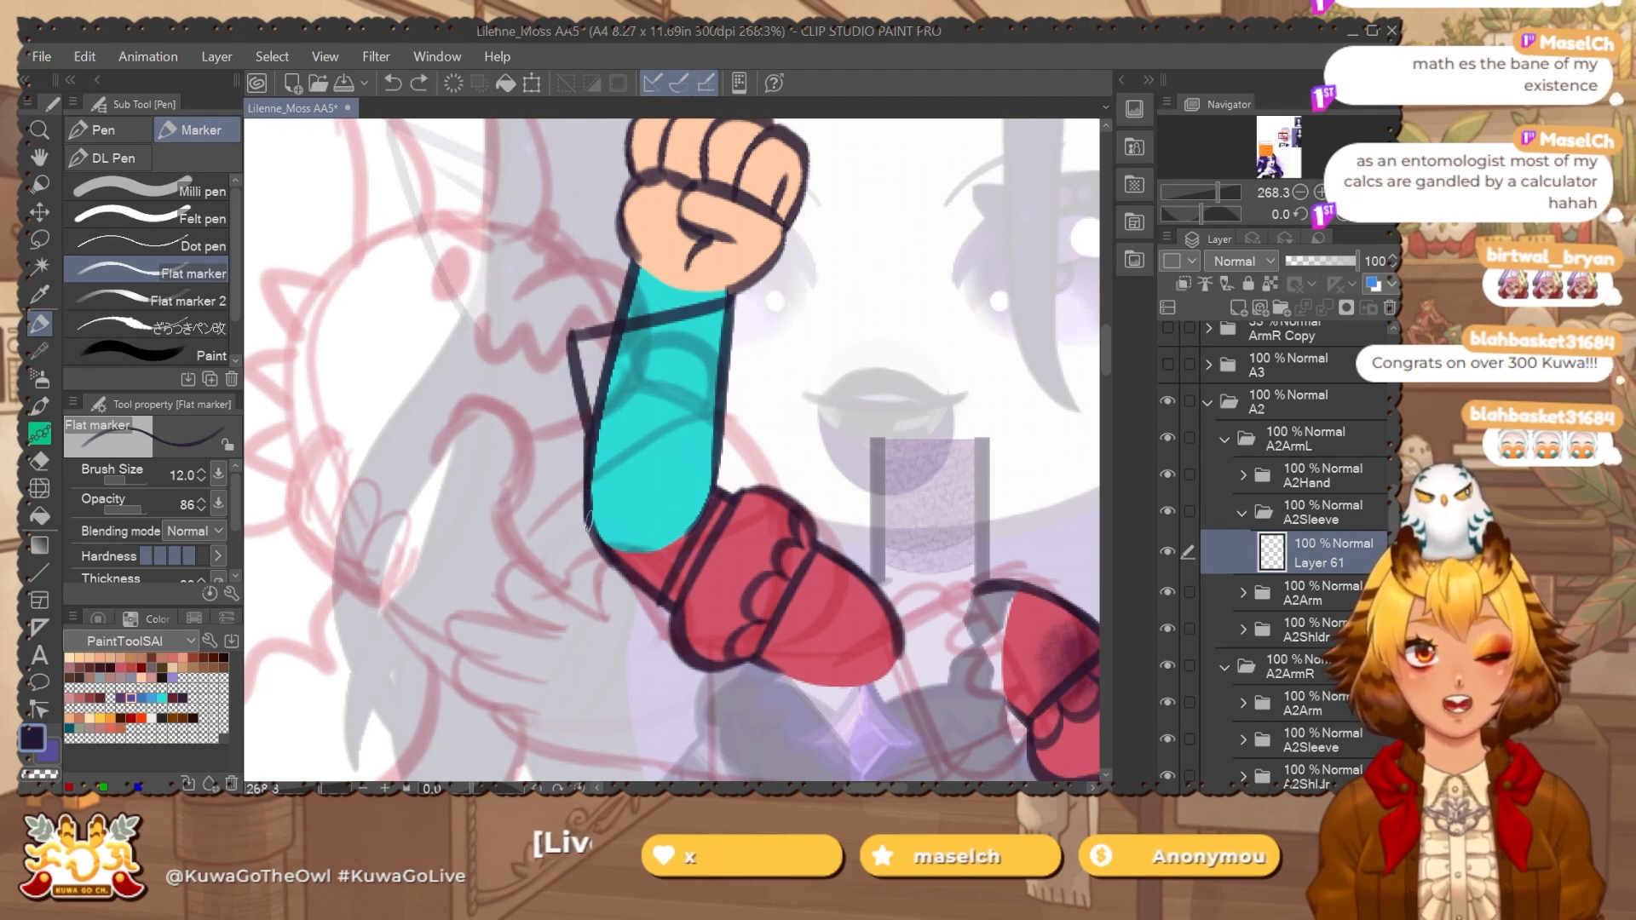
Lower the A2Arm and A2Shldr folders' opacity to 52% and complete the sleeve outline along the forearm on Layer 61.
left_click(1333, 596)
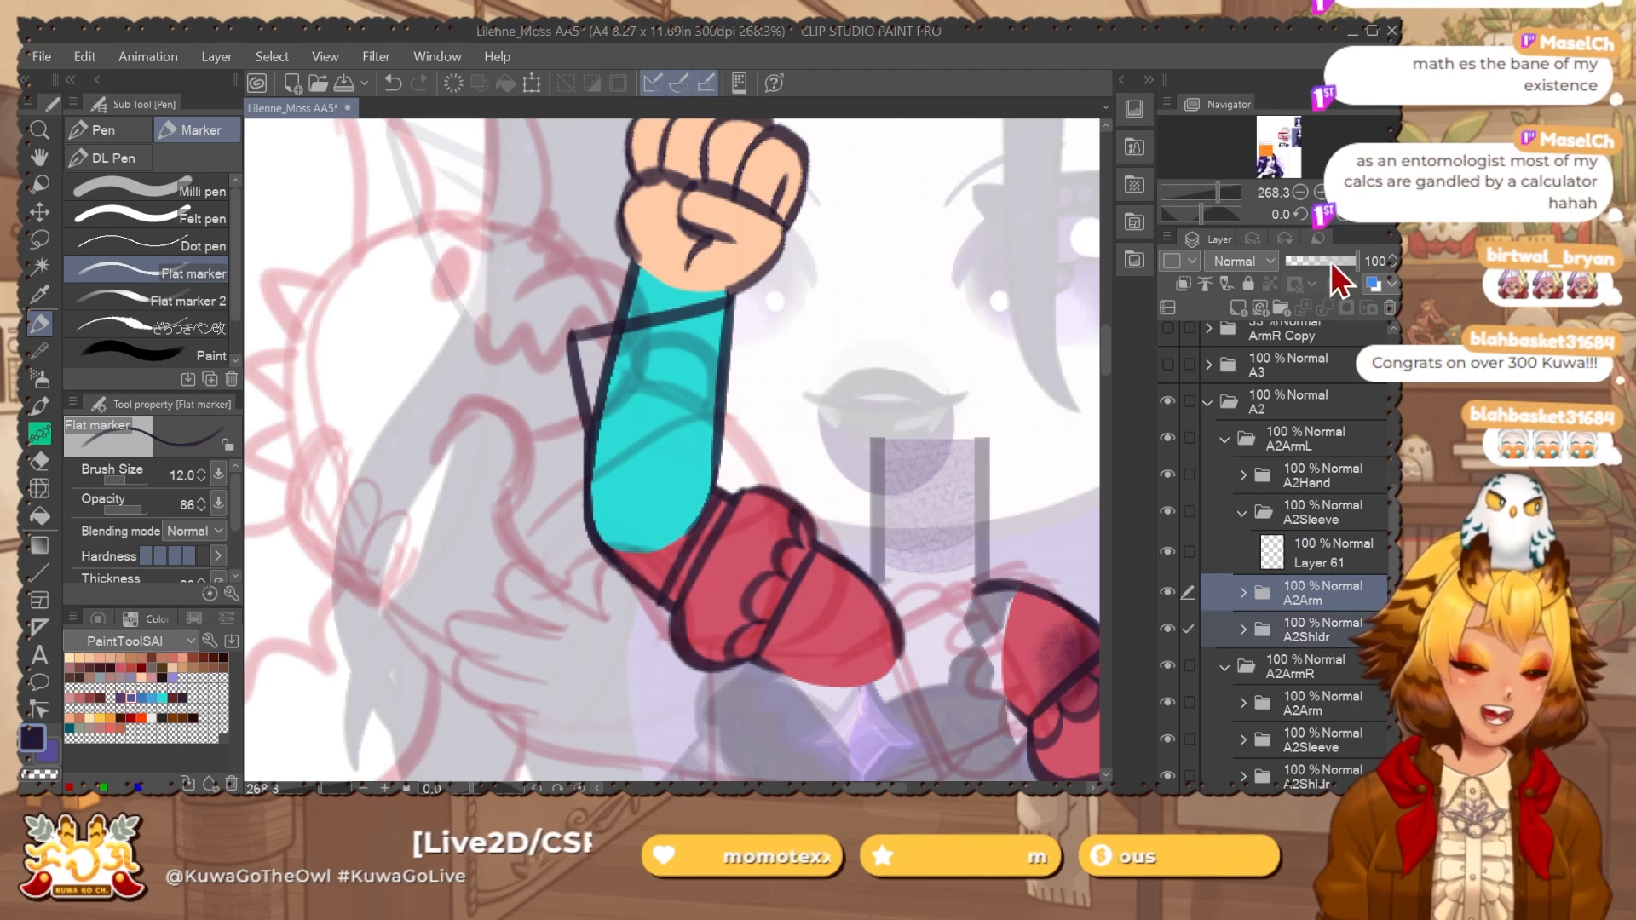
left_click_drag(1333, 265, 1323, 261)
left_click(1325, 555)
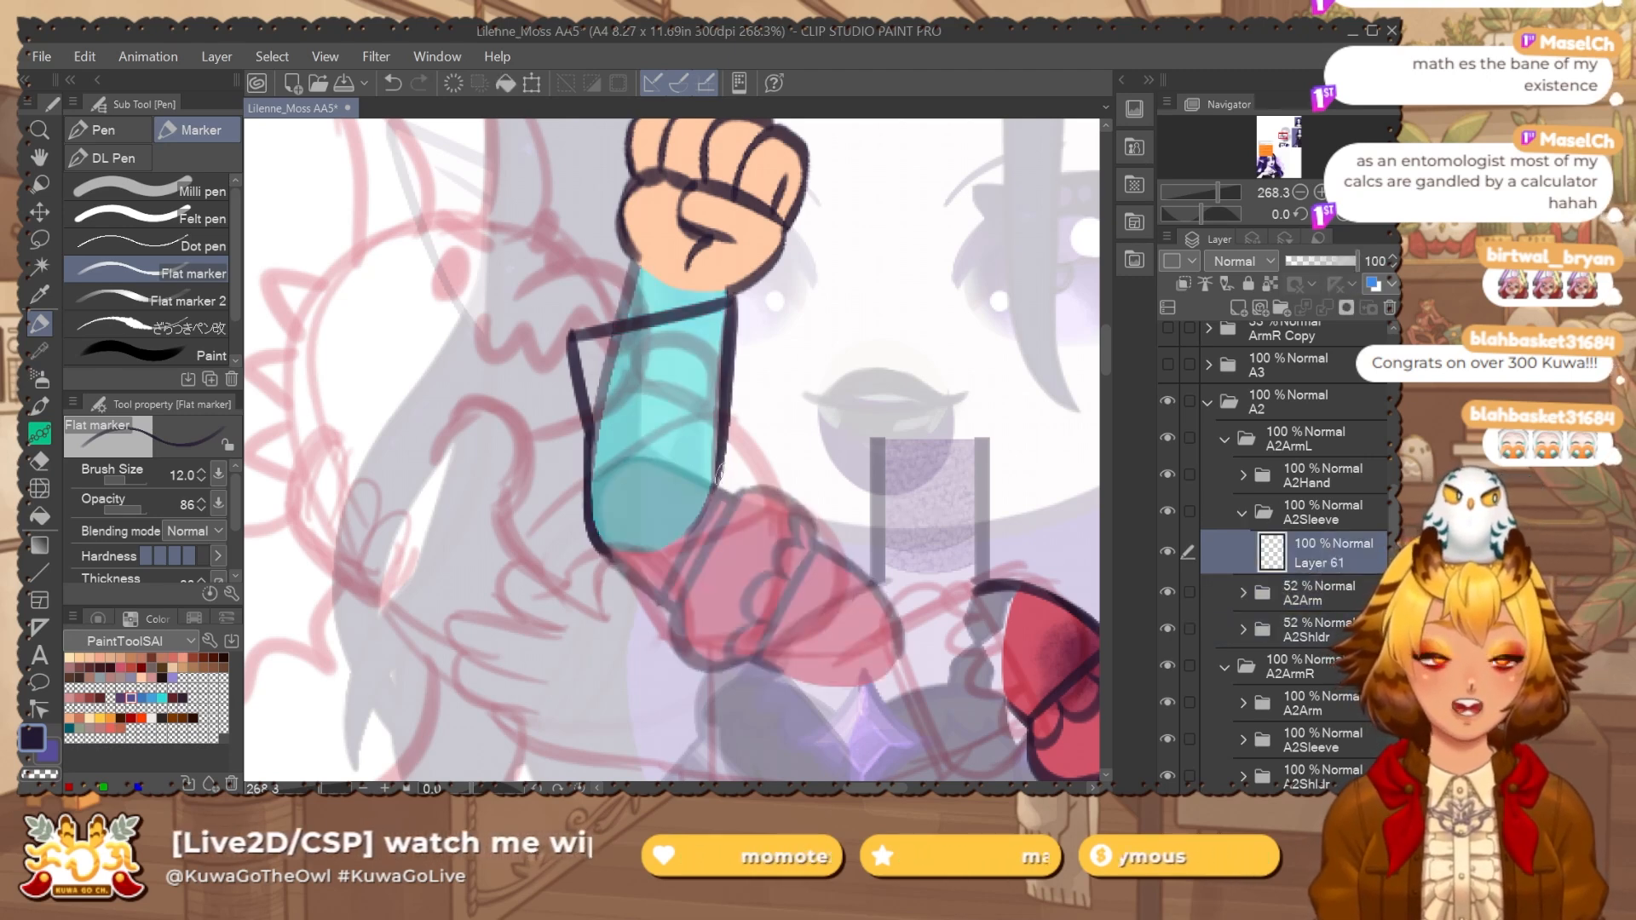
mouse_move(594, 302)
left_mouse_down()
mouse_move(607, 445)
mouse_move(532, 410)
left_mouse_up()
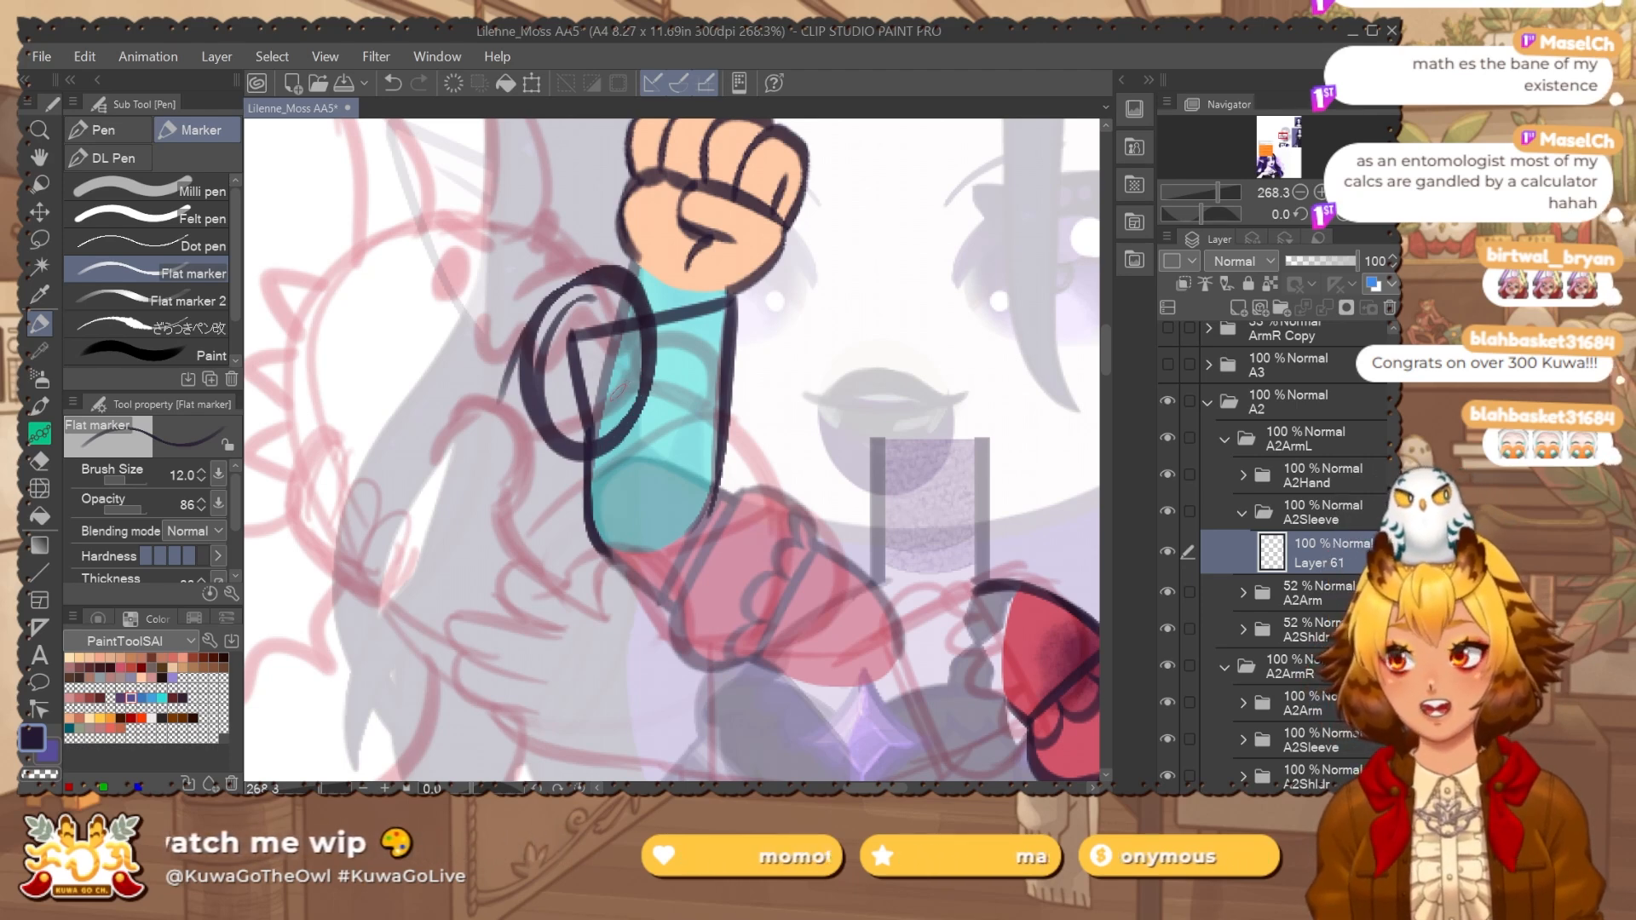
key("ctrl+z")
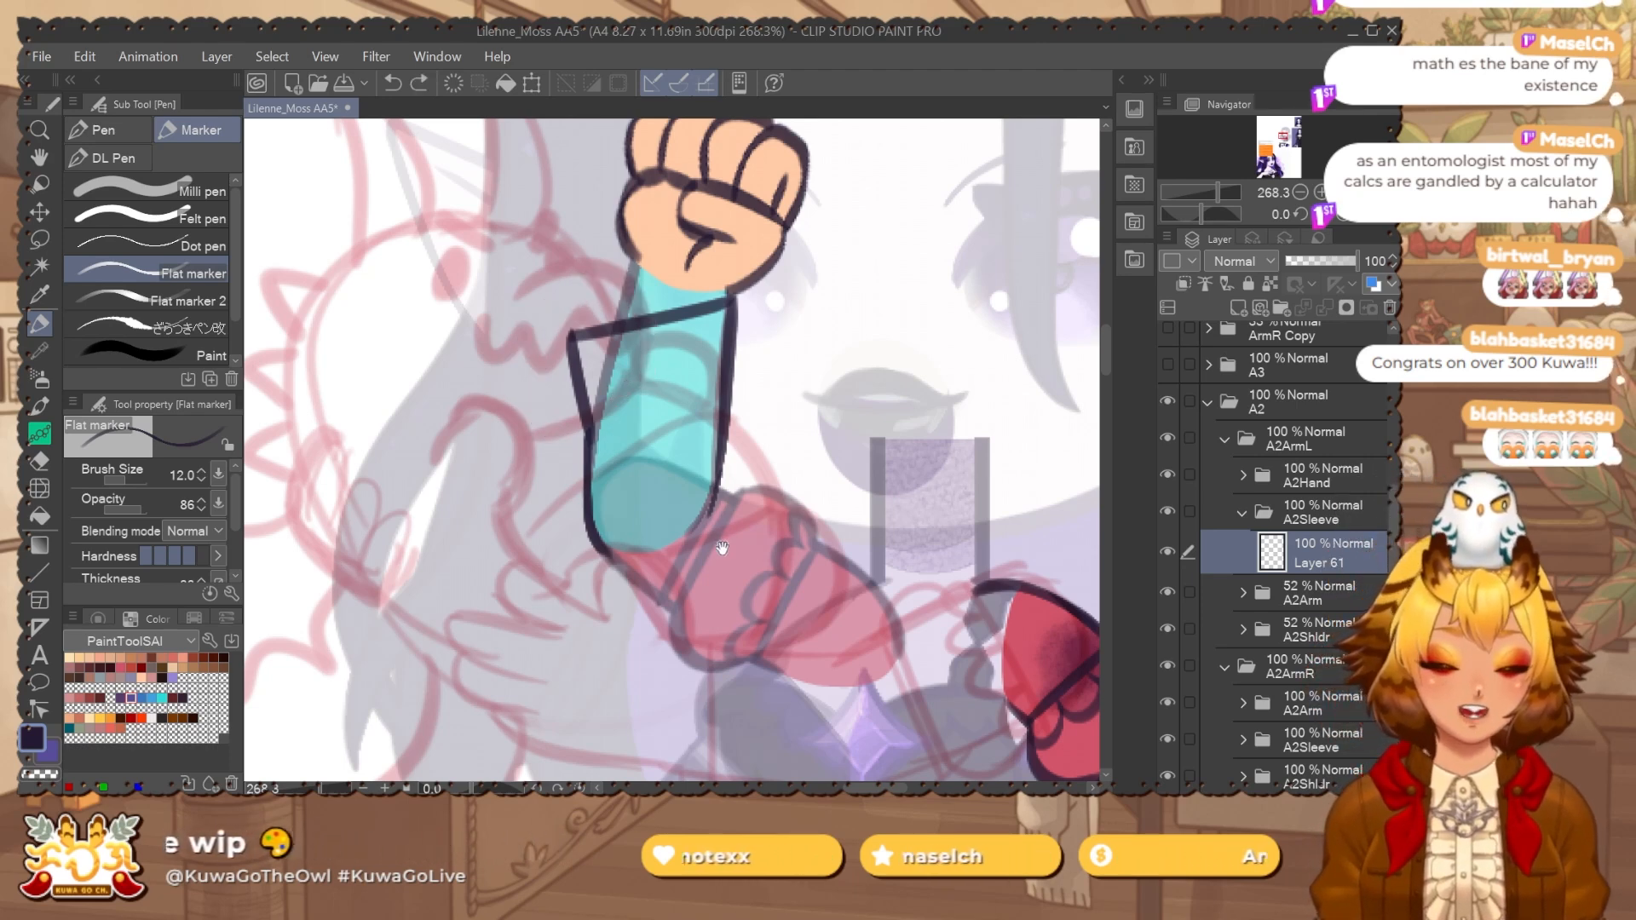
left_click_drag(721, 547, 715, 527)
key("e")
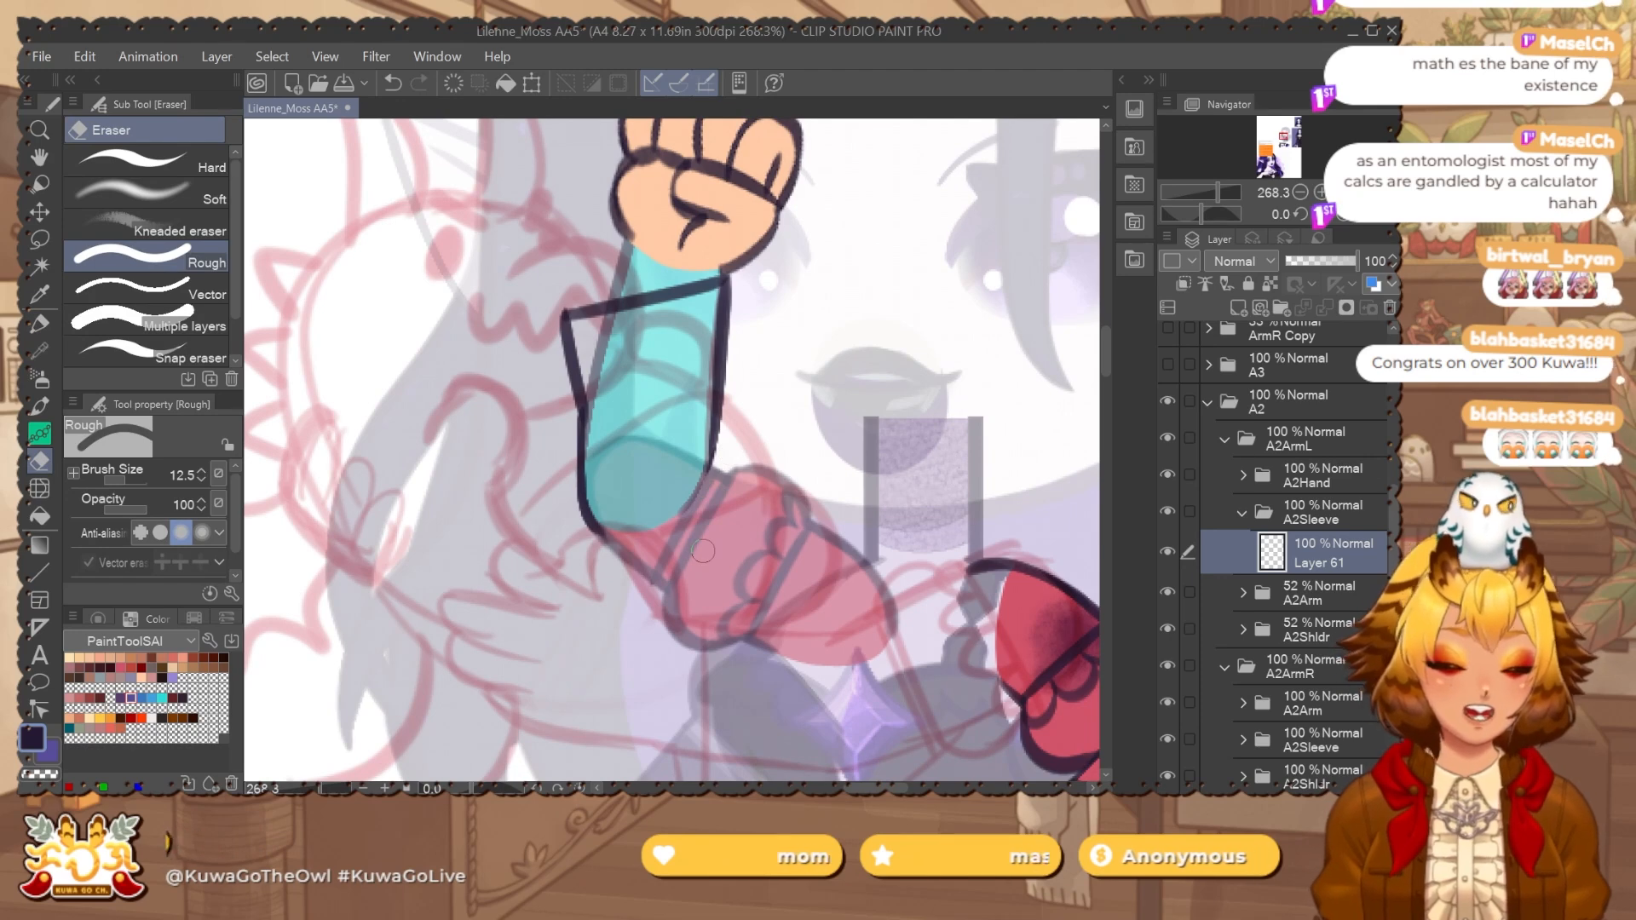
Add a raster layer below Layer 61 in A2ArmL's A2Sleeve folder and fill the lassoed lower end of the sleeve purple.
key("ctrl+shift+n")
left_click_drag(1329, 614, 1361, 494)
left_click(1334, 596)
key("m")
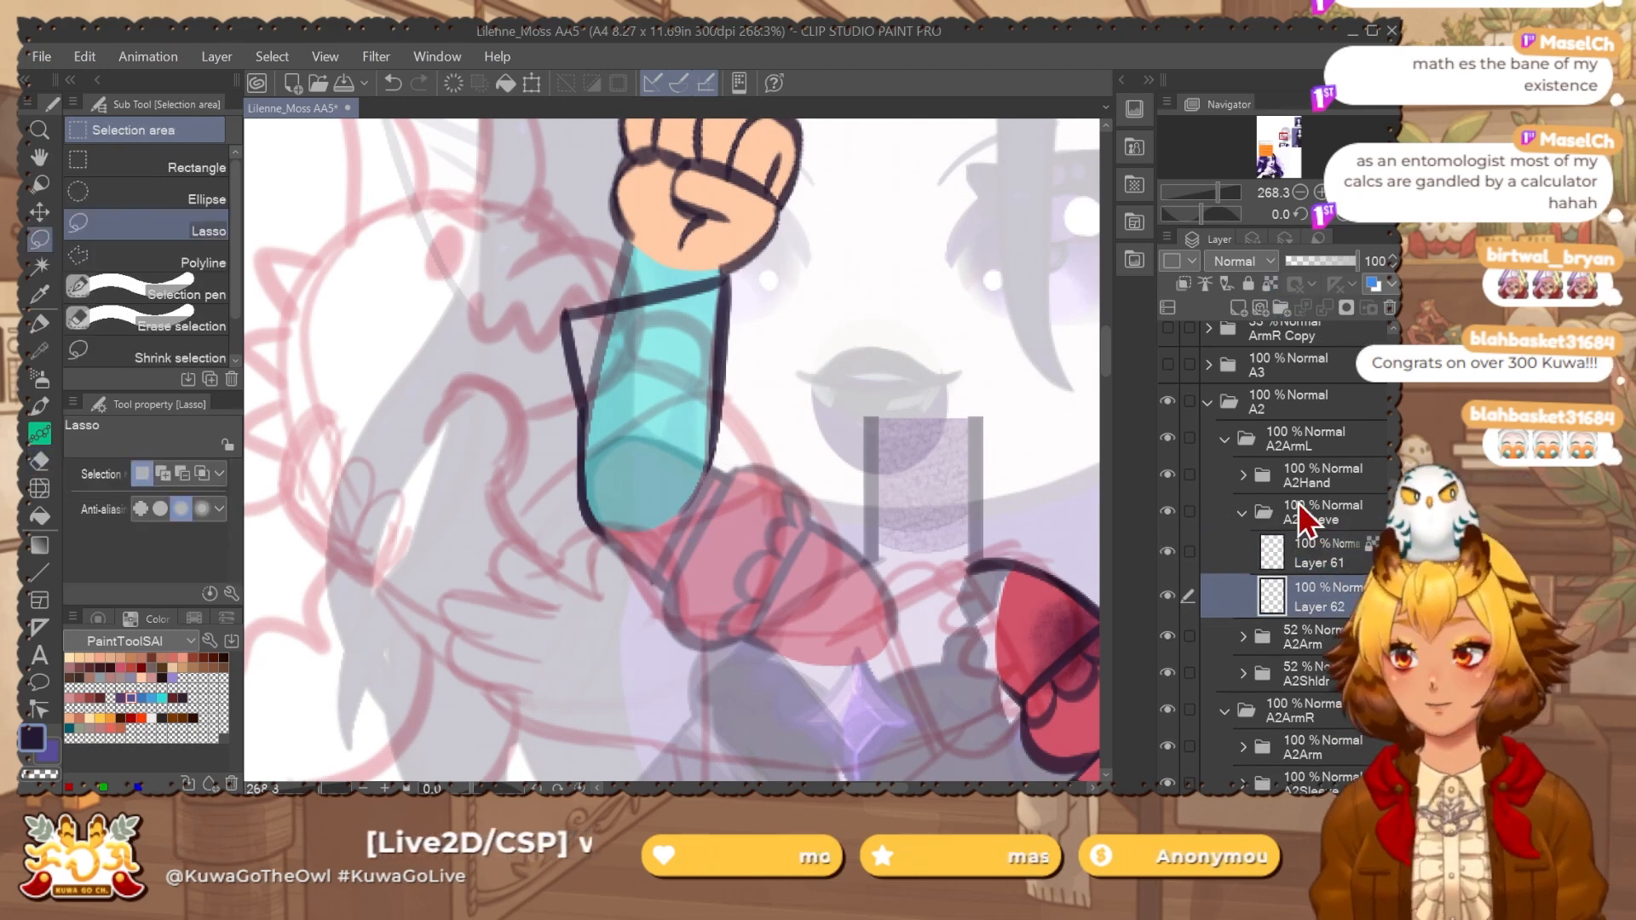
mouse_move(581, 501)
left_mouse_down()
mouse_move(624, 537)
mouse_move(691, 507)
mouse_move(714, 407)
left_mouse_up()
scroll(711, 426, "up", 3)
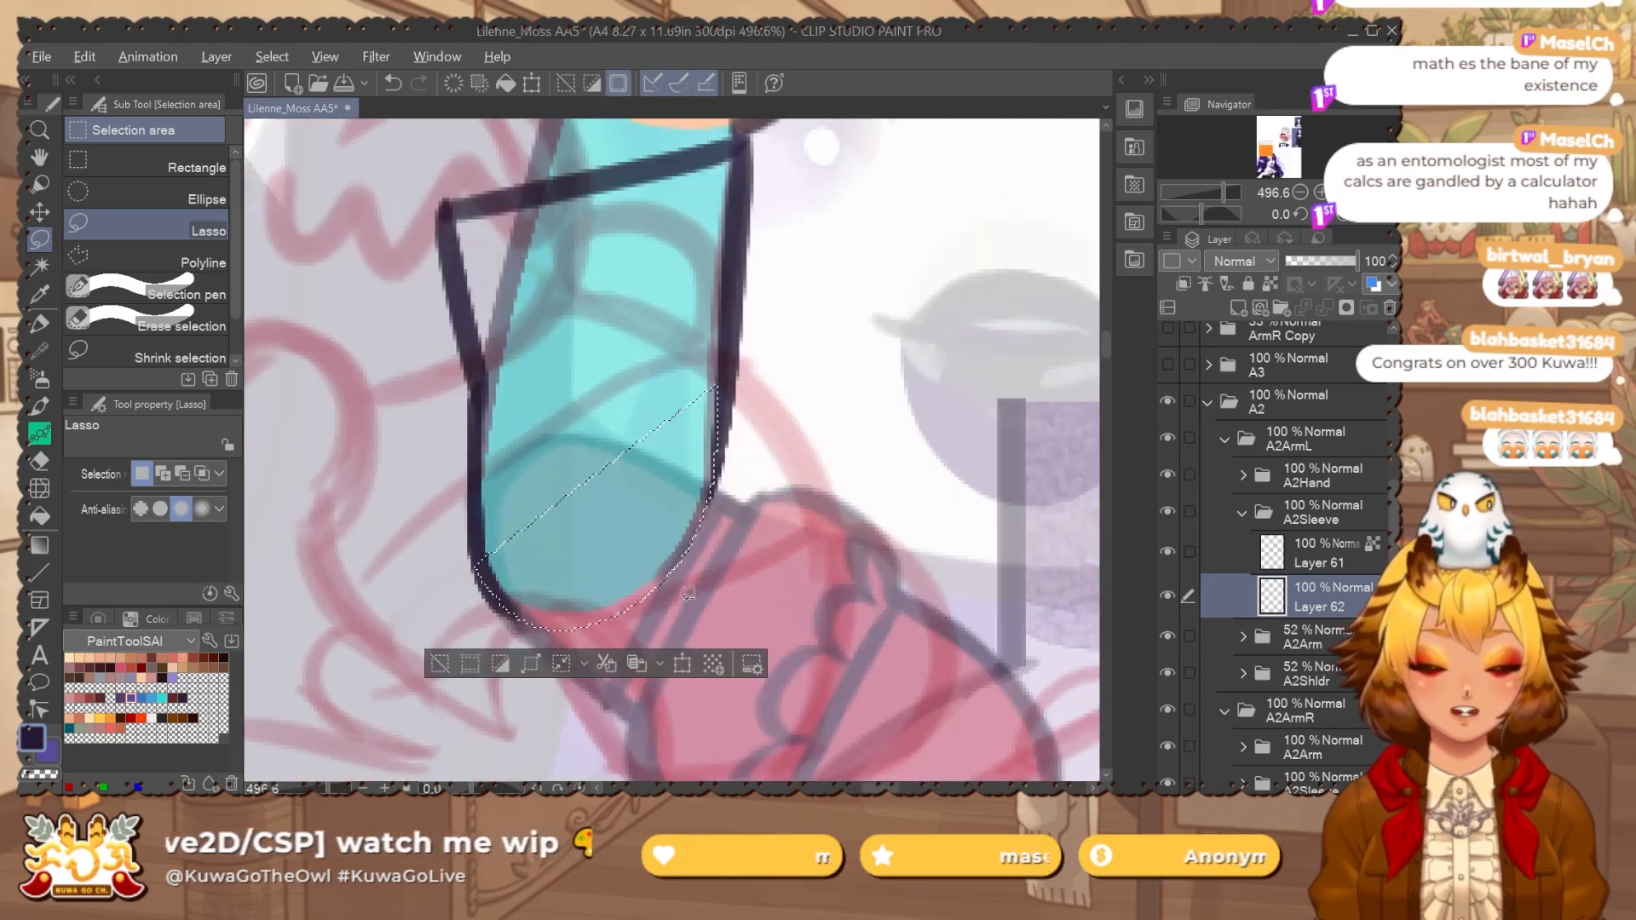
mouse_move(465, 585)
left_mouse_down()
mouse_move(697, 487)
mouse_move(613, 594)
mouse_move(704, 479)
mouse_move(403, 595)
left_mouse_up()
key("x")
key("alt+Delete")
key("ctrl+d")
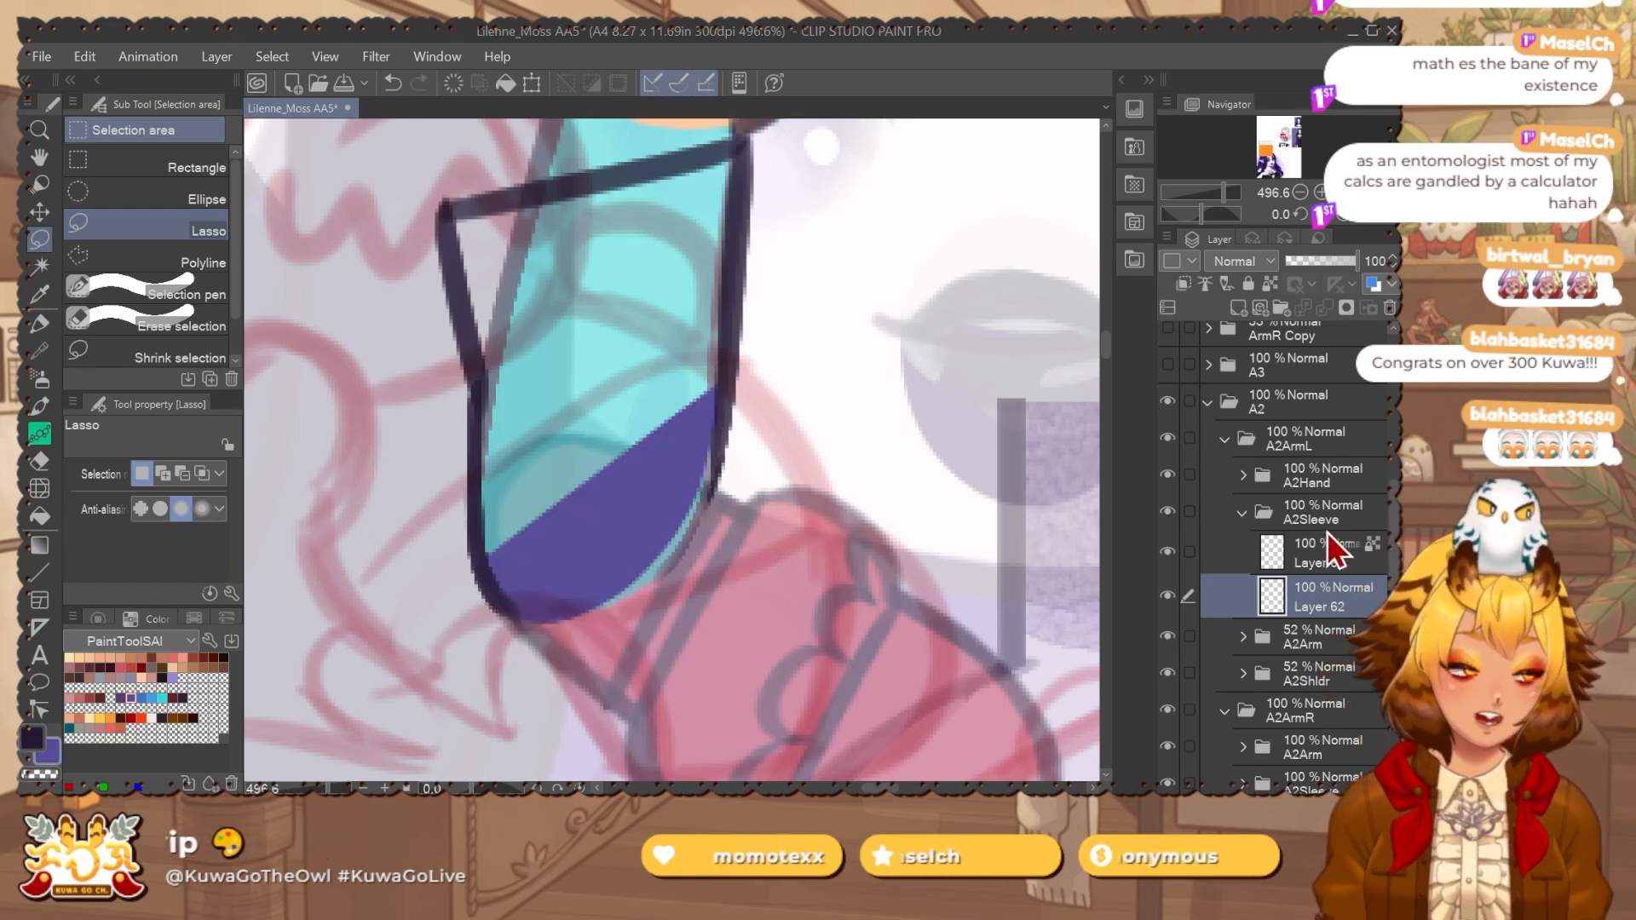
left_click(1333, 550)
key("r")
key("e")
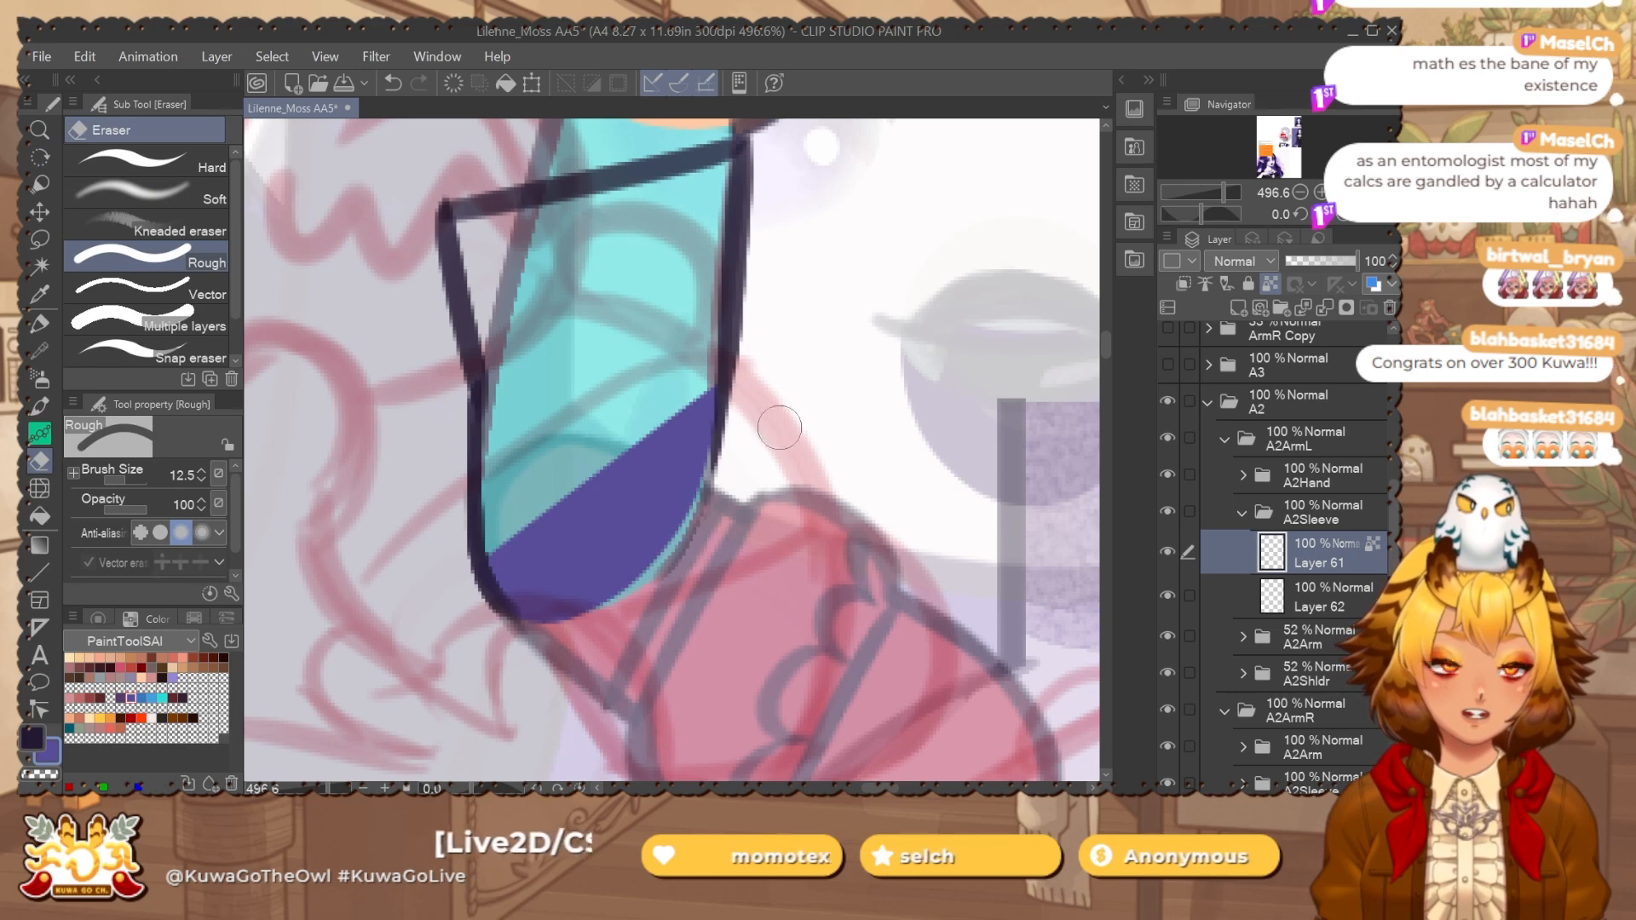
key("j")
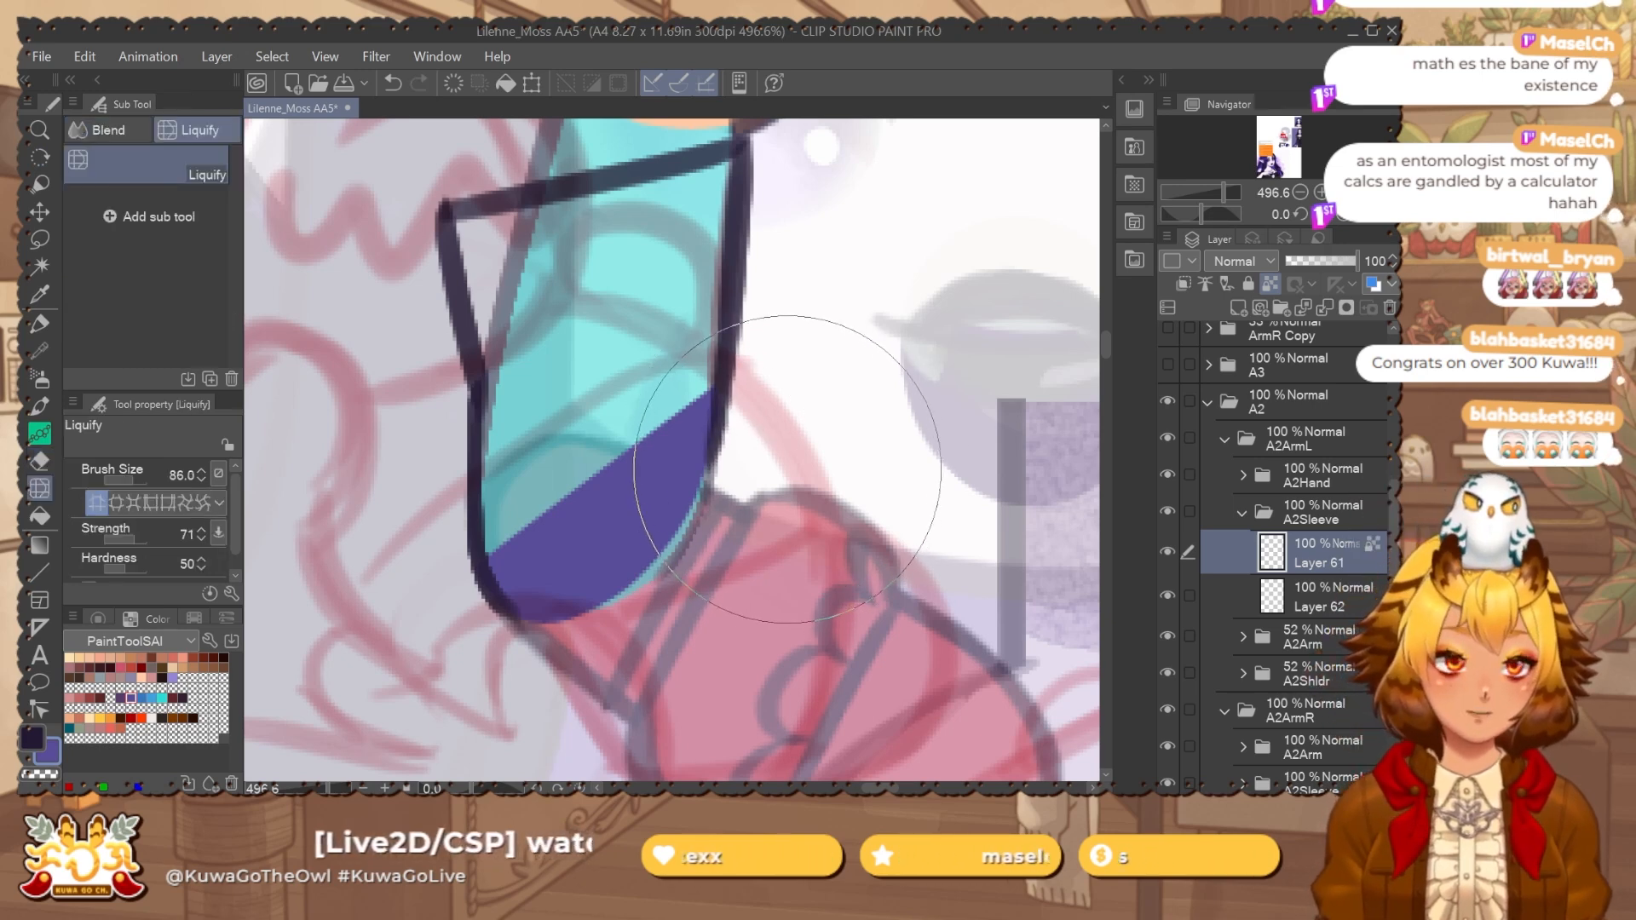
Select the A2Sleeve silhouette by inverting an Auto select of its surroundings, fill it purple on Layer 62 and lock that layer's transparent pixels.
left_click(1325, 512)
key("w")
left_click(939, 493)
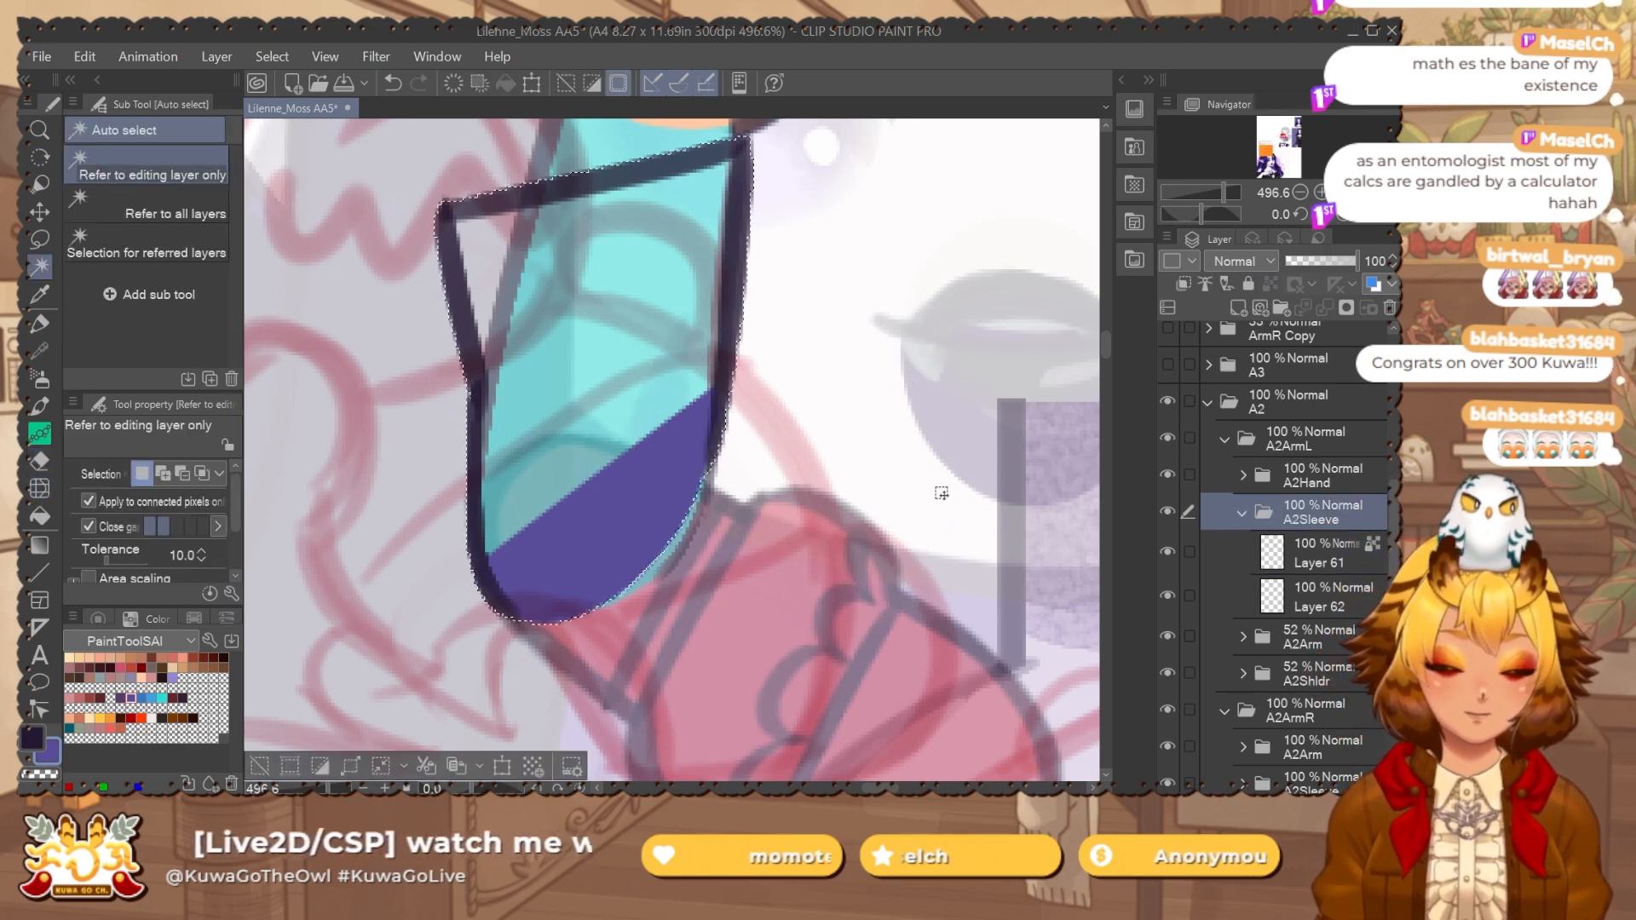
left_click(350, 765)
left_click(1083, 351)
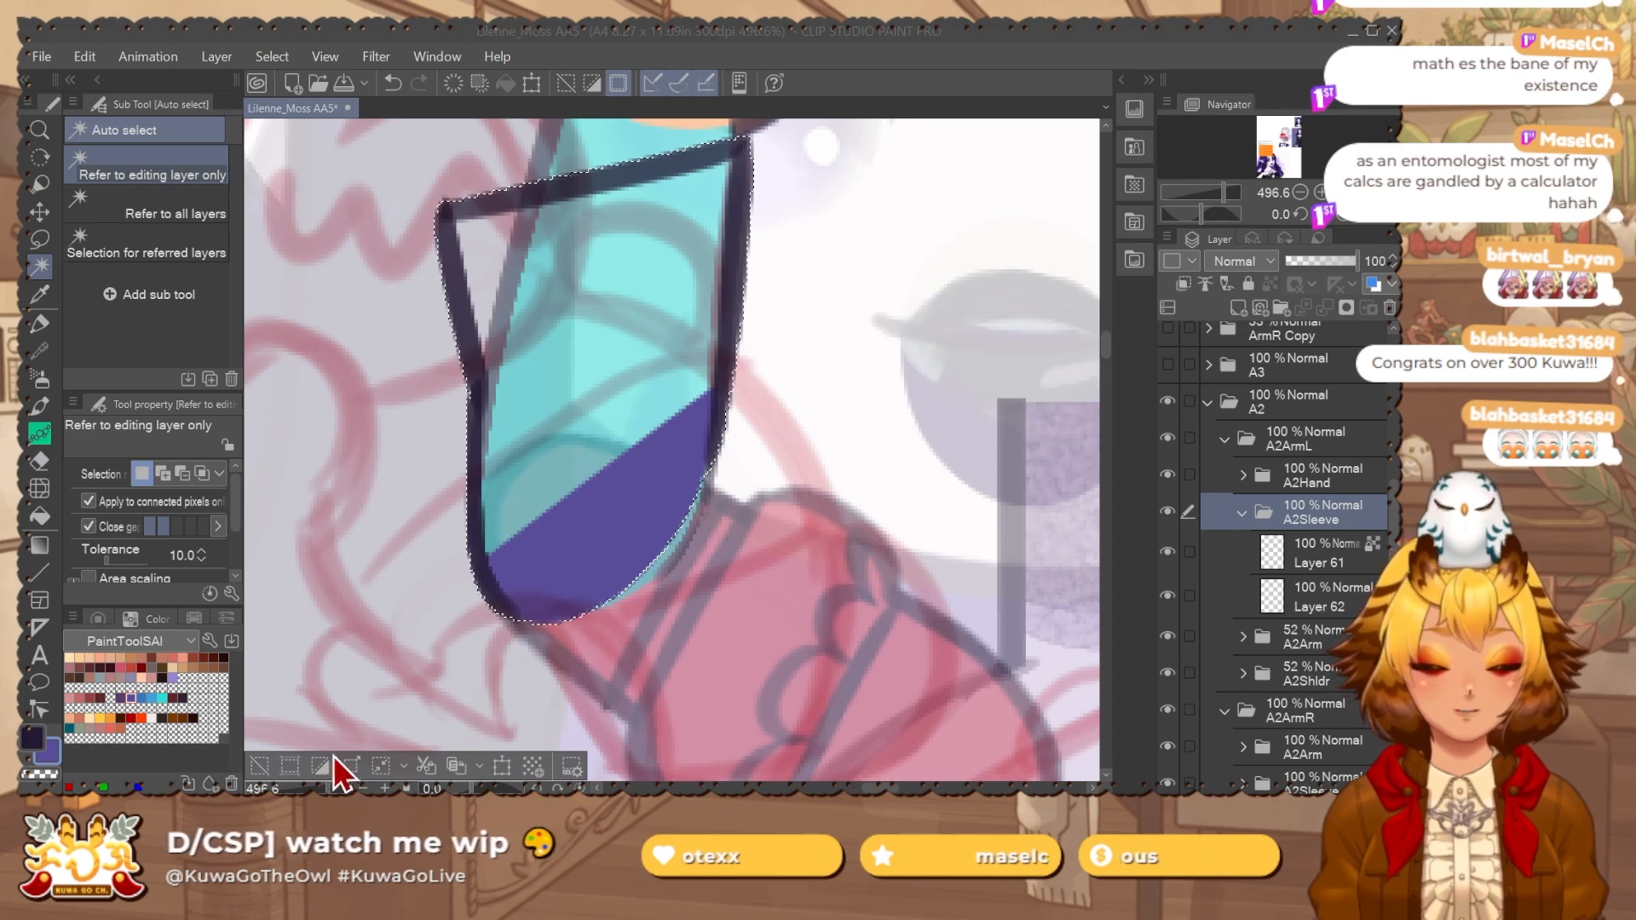
left_click(1329, 585)
key("alt+BackSpace")
key("ctrl+d")
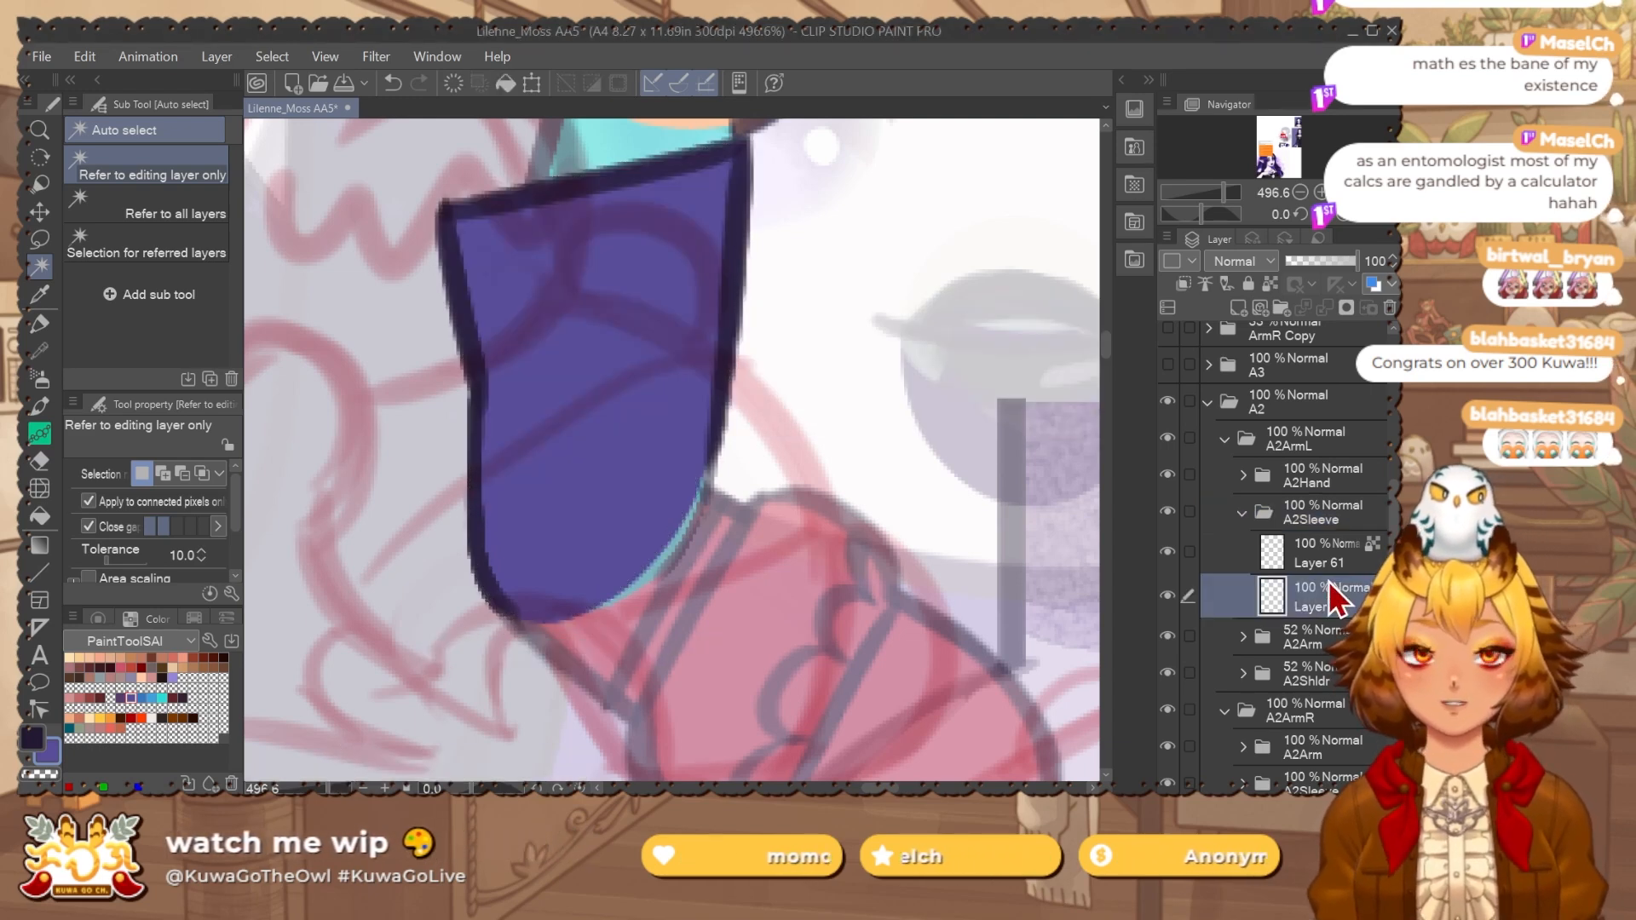
left_click(1269, 283)
Collapse the A2Sleeve, A2ArmL and A2 folders, hide the A2 pose and show the A3 pose.
left_click(1243, 511)
left_click(1224, 438)
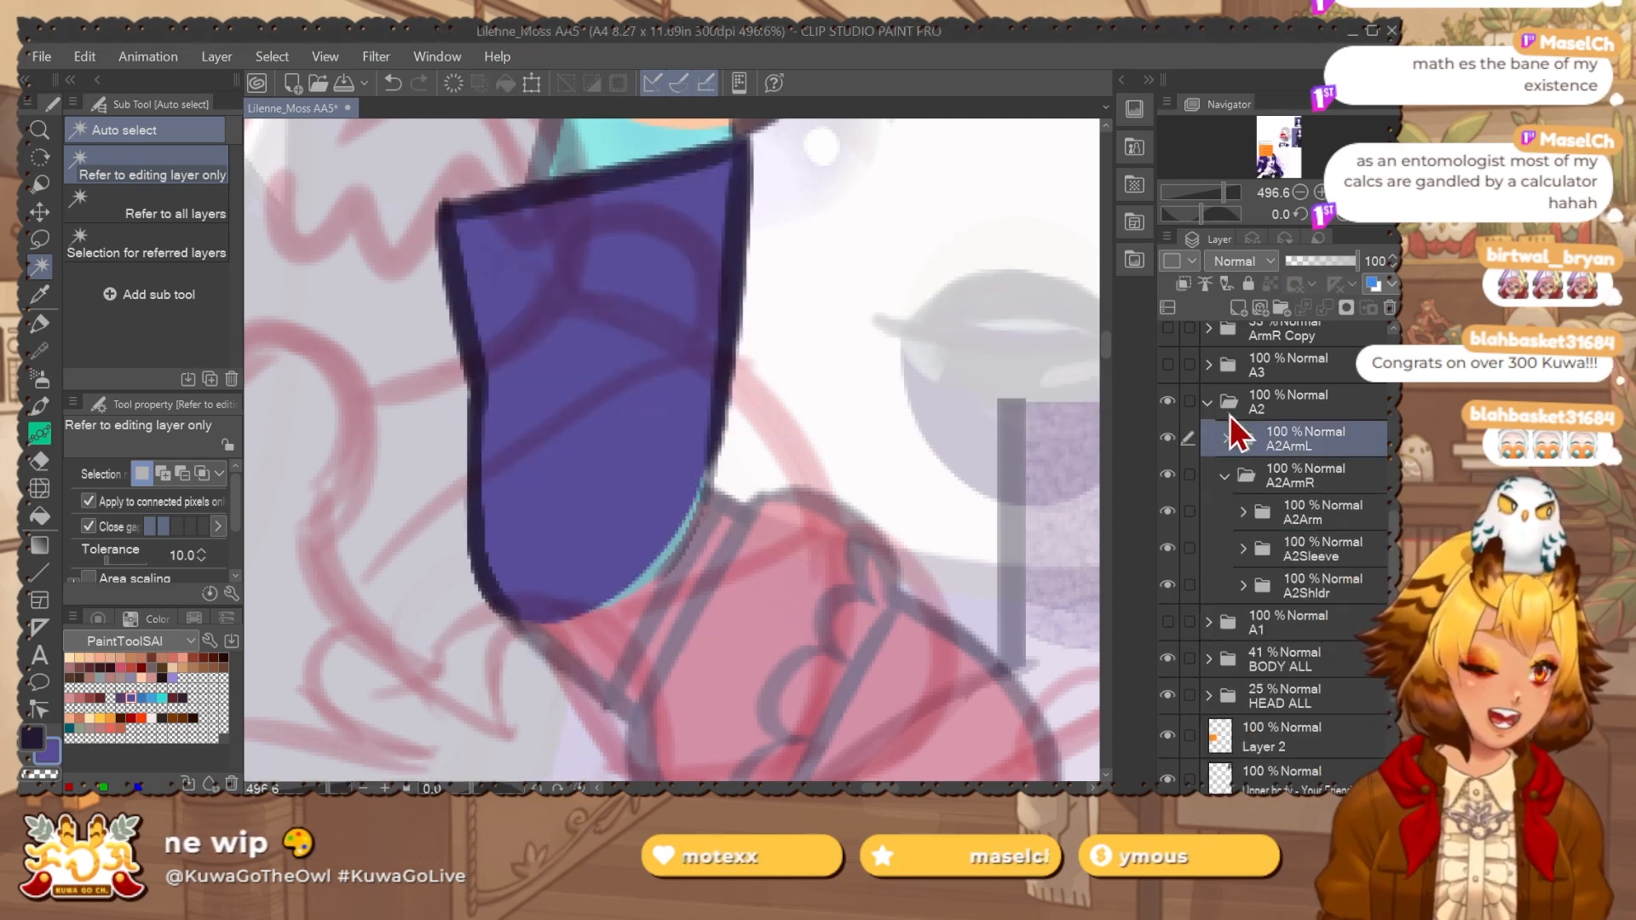
left_click(1208, 401)
scroll(718, 645, "down", 4)
left_click(1168, 397)
left_click(1168, 365)
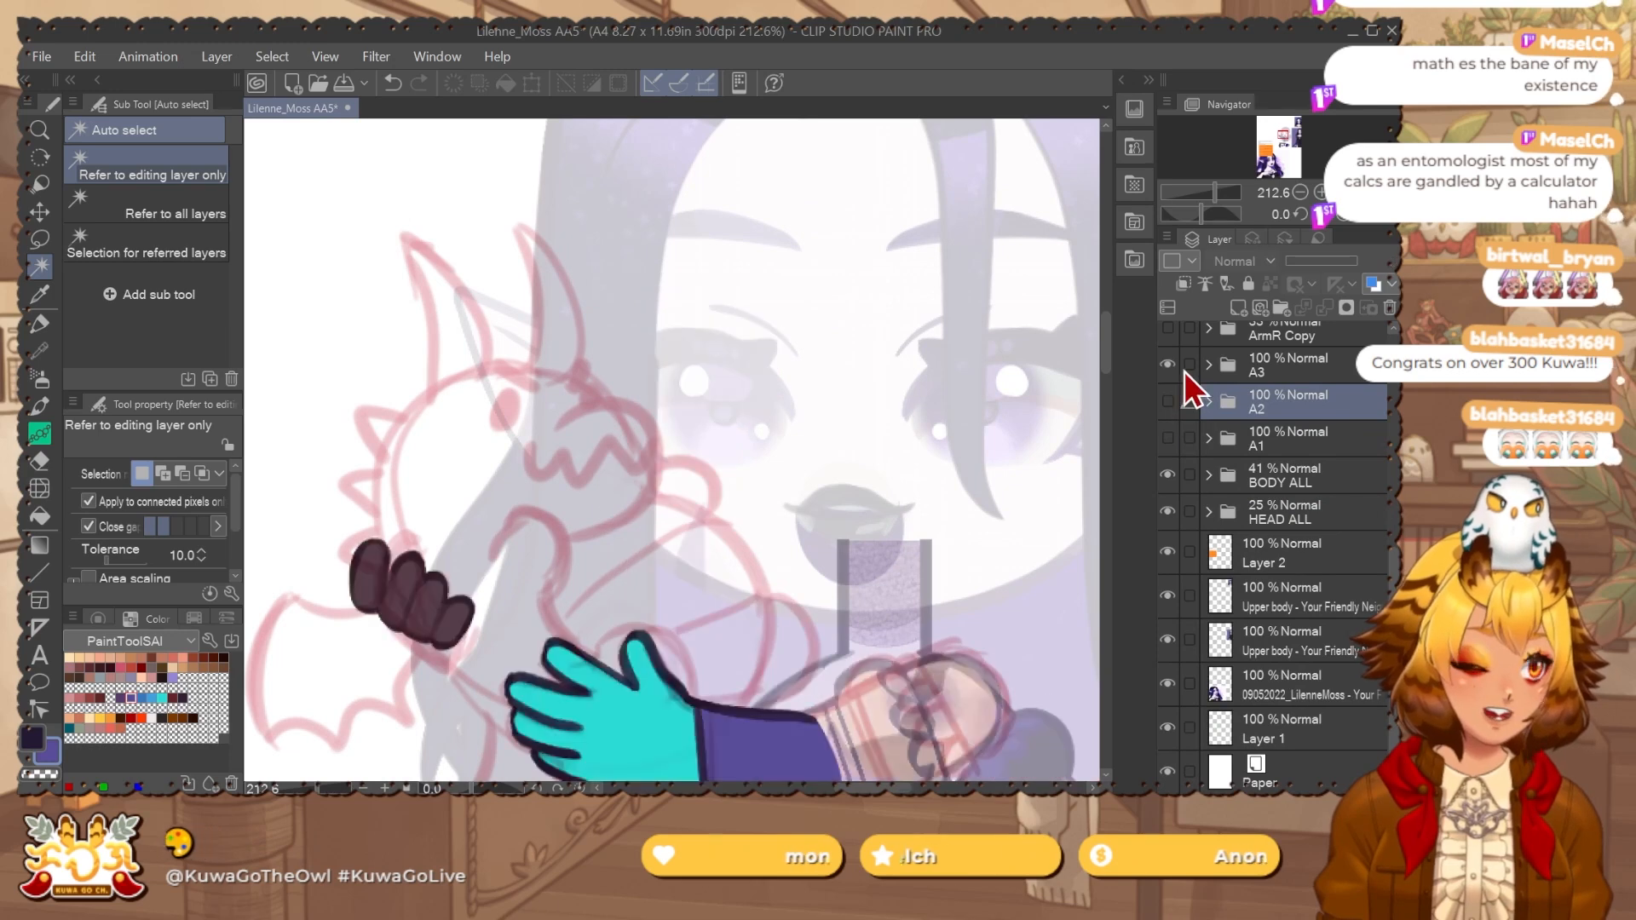
Move the A3ArmL folder out of A3ArmR so it sits directly above it inside the A3 folder.
mouse_move(852, 511)
left_mouse_down()
mouse_move(677, 336)
mouse_move(758, 283)
left_mouse_up()
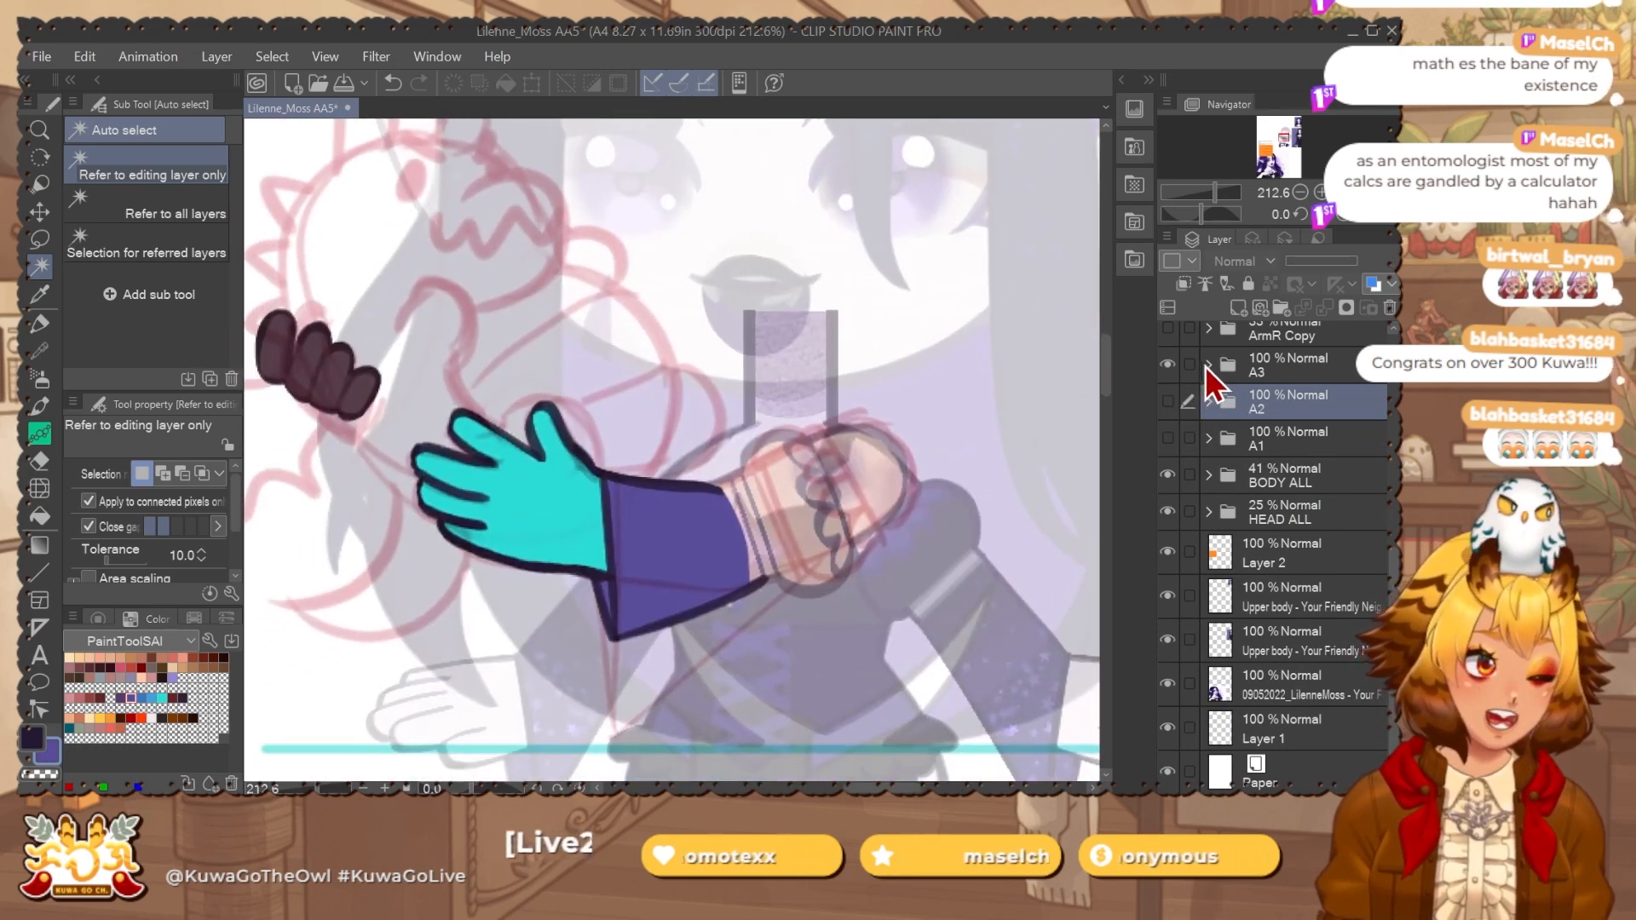
left_click(1208, 365)
left_click(1278, 364)
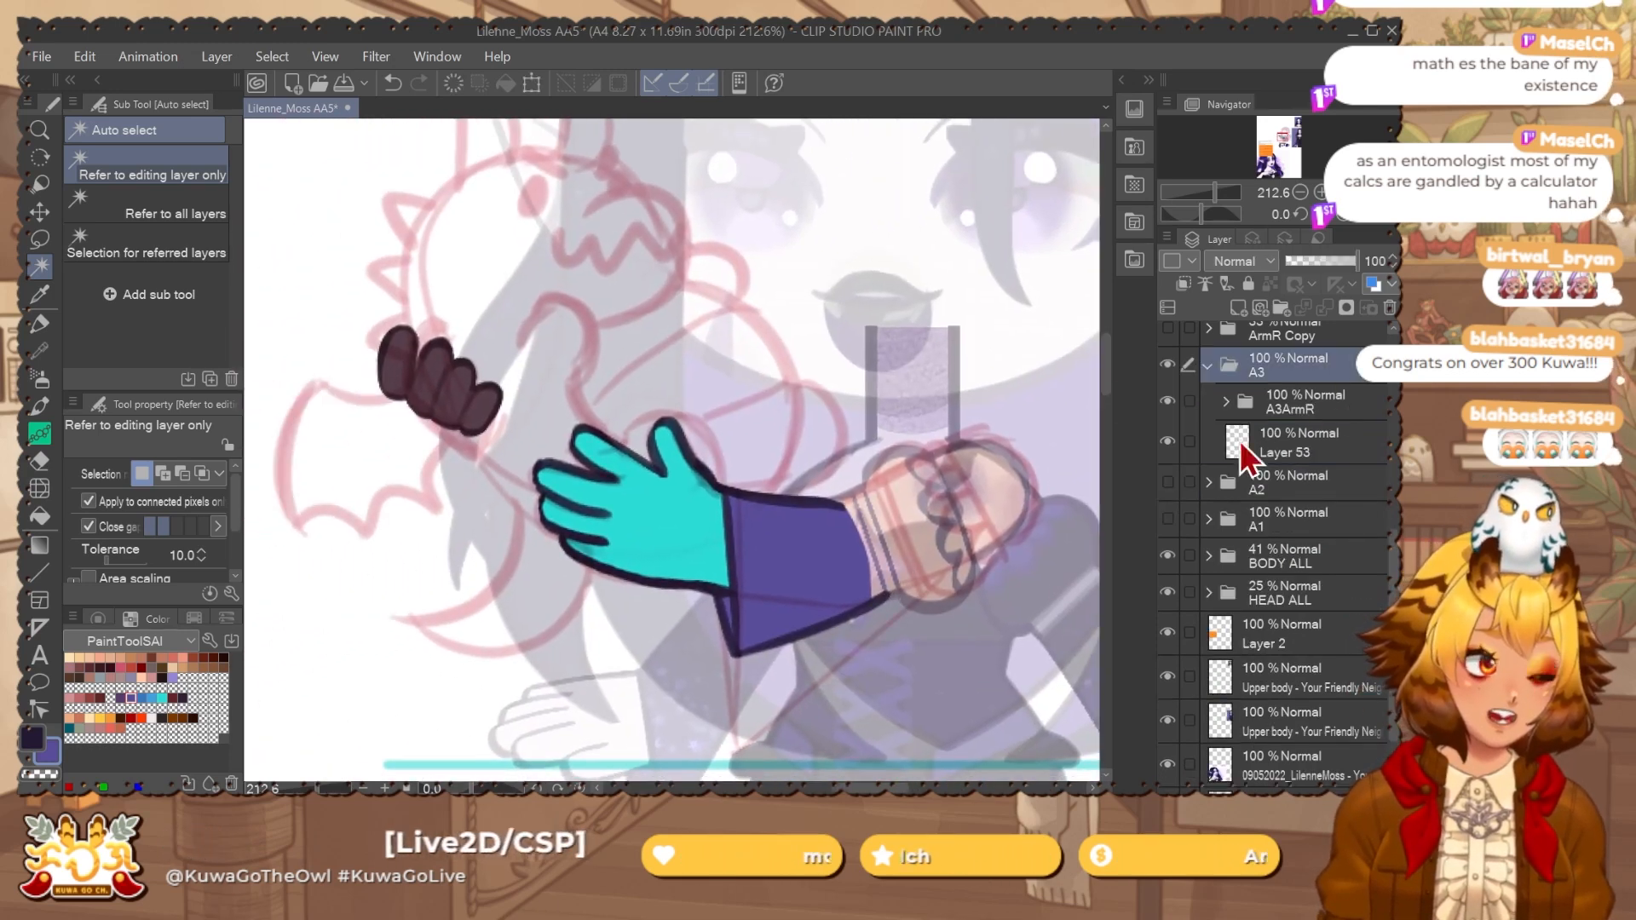
left_click(1261, 401)
left_click(1168, 401)
left_click(1169, 401)
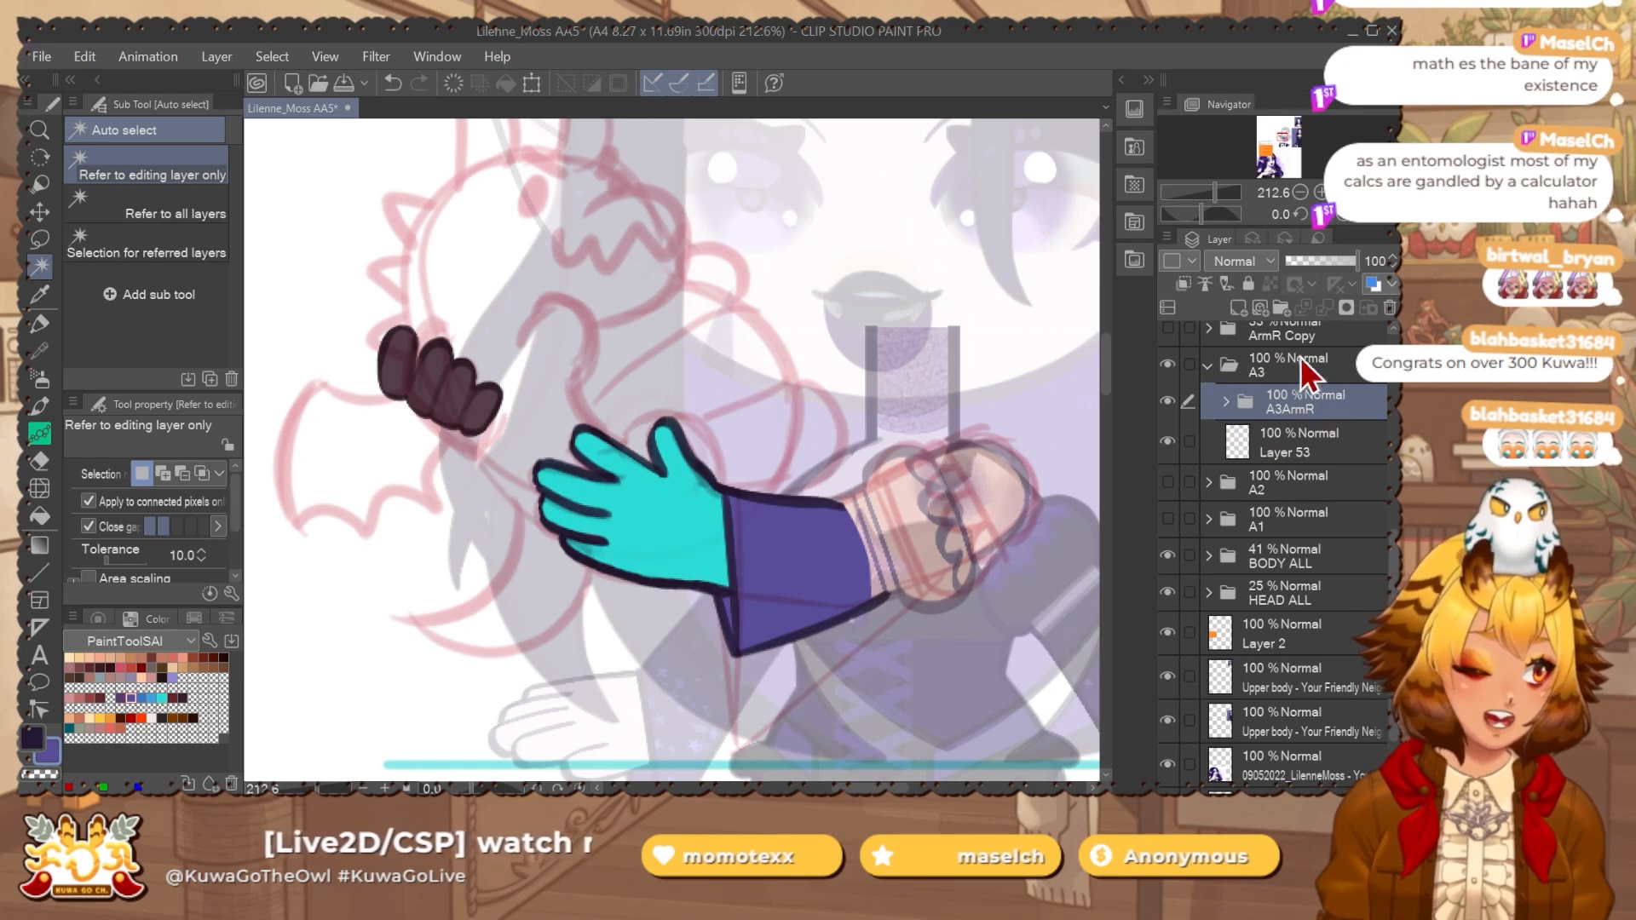
left_click(1225, 400)
left_click(1242, 512)
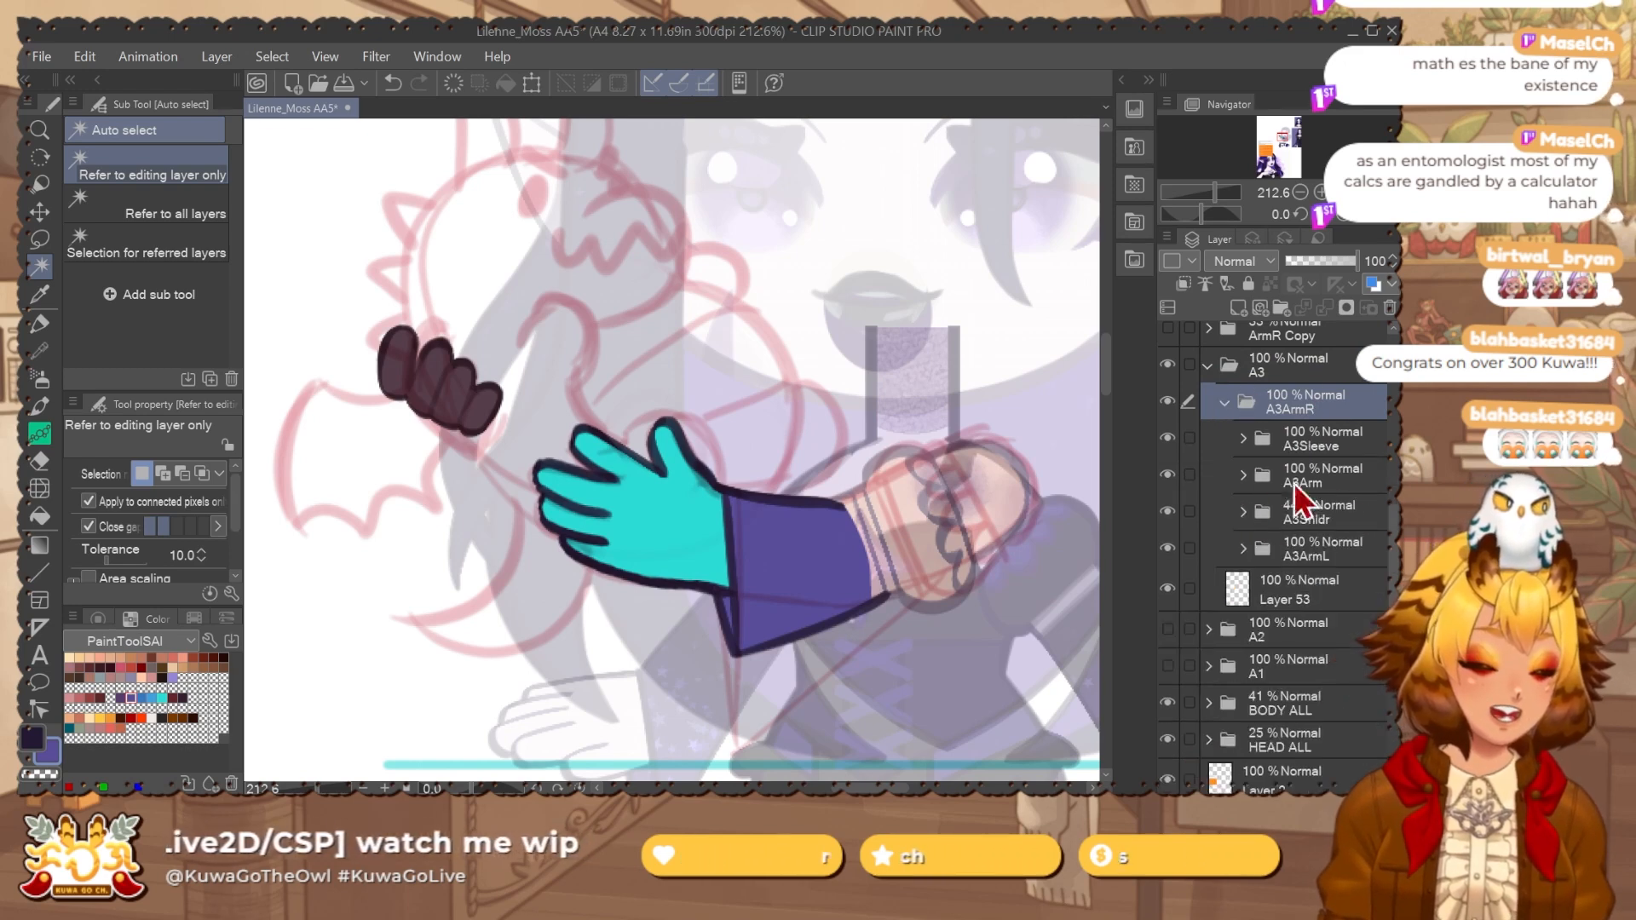
left_click_drag(1321, 548, 1319, 392)
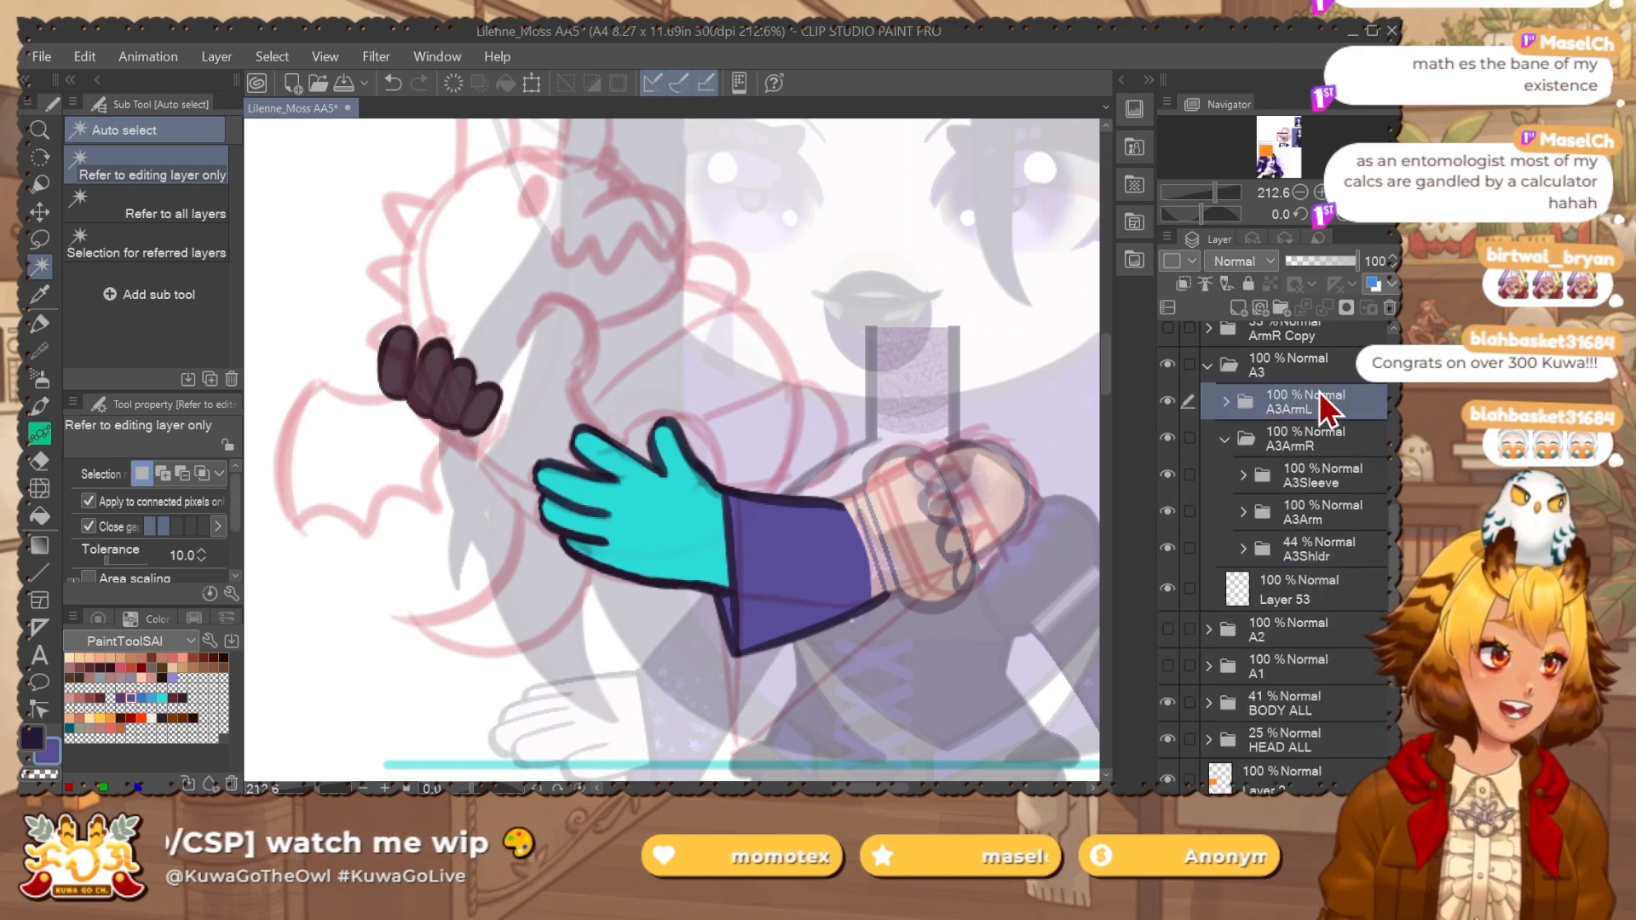
left_click(1224, 438)
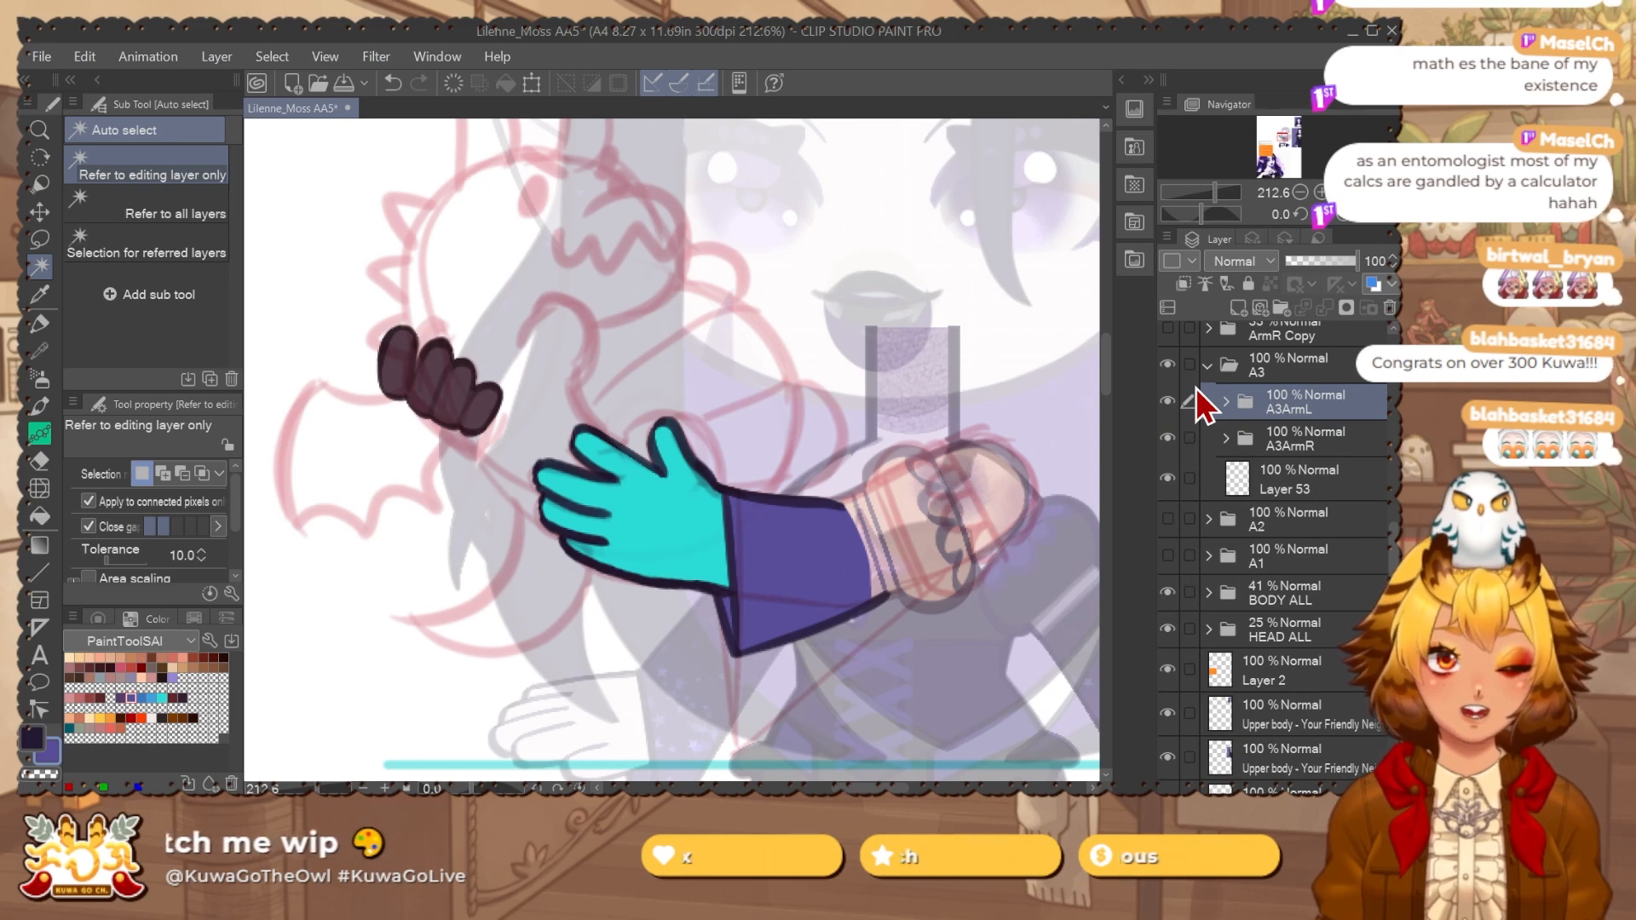
Rotate the dark A3ArmL fingers clockwise and shift them slightly down and to the right with Free Transform.
left_click_drag(788, 566, 811, 624)
key("ctrl+t")
left_click_drag(663, 404, 739, 395)
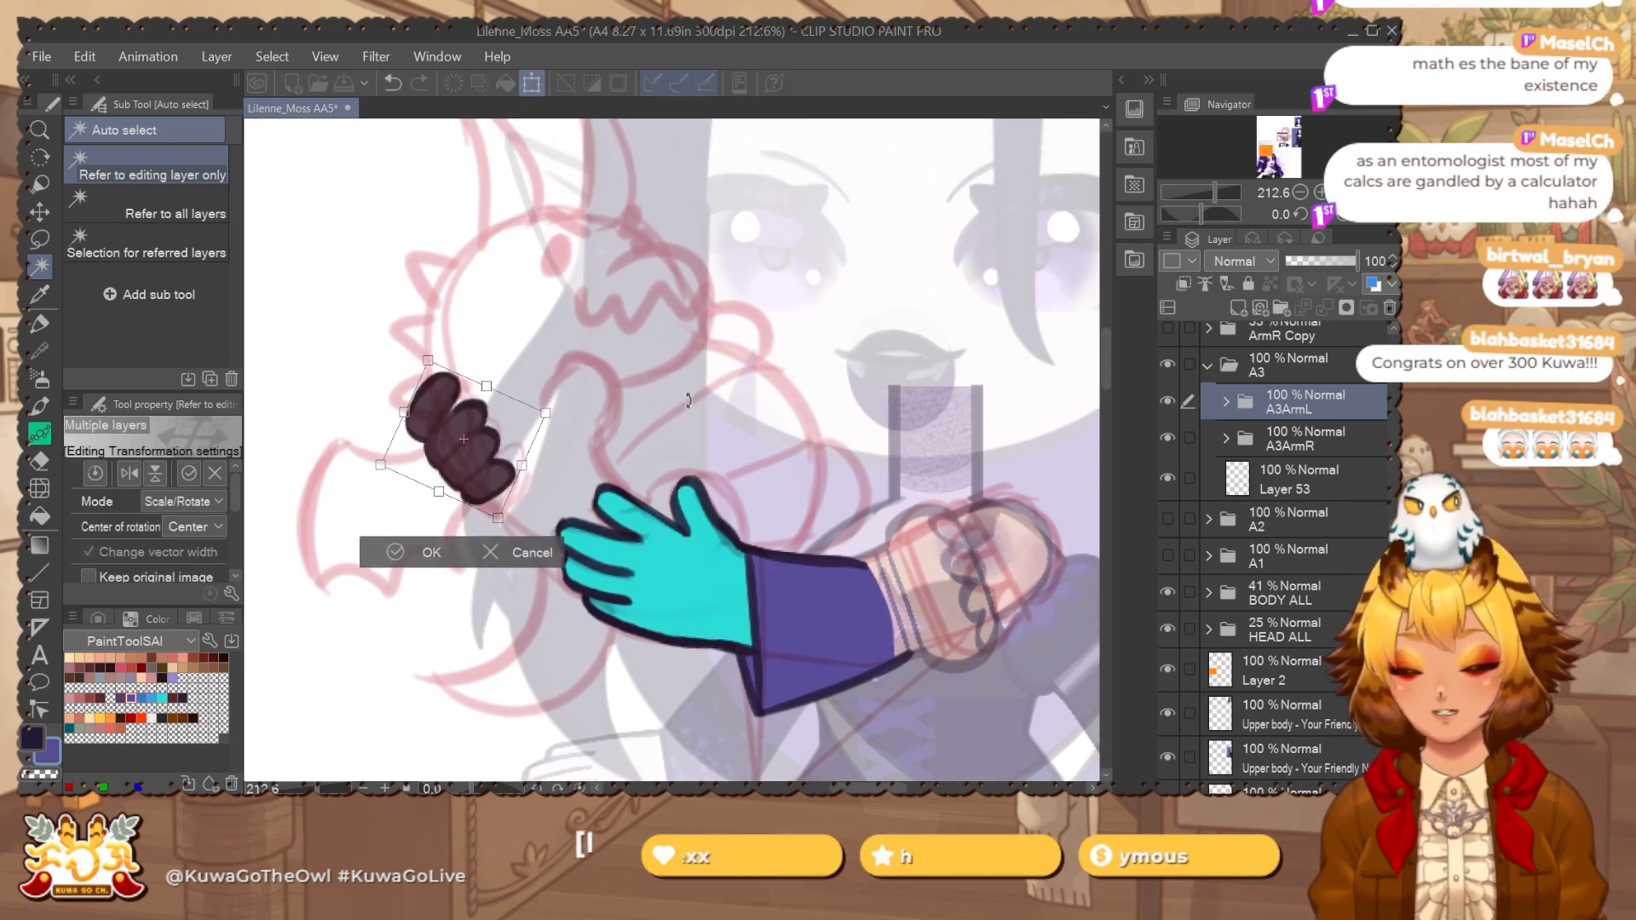
key("Return")
key("ctrl+t")
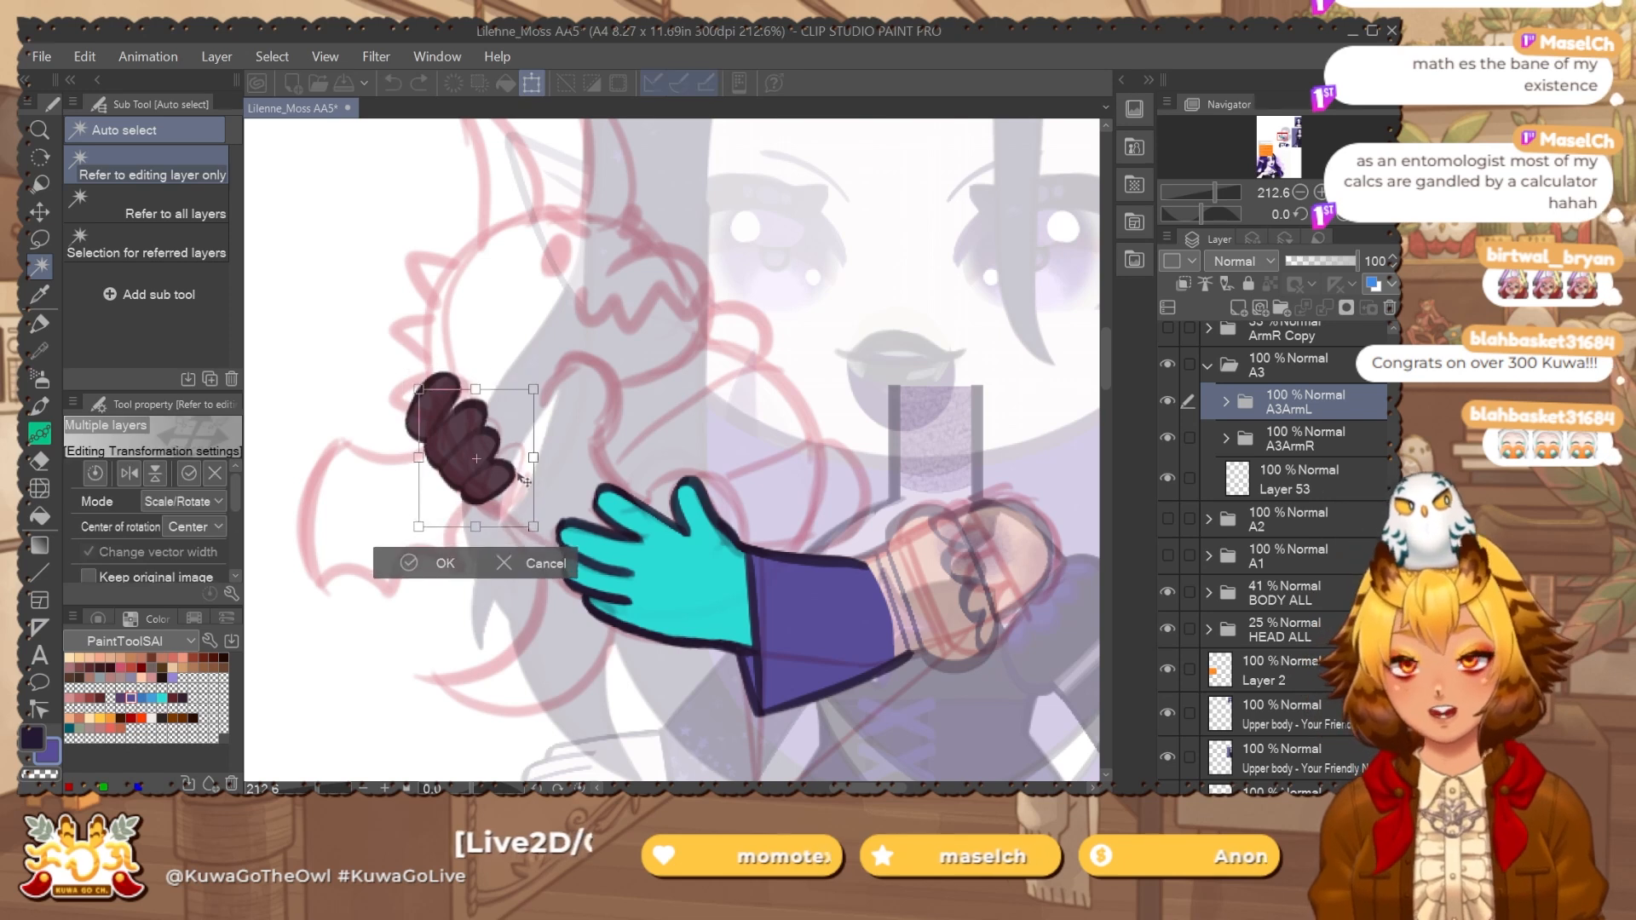
left_click_drag(468, 396, 486, 420)
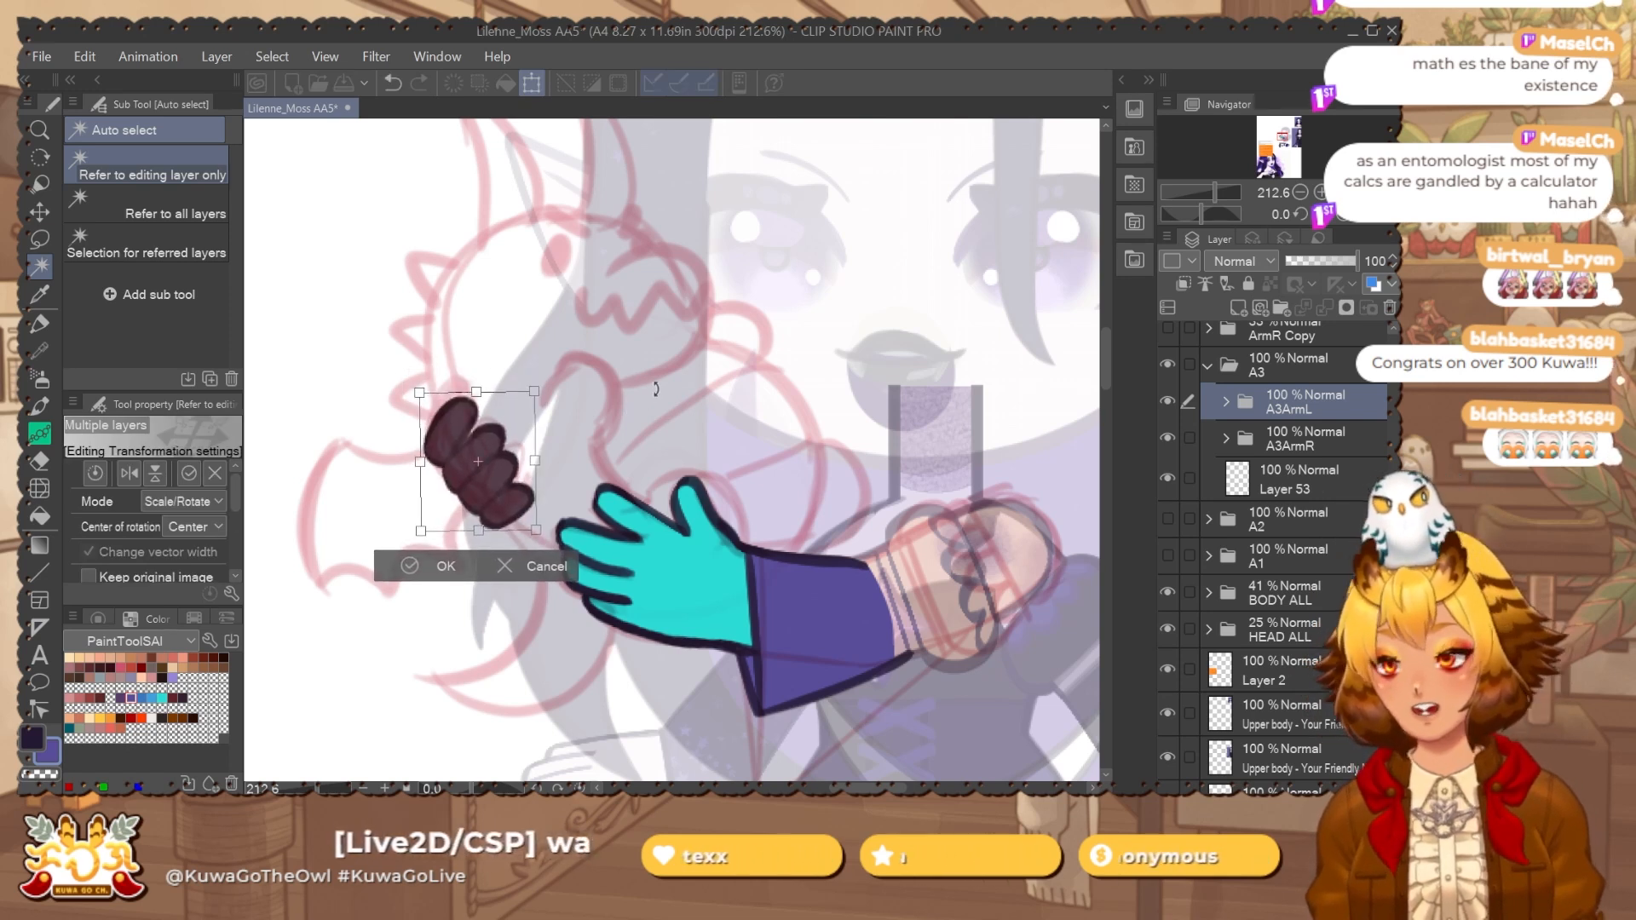
key("Return")
Lower the opacity of the A3ArmL and A3ArmR folders to 47%.
left_click_drag(747, 579, 707, 558)
left_click(1327, 447, "shift")
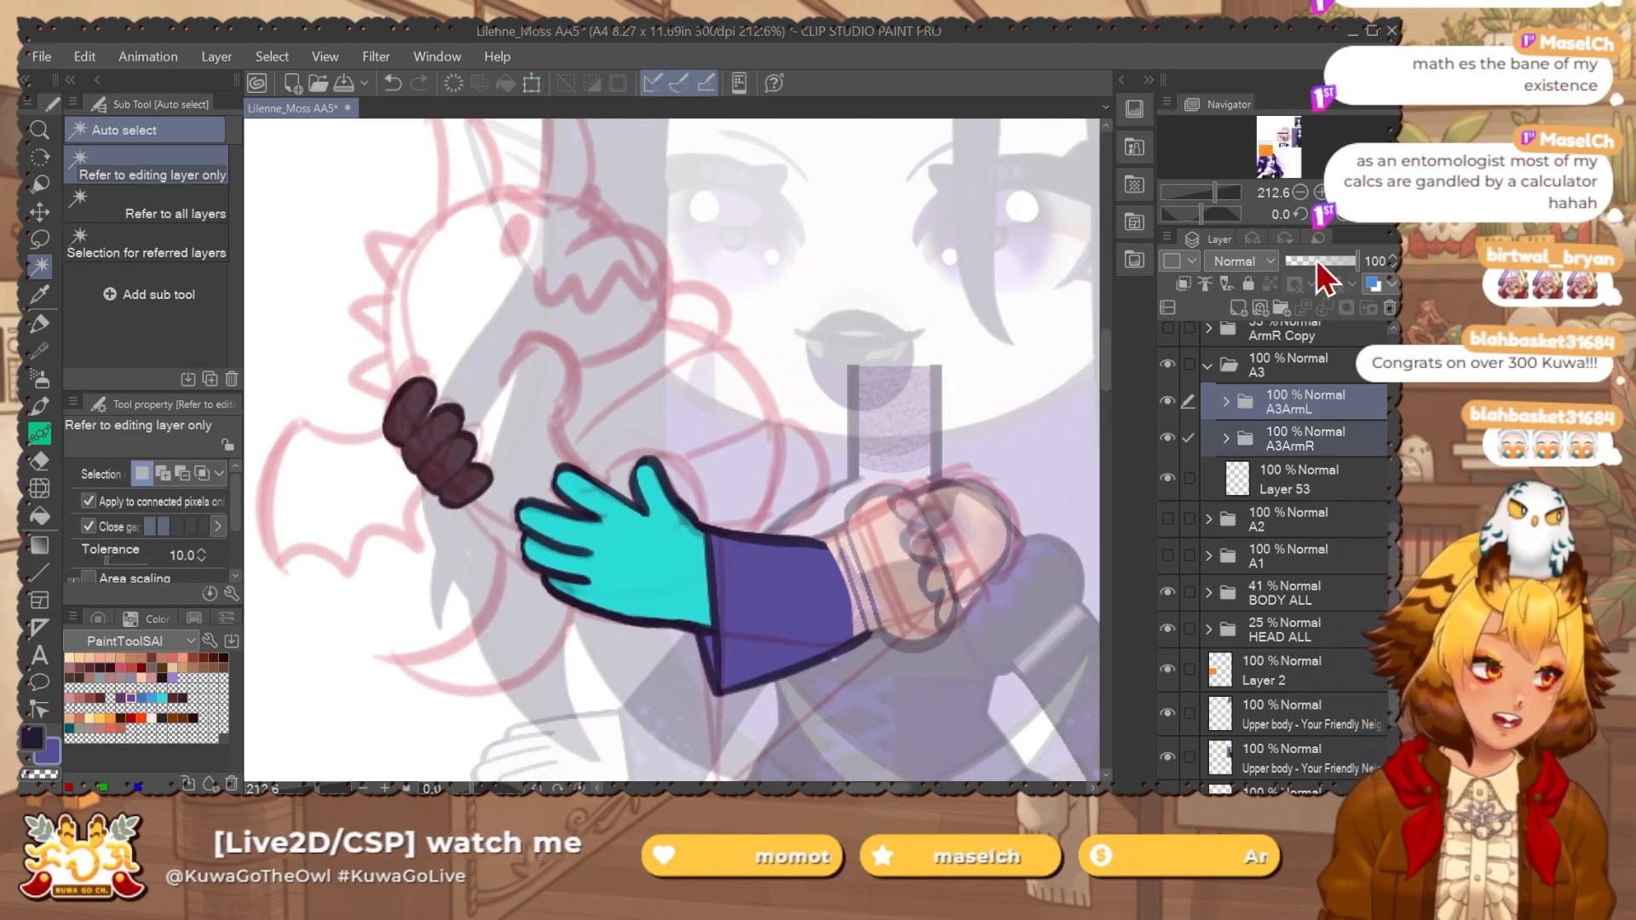
left_click(1320, 263)
Group Layer 53 in a new folder within A3 and name the folder A3Dragon.
left_click(1328, 485)
left_click_drag(833, 620, 799, 611)
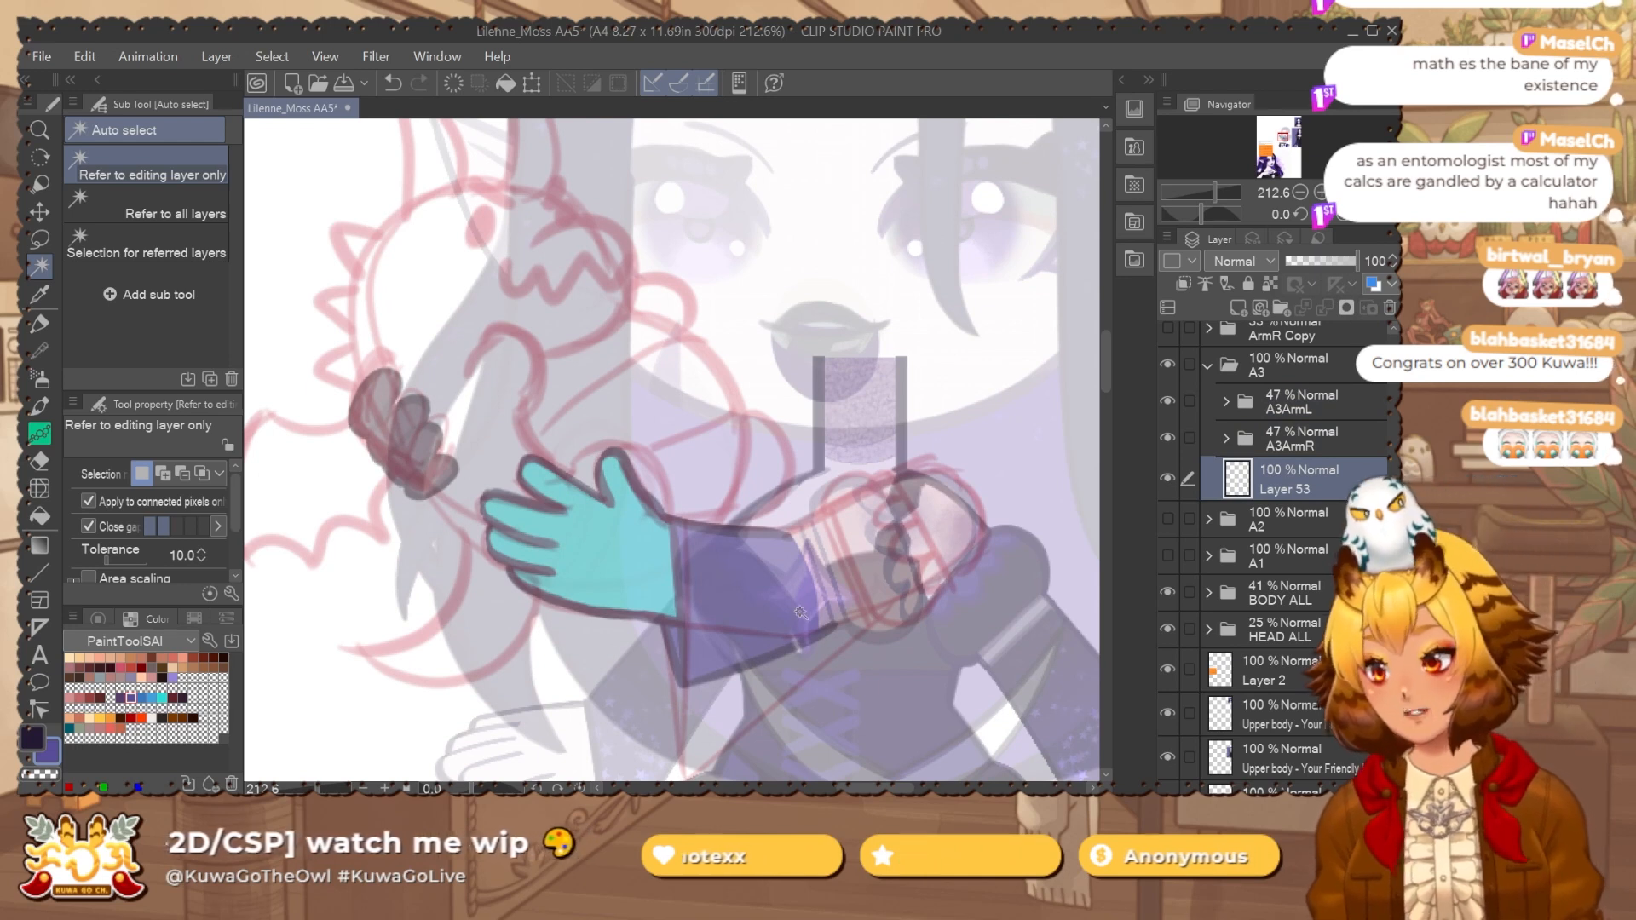
key("ctrl+g")
left_click(1265, 373)
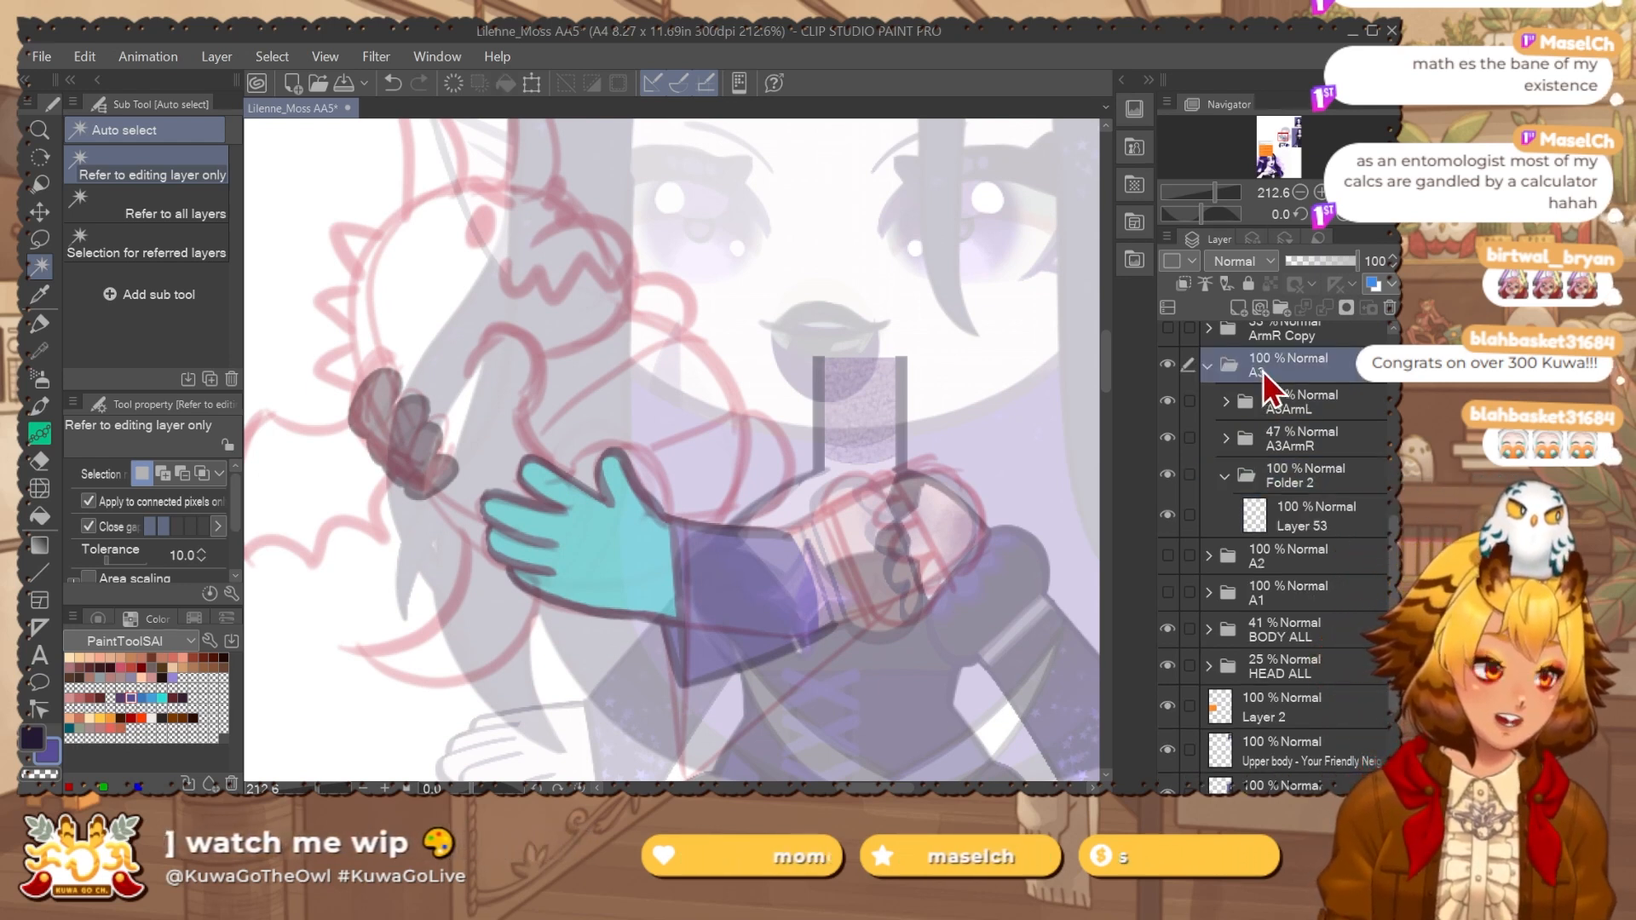
double_click(1298, 484)
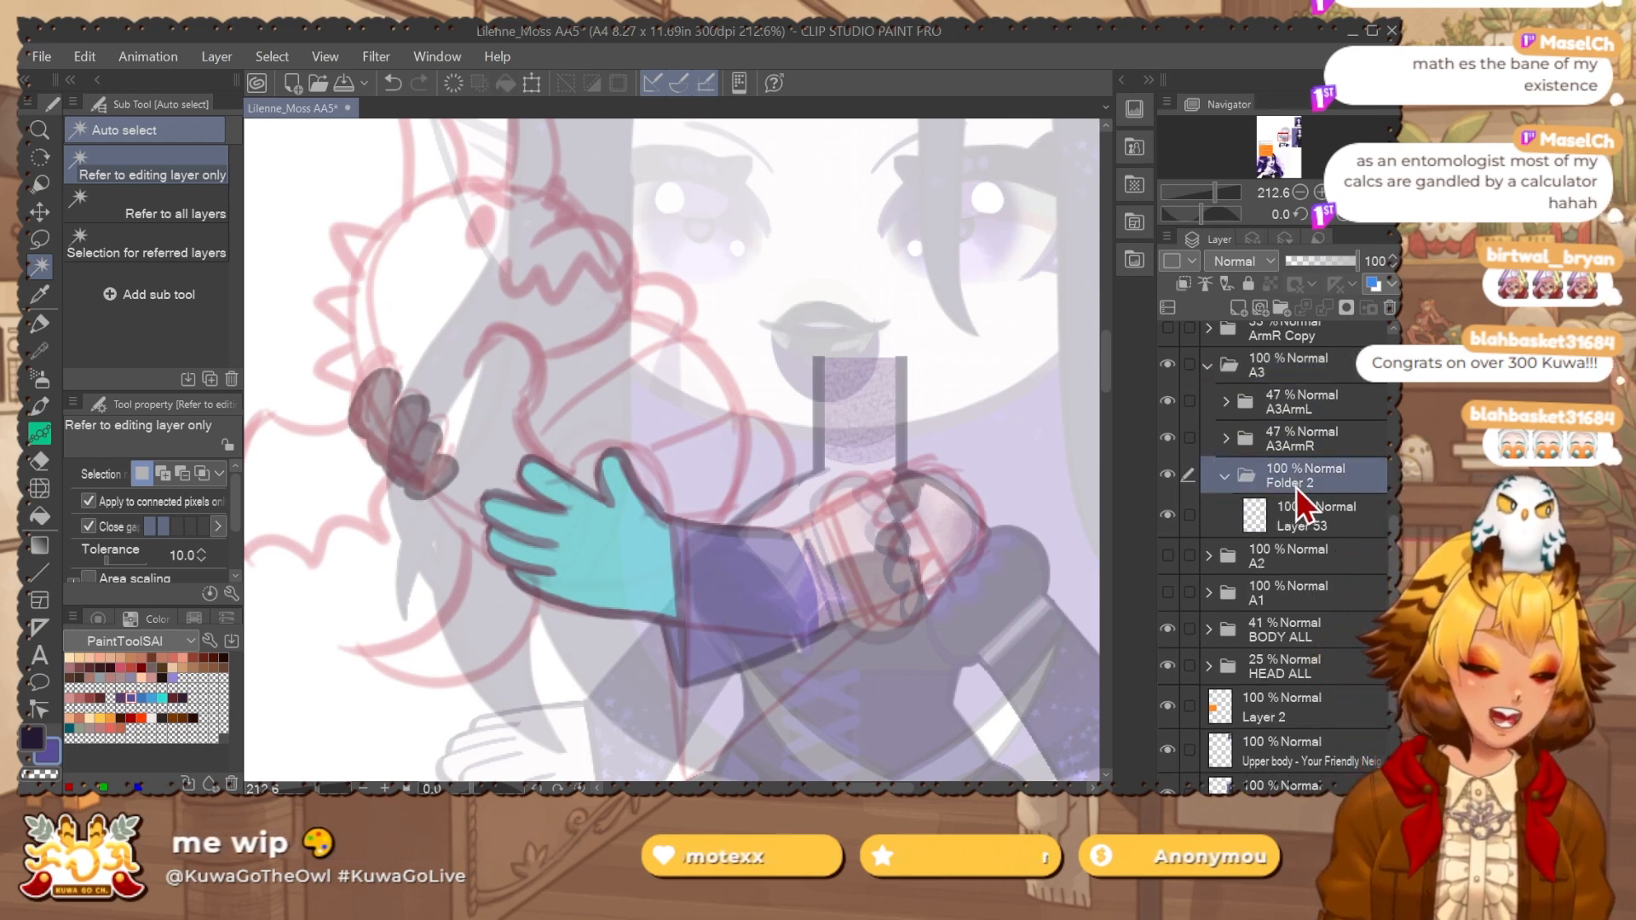
type("A3")
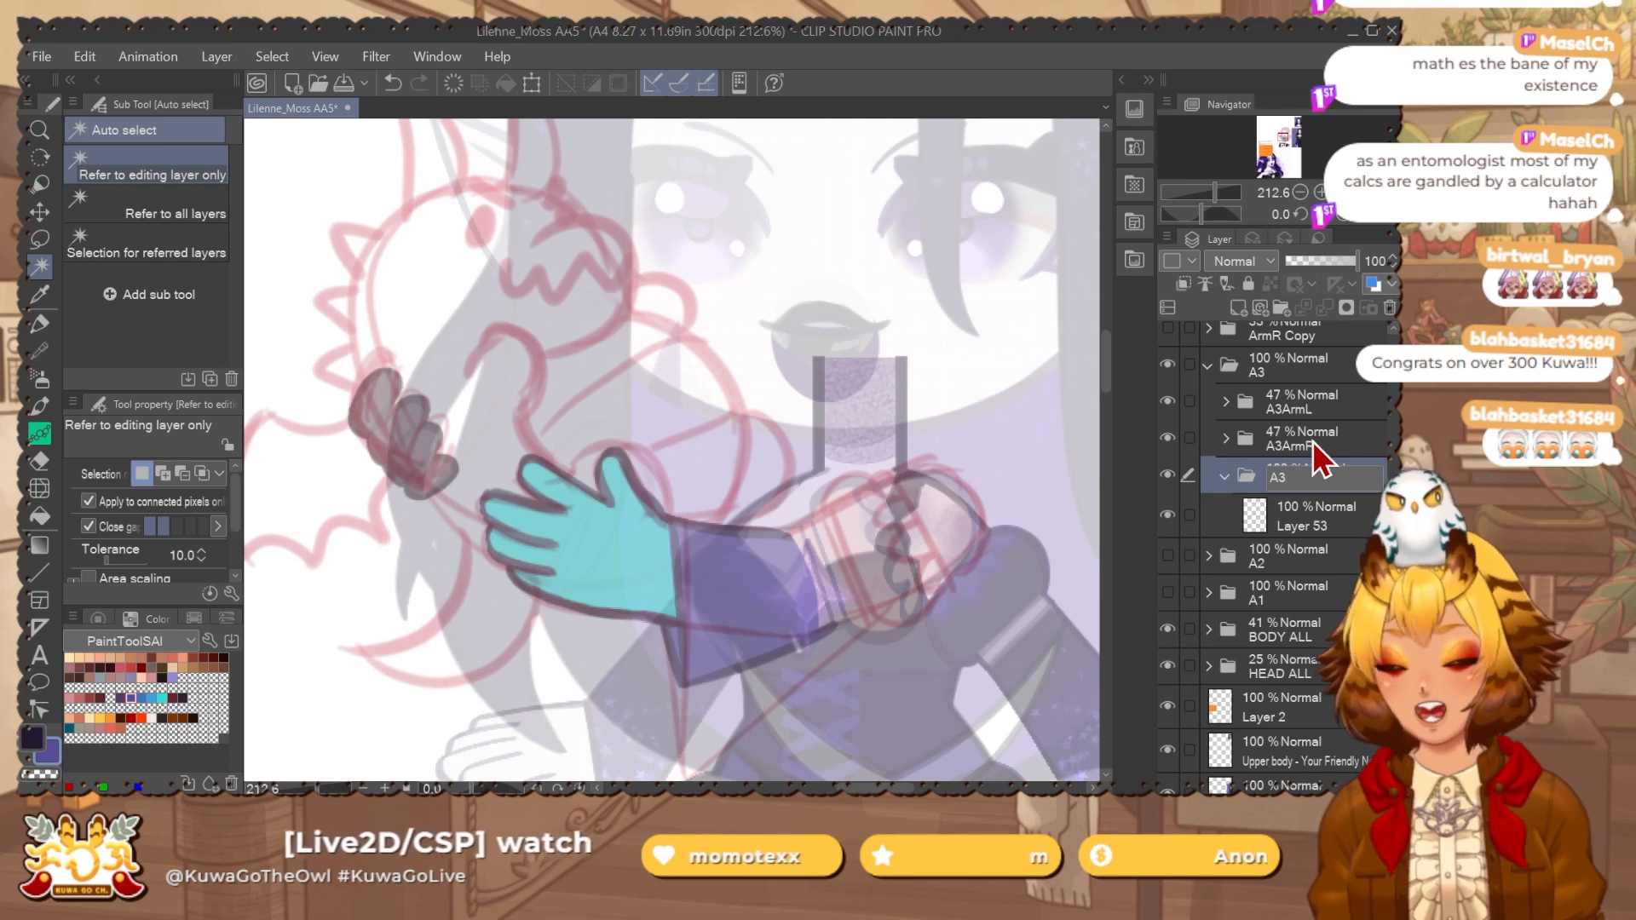
type("Dragon")
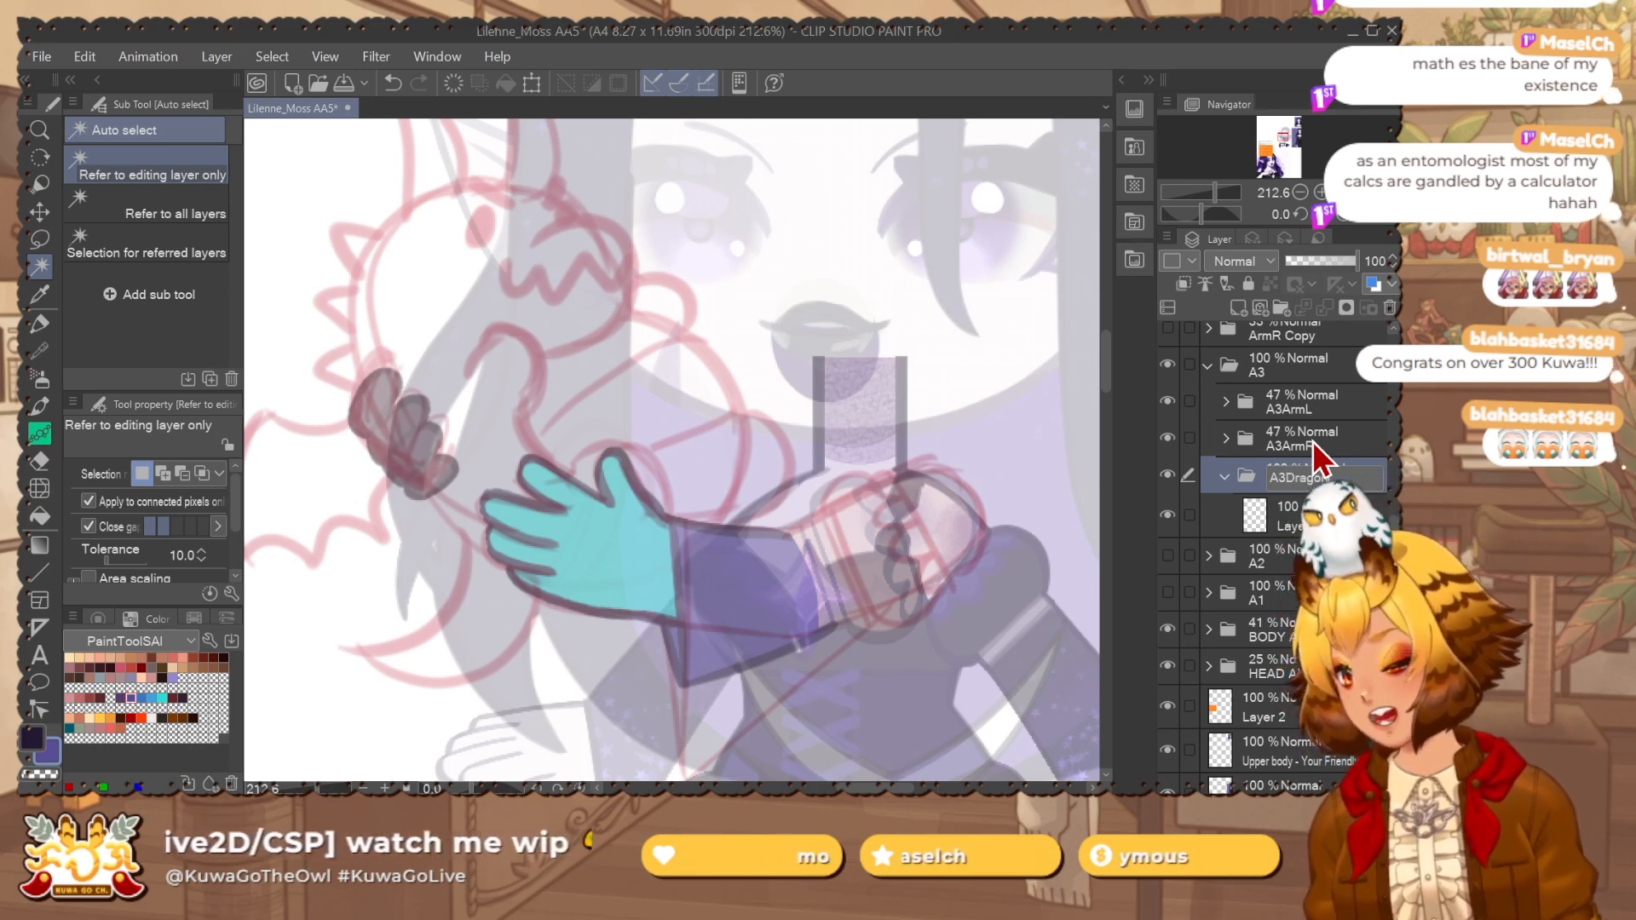
key("Return")
Draw the dragon's curved back on Layer 53 with the Flat marker, from the top of the head down around beneath the cyan hand.
left_click(1335, 502)
left_click_drag(702, 498, 737, 508)
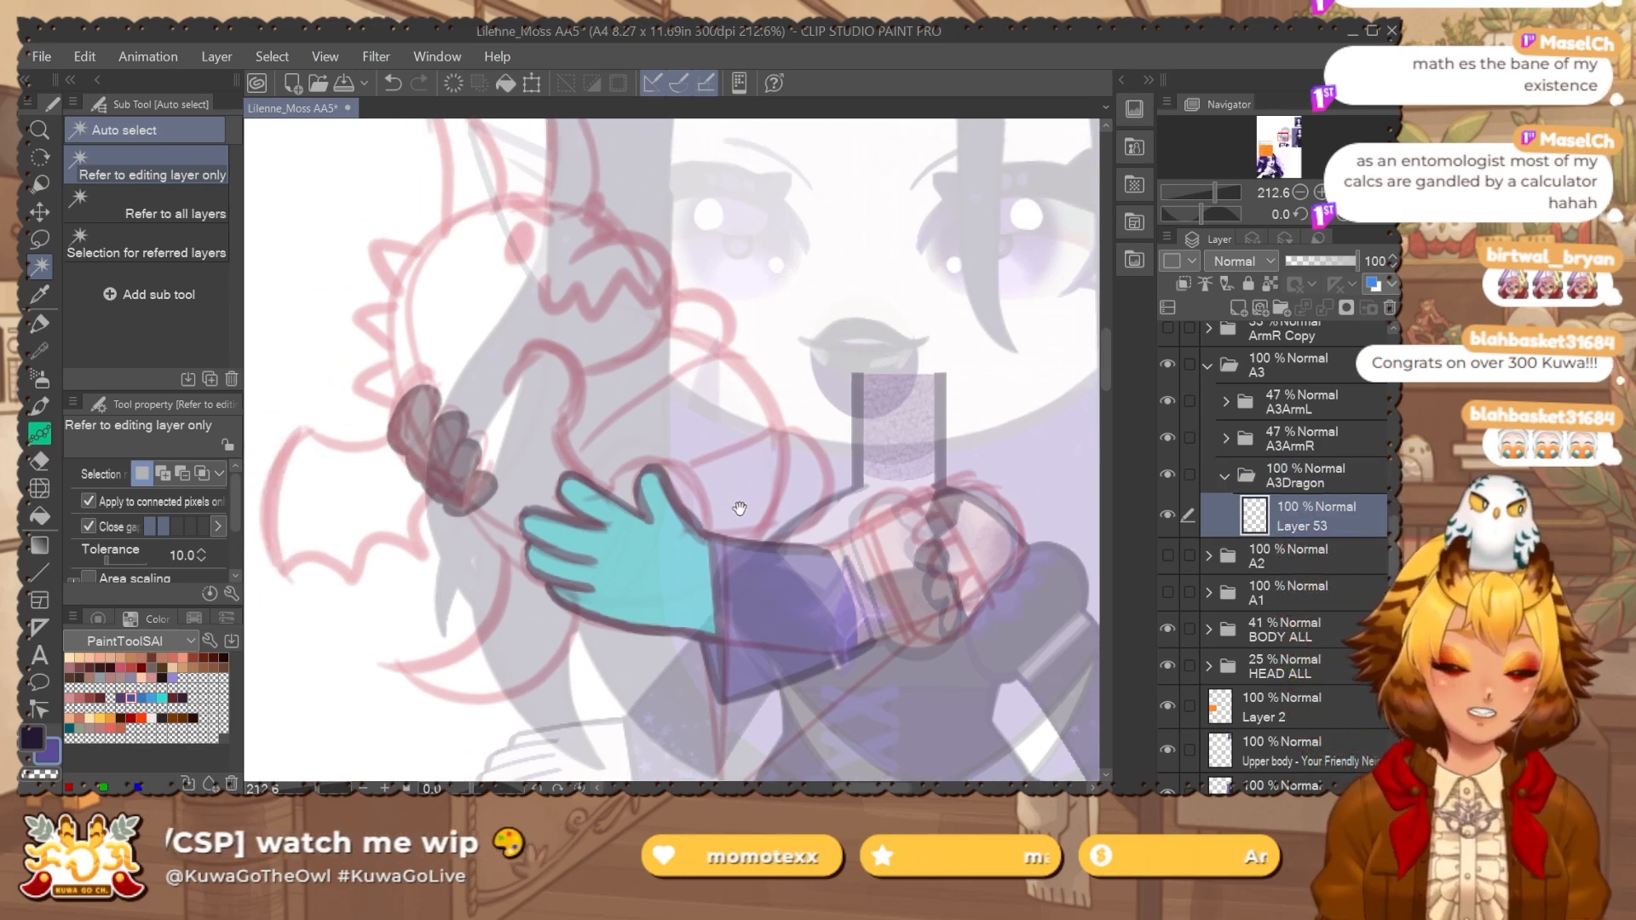
left_click_drag(668, 412, 691, 441)
key("p")
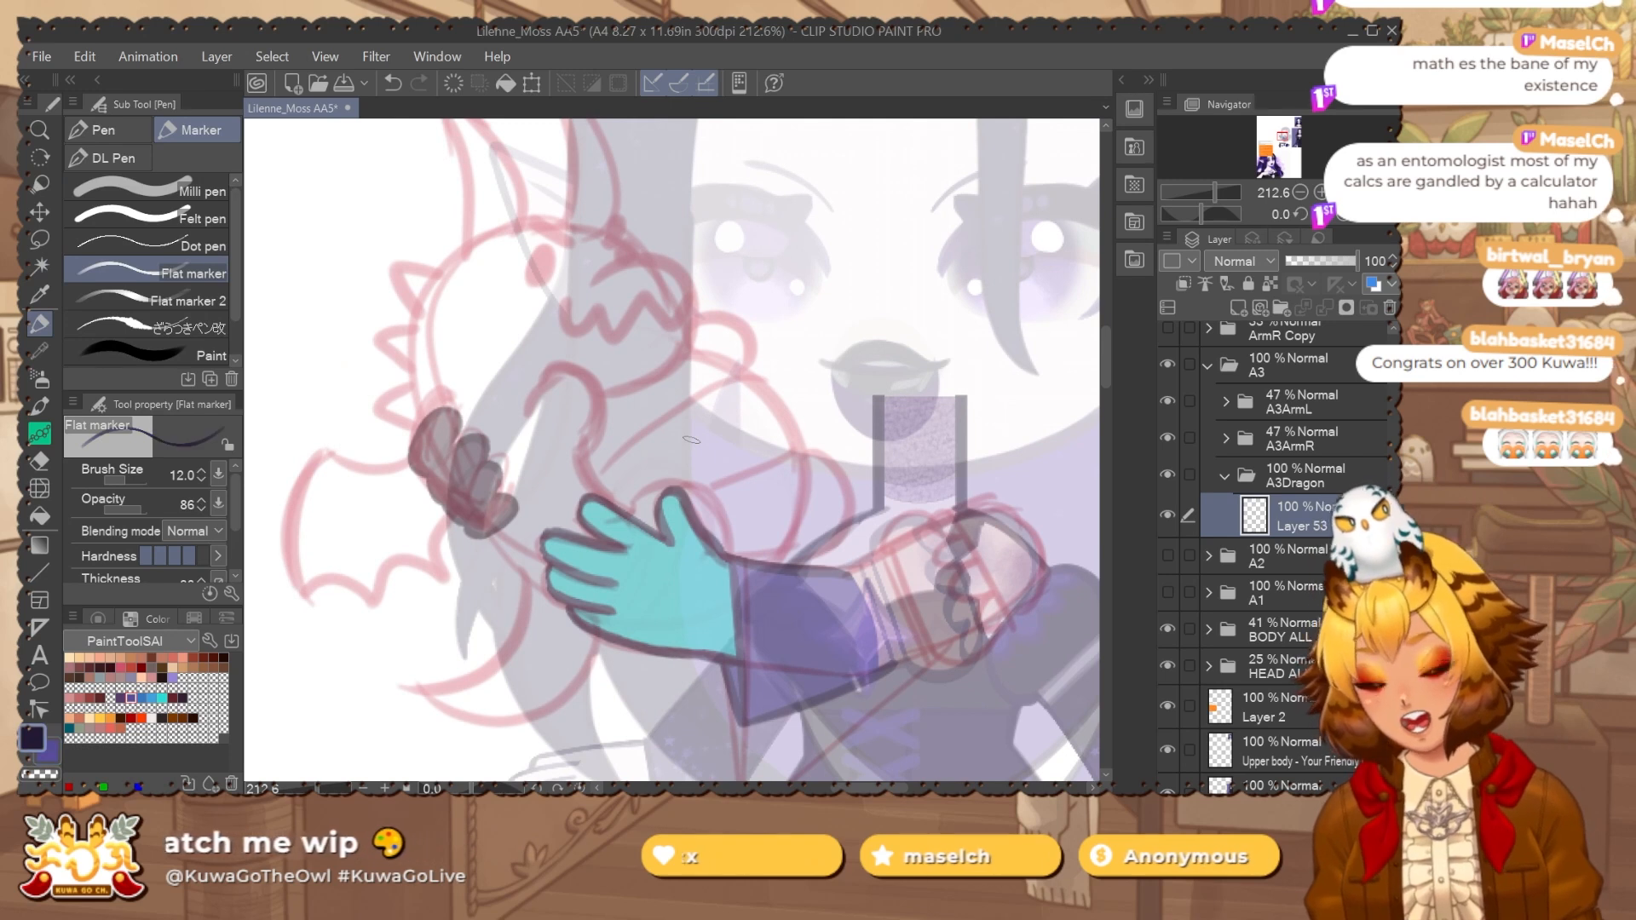
left_click_drag(471, 242, 681, 610)
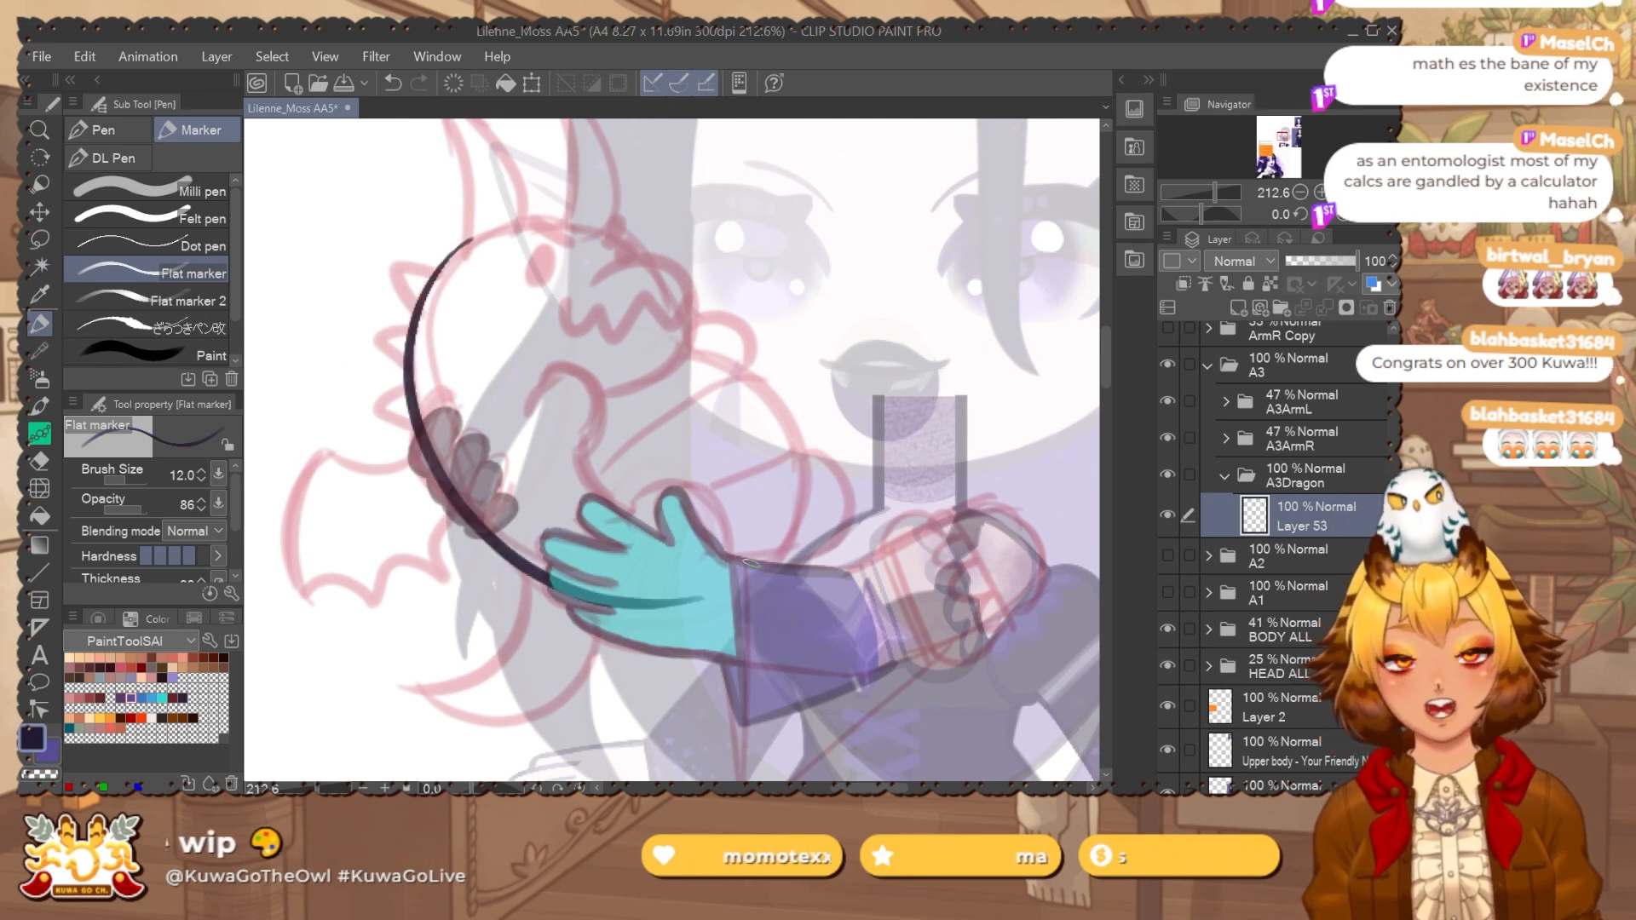
key("ctrl+z")
mouse_move(528, 218)
left_mouse_down()
mouse_move(464, 261)
mouse_move(679, 608)
left_mouse_up()
key("ctrl+z")
mouse_move(521, 220)
left_mouse_down()
mouse_move(424, 281)
mouse_move(728, 601)
left_mouse_up()
key("ctrl+z")
mouse_move(550, 215)
left_mouse_down()
mouse_move(413, 337)
mouse_move(733, 600)
left_mouse_up()
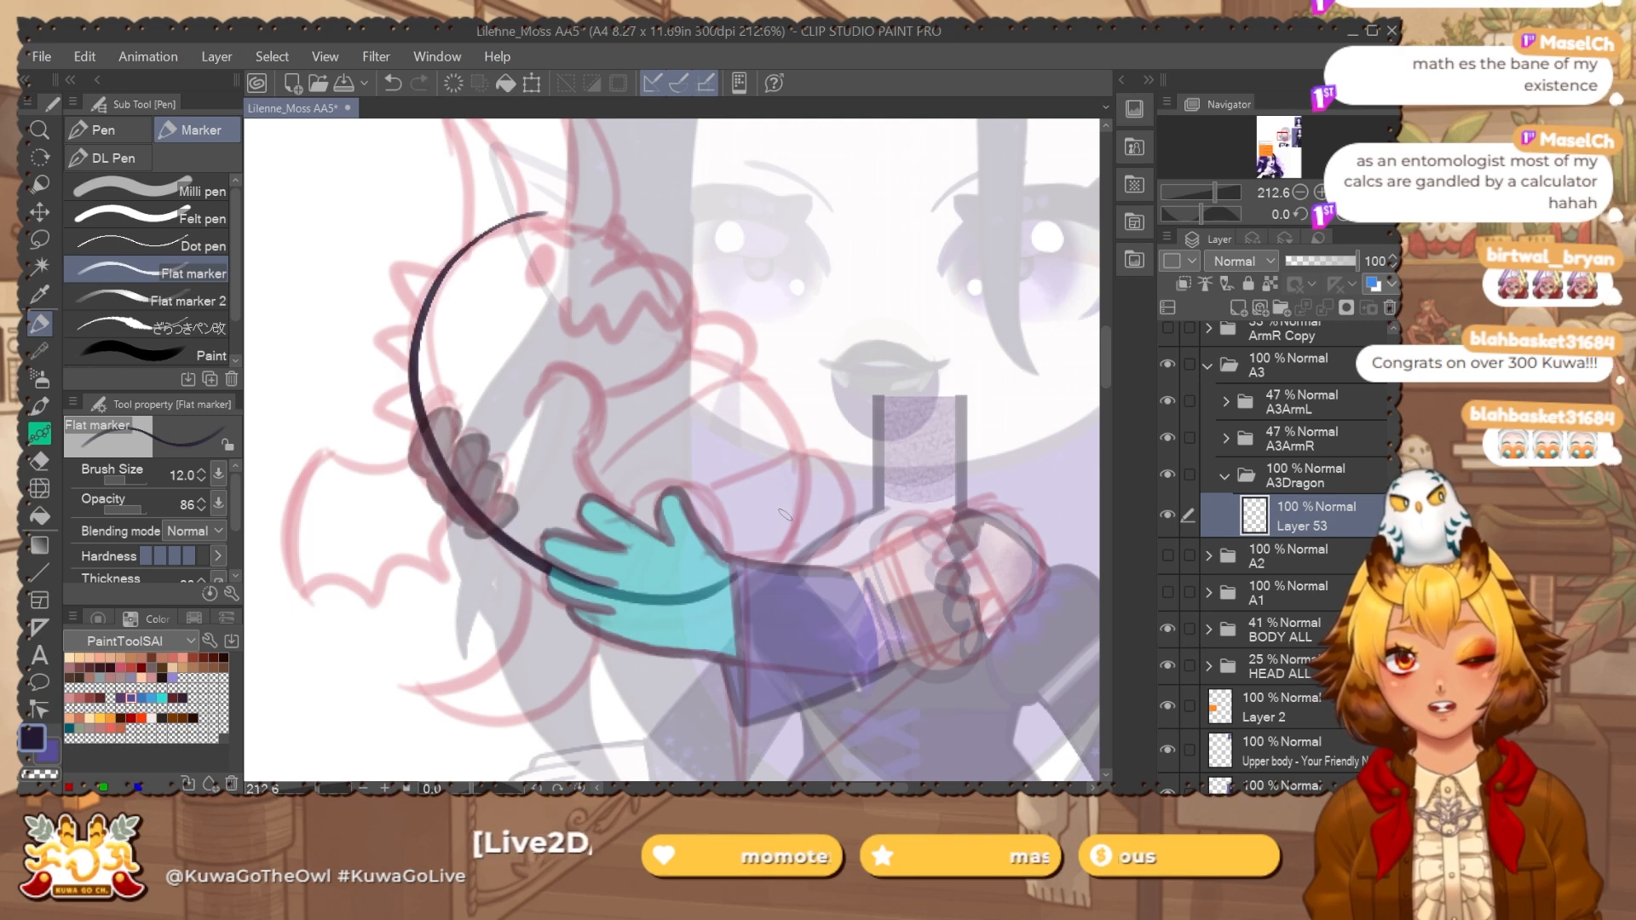
key("ctrl+z")
mouse_move(553, 220)
left_mouse_down()
mouse_move(588, 607)
mouse_move(737, 599)
left_mouse_up()
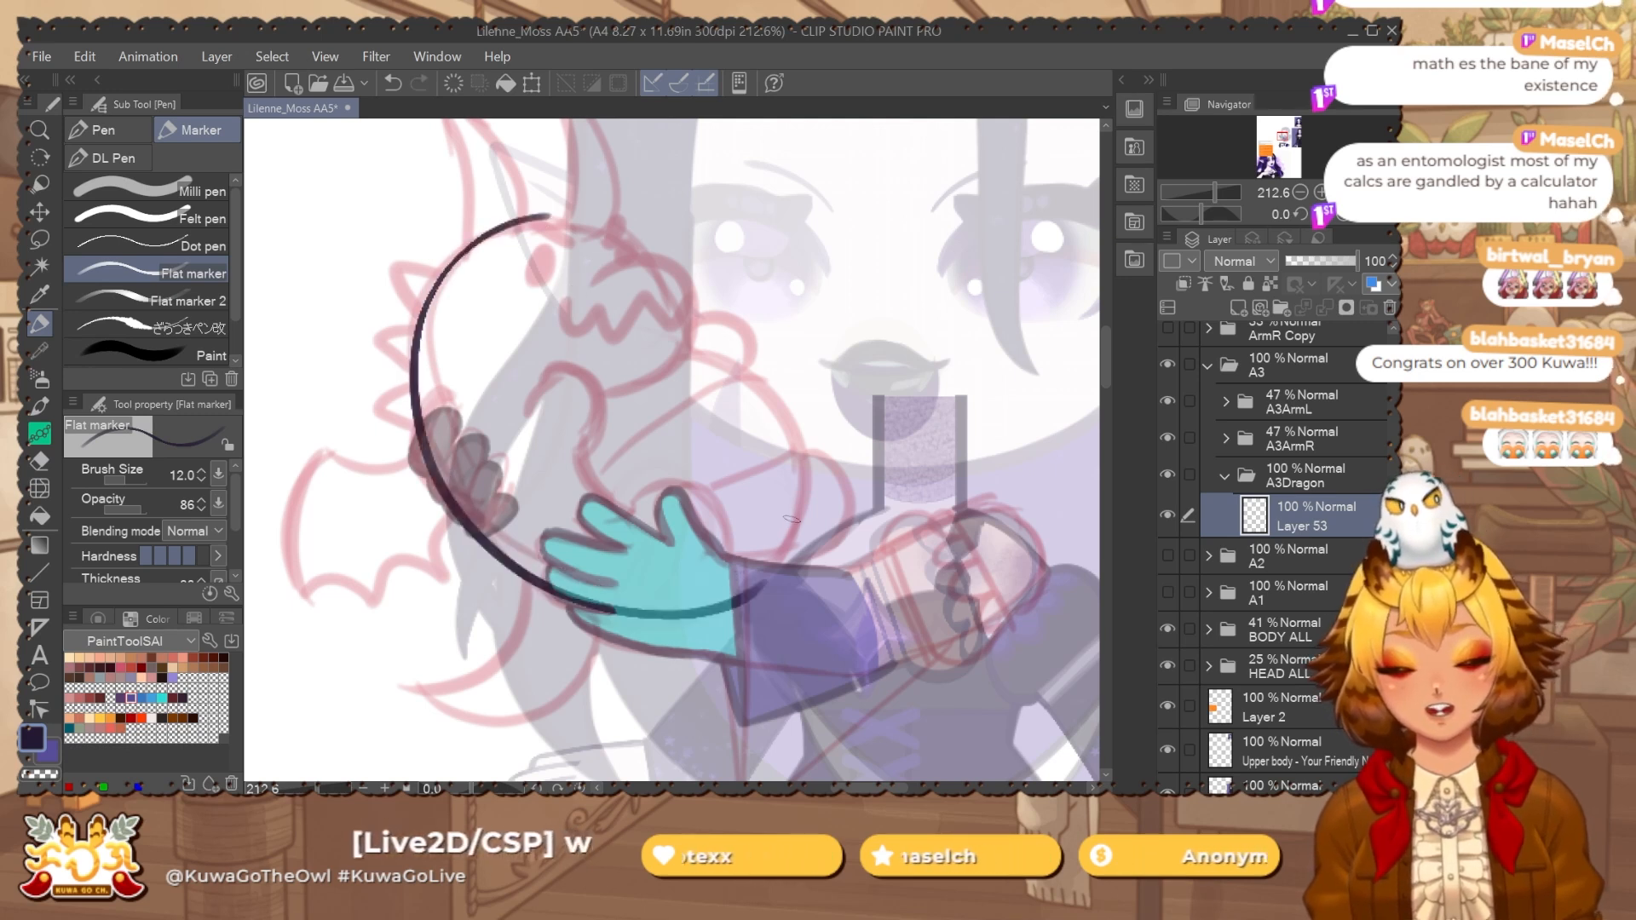
Outline the dragon's rounded head and the front of its body on Layer 53, bringing the curves together below the face.
mouse_move(473, 228)
left_mouse_down()
mouse_move(559, 218)
mouse_move(680, 258)
left_mouse_up()
key("ctrl+z")
left_click_drag(466, 247, 668, 328)
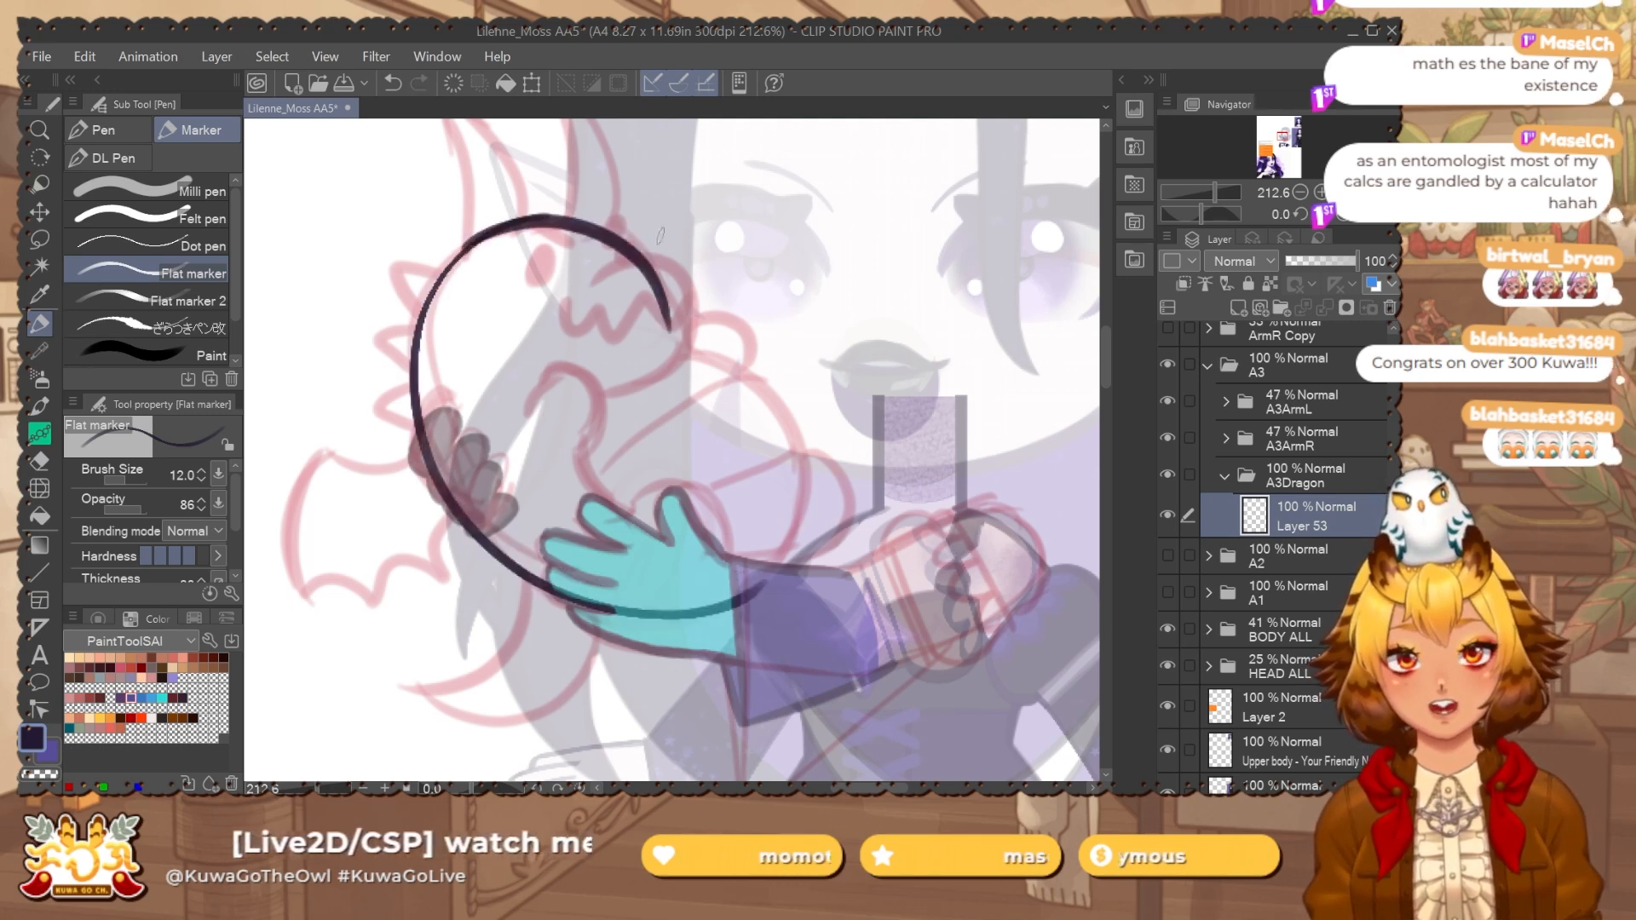
key("ctrl+z")
mouse_move(460, 256)
left_mouse_down()
mouse_move(565, 216)
mouse_move(740, 352)
mouse_move(734, 612)
left_mouse_up()
left_click(1360, 218)
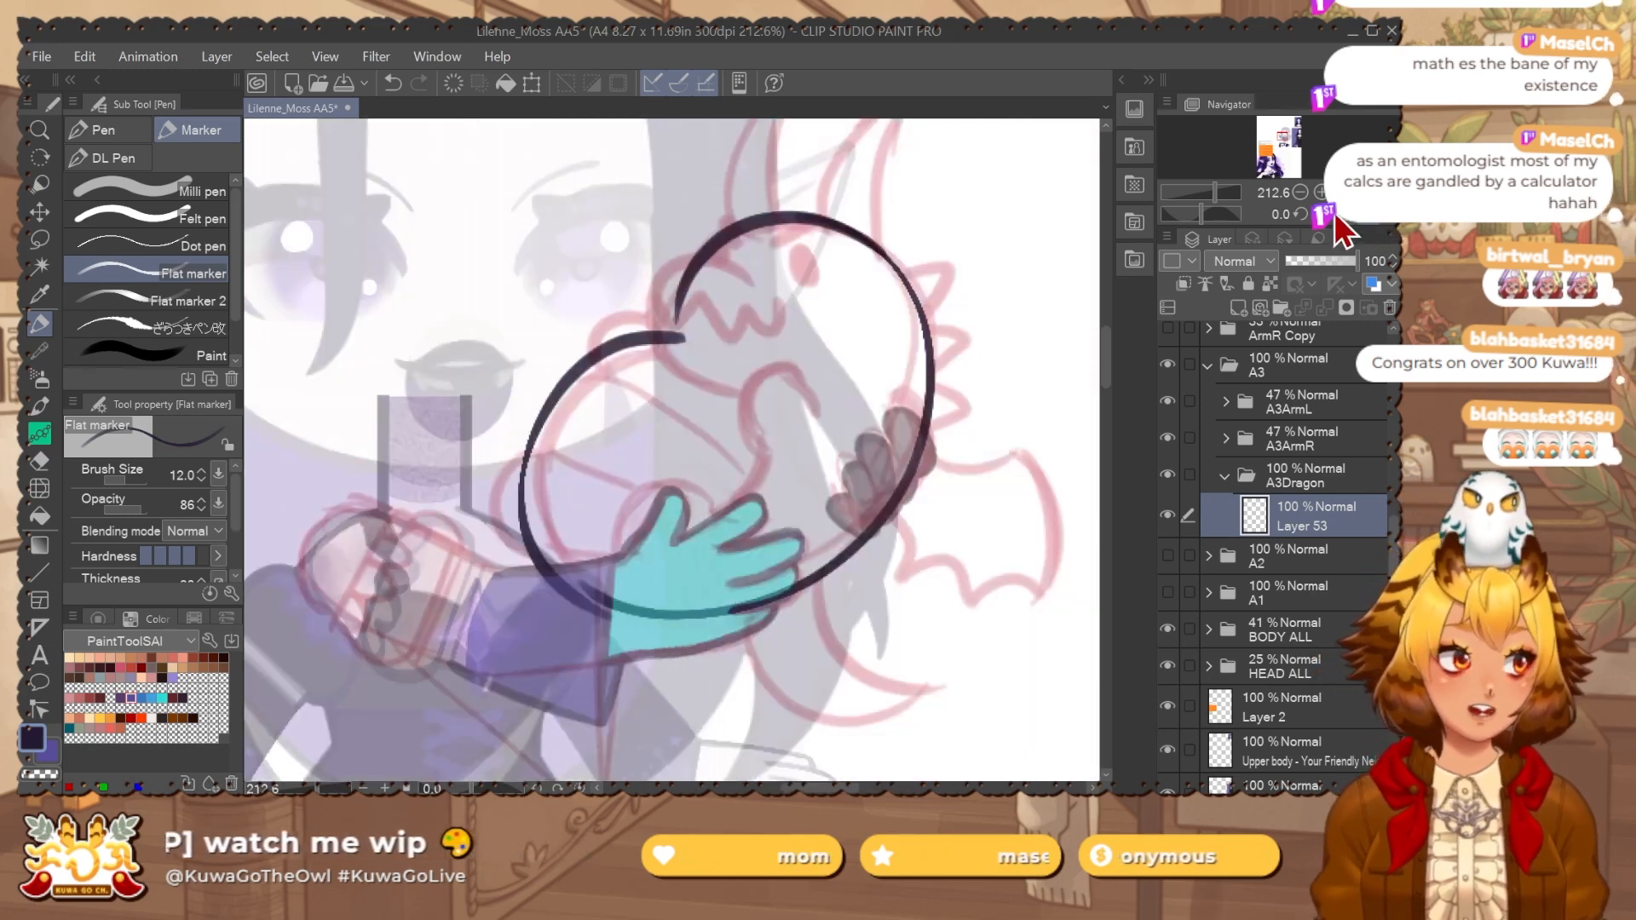
left_click_drag(702, 352, 721, 309)
key("ctrl+z")
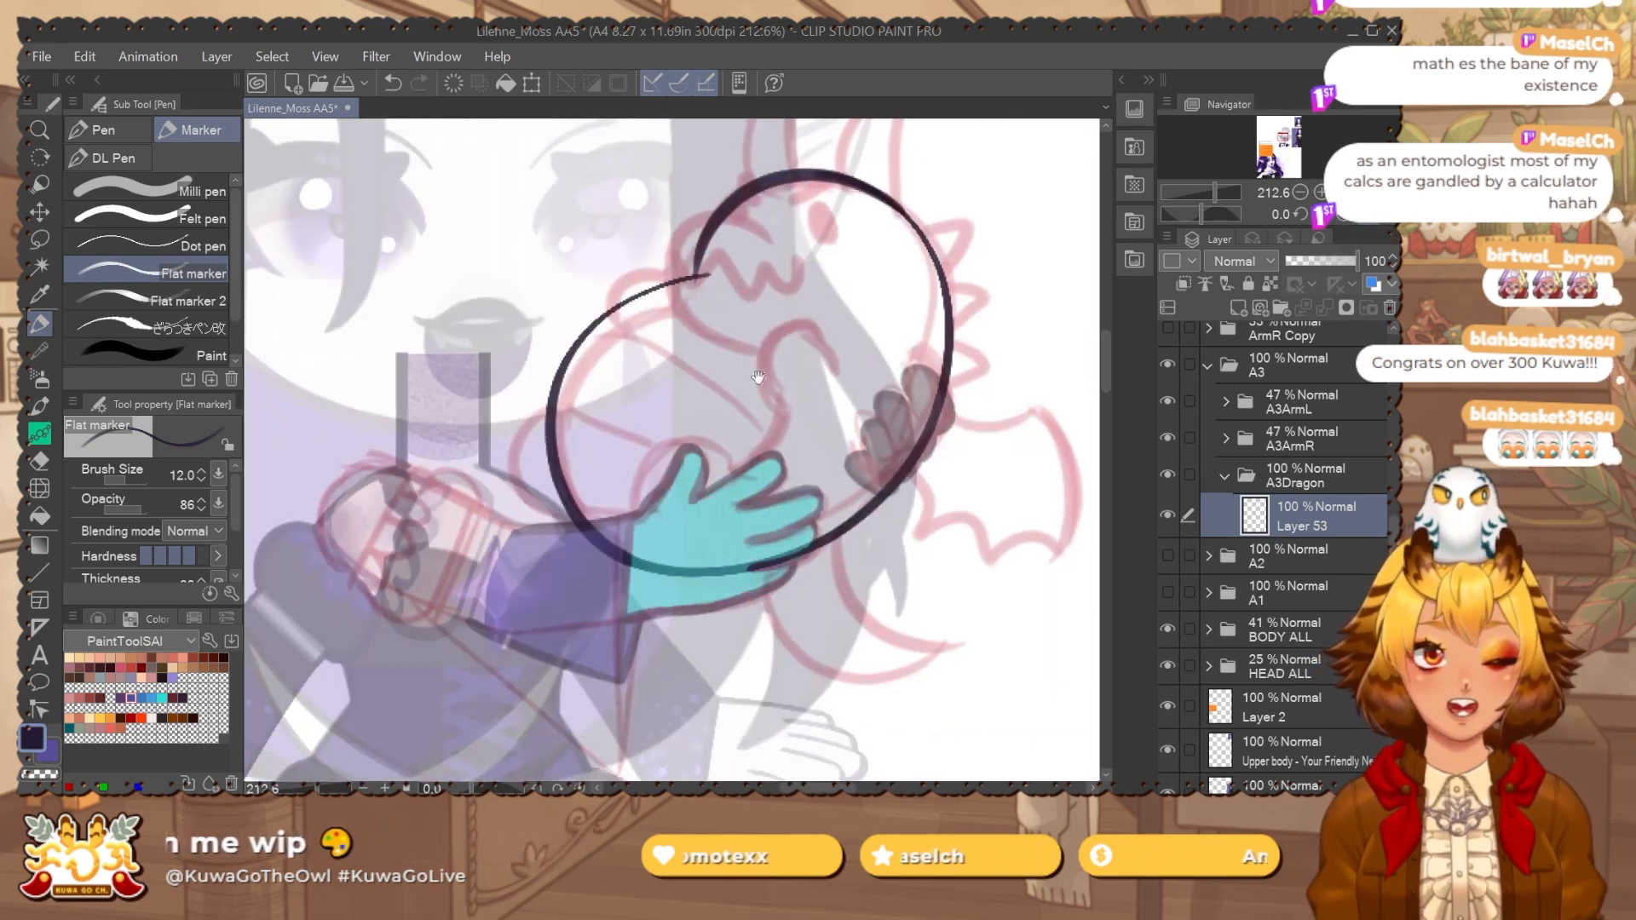
left_click_drag(757, 377, 739, 365)
key("e")
left_click_drag(733, 285, 688, 357)
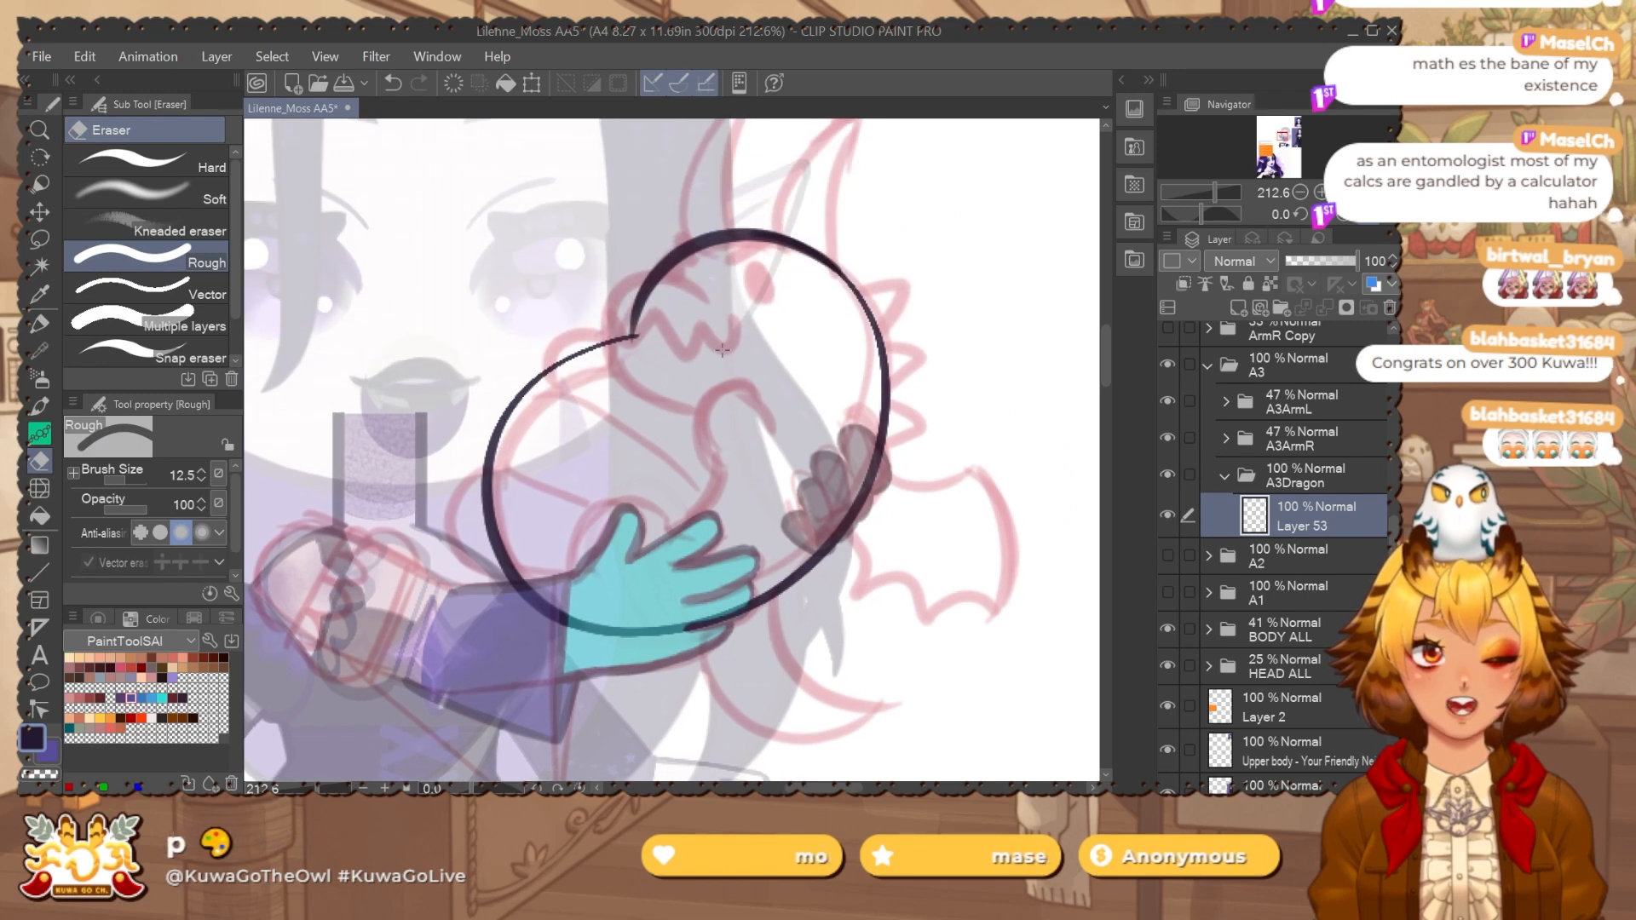
Draw the dragon's rounded snout, zigzag mouth, one eye and its brow on a new layer with the Flat marker.
key("ctrl+shift+n")
key("p")
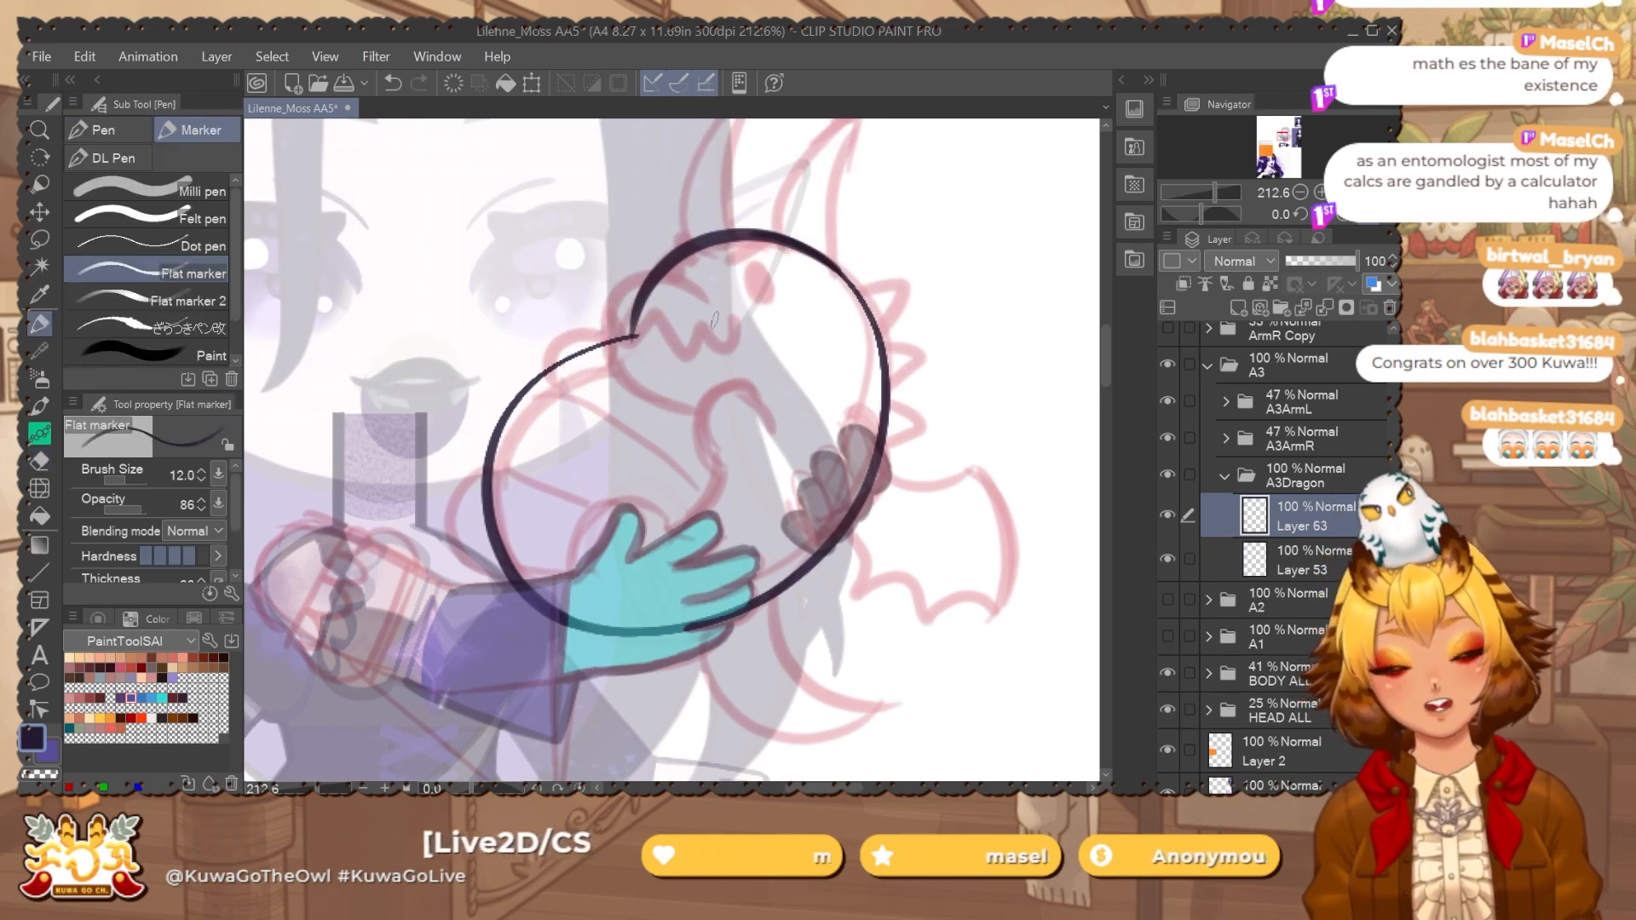
left_click_drag(736, 341, 718, 349)
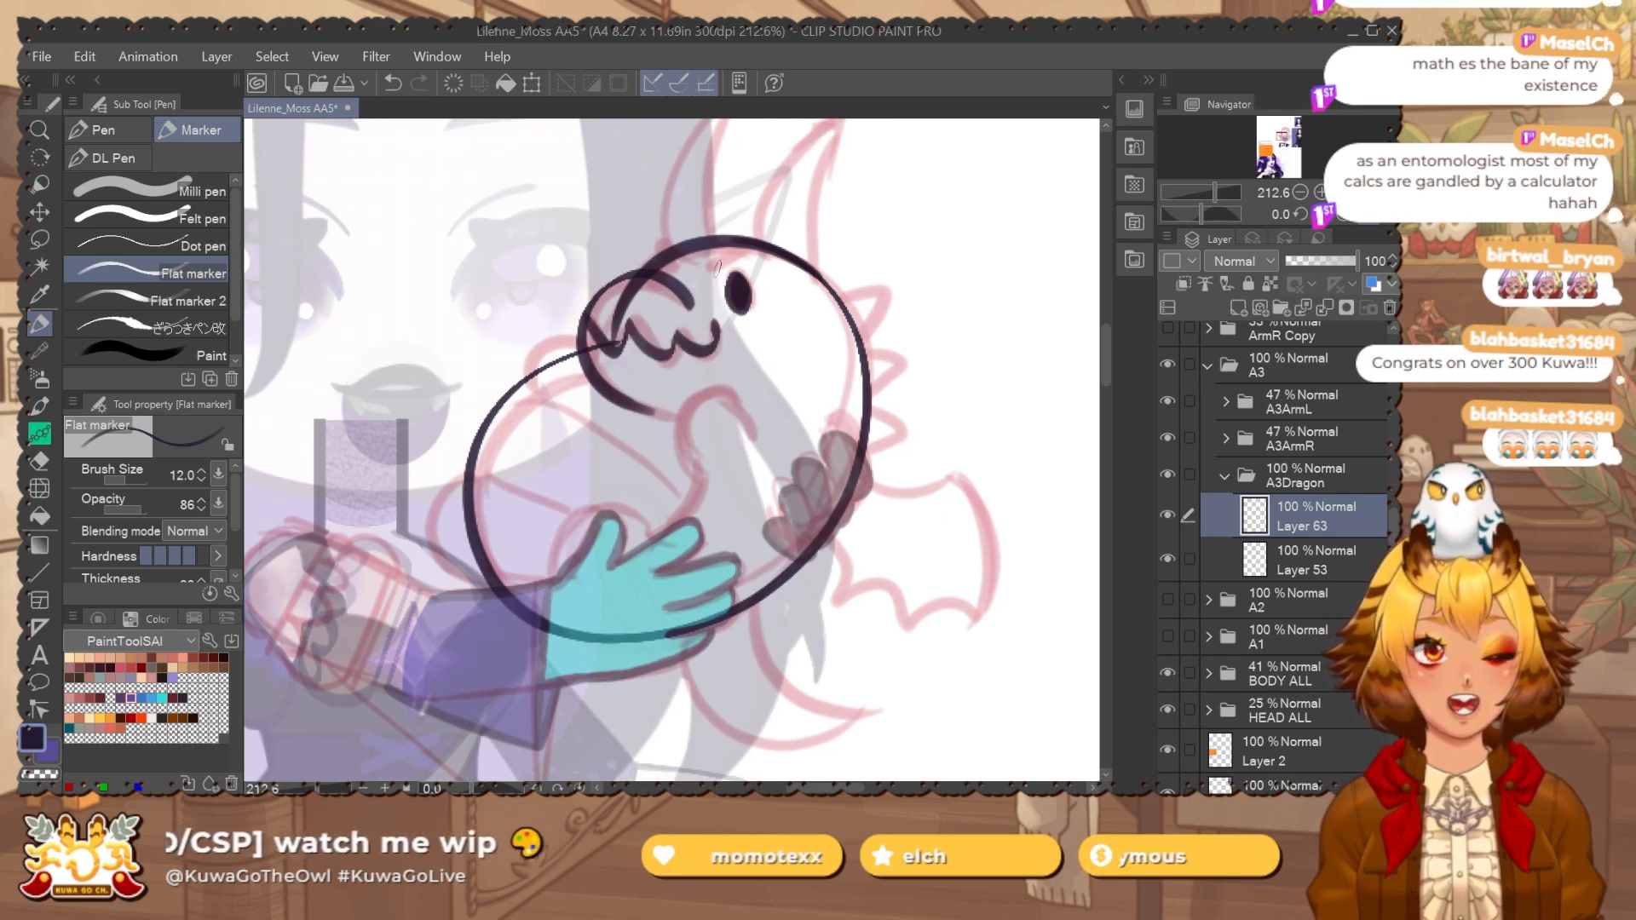
left_click_drag(733, 245, 733, 266)
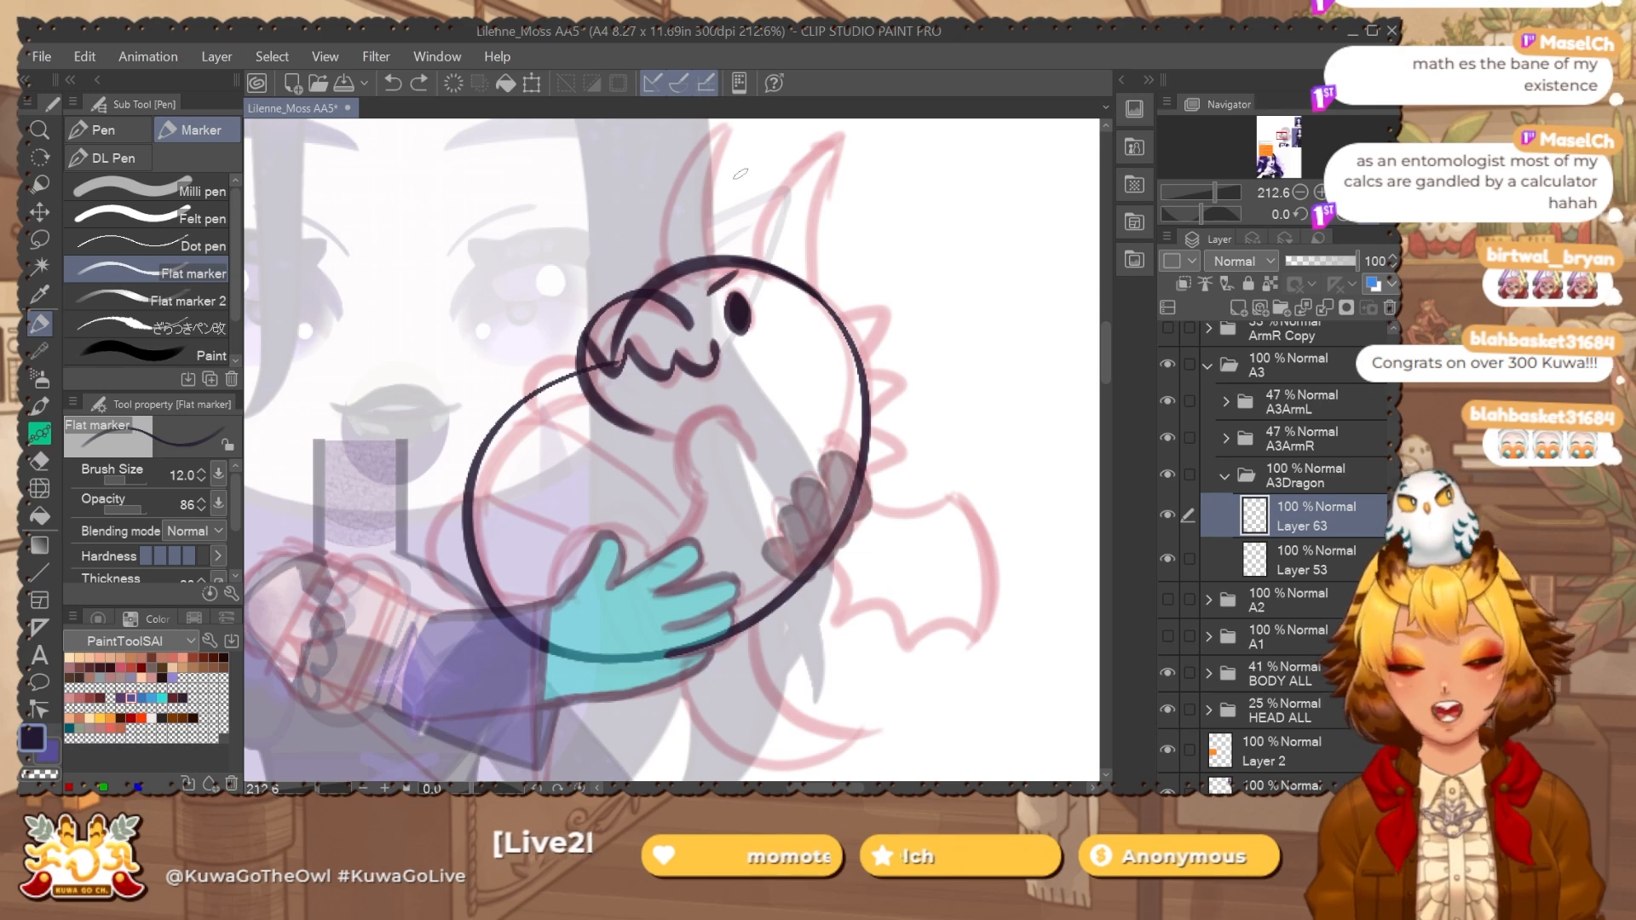
Copy the dragon's eye and brow, flip the copy horizontally, and place it tilted above the snout as the second eye.
key("m")
mouse_move(772, 292)
left_mouse_down()
mouse_move(738, 260)
mouse_move(770, 228)
left_mouse_up()
key("ctrl+c")
key("ctrl+v")
key("ctrl+t")
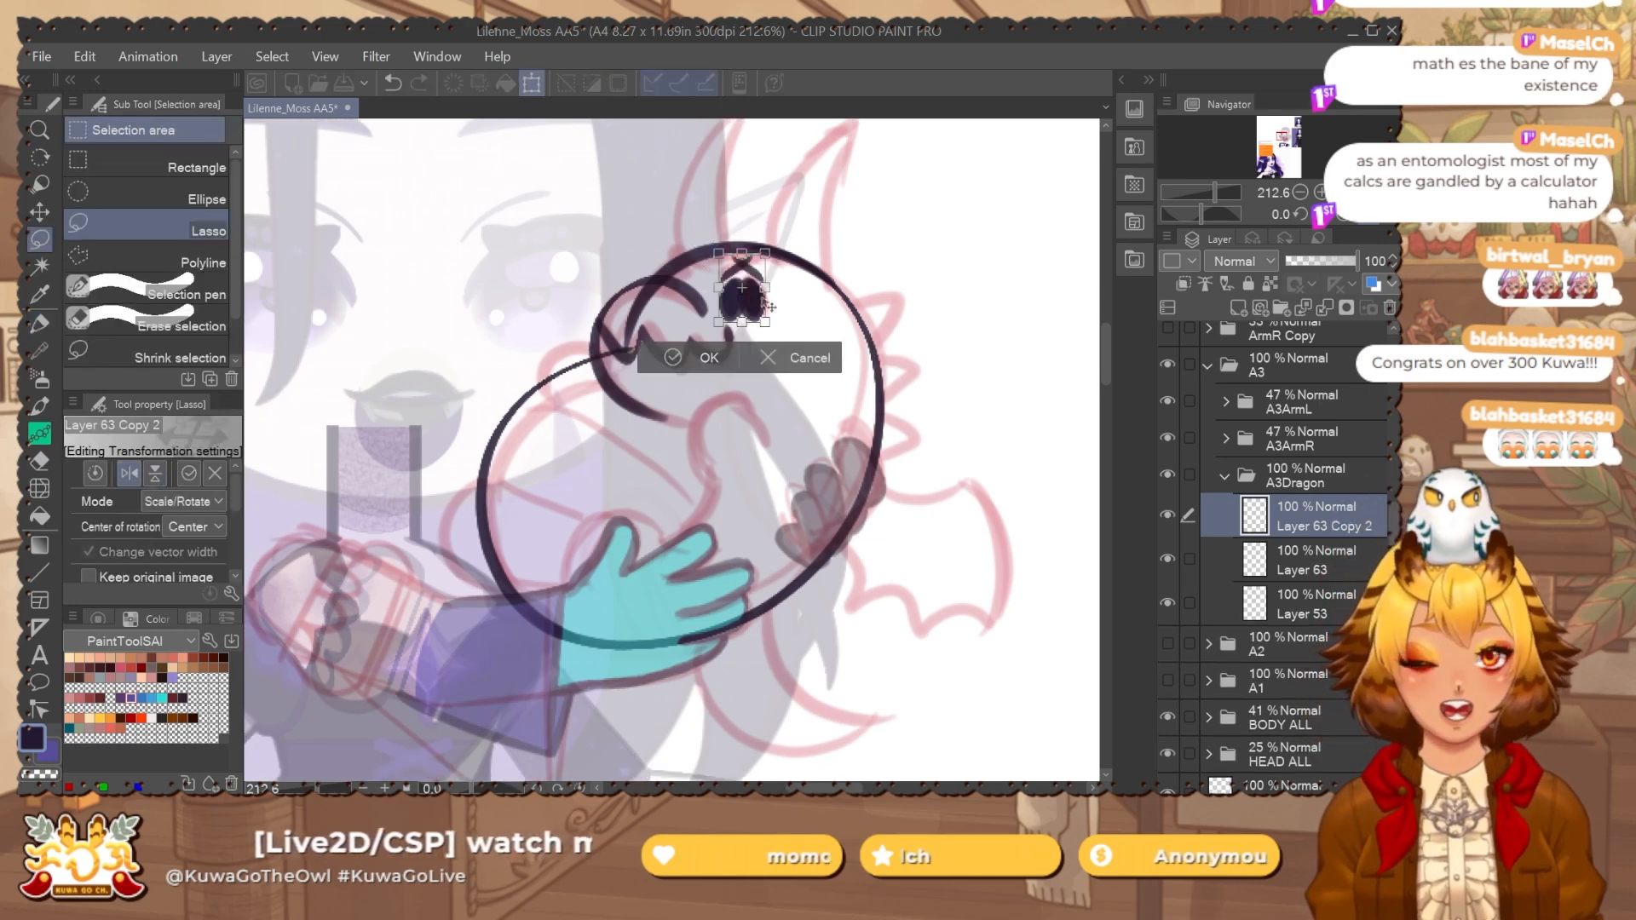
left_click_drag(778, 318, 654, 238)
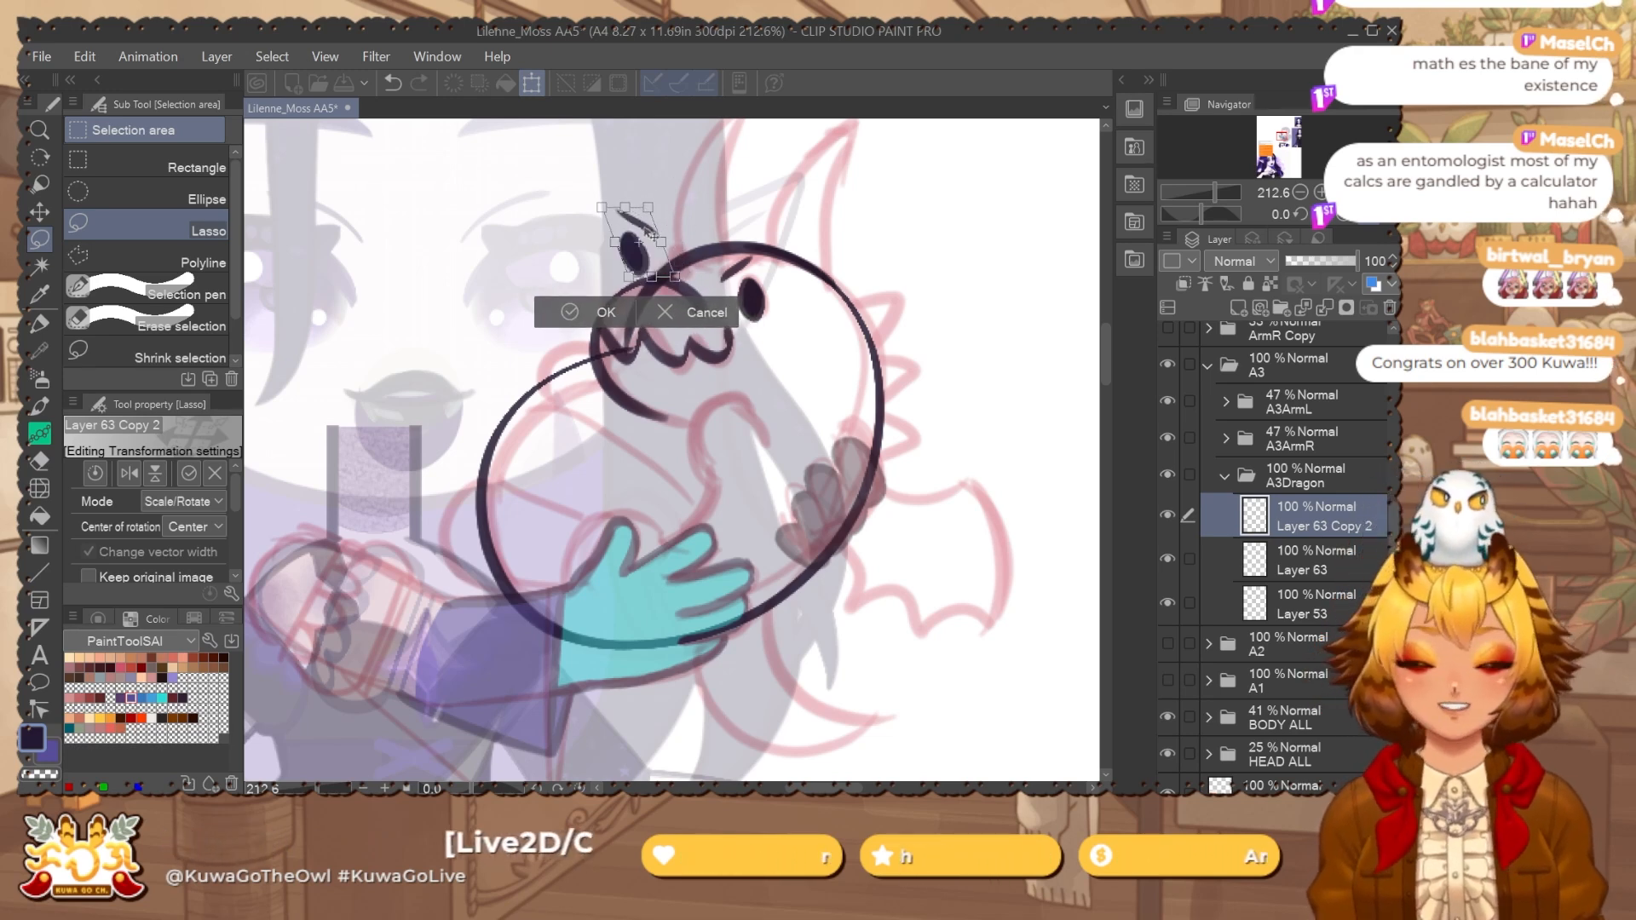
left_click_drag(653, 227, 688, 253)
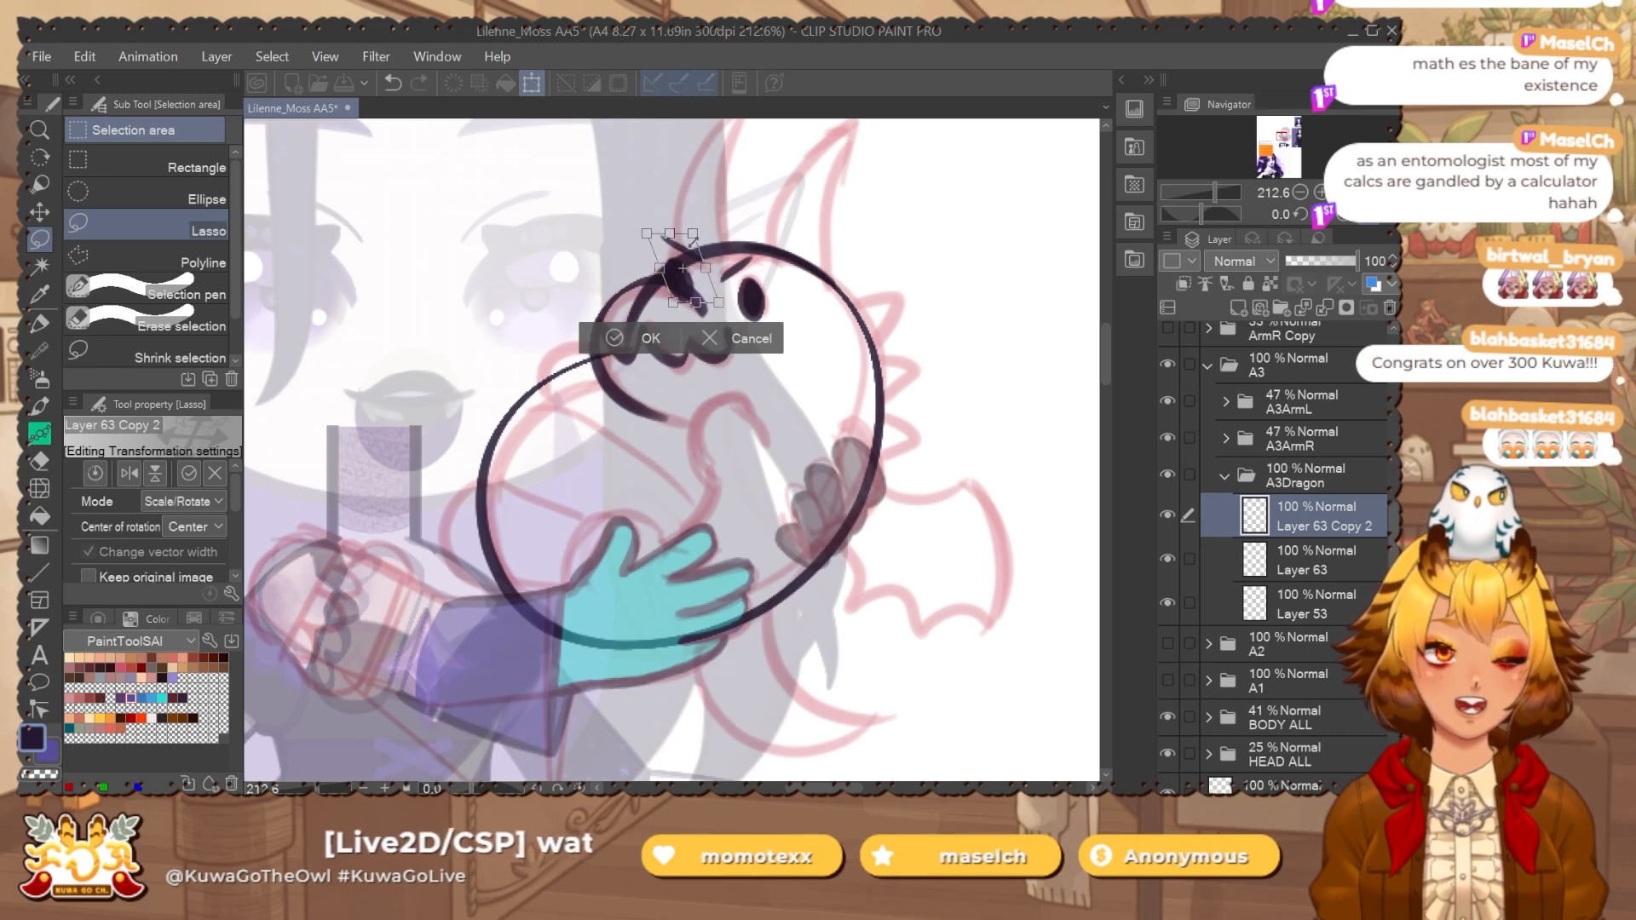
key("Return")
key("e")
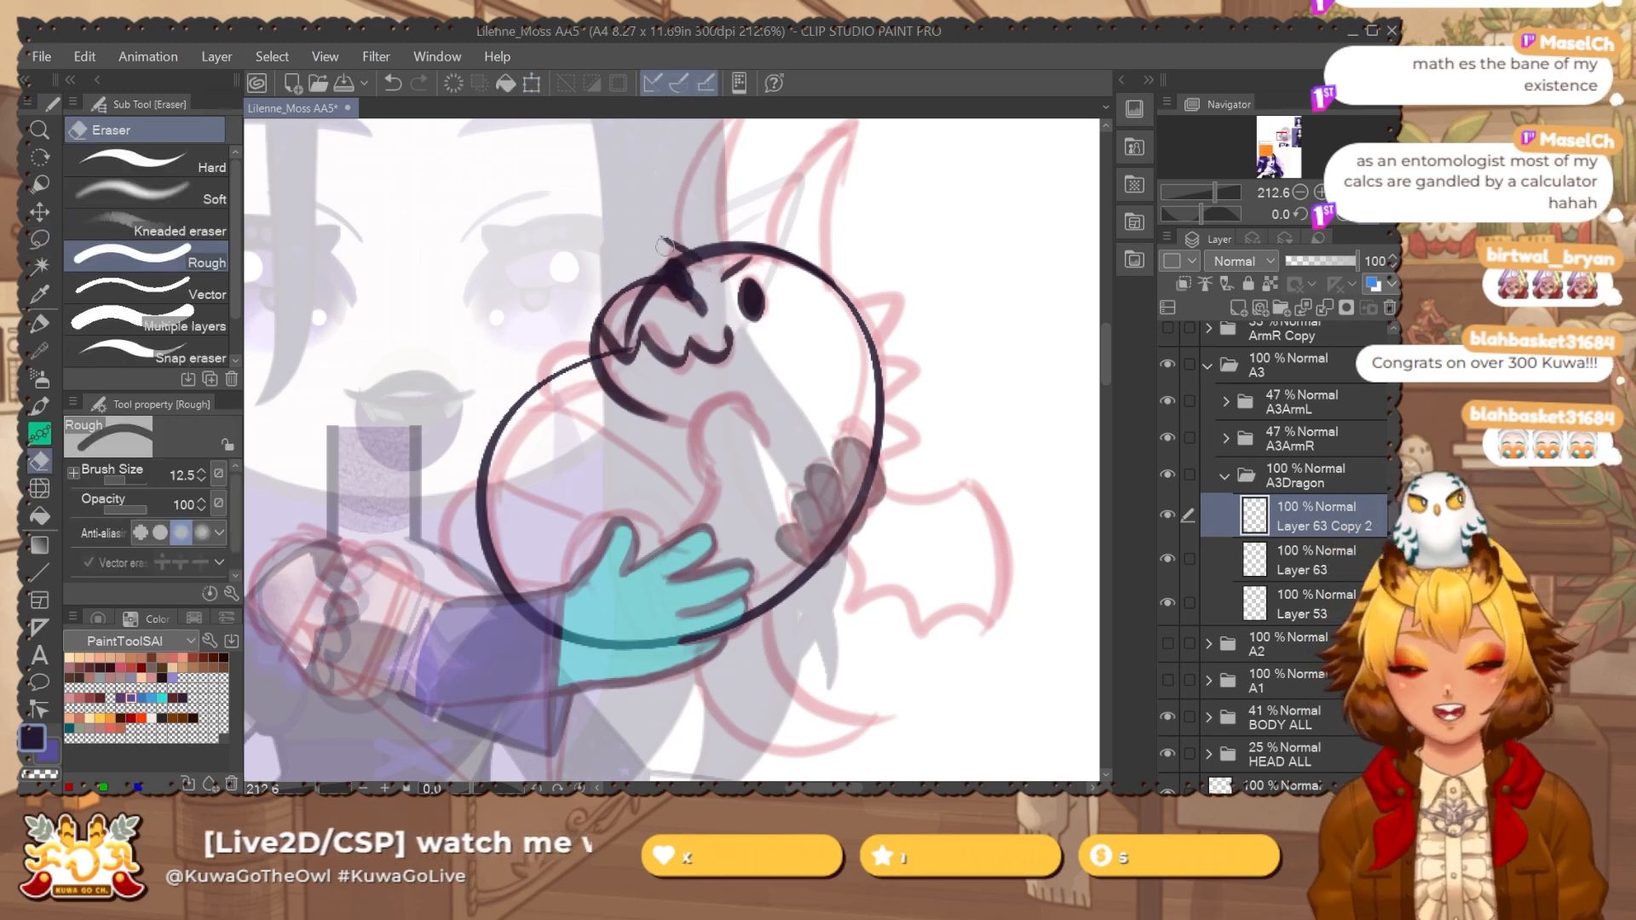
key("]")
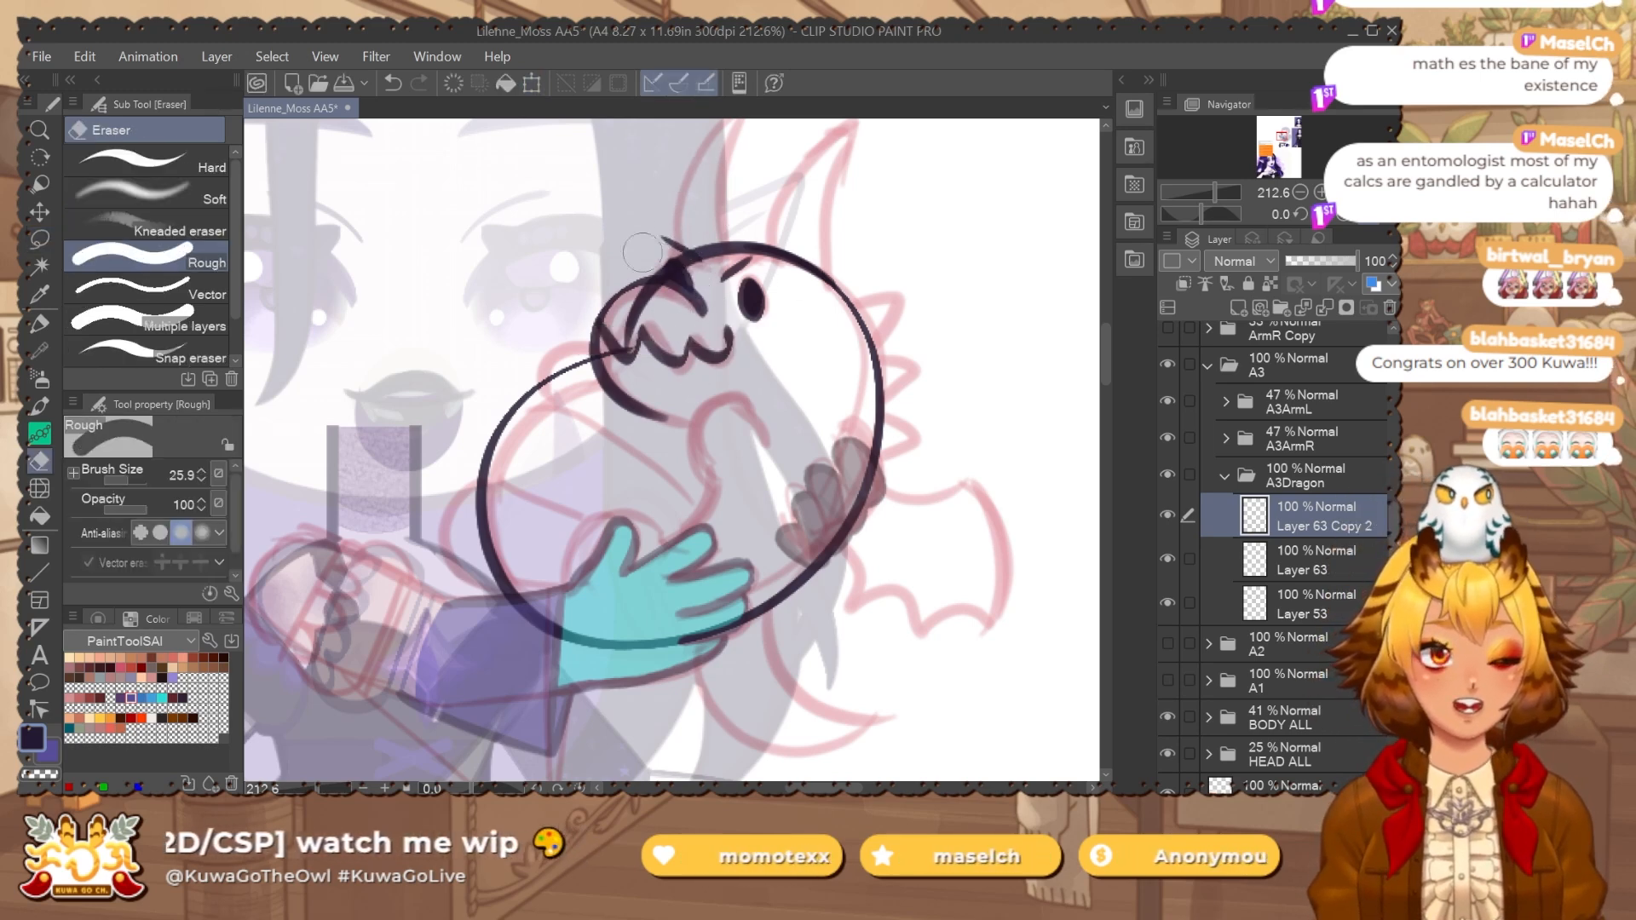
Transfer the original eye and brow from Layer 63 onto a layer shared with the copied eye.
scroll(767, 256, "down", 5)
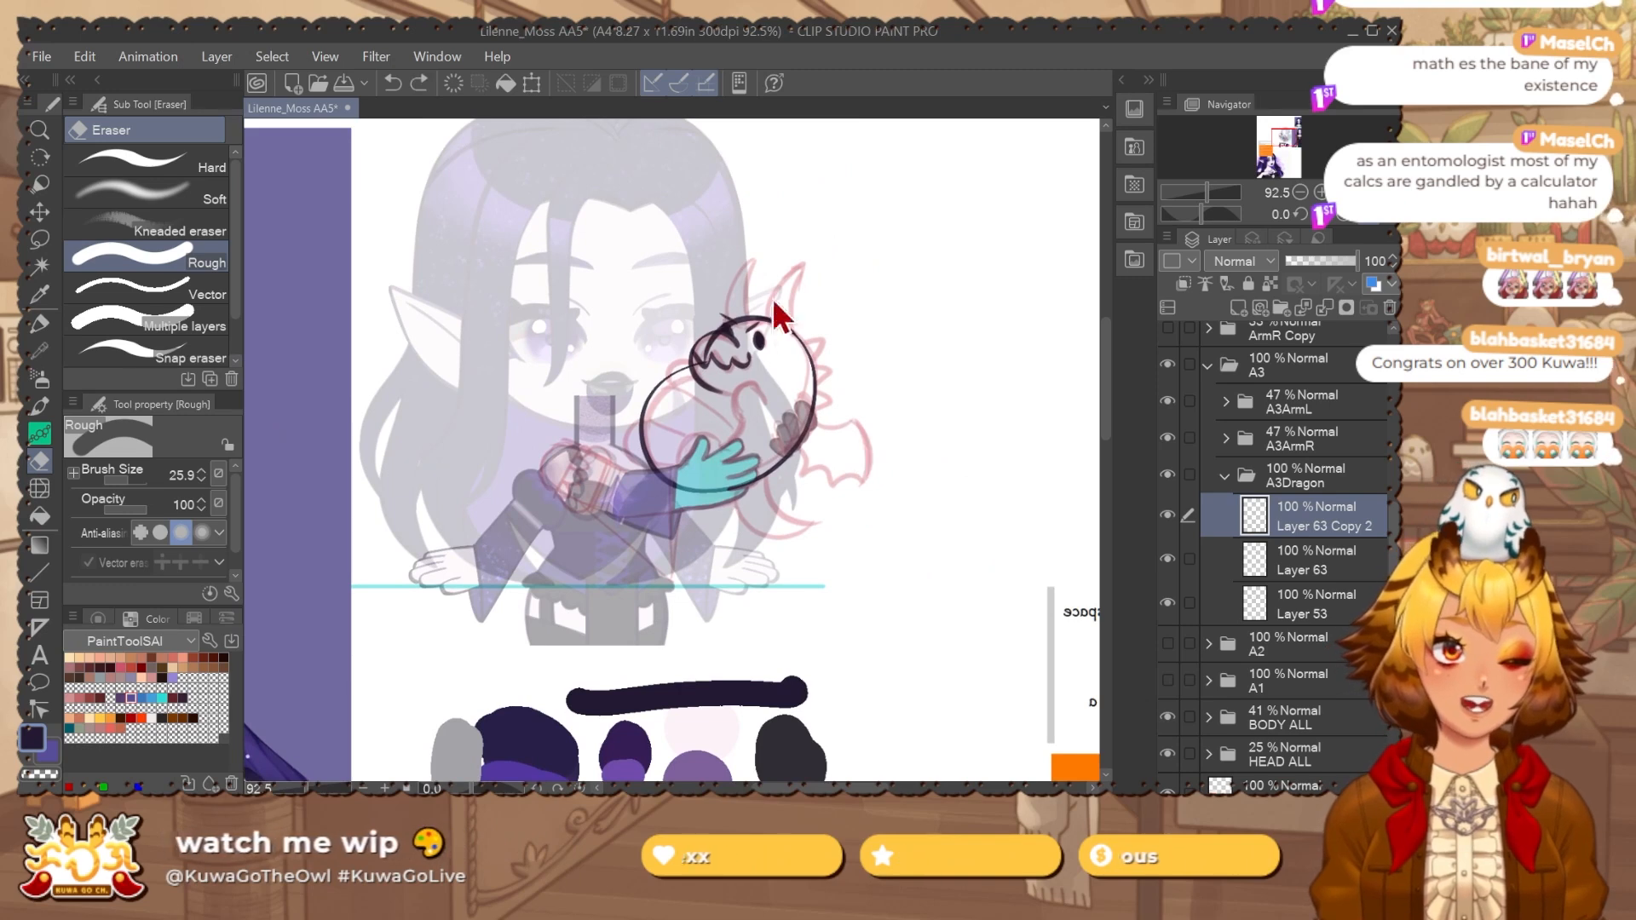
scroll(764, 341, "up", 4)
left_click(1333, 564)
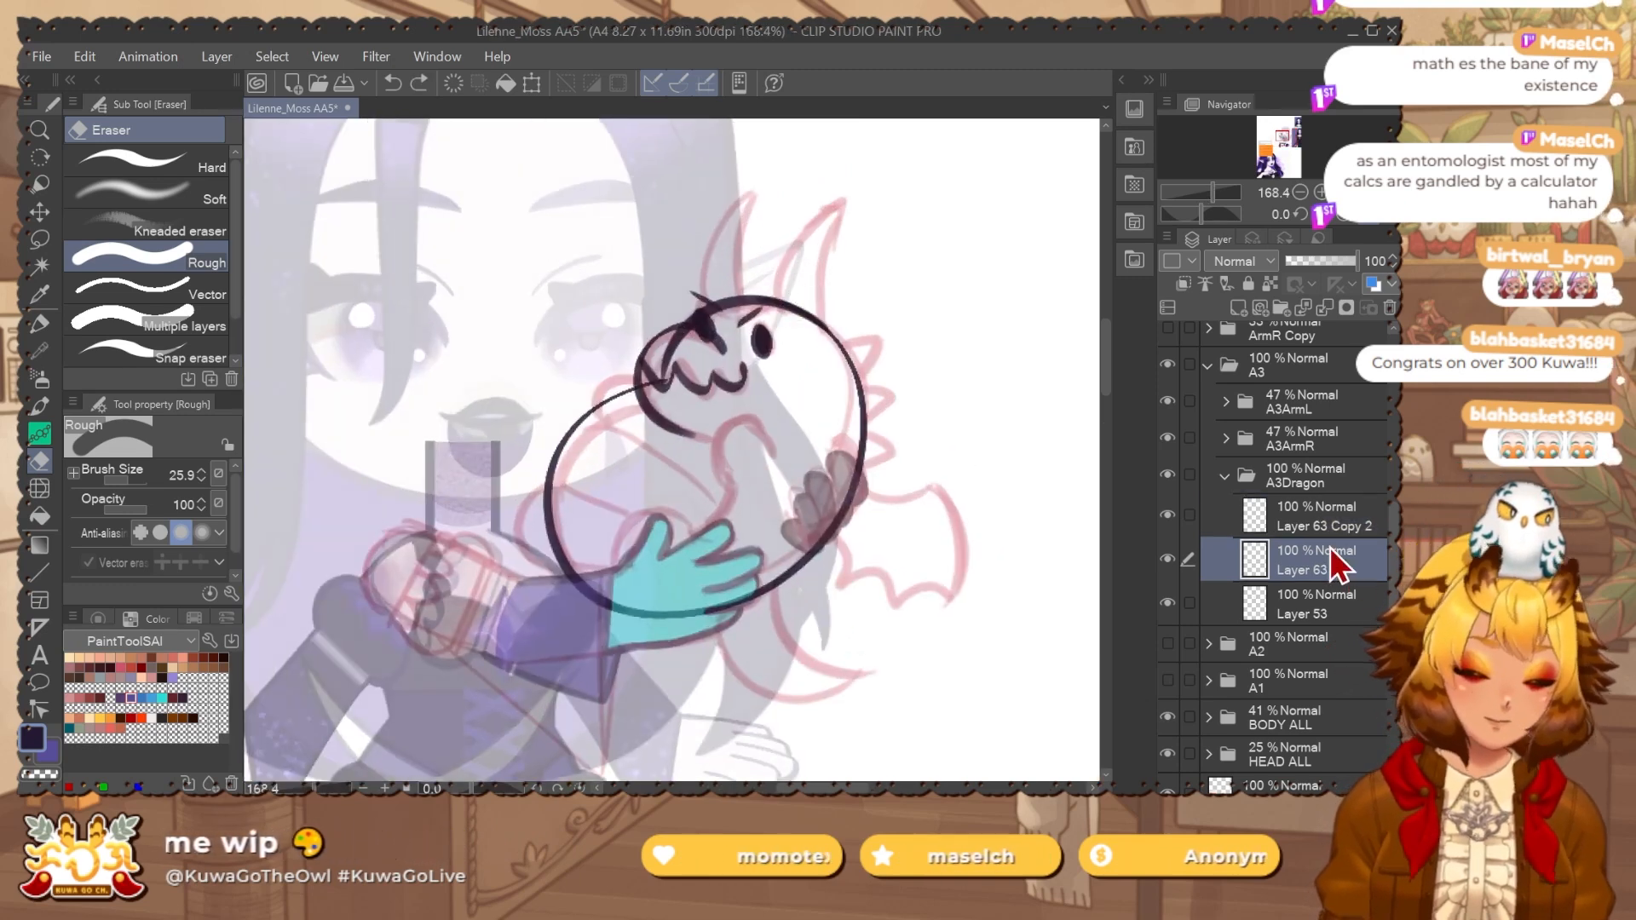
key("m")
left_click_drag(745, 349, 811, 350)
left_click_drag(744, 303, 746, 308)
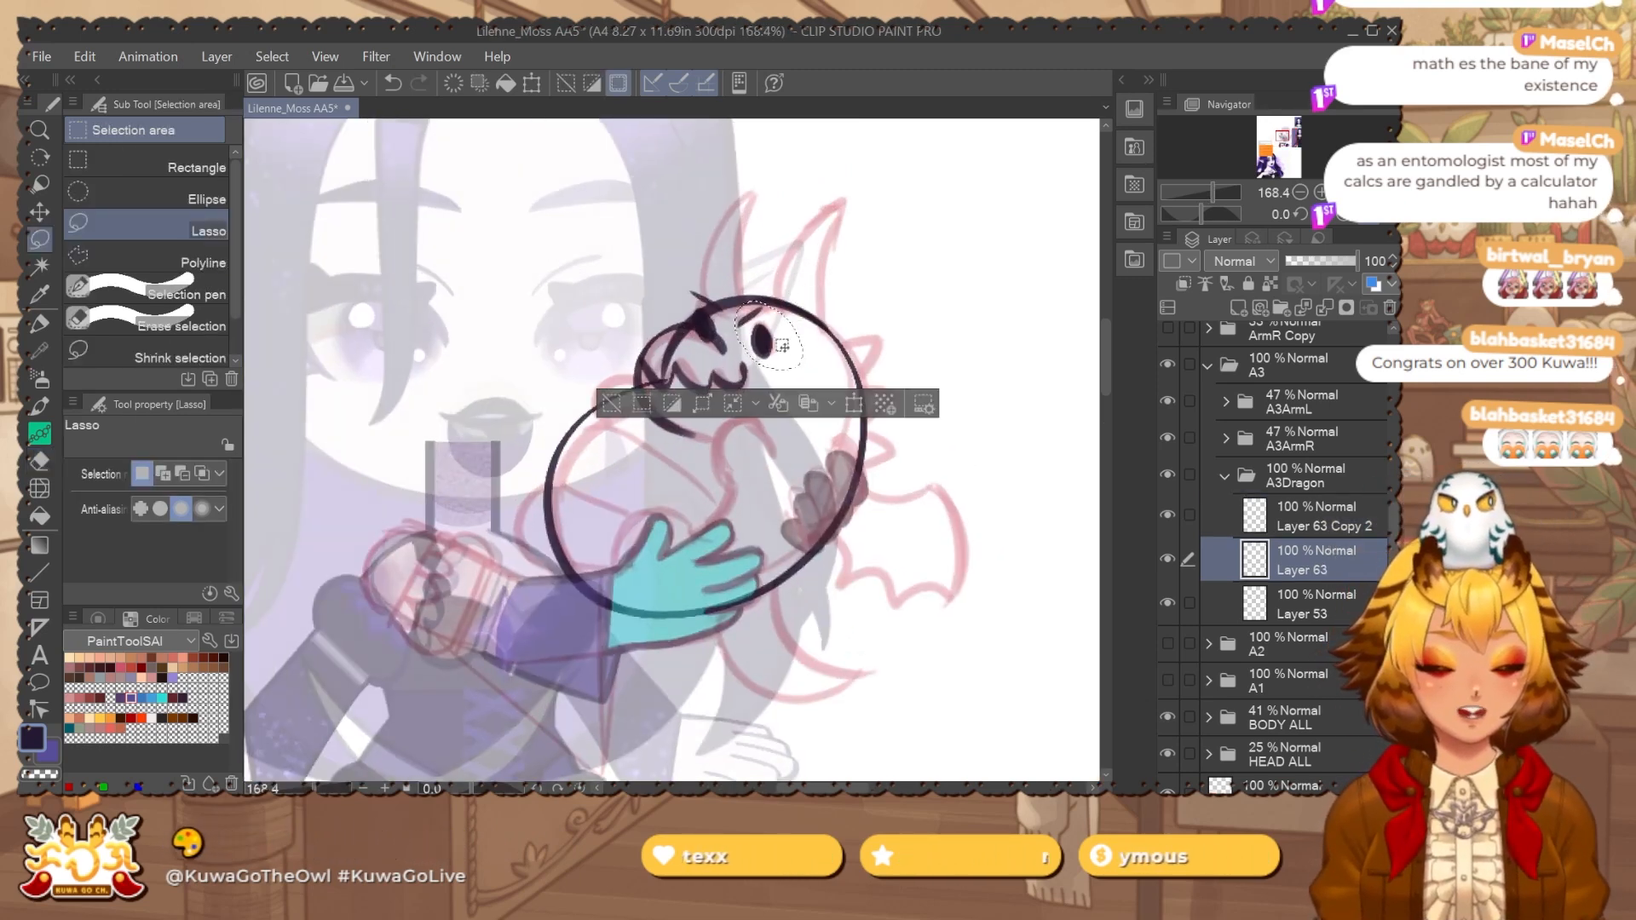
key("ctrl+v")
left_click(1347, 522)
key("ctrl+e")
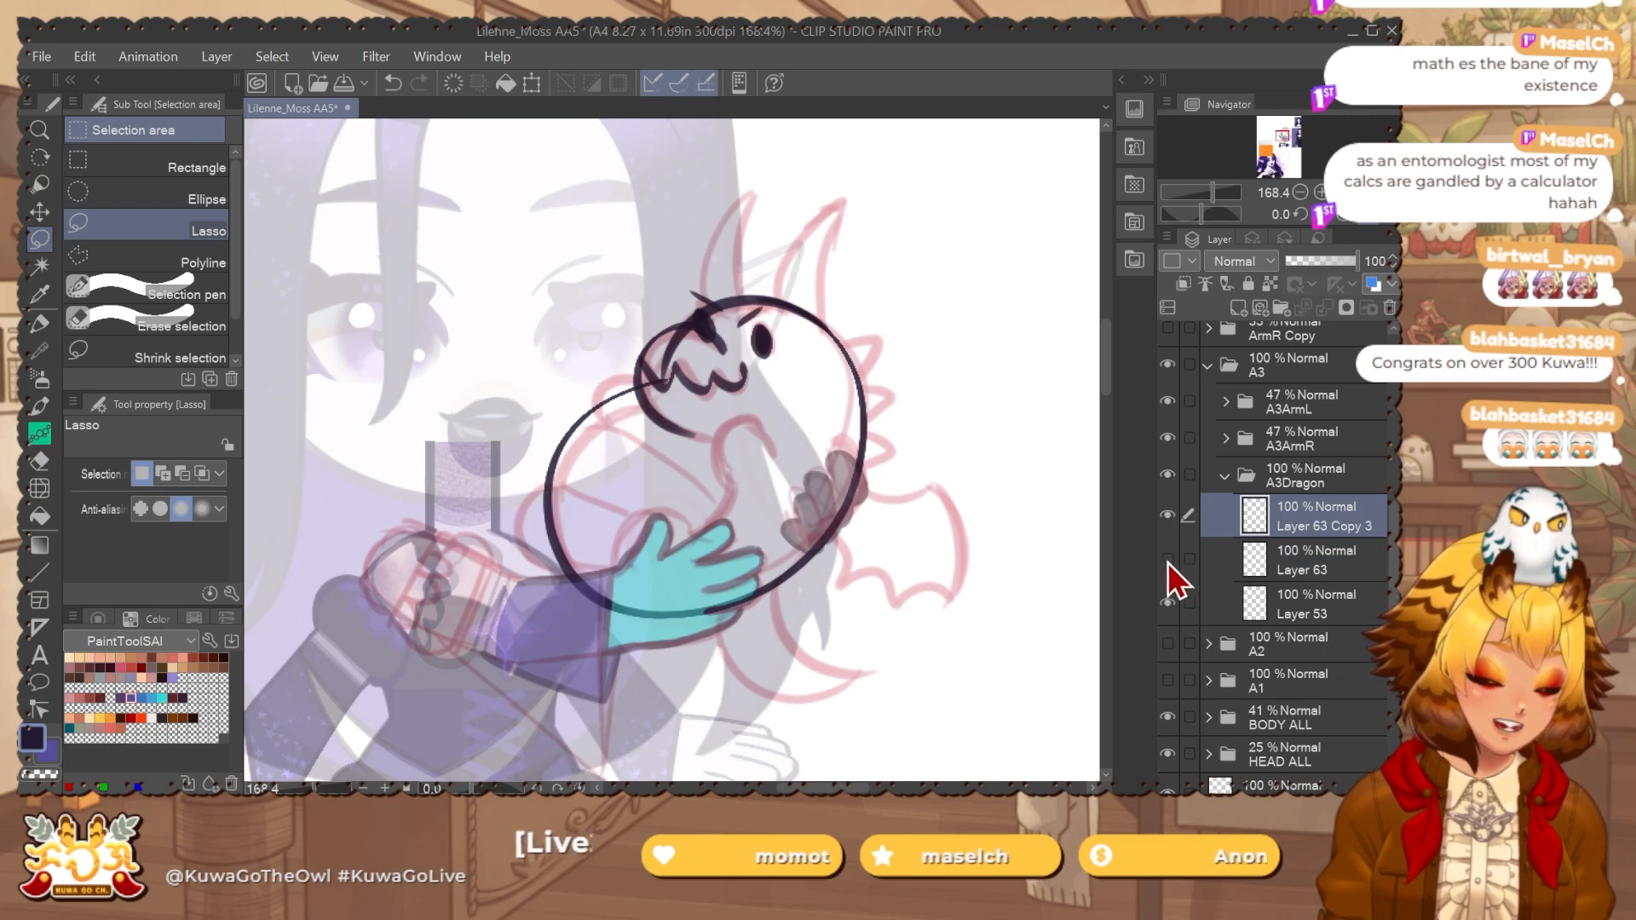
left_click(1168, 559)
left_click(1258, 547)
left_click_drag(836, 450, 805, 458)
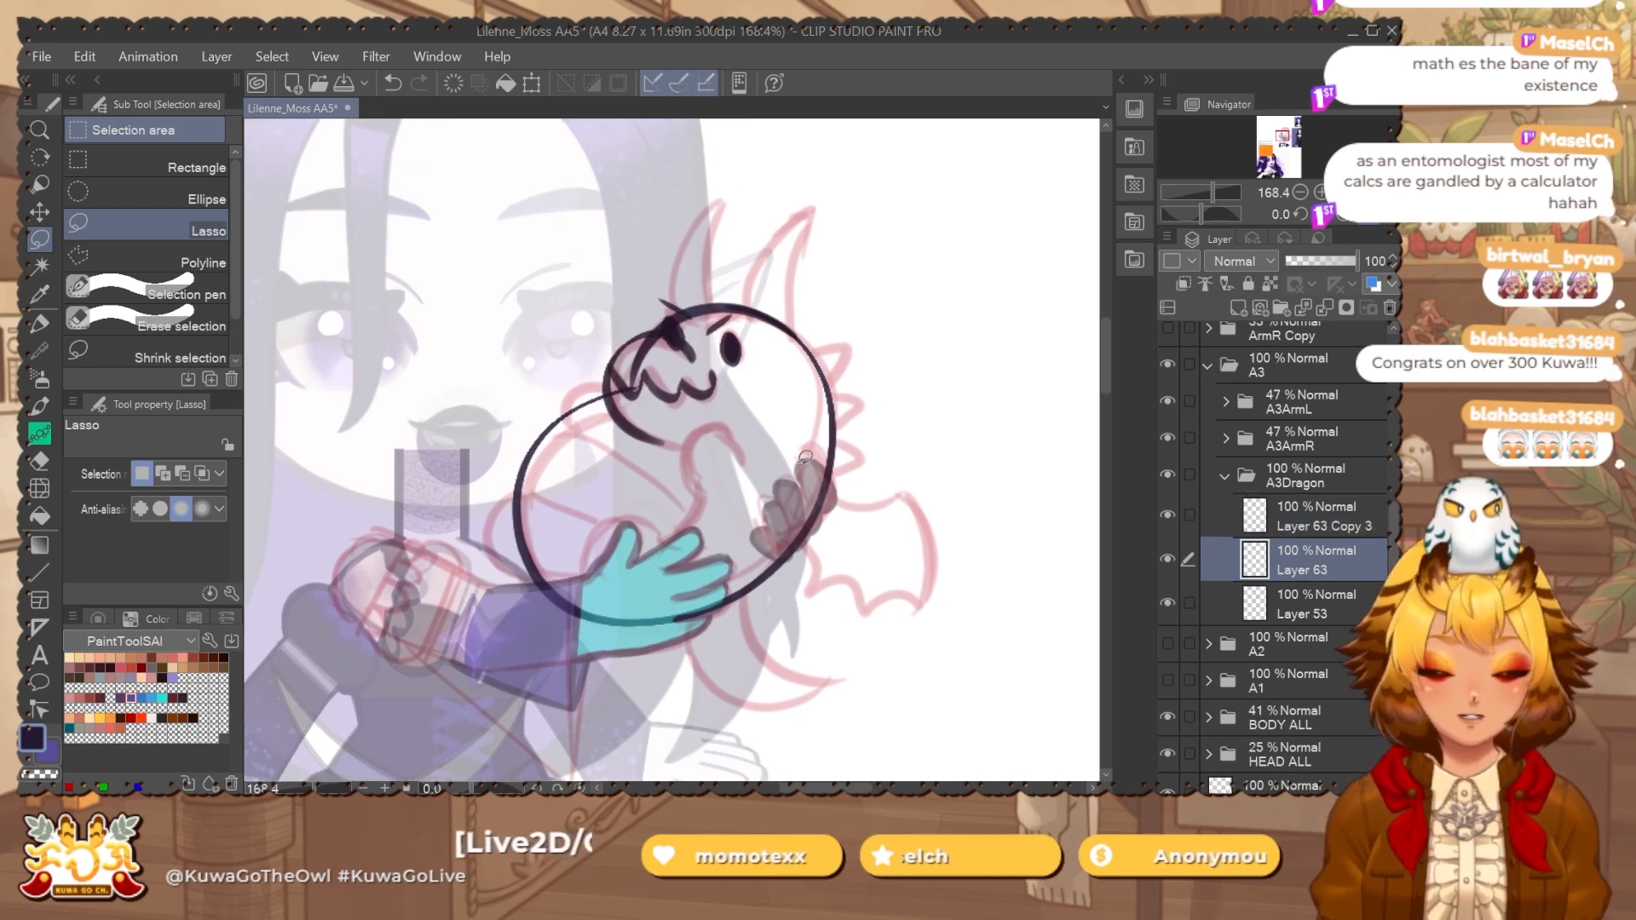
Select the copied eye and brow with the Lasso and reposition them slightly lower, inside the head outline above the snout.
left_click(1337, 518)
key("p")
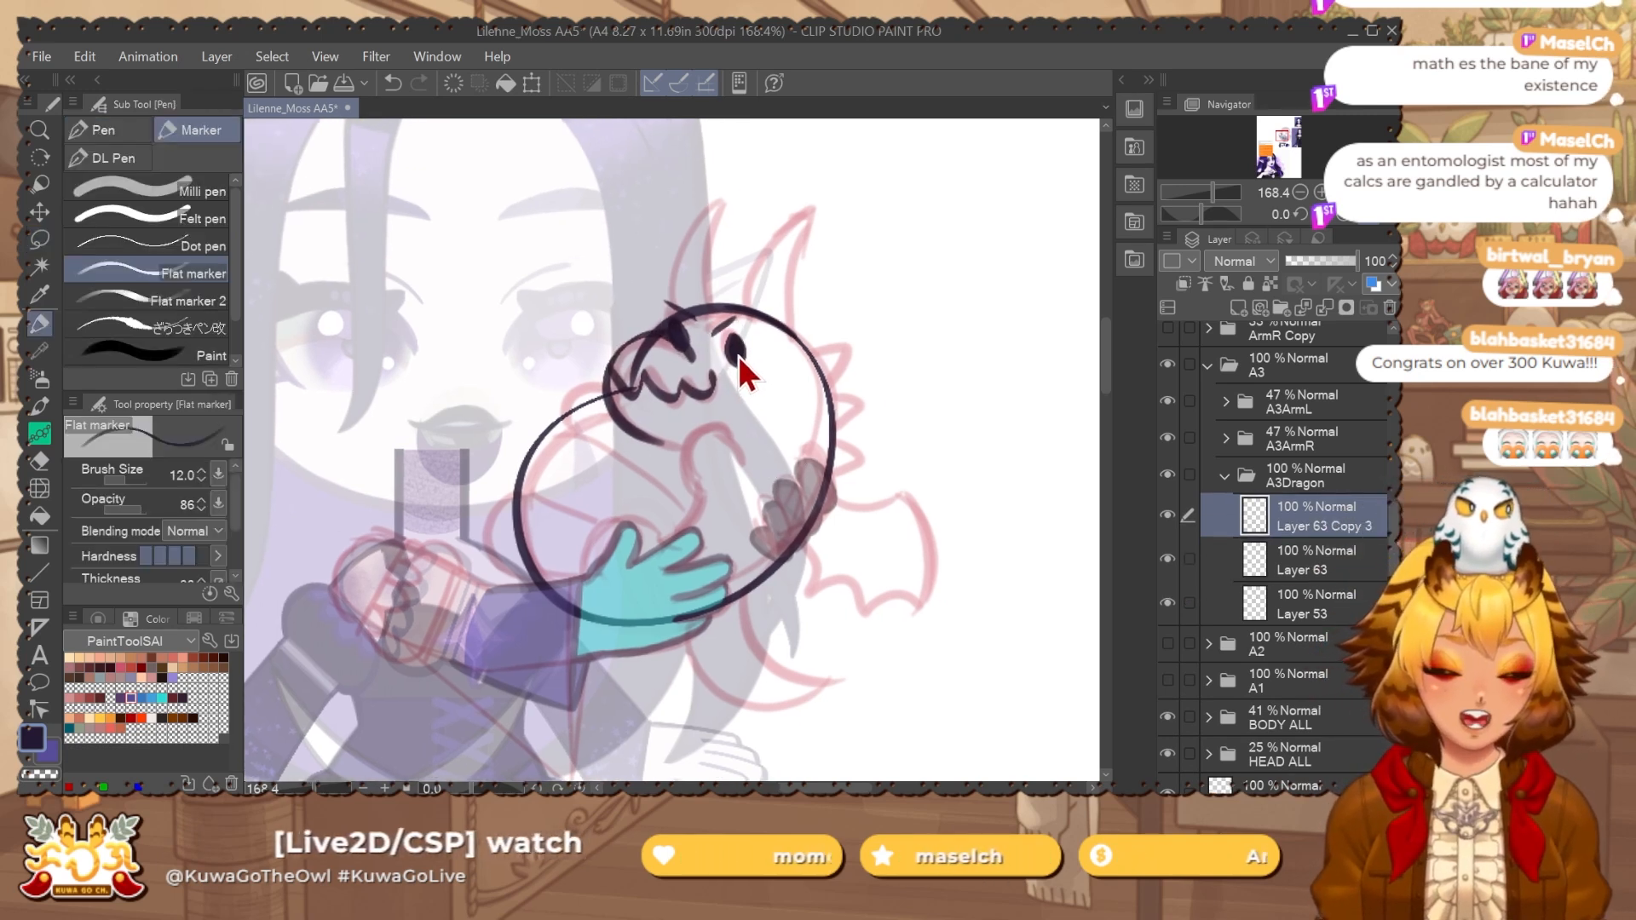
key("l")
scroll(714, 300, "up", 1)
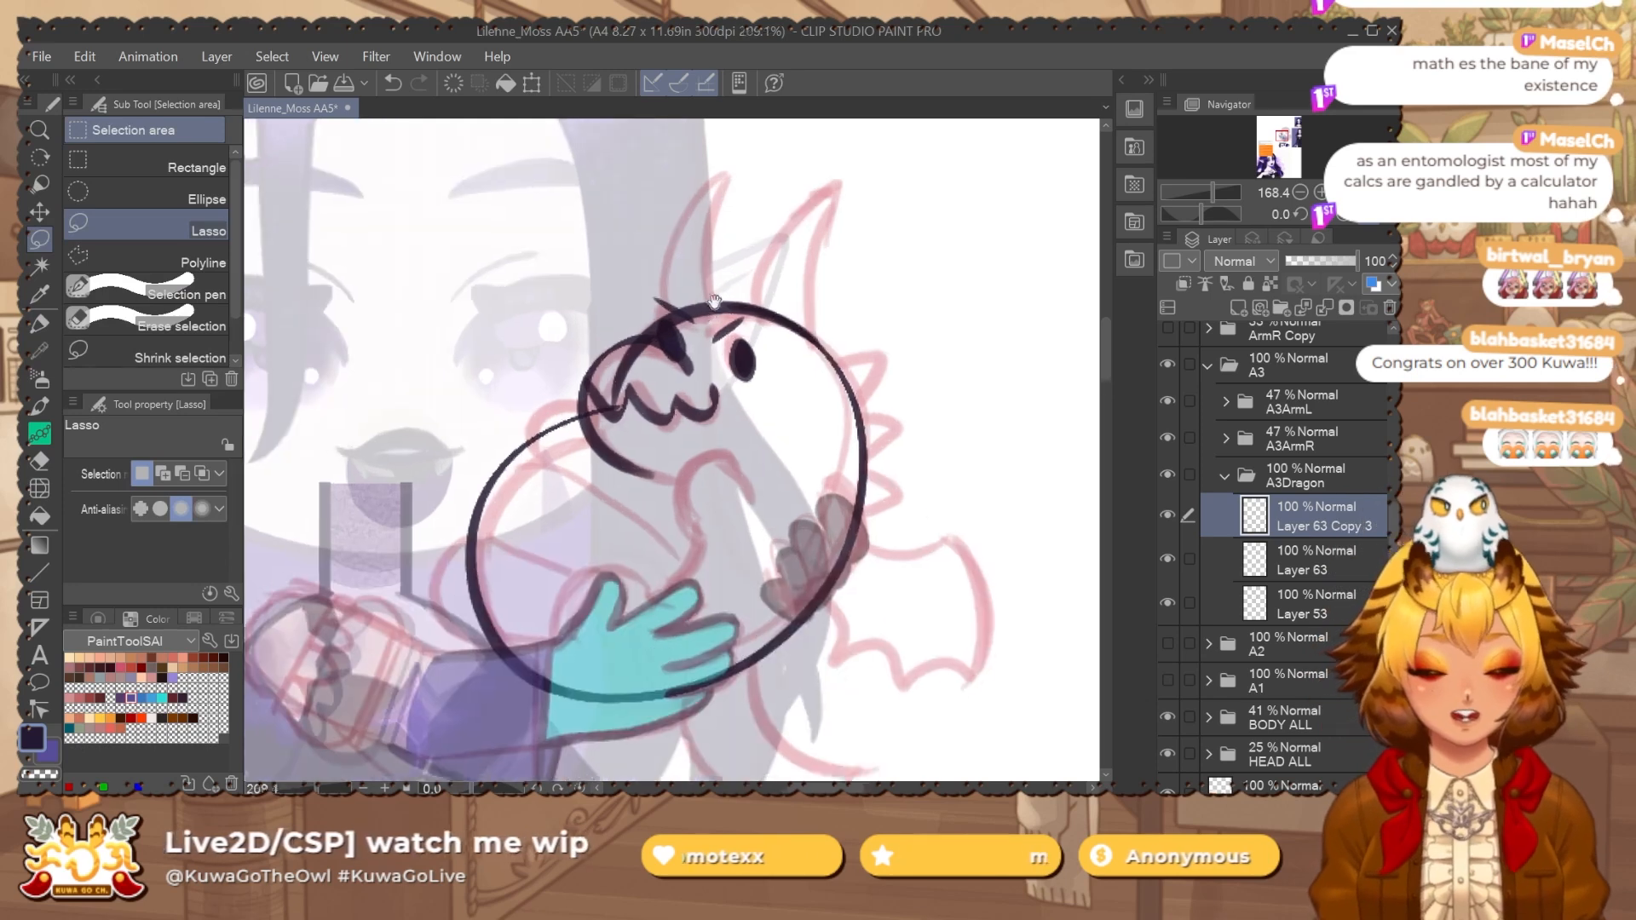
mouse_move(681, 280)
left_mouse_down()
mouse_move(629, 341)
mouse_move(692, 375)
left_mouse_up()
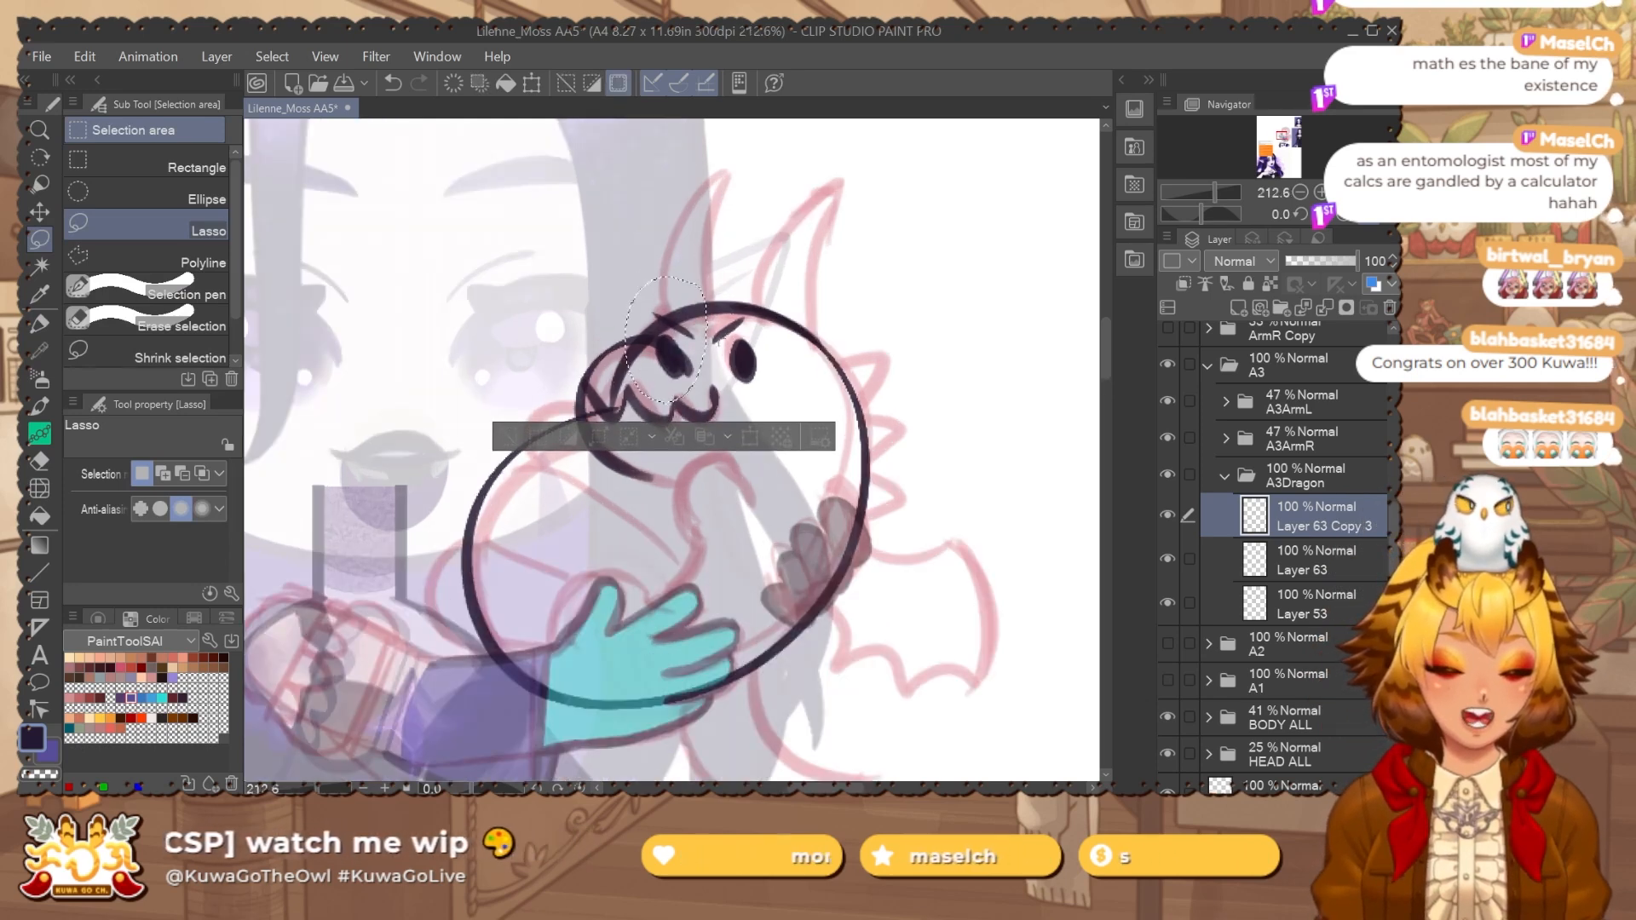
left_click(724, 335)
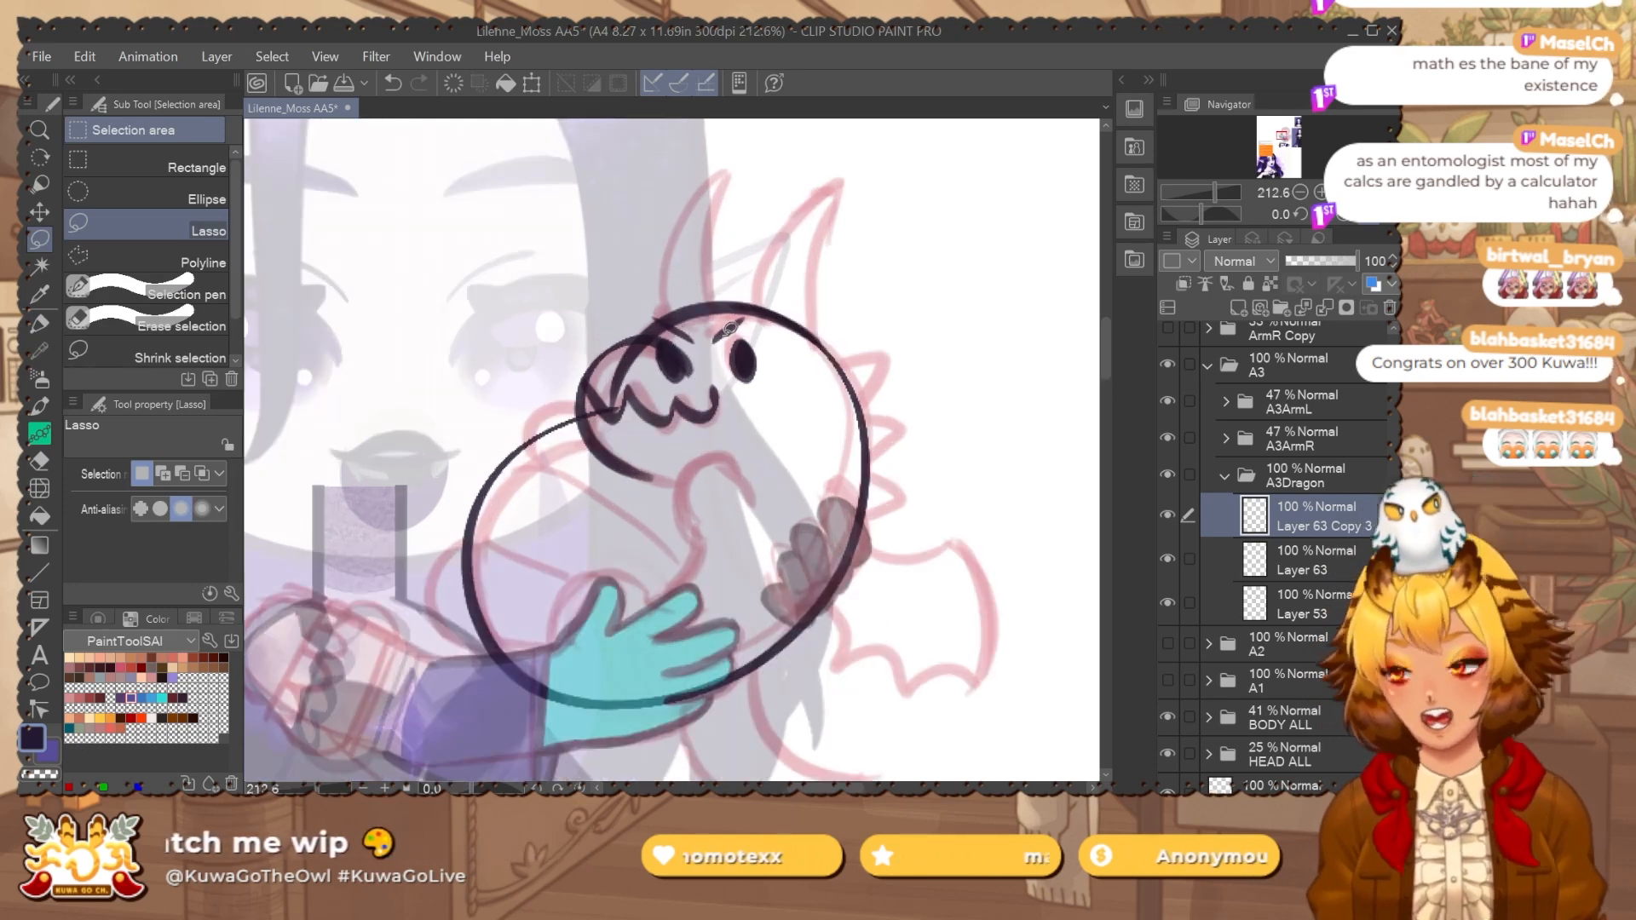
Rotate both eyes and brows together slightly clockwise to match the tilt of the dragon's head.
key("ctrl+t")
left_click_drag(650, 350, 743, 350)
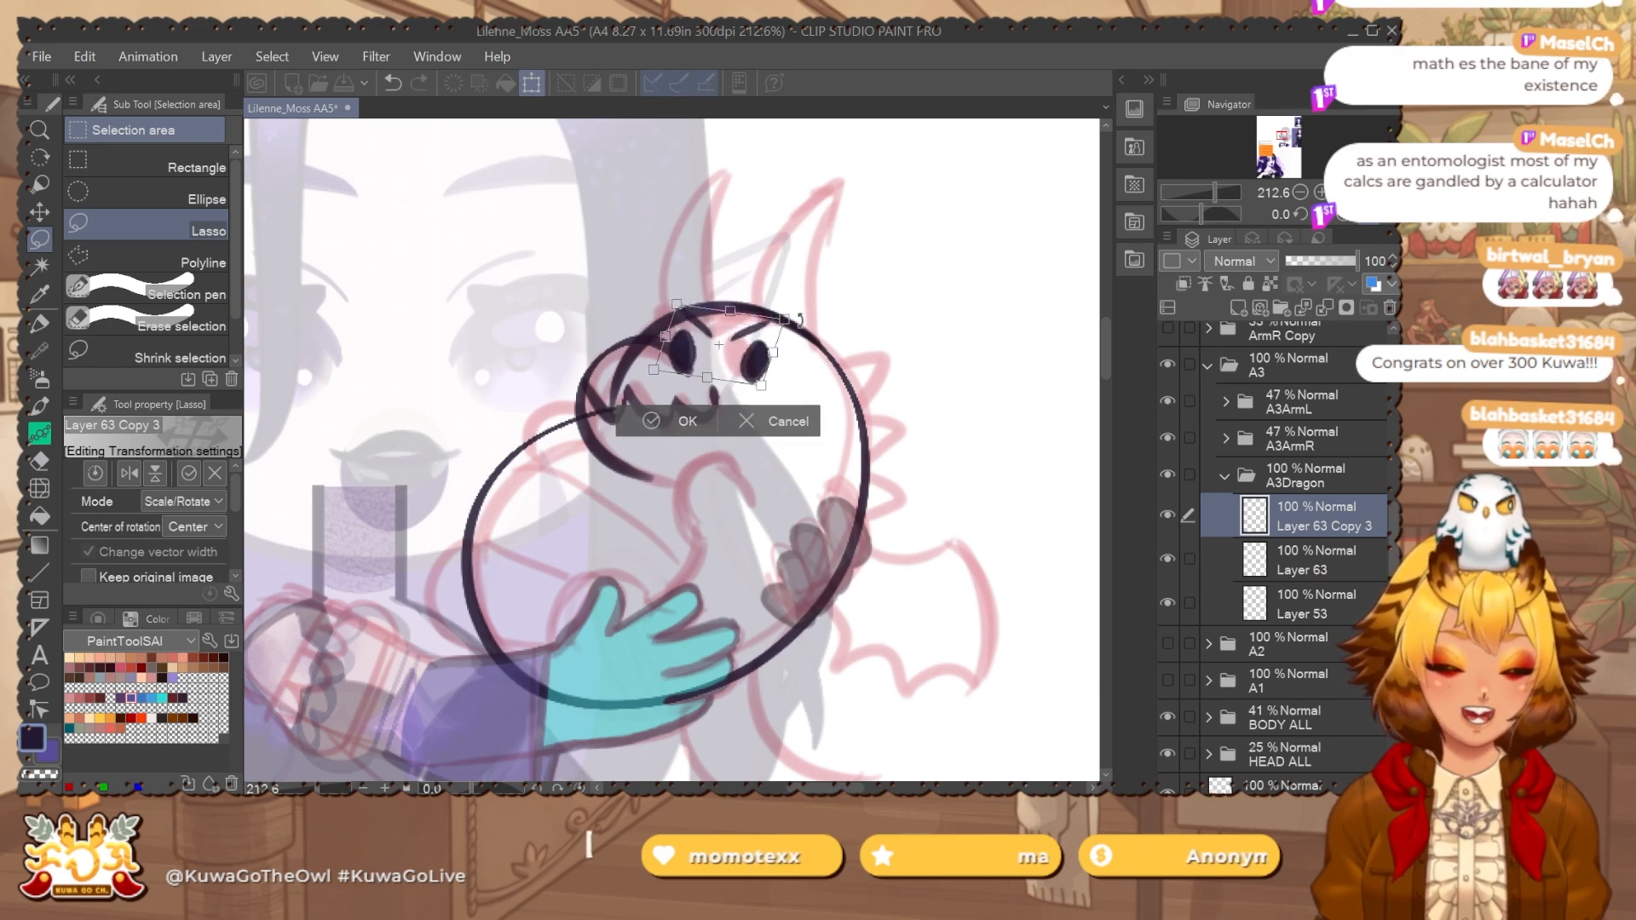
key("Return")
key("e")
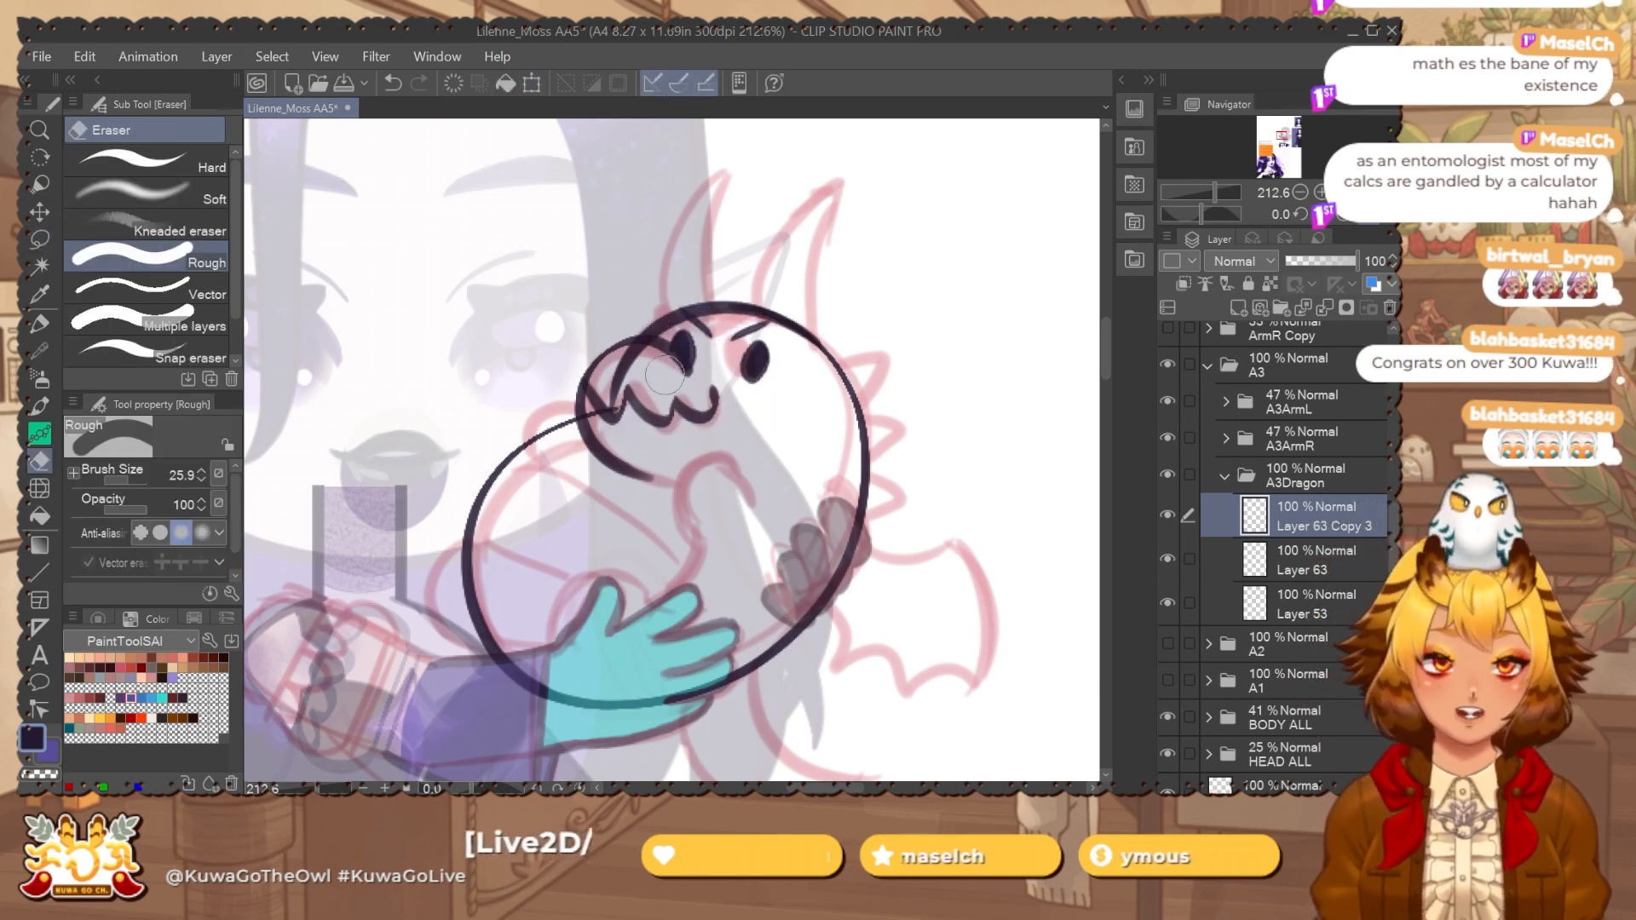
Merge the layer holding both eyes down into Layer 63 with the snout and mouth.
scroll(846, 483, "down", 3)
left_click_drag(867, 557, 762, 501)
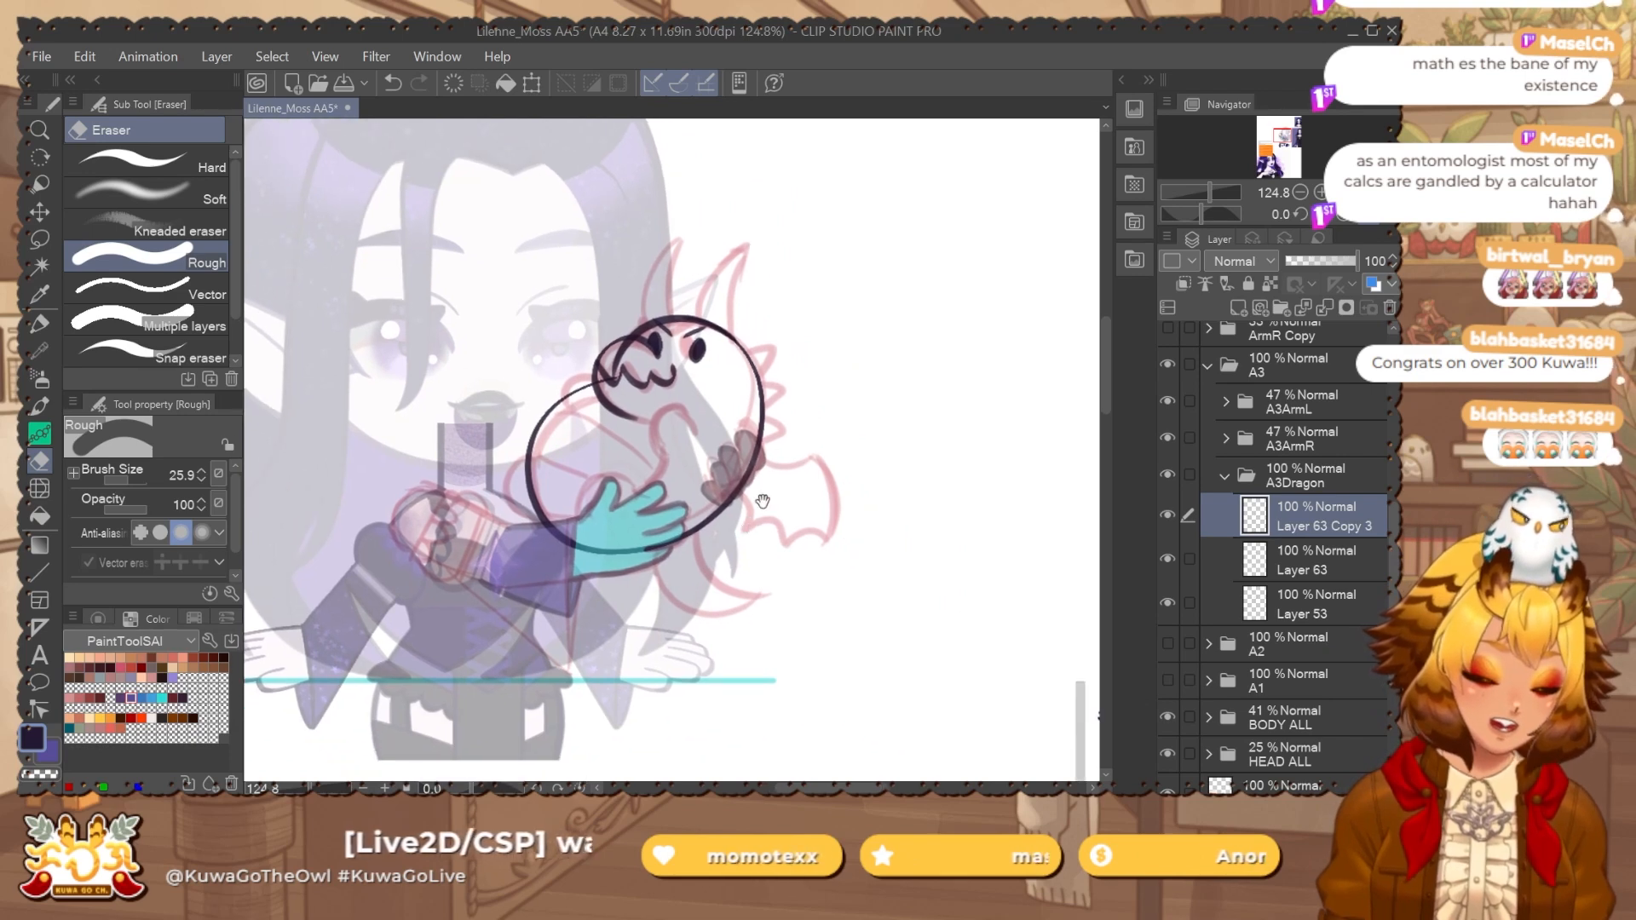
left_click(1167, 516)
key("Delete")
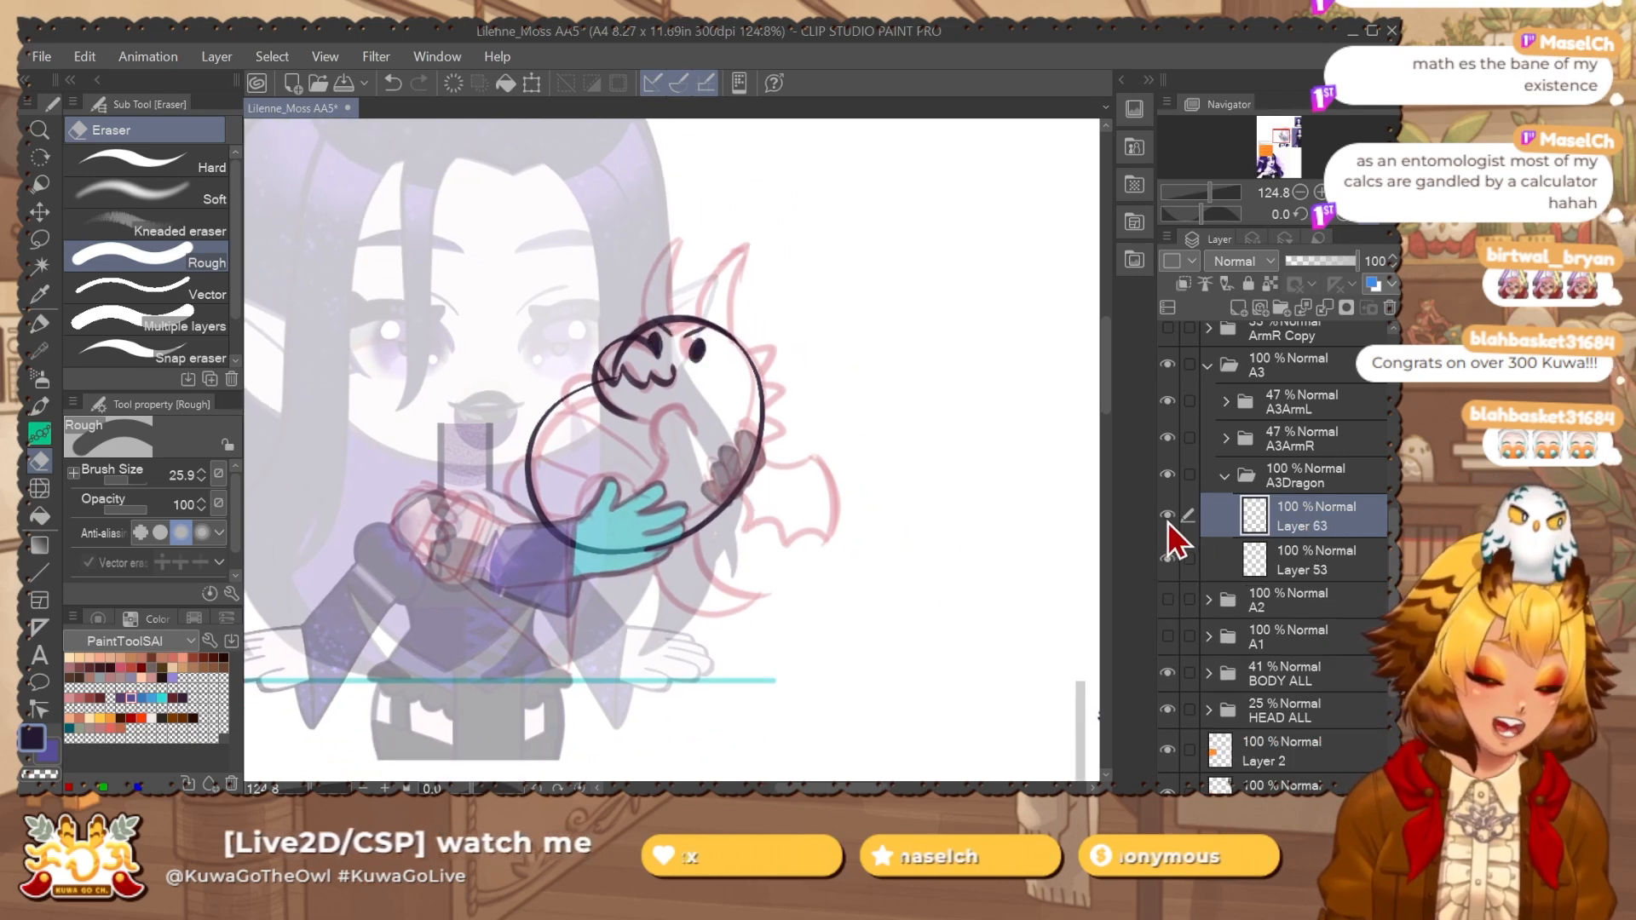
Erase the body outline crossing the snout on Layer 53 at brush size 39.9, and merge the face layer into it.
left_click(1232, 559)
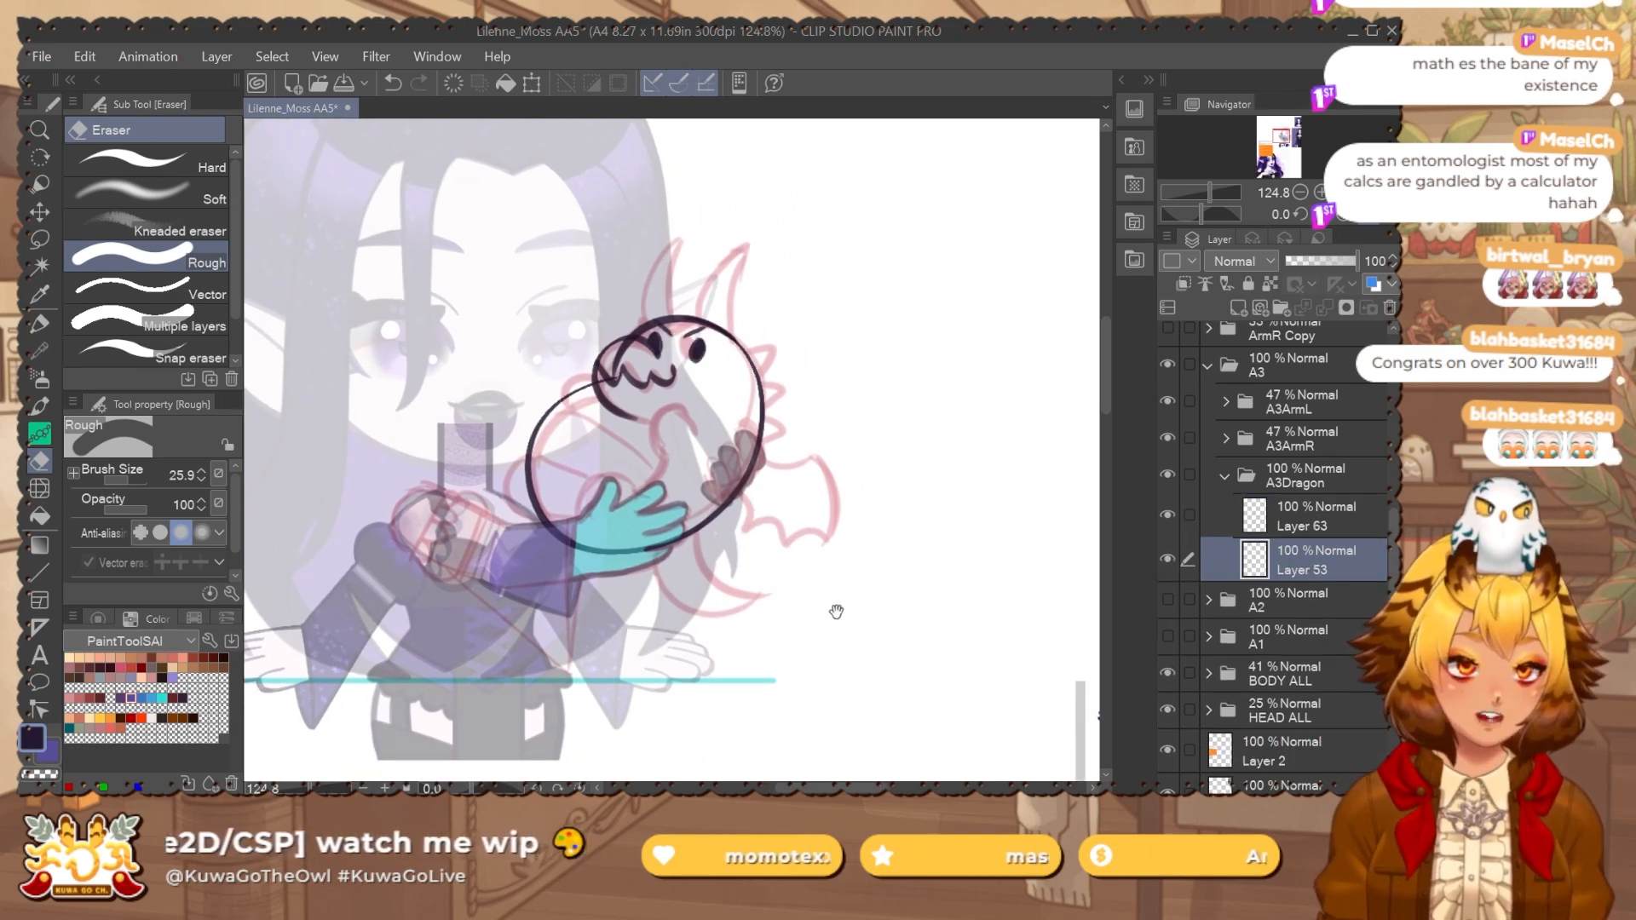
scroll(674, 328, "up", 3)
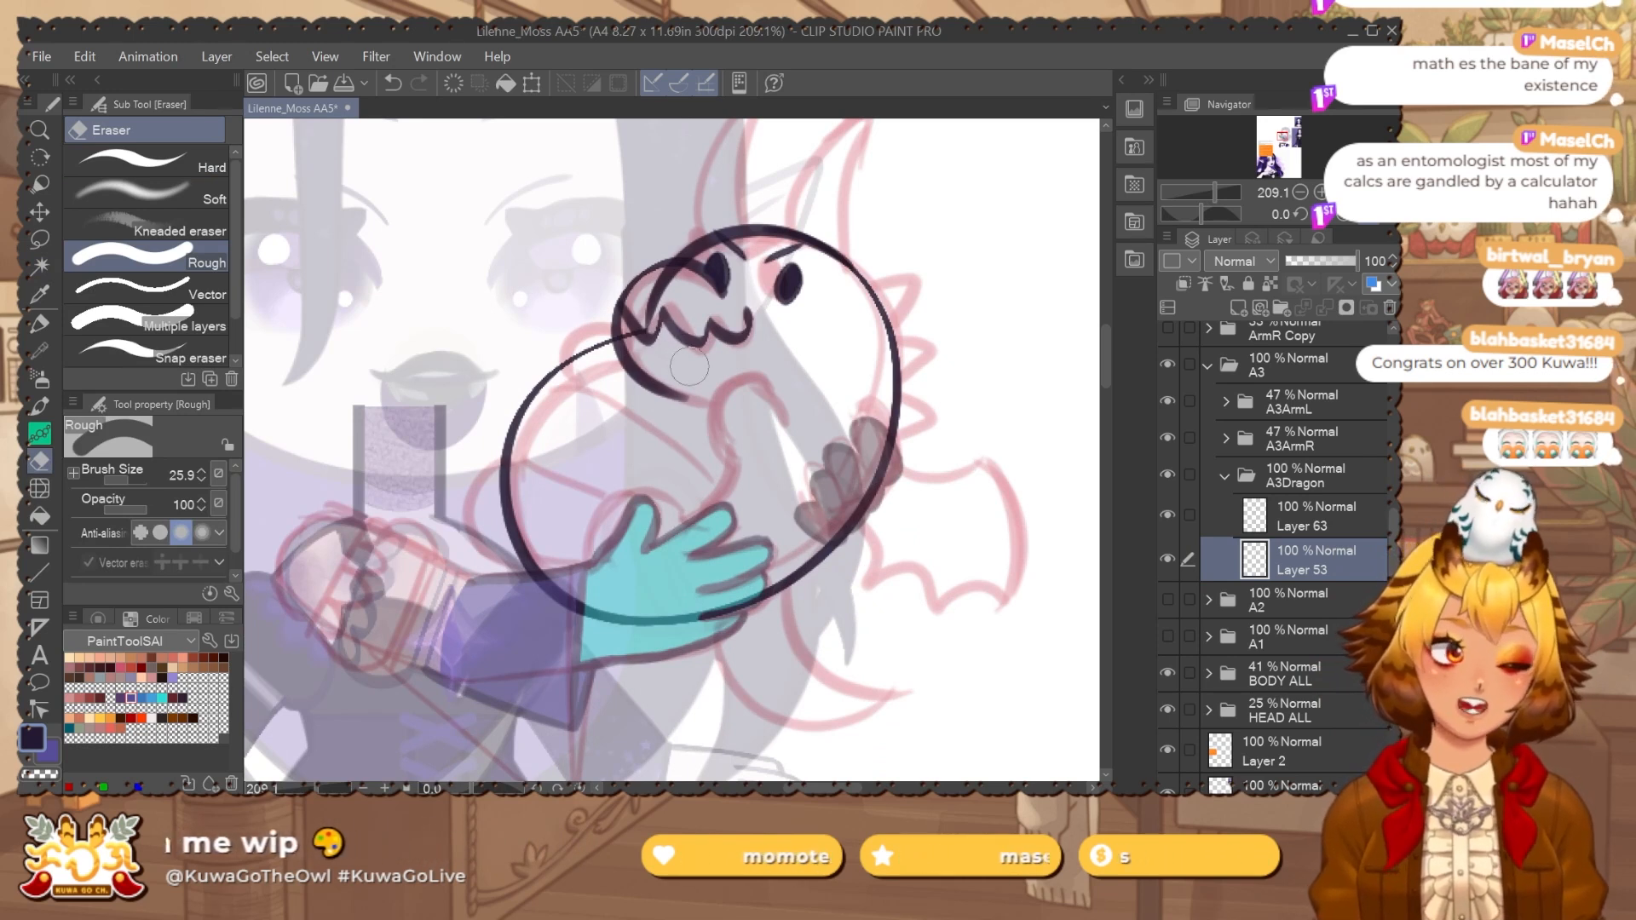
key("]")
left_click_drag(681, 292, 651, 319)
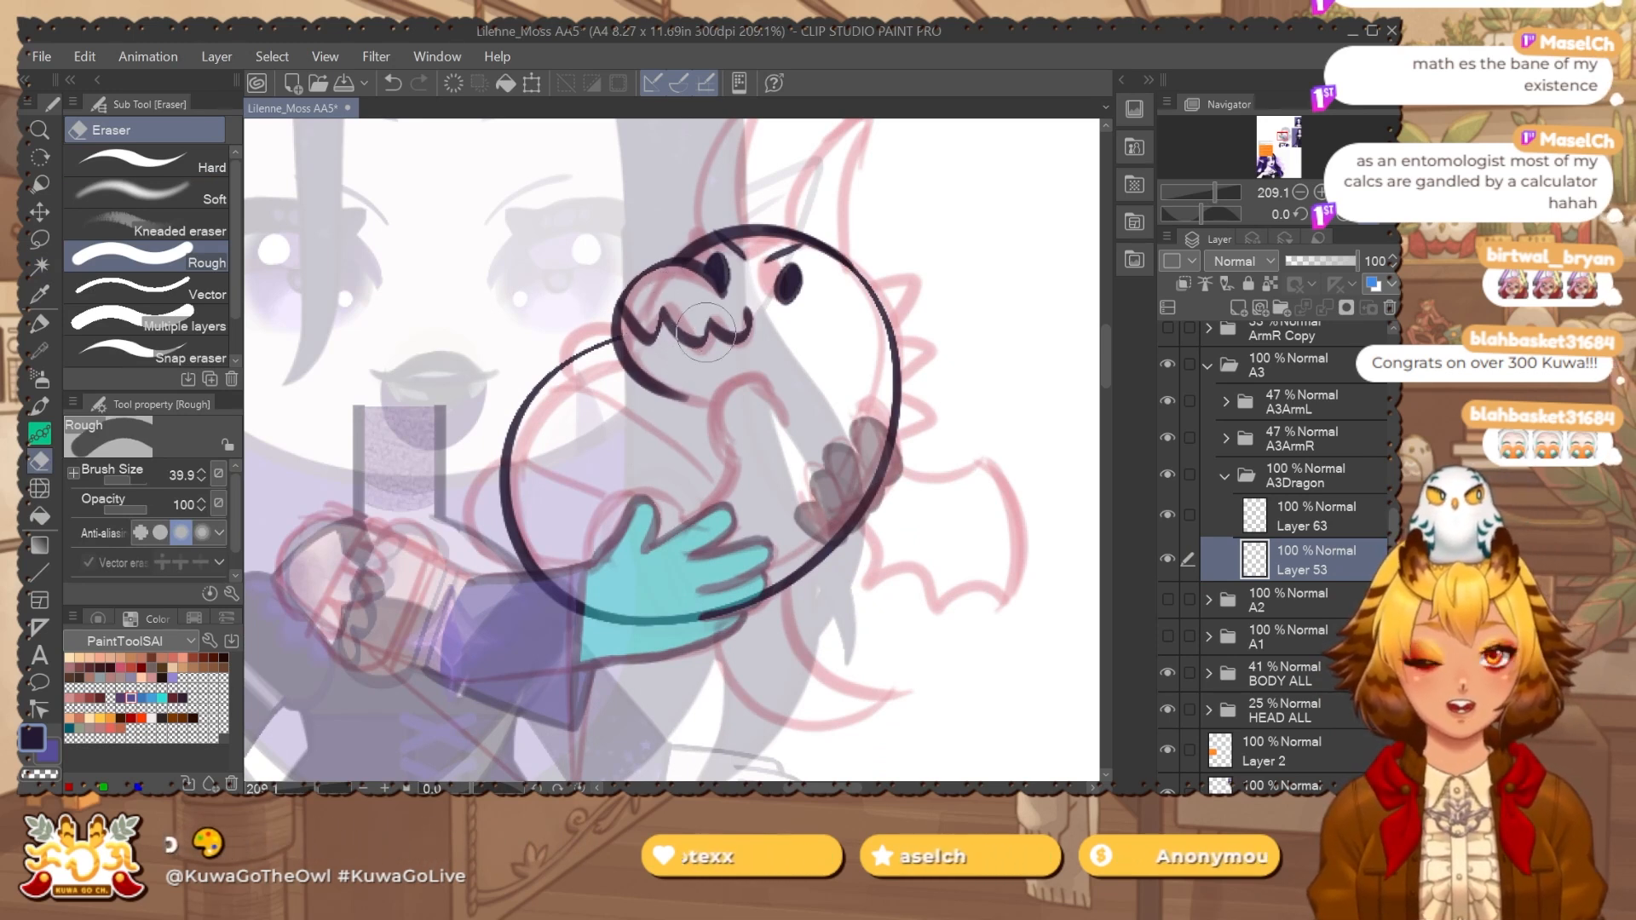
left_click(1331, 518)
key("ctrl+e")
left_click_drag(877, 540, 825, 582)
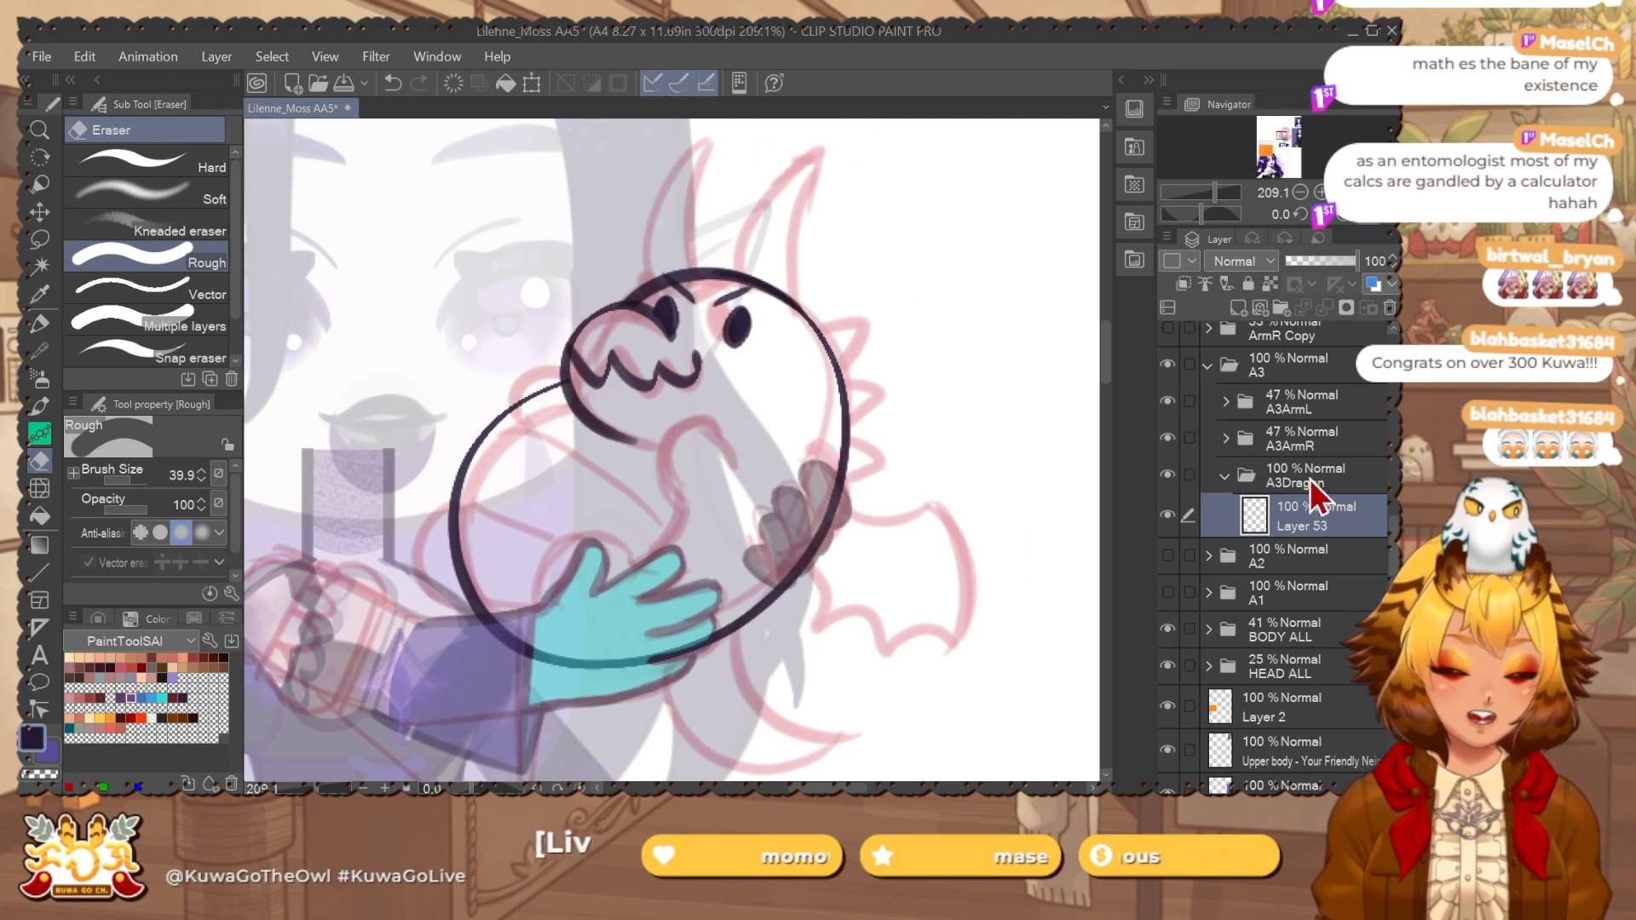
Draw three pointed spikes along the dragon's upper back on a new layer, and clean up their bases inside the outline.
key("ctrl+shift+n")
left_click_drag(891, 532, 856, 546)
key("p")
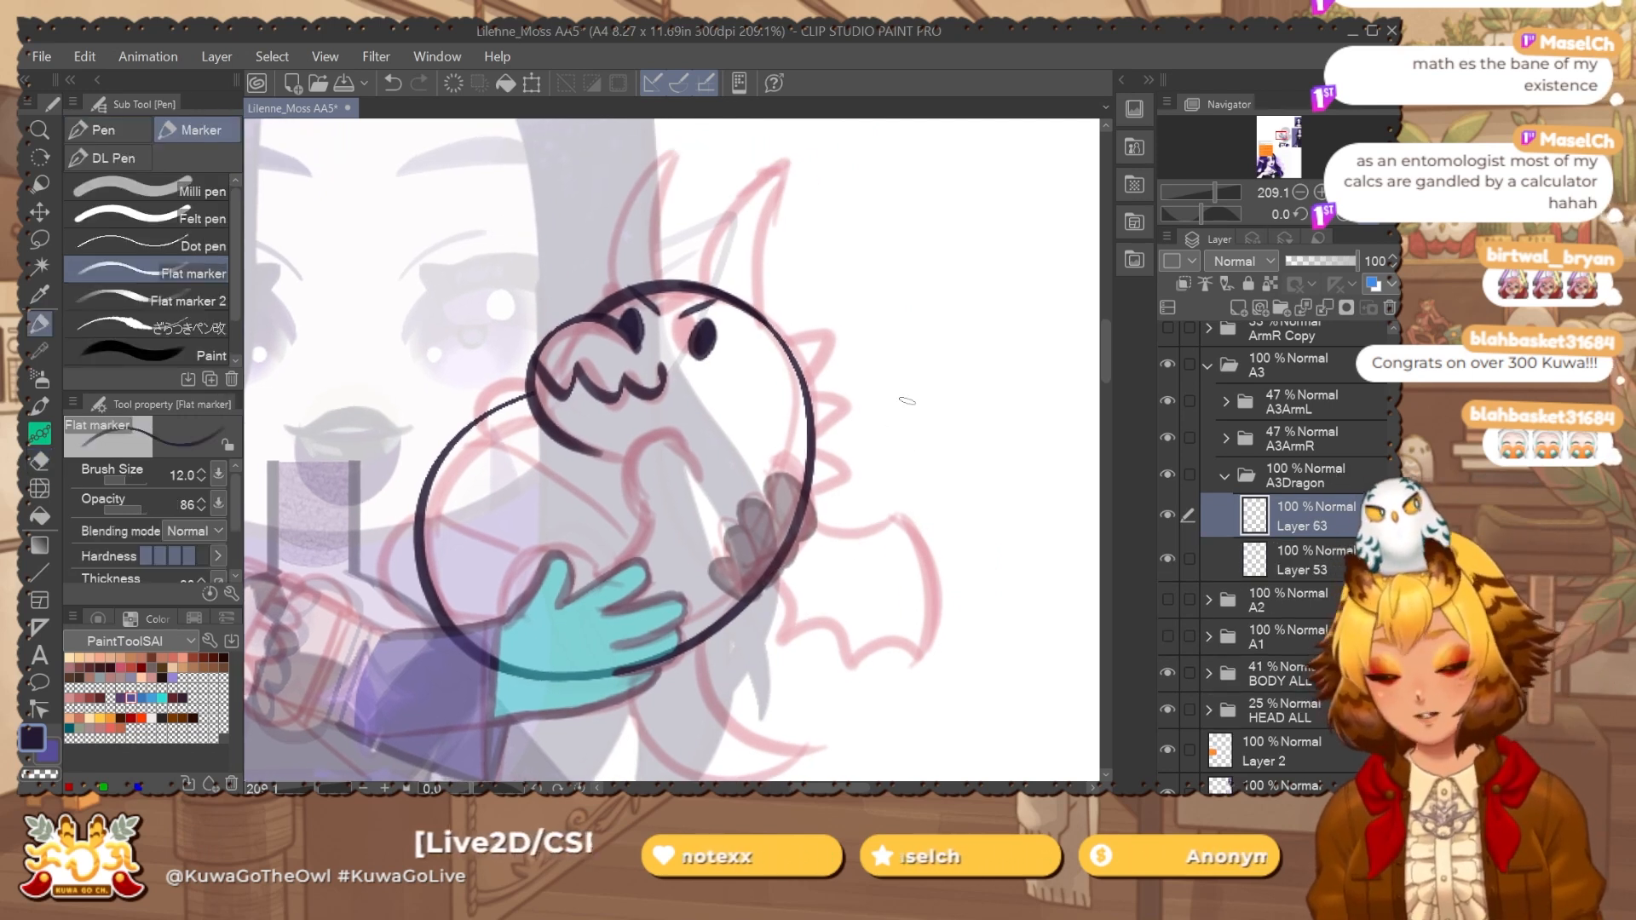
mouse_move(771, 346)
left_mouse_down()
mouse_move(805, 340)
mouse_move(800, 392)
mouse_move(833, 401)
mouse_move(805, 439)
left_mouse_up()
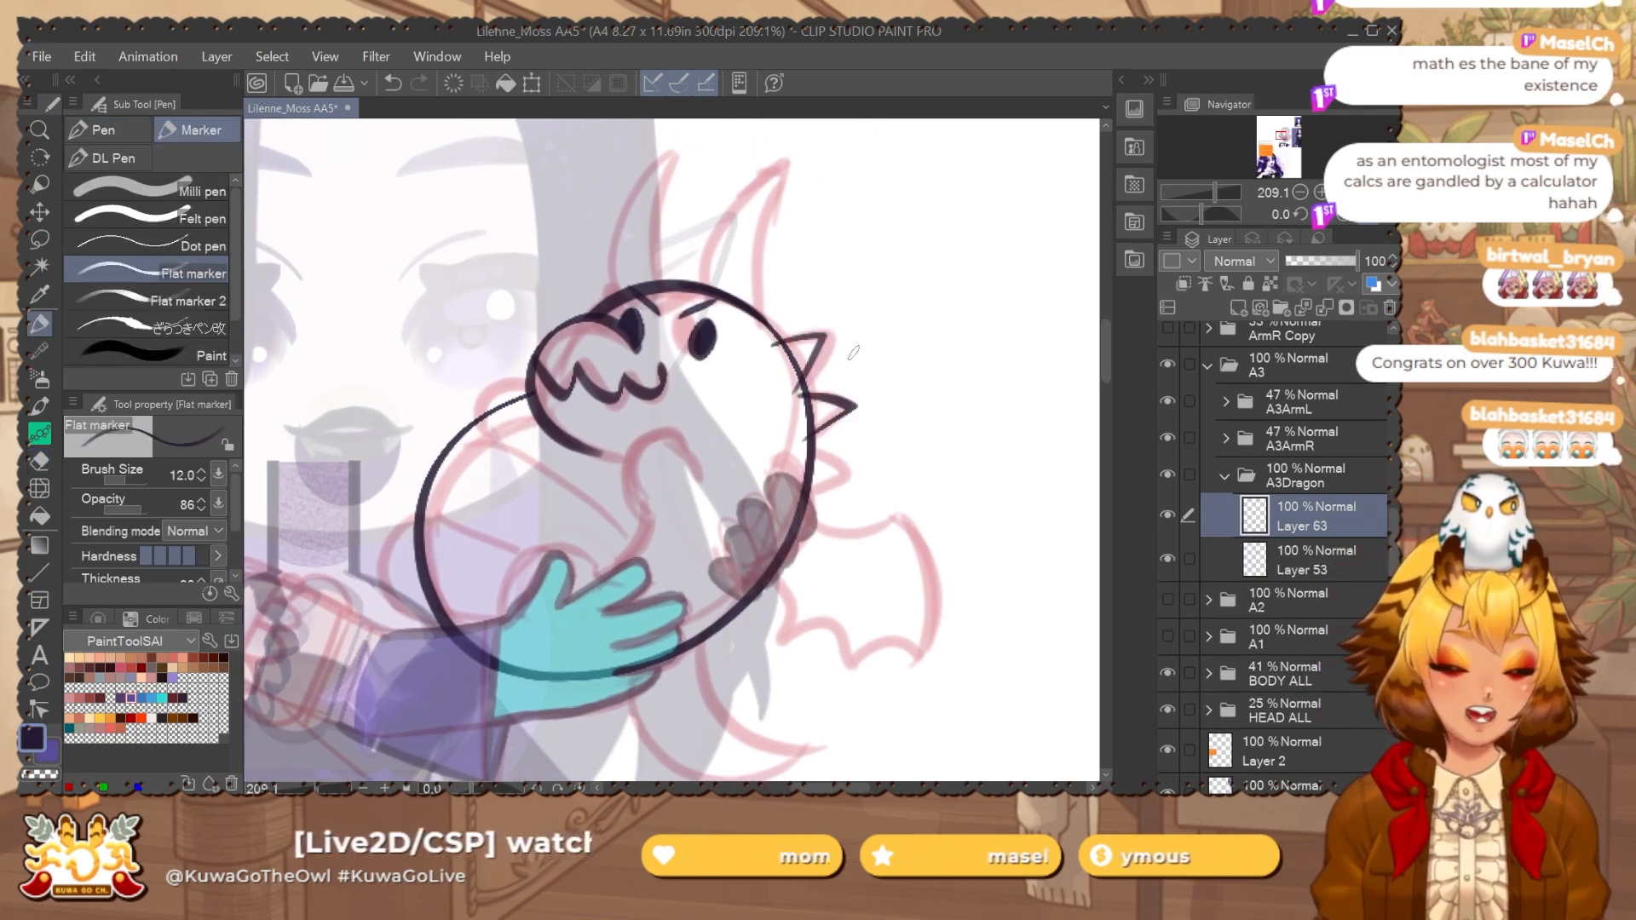
key("ctrl+z")
key("ctrl+z")
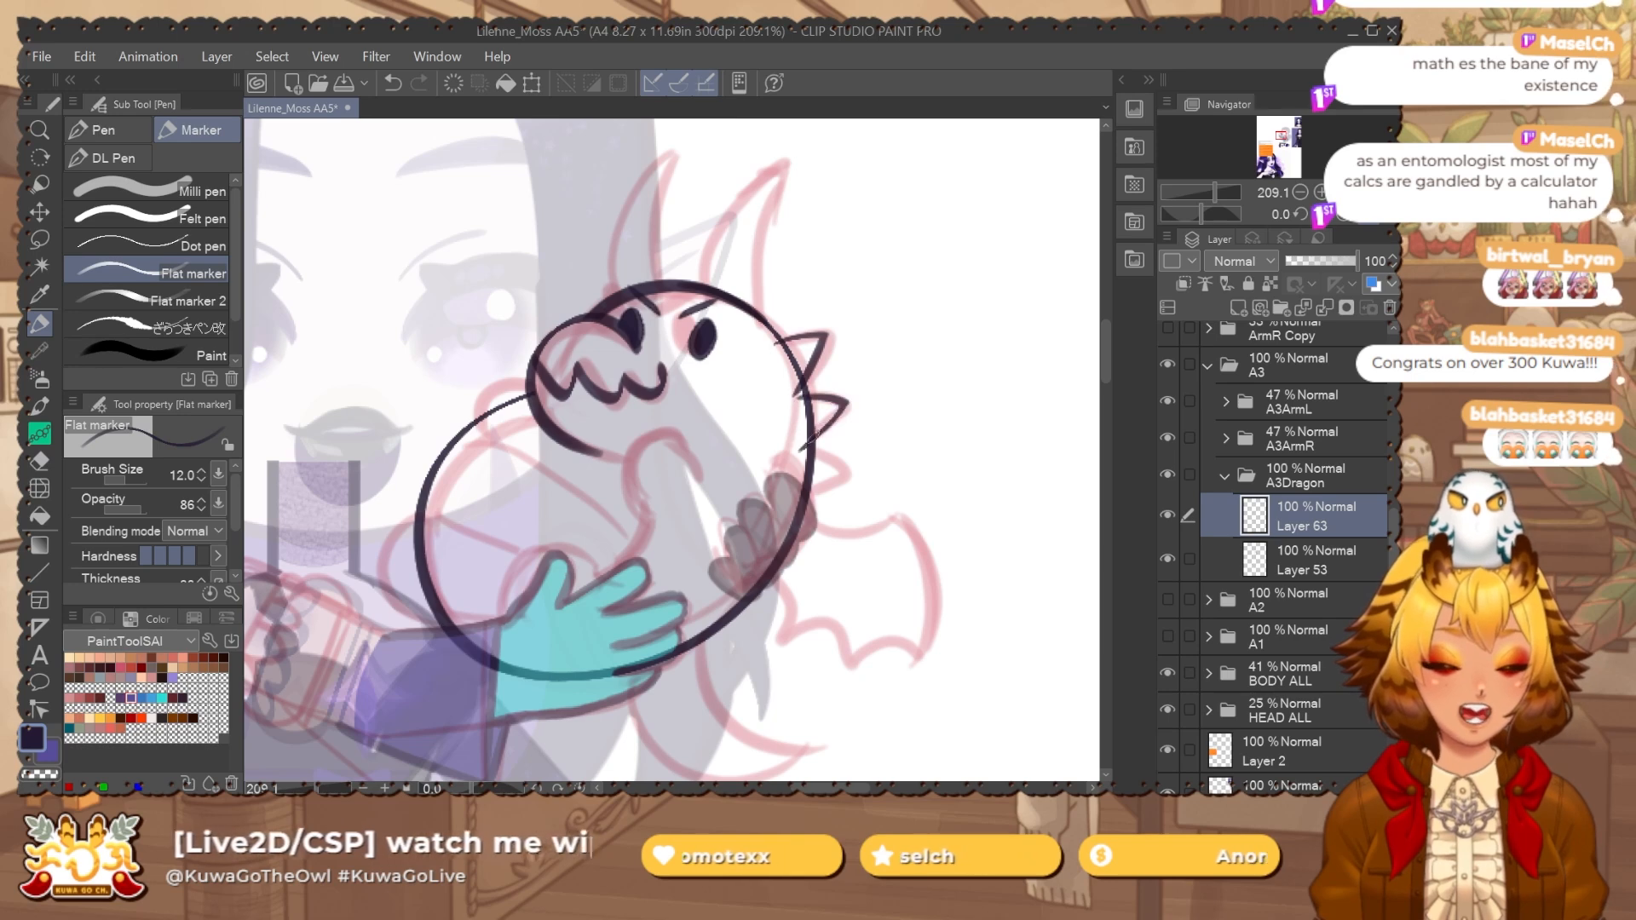
mouse_move(801, 456)
left_mouse_down()
mouse_move(851, 471)
mouse_move(807, 499)
left_mouse_up()
key("e")
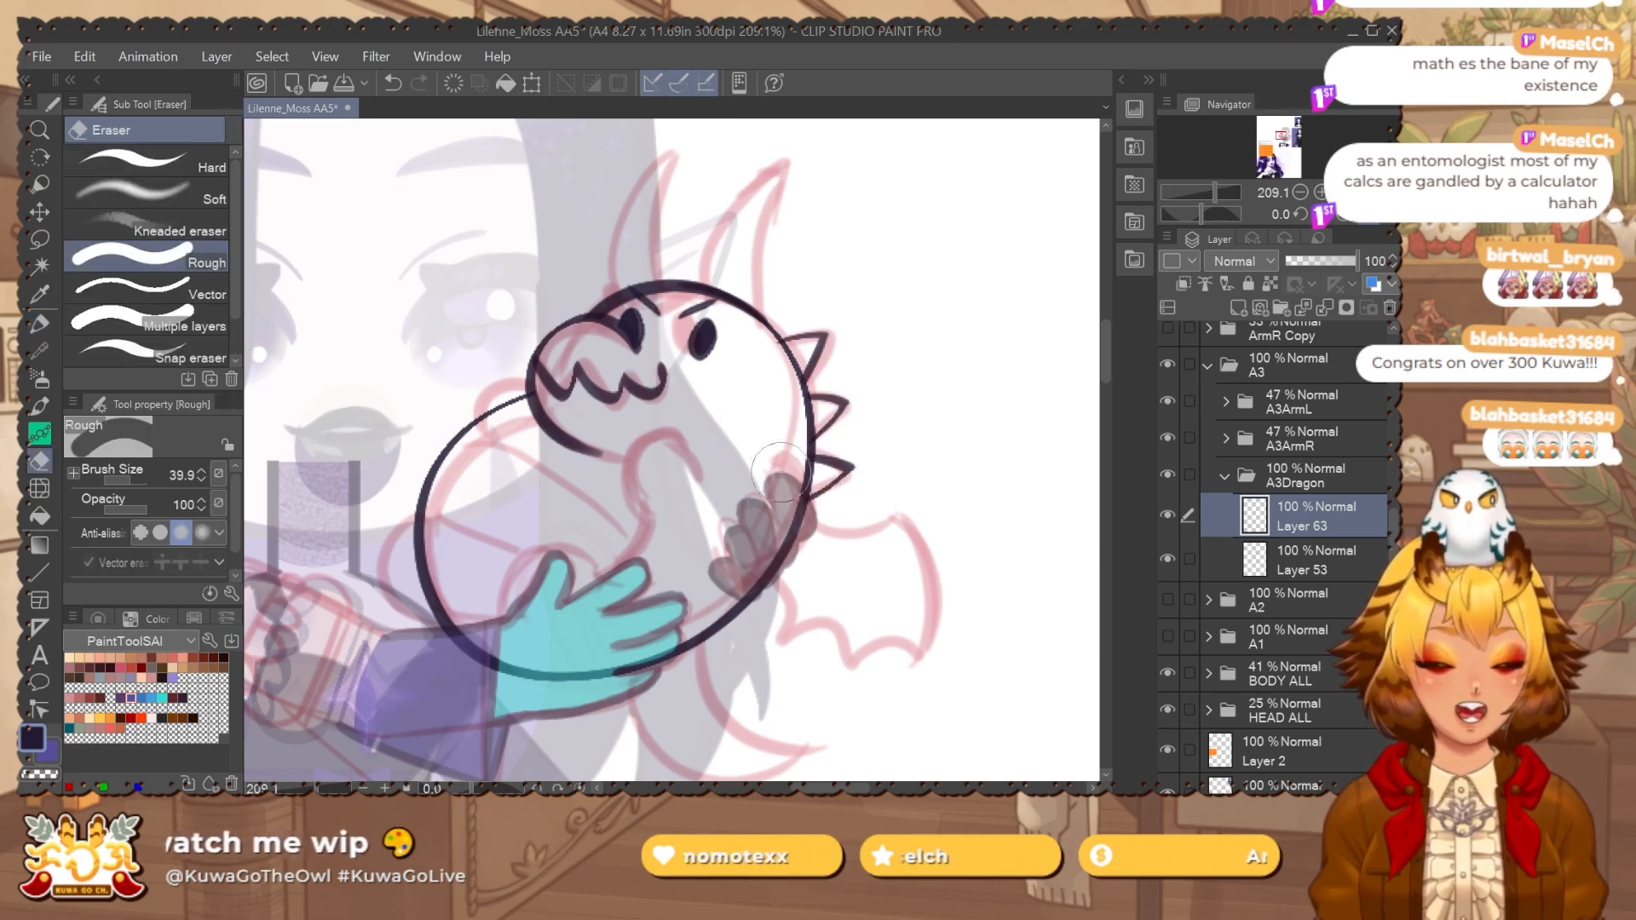
mouse_move(861, 559)
left_mouse_down()
mouse_move(844, 468)
mouse_move(884, 577)
left_mouse_up()
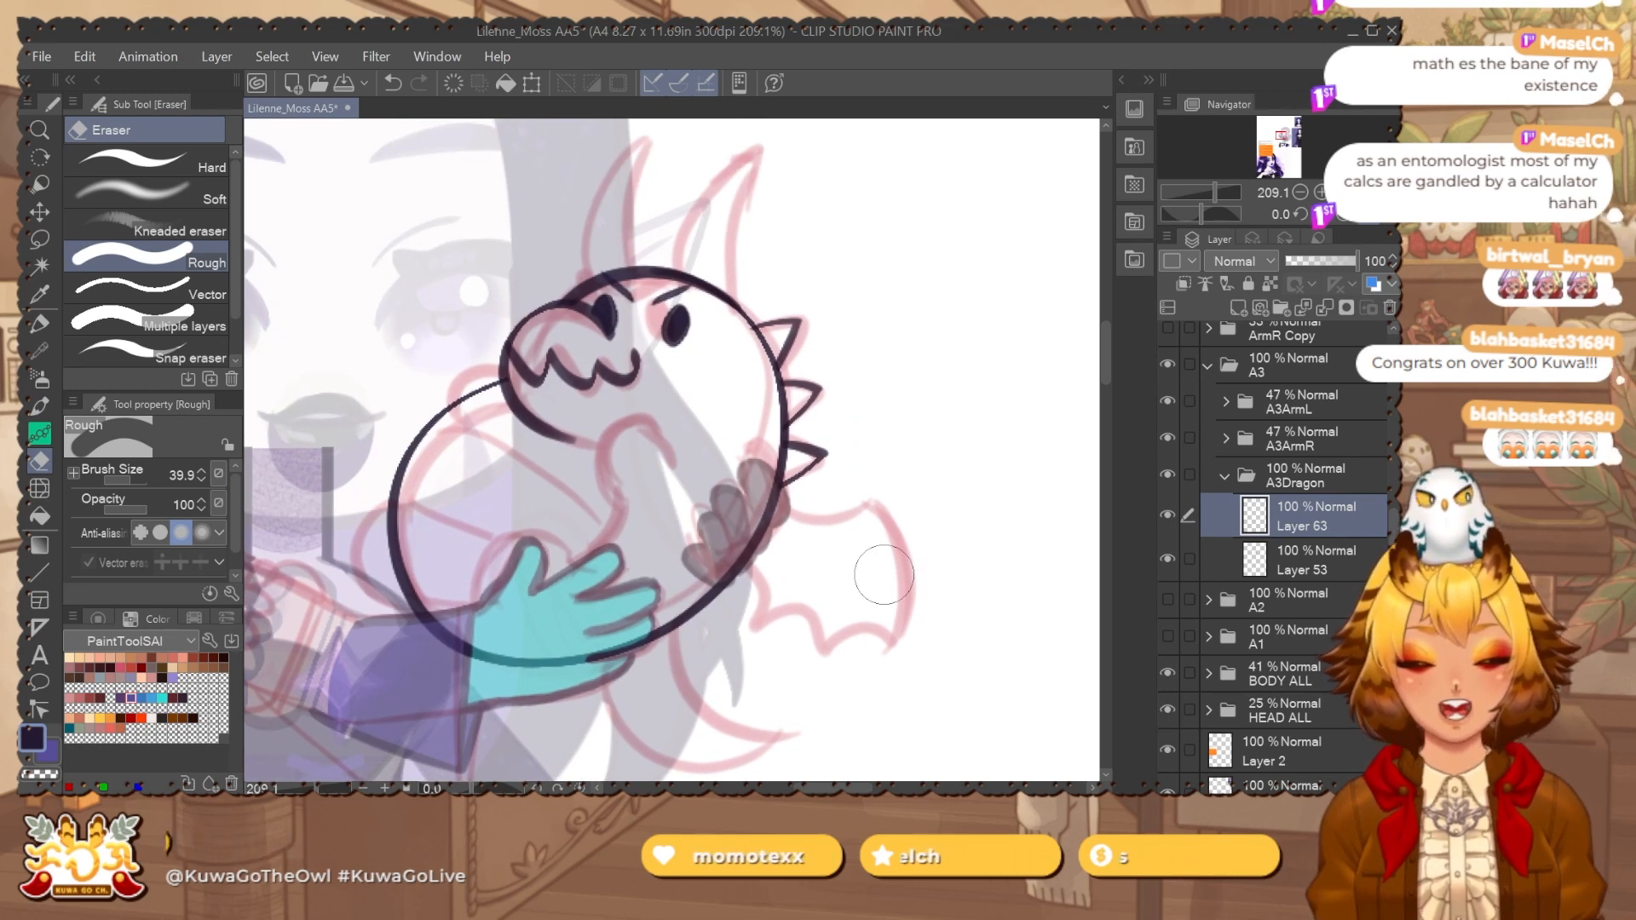
left_click_drag(795, 575, 849, 573)
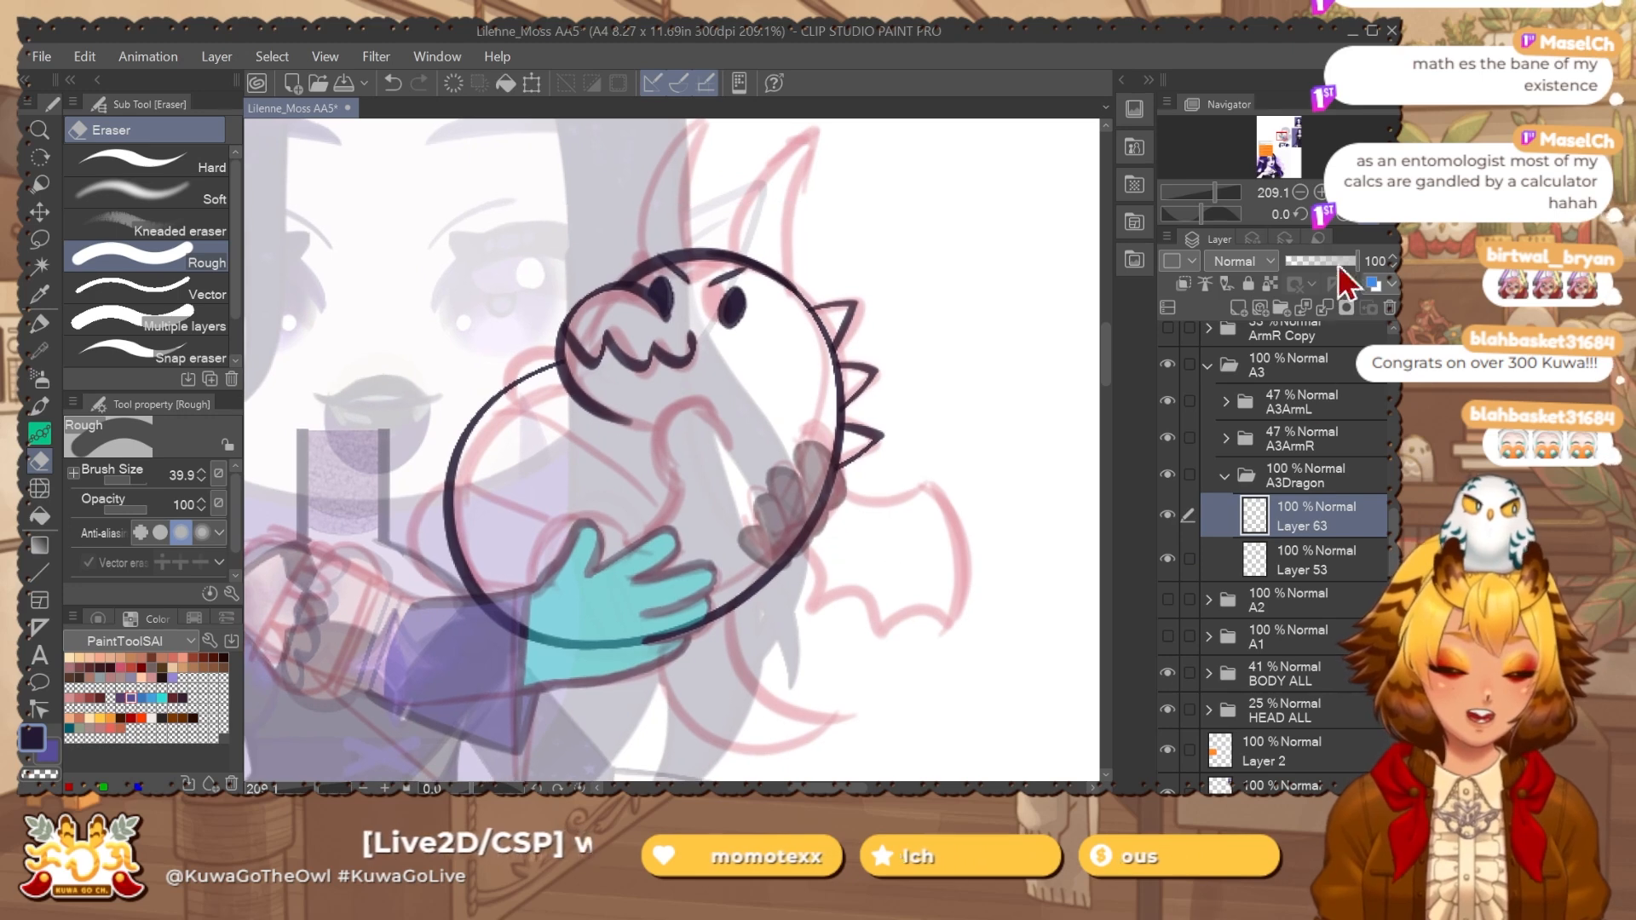
Flip the canvas view horizontally and undo back to the separate face layer and unerased body outline.
left_click(1366, 219)
left_click(1187, 559)
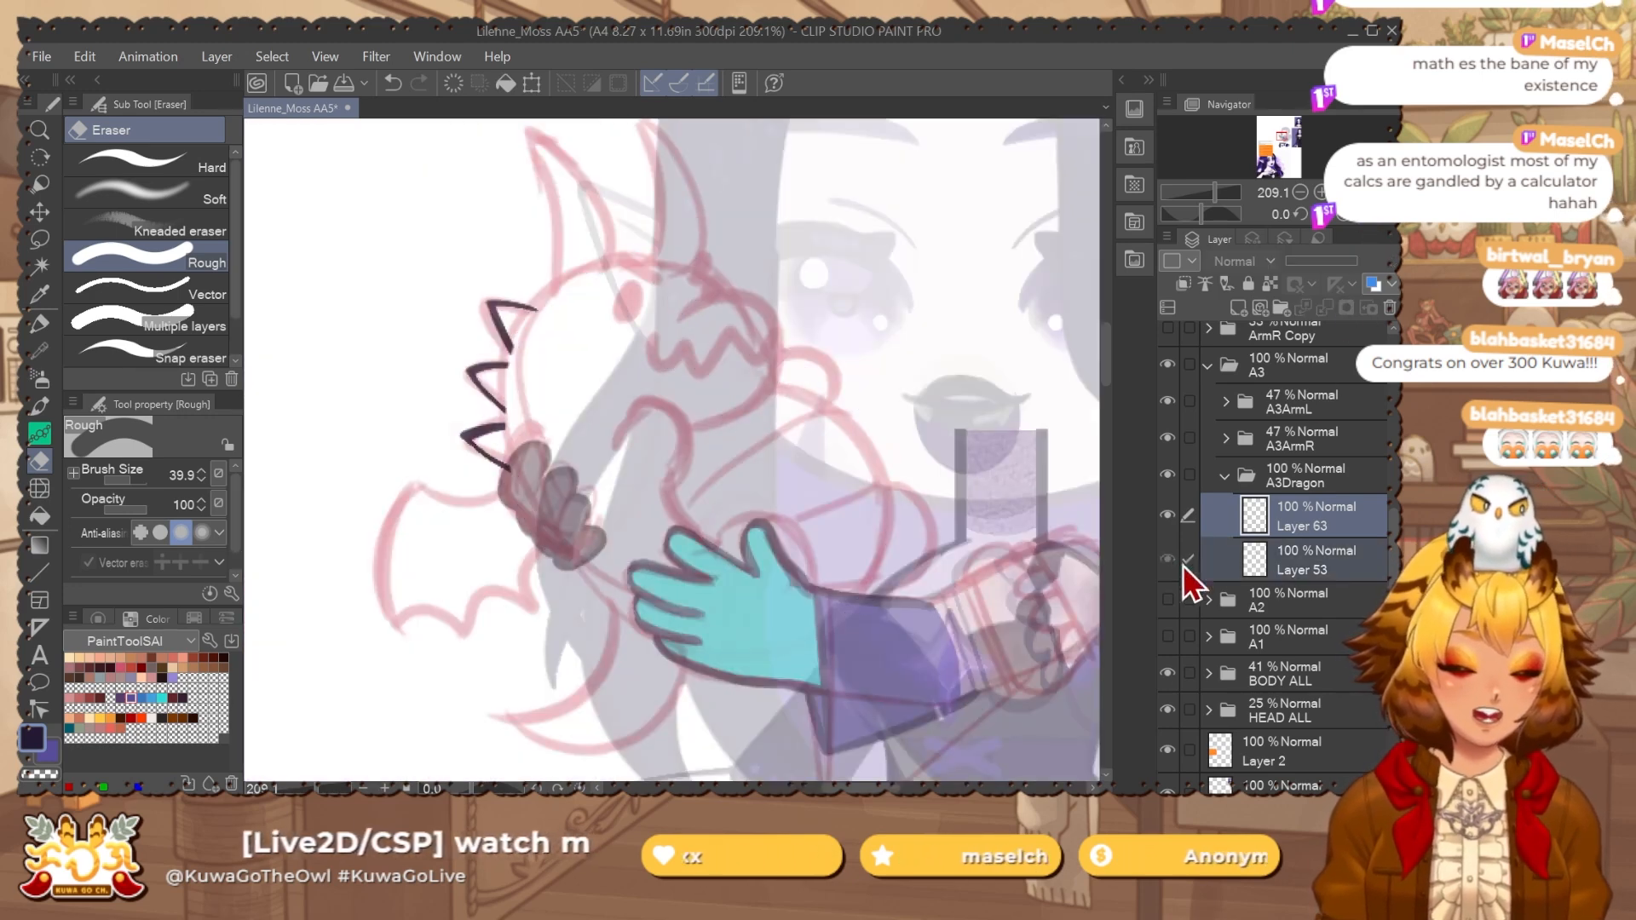
left_click(1292, 528)
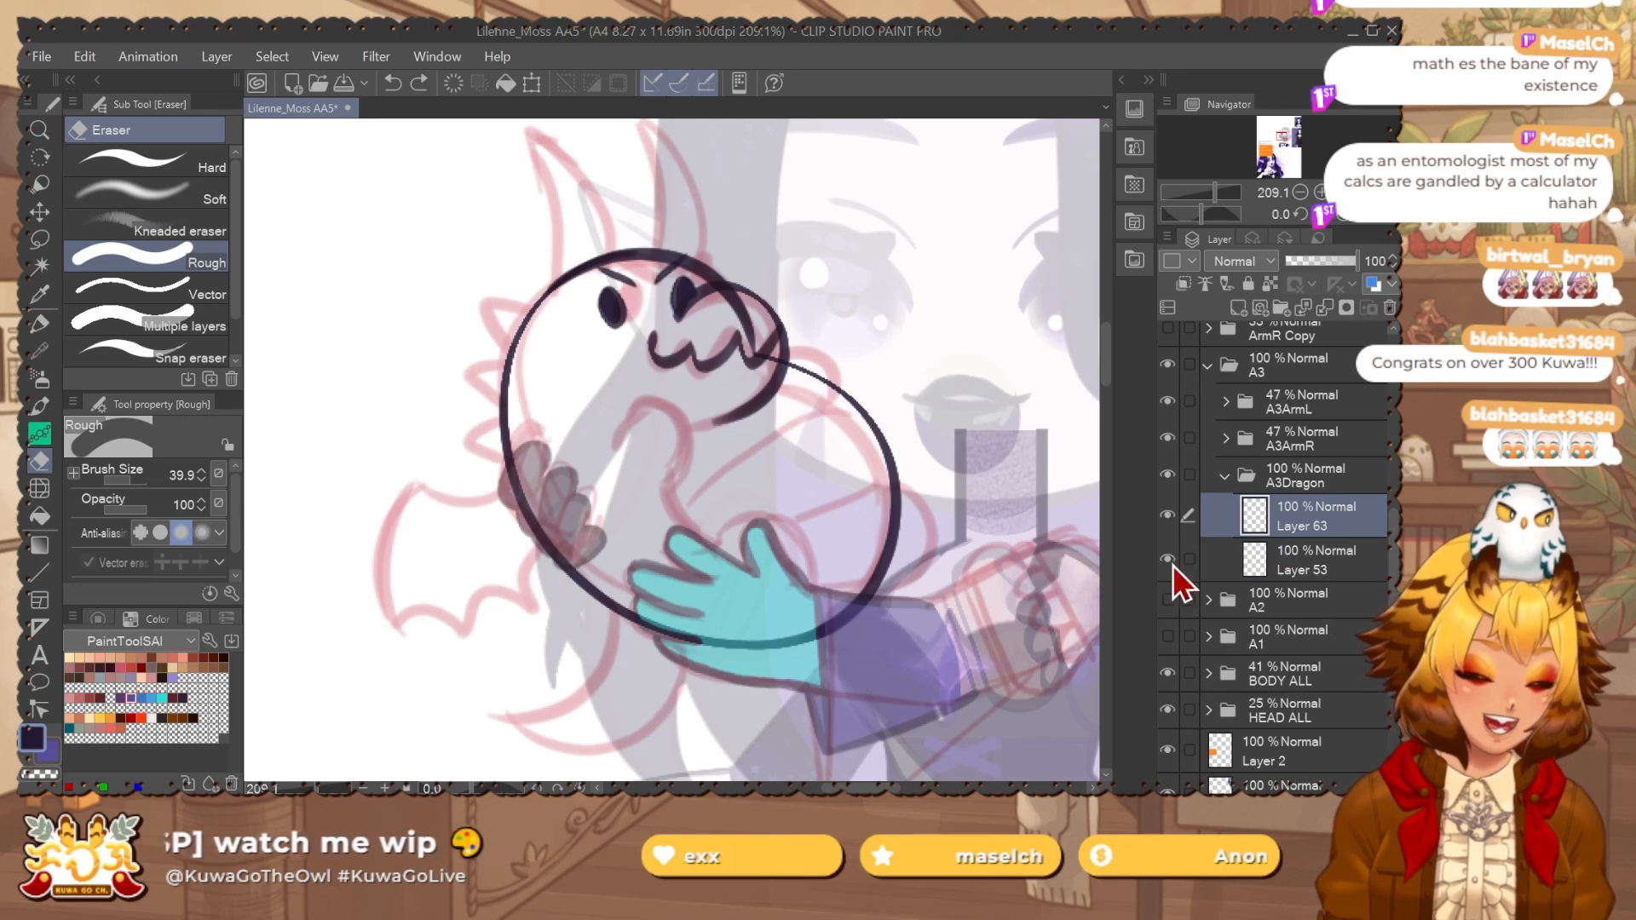
left_click(1168, 559)
left_click(1169, 558)
Reshape the dragon's body outline on Layer 53 with Liquify, enlarging the brush to 239.4 and refining the front curve below the snout.
left_click(1227, 564)
left_click_drag(807, 500, 754, 534)
key("j")
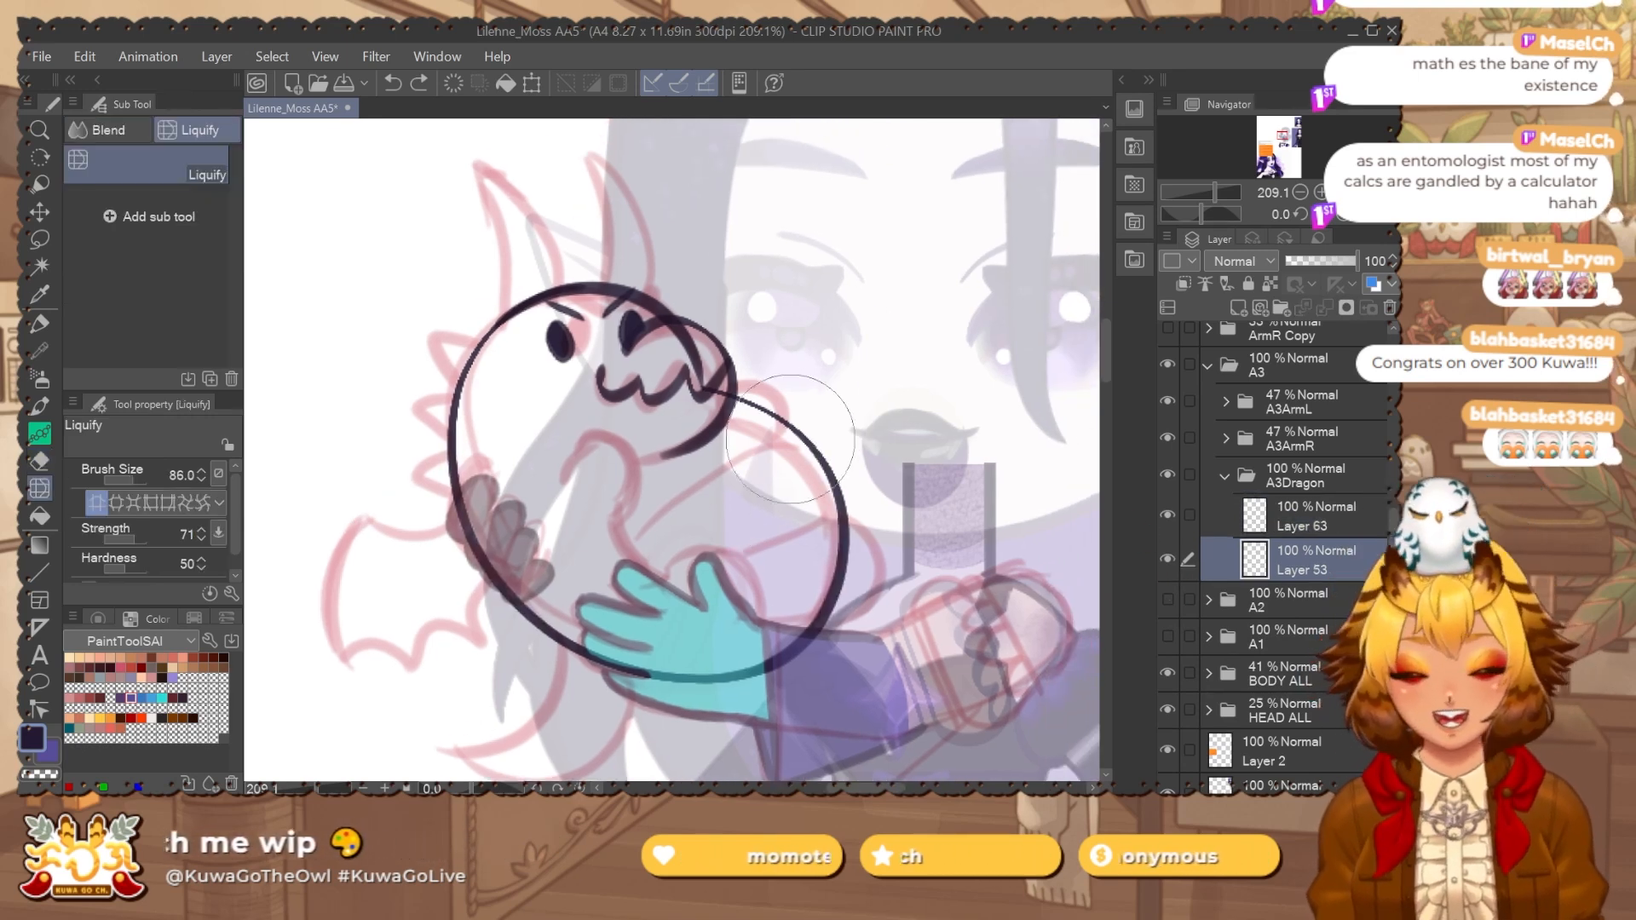
left_click_drag(789, 477, 946, 489)
left_click_drag(870, 415, 823, 419)
left_click_drag(913, 685, 895, 639)
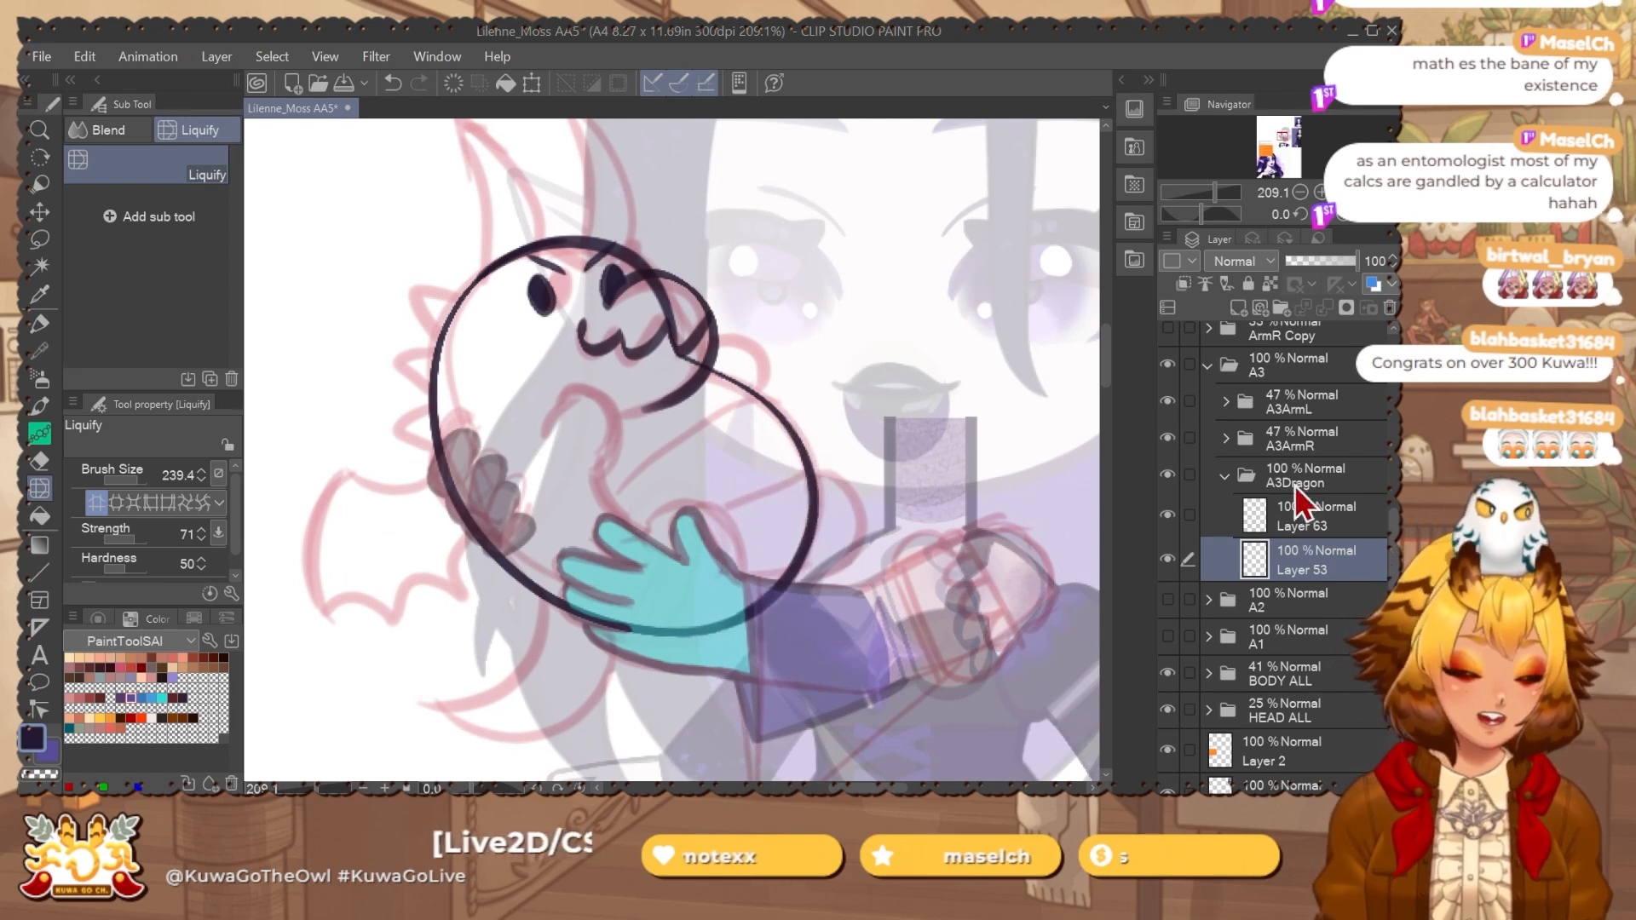
Erase the reshaped body outline where it crosses the snout on Layer 53, and merge the face layer down into it.
key("e")
key("j")
left_click_drag(727, 196, 720, 264)
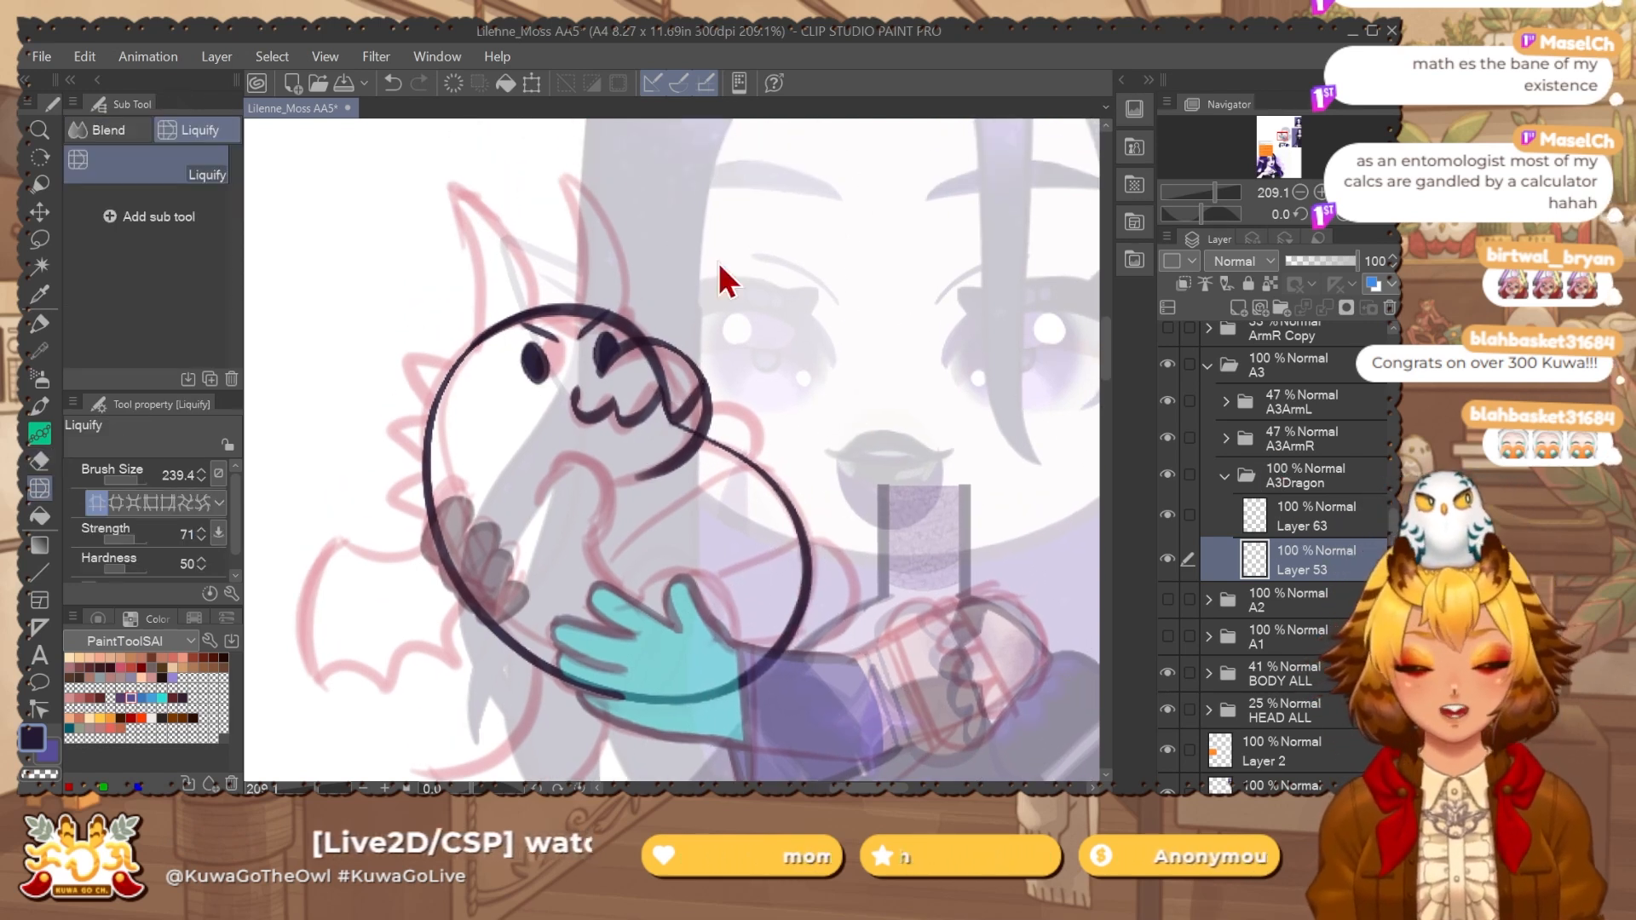
key("e")
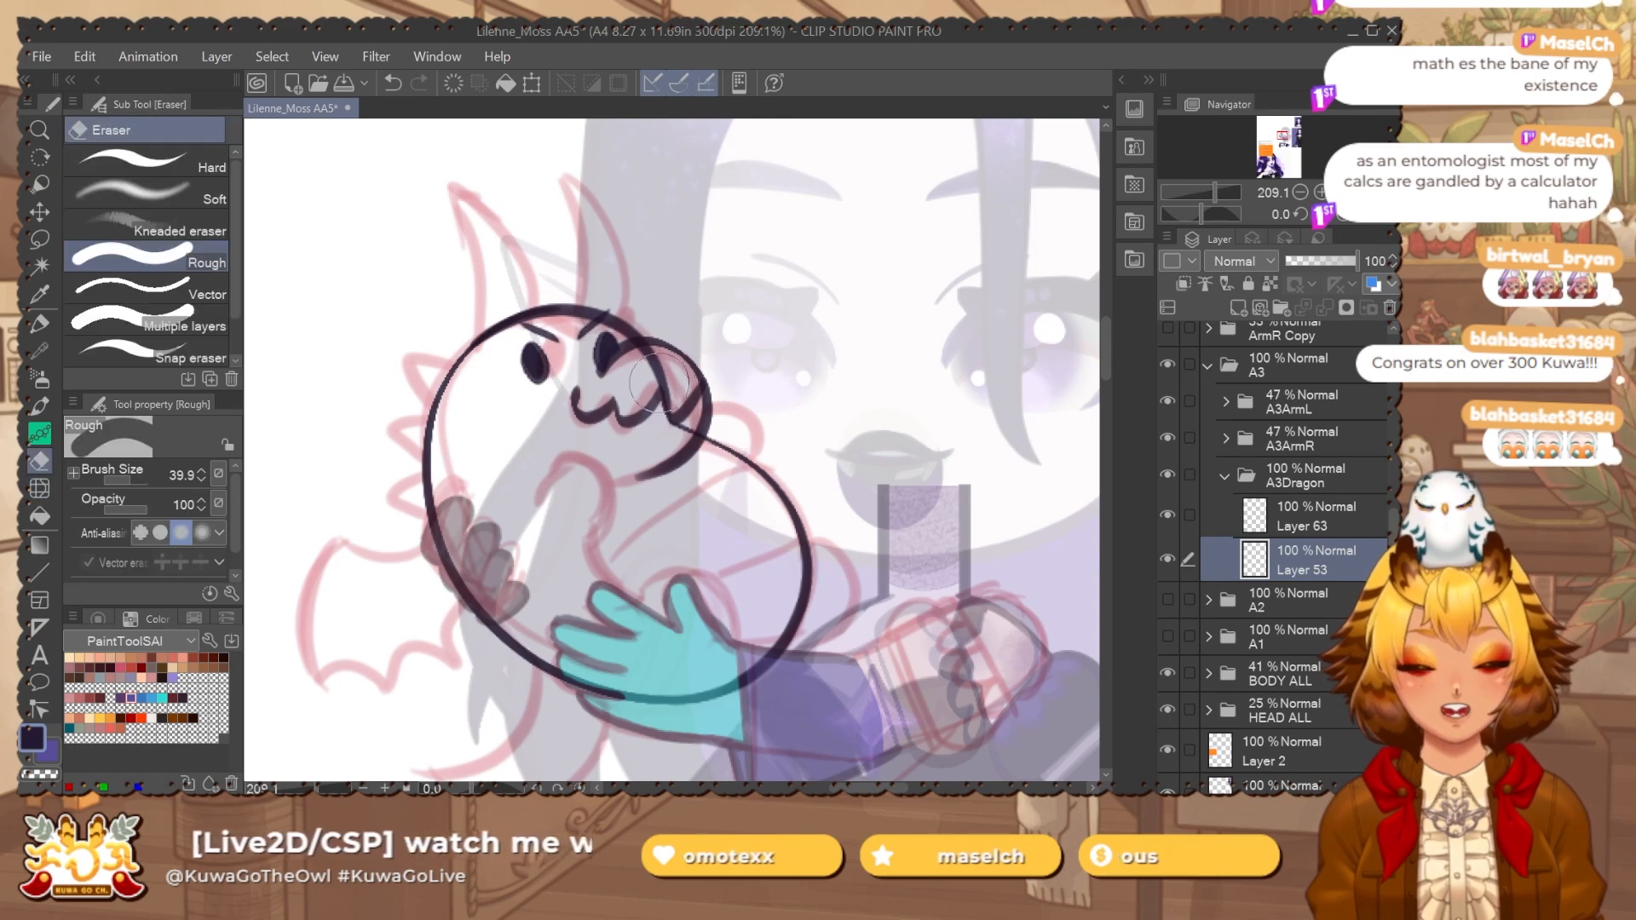
left_click(1316, 515)
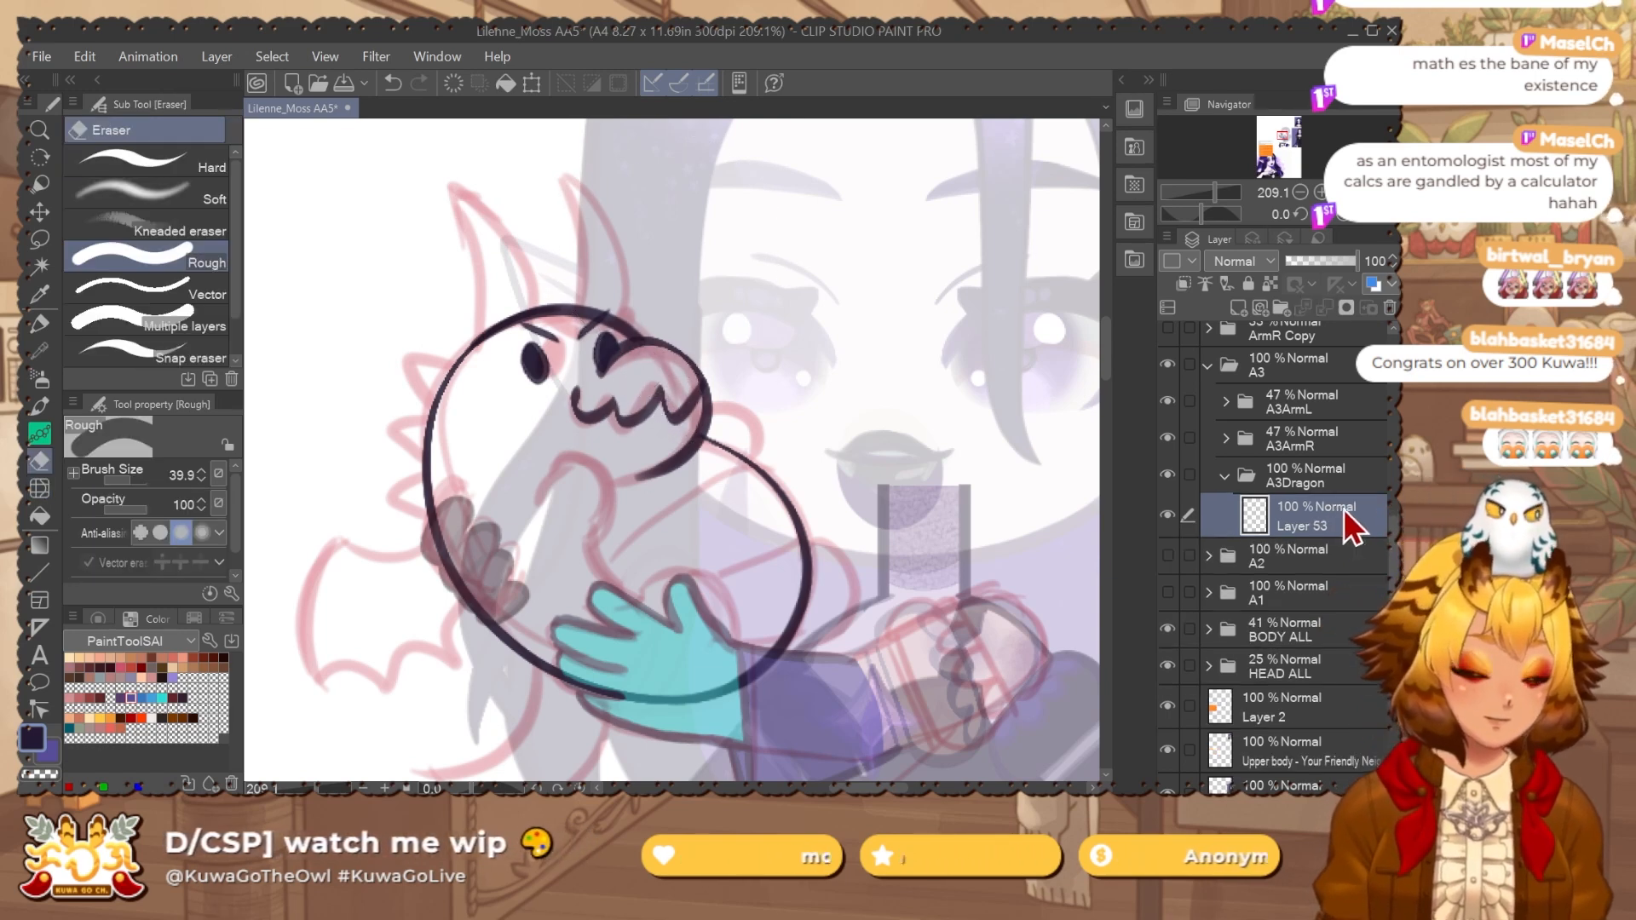
Draw the dragon's two curved arms and two rounded feet with the Flat marker on a new layer, trim the overlaps, and merge it into Layer 53.
key("p")
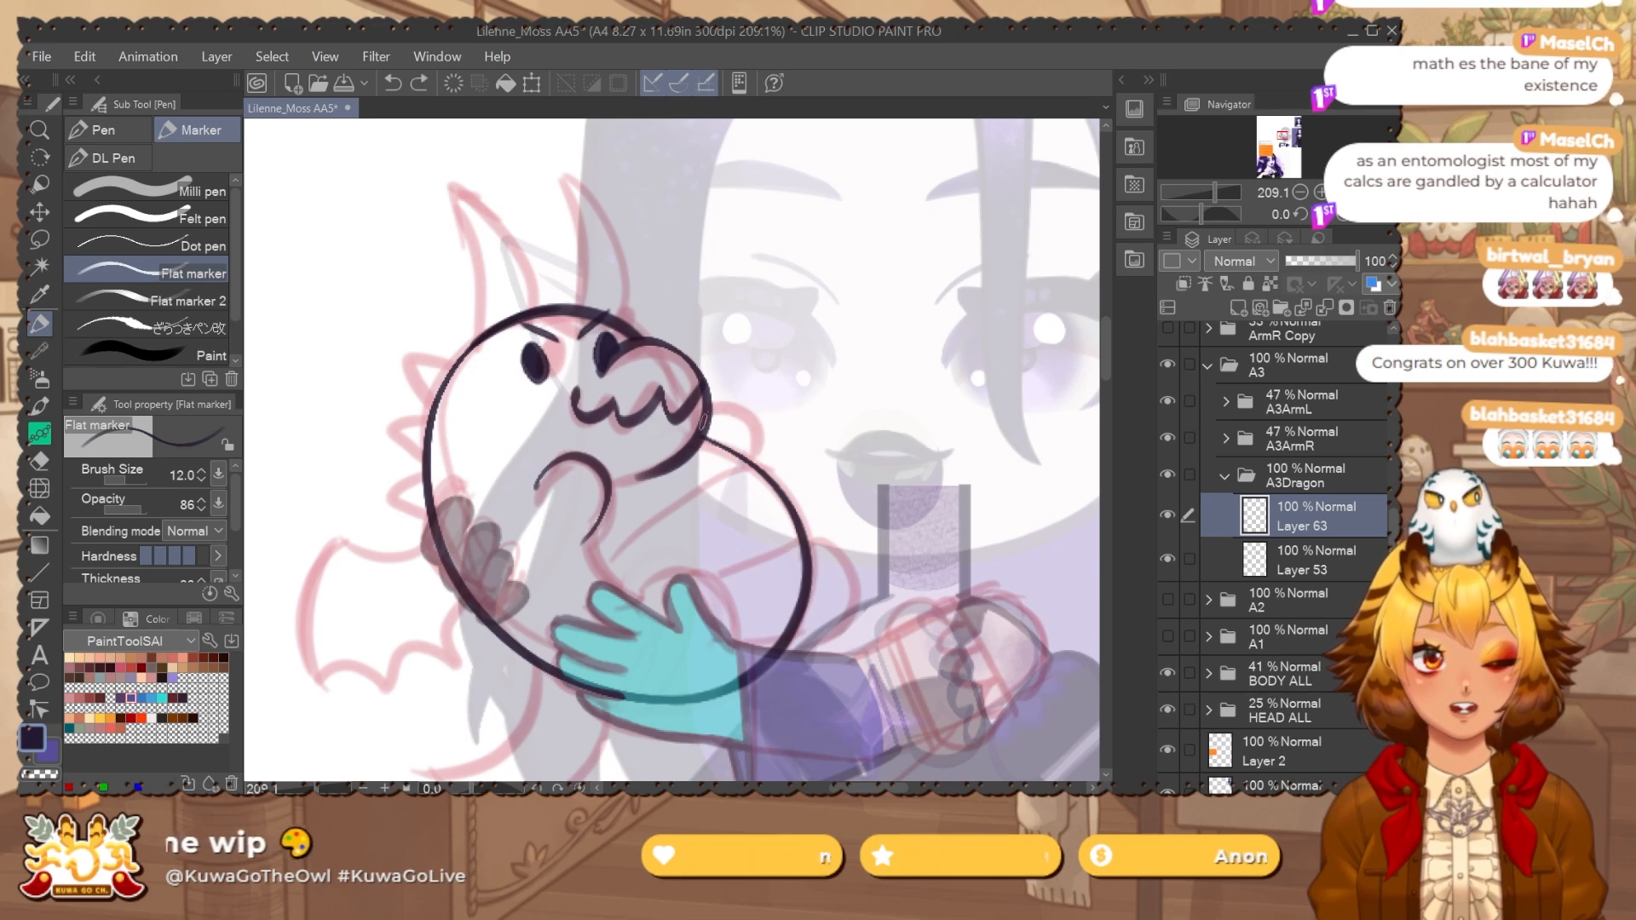
scroll(743, 482, "down", 2)
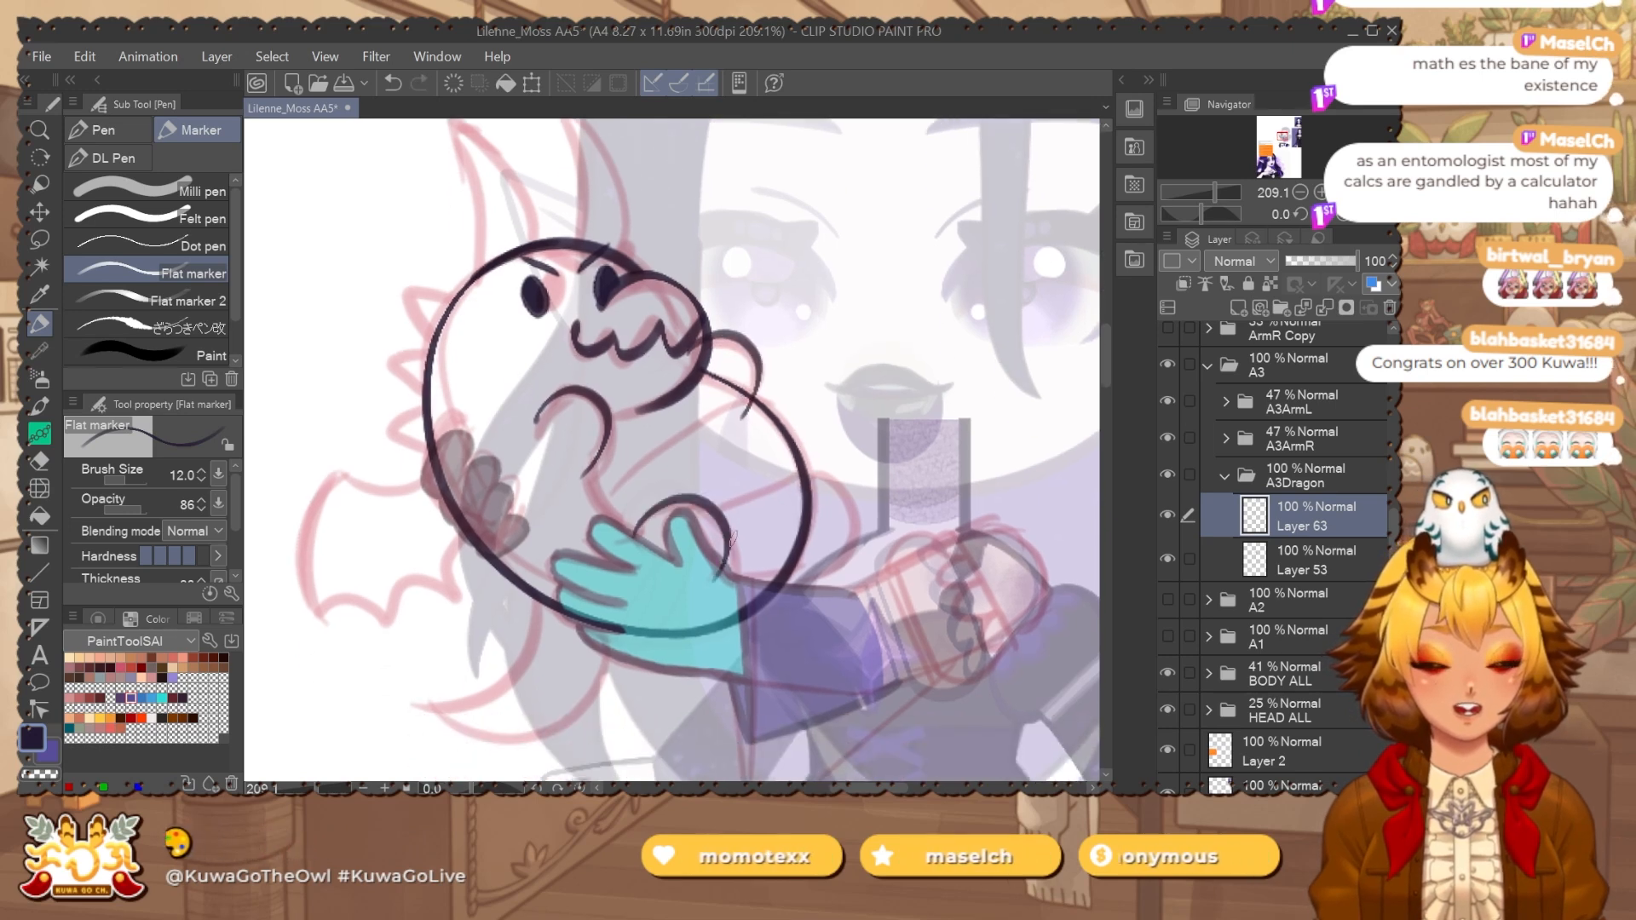
key("e")
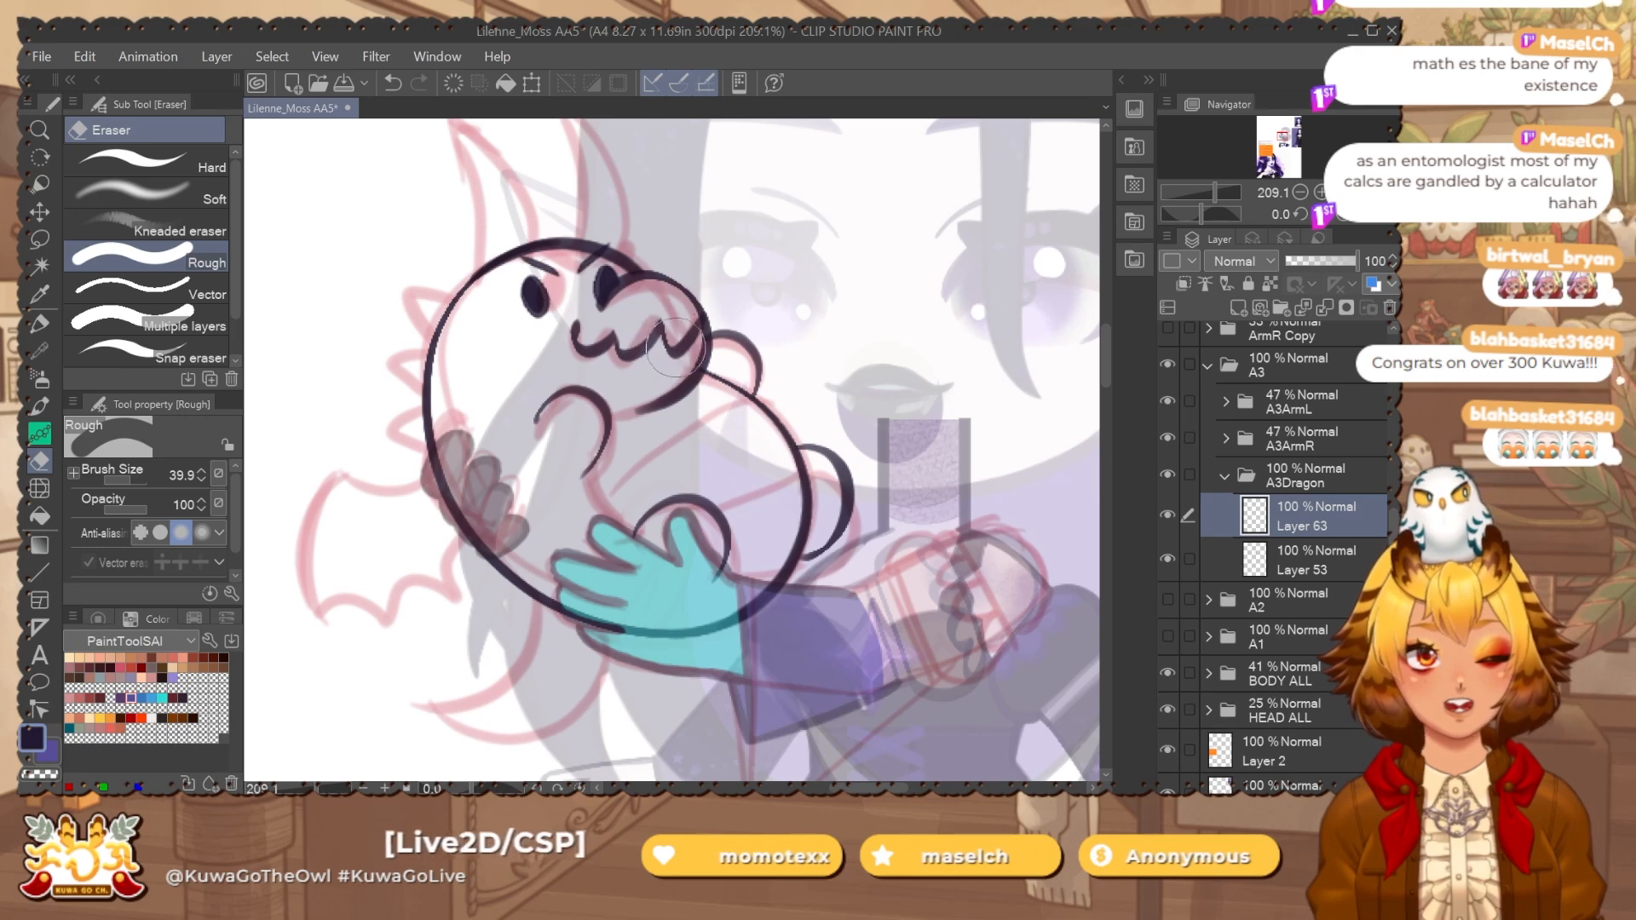
key("ctrl+z")
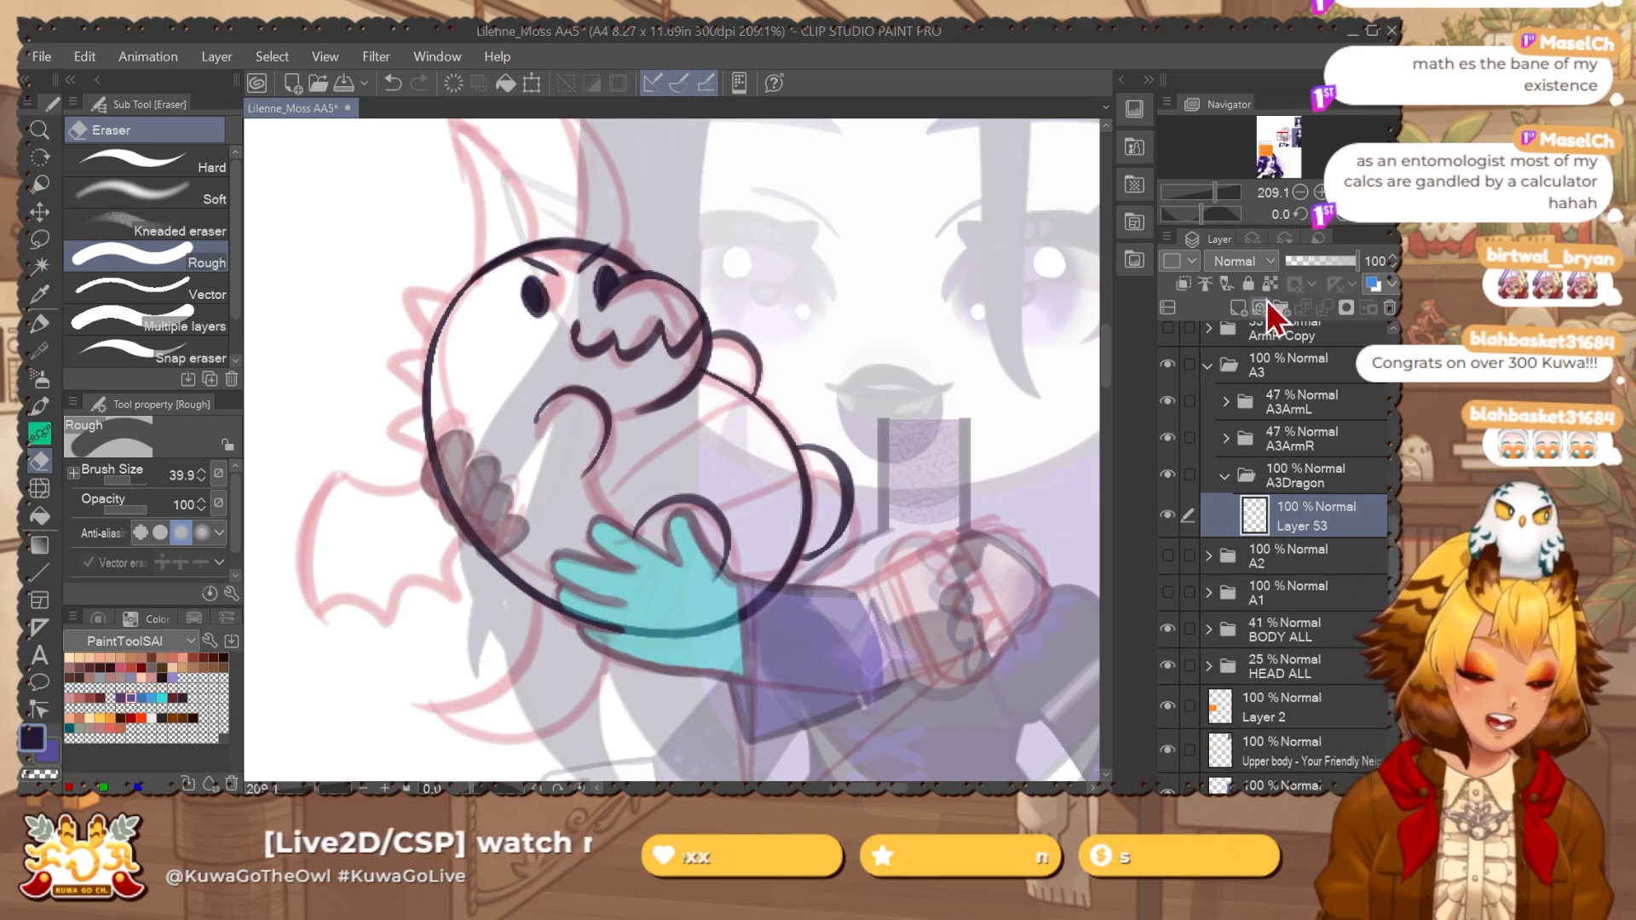
Draw one pointed spike behind the dragon's head on a new layer, and place a rotated copy just below it on the back.
key("ctrl+shift+n")
left_click_drag(487, 366, 562, 320)
key("p")
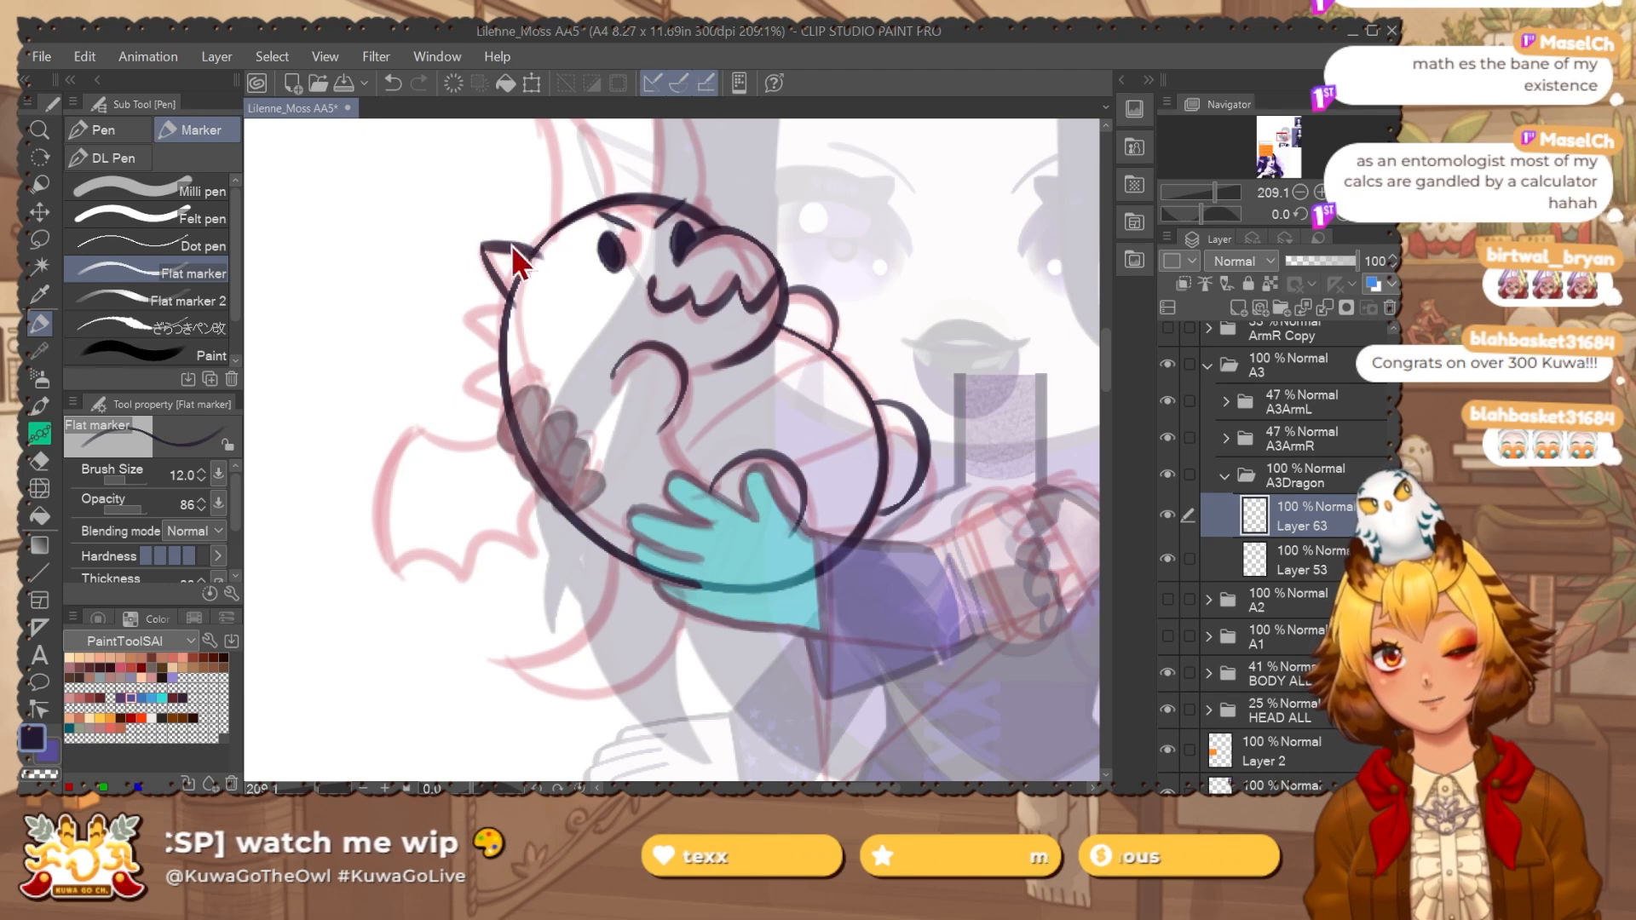
key("ctrl+c")
key("ctrl+v")
key("ctrl+t")
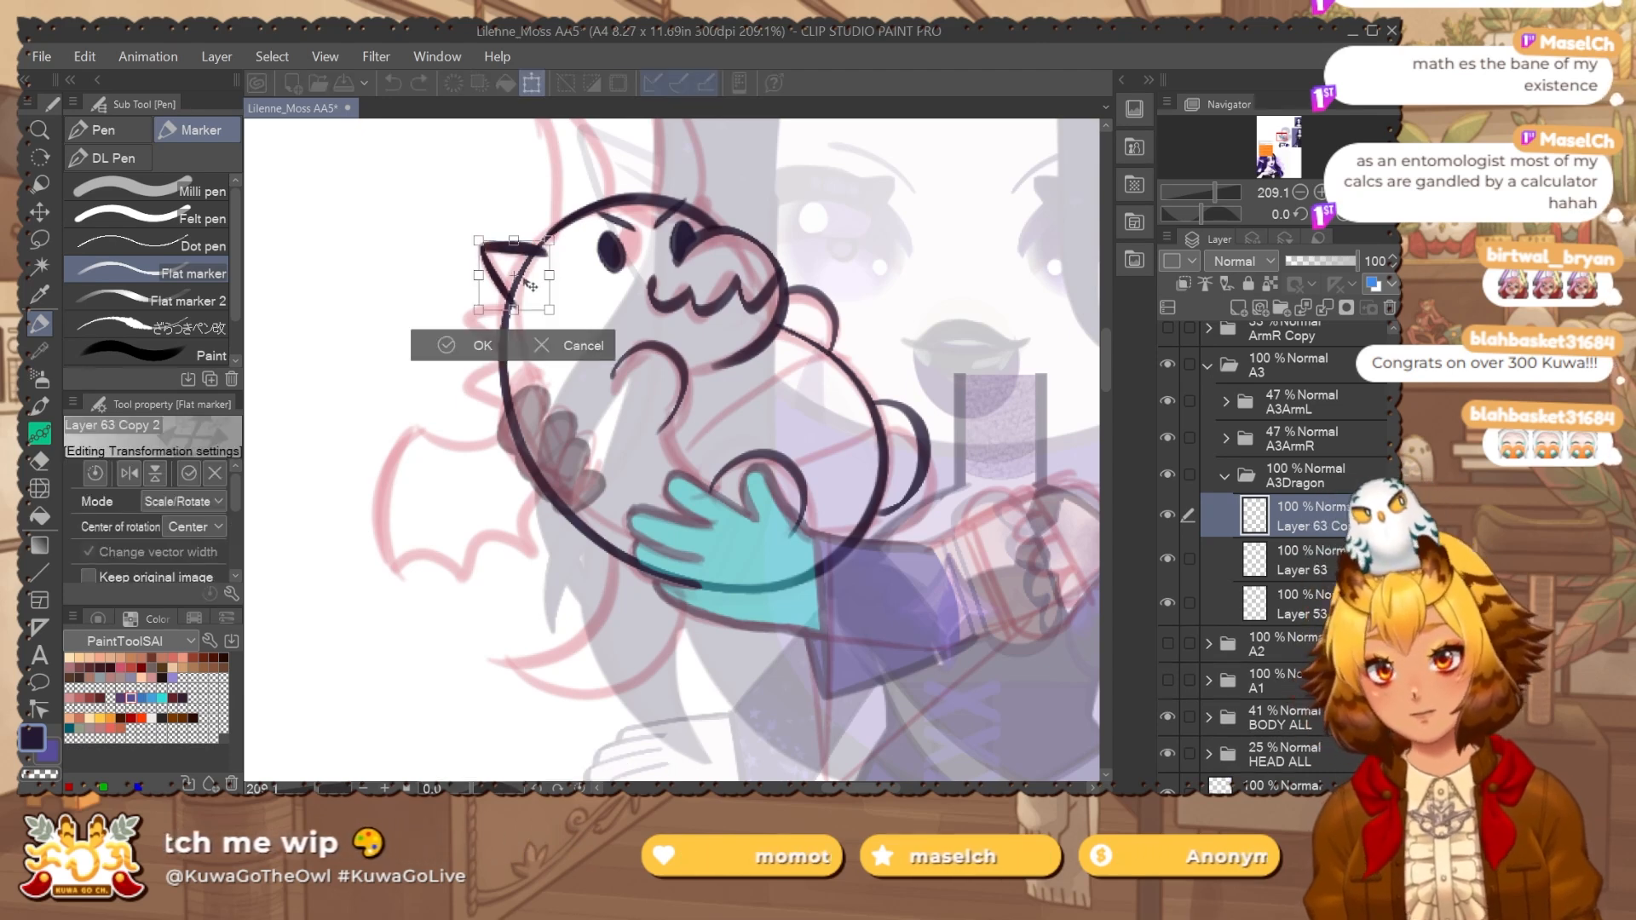
left_click_drag(533, 278, 570, 296)
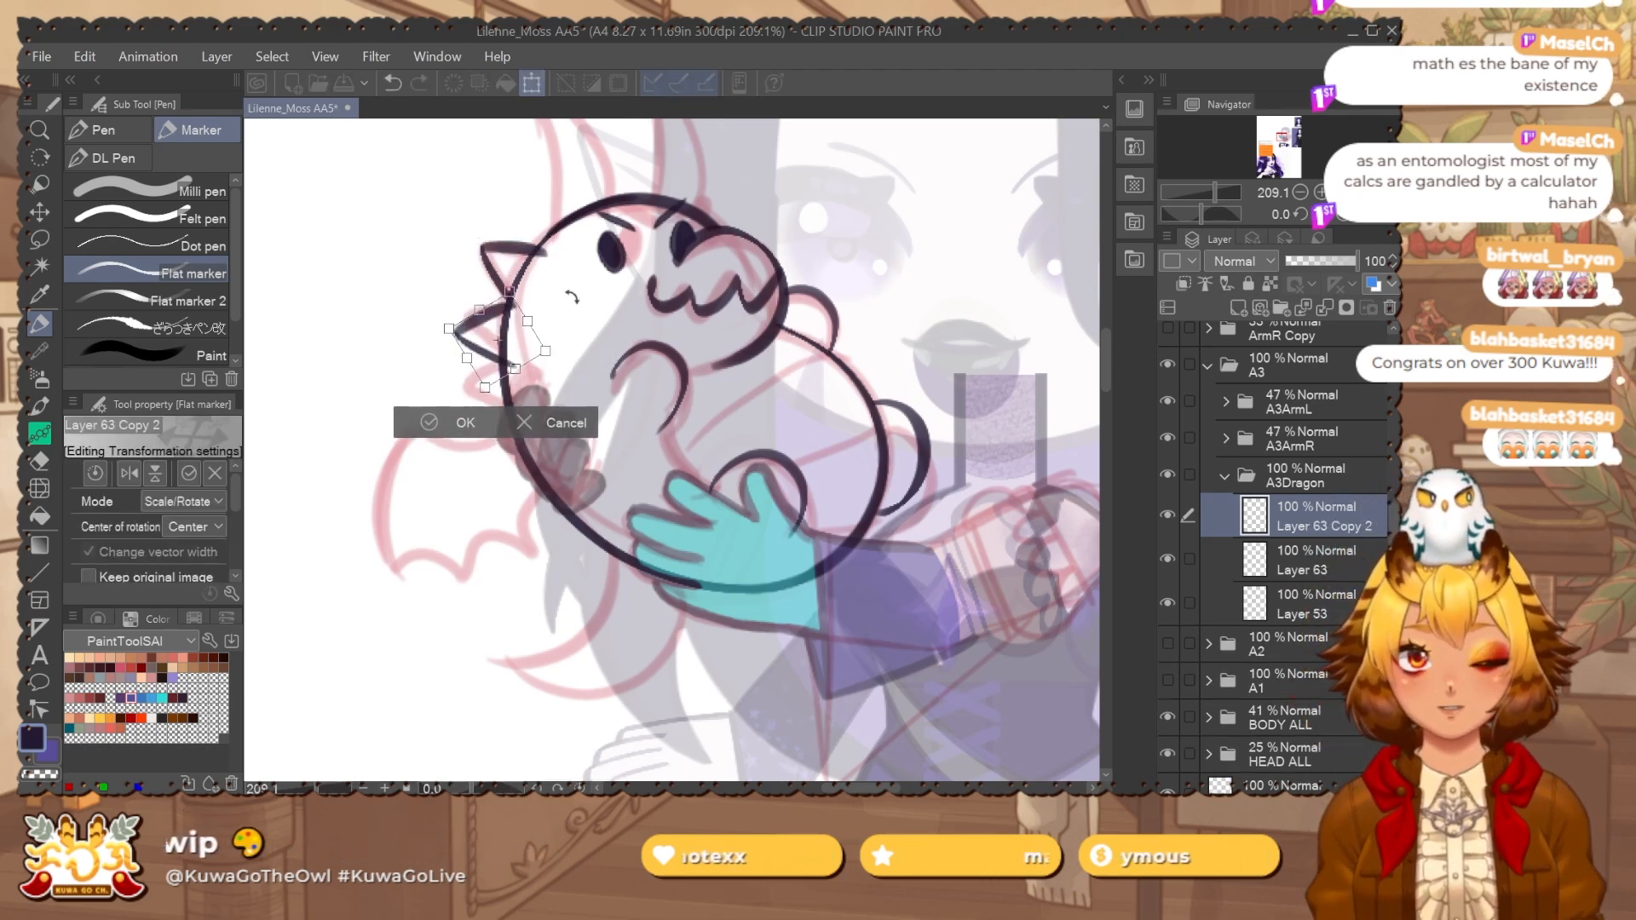
key("Return")
Place a third rotated spike copy below the second one on the back, and merge the copies into the spike layer.
key("ctrl+shift+n")
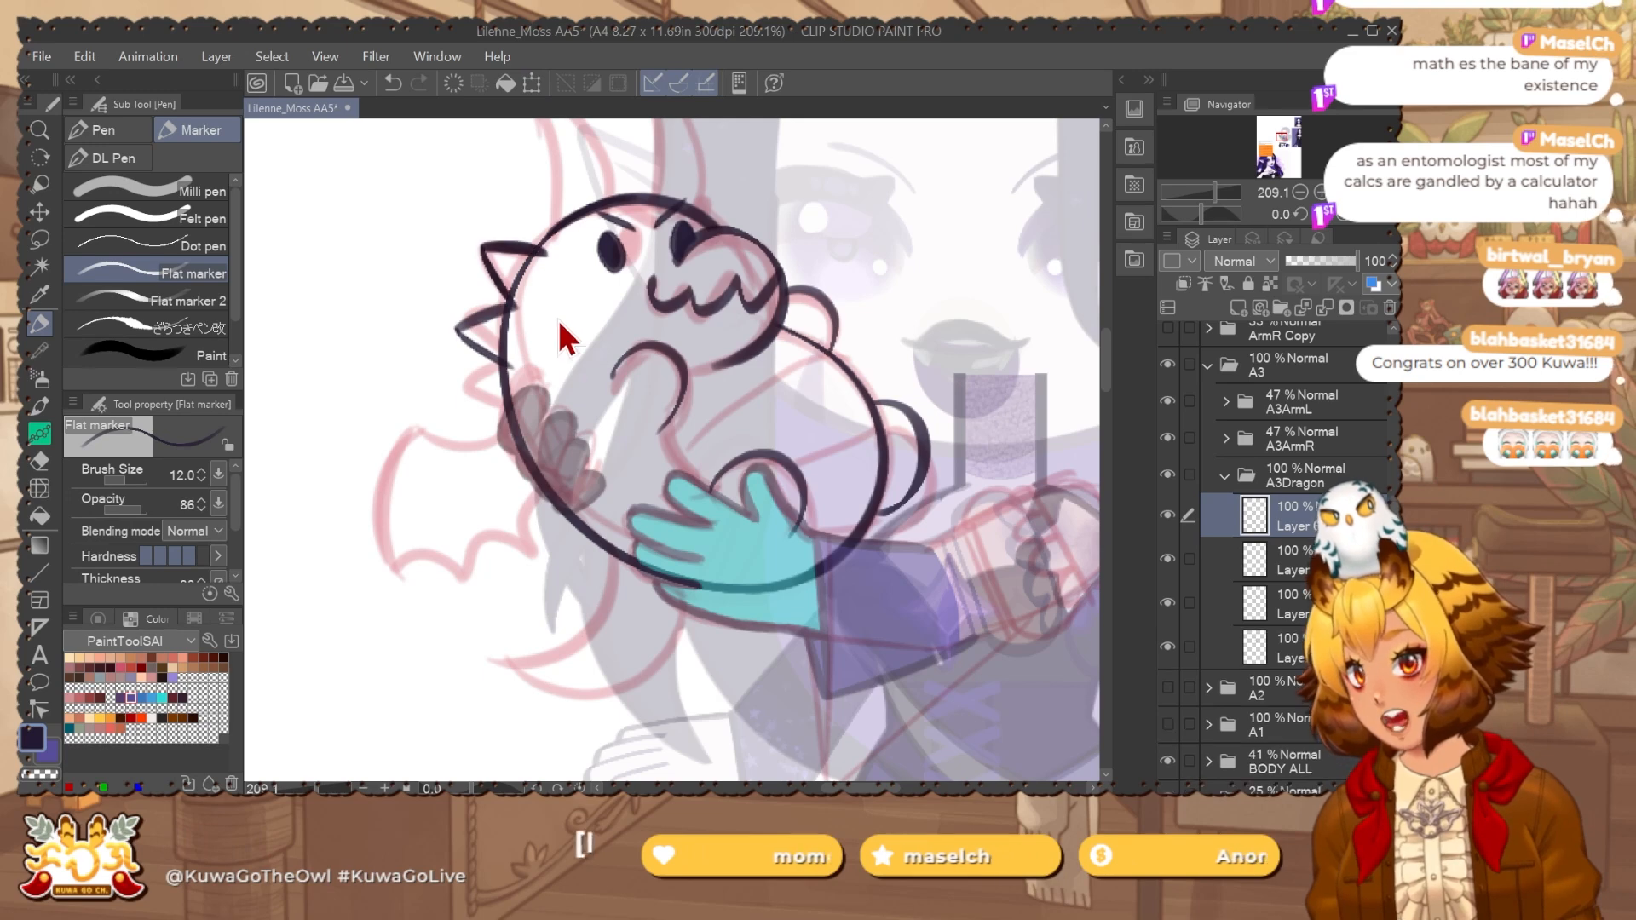
key("ctrl+t")
left_click_drag(535, 296, 524, 394)
left_click_drag(552, 366, 518, 390)
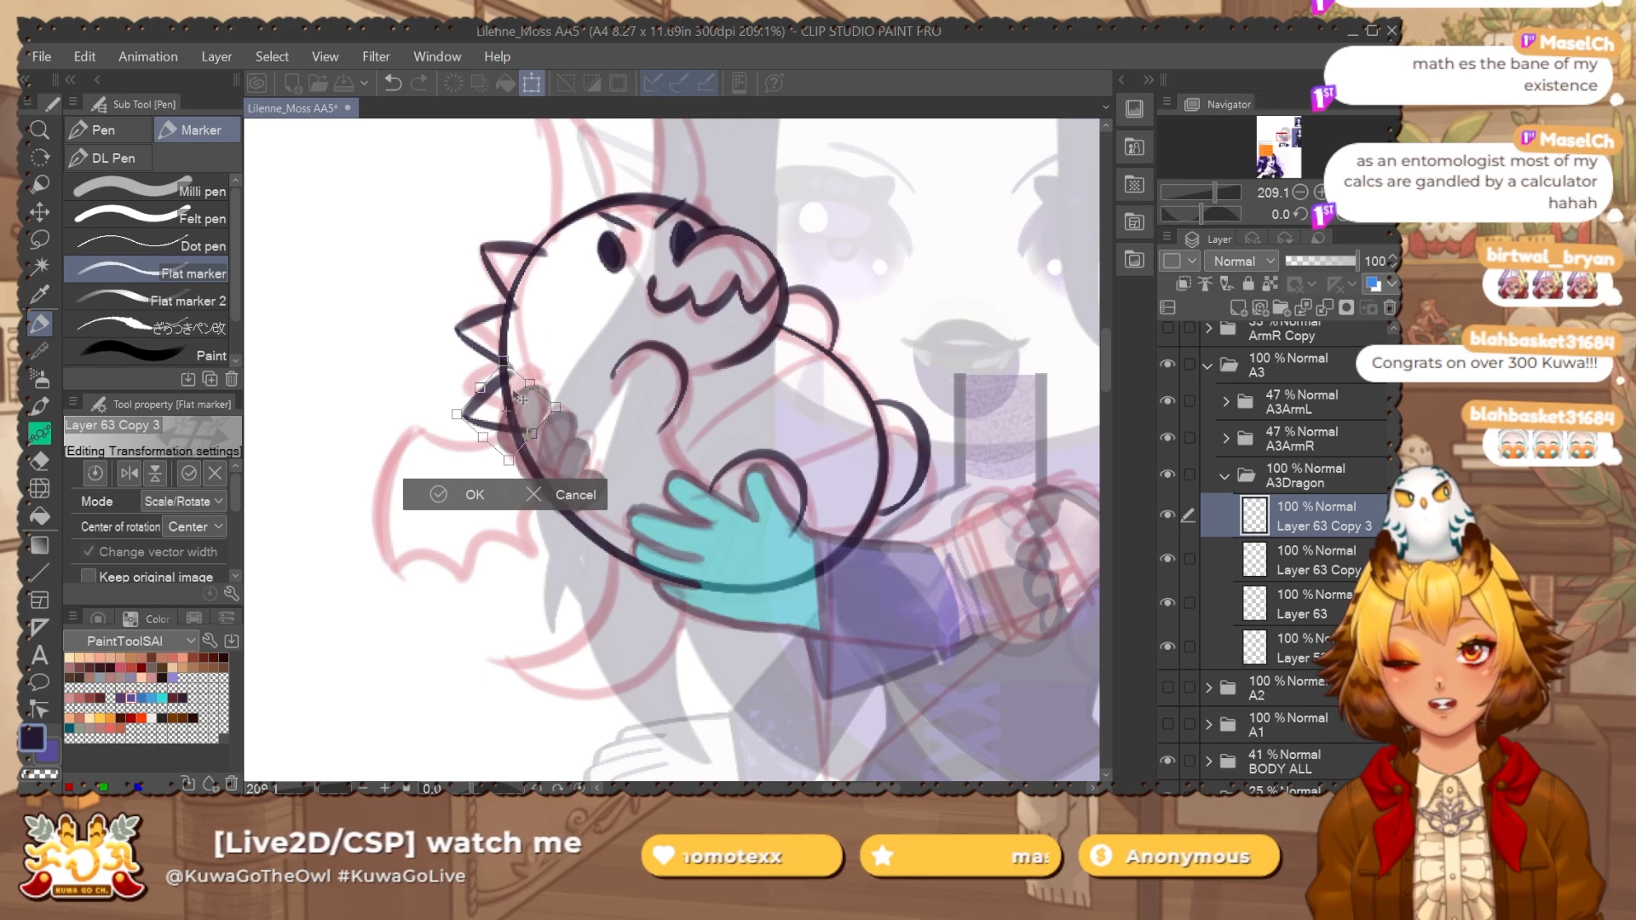
key("Return")
key("ctrl+e")
key("ctrl+e")
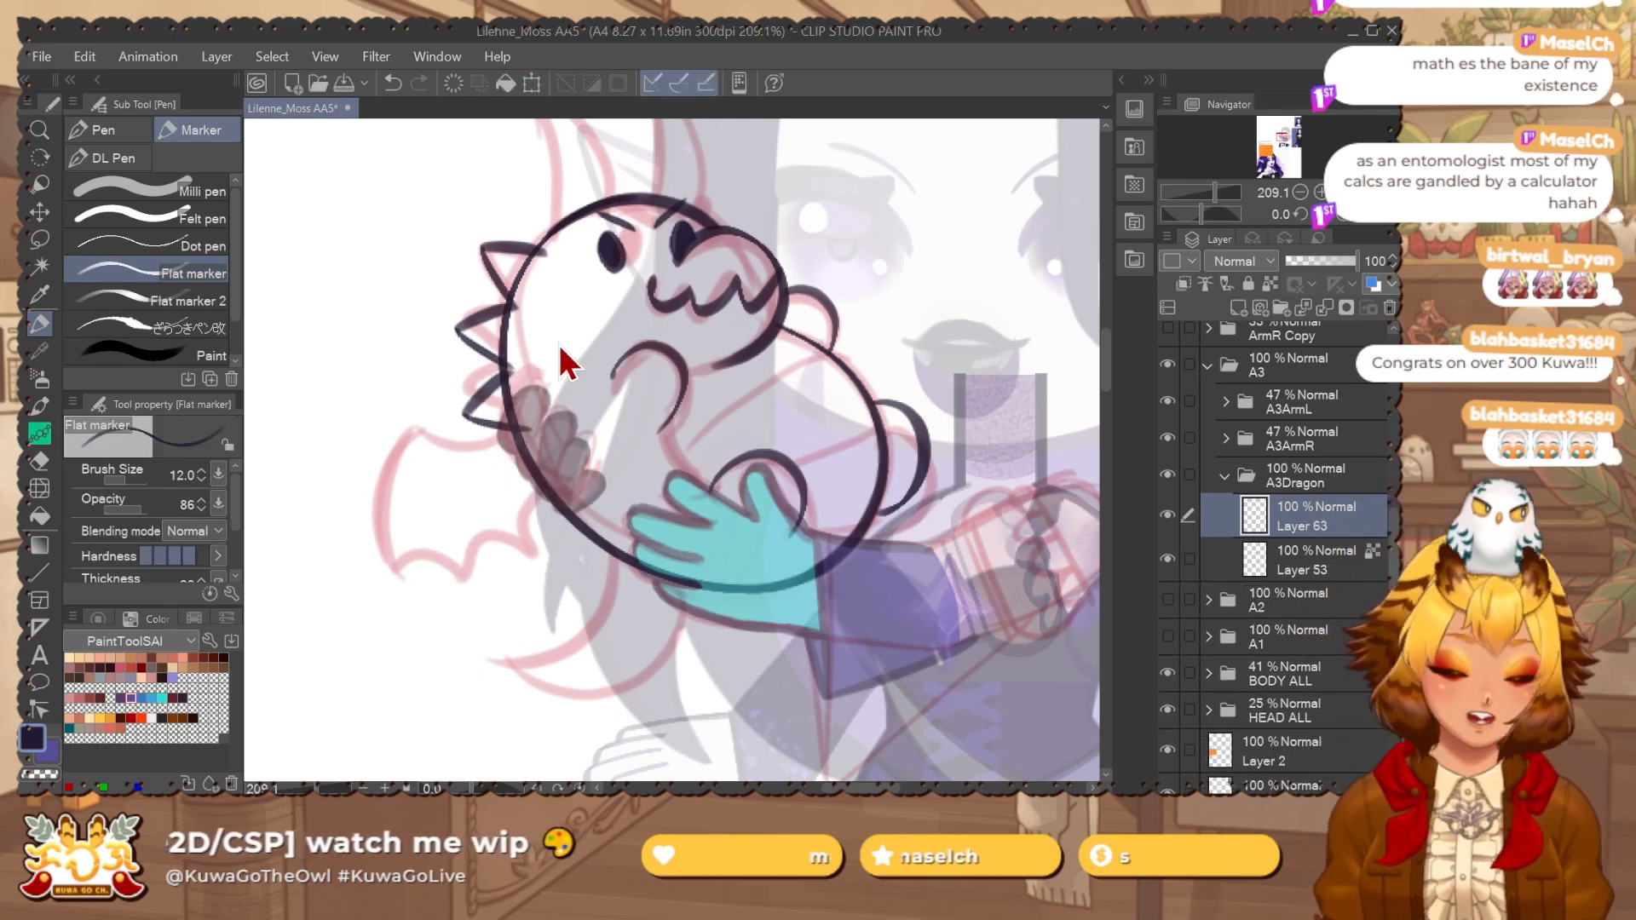
Erase the parts of the three back spikes that reach inside the body outline.
key("e")
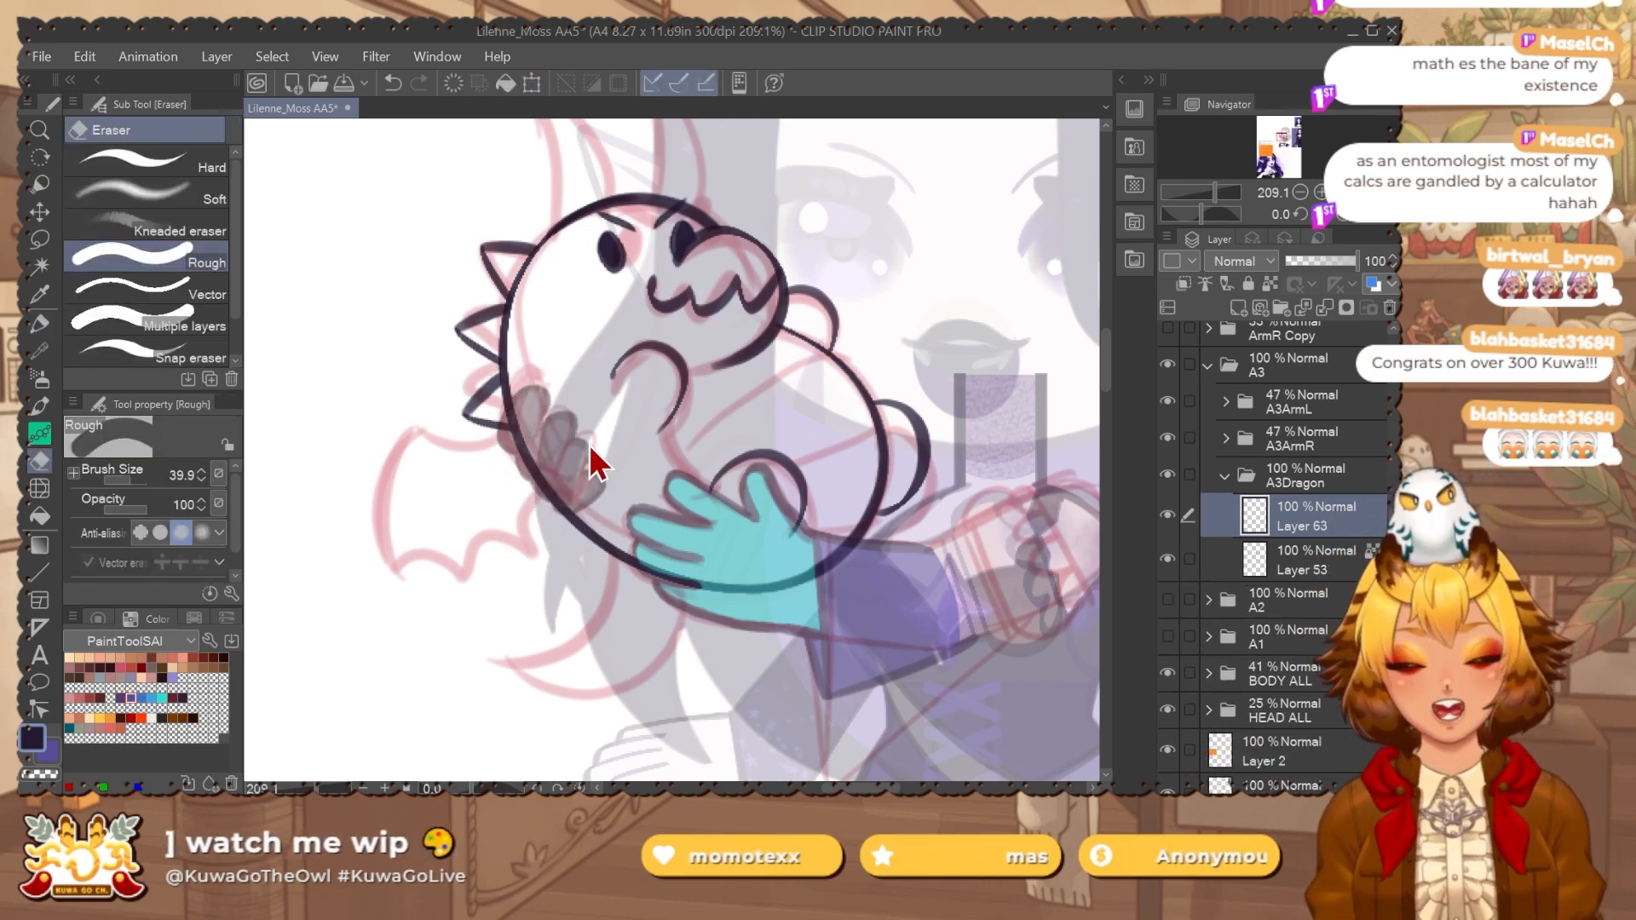
left_click_drag(590, 447, 562, 530)
key("p")
left_click_drag(1003, 639, 947, 628)
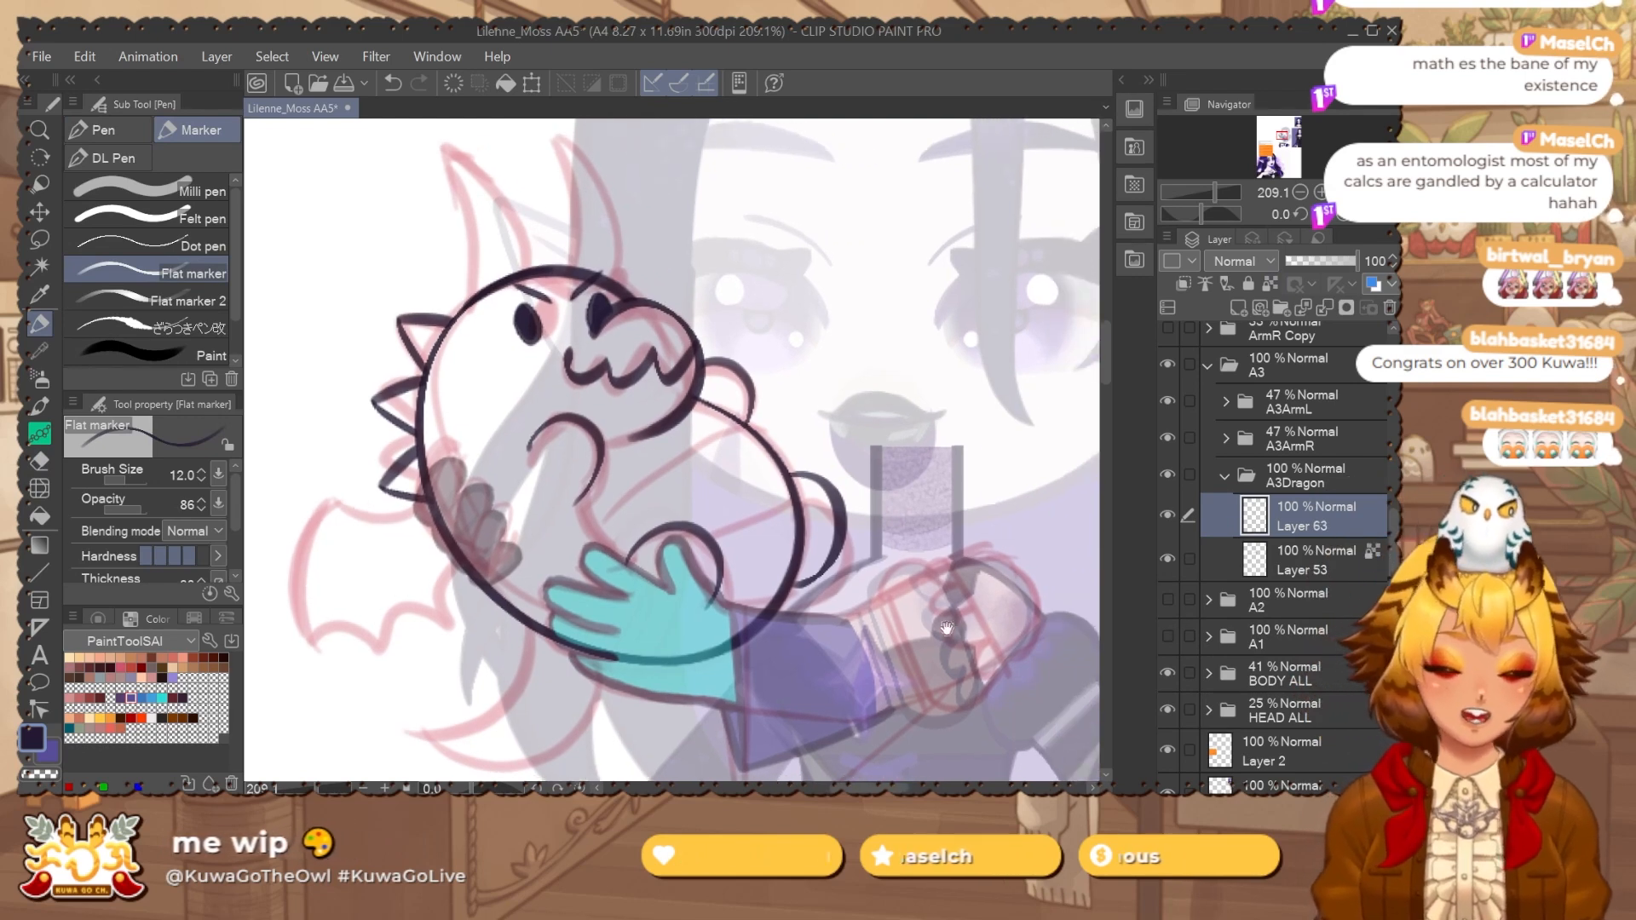
Raise the A3ArmL and A3ArmR folders and the nested A3Shldr folder to 100% opacity.
left_click(1299, 438)
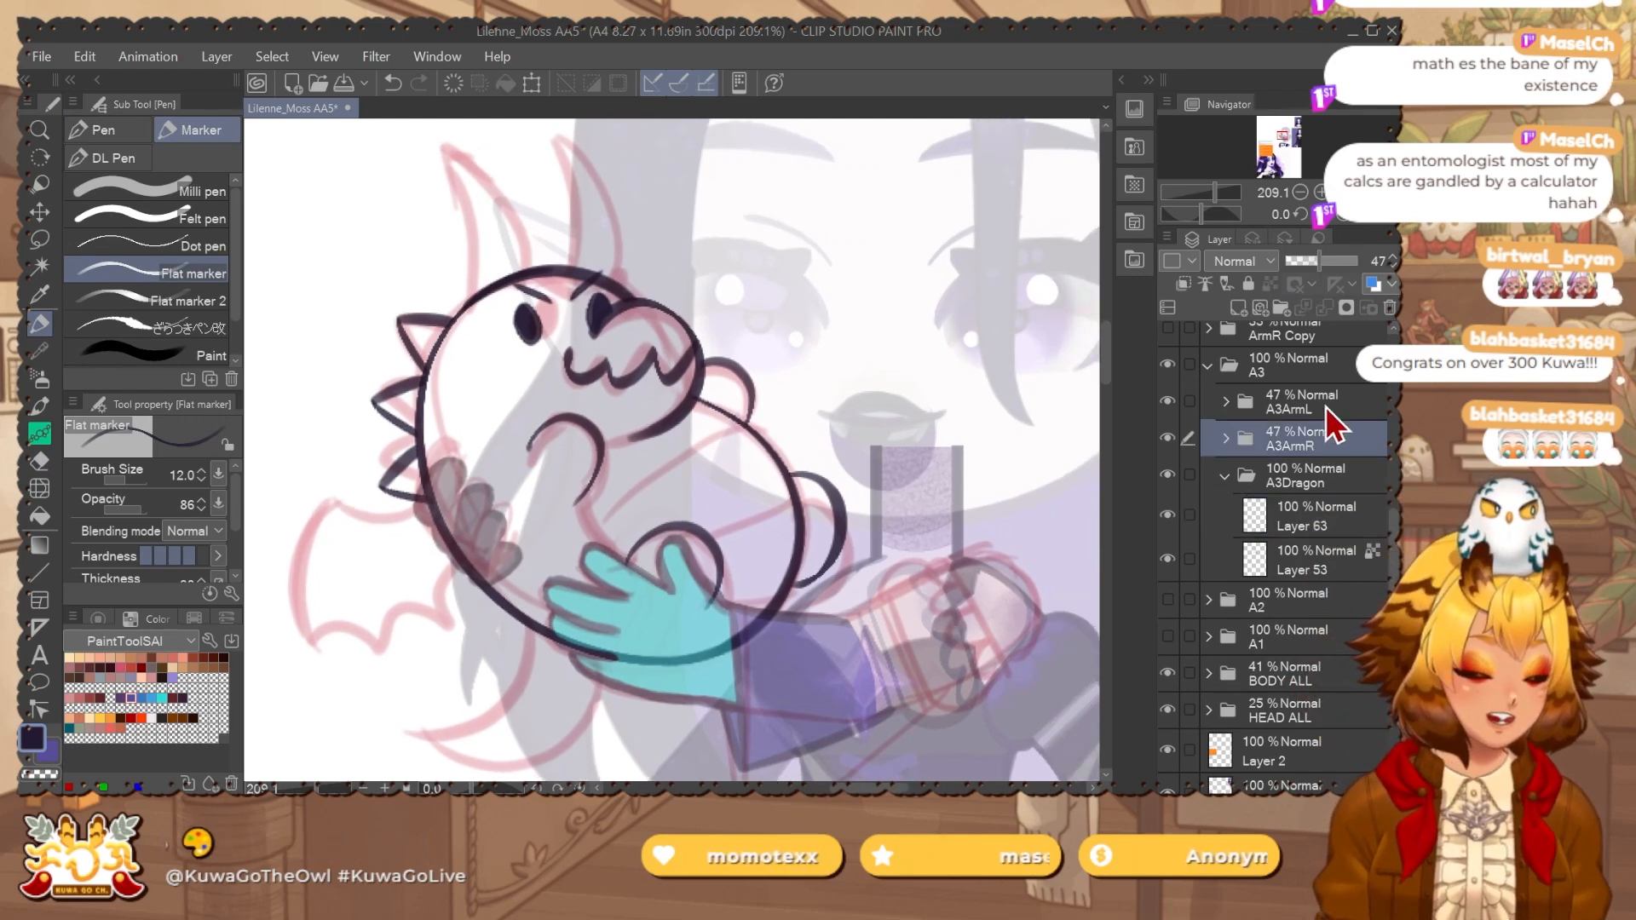
left_click(1325, 407, "ctrl")
left_click_drag(1322, 262, 1358, 261)
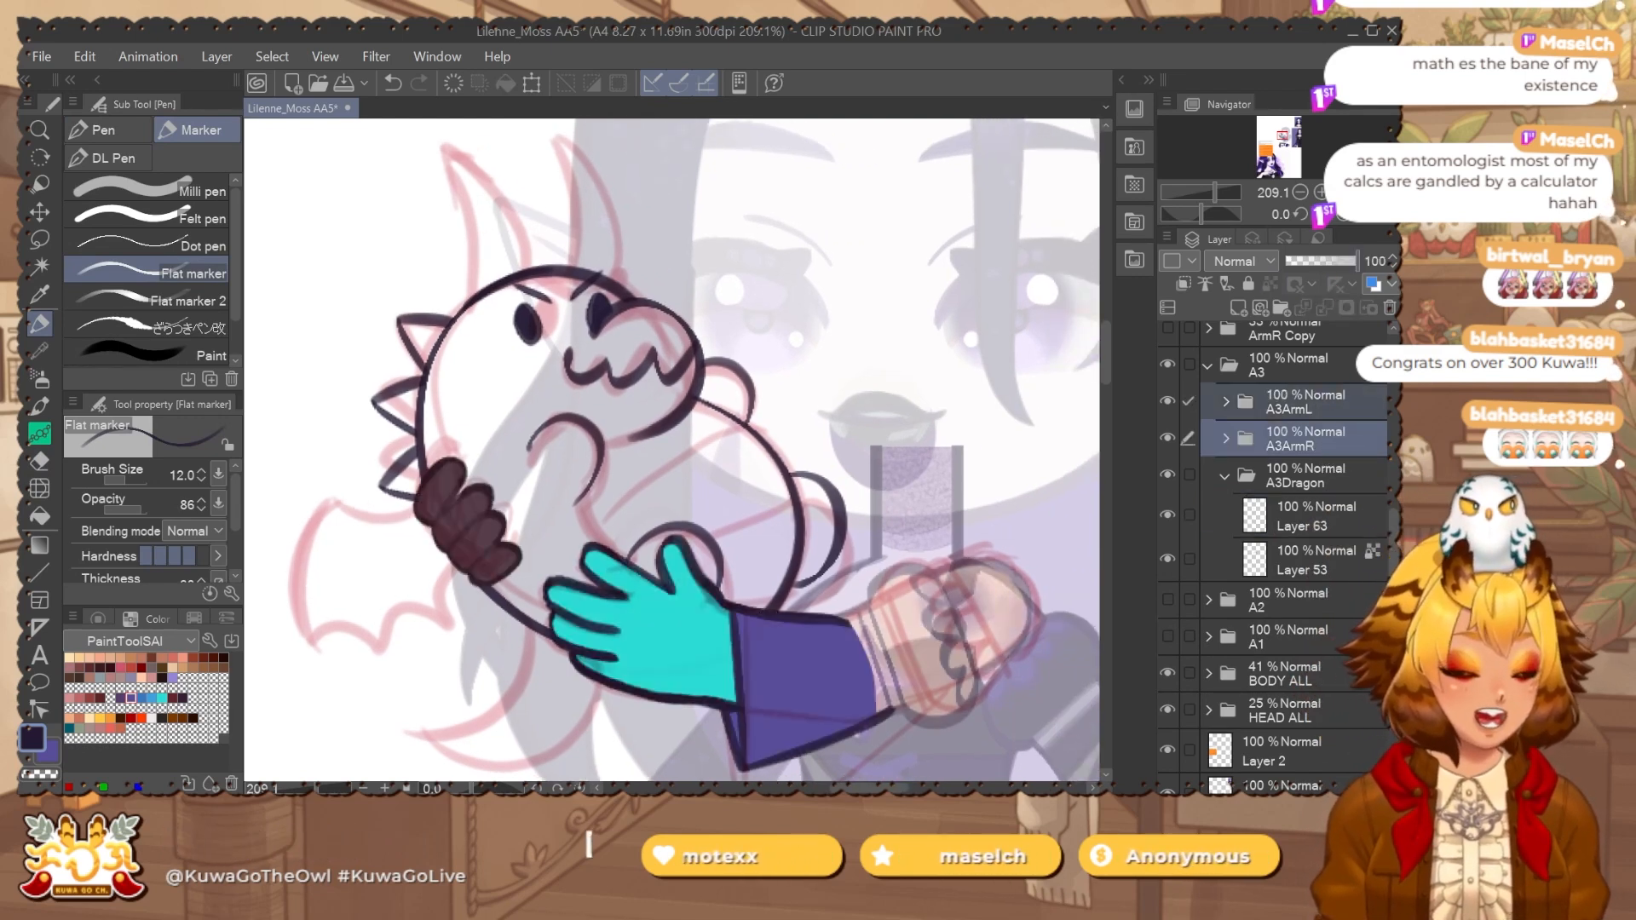
left_click(1243, 435)
left_click(1228, 435)
left_click(1341, 555)
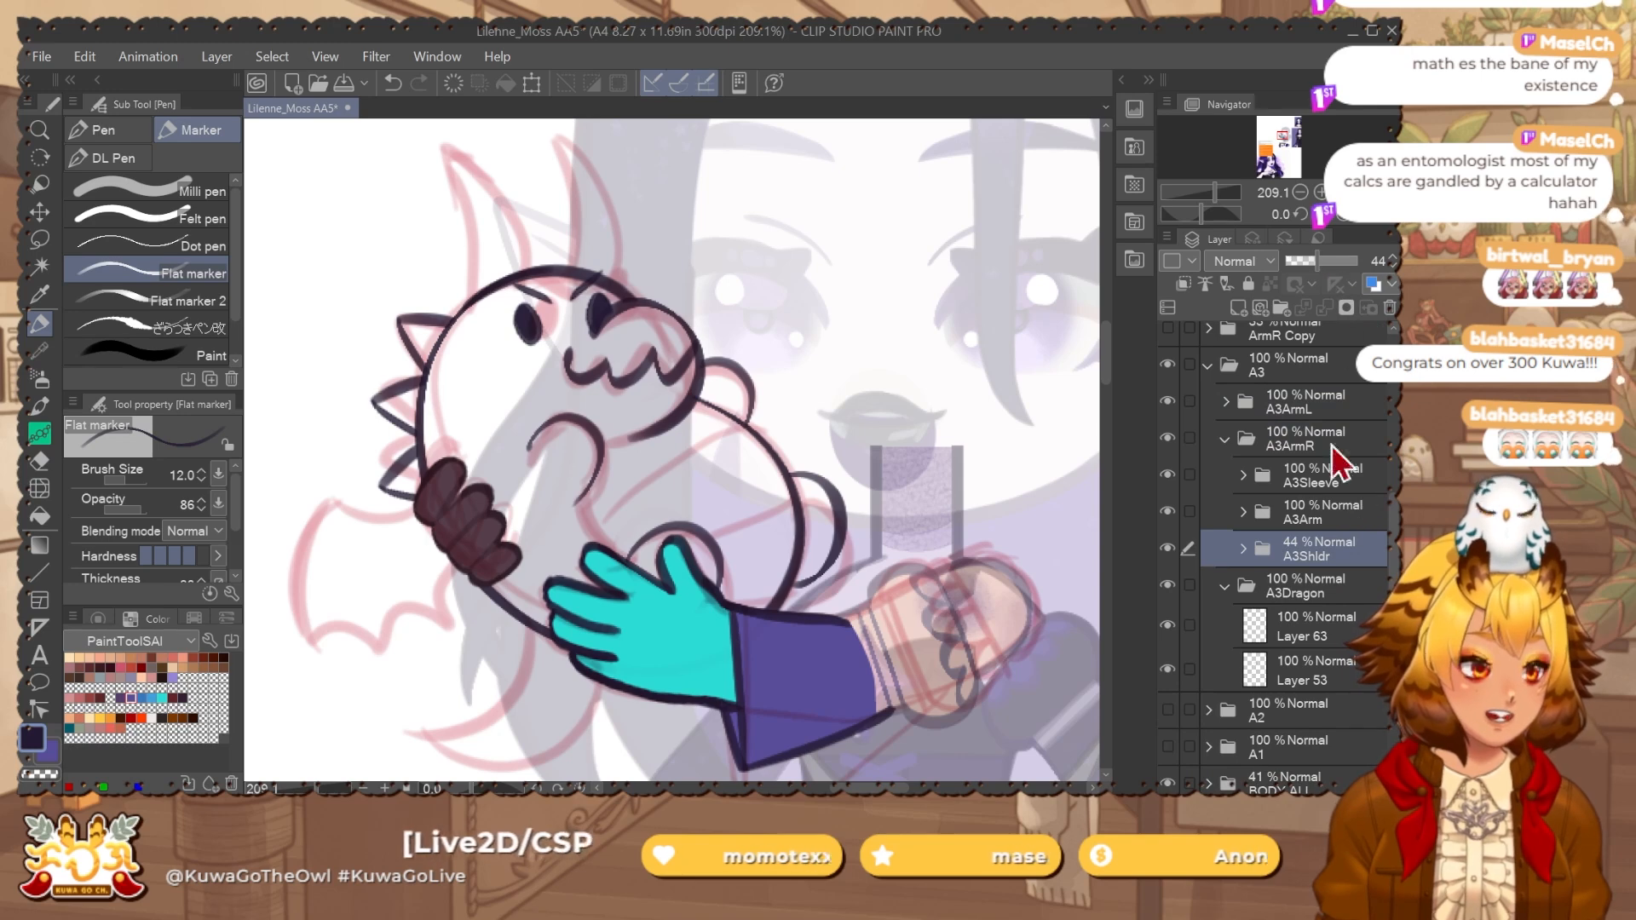
left_click(1358, 262)
left_click(1224, 439)
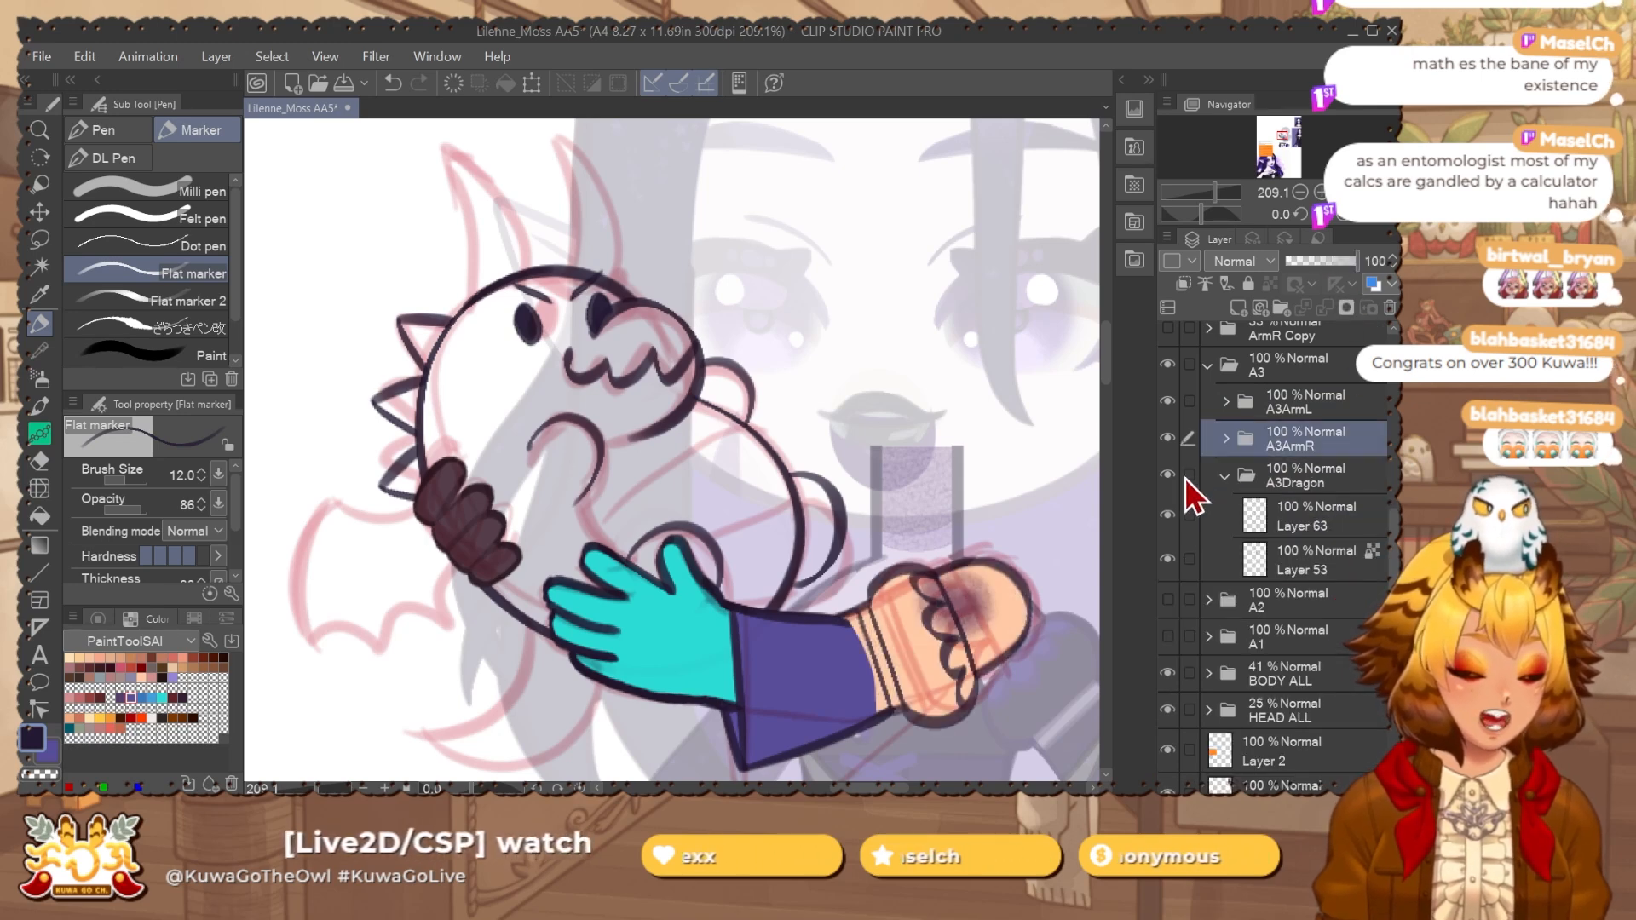
Set the A3ArmL and A3ArmR folders to 50% opacity together, and make Layer 63 the active layer again.
left_click(1326, 407, "ctrl")
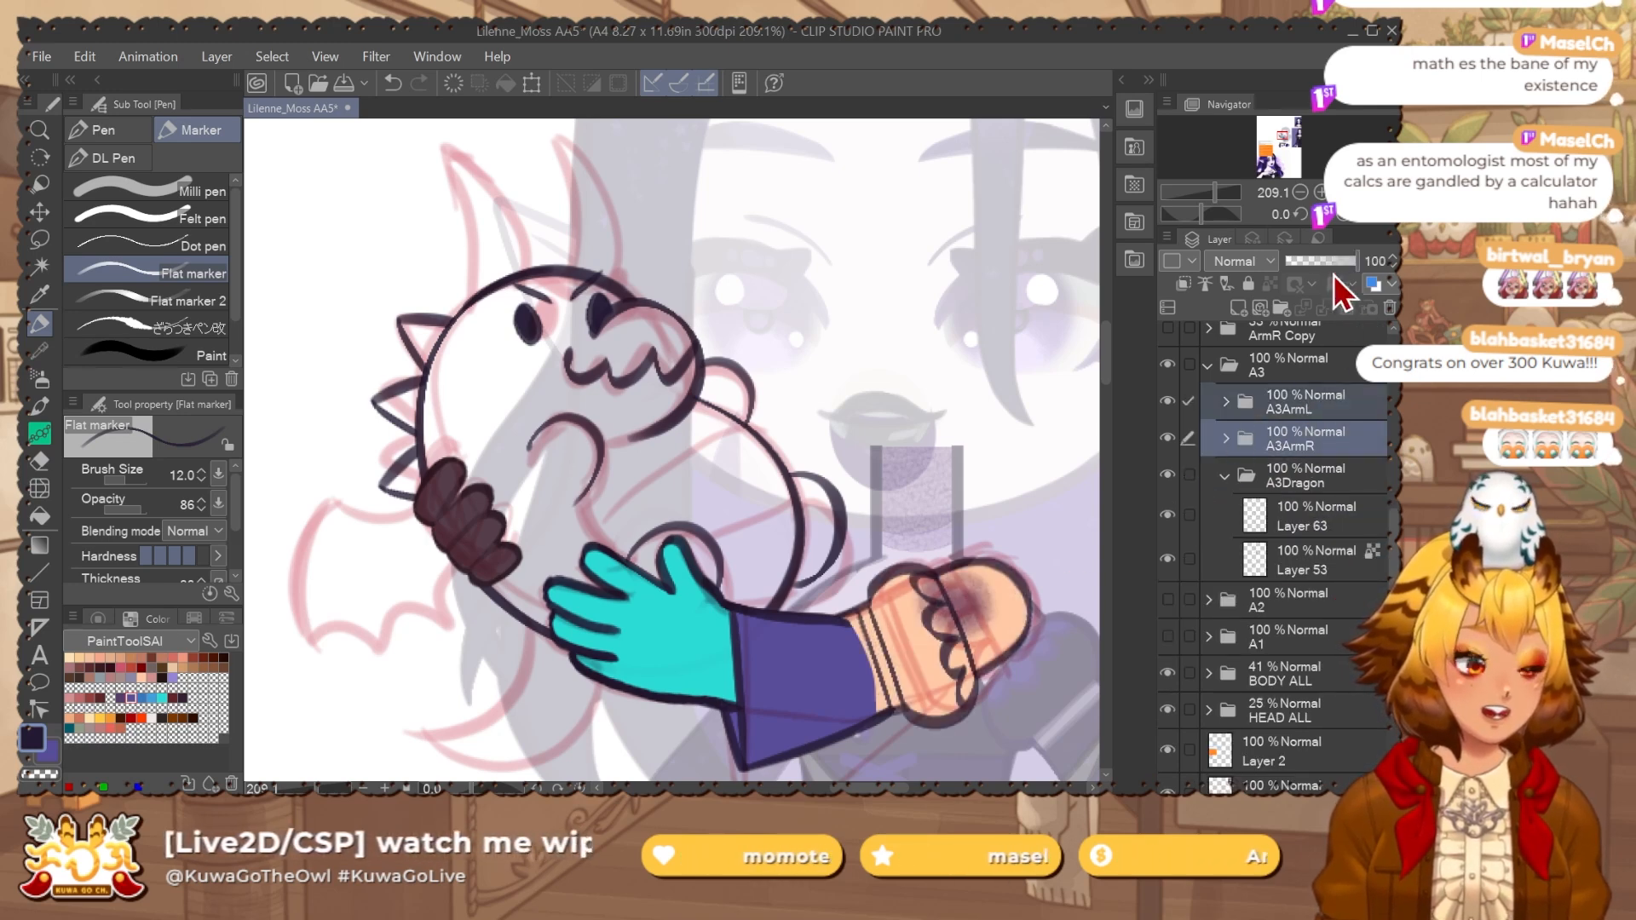
left_click_drag(1358, 262, 1324, 262)
left_click(1331, 530)
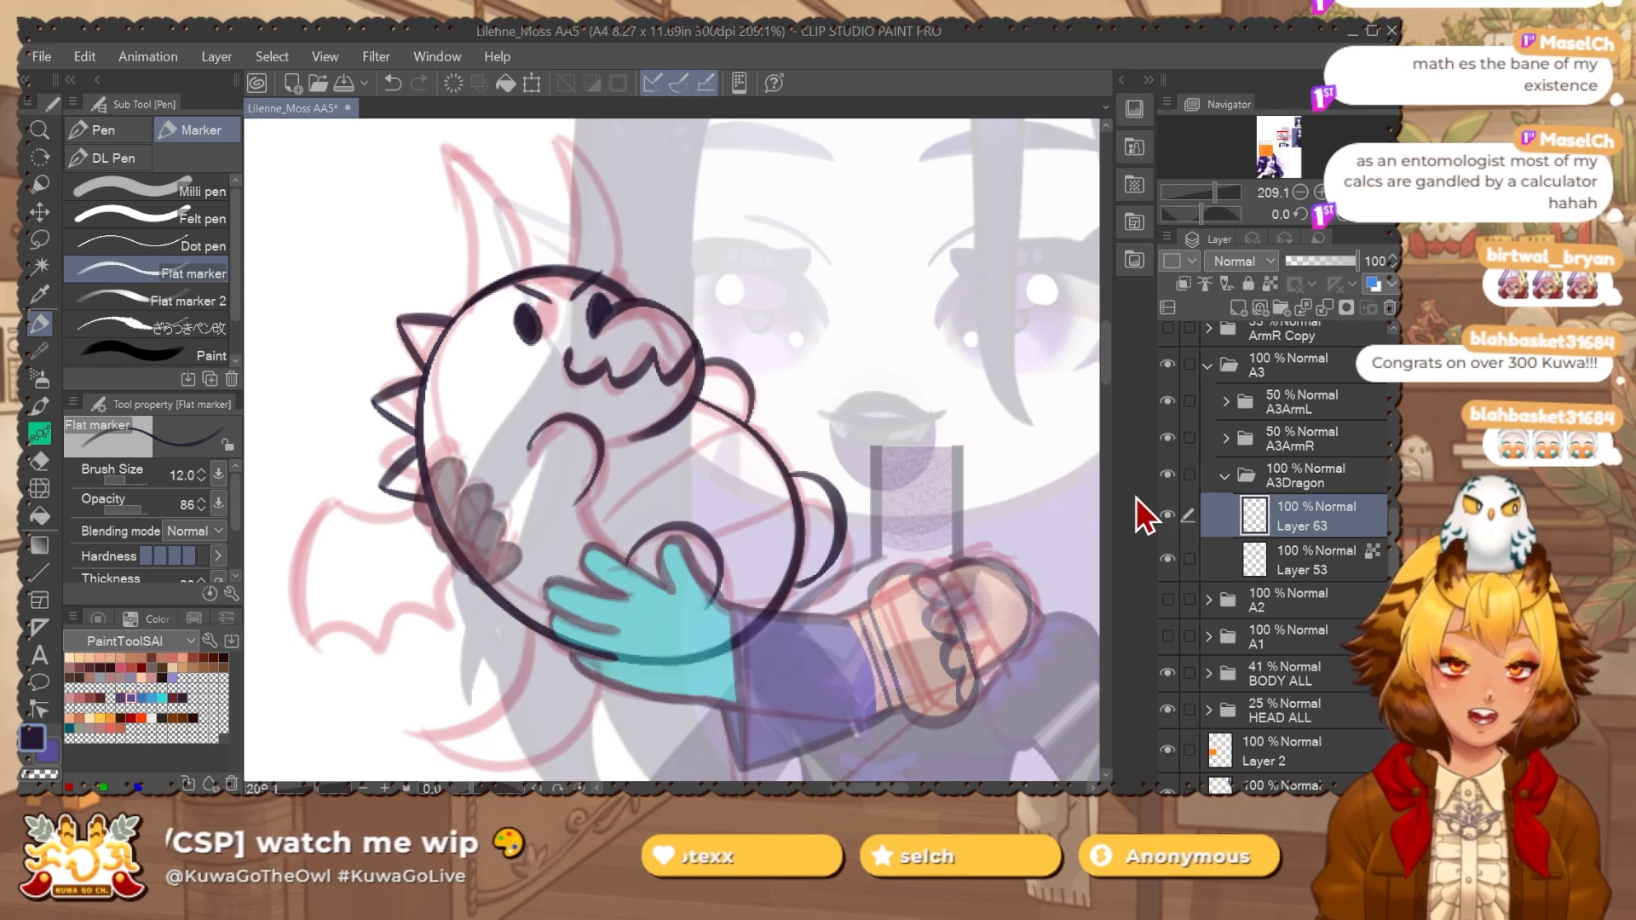
Draw the back edge of the dragon's rear horn on Layer 63 with the Flat marker, and try its front curve several times.
left_click_drag(750, 358, 763, 418)
key("p")
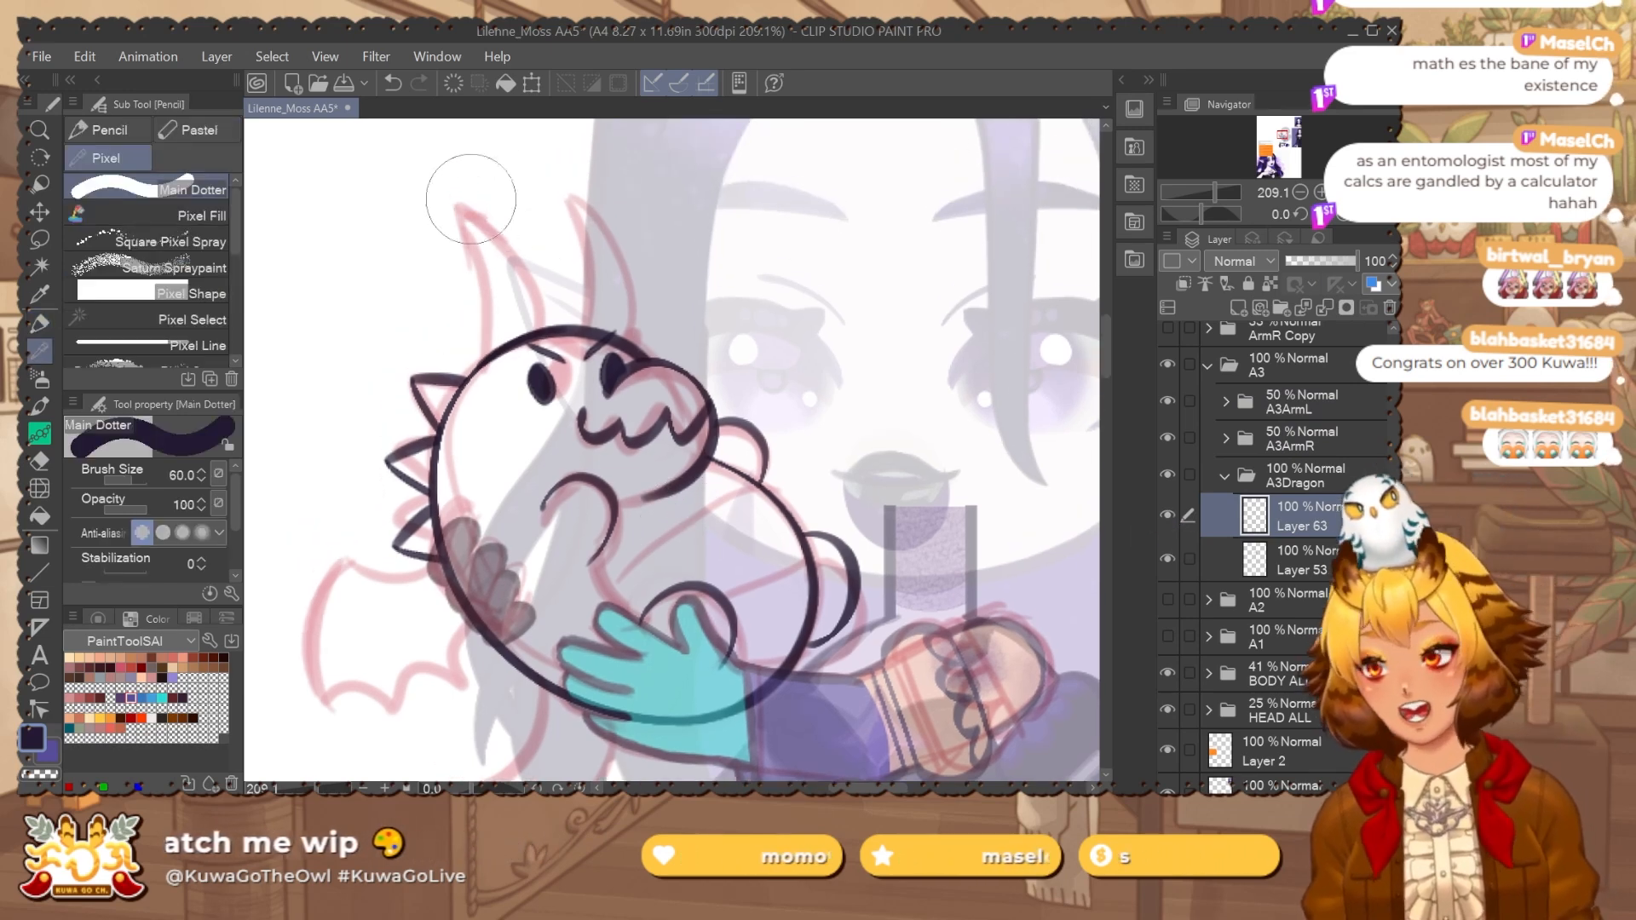
key("p")
mouse_move(483, 339)
left_mouse_down()
mouse_move(460, 213)
mouse_move(530, 332)
left_mouse_up()
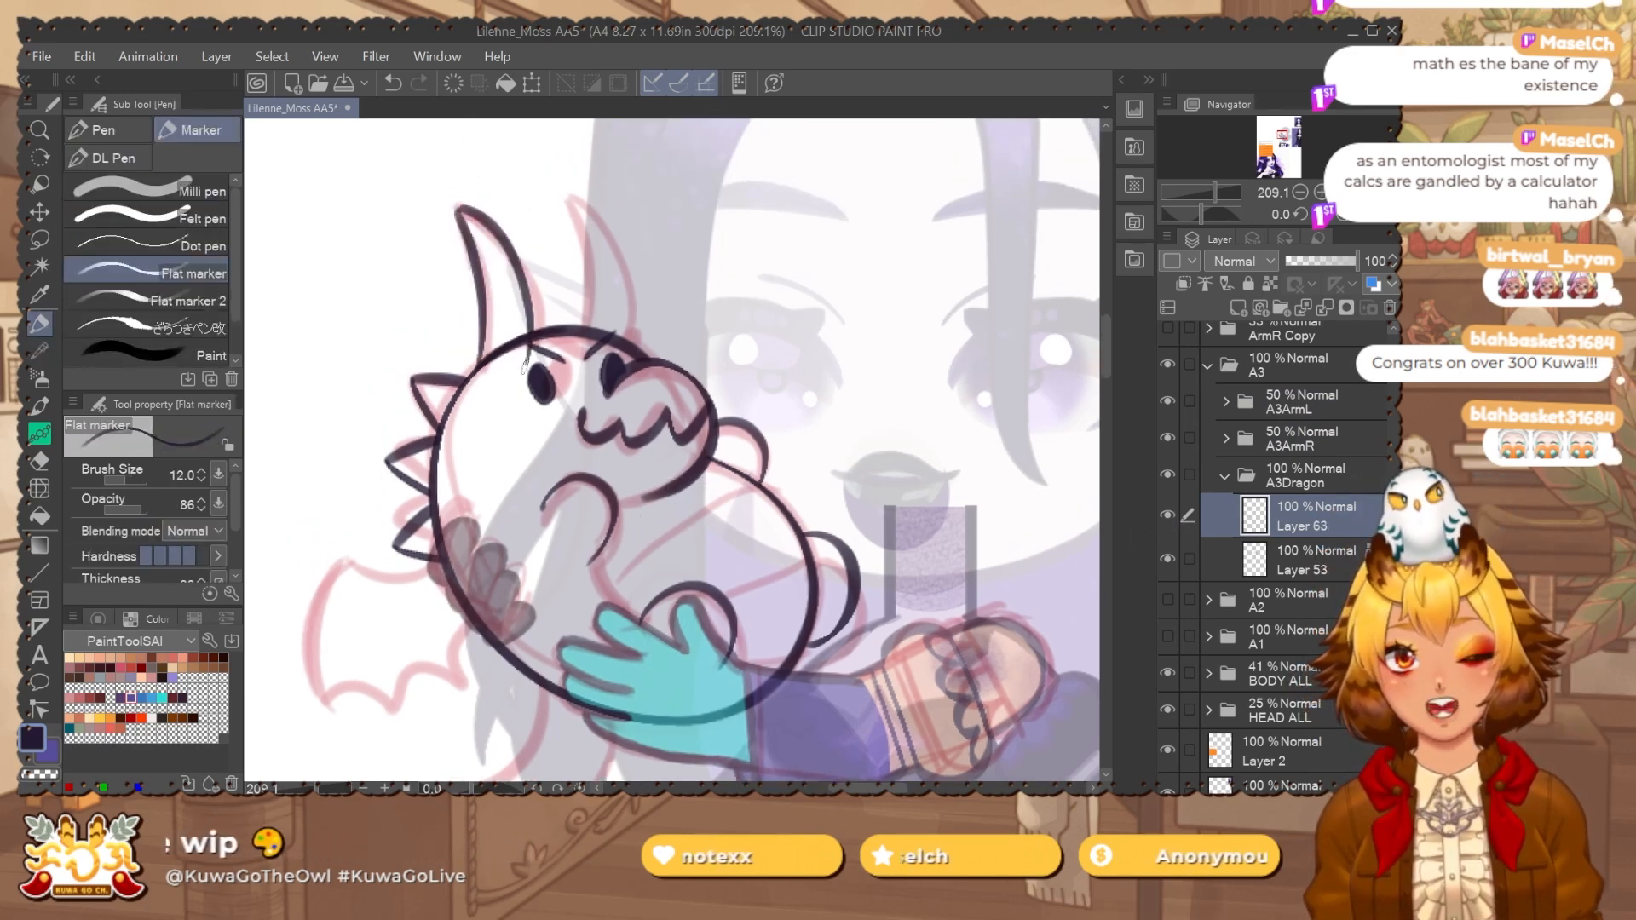
key("ctrl+z")
mouse_move(460, 210)
left_mouse_down()
mouse_move(518, 252)
mouse_move(548, 327)
left_mouse_up()
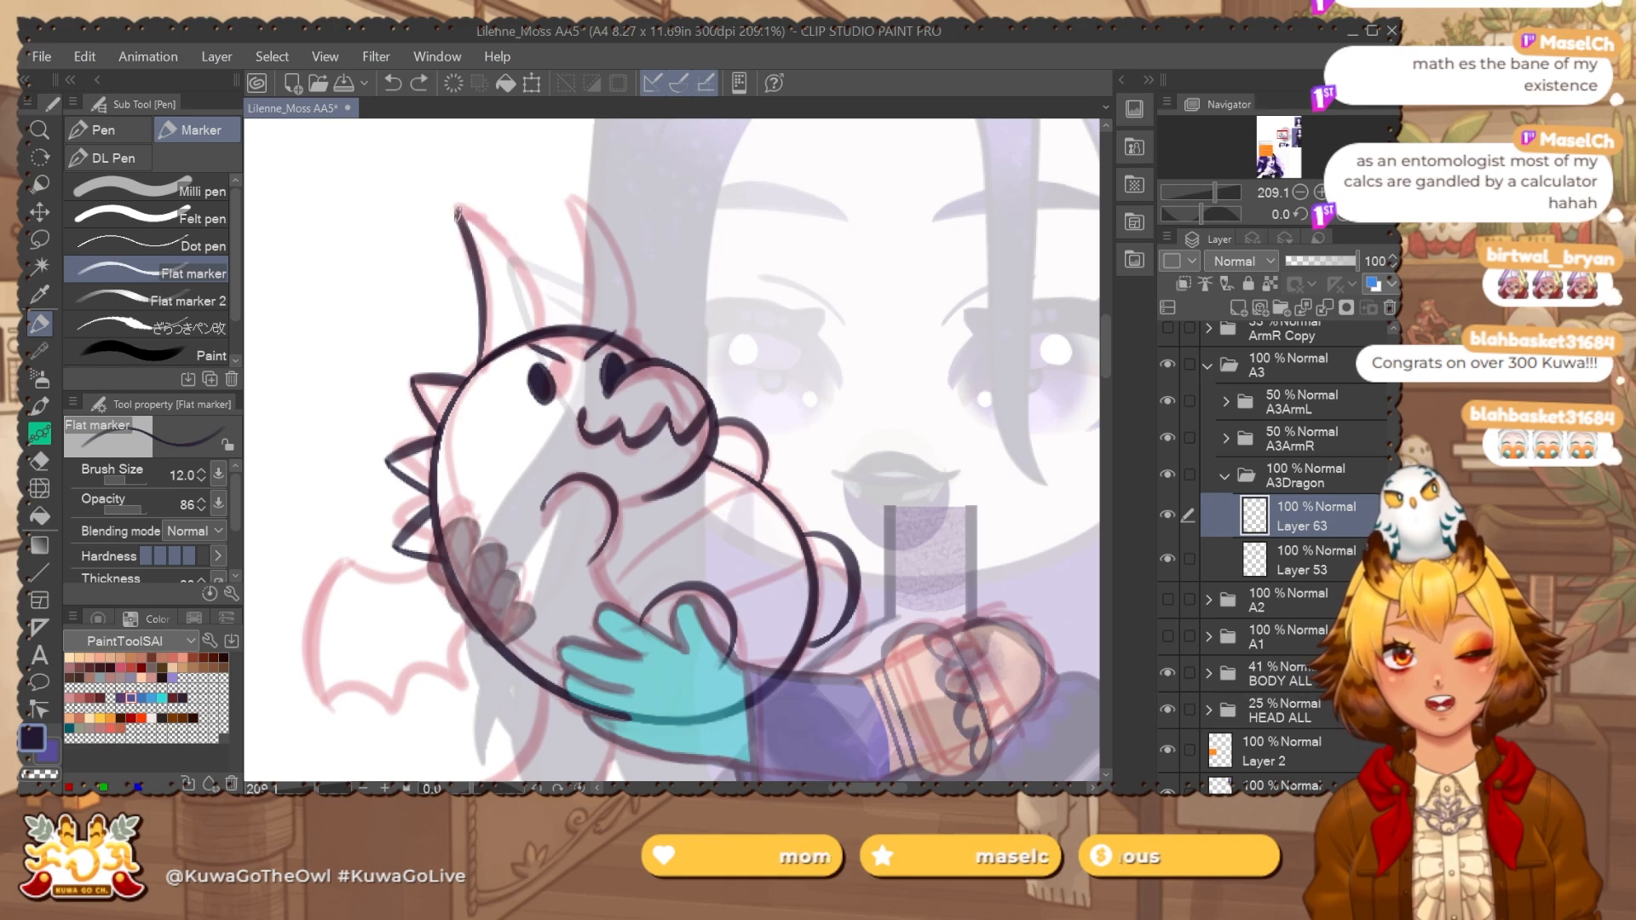
left_click_drag(458, 210, 546, 328)
key("ctrl+z")
left_click_drag(462, 209, 538, 332)
key("ctrl+z")
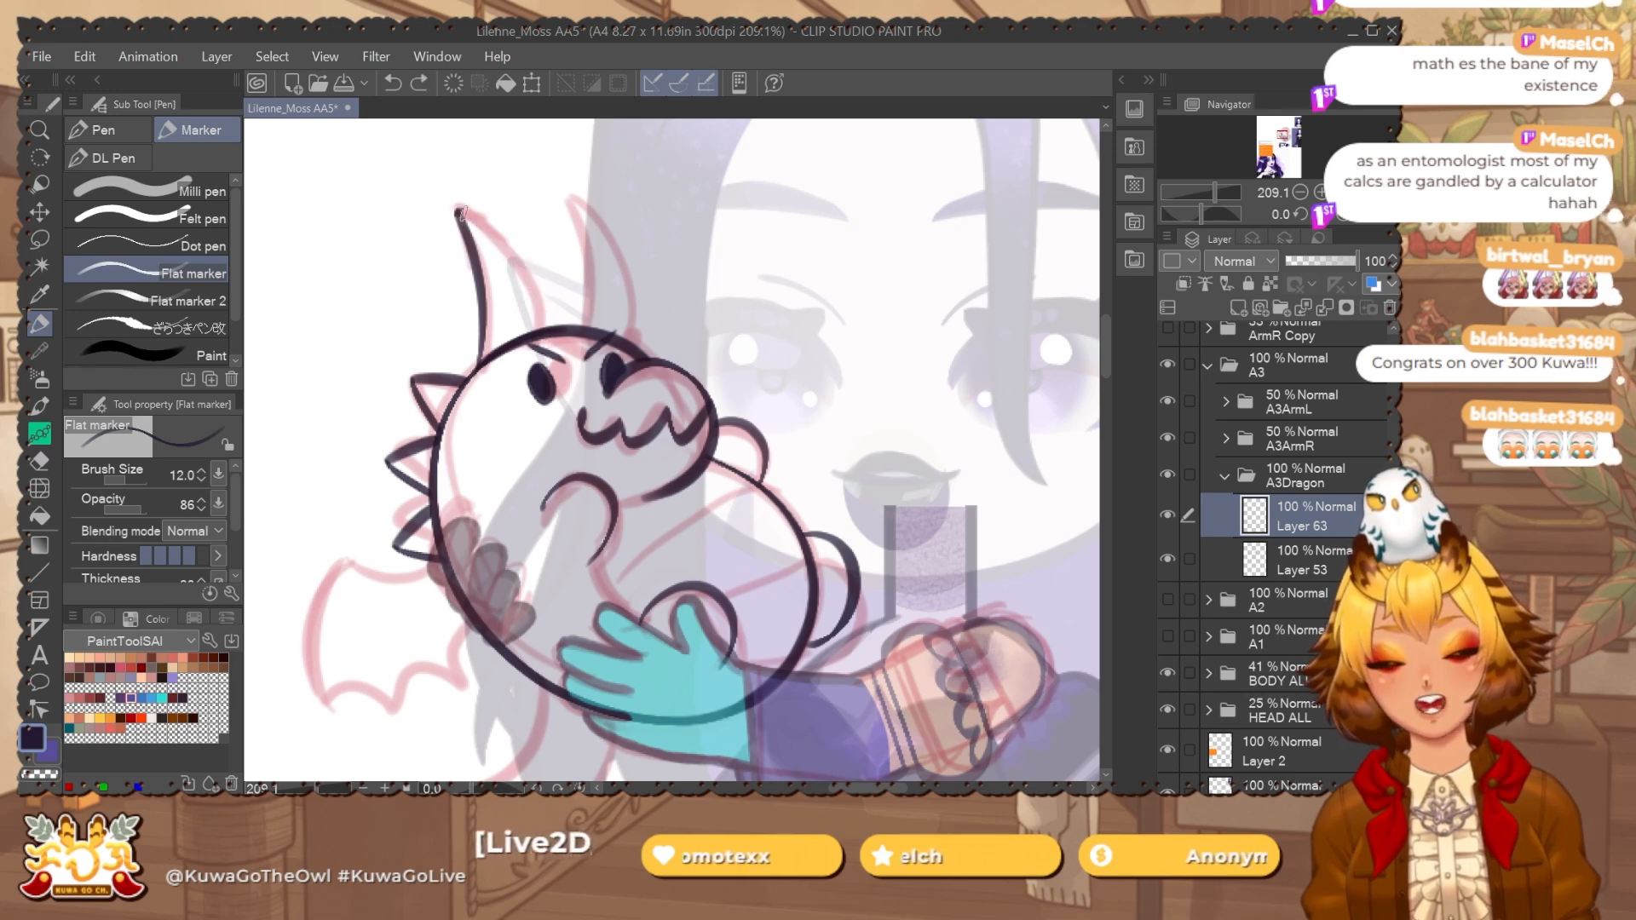
mouse_move(461, 211)
left_mouse_down()
mouse_move(518, 356)
mouse_move(486, 230)
mouse_move(539, 329)
left_mouse_up()
key("ctrl+z")
key("ctrl+z")
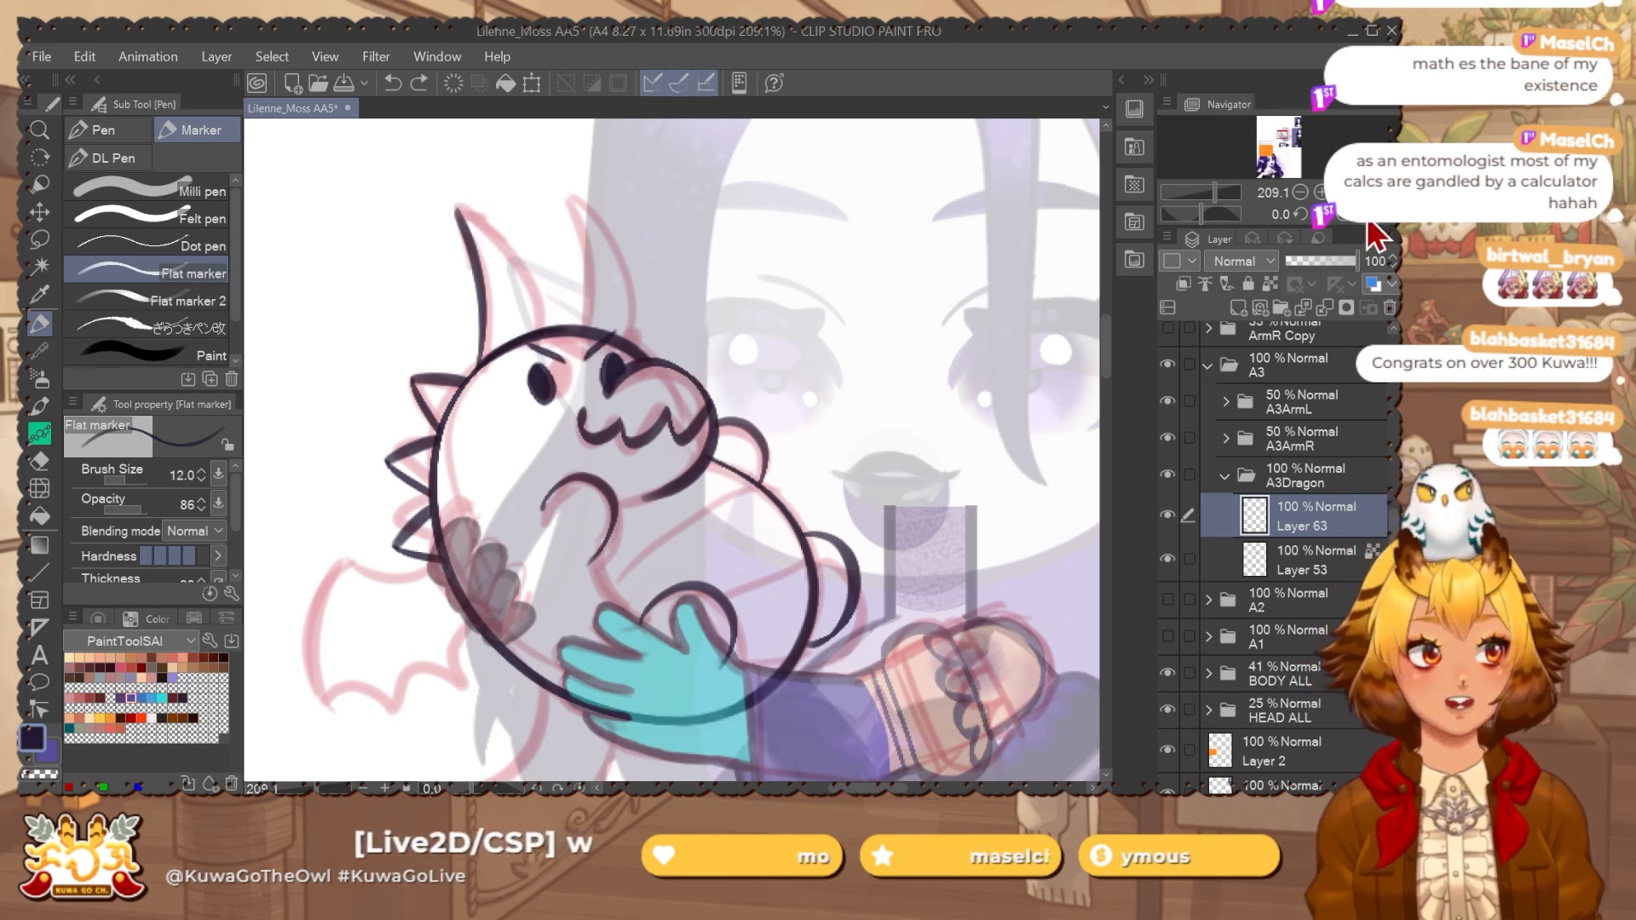
Flip the canvas view horizontally and redraw the rear horn's curved edges to a closed pointed tip.
left_click(1368, 222)
left_click_drag(827, 223, 743, 339)
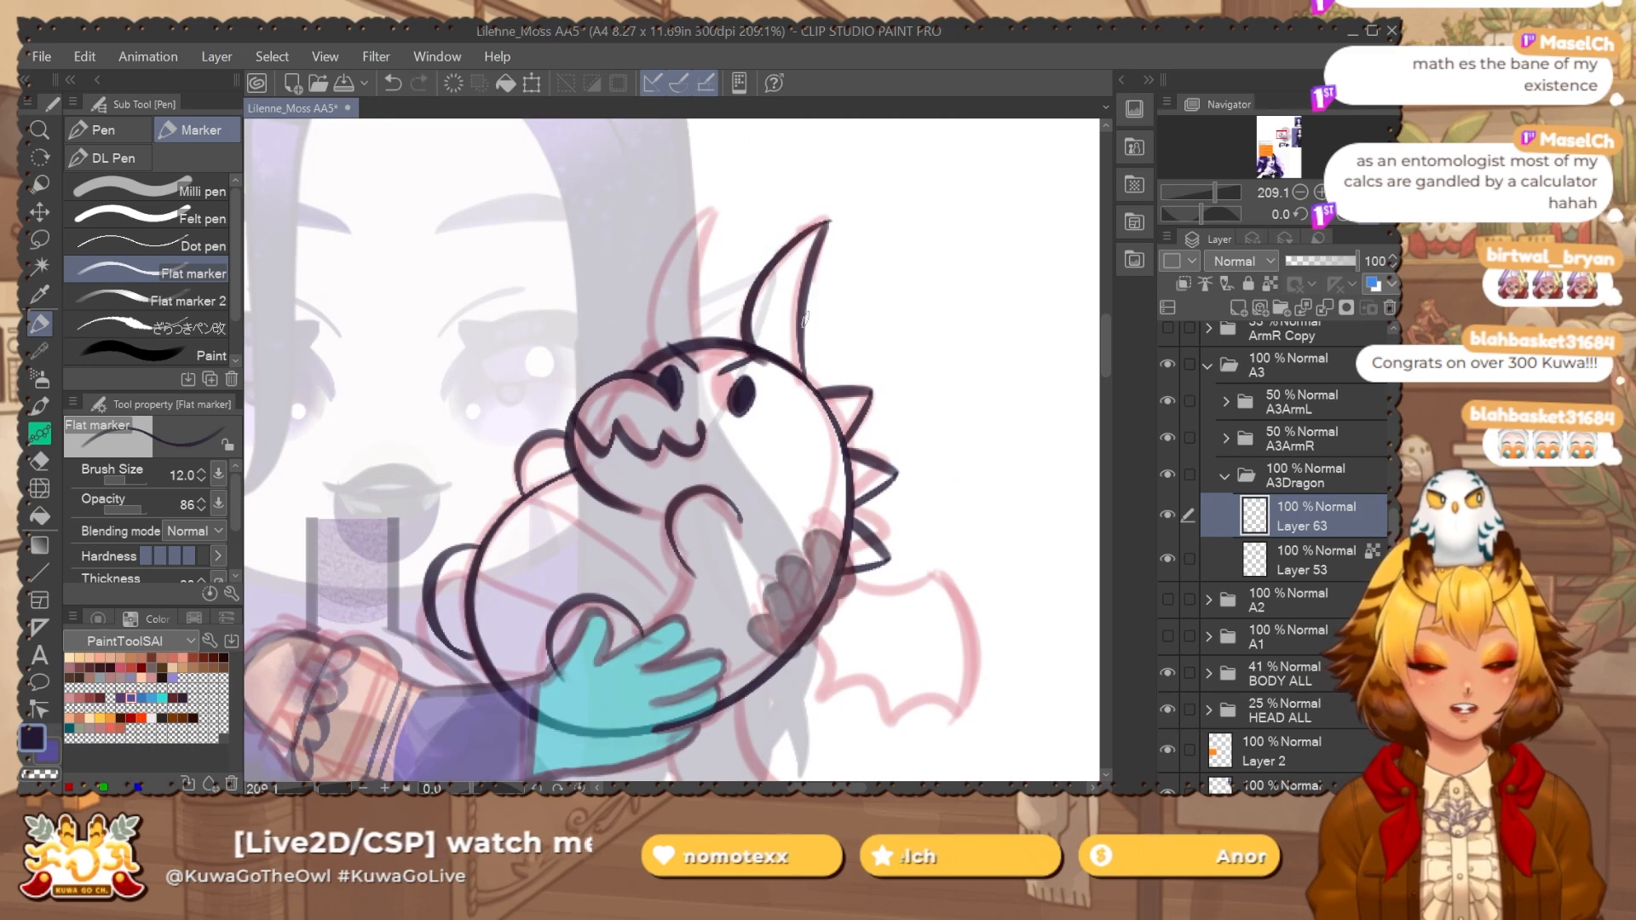
key("ctrl+z")
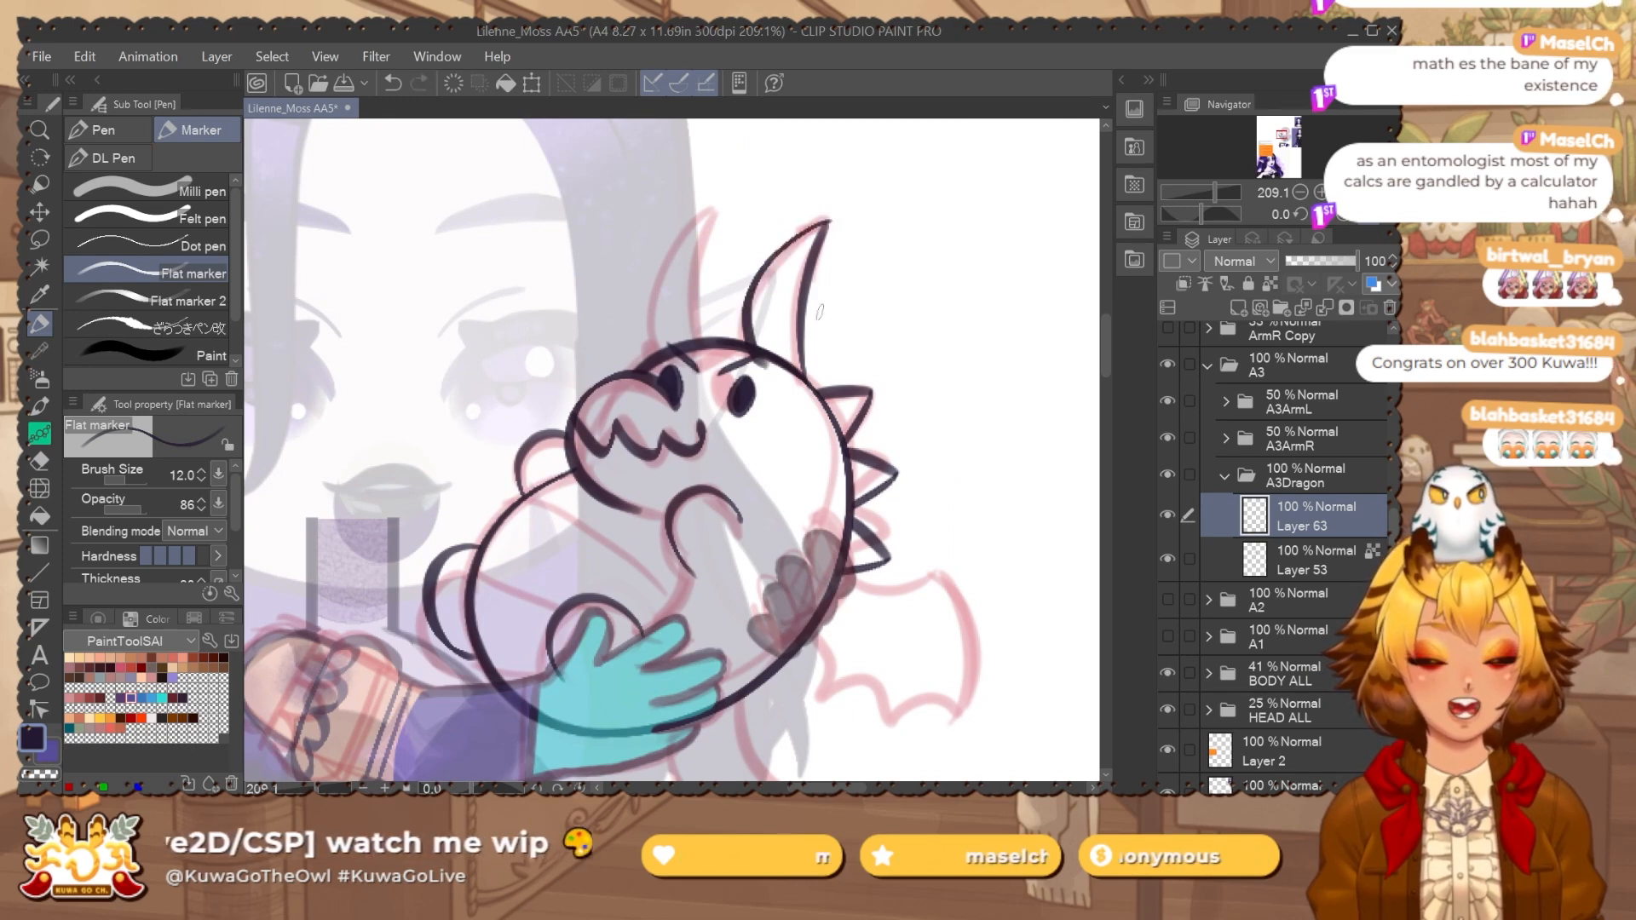
key("ctrl+z")
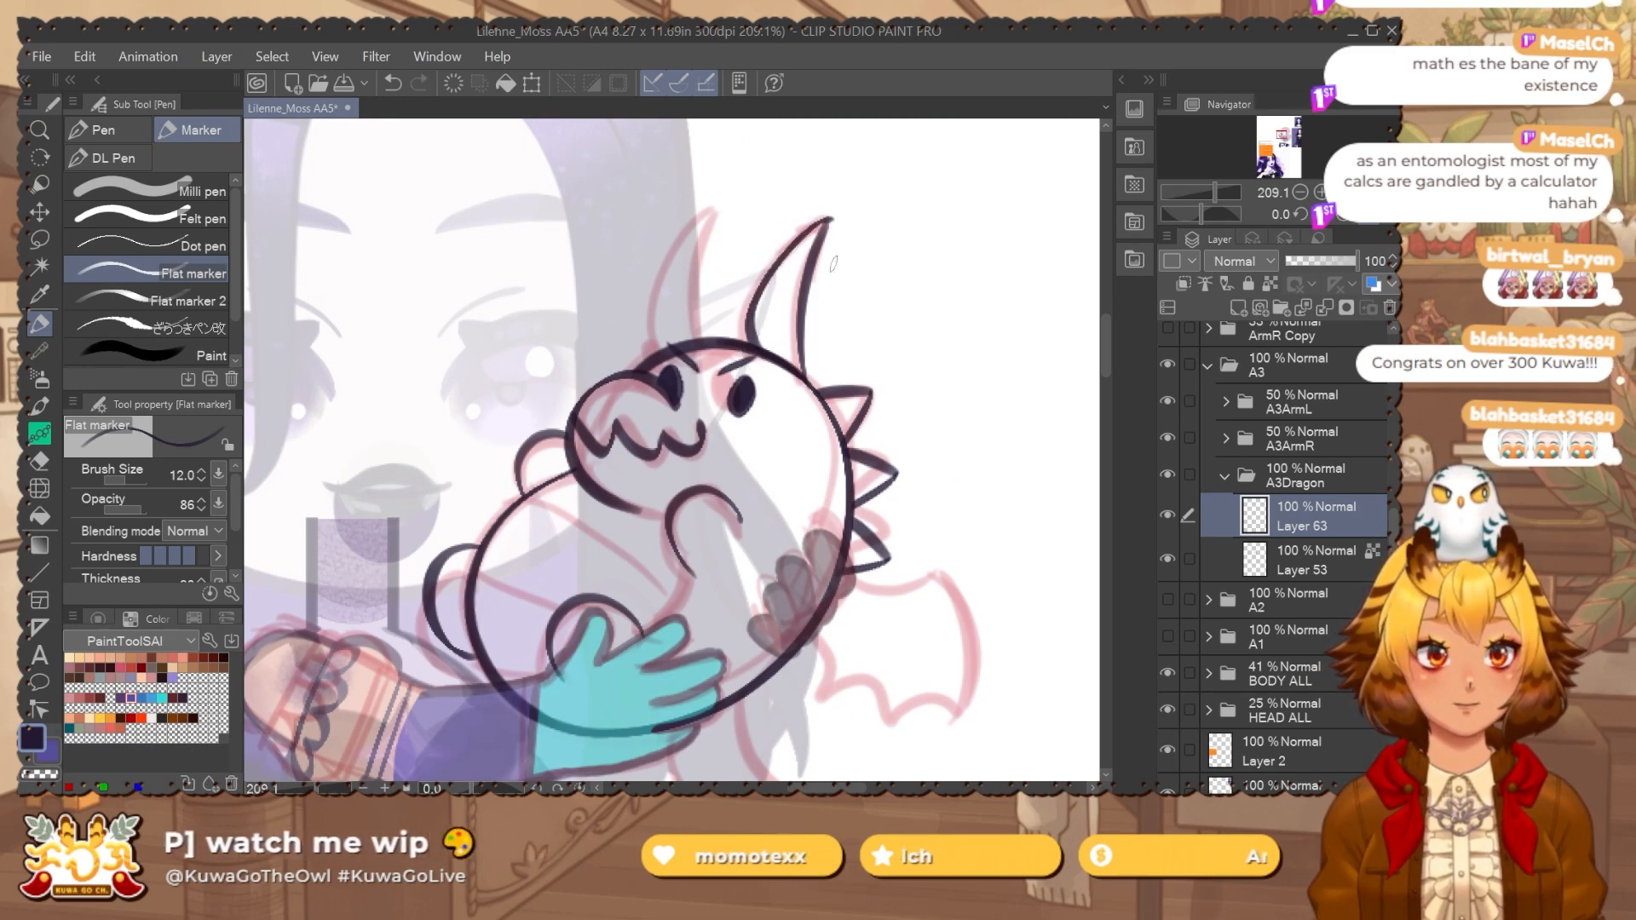
key("e")
Copy the finished horn to the other side of the head above the snout, erase its overlapping base, and merge it into Layer 63.
left_click_drag(883, 298, 850, 339)
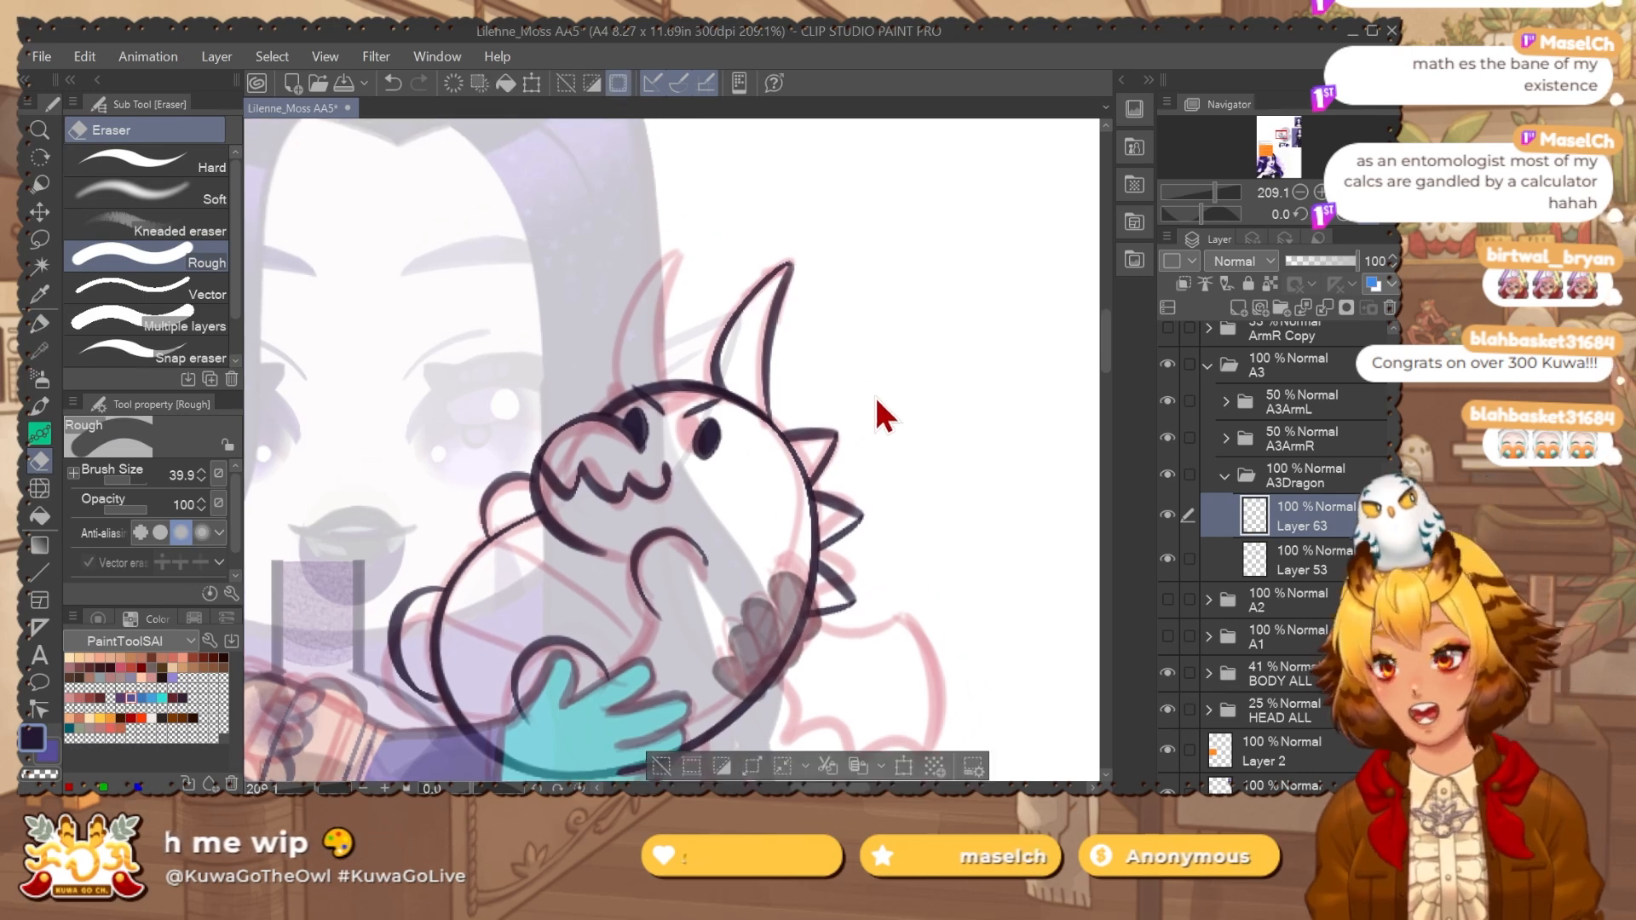
key("ctrl+c")
key("ctrl+v")
key("ctrl+t")
left_click_drag(771, 398, 670, 400)
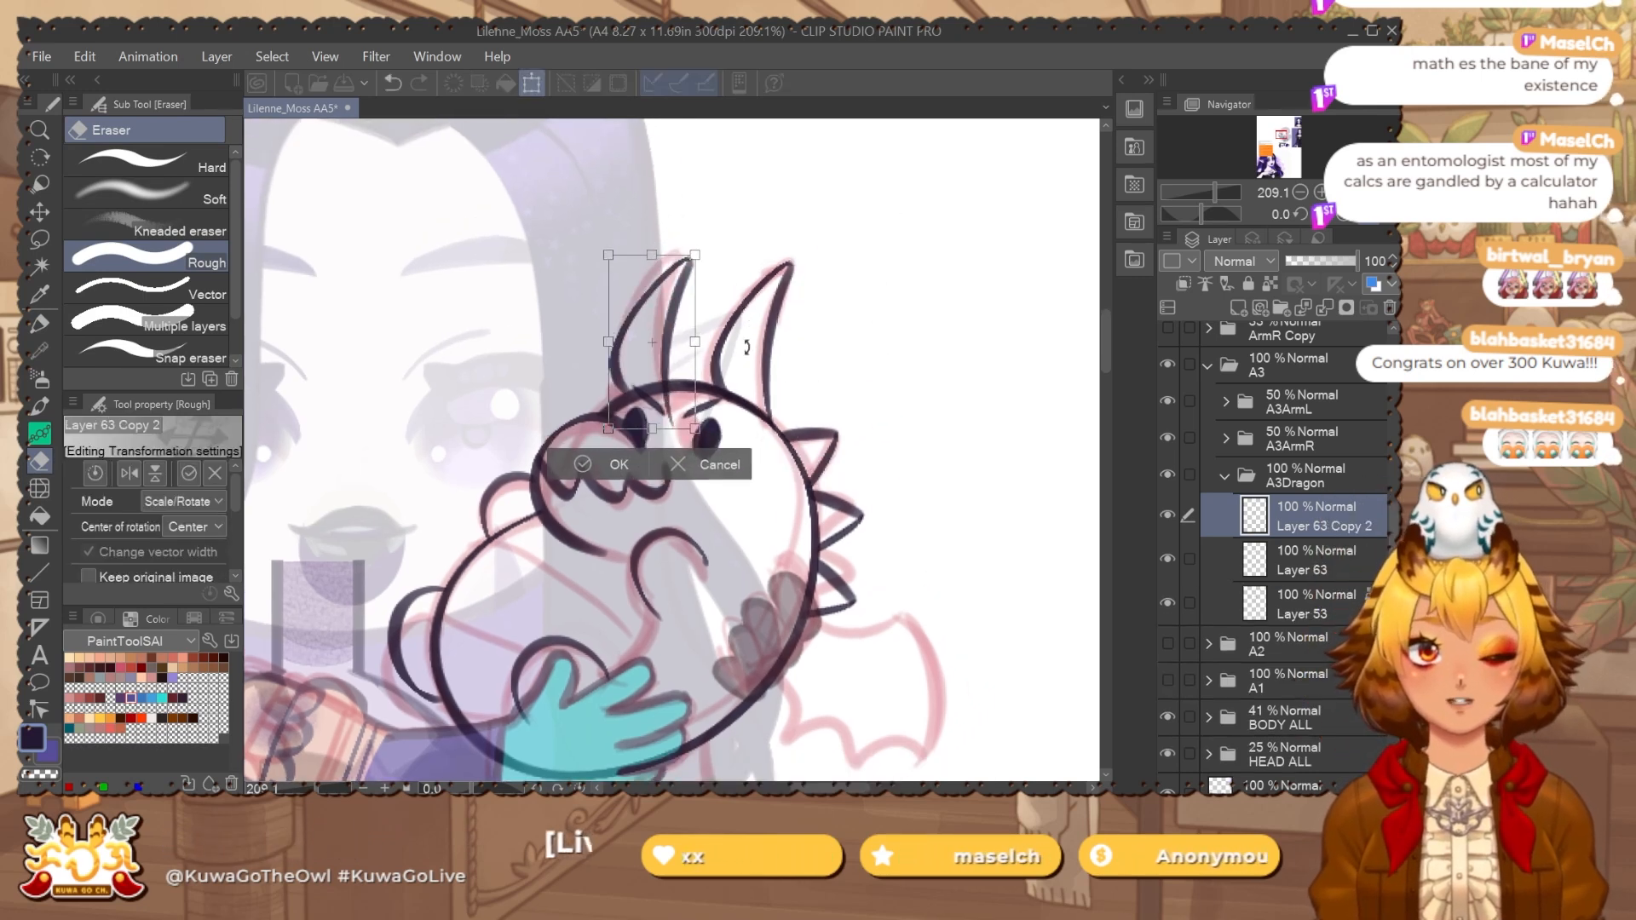
key("Return")
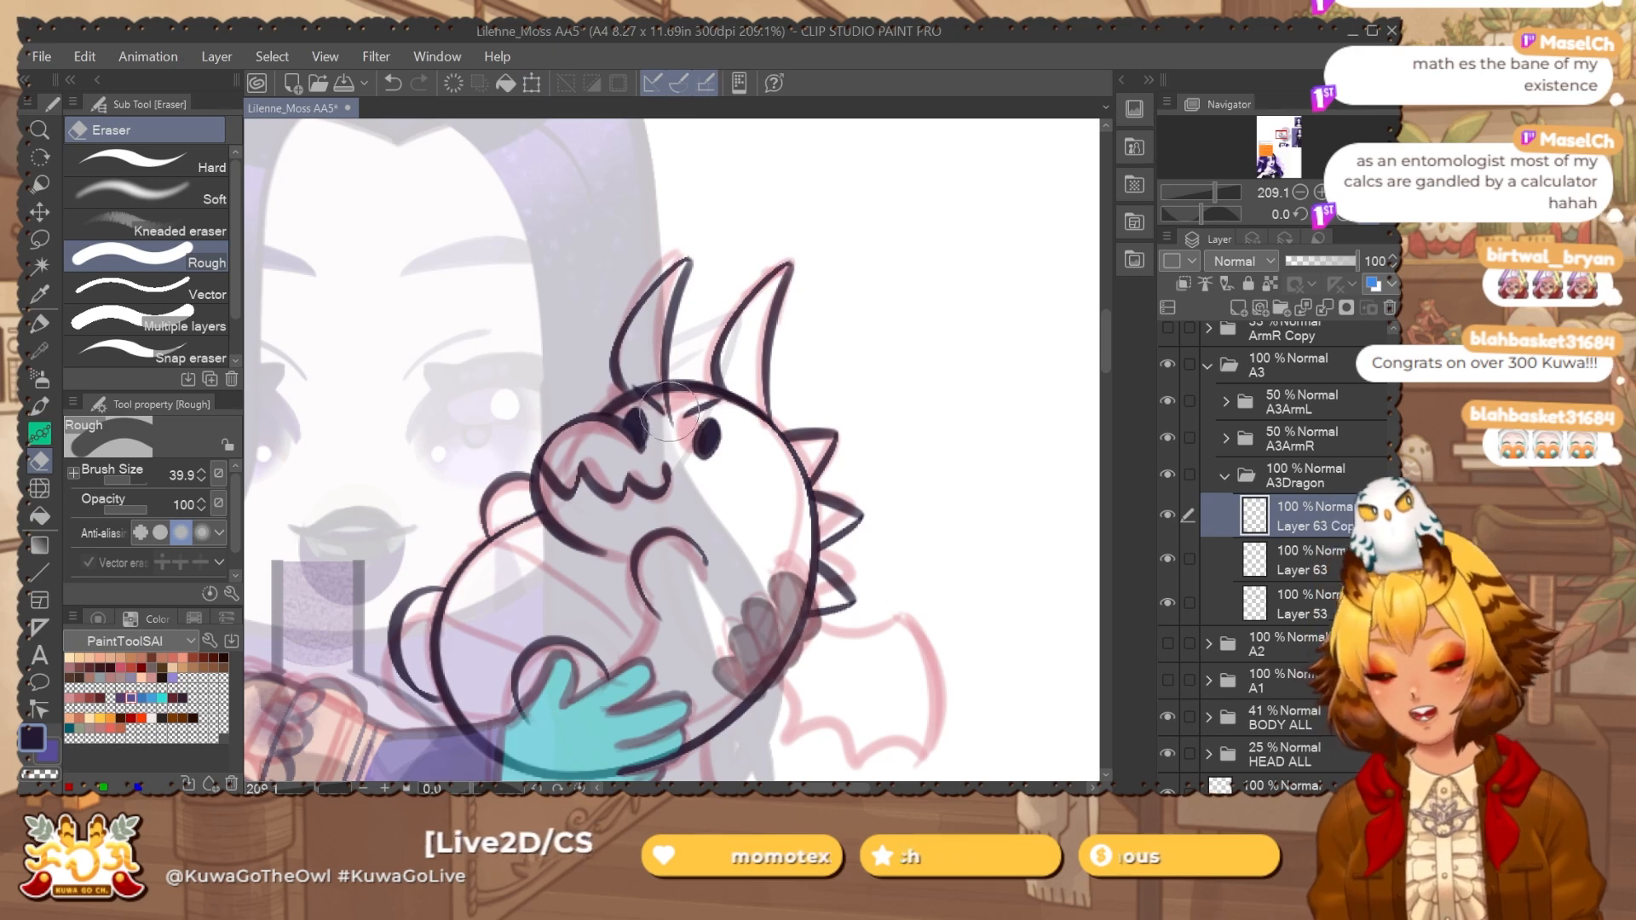
key("ctrl+e")
mouse_move(849, 504)
left_mouse_down()
mouse_move(790, 426)
mouse_move(824, 426)
left_mouse_up()
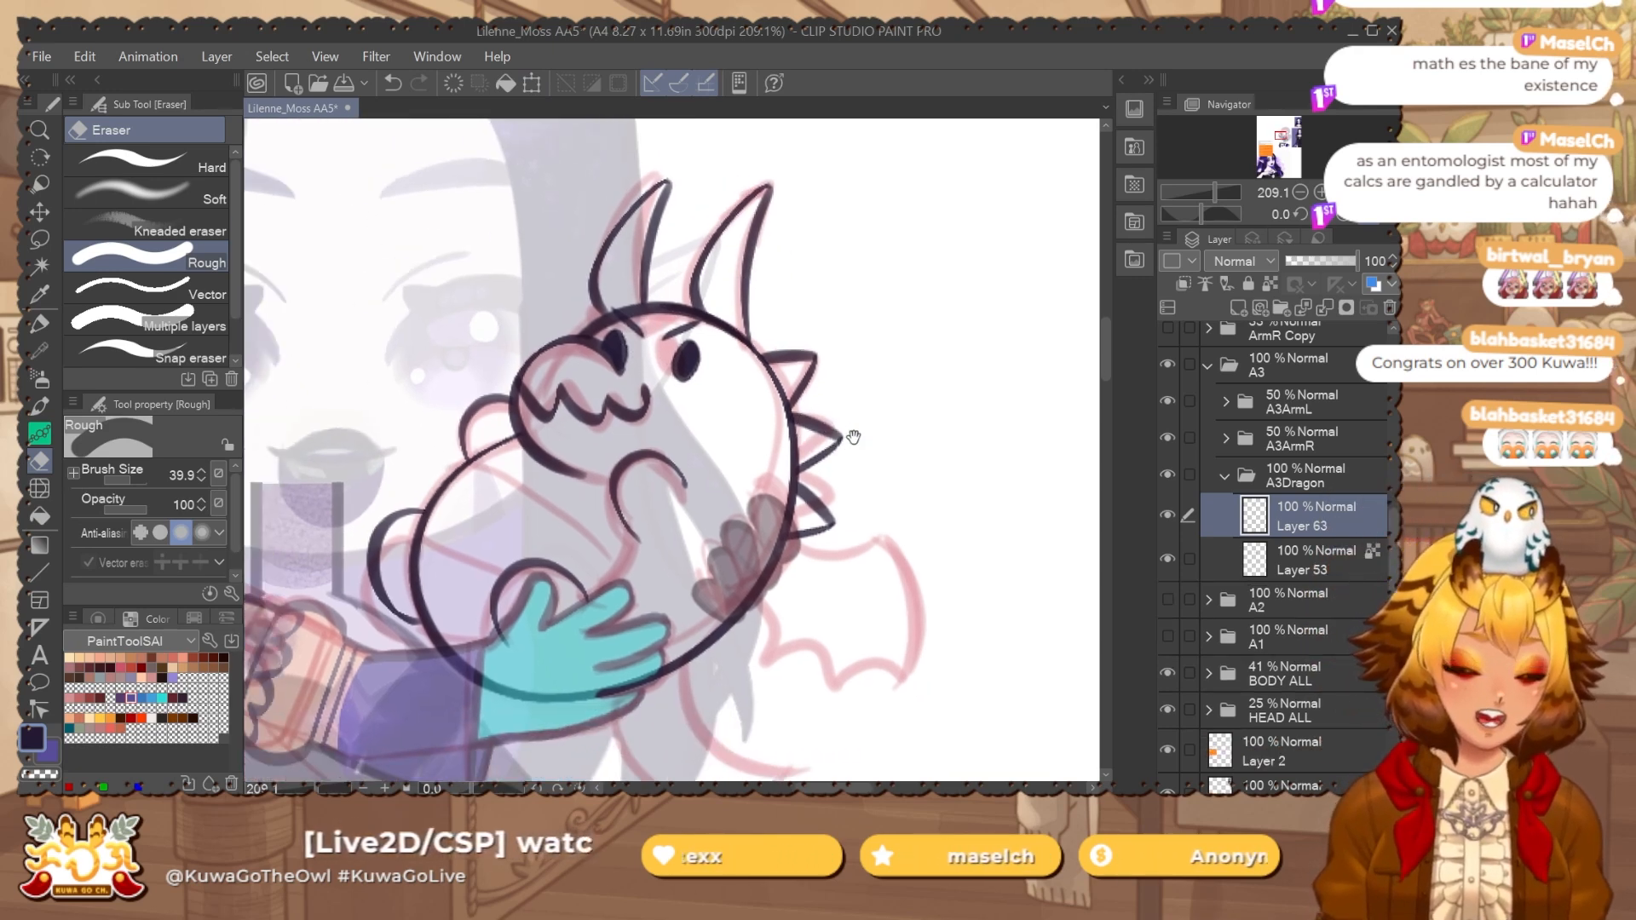
key("p")
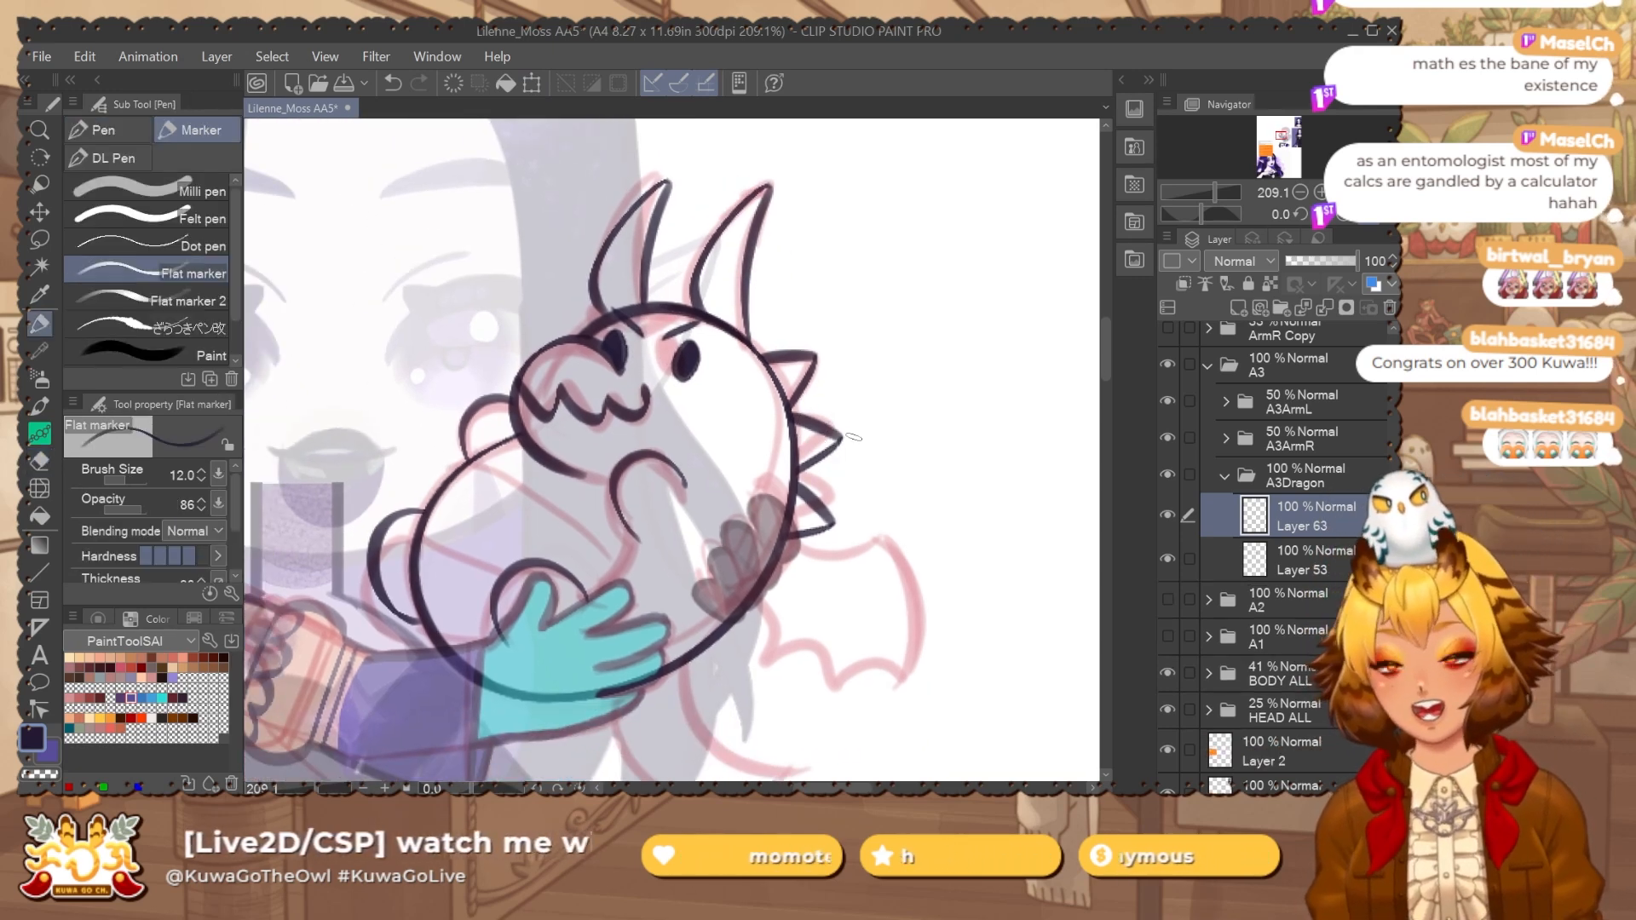
left_click_drag(872, 537, 856, 470)
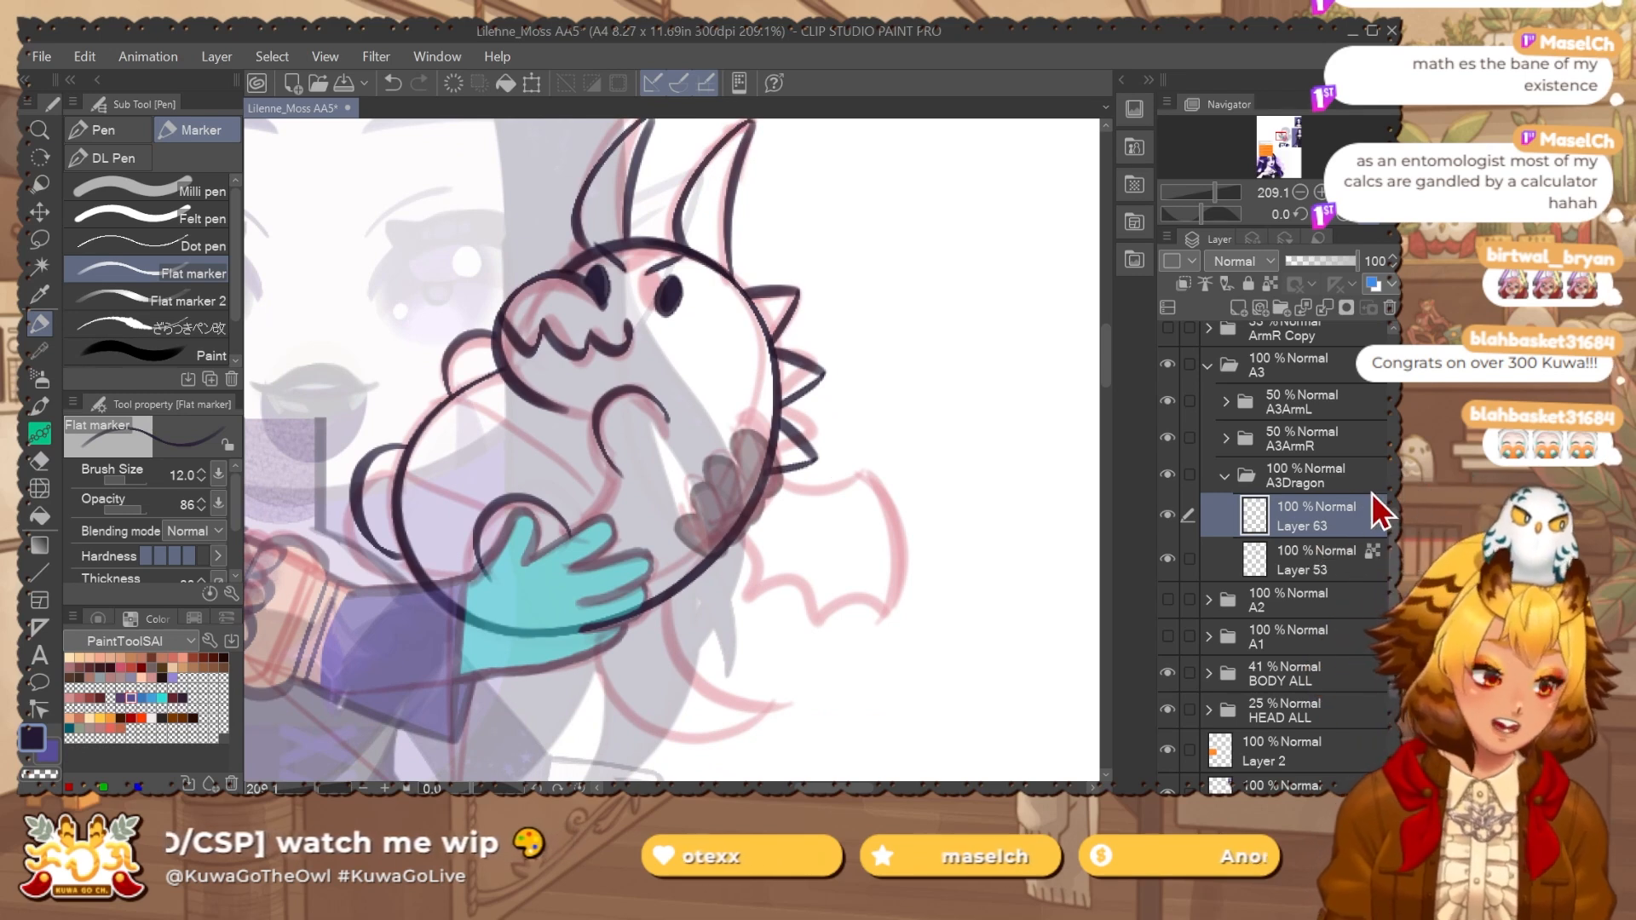
Put Layer 63 in a new folder inside A3Dragon and merge Layer 53 into it.
key("ctrl+g")
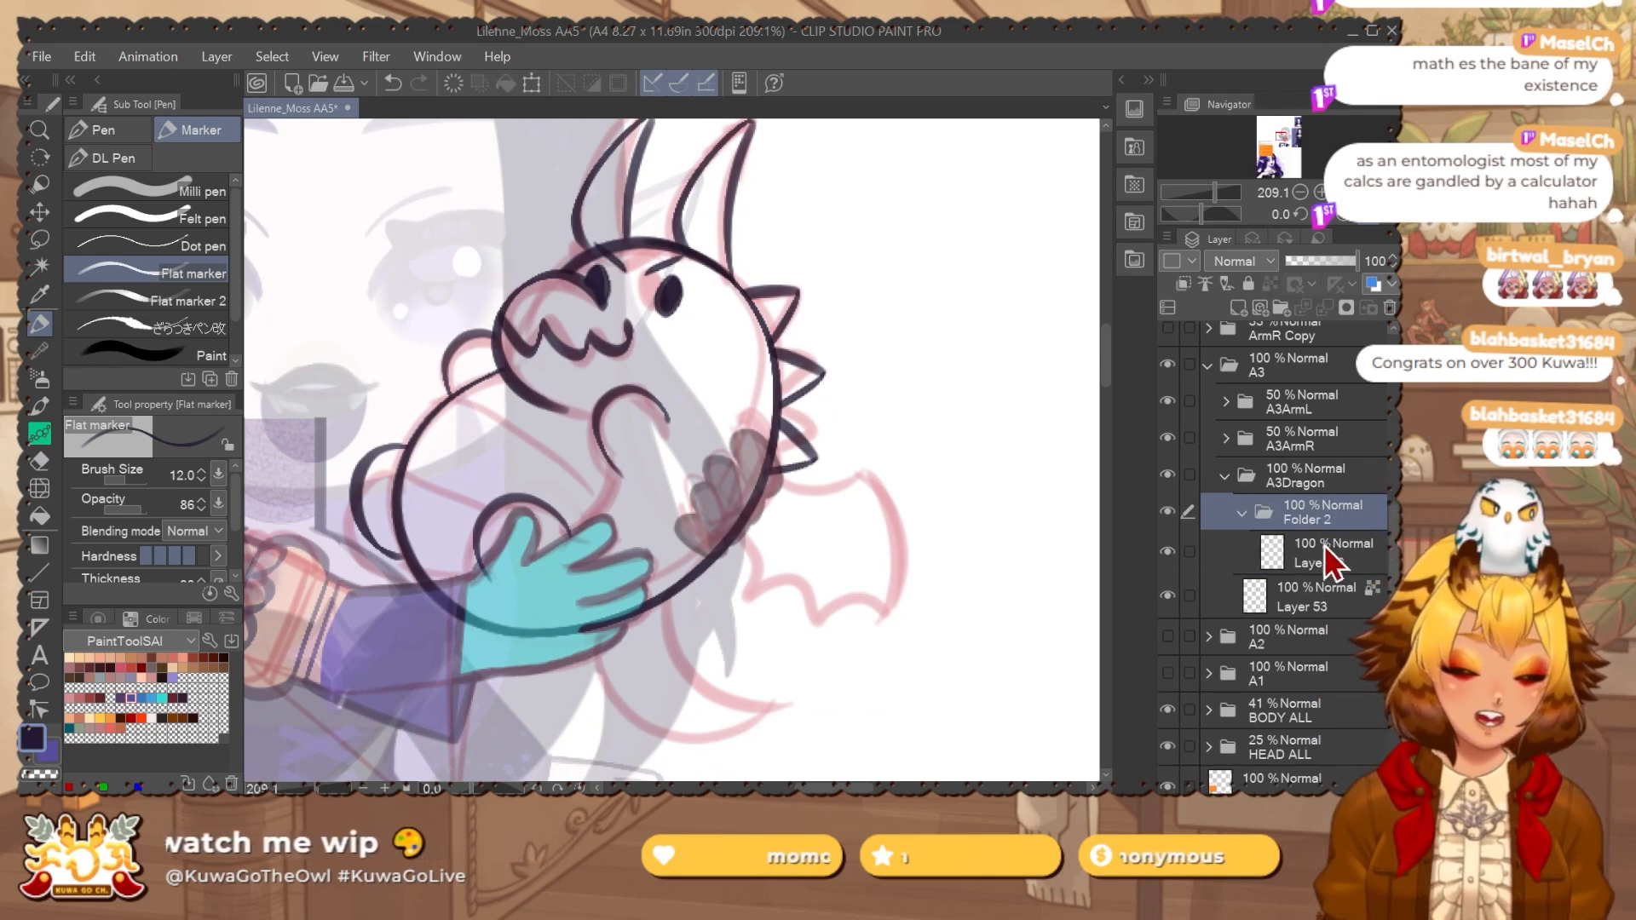
left_click_drag(1301, 591, 1331, 556)
key("ctrl+e")
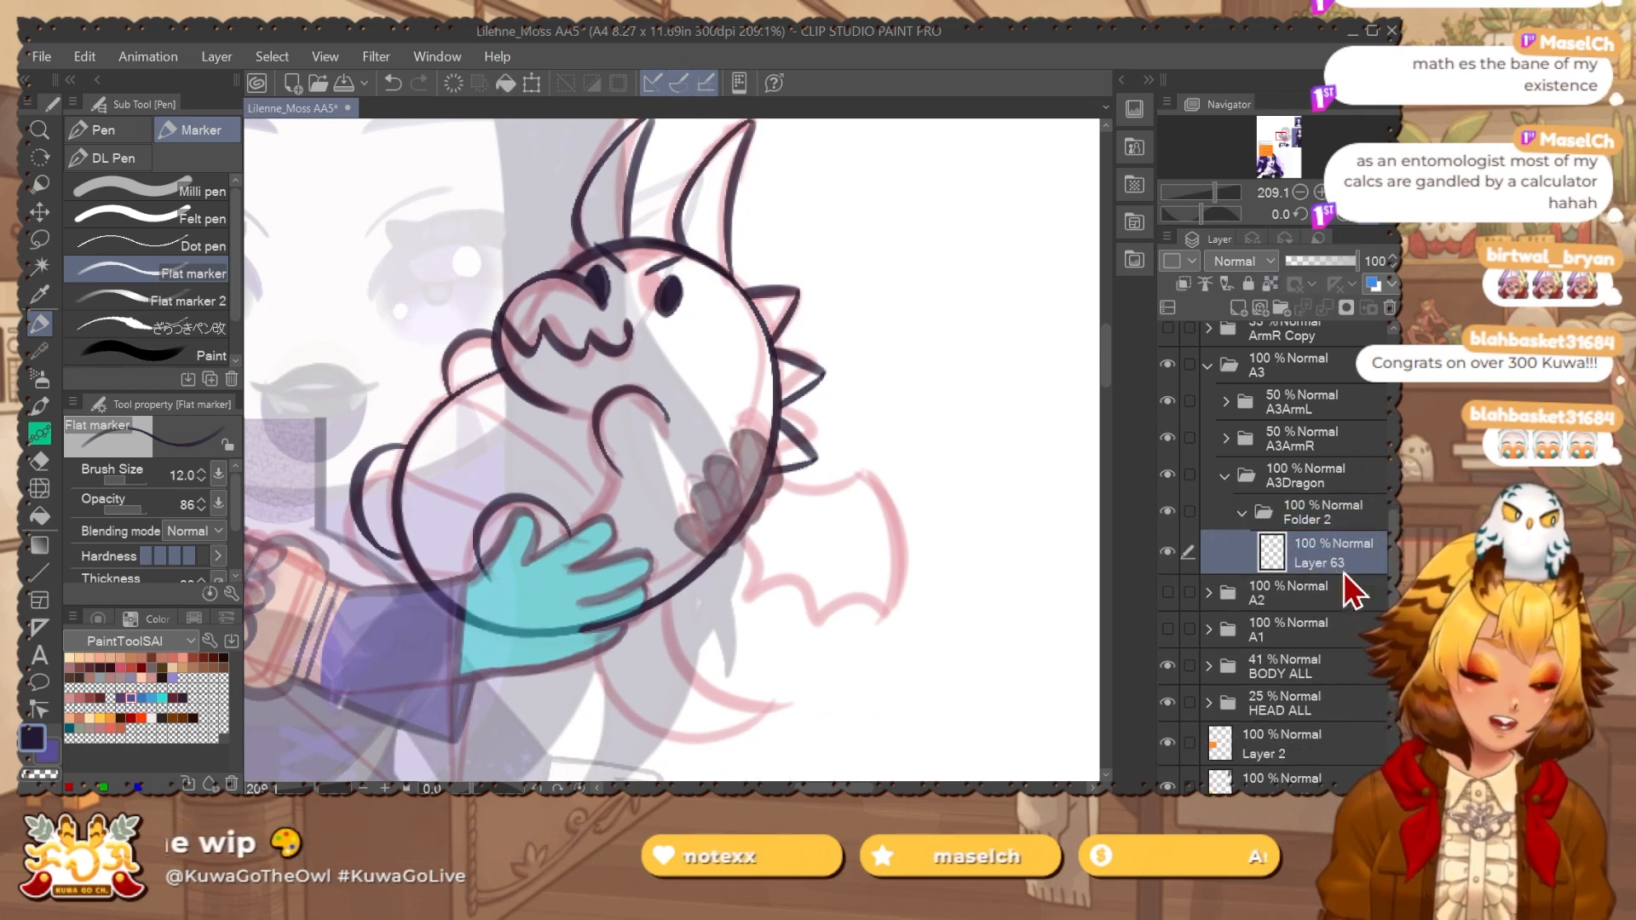
Rename the new folder containing Layer 63 as A3DBody.
left_click(1322, 523)
double_click(1297, 480)
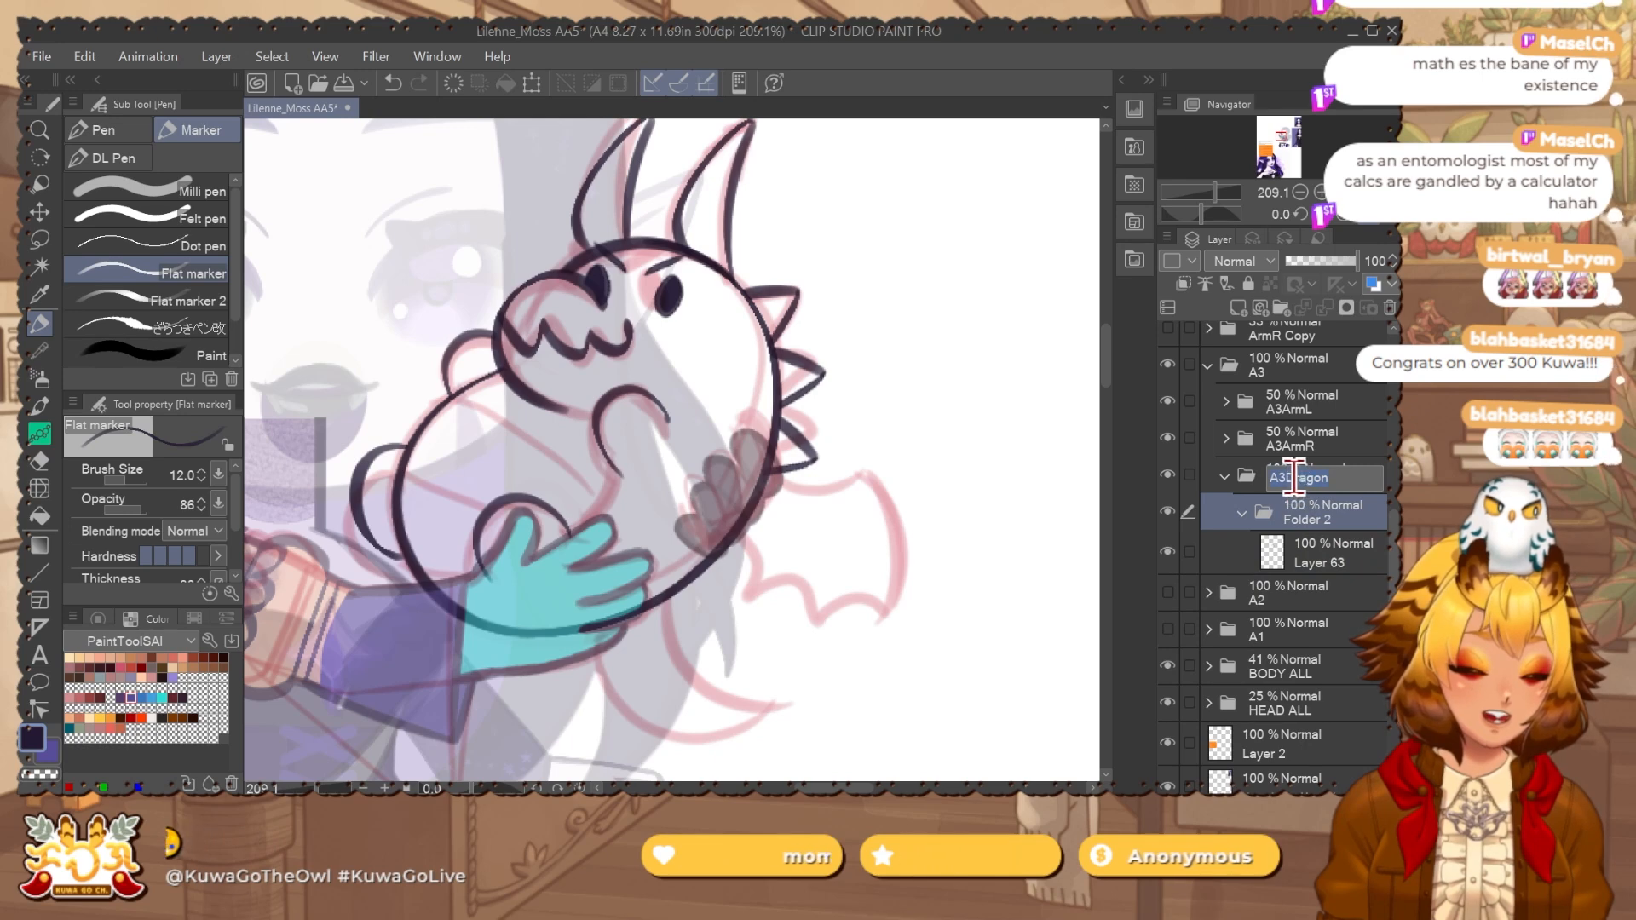
double_click(1321, 524)
type("A3D")
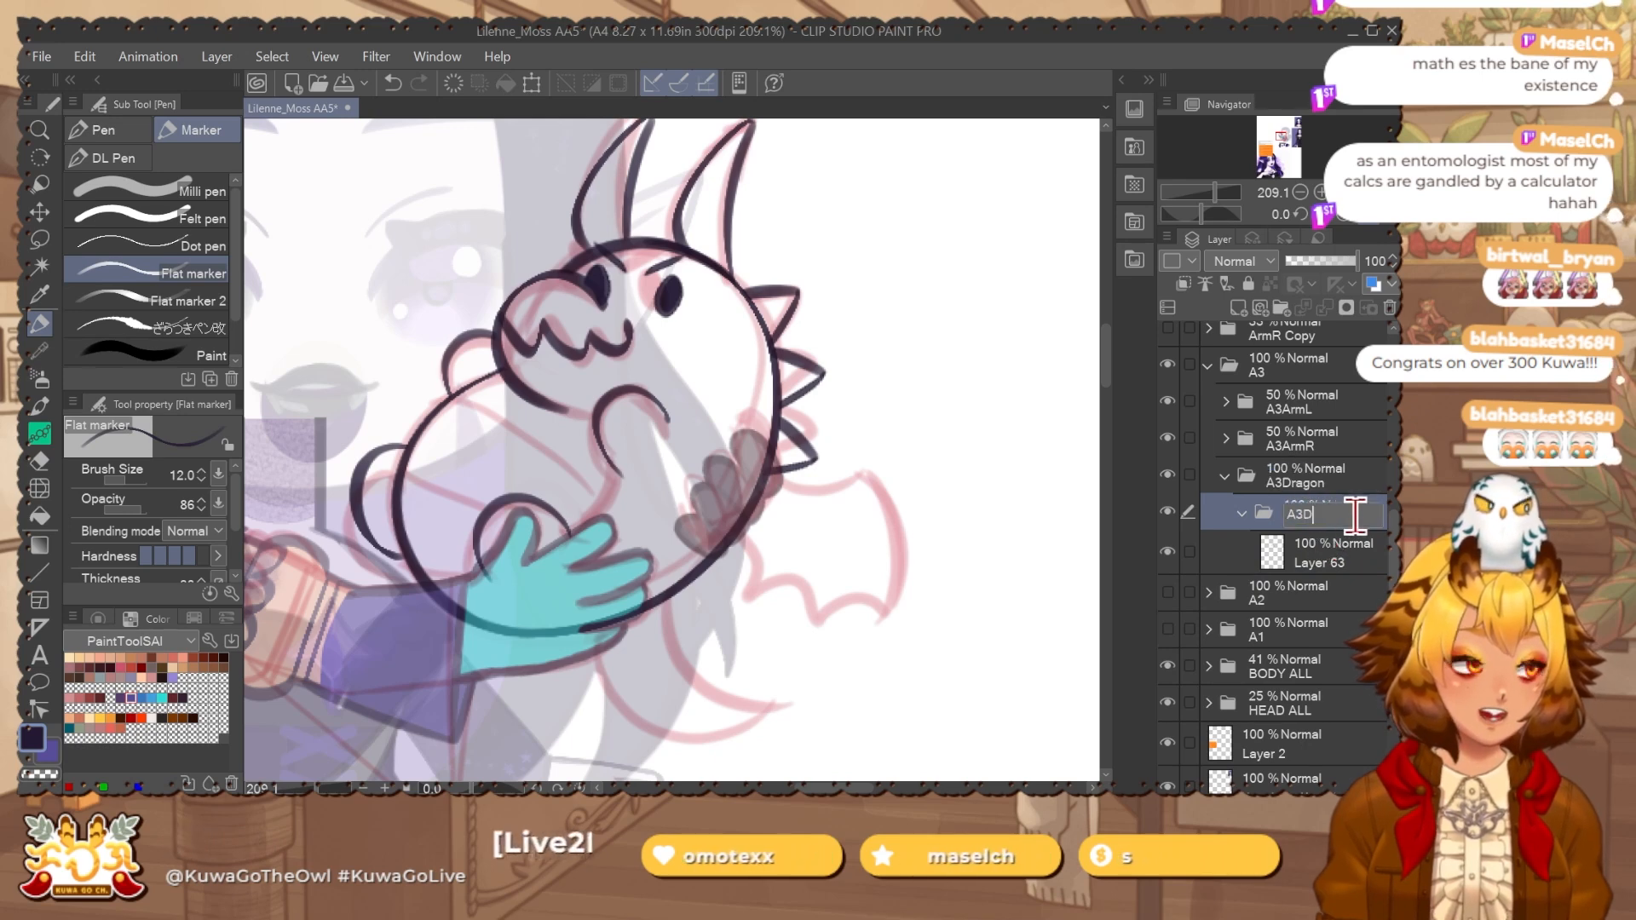
type("Body")
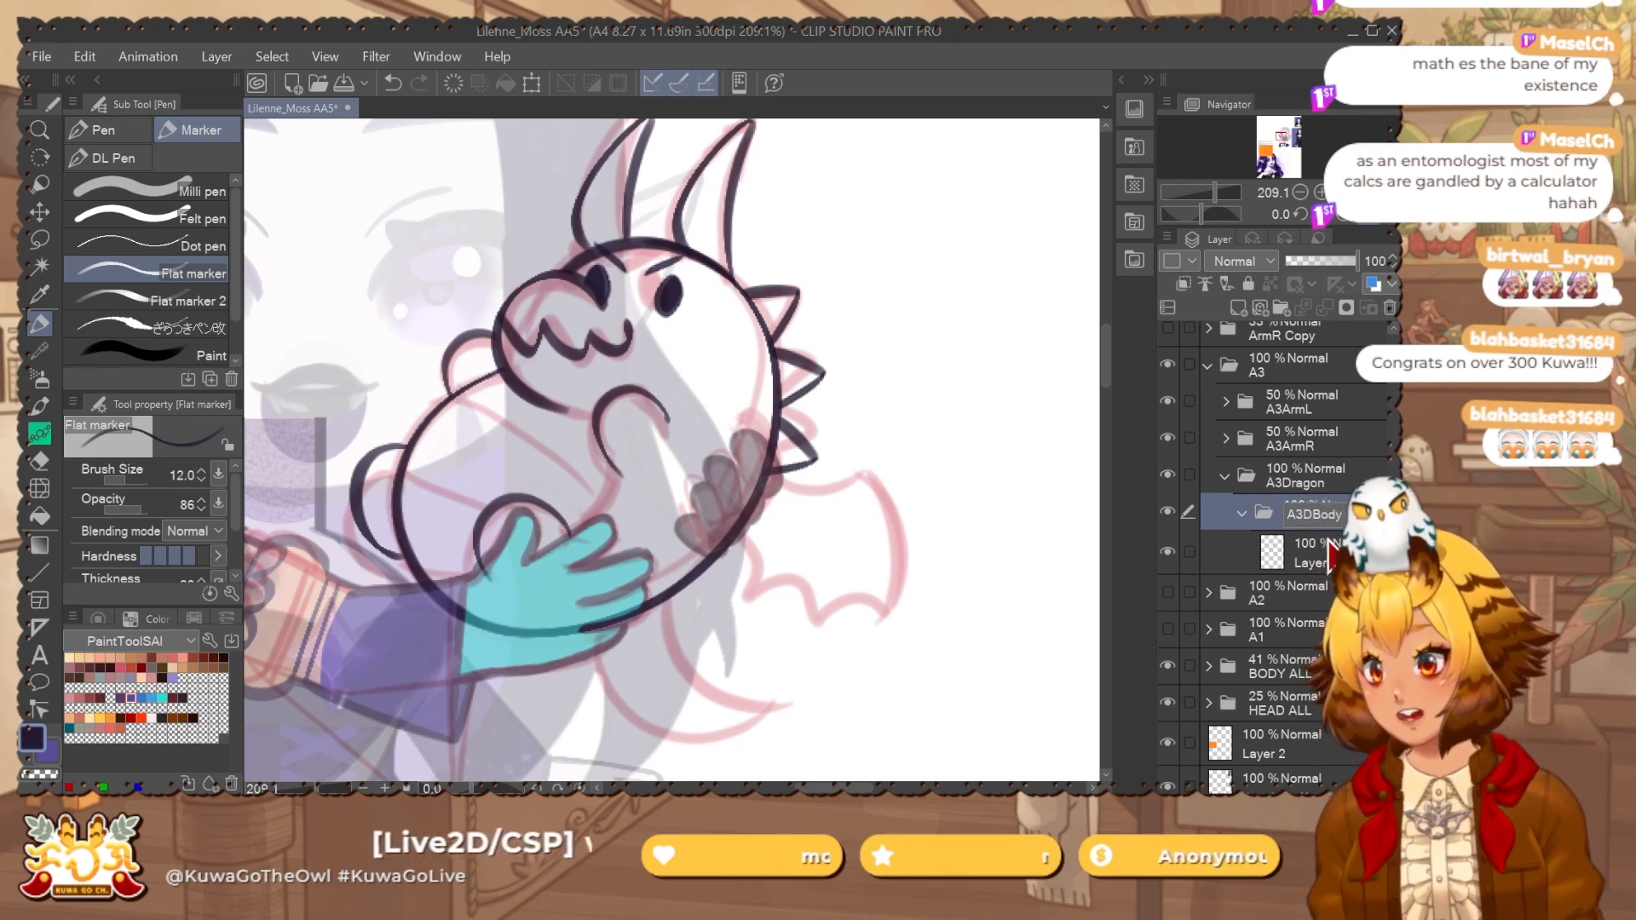
Lock the transparent pixels of Layer 63 and place a new empty layer beneath it in the A3DBody folder.
left_click(1355, 559)
left_click(1269, 285)
left_click(1238, 307)
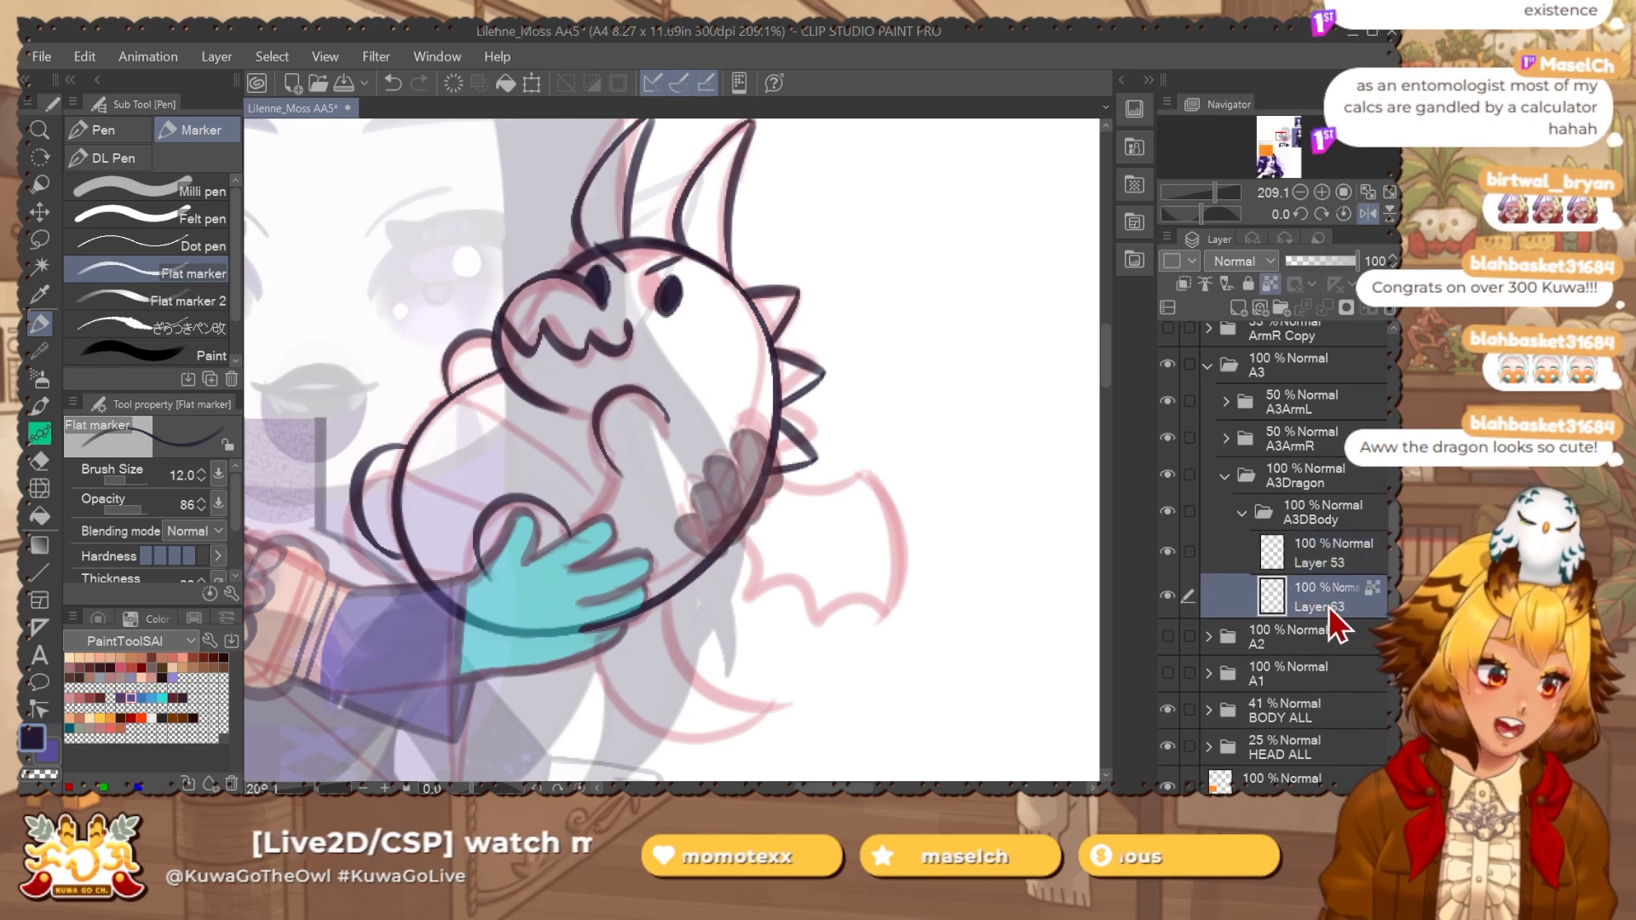
left_click_drag(1328, 607, 1329, 540)
Auto-select the area outside Layer 63's outline, expand and invert the selection, and fill the dragon's silhouette with purple on Layer 53.
key("w")
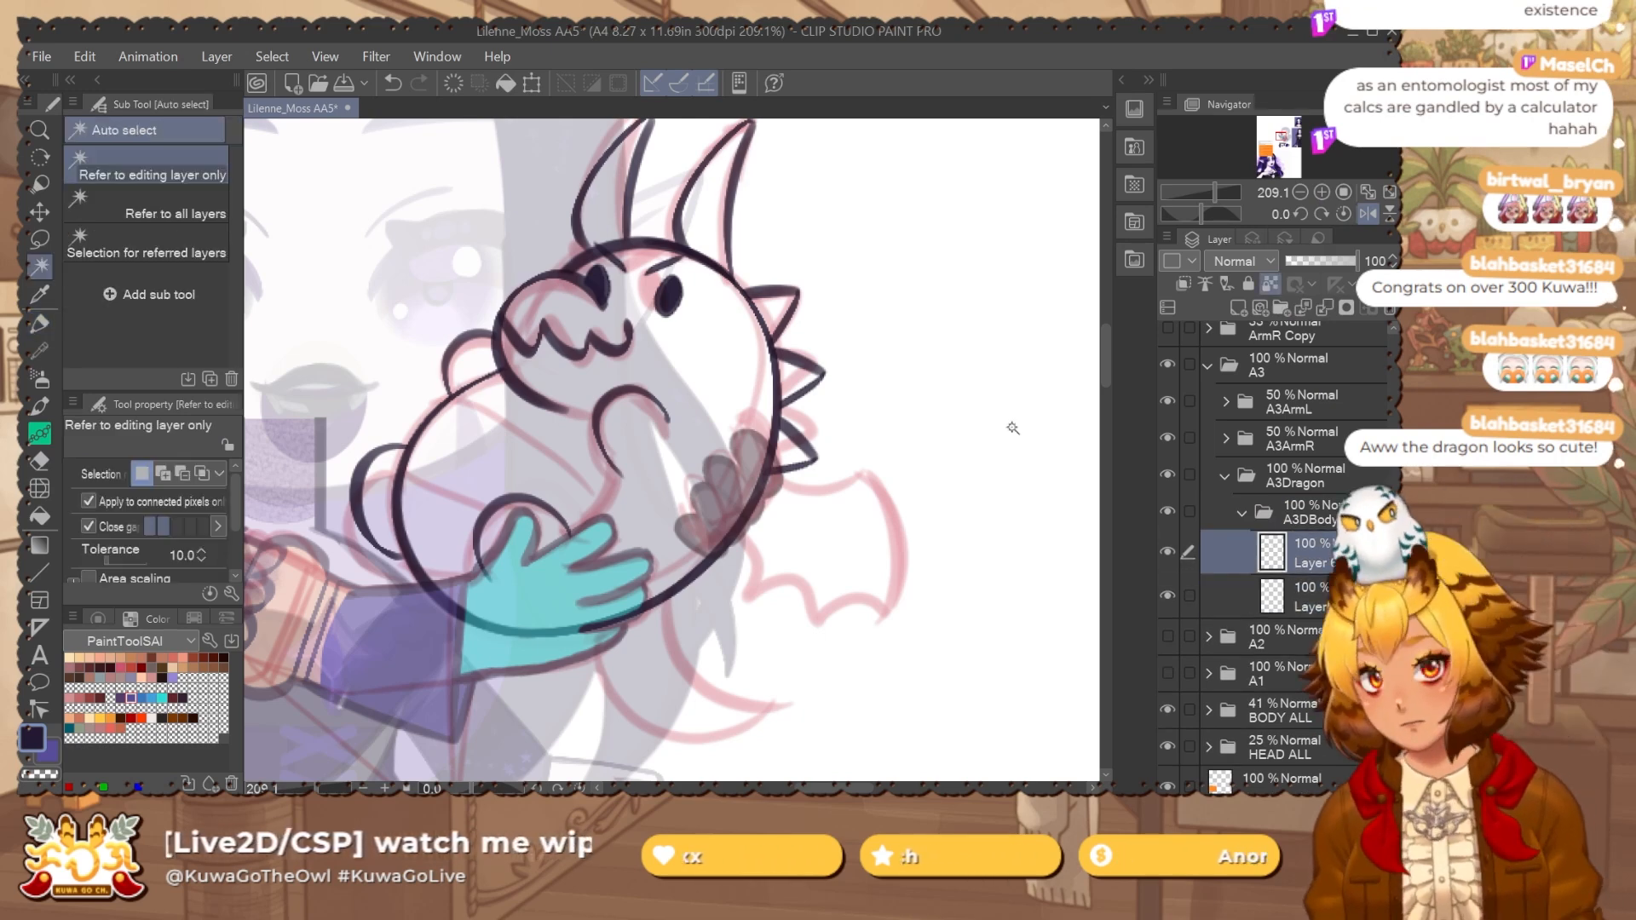
left_click(1080, 279)
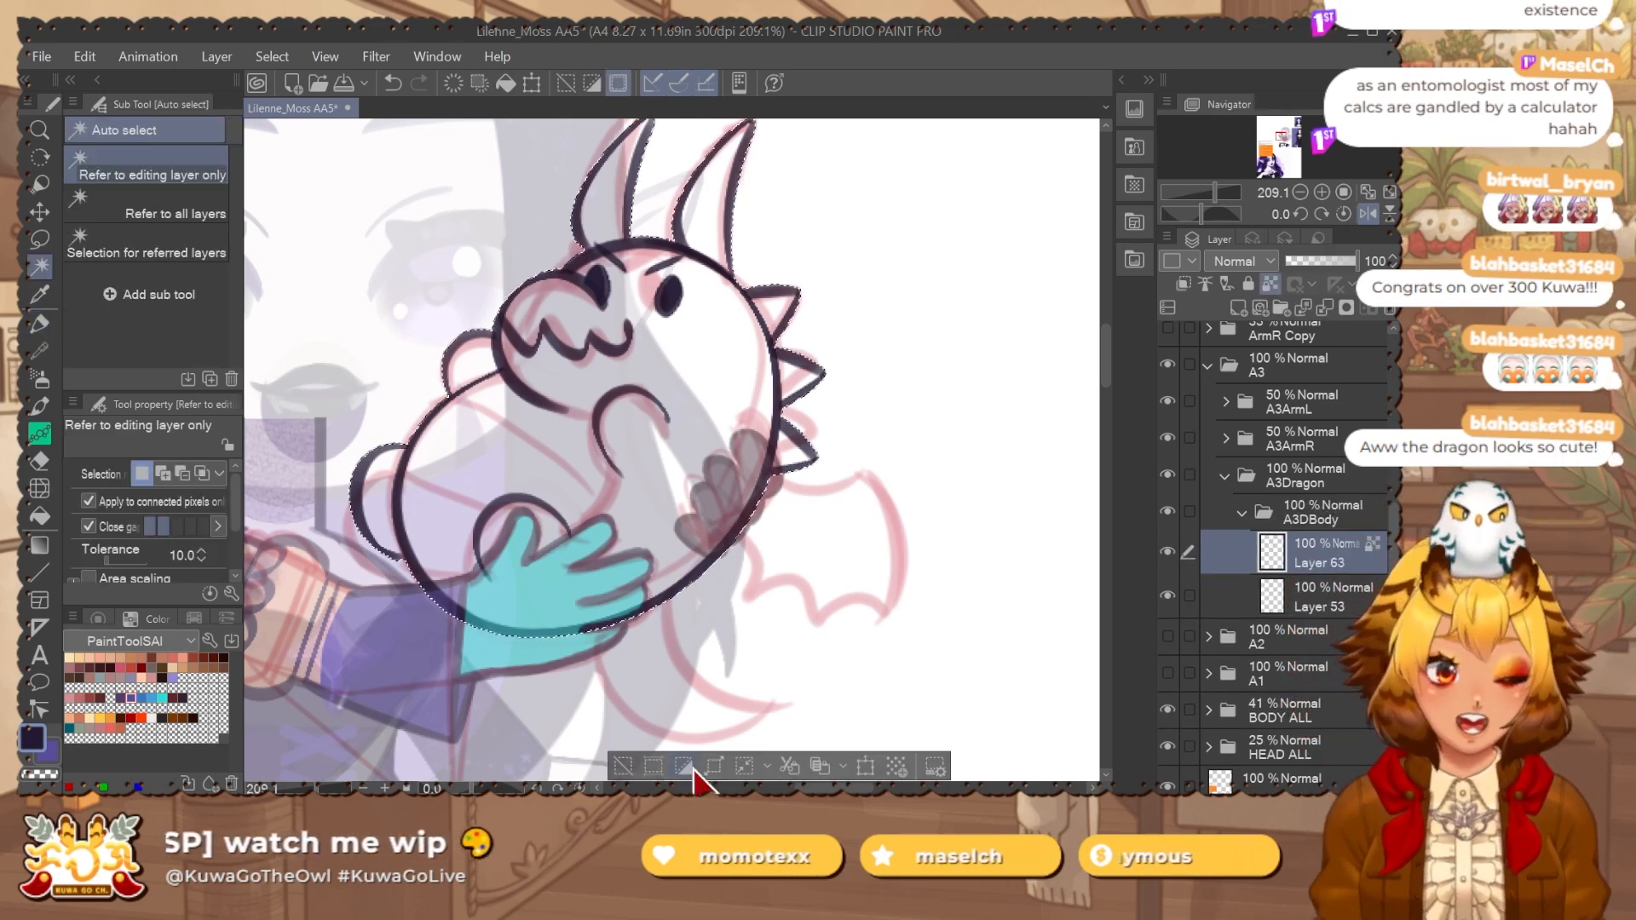
left_click(709, 752)
left_click(1054, 348)
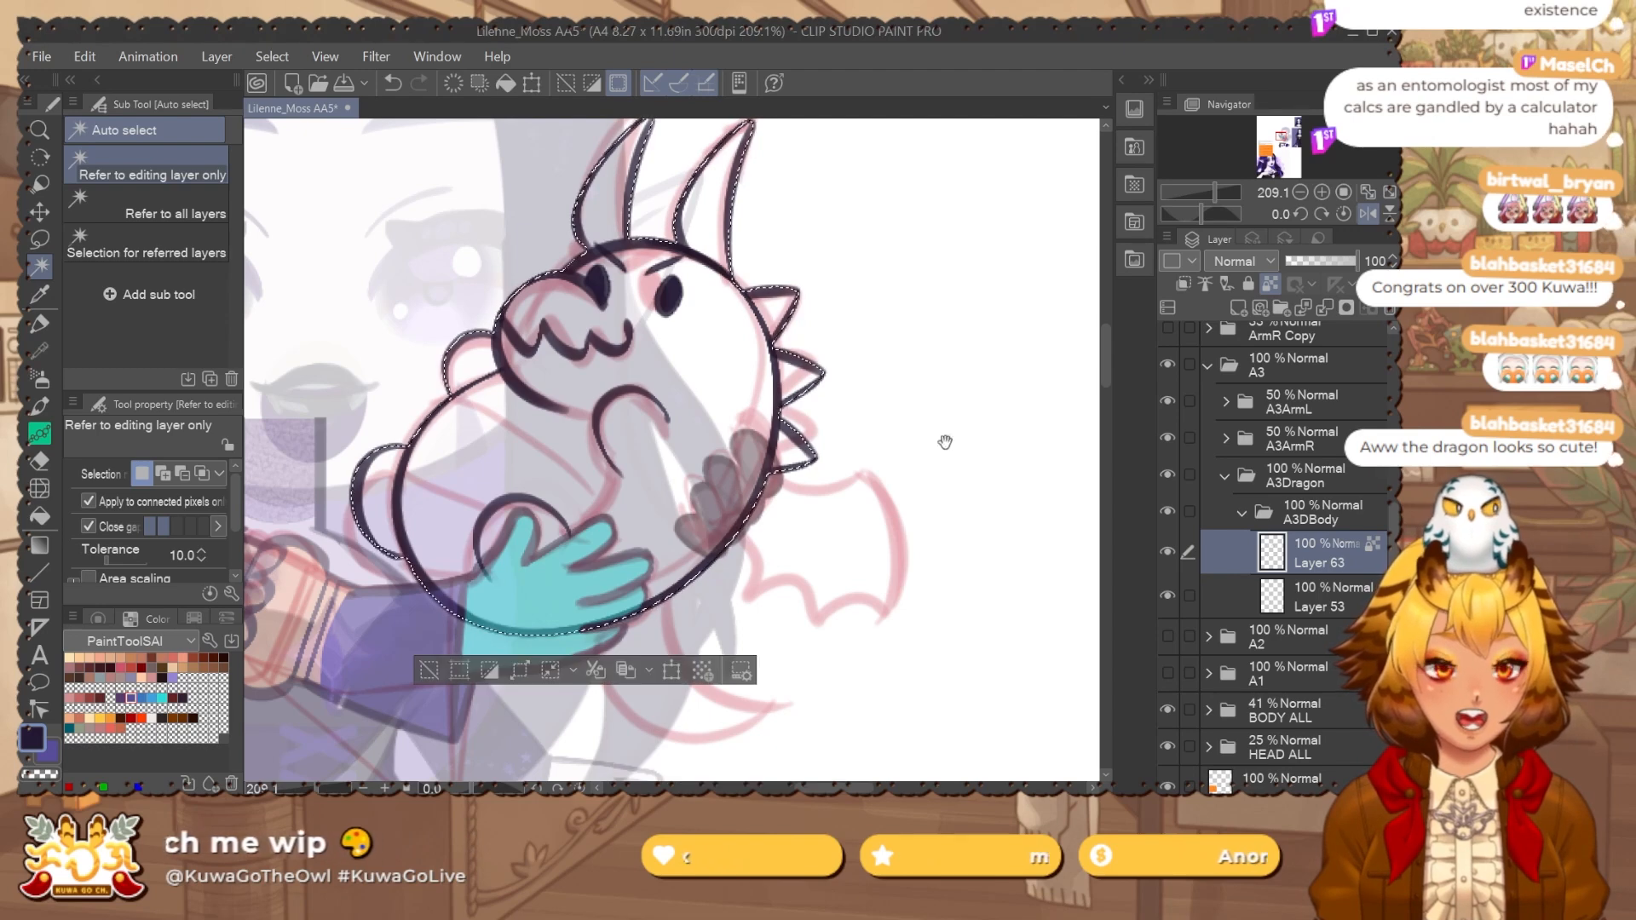
scroll(553, 392, "up", 2)
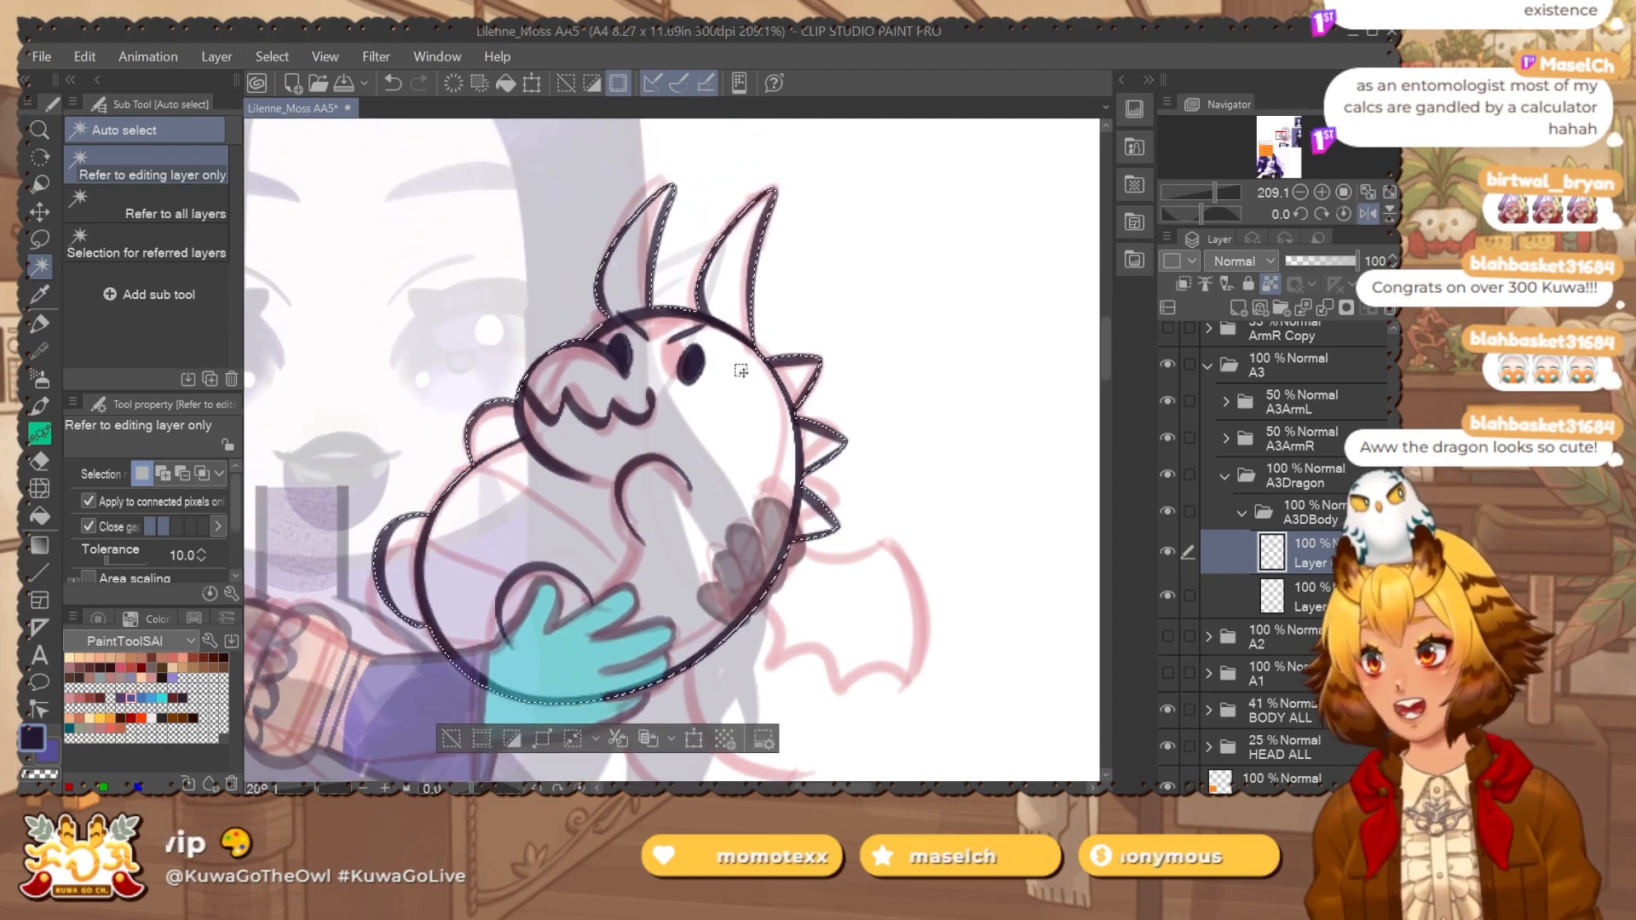
left_click(1342, 588)
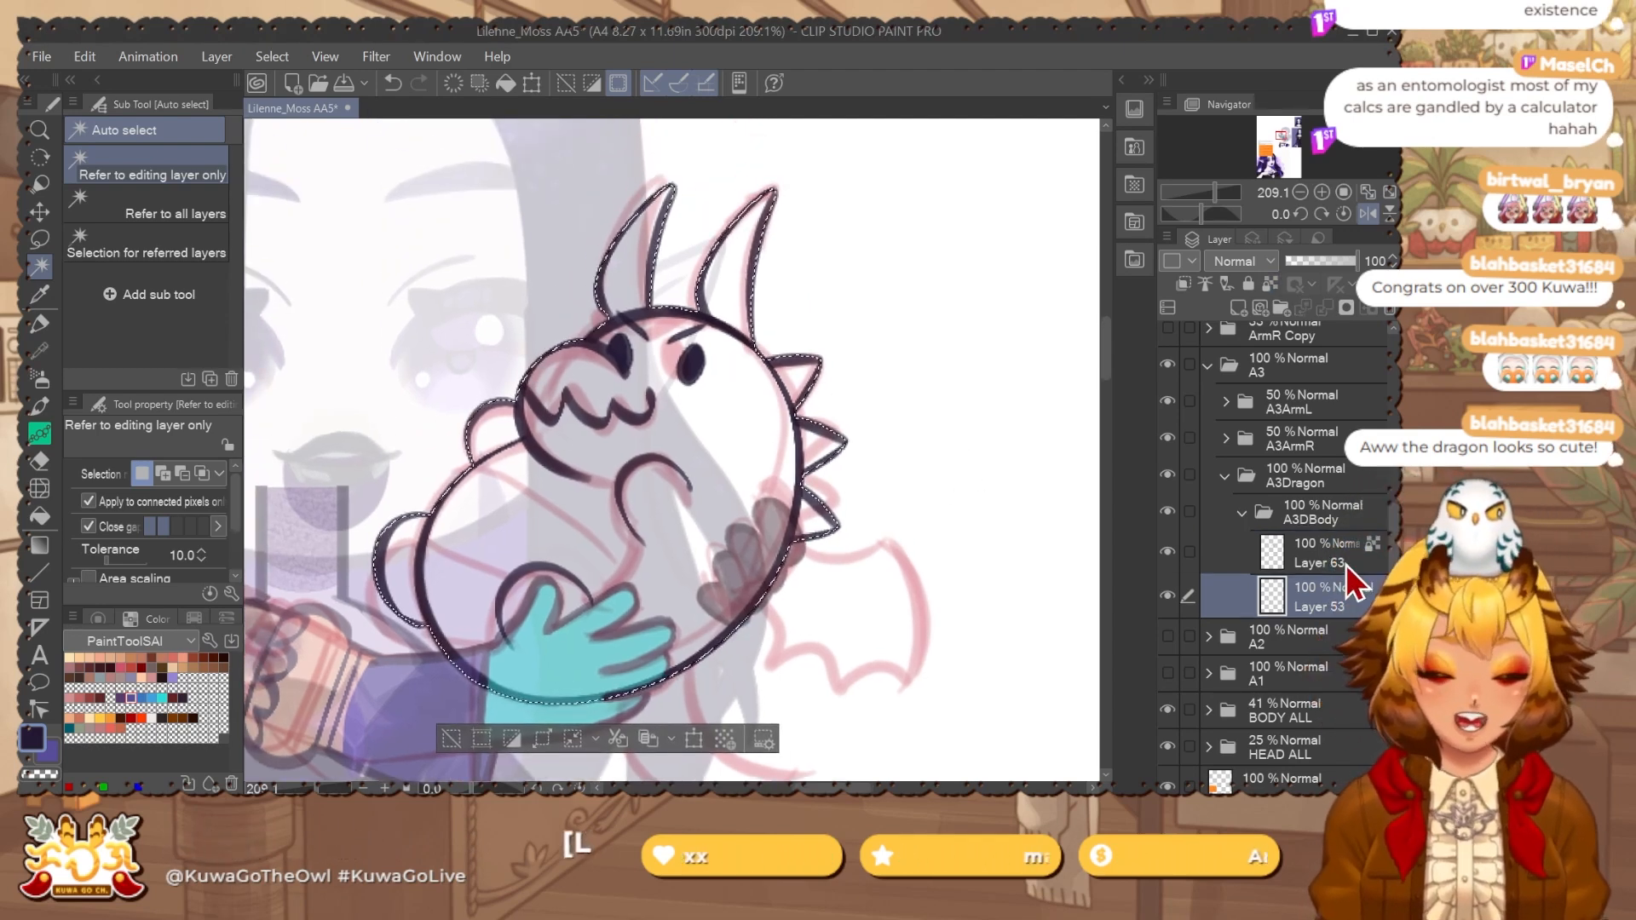
key("alt+BackSpace")
key("ctrl+d")
left_click_drag(825, 629, 850, 605)
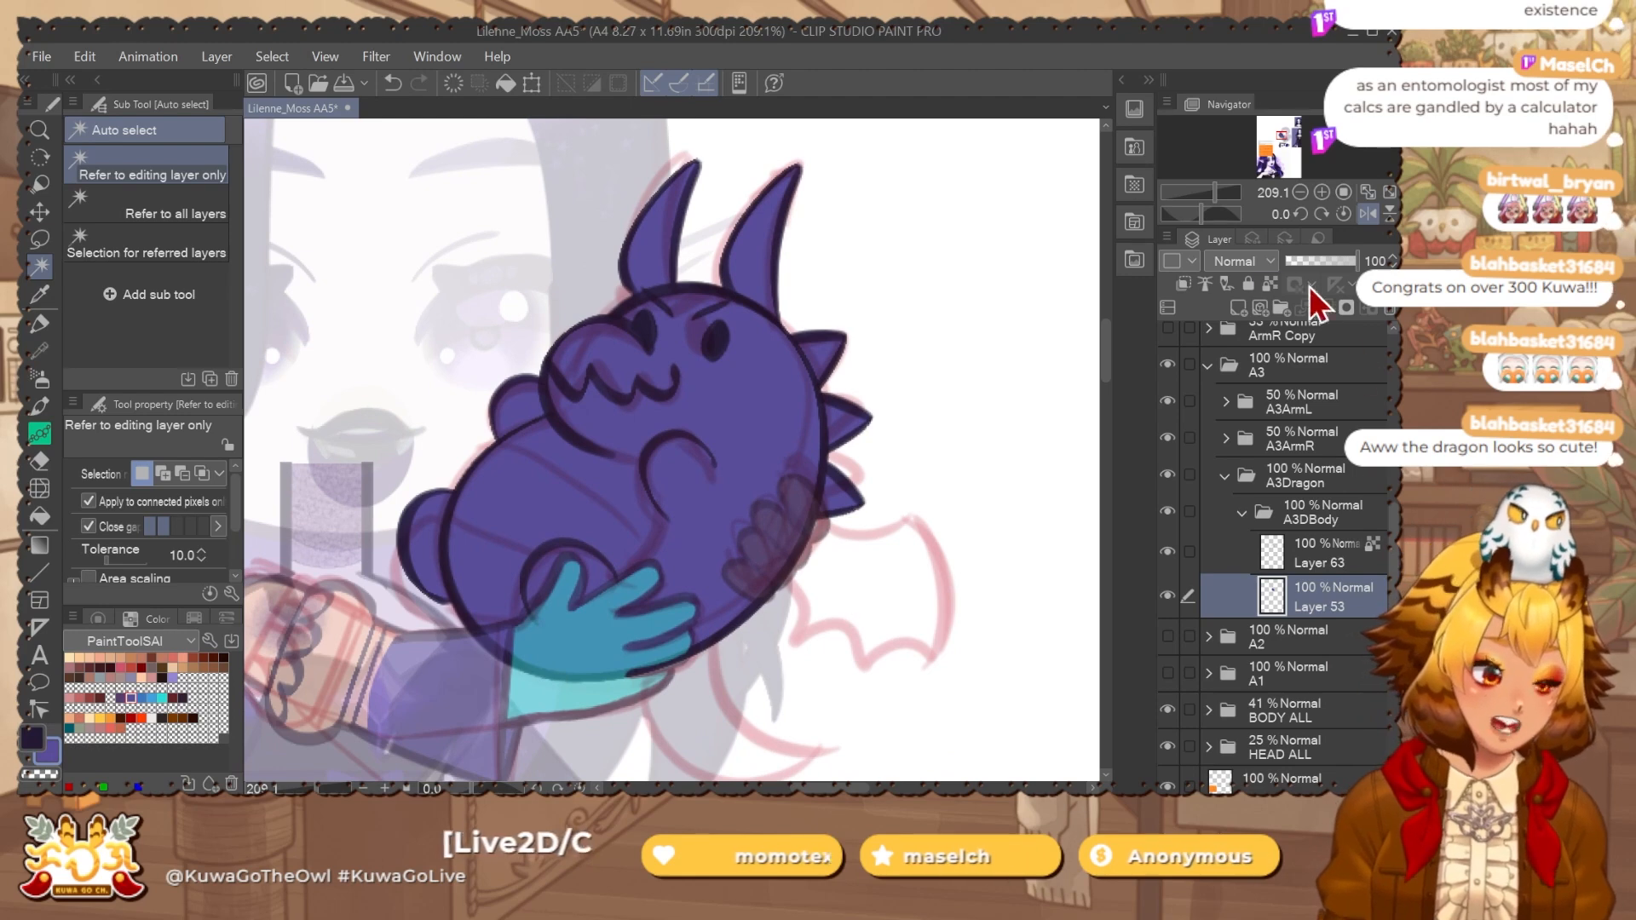
Add a new layer clipped to the purple fill on Layer 53 and choose off-white for the Flat marker.
left_click(1238, 308)
left_click(1183, 284)
key("p")
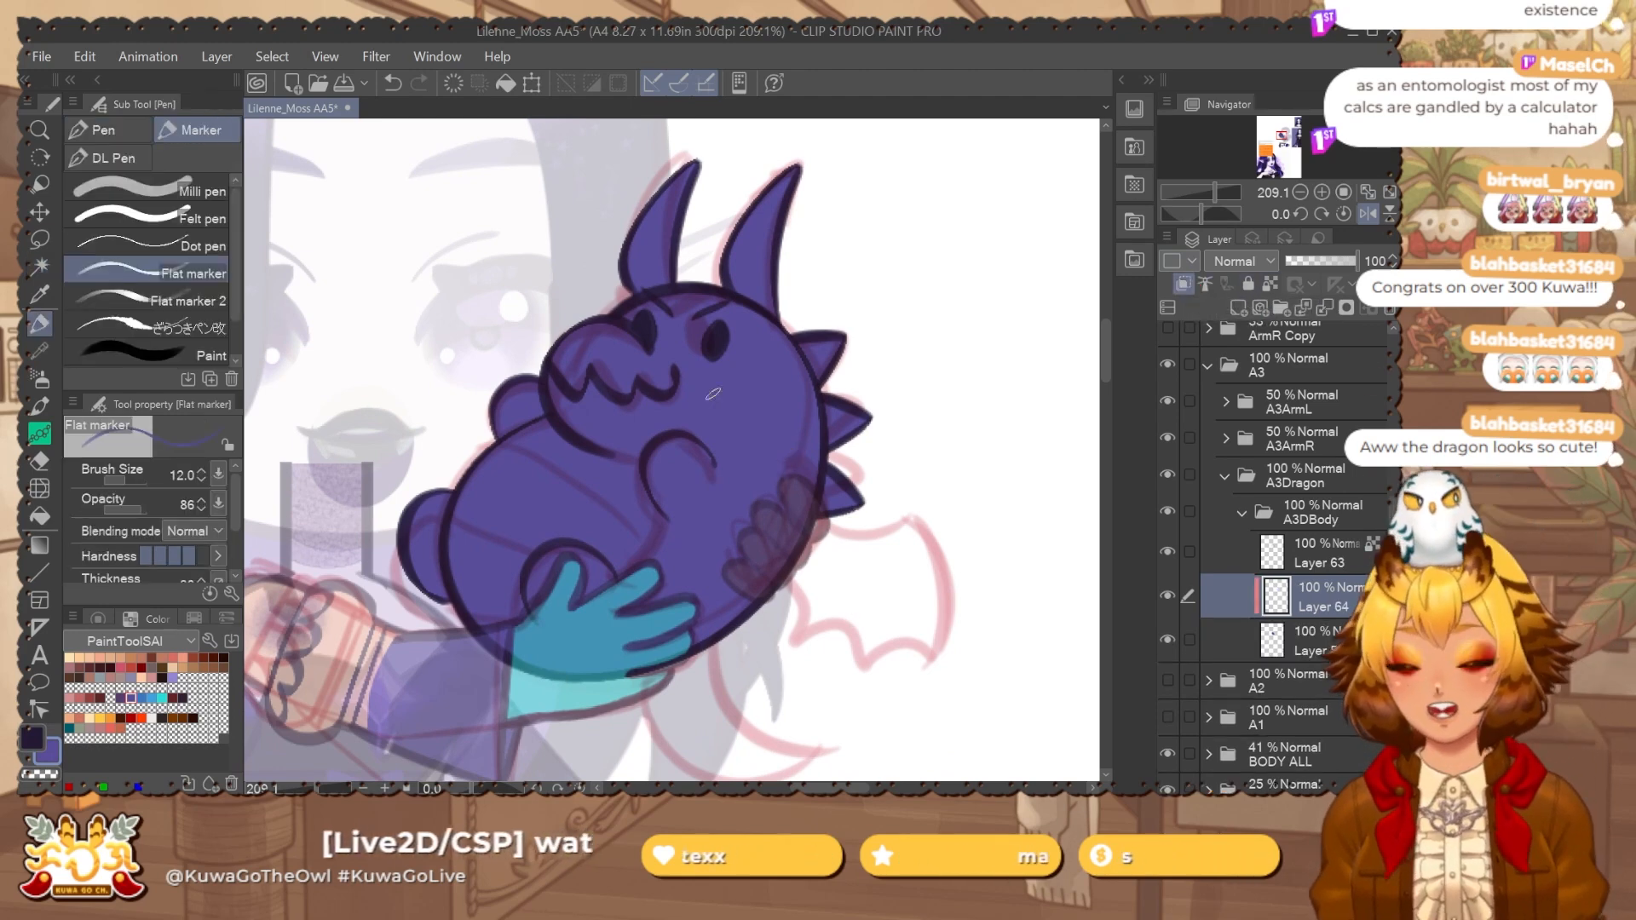
left_click(152, 717)
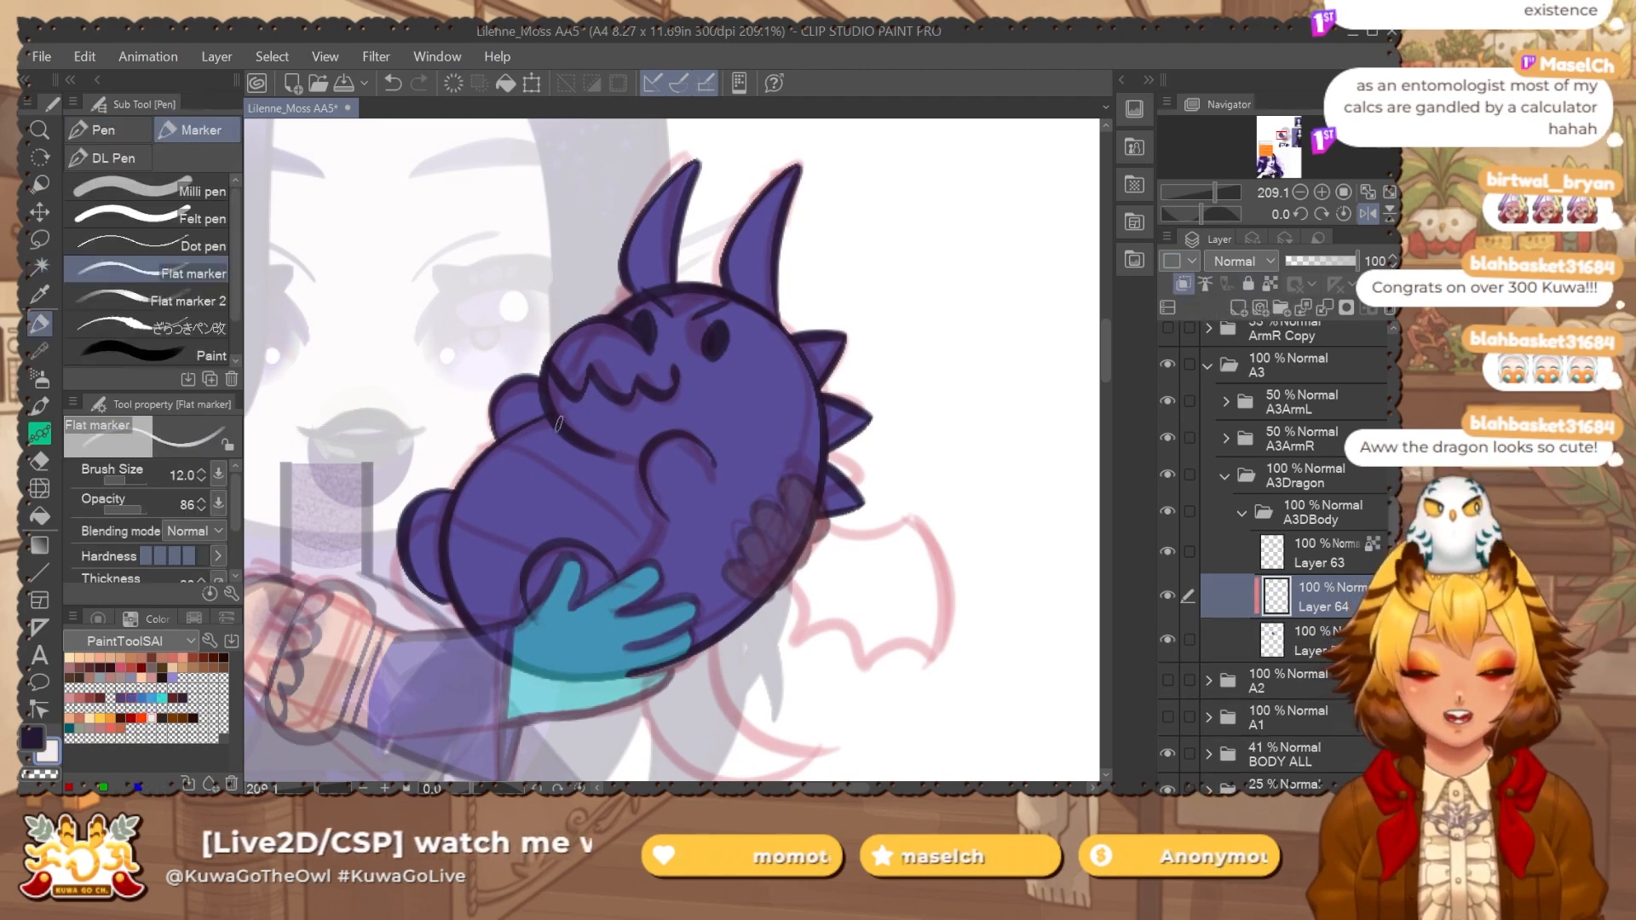
Draw the belly patch's inner edge in off-white from below the chin down to the hand, and flip the canvas view horizontally.
left_click_drag(543, 416, 638, 463)
key("ctrl+z")
mouse_move(556, 423)
left_mouse_down()
mouse_move(649, 469)
mouse_move(659, 488)
mouse_move(616, 459)
mouse_move(648, 492)
mouse_move(647, 467)
mouse_move(654, 558)
left_mouse_up()
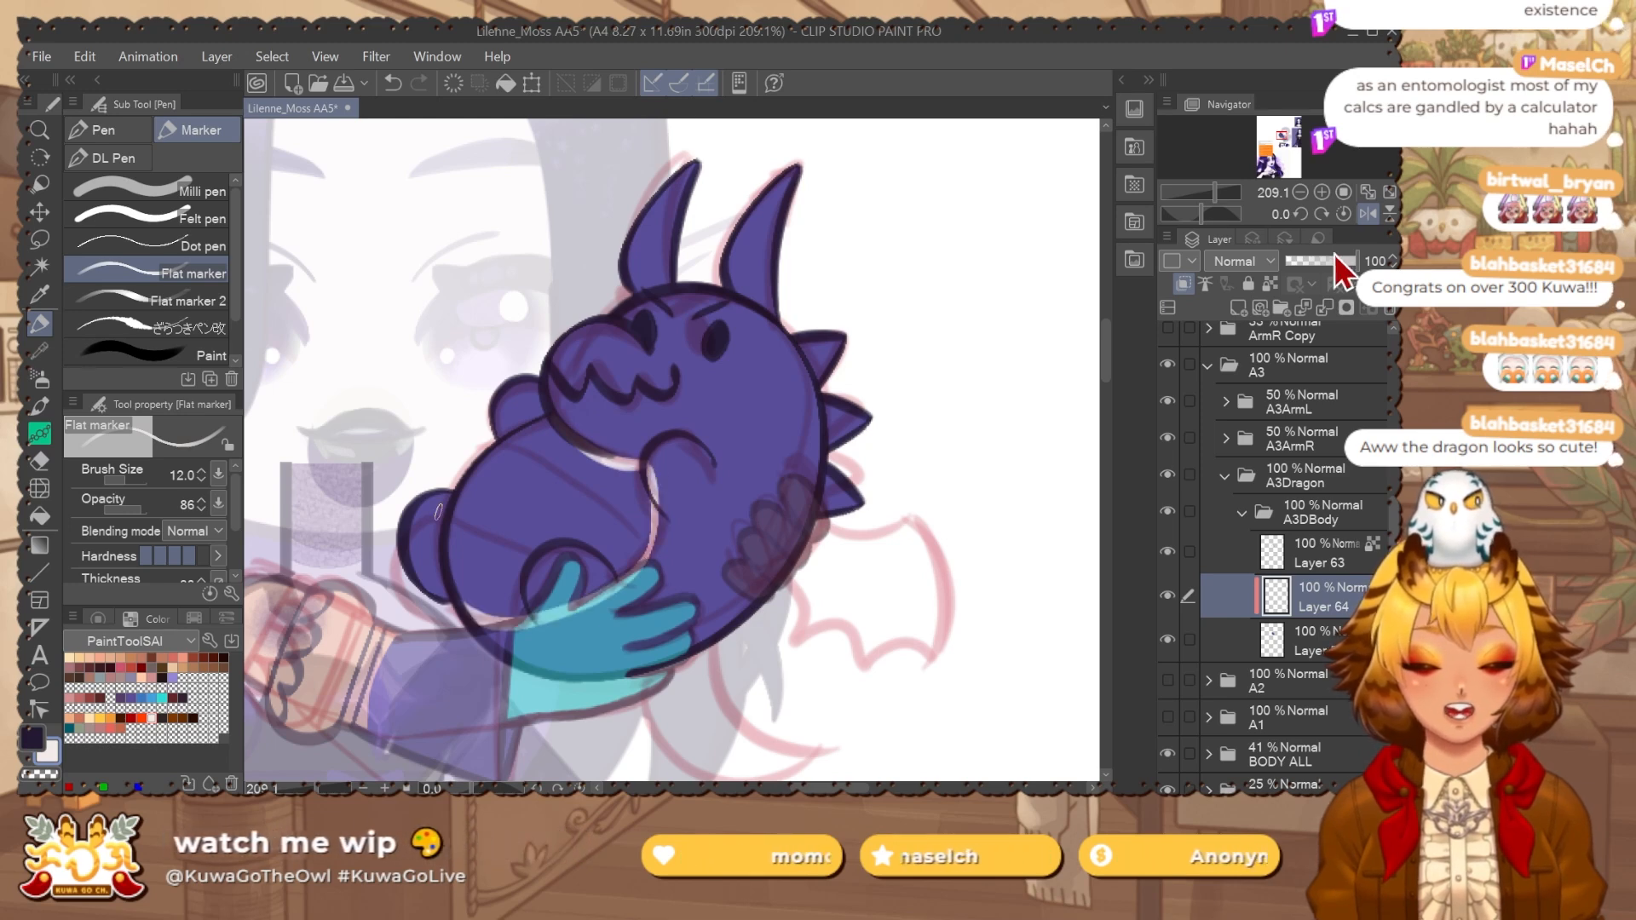
key("ctrl+z")
left_click(1367, 214)
mouse_move(749, 486)
left_mouse_down()
mouse_move(648, 443)
mouse_move(590, 503)
mouse_move(749, 592)
left_mouse_up()
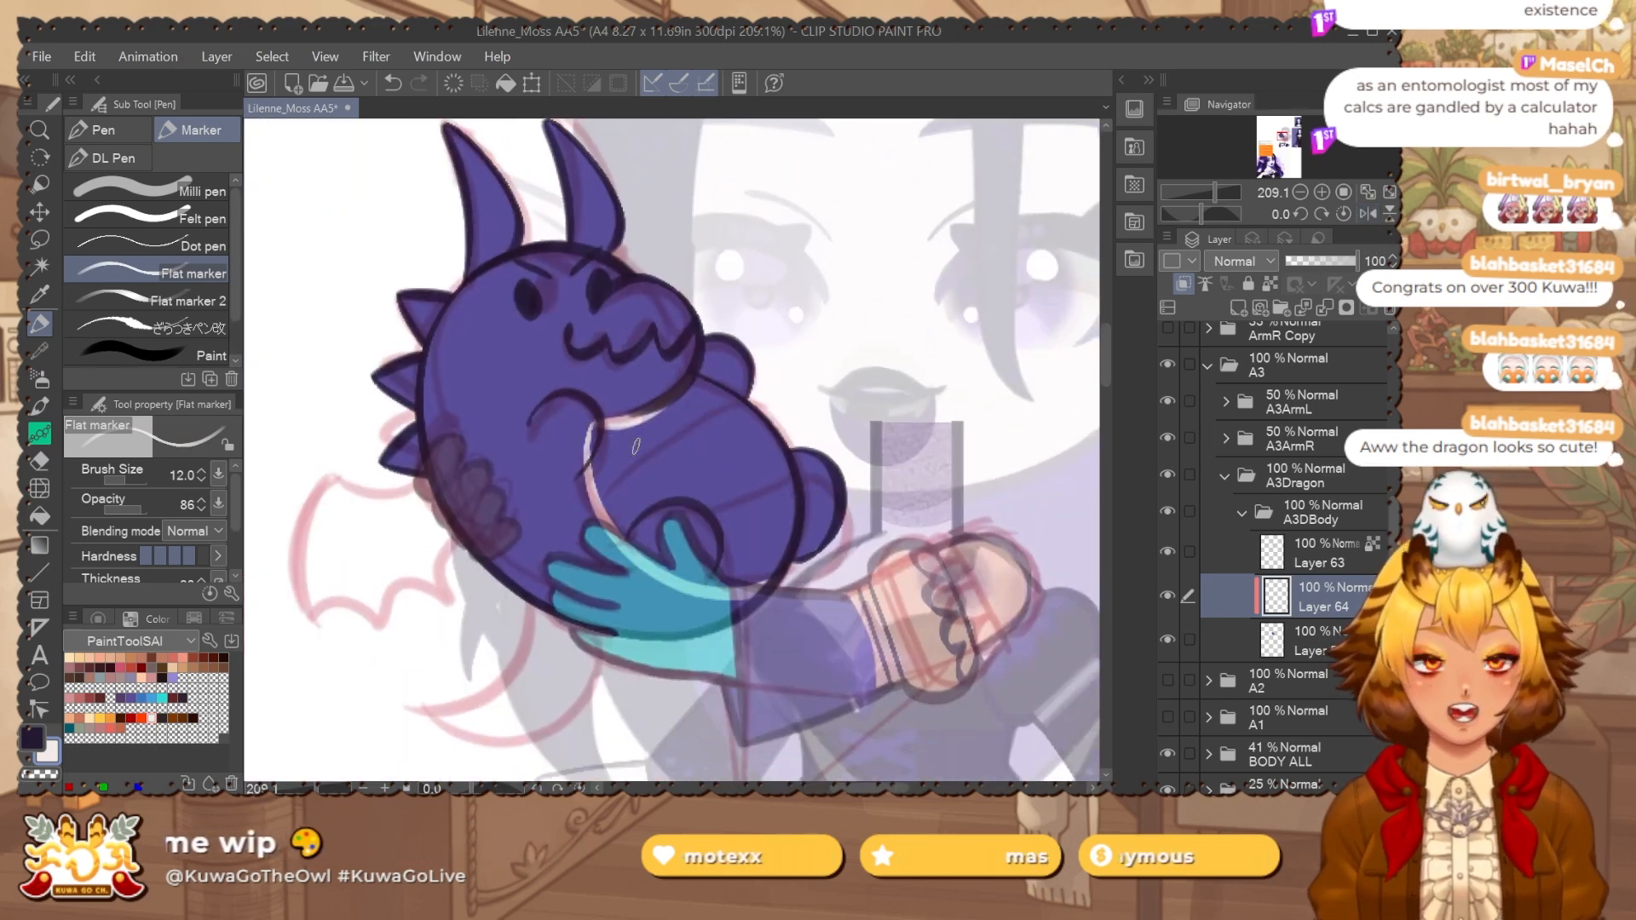
Close the off-white belly outline along the chin and body edge, refining its curve with Liquify, the Rough eraser and the Flat marker.
key("j")
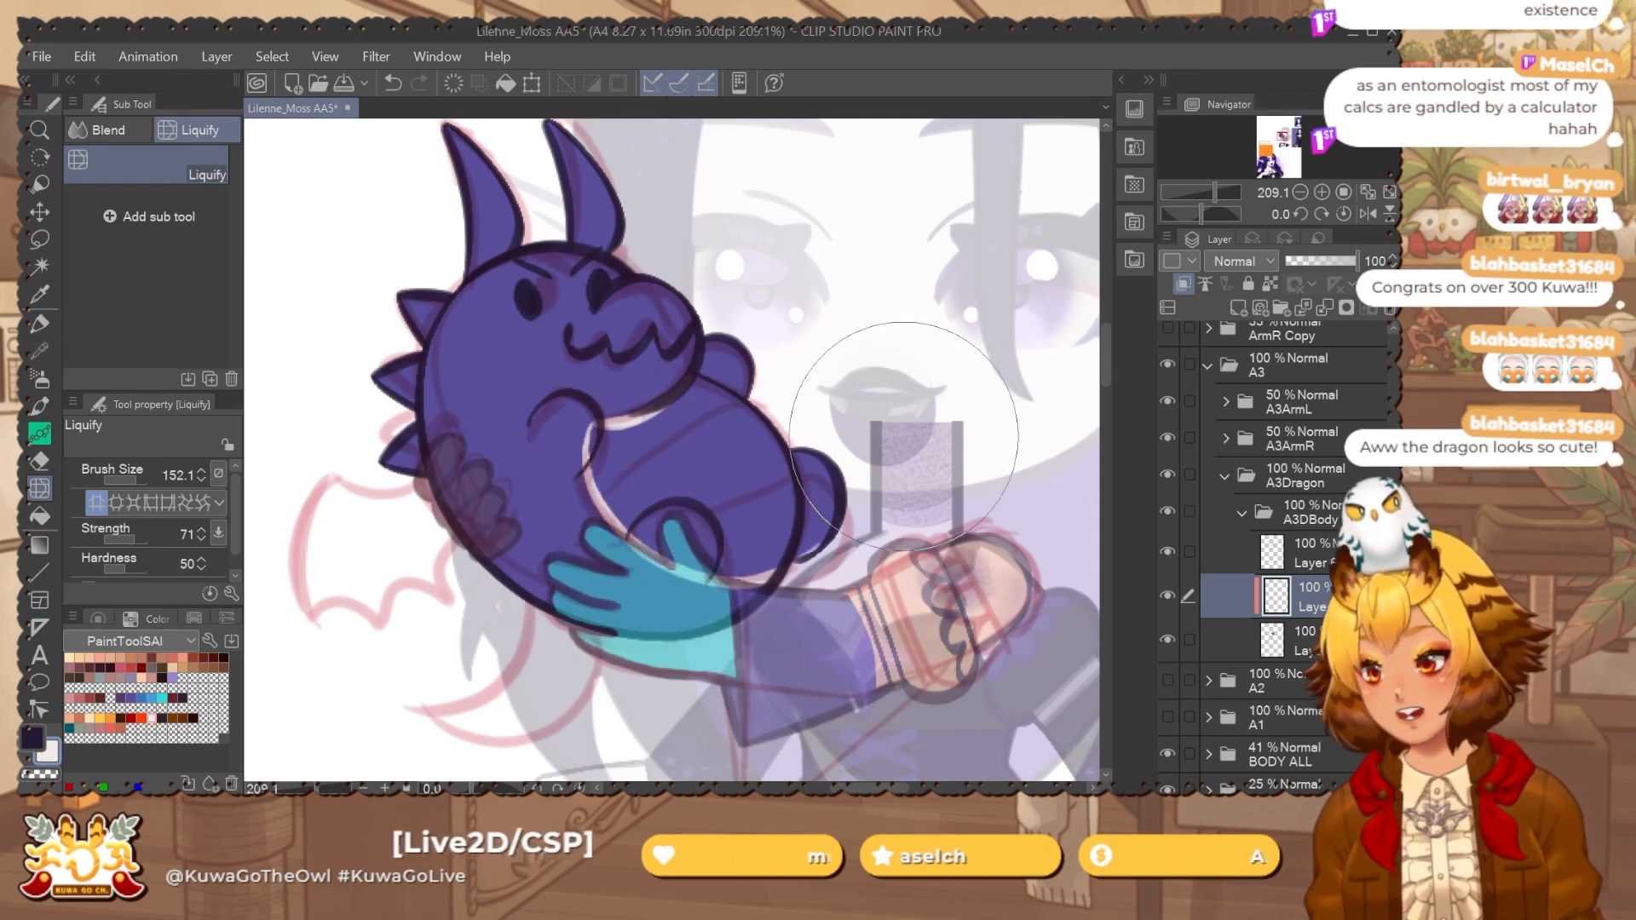
key("p")
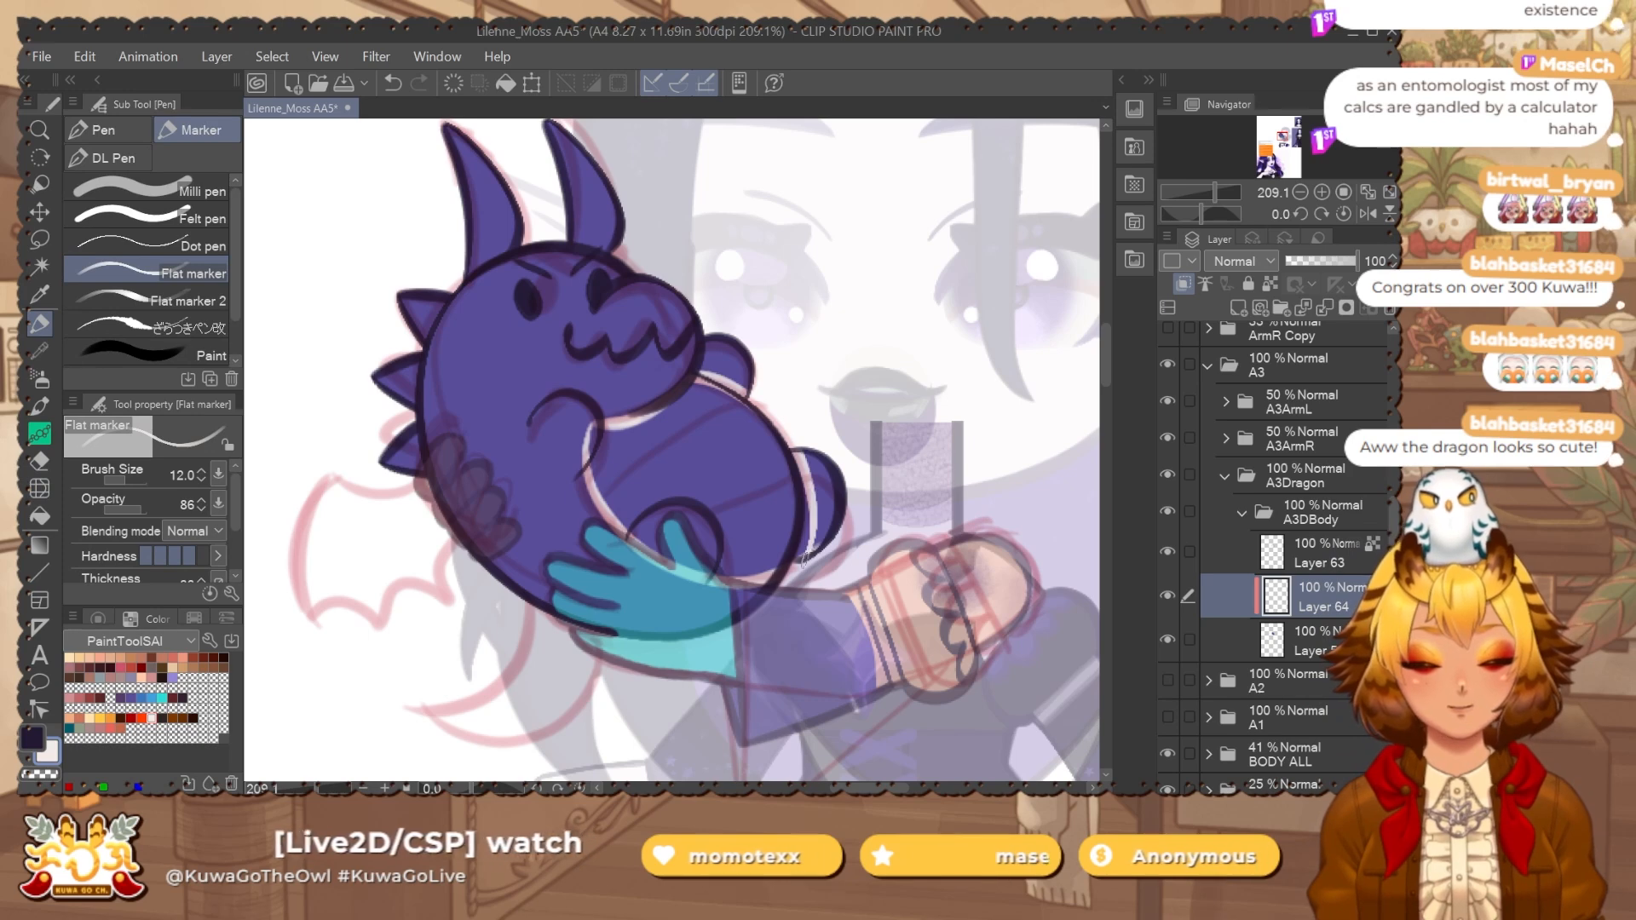
key("j")
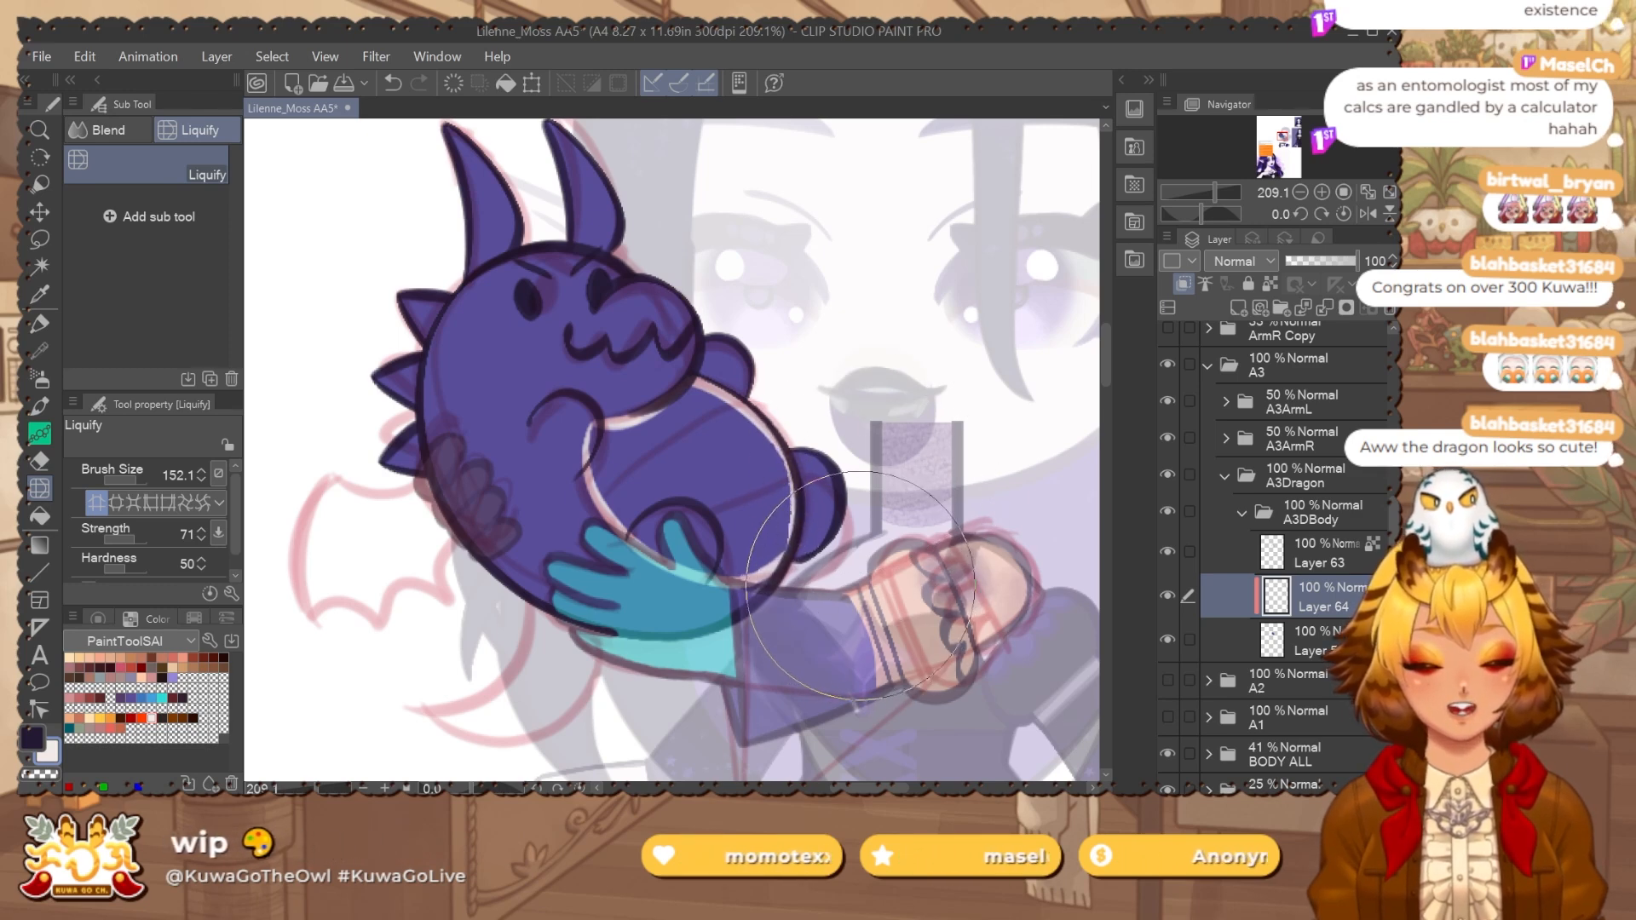
key("e")
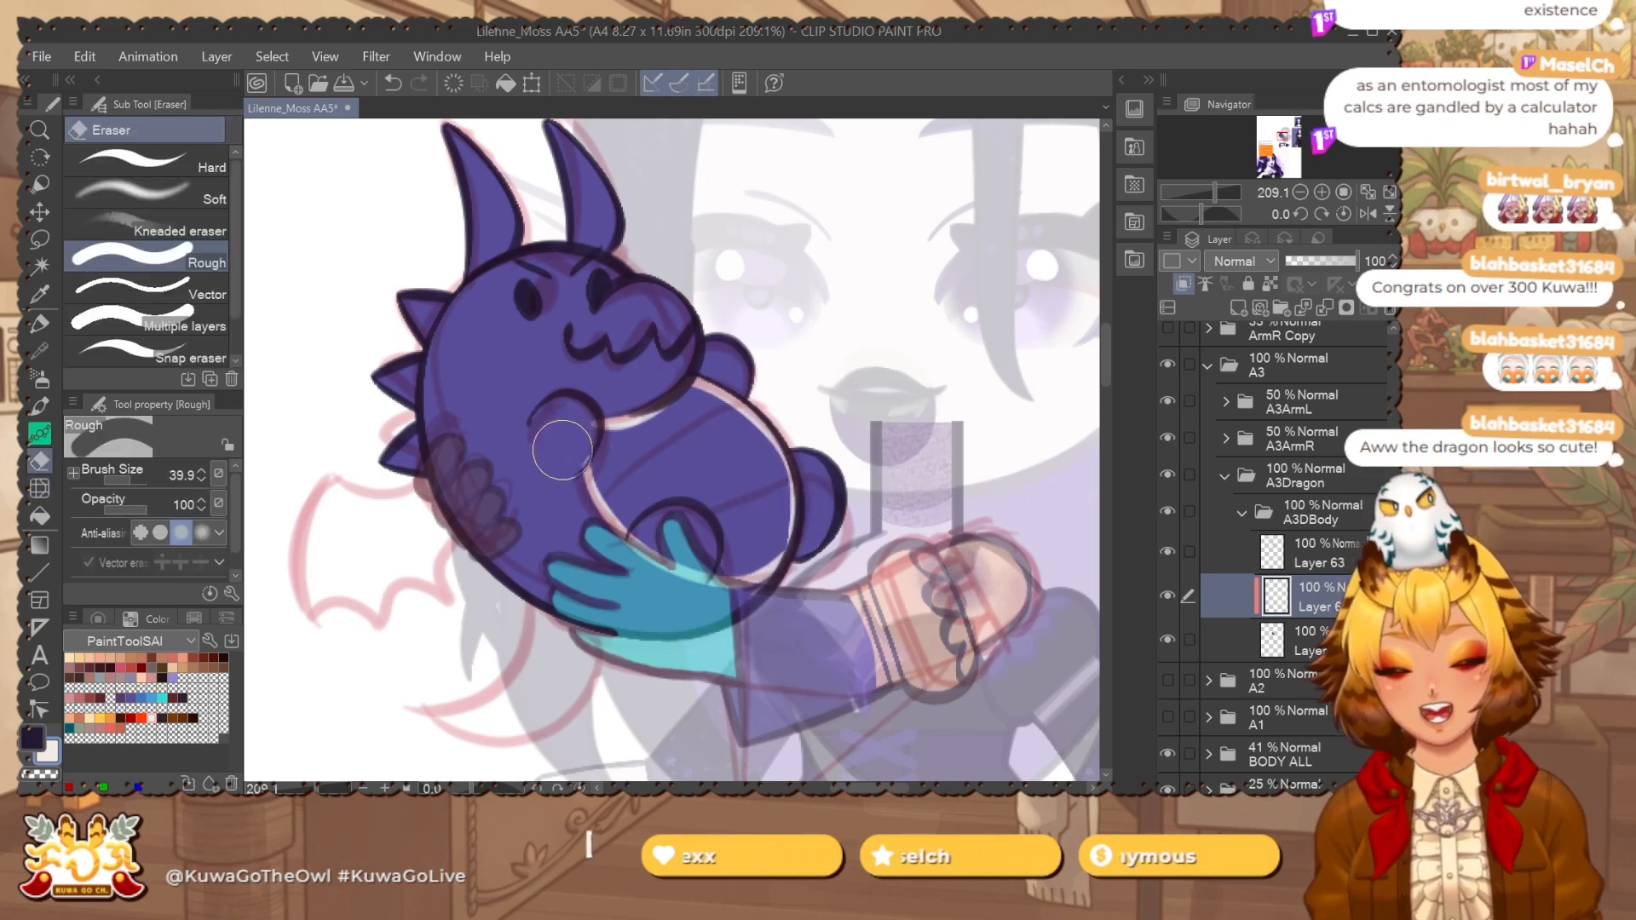
key("p")
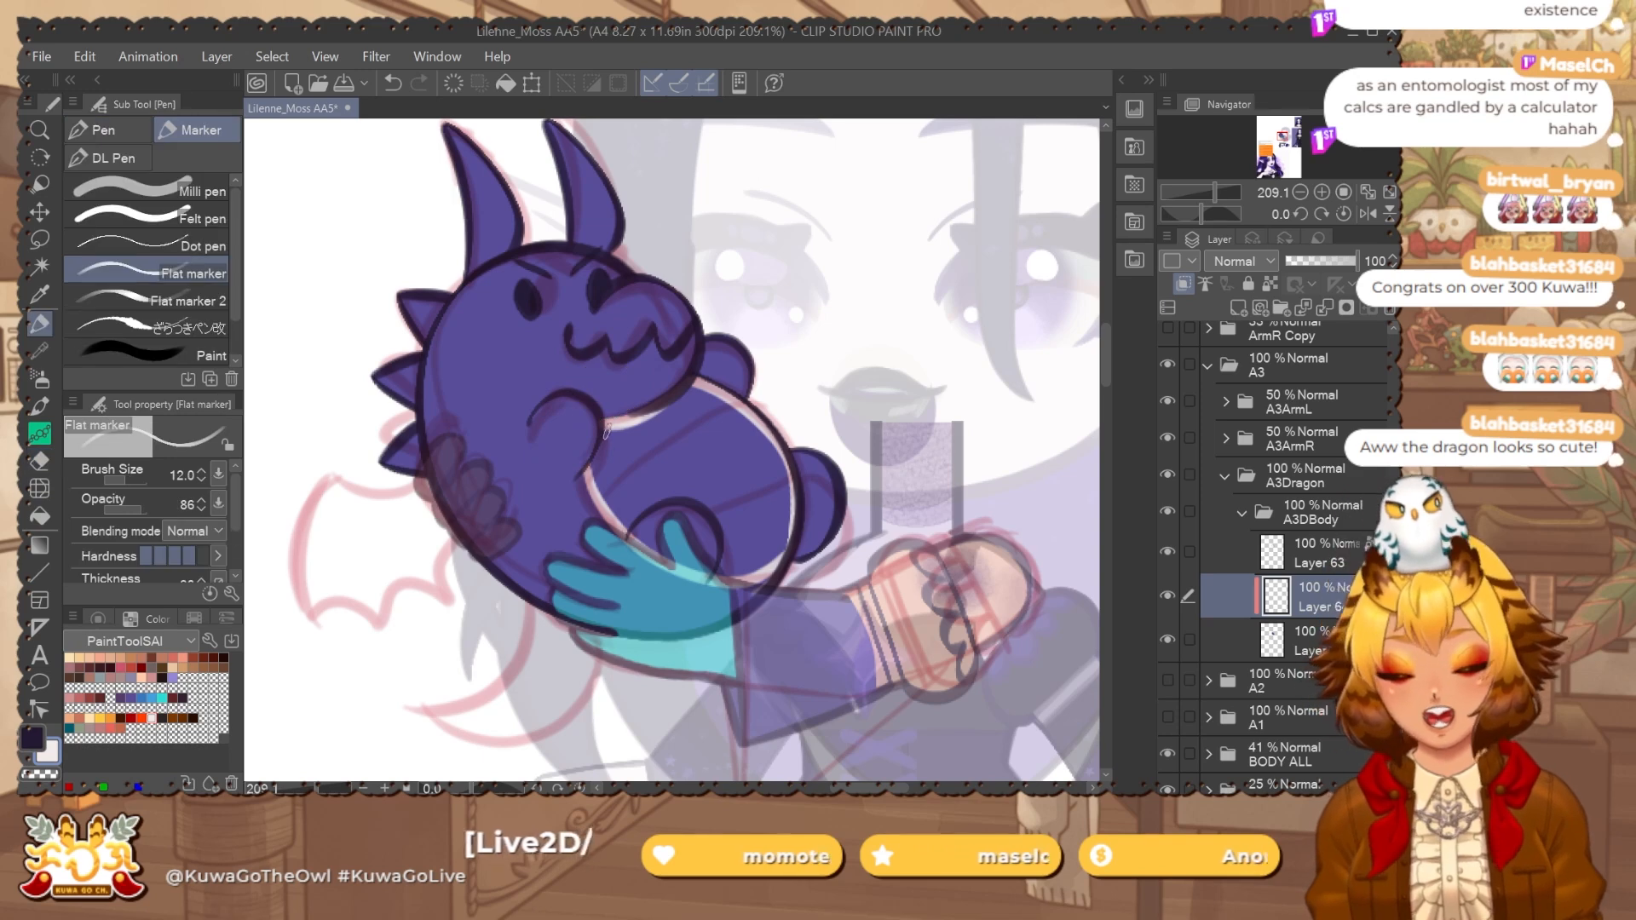
left_click_drag(800, 417, 767, 409)
Auto-select the area outside the belly outline, expand and invert the selection, and fill the belly patch with off-white on Layer 64.
key("w")
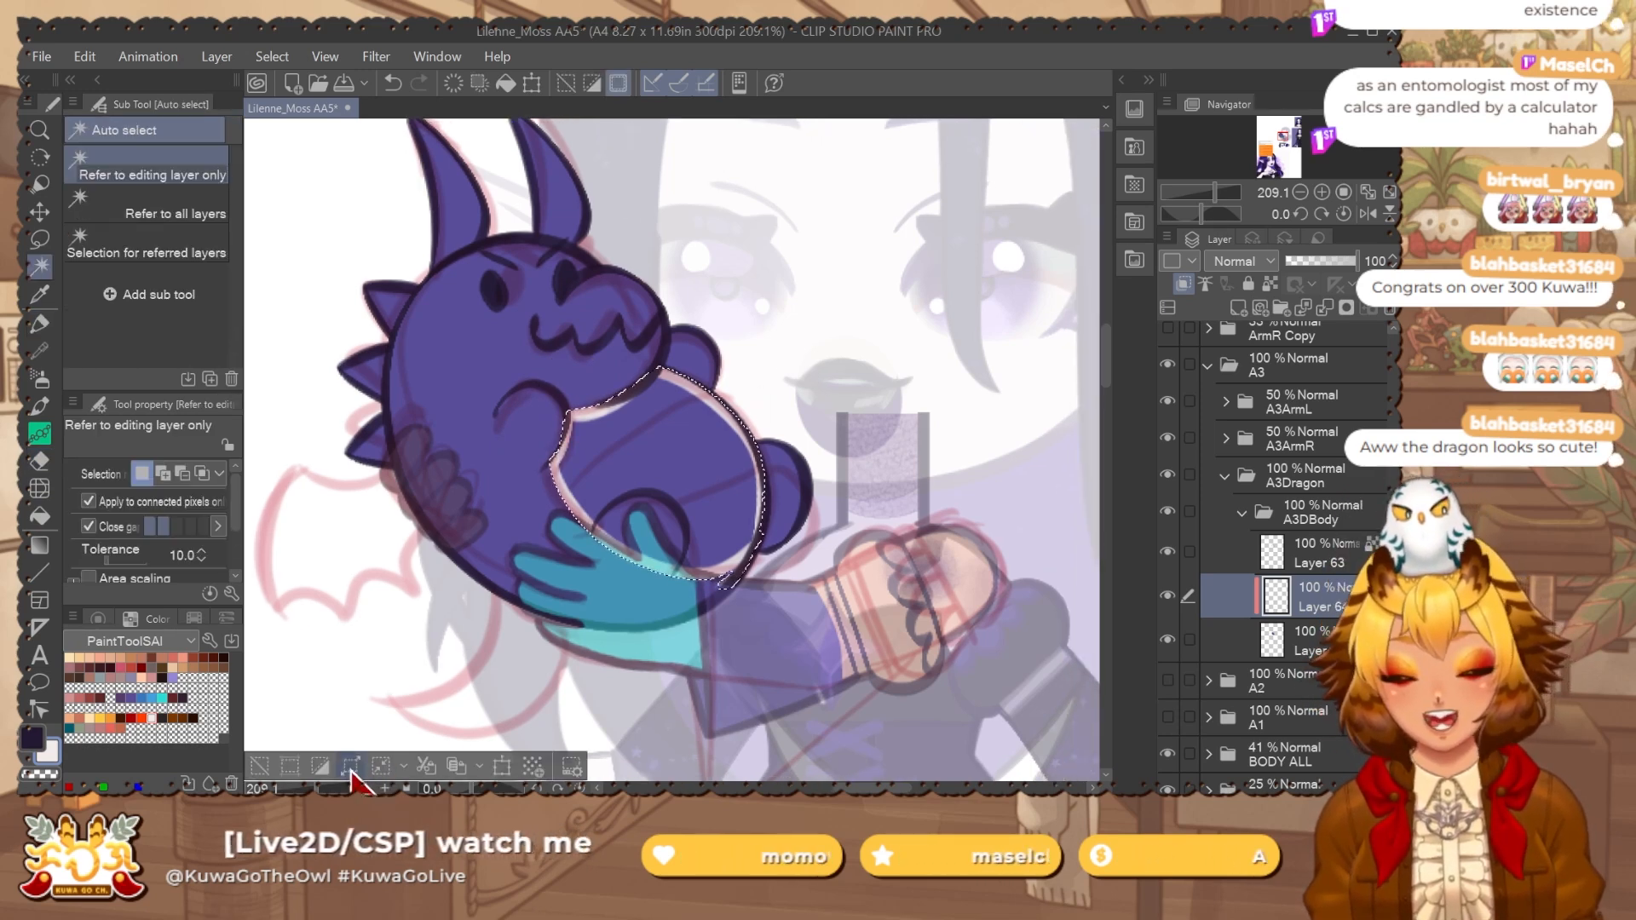
left_click(350, 766)
left_click(1024, 363)
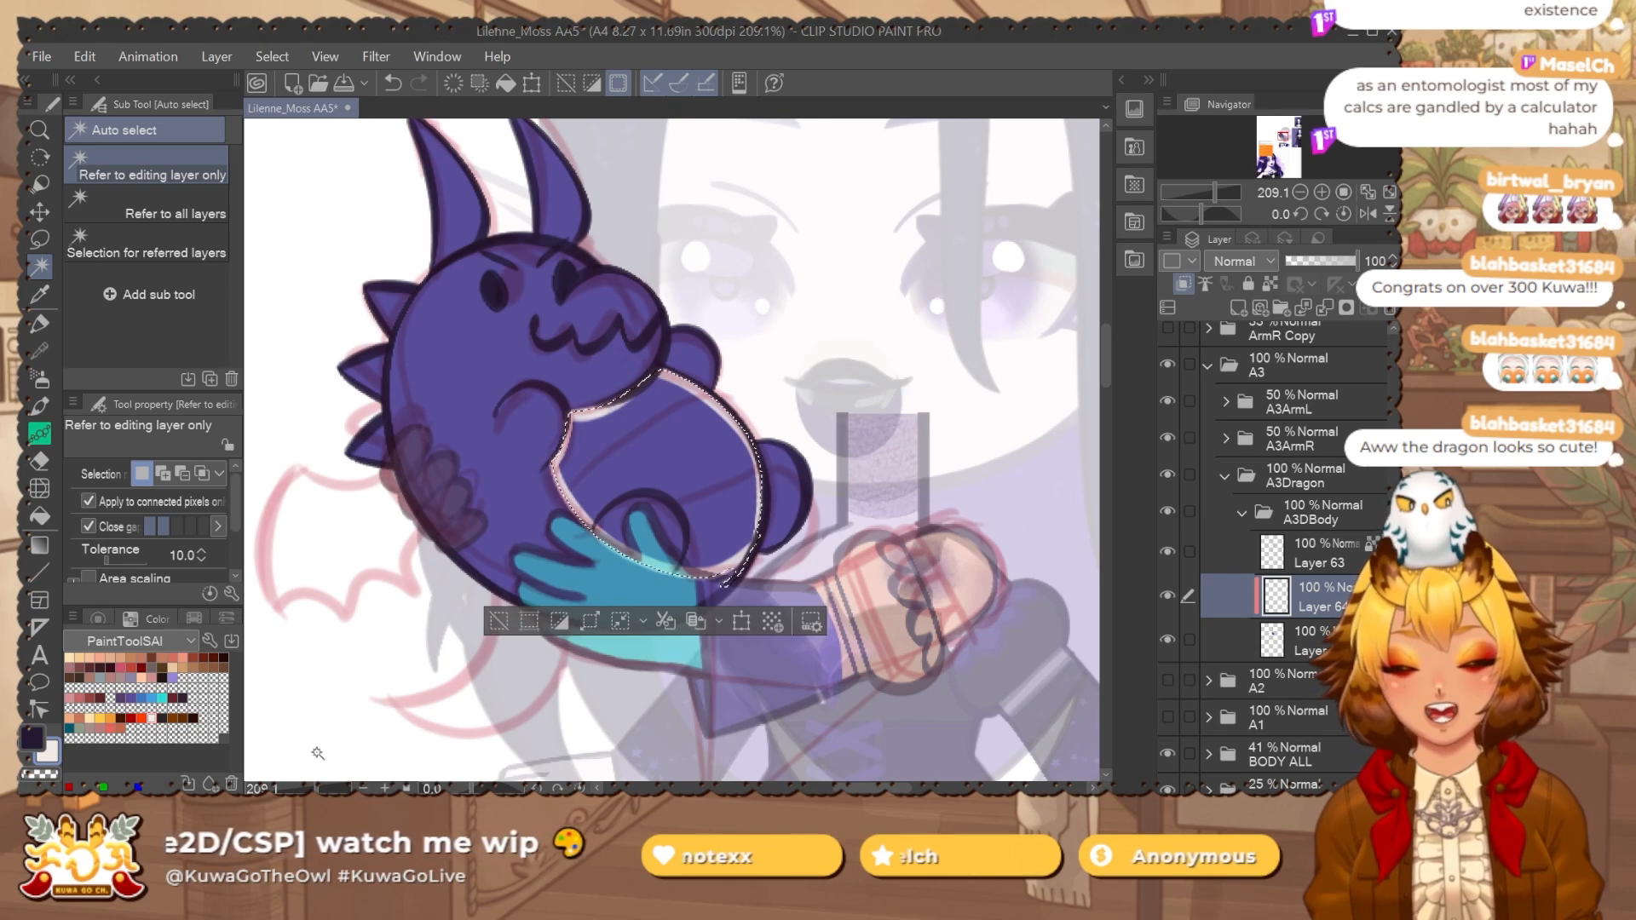
key("Delete")
key("ctrl+d")
left_click_drag(834, 599, 811, 586)
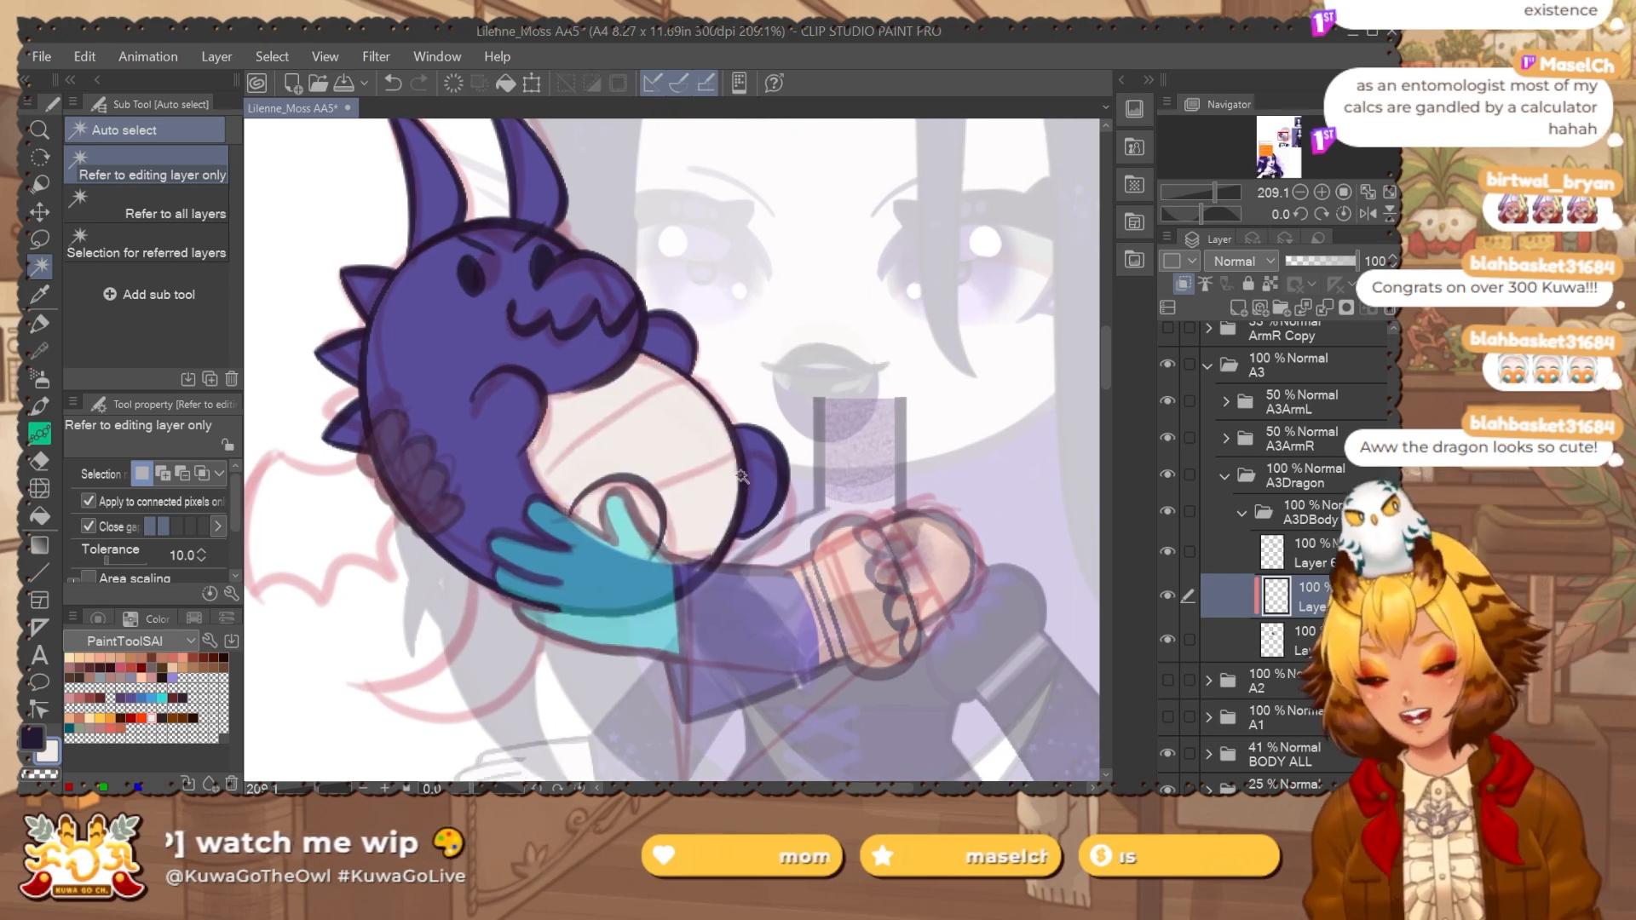
Erase the off-white belly colour covering the dragon's front foot, and lock the transparent pixels of Layer 64.
key("e")
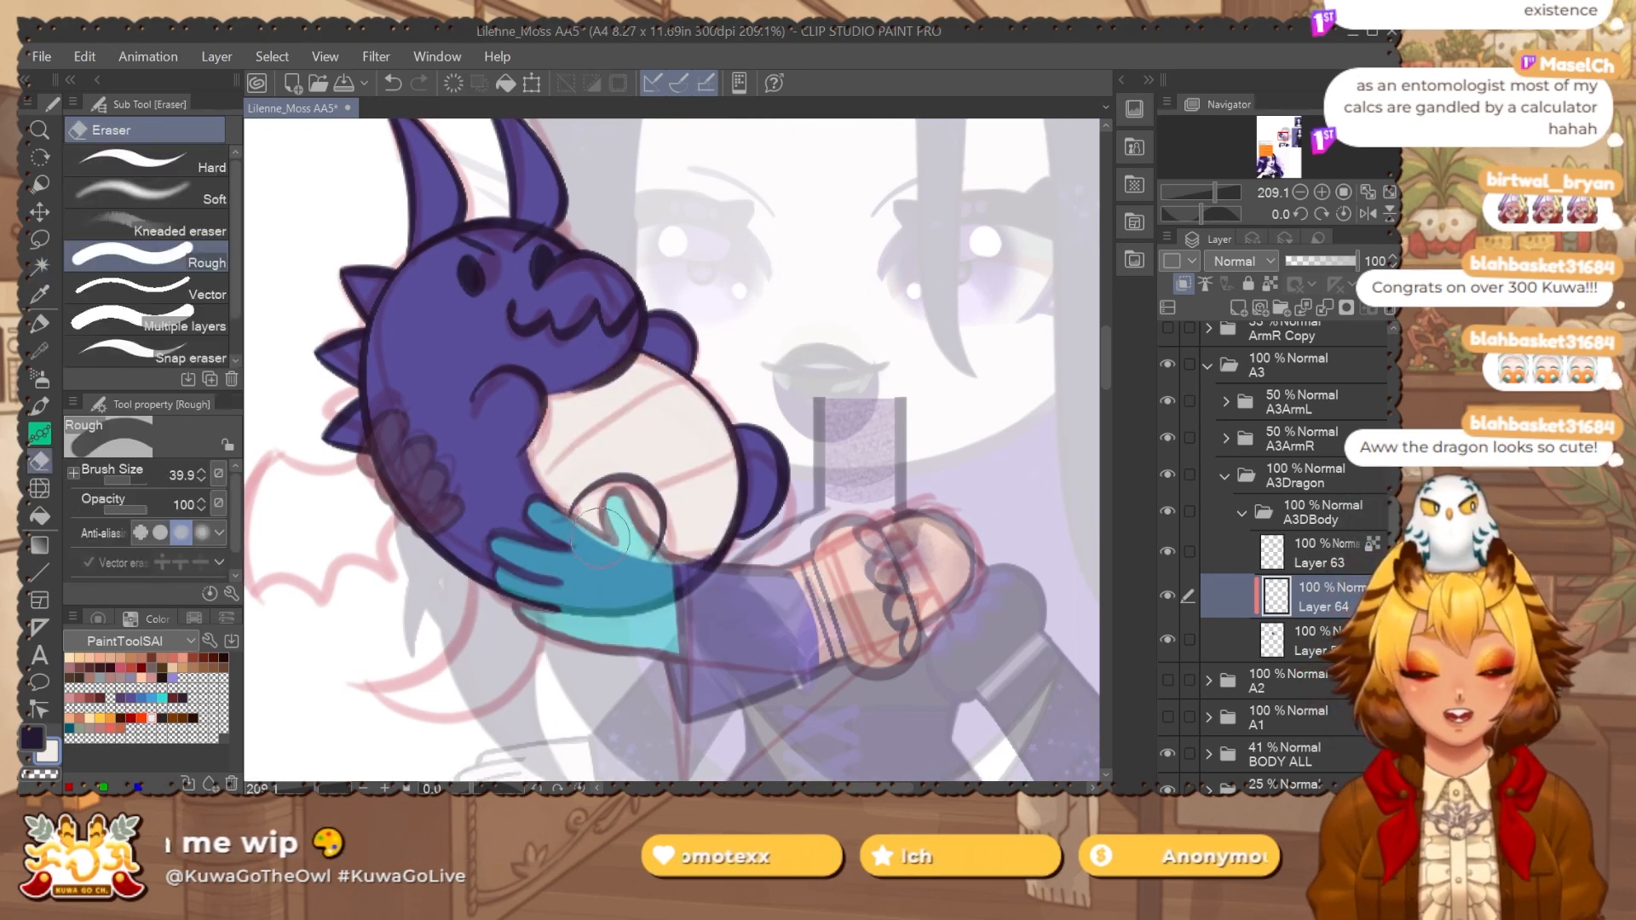
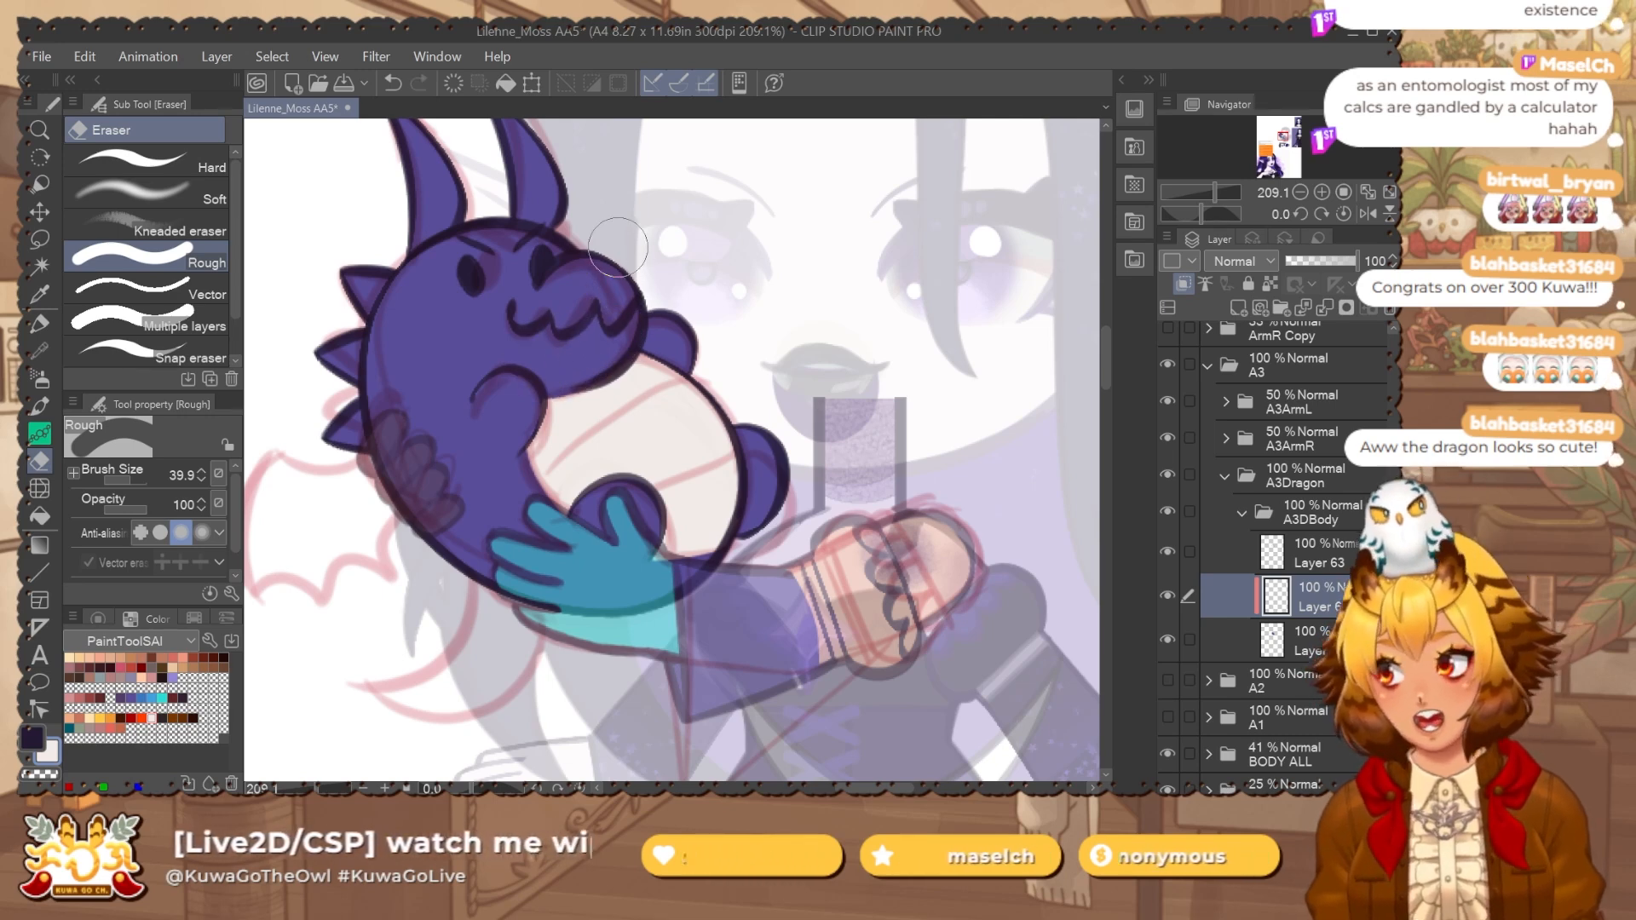
left_click(1269, 283)
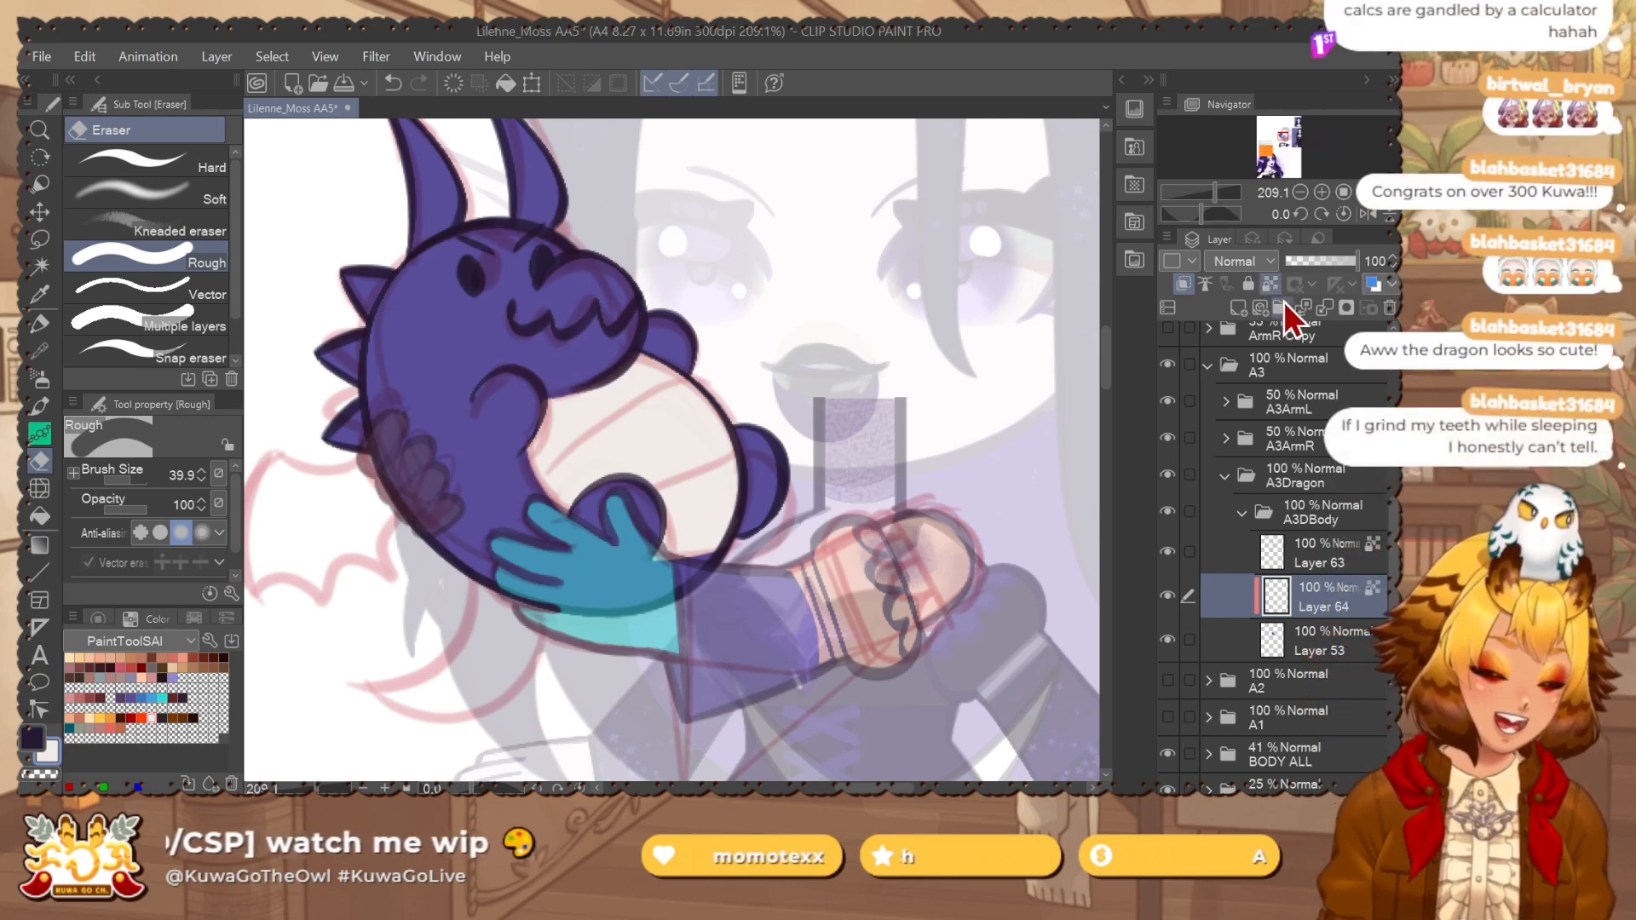
left_click(1318, 639)
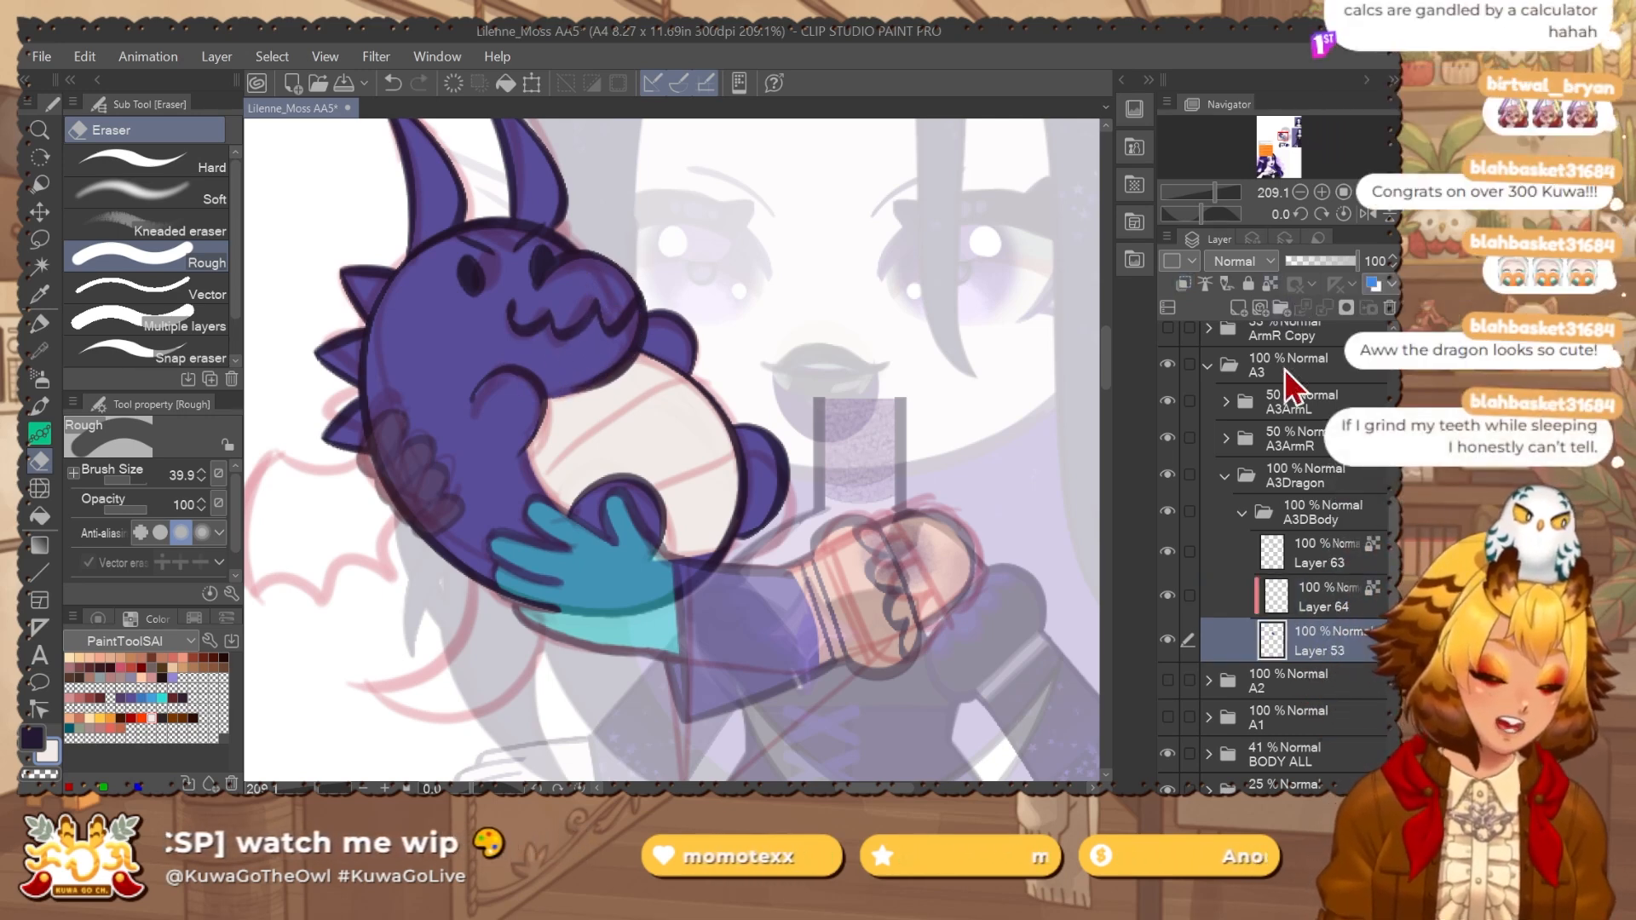
Collapse the A3DBody folder and add a new layer above it inside a new folder named A3DWings.
left_click(1265, 511)
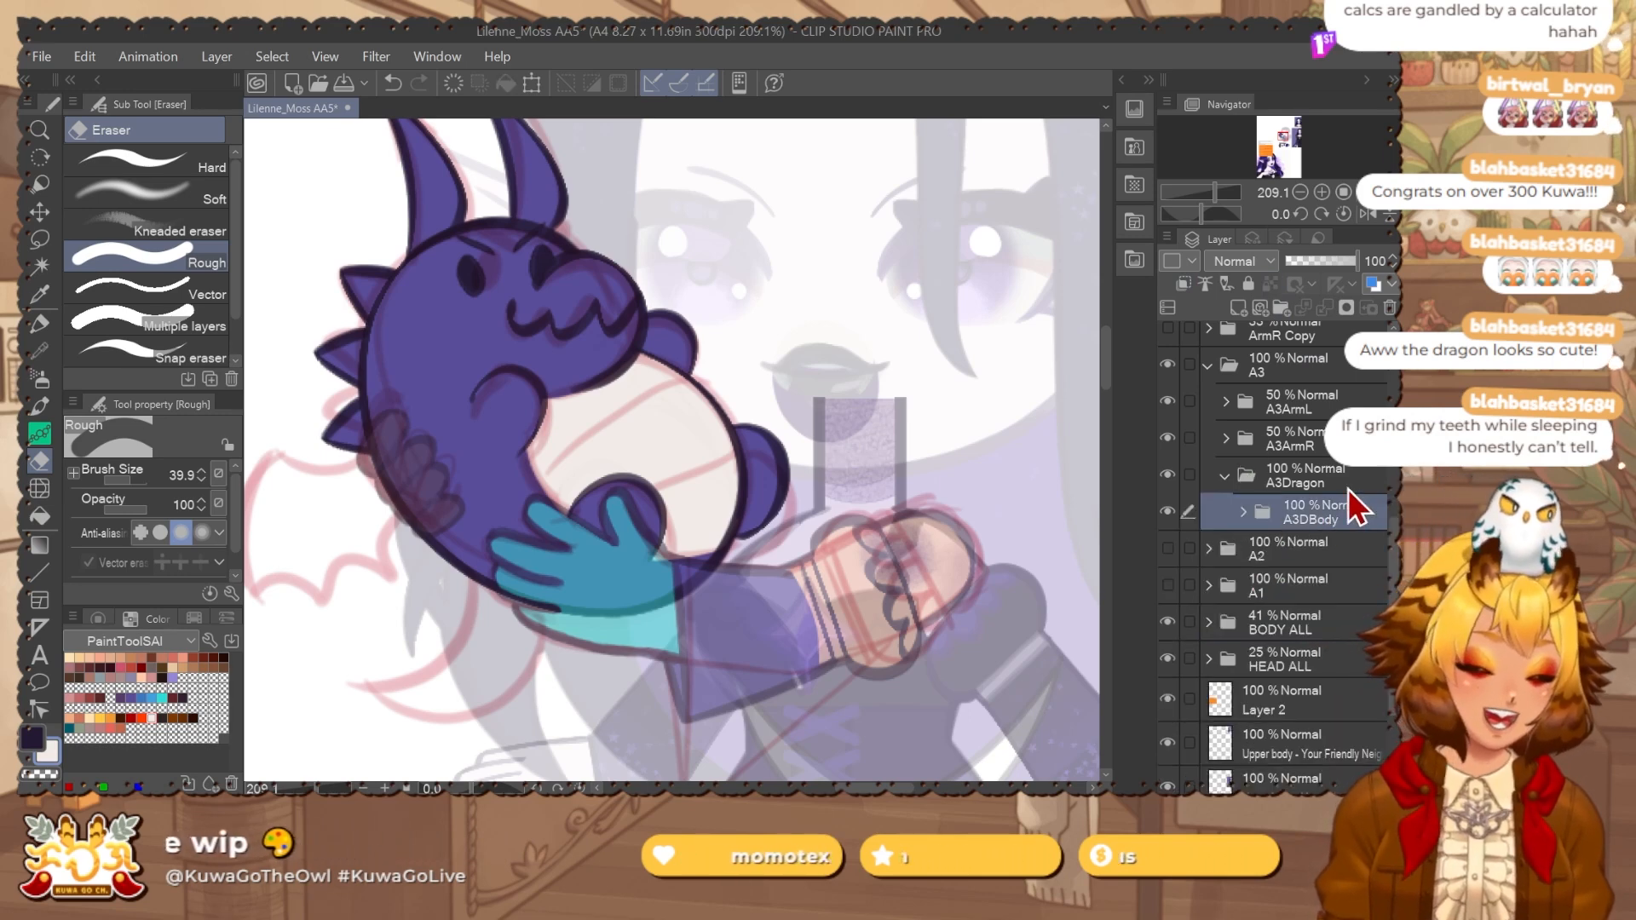
key("p")
key("ctrl+shift+n")
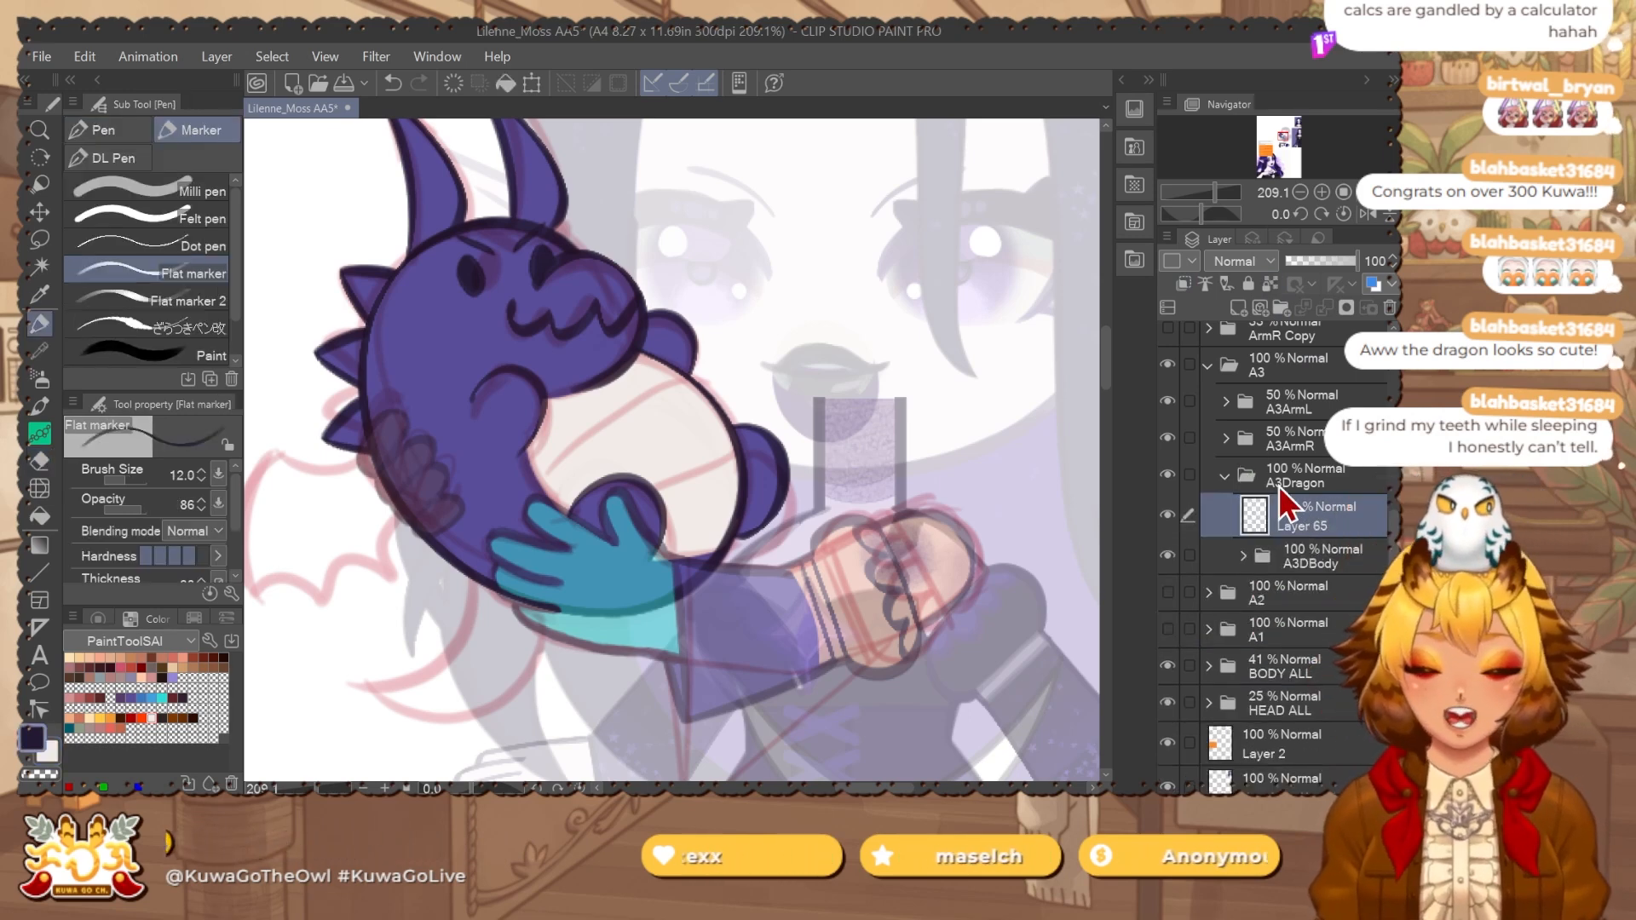
key("ctrl+g")
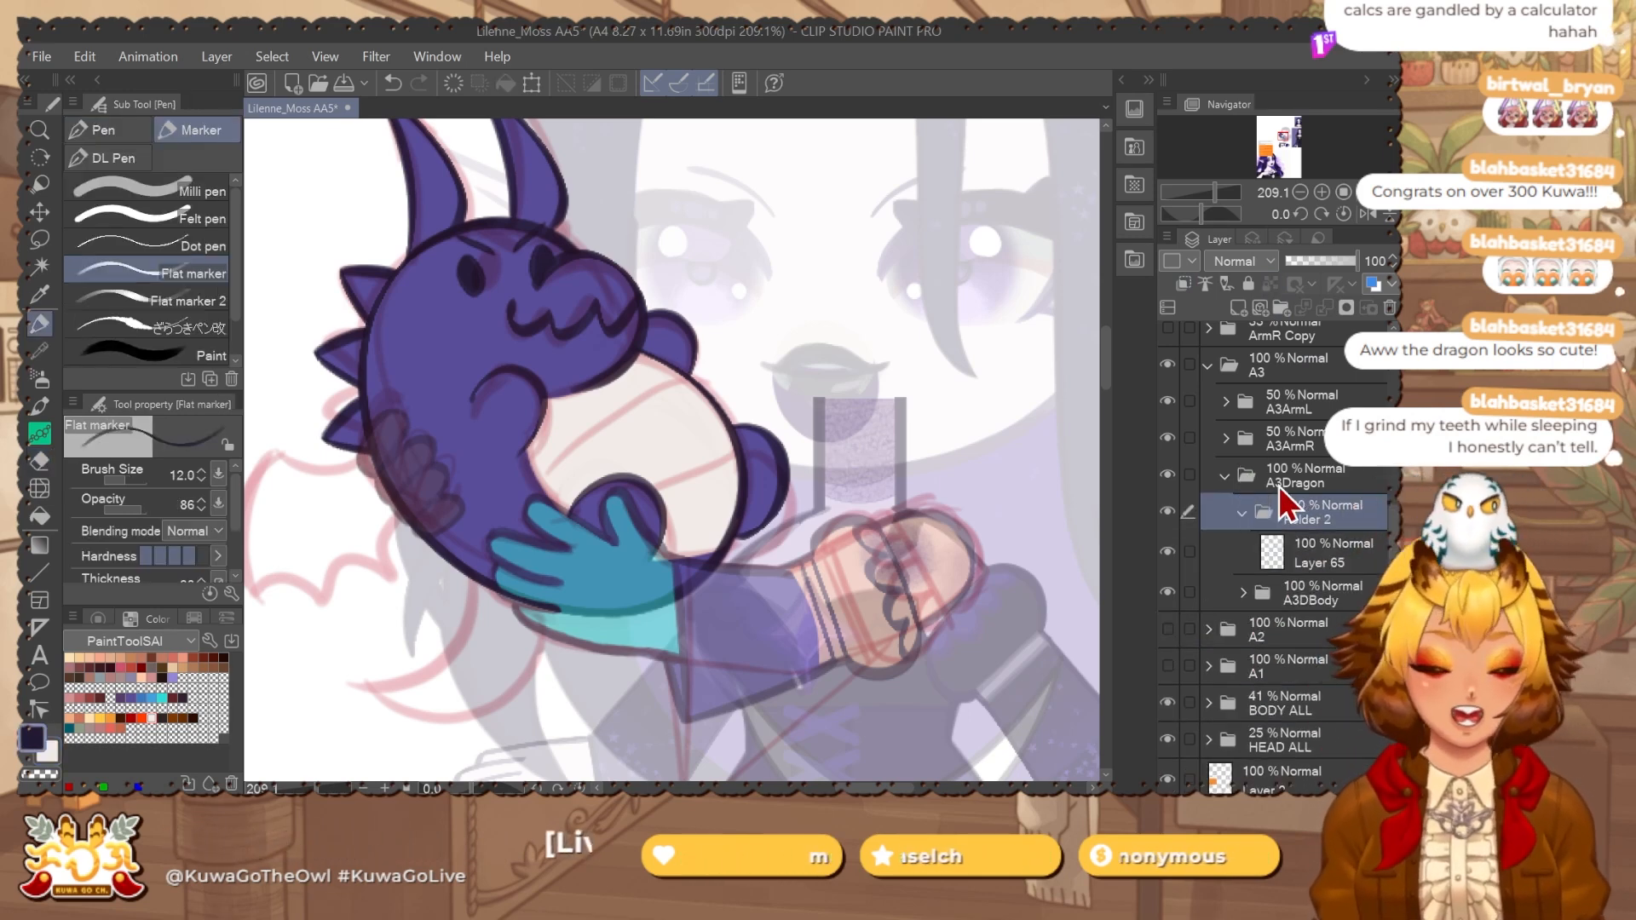
double_click(1313, 515)
type("A3")
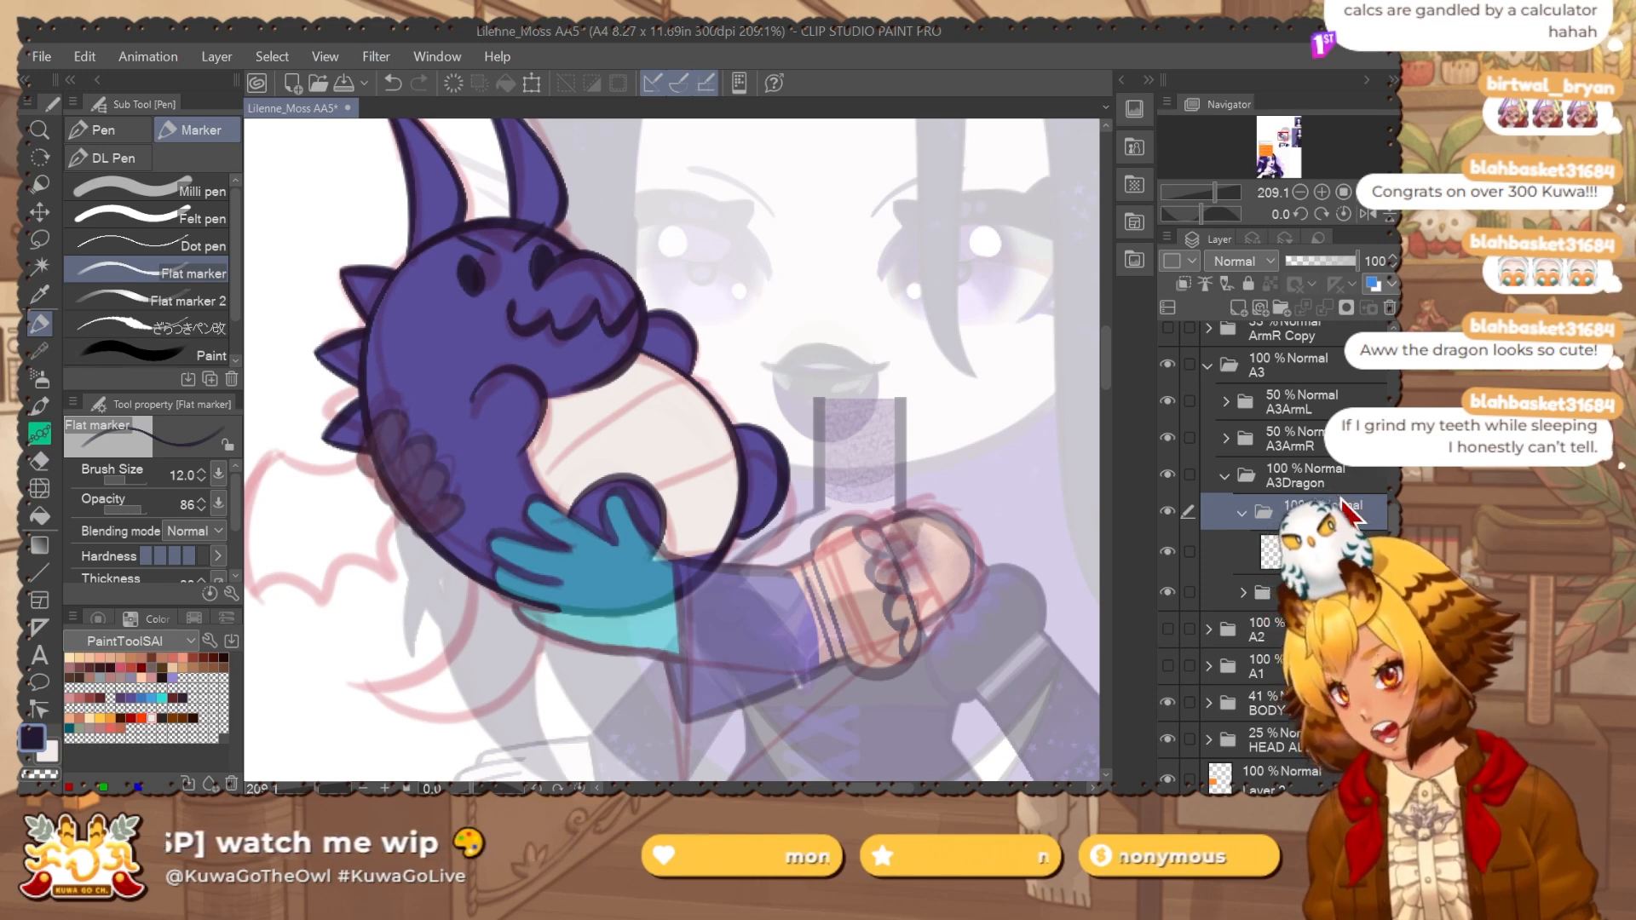
left_click(1345, 554)
Draw the dragon's wing outline on Layer 65 with the Flat marker: curved upper edge, outer edge and scalloped lower edge.
left_click_drag(486, 518, 678, 522)
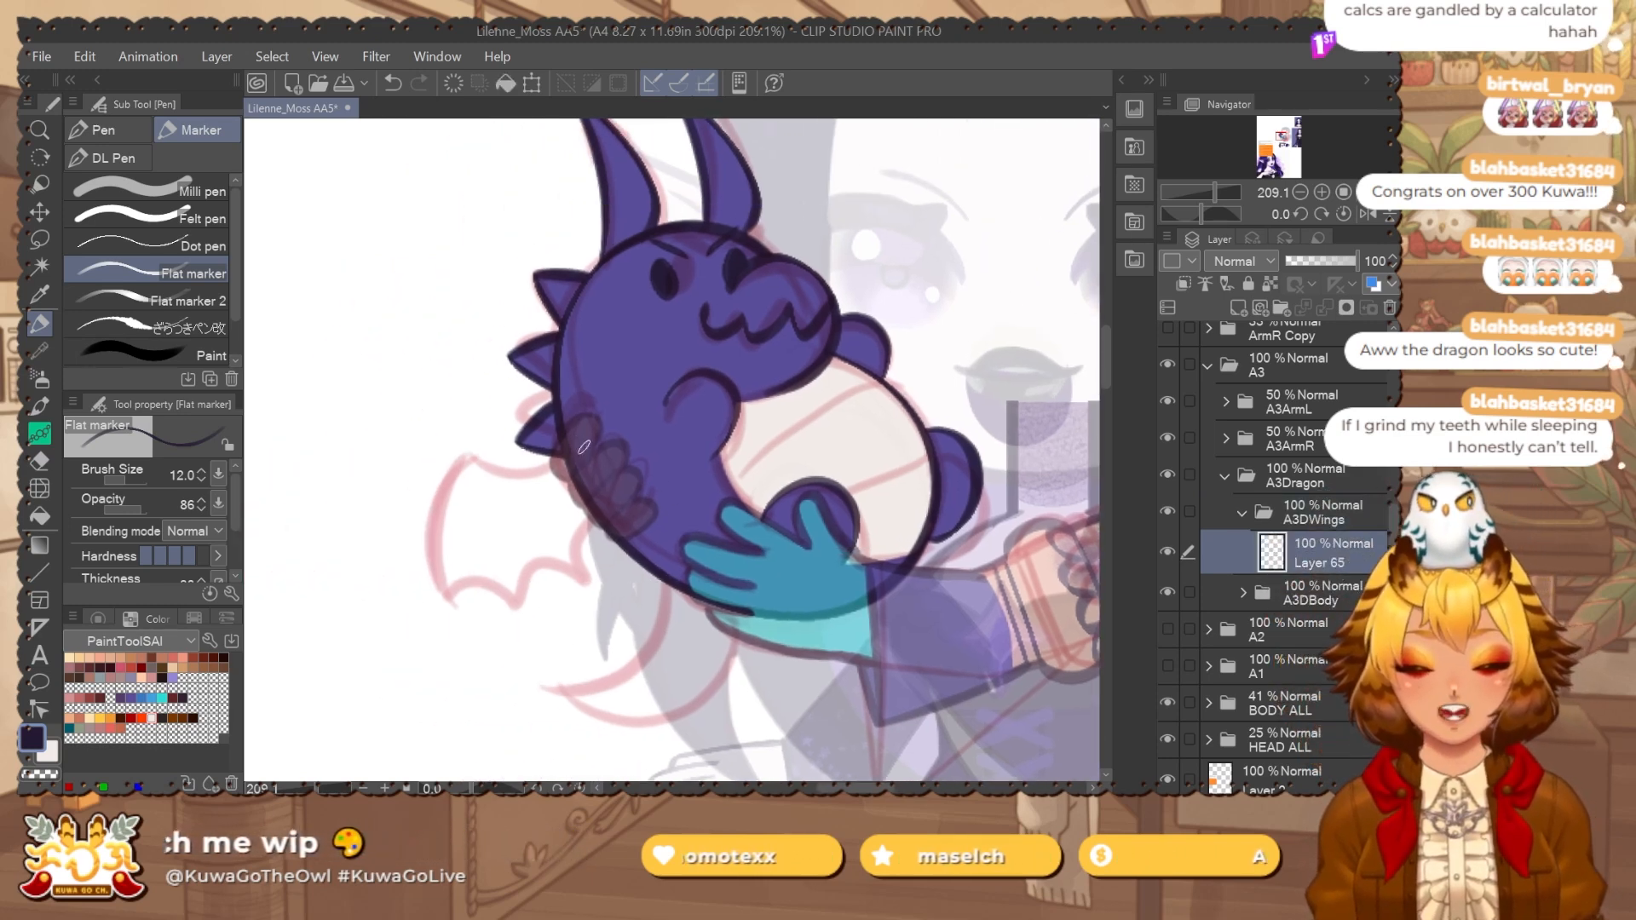
mouse_move(584, 447)
left_mouse_down()
mouse_move(435, 473)
mouse_move(596, 452)
left_mouse_up()
key("ctrl+z")
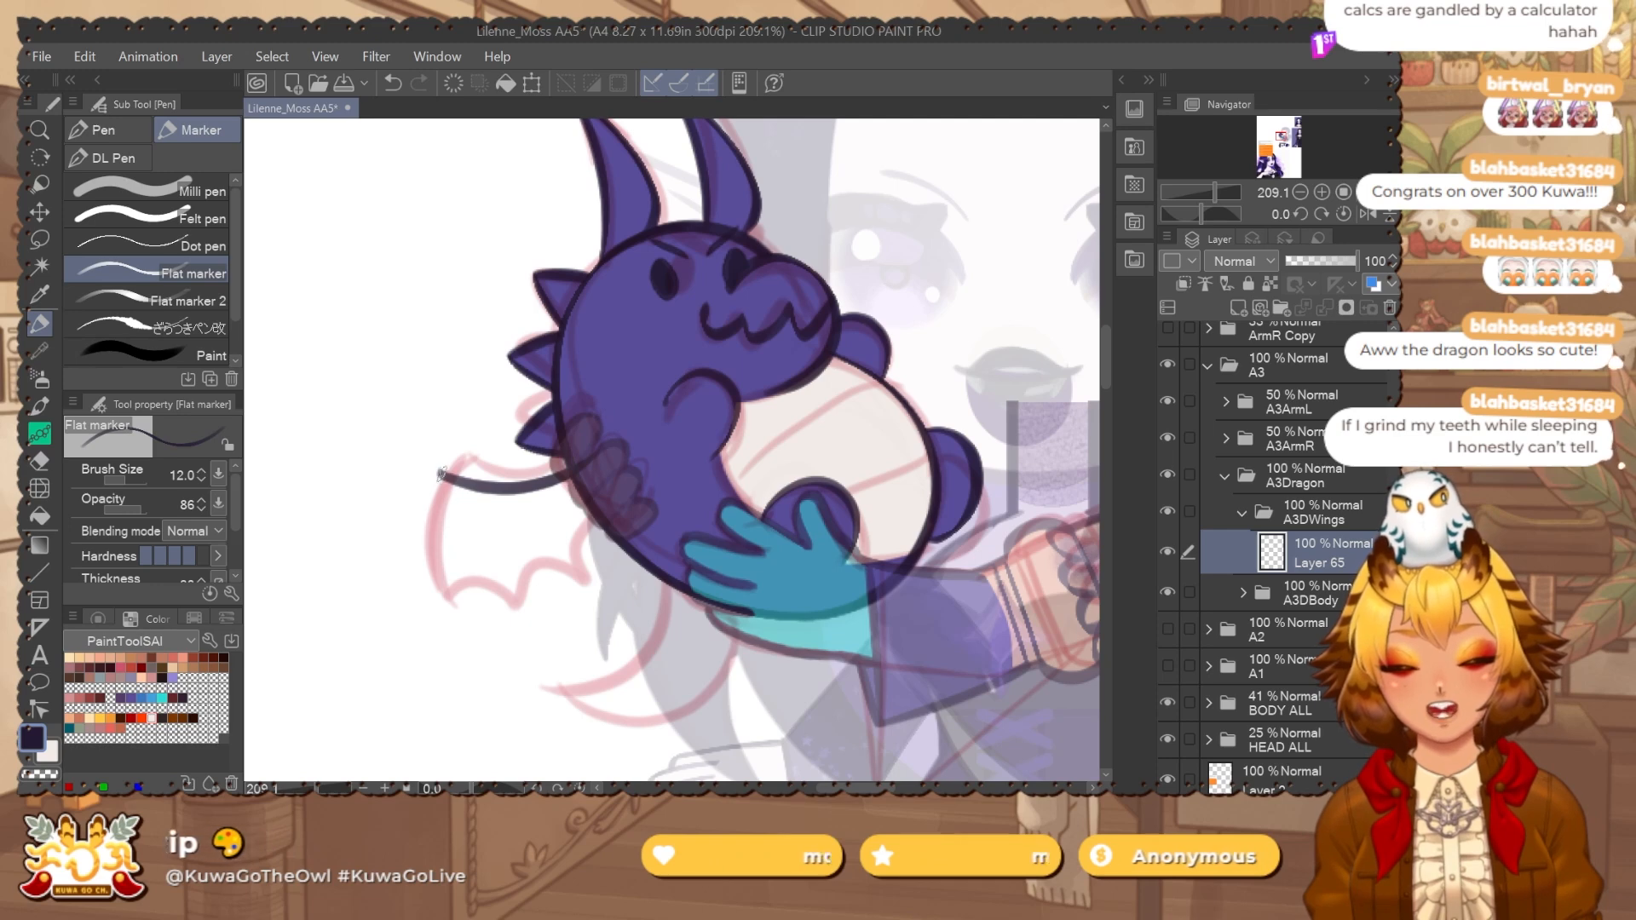
left_click_drag(439, 471, 438, 650)
mouse_move(436, 470)
left_mouse_down()
mouse_move(533, 616)
mouse_move(500, 604)
mouse_move(596, 532)
left_mouse_up()
key("ctrl+z")
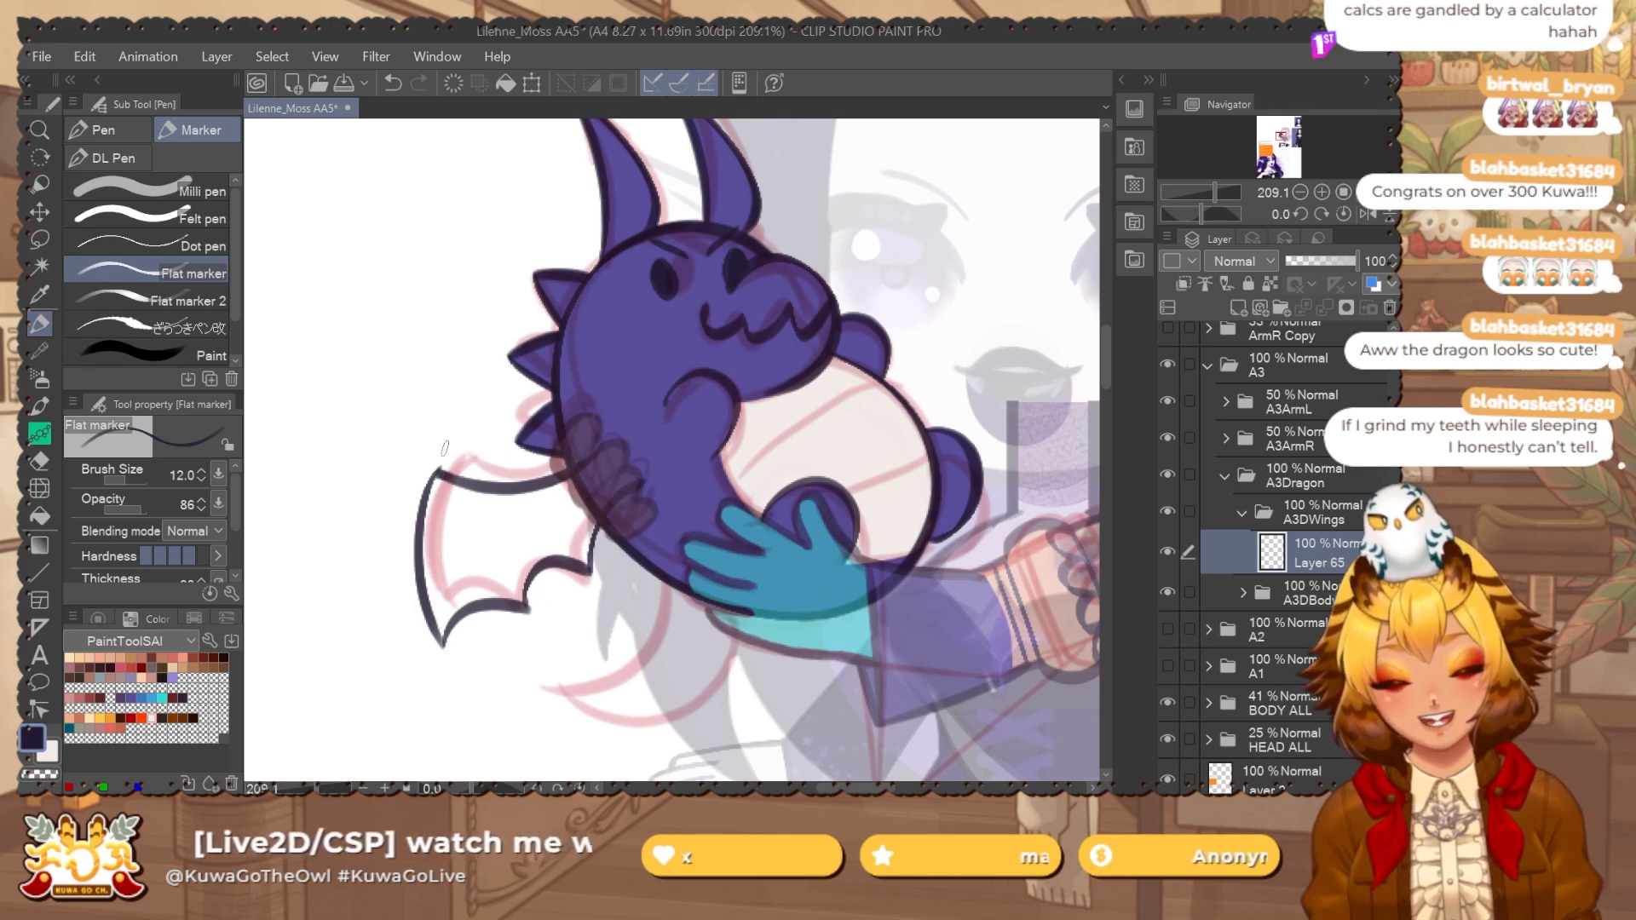
Add a new layer beneath the wing outline on Layer 65 and lock Layer 65's transparent pixels.
key("e")
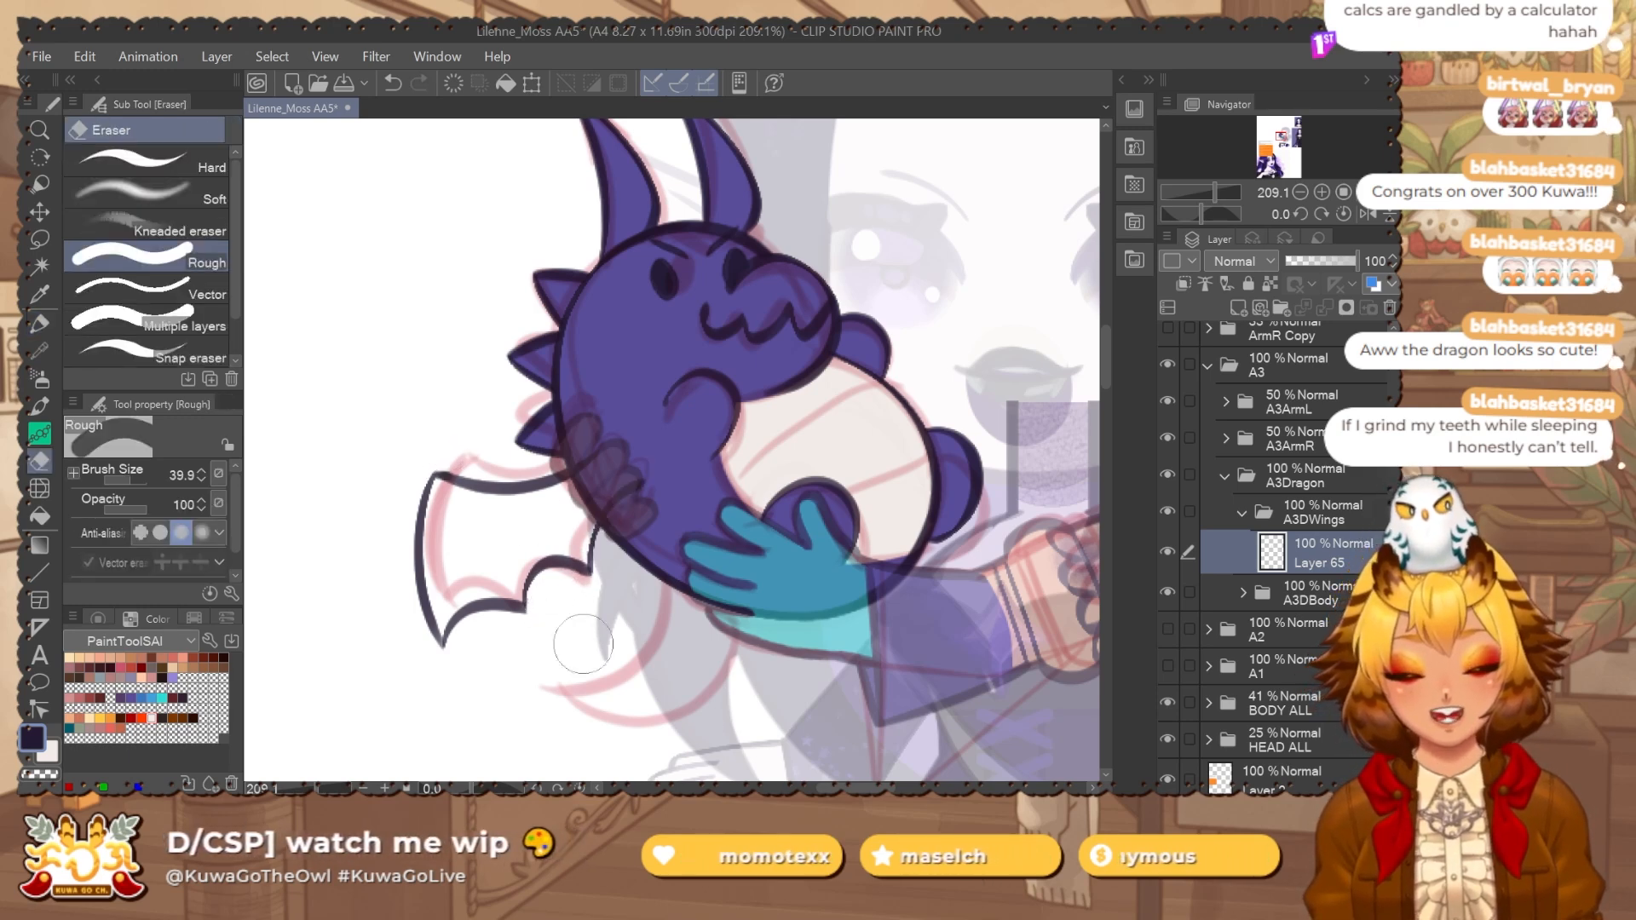
left_click_drag(644, 391, 644, 352)
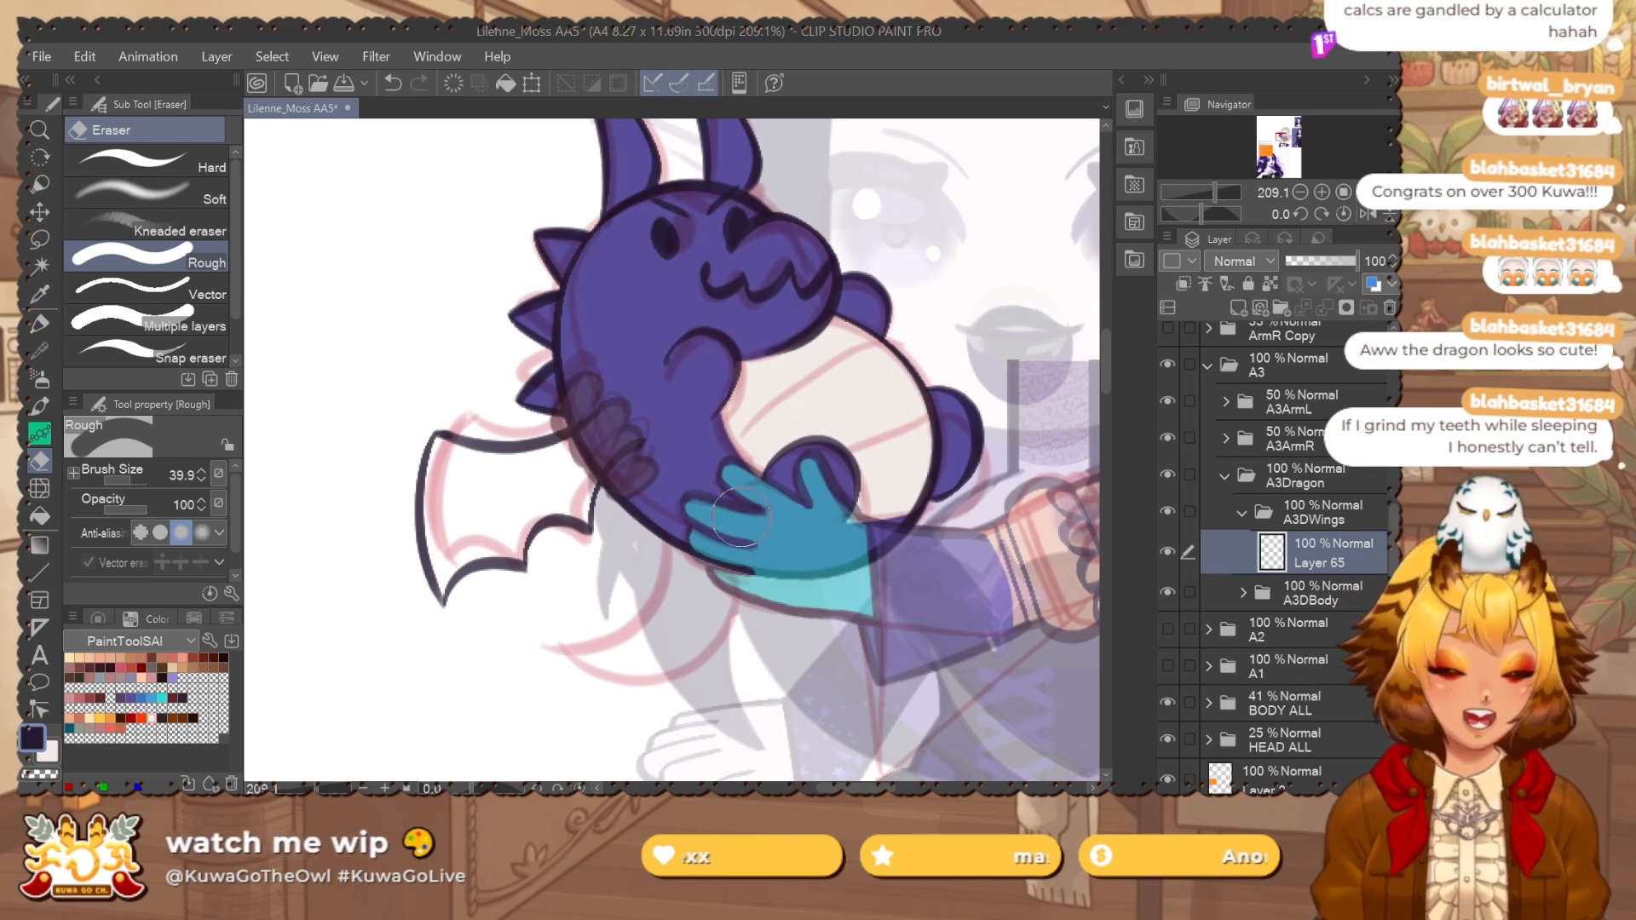
key("m")
key("ctrl+shift+n")
left_click_drag(1332, 588, 1331, 537)
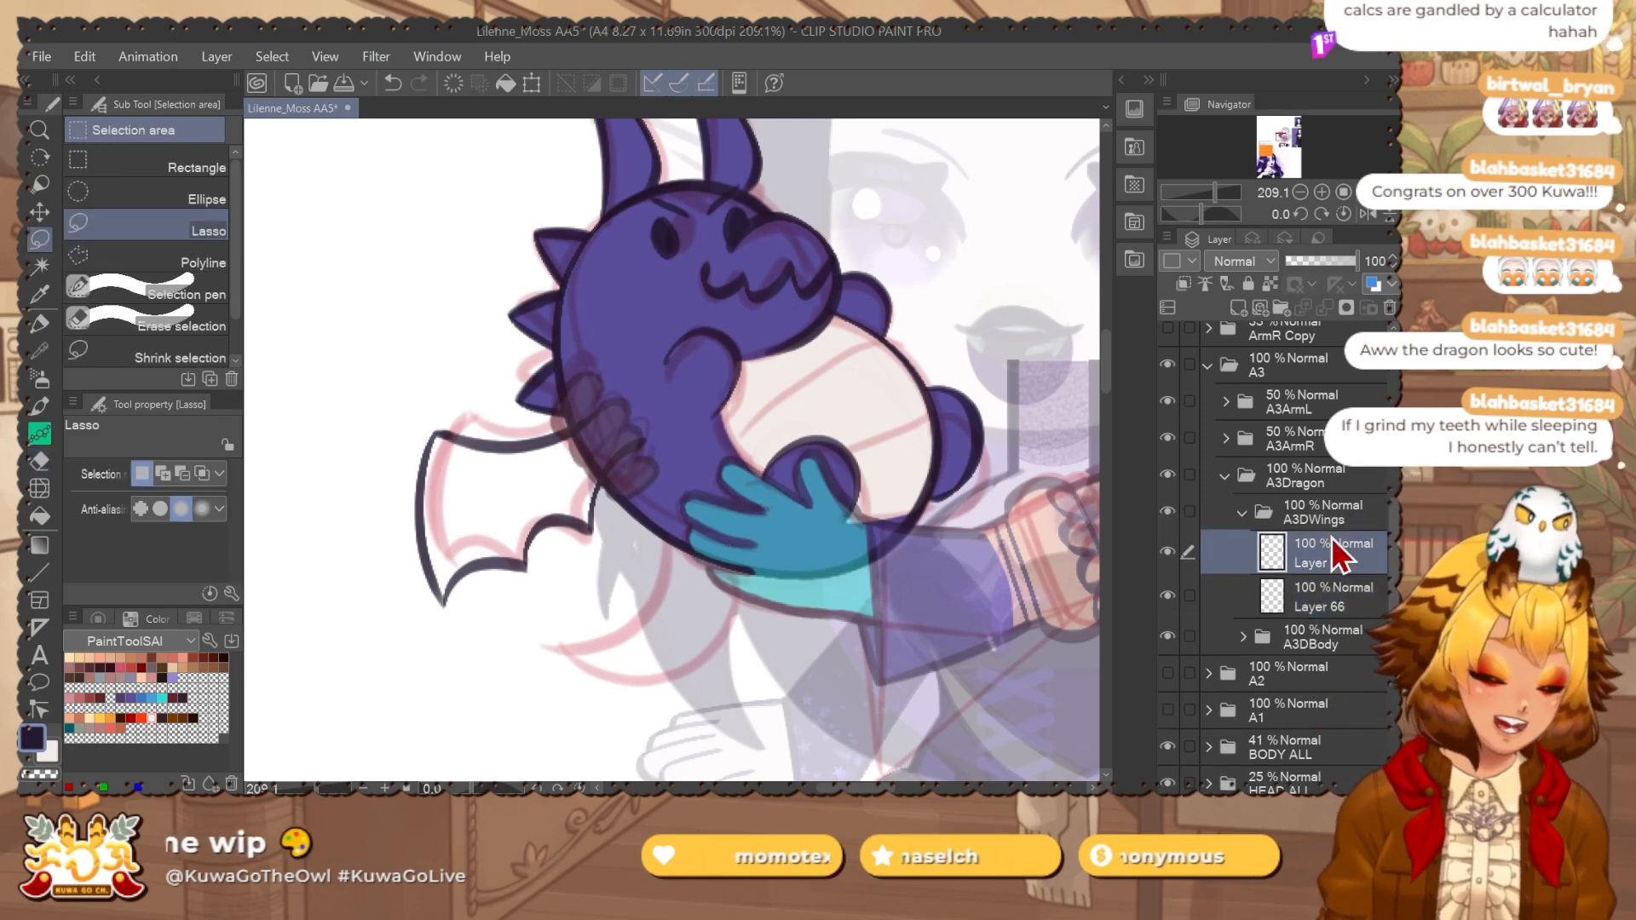
left_click(1270, 285)
left_click(1316, 615)
scroll(622, 413, "up", 2)
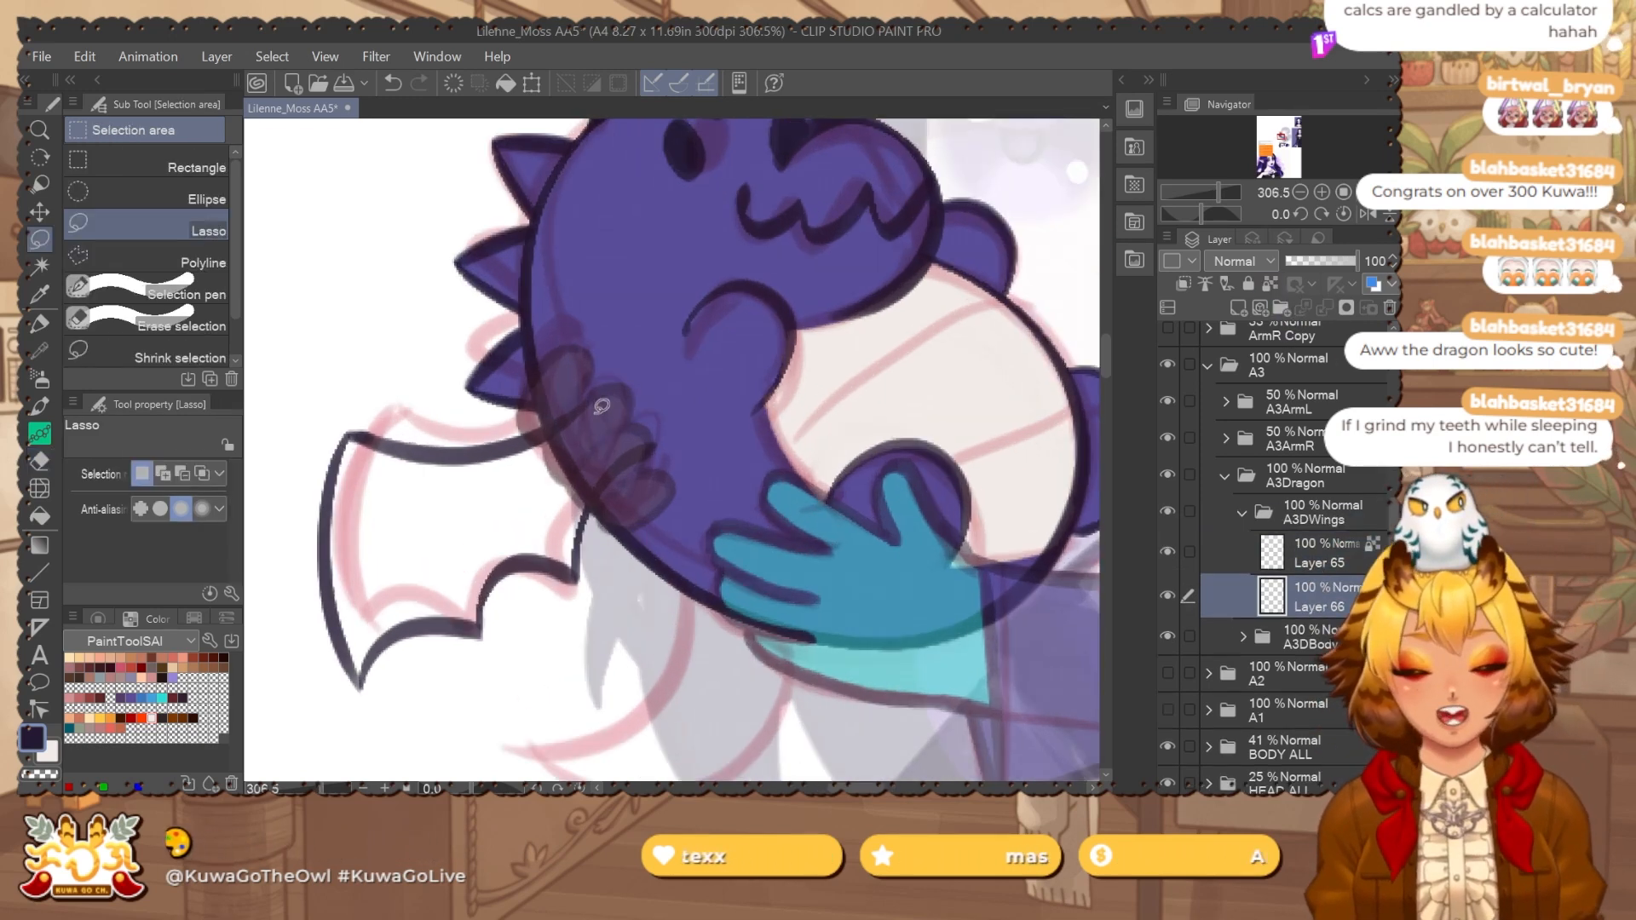
Lasso the wing's open root over the dragon's body and fill it with turquoise on Layer 66.
mouse_move(576, 414)
left_mouse_down()
mouse_move(646, 413)
mouse_move(621, 457)
mouse_move(575, 422)
left_mouse_up()
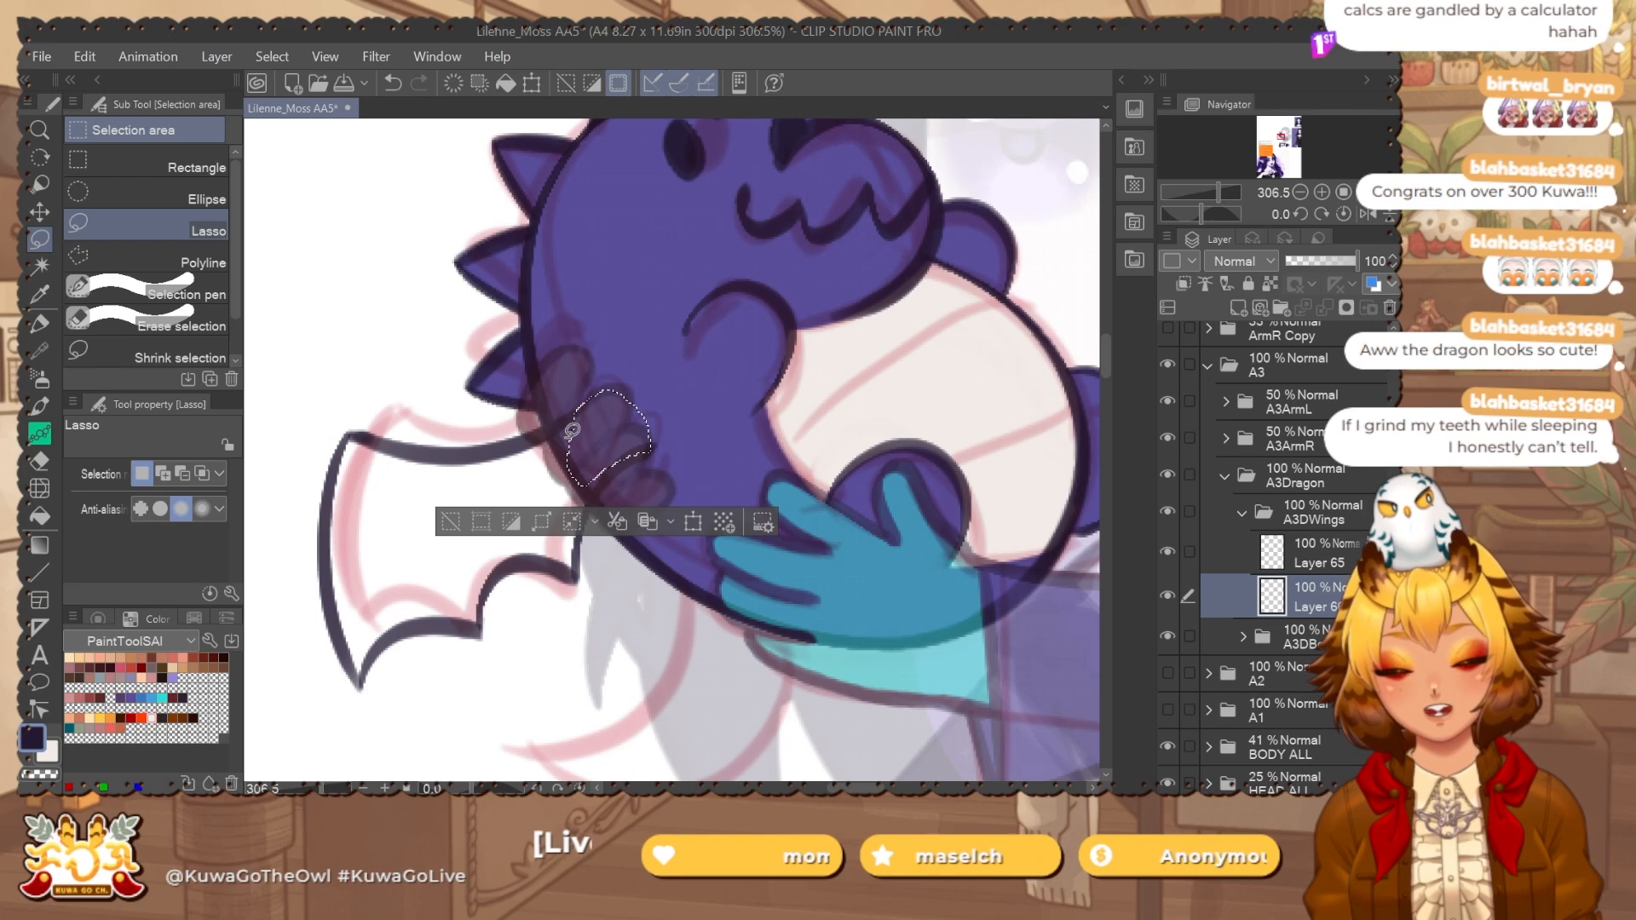
left_click(163, 694)
key("alt+BackSpace")
key("ctrl+d")
Auto-select the area outside the wing using the A3DWings folder, expand and invert the selection, and fill the wing with turquoise on Layer 66.
left_click(1333, 511)
key("w")
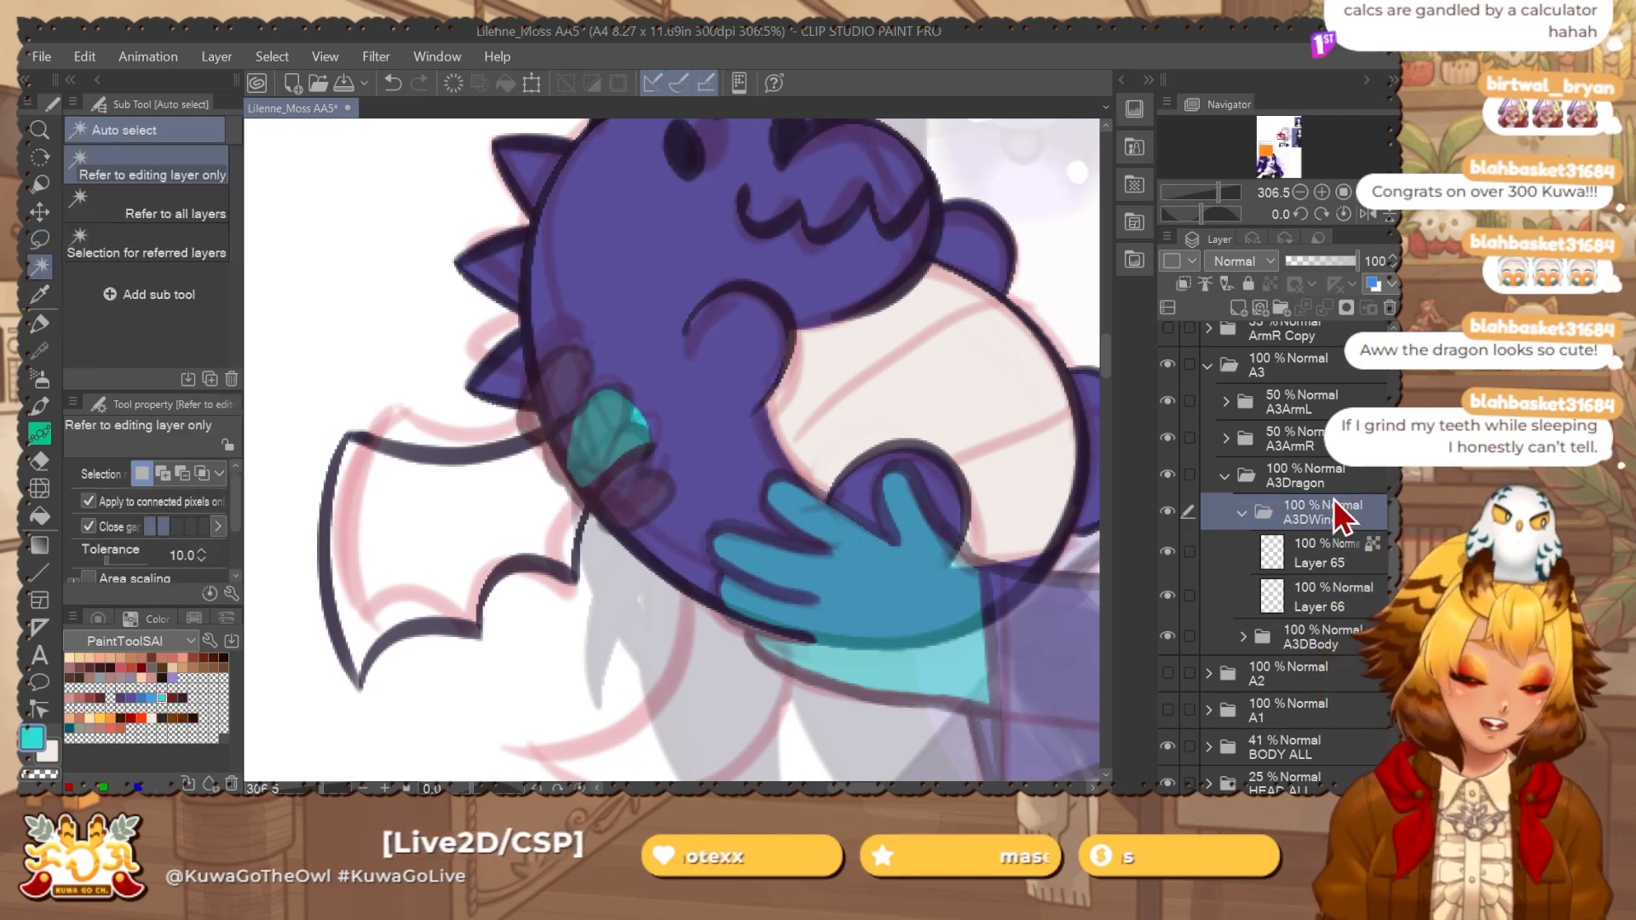
left_click(664, 579)
left_click(453, 760)
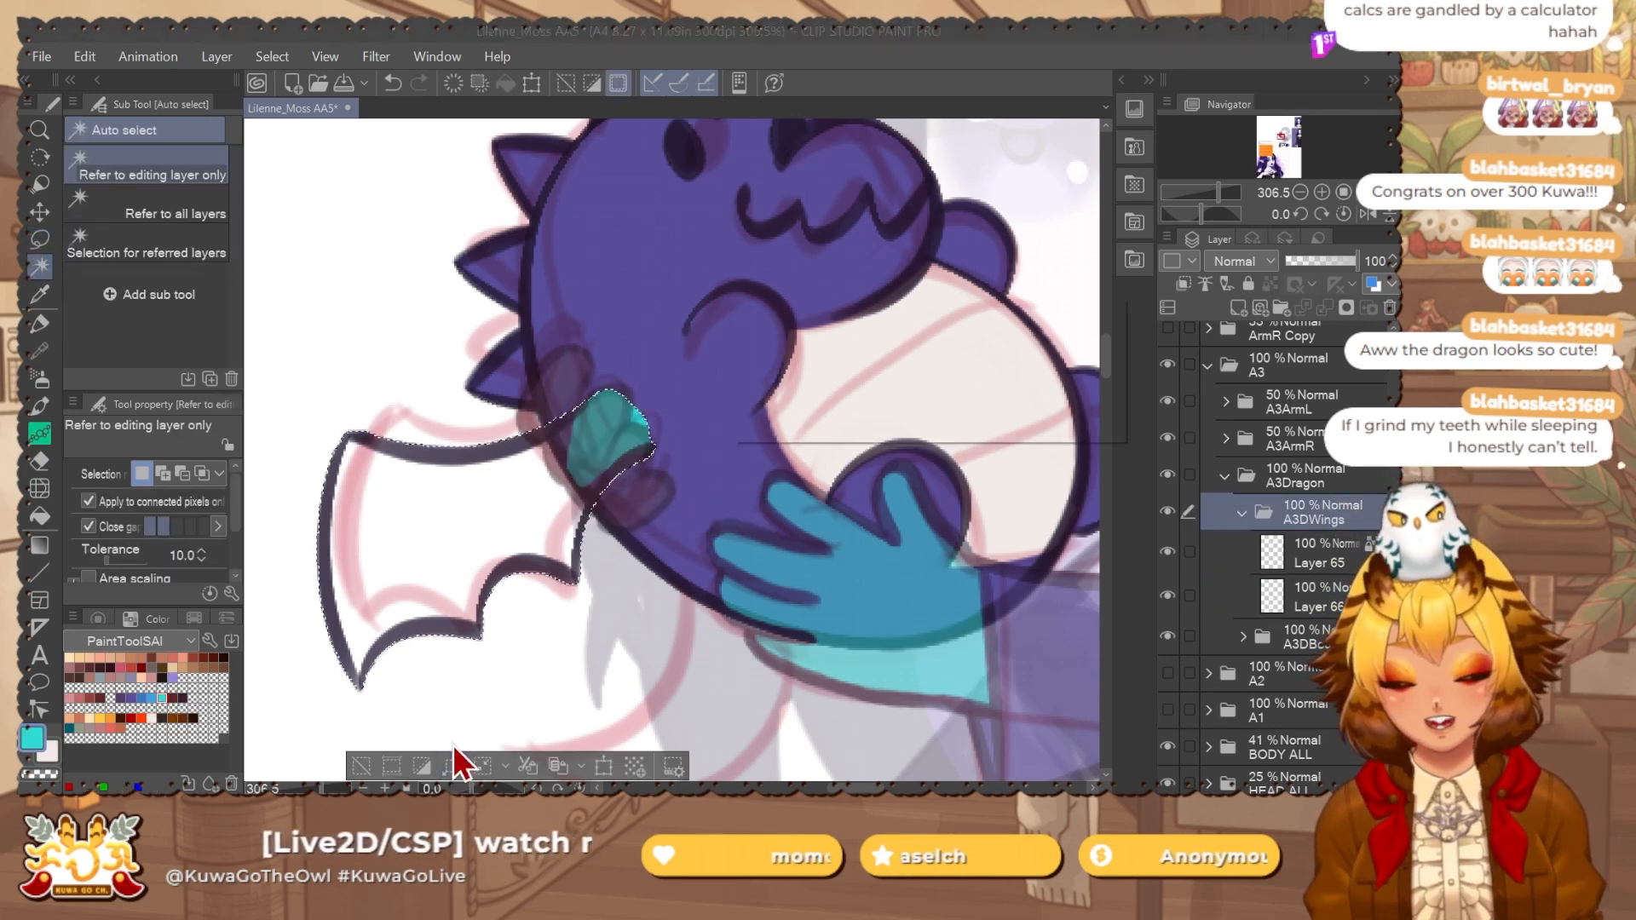
left_click(1075, 348)
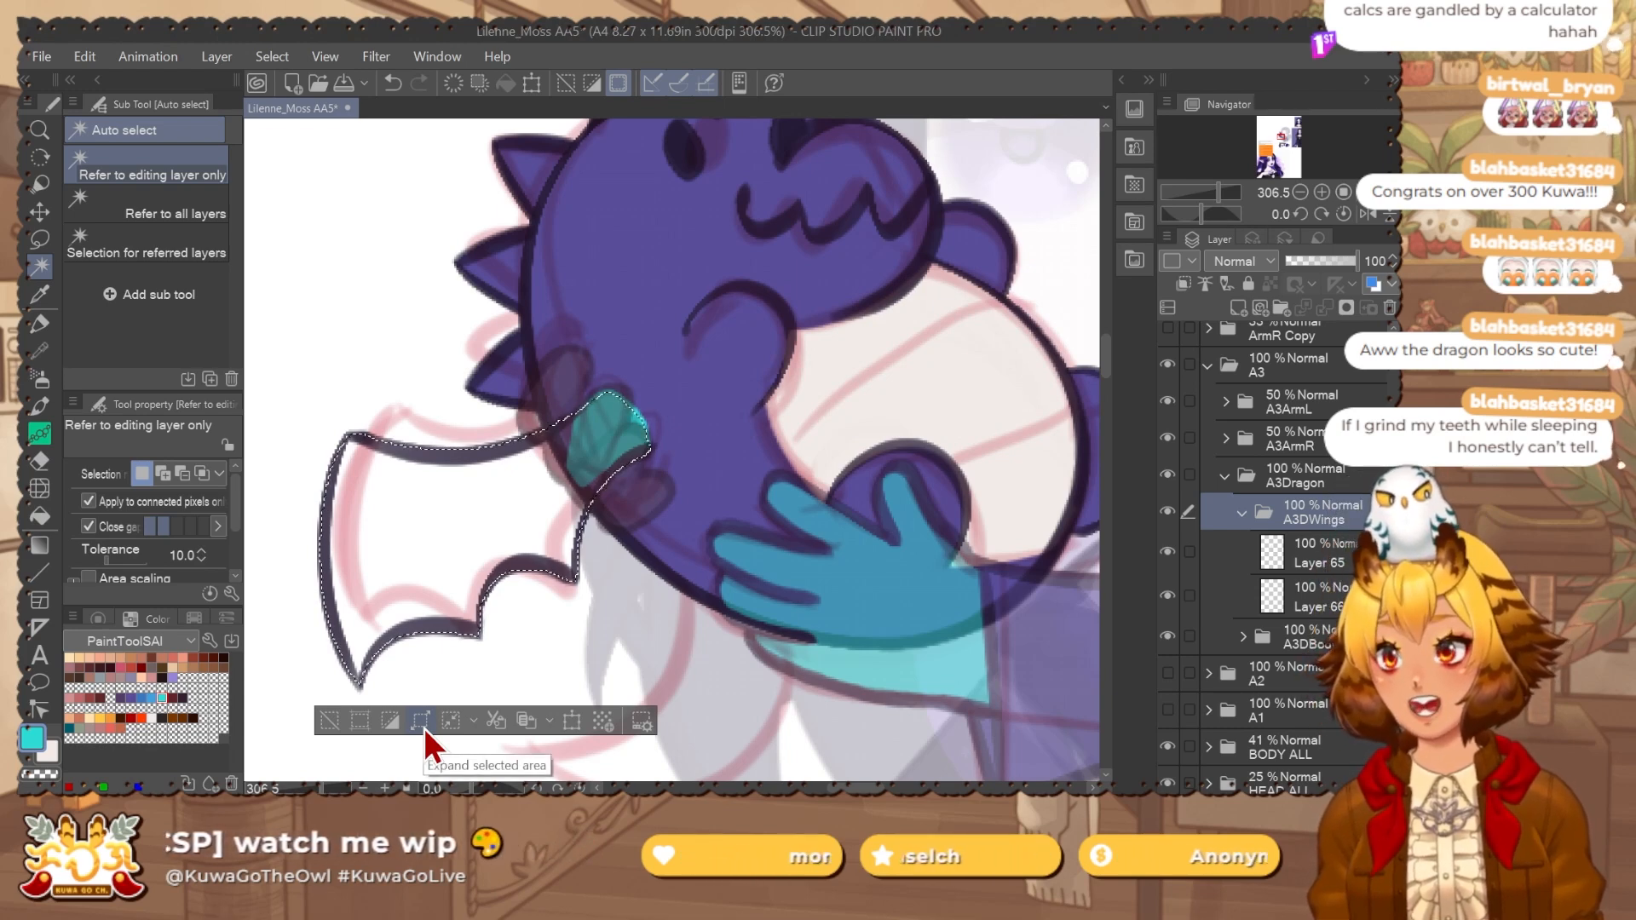
left_click(1340, 555)
key("alt+[")
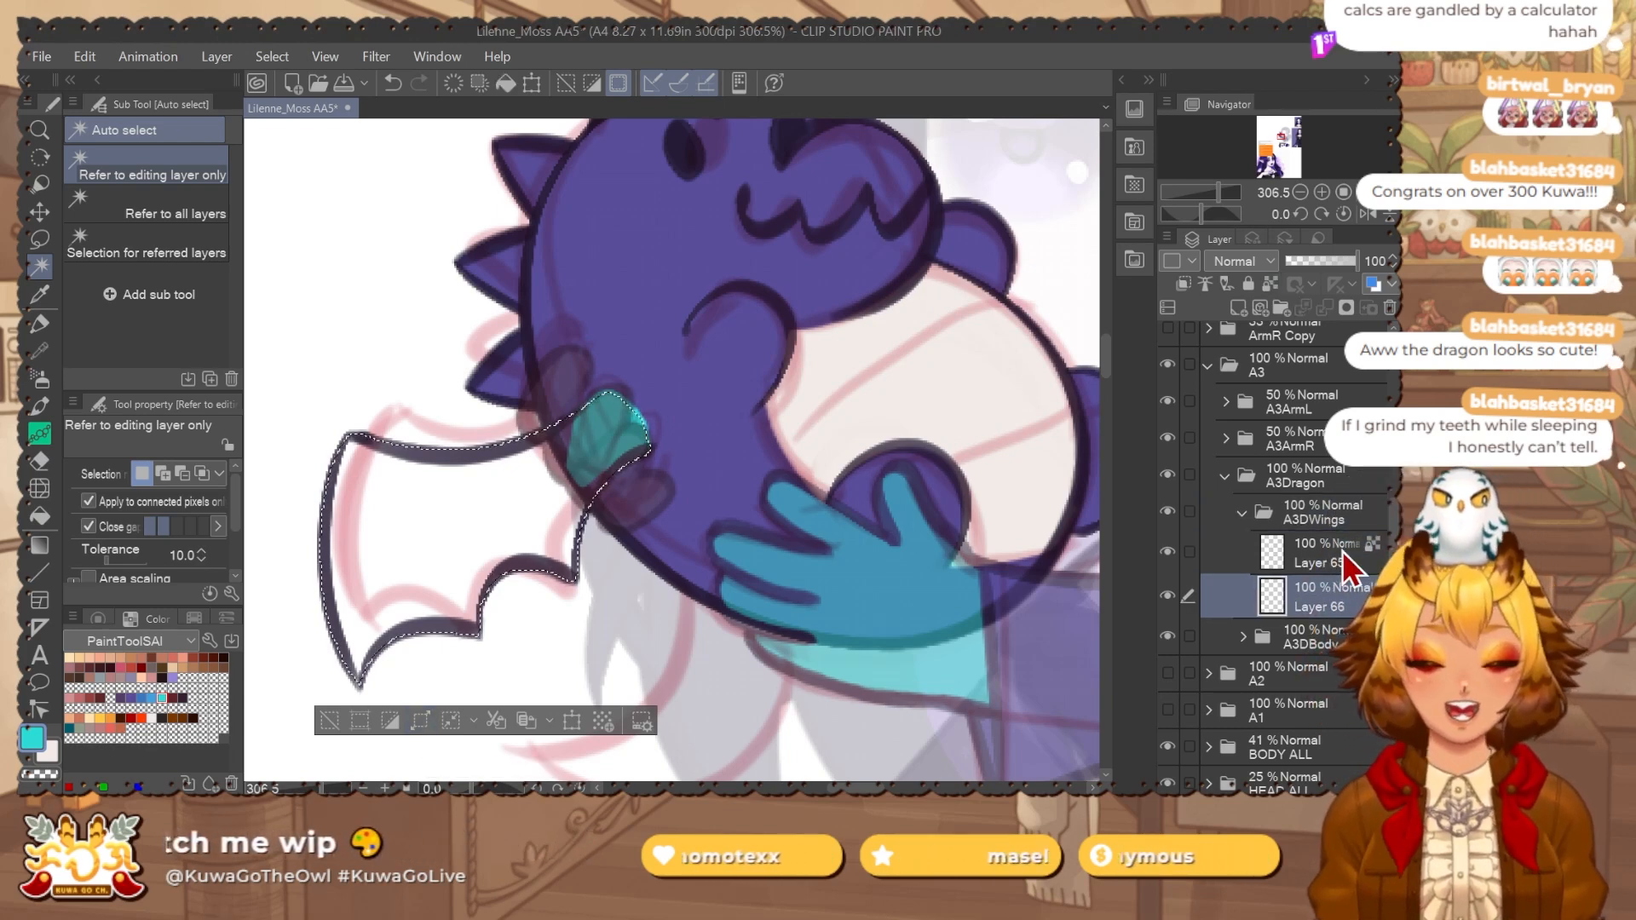
left_click_drag(694, 477, 737, 439)
key("alt+BackSpace")
key("ctrl+d")
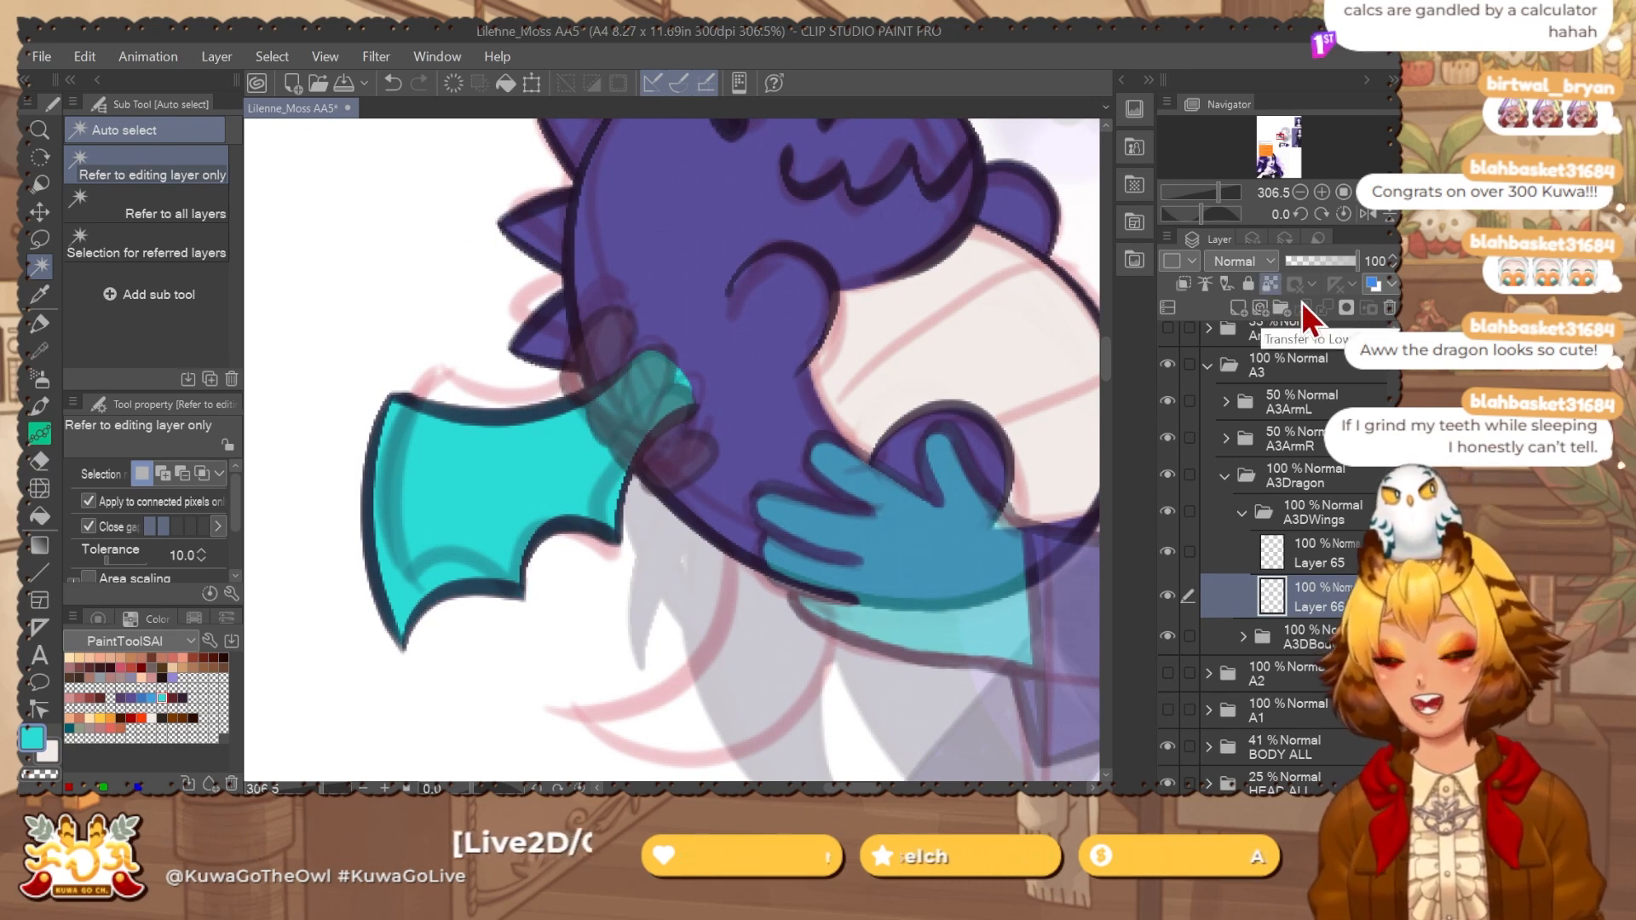
Lock the transparent pixels of Layer 66, collapse the A3DWings folder, and move the A3DBody folder above it.
left_click_drag(805, 632, 817, 588)
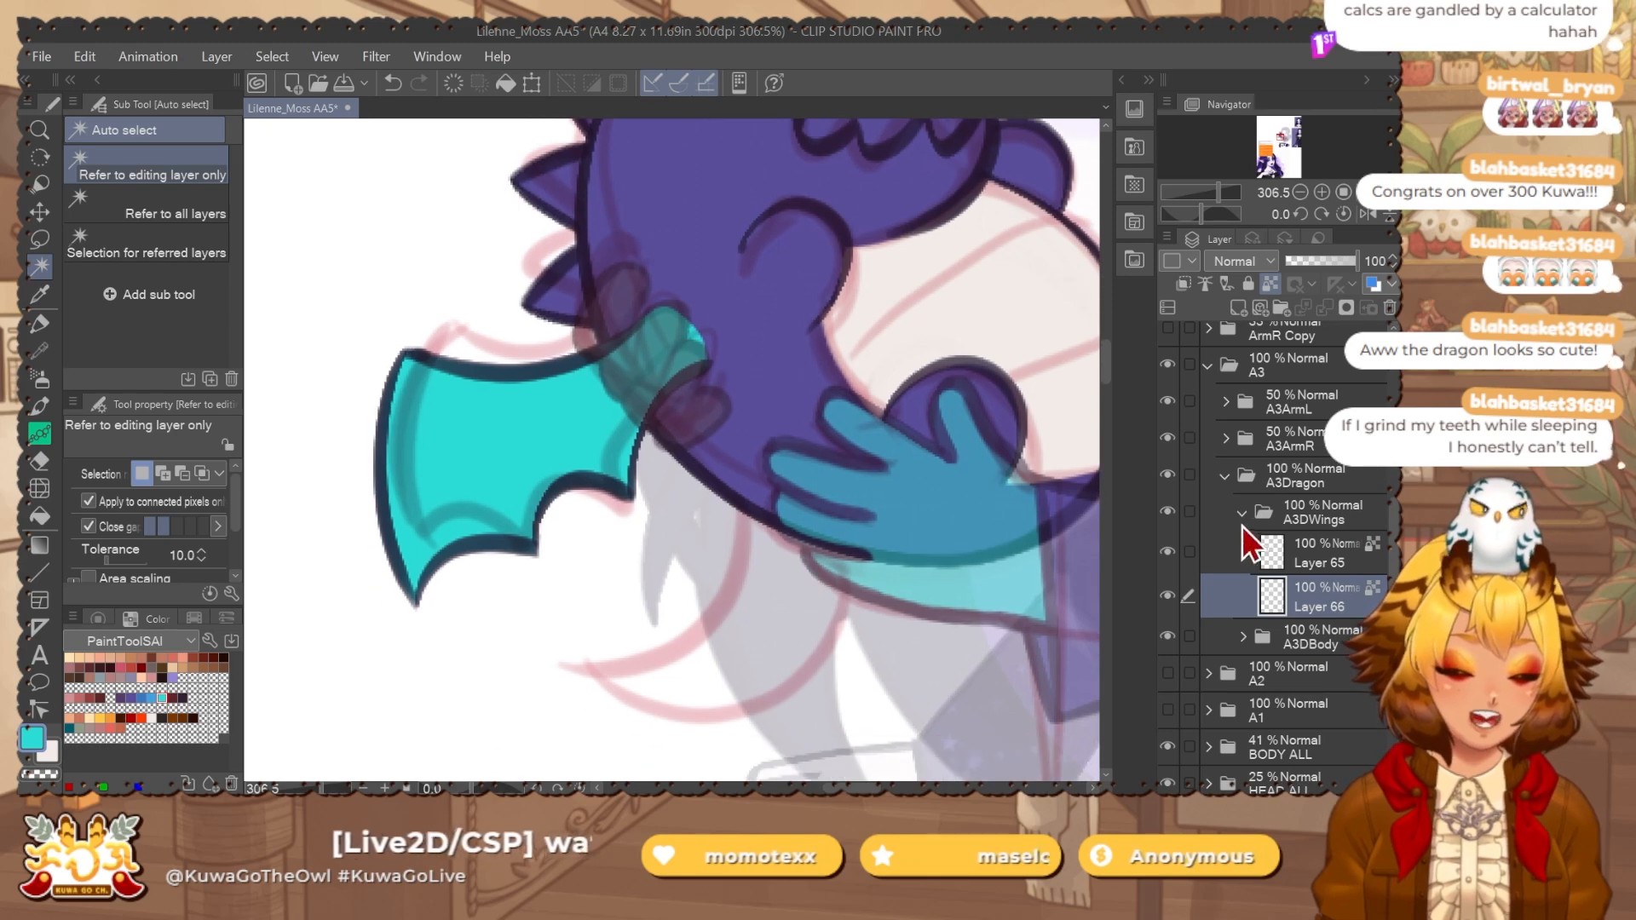
left_click(1241, 515)
left_click_drag(1319, 549, 1317, 496)
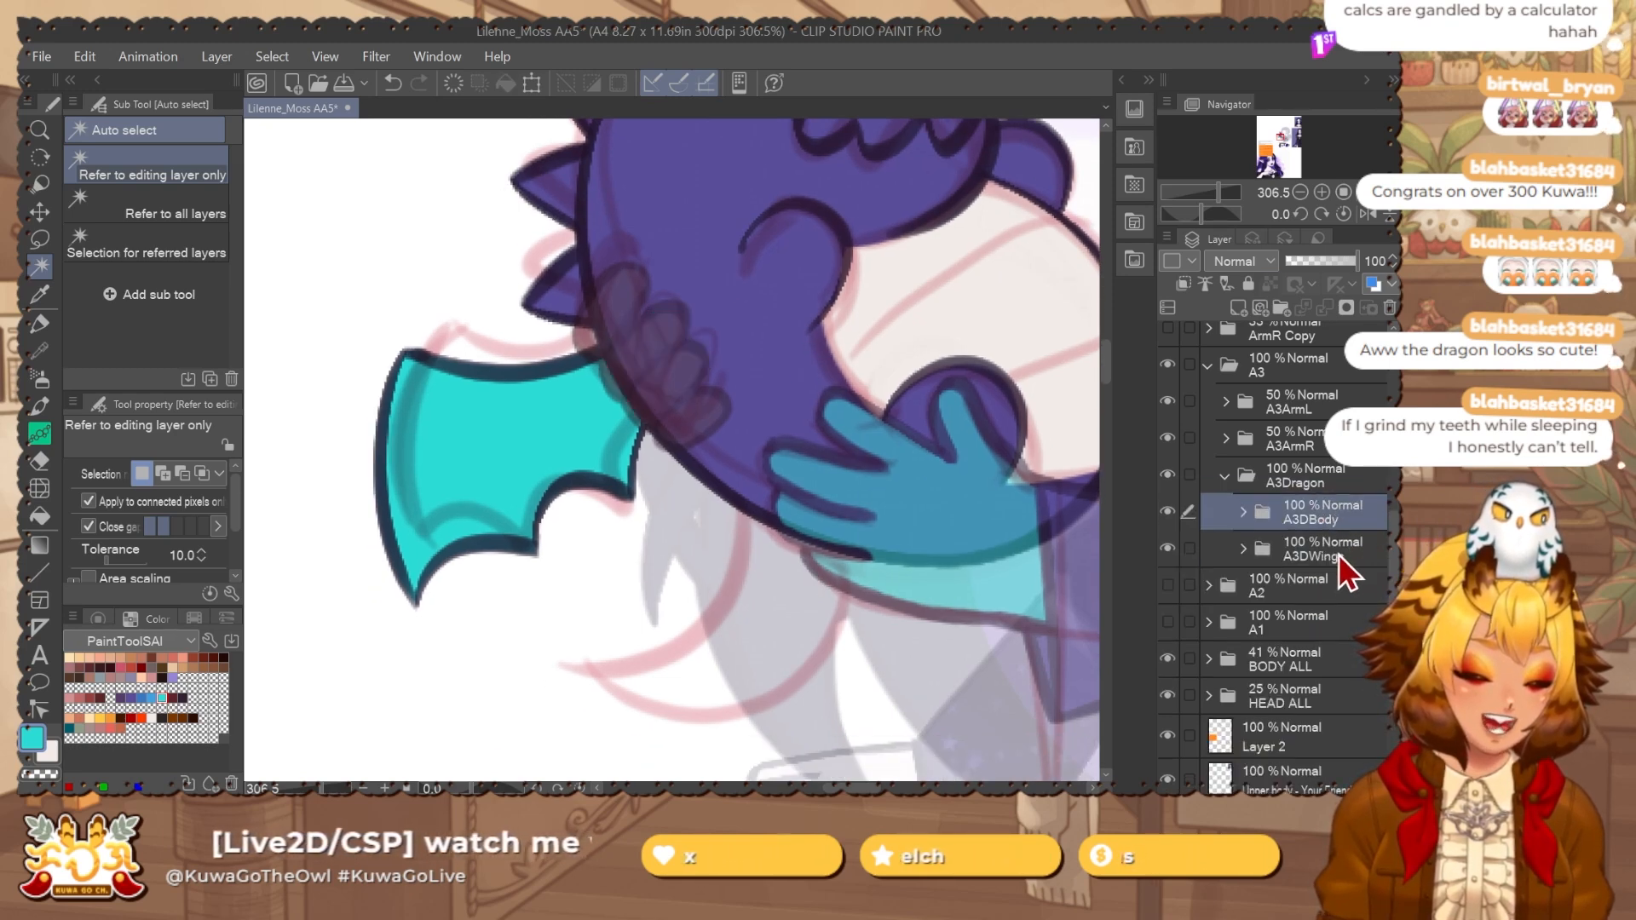
Add a folder named A3DTail with a new layer inside, between the A3DBody and A3DWings folders.
key("ctrl+g")
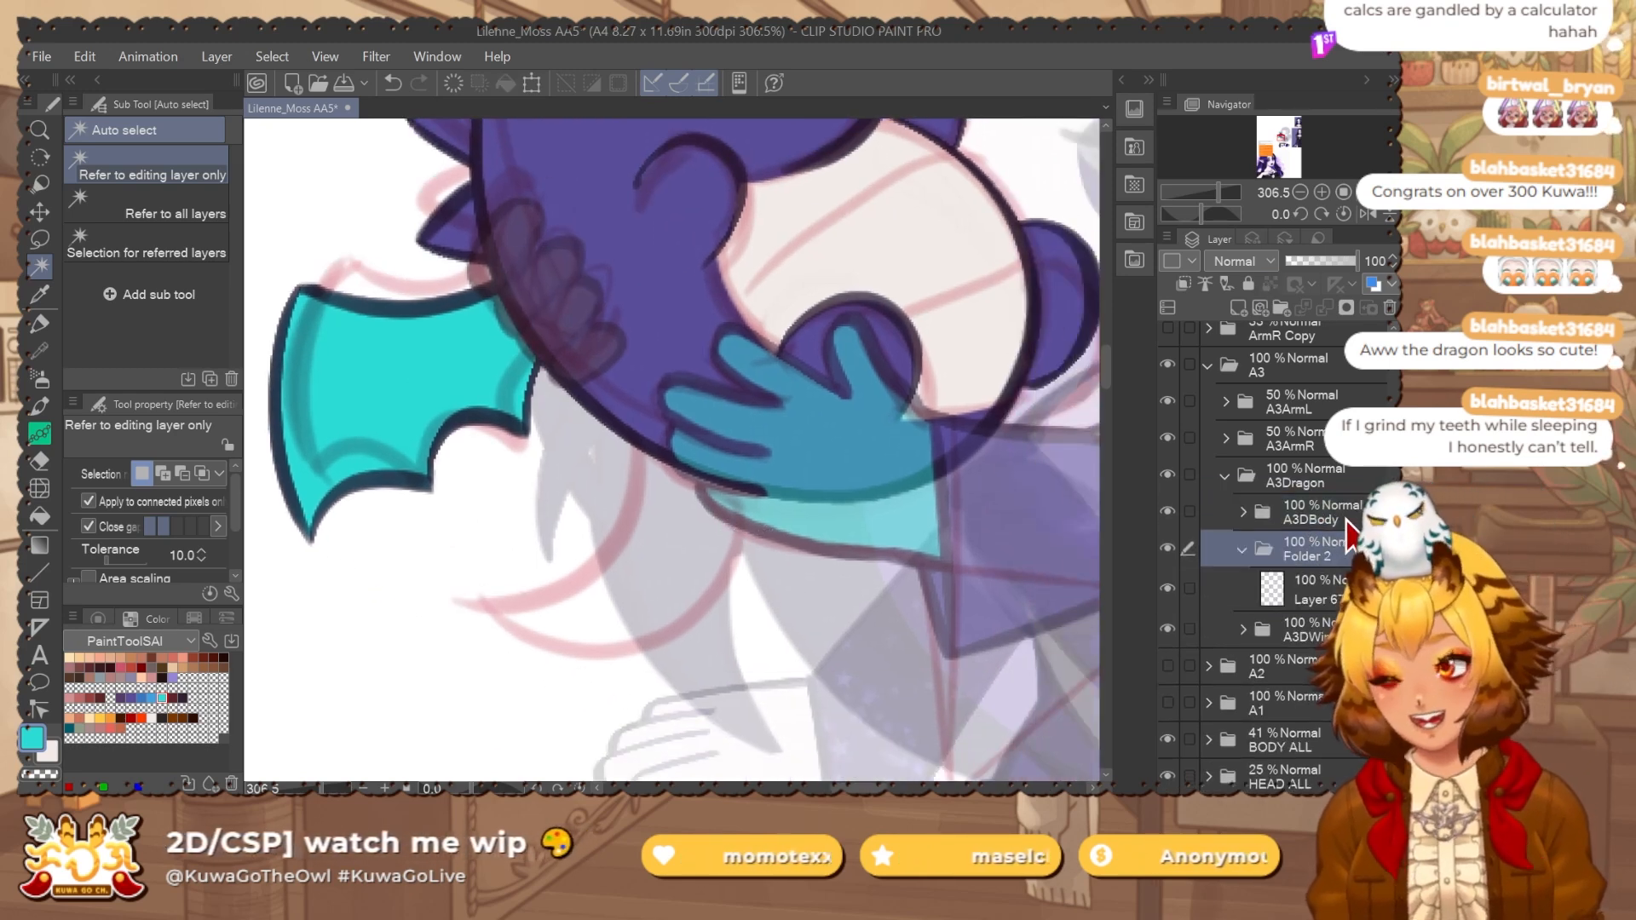
double_click(1319, 559)
type("A3")
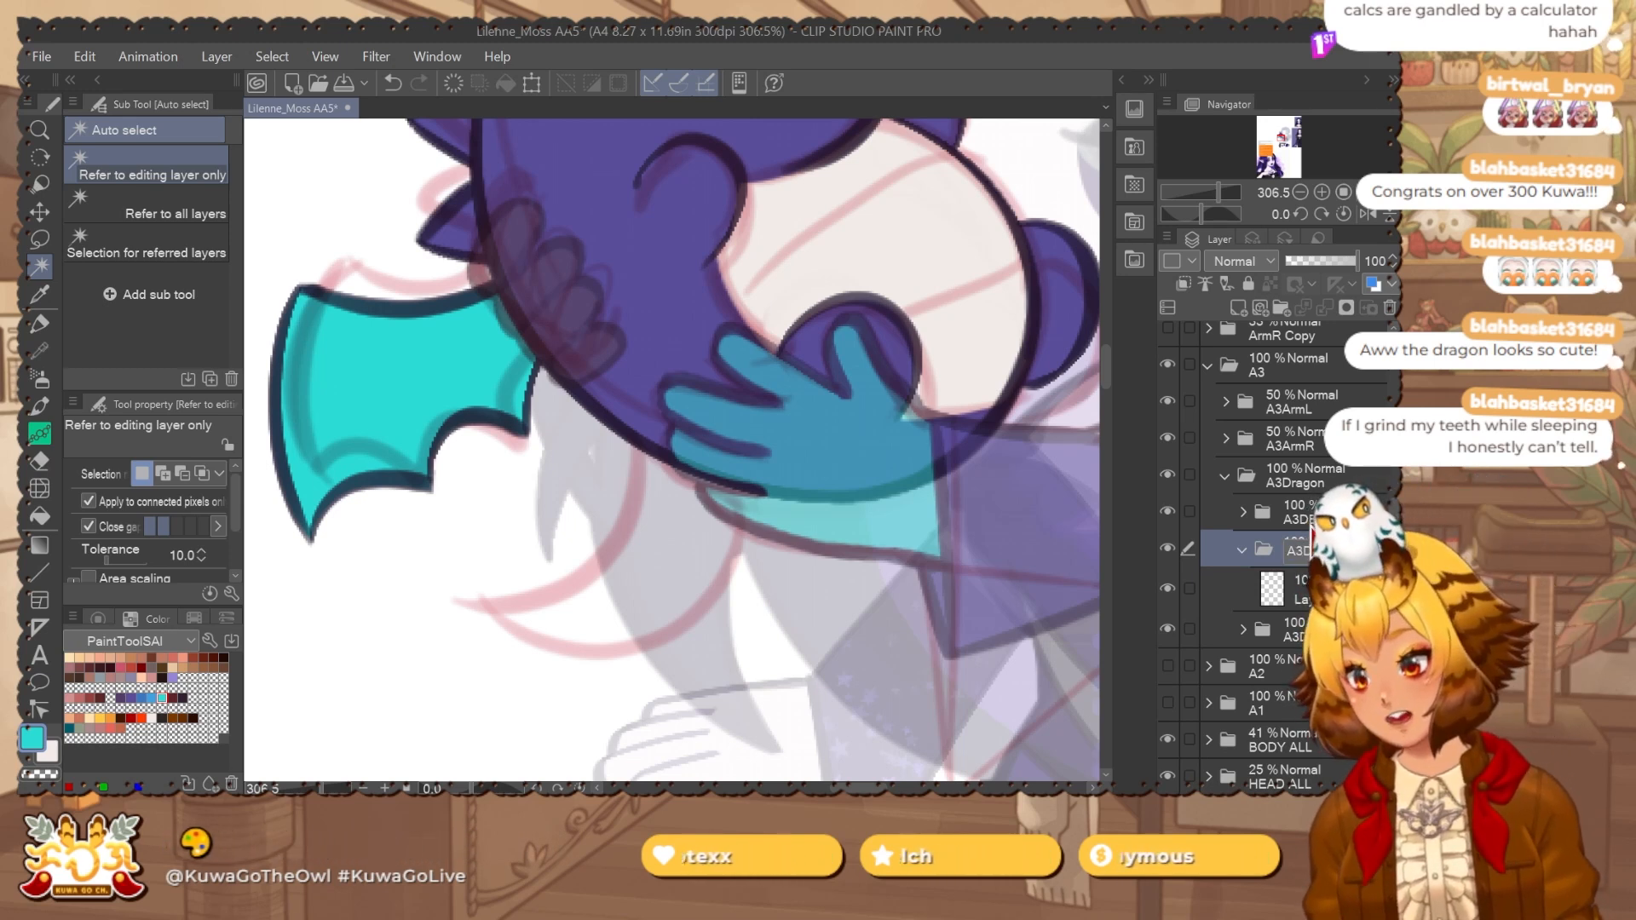
type("D")
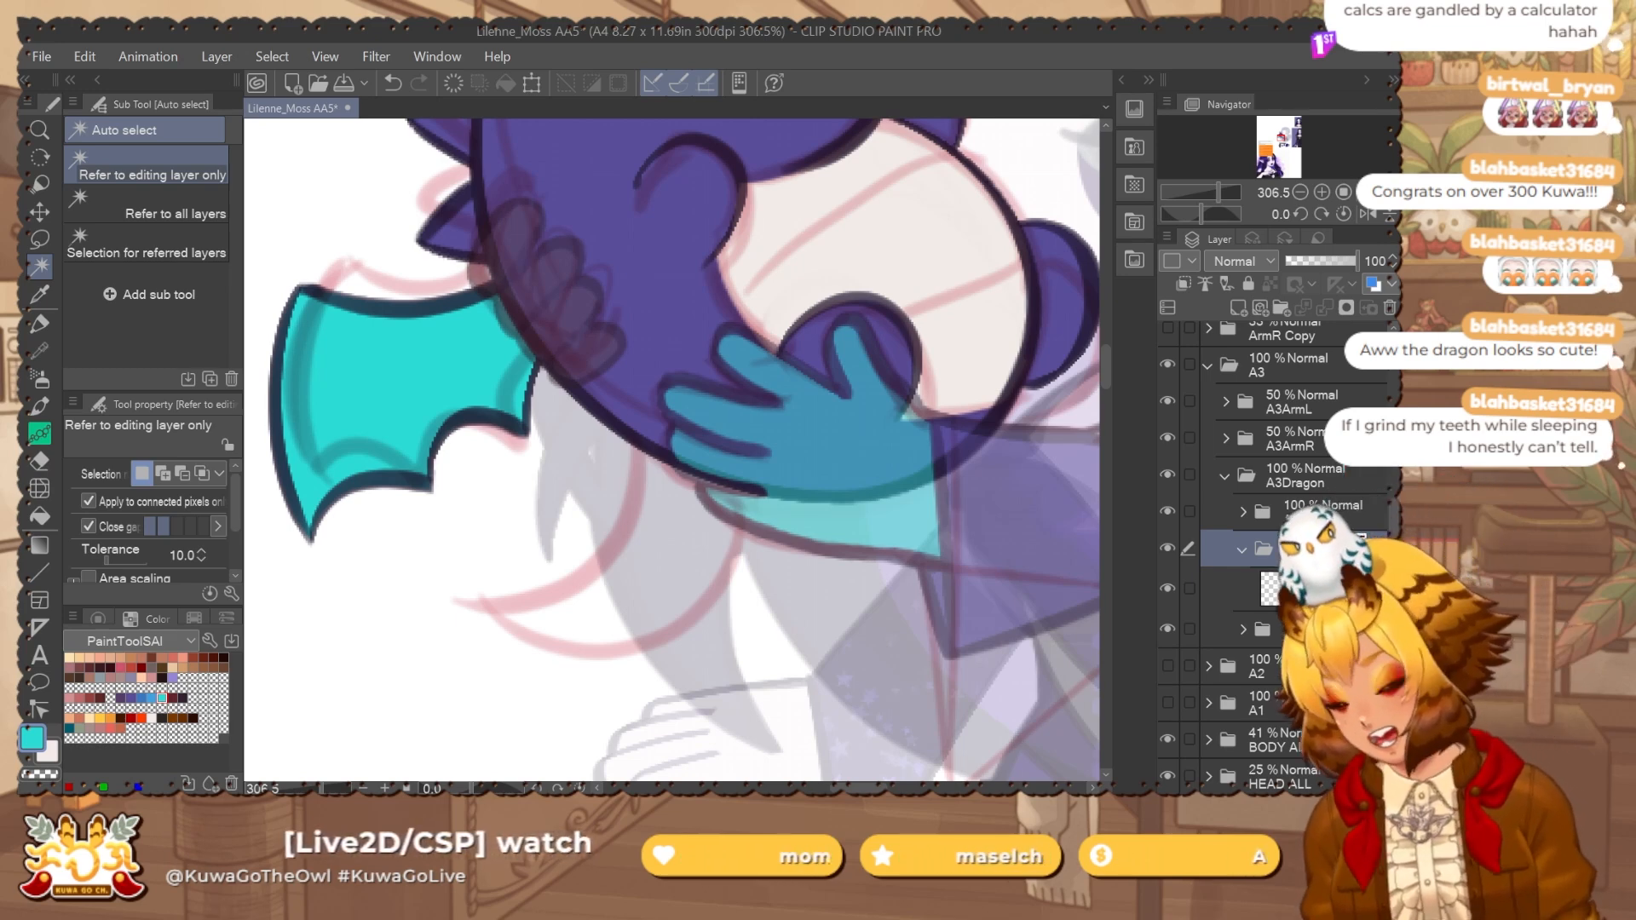
type("Tail")
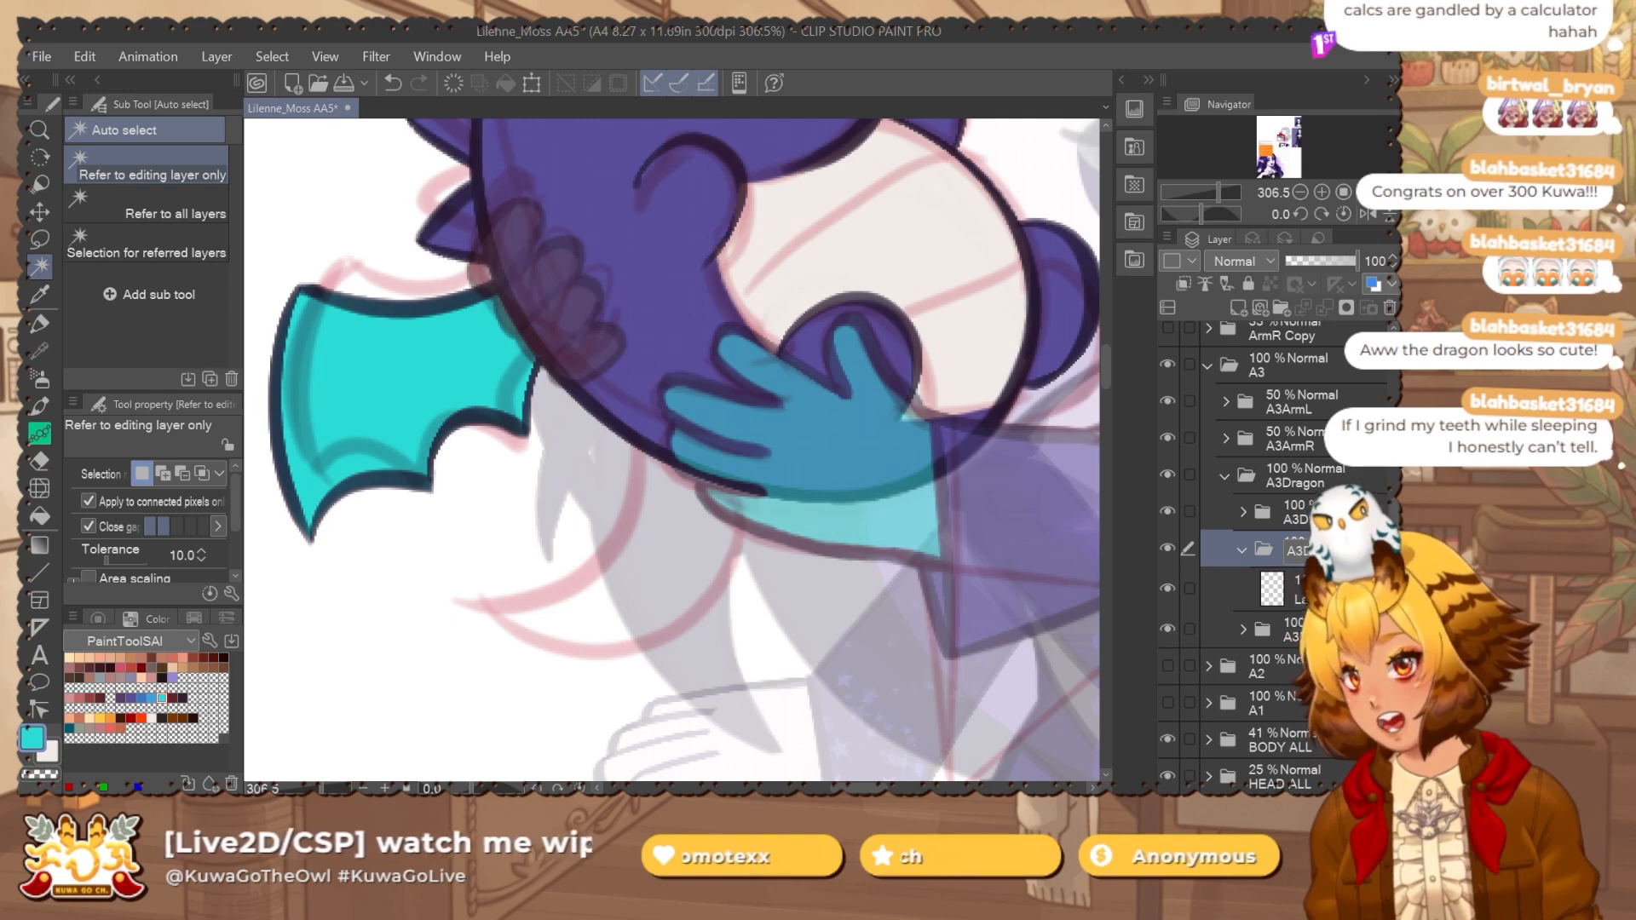
key("Return")
Draw the curved inner and outer edges of the dragon's tail on Layer 67 with the Flat marker in the dark outline colour.
key("p")
left_click(1354, 581)
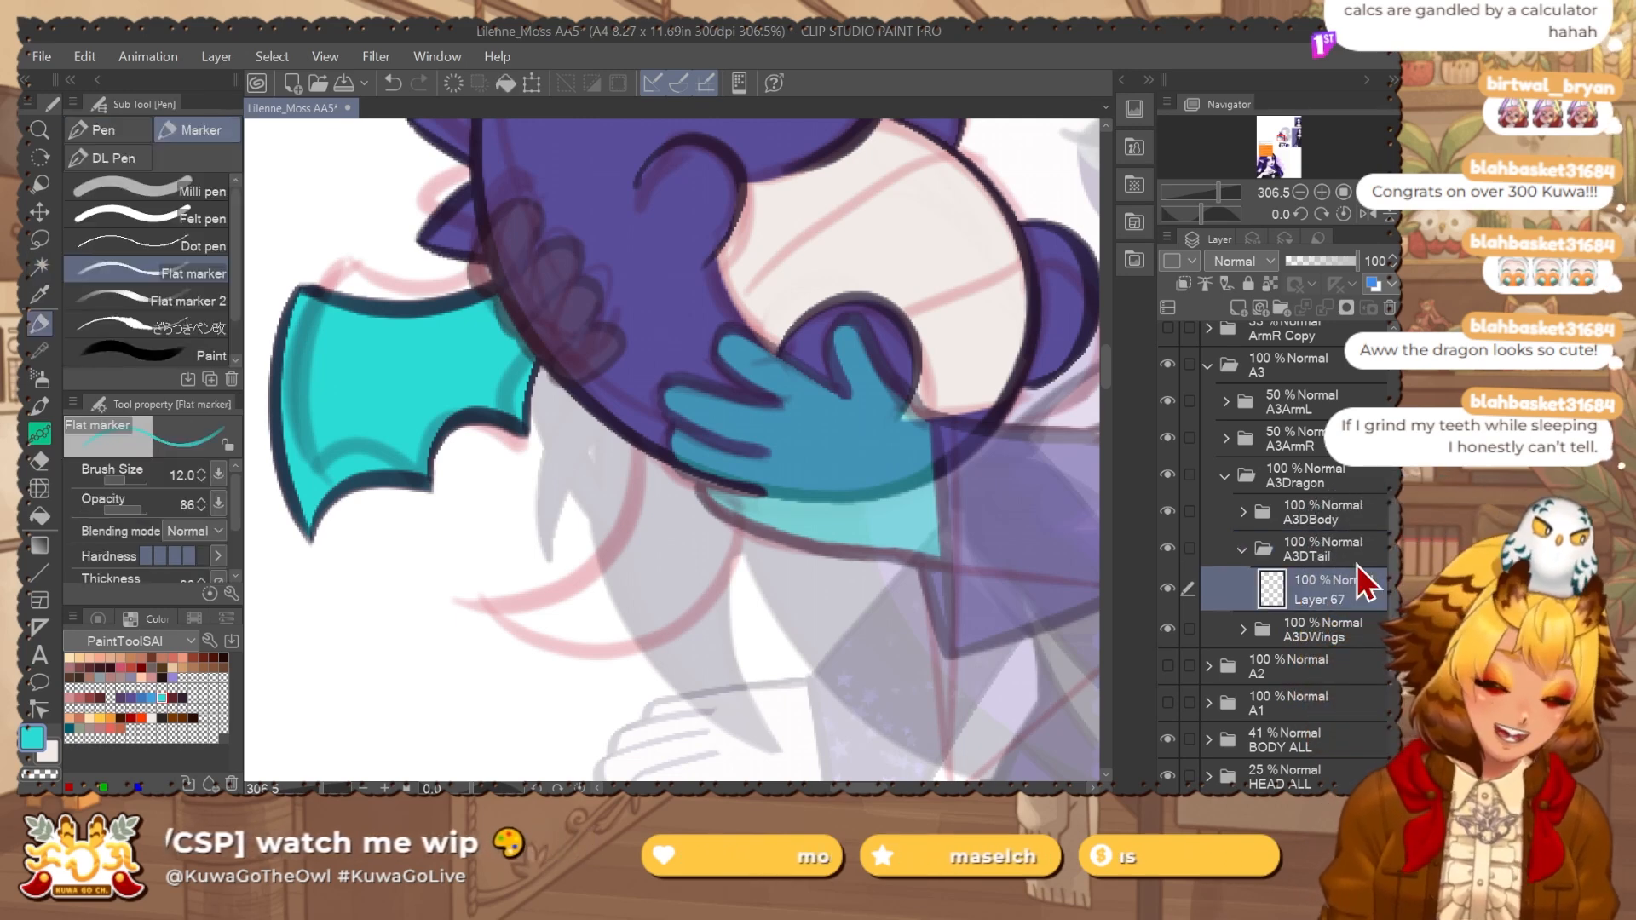
mouse_move(784, 464)
left_mouse_down()
mouse_move(773, 433)
mouse_move(743, 603)
mouse_move(784, 594)
mouse_move(701, 324)
mouse_move(700, 234)
left_mouse_up()
scroll(785, 595, "down", 3)
left_click(701, 610, "alt")
left_click_drag(654, 444, 676, 581)
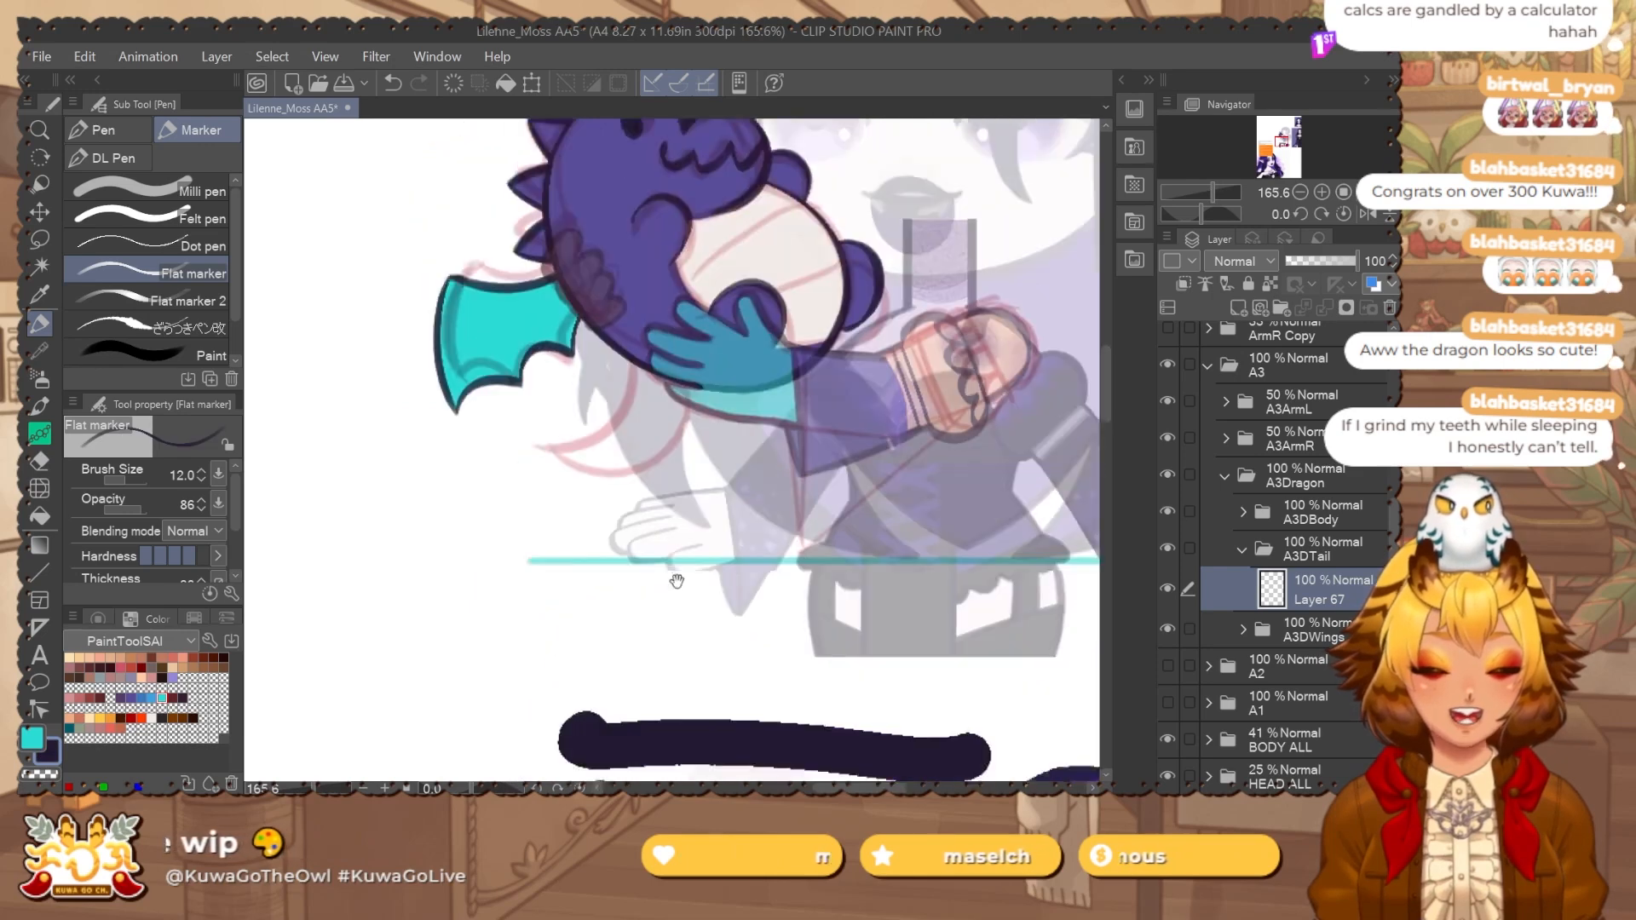
scroll(649, 390, "up", 3)
left_click_drag(528, 480, 647, 339)
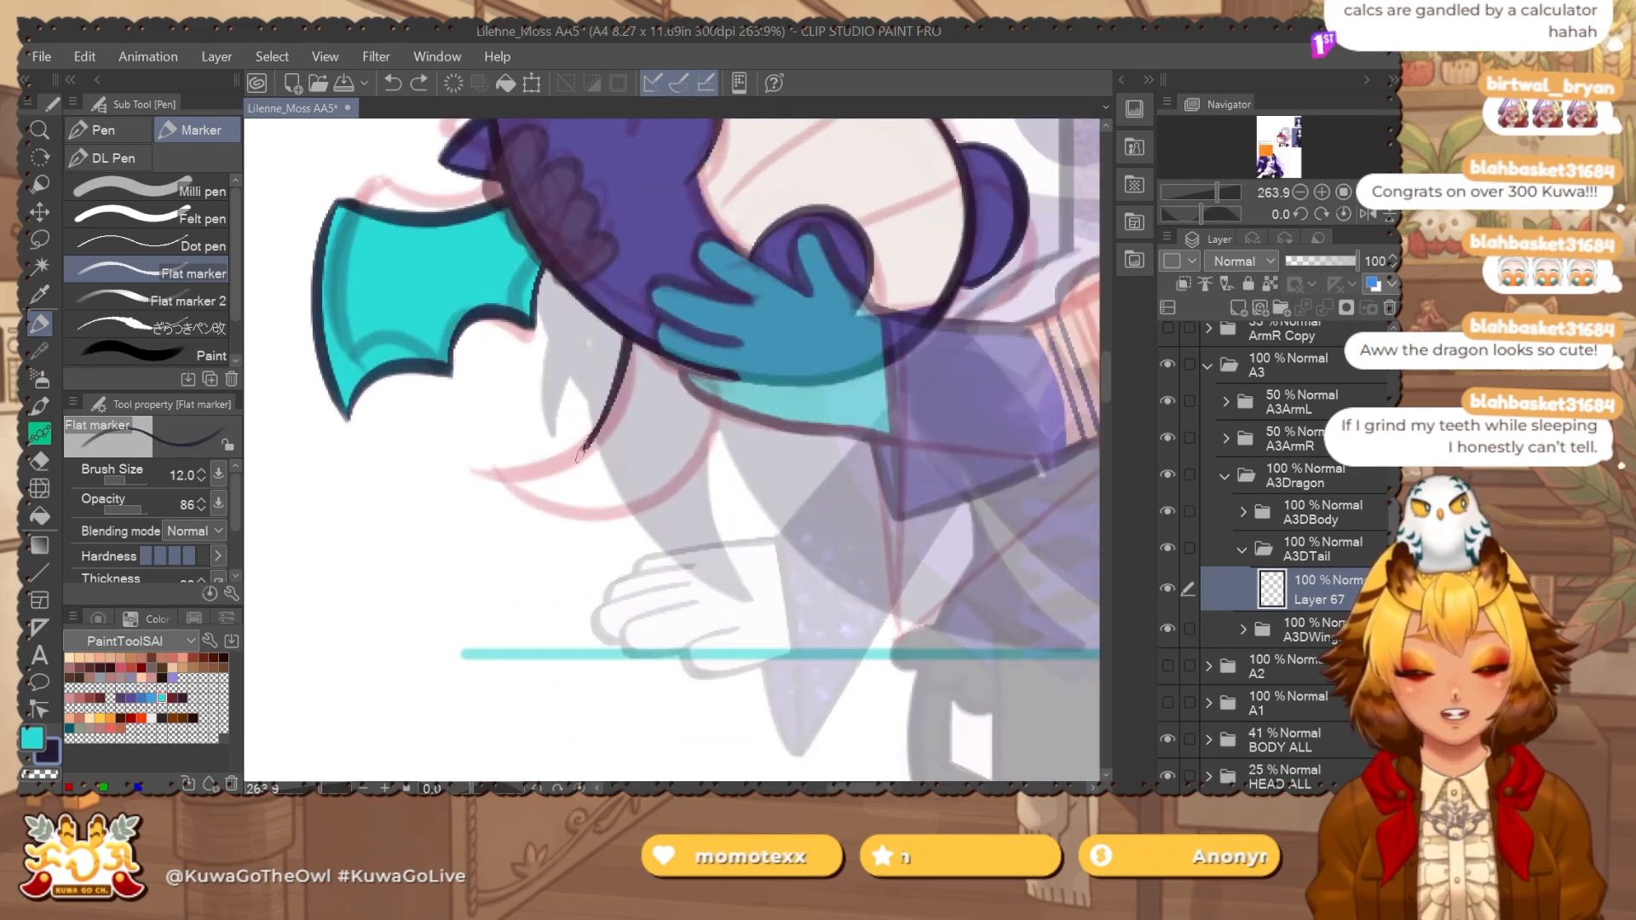
left_click_drag(485, 492, 738, 408)
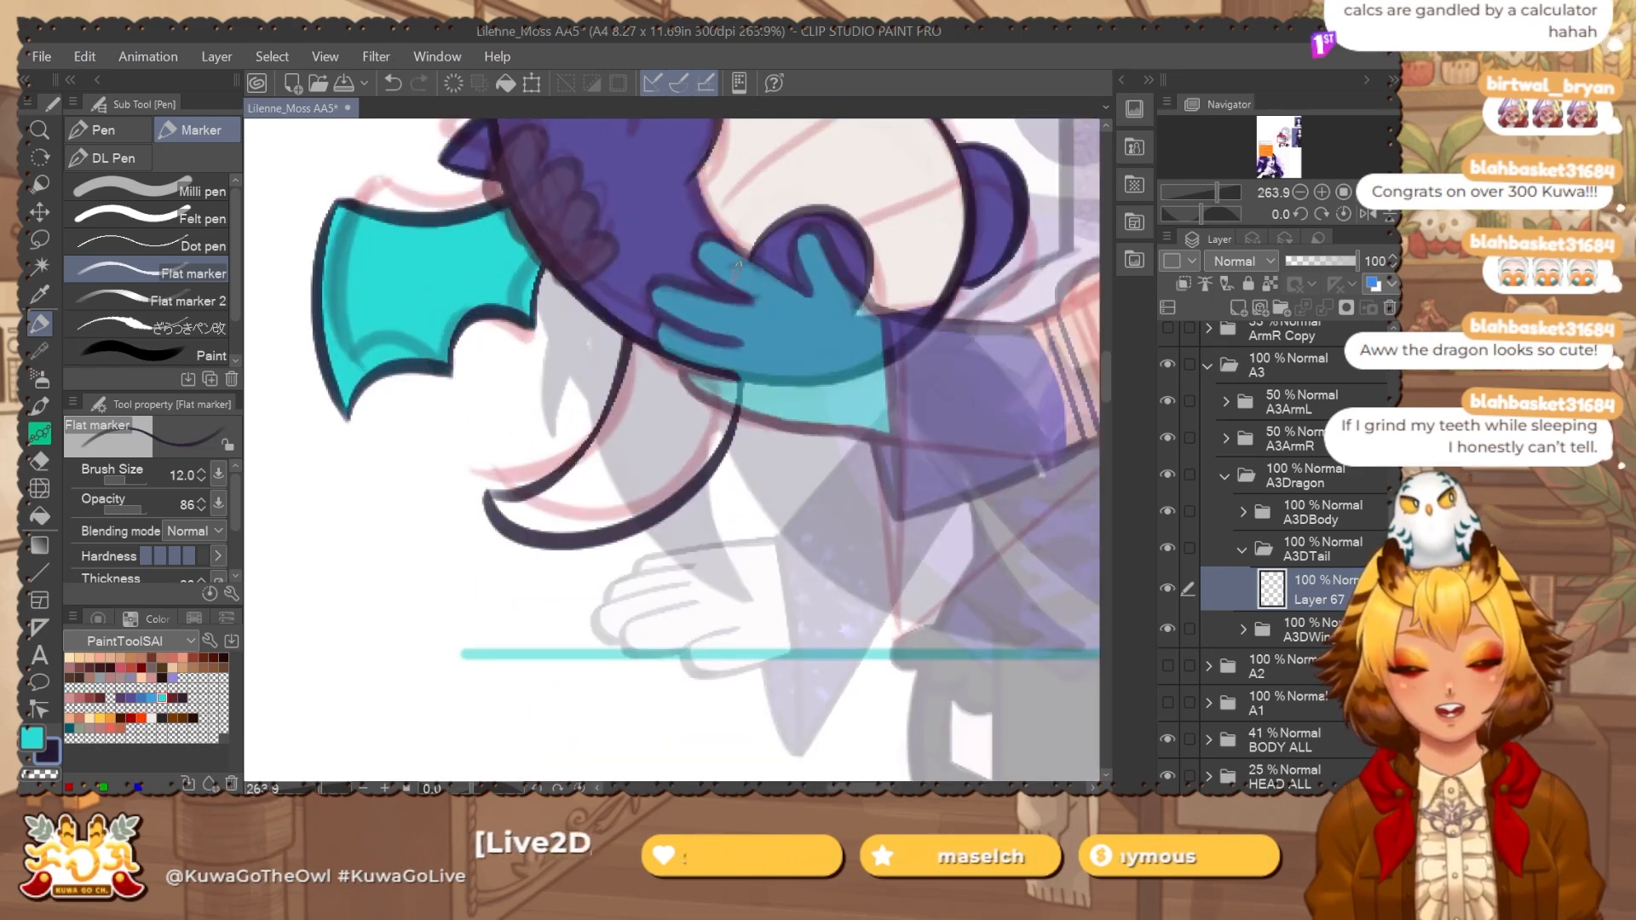
Lower the A3DBody folder's opacity to 38% and make Layer 67 the active layer again.
left_click(1339, 504)
left_click(1312, 261)
left_click(1327, 600)
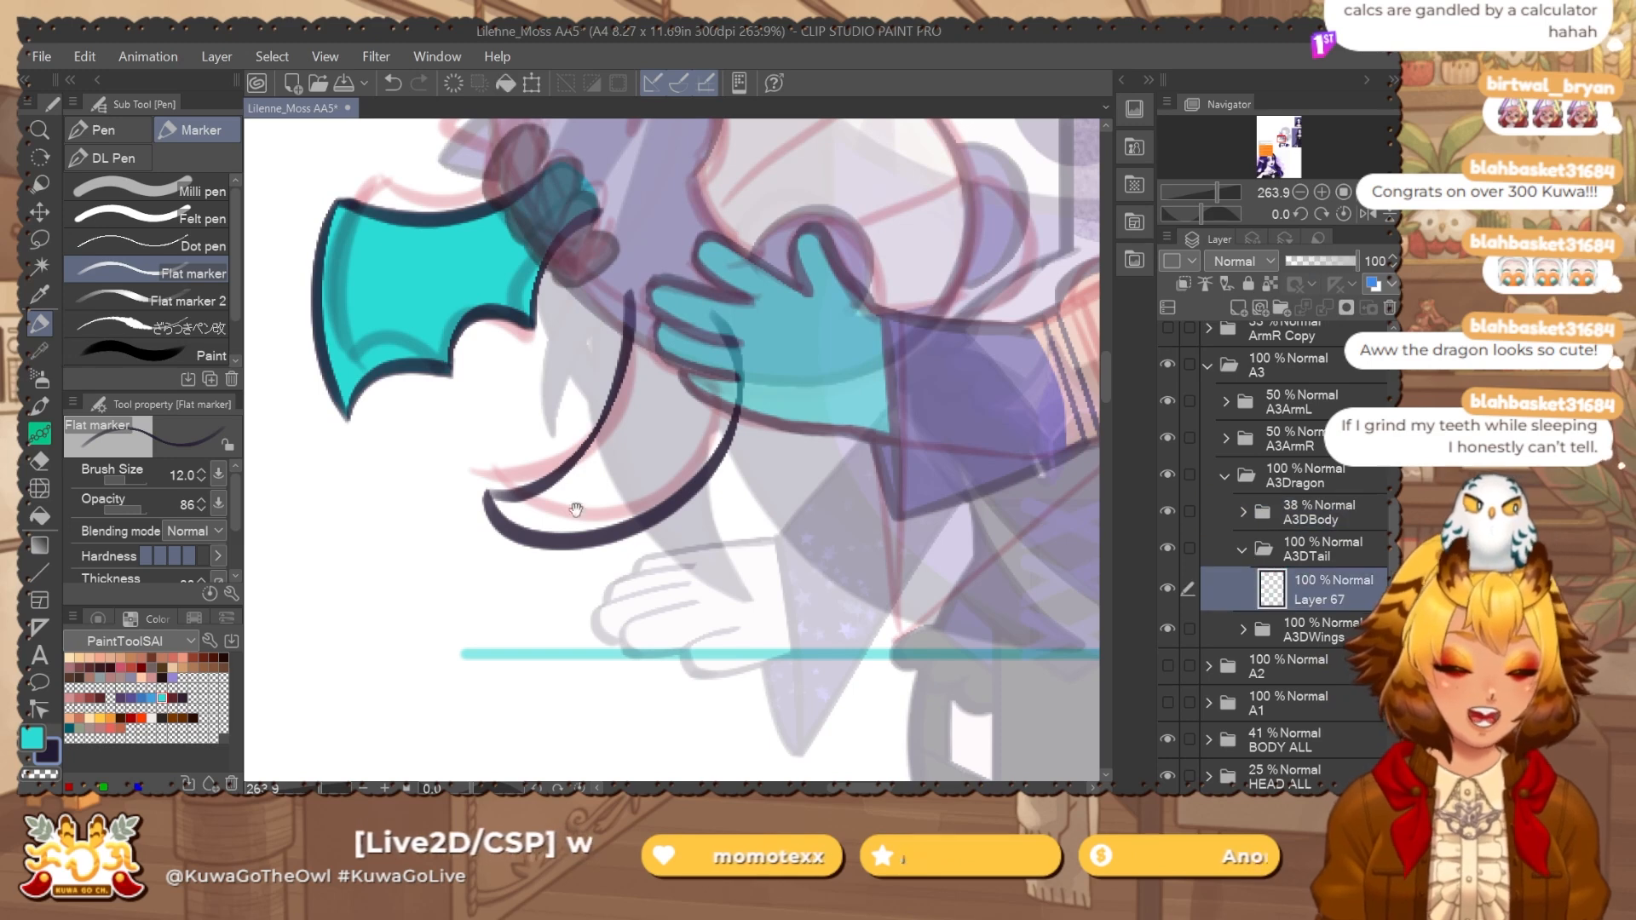
Reshape the dragon's tail outline on Layer 67 with the Liquify tool, undoing the last stroke.
left_click_drag(576, 510, 610, 519)
key("j")
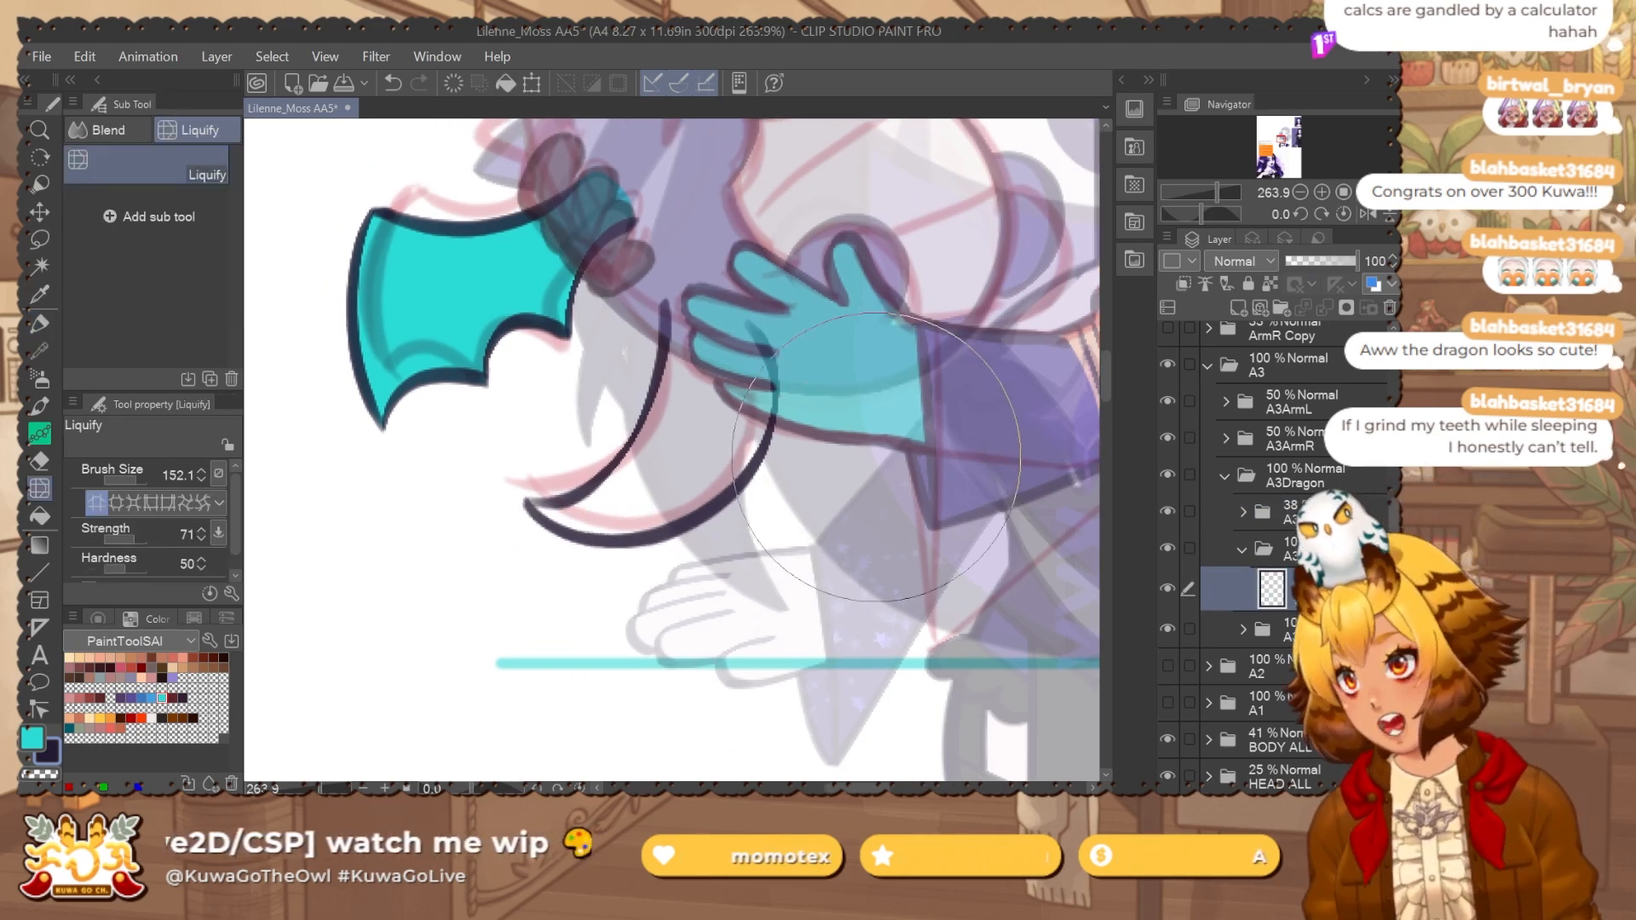
left_click_drag(875, 458, 861, 281)
key("ctrl+z")
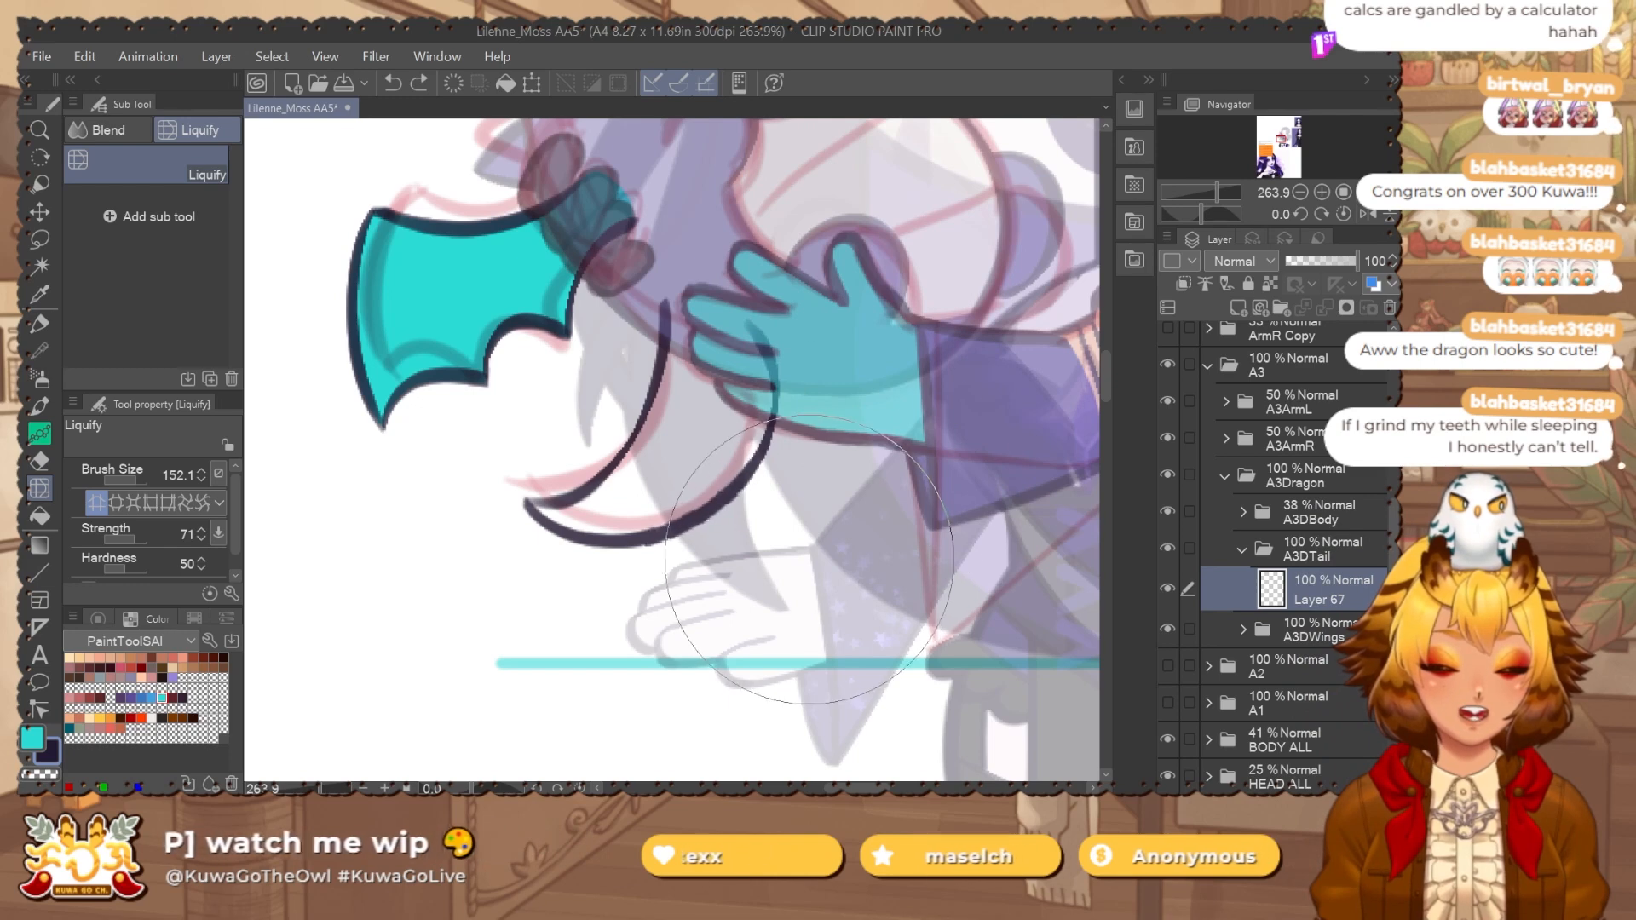
left_click_drag(848, 317, 831, 402)
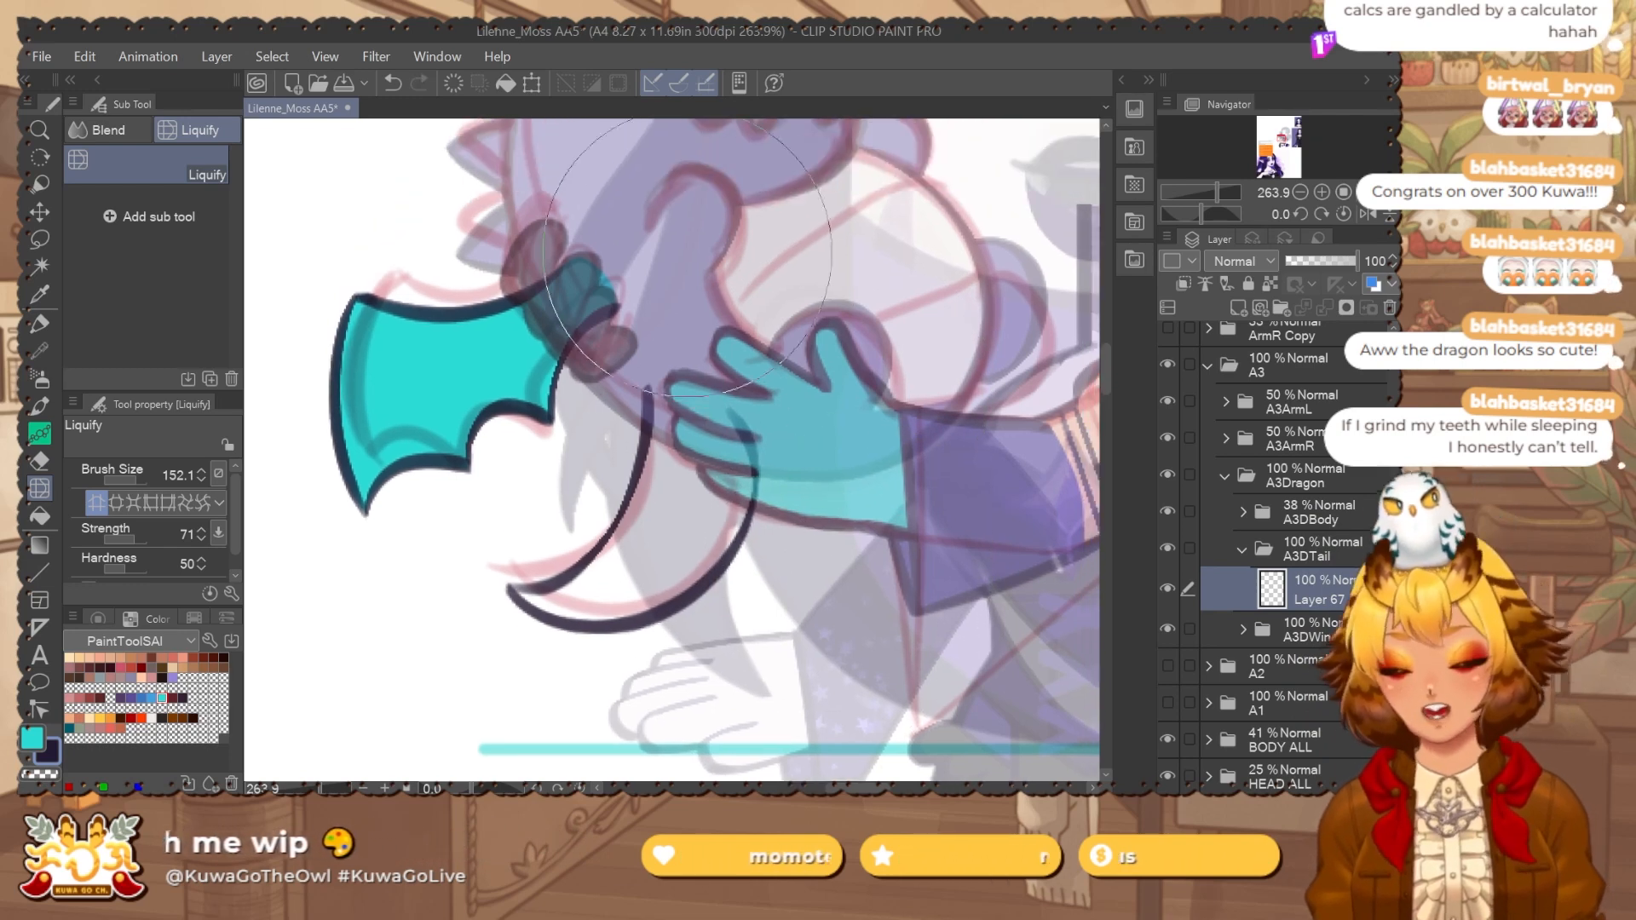
Close the tail outline at its base over the hand, and clean up its inner edge and tip with the eraser and Flat marker.
key("p")
left_click_drag(646, 418, 758, 433)
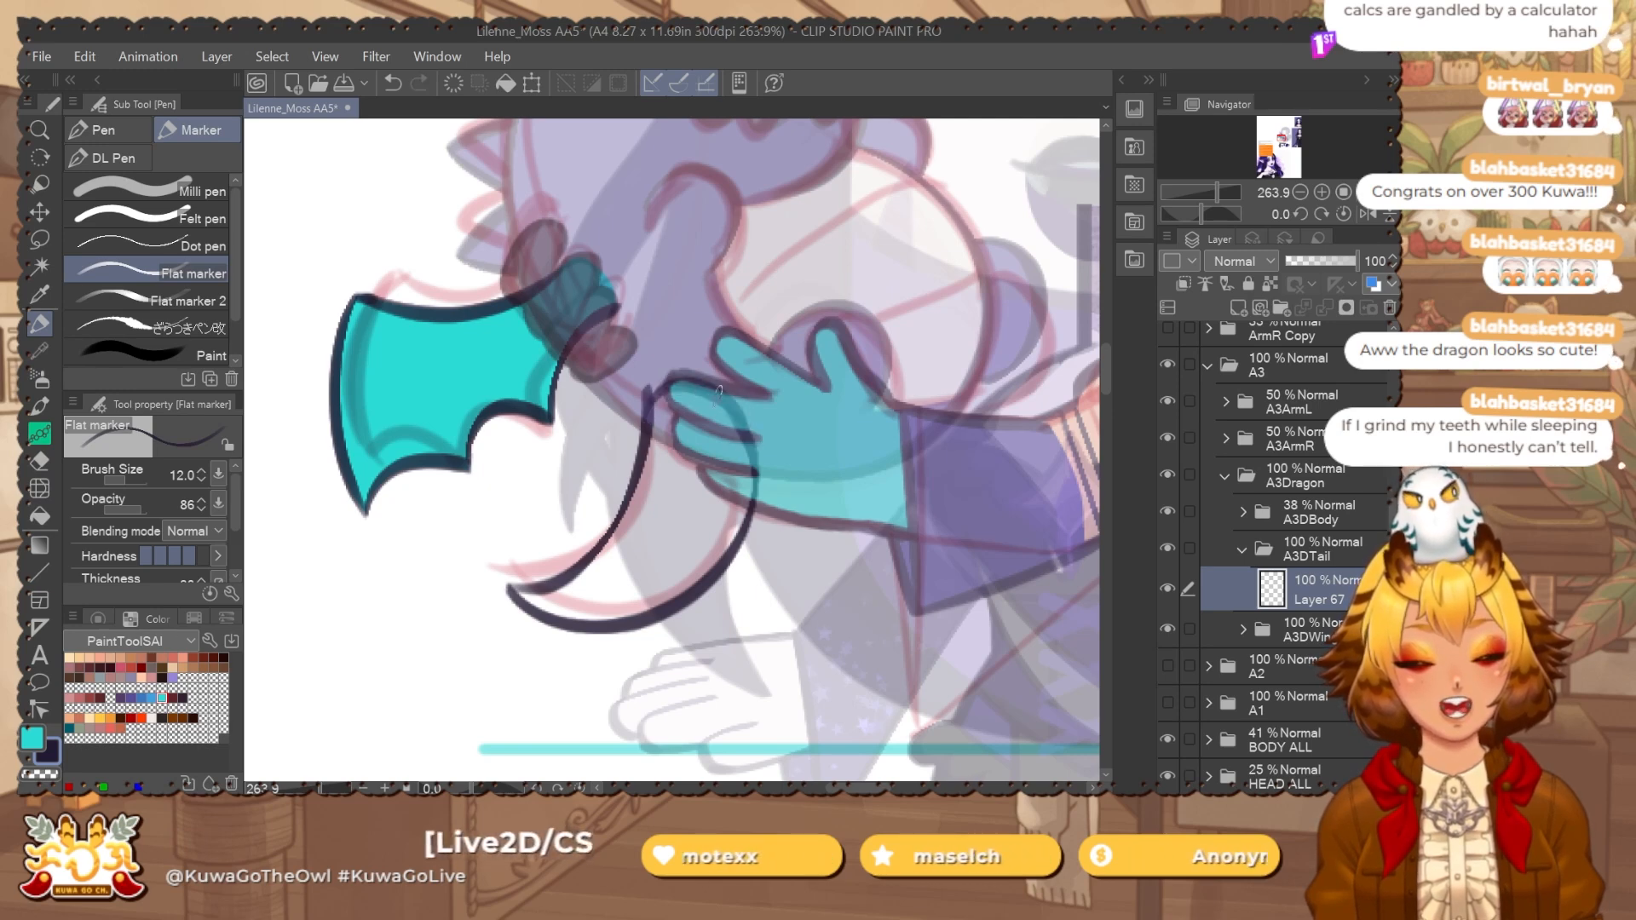
key("e")
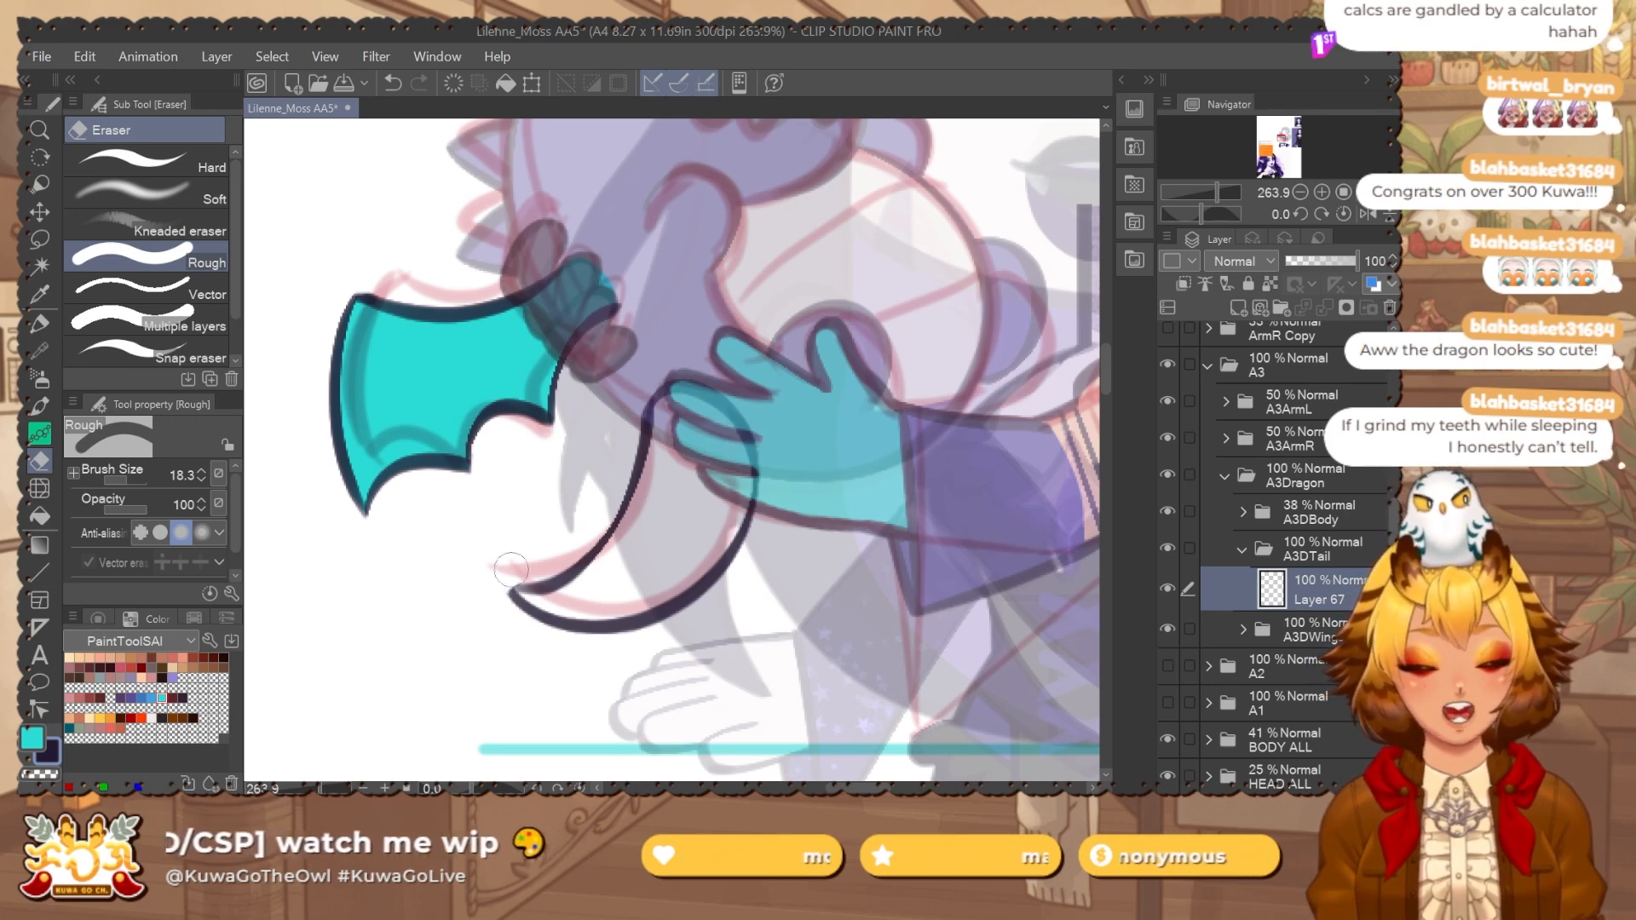
left_click_drag(546, 534, 621, 481)
key("p")
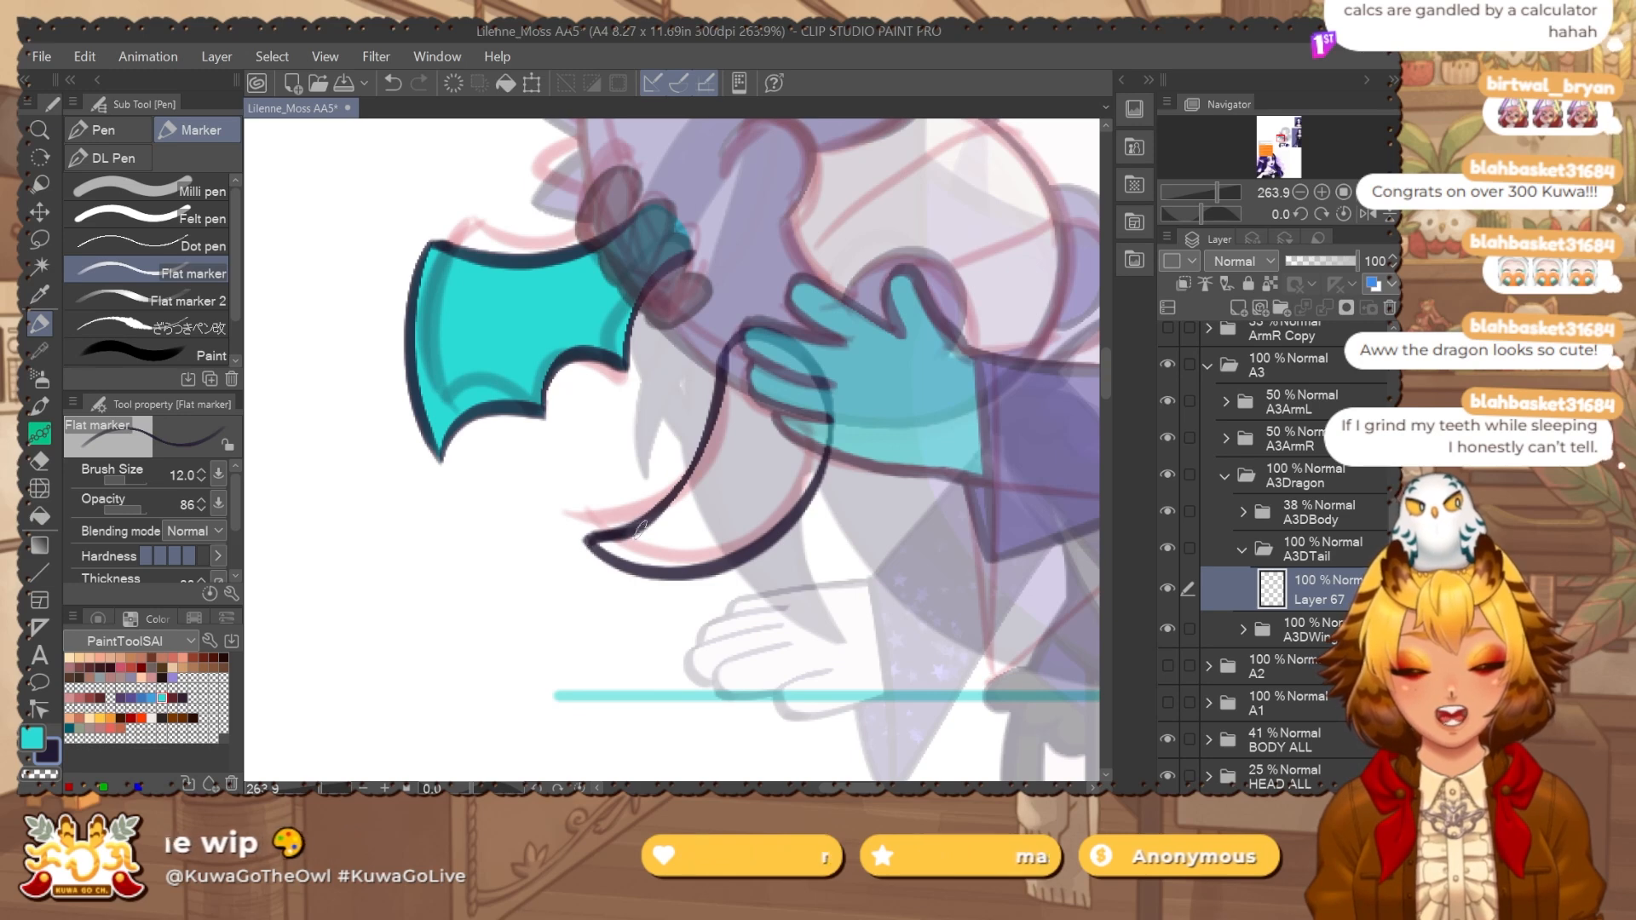
key("e")
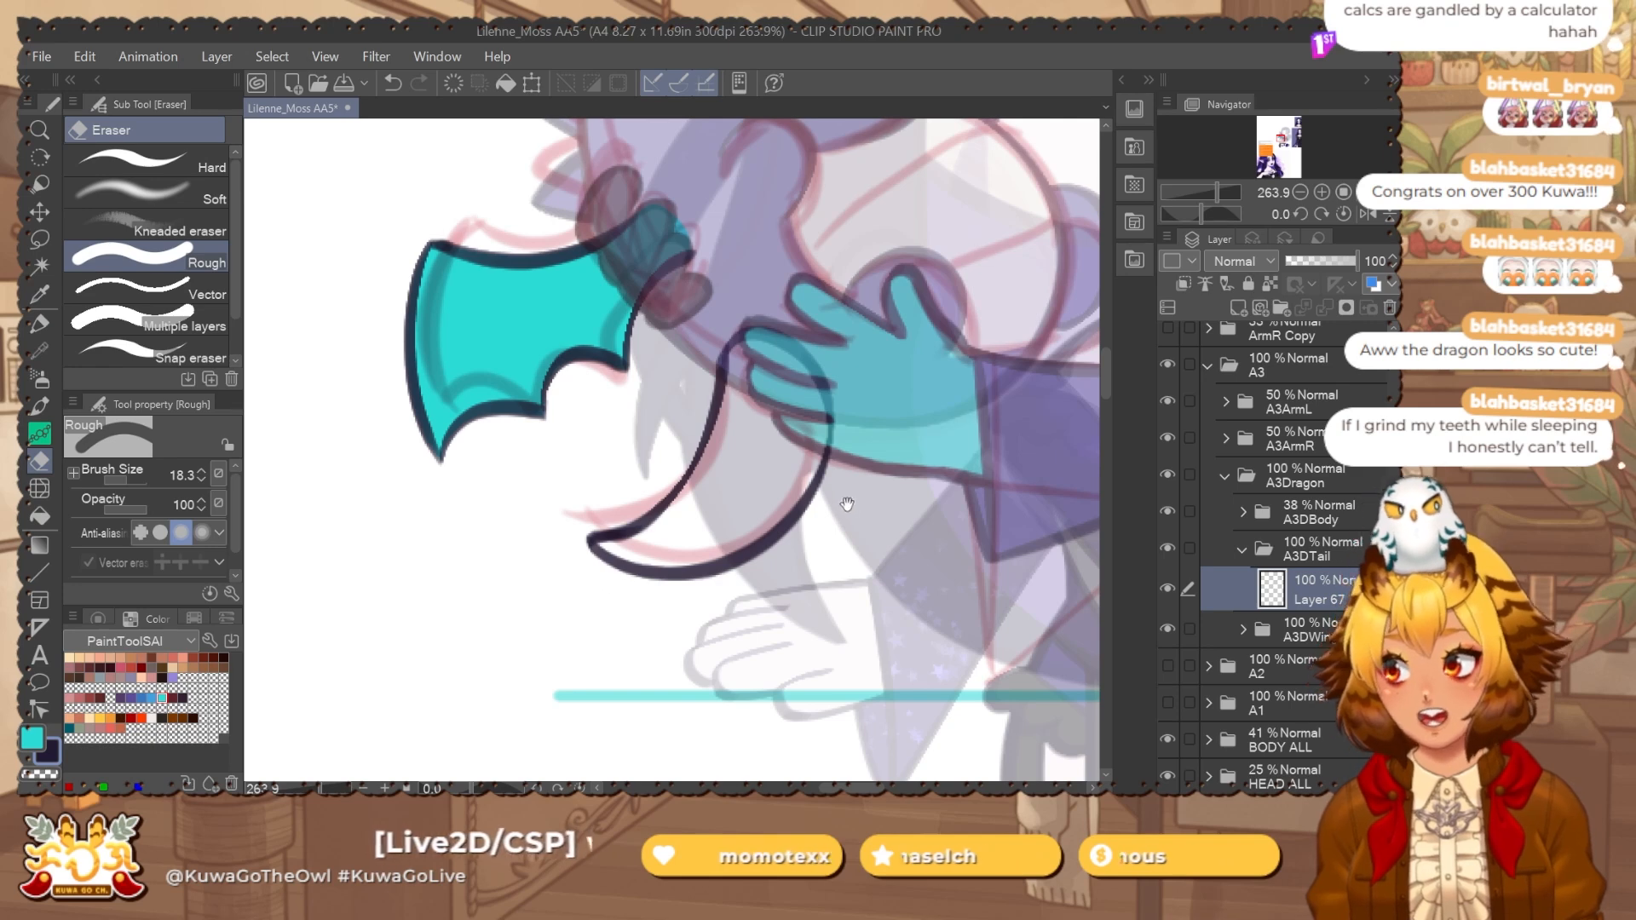
scroll(847, 504, "down", 5)
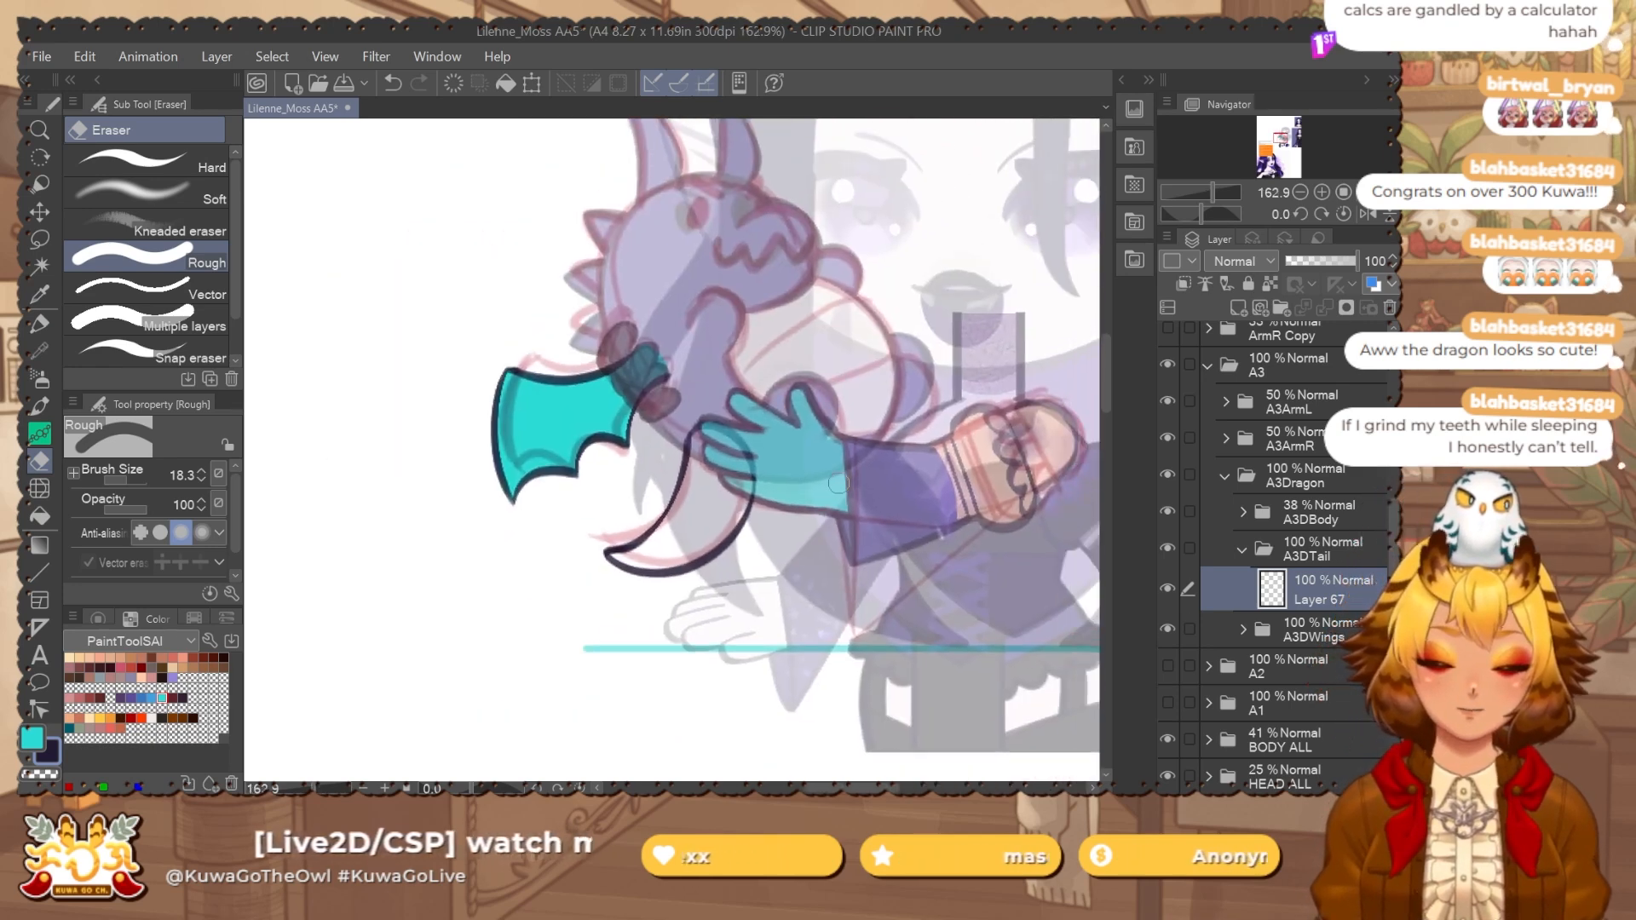
Fine-tune the tail's curve with the Liquify tool and flip the canvas view horizontally.
key("j")
scroll(831, 490, "up", 4)
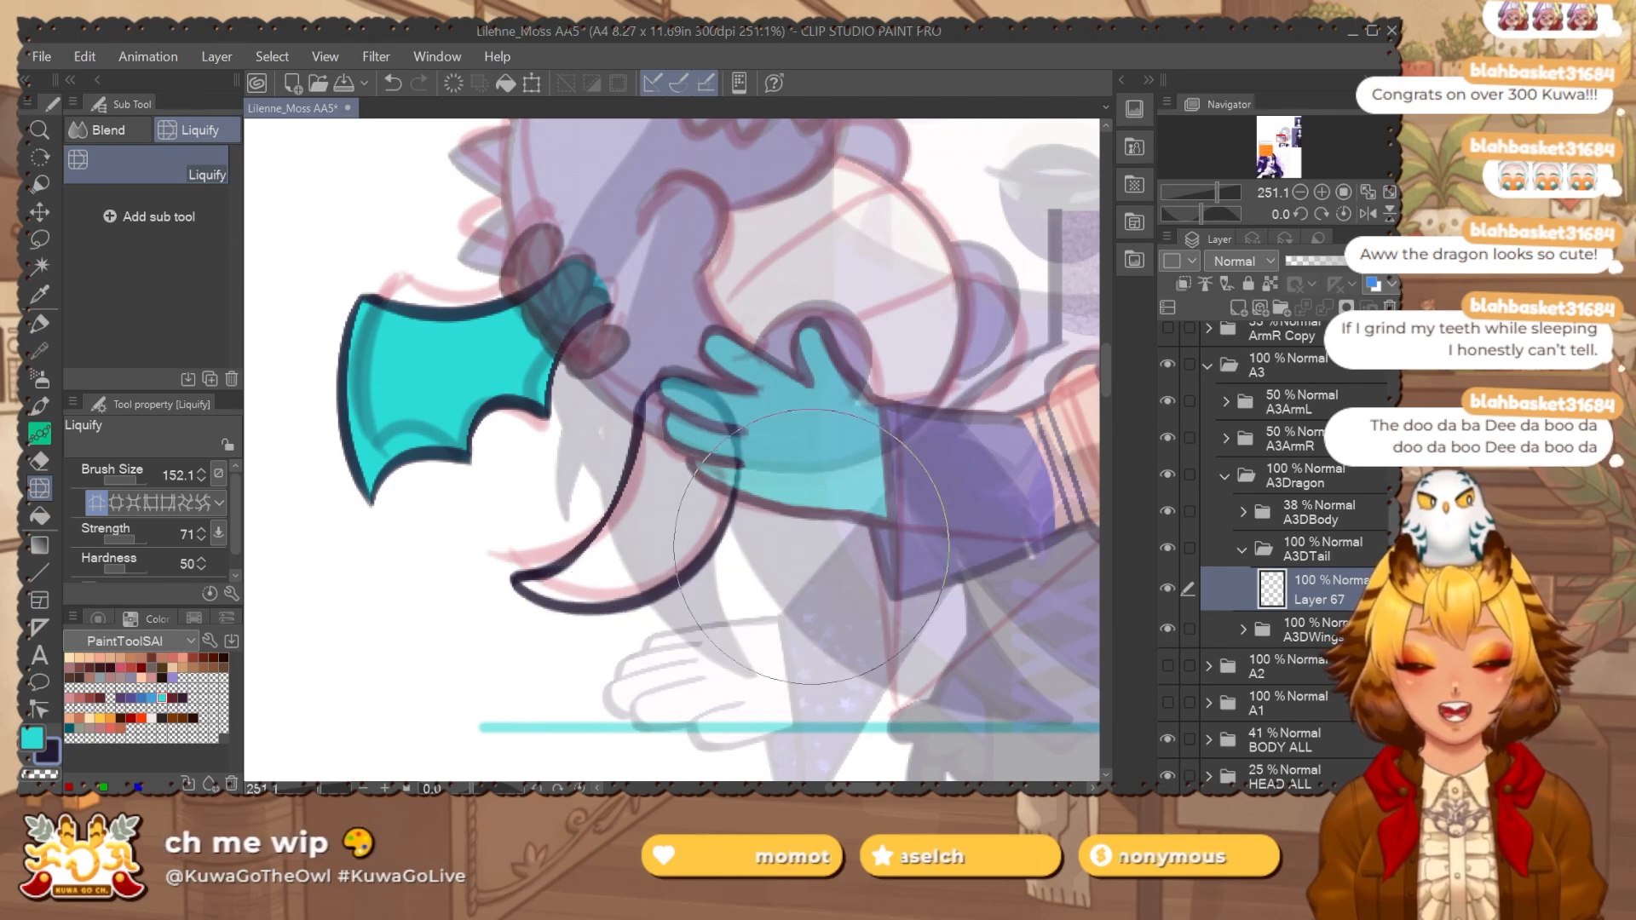
scroll(732, 518, "down", 3)
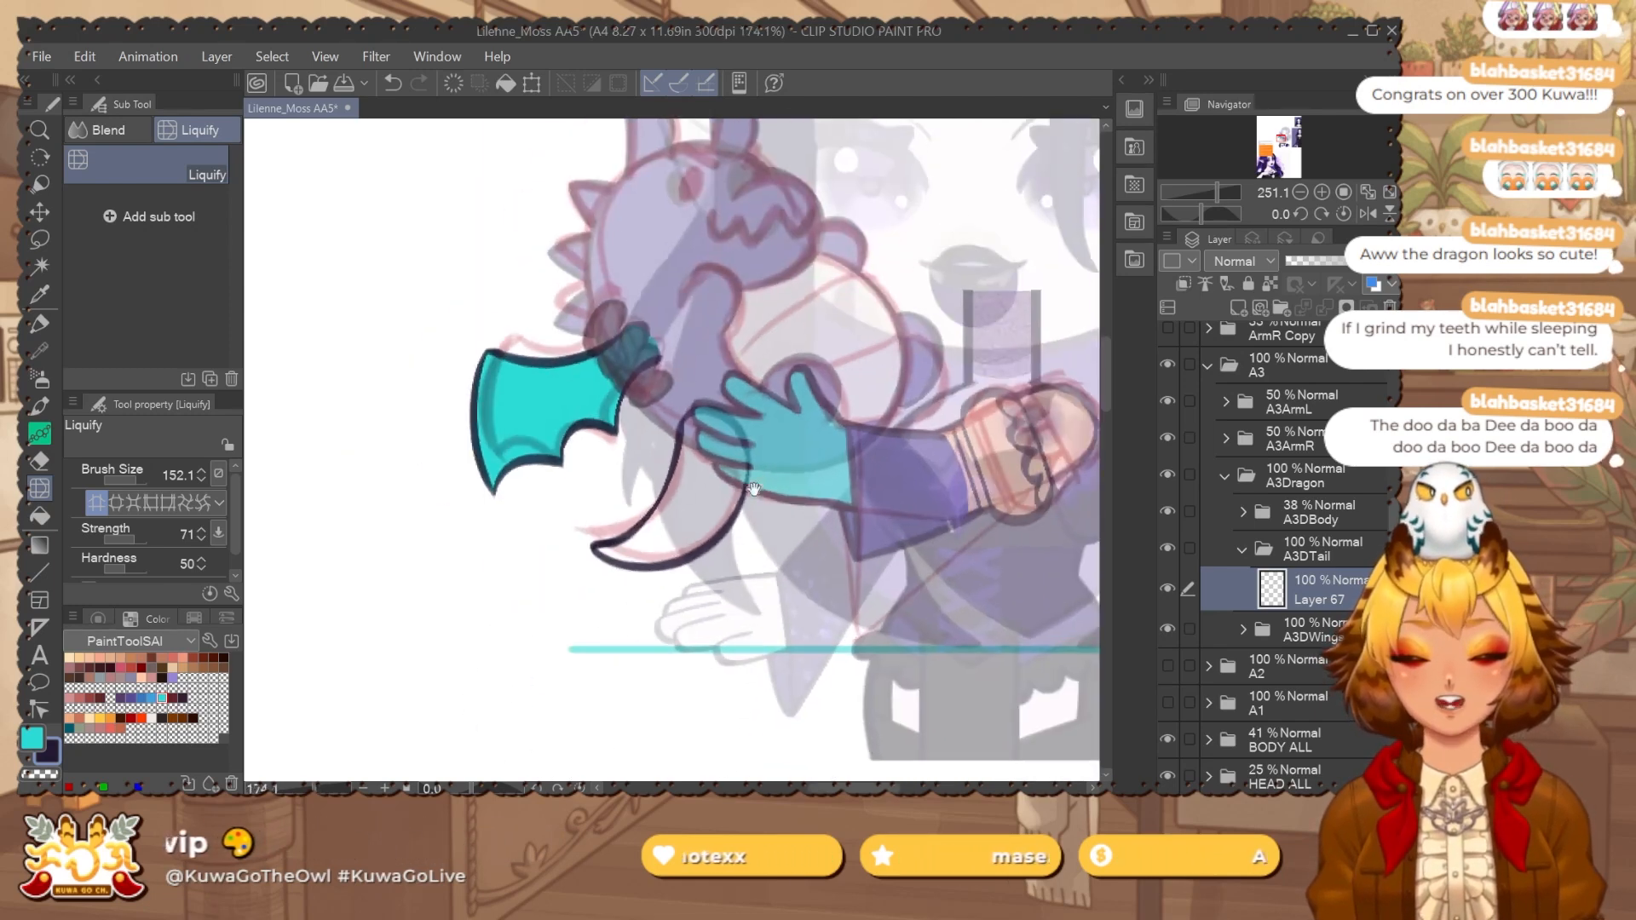
left_click(1365, 214)
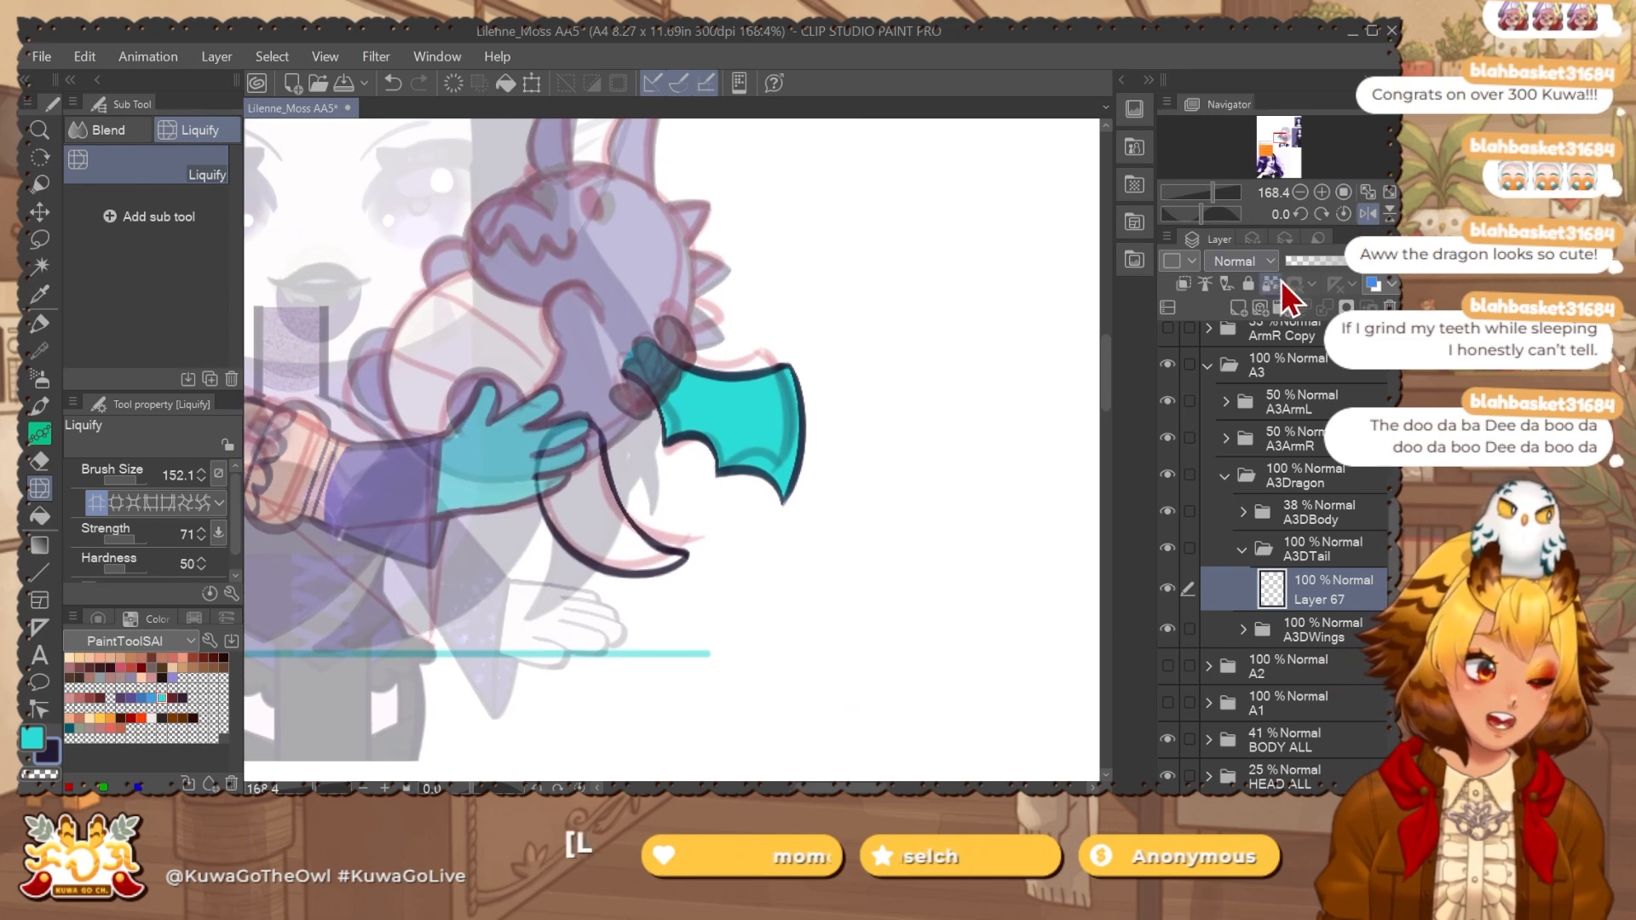
Lock the transparent pixels of Layer 67 and add a new layer beneath it in the A3DTail folder.
left_click(1321, 545)
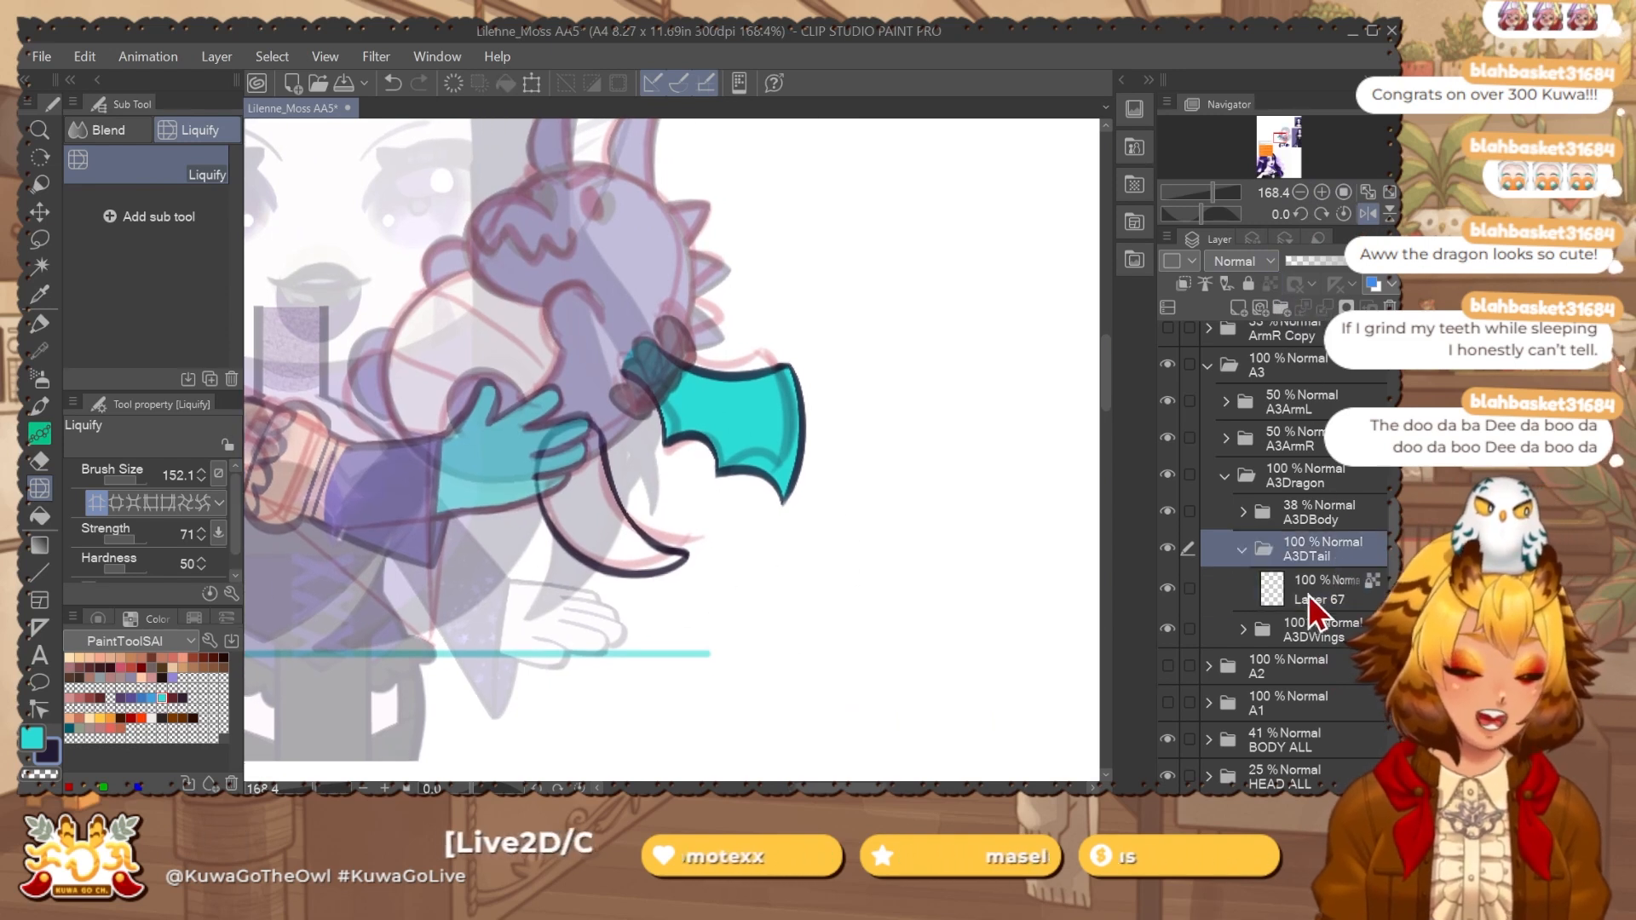
key("ctrl+shift+n")
left_click(1337, 637)
left_click_drag(1348, 579, 1314, 577)
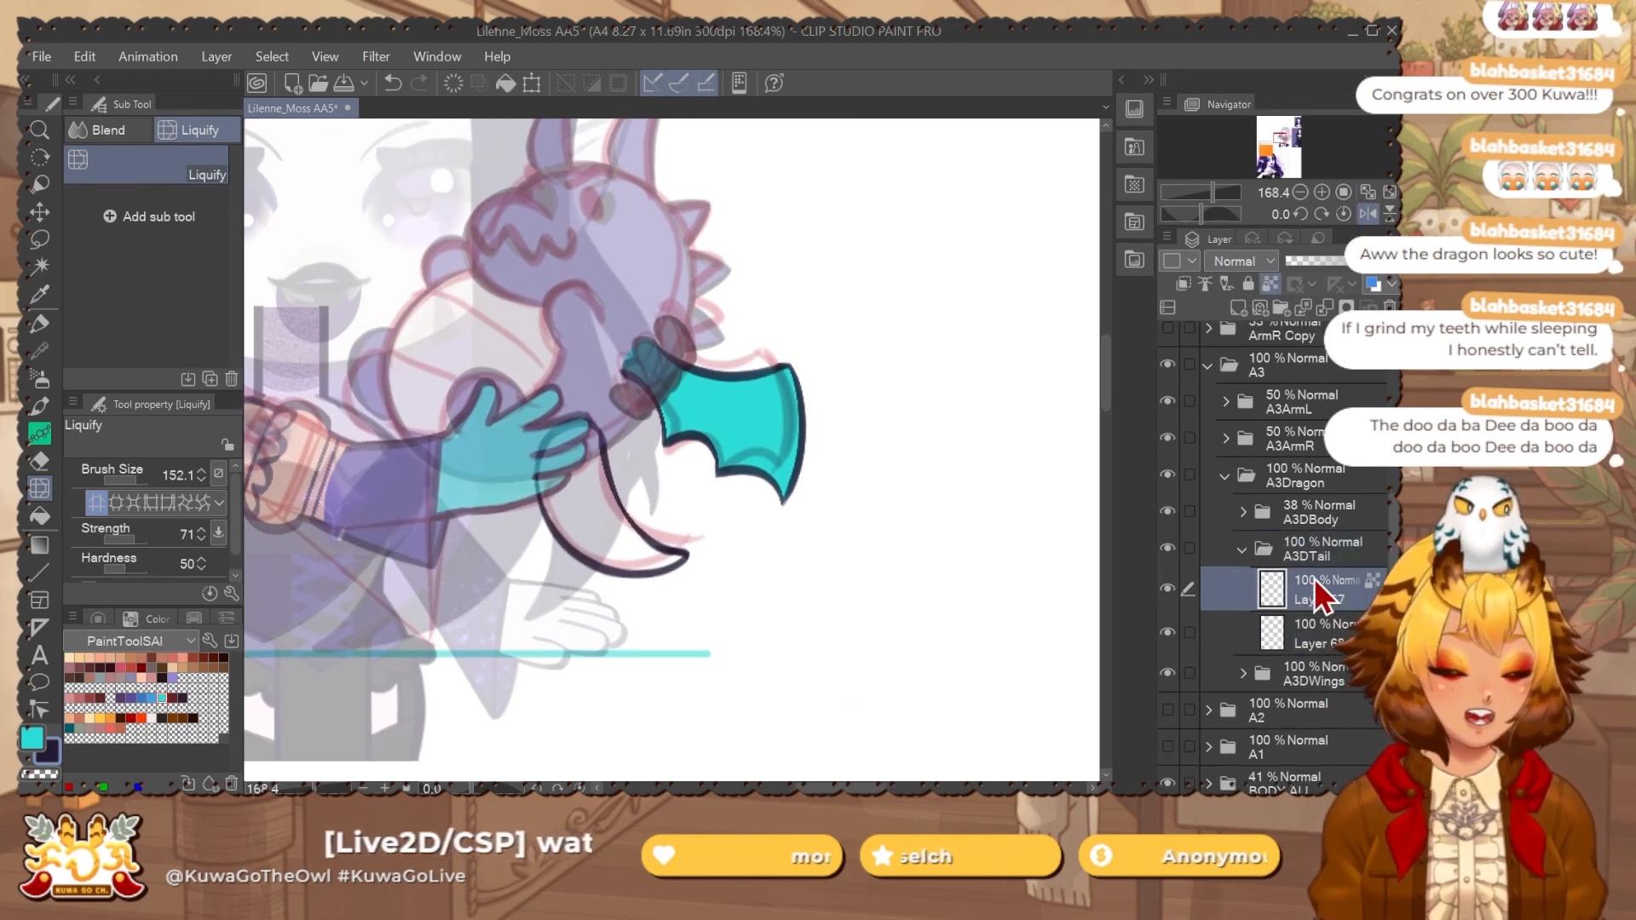
Fill the tail's shape with turquoise on the layer beneath the outline, using the expanded and inverted selection of the area outside it.
key("w")
left_click(792, 520)
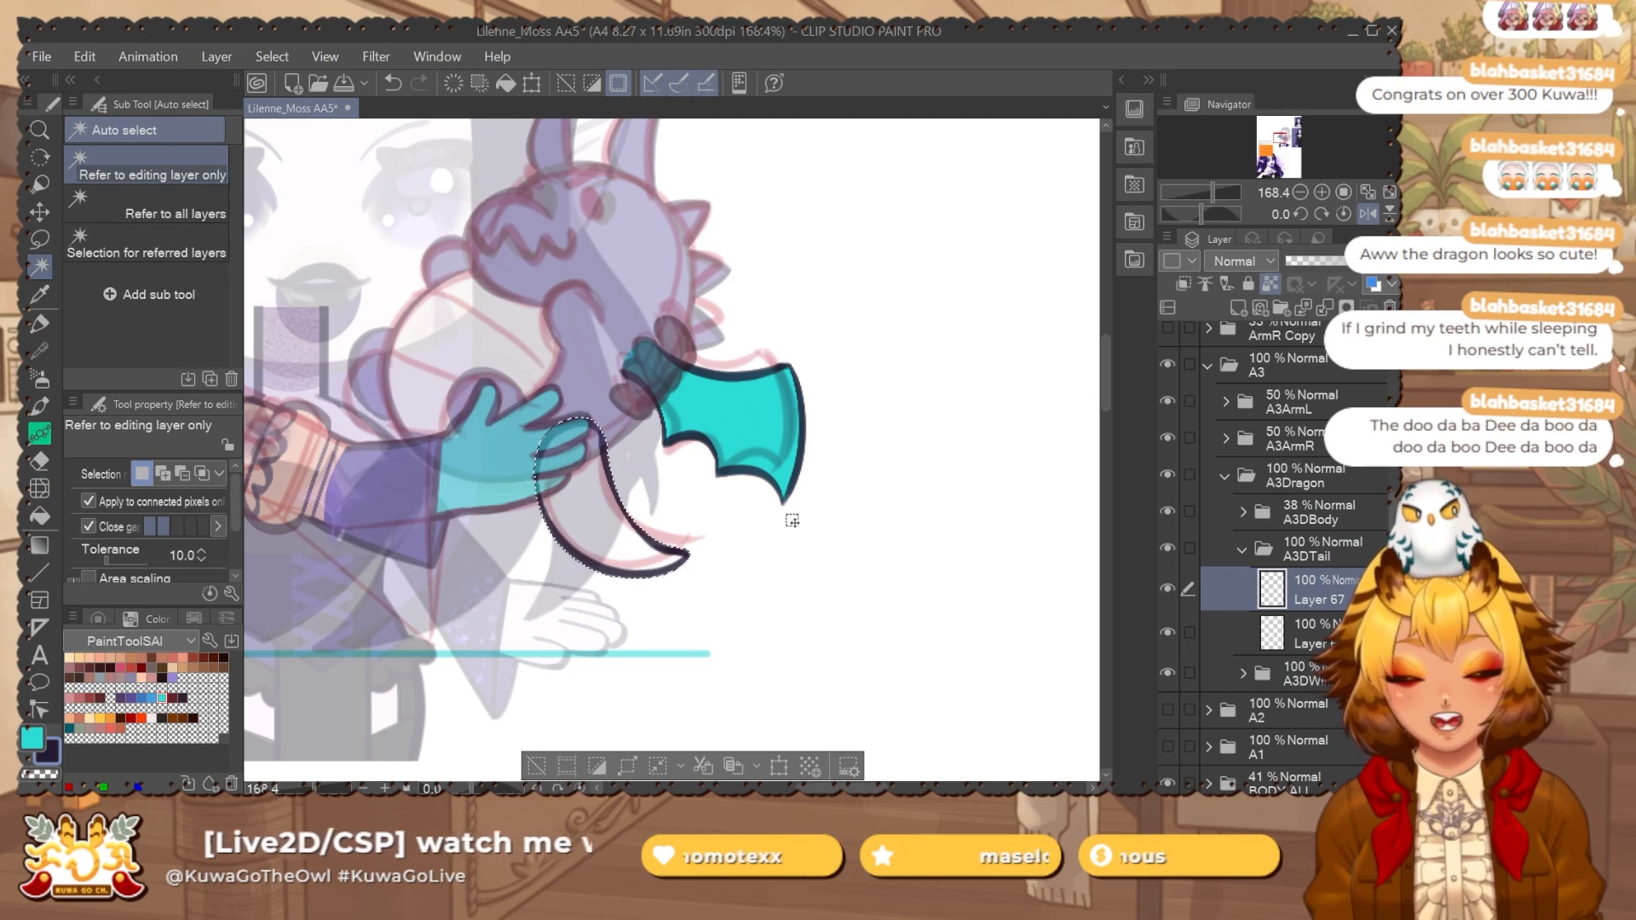
left_click(628, 766)
left_click(1055, 391)
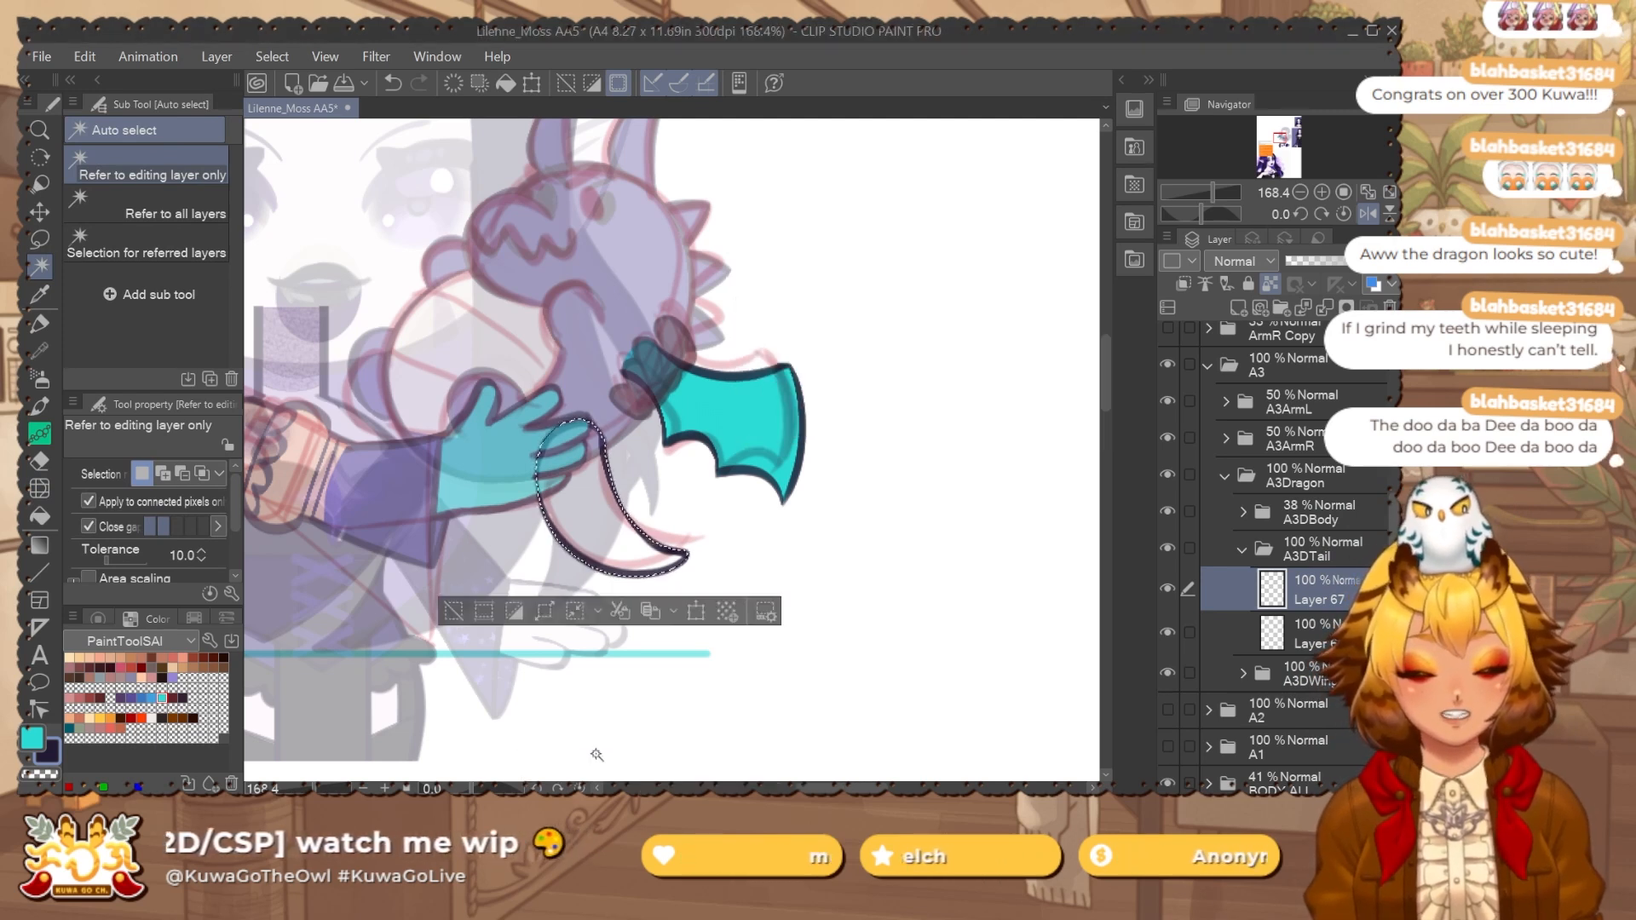
left_click(1335, 629)
key("alt+BackSpace")
key("ctrl+d")
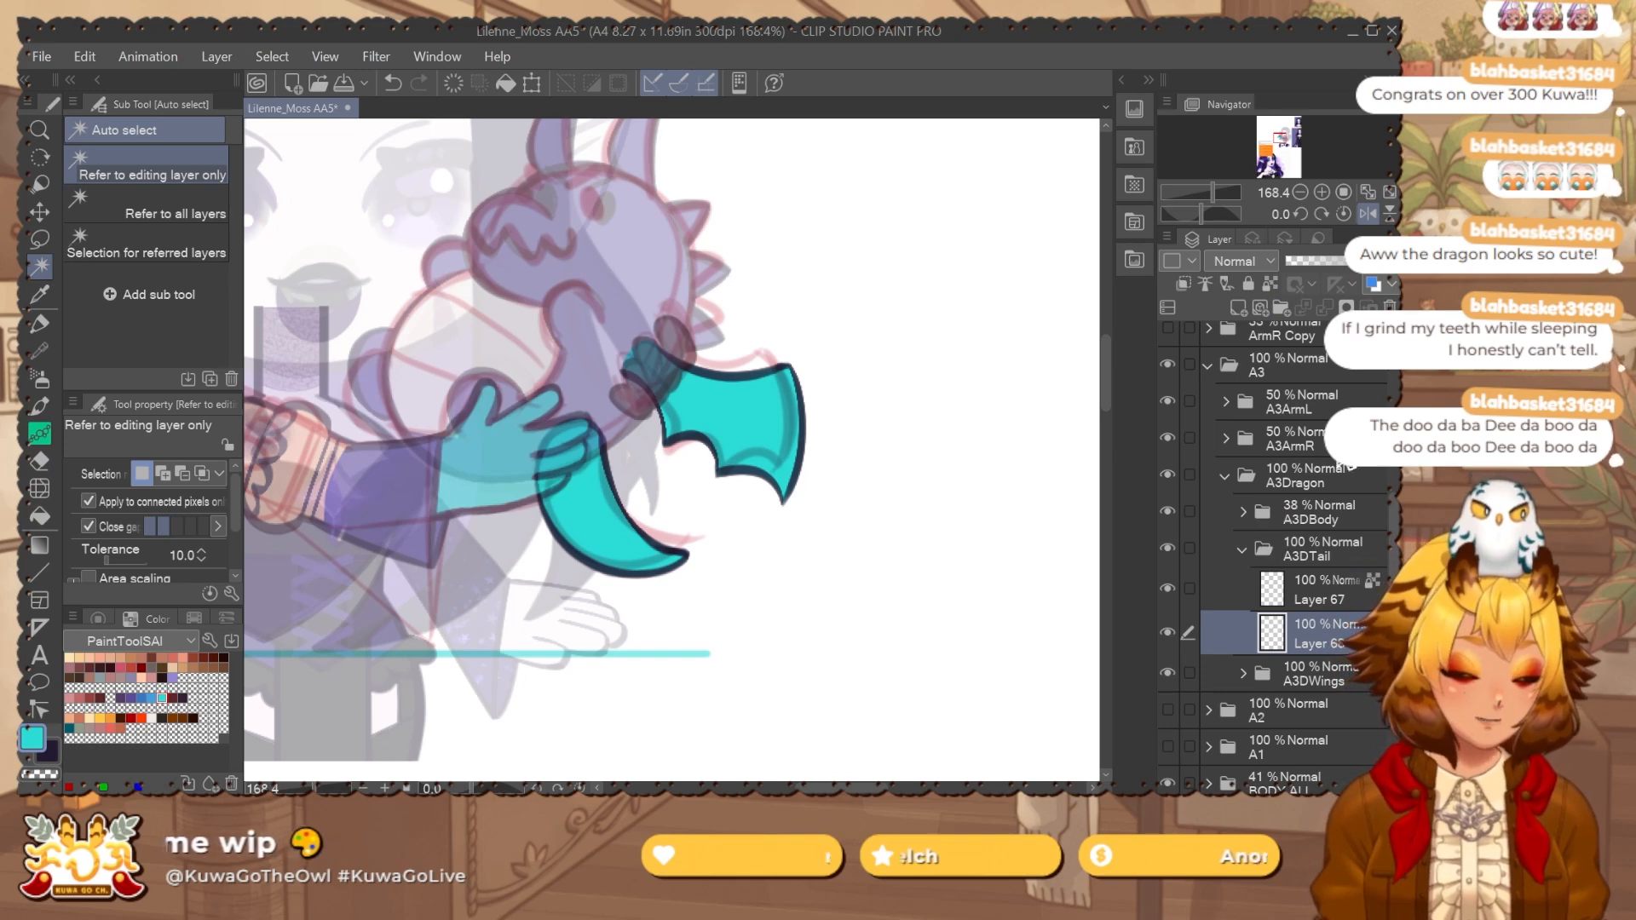
Raise the opacity of the A3DBody, A3ArmL and A3ArmR folders to 100%.
left_click(1330, 512)
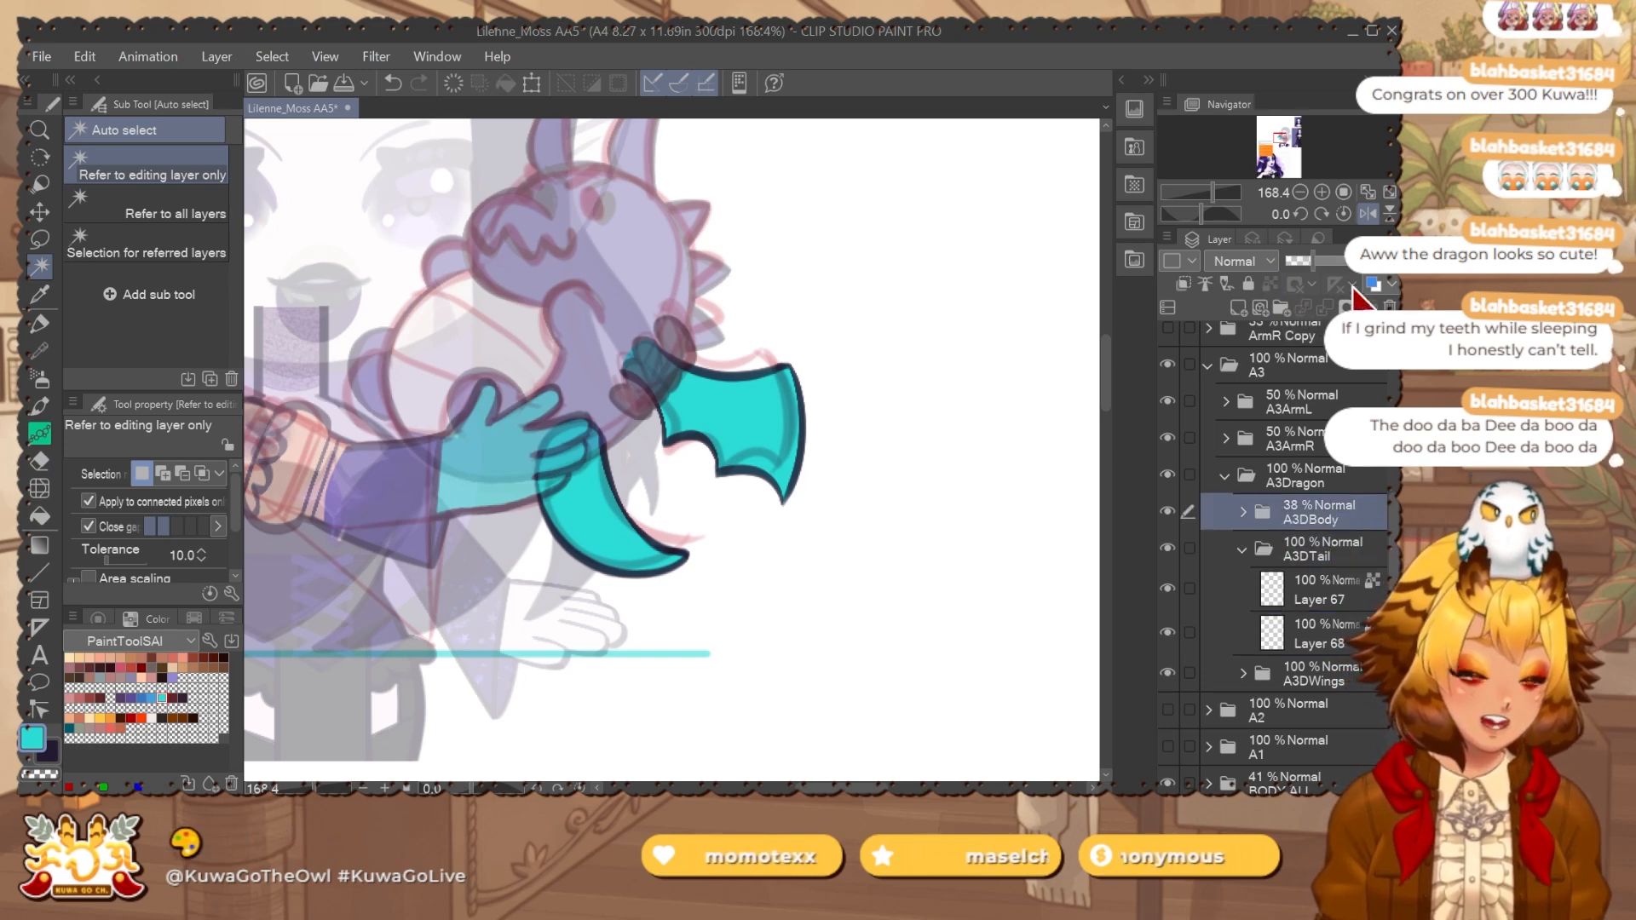
left_click(1321, 430, "ctrl")
left_click_drag(1331, 263, 1363, 262)
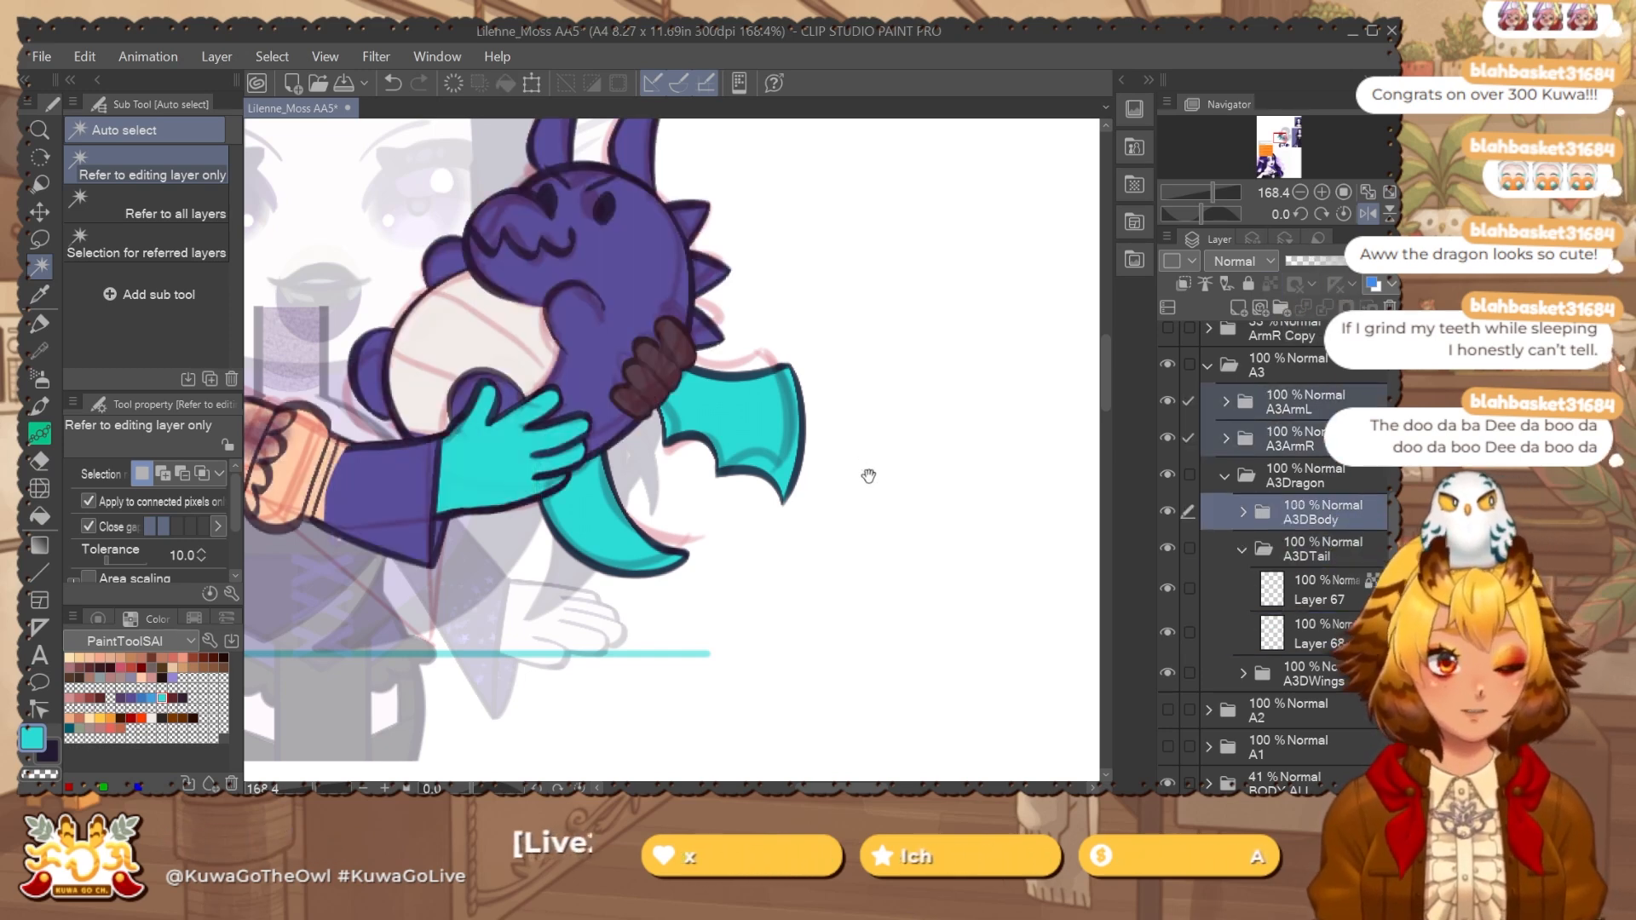
Collapse the A3DTail and A3Dragon folders, select the A3ArmL folder, and save the file.
scroll(869, 474, "down", 2)
left_click(1242, 547)
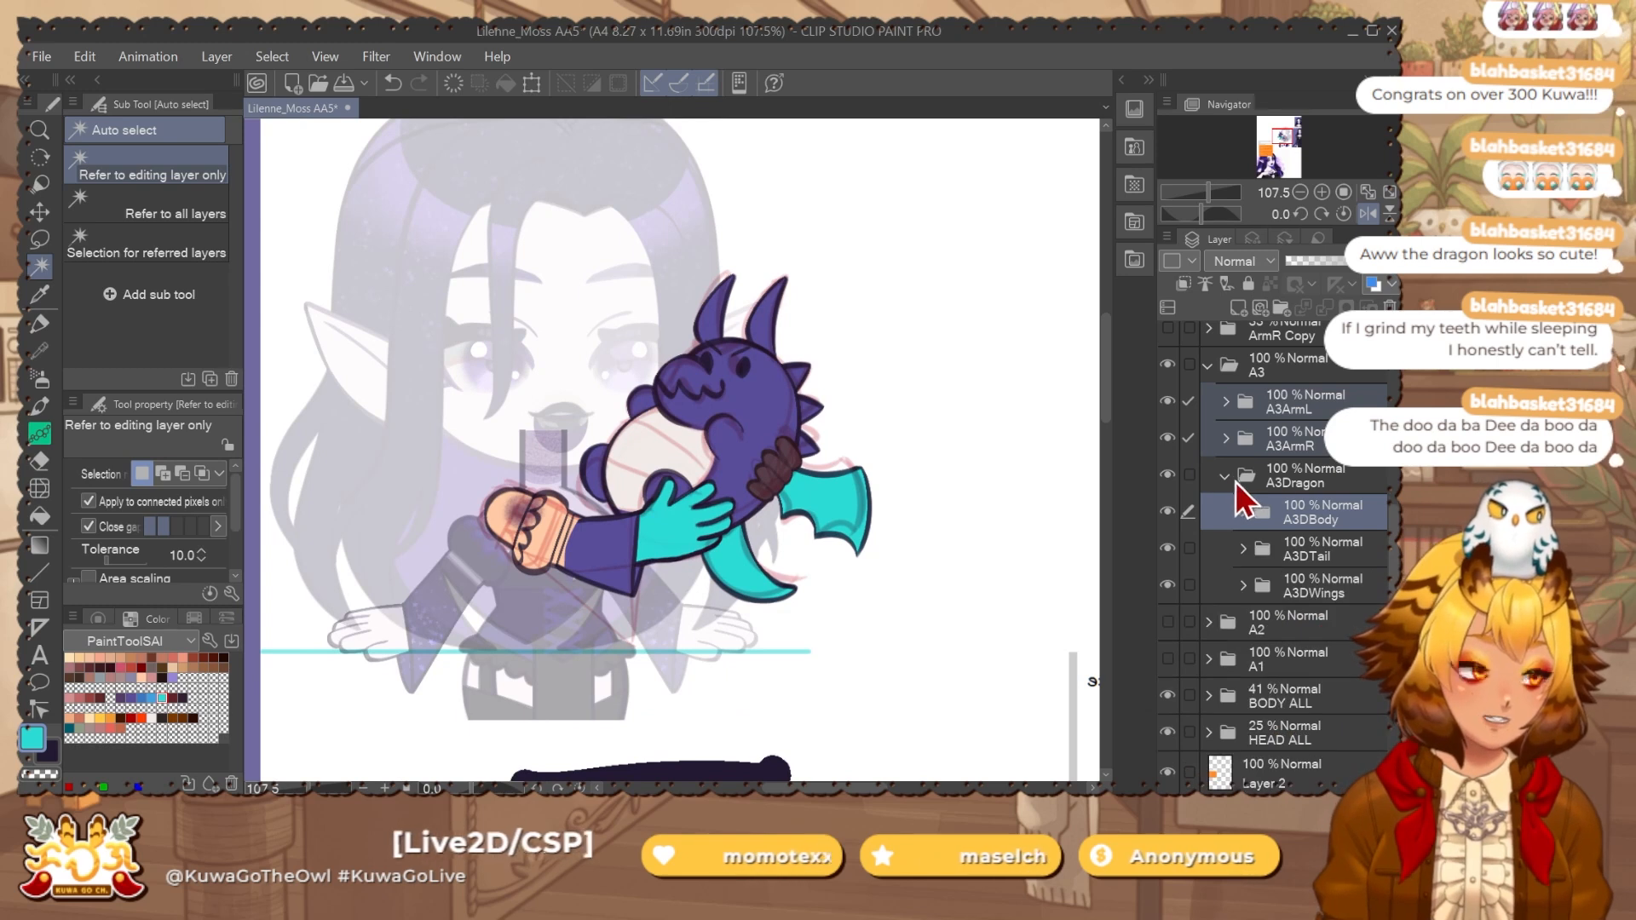
left_click(1227, 477)
left_click(1311, 397)
left_click_drag(777, 660, 831, 692)
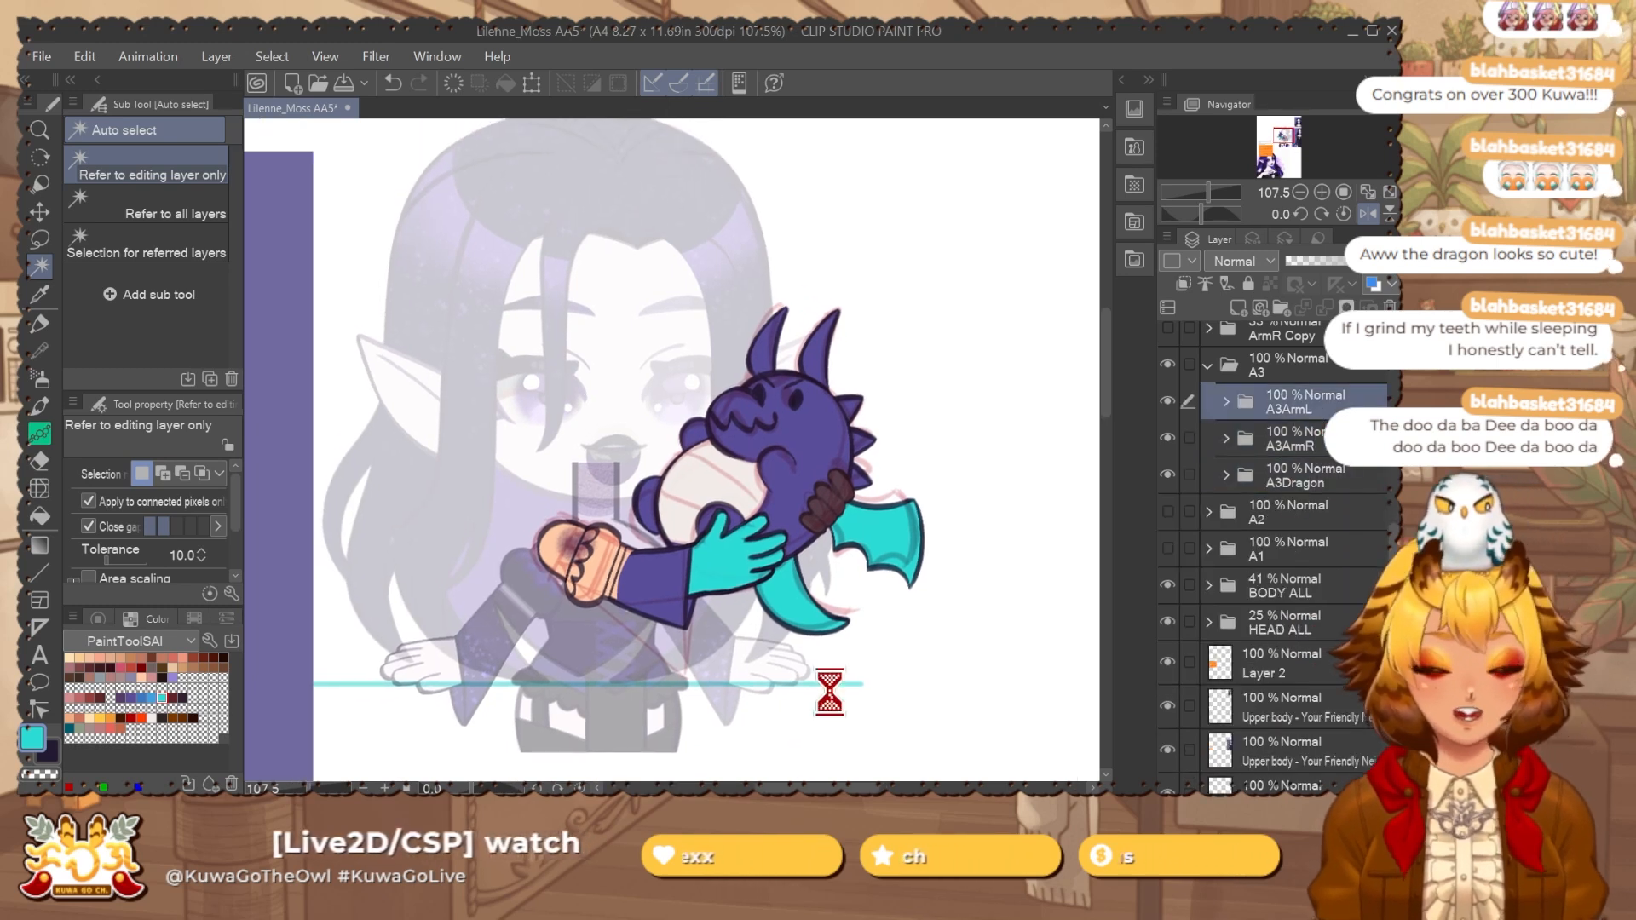
key("ctrl+s")
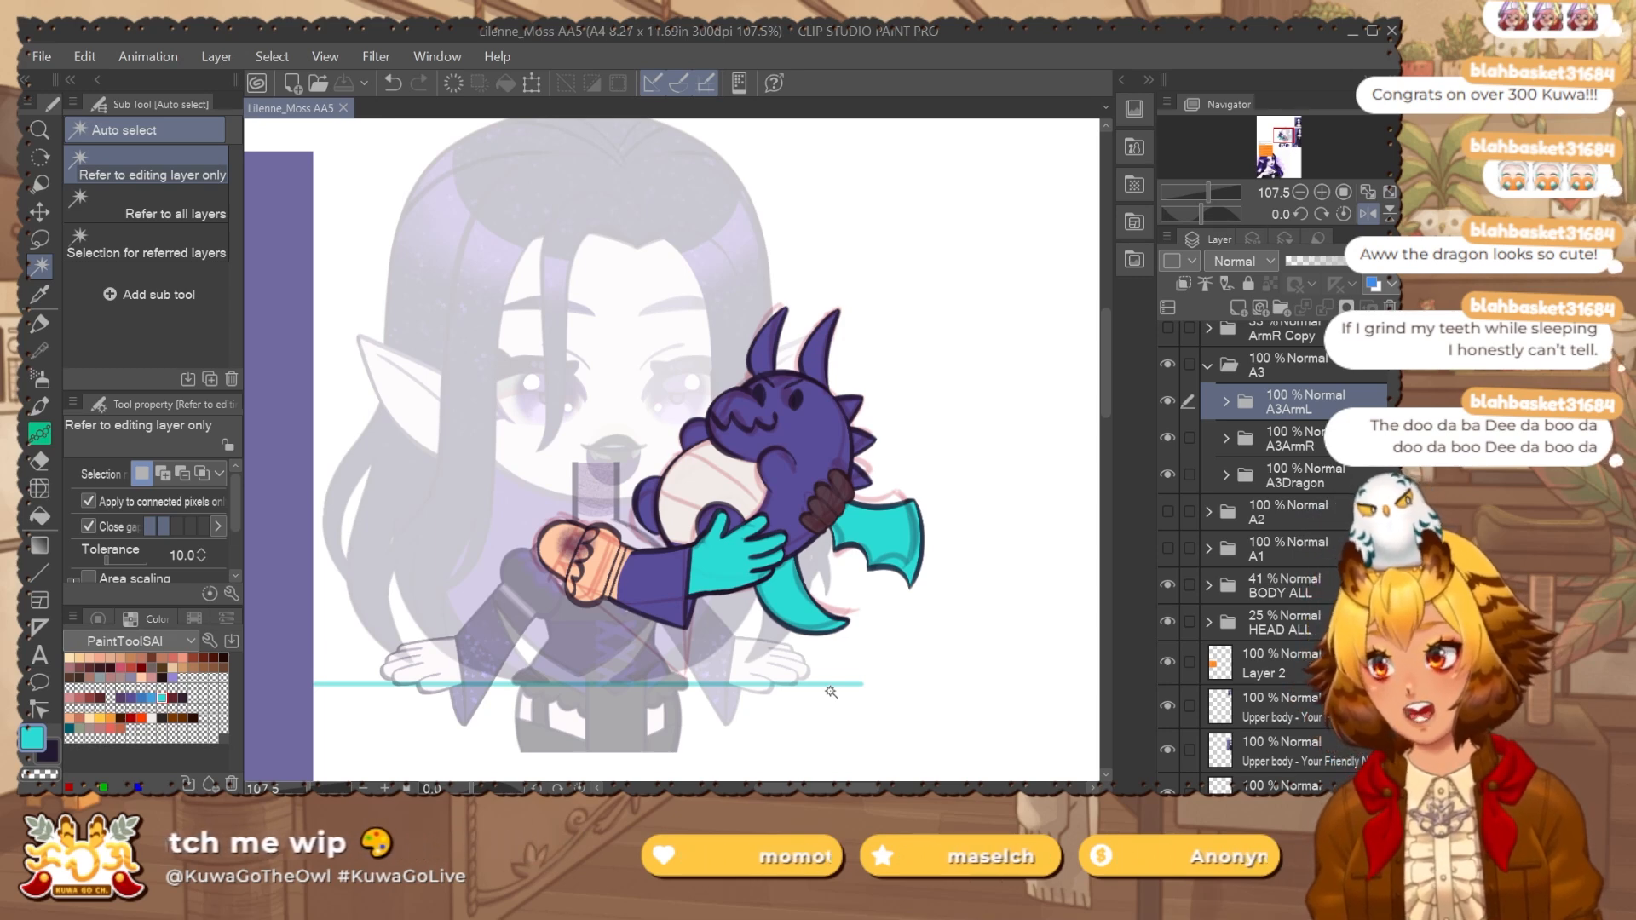
Hide the A3 artwork and its draft sketches, show the Layer 36 sketch in the DRAFT folder, and flip the canvas view back.
left_click(1208, 538)
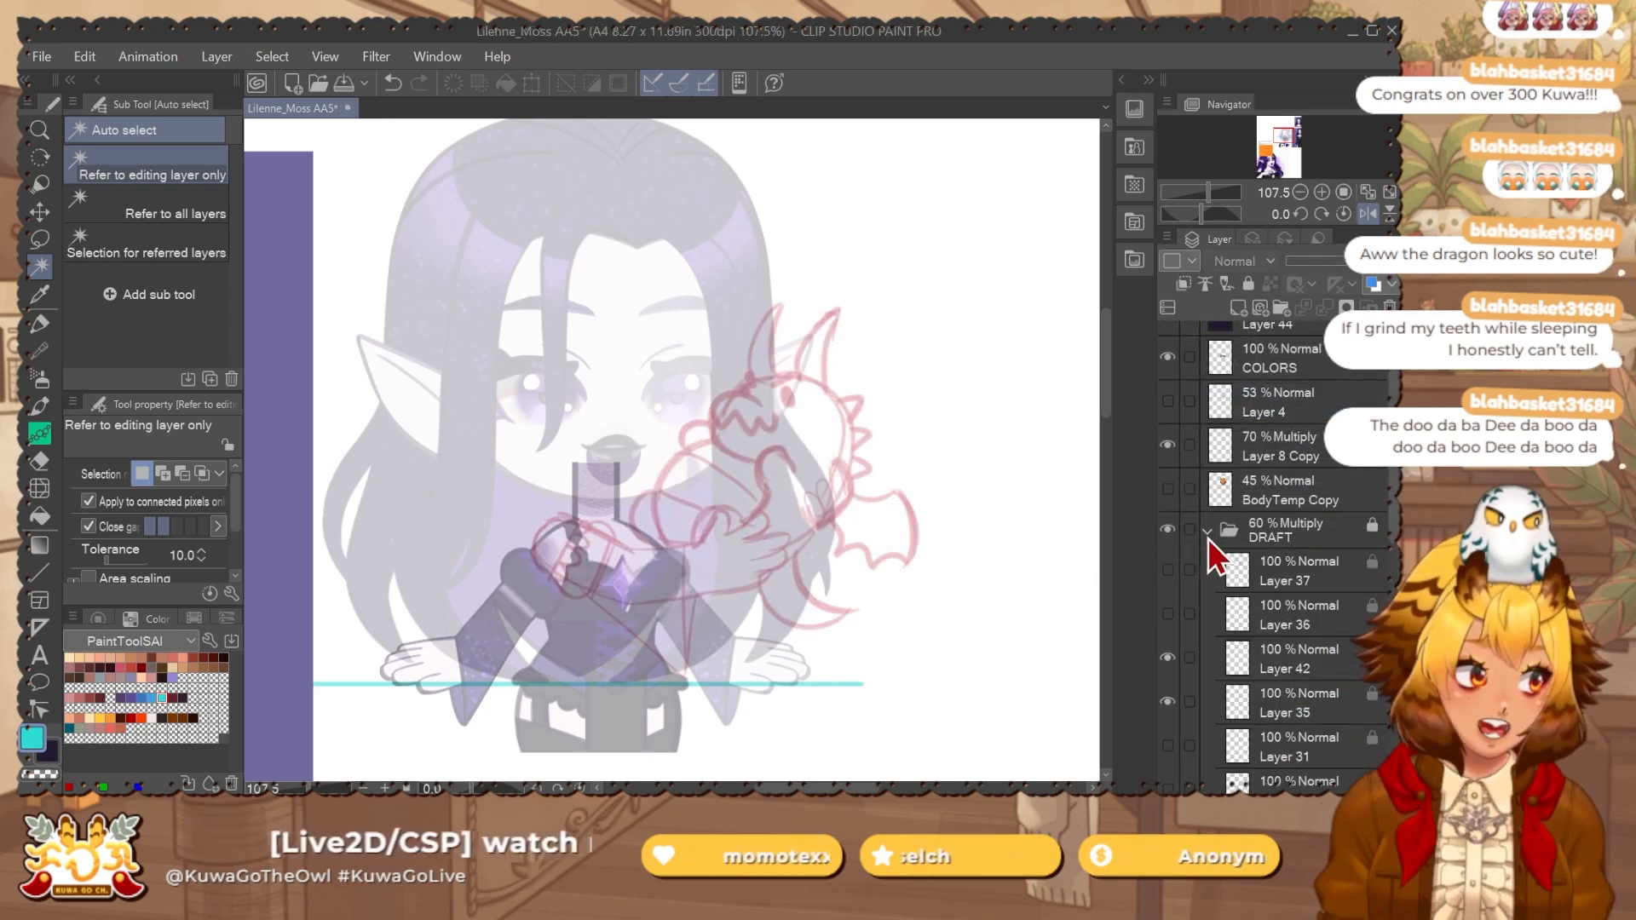
scroll(1208, 538, "down", 1)
left_click(1167, 670)
left_click(1168, 581)
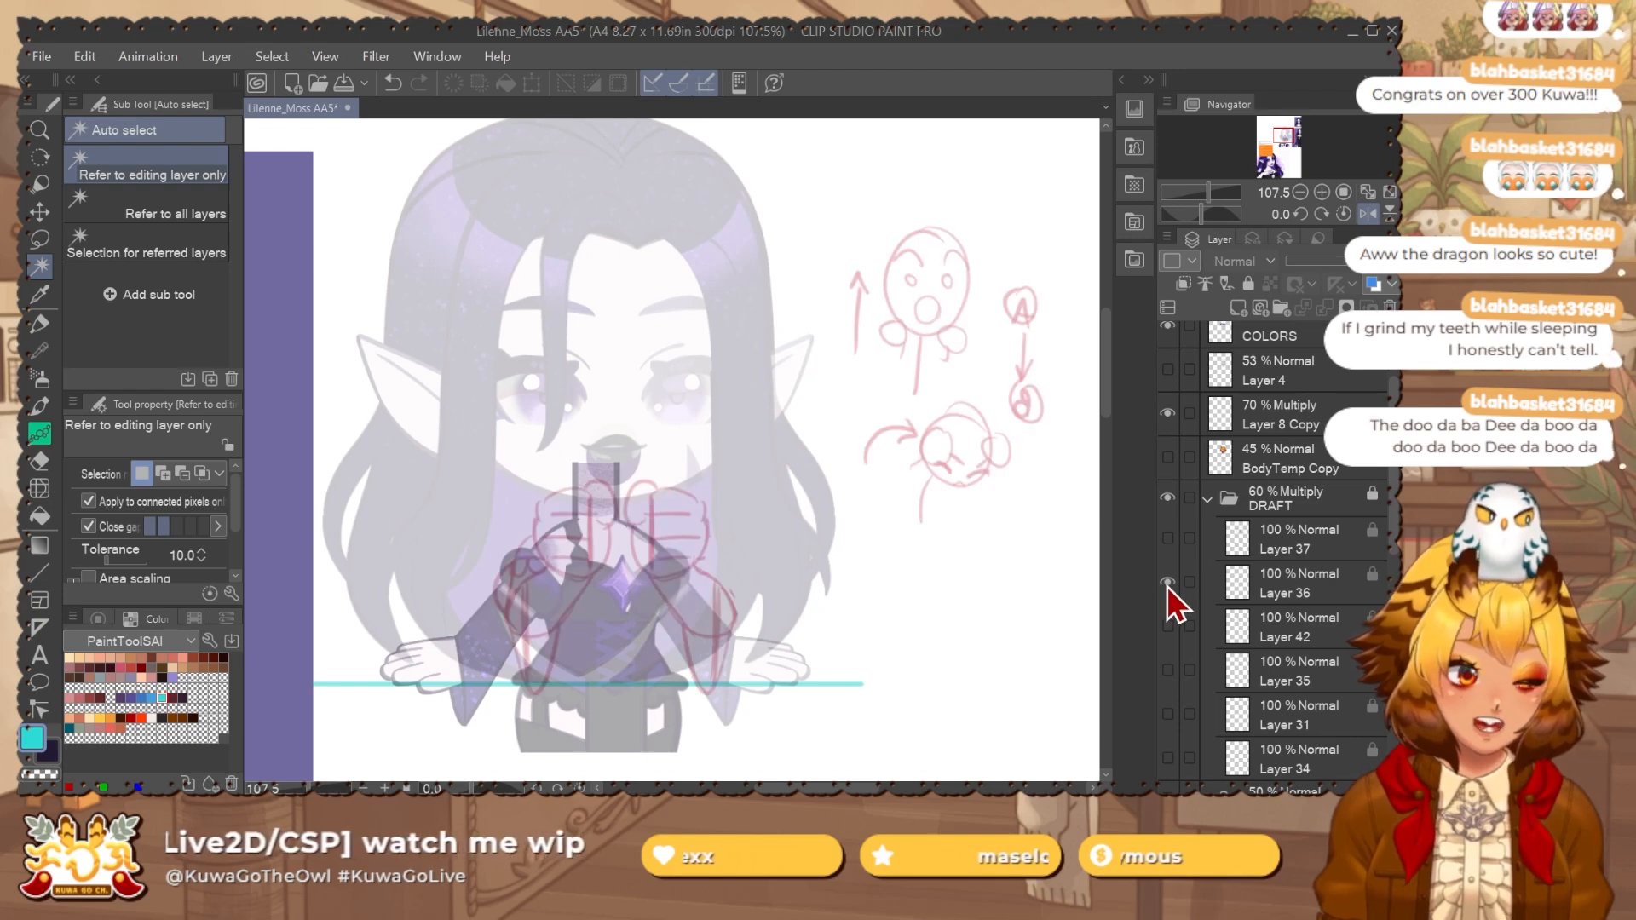
left_click(1368, 213)
Check the alert descriptions, show the Layer 37 cackling sketch in place of Layer 36, and save the file.
scroll(822, 299, "up", 1)
scroll(822, 300, "down", 2)
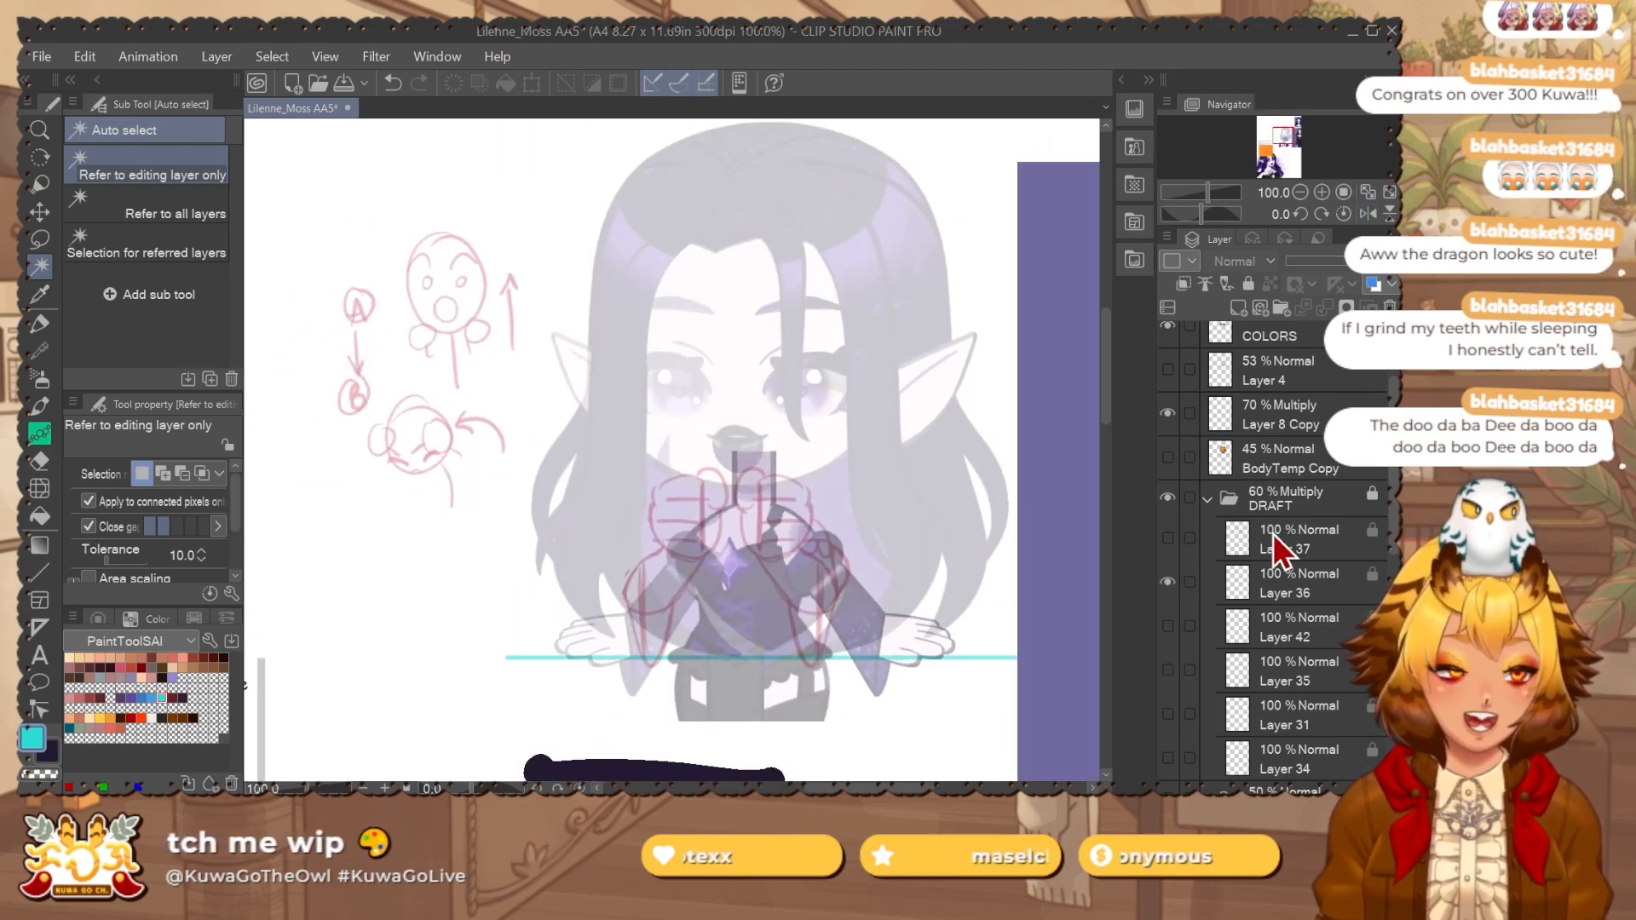
scroll(629, 451, "down", 6)
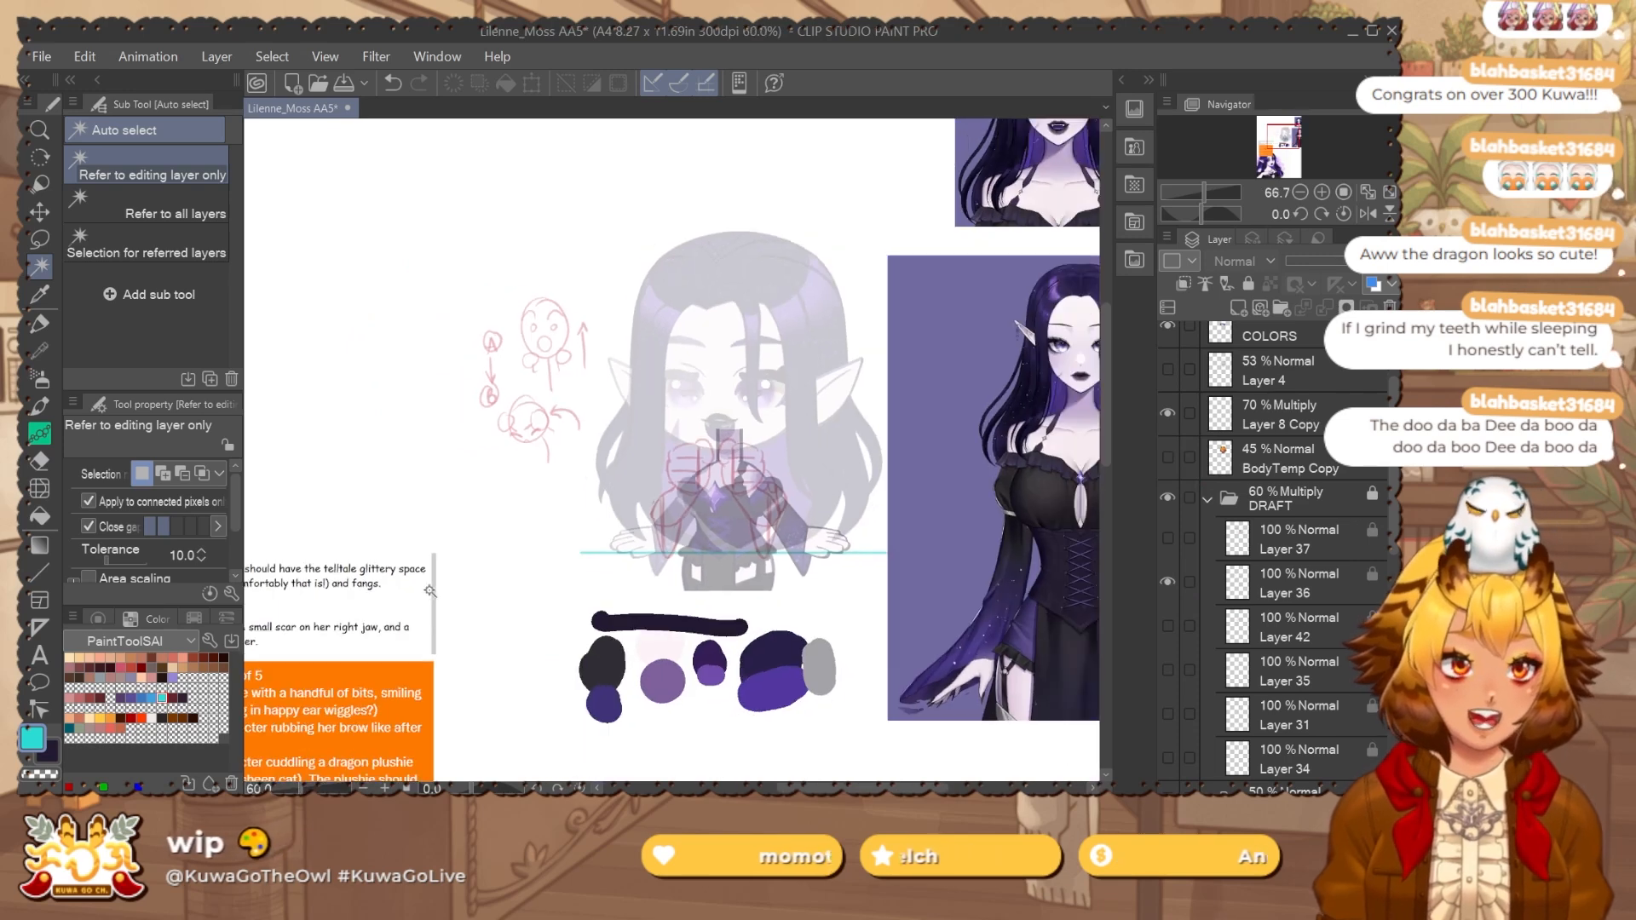
left_click_drag(769, 788, 726, 788)
left_click_drag(1102, 356, 1105, 413)
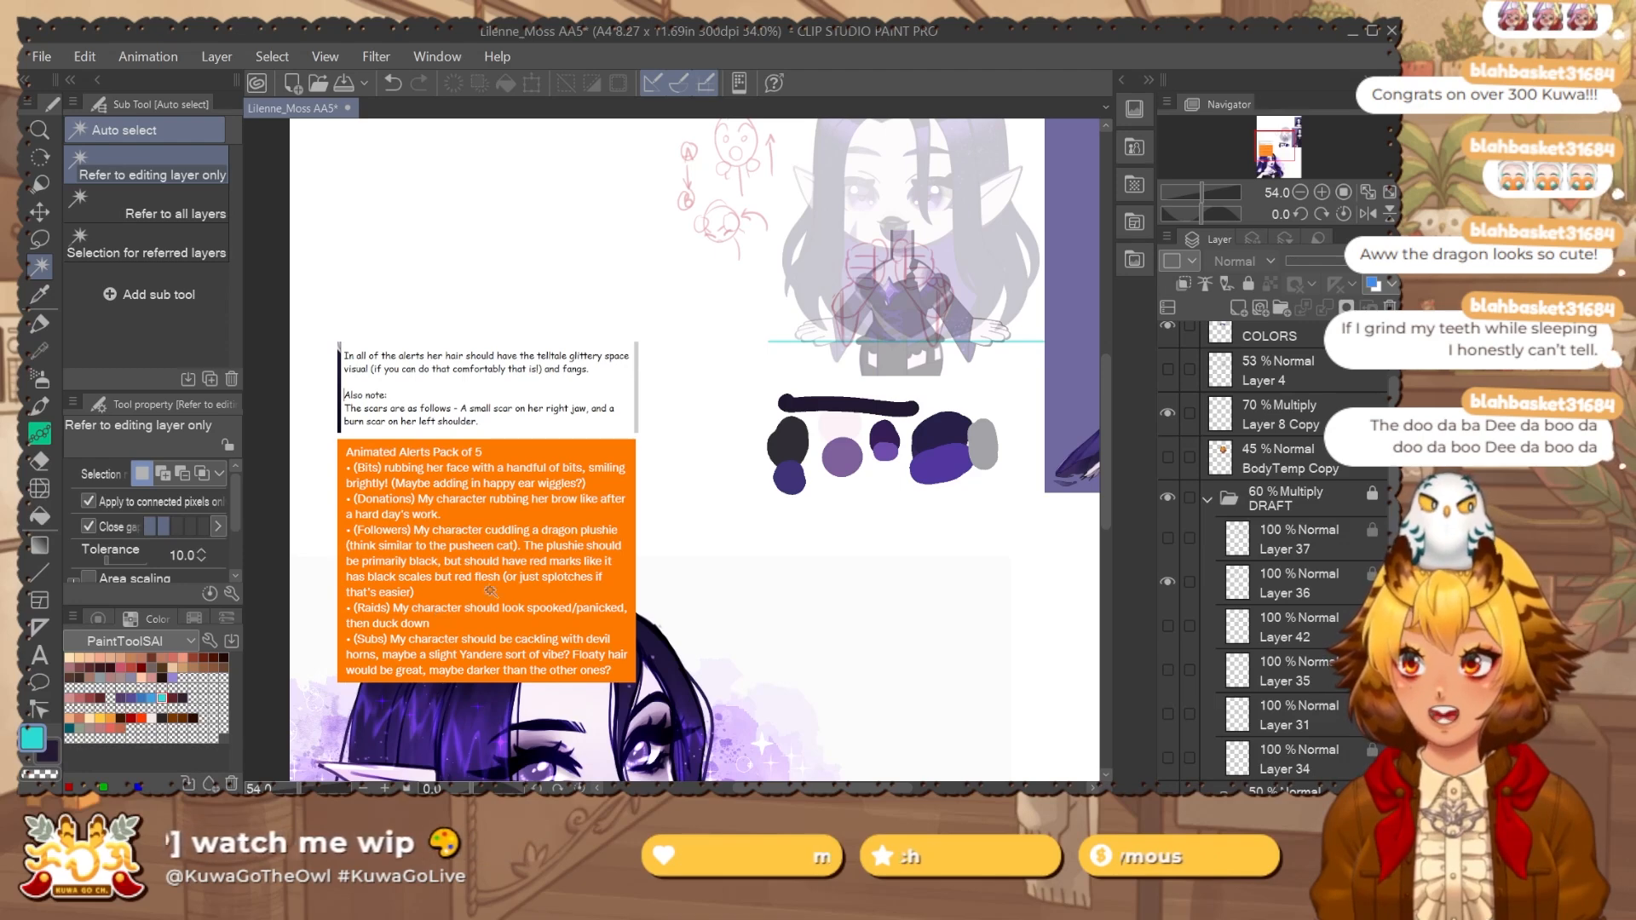
left_click_drag(1109, 387, 1106, 358)
left_click(1167, 538)
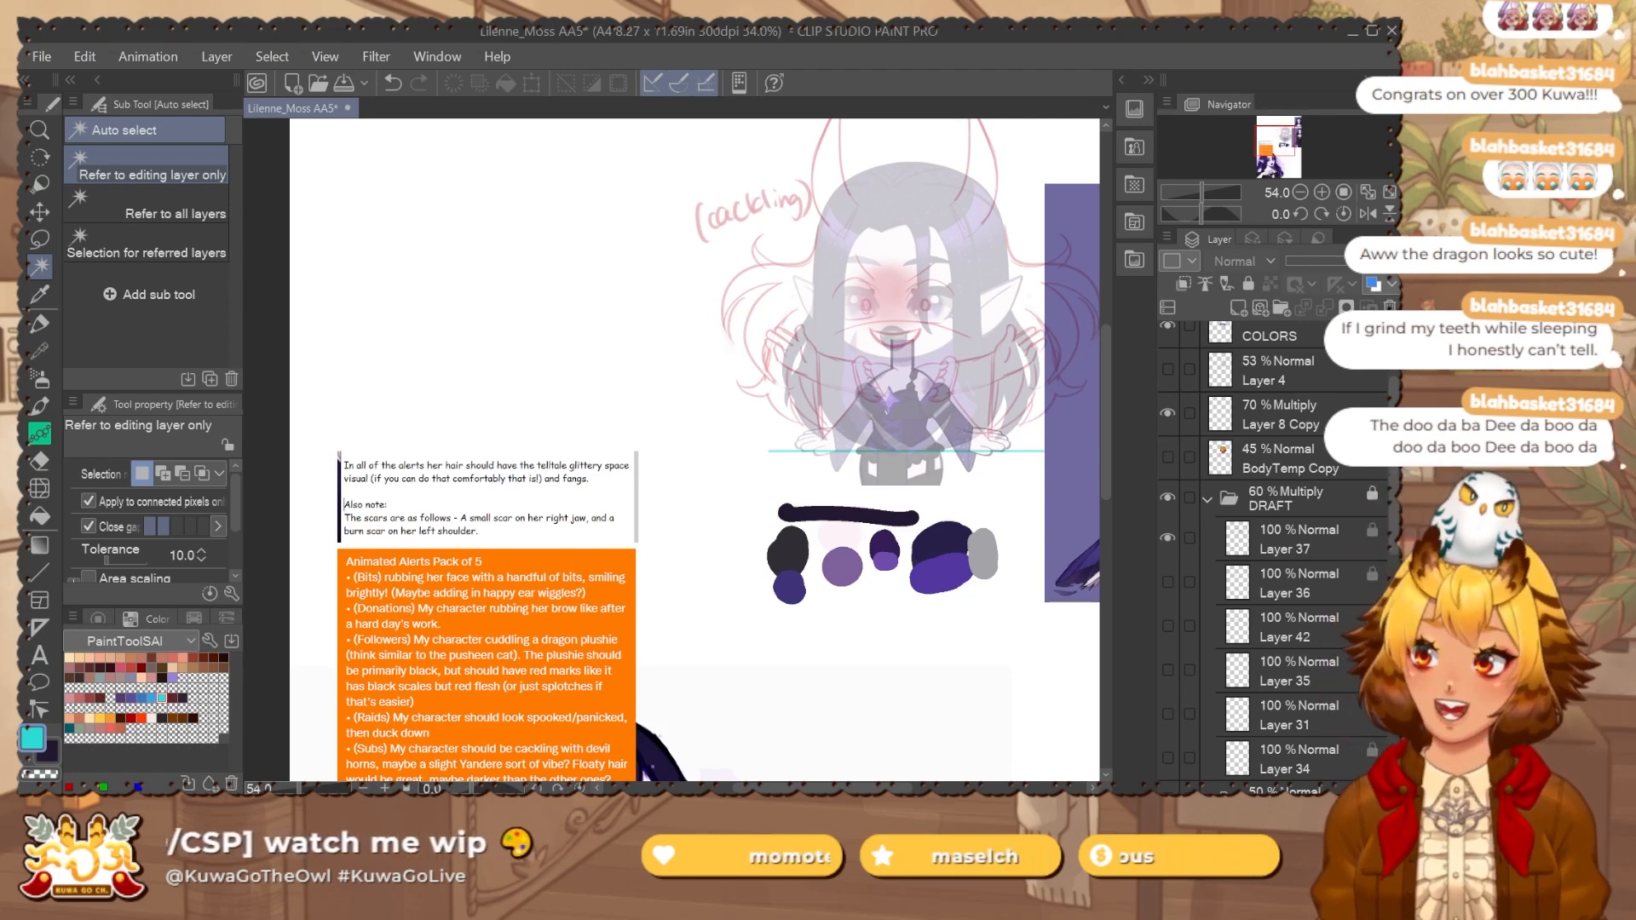
key("ctrl+s")
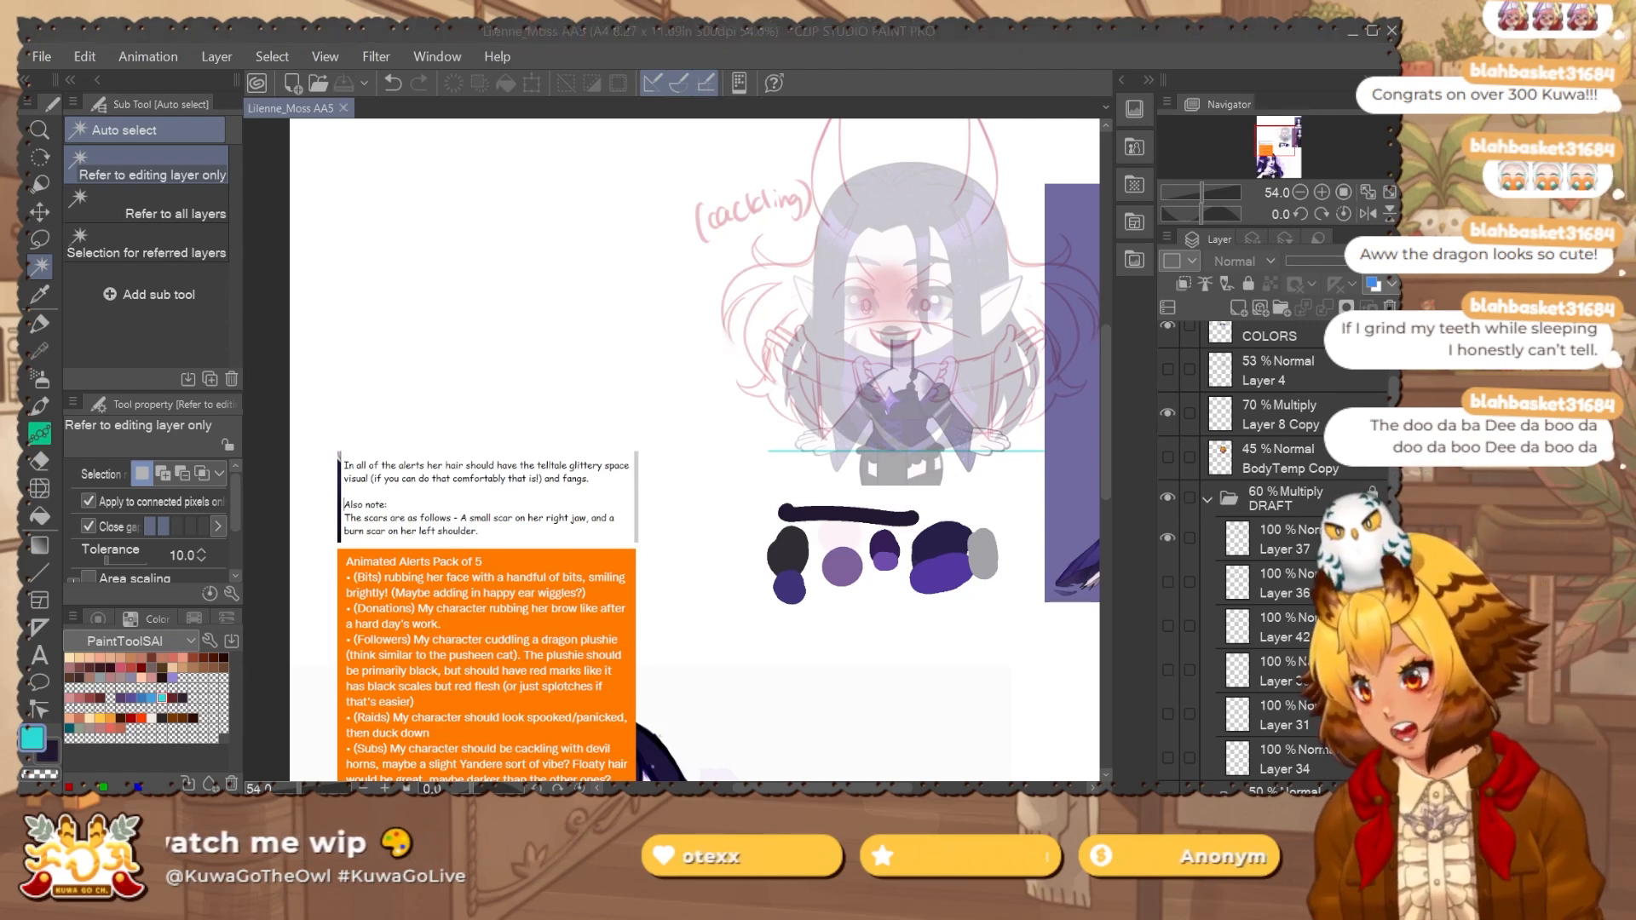